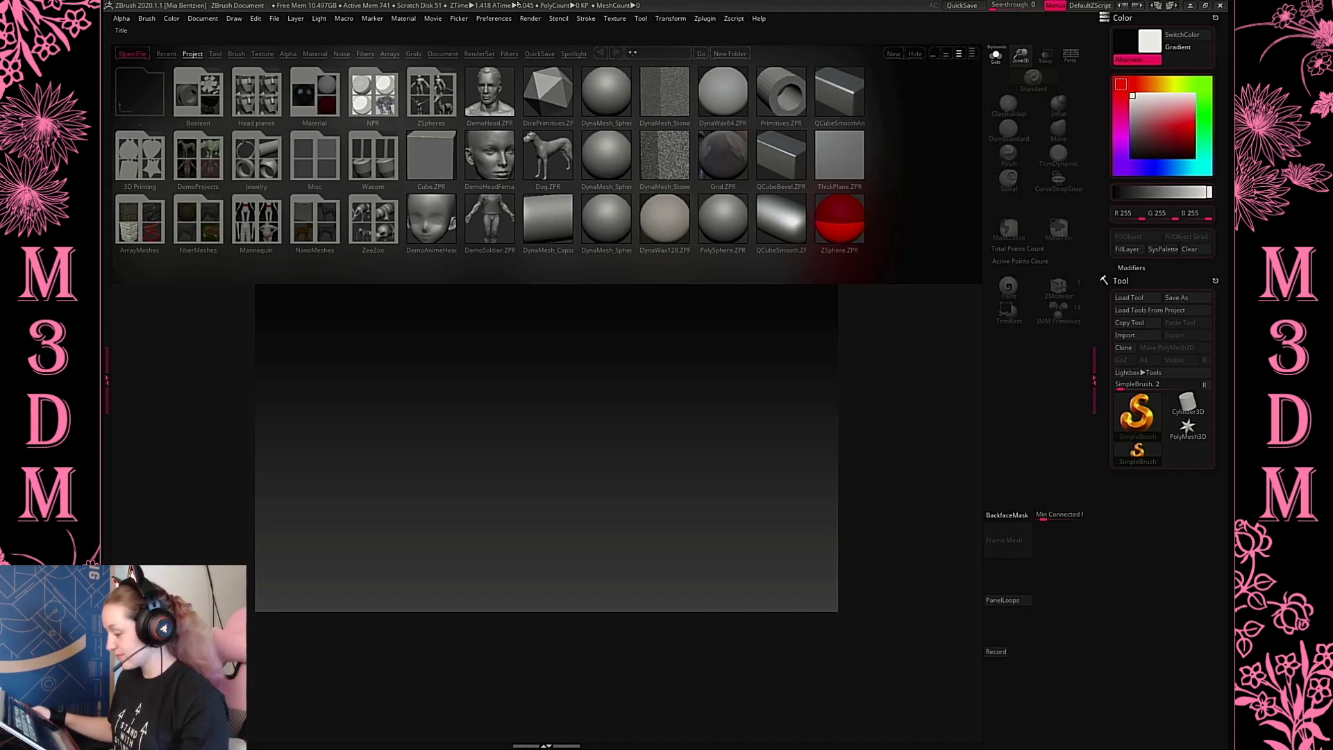
Load the DynaMesh_Sphere_128 project and change the sphere's material from grey to a skin-toned one
click(606, 91)
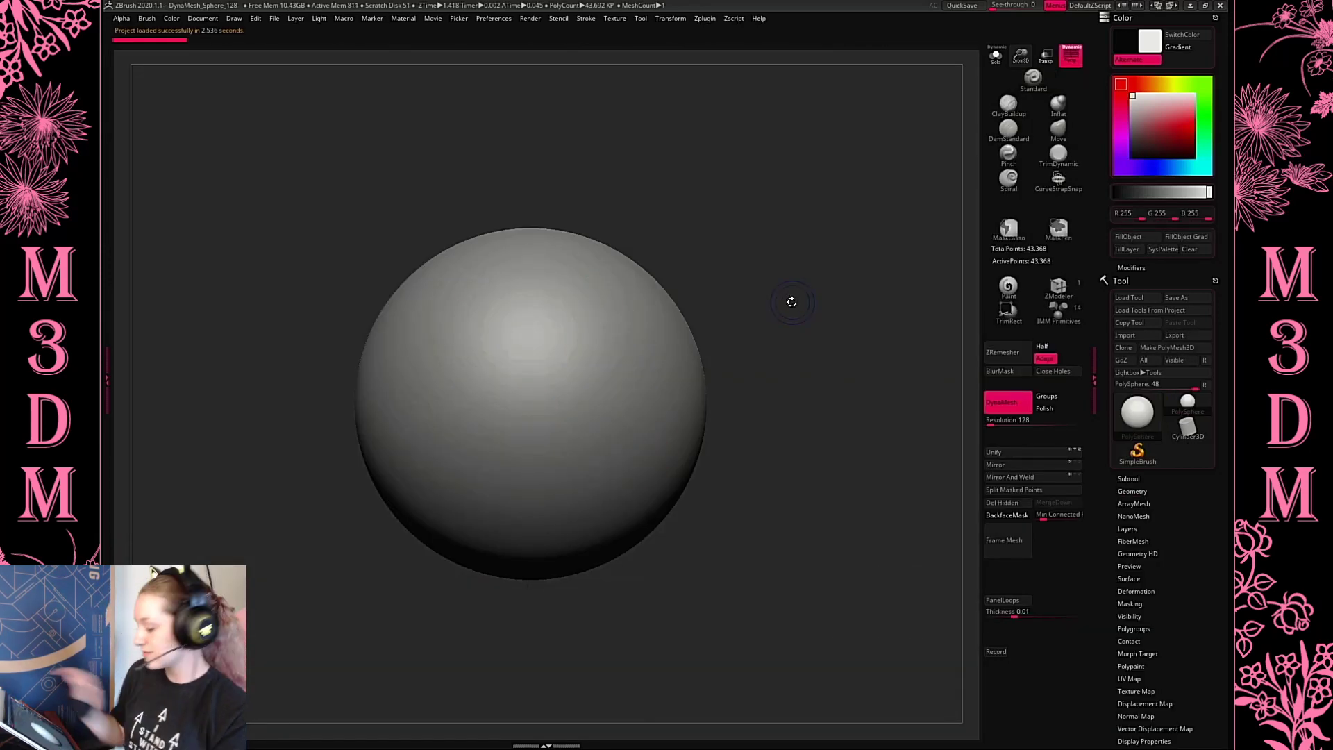
right_click(747, 420)
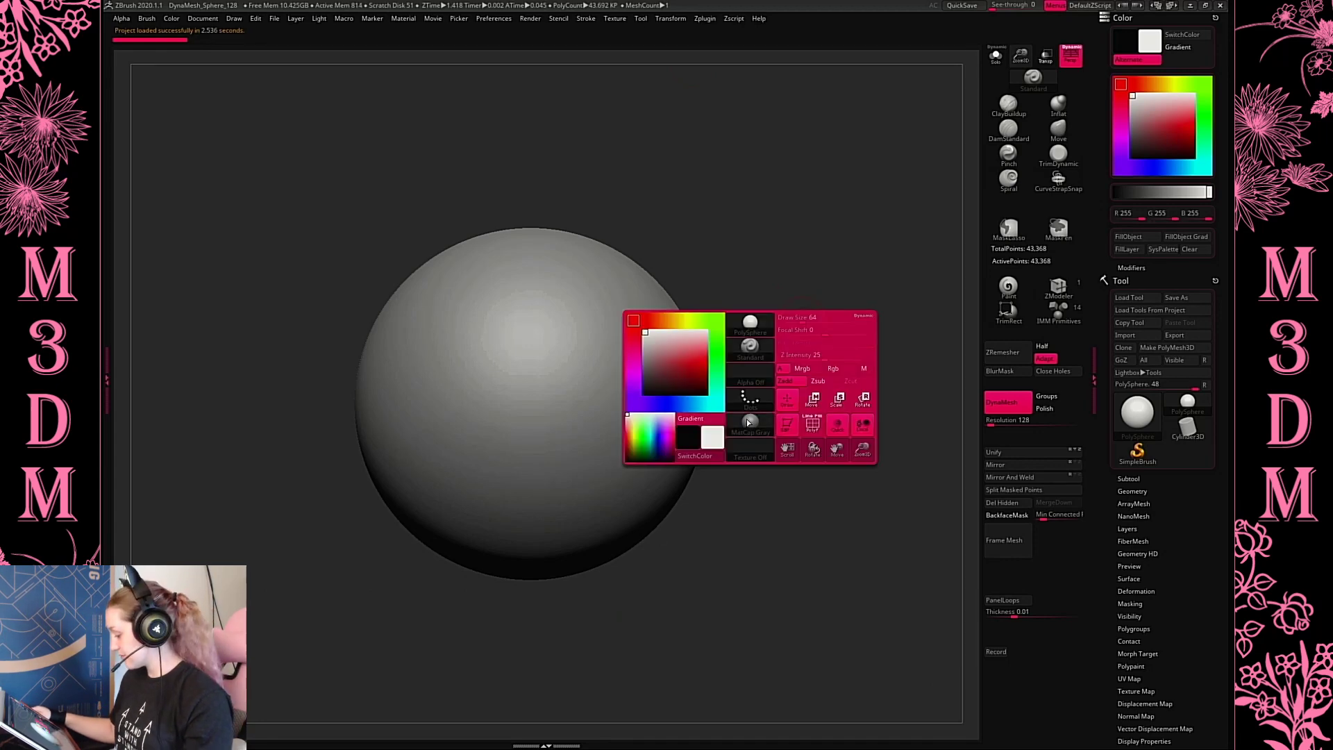
right_click(258, 493)
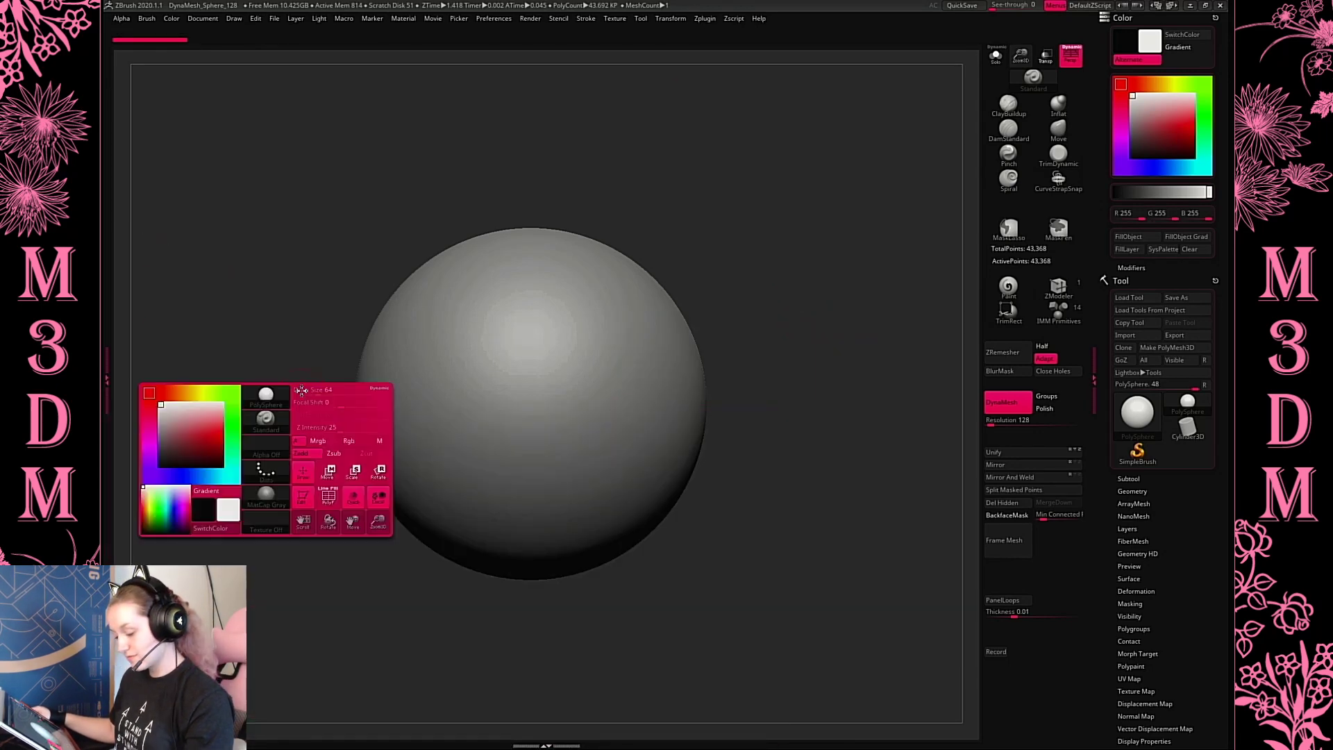
click(256, 494)
click(576, 532)
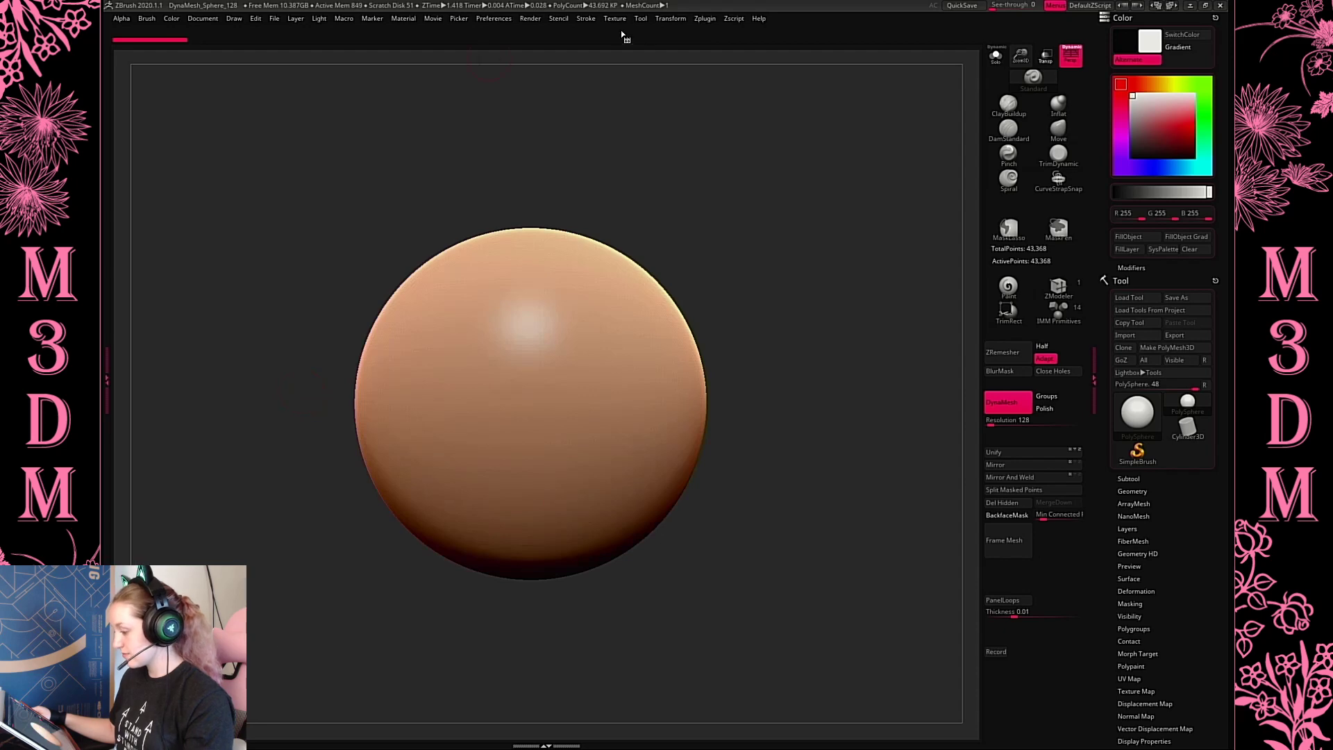
Open the file dialog for importing a 3D mesh into the current tool
click(639, 23)
click(680, 79)
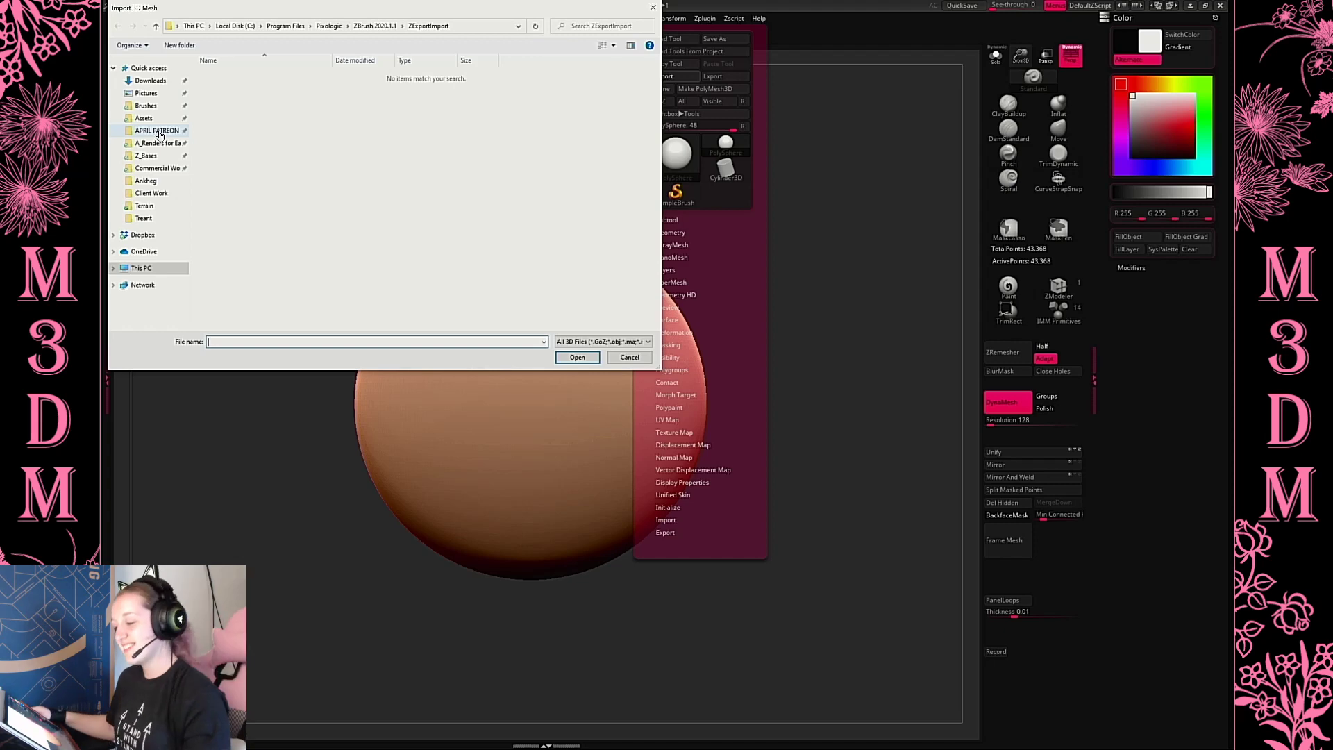
Switch to Chrome and view the two dryad reference paintings
key(super)
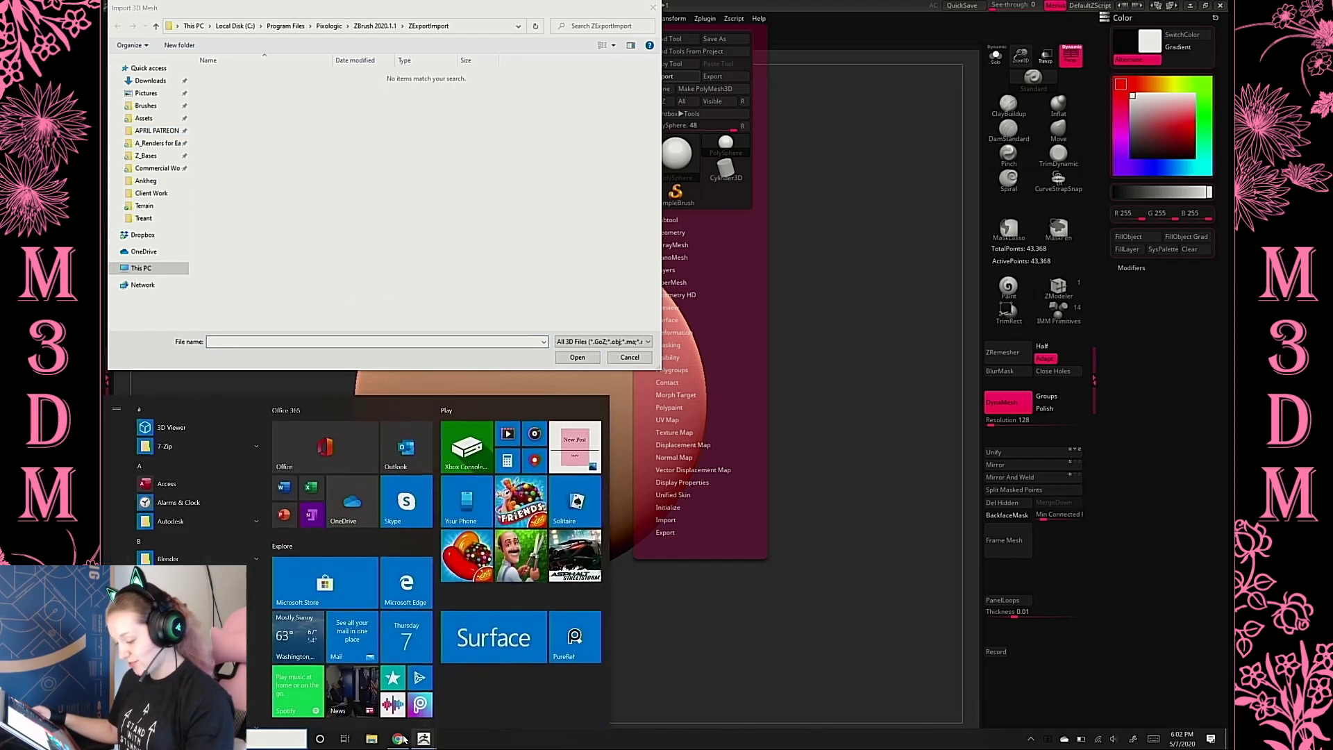
click(399, 739)
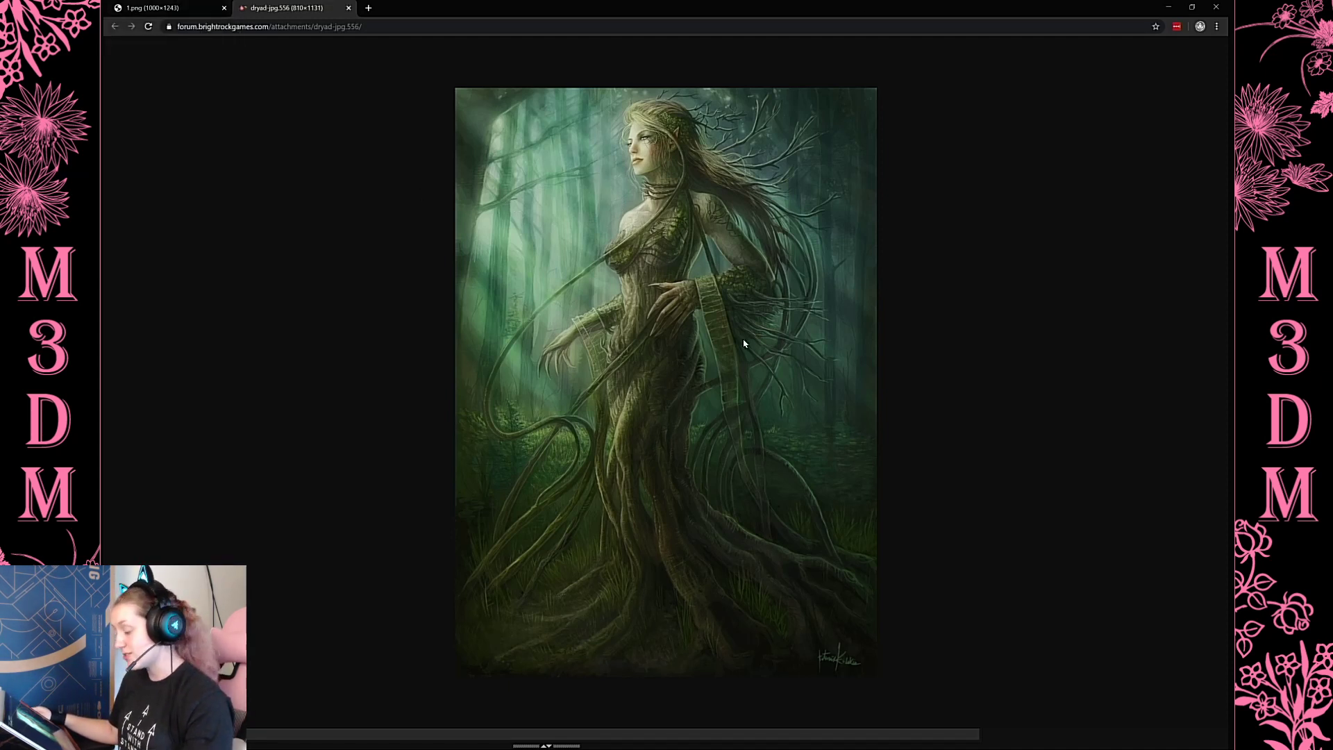
click(165, 5)
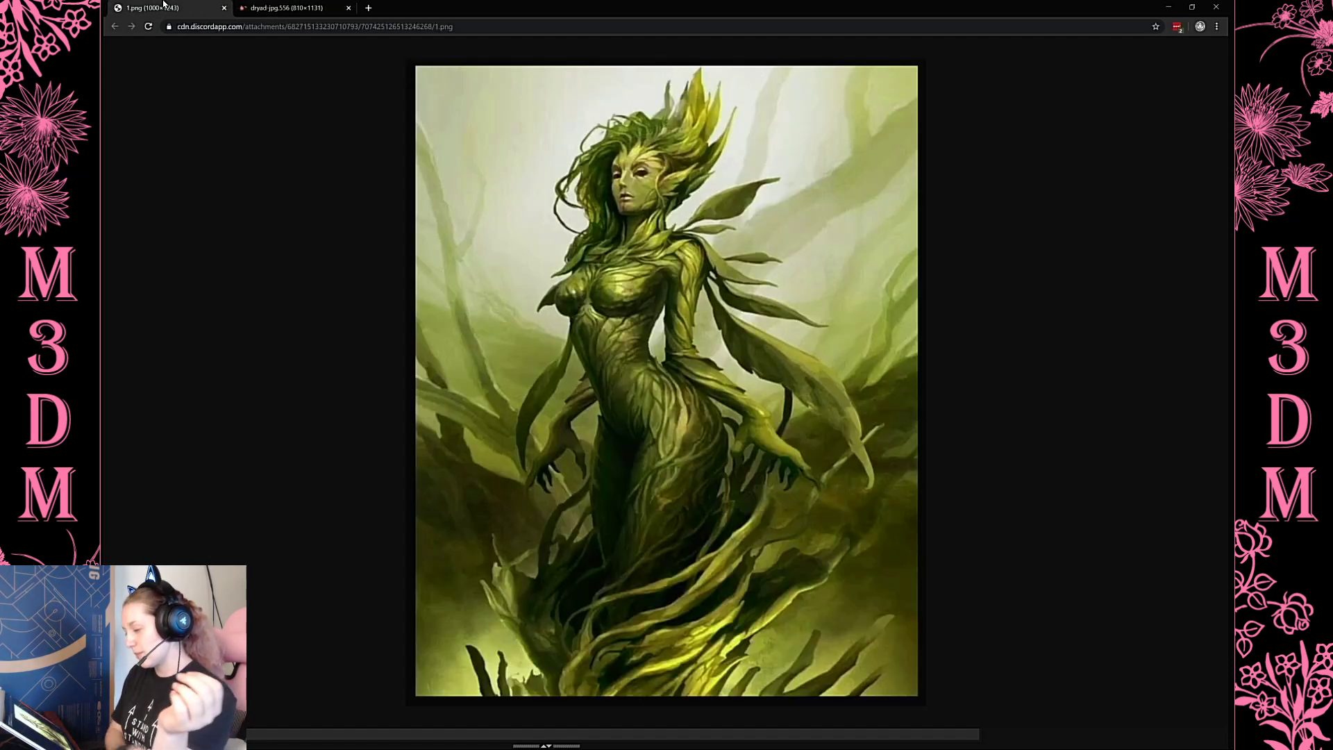
Open m3dmprints.com in a new tab and go to the Women of Tabletop gallery in the Kickstarter collections
click(368, 9)
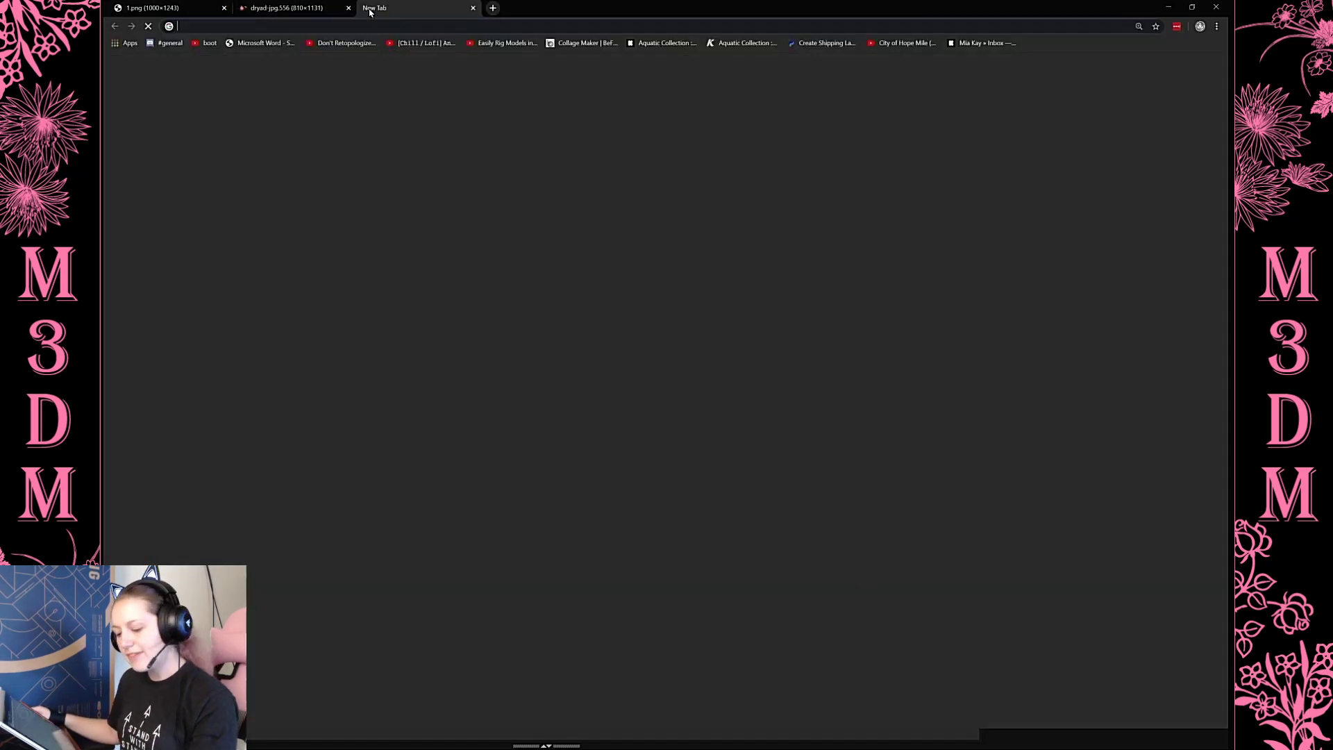
text(m3)
key(Return)
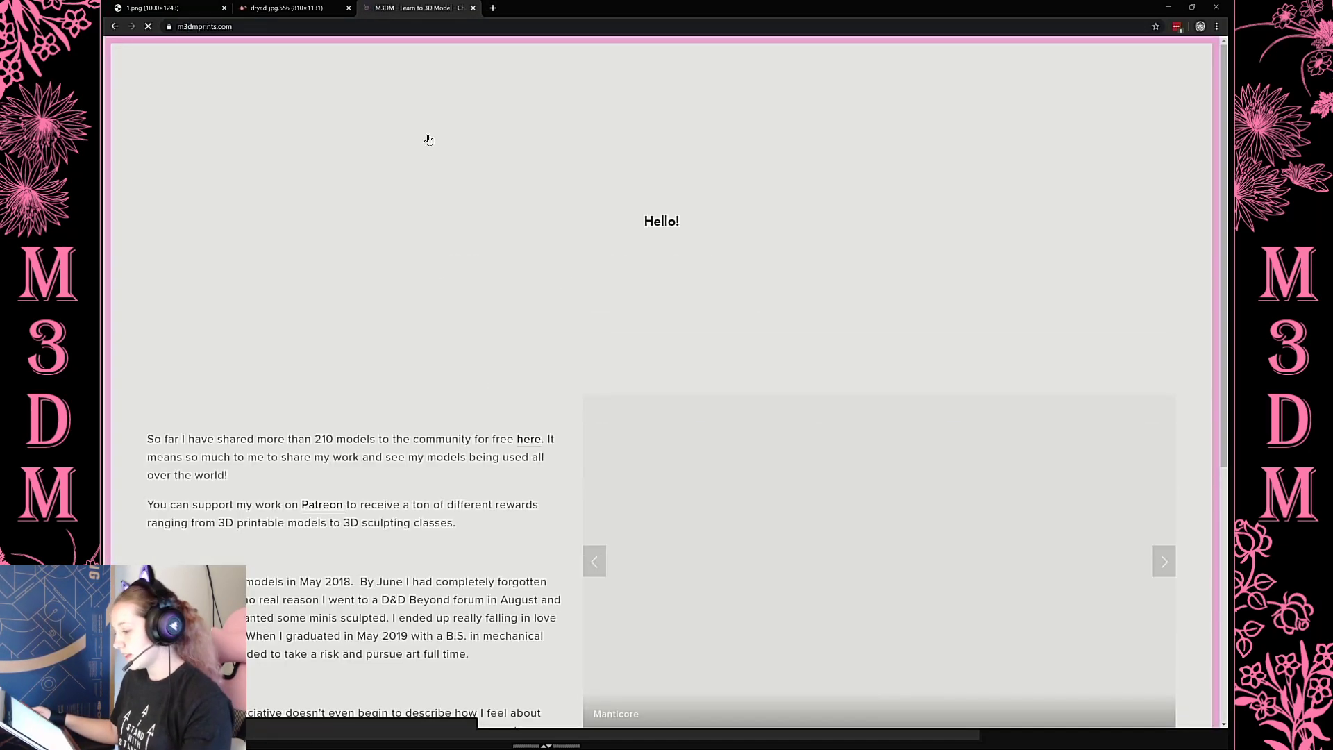
mouse_move(361, 134)
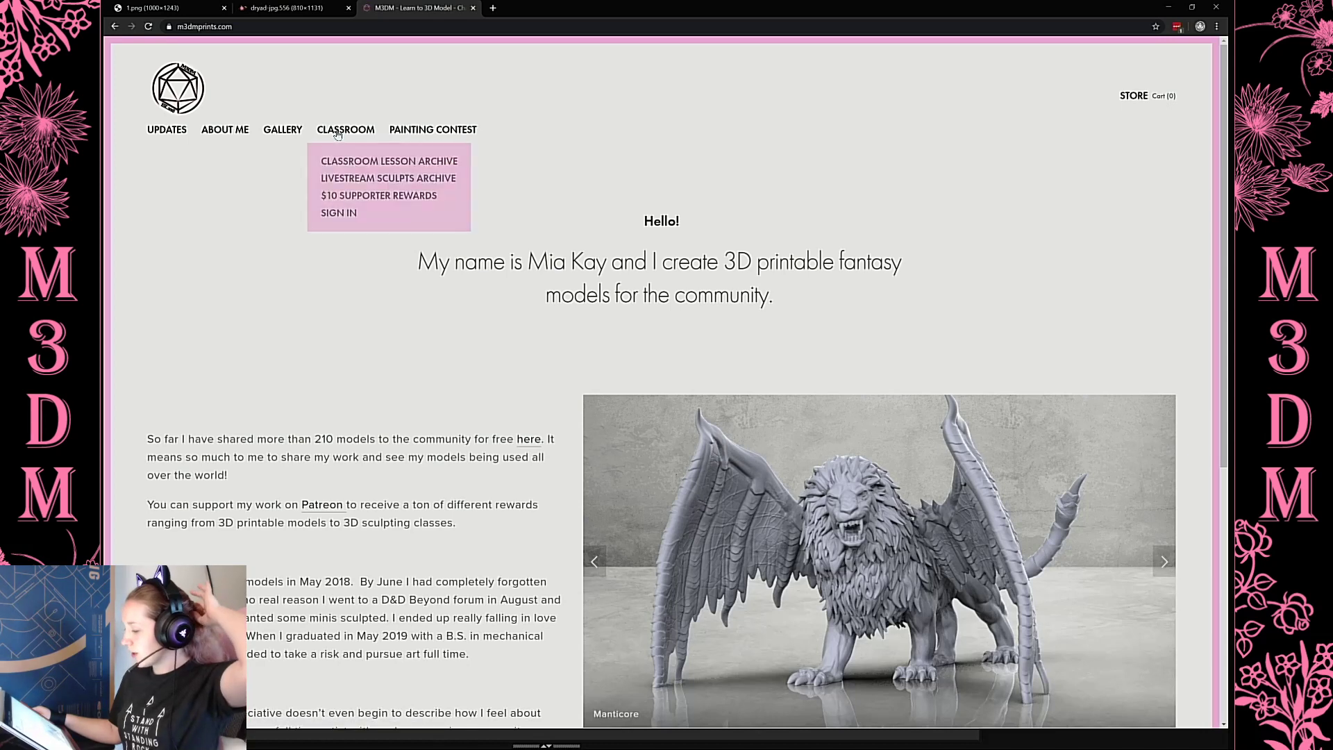
mouse_move(292, 141)
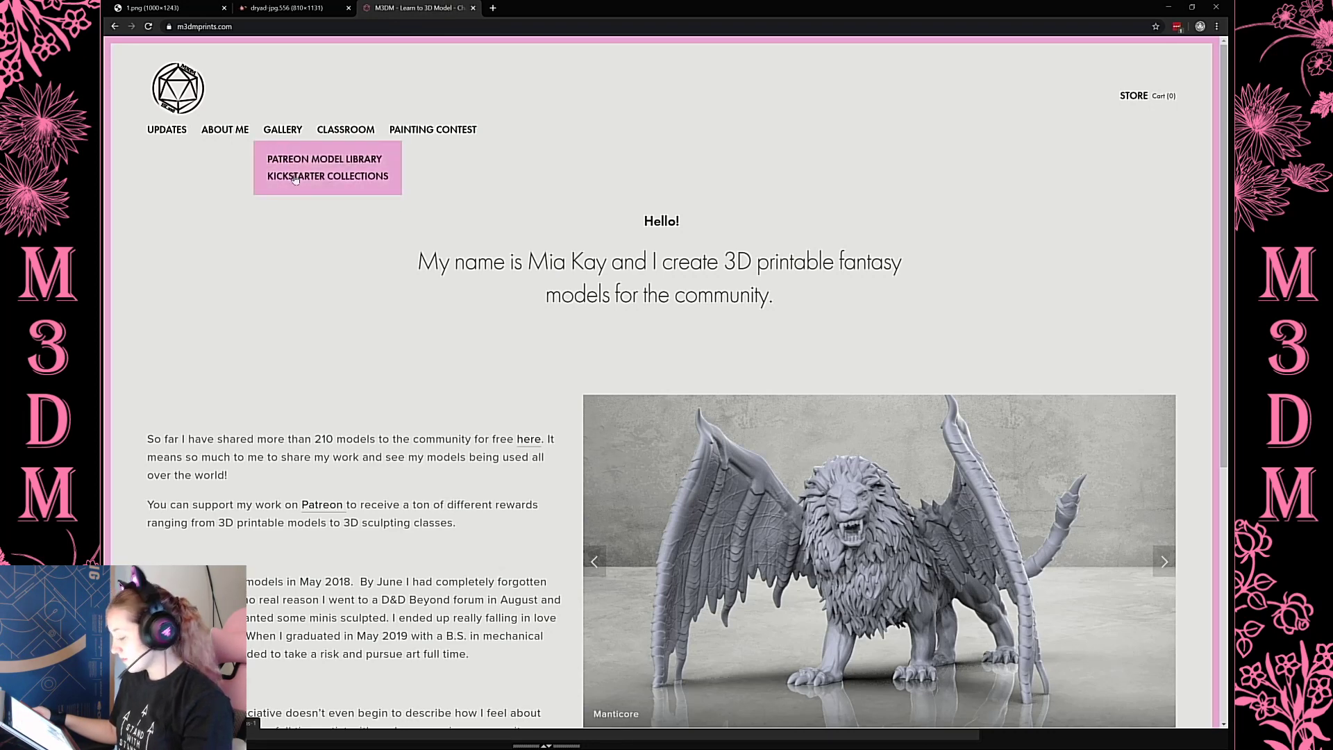
click(295, 177)
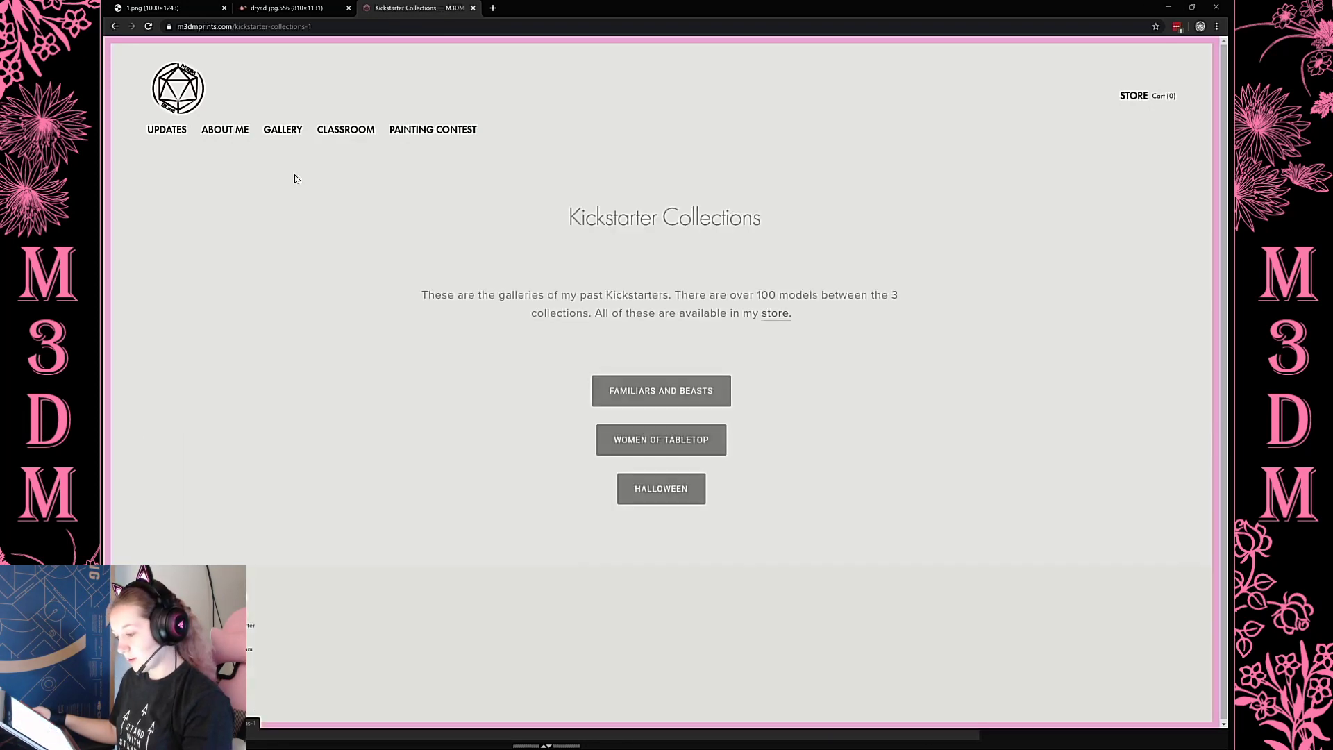
click(673, 446)
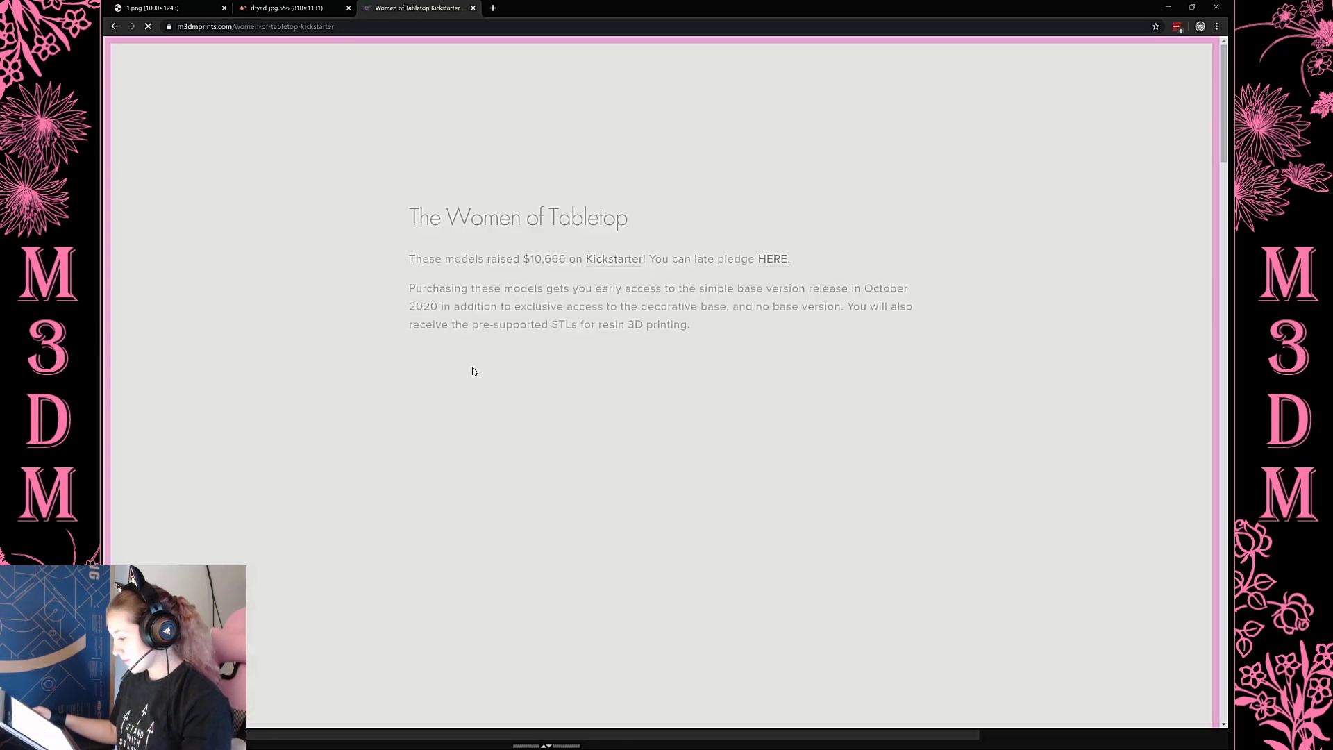
Find the dancing woman figure in the Women of Tabletop gallery and enlarge its front and back renders
scroll(690, 372, down, 10)
scroll(690, 373, down, 10)
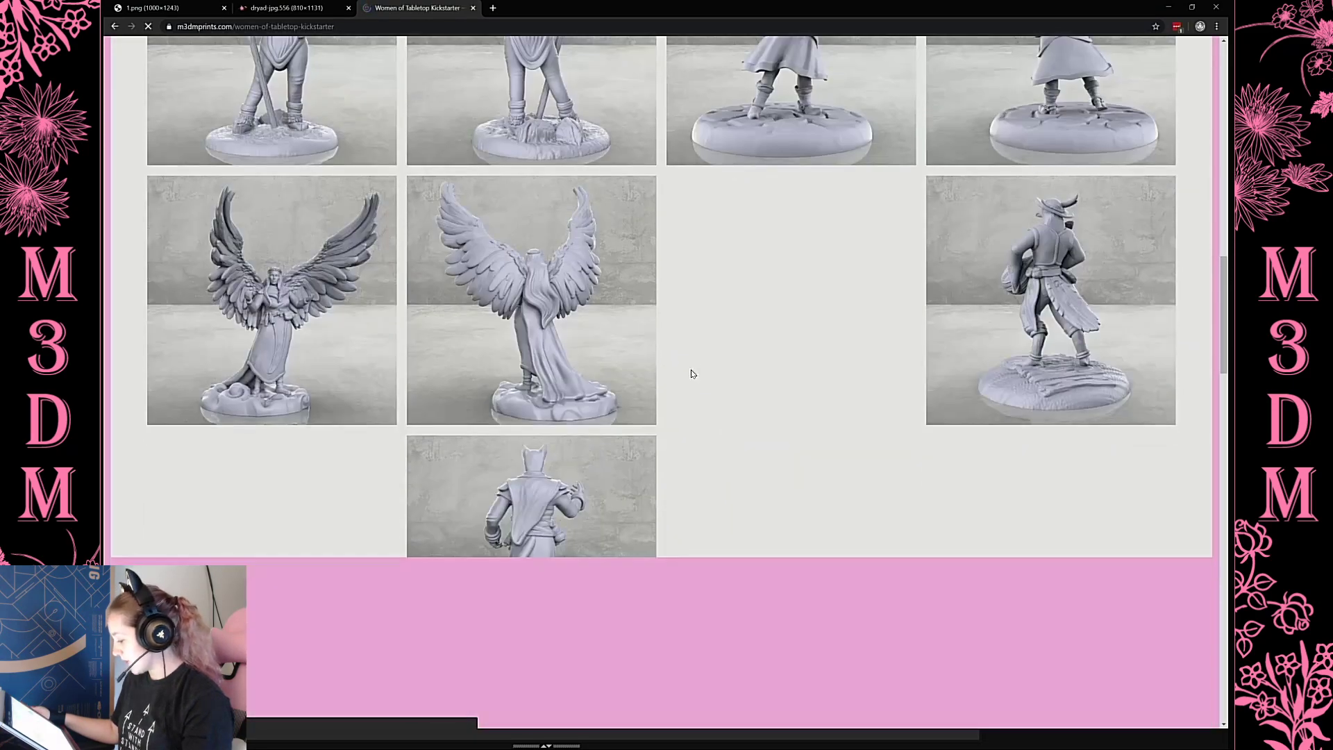
scroll(690, 369, down, 6)
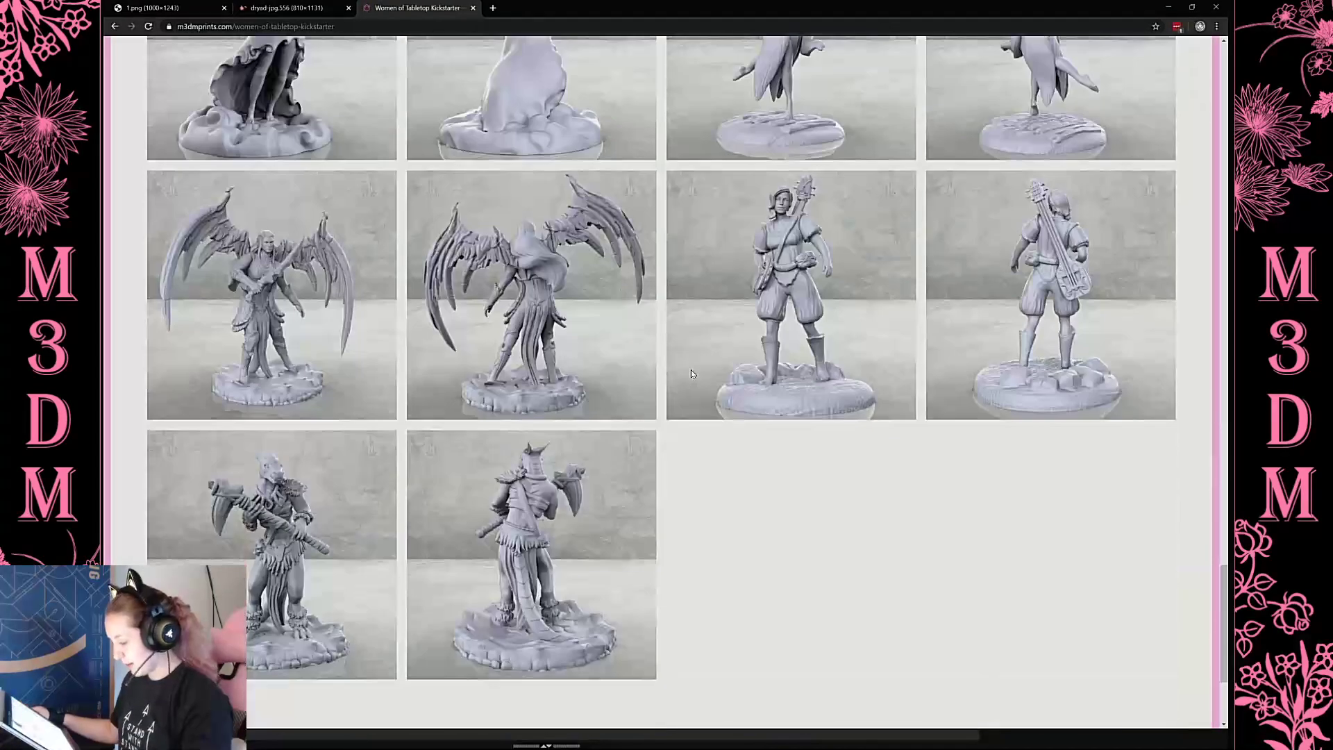
scroll(747, 345, up, 5)
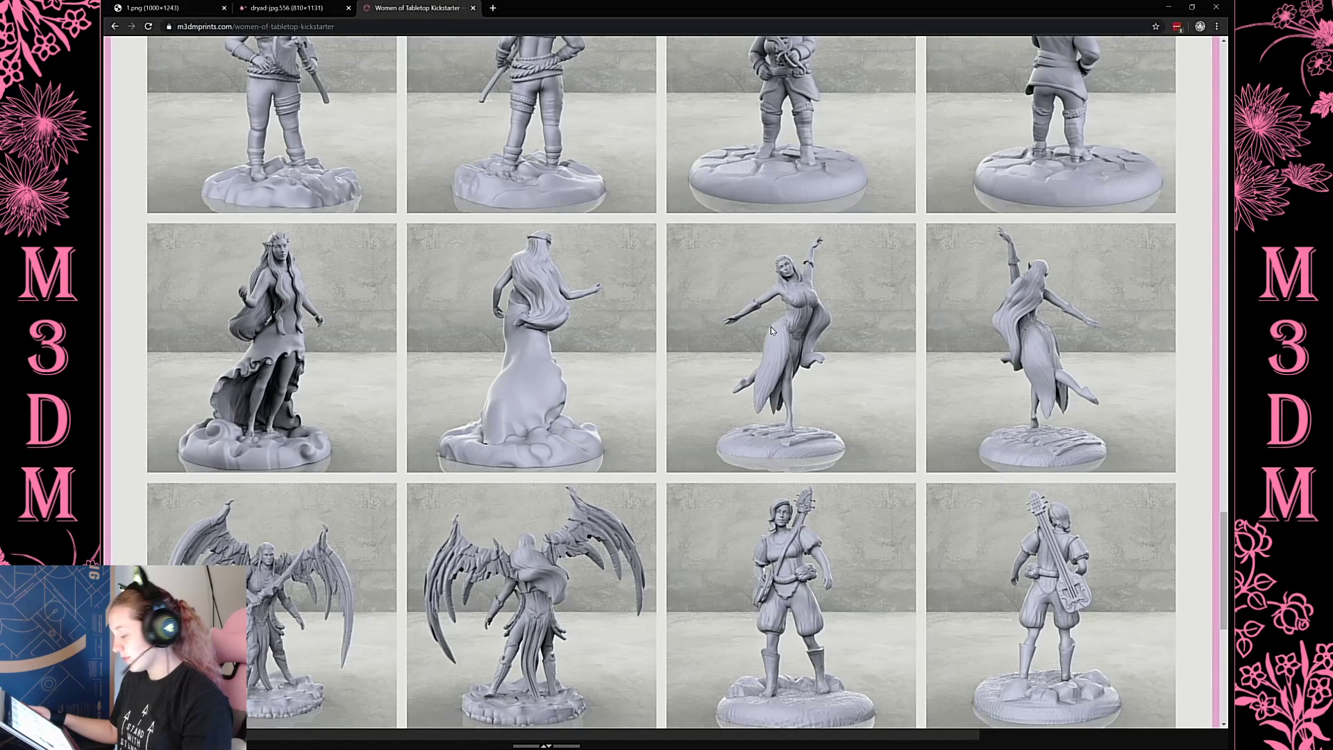
ctrl+scroll(772, 327, up, 5)
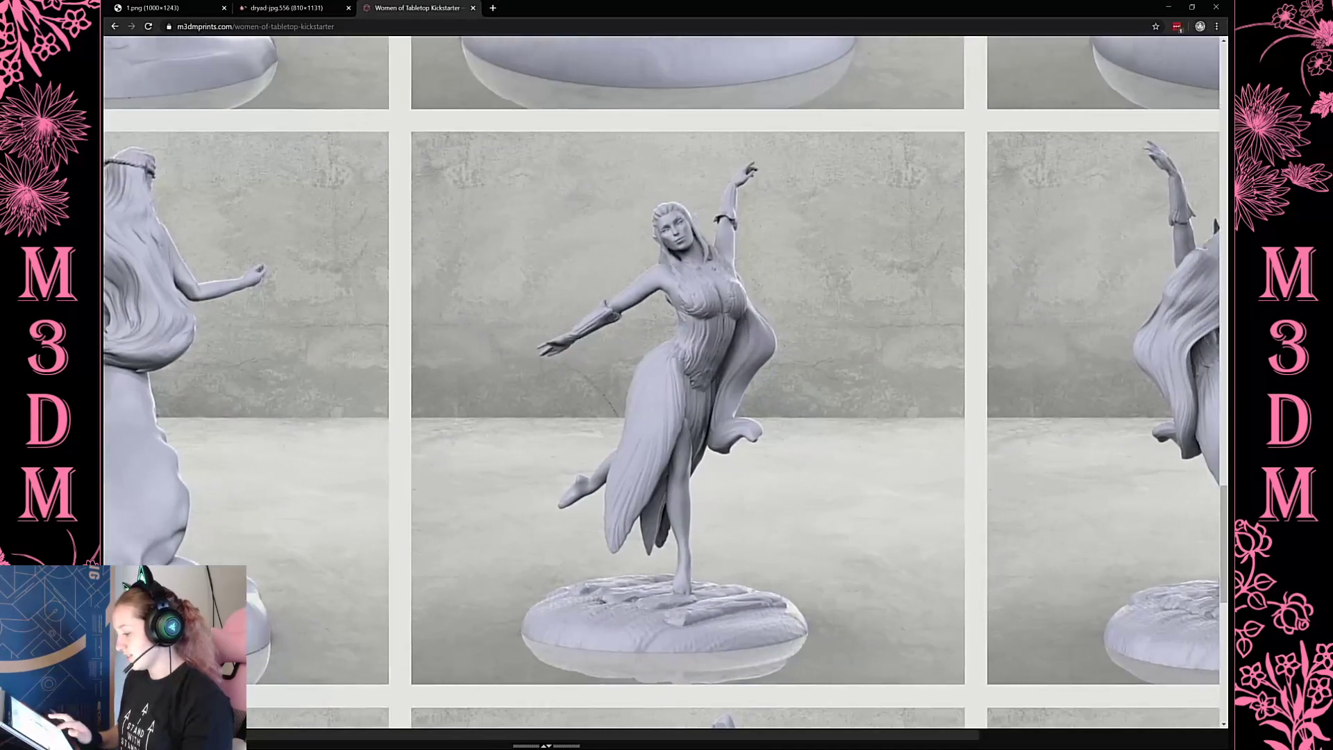
scroll(663, 408, right, 3)
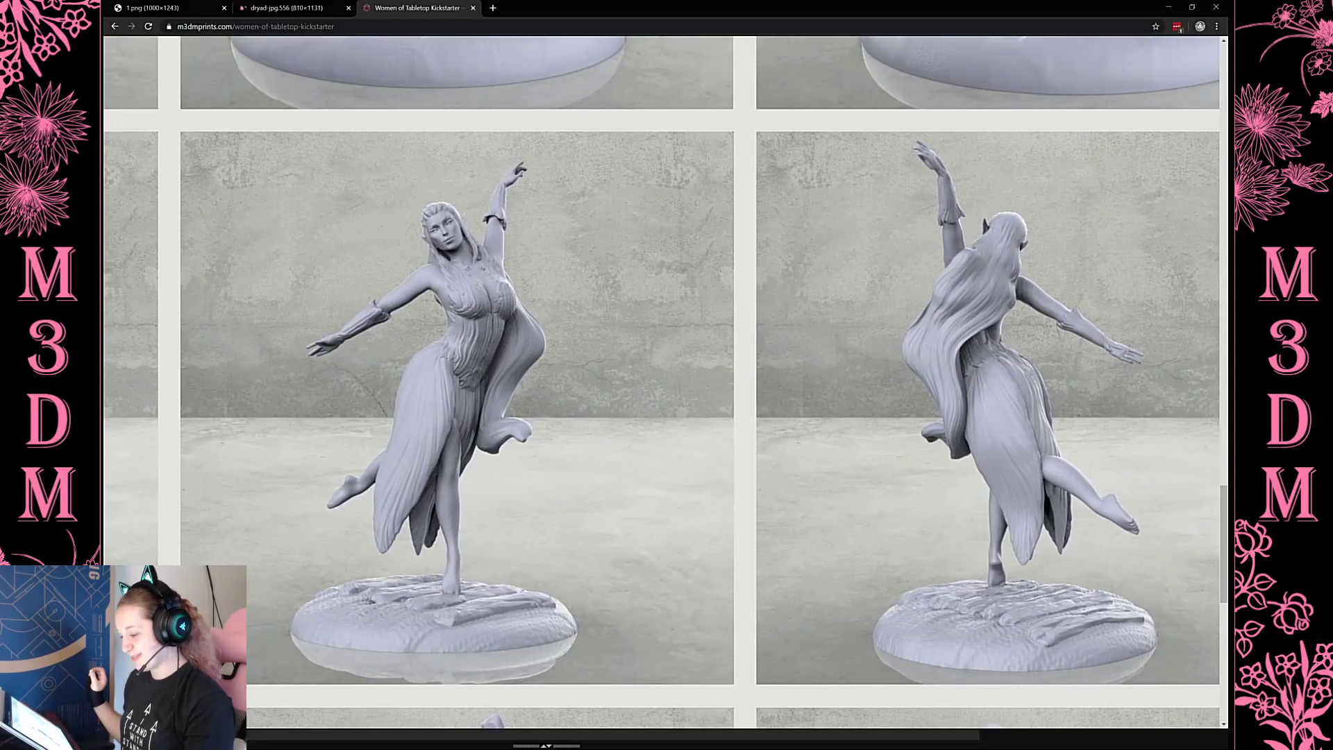
Compare both dryad paintings with the dancing figure's renders, and return to the mesh import dialog in ZBrush
mouse_move(546, 745)
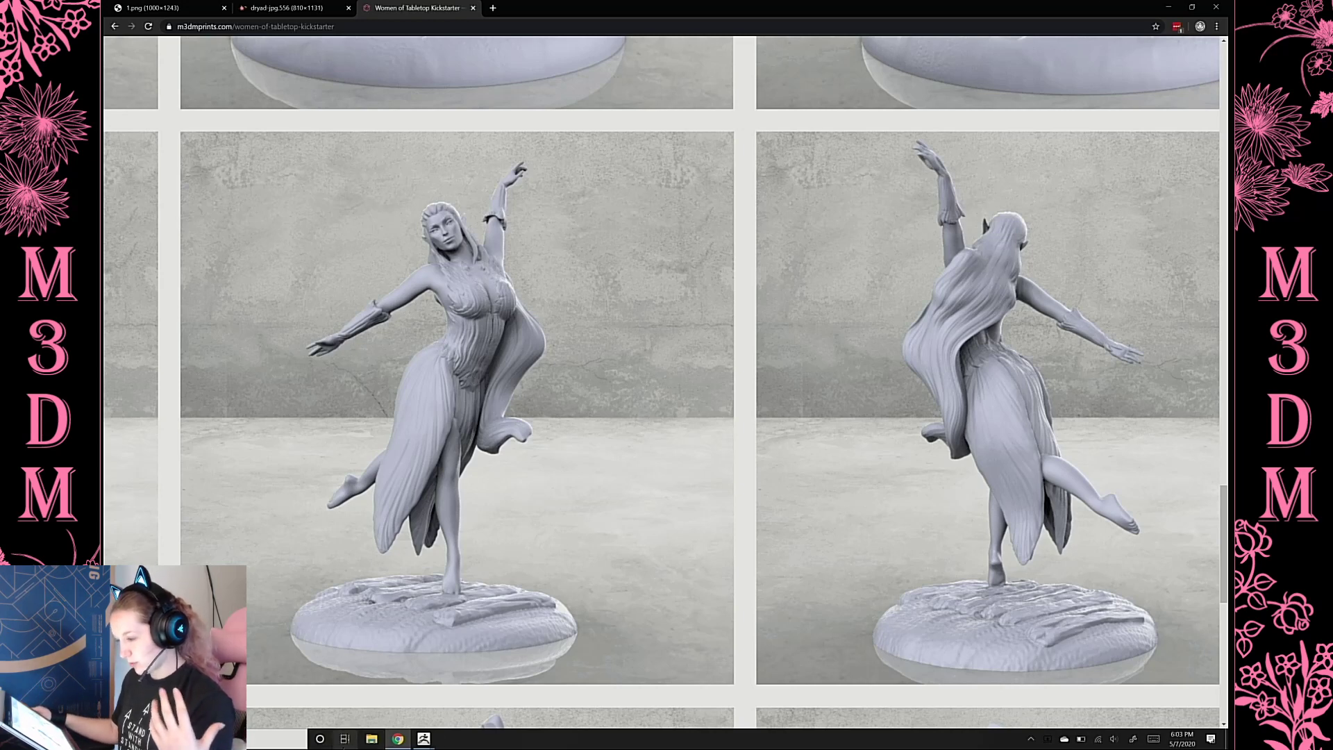
click(293, 6)
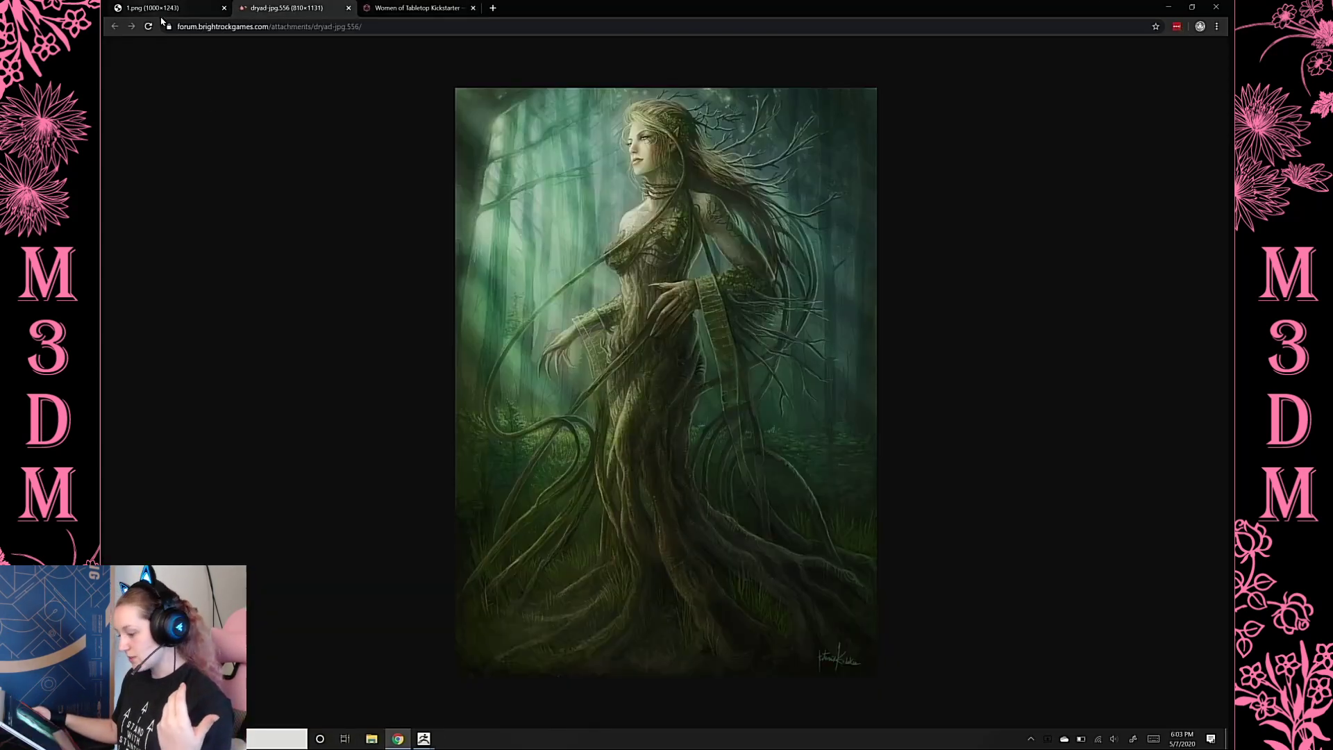
key(ctrl+shift+Tab)
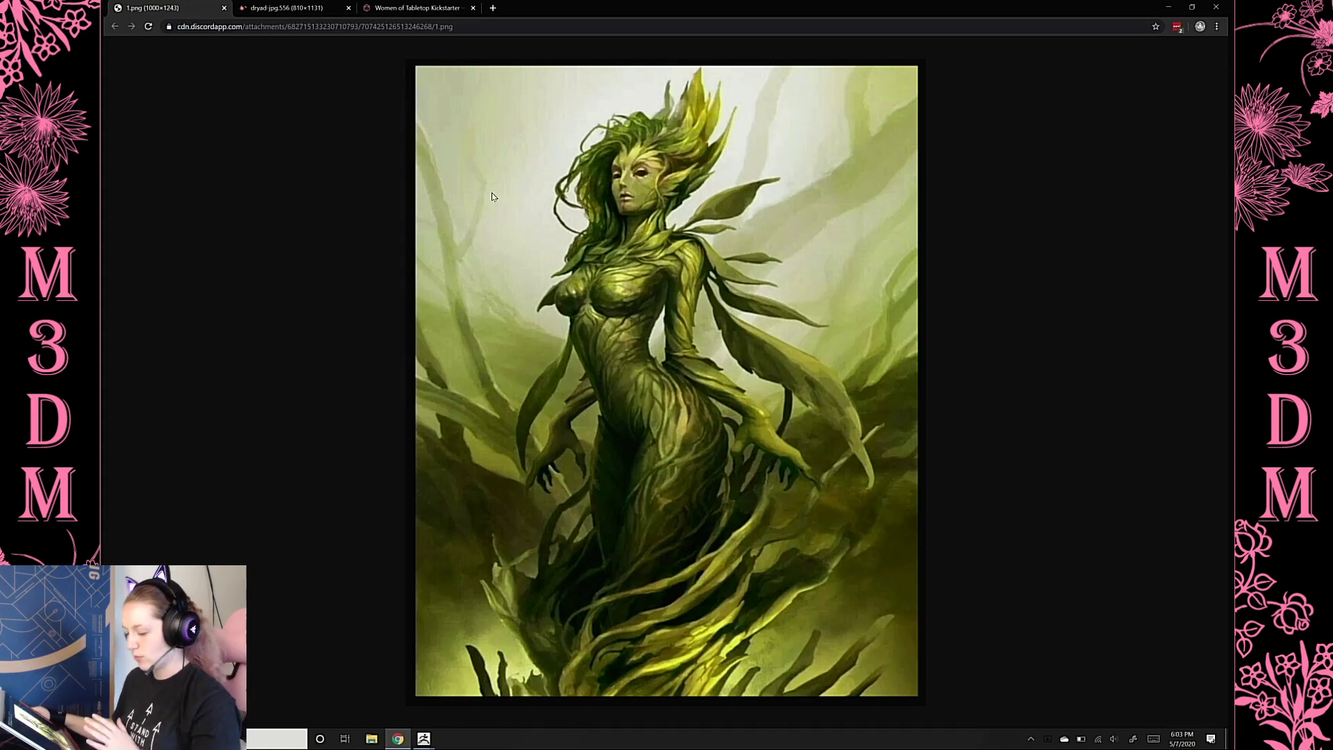
click(308, 5)
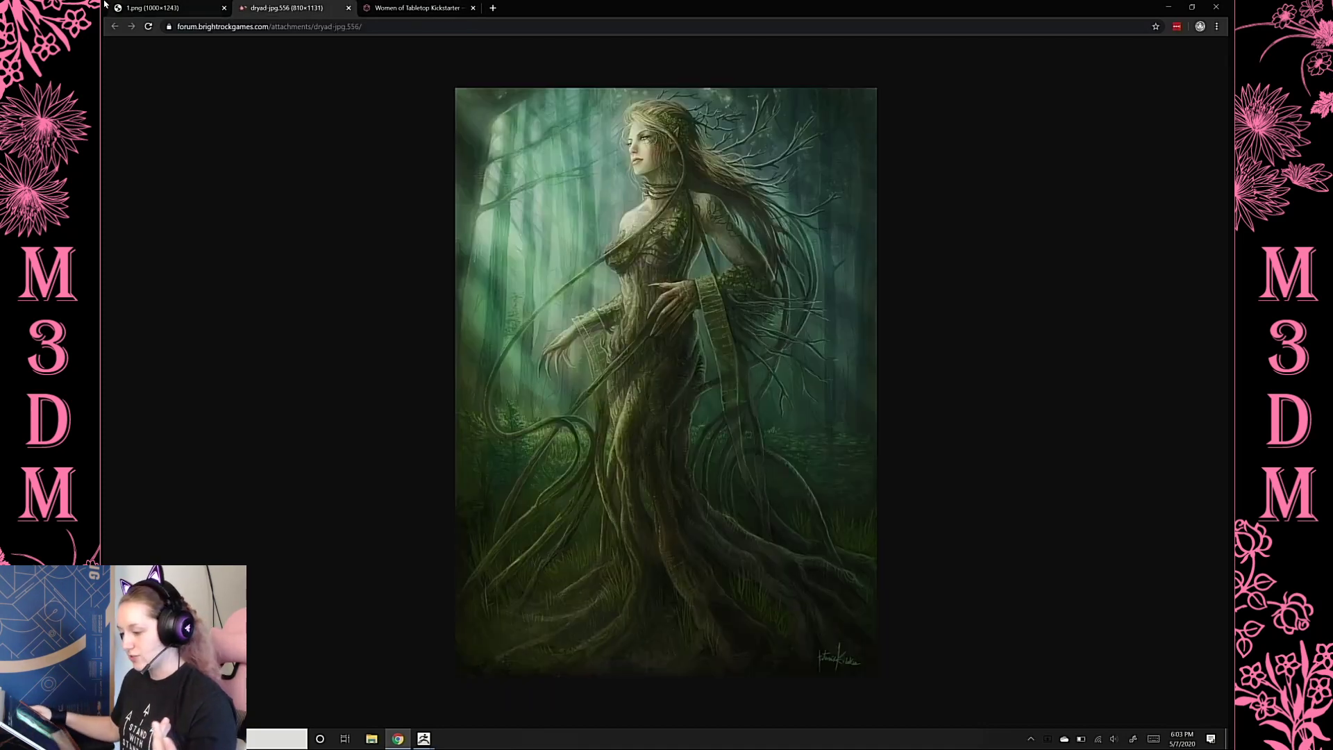
click(419, 8)
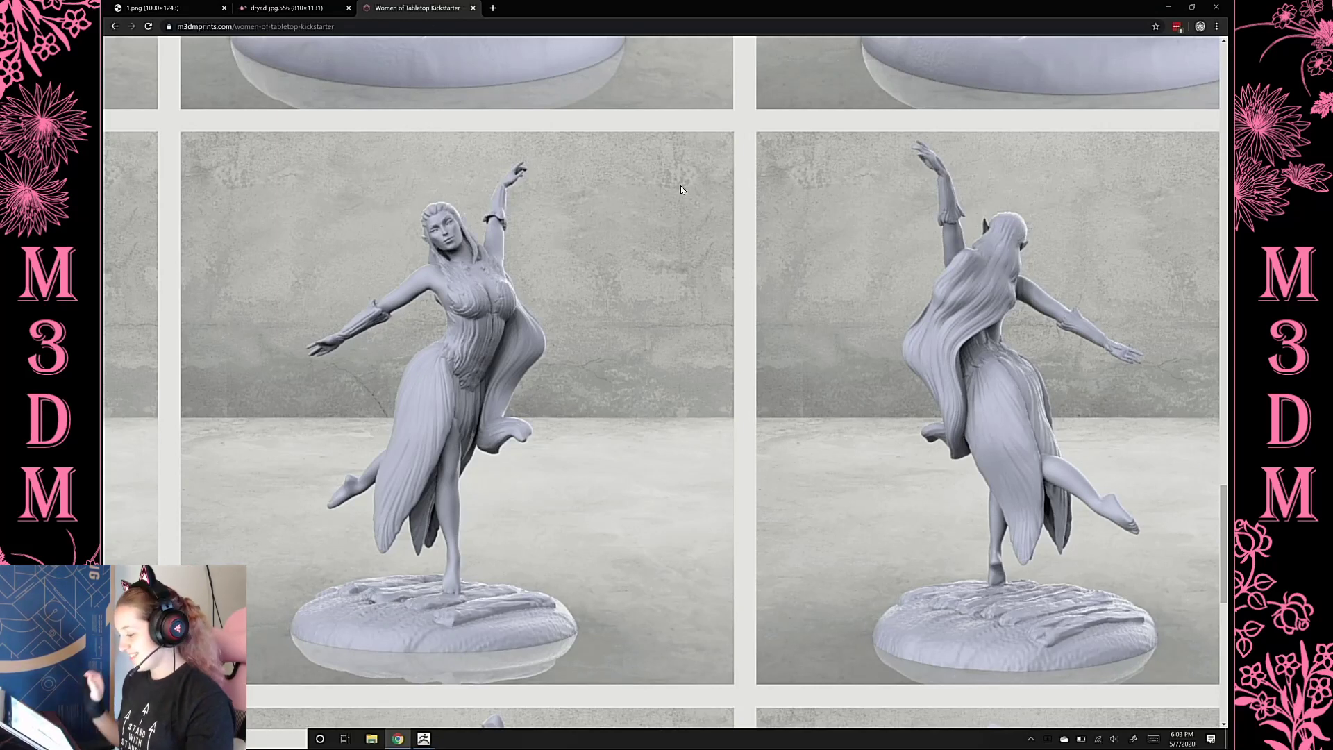
ctrl+scroll(680, 185, down, 3)
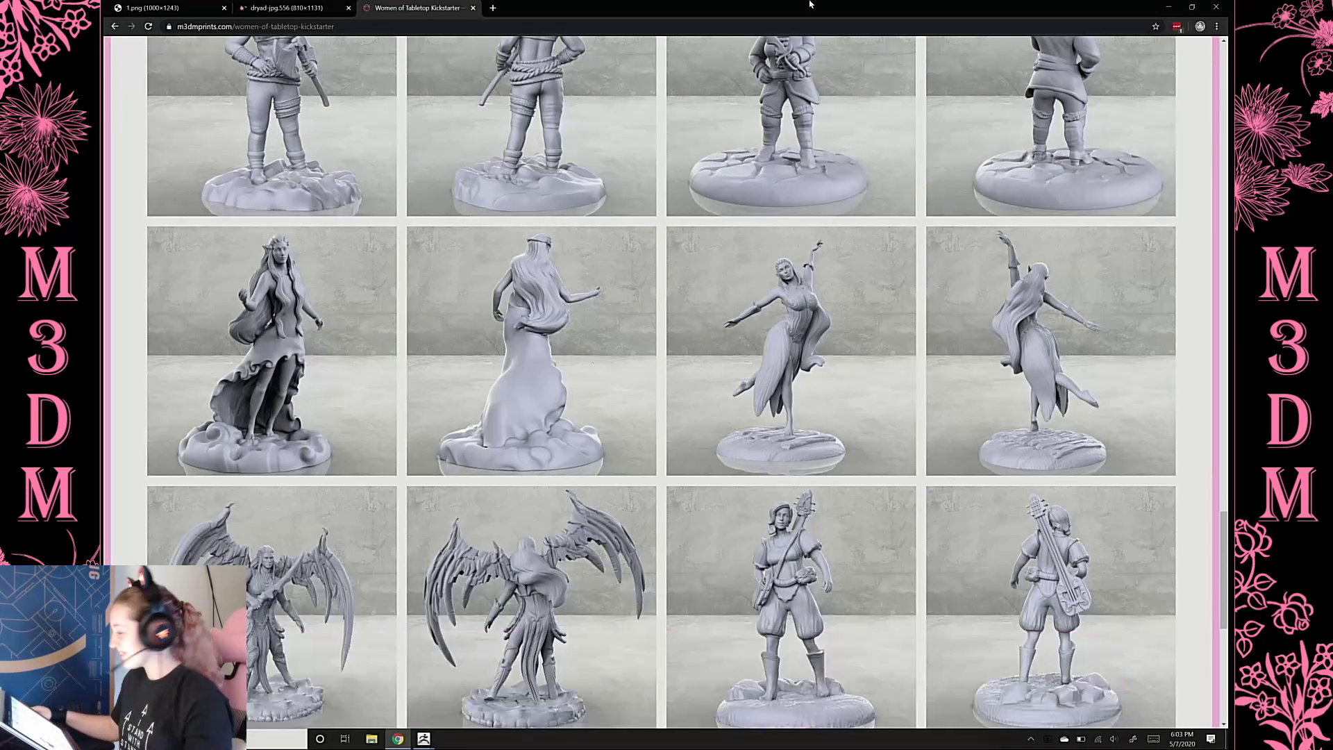
click(1169, 7)
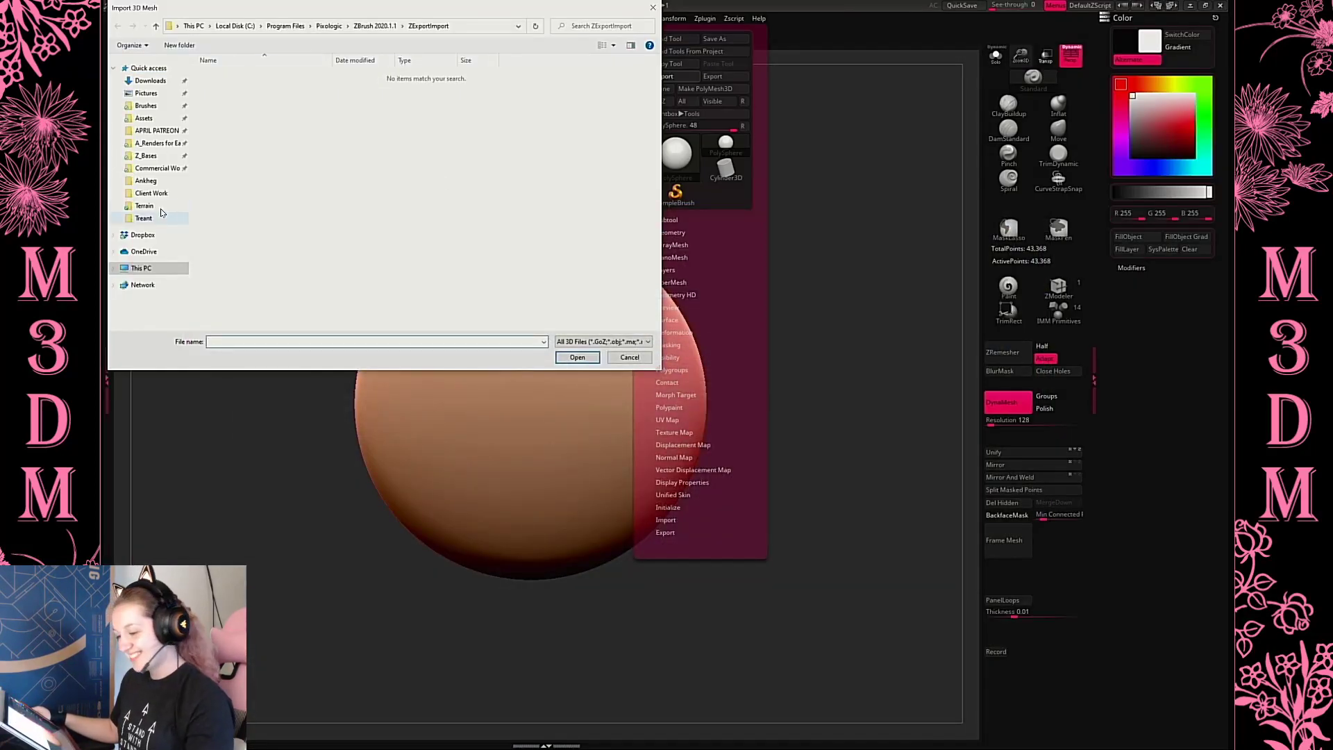
click(156, 131)
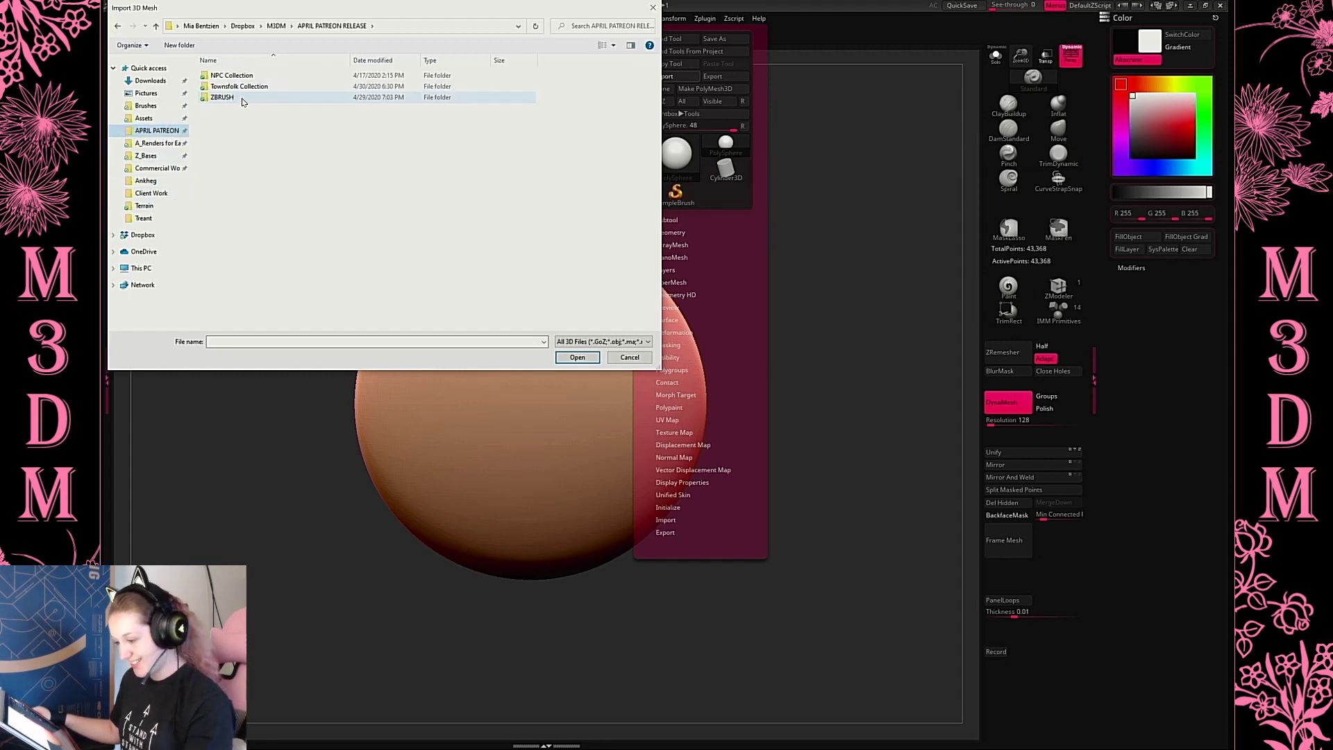
click(276, 27)
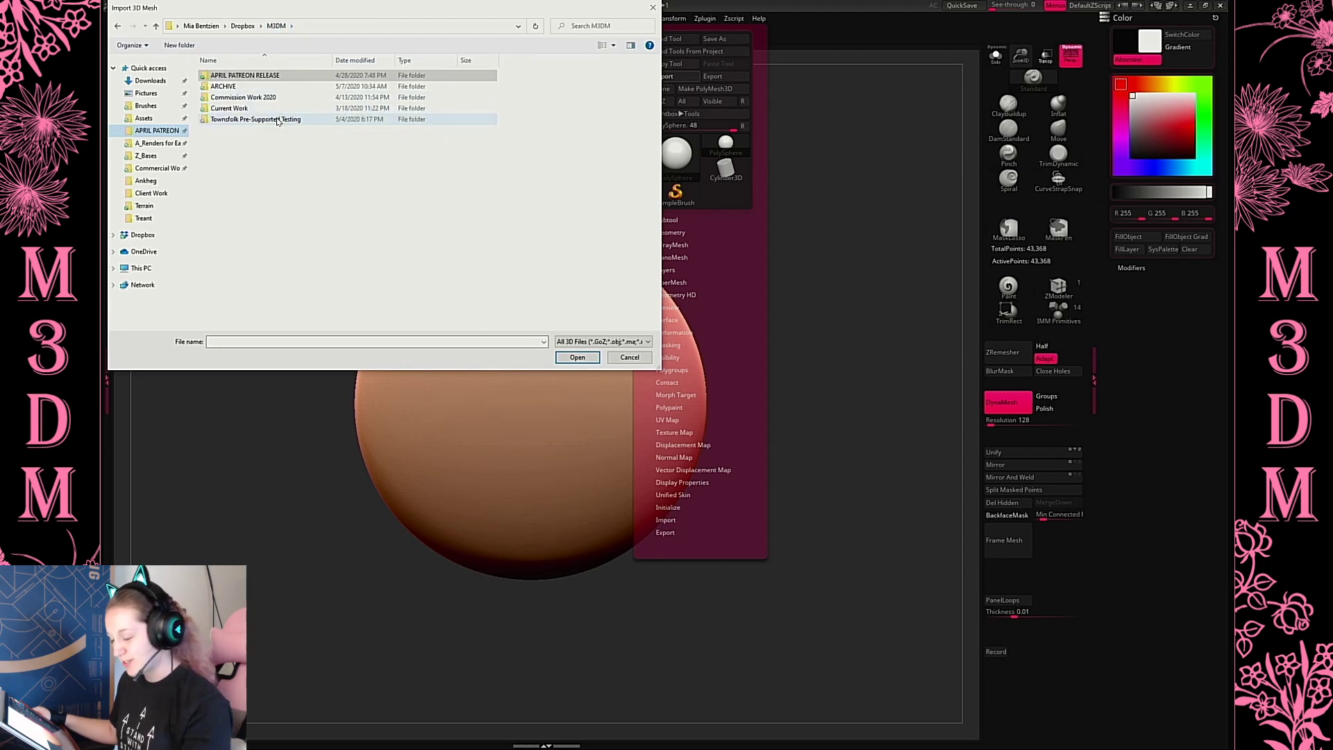
double_click(236, 87)
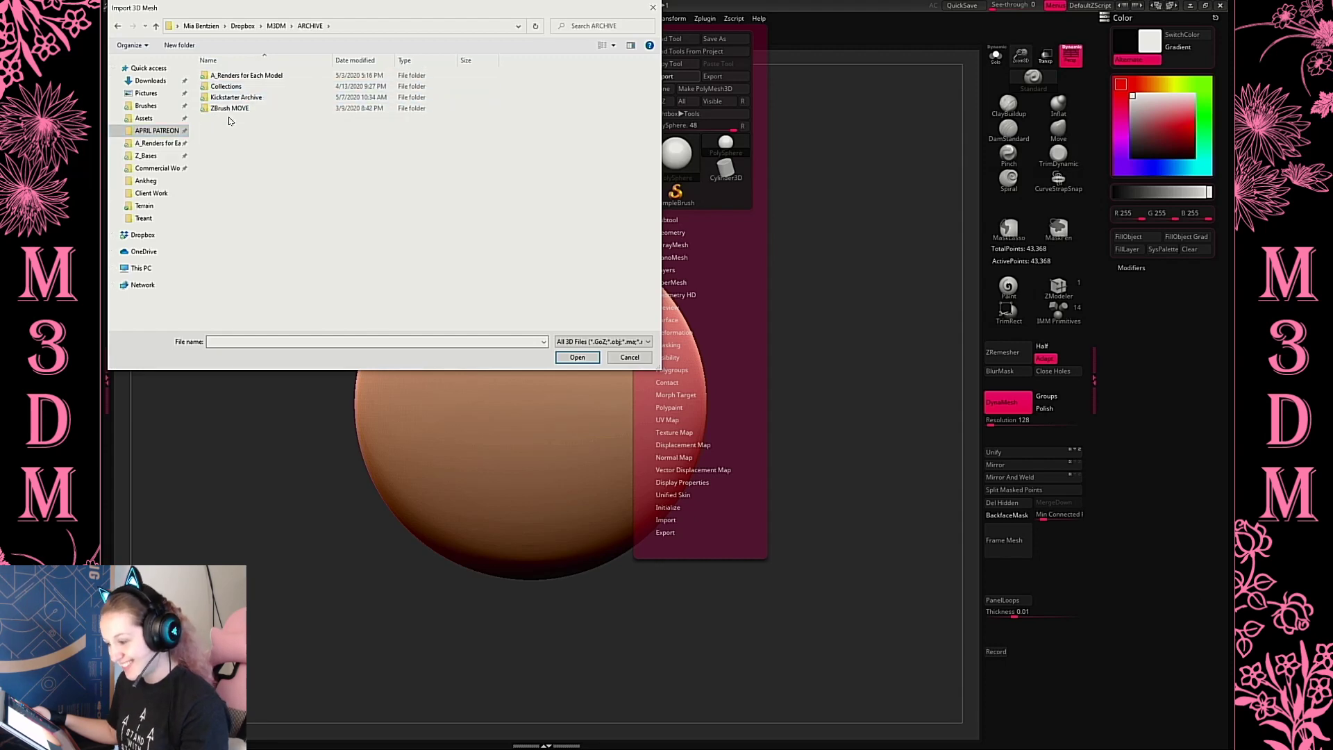
click(147, 94)
Import the female mesh from Dropbox's Patreon Rewards Team Folder, under ZBrush Files, Brushes and Base Meshes, Realistic_White_Female_Low_Poly
click(156, 130)
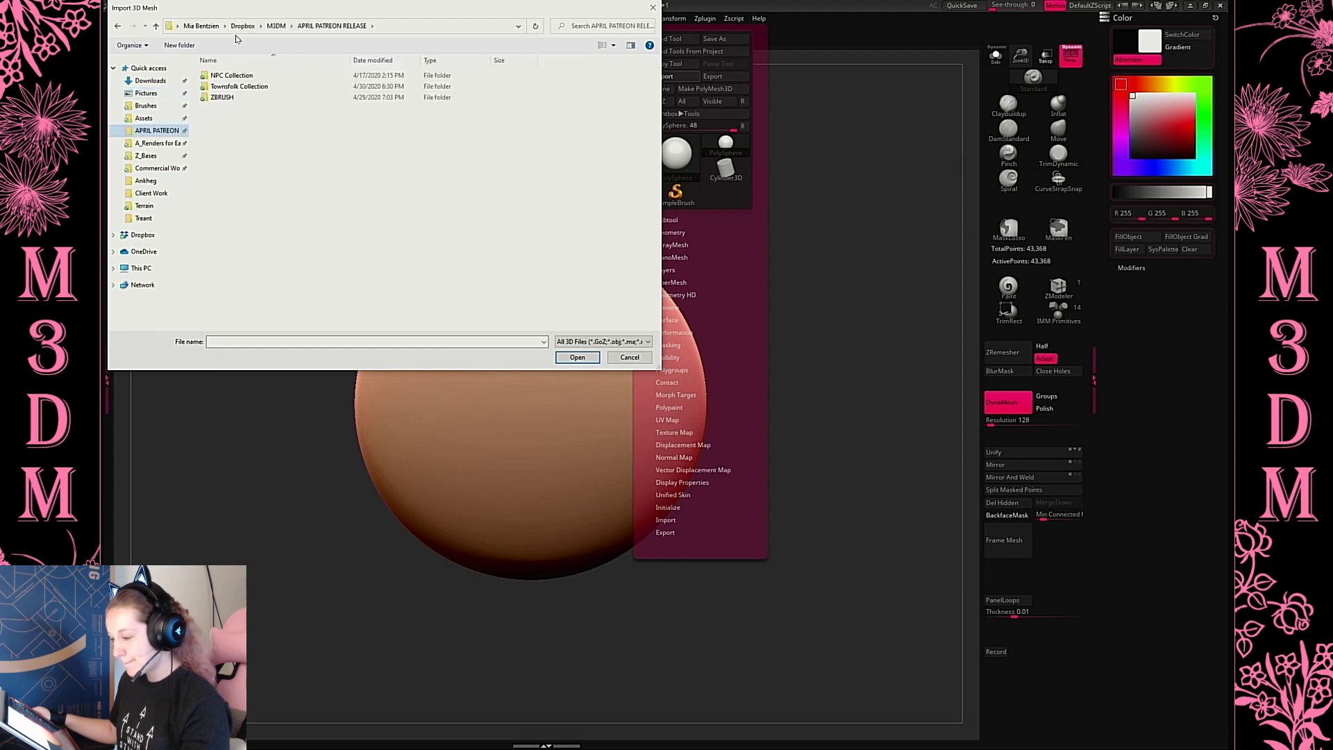
click(242, 25)
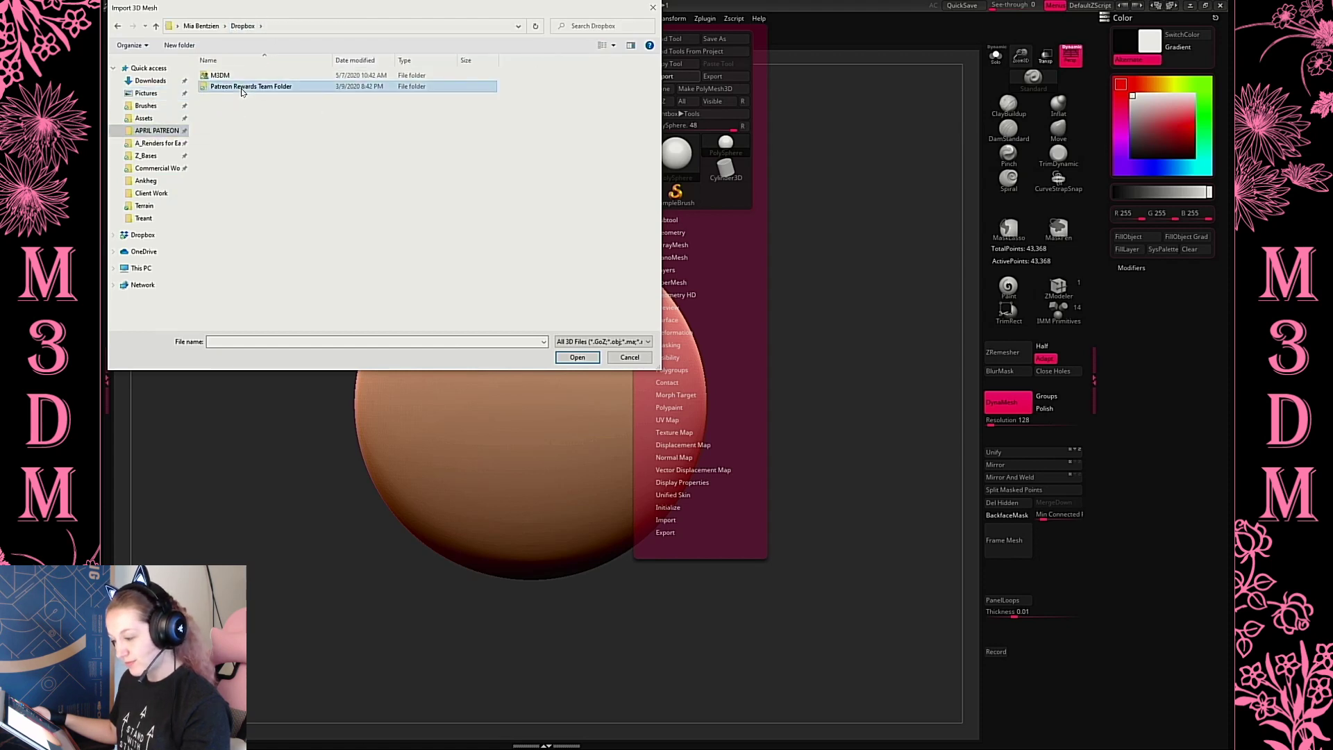
double_click(242, 89)
double_click(226, 97)
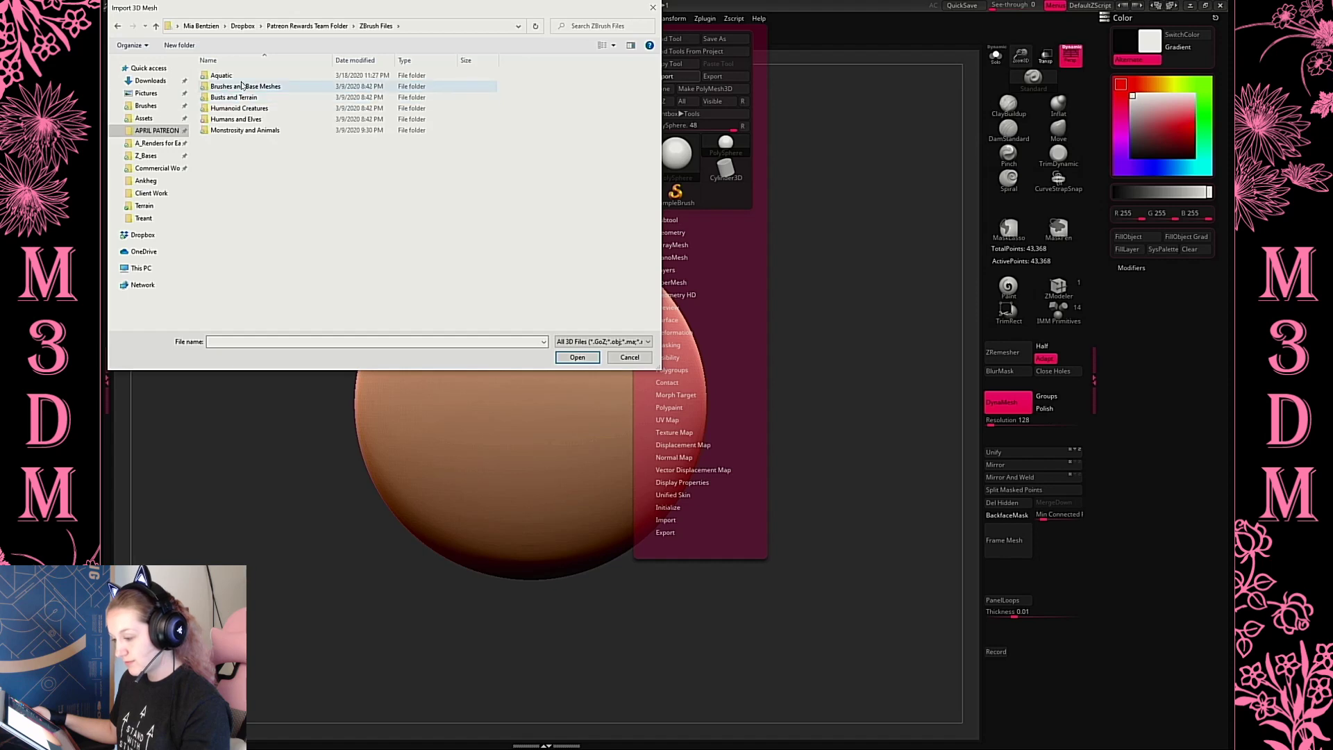
double_click(243, 88)
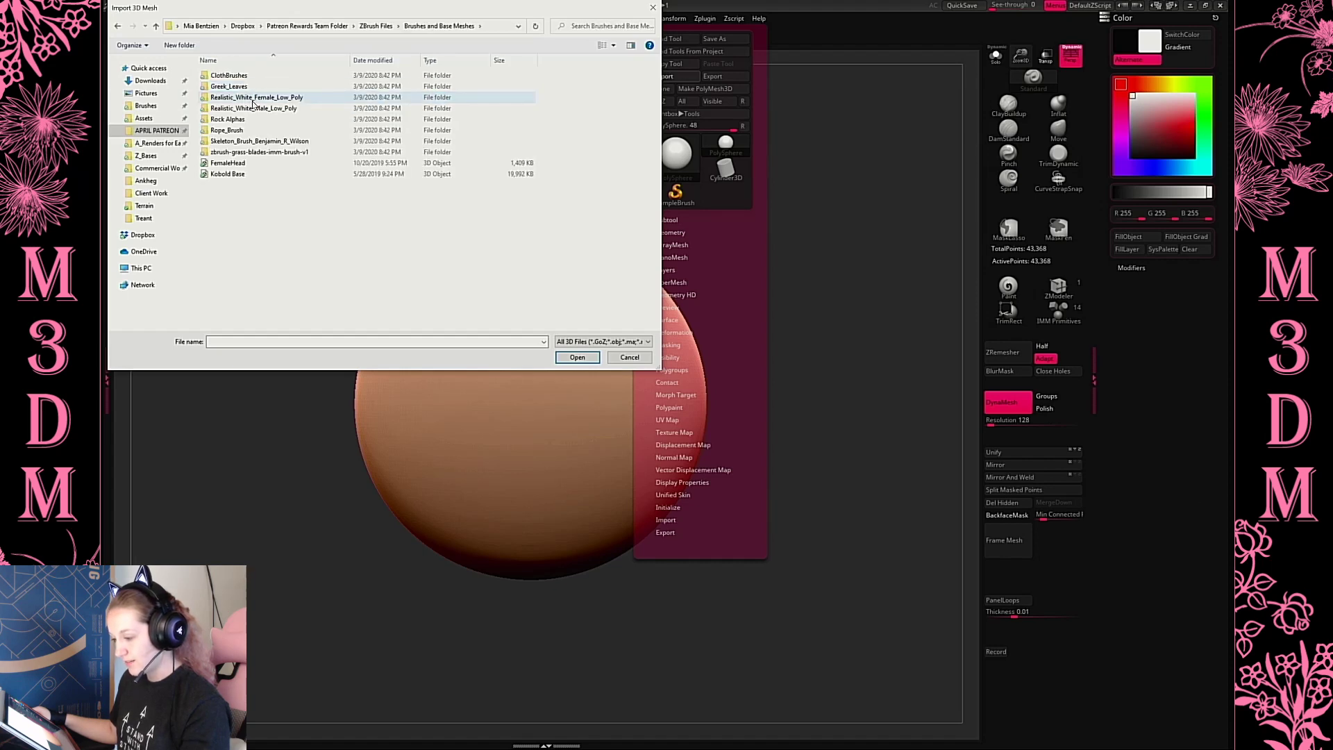
double_click(254, 98)
double_click(278, 87)
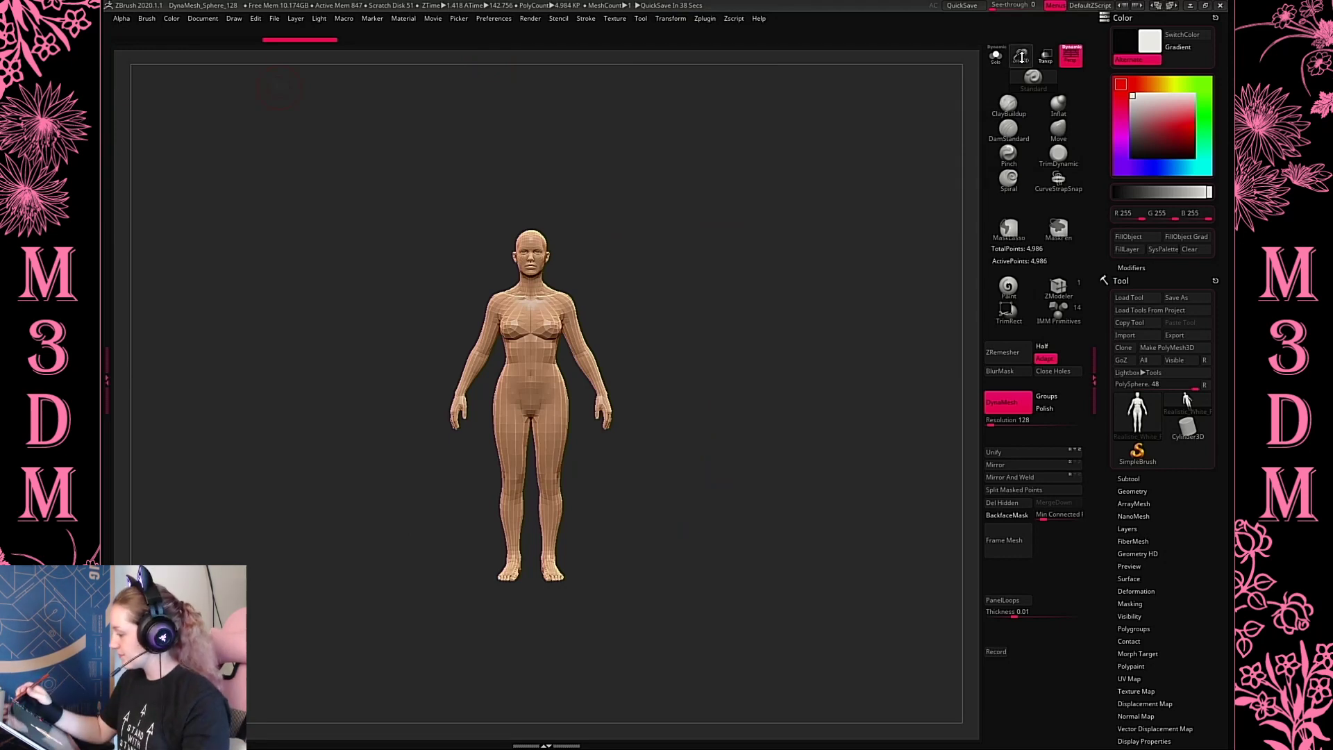
key(f)
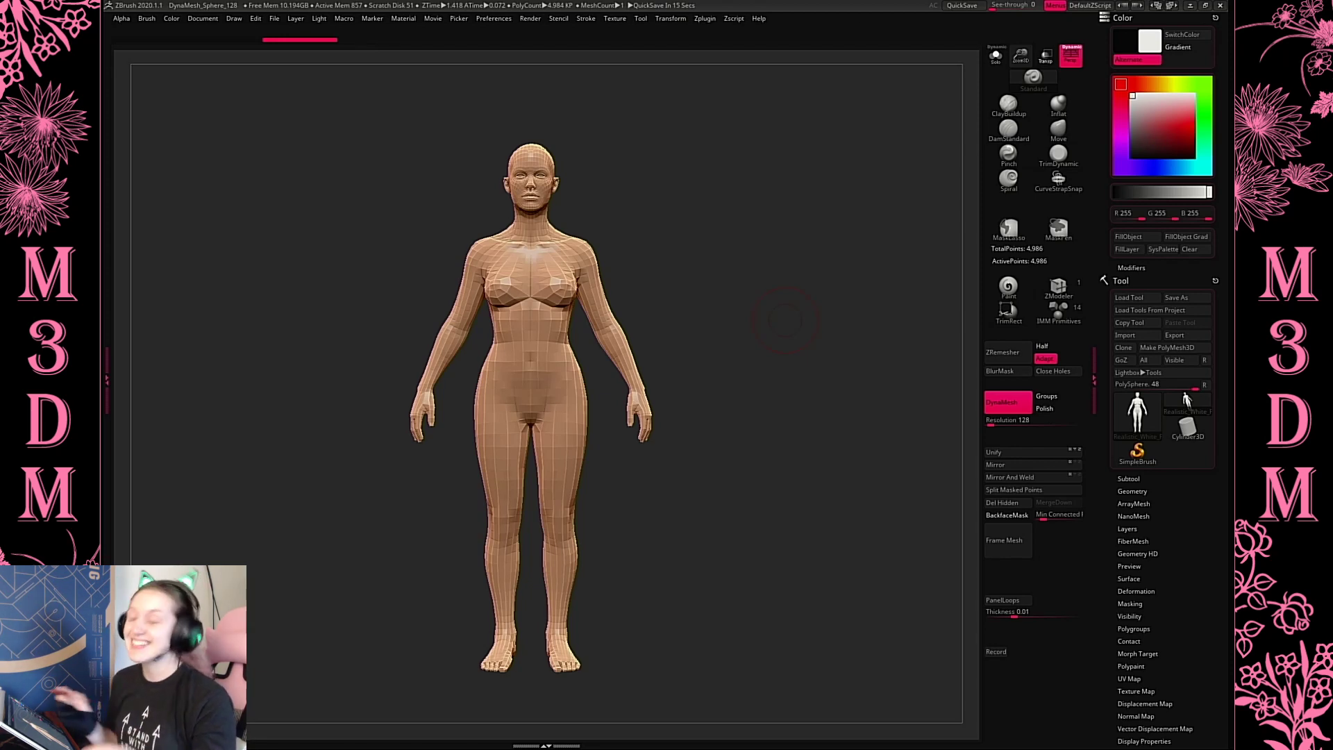
Subdivide the imported female mesh twice and delete its lower subdivision levels
key(space)
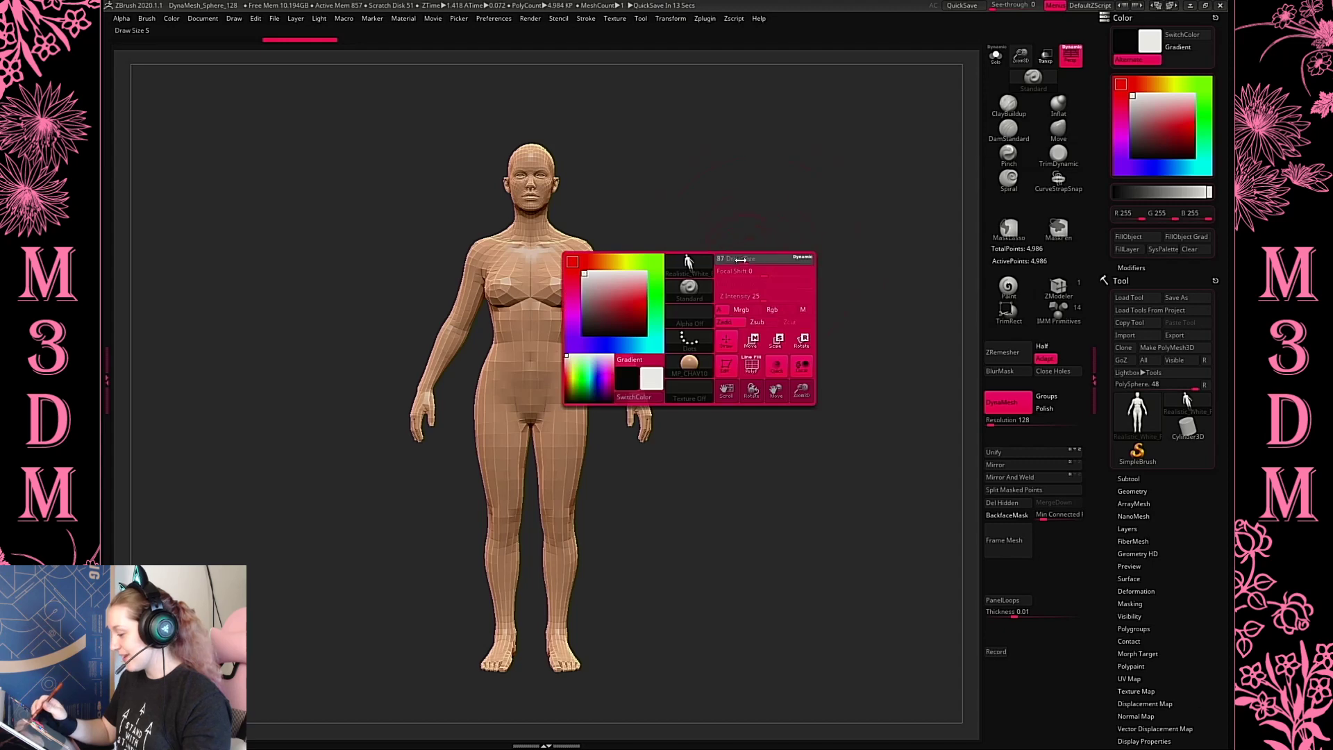
click(1132, 491)
drag(1219, 684, 1209, 434)
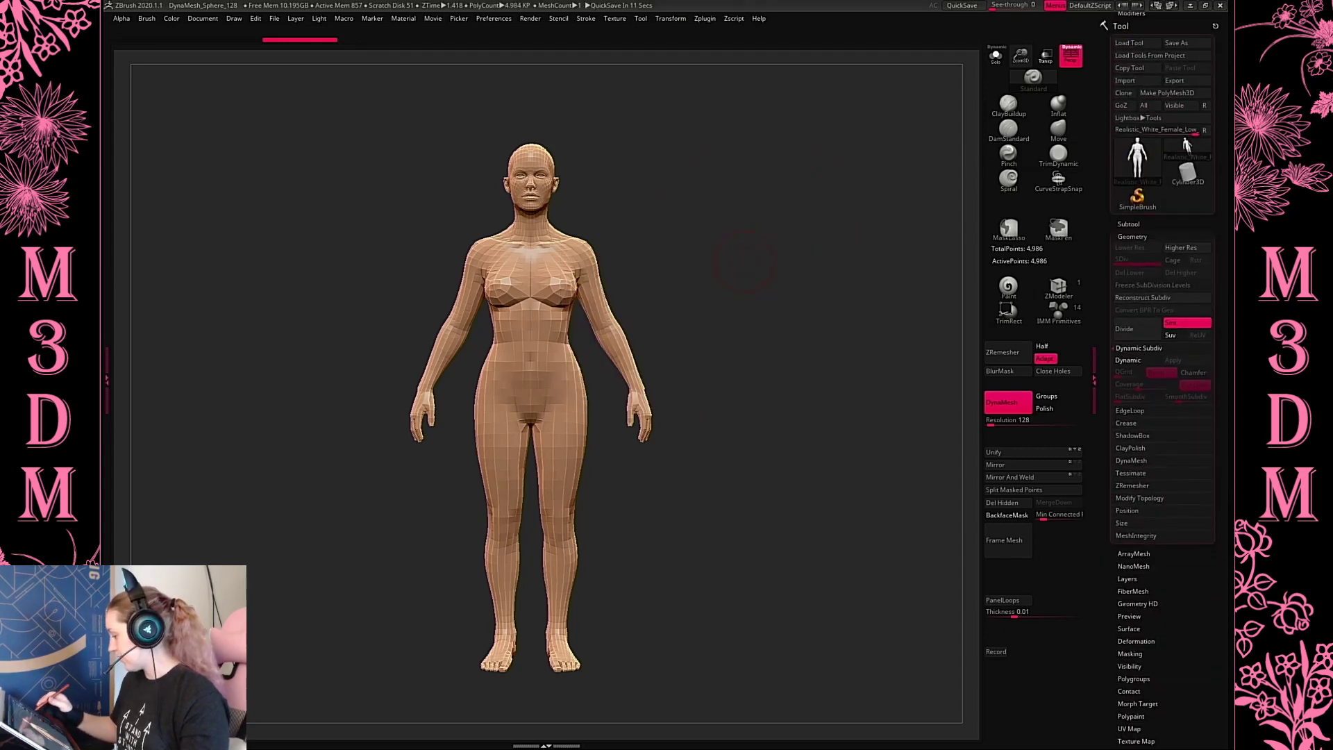
click(1140, 332)
click(1142, 332)
click(1129, 272)
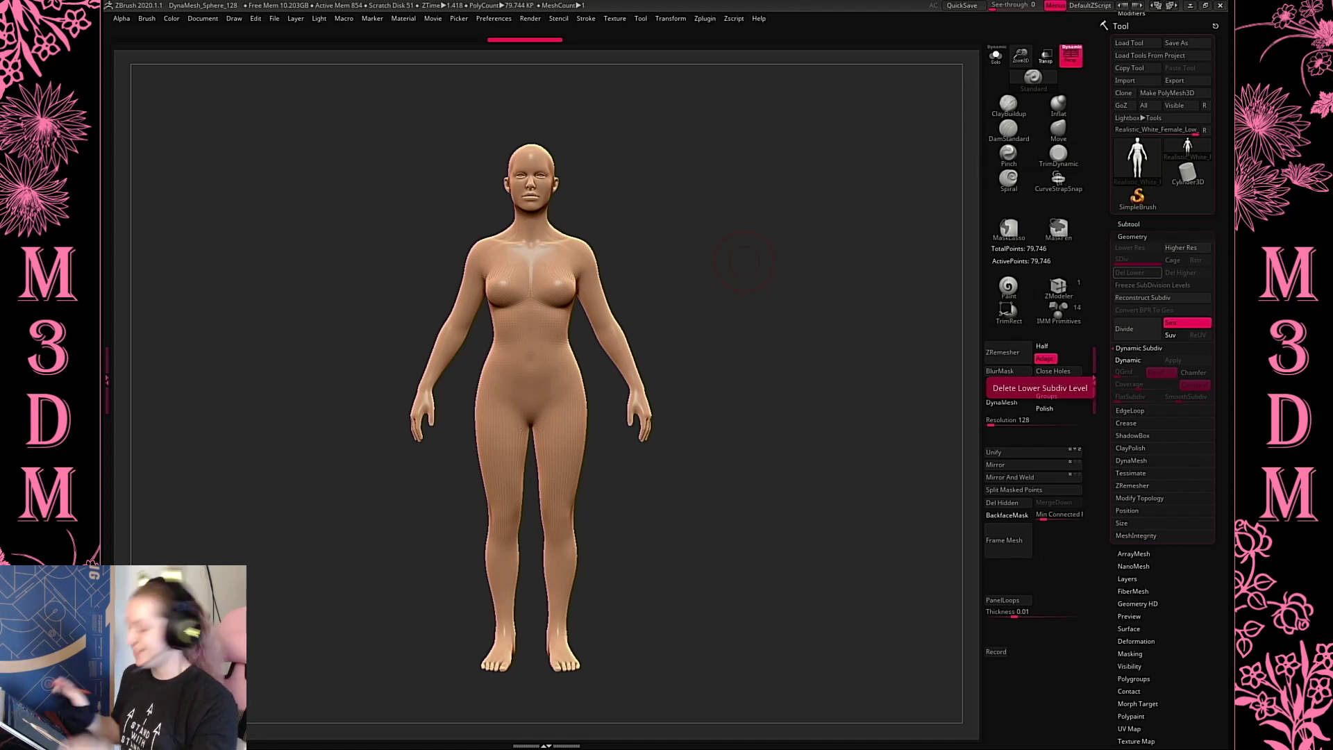
right_click(746, 262)
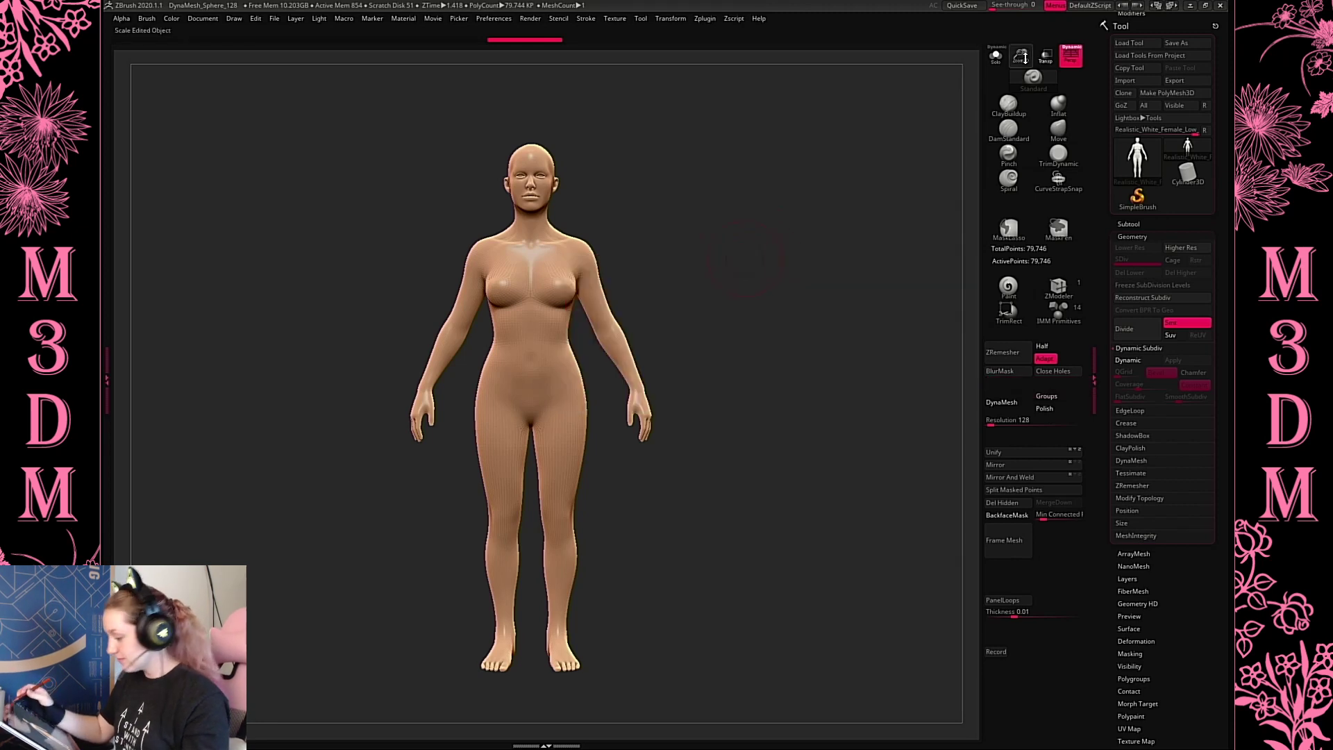
drag(1020, 56, 1024, 77)
right_click(755, 296)
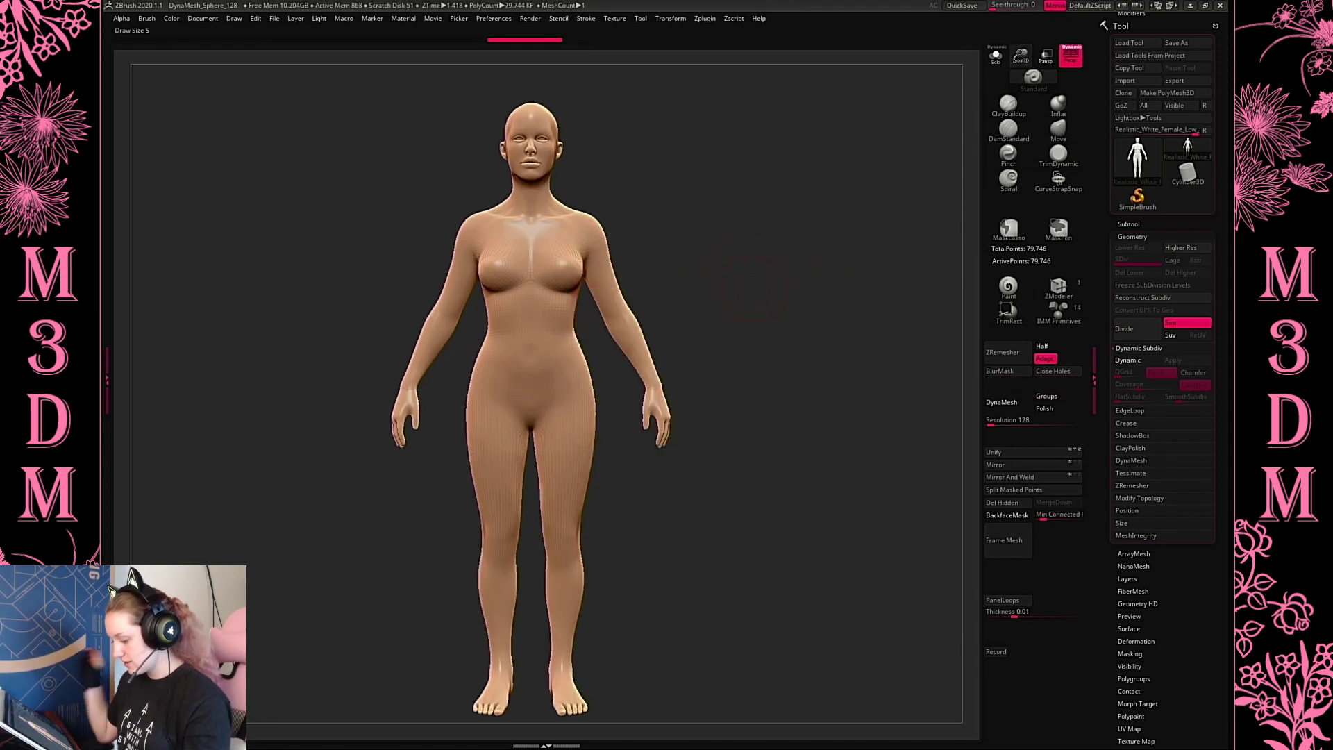
Change the figure's colour to a muted green with RGB values 140, 181, 108
drag(1216, 229, 1213, 482)
click(1133, 303)
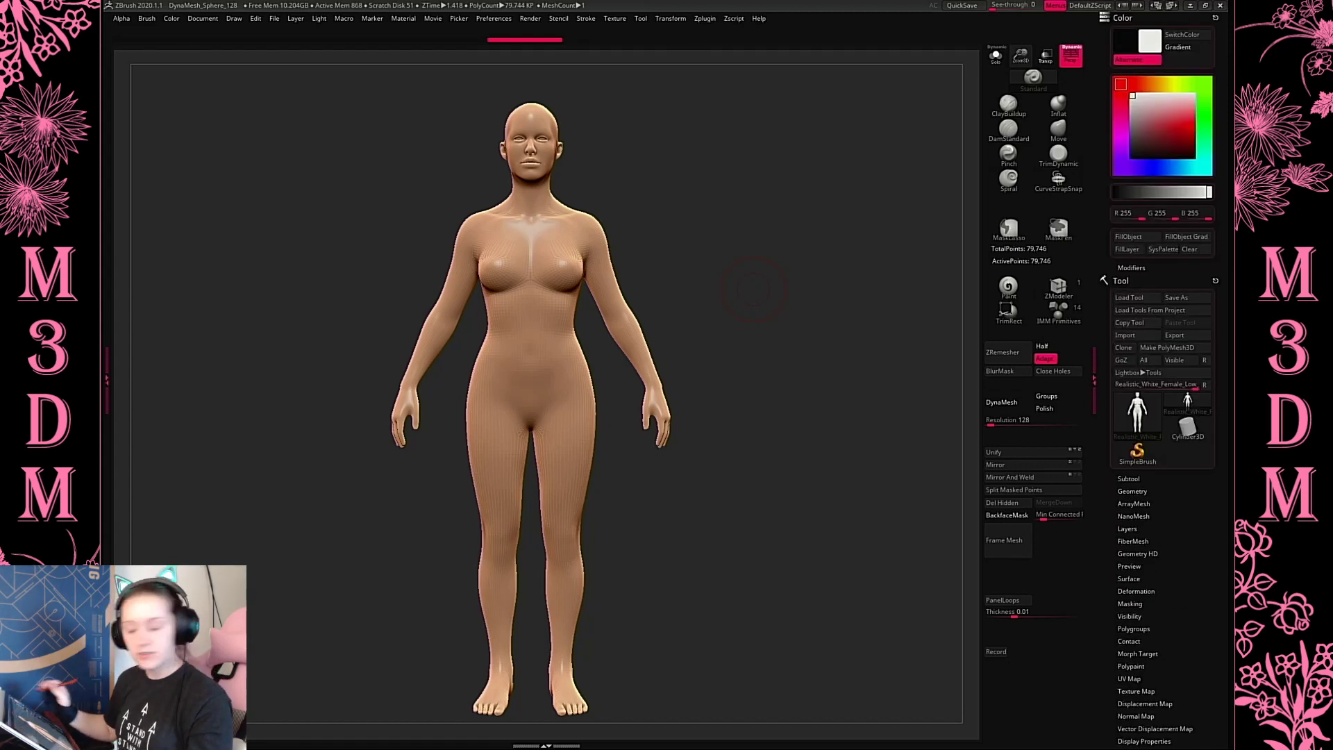
click(1188, 84)
click(1162, 108)
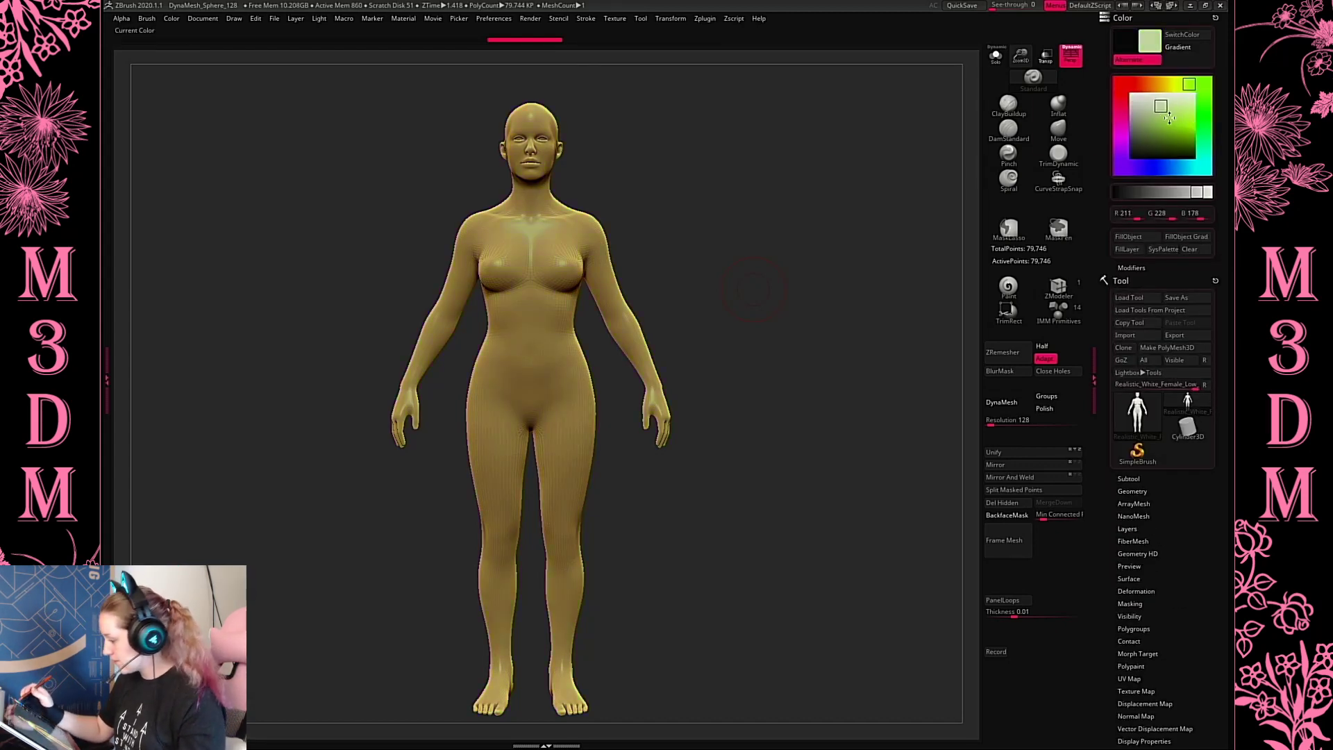
click(1142, 109)
click(1145, 119)
click(1152, 111)
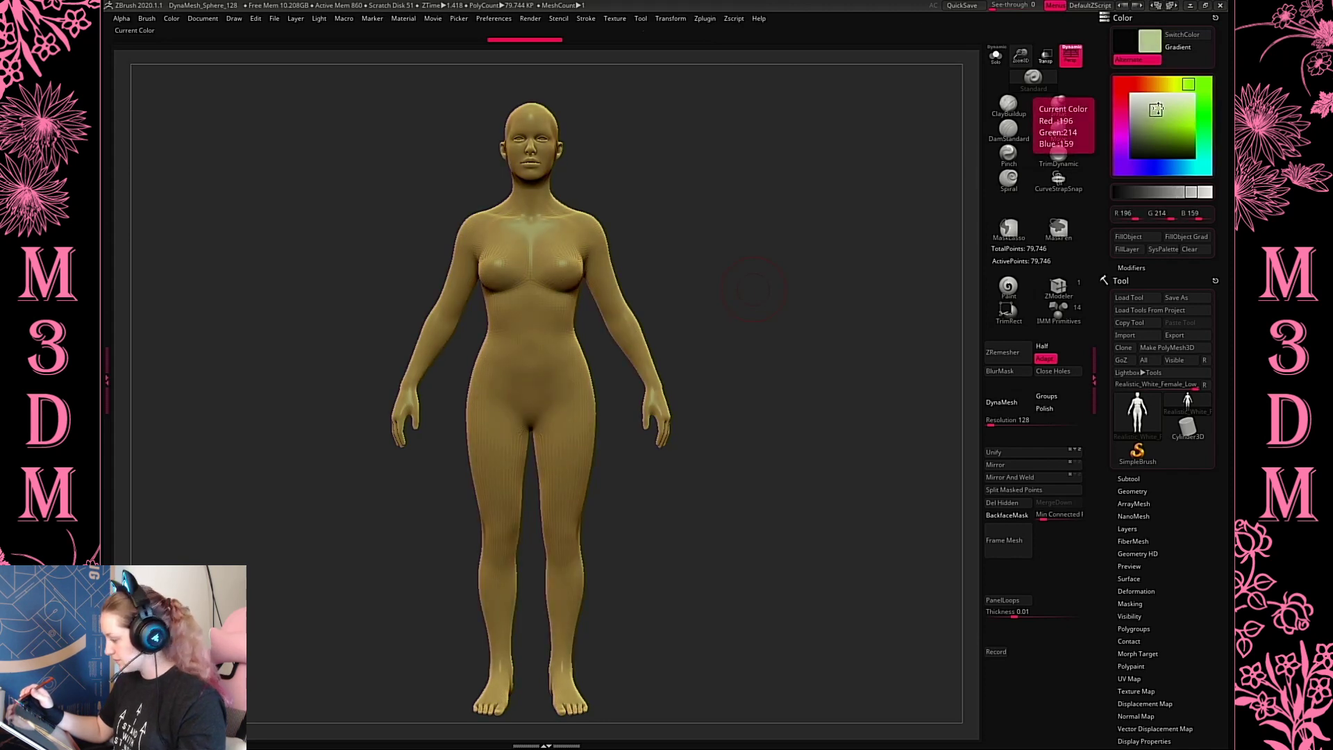
click(1159, 116)
click(1182, 109)
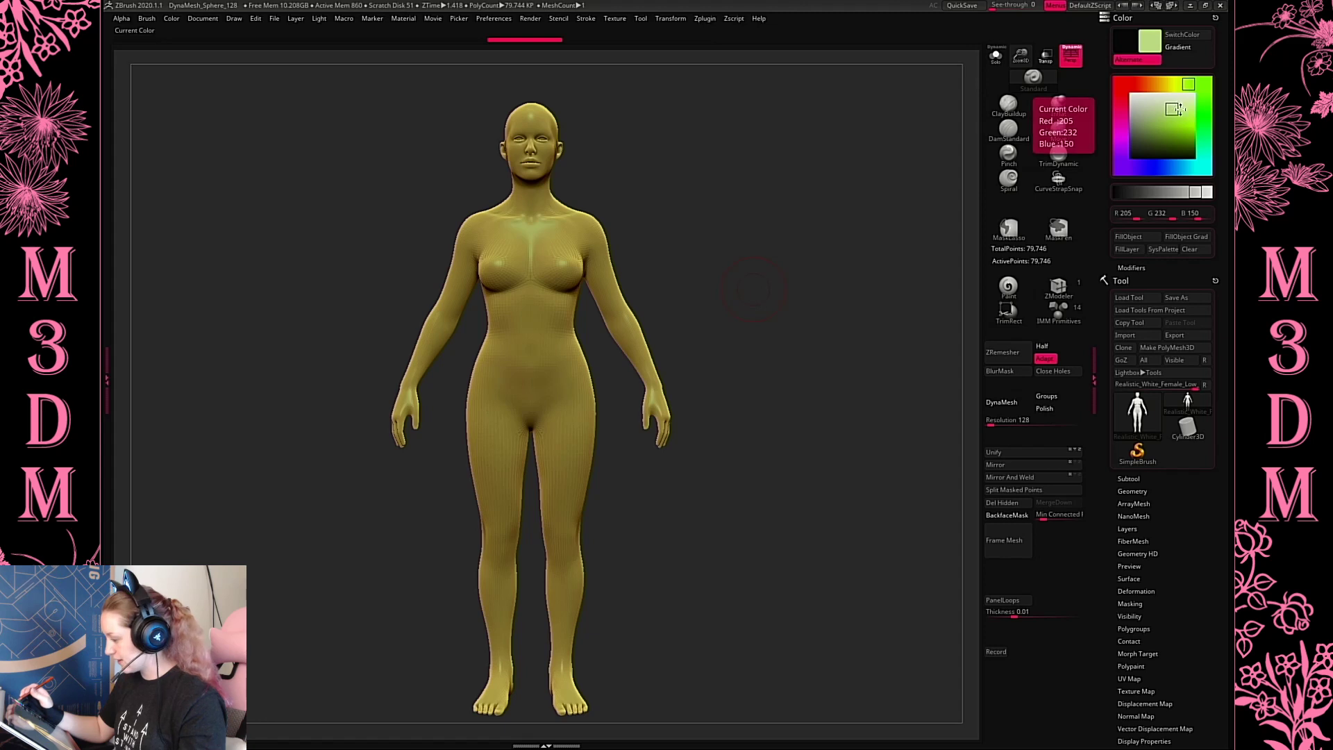
click(1154, 125)
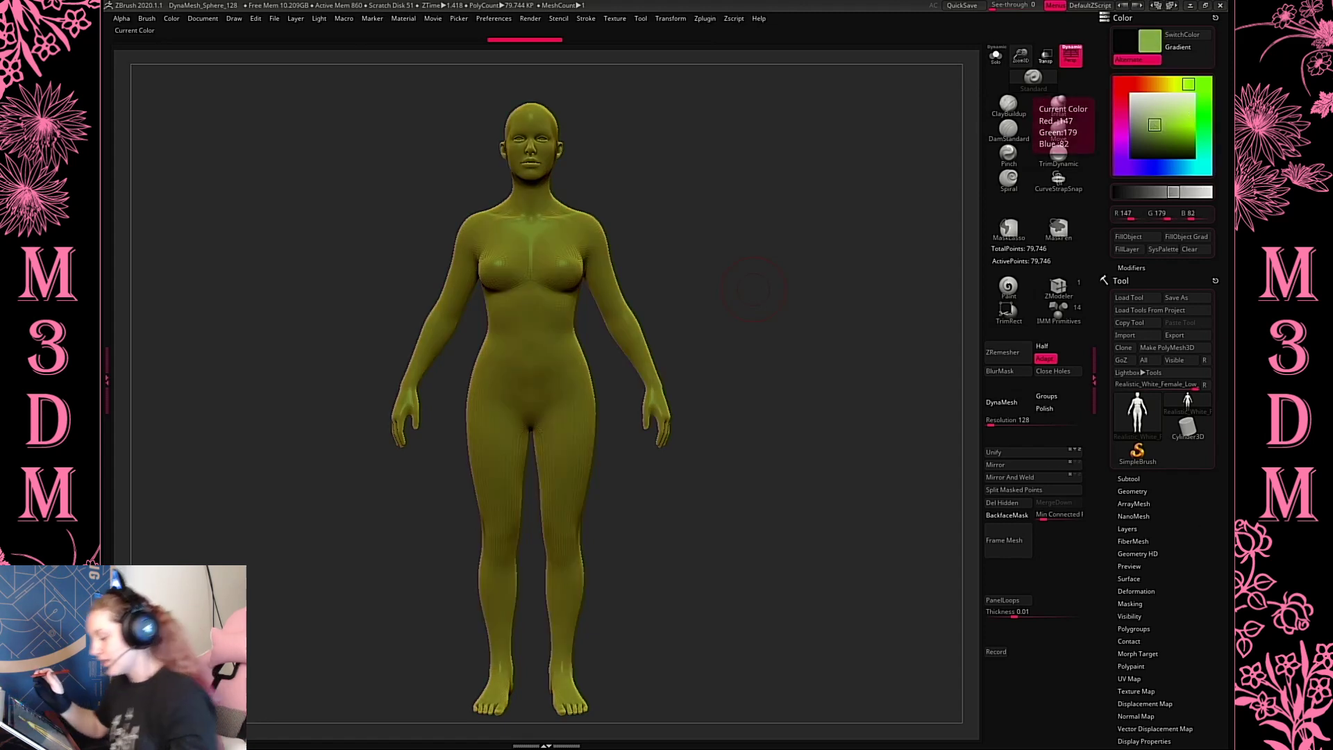
click(1149, 122)
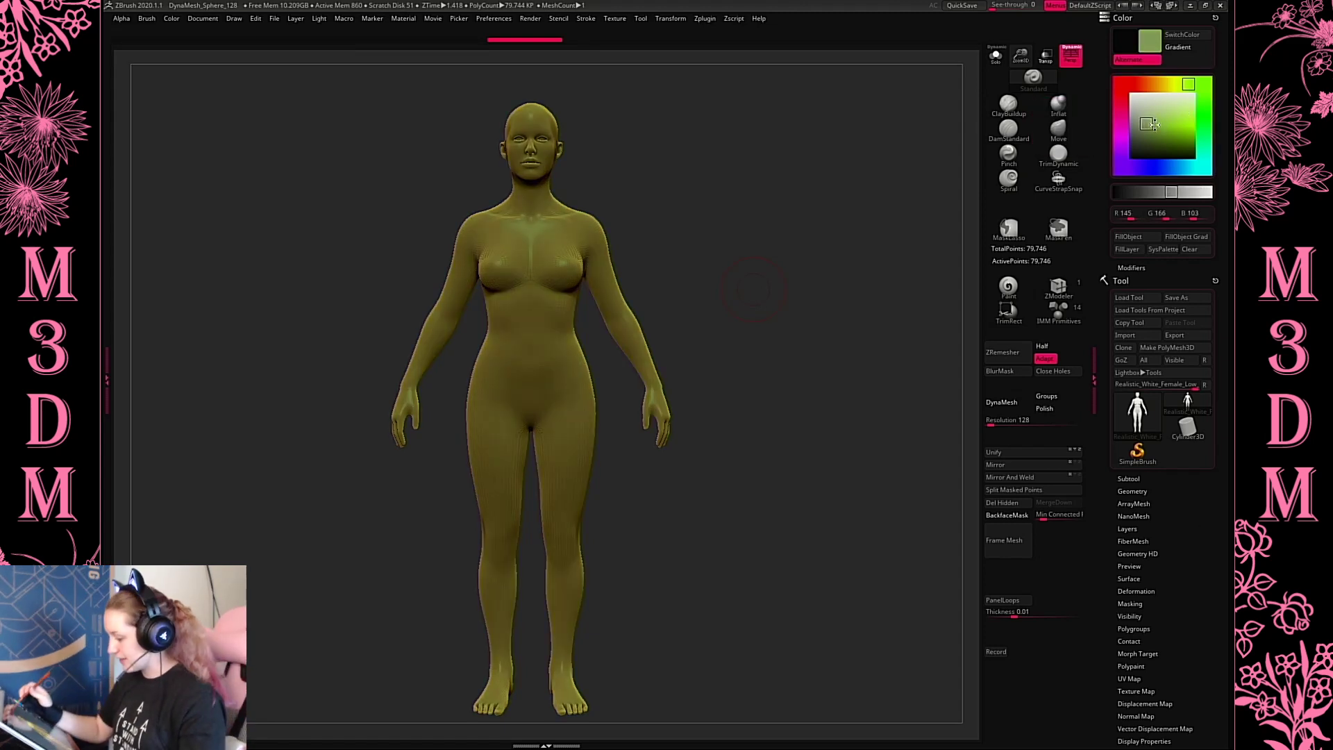
click(1144, 120)
click(1203, 95)
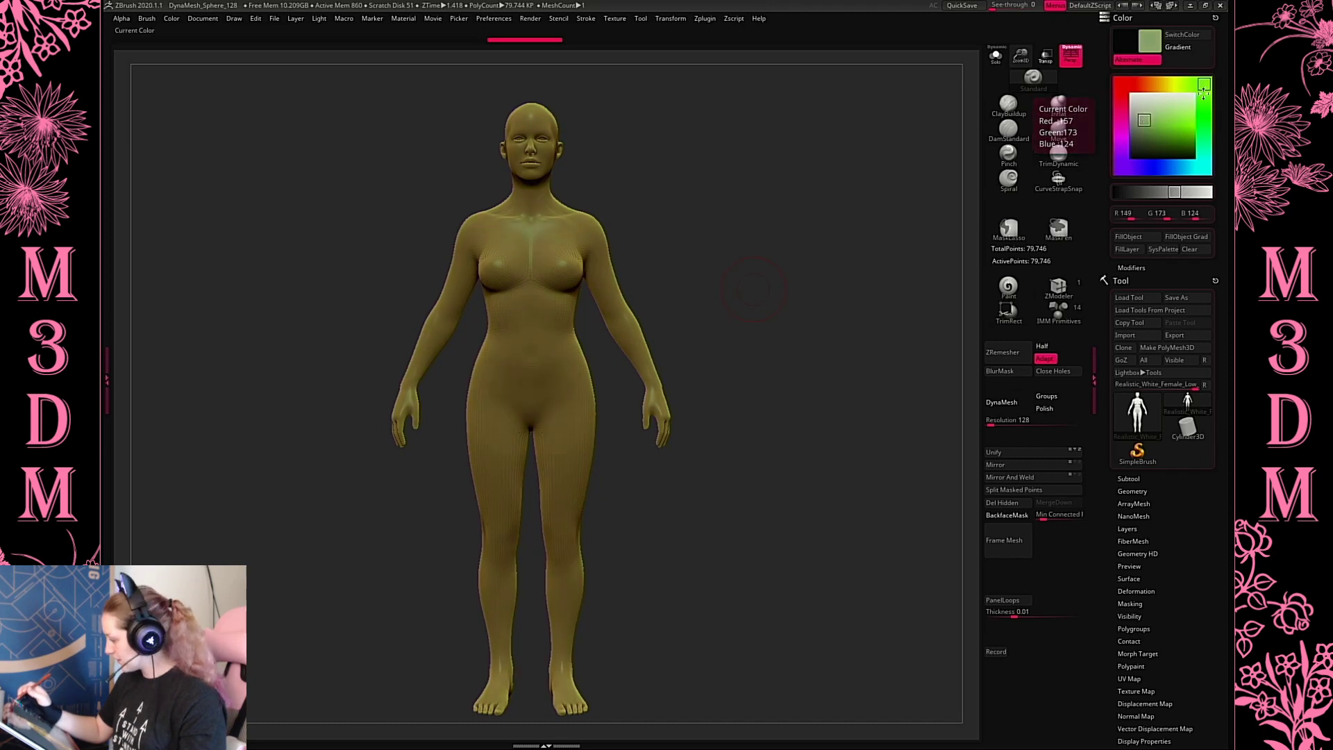
click(1155, 118)
drag(1154, 118, 1157, 120)
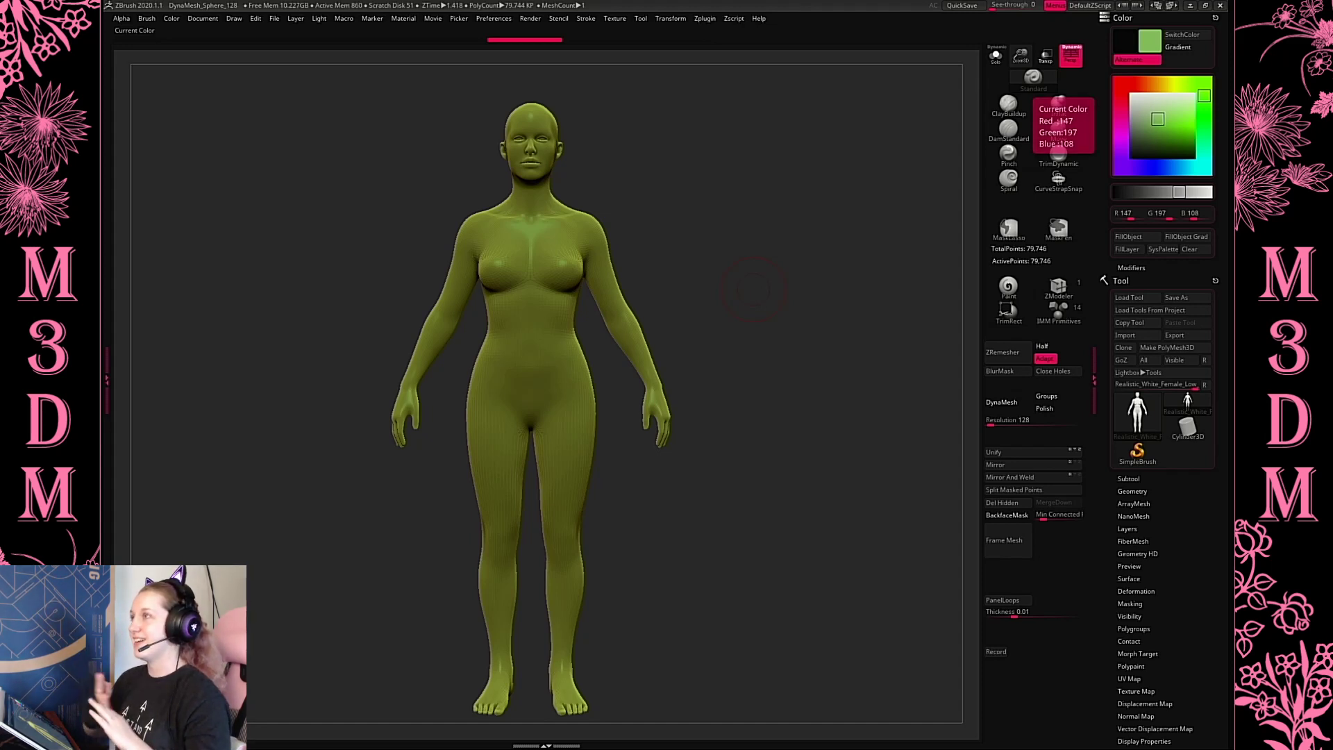
drag(1157, 119, 1150, 121)
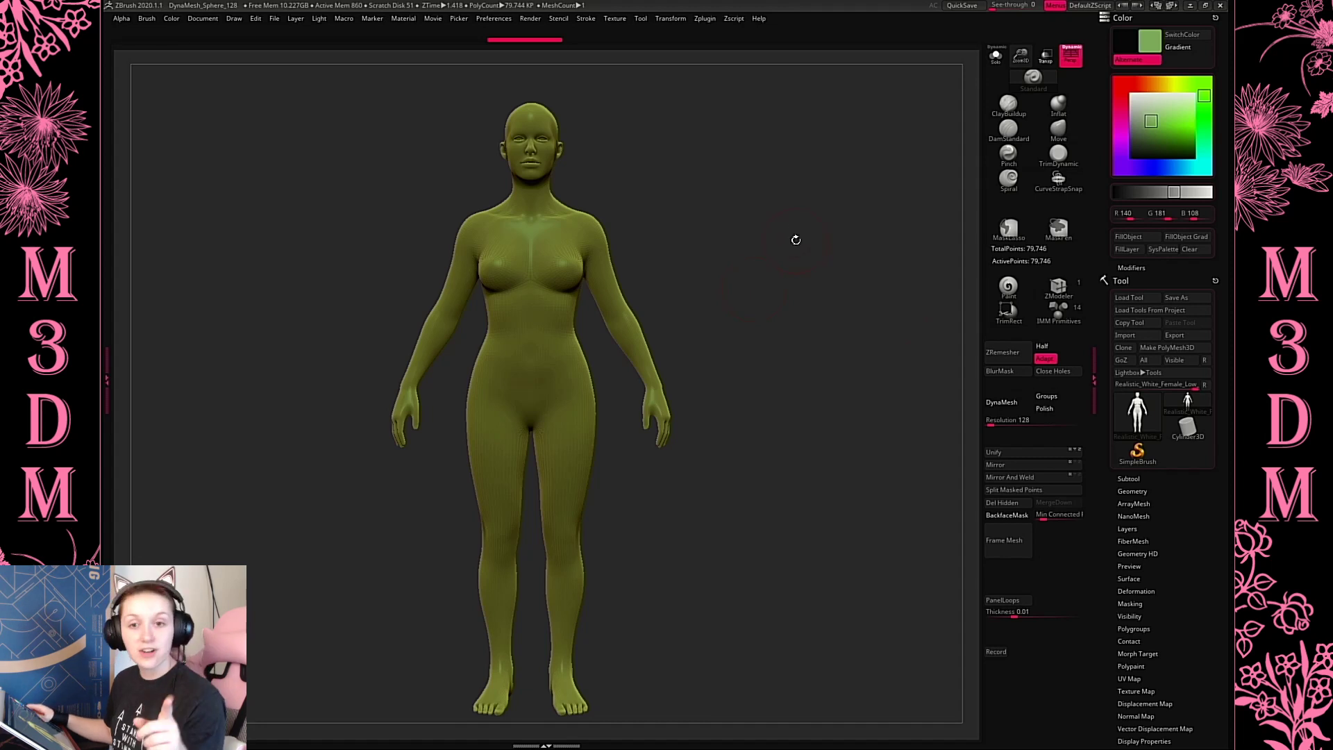
Brighten the viewport through the render adjustments by reshaping the RGB level curve
click(533, 23)
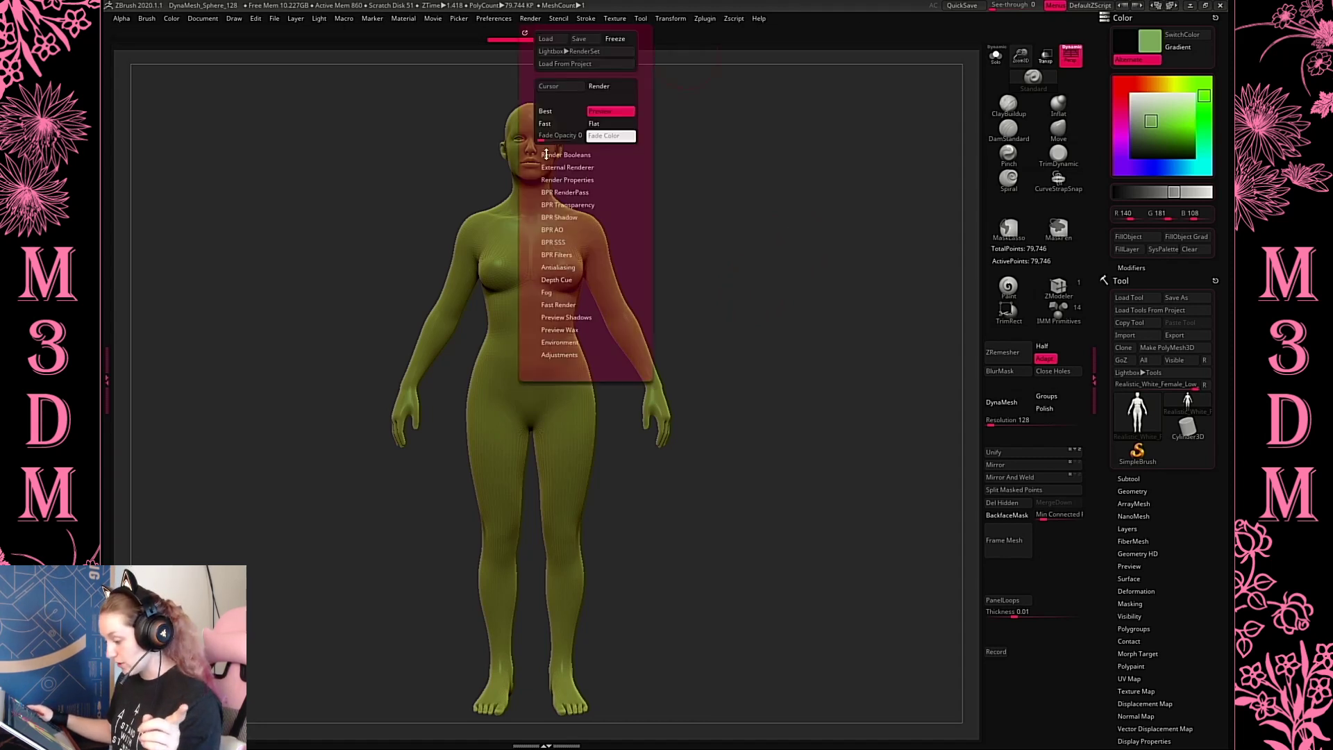
click(560, 356)
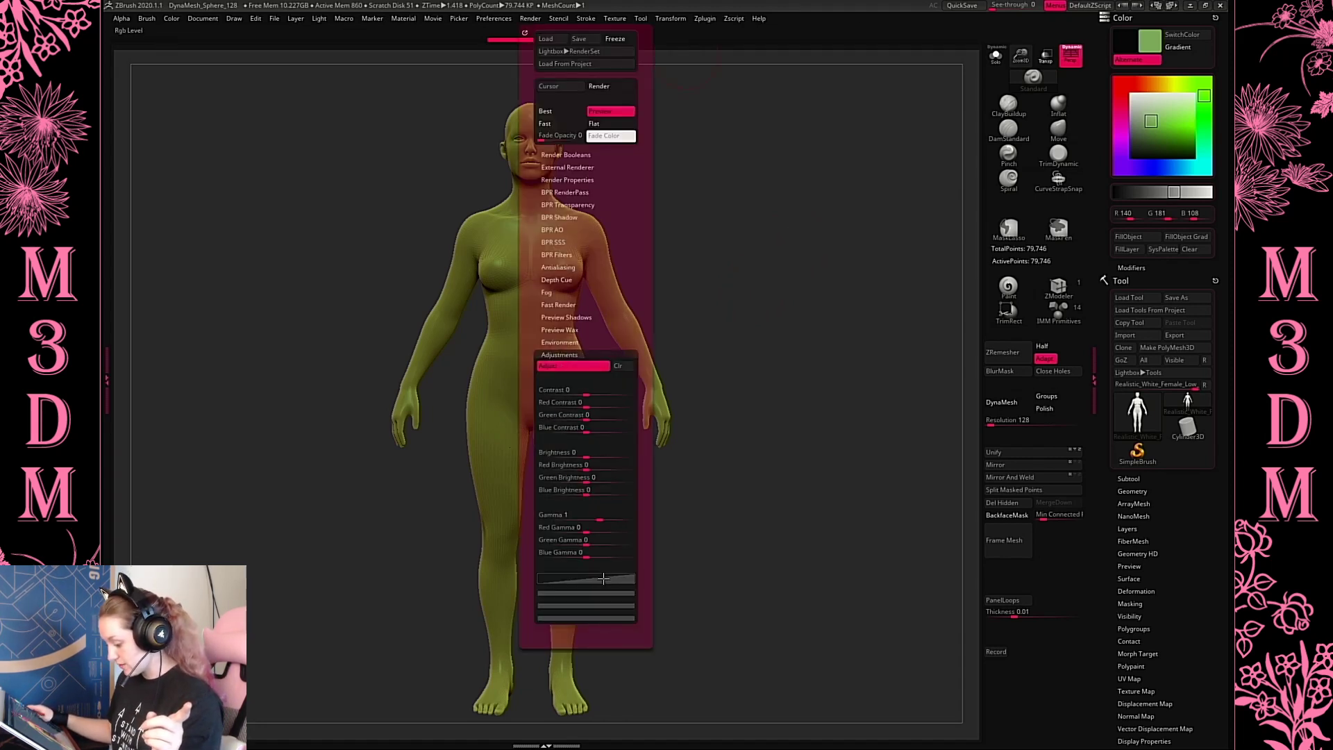
drag(603, 597, 592, 597)
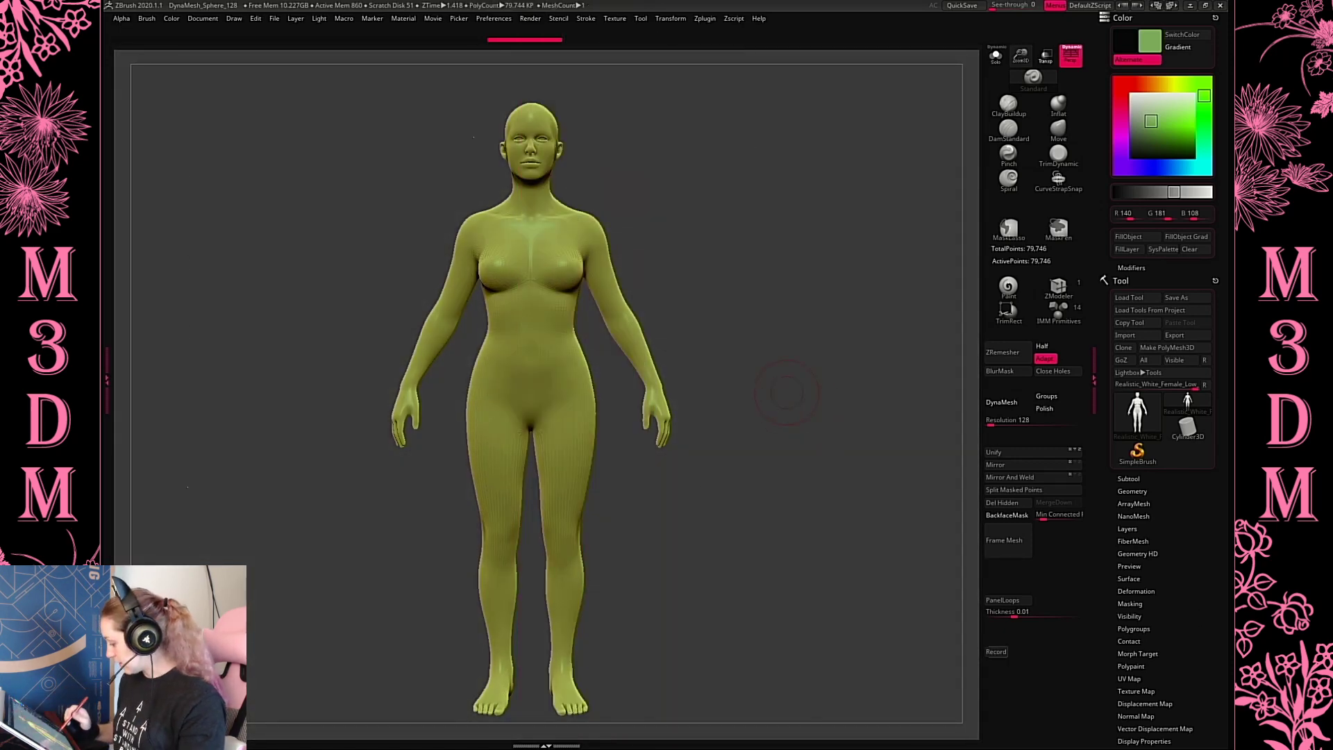
Start the movie recording and apply the current green to the figure's subtool
click(996, 651)
drag(812, 425, 855, 517)
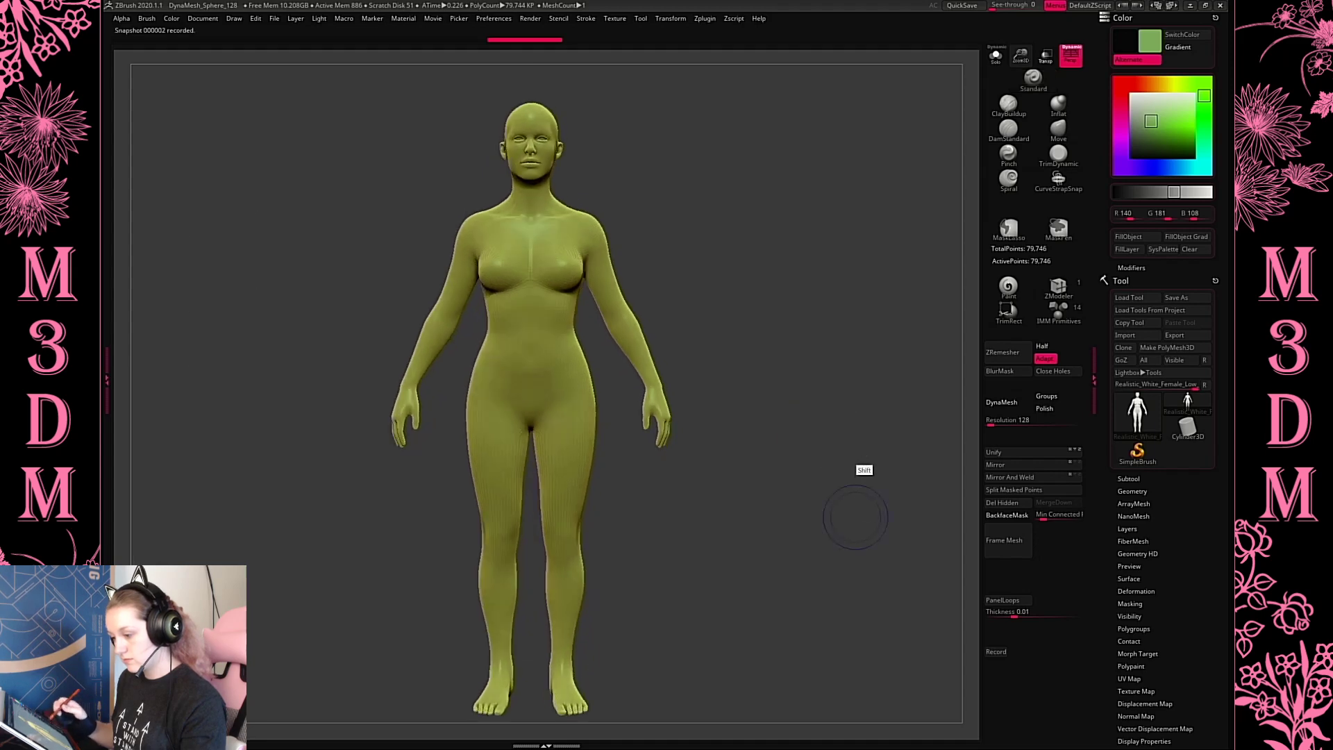
click(1154, 479)
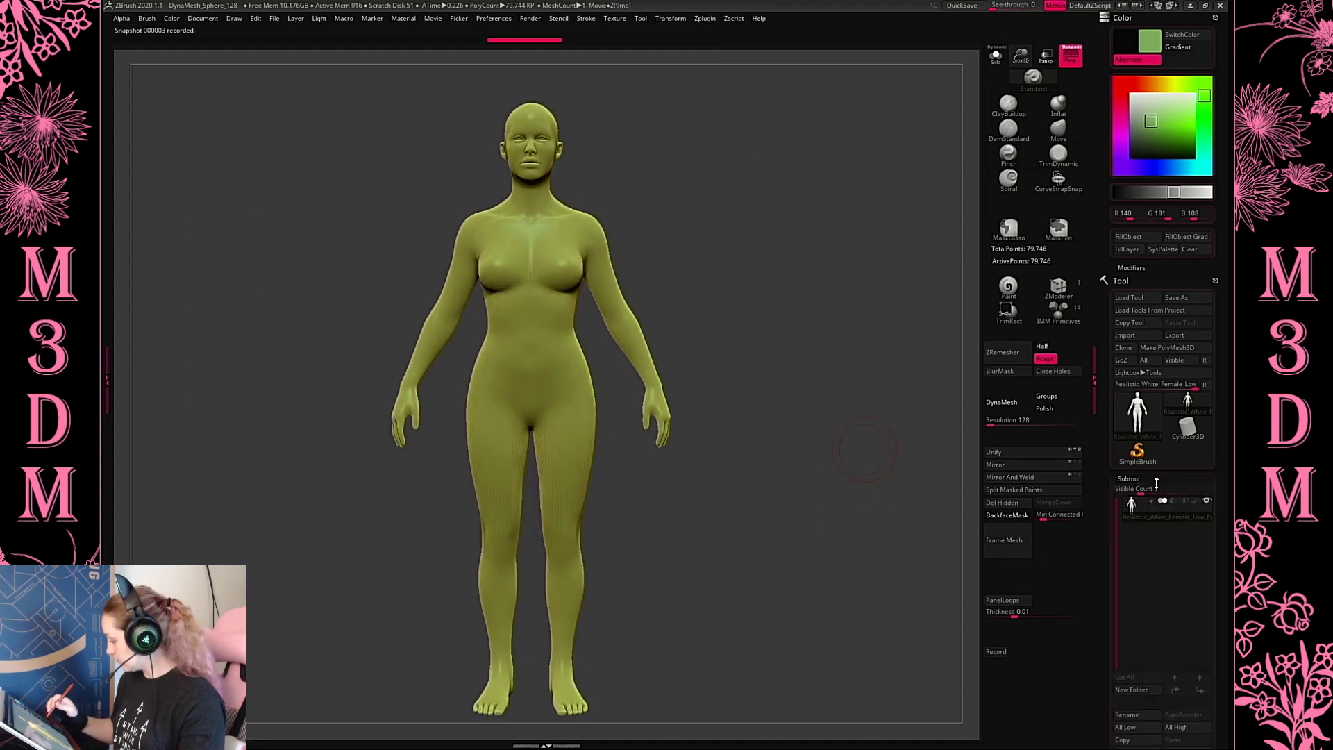
drag(1157, 482, 1156, 300)
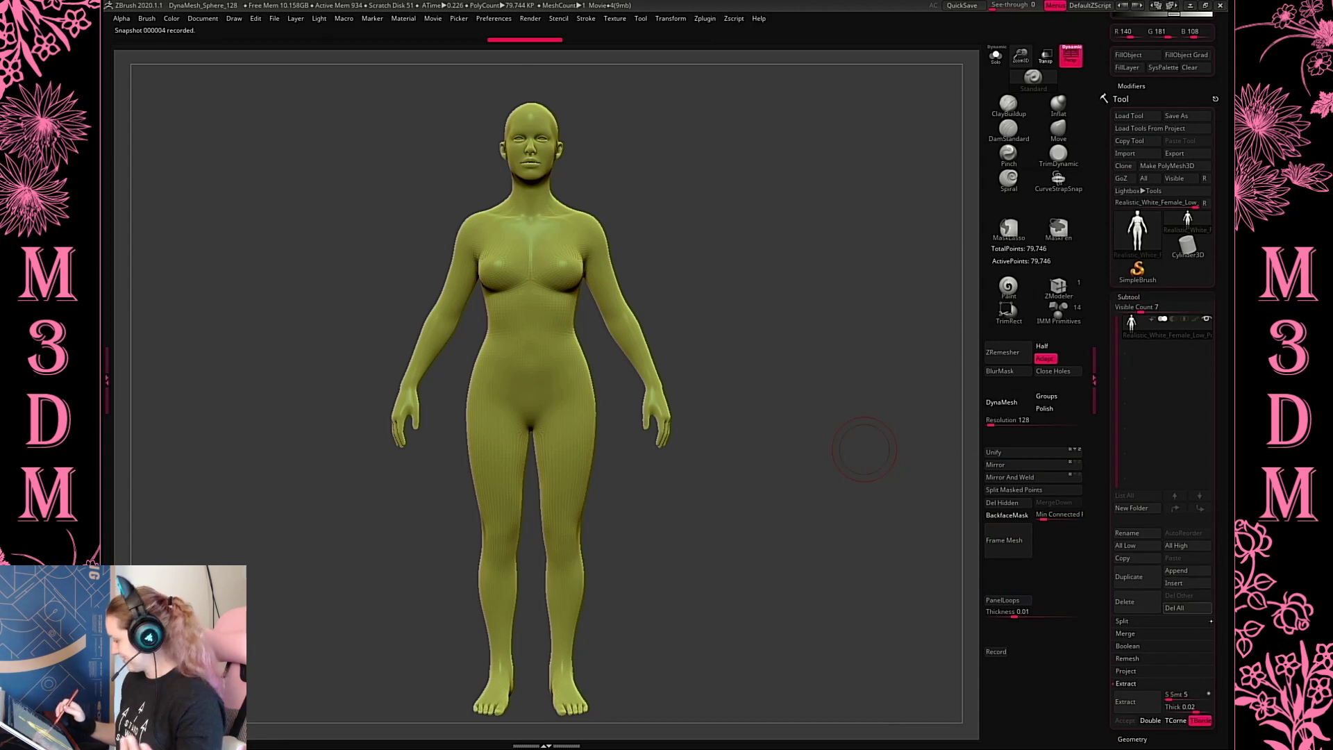
mouse_move(1216, 635)
mouse_down()
mouse_move(1216, 663)
mouse_move(1216, 649)
mouse_up()
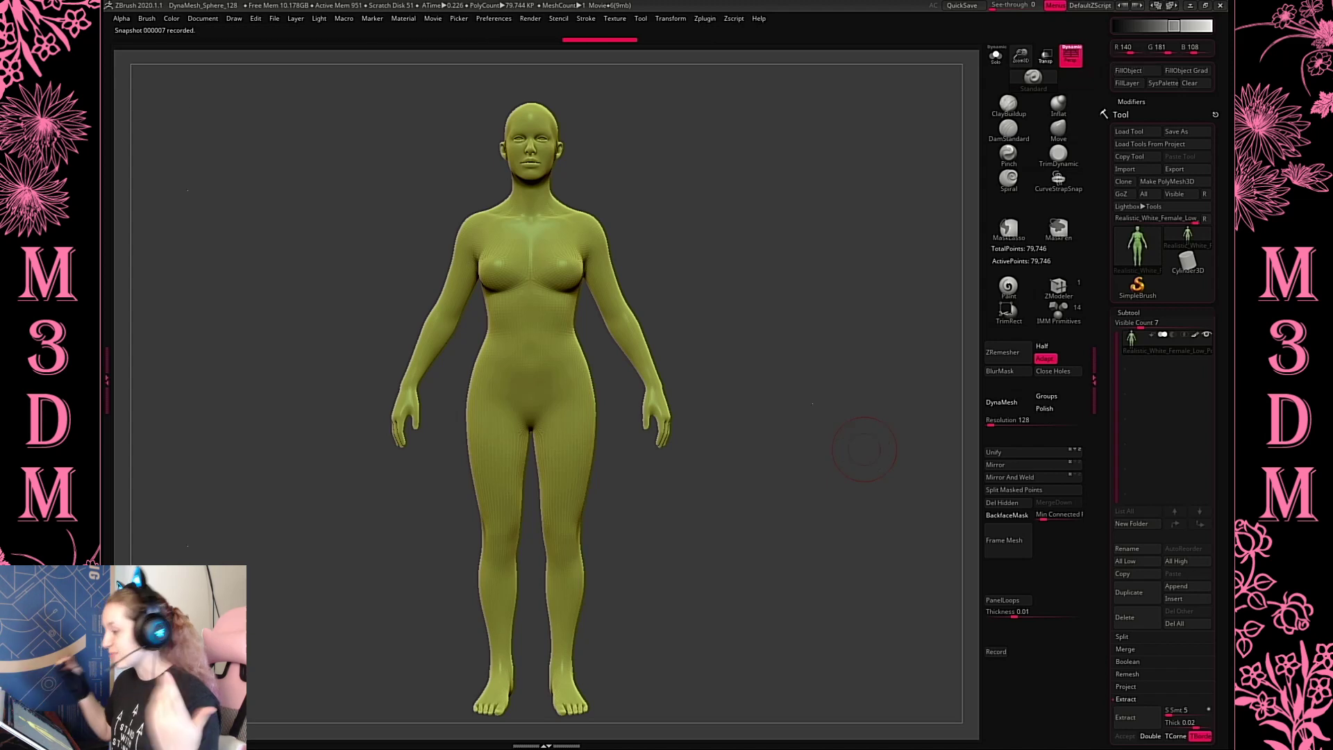
Mask both arms symmetrically up to the shoulders and blur the mask's edge
key(space)
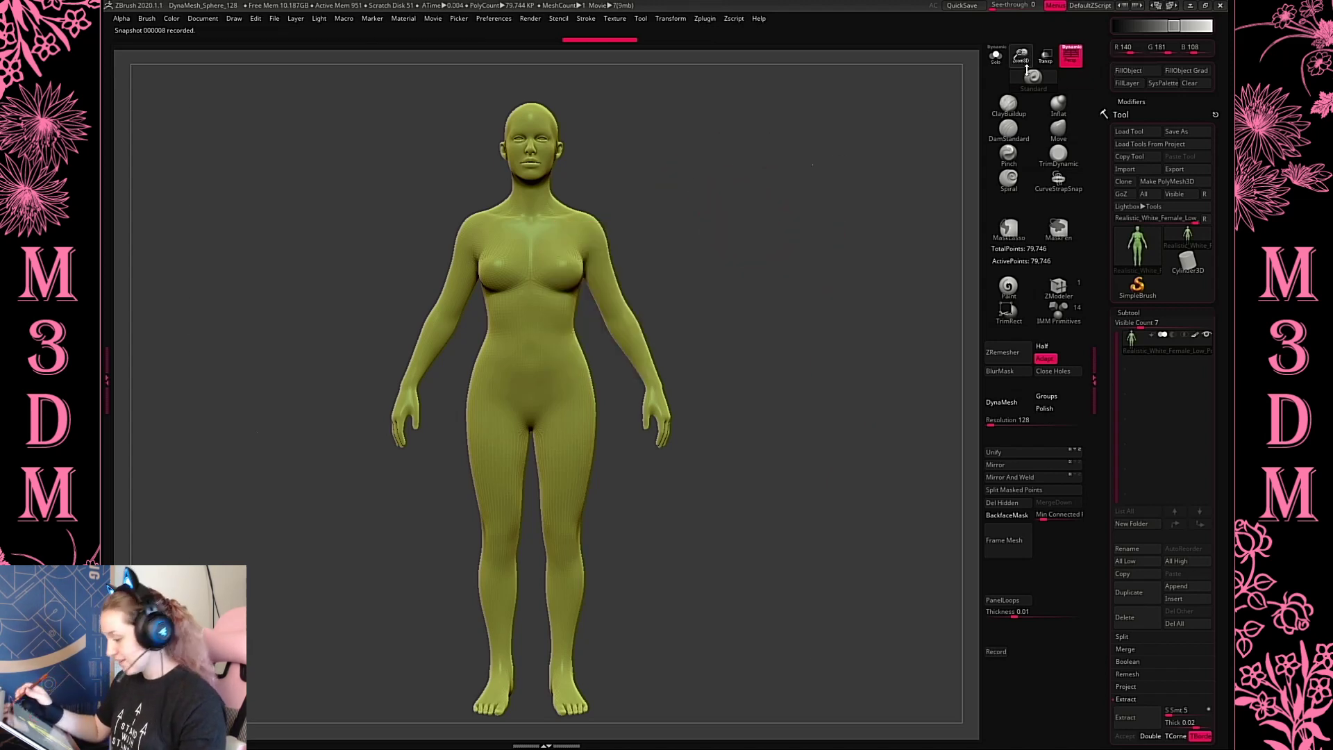
drag(1021, 60, 1017, 87)
ctrl+drag(849, 167, 649, 486)
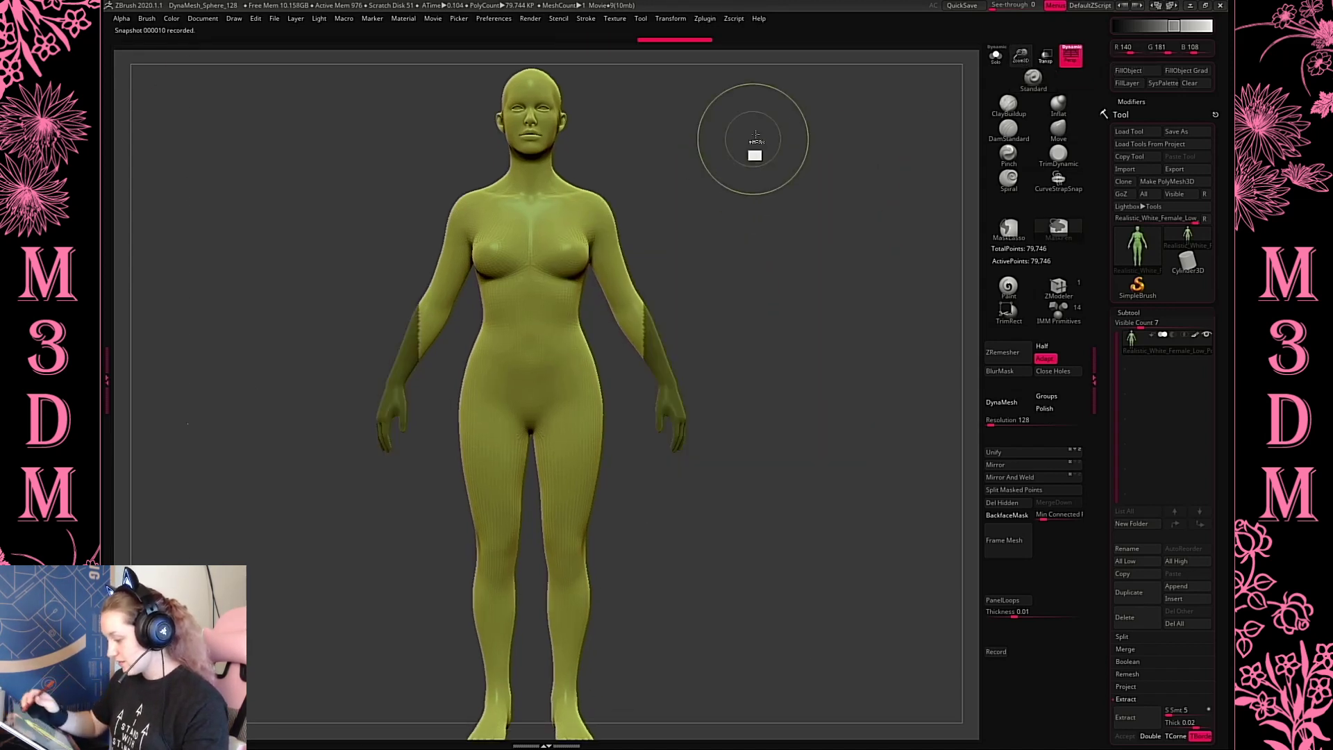
ctrl+drag(752, 139, 590, 331)
click(1005, 372)
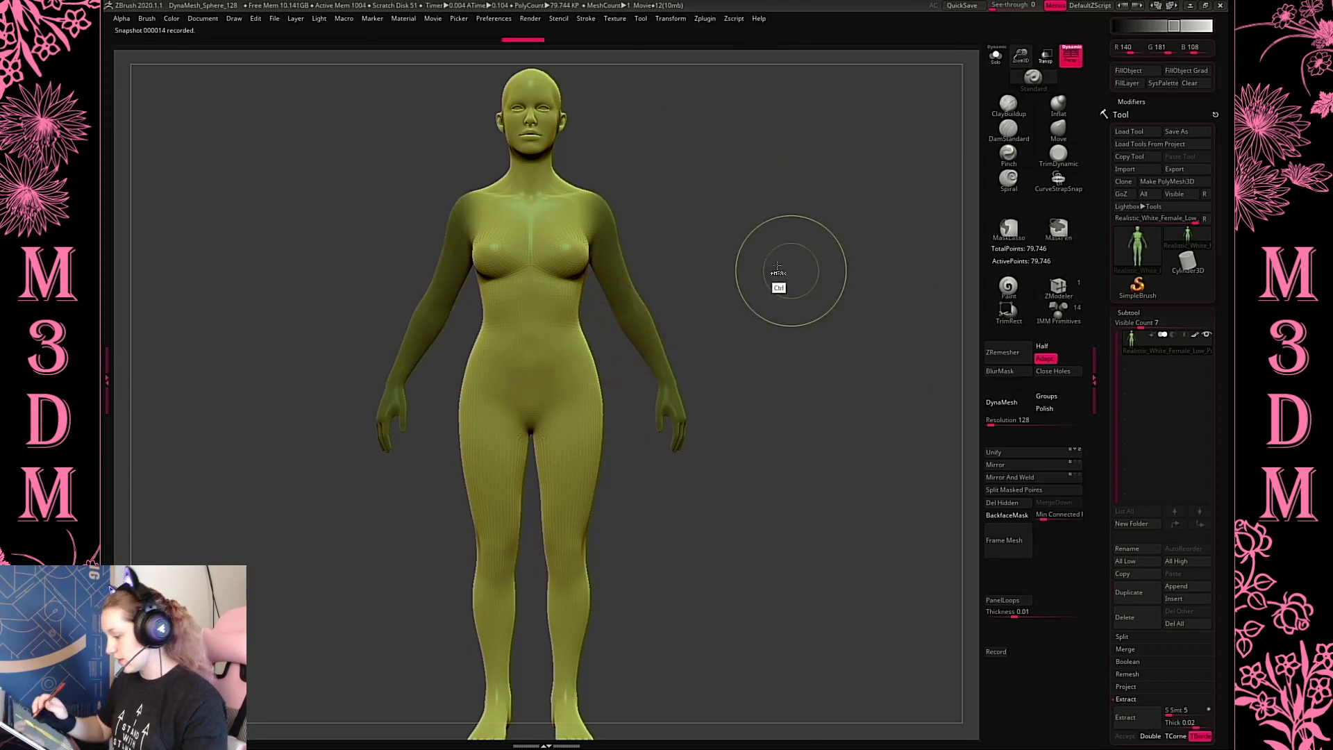
Invert the mask, rotate both arms outward from the shoulders, and clear the mask
key(w)
alt+drag(597, 214, 790, 514)
ctrl+click(790, 513)
drag(642, 199, 643, 166)
key(q)
ctrl+click(748, 208)
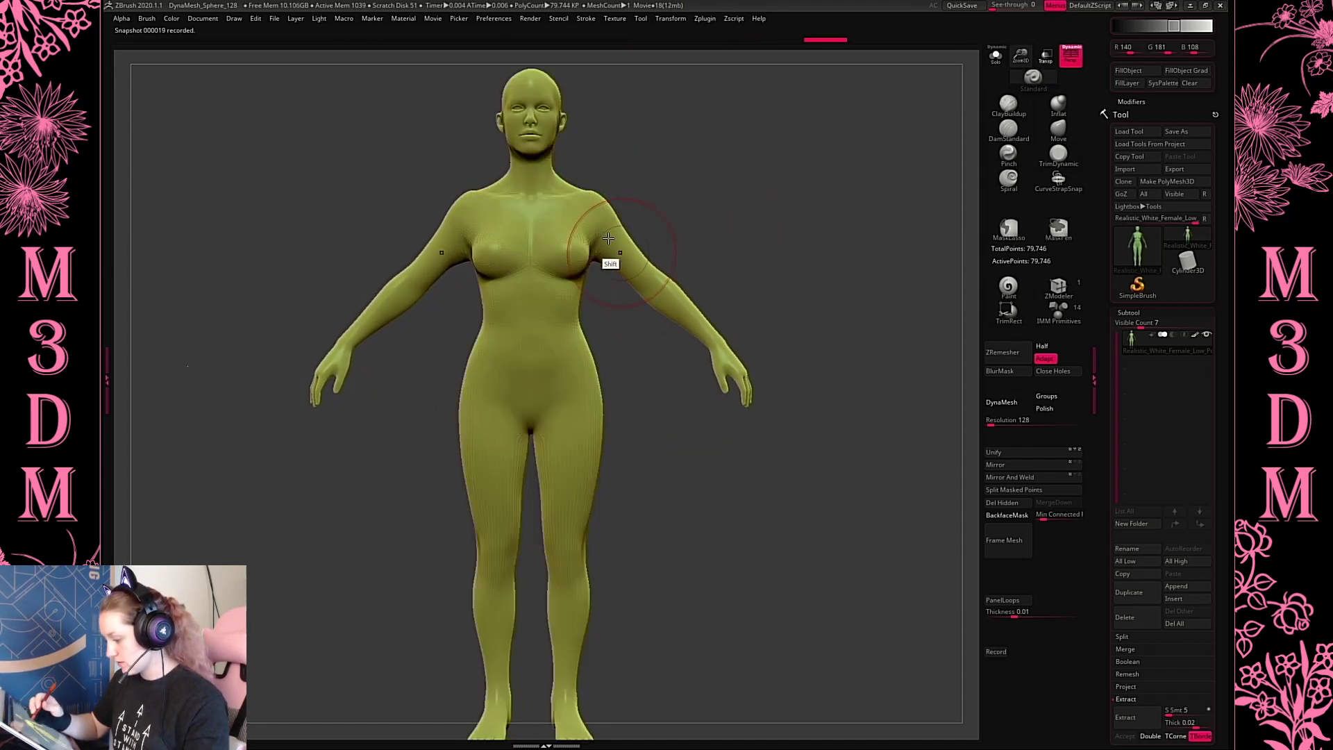
Mask both legs from the hips down, blur the mask's edge and invert it
alt+drag(781, 510, 785, 429)
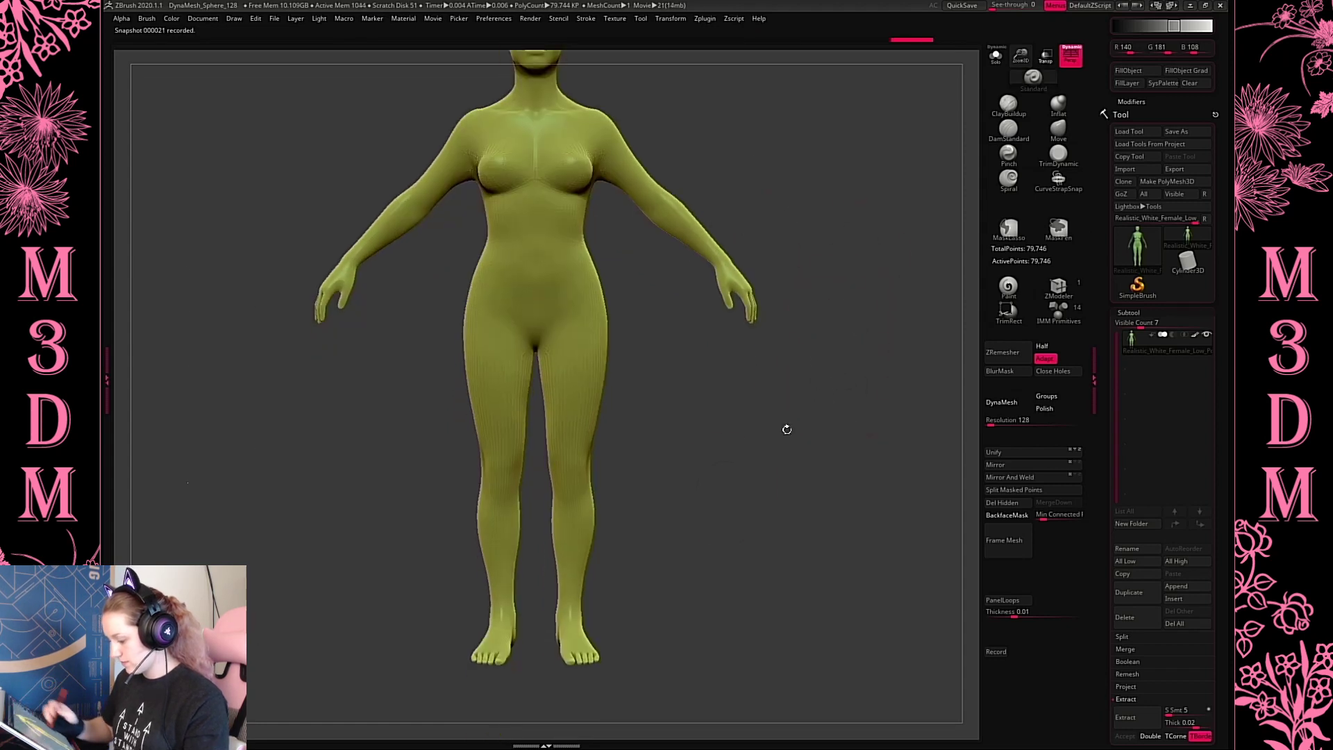
ctrl+drag(661, 281, 534, 709)
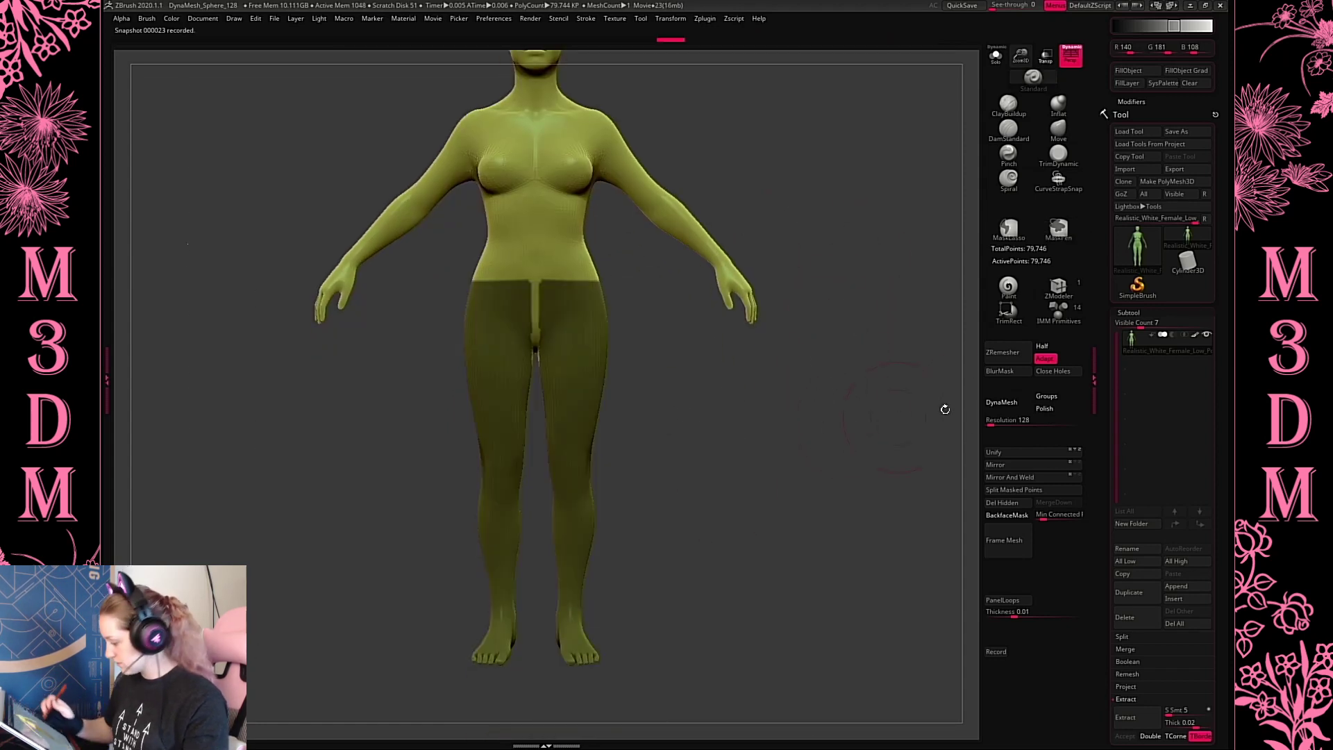
double_click(1007, 371)
ctrl+click(780, 430)
Rotate both legs slightly about the hip joints and clear the mask
key(w)
alt+click(573, 314)
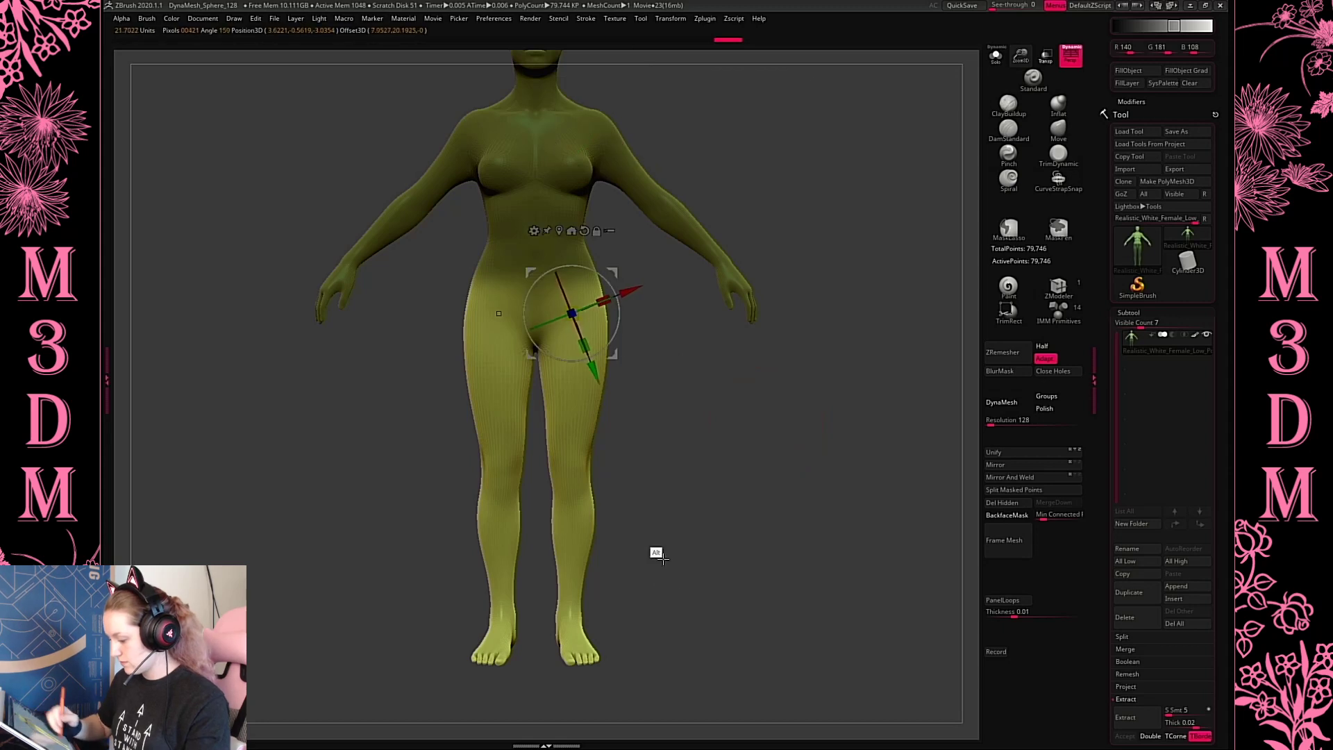
drag(617, 335, 615, 334)
key(q)
ctrl+drag(699, 404, 735, 462)
mouse_move(837, 464)
mouse_down()
mouse_move(749, 437)
mouse_move(819, 422)
mouse_move(849, 445)
mouse_up()
alt+drag(848, 318, 872, 444)
Push the stomach slightly inward in profile with a large Move brush
right_click(722, 325)
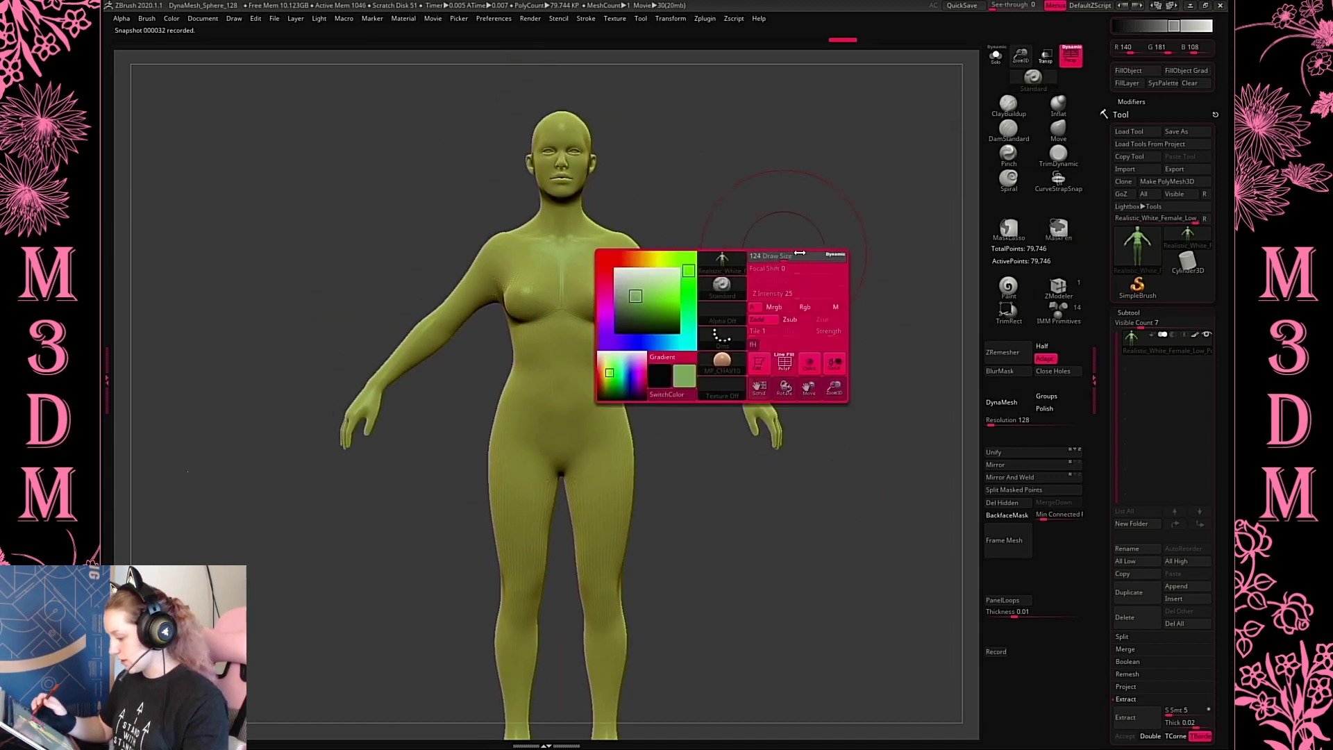
mouse_move(867, 278)
mouse_down()
mouse_move(827, 283)
mouse_move(844, 309)
mouse_move(834, 333)
mouse_up()
click(1057, 131)
key(space)
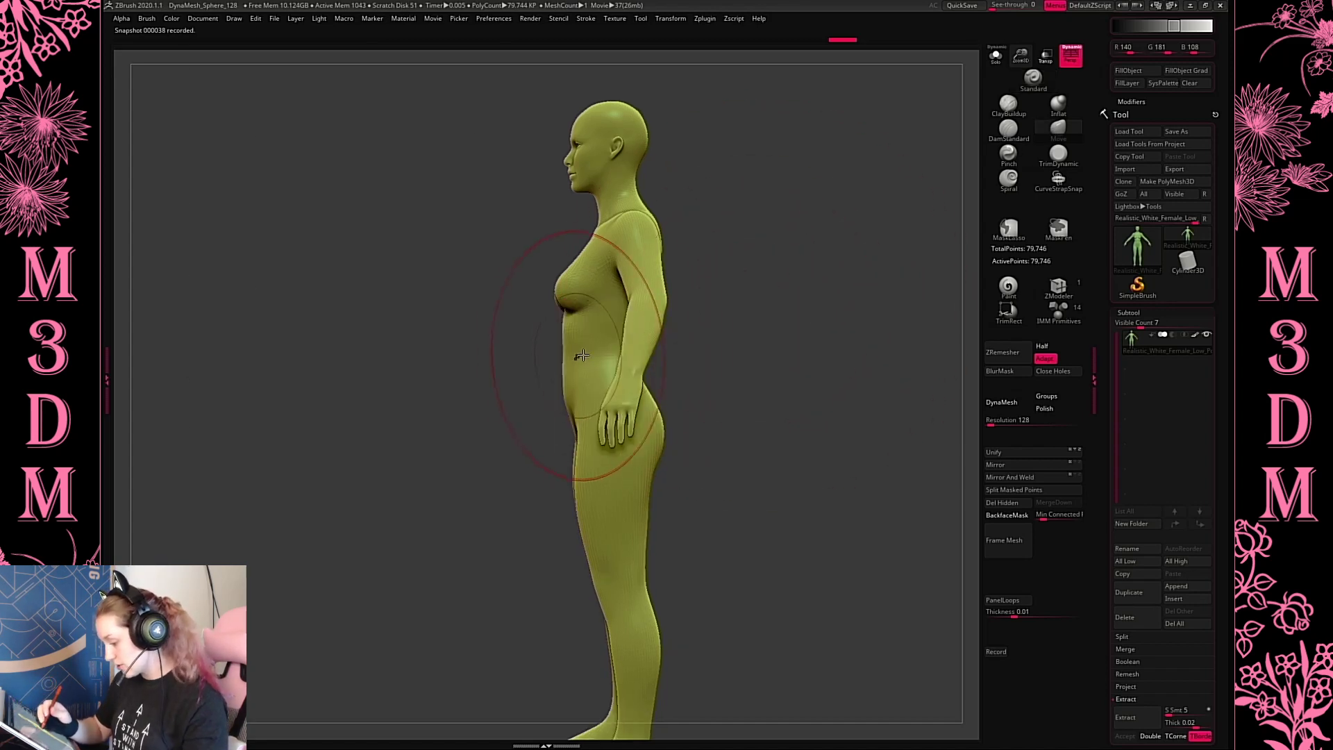
key(space)
drag(617, 327, 617, 327)
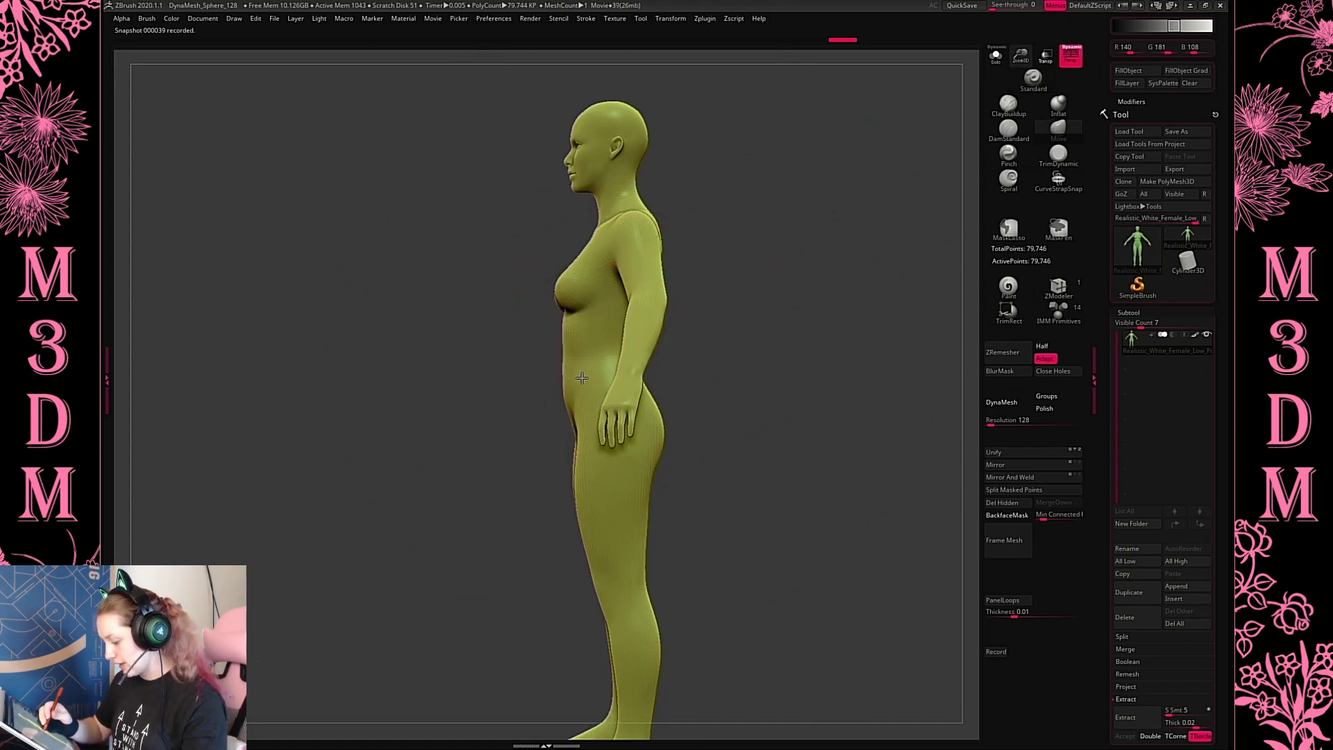
drag(569, 372, 577, 372)
Refine the side of the waist and the slope between neck and shoulders from the front with the Move brush
shift+drag(839, 307, 827, 286)
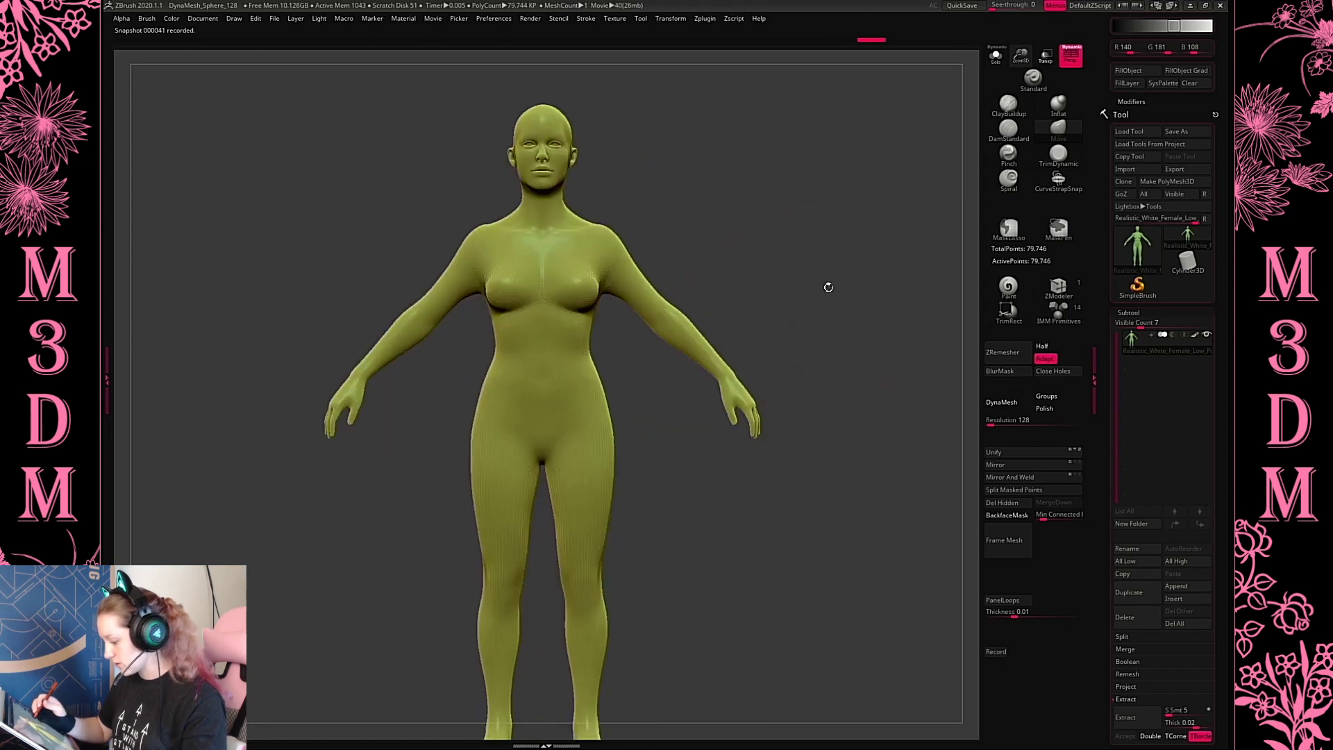
key(space)
drag(505, 392, 506, 386)
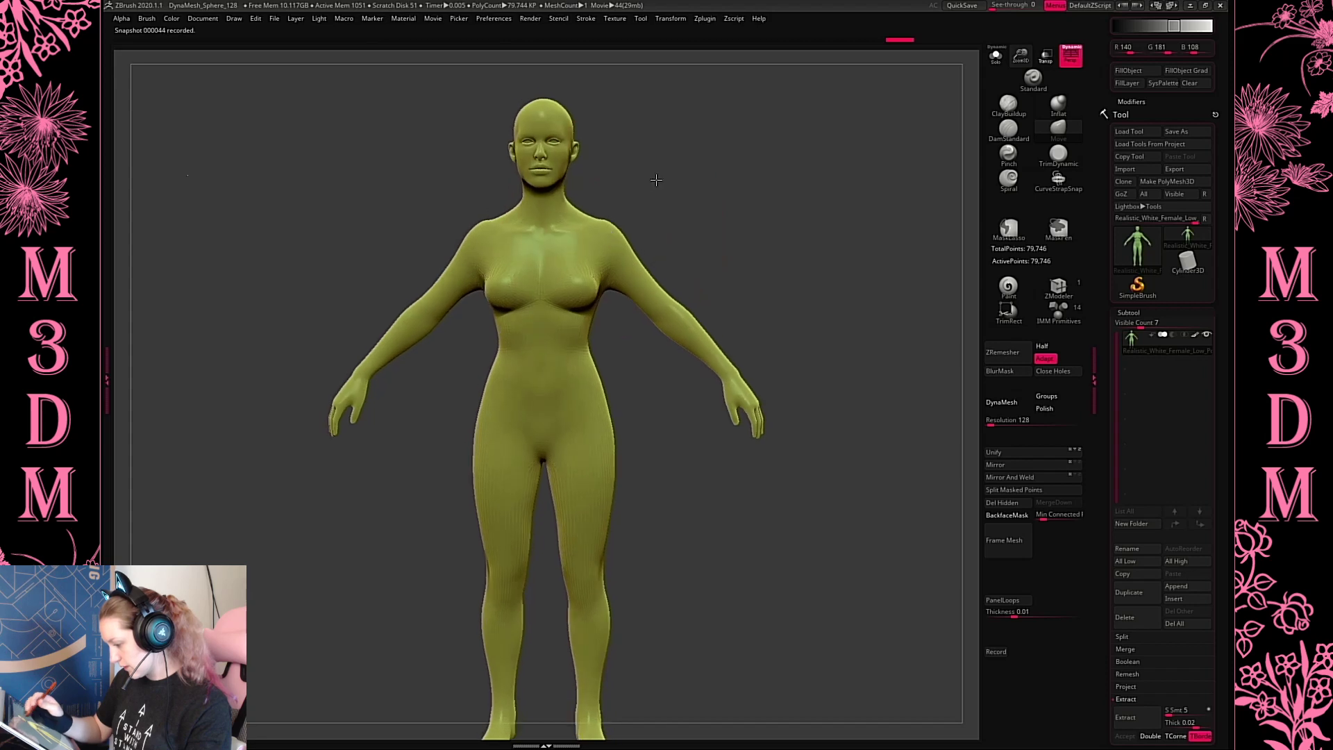
key(space)
drag(699, 197, 679, 197)
drag(583, 227, 587, 225)
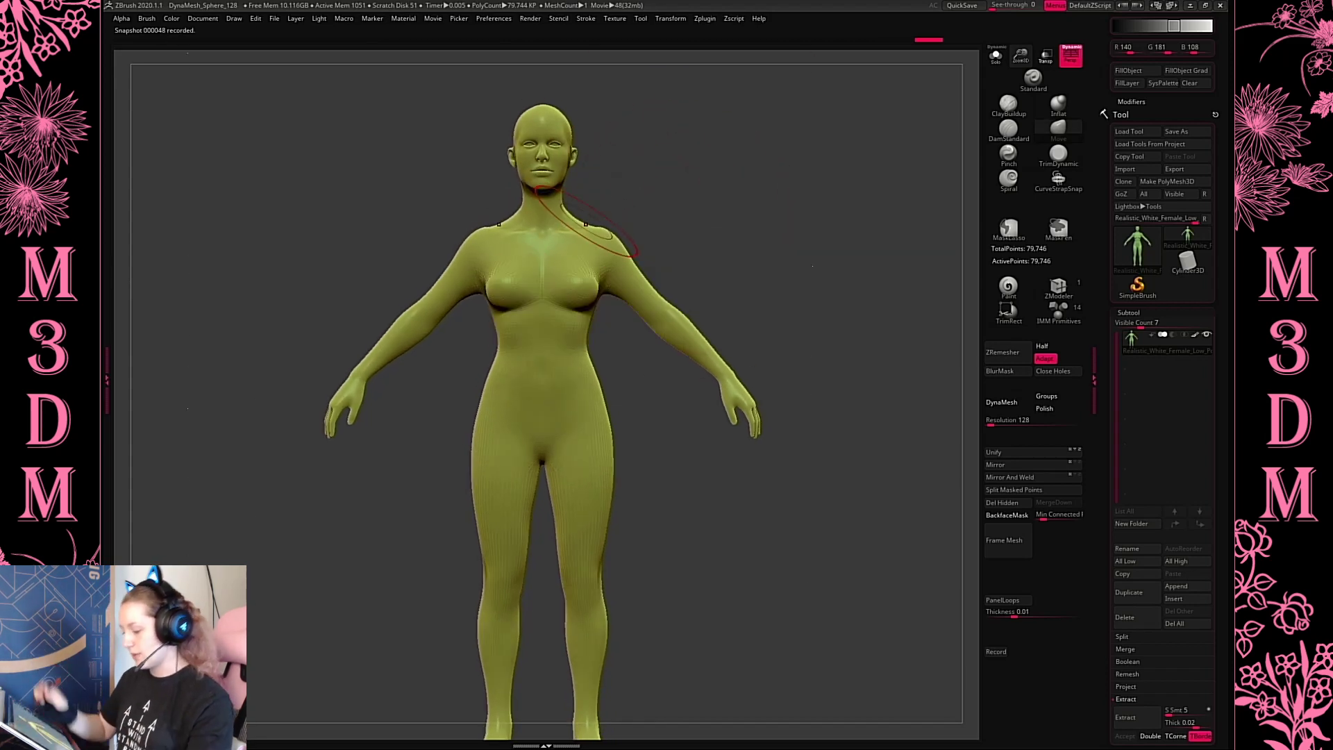
drag(794, 271, 500, 297)
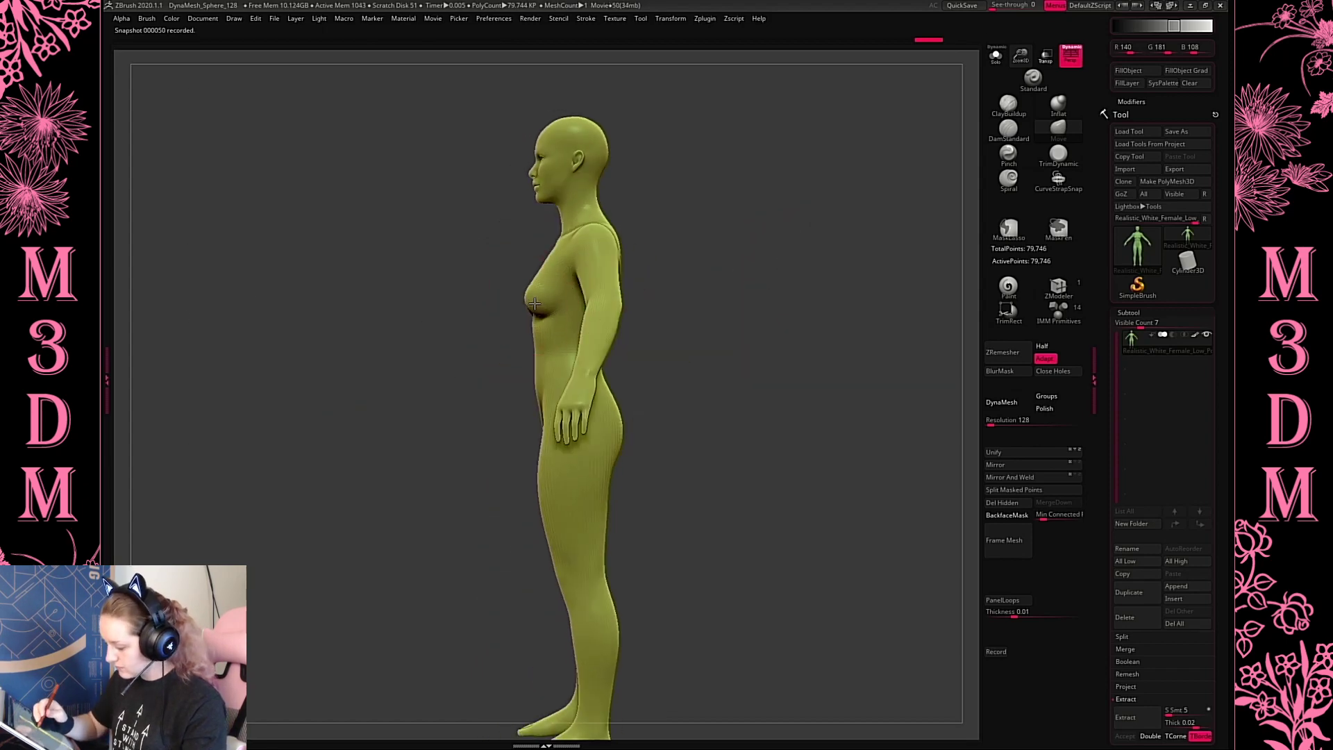
Fill out the outer hips, thighs and calves from the front with the Inflat brush
drag(801, 347, 831, 273)
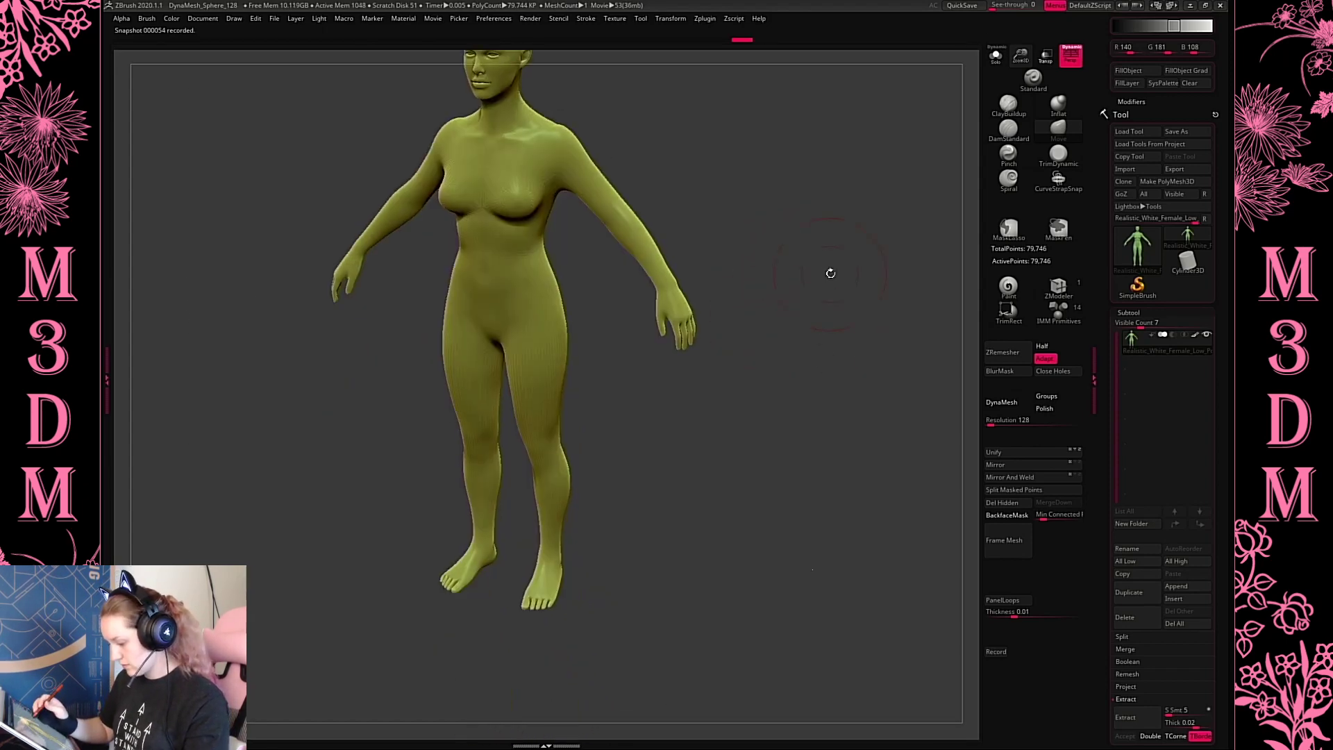
mouse_move(837, 370)
shift+mouse_down()
mouse_move(823, 327)
mouse_move(798, 317)
shift+mouse_up()
key(space)
key(b)
key(i)
key(n)
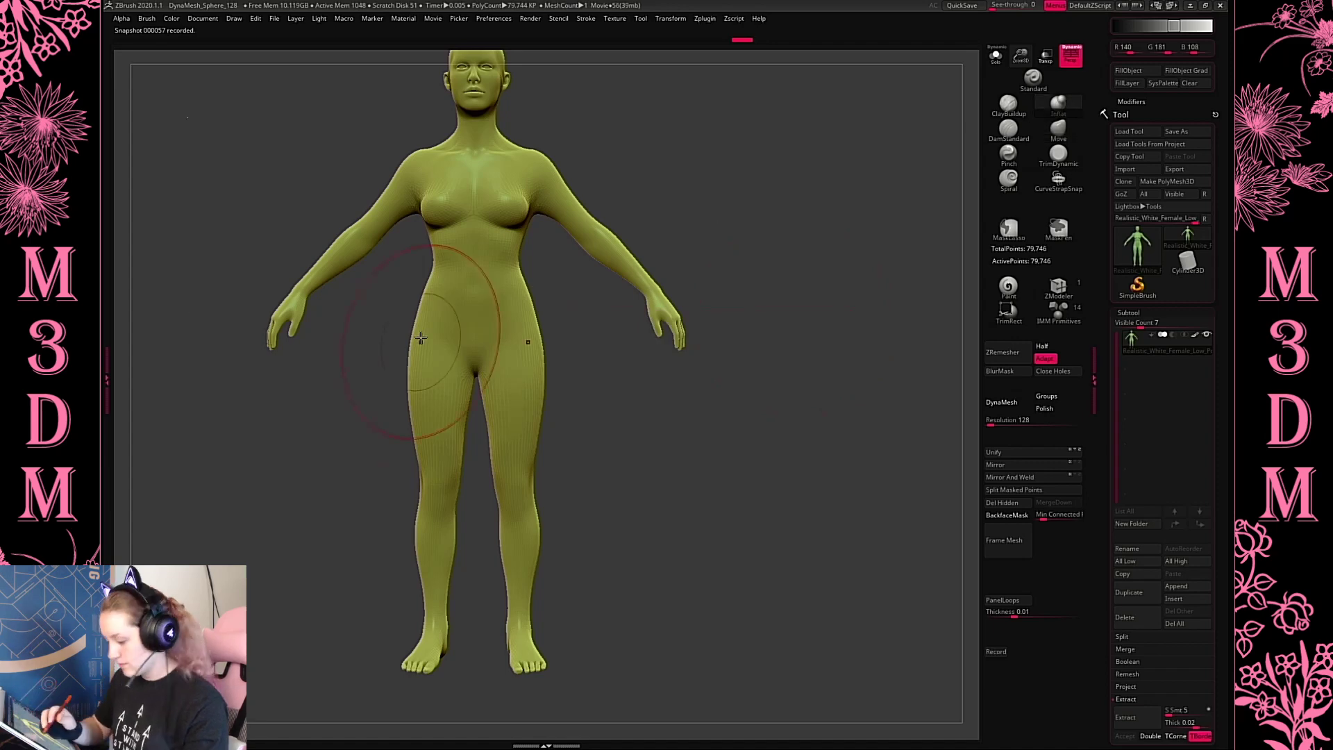
drag(421, 338, 419, 389)
drag(531, 311, 534, 399)
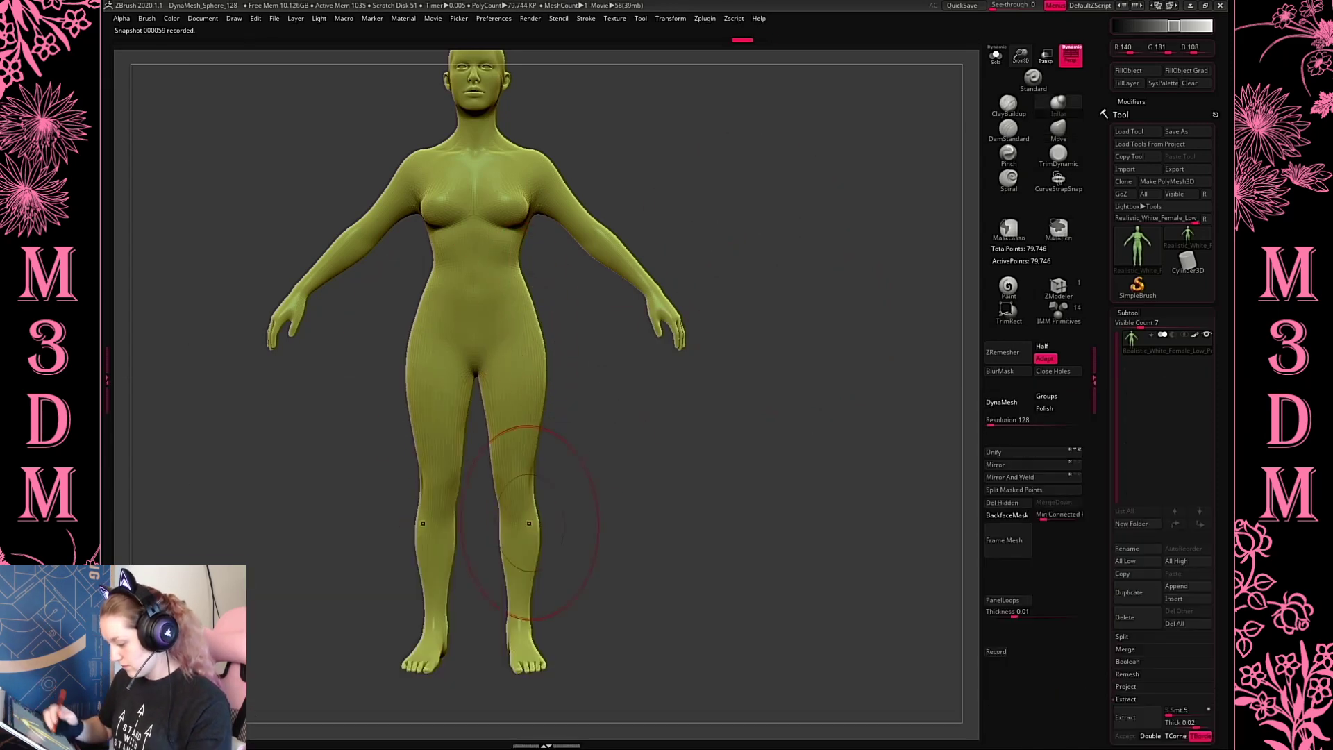
drag(529, 523, 533, 560)
Shape the backs of the calves and the buttocks in profile with the Inflat brush
mouse_move(696, 454)
mouse_down()
mouse_move(666, 465)
mouse_move(730, 484)
mouse_up()
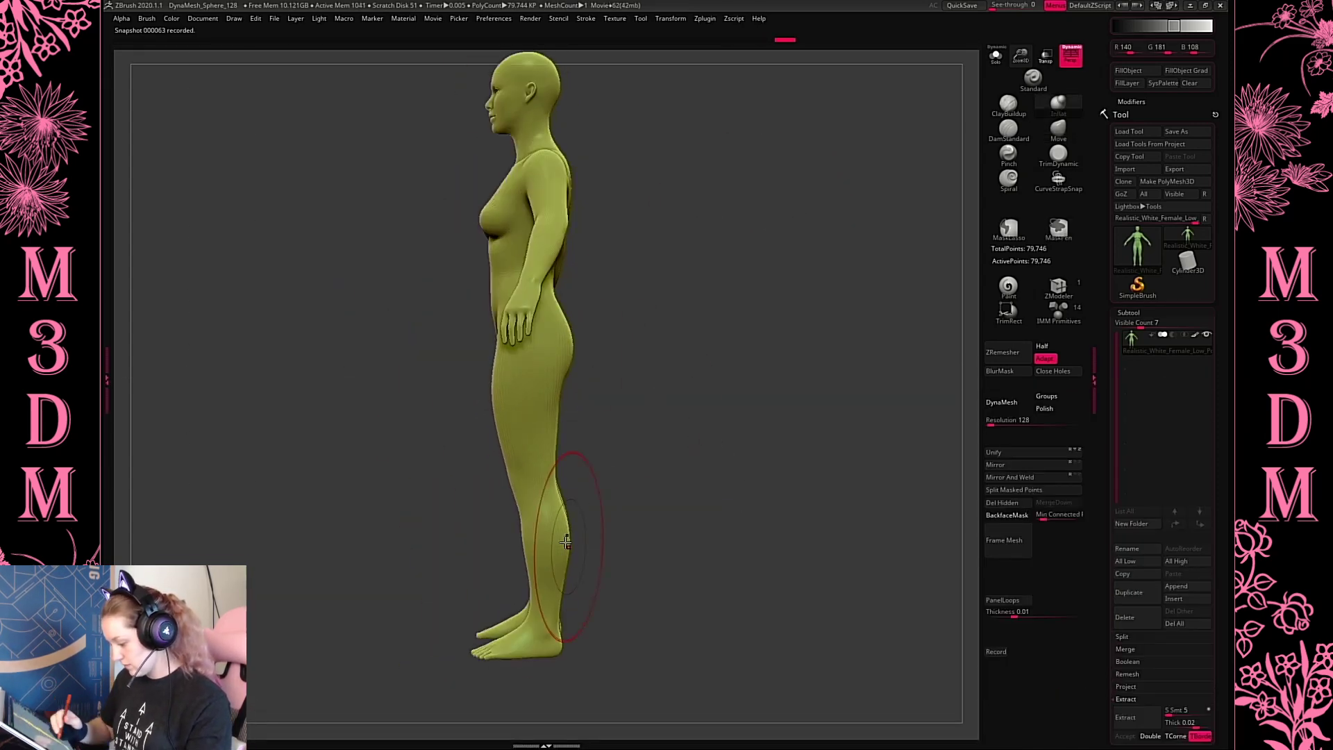
mouse_move(565, 542)
mouse_down()
mouse_move(568, 502)
mouse_move(560, 590)
mouse_up()
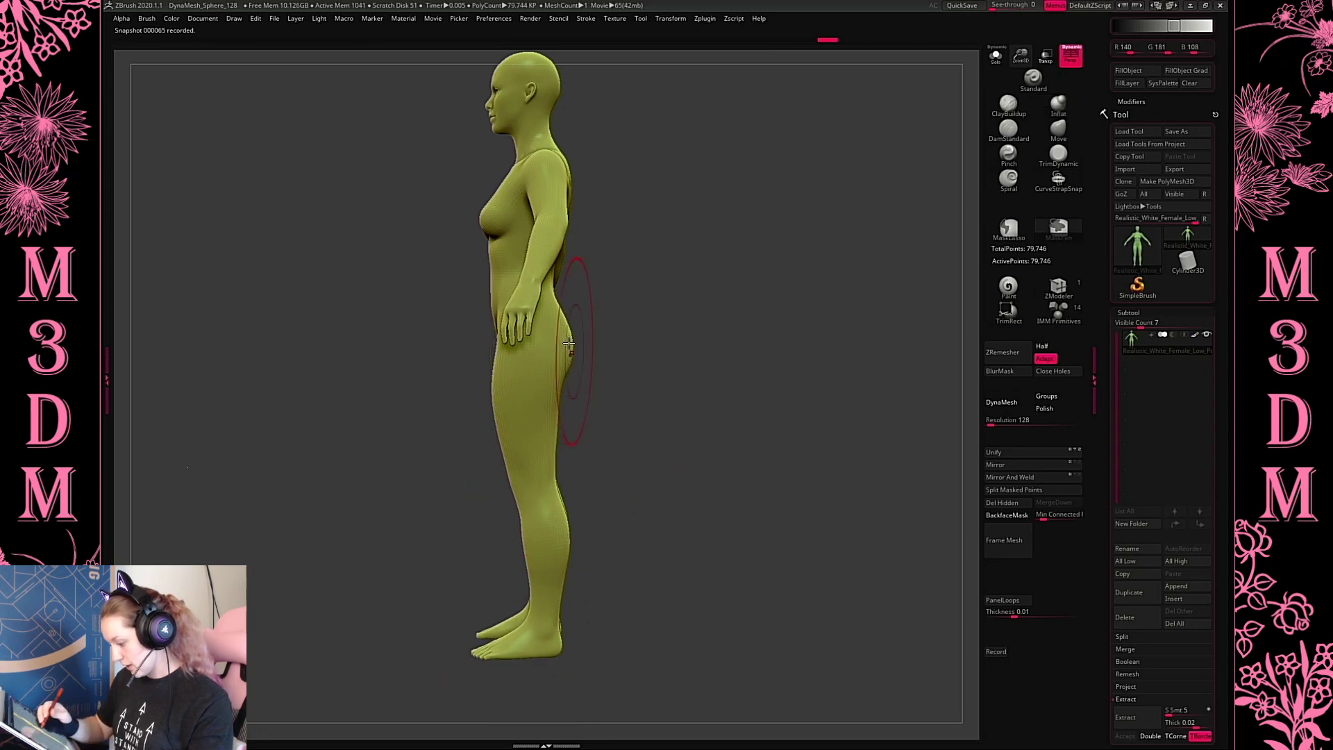
drag(568, 343, 564, 312)
right_click(737, 258)
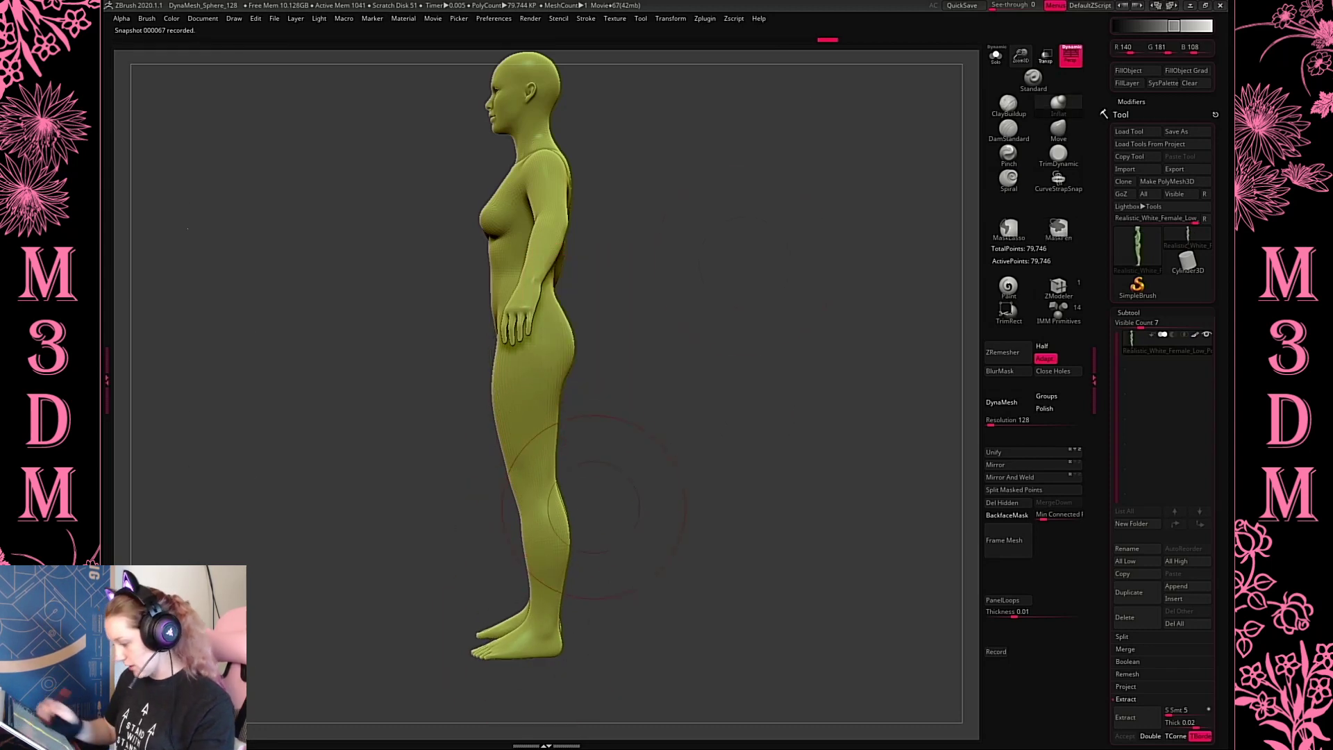
key(space)
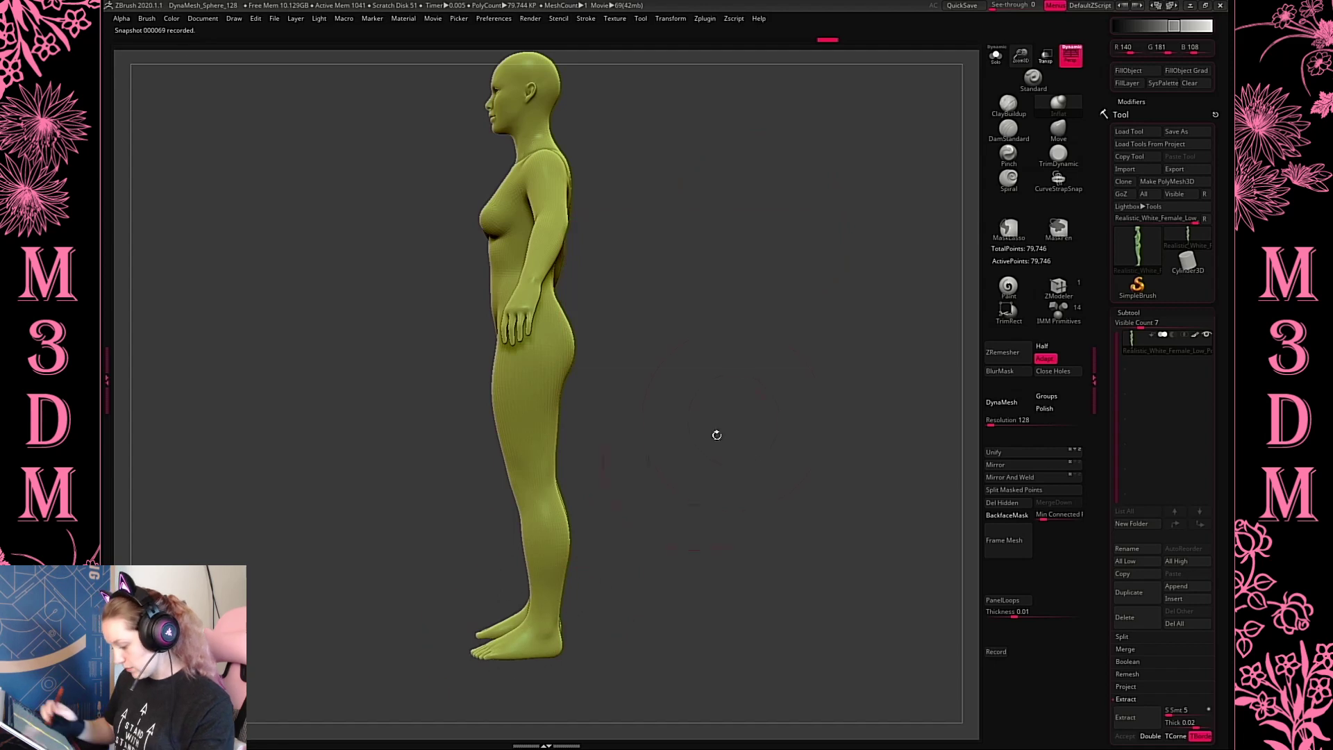
Adjust the top of the shoulders from behind with the Move brush
drag(714, 438, 809, 377)
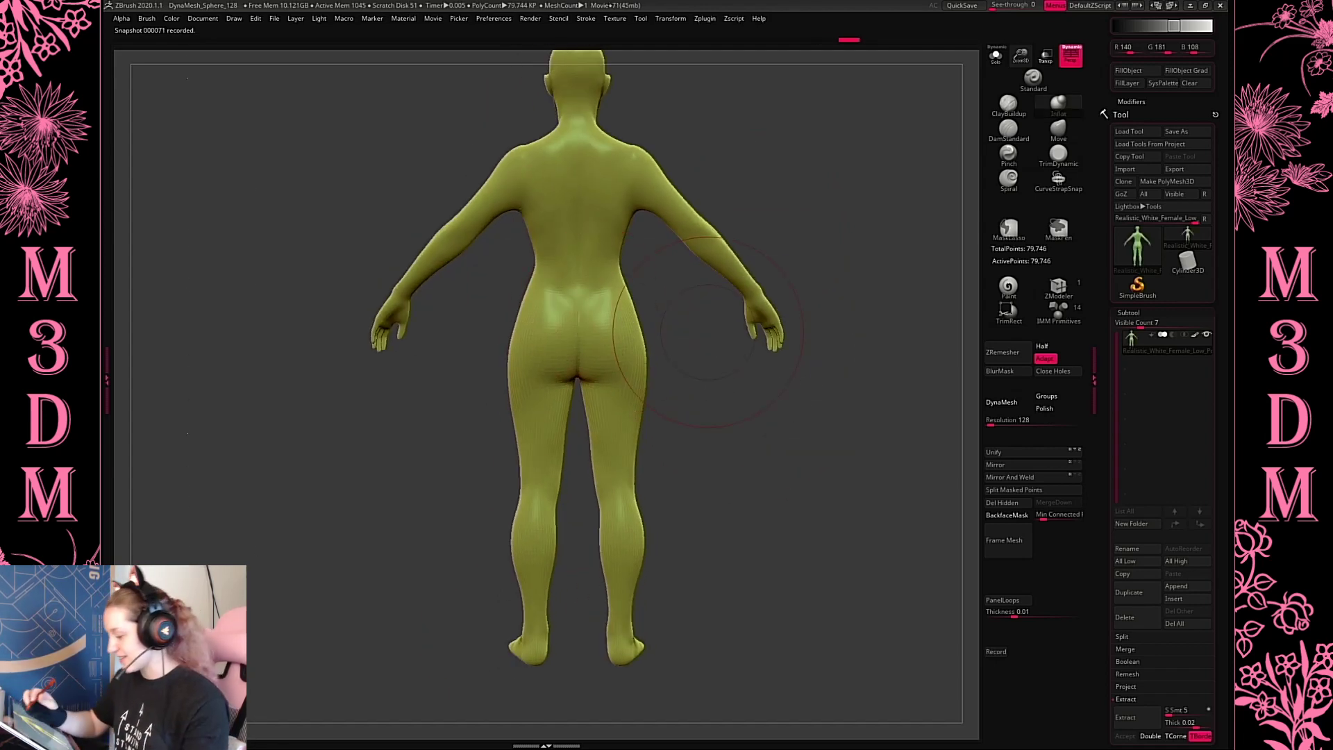
alt+drag(922, 190, 913, 253)
click(1057, 131)
key(space)
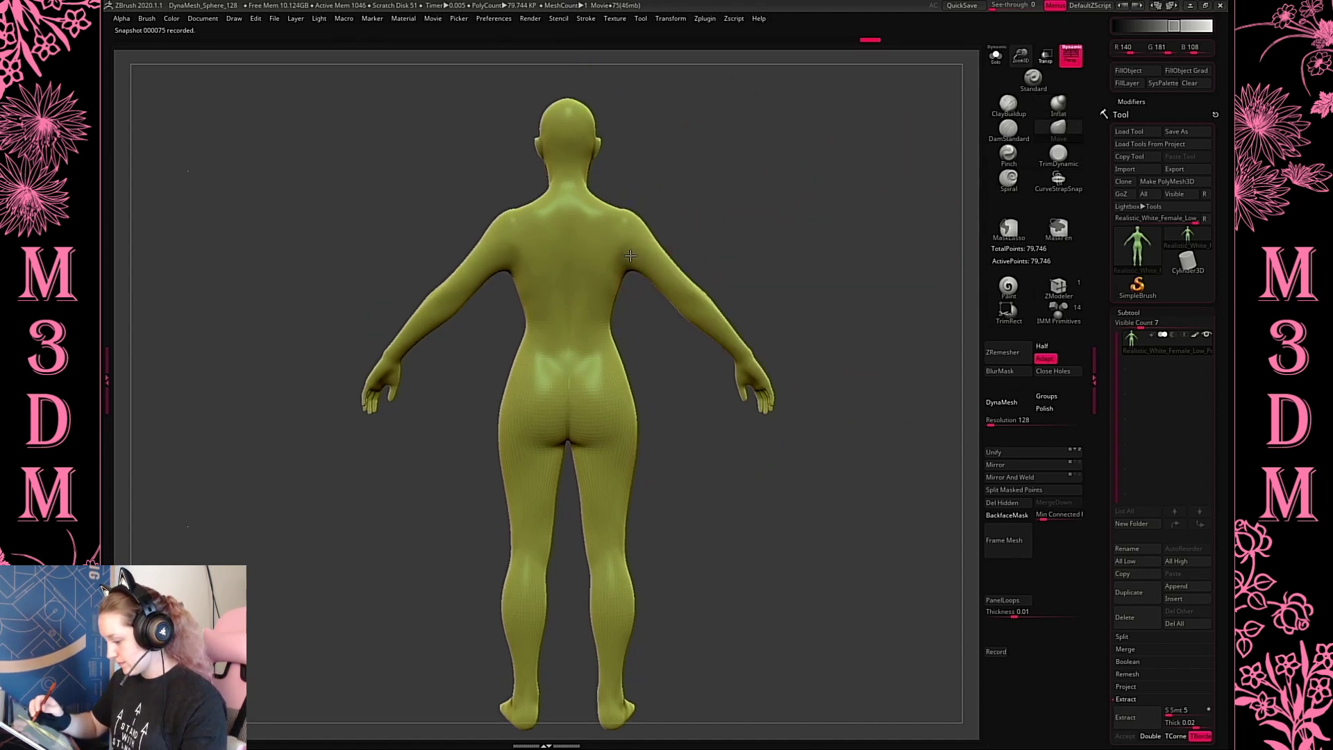
right_click(818, 241)
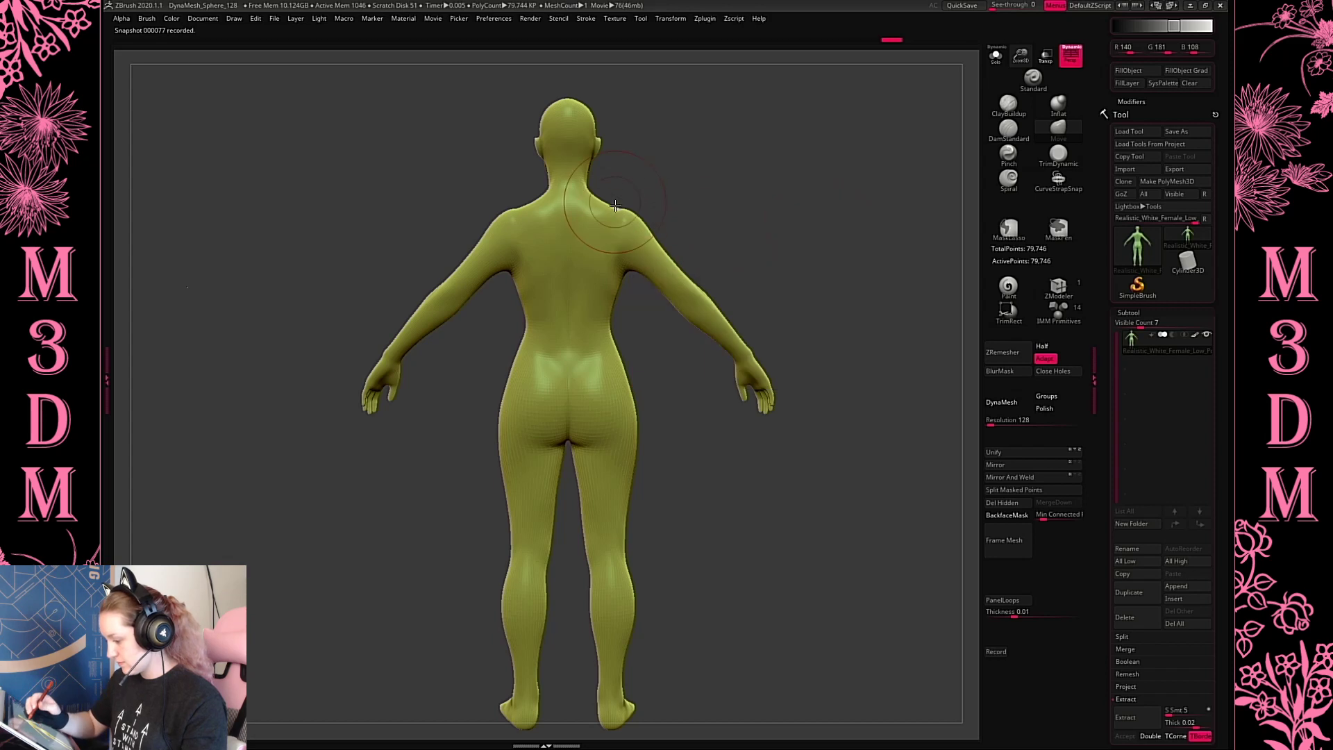
right_drag(618, 207, 627, 202)
shift+right_drag(769, 232, 809, 214)
right_click(805, 224)
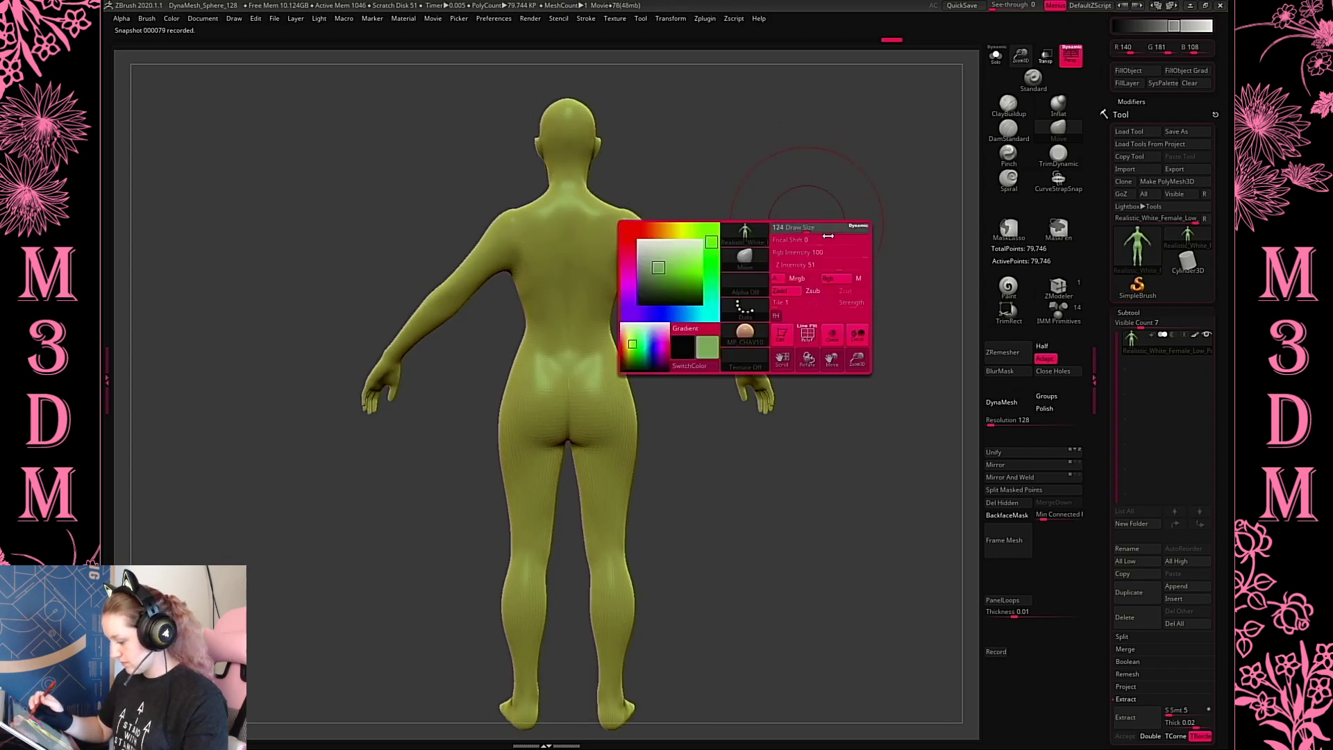
Add volume to the lower back, buttocks and outer hips from behind with the Inflat brush
click(1057, 105)
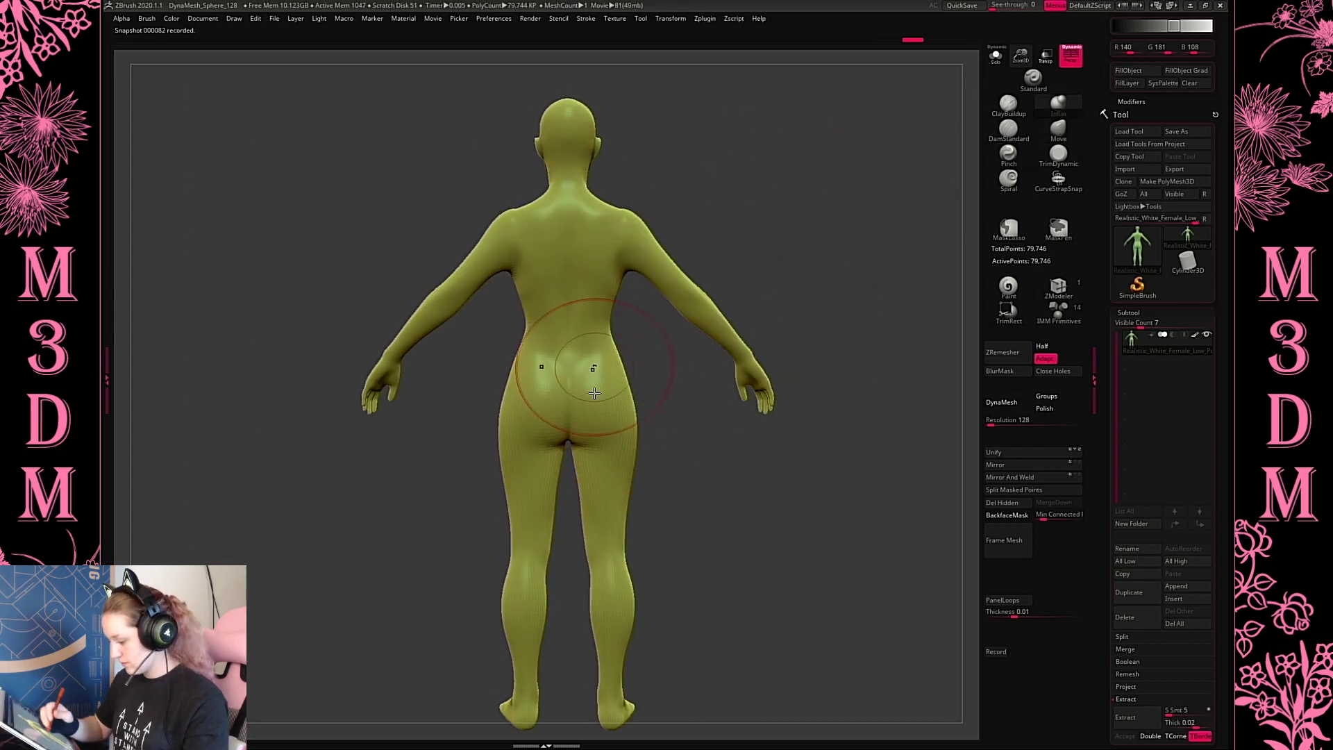
mouse_move(595, 378)
mouse_down()
mouse_move(603, 443)
mouse_move(665, 417)
mouse_up()
drag(606, 381, 645, 473)
shift+drag(791, 265, 873, 289)
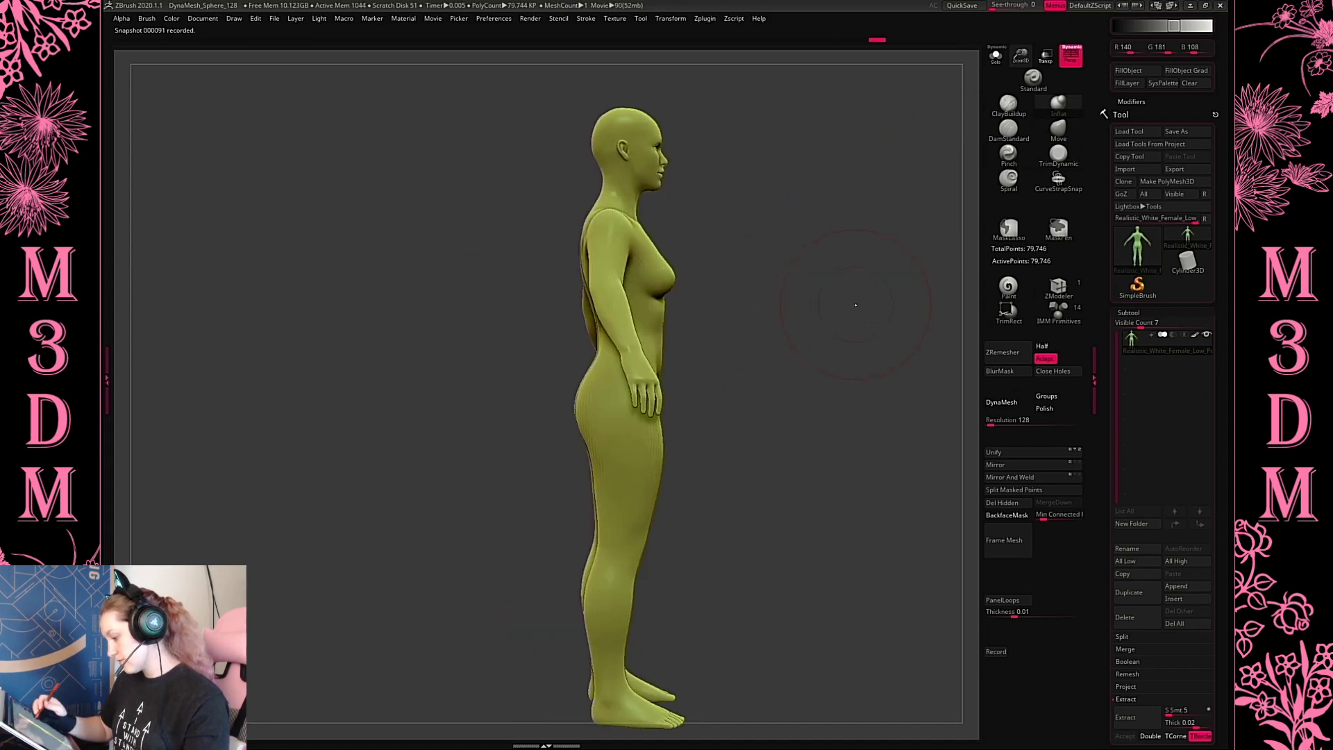
Refine the shape of the hands and fingers from the front with a small Move brush
drag(775, 325, 856, 256)
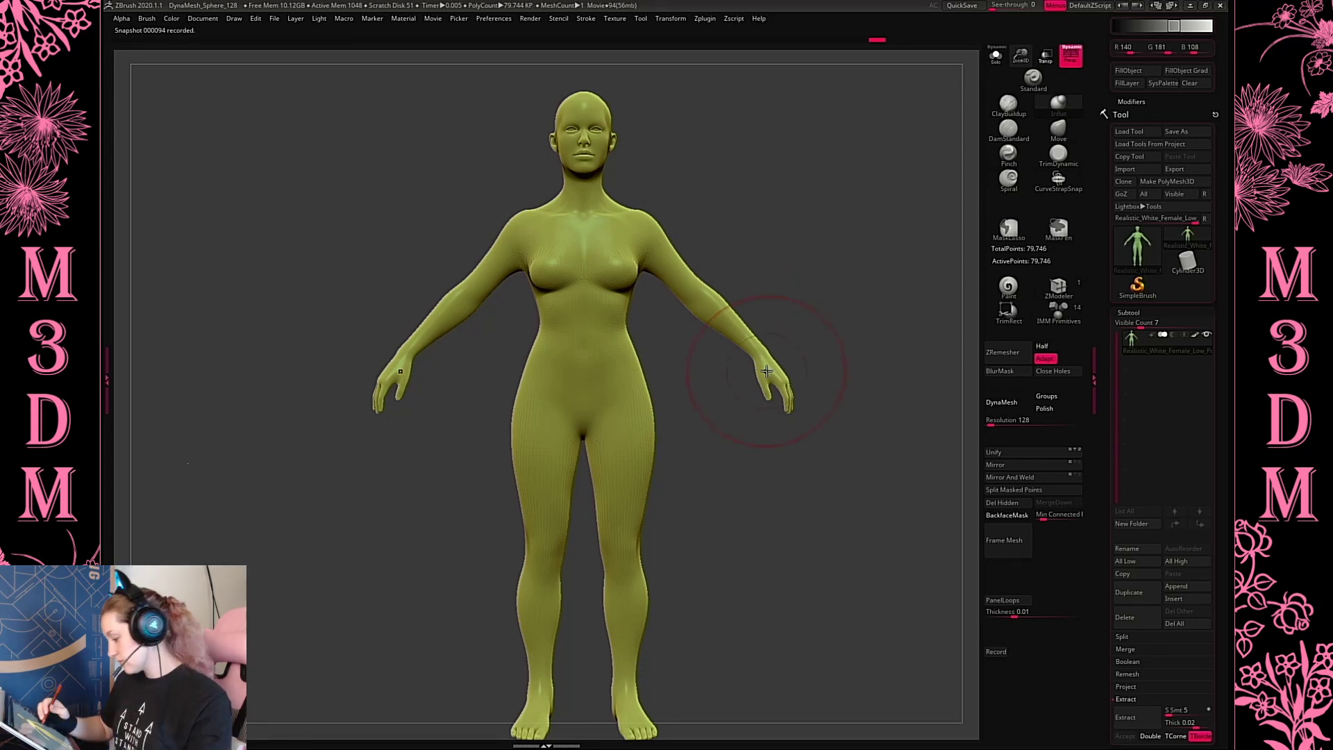
mouse_move(873, 318)
mouse_down()
mouse_move(913, 322)
mouse_move(901, 347)
mouse_up()
right_click(887, 319)
alt+drag(848, 292, 795, 239)
shift+drag(930, 208, 970, 174)
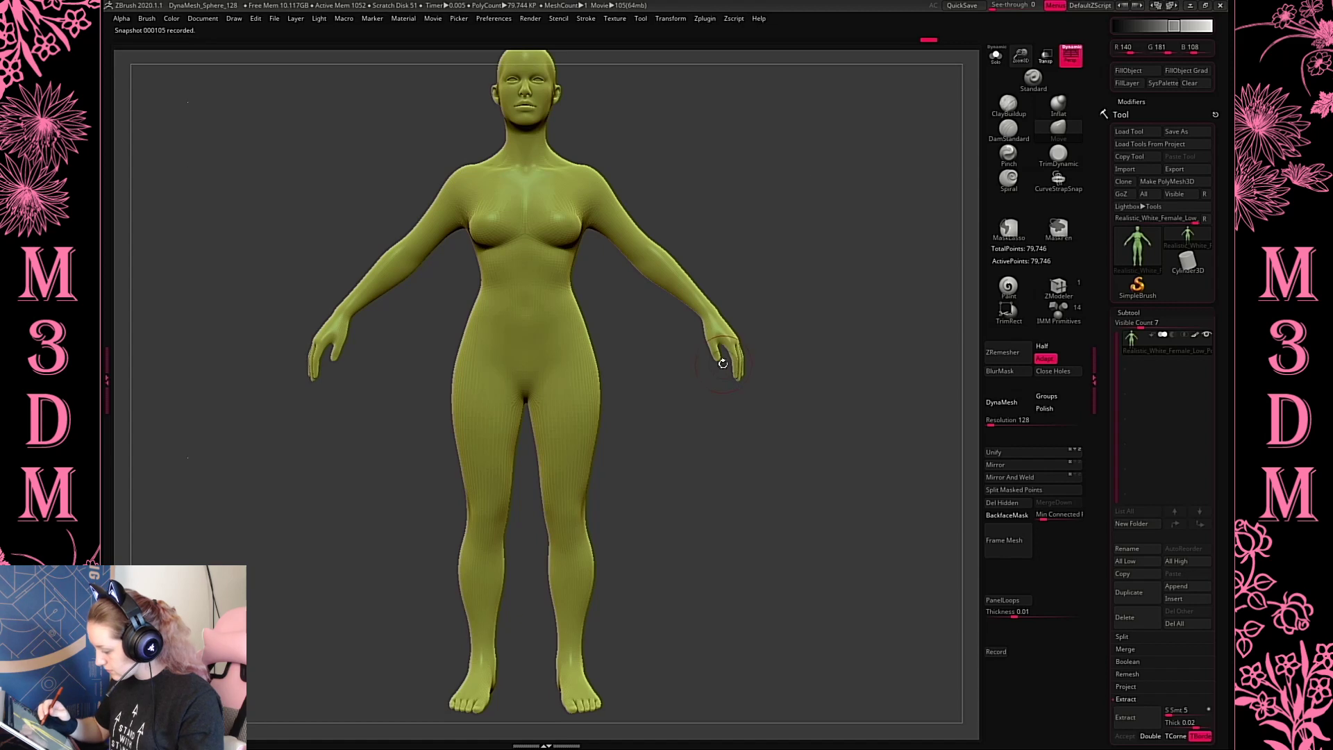
right_click(758, 344)
drag(731, 363, 723, 361)
key(space)
right_drag(725, 369, 748, 382)
drag(738, 379, 736, 374)
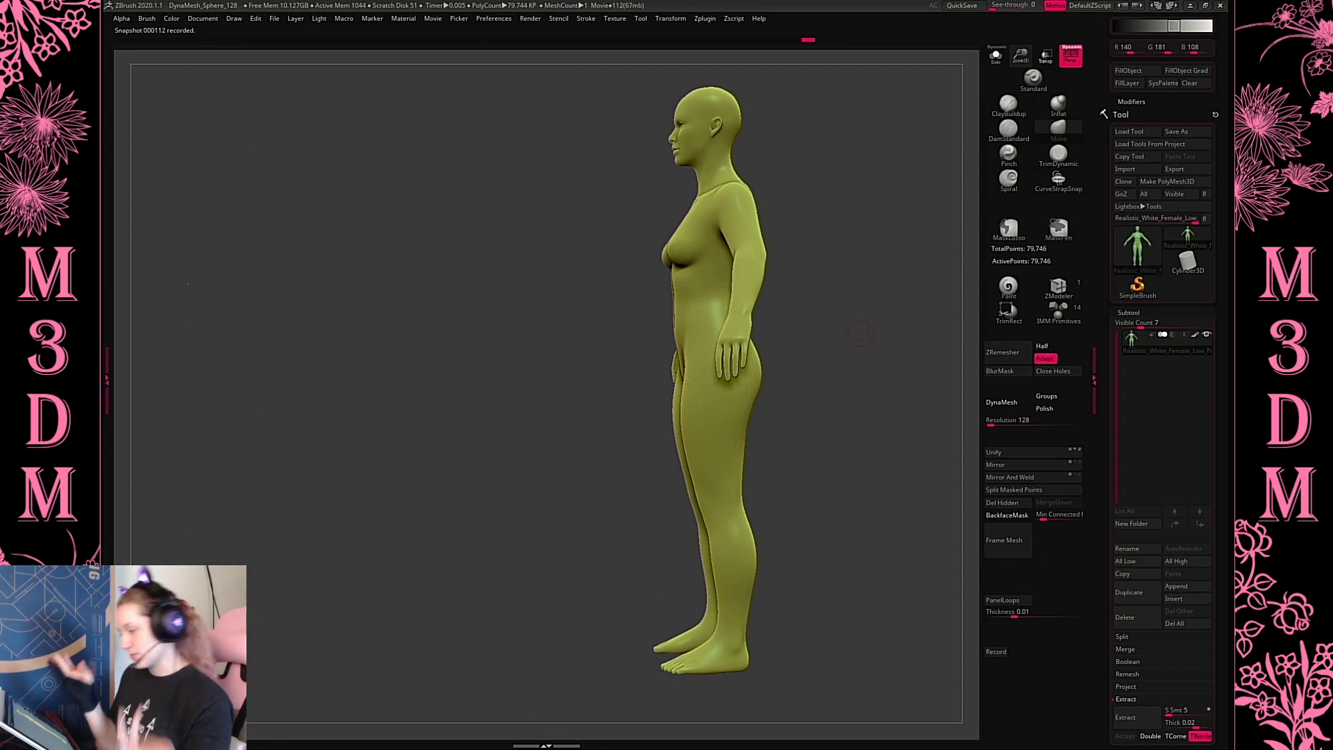
Prepare a small Inflat brush for the face and apply Mirror And Weld to the body mesh
drag(861, 334, 885, 372)
alt+drag(798, 277, 976, 668)
alt+right_drag(721, 243, 747, 291)
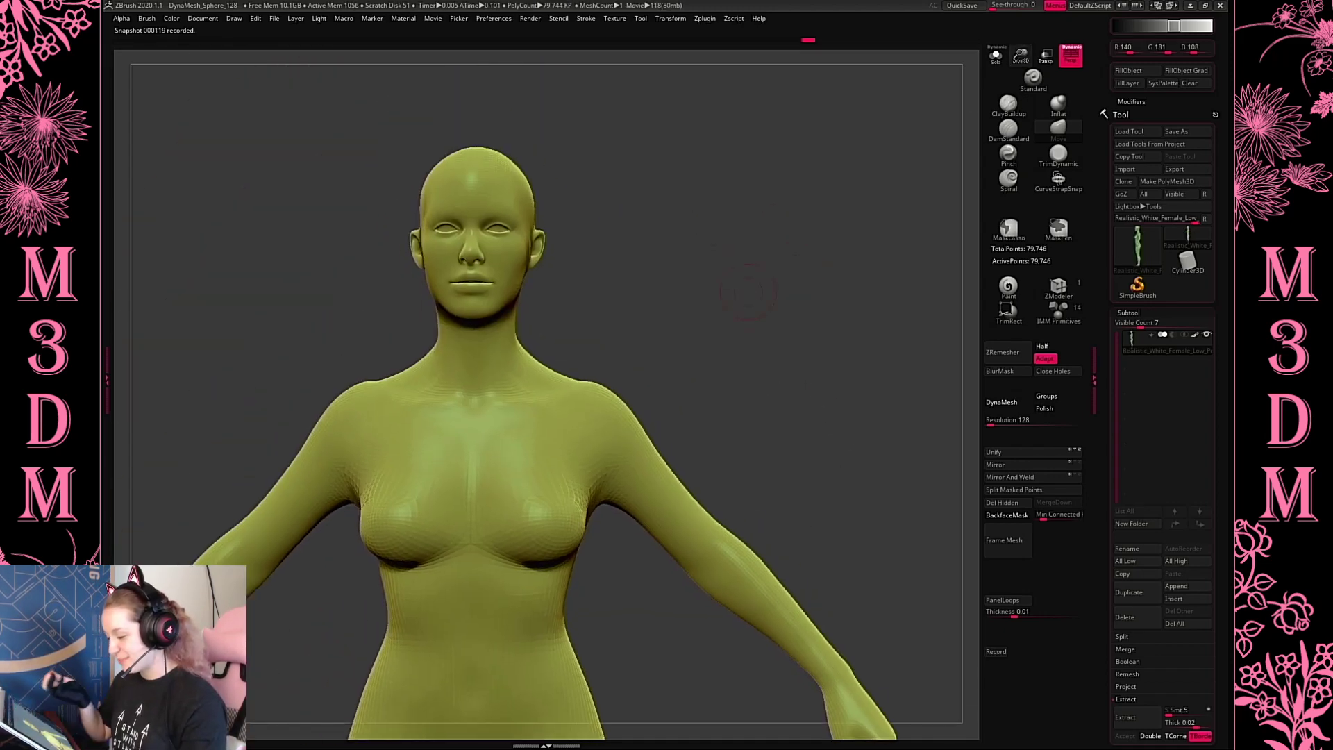
key(space)
click(1067, 107)
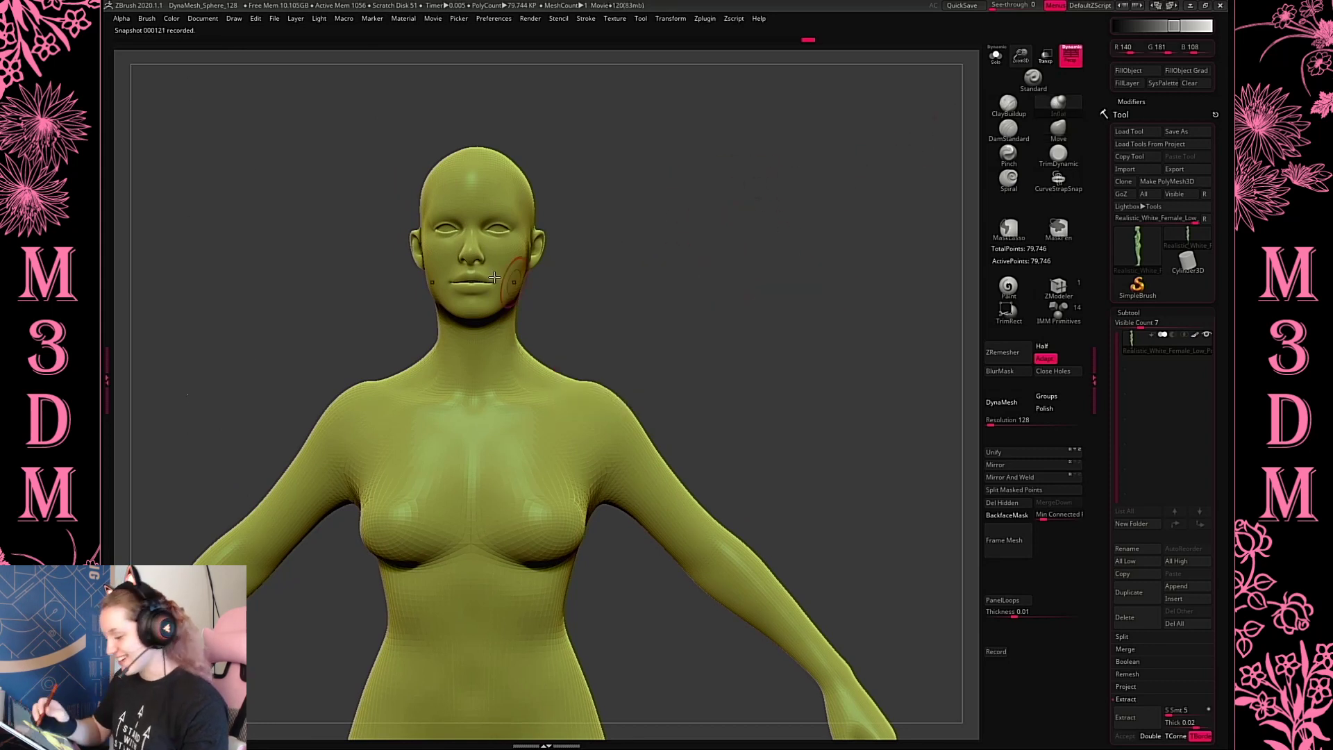
key(space)
drag(505, 274, 497, 274)
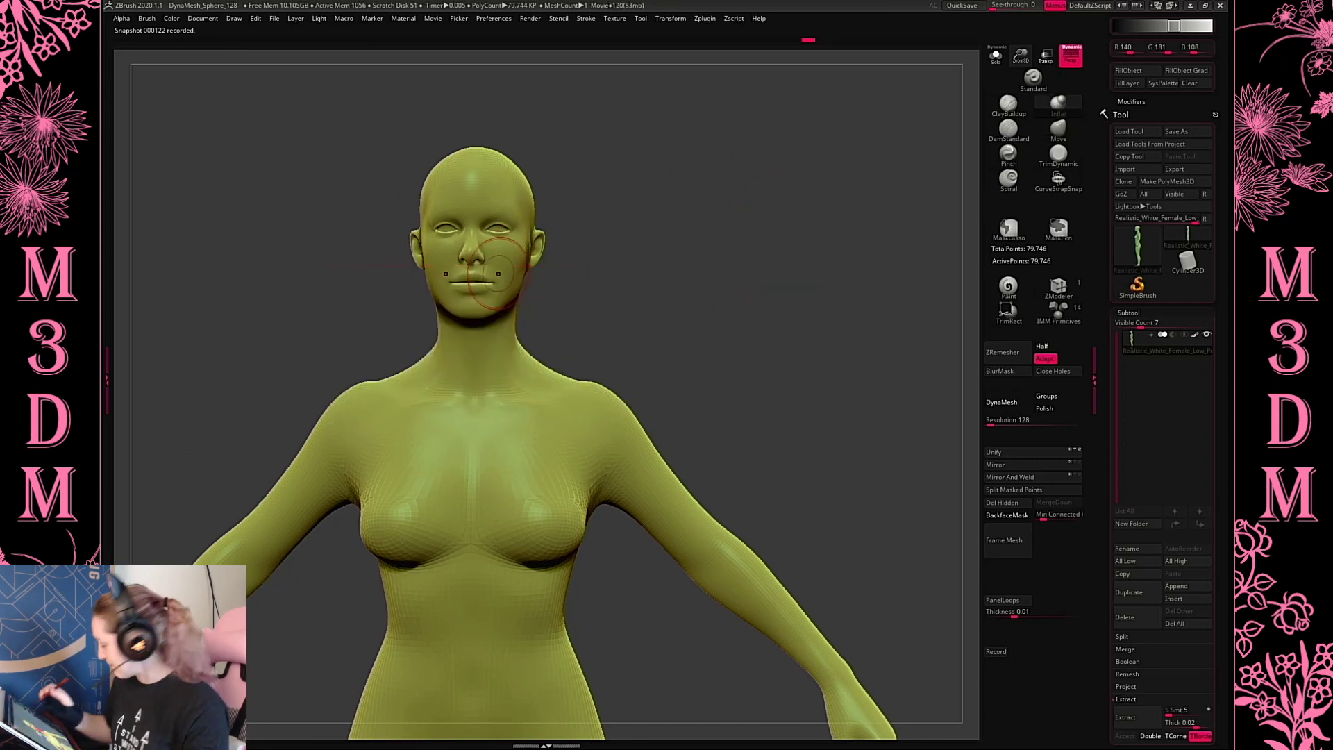
click(1021, 479)
Plump up the lips from the front with a small Inflat brush
key(space)
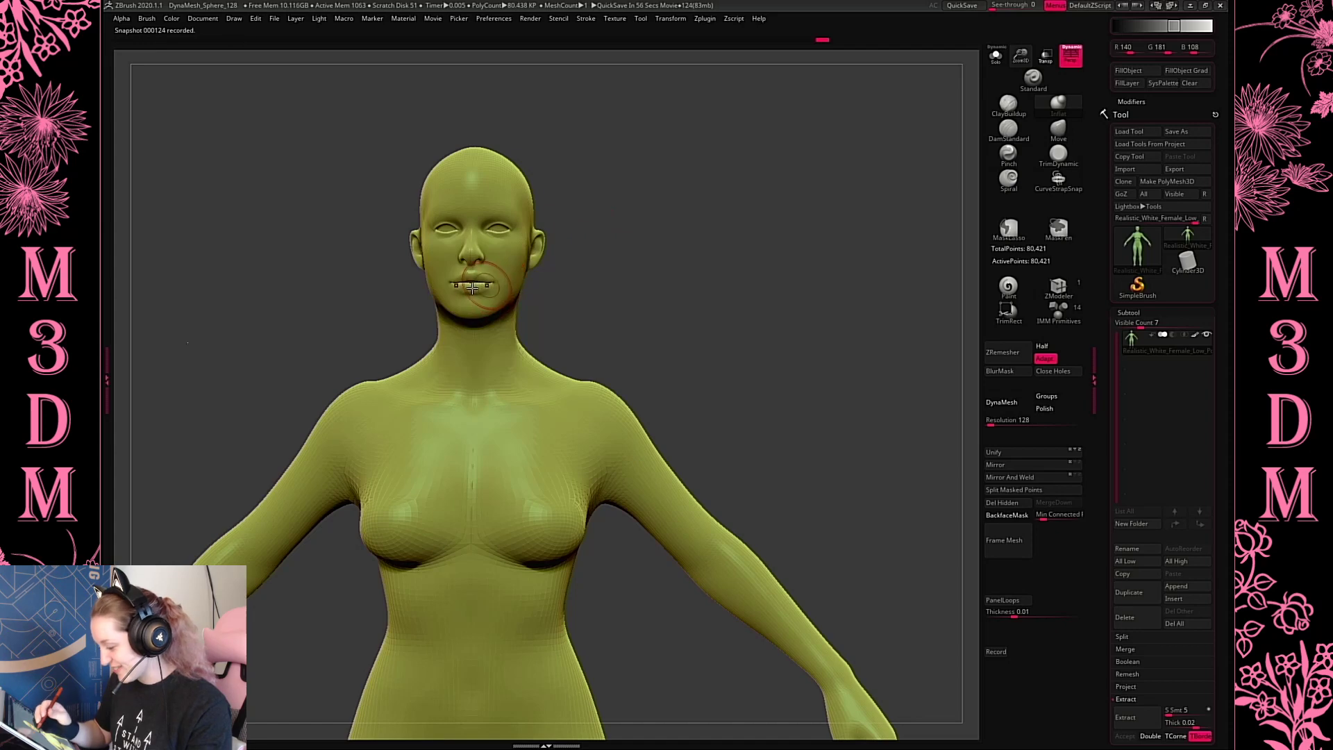
alt+drag(696, 290, 756, 270)
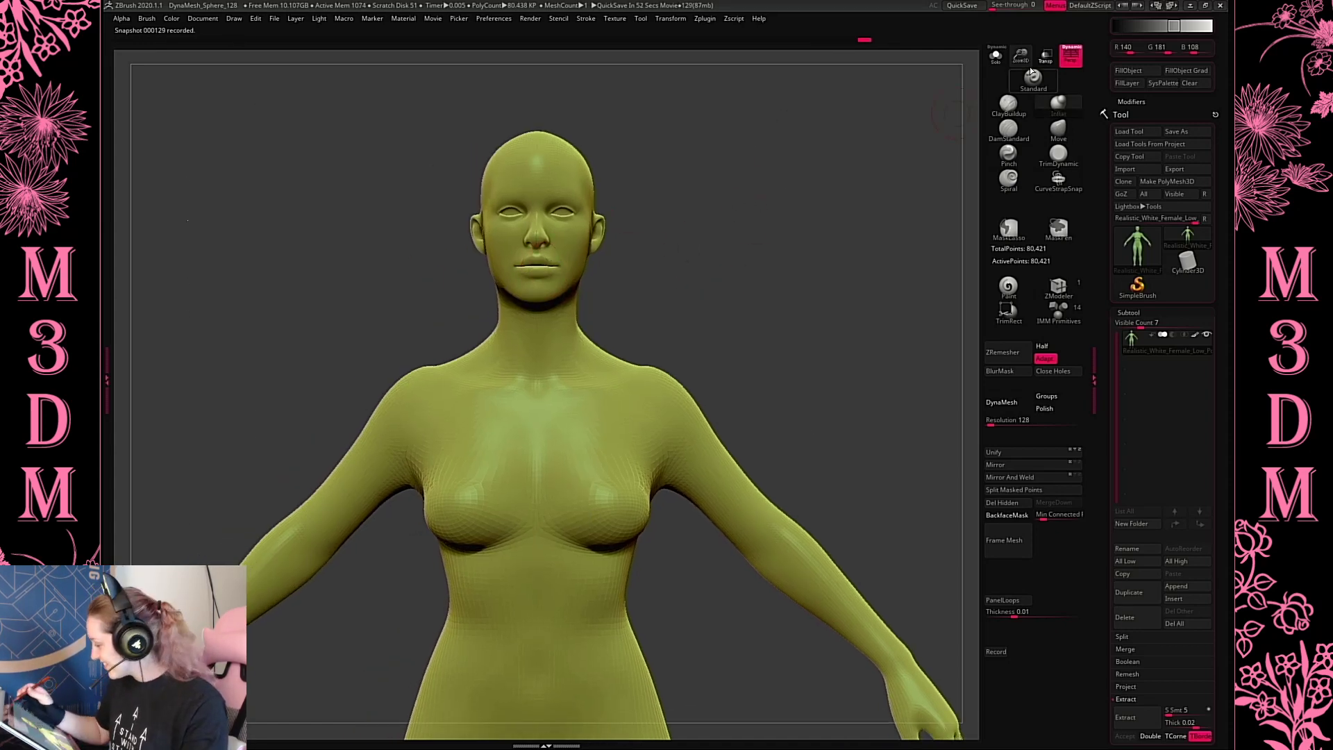
mouse_move(1017, 55)
mouse_down()
mouse_move(694, 259)
mouse_move(644, 326)
mouse_up()
key(space)
drag(700, 259, 679, 259)
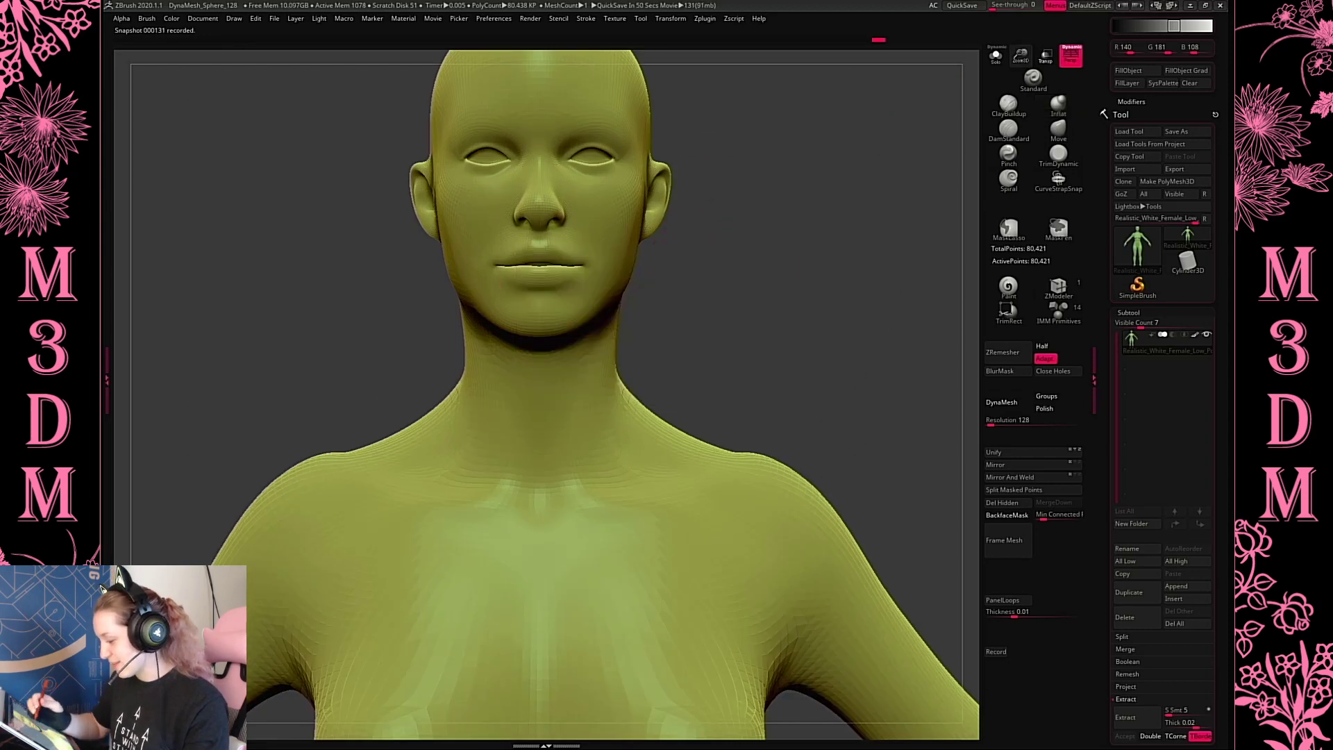
key(space)
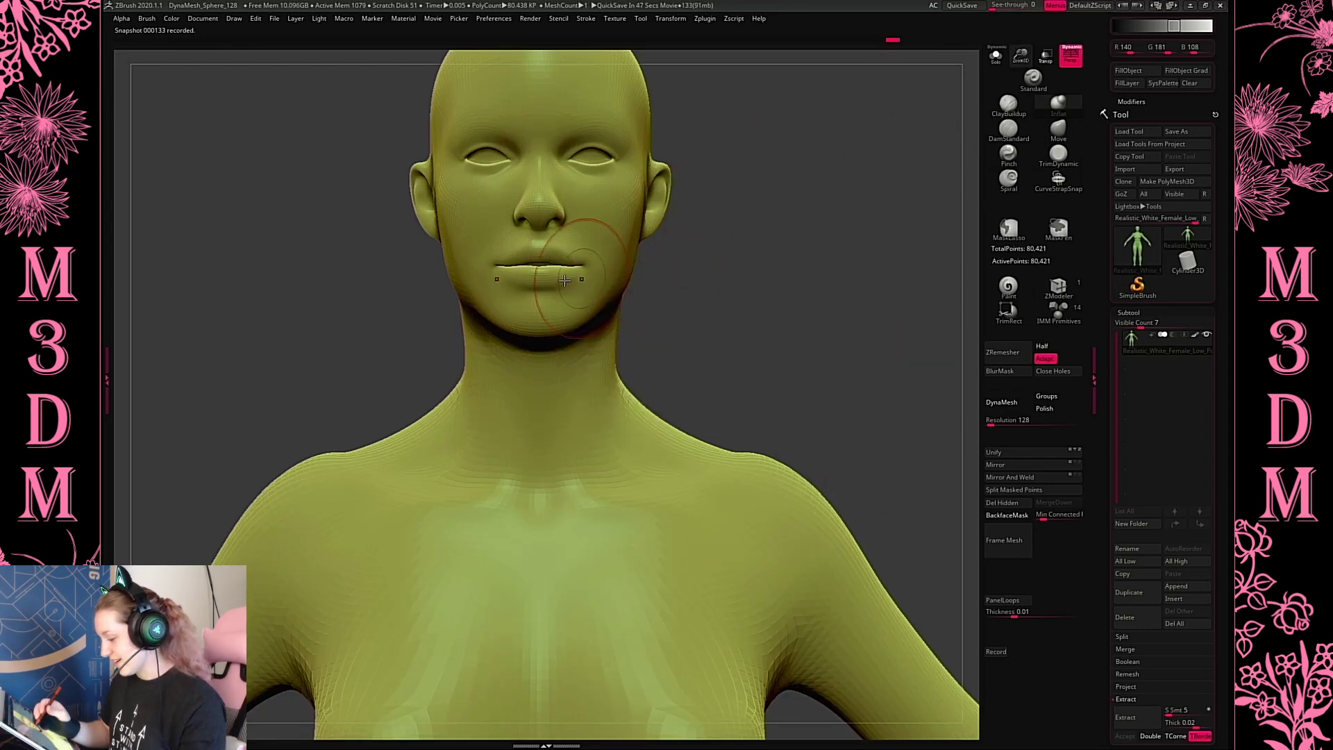
Reshape the upper lip and pull the mouth corners outward and down with a small Move brush
key(space)
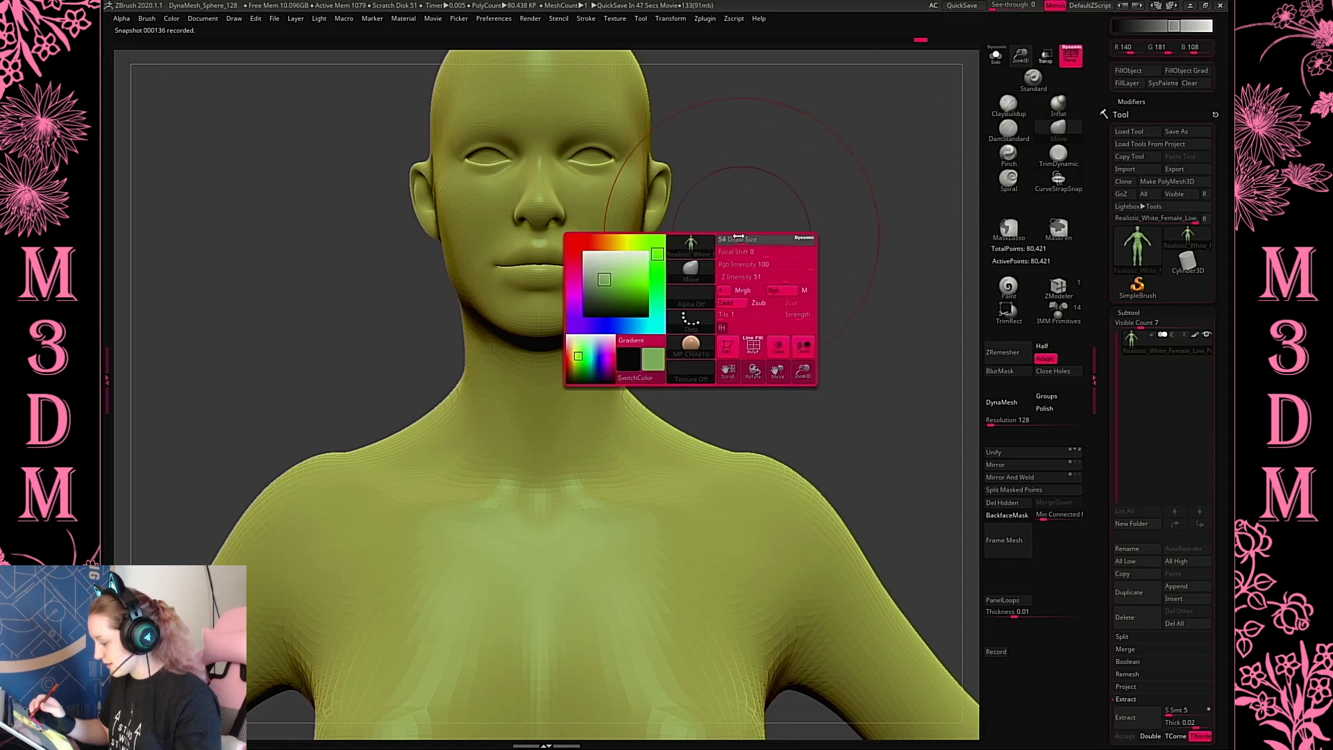
drag(732, 237, 731, 238)
mouse_move(542, 240)
mouse_down()
mouse_move(542, 251)
mouse_move(542, 240)
mouse_up()
key(space)
drag(790, 243, 789, 243)
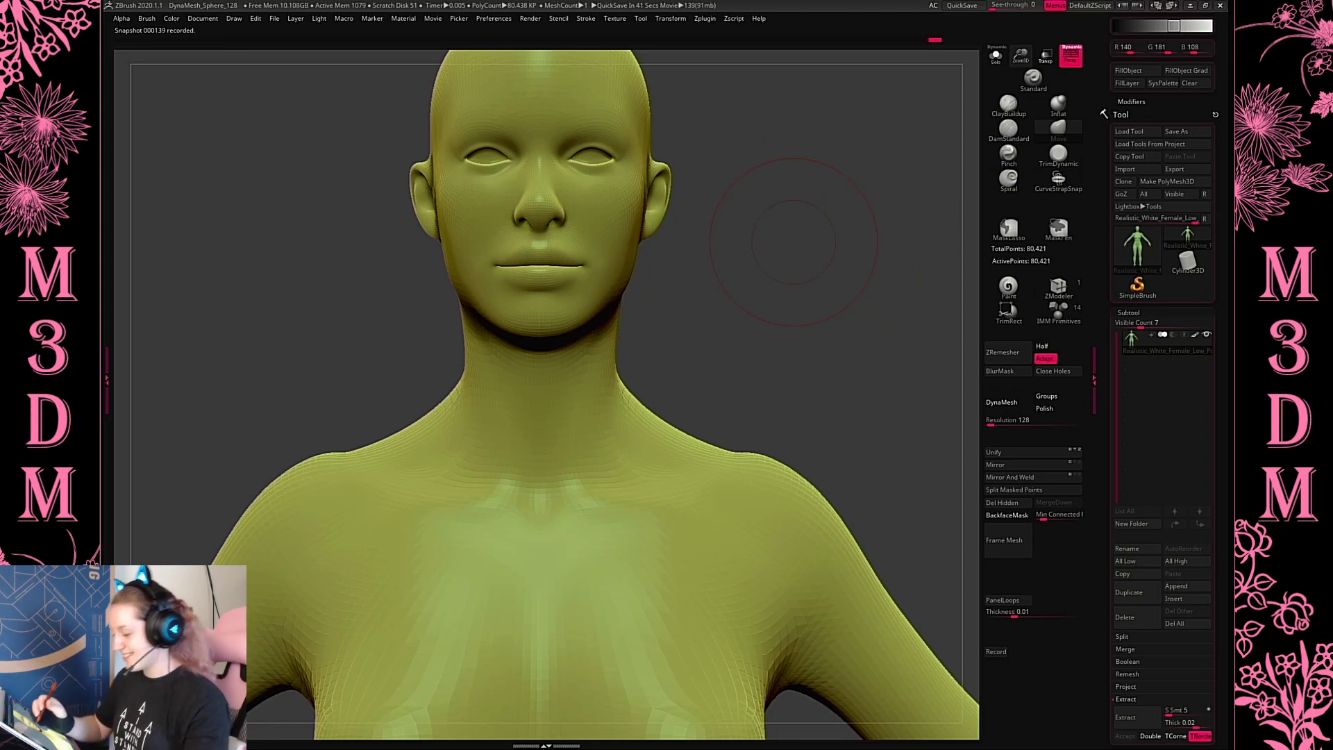
mouse_move(622, 281)
mouse_down()
mouse_move(617, 271)
mouse_move(575, 326)
mouse_up()
key(space)
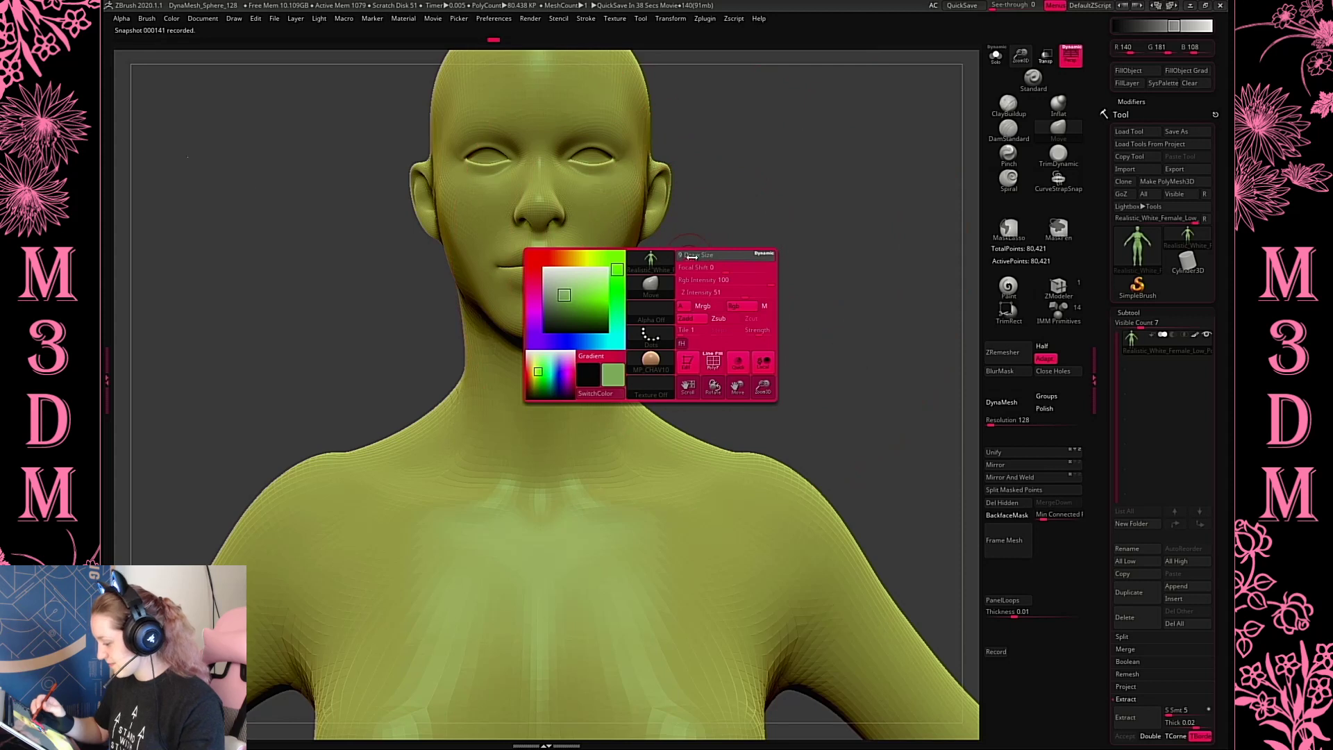
drag(541, 250, 586, 271)
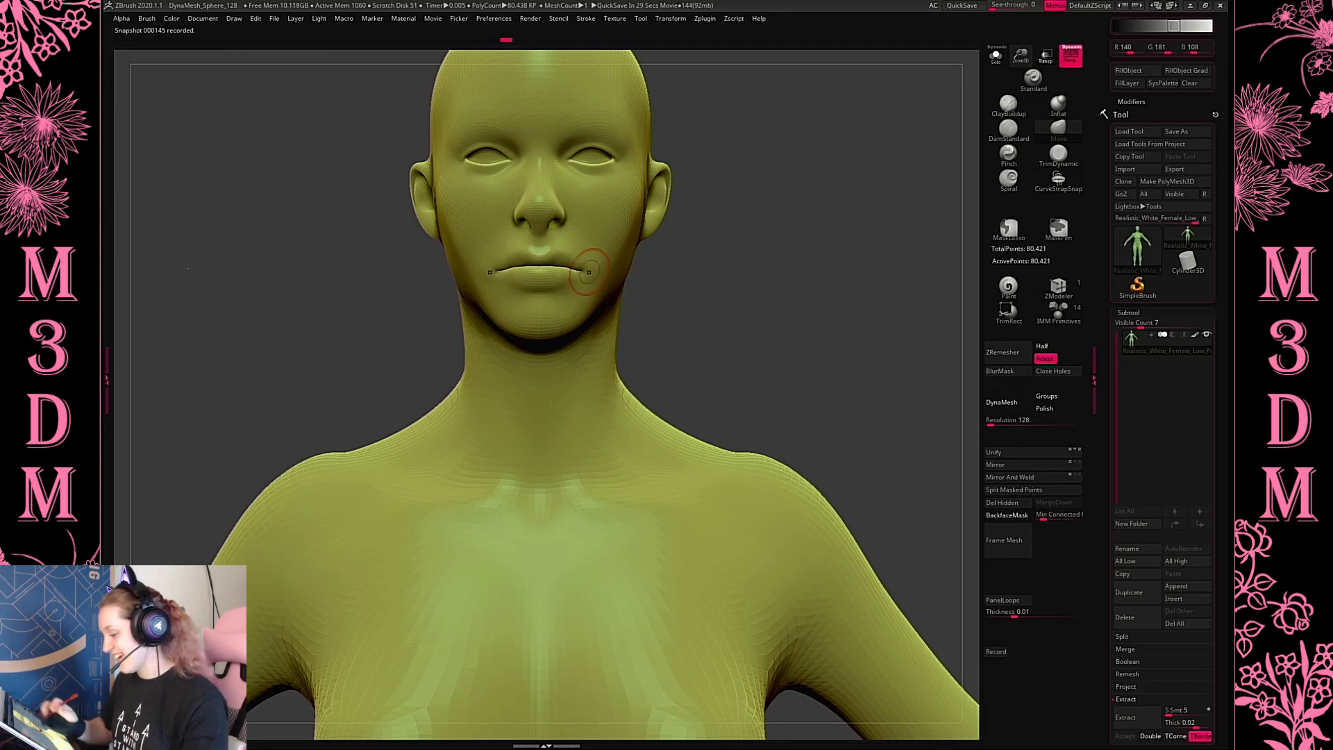
Adjust the sides of the nostrils from the front with the Move brush
drag(684, 285, 916, 295)
drag(812, 184, 842, 427)
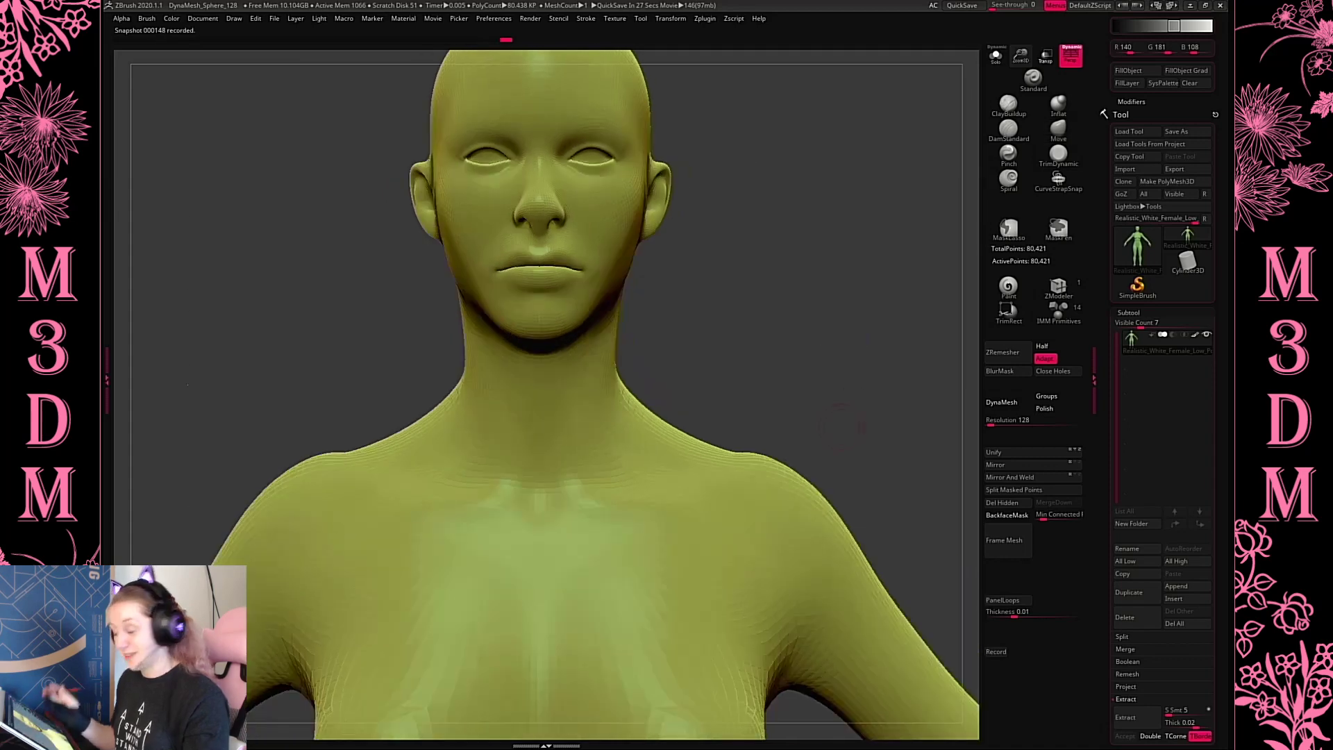
drag(557, 214, 561, 221)
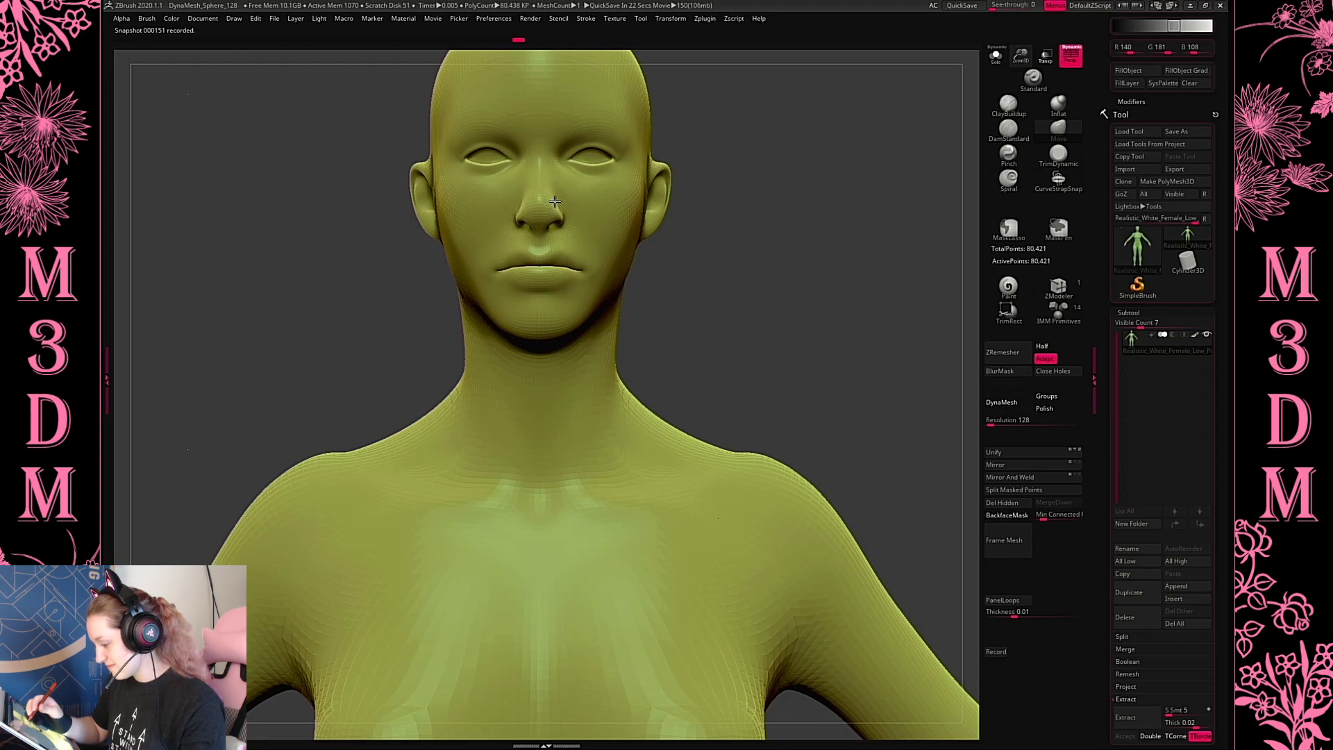
Refine the line under the chin and jaw in profile with the Move brush
drag(800, 214, 551, 336)
key(space)
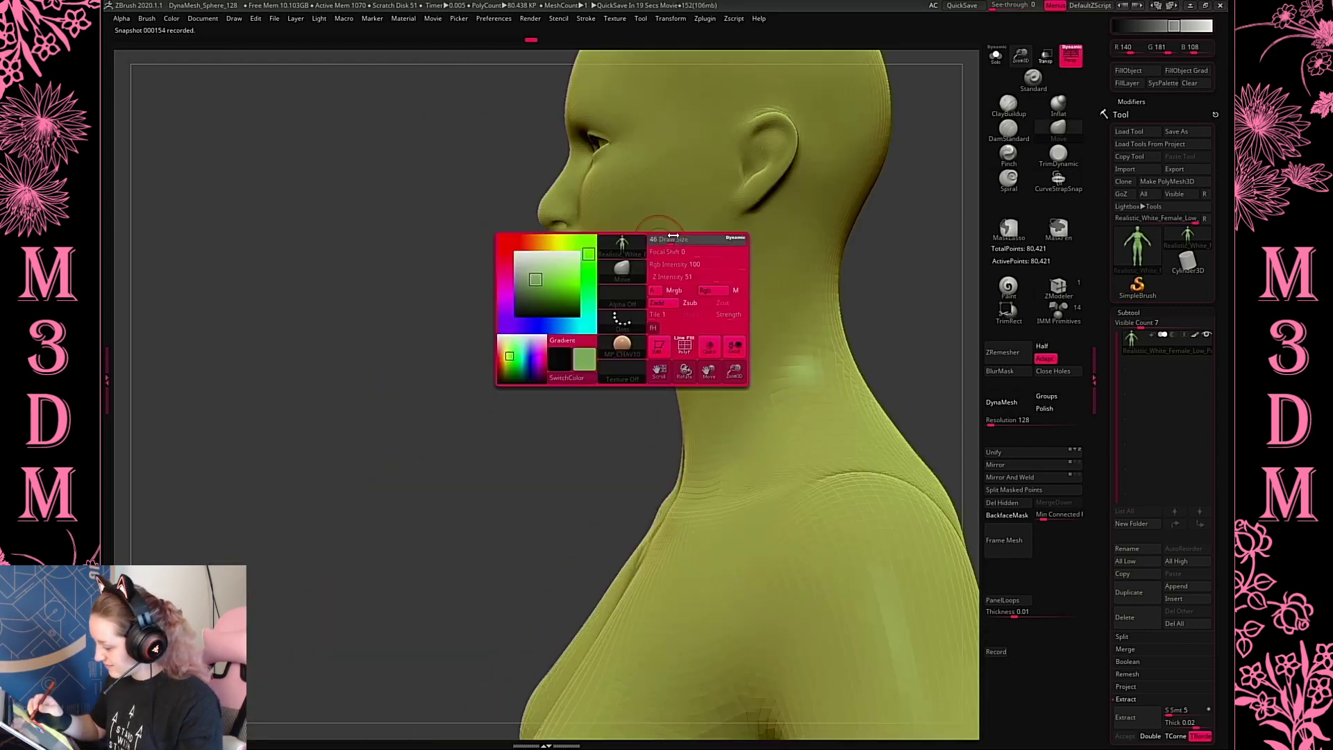
drag(674, 235, 662, 236)
key(space)
drag(701, 291, 675, 291)
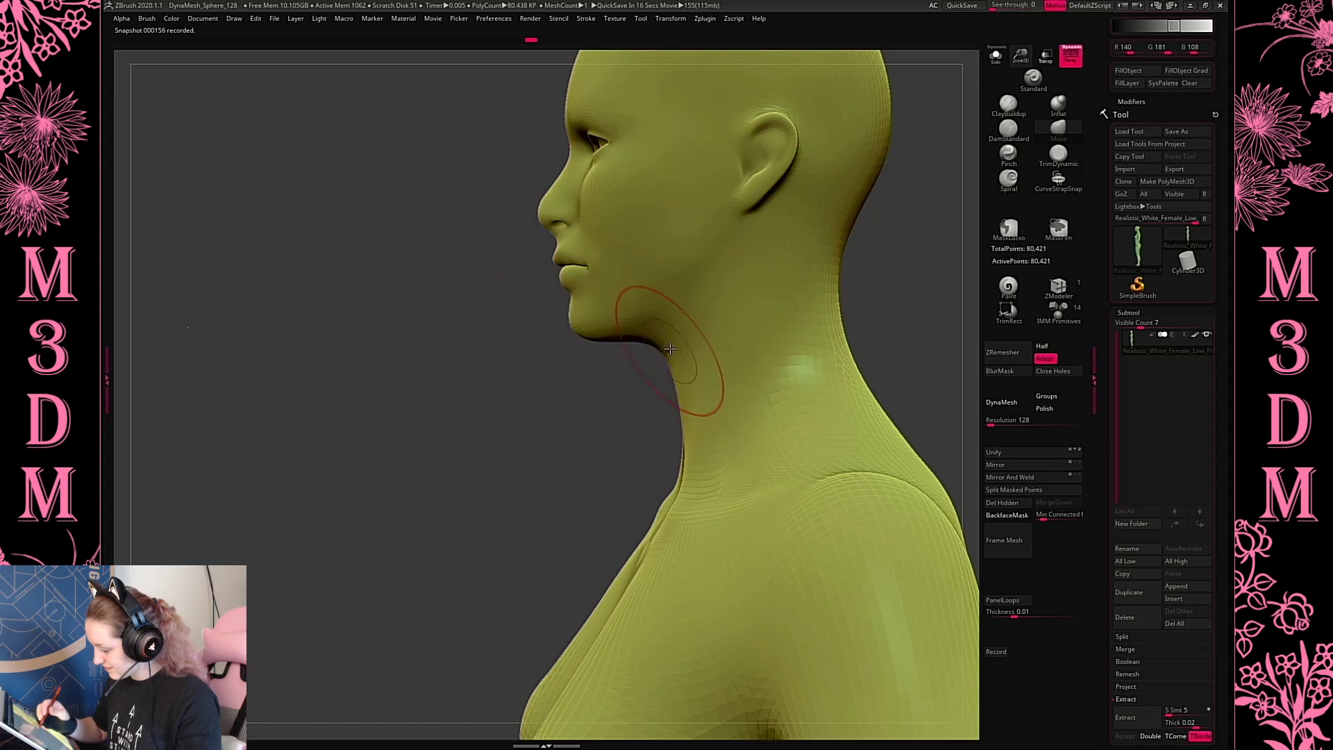
Round out the back of the head and refine the nose in profile with the Move brush
mouse_move(883, 243)
alt+mouse_down()
mouse_move(844, 387)
mouse_move(789, 386)
alt+mouse_up()
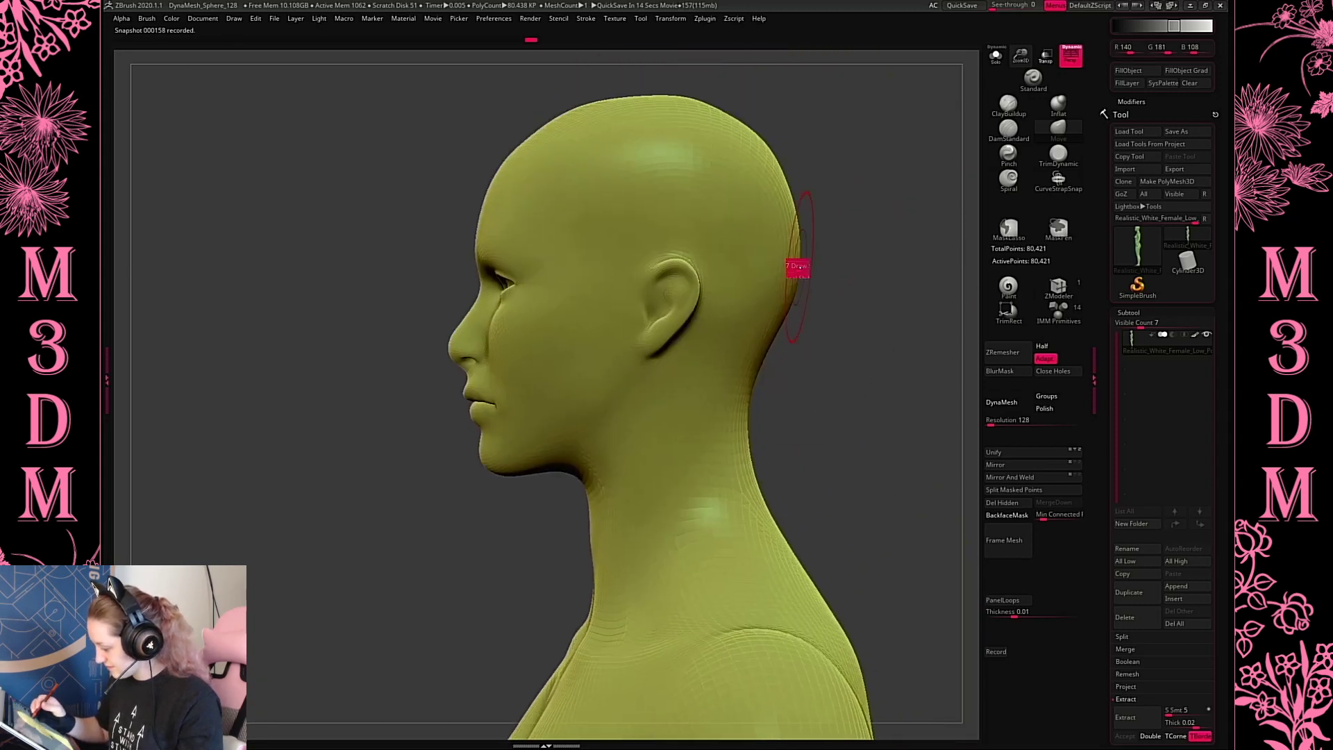
key(space)
drag(799, 272, 789, 272)
mouse_move(524, 315)
mouse_down()
mouse_move(490, 347)
mouse_move(483, 323)
mouse_move(452, 341)
mouse_move(468, 319)
mouse_up()
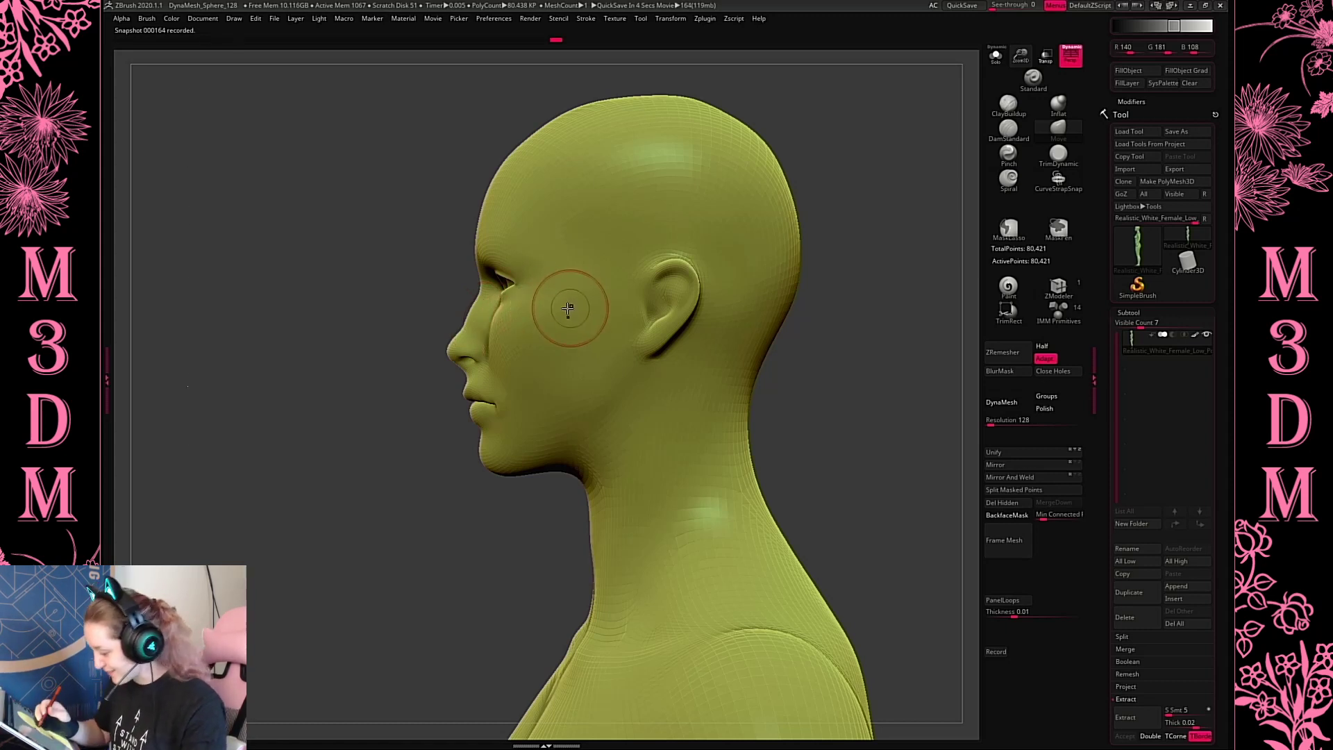
key(space)
mouse_move(569, 309)
mouse_down()
mouse_move(500, 317)
mouse_move(497, 331)
mouse_up()
key(space)
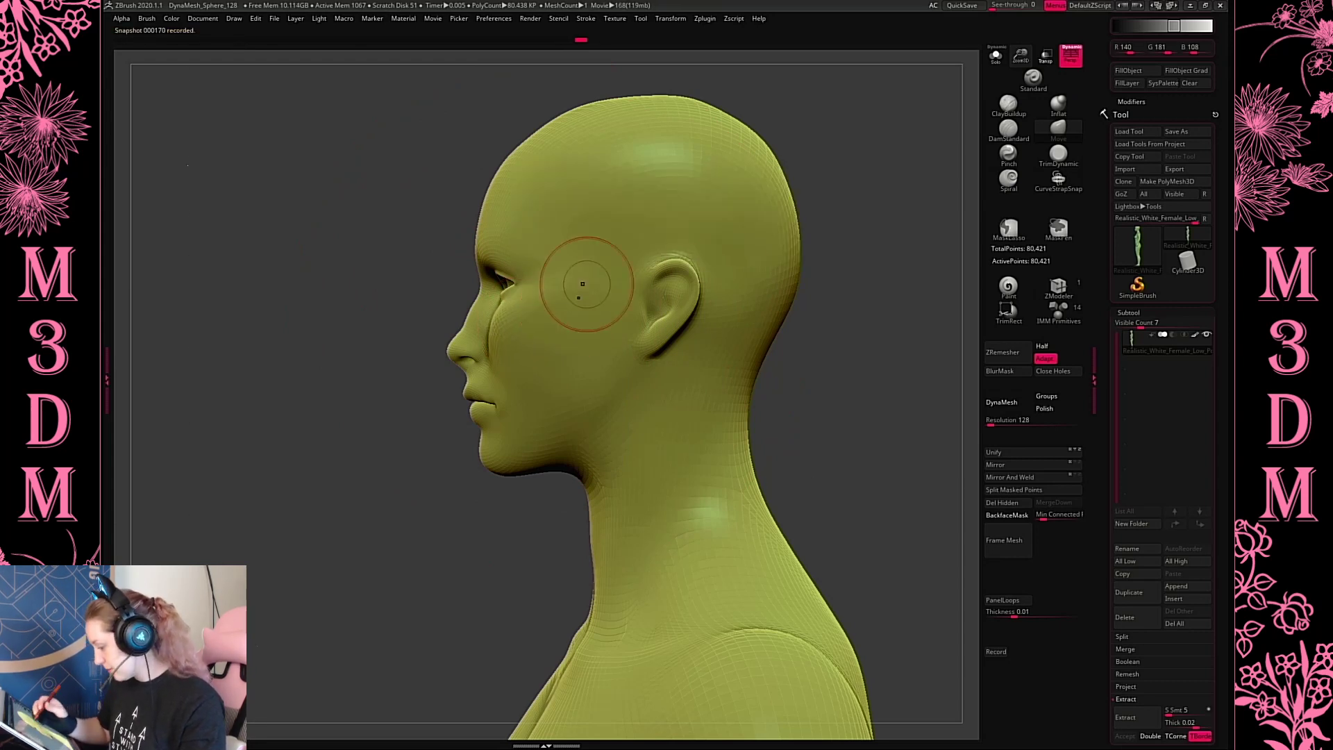
Mask the top and back of the head around the ear with the MaskLasso brush
click(1015, 235)
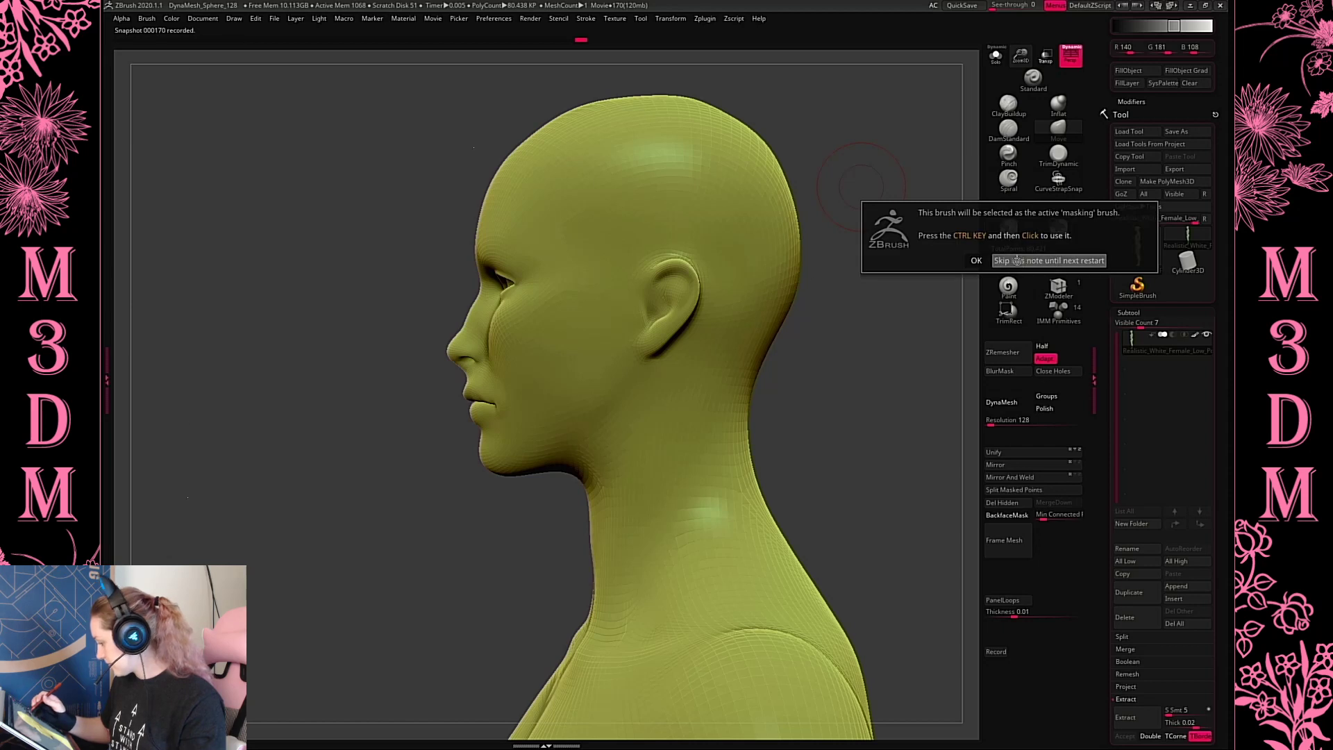
click(976, 260)
mouse_move(892, 144)
ctrl+mouse_down()
mouse_move(714, 90)
mouse_move(638, 267)
mouse_move(703, 261)
mouse_move(893, 377)
mouse_move(820, 281)
ctrl+mouse_up()
Pull the upper ear up and back into a long pointed elf ear with the Move brush, and refine its edges
key(space)
mouse_move(677, 263)
mouse_down()
mouse_move(738, 174)
mouse_move(830, 169)
mouse_up()
mouse_move(770, 215)
shift+mouse_down()
mouse_move(688, 262)
mouse_move(833, 196)
shift+mouse_up()
key(space)
click(830, 229)
drag(733, 219, 715, 200)
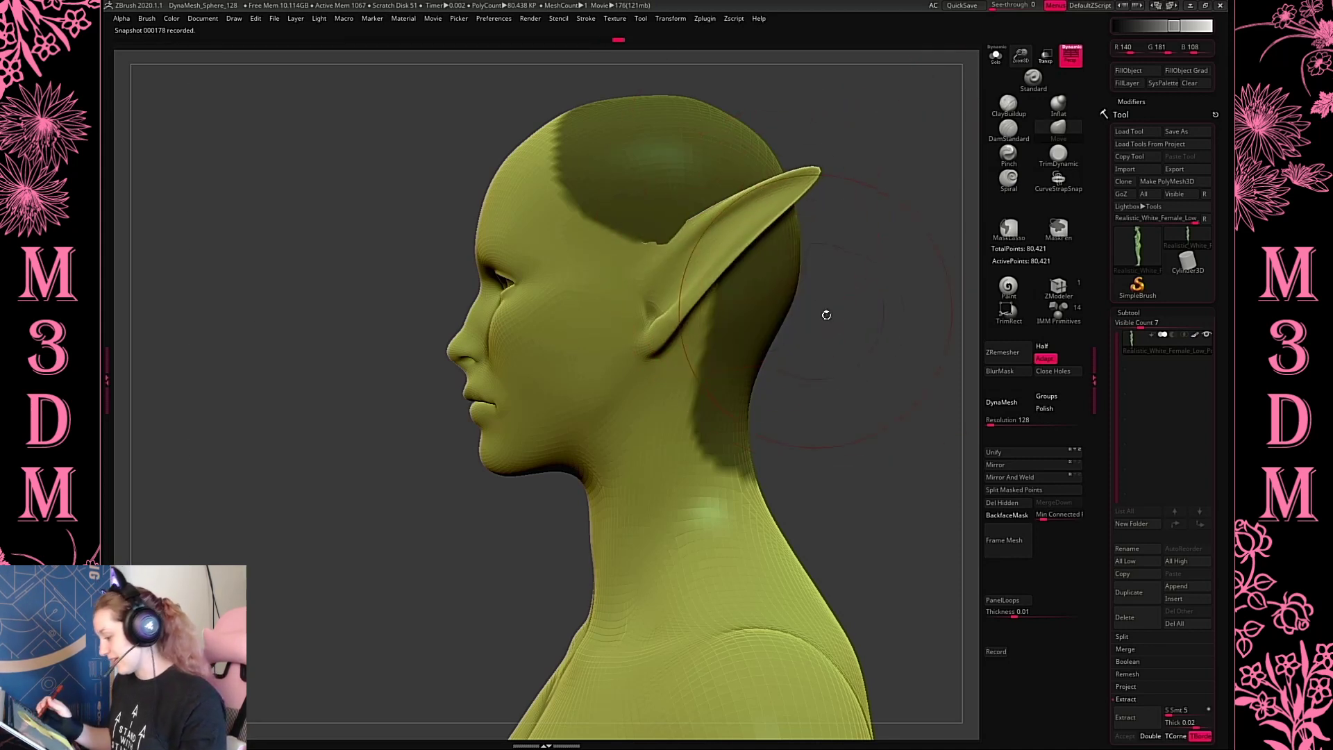
Pull the earlobe down and inward with a smaller Move brush
key(space)
click(774, 305)
mouse_move(670, 340)
mouse_down()
mouse_move(665, 378)
mouse_move(653, 375)
mouse_up()
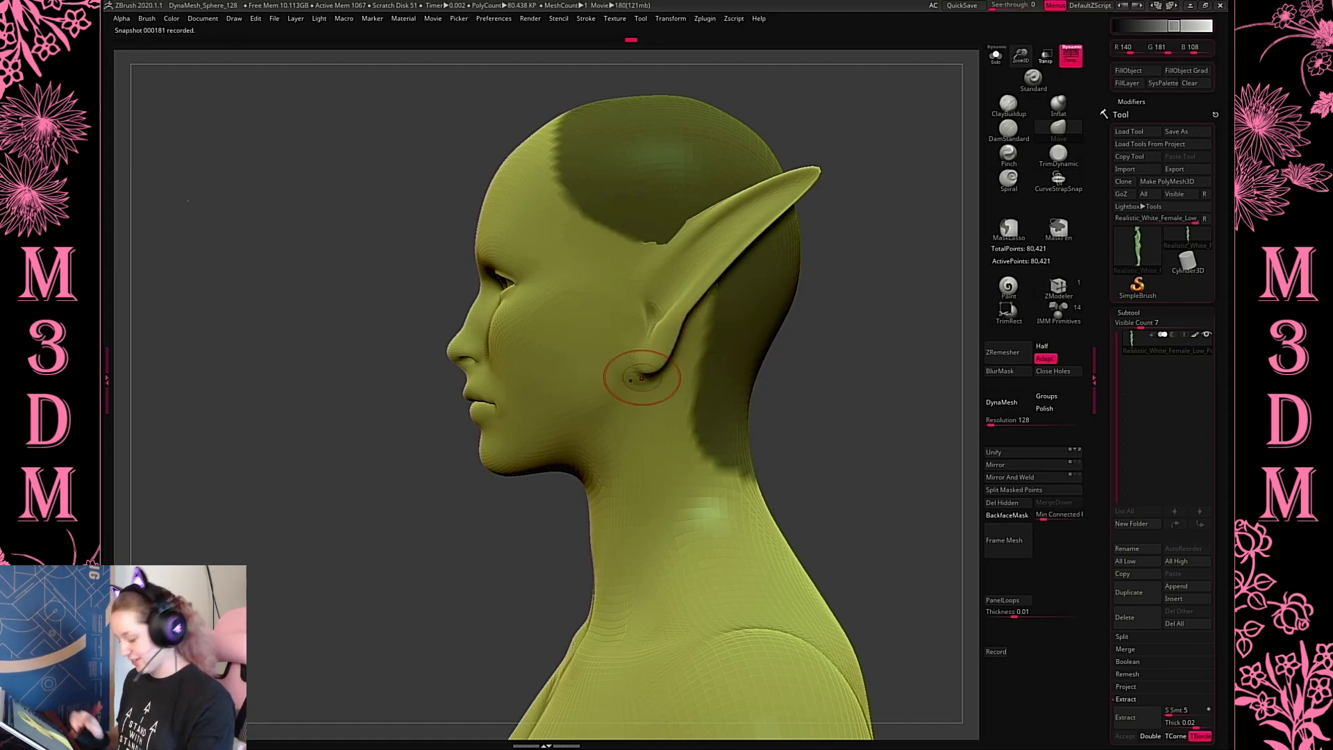
Switch to the browser to study the green dryad reference painting, and return to ZBrush
key(super)
click(407, 736)
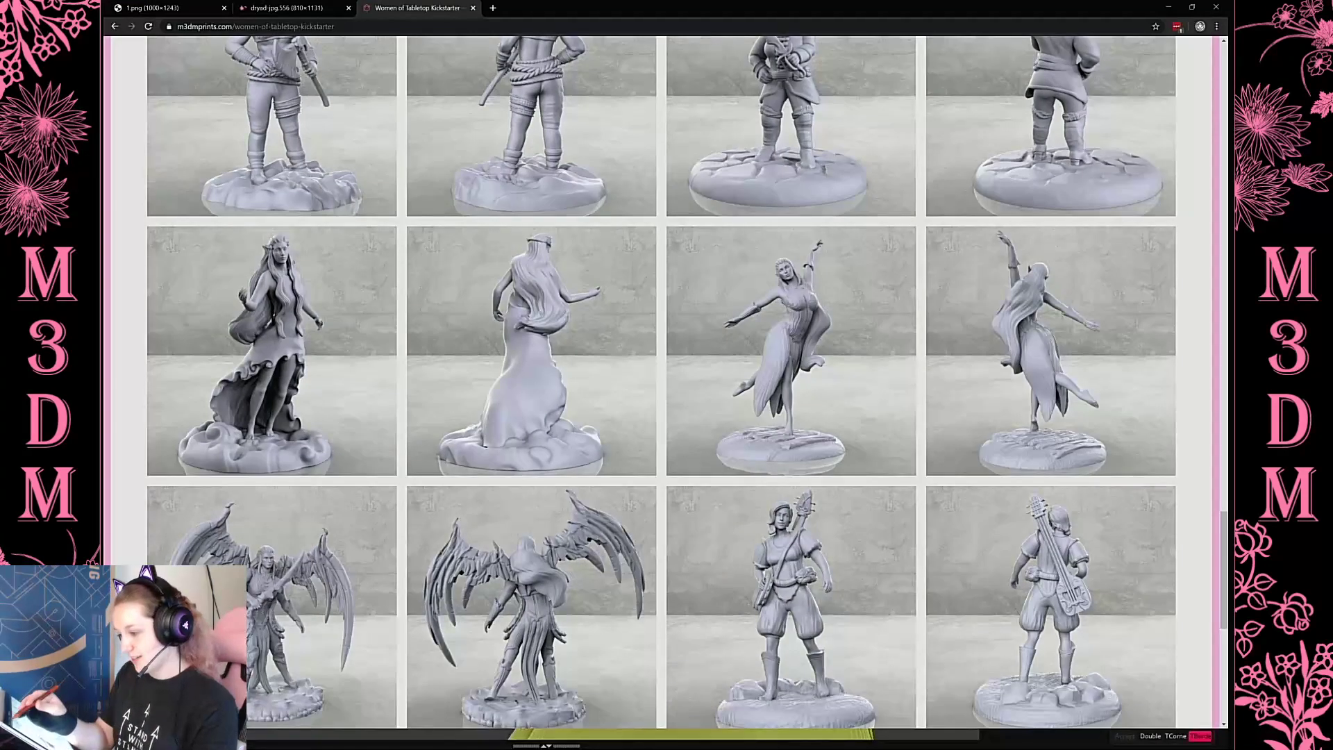
key(ctrl+Tab)
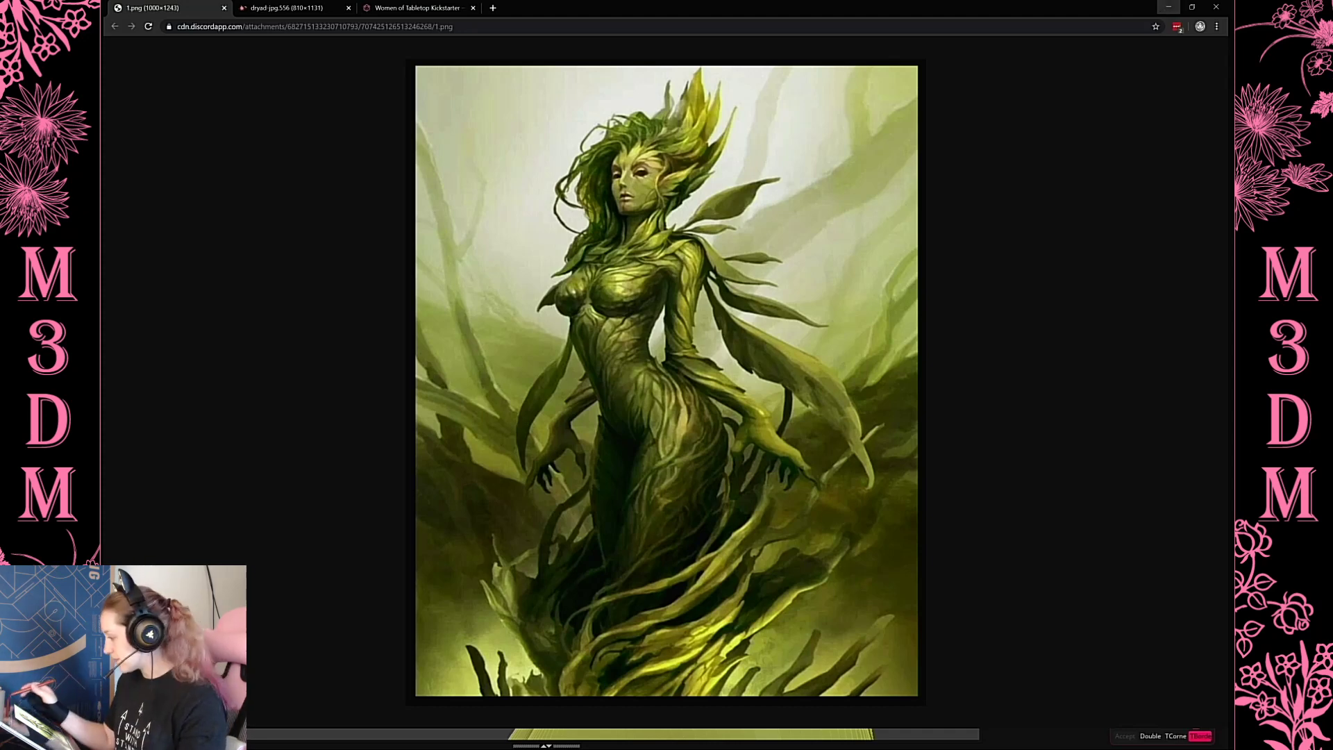
click(1169, 7)
Adjust the upper edge of the pointed ear and pull its tip slightly inward with the Move brush
key(space)
mouse_move(798, 281)
mouse_down()
mouse_move(837, 281)
mouse_move(823, 282)
mouse_up()
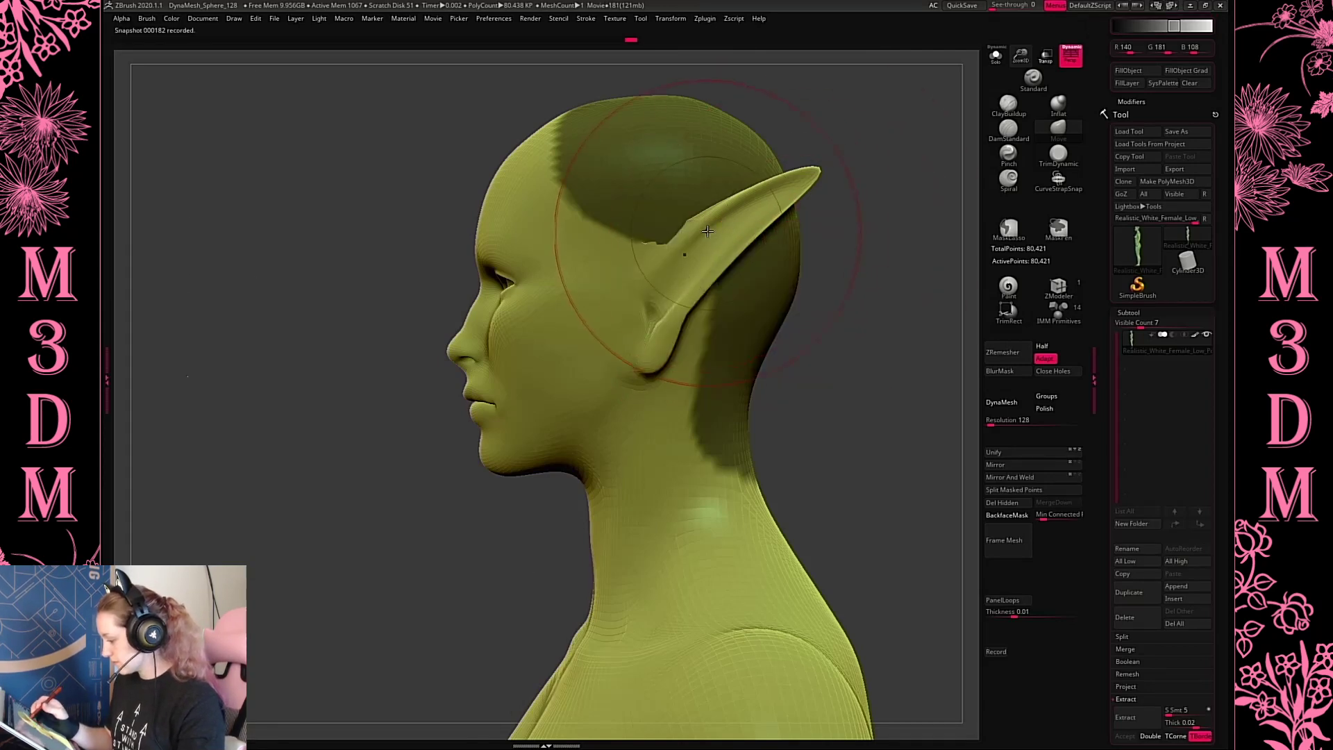
drag(708, 231, 717, 245)
shift+drag(796, 188, 738, 222)
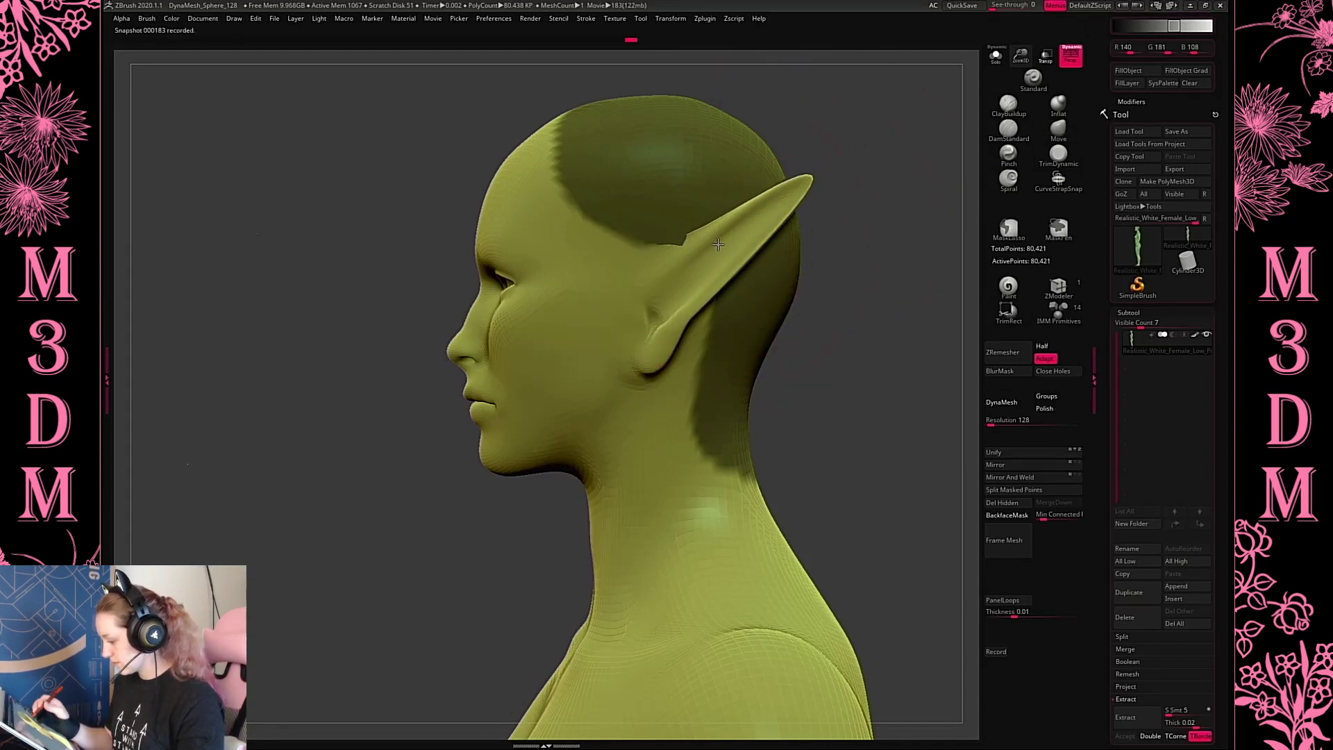
Invert the head mask and clear it from the model
ctrl+click(878, 274)
mouse_move(878, 274)
mouse_down()
mouse_move(927, 272)
mouse_move(848, 318)
mouse_move(779, 429)
mouse_move(734, 408)
mouse_up()
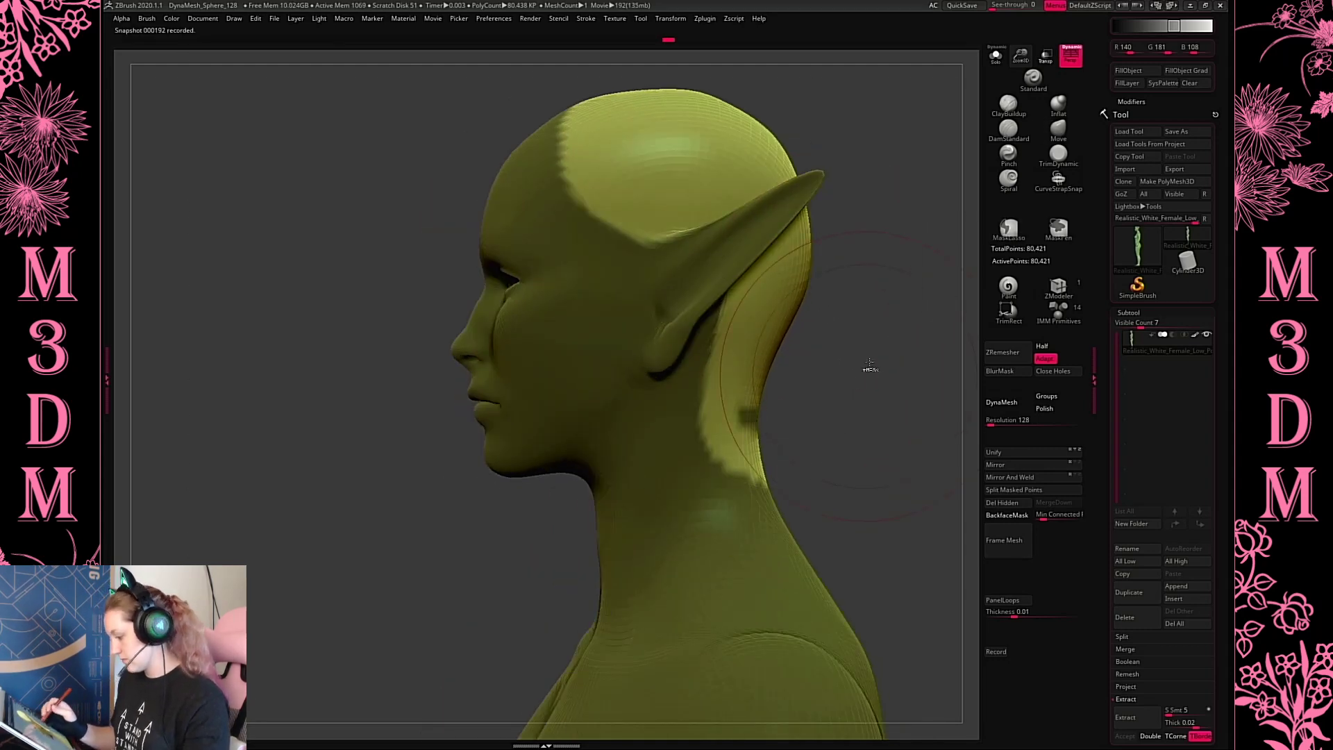
ctrl+drag(866, 368, 865, 357)
Adjust the bridge of the nose in profile with the Move brush at draw size 7
key(space)
drag(1016, 44, 825, 258)
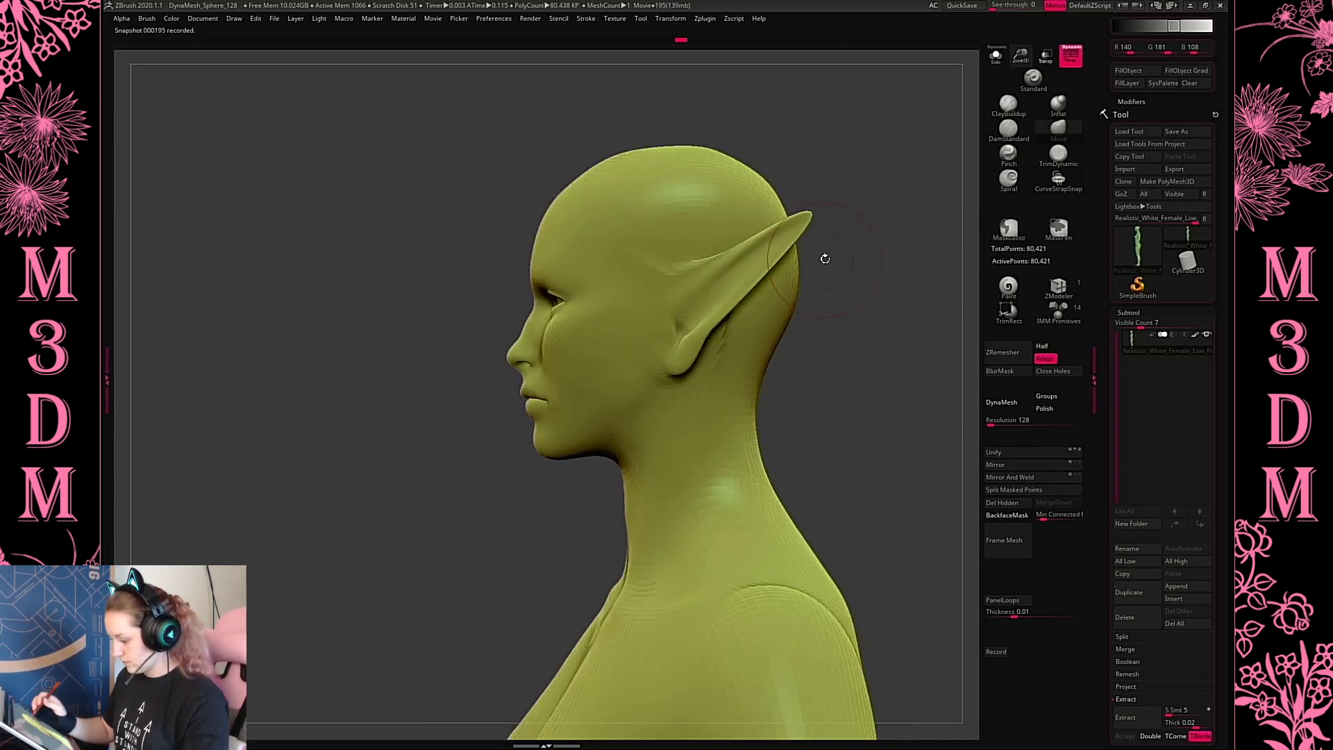
mouse_move(1020, 57)
mouse_down()
mouse_move(858, 355)
mouse_move(876, 265)
mouse_up()
alt+drag(994, 91, 993, 66)
right_click(687, 332)
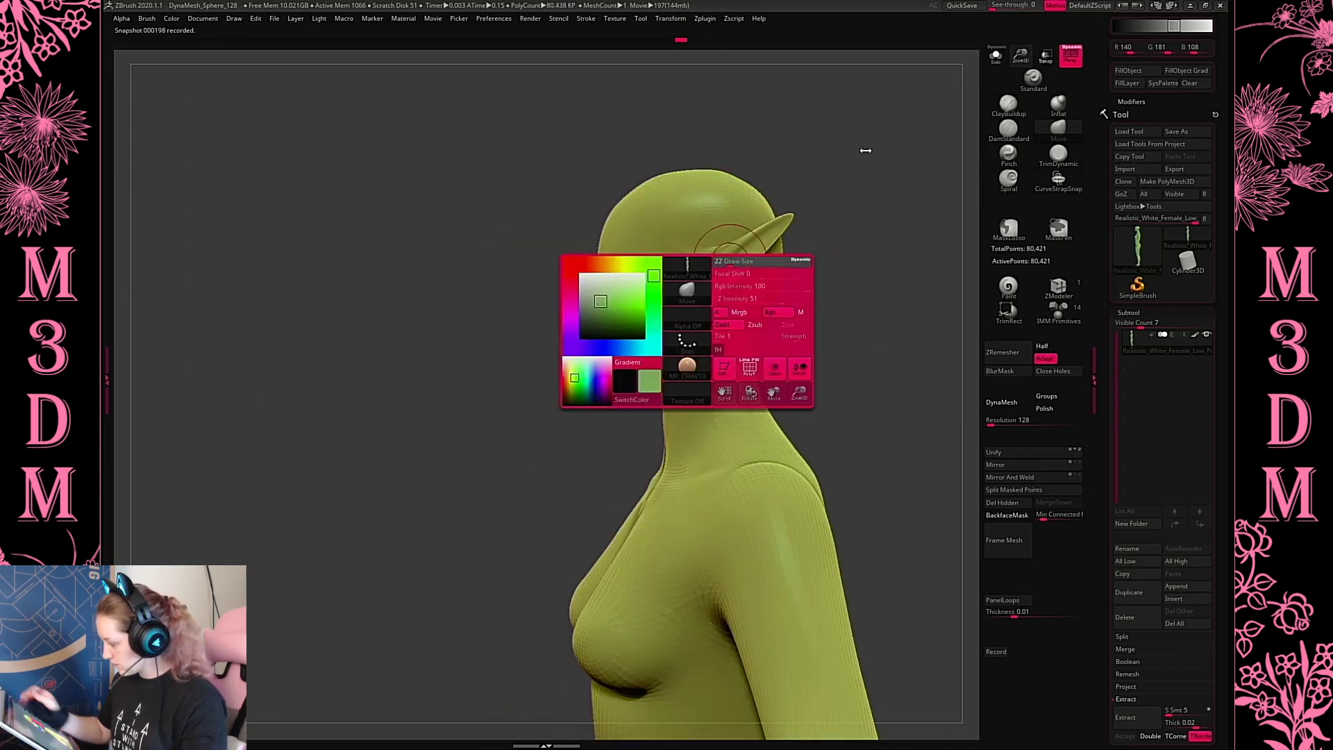
alt+drag(865, 149, 871, 340)
right_click(645, 289)
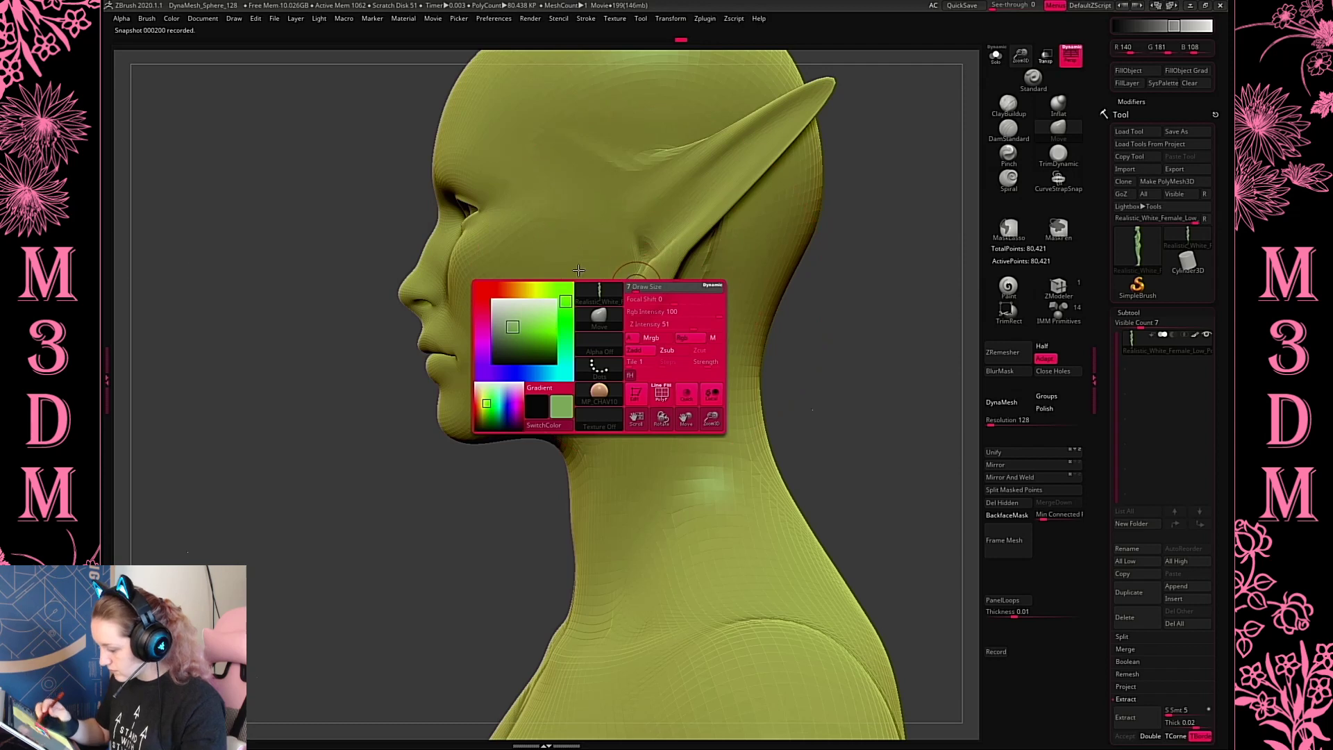
shift+drag(420, 259, 435, 233)
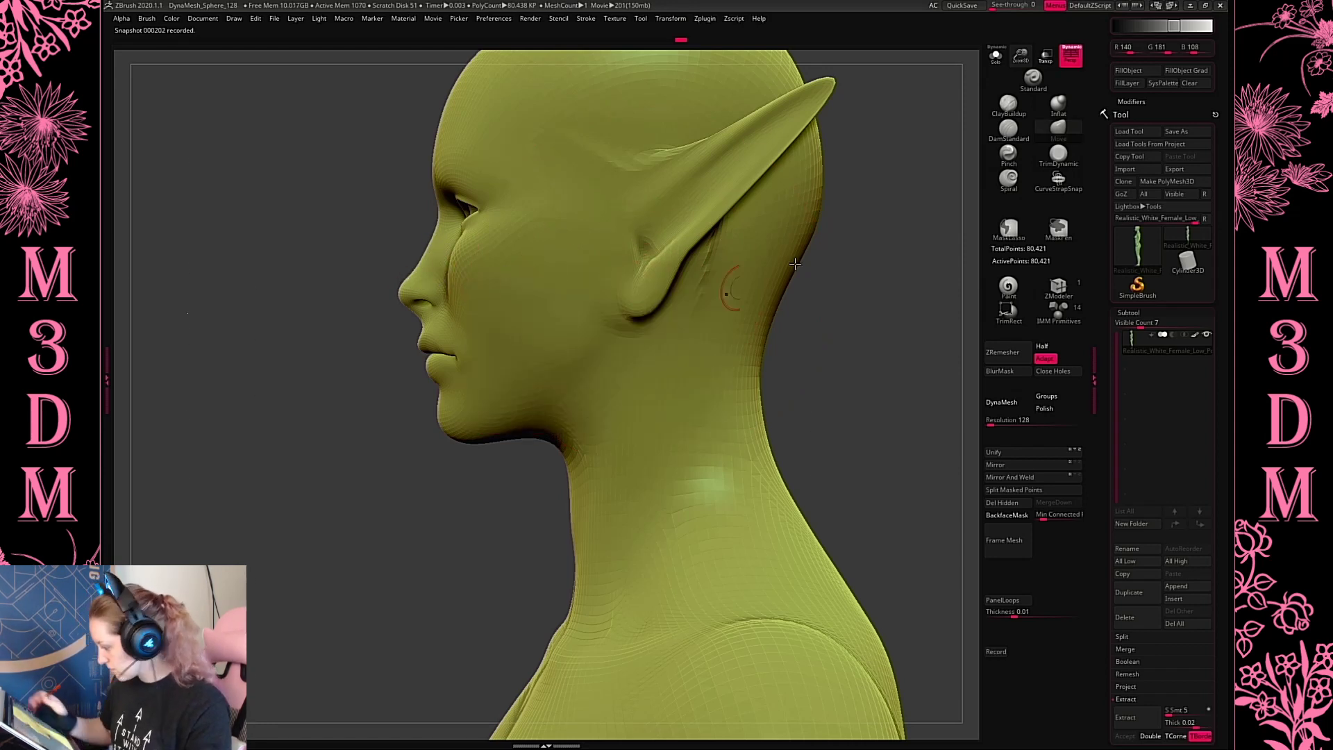
Carve a diagonal crease under the cheekbone from near the ear toward the mouth with DamStandard, and smooth it
click(1004, 133)
drag(563, 281, 513, 328)
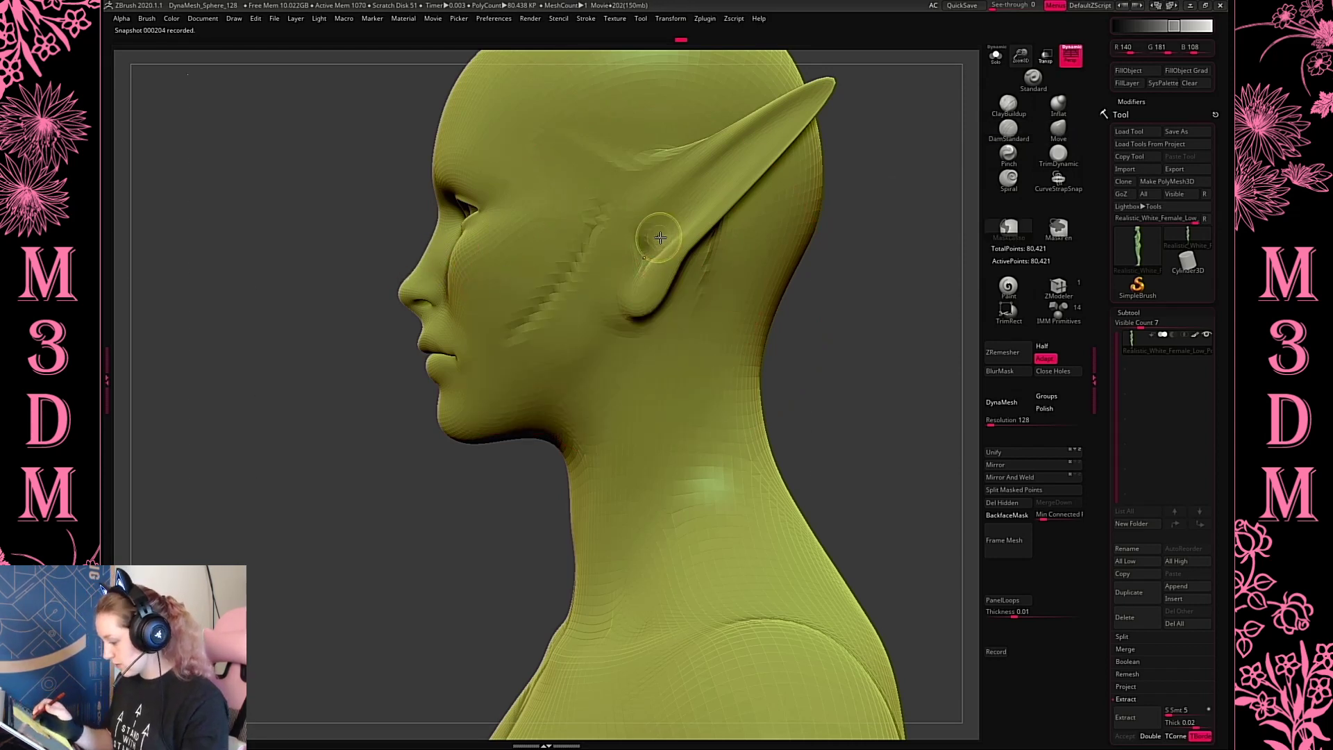
right_click(659, 230)
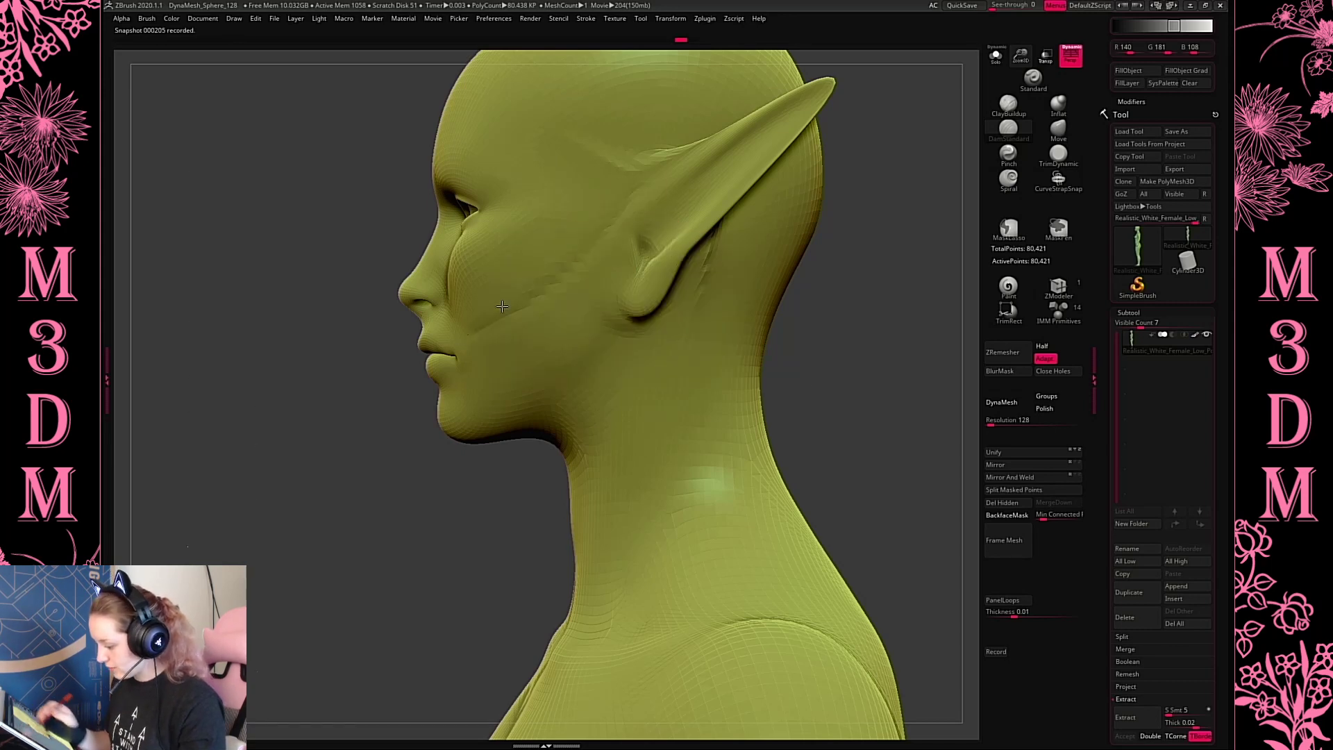
Try reshaping the sides of the cheeks from the front with the Move brush, and undo the change
mouse_move(936, 266)
mouse_down()
mouse_move(910, 333)
mouse_move(835, 331)
mouse_up()
right_click(840, 295)
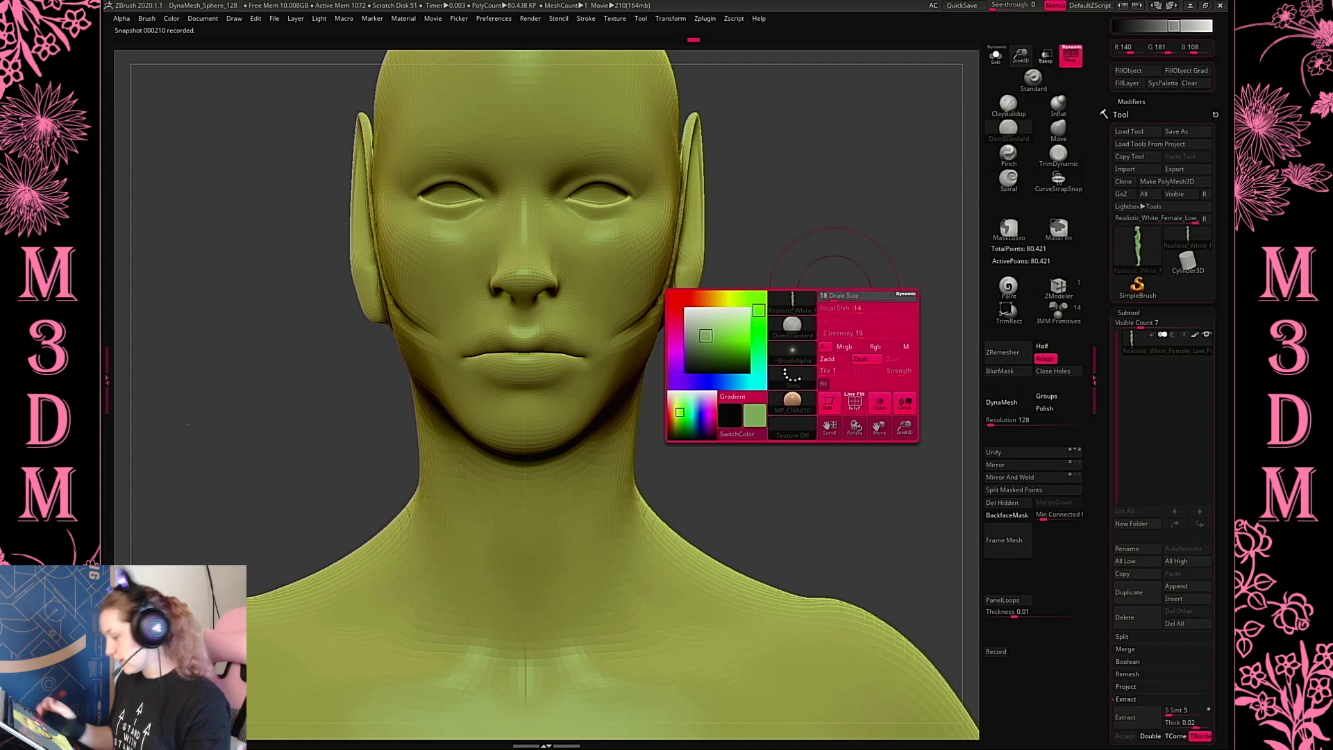
click(1057, 129)
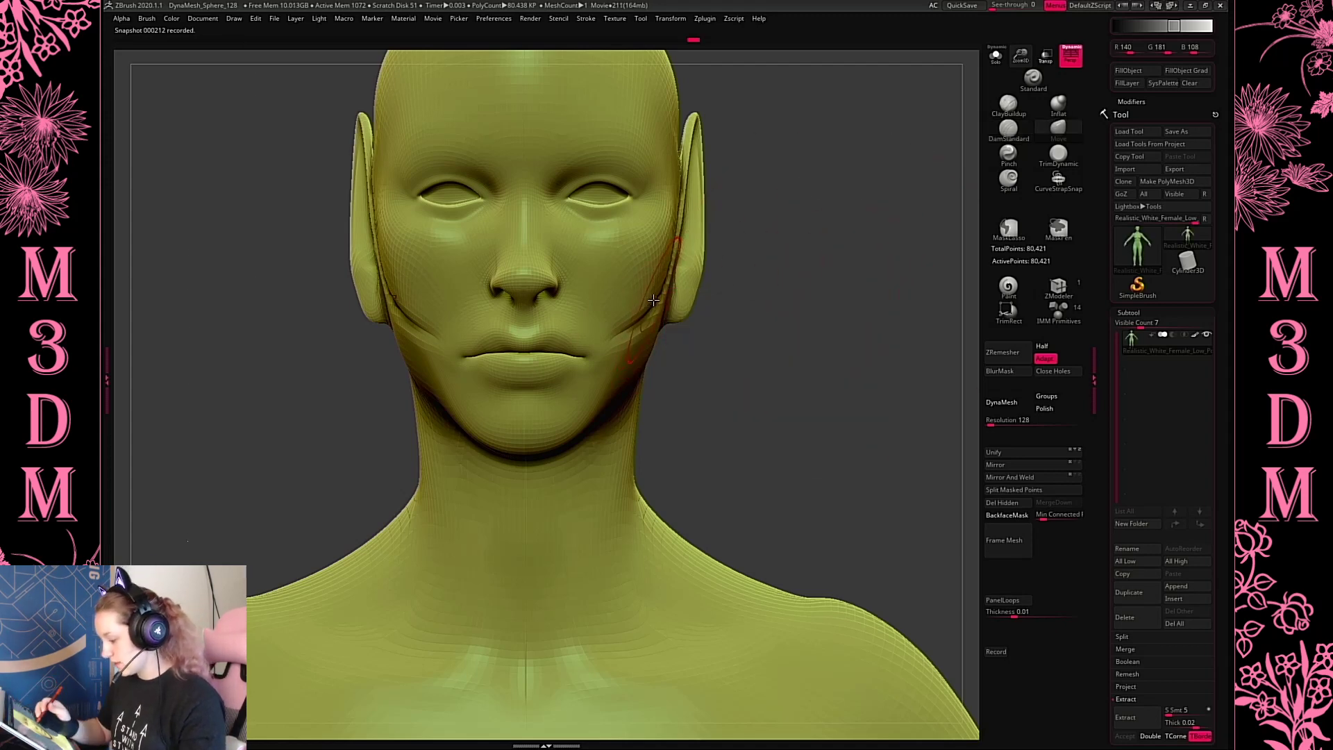
key(space)
mouse_move(655, 294)
mouse_down()
mouse_move(685, 283)
mouse_move(653, 280)
mouse_up()
key(space)
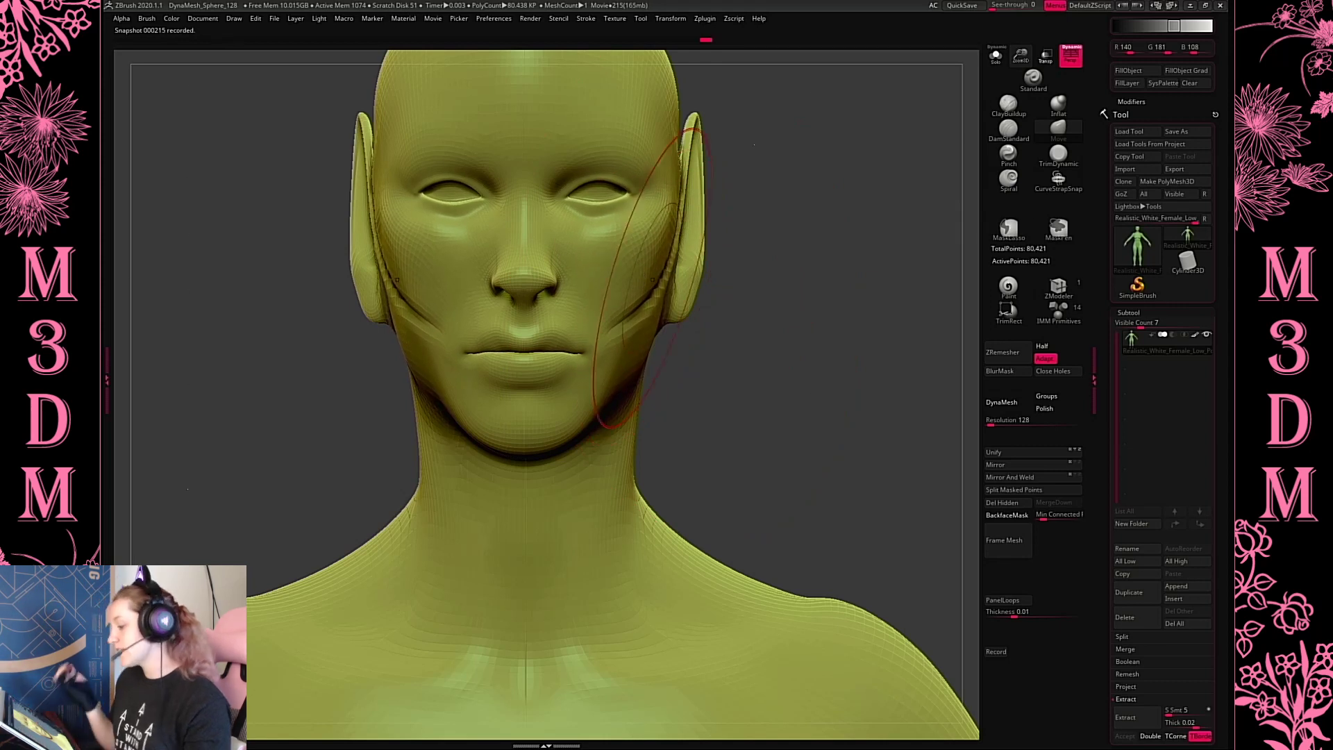
key(ctrl+z)
key(ctrl+z)
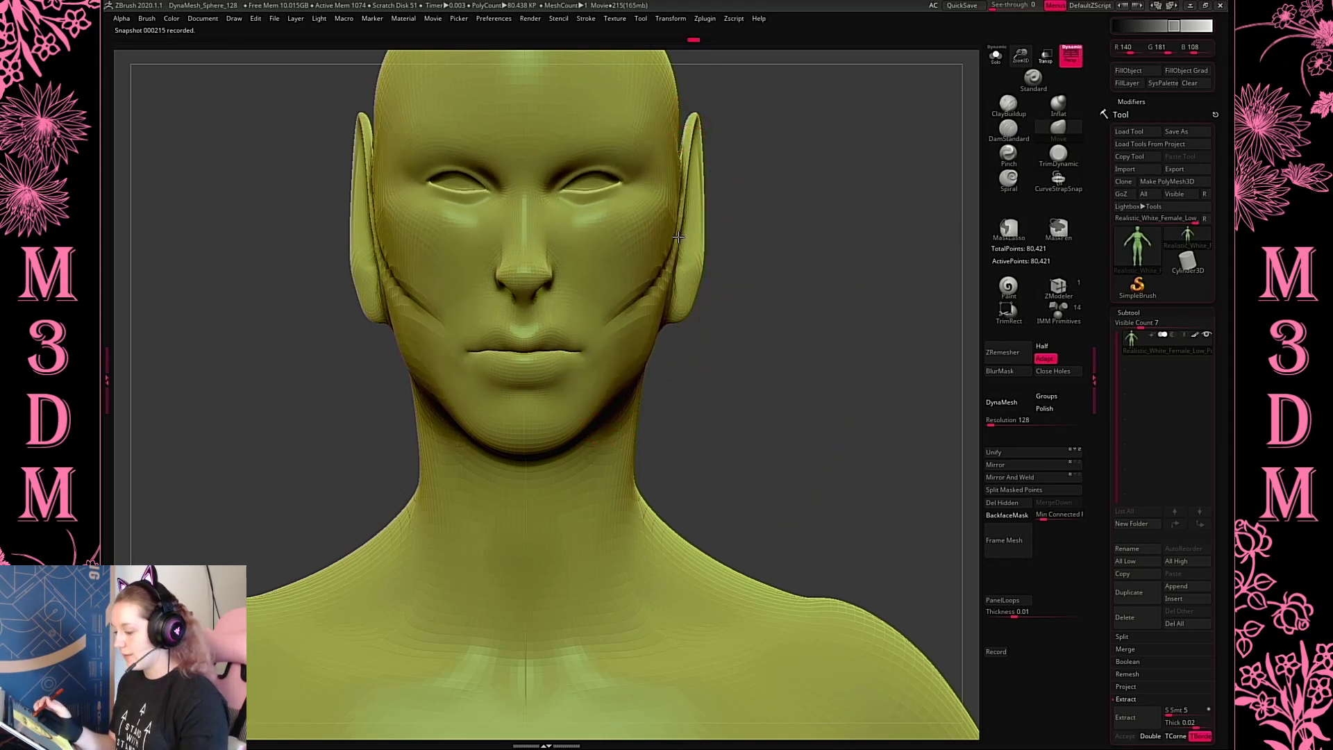
key(ctrl+shift+z)
key(ctrl+z)
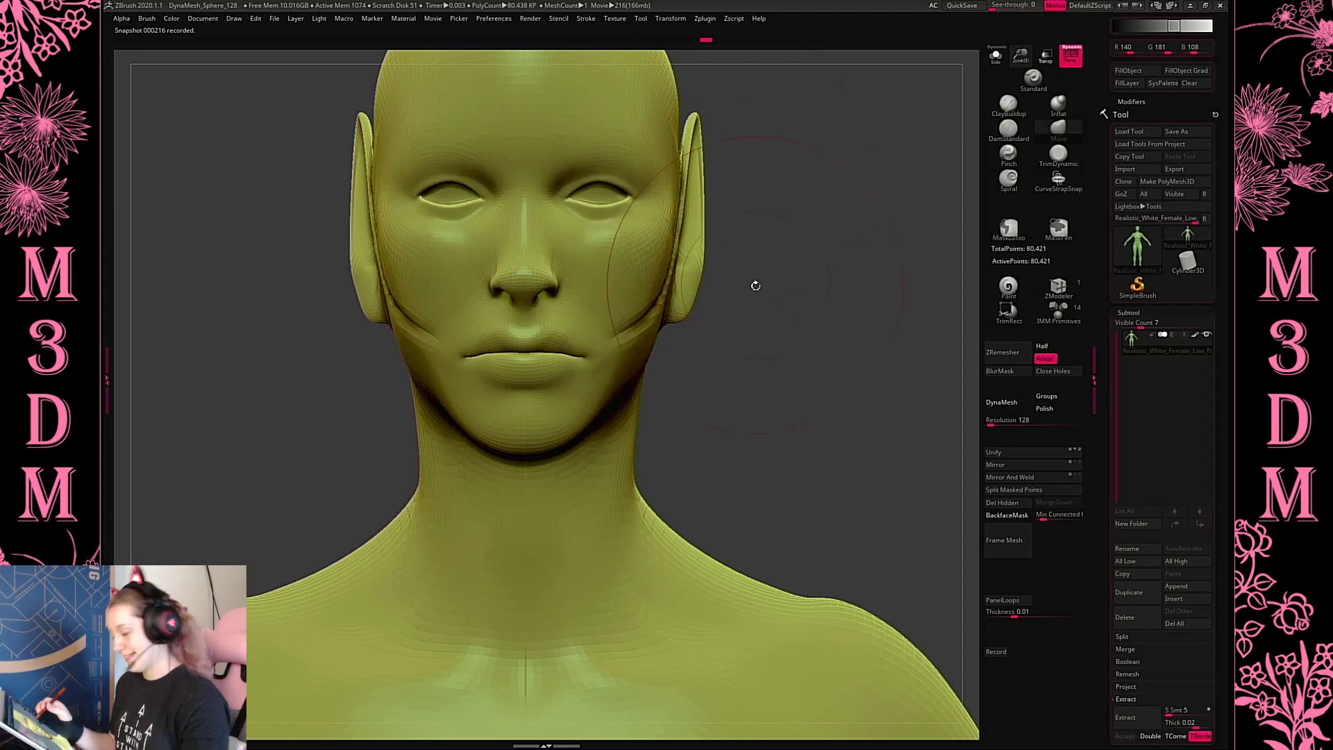
Reshape the cheeks beneath the cheekbones from the front and three-quarter views with the Move brush
key(space)
drag(750, 283, 754, 283)
drag(639, 297, 637, 284)
key(ctrl+shift+z)
key(ctrl+shift+z)
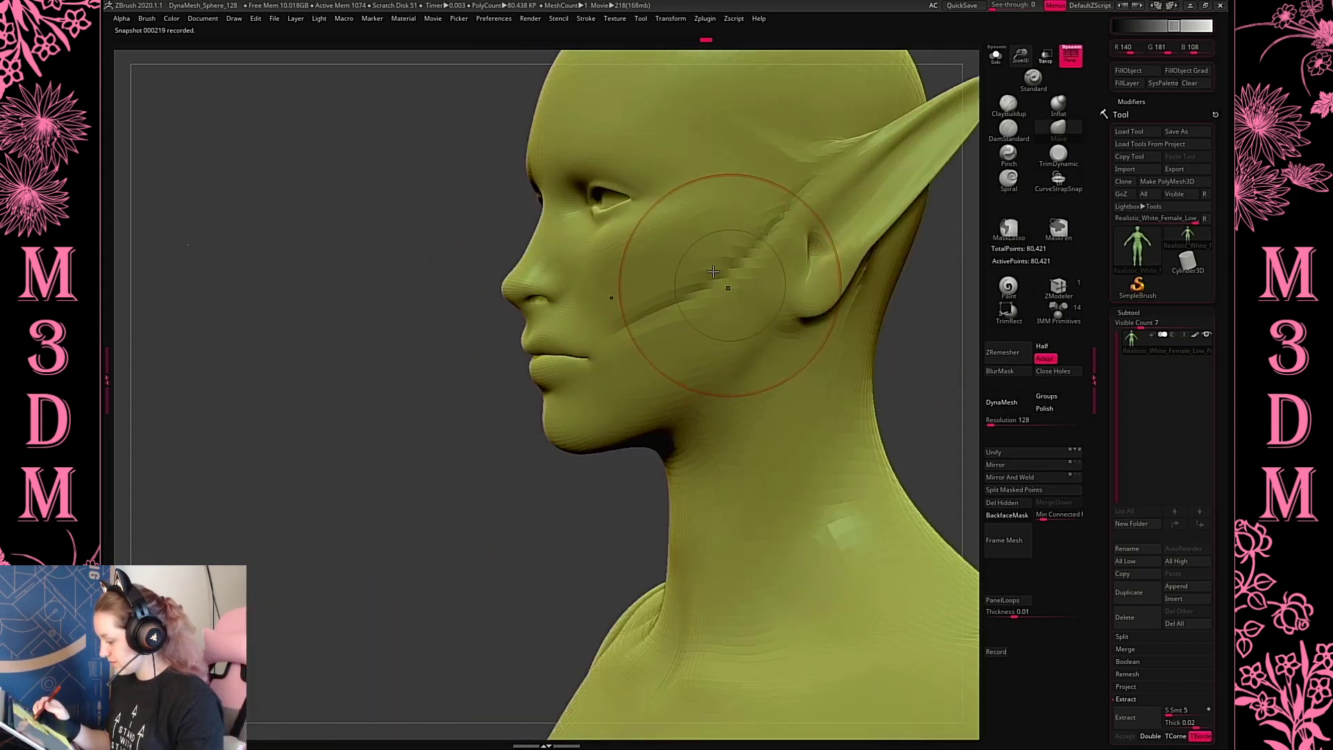
drag(914, 325, 915, 383)
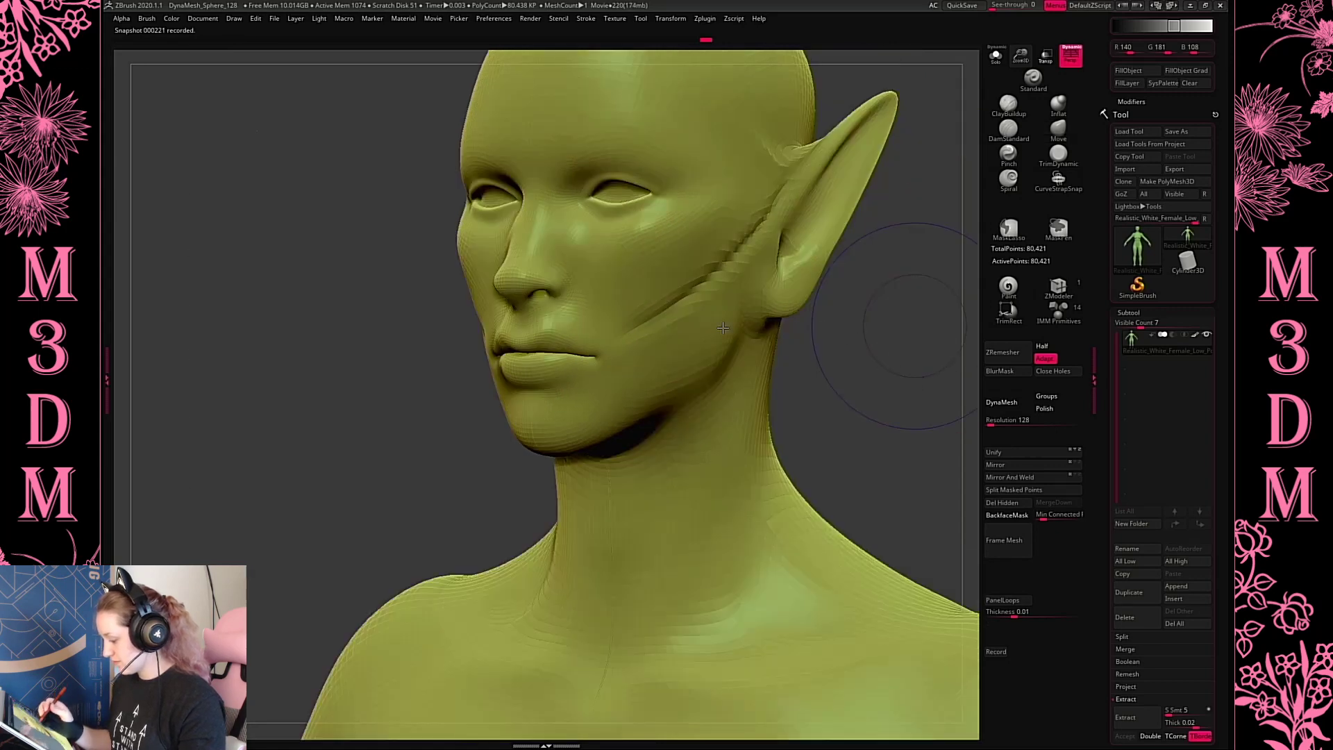
drag(688, 320, 699, 305)
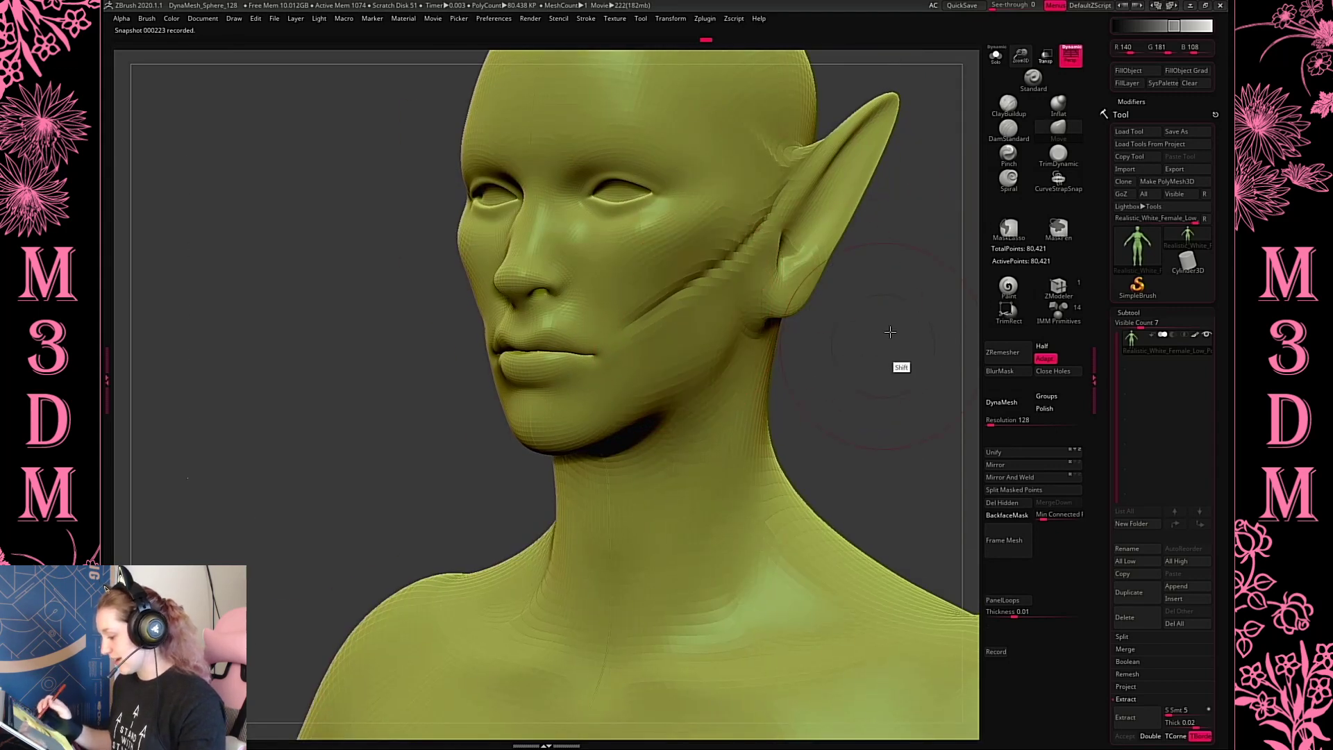
key(ctrl+shift+z)
key(ctrl+shift+z)
key(ctrl+z)
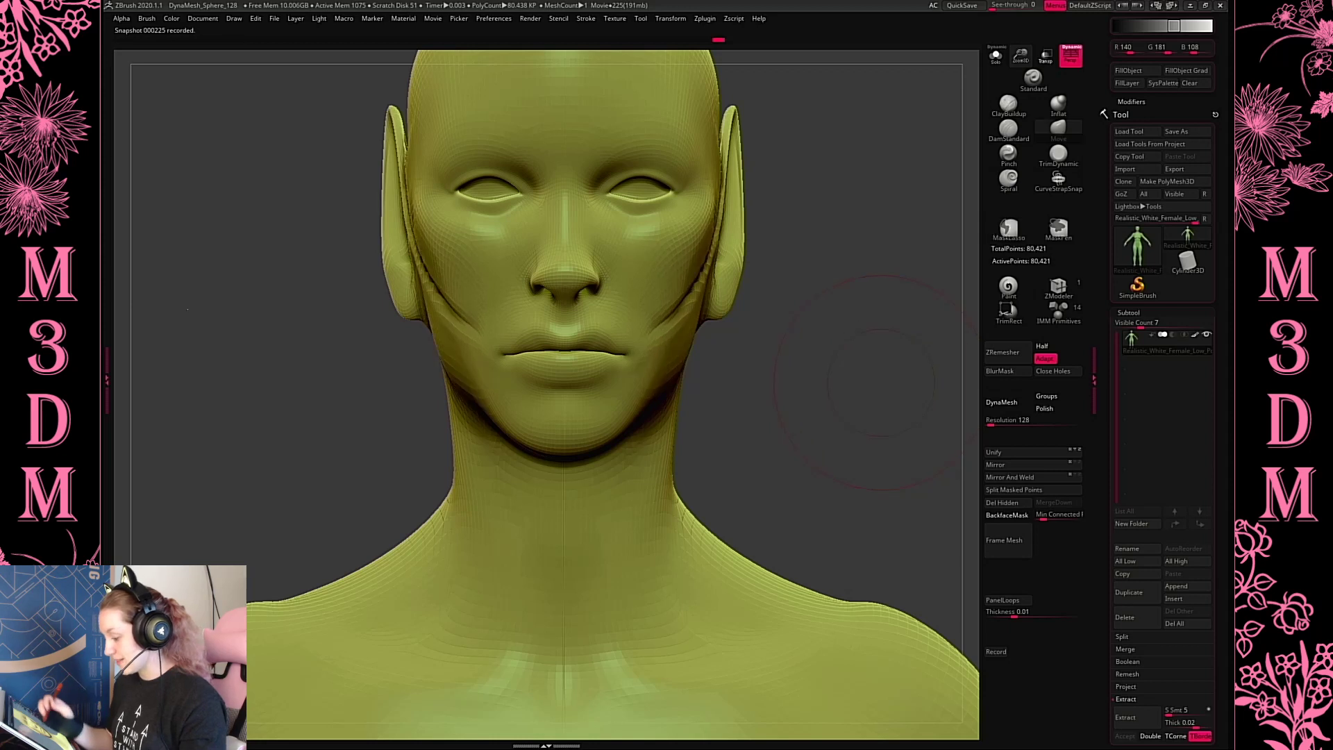
Refine the jawline and the underside of the chin from the front and in profile with the Move brush
mouse_move(624, 419)
mouse_down()
mouse_move(652, 384)
mouse_move(658, 403)
mouse_move(622, 404)
mouse_up()
key(space)
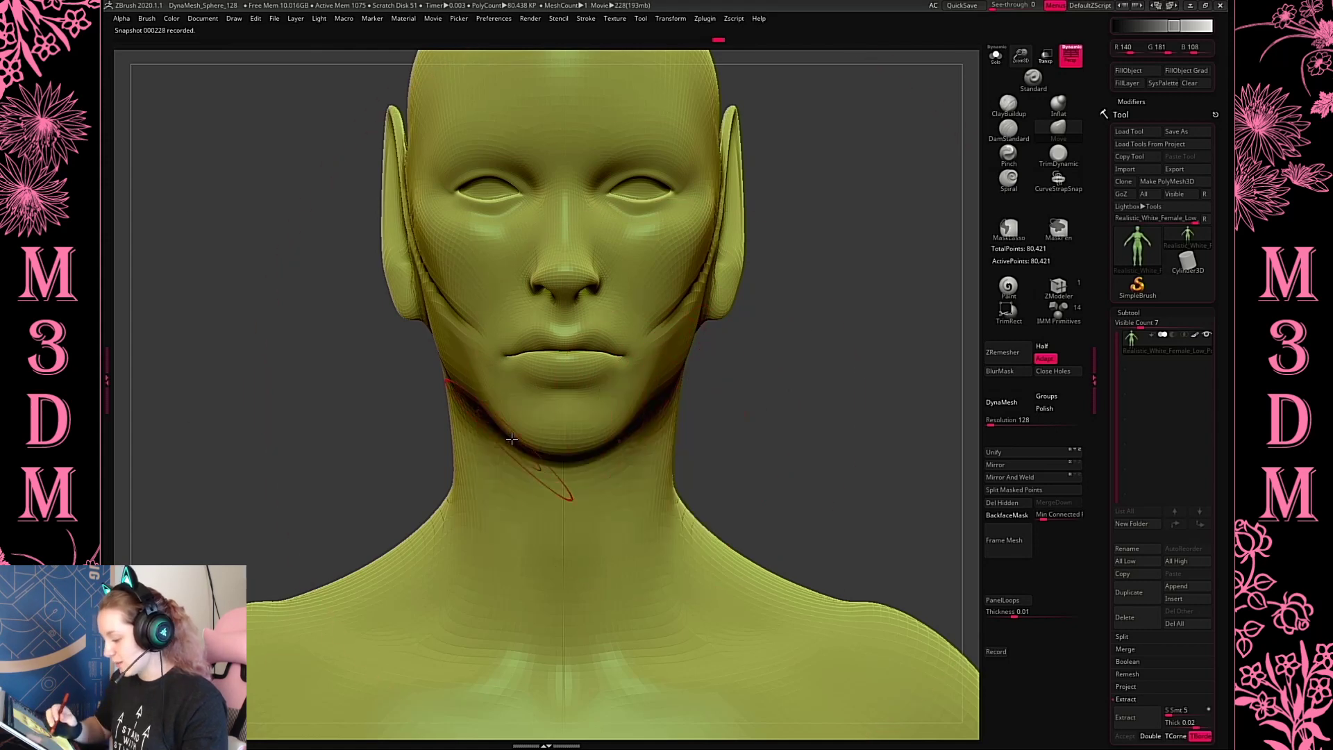
drag(519, 438, 530, 436)
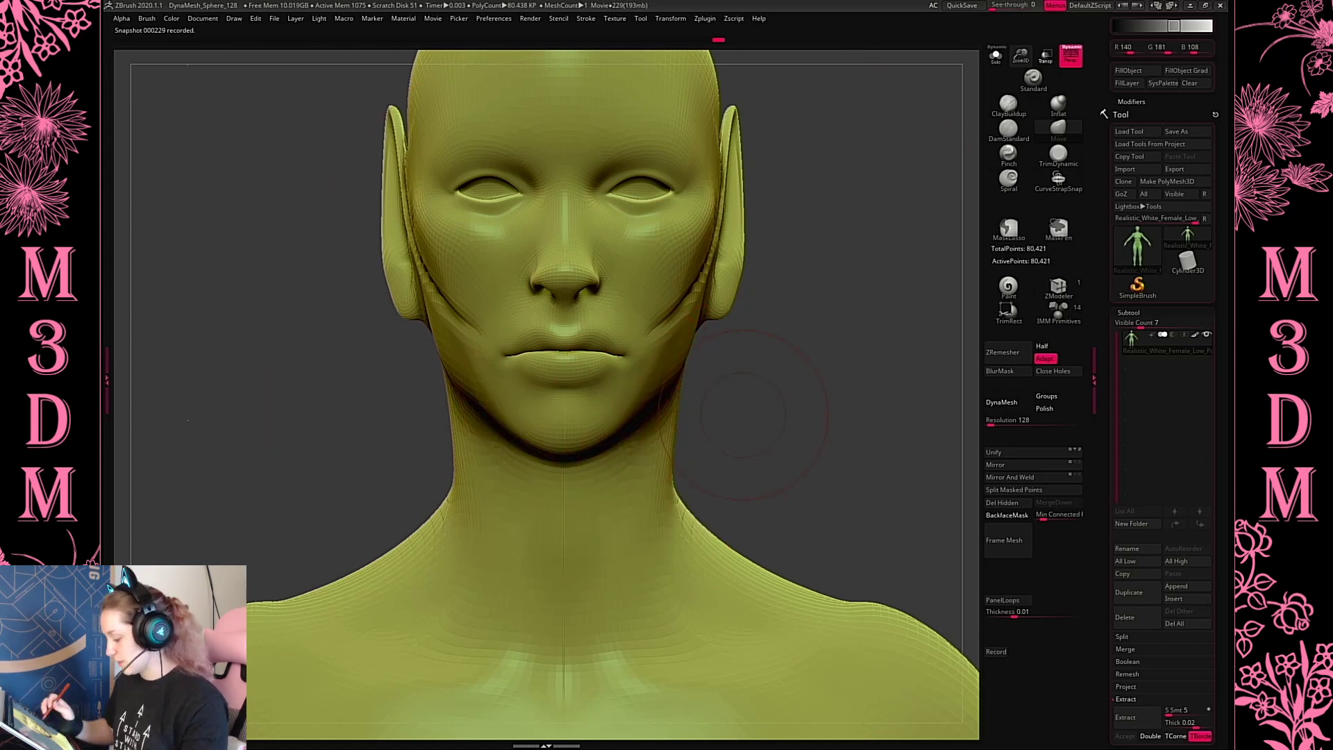
mouse_move(742, 415)
mouse_down()
mouse_move(672, 481)
mouse_move(506, 572)
mouse_move(479, 555)
mouse_up()
drag(542, 458, 529, 451)
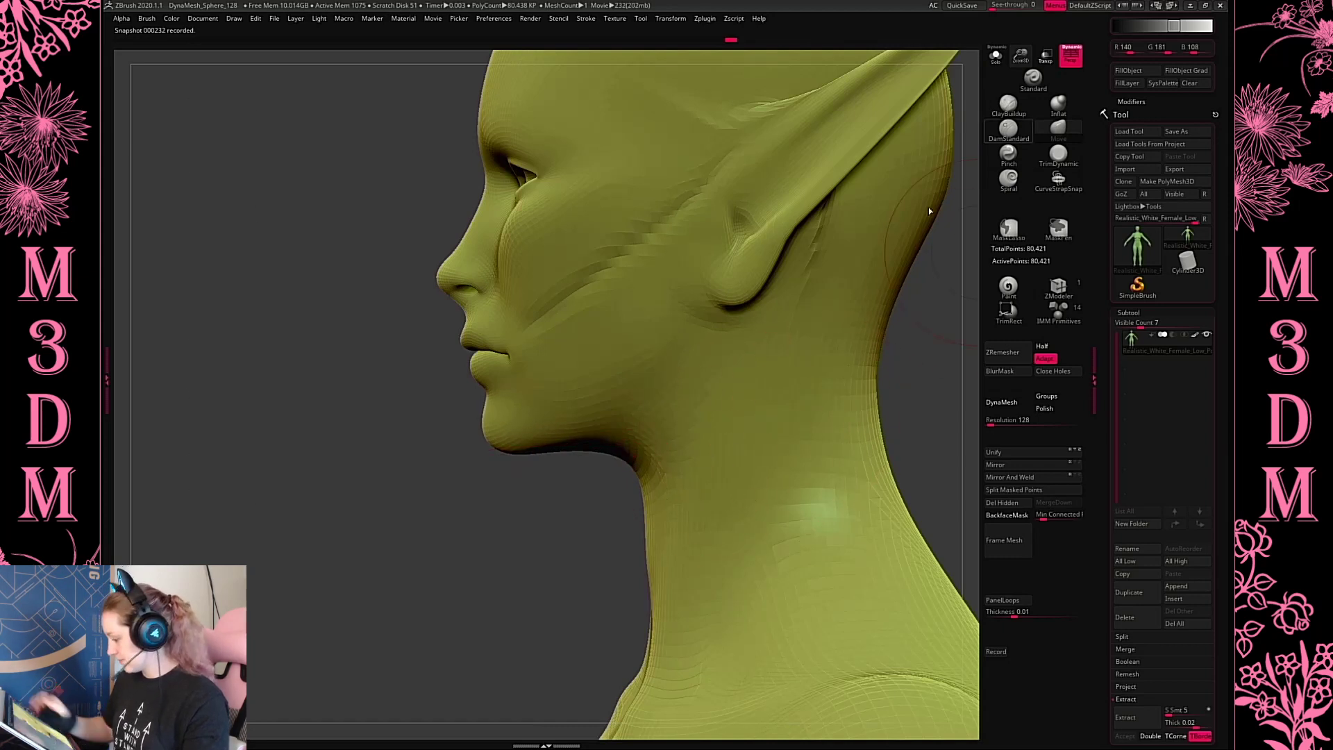
Define the jaw up toward the ear with a smaller DamStandard brush, and smooth the crease across the cheek
click(1008, 131)
key(space)
drag(730, 381, 715, 381)
mouse_move(590, 441)
mouse_down()
mouse_move(699, 362)
mouse_move(570, 429)
mouse_move(684, 342)
mouse_move(673, 217)
mouse_up()
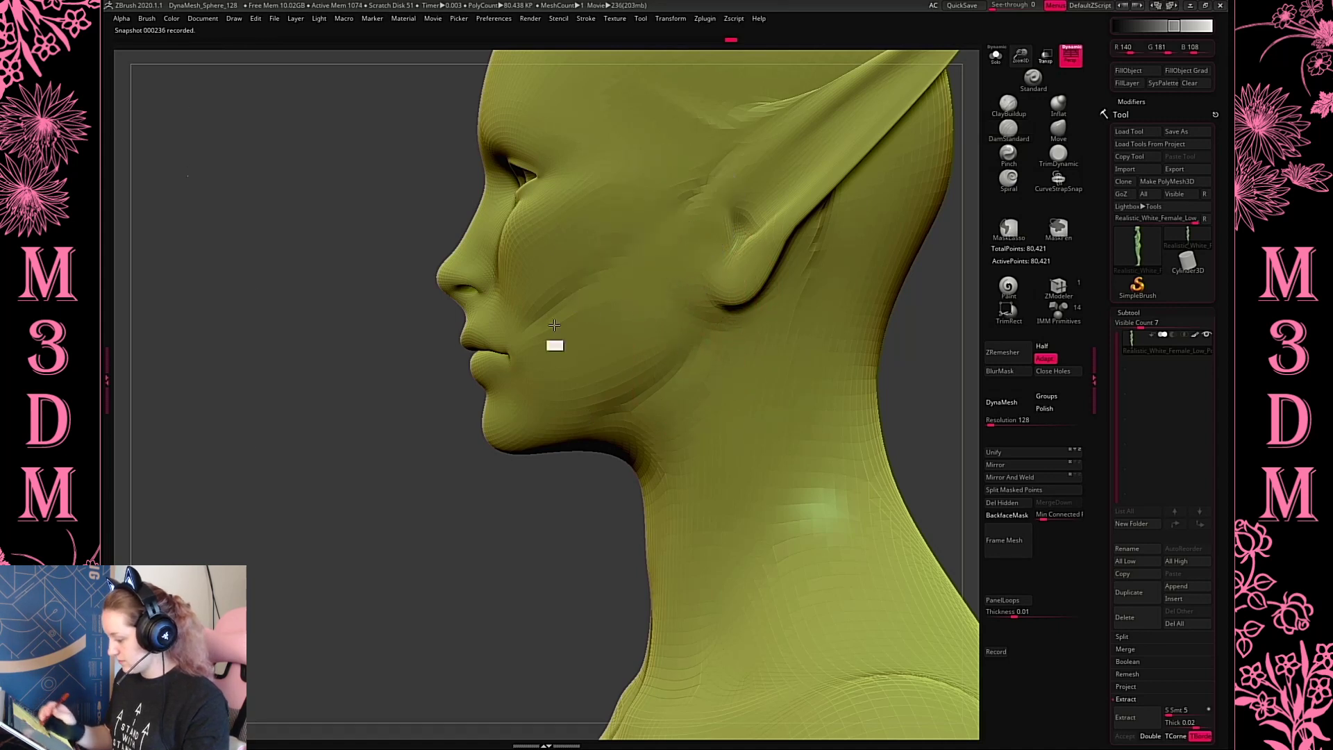
shift+drag(665, 348, 687, 199)
Set the Smooth brush's Z Intensity to 100 and smooth the surface in front of the ear
key(space)
drag(718, 244, 735, 243)
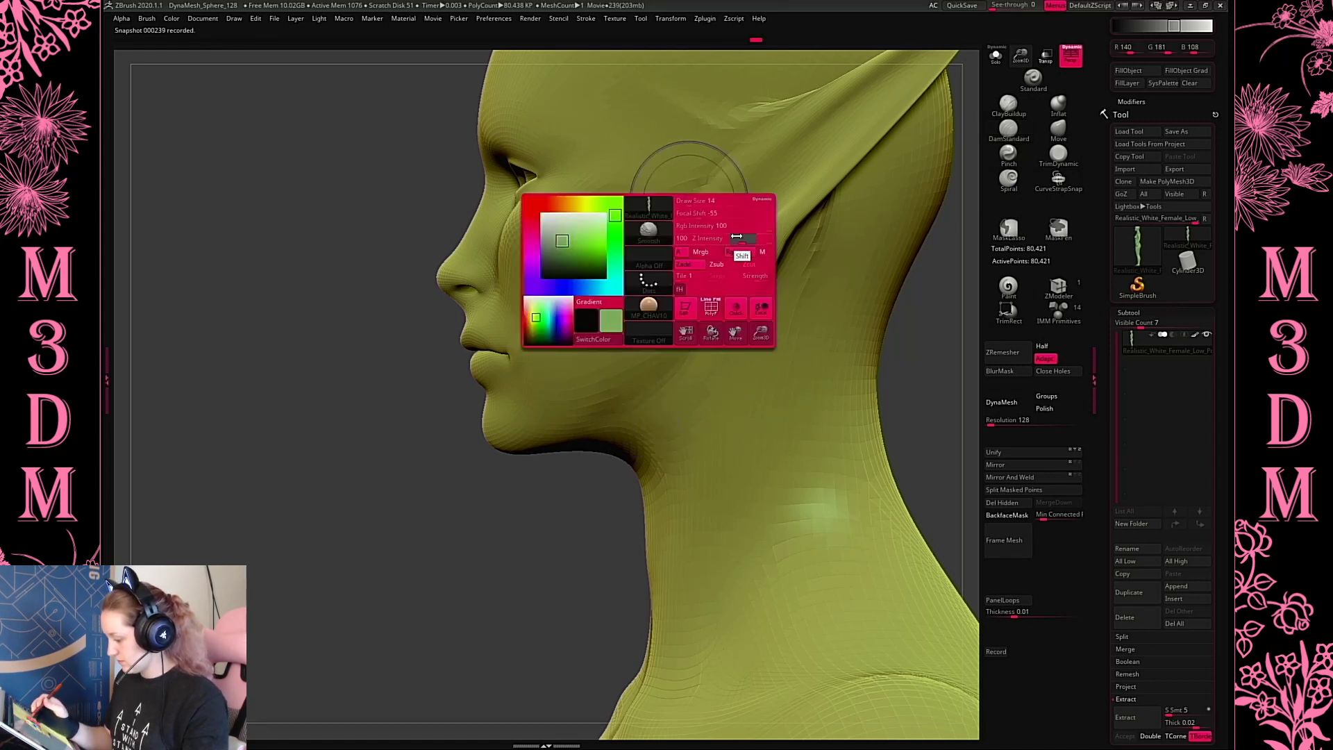
mouse_move(690, 170)
shift+mouse_down()
mouse_move(542, 326)
mouse_move(629, 408)
mouse_move(794, 315)
mouse_move(809, 324)
shift+mouse_up()
Pull the outer eye corners outward and up from the front with the Move brush to slant the eyes
drag(887, 347, 916, 352)
shift+right_drag(916, 352, 779, 323)
alt+drag(798, 310, 806, 286)
key(b)
key(m)
key(v)
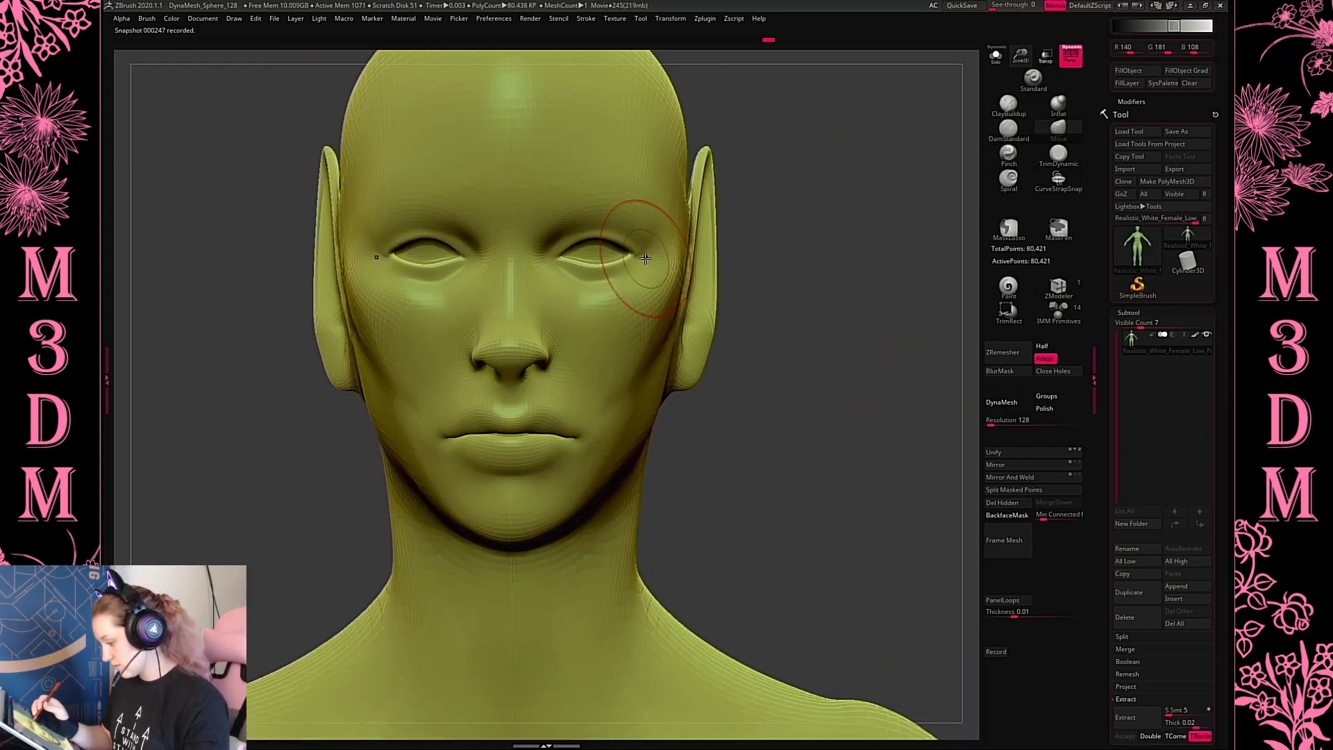
drag(641, 258, 650, 247)
mouse_move(570, 275)
mouse_down()
mouse_move(558, 266)
mouse_move(615, 243)
mouse_move(606, 229)
mouse_move(645, 244)
mouse_up()
Undo the last Move stroke and work over the lips with a smaller Inflat brush
key(space)
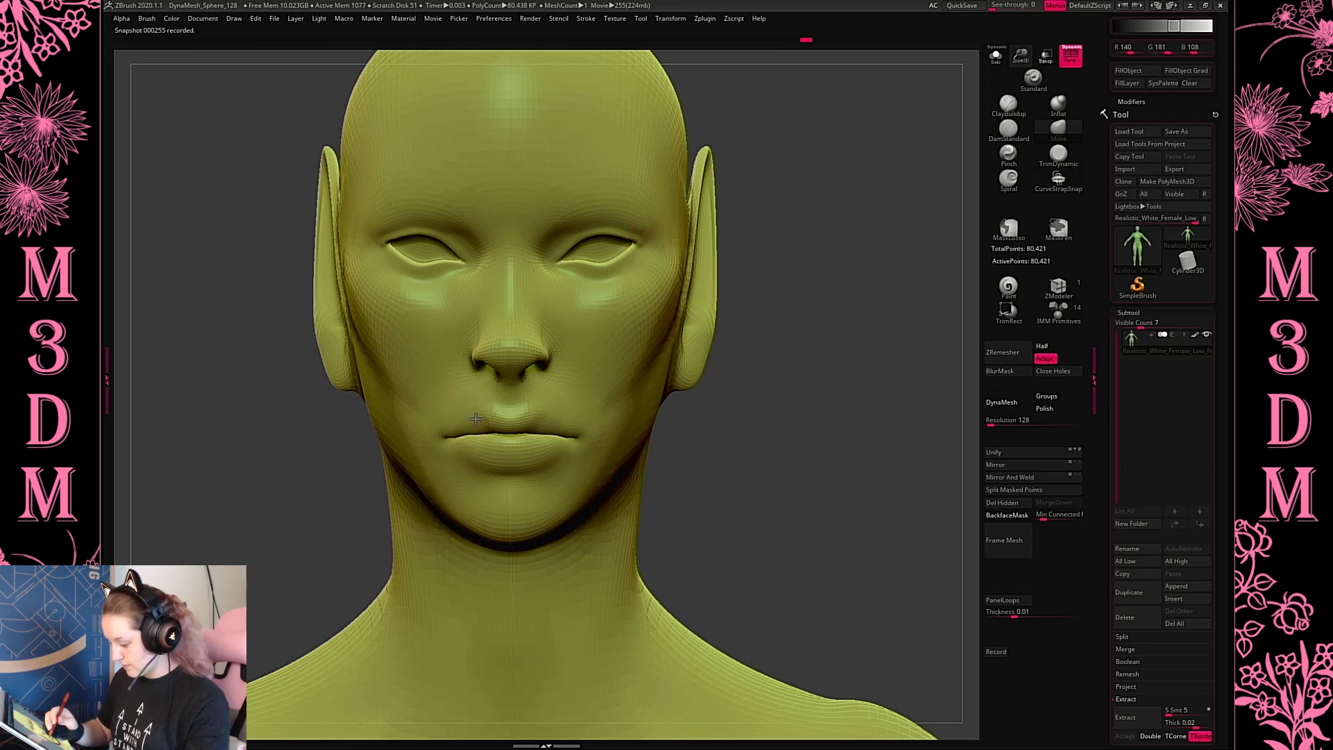
key(ctrl+z)
click(1057, 106)
key(space)
drag(726, 334, 705, 335)
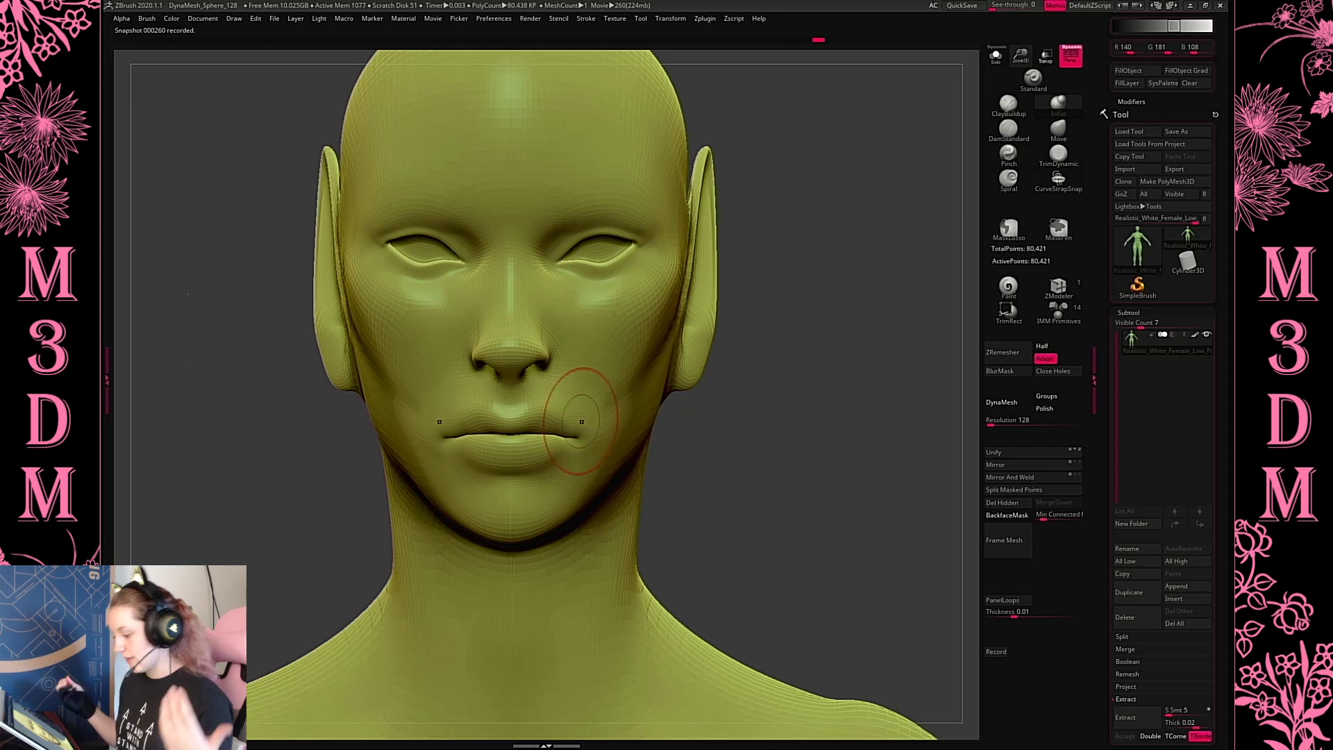
Carve the sides of the nose bridge from the inner eye corners toward the nostrils with DamStandard
click(1009, 132)
key(space)
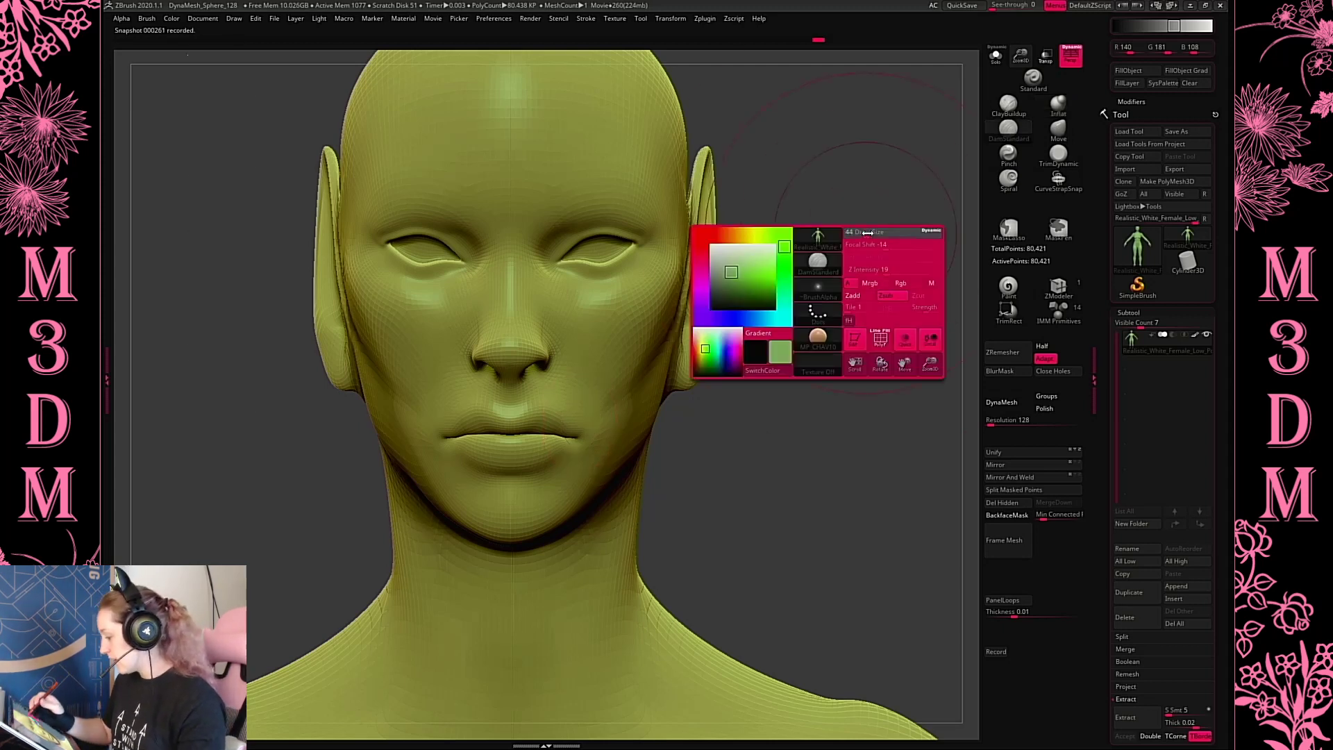
drag(544, 283, 540, 328)
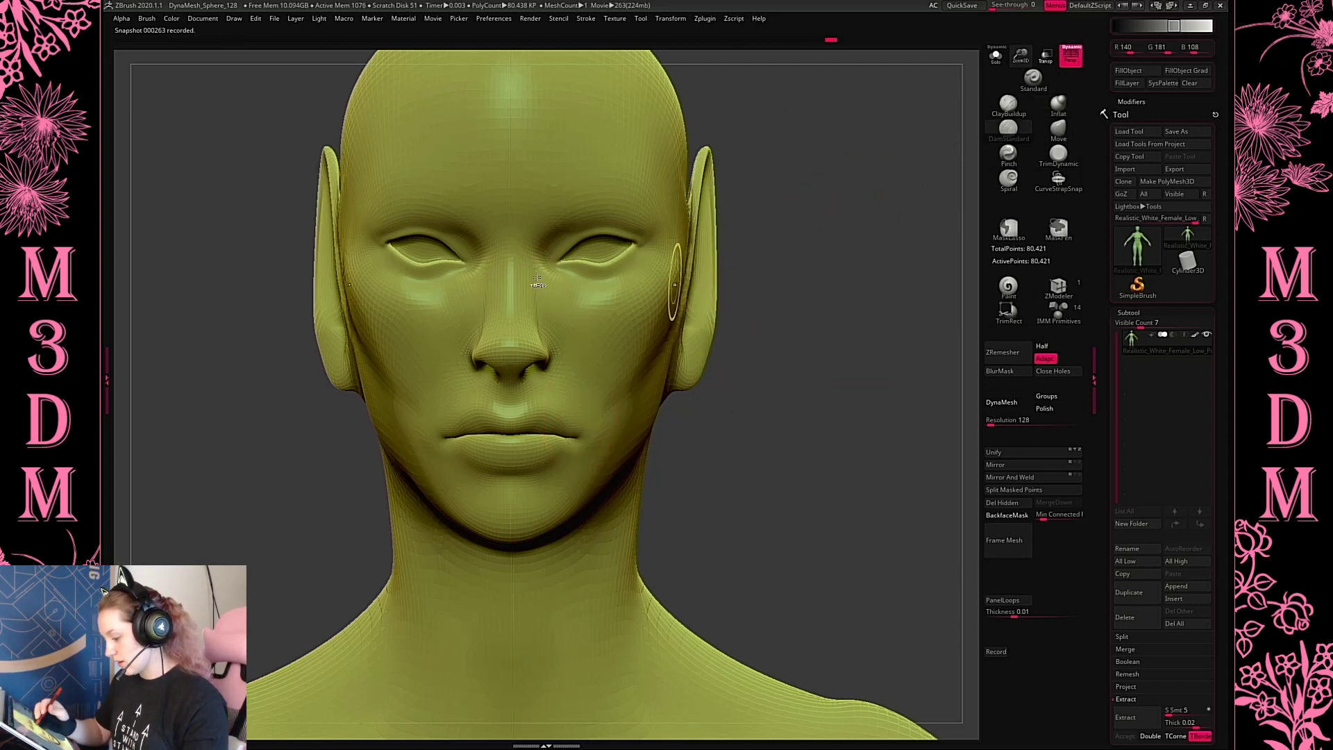
mouse_move(535, 265)
mouse_down()
mouse_move(538, 337)
mouse_move(540, 289)
mouse_move(545, 327)
mouse_up()
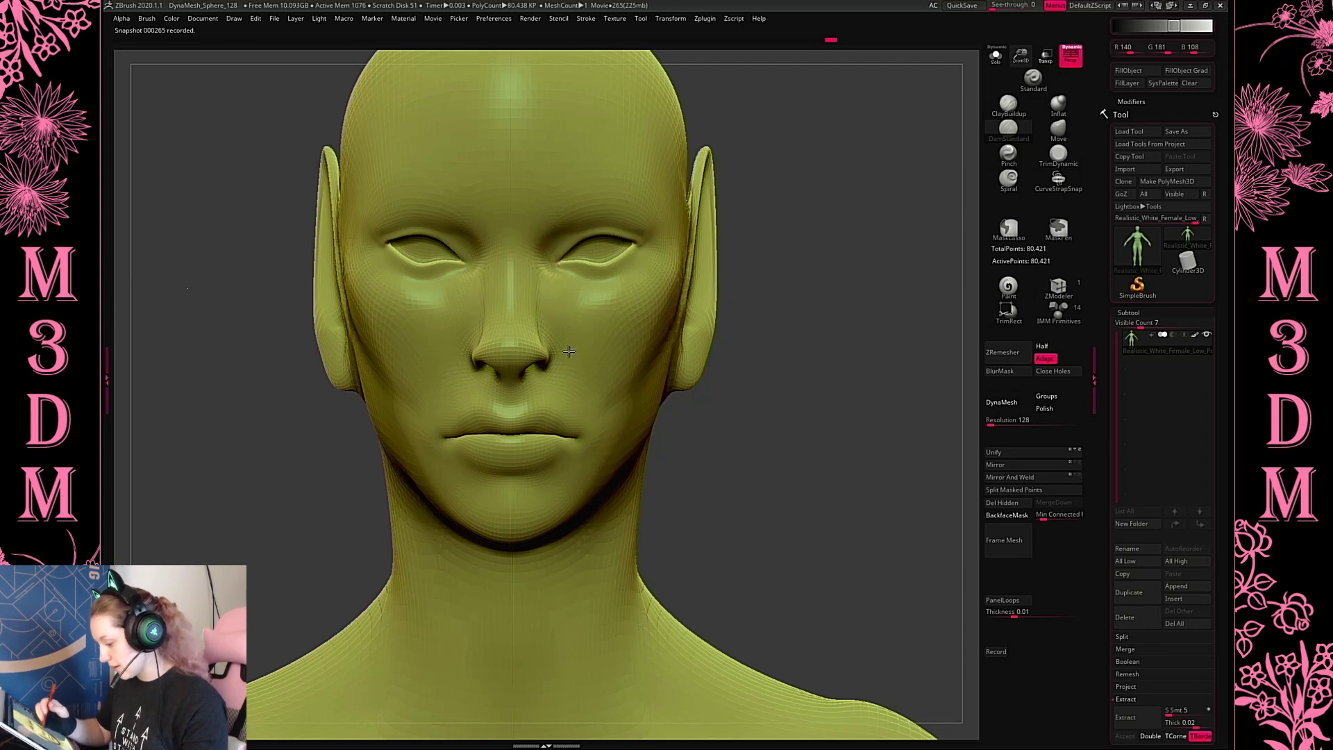
Enlarge the brush and pull the pointed ear tips upward and outward with the Move brush
mouse_move(868, 345)
mouse_down()
mouse_move(788, 253)
mouse_move(728, 320)
mouse_up()
shift+drag(926, 445, 794, 321)
alt+drag(894, 367, 883, 368)
alt+drag(872, 308, 927, 91)
drag(751, 314, 703, 378)
key(space)
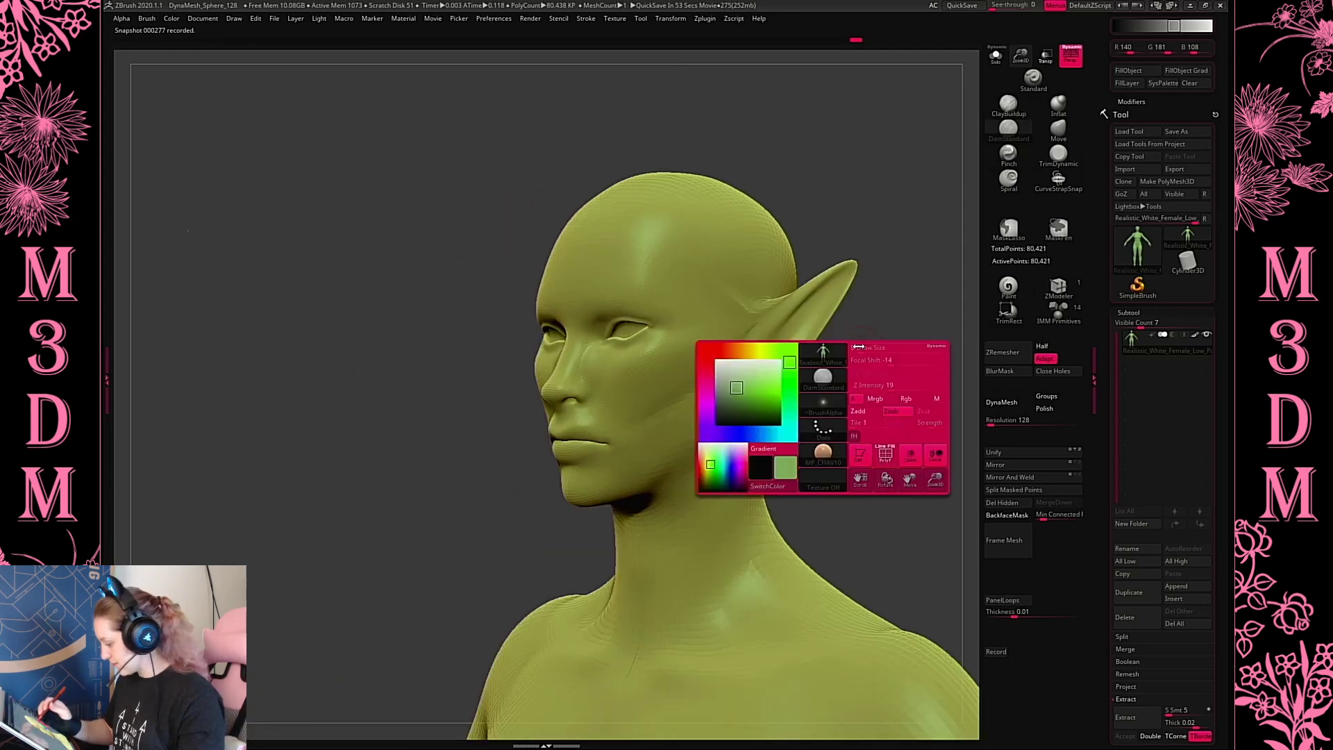
key(space)
mouse_move(876, 329)
mouse_down()
mouse_move(927, 340)
mouse_move(904, 326)
mouse_up()
click(1058, 131)
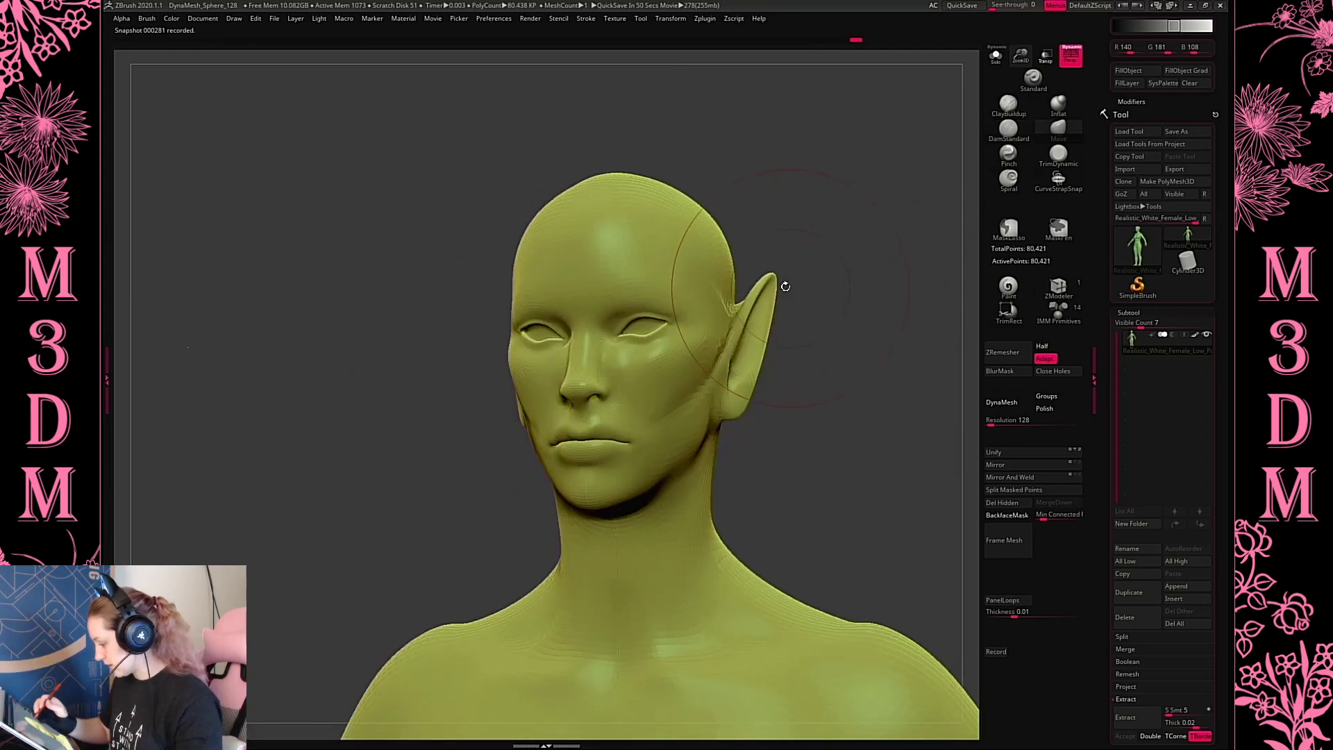
mouse_move(783, 284)
mouse_down()
mouse_move(860, 277)
mouse_move(863, 254)
mouse_move(795, 242)
mouse_up()
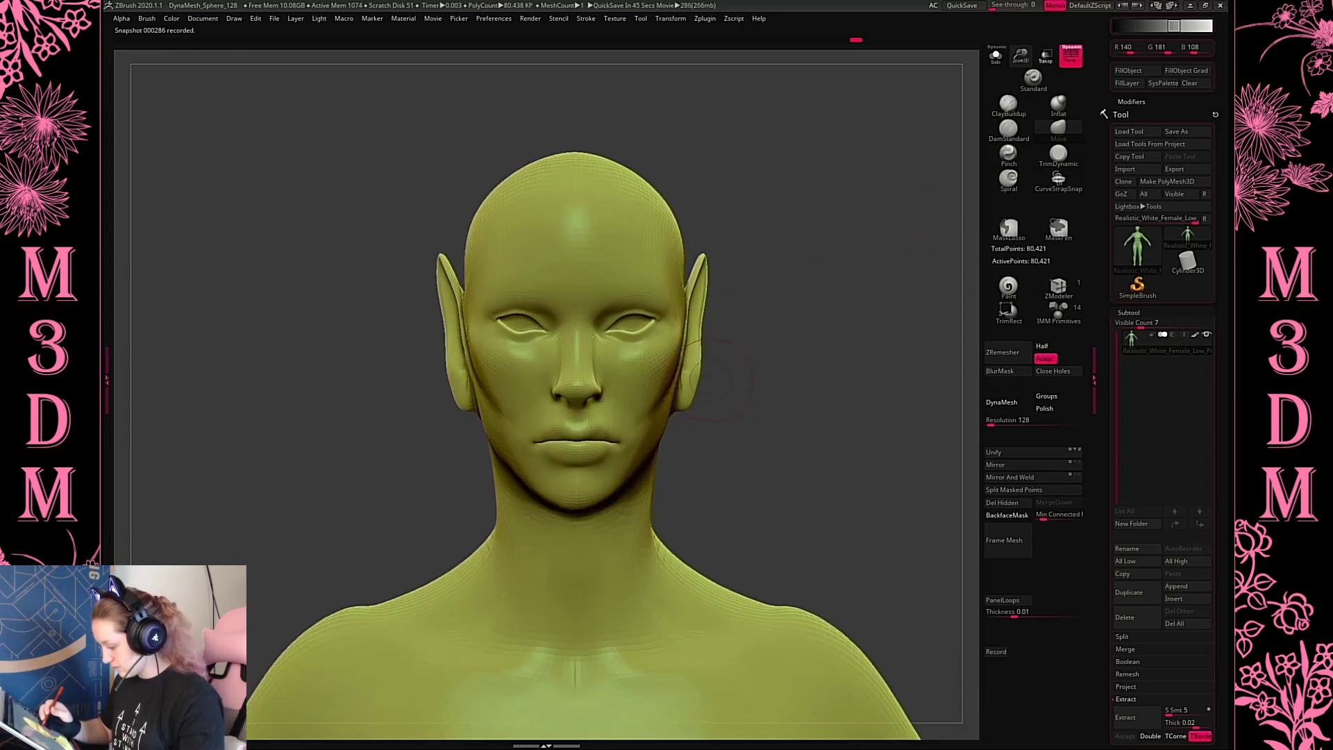
Try pulling the ear tips outward from the front with a smaller Move brush, and undo the stroke
key(space)
drag(408, 381, 504, 391)
drag(777, 326, 881, 322)
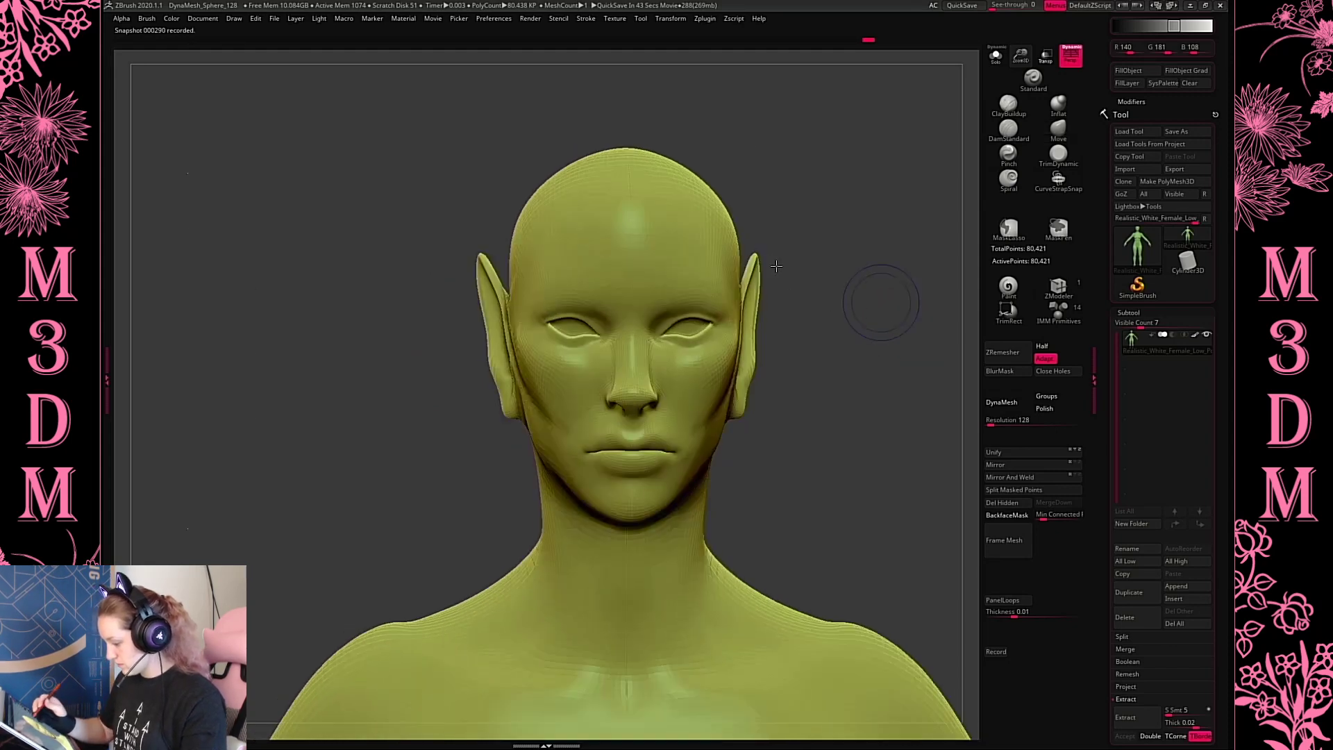
drag(757, 269, 772, 259)
key(ctrl+z)
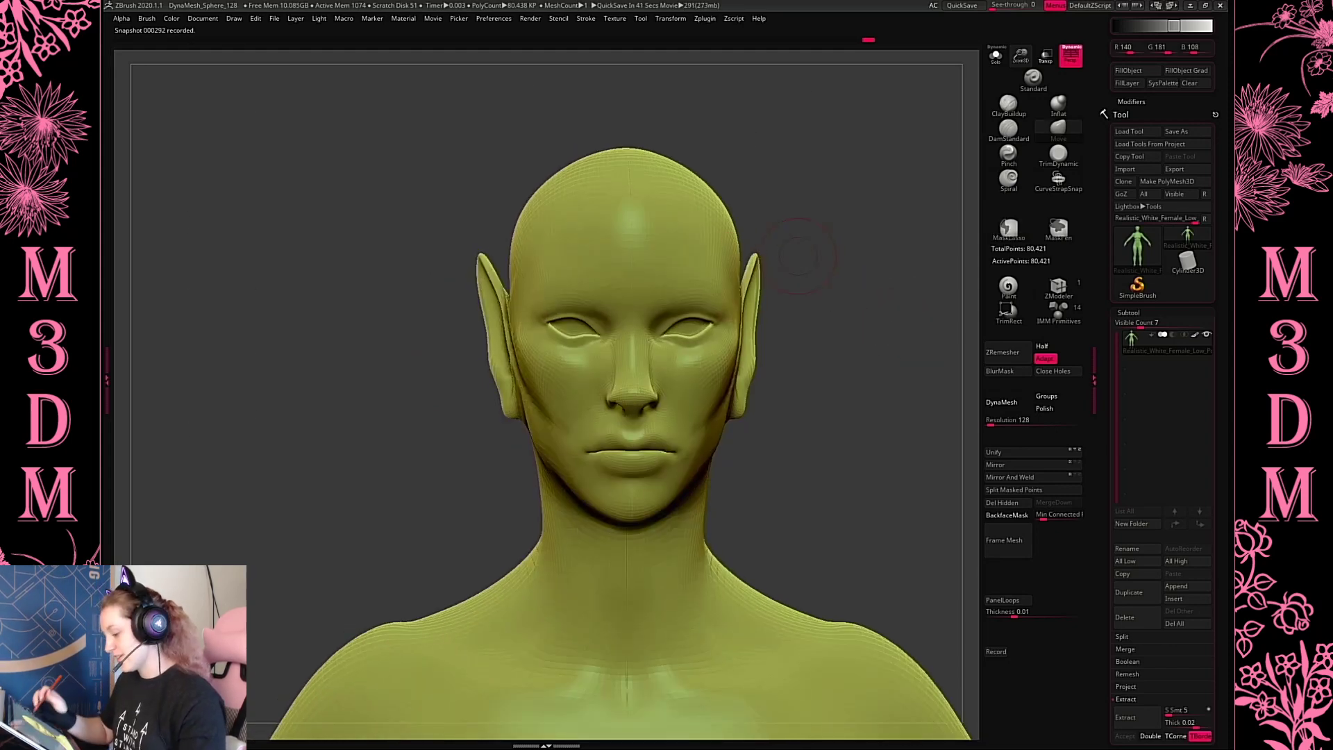
Adjust the area around the mouth and chin from the front with the Move brush
drag(854, 277, 791, 299)
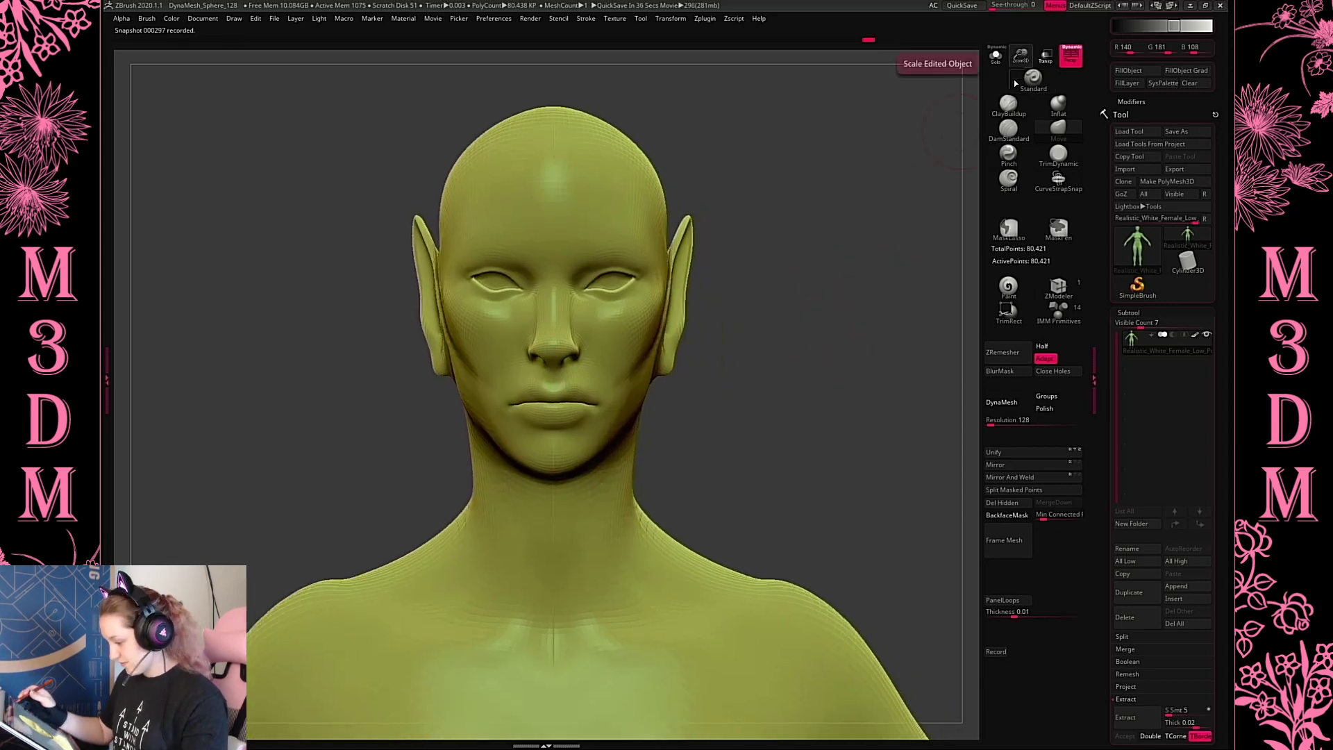
drag(1014, 83, 1020, 89)
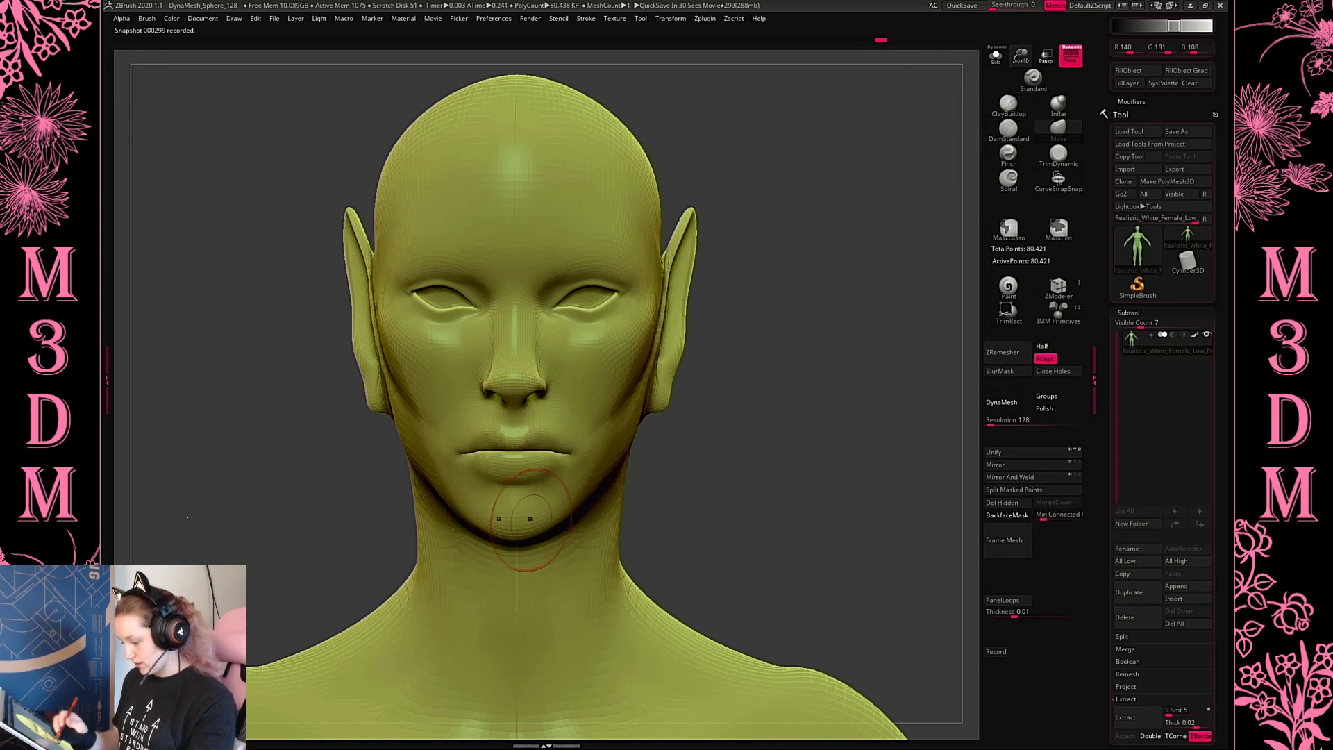
mouse_move(542, 434)
mouse_down()
mouse_move(522, 406)
mouse_move(543, 389)
mouse_up()
key(space)
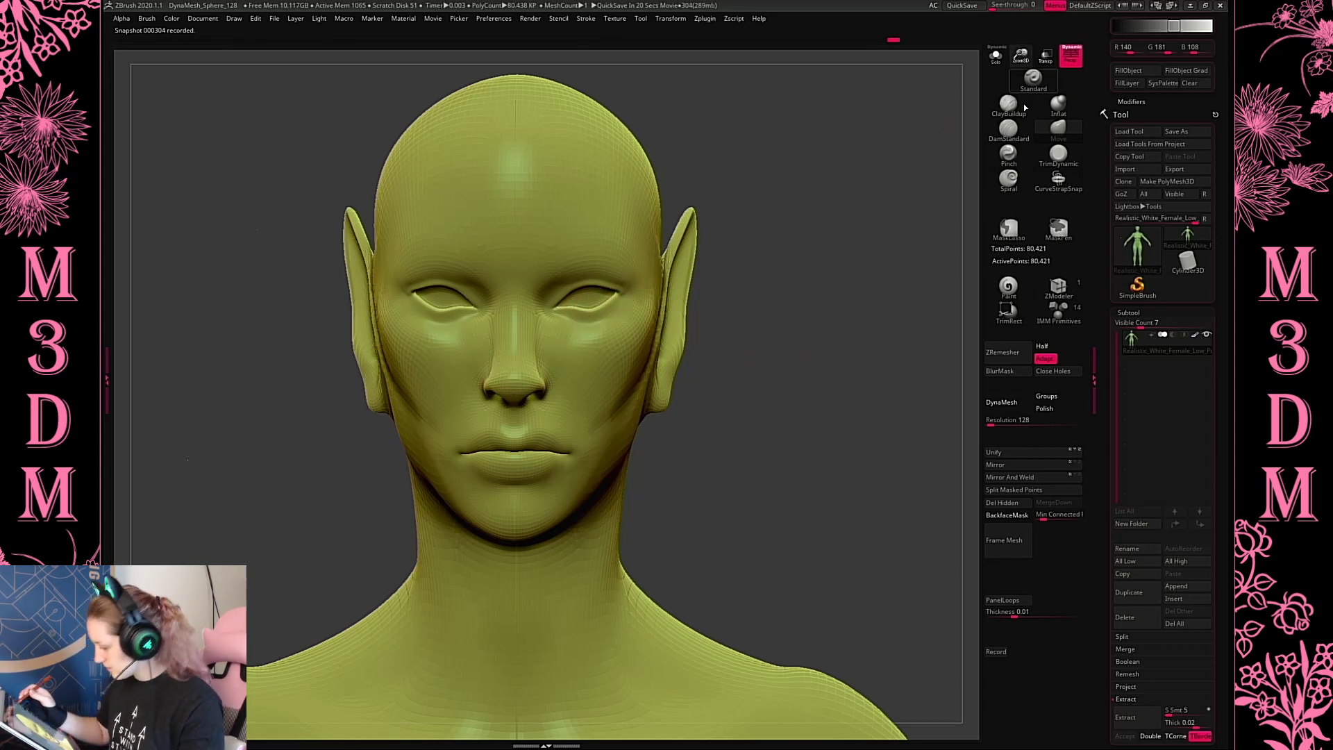
Subdivide the figure's mesh once to give the face finer resolution
ctrl+right_drag(855, 174, 815, 262)
right_click(823, 269)
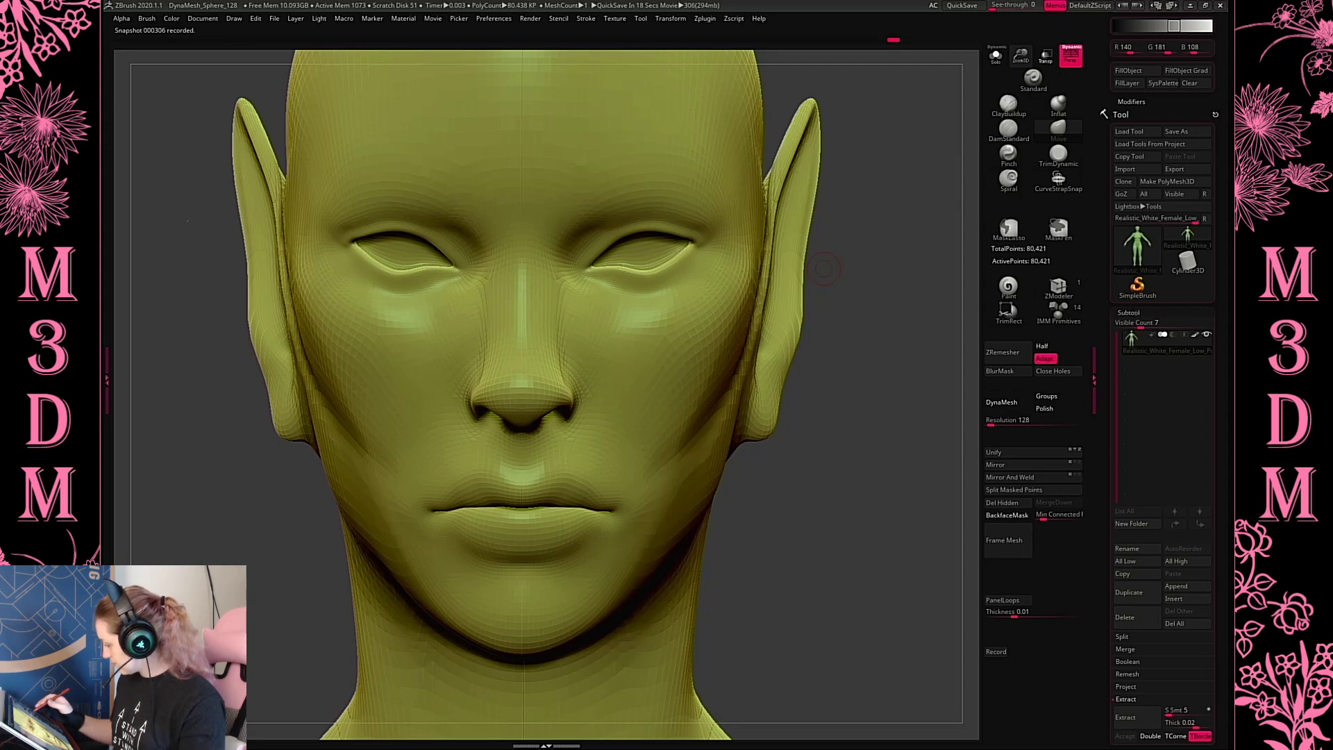
click(1128, 313)
click(1131, 325)
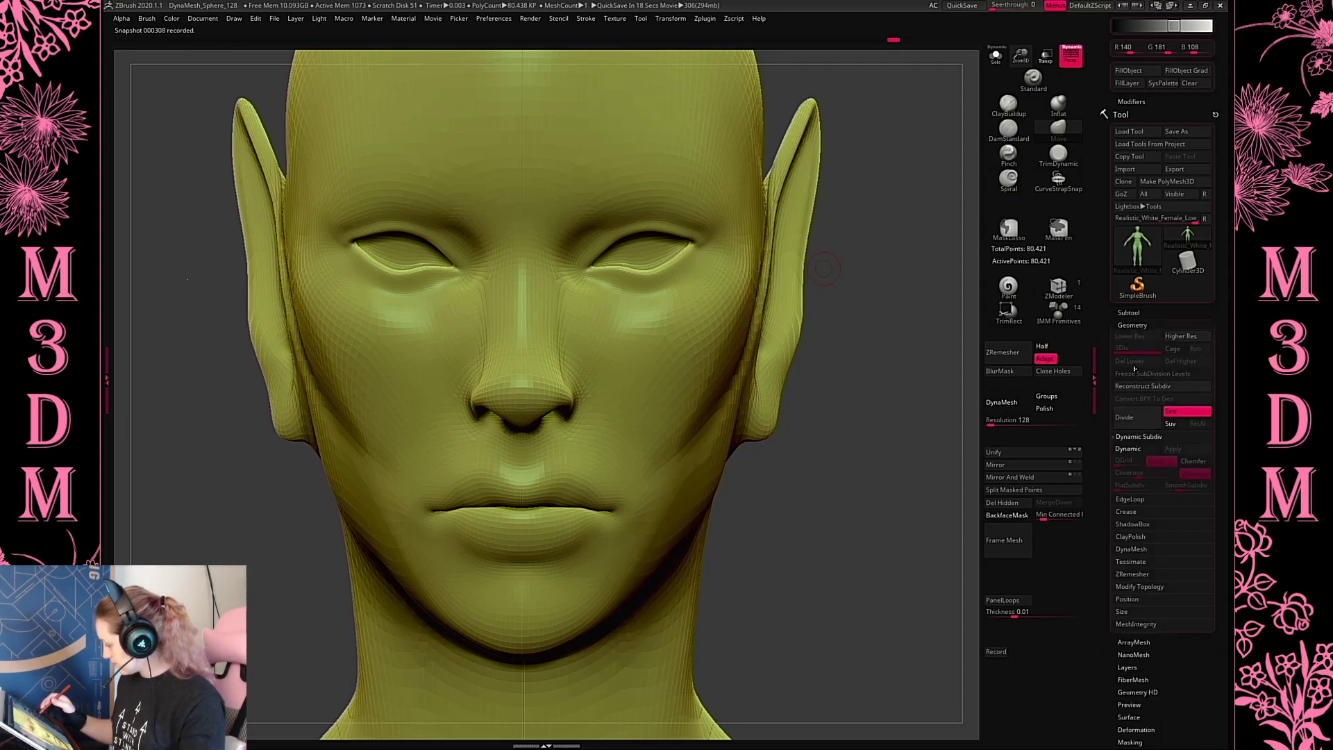
click(1135, 423)
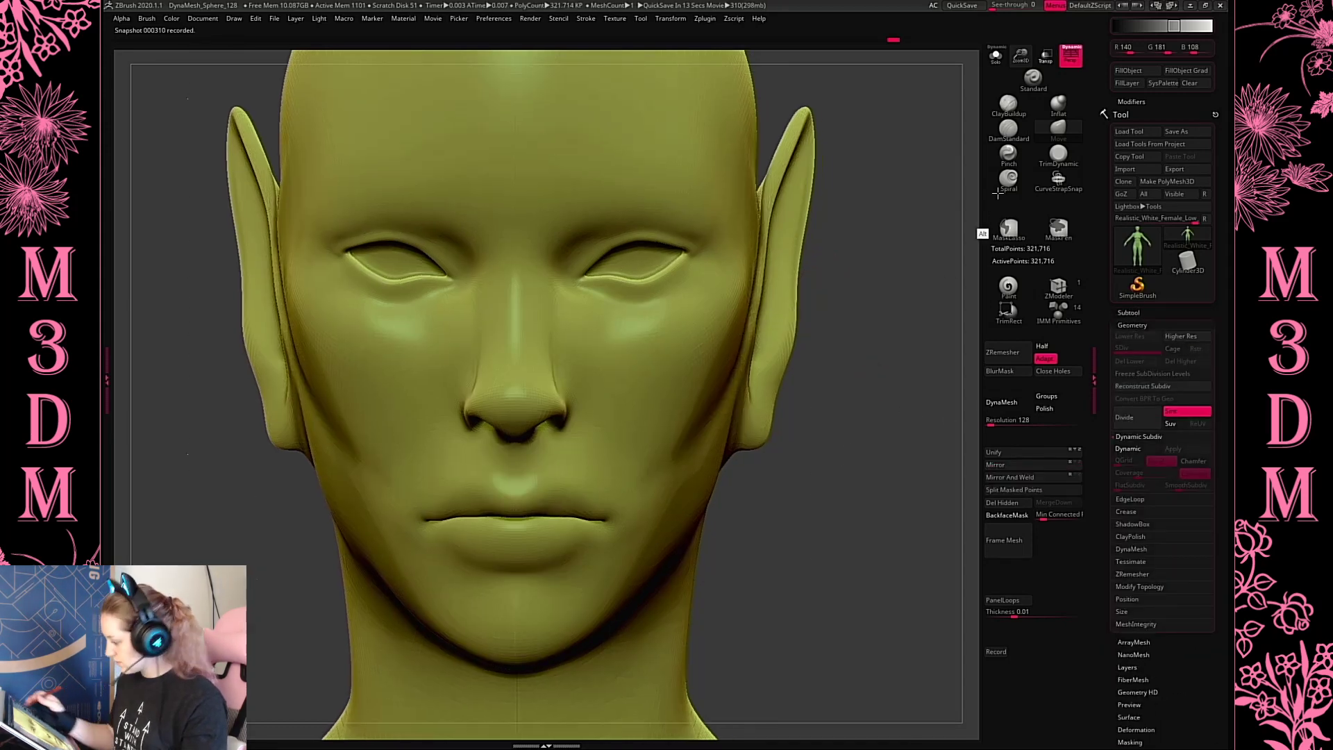
Switch to the DamStandard brush, undo the trial stroke across the eyelid, and toggle Lazy Mouse in its stroke settings
alt+drag(997, 193, 979, 256)
click(1008, 131)
mouse_move(677, 308)
mouse_down()
mouse_move(633, 295)
mouse_move(566, 321)
mouse_up()
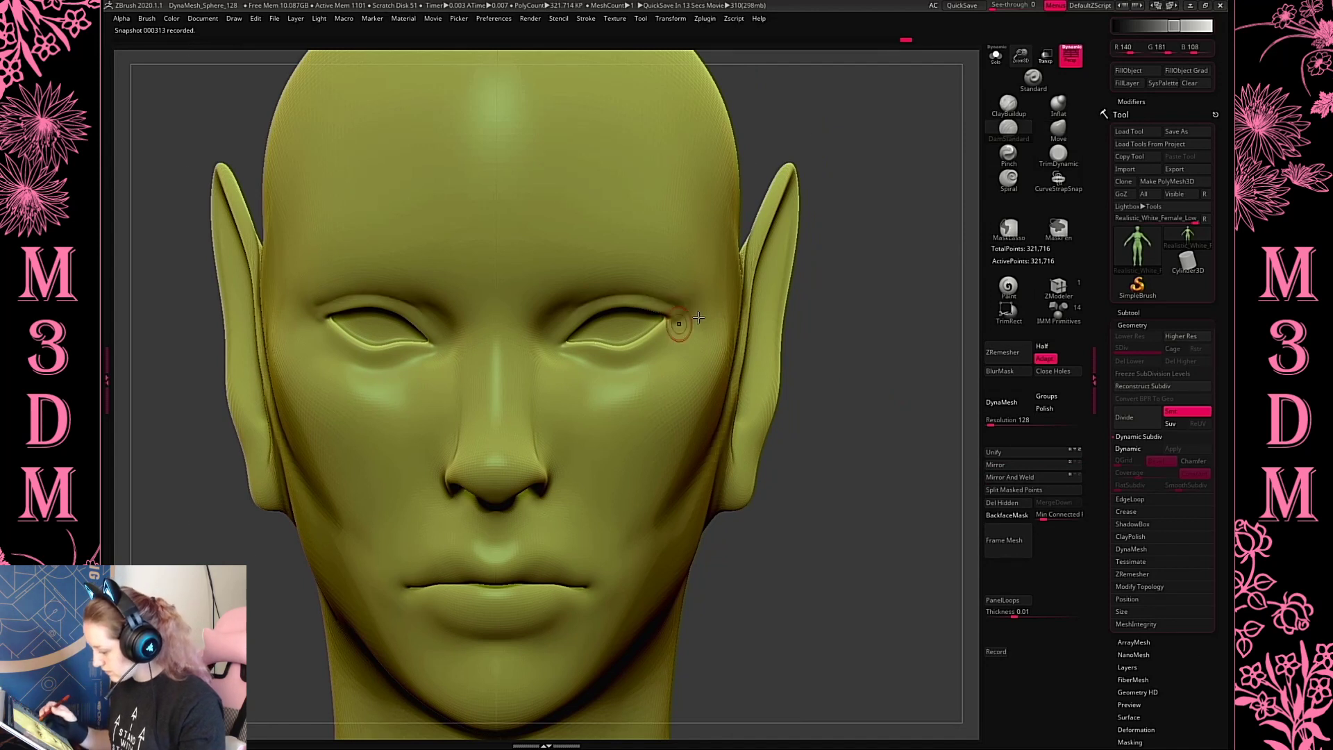
key(ctrl+z)
click(590, 22)
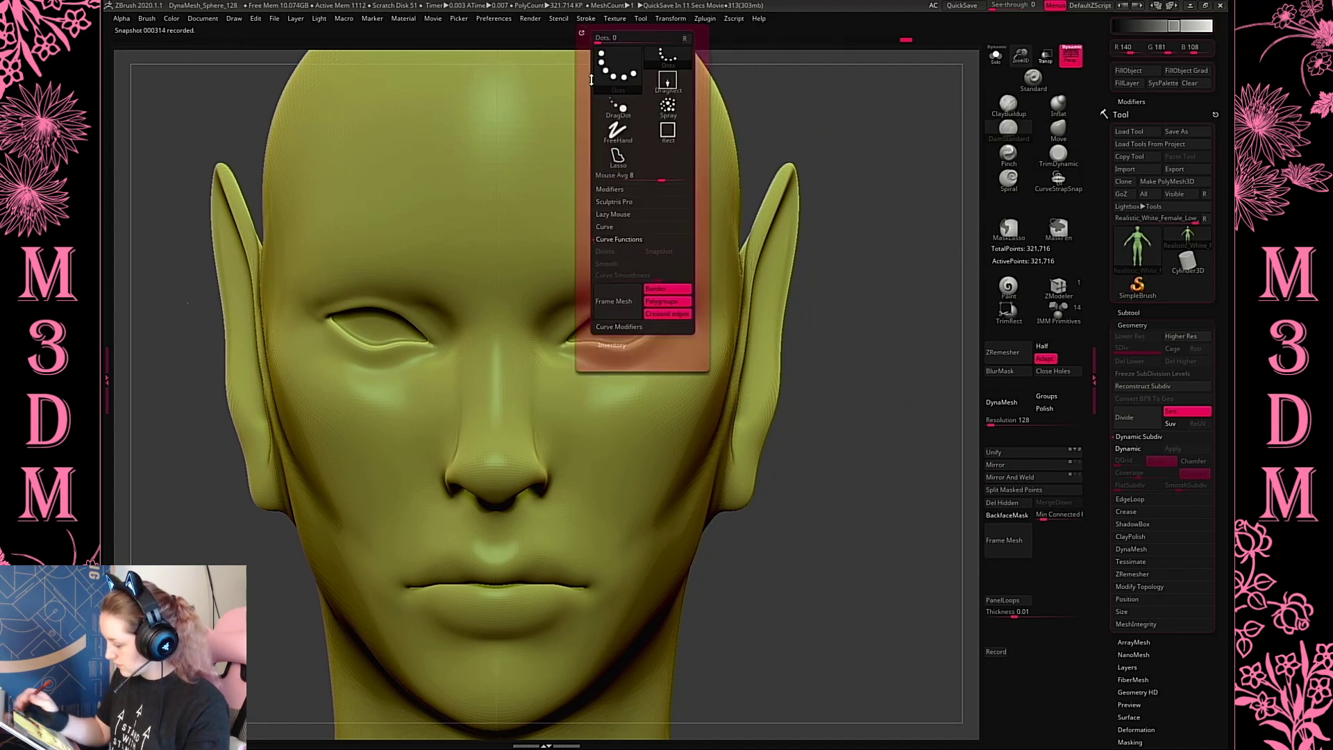
click(628, 216)
click(610, 254)
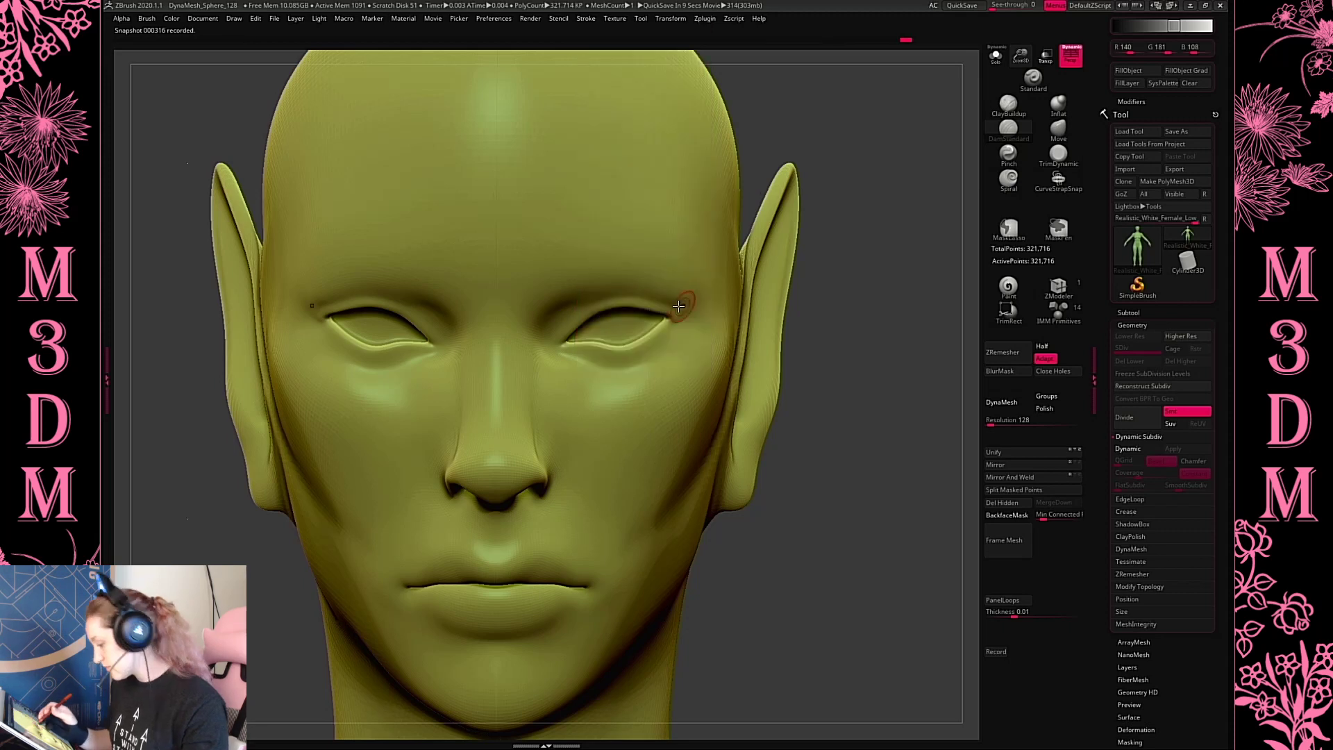
Carve the upper and lower eyelid lines from the outer eye corners inward with DamStandard, redoing the first stroke
drag(677, 307, 577, 361)
key(ctrl+z)
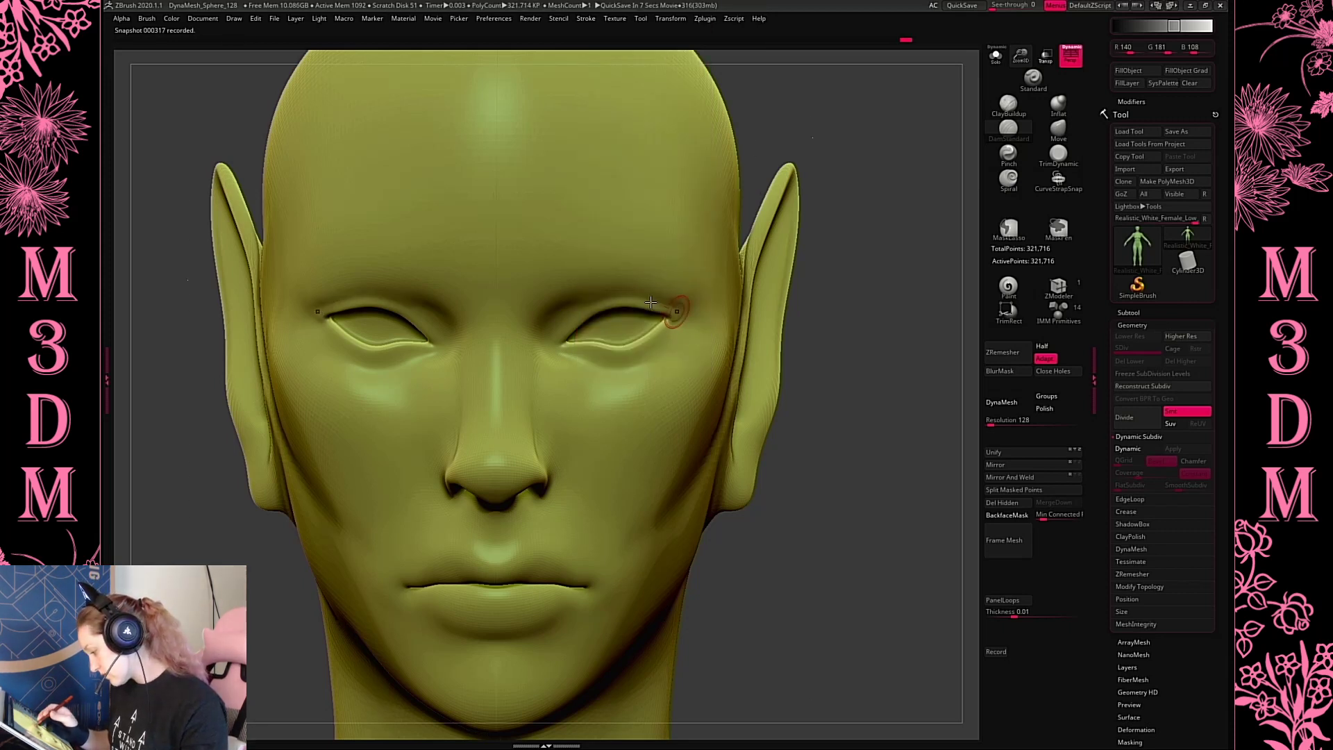
drag(677, 314, 571, 366)
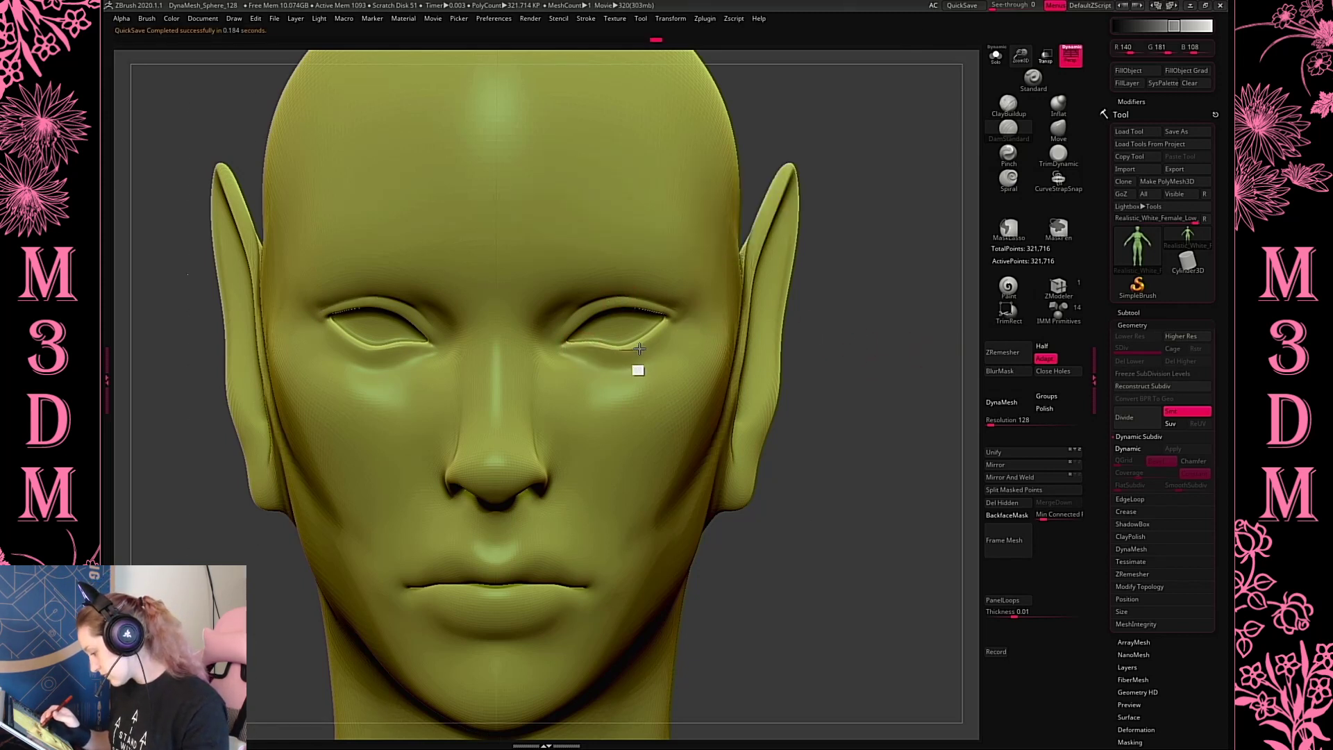
mouse_move(672, 325)
alt+mouse_down()
mouse_move(635, 352)
mouse_move(598, 354)
mouse_move(637, 373)
mouse_move(598, 388)
alt+mouse_up()
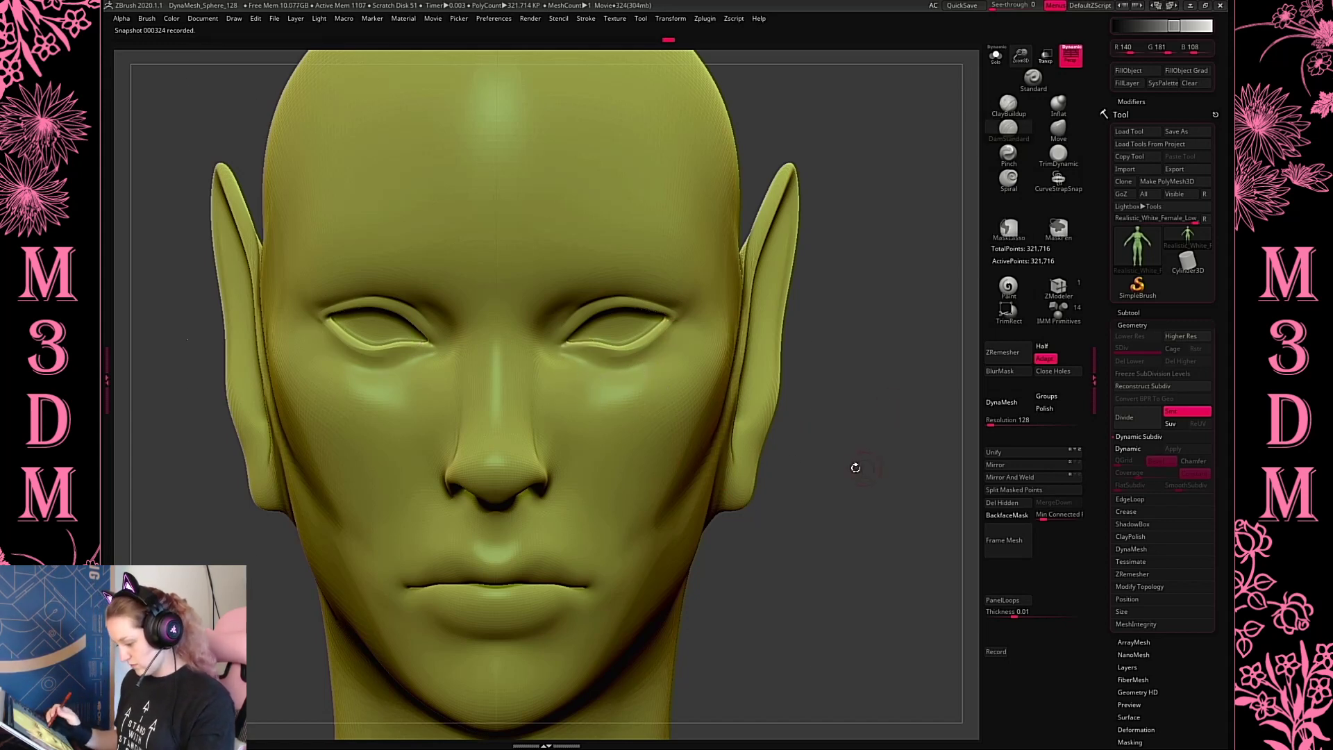
Carve the crease around the nostril wing from a side angle and refine the eyelid folds with DamStandard
drag(855, 467, 821, 470)
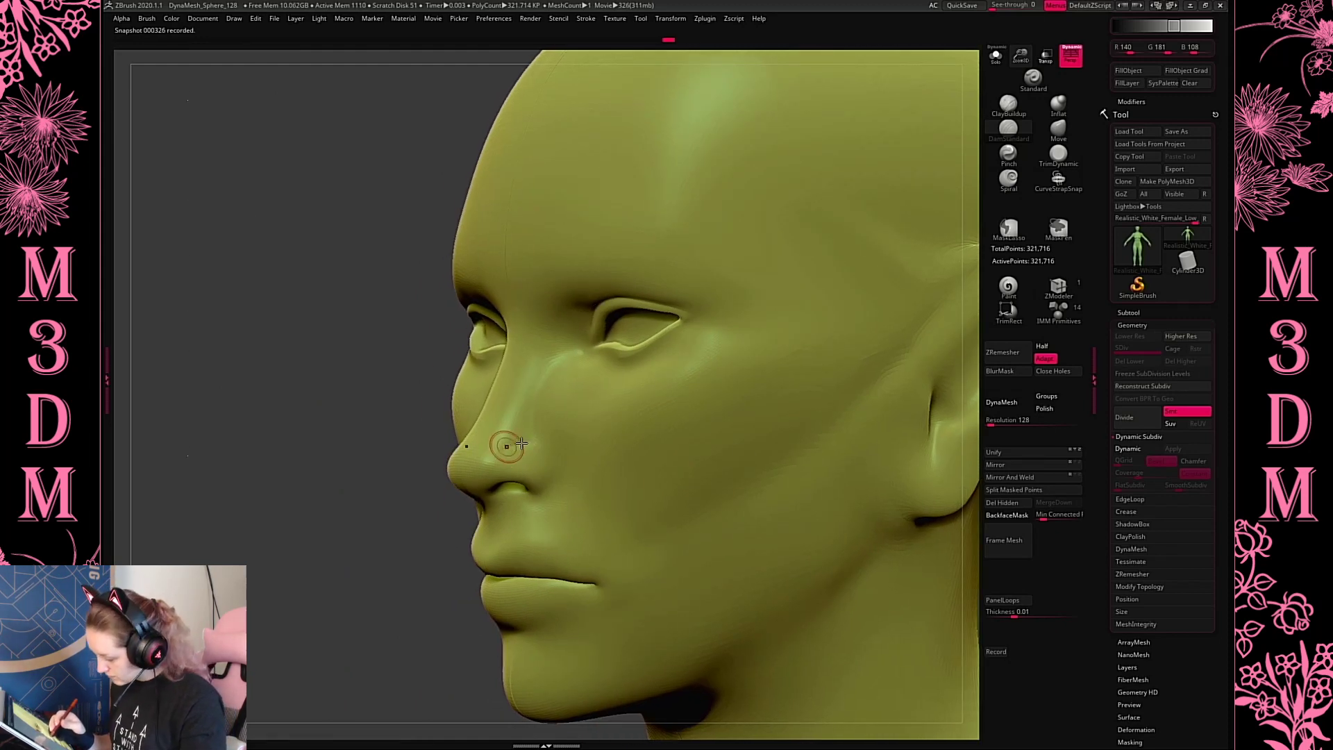
drag(553, 468, 526, 509)
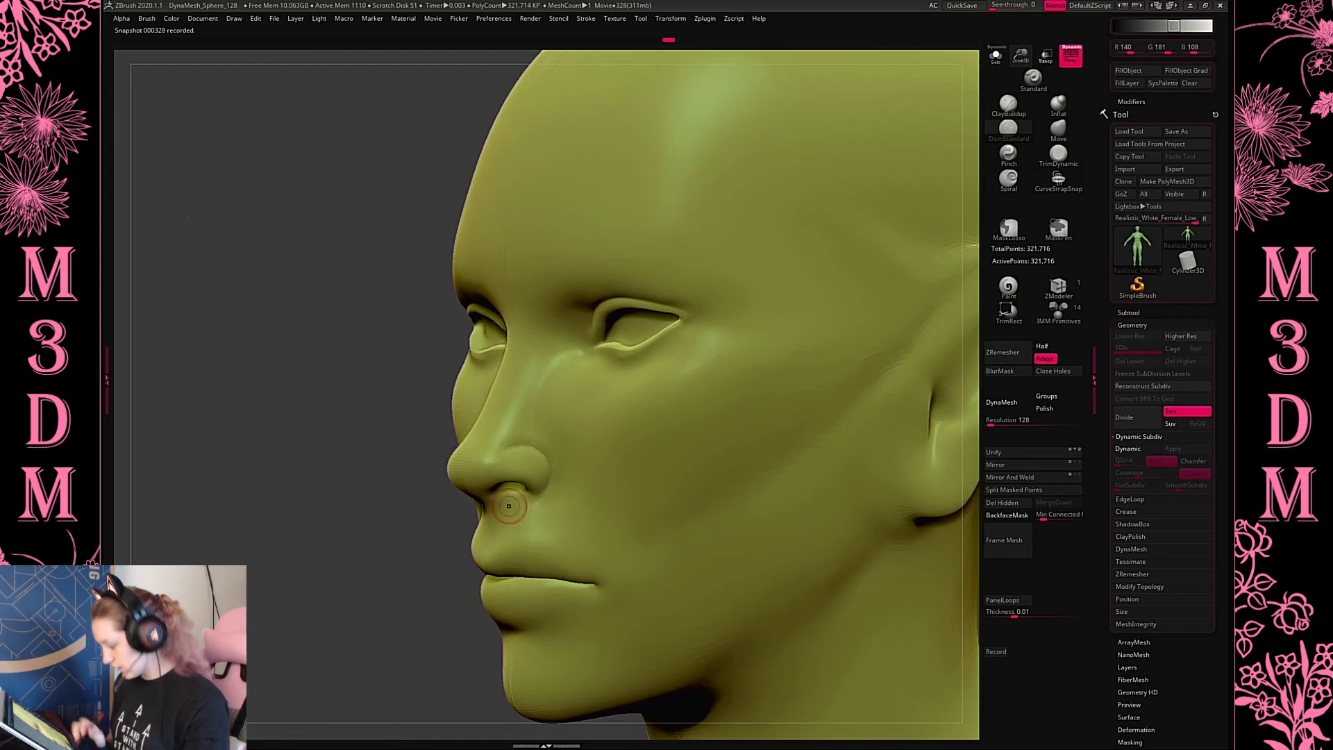
drag(352, 620, 499, 611)
shift+drag(914, 437, 934, 444)
mouse_move(552, 319)
mouse_down()
mouse_move(536, 333)
mouse_move(622, 366)
mouse_up()
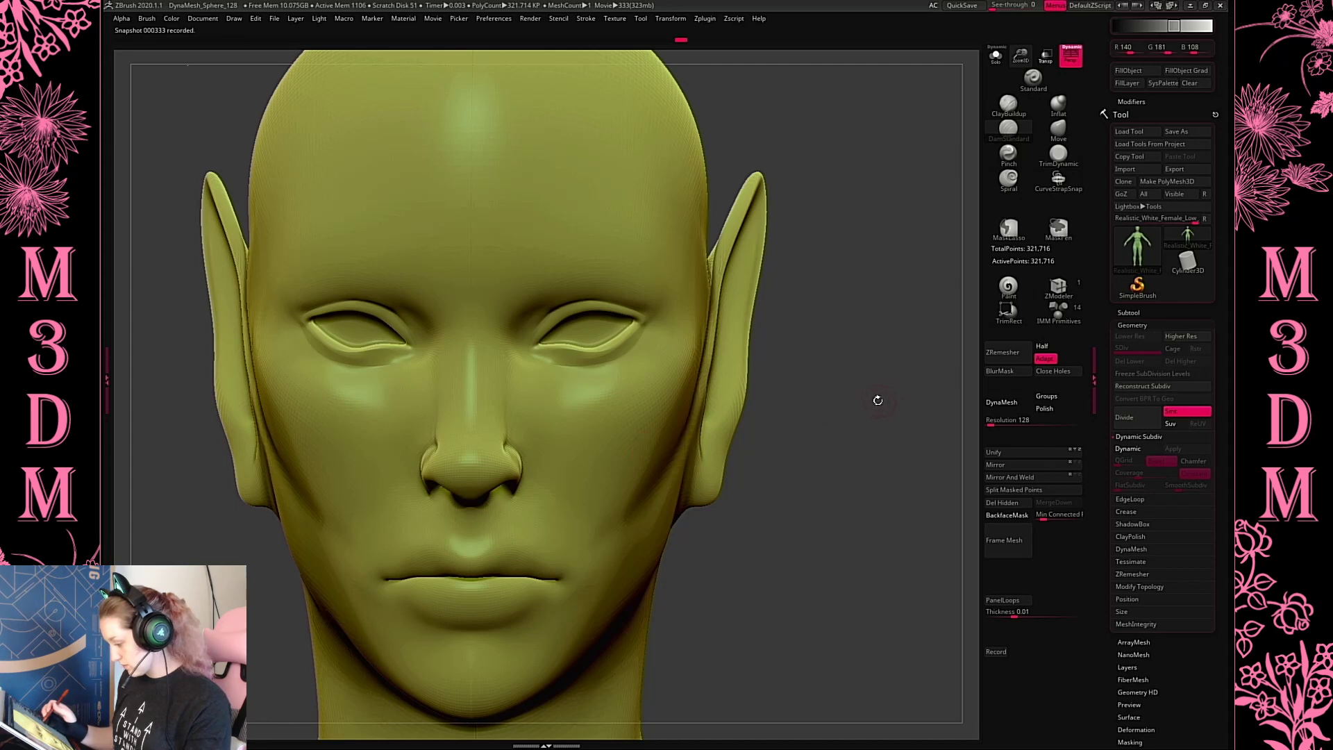
Enlarge the brush and smooth the cheek between the ear and the mouth in profile
key(f)
drag(866, 383, 867, 427)
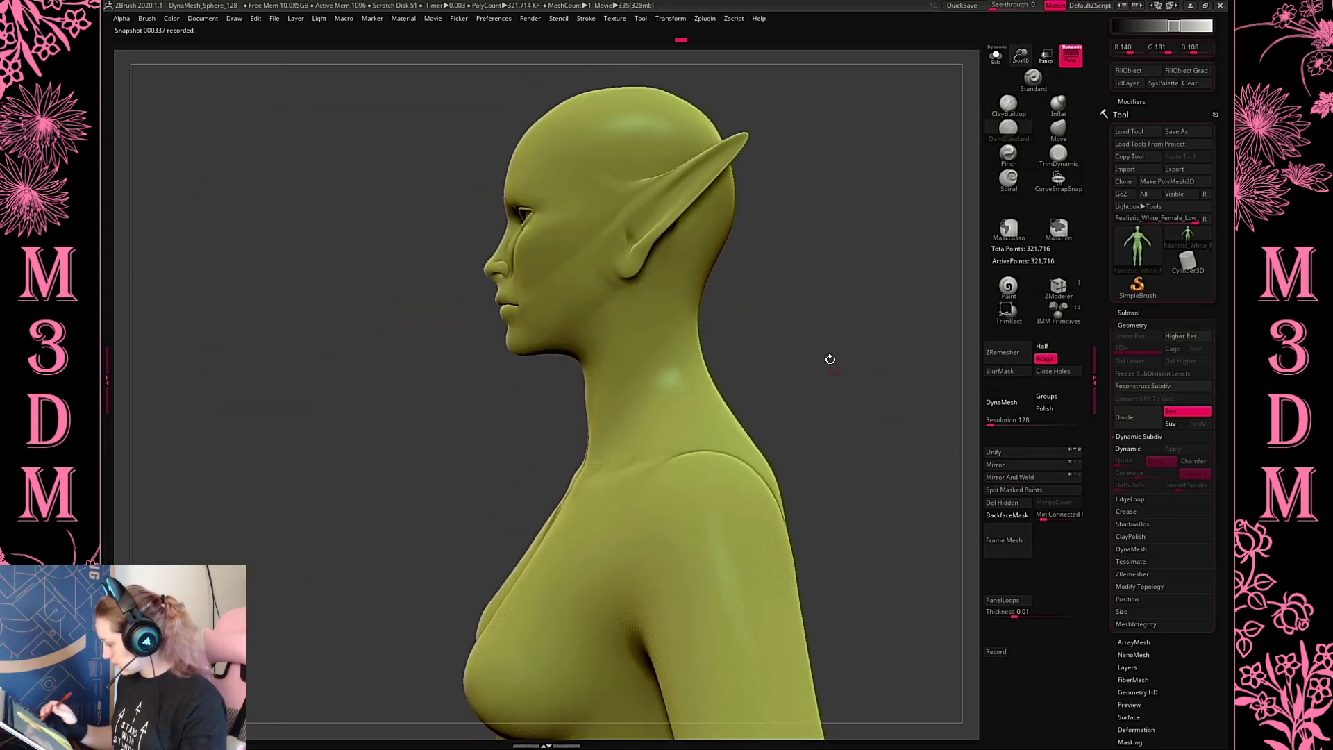
drag(829, 359, 810, 333)
key(space)
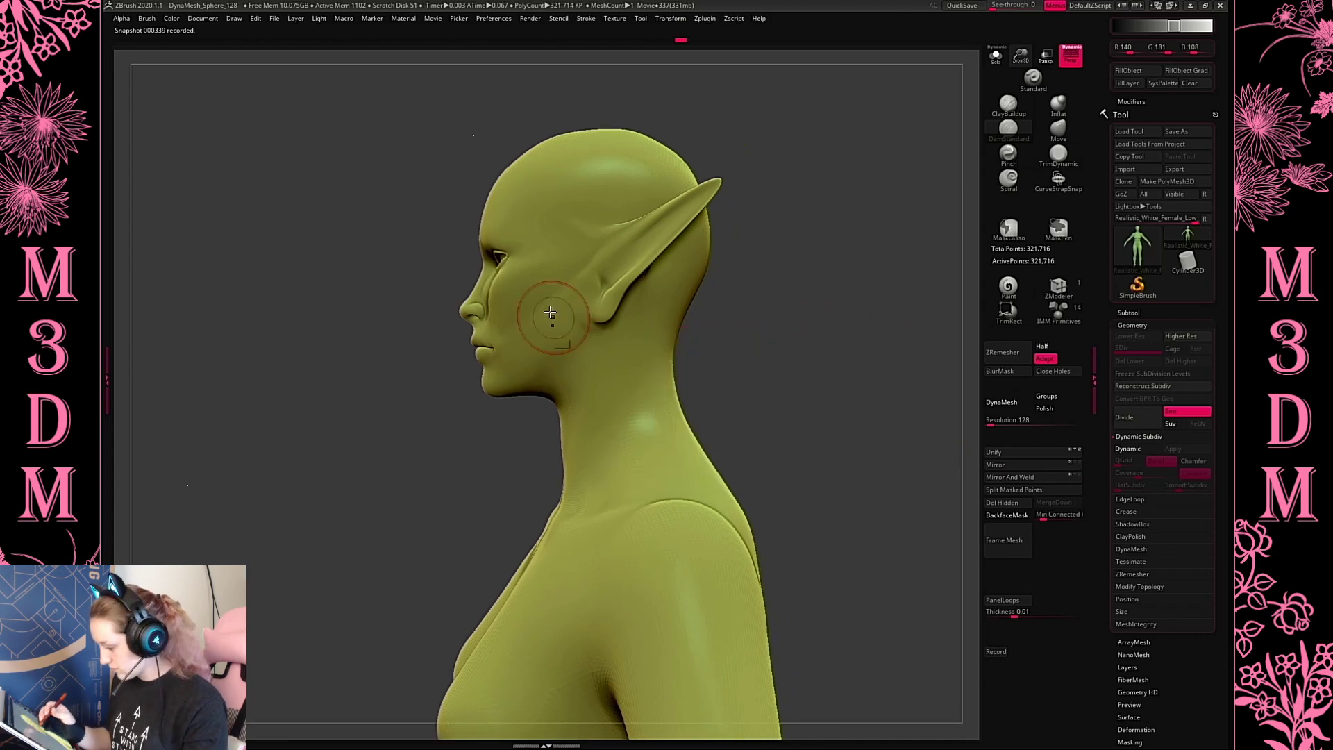
mouse_move(553, 315)
shift+mouse_down()
mouse_move(543, 304)
mouse_move(582, 296)
mouse_move(544, 321)
mouse_move(604, 280)
mouse_move(523, 334)
shift+mouse_up()
key(shift+space)
key(space)
key(space)
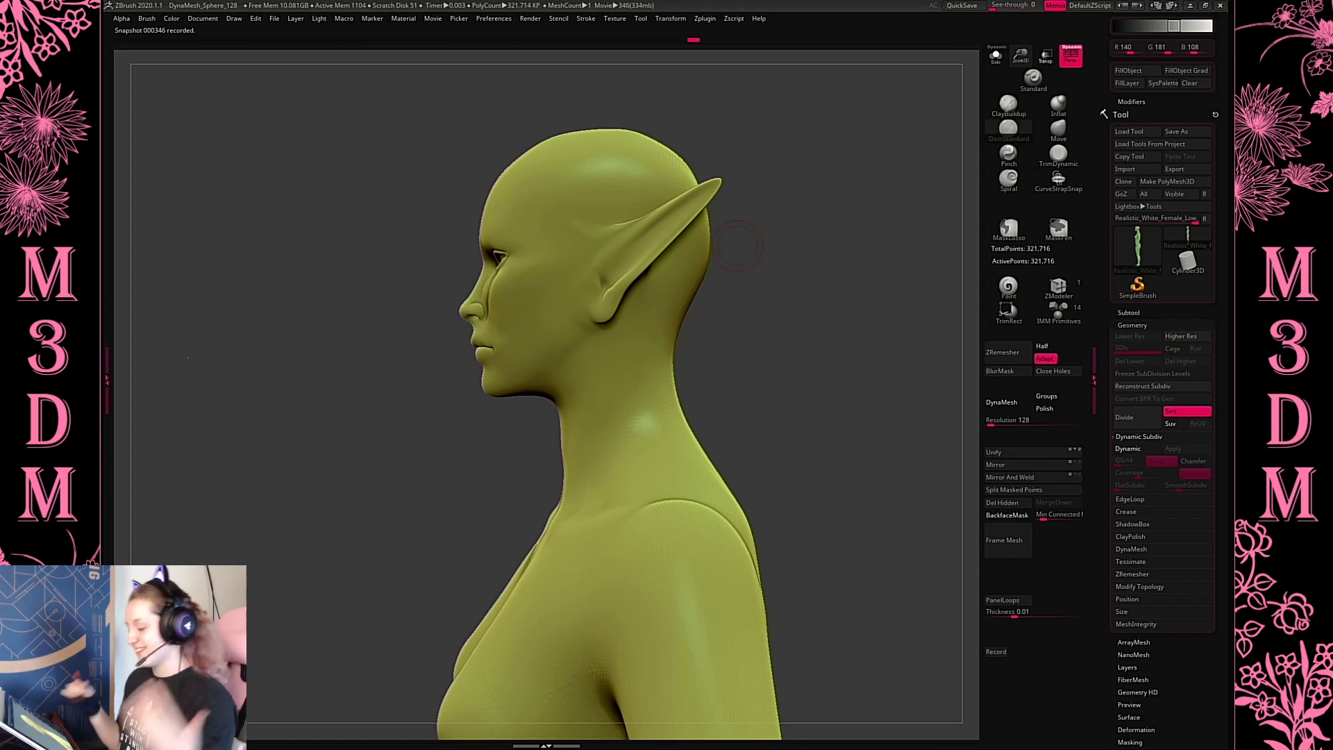
Smooth the outer cheeks and the underside of the chin from the front
drag(828, 327, 672, 282)
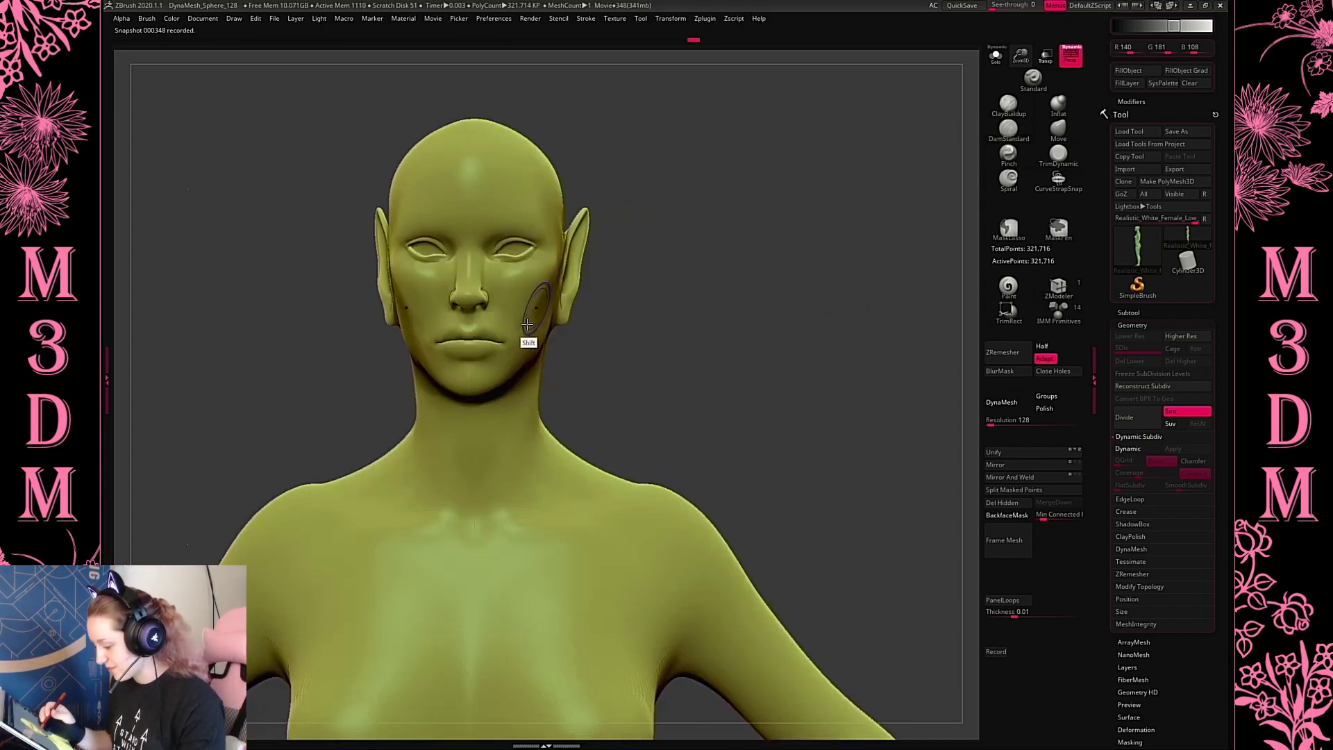
shift+drag(527, 324, 527, 322)
shift+drag(503, 405, 471, 394)
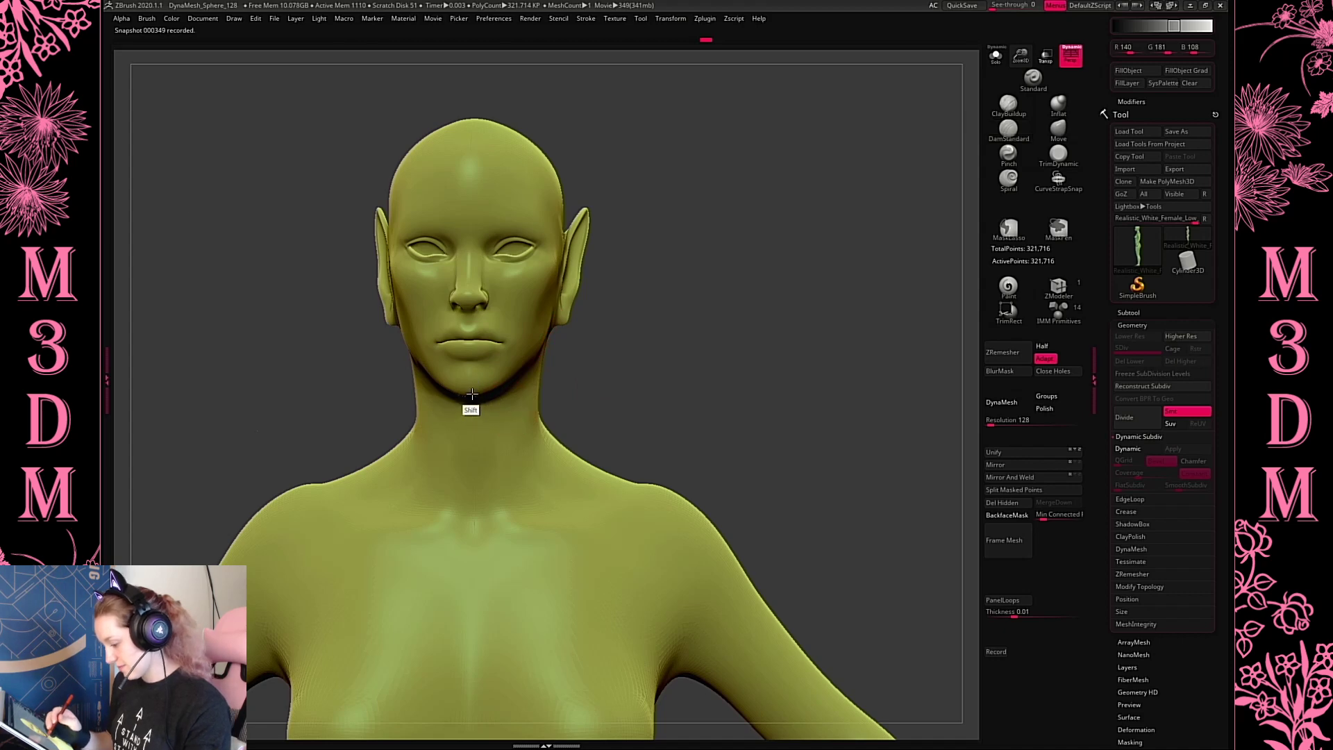
Reshape the nose bridge with a resized Move brush and smooth its side
alt+drag(767, 365, 798, 362)
click(1059, 129)
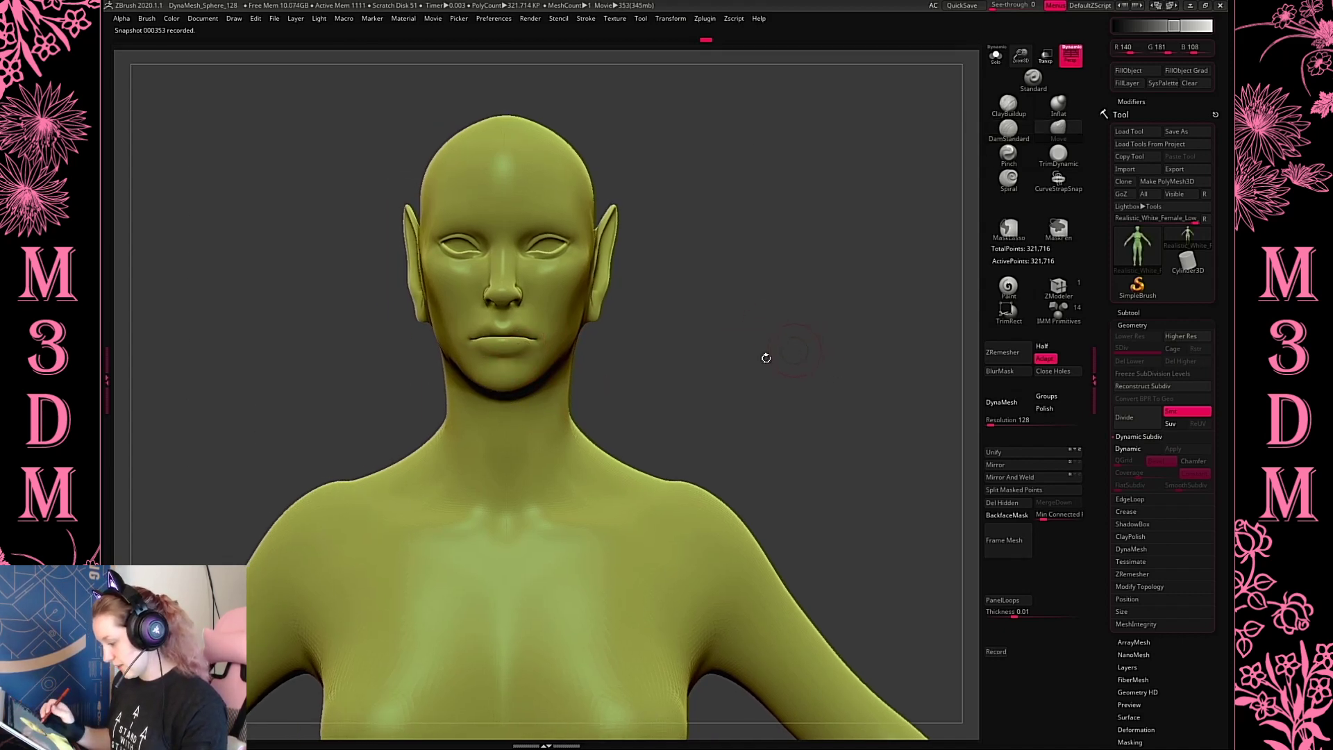
drag(766, 357, 805, 372)
key(space)
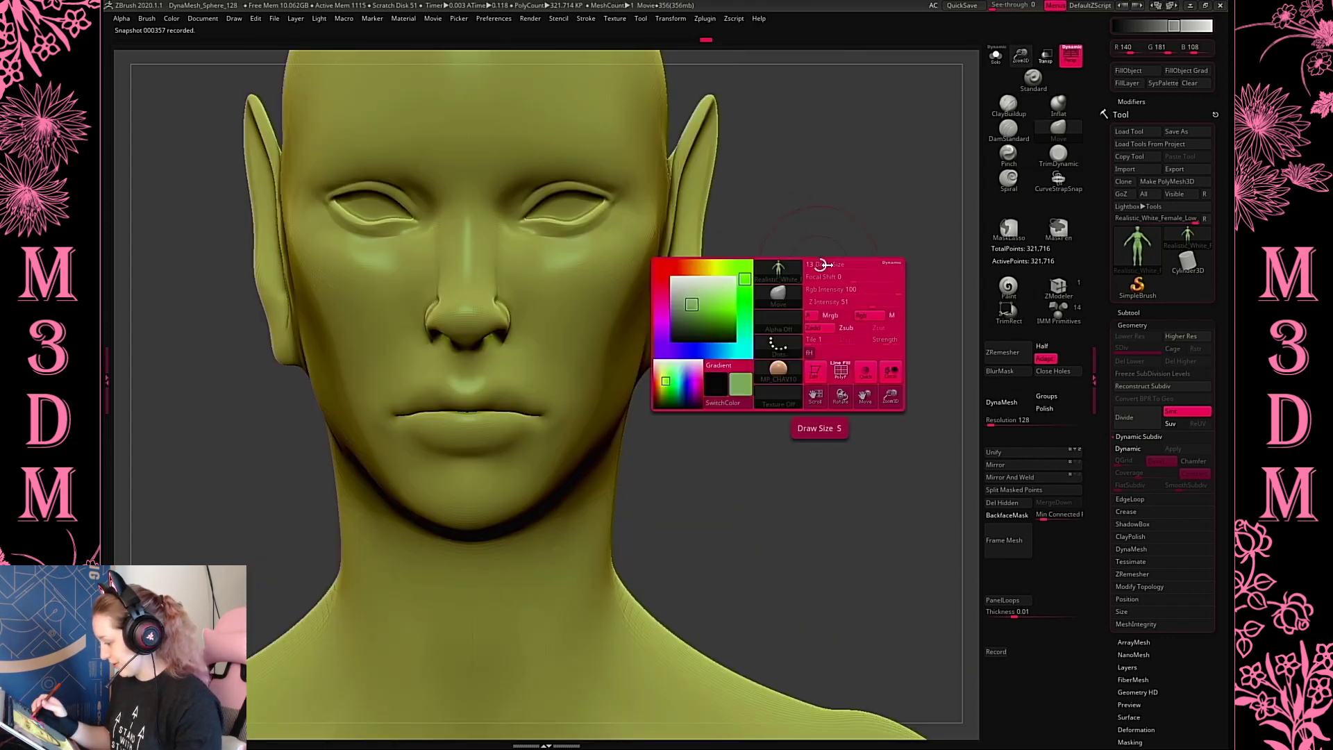
drag(822, 264, 820, 264)
mouse_move(477, 277)
shift+mouse_down()
mouse_move(476, 244)
mouse_move(496, 255)
shift+mouse_up()
key(space)
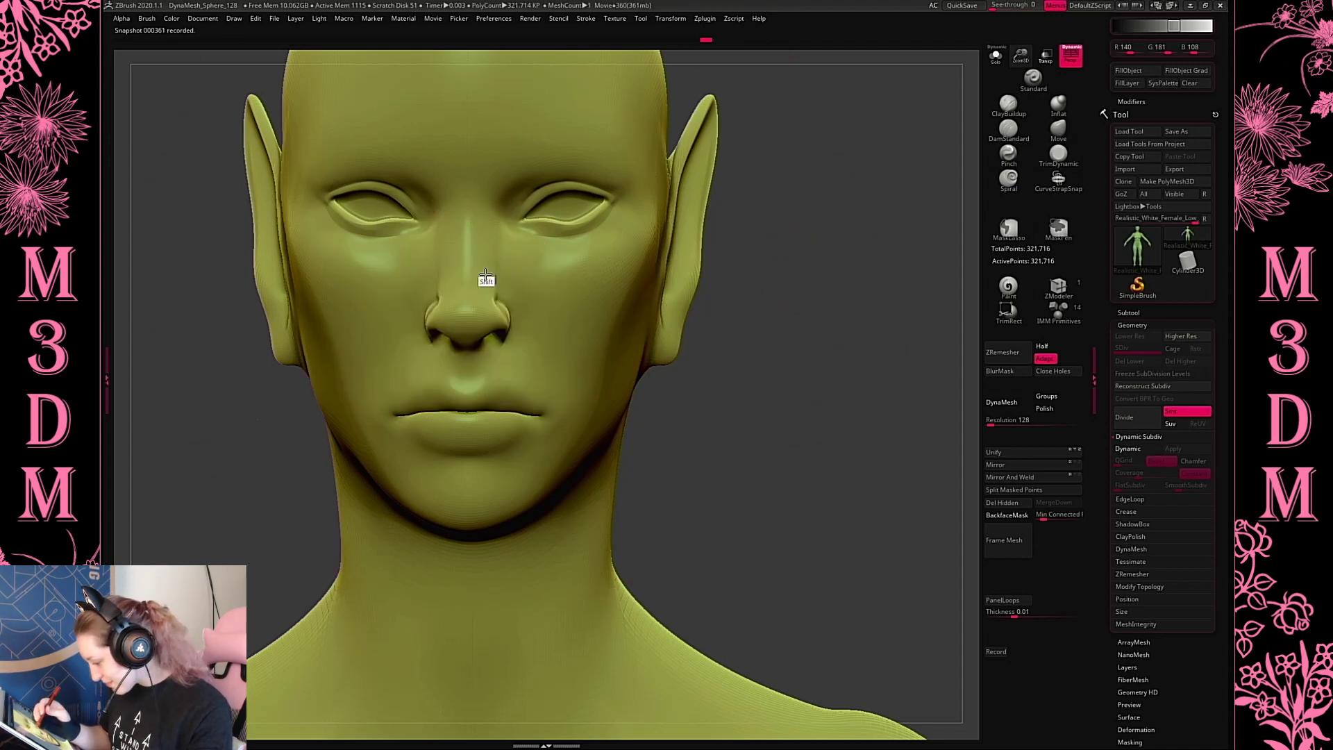
Try sharpening the side of the nose with a resized Pinch brush, switch to DamStandard, and undo the last stroke
click(1058, 131)
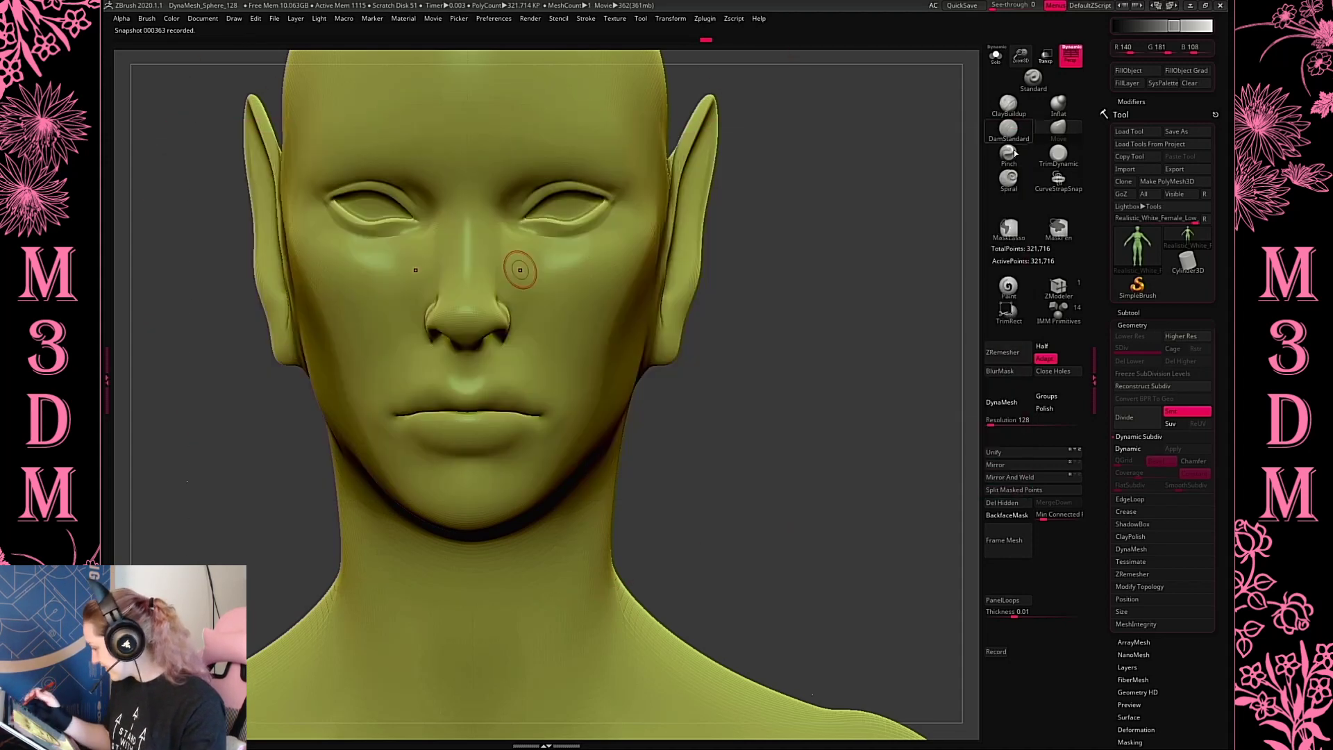
key(space)
drag(826, 266, 835, 267)
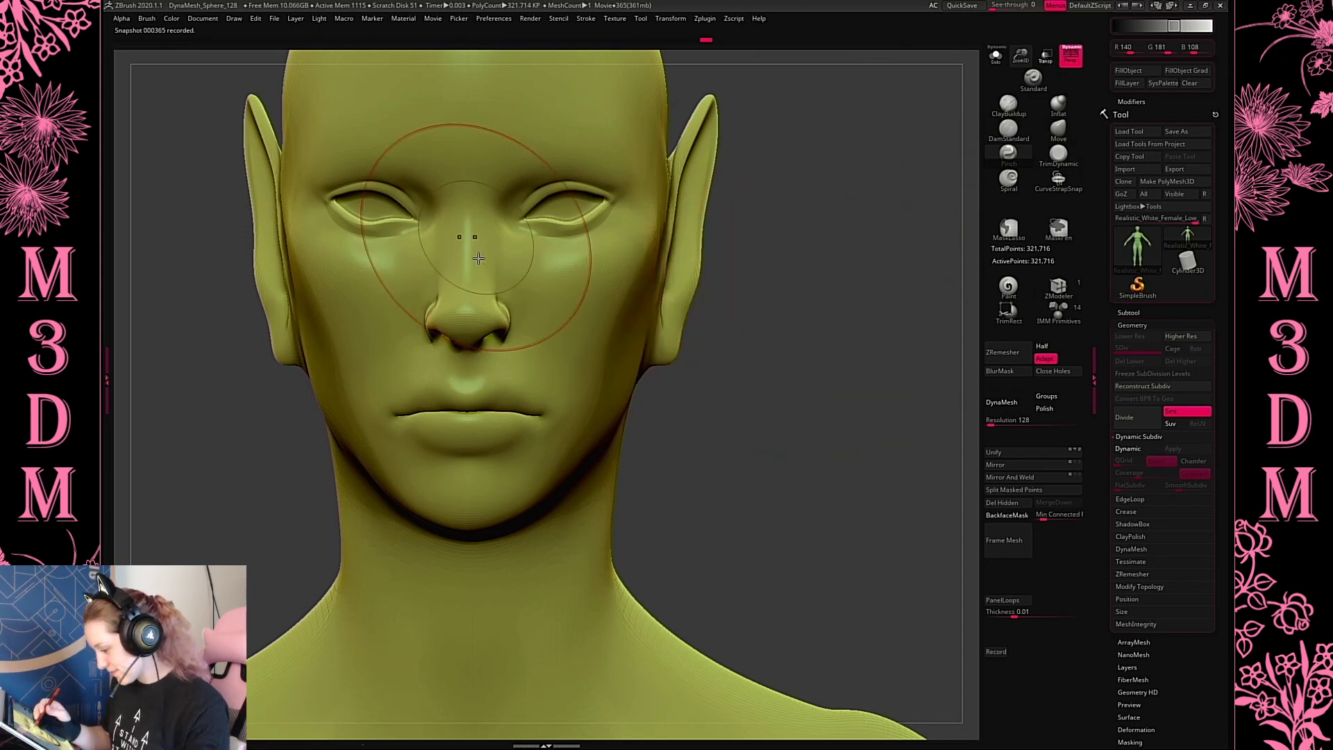
key(space)
drag(757, 279, 750, 279)
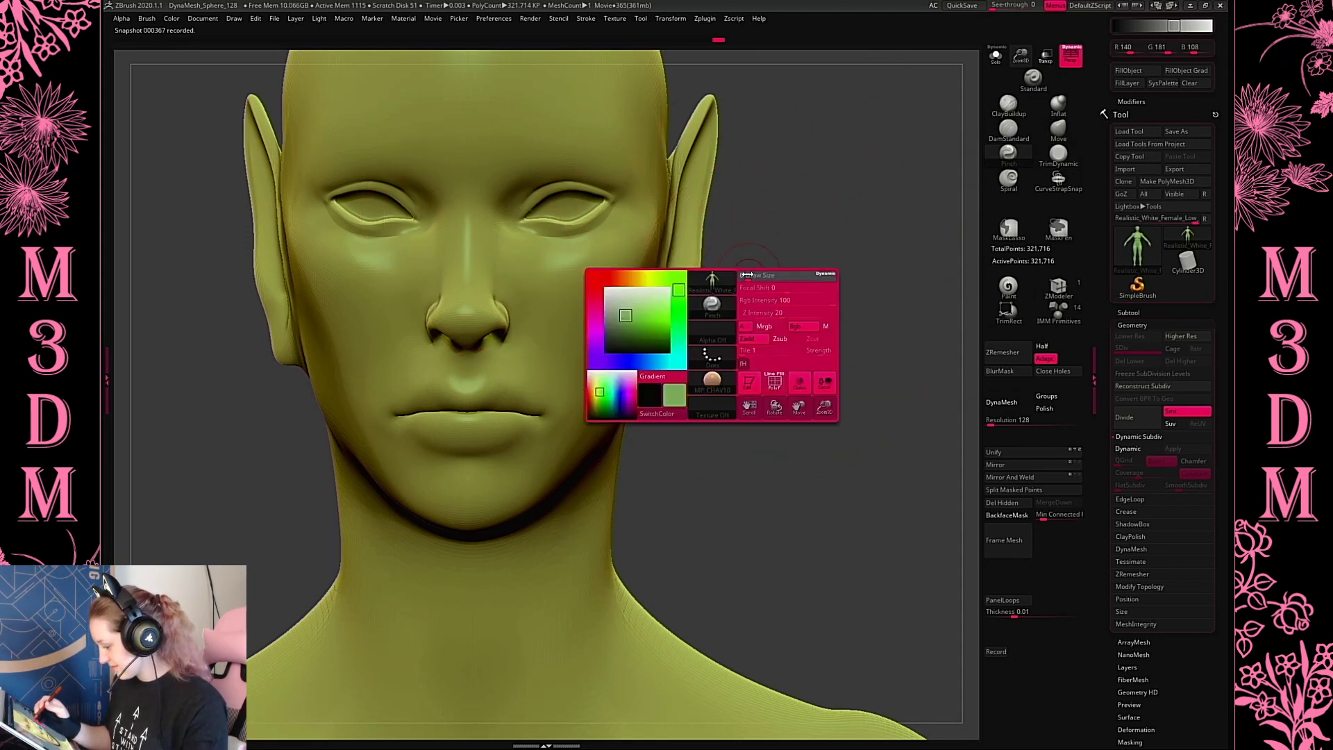
mouse_move(493, 290)
shift+mouse_down()
mouse_move(523, 206)
mouse_move(556, 277)
shift+mouse_up()
click(1007, 129)
key(ctrl+z)
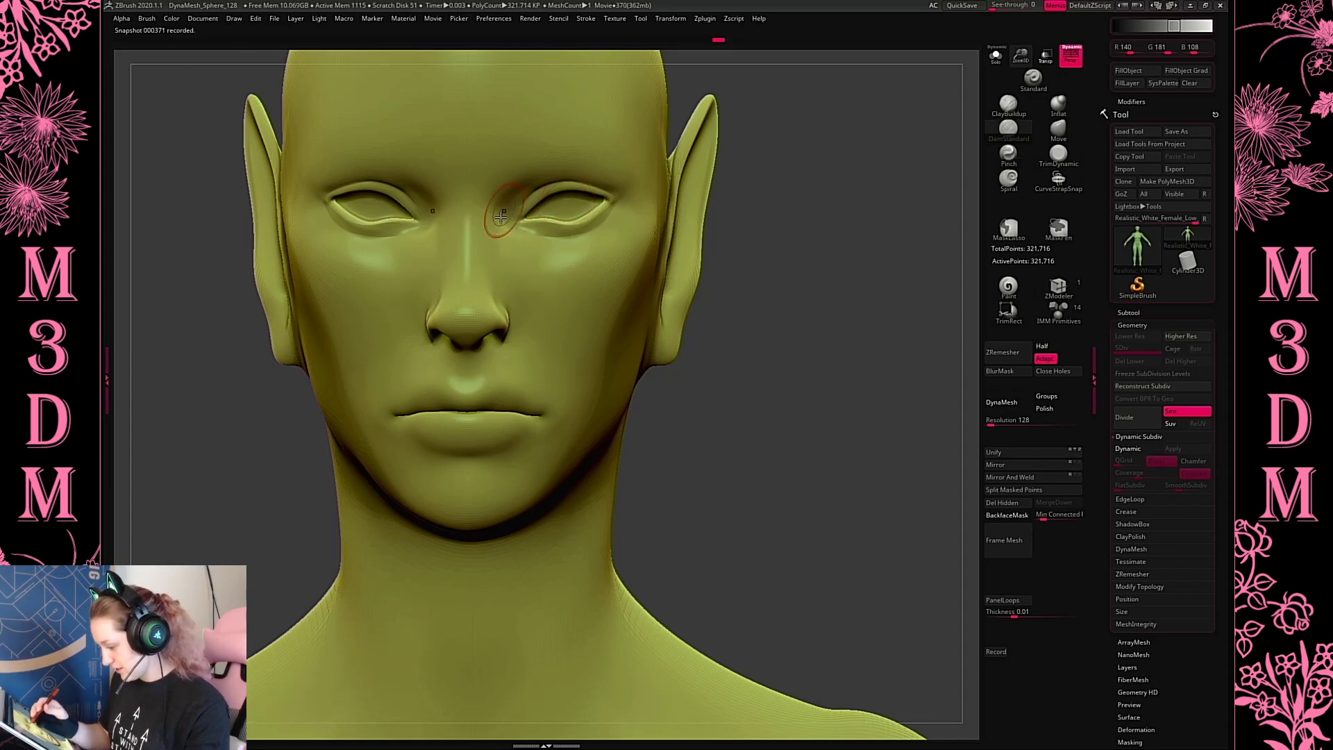
Touch up the side of the nose by the inner eye corner with DamStandard and switch to a resized Move brush
mouse_move(824, 296)
mouse_down()
mouse_move(503, 226)
mouse_move(489, 255)
mouse_move(500, 229)
mouse_up()
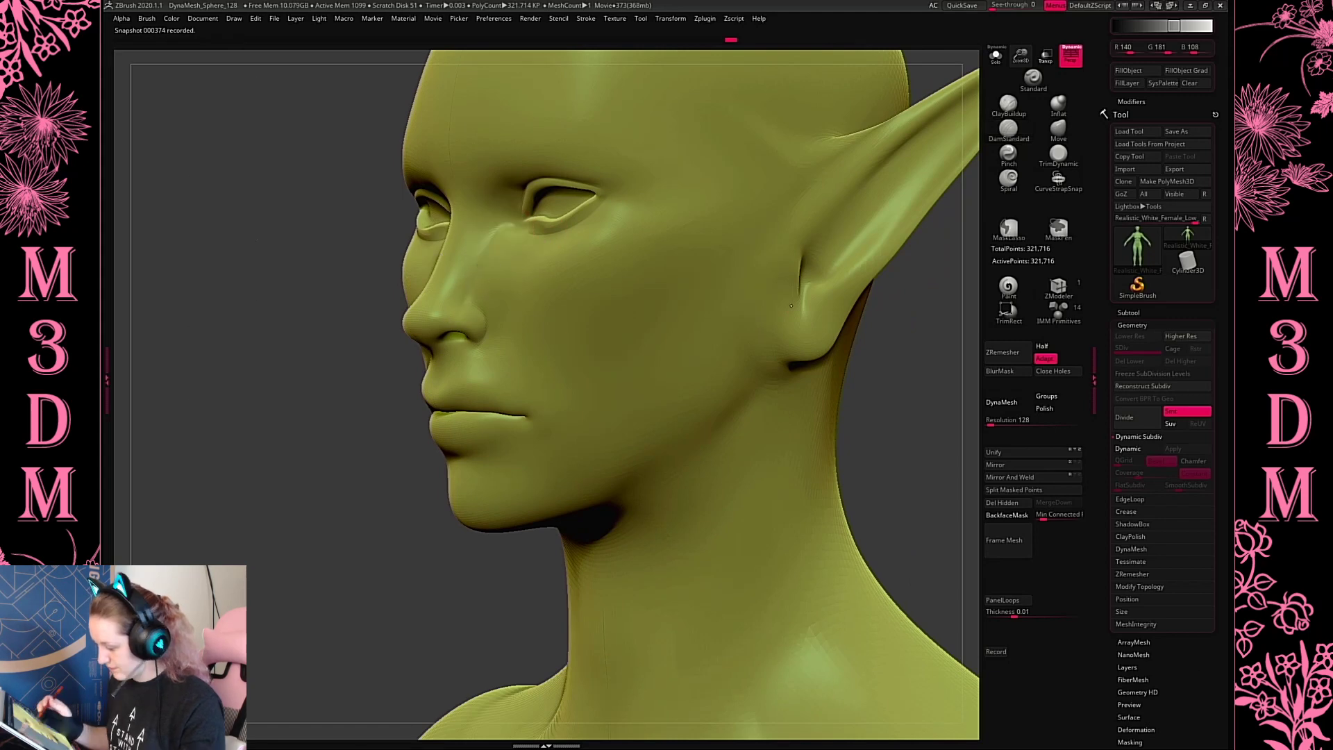
drag(955, 388, 933, 439)
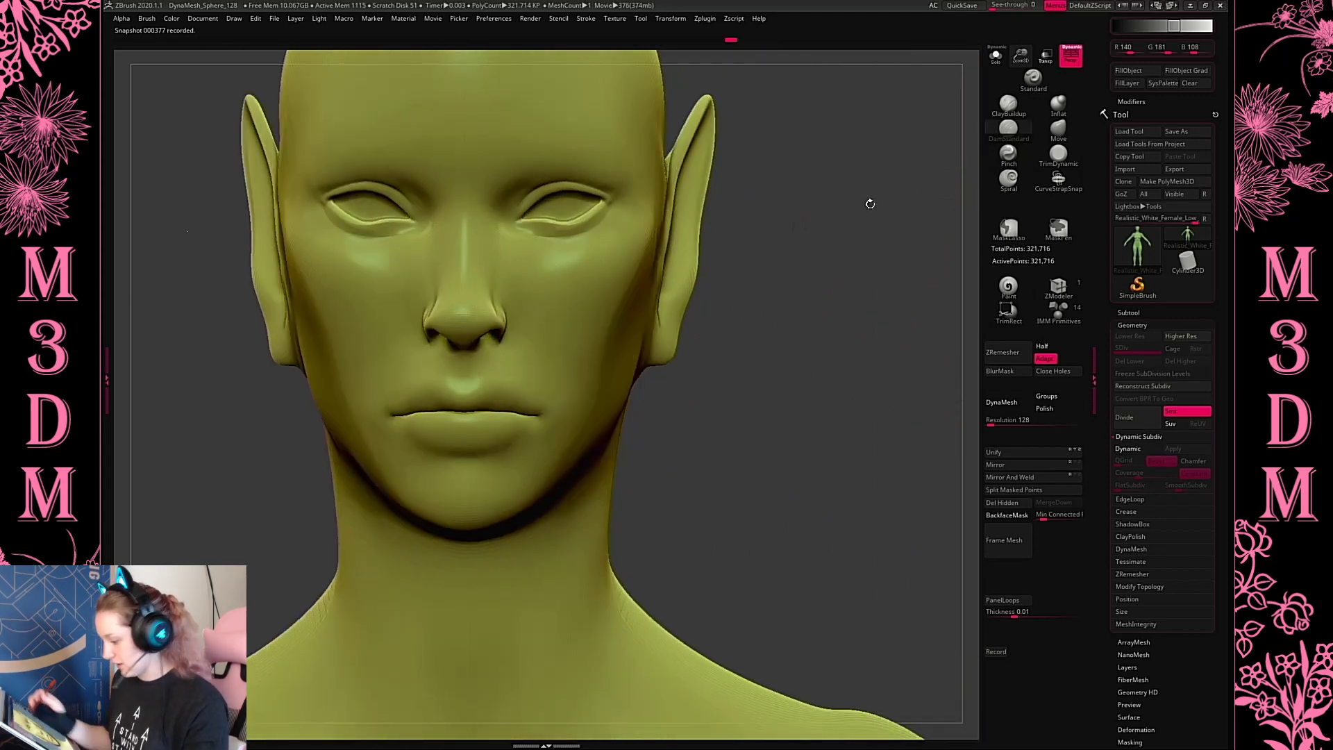
click(1057, 131)
key(space)
drag(814, 238, 797, 238)
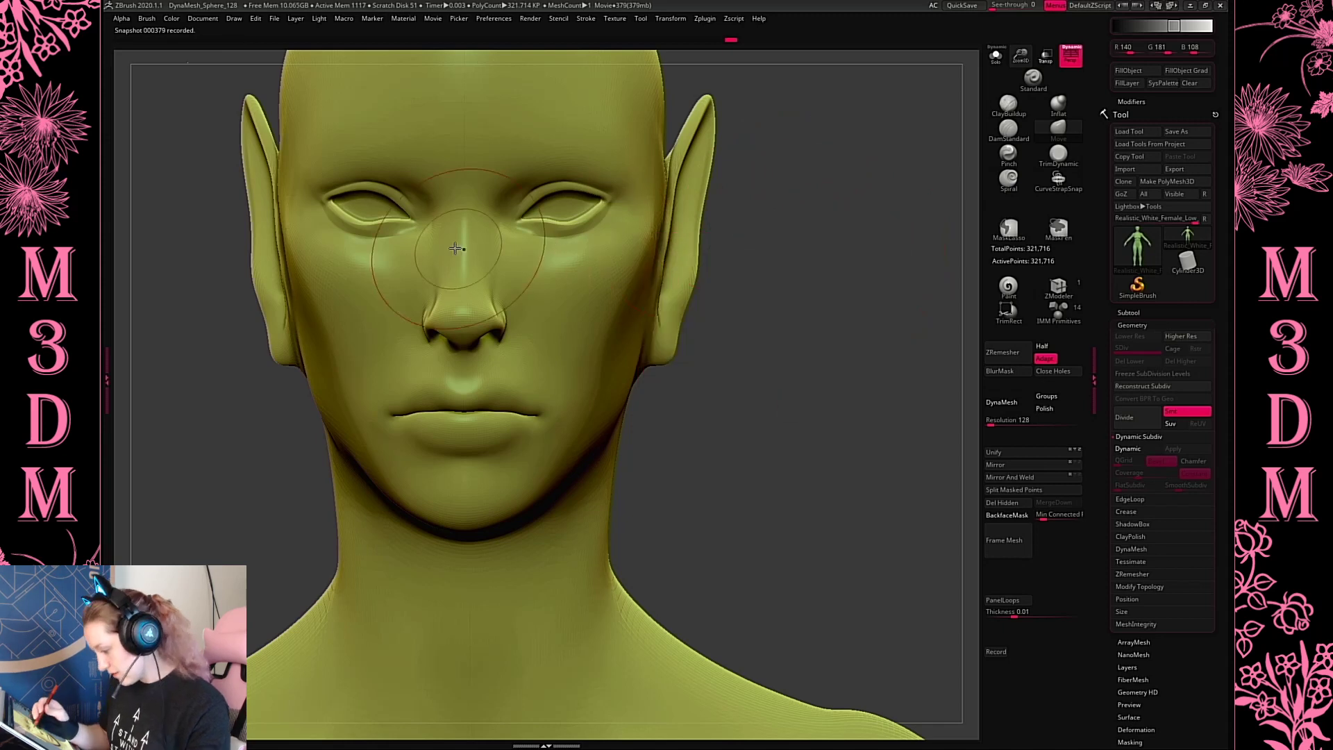
key(space)
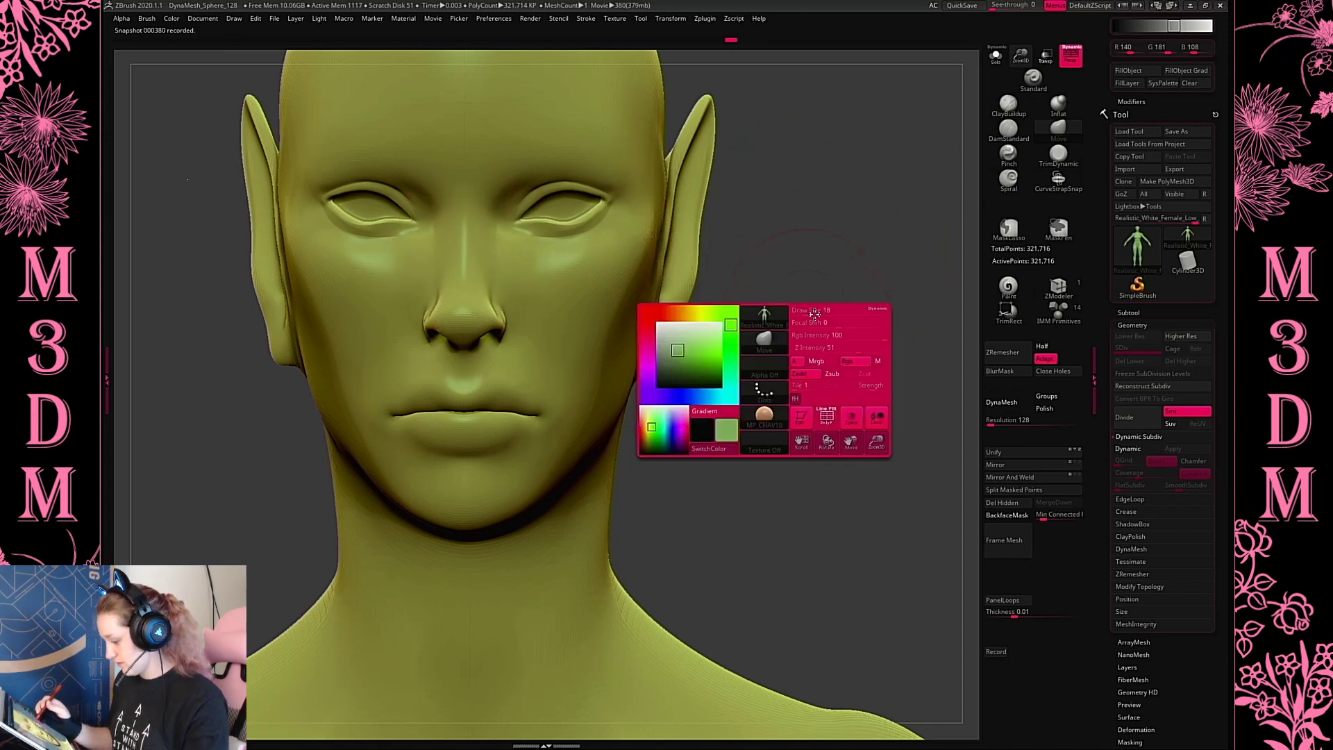
alt+drag(820, 471, 833, 524)
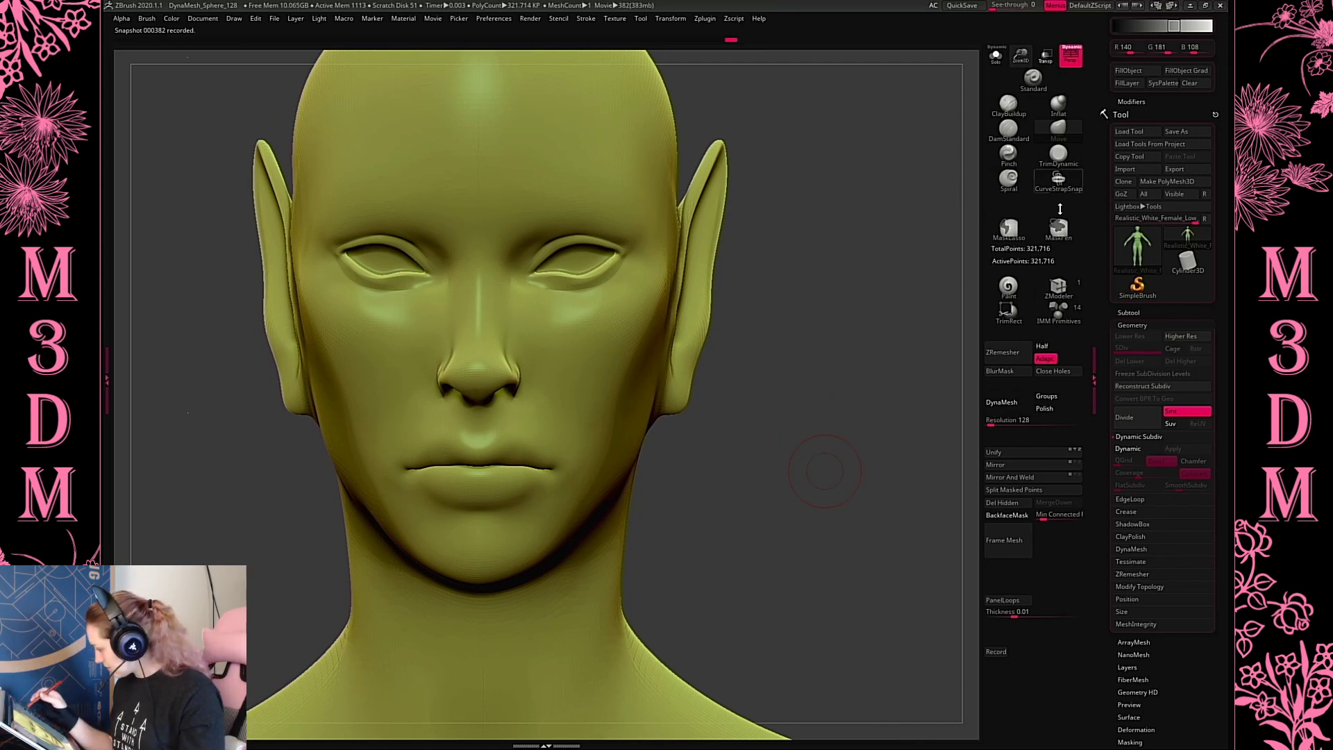
Insert a mirrored pair of primitive spheres over the eyes and split them from the masked body into their own subtool
key(comma)
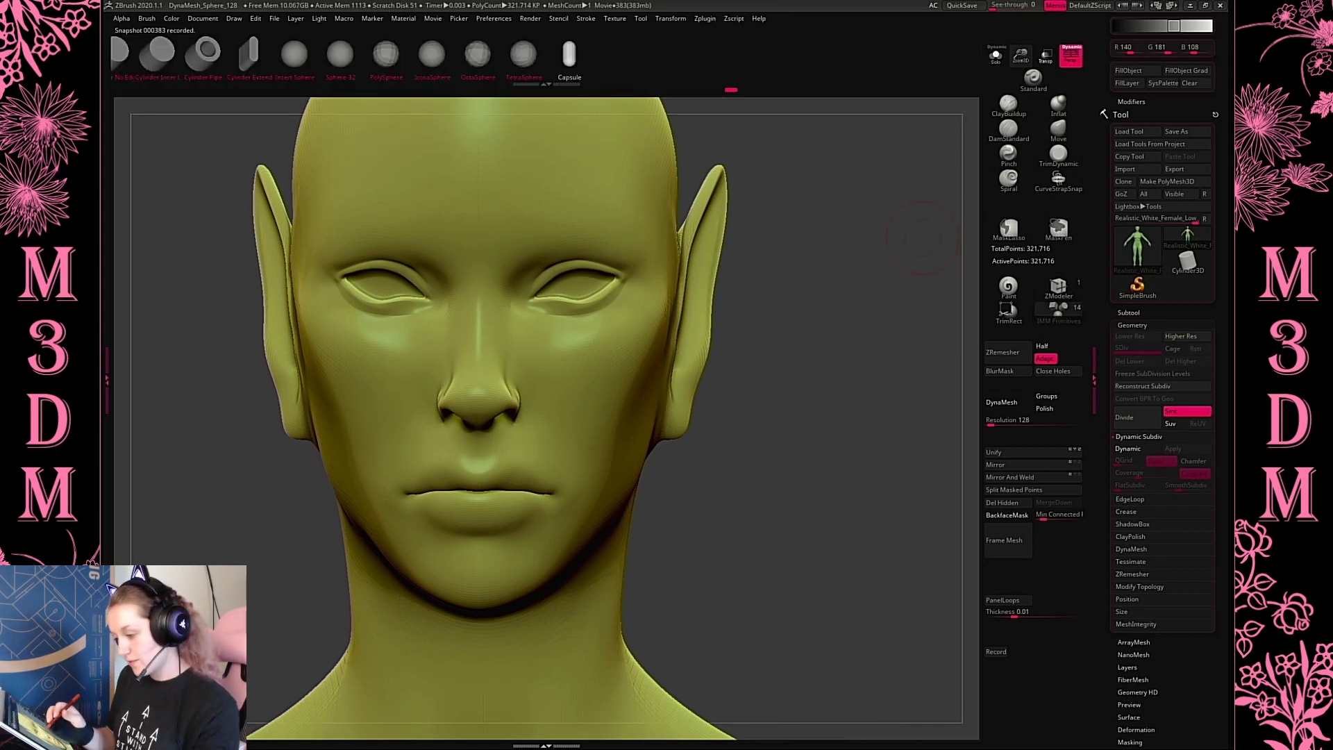
click(294, 55)
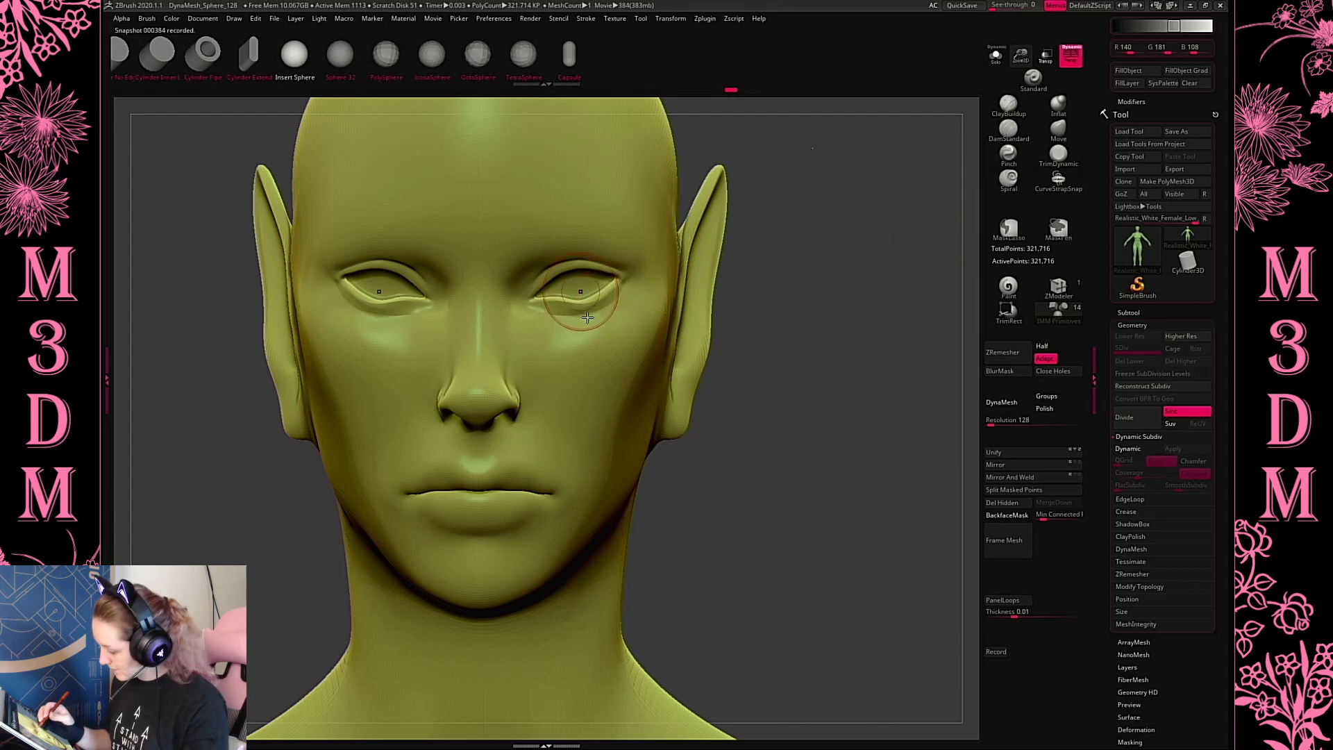
drag(590, 288, 592, 332)
click(1042, 490)
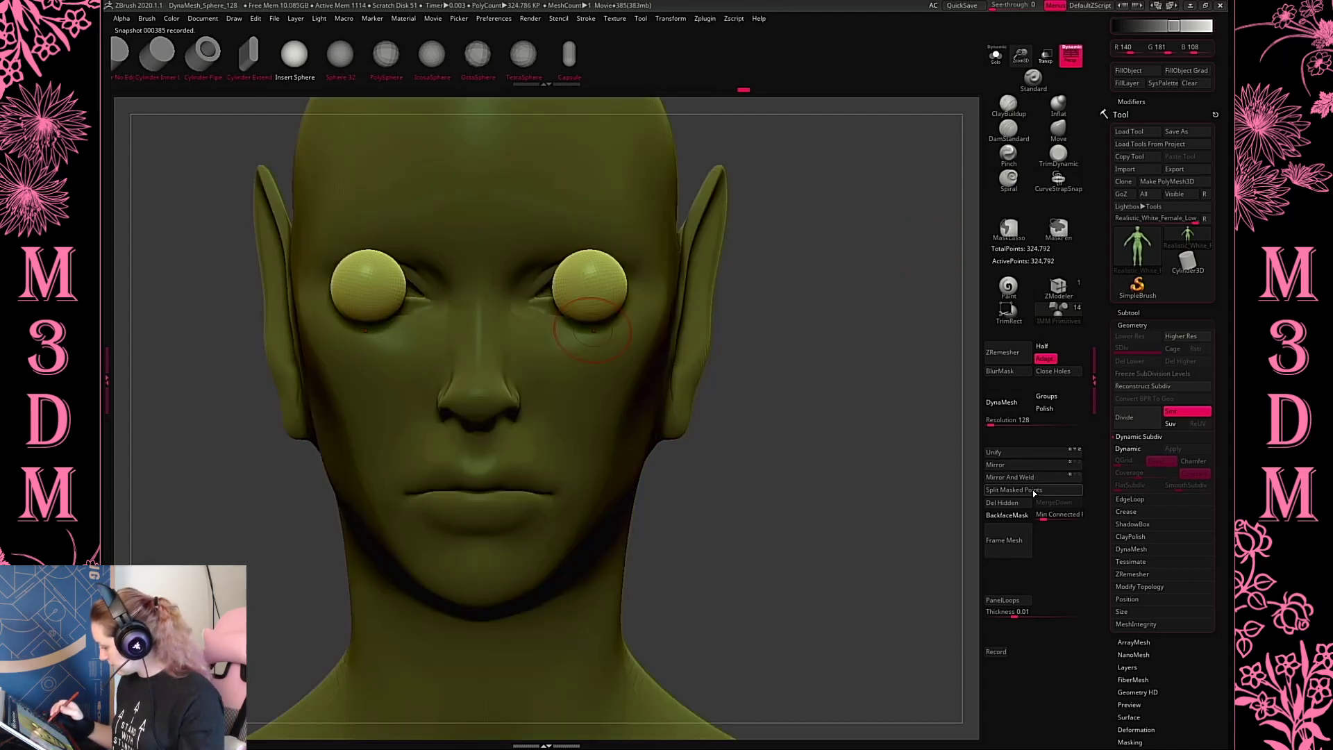
Move the eyeball spheres back into the eye sockets in profile view
drag(814, 513, 378, 583)
drag(593, 370, 618, 361)
key(w)
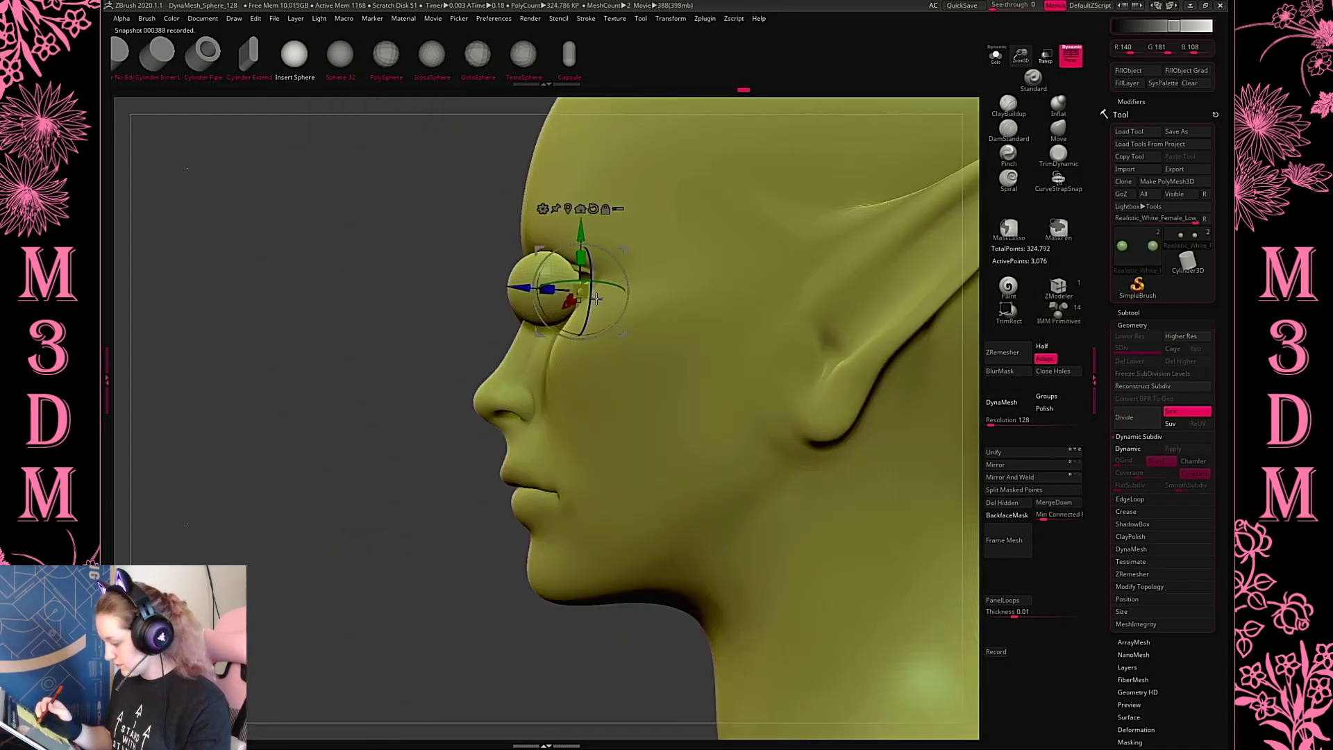
mouse_move(592, 281)
alt+mouse_down()
mouse_move(592, 309)
mouse_move(851, 260)
mouse_move(645, 264)
mouse_move(722, 267)
alt+mouse_up()
key(q)
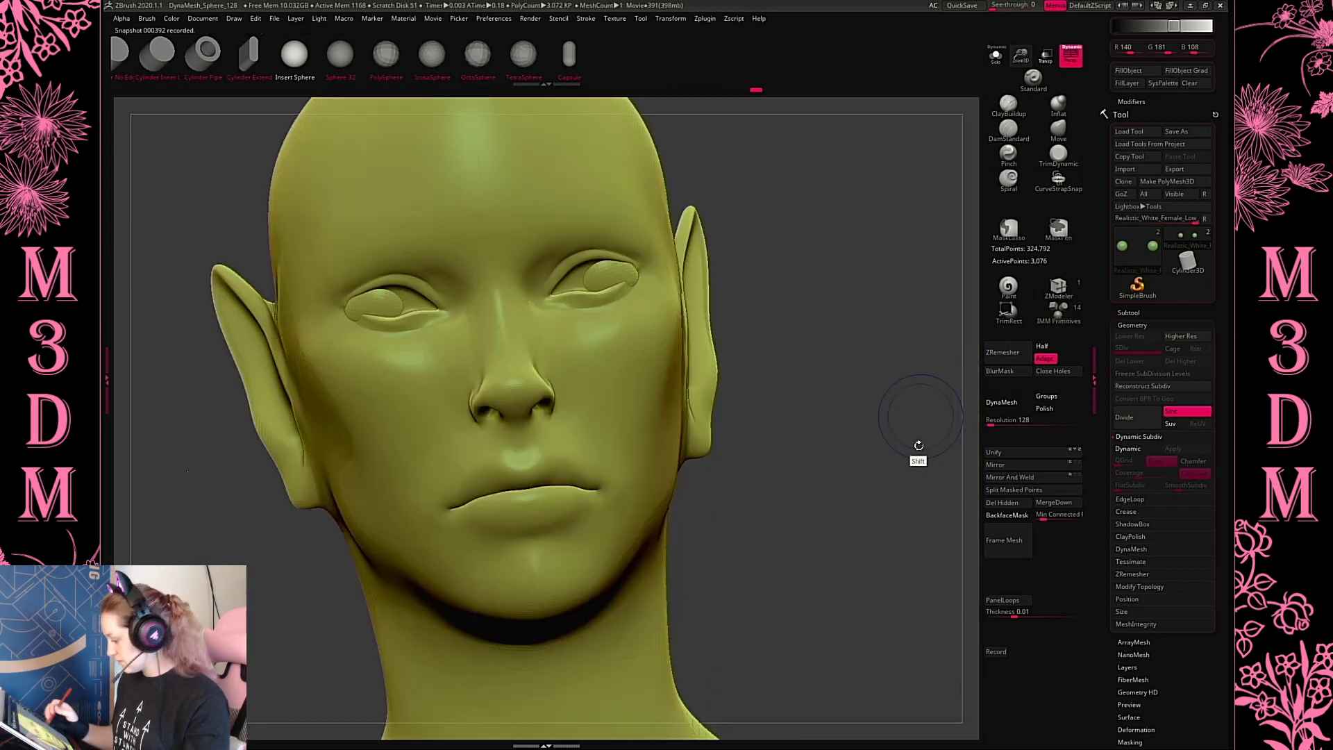
Subdivide the eyeballs to level 2 and adjust their position within the sockets using the gizmo
shift+drag(916, 451, 902, 430)
key(w)
drag(570, 275, 548, 275)
drag(658, 234, 658, 227)
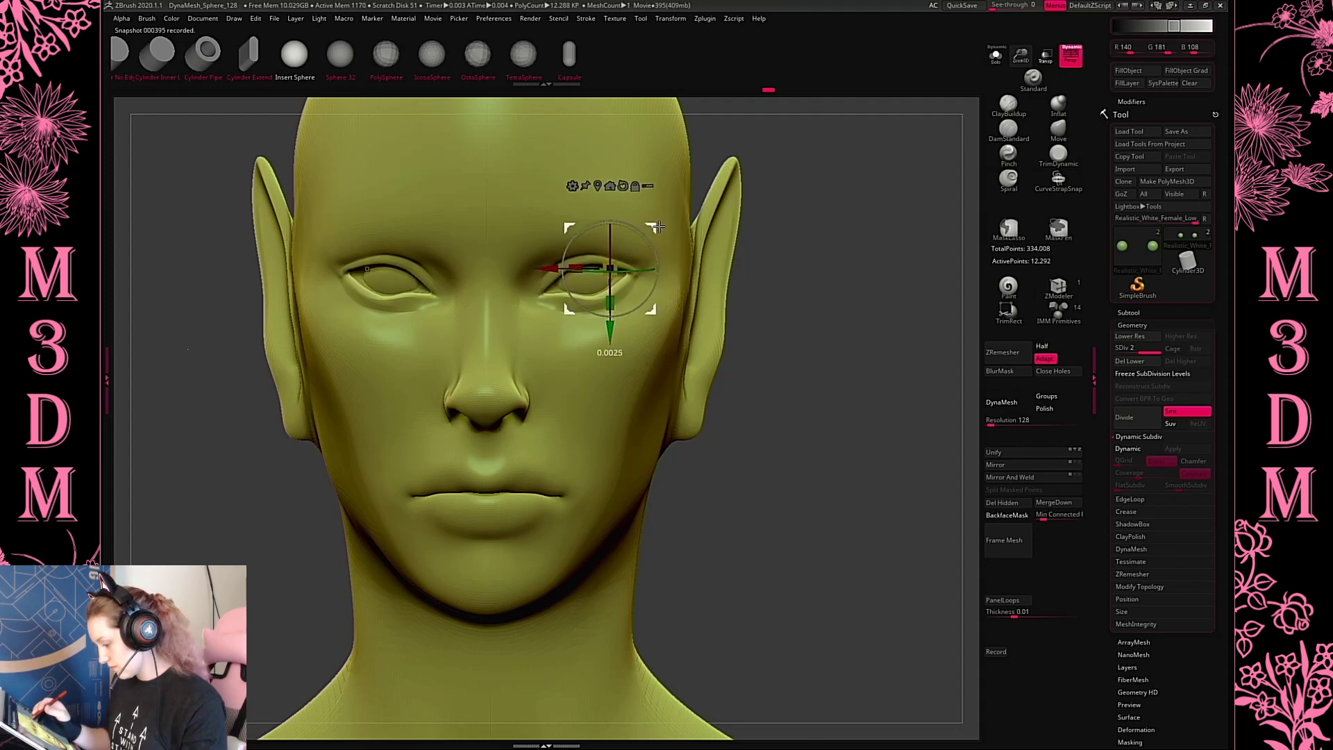
drag(821, 238, 821, 166)
drag(607, 321, 606, 311)
Realign the gizmo on the eyeballs and fine-tune their sideways position, checking the fit from the front and below
drag(861, 318, 827, 348)
key(w)
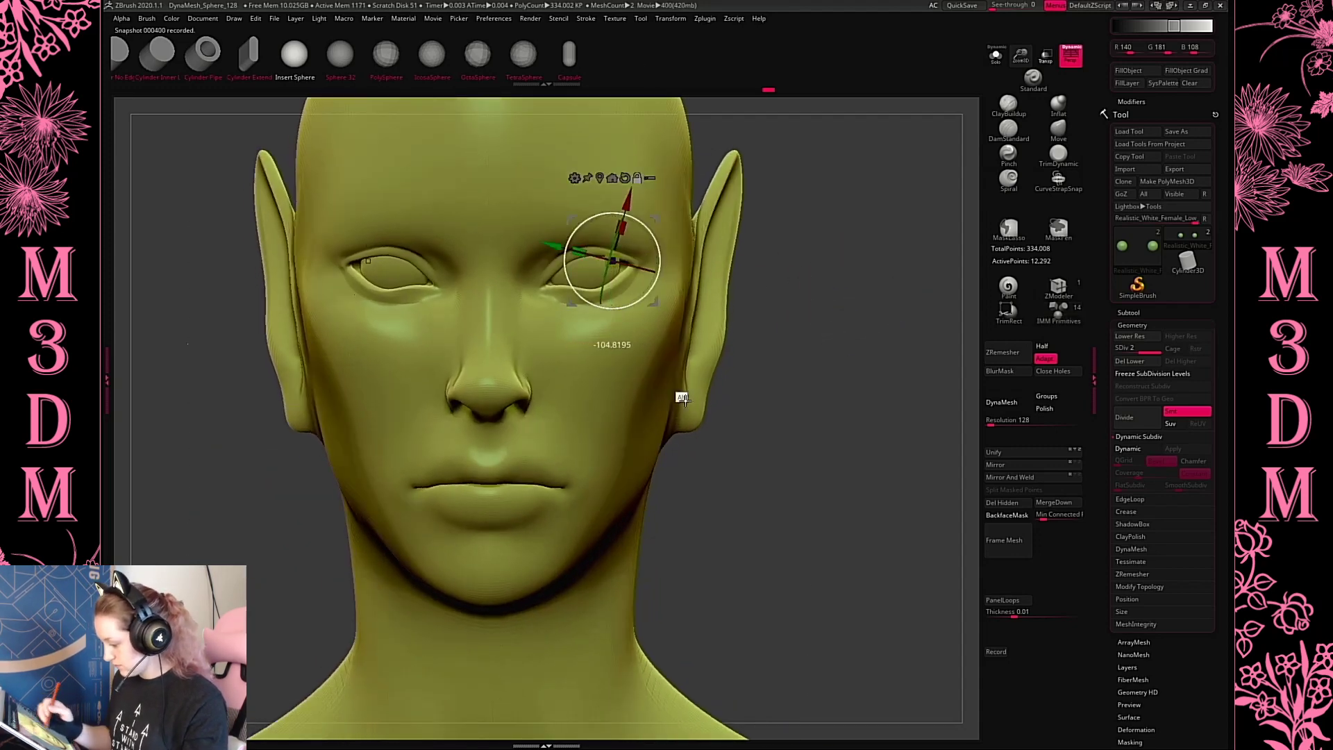
alt+drag(657, 221, 668, 403)
alt+click(601, 268)
drag(663, 269, 670, 269)
drag(846, 295, 638, 245)
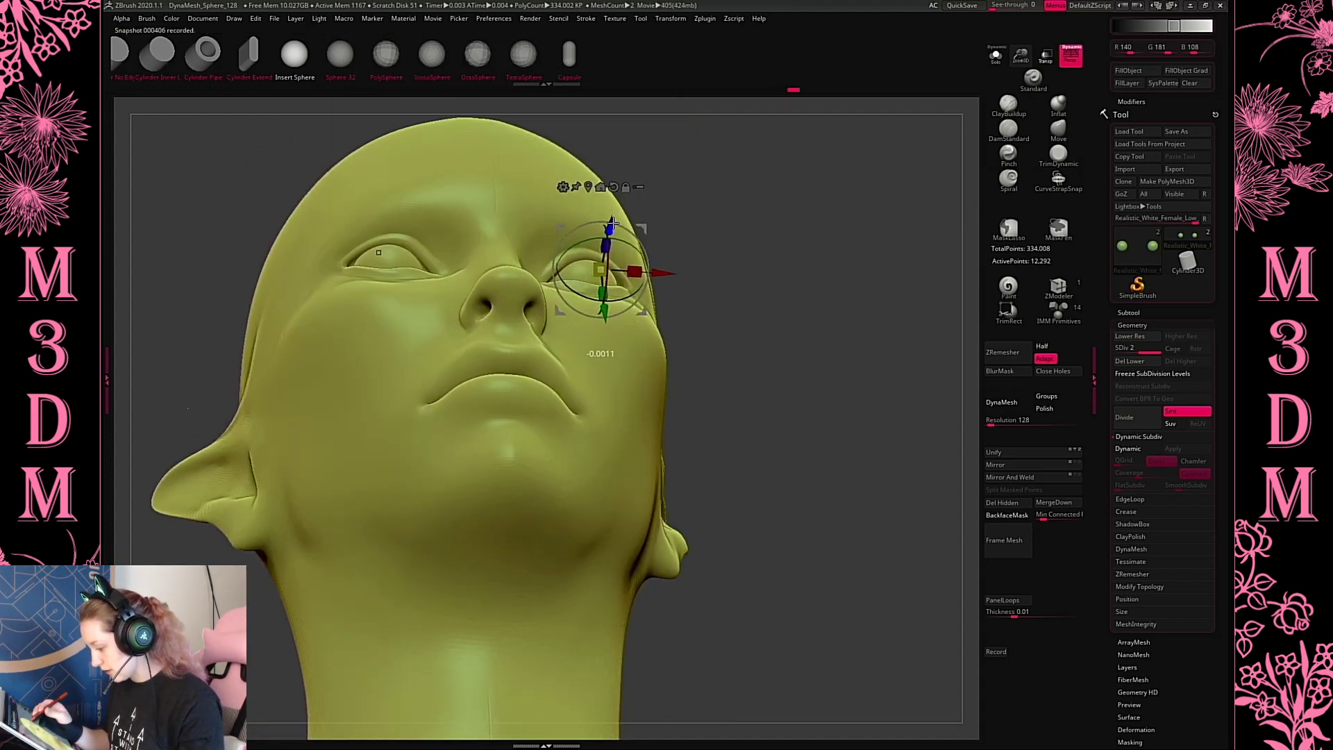
key(q)
drag(839, 339, 784, 302)
key(w)
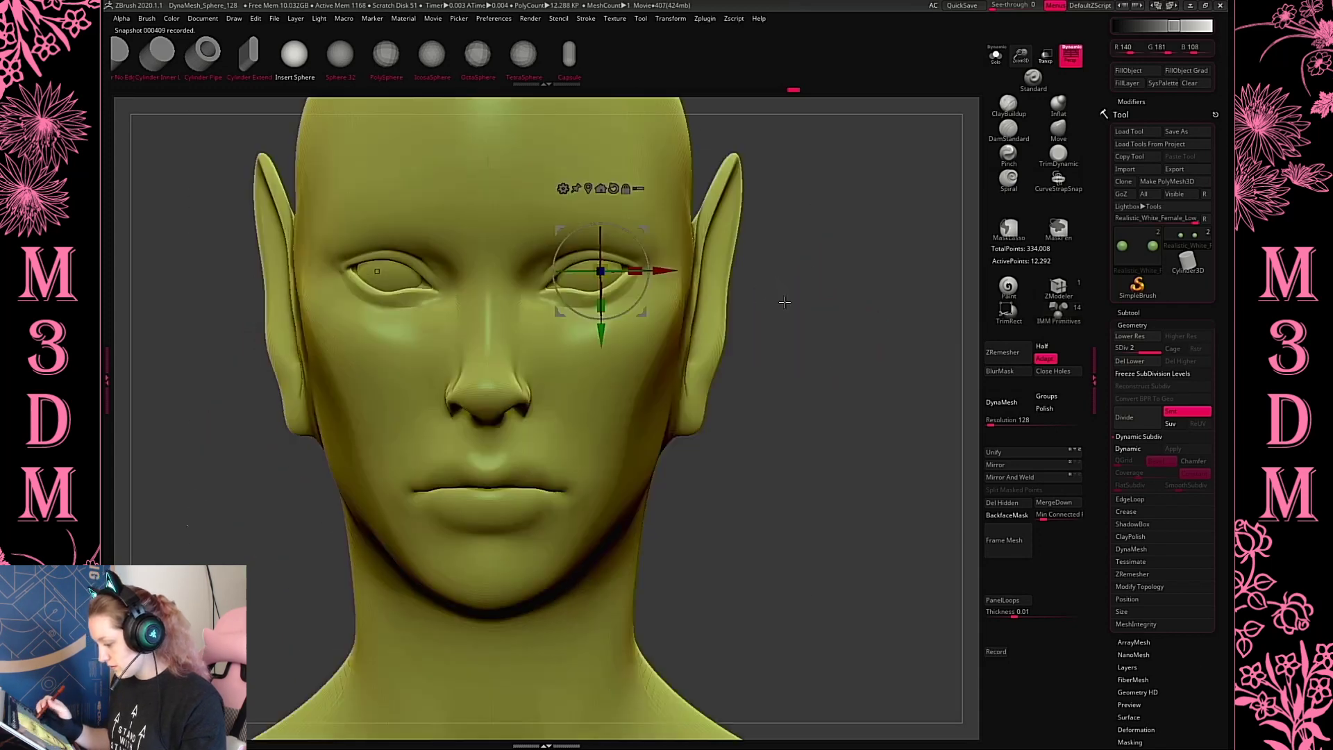
drag(661, 270, 660, 275)
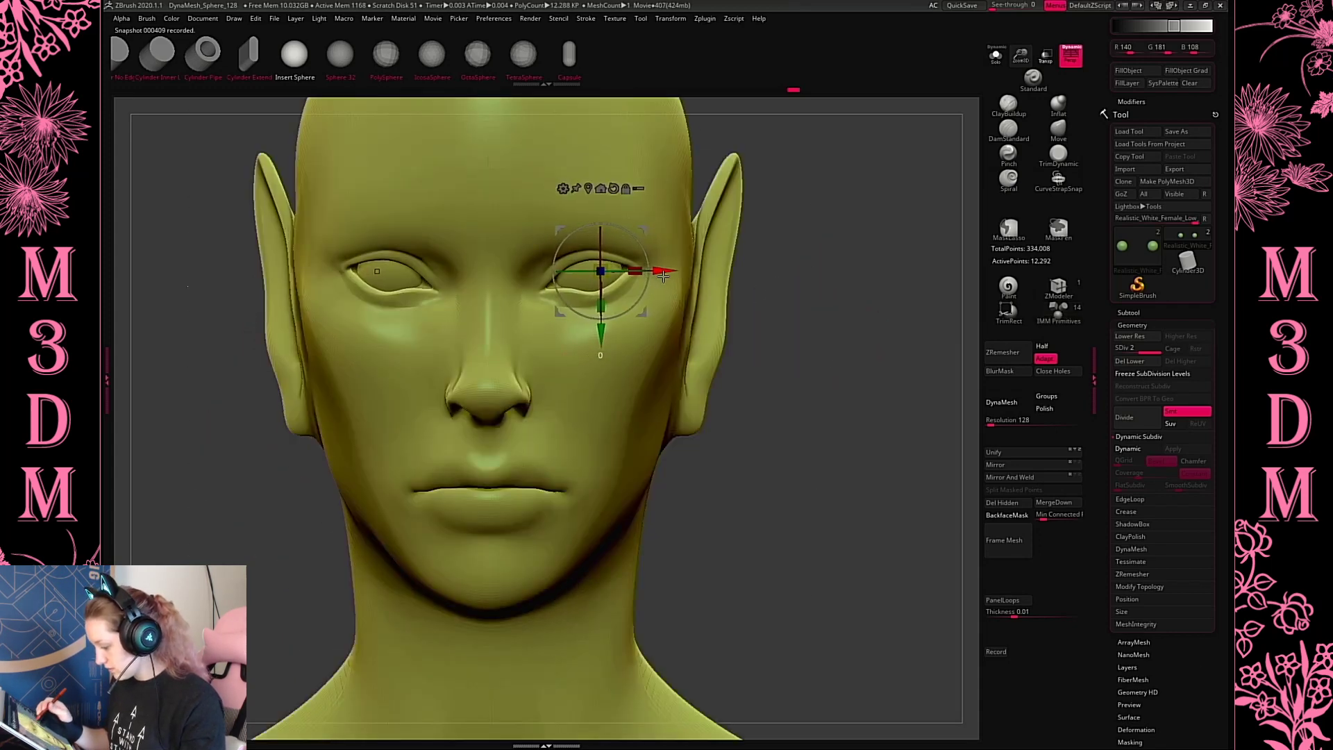
Expand the subtool list and make the female body mesh the active subtool
key(q)
click(589, 352)
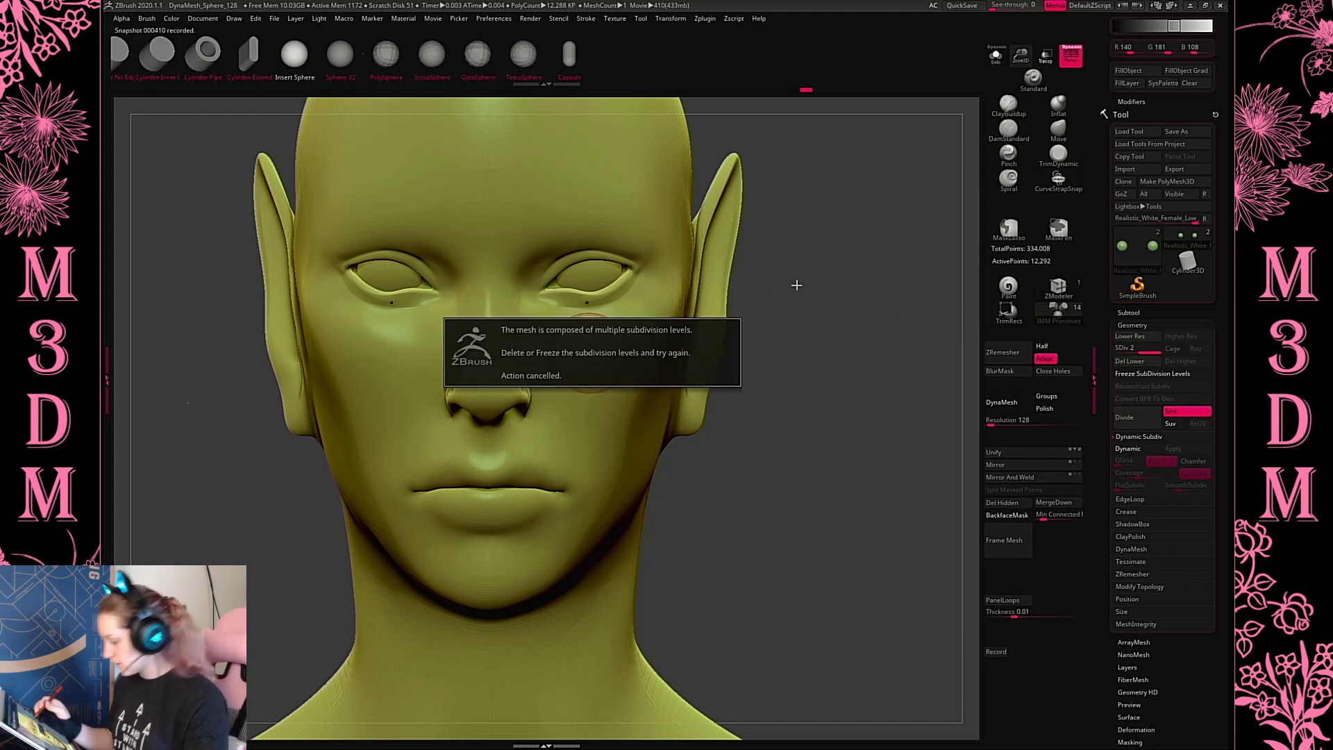
click(1134, 365)
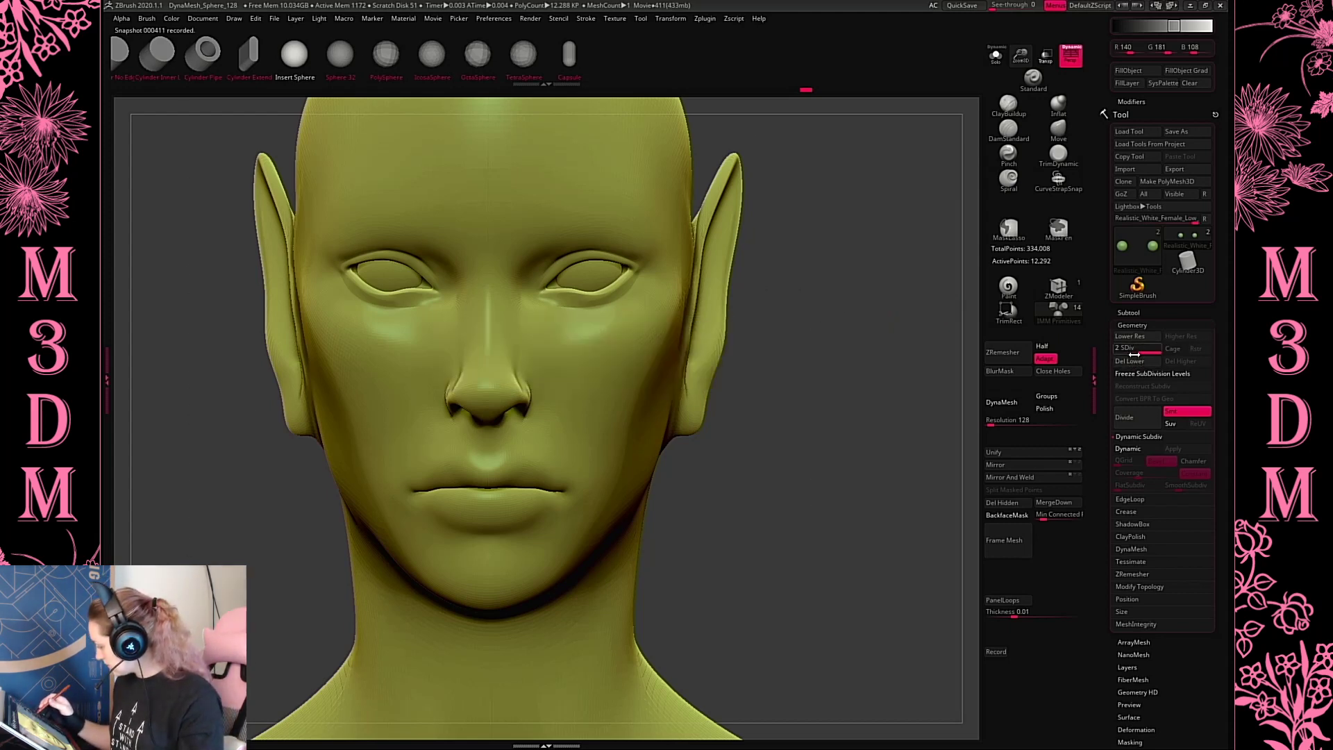
click(1134, 312)
click(1135, 312)
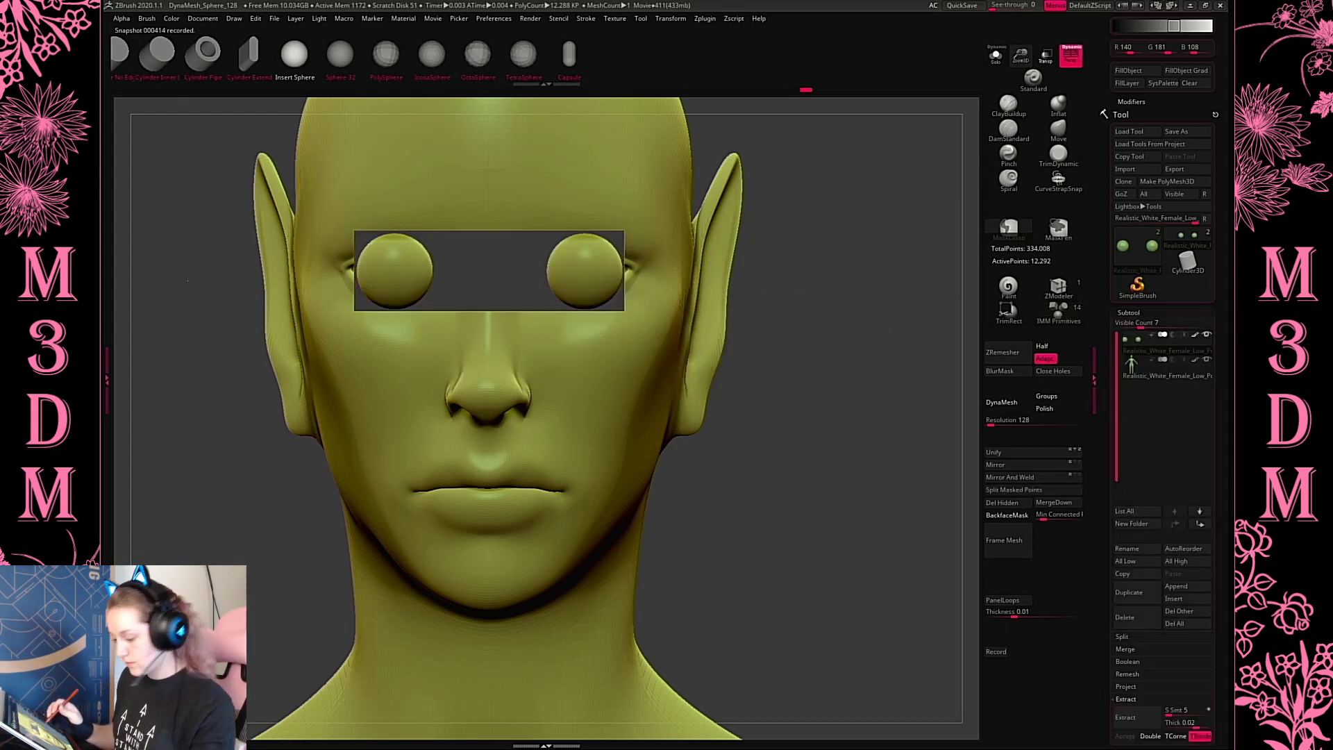
drag(805, 455, 896, 494)
click(1139, 373)
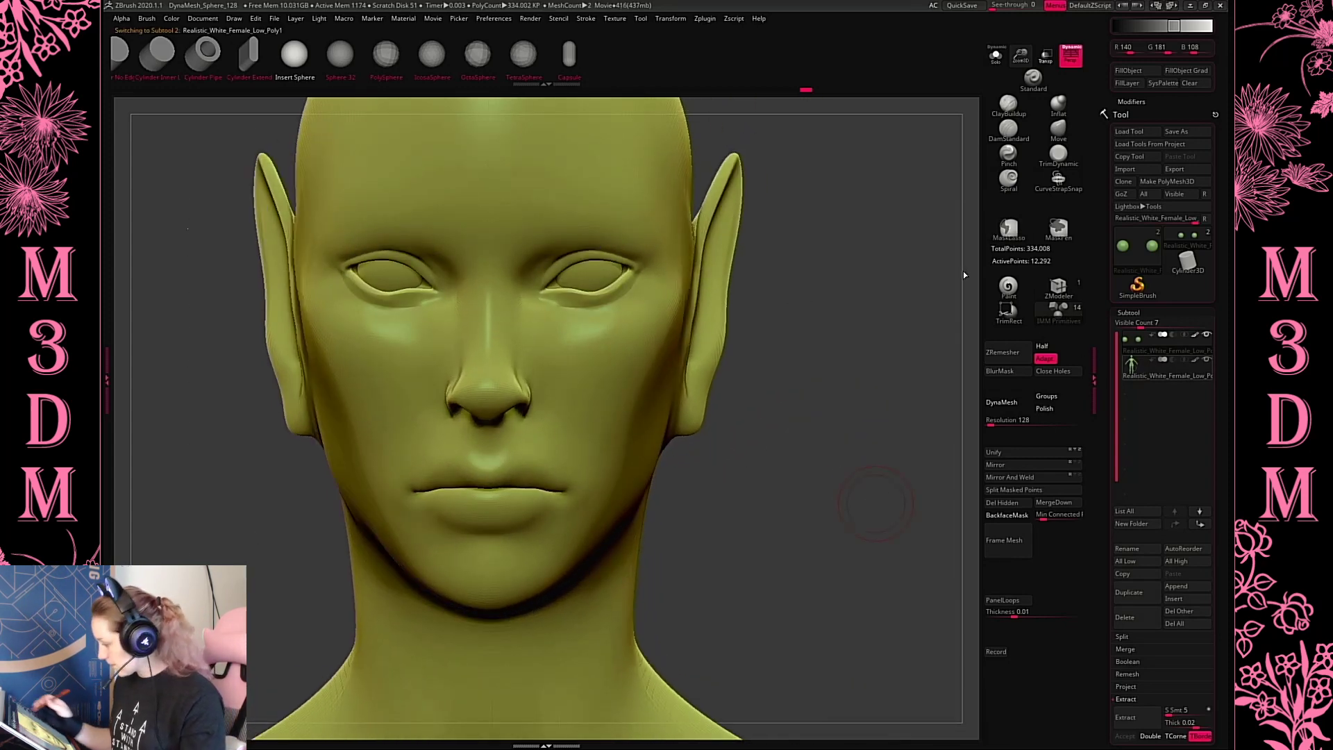
Raise the lower eyelids against the eyeballs with the Move brush
click(1058, 130)
drag(601, 274, 602, 265)
mouse_move(862, 252)
mouse_down()
mouse_move(680, 273)
mouse_move(702, 261)
mouse_move(785, 315)
mouse_up()
key(space)
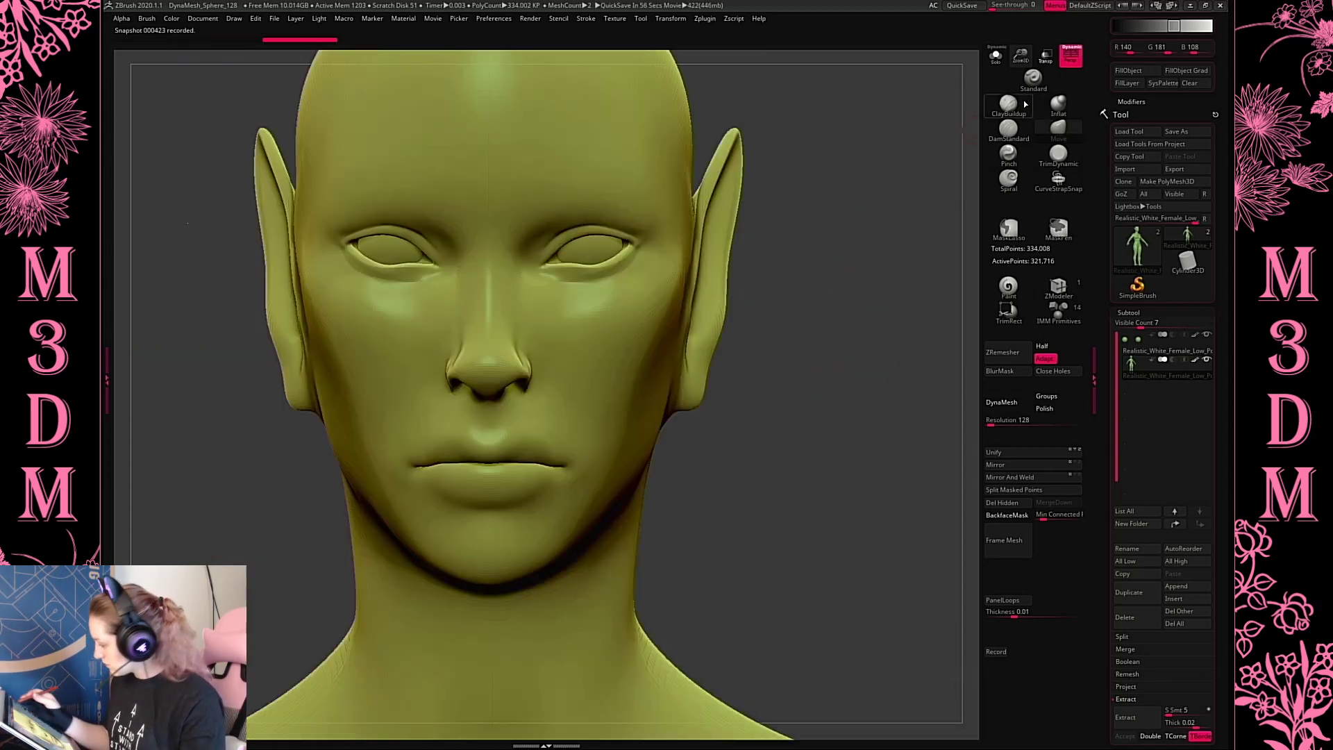
Carve the lower eyelid rim along the eyeball using DamStandard with adjusted intensity, undoing and redrawing the first stroke
drag(1035, 121, 1021, 133)
click(1012, 131)
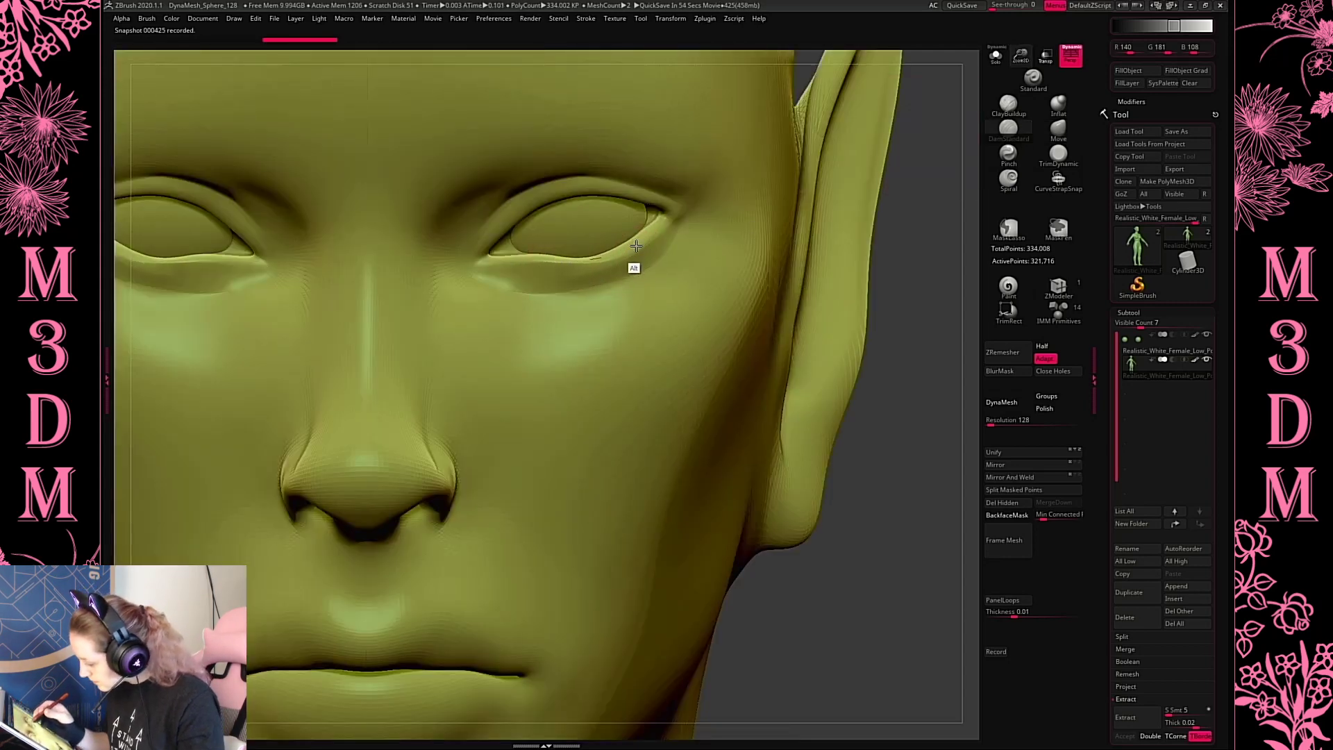
key(space)
click(704, 264)
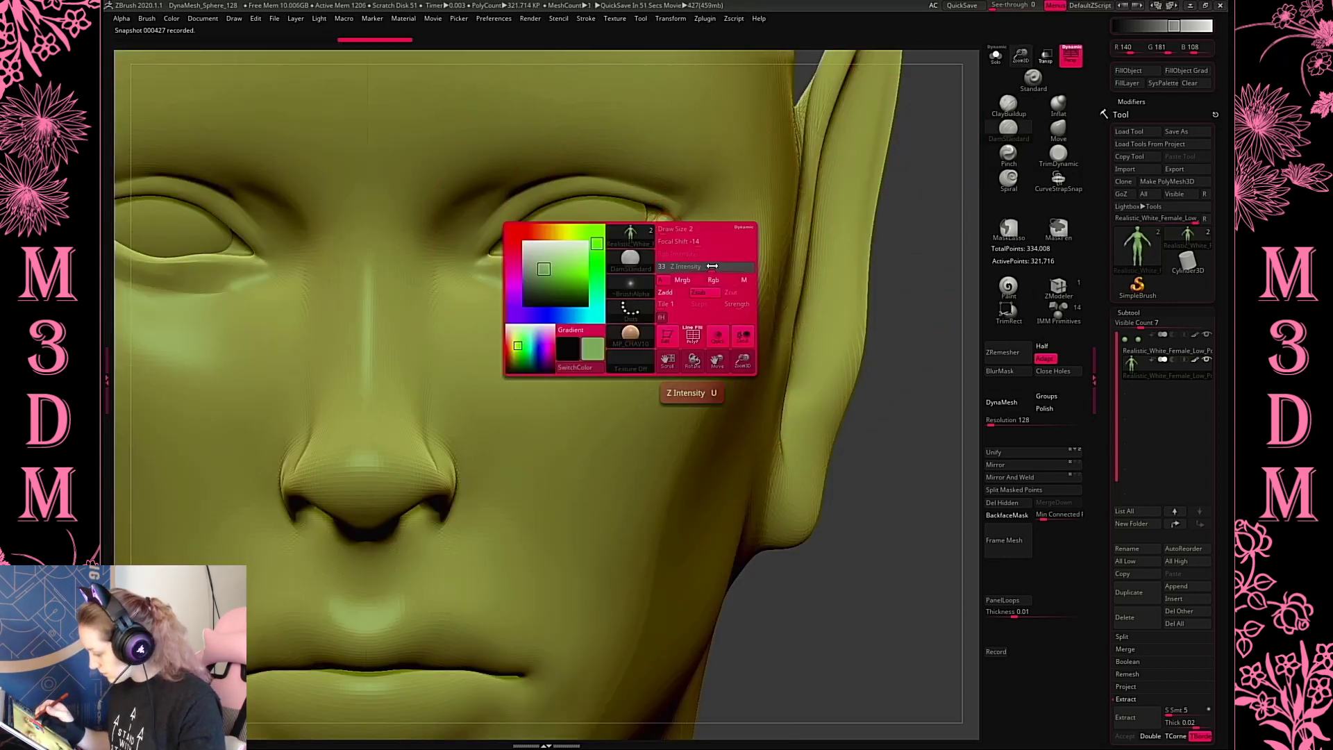
alt+drag(604, 258, 512, 263)
key(ctrl+z)
mouse_move(661, 222)
alt+mouse_down()
mouse_move(612, 254)
mouse_move(540, 258)
alt+mouse_up()
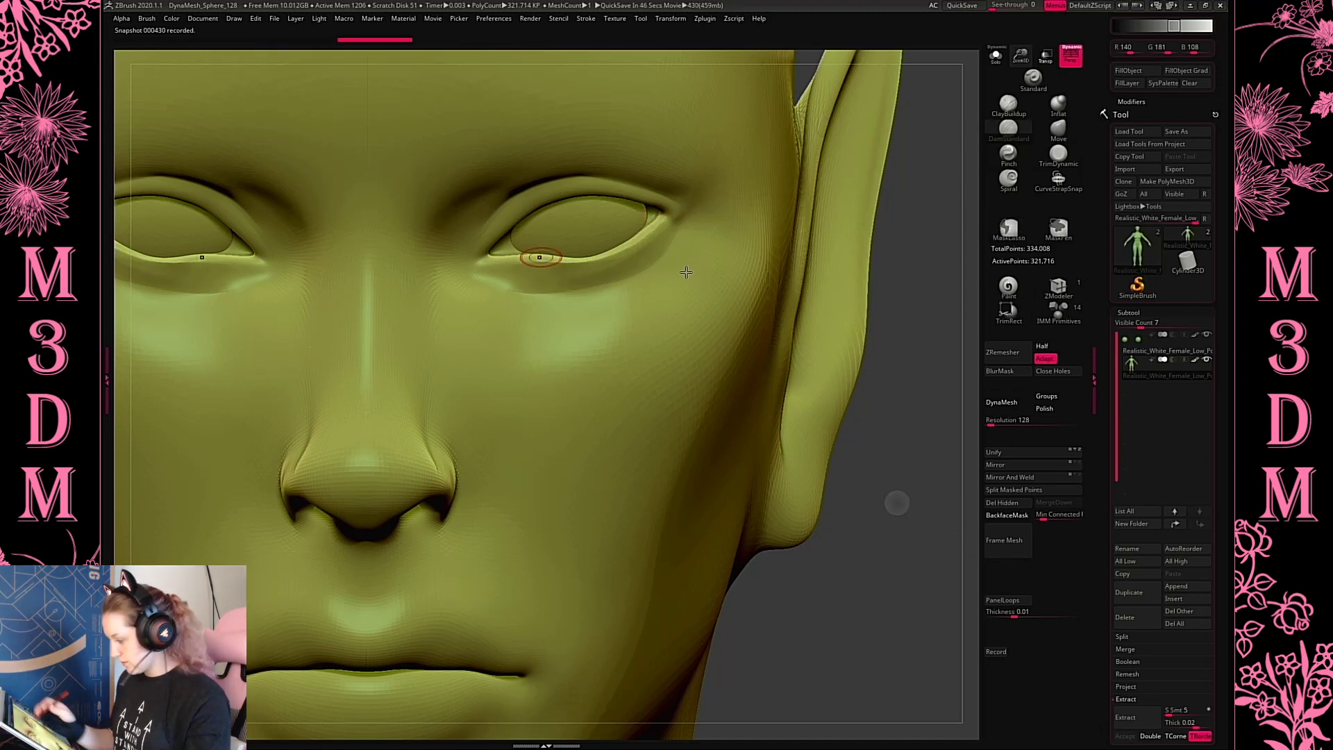
Nudge the outer part of the lower eyelid upward with a resized Move brush
shift+drag(897, 502, 750, 501)
click(1060, 129)
drag(420, 393, 607, 403)
shift+drag(925, 636, 770, 302)
key(space)
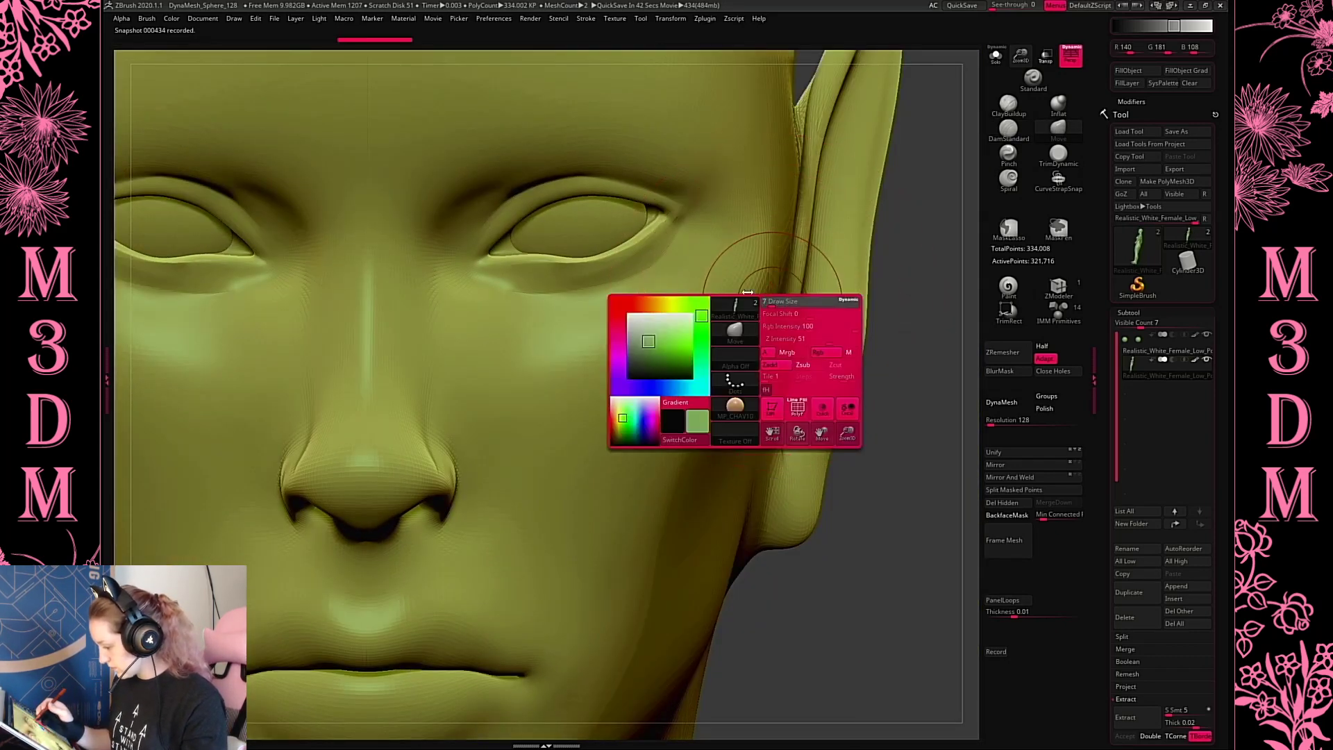
drag(603, 271, 601, 266)
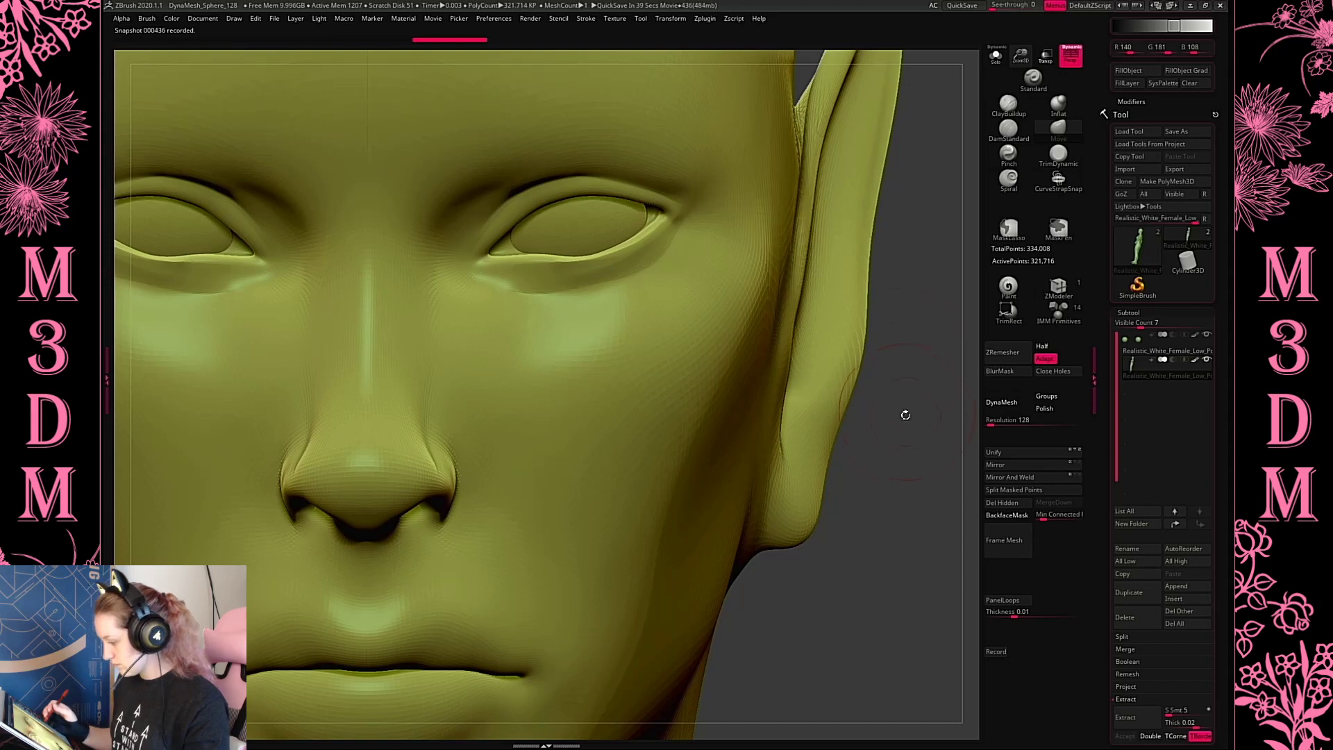
Define the lower eyelid rim from the outer to the inner corner with a resized DamStandard brush, viewed from below
key(space)
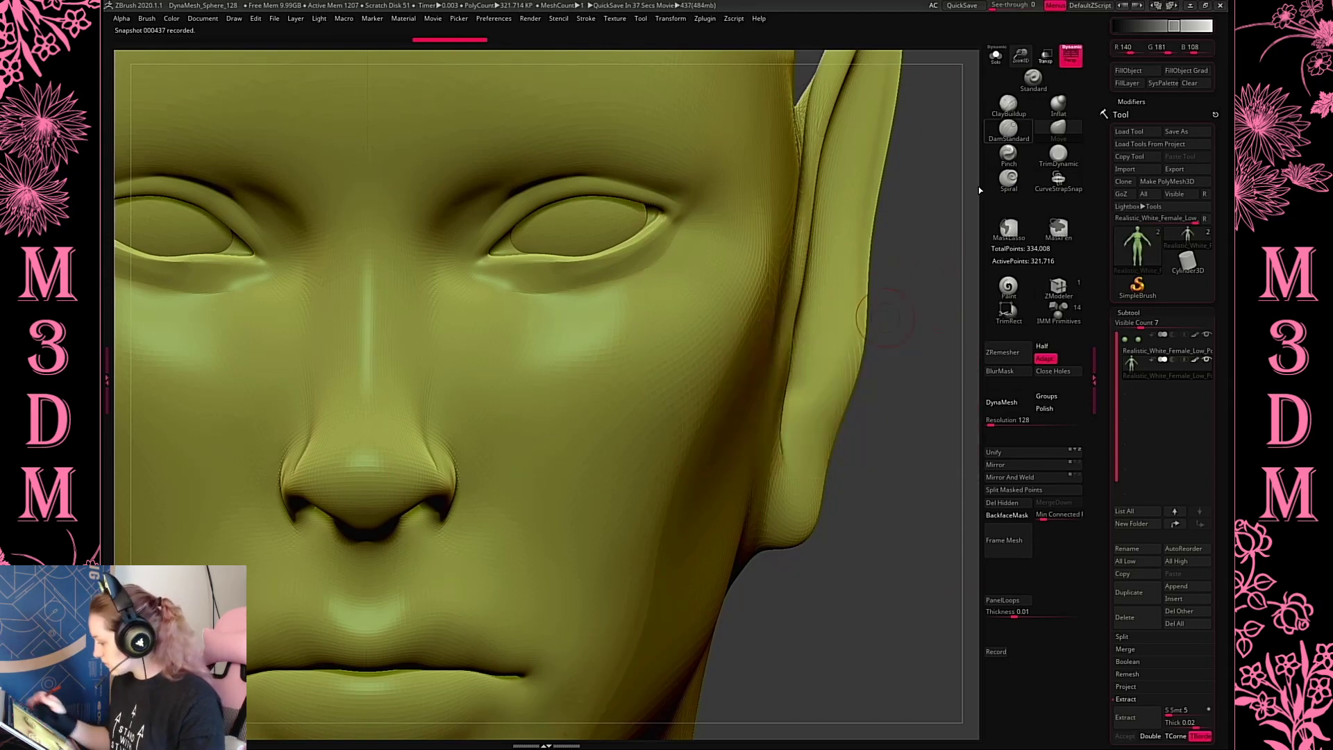
click(1008, 130)
drag(921, 306, 924, 279)
key(space)
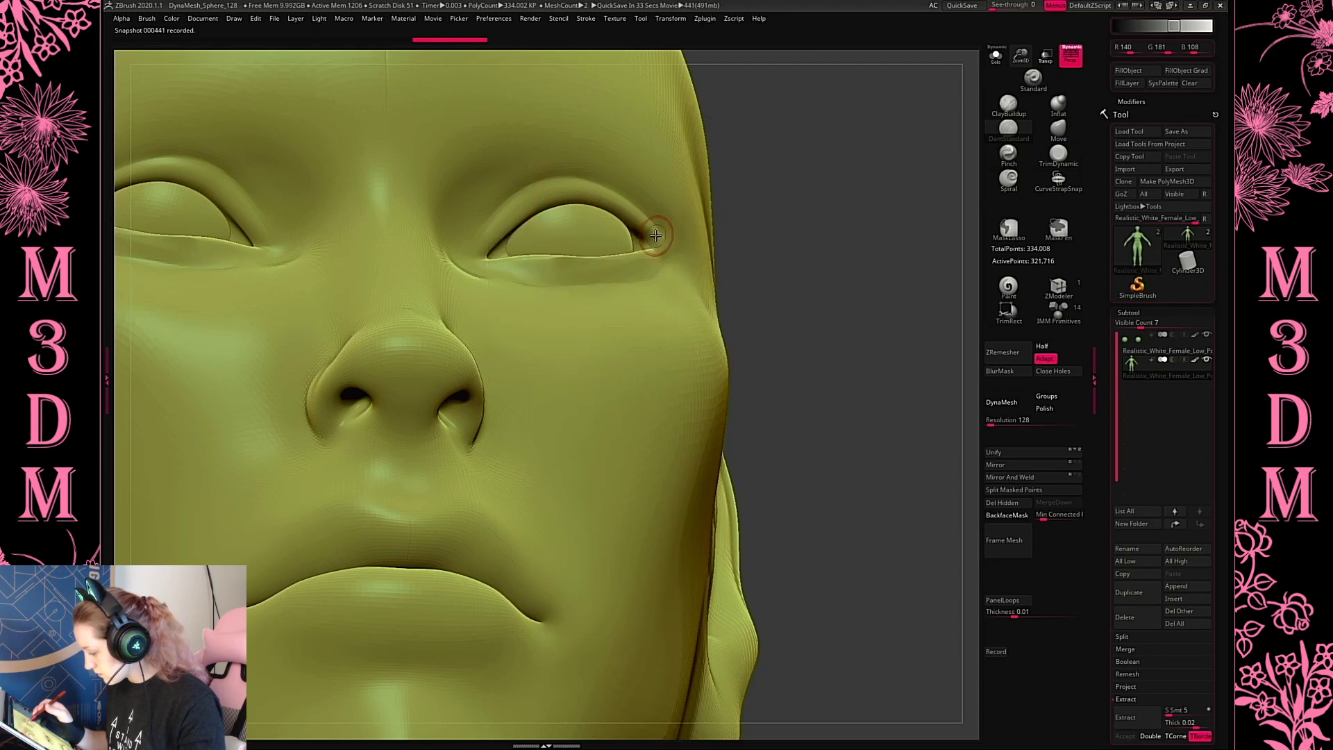
mouse_move(646, 244)
alt+mouse_down()
mouse_move(597, 218)
mouse_move(498, 236)
alt+mouse_up()
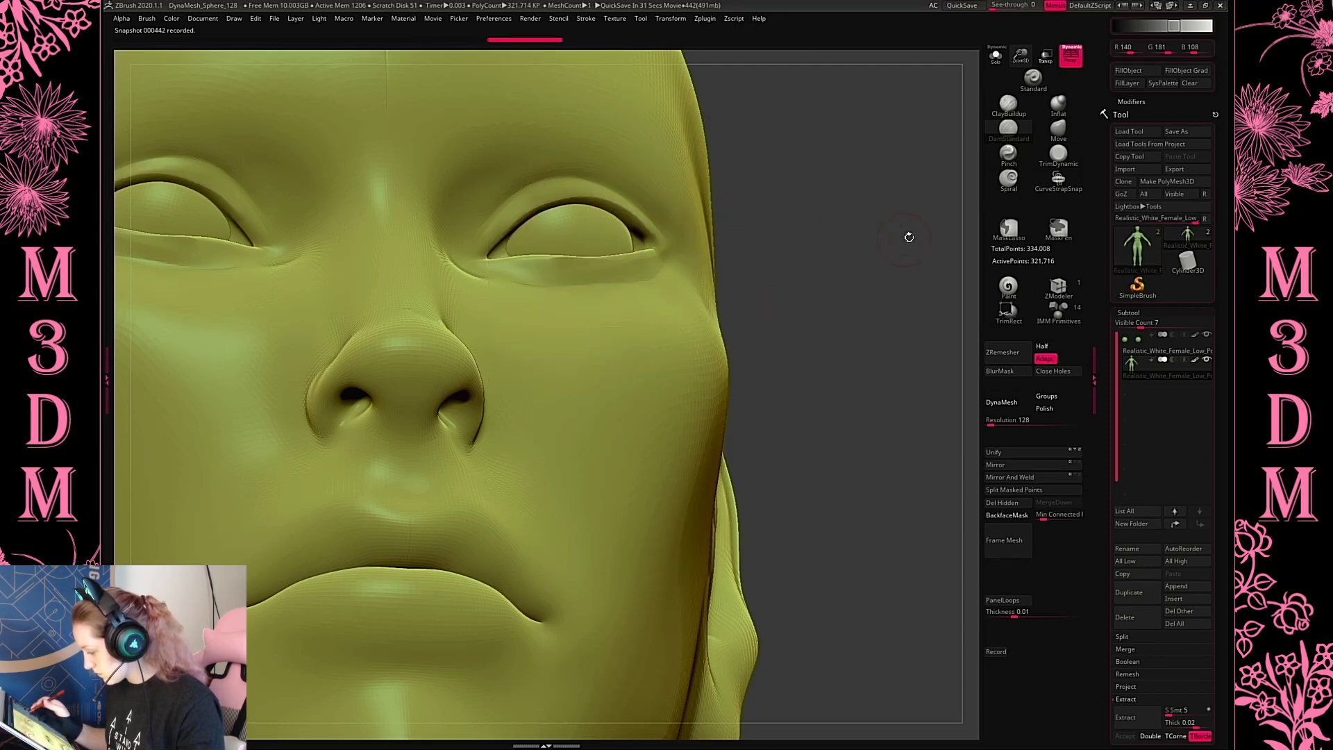
Review the whole face from the front and refine the area under the lower eyelid with DamStandard
drag(901, 258, 913, 306)
mouse_move(928, 443)
mouse_down()
mouse_move(927, 533)
mouse_move(912, 523)
mouse_move(910, 420)
mouse_up()
drag(1020, 56, 1021, 8)
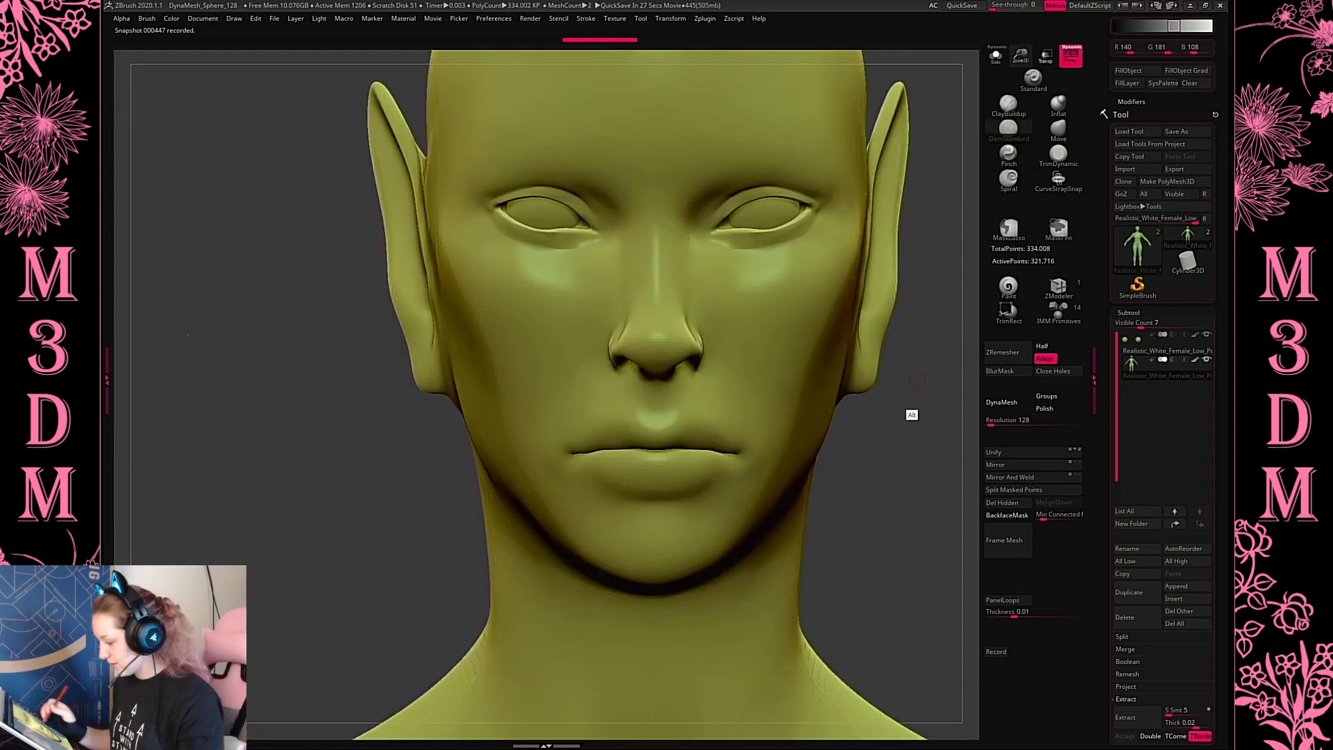
alt+drag(919, 381, 781, 411)
drag(1021, 57, 1020, 92)
shift+drag(625, 315, 497, 338)
right_click(741, 291)
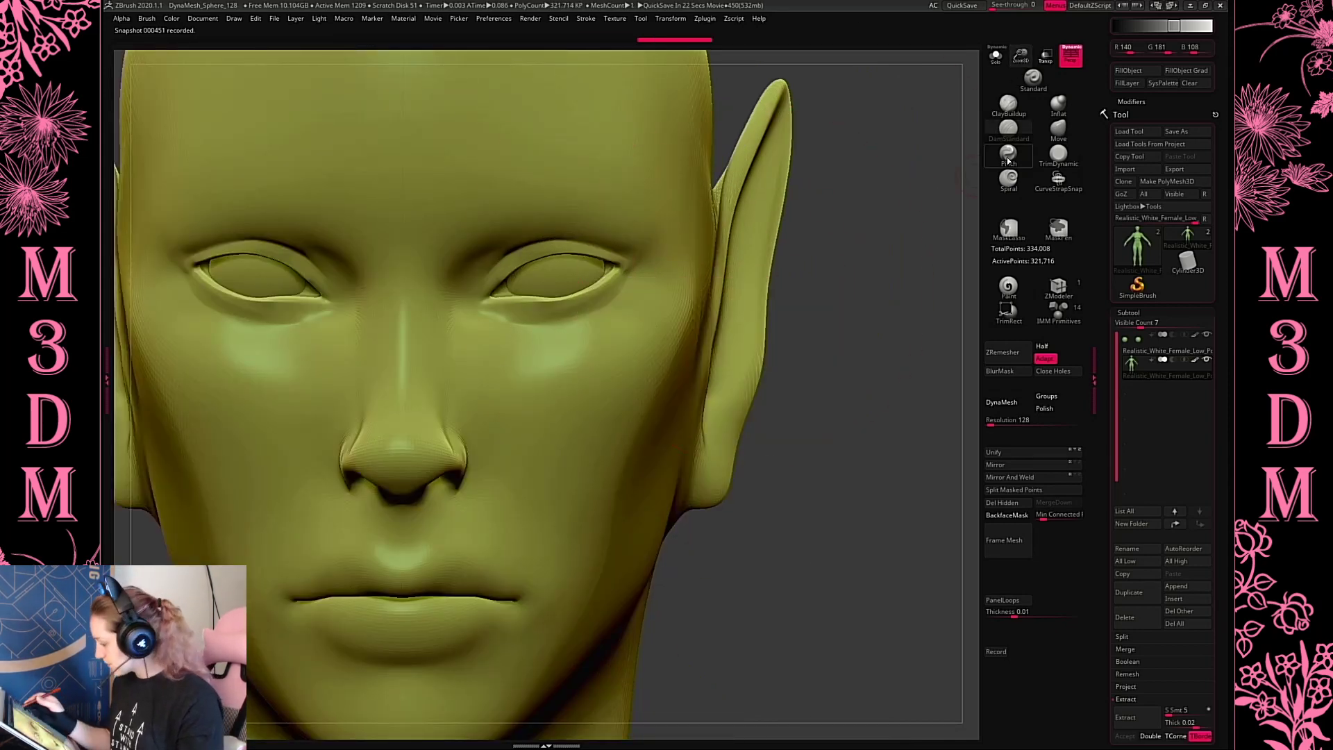
Pinch the lower eyelid edge from the outer to the inner corner and undo the last stroke
click(1008, 161)
drag(607, 272, 501, 300)
right_click(515, 294)
key(ctrl+z)
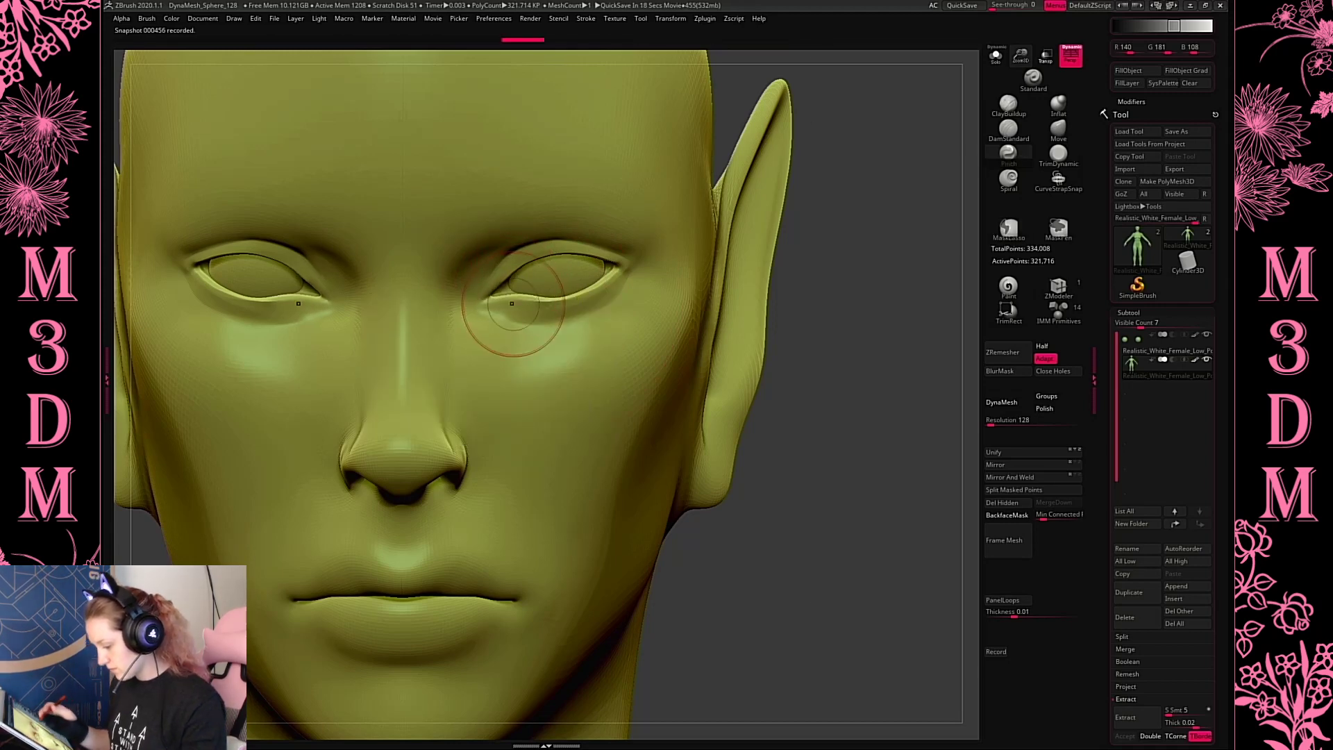
Fit the lower eyelid's outer and inner parts to the eyeball with the Move brush, working from front and three-quarter views
click(1059, 133)
drag(597, 305, 595, 297)
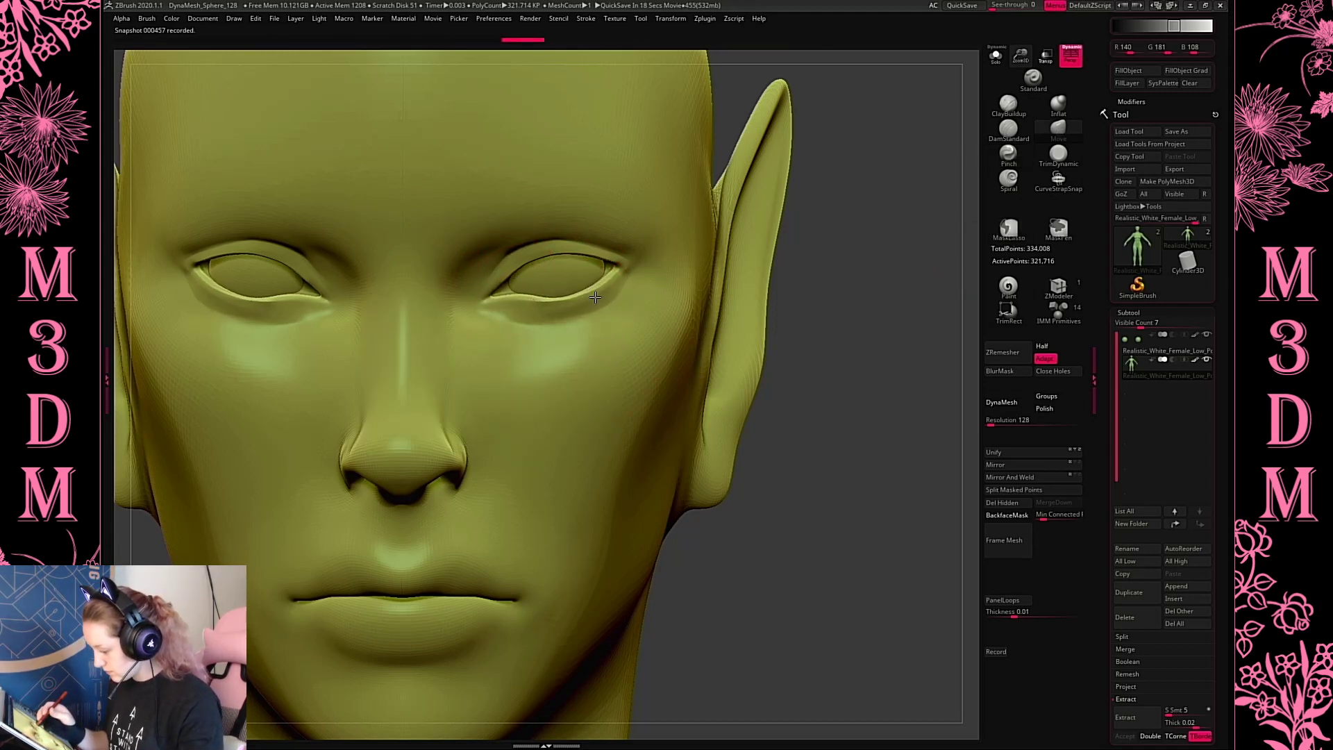
right_click(594, 297)
mouse_move(869, 262)
mouse_down()
mouse_move(881, 244)
mouse_move(861, 249)
mouse_up()
right_click(861, 250)
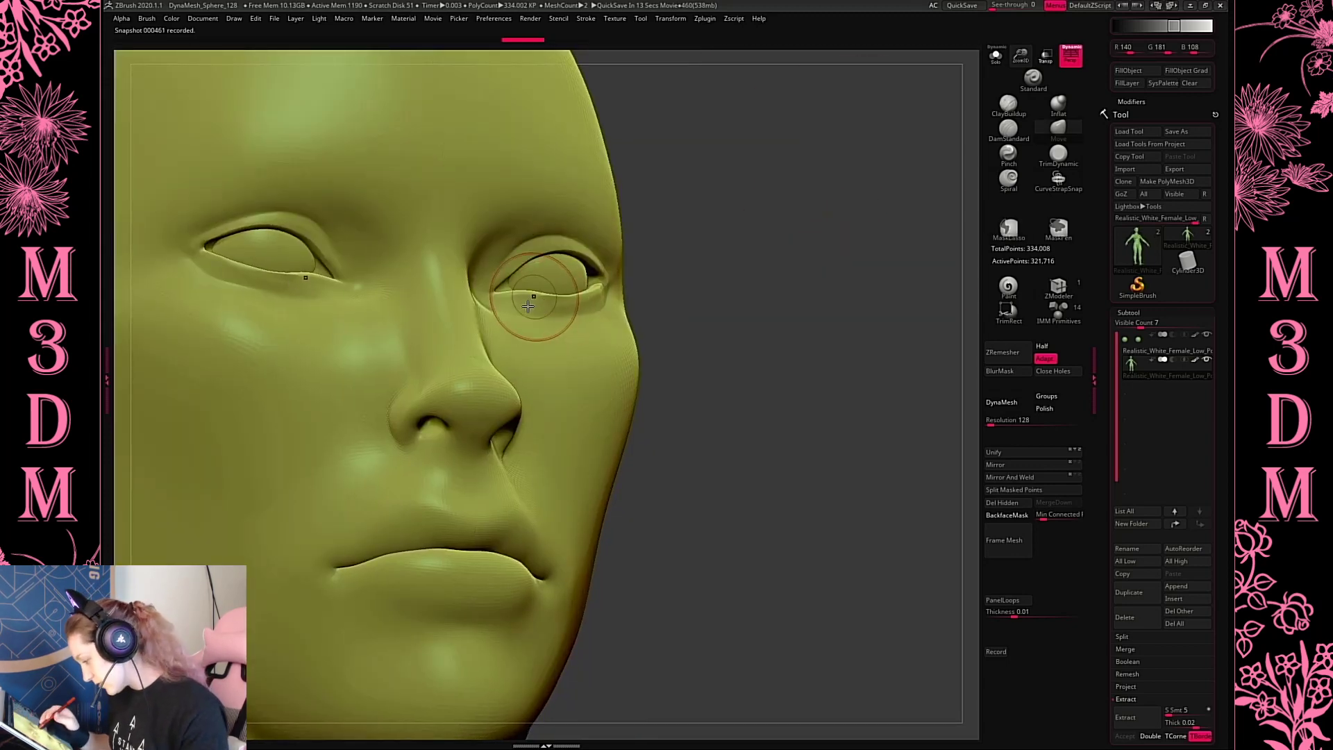
drag(531, 297, 522, 302)
drag(843, 302, 861, 361)
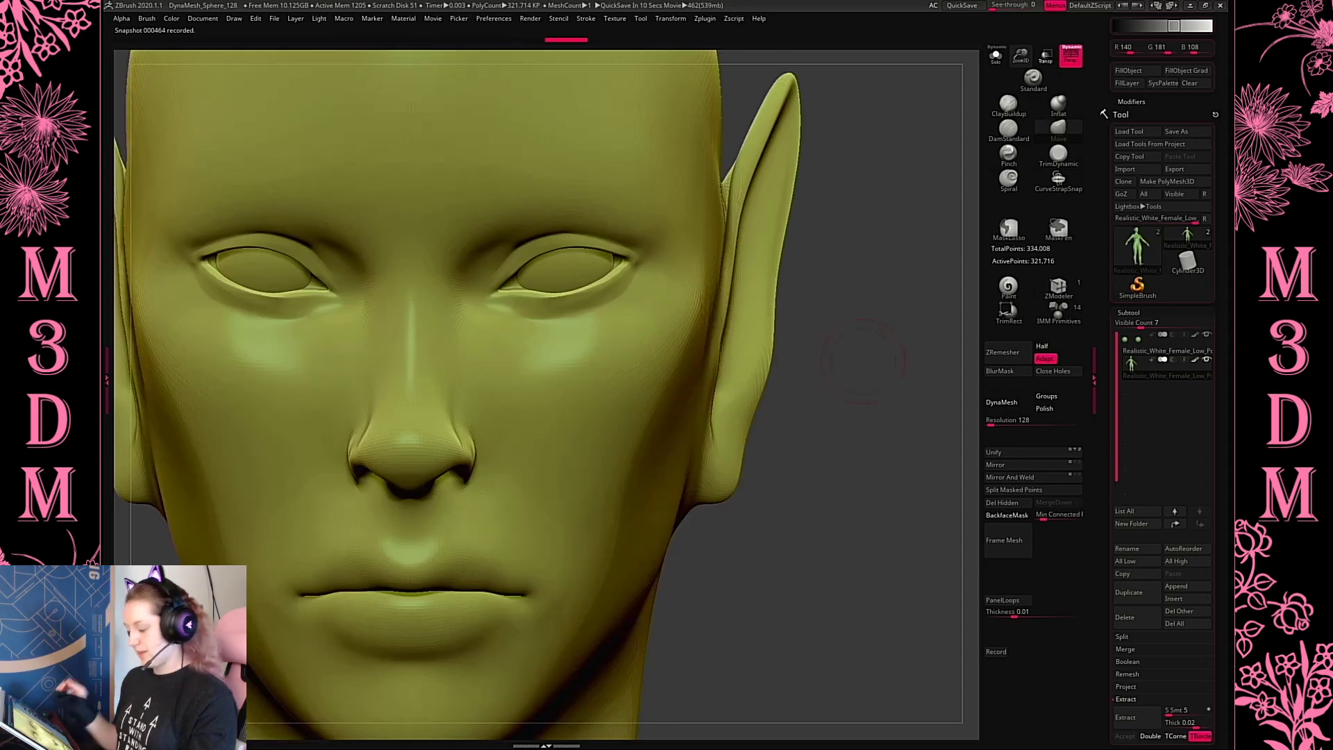
drag(535, 307, 543, 300)
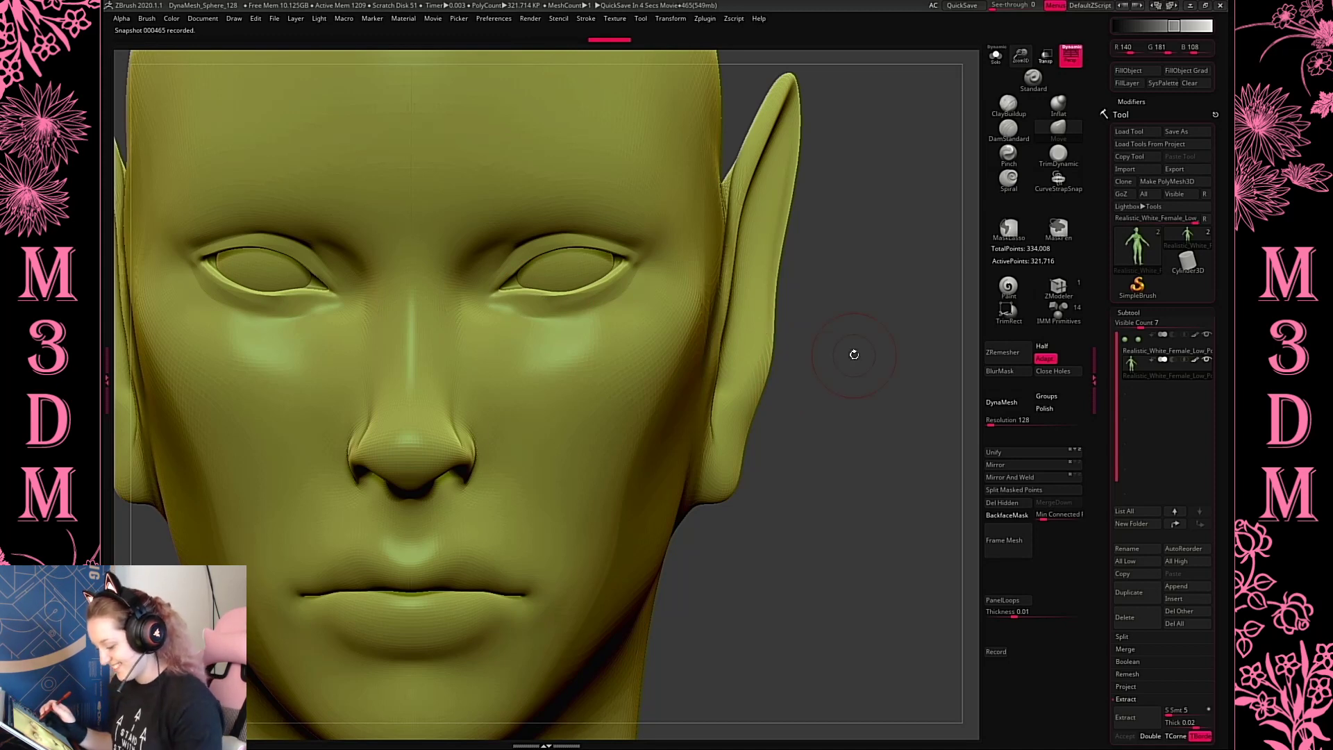
Review the whole figure from the front, including the head and chest proportions
key(f)
mouse_move(847, 327)
mouse_down()
mouse_move(842, 310)
mouse_move(823, 314)
mouse_move(878, 309)
mouse_move(849, 301)
mouse_up()
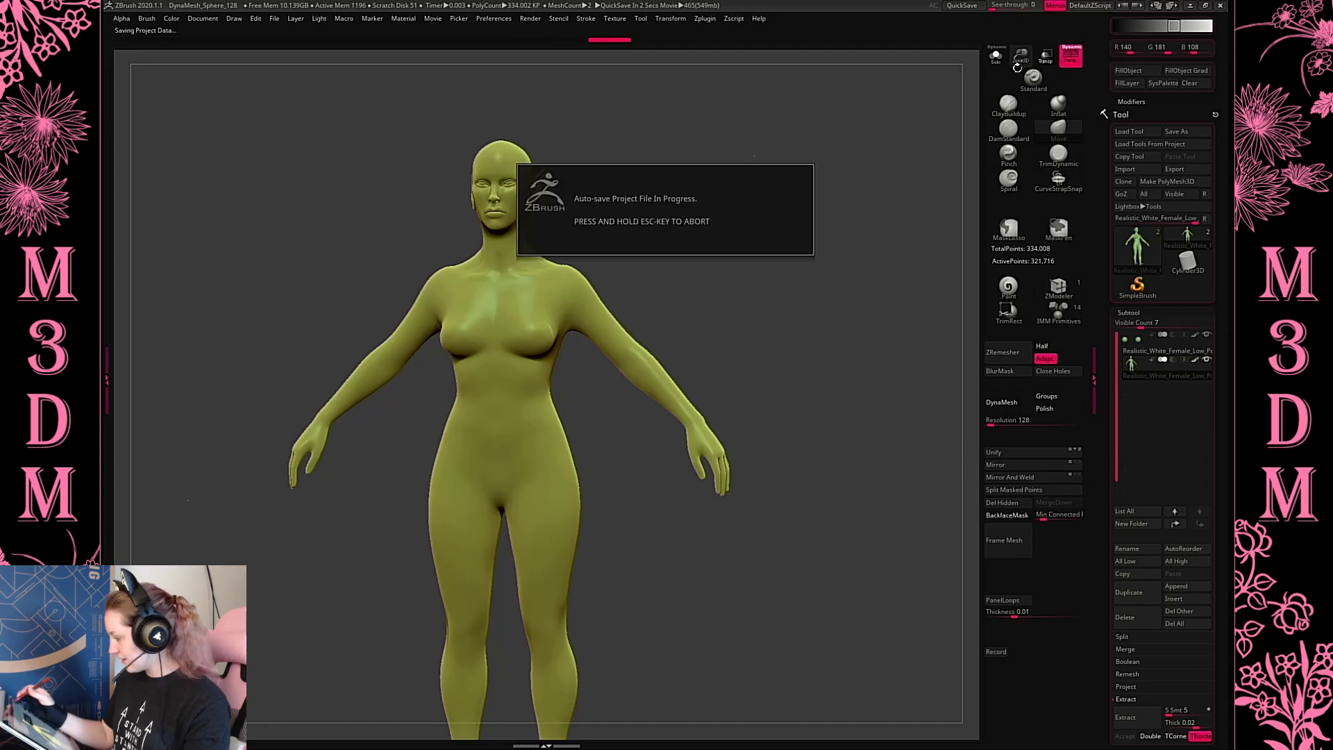
drag(980, 150, 1022, 148)
drag(851, 256, 1018, 216)
alt+drag(905, 114, 883, 353)
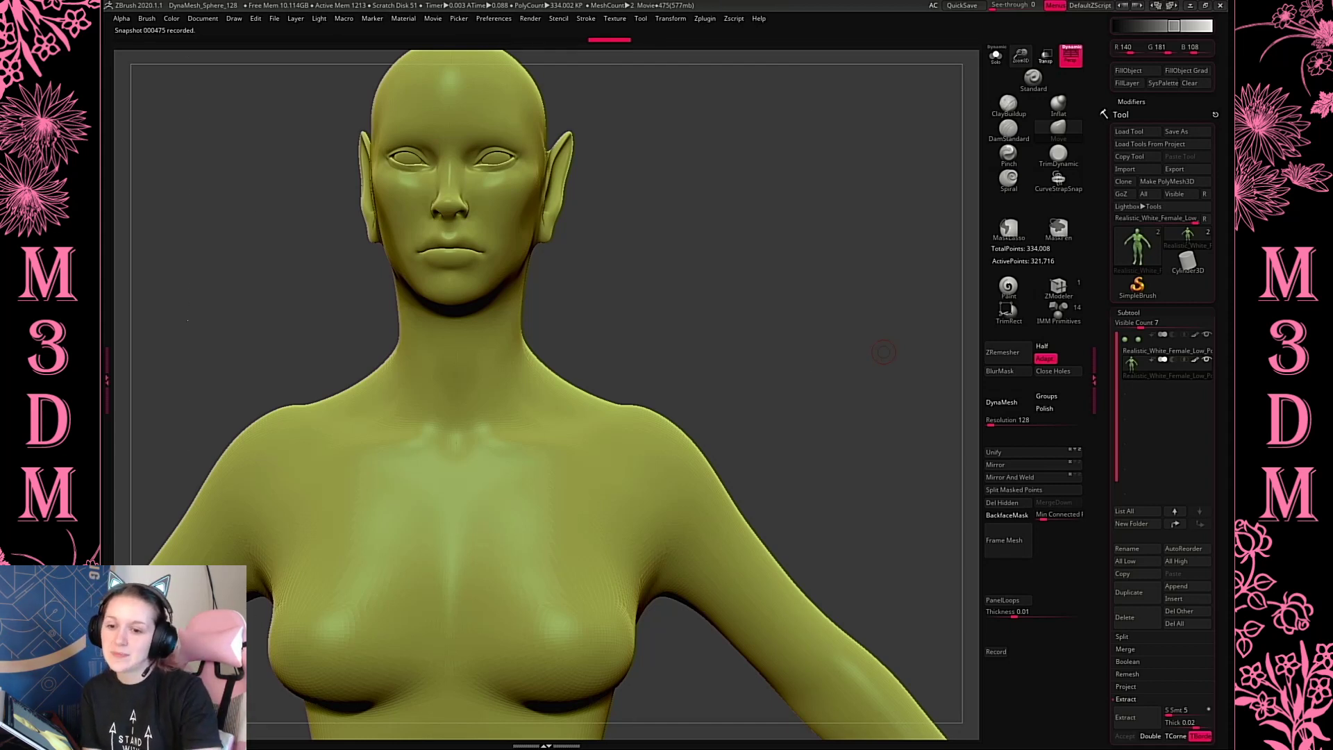
Switch to Chrome and examine the dryad concept painting and the dancing miniature on the Women of Tabletop Kickstarter page
key(super)
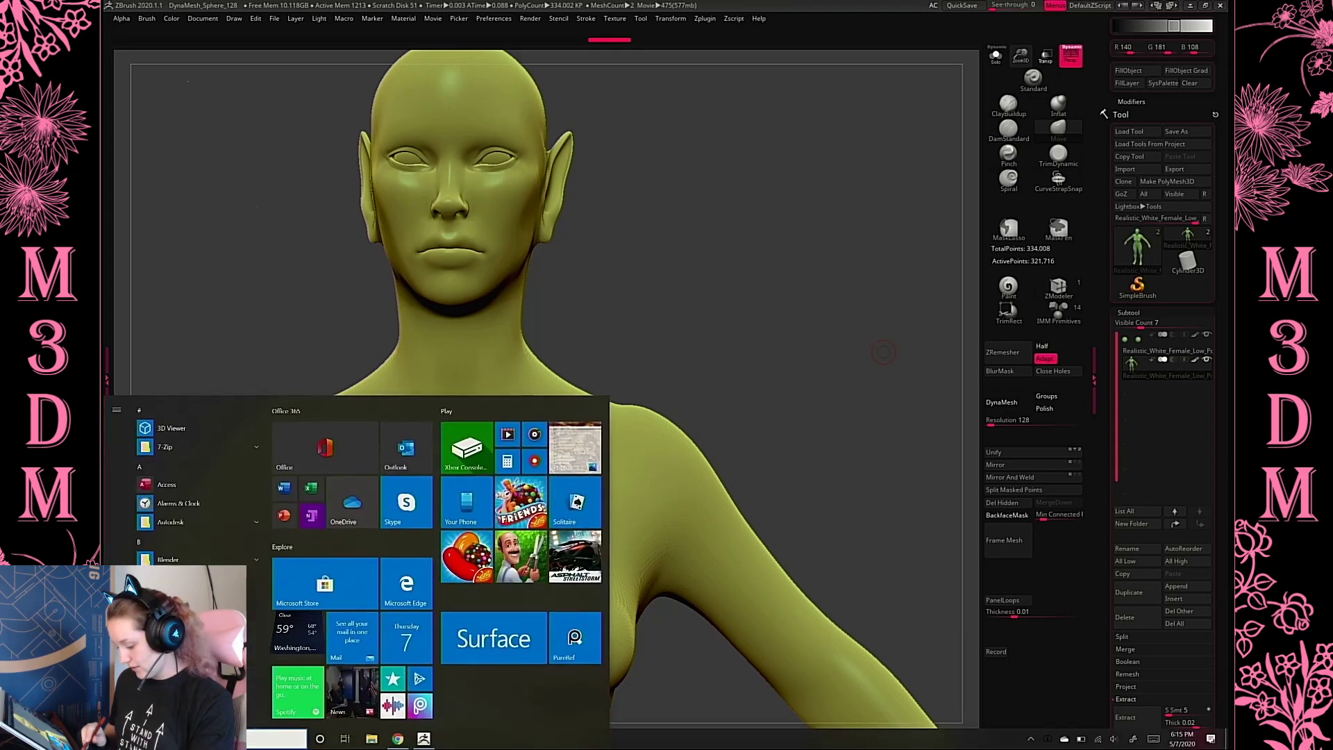
click(398, 738)
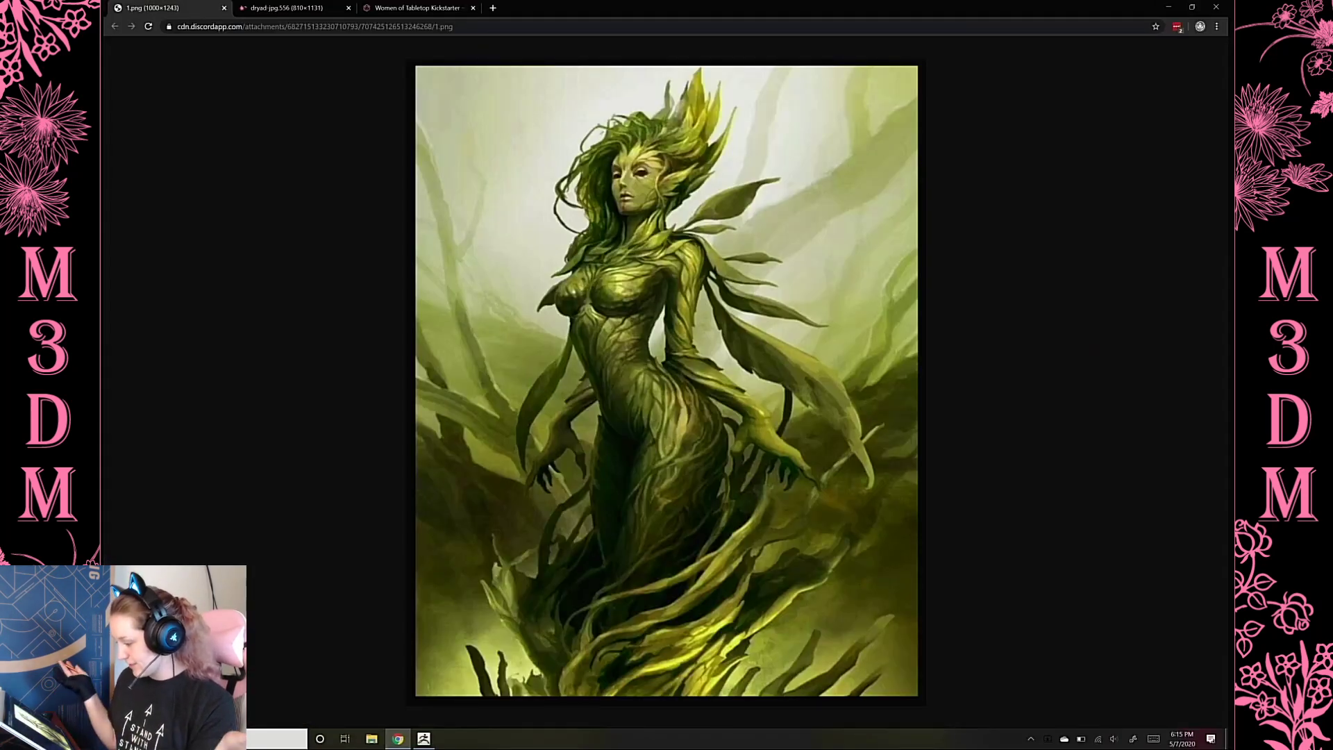
click(417, 7)
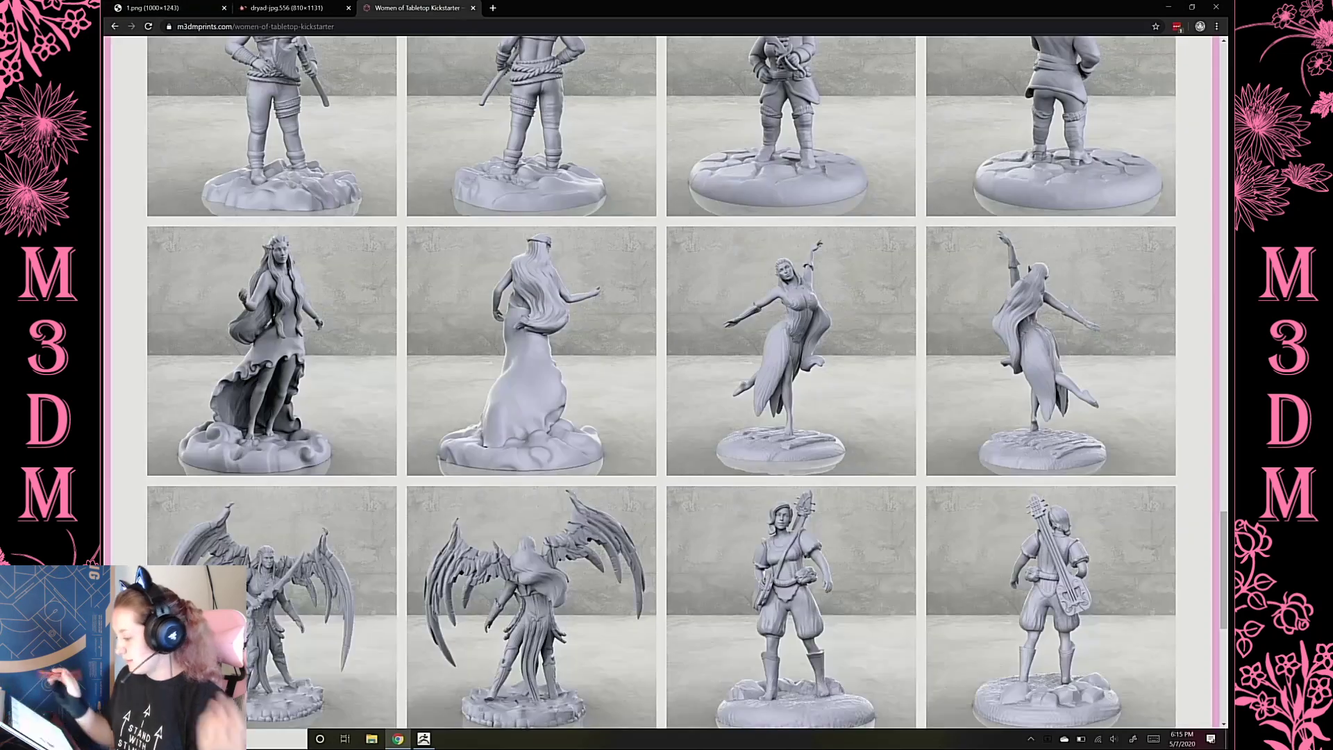
scroll(665, 382, up, 1)
ctrl+scroll(999, 326, up, 4)
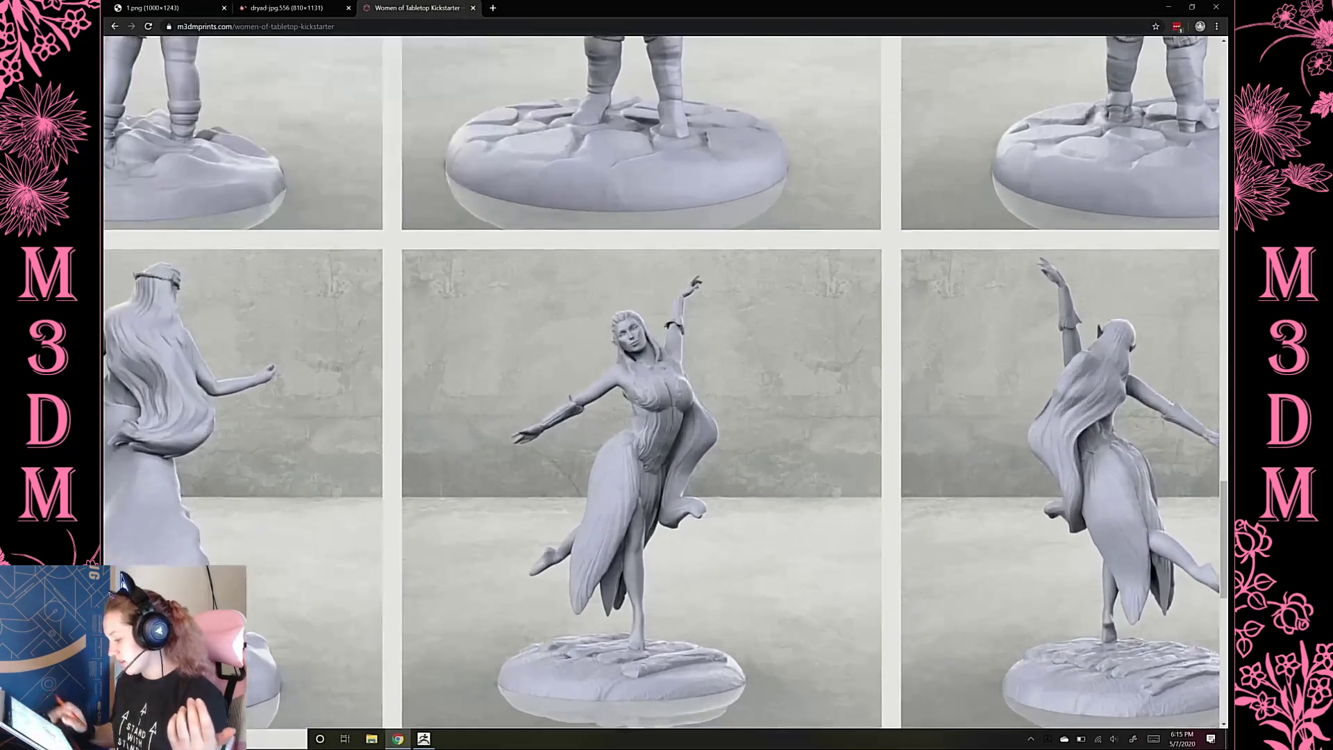
scroll(662, 382, down, 1)
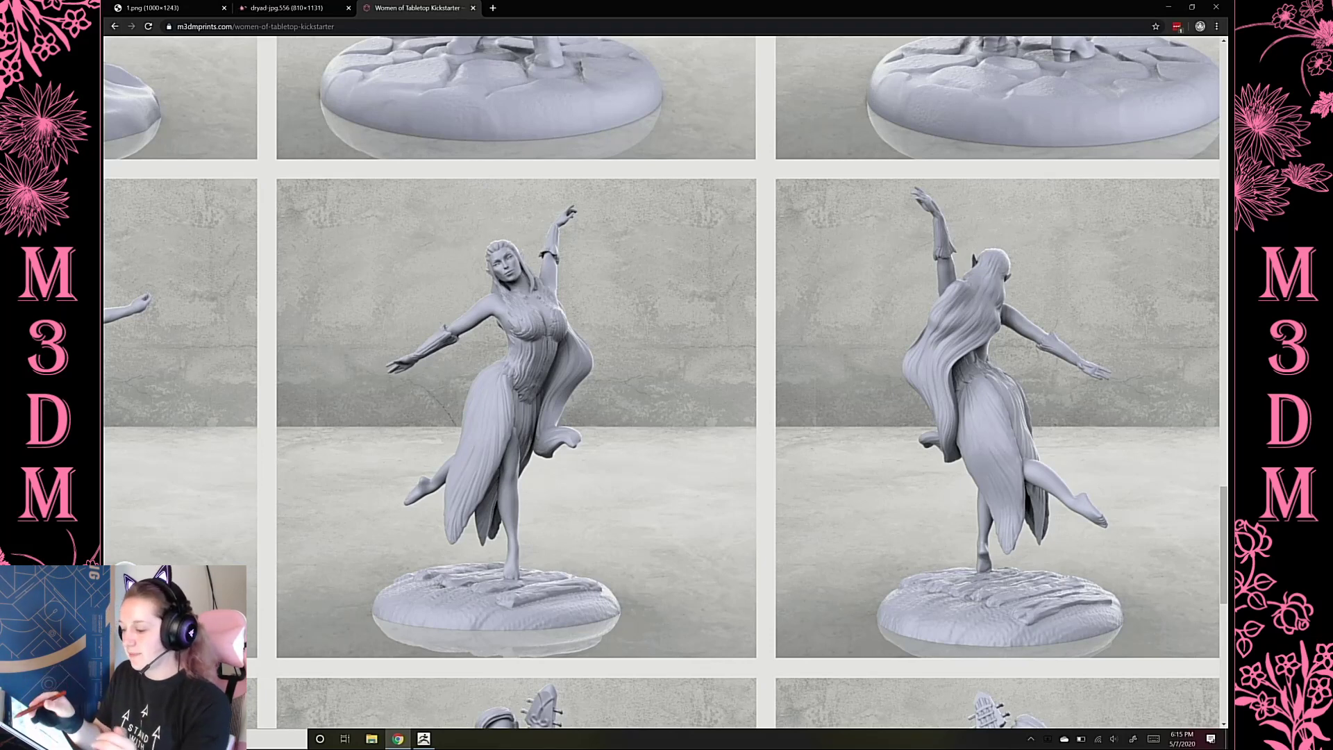
key(ctrl+Tab)
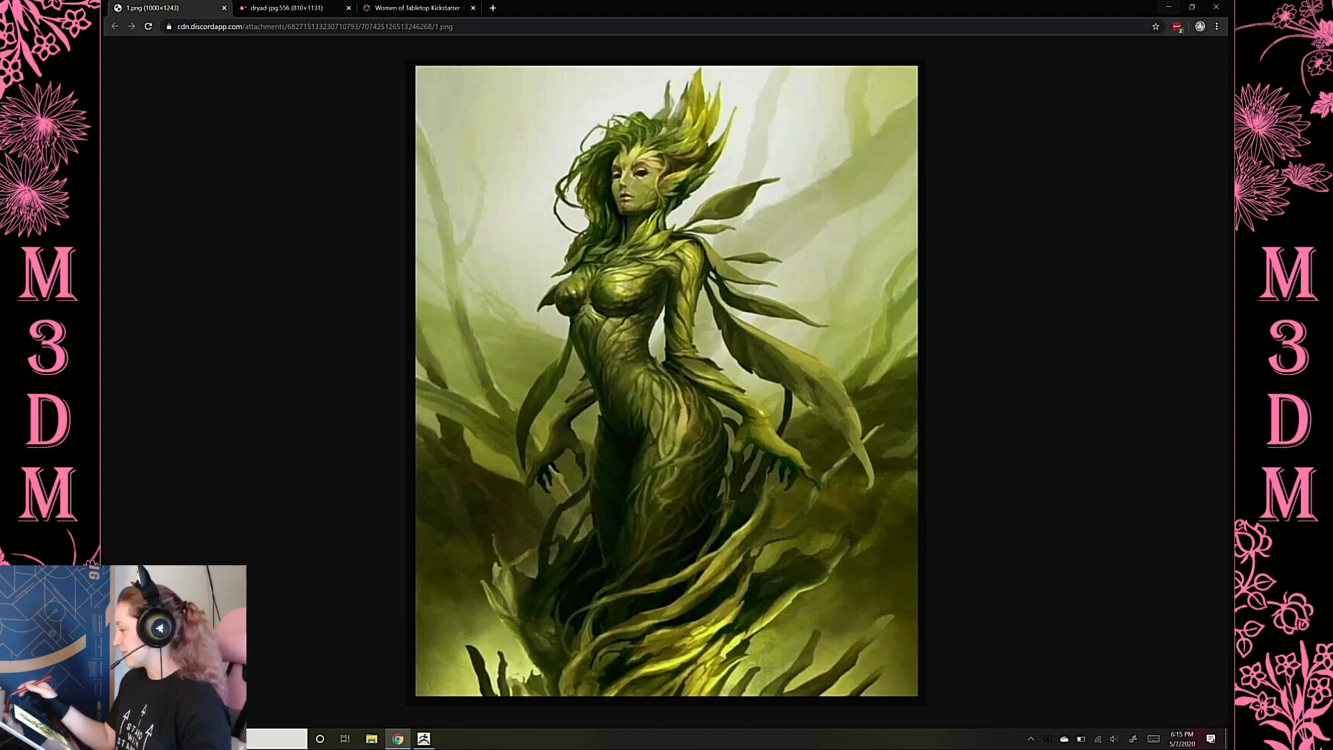
Return to ZBrush and examine the figure's chest, neck and face from the front
click(1168, 7)
alt+drag(844, 224, 851, 232)
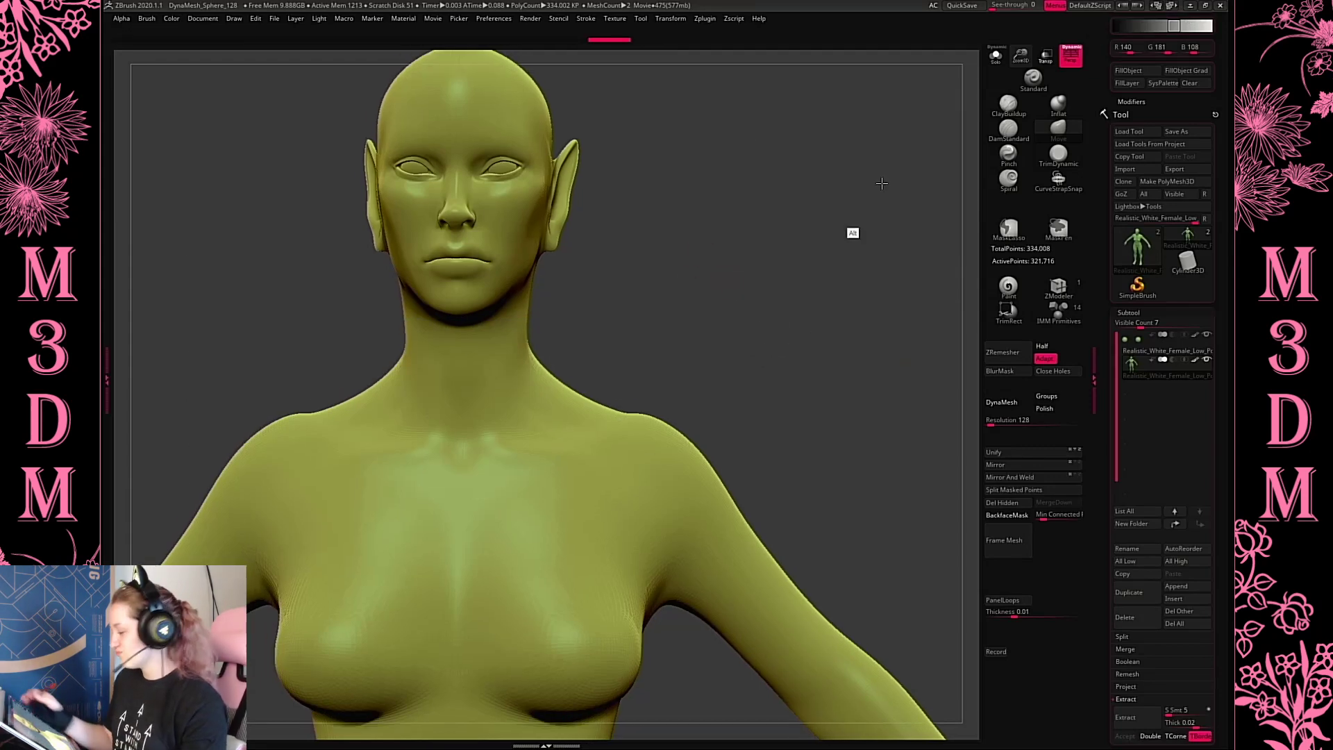
alt+drag(880, 184, 892, 216)
mouse_move(1021, 55)
mouse_down()
mouse_move(920, 120)
mouse_move(833, 524)
mouse_up()
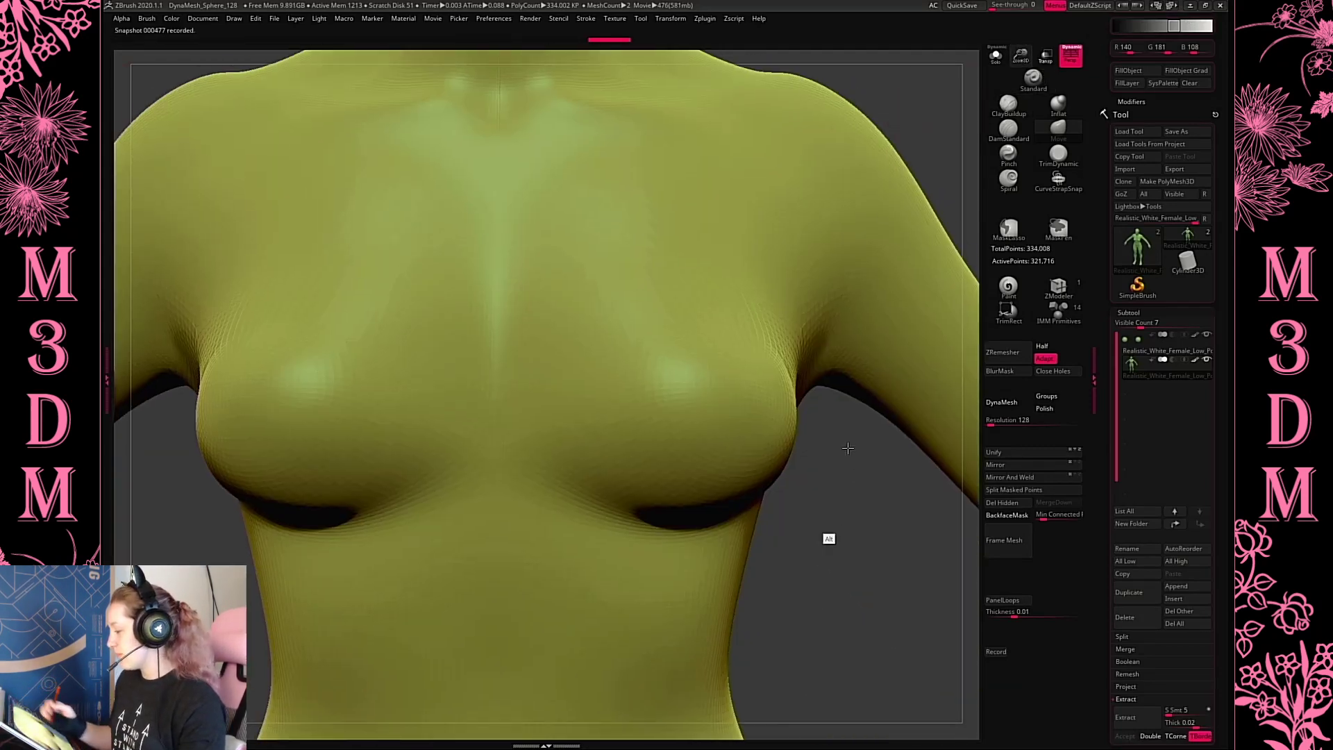
alt+drag(827, 232, 817, 514)
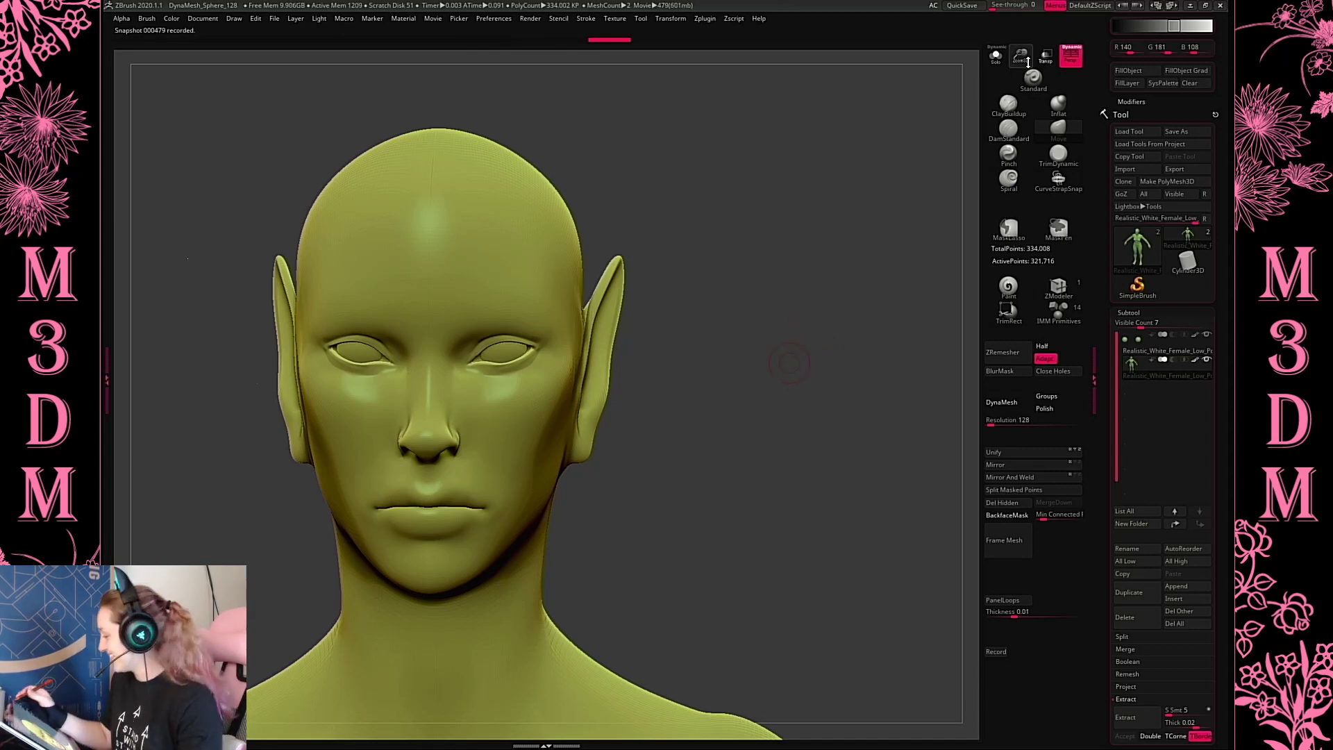
alt+drag(812, 500, 819, 357)
alt+drag(754, 406, 822, 403)
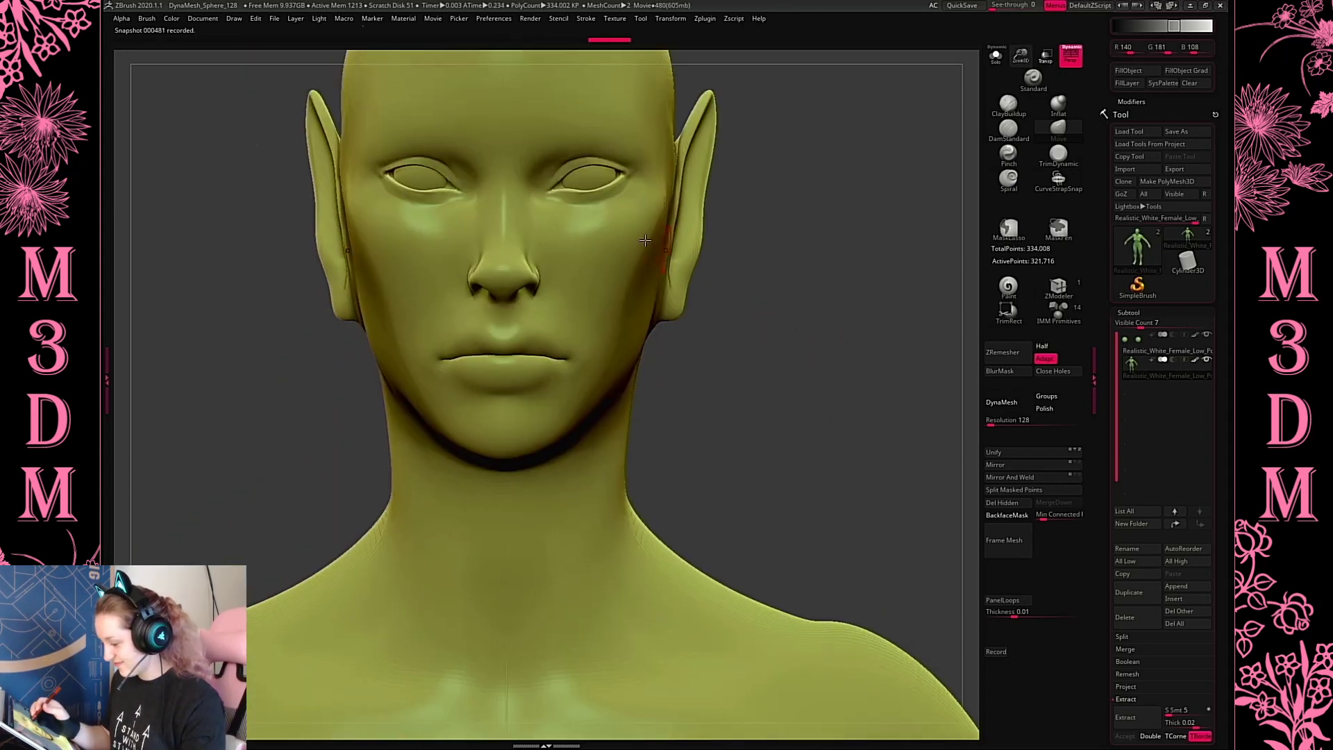
alt+drag(807, 283, 801, 335)
Make the eyeballs the active subtool and fill them with dark green, RGB 60, 95, 33
key(space)
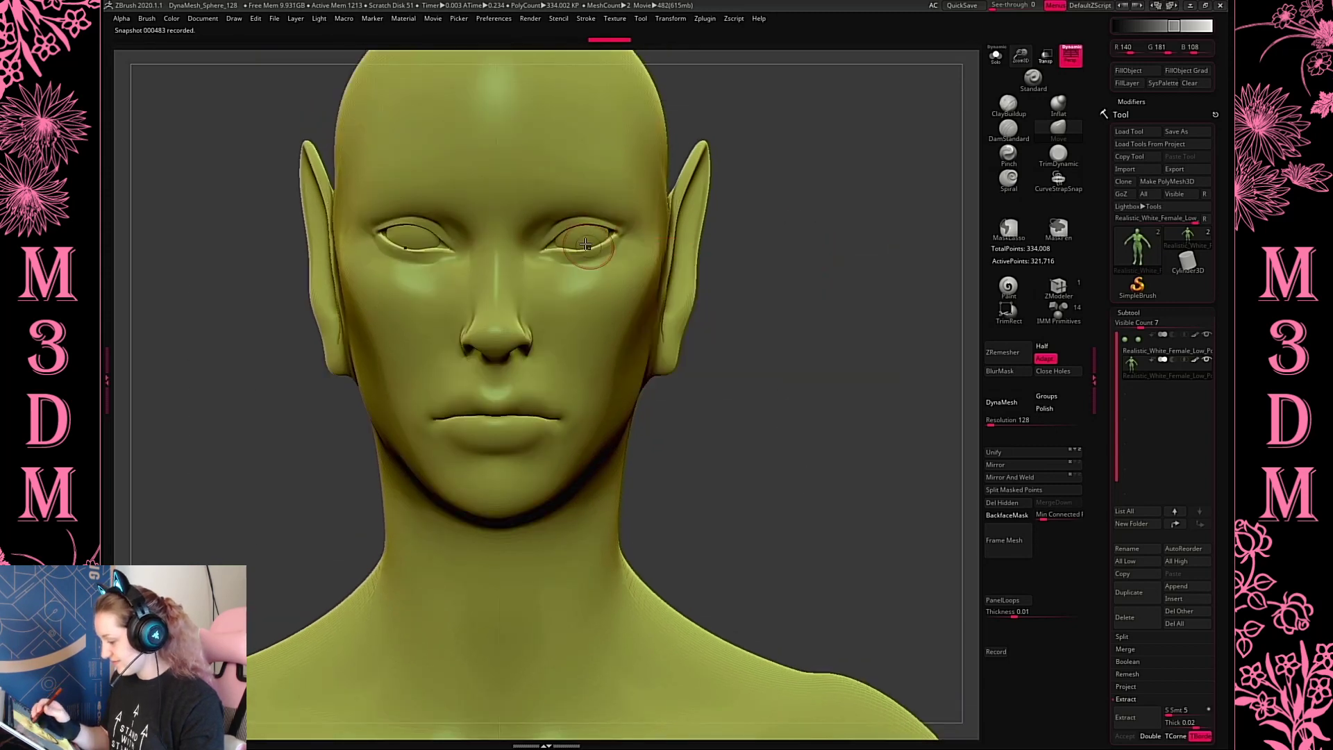
alt+click(581, 236)
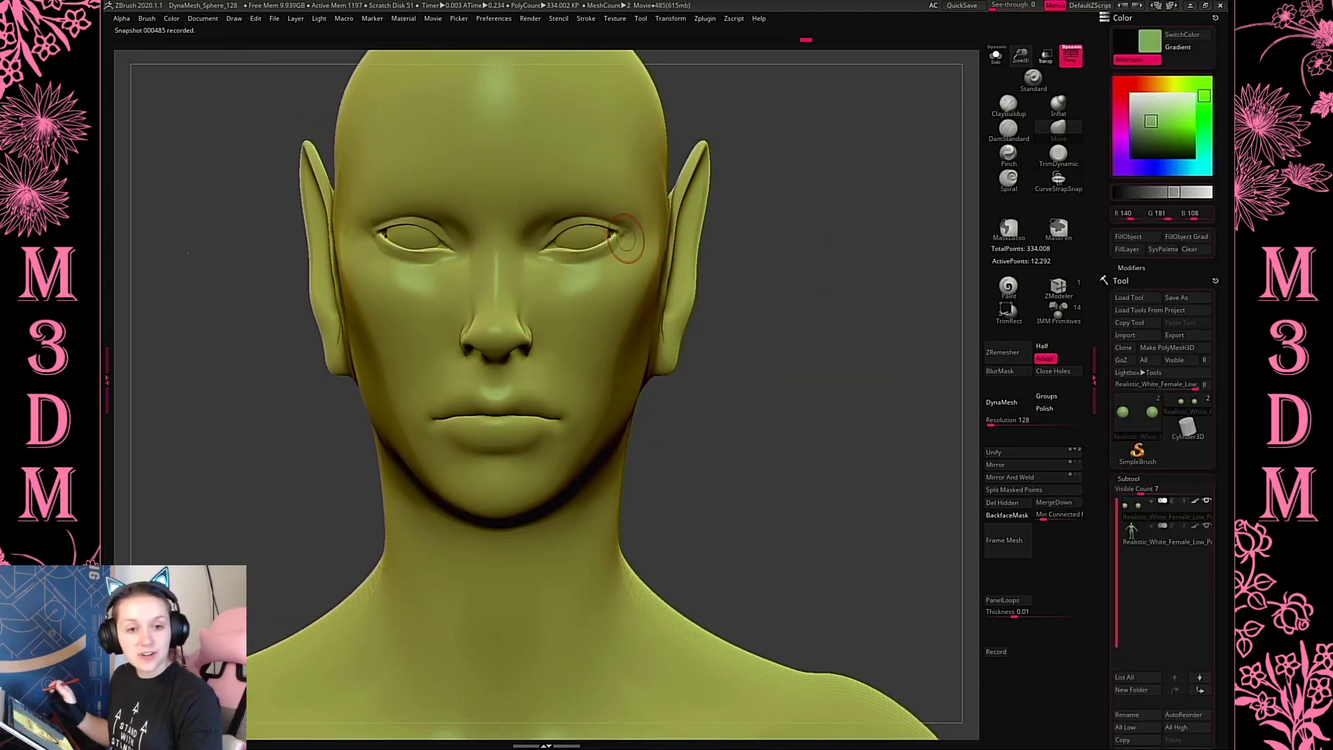
drag(1150, 121, 1161, 142)
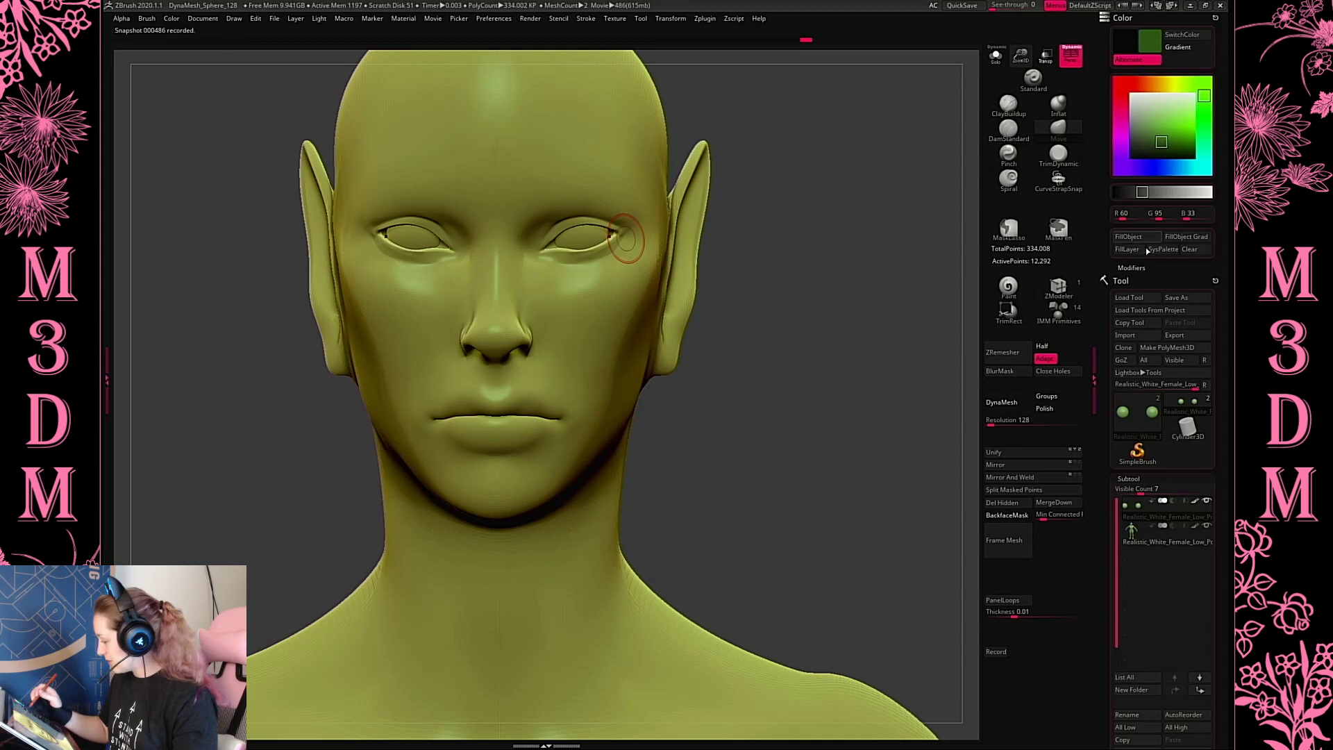
click(1142, 239)
Try darker greens on the eyeballs, filling them with RGB 35, 66, 11 and with RGB 33, 58, 14
click(1175, 149)
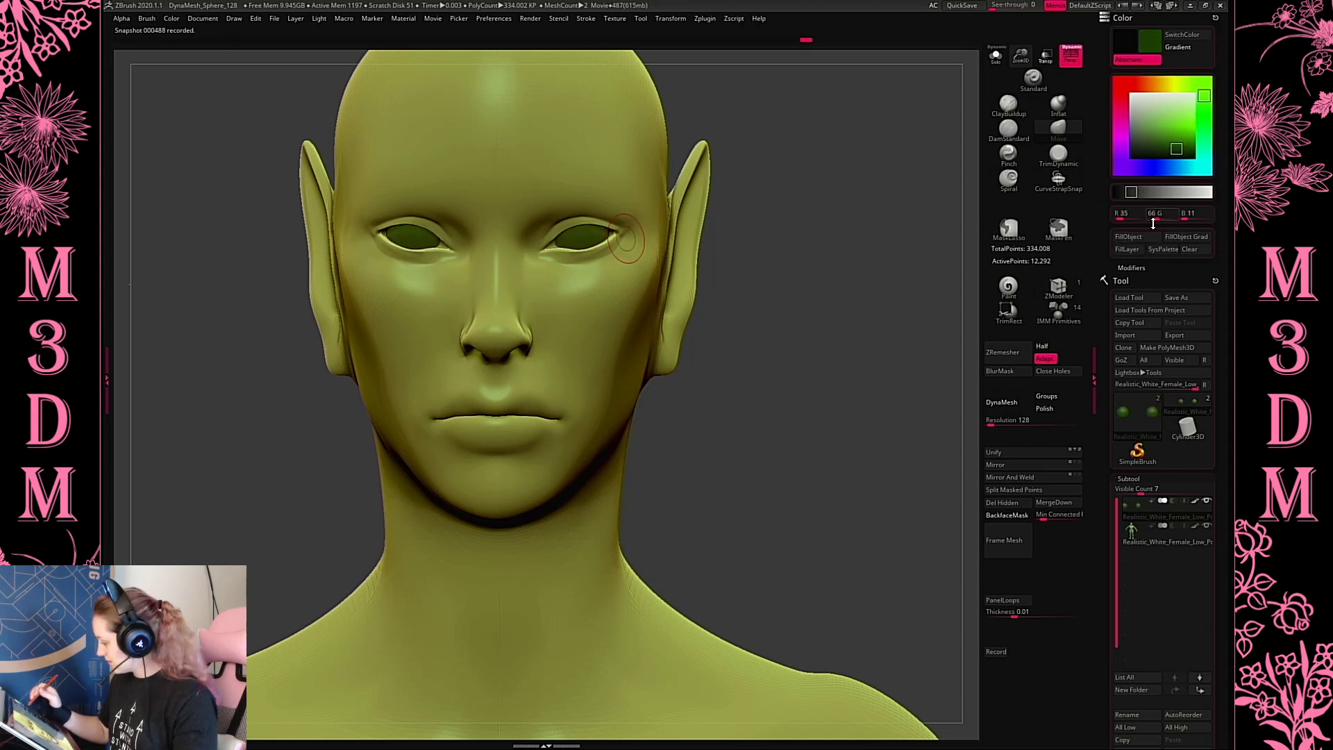
click(1147, 238)
click(1169, 148)
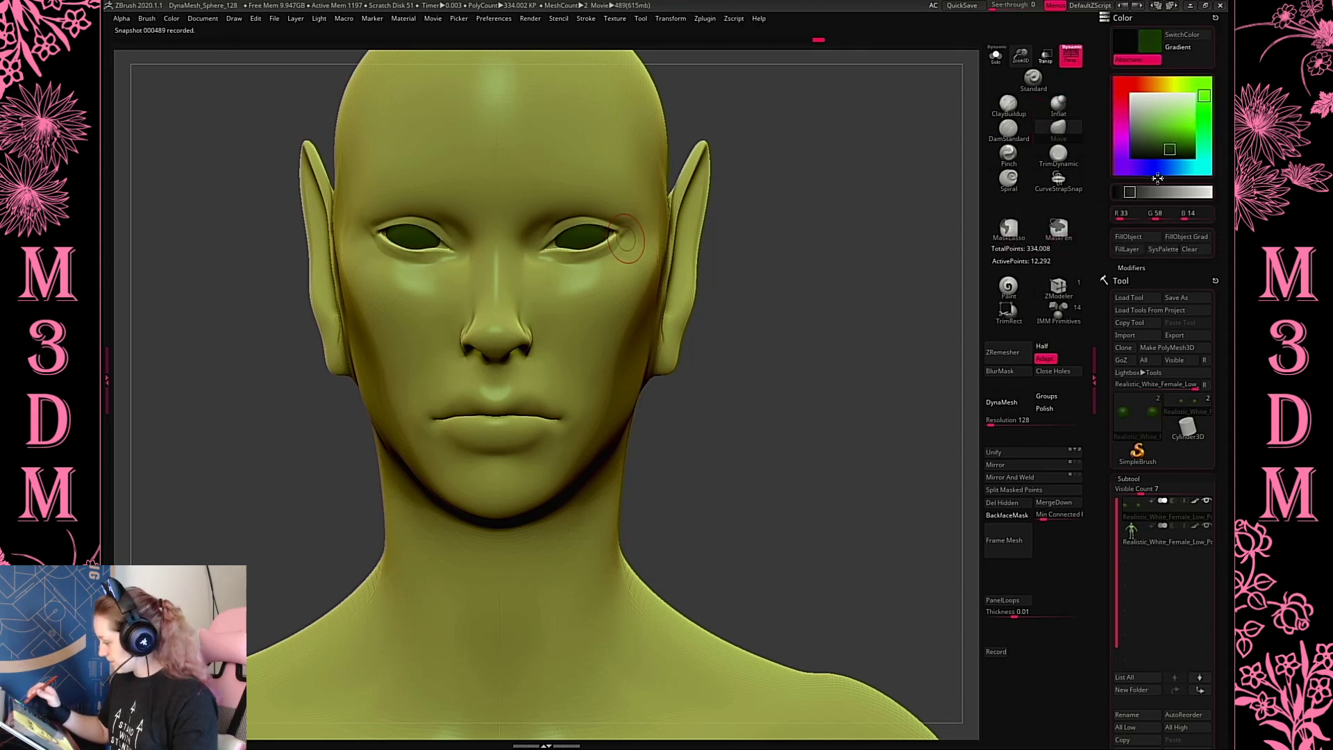
click(1145, 237)
Try a dark brown on the eyeballs, filling them with RGB 61, 47, 15
click(1184, 84)
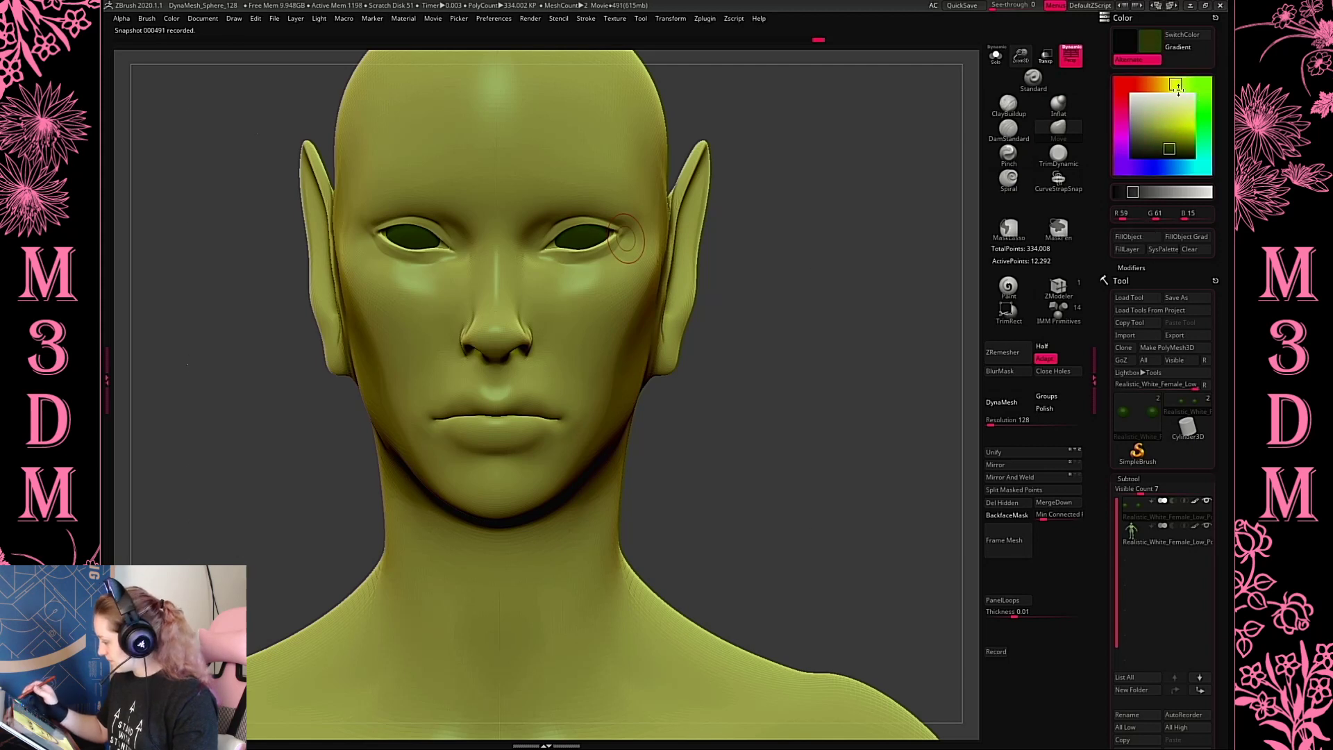
click(1160, 84)
click(1135, 240)
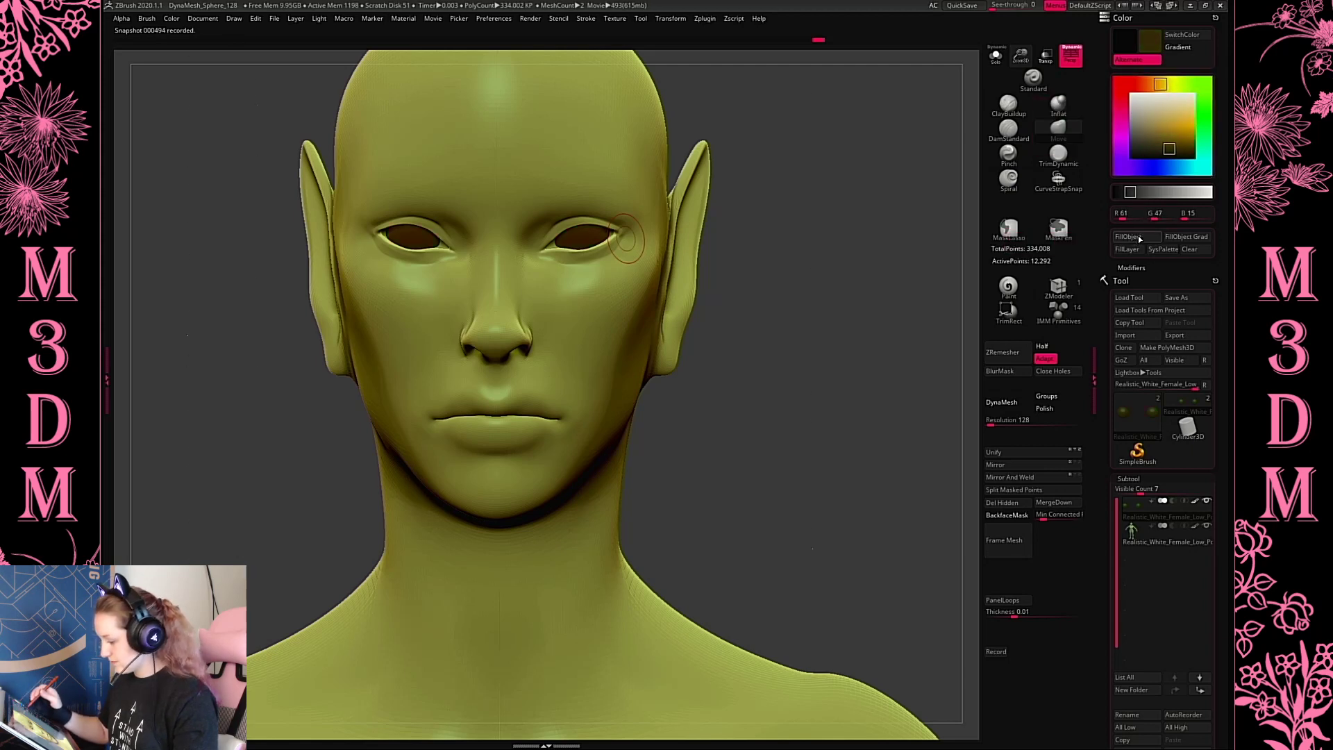
Shift the hue back to green and fill the eyeballs with dark green, RGB 19, 61, 15
mouse_move(1163, 83)
mouse_down()
mouse_move(1204, 121)
mouse_move(1205, 168)
mouse_move(1204, 111)
mouse_up()
click(1128, 237)
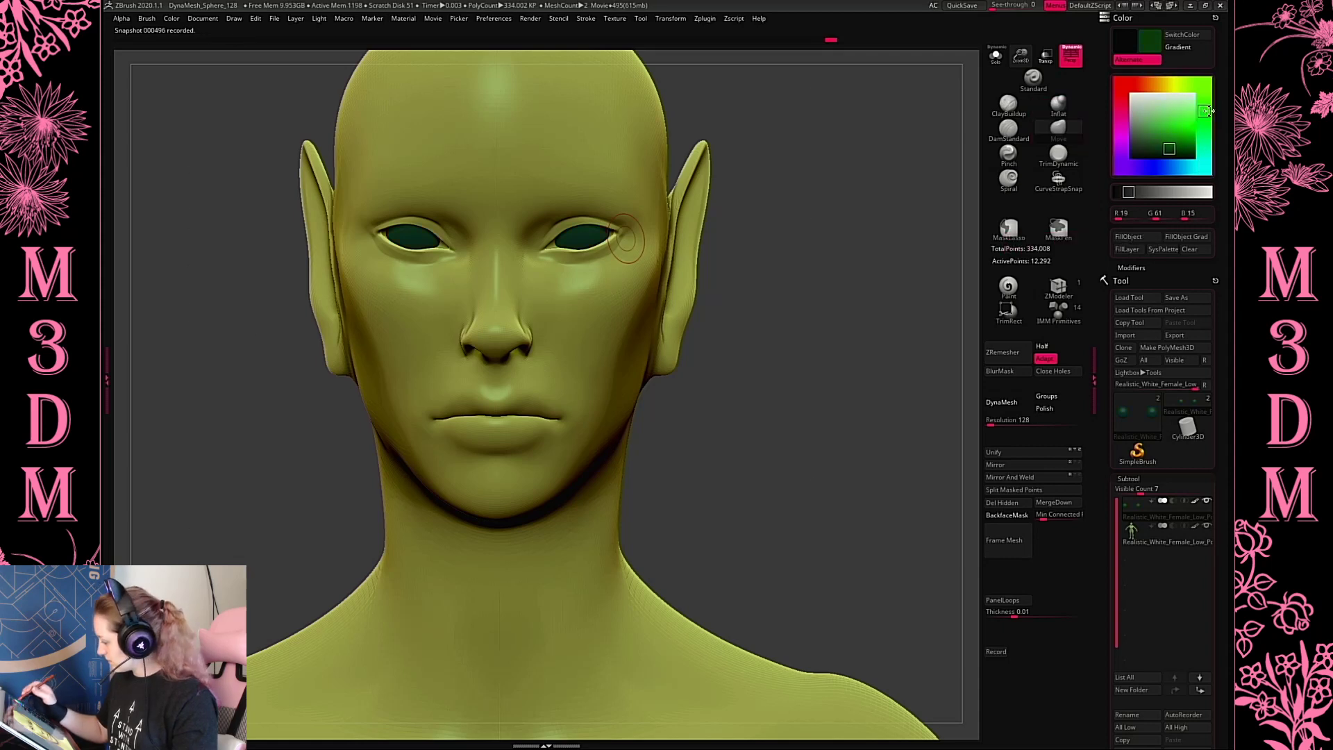
click(1128, 237)
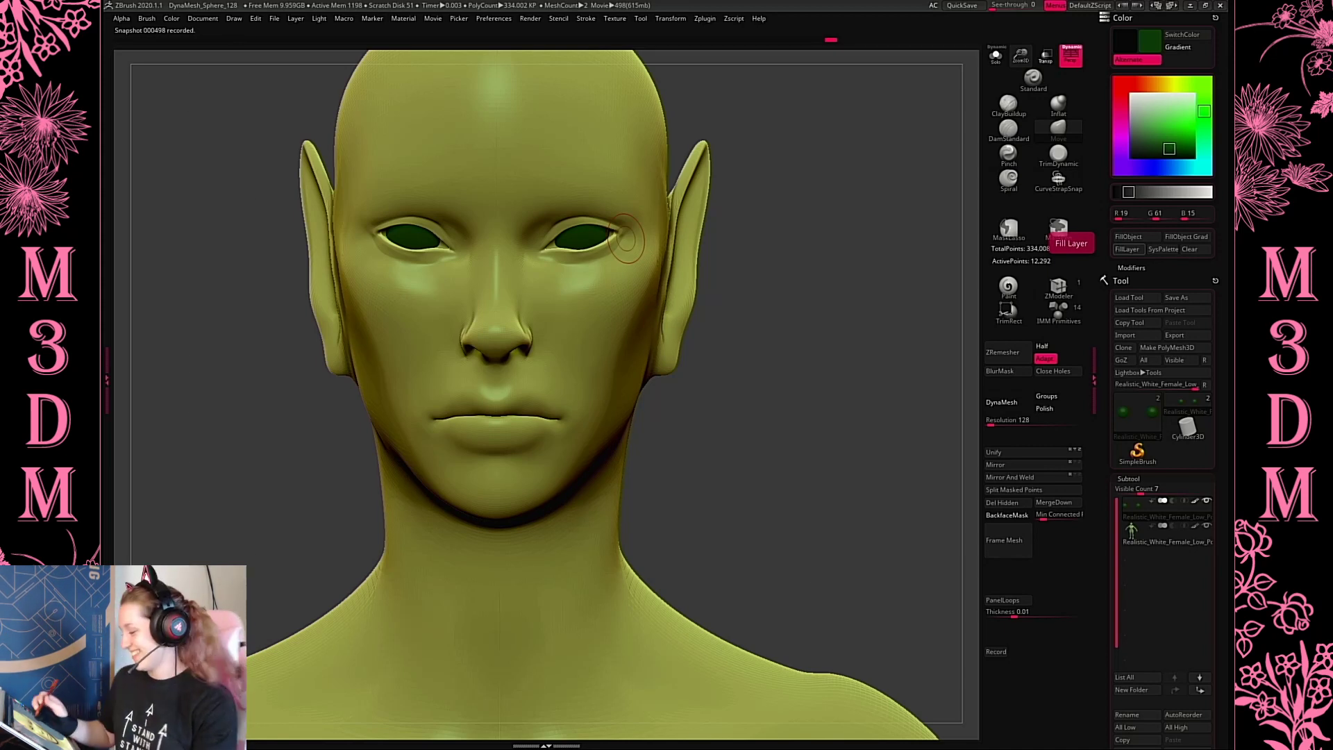
key(space)
drag(785, 278, 782, 278)
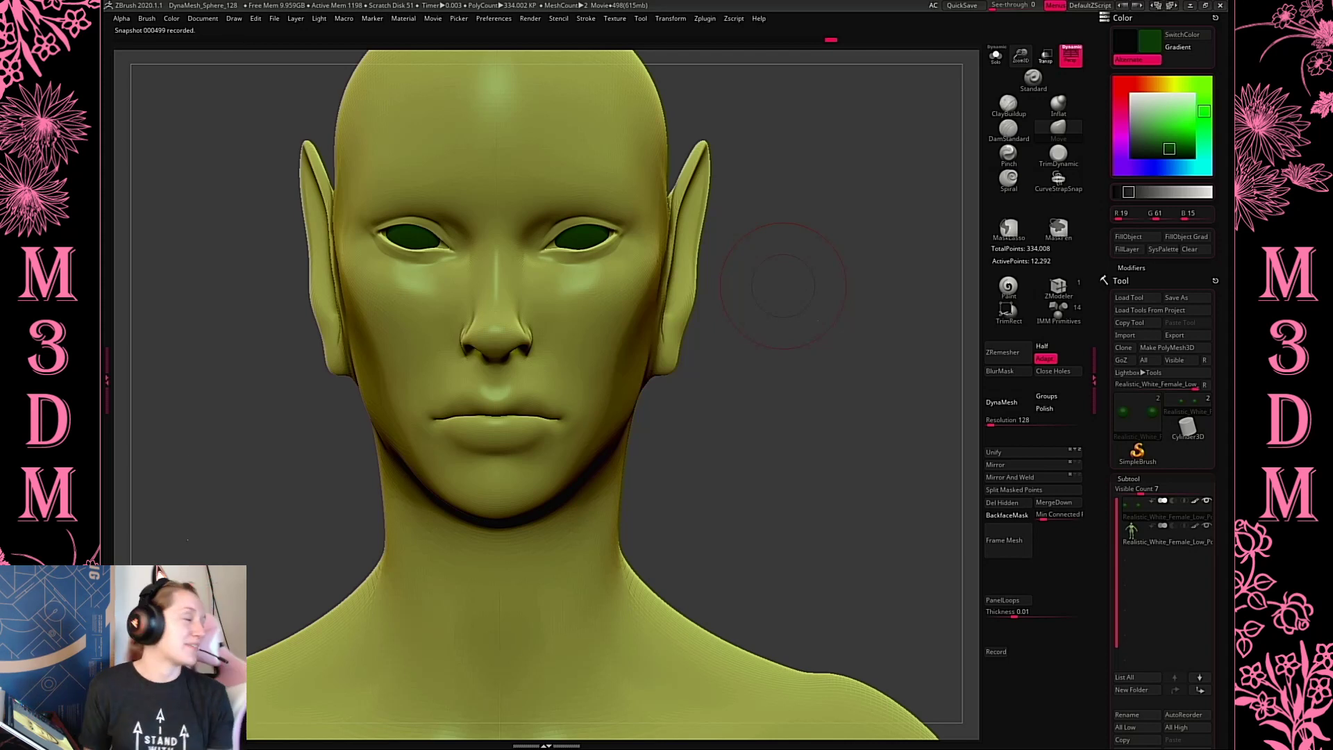
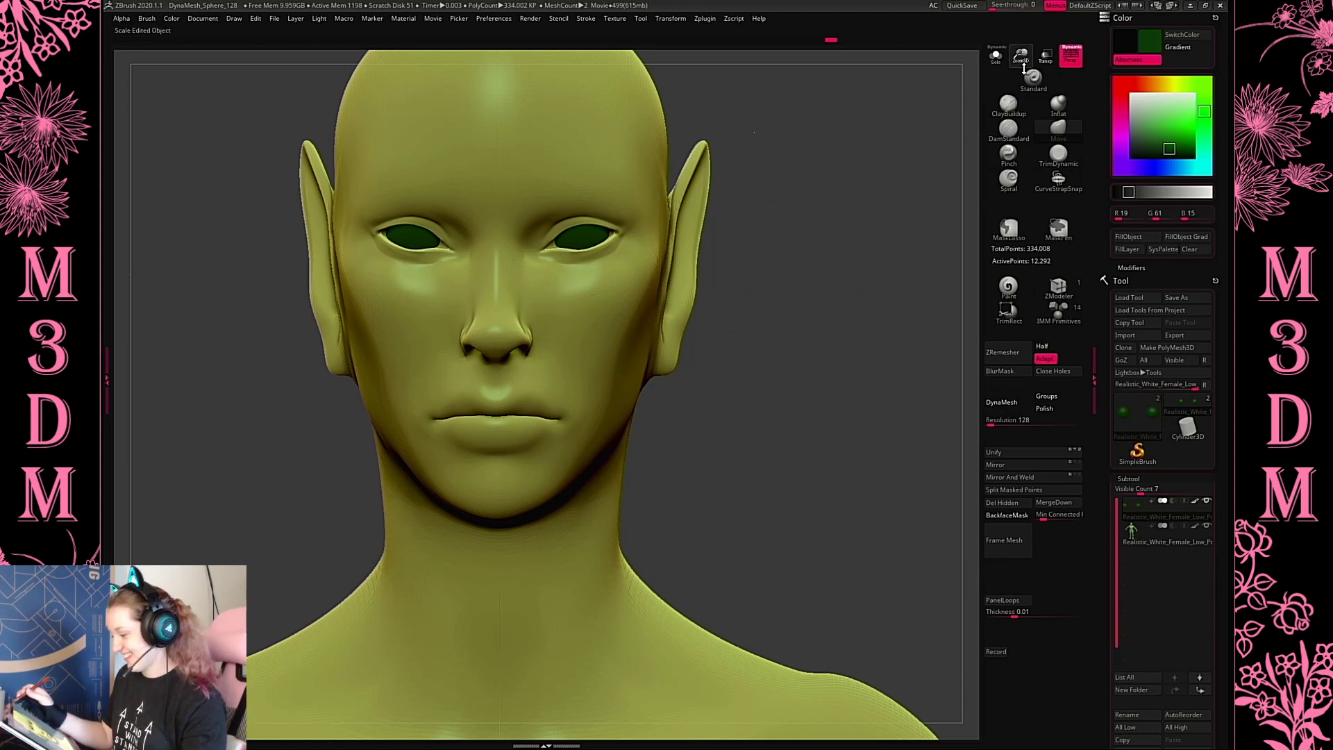
Switch to the body subtool and nudge the outer eye corners upward with the Move brush
drag(1024, 68, 870, 243)
right_click(800, 252)
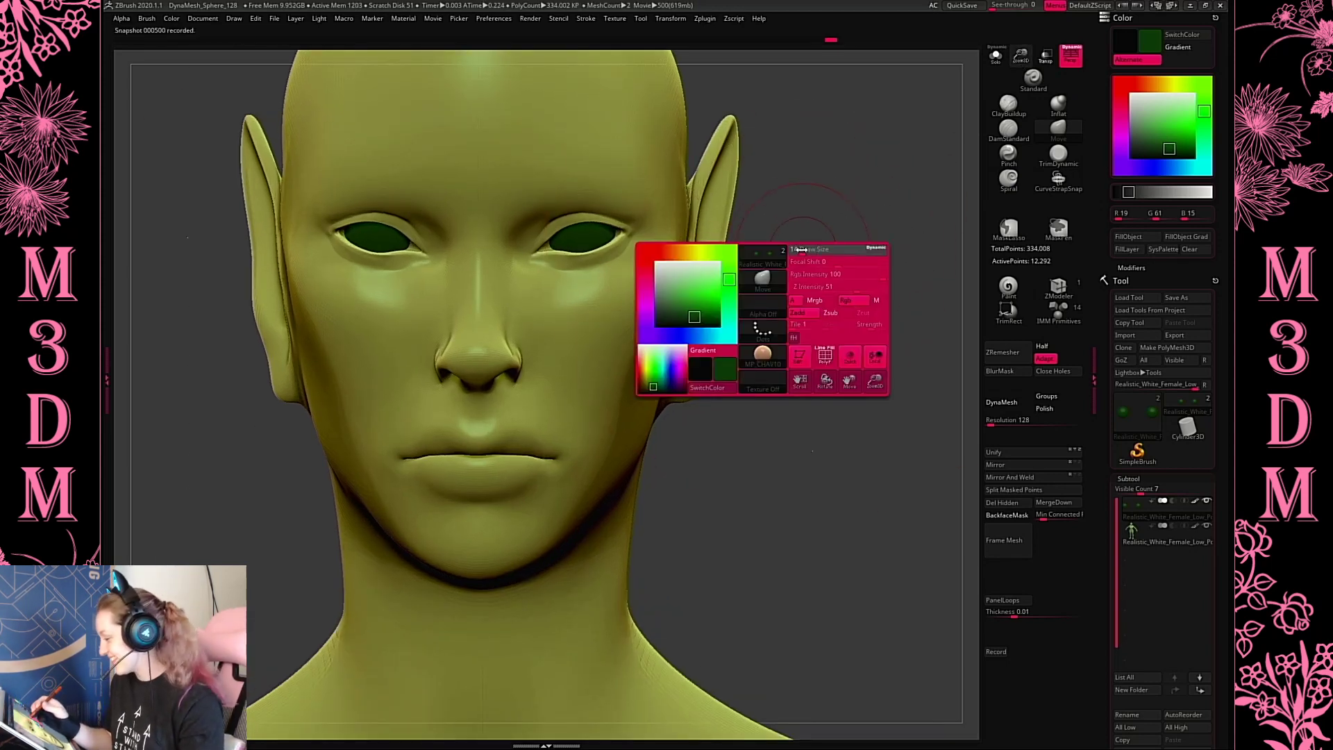
drag(630, 228, 624, 222)
alt+click(608, 342)
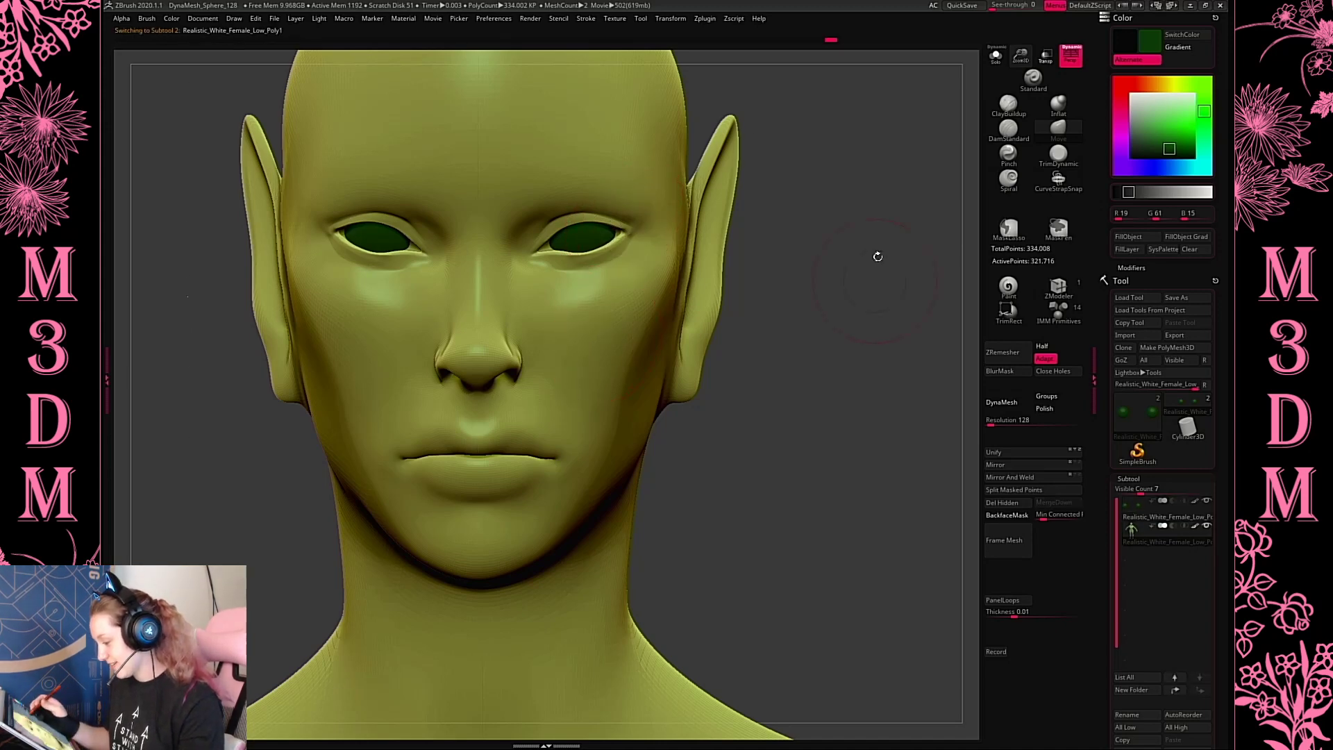
mouse_move(877, 256)
mouse_down()
mouse_move(874, 230)
mouse_move(889, 326)
mouse_up()
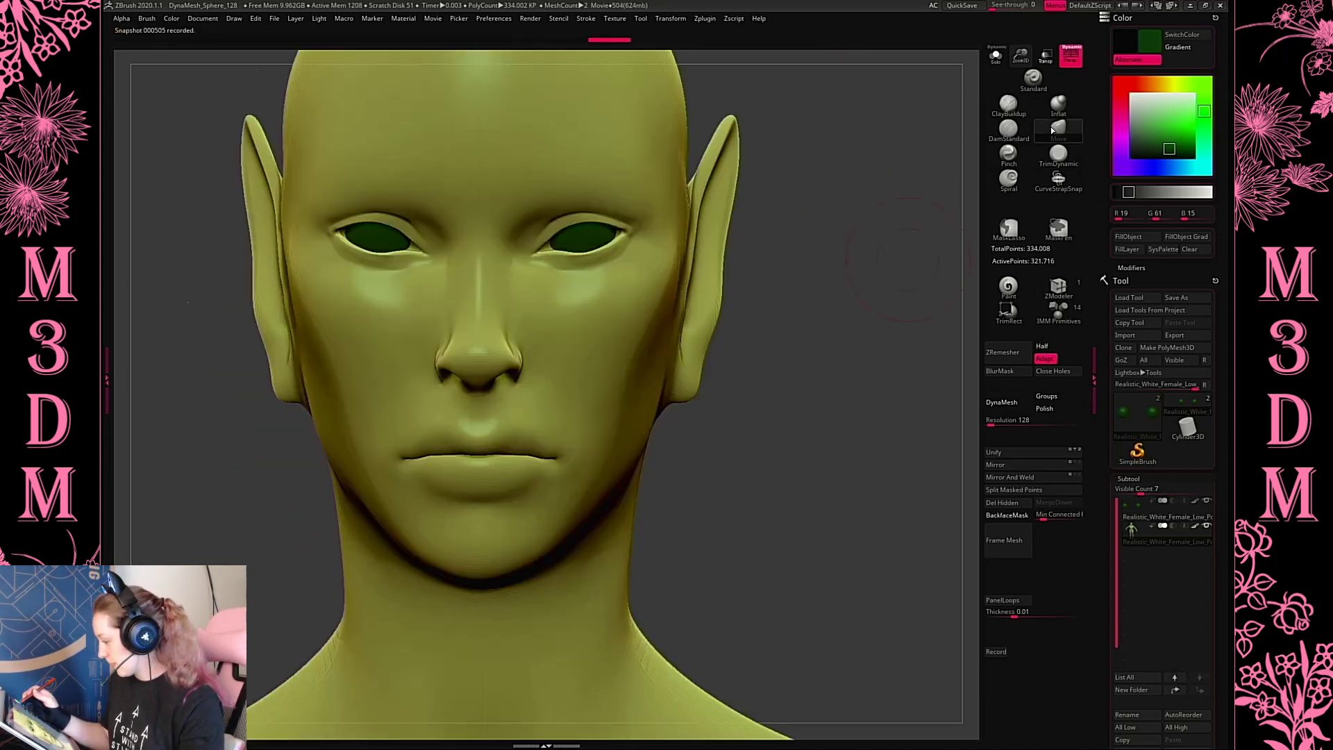
click(1051, 130)
drag(640, 241, 638, 223)
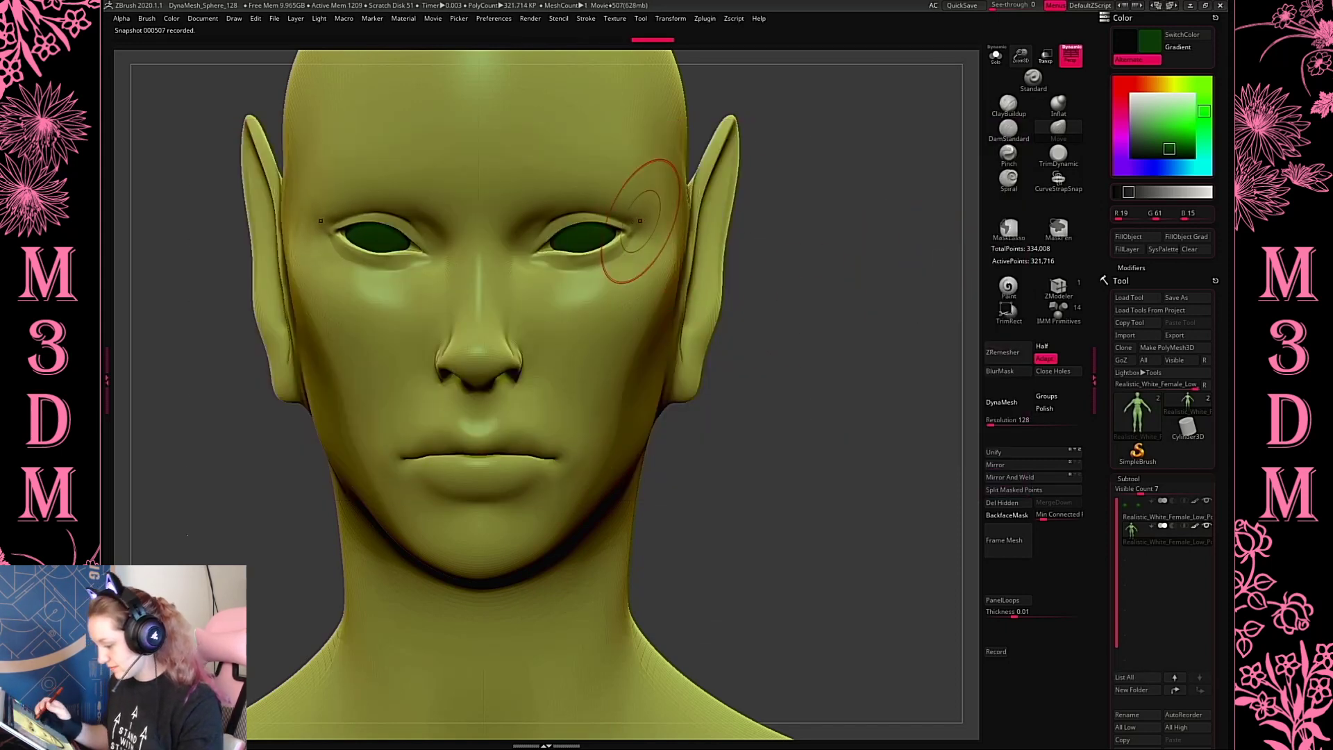
Mask the head and neck of the body mesh and split the masked points into a separate subtool
click(997, 464)
drag(1217, 683, 1217, 479)
click(1188, 550)
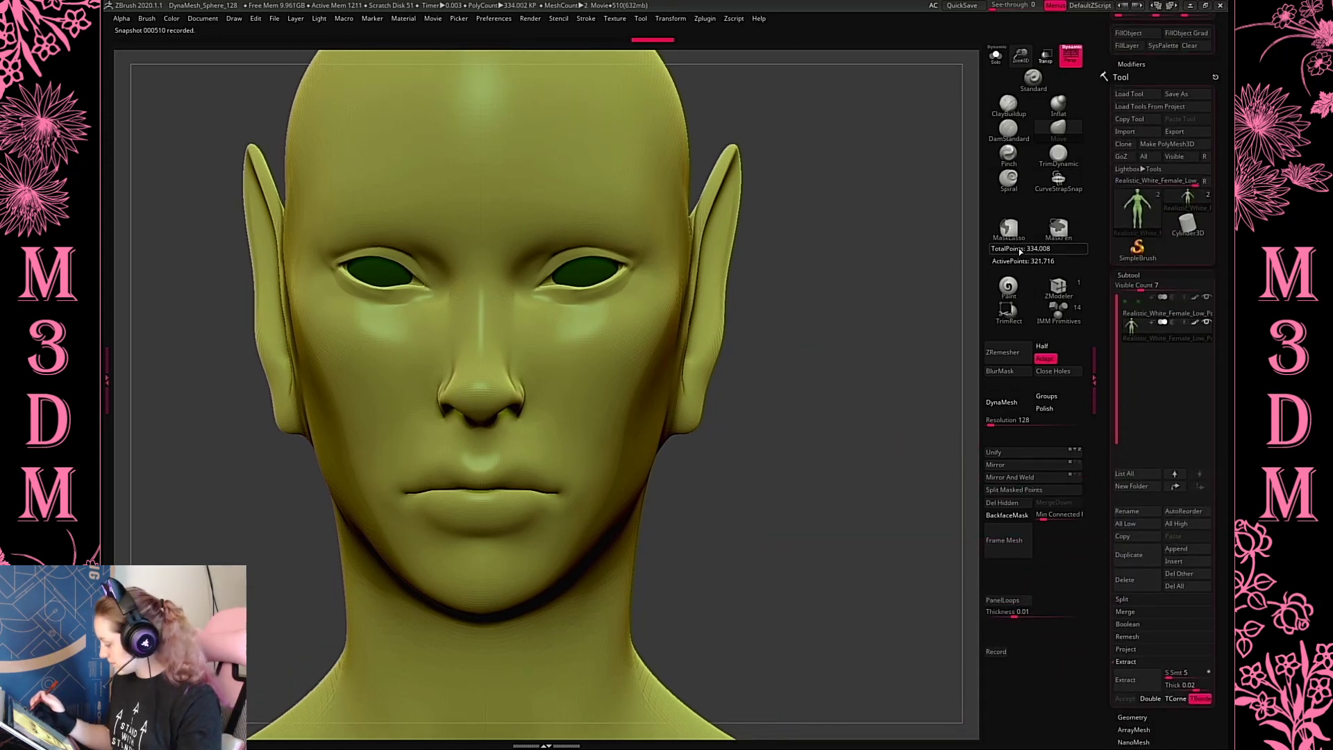
alt+drag(821, 280, 841, 303)
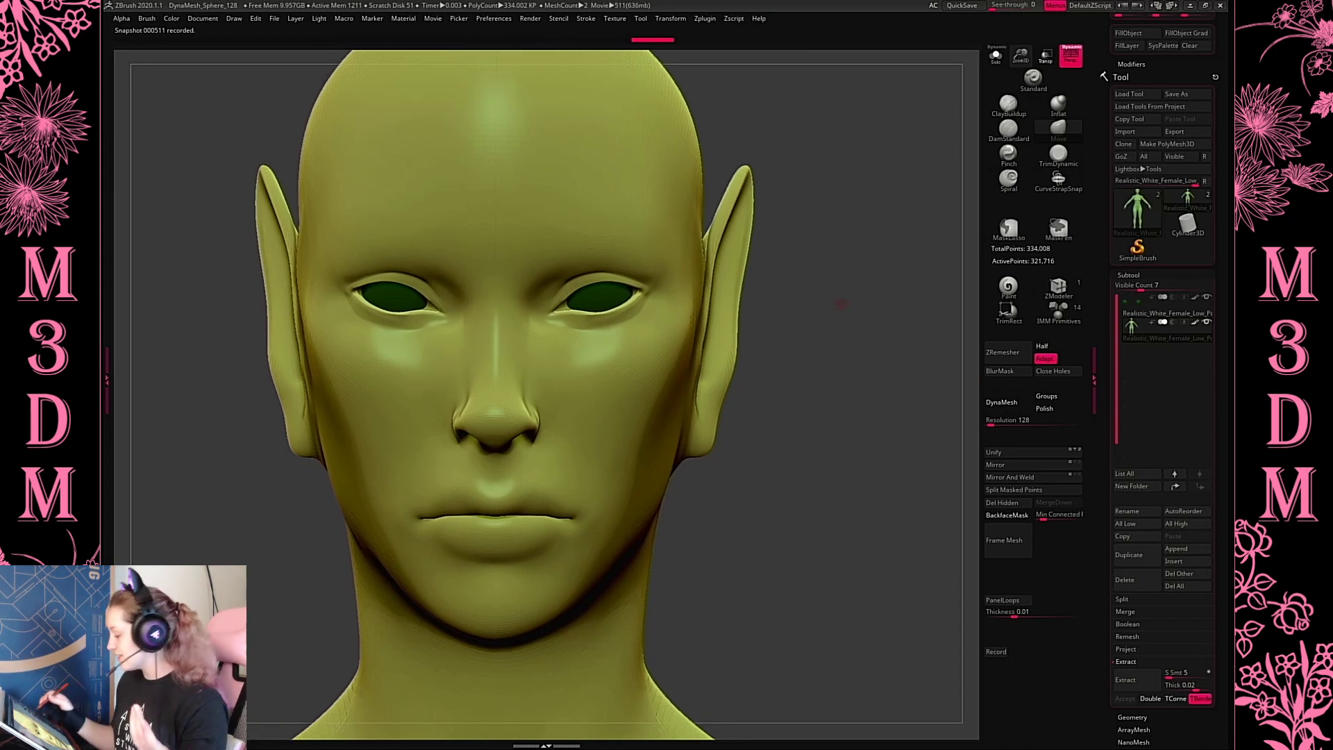
click(1206, 322)
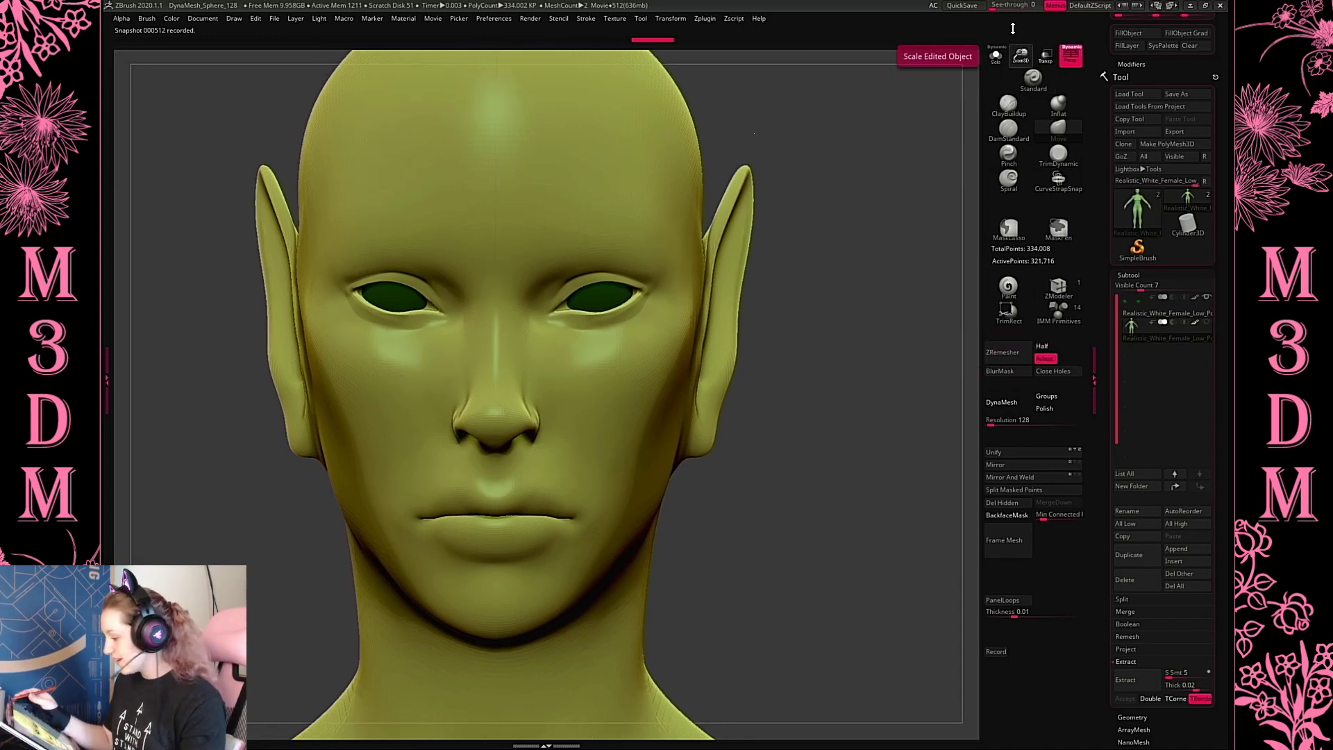
drag(1013, 28, 1013, 3)
mouse_move(479, 76)
ctrl+mouse_down()
mouse_move(699, 460)
mouse_move(433, 498)
ctrl+mouse_up()
key(ctrl+z)
mouse_move(718, 129)
ctrl+mouse_down()
mouse_move(458, 458)
mouse_move(788, 358)
mouse_move(799, 292)
ctrl+mouse_up()
drag(873, 455, 923, 504)
click(1035, 488)
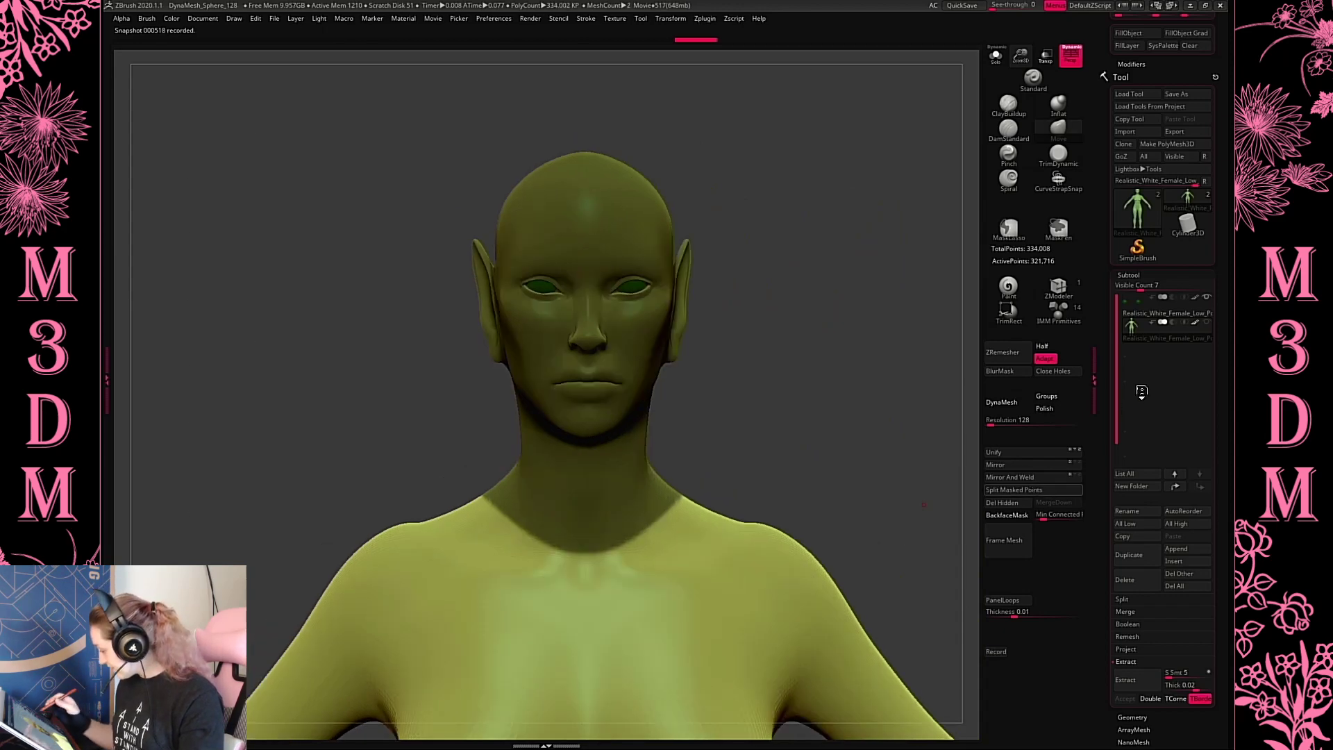
Close the holes left at the neck on both the head and body subtools, finishing with the head active
click(1133, 354)
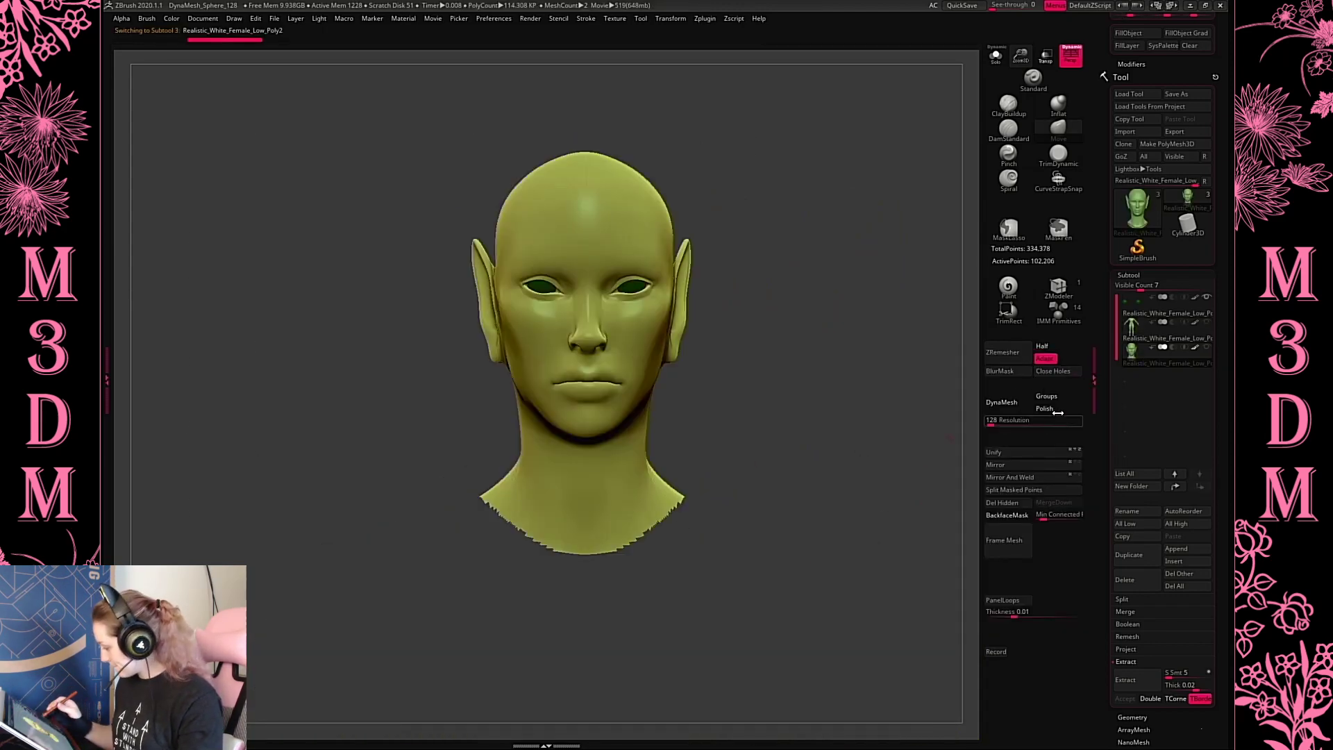
click(1060, 373)
click(1133, 330)
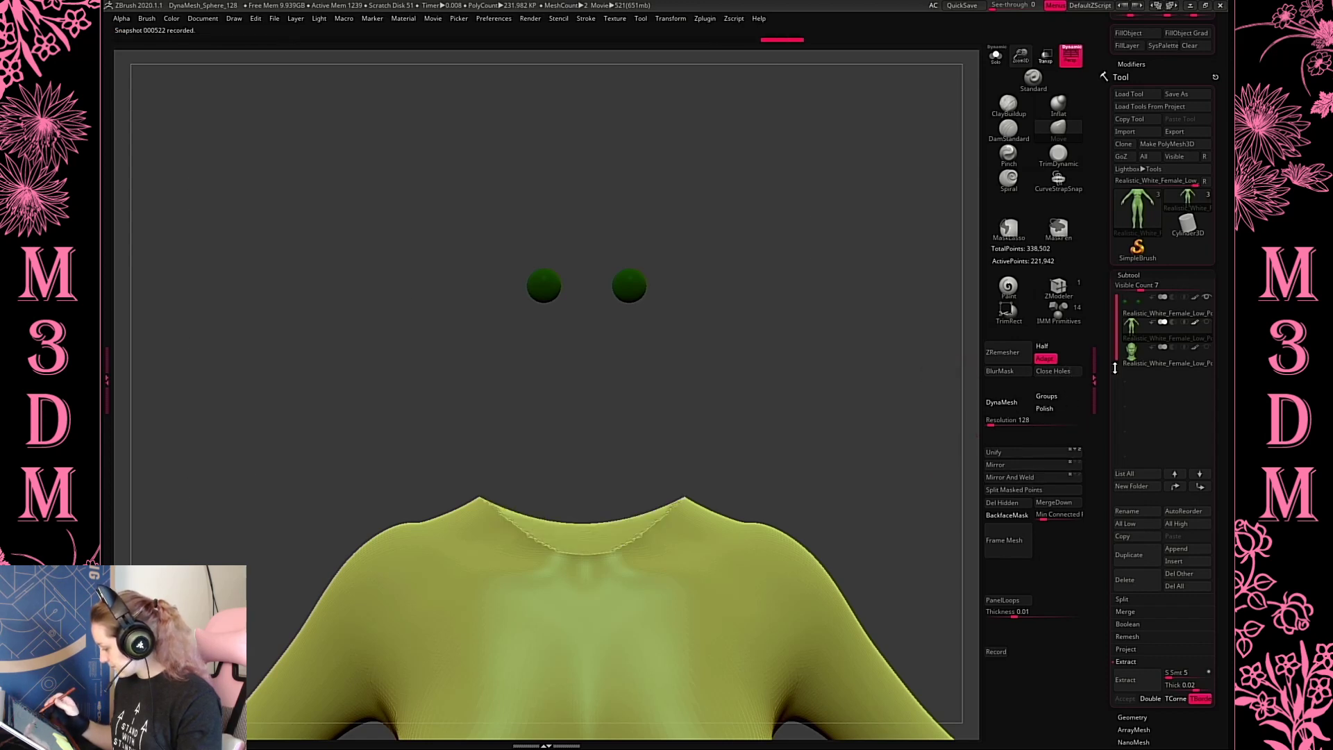
click(1133, 354)
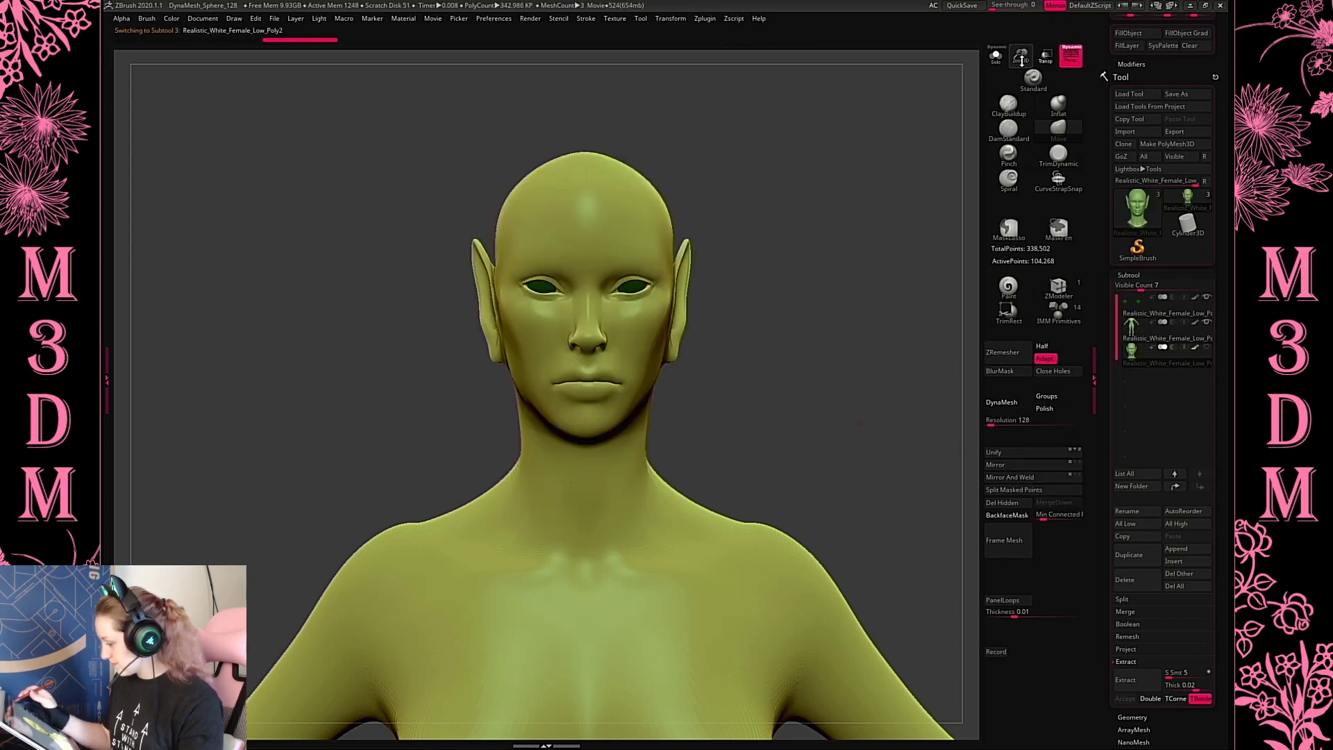
Try DynaMesh on the head subtool at resolution 1232
drag(1020, 57, 1019, 92)
alt+drag(865, 333, 829, 340)
click(1130, 276)
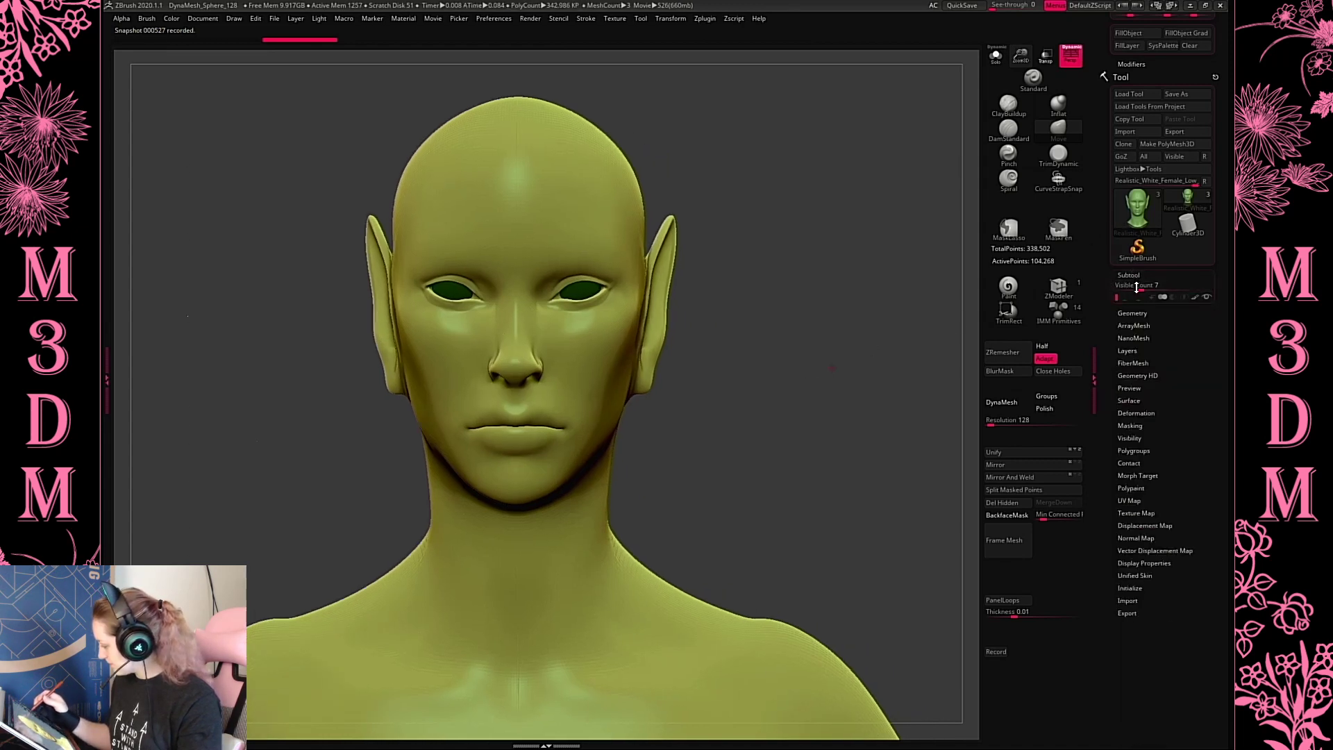
click(1132, 288)
click(1132, 512)
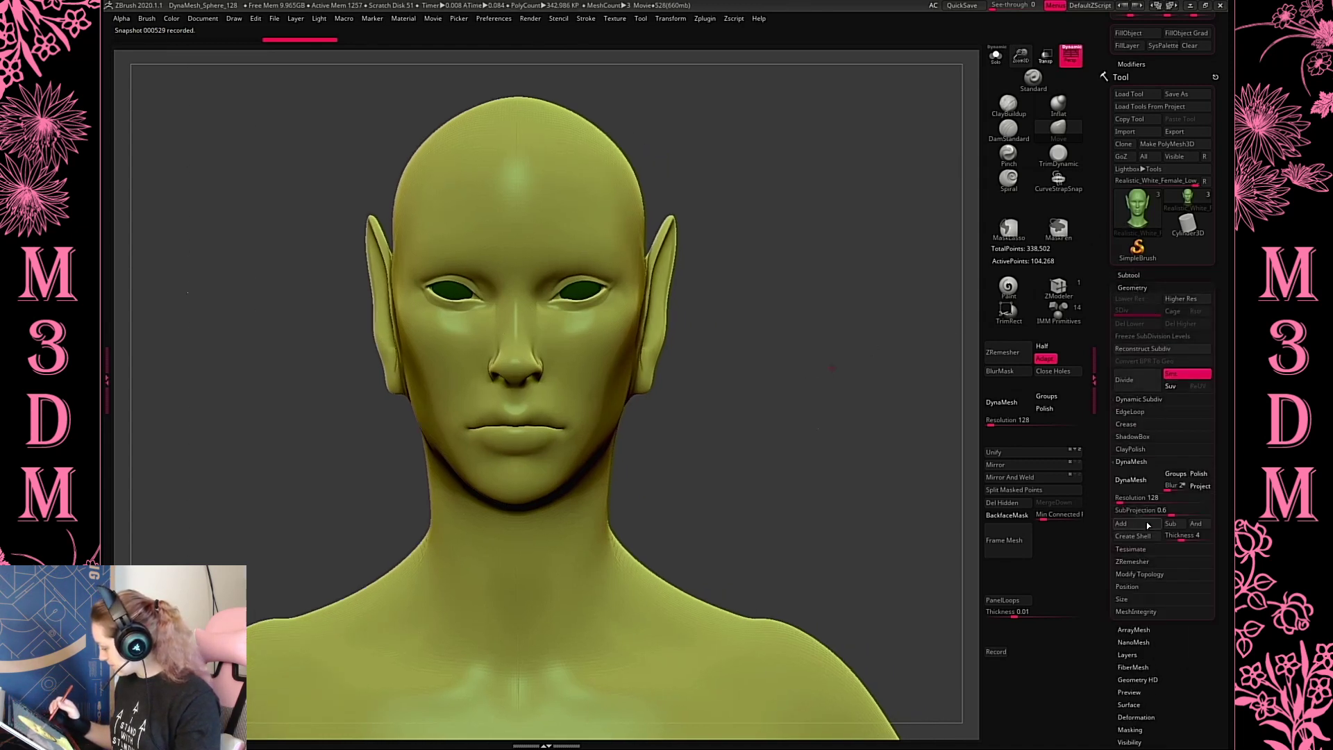
ctrl+drag(806, 467, 821, 399)
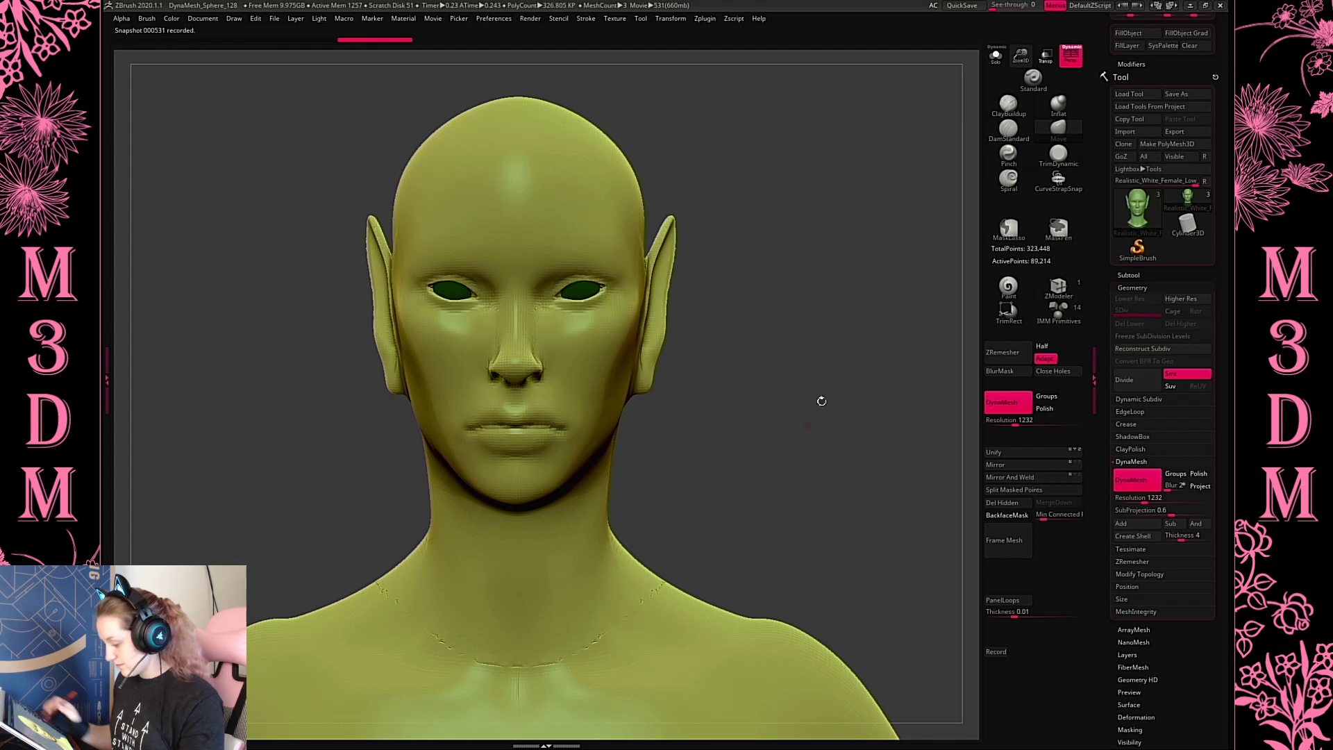
Try DynaMesh on the head at resolutions 2712 and 3160, undoing each attempt
drag(1017, 421, 1047, 421)
click(1016, 406)
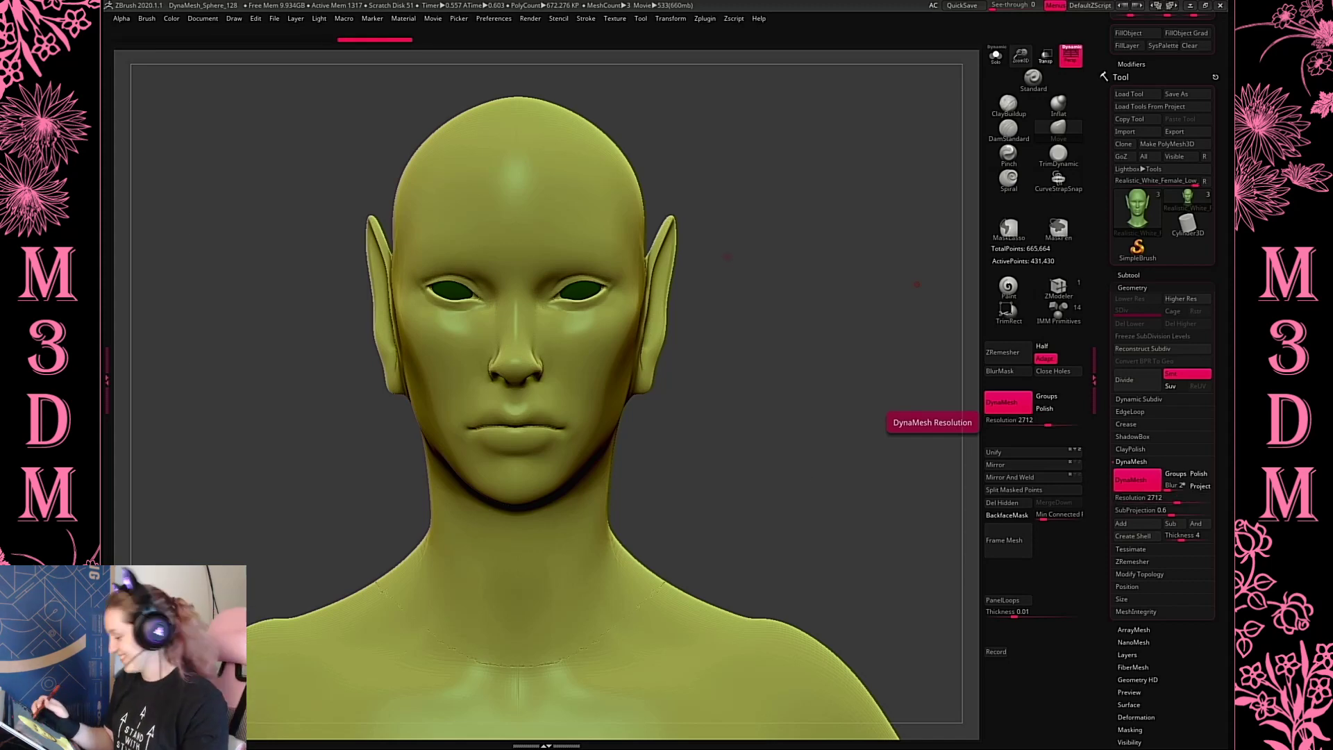
drag(1018, 60, 1026, 128)
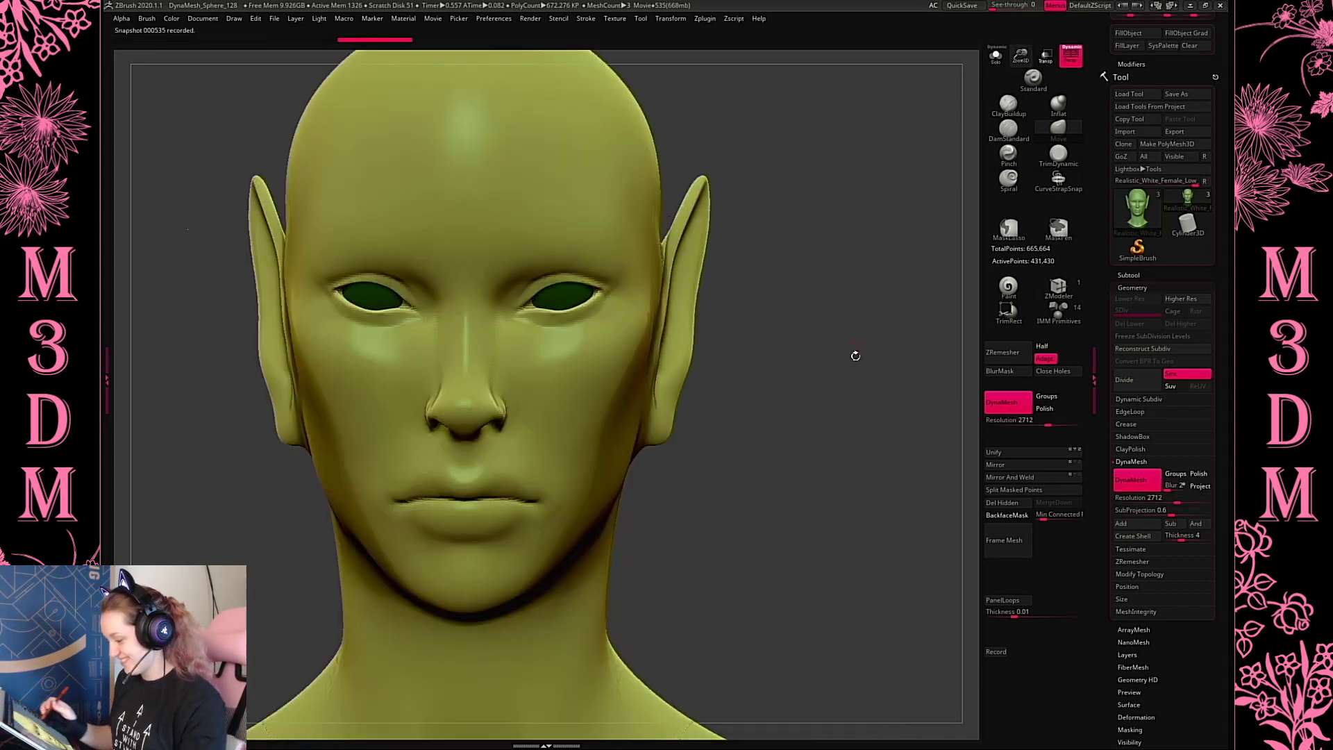
key(ctrl+z)
drag(1029, 425, 1057, 424)
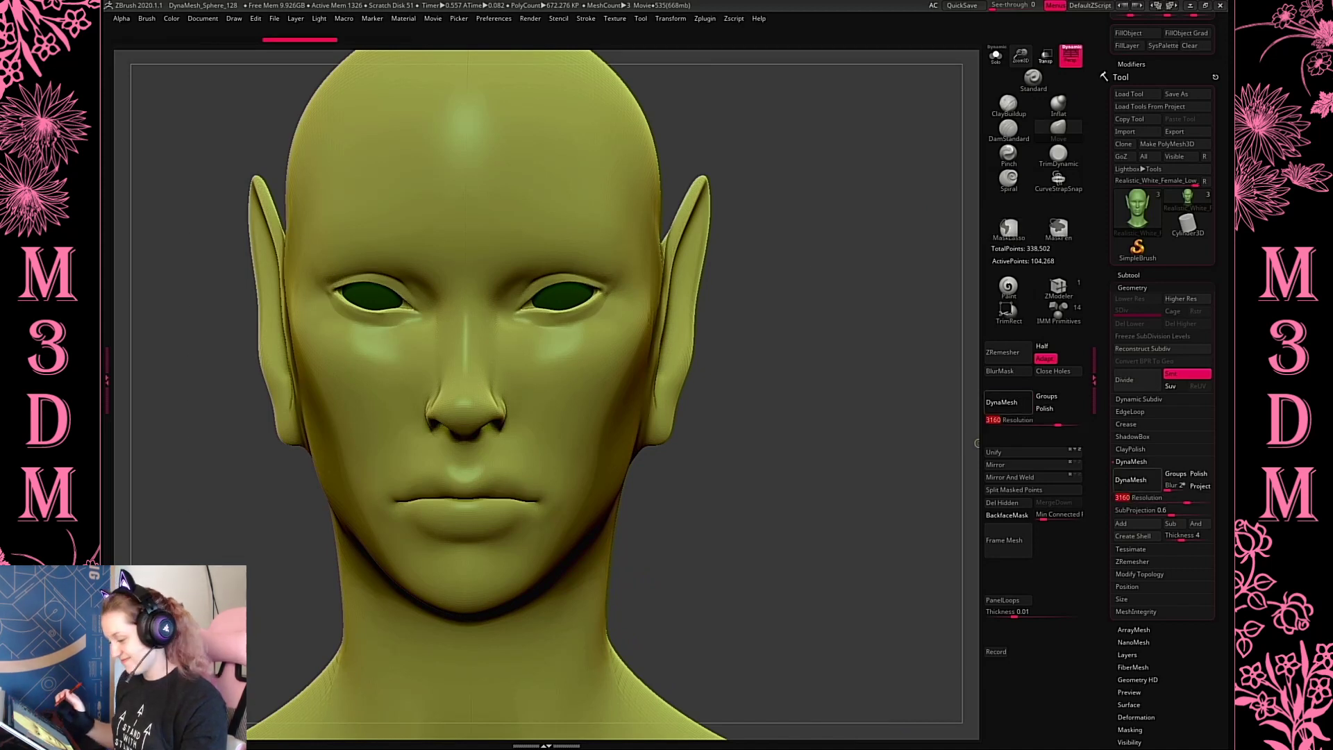
click(1007, 401)
key(ctrl+z)
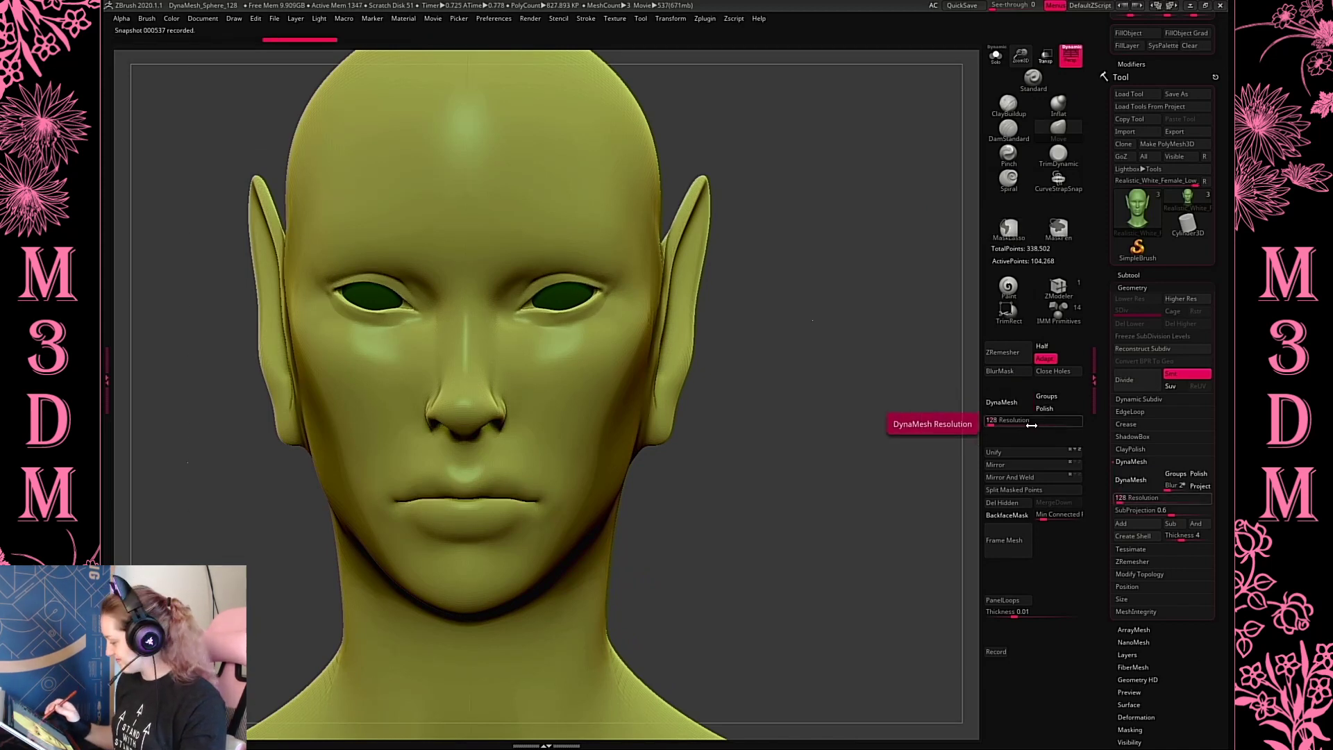
DynaMesh the head subtool at resolution 4096
drag(1027, 422, 1080, 422)
click(1006, 402)
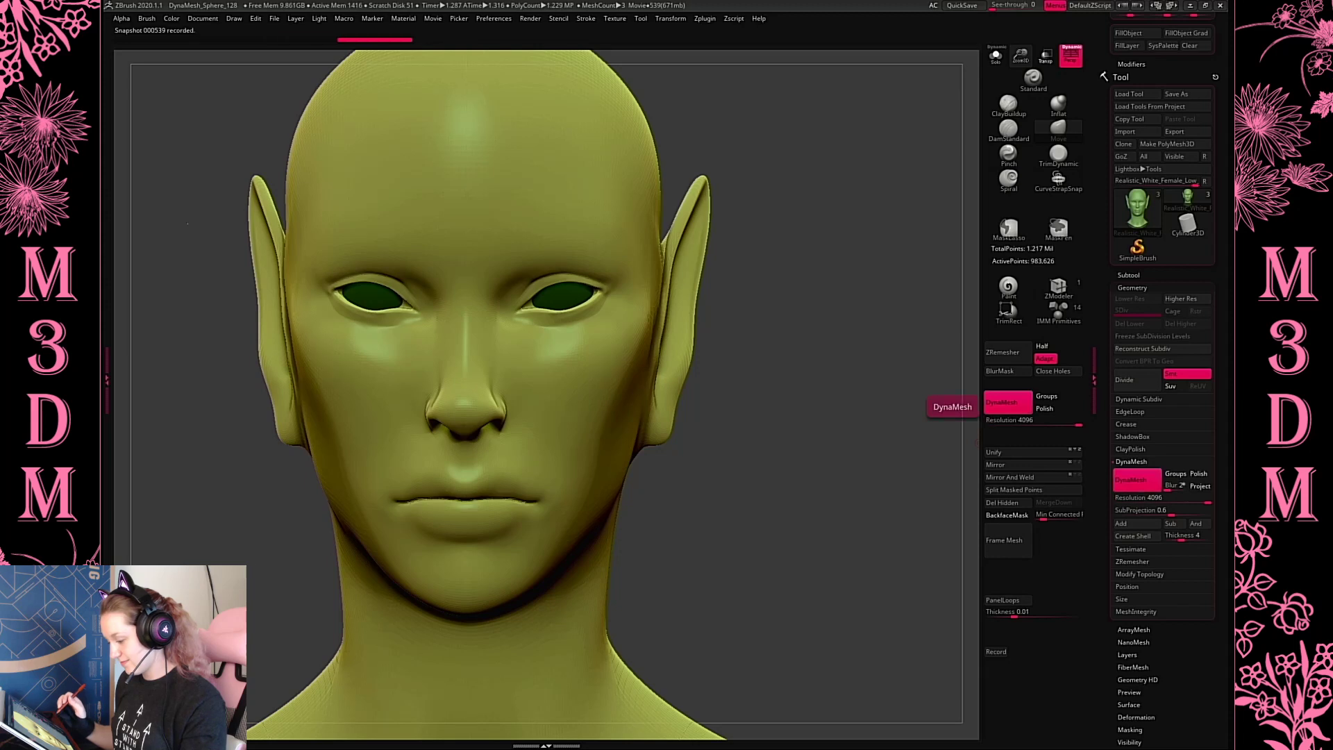
alt+drag(782, 372, 822, 353)
Select the Paint brush, set its colour to muted red, RGB 180, 108, 108, and adjust its draw size
key(space)
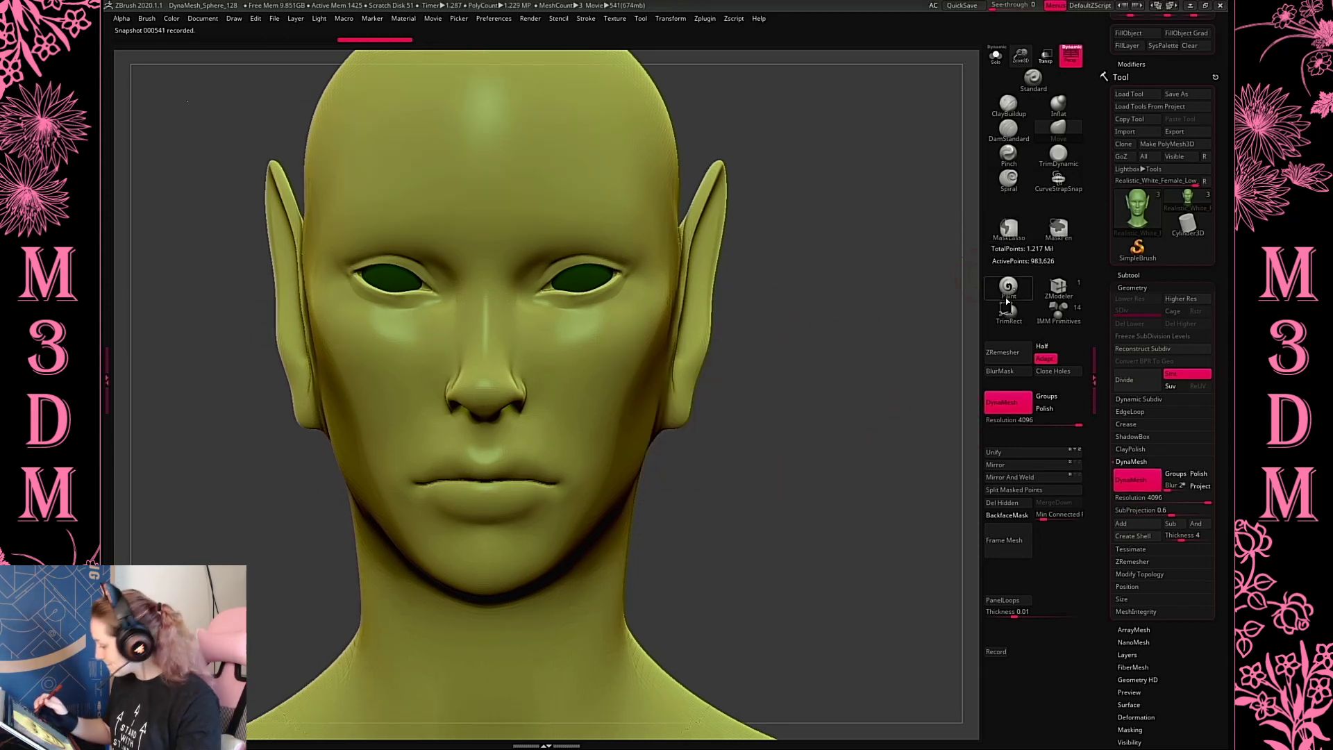
click(1006, 290)
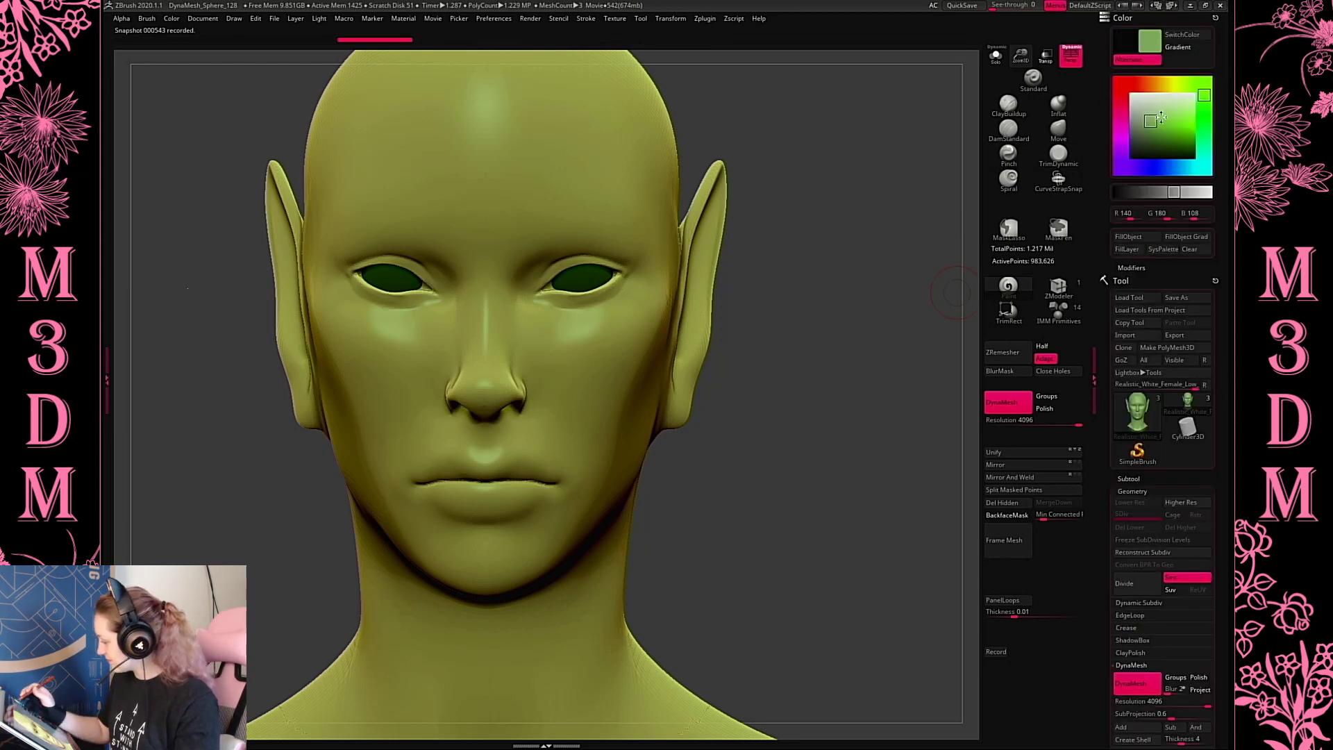
click(1121, 84)
right_click(754, 366)
drag(798, 294, 813, 295)
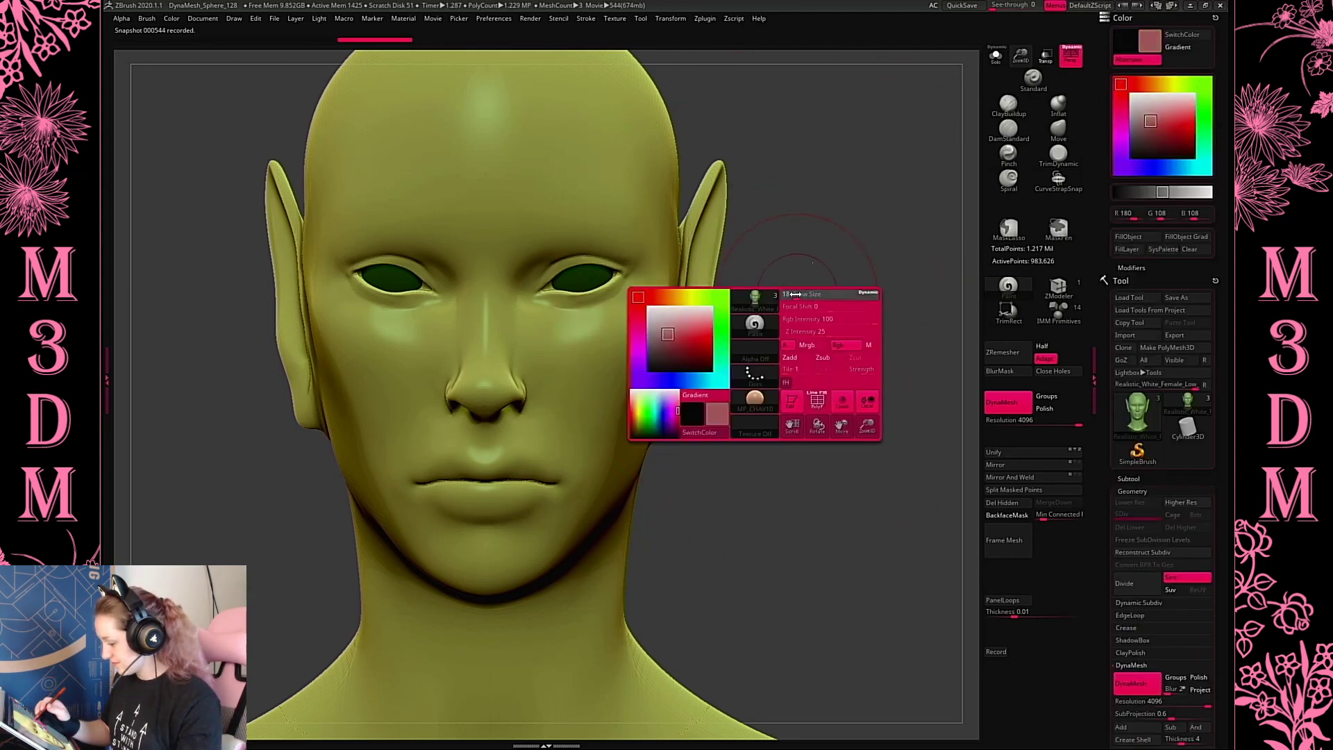
Try tinting the nose with the muted red, and undo the stroke
drag(497, 336, 509, 411)
right_click(751, 338)
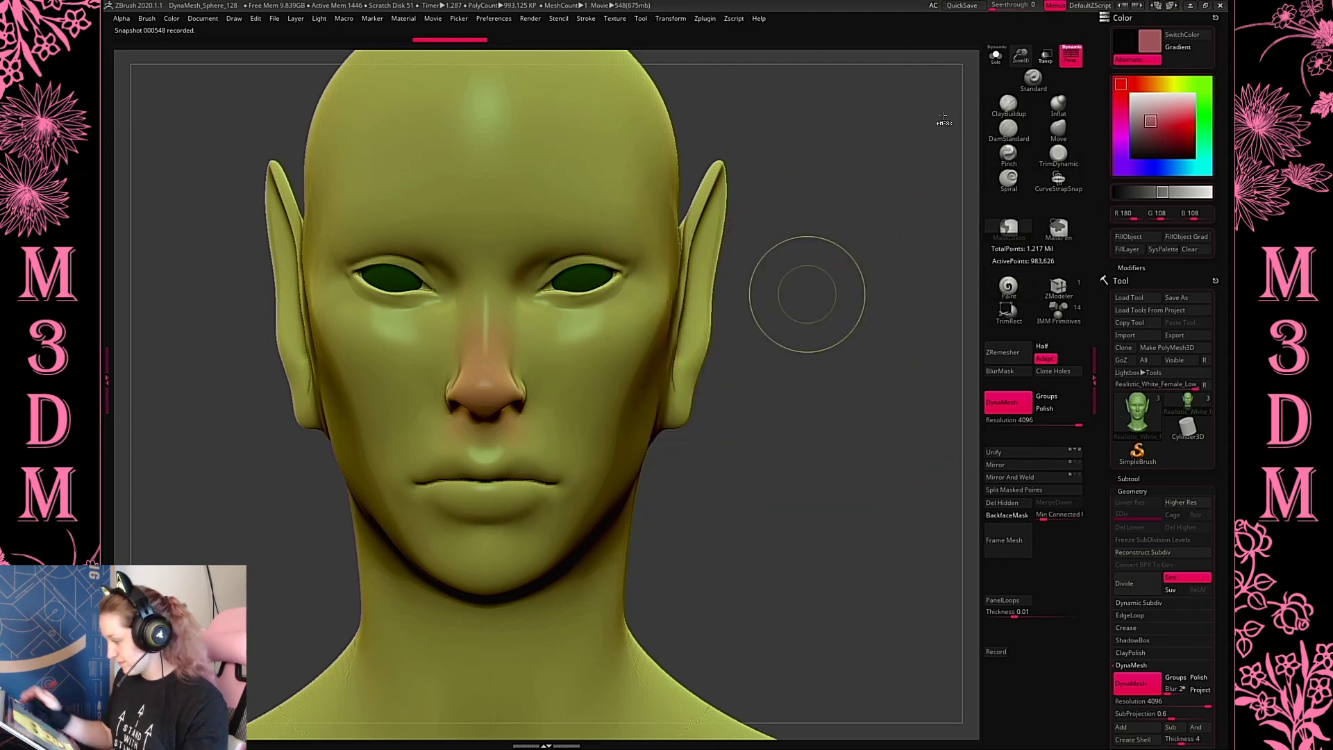
key(ctrl+z)
Try a fainter red tint on the nose and below the eyes, and undo these strokes
ctrl+right_drag(1018, 37, 907, 132)
ctrl+right_drag(822, 161, 828, 138)
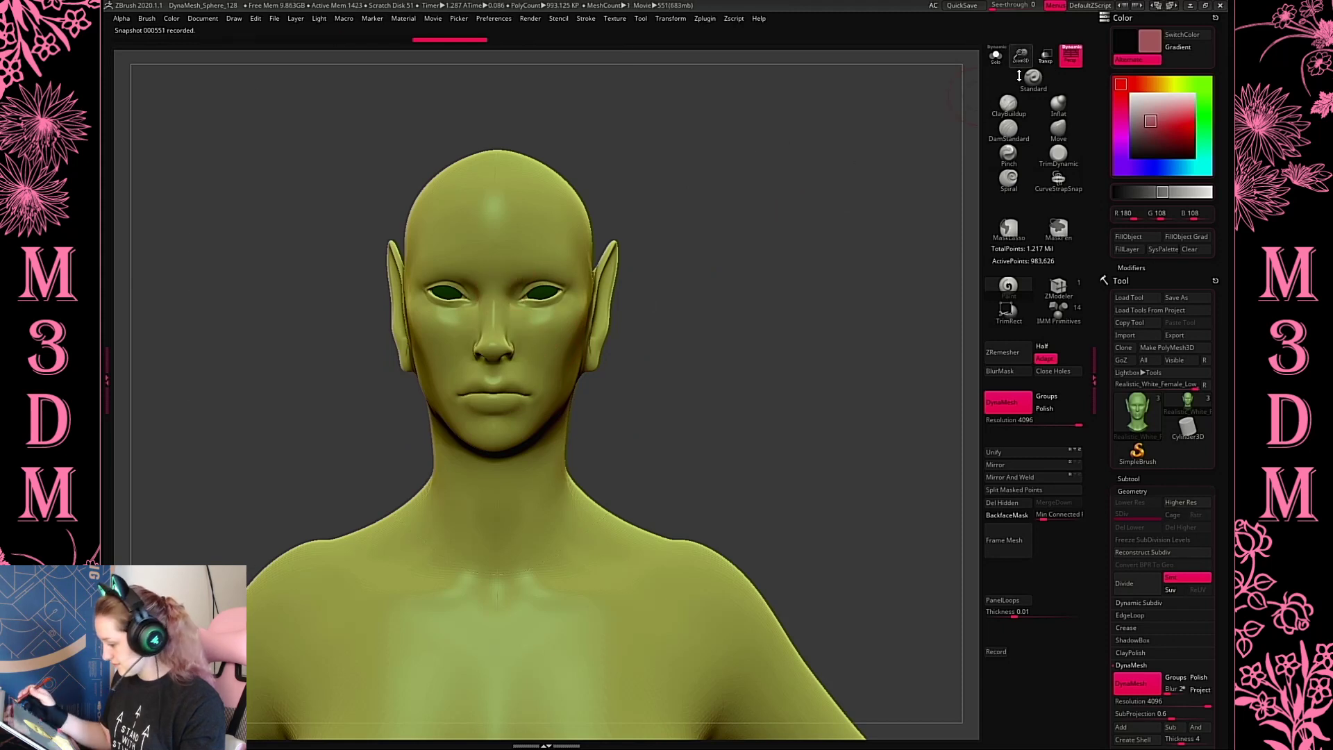
ctrl+right_drag(796, 211, 716, 239)
drag(510, 343, 492, 368)
drag(509, 298, 492, 361)
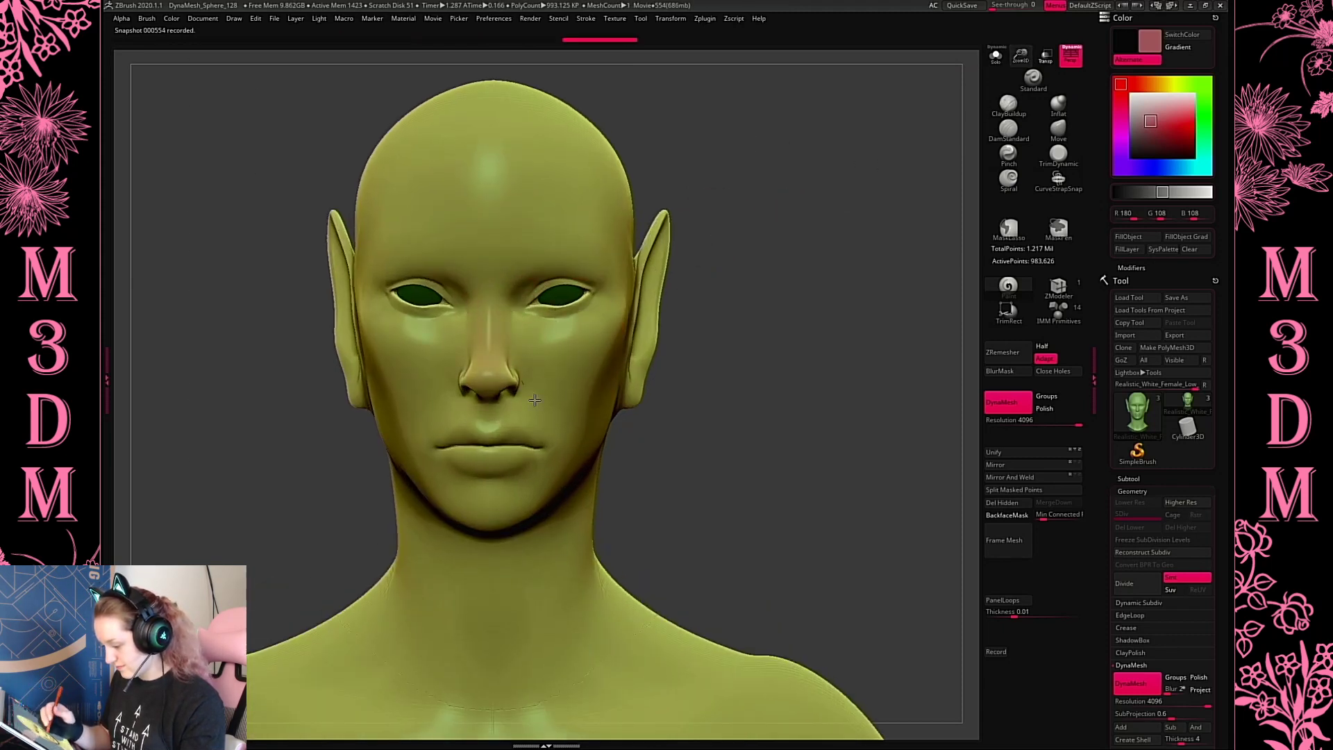
key(space)
drag(566, 326, 557, 326)
key(ctrl+z)
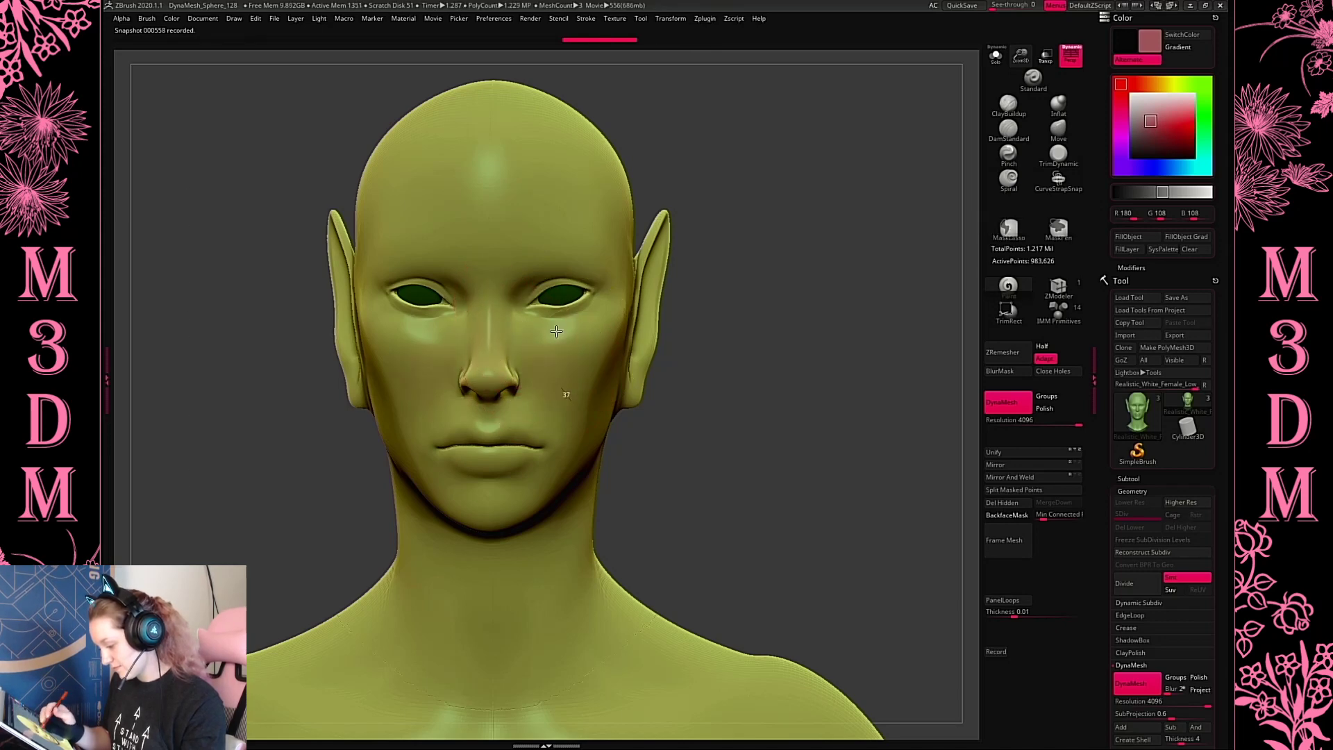
key(ctrl+z)
Build up a soft muted red tint on the cheeks and ears
key(ctrl+shift+z)
key(ctrl+shift+z)
key(ctrl+shift+z)
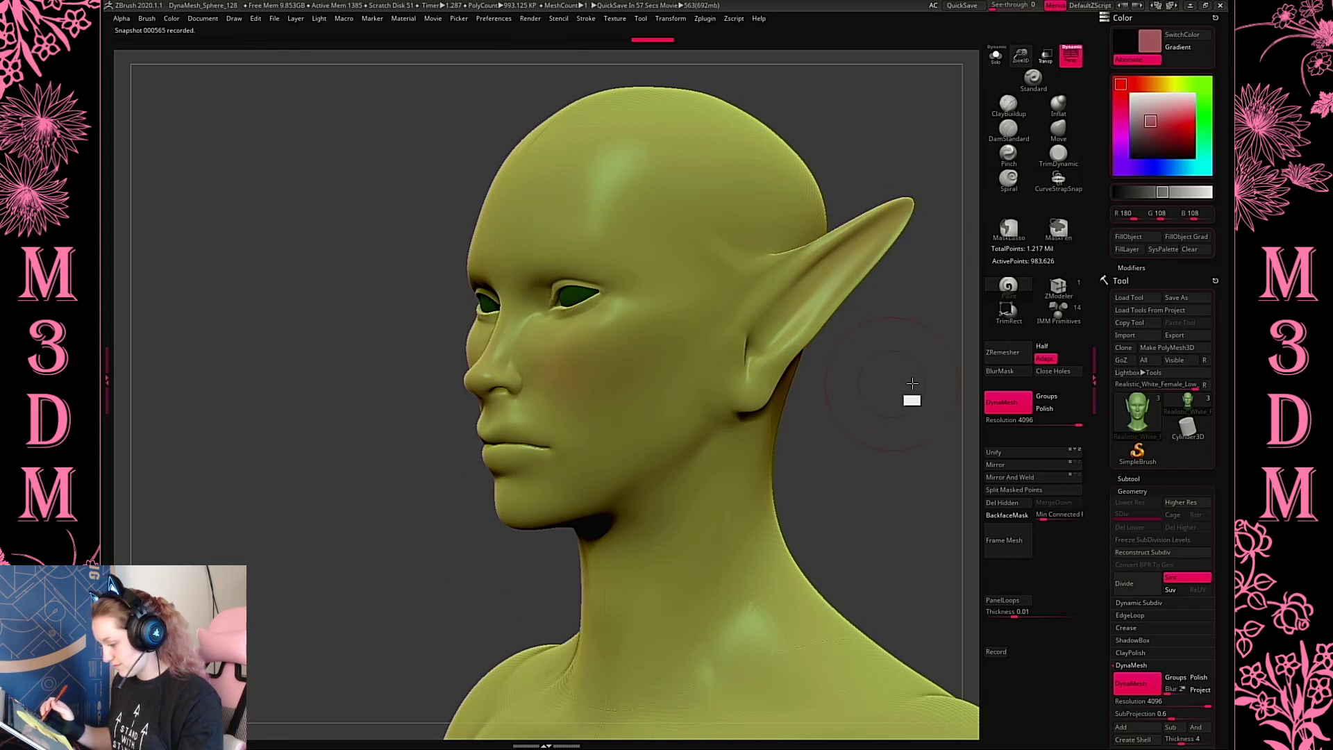
key(ctrl+shift+z)
key(ctrl+shift+z)
key(ctrl+shift+z)
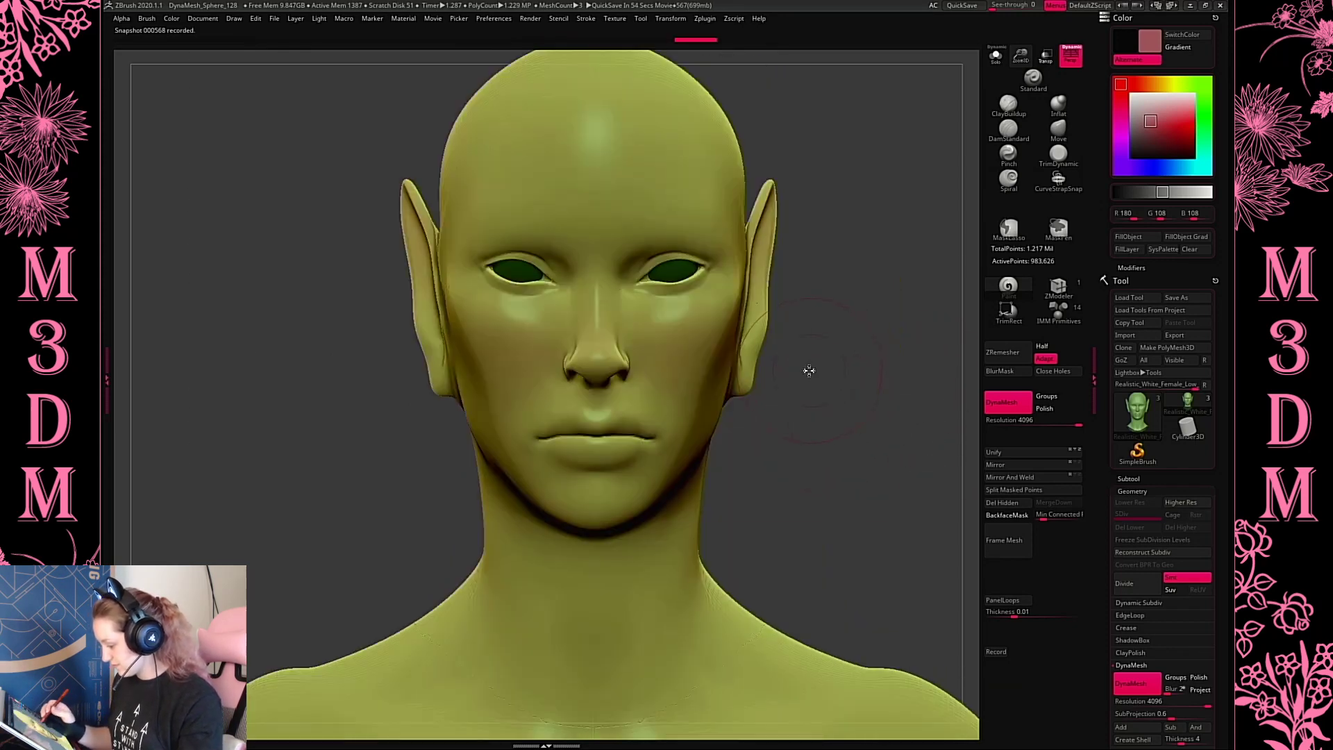
Reduce the brush size and paint the lips with the muted red
key(space)
drag(810, 370, 799, 371)
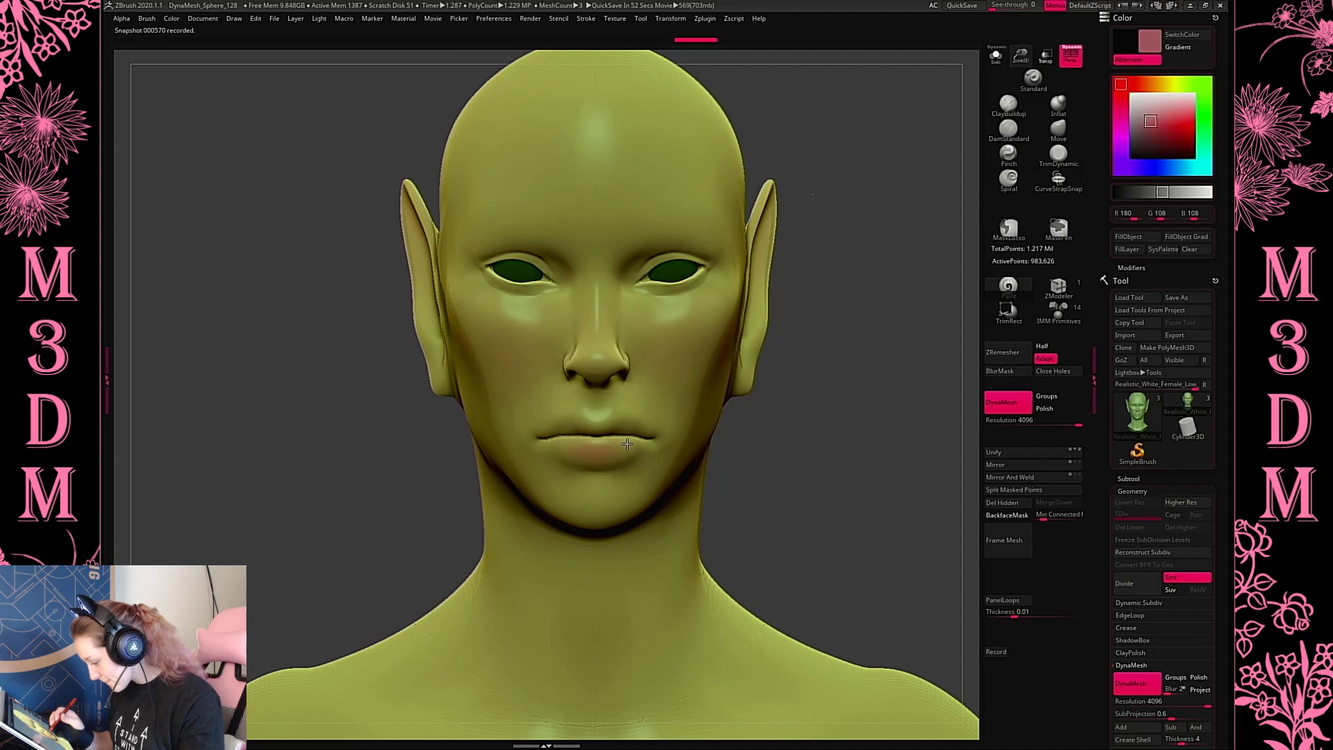
mouse_move(627, 443)
mouse_down()
mouse_move(593, 425)
mouse_move(597, 455)
mouse_move(657, 442)
mouse_move(638, 444)
mouse_up()
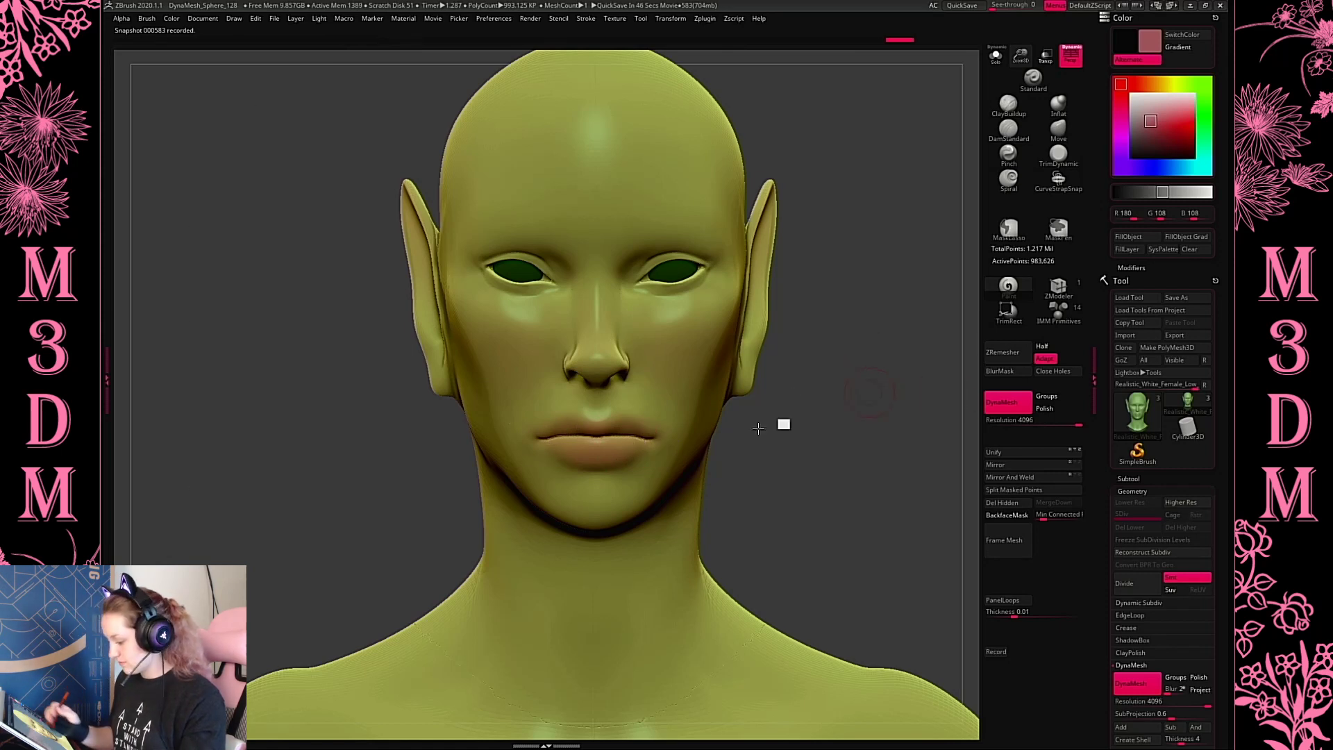
Set the paint colour to green, RGB 140, 180, 108, and clean up the skin around the edges of the lips
alt+drag(758, 428, 731, 426)
click(1204, 95)
drag(612, 481, 636, 449)
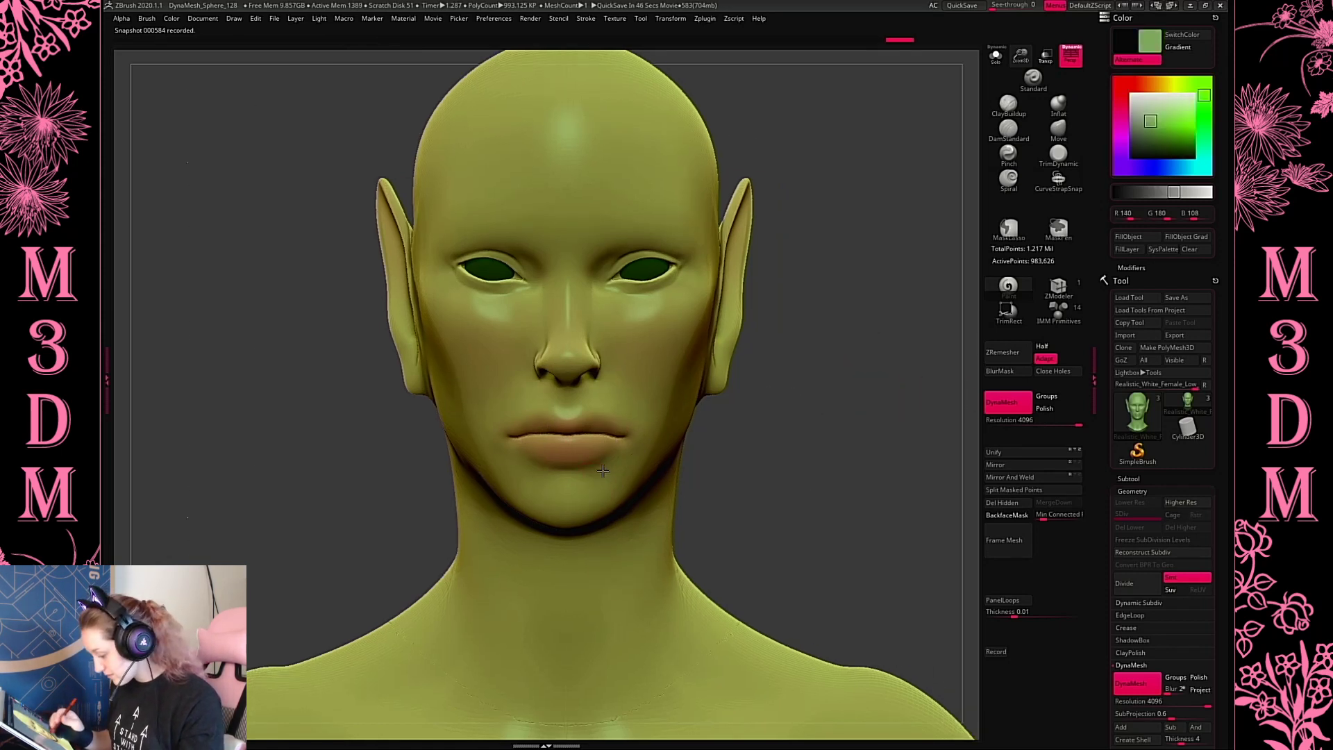
drag(515, 453, 489, 449)
mouse_move(604, 422)
mouse_down()
mouse_move(634, 425)
mouse_move(577, 461)
mouse_move(536, 463)
mouse_move(544, 418)
mouse_move(609, 443)
mouse_up()
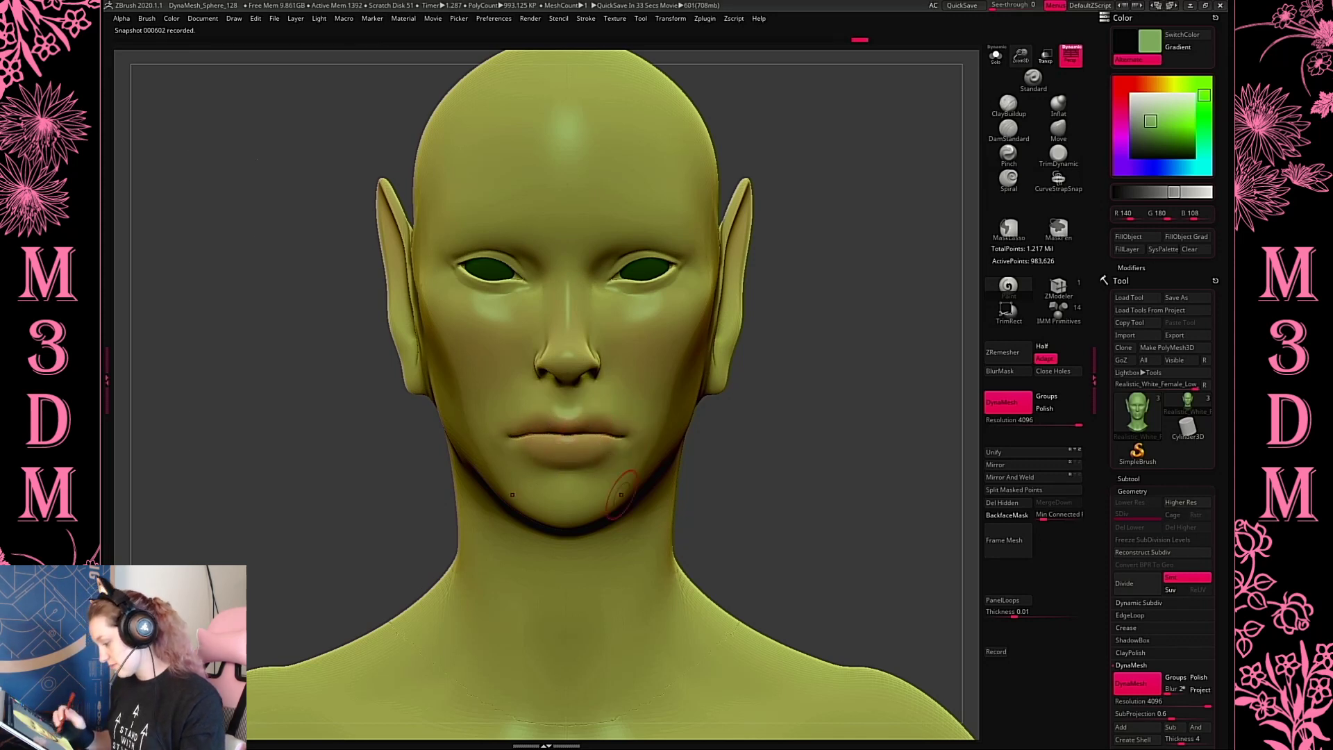
Set the paint colour to muted yellow, RGB 180, 172, 108, and softly tint the forehead and temples at reduced RGB intensity
drag(898, 366, 829, 410)
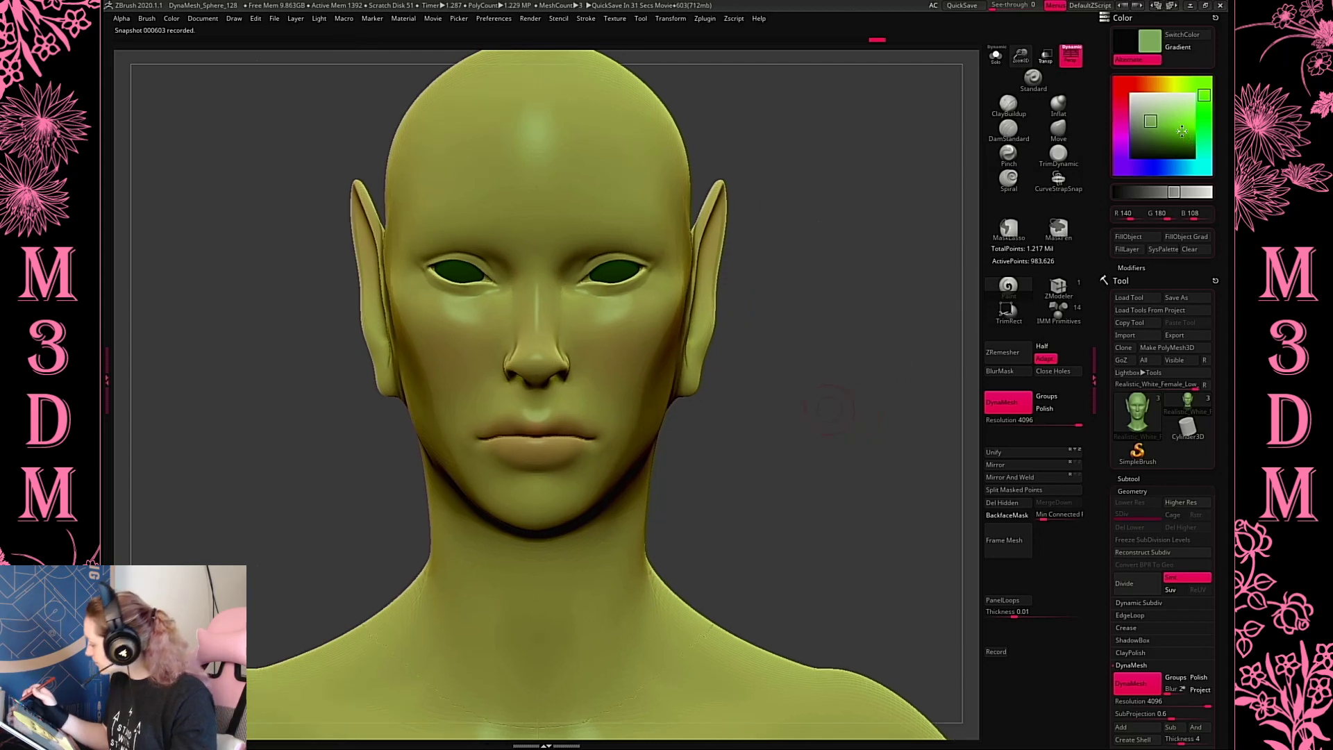
drag(1180, 83, 1168, 84)
key(space)
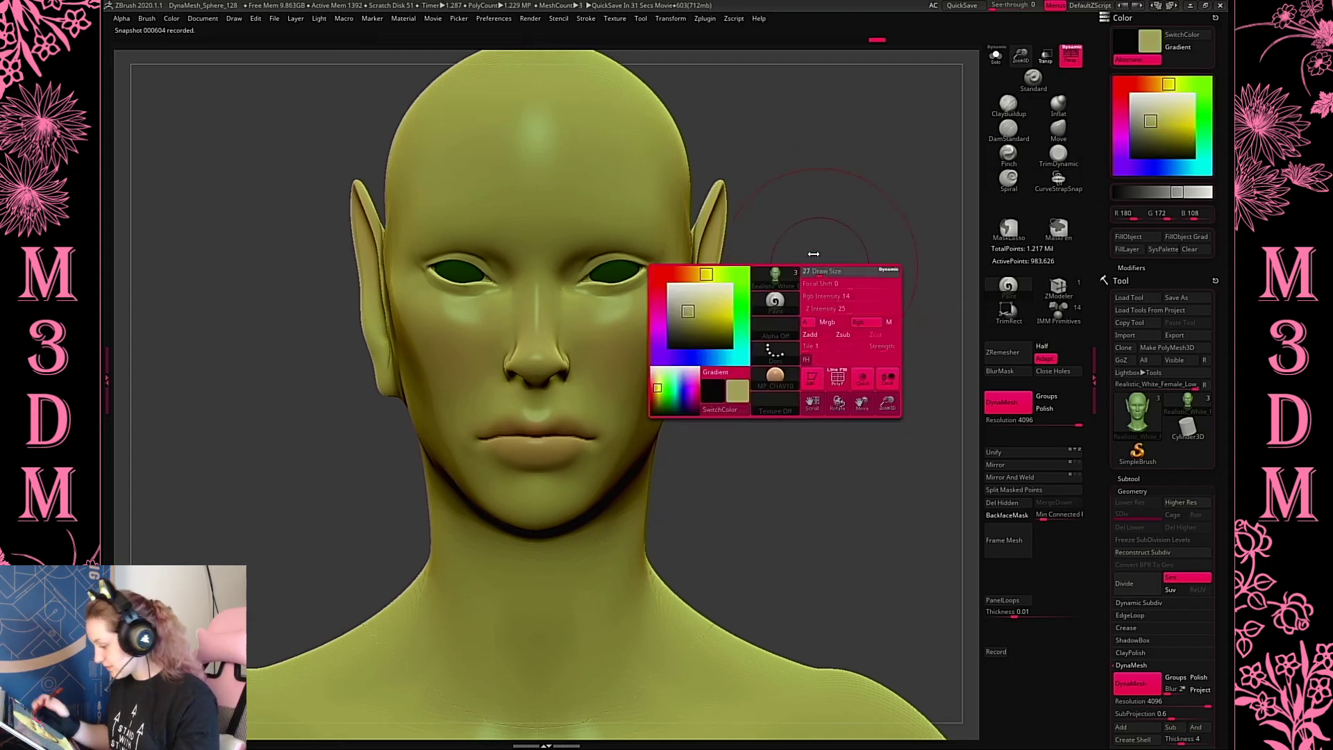
drag(552, 154, 563, 224)
key(space)
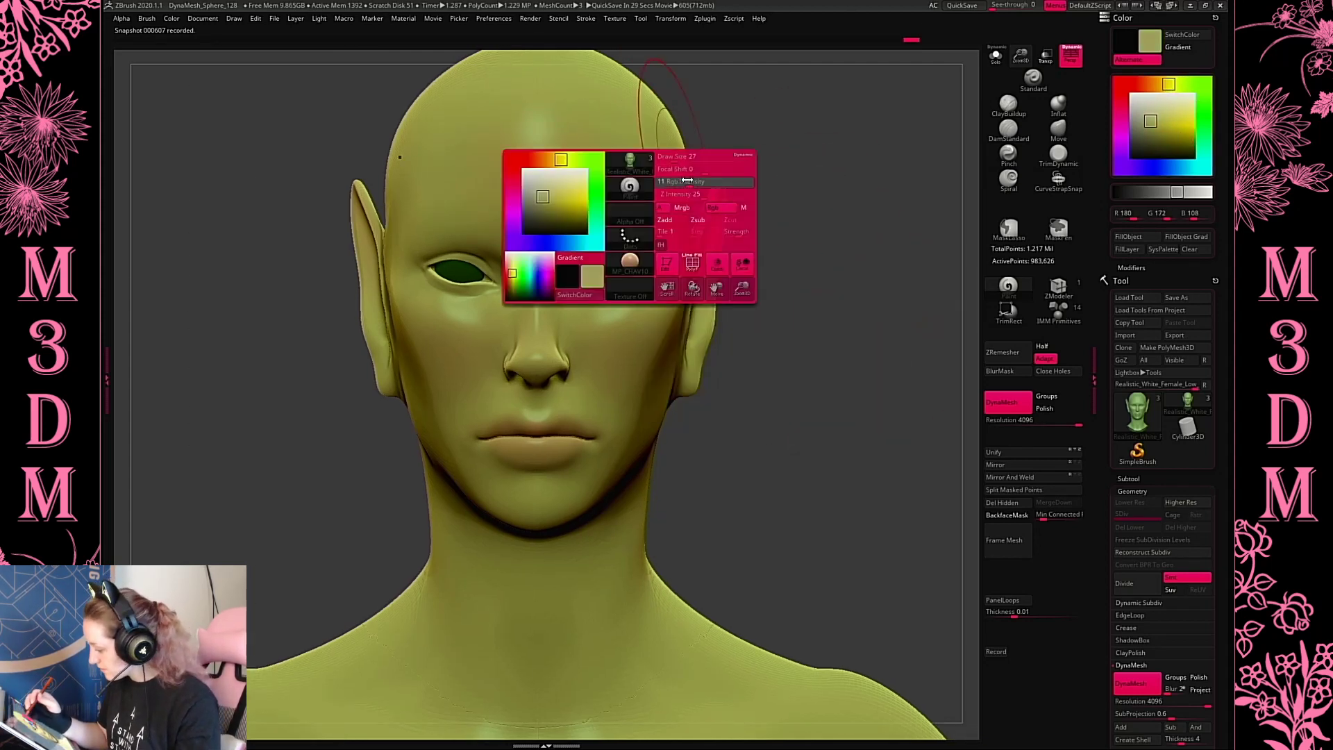
drag(686, 180, 683, 180)
drag(557, 198, 599, 156)
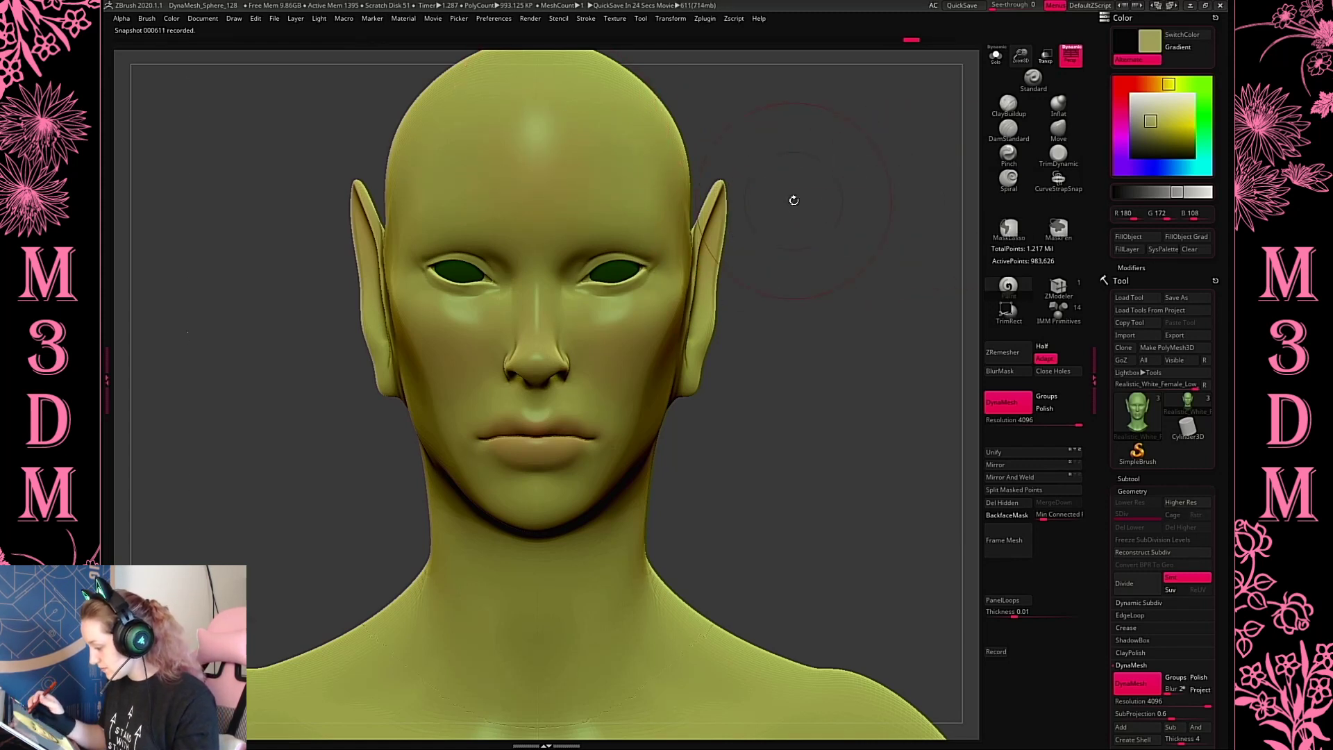
key(space)
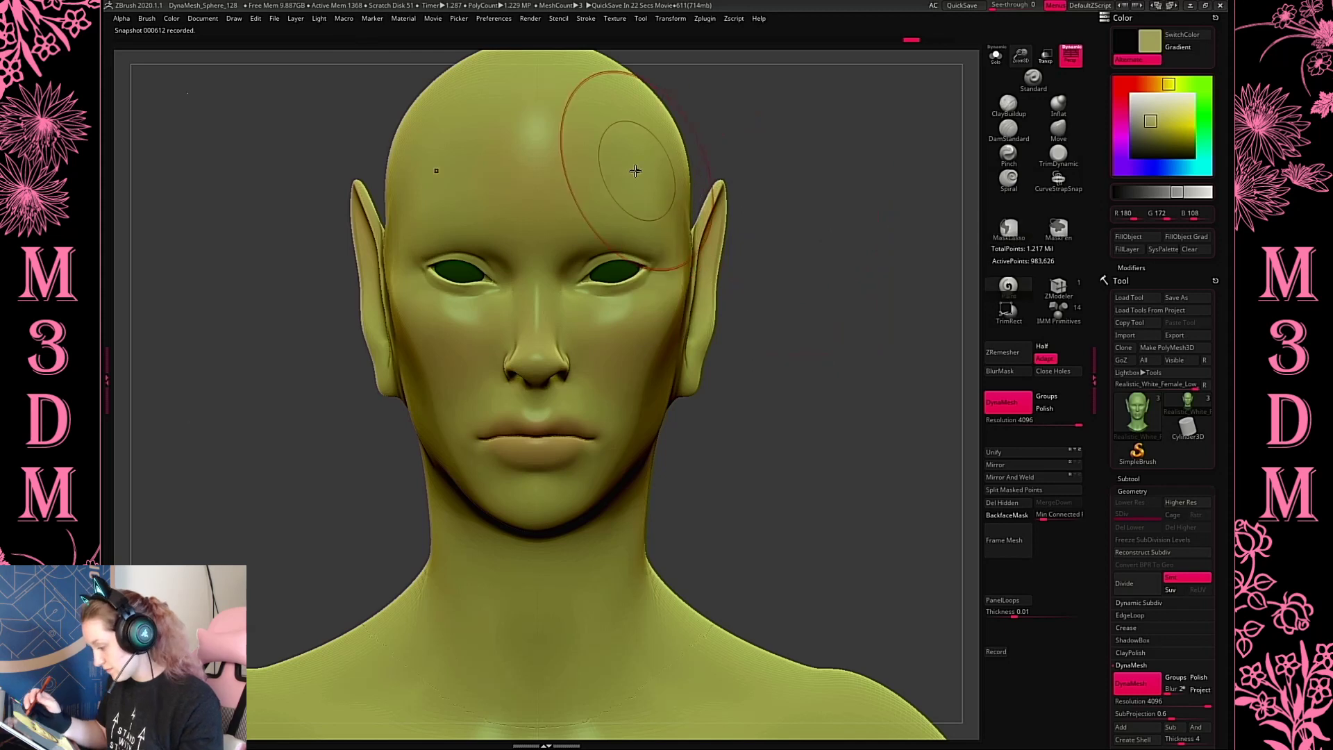
drag(610, 119, 696, 279)
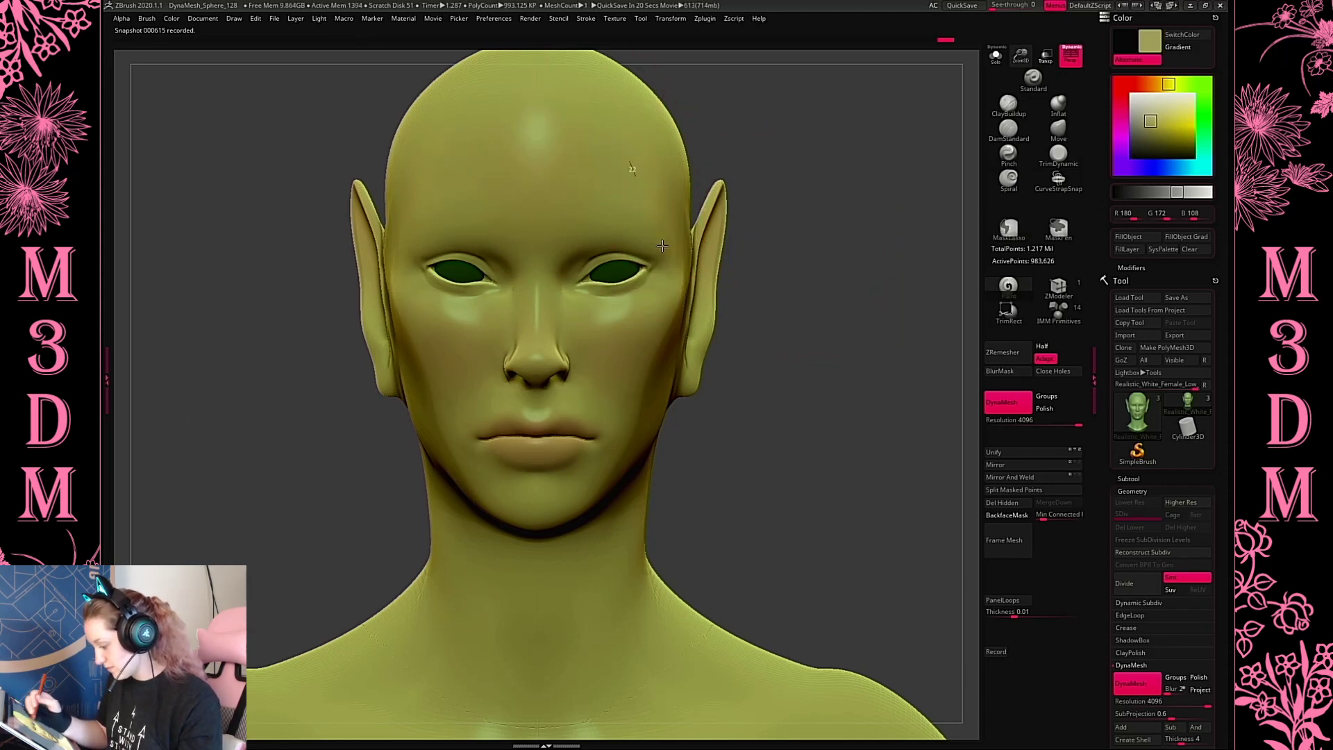
Set the paint colour to teal, RGB 108, 168, 180, and faintly tint the chin and jaw area
click(1188, 168)
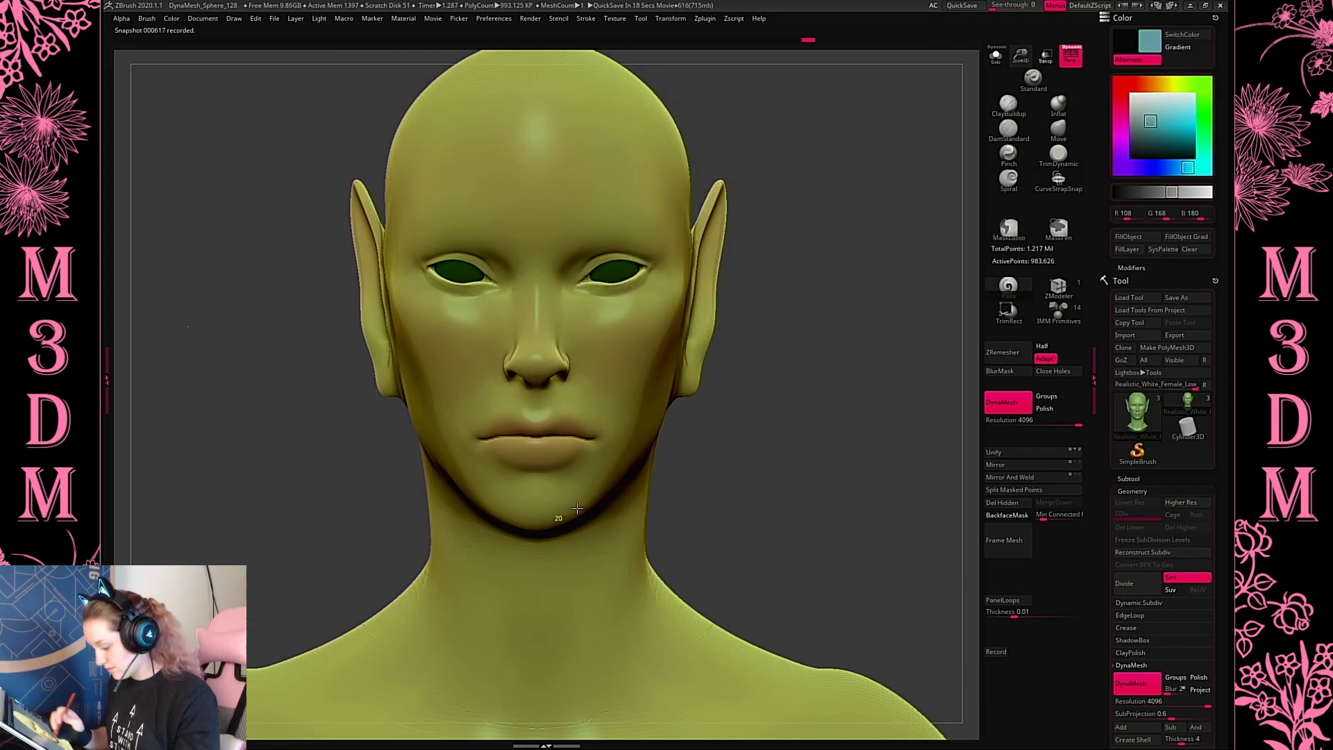
drag(827, 450, 715, 413)
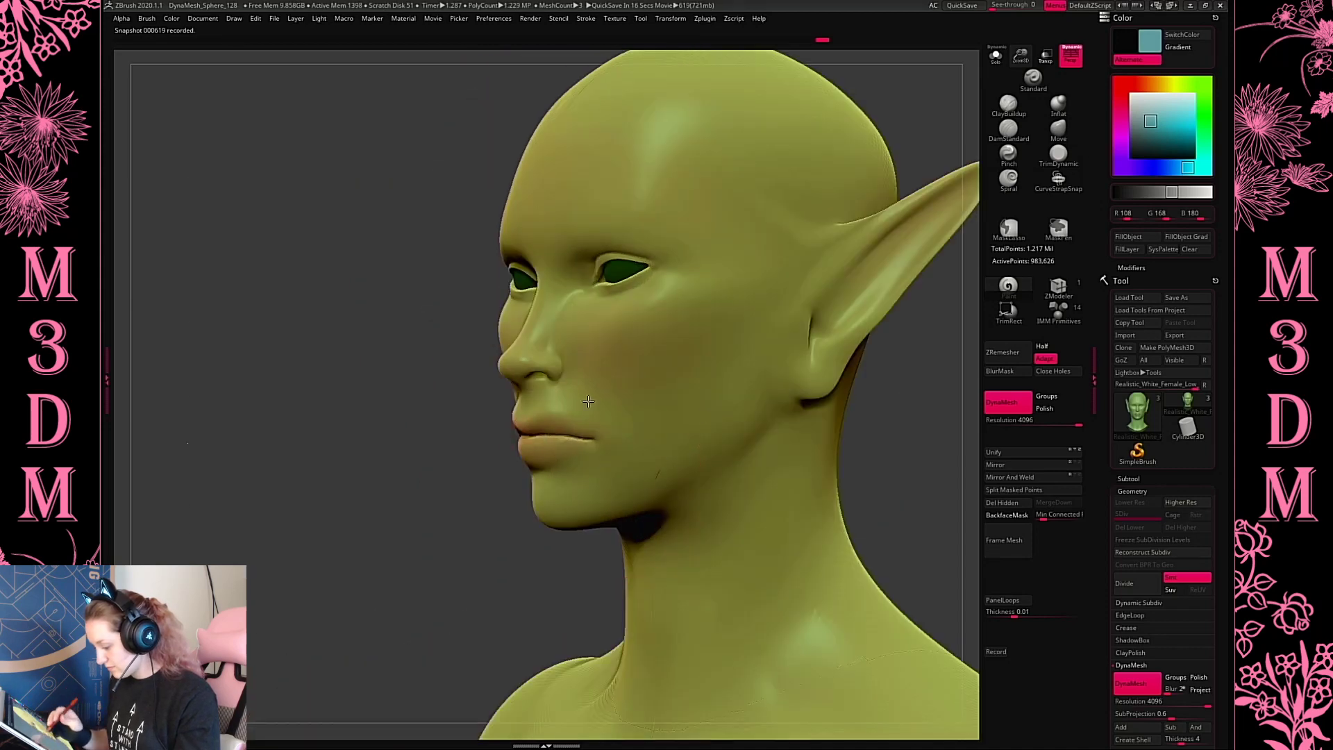
drag(907, 445, 863, 416)
key(space)
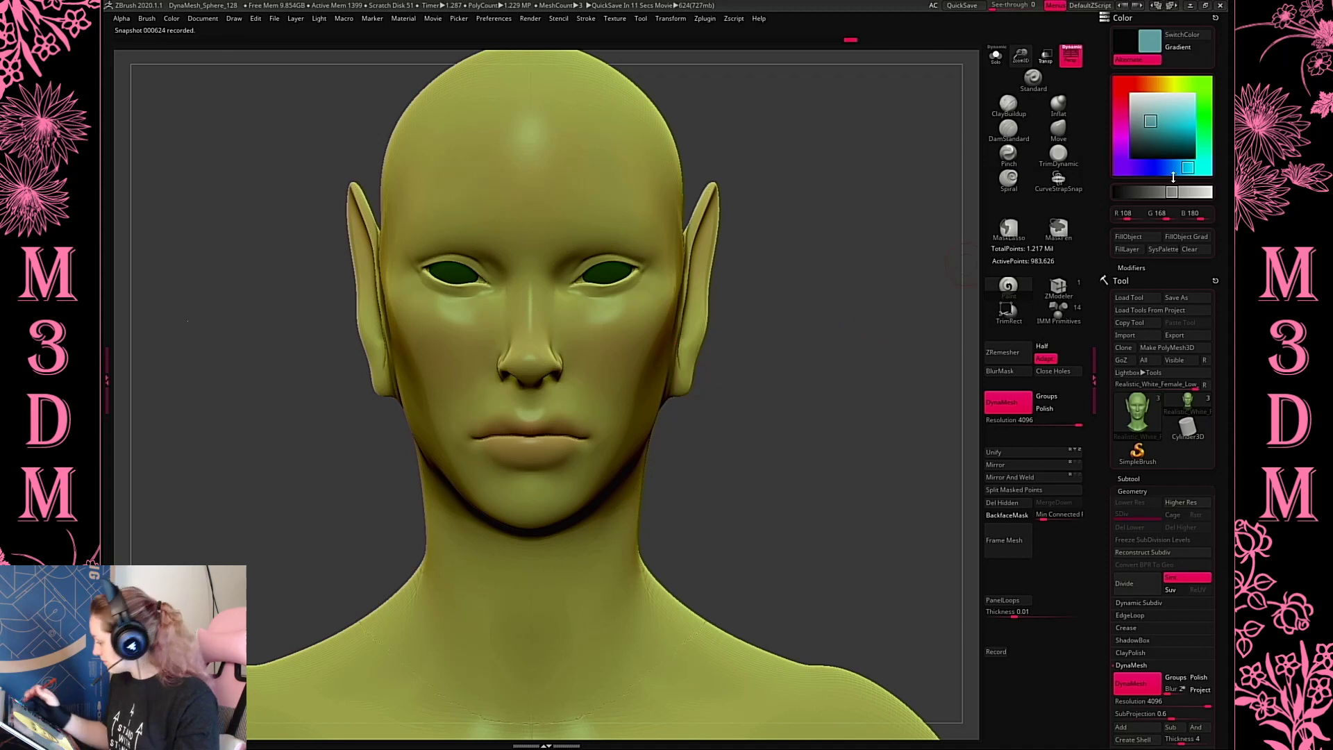
Set the paint colour to dark green, RGB 20, 42, 18, and build it up over both lips with a smaller brush
drag(1202, 99, 1204, 110)
click(1171, 145)
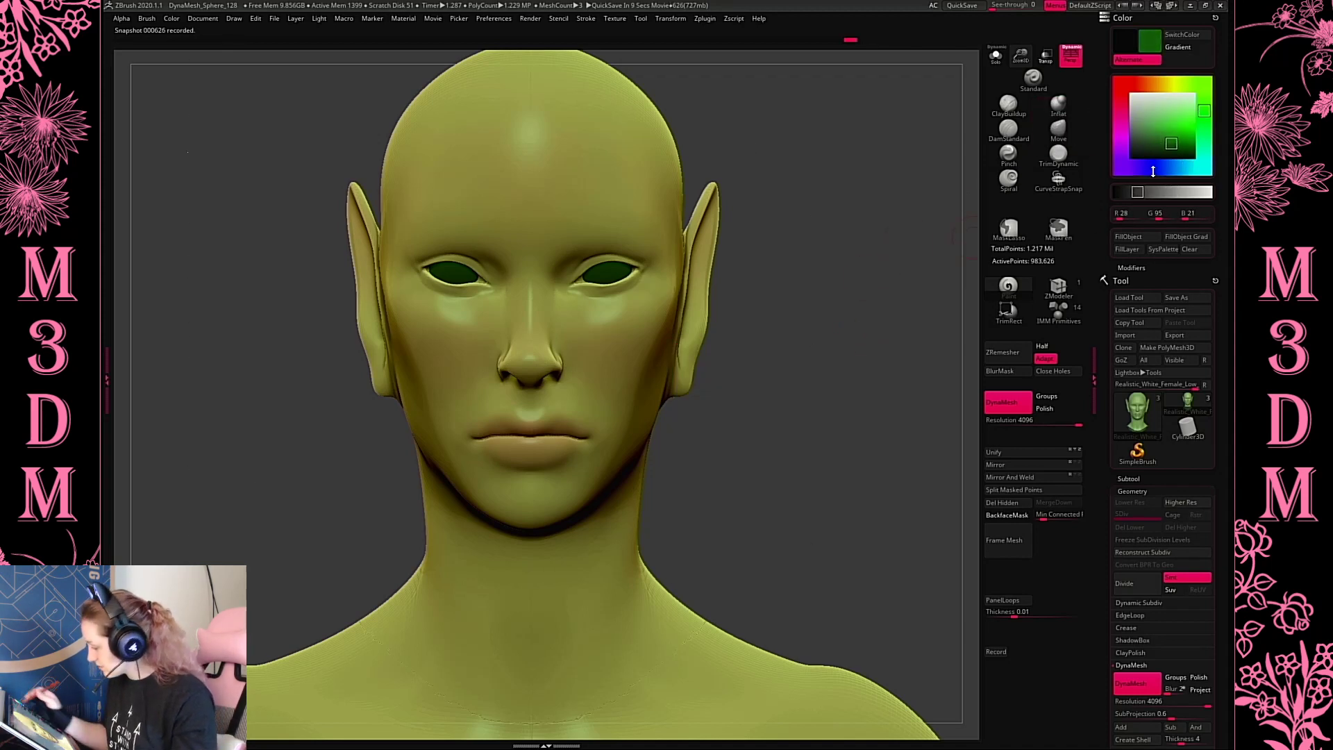
click(1157, 150)
drag(1156, 150, 1155, 151)
key(space)
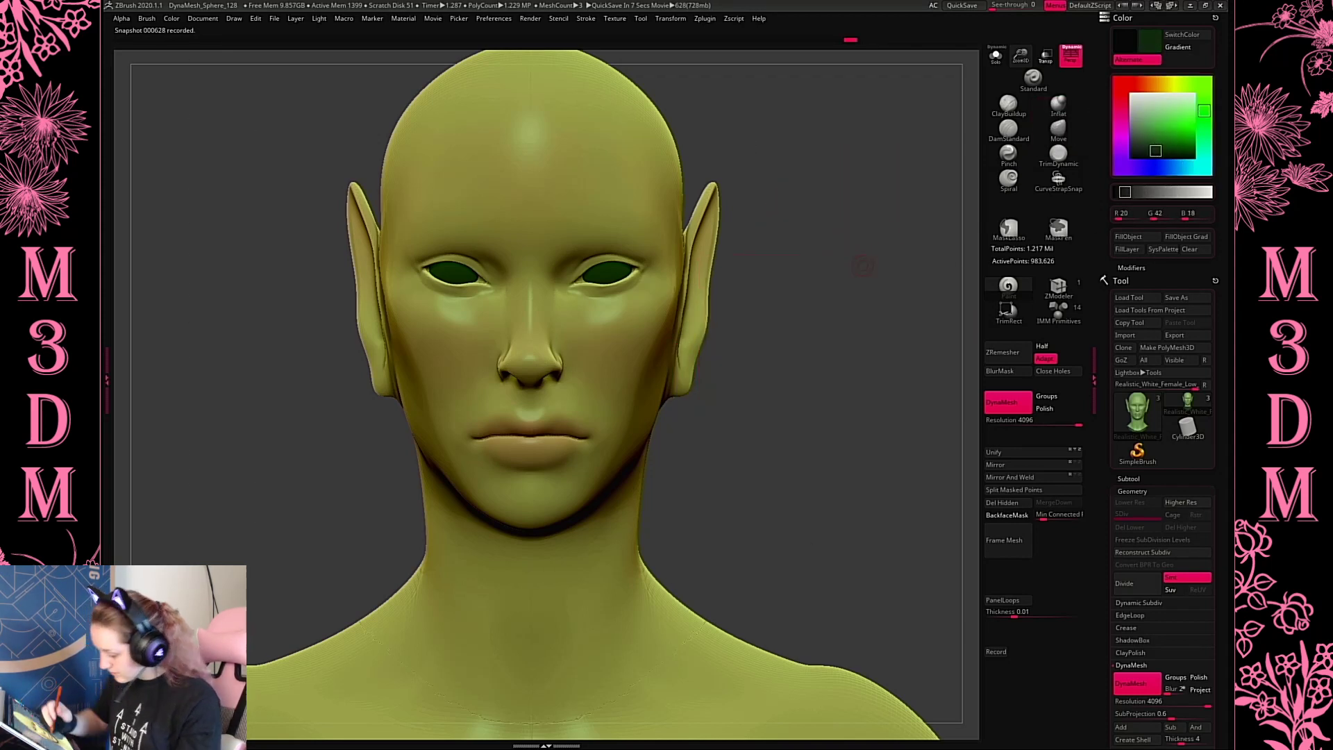
click(560, 442)
mouse_move(760, 211)
ctrl+right_down()
mouse_move(828, 262)
mouse_move(833, 249)
mouse_move(833, 306)
ctrl+right_up()
key(space)
key(ctrl+z)
key(space)
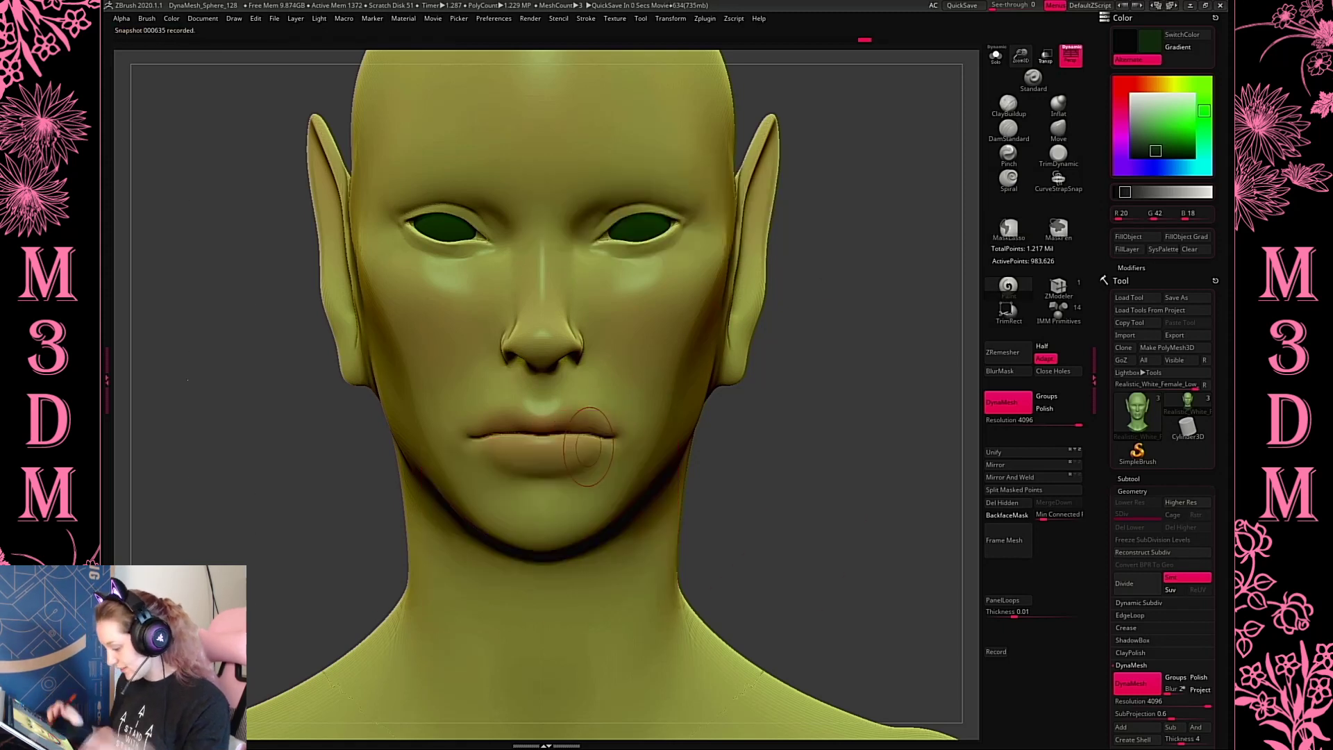
mouse_move(570, 436)
mouse_down()
mouse_move(548, 448)
mouse_move(555, 422)
mouse_up()
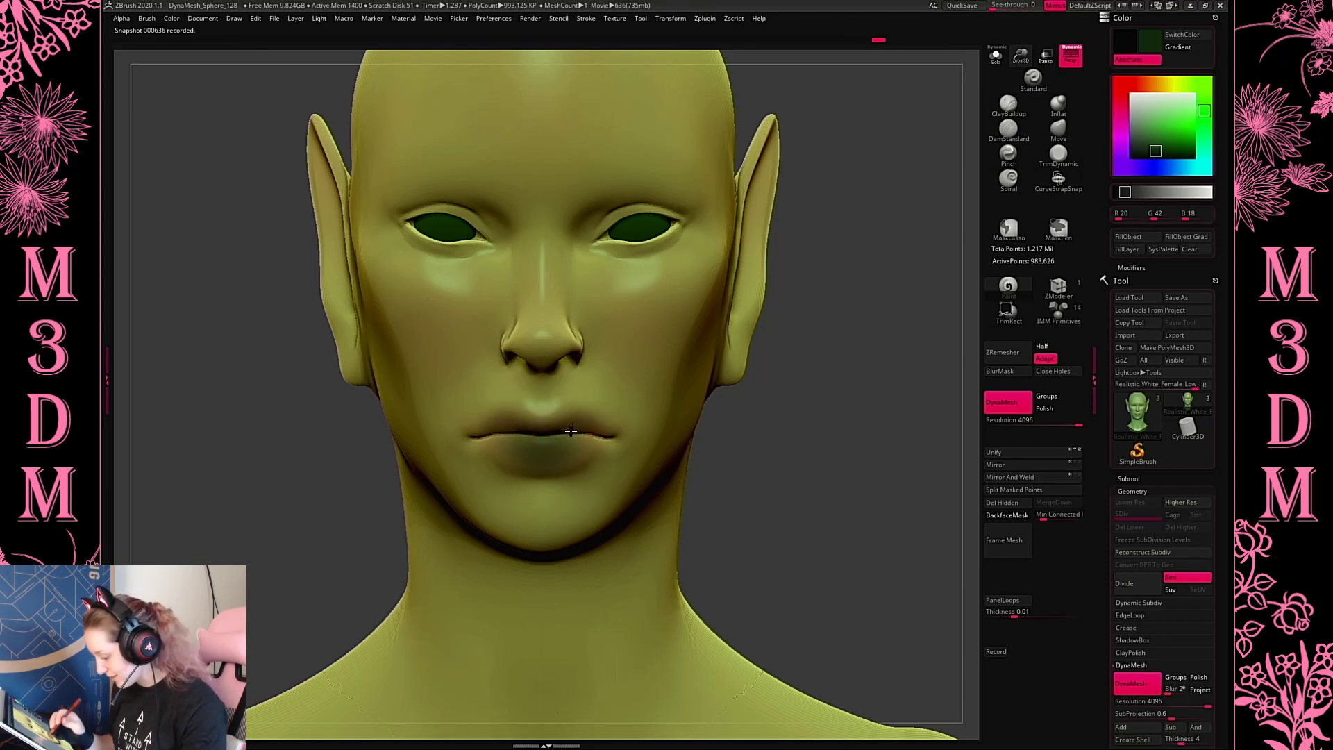
key(space)
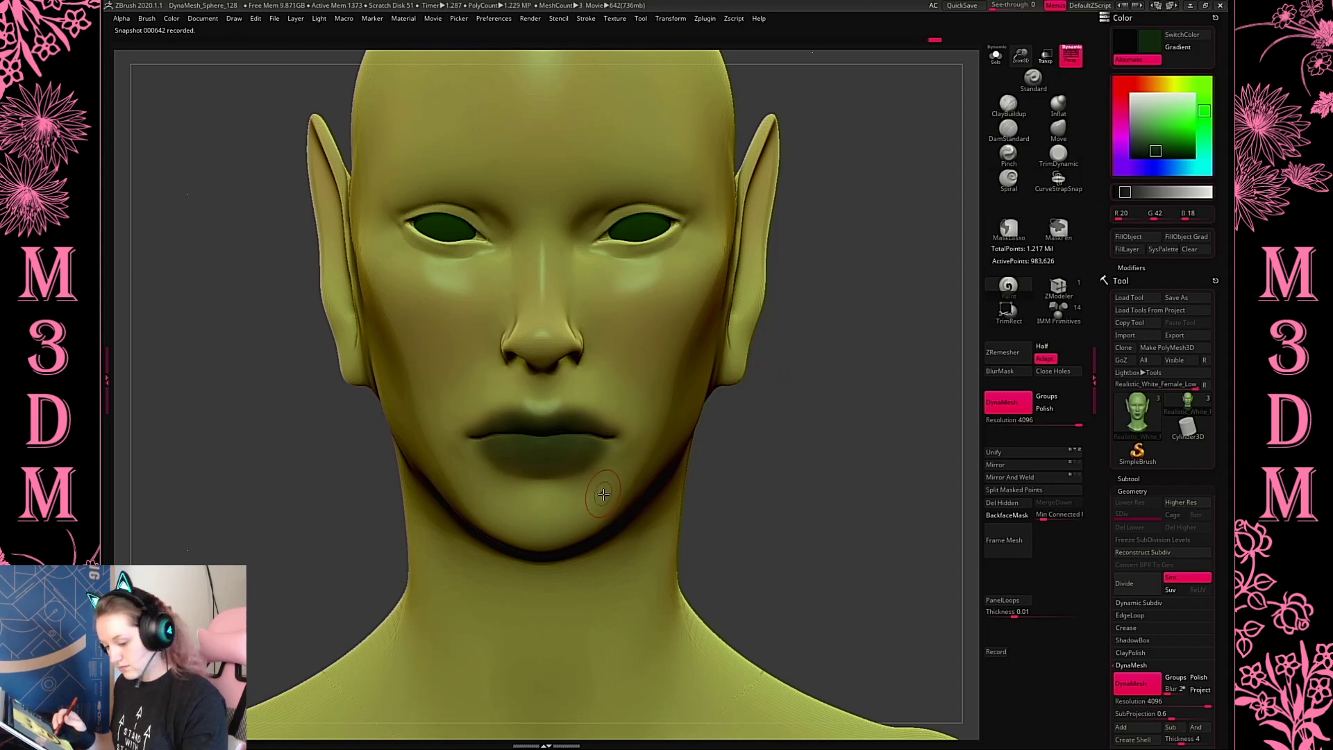
Sample the skin green, RGB 137, 179, 112, and soften the paint around the edges and corners of the lips
key(c)
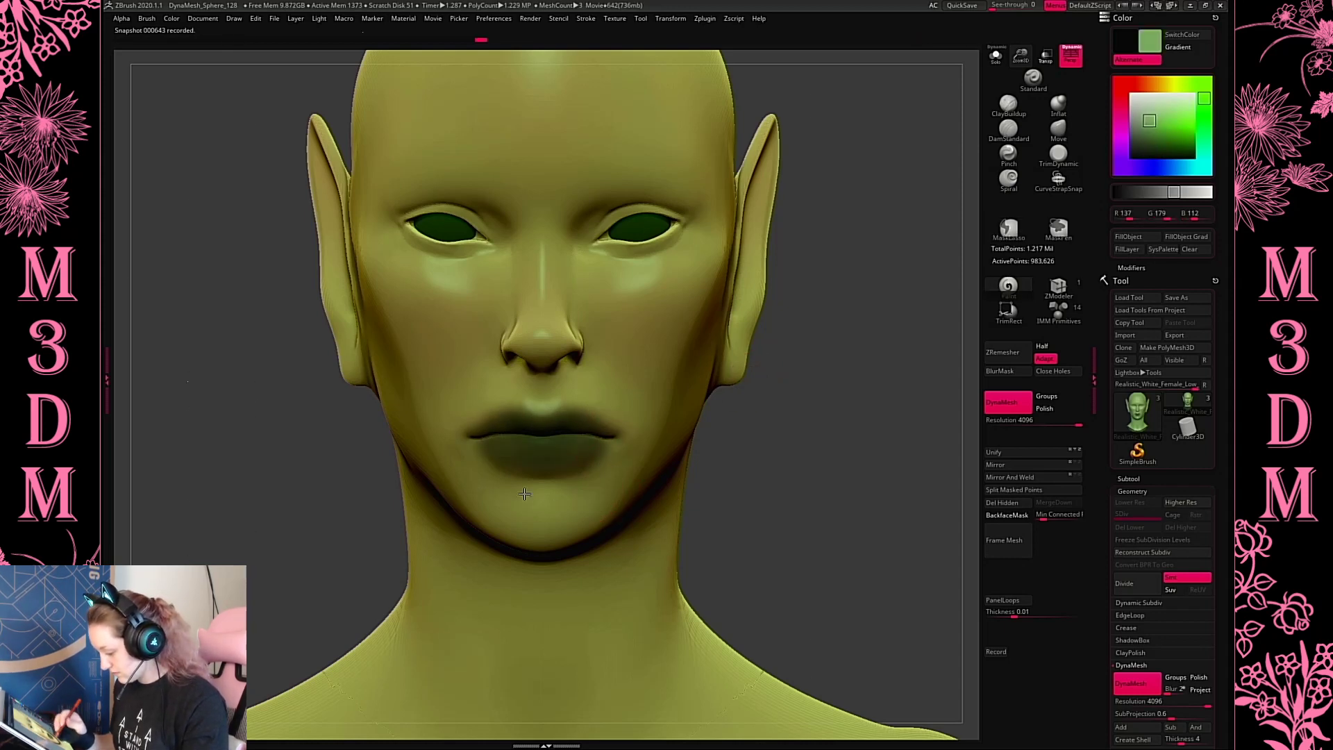
key(space)
drag(608, 438, 602, 436)
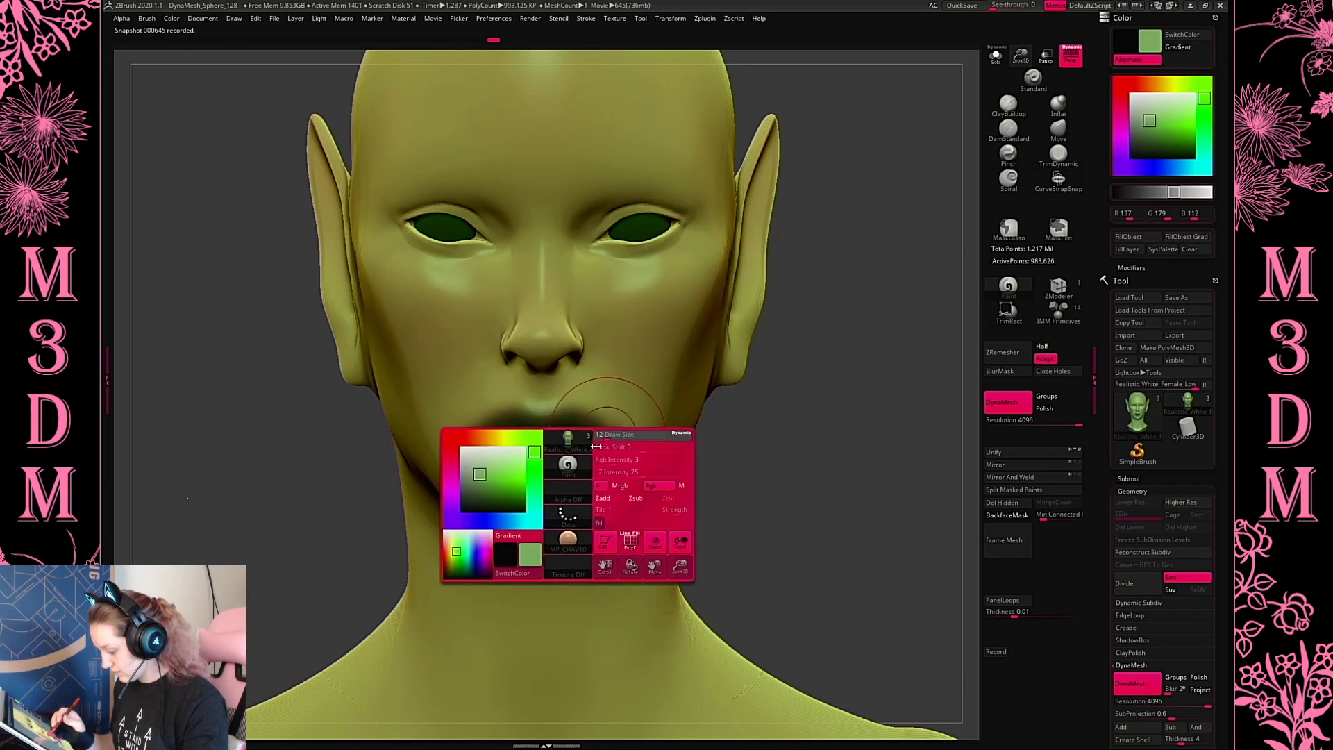
drag(507, 418, 612, 433)
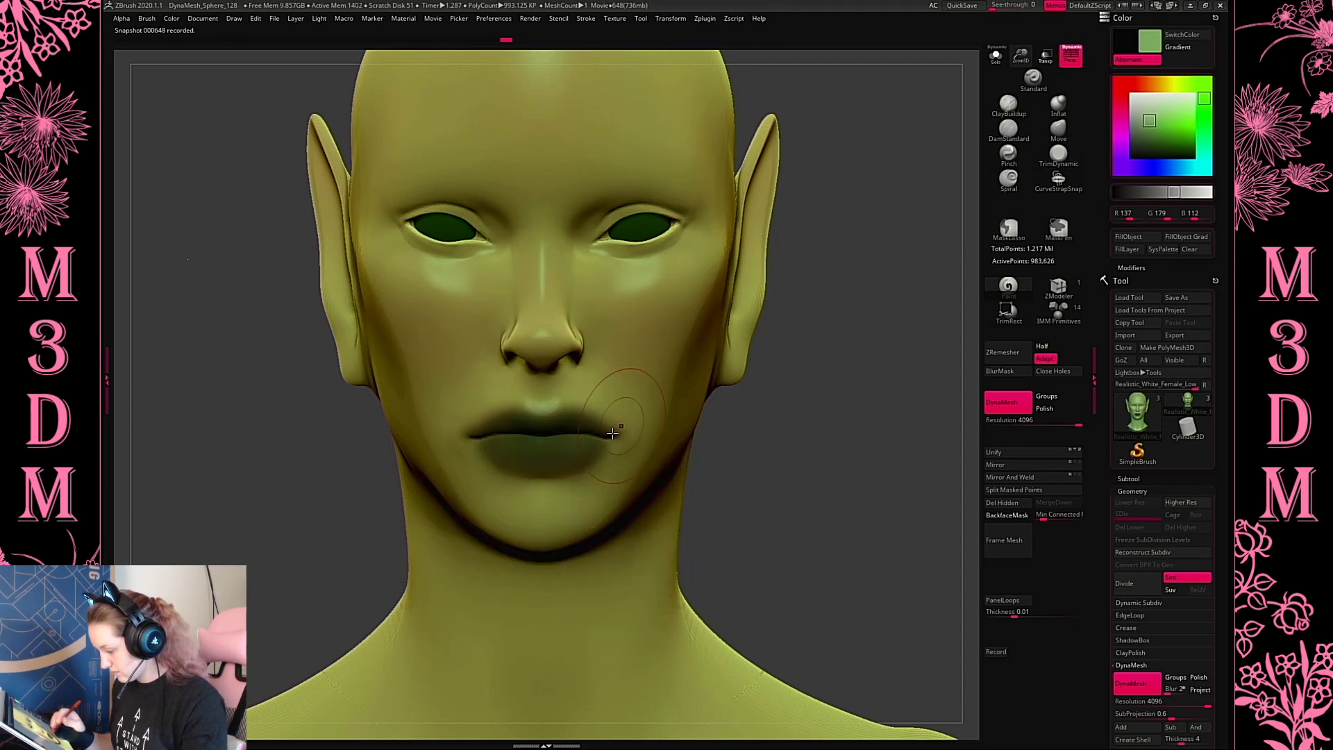
Mark the inner ends of both eyebrows with the MaskPen brush, and undo the outer arch strokes
alt+drag(862, 413, 833, 497)
key(space)
mouse_move(842, 298)
mouse_down()
mouse_move(826, 298)
mouse_move(867, 344)
mouse_up()
key(ctrl)
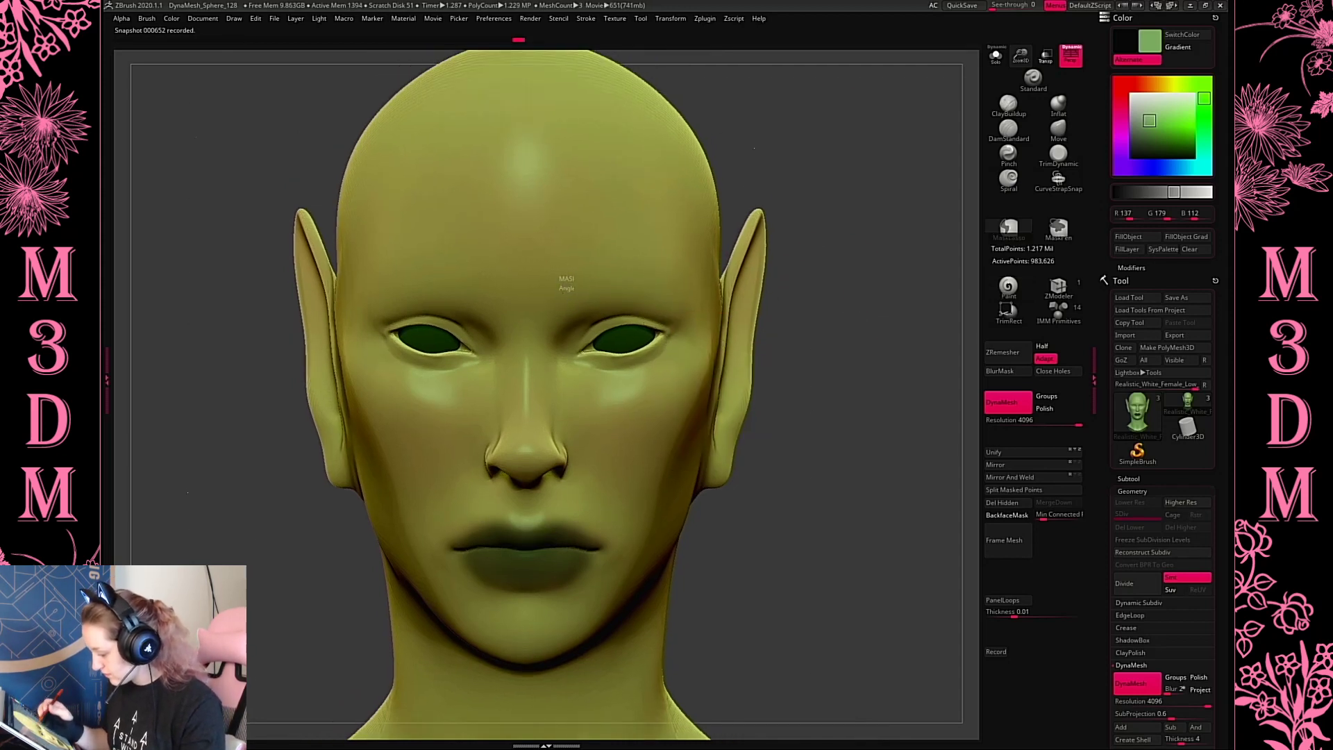
click(1051, 229)
mouse_move(570, 267)
ctrl+mouse_down()
mouse_move(561, 304)
mouse_move(656, 279)
ctrl+mouse_up()
ctrl+click(569, 274)
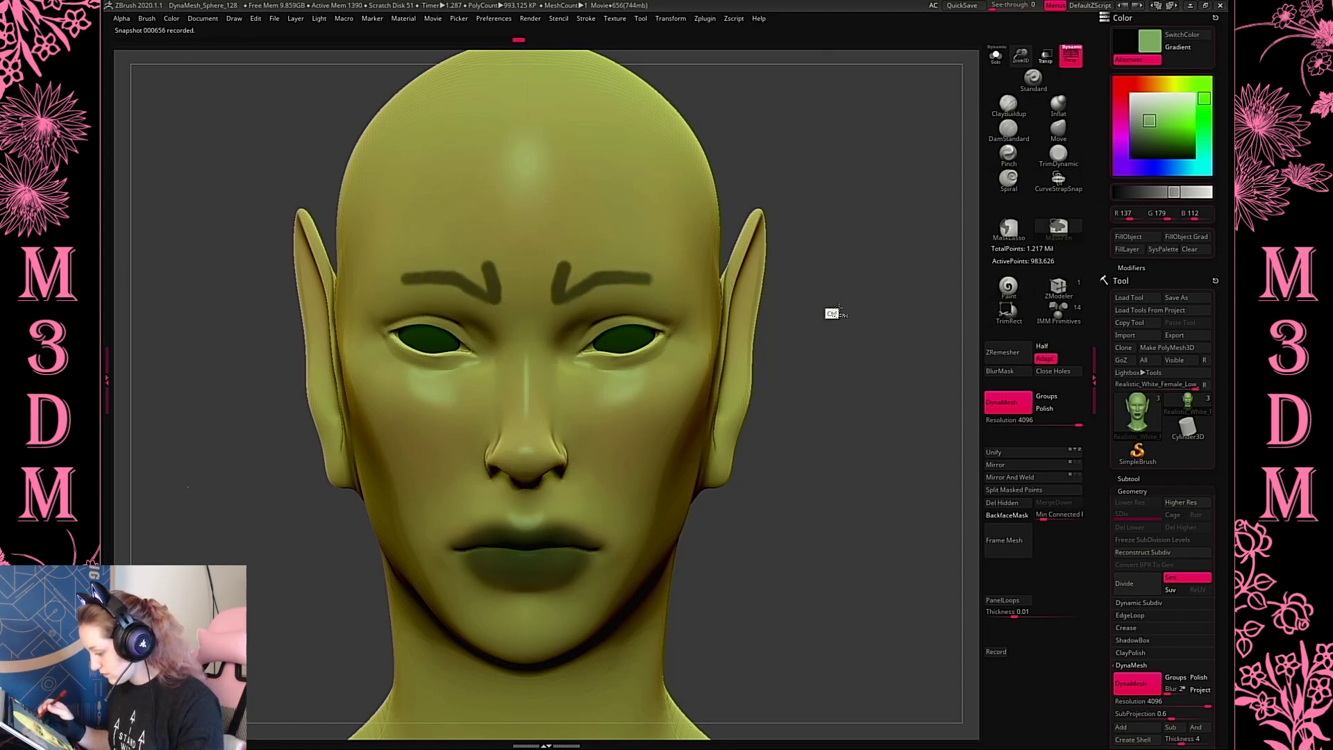
drag(848, 343, 660, 315)
key(ctrl+z)
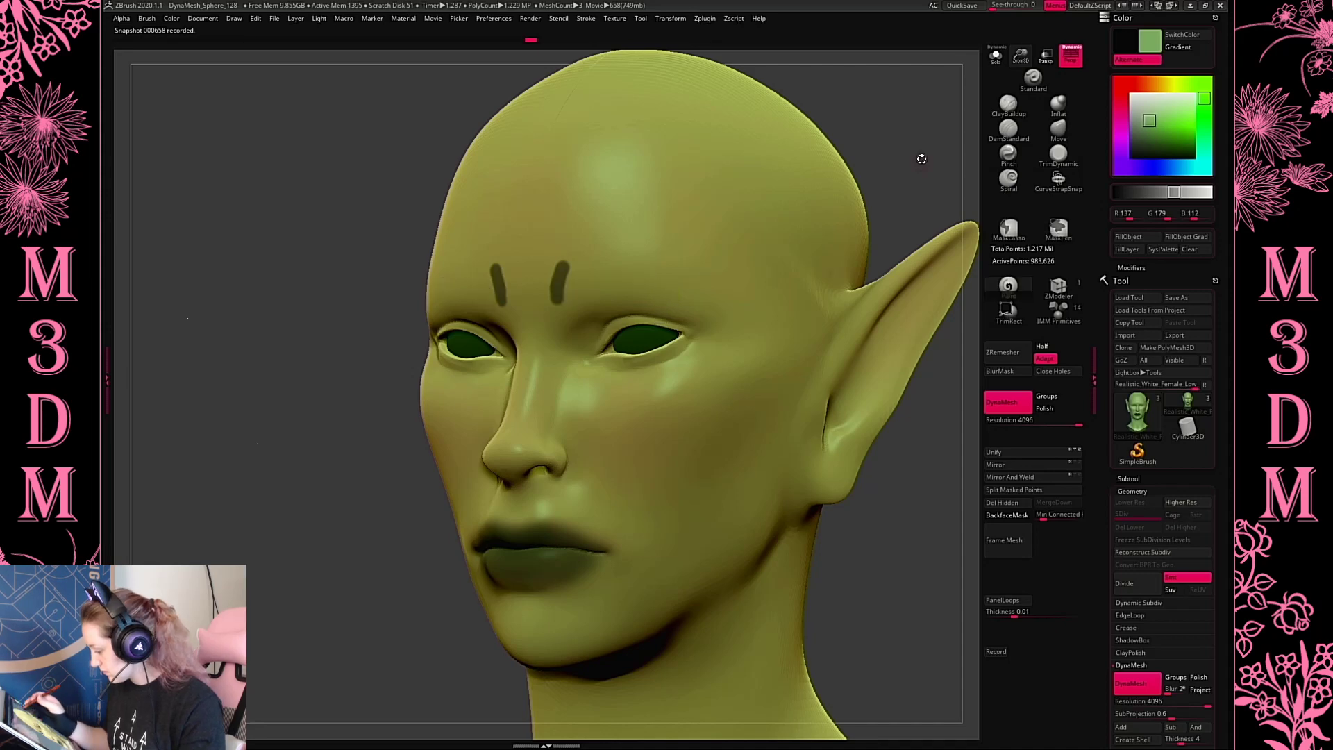
Adjust the mask brush size and mask full, thick arched eyebrow shapes above both eyes
mouse_move(921, 162)
mouse_down()
mouse_move(847, 256)
mouse_move(865, 301)
mouse_move(875, 284)
mouse_up()
right_click(840, 269)
key(space)
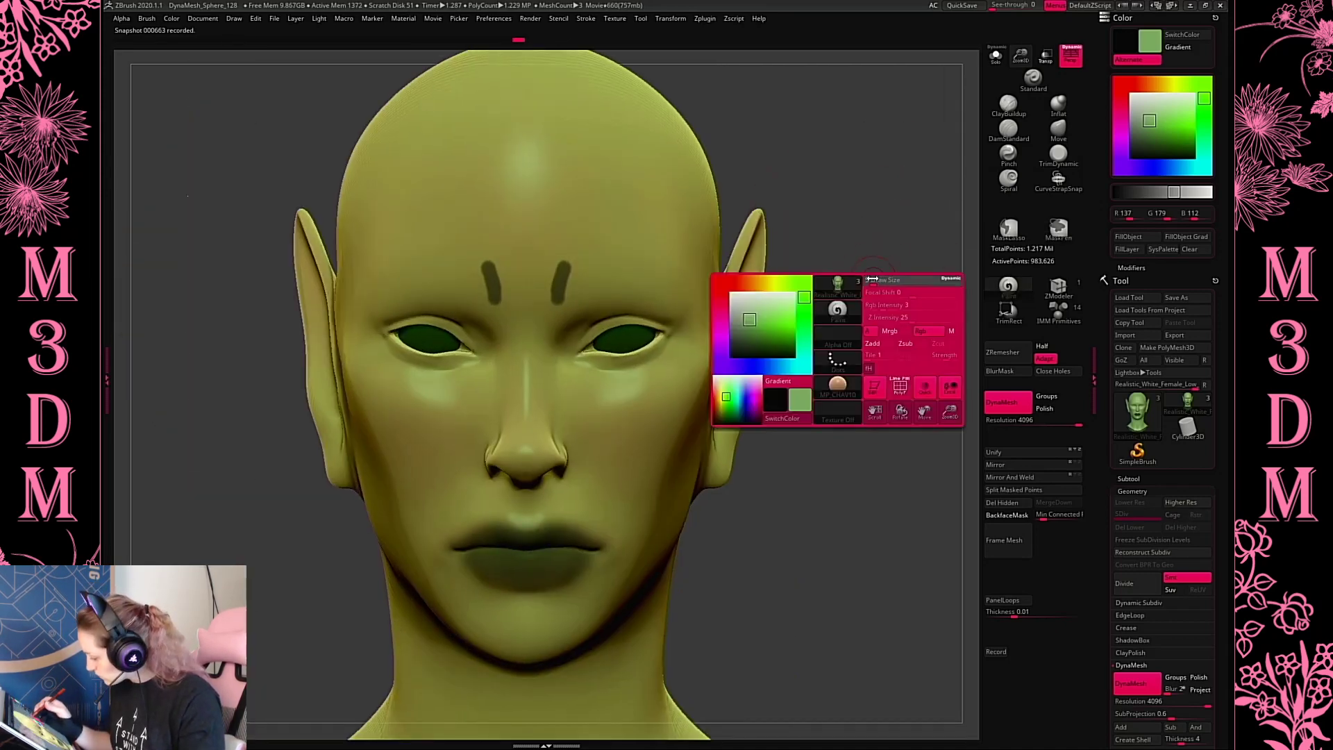
key(space)
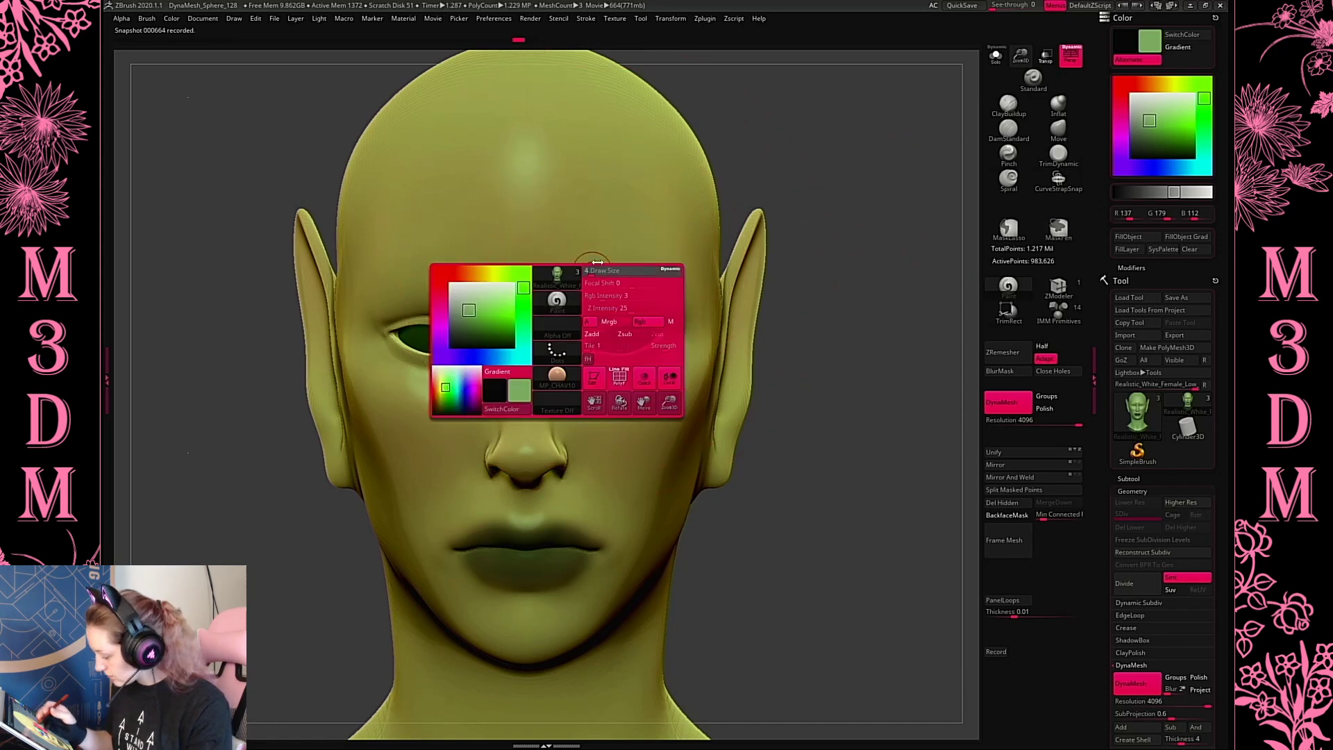
mouse_move(555, 297)
ctrl+mouse_down()
mouse_move(566, 270)
mouse_move(623, 277)
mouse_move(577, 288)
mouse_move(666, 282)
ctrl+mouse_up()
Erase excess eyebrow mask to straighten the inner ends, sharpen the arch and taper the outer tails
key(space)
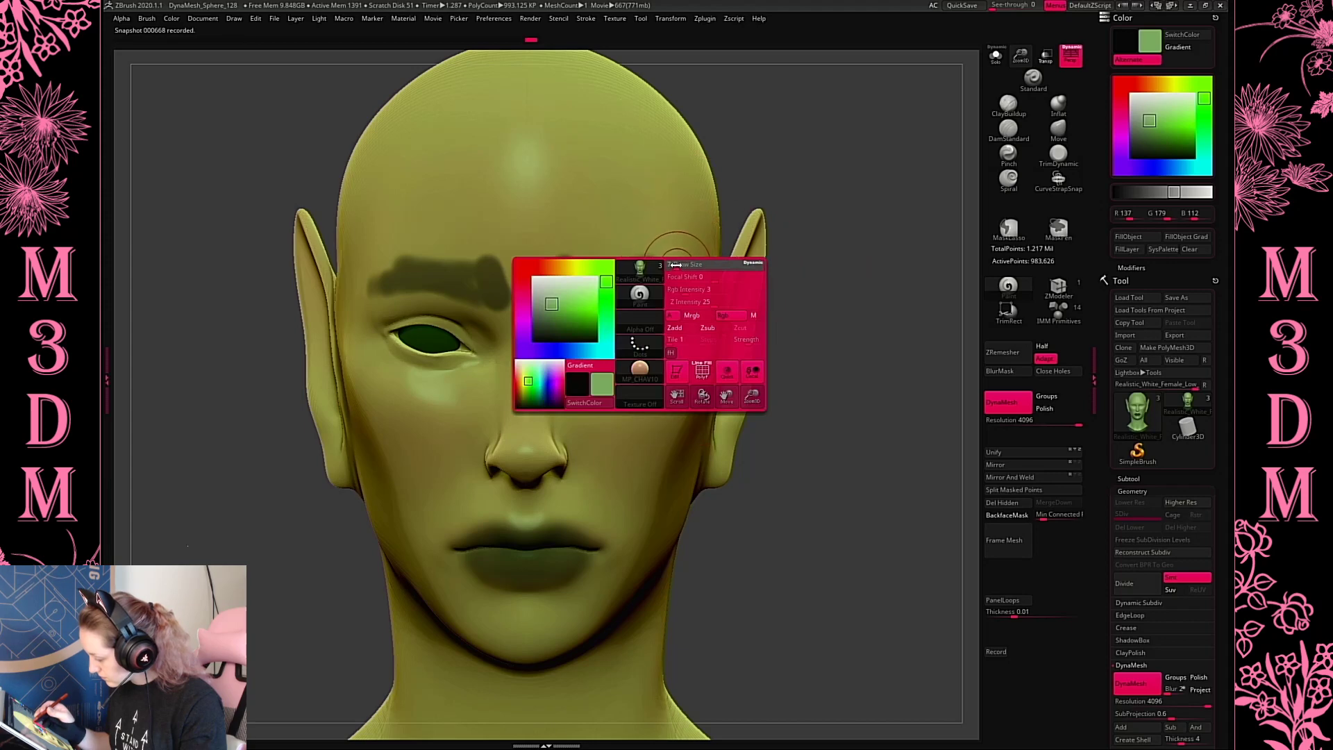
ctrl+alt+drag(557, 235, 524, 322)
ctrl+alt+drag(539, 275, 704, 235)
mouse_move(892, 297)
mouse_down()
mouse_move(663, 298)
mouse_move(730, 304)
mouse_up()
ctrl+alt+drag(631, 233, 747, 283)
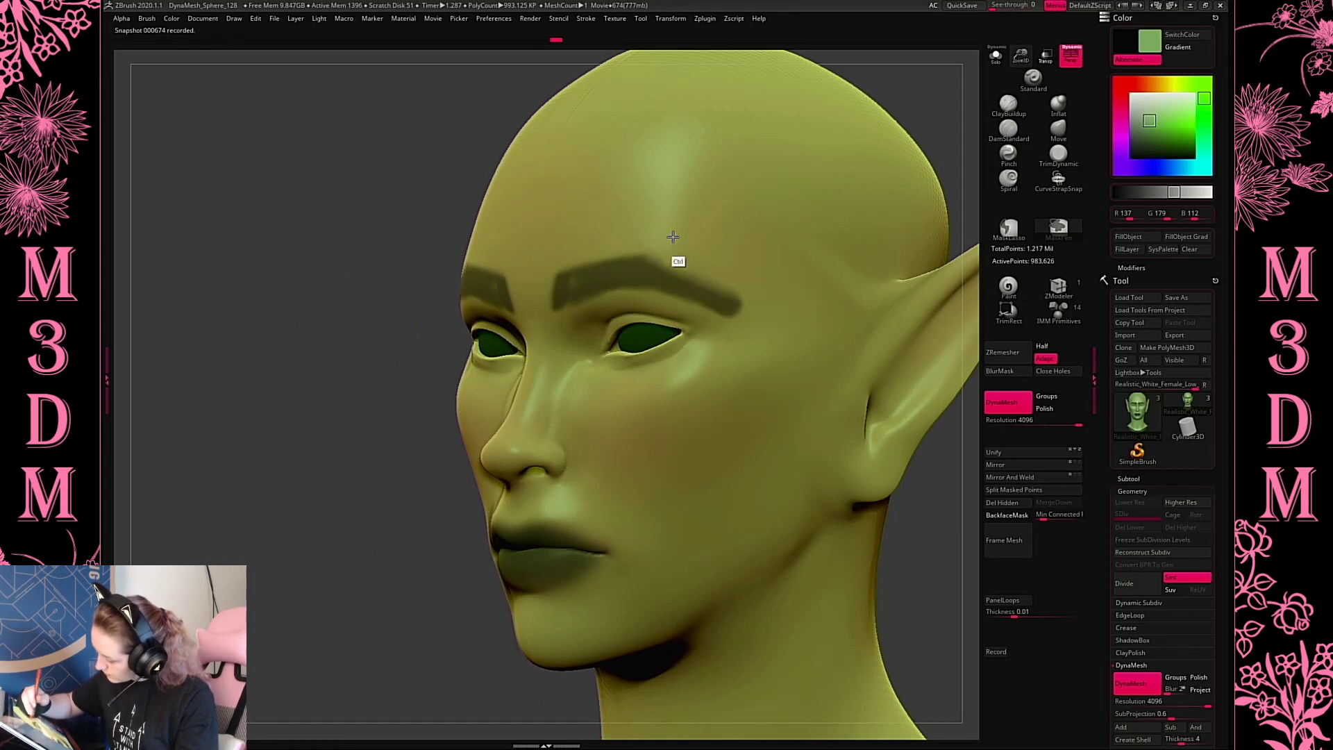
ctrl+alt+drag(672, 237, 775, 299)
mouse_move(676, 304)
ctrl+alt+mouse_down()
mouse_move(748, 348)
mouse_move(798, 352)
ctrl+alt+mouse_up()
ctrl+alt+drag(692, 334, 815, 365)
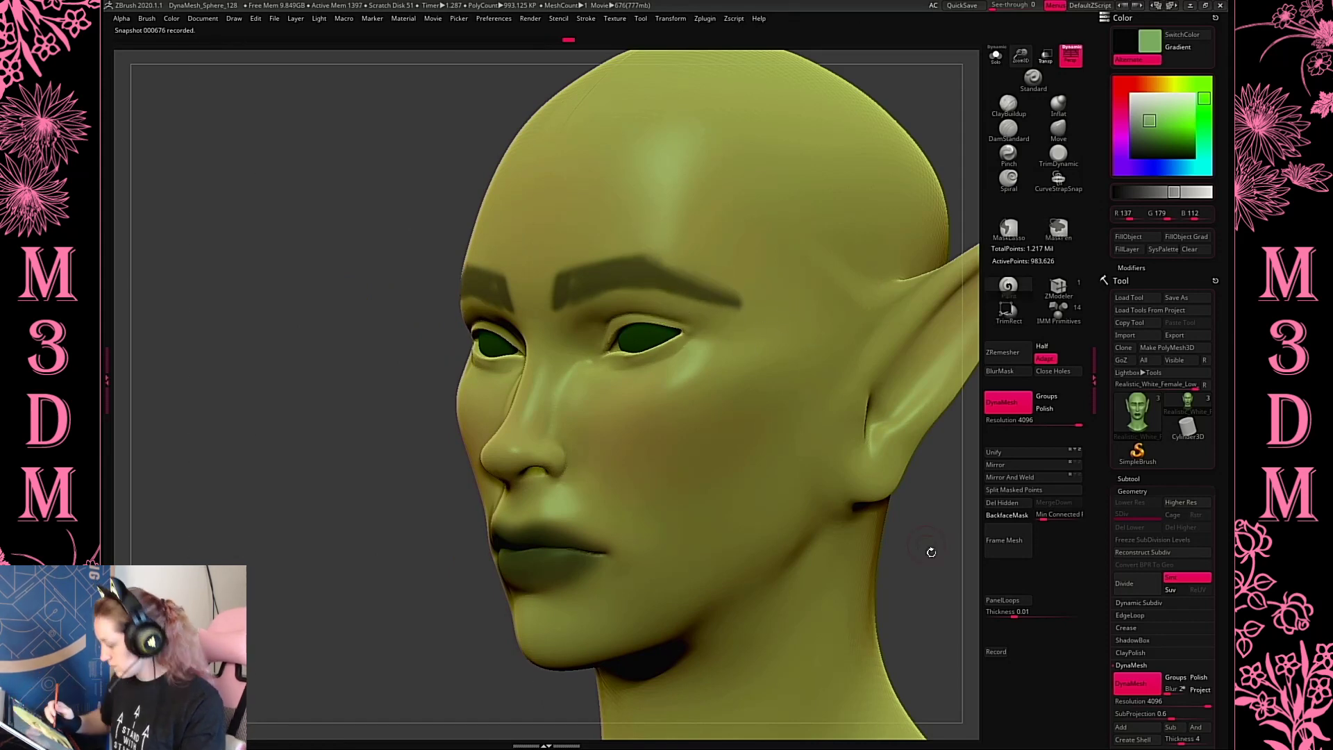
Refine the upper and lower edges of the eyebrow mask and trim its outer tails to shorter, sharper points
drag(940, 538, 952, 561)
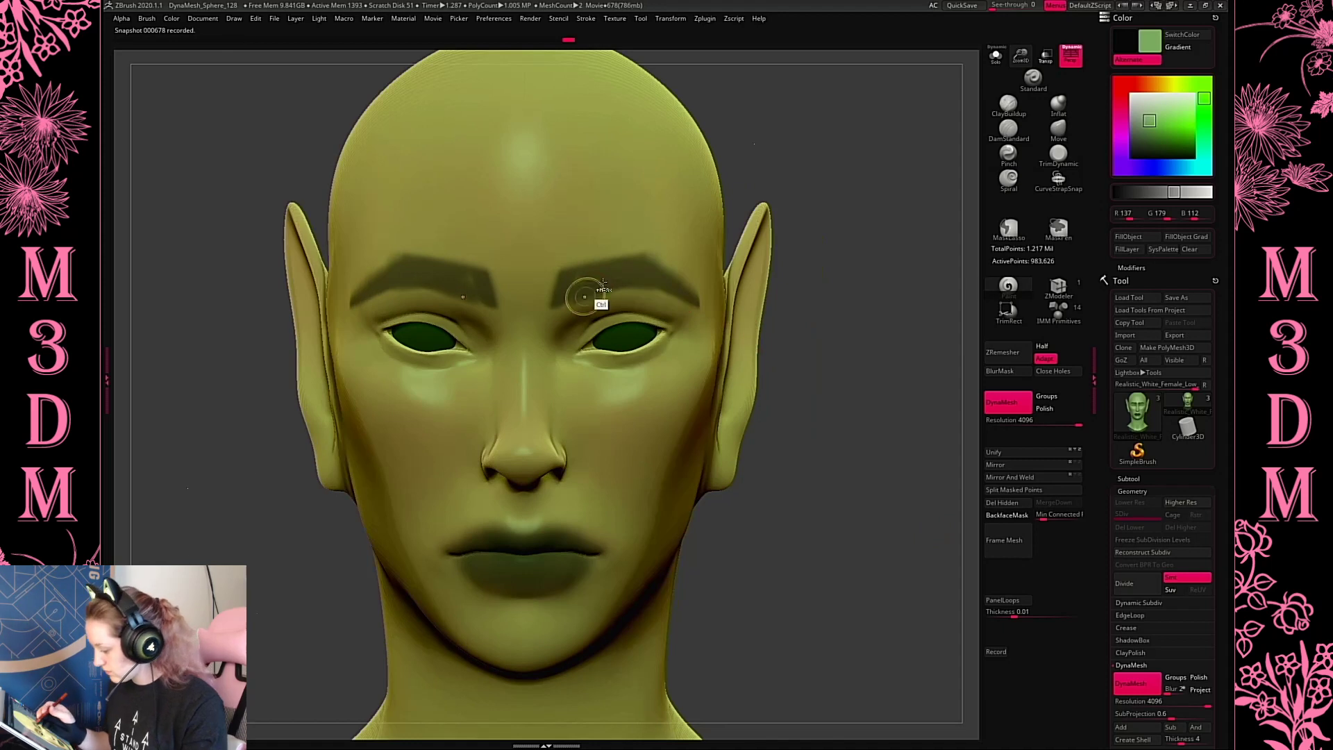
ctrl+alt+drag(648, 247, 556, 261)
ctrl+alt+drag(685, 230, 729, 288)
key(space)
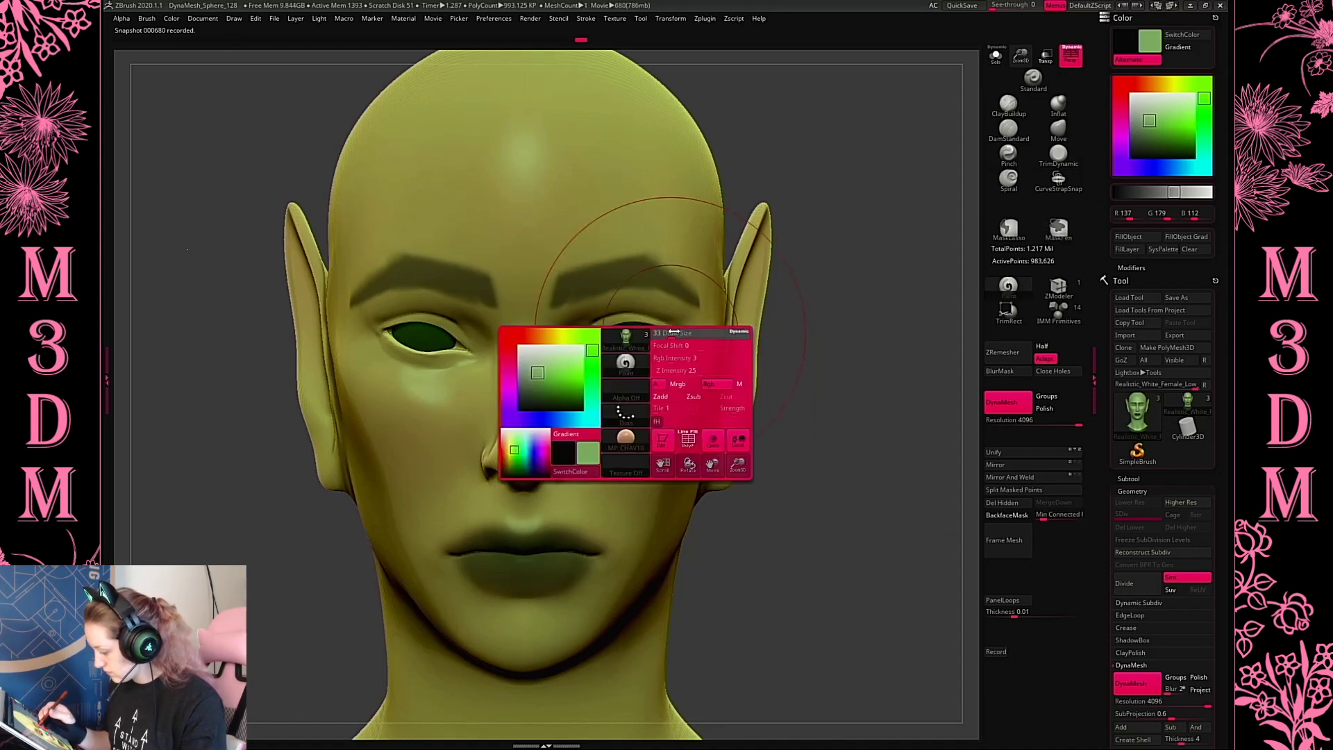
drag(684, 332, 537, 338)
ctrl+alt+drag(631, 315, 535, 343)
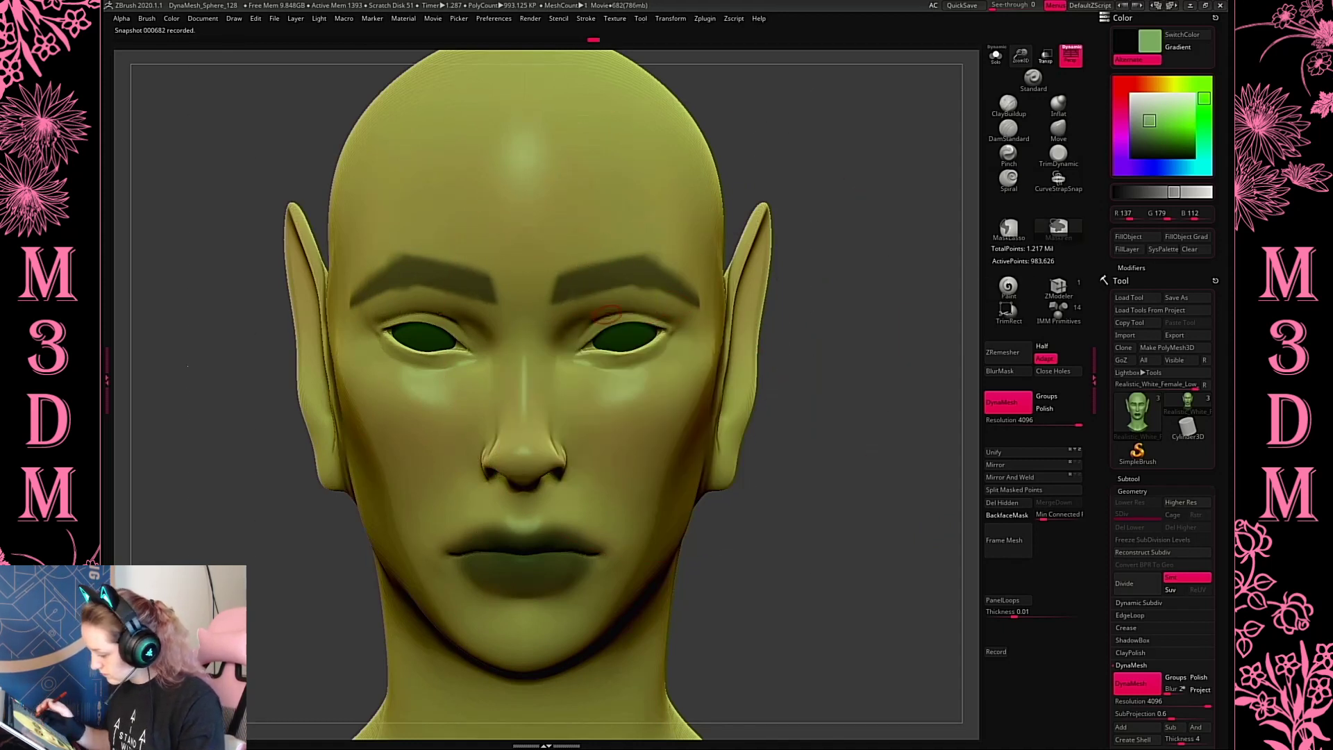
drag(884, 322, 791, 282)
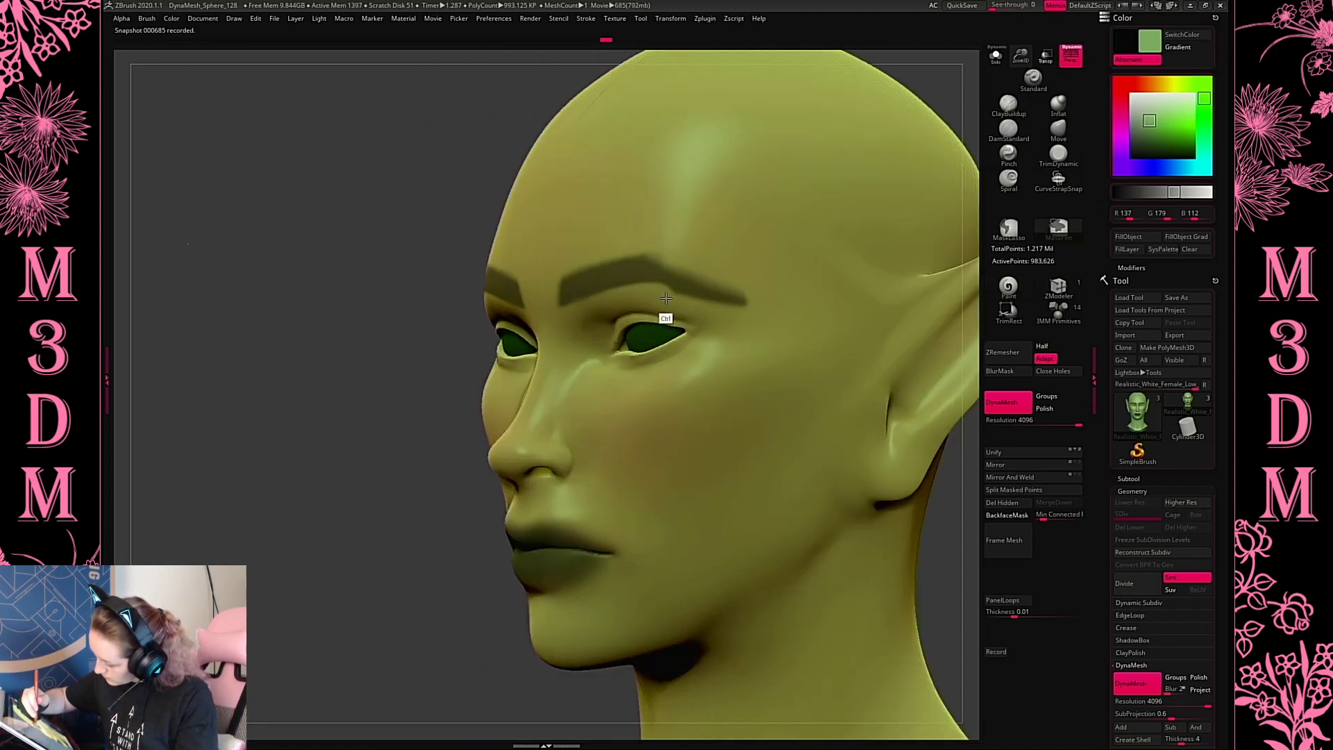
mouse_move(668, 263)
ctrl+mouse_down()
mouse_move(660, 284)
mouse_move(666, 274)
mouse_move(813, 332)
ctrl+mouse_up()
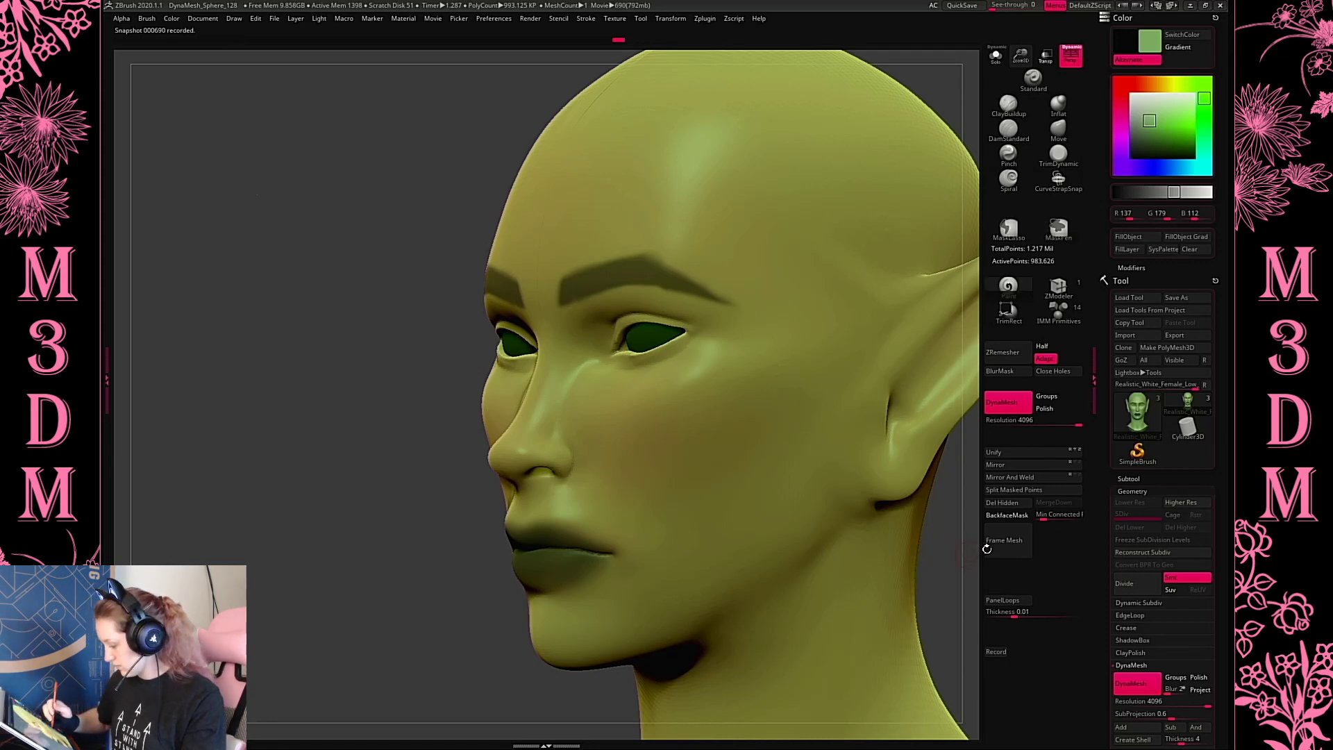
Invert the mask and raise the eyebrows from the forehead with ClayBuildup strokes
drag(987, 548, 886, 542)
ctrl+click(859, 340)
key(space)
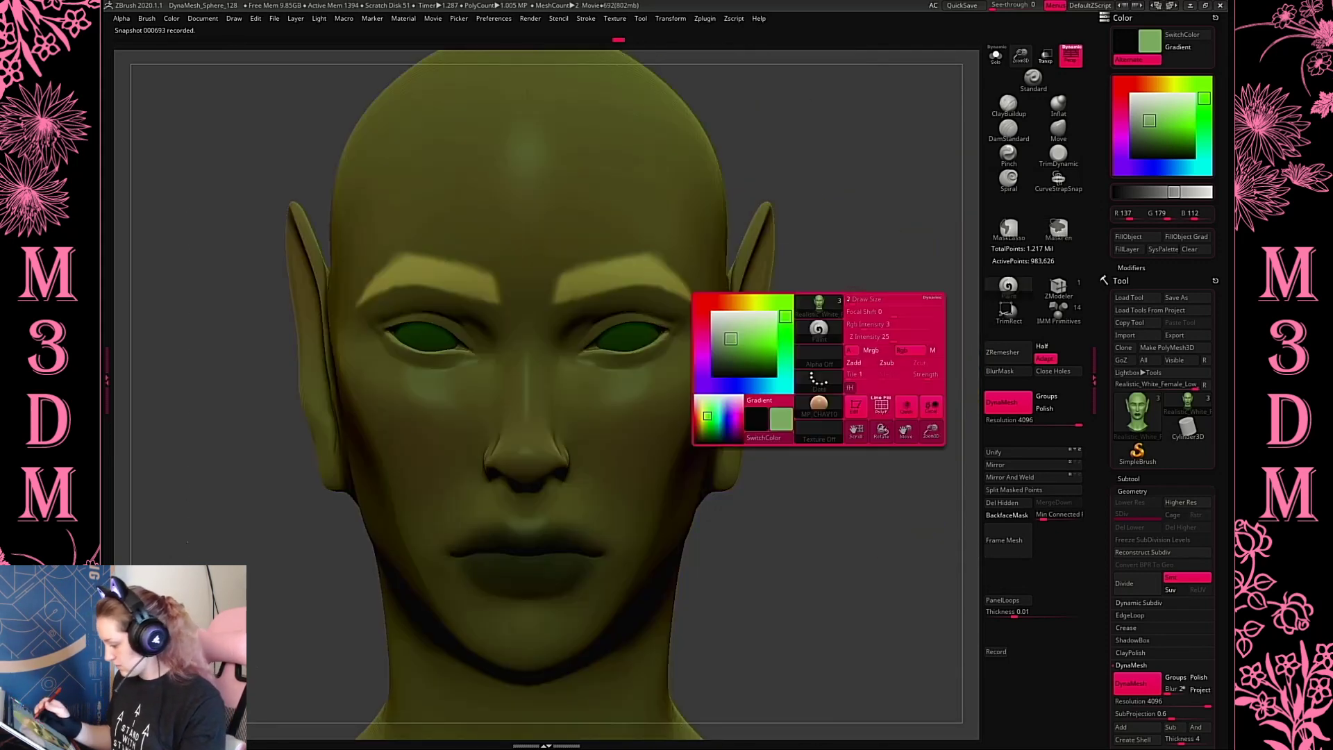
click(999, 111)
mouse_move(575, 277)
mouse_down()
mouse_move(577, 239)
mouse_move(575, 303)
mouse_move(661, 255)
mouse_move(696, 304)
mouse_up()
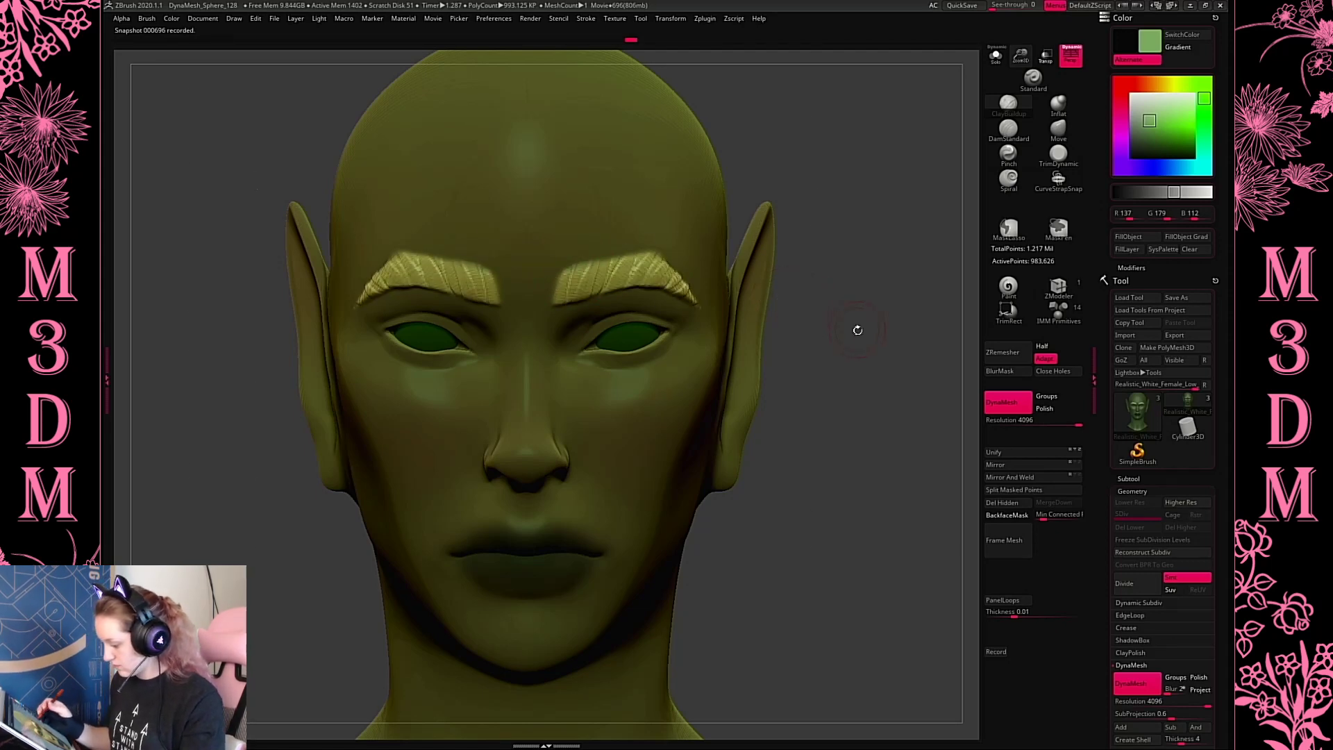
Clear the mask and carve slanted hair strands into the inner and middle parts of the eyebrows with DamStandard
mouse_move(857, 330)
ctrl+mouse_down()
mouse_move(866, 313)
mouse_move(861, 347)
ctrl+mouse_up()
key(space)
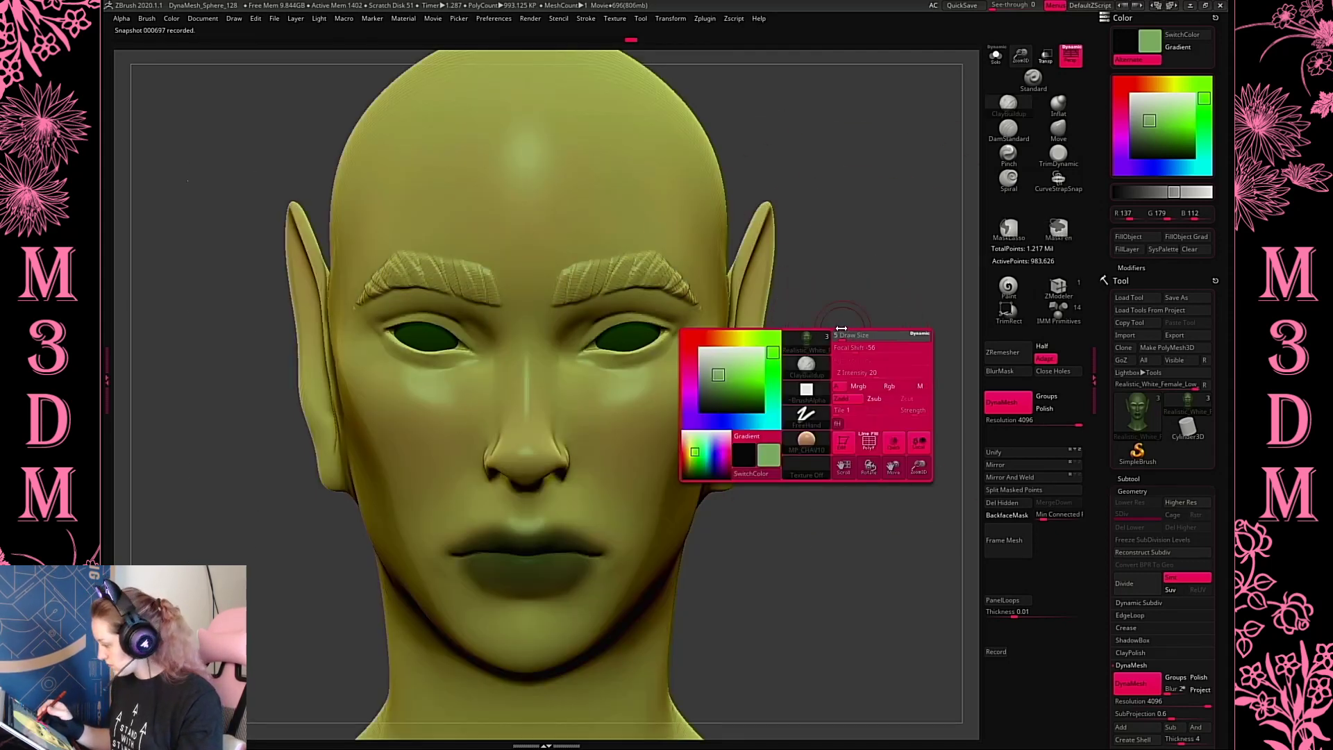
click(1007, 131)
mouse_move(588, 278)
mouse_down()
mouse_move(552, 318)
mouse_move(572, 302)
mouse_up()
key(space)
key(ctrl+z)
mouse_move(620, 262)
alt+mouse_down()
mouse_move(585, 297)
mouse_move(596, 290)
alt+mouse_up()
mouse_move(642, 258)
alt+mouse_down()
mouse_move(611, 286)
mouse_move(558, 287)
alt+mouse_up()
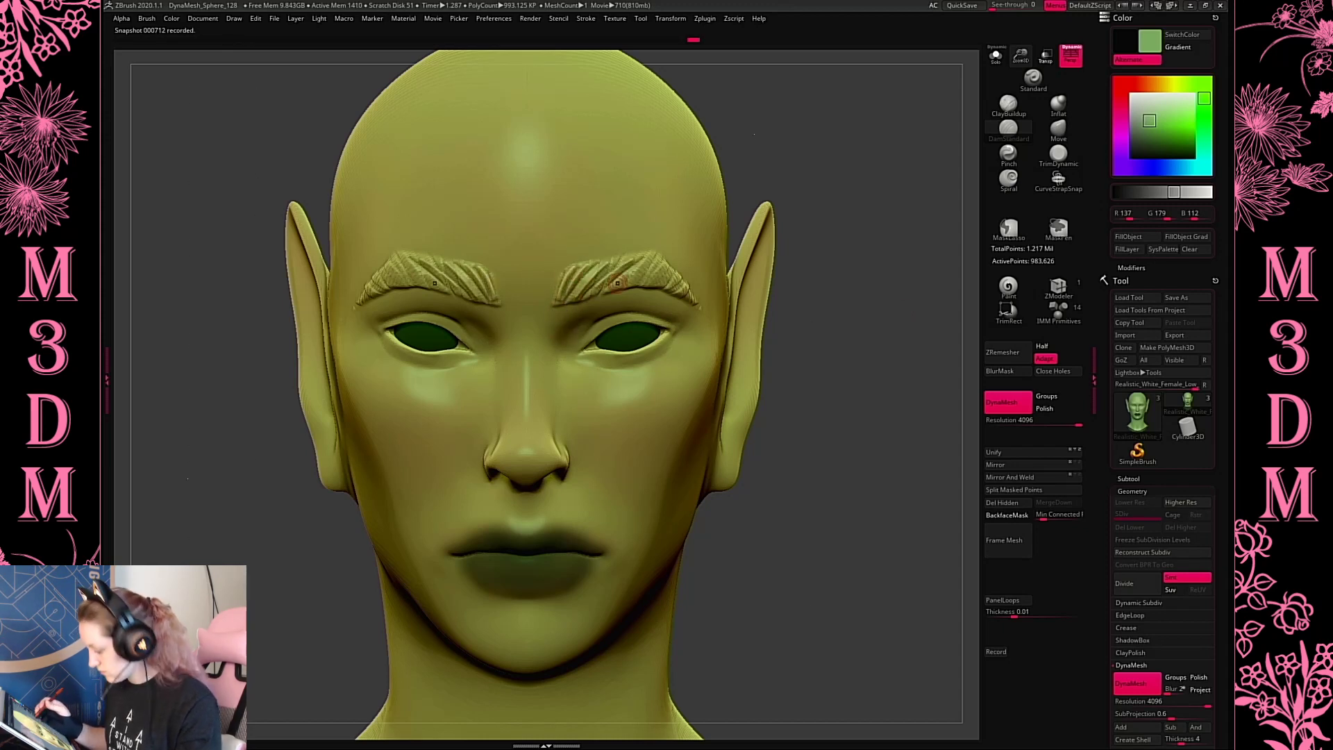
Carve hair strands along the arch and outer tails of the eyebrows
drag(903, 310, 815, 292)
mouse_move(664, 258)
mouse_down()
mouse_move(603, 295)
mouse_move(656, 288)
mouse_up()
mouse_move(683, 281)
mouse_down()
mouse_move(659, 285)
mouse_move(719, 297)
mouse_up()
drag(688, 288, 720, 300)
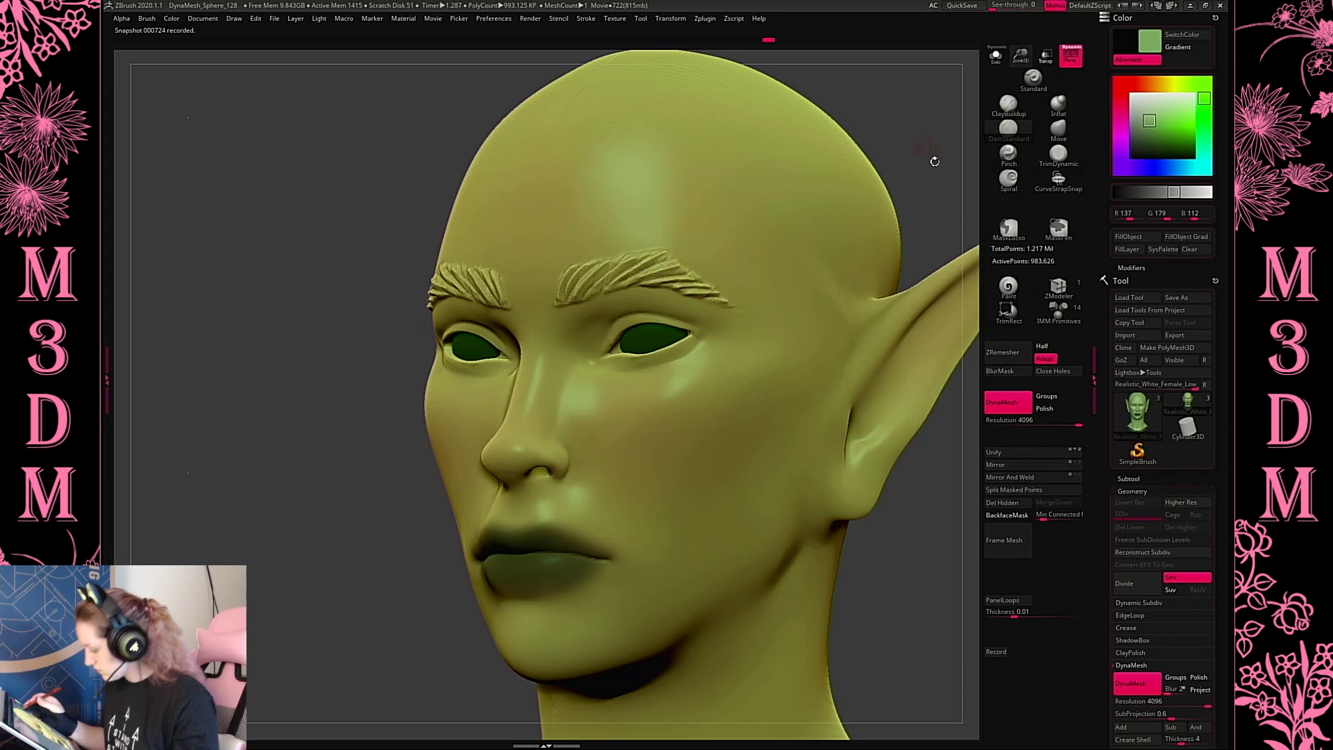
Sample the dark green of the lips and start painting the eyebrow strands with the Paint brush at low Rgb Intensity
shift+drag(934, 161, 928, 170)
key(c)
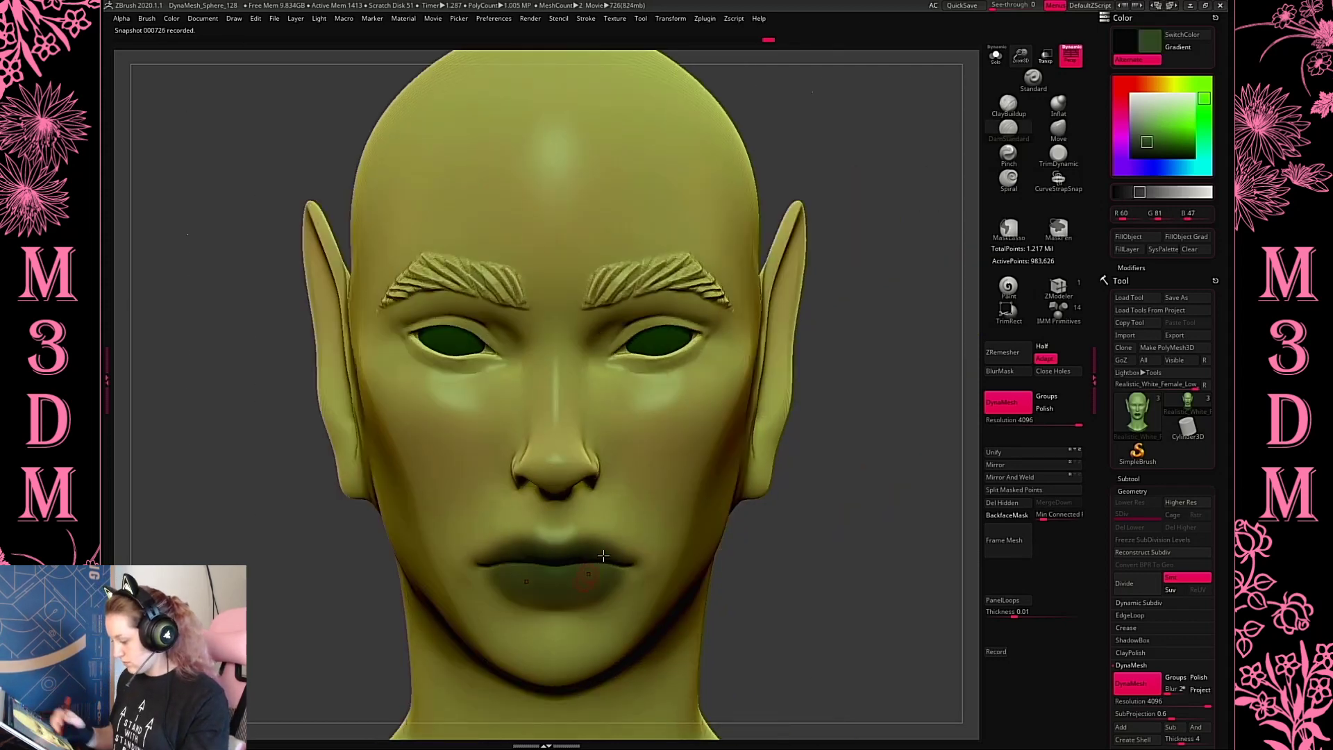
click(1008, 286)
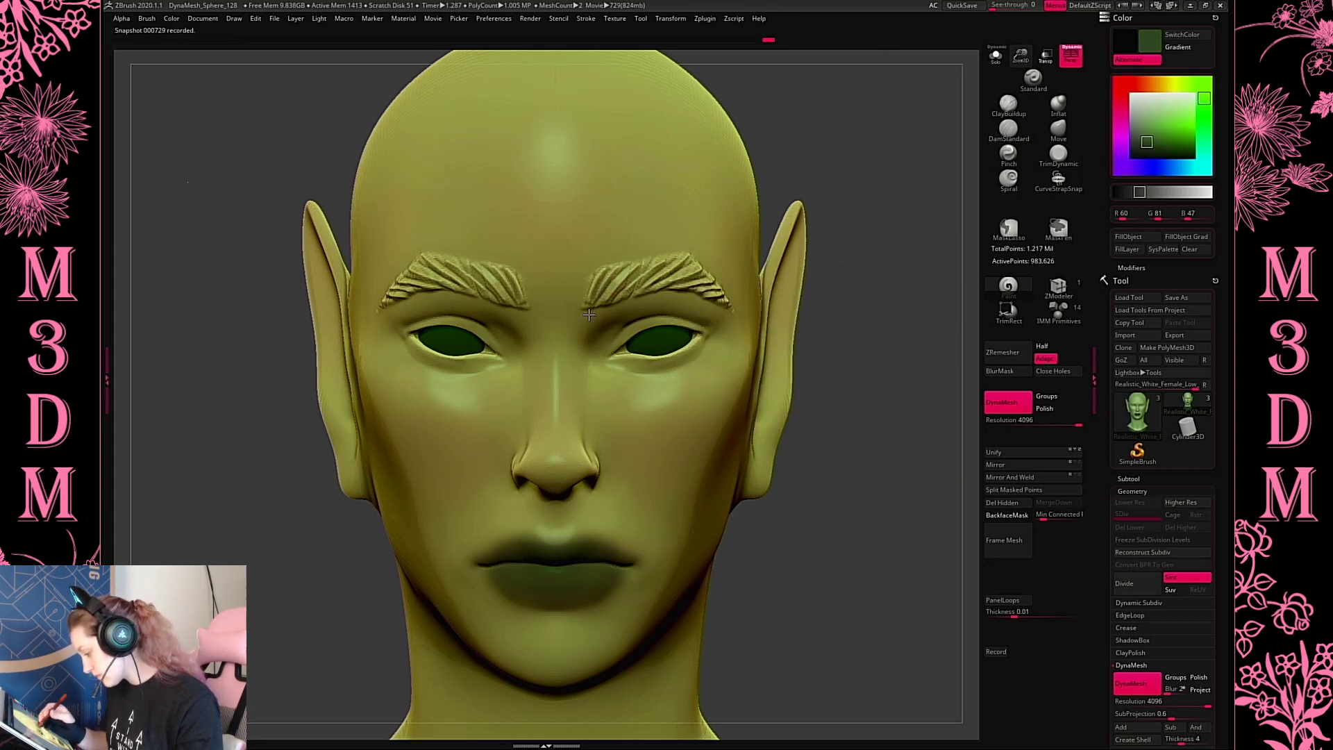
mouse_move(610, 292)
mouse_down()
mouse_move(619, 274)
mouse_move(635, 277)
mouse_up()
key(space)
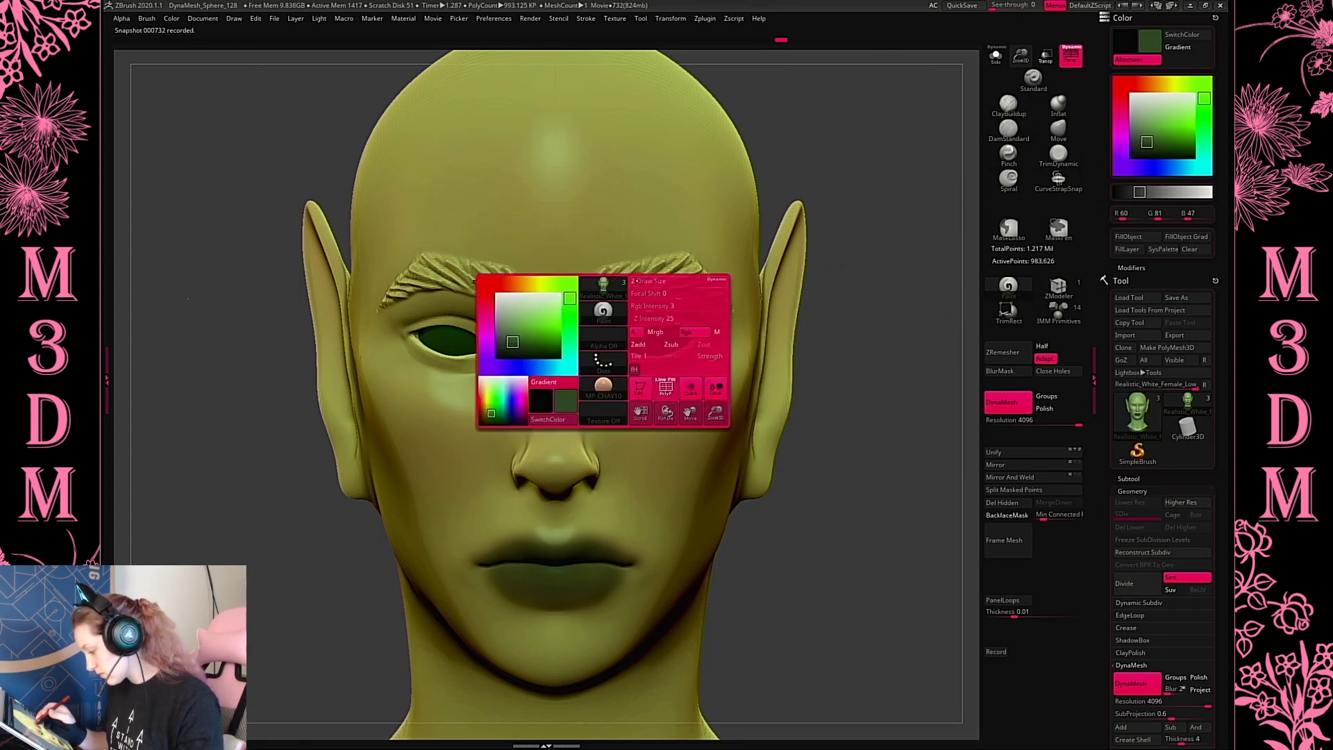
drag(625, 292, 642, 278)
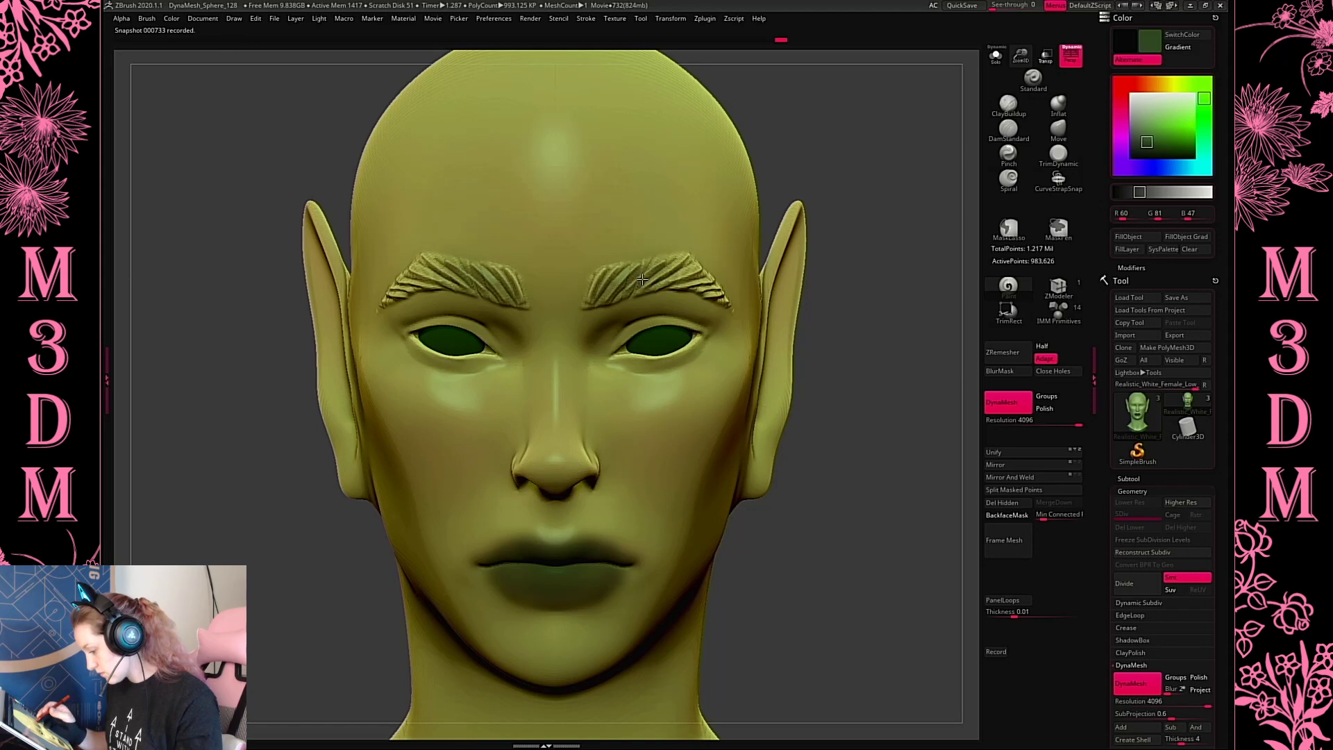
Deepen the dark green along the full length of both eyebrows, from the inner ends to the outer tails
key(space)
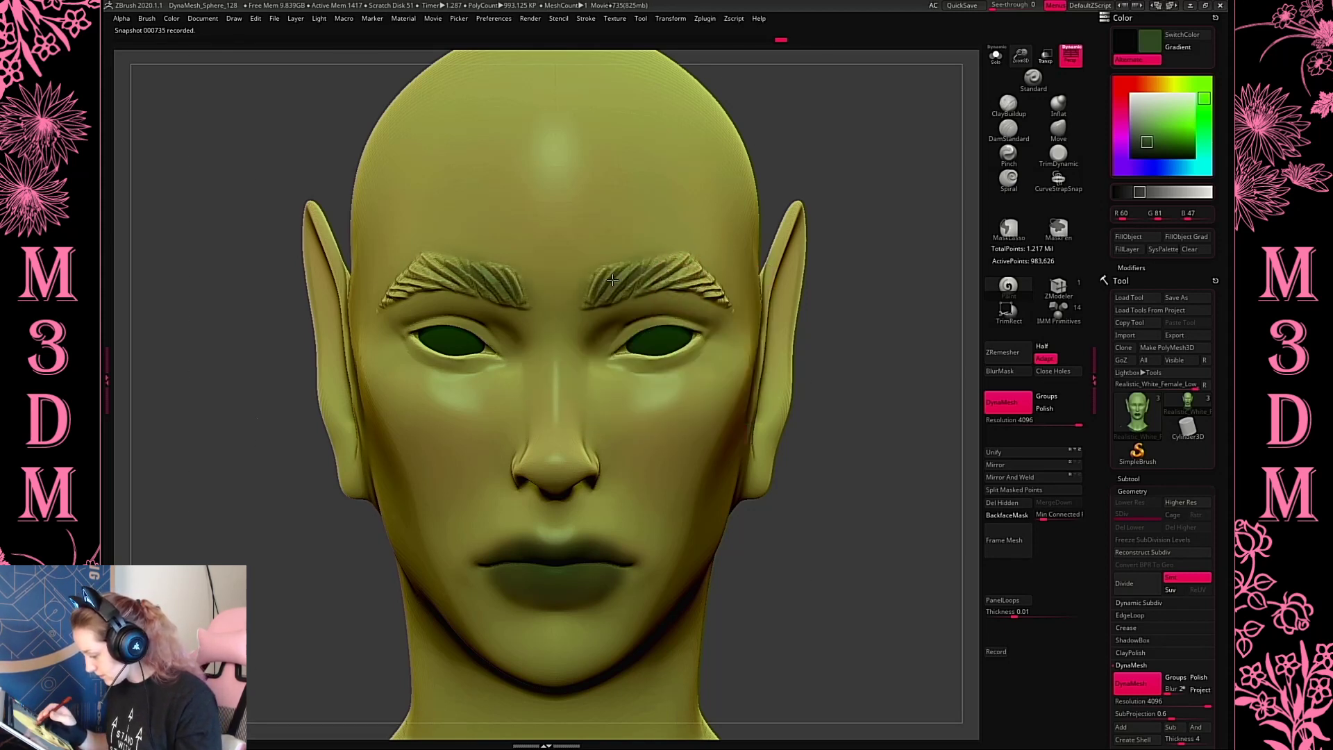
key(space)
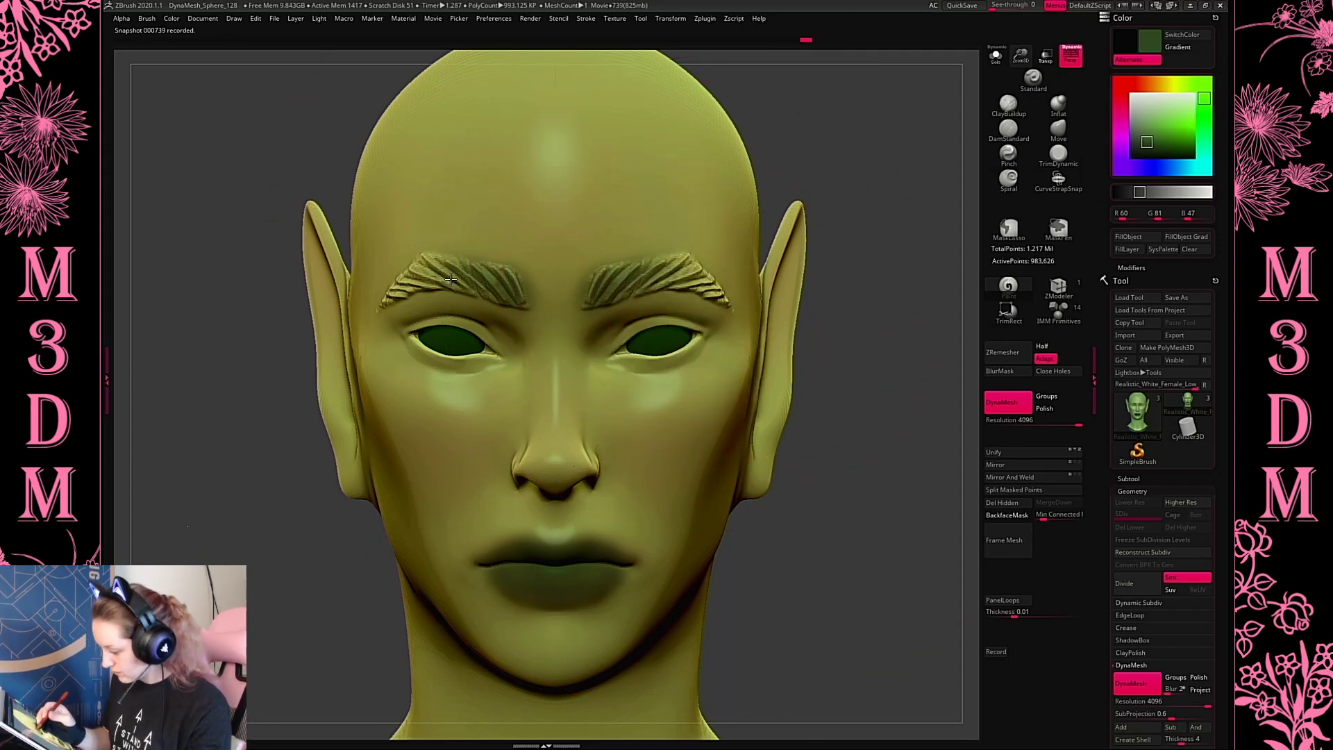
drag(451, 279, 437, 267)
drag(939, 273, 444, 257)
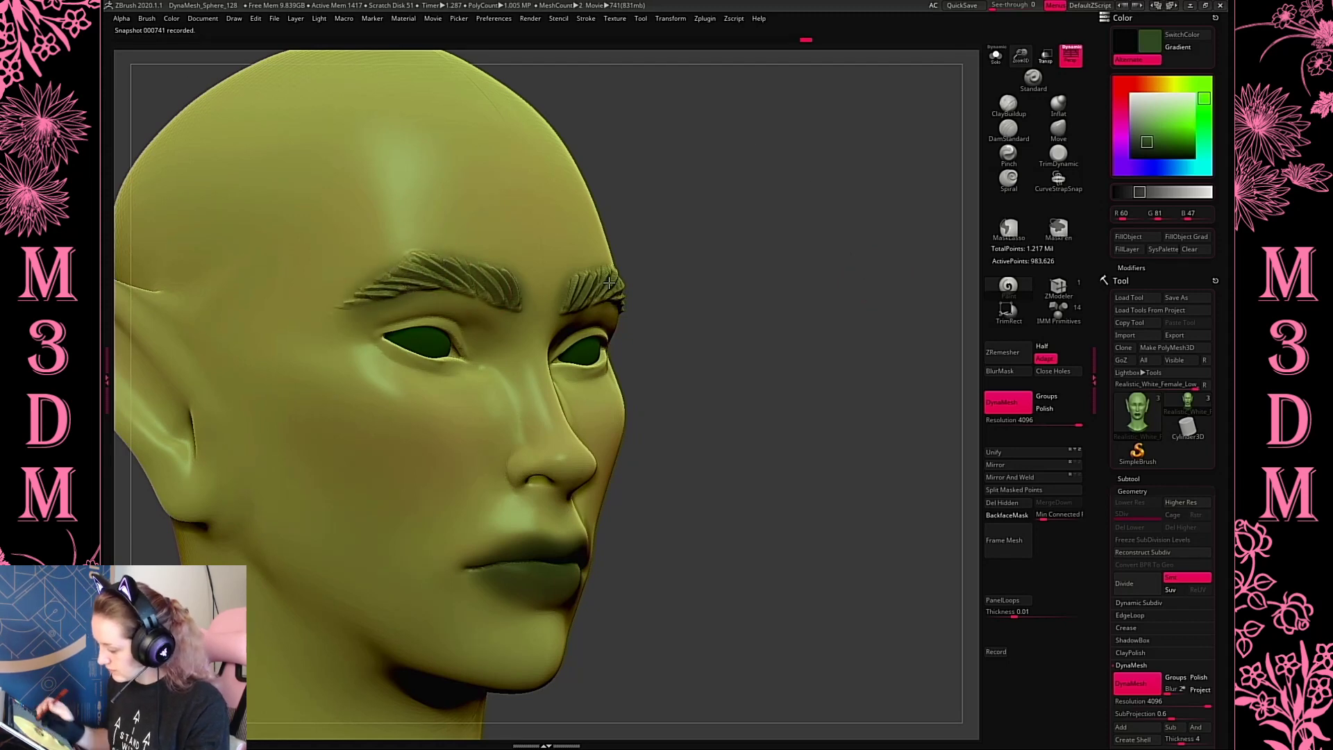
shift+drag(886, 322, 898, 377)
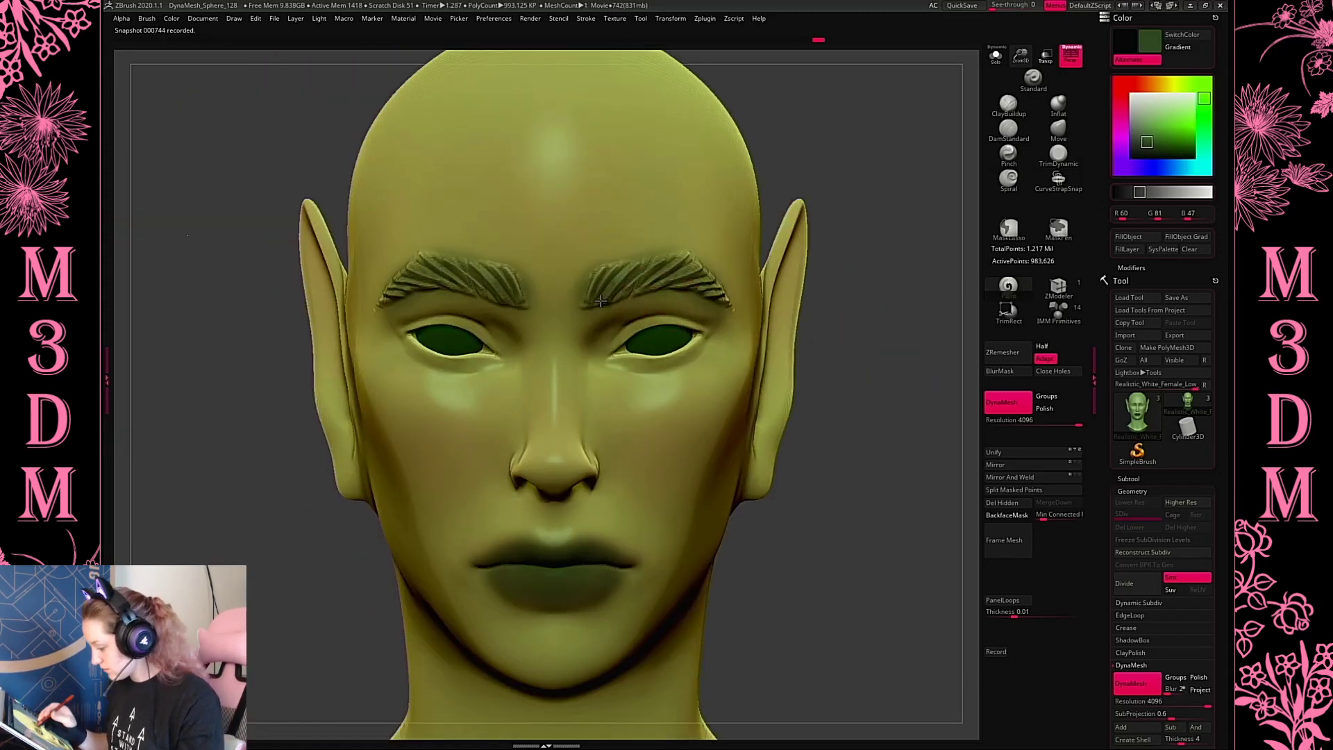
drag(602, 300, 613, 289)
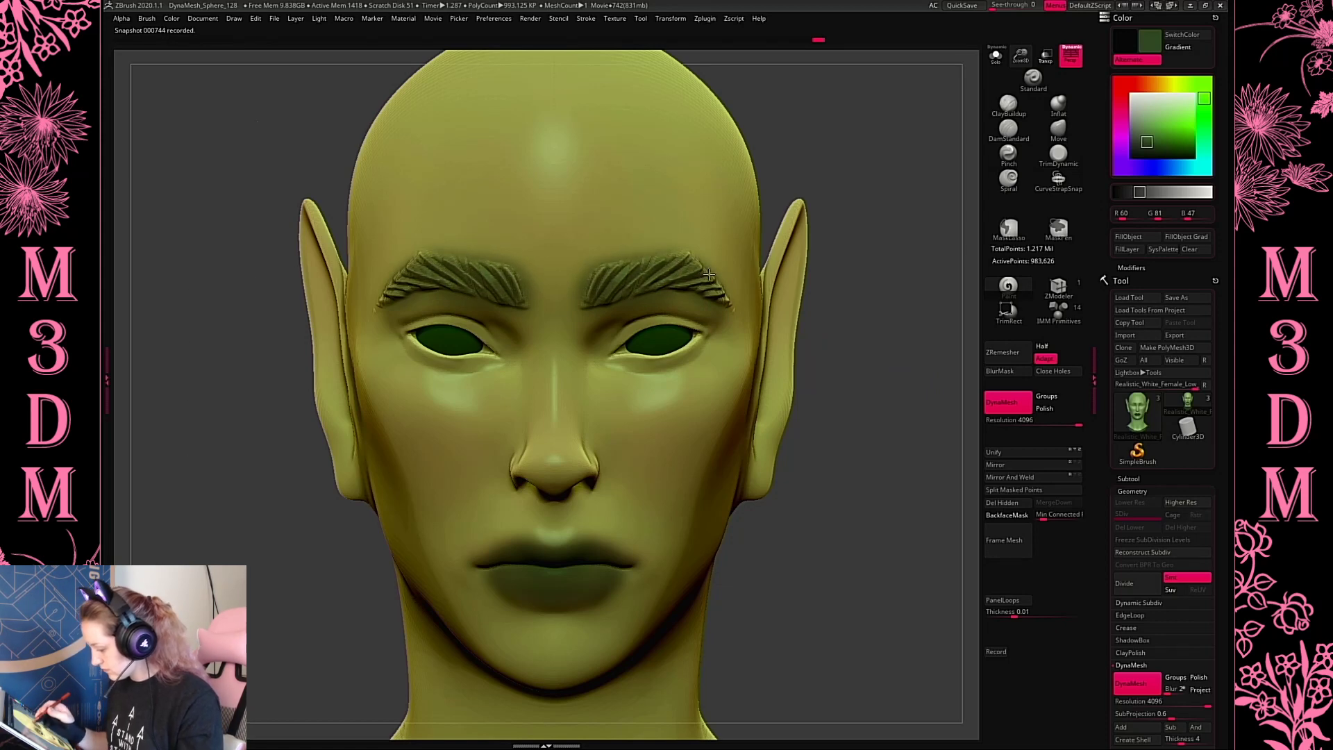
Softly shade the skin around the eyebrows and eyes with the same green at Rgb Intensity 6
key(space)
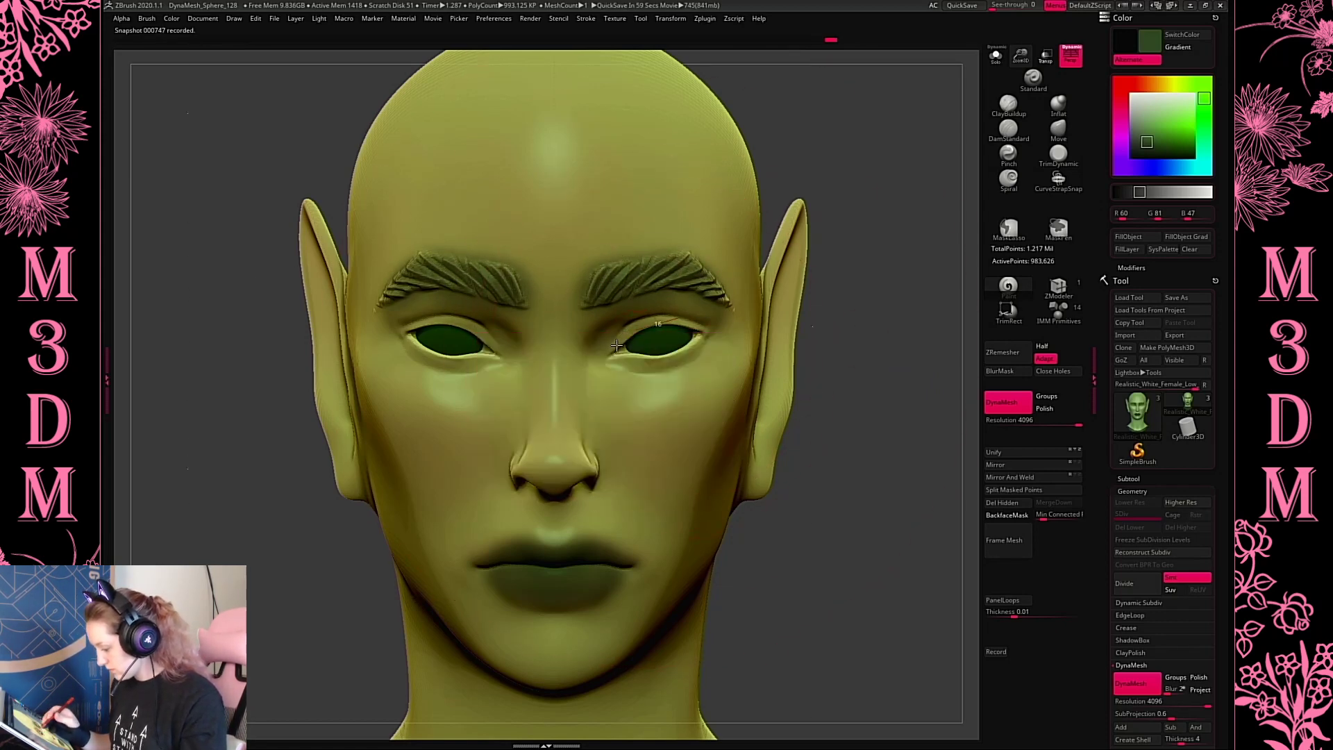
key(space)
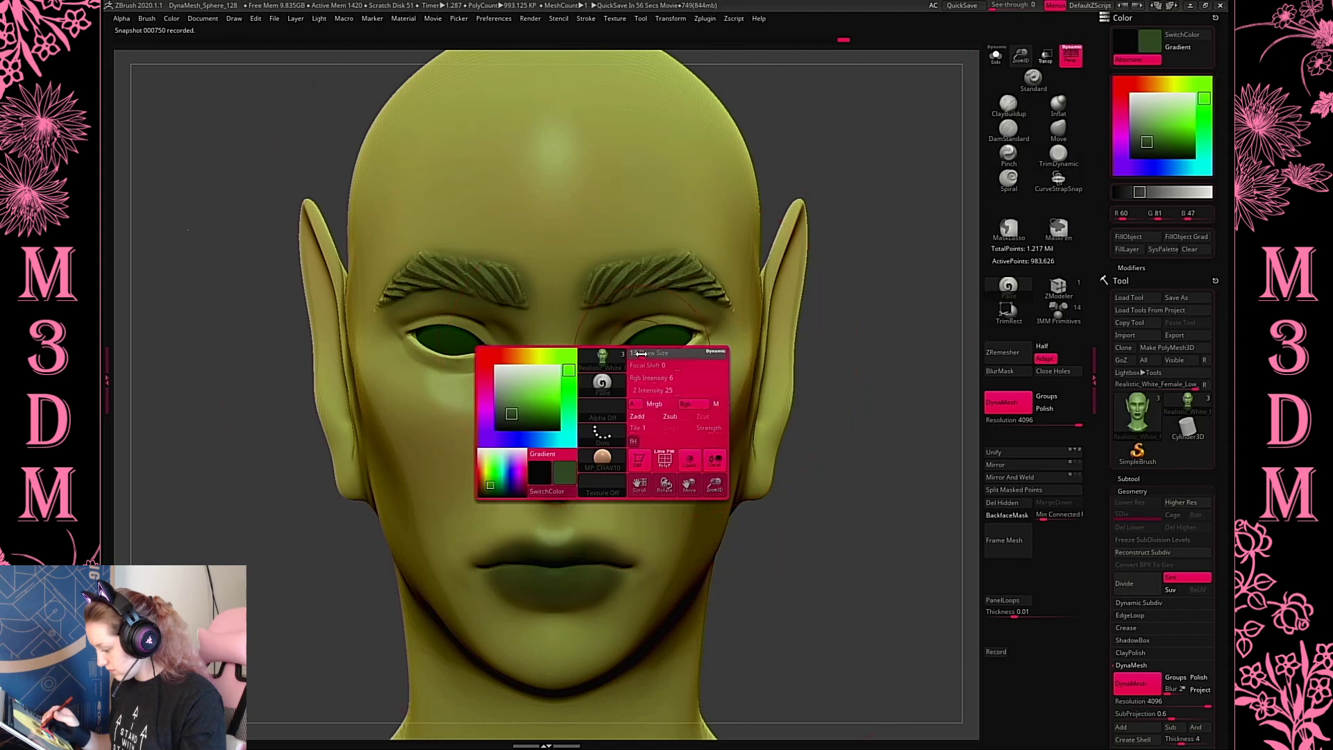
drag(626, 370, 687, 361)
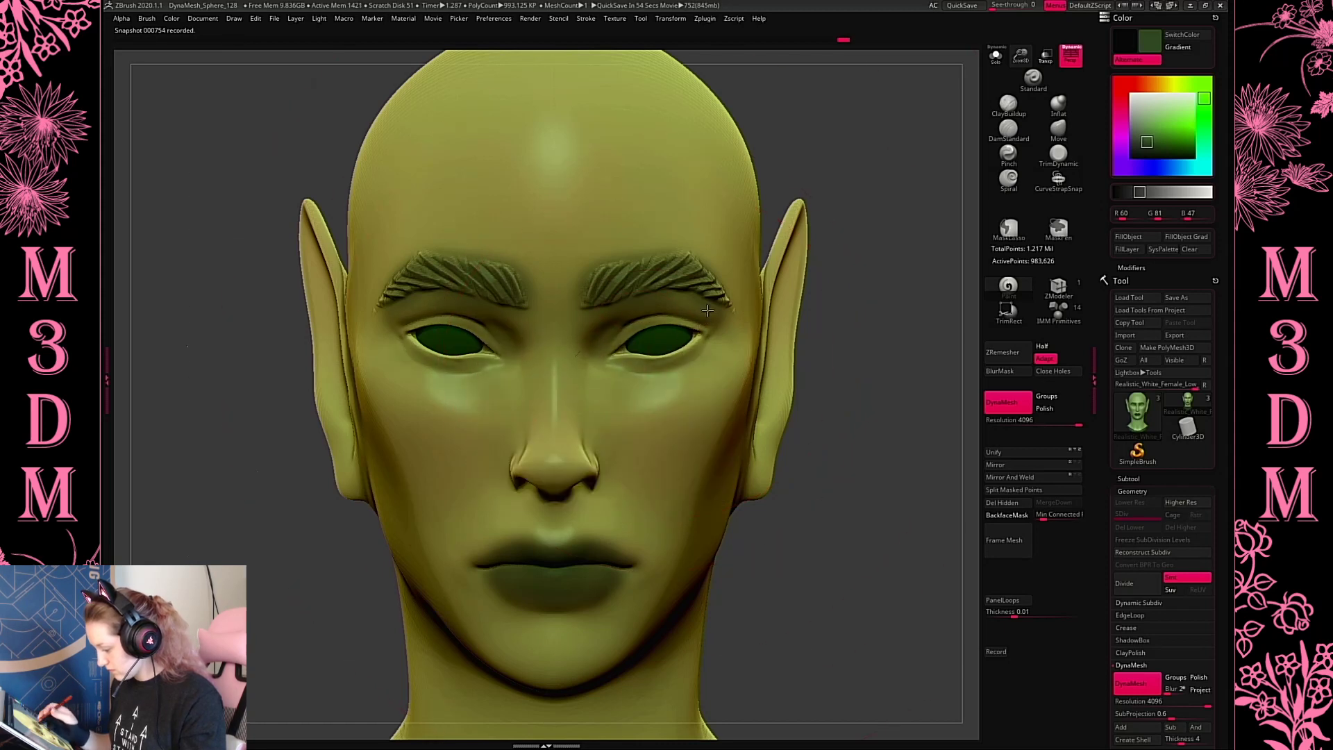
alt+drag(898, 482, 864, 449)
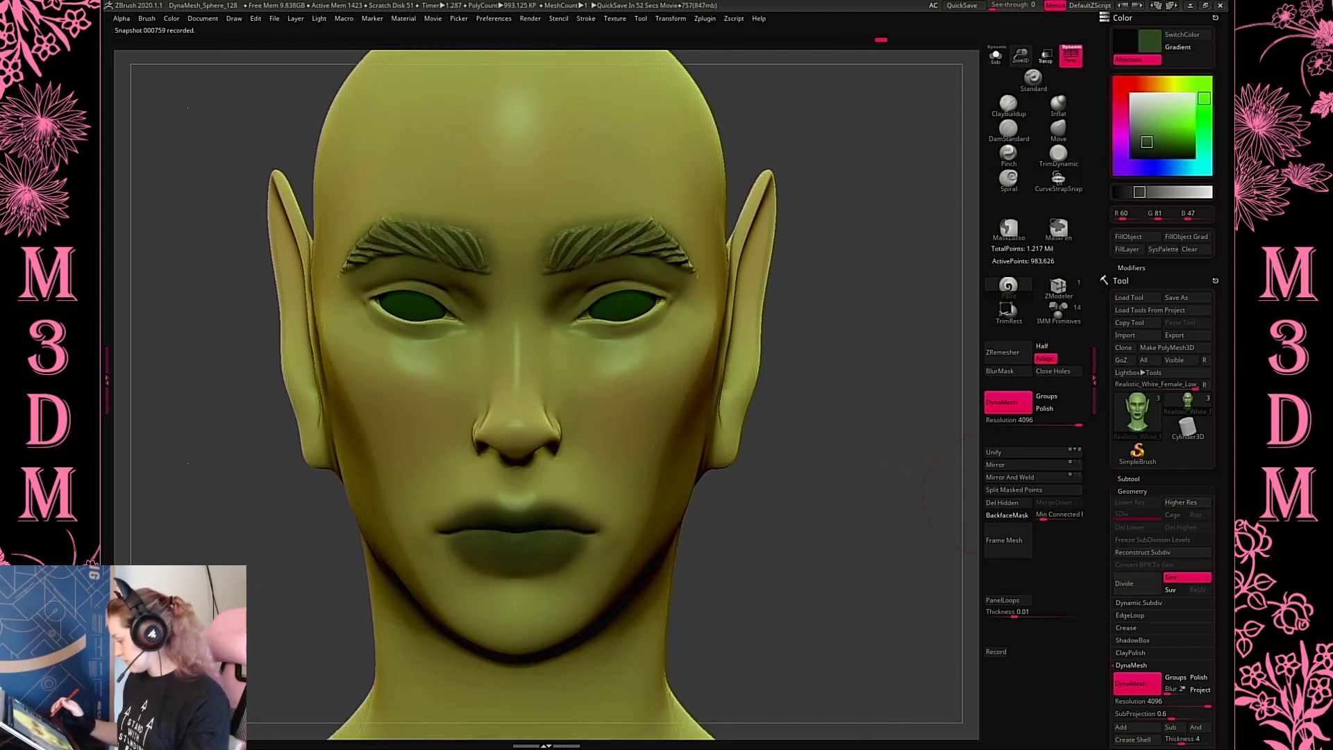
Append a sphere to the subtool list and make it the active subtool
drag(1131, 482, 1130, 443)
click(1130, 443)
drag(1218, 585, 1217, 349)
click(1187, 475)
click(826, 528)
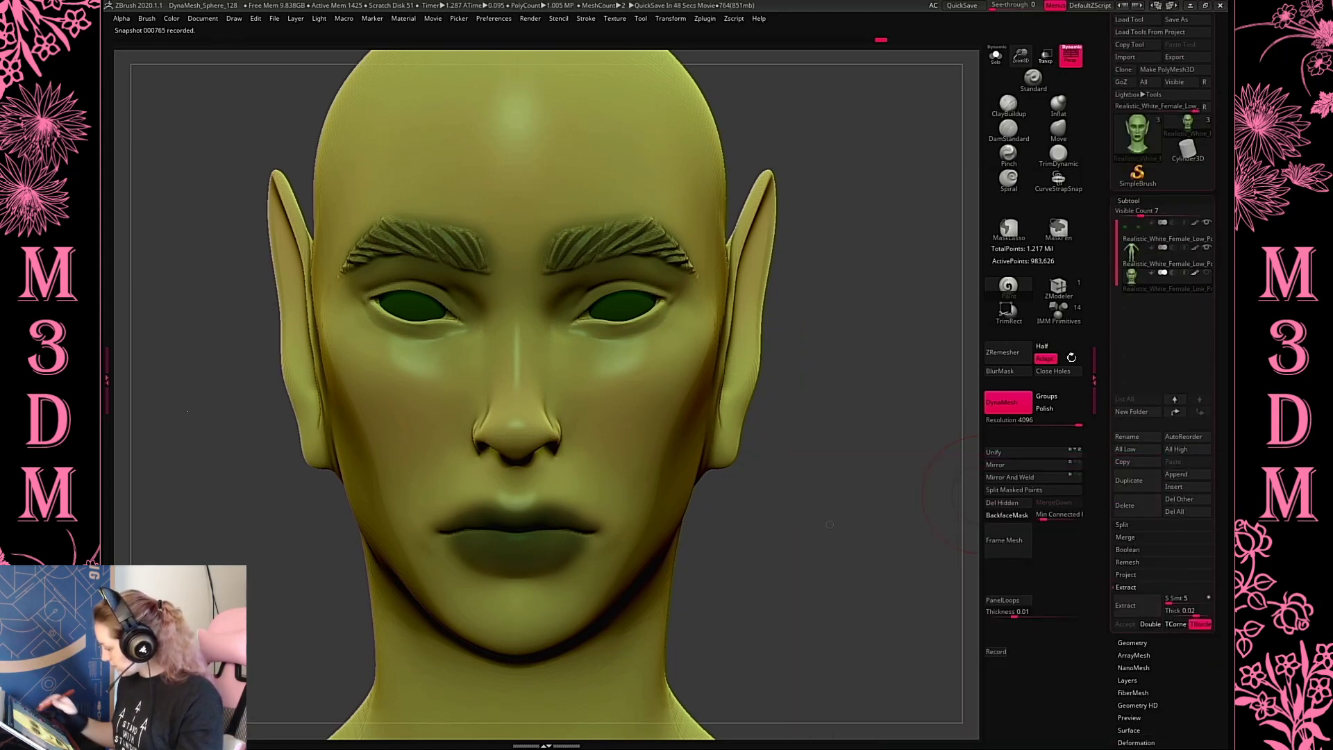
click(1152, 304)
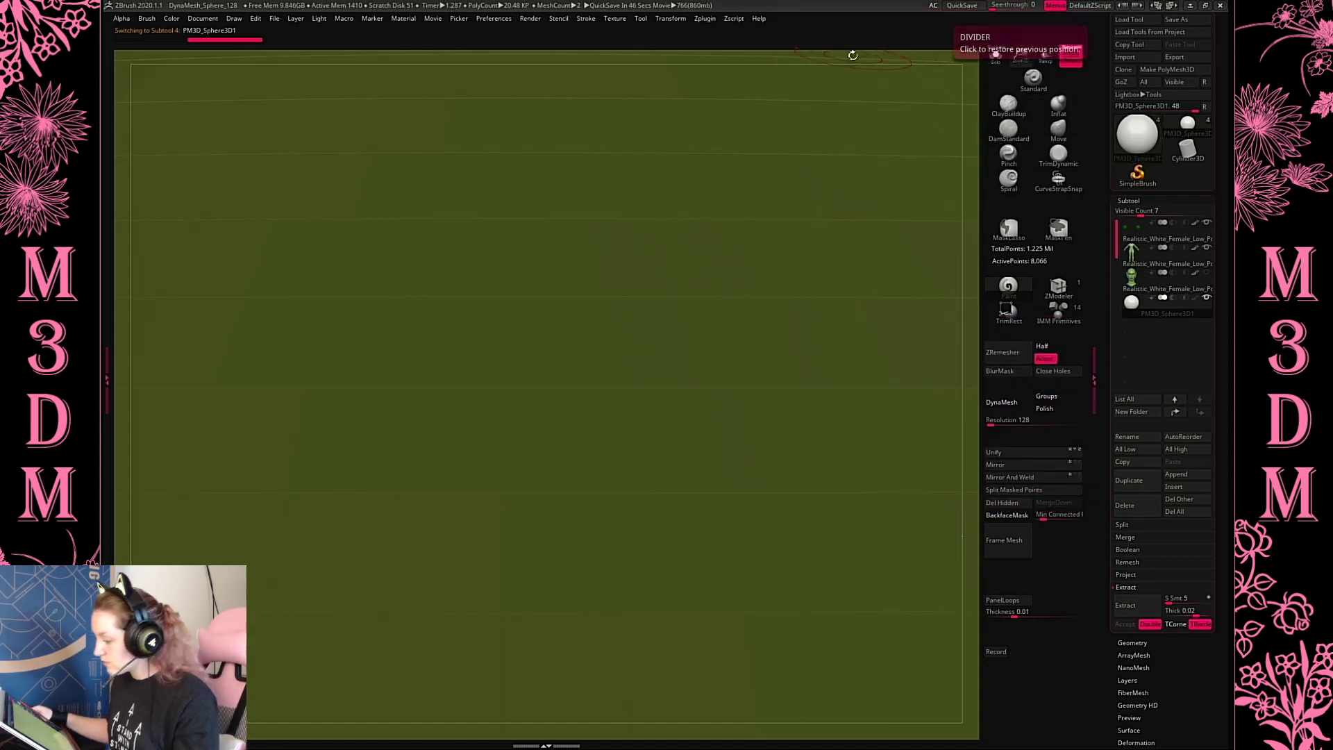
Import the Eyelash mesh in place of the sphere and turn the head's visibility back on
click(639, 19)
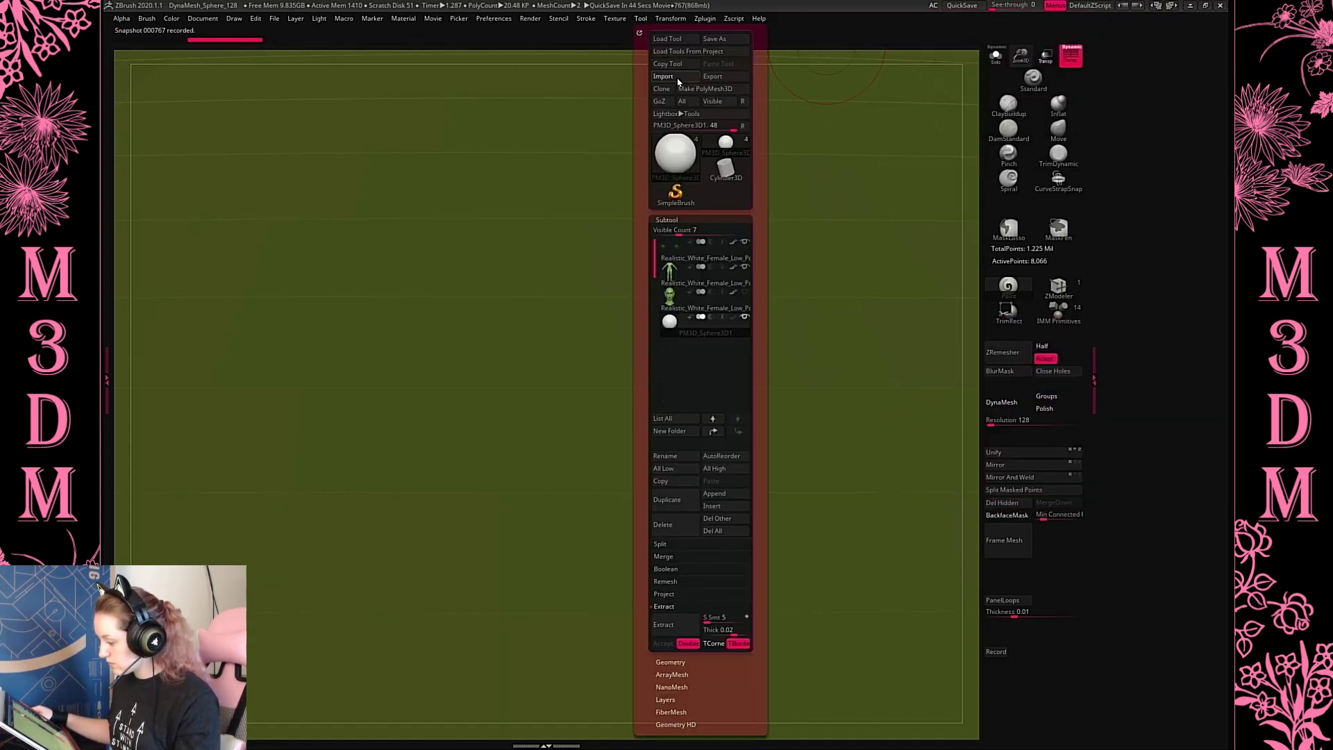
click(663, 76)
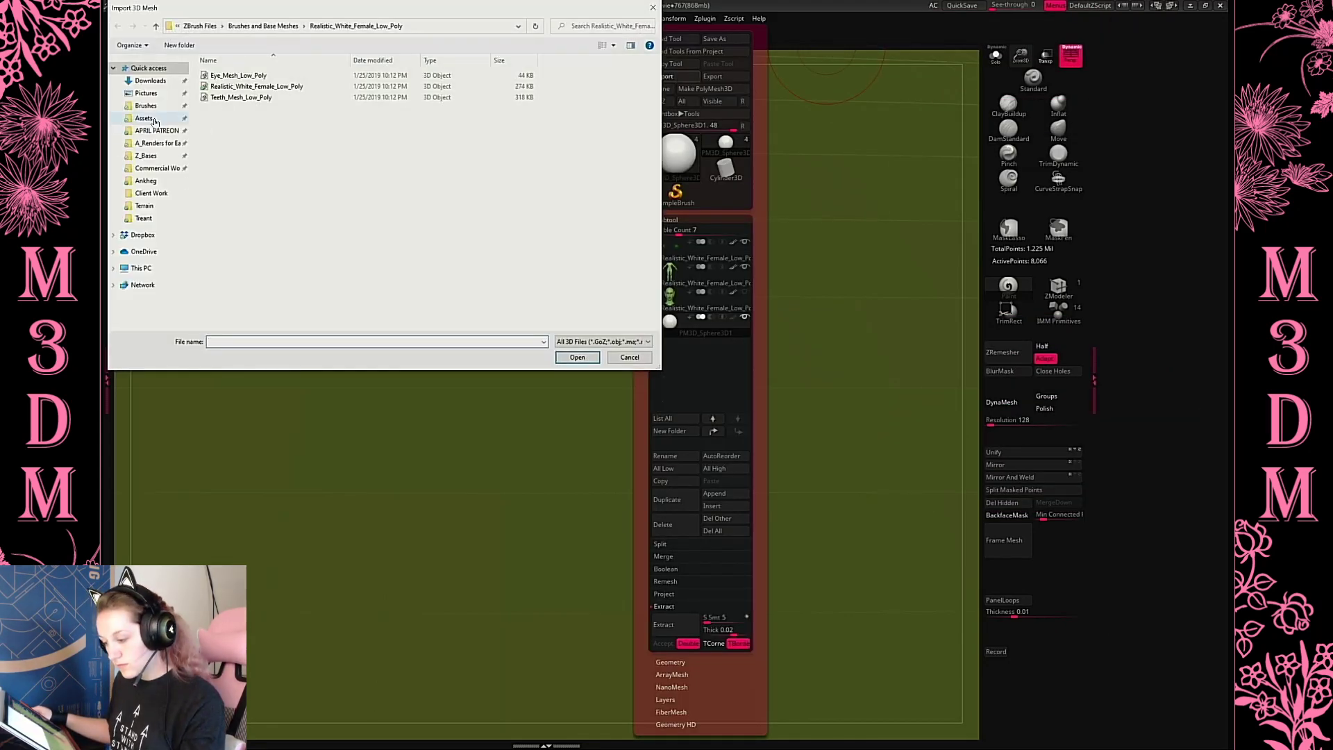
click(154, 168)
double_click(240, 251)
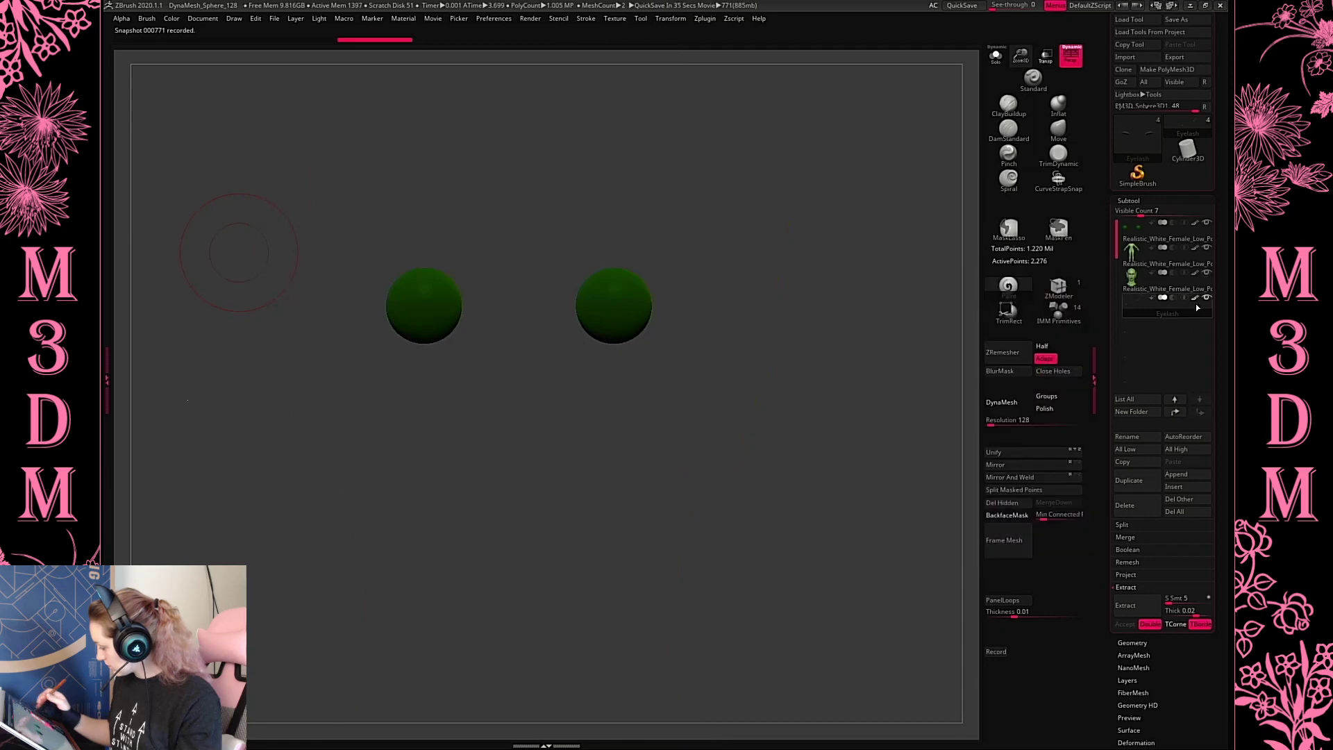
click(1206, 273)
drag(958, 464, 928, 469)
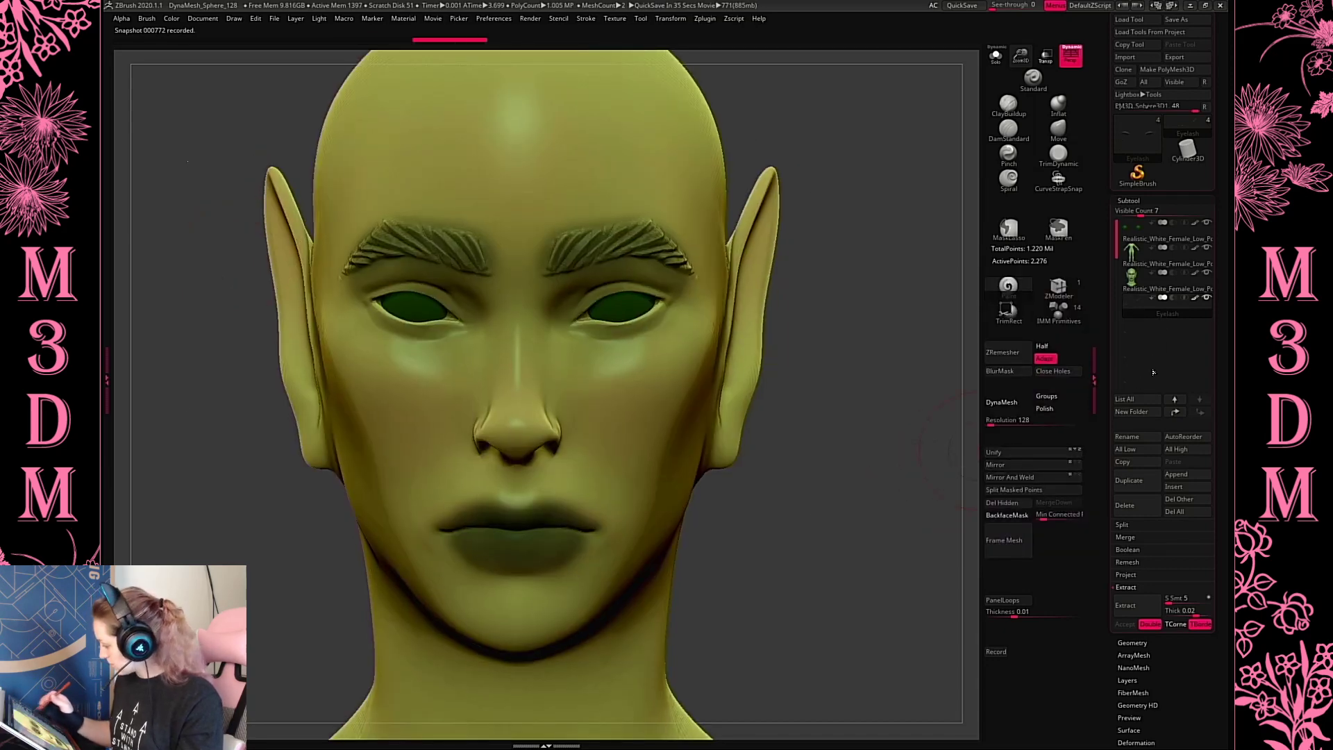
Scale the oversized eyelash mesh down and raise it from hip height to the figure's head
key(f)
key(shift+f)
key(w)
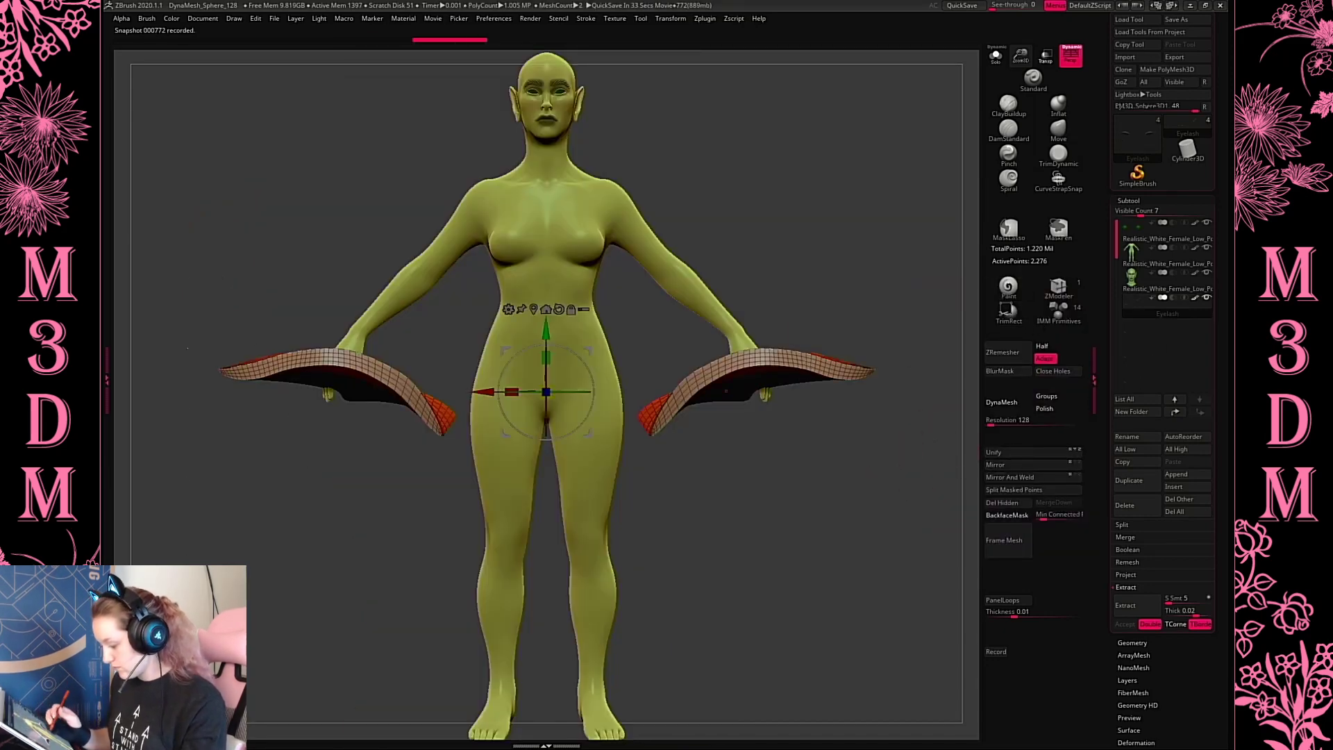
drag(548, 389, 395, 585)
drag(546, 332, 546, 16)
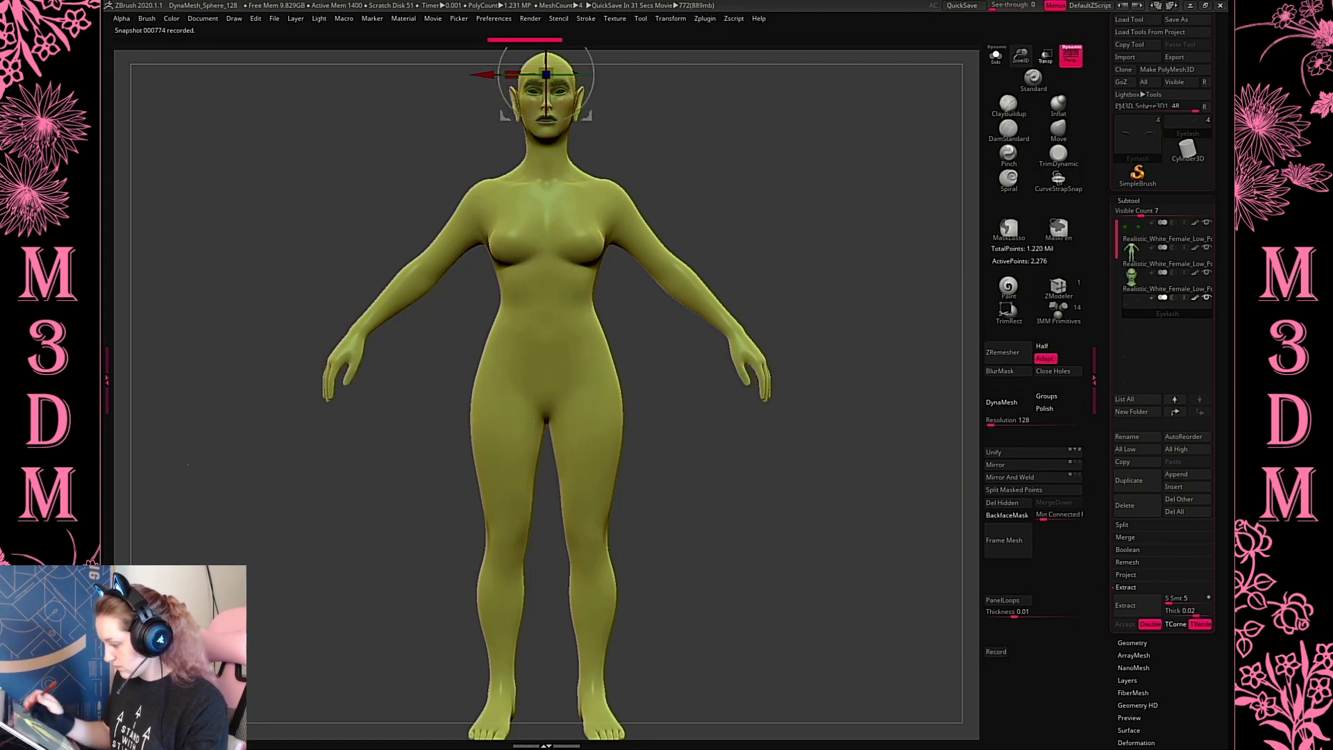
Move the eyelashes forward out of the skull and lower them to the front of the brows
alt+drag(770, 125, 754, 269)
alt+drag(754, 149, 880, 215)
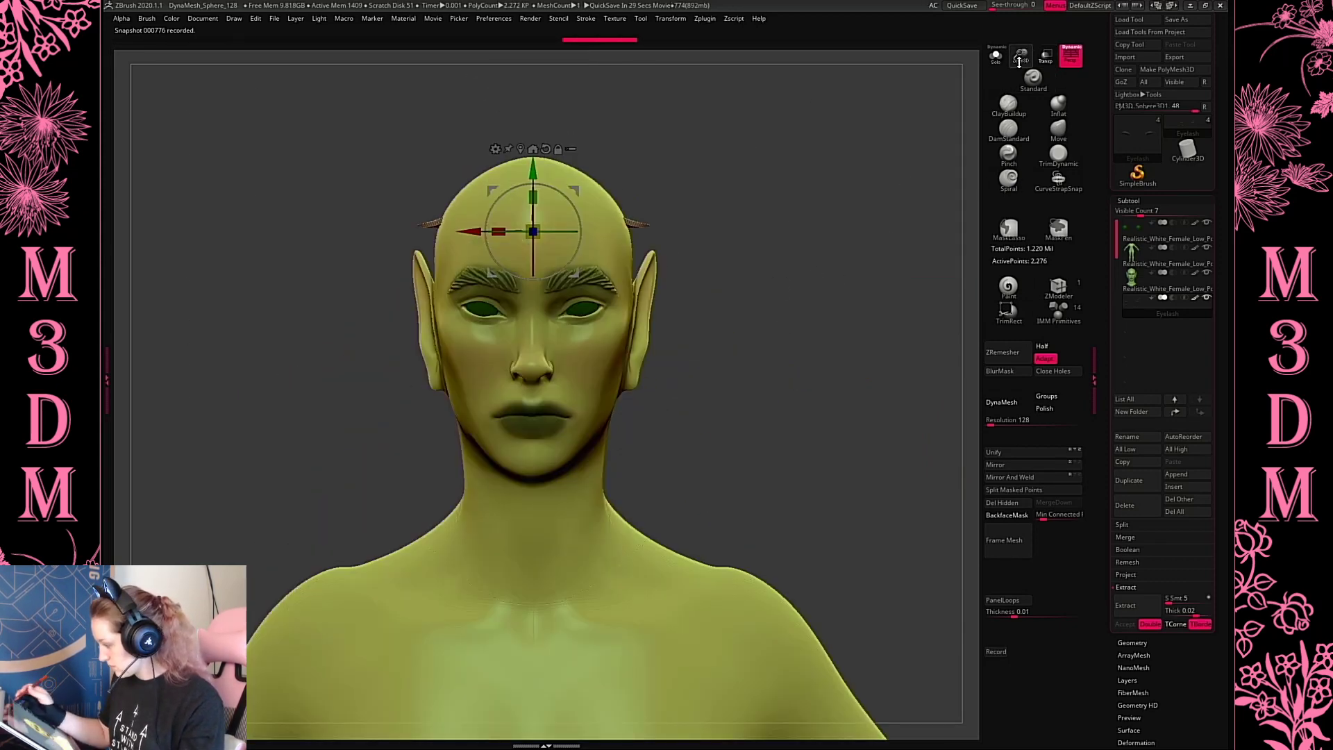
drag(1019, 62, 848, 306)
drag(866, 258, 951, 259)
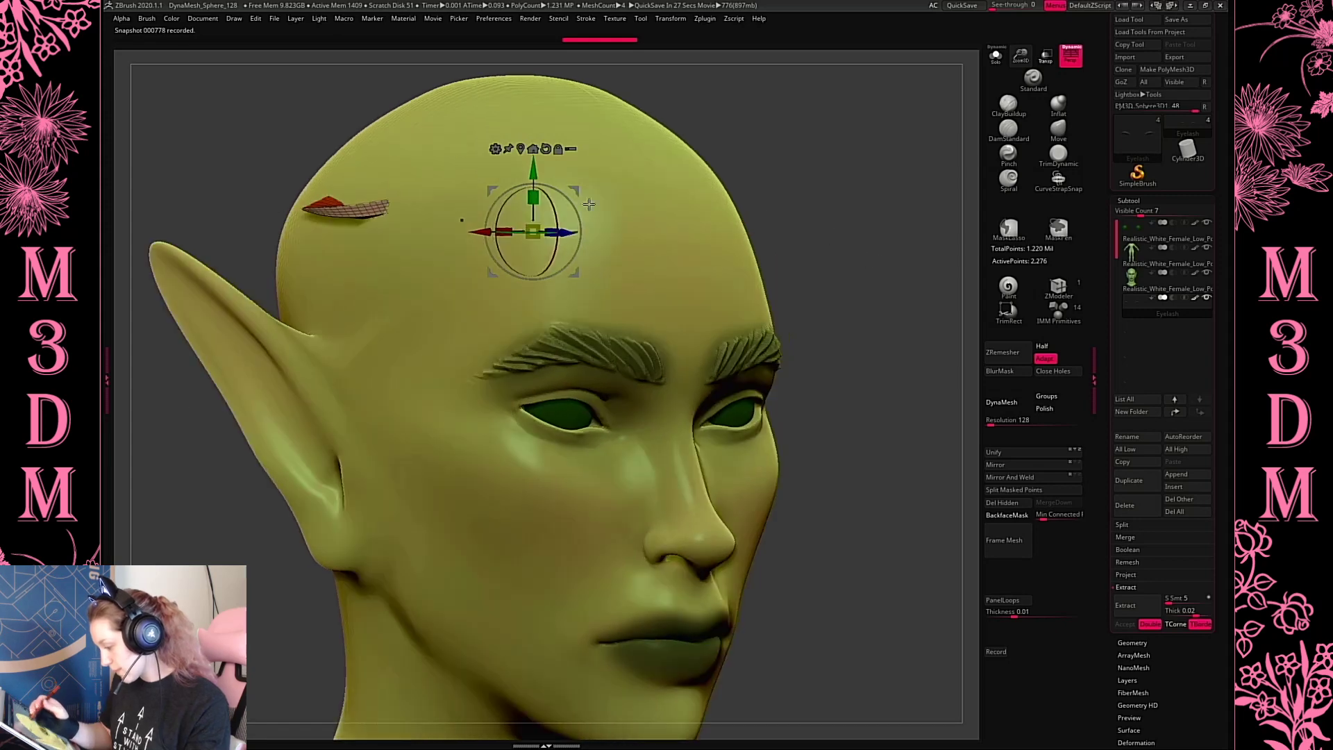
drag(567, 233, 687, 231)
drag(653, 166, 672, 272)
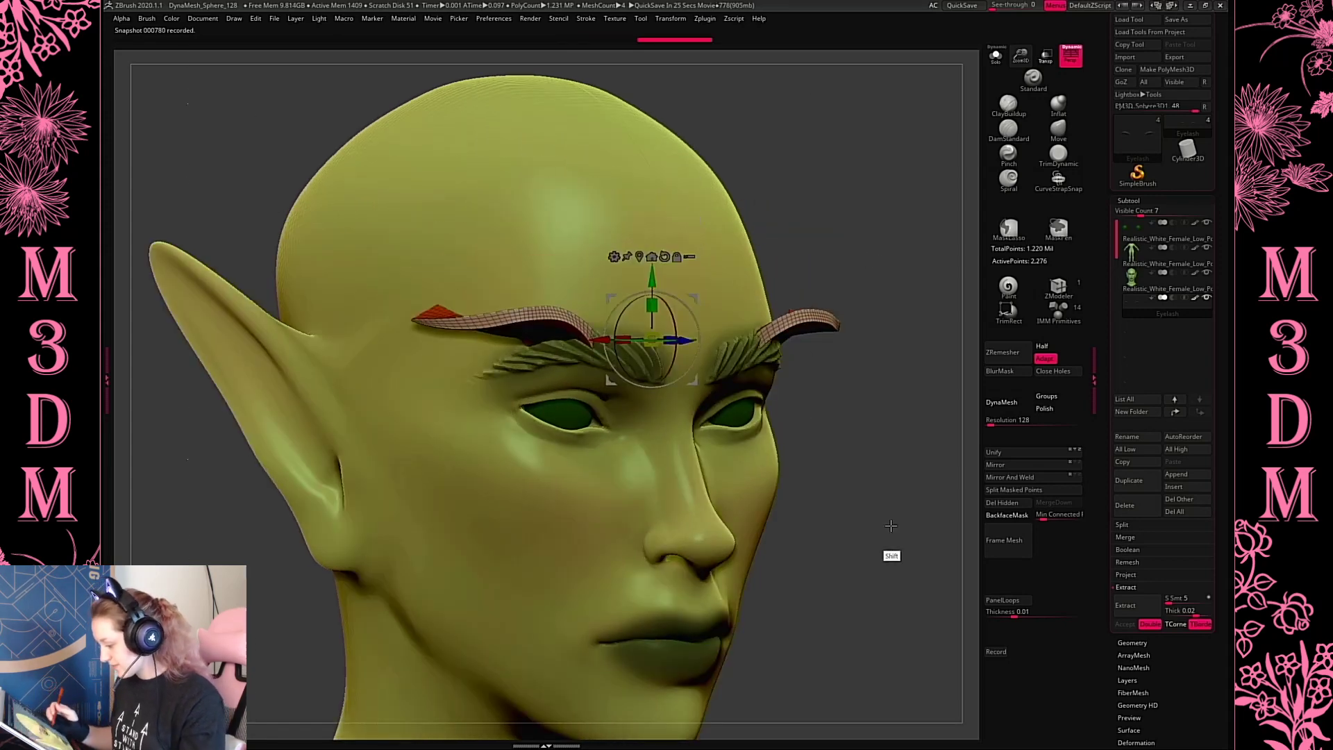
Shrink the eyelashes further, lower them onto the upper eyelids and turn off the wireframe display
shift+drag(891, 526, 851, 522)
drag(651, 339, 619, 374)
mouse_move(652, 279)
mouse_down()
mouse_move(652, 355)
mouse_move(652, 343)
mouse_up()
key(q)
alt+drag(936, 582, 836, 470)
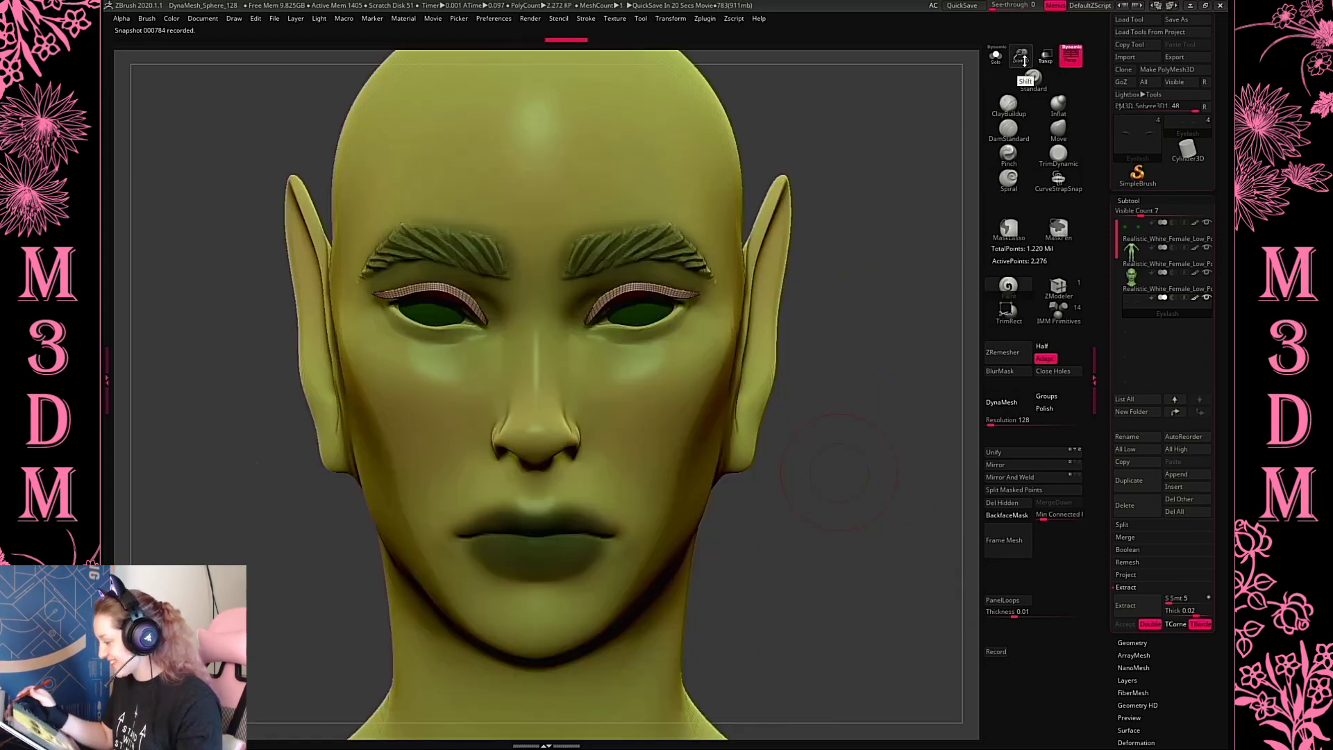
key(shift+f)
drag(787, 325, 749, 369)
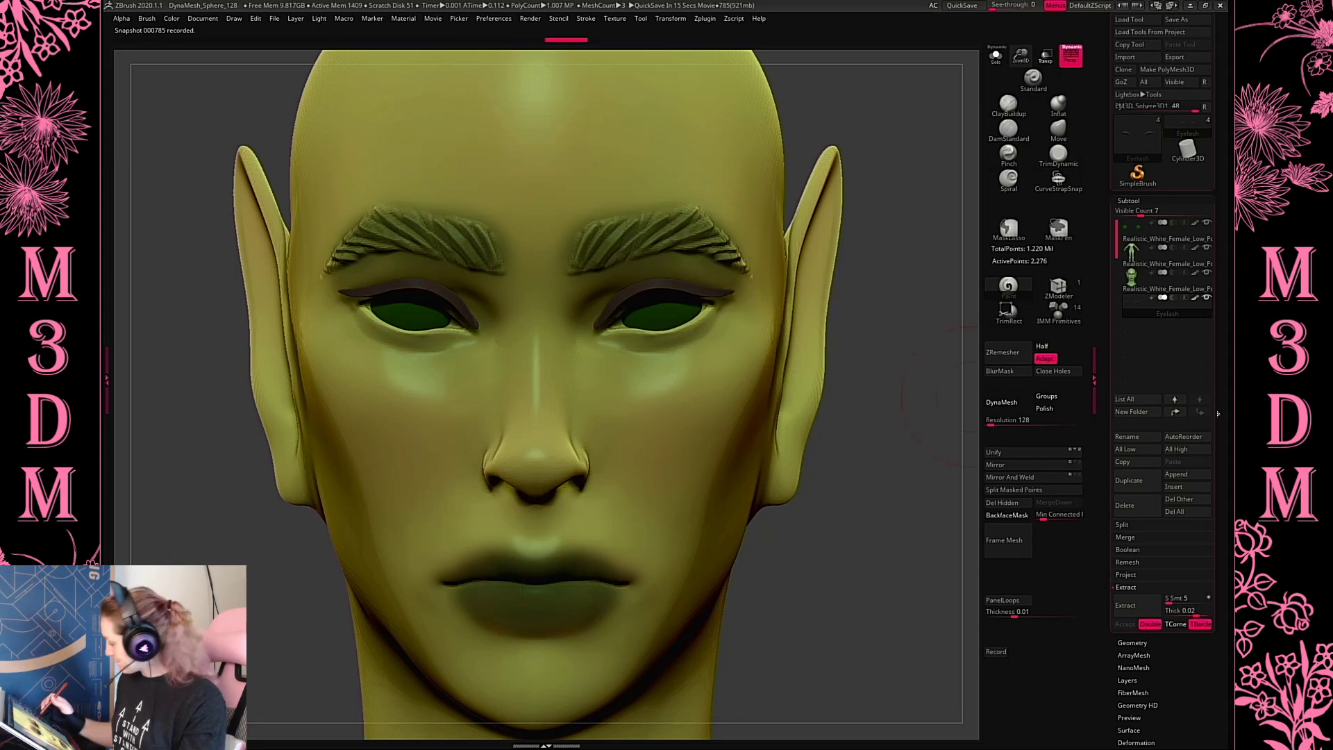
Color the eyelashes very dark green (R 10, G 25, B 3) at Rgb Intensity 100
drag(1226, 235, 1227, 512)
drag(1148, 144, 1165, 153)
click(1180, 153)
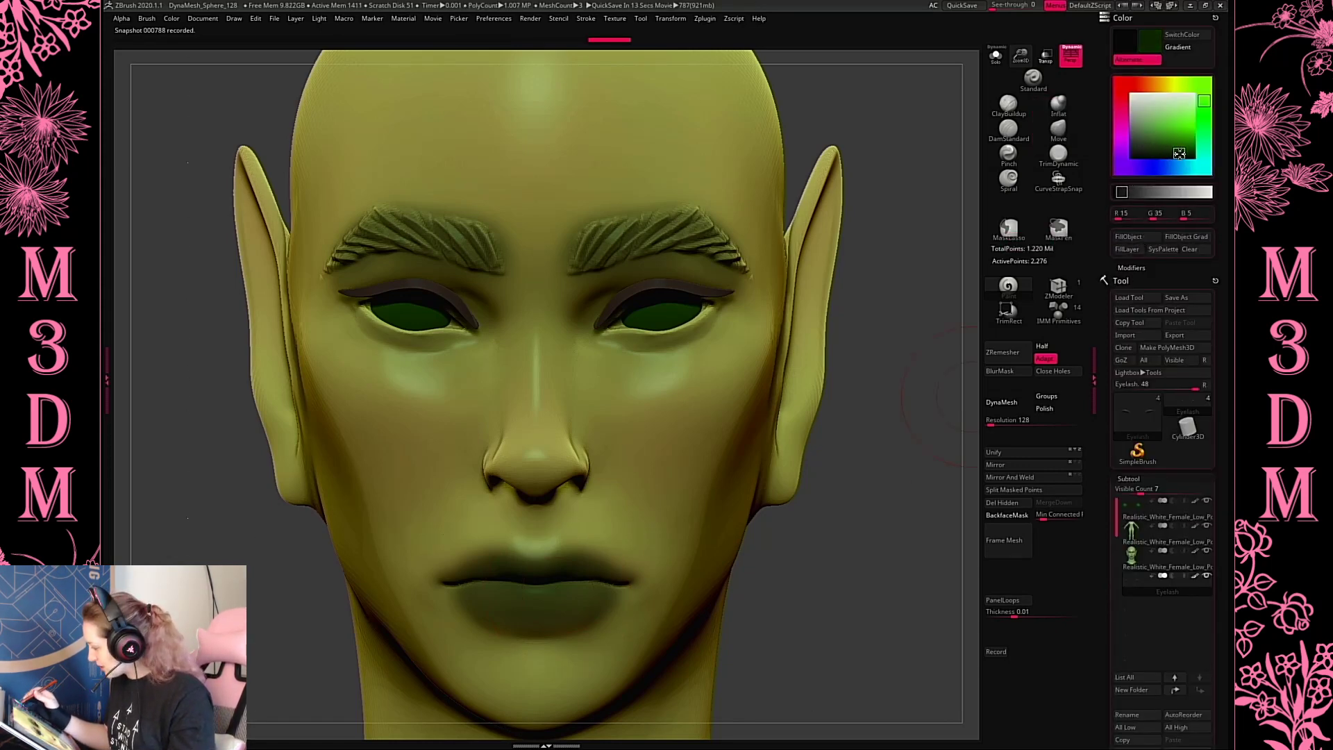
key(space)
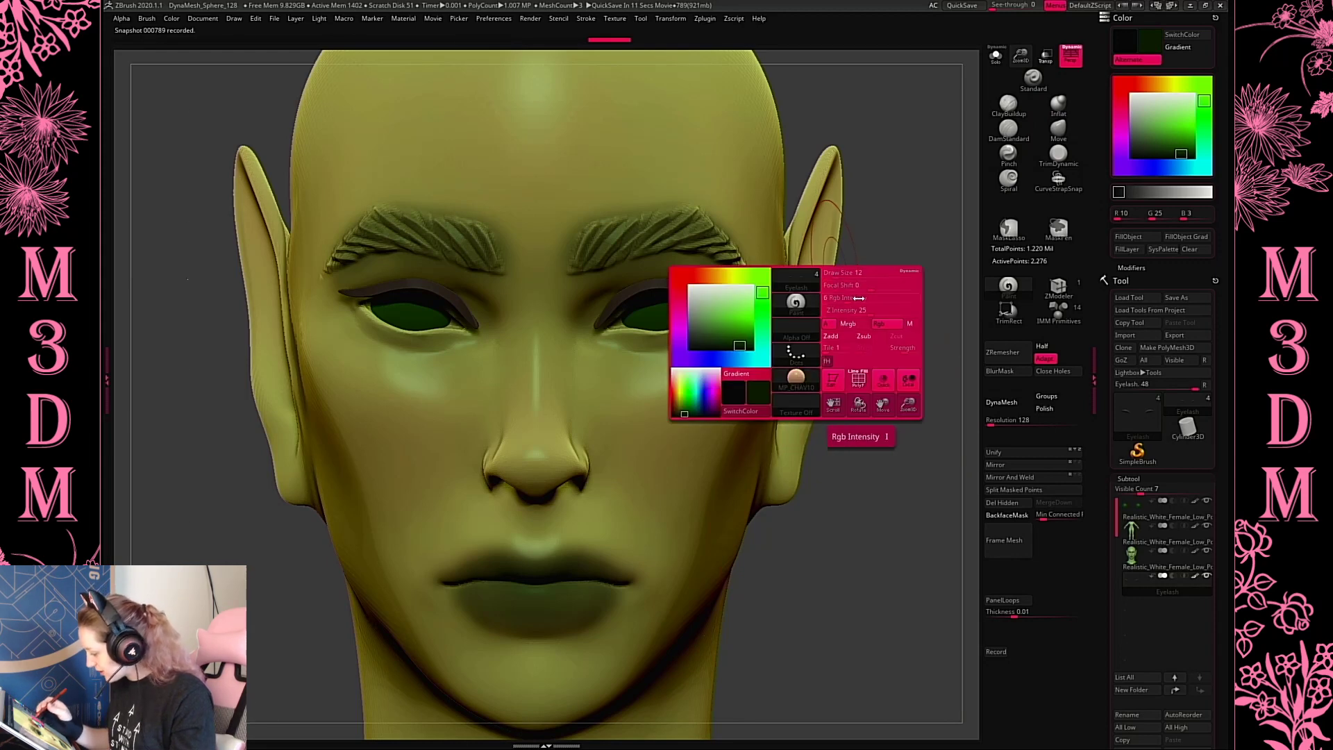
drag(848, 297, 918, 297)
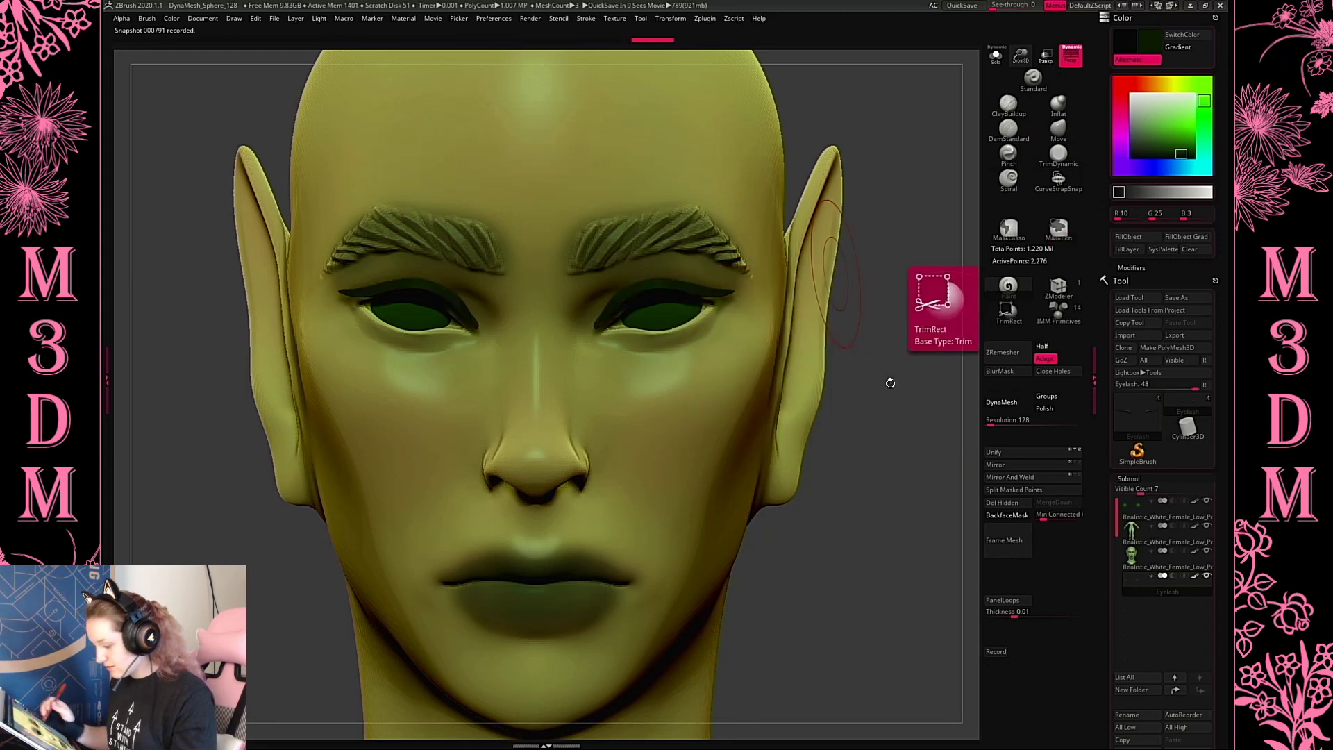
Push the eyelashes back against the upper eyelids, checking their fit from below
drag(905, 395, 904, 347)
key(w)
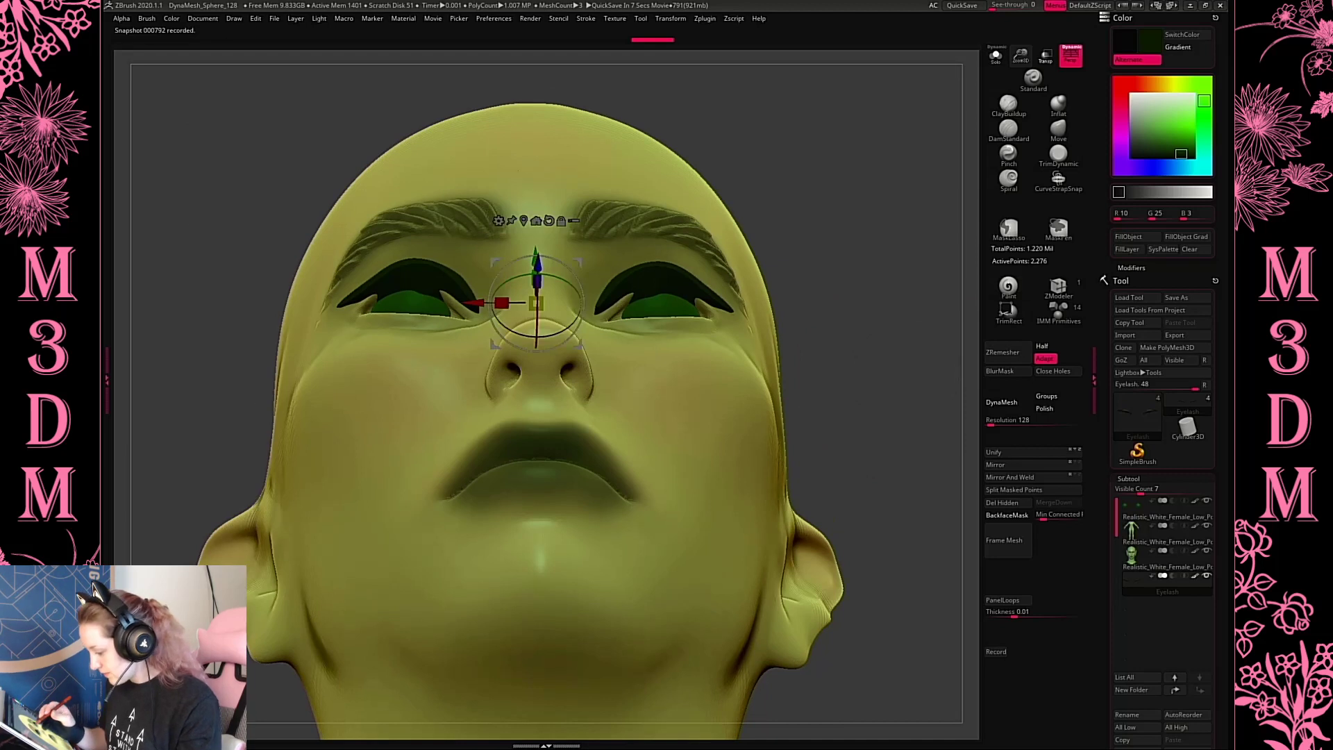
drag(535, 278, 537, 271)
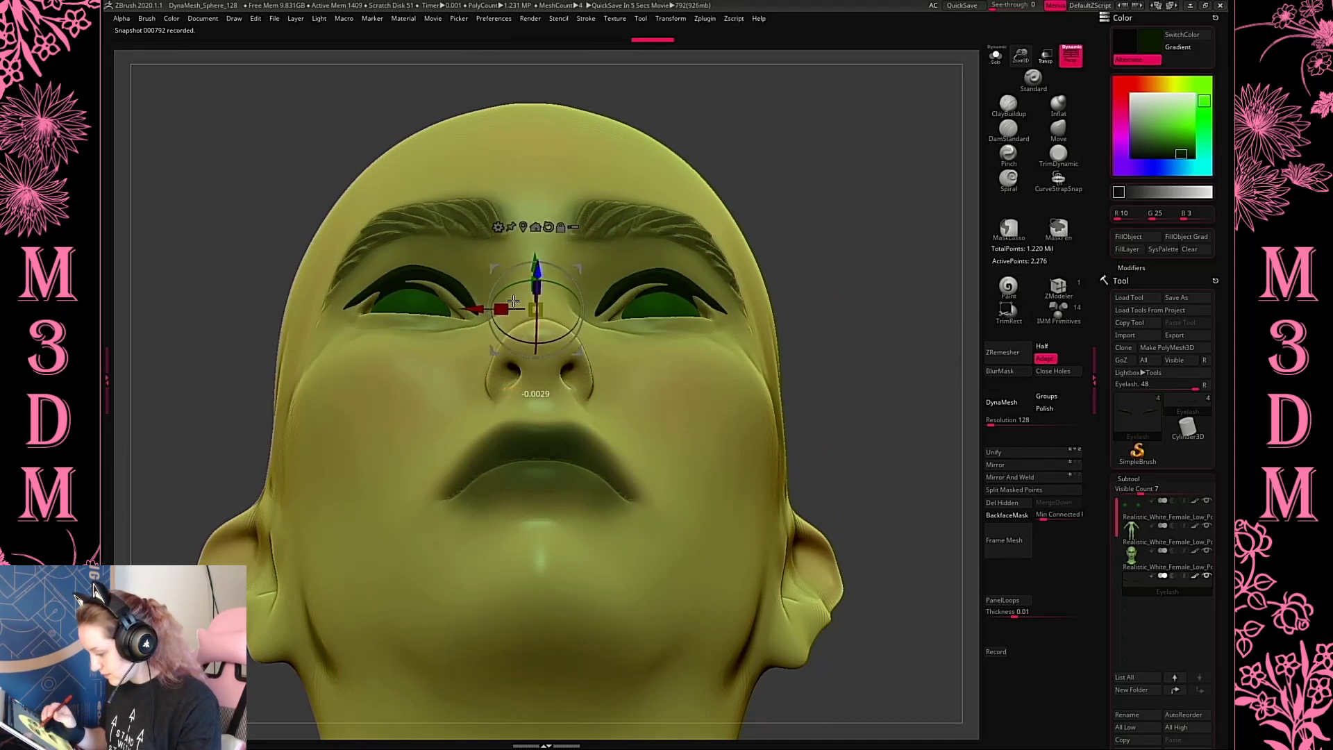
mouse_move(481, 313)
mouse_down()
mouse_move(452, 311)
mouse_move(466, 311)
mouse_up()
shift+drag(906, 337, 907, 399)
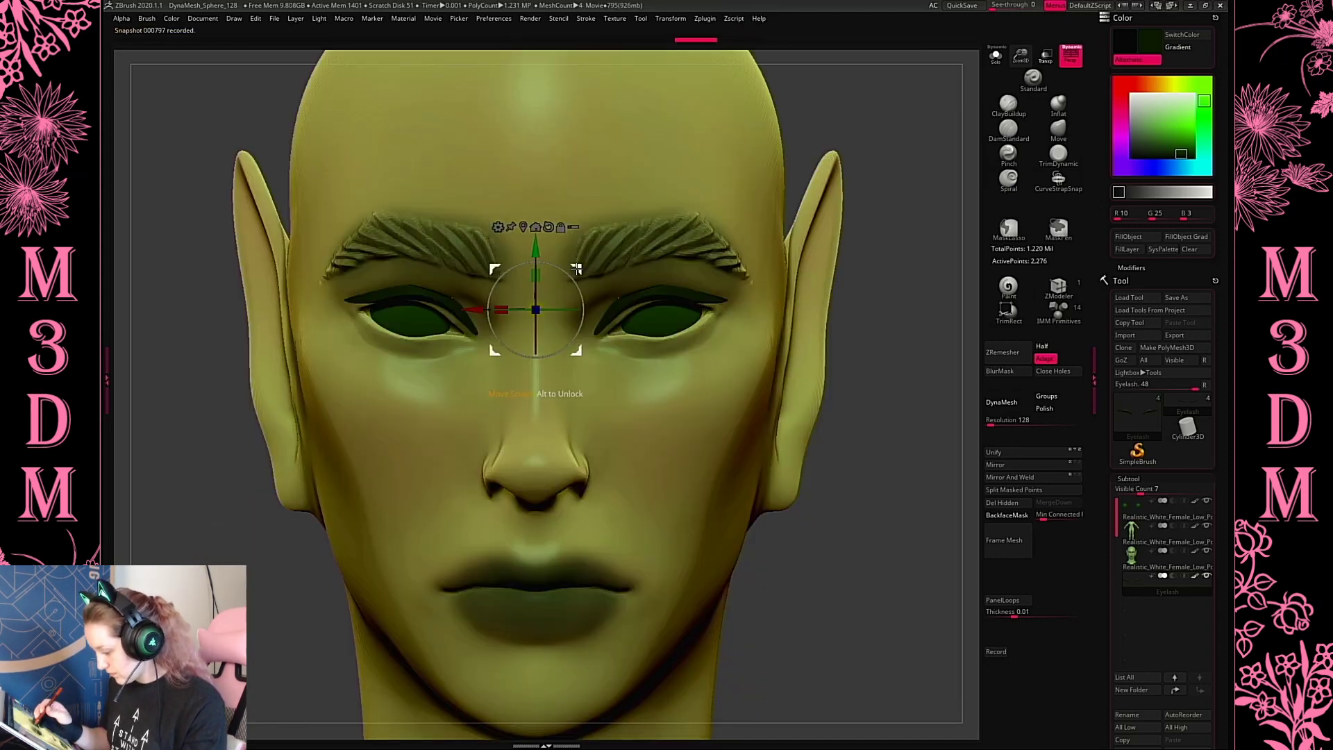
Shift the eyelashes sideways to fit one eye, and apply Mirror And Weld to match the other side
drag(576, 269, 568, 273)
key(q)
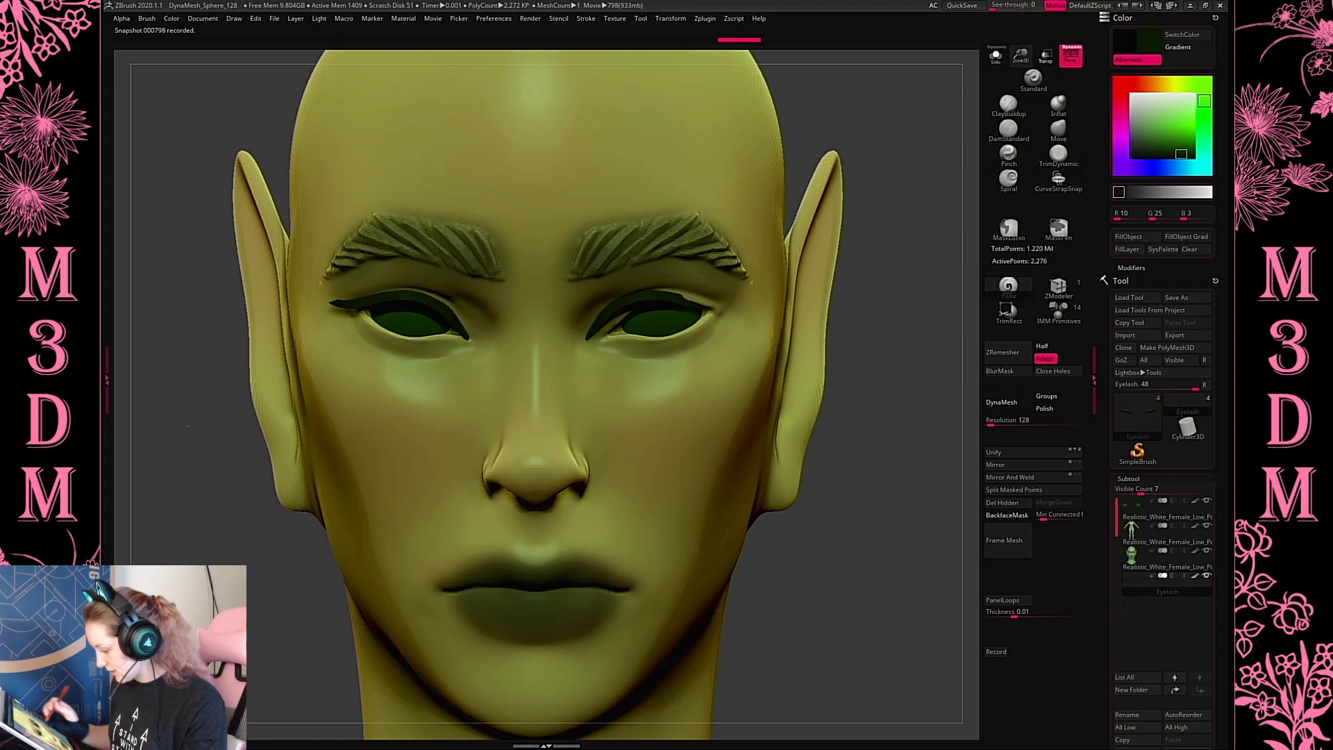
click(1010, 478)
key(space)
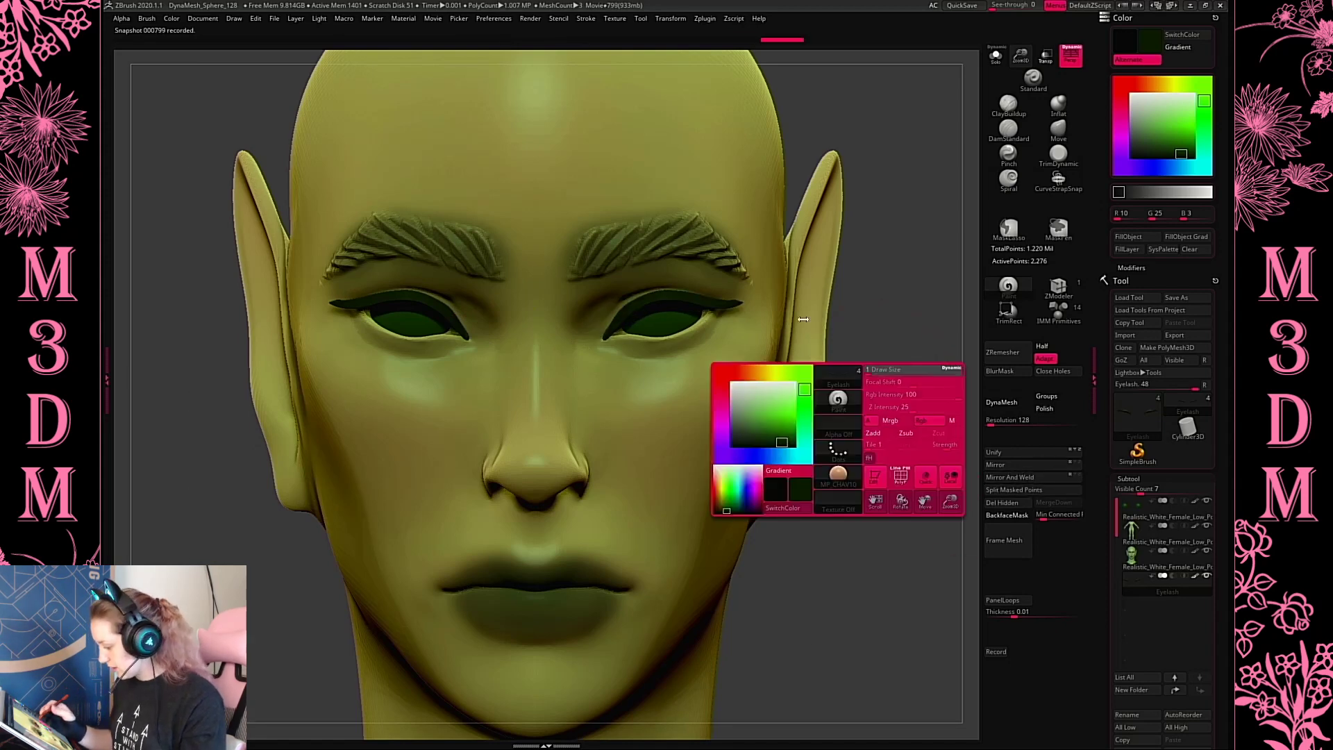
drag(912, 454, 905, 503)
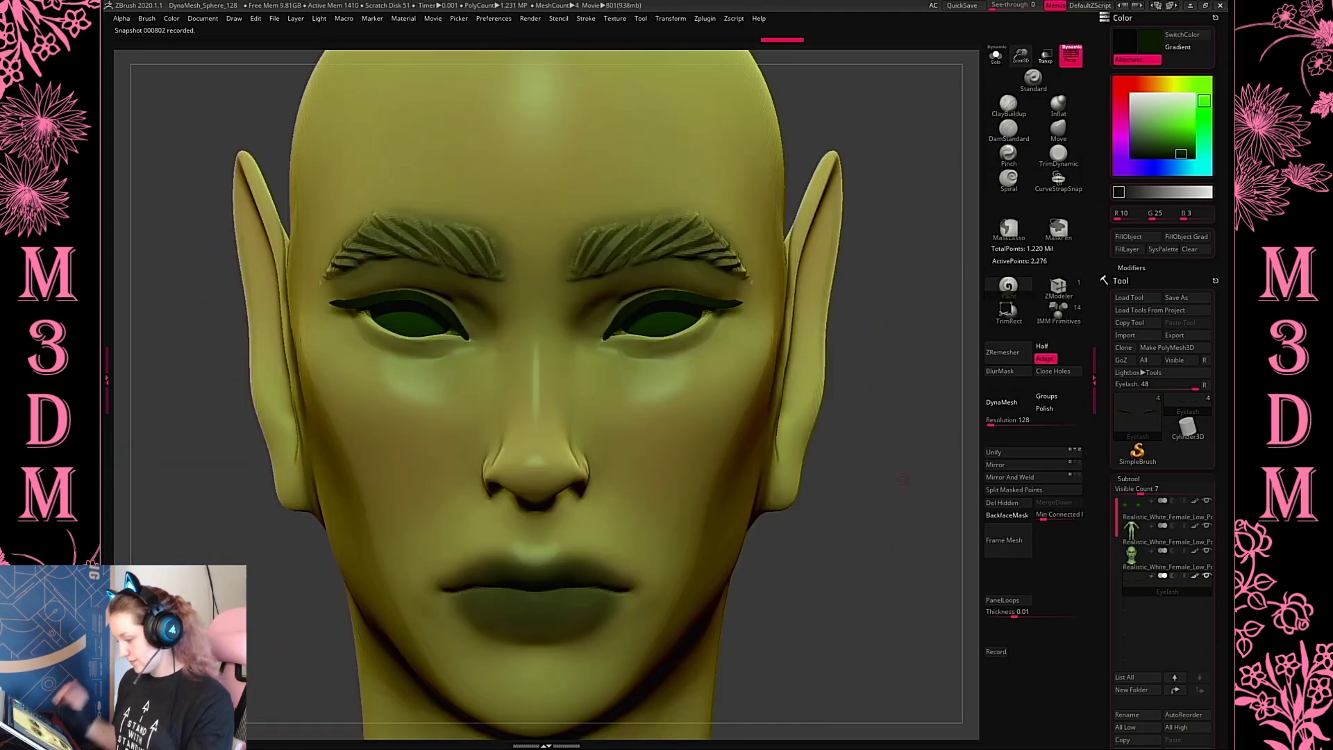
Reshape the eyelashes with the Move brush, pulling the inner corners down toward the nose and the outer tips slightly outward and up
key(space)
drag(894, 272, 866, 271)
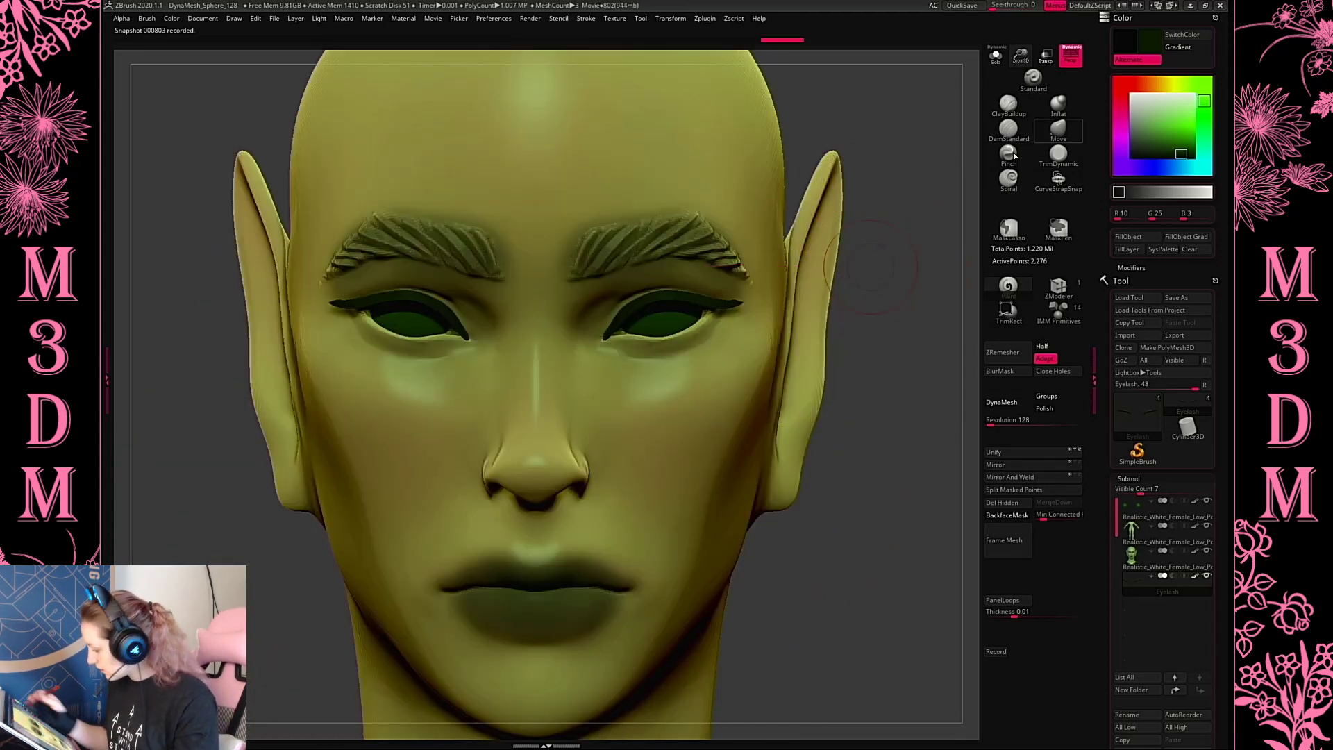
click(1057, 129)
mouse_move(598, 349)
mouse_down()
mouse_move(580, 365)
mouse_move(605, 333)
mouse_up()
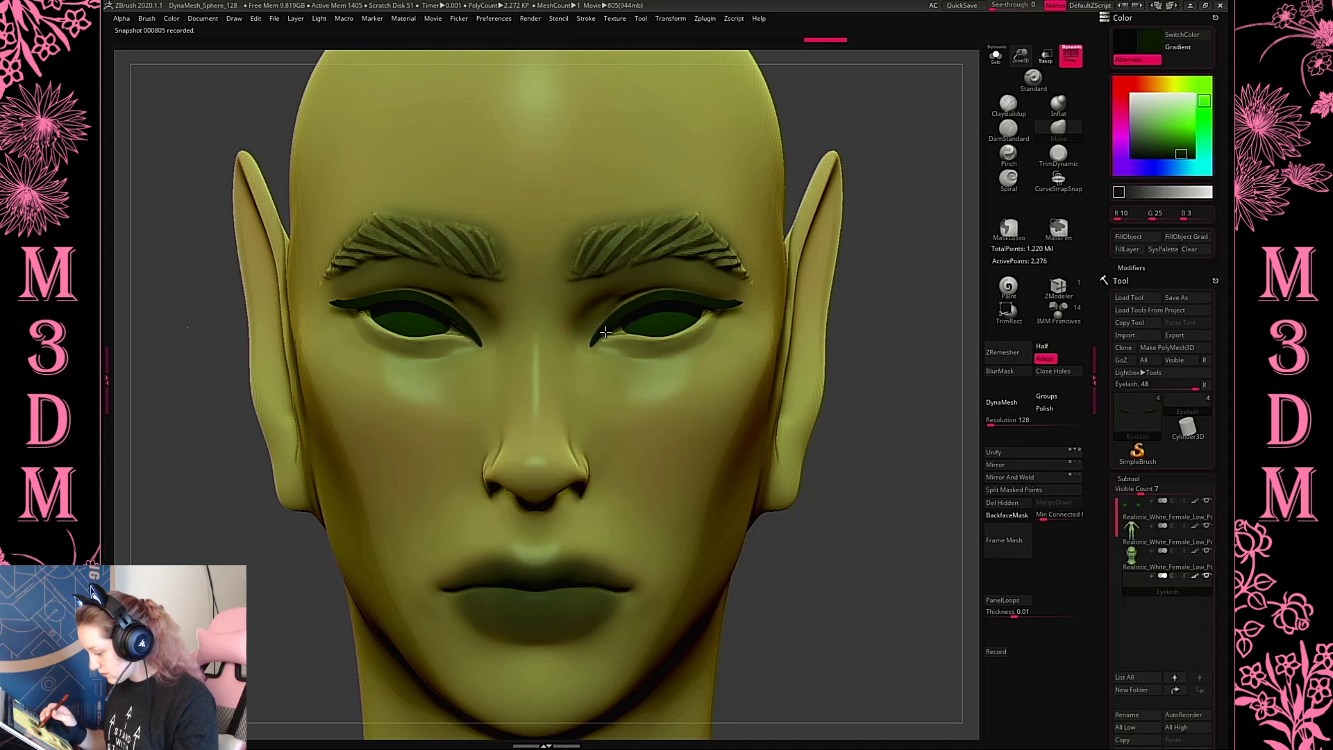
drag(730, 299, 753, 291)
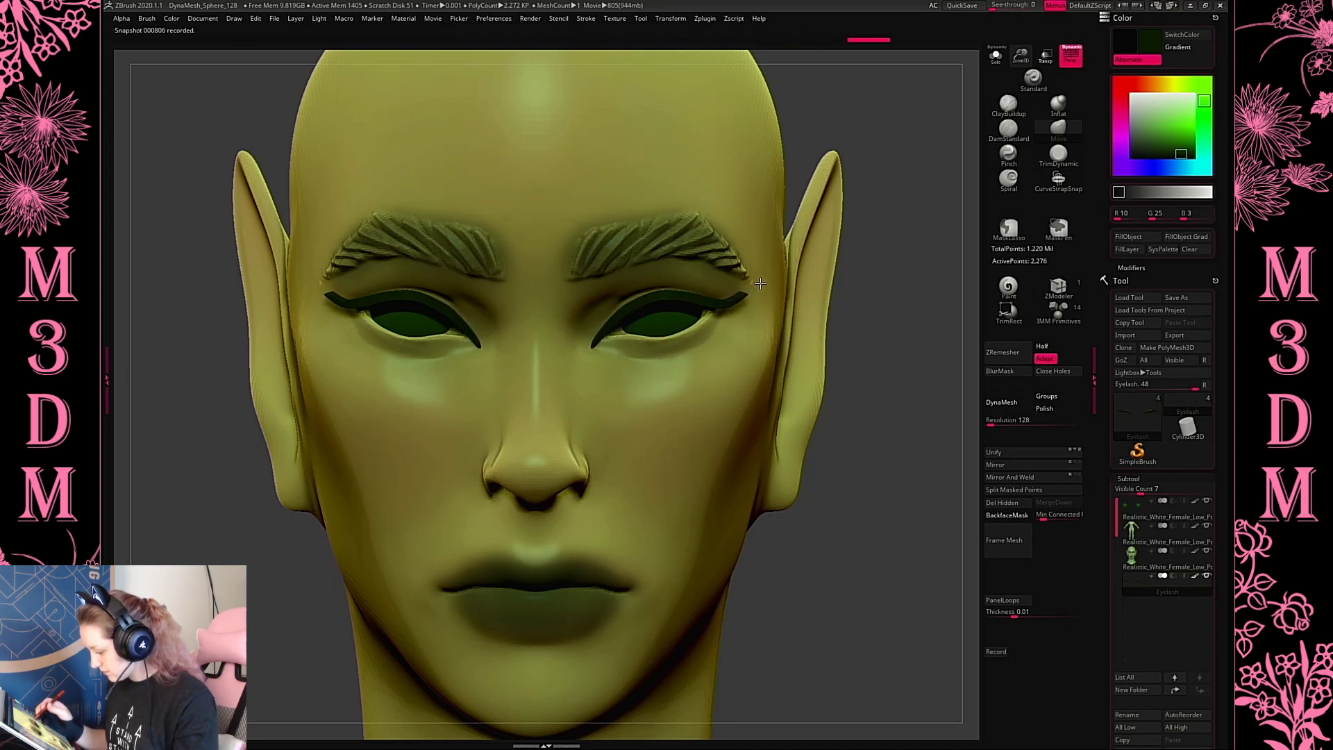
mouse_move(887, 314)
mouse_down()
mouse_move(783, 312)
mouse_move(770, 294)
mouse_move(728, 312)
mouse_up()
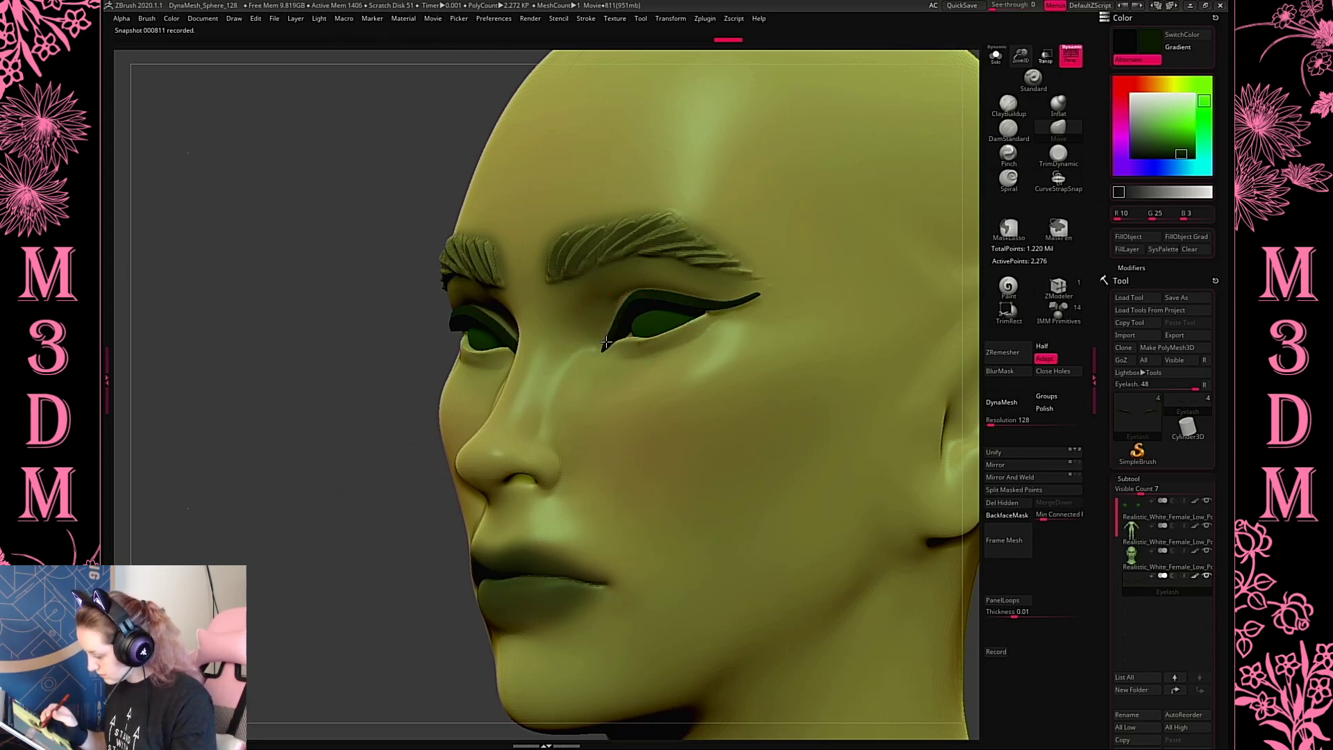
drag(380, 505, 916, 554)
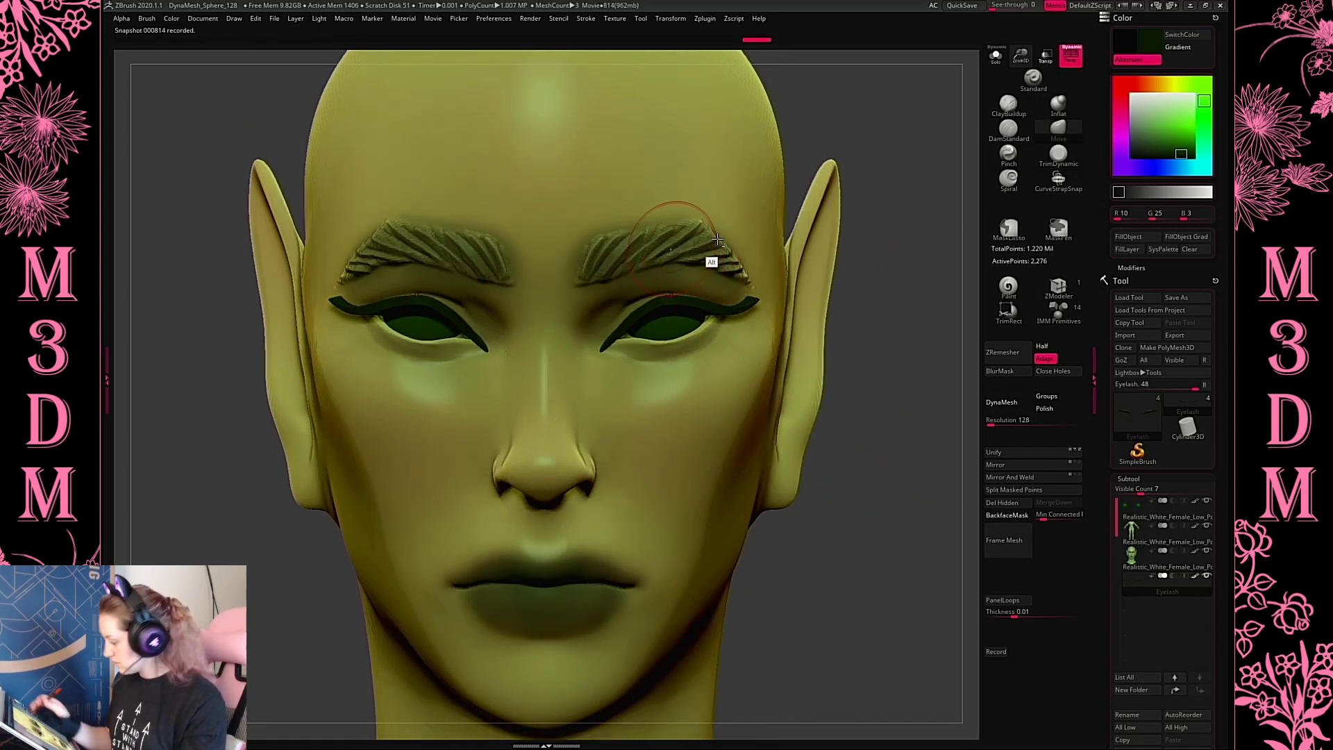
Select the head and adjust the shape of the eyebrows with the Move brush, checking the face from an angle and the front
alt+click(715, 261)
mouse_move(601, 216)
mouse_down()
mouse_move(599, 236)
mouse_move(707, 235)
mouse_move(708, 265)
mouse_move(744, 250)
mouse_up()
drag(870, 252, 755, 263)
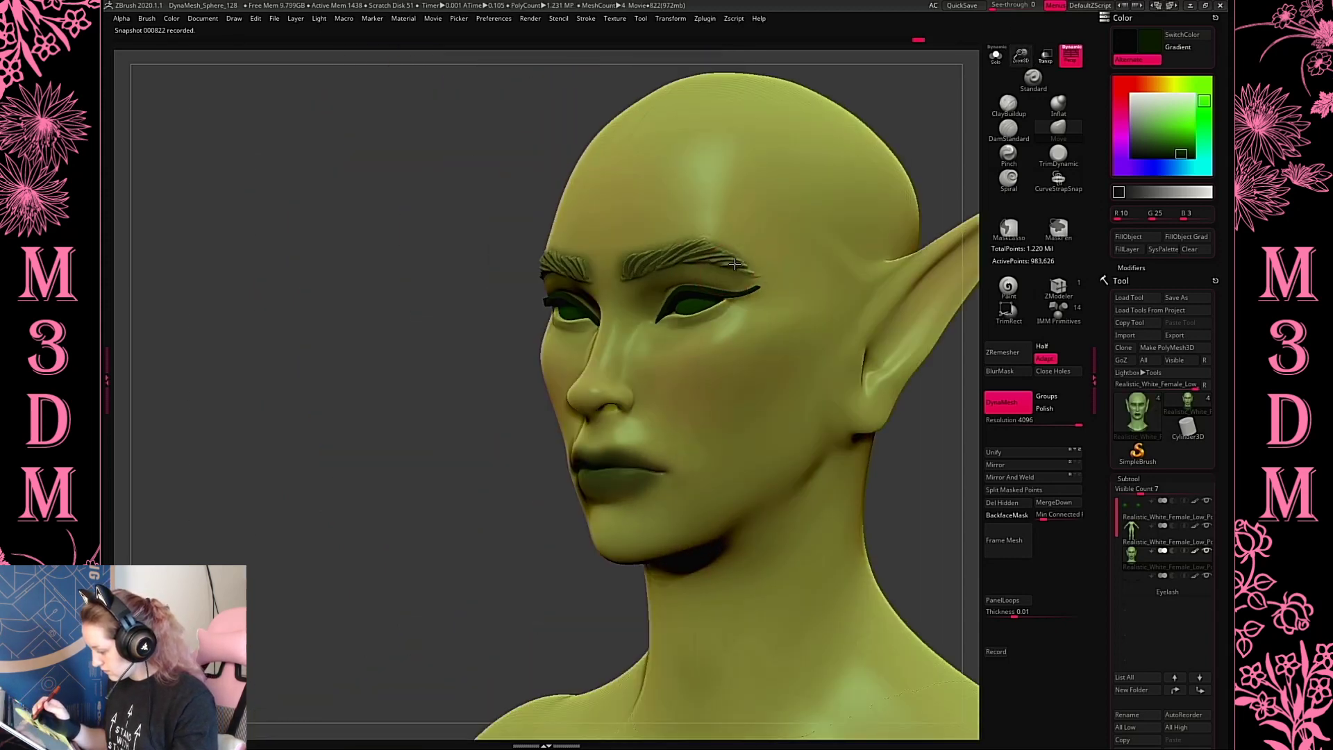
shift+drag(932, 470, 911, 473)
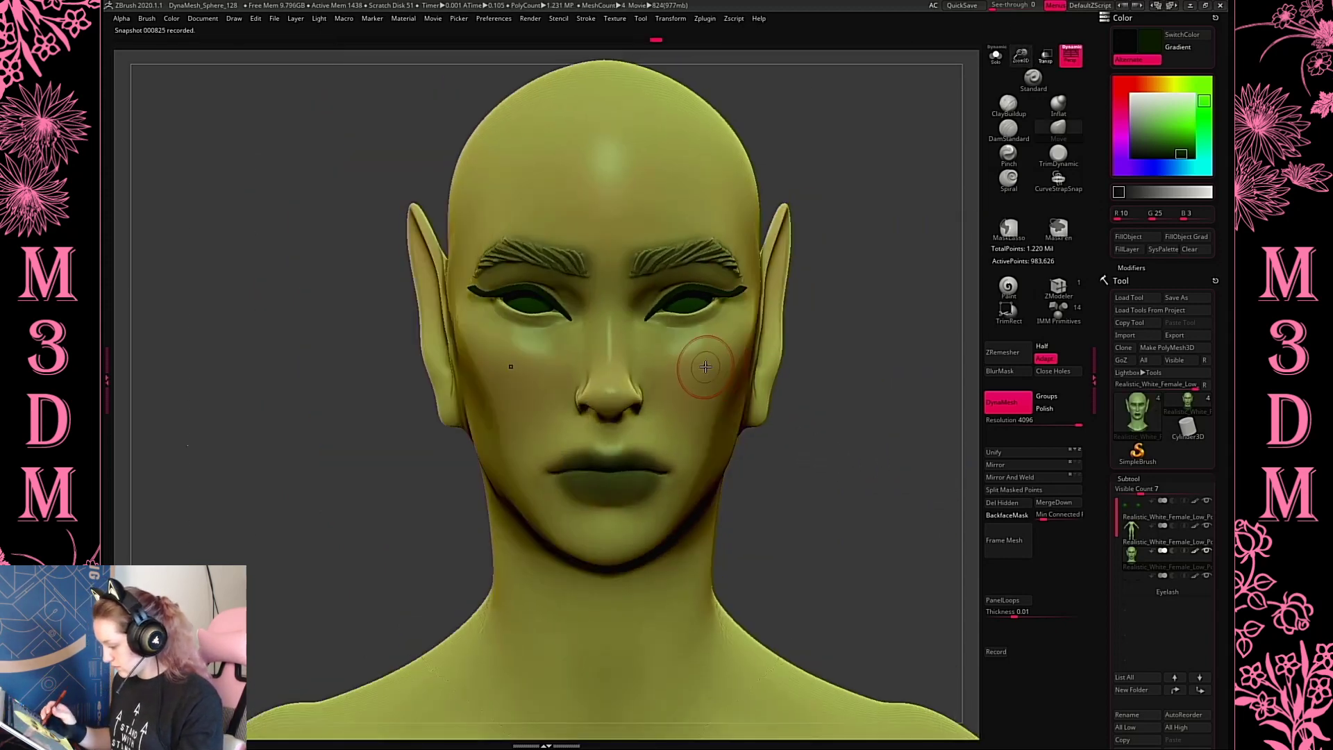
alt+drag(848, 375, 810, 356)
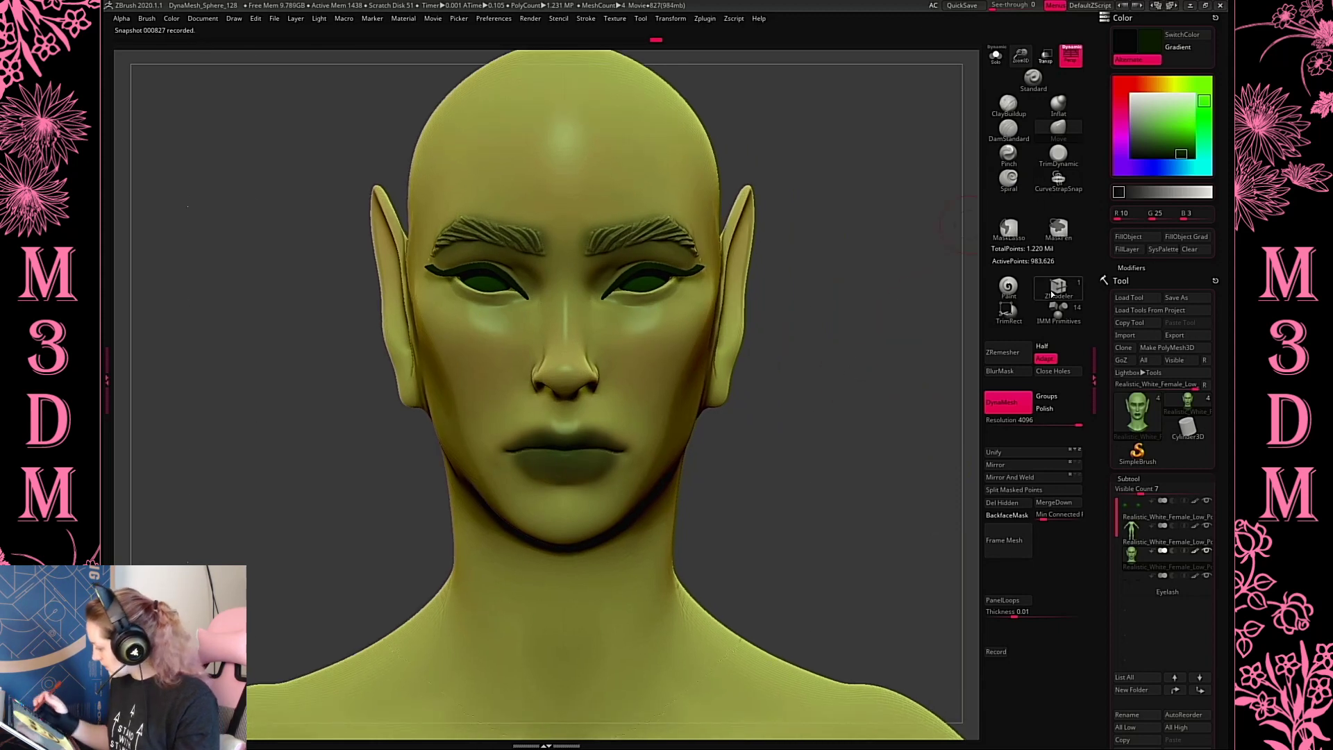
Try painting around the eye on the head with the Paint brush
click(1012, 297)
key(space)
mouse_move(719, 303)
mouse_down()
mouse_move(619, 300)
mouse_move(690, 295)
mouse_move(624, 311)
mouse_move(668, 313)
mouse_move(682, 283)
mouse_move(670, 304)
mouse_up()
key(space)
key(ctrl+z)
key(ctrl+z)
Select the eyeballs, isolate them to choose a lighter green (R 125, G 185, B 104), and show the whole model again
alt+click(653, 290)
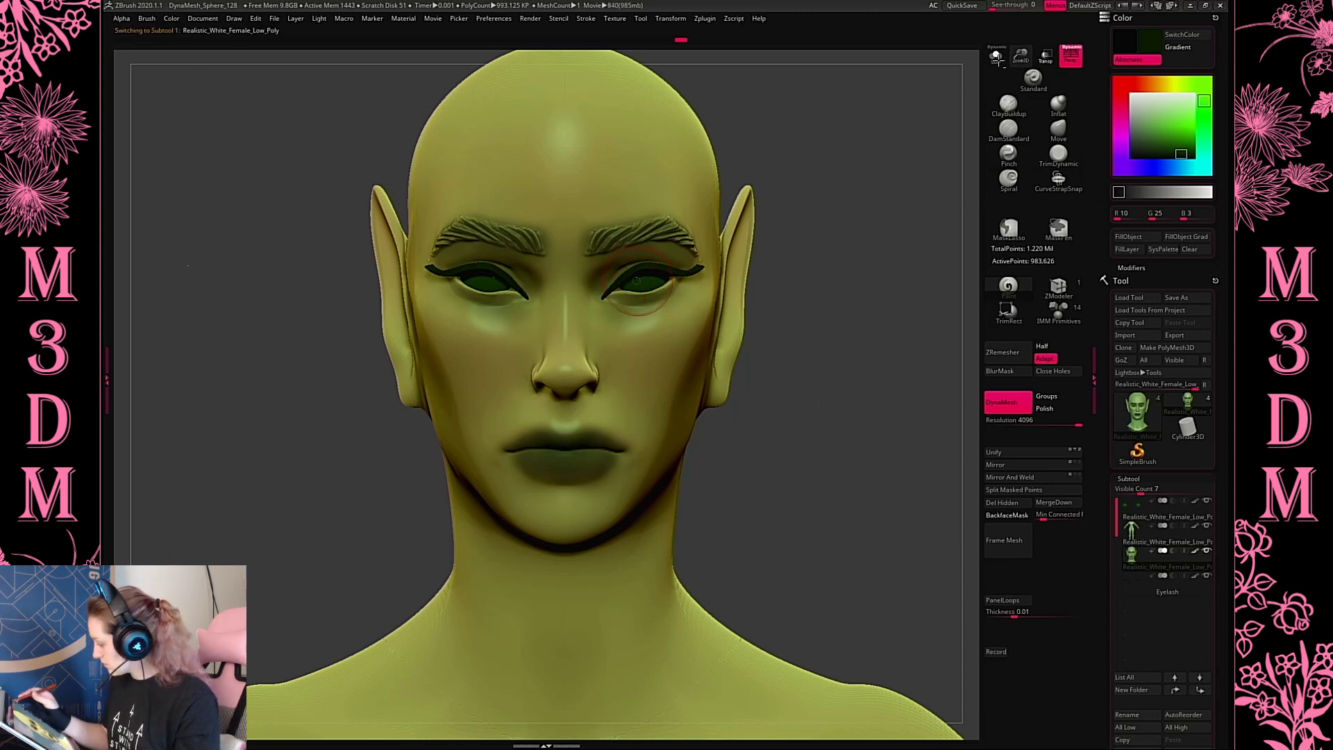
click(995, 56)
alt+drag(844, 306, 816, 360)
click(1152, 121)
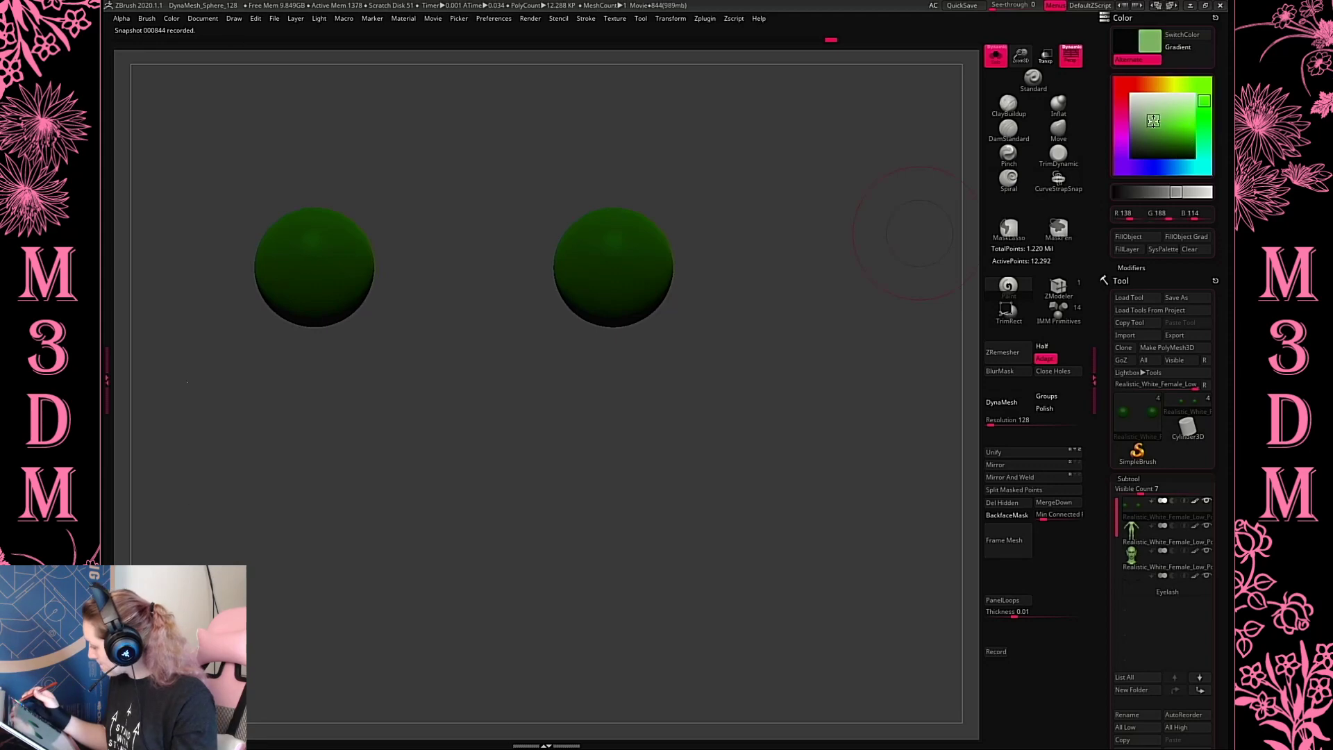
drag(1193, 84, 1175, 84)
click(1204, 107)
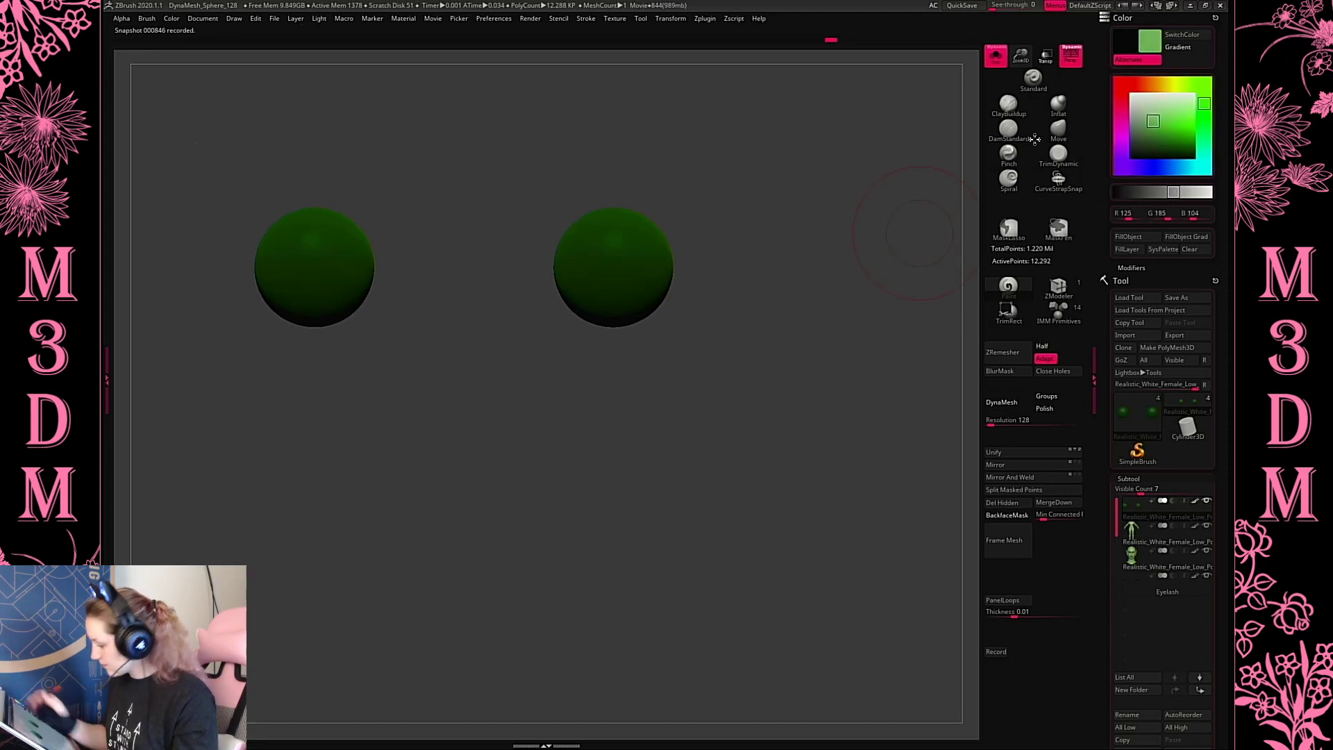
mouse_move(610, 302)
mouse_down()
mouse_move(626, 272)
mouse_move(763, 218)
mouse_up()
click(995, 55)
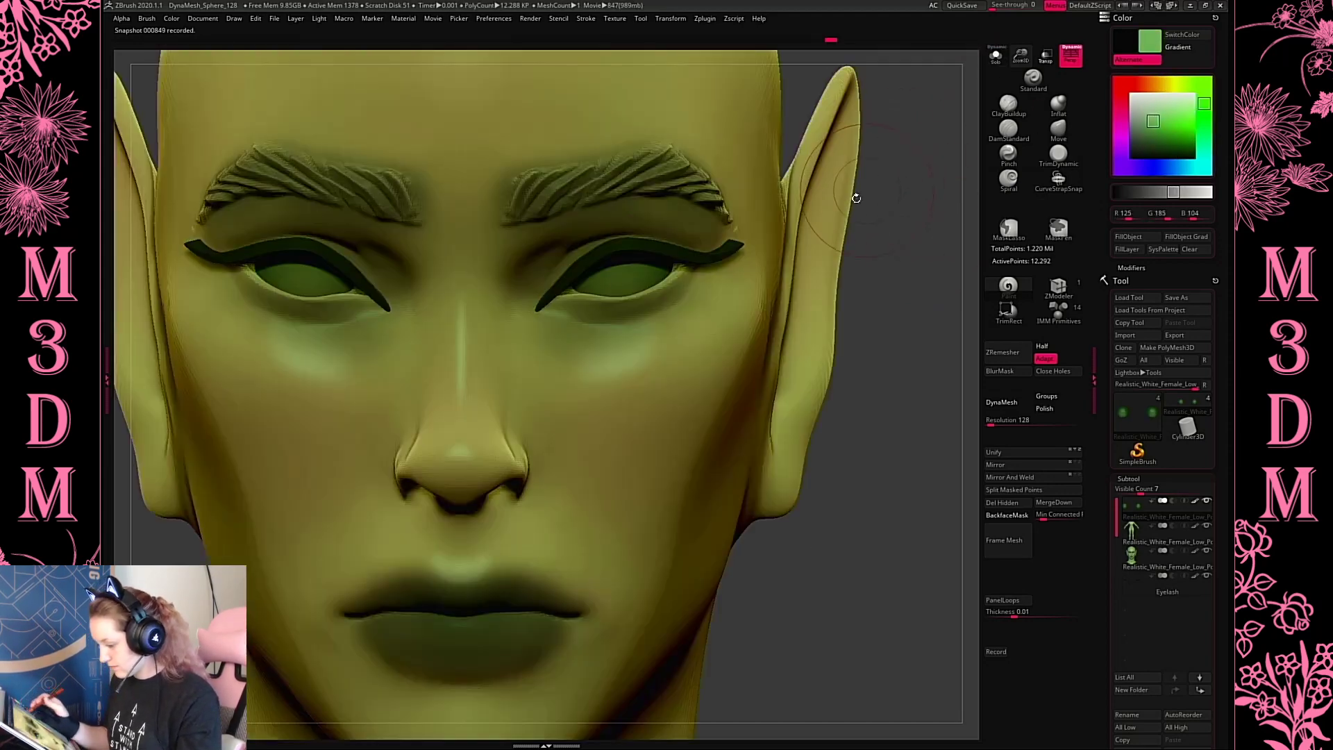
Paint a soft lighter green over the lower part of the eyeballs and check them in isolation
key(space)
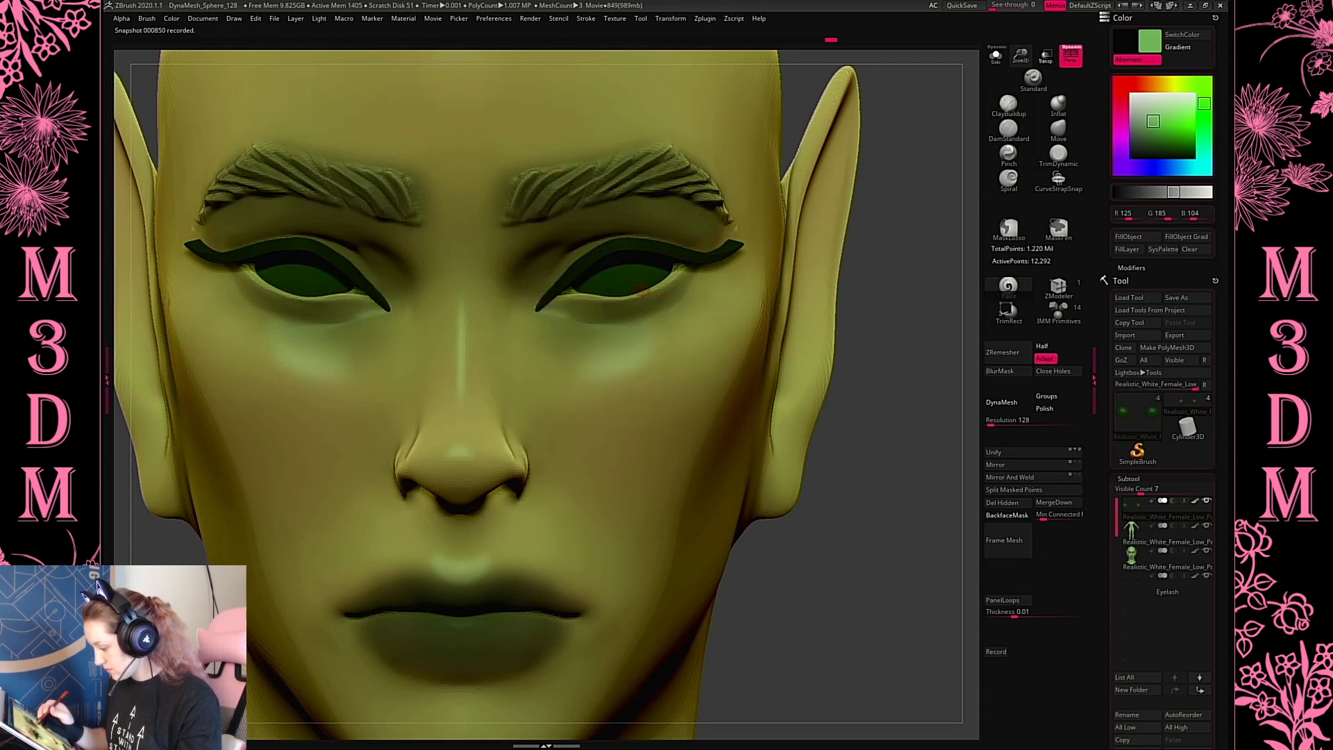
key(space)
mouse_move(640, 286)
mouse_down()
mouse_move(652, 285)
mouse_move(621, 311)
mouse_up()
key(ctrl+z)
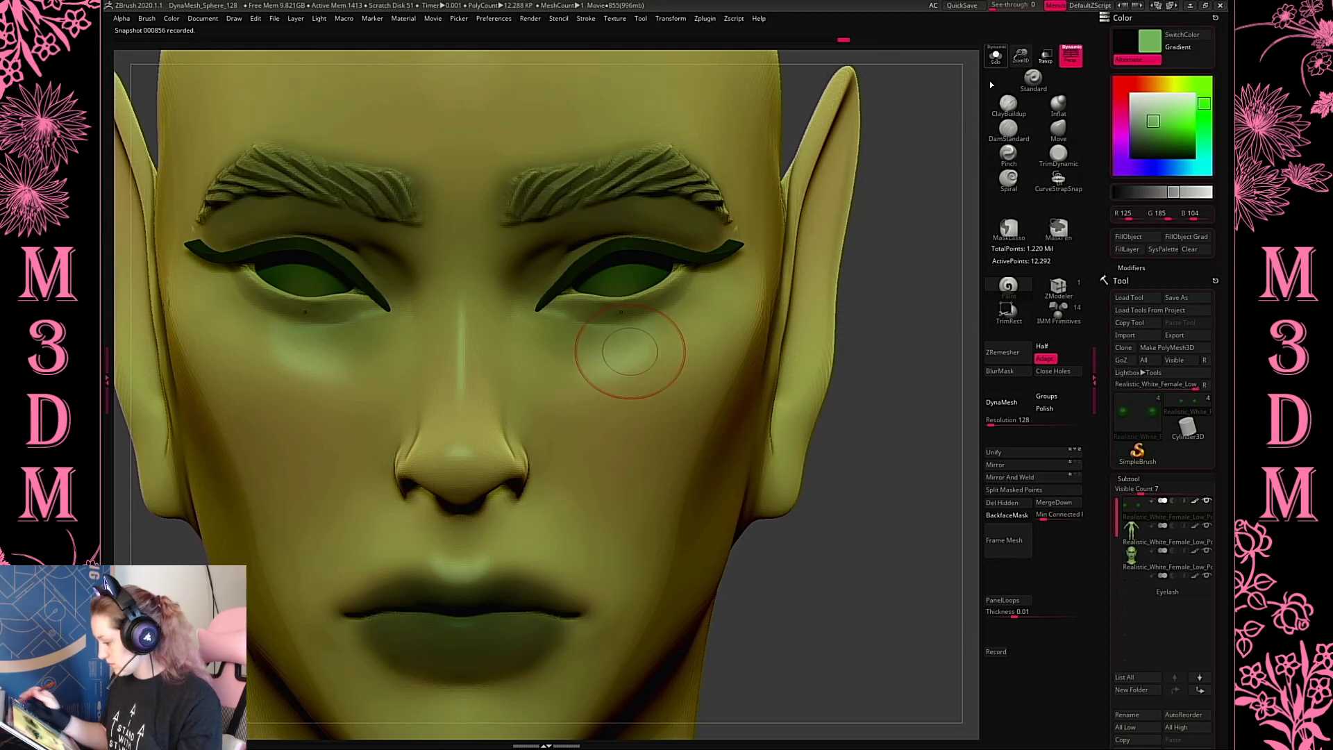
click(996, 56)
drag(736, 285, 873, 269)
click(995, 56)
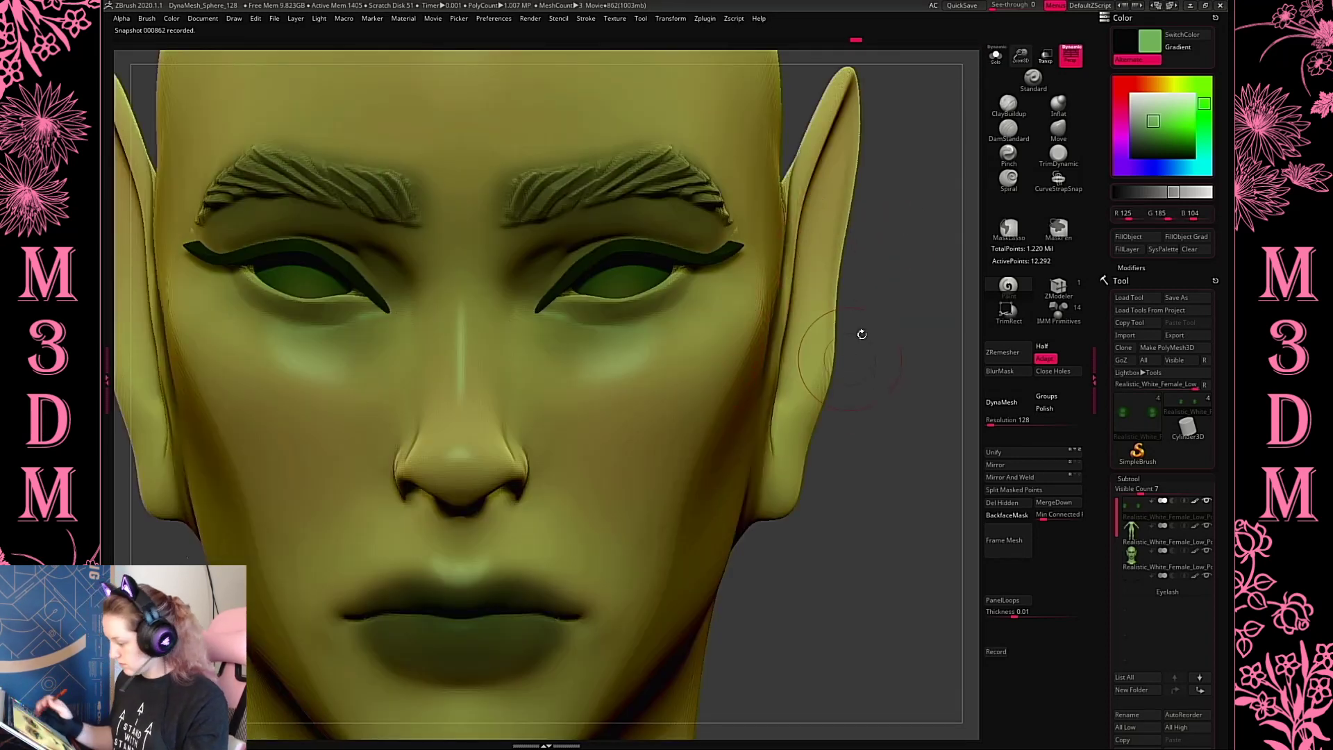
Subdivide the eyeballs' geometry once with Divide
click(1128, 478)
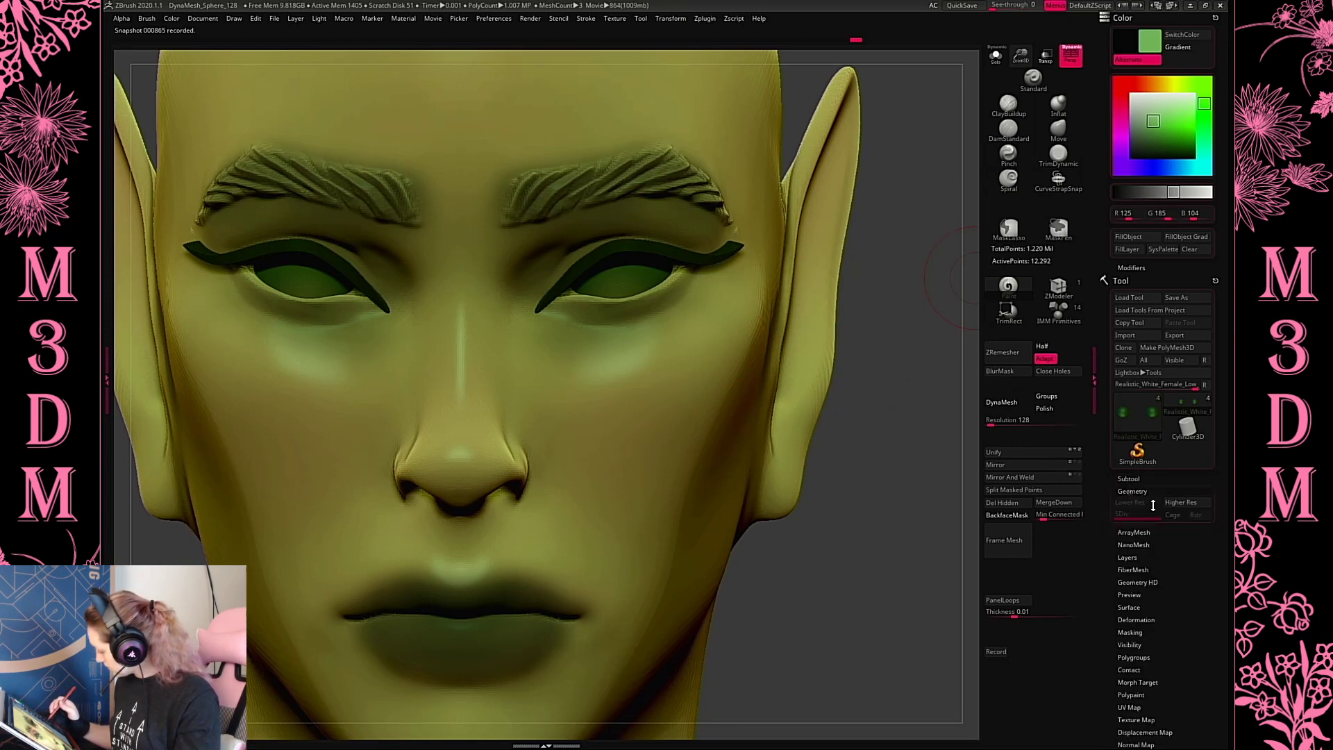
click(1132, 491)
click(1125, 583)
click(1136, 527)
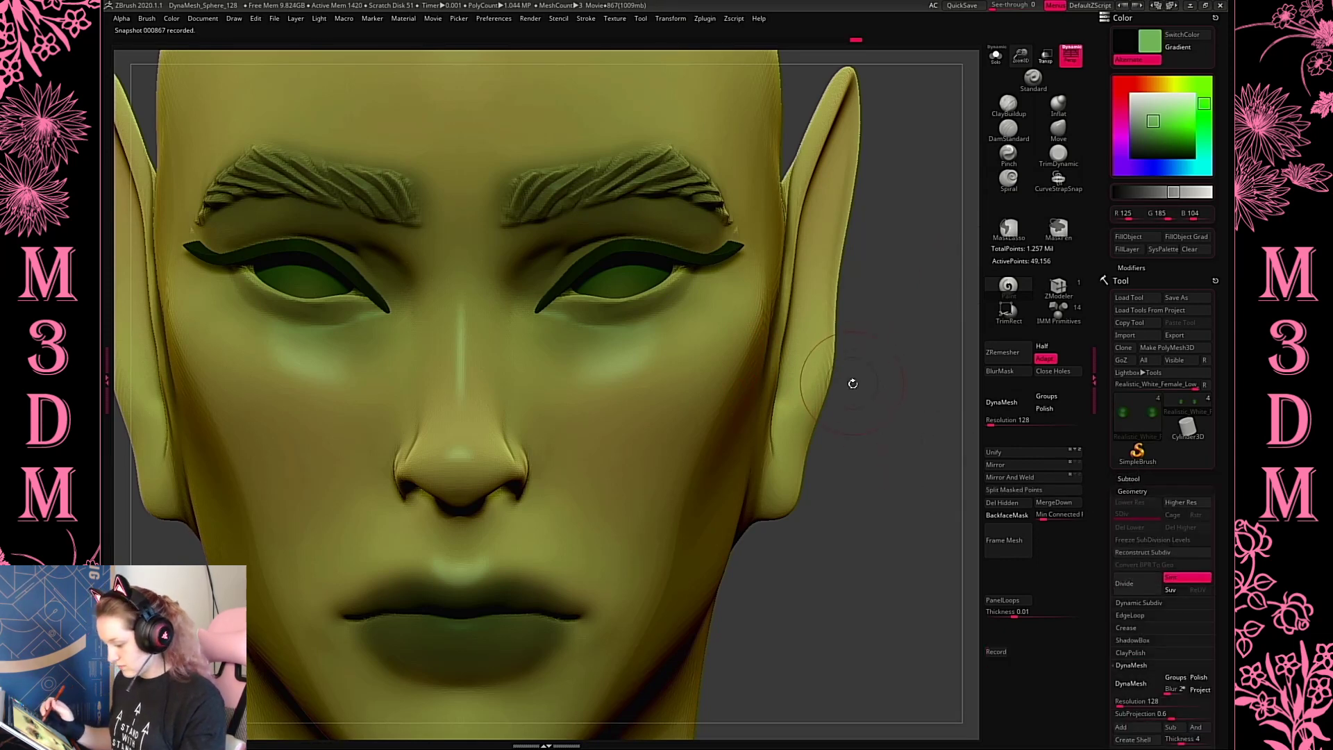
Select the body and refine the breasts symmetrically with the Inflate brush and smoothing, checking the shape from the front and side
key(f)
key(f)
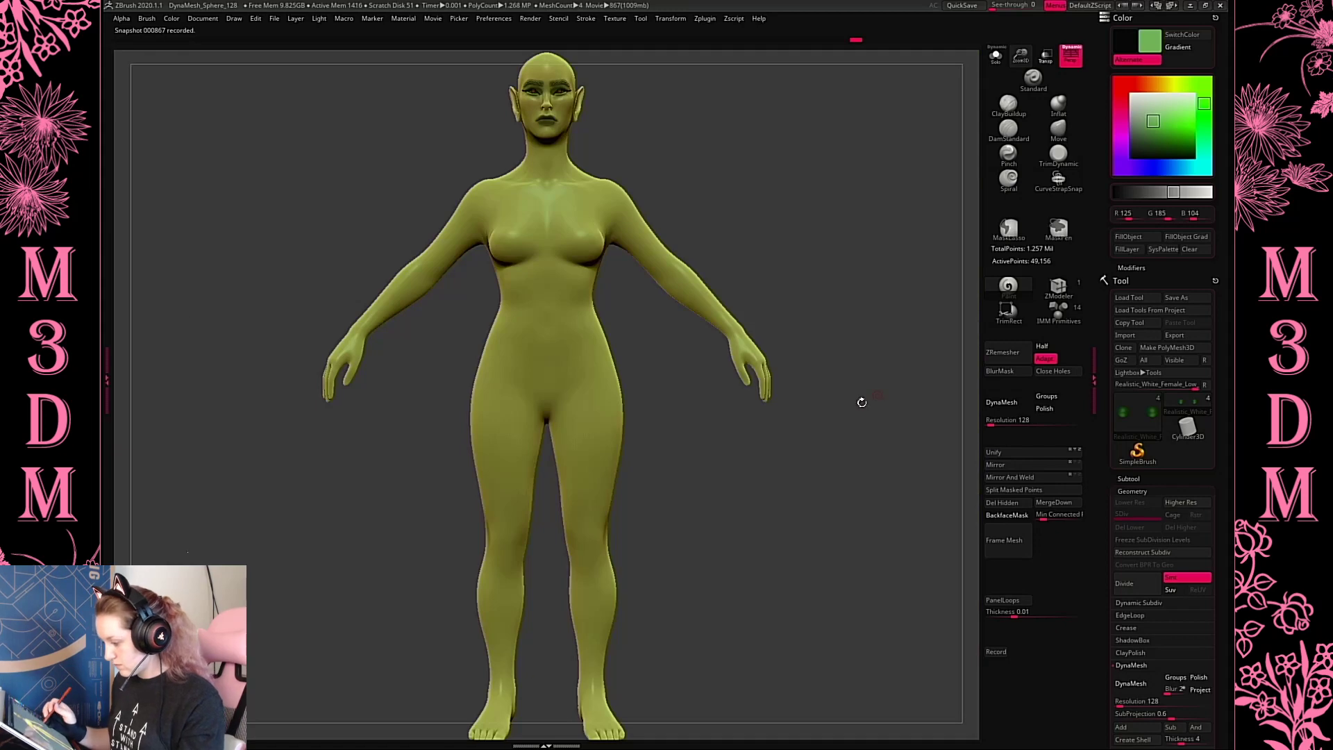
drag(862, 402, 859, 400)
mouse_move(856, 295)
mouse_down()
mouse_move(880, 282)
mouse_move(881, 344)
mouse_up()
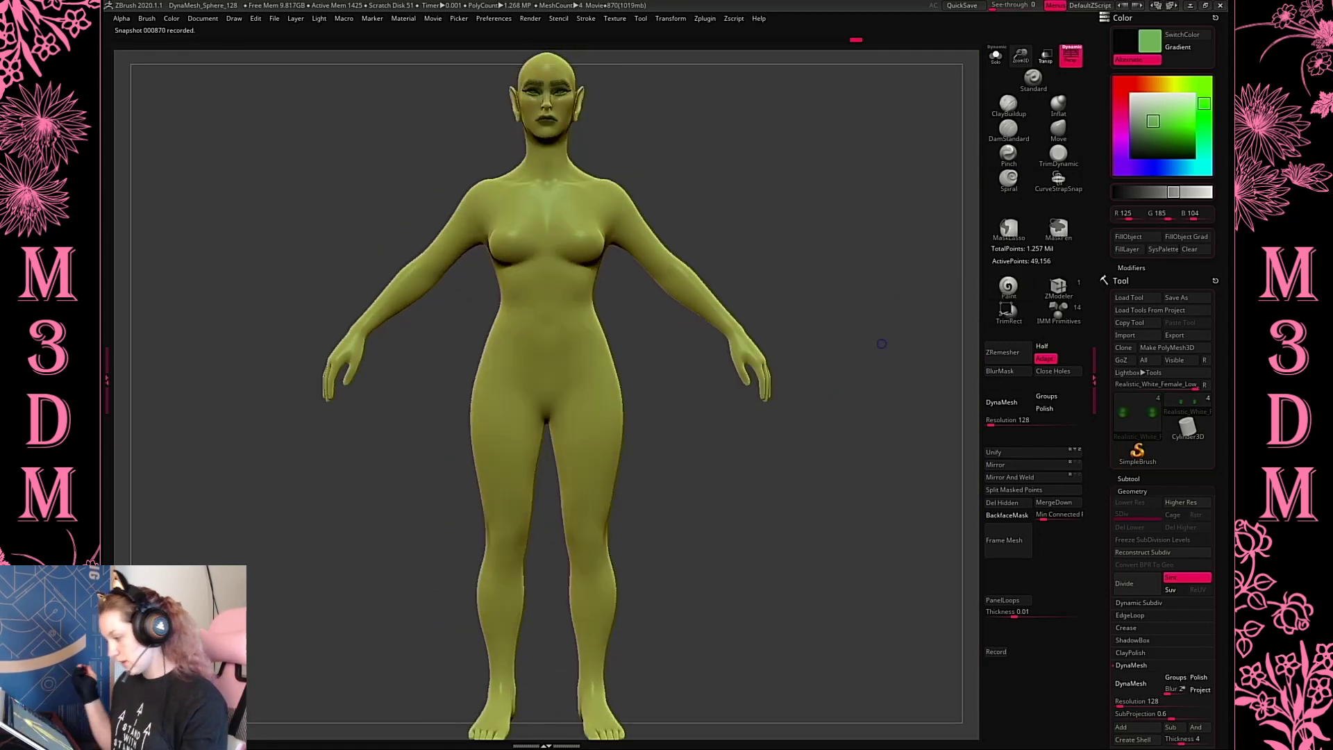
mouse_move(826, 219)
alt+mouse_down()
mouse_move(824, 250)
mouse_move(805, 253)
mouse_move(830, 263)
mouse_move(803, 273)
mouse_move(910, 274)
mouse_move(857, 277)
mouse_move(842, 318)
alt+mouse_up()
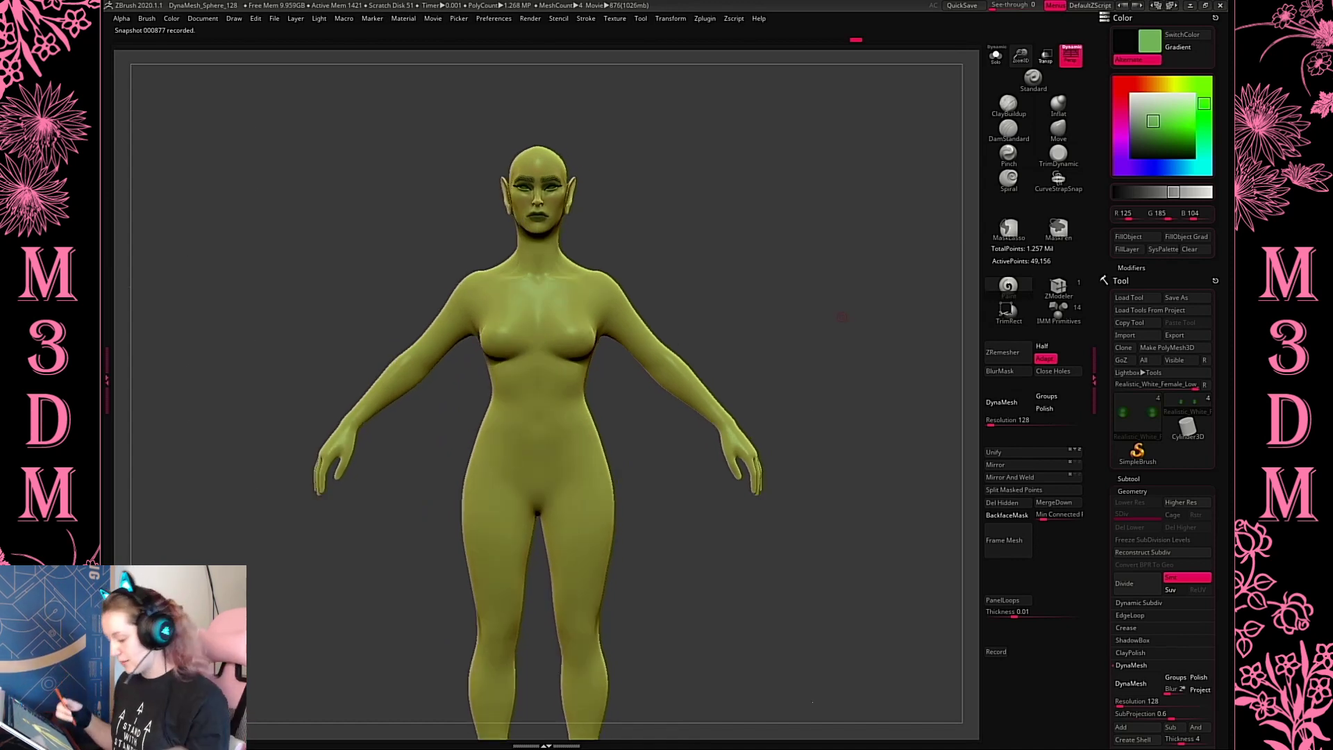
alt+click(569, 395)
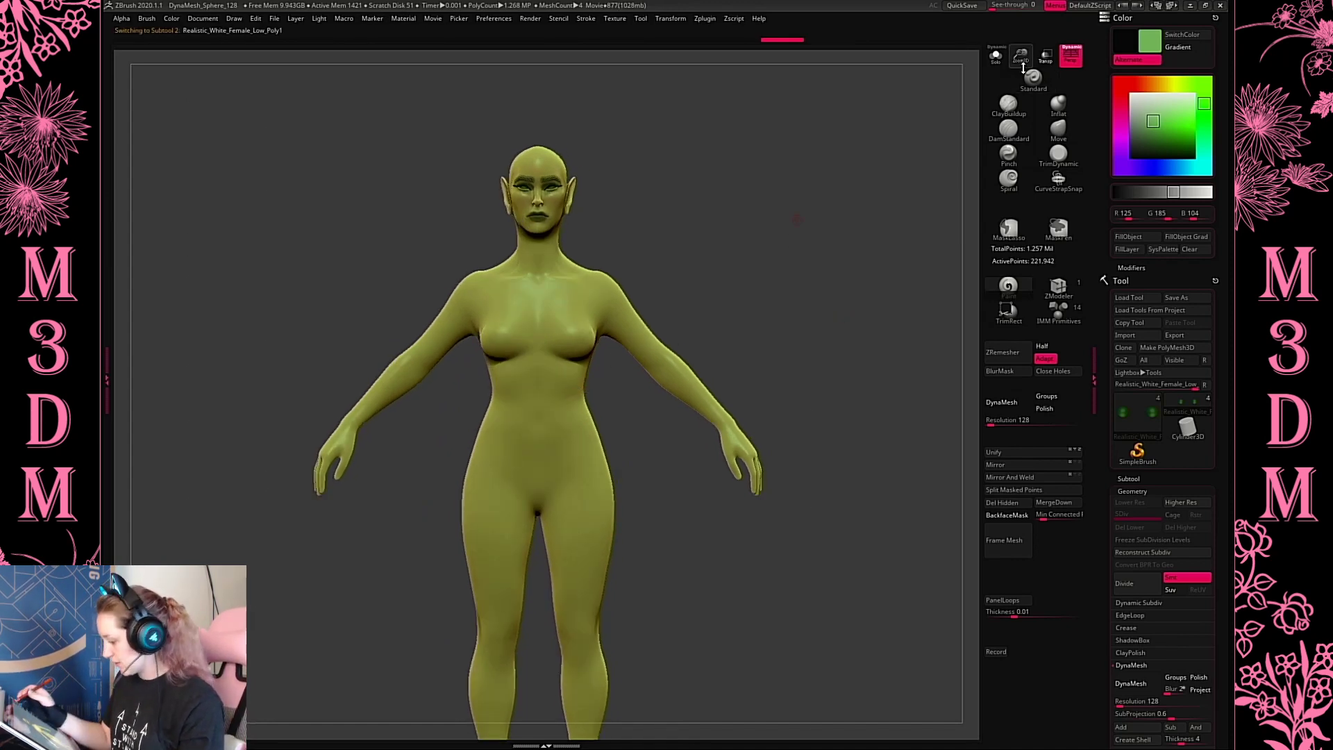
drag(1022, 68, 1023, 91)
key(space)
drag(785, 251, 809, 252)
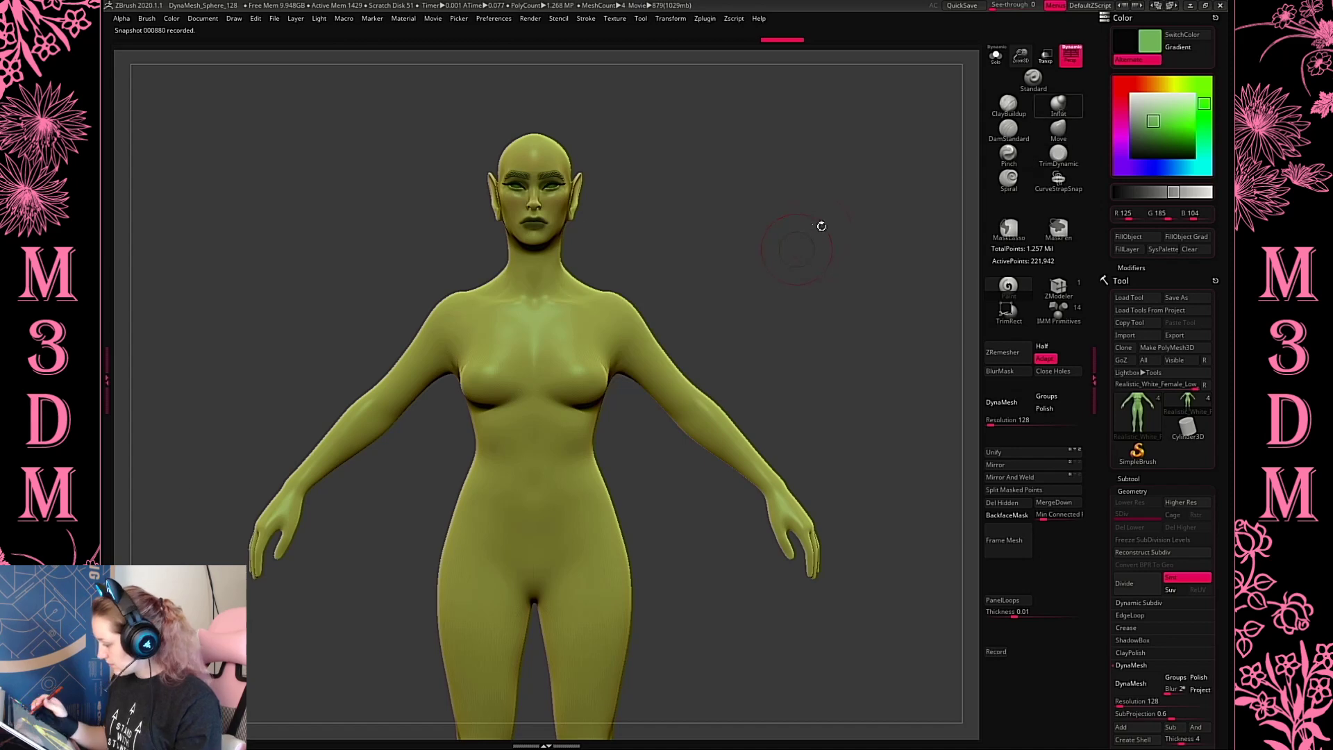
key(space)
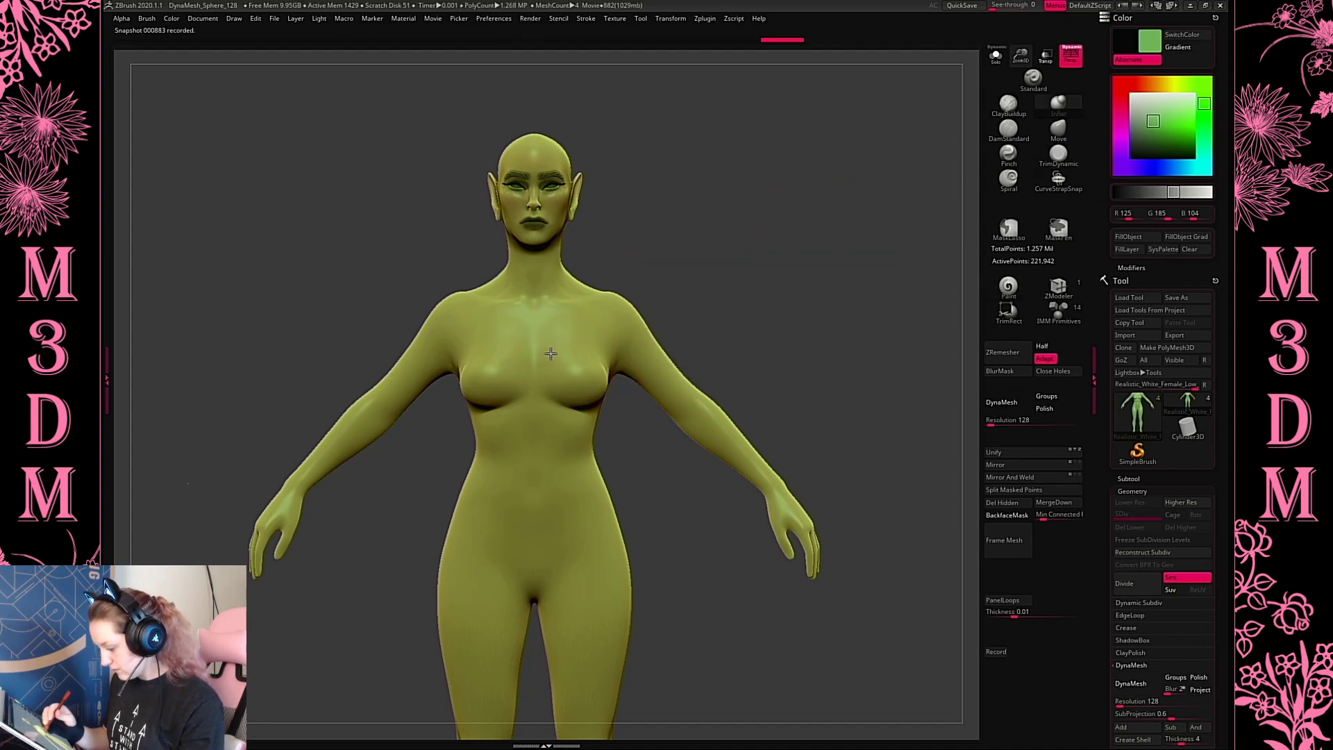
drag(831, 311, 590, 333)
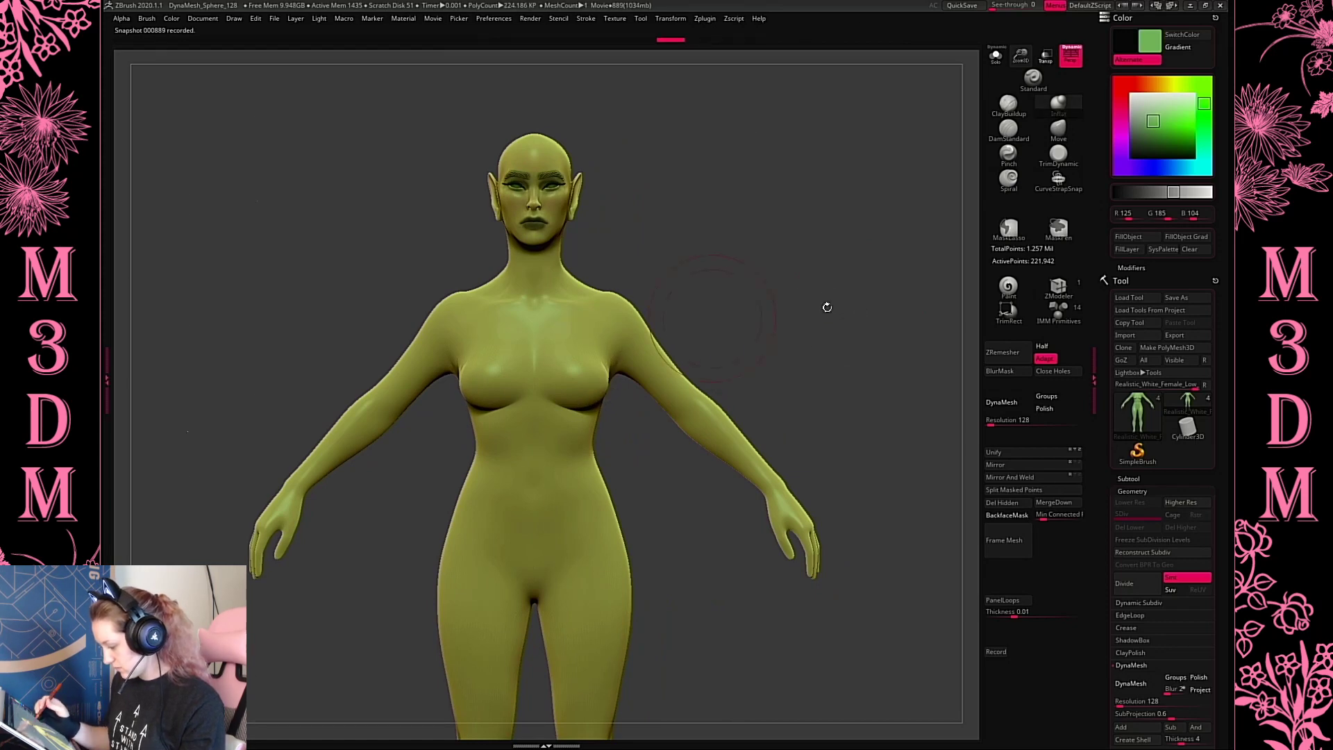
drag(824, 306, 895, 326)
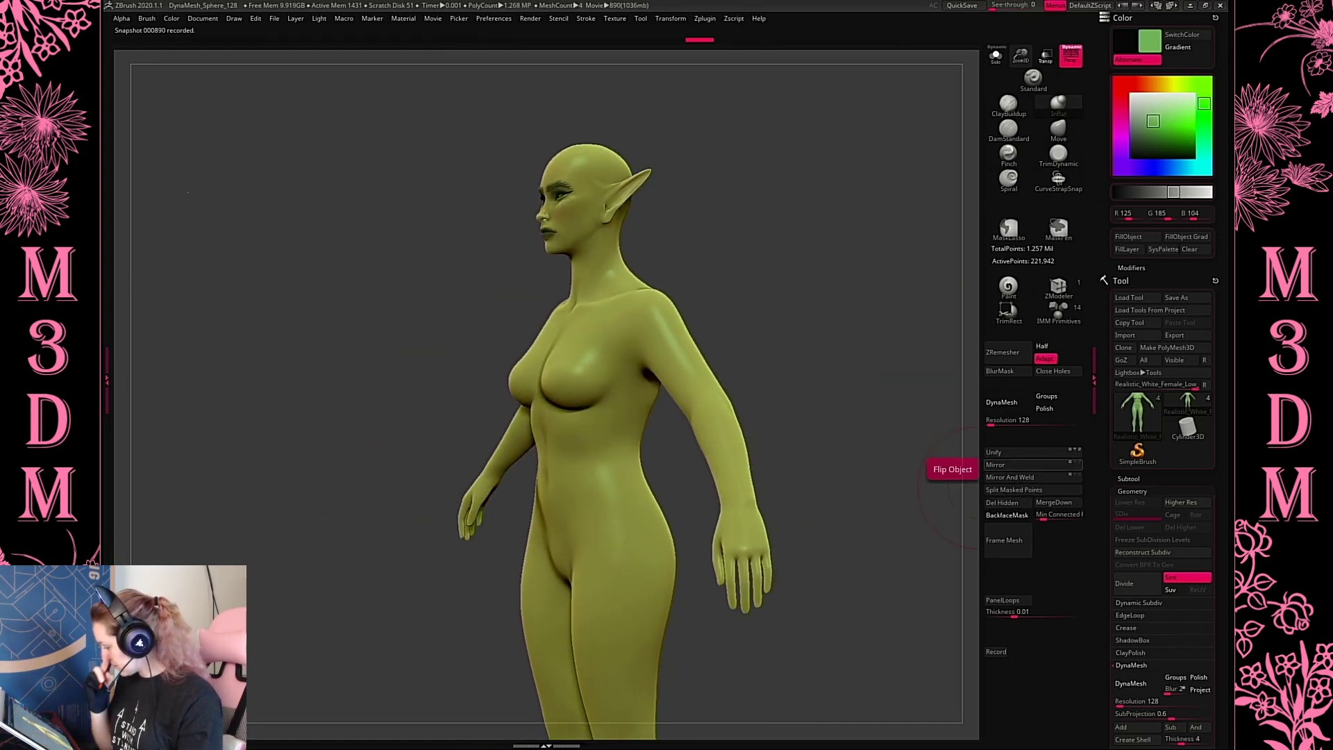
shift+drag(855, 420, 860, 435)
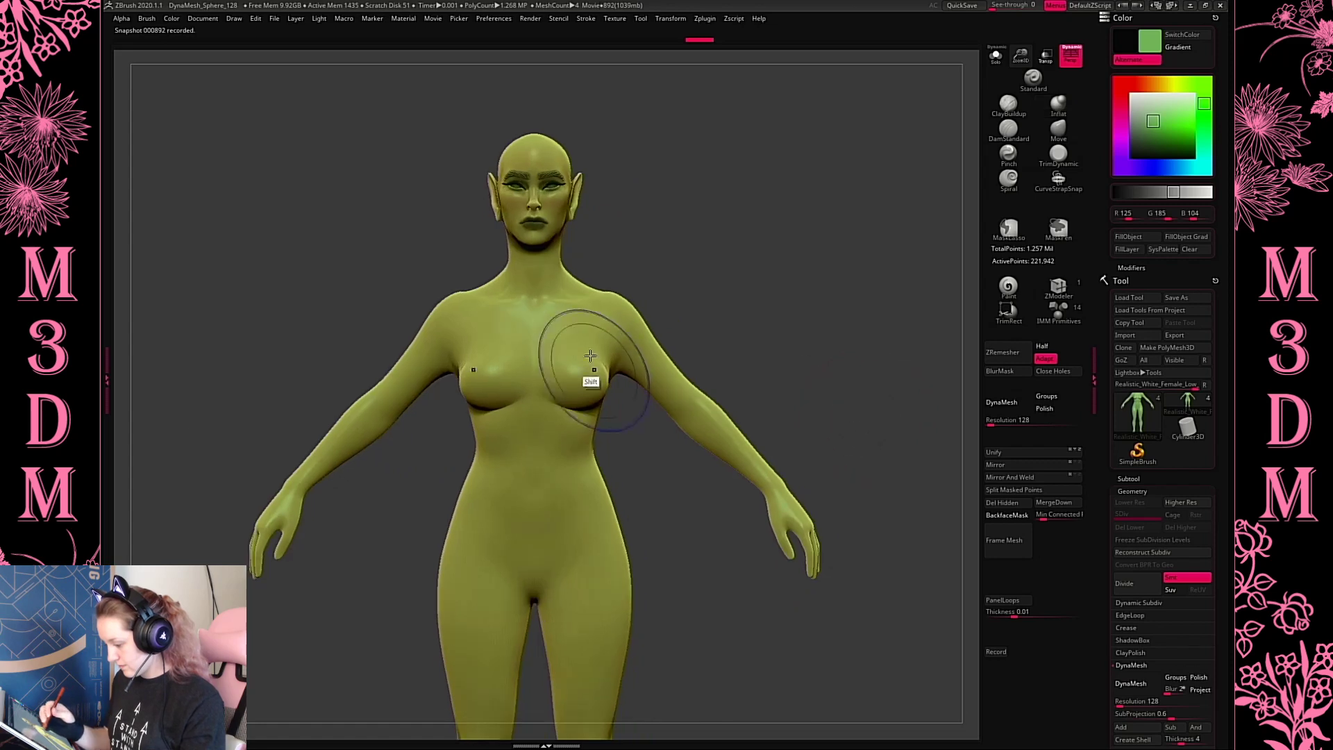
alt+drag(858, 356, 852, 314)
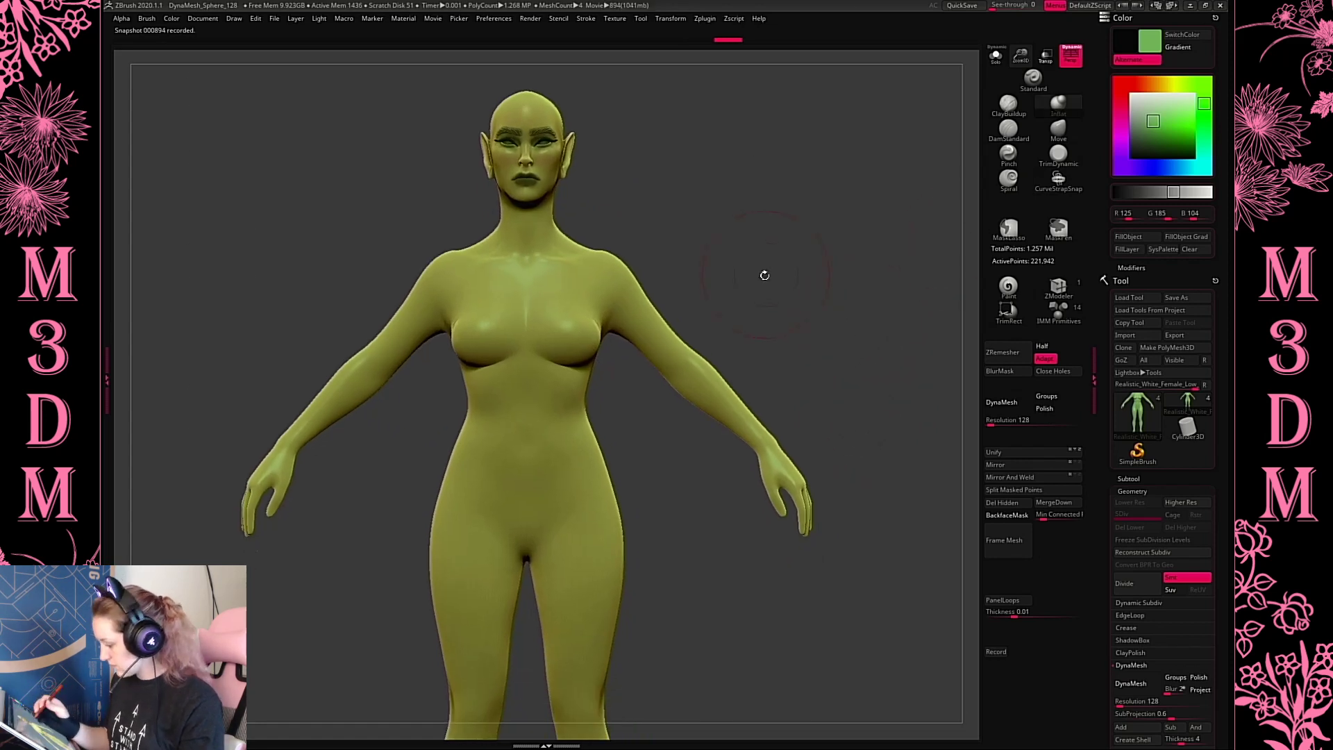
Nudge the body's contour between the chest and armpit upward with the Move brush
key(space)
click(1060, 132)
drag(618, 326, 612, 311)
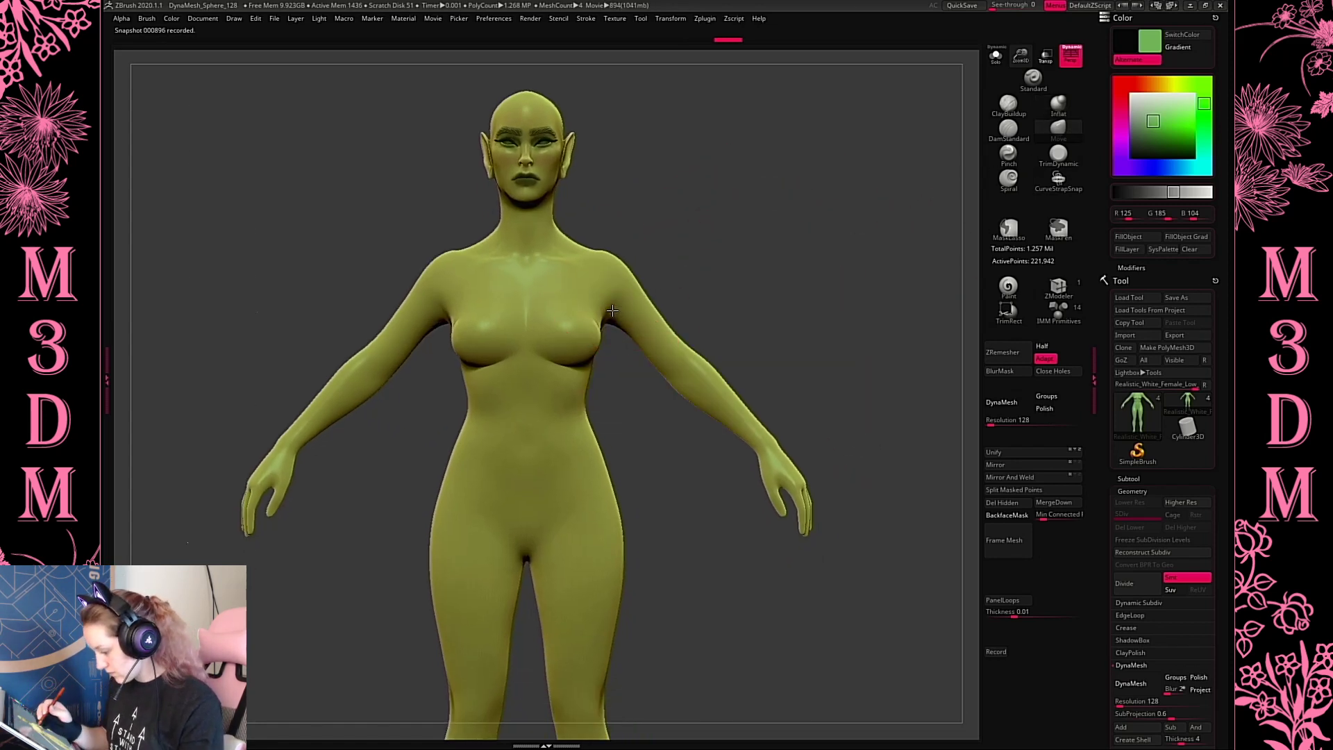
Refine the volume of the buttocks, legs and shoulder area from behind with the Inflate brush
drag(854, 334, 783, 344)
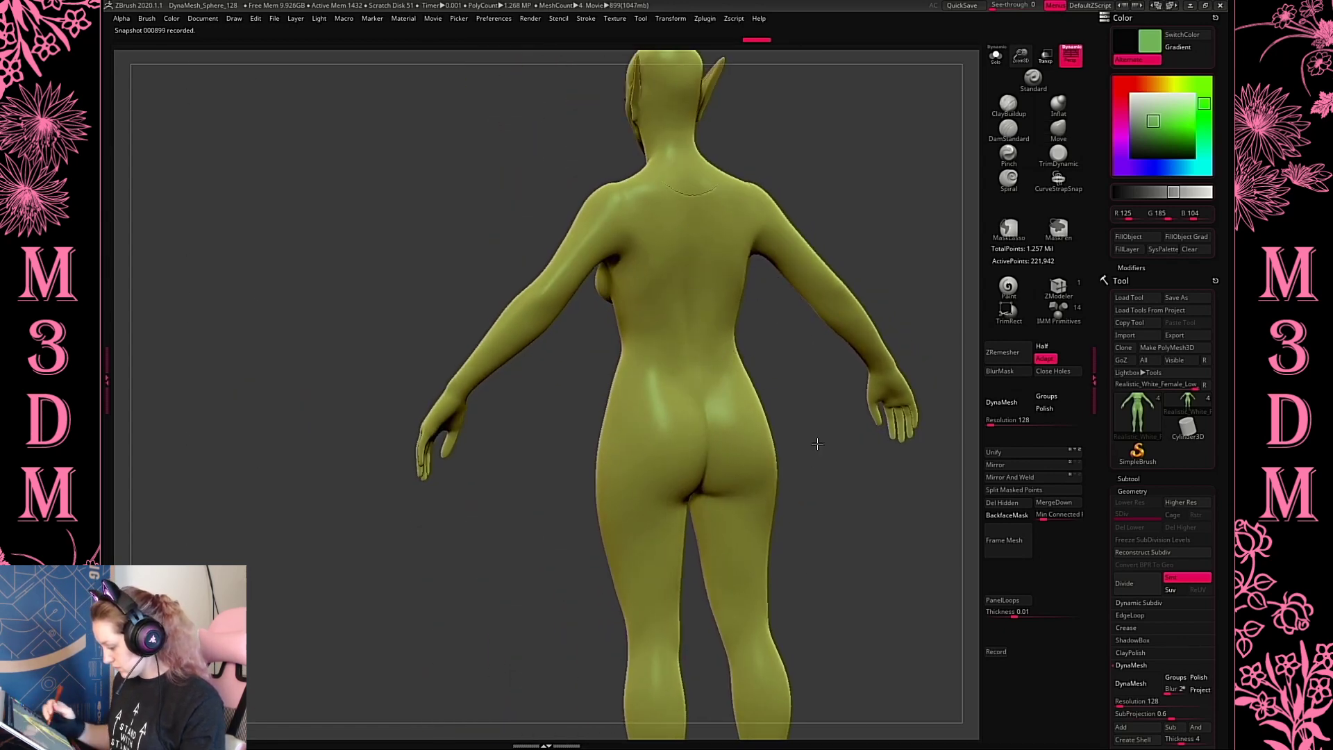
mouse_move(817, 443)
shift+mouse_down()
mouse_move(851, 512)
mouse_move(1020, 55)
mouse_move(805, 433)
mouse_move(778, 421)
shift+mouse_up()
click(1058, 105)
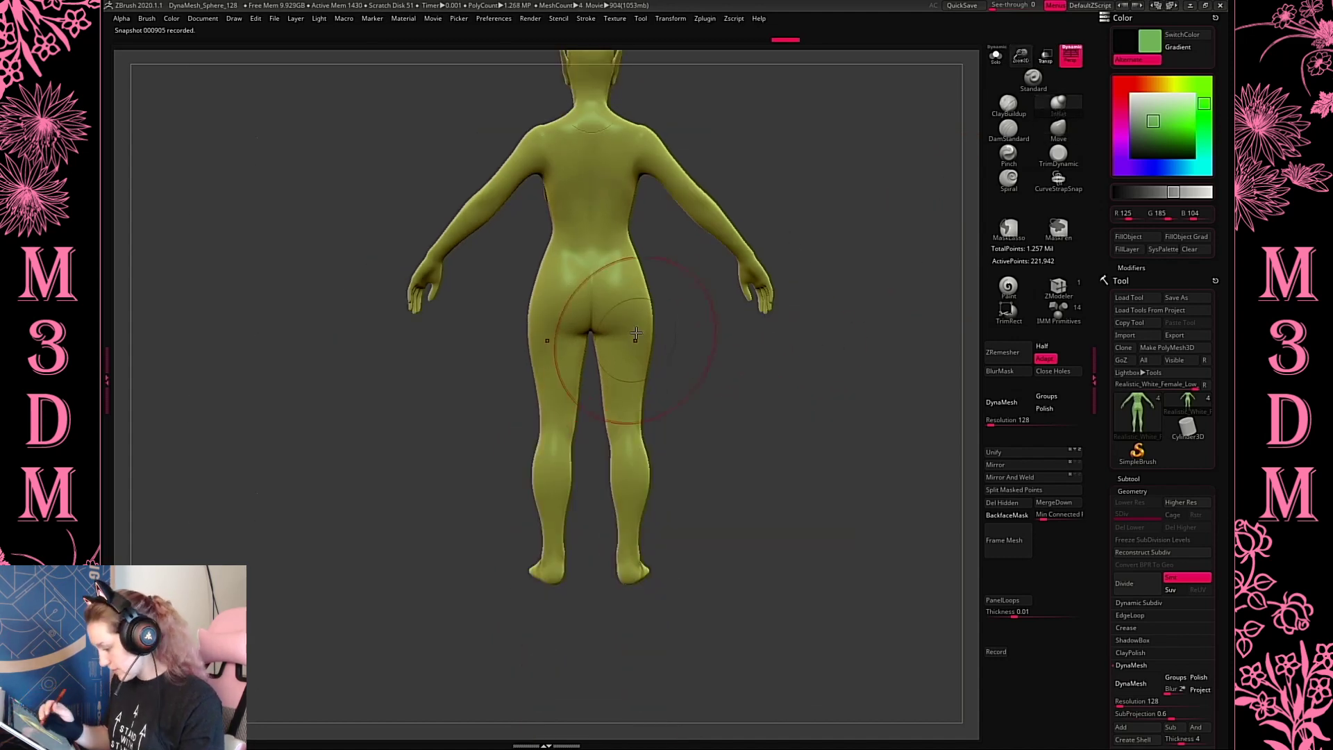
drag(644, 384, 666, 564)
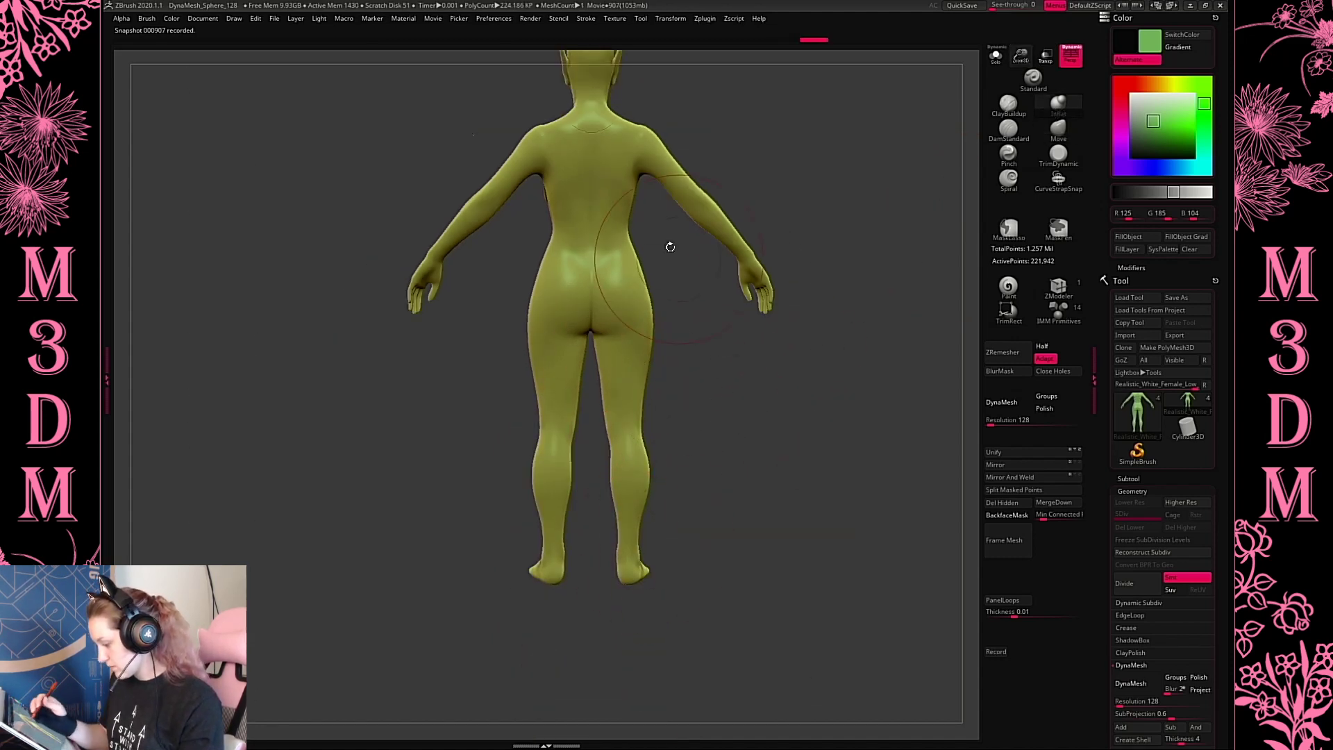
alt+drag(776, 220, 749, 275)
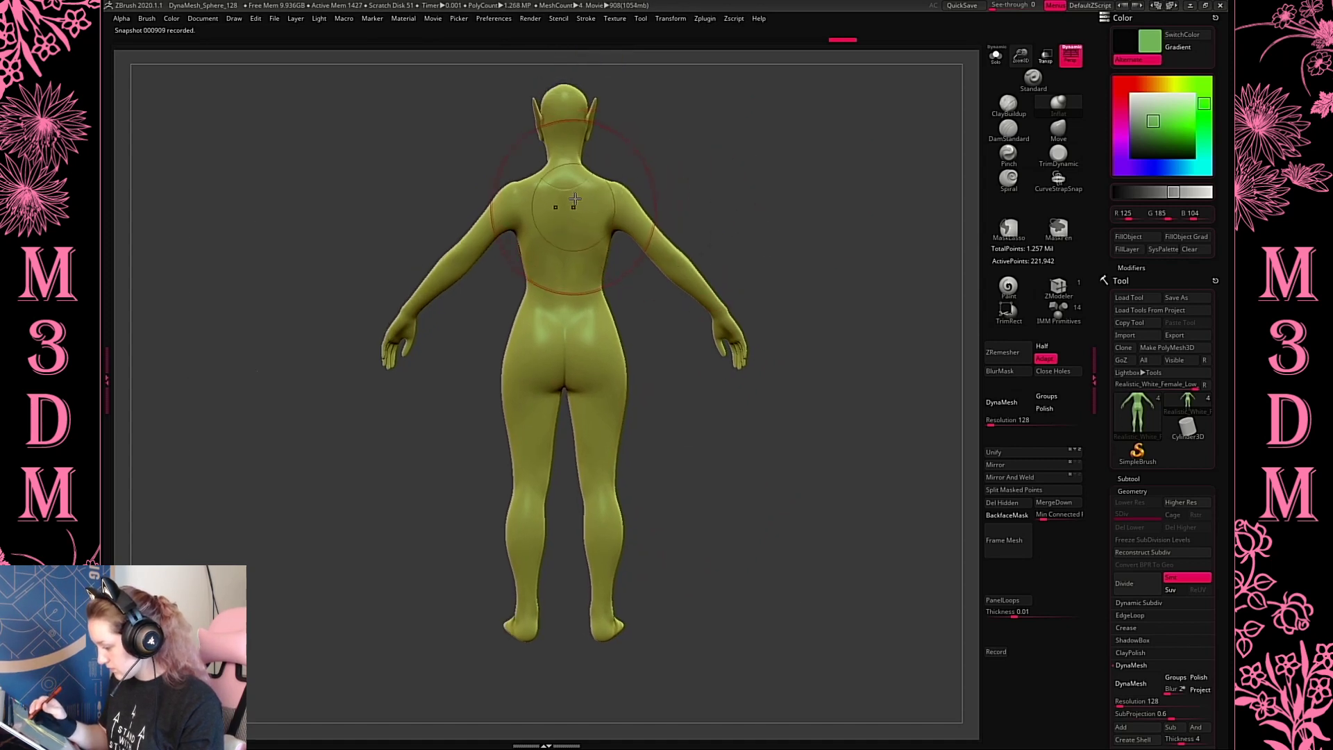
drag(655, 238, 620, 224)
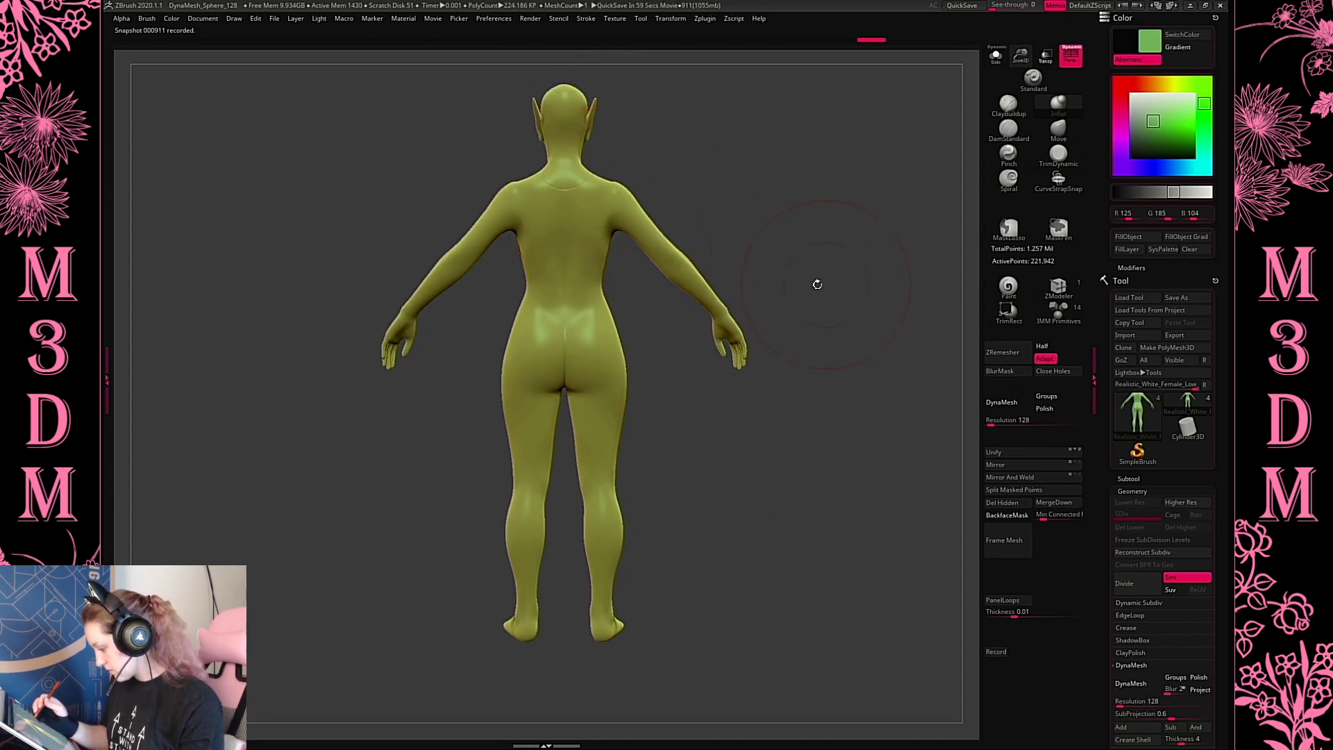
Stretch the body slightly downward with the transform gizmo from the front view, lengthening the torso and legs
drag(817, 283, 884, 206)
alt+drag(902, 254, 787, 278)
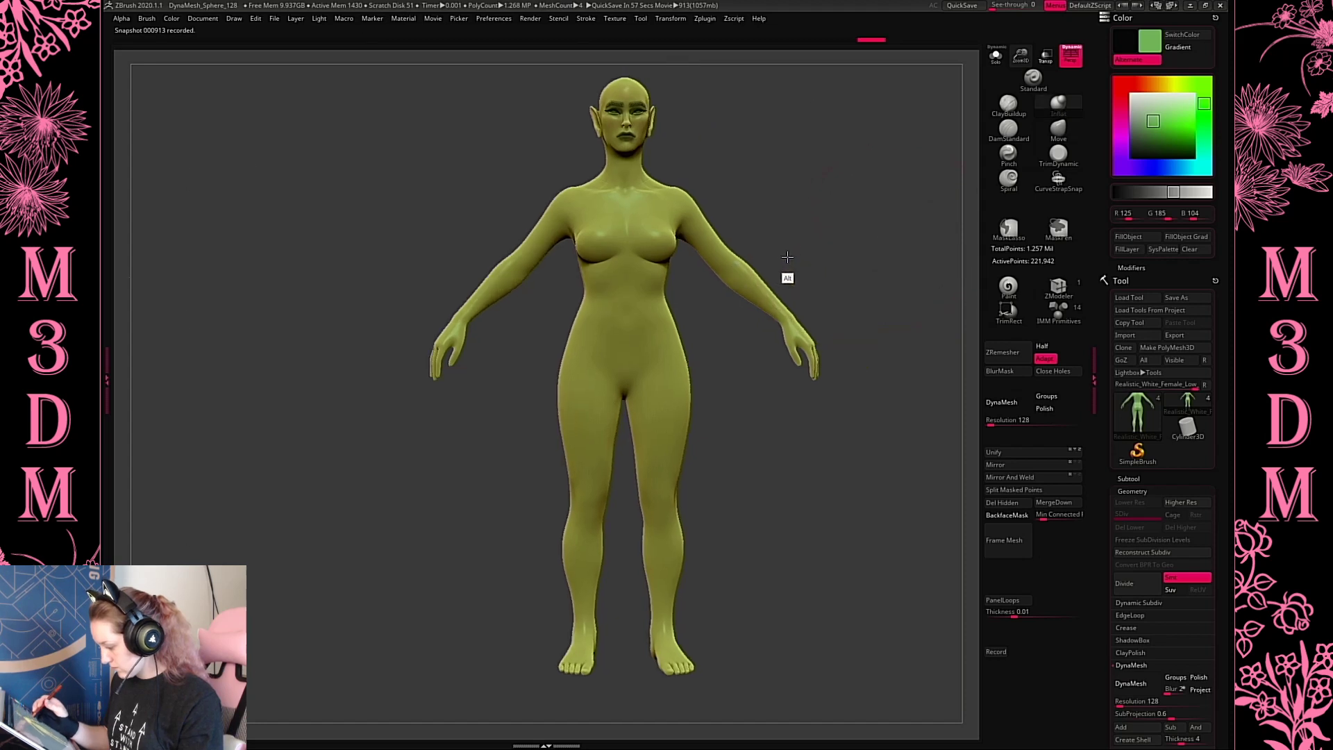
key(space)
key(w)
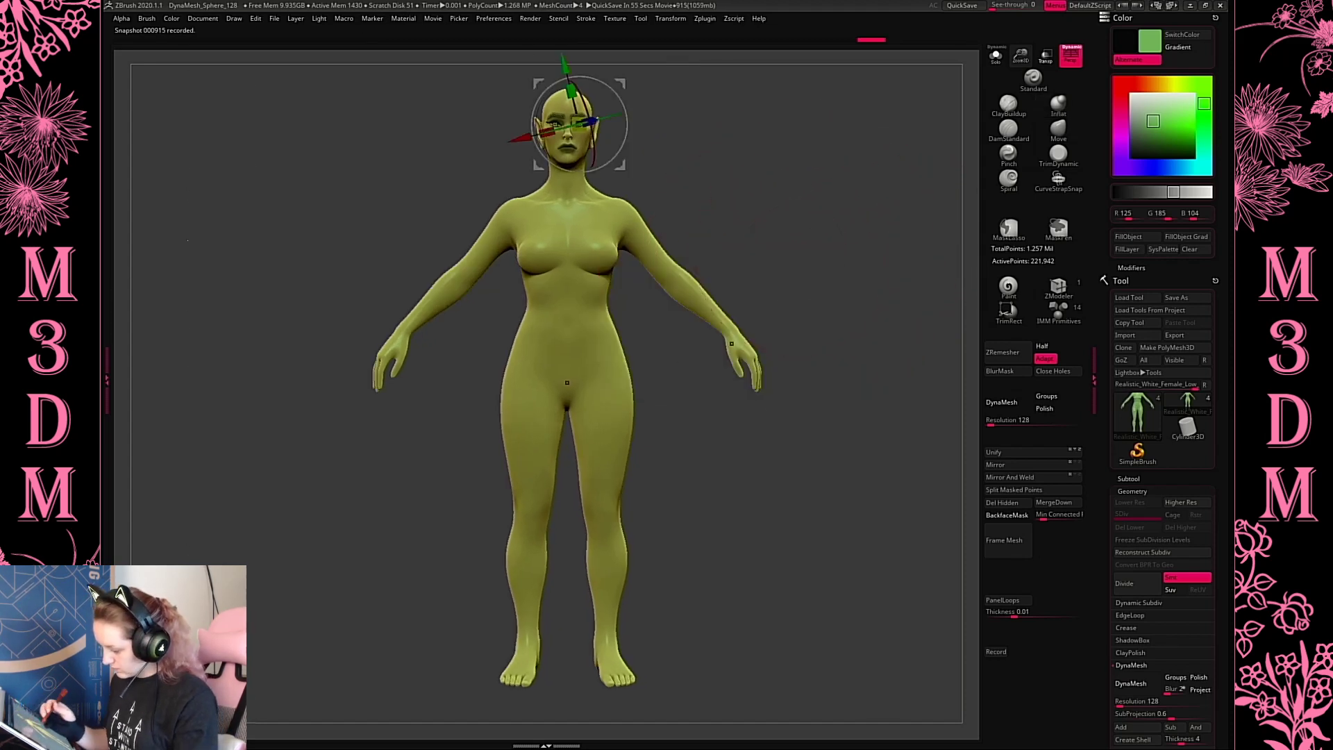
click(573, 329)
drag(581, 372, 579, 398)
key(q)
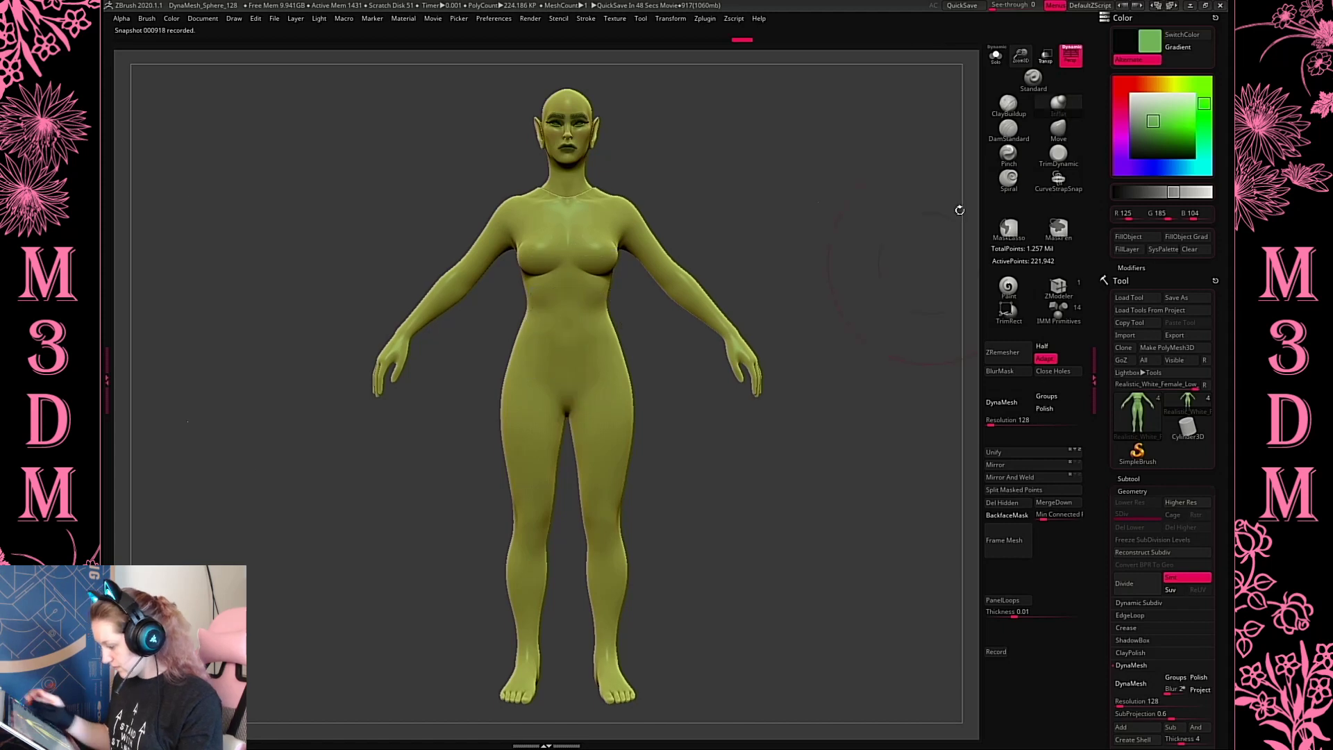
Nudge the body down very slightly along its vertical axis with the transform gizmo
drag(1020, 56, 1013, 60)
mouse_move(842, 345)
mouse_down()
mouse_move(771, 356)
mouse_move(851, 336)
mouse_move(851, 406)
mouse_up()
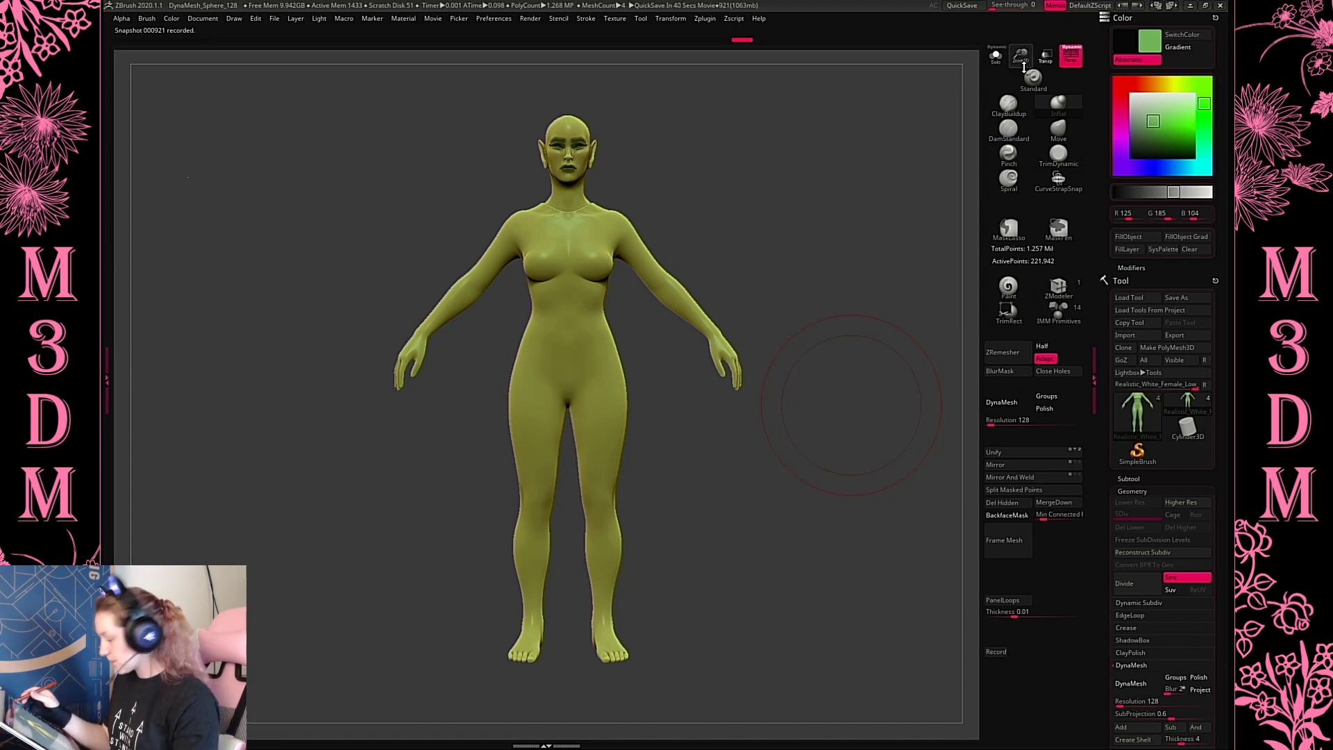
drag(1022, 61, 1018, 57)
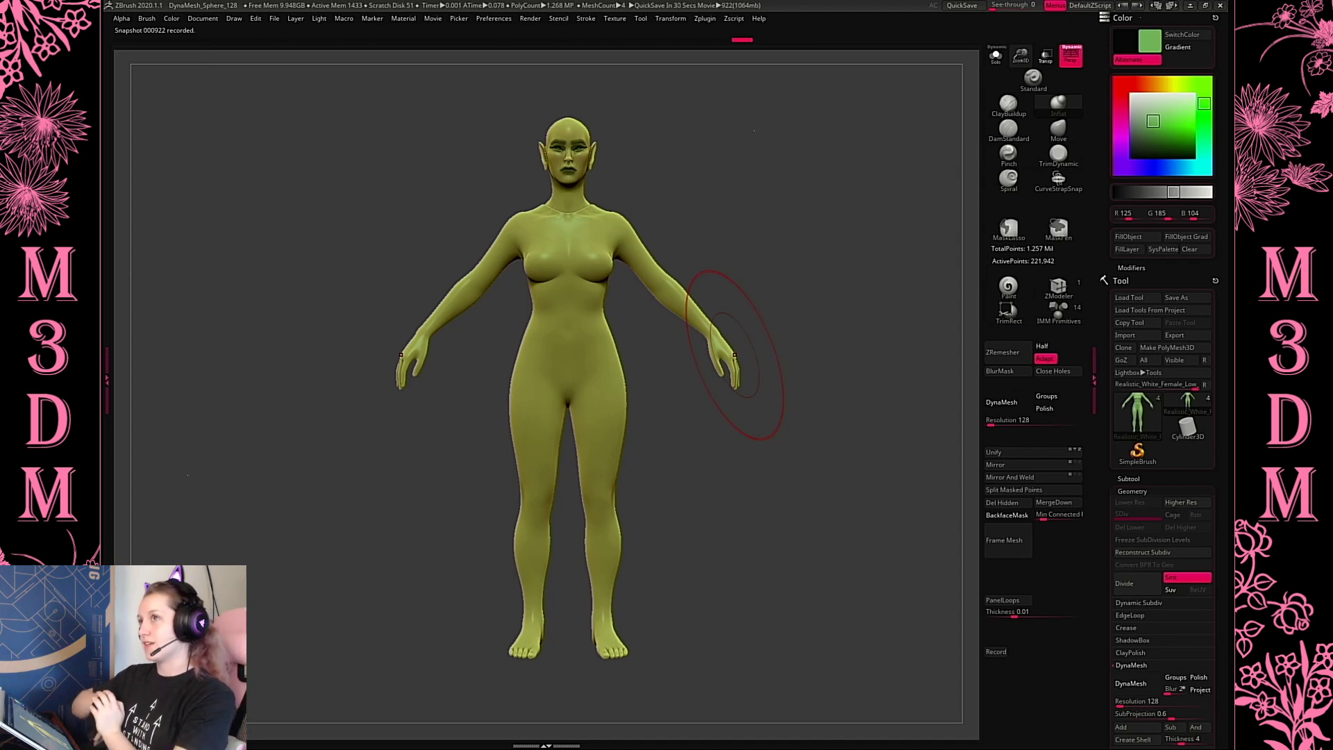
right_click(783, 236)
key(w)
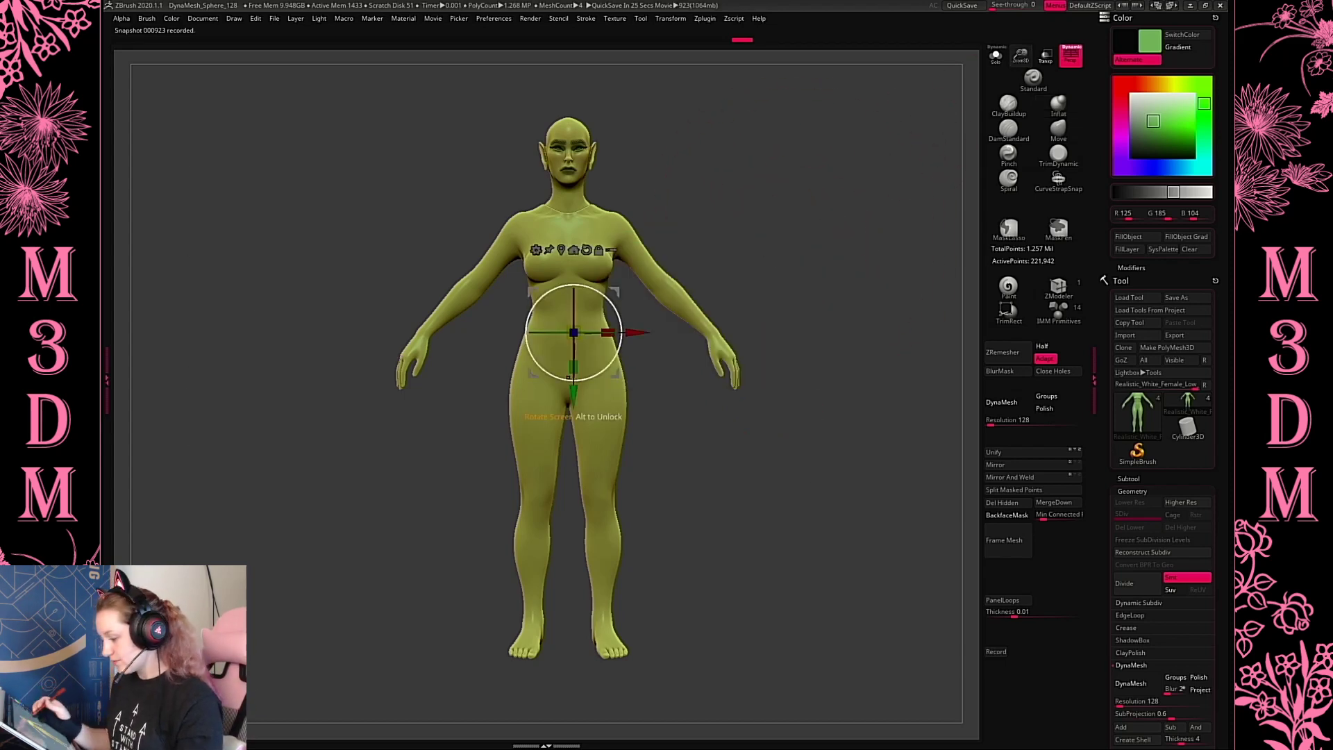
drag(573, 390, 573, 394)
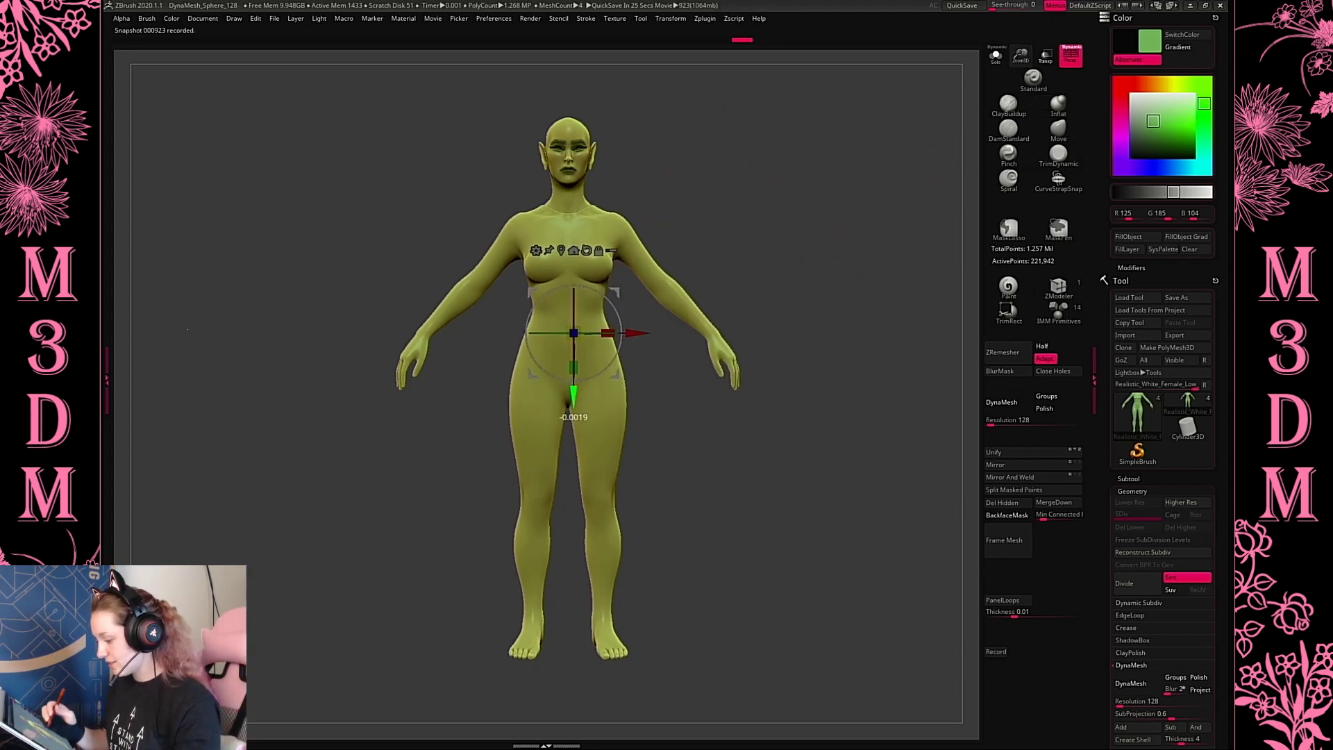
key(q)
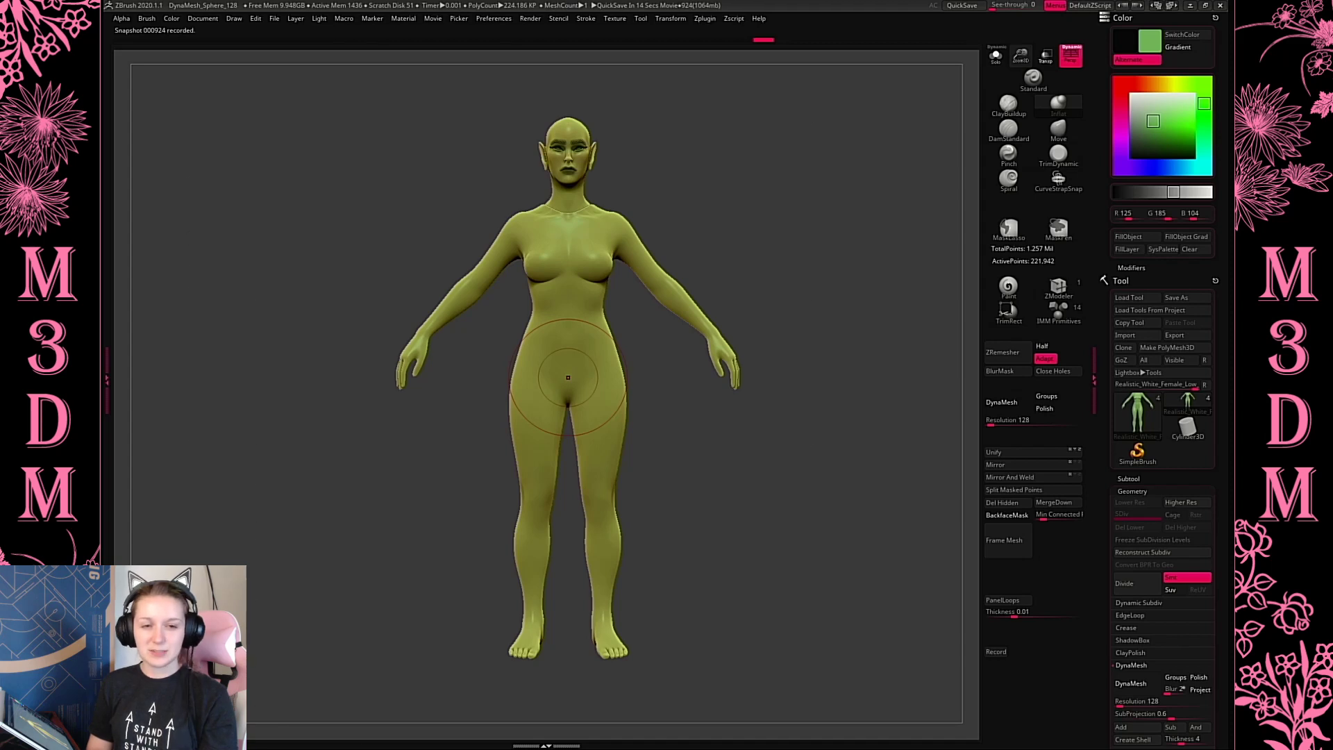
Switch to Chrome to examine the dryad reference painting, then return to ZBrush
key(super)
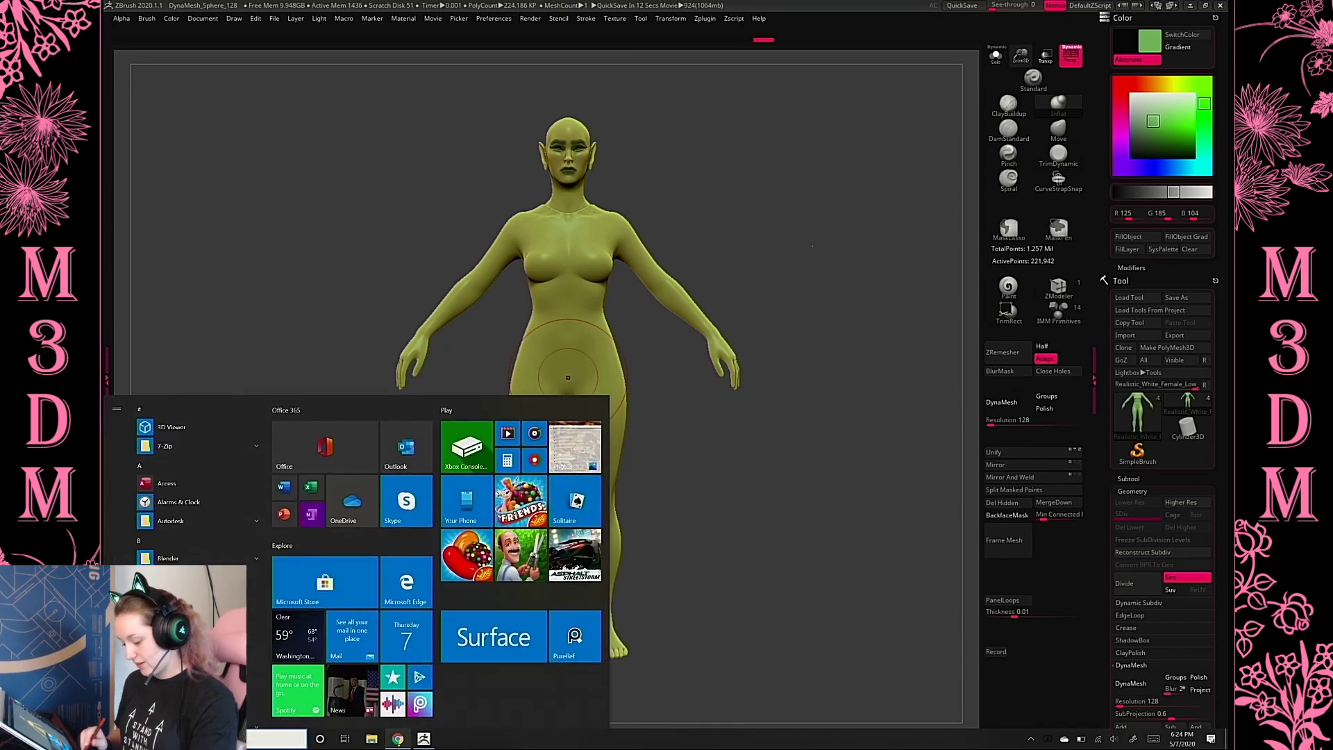
click(397, 739)
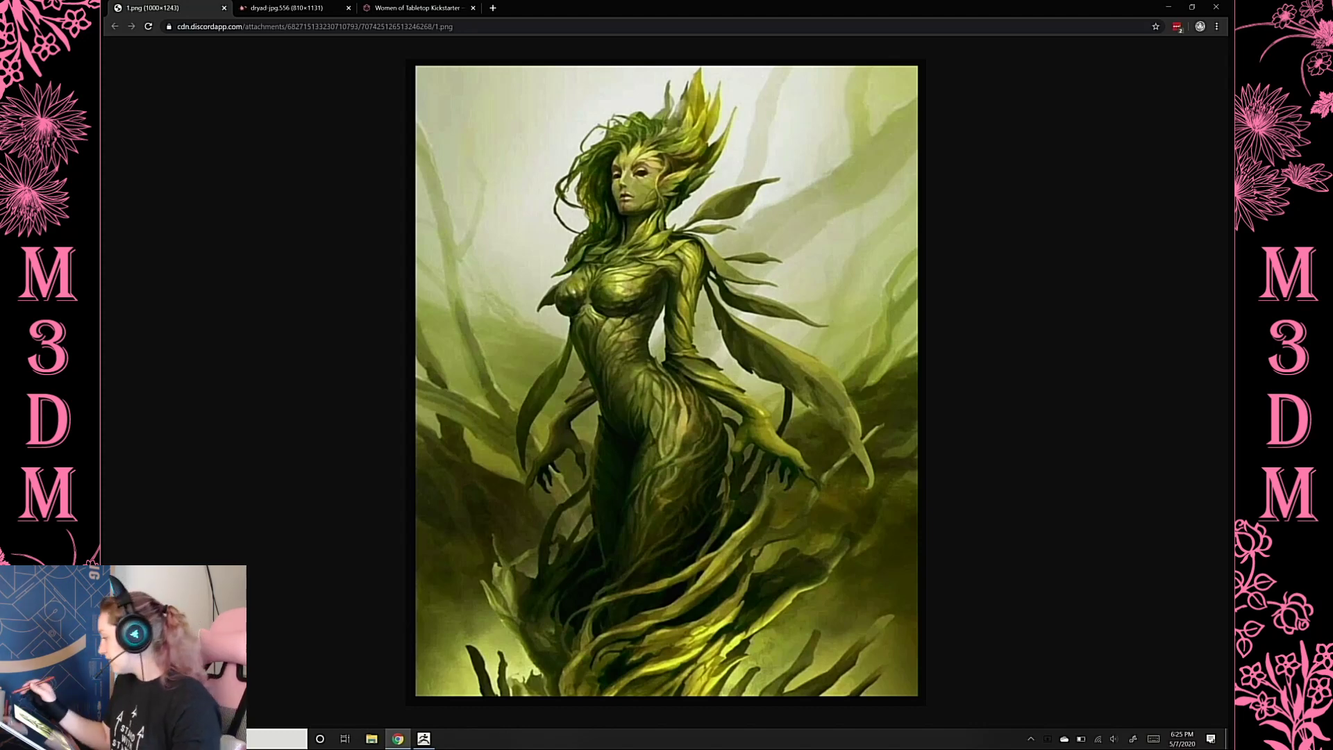
click(1168, 7)
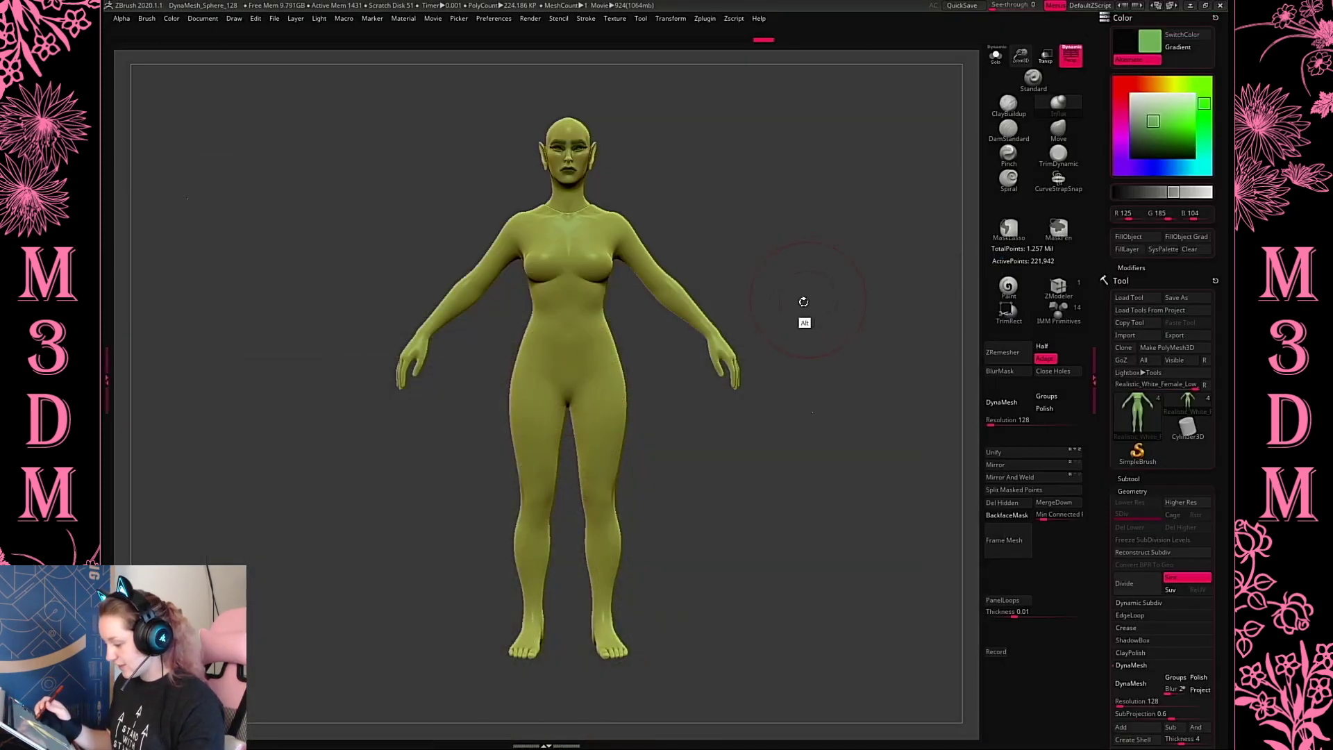
Make a further tiny vertical adjustment to the body's position with the transform gizmo and check the figure from the front
key(w)
drag(576, 396, 575, 395)
key(q)
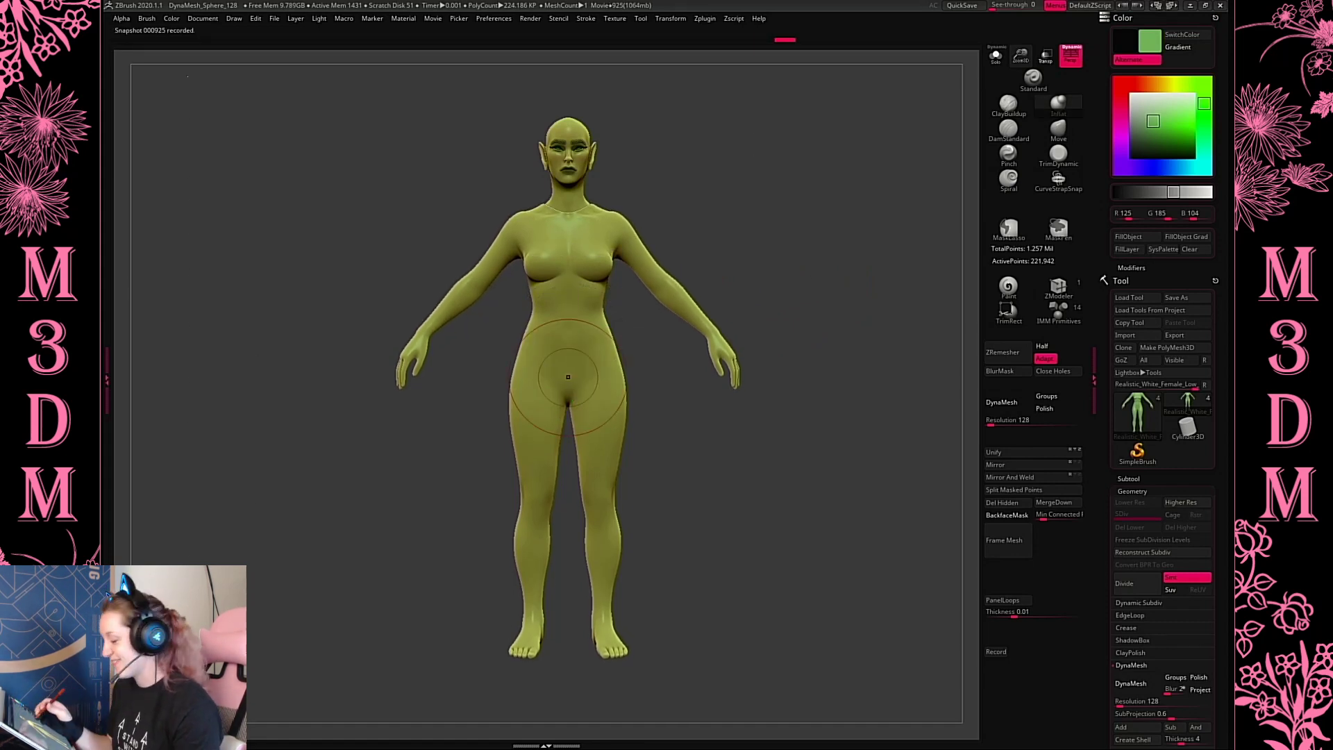
mouse_move(818, 306)
mouse_down()
mouse_move(795, 300)
mouse_move(809, 327)
mouse_move(833, 322)
mouse_up()
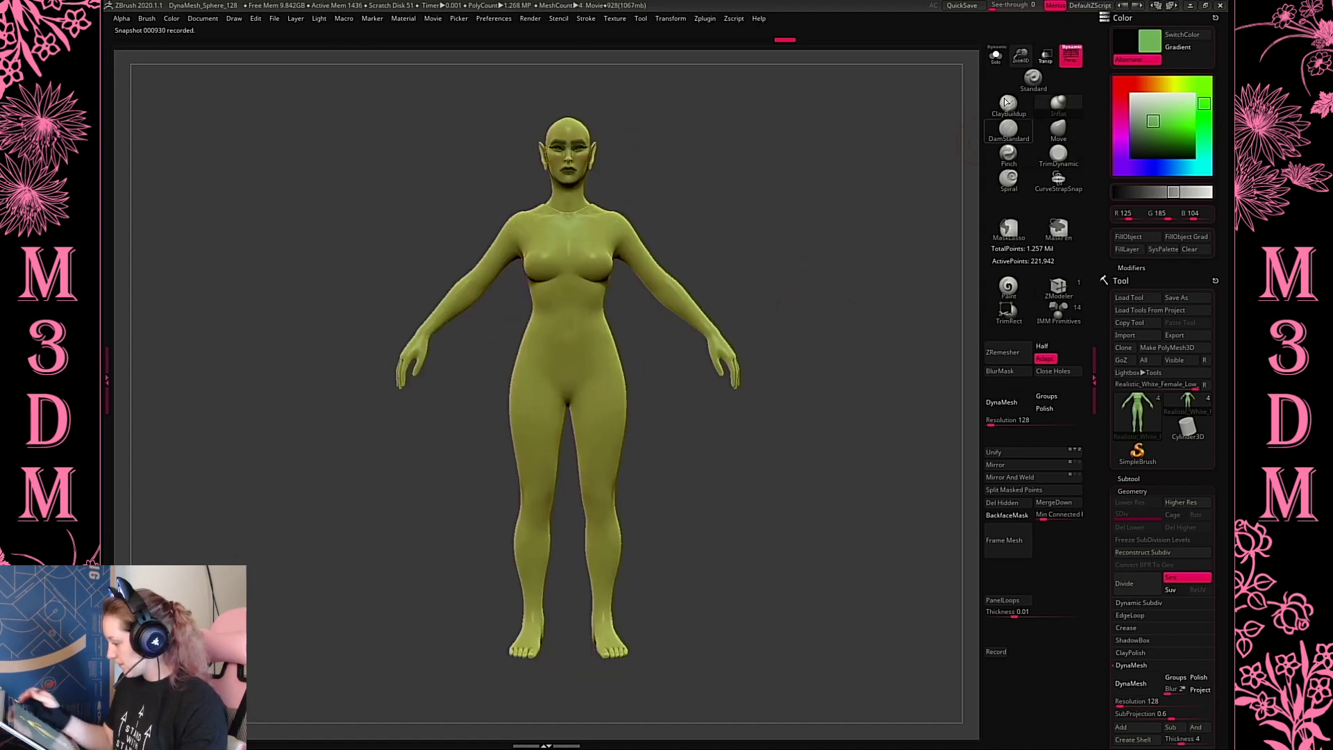
drag(1020, 57, 1020, 72)
mouse_move(858, 236)
alt+mouse_down()
mouse_move(792, 309)
mouse_move(759, 320)
alt+mouse_up()
right_click(749, 360)
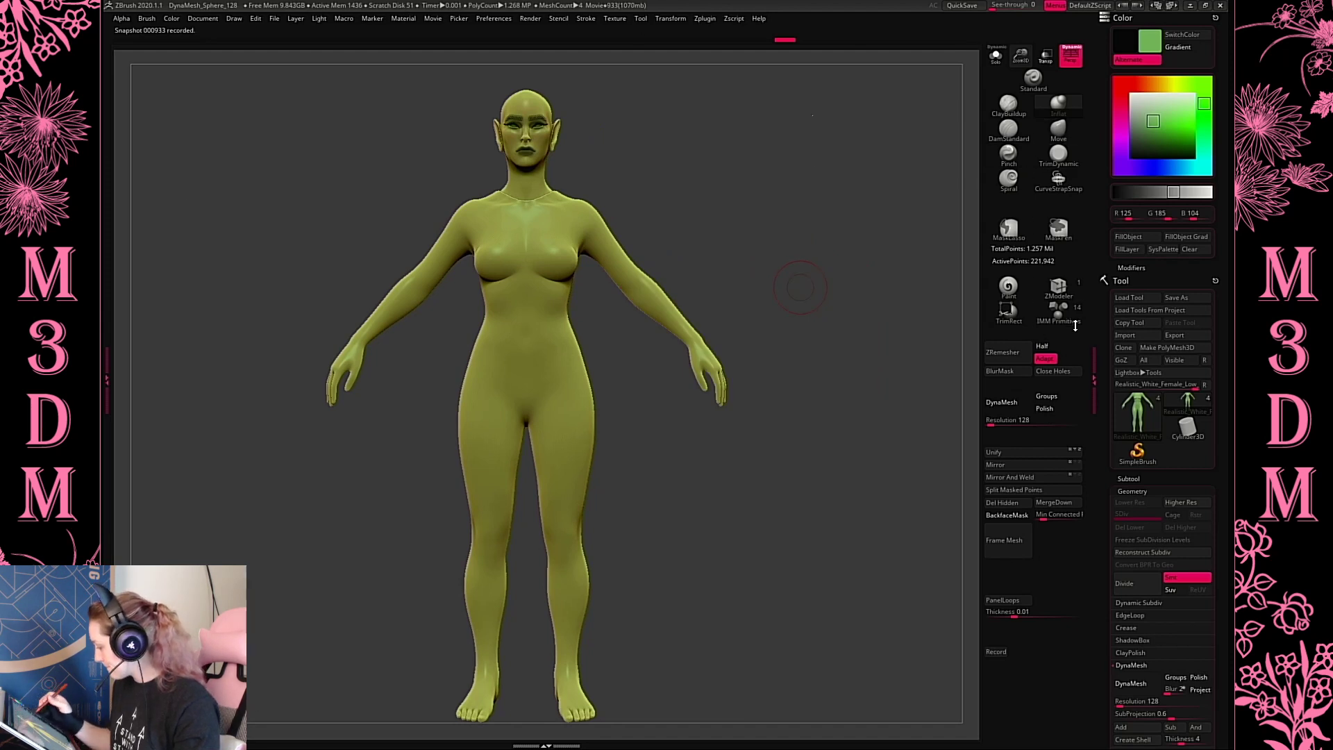
key(space)
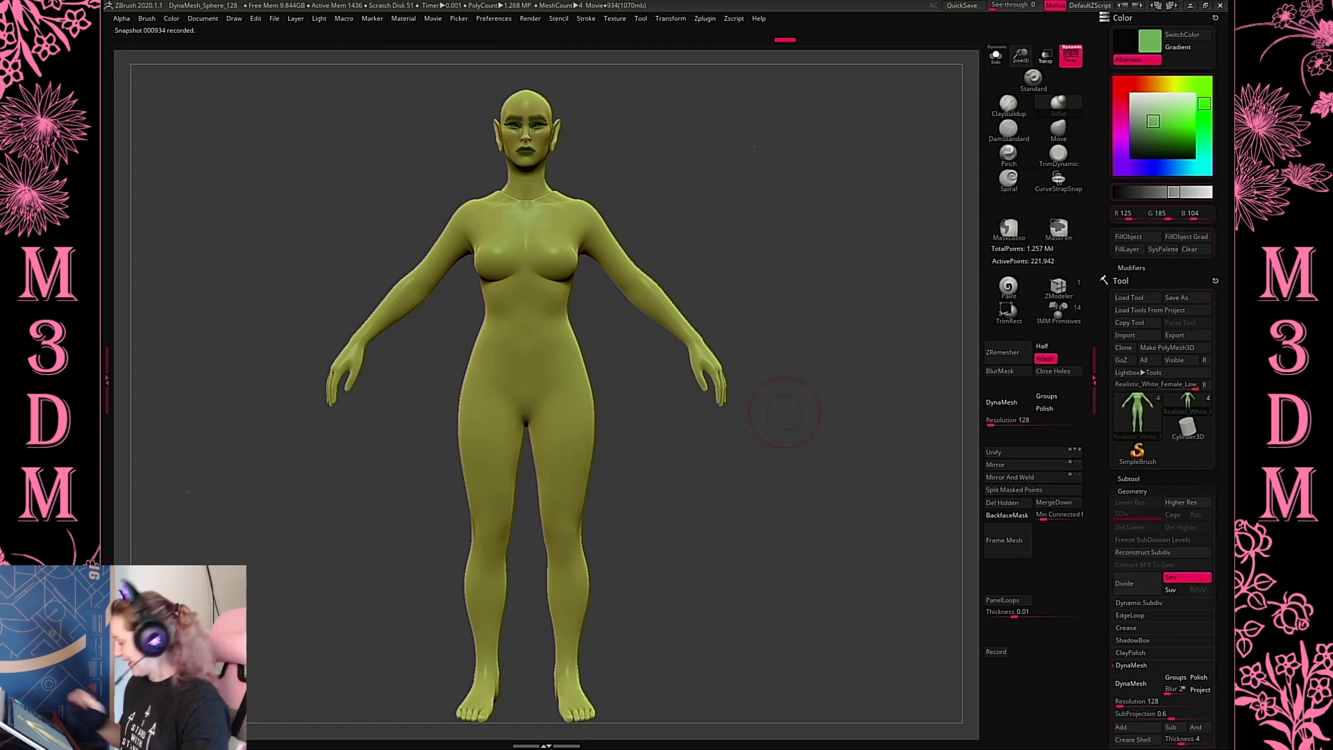
Append a Sphere3D as a new subtool to the figure
click(1130, 479)
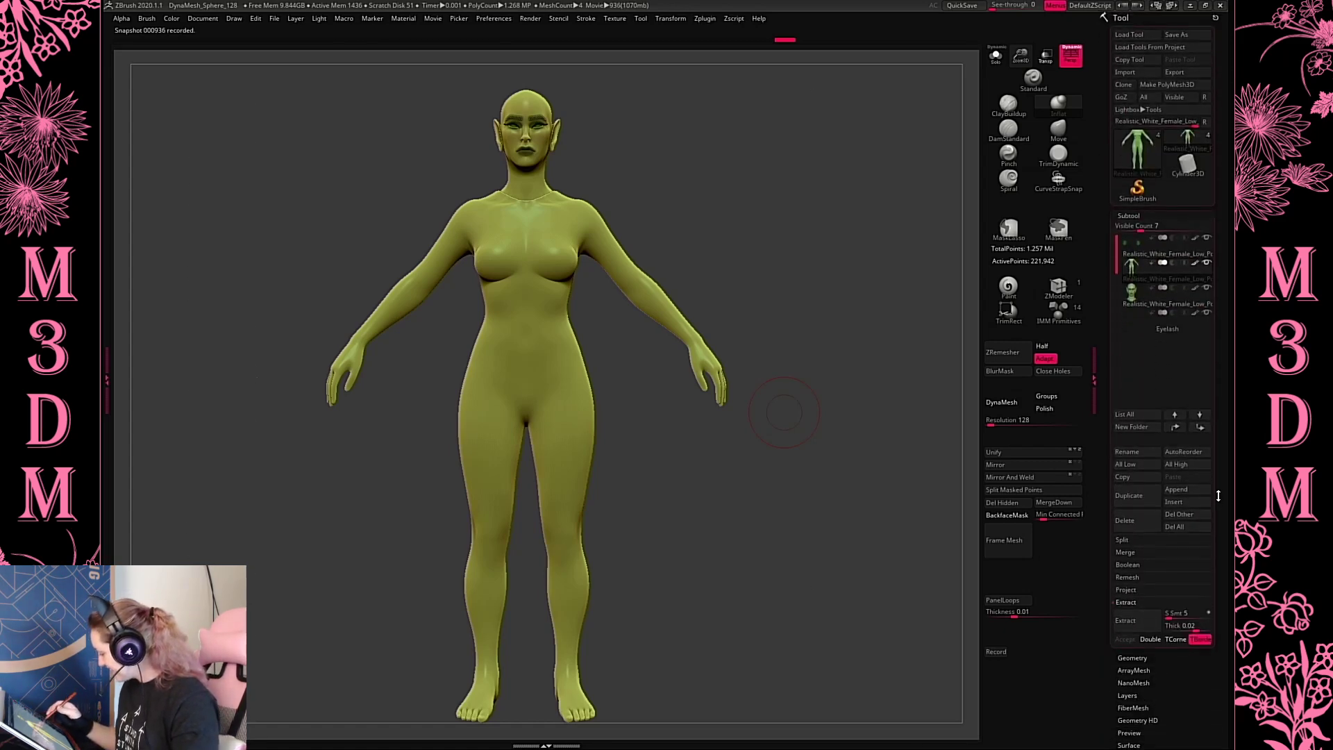
click(1188, 466)
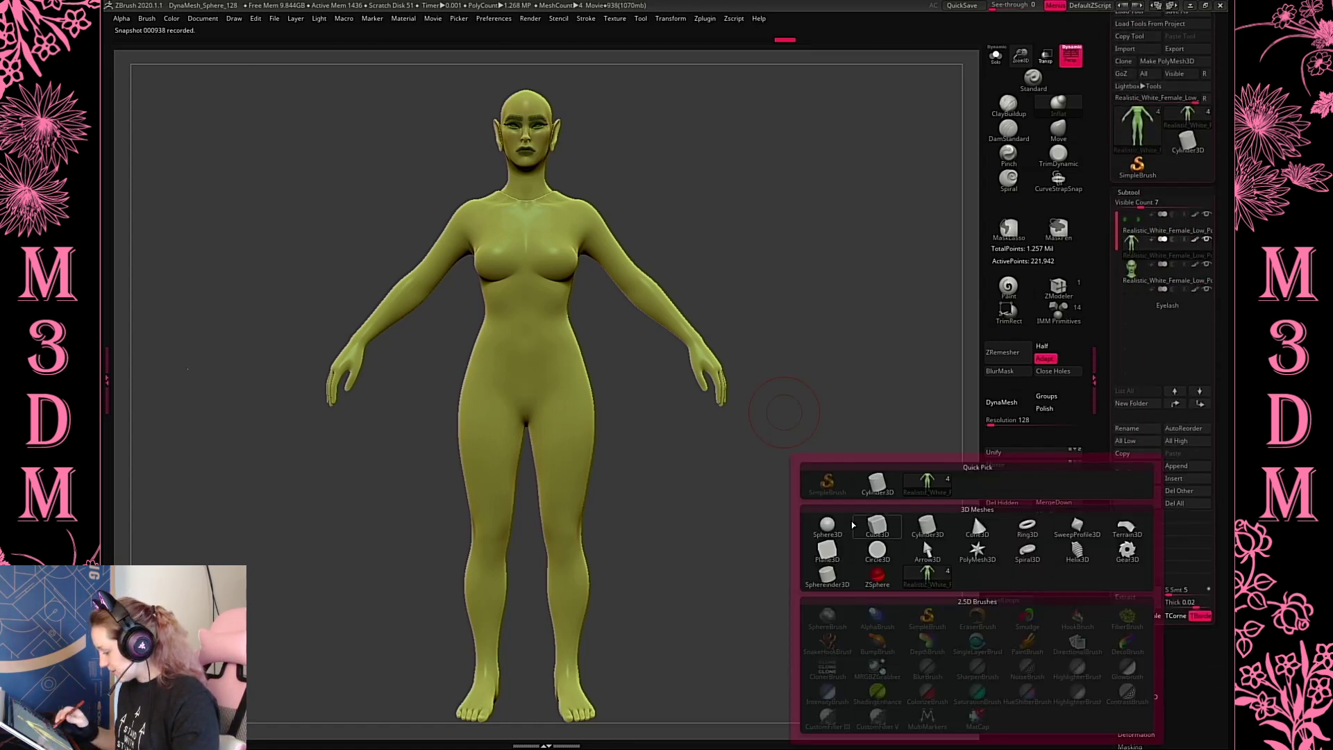
click(827, 525)
Merge the eyelash and eyeball subtools with the head into a single subtool
click(1136, 299)
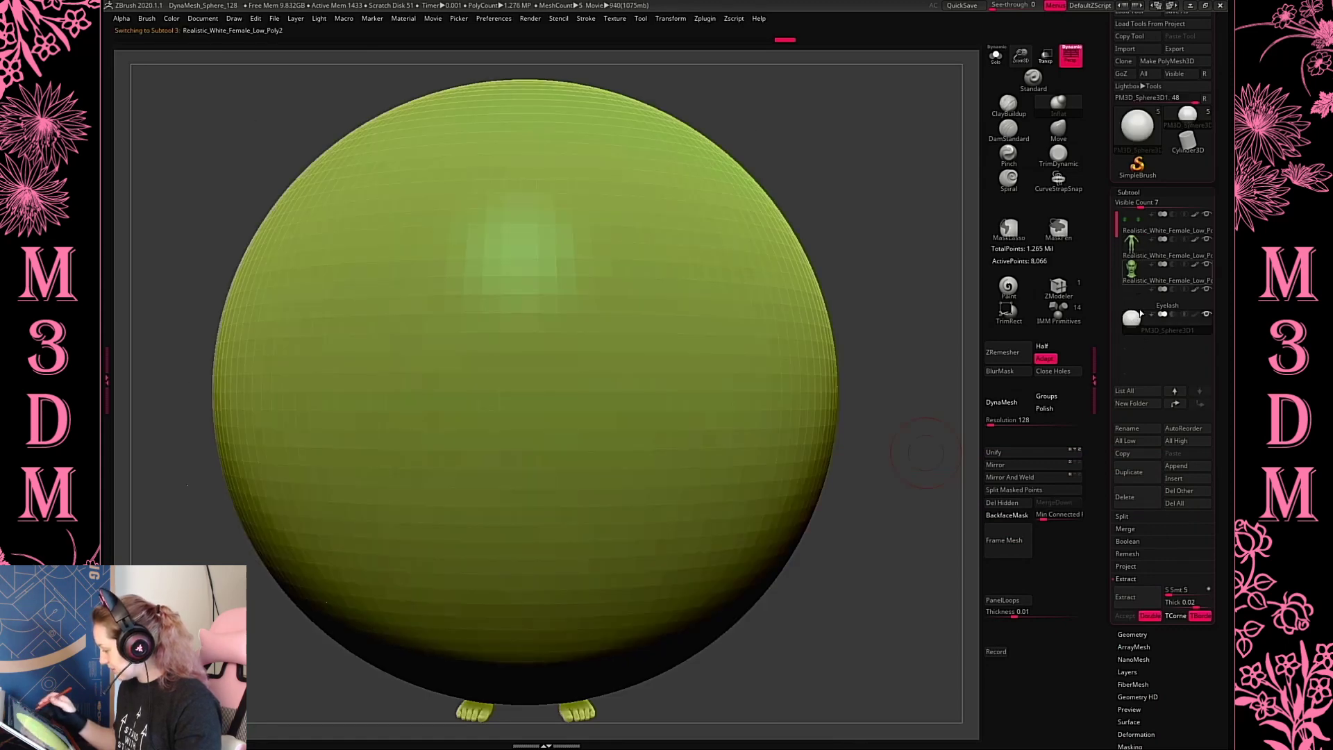
click(1136, 299)
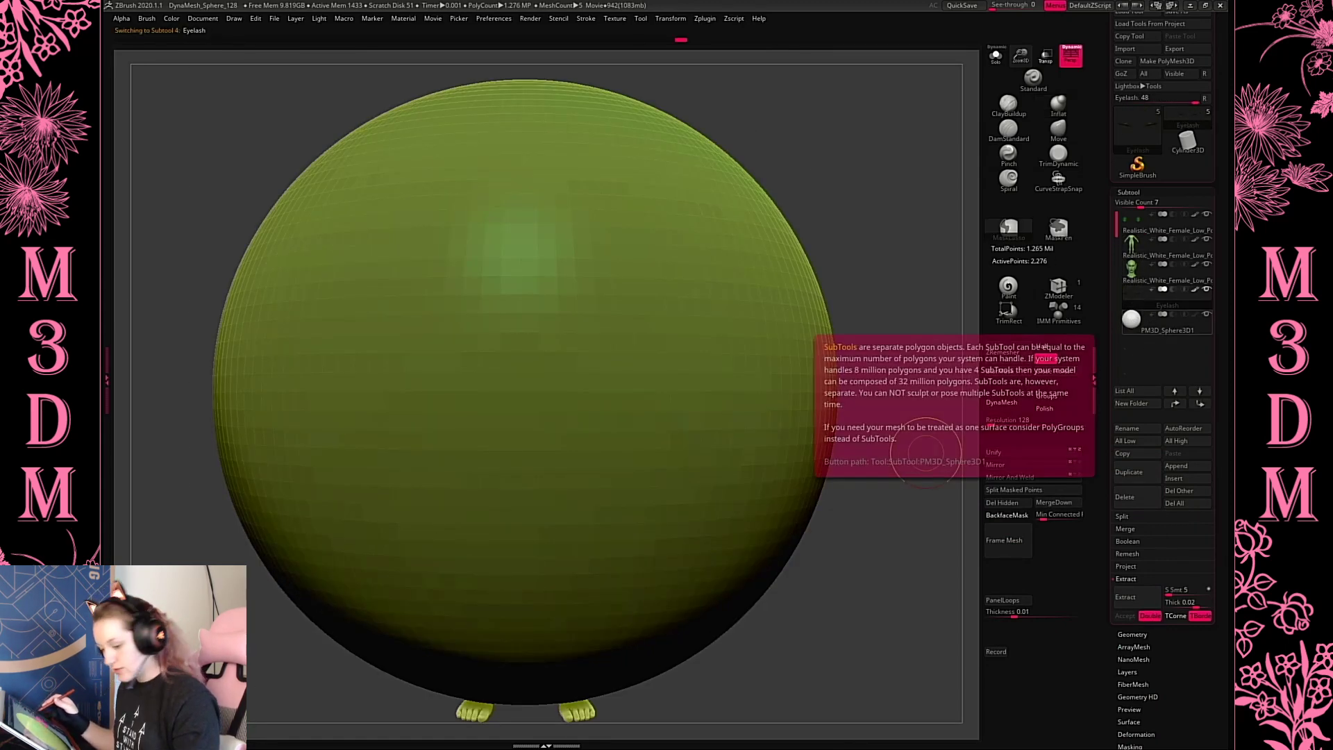
click(996, 57)
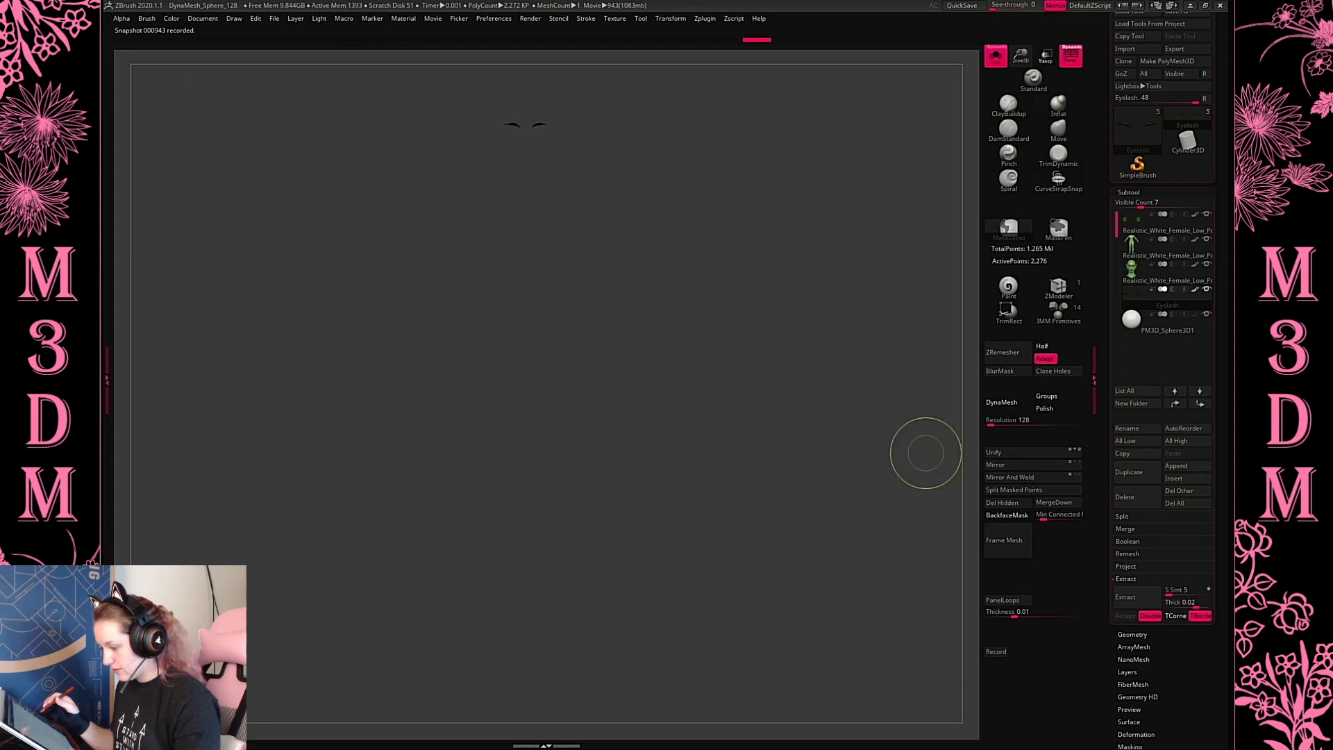
click(1153, 281)
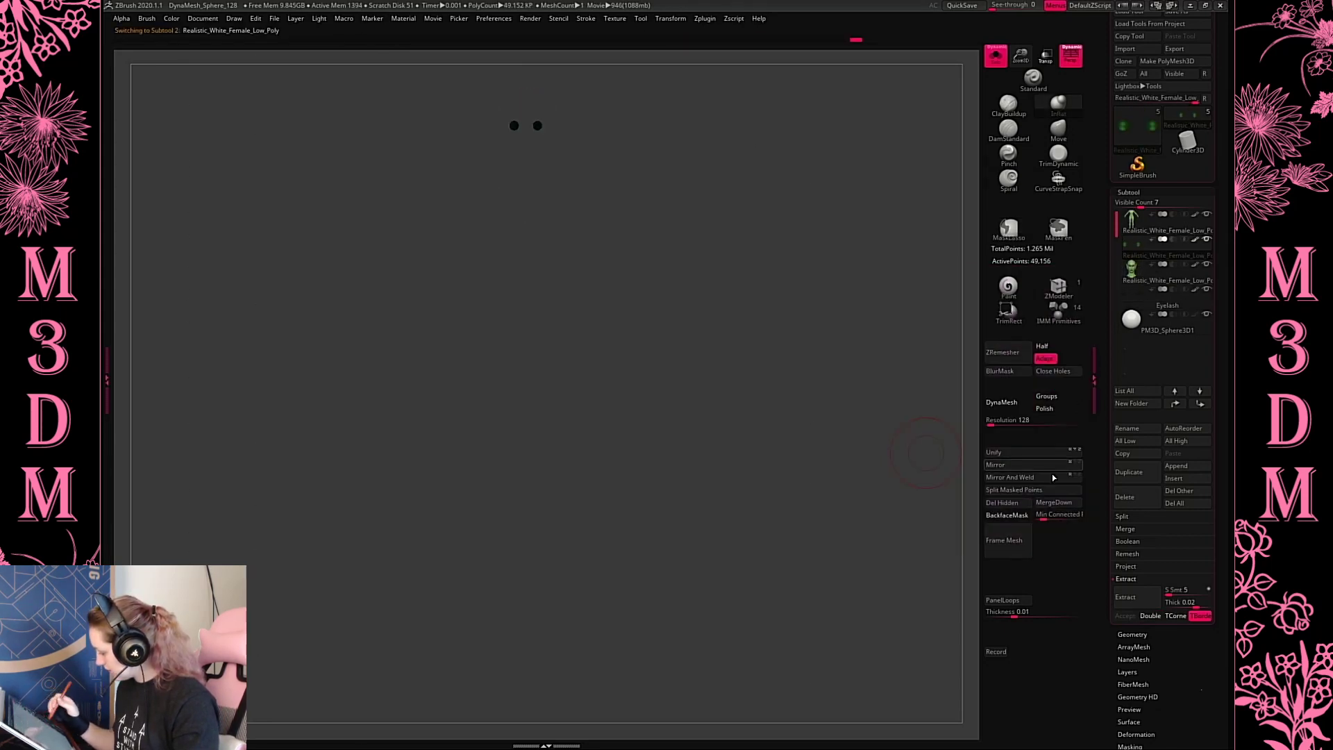
click(1053, 502)
click(1055, 526)
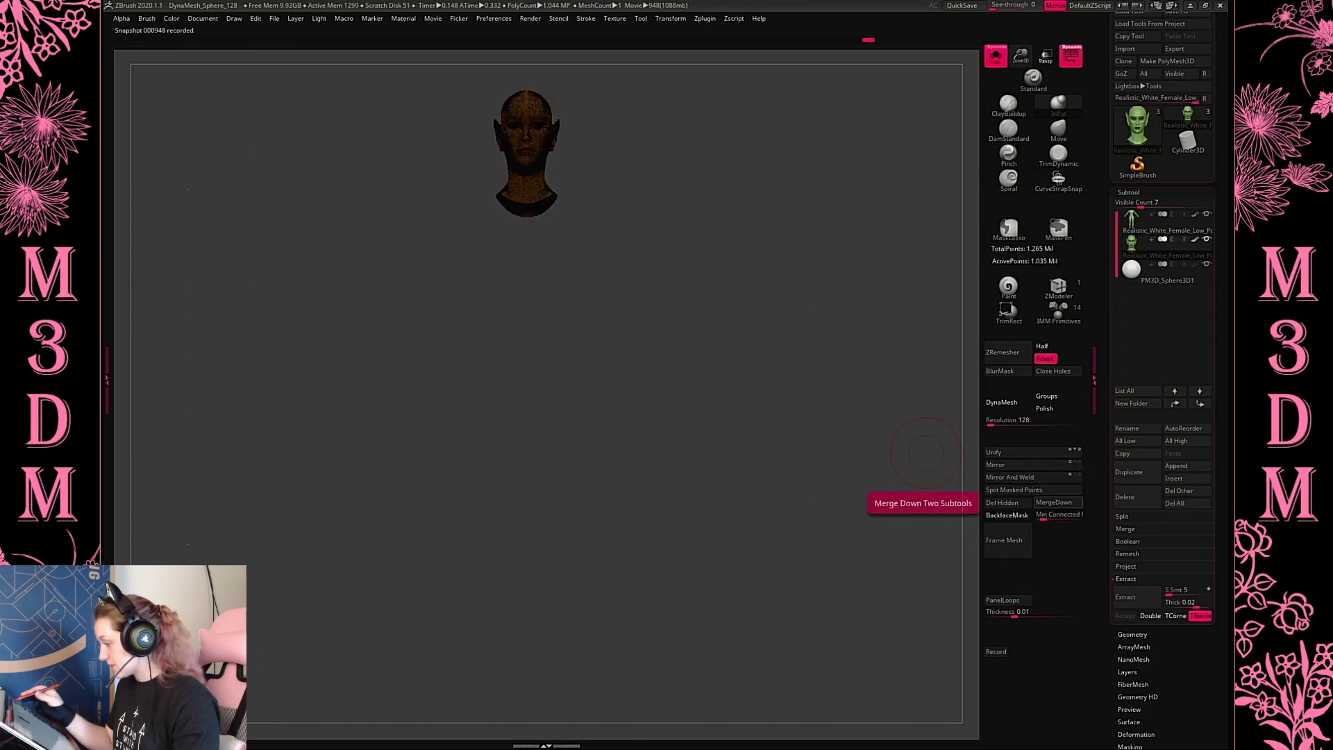
click(995, 55)
Select the appended sphere, isolate it and scale it down uniformly to a small ball
key(w)
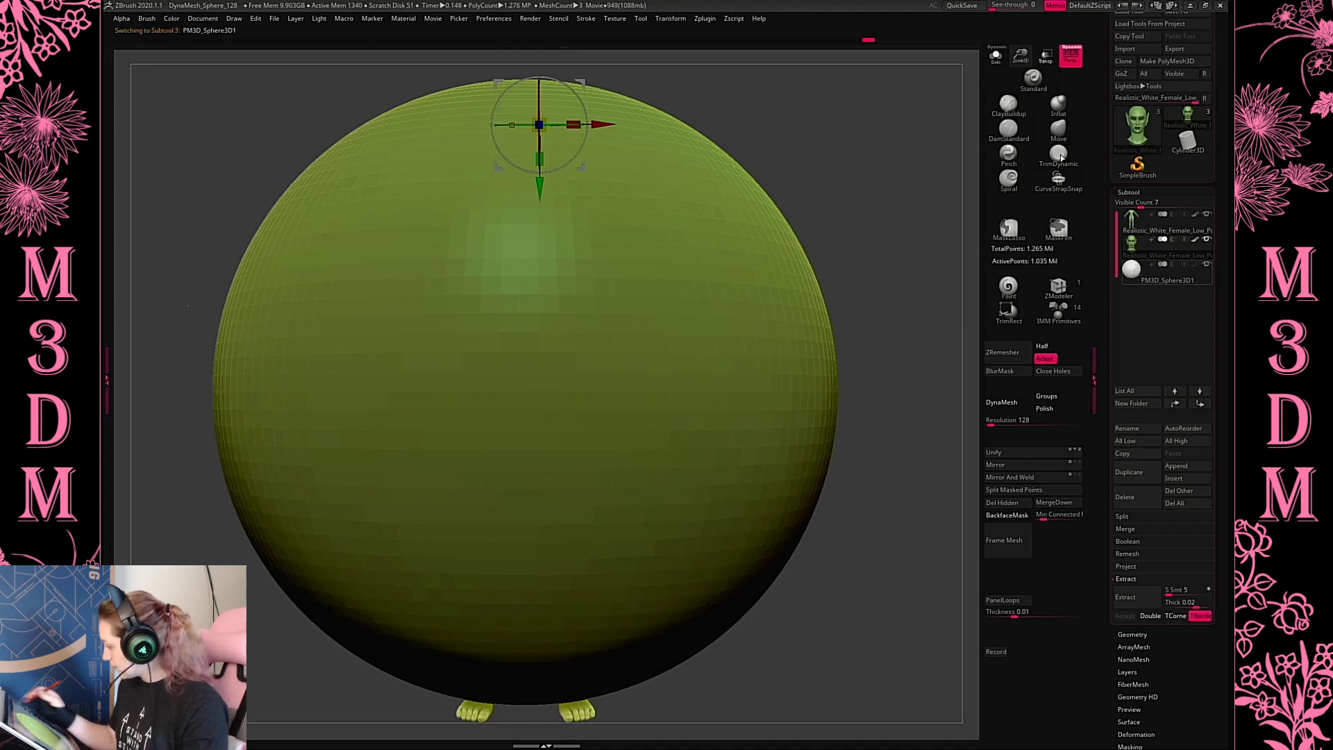
click(1166, 272)
click(995, 56)
drag(526, 393, 342, 619)
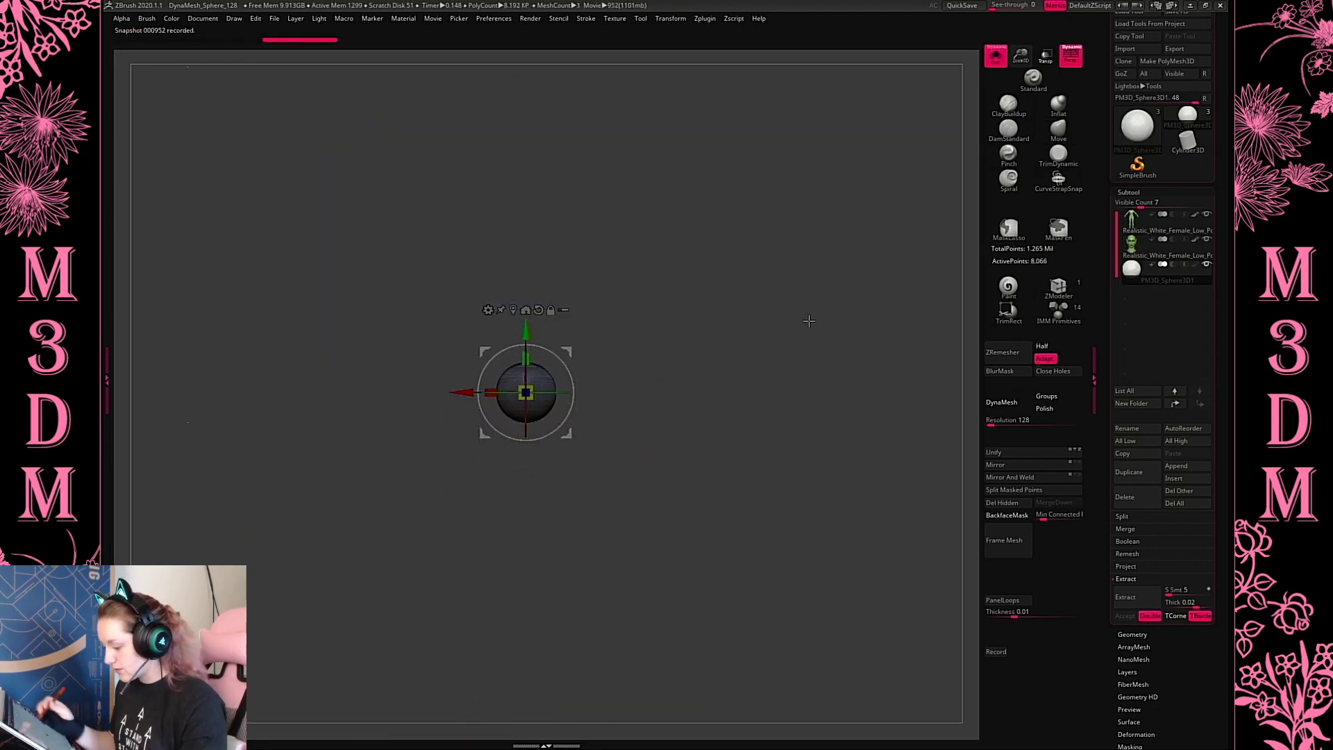
key(q)
key(shift+f)
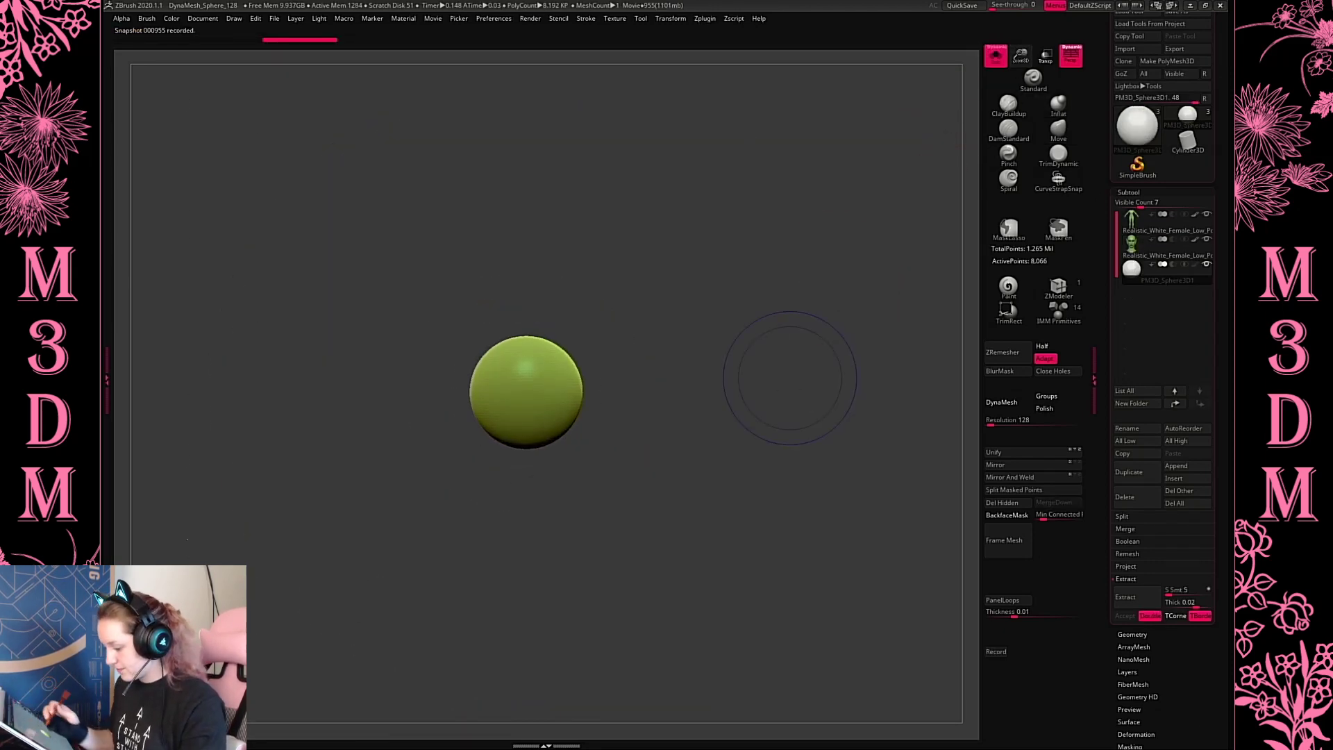
Flatten the sphere in depth and stretch it vertically into a thin upright oval
key(w)
drag(492, 392, 538, 398)
key(q)
shift+drag(725, 371, 802, 453)
key(w)
drag(525, 358, 536, 333)
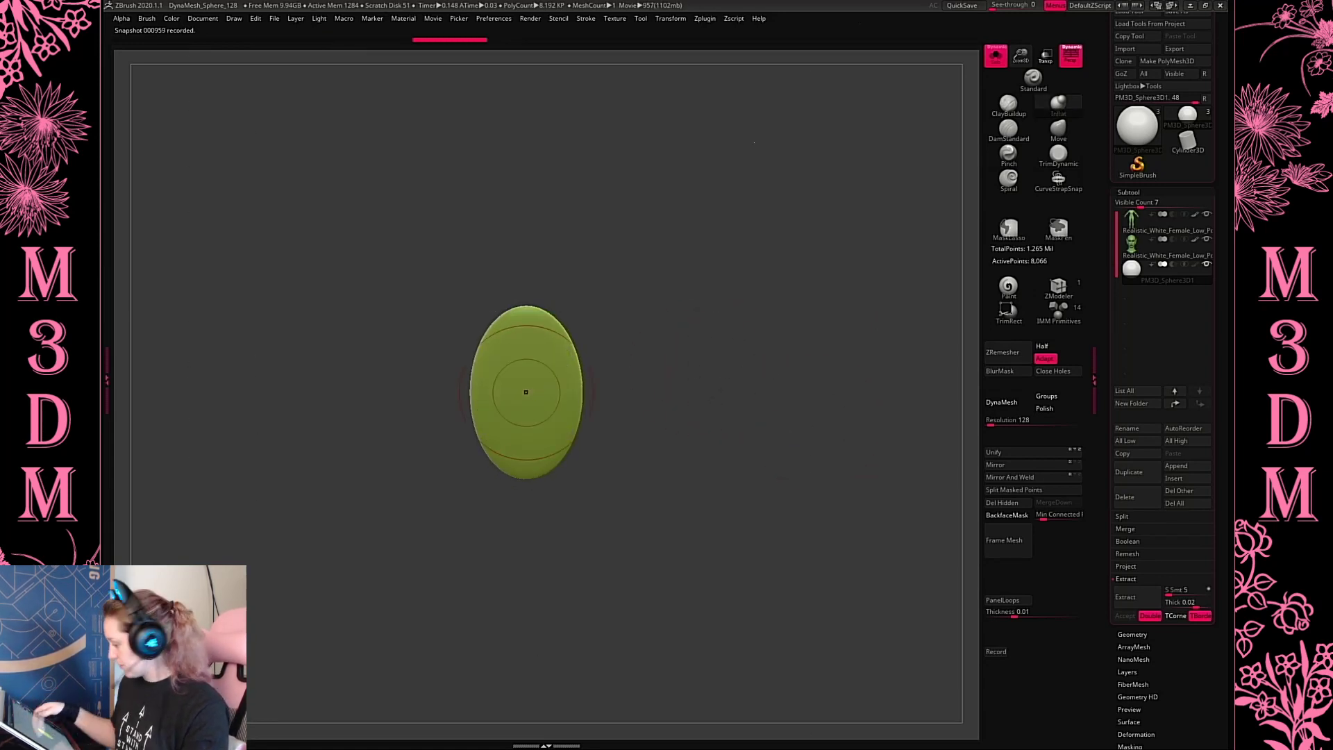
Narrow the lower end of the oval with a Taper deformer of about -0.499 and accept the deformation
click(488, 310)
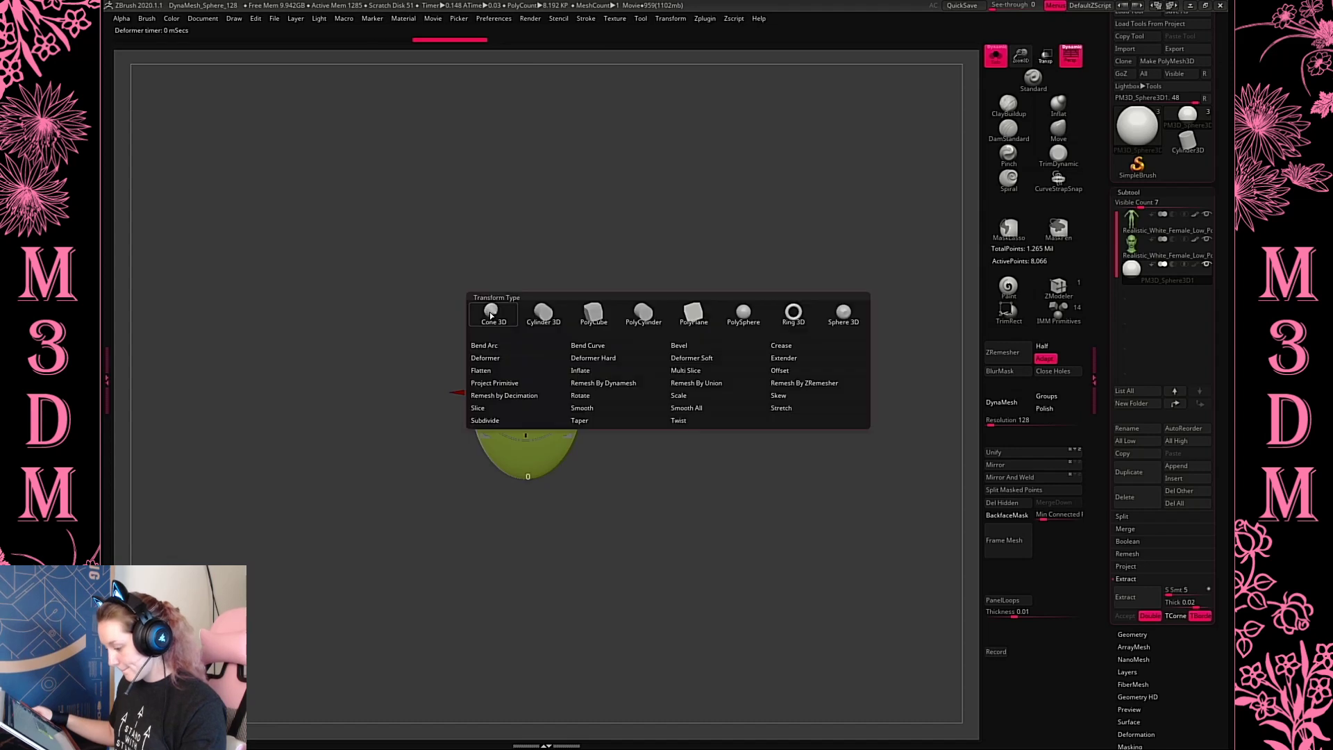
click(586, 419)
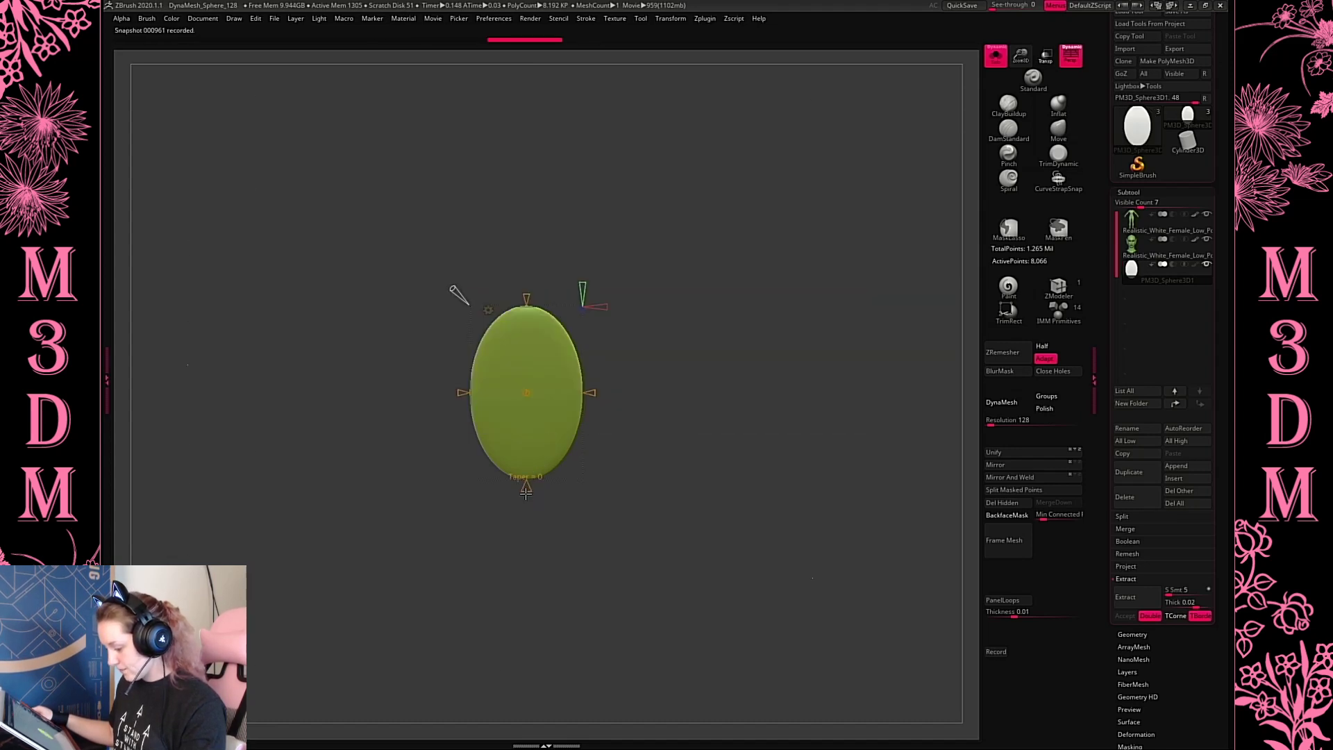
drag(526, 485, 525, 456)
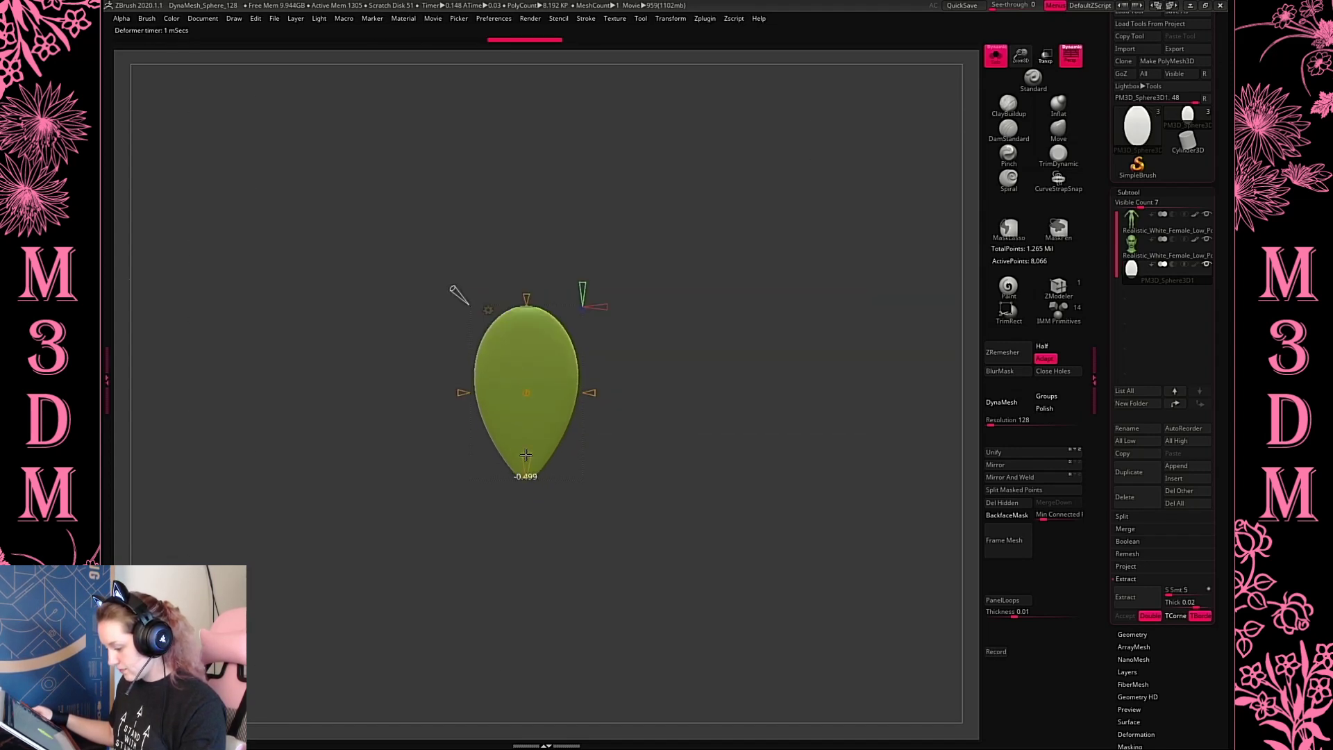
click(488, 310)
click(496, 310)
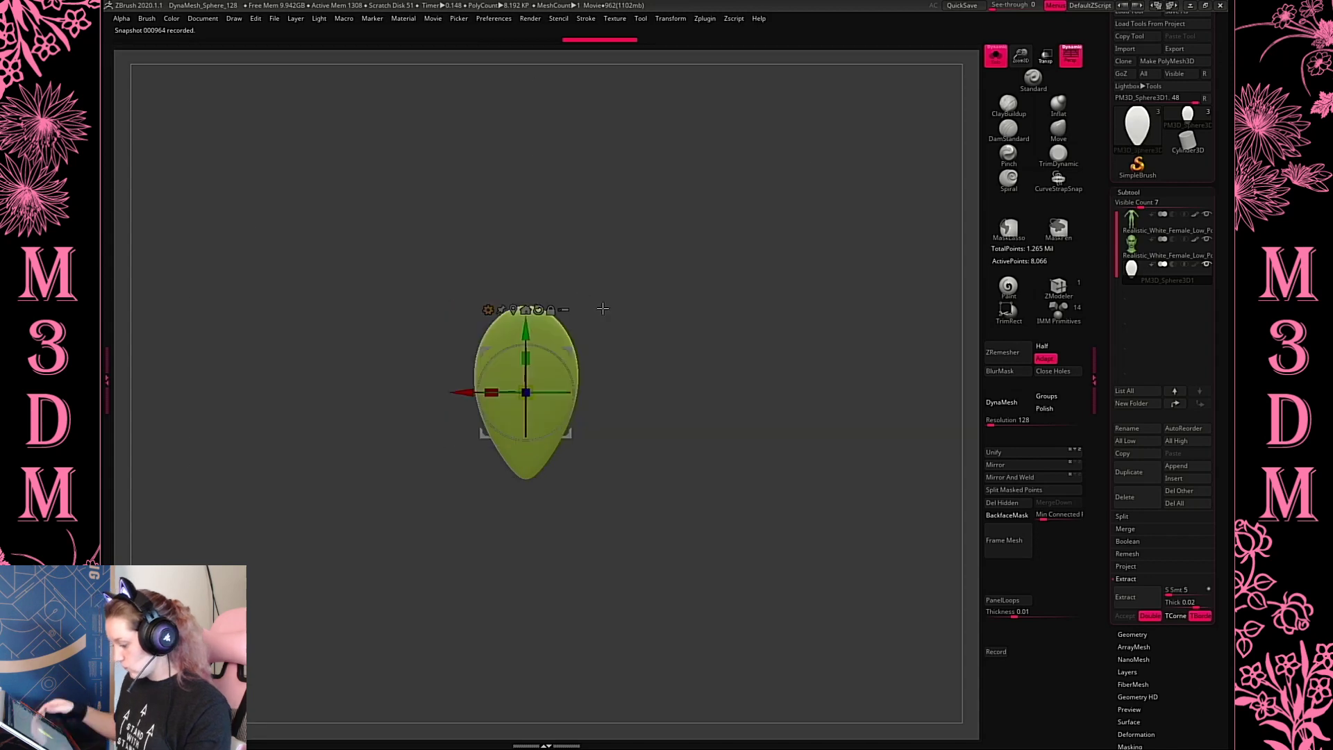
Pull the rounded upper end of the leaf shape into a point with the Move brush, undoing unwanted strokes
key(q)
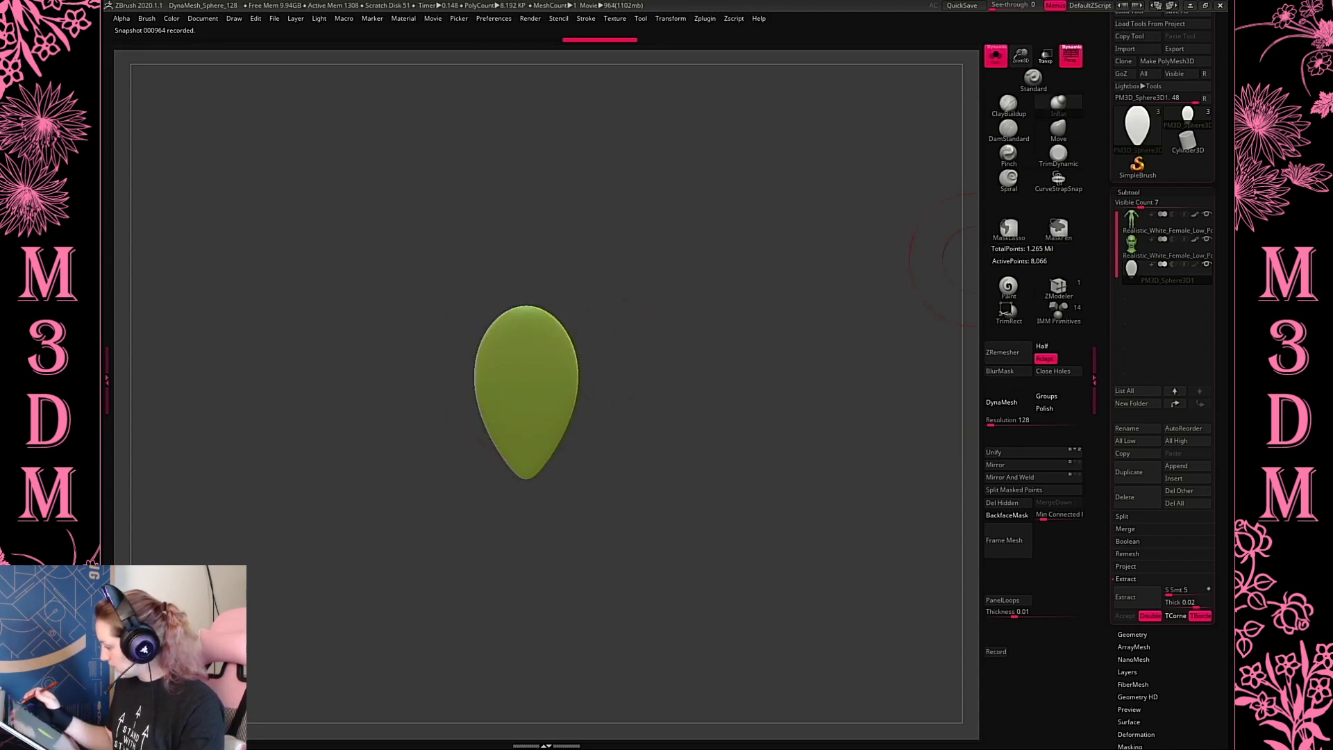
key(space)
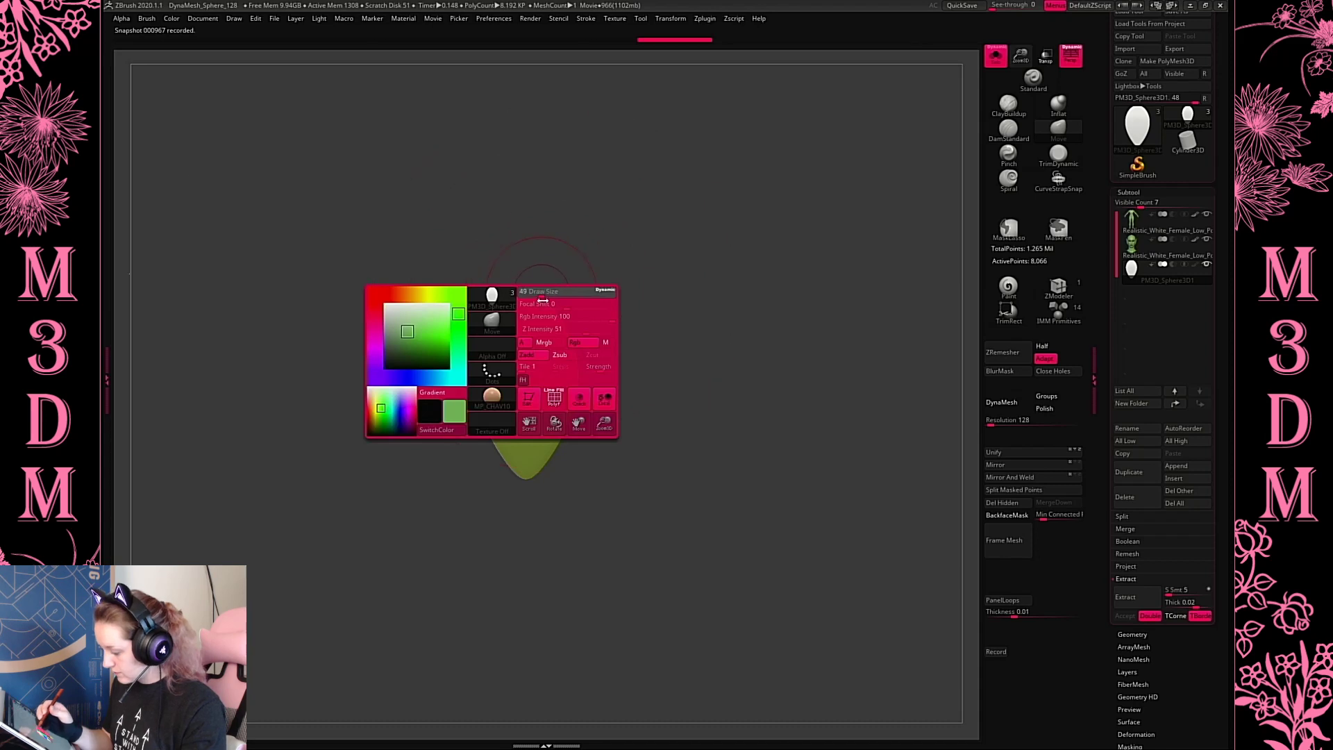
key(ctrl+z)
mouse_move(531, 317)
mouse_down()
mouse_move(527, 290)
mouse_move(485, 331)
mouse_up()
key(space)
key(ctrl+z)
key(space)
key(ctrl+z)
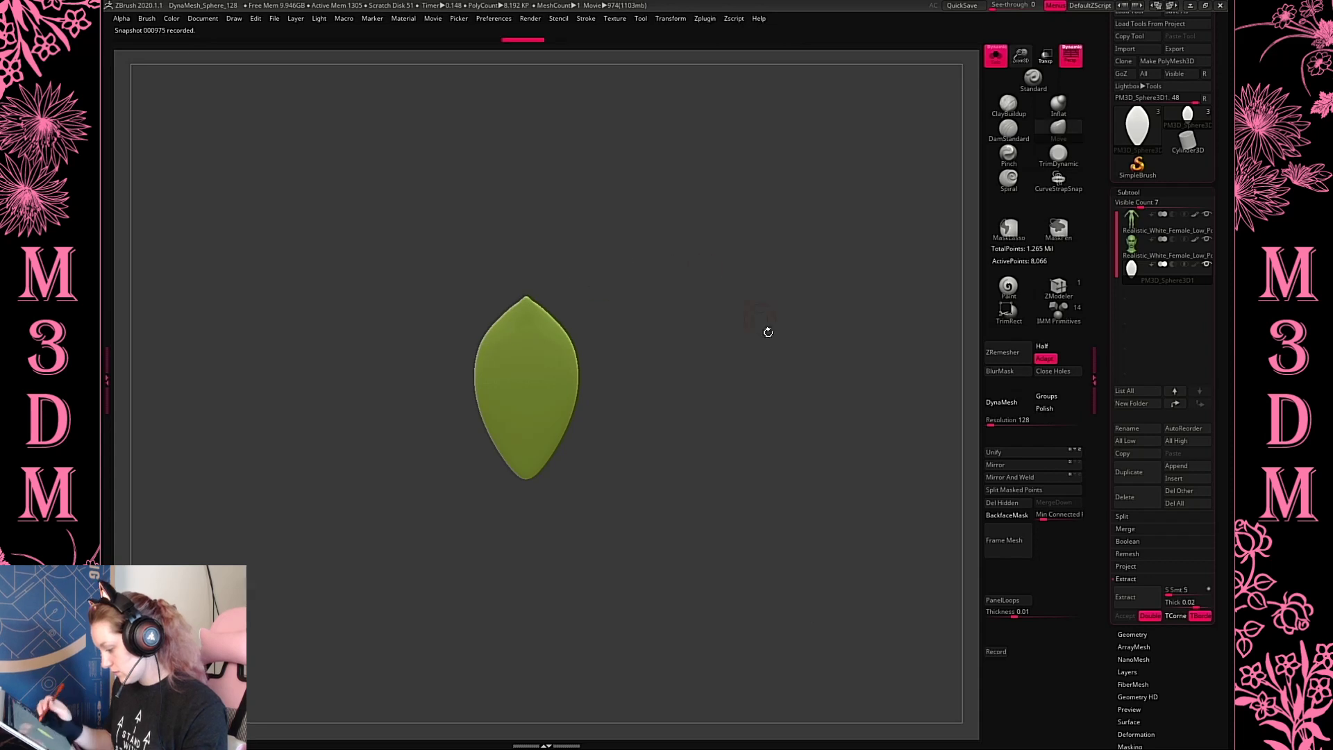
Turn the leaf edge-on and apply Mirror And Weld to its geometry
drag(767, 331, 647, 348)
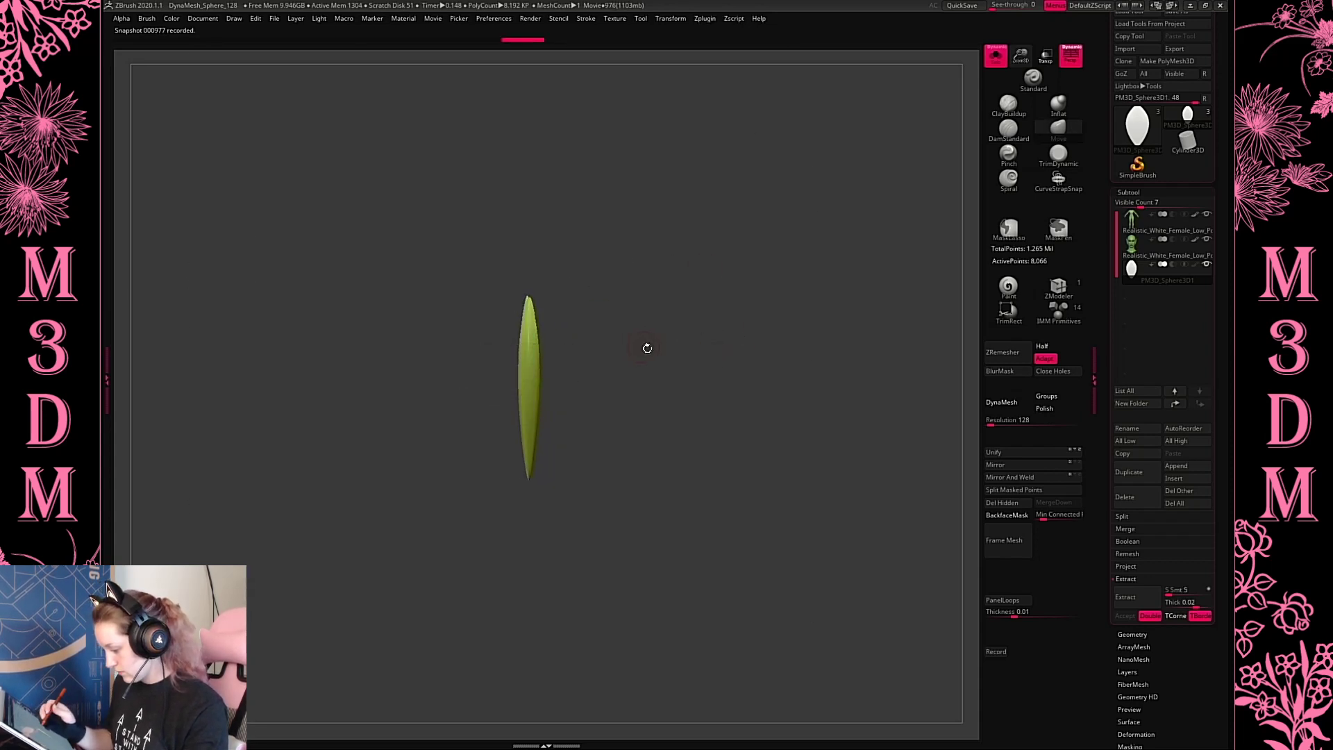
click(1058, 477)
click(1068, 476)
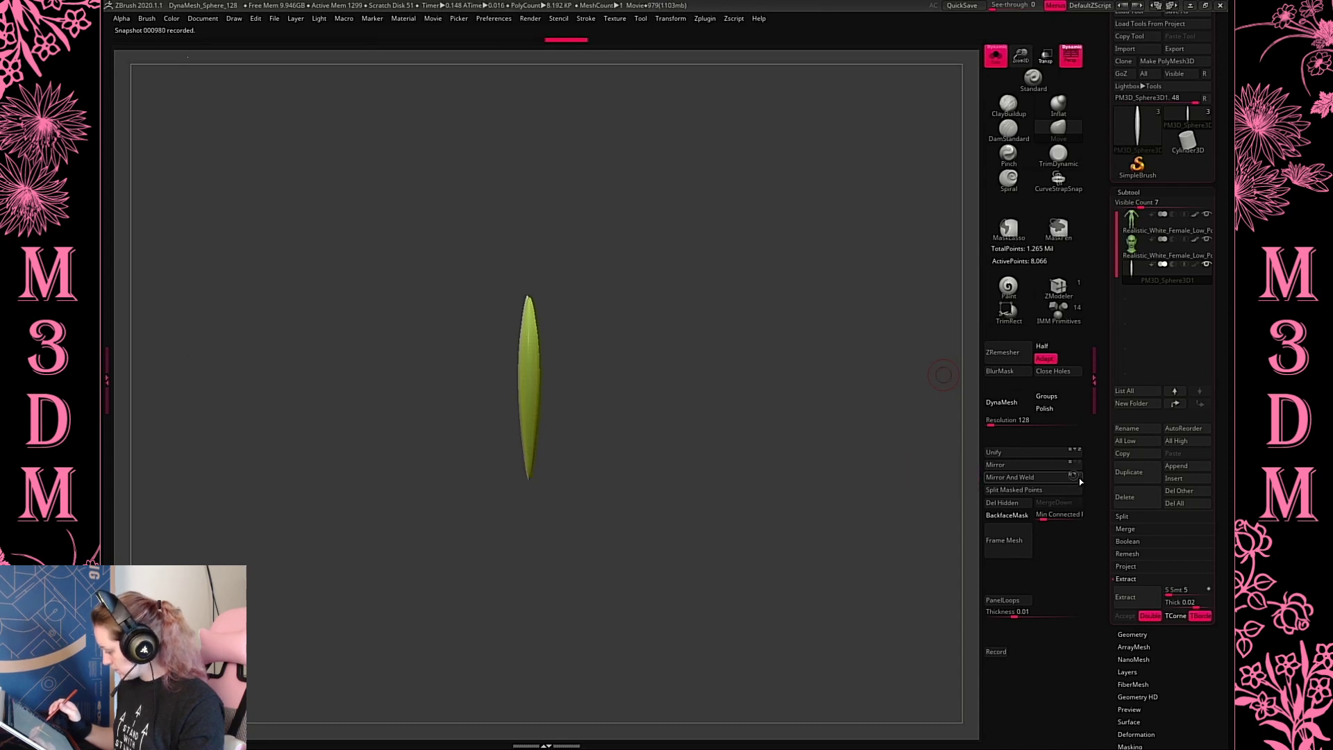
Reapply Mirror And Weld to the leaf and pull its lower tip out into a short rounded stem
click(1080, 475)
click(1048, 476)
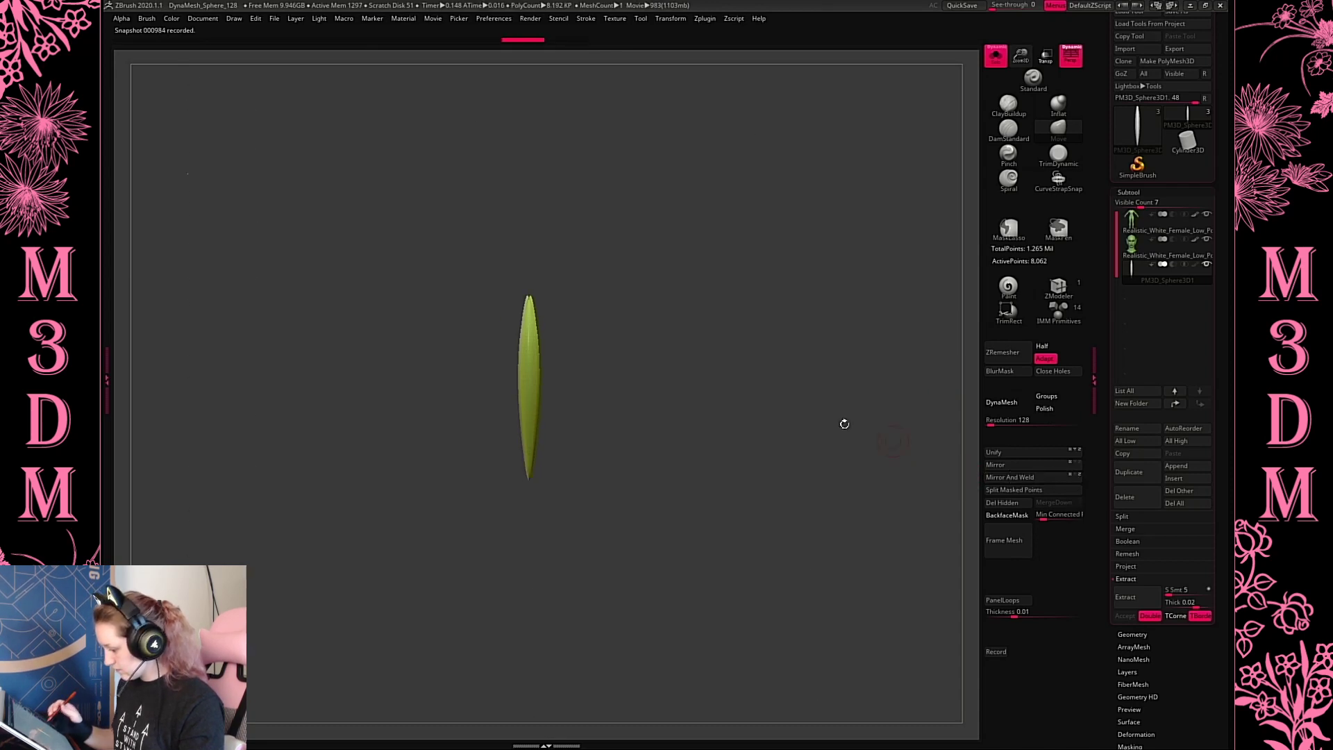
drag(630, 348, 705, 320)
right_click(625, 417)
mouse_move(499, 437)
mouse_down()
mouse_move(524, 436)
mouse_move(535, 457)
mouse_up()
ctrl+drag(738, 289, 770, 343)
shift+drag(579, 416, 570, 422)
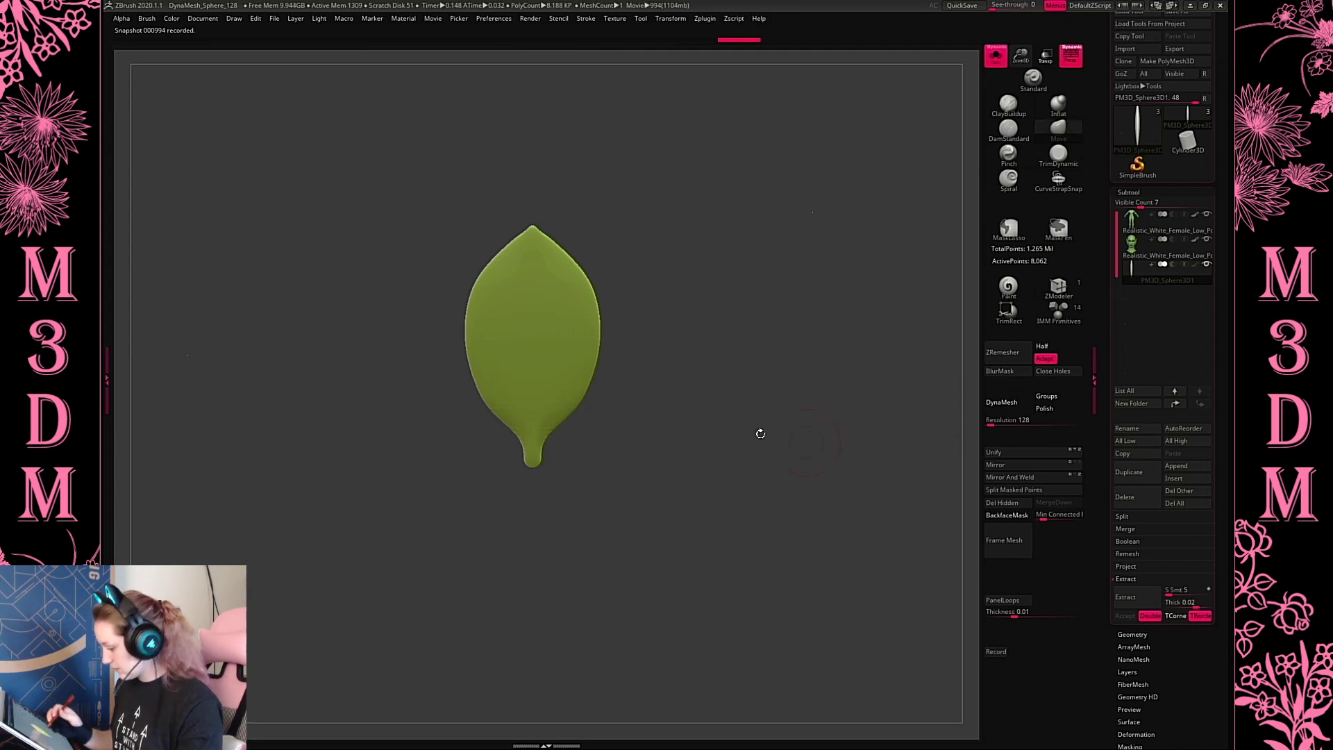
alt+drag(716, 398, 717, 425)
Undo the low-resolution remesh and rebuild the leaf with DynaMesh at resolution 1280
click(1021, 407)
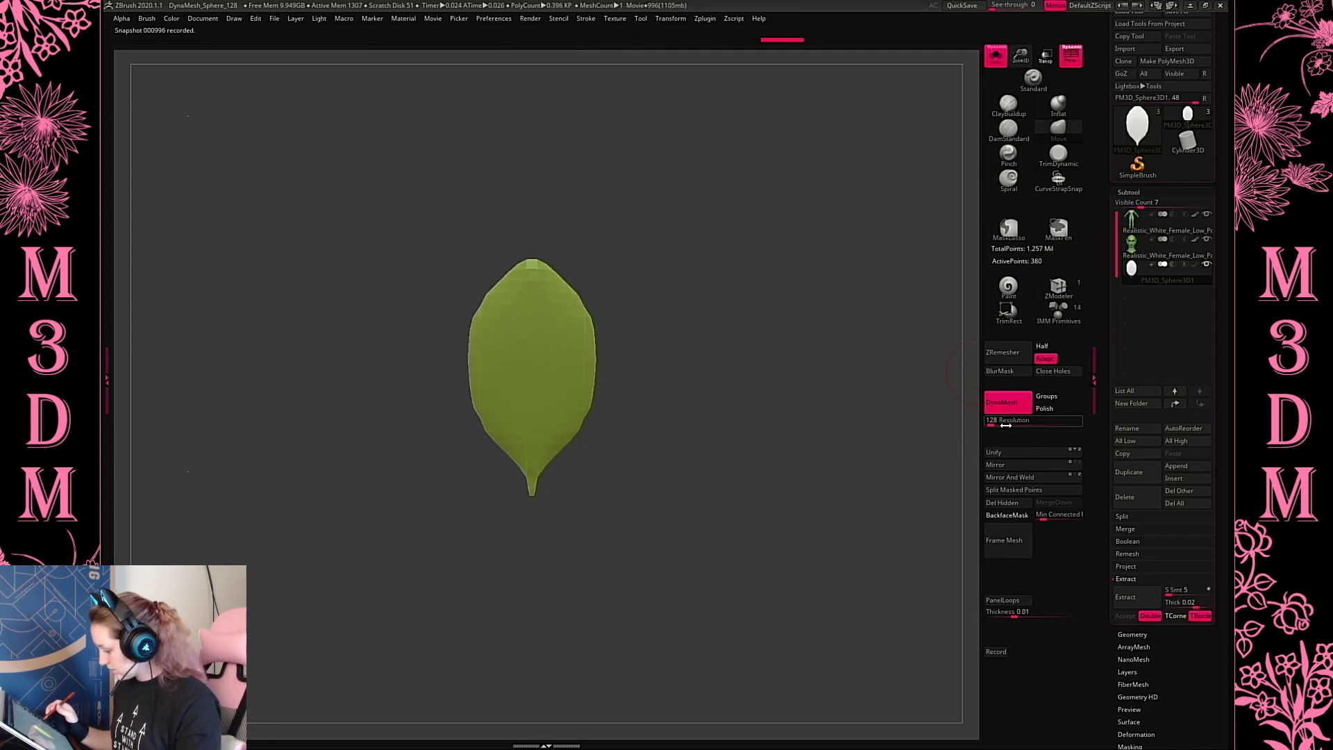
key(ctrl+z)
click(1015, 420)
click(1007, 406)
Sculpt a raised central vein from the leaf's tip down to its stem with the DamStandard brush, undoing unwanted strokes
key(space)
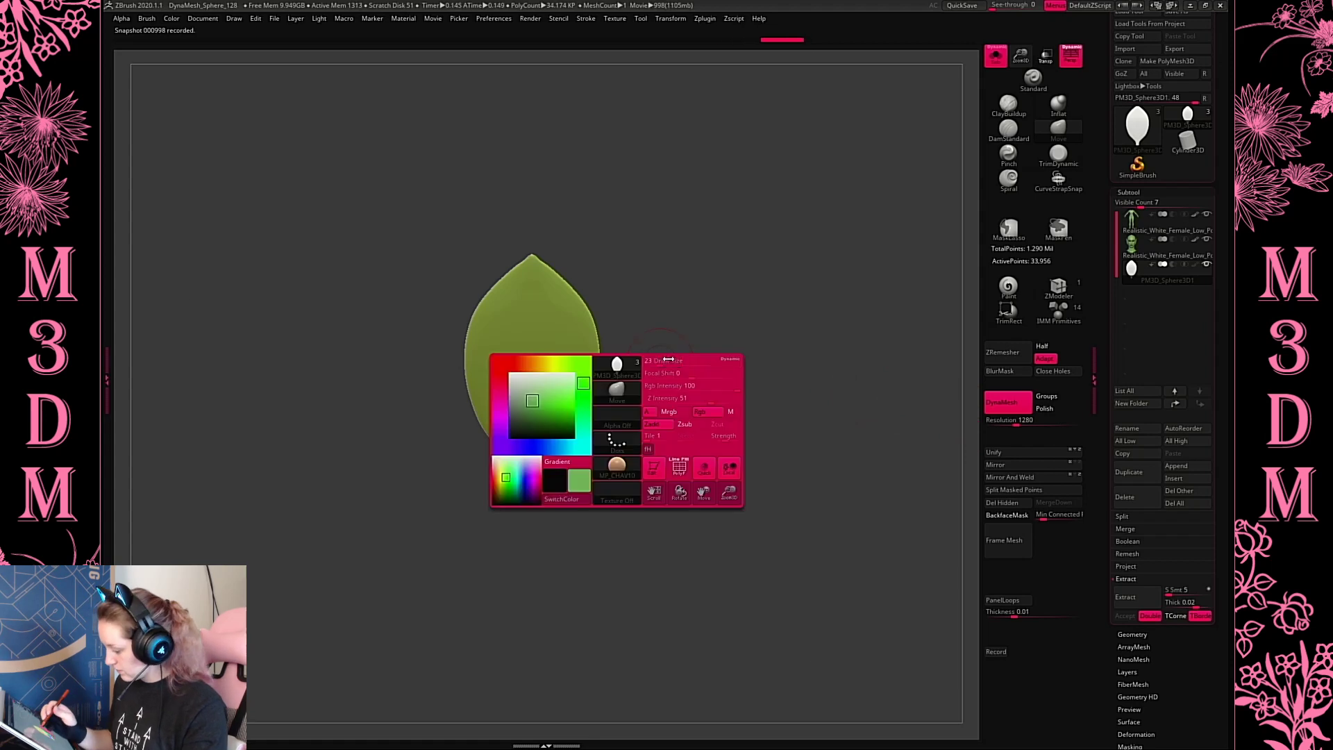
click(1008, 128)
drag(531, 268, 539, 534)
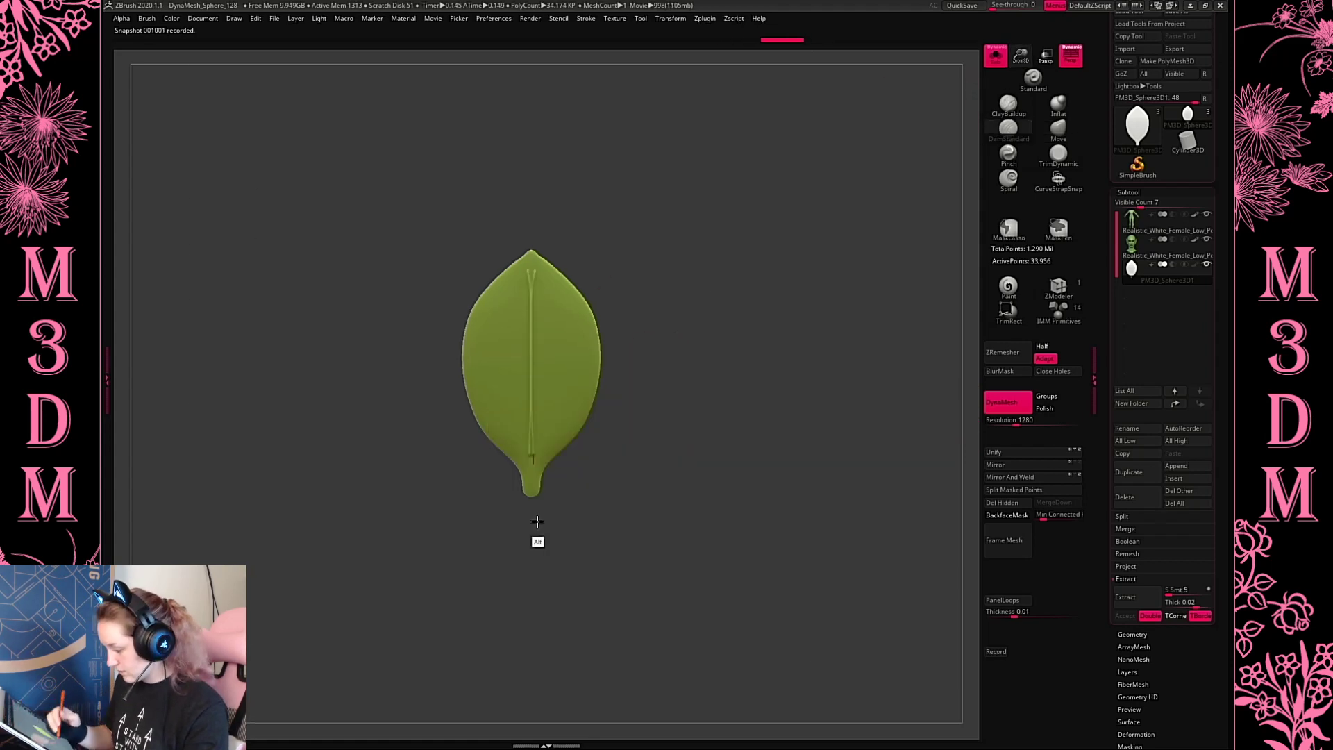
key(space)
mouse_move(636, 307)
mouse_down()
mouse_move(548, 290)
mouse_move(539, 553)
mouse_up()
key(space)
drag(673, 336, 687, 334)
key(ctrl+z)
alt+drag(531, 260, 537, 546)
key(ctrl+z)
alt+drag(531, 258, 533, 497)
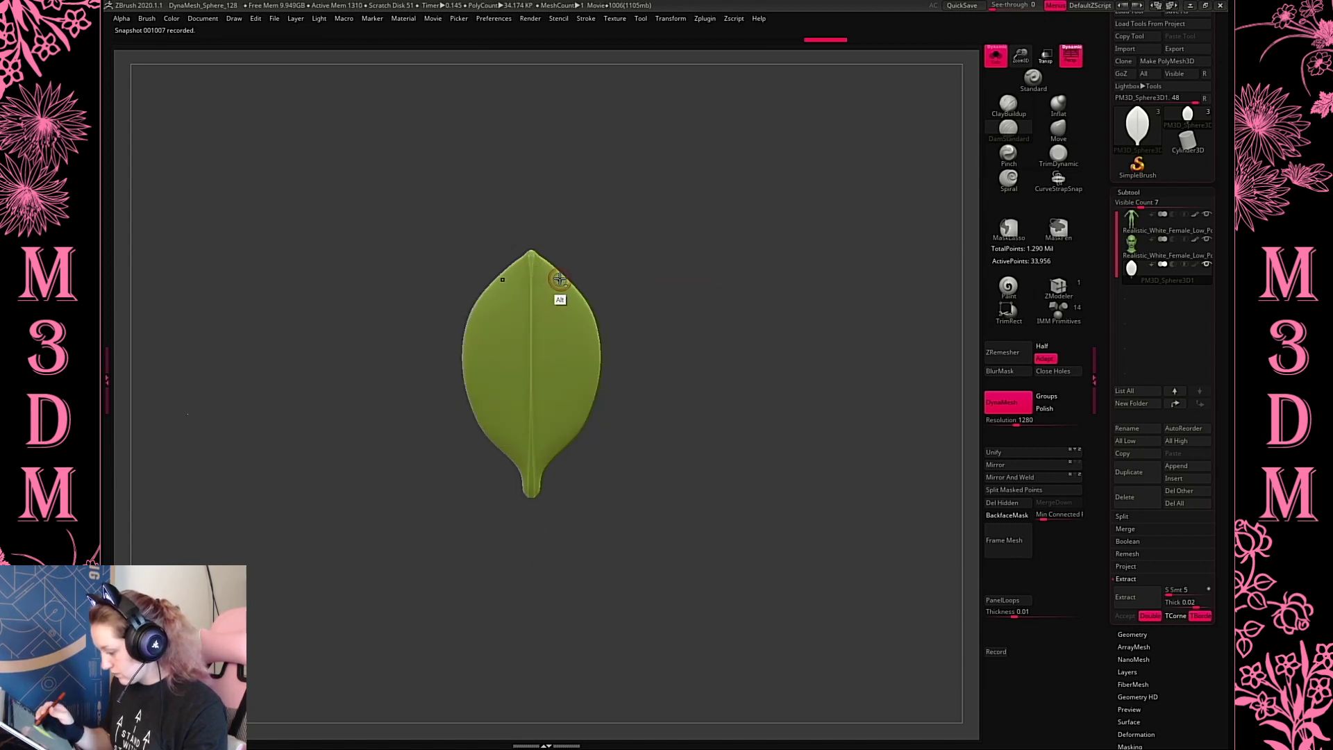
Sculpt symmetrical side veins running diagonally from the central vein to the leaf's edges with the DamStandard brush
mouse_move(560, 276)
alt+mouse_down()
mouse_move(541, 347)
mouse_move(570, 280)
alt+mouse_up()
key(ctrl+z)
alt+drag(547, 336, 584, 296)
mouse_move(545, 357)
alt+mouse_down()
mouse_move(590, 314)
mouse_move(597, 323)
alt+mouse_up()
mouse_move(546, 393)
alt+mouse_down()
mouse_move(599, 343)
mouse_move(601, 359)
alt+mouse_up()
mouse_move(545, 420)
alt+mouse_down()
mouse_move(597, 380)
mouse_move(595, 398)
alt+mouse_up()
alt+drag(553, 445, 584, 419)
ctrl+drag(738, 333, 738, 397)
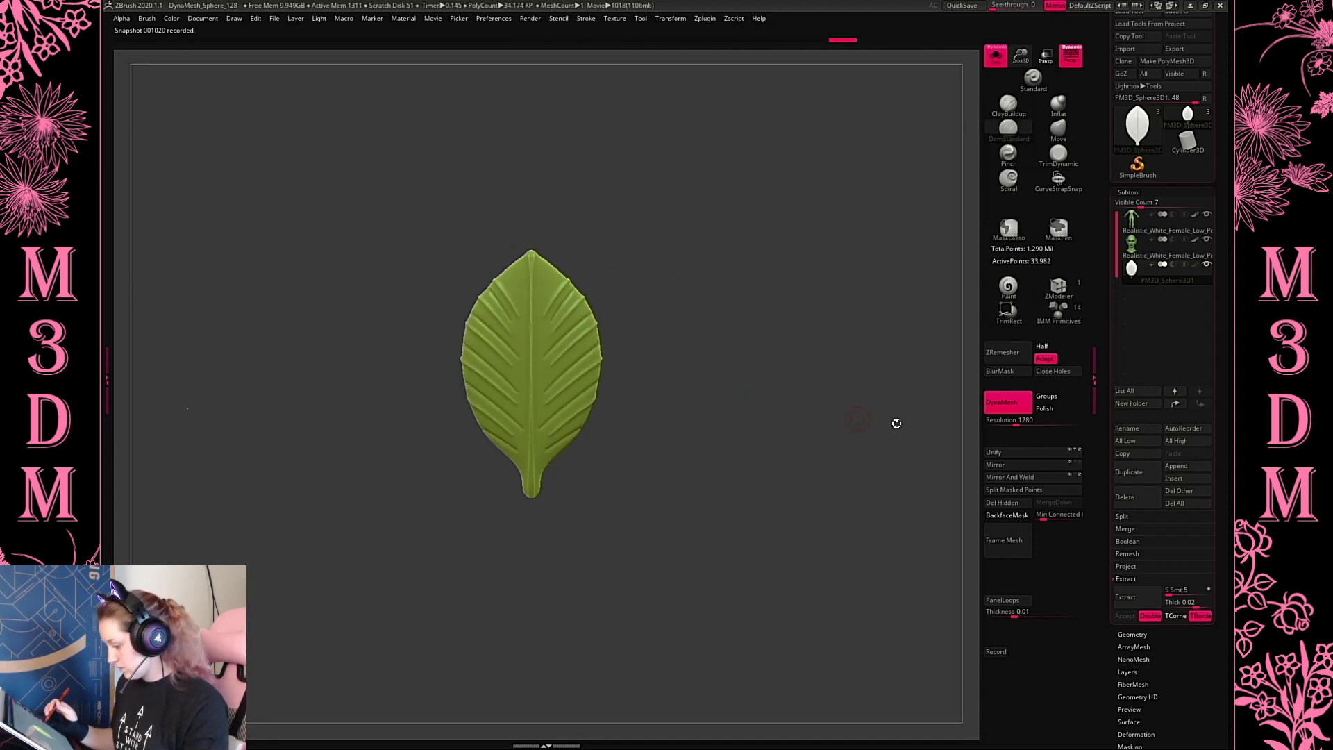
mouse_move(541, 309)
alt+mouse_down()
mouse_move(554, 265)
mouse_move(548, 295)
alt+mouse_up()
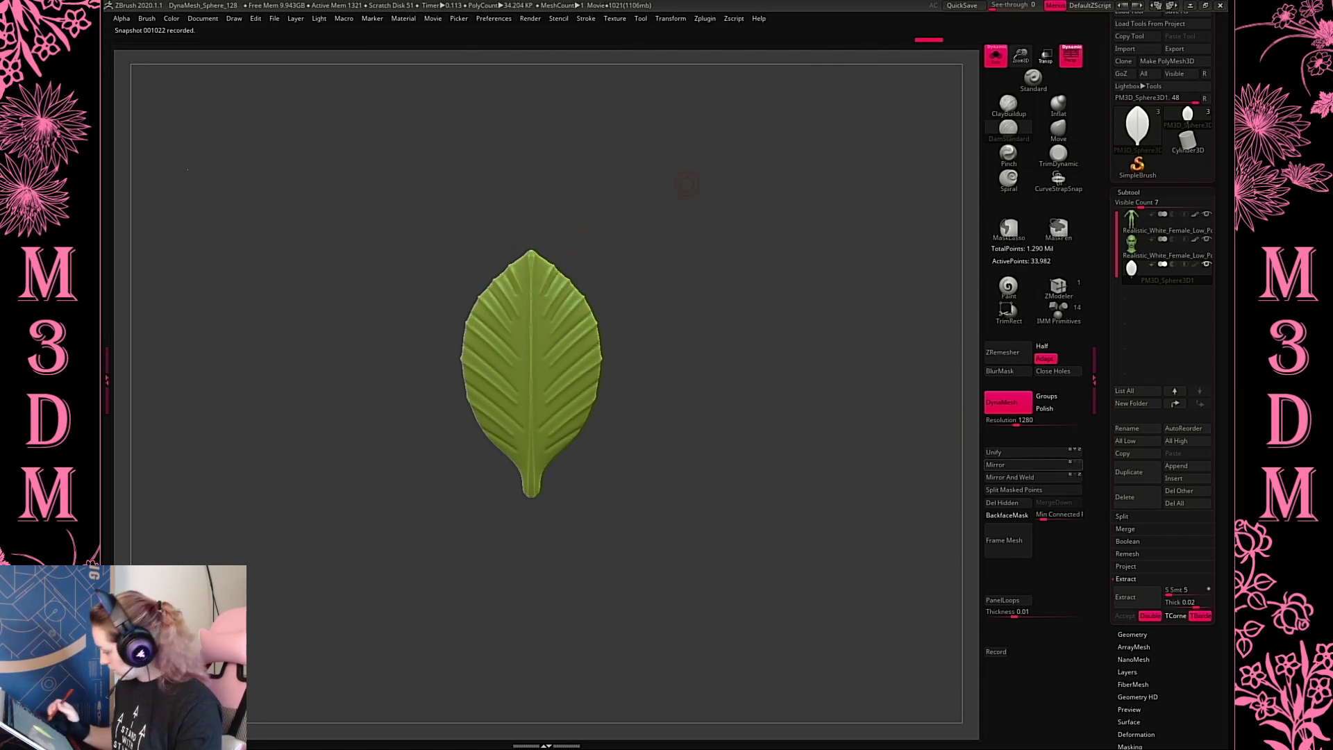
Apply Mirror And Weld to the veined leaf so both faces carry the detail
click(1019, 477)
click(1043, 480)
drag(861, 524, 836, 581)
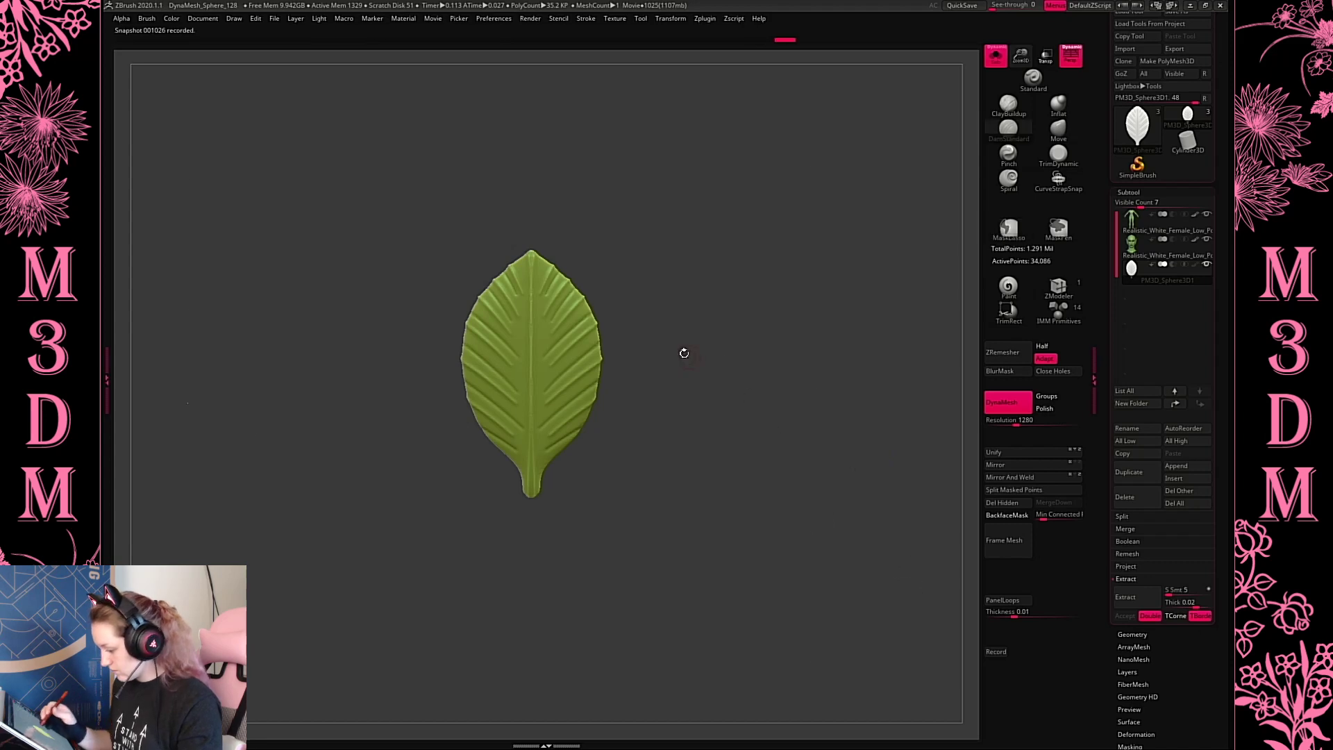
key(space)
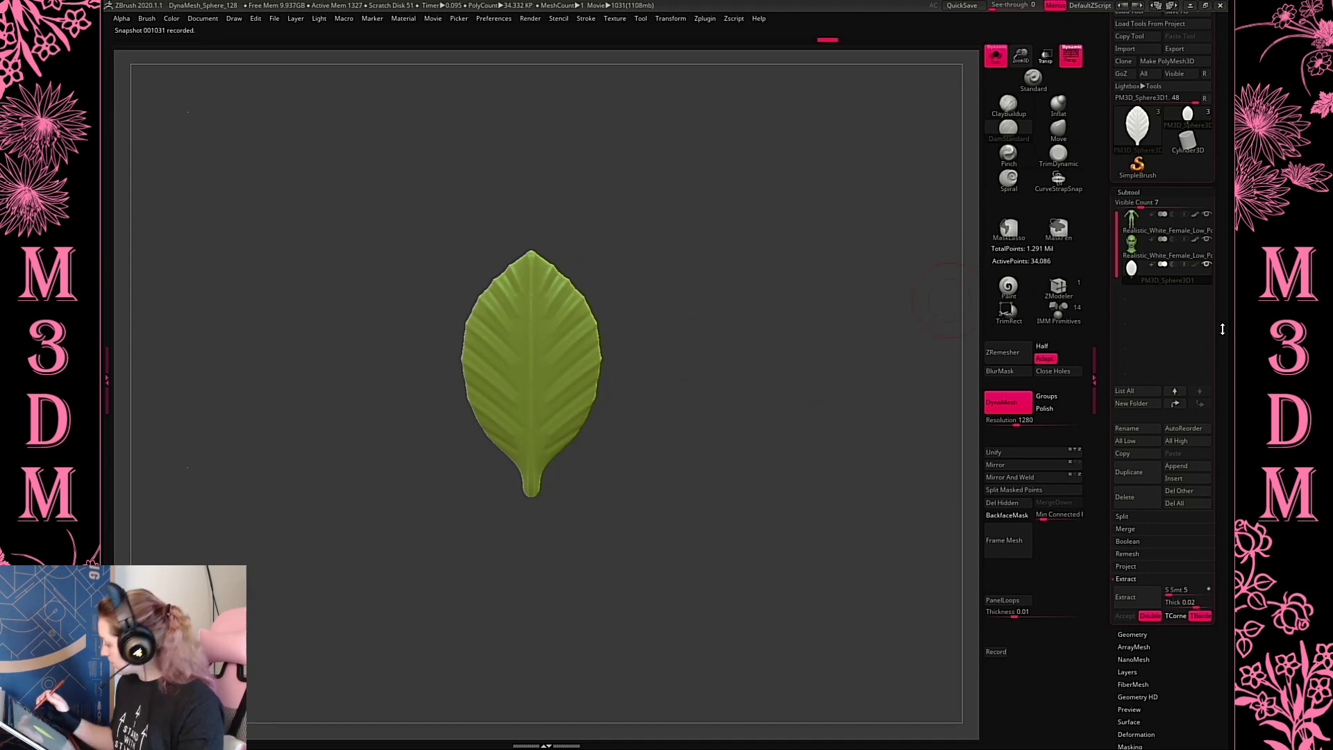
Turn off Solo mode, frame the whole figure and move the leaf out beside the shoulder
drag(1222, 329, 1219, 431)
click(995, 55)
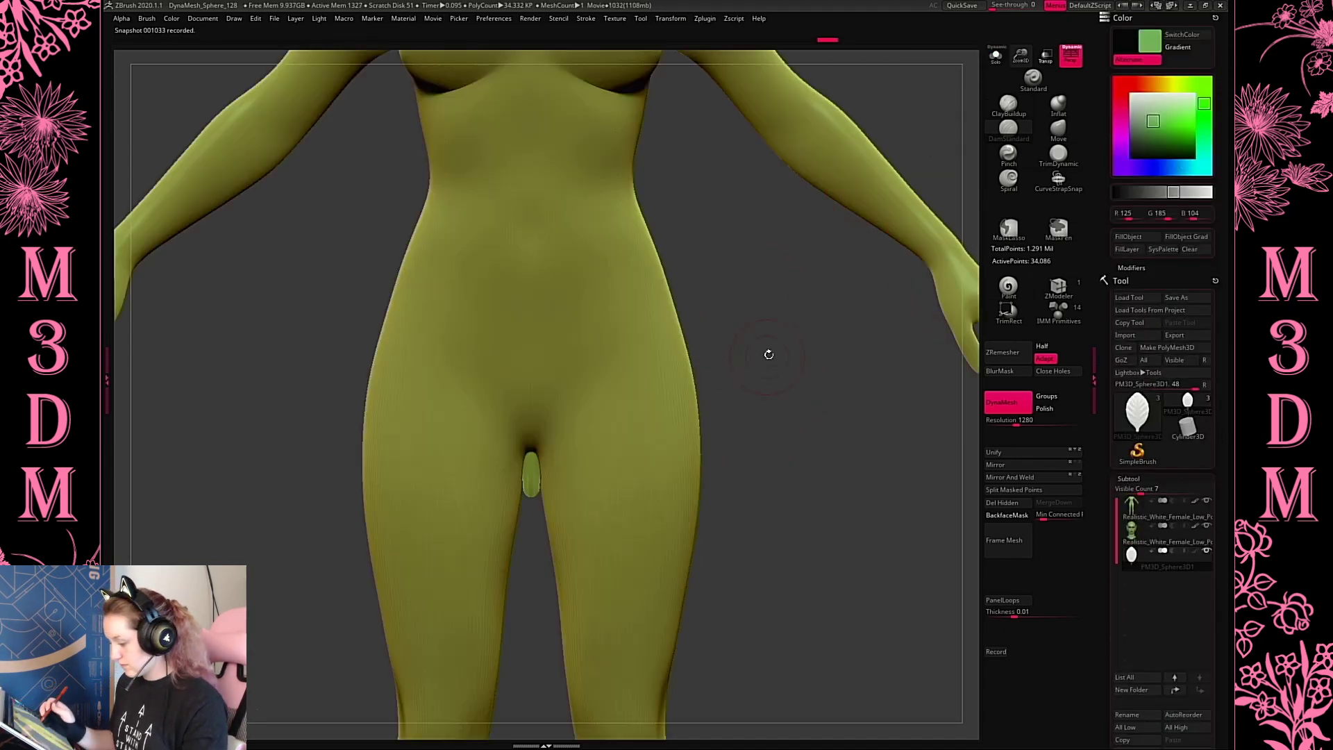
key(f)
key(w)
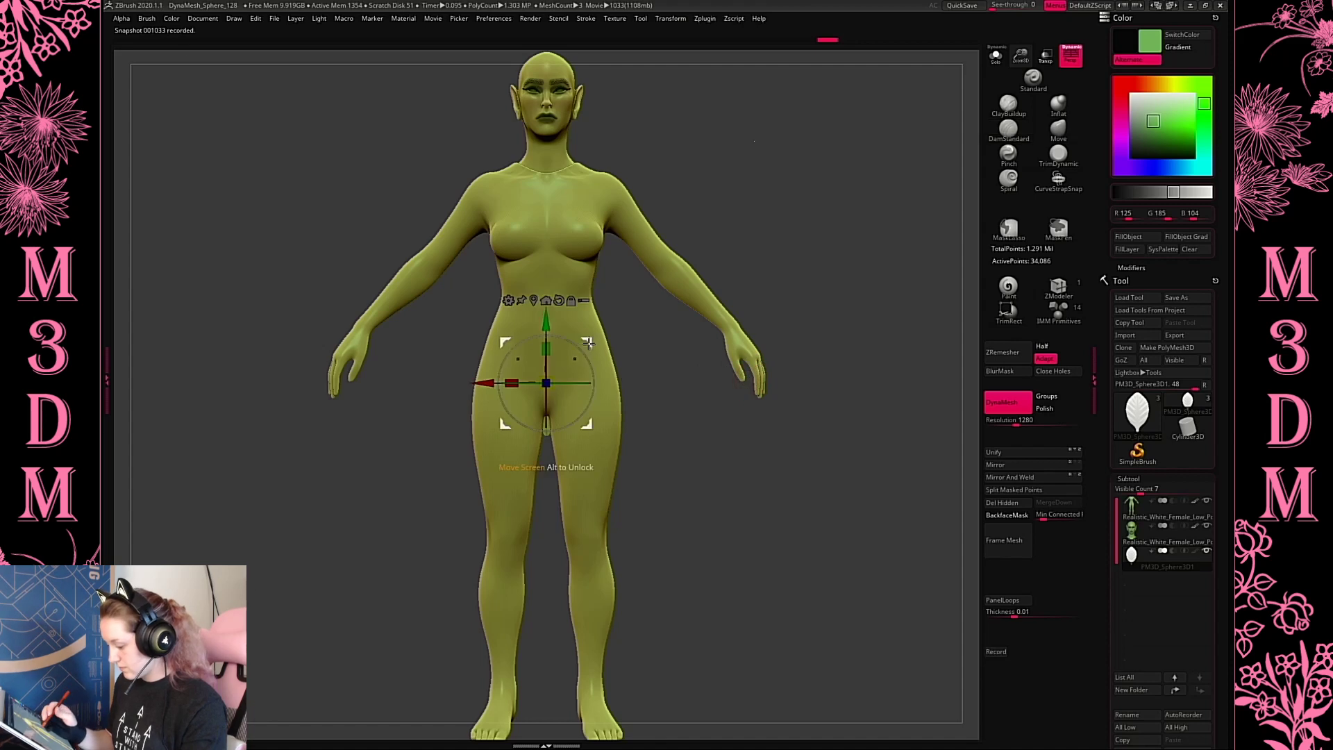
drag(588, 341, 773, 180)
key(q)
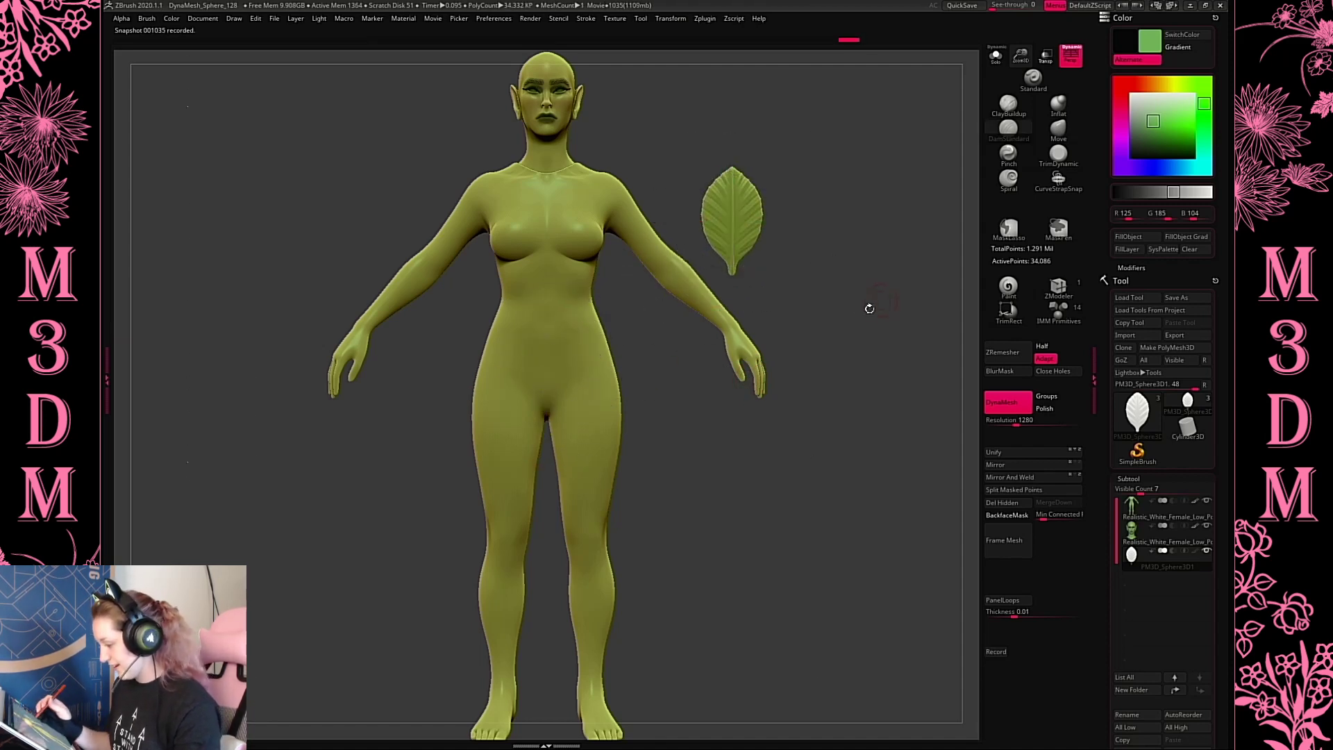
Move the leaf farther out beside the head and stretch it taller
mouse_move(868, 308)
mouse_down()
mouse_move(869, 325)
mouse_move(860, 305)
mouse_up()
key(w)
drag(732, 189, 782, 192)
key(q)
key(w)
key(q)
scroll(1225, 560, down, 3)
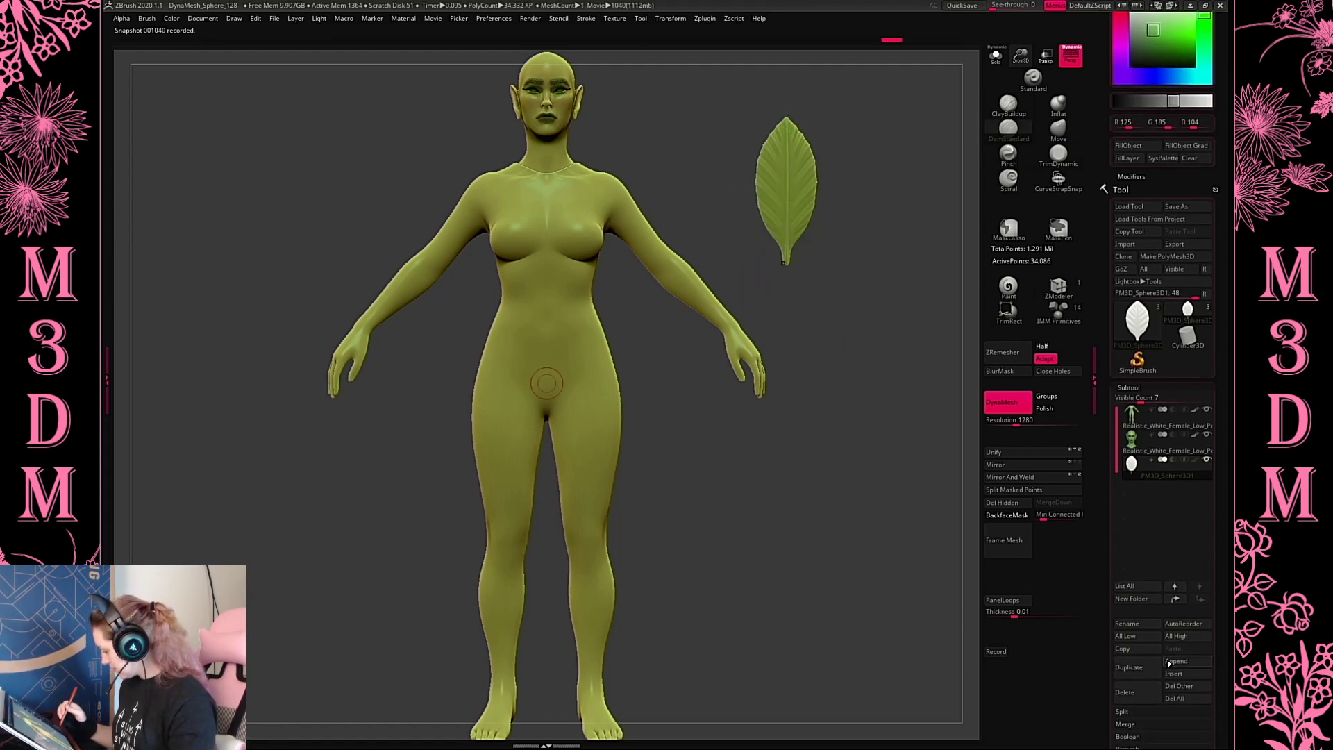
Duplicate the leaf subtool, move the copy over the figure's shoulder and tilt it slightly
click(1138, 669)
key(w)
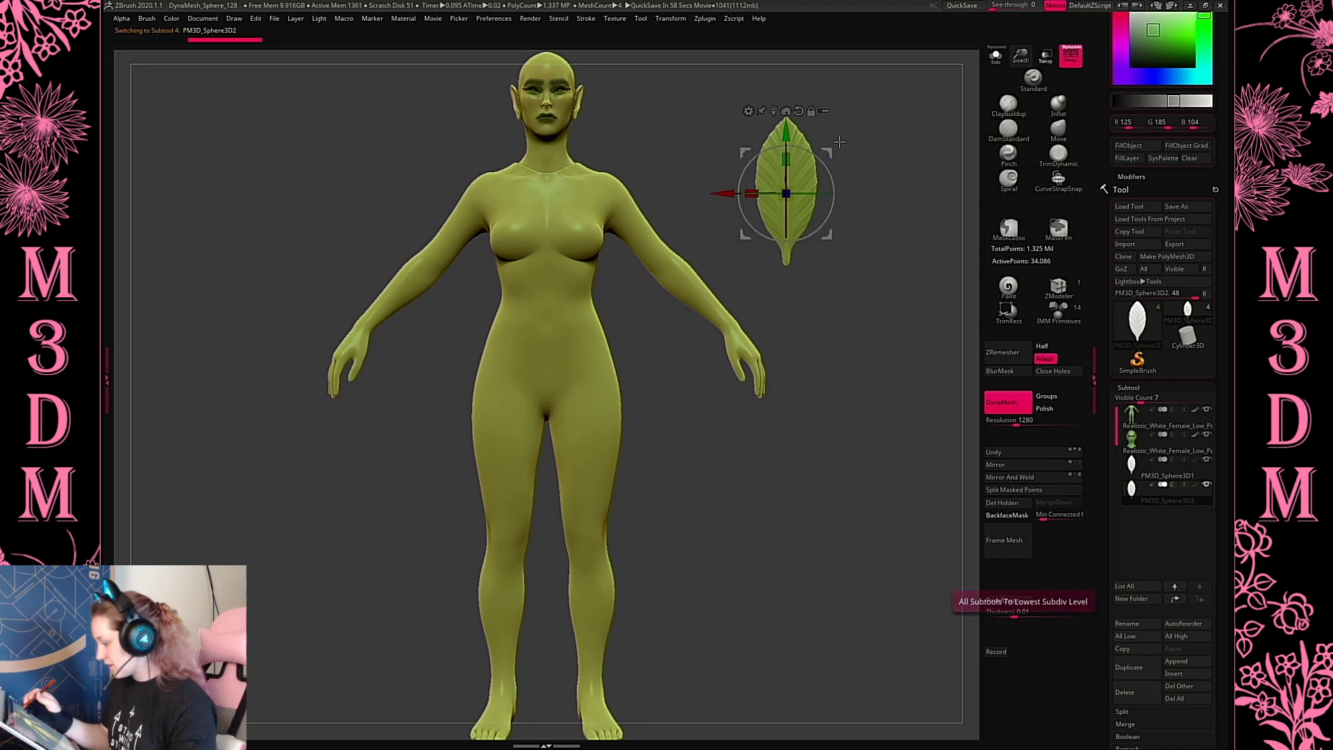
mouse_move(804, 149)
mouse_down()
mouse_move(760, 174)
mouse_move(642, 125)
mouse_up()
drag(662, 186, 659, 193)
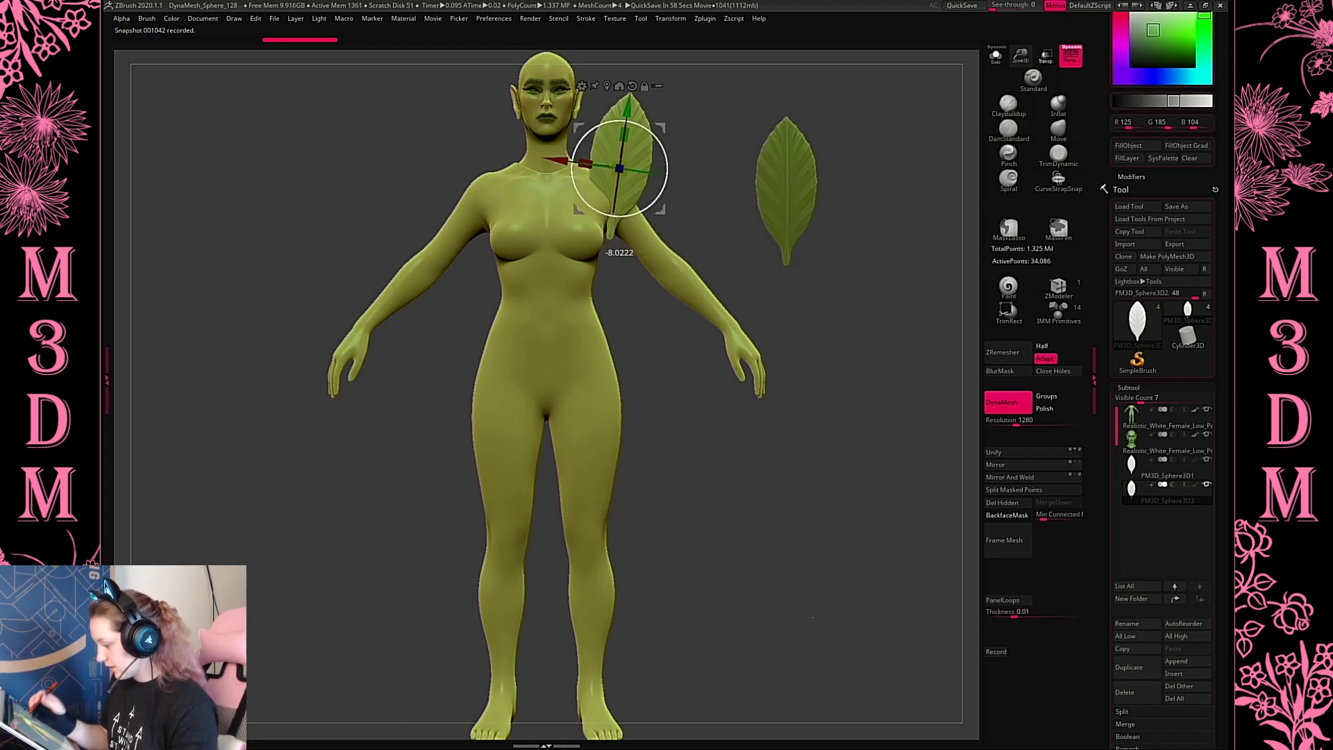
key(q)
Set the duplicate leaf upright on the outer side of the original and fill it with brown (R 119, G 94, B 70)
scroll(1216, 392, up, 3)
drag(1198, 93, 1151, 84)
mouse_move(1167, 132)
mouse_down()
mouse_move(1157, 120)
mouse_move(1148, 135)
mouse_up()
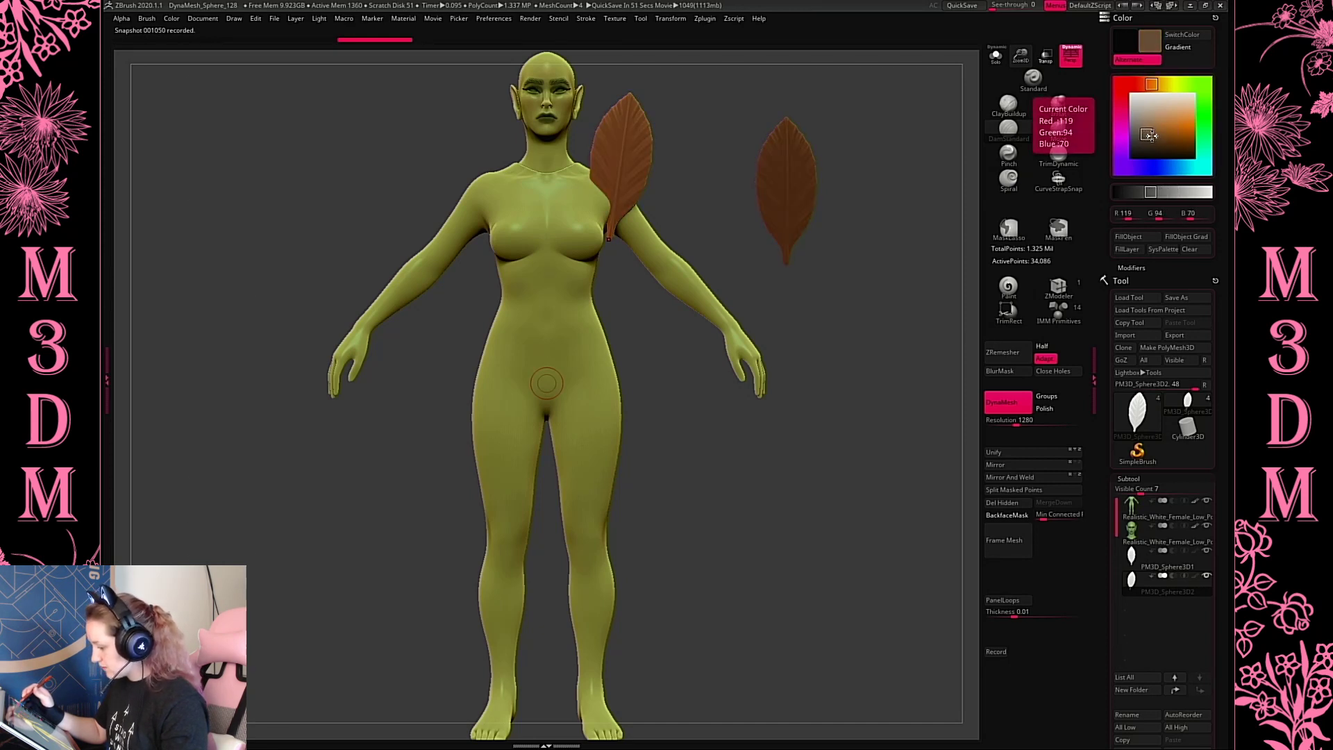
key(w)
drag(667, 194, 670, 187)
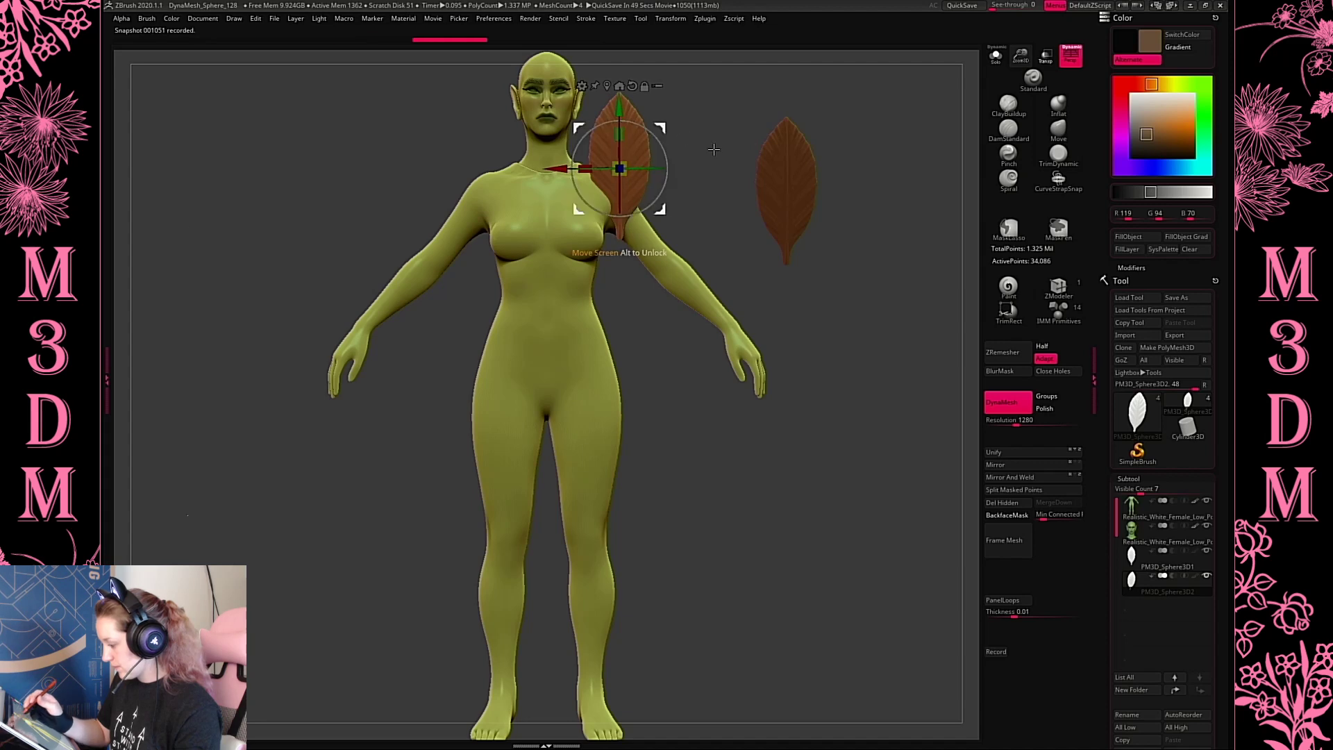
drag(713, 150, 912, 152)
key(q)
click(1136, 236)
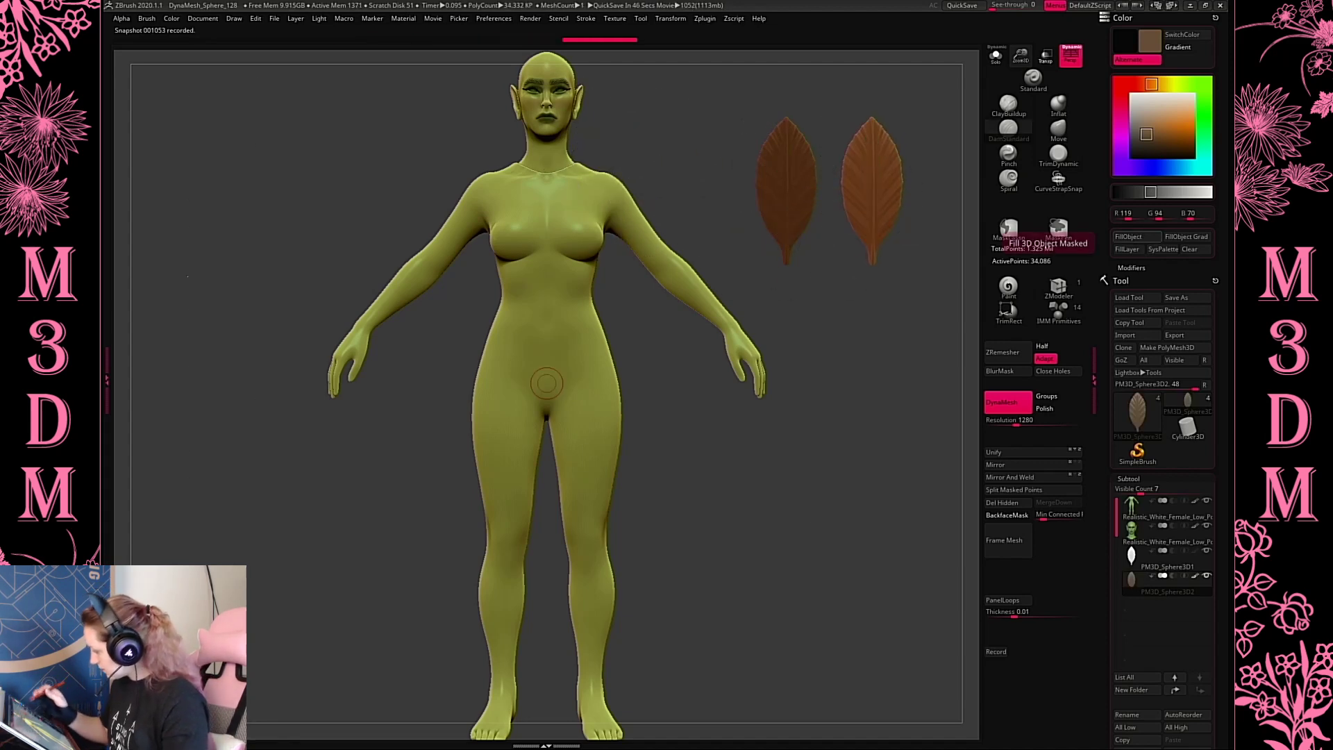
Fill the original leaf with orange-brown (R 139, G 105, B 38)
mouse_move(1154, 84)
mouse_down()
mouse_move(1166, 84)
mouse_move(1152, 128)
mouse_move(1168, 136)
mouse_up()
alt+click(798, 191)
click(1164, 123)
click(1157, 84)
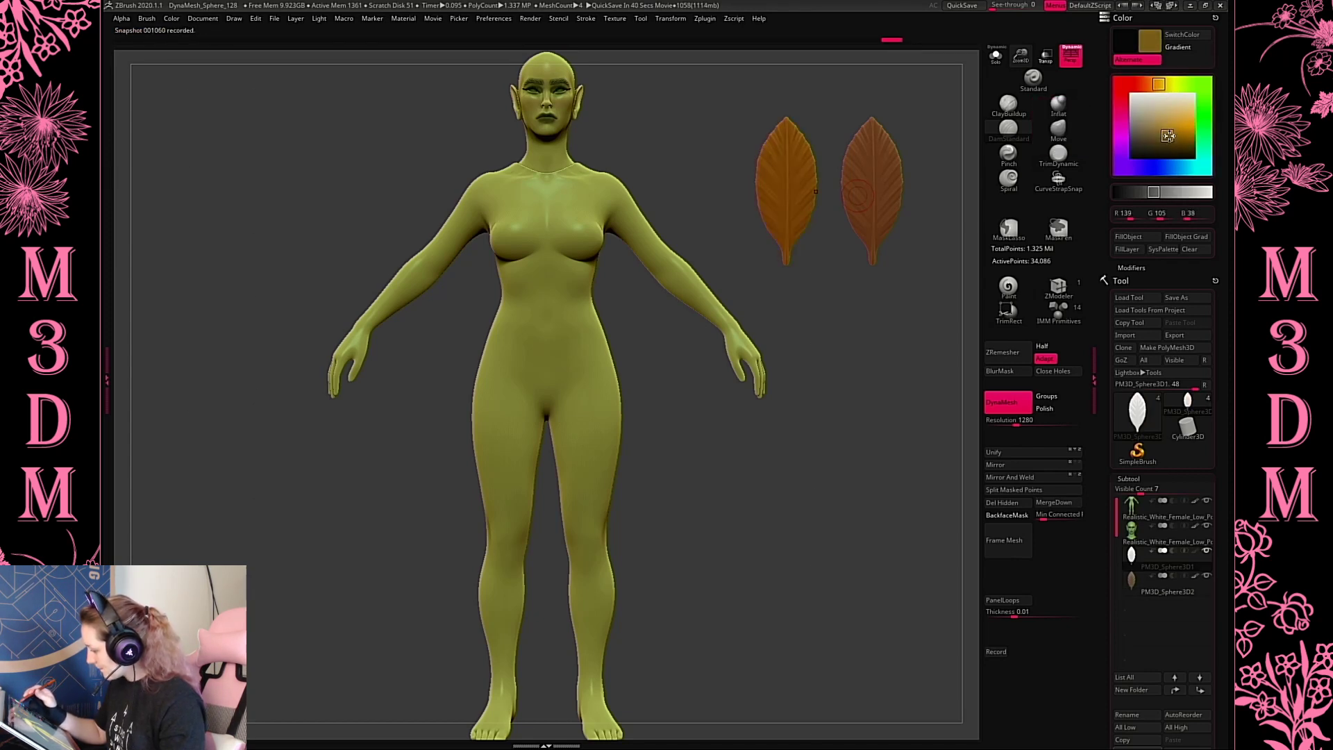
click(1142, 237)
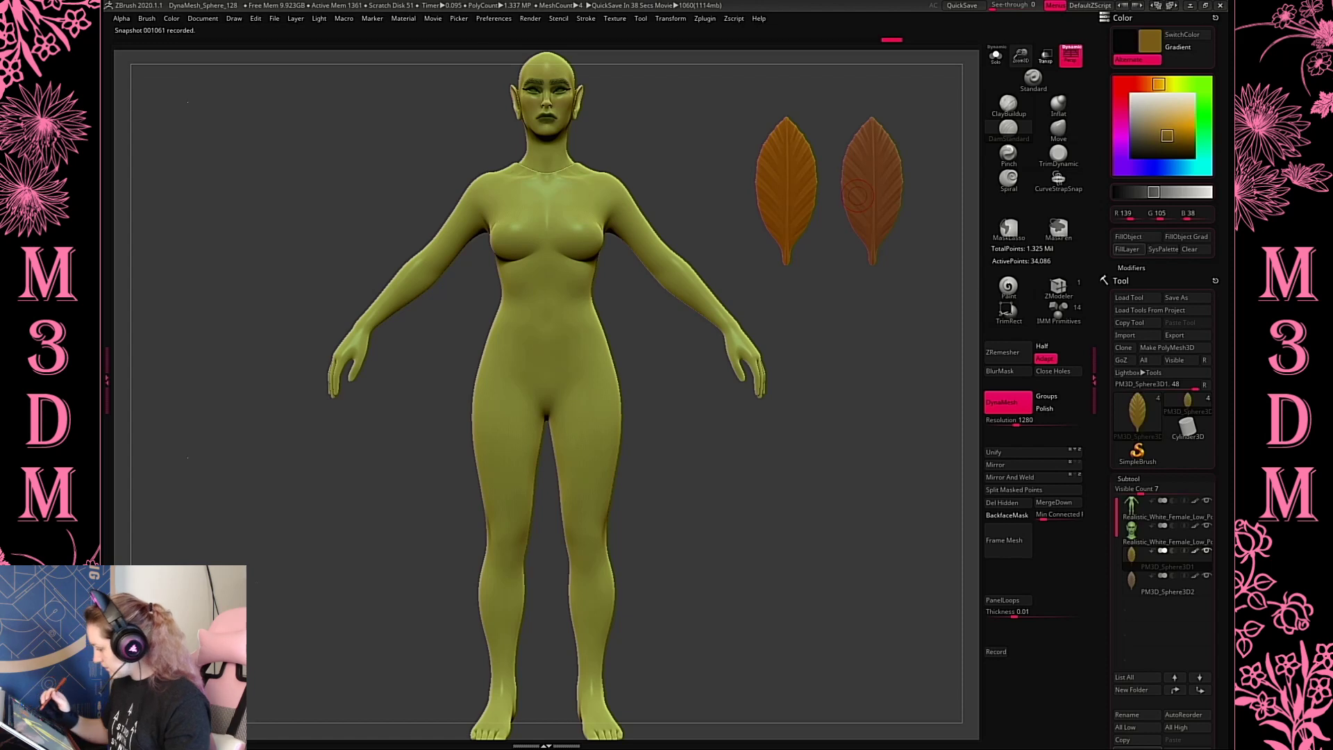
Duplicate the orange-brown leaf and move the copy beside it, closer to the figure
key(w)
key(ctrl+shift+d)
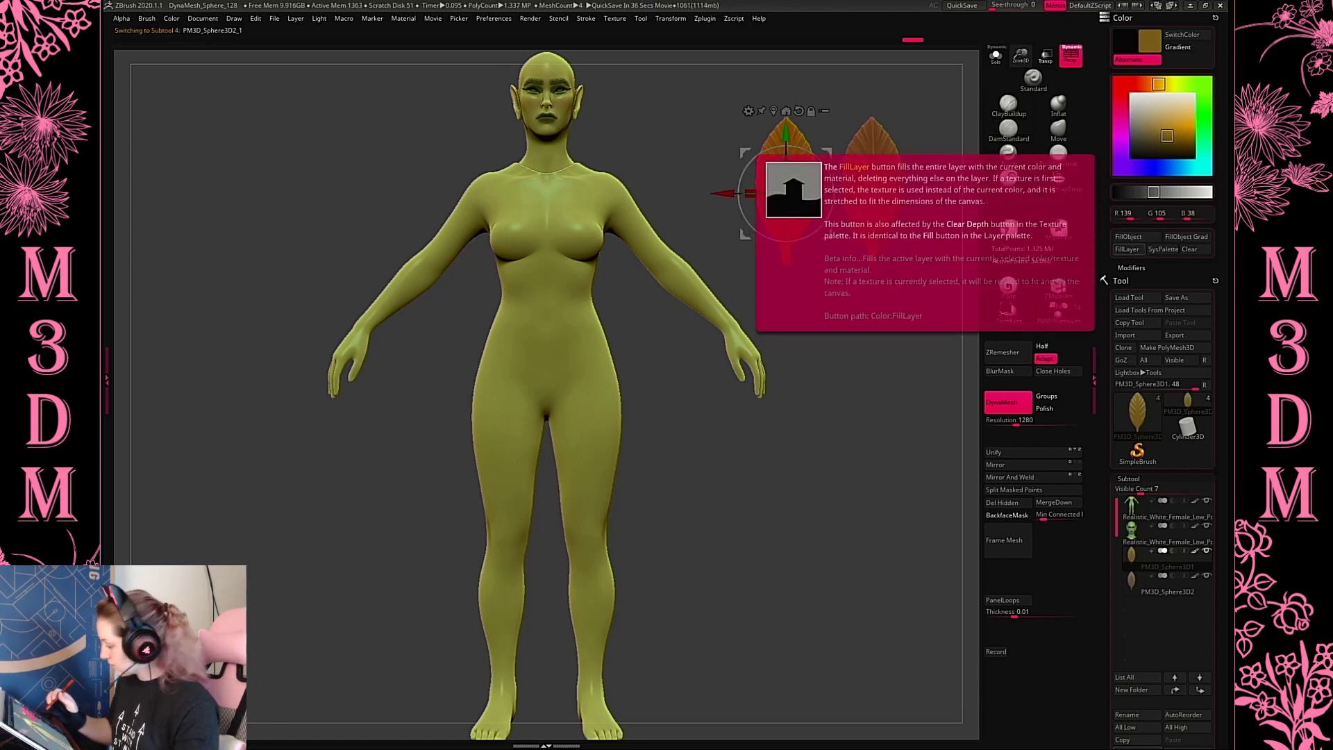
drag(719, 195, 642, 218)
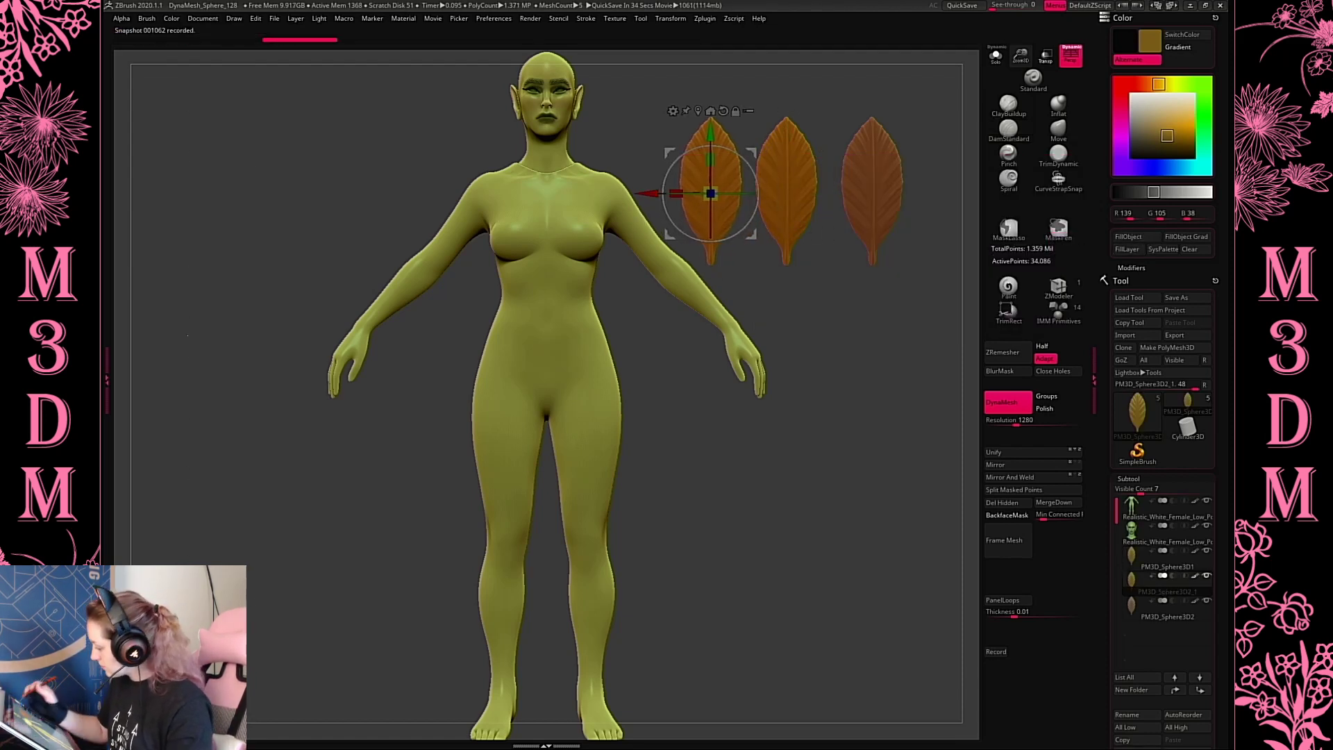
Fill the new leaf nearest the figure with red (R 154, G 72, B 67)
drag(1158, 84, 1132, 84)
mouse_move(1162, 132)
mouse_down()
mouse_move(1170, 141)
mouse_move(1155, 130)
mouse_up()
click(1148, 240)
click(1147, 239)
click(1143, 239)
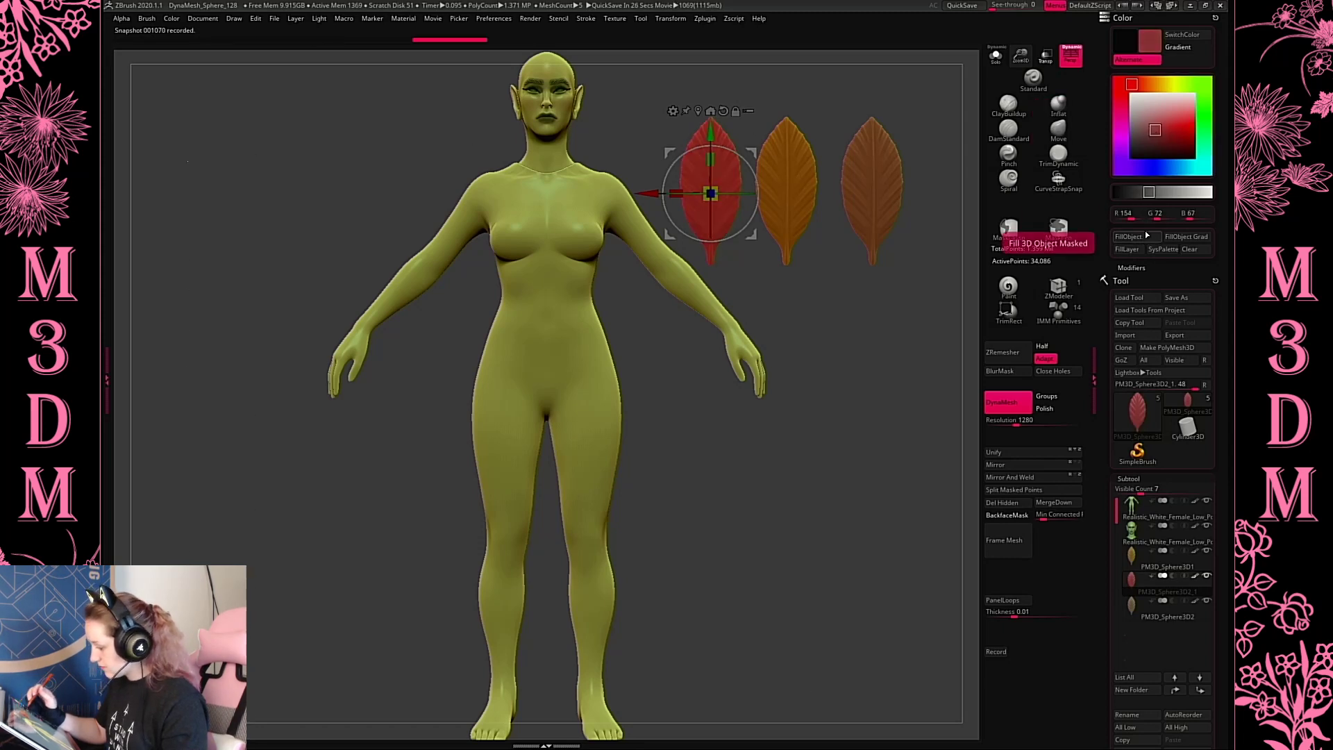
key(q)
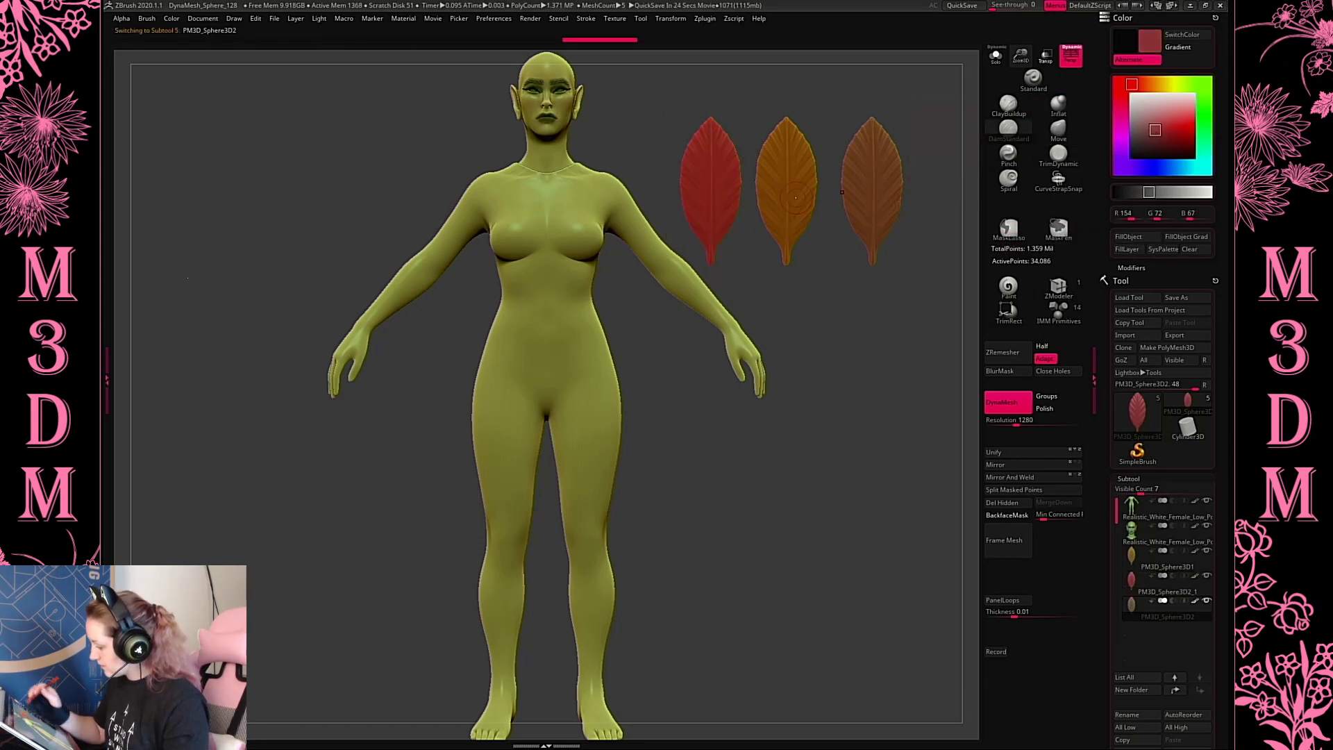
Select the outermost leaf and fill it with pale yellow-green (R 176, G 177, B 92)
alt+click(792, 178)
alt+click(876, 201)
click(1174, 85)
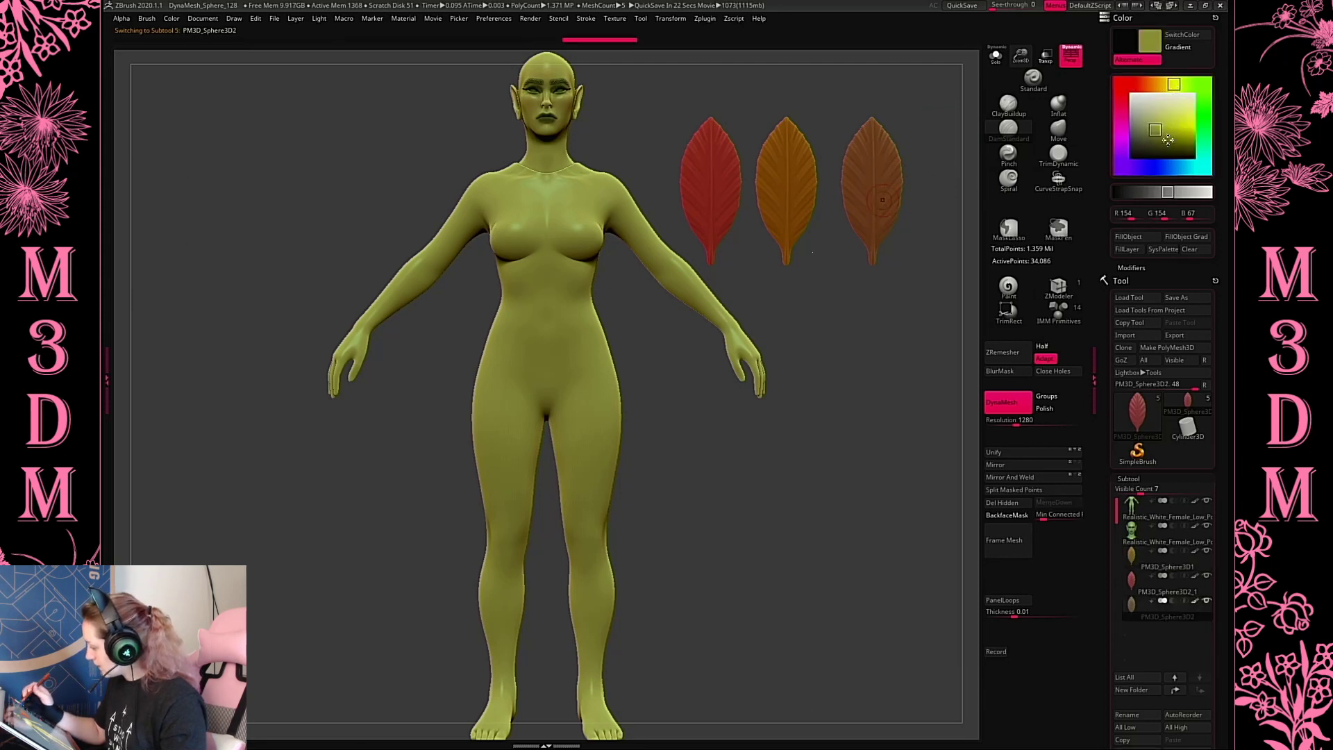
mouse_move(1168, 124)
mouse_down()
mouse_move(1140, 127)
mouse_move(1152, 132)
mouse_up()
click(1144, 236)
click(1139, 240)
click(1138, 237)
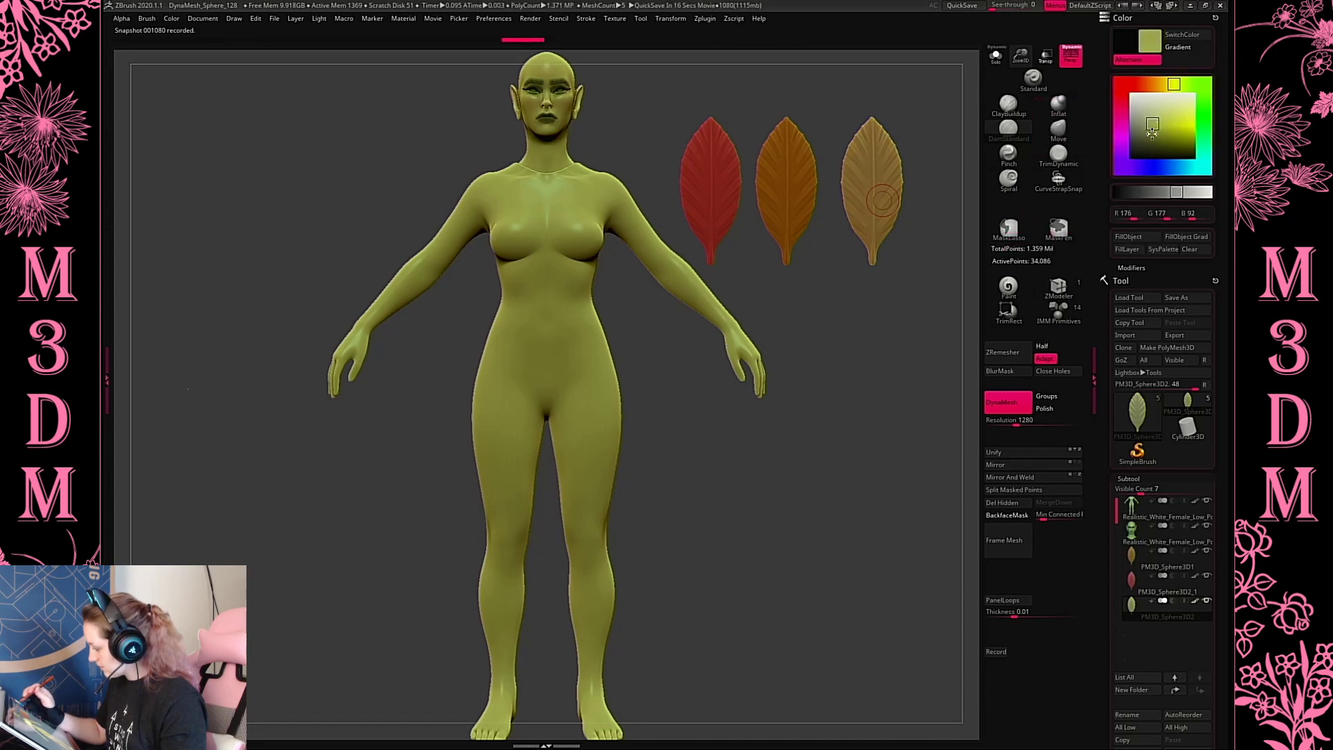
click(1142, 237)
drag(819, 535, 872, 584)
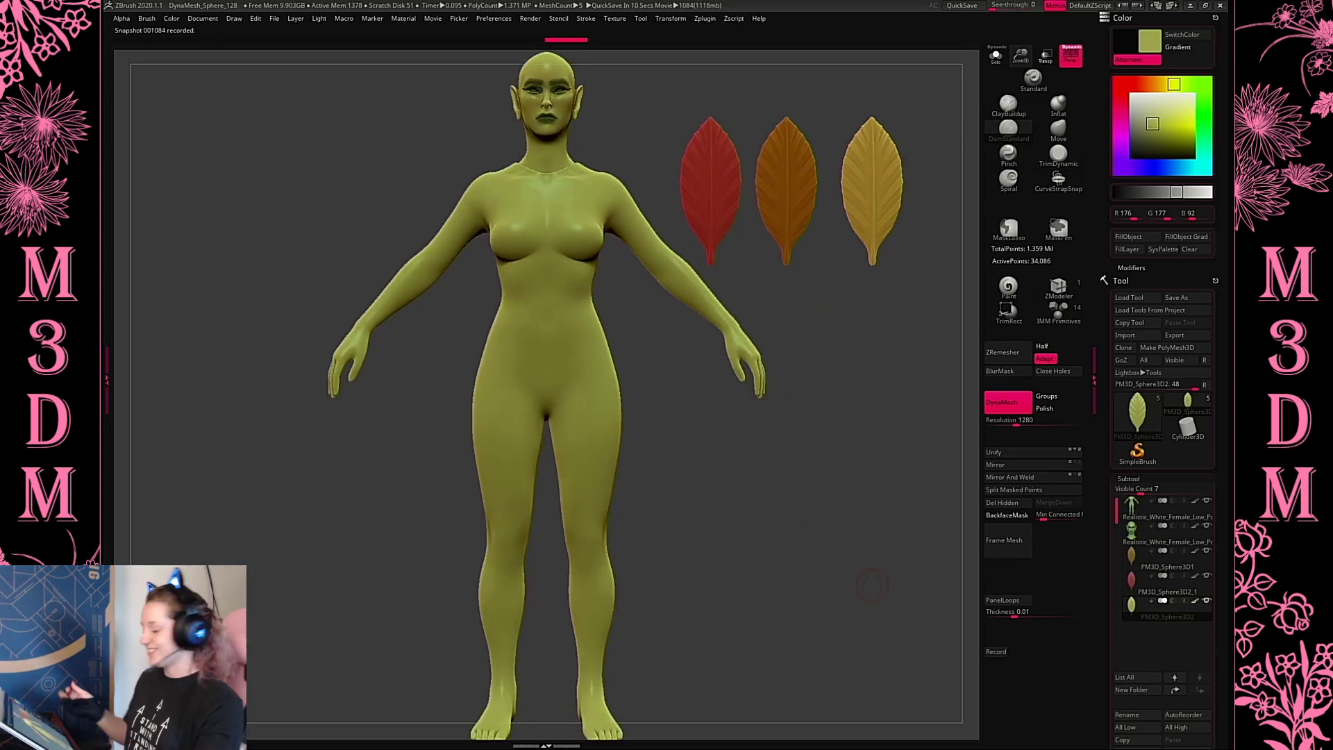
Select the red leaf subtool, ready its transform gizmo and undo the last change
click(1132, 583)
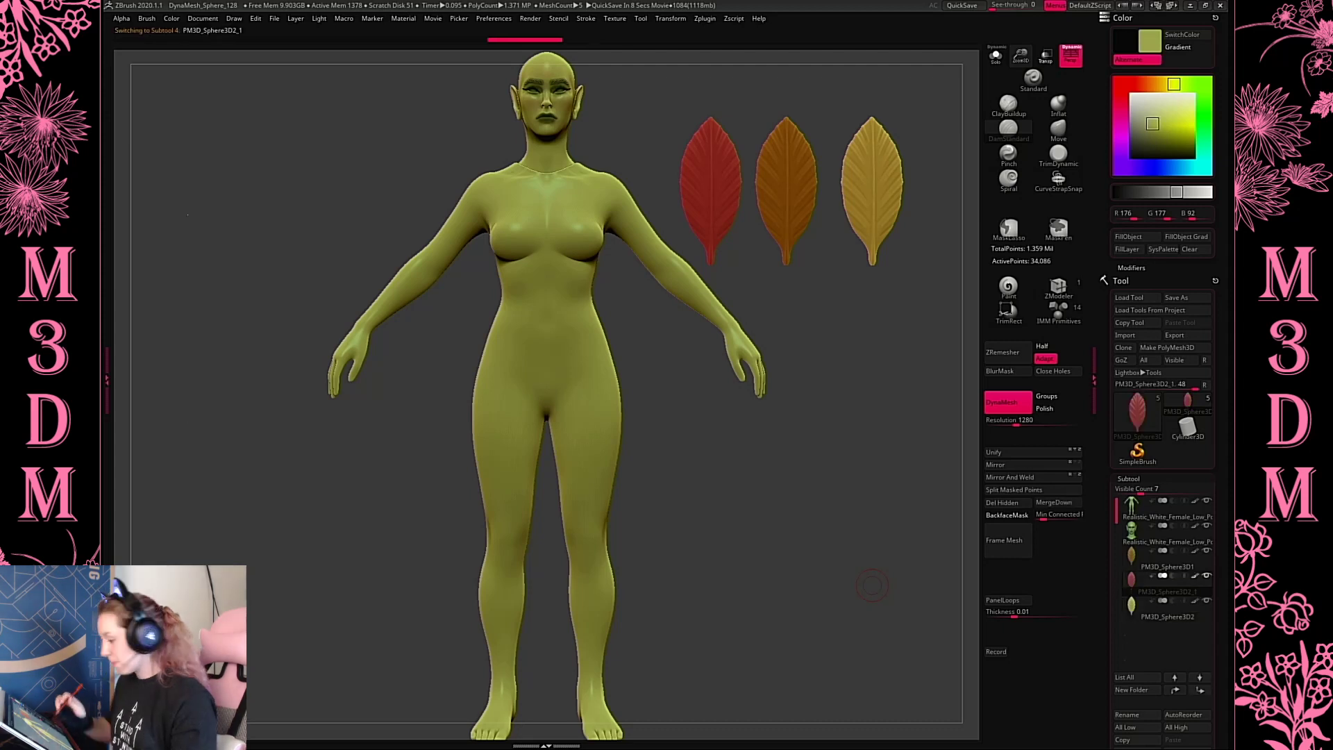
key(w)
alt+drag(865, 294, 832, 307)
key(q)
key(space)
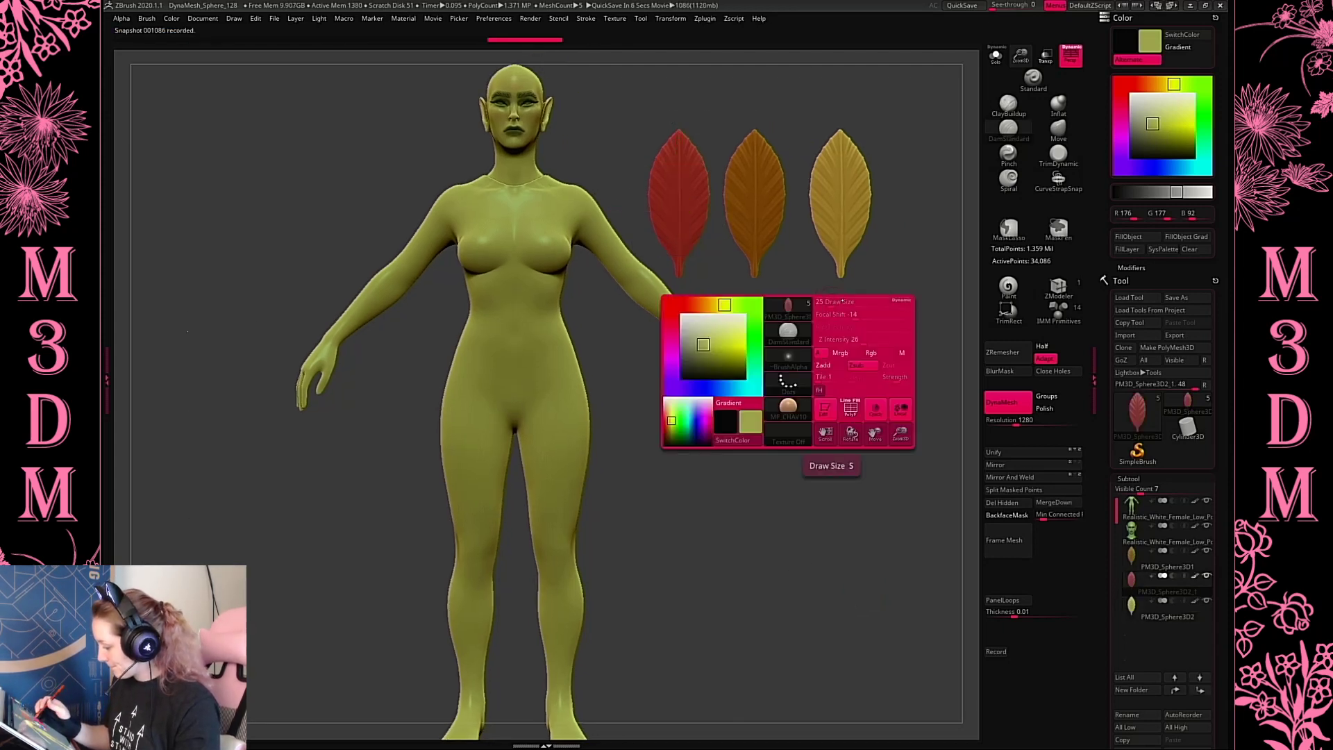
click(842, 304)
key(w)
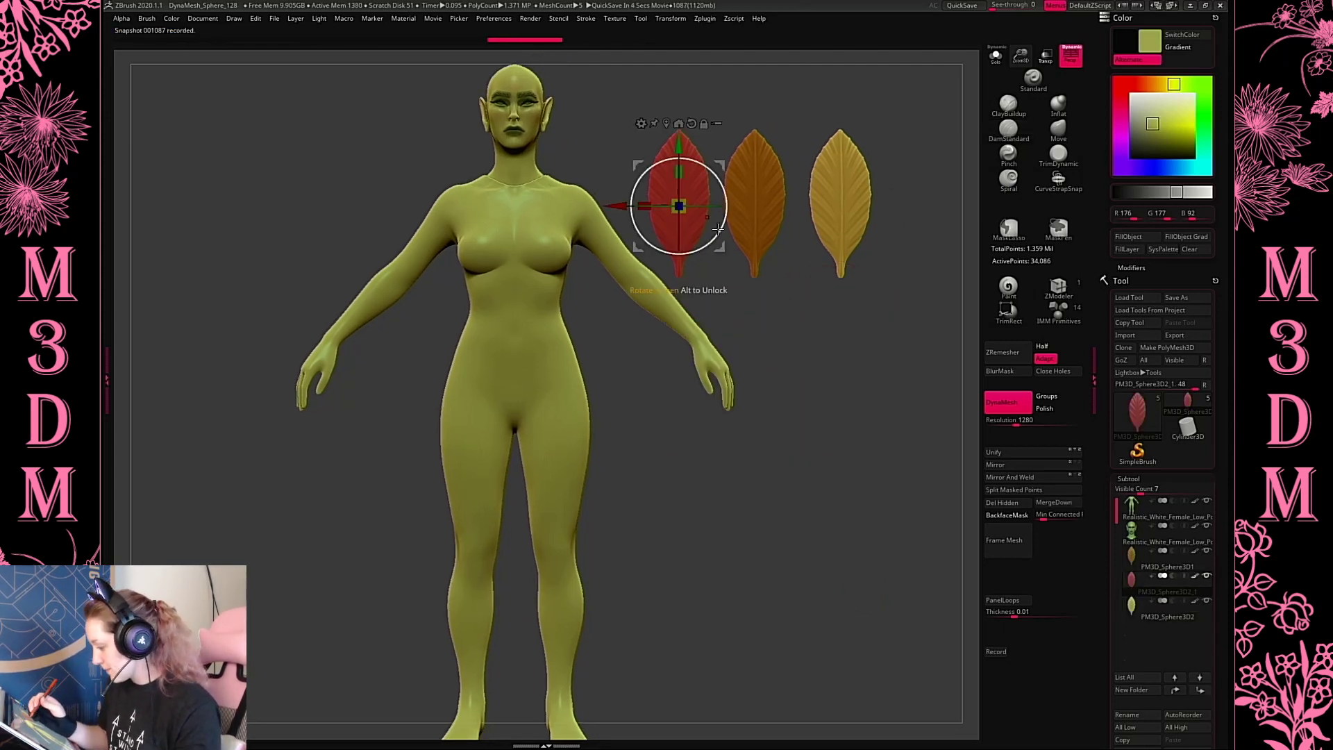
key(ctrl+z)
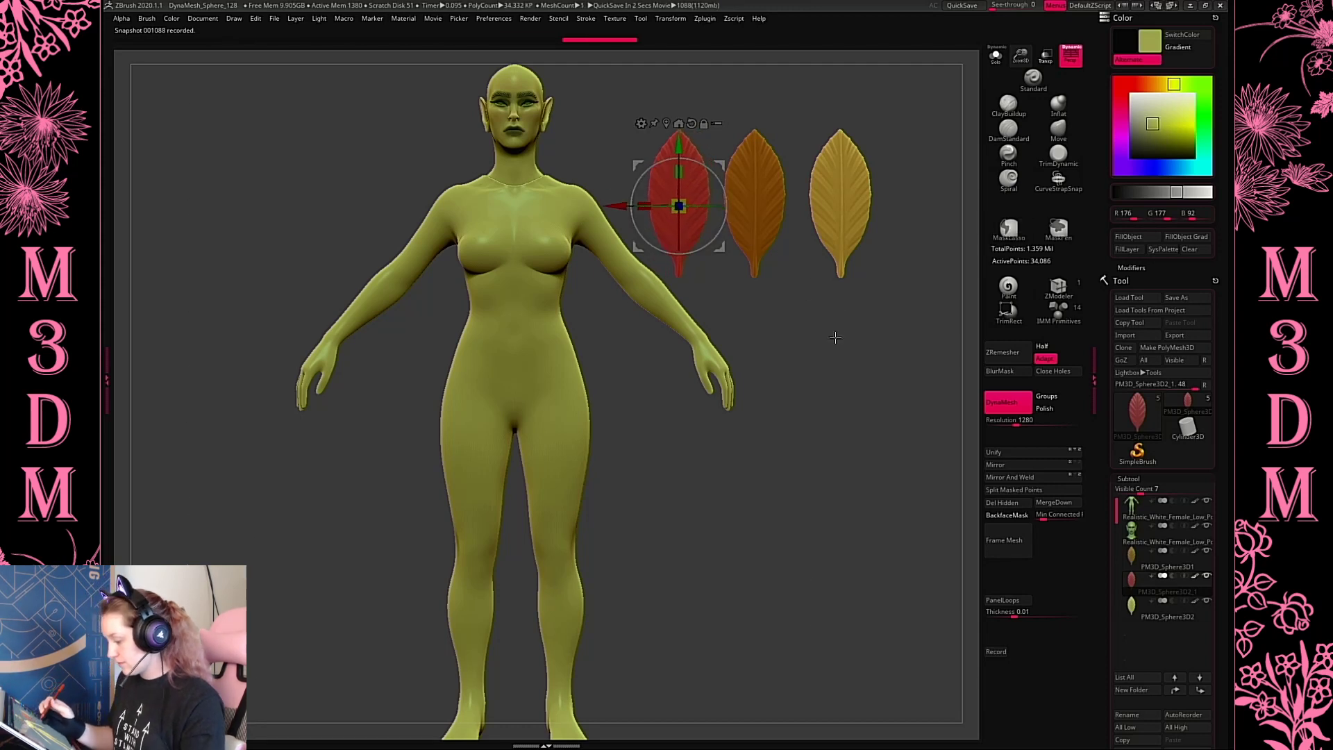
Duplicate the red leaf, move the copy onto the figure's right shoulder and rotate it to point outward
scroll(1139, 651, down, 3)
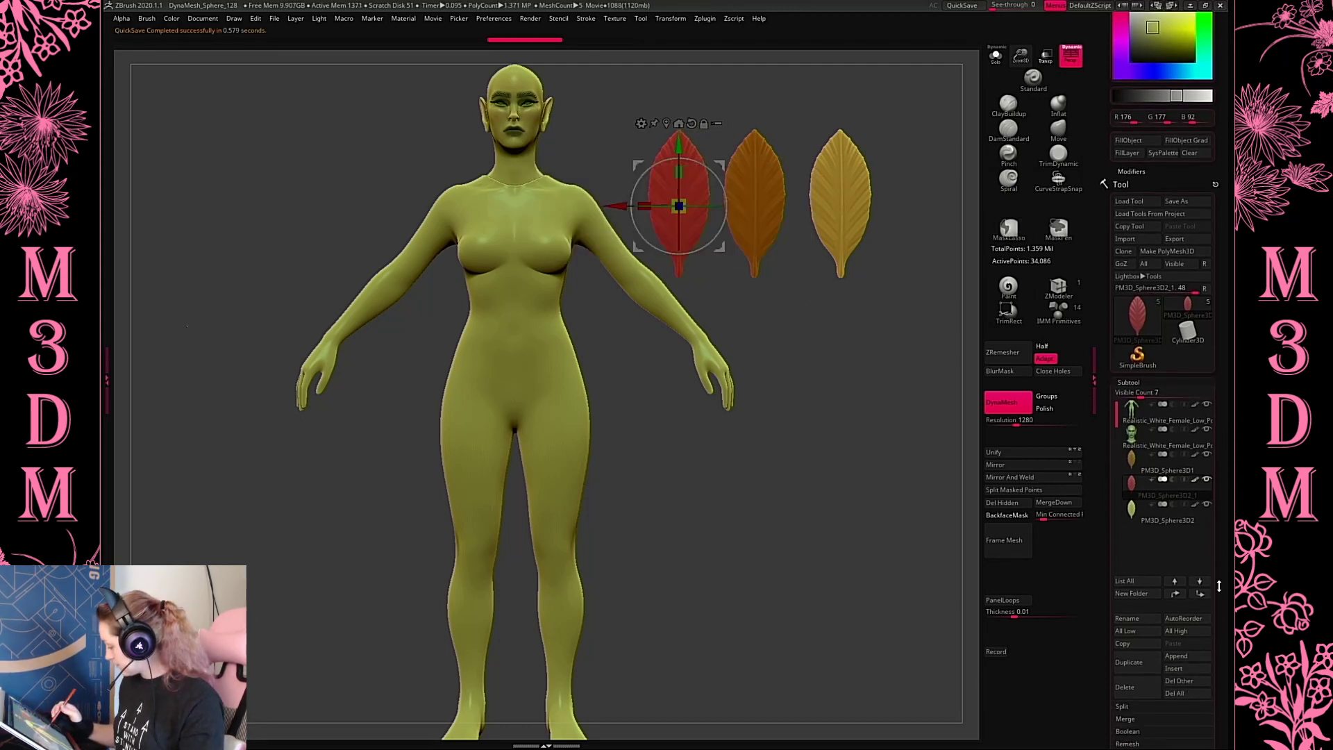
click(1139, 652)
drag(728, 200, 498, 167)
drag(758, 102, 809, 113)
mouse_move(423, 194)
mouse_down()
mouse_move(413, 202)
mouse_move(435, 182)
mouse_up()
key(q)
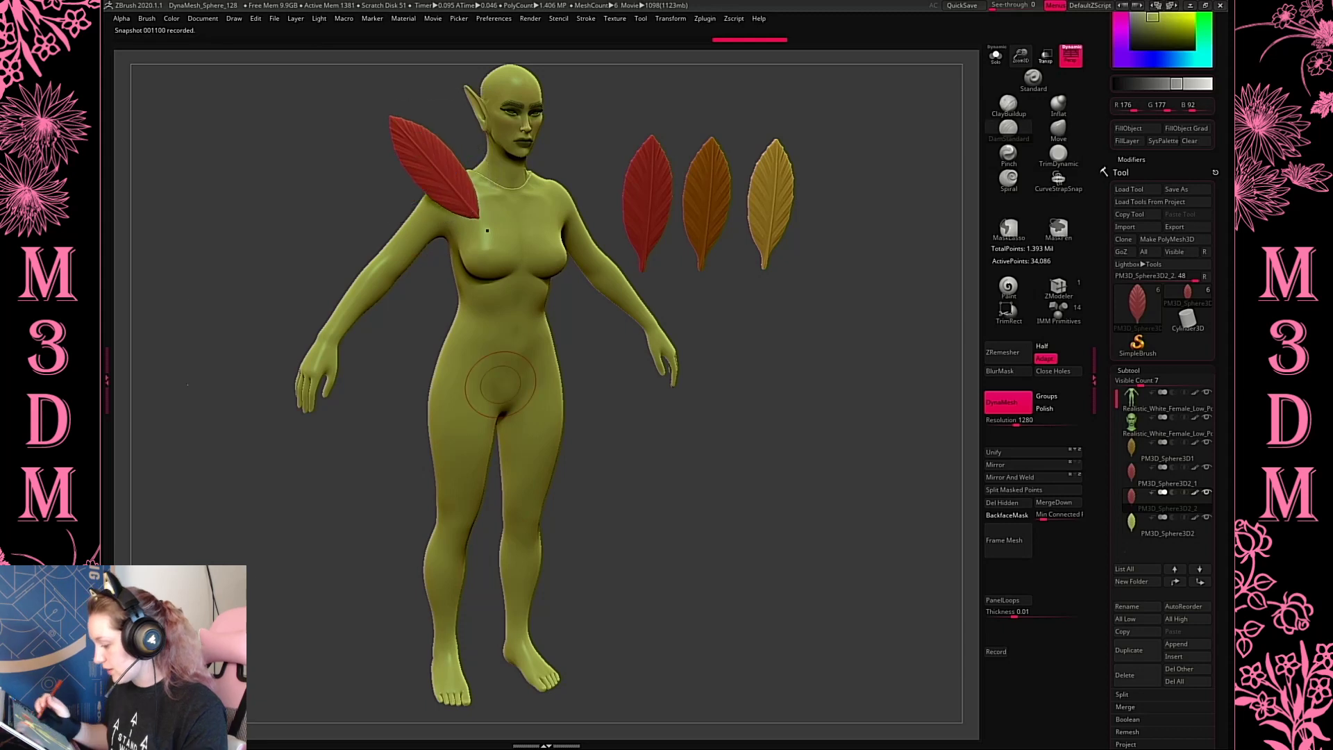
shift+drag(833, 452, 785, 252)
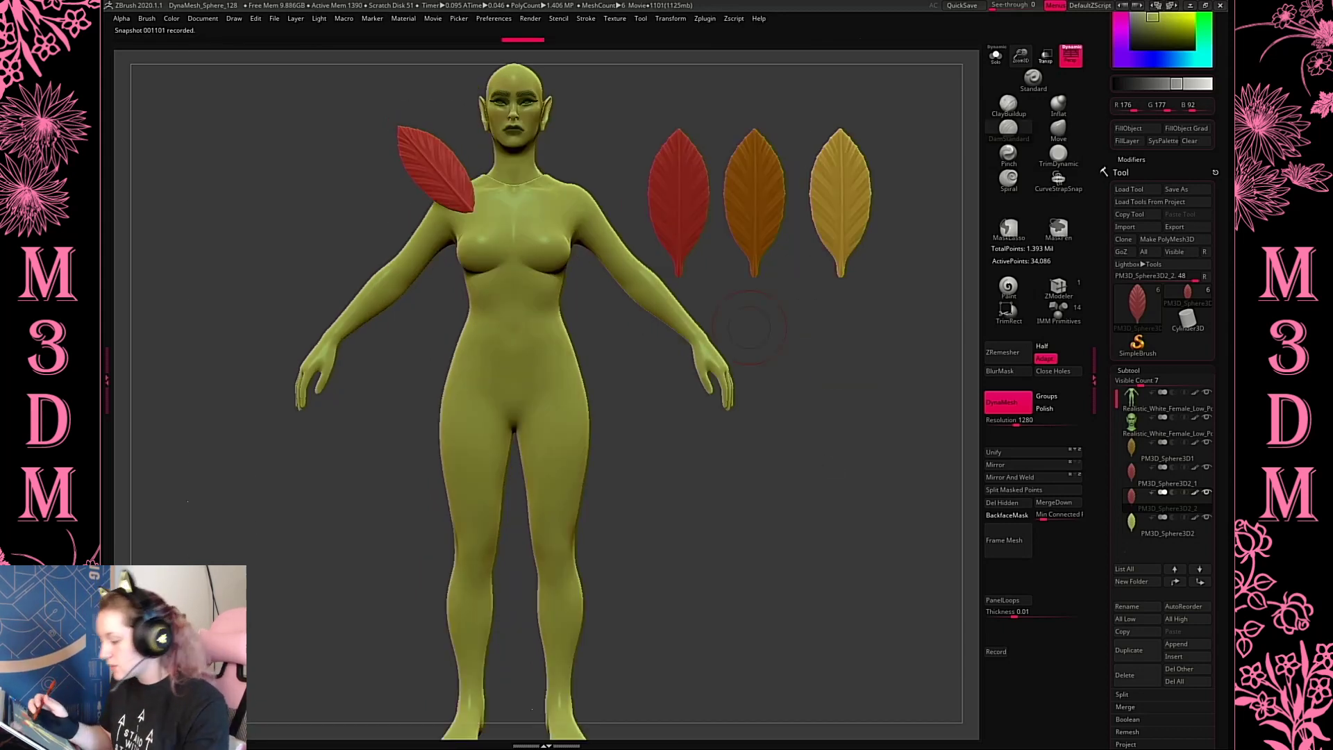
Reposition the red leaf at the figure's right shoulder and reshape it with the Move brush so it points outward from the shoulder
key(w)
drag(479, 208, 483, 146)
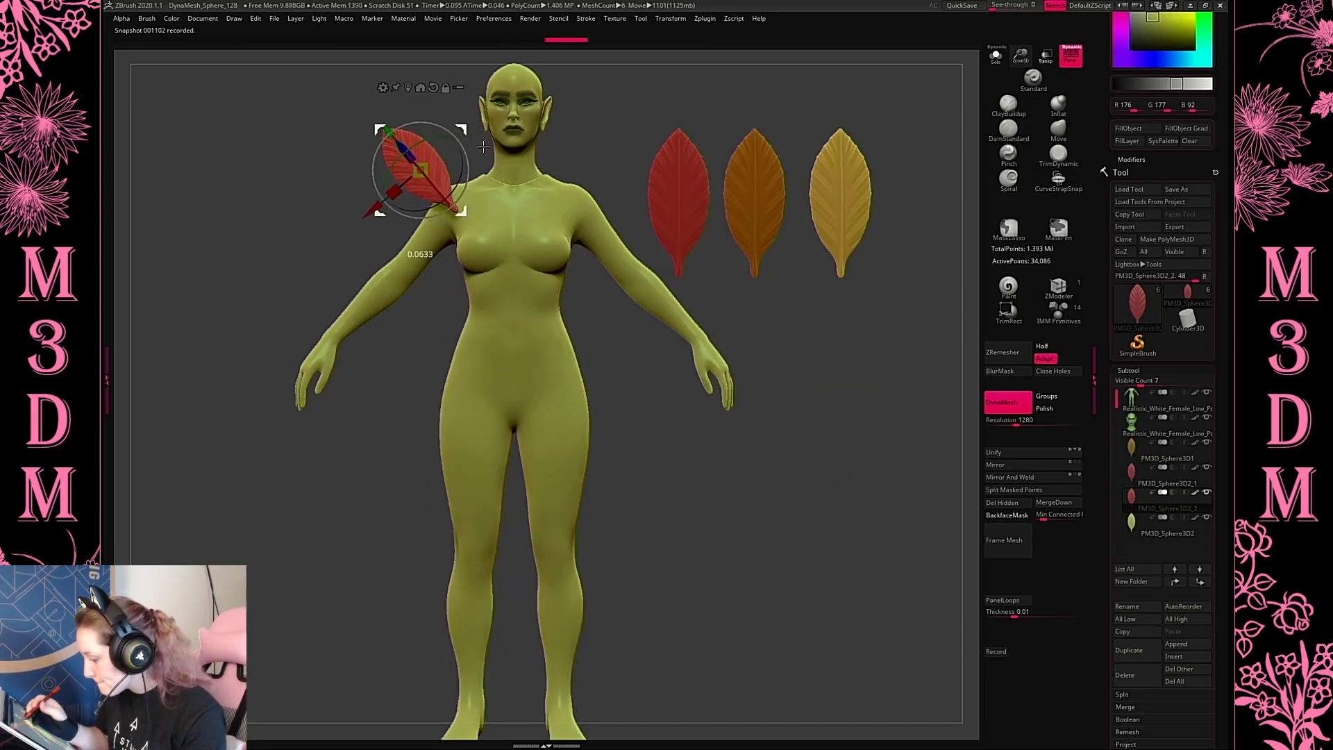
key(q)
right_click(751, 227)
click(1057, 130)
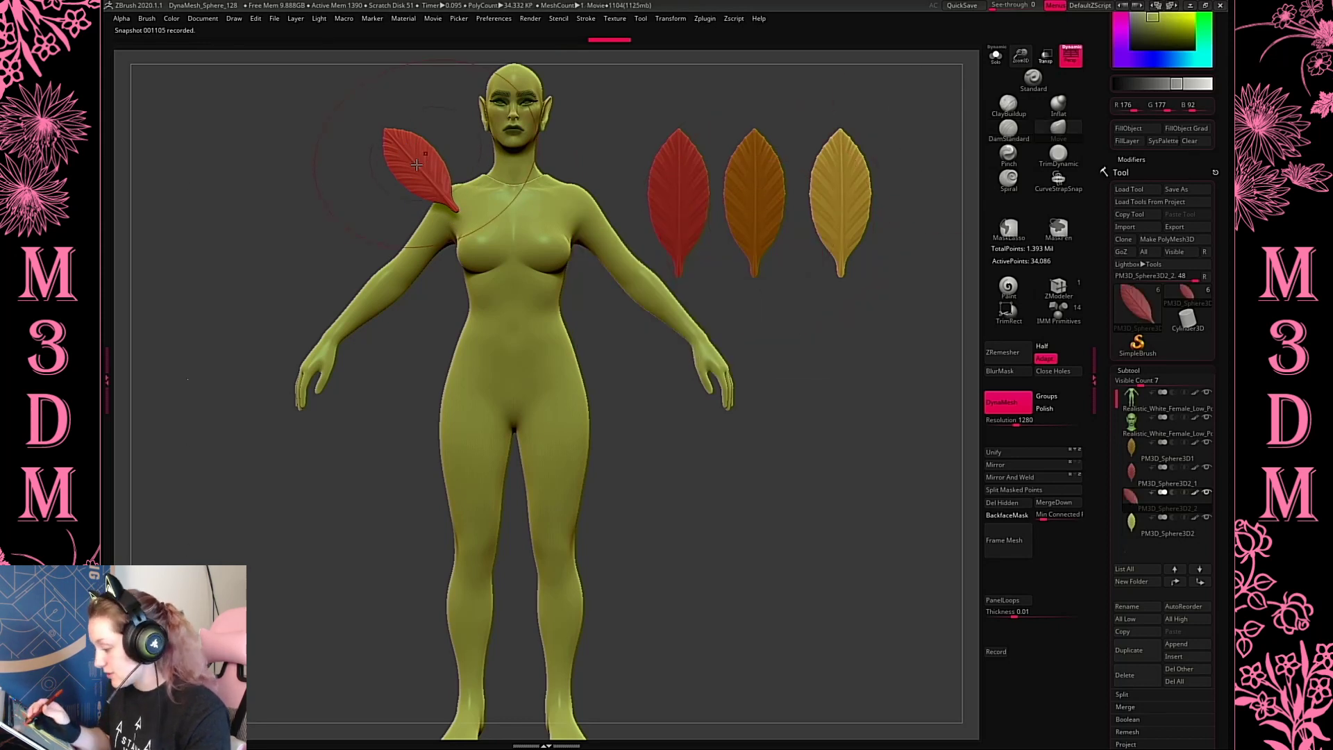
key(w)
mouse_move(464, 202)
mouse_down()
mouse_move(462, 184)
mouse_move(447, 189)
mouse_up()
key(q)
drag(882, 368, 836, 361)
shift+drag(844, 409, 744, 407)
right_click(743, 407)
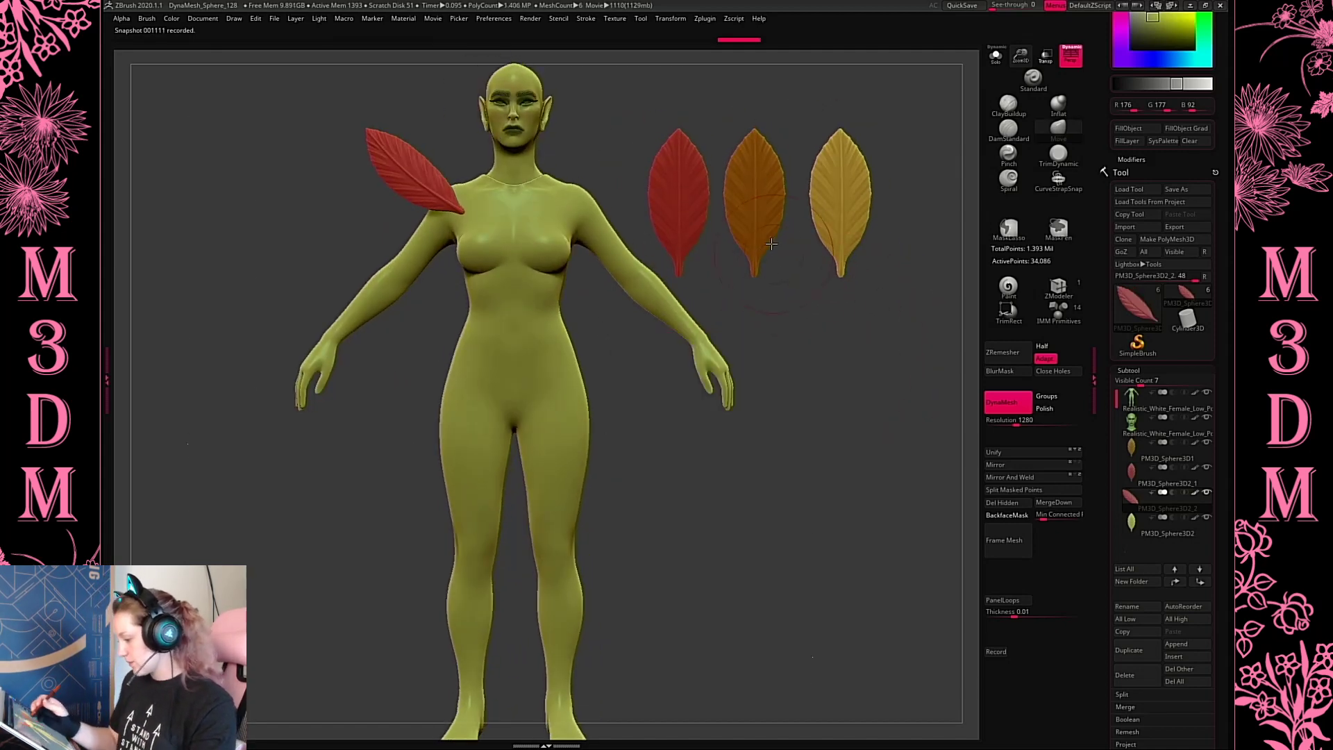
Select the orange leaf and hide the pale yellow leaf and both red leaf subtools
alt+click(759, 213)
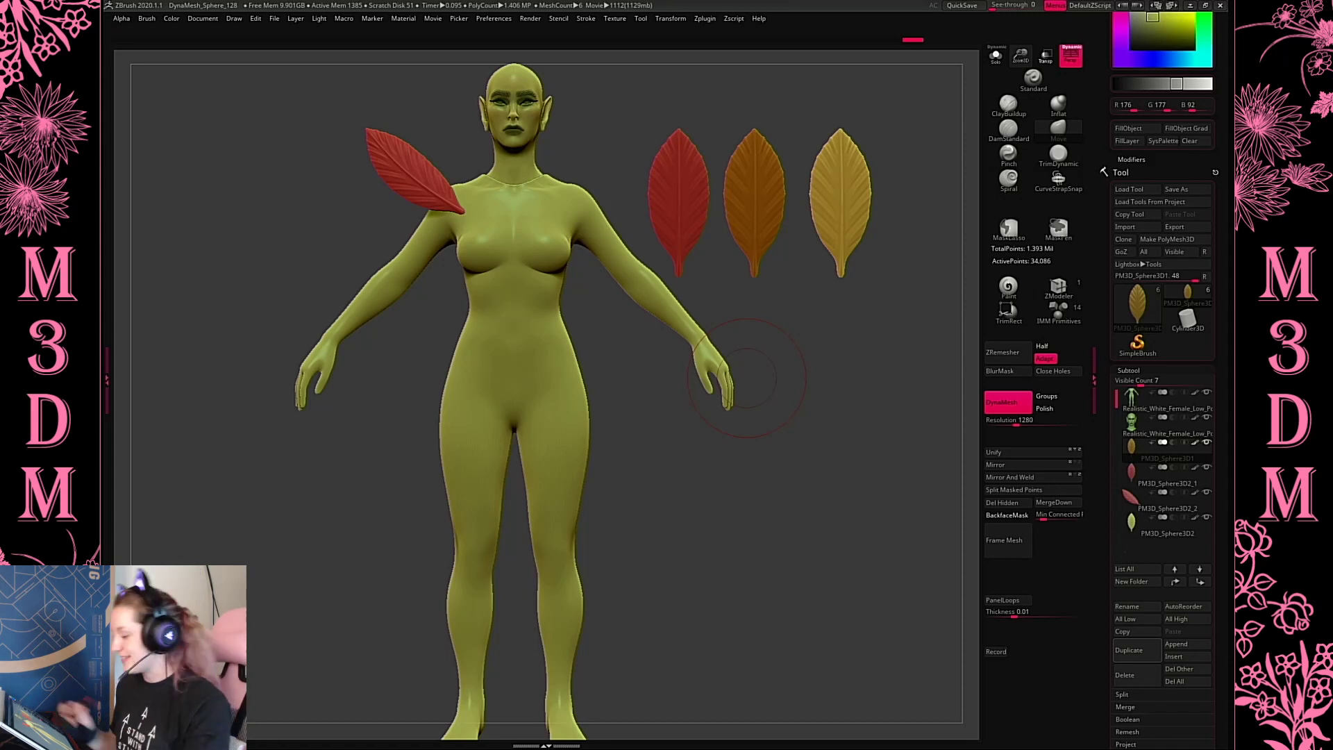
key(space)
drag(801, 324, 787, 323)
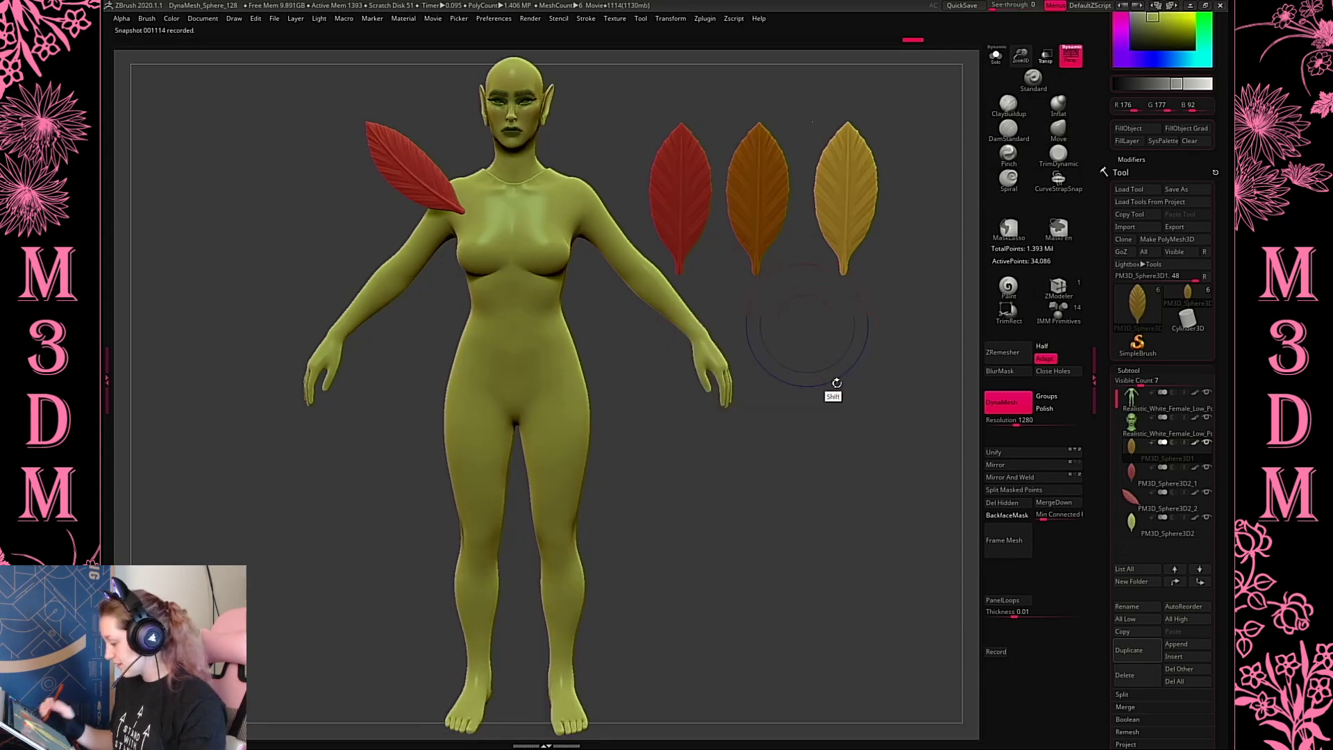
click(1207, 517)
click(1207, 467)
click(1207, 493)
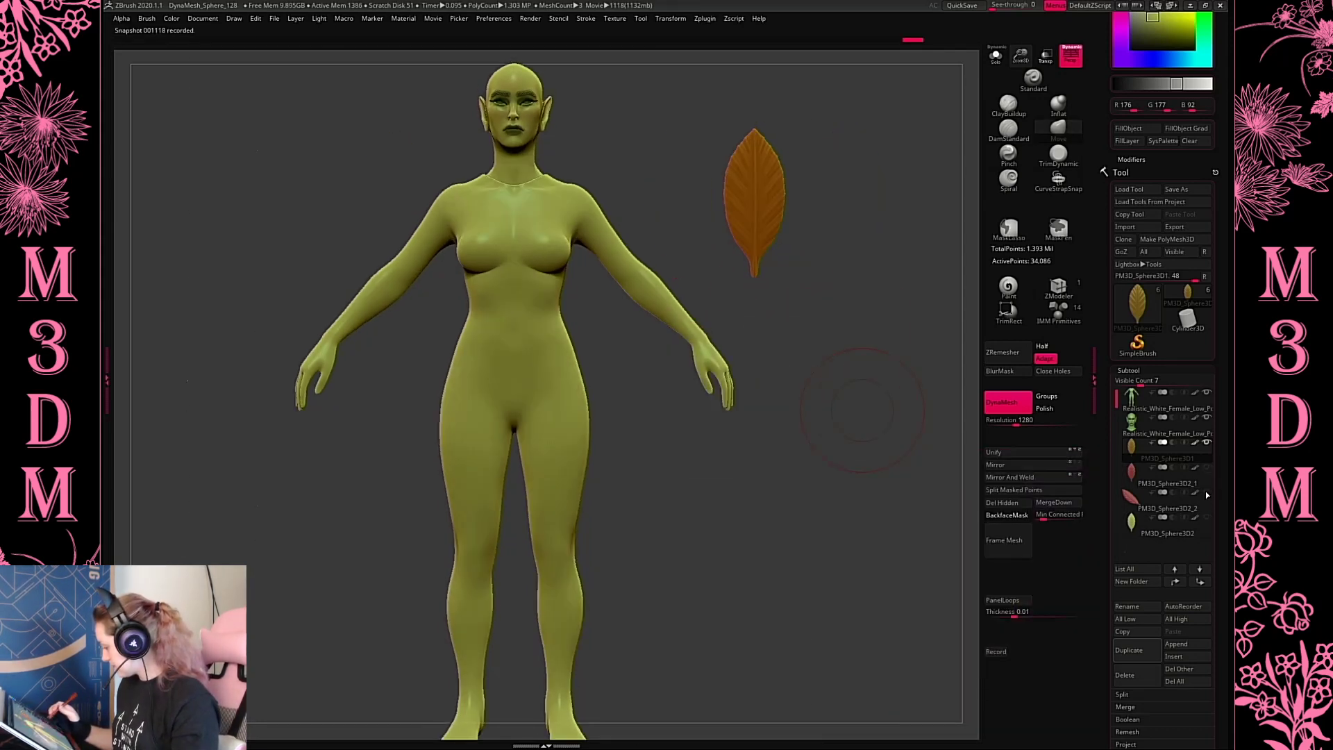
Select the body subtool, duplicate it and show only the copy in Solo mode
click(1152, 402)
drag(1218, 656, 1218, 517)
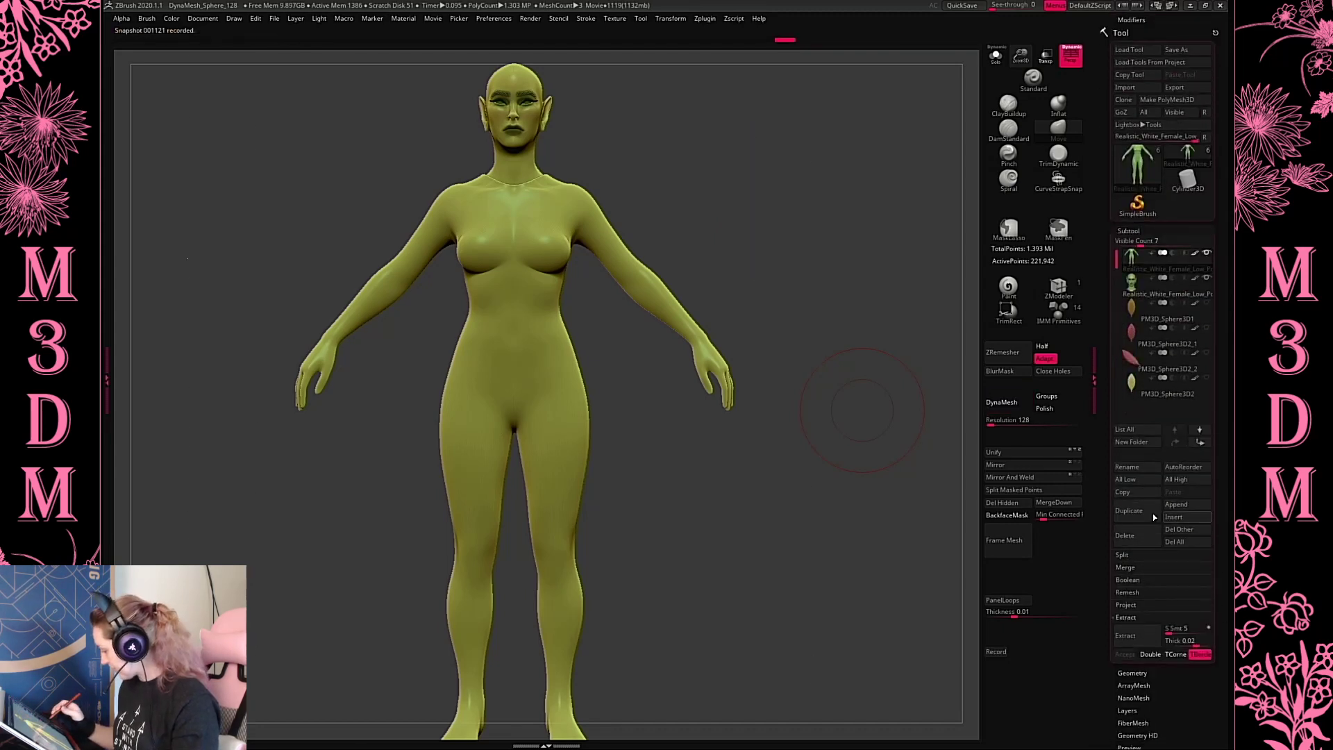
click(1136, 517)
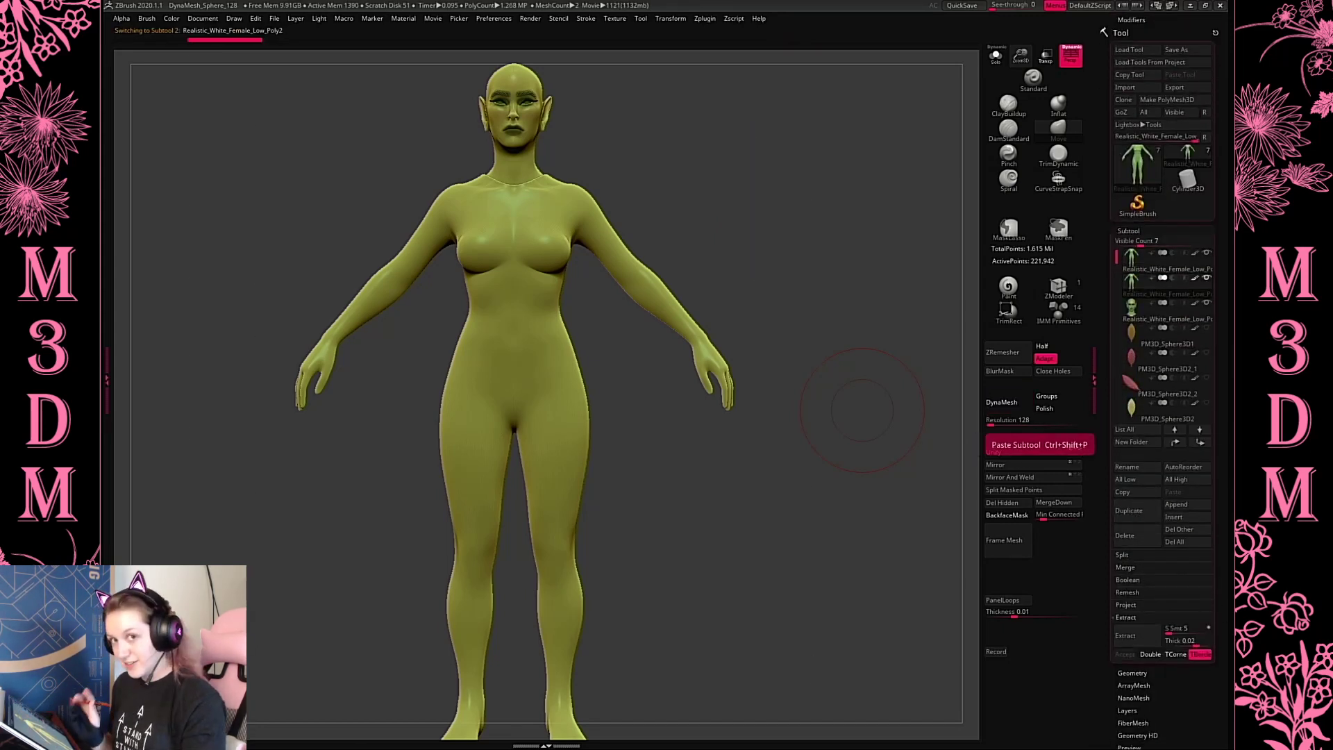
click(995, 55)
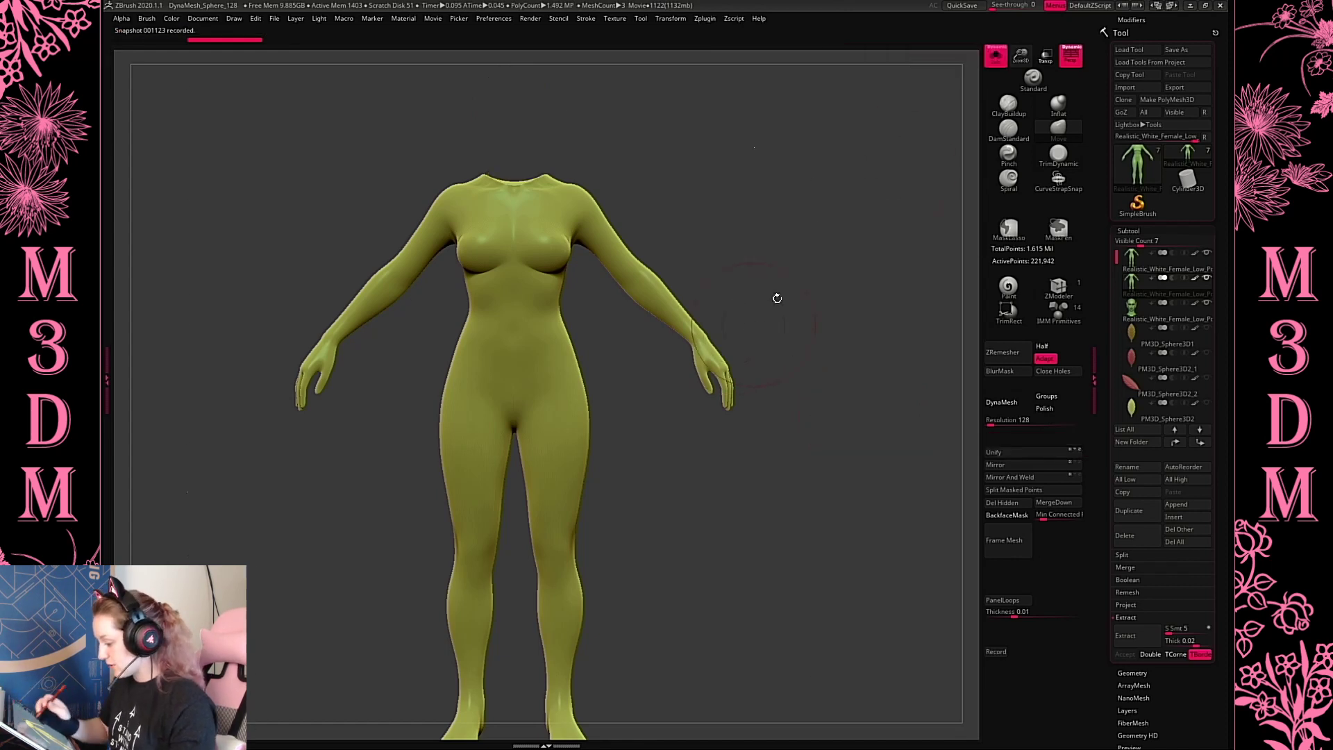
right_click(777, 294)
Try remeshing the duplicated body with DynaMesh at resolution 1040
click(1129, 231)
click(1131, 243)
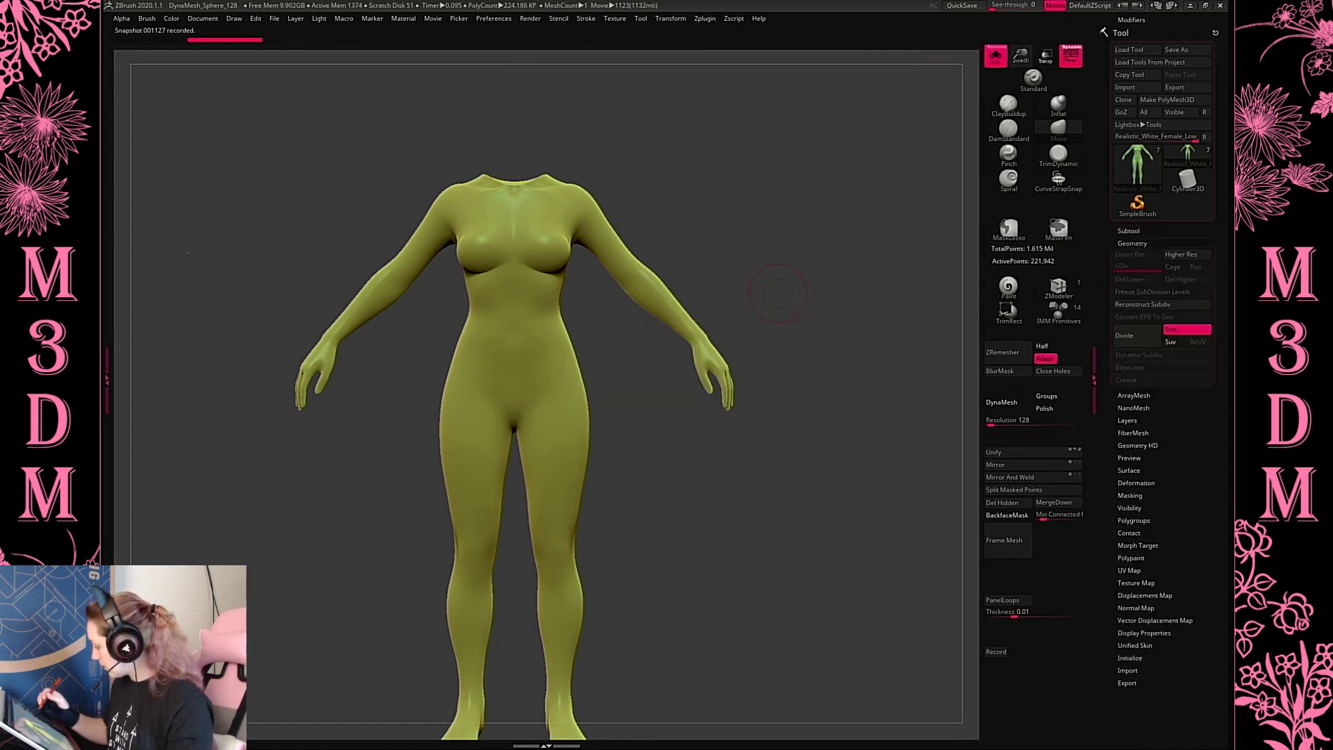
click(1130, 417)
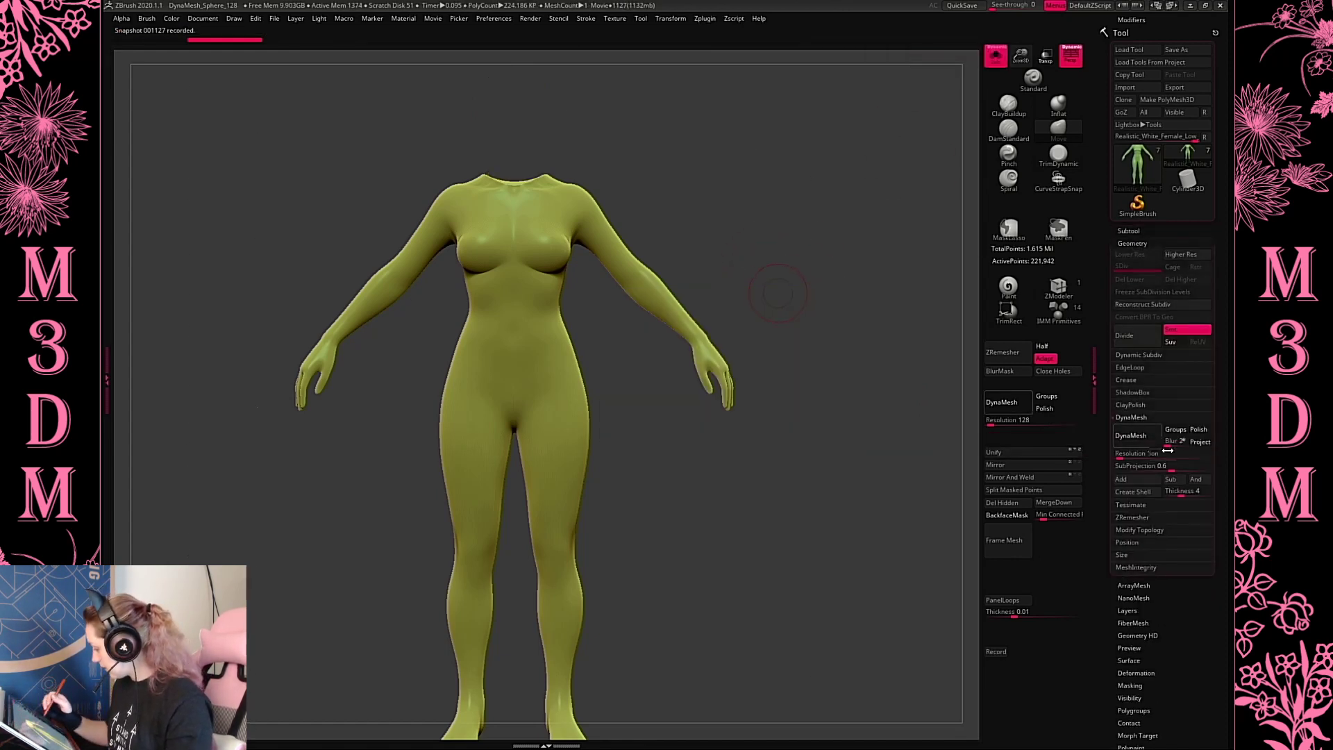
click(1133, 452)
text(1040)
click(1001, 402)
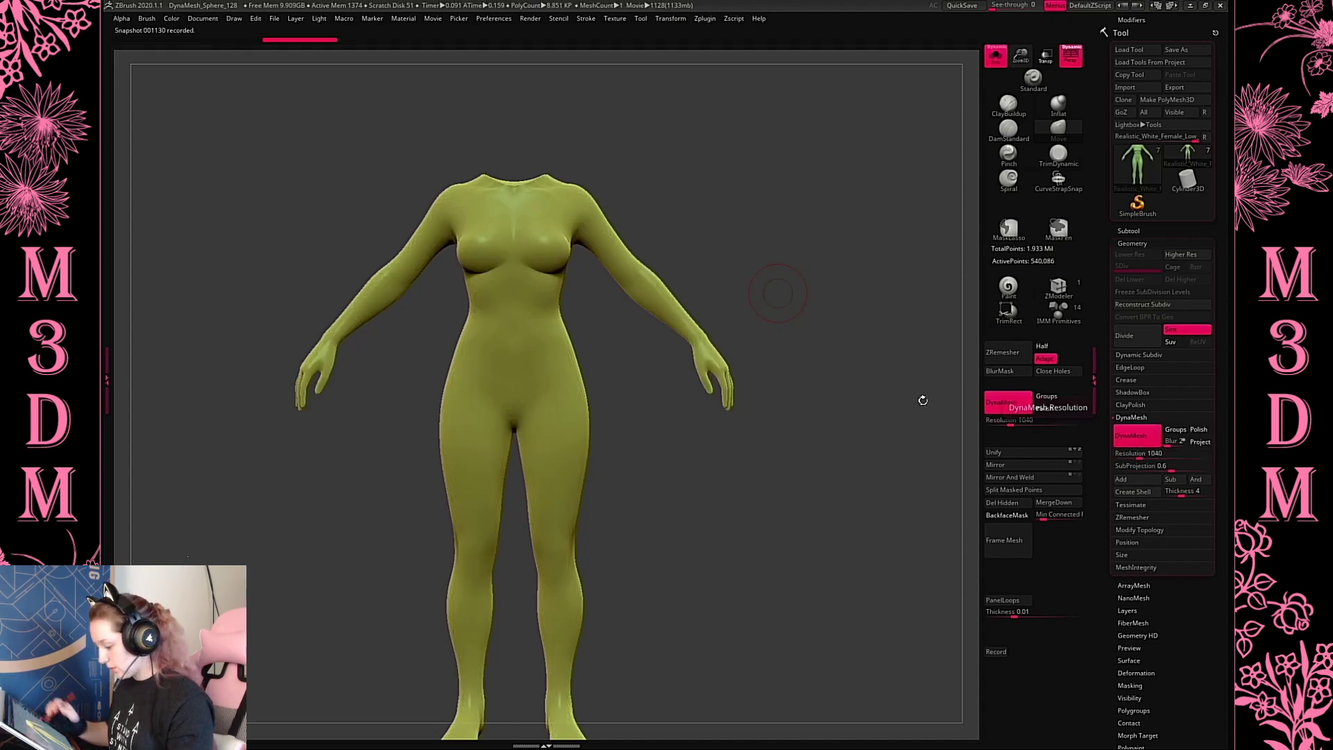
drag(812, 495, 926, 346)
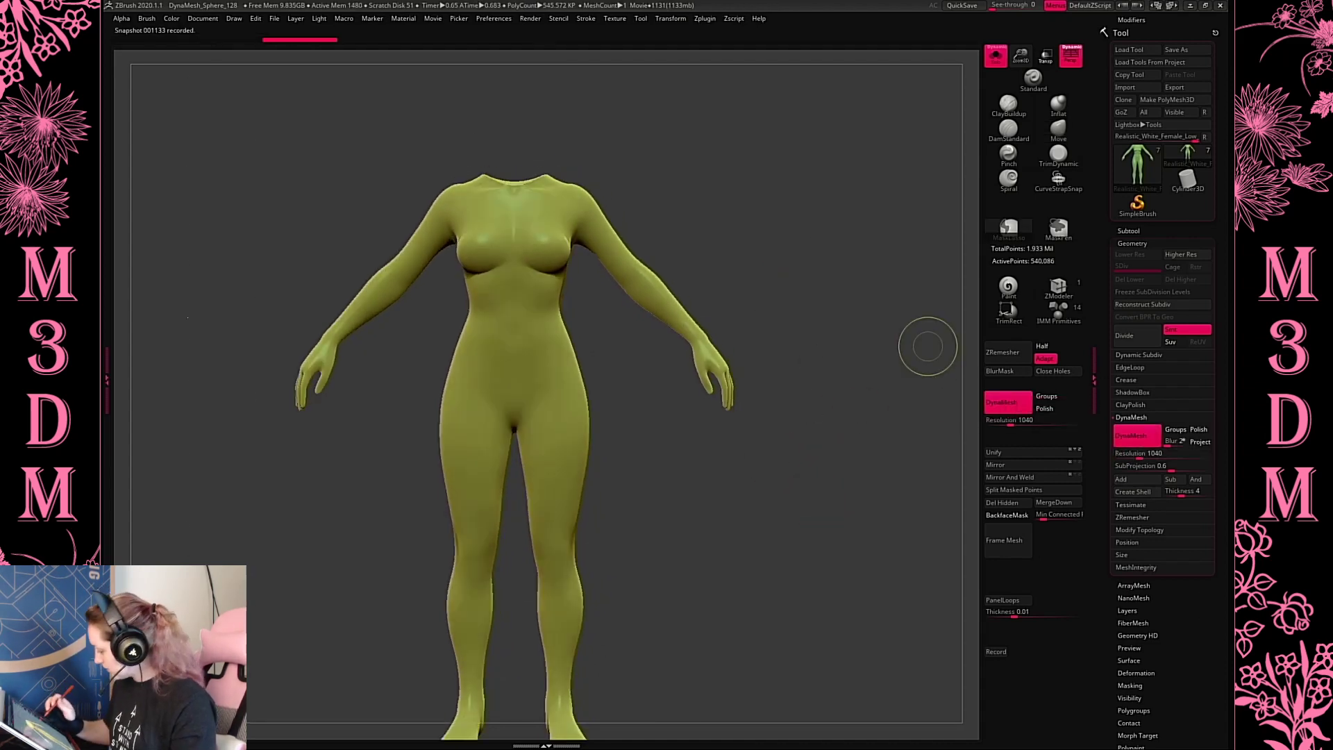
key(ctrl+z)
Remesh the duplicated body with DynaMesh at resolution 480
click(1011, 420)
click(1011, 421)
text(480)
key(Return)
click(1011, 406)
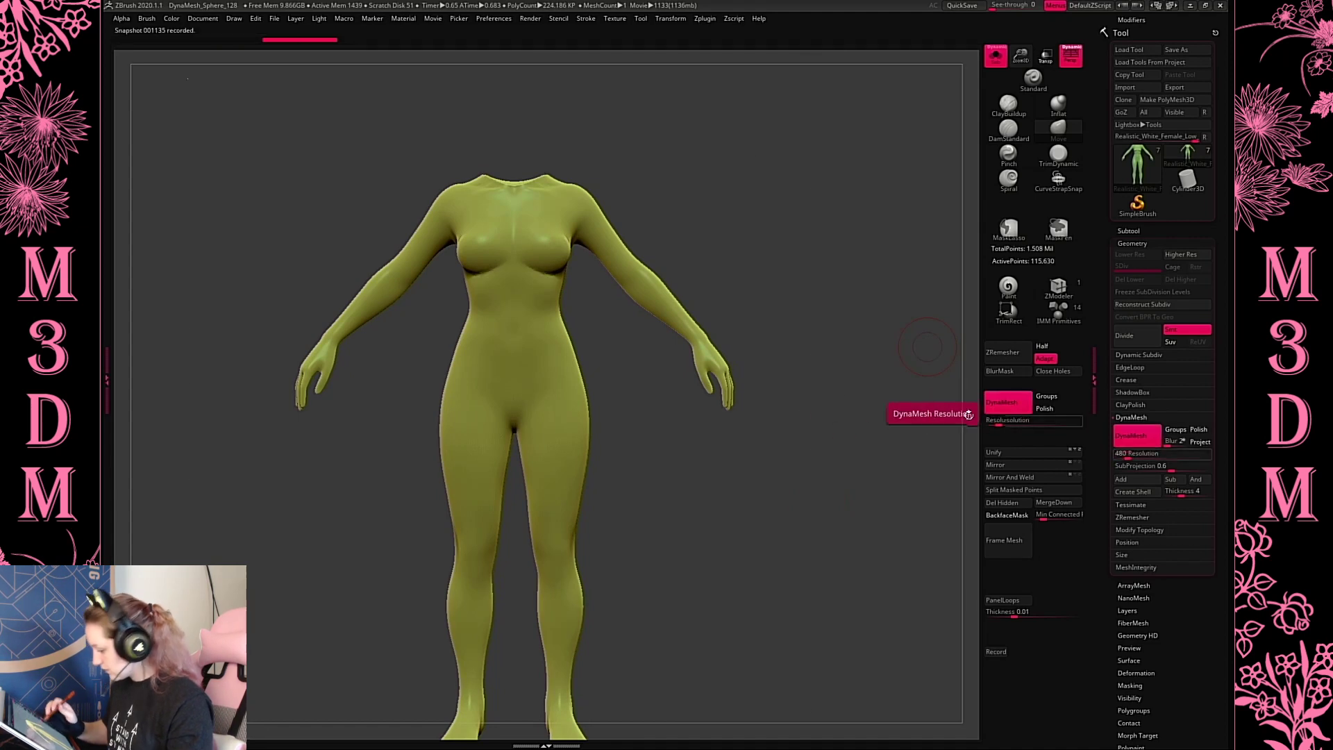
right_click(730, 386)
Choose the ClayBuildup brush and set its colour to dark green (R 27, G 65, B 16)
click(1008, 105)
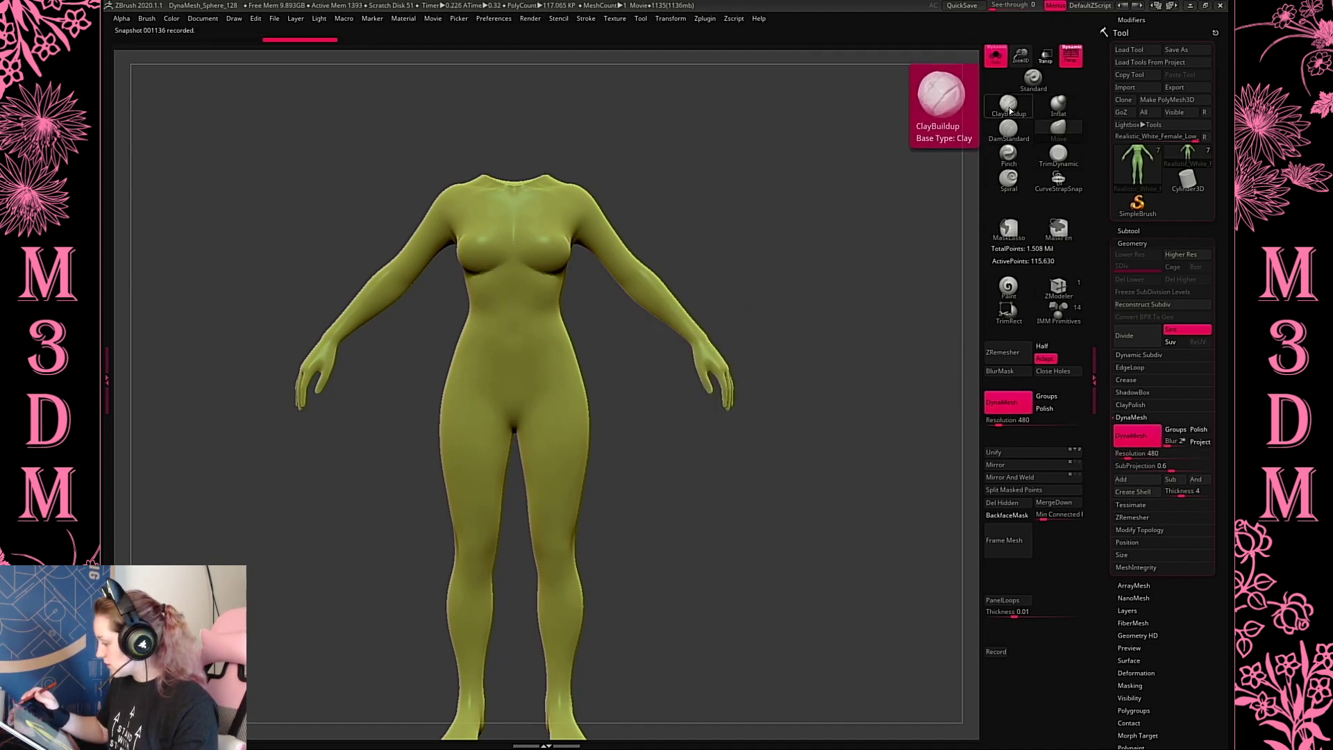
drag(530, 352, 573, 531)
right_click(569, 432)
right_click(633, 342)
alt+drag(740, 532, 733, 381)
key(ctrl+z)
alt+drag(678, 416, 677, 345)
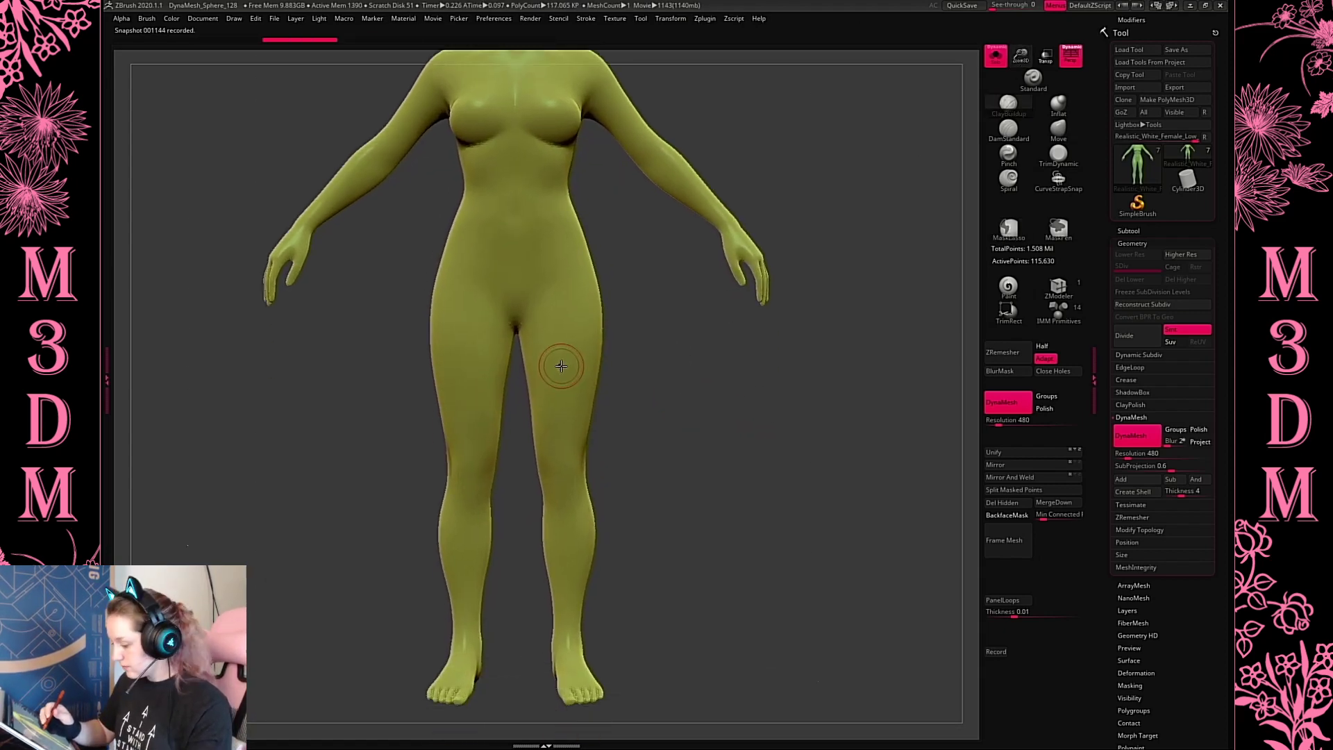
right_click(571, 411)
drag(491, 390, 501, 406)
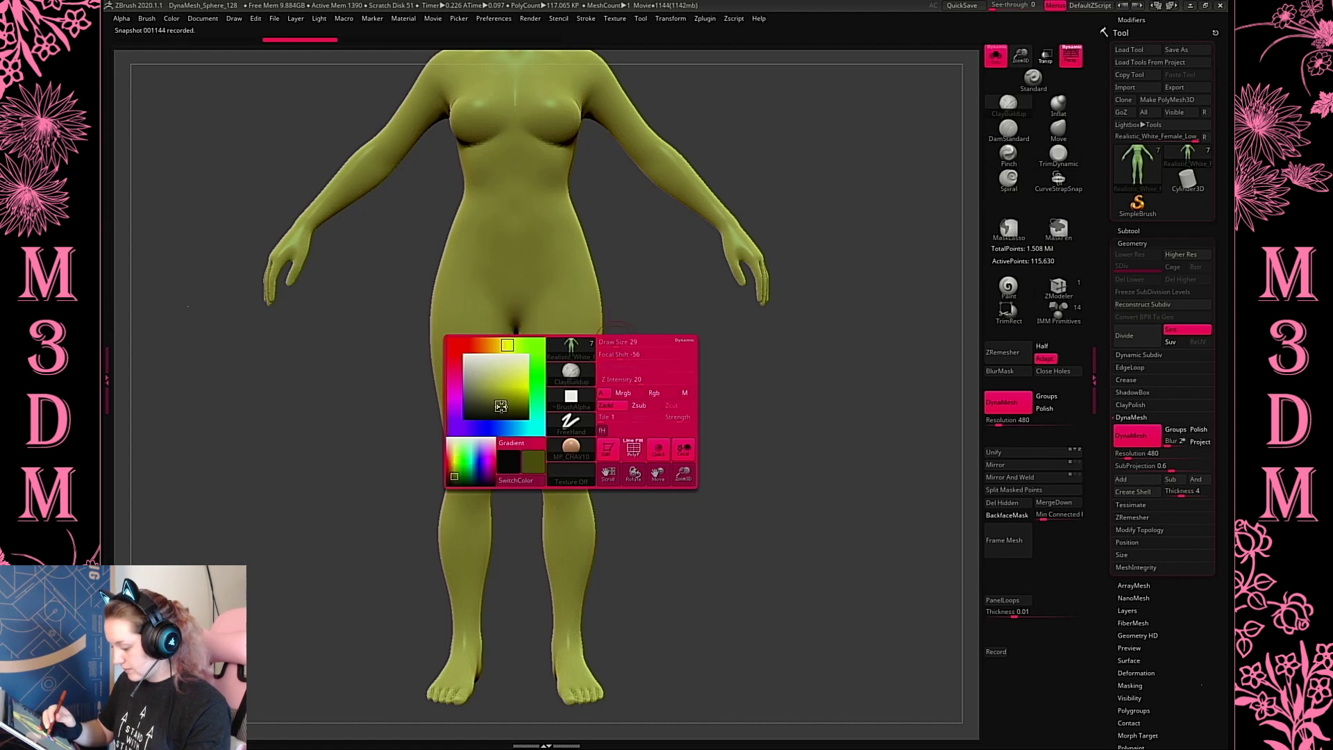
click(537, 366)
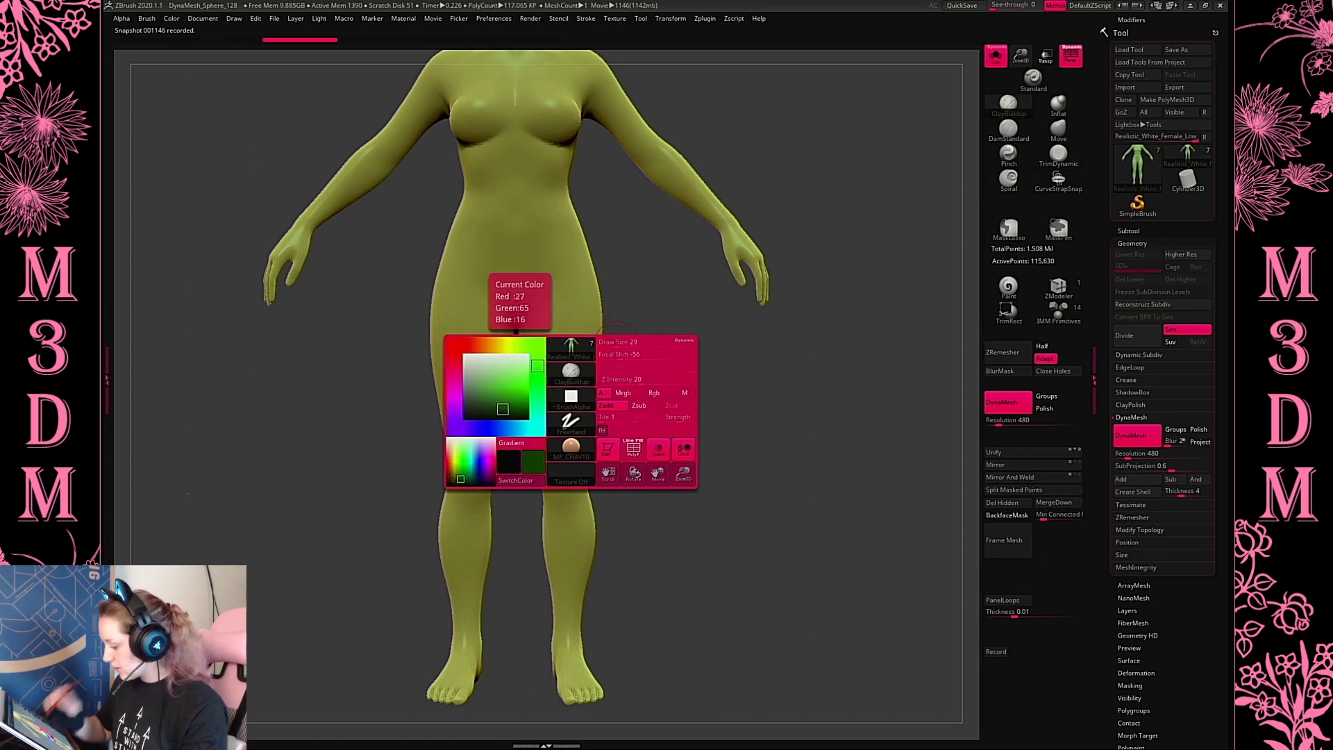
Test dark green strokes down the front of the left leg, lowering the brush's RGB intensity to 15
drag(546, 268, 586, 511)
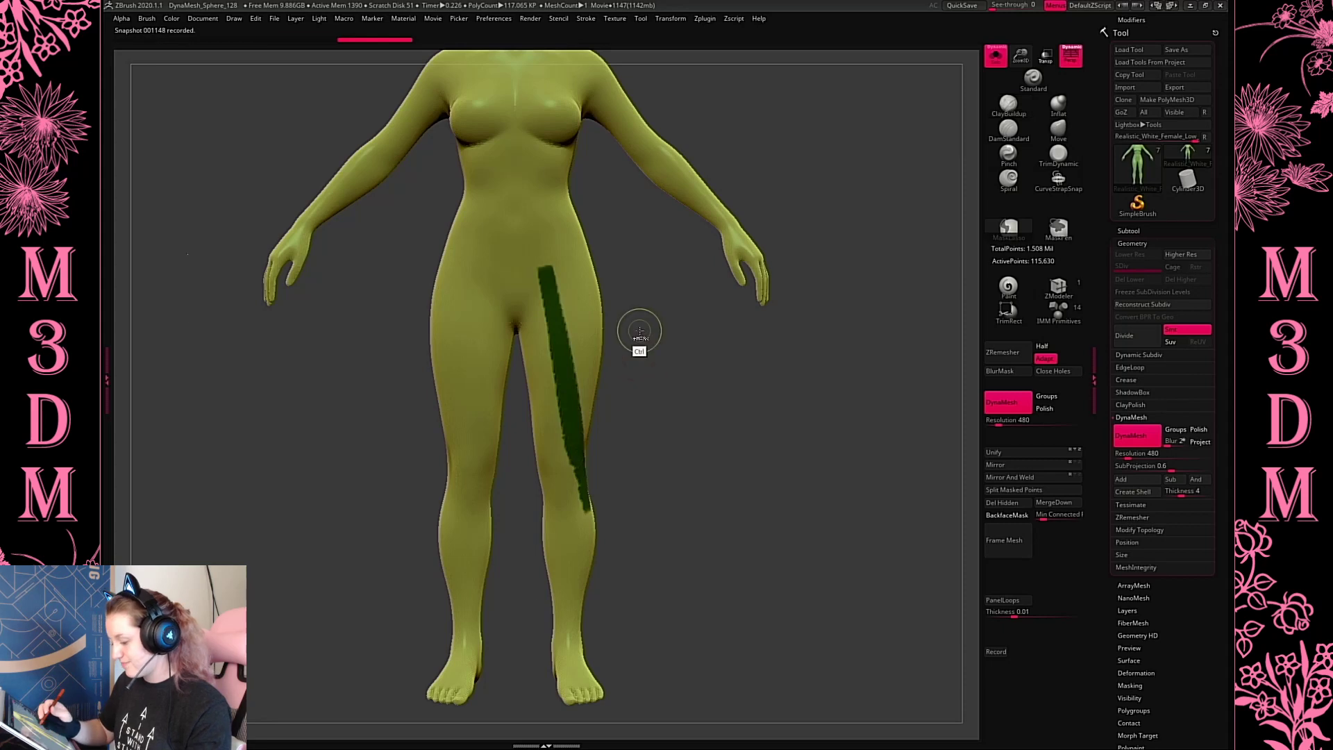
key(ctrl+z)
right_click(589, 400)
click(663, 355)
drag(551, 368, 588, 565)
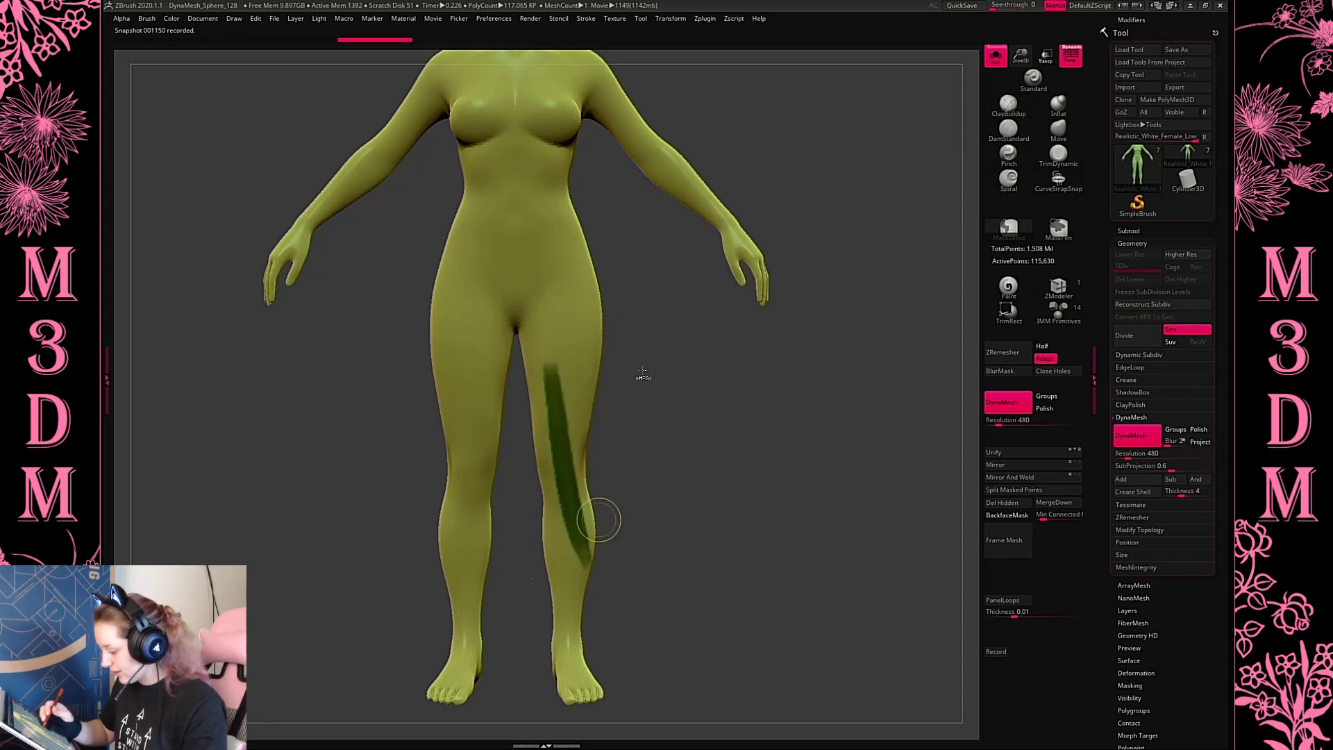
key(ctrl+z)
right_click(642, 371)
drag(555, 350, 583, 598)
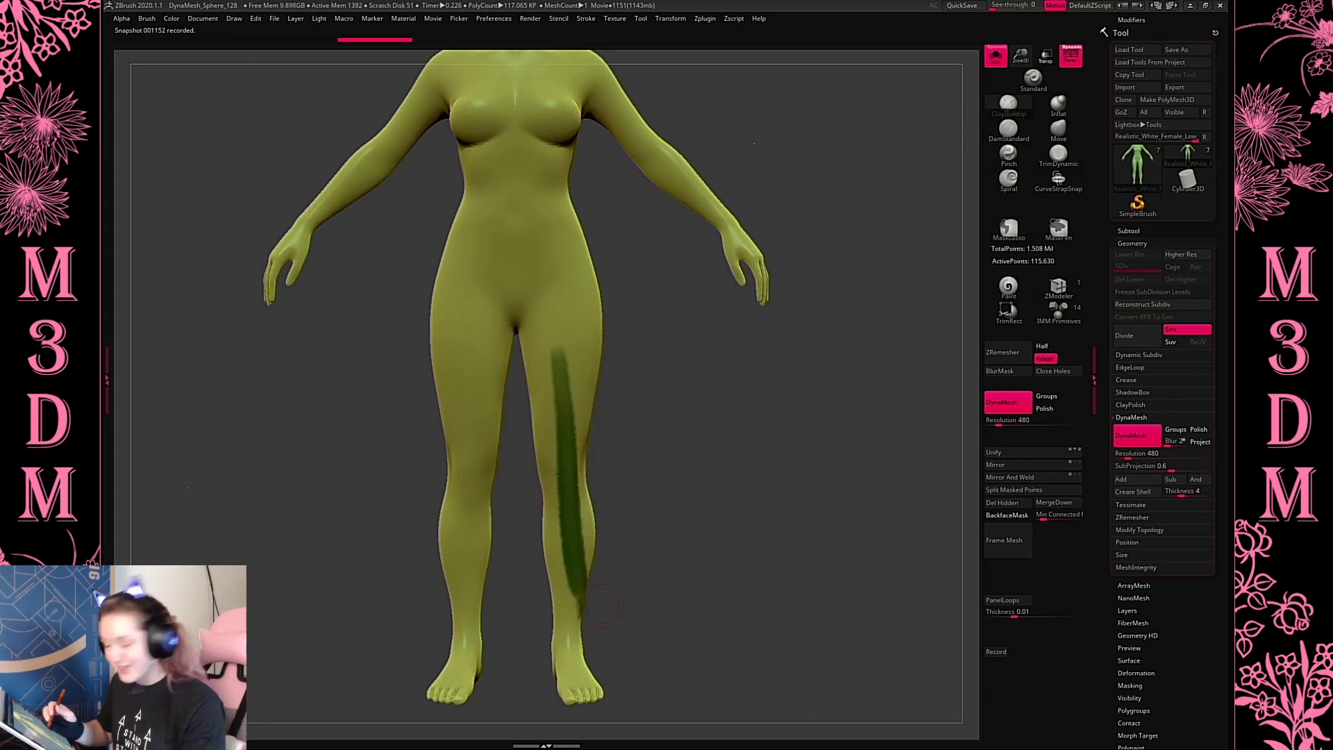
key(ctrl+z)
Try a shorter dark green stroke from the left knee down the shin
drag(555, 427, 576, 614)
drag(743, 467, 735, 447)
right_click(735, 446)
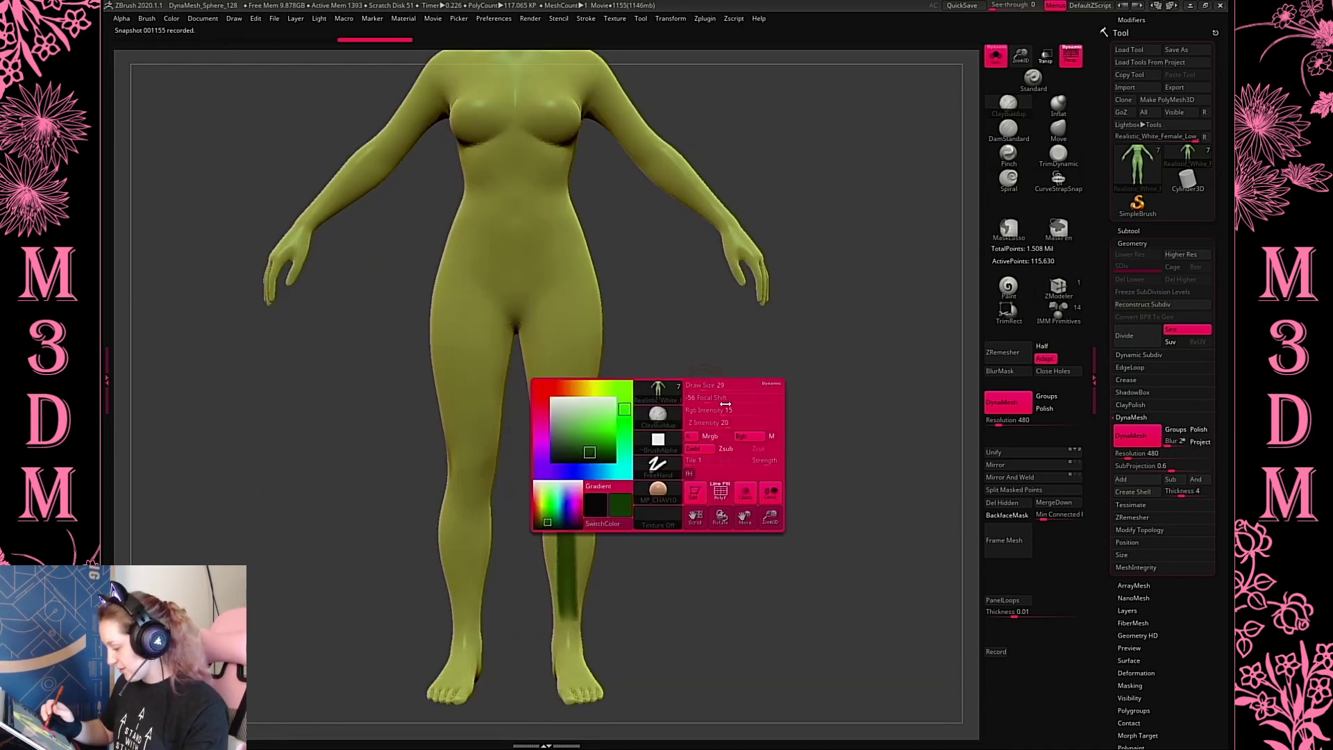
key(space)
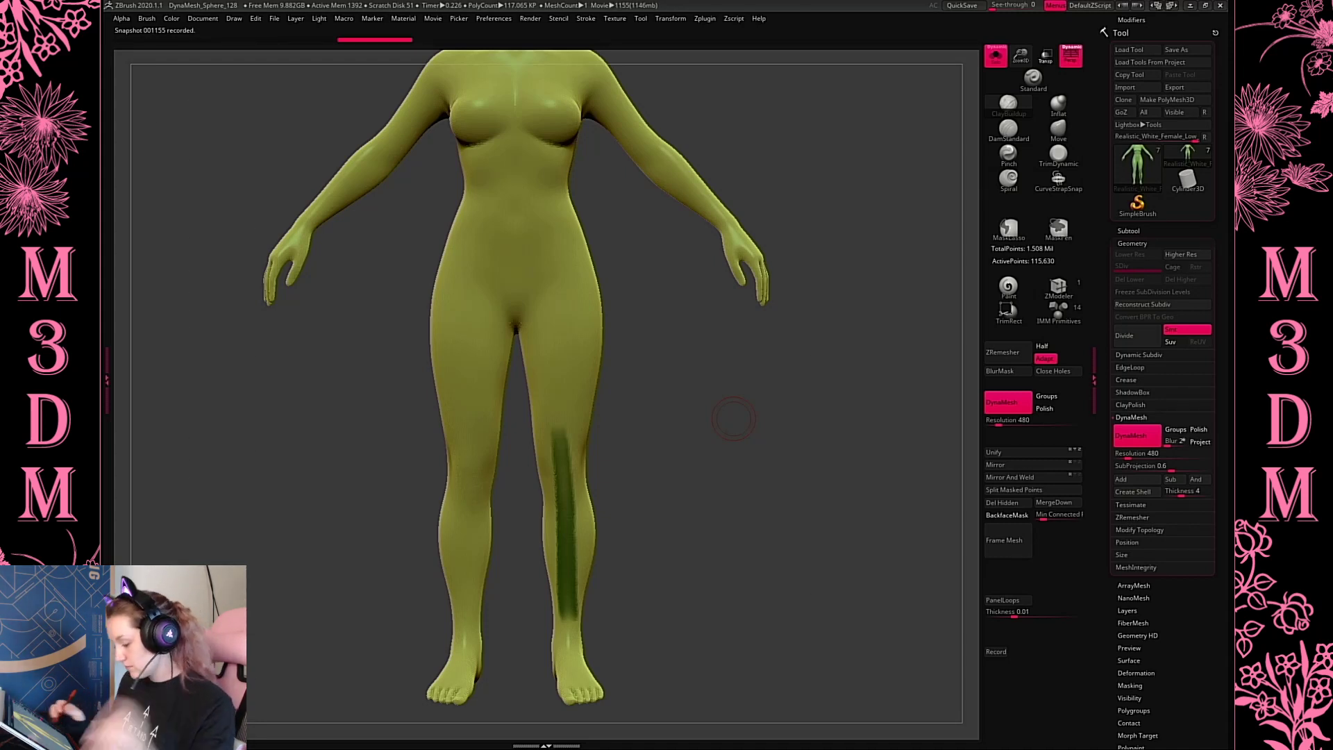
mouse_move(734, 450)
mouse_down()
mouse_move(628, 488)
mouse_move(773, 527)
mouse_up()
key(ctrl+z)
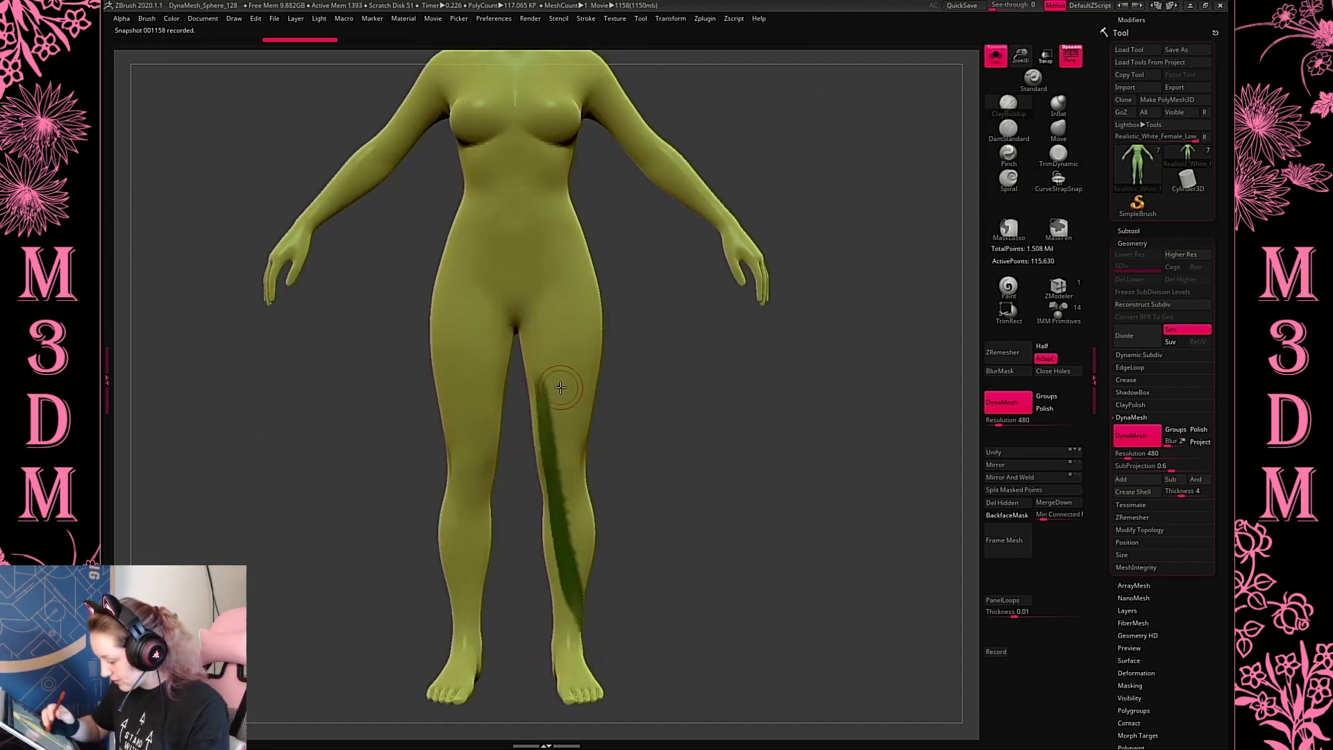
Paint long dark green strokes down the front and outer side of the left leg, from the thigh to the lower calf
ctrl+drag(561, 387, 630, 626)
drag(706, 428, 660, 422)
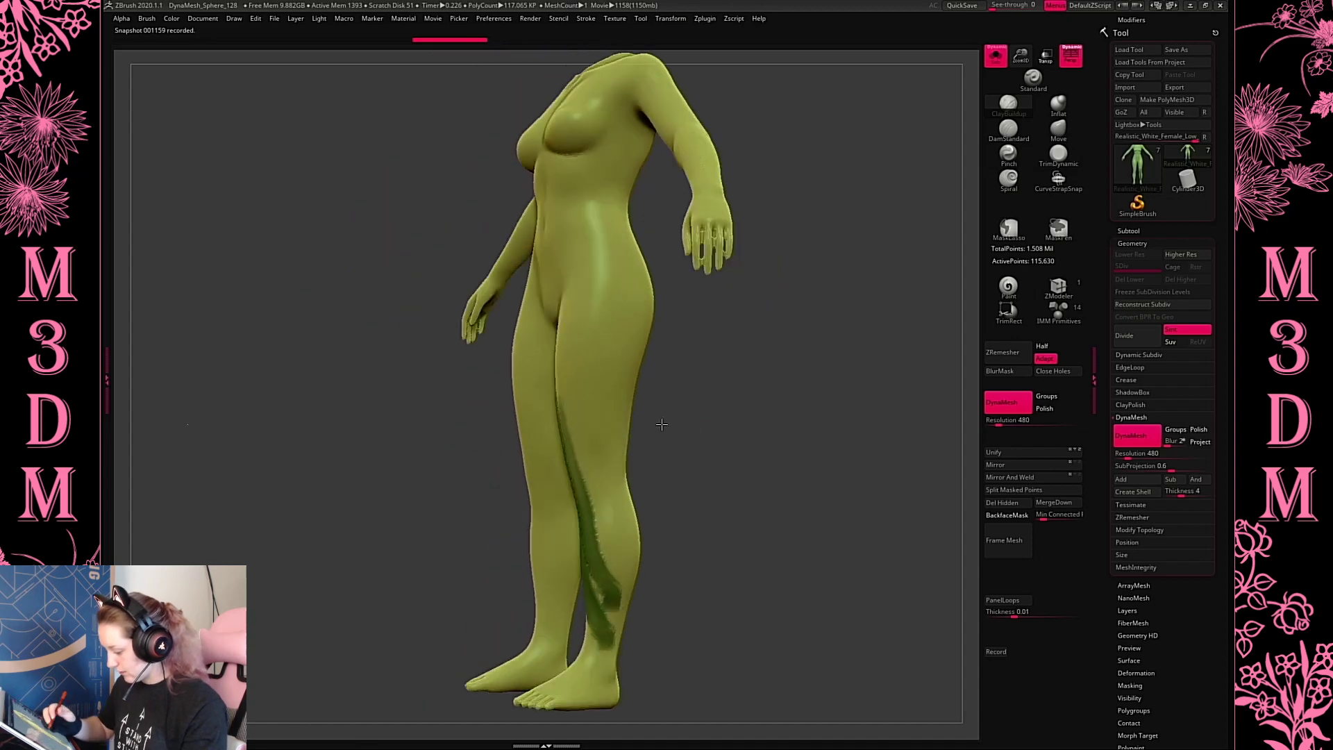
mouse_move(585, 321)
ctrl+mouse_down()
mouse_move(608, 433)
mouse_move(617, 612)
ctrl+mouse_up()
ctrl+drag(566, 375, 611, 611)
drag(722, 479, 631, 442)
Paint two dark green bands running diagonally from the left thigh across the pelvis to the right side of the waist
mouse_move(553, 326)
mouse_down()
mouse_move(582, 597)
mouse_move(575, 274)
mouse_up()
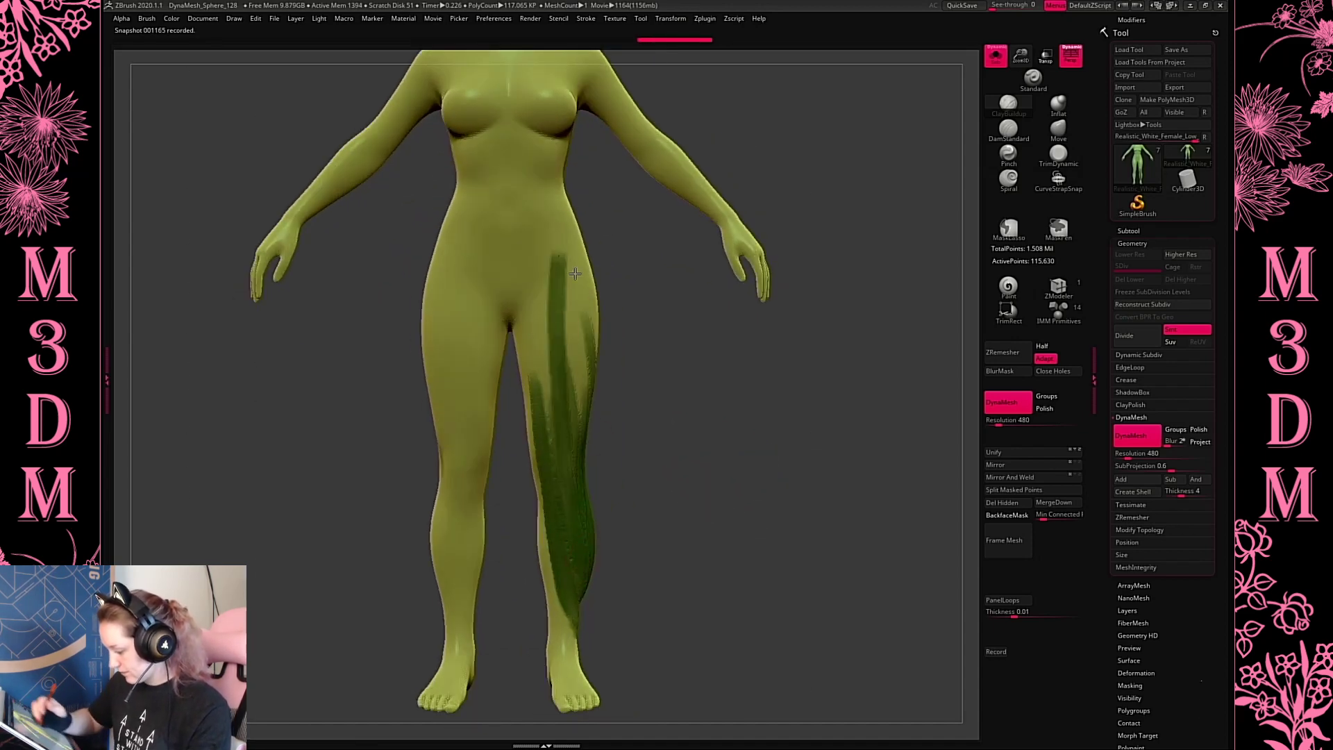
mouse_move(579, 459)
mouse_down()
mouse_move(587, 519)
mouse_move(533, 273)
mouse_up()
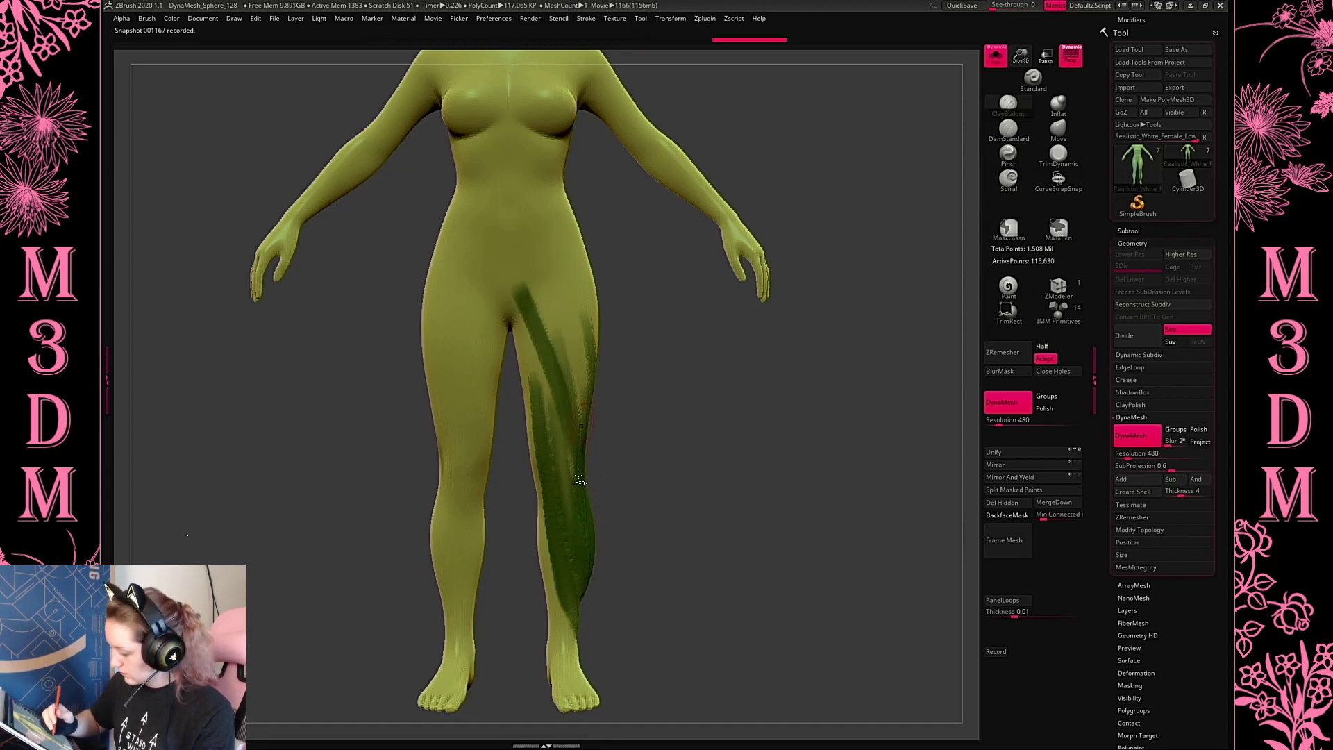
key(ctrl+z)
mouse_move(581, 444)
ctrl+mouse_down()
mouse_move(461, 158)
mouse_move(592, 416)
ctrl+mouse_up()
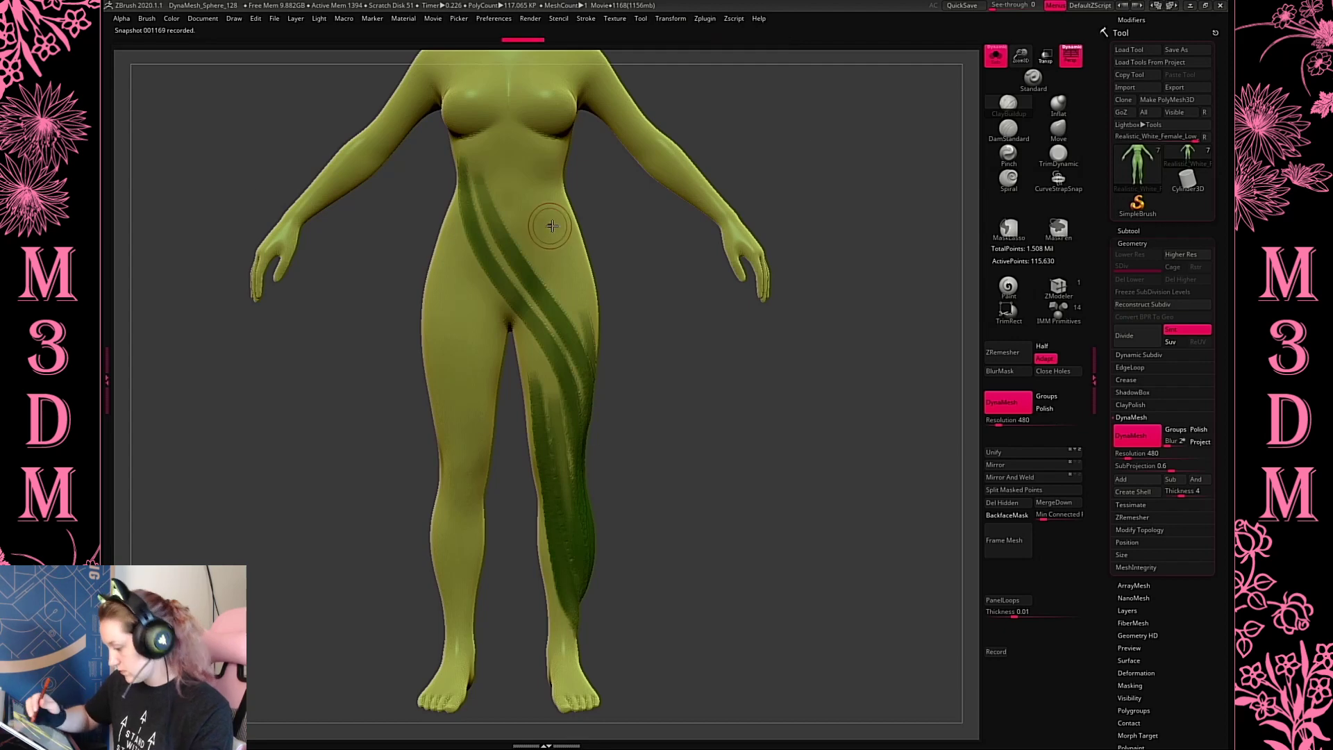
mouse_move(556, 243)
ctrl+mouse_down()
mouse_move(584, 418)
mouse_move(543, 312)
ctrl+mouse_up()
Extend the dark green strokes along the outer side of the left calf and up the thigh
mouse_move(735, 437)
mouse_down()
mouse_move(701, 423)
mouse_move(656, 434)
mouse_up()
ctrl+drag(509, 598, 546, 411)
shift+drag(701, 541, 731, 467)
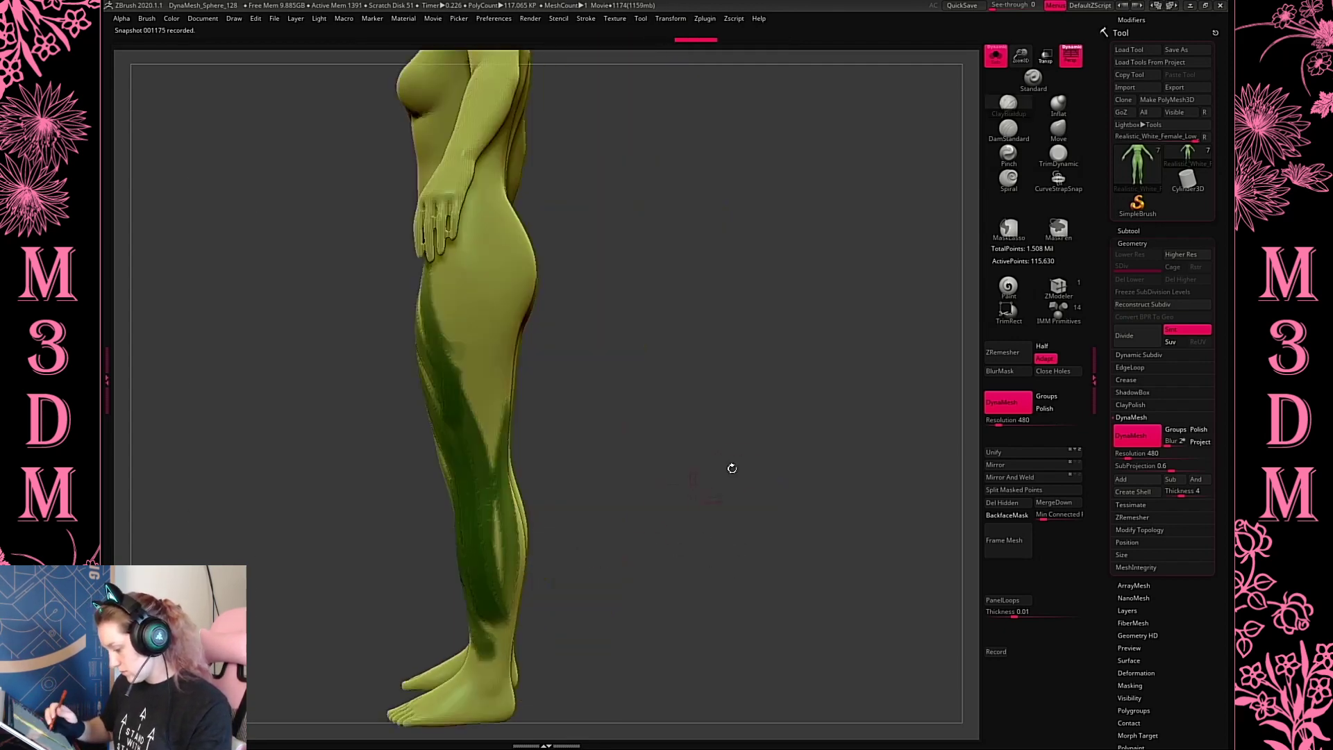
drag(812, 545, 667, 556)
Paint dark green strokes up the back of the left leg, over the buttock and onto the lower back
drag(519, 645, 538, 344)
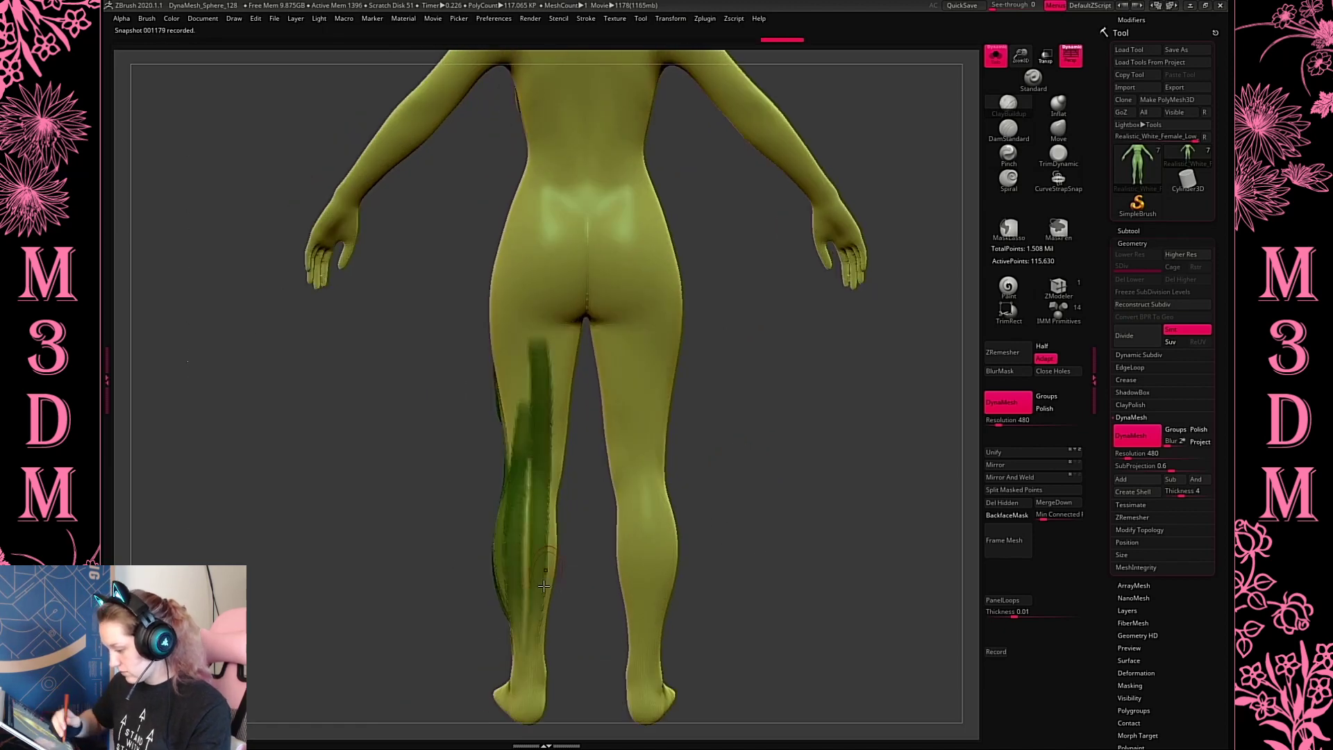
ctrl+drag(532, 538, 617, 130)
alt+drag(726, 419, 721, 488)
ctrl+drag(529, 651, 625, 244)
mouse_move(540, 548)
ctrl+mouse_down()
mouse_move(571, 403)
mouse_move(639, 277)
mouse_move(580, 207)
ctrl+mouse_up()
Fill in the outer left hip and thigh with long dark green strokes
drag(666, 500, 826, 455)
ctrl+drag(572, 182, 581, 552)
ctrl+drag(554, 246, 577, 464)
drag(648, 557, 840, 493)
drag(1021, 55, 1020, 9)
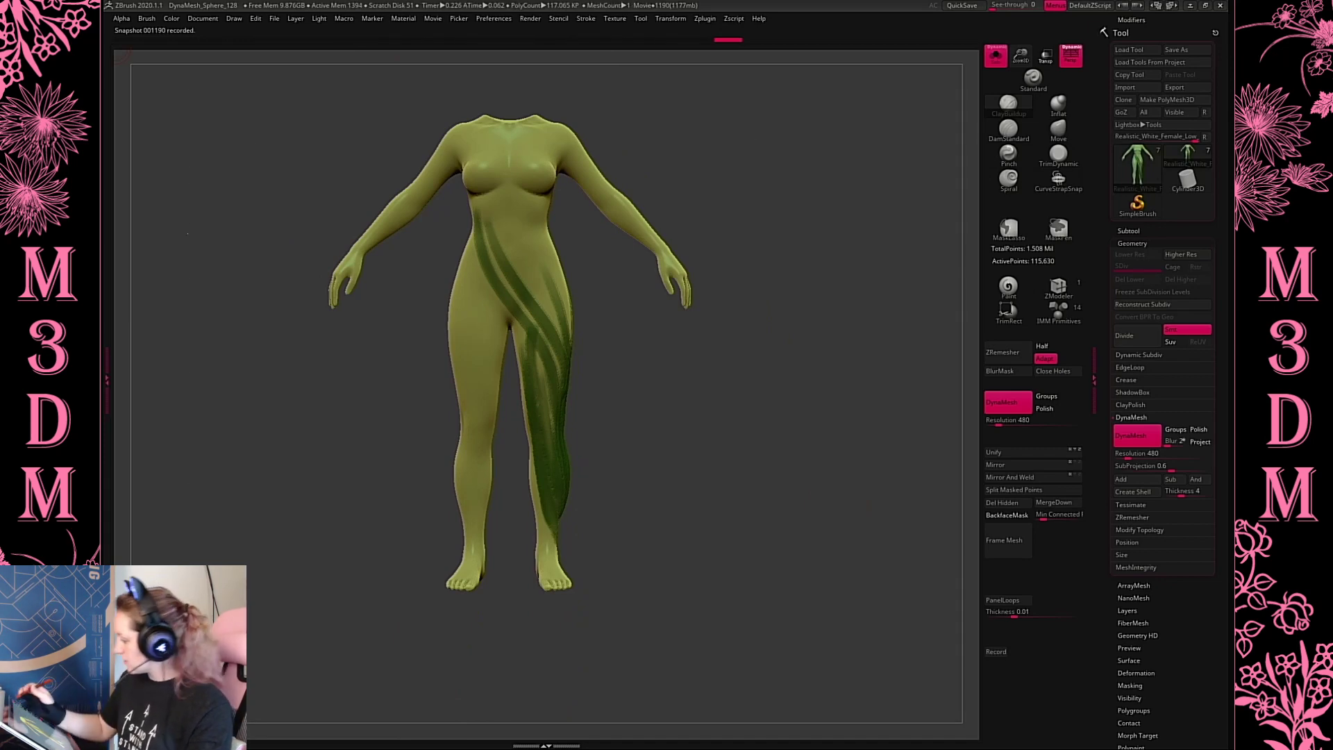
drag(1023, 83, 1023, 68)
Continue the dark green strokes down the left shin and outer calf to the ankle and foot
alt+drag(703, 501, 702, 360)
drag(719, 444, 611, 460)
mouse_move(551, 494)
mouse_down()
mouse_move(508, 578)
mouse_move(559, 481)
mouse_up()
drag(709, 455, 798, 455)
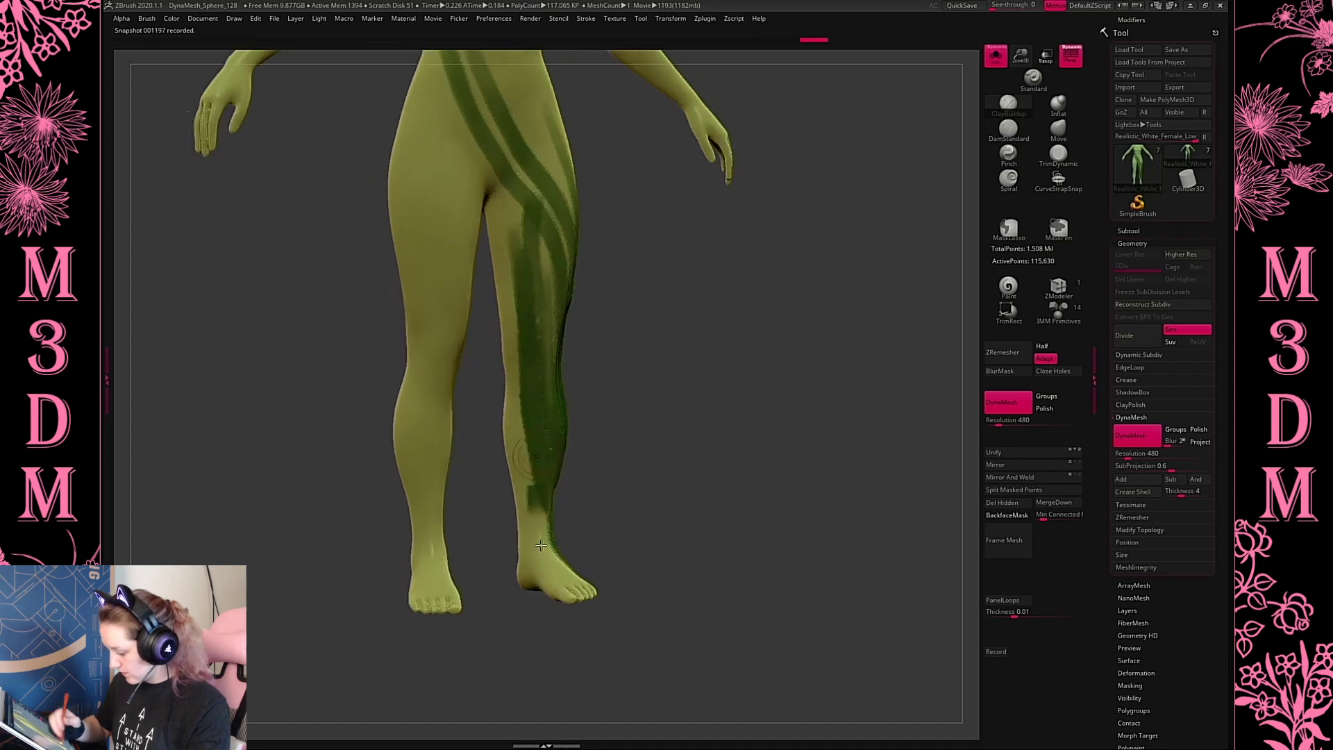
drag(534, 472, 545, 583)
drag(586, 320, 529, 325)
mouse_move(522, 248)
mouse_down()
mouse_move(515, 406)
mouse_move(528, 541)
mouse_up()
drag(510, 371, 524, 584)
Paint dark green strokes down the inner side of the left leg from the thigh to the ankle, redoing the misplaced one
drag(628, 420, 753, 423)
drag(473, 257, 476, 531)
drag(705, 361, 739, 349)
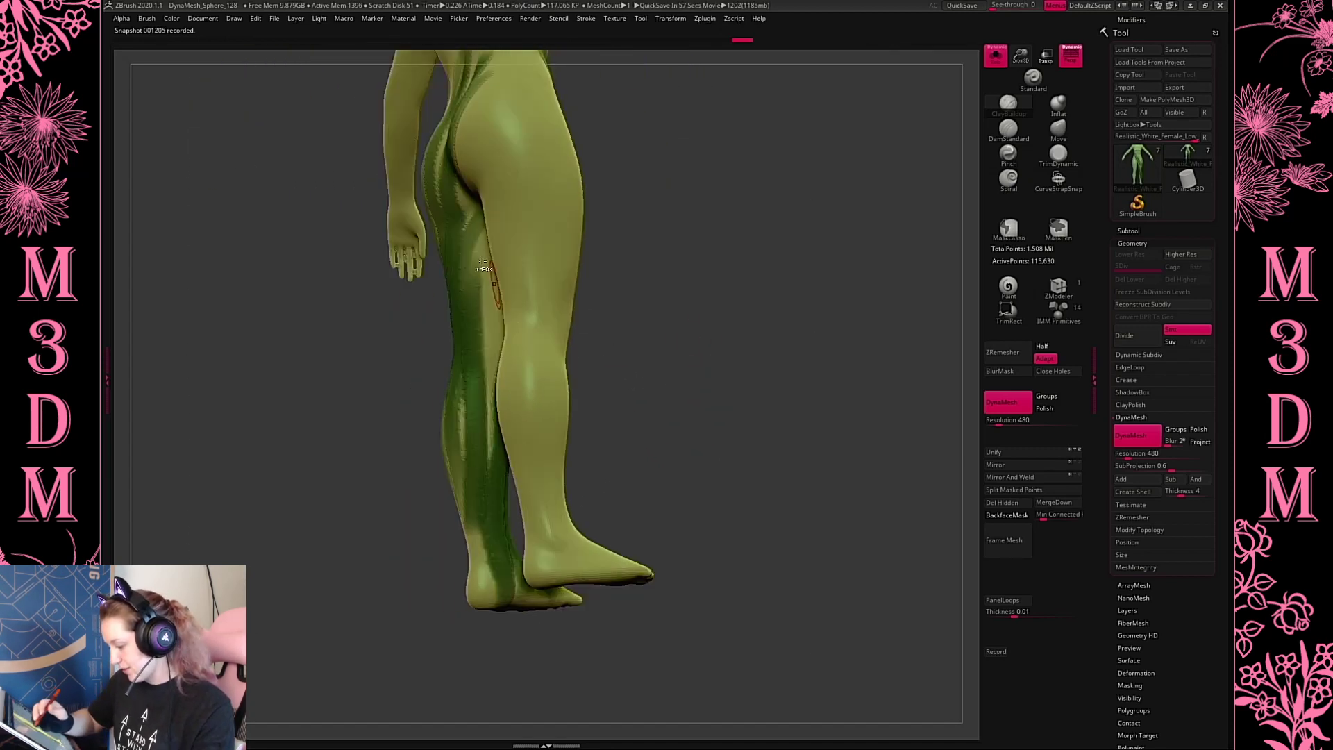
key(ctrl+z)
drag(491, 243, 480, 602)
drag(683, 349, 760, 331)
drag(495, 233, 517, 582)
drag(475, 440, 508, 570)
Paint dark green bands from the back of the left thigh diagonally across the buttocks to the lower back
mouse_move(778, 322)
mouse_down()
mouse_move(815, 458)
mouse_move(649, 337)
mouse_up()
shift+drag(756, 465, 670, 367)
drag(552, 411, 645, 239)
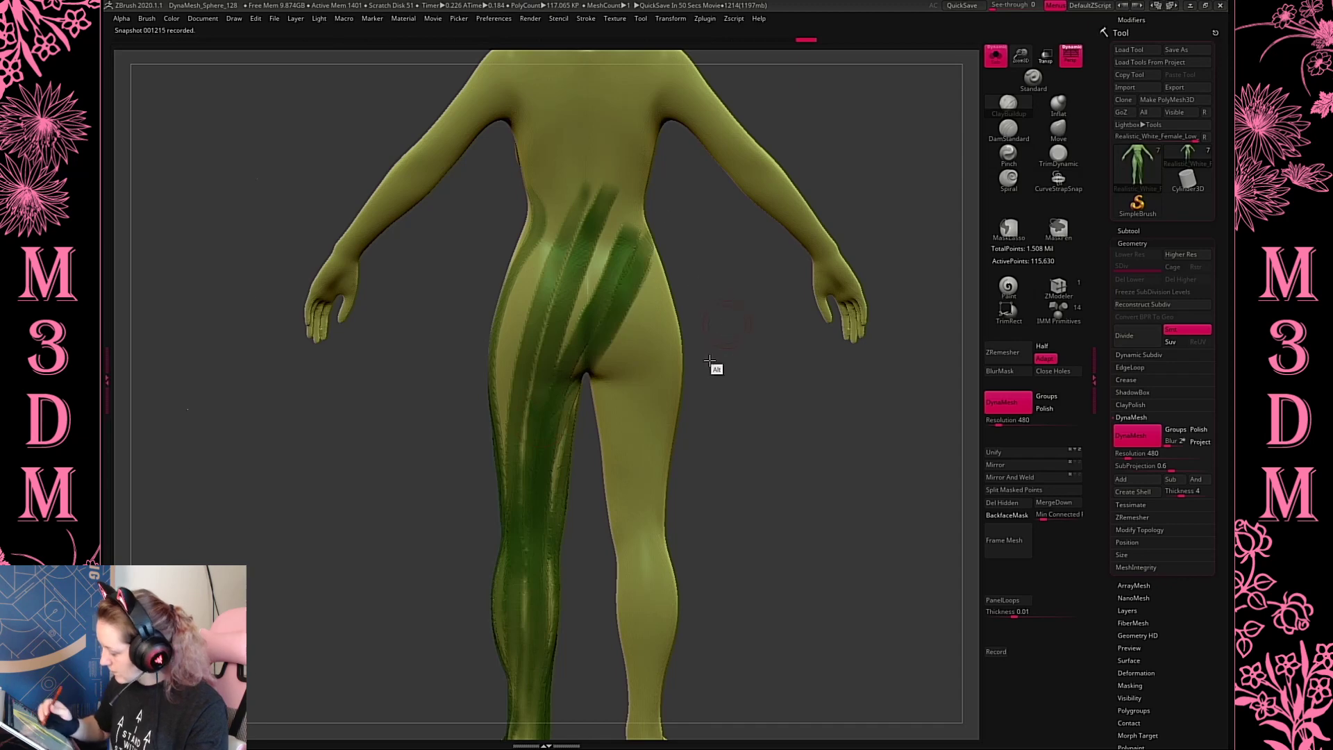
alt+drag(714, 367, 672, 438)
Paint a dark green band from the left buttock over the right buttock and around the right hip
drag(531, 446, 589, 360)
mouse_move(561, 415)
mouse_down()
mouse_move(624, 321)
mouse_move(778, 299)
mouse_move(846, 270)
mouse_move(771, 280)
mouse_up()
mouse_move(564, 318)
mouse_down()
mouse_move(624, 347)
mouse_move(645, 409)
mouse_up()
mouse_move(612, 341)
mouse_down()
mouse_move(665, 418)
mouse_move(610, 399)
mouse_move(587, 444)
mouse_up()
mouse_move(838, 414)
mouse_down()
mouse_move(851, 497)
mouse_move(853, 451)
mouse_move(909, 444)
mouse_up()
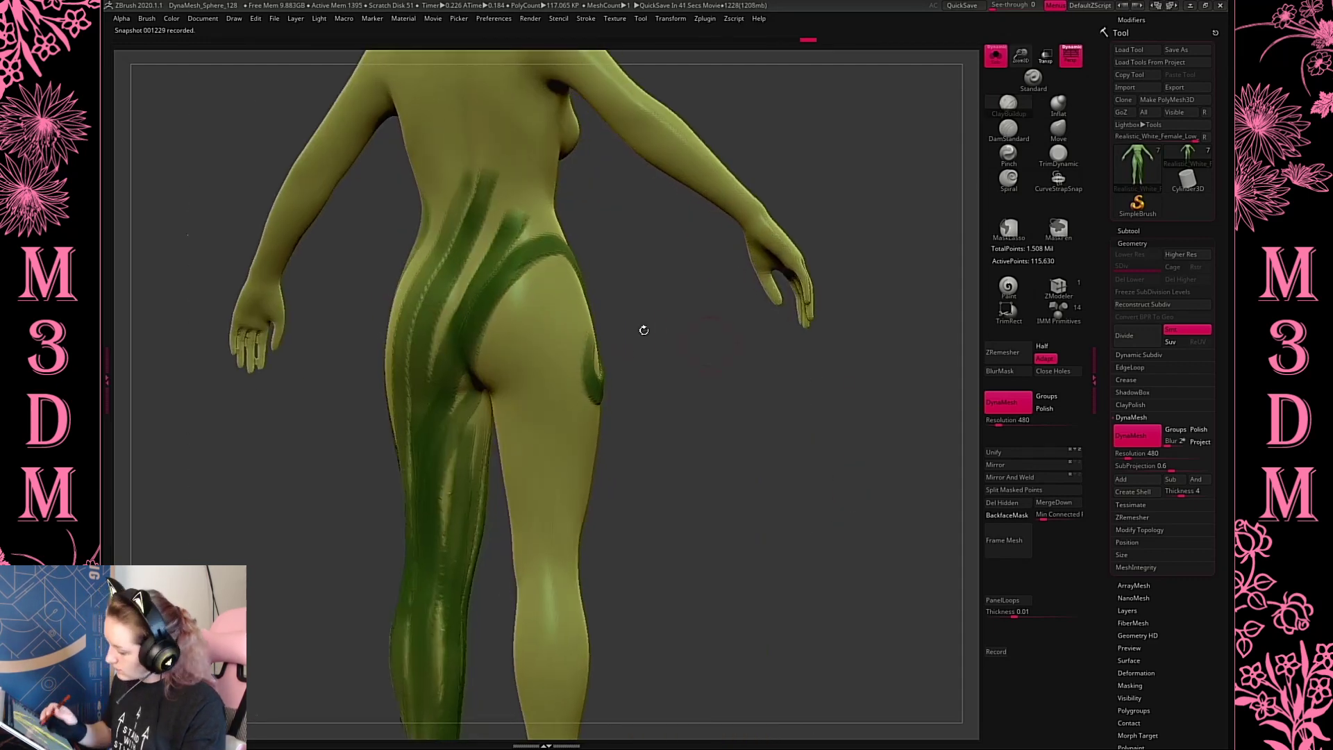
Paint dark green bands over the right buttock and from the right shoulder blade down the back to the left thigh, redoing misplaced strokes
mouse_move(549, 269)
mouse_down()
mouse_move(428, 440)
mouse_move(448, 486)
mouse_up()
drag(738, 440, 821, 575)
alt+drag(848, 219, 853, 410)
mouse_move(519, 488)
mouse_down()
mouse_move(557, 284)
mouse_move(545, 431)
mouse_up()
key(ctrl+z)
key(ctrl+z)
mouse_move(585, 243)
mouse_down()
mouse_move(545, 431)
mouse_move(481, 596)
mouse_up()
alt+drag(825, 193, 837, 76)
key(ctrl+z)
mouse_move(600, 132)
mouse_down()
mouse_move(582, 288)
mouse_move(510, 517)
mouse_up()
Paint dark green bands along the left flank and up the middle of the back, redoing the misplaced strokes
drag(872, 214, 604, 323)
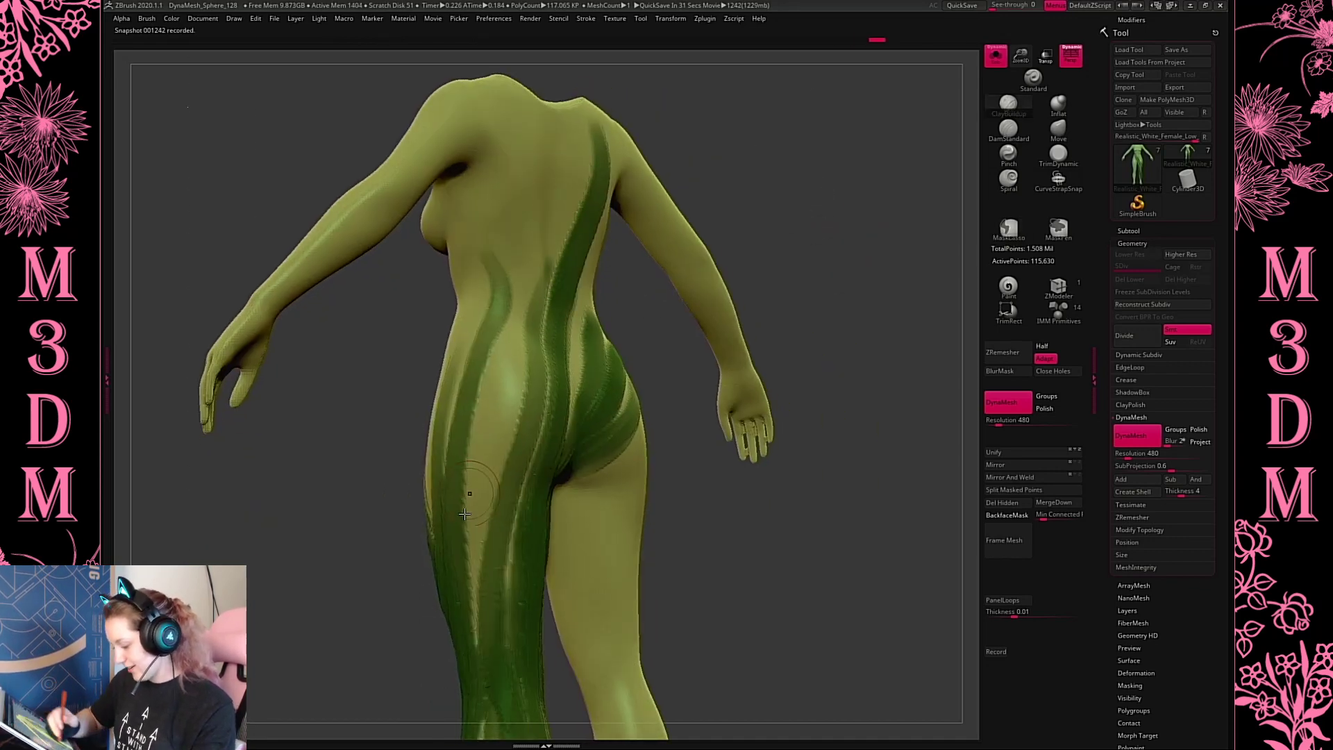
mouse_move(466, 508)
mouse_down()
mouse_move(502, 221)
mouse_move(522, 182)
mouse_up()
shift+drag(791, 243, 875, 257)
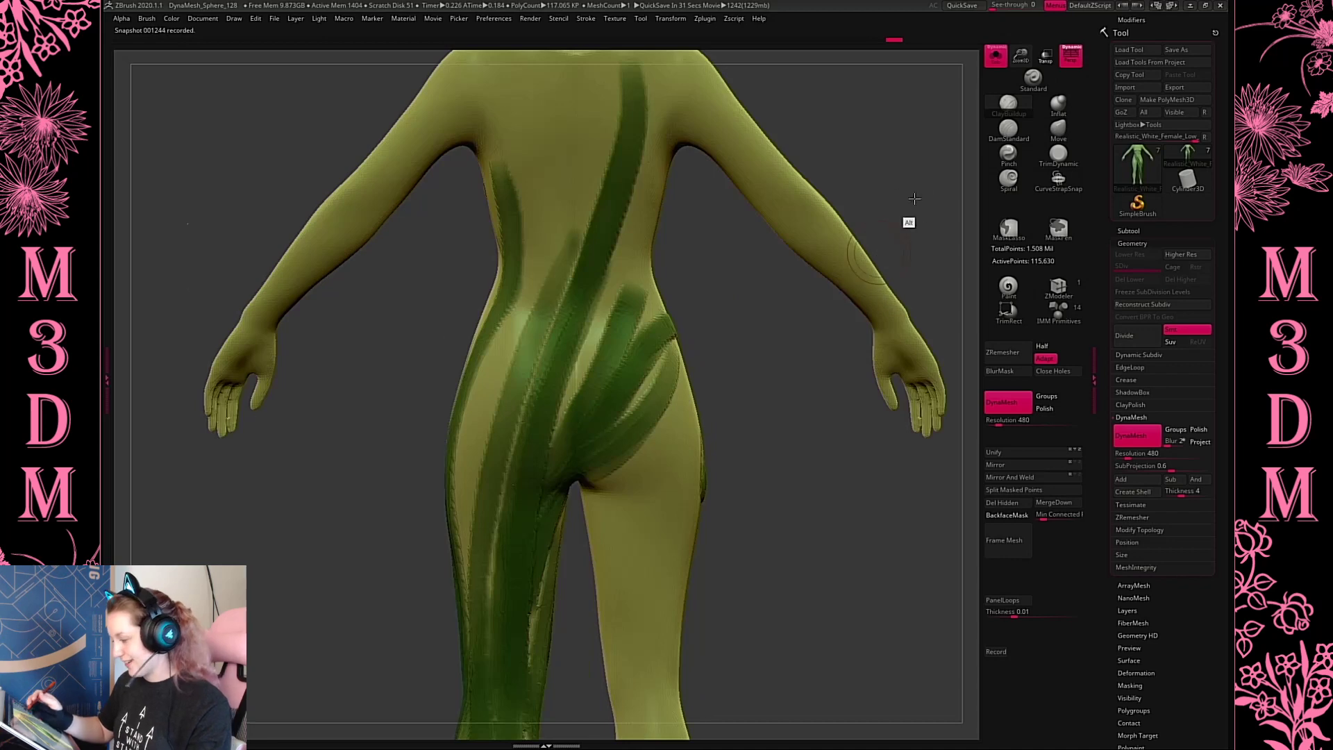
mouse_move(914, 199)
alt+mouse_down()
mouse_move(917, 159)
mouse_move(918, 178)
mouse_move(895, 176)
mouse_move(902, 185)
alt+mouse_up()
drag(901, 184, 791, 198)
key(ctrl+z)
mouse_move(455, 251)
mouse_down()
mouse_move(478, 306)
mouse_move(474, 368)
mouse_move(422, 552)
mouse_up()
mouse_move(531, 342)
mouse_down()
mouse_move(543, 207)
mouse_move(507, 529)
mouse_up()
key(ctrl+z)
key(ctrl+z)
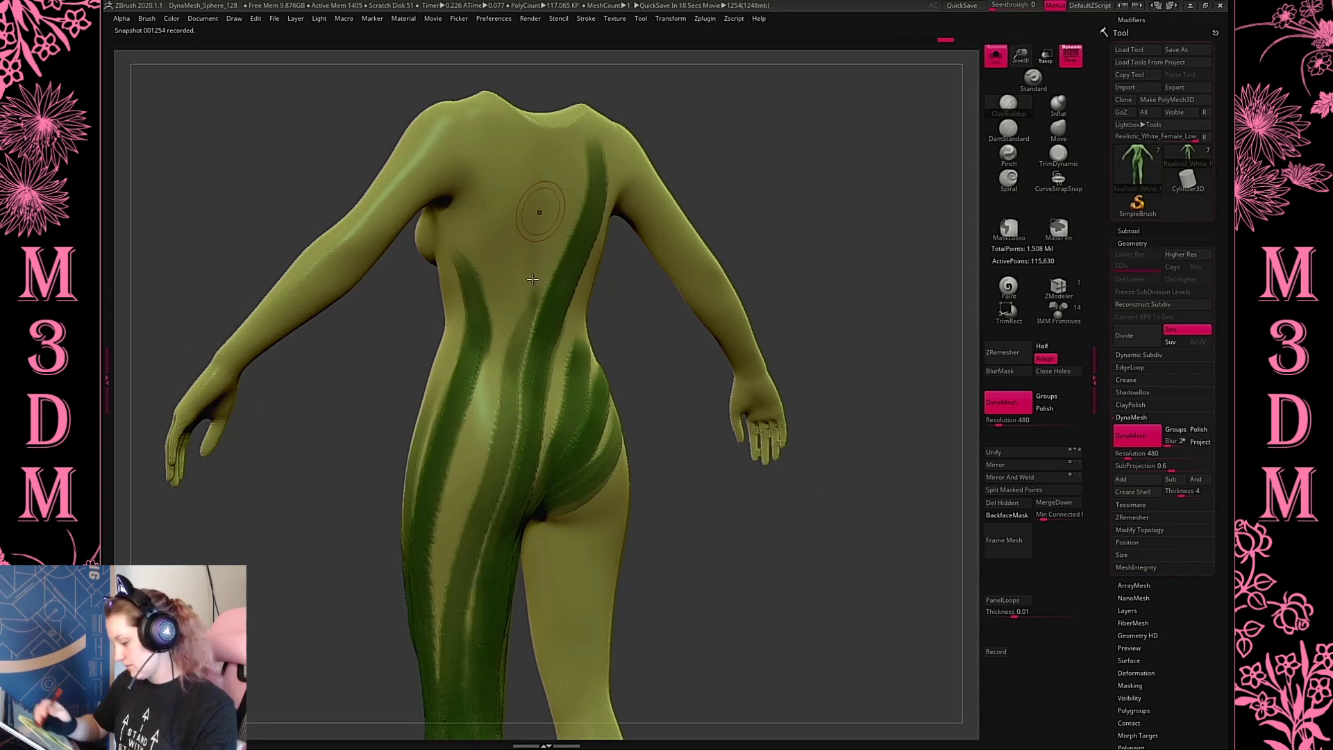
drag(539, 221, 474, 649)
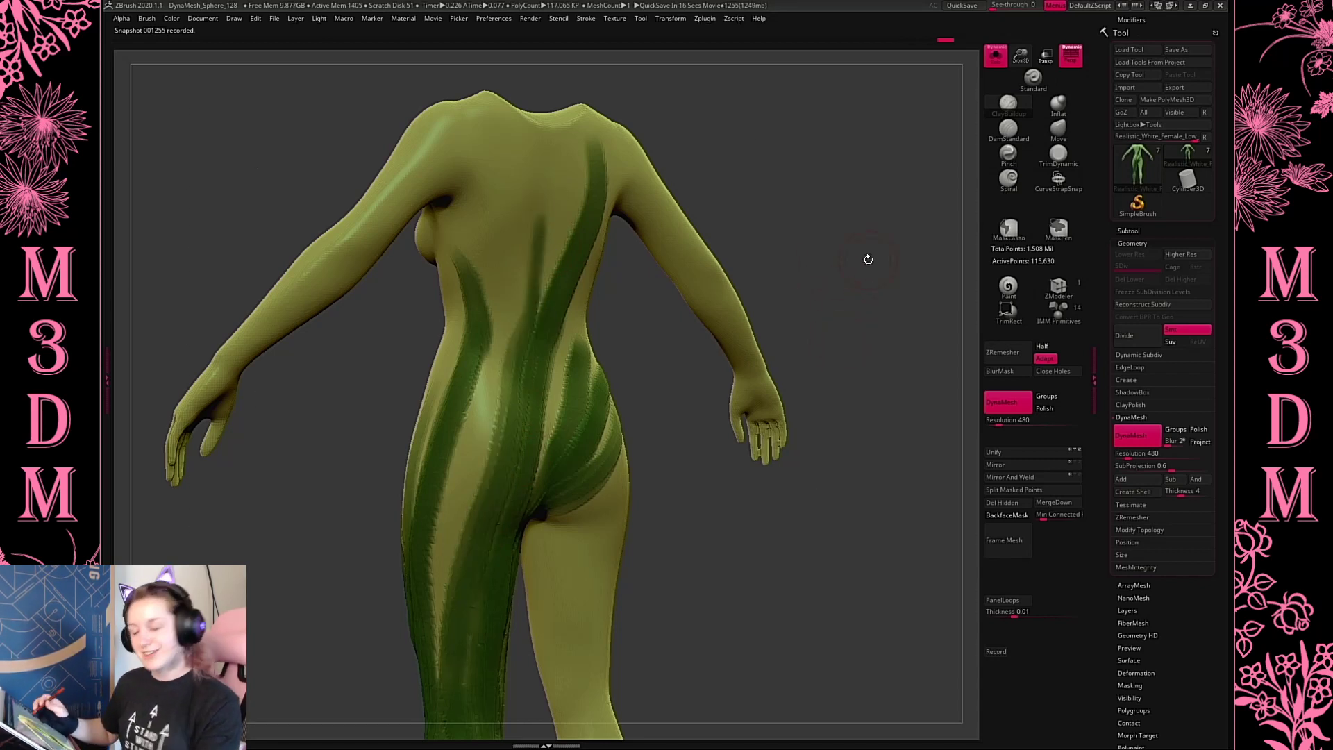
Paint dark green bands from the lower belly over the left hip and down the front of the left thigh, redoing misplaced strokes
mouse_move(833, 306)
mouse_down()
mouse_move(874, 303)
mouse_move(845, 321)
mouse_move(877, 372)
mouse_up()
drag(374, 275, 527, 580)
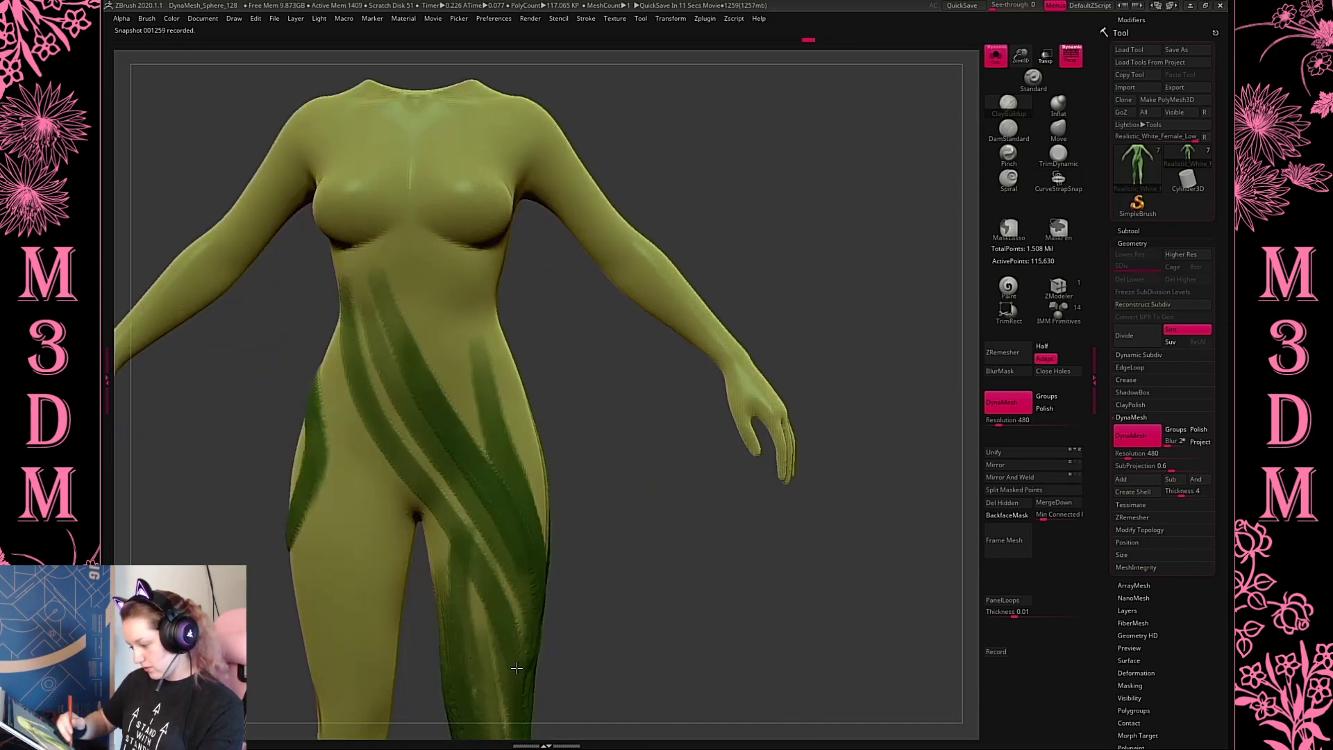
key(ctrl+z)
mouse_move(438, 375)
mouse_down()
mouse_move(489, 536)
mouse_move(504, 651)
mouse_up()
key(ctrl+z)
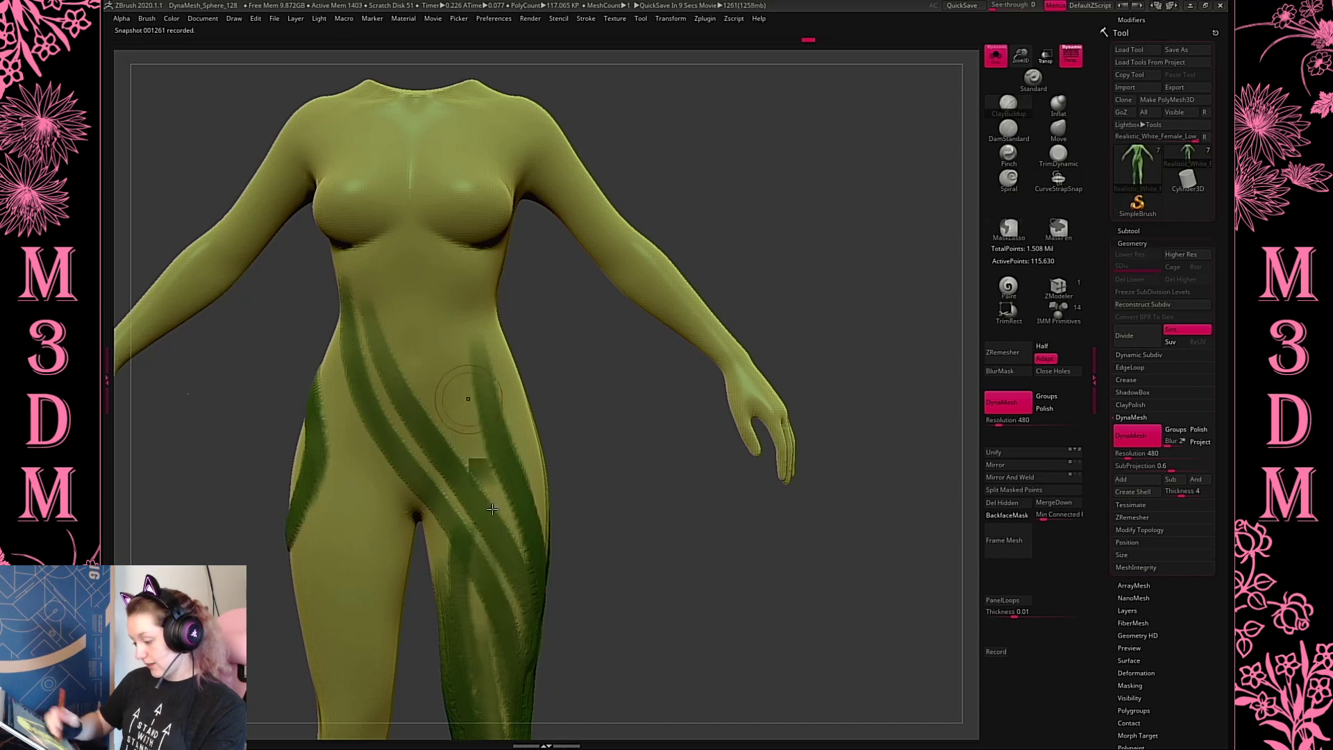
drag(448, 407, 514, 690)
drag(440, 439, 514, 725)
Paint dark green bands from the upper chest over the right breast and ribs down across the belly
mouse_move(660, 538)
alt+mouse_down()
mouse_move(637, 433)
mouse_move(651, 642)
alt+mouse_up()
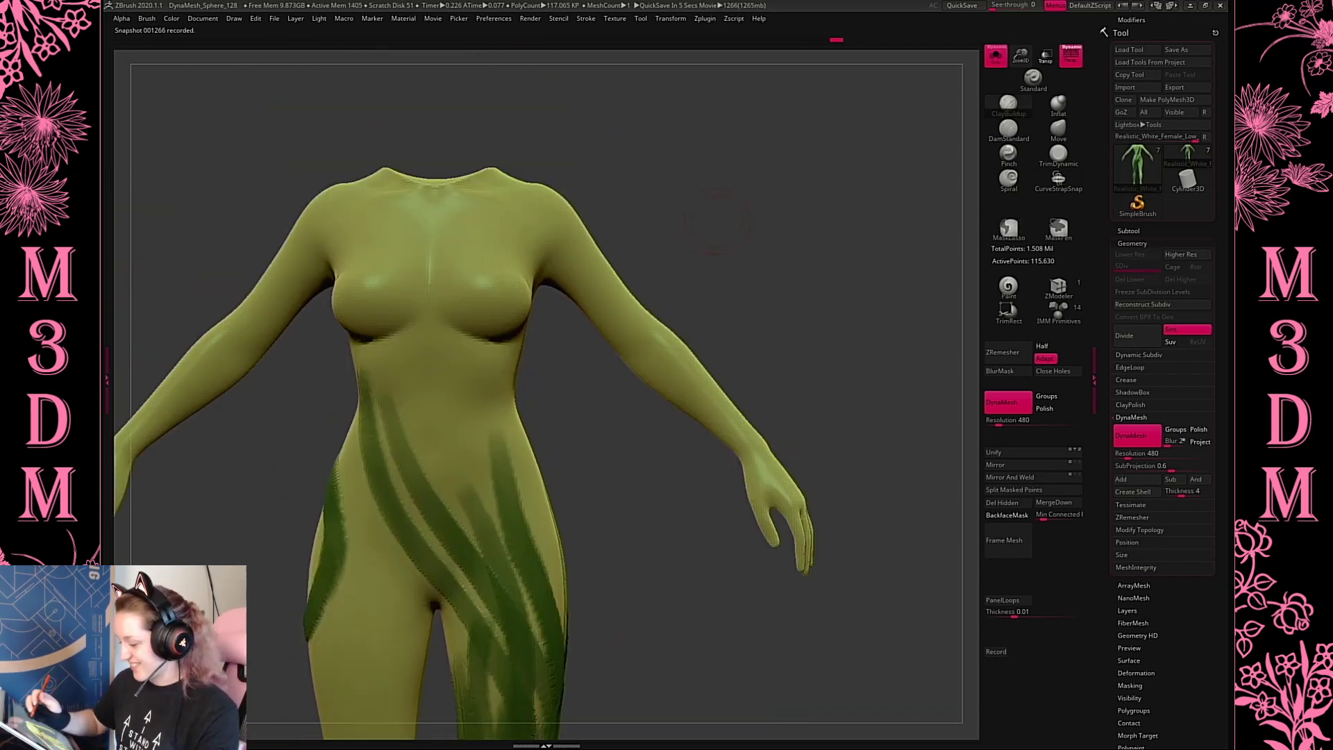
drag(762, 277, 841, 283)
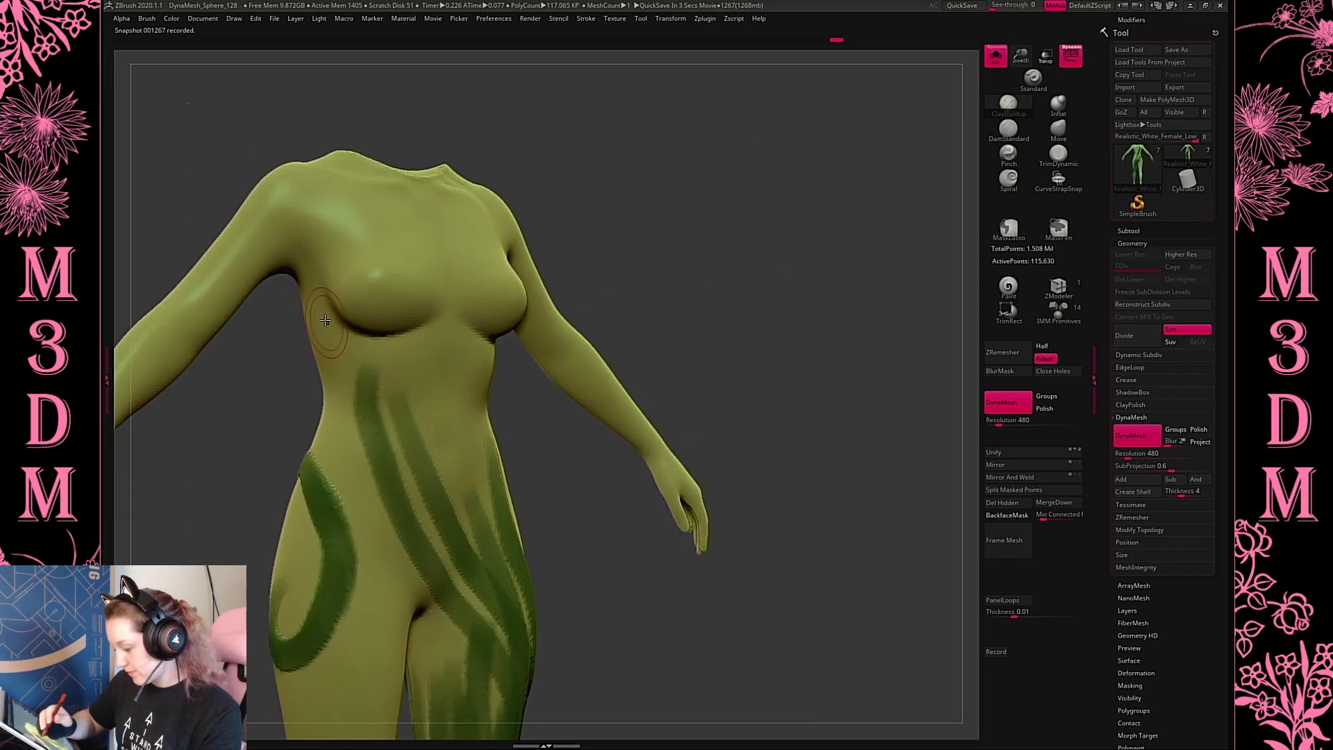
drag(318, 319, 508, 522)
drag(765, 267, 687, 271)
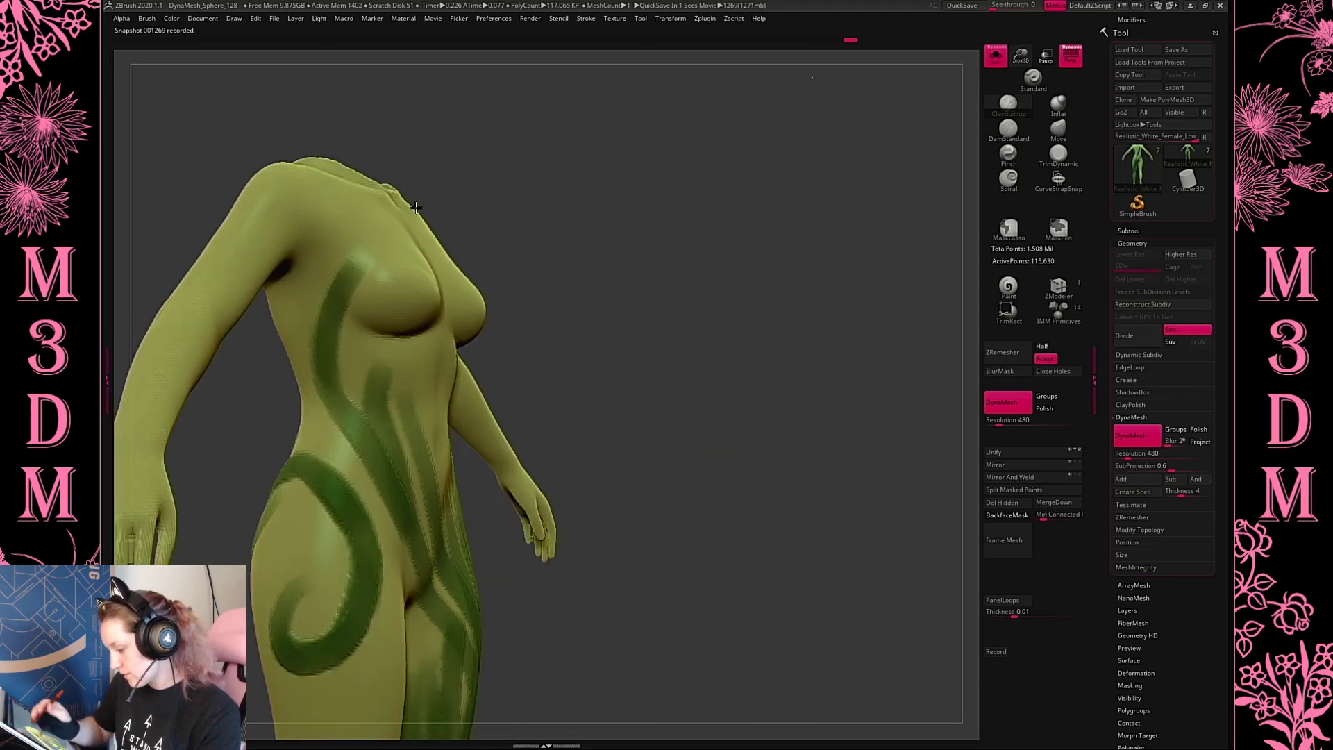
drag(628, 212, 337, 319)
drag(669, 229, 604, 208)
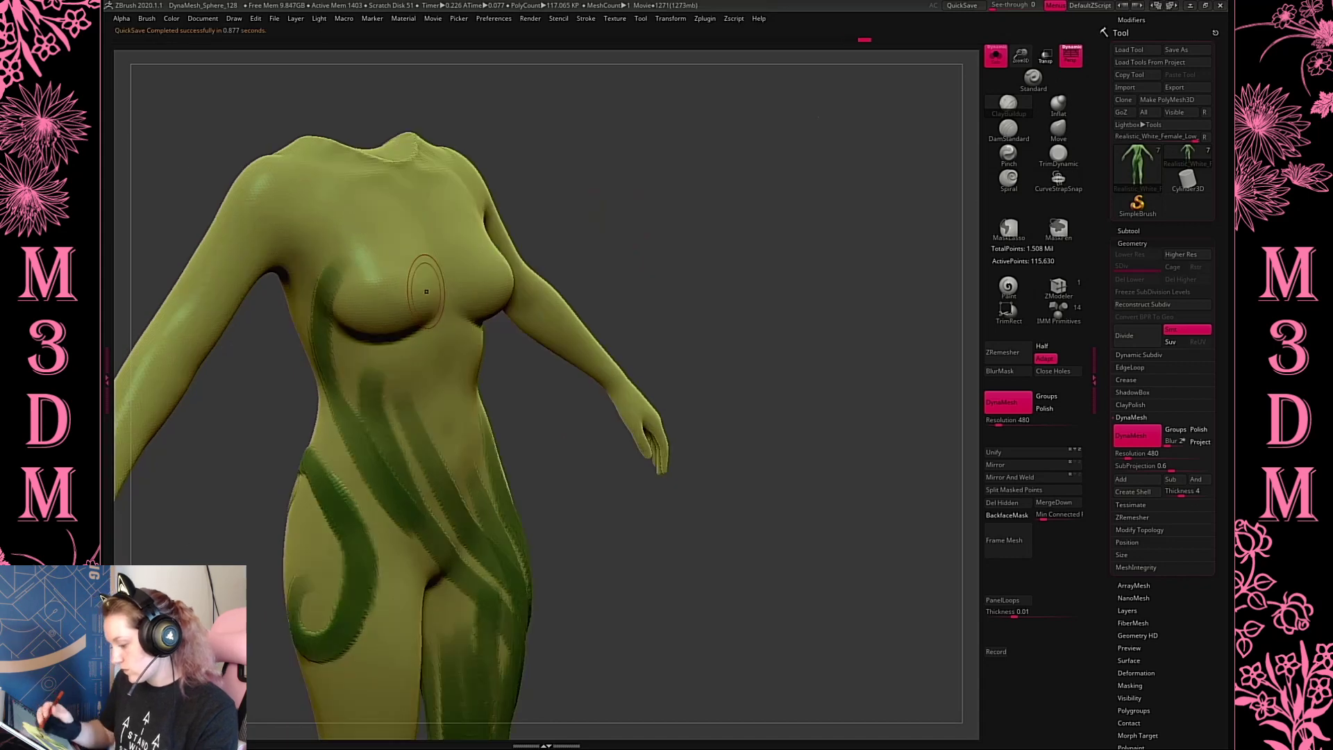
mouse_move(321, 339)
mouse_down()
mouse_move(444, 188)
mouse_move(381, 261)
mouse_move(389, 431)
mouse_up()
drag(445, 221, 393, 476)
drag(435, 259, 442, 524)
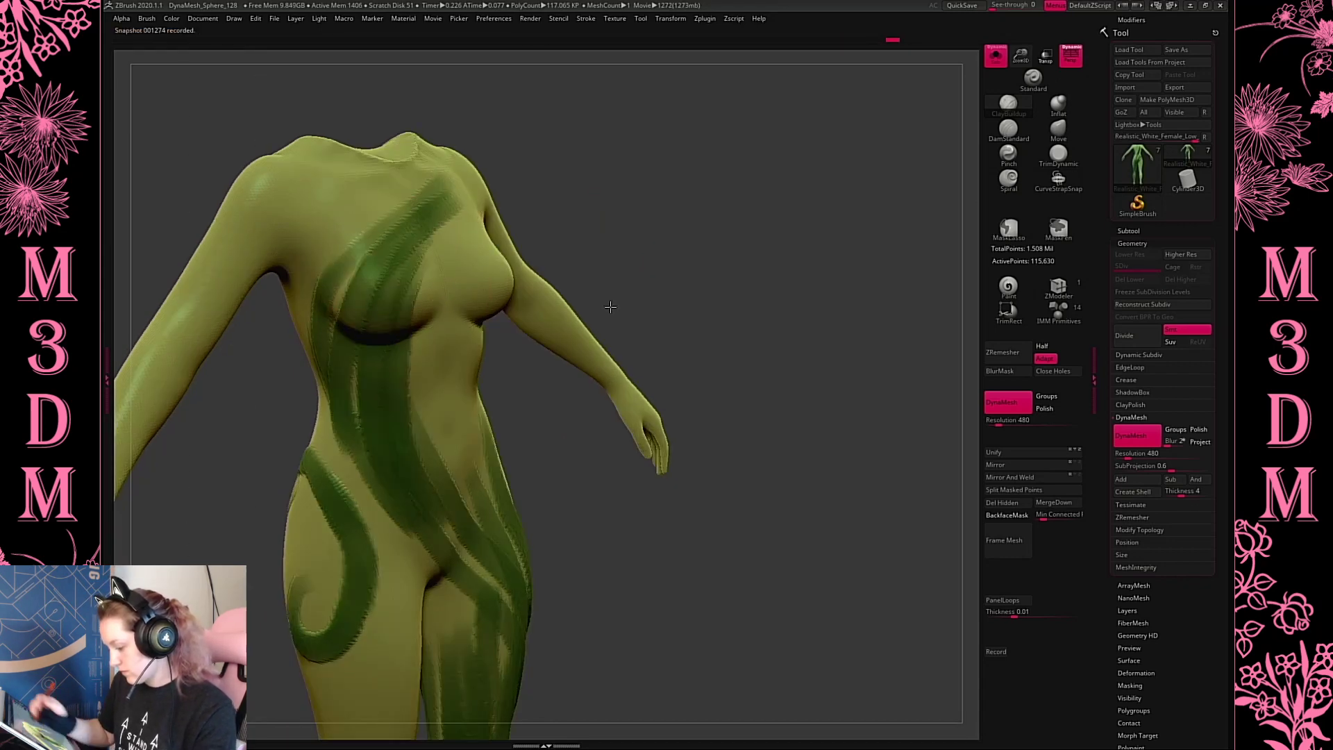
Try a dark green stroke from the belly diagonally up across the left ribs
drag(743, 215, 635, 244)
drag(429, 490, 506, 295)
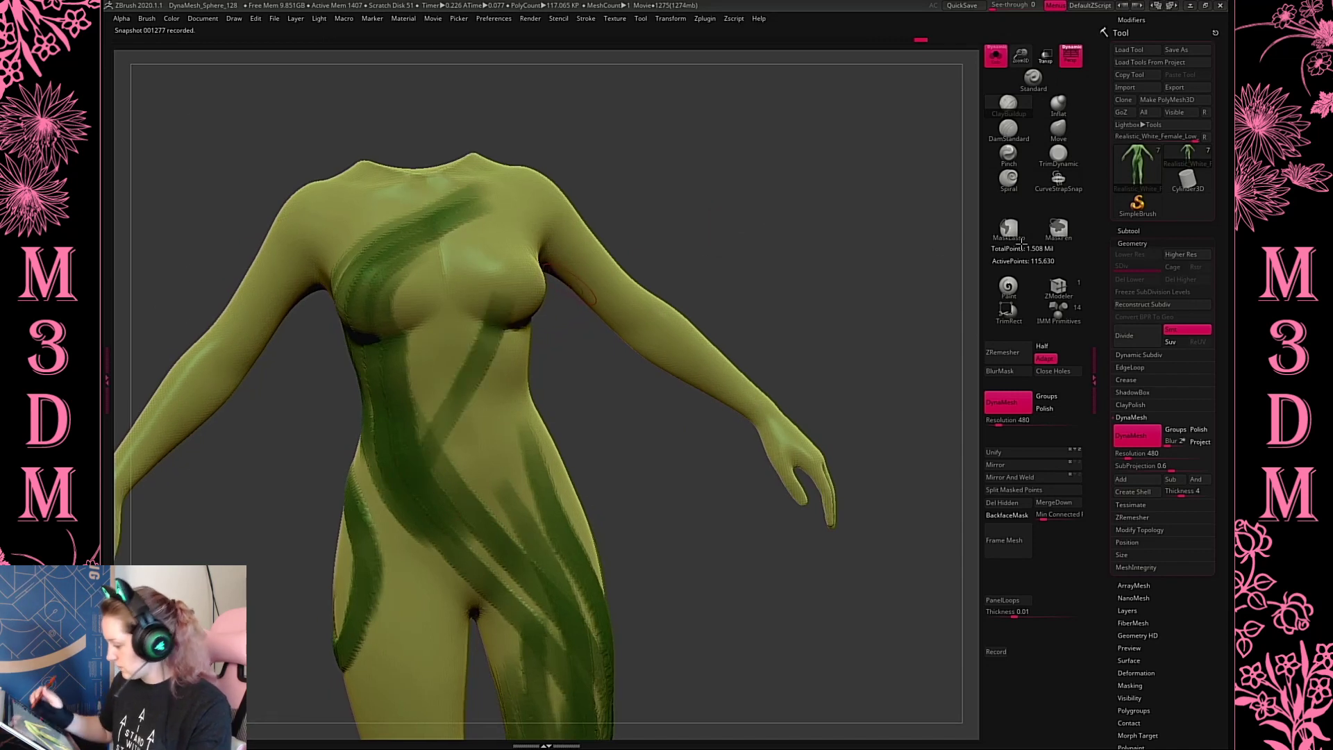
key(ctrl+z)
Bring the whole figure back into view and hide the topmost body in the subtool list
key(shift+ctrl+s)
click(1129, 230)
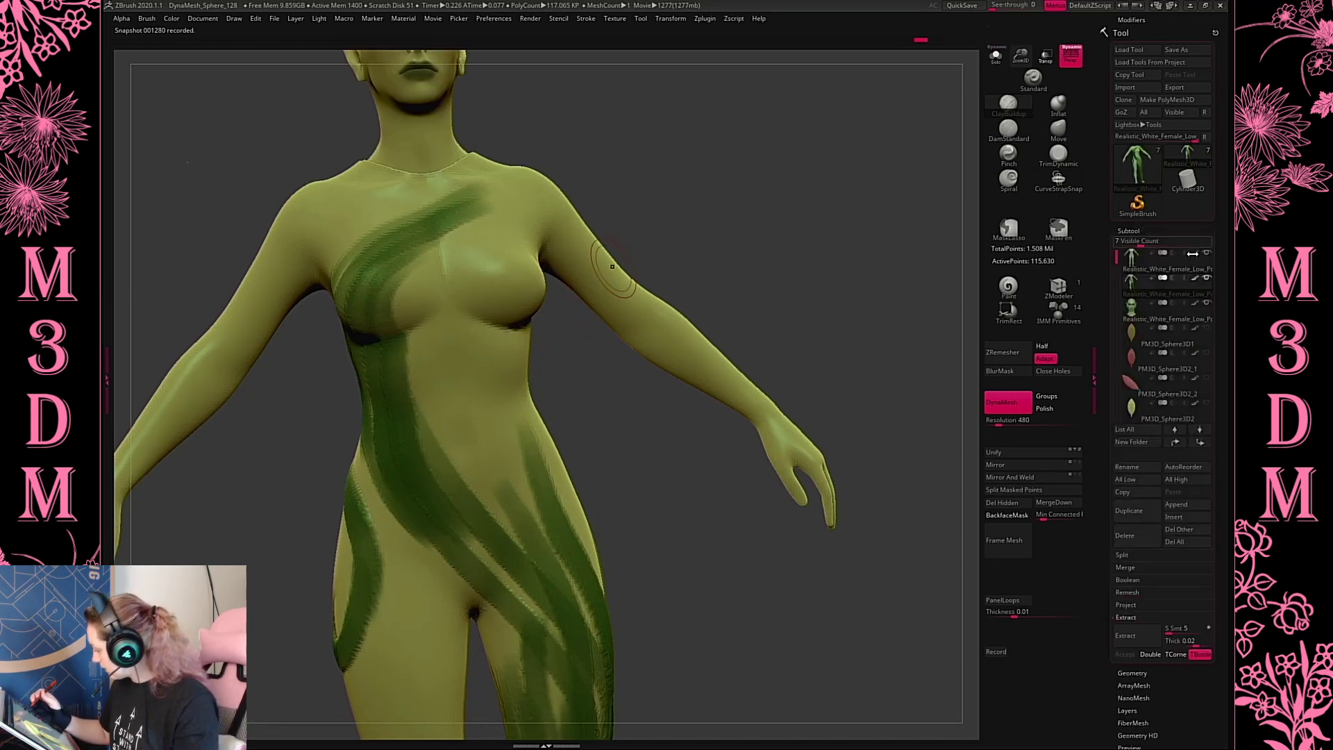
click(1206, 254)
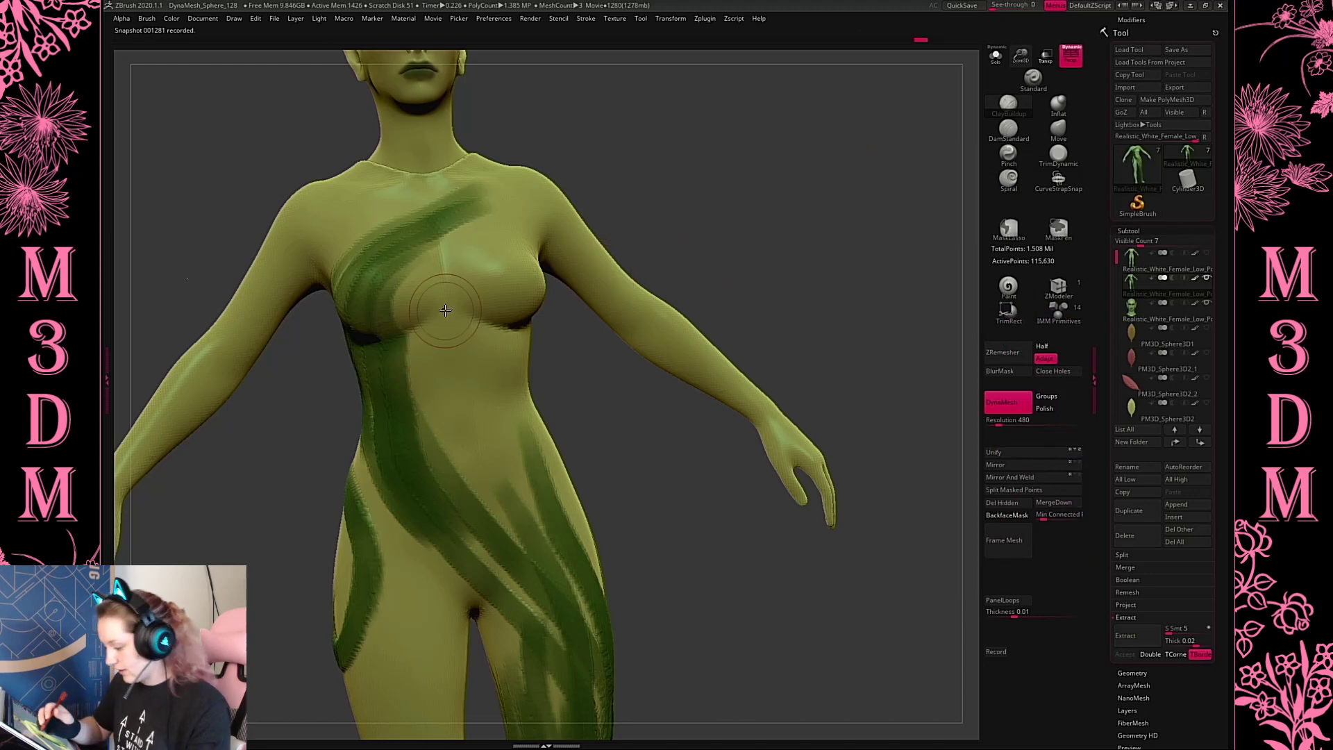
Paint dark green bands from the left breast diagonally across the belly and down the left waist to the hip
drag(515, 245, 422, 386)
mouse_move(498, 274)
mouse_down()
mouse_move(424, 357)
mouse_move(448, 538)
mouse_up()
drag(798, 220, 695, 248)
mouse_move(522, 479)
mouse_down()
mouse_move(599, 228)
mouse_move(597, 295)
mouse_move(510, 455)
mouse_up()
drag(576, 346, 555, 610)
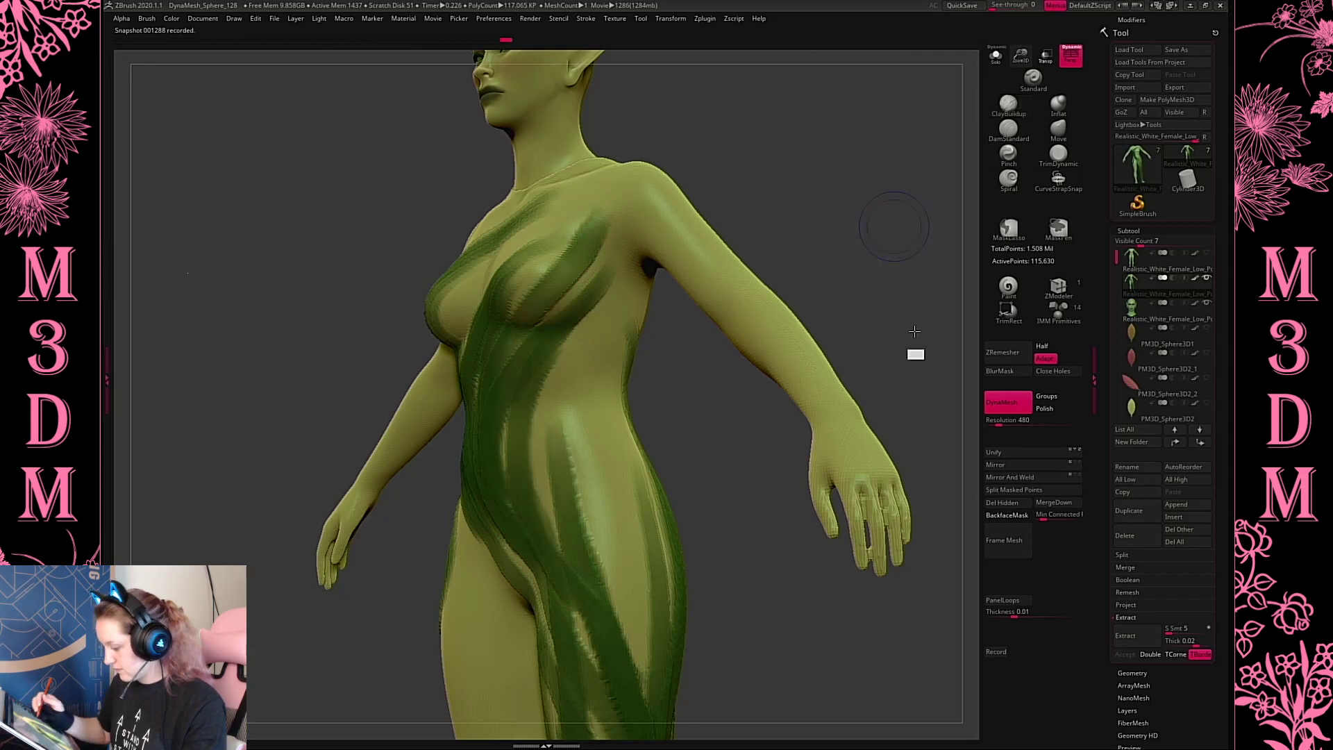
Paint a dark green band from below the right buttock down the back of the right thigh to the outer knee
mouse_move(914, 330)
shift+mouse_down()
mouse_move(881, 250)
mouse_move(902, 233)
mouse_move(886, 270)
mouse_move(879, 101)
shift+mouse_up()
alt+drag(765, 507, 771, 446)
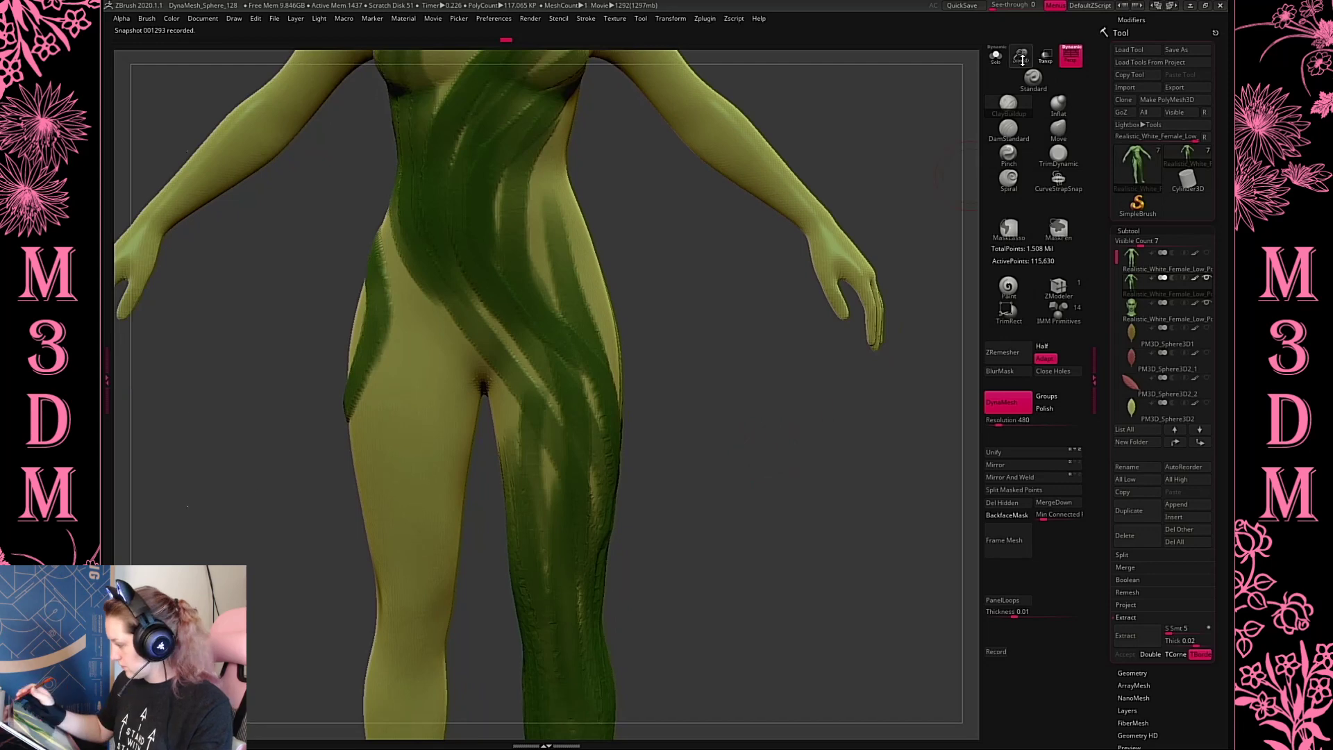
drag(1021, 59, 1020, 35)
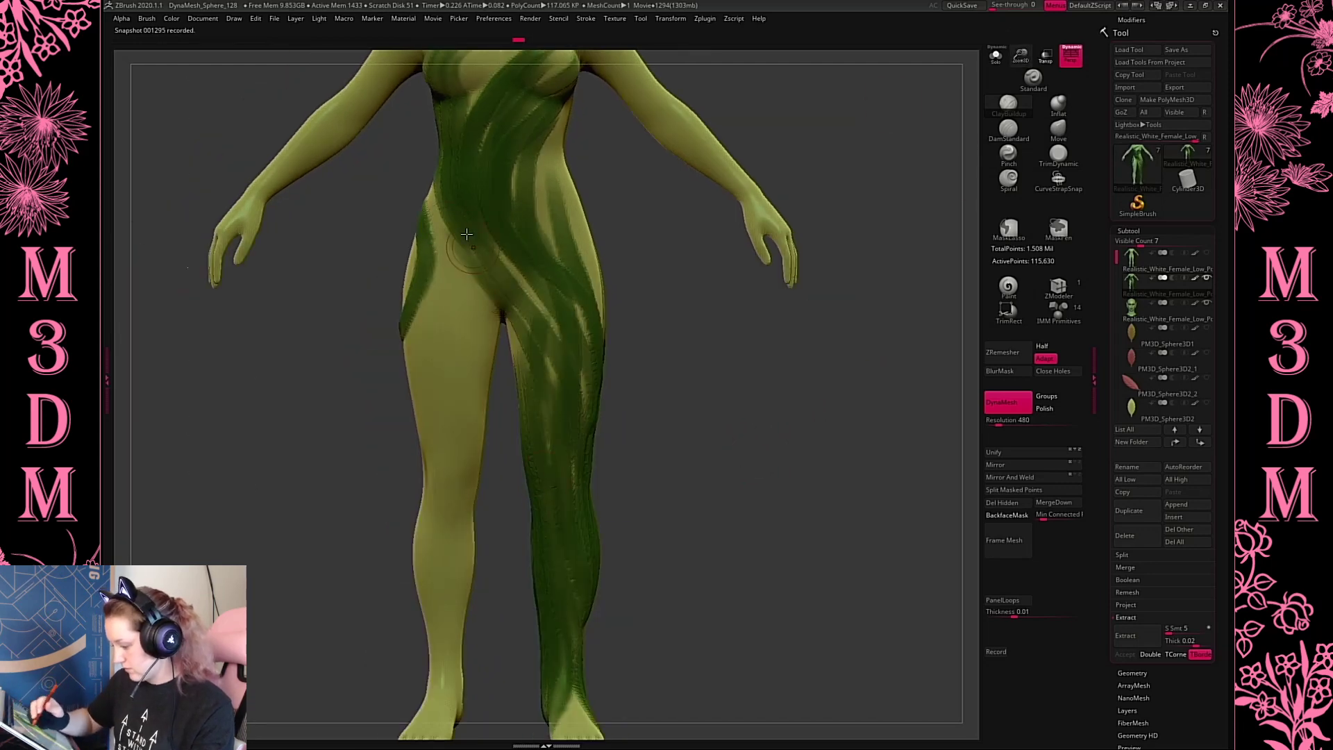
mouse_move(619, 396)
mouse_down()
mouse_move(702, 384)
mouse_move(690, 396)
mouse_move(672, 395)
mouse_move(679, 369)
mouse_move(792, 437)
mouse_move(825, 436)
mouse_move(498, 320)
mouse_move(497, 404)
mouse_up()
drag(486, 329, 548, 498)
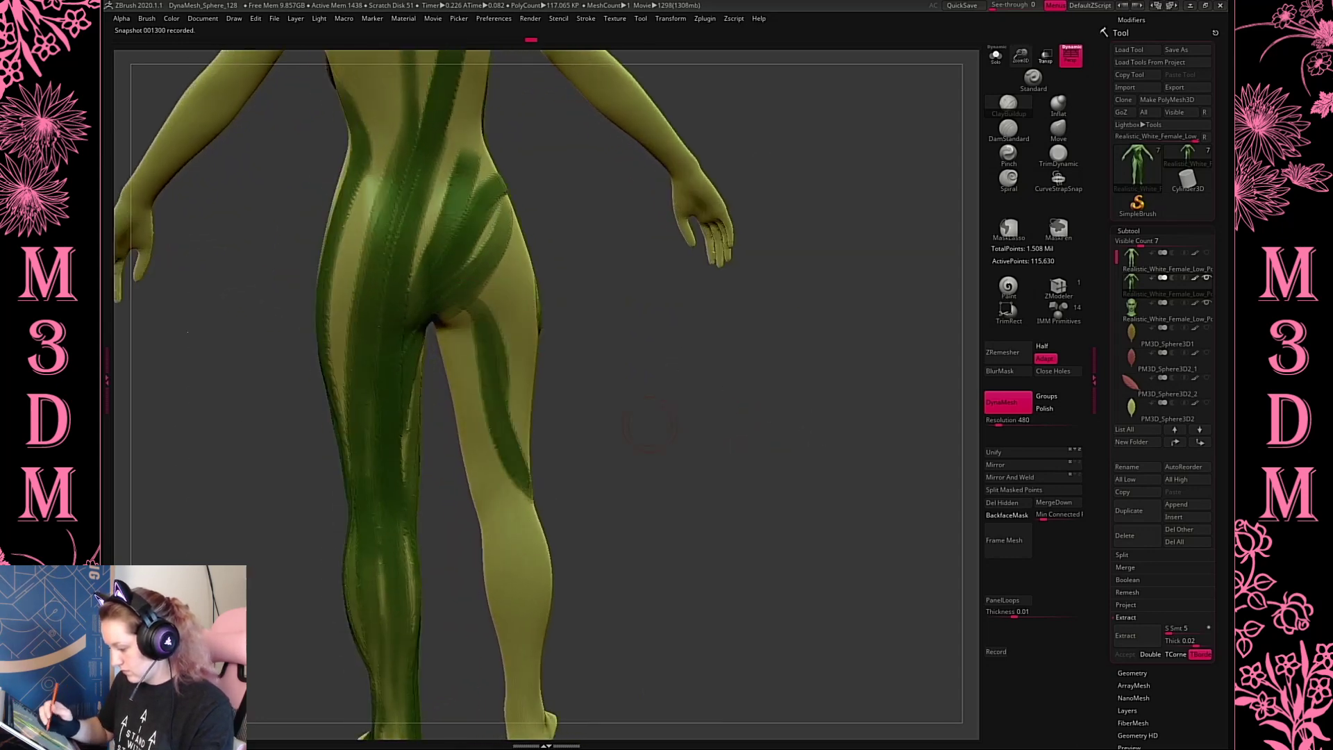
Wrap the dark green band around the right leg at the knee, from the outer side across the front to the back
drag(615, 414, 547, 382)
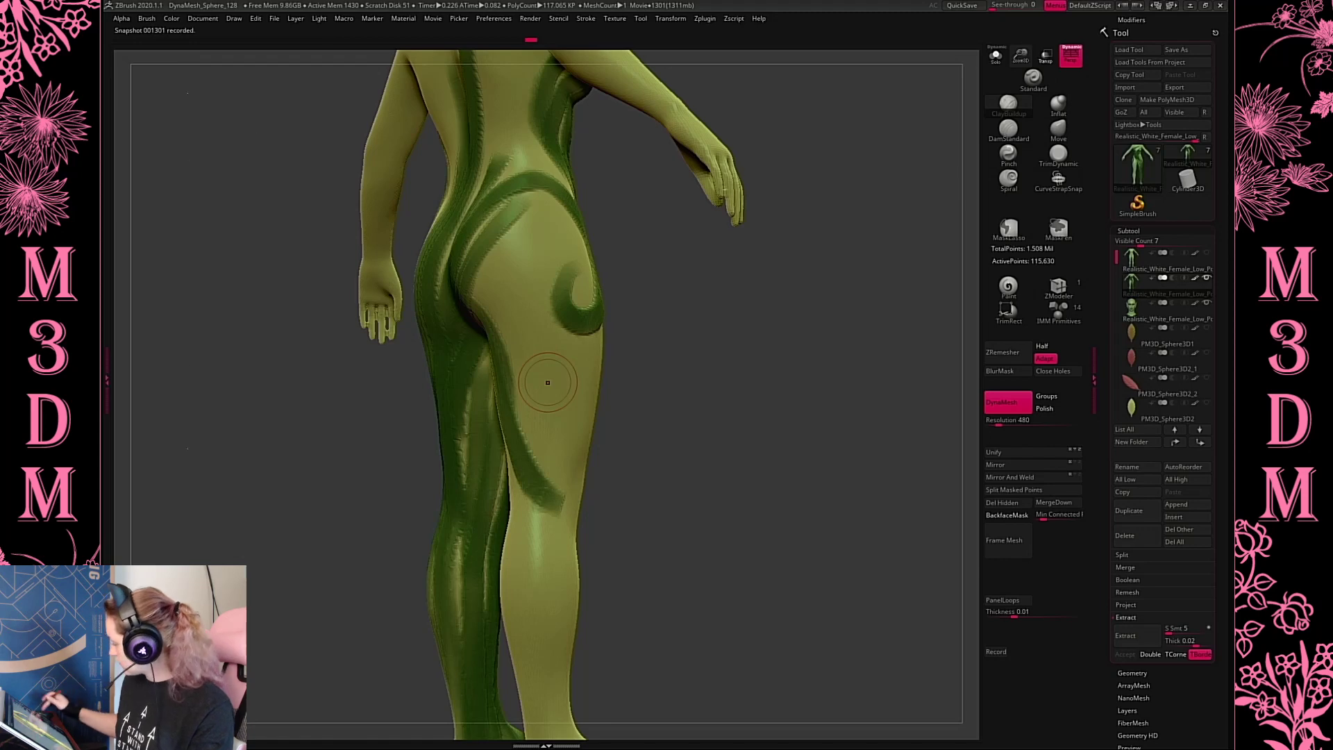
drag(750, 378, 604, 378)
drag(487, 472, 521, 513)
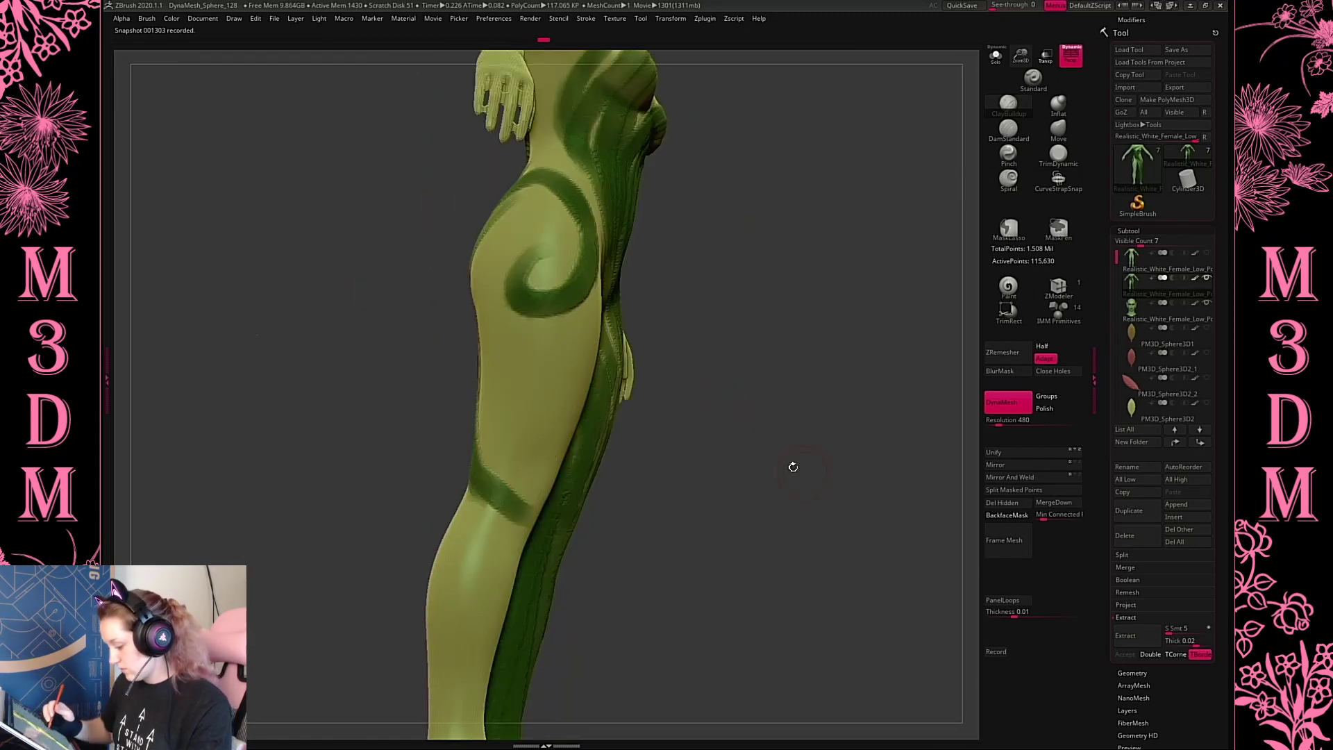
drag(791, 464, 501, 486)
drag(456, 489, 528, 531)
mouse_move(820, 514)
mouse_down()
mouse_move(767, 440)
mouse_move(476, 521)
mouse_move(548, 549)
mouse_up()
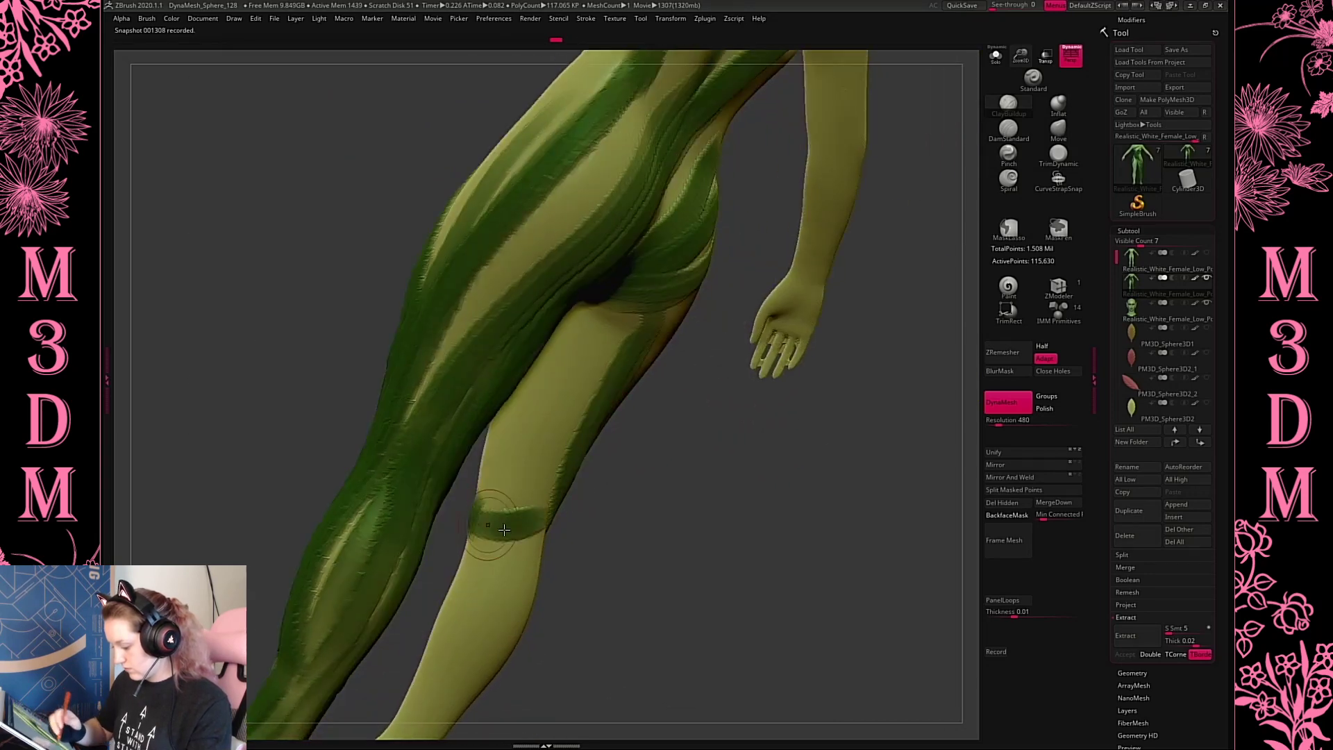
Paint dark green bands spiralling around the right calf and shin below the knee
mouse_move(732, 497)
mouse_down()
mouse_move(759, 512)
mouse_move(758, 321)
mouse_move(759, 476)
mouse_move(750, 444)
mouse_move(764, 479)
mouse_up()
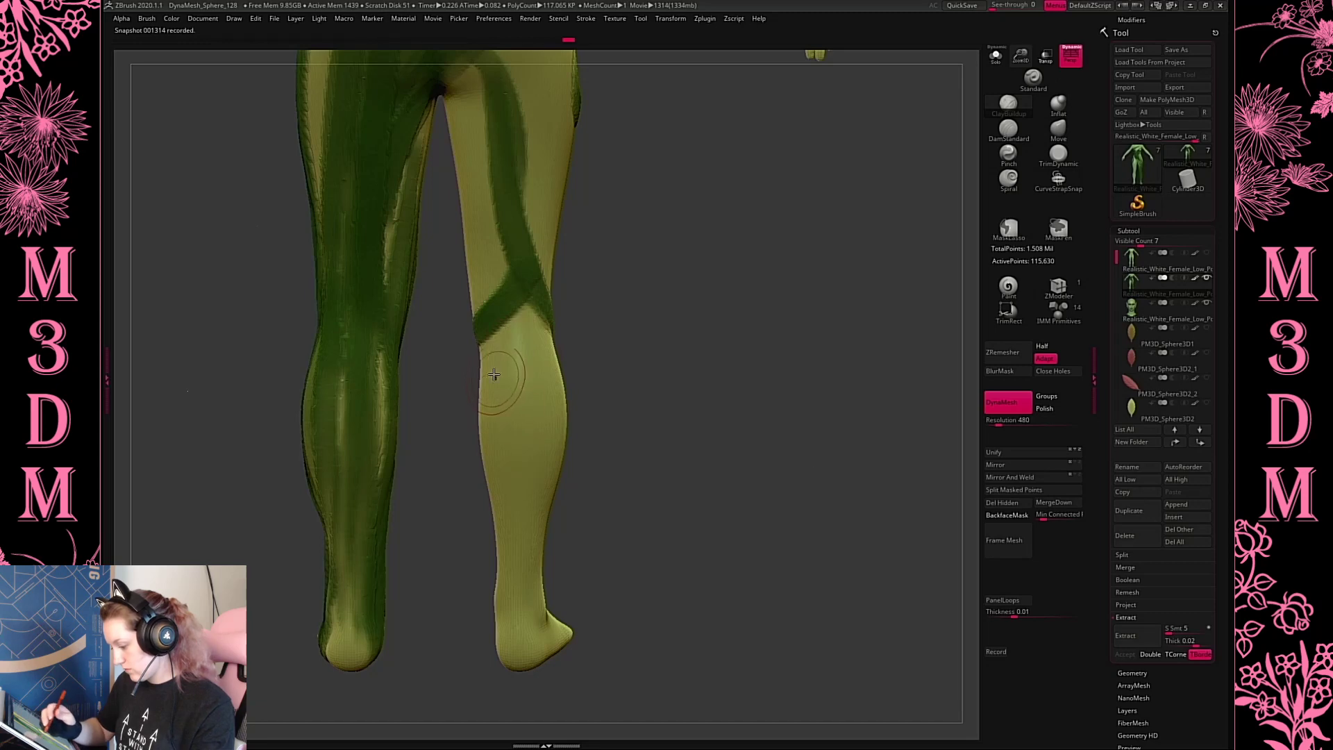
drag(499, 347, 560, 417)
mouse_move(655, 378)
mouse_down()
mouse_move(511, 377)
mouse_move(520, 535)
mouse_up()
mouse_move(722, 400)
mouse_down()
mouse_move(684, 399)
mouse_move(610, 470)
mouse_up()
shift+drag(771, 332, 767, 414)
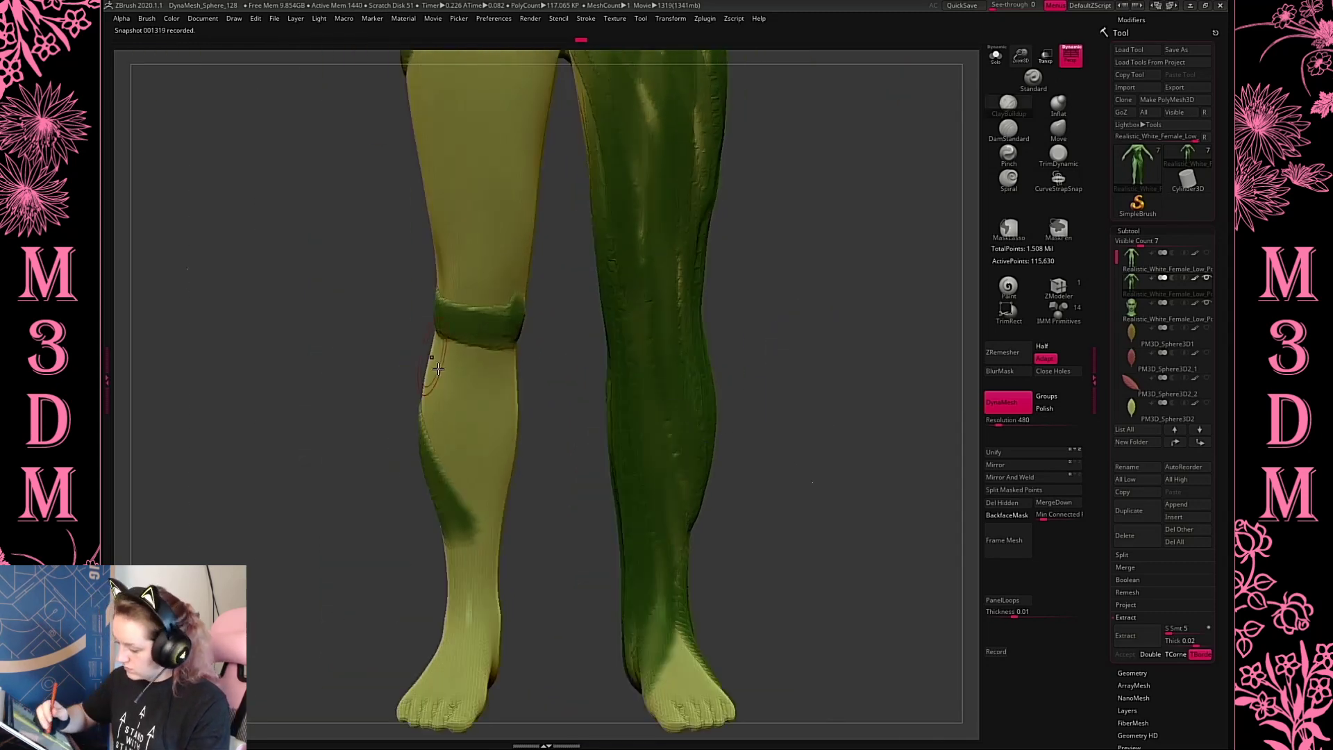
drag(794, 324, 687, 331)
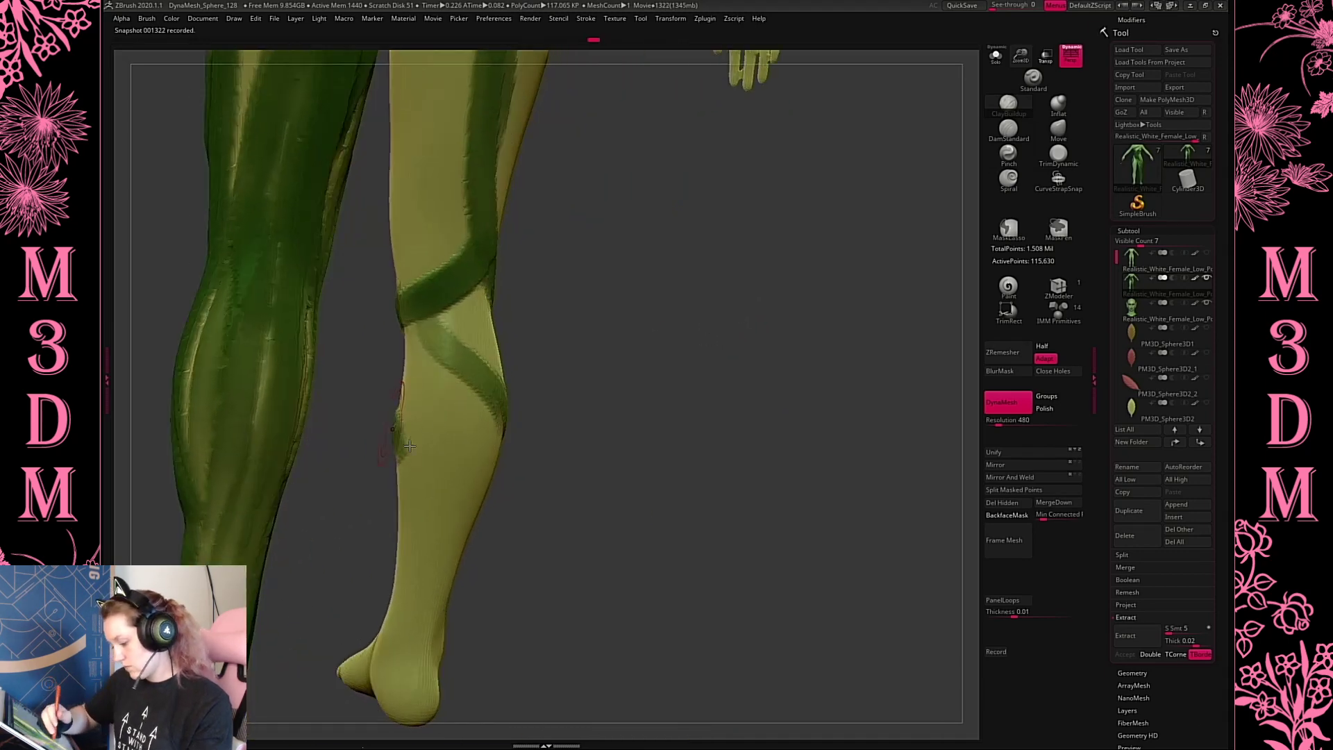
drag(419, 423, 479, 445)
drag(620, 397, 549, 416)
drag(398, 460, 306, 441)
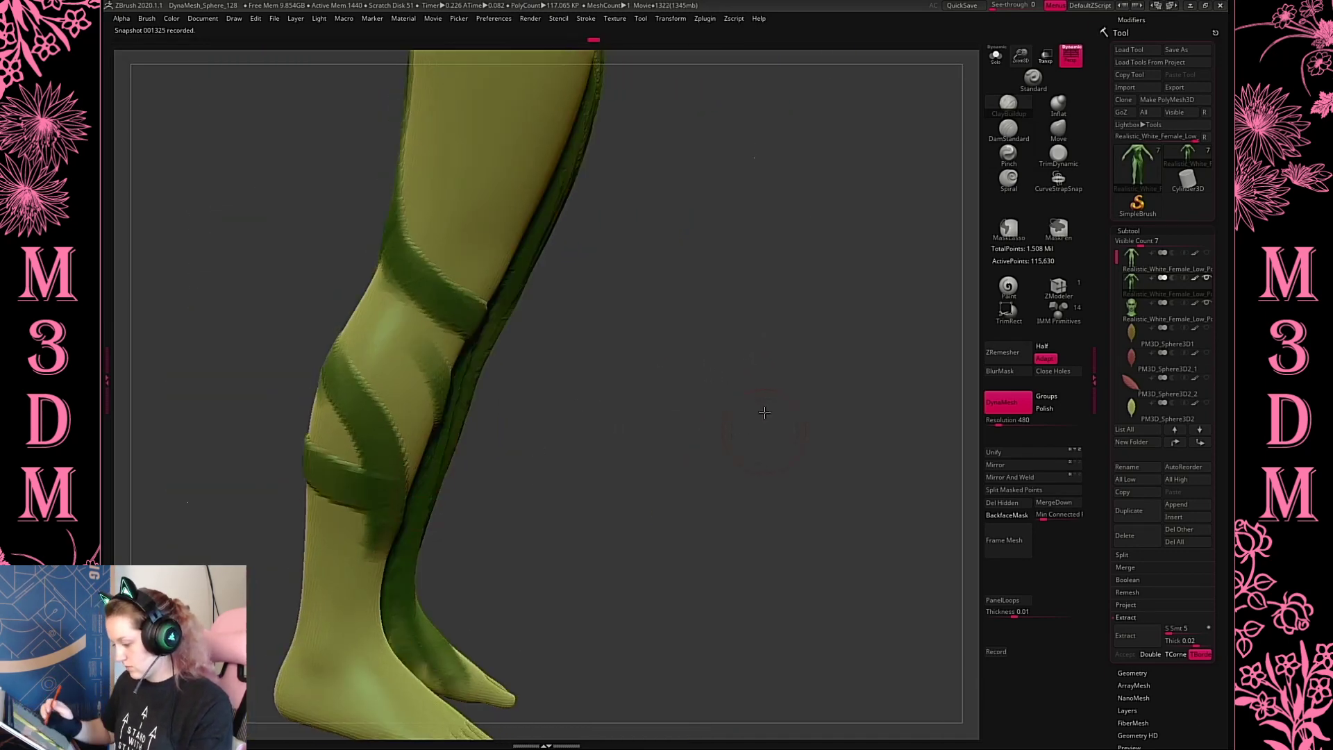
Paint a dark green band from the groin down the front of the right thigh, ending in a curl above the knee
drag(764, 412, 699, 403)
shift+drag(829, 321, 839, 556)
alt+drag(809, 104, 800, 306)
mouse_move(856, 391)
alt+mouse_down()
mouse_move(919, 531)
mouse_move(915, 375)
alt+mouse_up()
drag(514, 214, 417, 510)
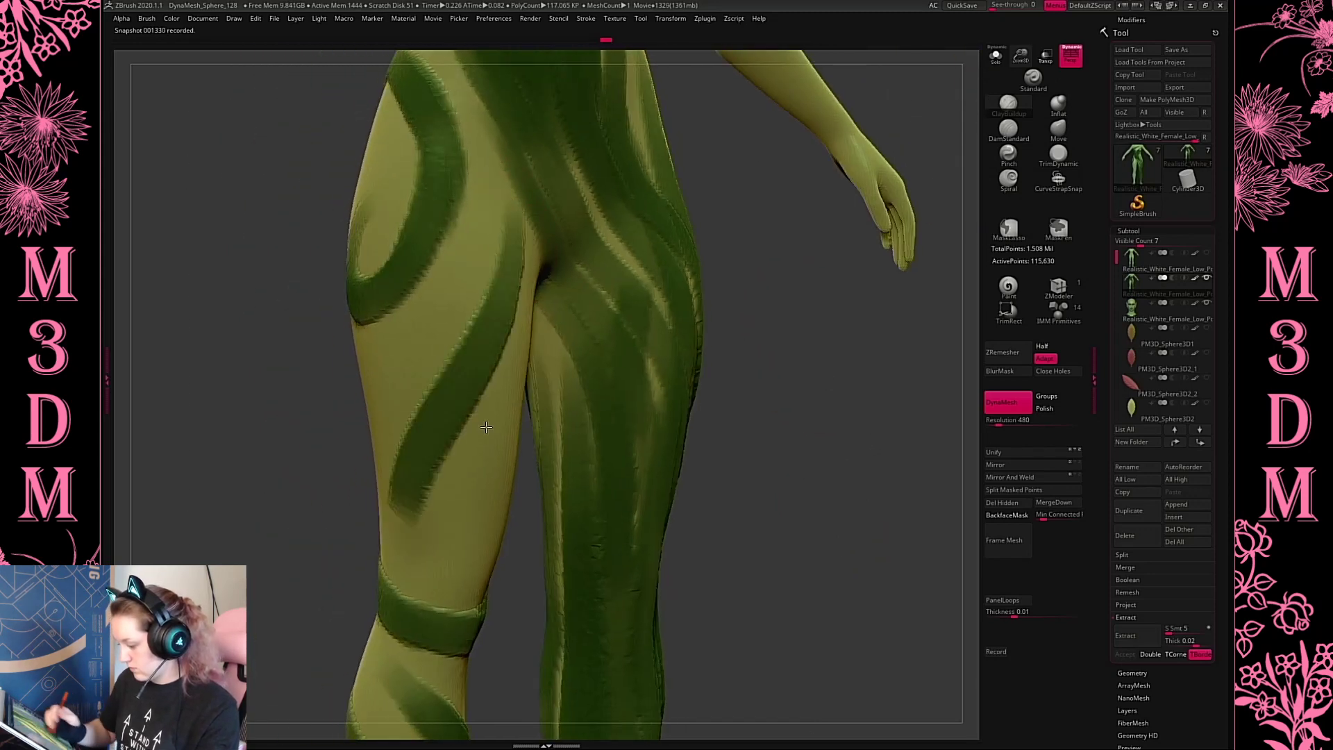
key(ctrl+z)
drag(517, 205, 472, 438)
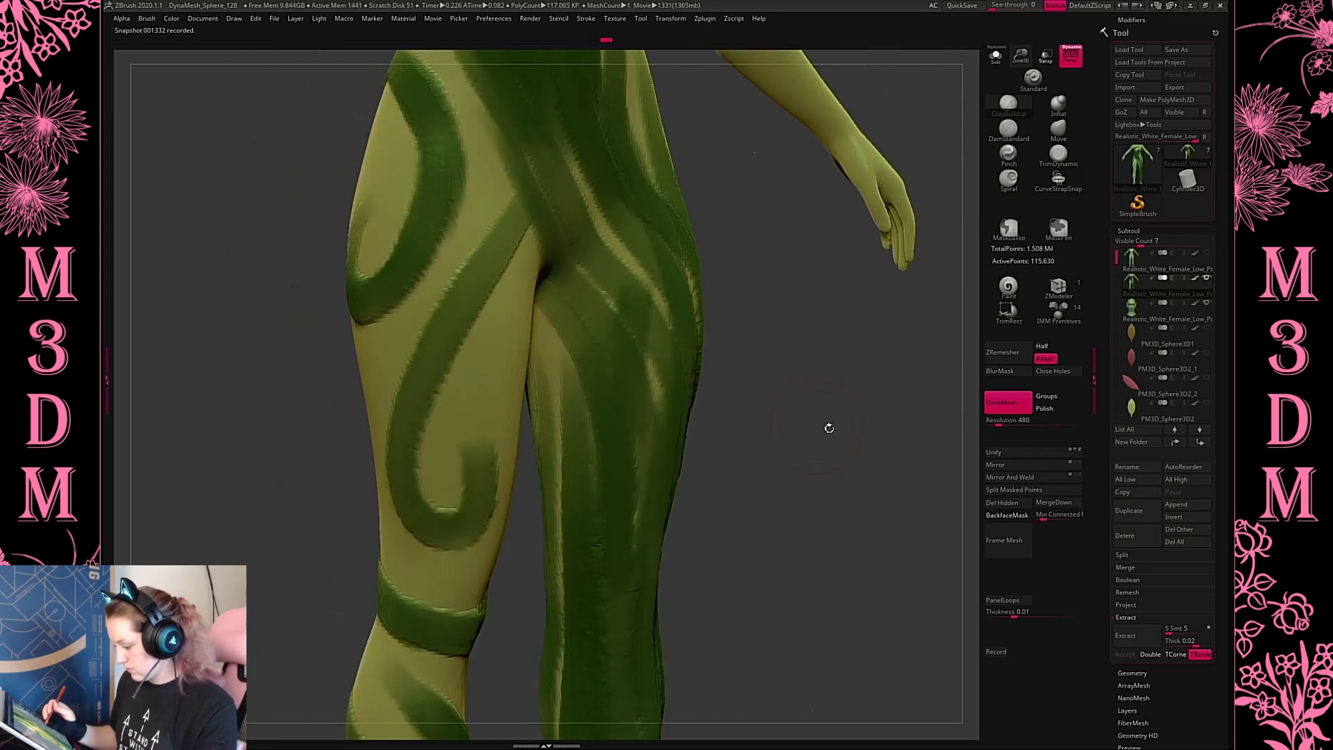
drag(829, 427, 853, 464)
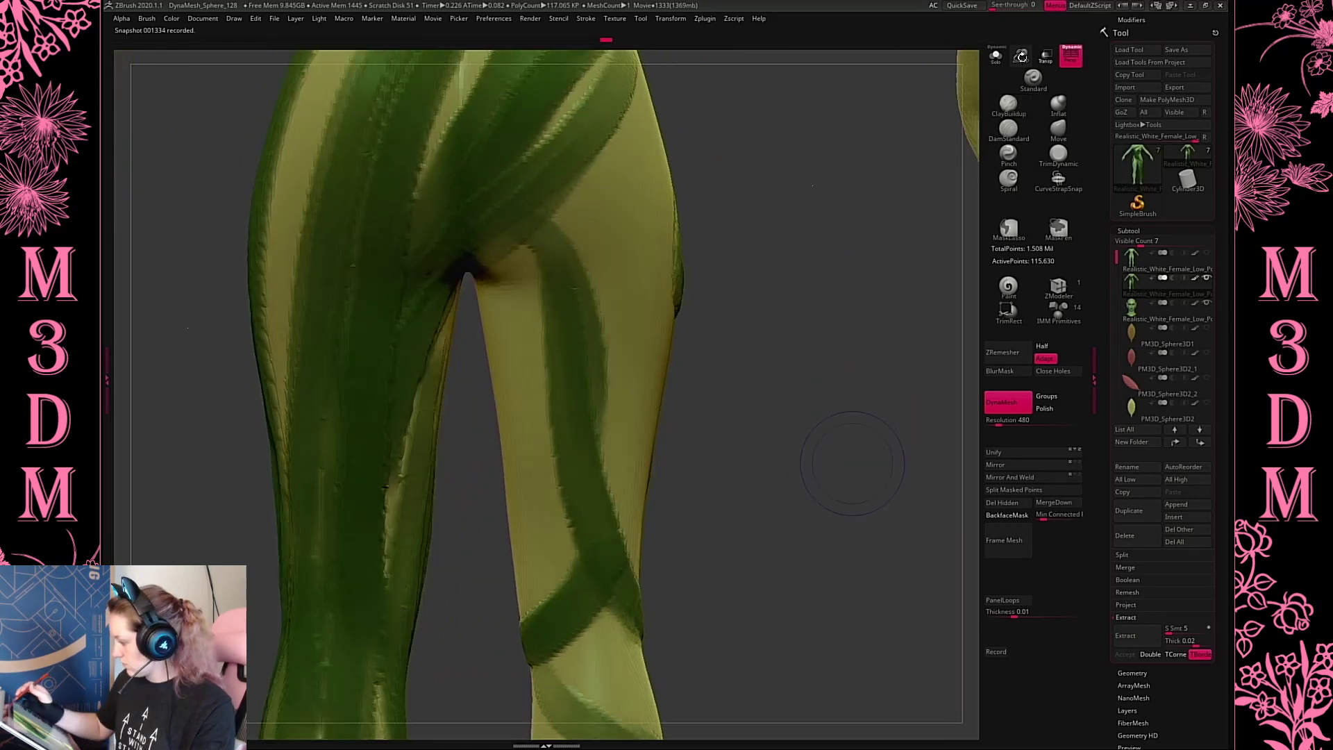
Enlarge the brush and fill the light gaps across the belly and left waist with dark green
drag(1022, 57, 694, 499)
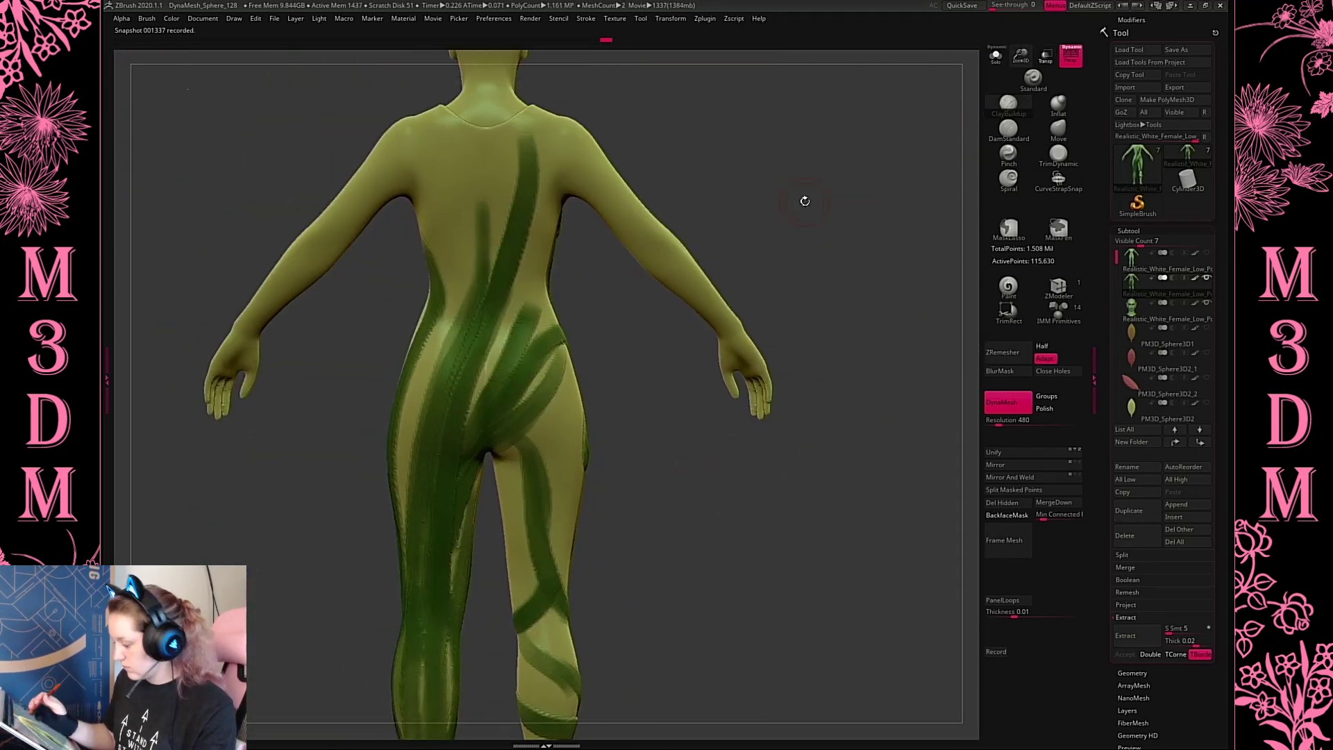
drag(805, 201, 824, 253)
drag(1021, 56, 791, 154)
key(space)
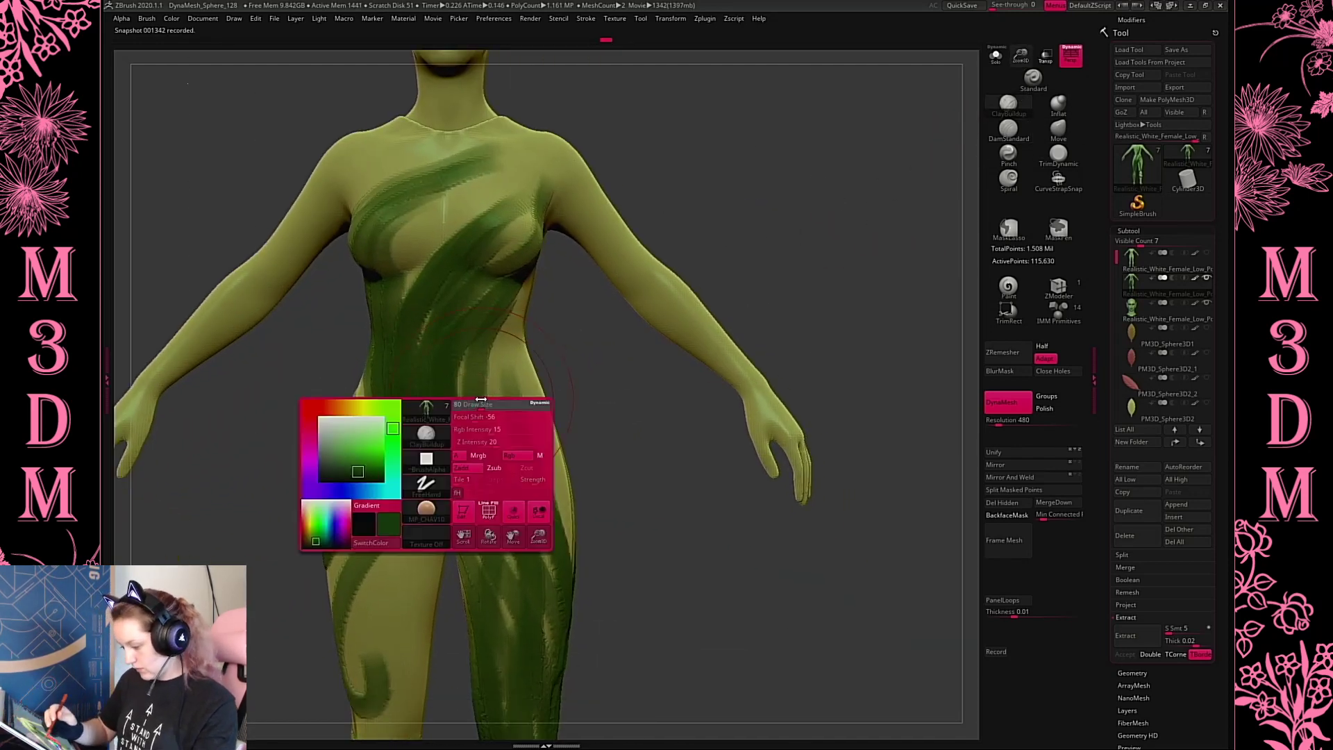
drag(496, 406, 515, 405)
mouse_move(428, 446)
shift+mouse_down()
mouse_move(413, 376)
mouse_move(449, 449)
shift+mouse_up()
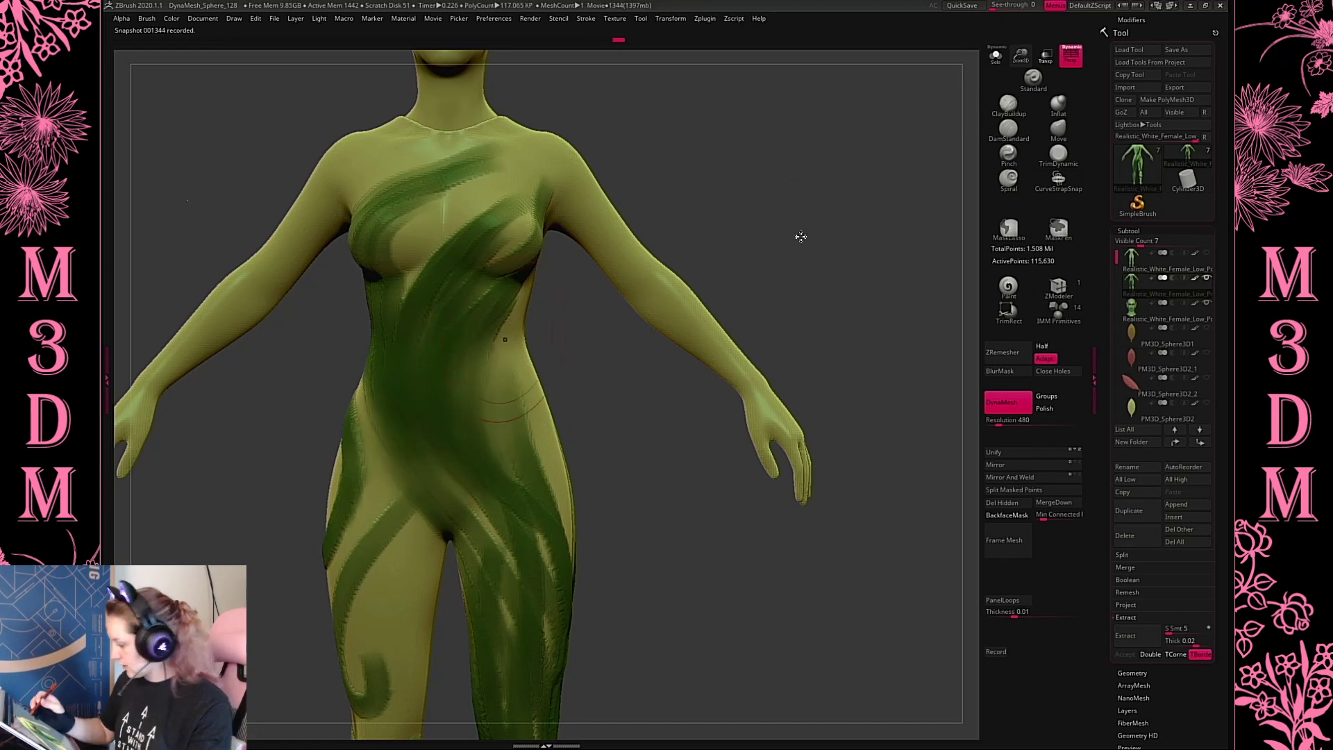
Reduce the brush size and try a dark green band from the right ribs across the belly to the left hip
key(space)
drag(800, 238, 784, 240)
mouse_move(391, 318)
mouse_down()
mouse_move(387, 293)
mouse_move(571, 608)
mouse_move(548, 562)
mouse_up()
key(ctrl+z)
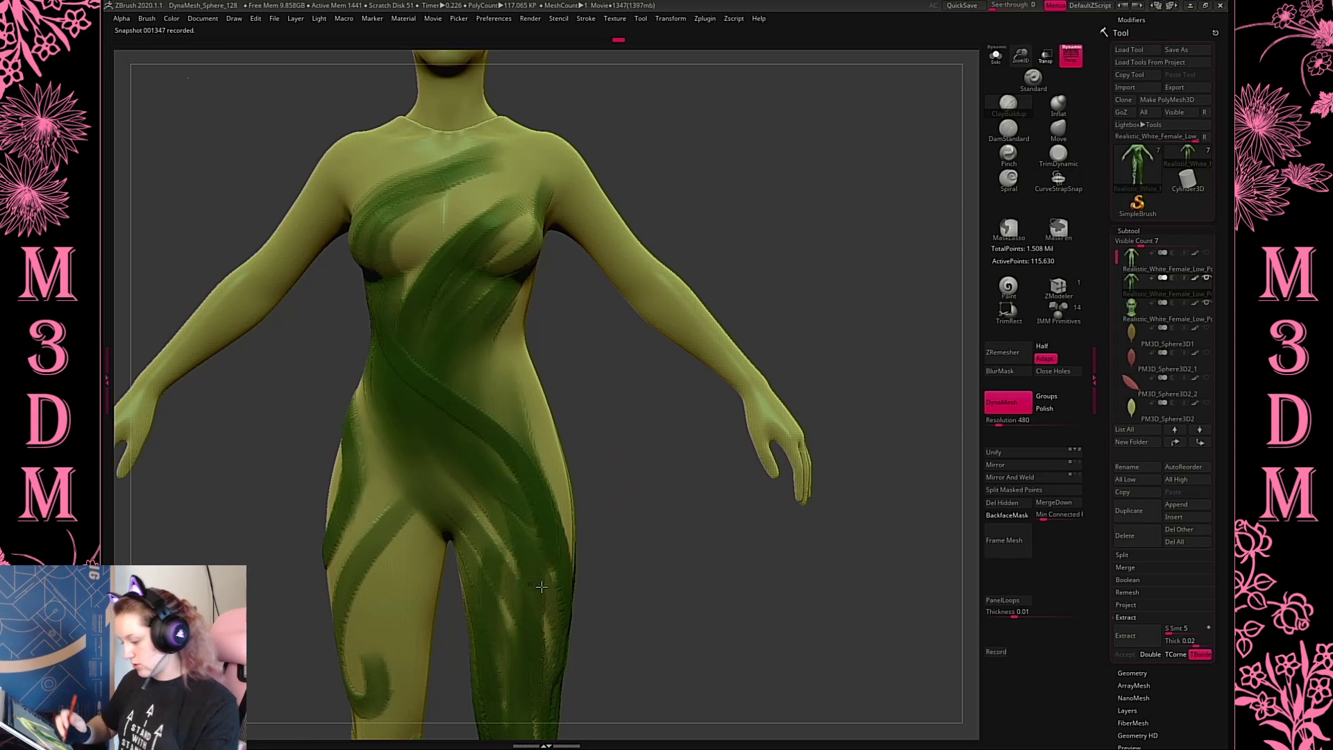
Try further strokes over the belly and thighs, undoing them together with the belly fill and the right thigh curl
drag(1014, 32, 1014, 8)
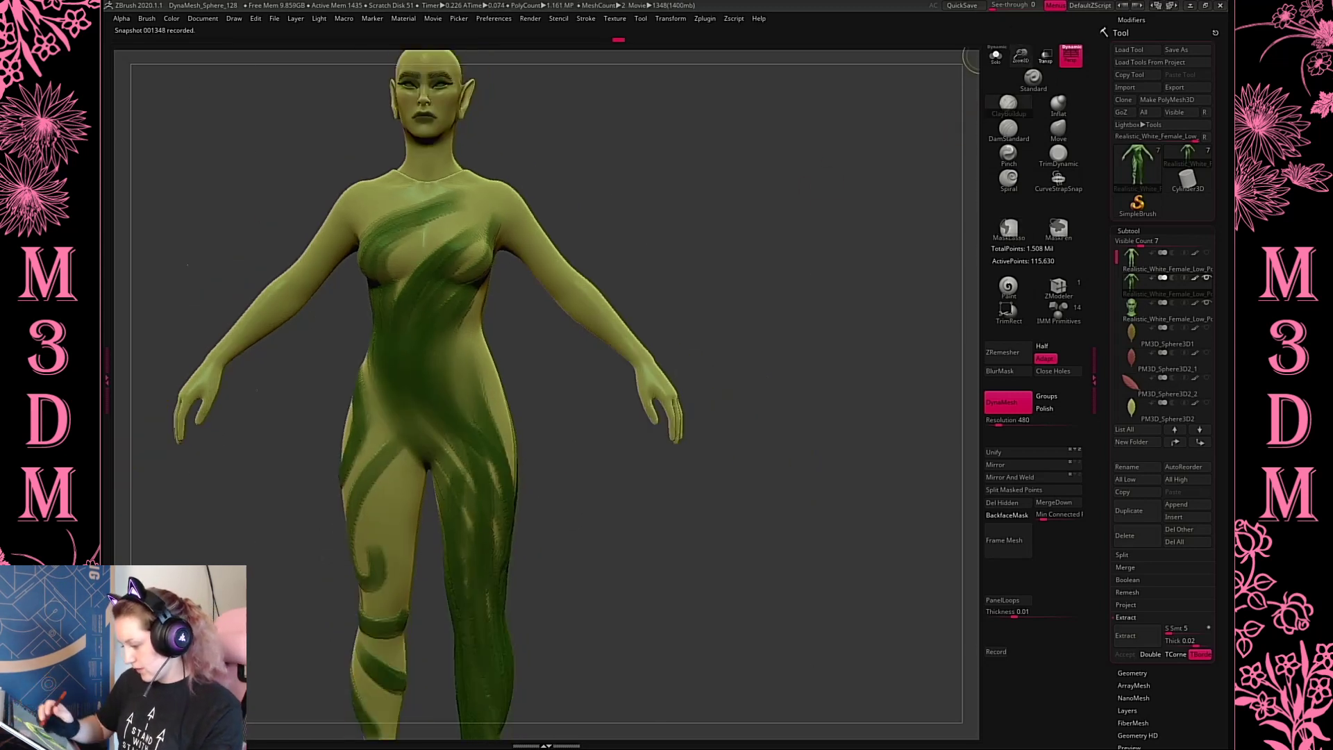
mouse_move(464, 327)
mouse_down()
mouse_move(455, 422)
mouse_move(358, 587)
mouse_up()
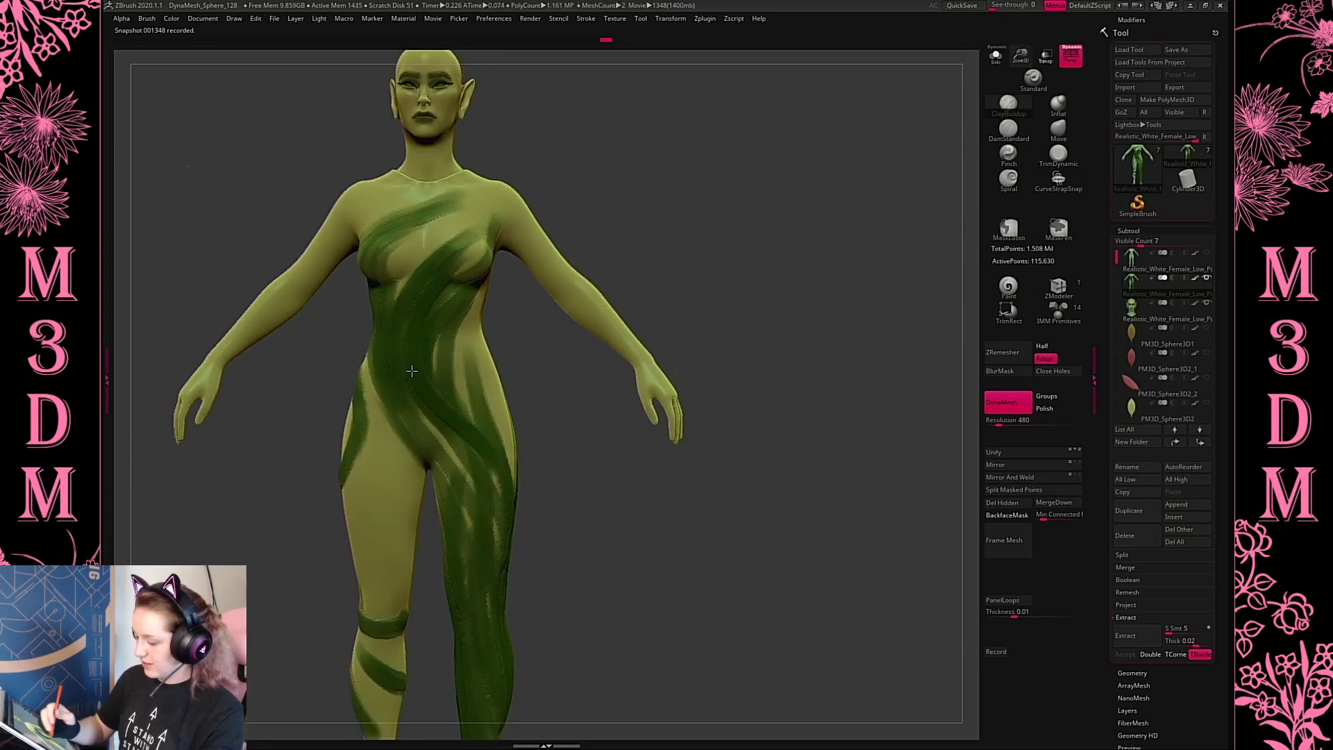
drag(412, 371, 497, 540)
key(ctrl+z)
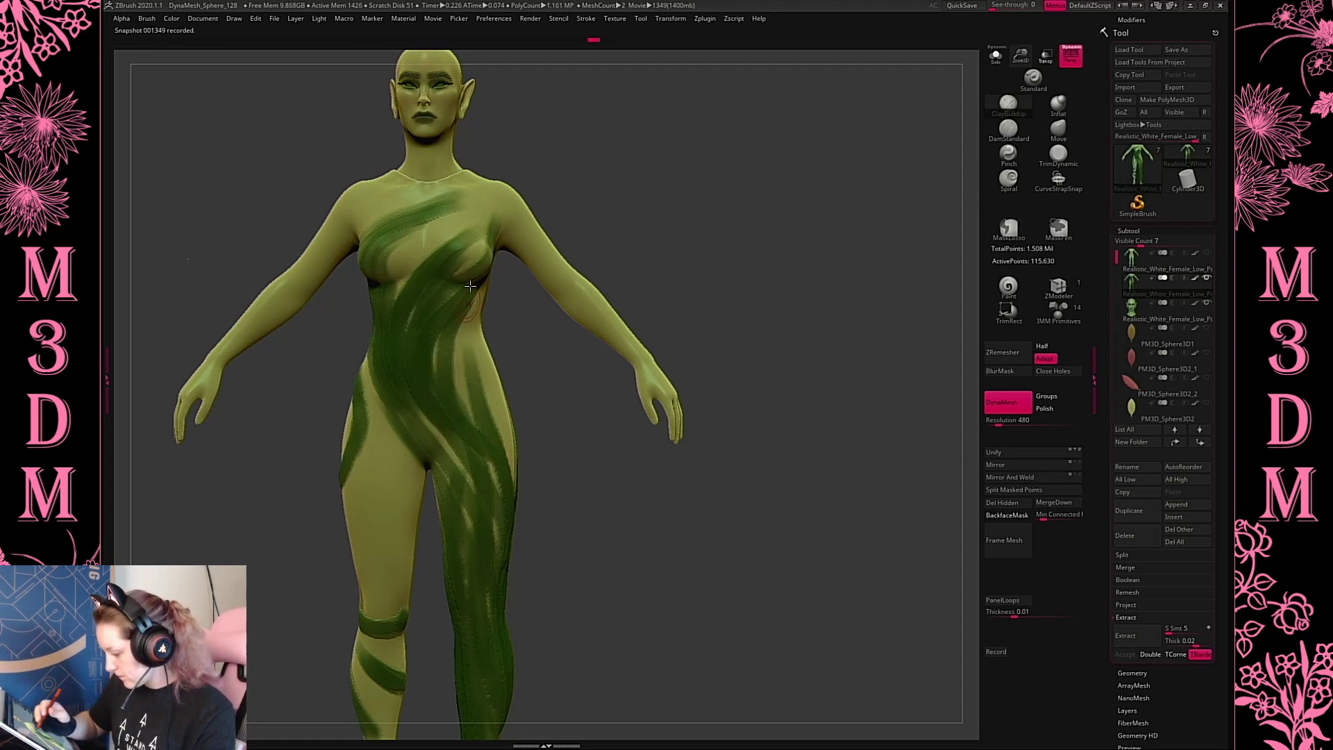
Build up dark green strands from the left breast diagonally across the belly and over the left hip onto the upper thigh
mouse_move(483, 221)
mouse_down()
mouse_move(400, 296)
mouse_move(431, 423)
mouse_up()
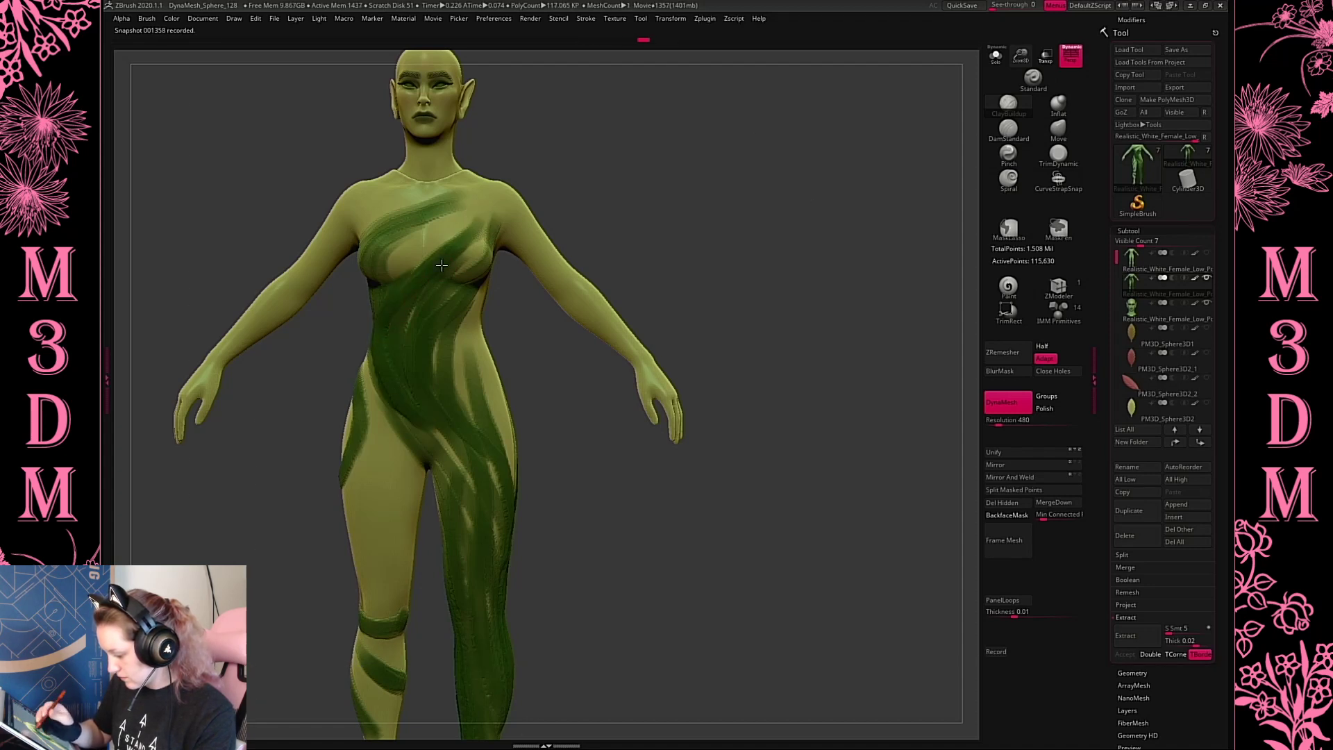
drag(479, 239, 494, 213)
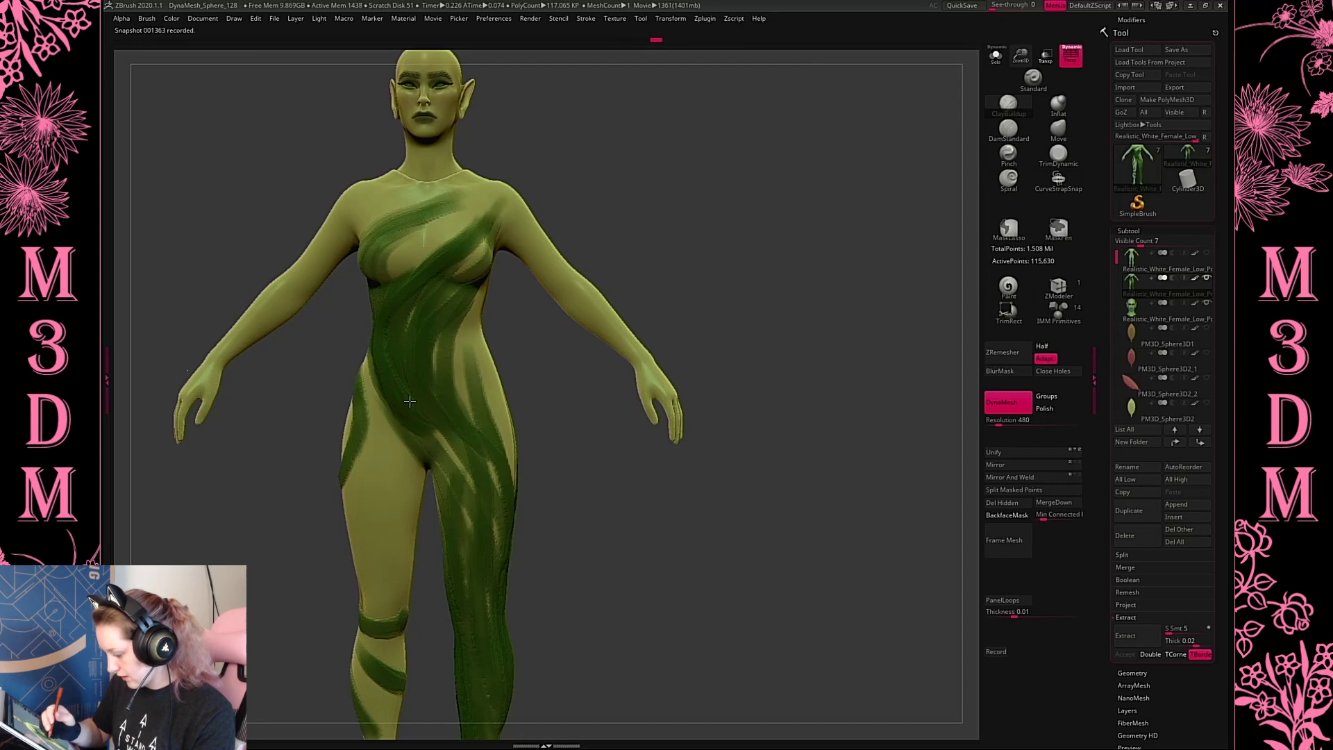
mouse_move(410, 402)
mouse_down()
mouse_move(483, 473)
mouse_move(483, 537)
mouse_up()
drag(452, 445, 500, 546)
mouse_move(760, 335)
mouse_down()
mouse_move(804, 331)
mouse_move(780, 327)
mouse_move(785, 381)
mouse_move(763, 338)
mouse_up()
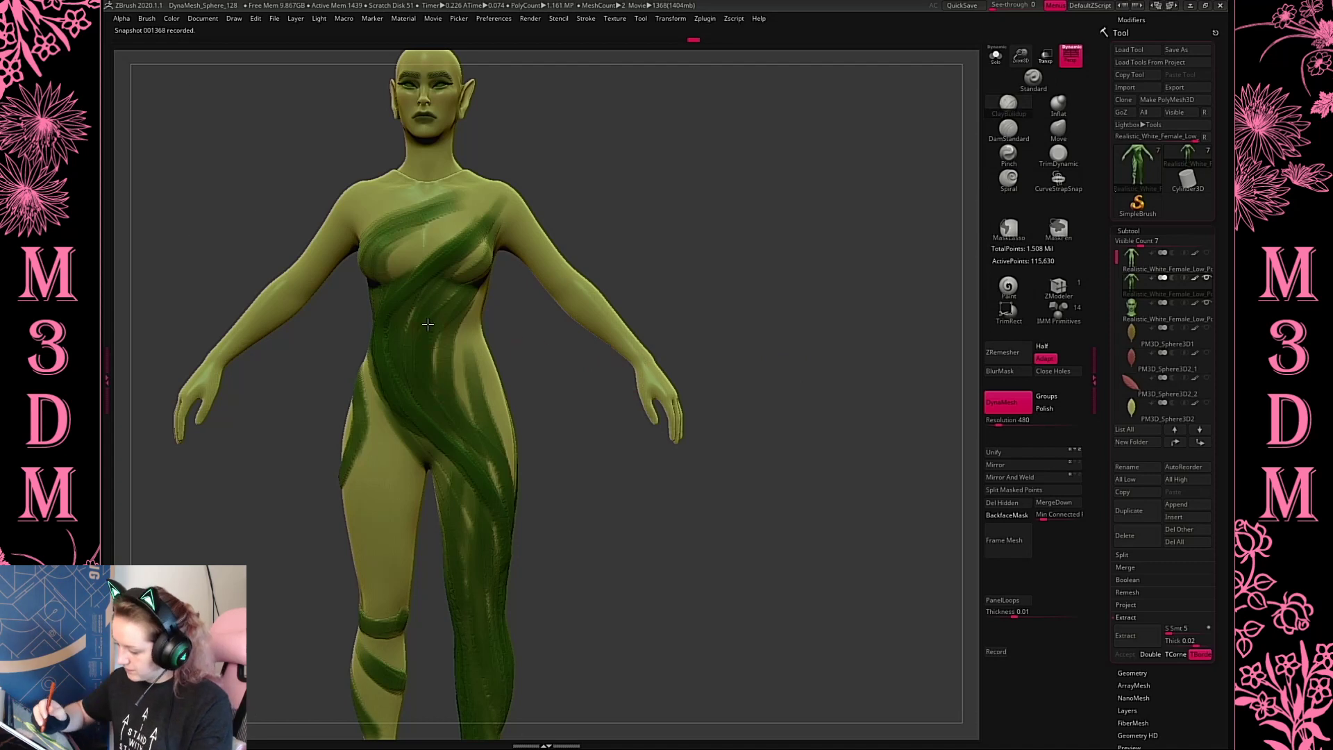
drag(473, 428, 510, 544)
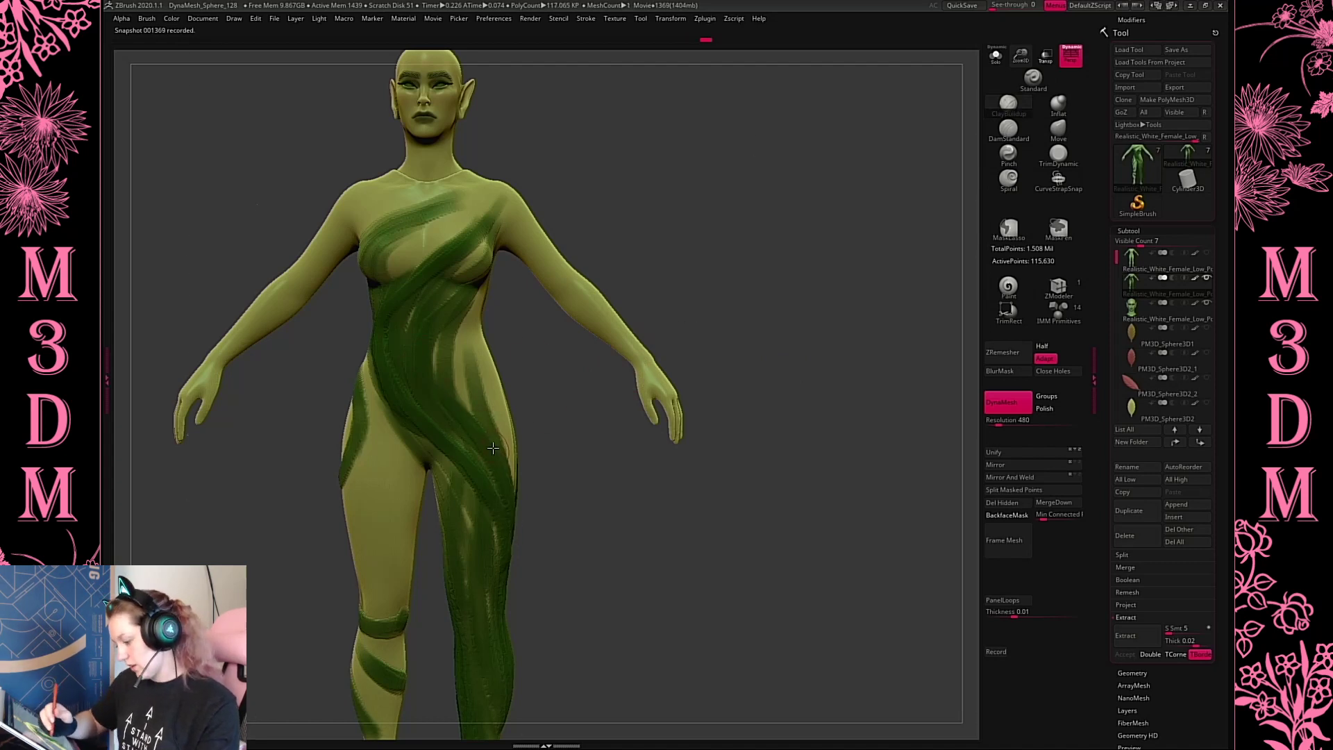
drag(497, 486, 458, 361)
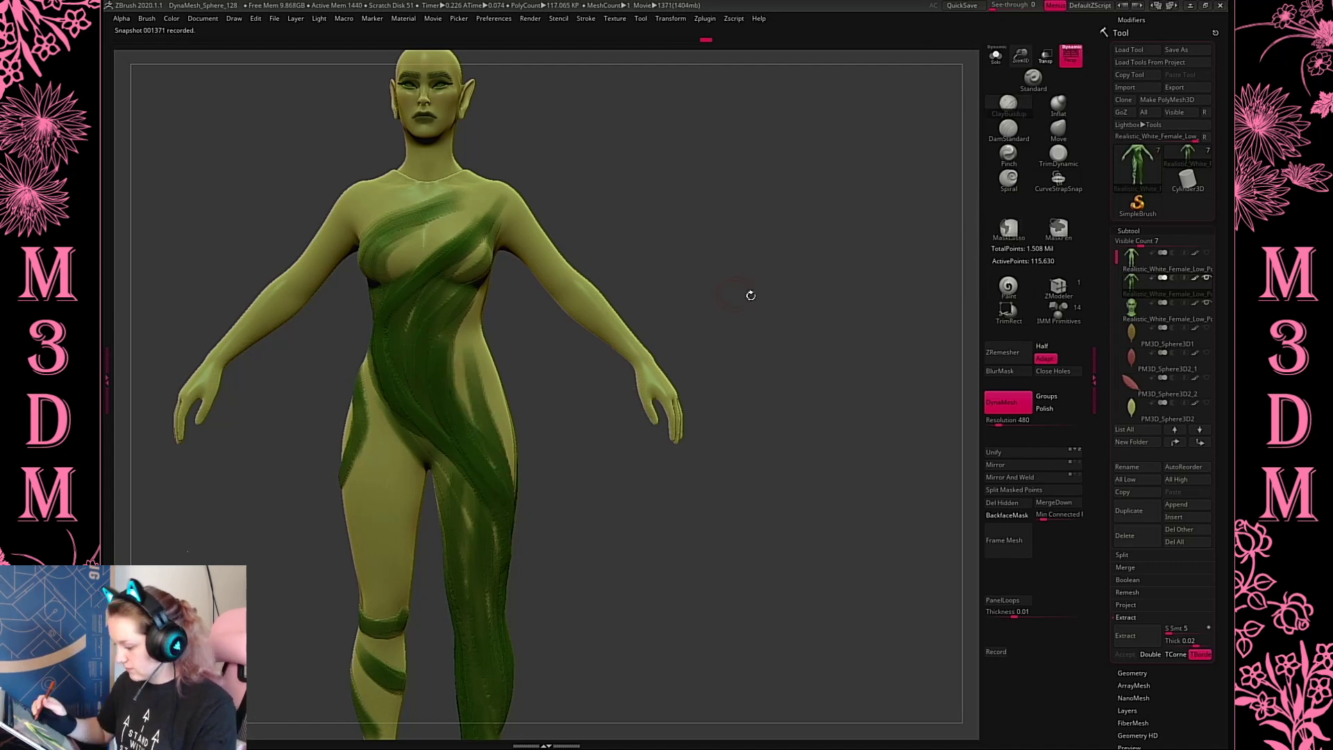
Layer three more overlapping ClayBuildup strokes from the groin and hip down the front of the left thigh
drag(751, 295, 486, 208)
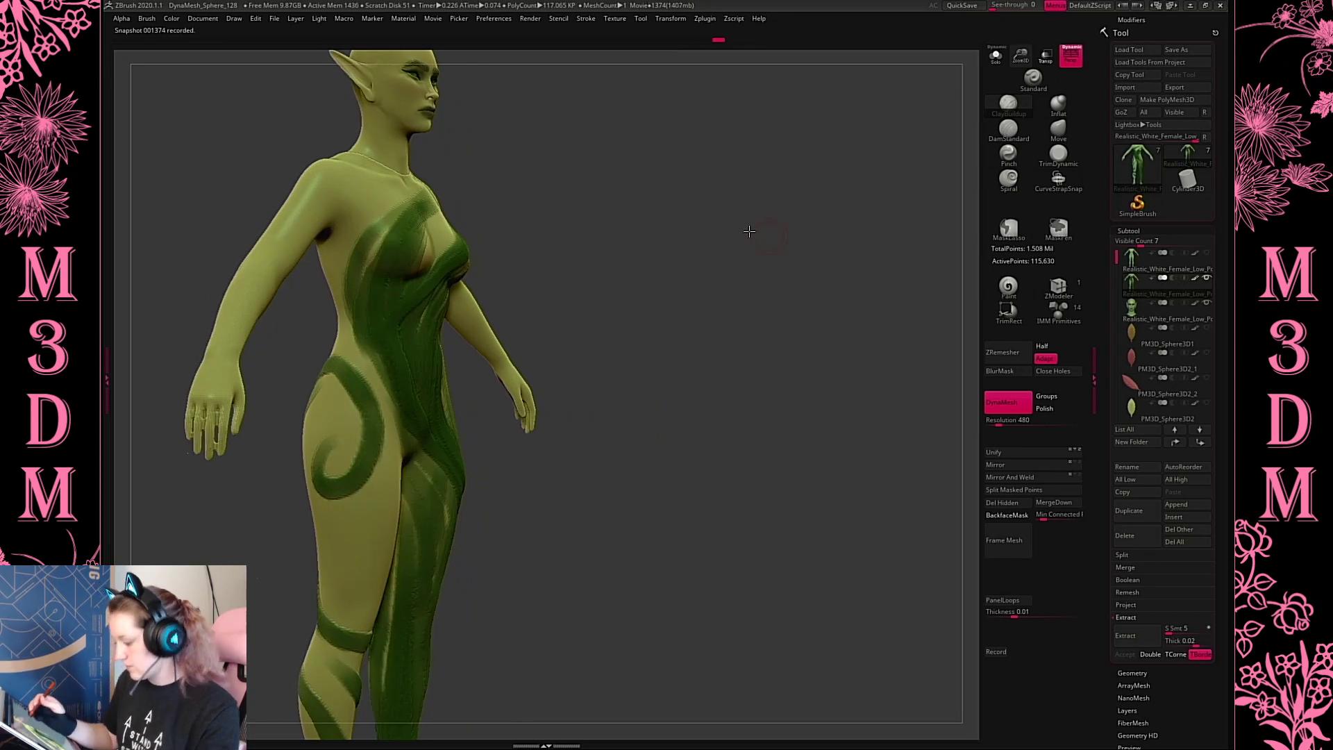
drag(749, 232, 784, 300)
drag(434, 439, 488, 550)
drag(451, 462, 495, 554)
drag(465, 457, 498, 518)
alt+drag(784, 340, 777, 291)
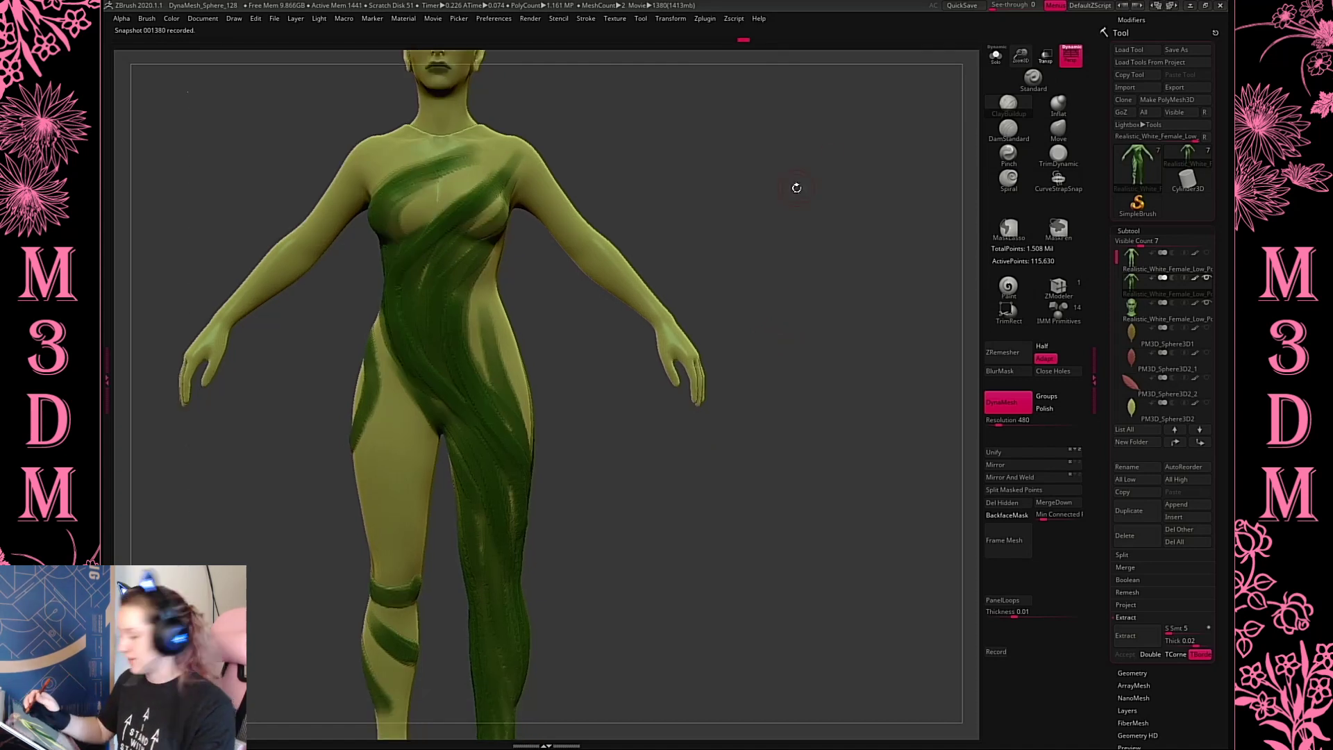
Use the Move brush to pull the left waist and the outer left hip slightly inward
key(space)
drag(797, 187, 817, 181)
click(1058, 131)
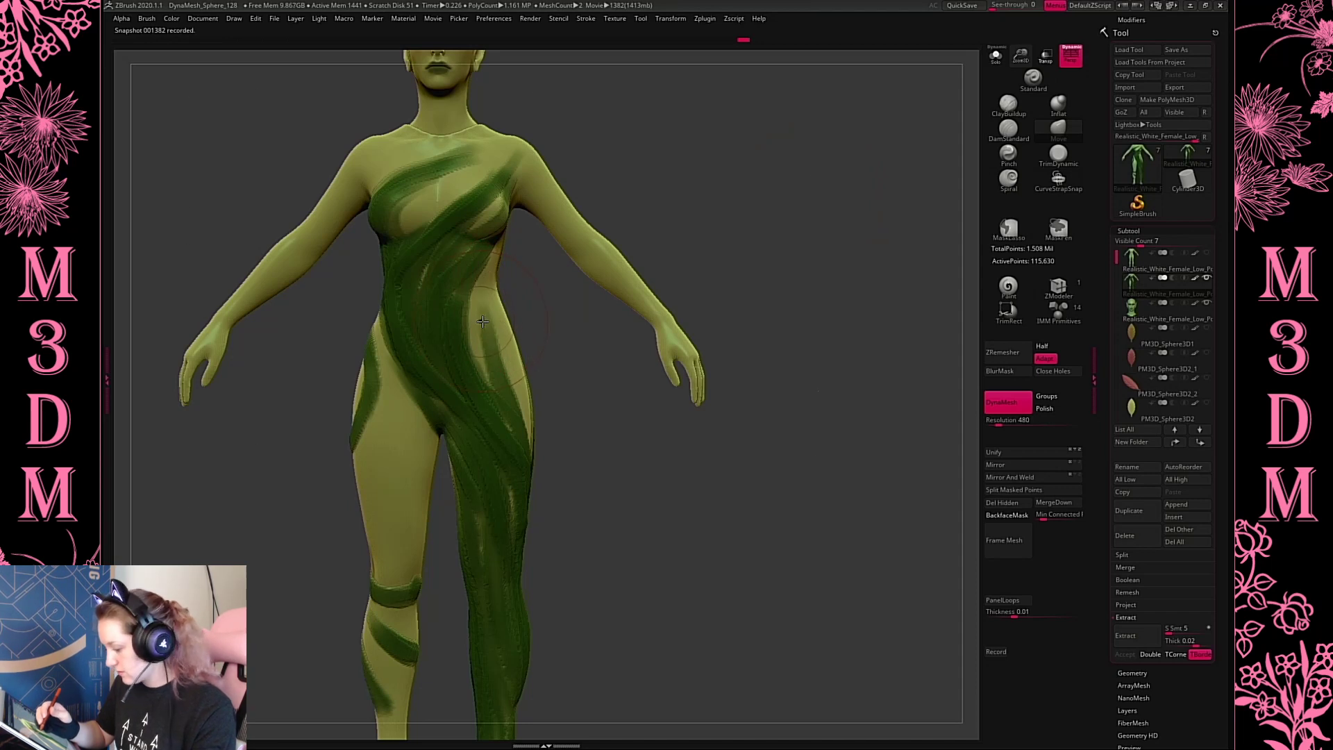
drag(501, 299, 488, 293)
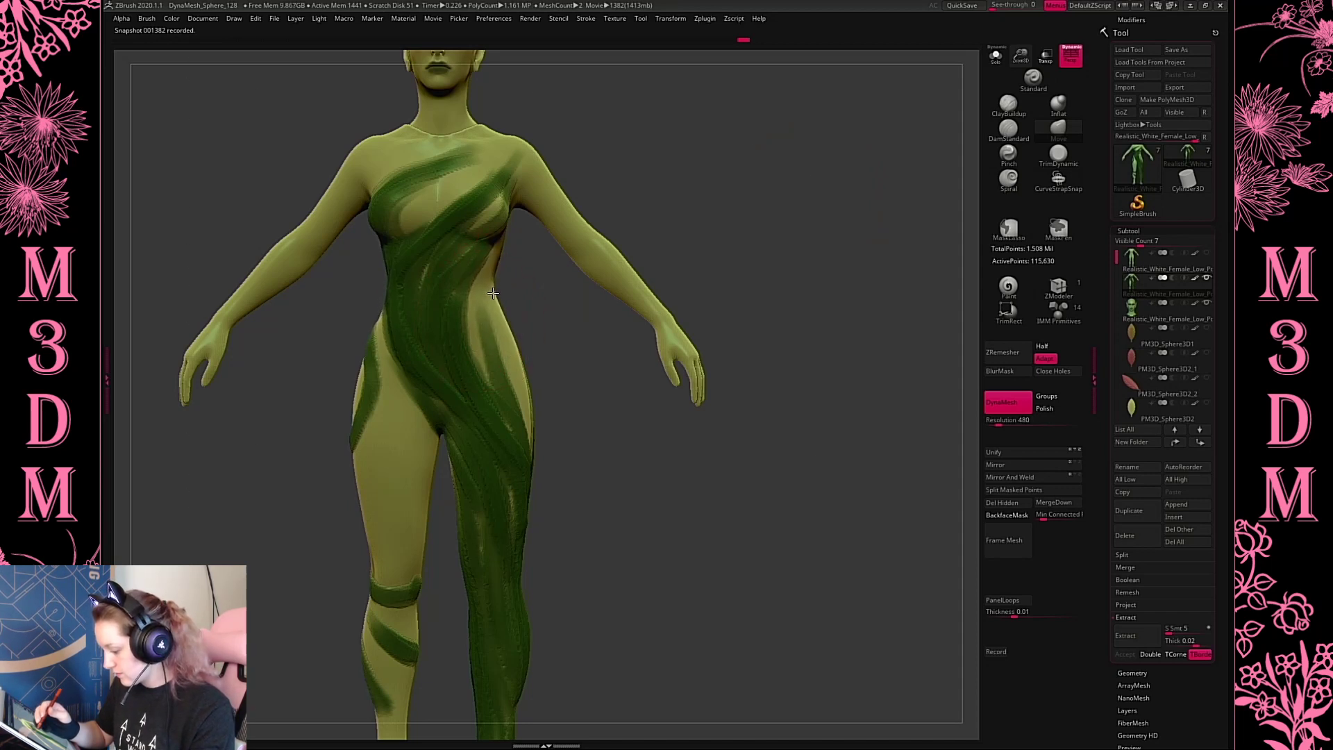
drag(540, 407, 531, 412)
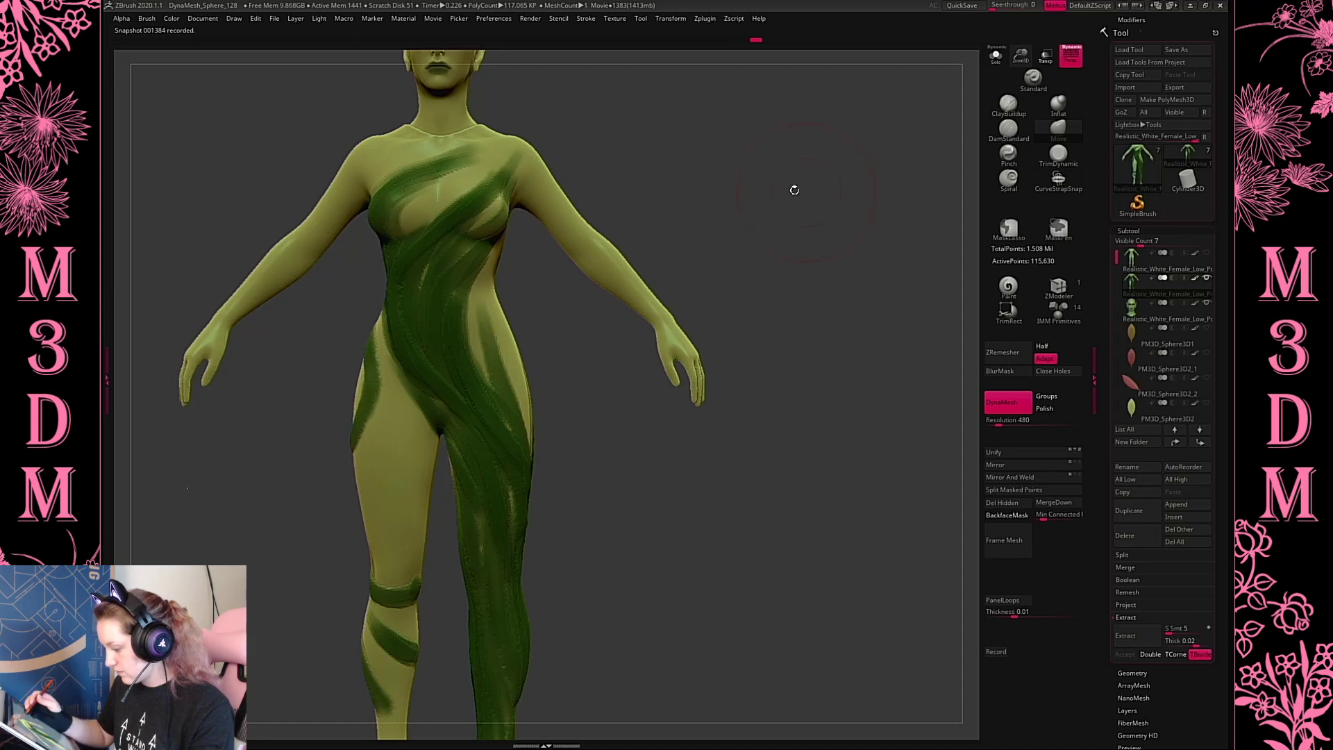
mouse_move(794, 190)
mouse_down()
mouse_move(768, 197)
mouse_move(794, 200)
mouse_move(819, 254)
mouse_up()
Carve fine creases around the chest bands with a smaller DamStandard brush, undo the last stroke, and return to ClayBuildup
click(1008, 131)
key(space)
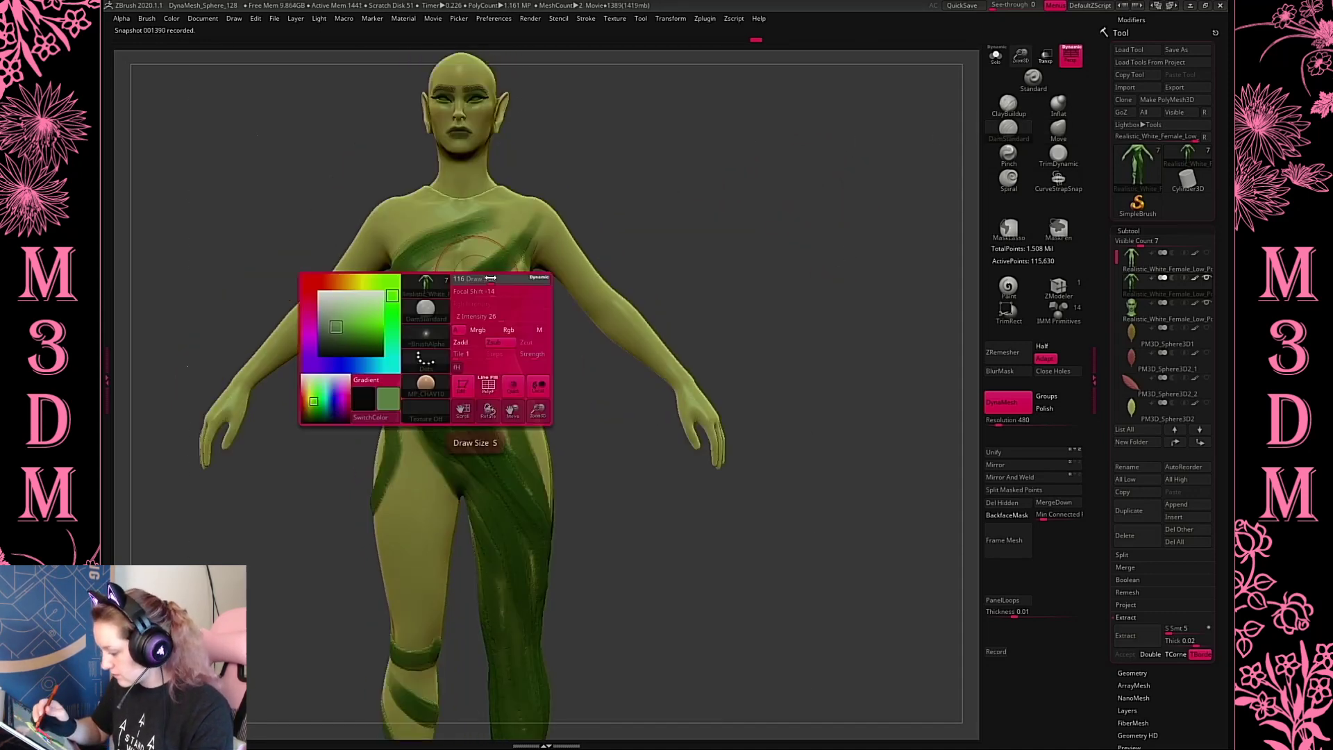
drag(491, 277, 451, 301)
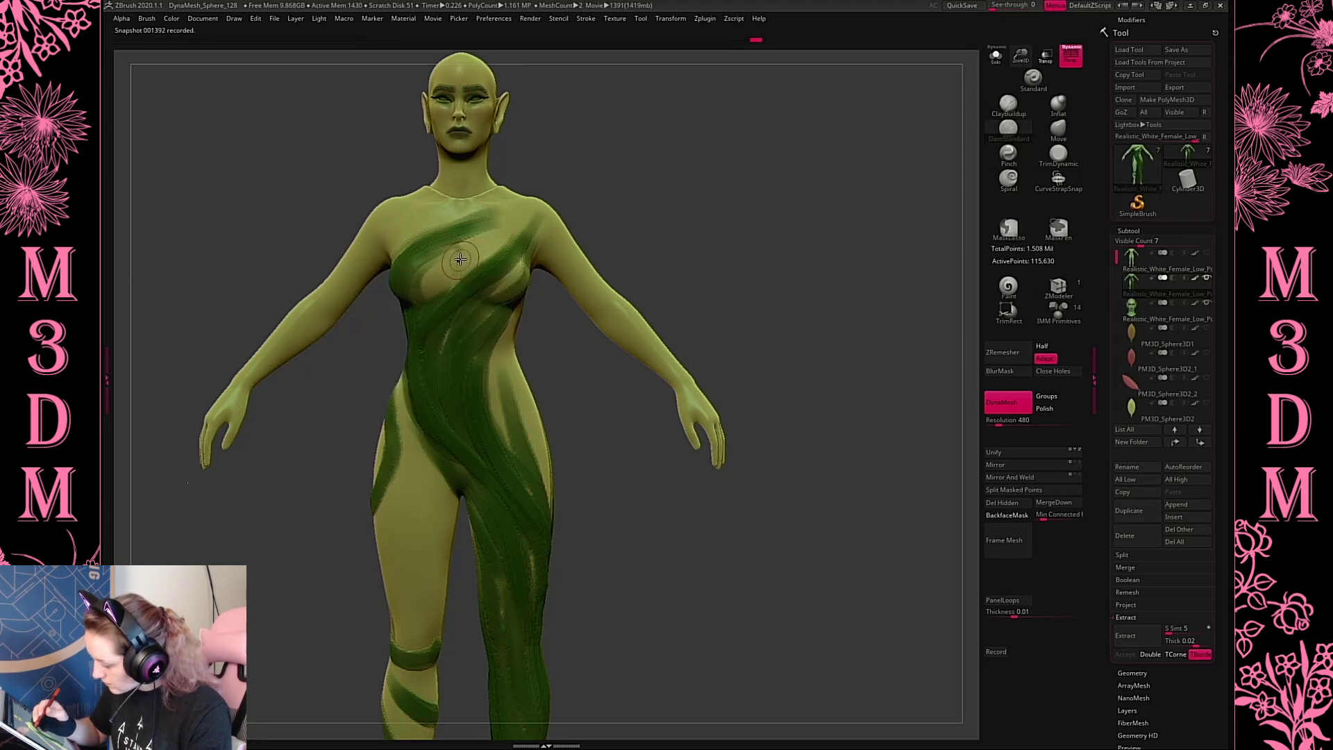
drag(744, 208, 678, 217)
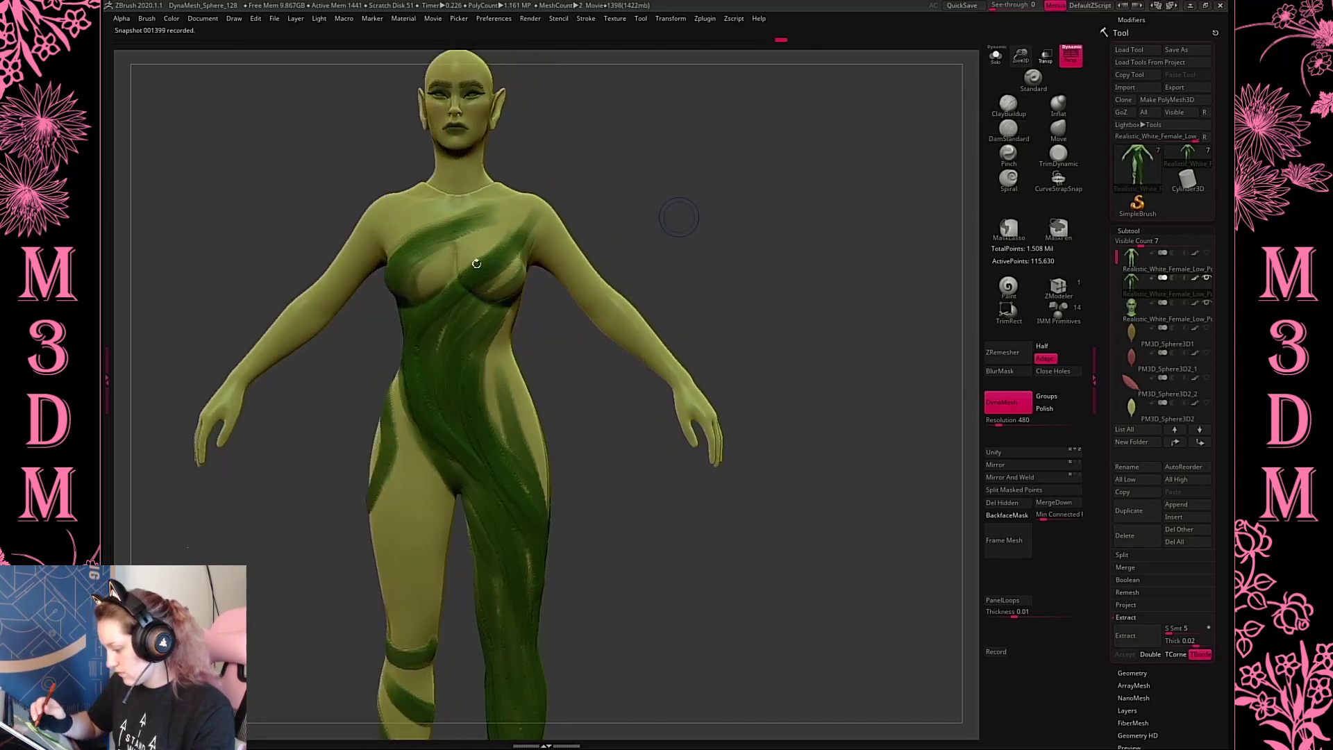
key(ctrl+z)
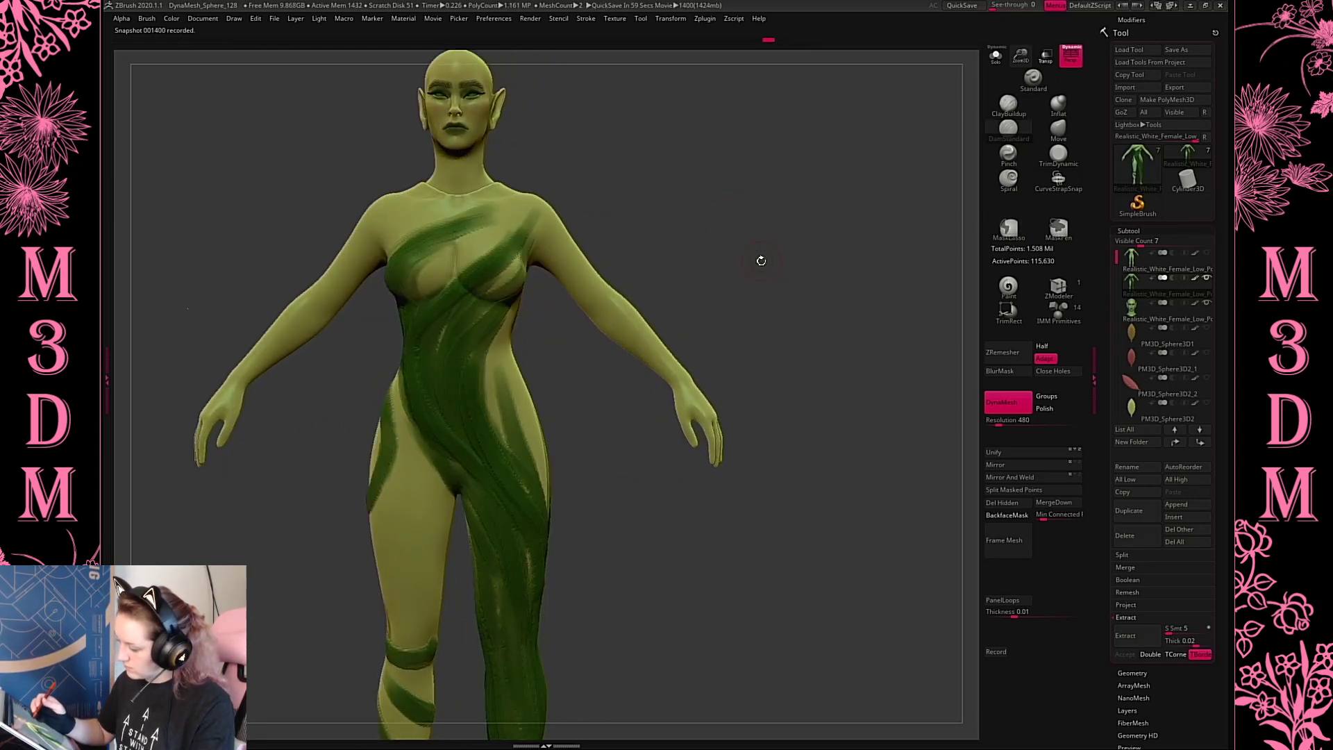
alt+drag(723, 196, 742, 218)
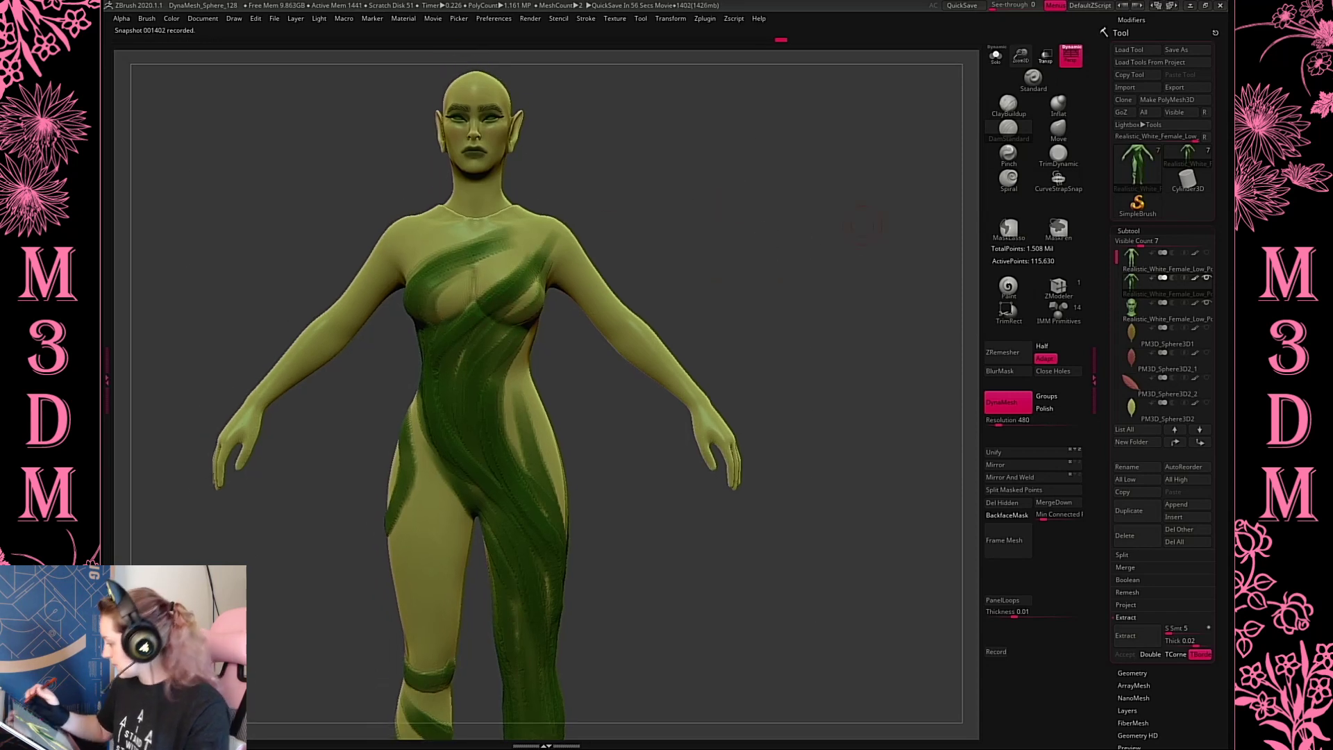
click(1012, 115)
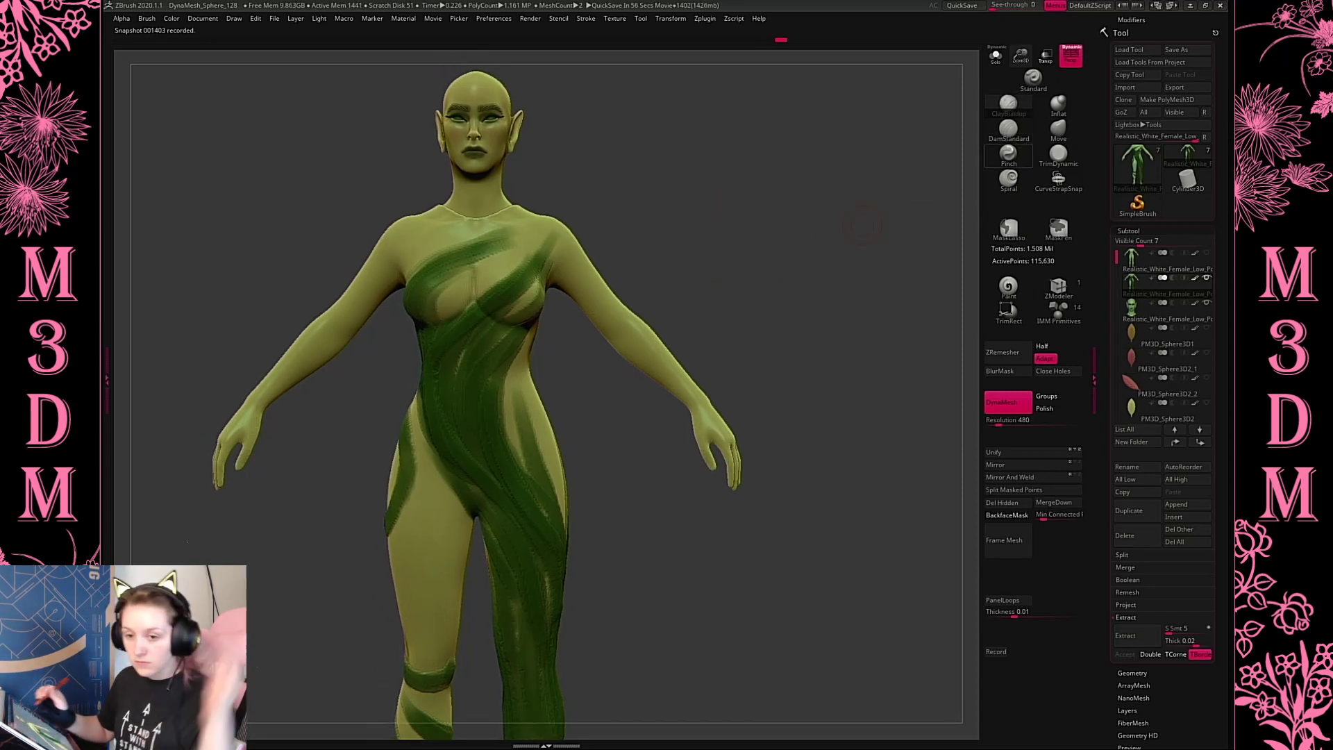
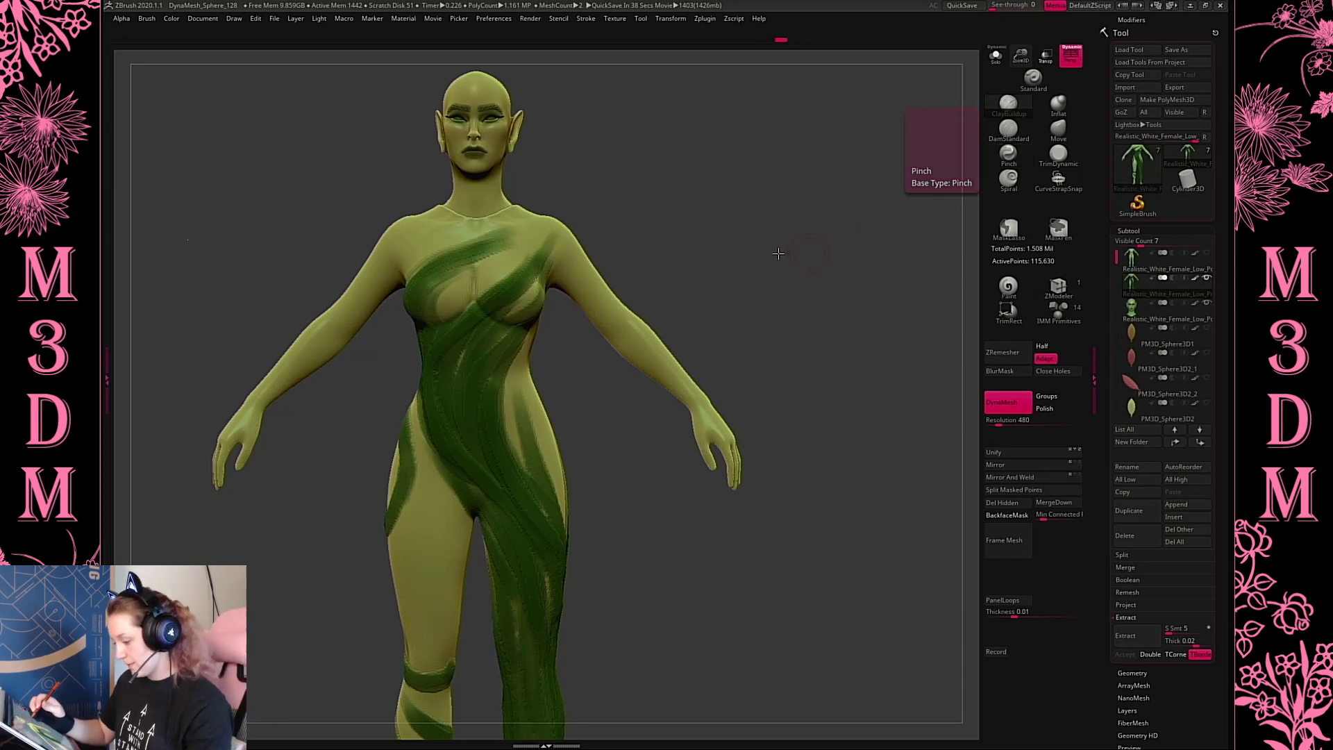
Build up the dark green strands on the left waist, up the middle of the back and above the right hip
mouse_move(779, 253)
mouse_down()
mouse_move(441, 307)
mouse_move(447, 414)
mouse_up()
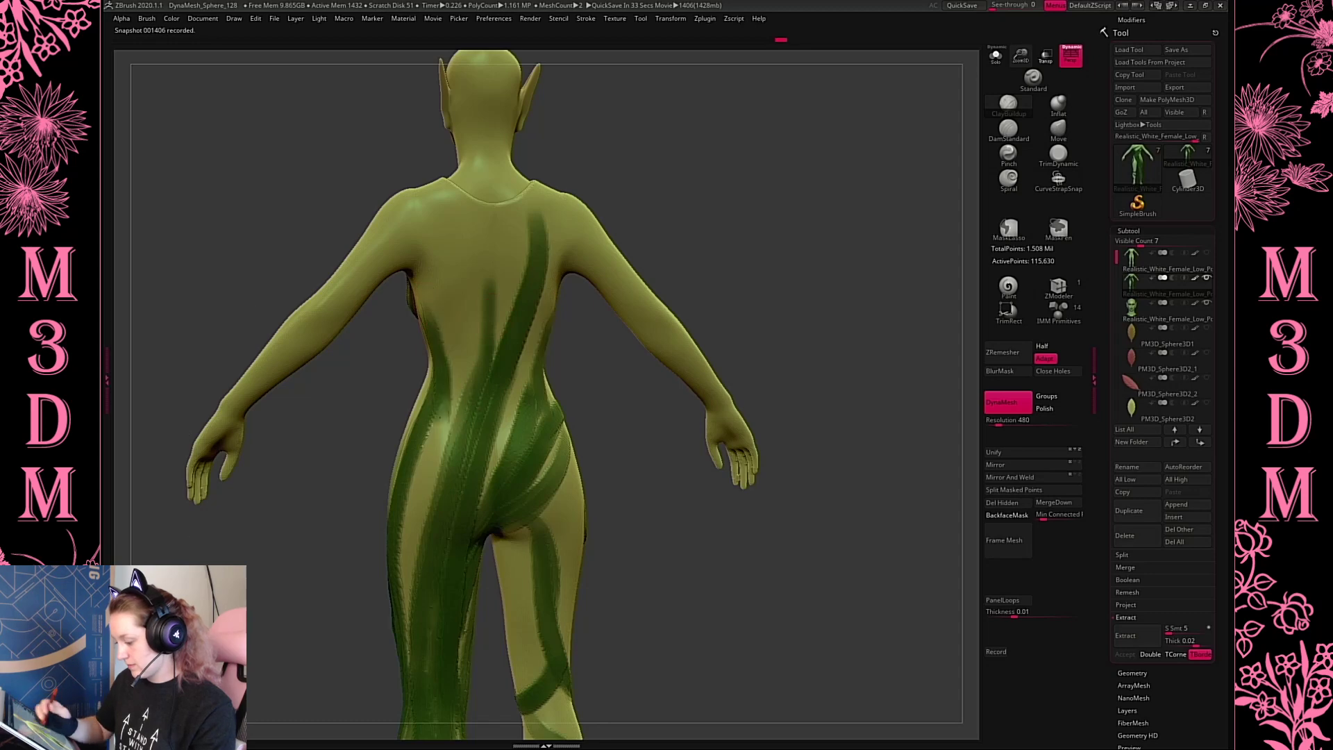
key(ctrl+z)
drag(422, 309, 431, 430)
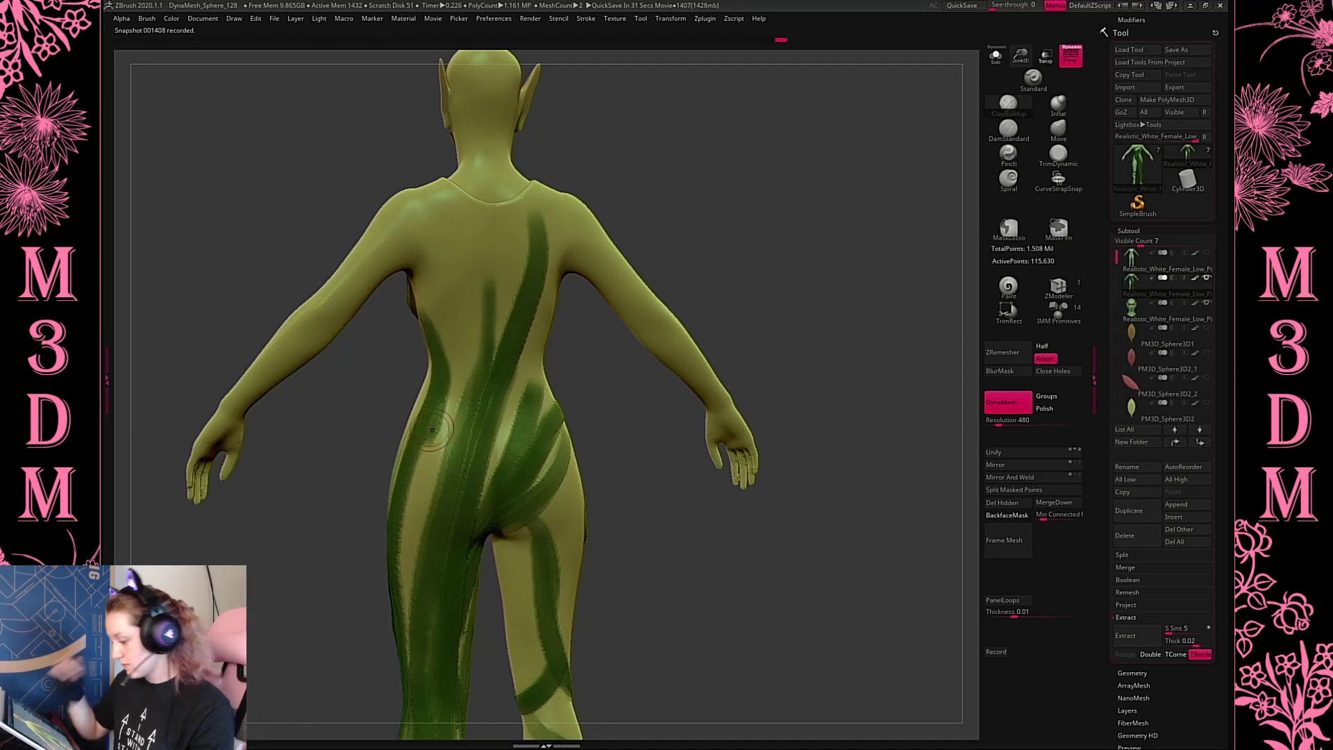
drag(493, 261, 494, 279)
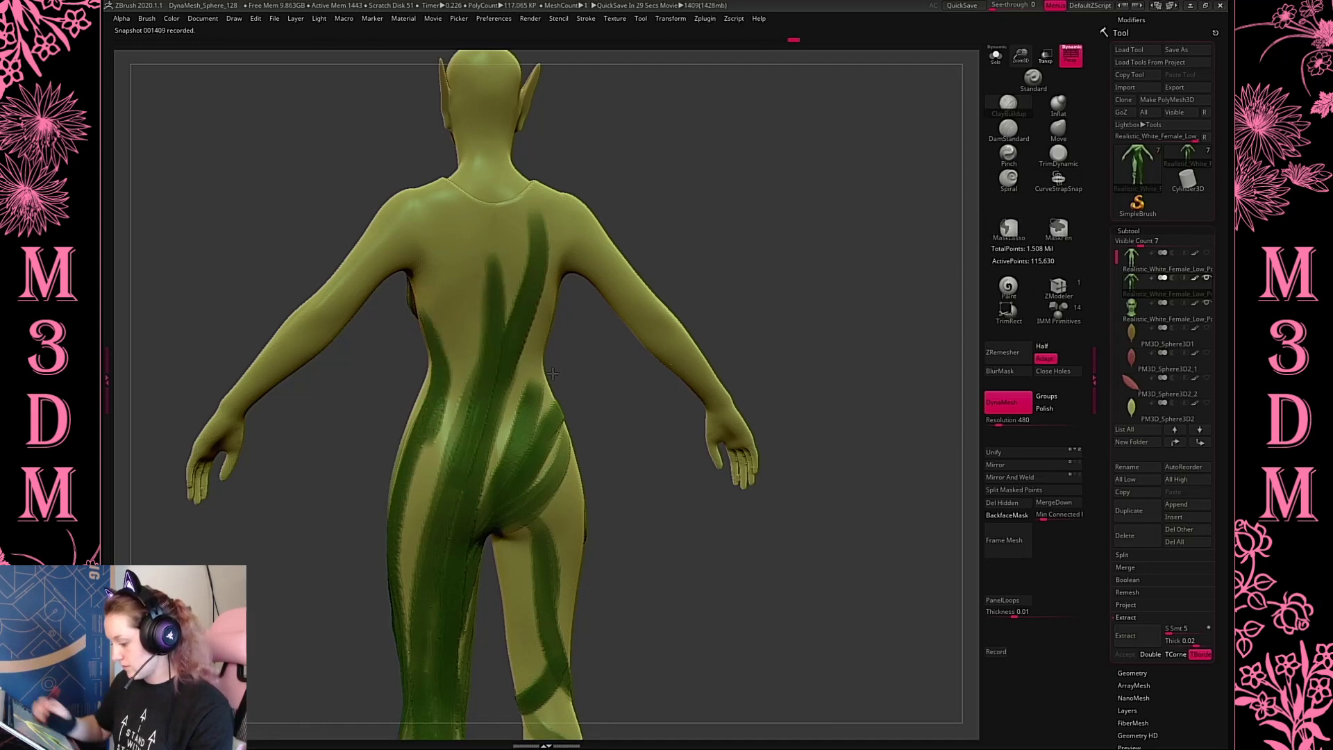
drag(807, 221, 800, 250)
drag(536, 394, 544, 331)
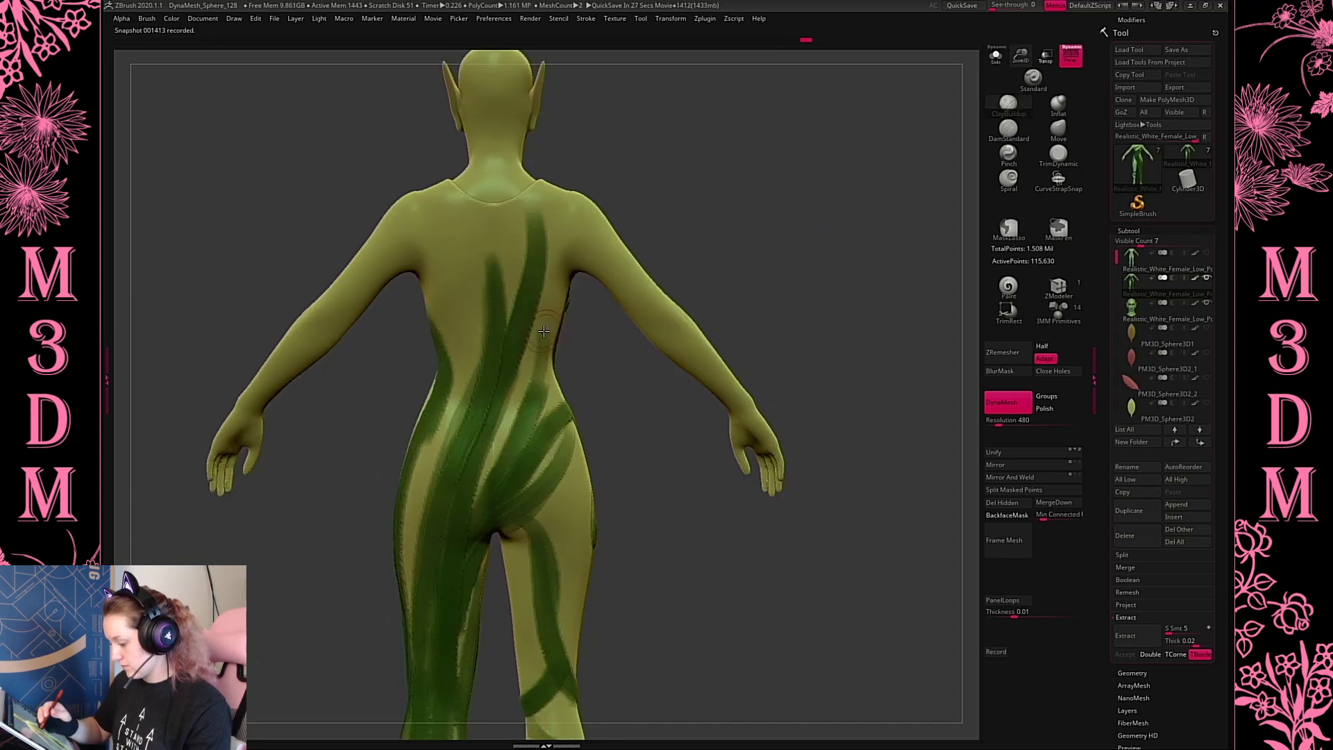
mouse_move(840, 245)
mouse_down()
mouse_move(772, 246)
mouse_move(863, 223)
mouse_move(856, 262)
mouse_up()
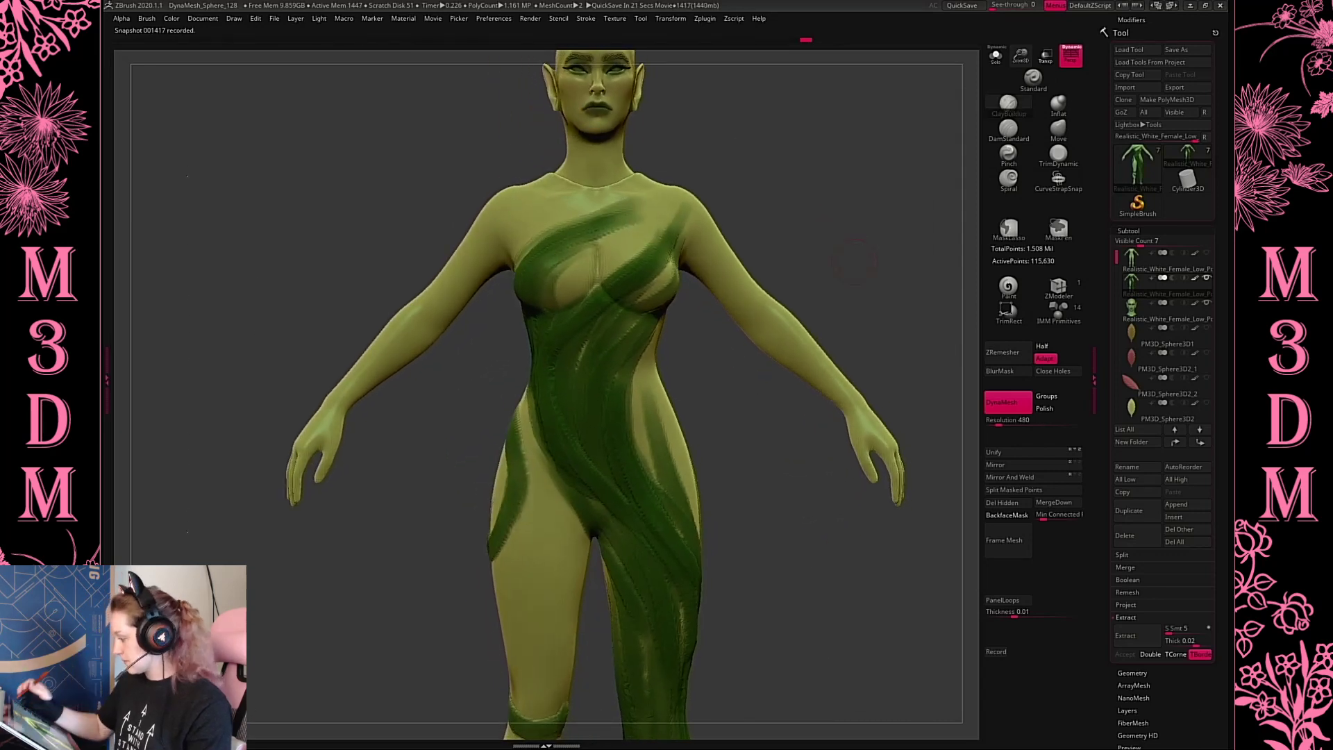
Use the Move brush to reshape the bands on the lower right belly, undoing two of the pulls
alt+drag(1013, 18, 1059, 134)
right_click(798, 285)
mouse_move(586, 470)
mouse_down()
mouse_move(602, 458)
mouse_move(544, 436)
mouse_up()
drag(598, 476, 620, 470)
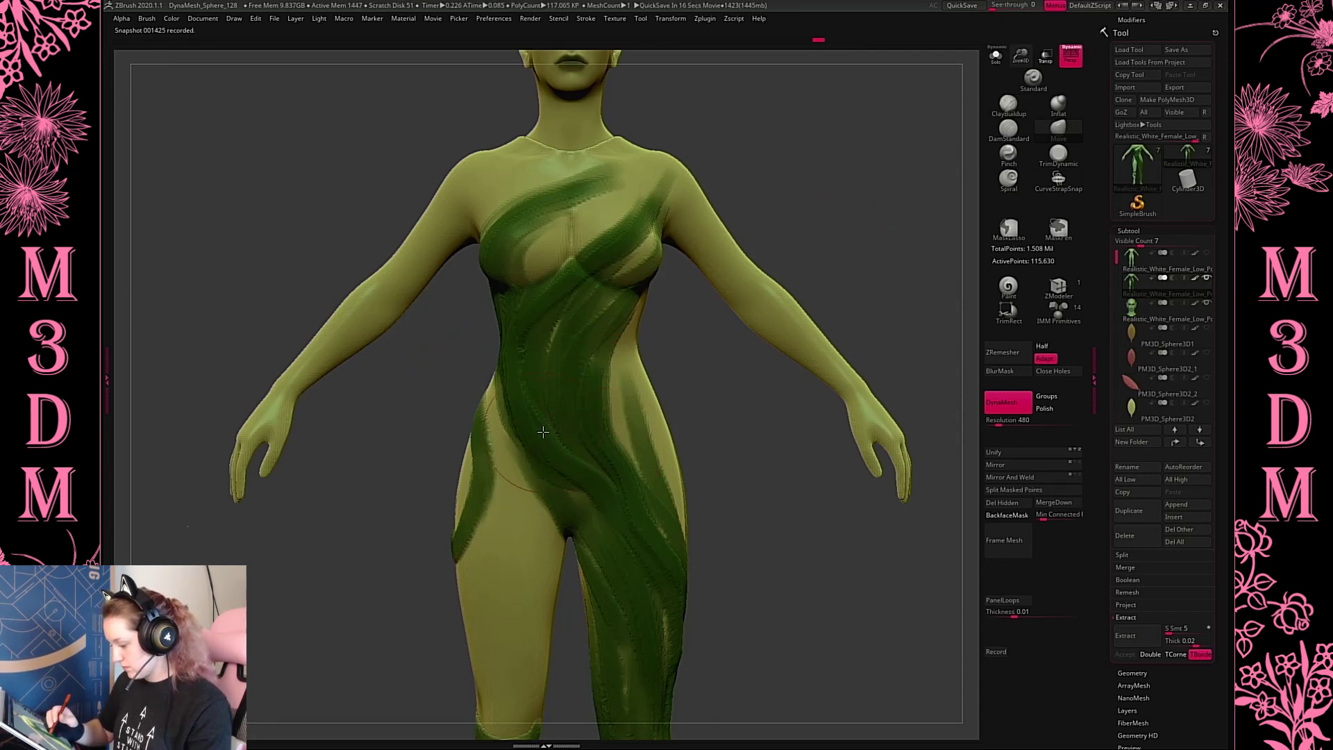
drag(542, 432, 521, 436)
drag(581, 470, 603, 488)
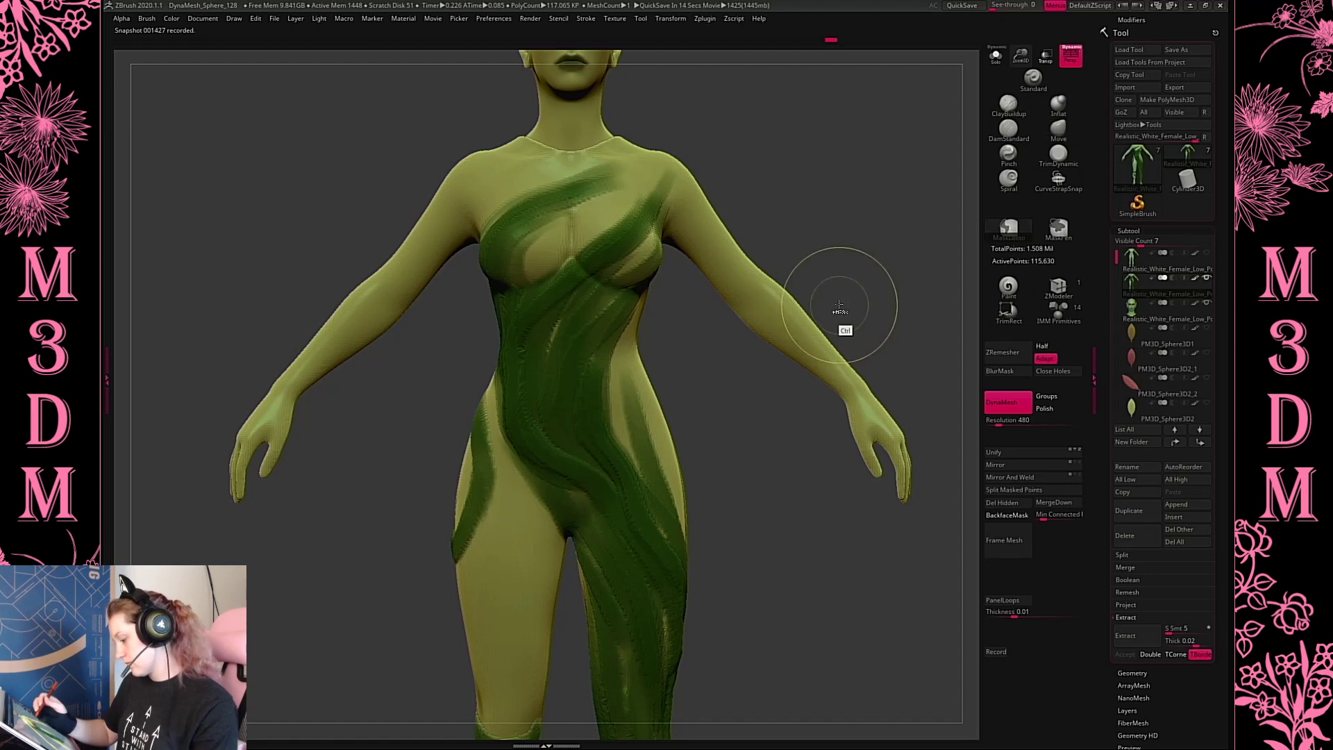
key(ctrl+z)
key(ctrl+z)
drag(531, 417, 558, 363)
drag(929, 192, 604, 357)
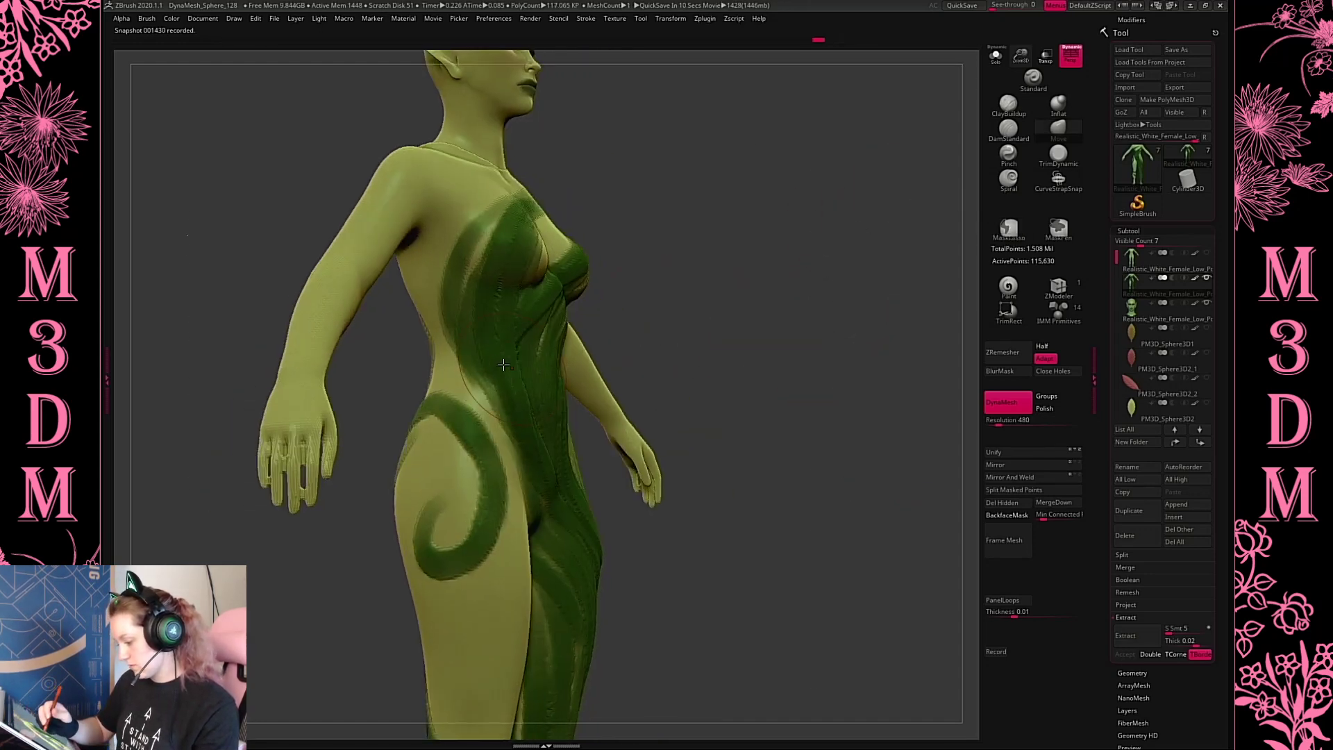
drag(764, 263, 877, 208)
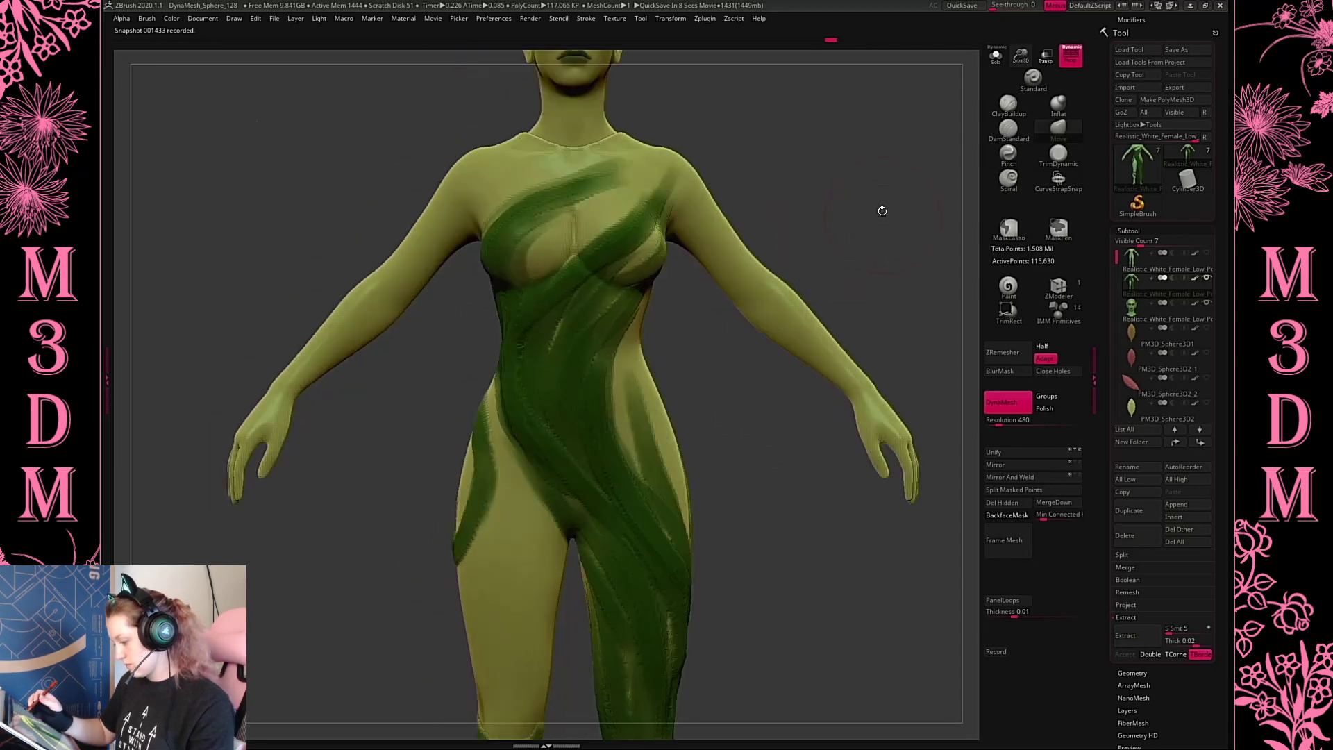
Layer ClayBuildup strands from between the breasts across the right ribs and down the right waist toward the groin
key(space)
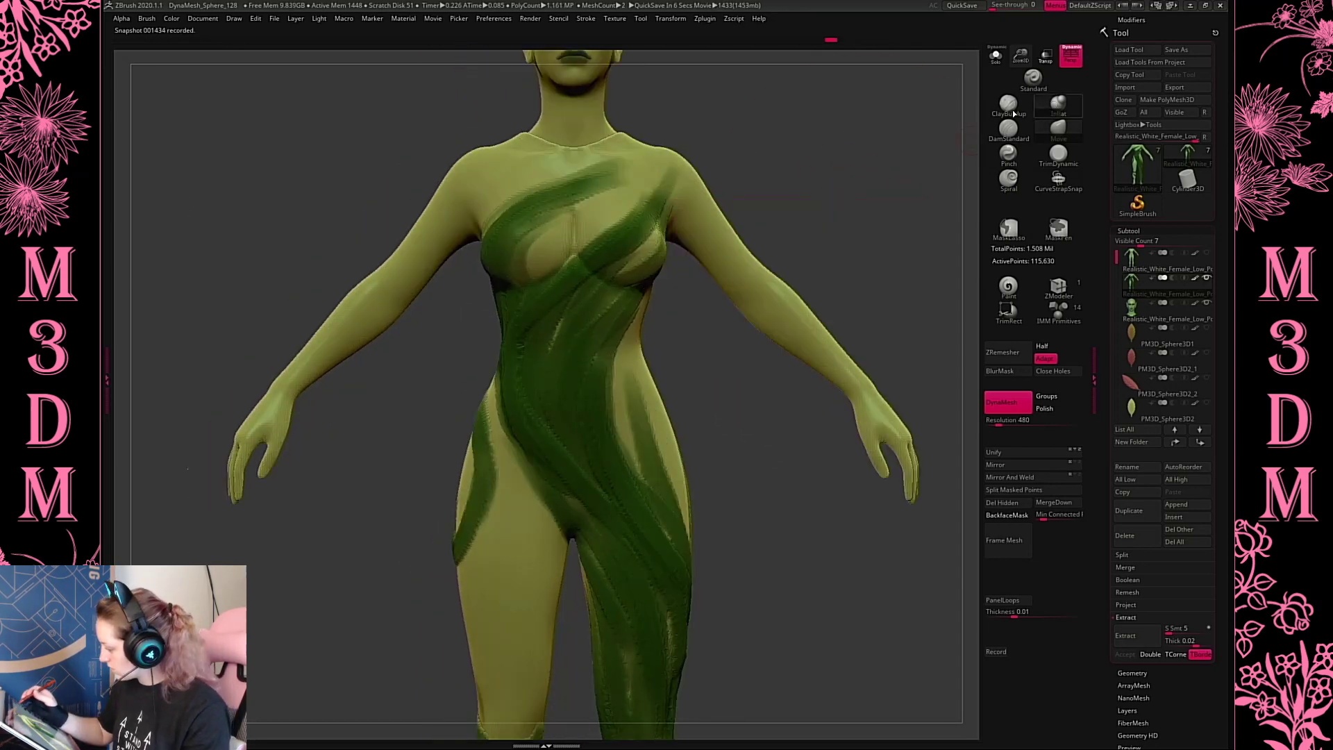
click(1008, 105)
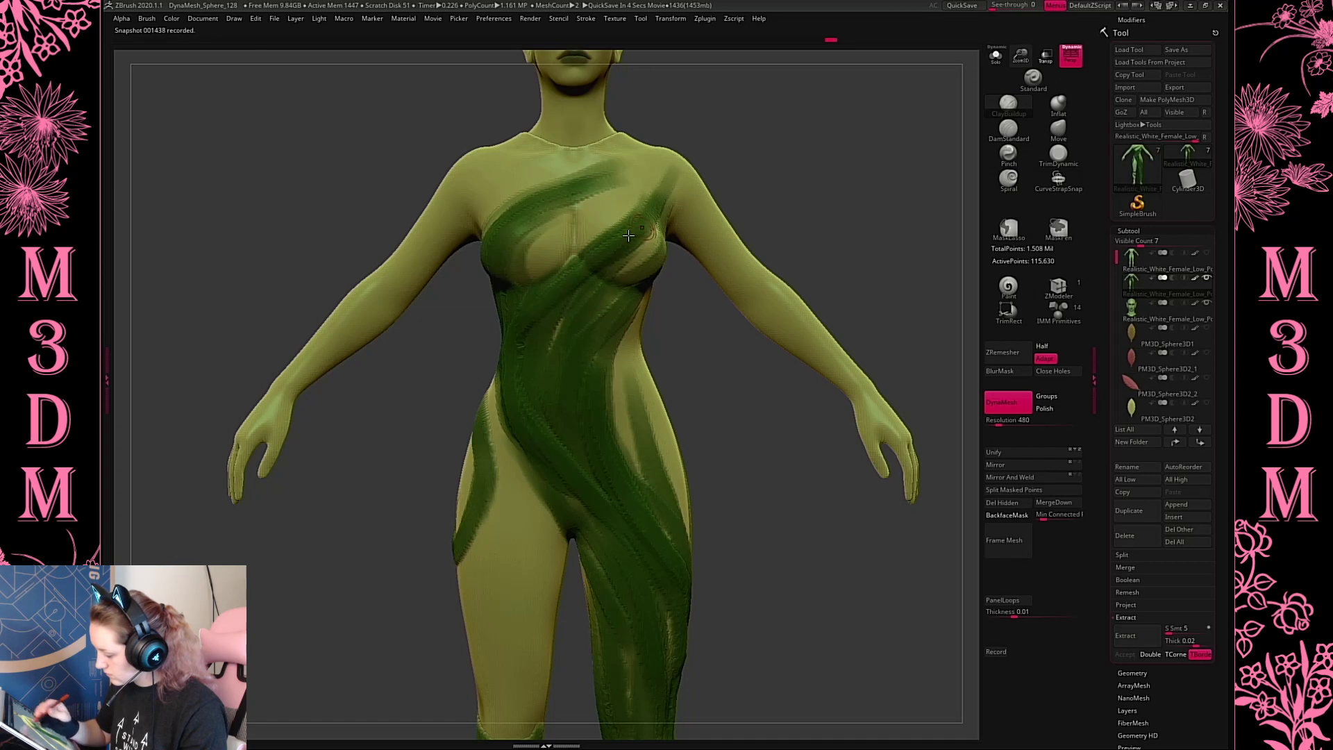
drag(589, 263, 524, 320)
alt+drag(854, 232, 801, 200)
drag(810, 312, 889, 294)
drag(910, 348, 870, 239)
key(space)
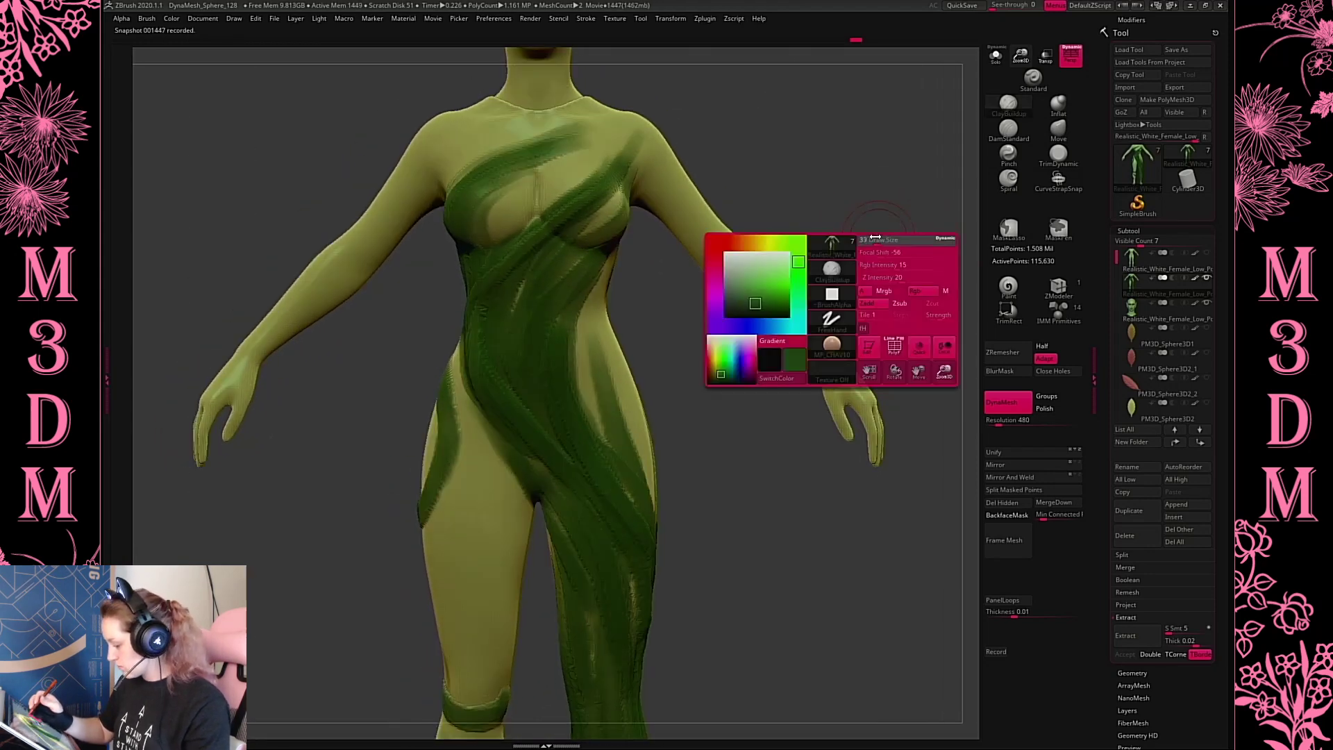
drag(472, 365, 493, 409)
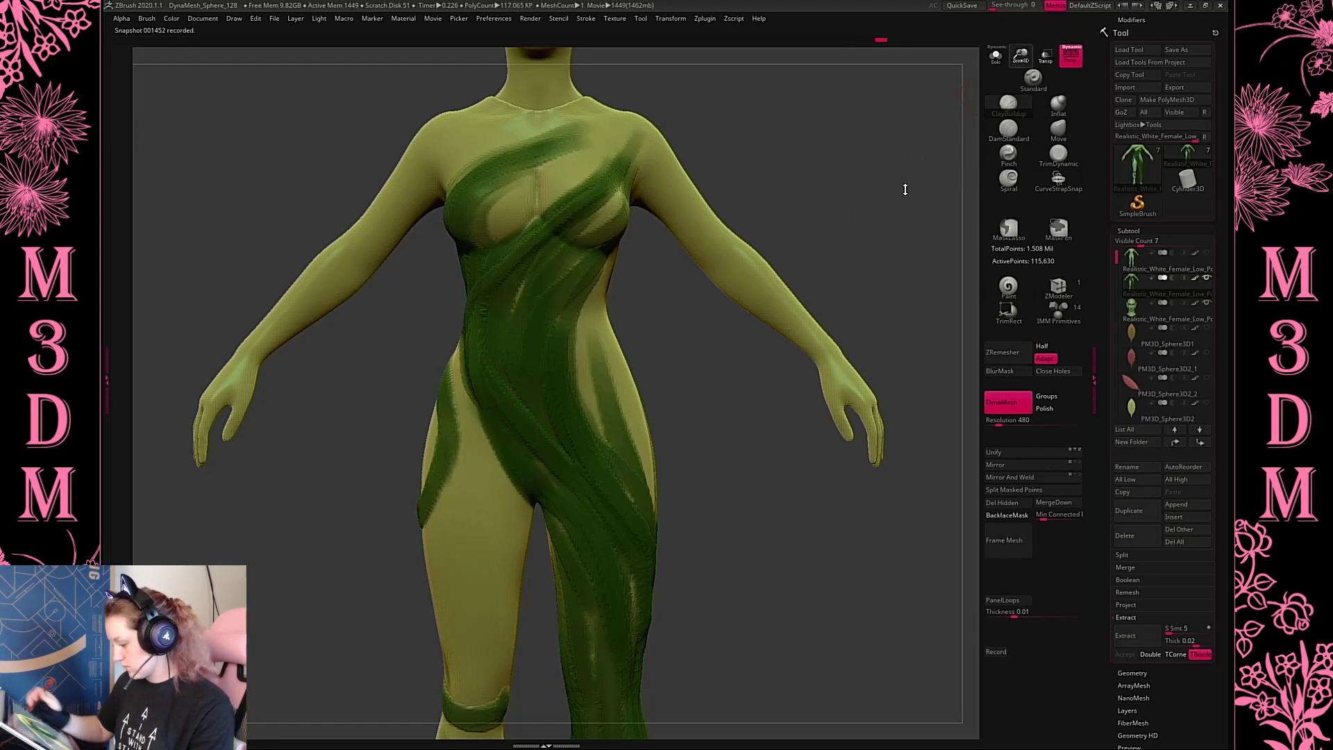
mouse_move(905, 190)
alt+mouse_down()
mouse_move(857, 269)
mouse_move(902, 283)
alt+mouse_up()
drag(501, 233, 558, 374)
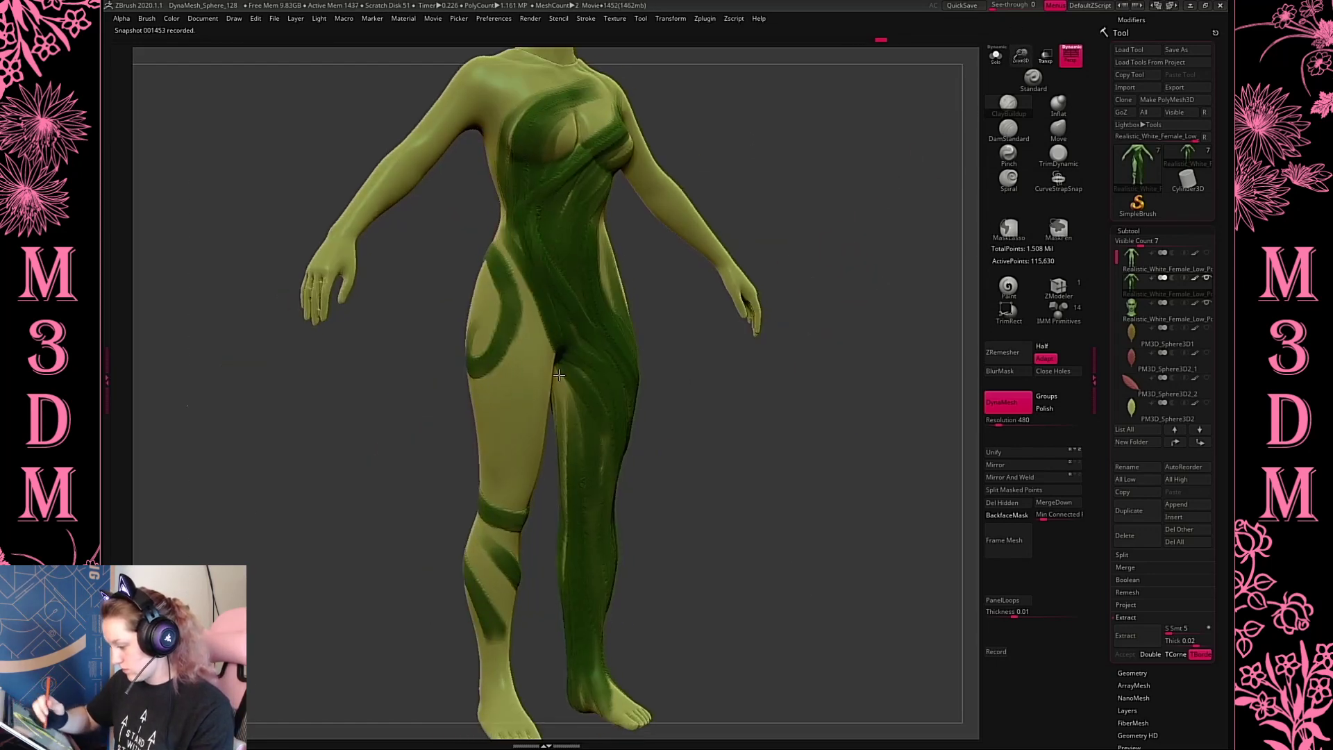
Extend the strand on the right buttock upward over the hip onto the lower back
drag(847, 157, 619, 181)
drag(509, 186, 510, 119)
shift+drag(792, 348, 844, 365)
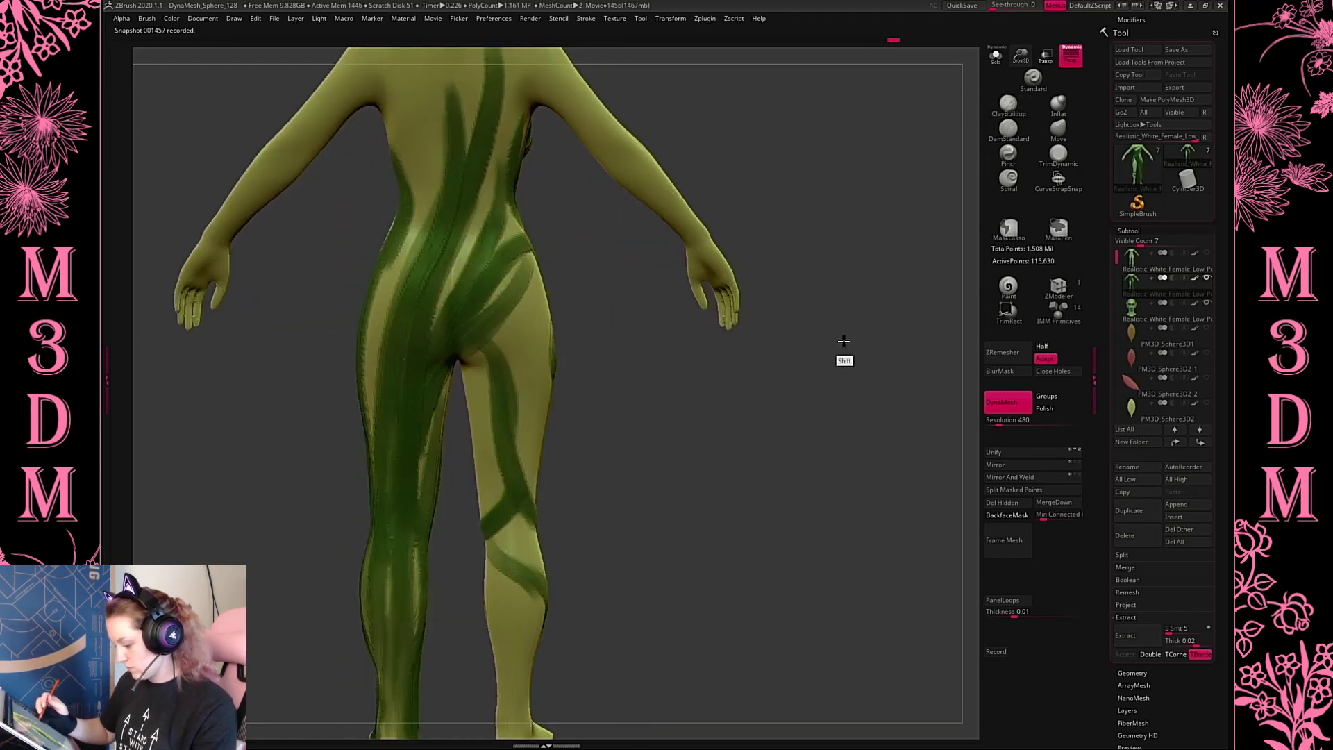
alt+drag(816, 417, 768, 267)
mouse_move(801, 385)
alt+mouse_down()
mouse_move(773, 330)
mouse_move(815, 419)
mouse_move(798, 410)
alt+mouse_up()
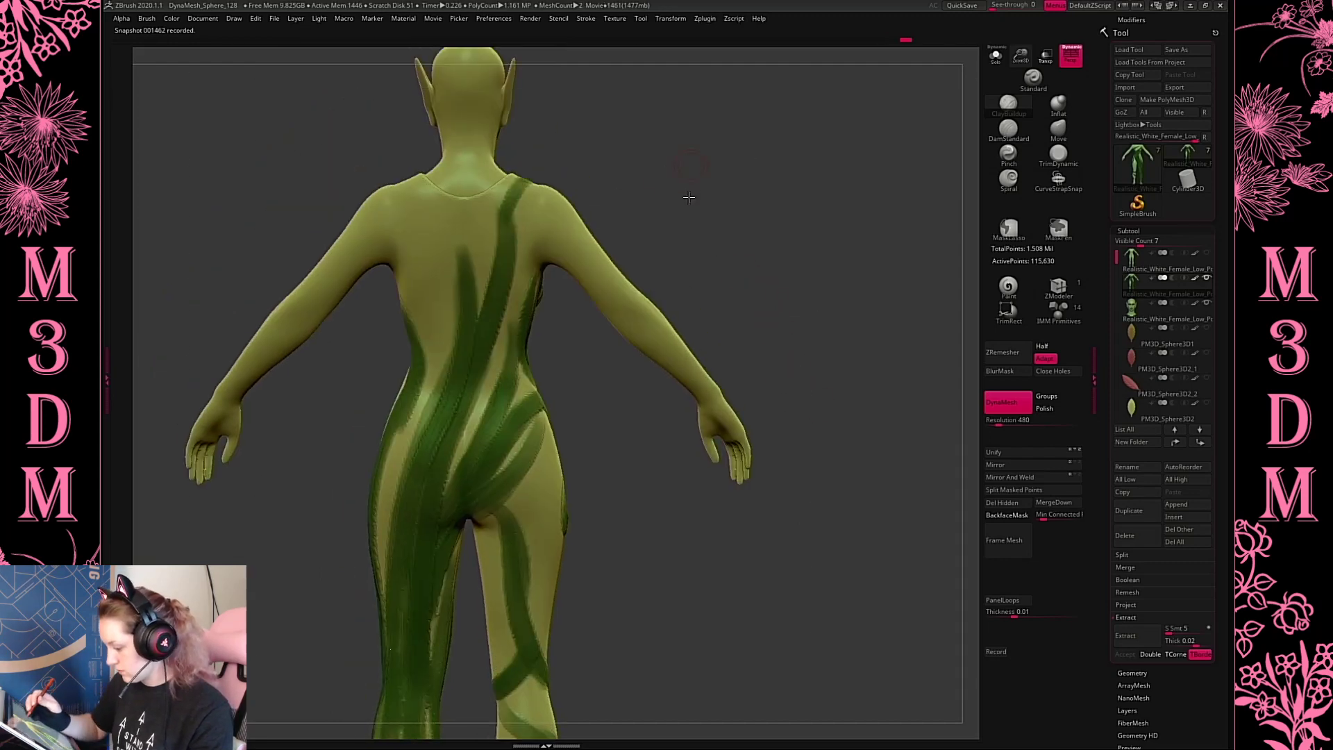
drag(688, 197, 595, 208)
drag(715, 185, 708, 210)
Paint a dark green band across the upper back and over the left shoulder to meet the chest strand
right_click(665, 281)
right_click(488, 257)
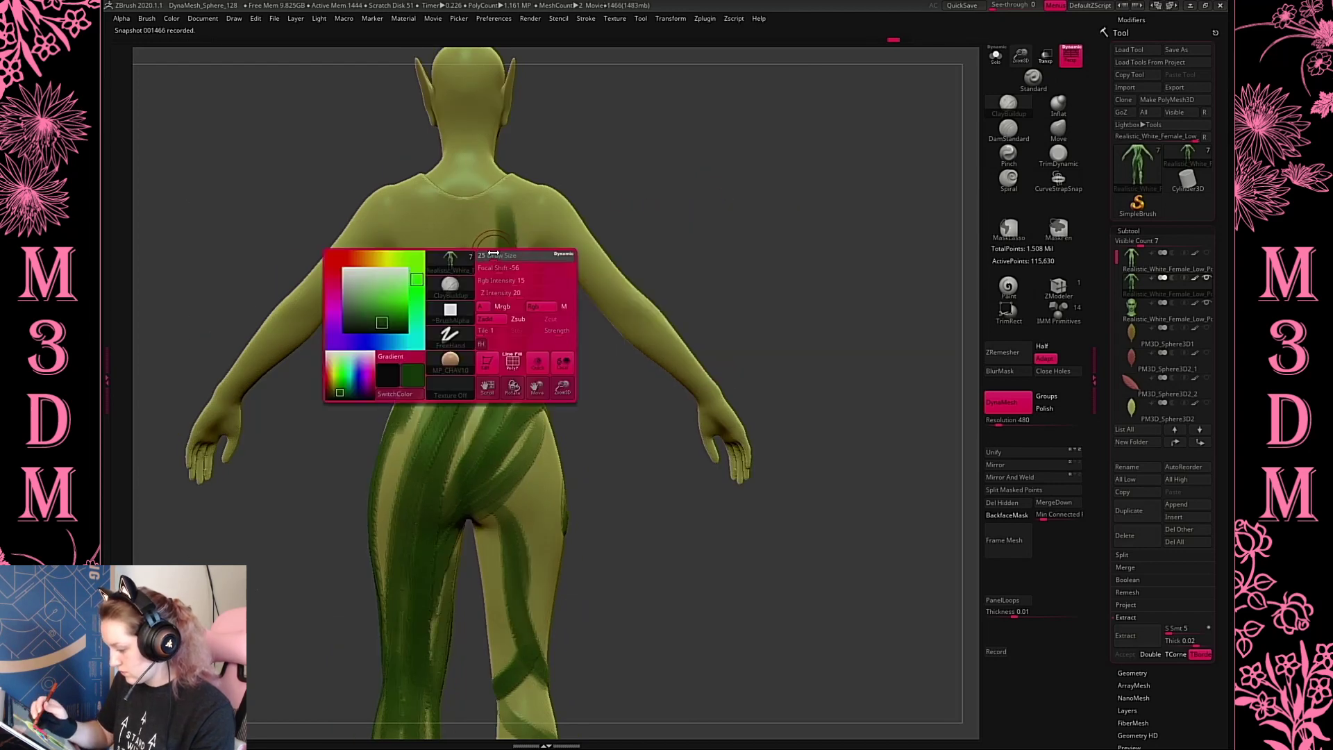
drag(464, 267, 395, 189)
drag(728, 195, 514, 226)
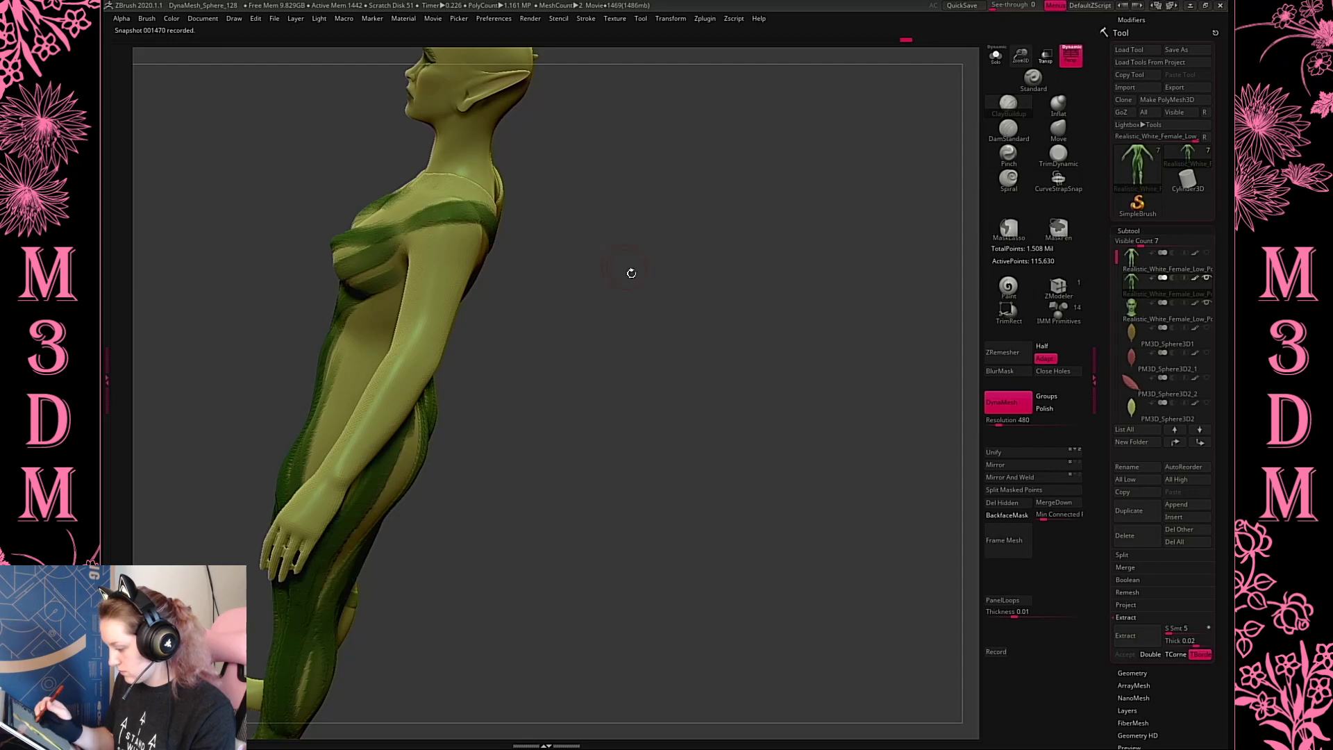
drag(627, 271, 663, 250)
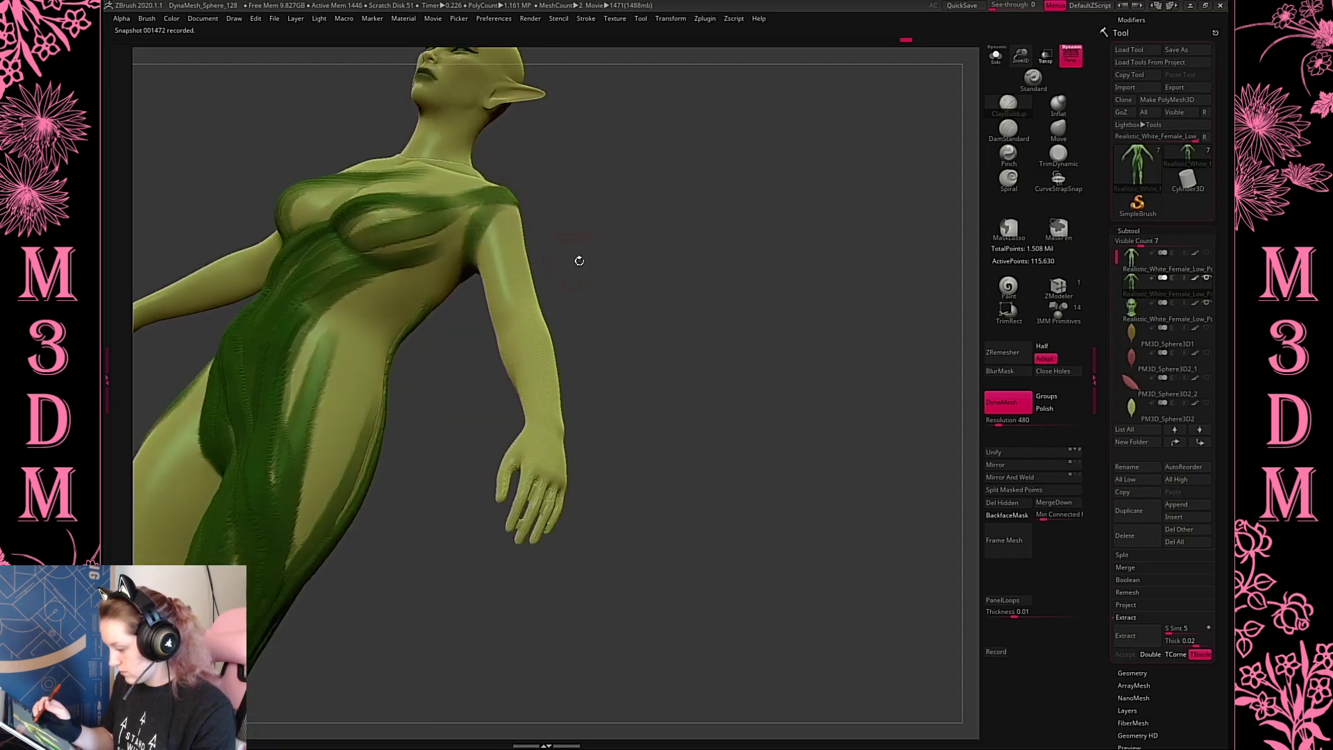
Wrap dark green ClayBuildup bands around the left shoulder and upper arm down to the elbow
mouse_move(579, 260)
mouse_down()
mouse_move(610, 208)
mouse_move(592, 193)
mouse_move(505, 236)
mouse_move(501, 291)
mouse_up()
drag(676, 200, 718, 277)
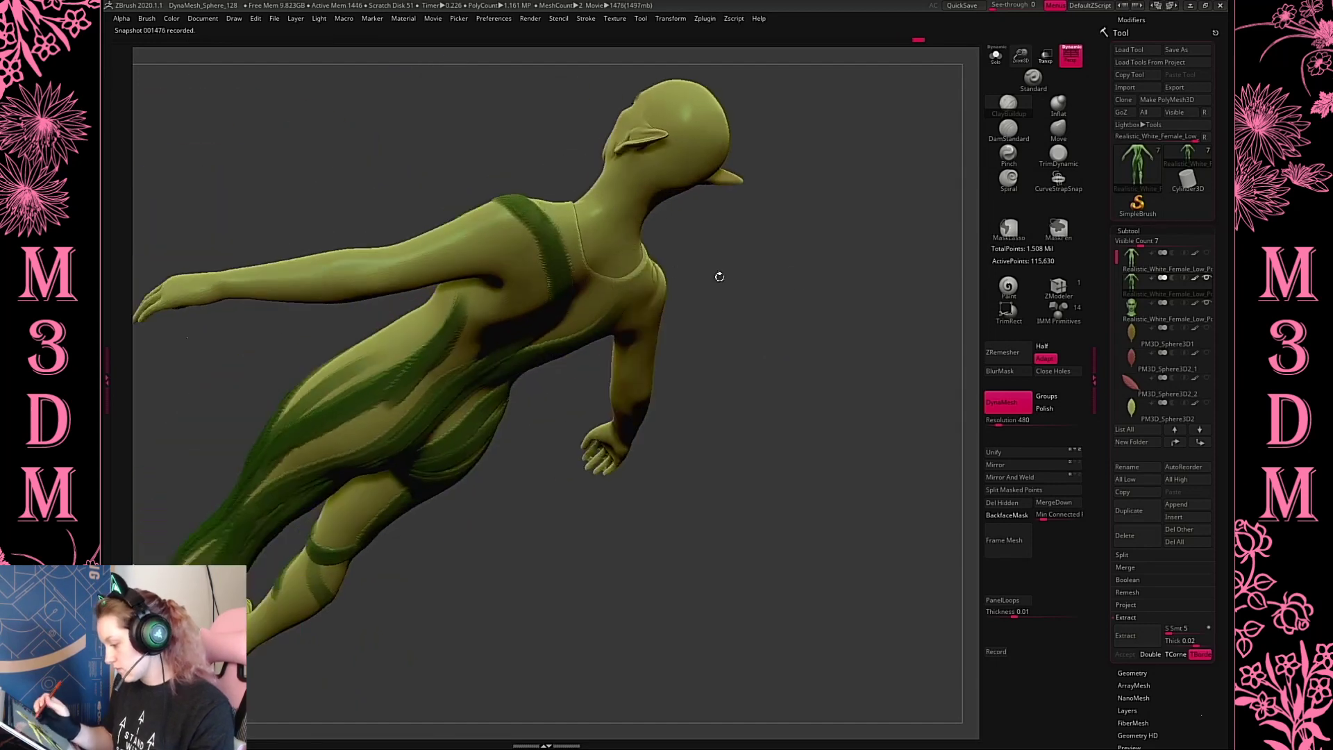
drag(797, 258, 772, 221)
drag(858, 273, 898, 277)
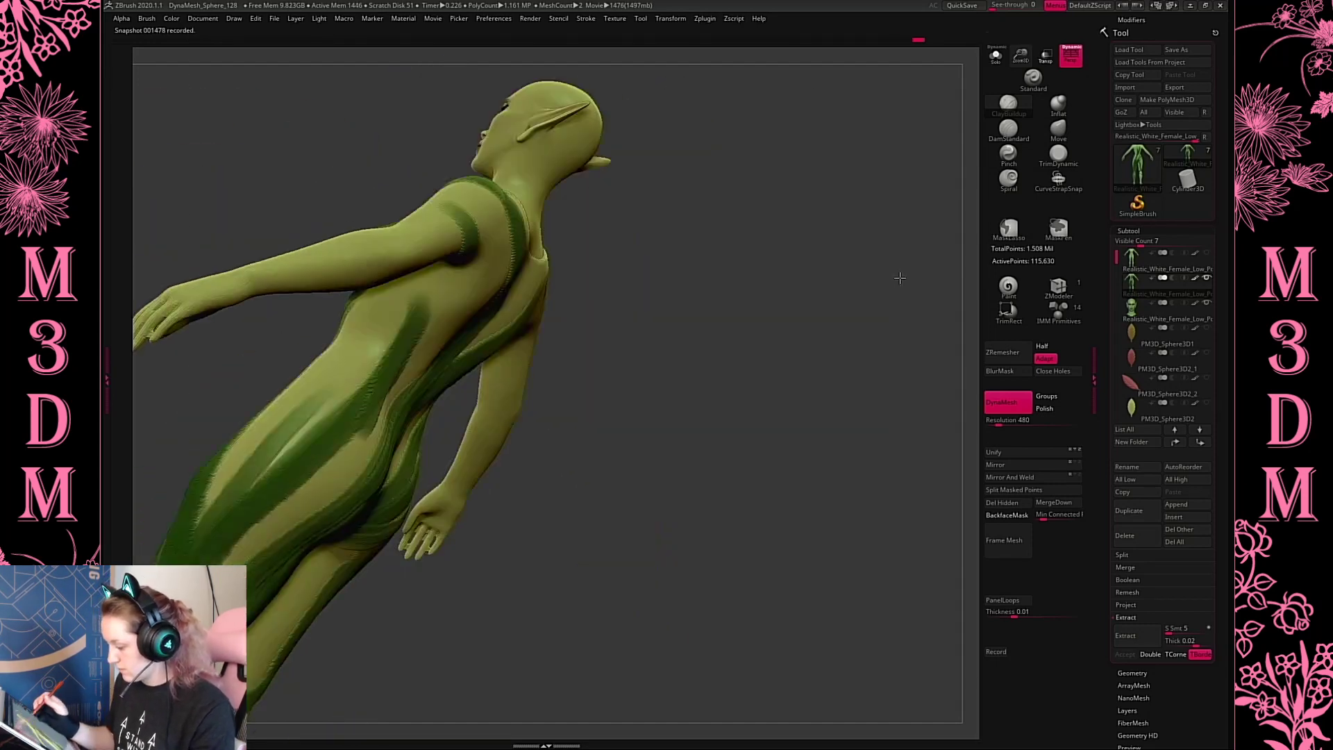
drag(684, 257, 740, 305)
drag(542, 232, 449, 277)
drag(634, 242, 479, 258)
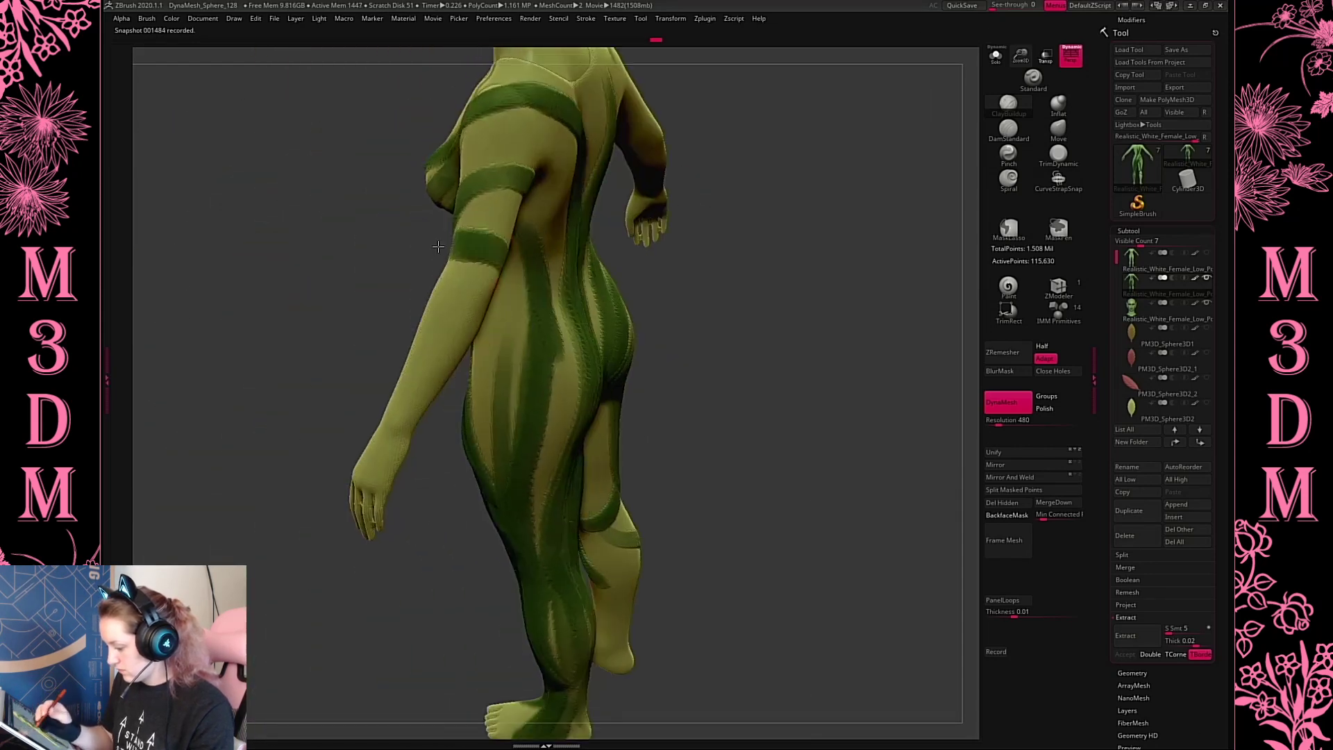
Continue the spiral of dark green bands around the left forearm to the wrist and thicken them
drag(465, 338, 393, 379)
drag(769, 286, 845, 274)
mouse_move(458, 255)
mouse_down()
mouse_move(417, 280)
mouse_move(442, 402)
mouse_up()
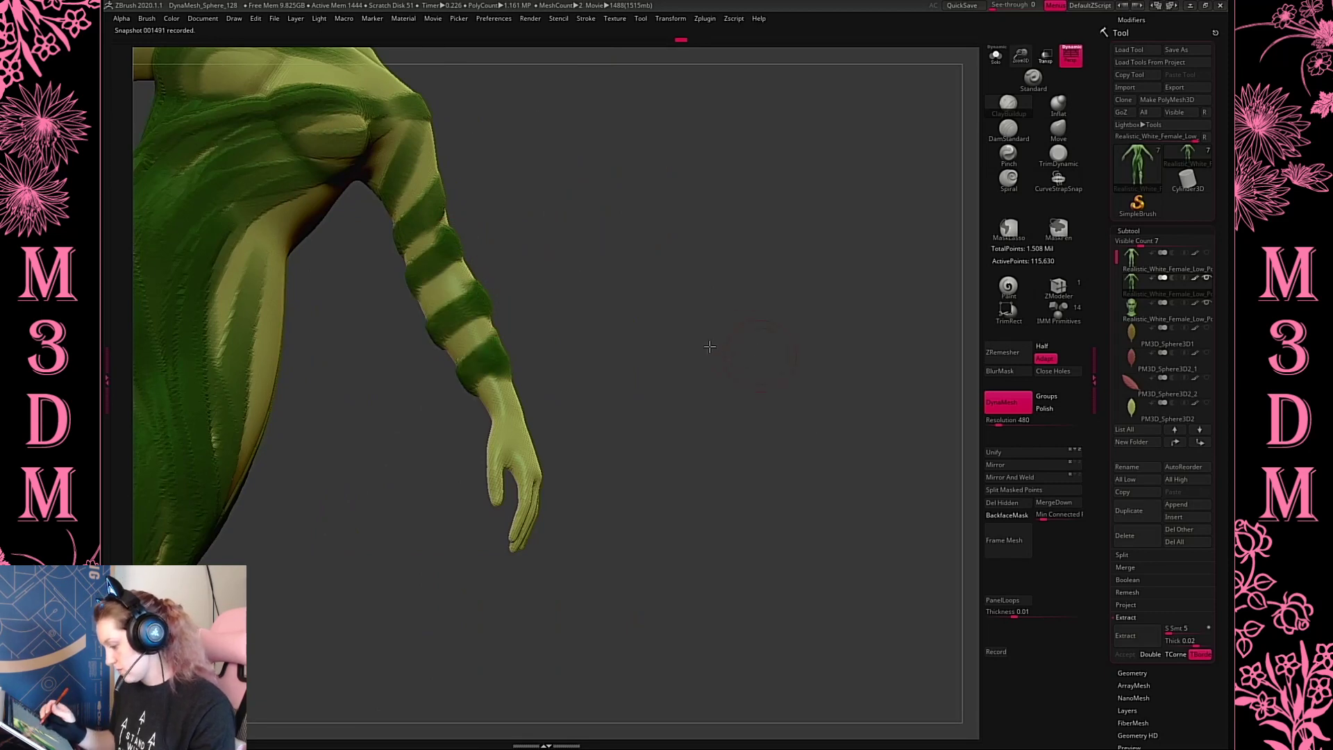
mouse_move(709, 346)
mouse_down()
mouse_move(875, 429)
mouse_move(826, 389)
mouse_up()
drag(472, 368, 481, 428)
mouse_move(444, 517)
mouse_down()
mouse_move(514, 486)
mouse_move(445, 527)
mouse_up()
drag(554, 337, 583, 389)
drag(605, 327, 614, 381)
drag(639, 498, 829, 278)
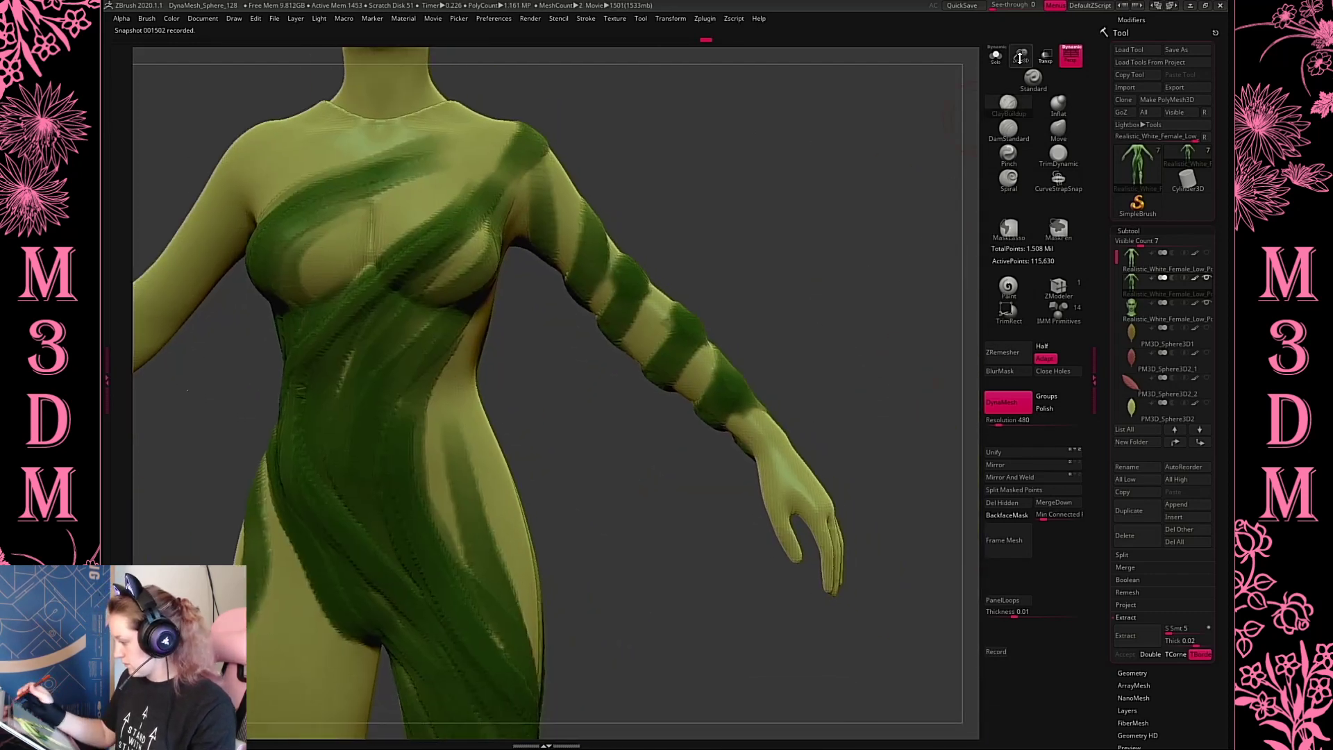
Use the Move brush at varying sizes to adjust the outline of the left knee and calf
drag(1019, 54, 819, 273)
drag(528, 496, 551, 549)
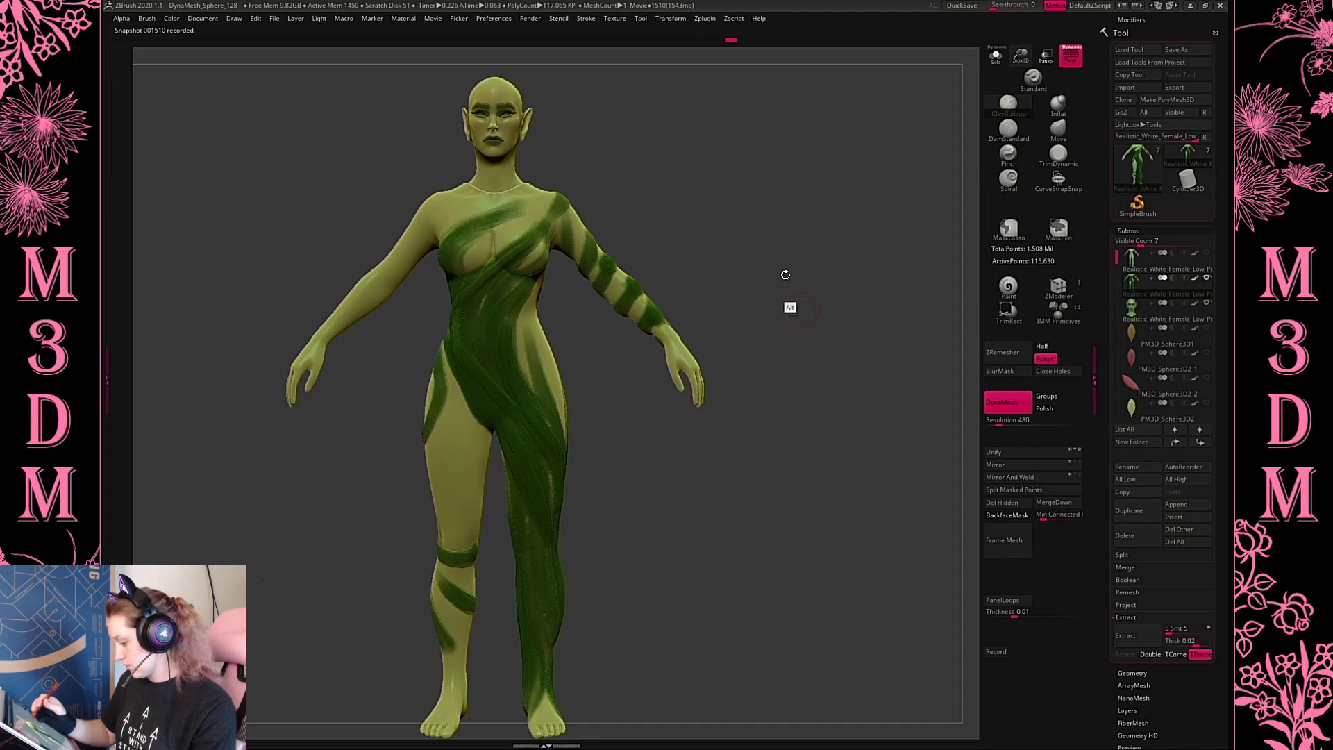
drag(785, 274, 558, 467)
key(space)
drag(748, 295, 762, 296)
key(b)
key(m)
key(v)
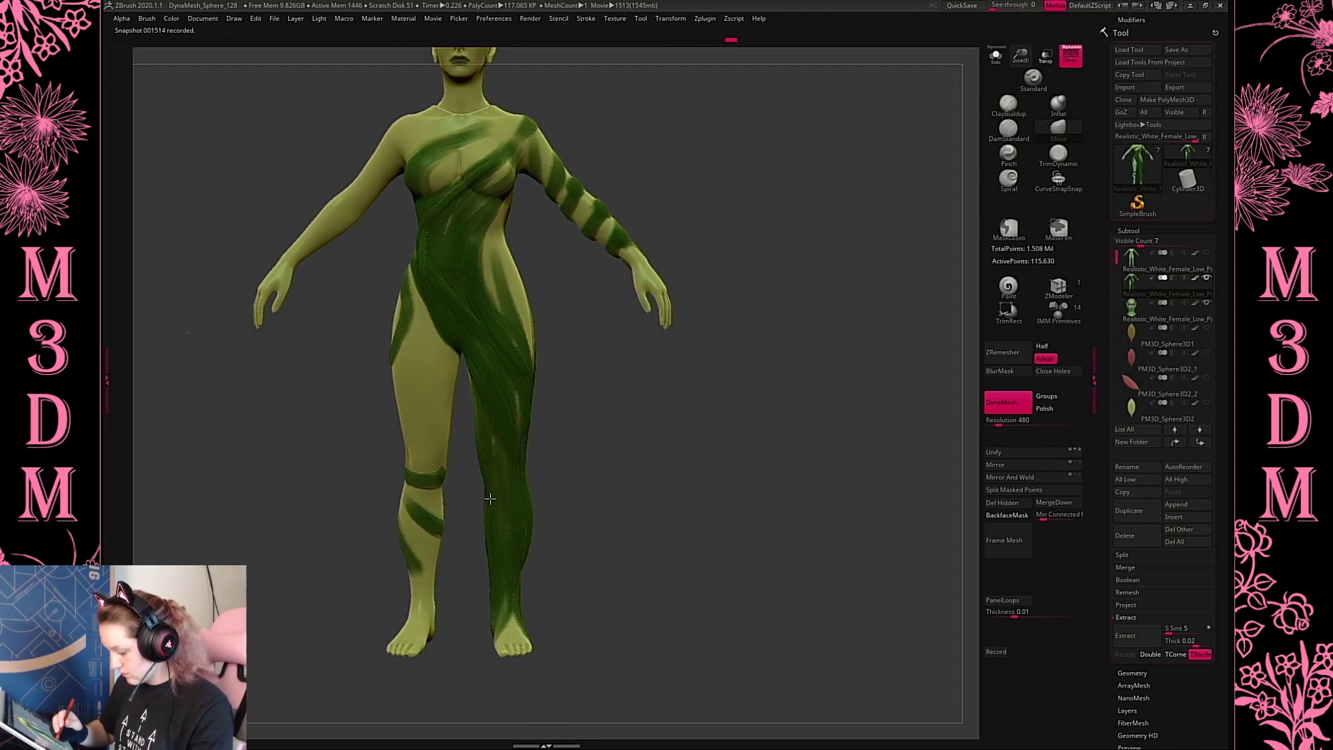
right_click(606, 425)
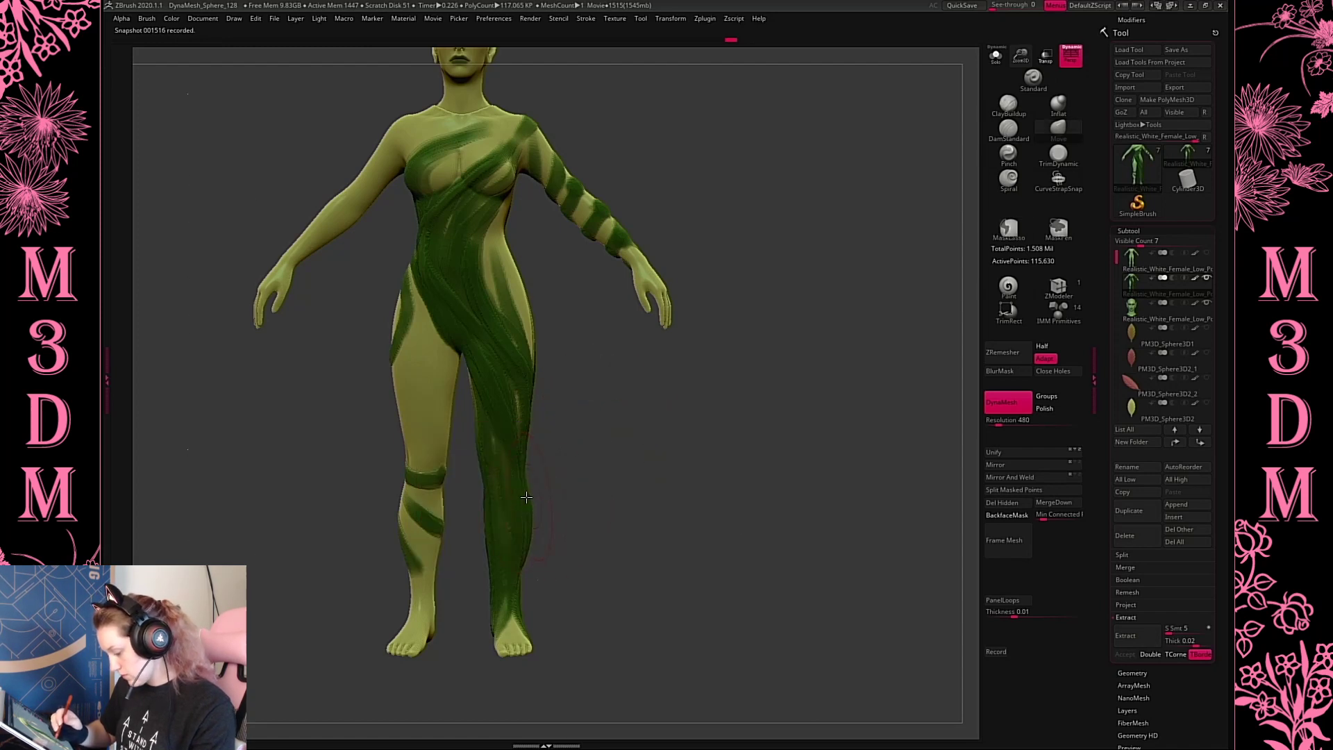
right_click(565, 486)
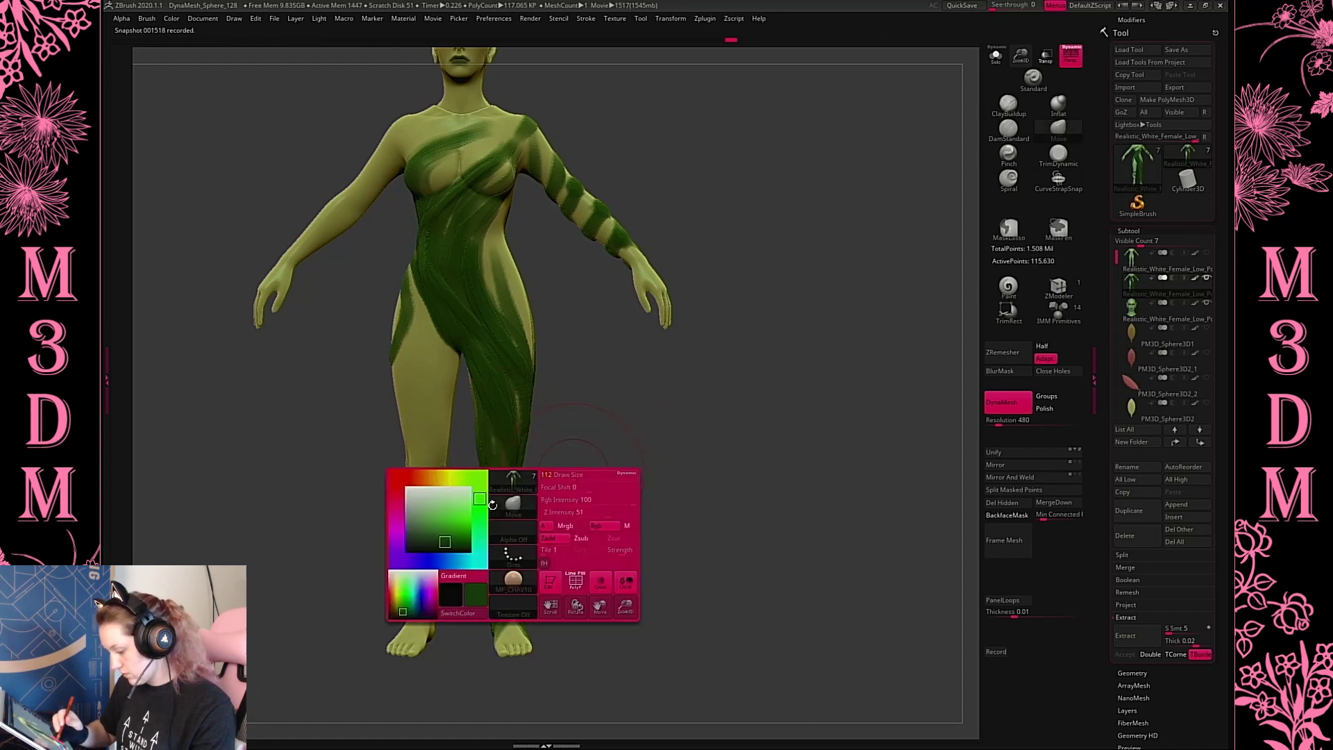
right_click(555, 482)
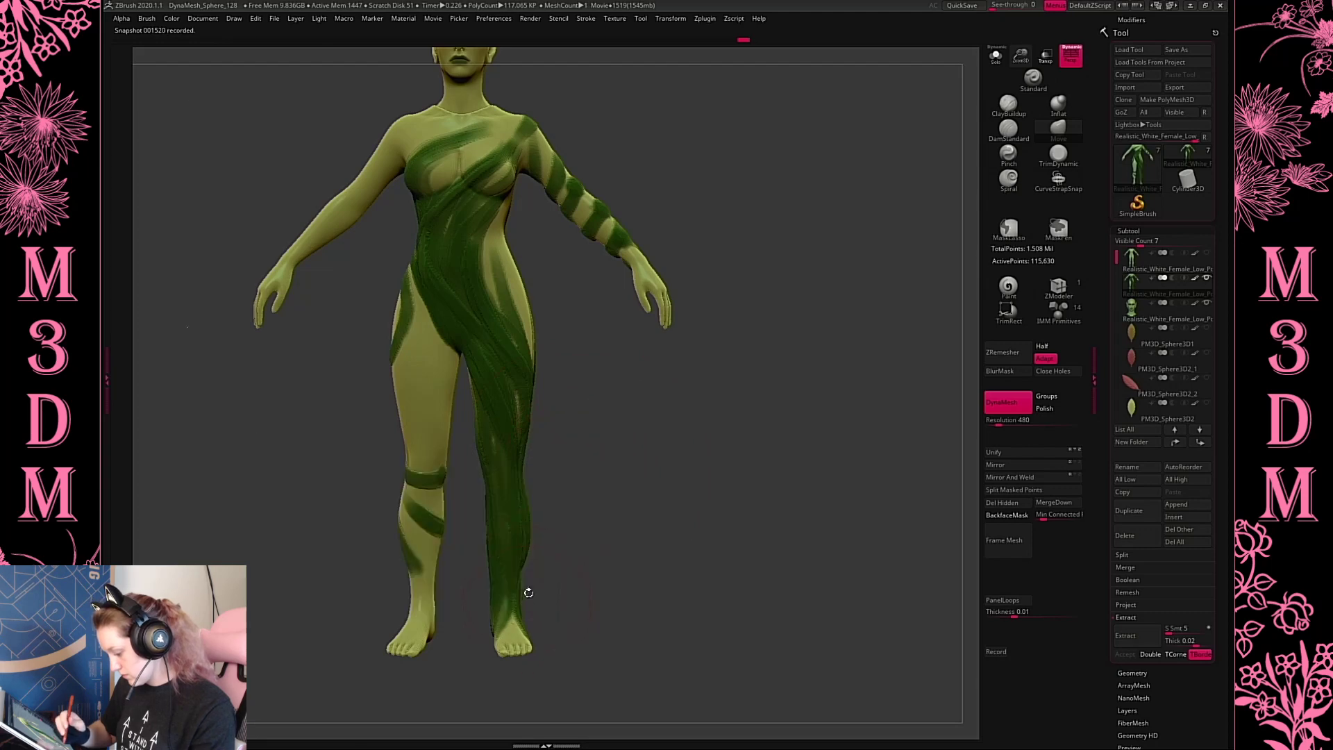
drag(696, 444, 724, 472)
mouse_move(758, 228)
alt+mouse_down()
mouse_move(768, 326)
mouse_move(797, 326)
mouse_move(812, 353)
alt+mouse_up()
Choose the Pinch brush, mask the left arm and left waist, invert the mask, and clear it
click(1007, 155)
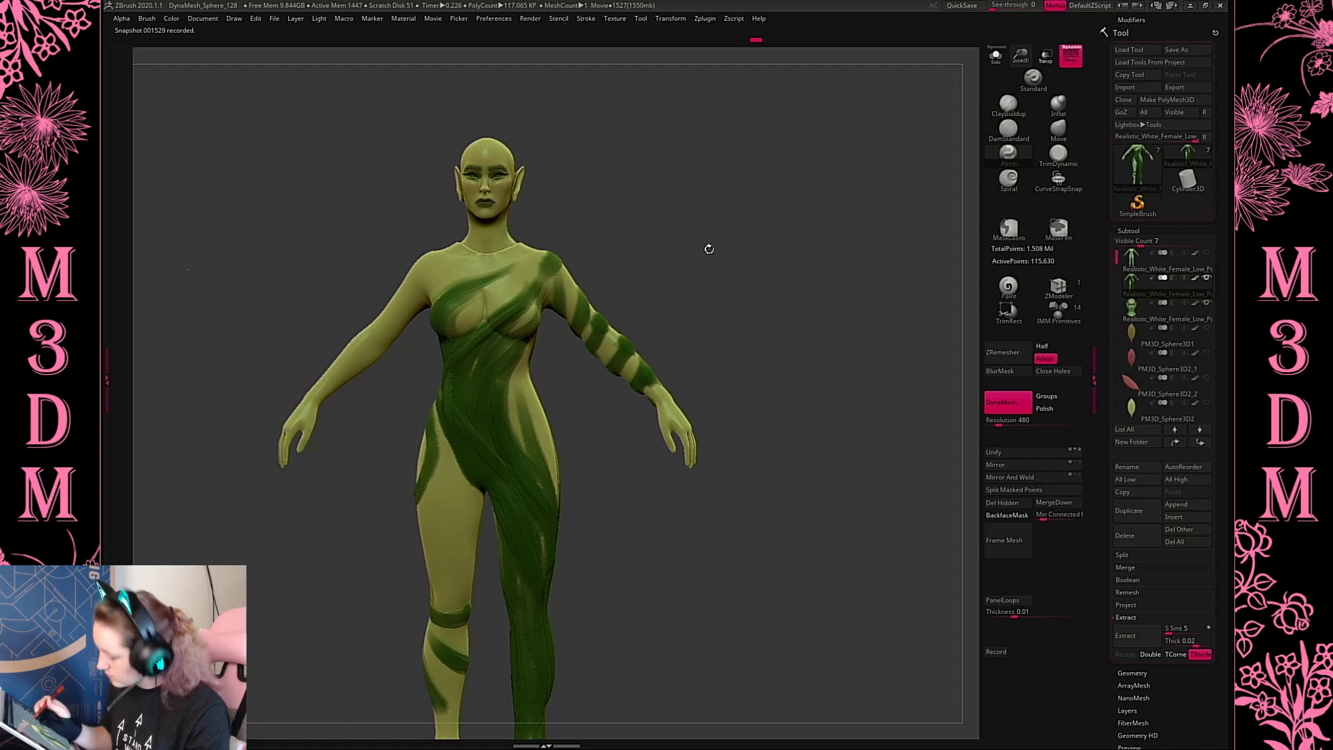
alt+drag(574, 440, 588, 400)
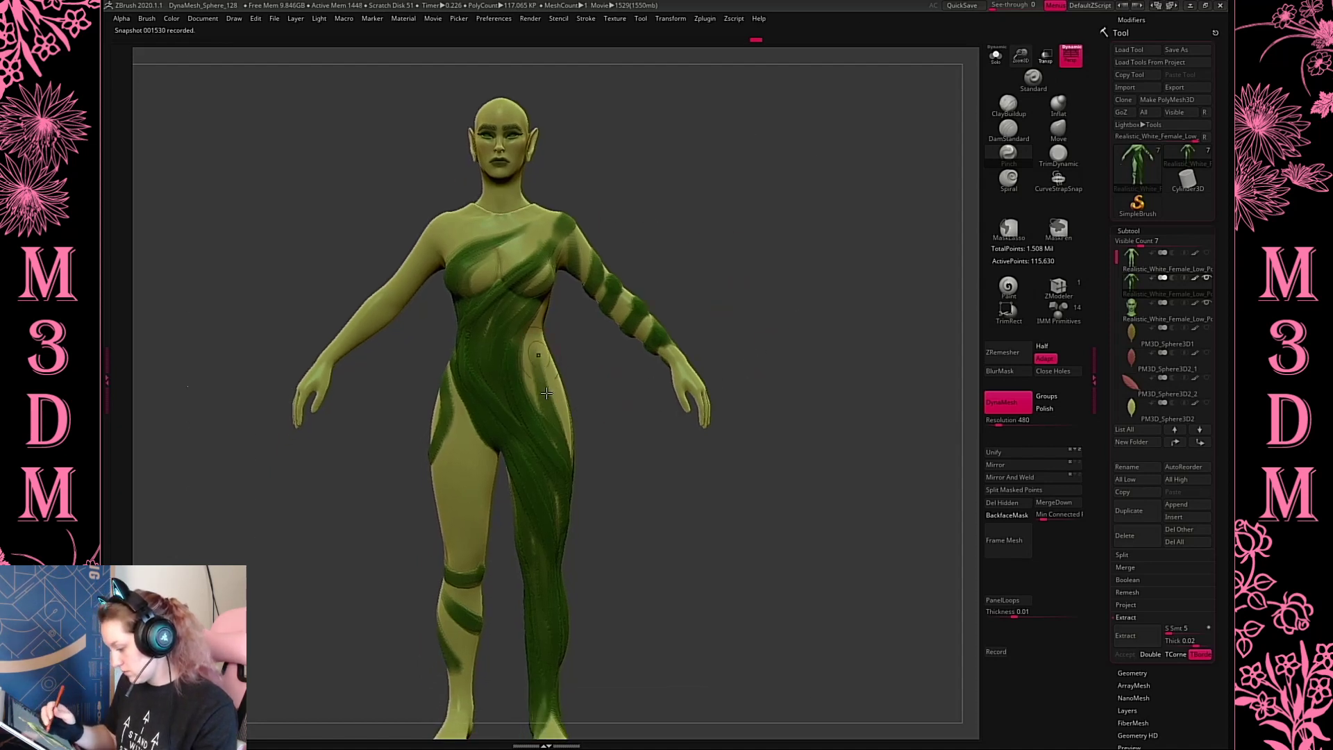
mouse_move(622, 215)
ctrl+mouse_down()
mouse_move(502, 461)
mouse_move(670, 302)
mouse_move(514, 375)
mouse_move(663, 410)
ctrl+mouse_up()
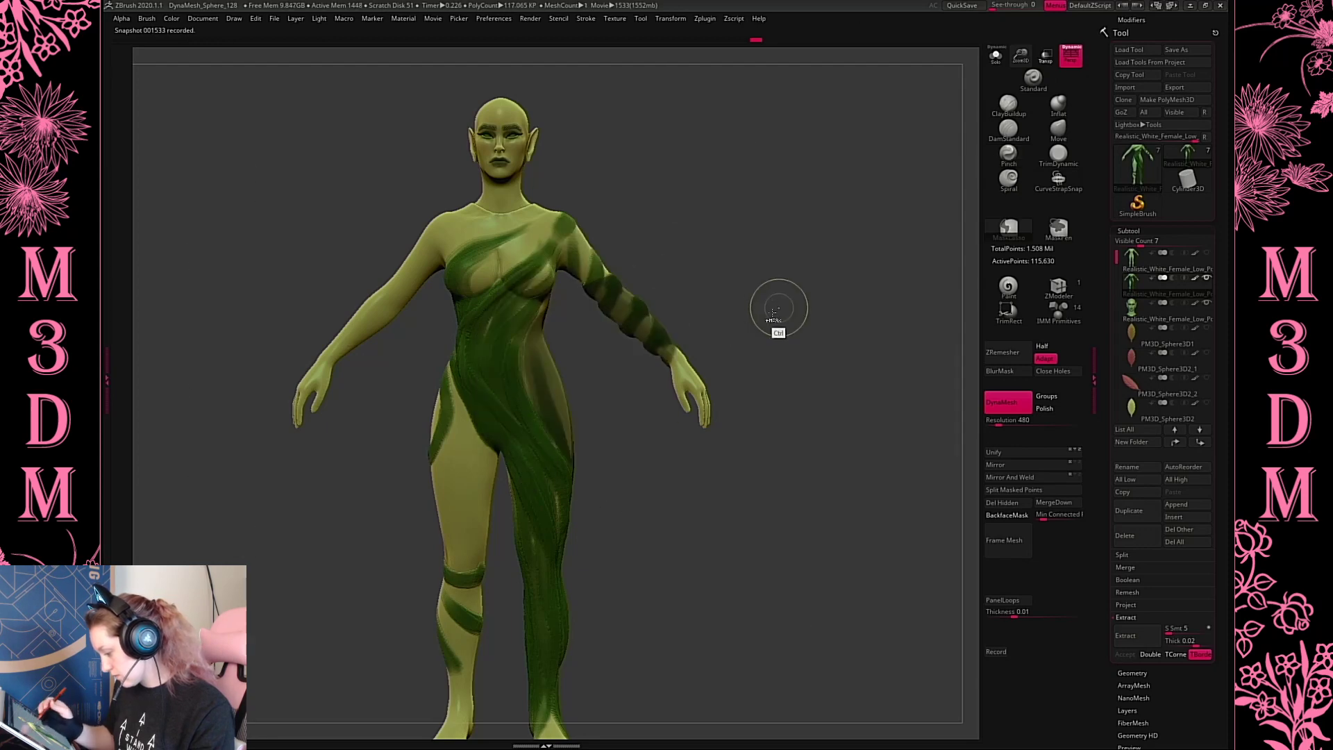
ctrl+click(777, 308)
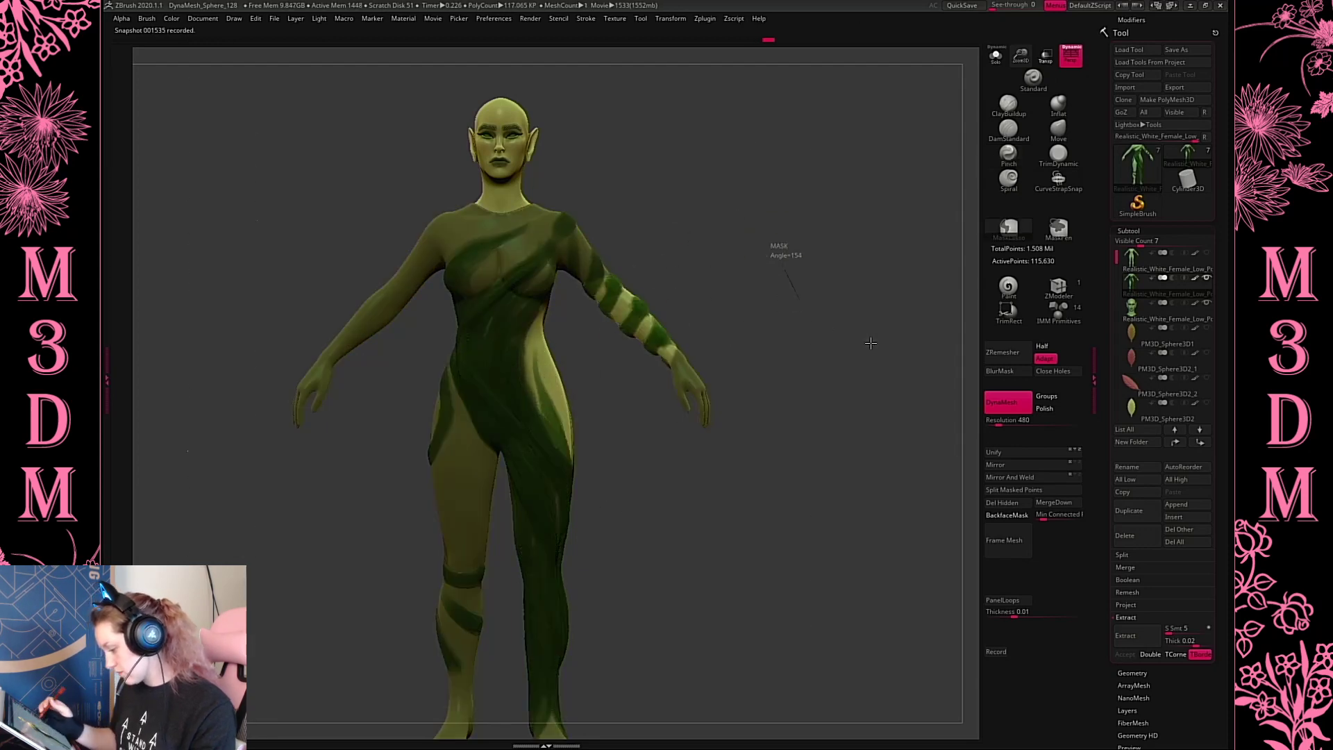
mouse_move(865, 344)
ctrl+mouse_down()
mouse_move(863, 396)
mouse_move(798, 389)
mouse_move(792, 405)
mouse_move(830, 208)
mouse_move(812, 211)
mouse_move(923, 262)
mouse_move(879, 243)
mouse_move(909, 261)
ctrl+mouse_up()
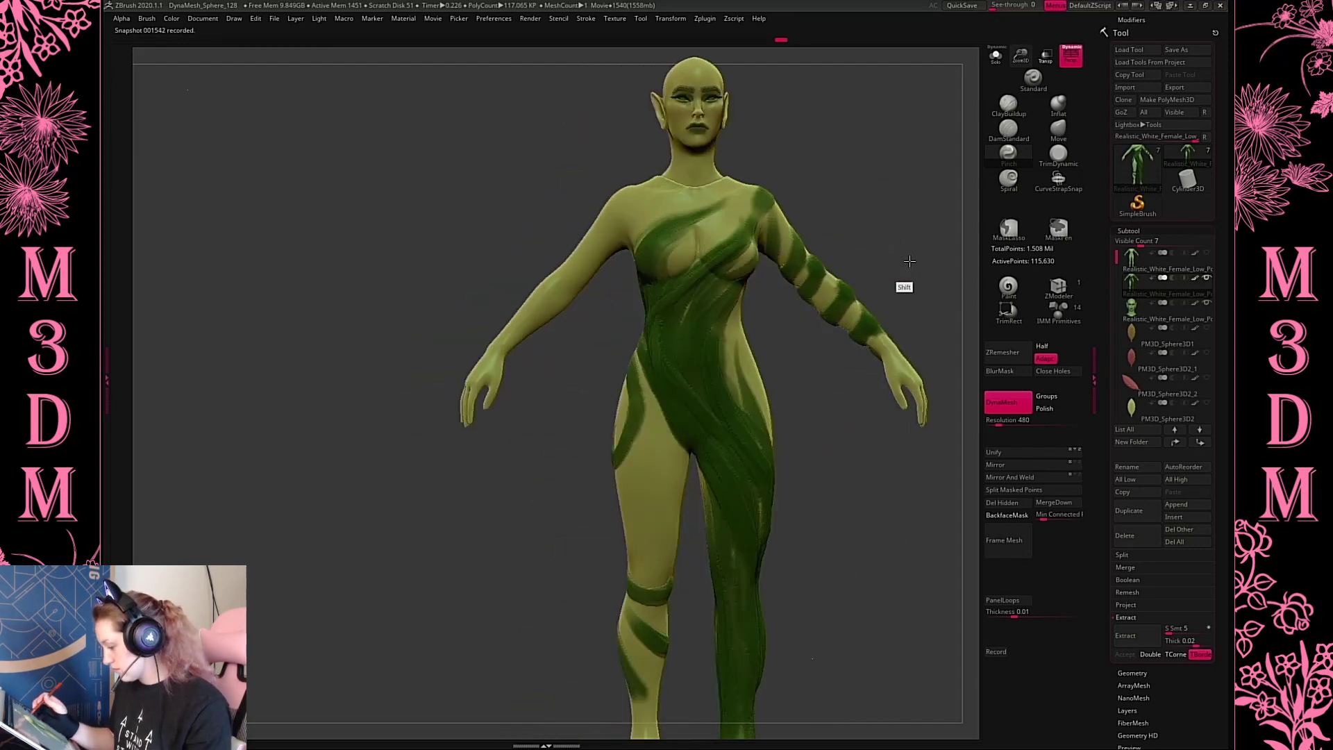
alt+drag(887, 197, 795, 175)
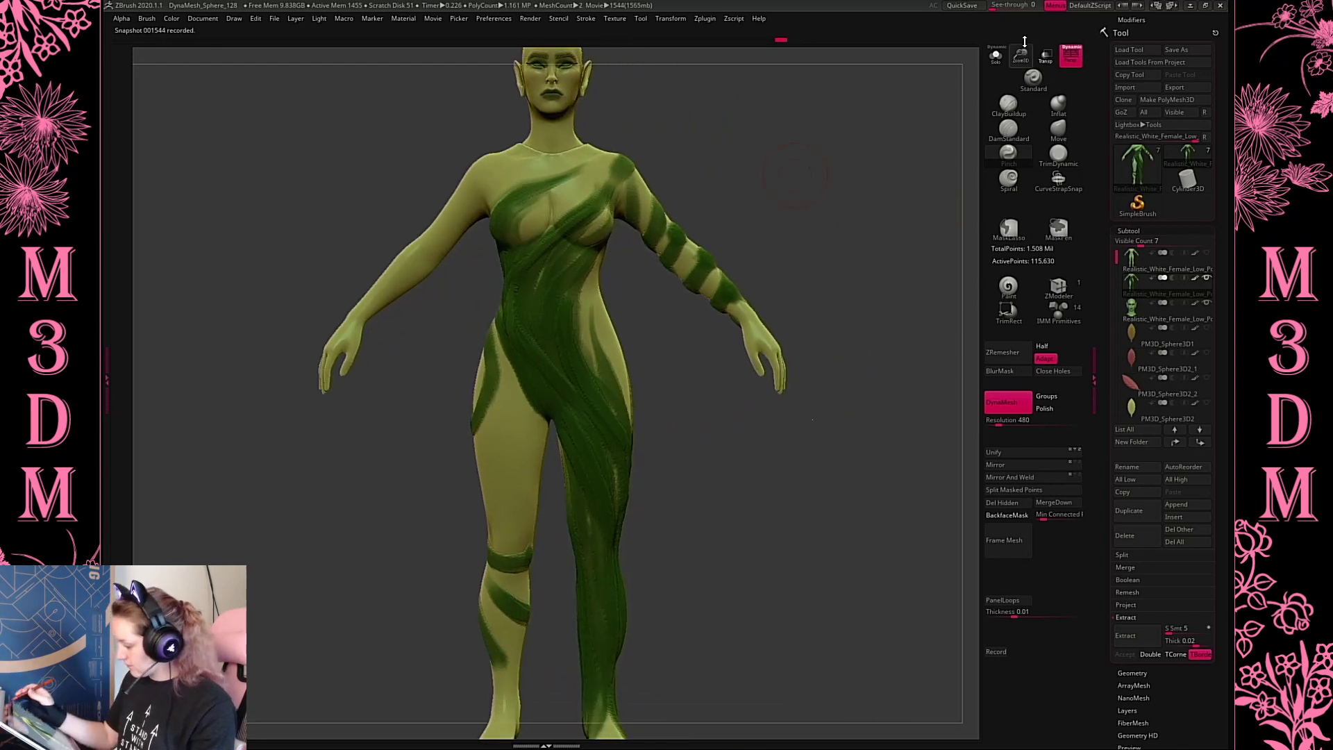
Choose the Move brush and nudge the dark green bands at the groin slightly downward
drag(1024, 42, 818, 425)
drag(799, 489, 763, 470)
alt+drag(817, 238, 808, 309)
drag(1021, 57, 819, 358)
key(space)
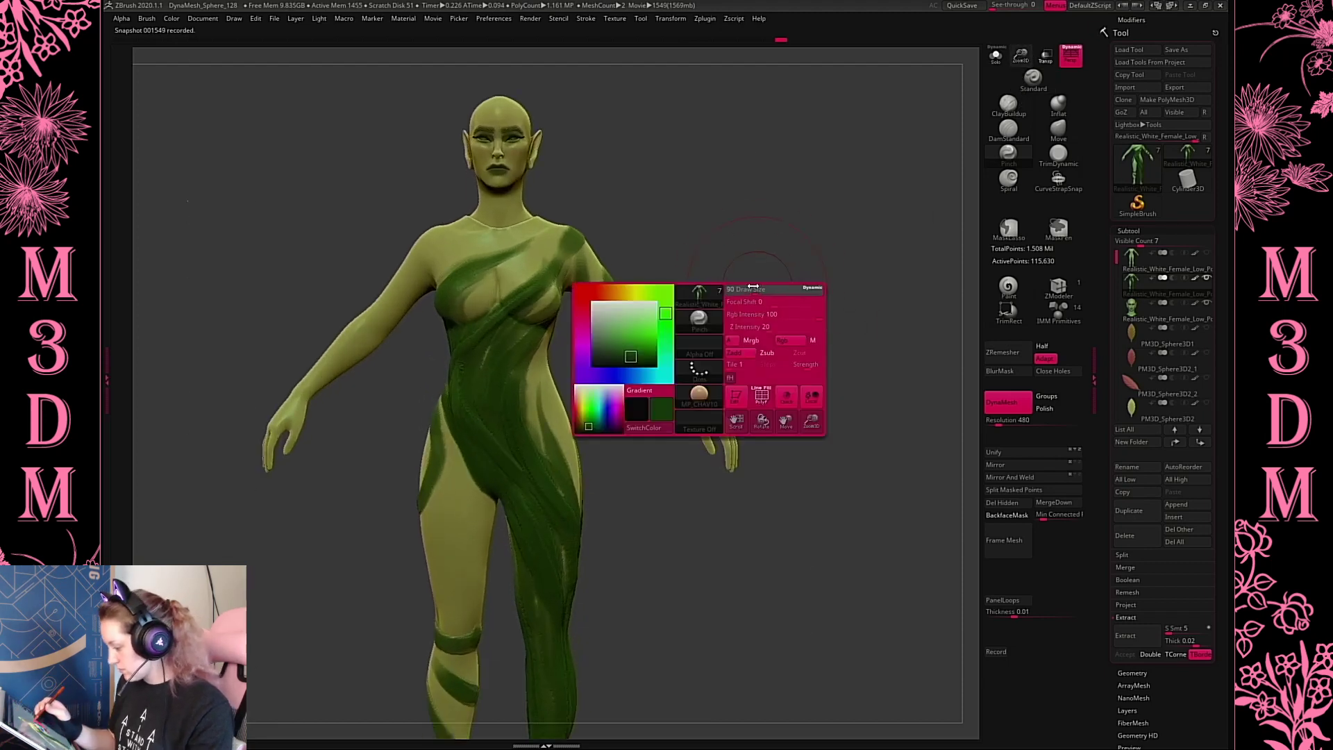
drag(824, 390, 827, 449)
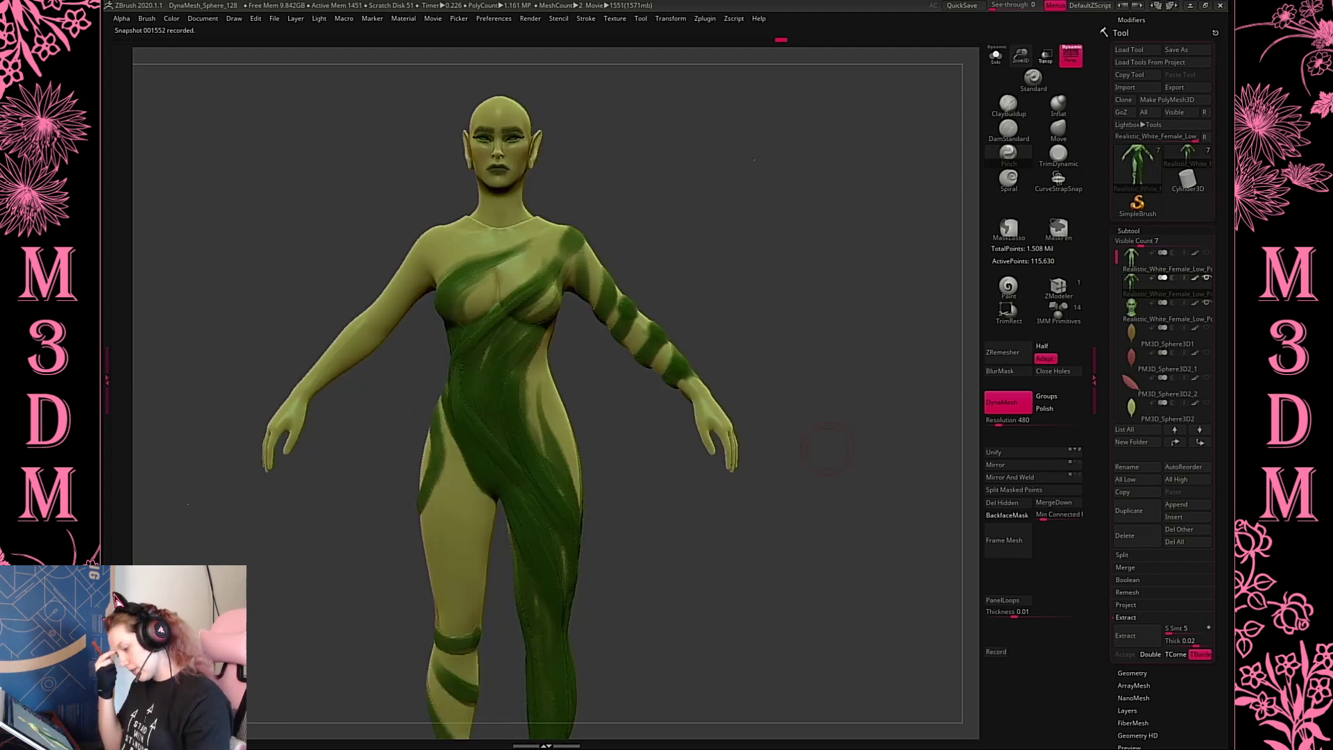
key(space)
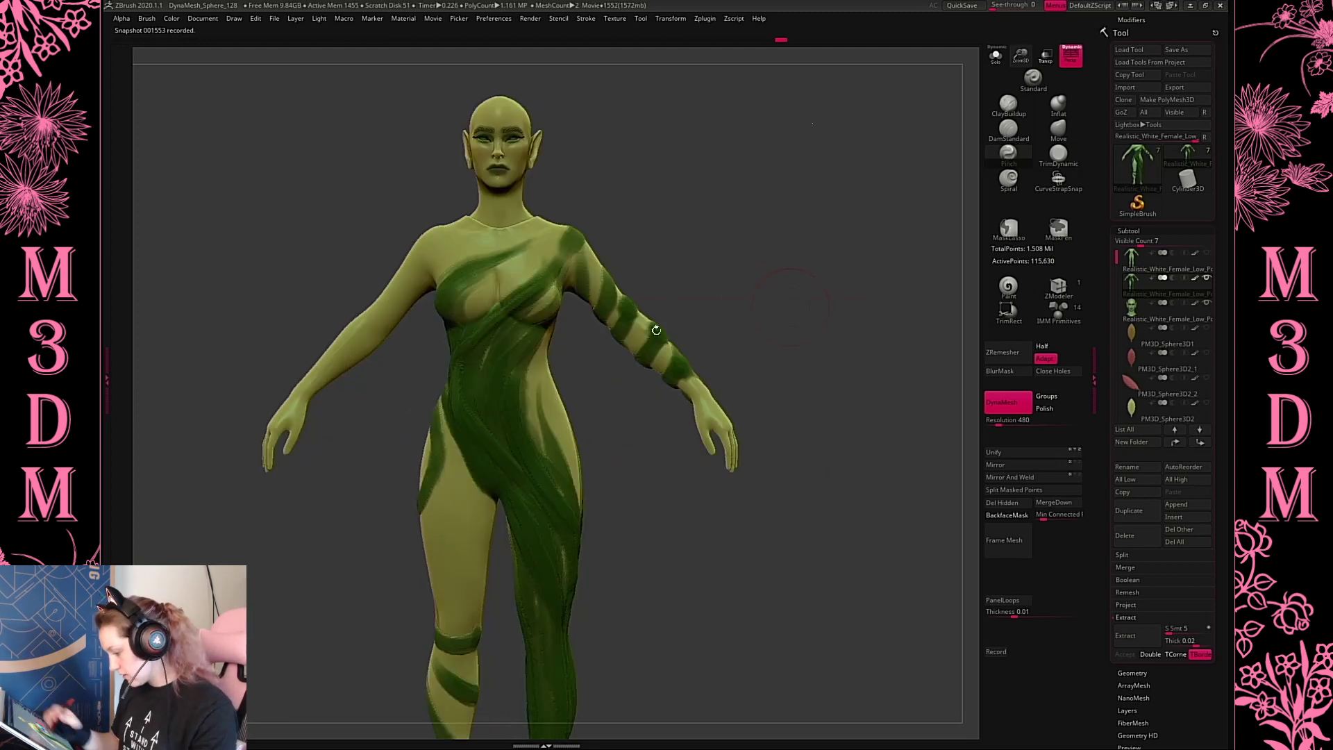
click(1057, 130)
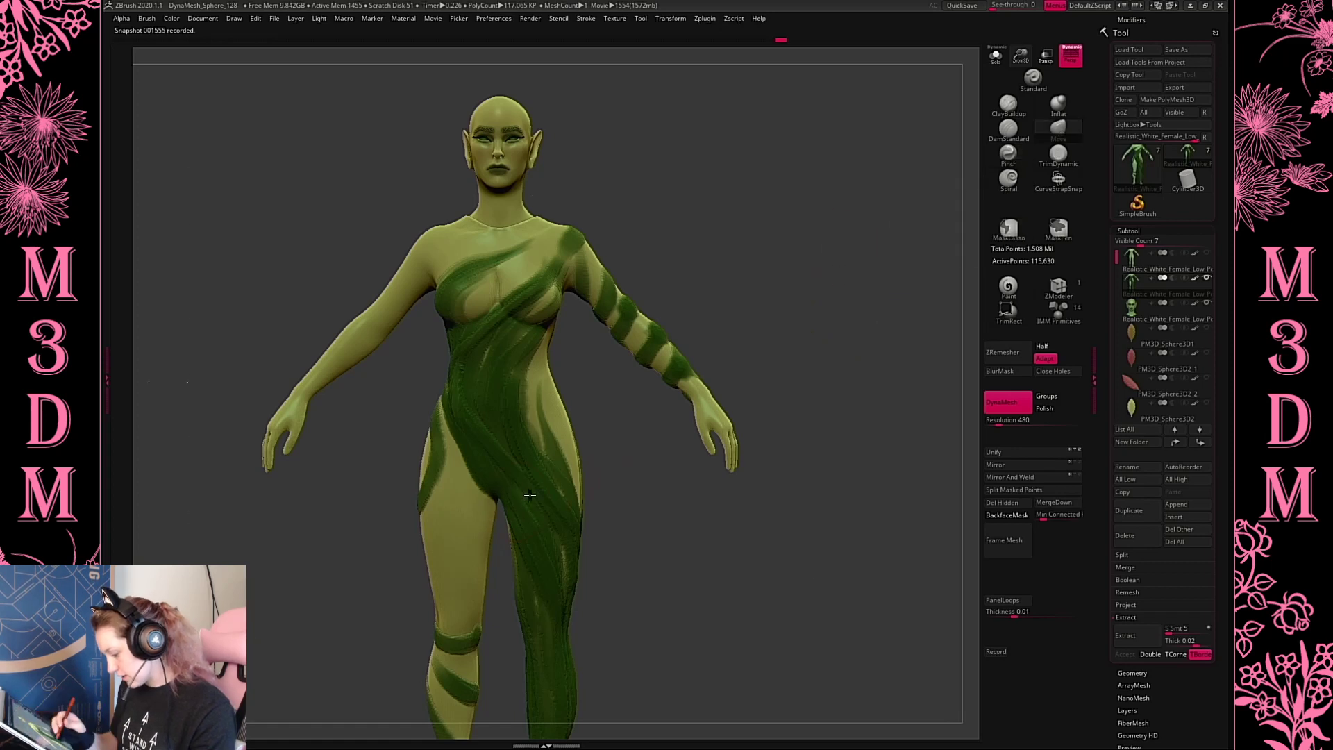
drag(507, 498, 506, 509)
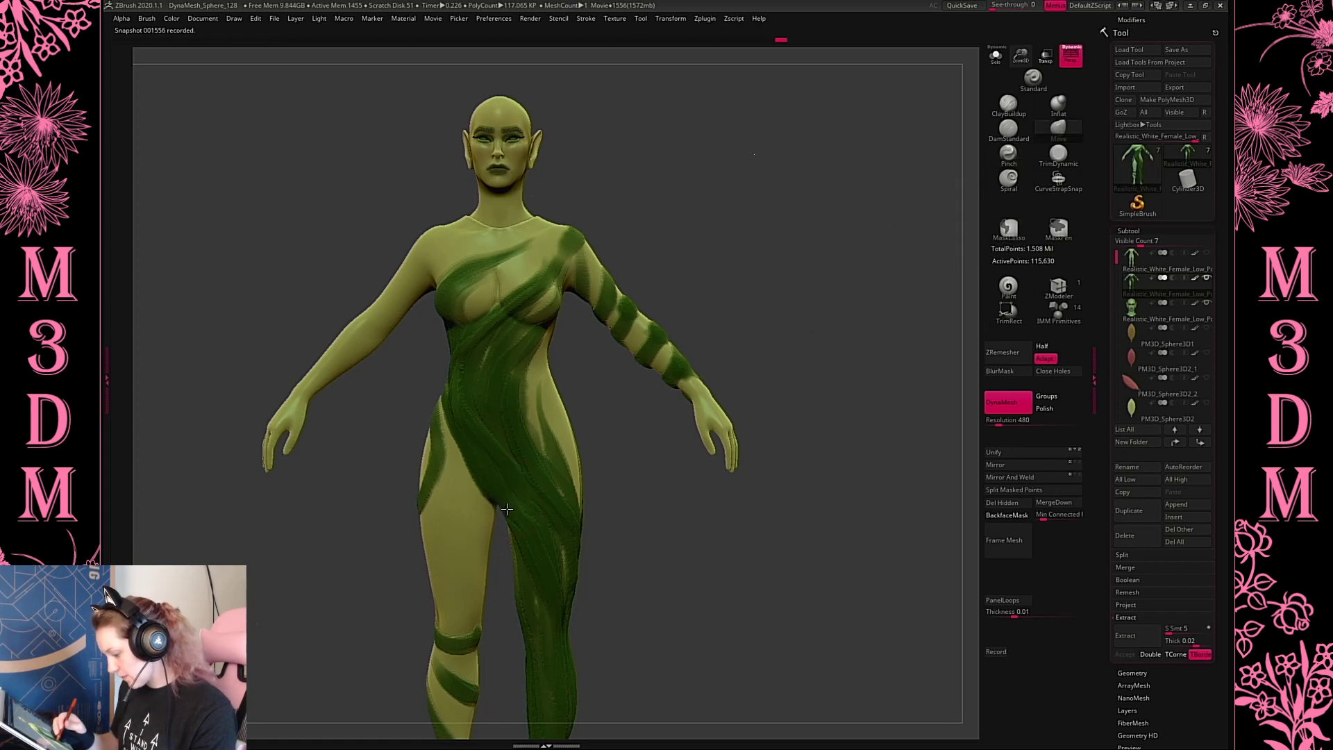
Adjust the outline of the left hip and upper thigh with the Move brush at varying sizes
key(space)
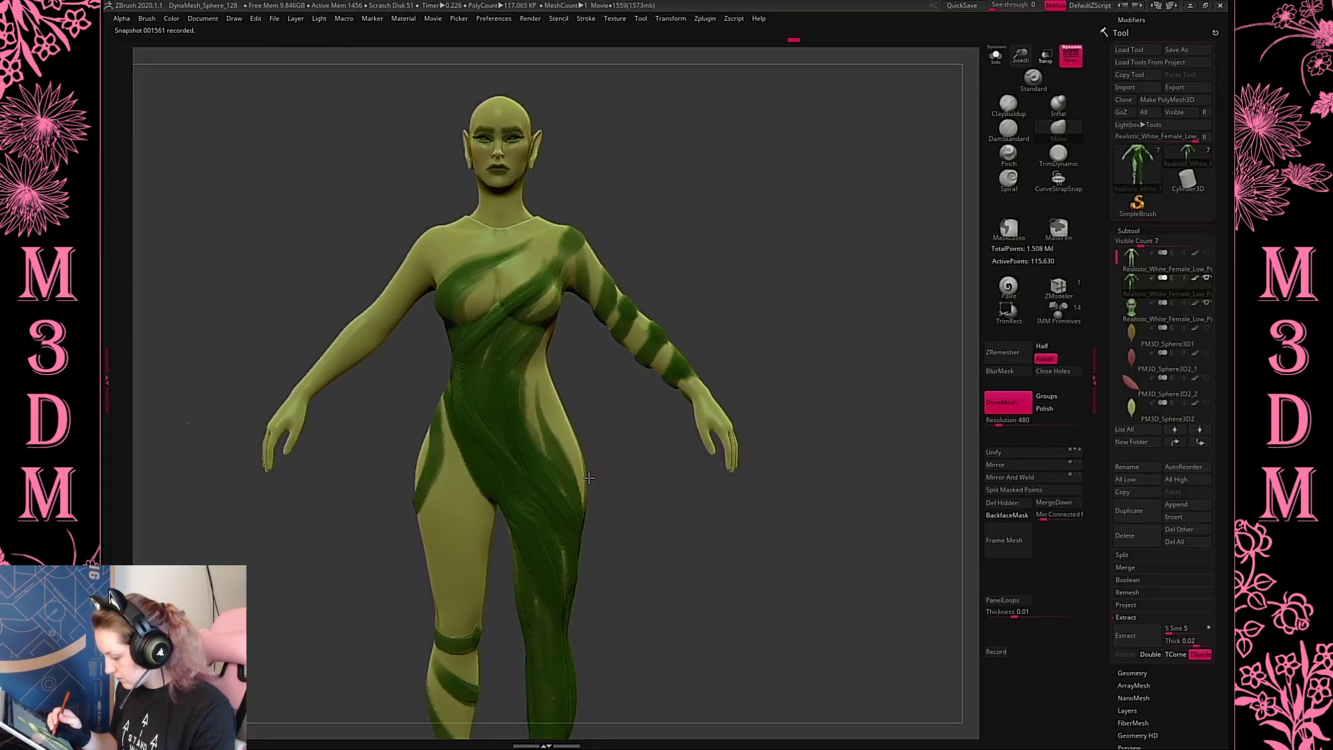
drag(639, 449, 577, 476)
drag(558, 392, 561, 390)
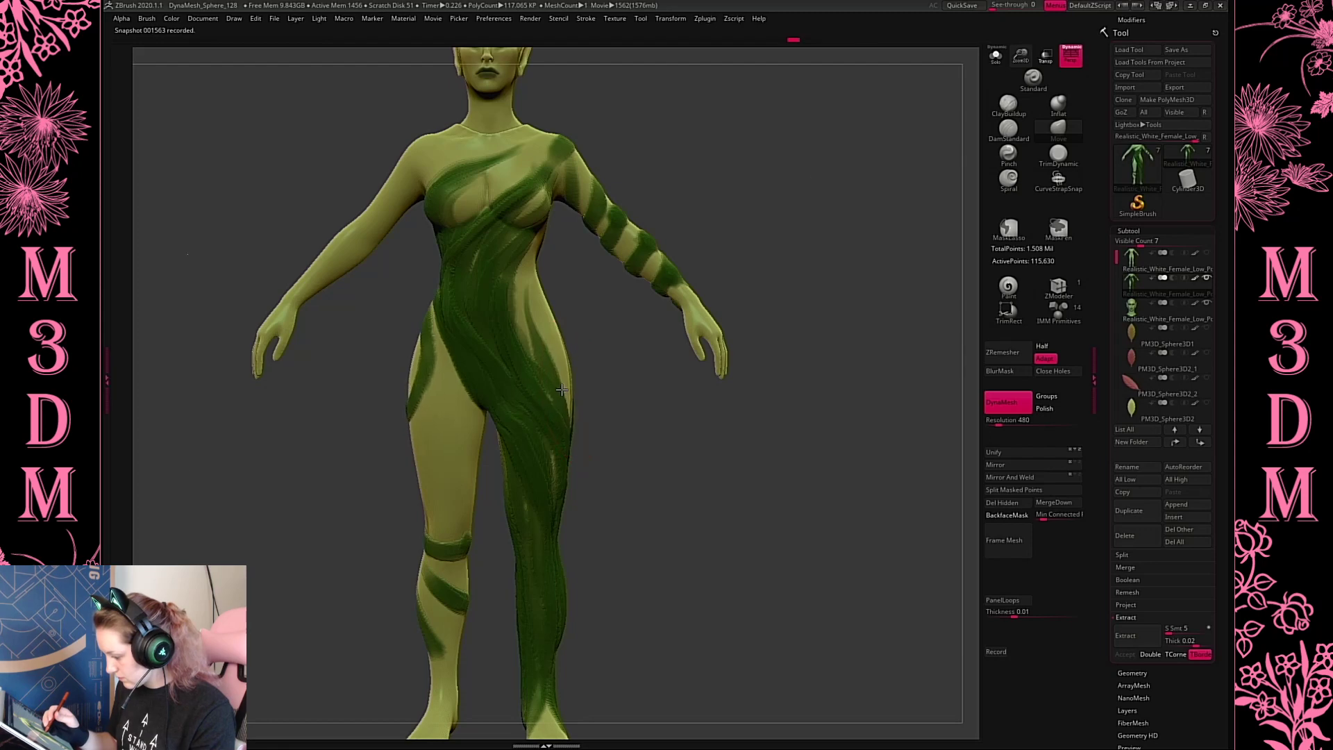
alt+drag(647, 404, 647, 487)
alt+drag(722, 294, 724, 340)
key(space)
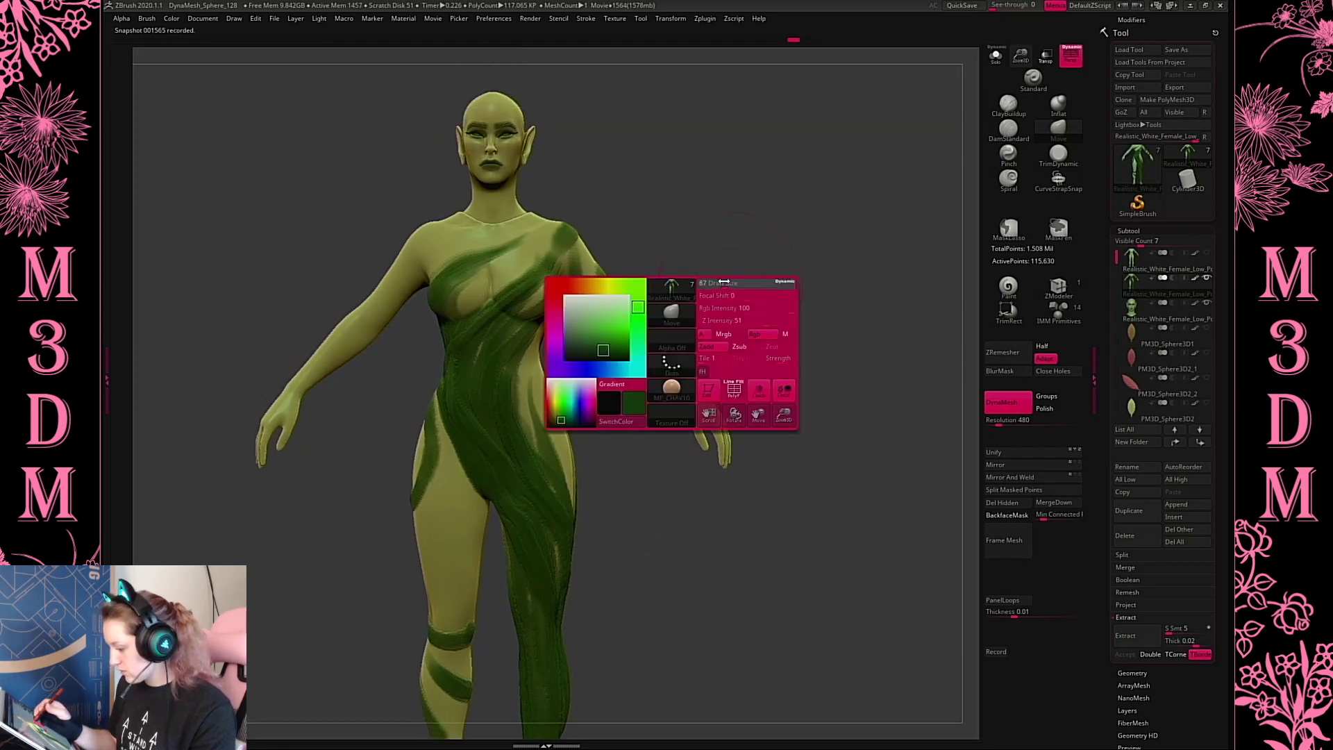
drag(678, 238, 740, 277)
Try to shift the dark green band on the left chest with a resized Move brush
key(space)
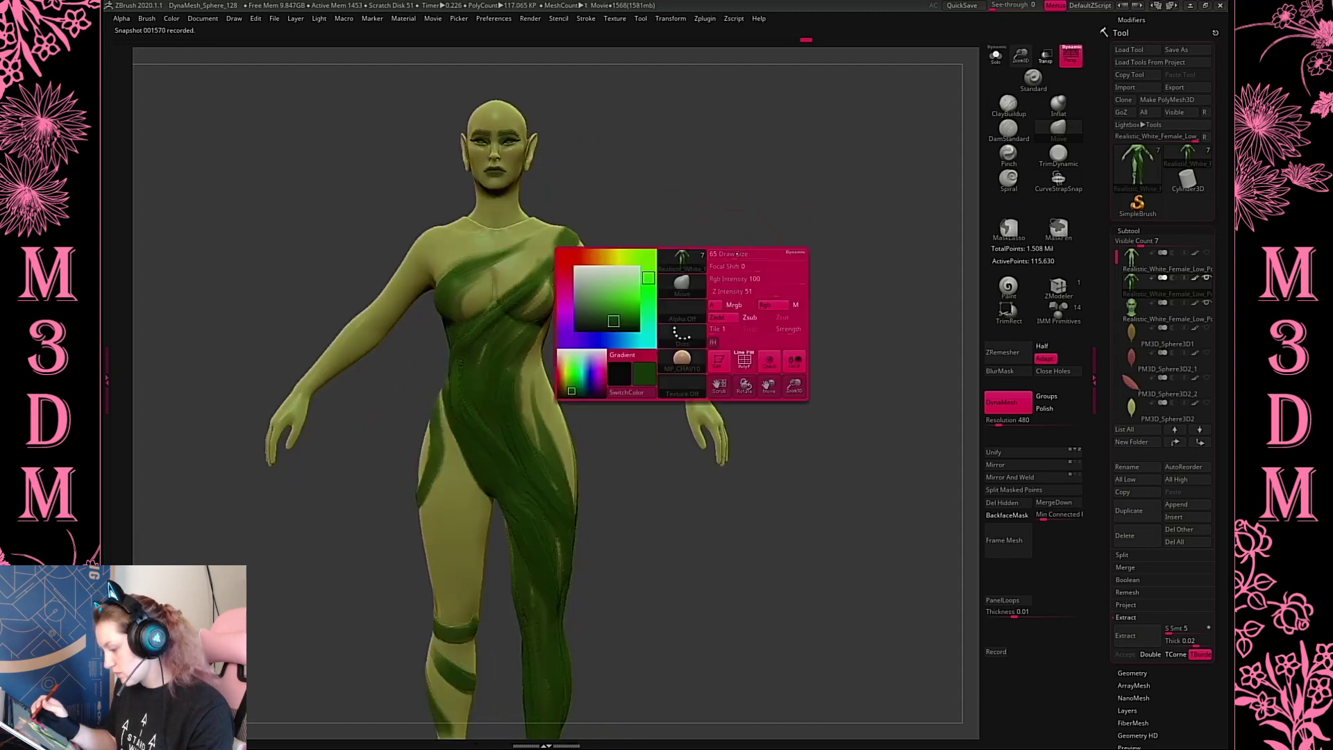
drag(527, 274, 527, 285)
key(ctrl+z)
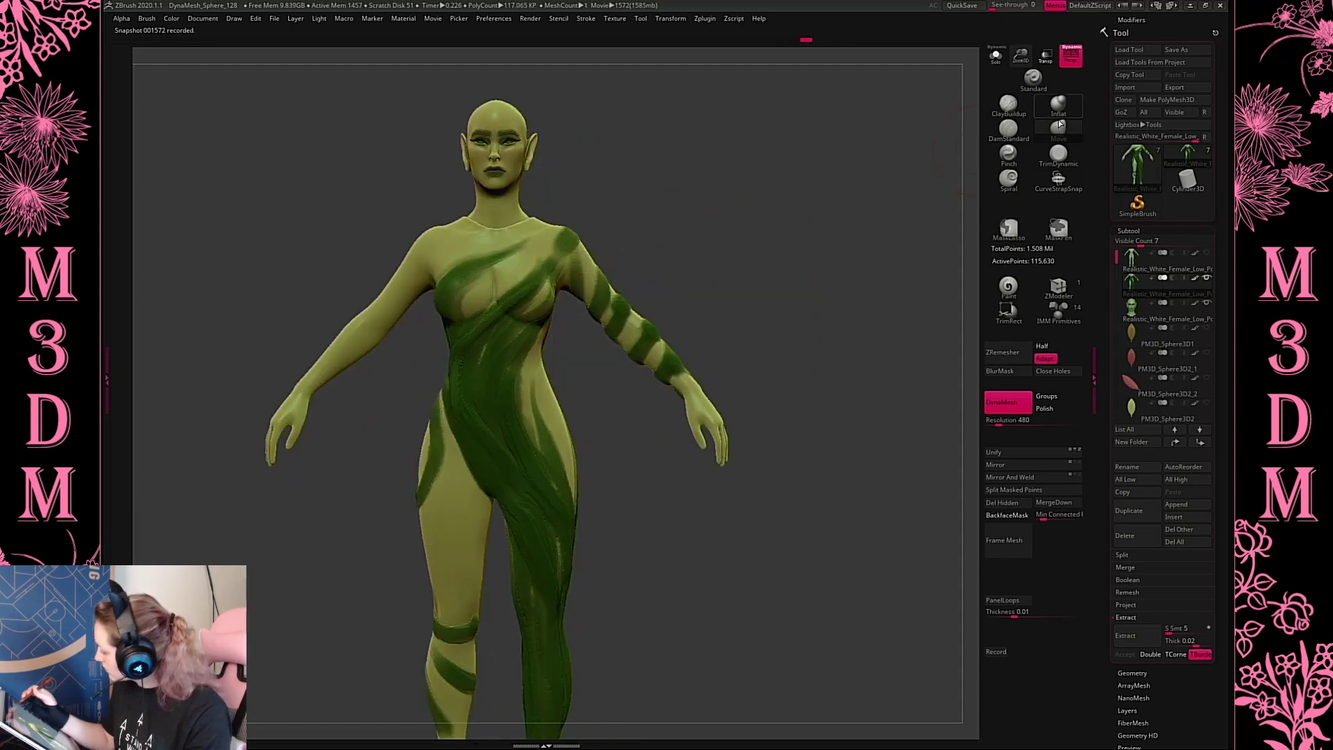
Use the Pinch brush on the band edge across the upper chest and try it on the groin band
click(1004, 158)
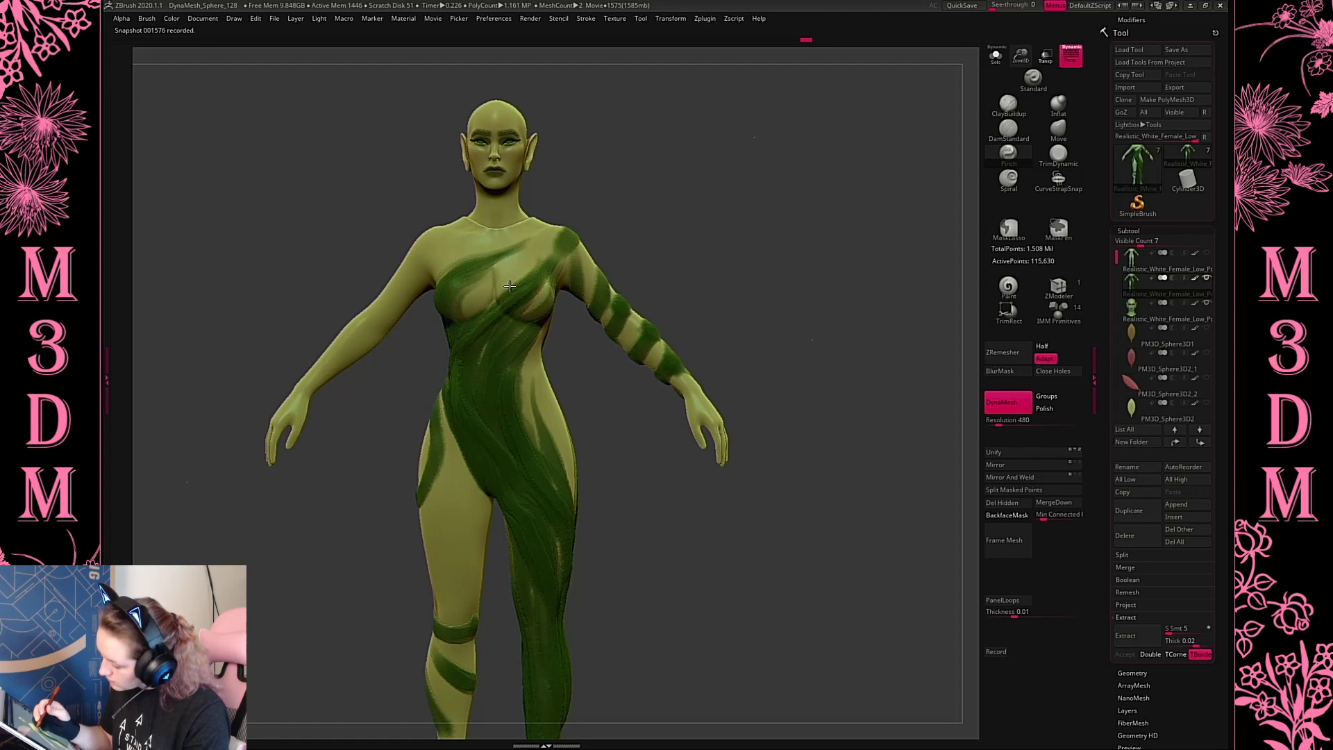
key(space)
drag(505, 252, 525, 244)
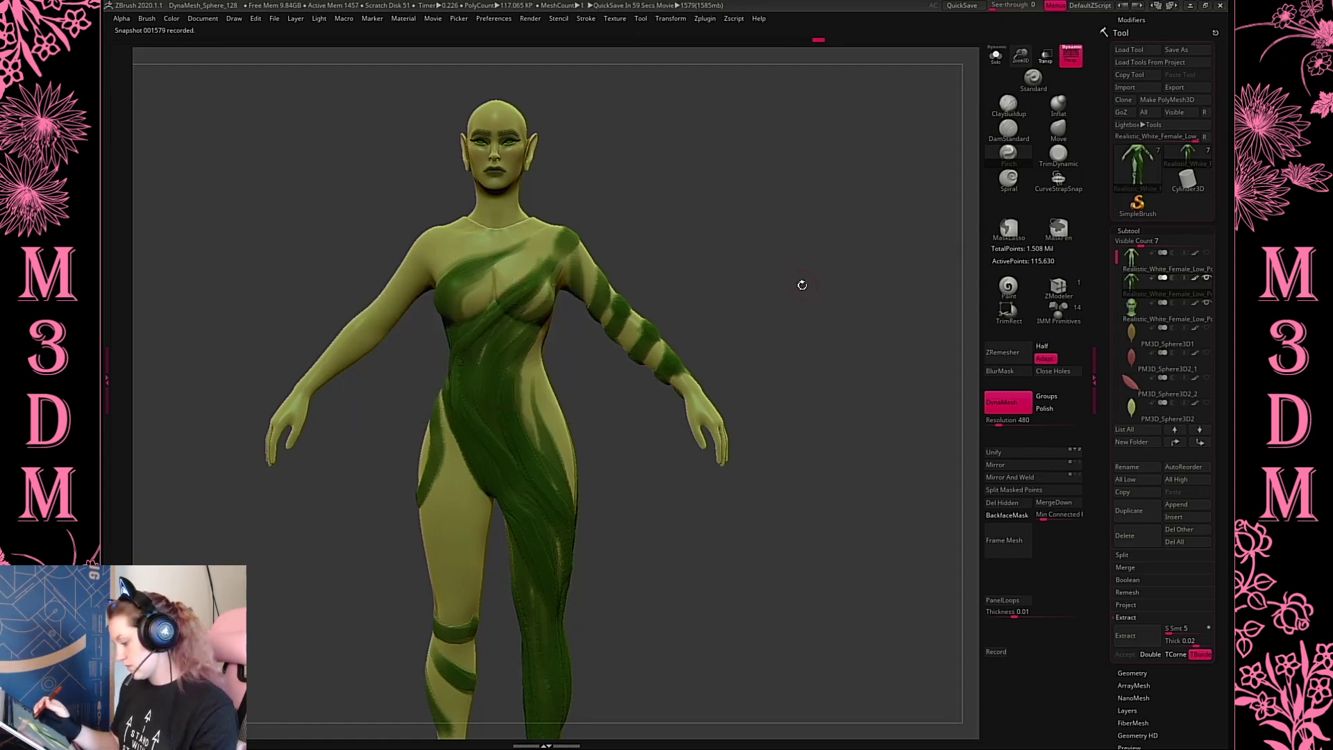
key(space)
drag(806, 278, 755, 263)
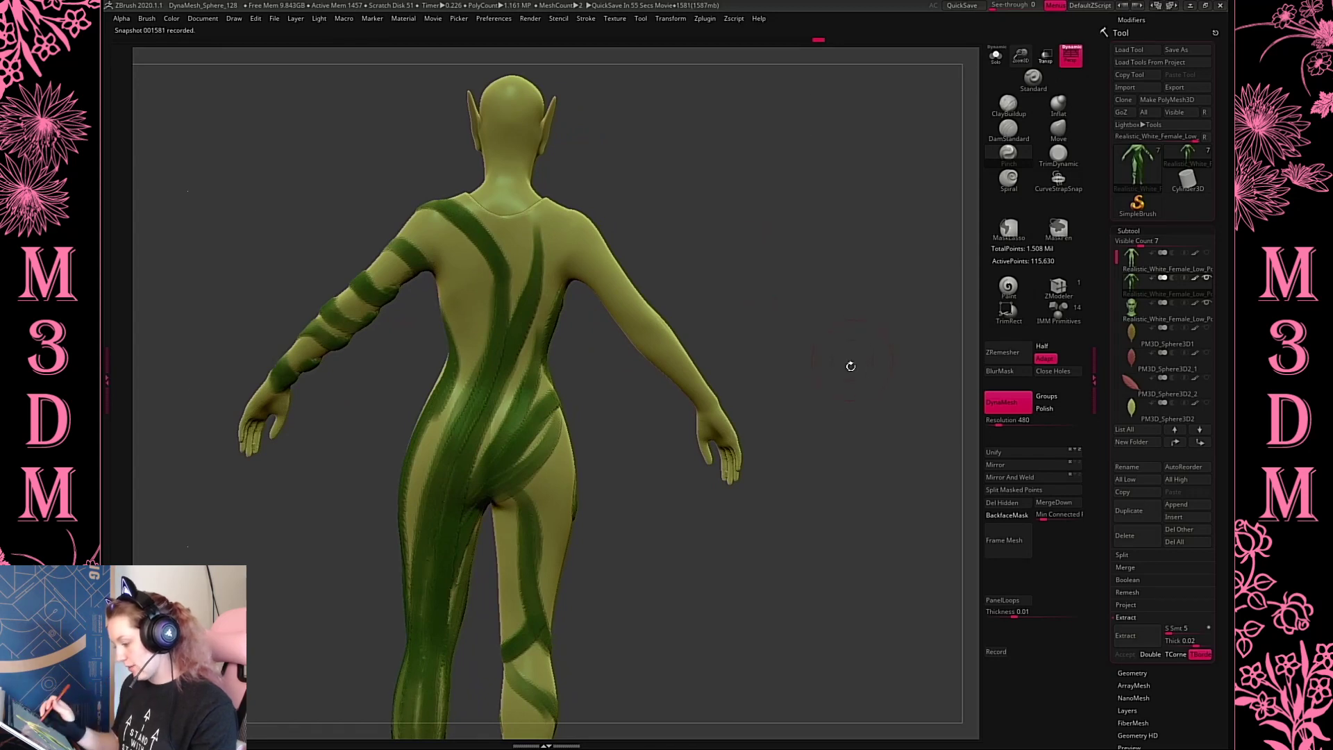
drag(850, 366, 777, 506)
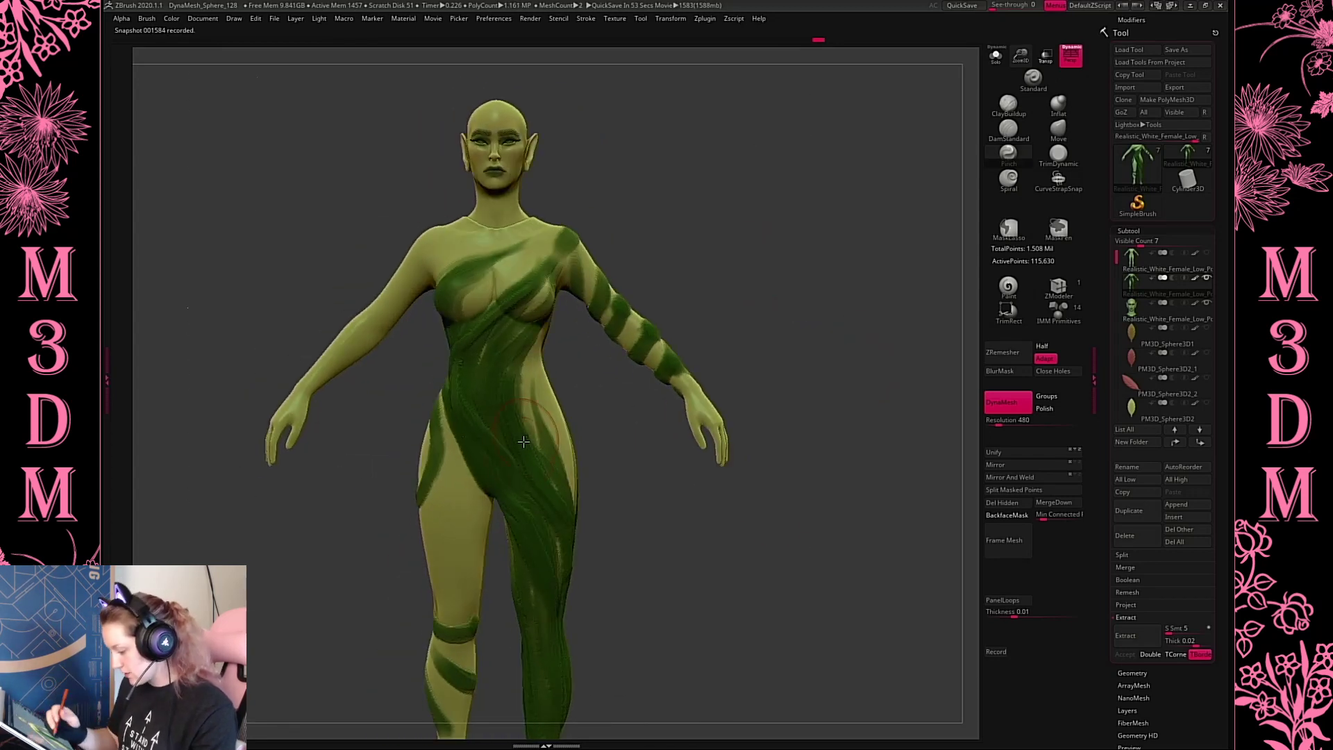
drag(495, 480, 479, 484)
key(ctrl+z)
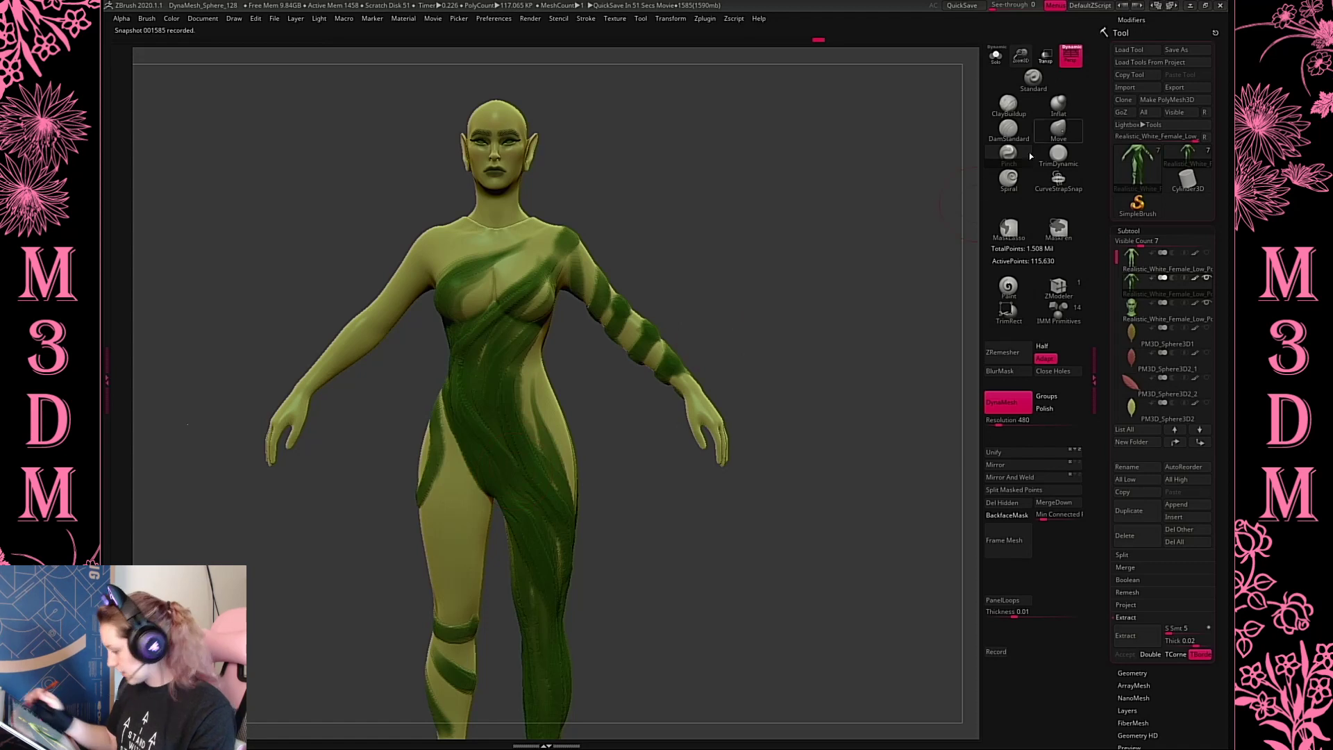
Use the Move brush to bend the bands over the lower belly and left thigh into flowing curves
click(1061, 130)
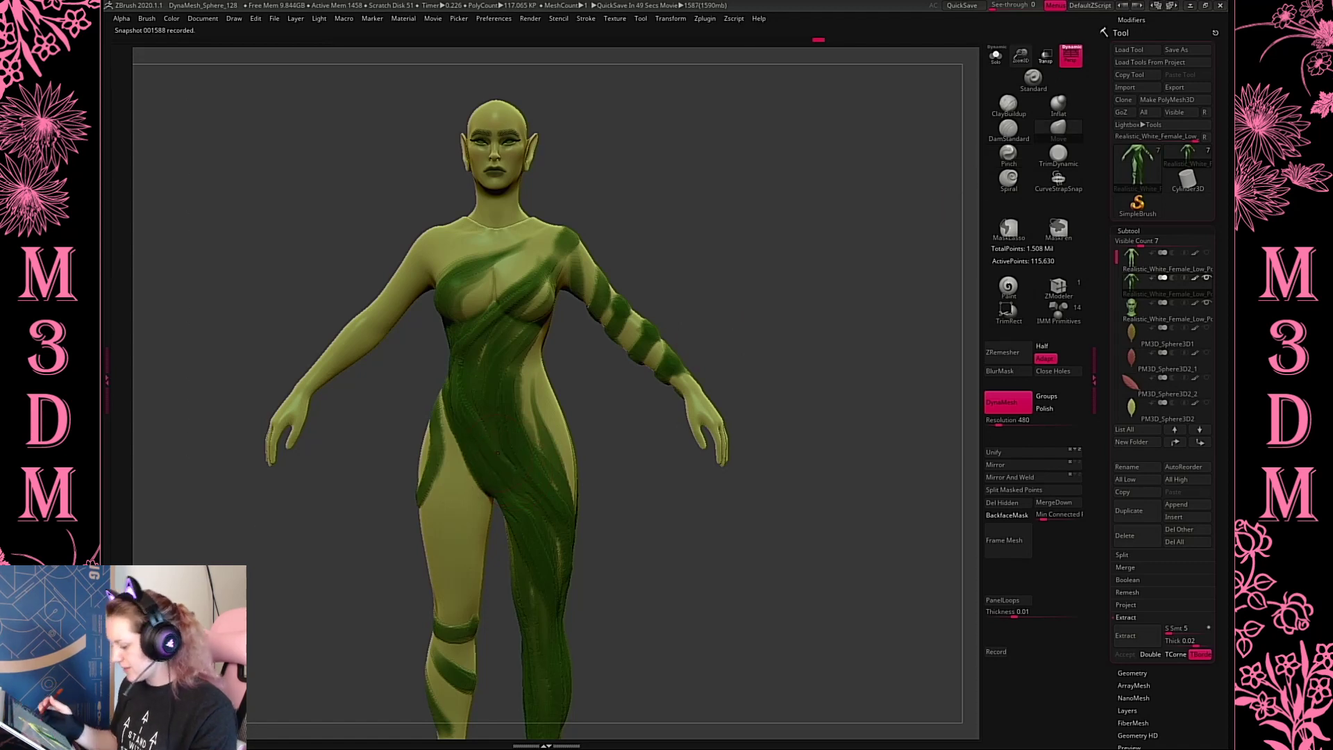
key(space)
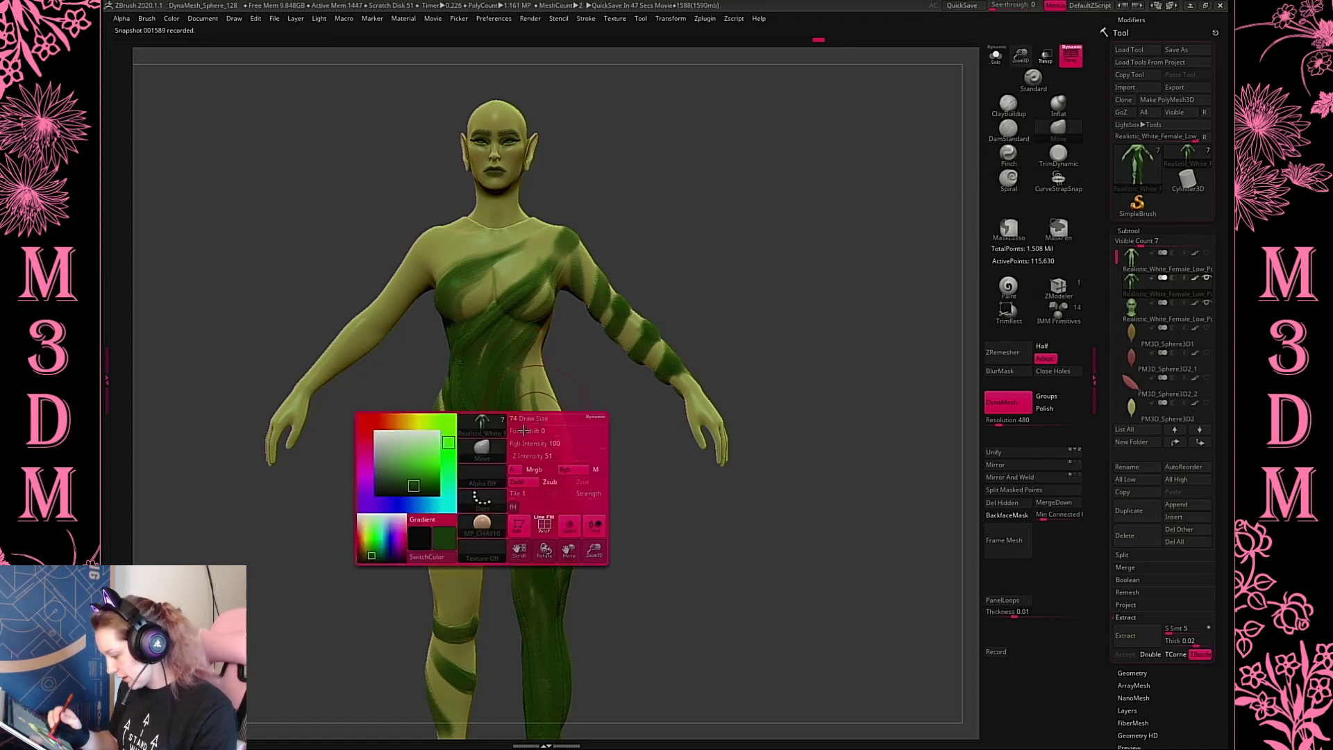
drag(526, 431, 530, 431)
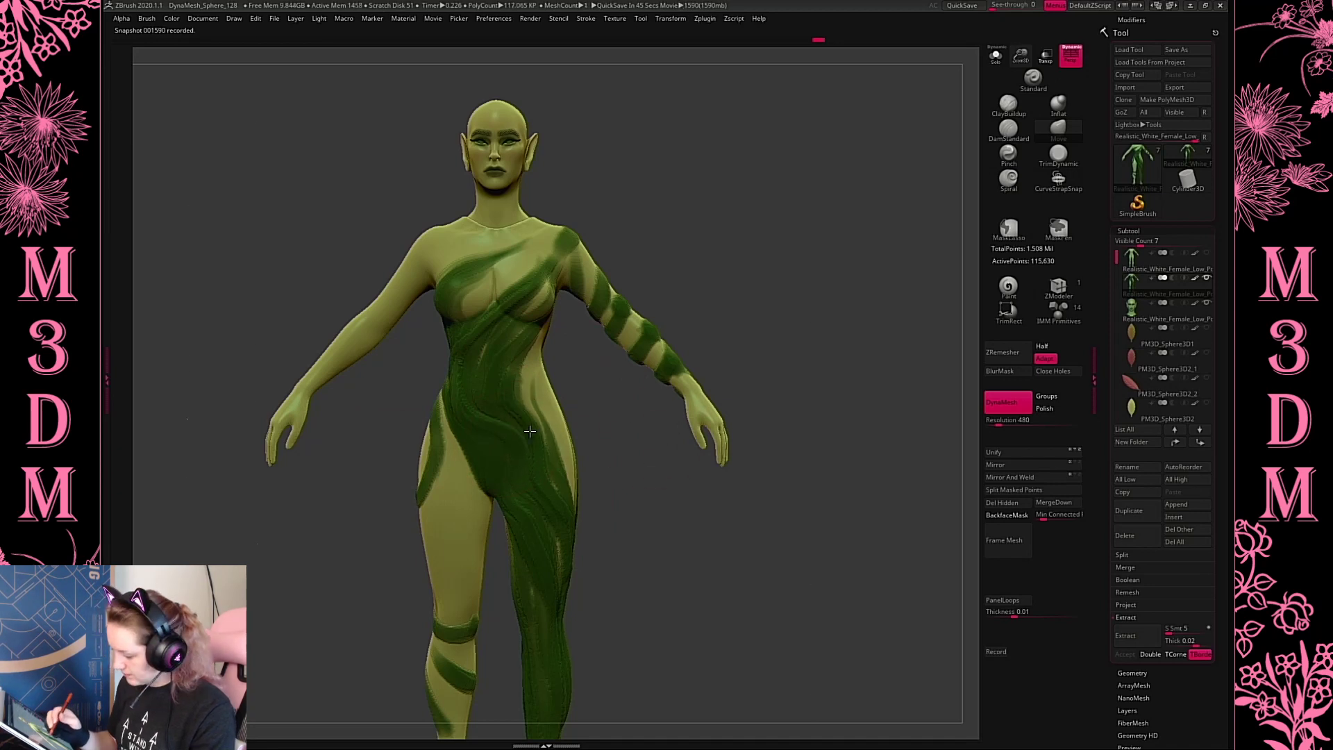
drag(536, 550, 535, 544)
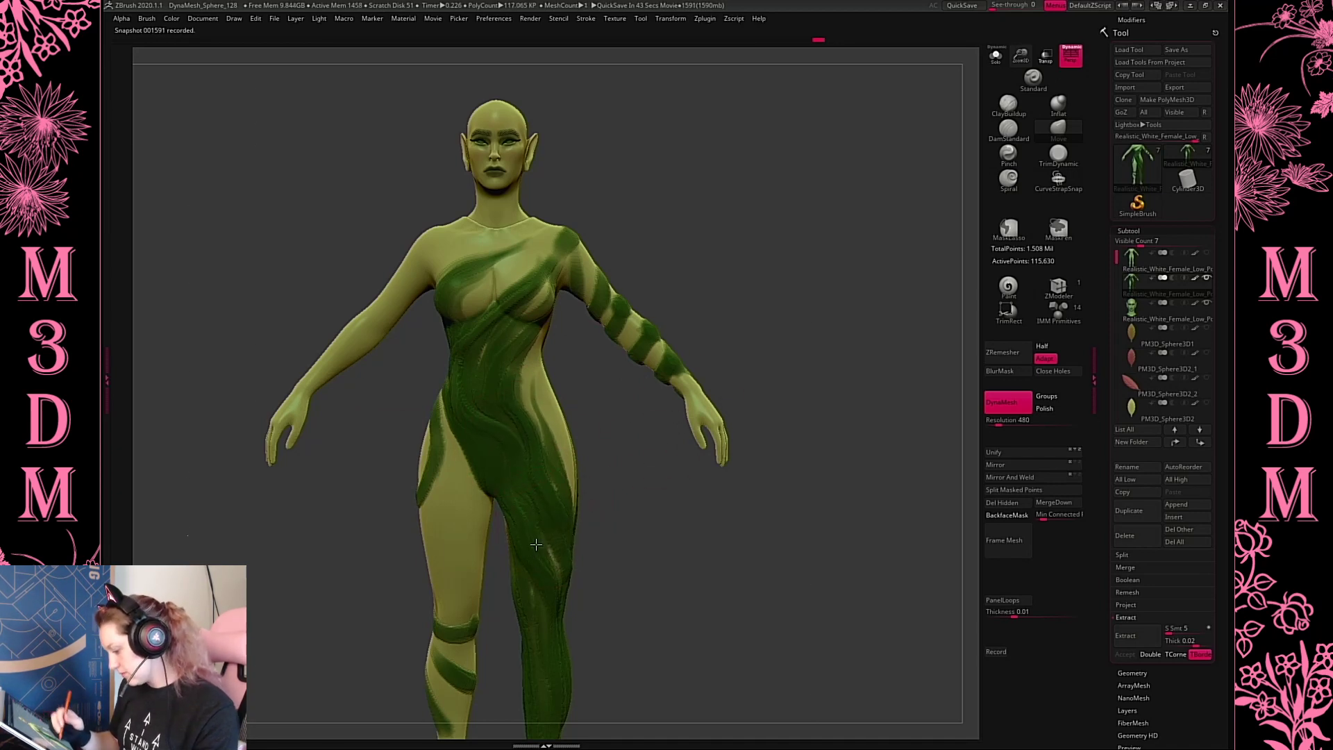
alt+drag(584, 414, 587, 389)
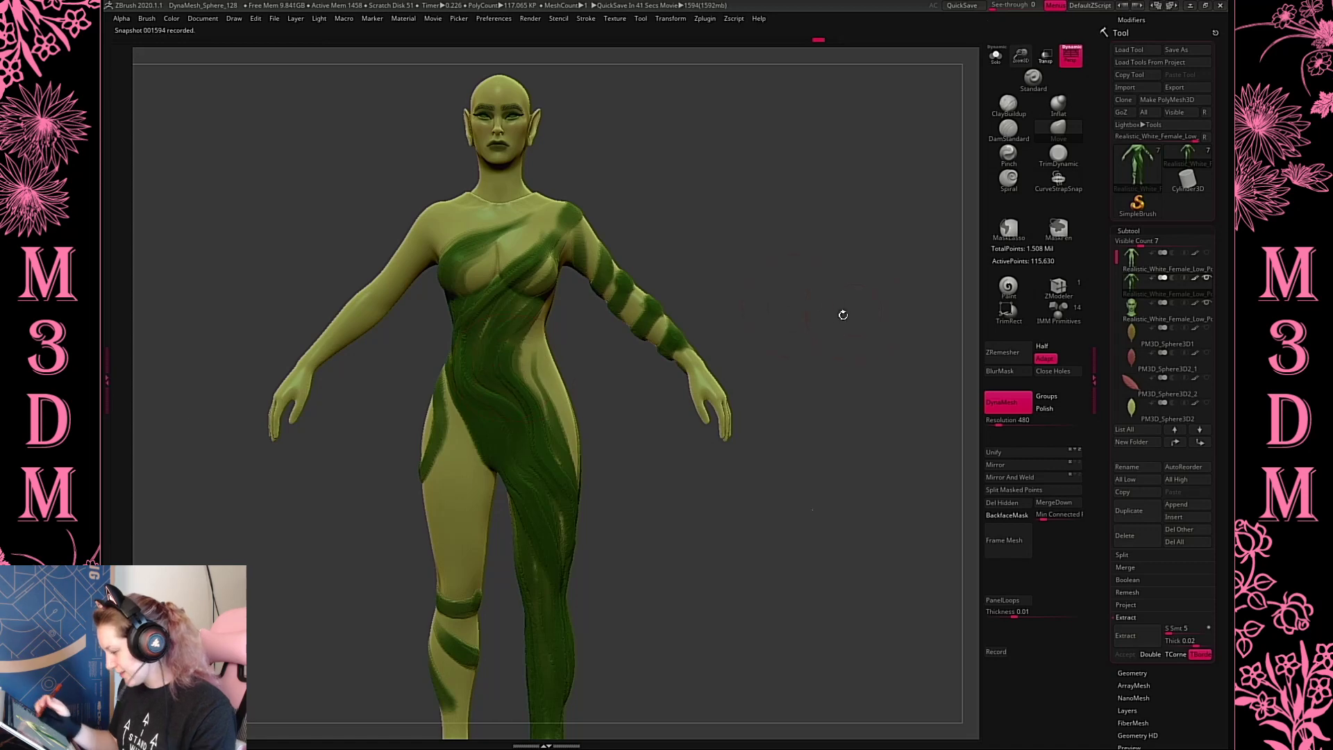
Keep waving the band lines along the left hip and thigh with the Move brush
click(1008, 156)
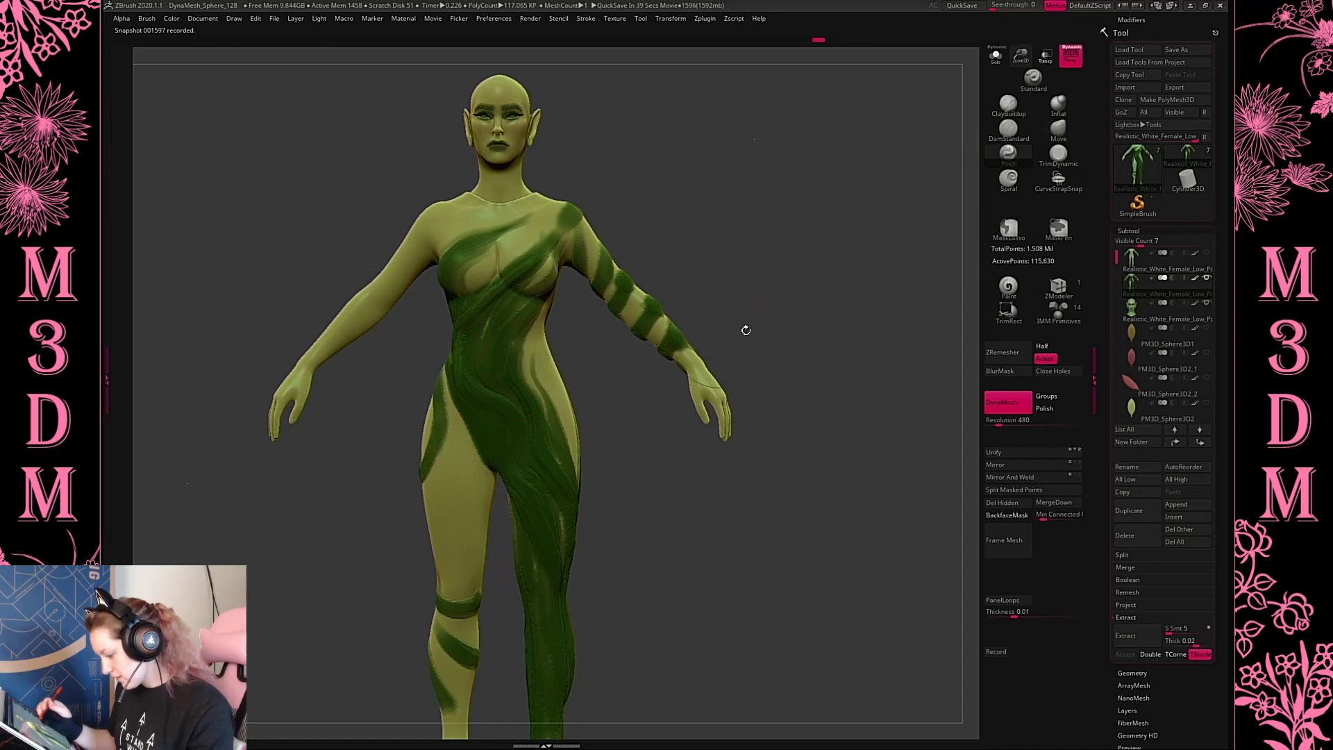
mouse_move(820, 329)
mouse_down()
mouse_move(768, 327)
mouse_move(815, 324)
mouse_move(851, 368)
mouse_move(803, 330)
mouse_up()
click(1058, 128)
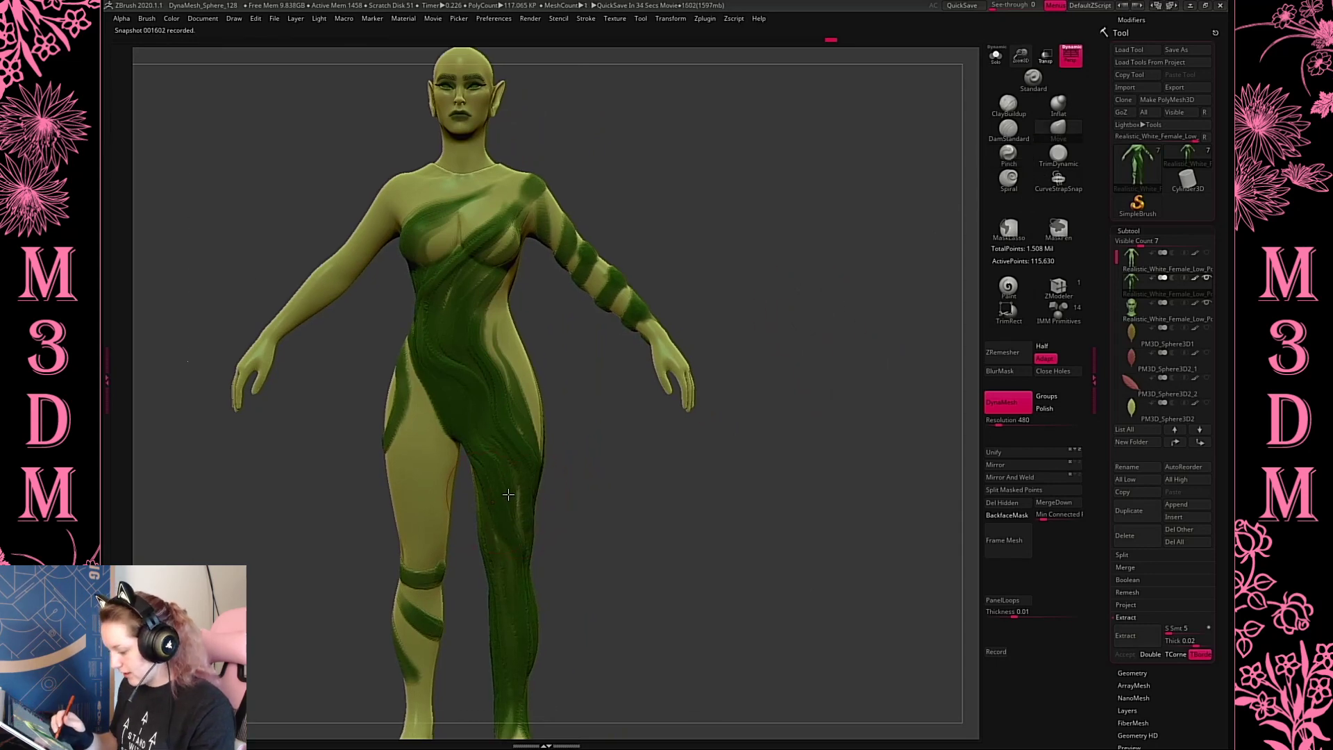
drag(775, 387, 711, 391)
mouse_move(717, 391)
mouse_down()
mouse_move(643, 395)
mouse_move(736, 325)
mouse_move(779, 346)
mouse_up()
right_click(779, 327)
right_click(779, 346)
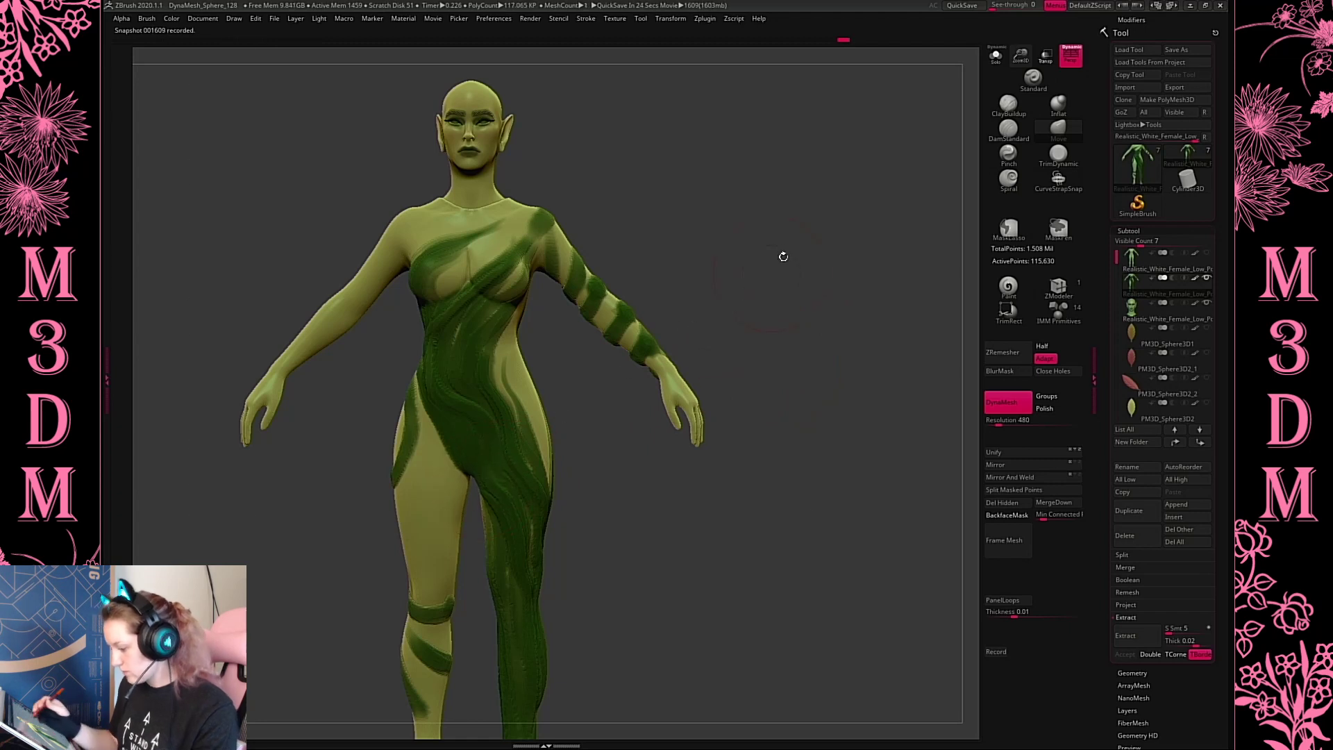
alt+drag(783, 256, 803, 298)
right_click(800, 279)
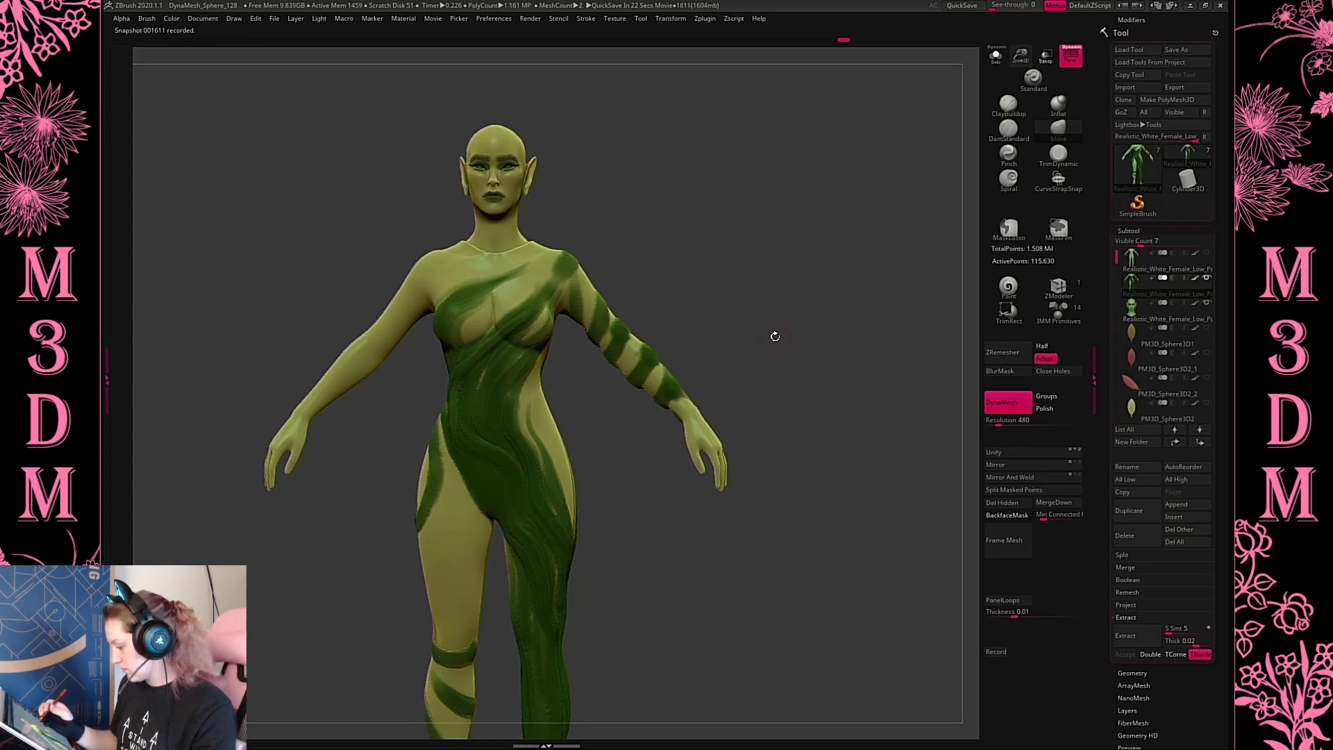
right_click(773, 333)
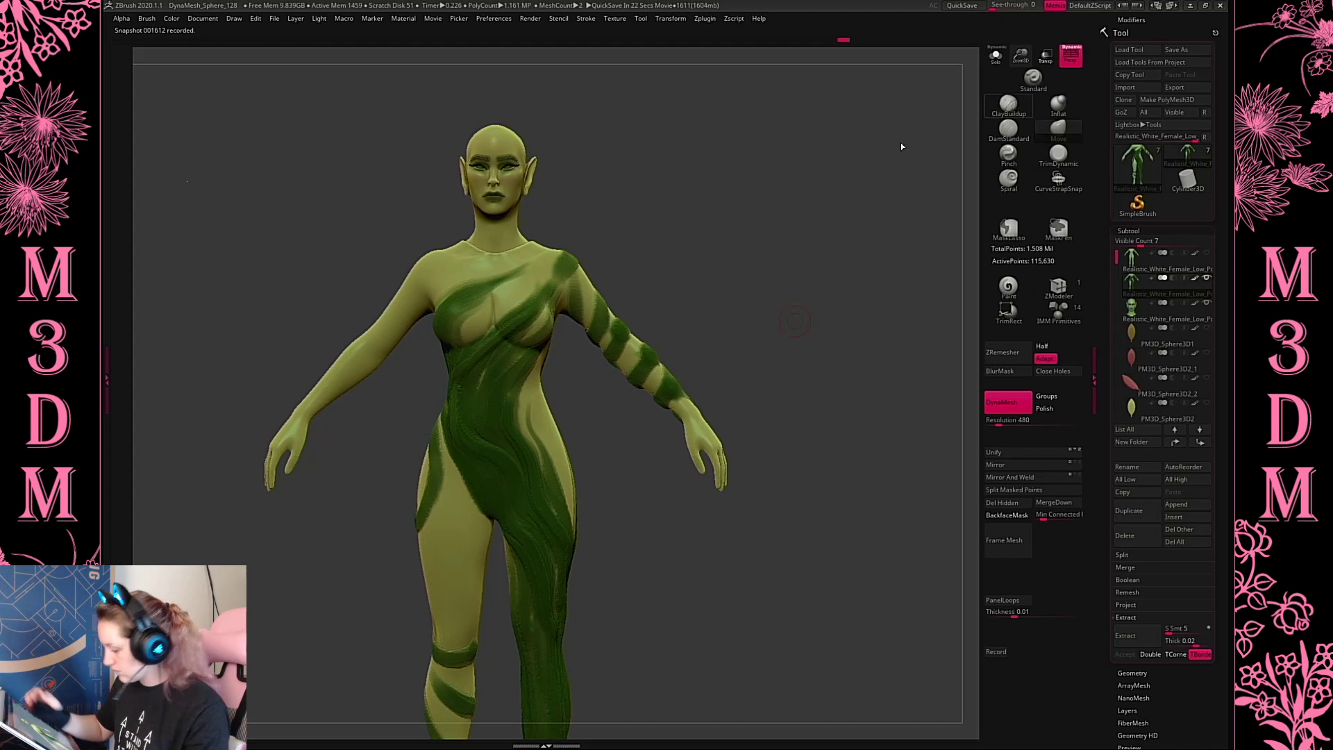
Try wrapping dark green ClayBuildup bands around the right arm from the wrist up to the shoulder
click(1008, 105)
drag(343, 361, 360, 382)
key(ctrl+z)
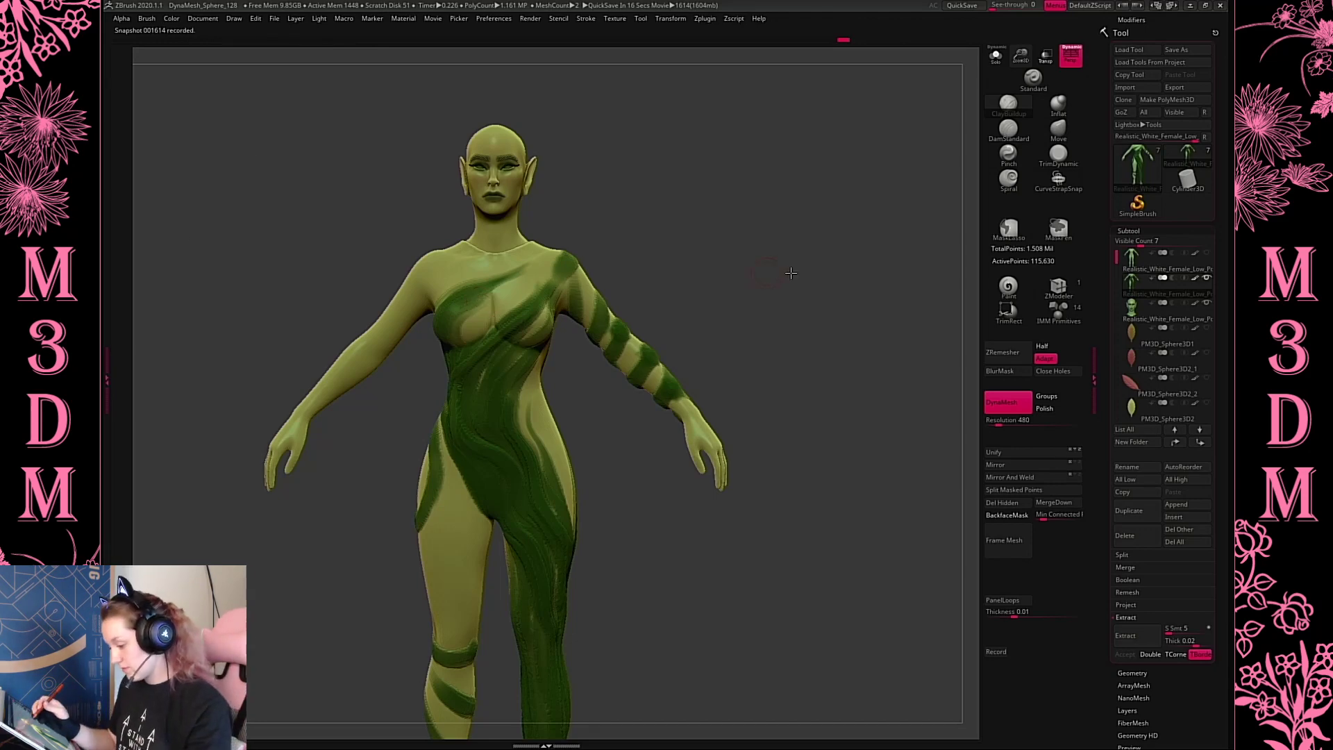
drag(791, 273, 750, 271)
alt+drag(781, 272, 921, 151)
mouse_move(371, 372)
mouse_down()
mouse_move(444, 298)
mouse_move(481, 302)
mouse_up()
drag(458, 239, 483, 279)
drag(470, 228, 497, 275)
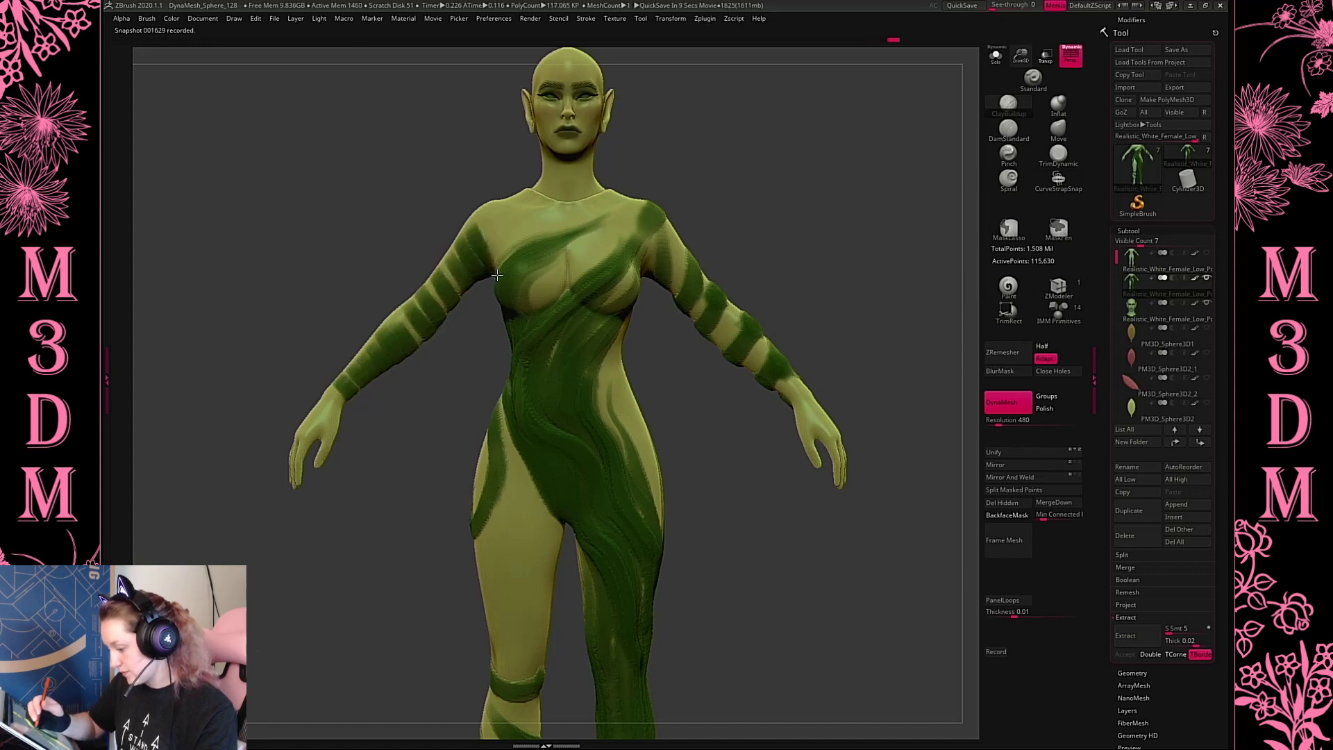
Review the whole figure and undo the dark green bands on the right arm
drag(1017, 54, 1012, 17)
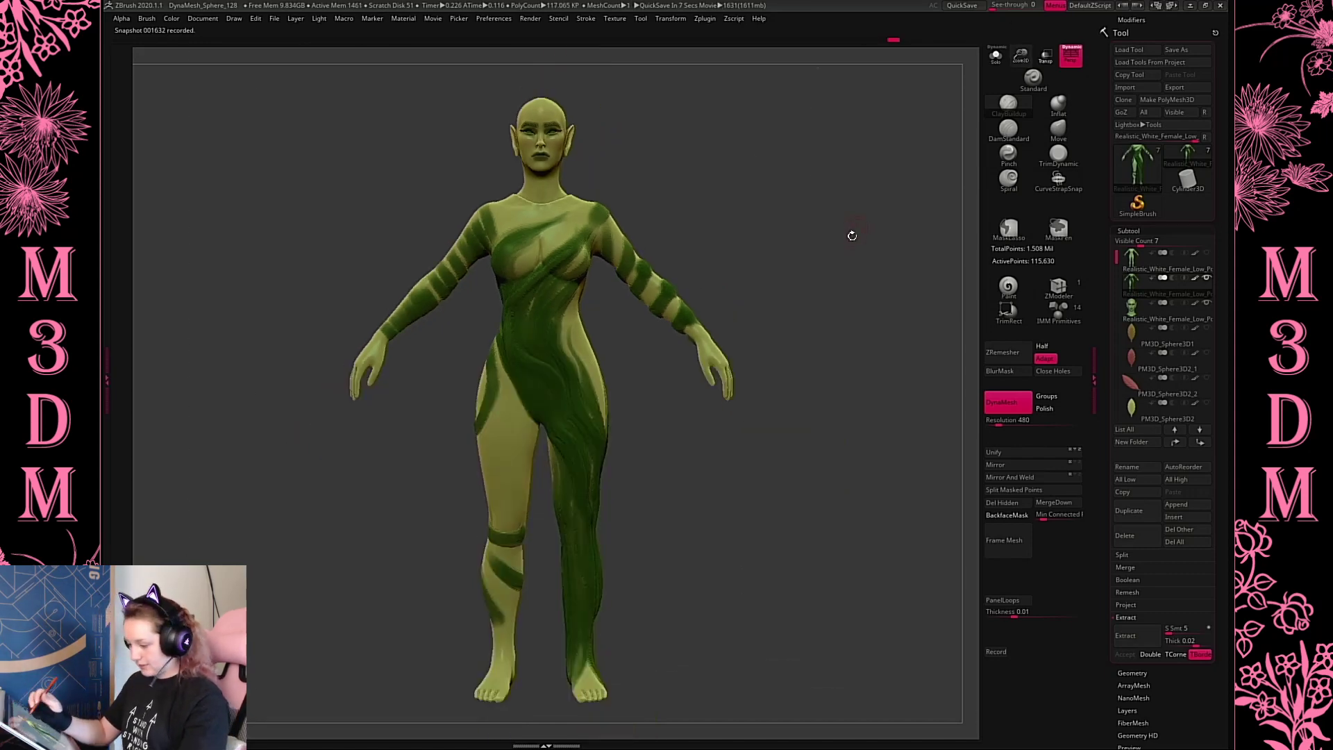
drag(851, 235, 876, 295)
key(ctrl+z)
key(ctrl+z)
key(ctrl+z)
key(ctrl+z)
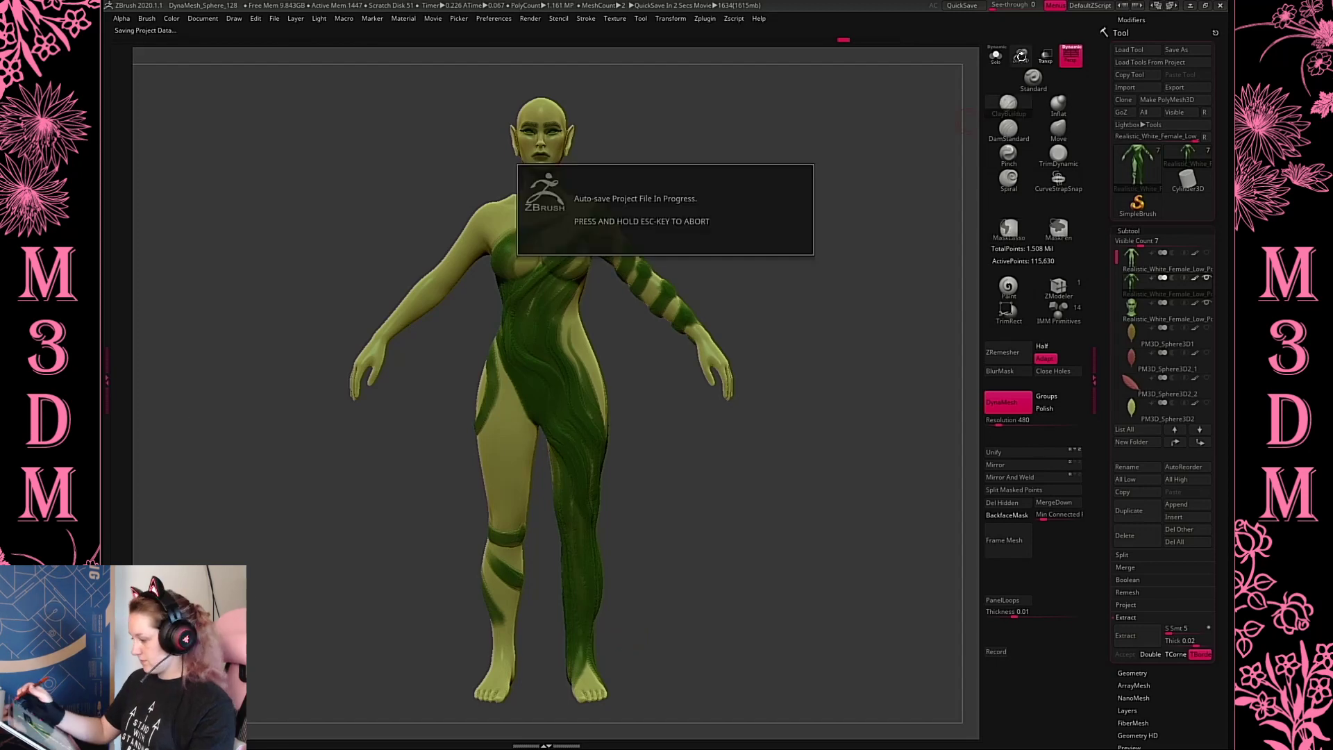
Build a dark green ClayBuildup band diagonally down the front of the right thigh from the groin to above the knee
drag(1021, 57, 1026, 82)
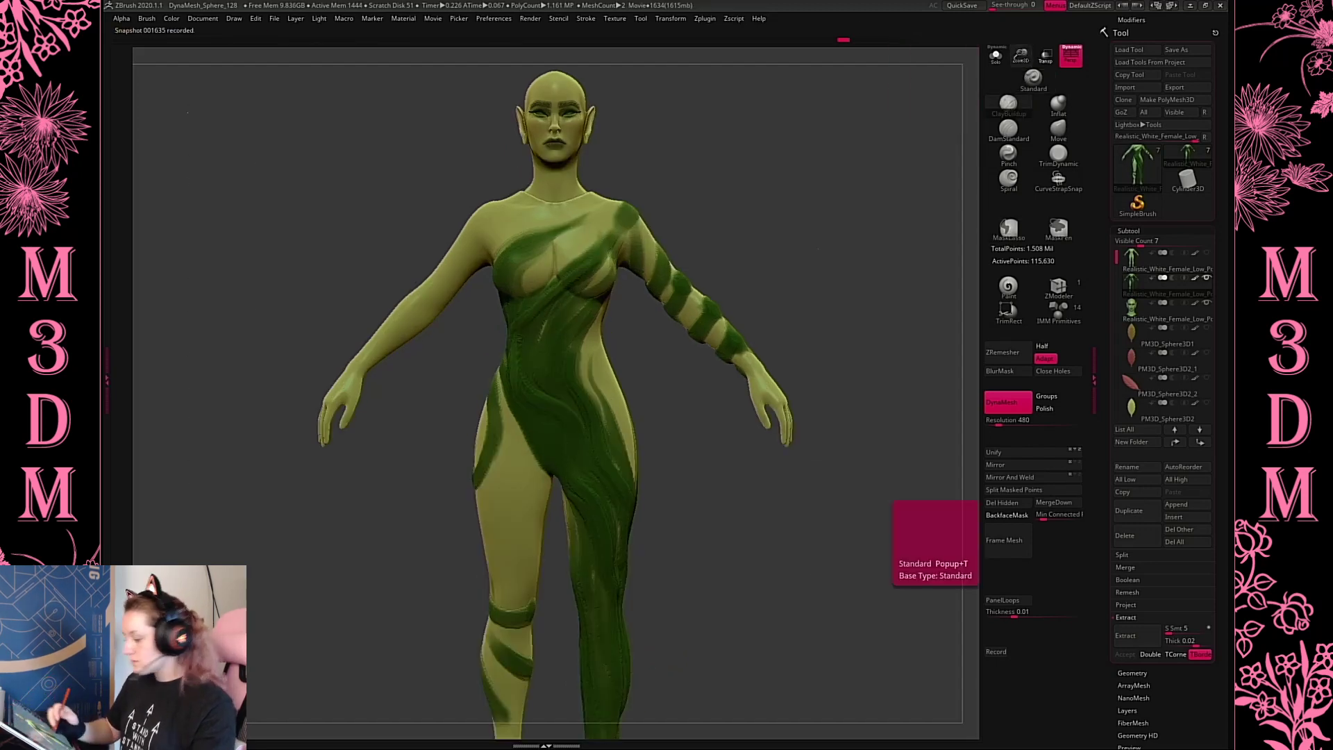
alt+drag(766, 536, 764, 442)
drag(527, 339, 508, 456)
key(ctrl+z)
key(space)
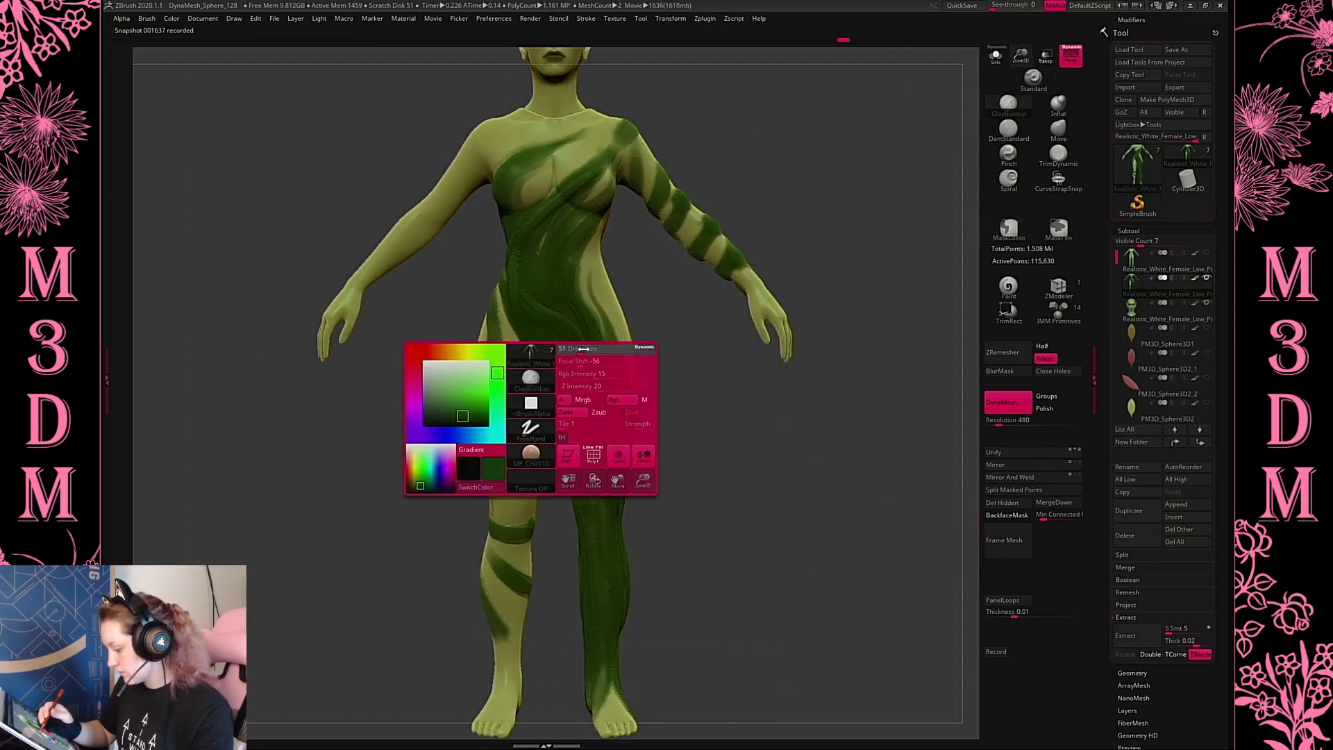
drag(573, 351, 582, 350)
drag(508, 321, 509, 441)
drag(521, 359, 489, 495)
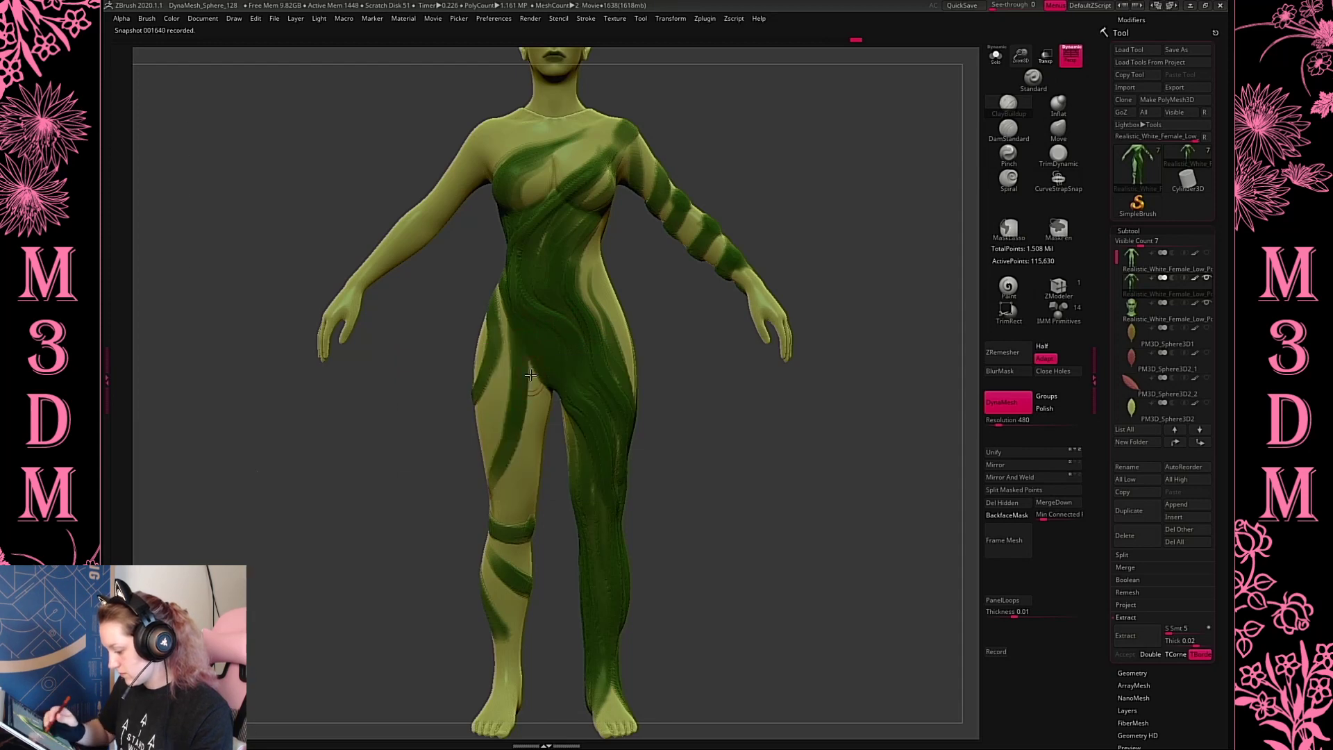
drag(535, 392, 501, 522)
Undo the last stroke on the right thigh band and redraw it toward the outside of the knee
drag(670, 444, 769, 444)
key(ctrl+z)
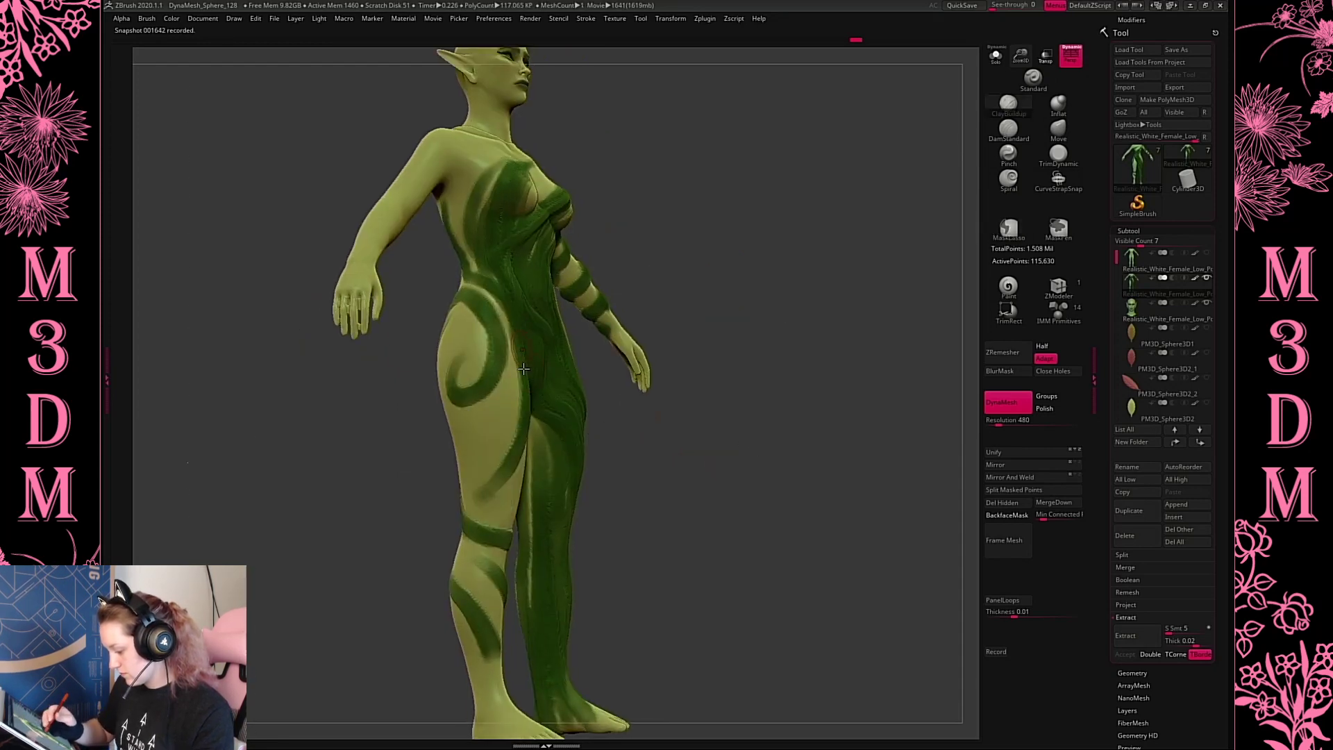
drag(525, 368, 478, 515)
shift+drag(753, 466, 690, 466)
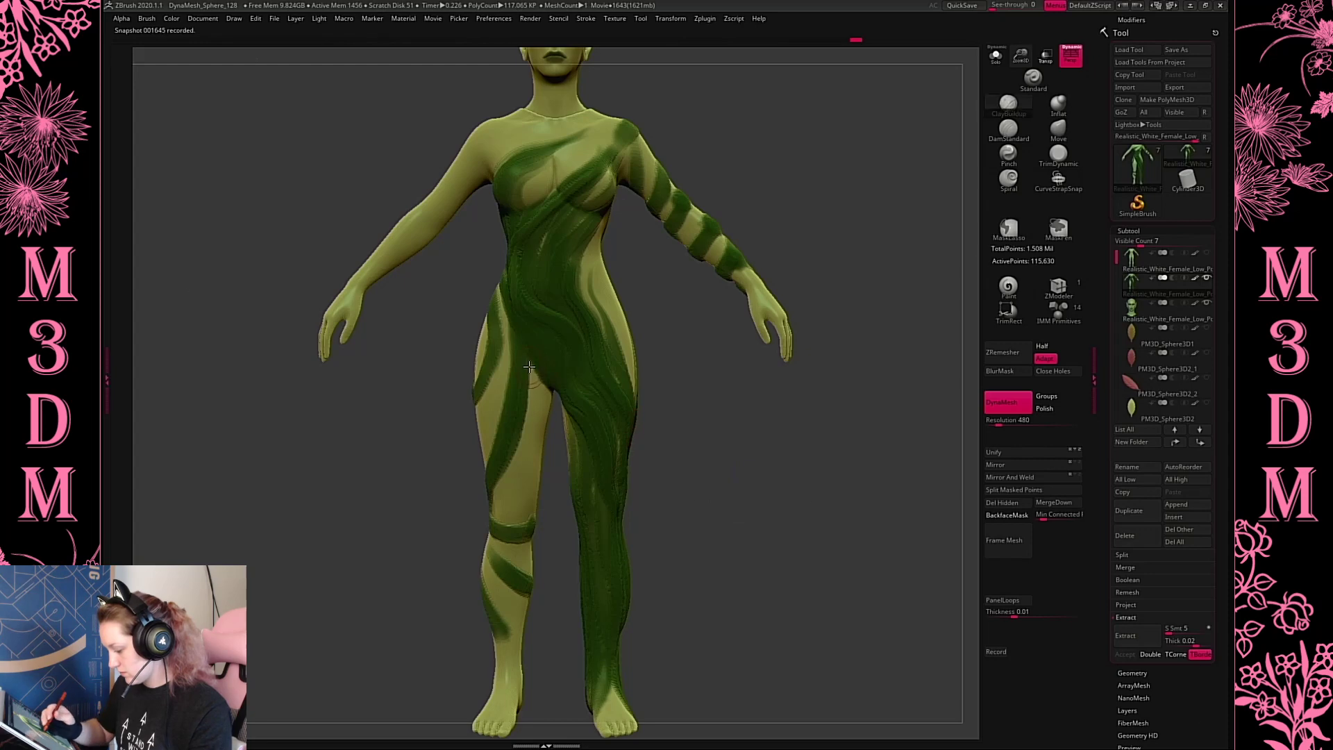
Try a dark green ClayBuildup stroke down the inner right thigh to the knee band
drag(529, 366, 537, 529)
key(ctrl+z)
drag(746, 463, 688, 419)
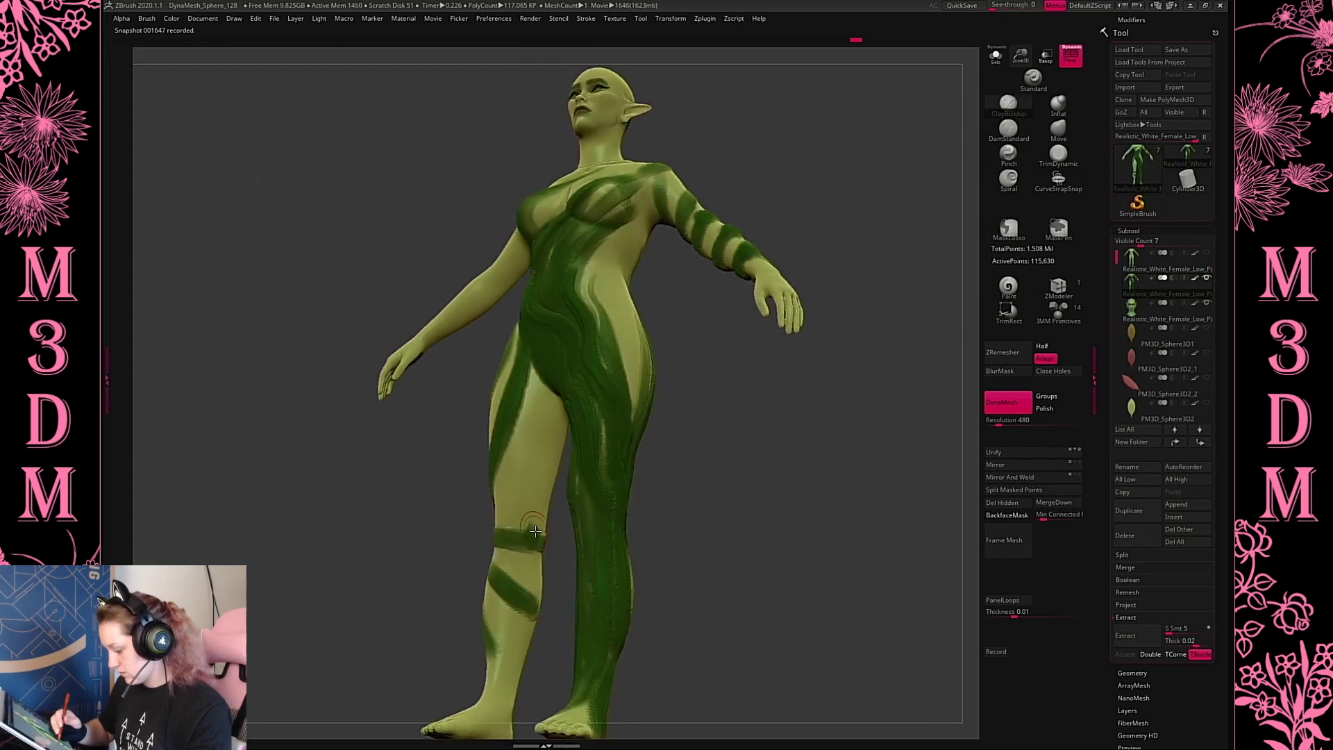
Build dark green ClayBuildup bands up the inner right thigh and across the right buttock toward the hip
drag(535, 531, 534, 405)
drag(724, 437, 635, 354)
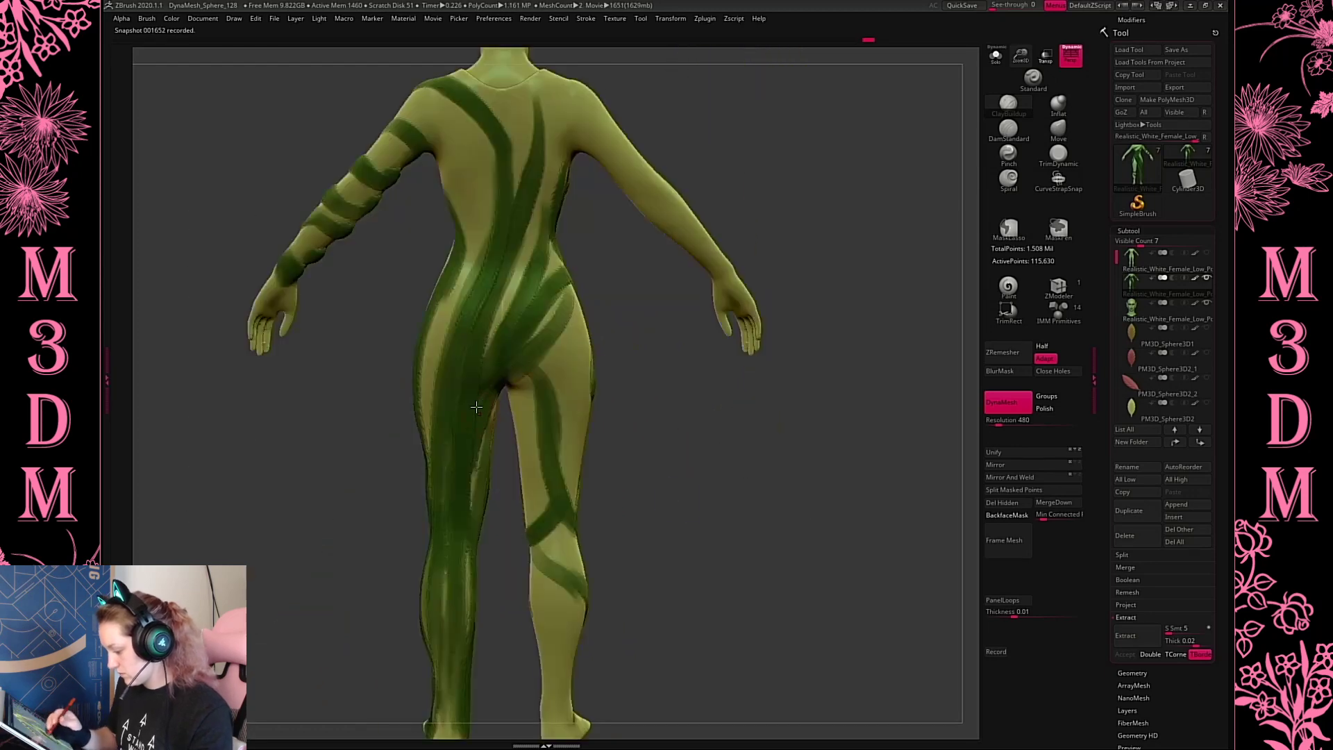
drag(512, 382, 581, 326)
drag(681, 385, 638, 417)
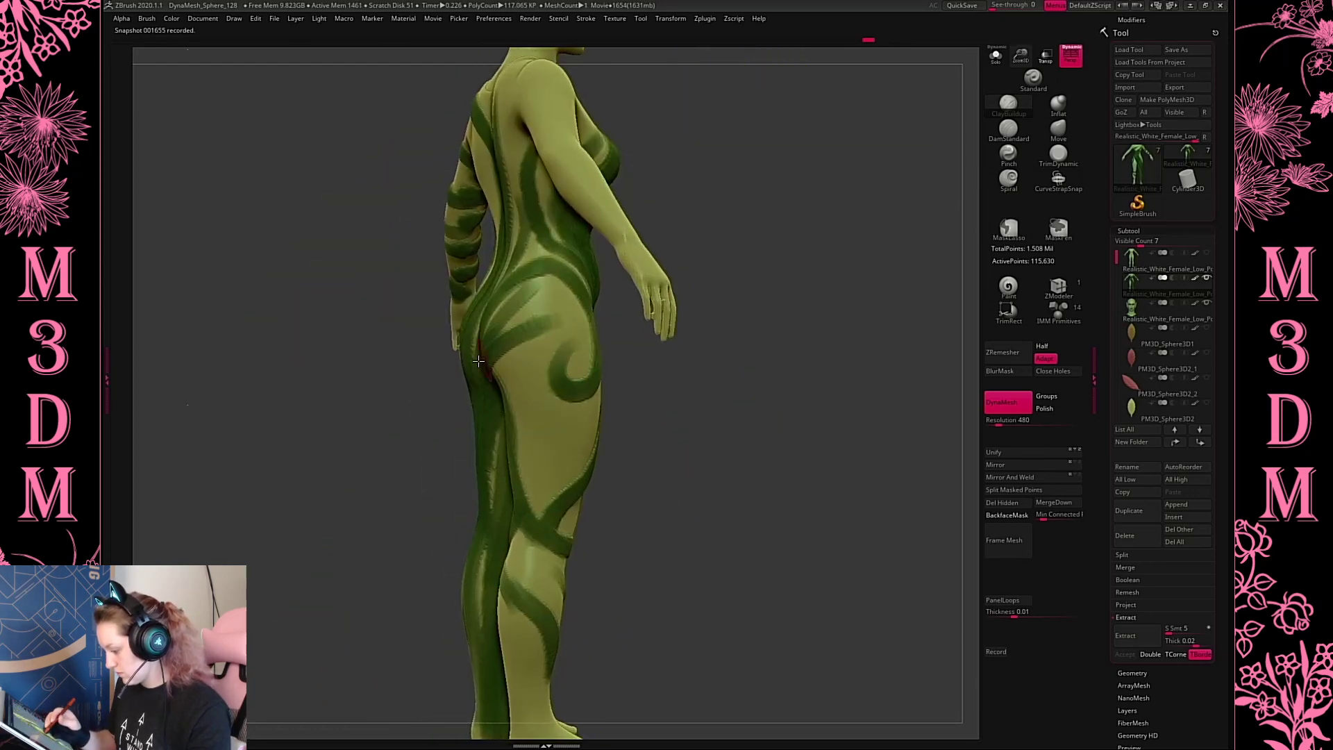
drag(480, 361, 567, 317)
mouse_move(662, 390)
mouse_down()
mouse_move(711, 394)
mouse_move(660, 404)
mouse_move(645, 363)
mouse_move(635, 368)
mouse_up()
Build up dark green strokes on the back of the right upper thigh, just below the buttock
drag(496, 406, 524, 429)
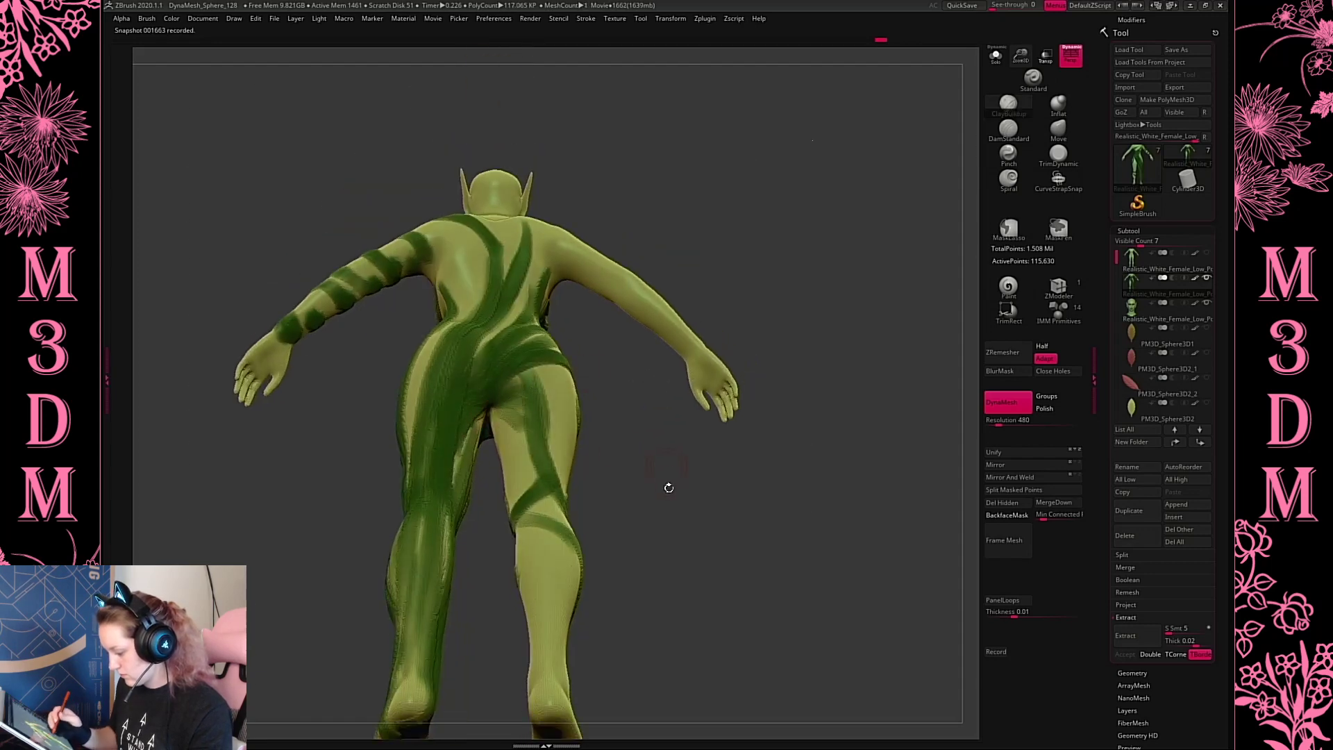
drag(668, 486, 673, 526)
drag(501, 423, 523, 430)
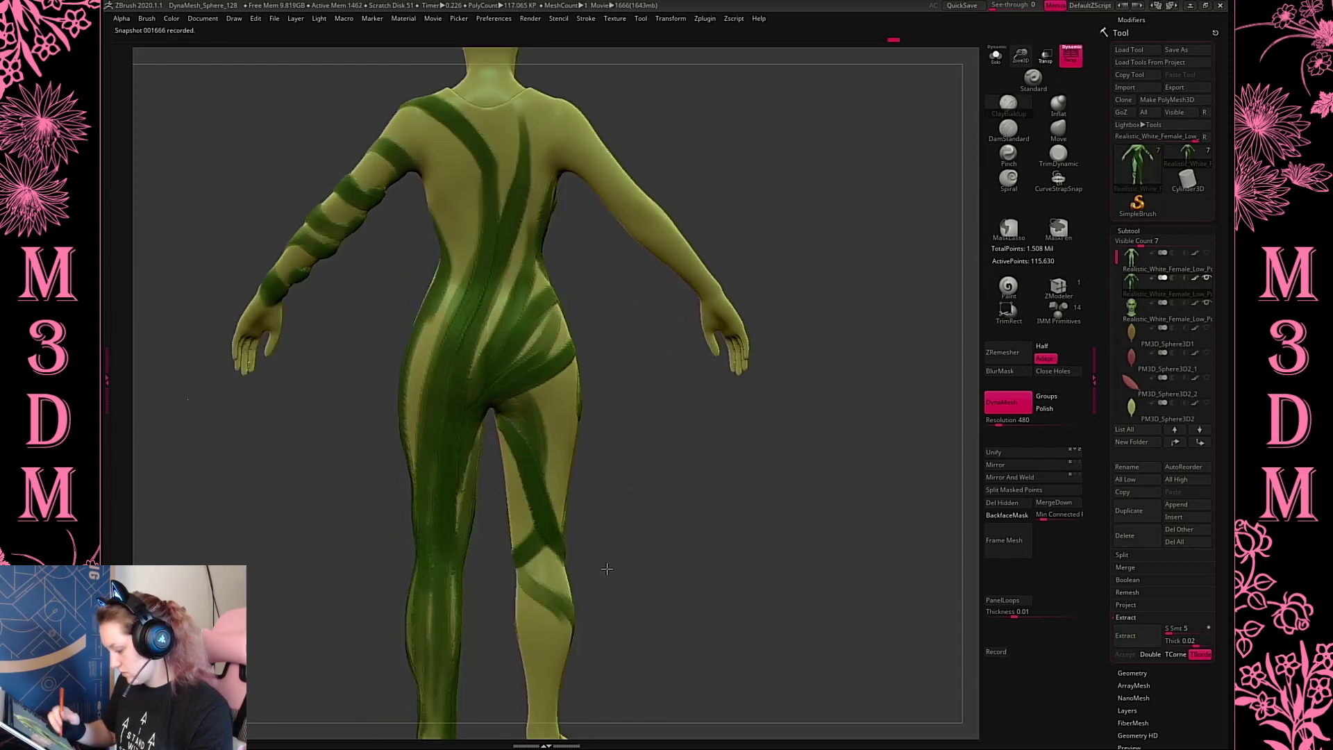
Build dark green ClayBuildup bands down the left side of the back and onto the left hip
alt+drag(610, 553, 617, 417)
mouse_move(451, 418)
mouse_down()
mouse_move(511, 288)
mouse_move(448, 429)
mouse_up()
key(ctrl+z)
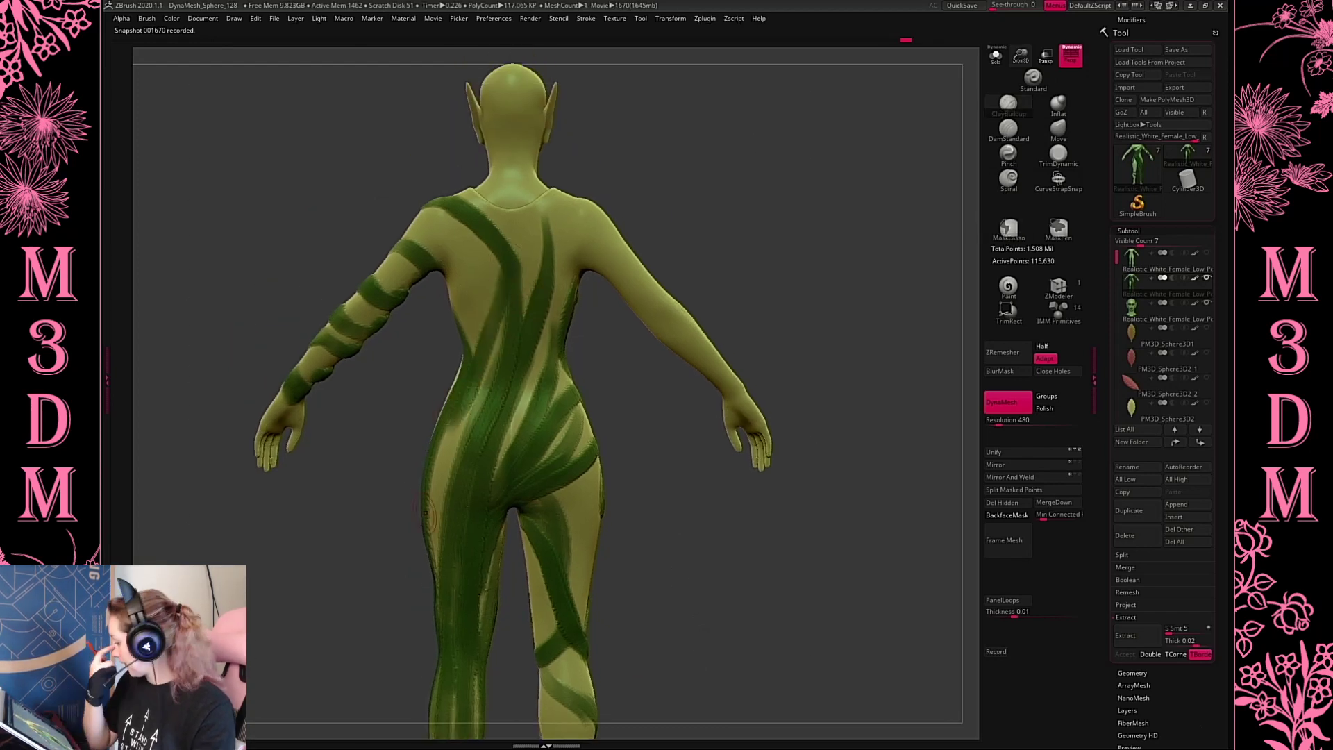
drag(510, 268, 444, 517)
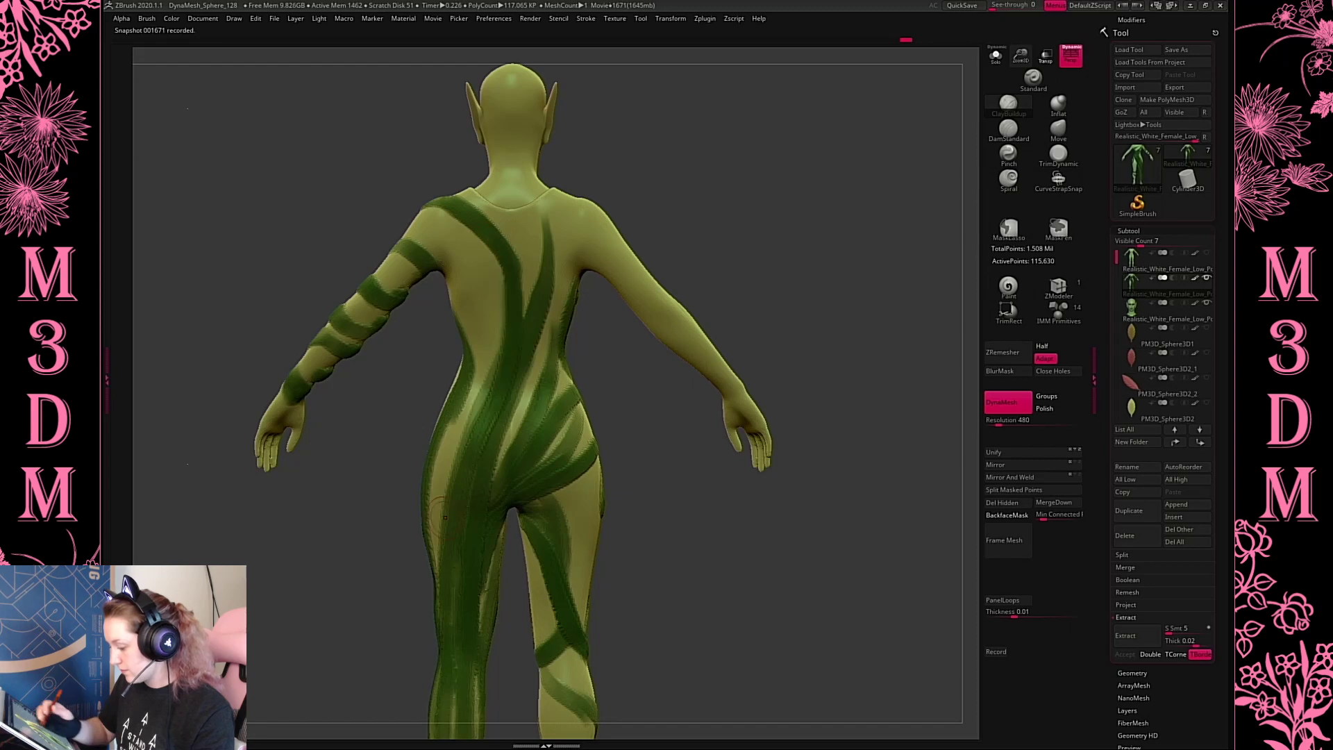
drag(452, 211, 463, 392)
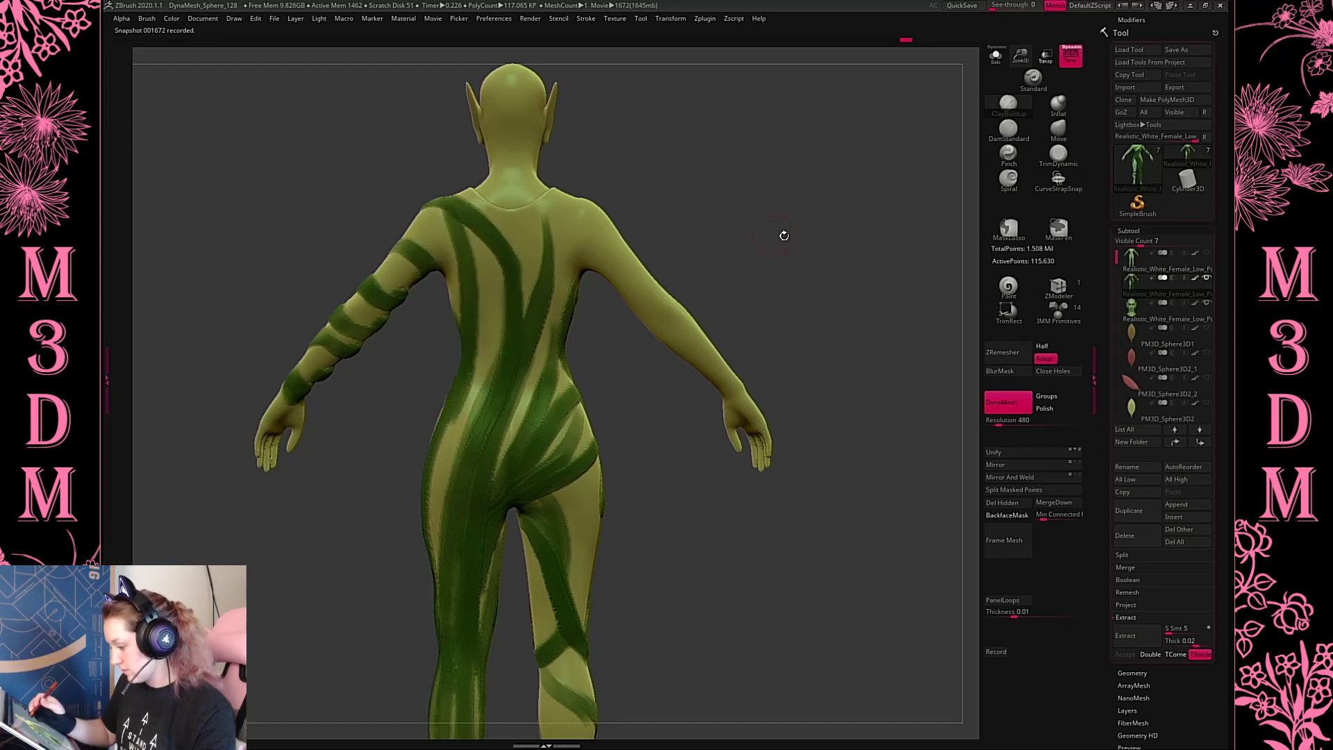
Extend the dark green bands from the left hip down the back and outer side of the left thigh
drag(784, 235, 694, 292)
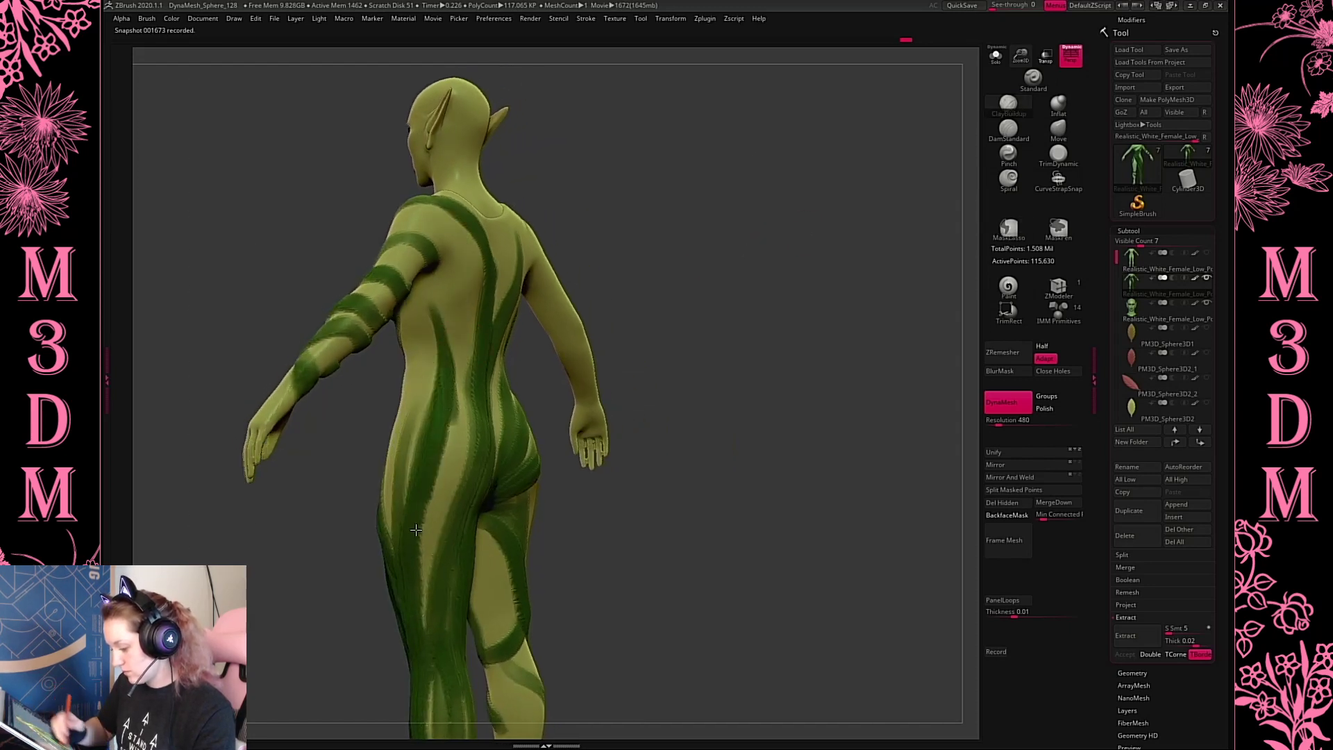
drag(416, 529, 427, 576)
drag(441, 374, 416, 643)
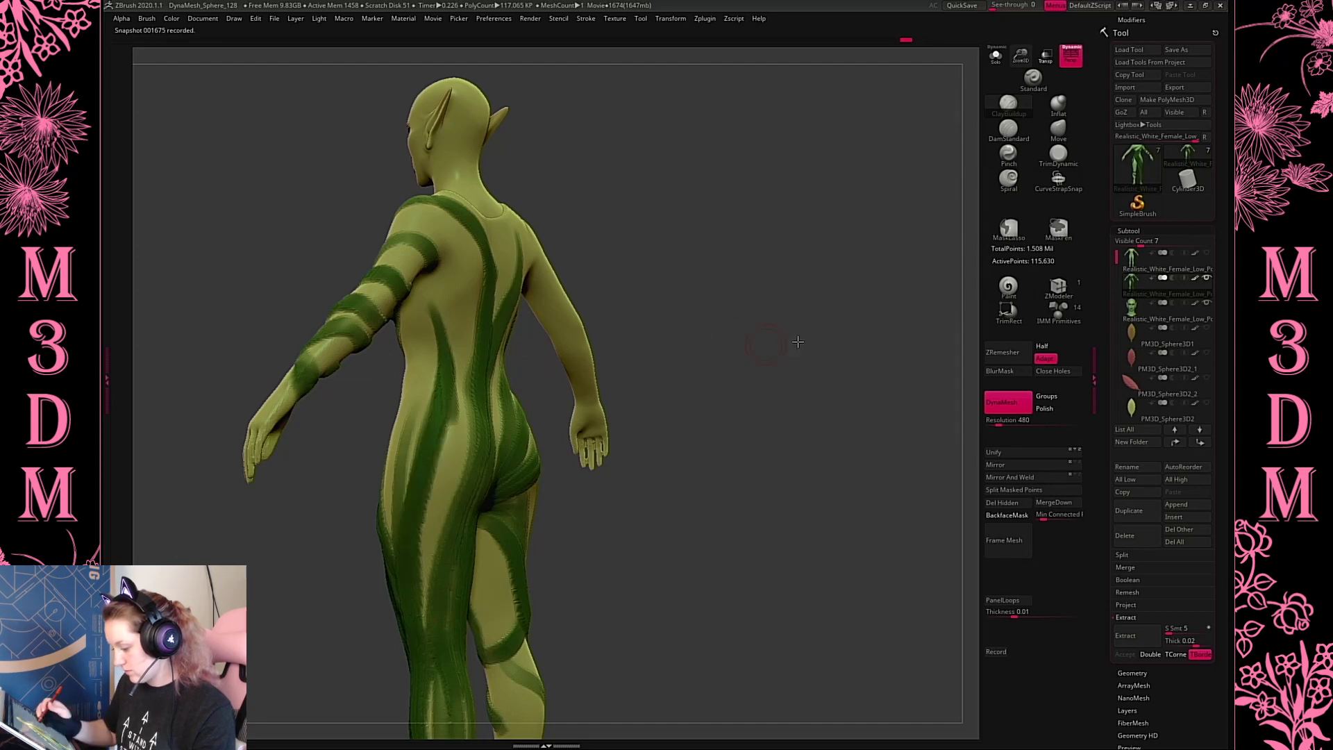
drag(797, 341, 771, 360)
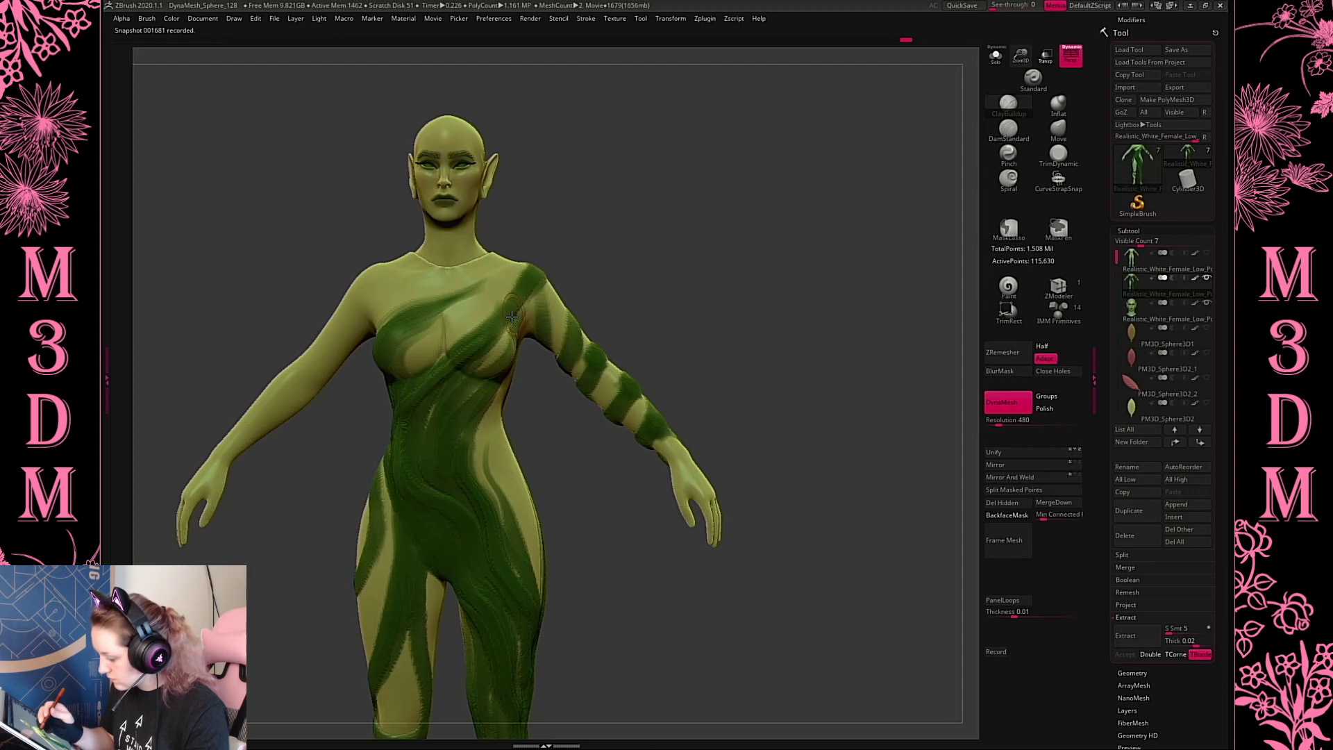
Examine the dark green bands on the torso, hips and left arm from the front, side and back
mouse_move(702, 226)
mouse_down()
mouse_move(633, 277)
mouse_move(722, 274)
mouse_move(508, 274)
mouse_move(571, 272)
mouse_up()
mouse_move(910, 320)
mouse_down()
mouse_move(874, 396)
mouse_move(910, 333)
mouse_up()
drag(1020, 56, 866, 452)
alt+drag(851, 538, 849, 490)
drag(1015, 41, 583, 479)
shift+drag(766, 443, 687, 496)
drag(880, 273, 948, 260)
drag(1019, 57, 1025, 173)
Refine the dark green bands on the back and hips with the Pinch brush at draw size 49
click(1008, 155)
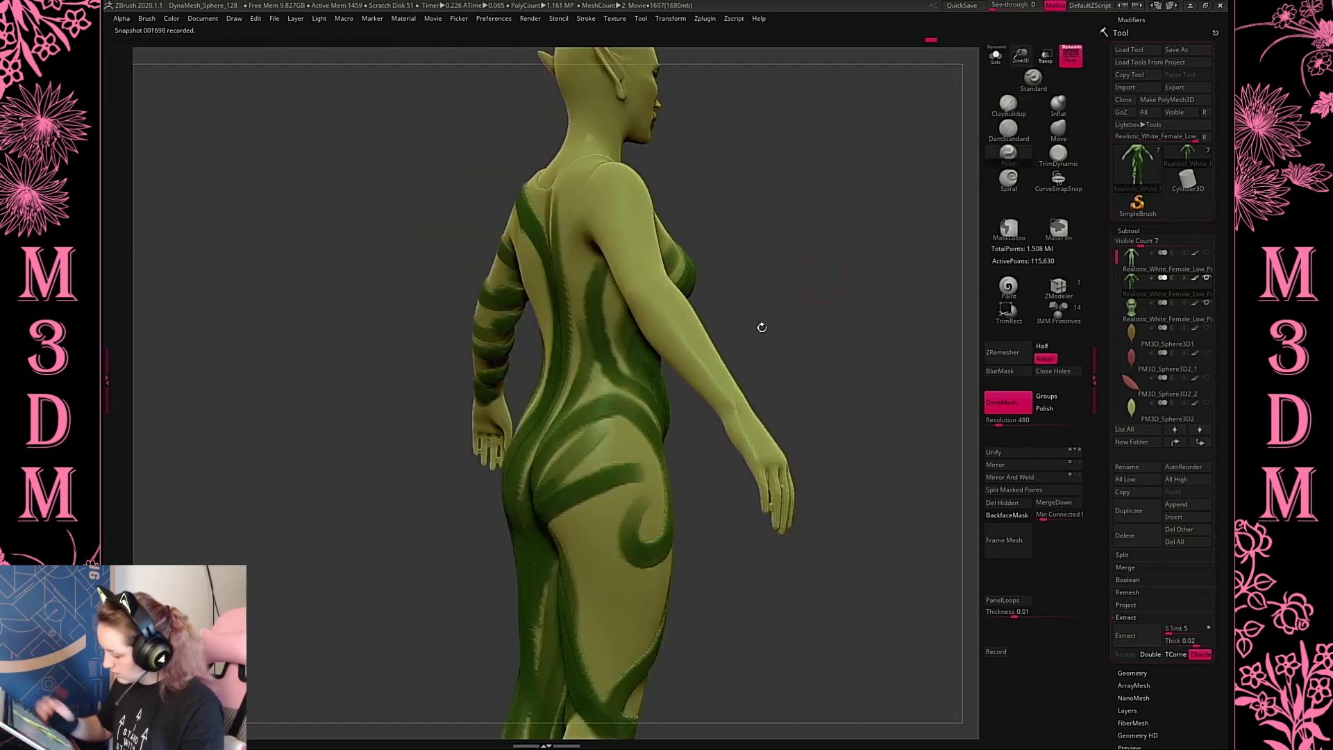
key(space)
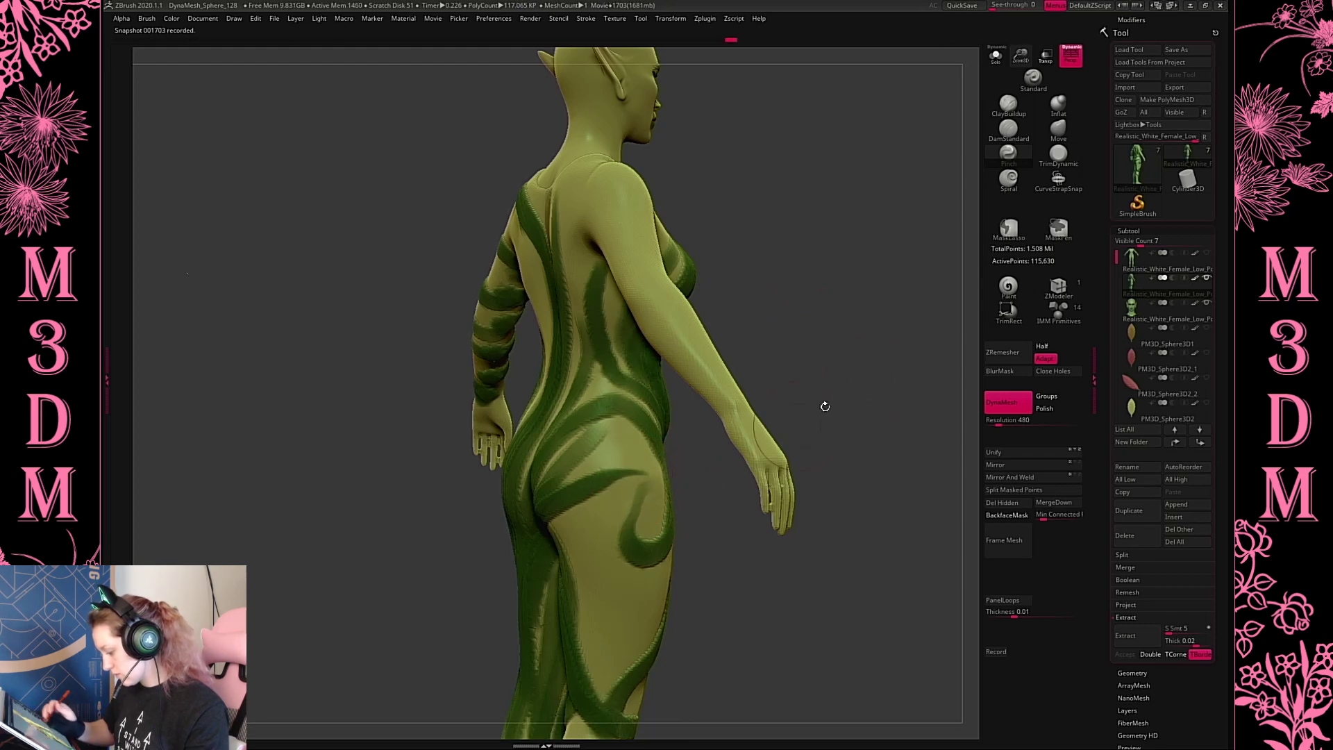
drag(823, 404, 613, 383)
key(space)
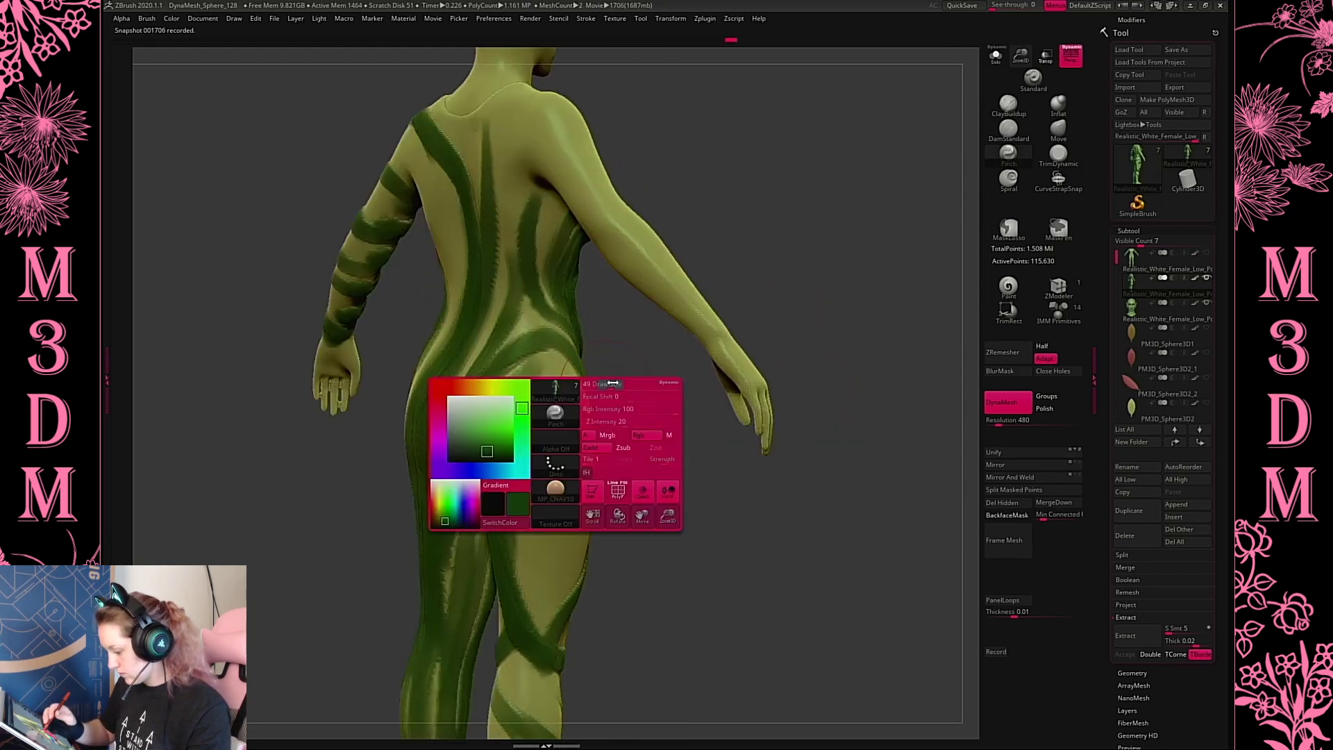
drag(823, 462, 772, 345)
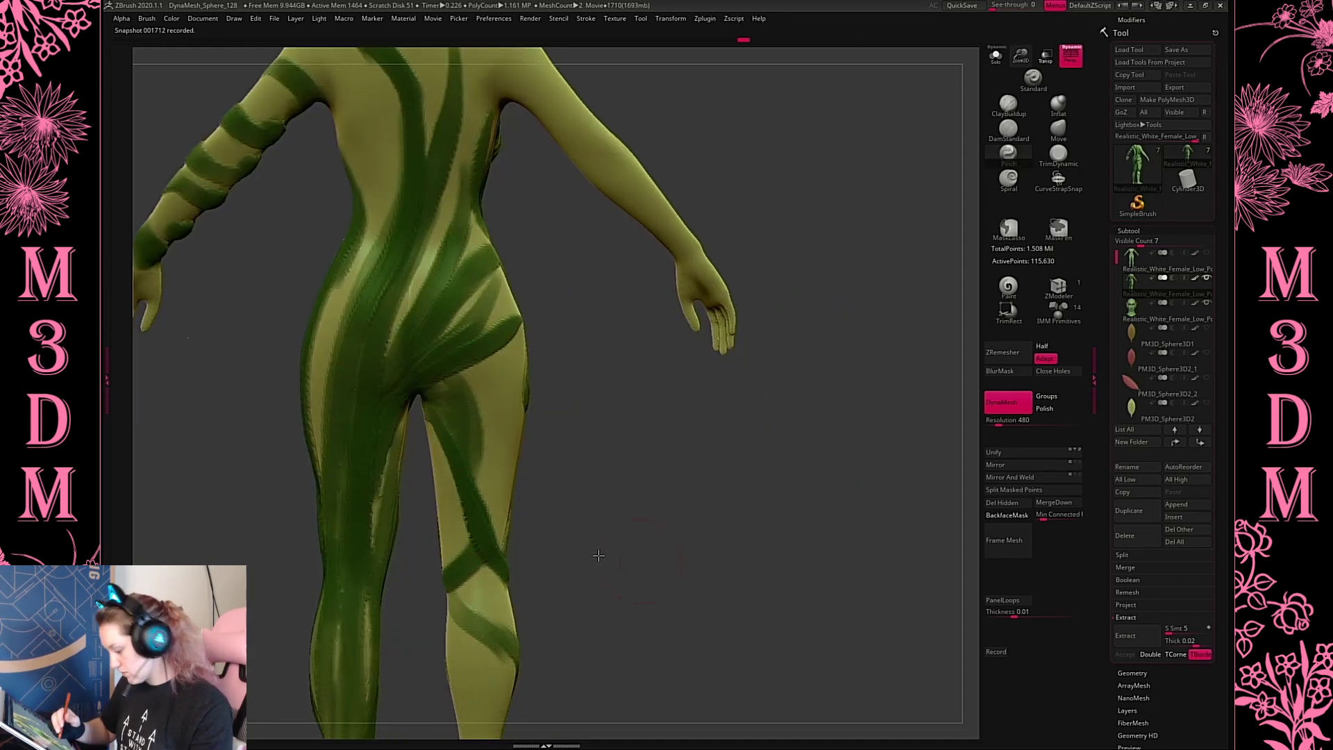
drag(598, 556, 808, 477)
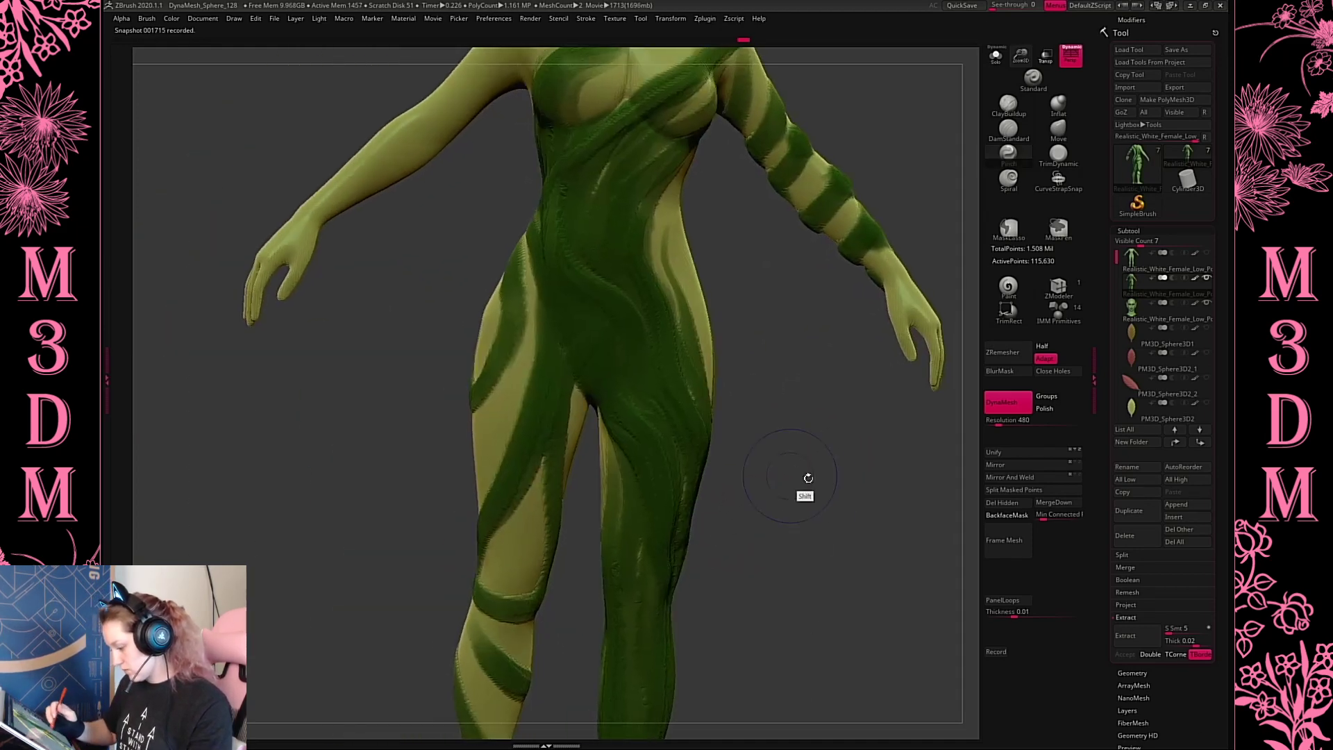
alt+drag(803, 369, 753, 601)
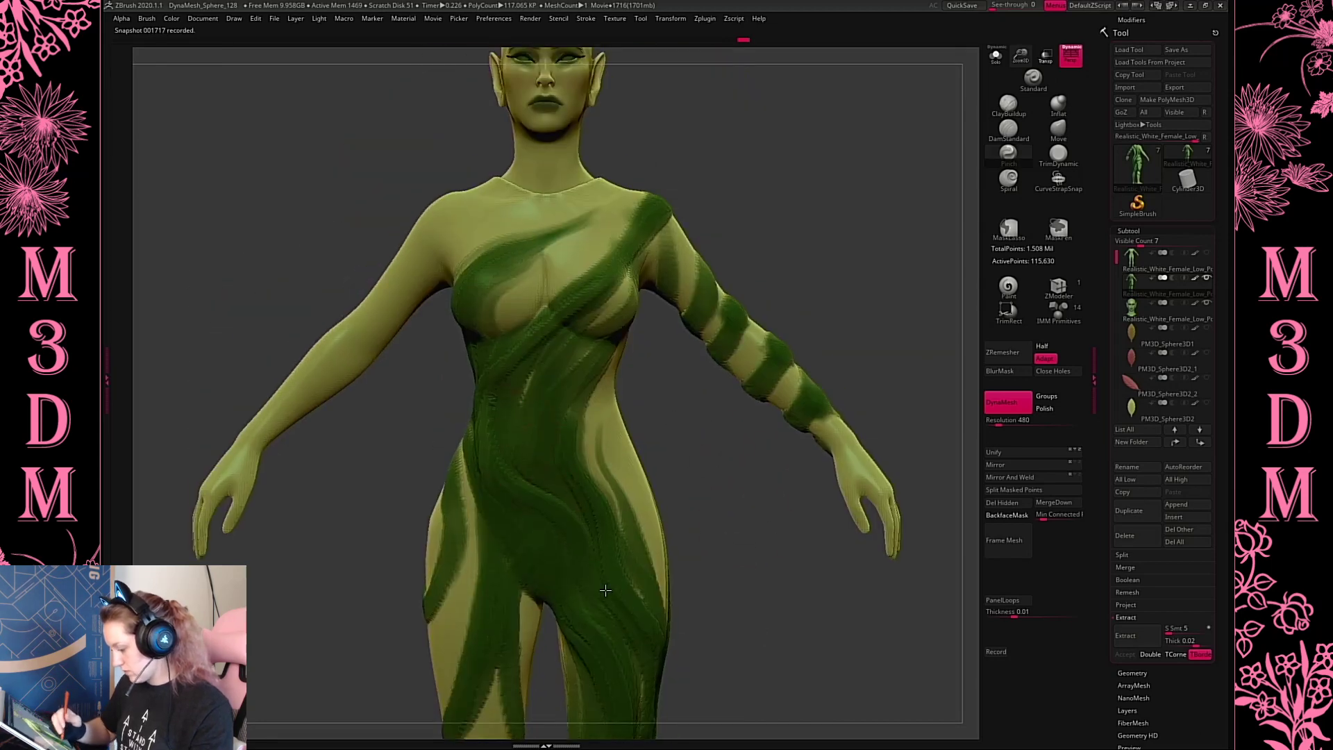
alt+drag(824, 304, 562, 363)
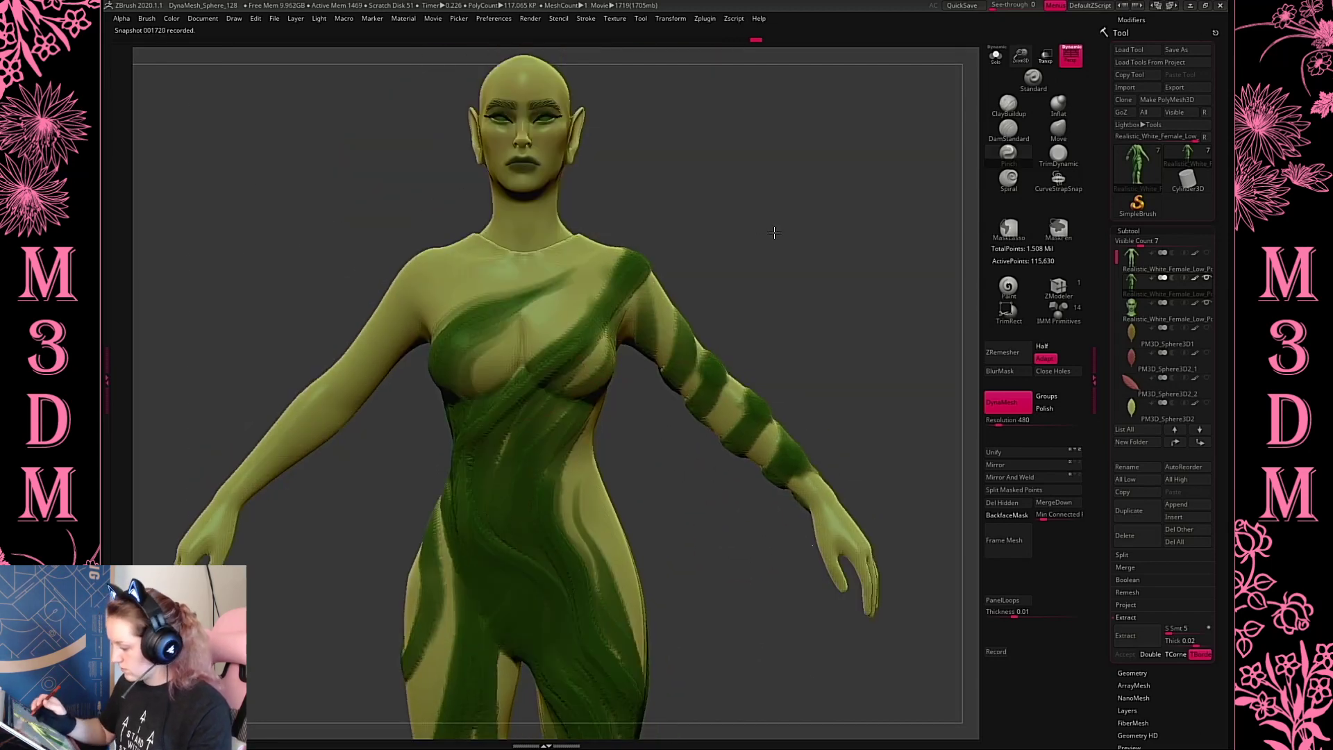
Add a short dark green ClayBuildup stroke to the band over the right breast
right_click(716, 308)
click(1008, 104)
drag(722, 207, 826, 208)
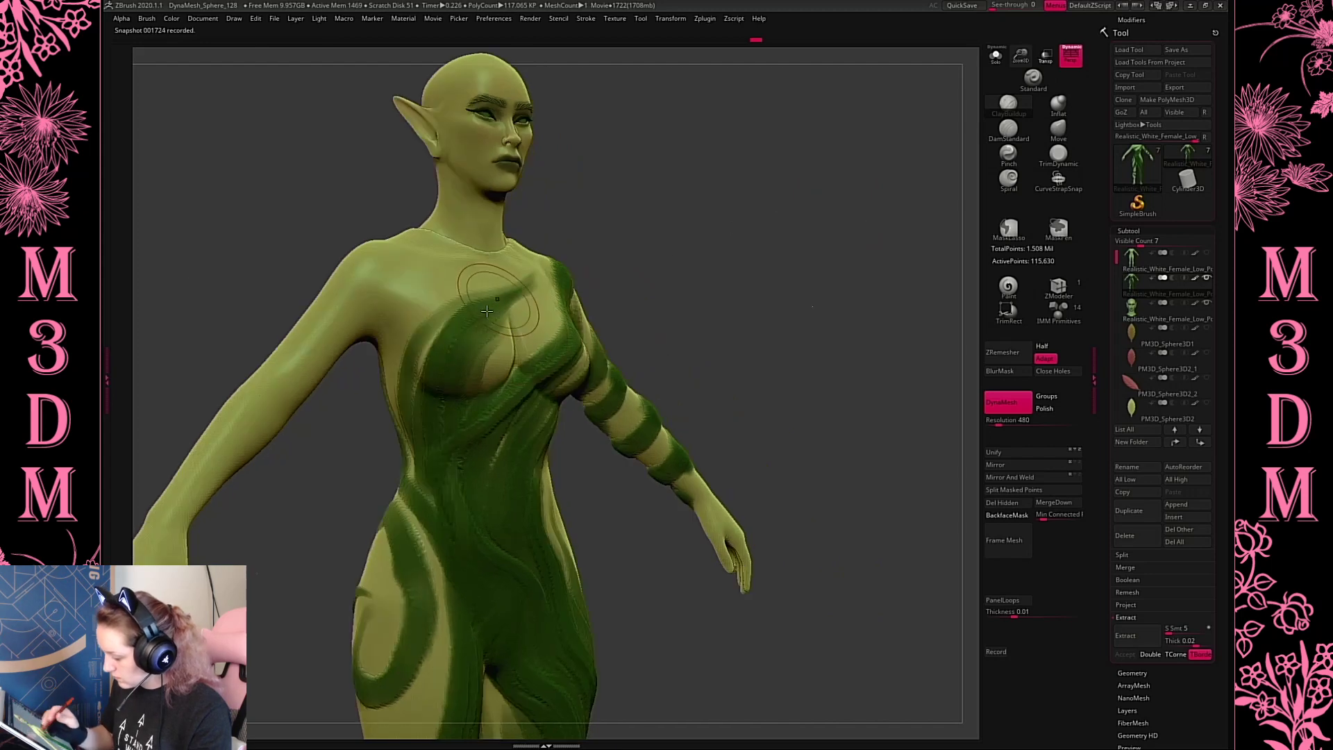
mouse_move(487, 312)
mouse_down()
mouse_move(485, 375)
mouse_move(526, 291)
mouse_move(487, 339)
mouse_up()
key(space)
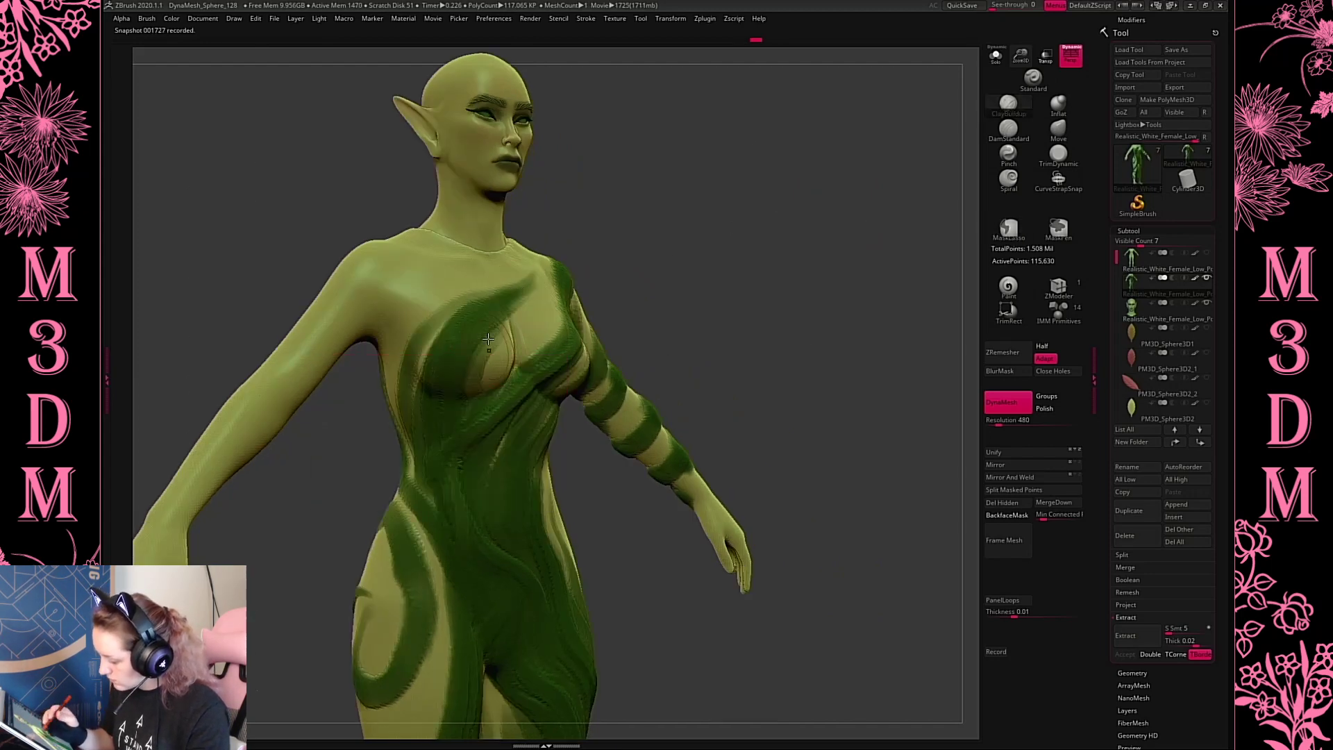
shift+drag(732, 283, 793, 337)
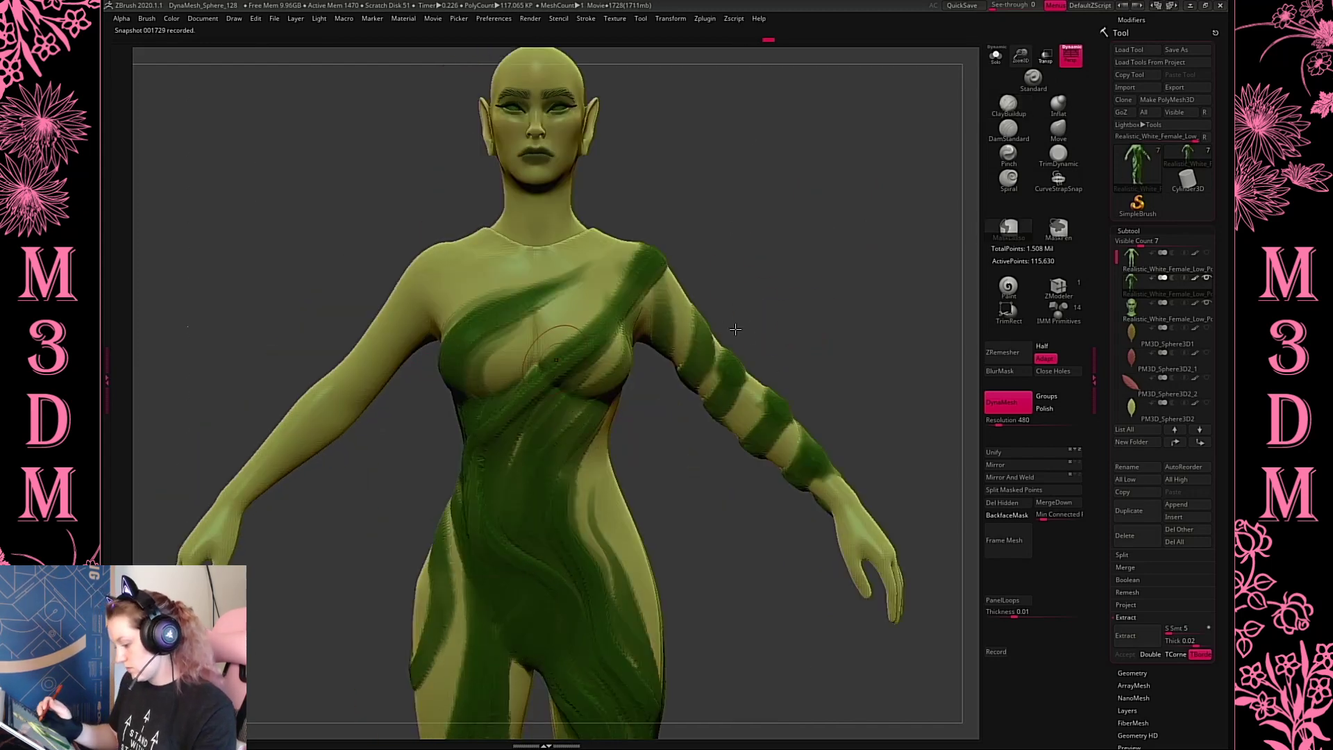
drag(868, 285, 840, 285)
key(space)
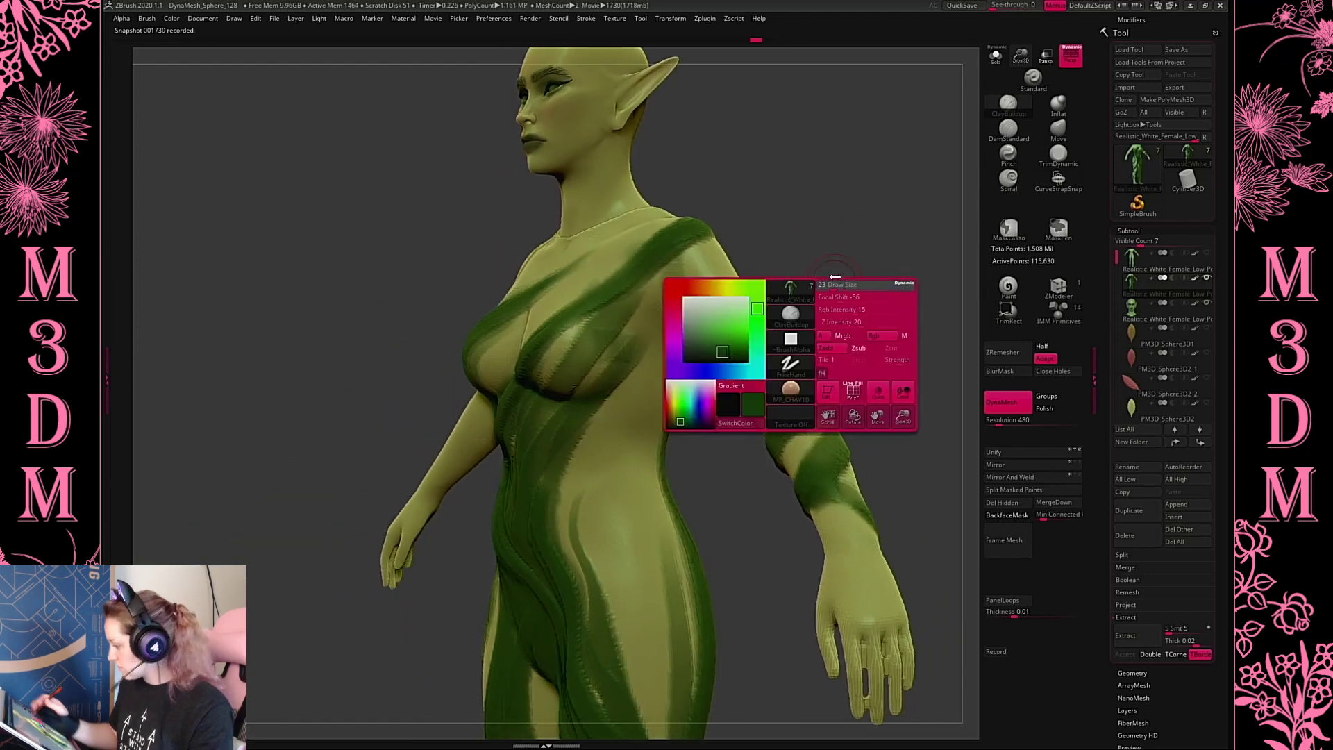
Try carving long vertical grooves down the left side of the waist and hip with the DamStandard brush
click(1008, 130)
drag(650, 377, 631, 609)
key(ctrl+z)
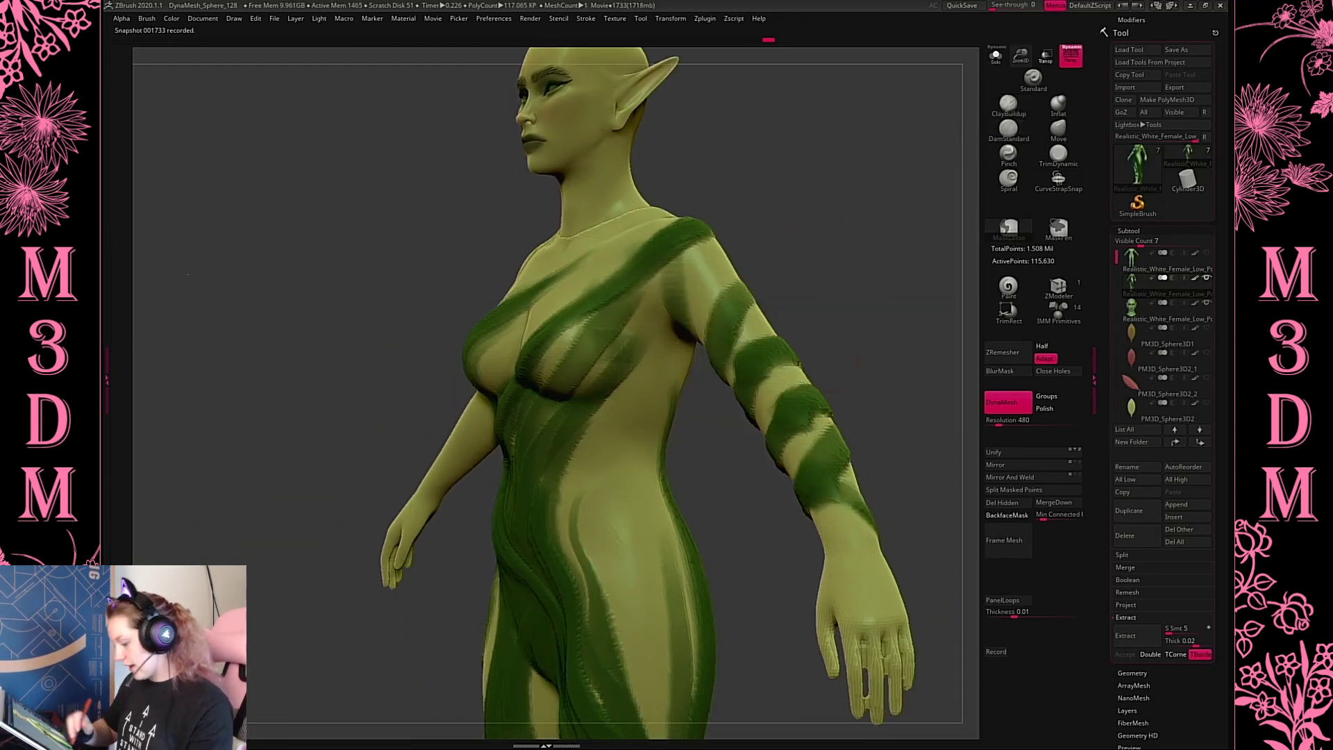
mouse_move(893, 268)
shift+mouse_down()
mouse_move(904, 383)
mouse_move(840, 264)
mouse_move(854, 211)
mouse_move(823, 208)
shift+mouse_up()
alt+drag(561, 299, 558, 586)
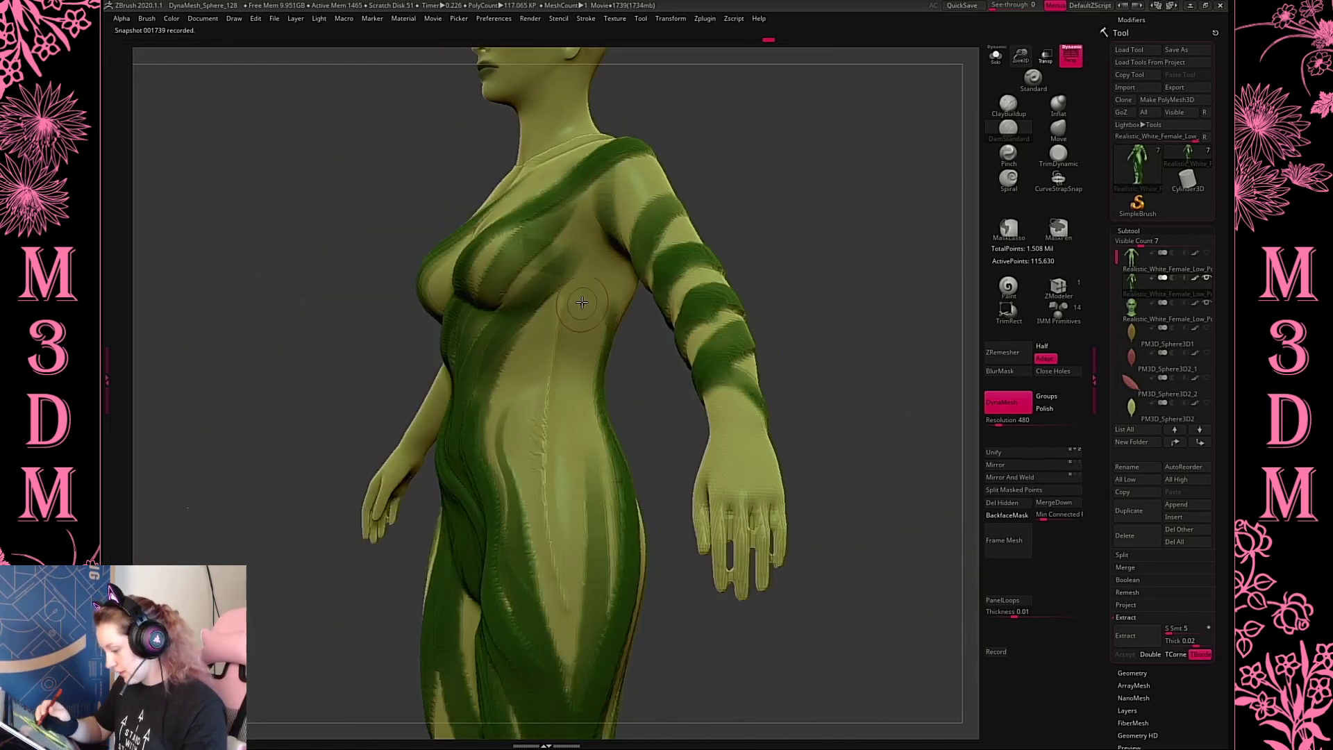
mouse_move(572, 302)
alt+mouse_down()
mouse_move(565, 527)
mouse_move(576, 506)
mouse_move(526, 491)
alt+mouse_up()
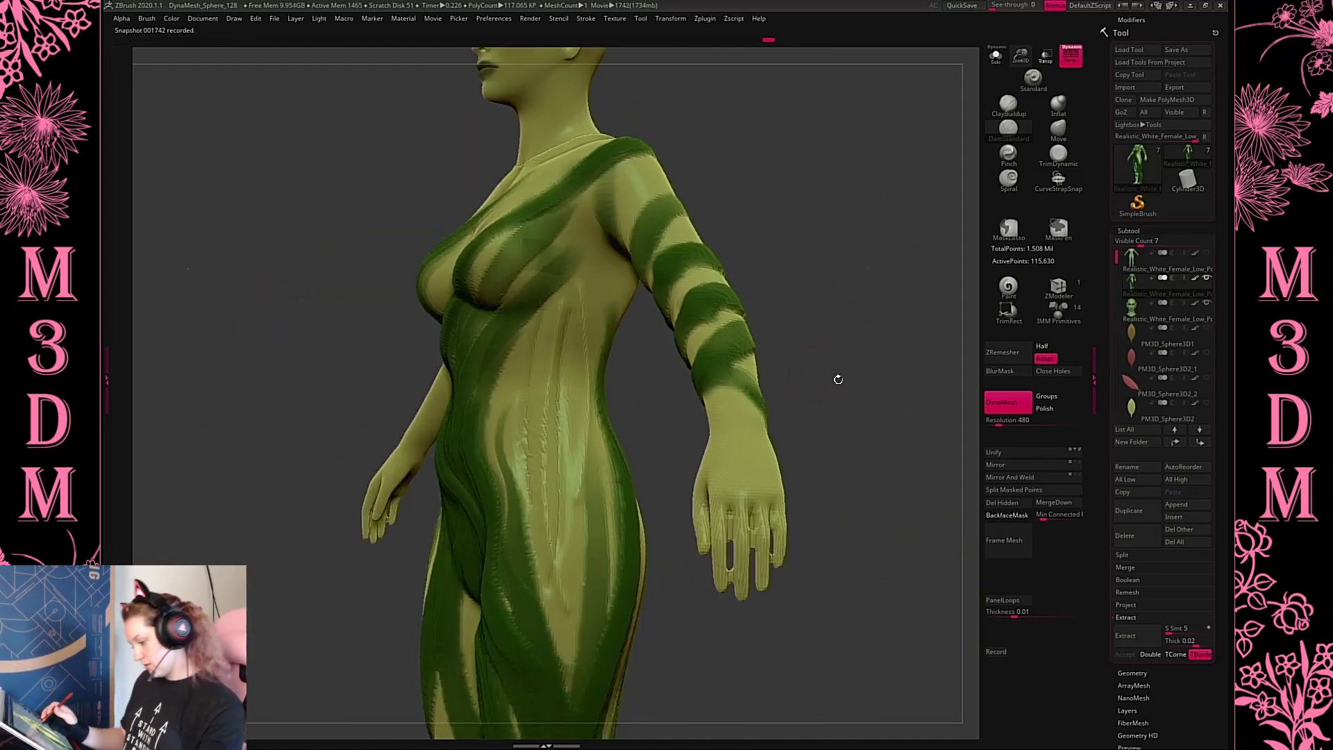
mouse_move(838, 379)
mouse_down()
mouse_move(856, 378)
mouse_move(835, 387)
mouse_move(855, 417)
mouse_up()
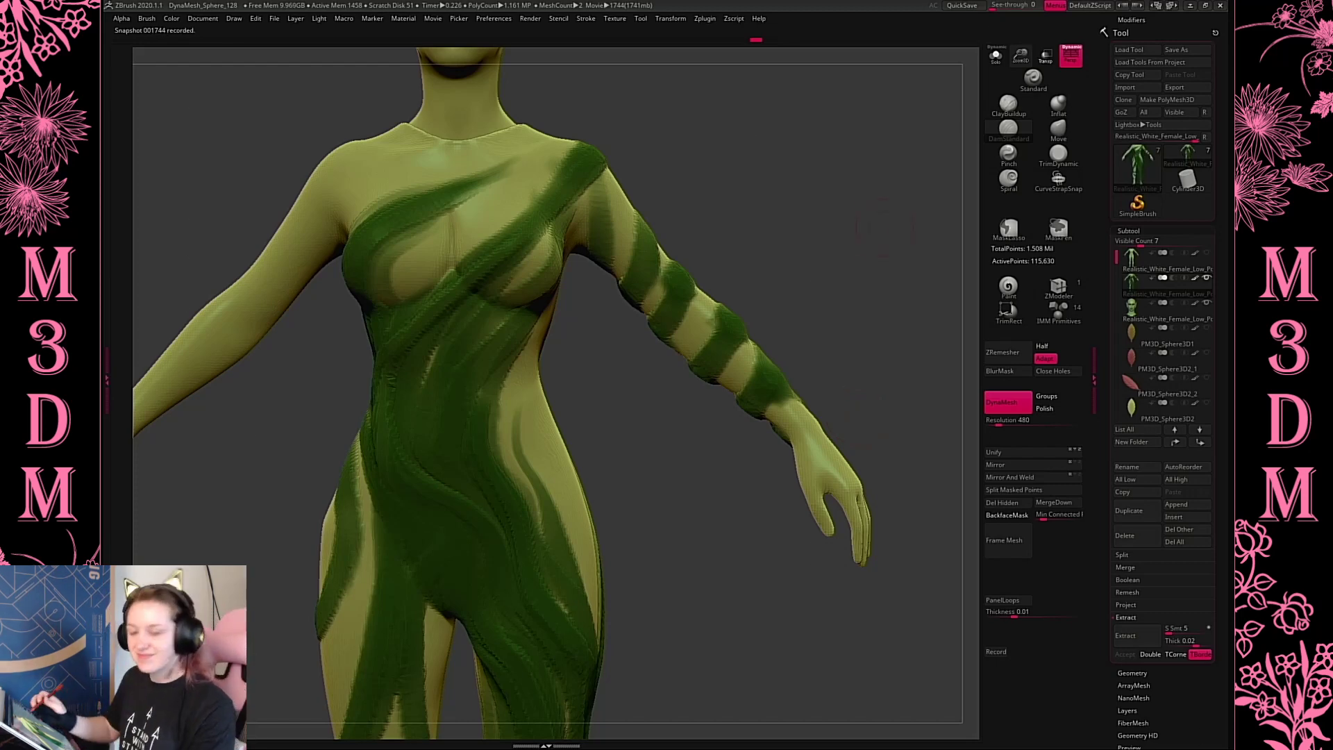
Hide the head and body subtools and show the four leaf subtools
drag(1016, 18, 814, 313)
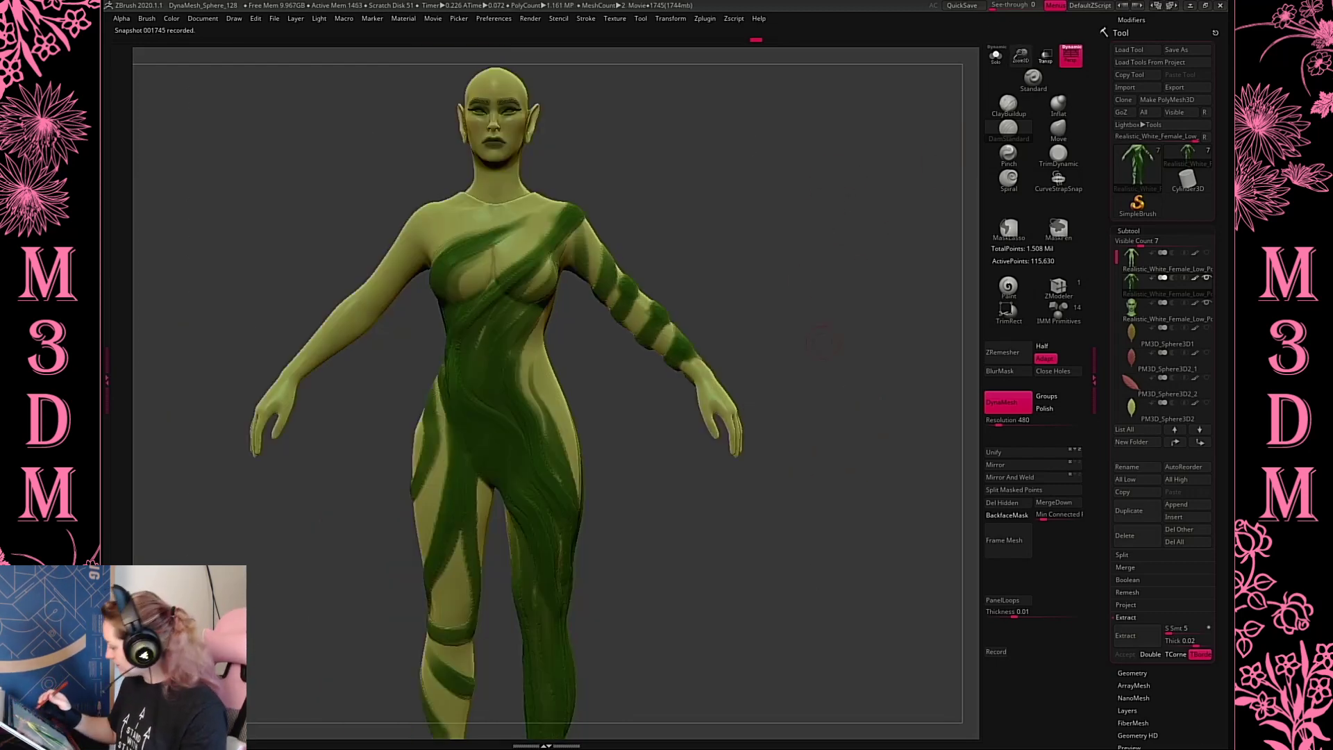
mouse_move(1167, 338)
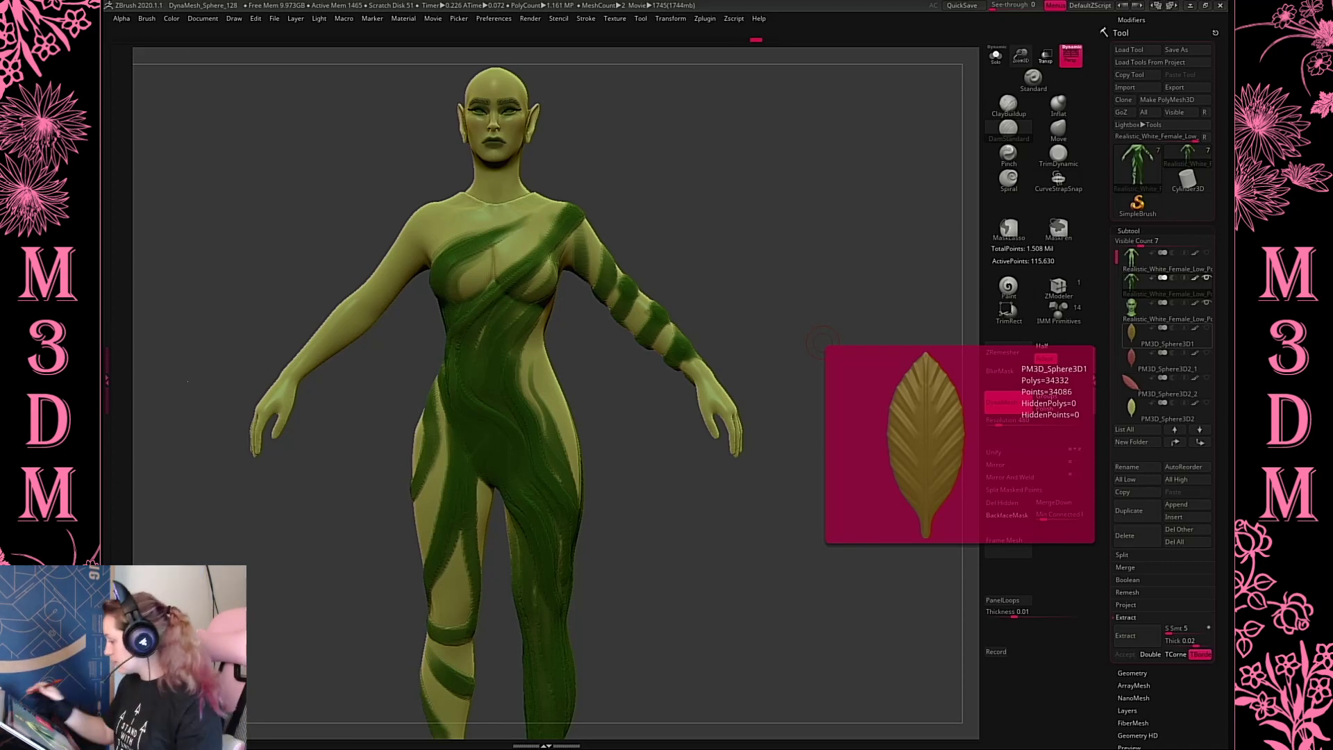
click(1207, 278)
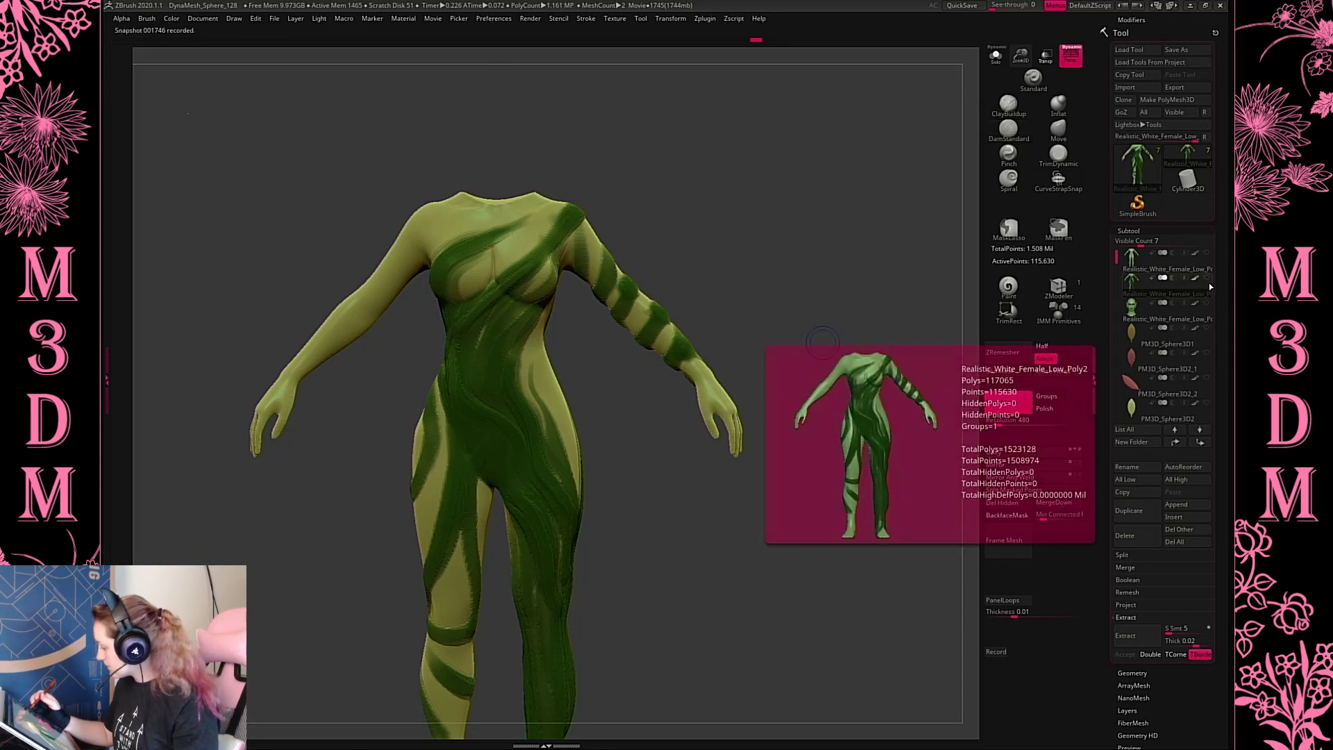
click(1209, 333)
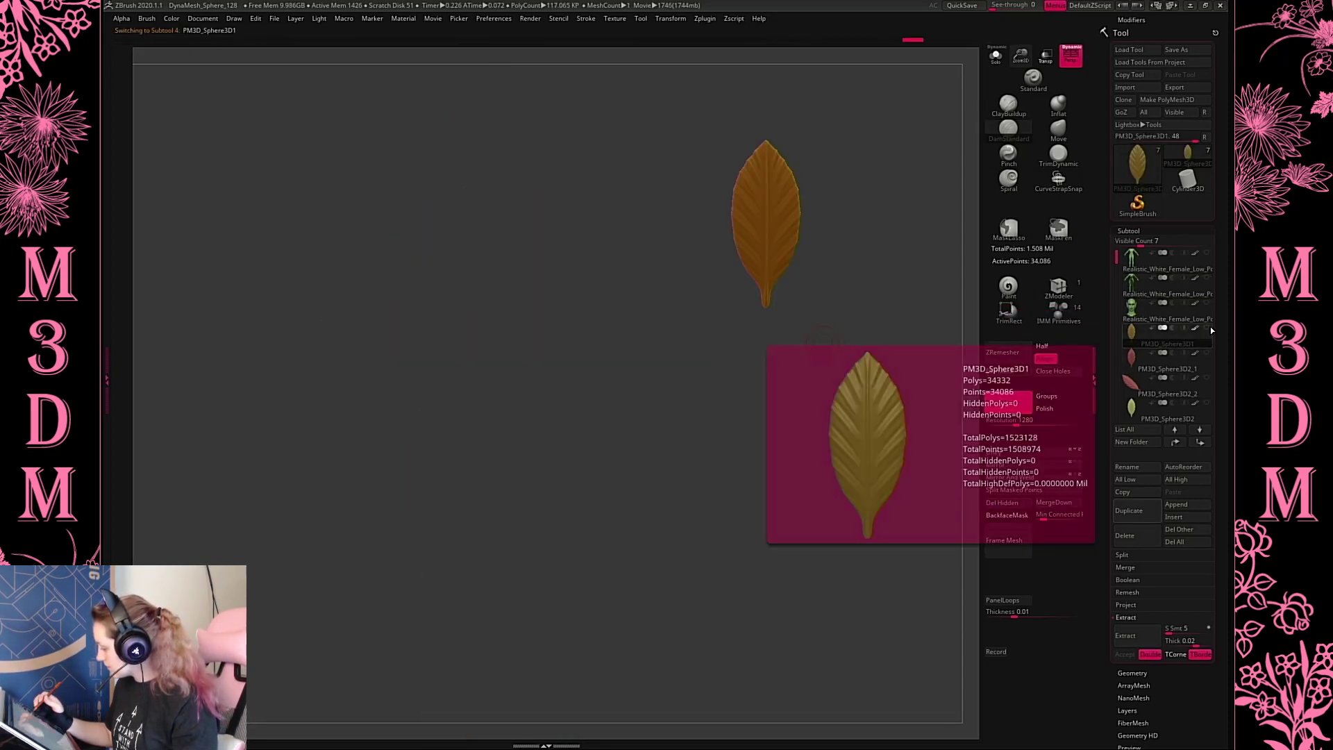
click(1207, 352)
click(1207, 377)
click(1208, 406)
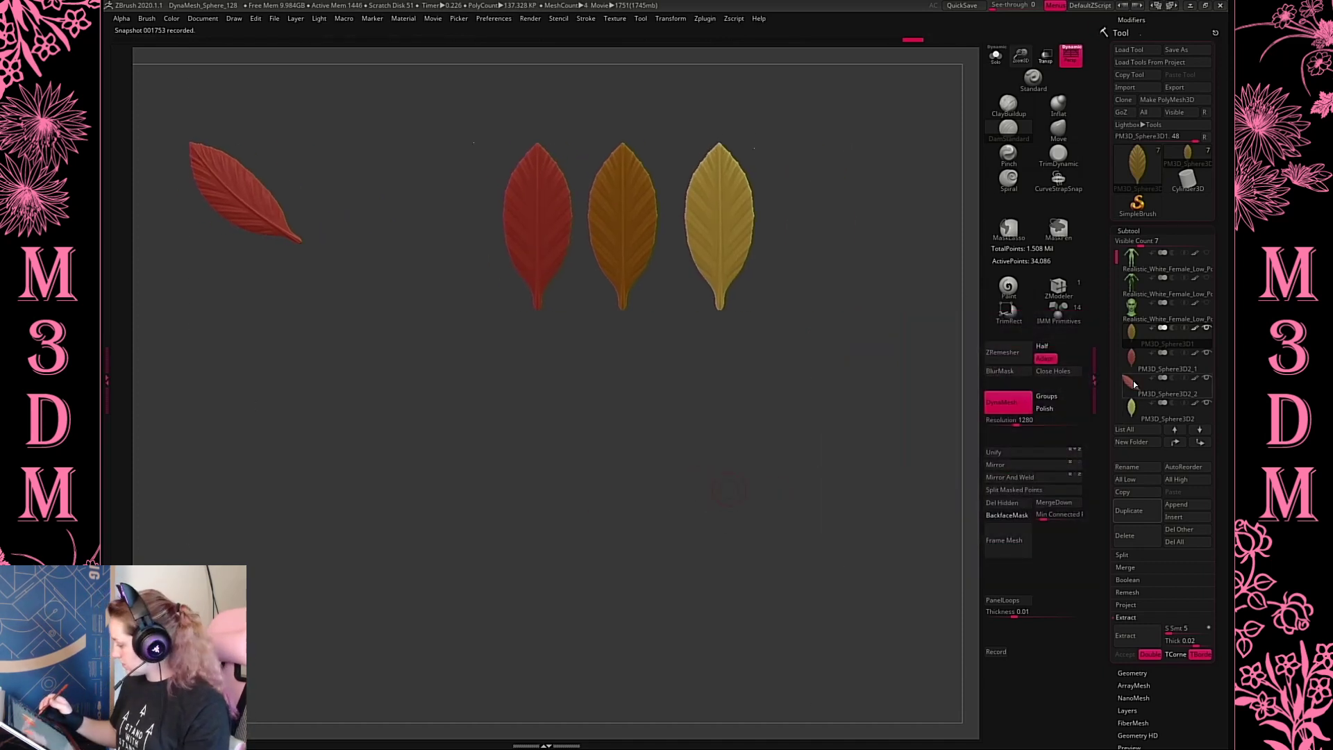
Delete the tilted red leaf subtool PM3D_Sphere3D2_2
click(1167, 387)
click(1125, 533)
click(1041, 564)
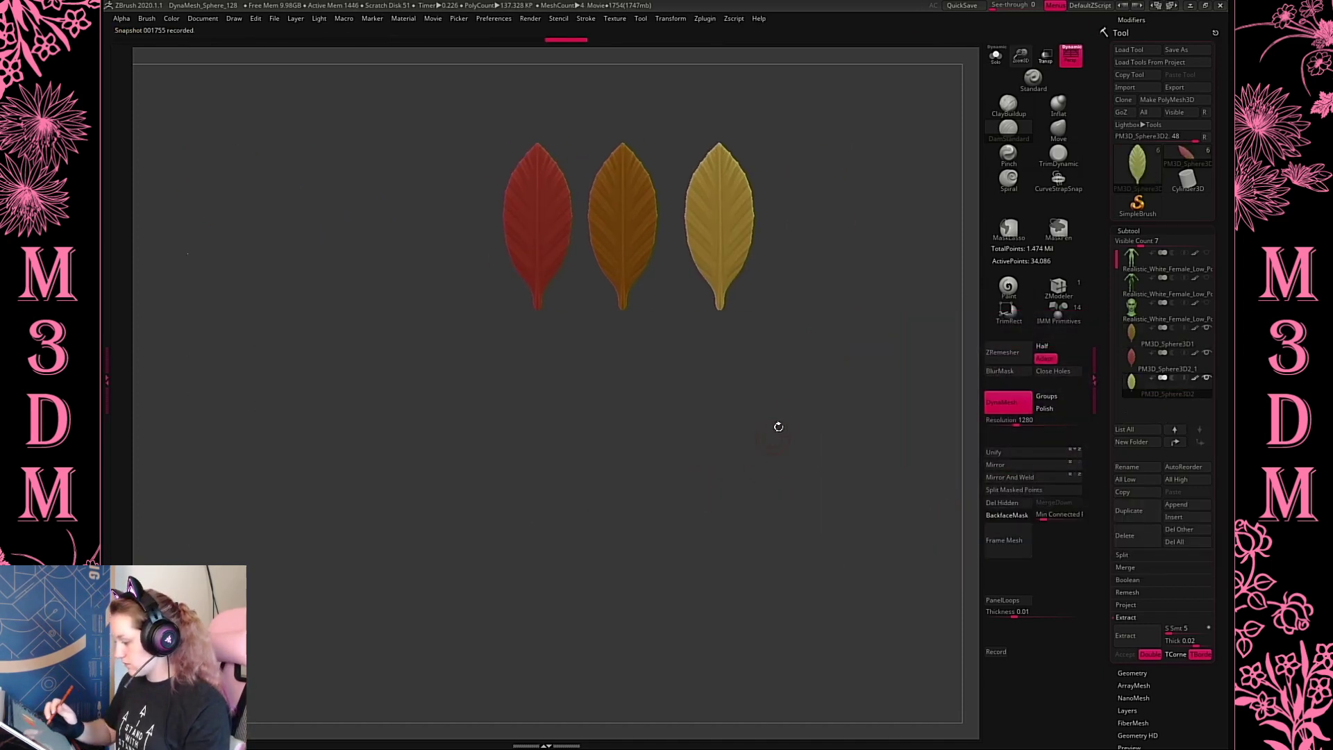
alt+drag(776, 426, 788, 373)
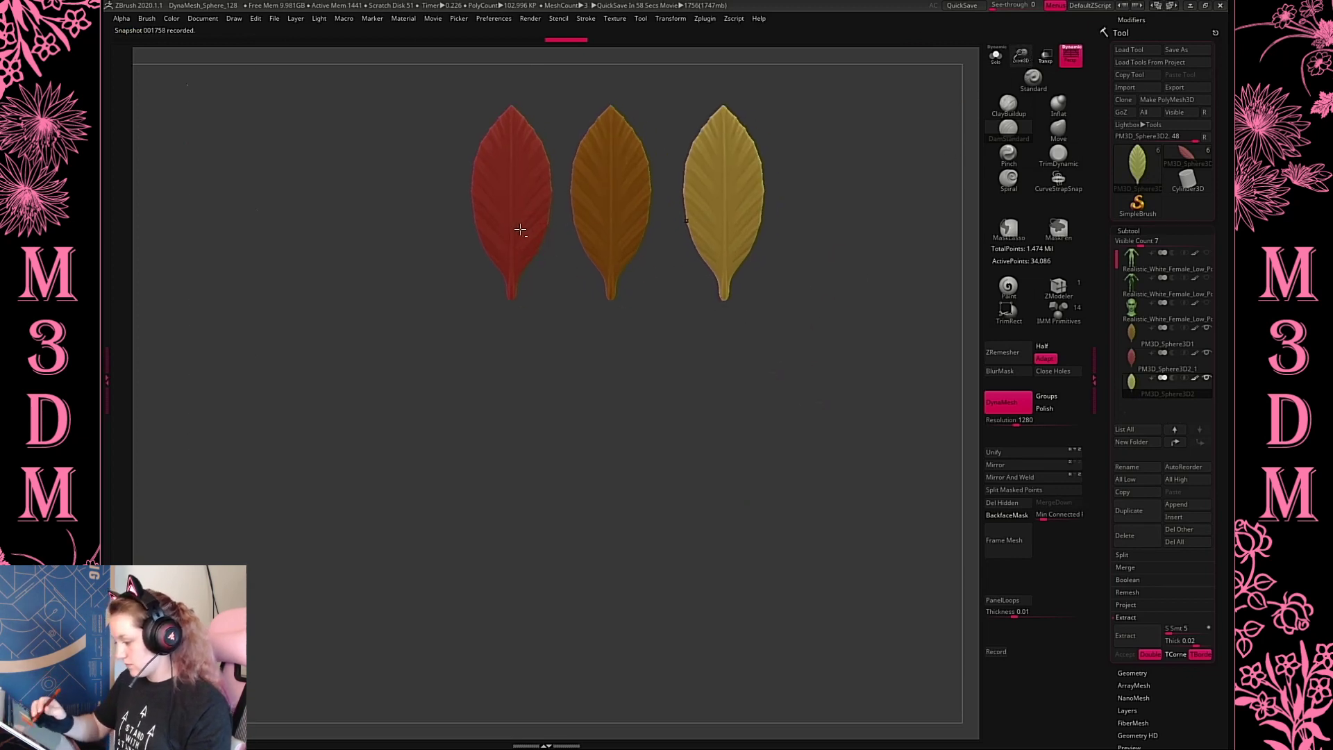
Duplicate the upright red leaf subtool and move the copy straight down below the original leaf
alt+click(520, 229)
key(w)
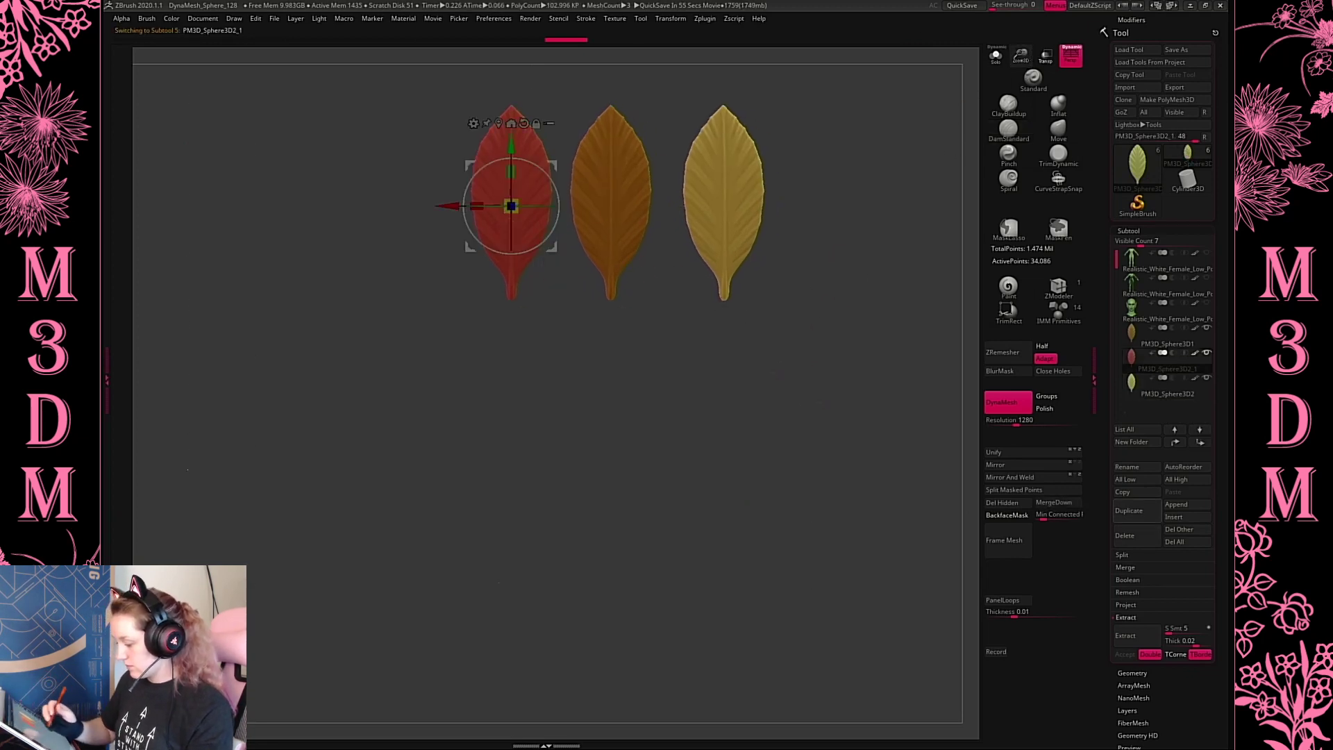
click(1137, 511)
drag(511, 205, 511, 436)
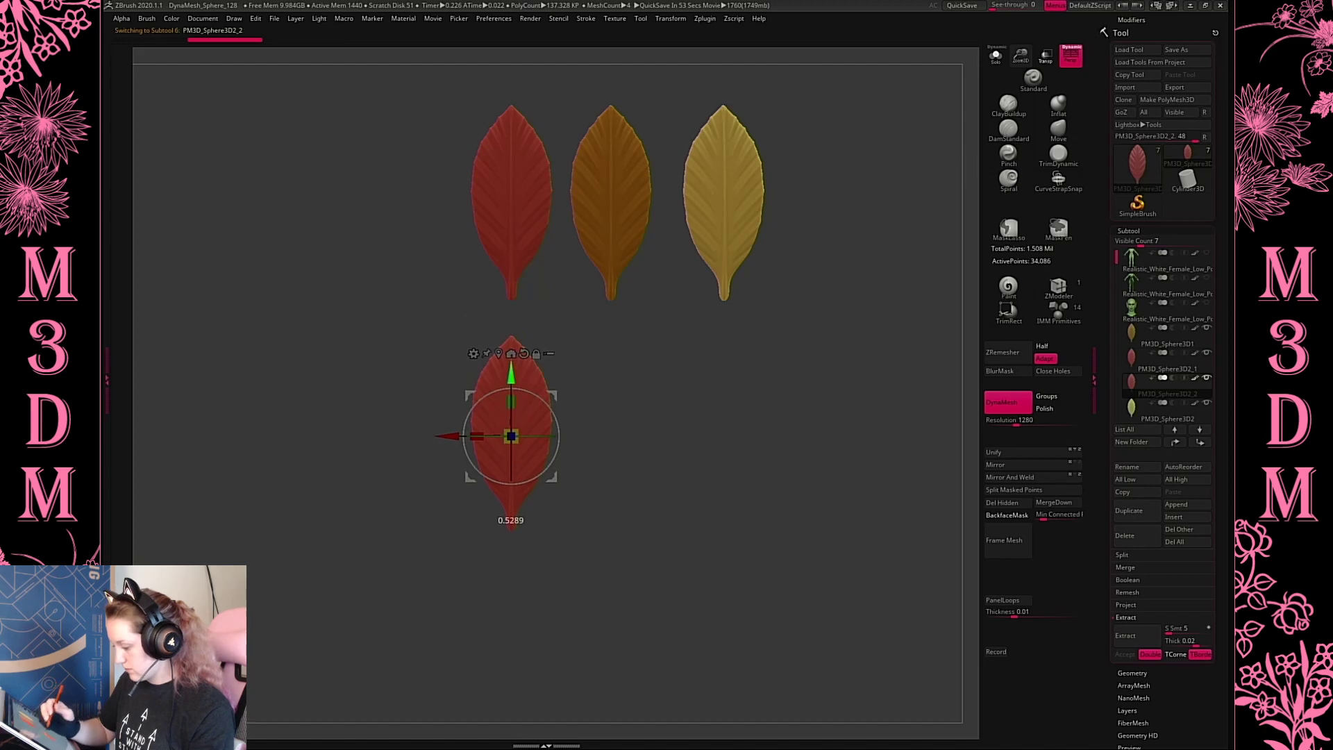
key(q)
click(1014, 455)
key(f)
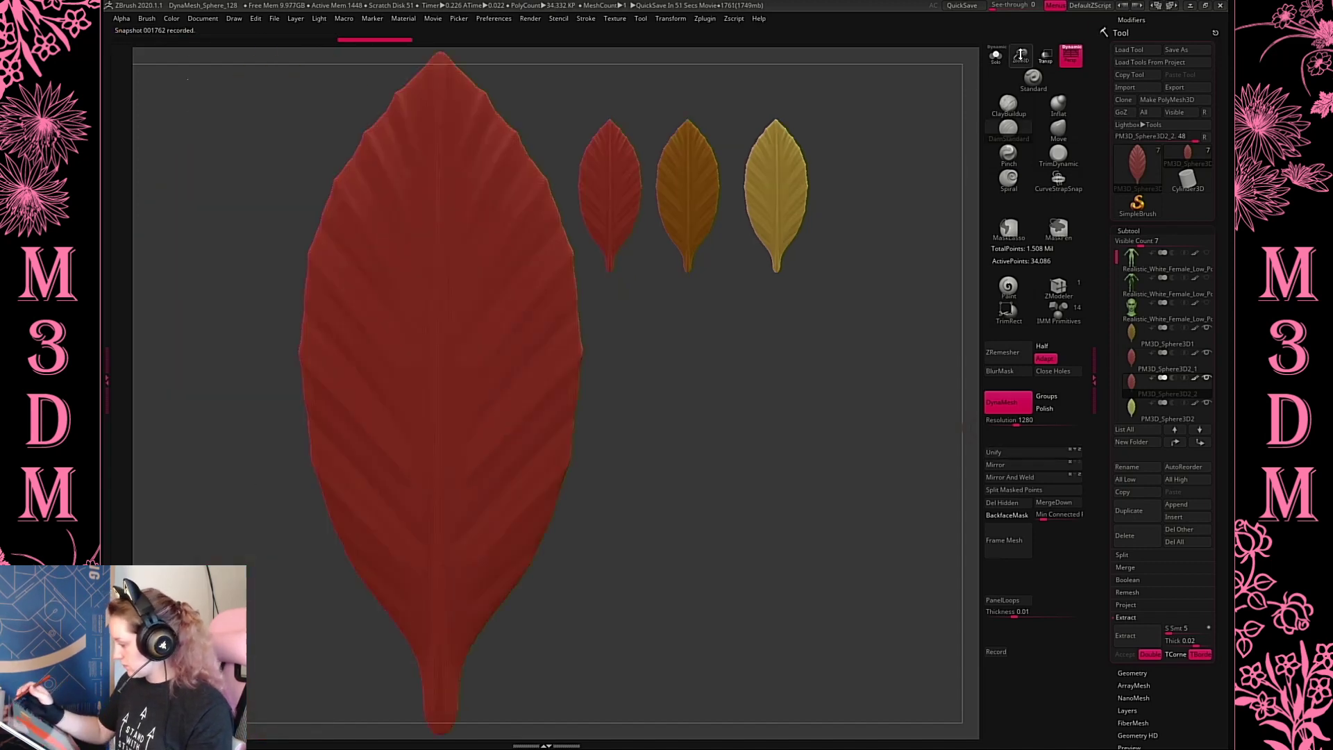
Duplicate the large red leaf and rotate the copy so it leans out to the left, with its stem near the original's base
drag(1020, 54, 1021, 21)
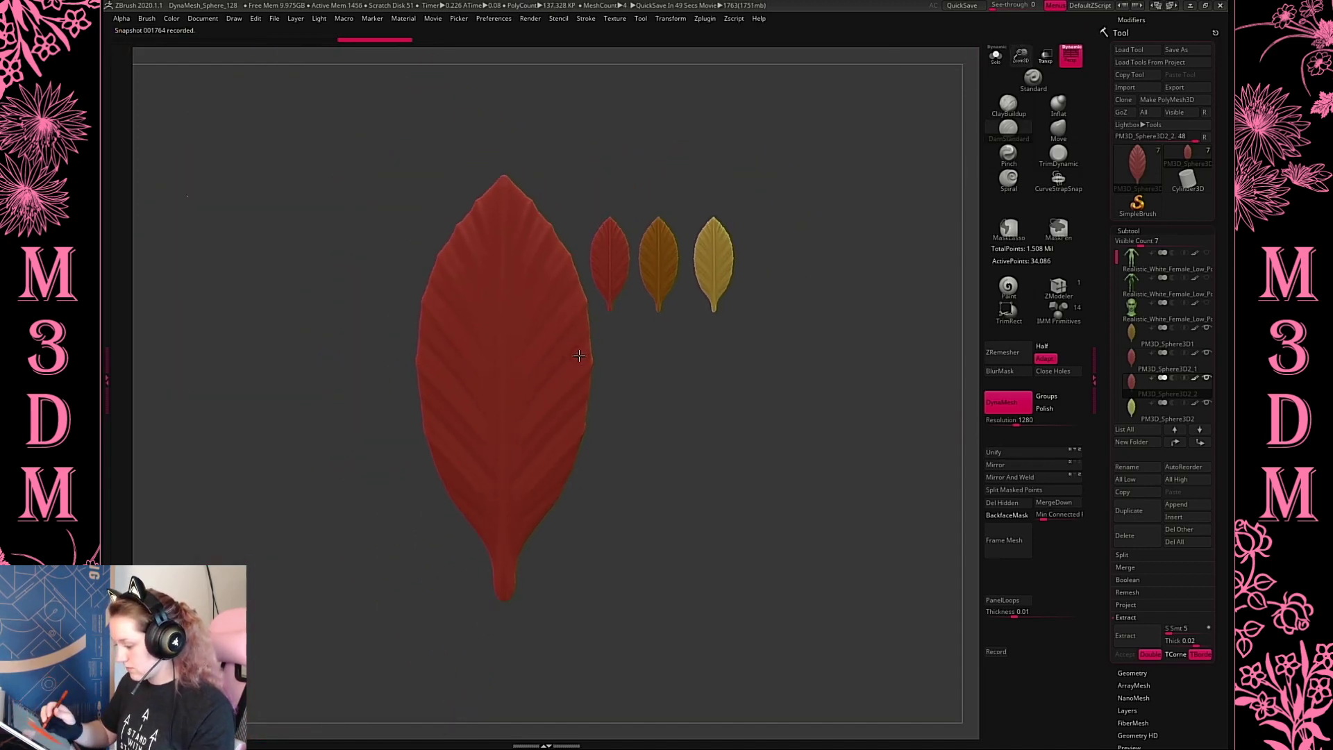
key(space)
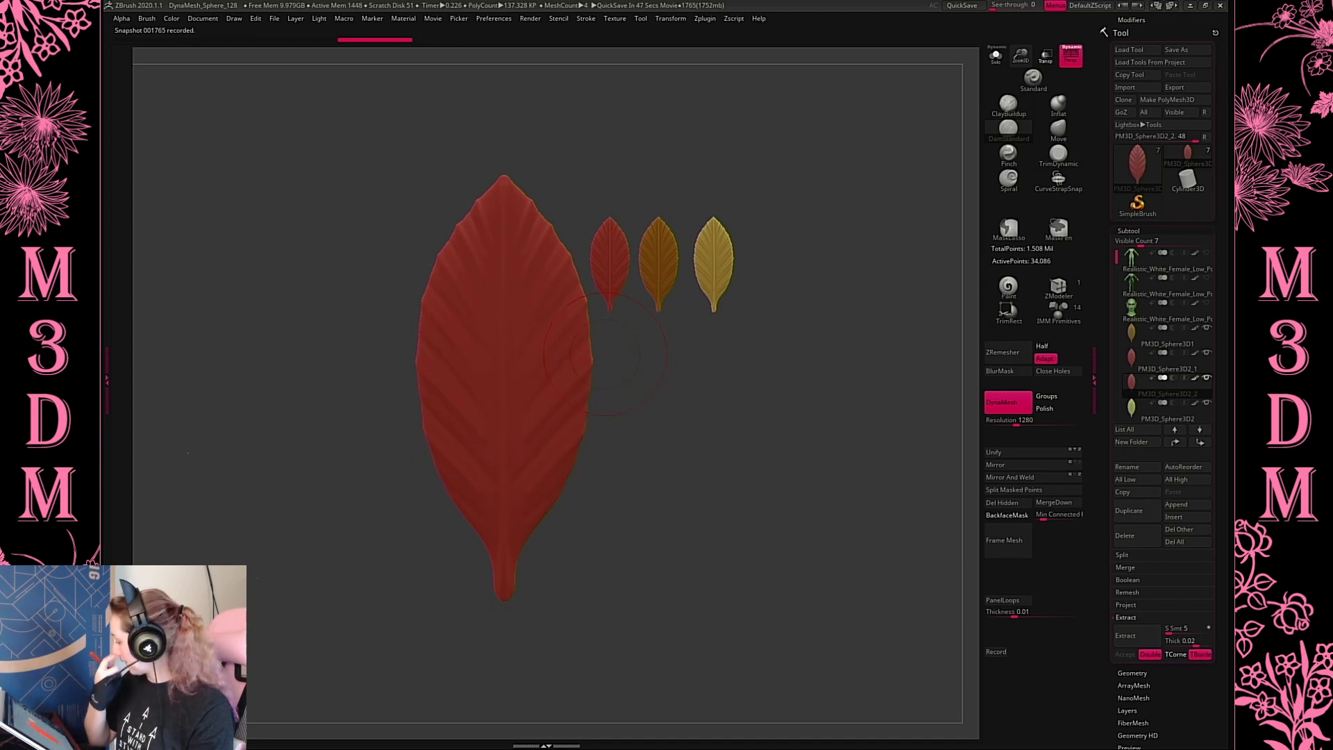
click(1138, 516)
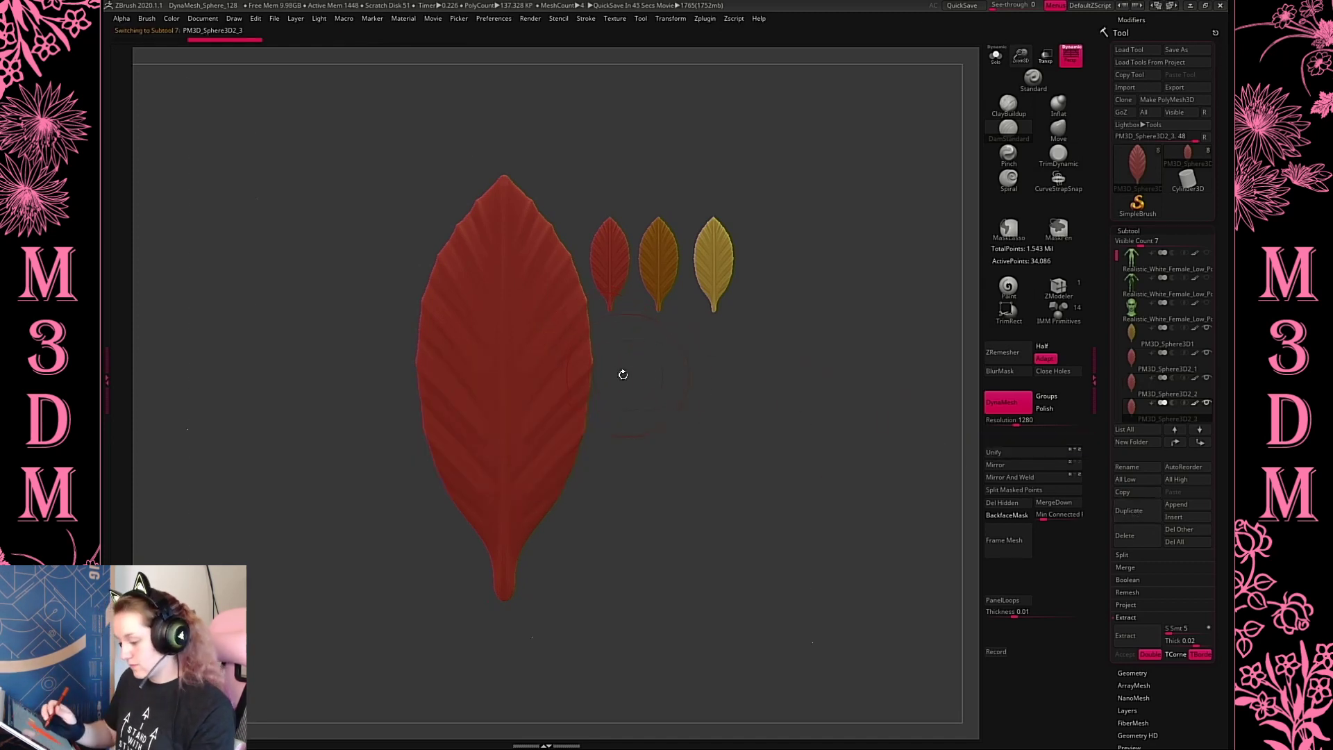
key(w)
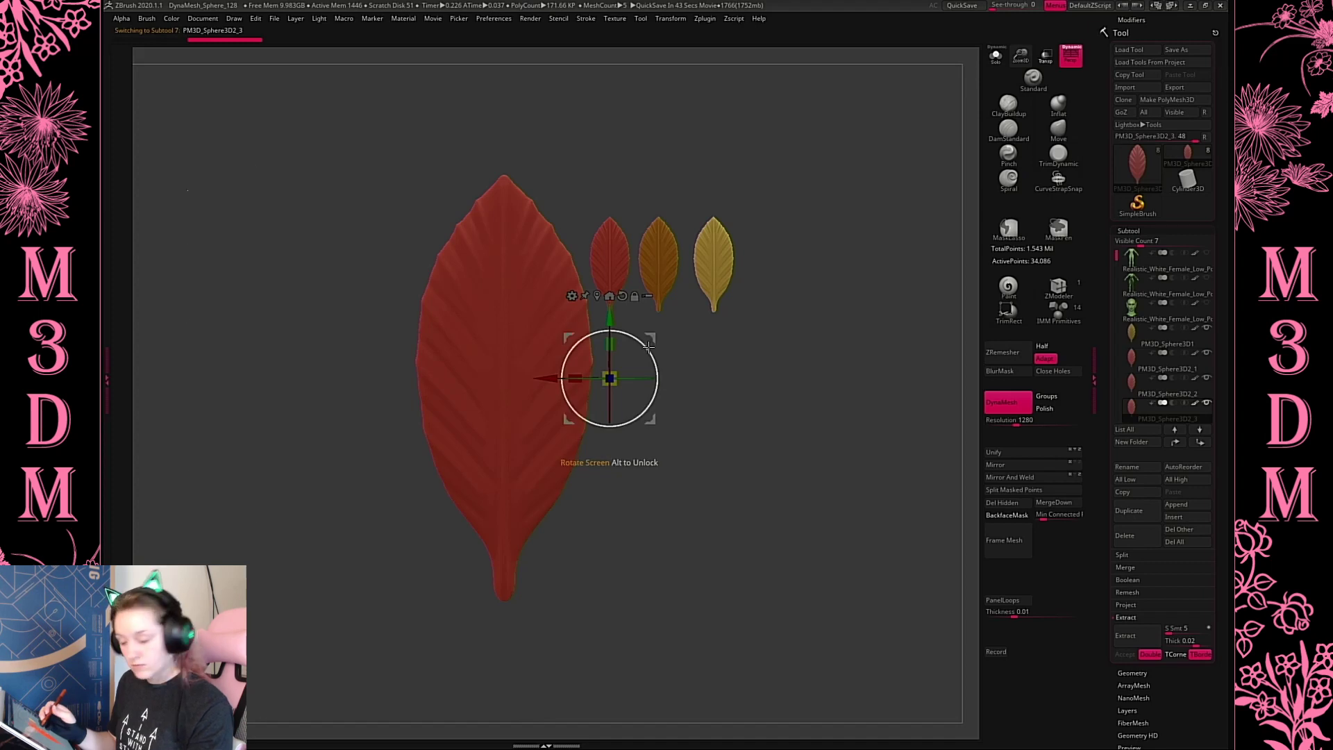
drag(657, 371, 648, 409)
drag(653, 338, 746, 417)
key(ctrl+z)
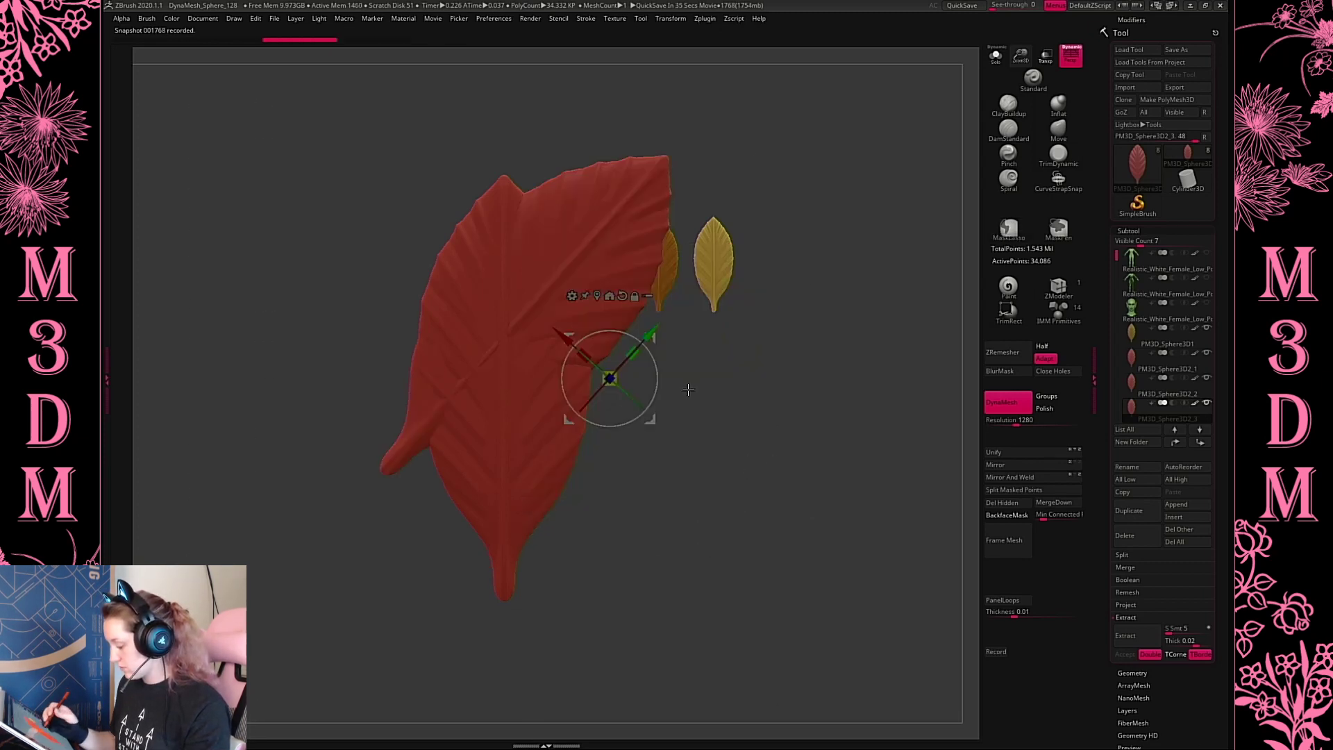
key(ctrl+shift+z)
click(1013, 466)
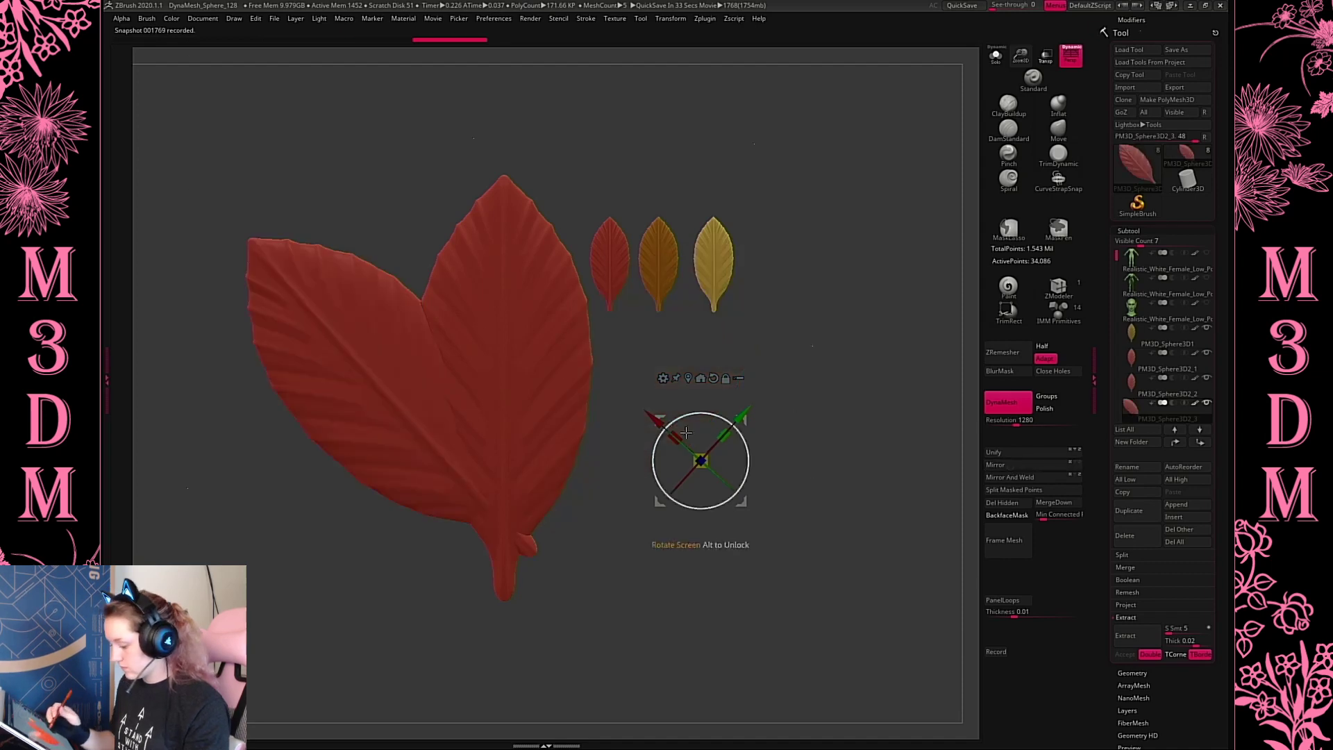
alt+click(729, 407)
drag(497, 378, 491, 397)
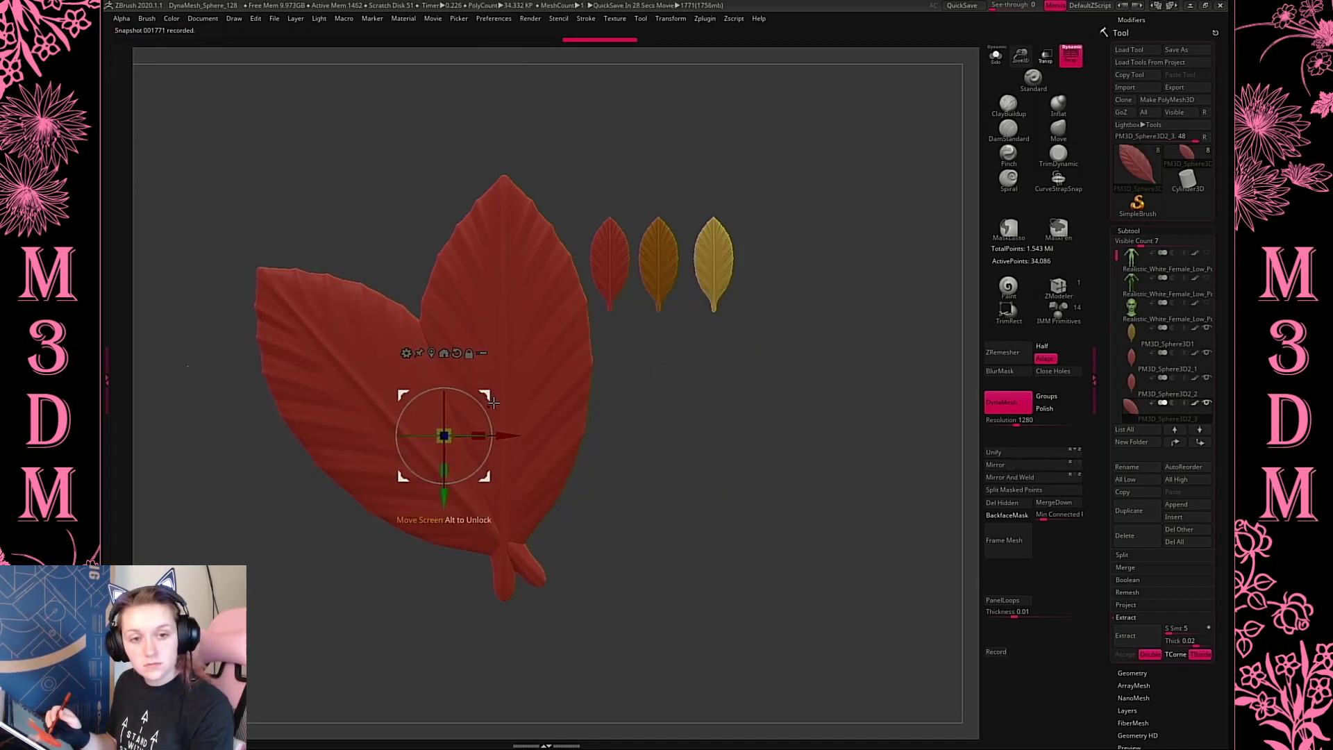
Reshape the tilted leaf copy with the Move brush, pushing its side edges inward to form an angular, pointed maple-like lobe
key(q)
click(1057, 130)
key(space)
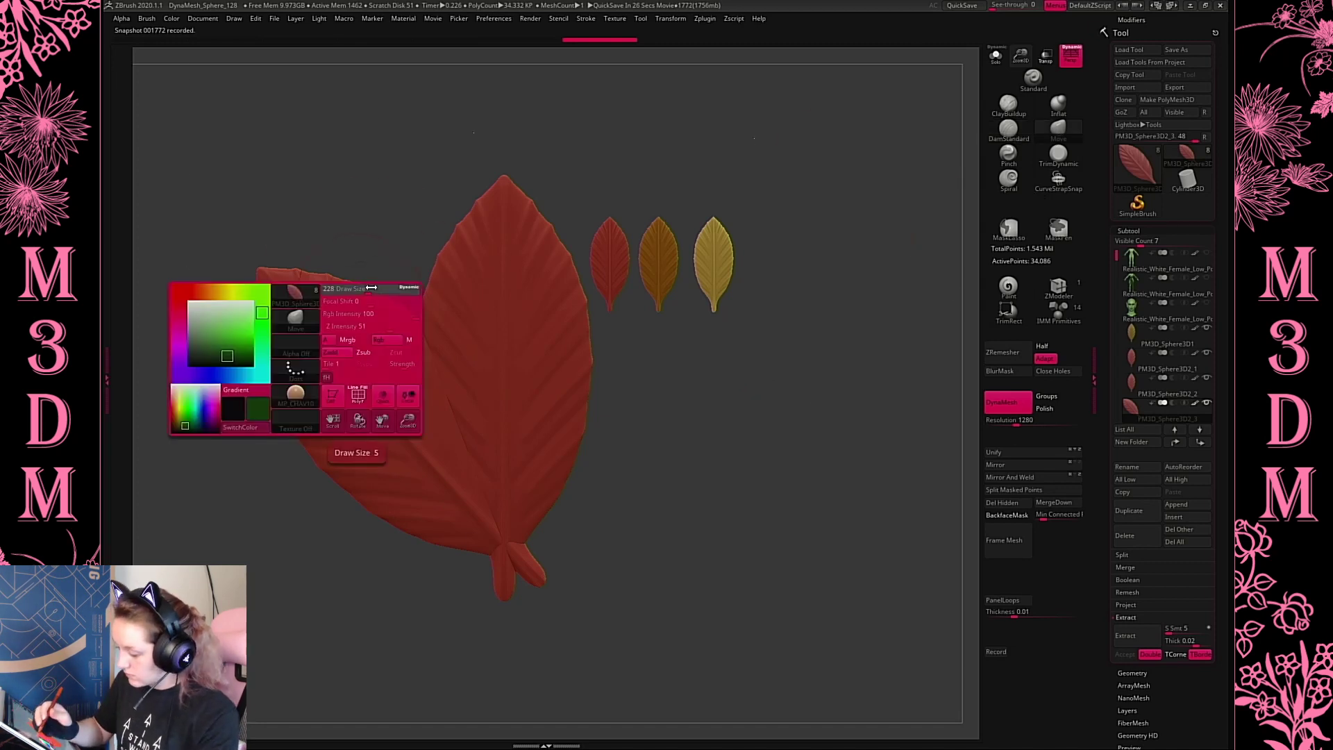
mouse_move(361, 285)
mouse_down()
mouse_move(341, 315)
mouse_move(354, 323)
mouse_up()
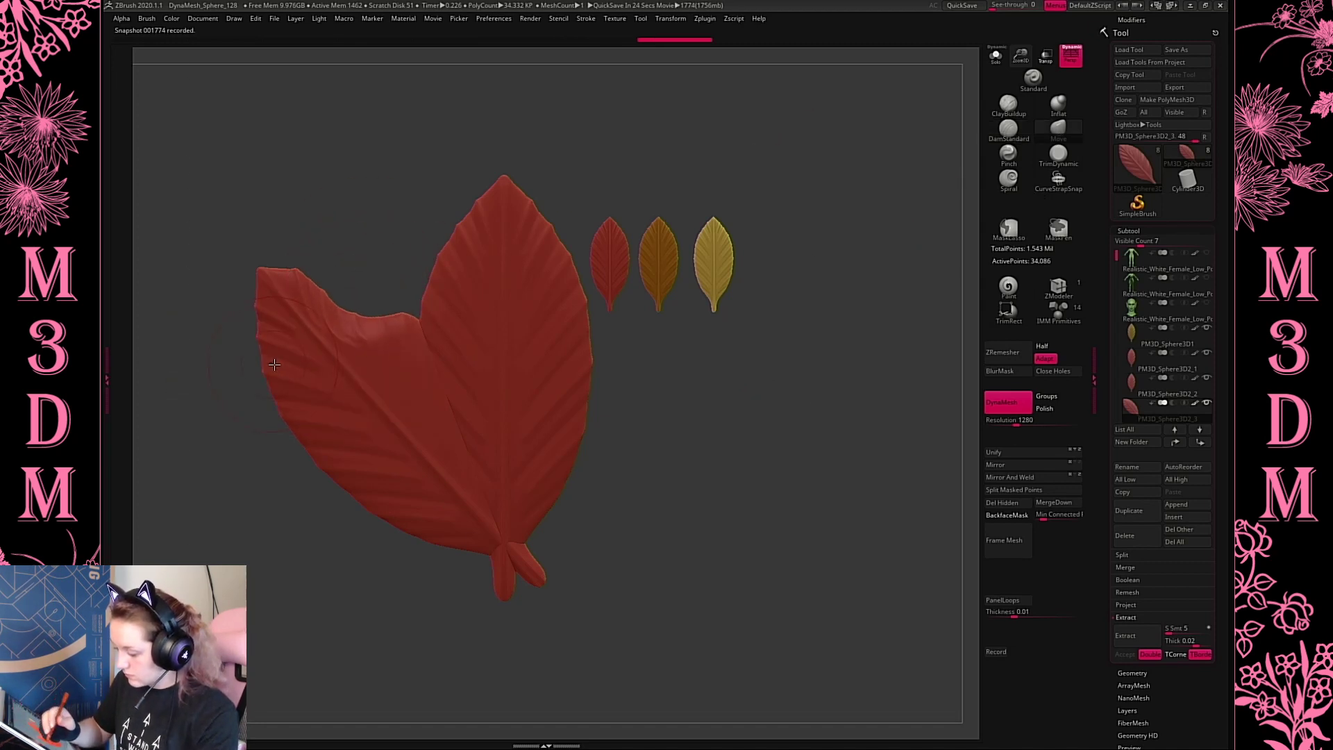
drag(280, 343, 308, 343)
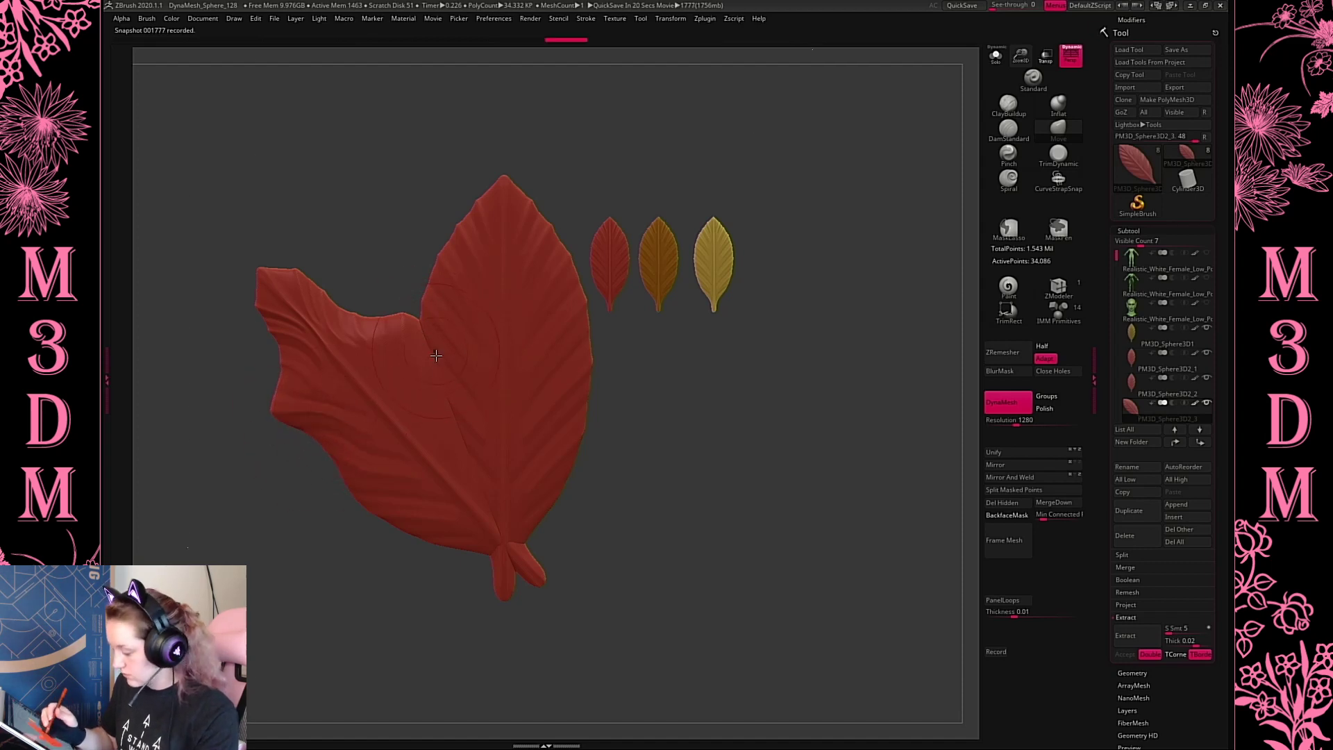
key(ctrl+z)
drag(410, 317, 412, 305)
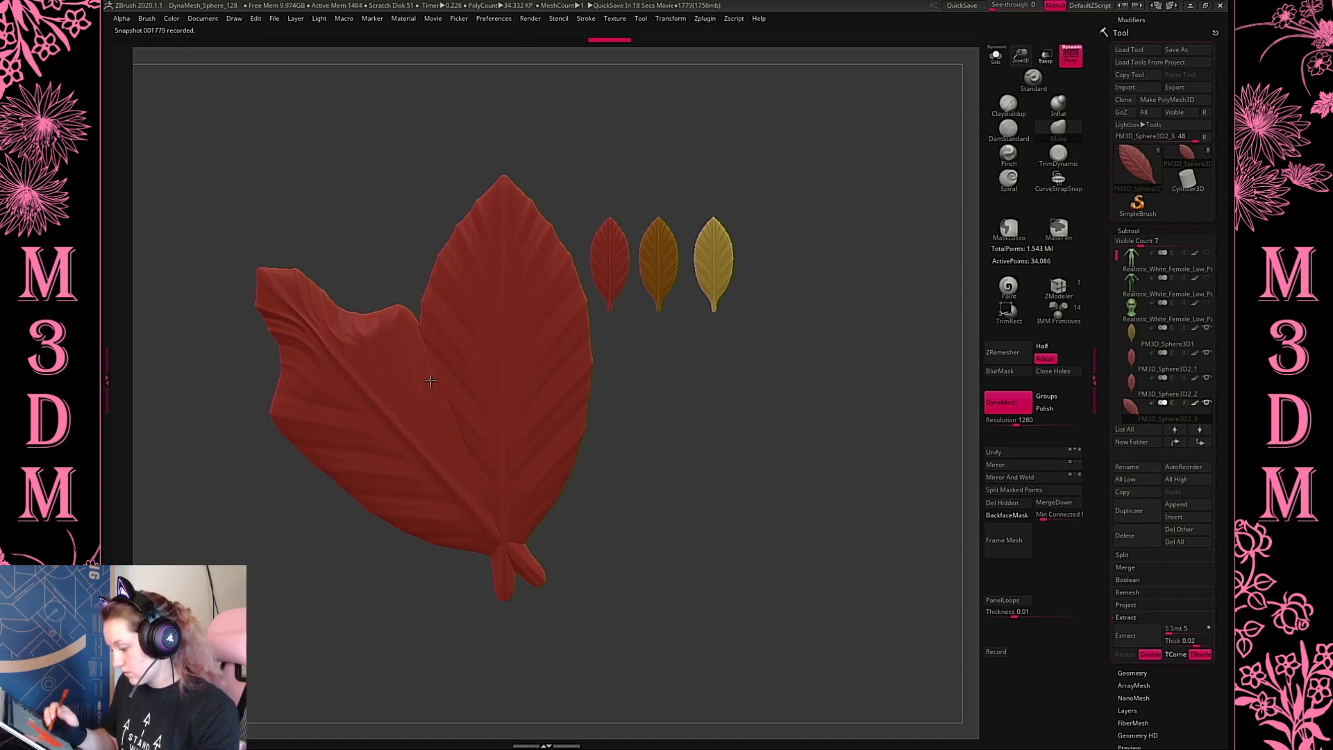
Bend the lobe's midrib and base with the Move brush so its stem runs into the large leaf's stem
key(space)
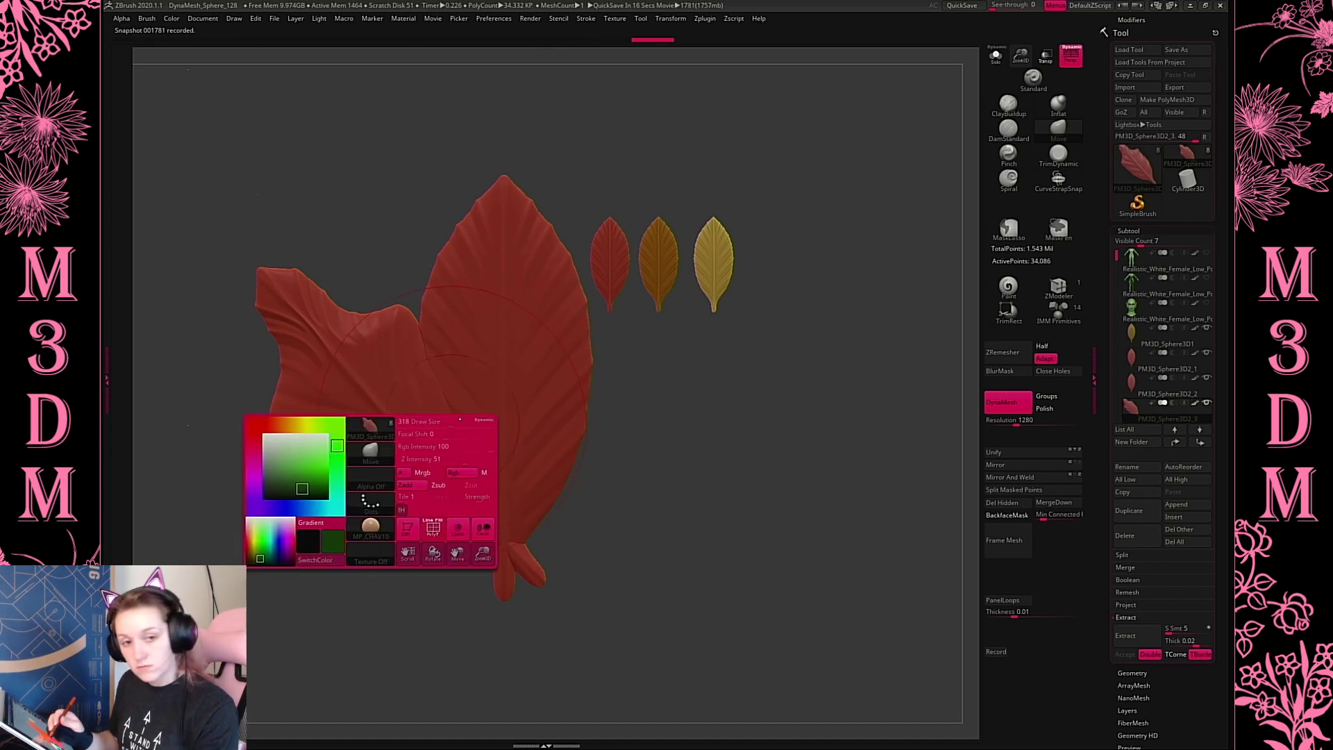
drag(465, 417, 459, 416)
drag(427, 466, 437, 452)
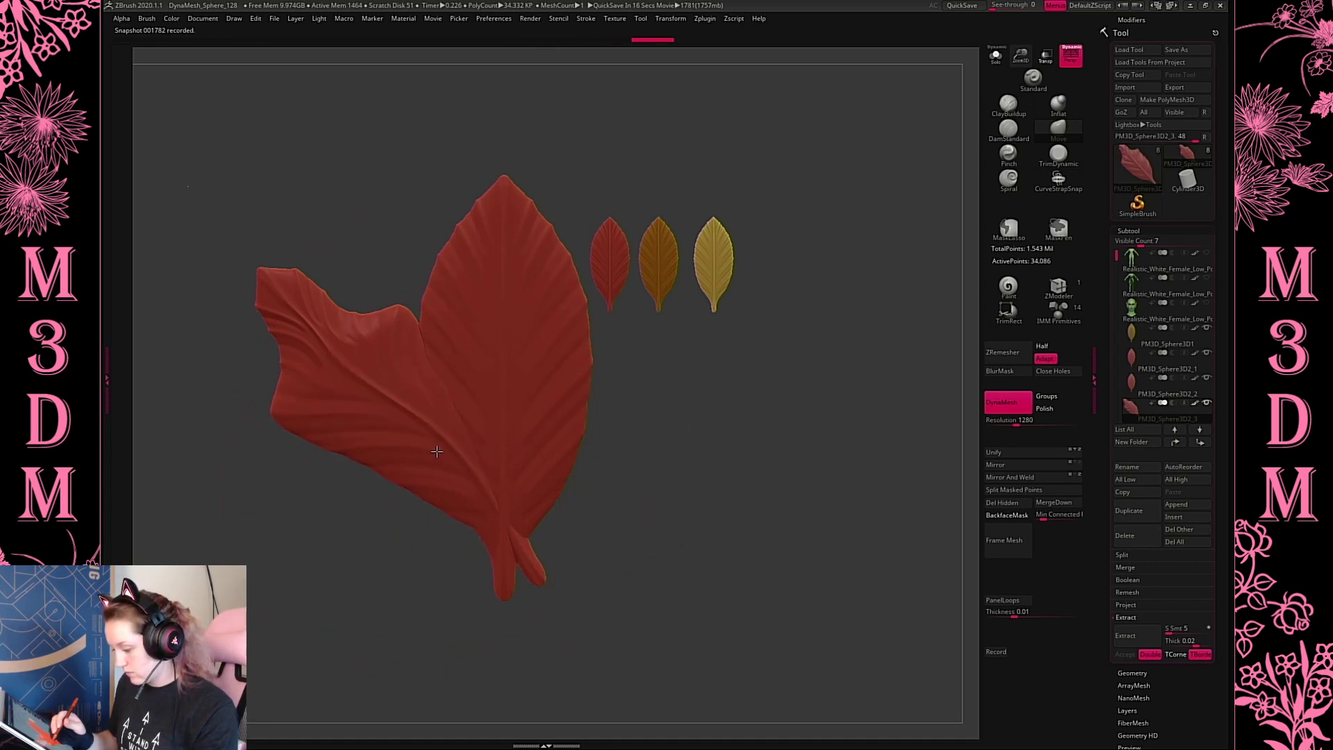
key(space)
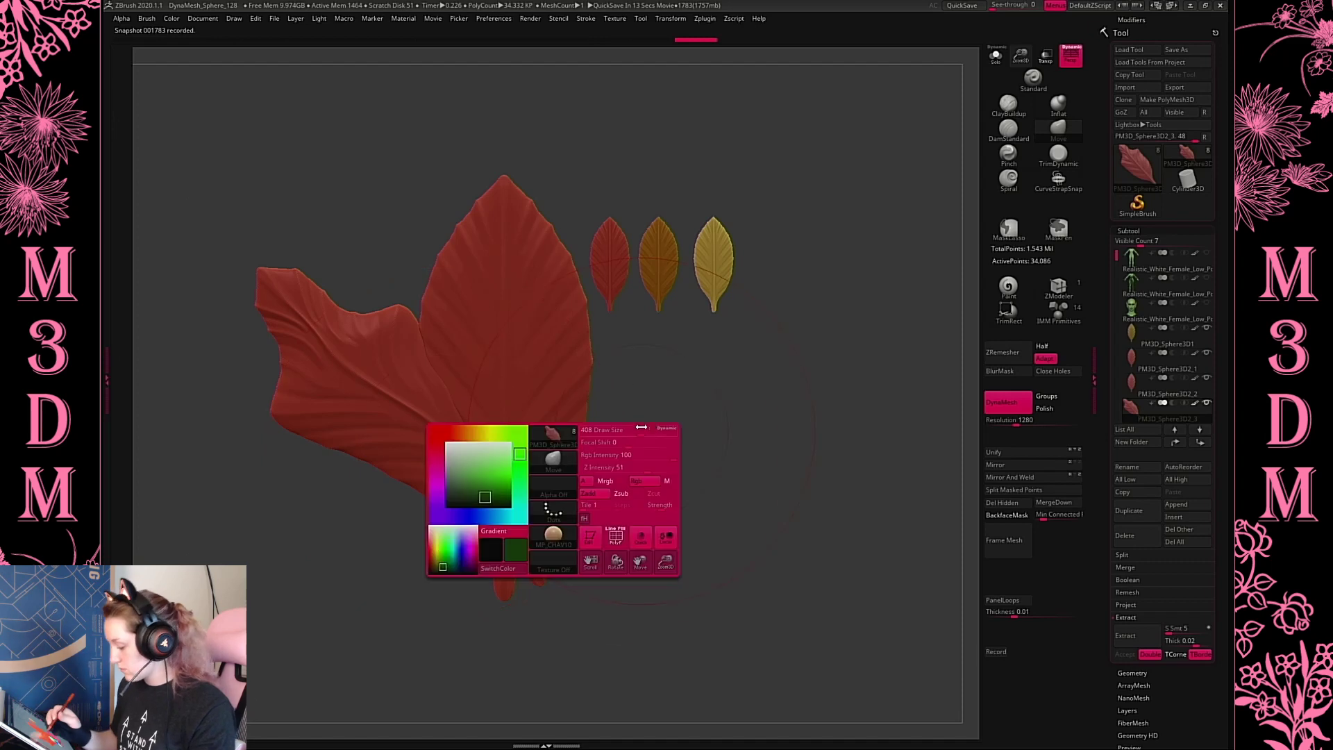
drag(653, 428, 635, 428)
drag(548, 577, 502, 590)
mouse_move(485, 512)
mouse_down()
mouse_move(477, 452)
mouse_move(503, 479)
mouse_up()
drag(502, 590, 503, 570)
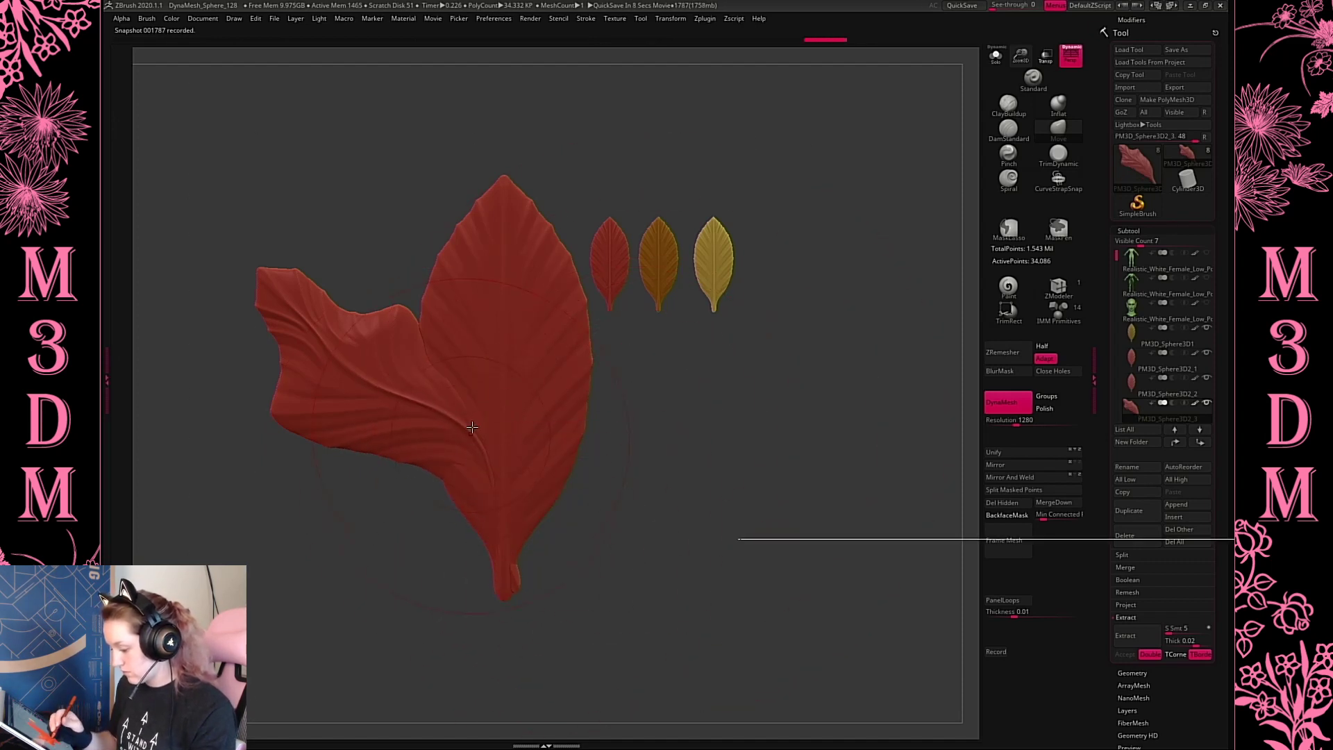
drag(473, 429, 479, 438)
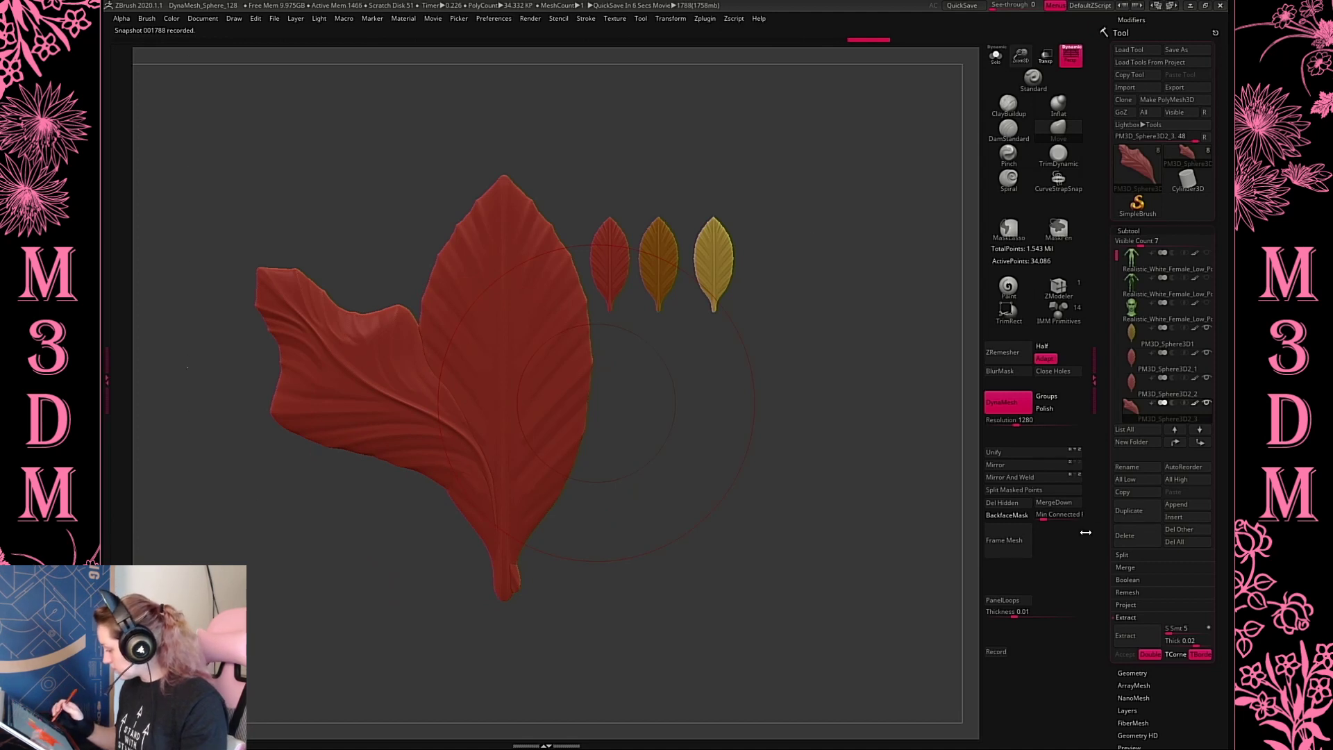
Copy the lobe within its subtool as a smaller, rotated lobe below the first, and clear the mask
key(w)
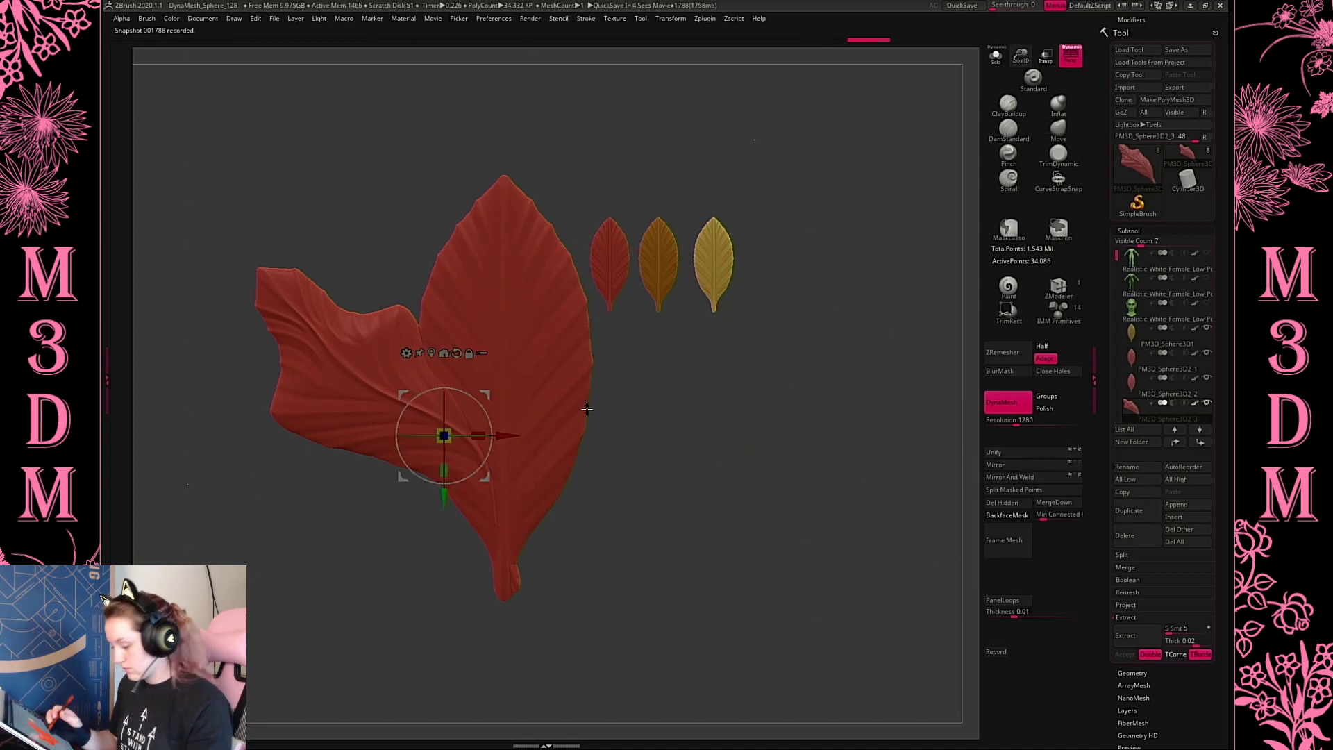
ctrl+drag(496, 415, 547, 433)
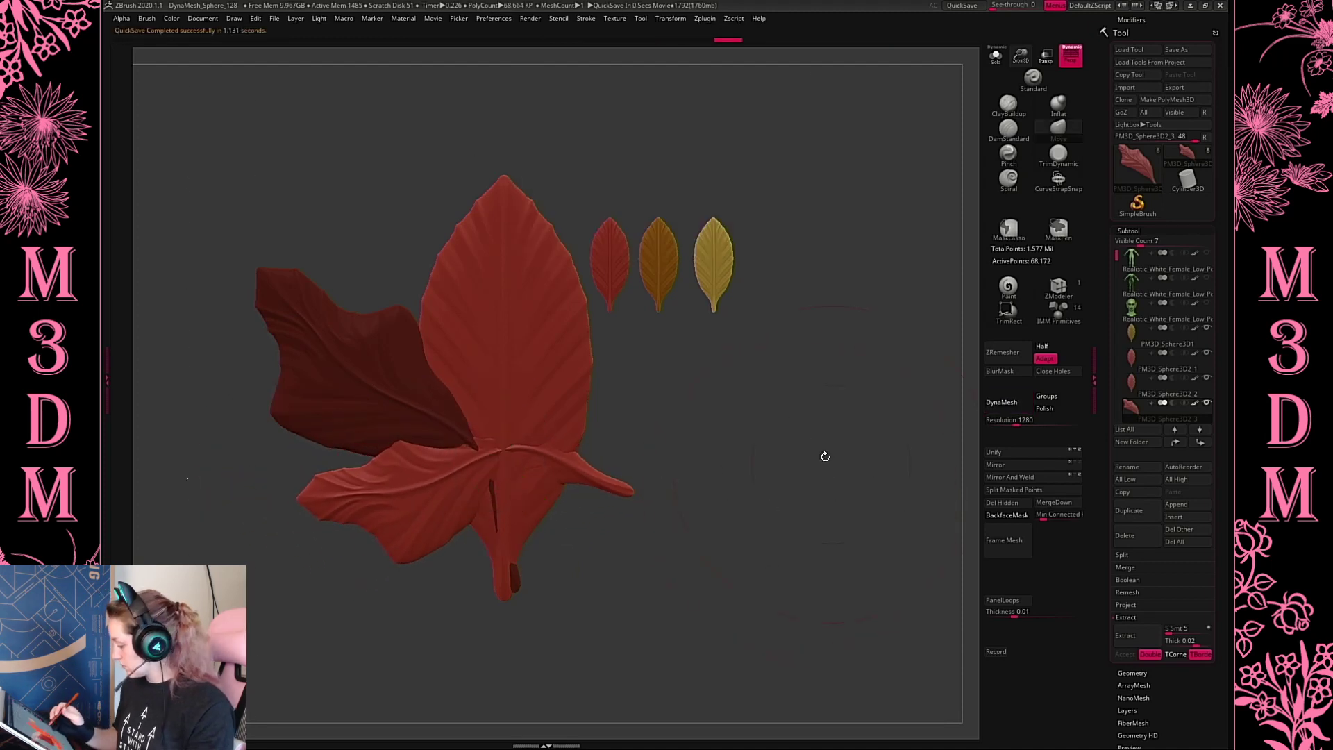
ctrl+drag(775, 441, 805, 450)
Isolate the two side lobes, cut off their stems at the leaf's centre line, and mirror and weld them to the other side
click(995, 55)
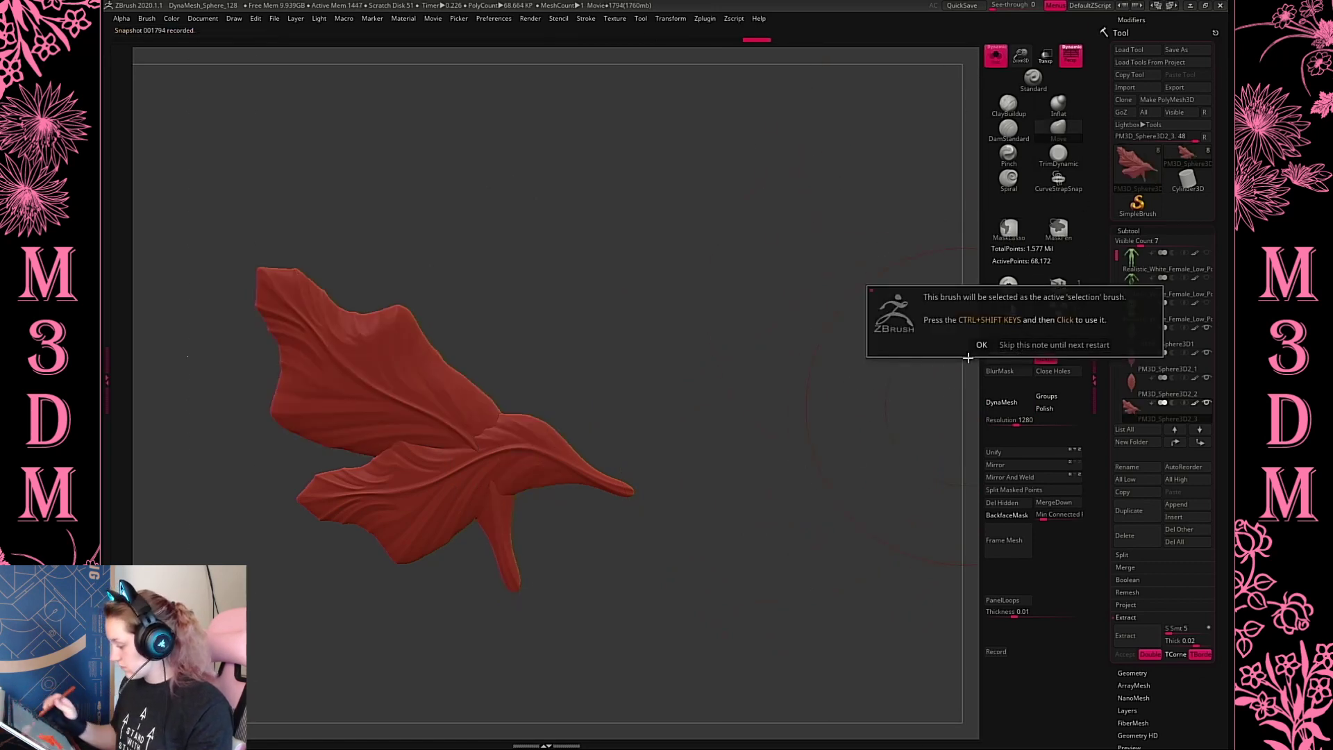
click(1010, 314)
drag(641, 505, 488, 630)
click(995, 56)
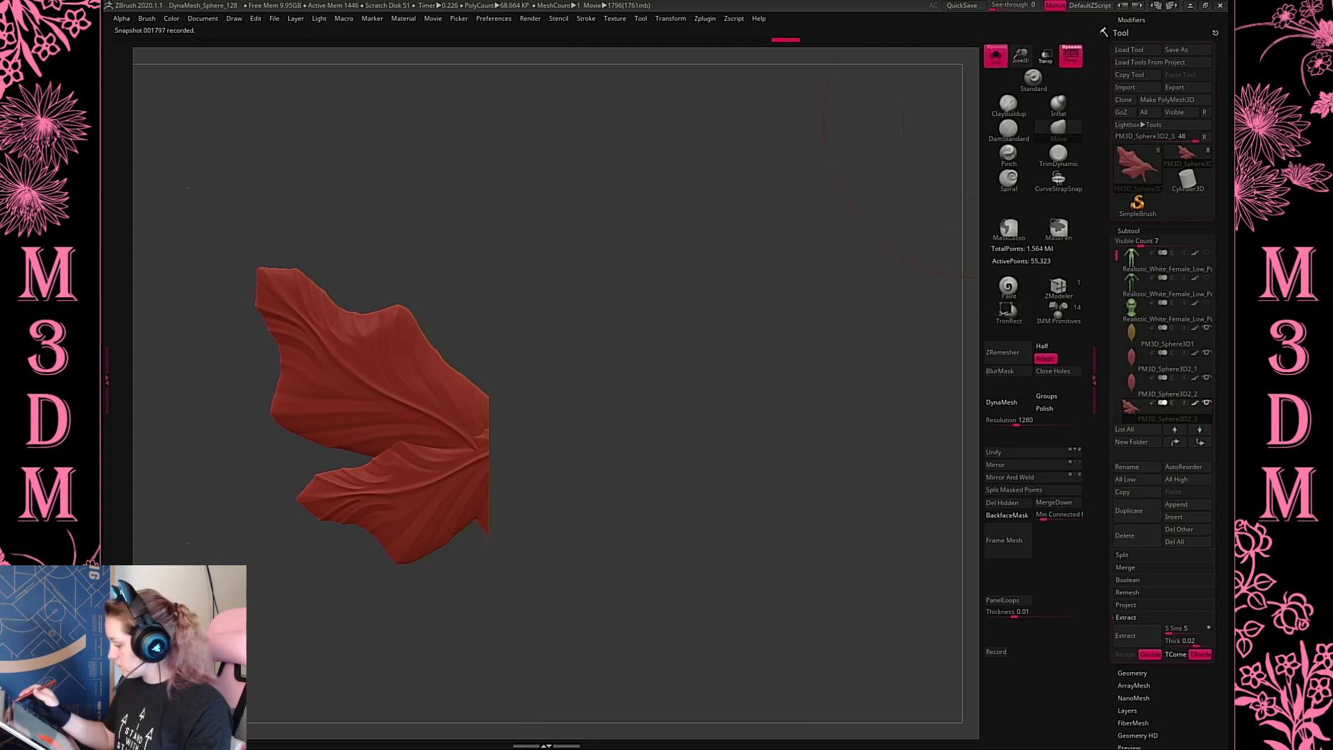
click(1009, 476)
Select the middle leaf subtool and stretch its tip upward with the Move brush
alt+click(522, 347)
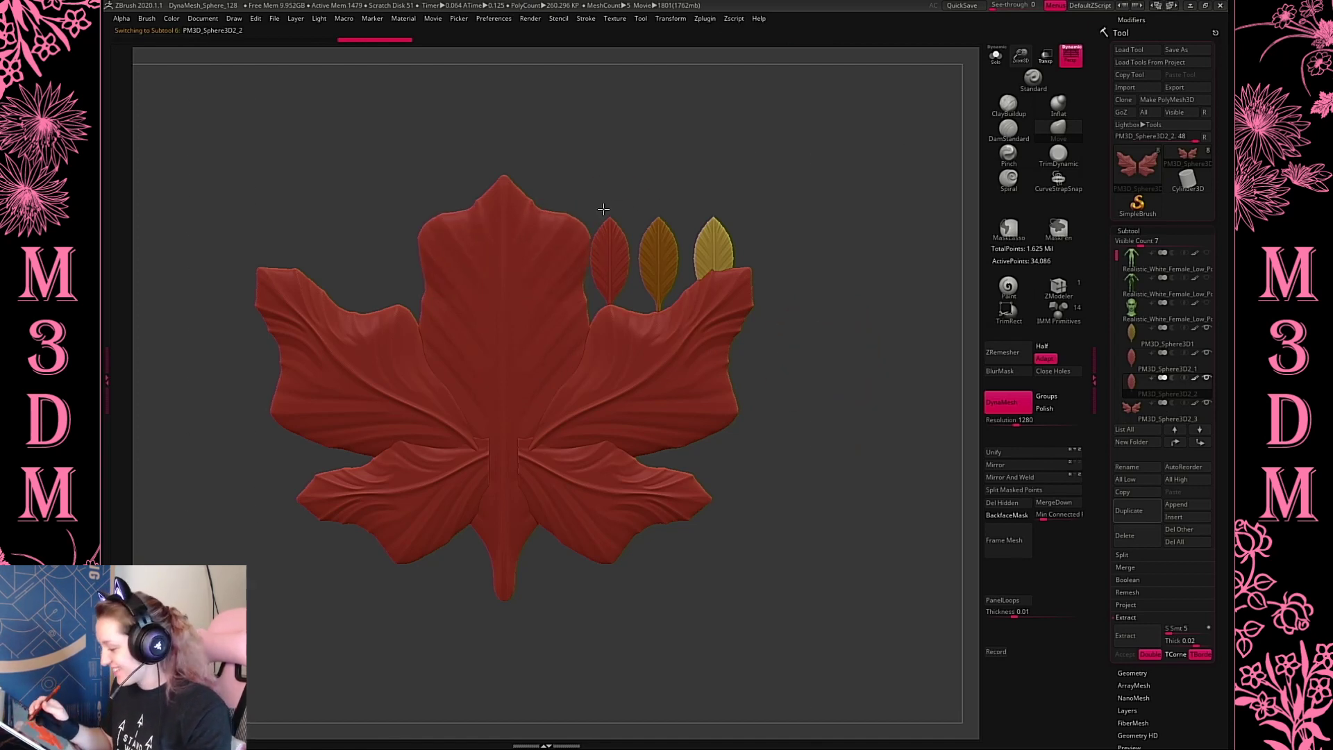
drag(504, 178, 516, 142)
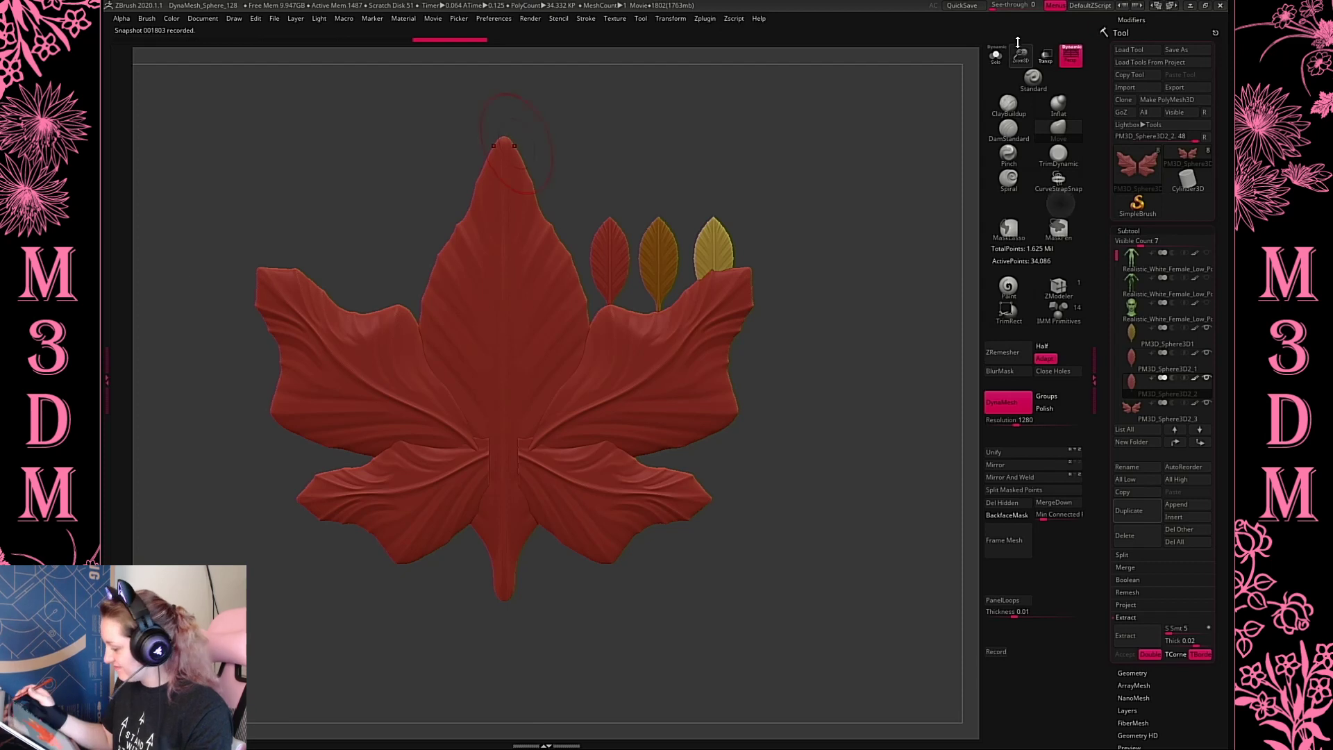
drag(1021, 56, 1017, 104)
alt+drag(804, 253, 796, 289)
right_click(737, 305)
drag(1021, 58, 1020, 77)
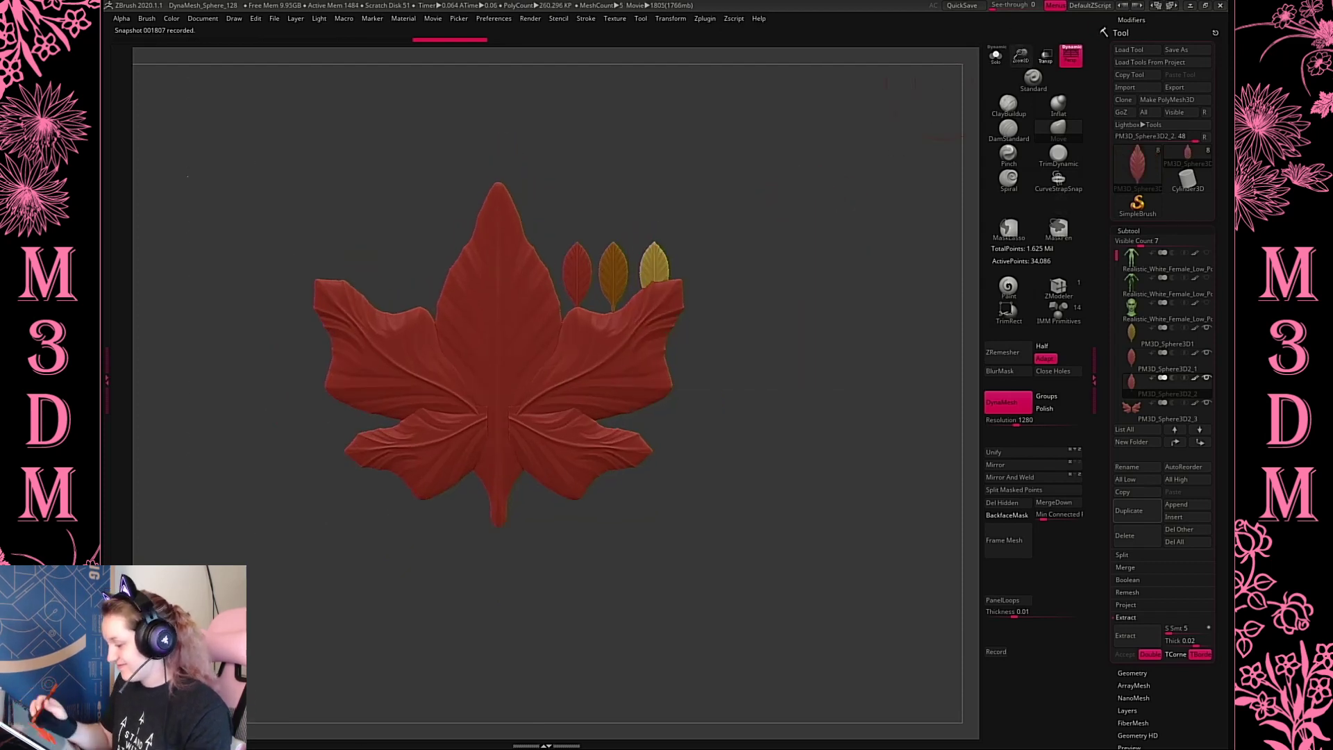
Pull out two symmetric points on each side of the middle leaf's upper half and remesh it with DynaMesh at resolution 1280
drag(499, 212, 499, 194)
drag(531, 254, 573, 220)
right_click(566, 254)
right_click(555, 235)
right_click(570, 270)
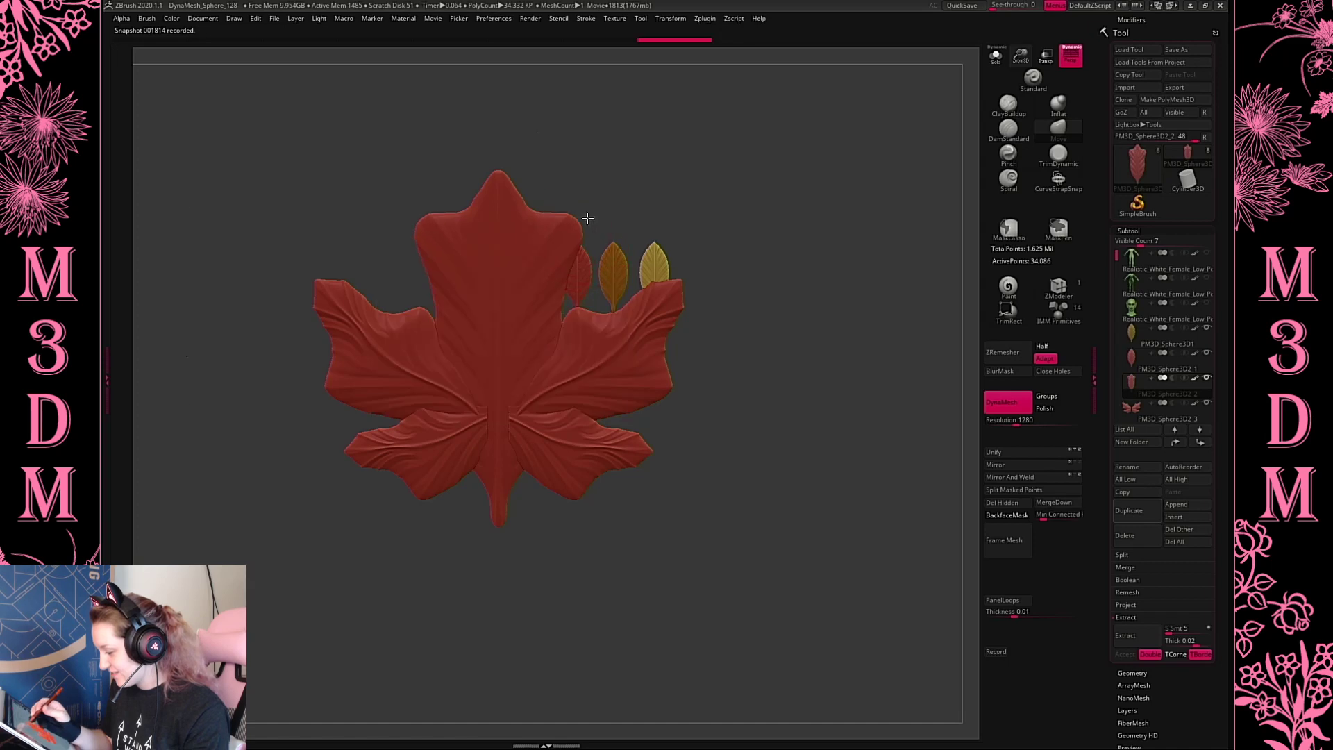
mouse_move(571, 273)
mouse_down()
mouse_move(615, 256)
mouse_move(578, 274)
mouse_move(525, 240)
mouse_move(420, 286)
mouse_move(457, 278)
mouse_up()
ctrl+drag(829, 413, 863, 511)
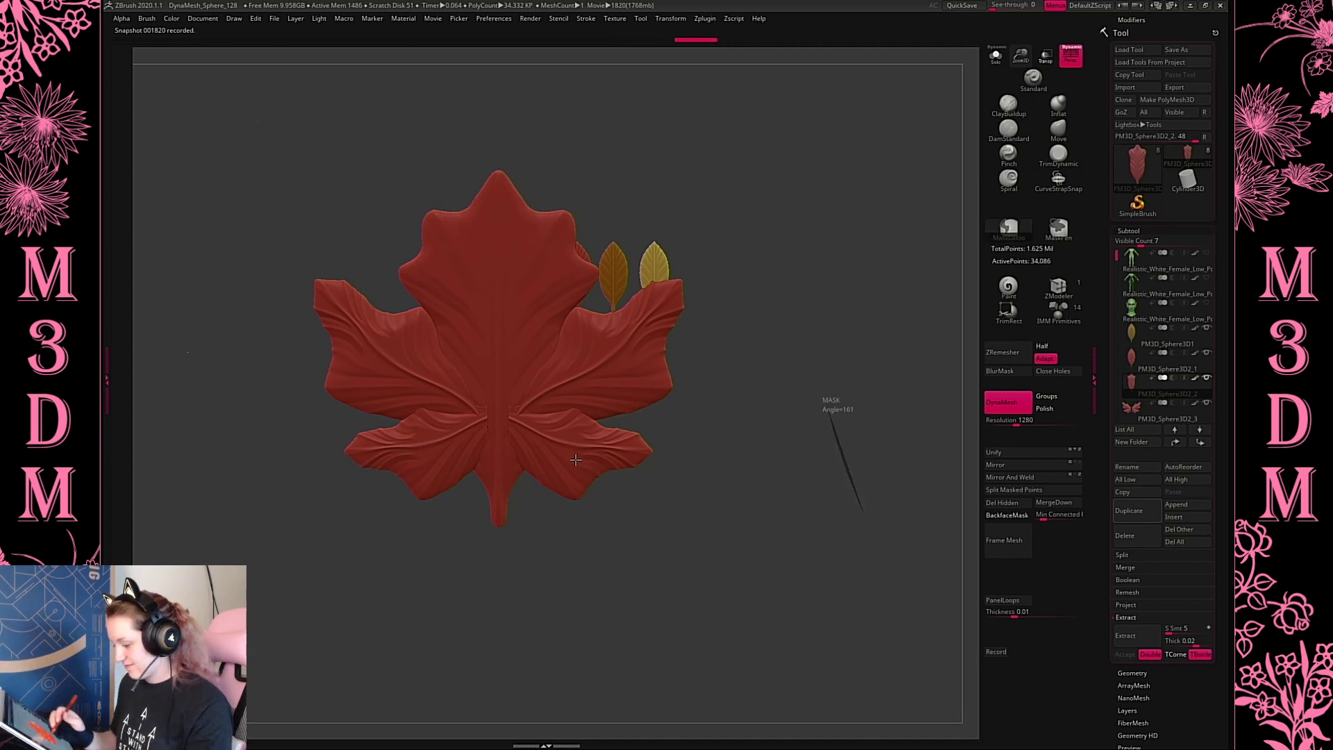
Scale the side-lobe subtool to about 0.82, raise it slightly along the stem, and mirror and weld it again
key(w)
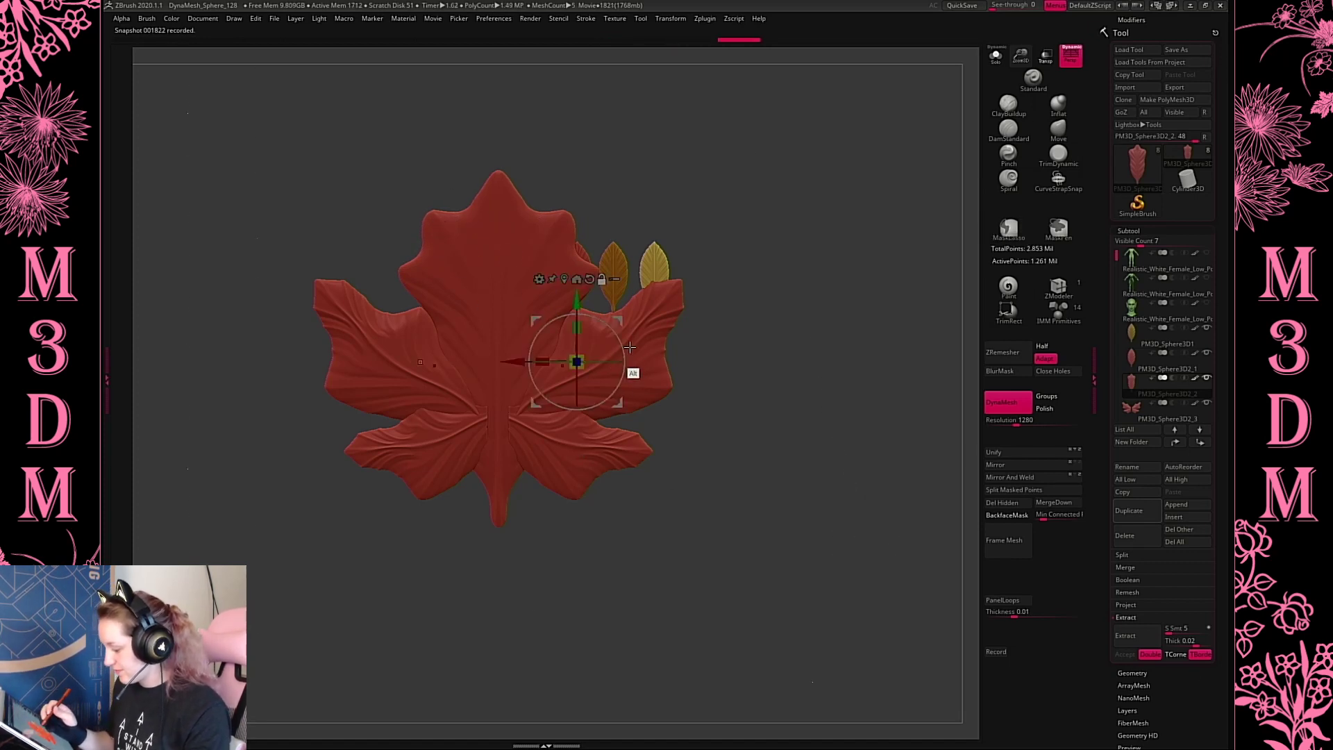
drag(580, 361, 576, 369)
key(ctrl+z)
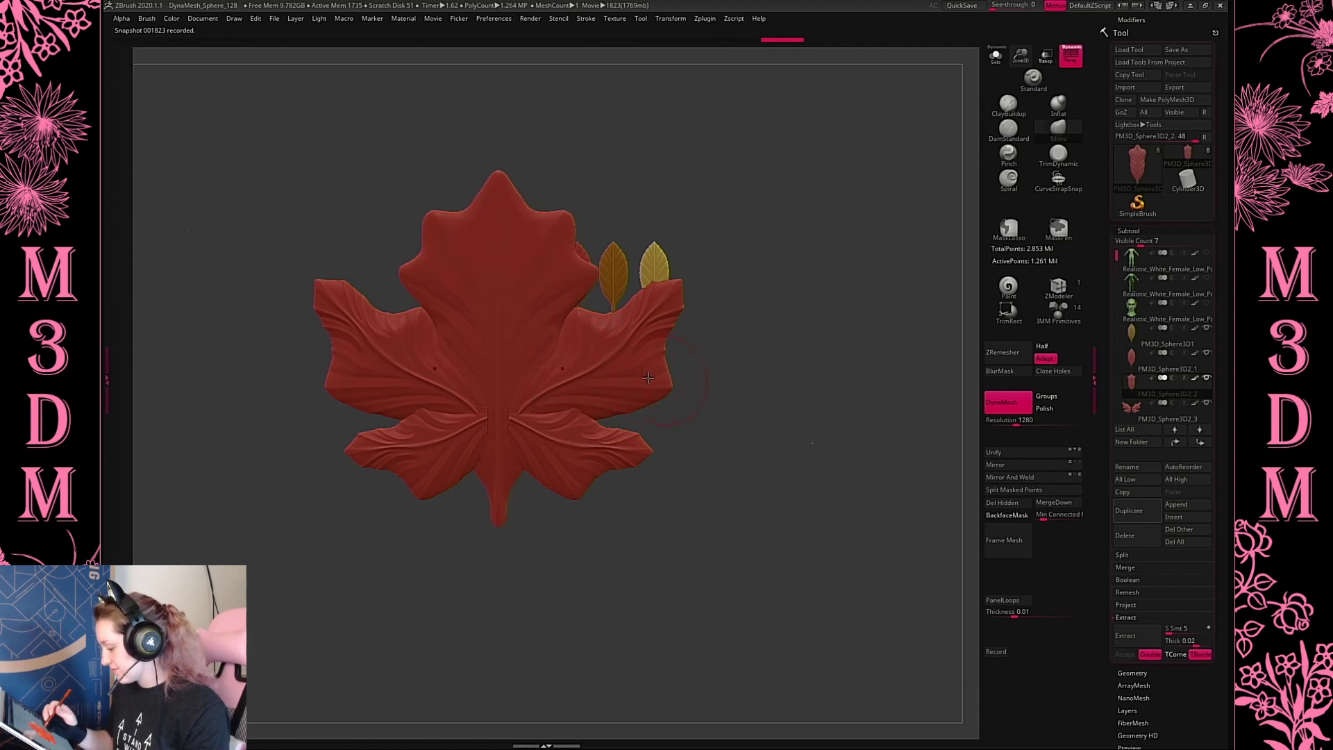
alt+click(619, 360)
drag(494, 423, 490, 430)
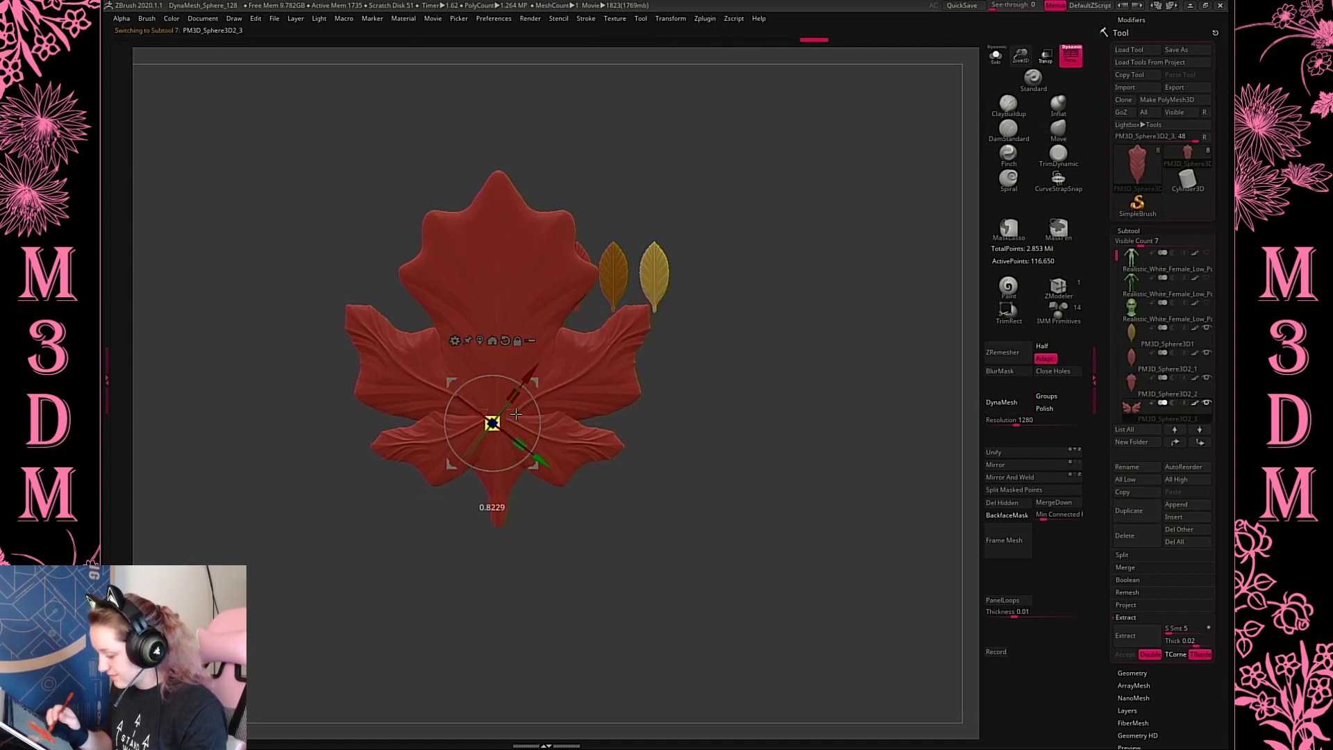
alt+drag(587, 373, 719, 374)
drag(585, 439, 585, 421)
key(q)
click(1010, 477)
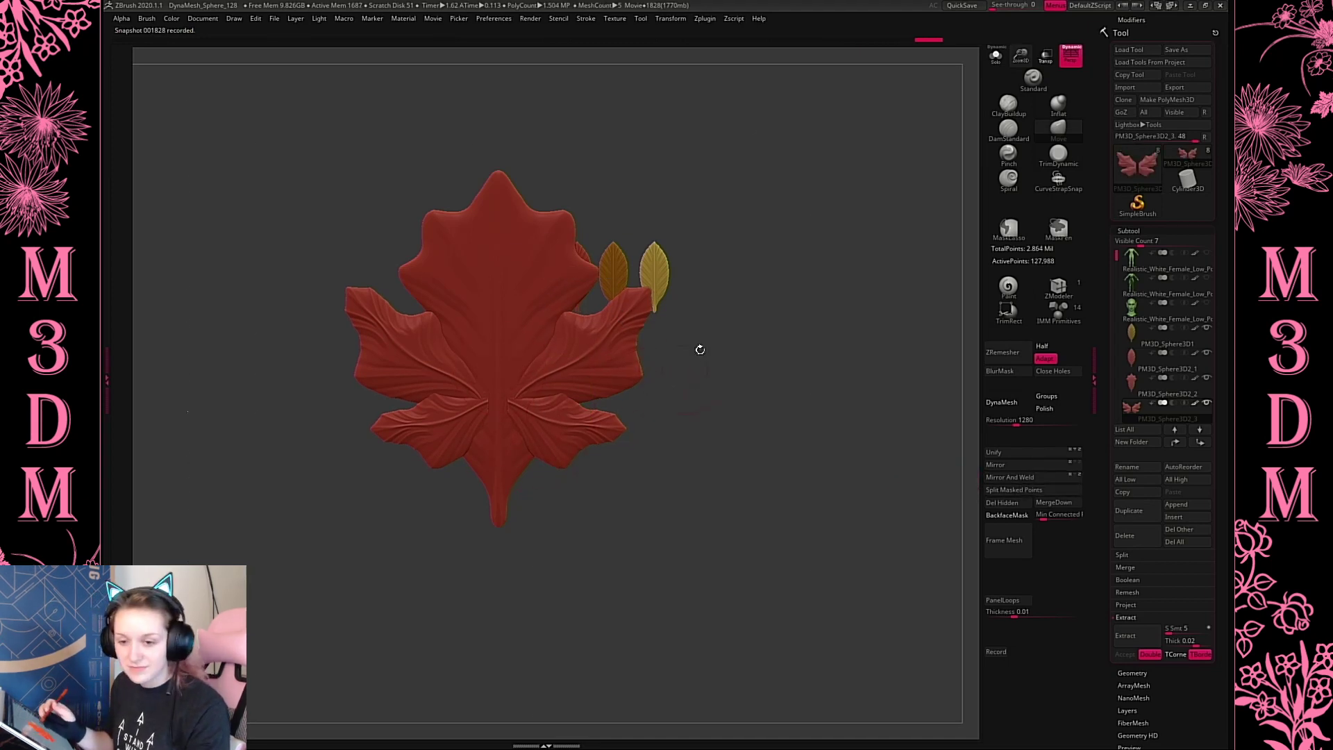
Slim the middle leaf's base into a narrow stem with the Move brush and refresh its DynaMesh
alt+click(524, 461)
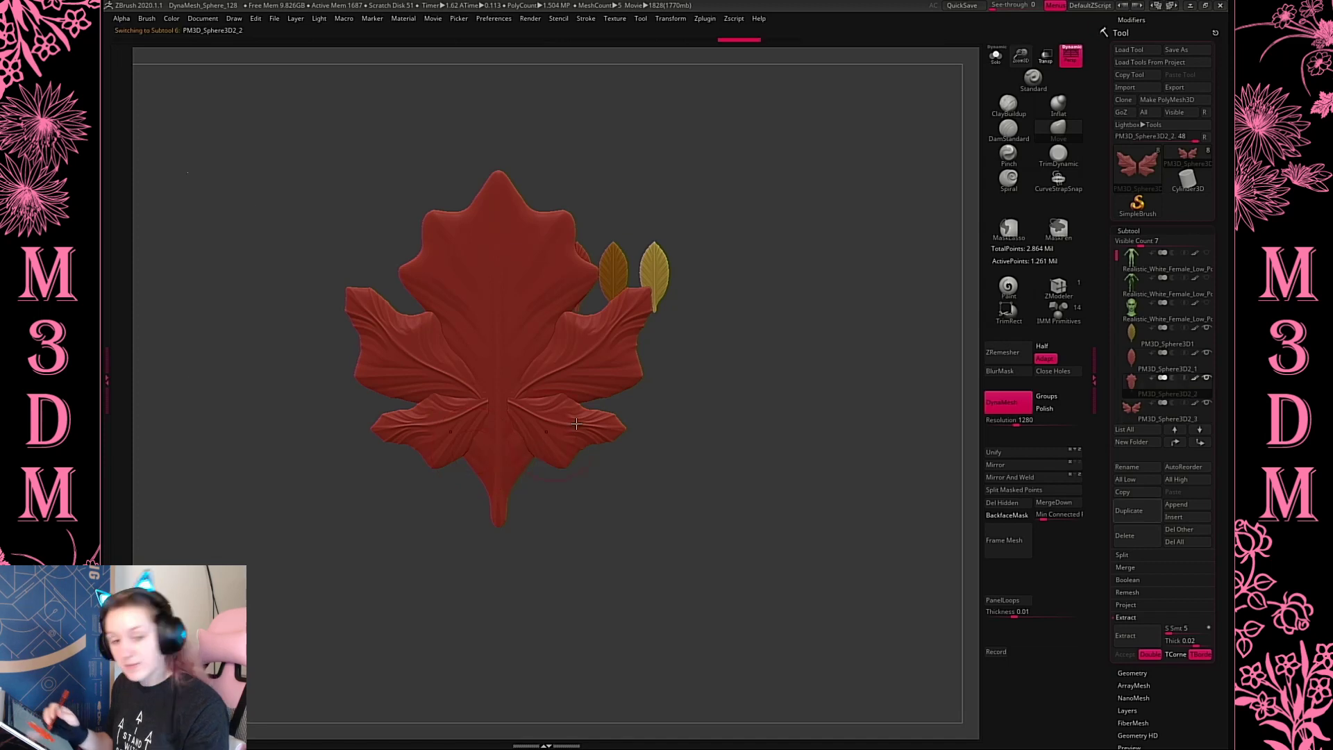
key(space)
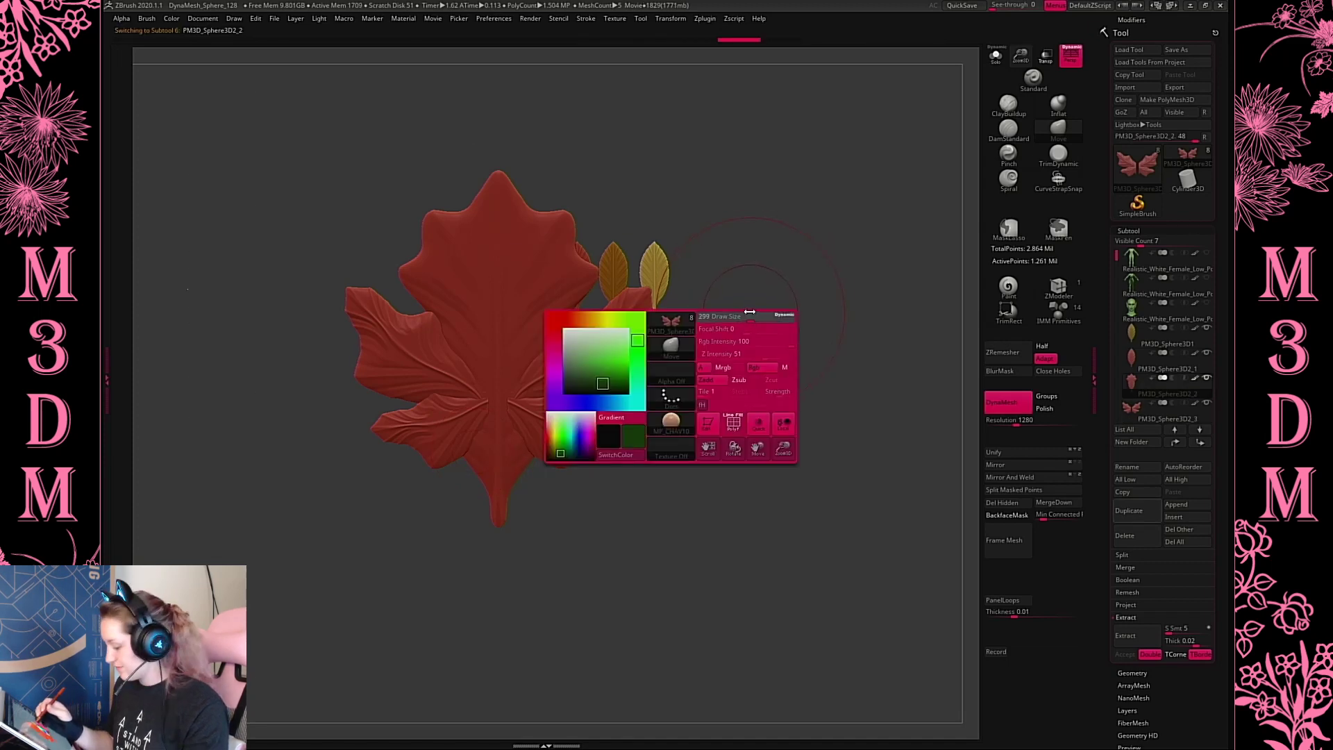
click(1019, 161)
key(space)
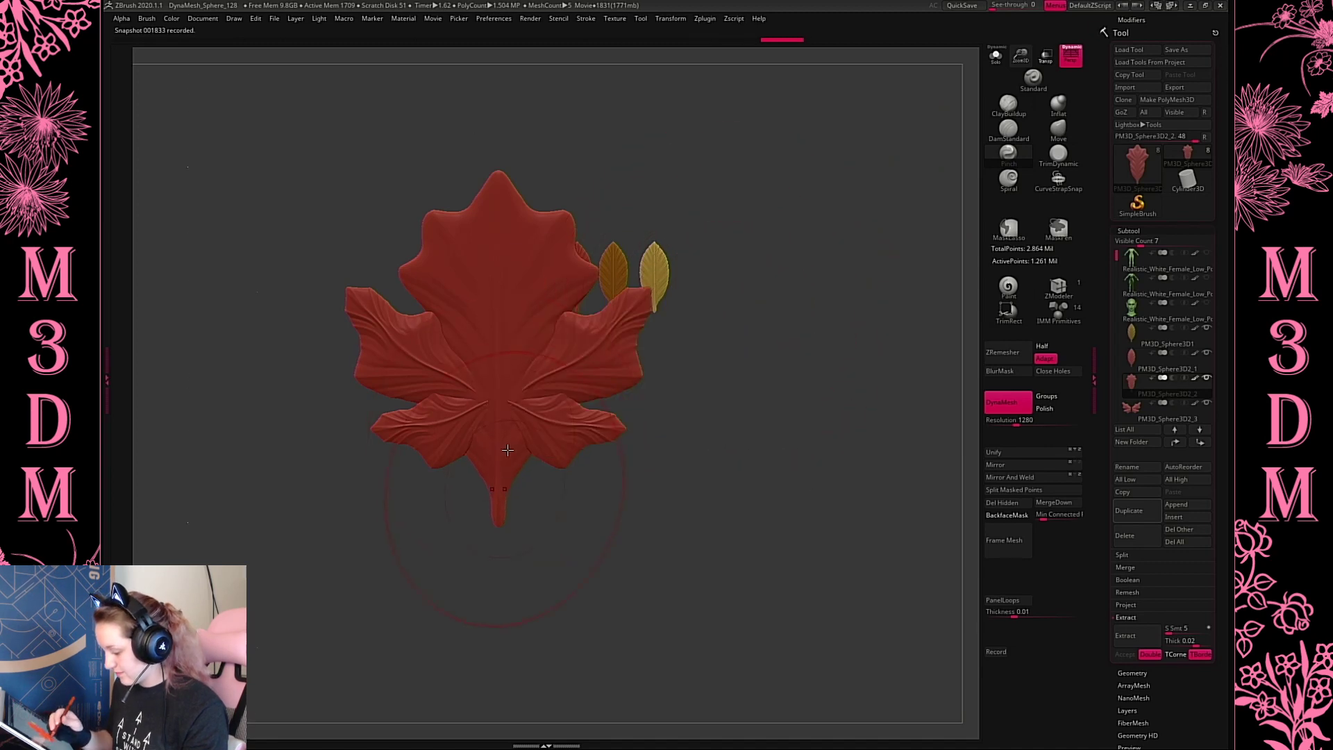
key(b)
key(m)
key(v)
key(space)
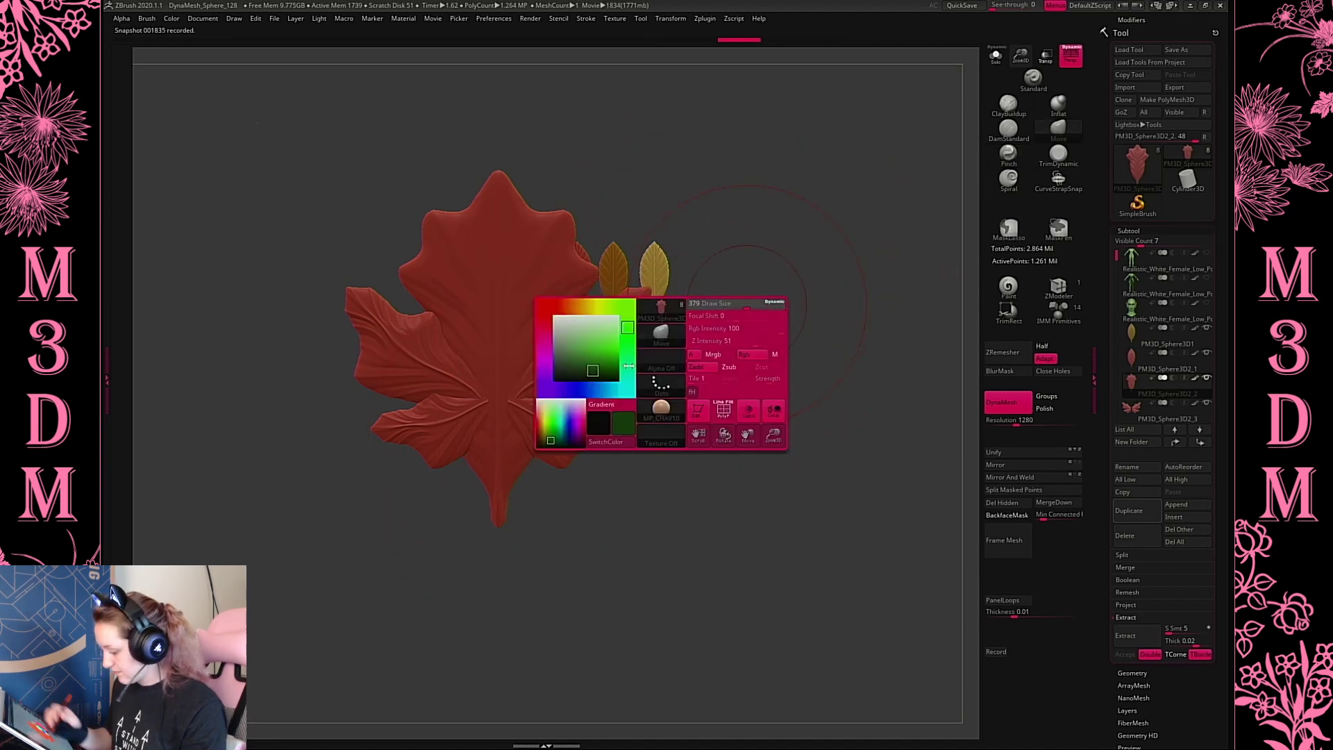
key(space)
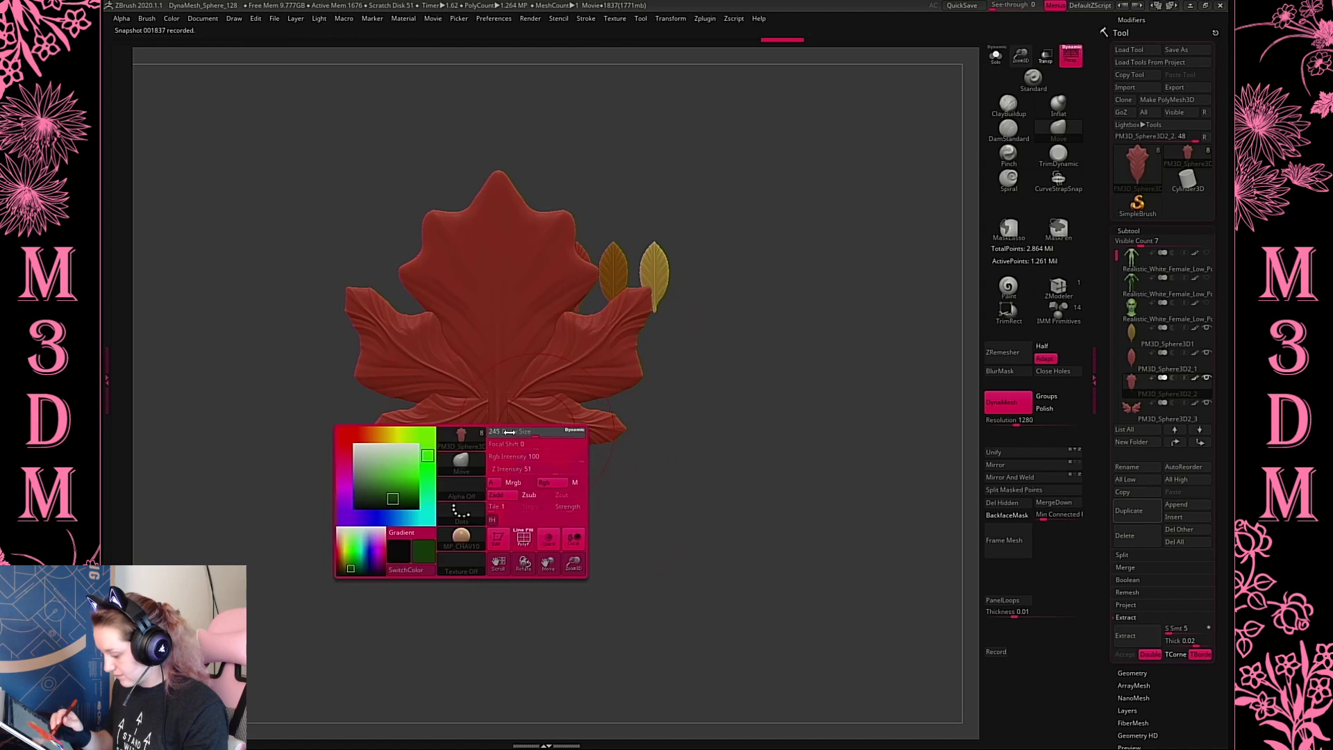
key(ctrl)
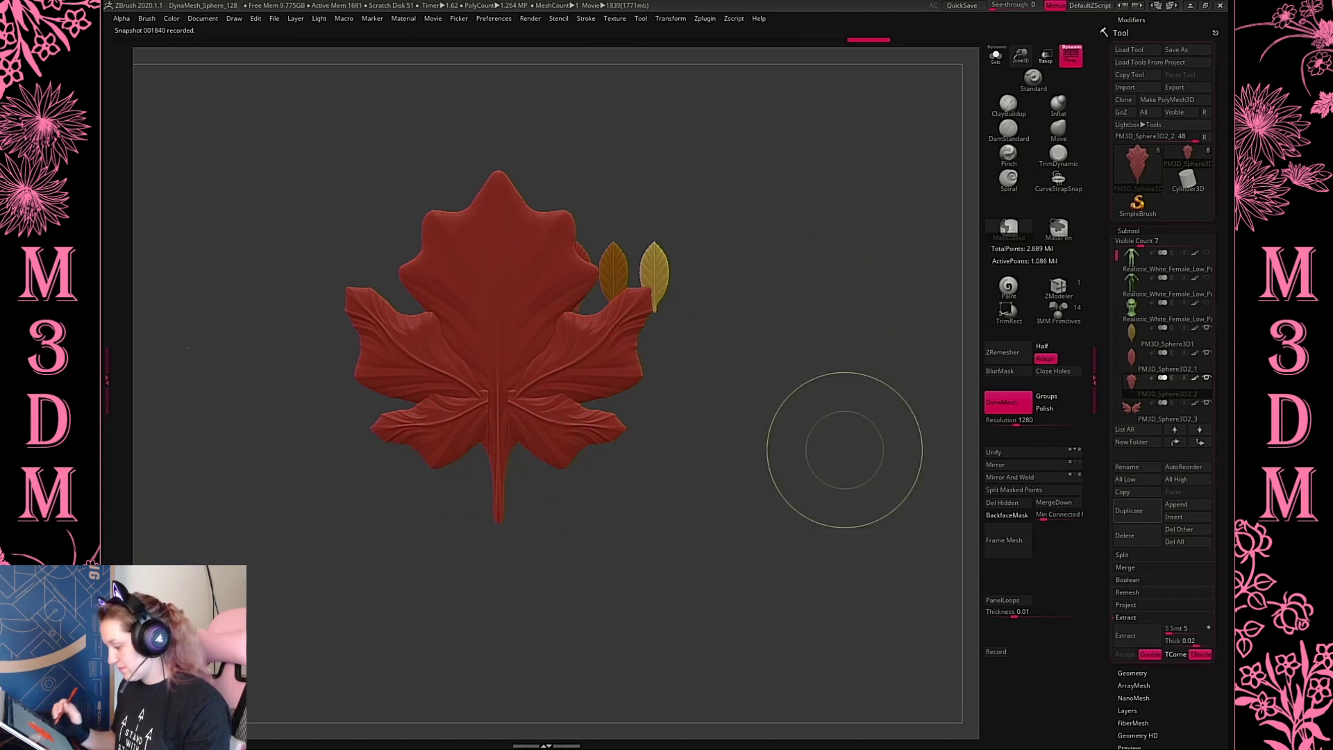
Merge the middle leaf and the side lobes into one subtool and remesh it with DynaMesh at resolution 808
drag(829, 528, 854, 576)
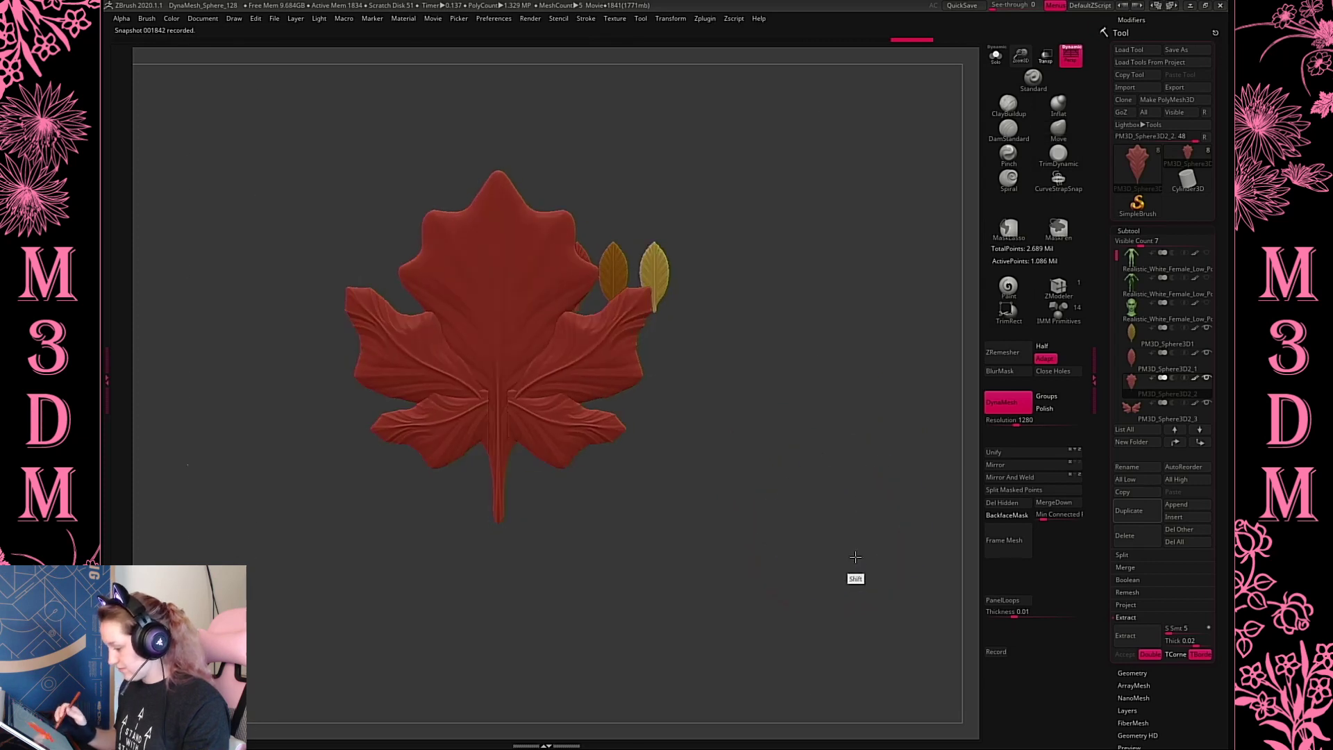
key(space)
right_click(812, 430)
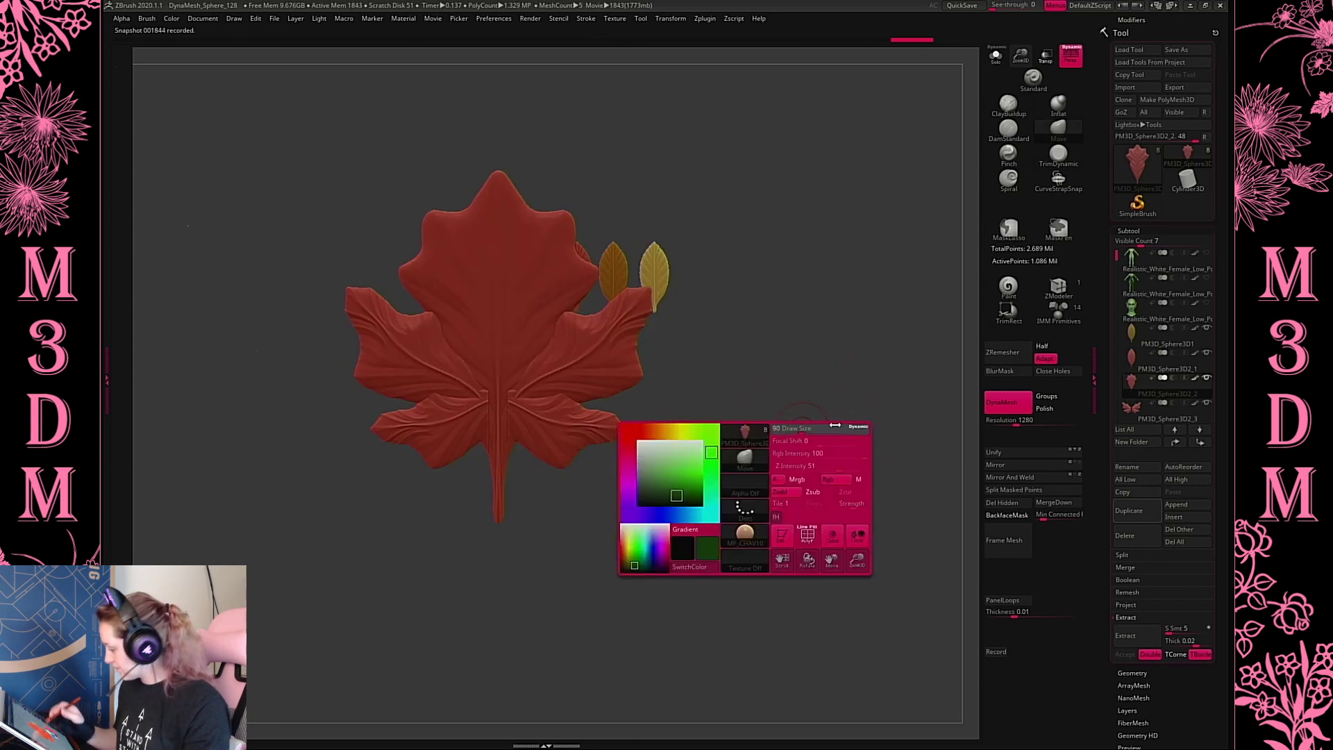
click(1153, 361)
click(1153, 386)
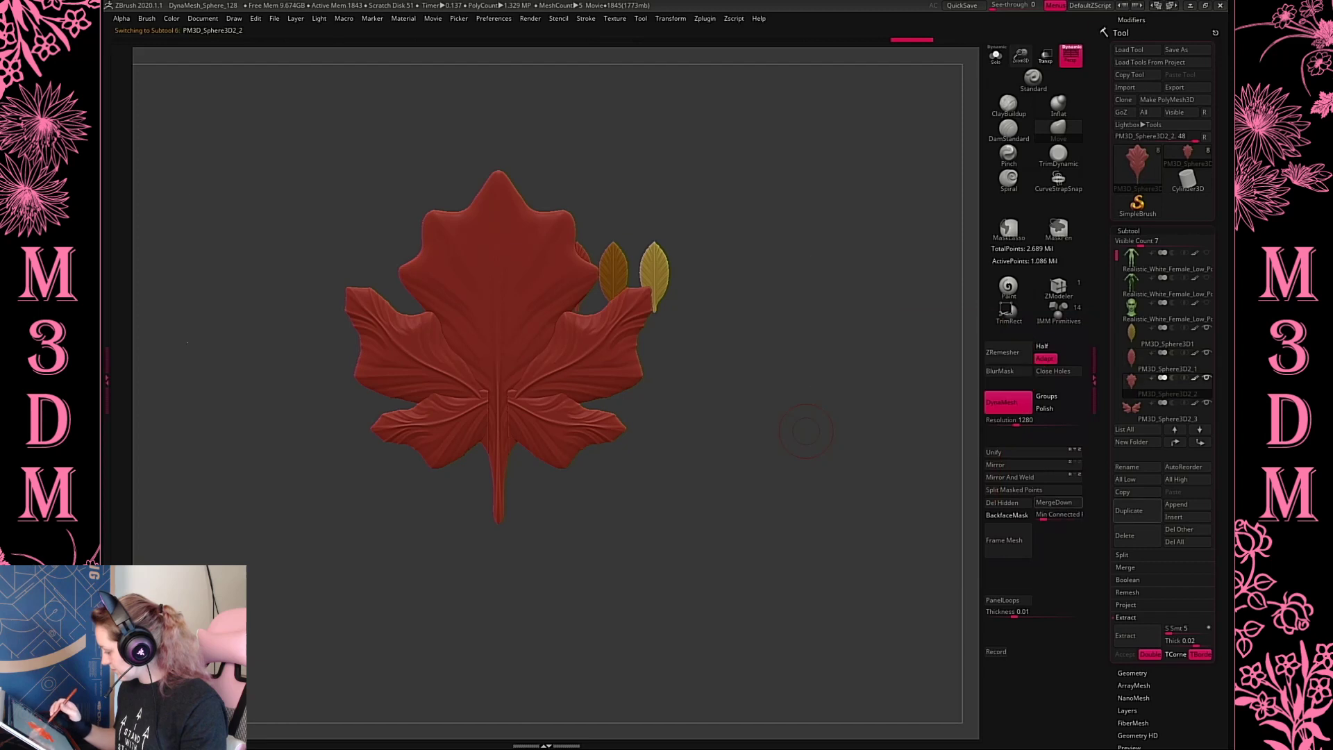
drag(1028, 429, 1005, 421)
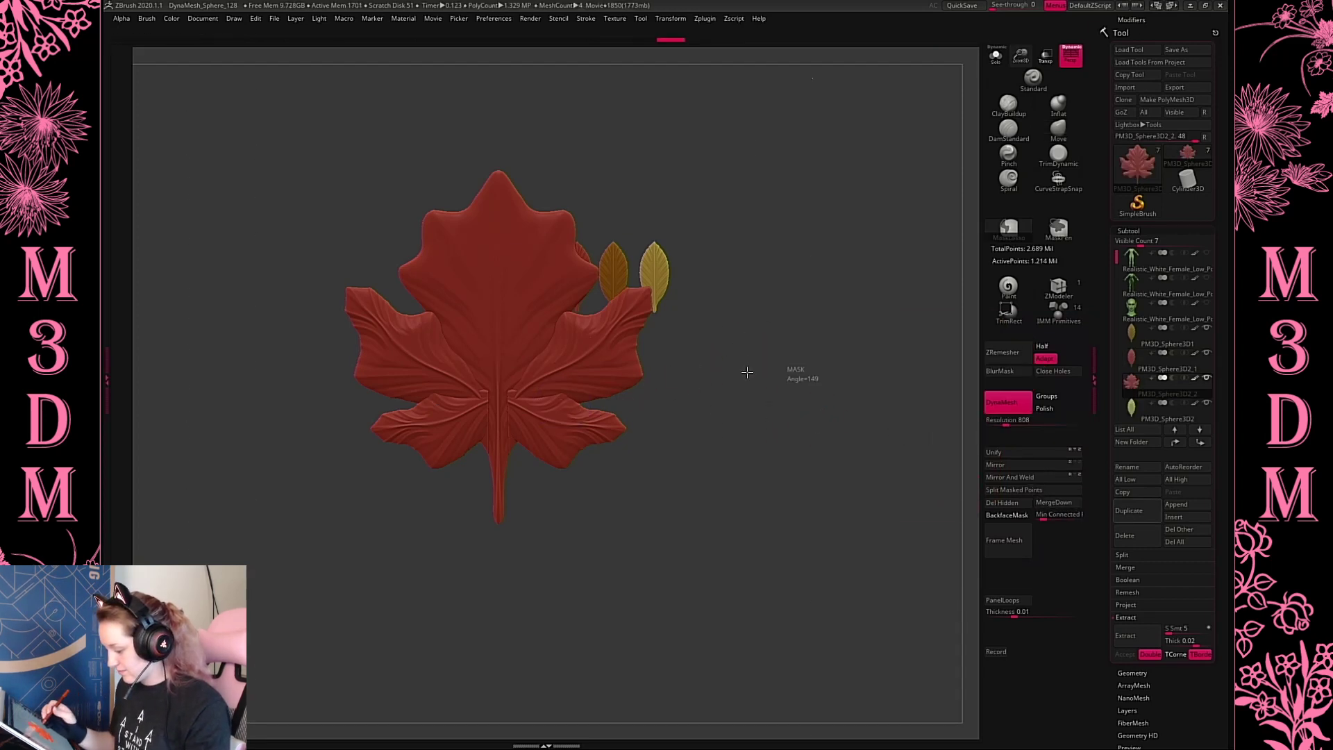
ctrl+drag(746, 499, 749, 498)
Try lower DynaMesh resolutions of 288 and 128 on the merged maple leaf
click(994, 424)
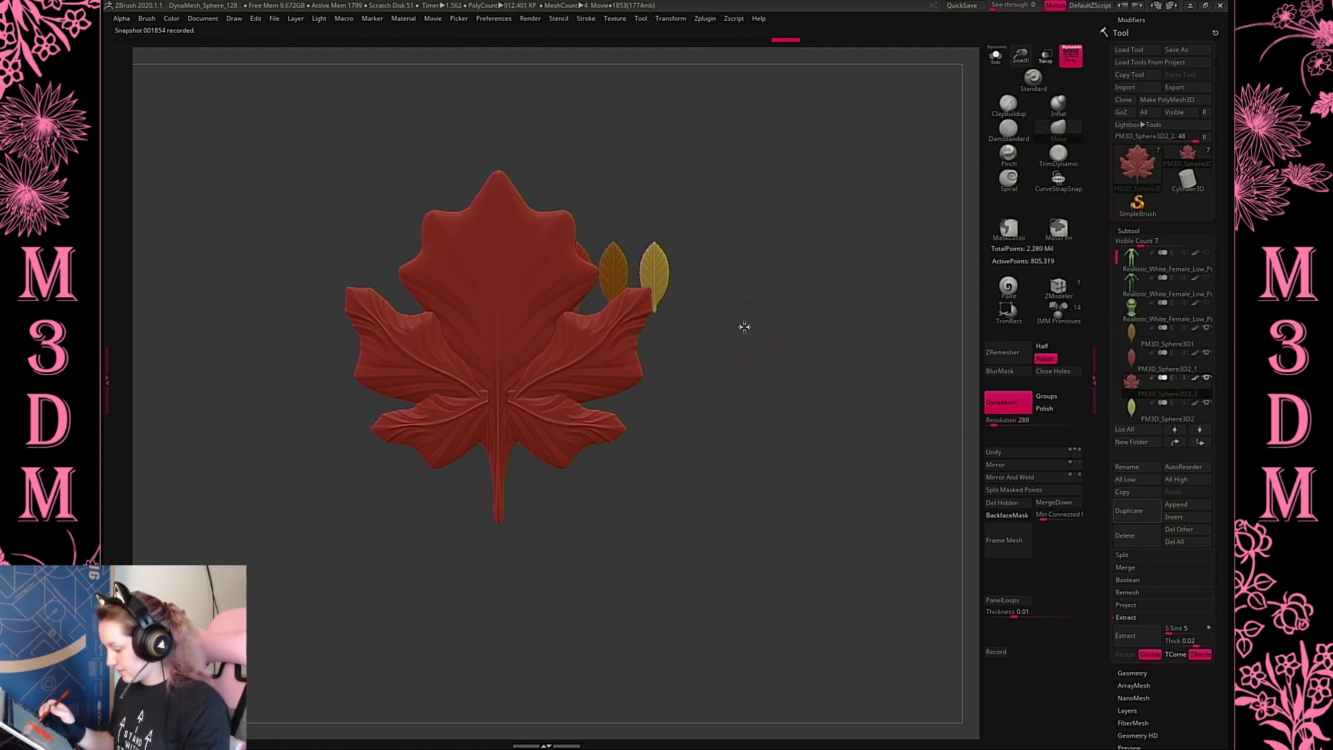
key(space)
click(990, 424)
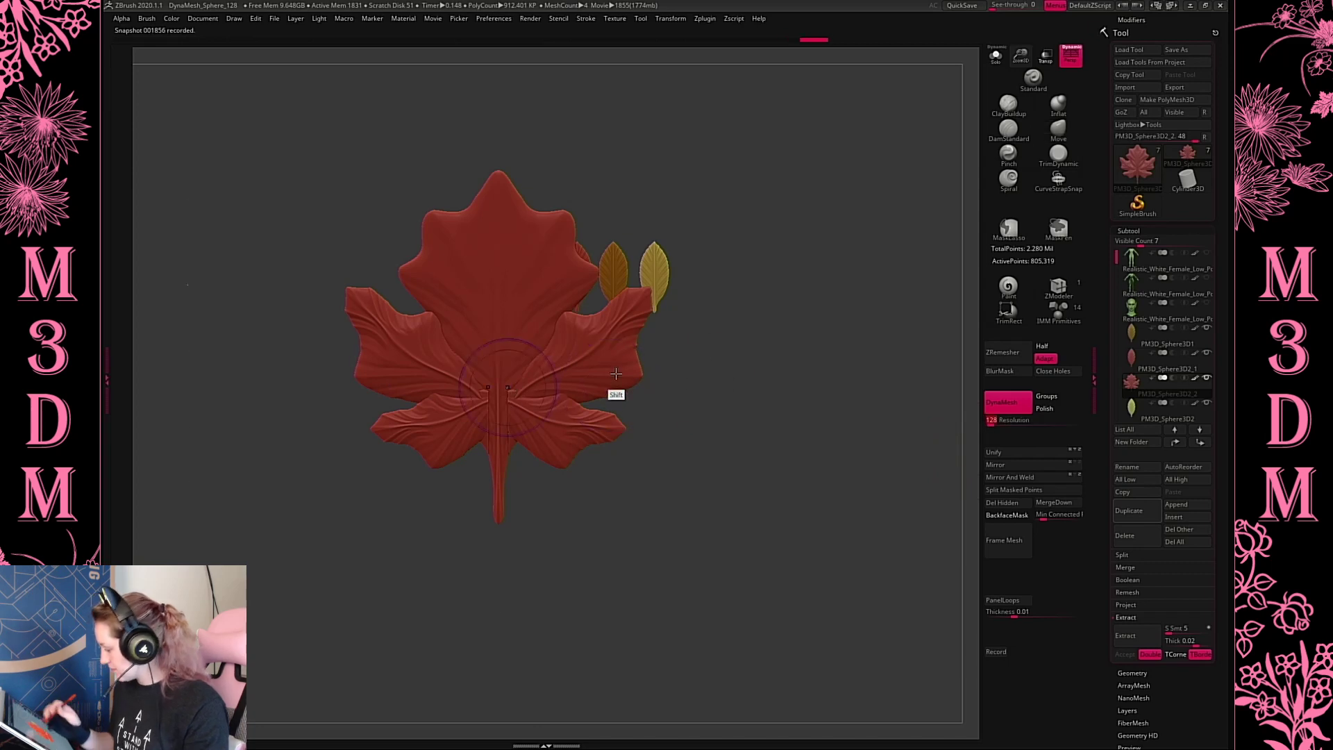
mouse_move(841, 531)
ctrl+mouse_down()
mouse_move(786, 419)
mouse_move(845, 537)
ctrl+mouse_up()
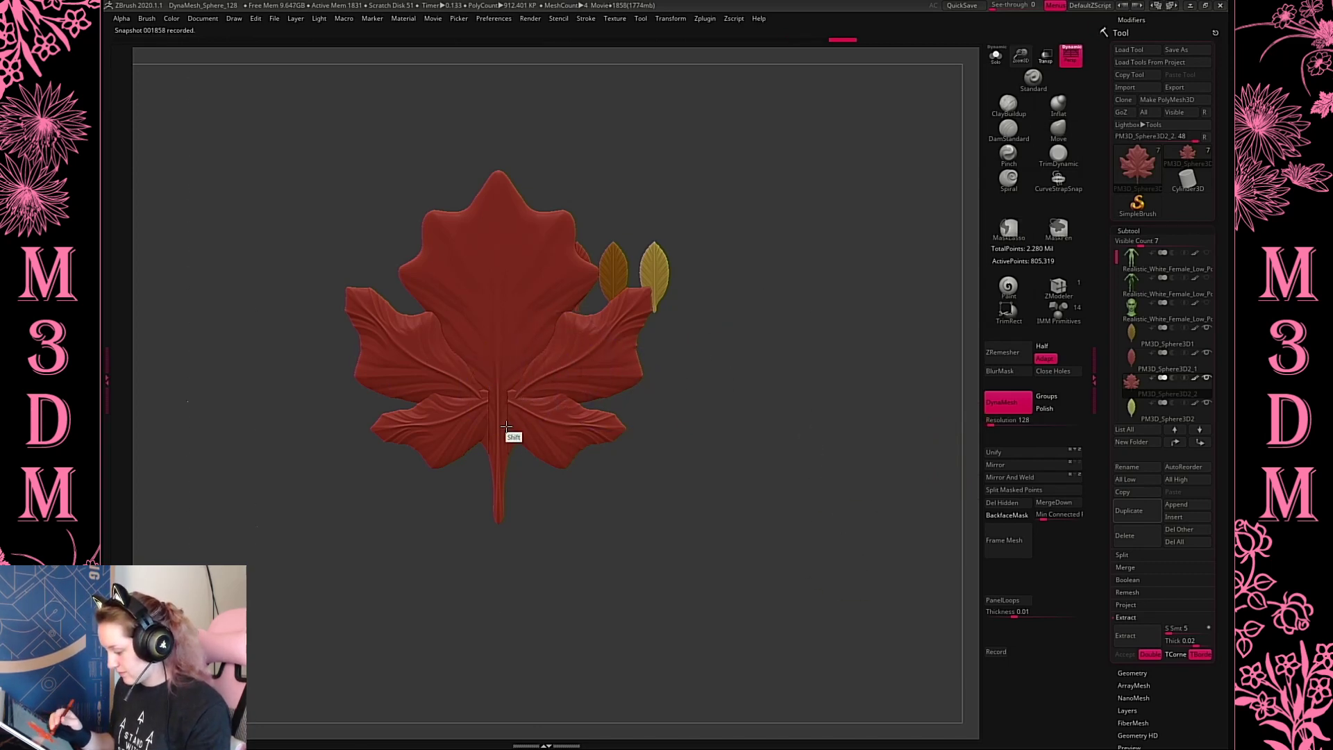
shift+drag(805, 365, 842, 451)
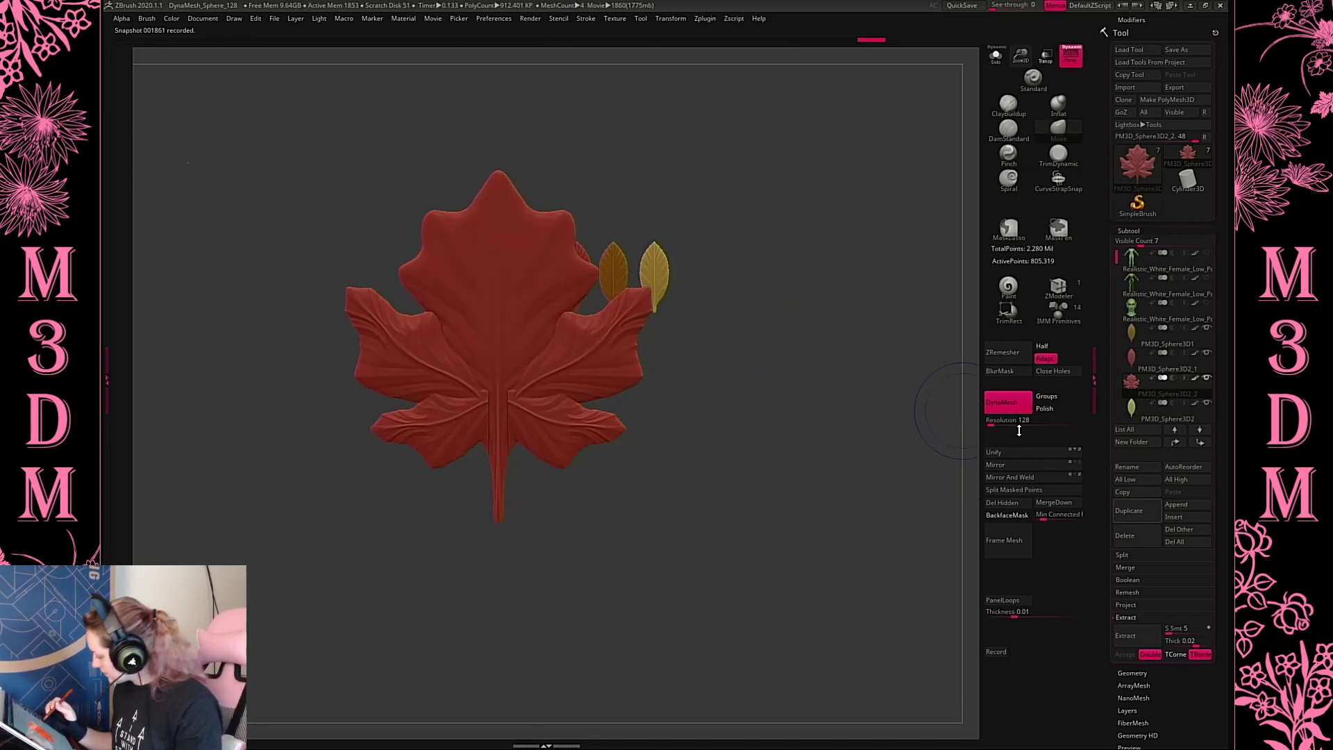
Scale the merged maple leaf down with the gizmo so it is closer in size to the three simple leaves
key(w)
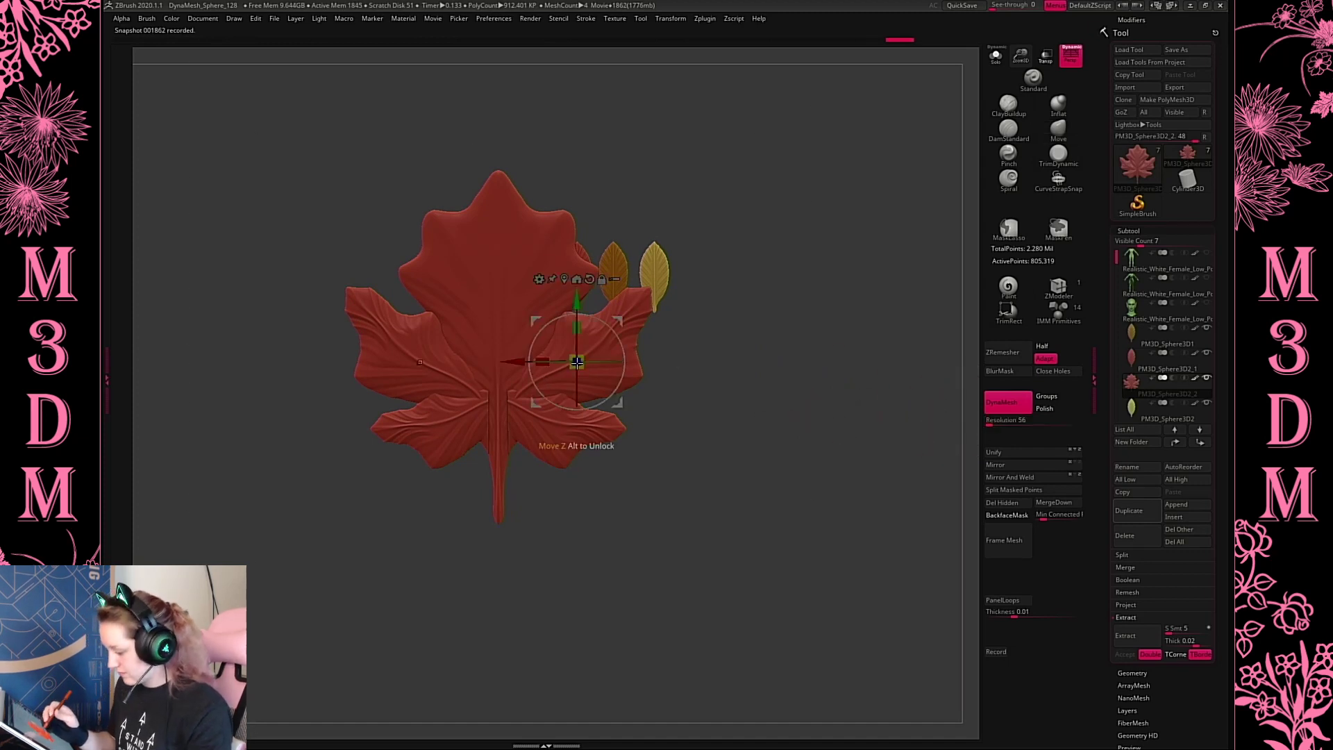
mouse_move(576, 362)
mouse_down()
mouse_move(785, 226)
mouse_move(826, 268)
mouse_up()
key(q)
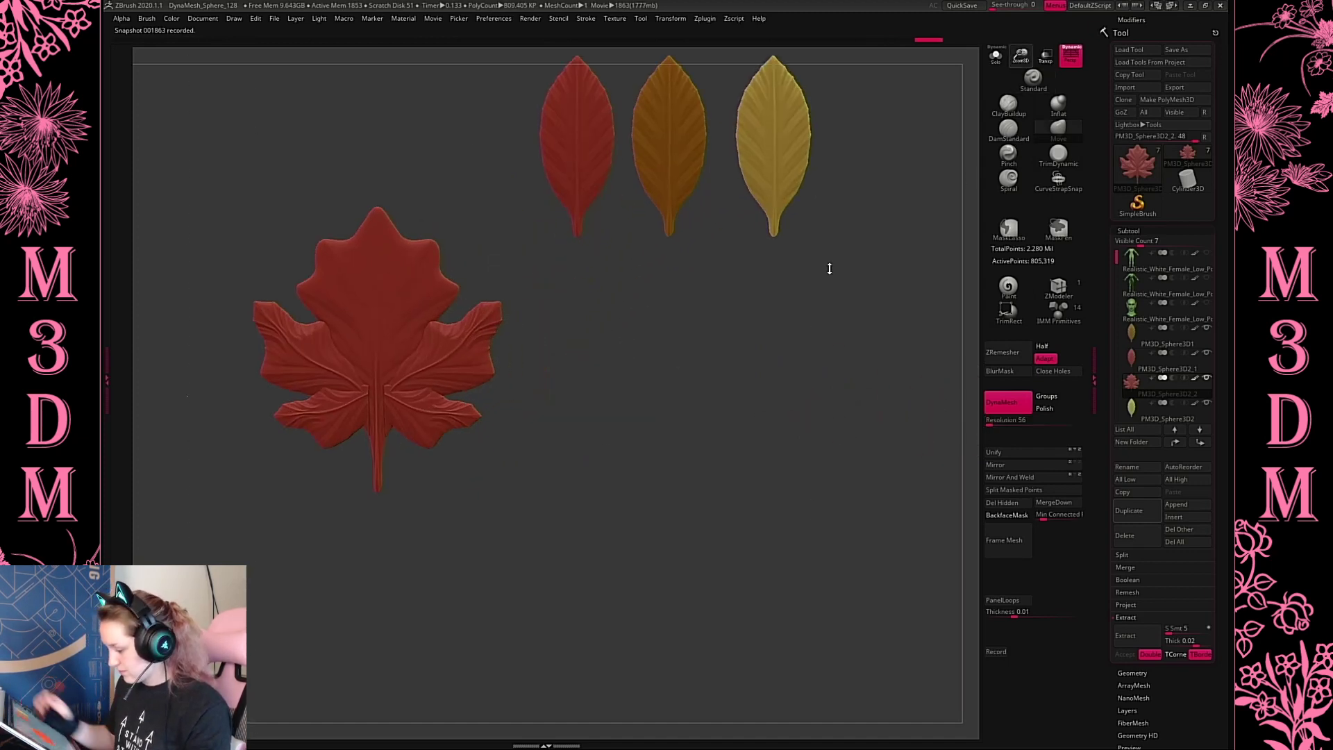
Try remeshing the scaled maple leaf with DynaMesh at resolution 56 and at 456
alt+drag(849, 442, 950, 428)
ctrl+drag(797, 472, 828, 528)
alt+drag(703, 417, 717, 464)
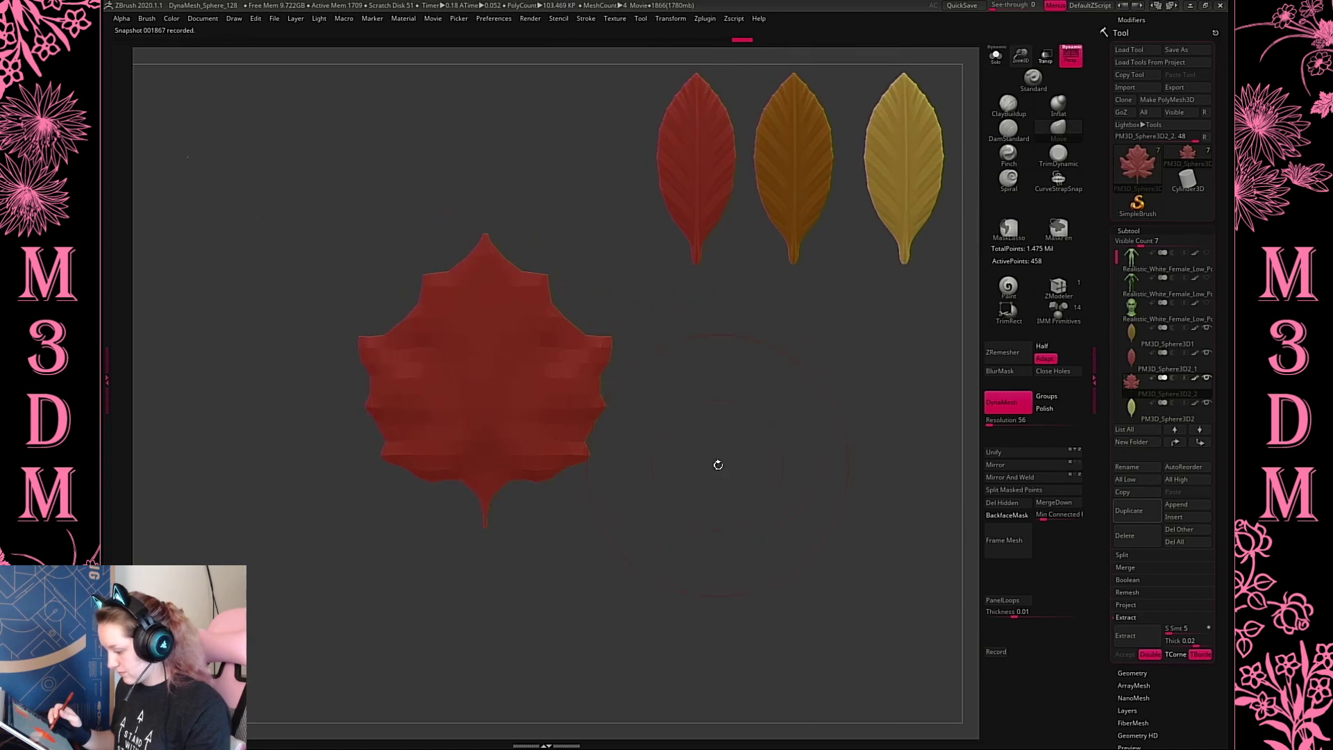
drag(1005, 422, 998, 422)
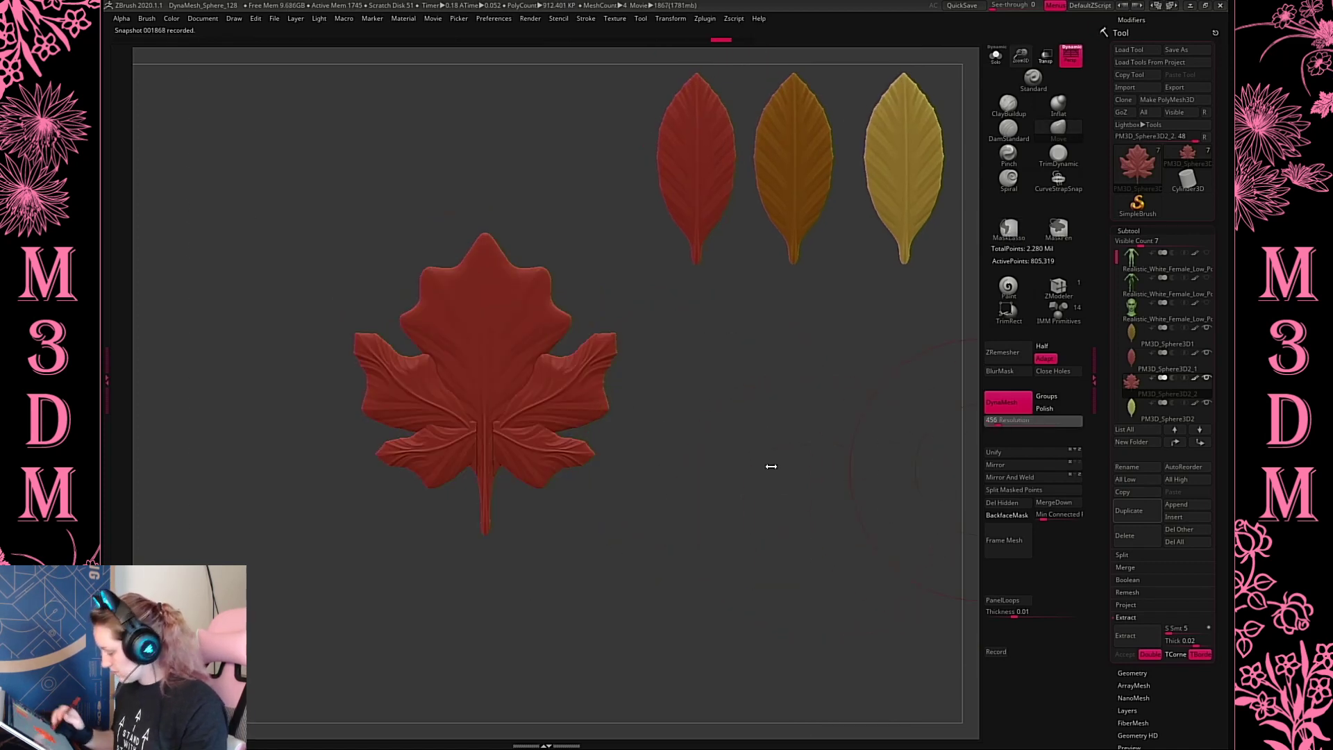
ctrl+drag(770, 467, 803, 593)
key(ctrl+z)
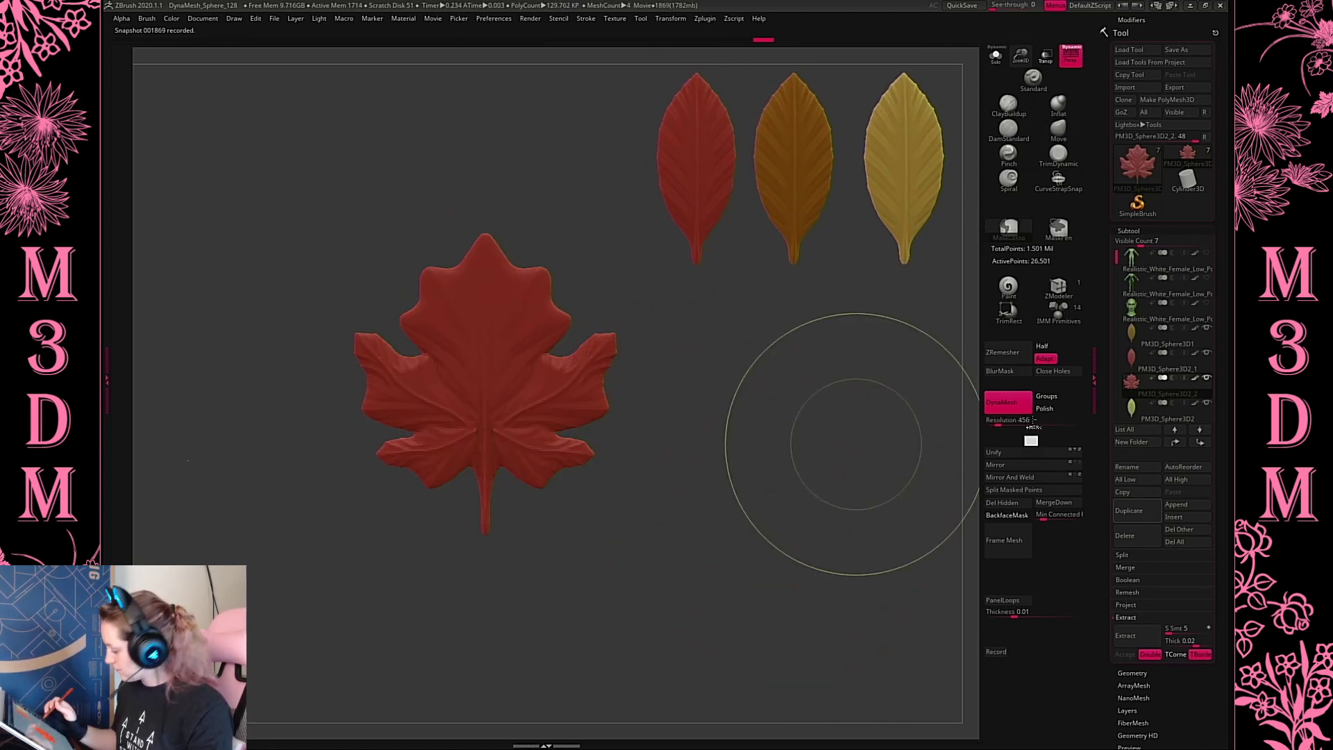
Set the DynaMesh resolution back to 56 and remesh the maple leaf into a coarse shape
click(991, 421)
text(56)
key(Return)
ctrl+drag(818, 609, 816, 567)
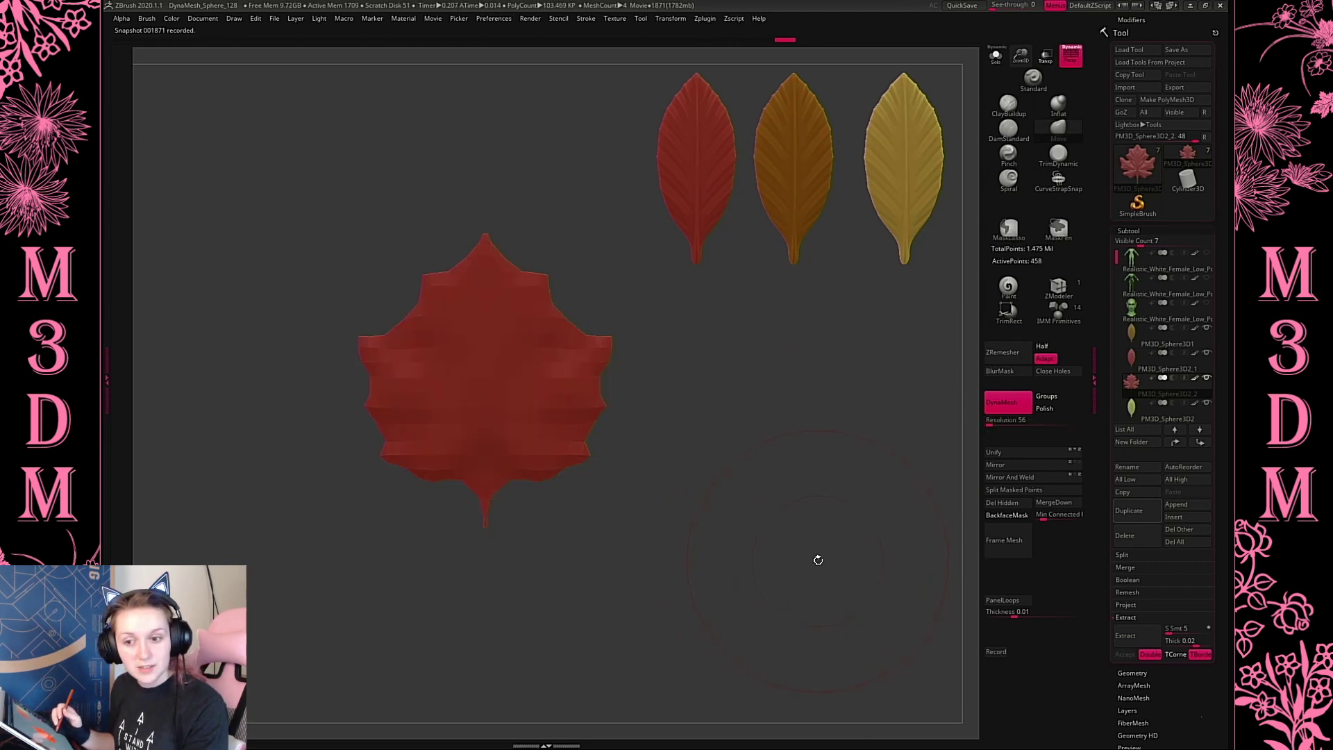
Push deep gaps between the lobes on both sides of the coarse leaf with the Move brush
key(space)
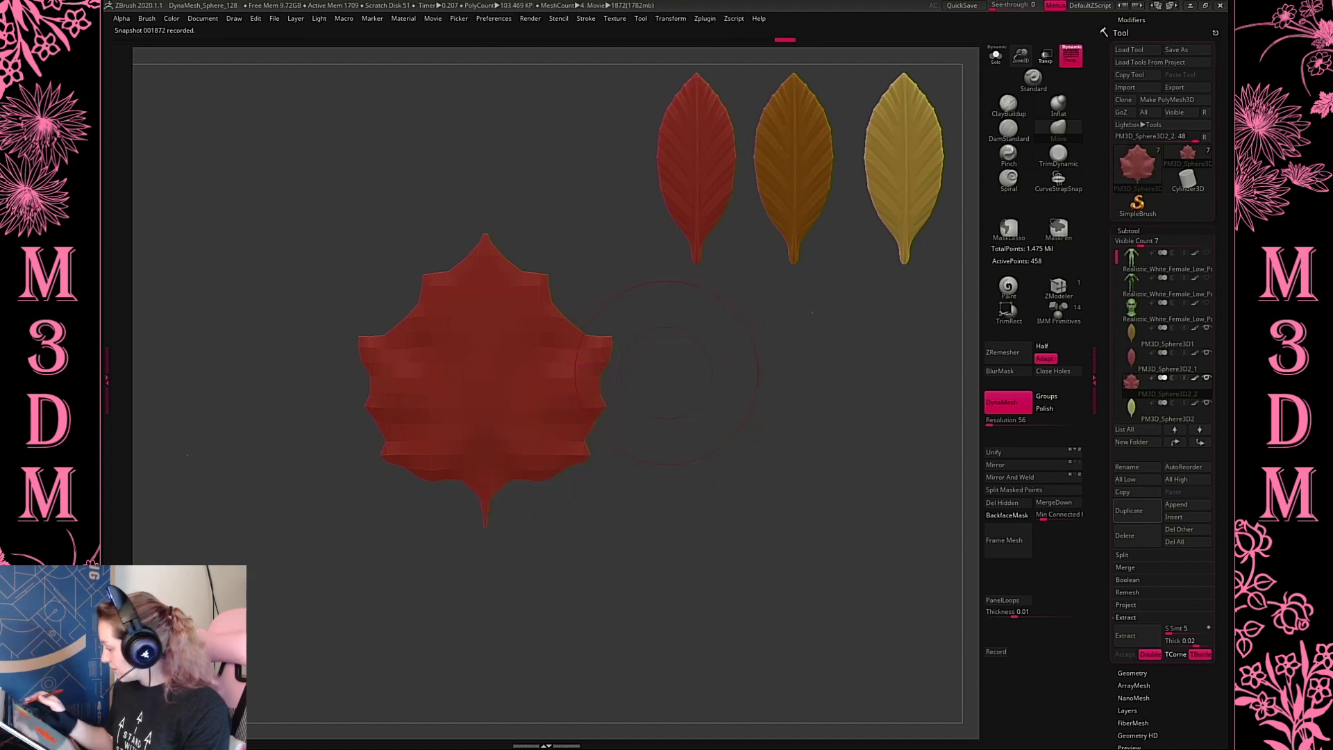
key(space)
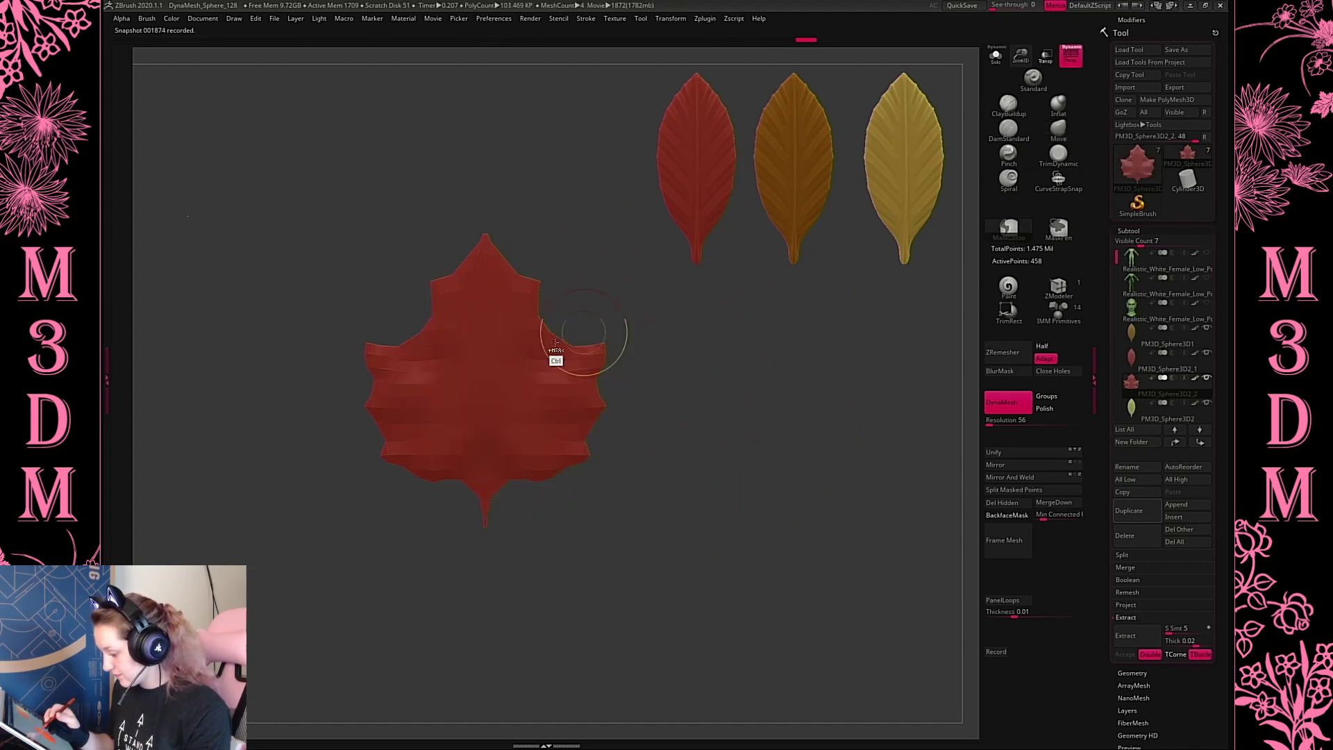
drag(520, 360, 495, 387)
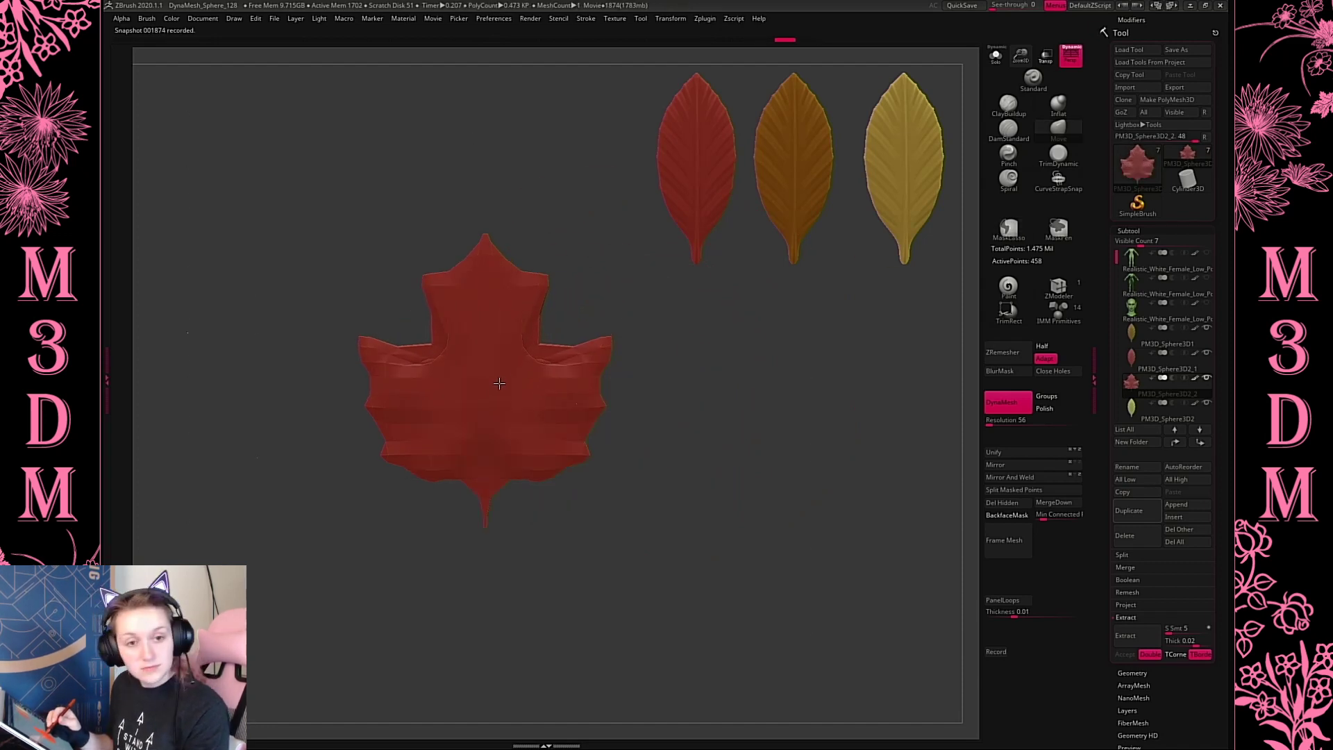
drag(396, 431, 534, 361)
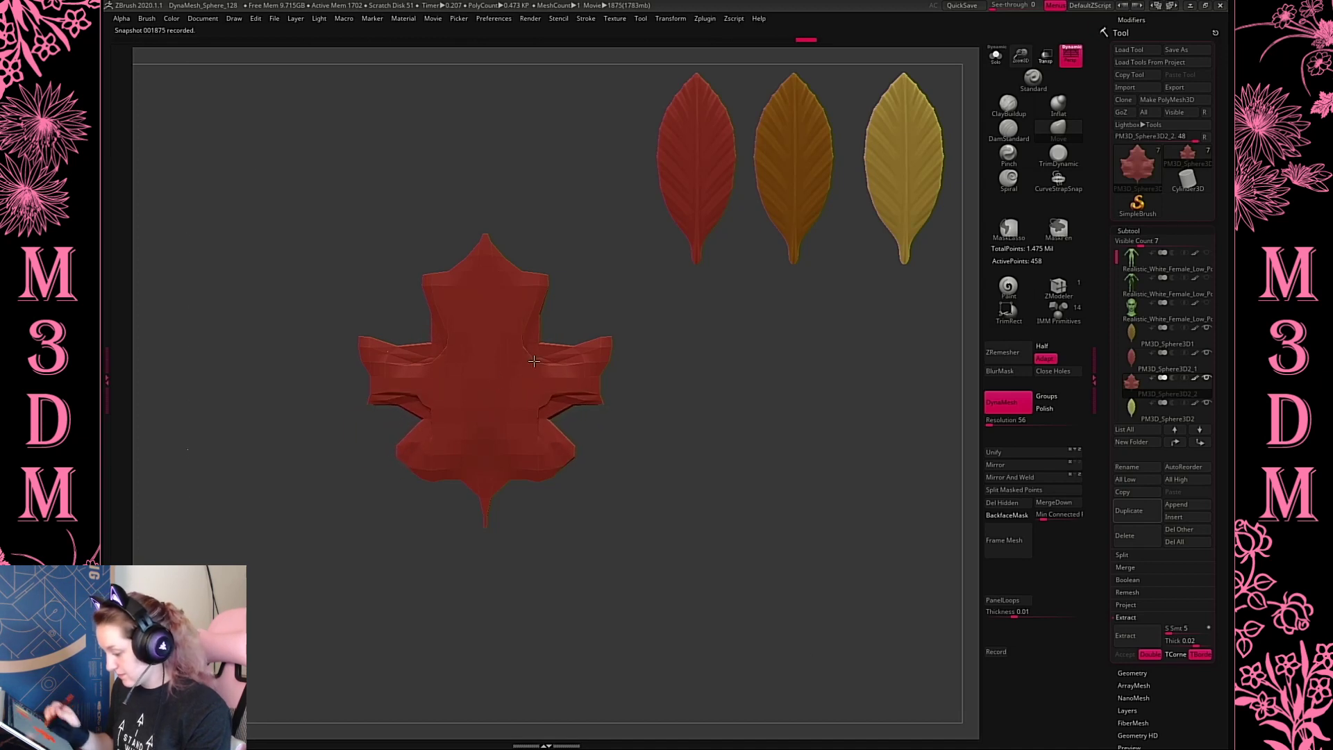
mouse_move(529, 479)
mouse_down()
mouse_move(528, 453)
mouse_move(593, 439)
mouse_up()
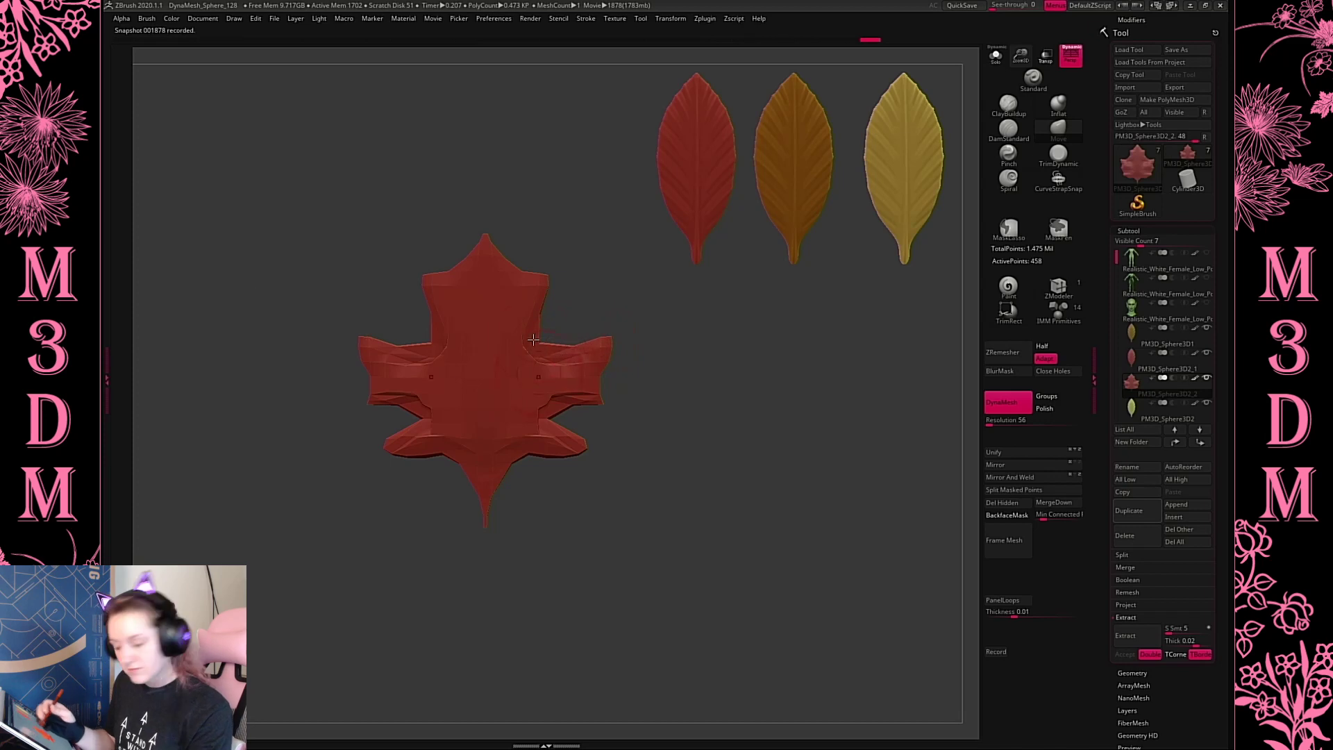
drag(543, 347, 520, 347)
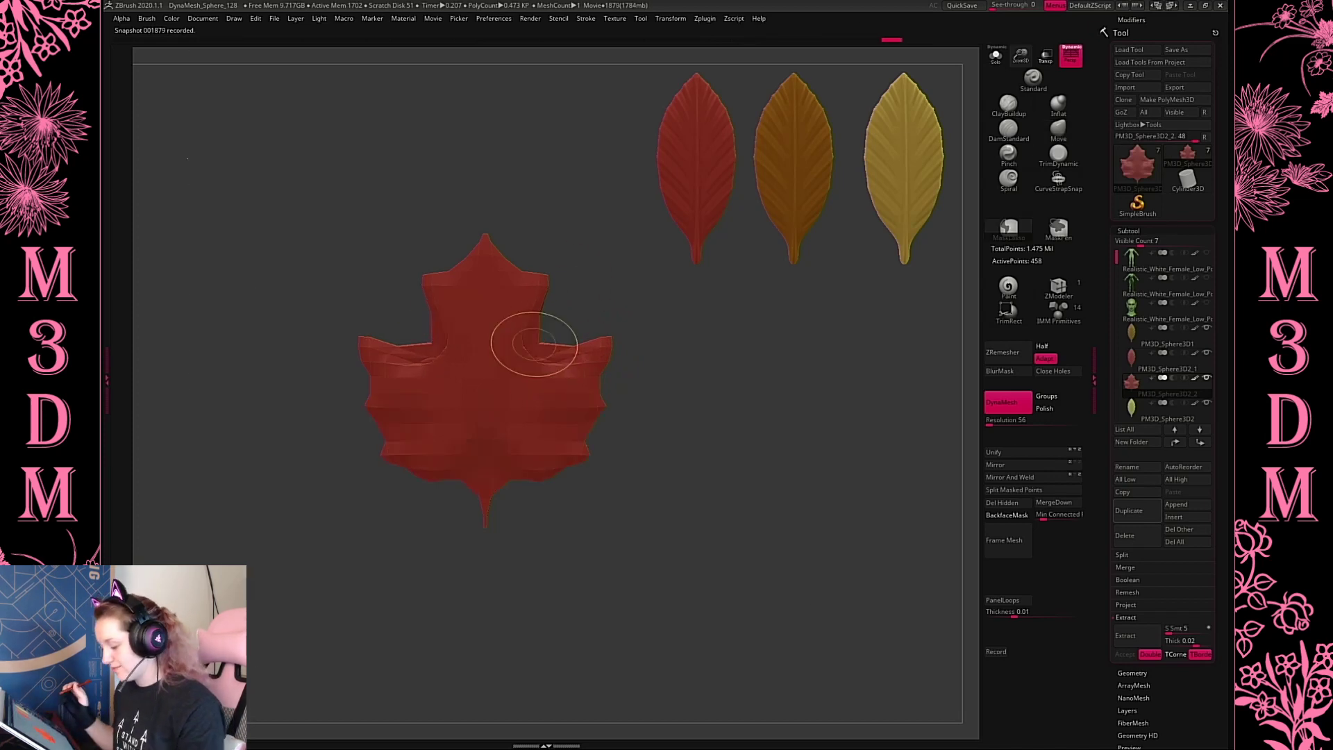
Remesh the detailed maple leaf with DynaMesh at resolution 240 and push in the notches beside the stem
click(992, 424)
ctrl+drag(734, 494, 812, 606)
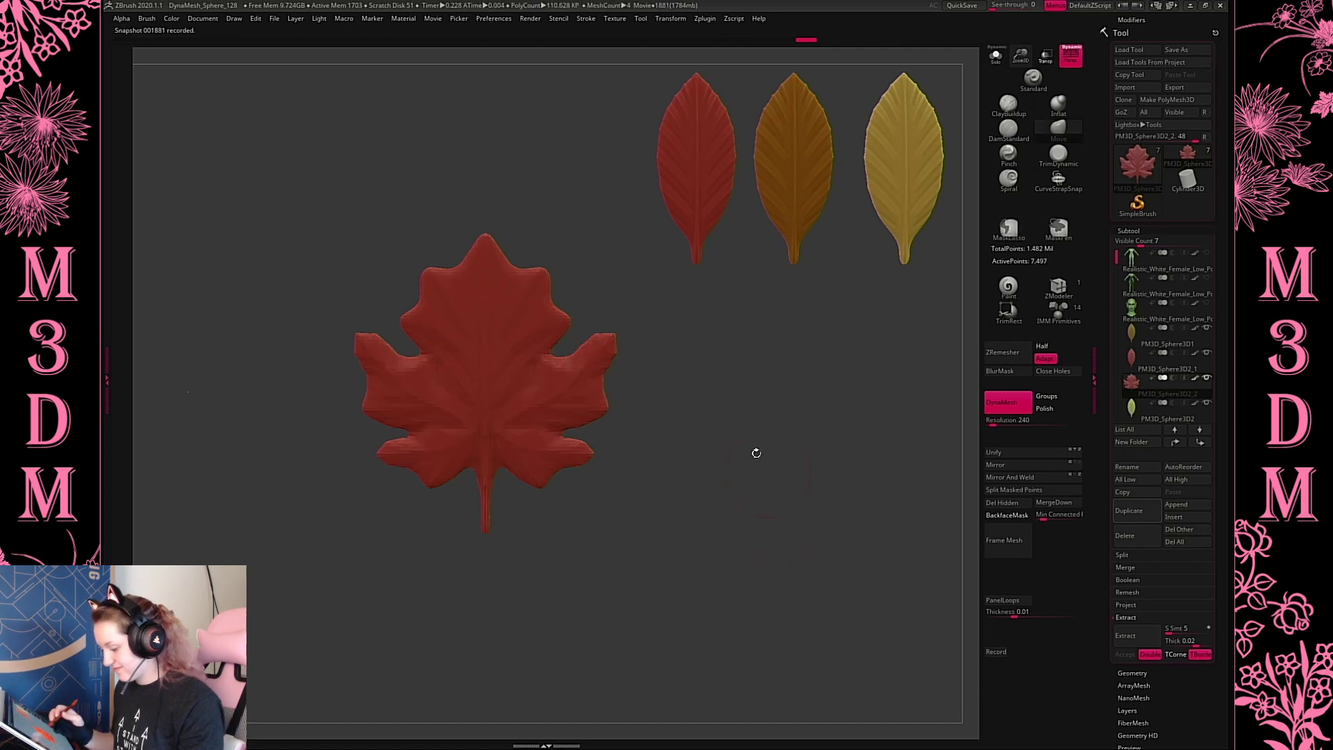
shift+drag(503, 445, 493, 411)
drag(517, 461, 512, 445)
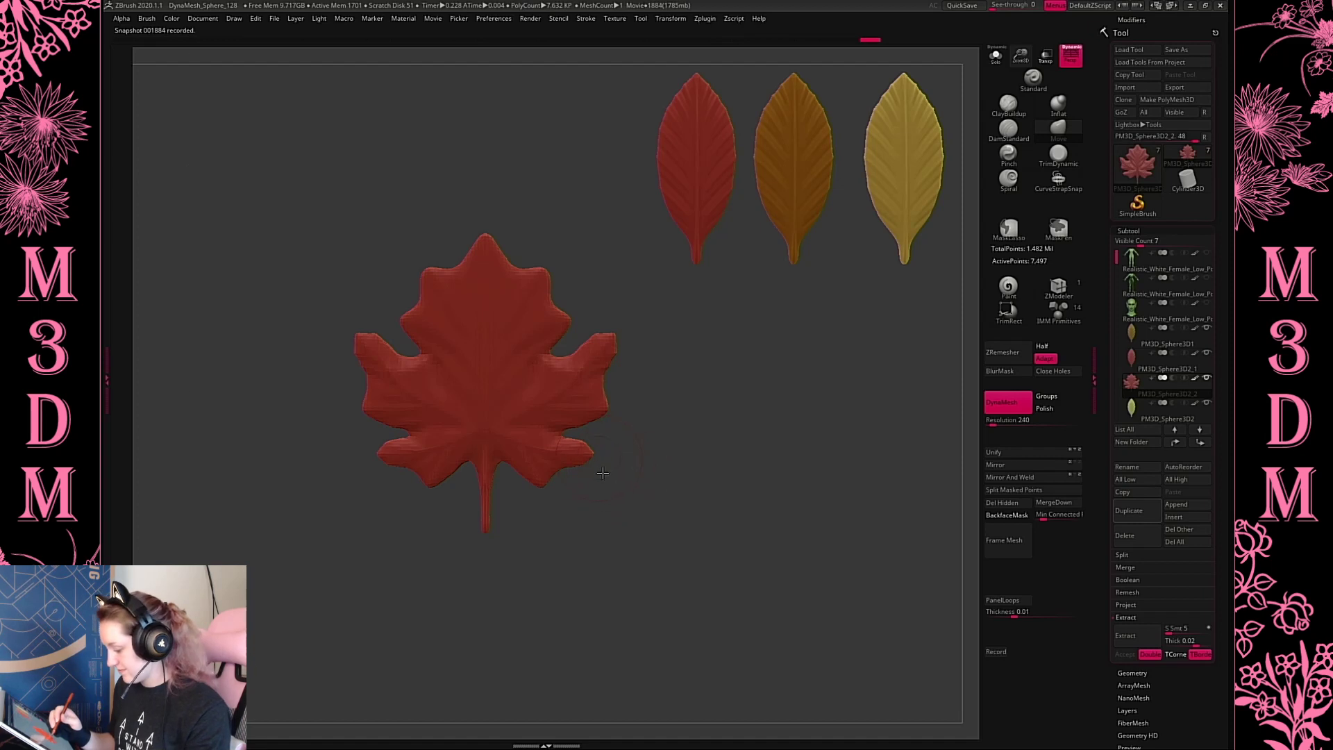
Pull the two lowest lobes down and outward into pointed tips with the Move brush
key(space)
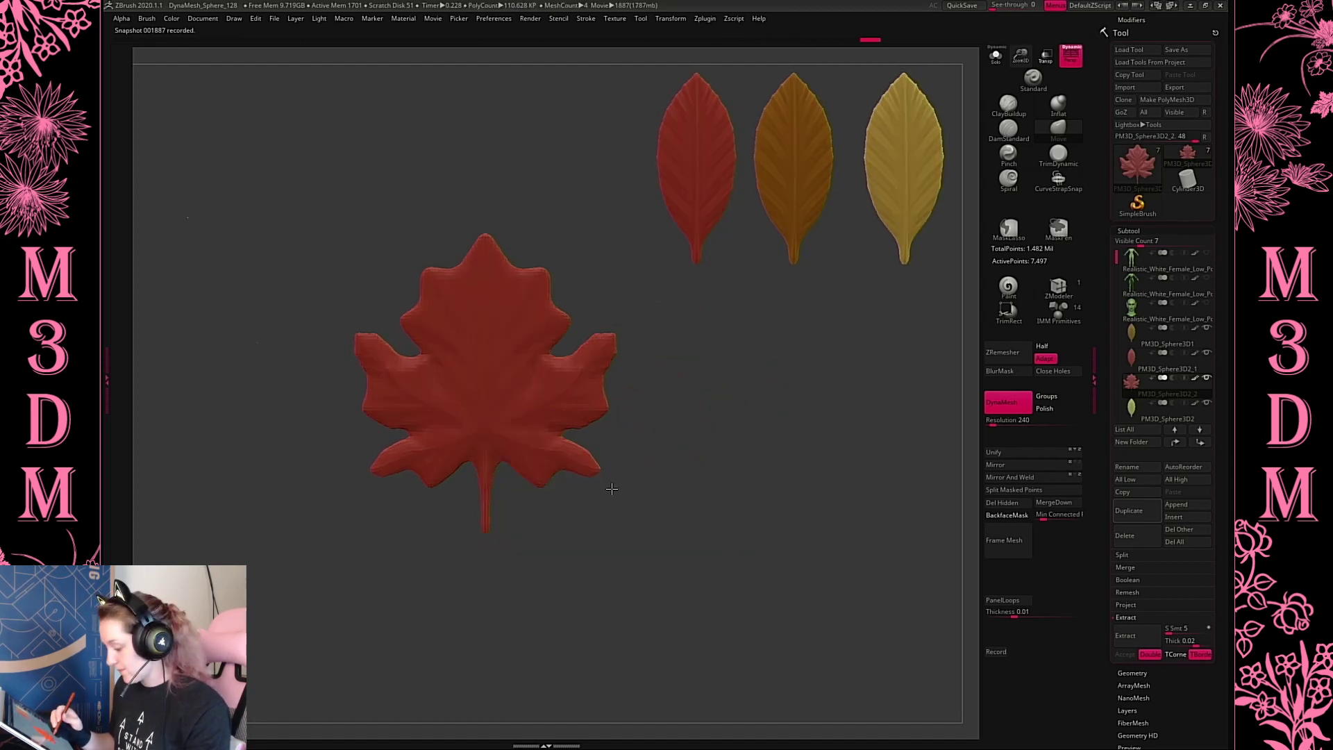
mouse_move(612, 488)
shift+mouse_down()
mouse_move(588, 476)
mouse_move(590, 512)
mouse_move(574, 498)
mouse_move(597, 485)
shift+mouse_up()
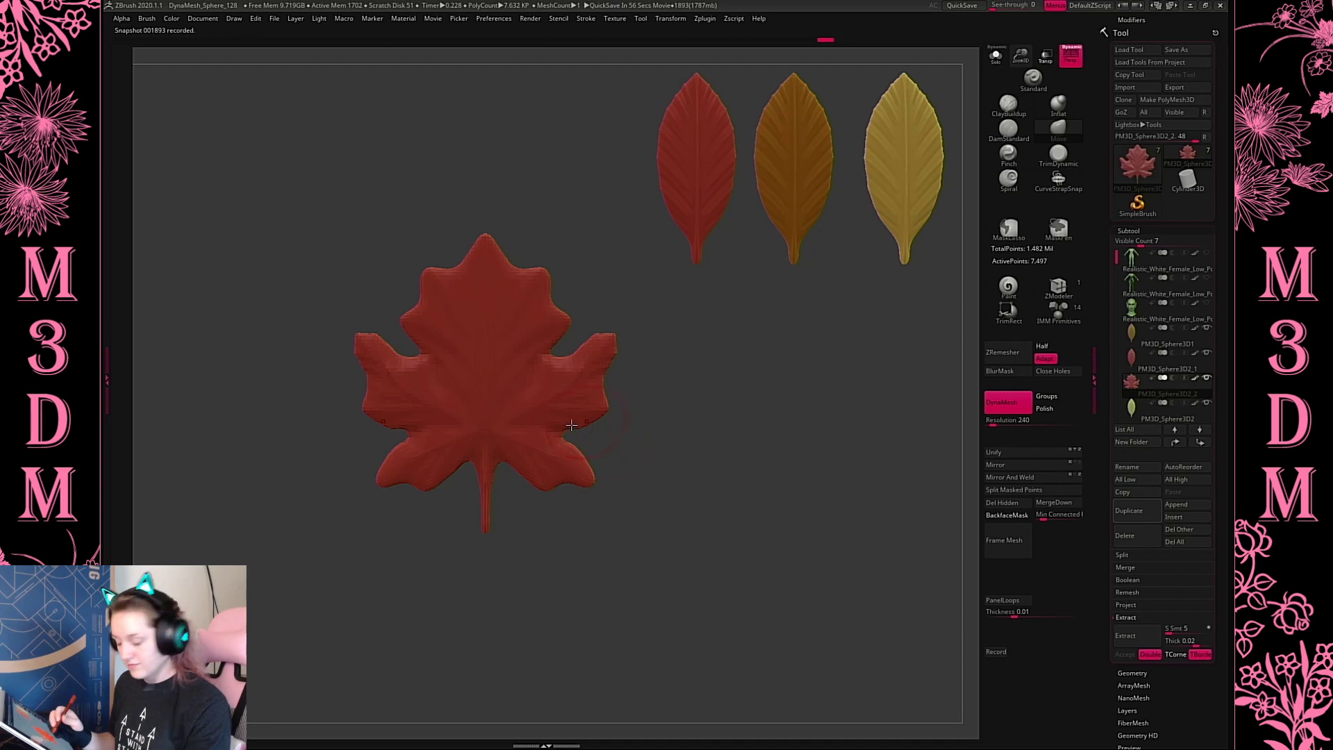
drag(414, 484, 410, 496)
click(1008, 156)
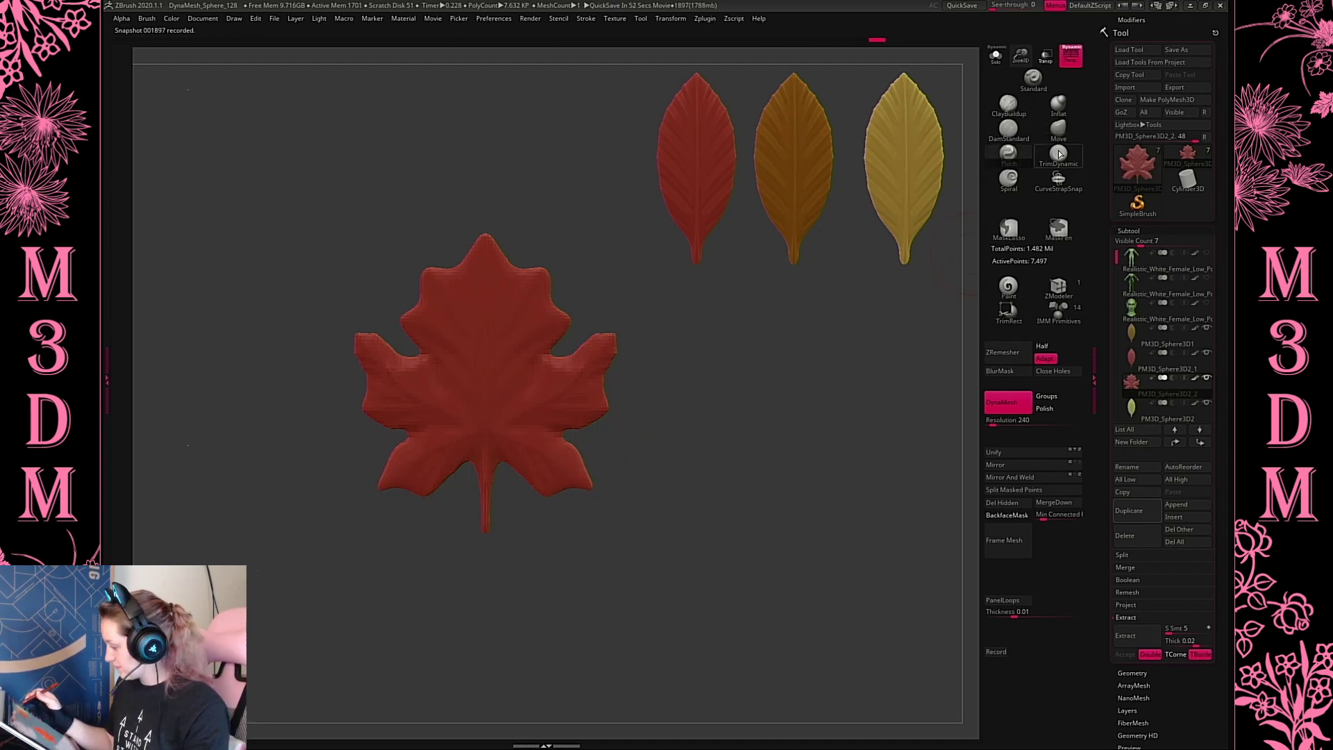
click(1058, 128)
drag(473, 453, 451, 474)
mouse_move(451, 475)
shift+mouse_down()
mouse_move(374, 488)
mouse_move(410, 492)
shift+mouse_up()
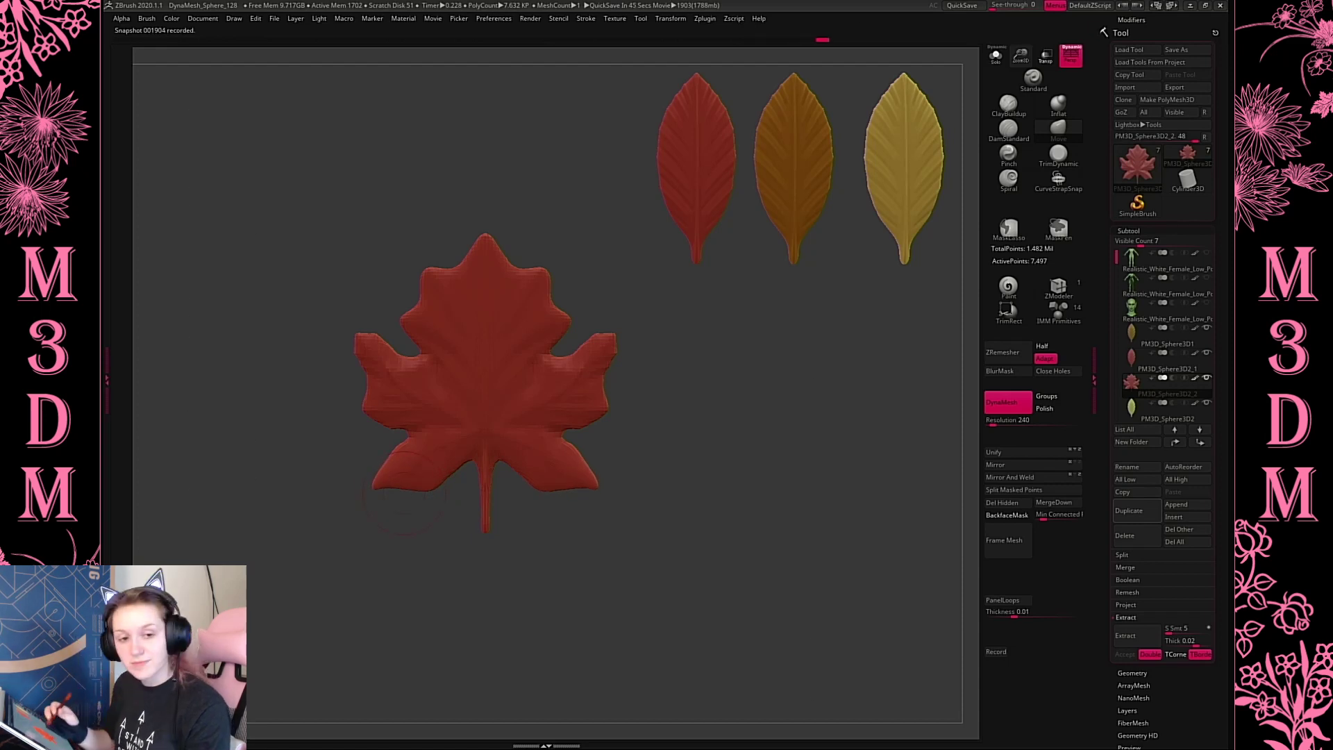
Undo the last stroke on the lowest lobes and shape small points along their lower edges with a smaller Move brush
shift+drag(582, 495, 592, 474)
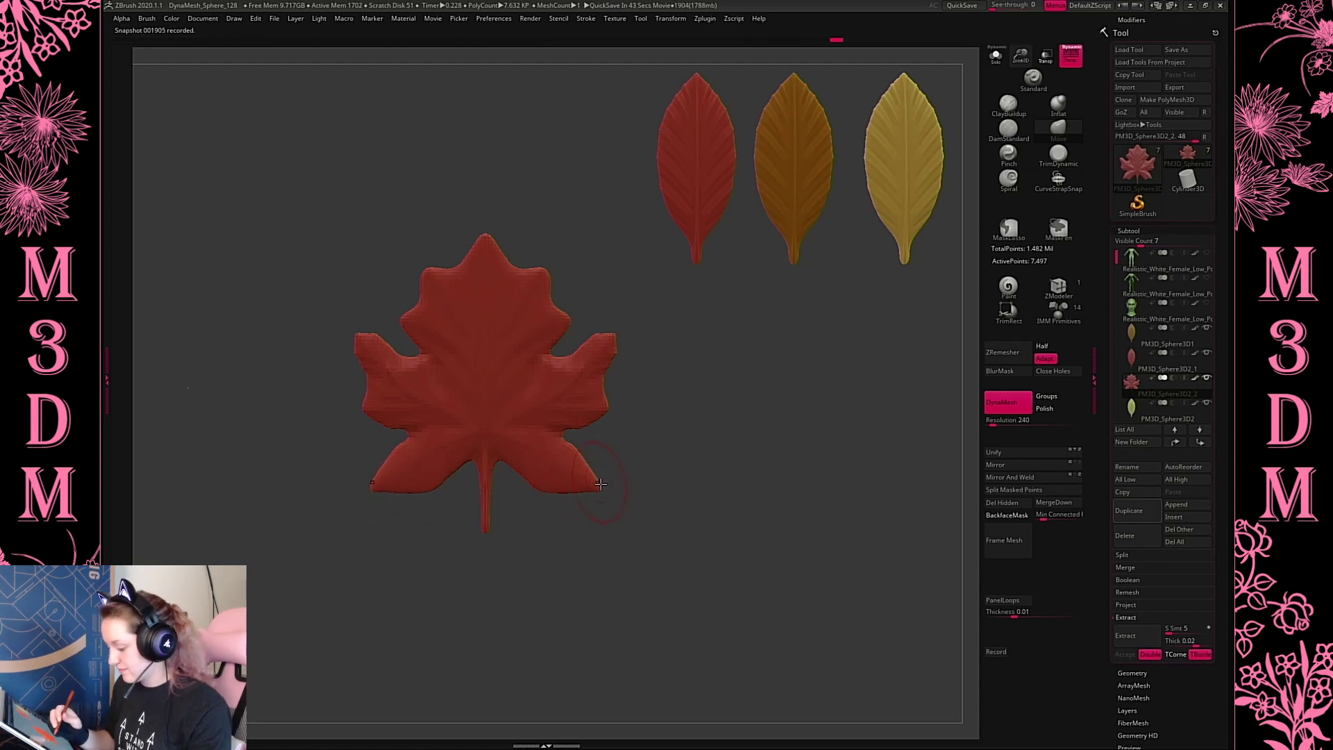
key(ctrl+z)
key(space)
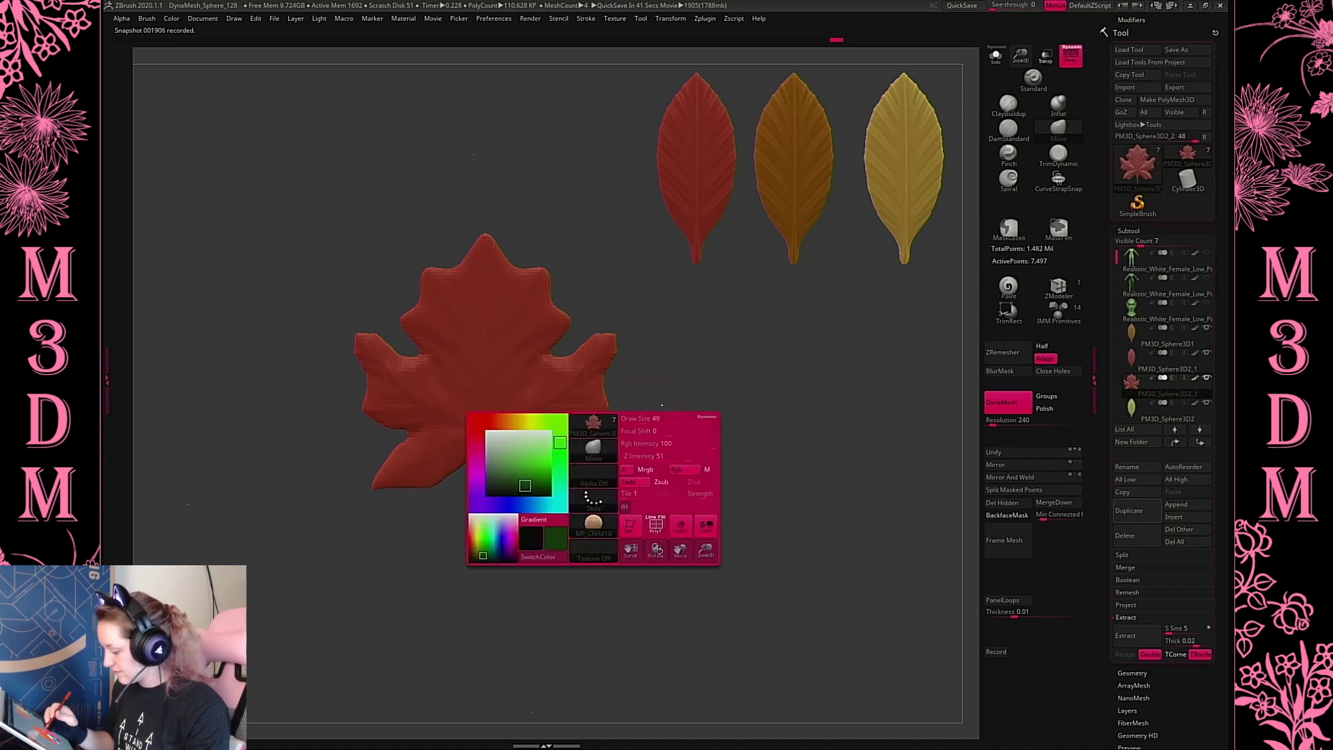
drag(654, 418, 645, 416)
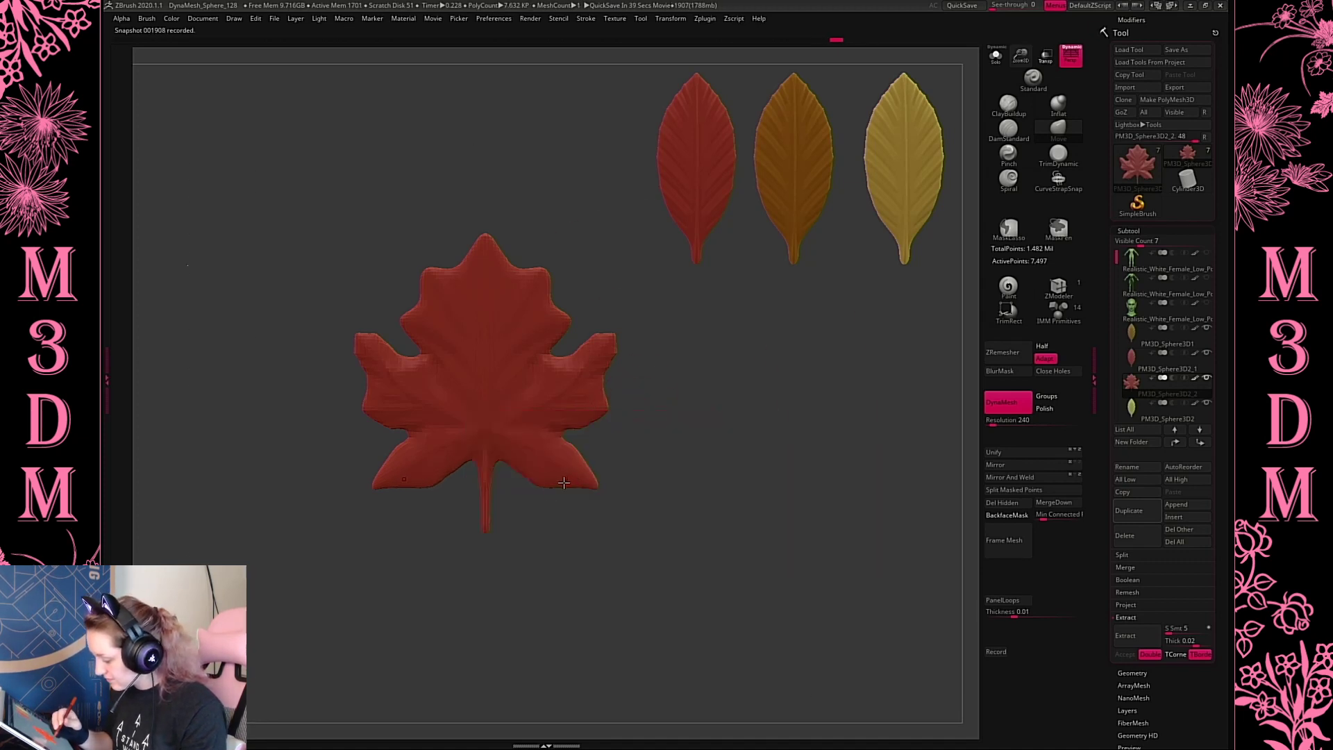
key(space)
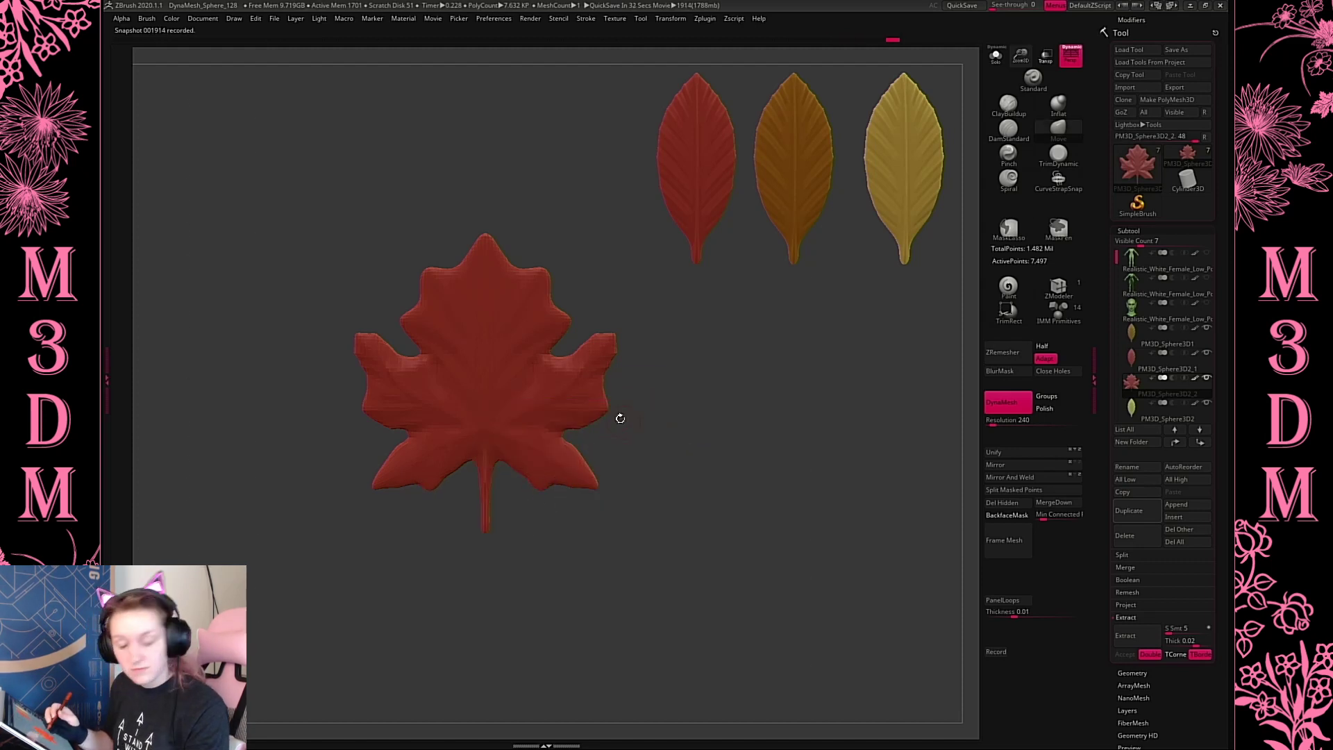
Stretch the tips of the large side lobes far outward and pull out their lower points symmetrically
key(space)
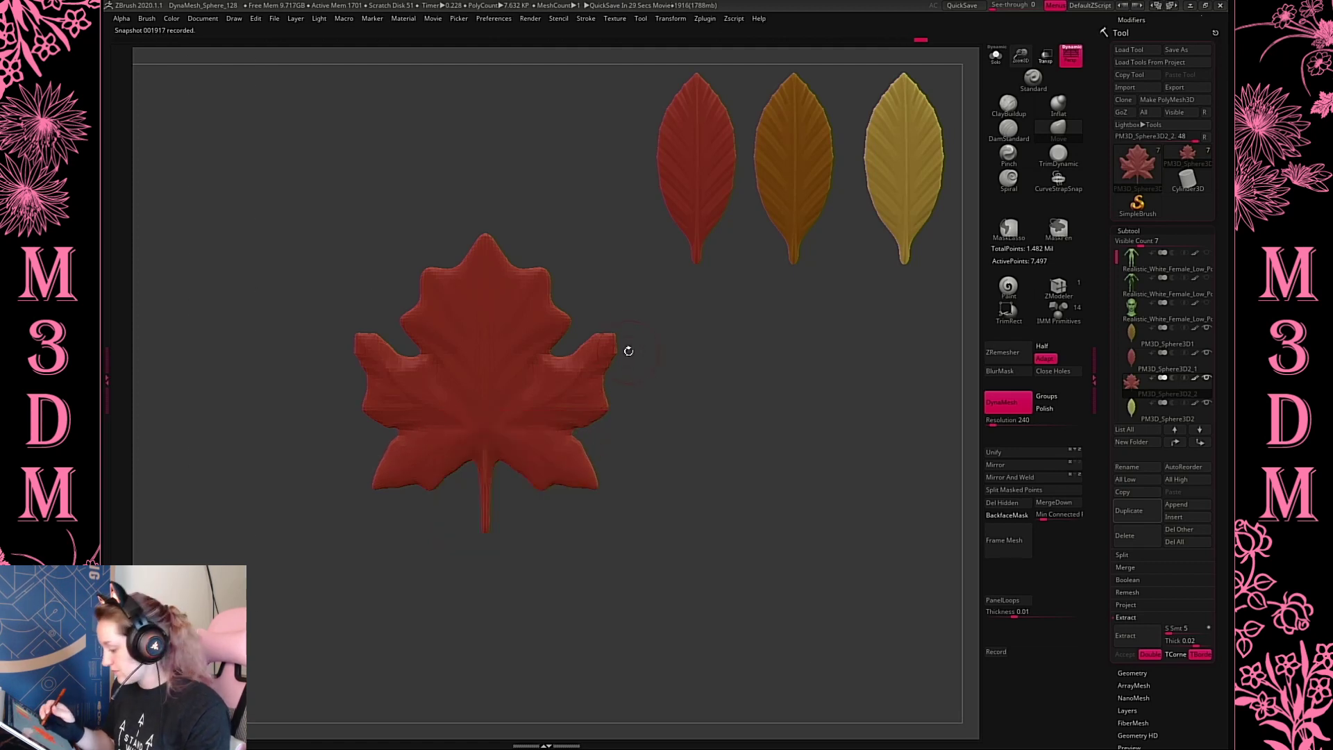
key(space)
mouse_move(617, 349)
mouse_down()
mouse_move(658, 351)
mouse_move(674, 320)
mouse_move(674, 374)
mouse_move(666, 314)
mouse_move(692, 316)
mouse_move(628, 330)
mouse_up()
key(space)
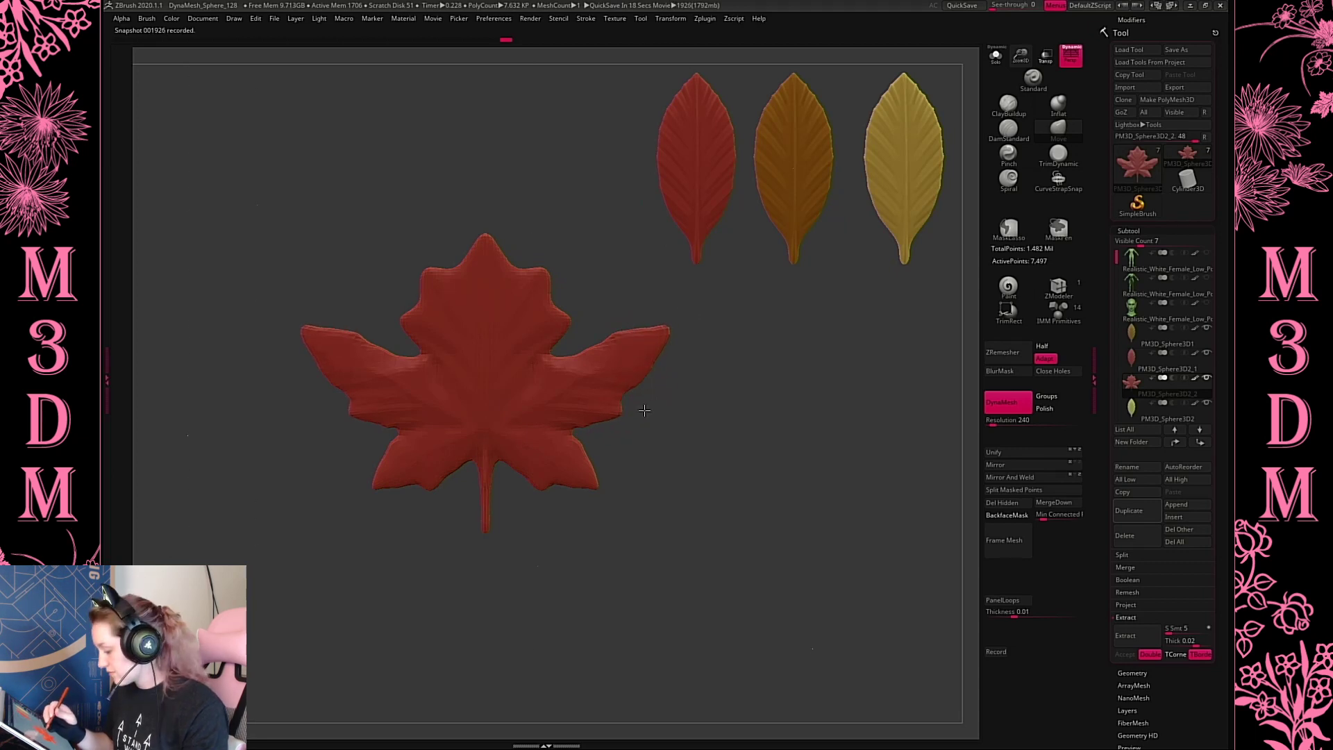
drag(644, 410, 626, 429)
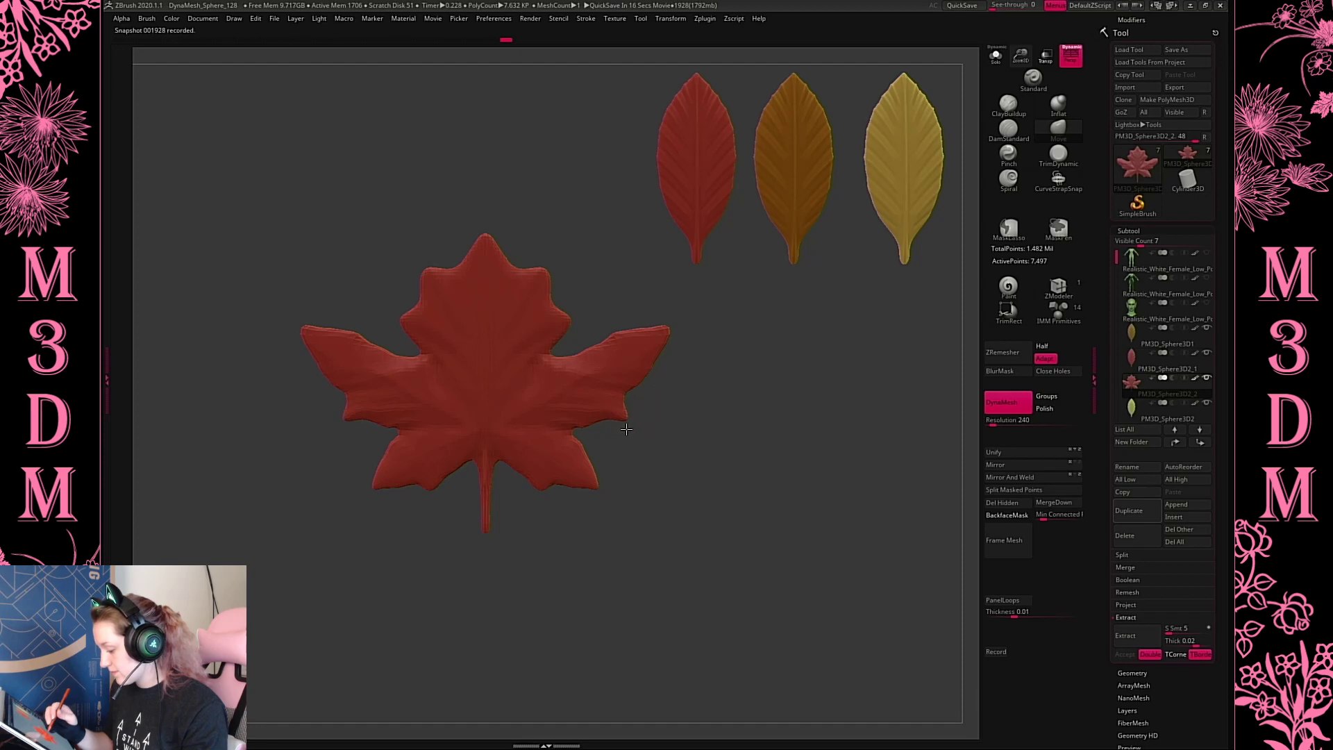
Widen the upper edges of the large side lobes and extend their outer tips up and outward
mouse_move(667, 331)
mouse_down()
mouse_move(666, 382)
mouse_move(582, 356)
mouse_move(652, 323)
mouse_move(640, 294)
mouse_up()
mouse_move(608, 338)
mouse_down()
mouse_move(595, 323)
mouse_move(565, 352)
mouse_up()
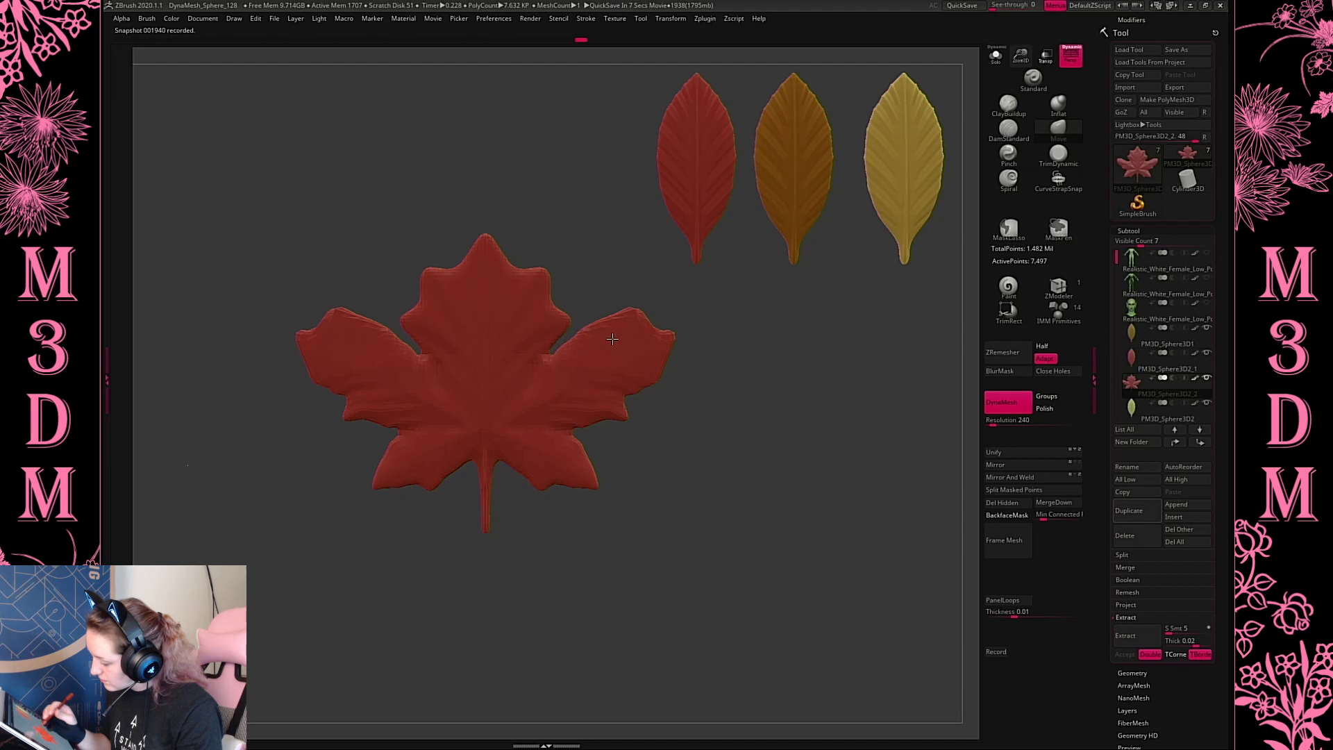
right_click(646, 317)
drag(665, 329, 688, 294)
right_click(697, 306)
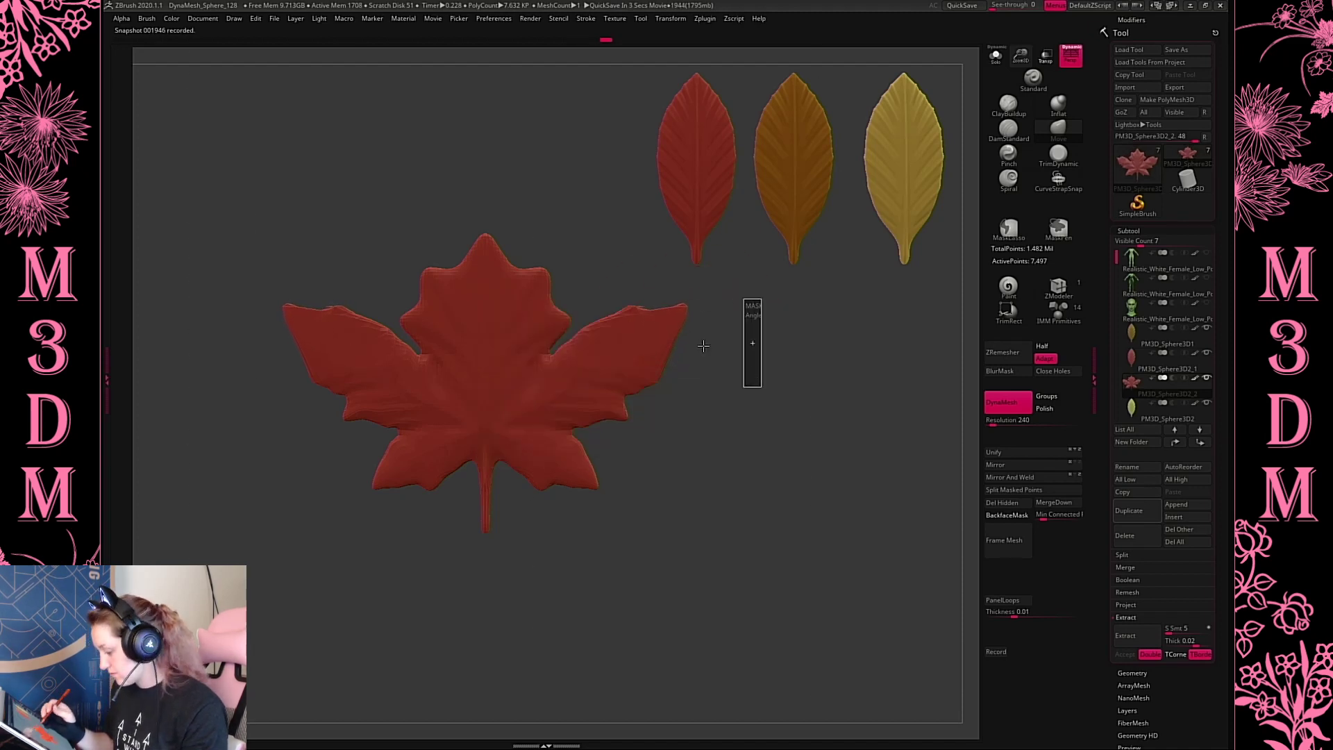
Remesh the maple leaf and stretch its central lobe upward into a taller tip with raised shoulder points on both sides
alt+drag(720, 339, 709, 363)
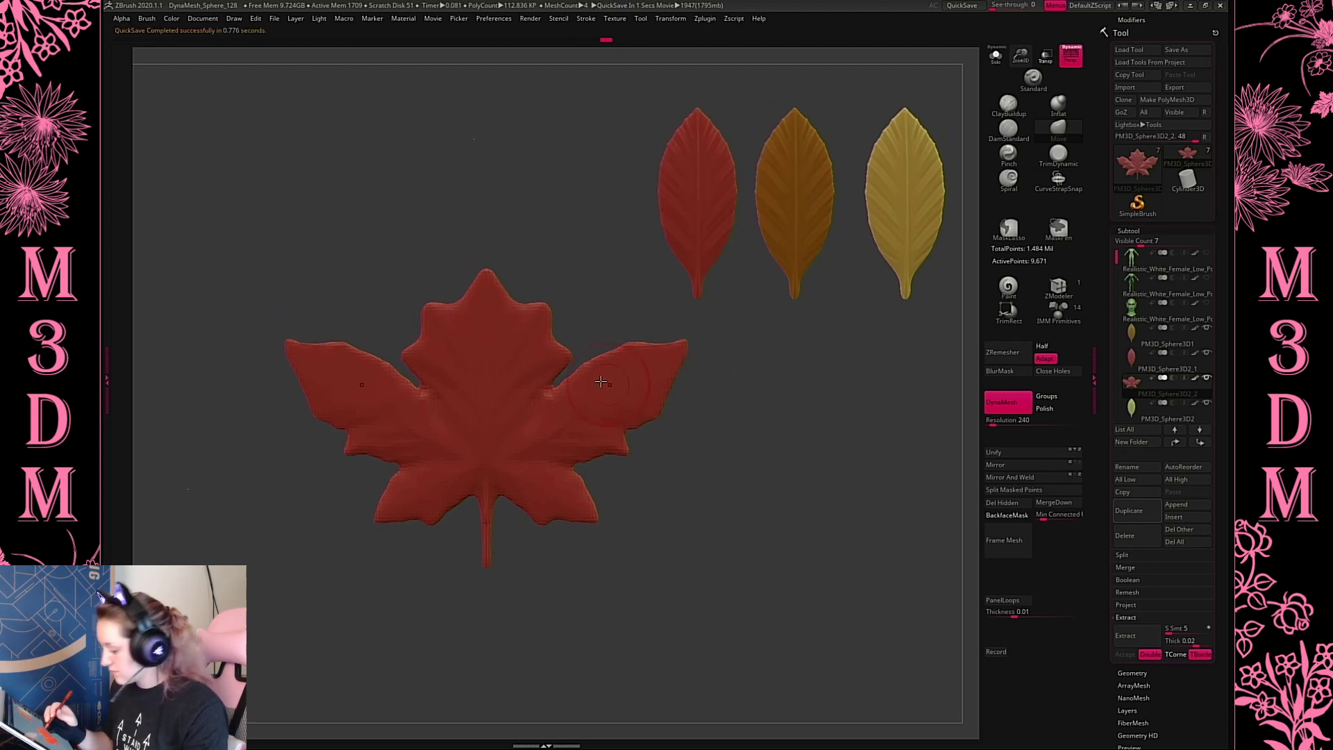
mouse_move(554, 392)
mouse_down()
mouse_move(586, 340)
mouse_move(577, 348)
mouse_up()
alt+drag(725, 366, 727, 396)
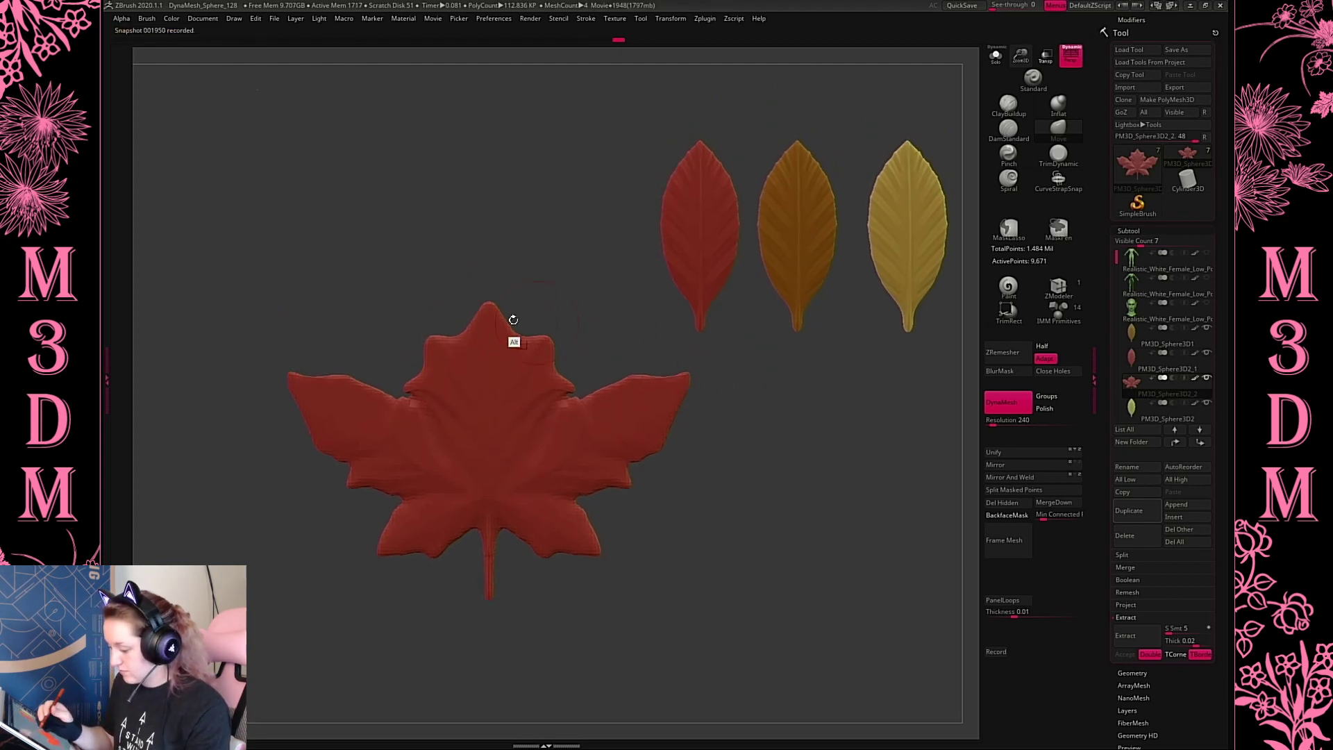
drag(496, 314, 491, 197)
mouse_move(583, 254)
mouse_down()
mouse_move(556, 264)
mouse_move(599, 258)
mouse_up()
drag(552, 312, 601, 199)
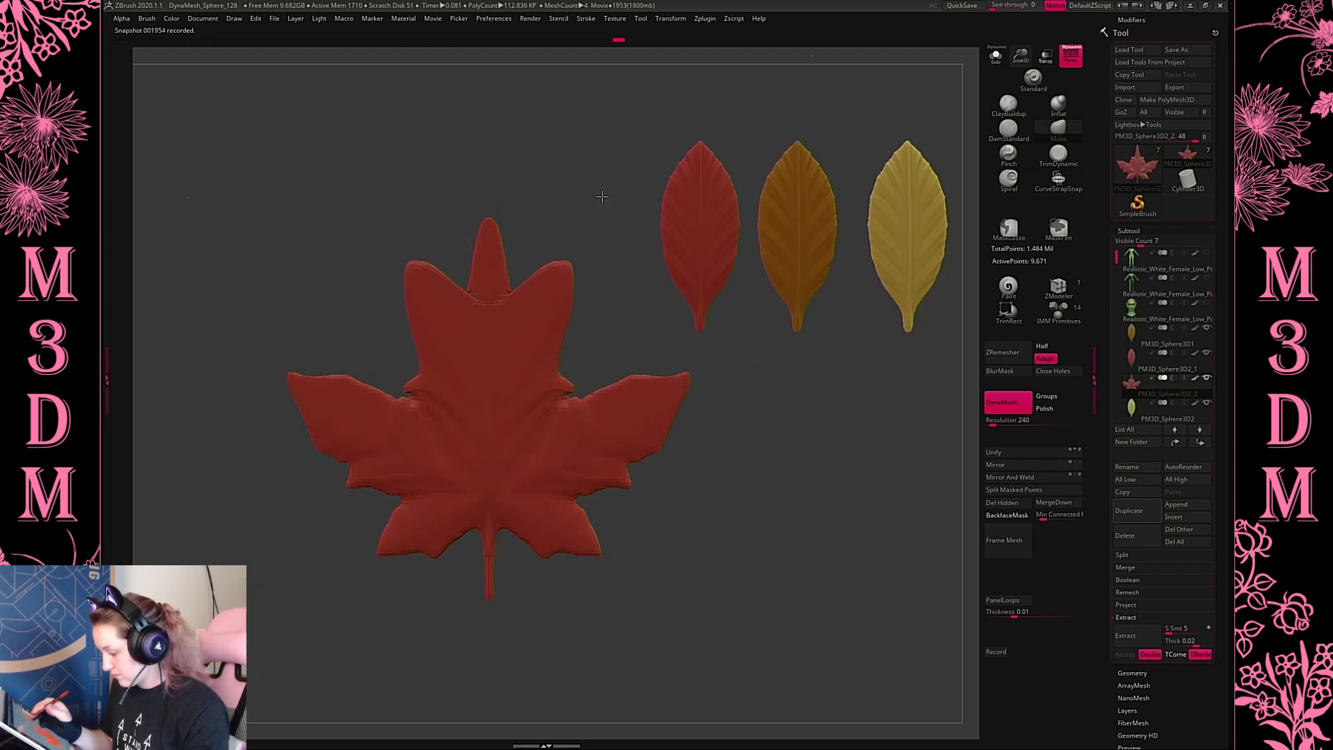
drag(529, 287, 538, 254)
ctrl+drag(614, 222, 632, 237)
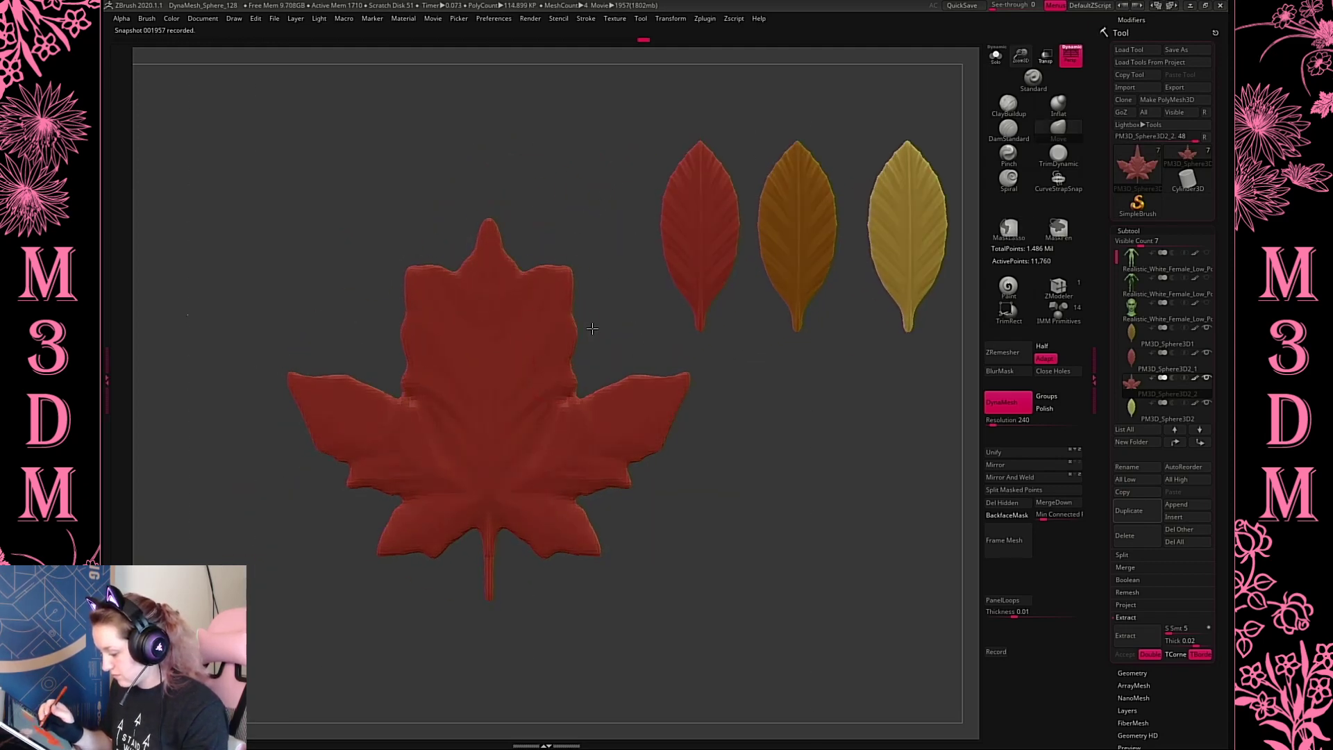
Pull a pointed tooth out of each side of the central lobe, broaden its tip and tighten the notches at its base
key(space)
click(589, 330)
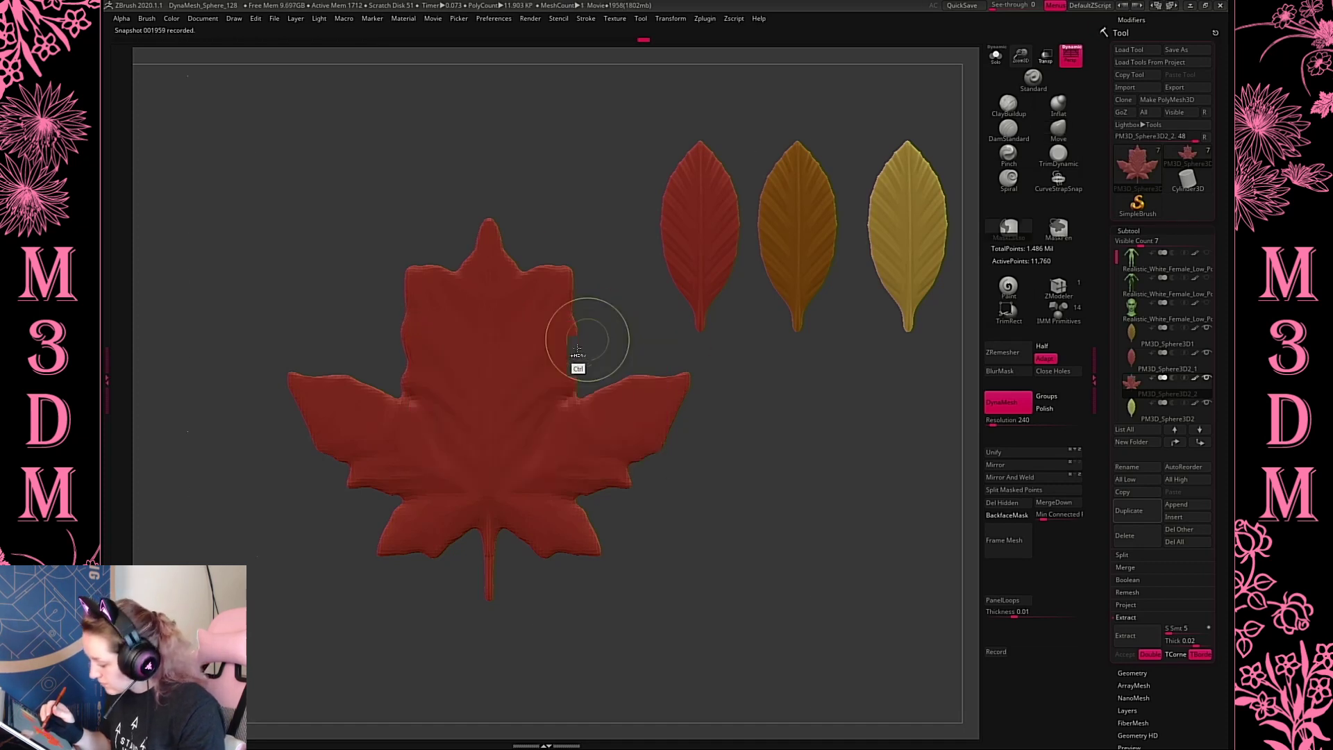
mouse_move(573, 344)
mouse_down()
mouse_move(615, 319)
mouse_move(576, 321)
mouse_move(590, 320)
mouse_up()
mouse_move(512, 253)
mouse_down()
mouse_move(531, 218)
mouse_move(500, 219)
mouse_up()
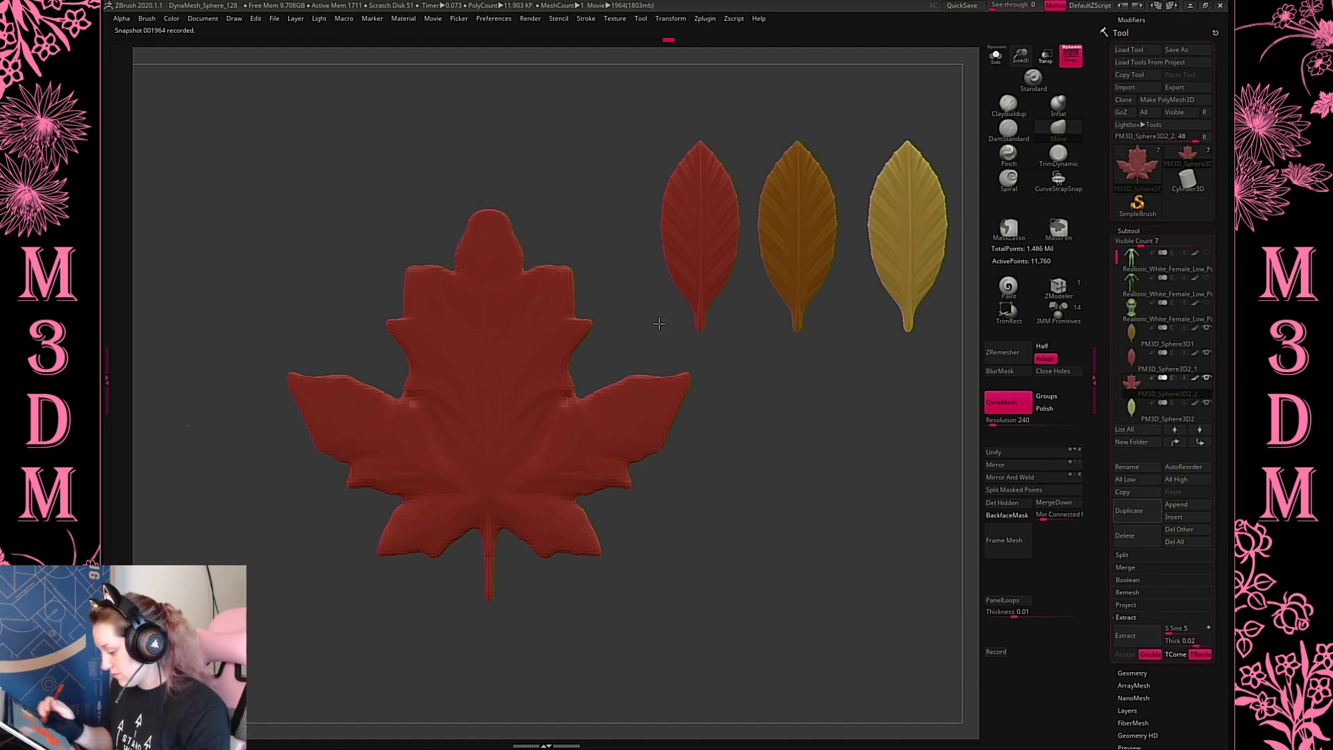
ctrl+drag(789, 455, 824, 539)
drag(571, 384, 555, 389)
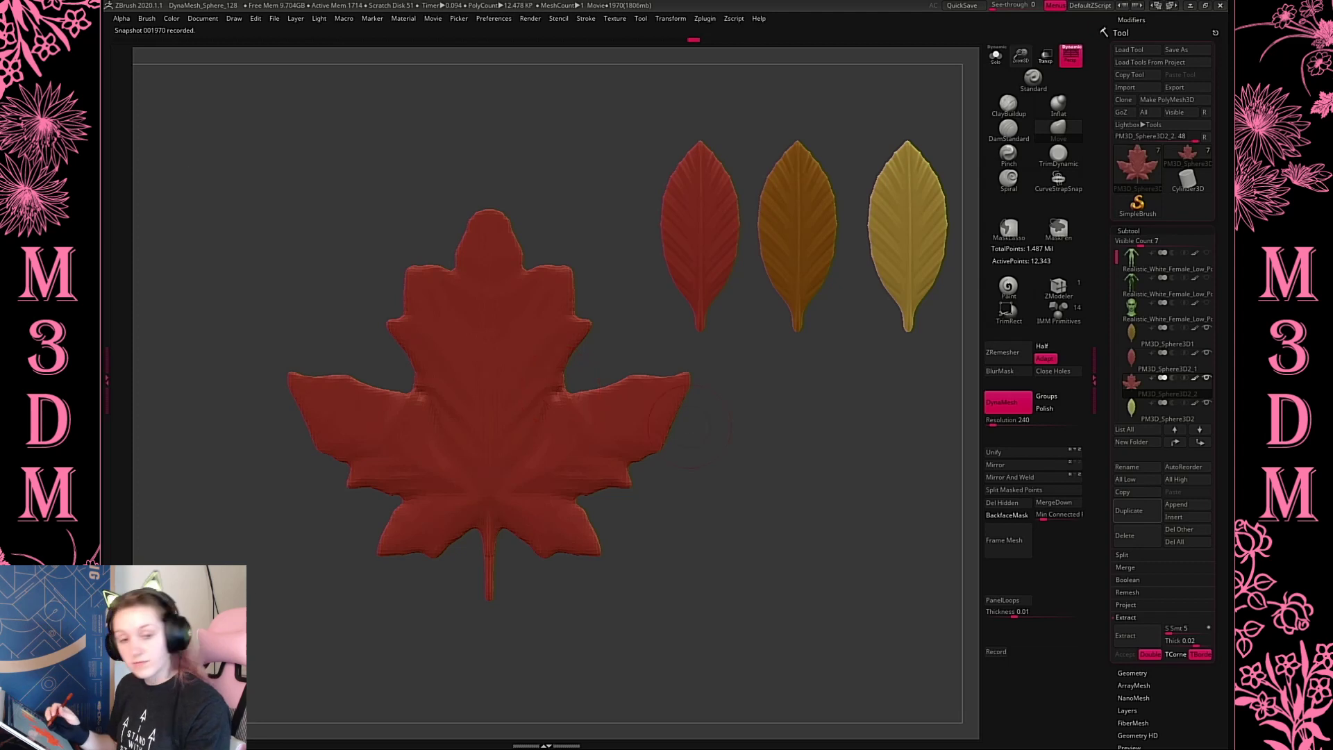
Raise a small point on the upper edge of each large side lobe and remesh the leaf
key(space)
mouse_move(670, 395)
mouse_down()
mouse_move(632, 352)
mouse_move(642, 375)
mouse_move(598, 383)
mouse_move(687, 366)
mouse_up()
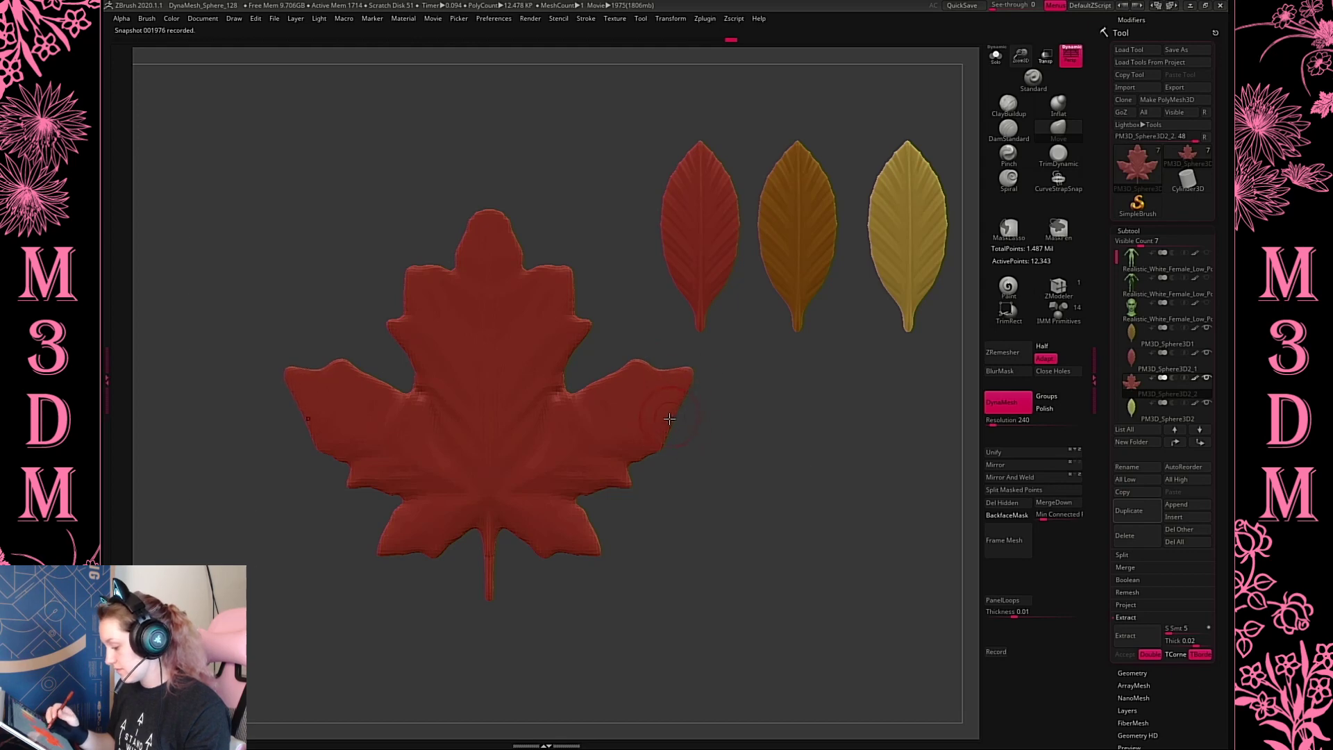
drag(784, 517, 830, 535)
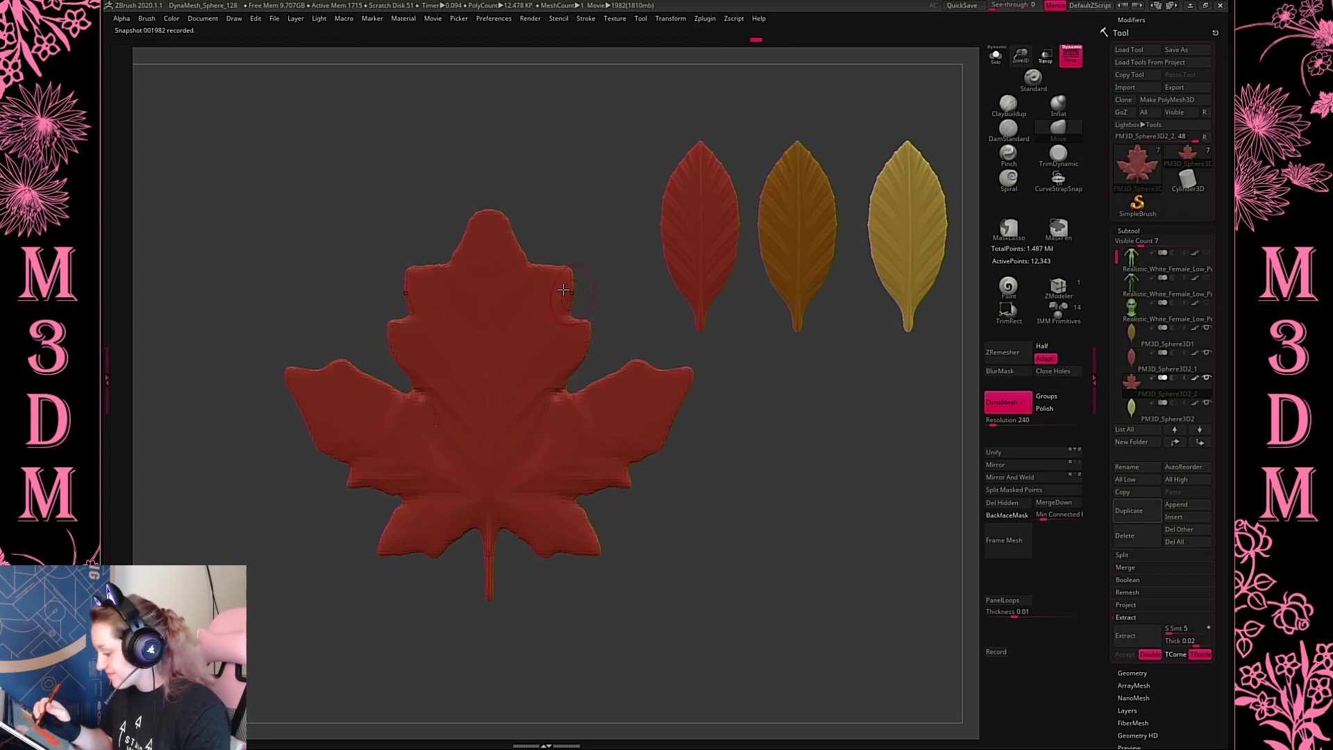
Taper the central lobe's tip and sharpen its upper and side points with small Move strokes, remeshing the leaf in between
mouse_move(568, 268)
mouse_down()
mouse_move(569, 255)
mouse_move(575, 276)
mouse_up()
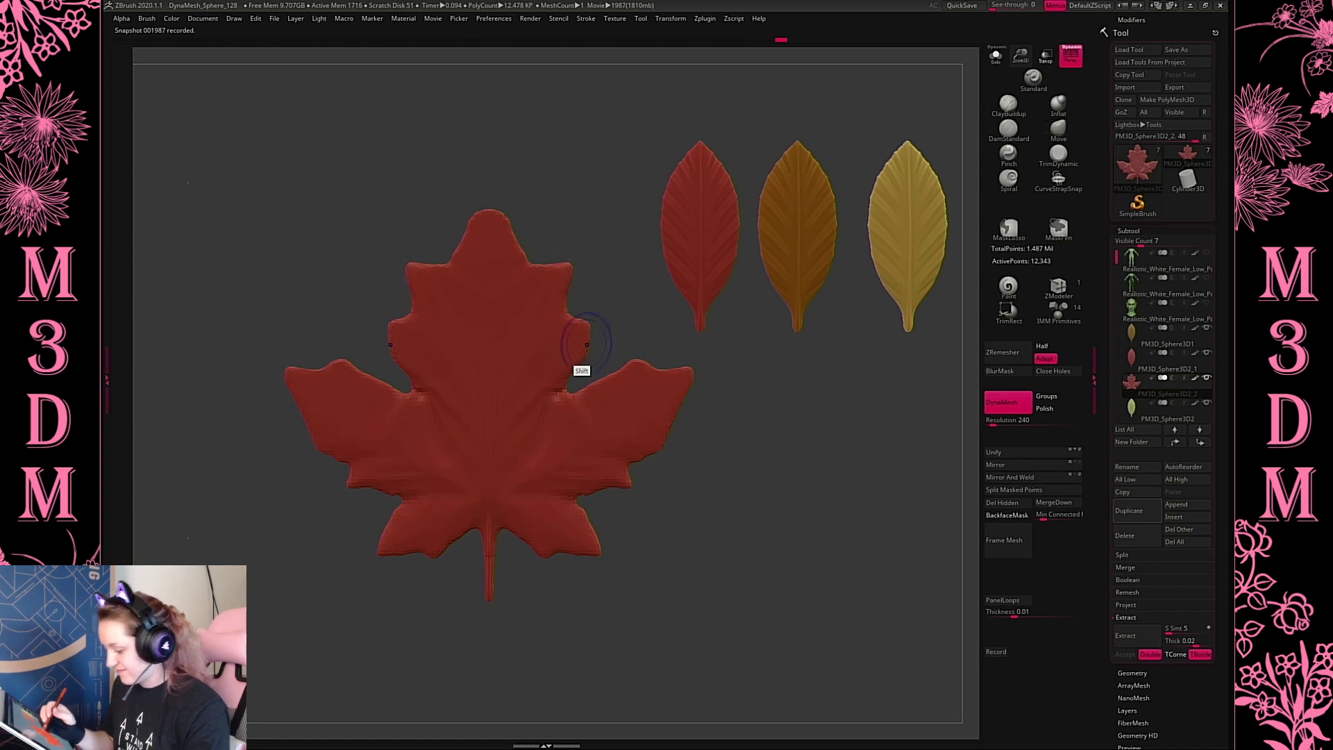
right_click(690, 408)
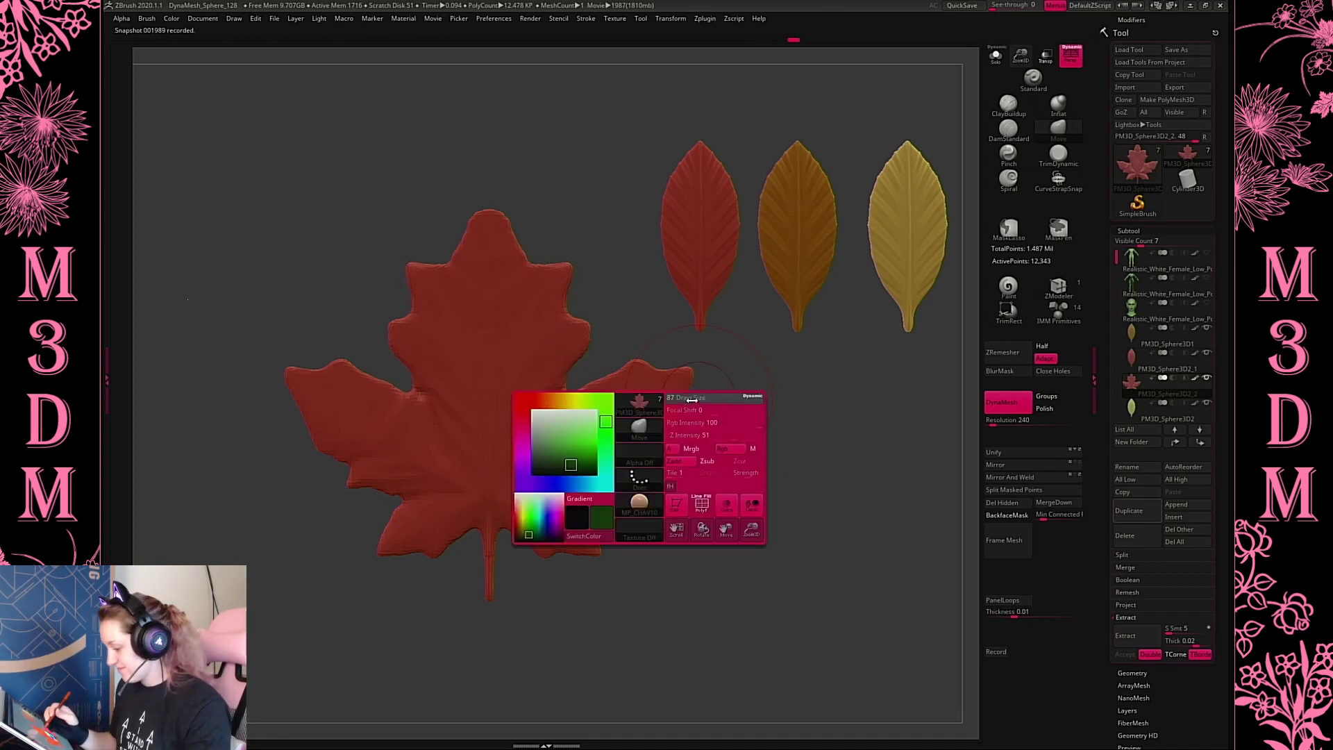
right_click(730, 385)
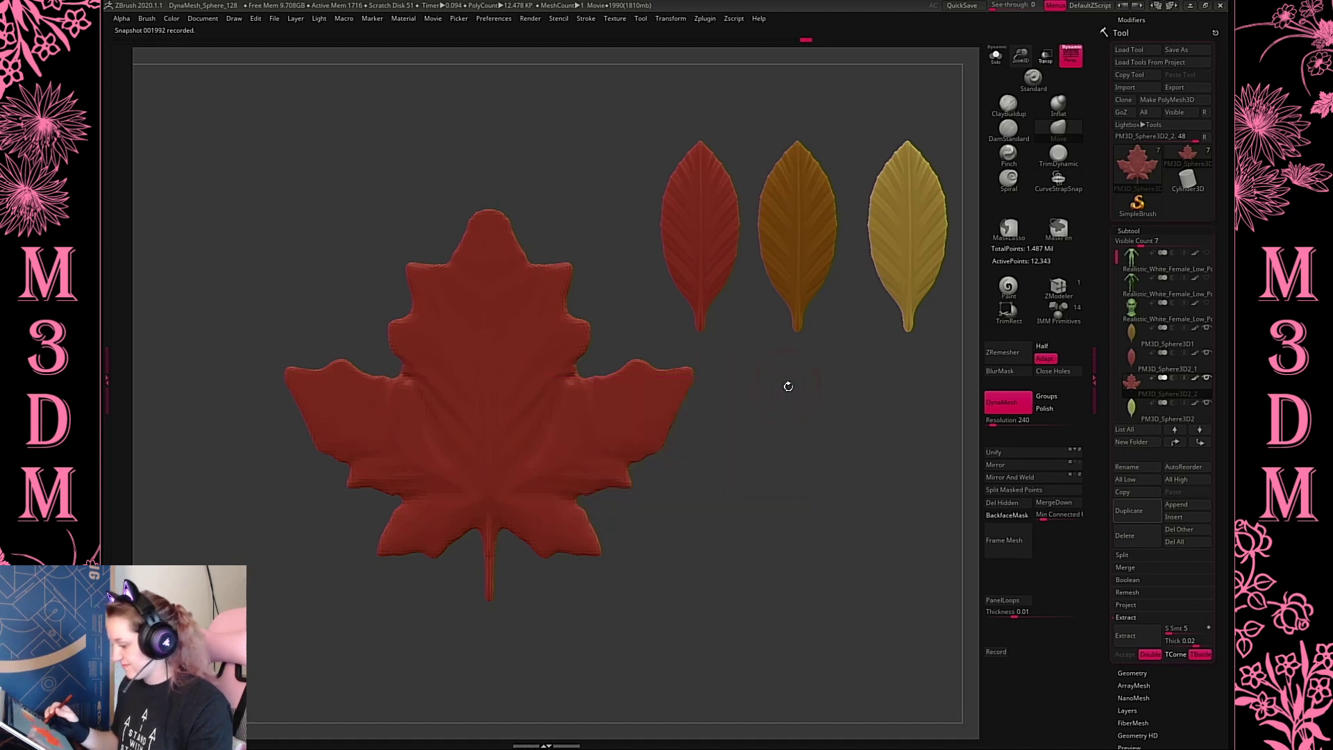
ctrl+drag(789, 384, 802, 447)
mouse_move(513, 220)
mouse_down()
mouse_move(497, 200)
mouse_move(506, 229)
mouse_up()
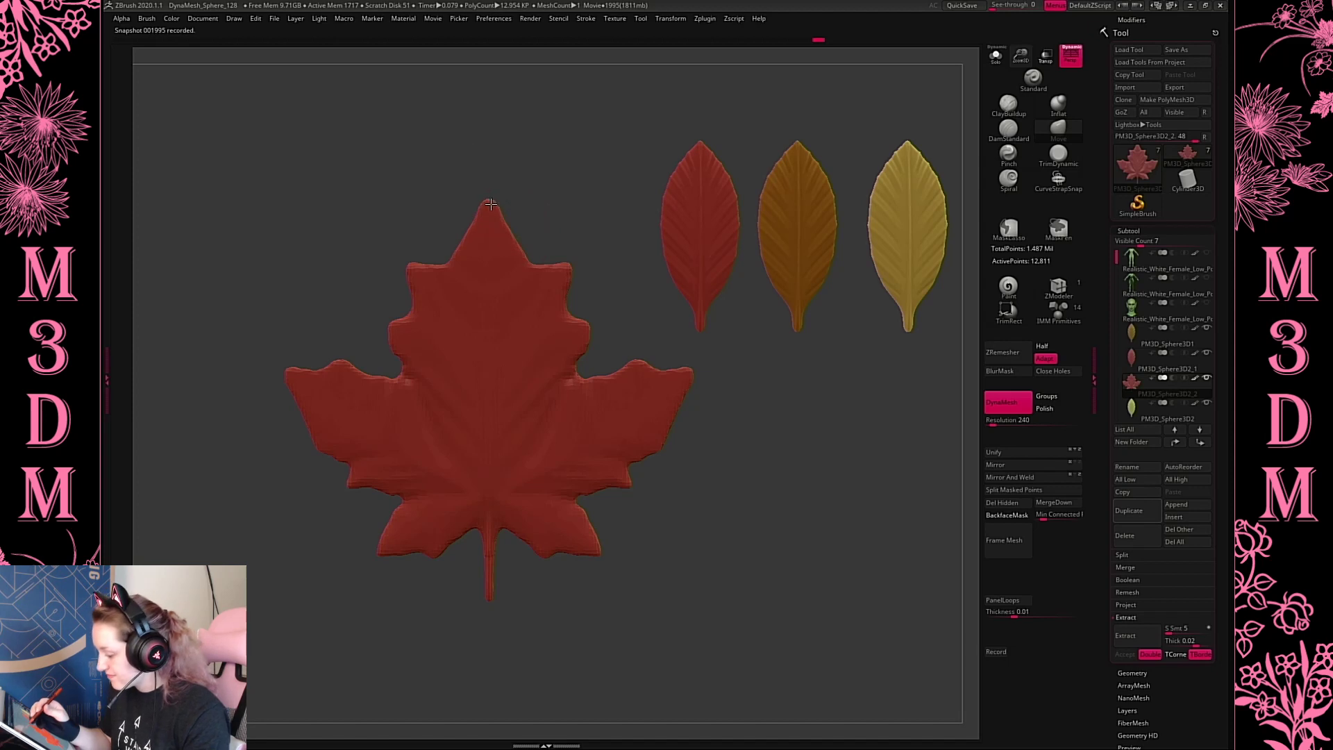
mouse_move(575, 267)
mouse_down()
mouse_move(563, 244)
mouse_move(572, 279)
mouse_move(560, 239)
mouse_move(543, 254)
mouse_up()
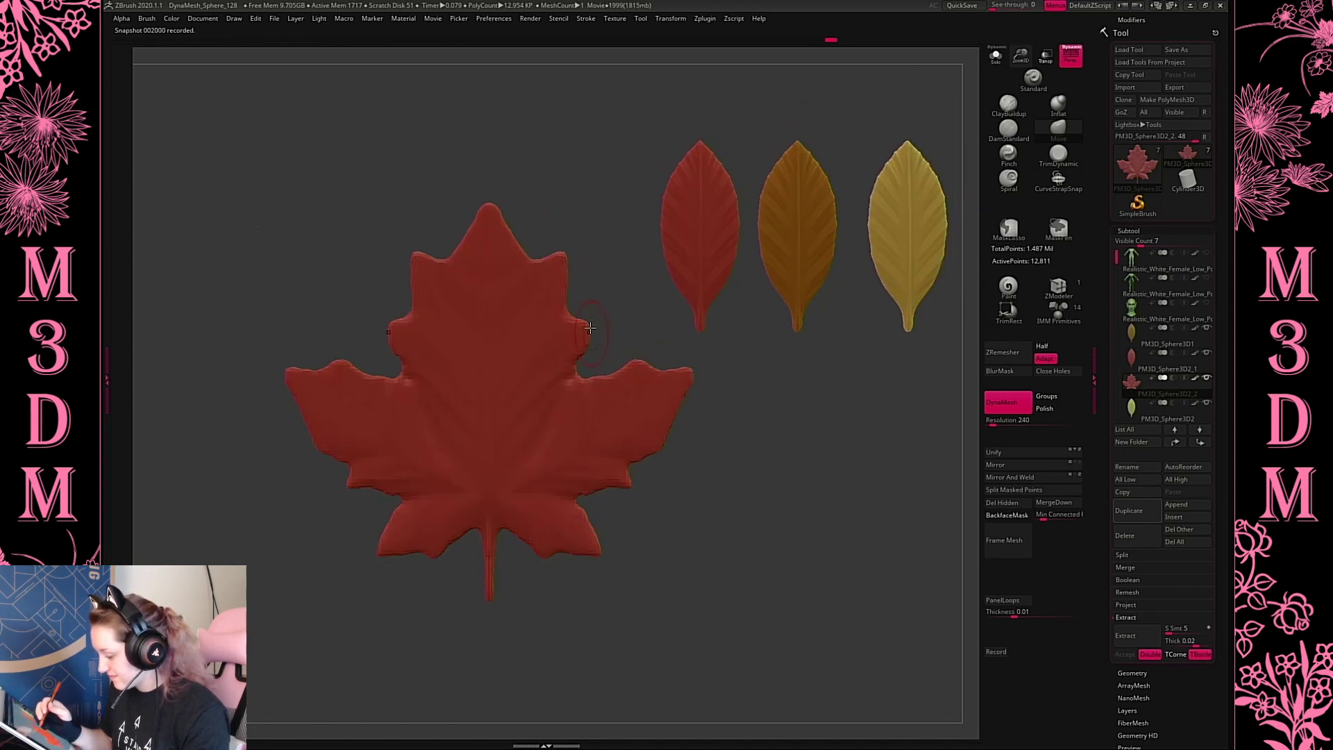
mouse_move(588, 326)
mouse_down()
mouse_move(589, 309)
mouse_move(597, 324)
mouse_up()
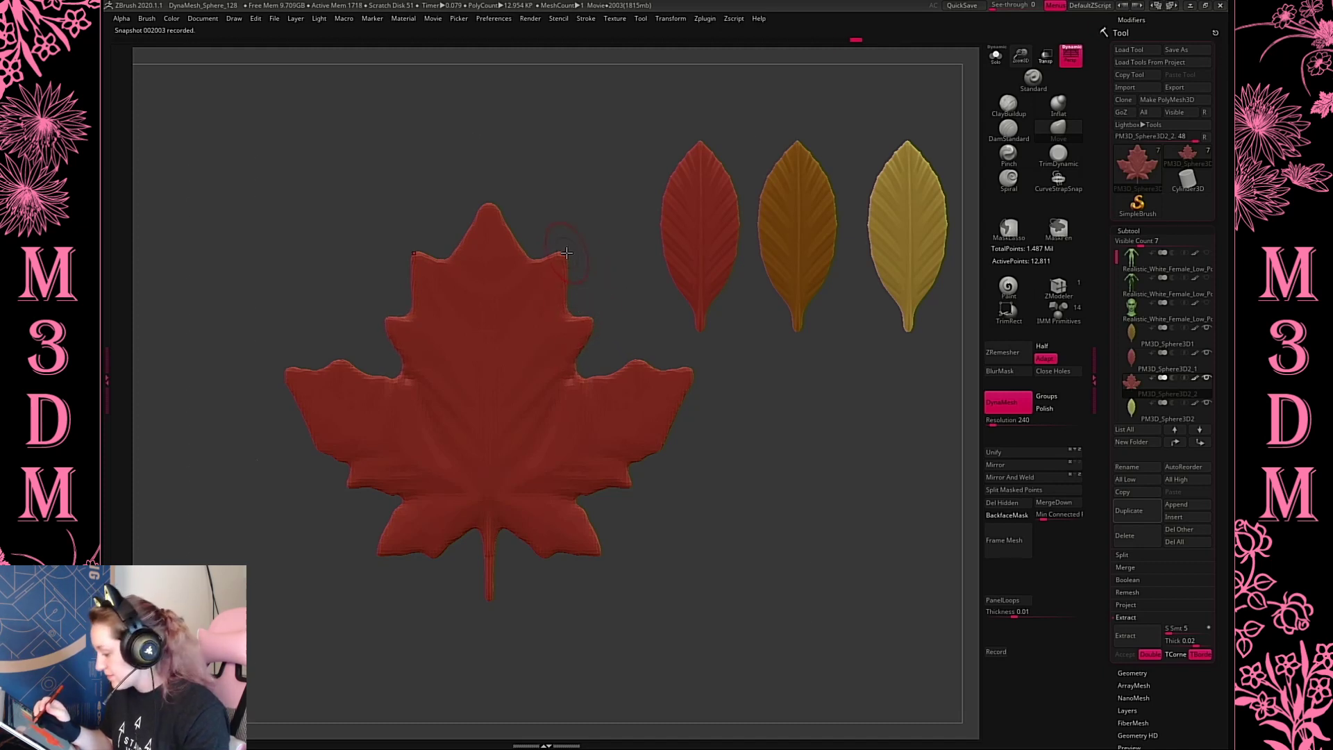
mouse_move(566, 253)
mouse_down()
mouse_move(581, 264)
mouse_move(575, 244)
mouse_up()
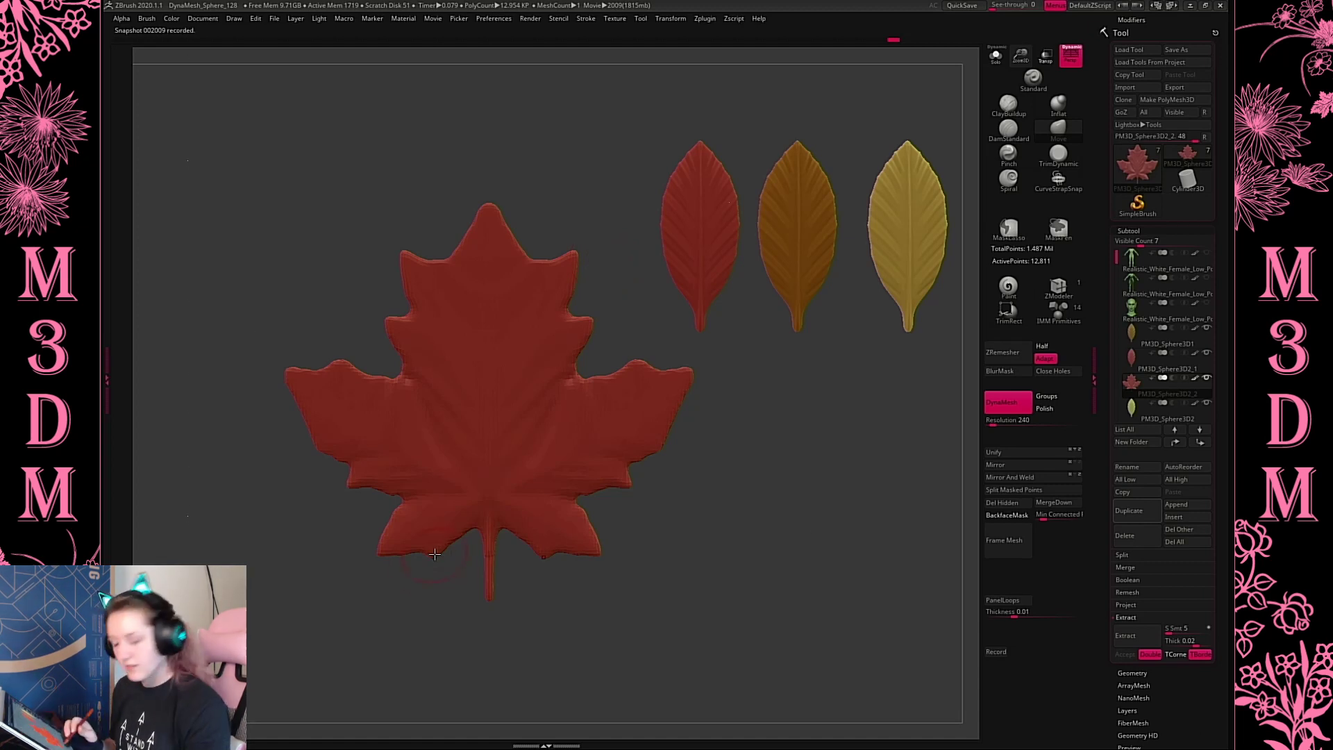
Pull the tips of the two lowest lobes outward and sharpen the leaf's points with the Pinch brush
mouse_move(381, 552)
mouse_down()
mouse_move(385, 522)
mouse_move(366, 553)
mouse_move(393, 546)
mouse_move(379, 557)
mouse_up()
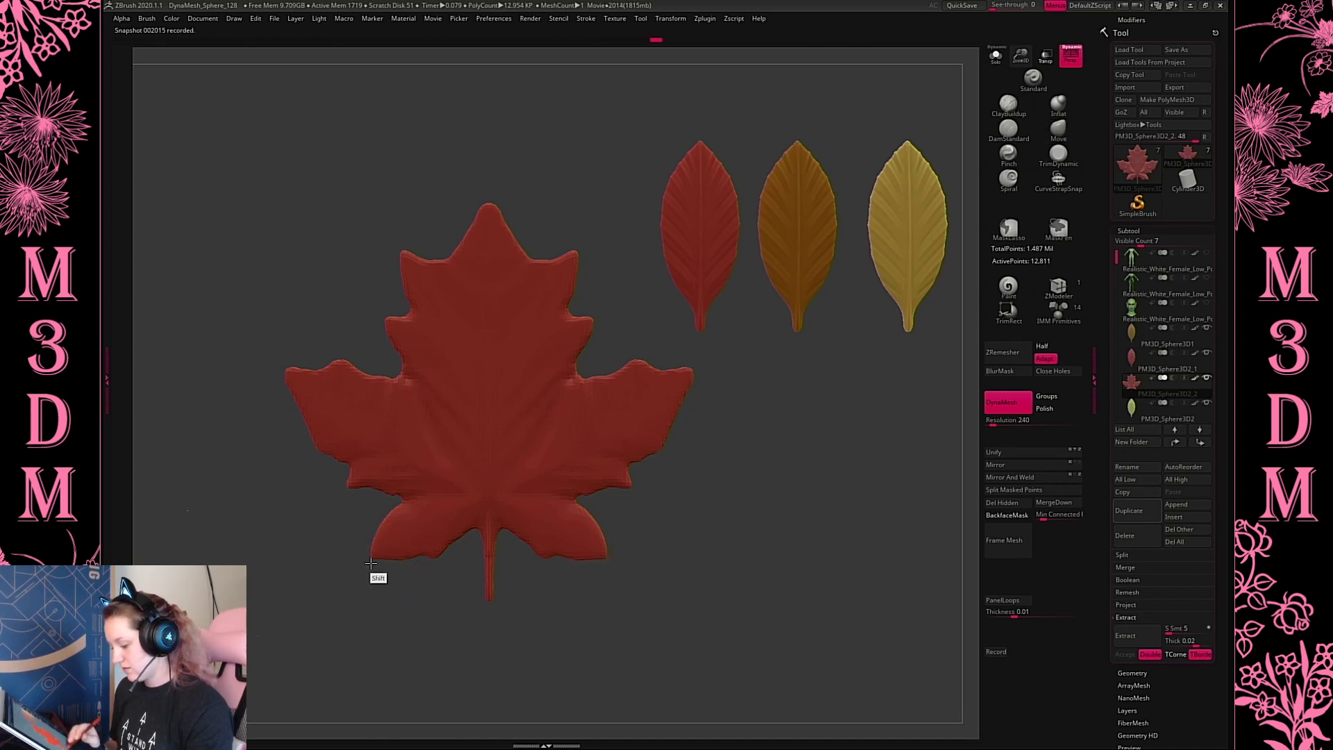
click(1009, 156)
key(space)
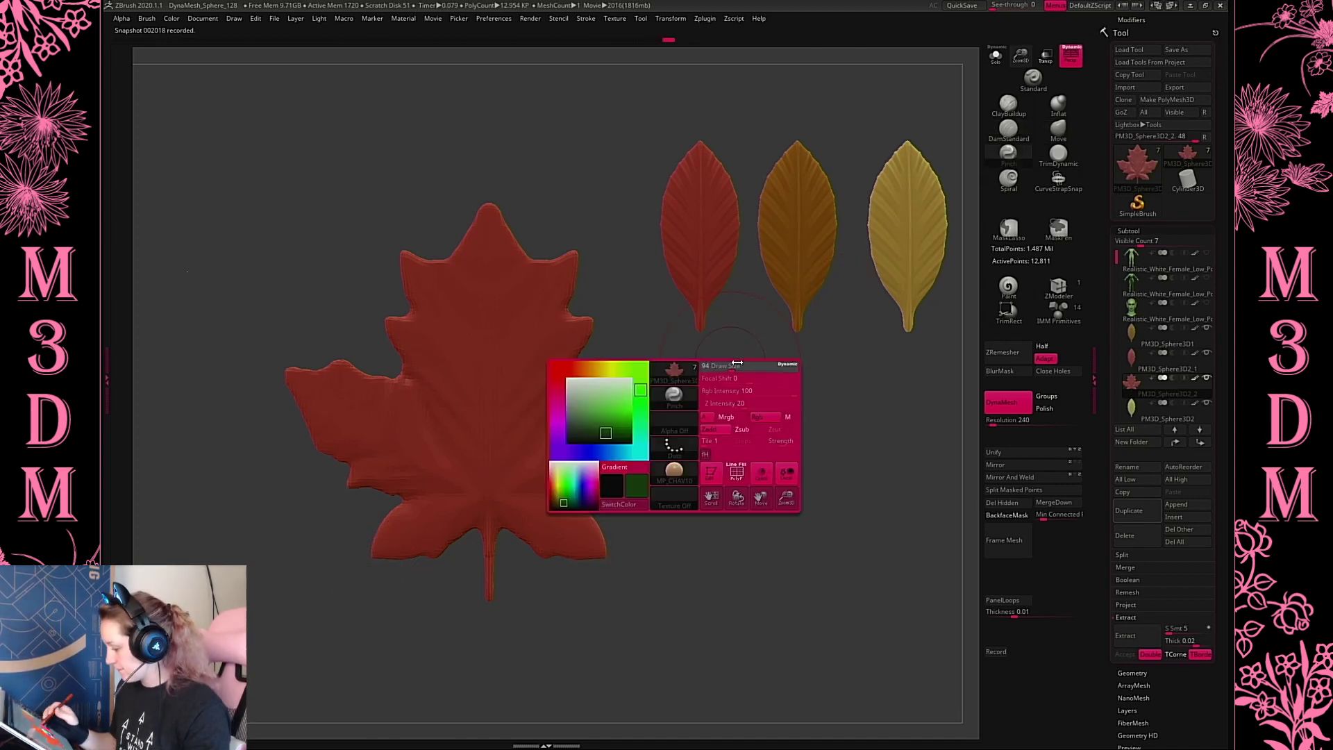
mouse_move(595, 546)
mouse_down()
mouse_move(618, 558)
mouse_move(618, 545)
mouse_up()
drag(681, 381, 727, 361)
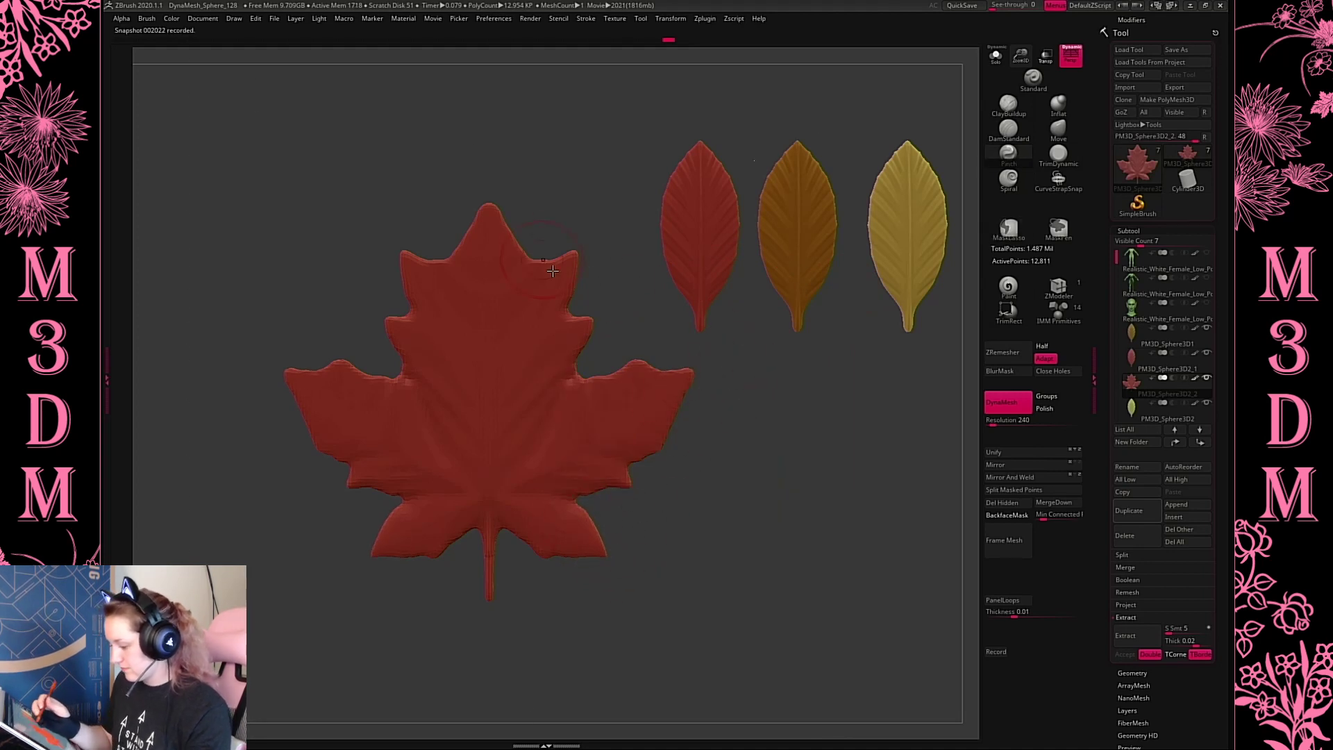
Push the notches at the base of the central lobe slightly inward with the Move brush
key(space)
click(1057, 131)
drag(567, 371, 552, 364)
key(space)
click(598, 323)
mouse_move(522, 251)
mouse_down()
mouse_move(526, 233)
mouse_move(545, 247)
mouse_move(507, 210)
mouse_move(524, 251)
mouse_up()
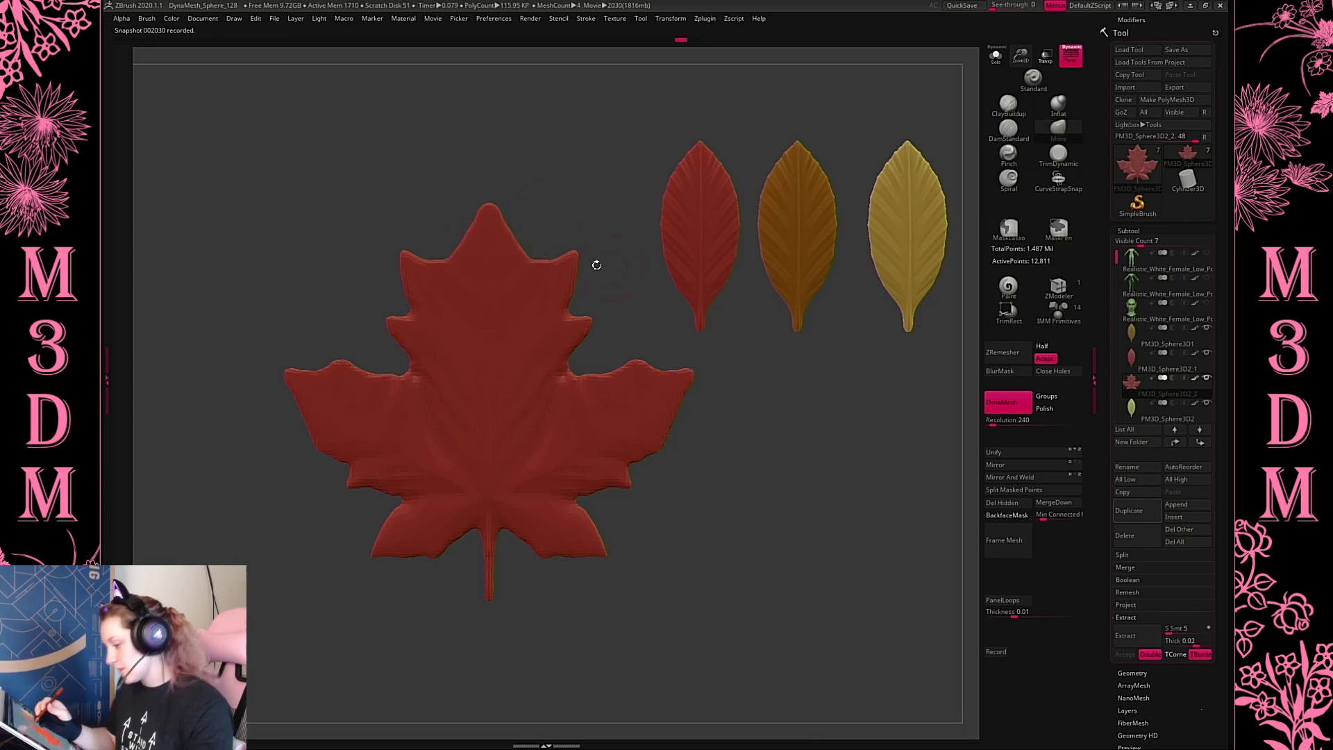
key(space)
click(601, 258)
drag(431, 325, 440, 318)
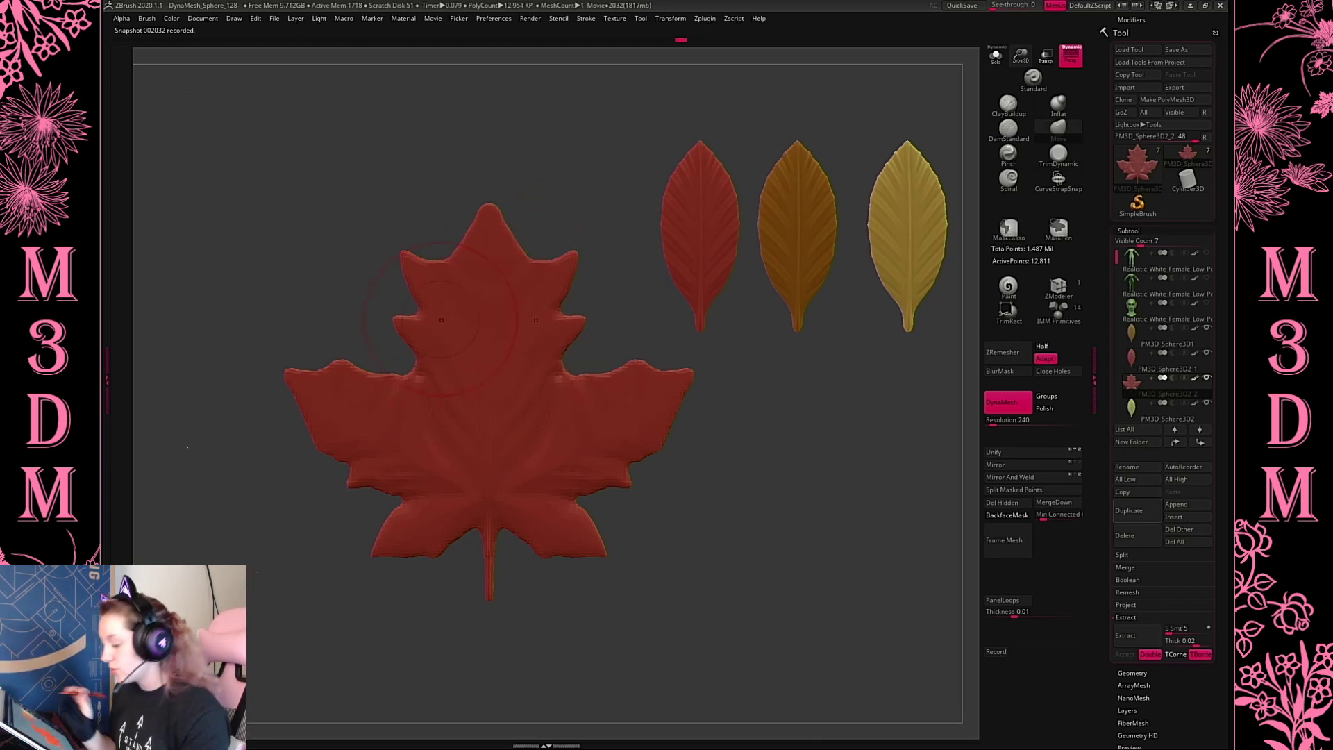
key(ctrl+z)
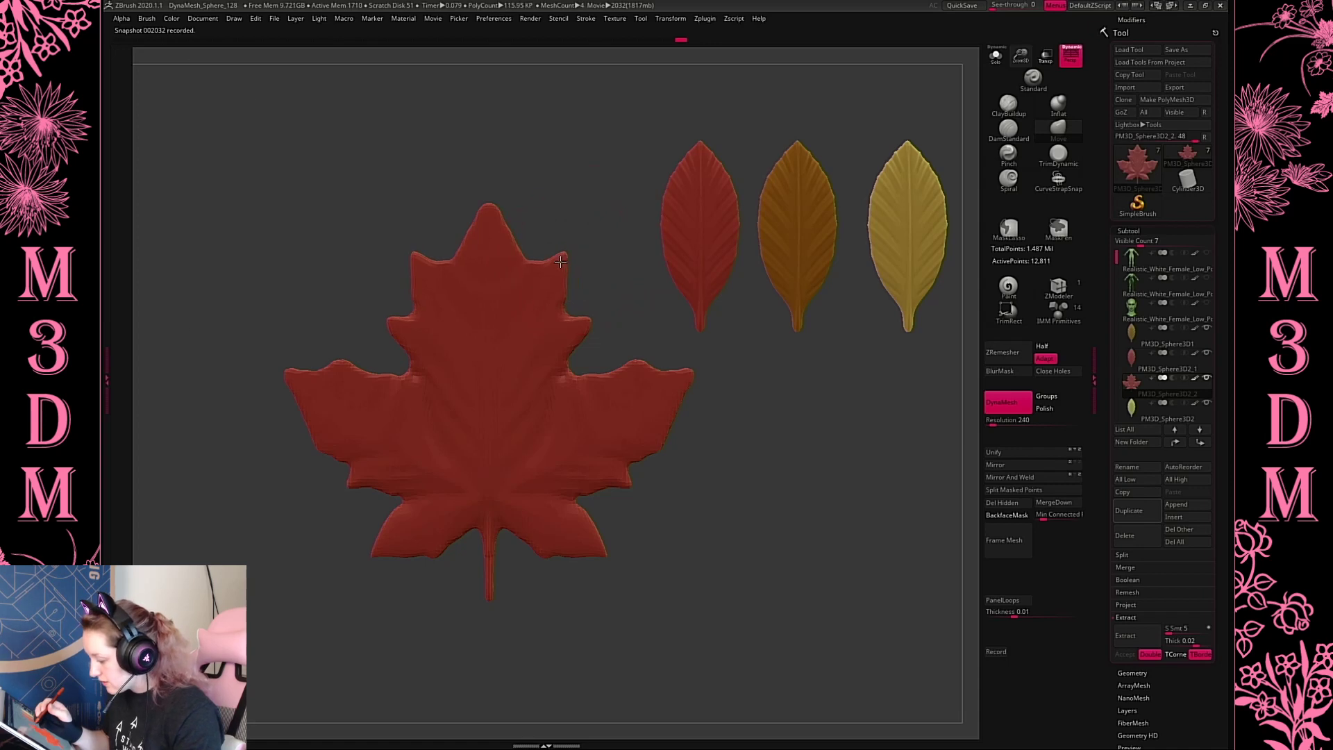
Draw the upper and side points of the central lobe slightly inward with a resized Move brush, then remesh the leaf
key(space)
click(561, 267)
drag(571, 257, 558, 270)
drag(584, 317, 574, 309)
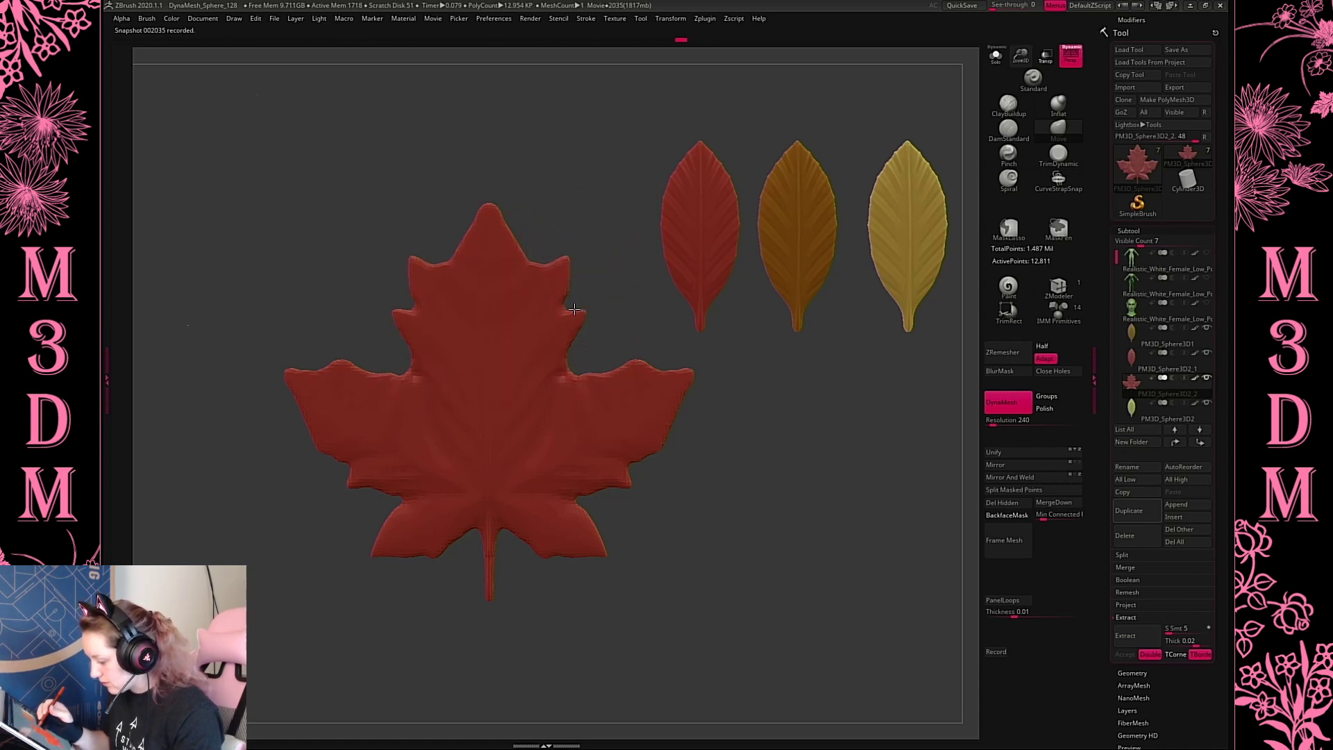
key(space)
ctrl+drag(805, 395, 814, 437)
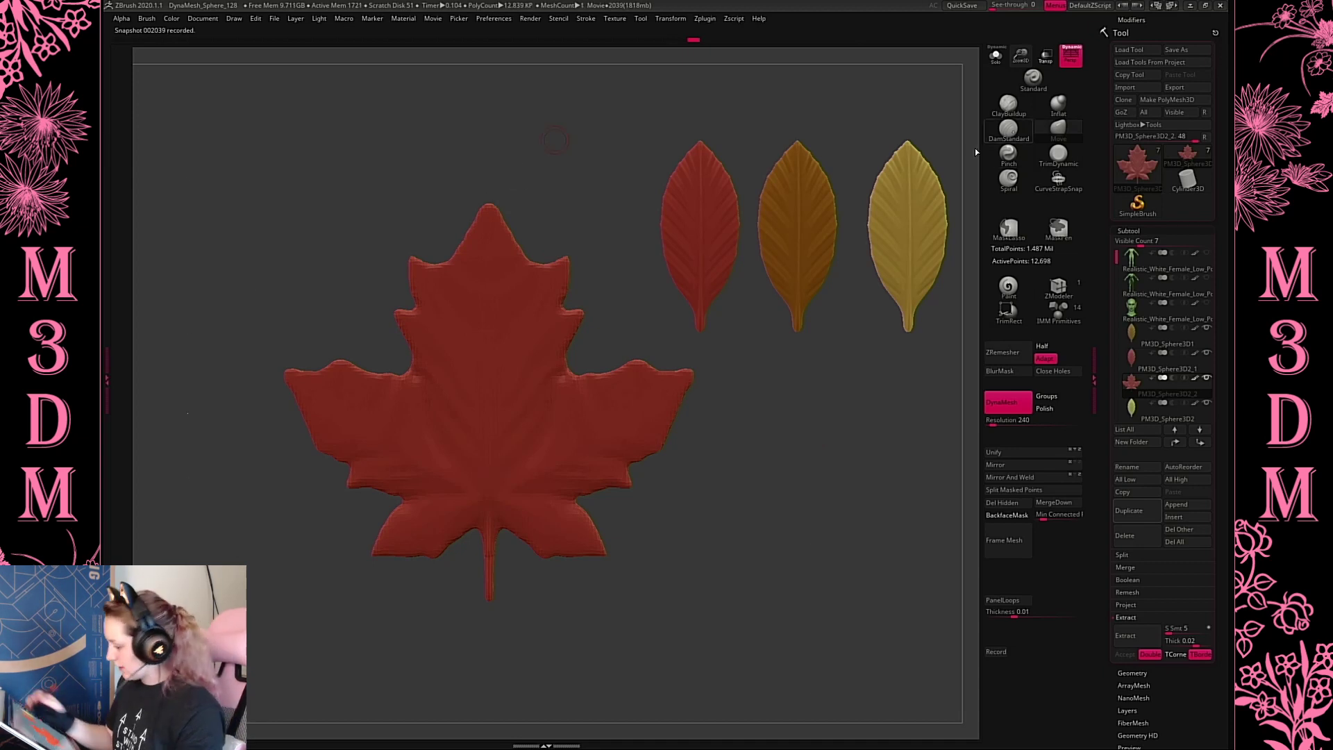
Divide the maple leaf's geometry once to add a second subdivision level
click(999, 132)
key(space)
click(1128, 231)
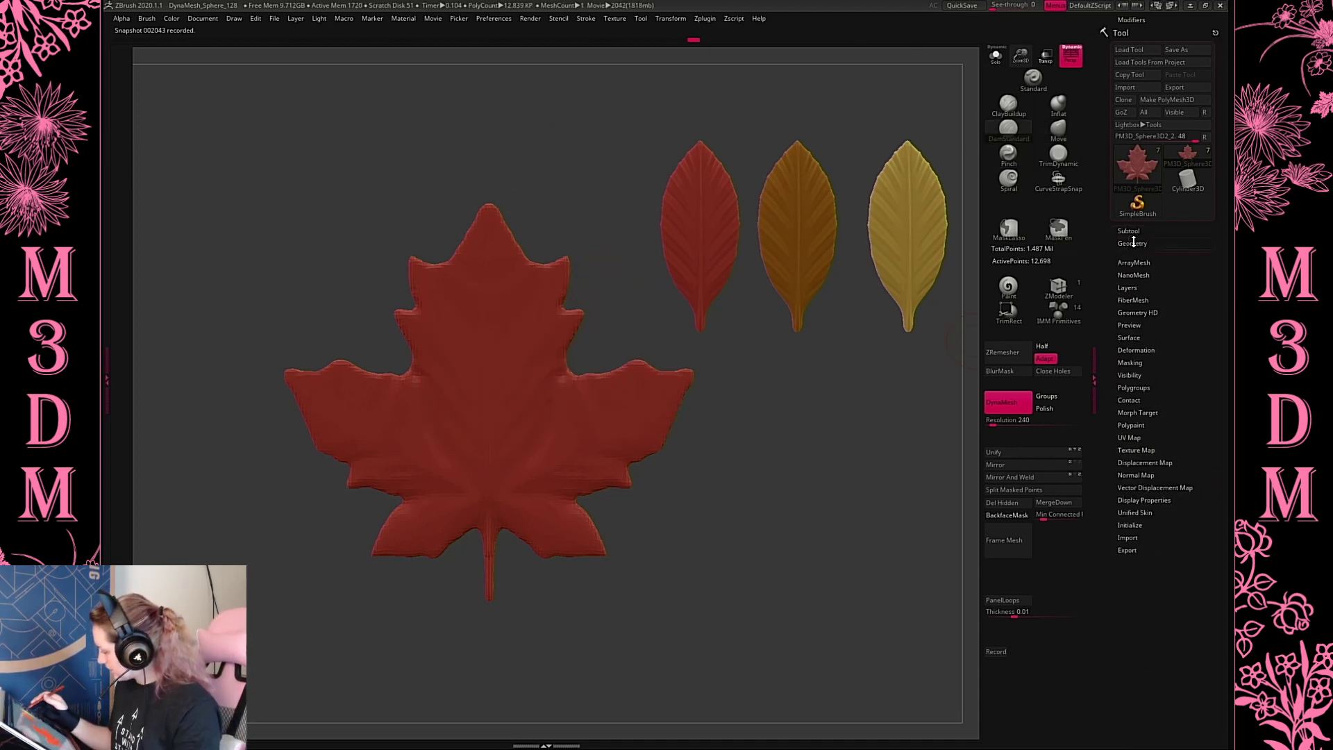
click(1132, 243)
click(1128, 354)
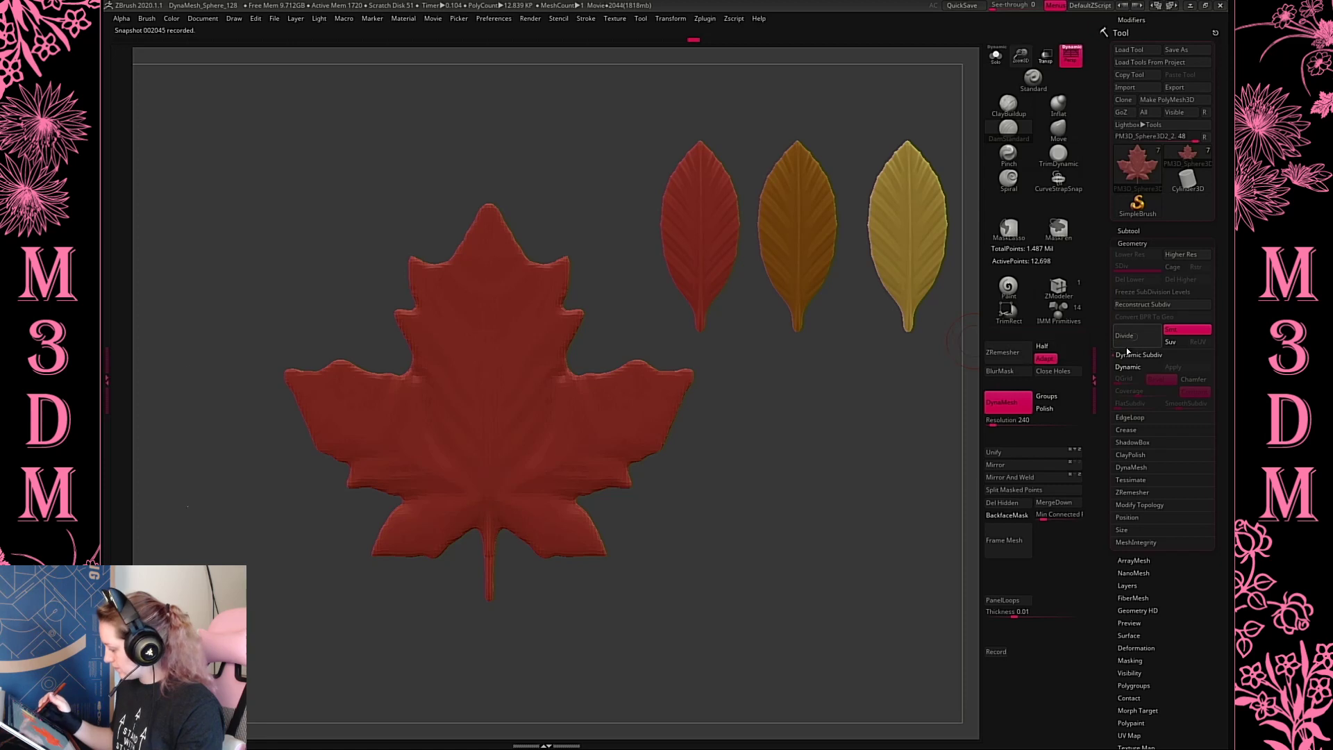
click(1135, 336)
Lengthen the maple leaf's stem by pulling its end downward with the Move brush
click(1058, 110)
key(space)
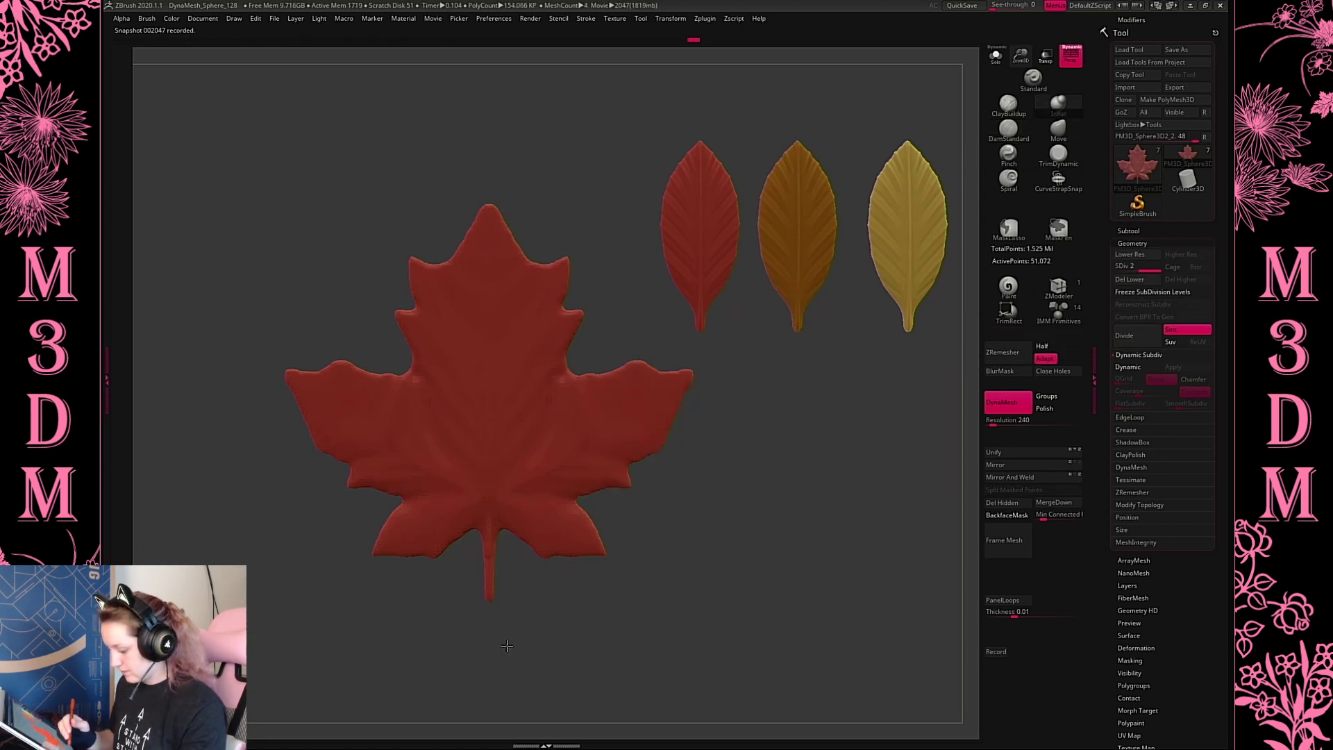
key(b)
key(m)
key(v)
drag(490, 600, 492, 617)
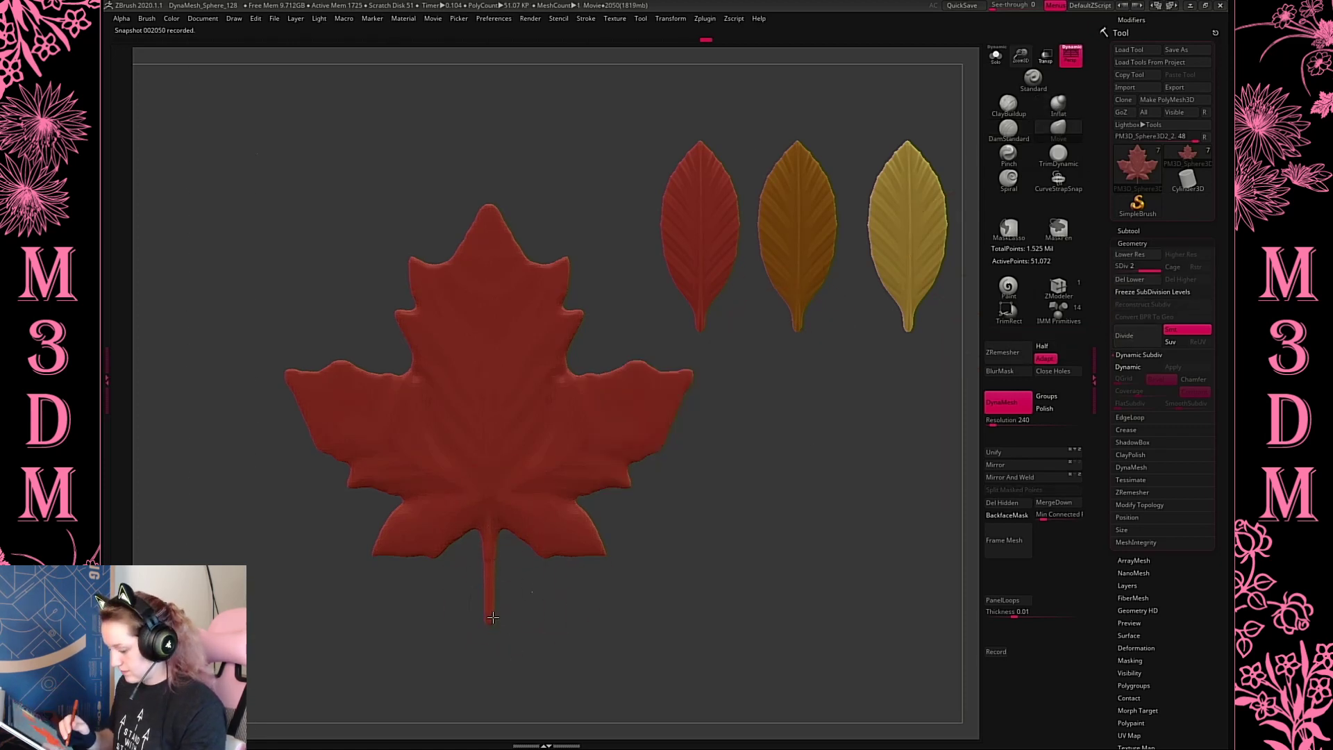
Set the colour to dark brown (R 68, G 53, B 16) and paint the maple leaf's stem with the Paint brush
drag(1225, 271, 1209, 336)
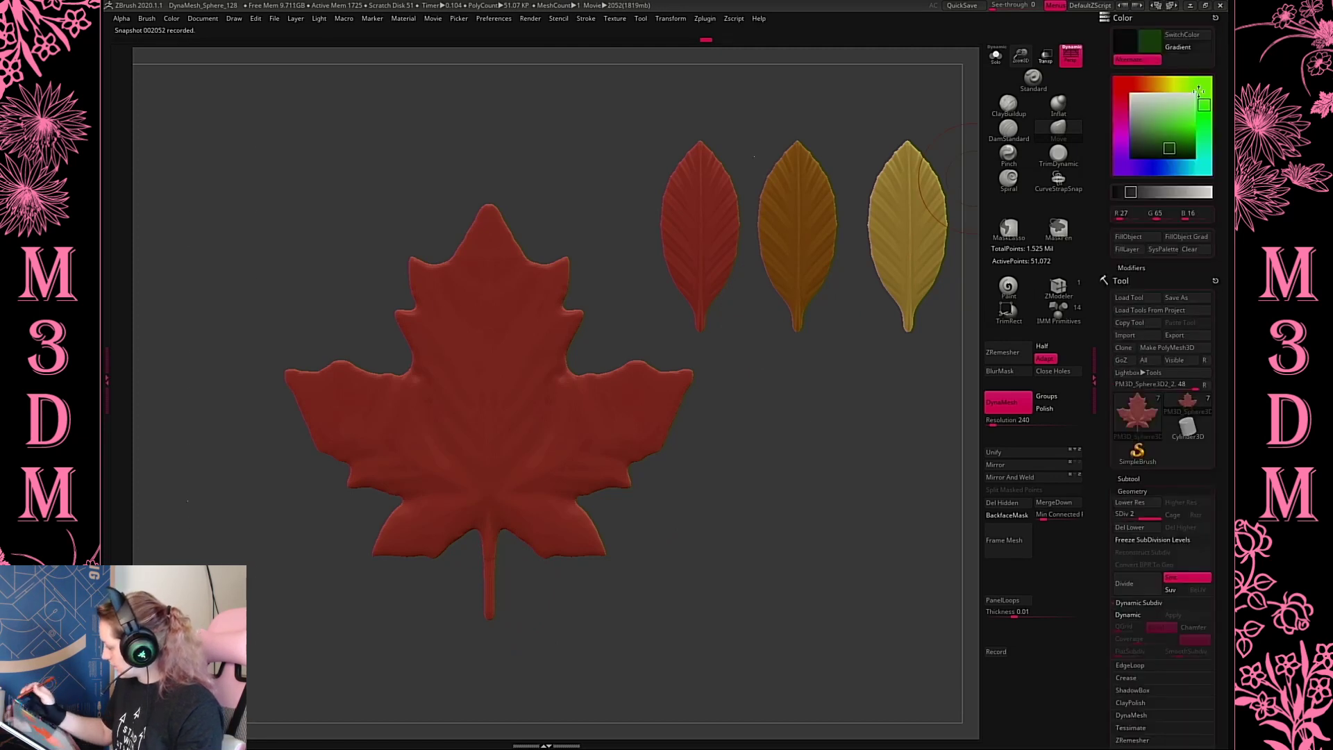
drag(1198, 91, 1162, 86)
click(1149, 119)
click(1168, 140)
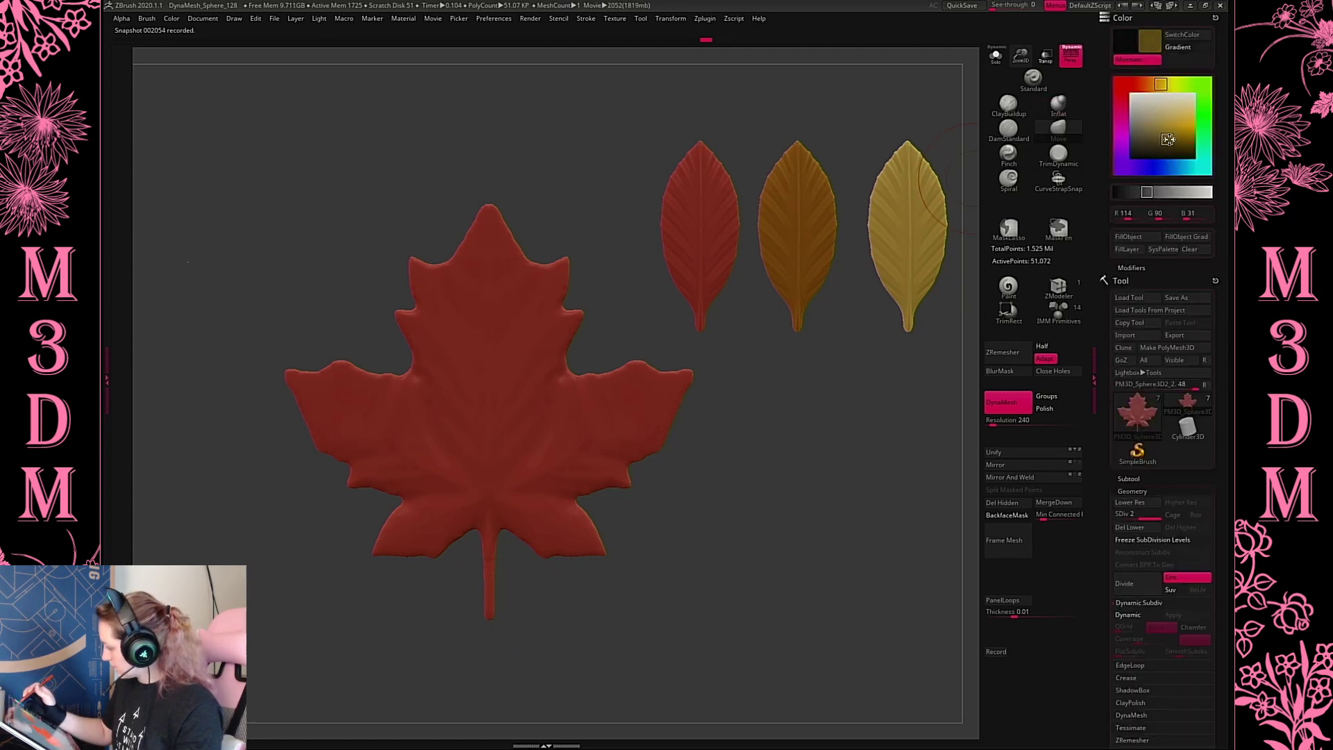
drag(1168, 140, 1170, 147)
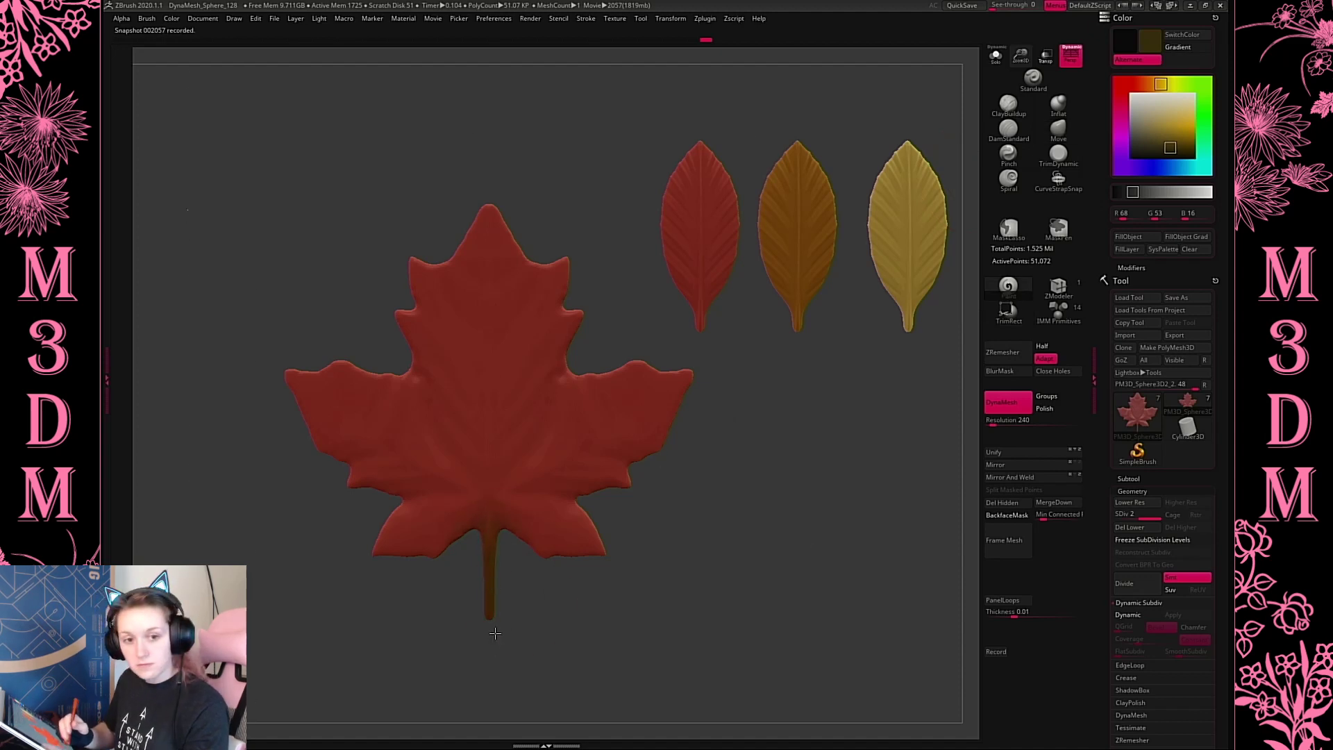
Enlarge the Paint brush and shade the central and side lobes of the maple leaf with soft brown strokes
key(space)
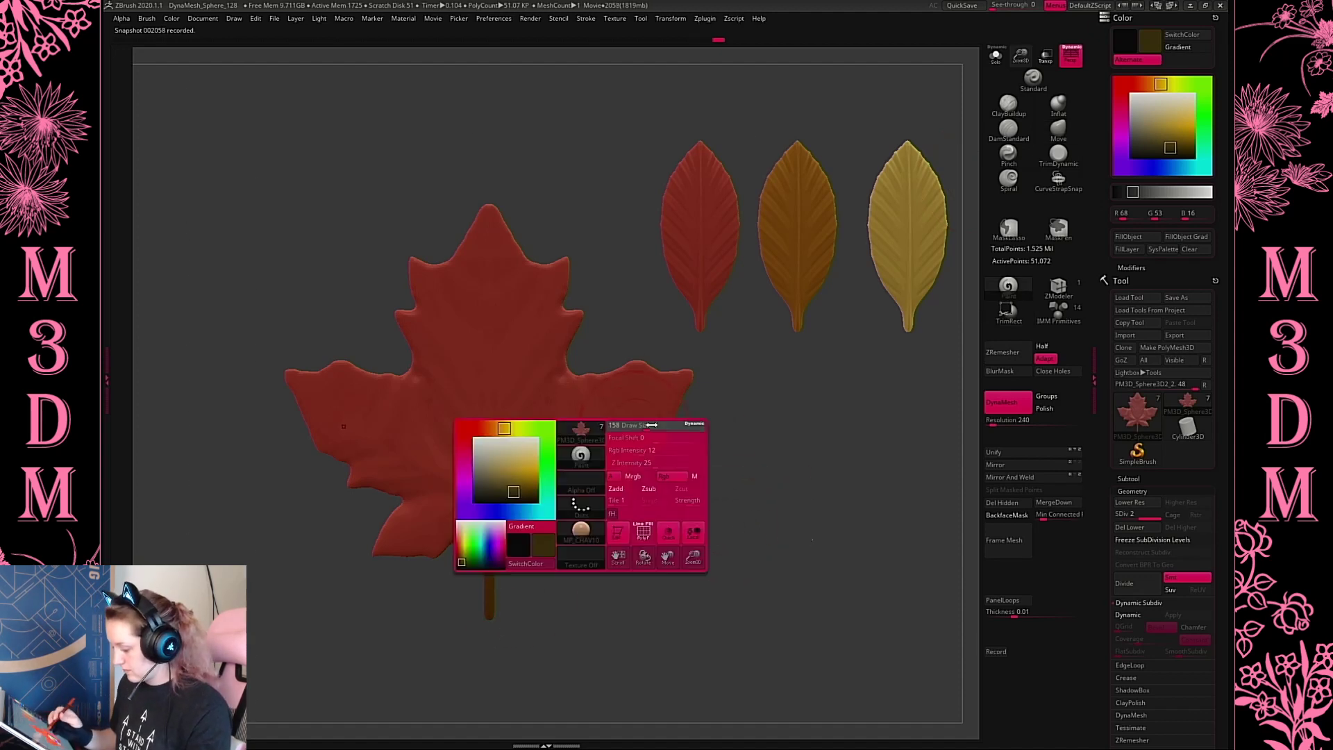
drag(625, 426, 639, 426)
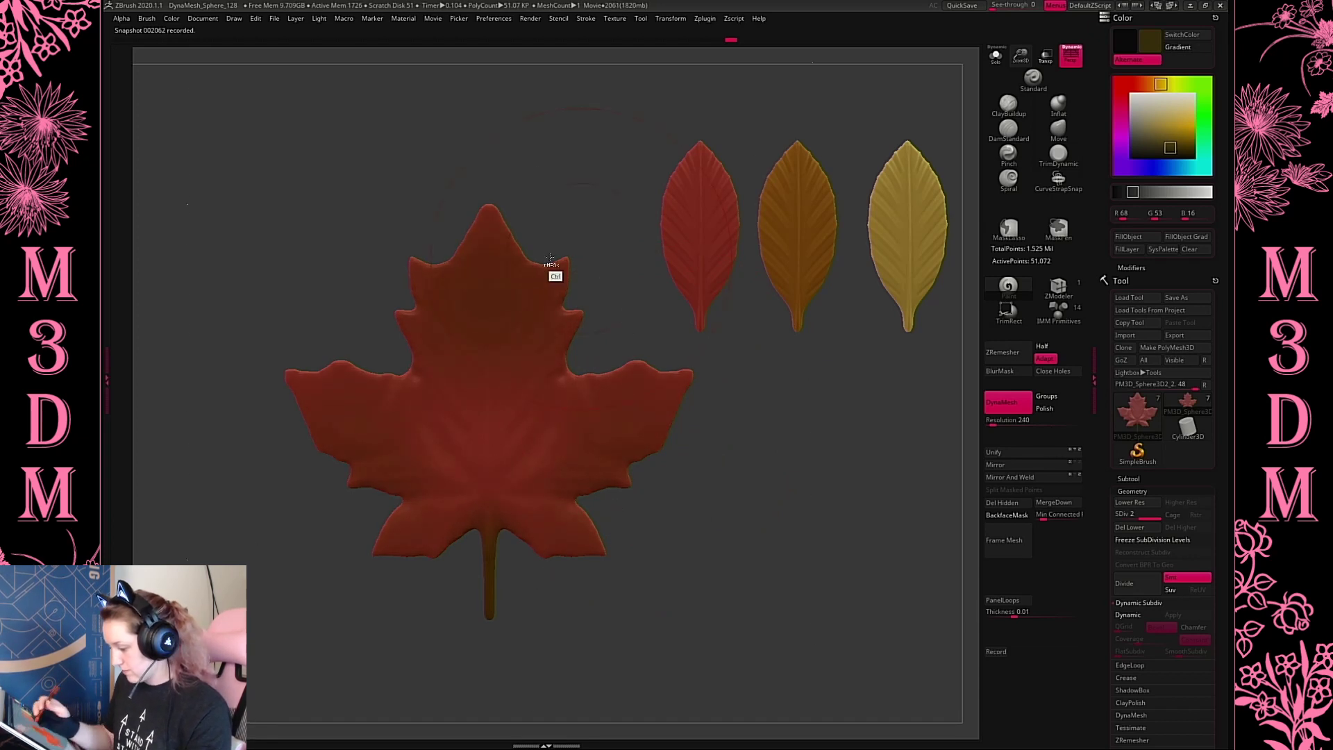
shift+drag(559, 261, 498, 252)
drag(575, 358, 715, 517)
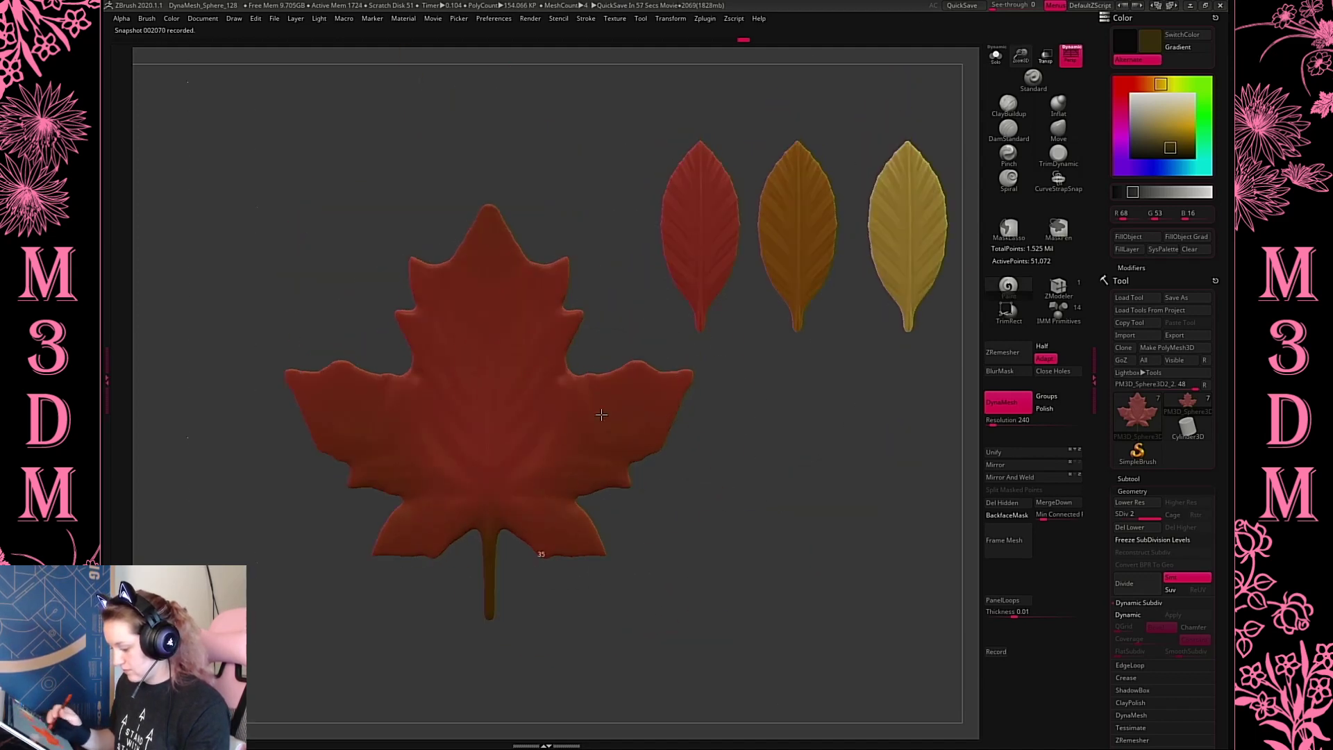
drag(475, 337, 641, 386)
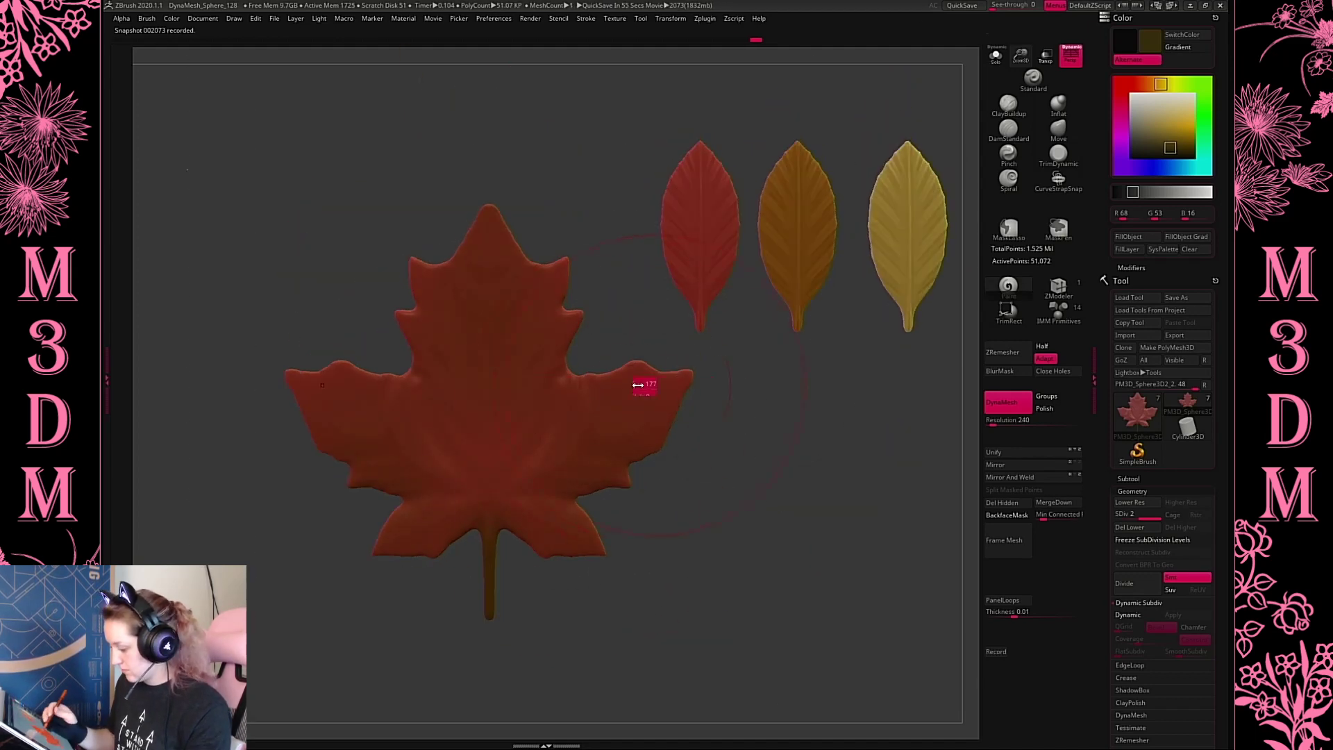
Enable Rgb on the DamStandard brush, set the colour to tan (R 173, G 143, B 68) and reduce the Draw Size
right_click(732, 393)
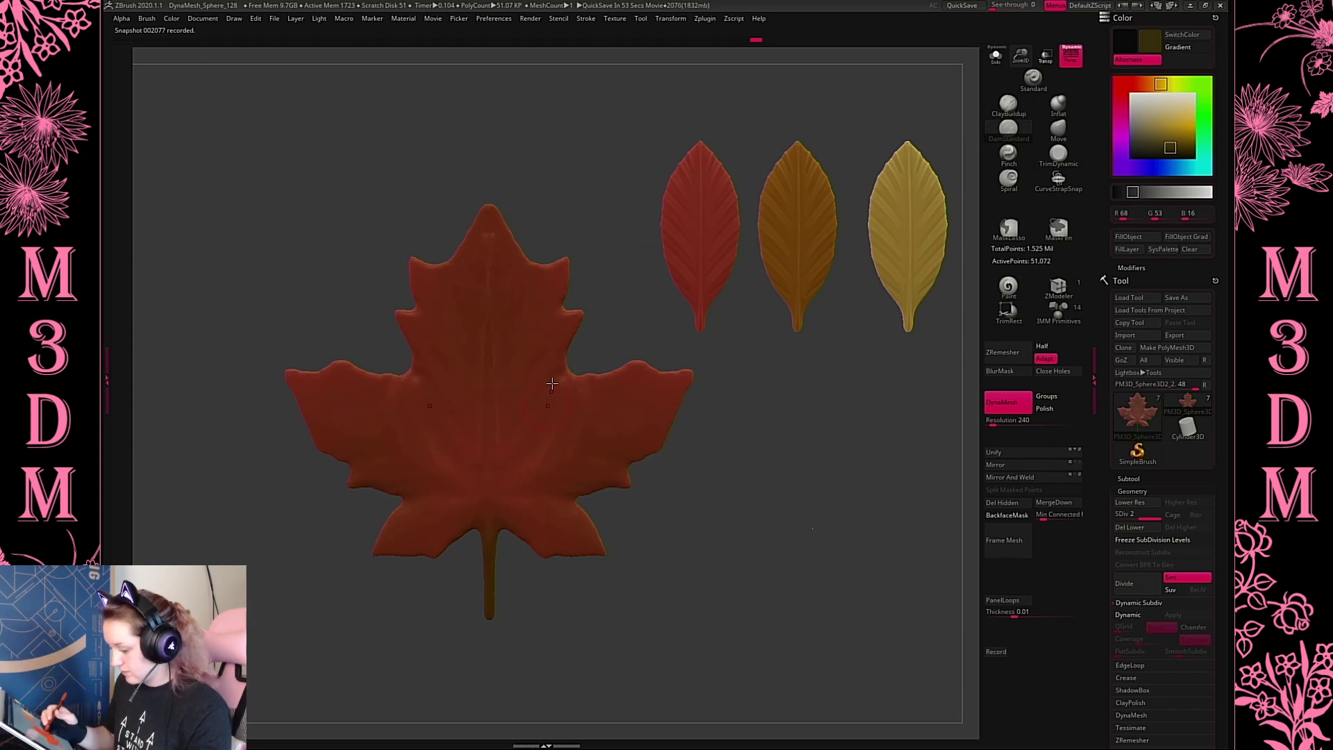
key(space)
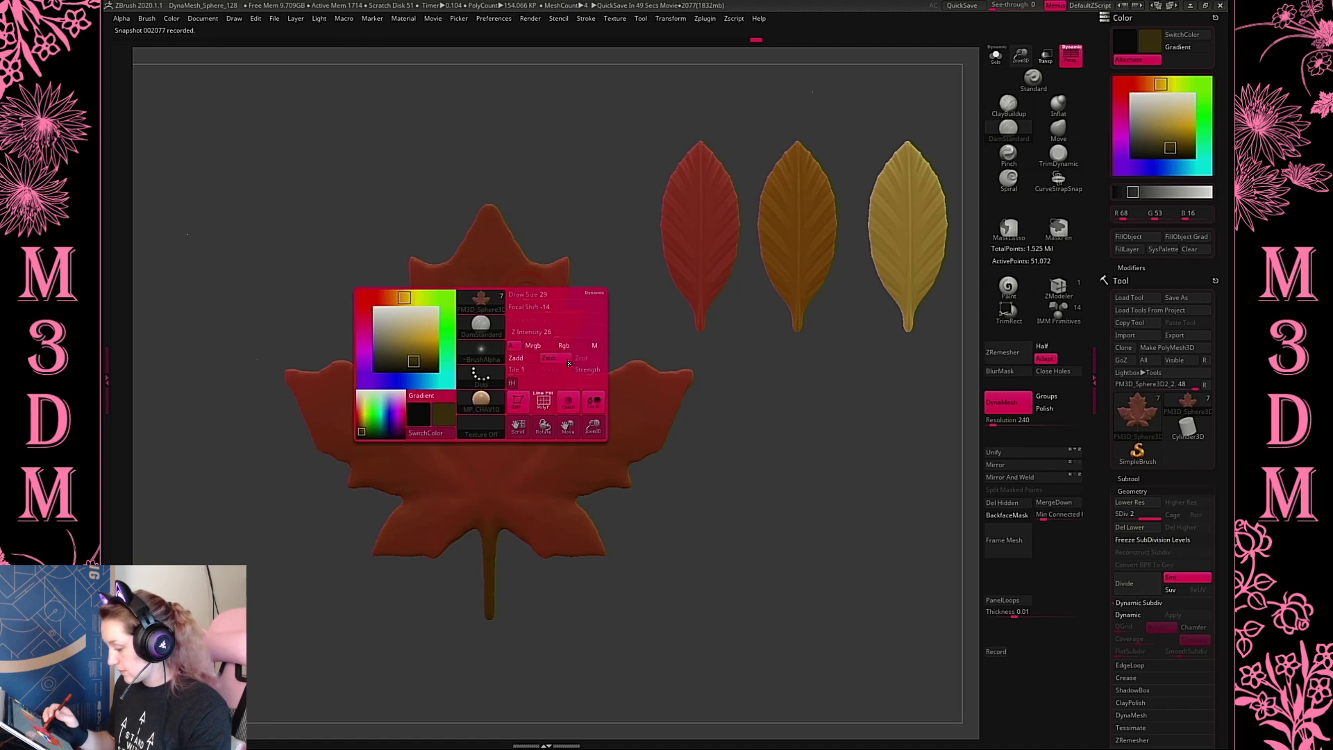
click(563, 345)
click(402, 336)
drag(401, 336, 401, 341)
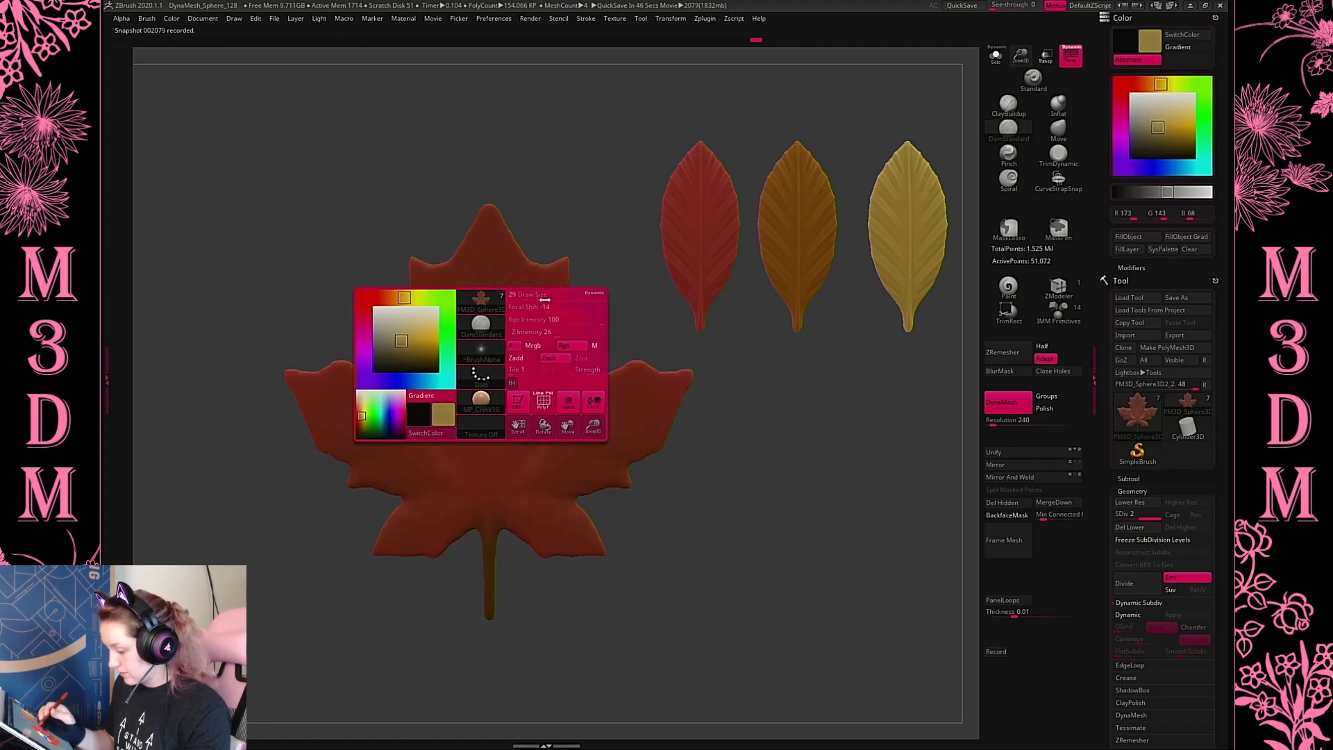
drag(544, 295, 537, 295)
Try carving a coloured midrib down the maple leaf's centre, varying the active colour and Rgb Intensity between attempts
mouse_move(497, 243)
ctrl+mouse_down()
mouse_move(484, 385)
mouse_move(496, 575)
ctrl+mouse_up()
key(ctrl+z)
key(space)
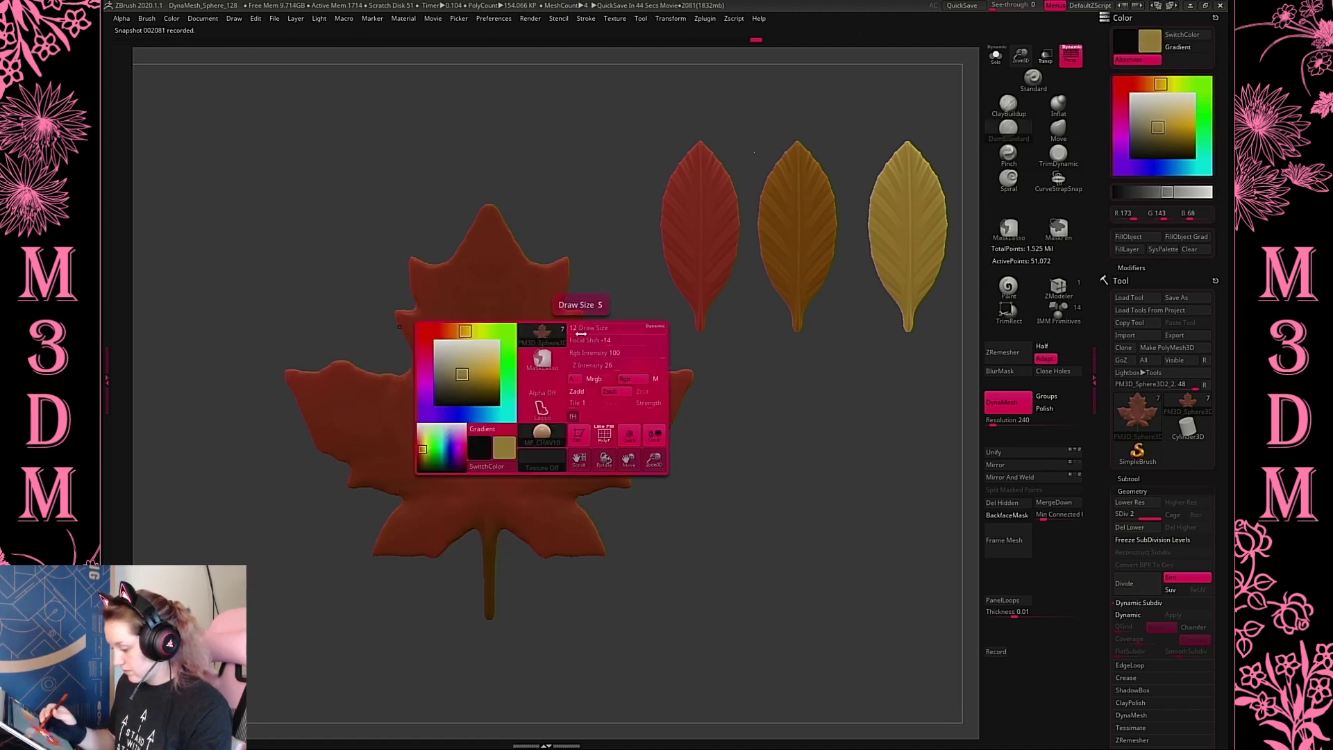
click(500, 470)
drag(494, 255, 511, 631)
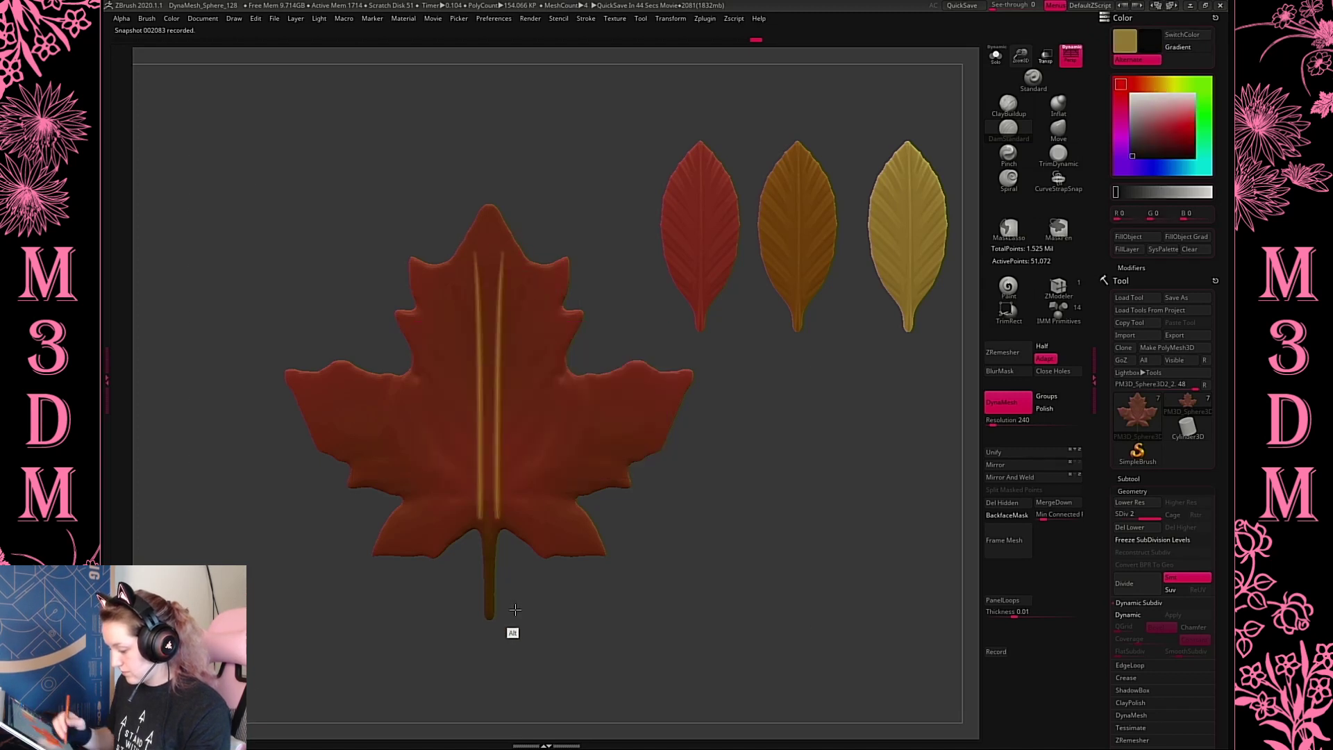
key(ctrl+z)
key(space)
drag(651, 358, 631, 360)
drag(469, 233, 500, 602)
key(ctrl+z)
Lower the Rgb Intensity to 5 and test midrib strokes down the maple leaf's centre, undoing each one
key(space)
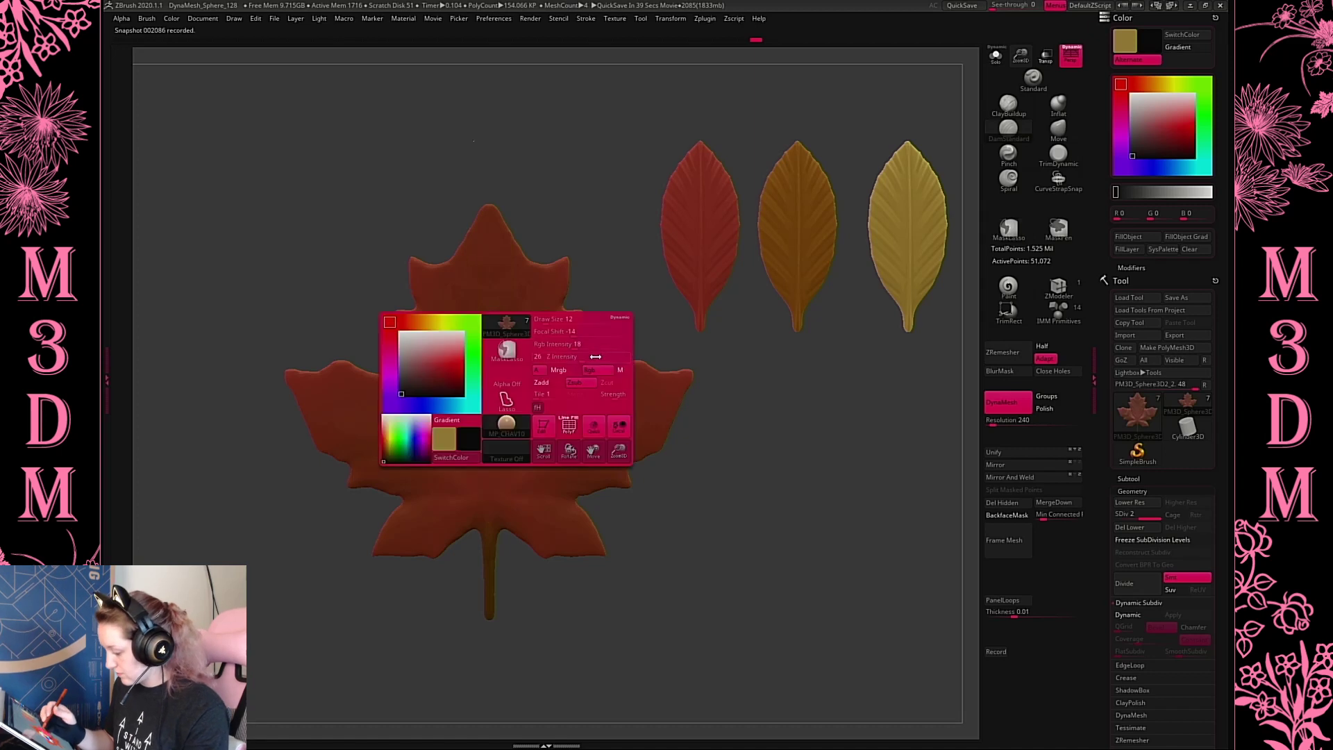
drag(594, 347, 585, 347)
drag(497, 245, 493, 554)
key(ctrl+z)
key(space)
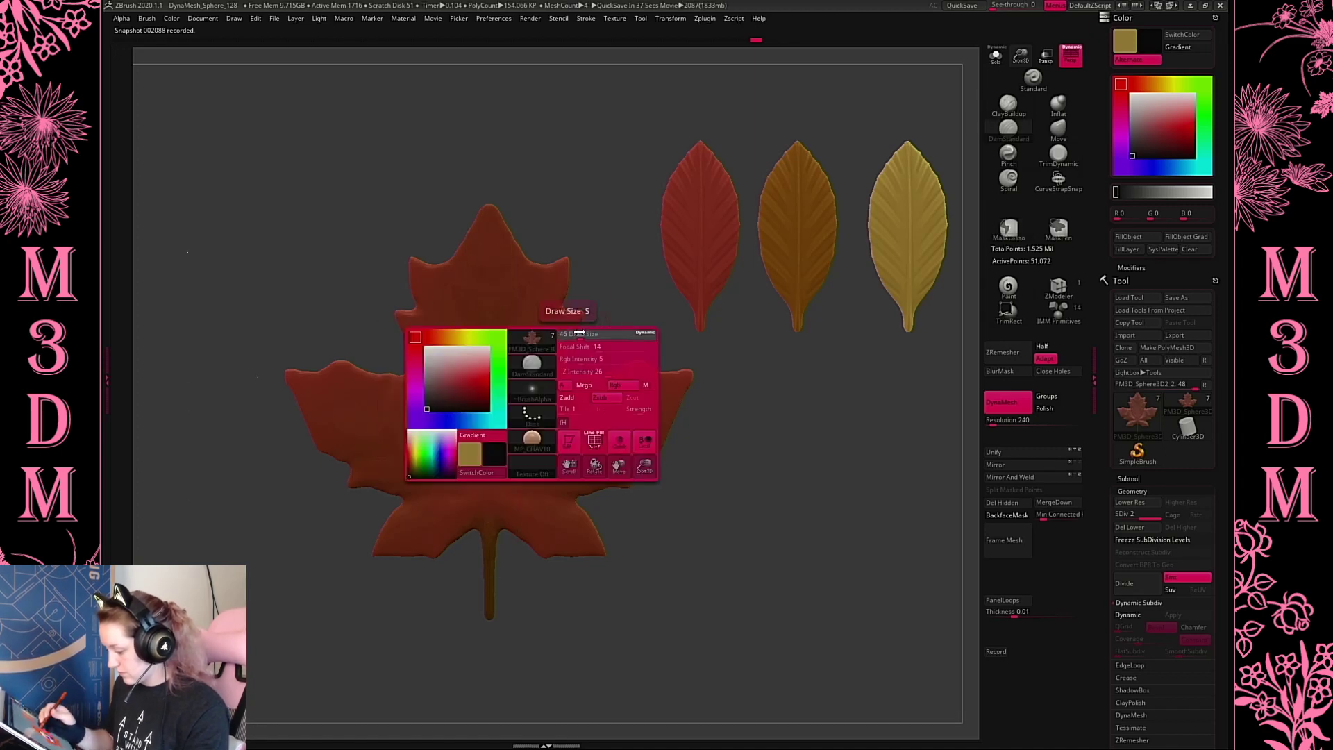
alt+drag(495, 236, 505, 596)
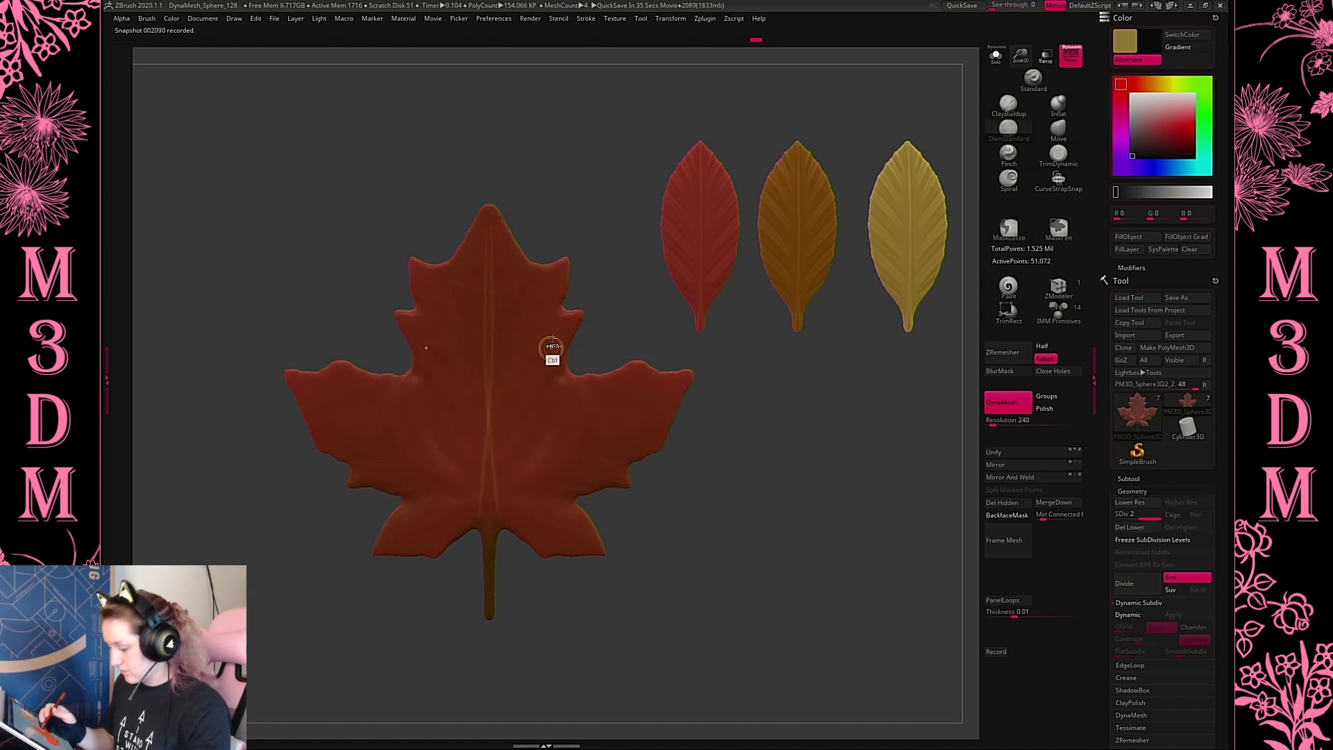
key(ctrl+z)
drag(498, 278, 495, 549)
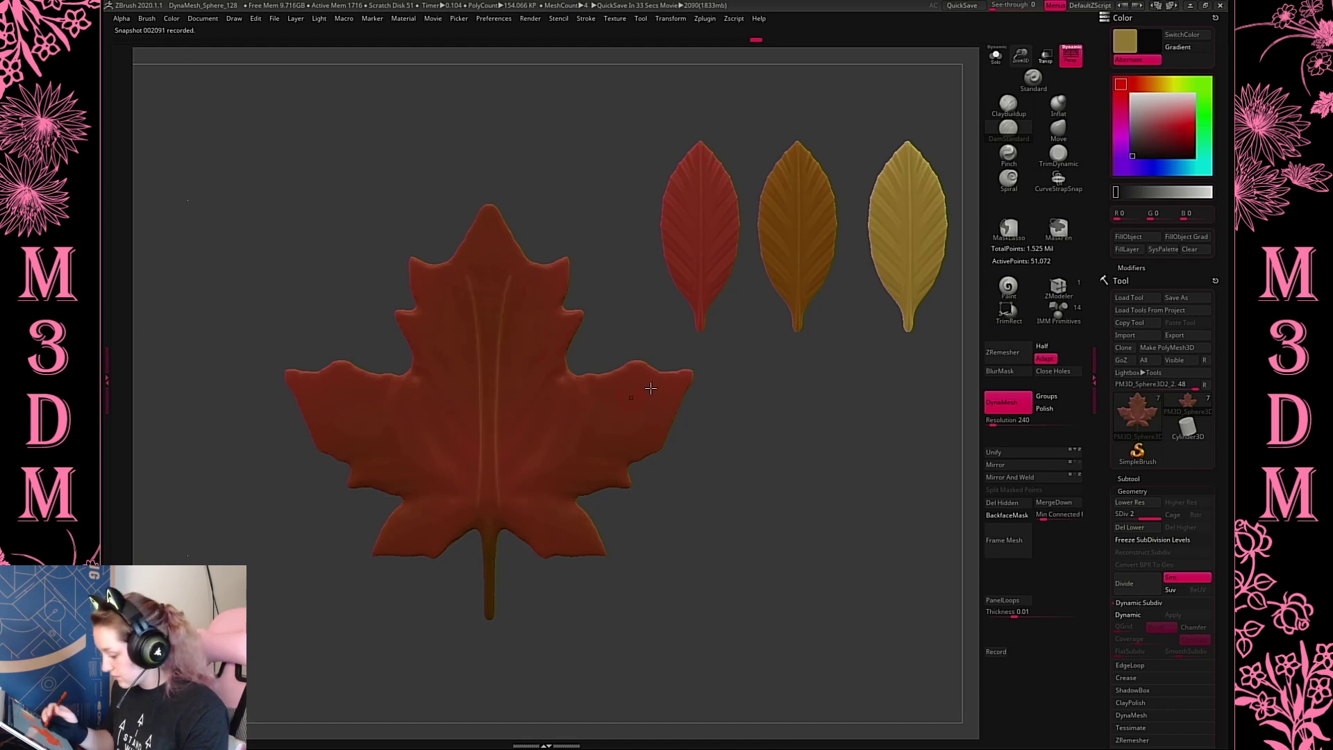
drag(740, 364, 715, 354)
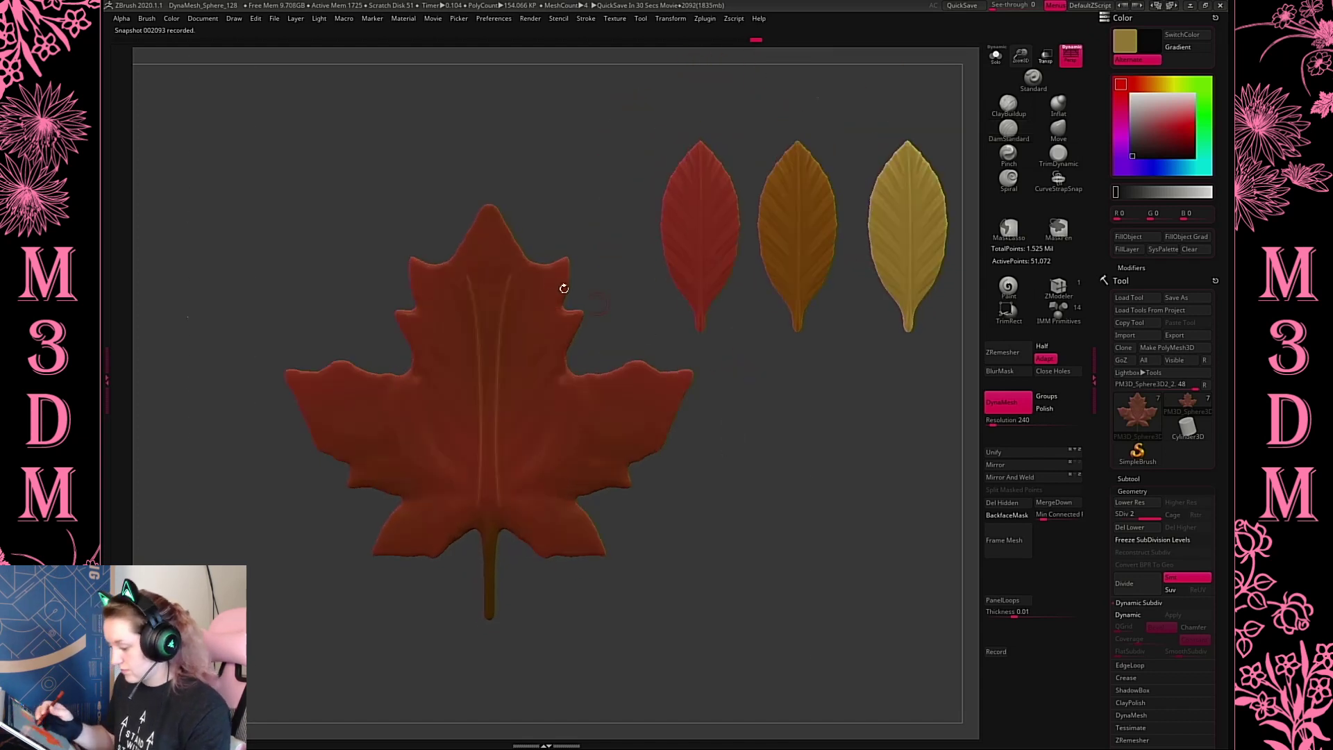
key(ctrl+z)
Swap the active colour back to tan and divide the maple leaf's geometry to subdivision level 3
key(space)
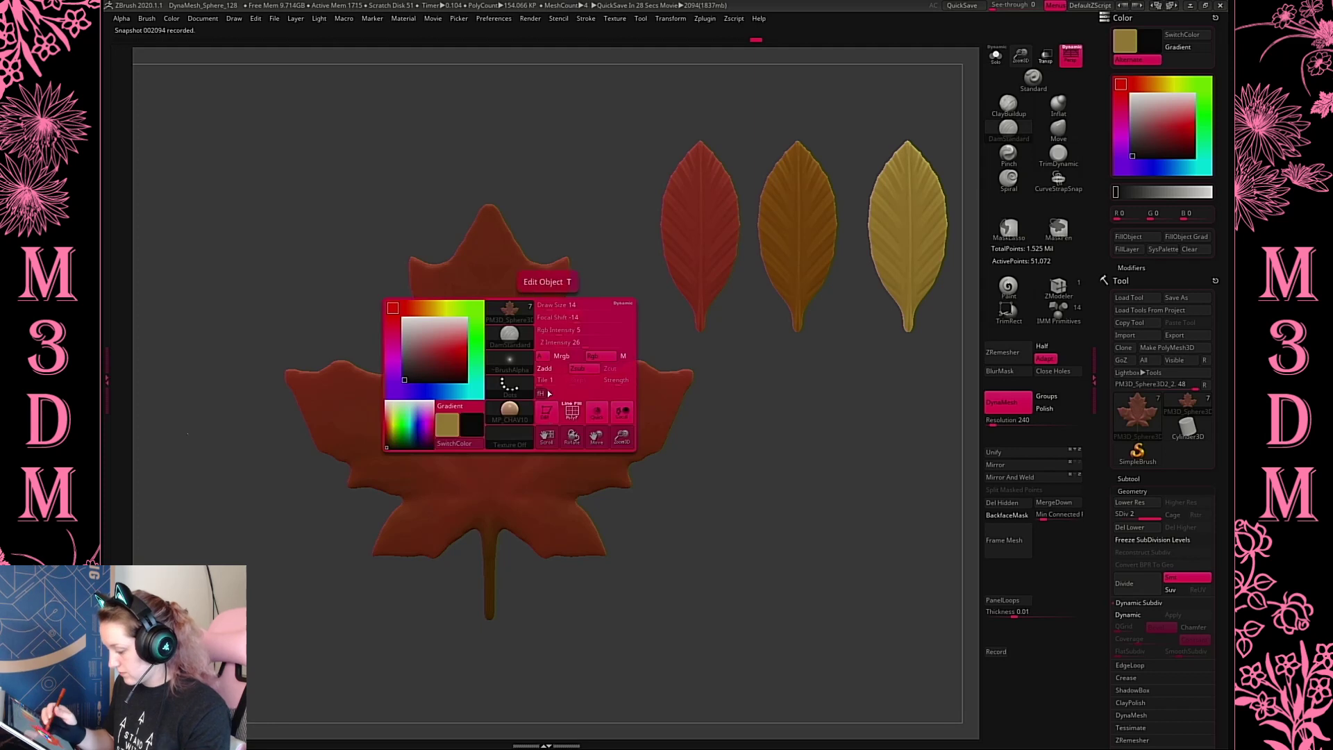
key(space)
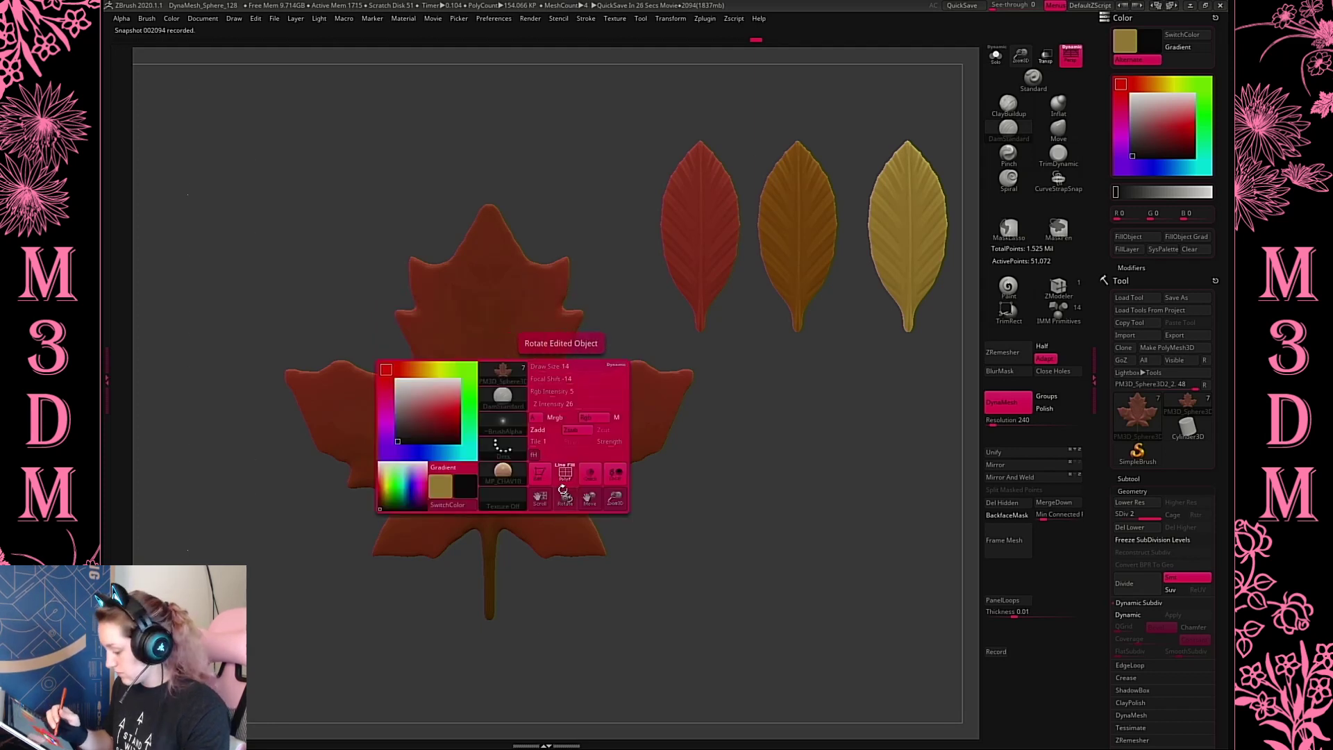
click(461, 506)
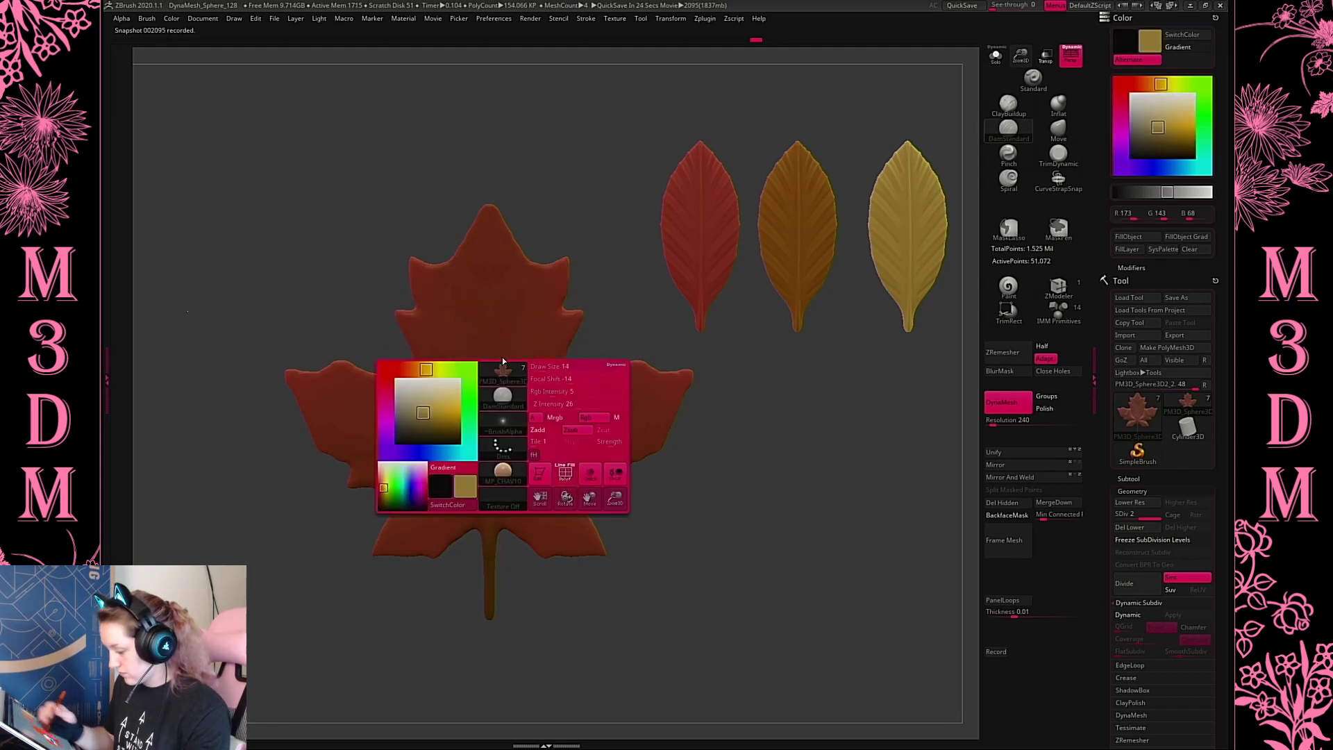
key(space)
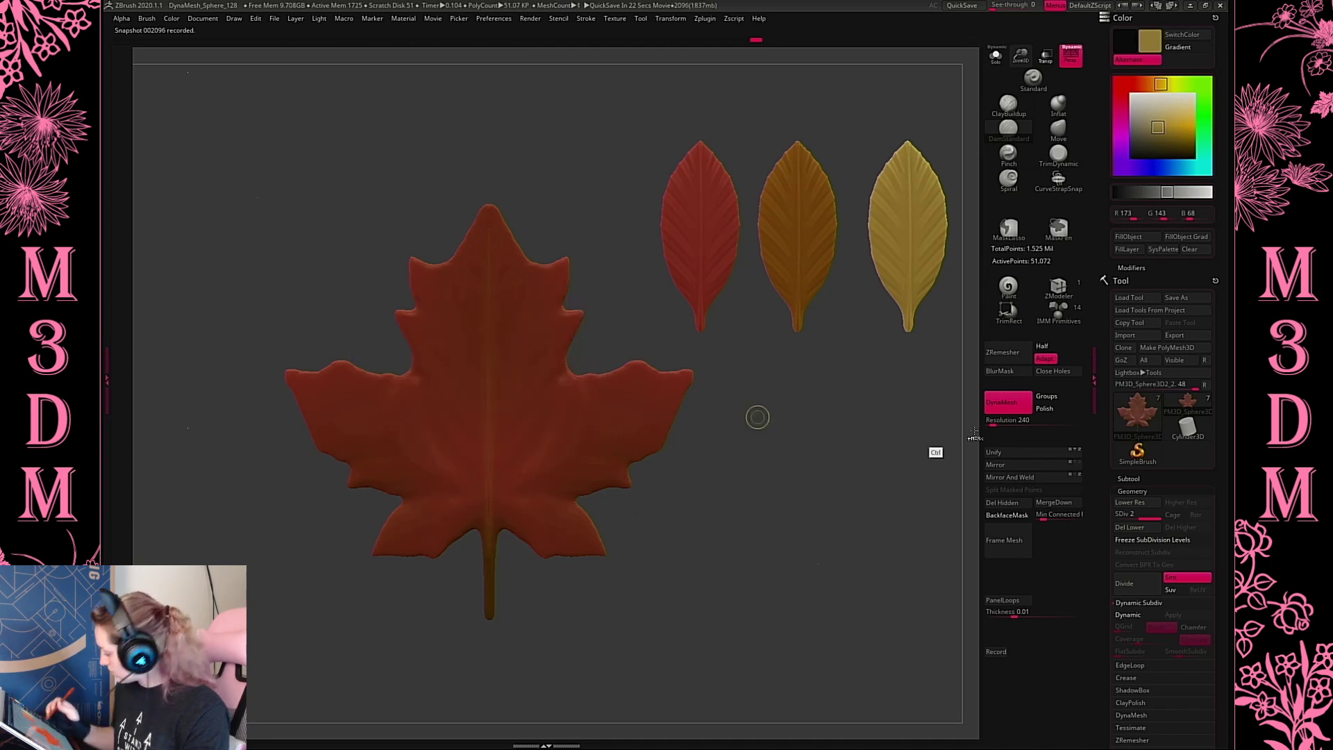
key(ctrl+z)
click(1135, 586)
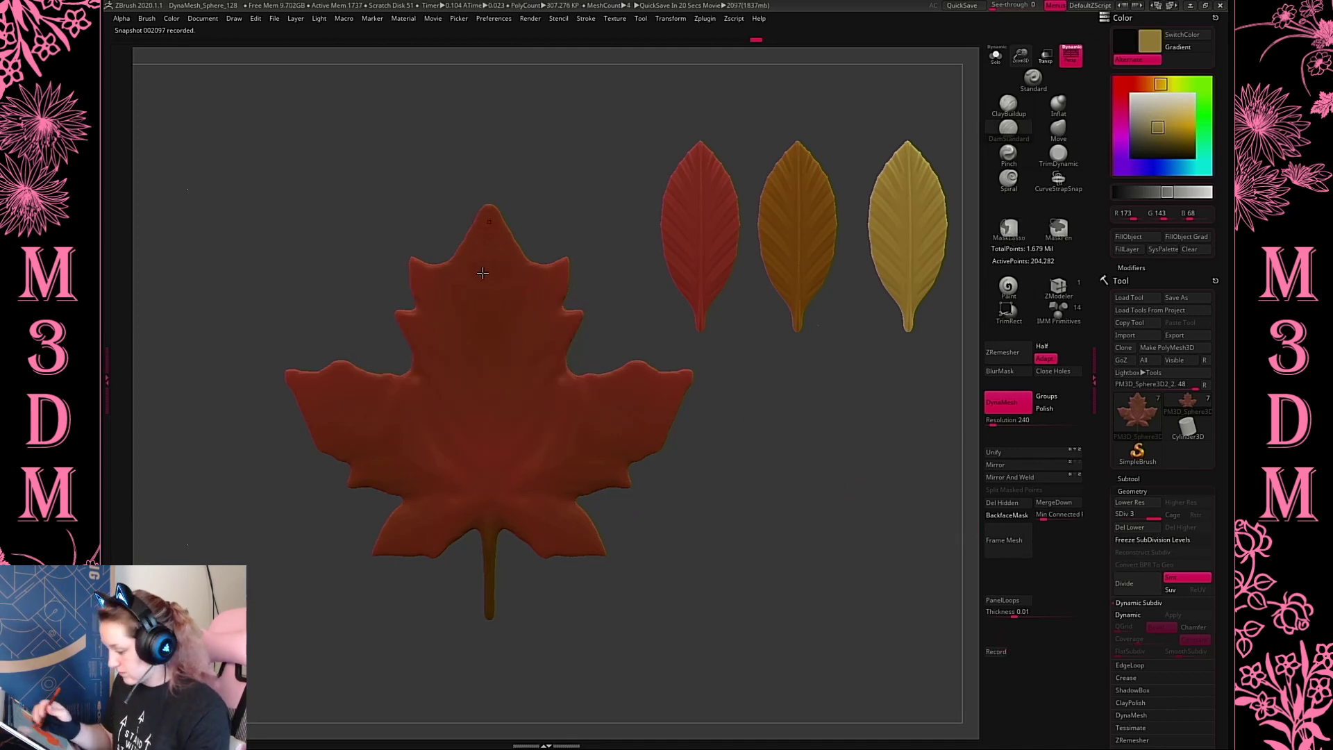
Carve a straight tan midrib along the maple leaf's centre from the tip down to the stem, undoing uneven strokes
drag(502, 596, 495, 520)
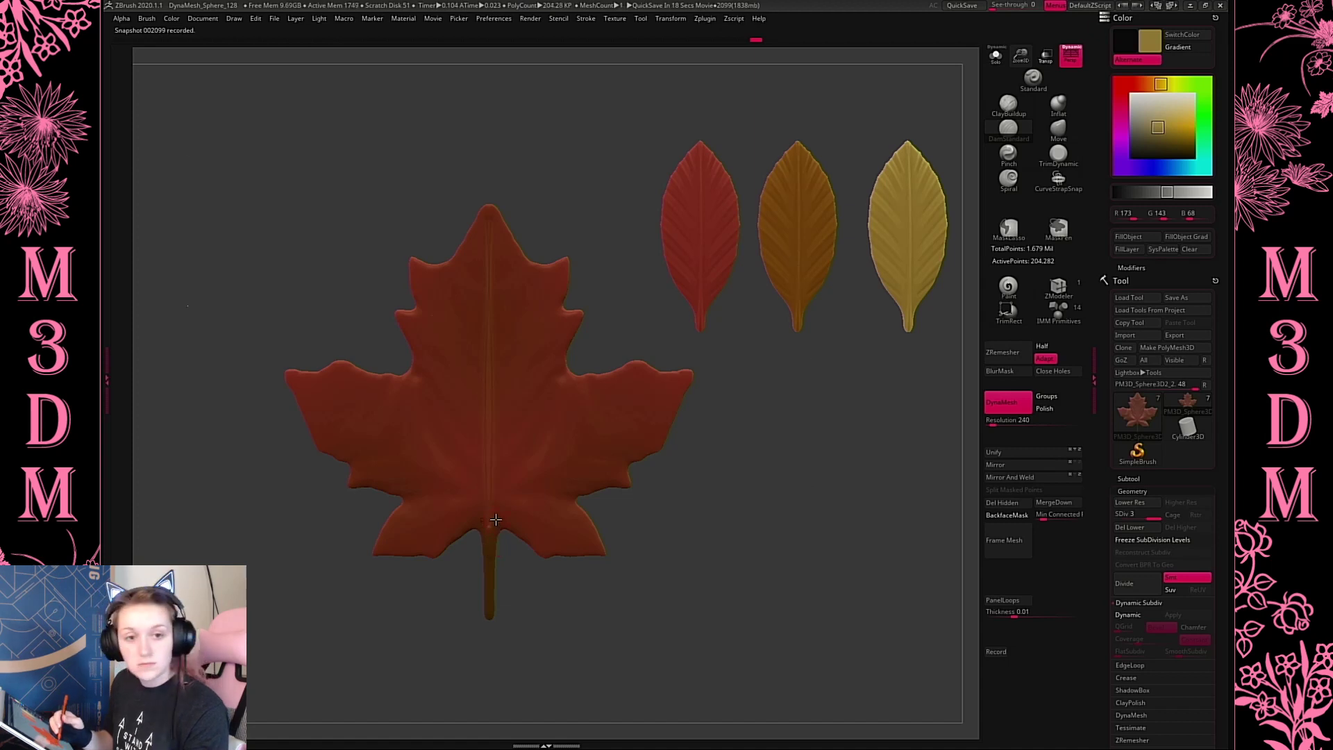
key(ctrl+z)
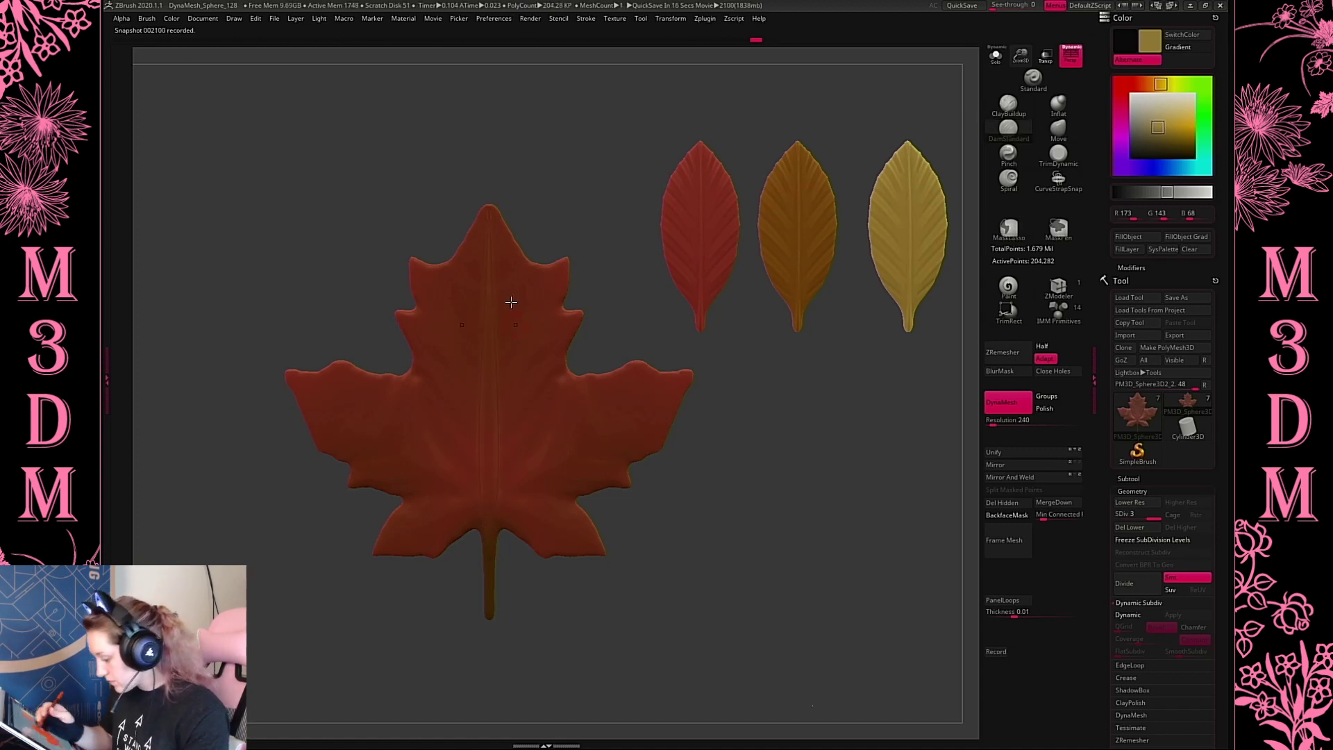
key(ctrl+z)
click(586, 18)
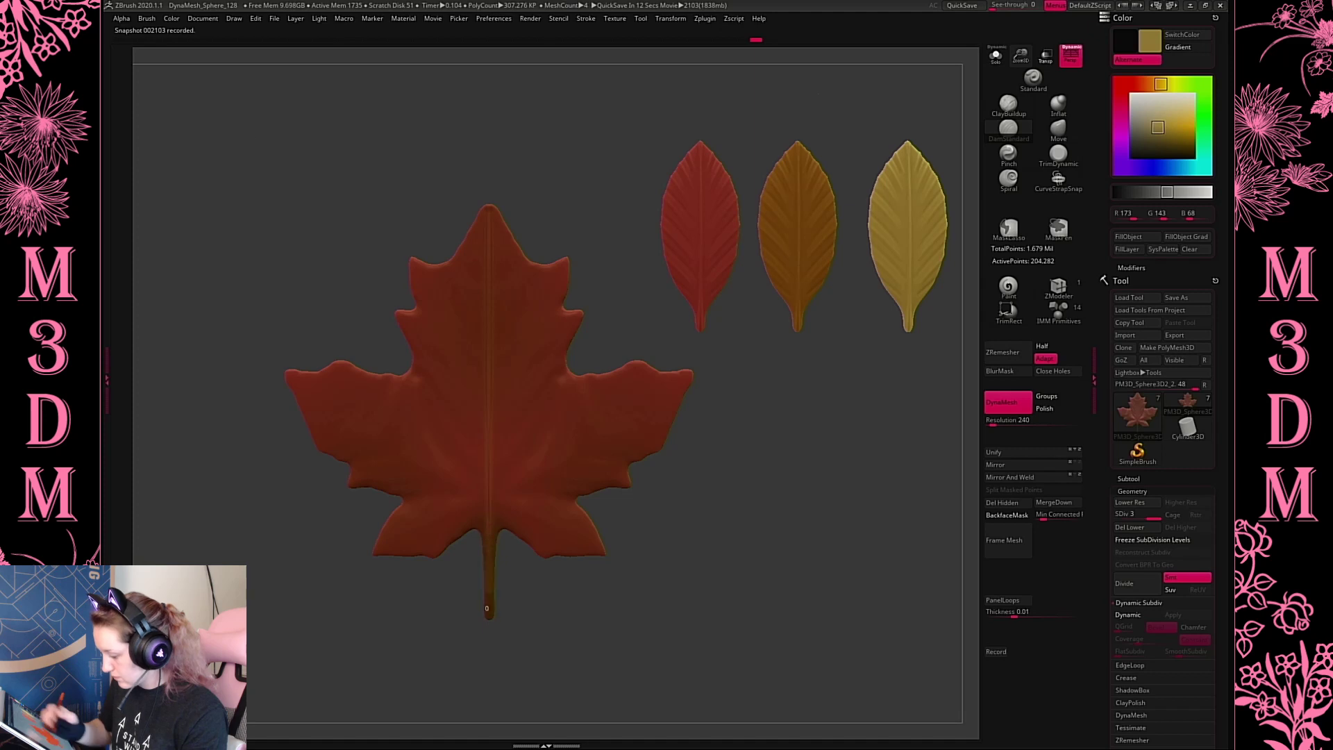
Try carving mirrored side veins from the upper points of the central lobe inward to the midrib
drag(565, 268, 497, 437)
key(ctrl+z)
drag(566, 267, 513, 323)
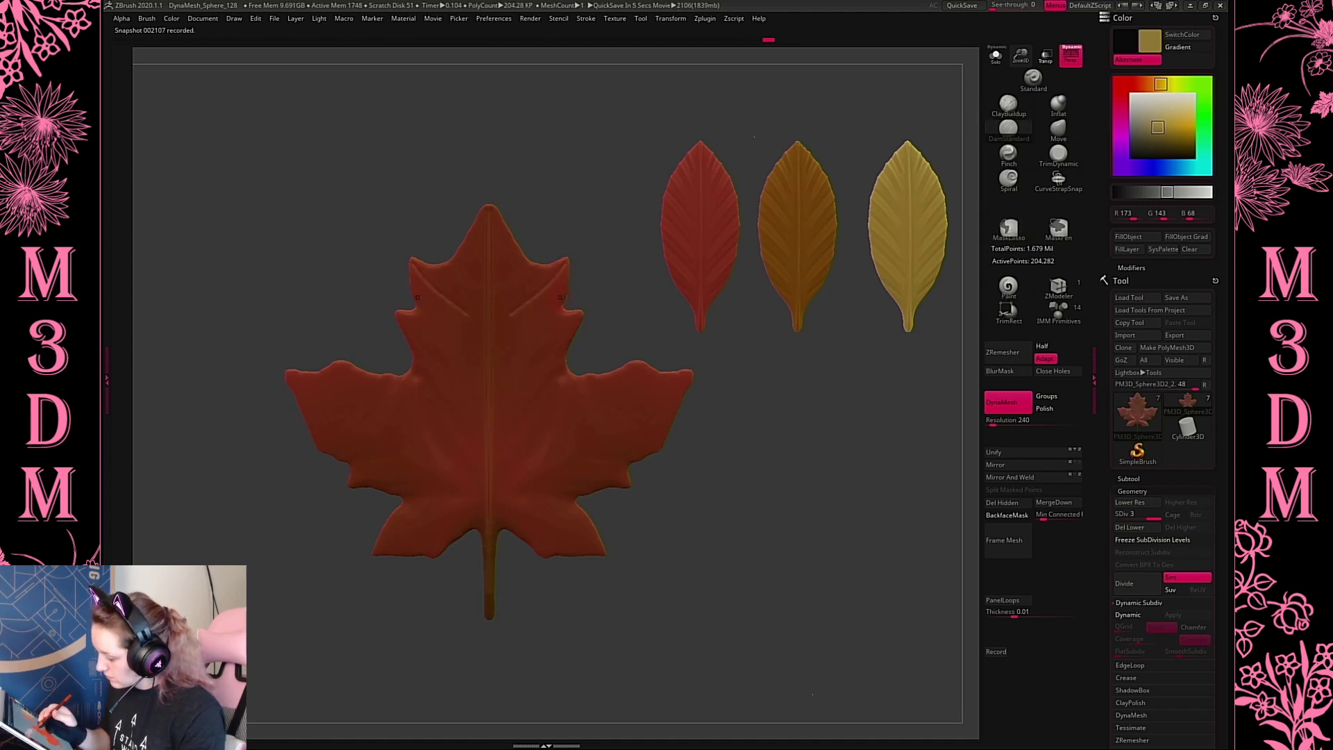
key(ctrl+z)
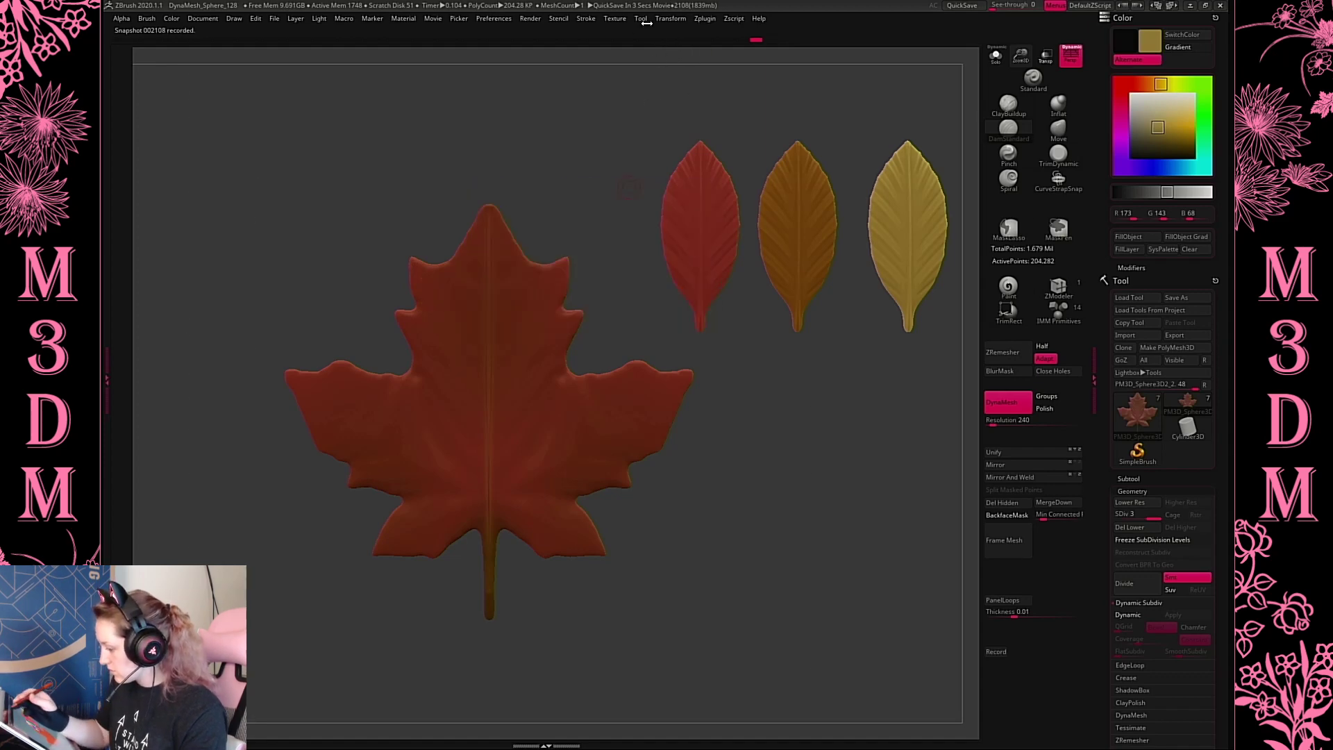
Adjust the brush's LazyMouse settings, with LazyRadius at 14
click(658, 21)
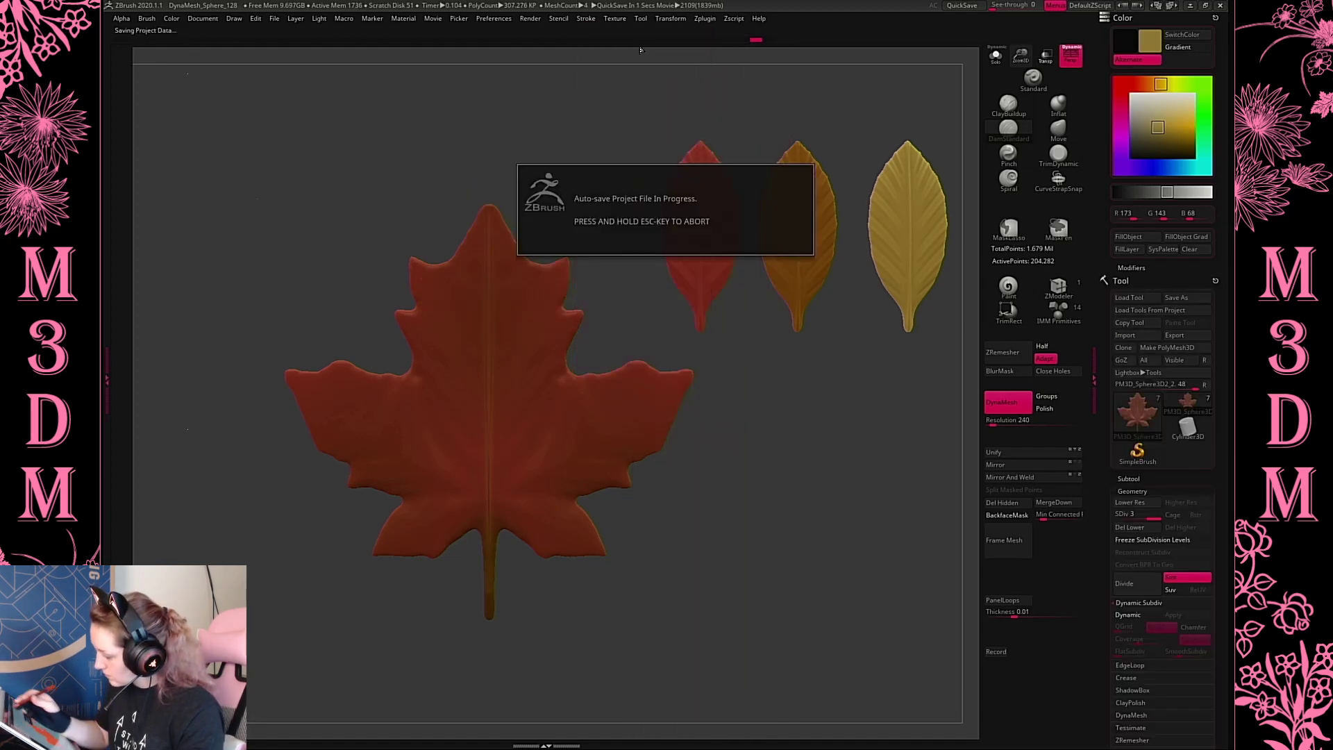
click(586, 19)
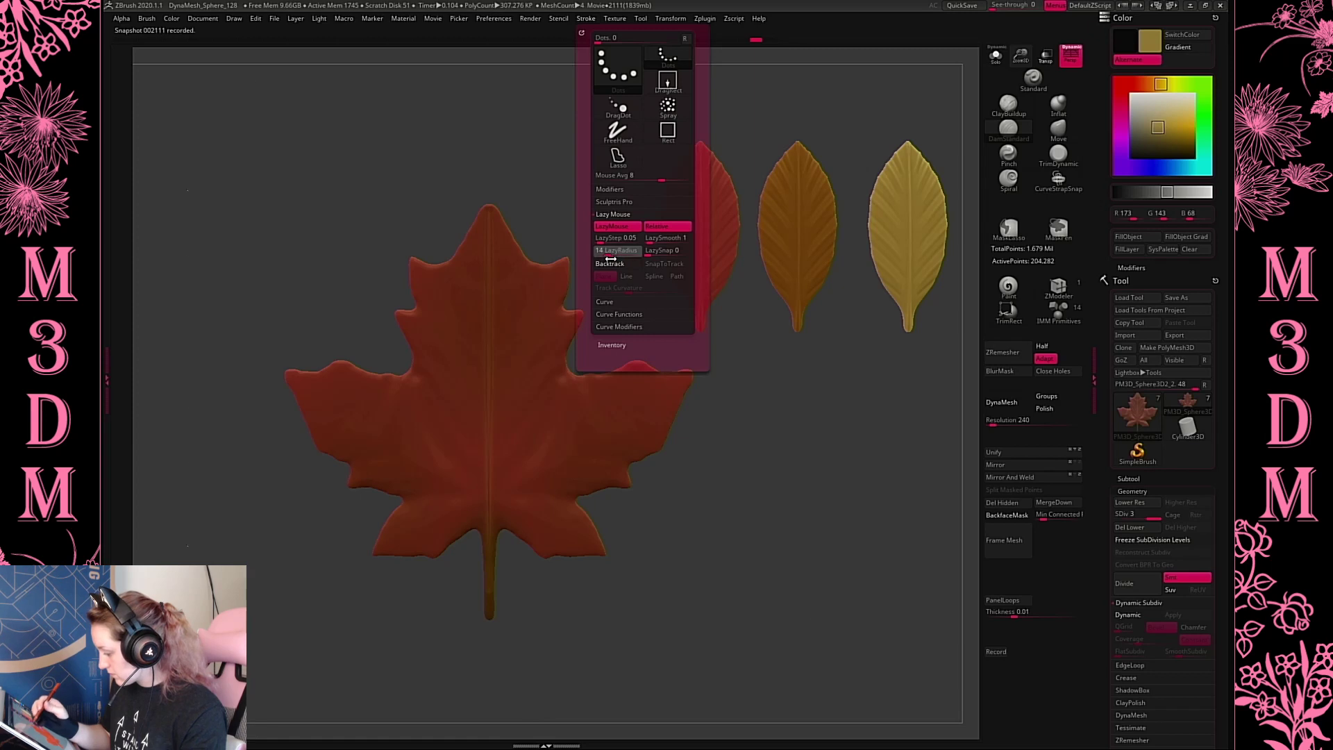
key(space)
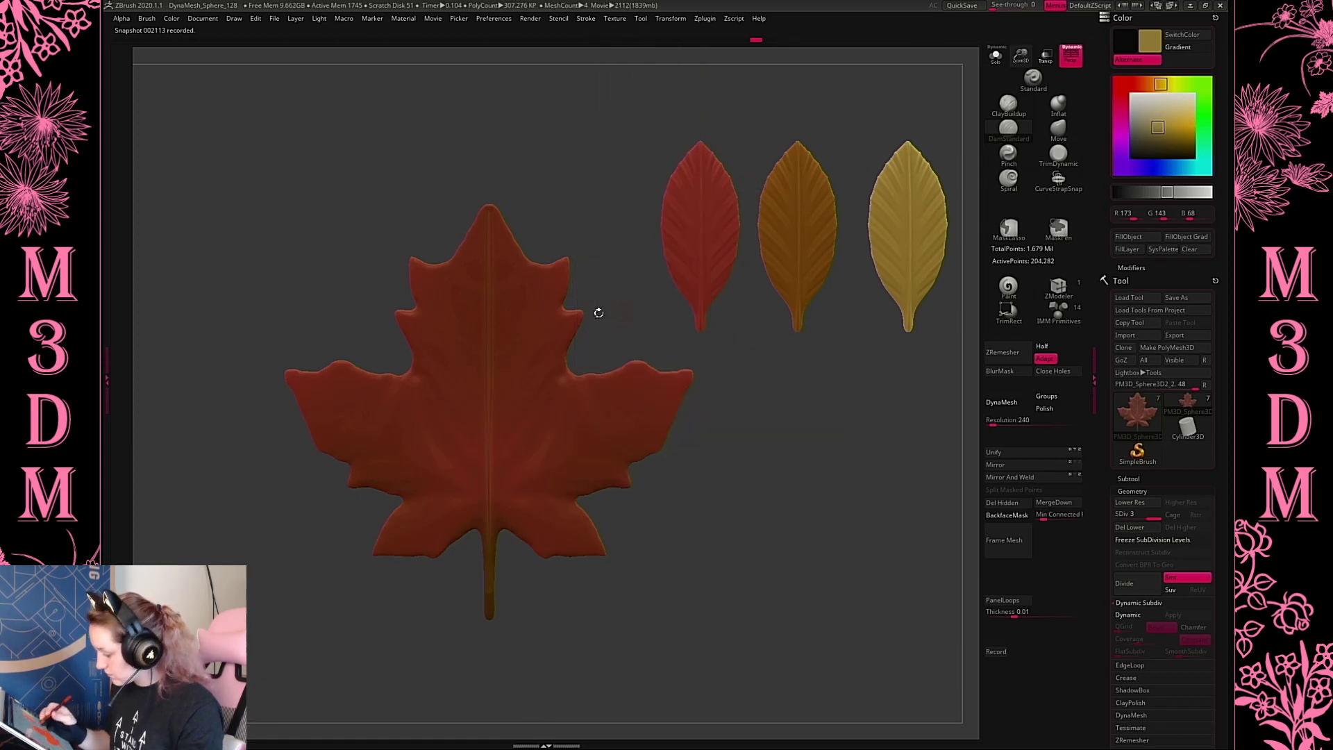
Try carving diagonal veins from the midrib out to the points of the central lobe
drag(494, 337, 563, 267)
key(ctrl+z)
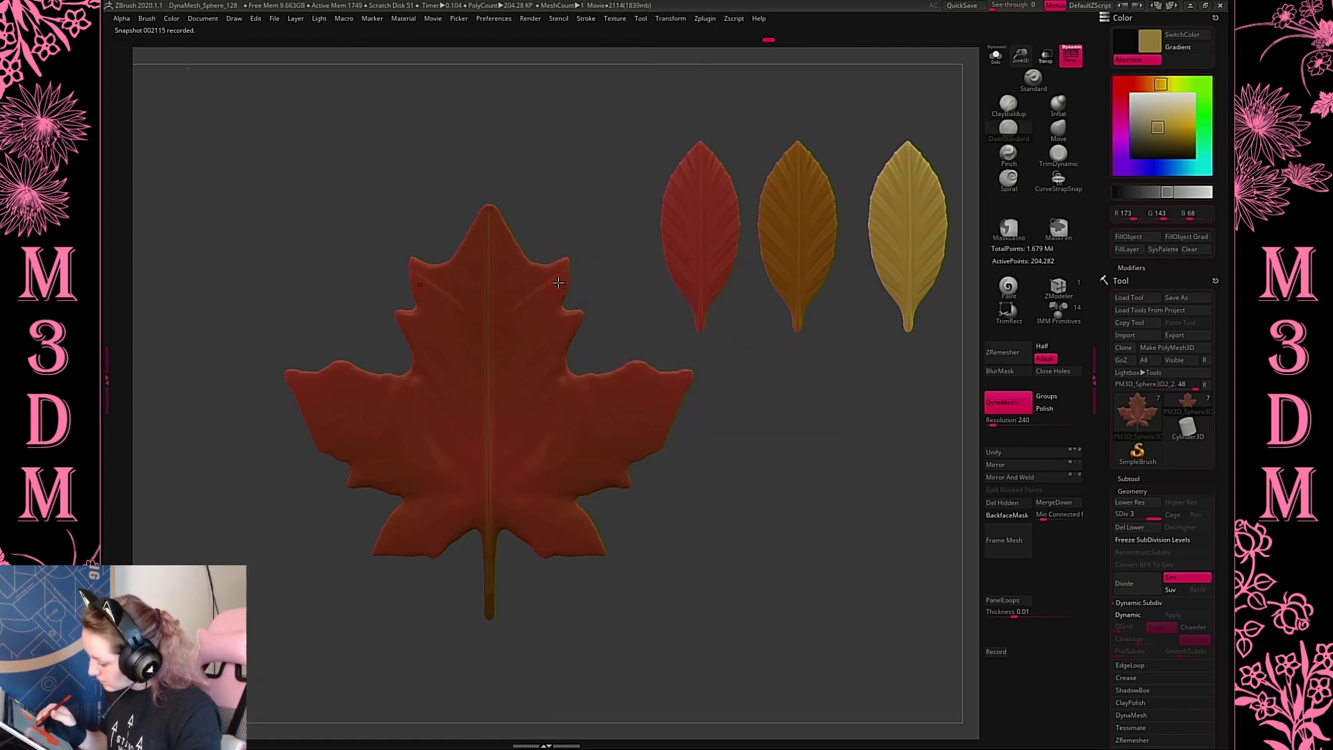
drag(529, 325, 571, 317)
key(ctrl+z)
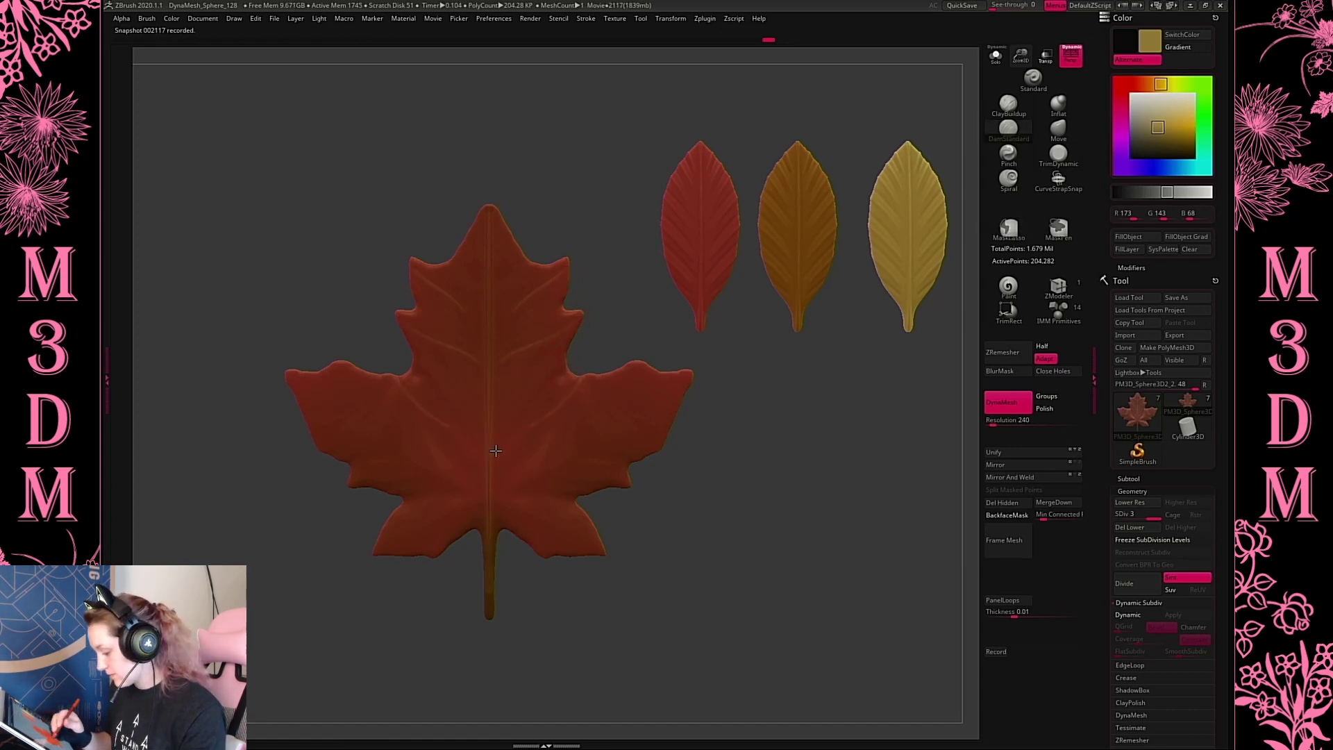
key(ctrl+z)
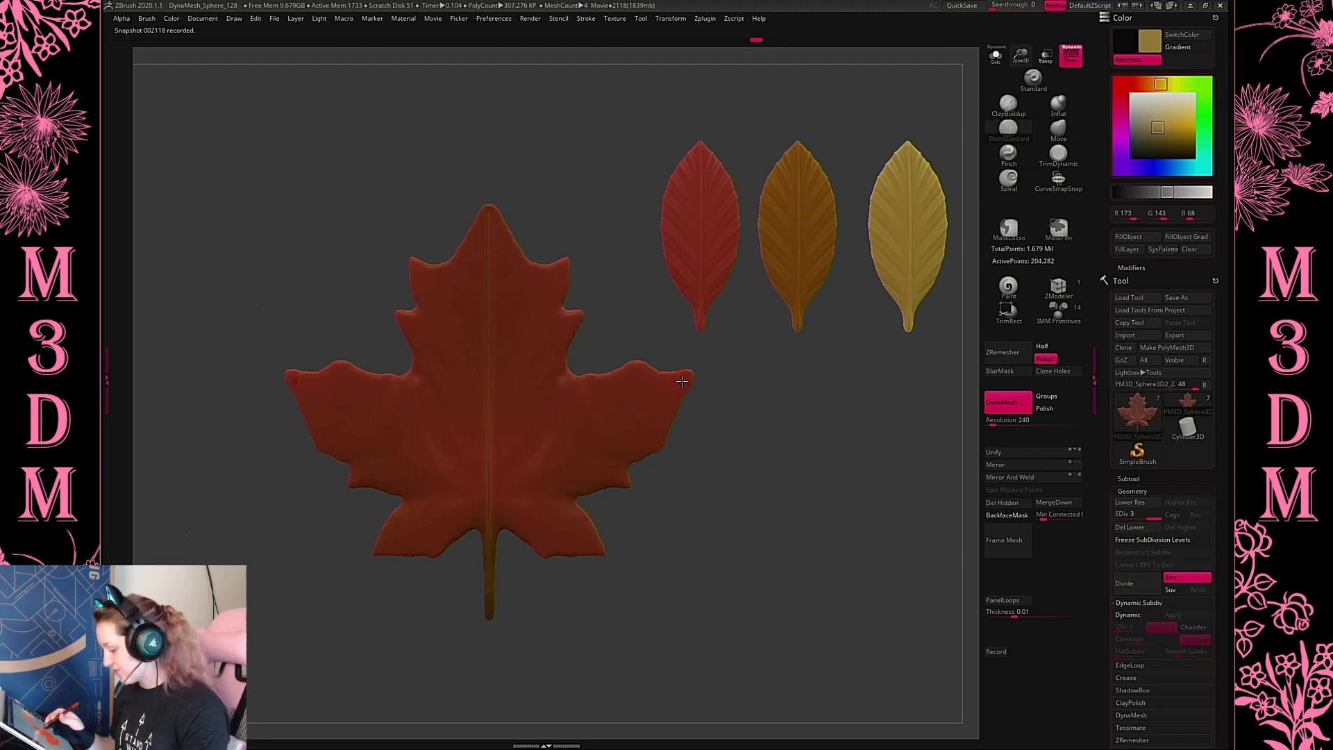
Carve mirrored main veins from the side lobe tips to the base of the midrib and add branching veins
drag(682, 381, 485, 488)
drag(684, 393, 550, 437)
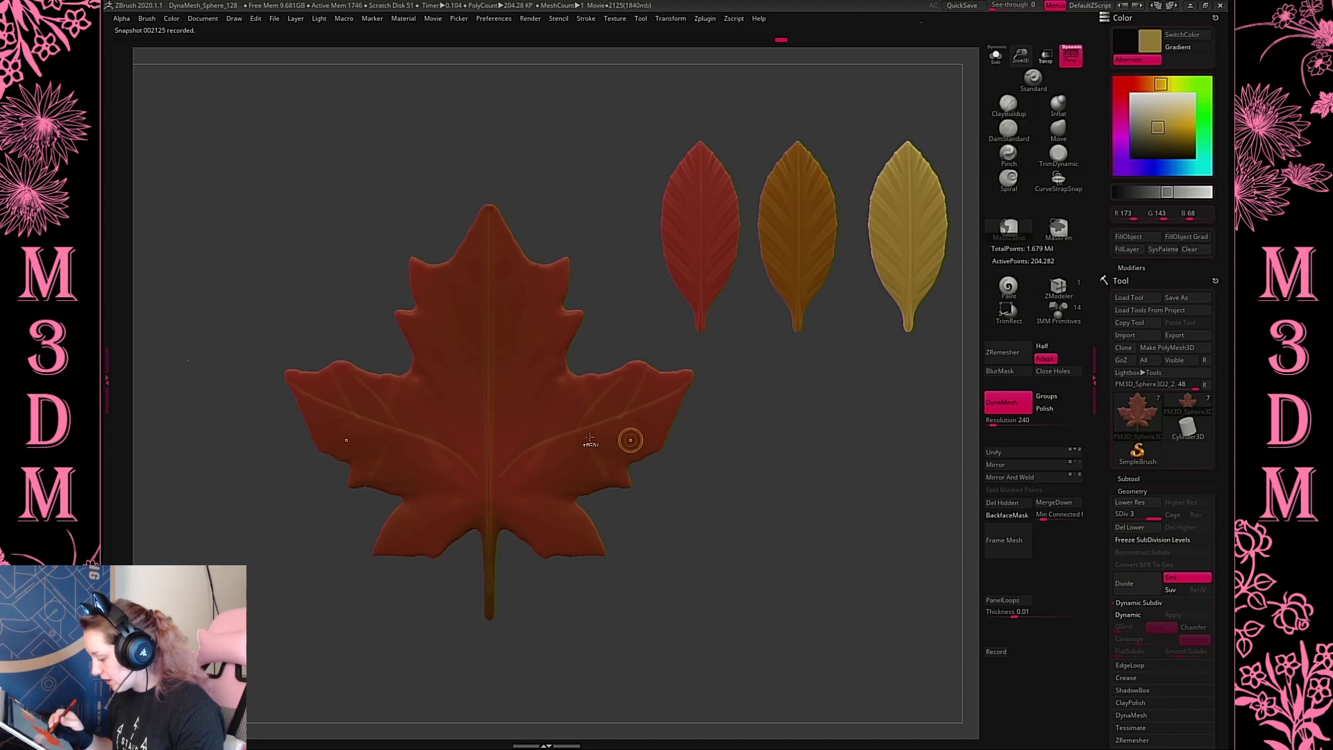
key(ctrl+z)
drag(590, 444, 640, 490)
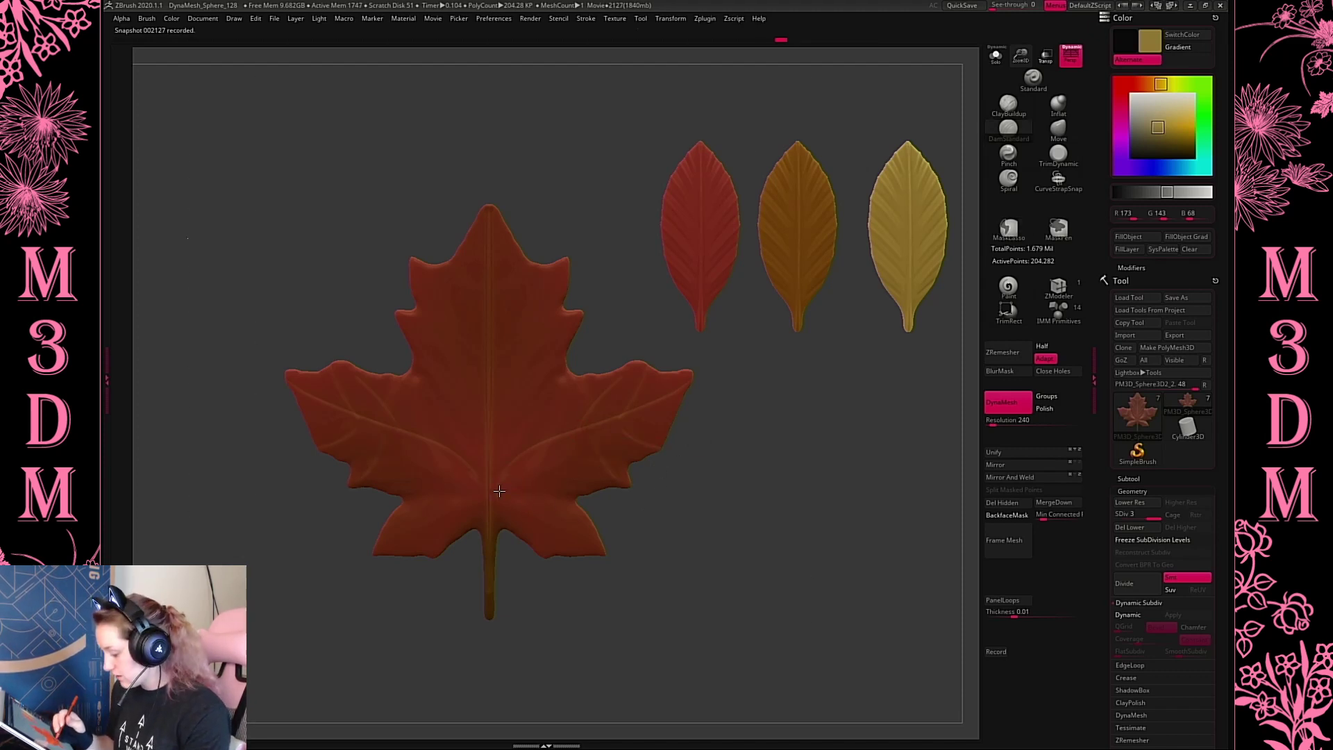
Carve mirrored tan veins through the two basal lobes and branching side veins across the central lobe
mouse_move(553, 522)
mouse_down()
mouse_move(569, 536)
mouse_move(598, 522)
mouse_up()
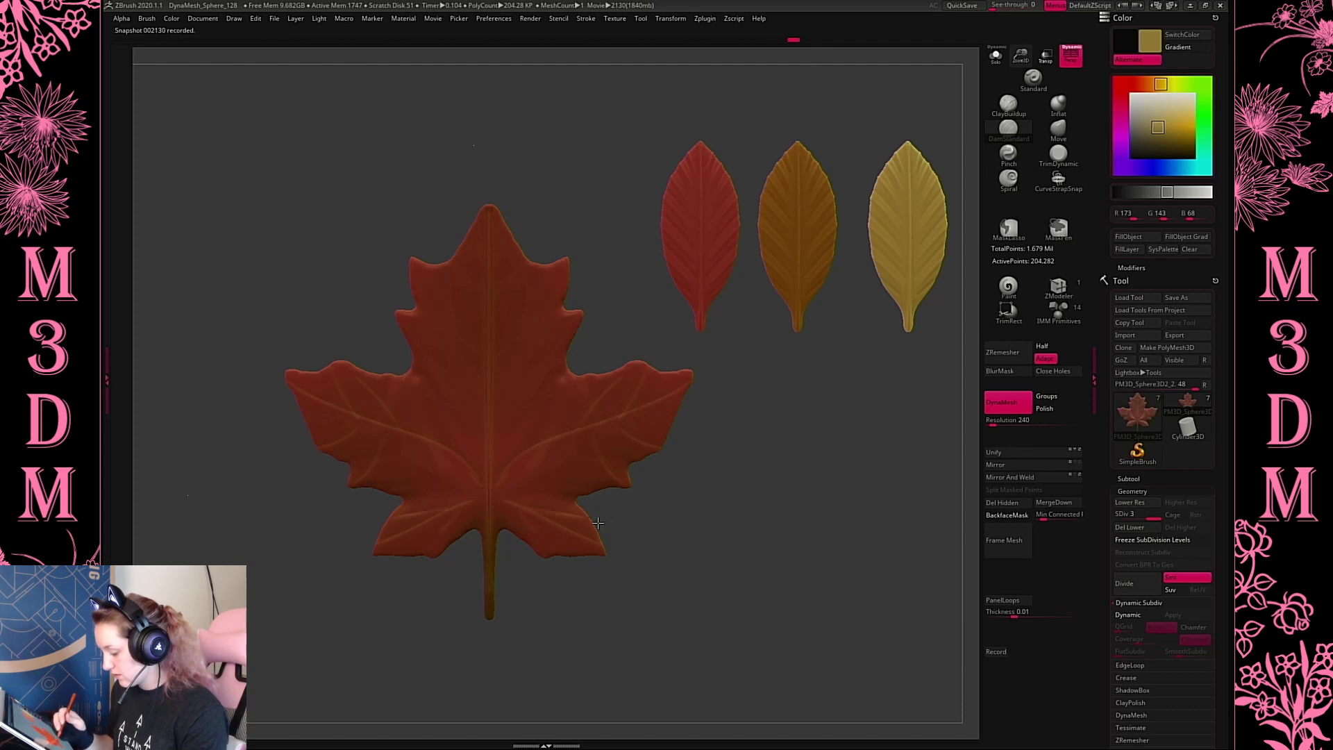
drag(515, 388, 558, 343)
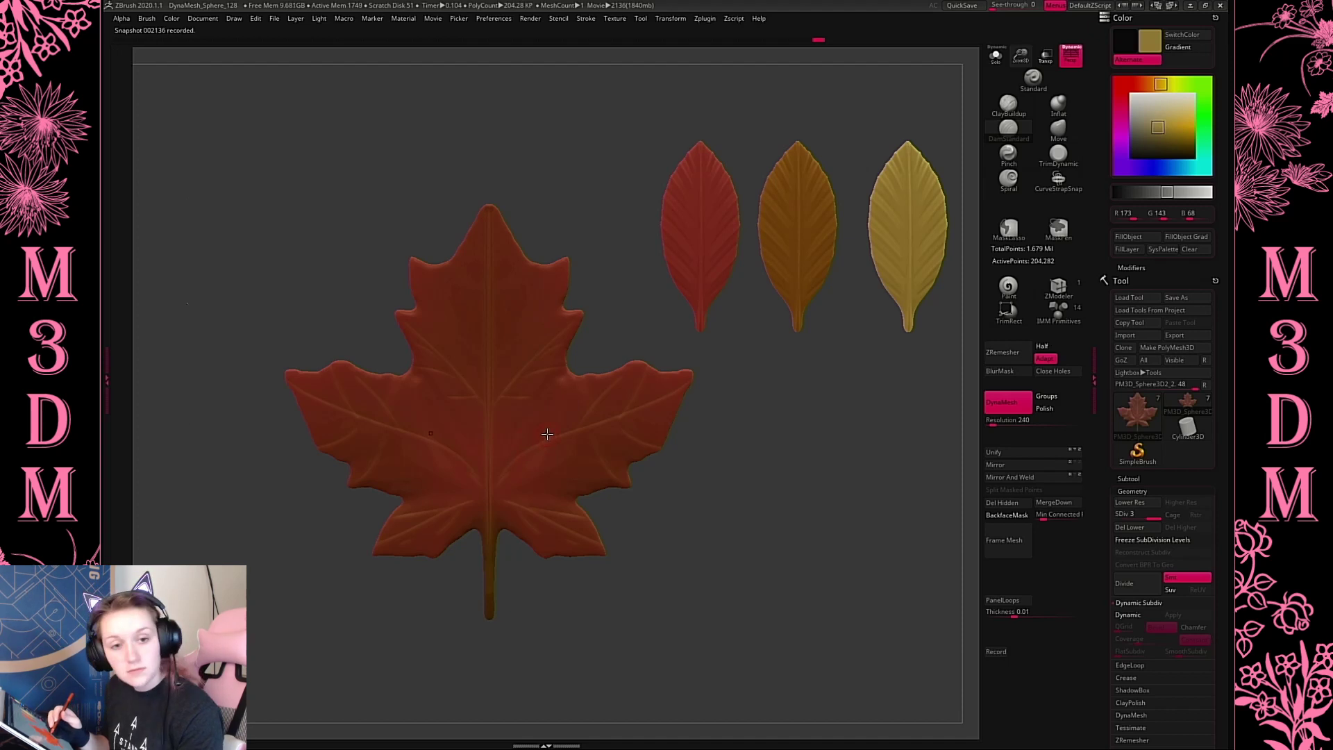
drag(560, 385, 541, 373)
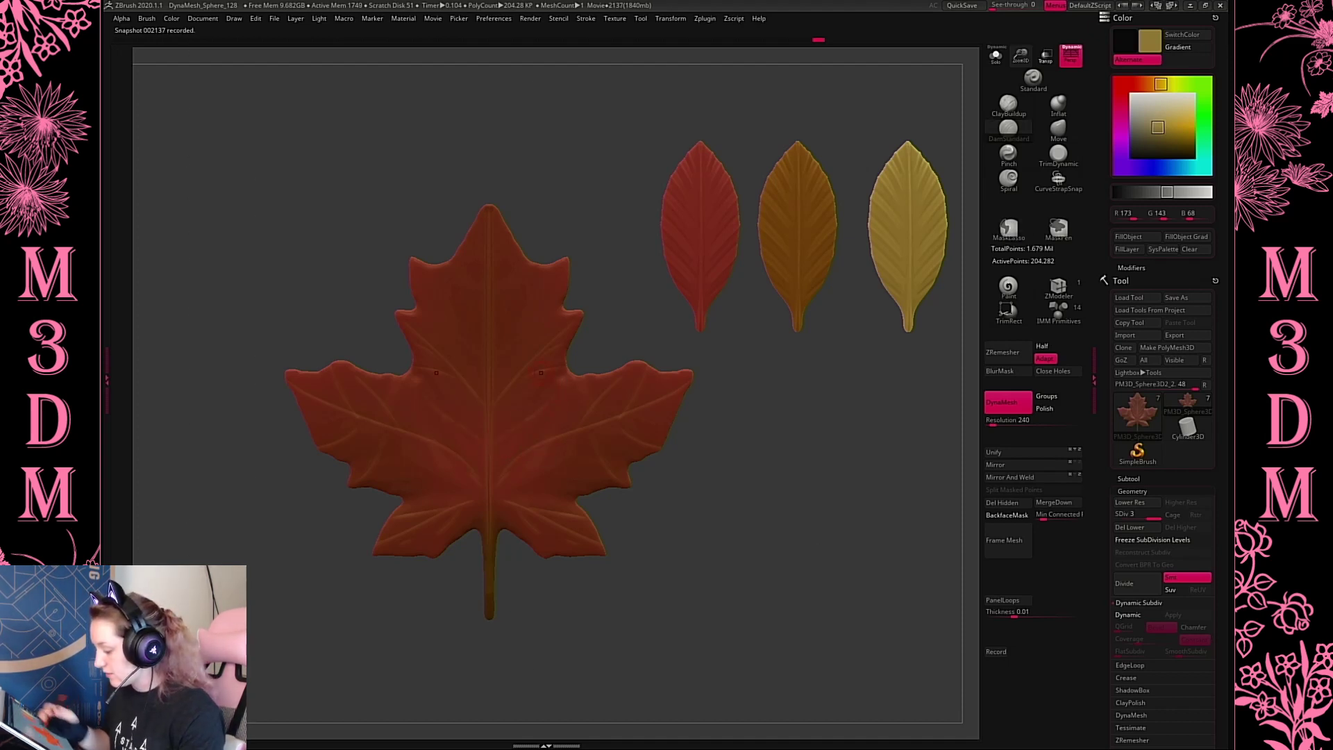
drag(512, 244, 536, 286)
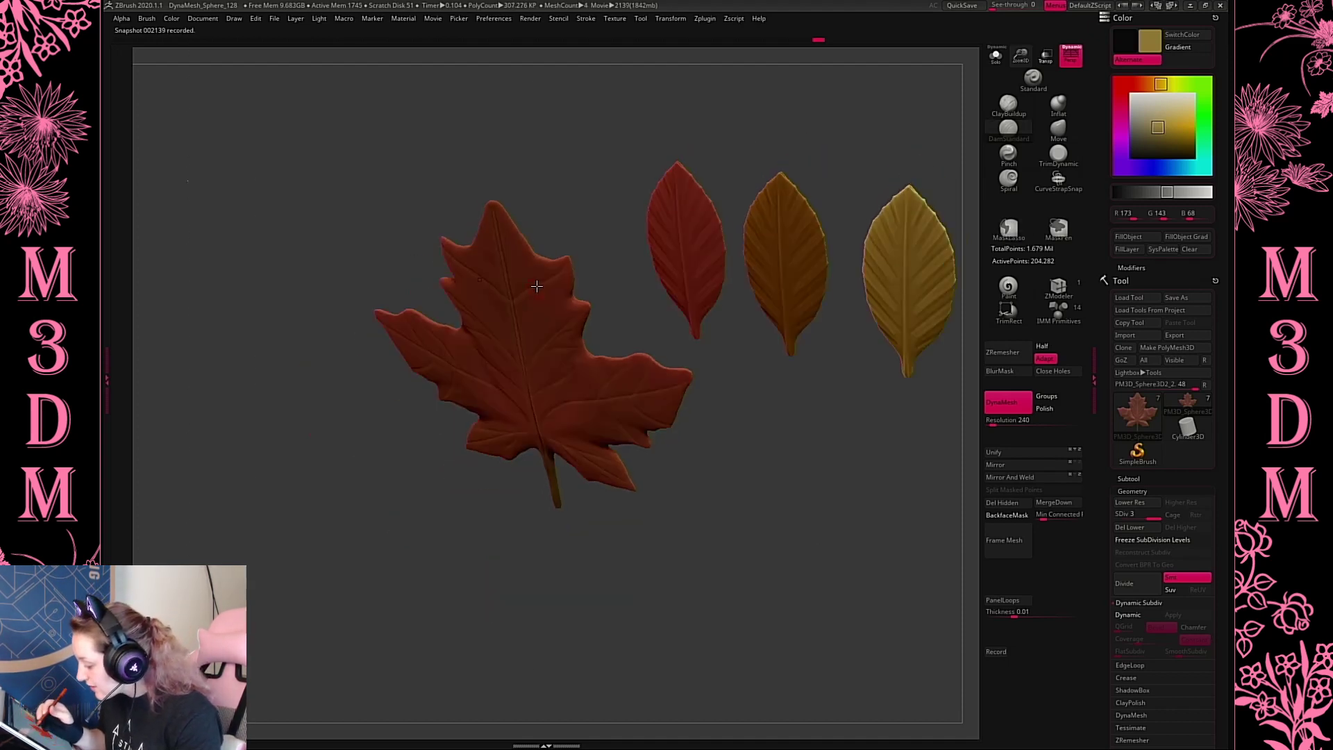
mouse_move(604, 227)
shift+mouse_down()
mouse_move(601, 210)
mouse_move(570, 282)
mouse_move(495, 295)
mouse_move(523, 313)
shift+mouse_up()
Switch the paint colour to black and carve mirrored dark grooves alongside the veins of the maple leaf's central, side and basal lobes
key(space)
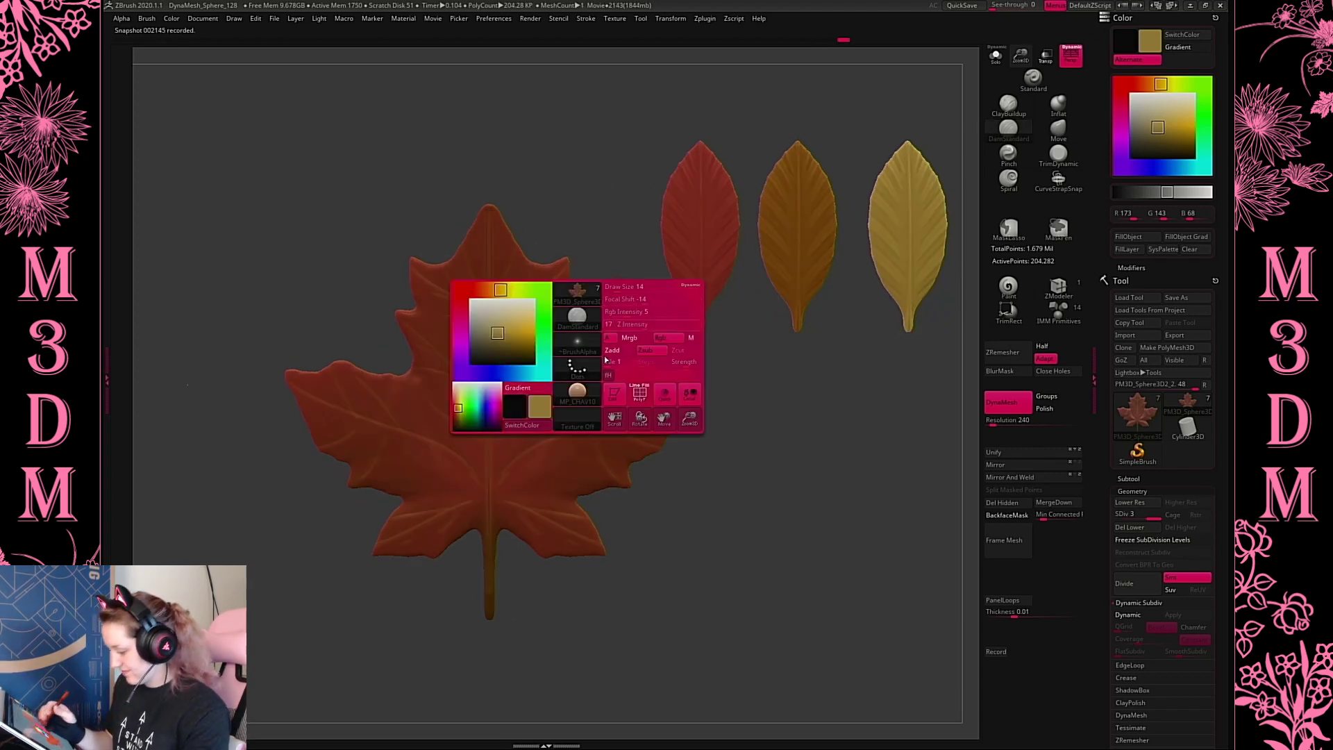
click(530, 431)
key(ctrl+z)
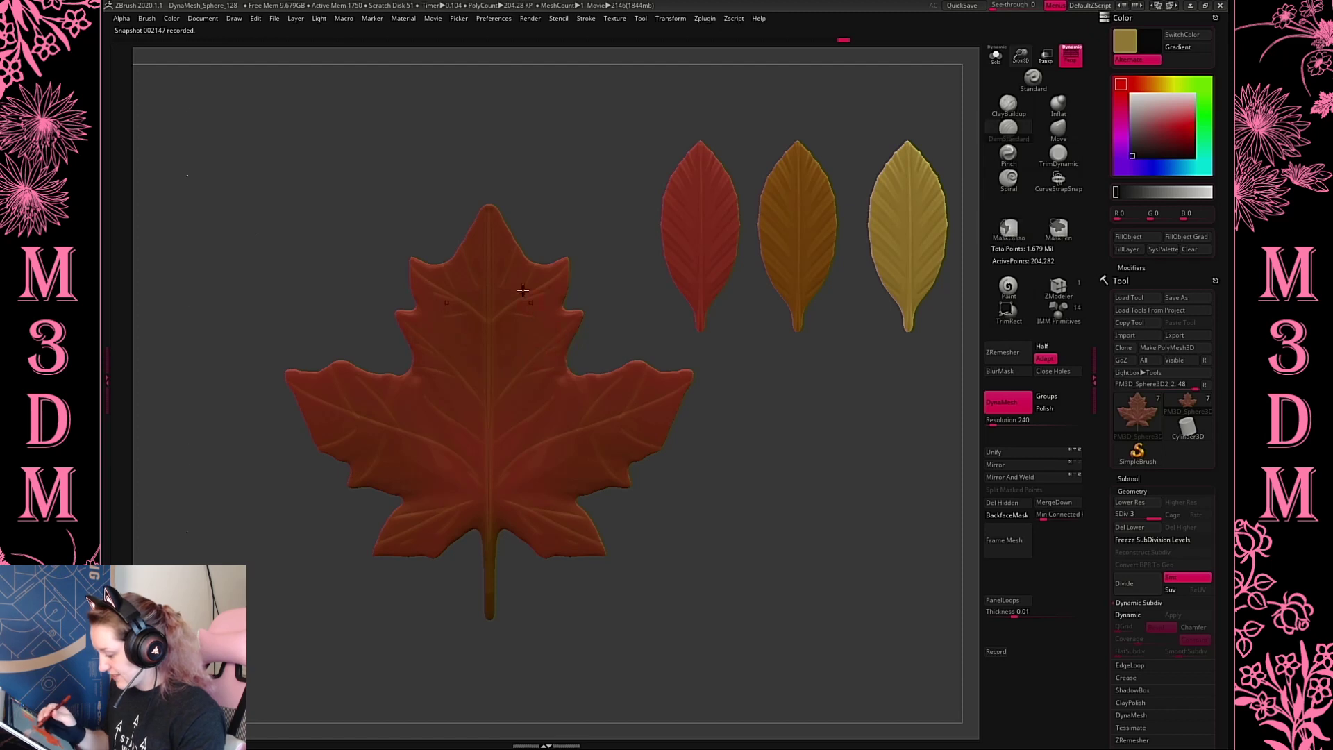
drag(525, 288, 510, 307)
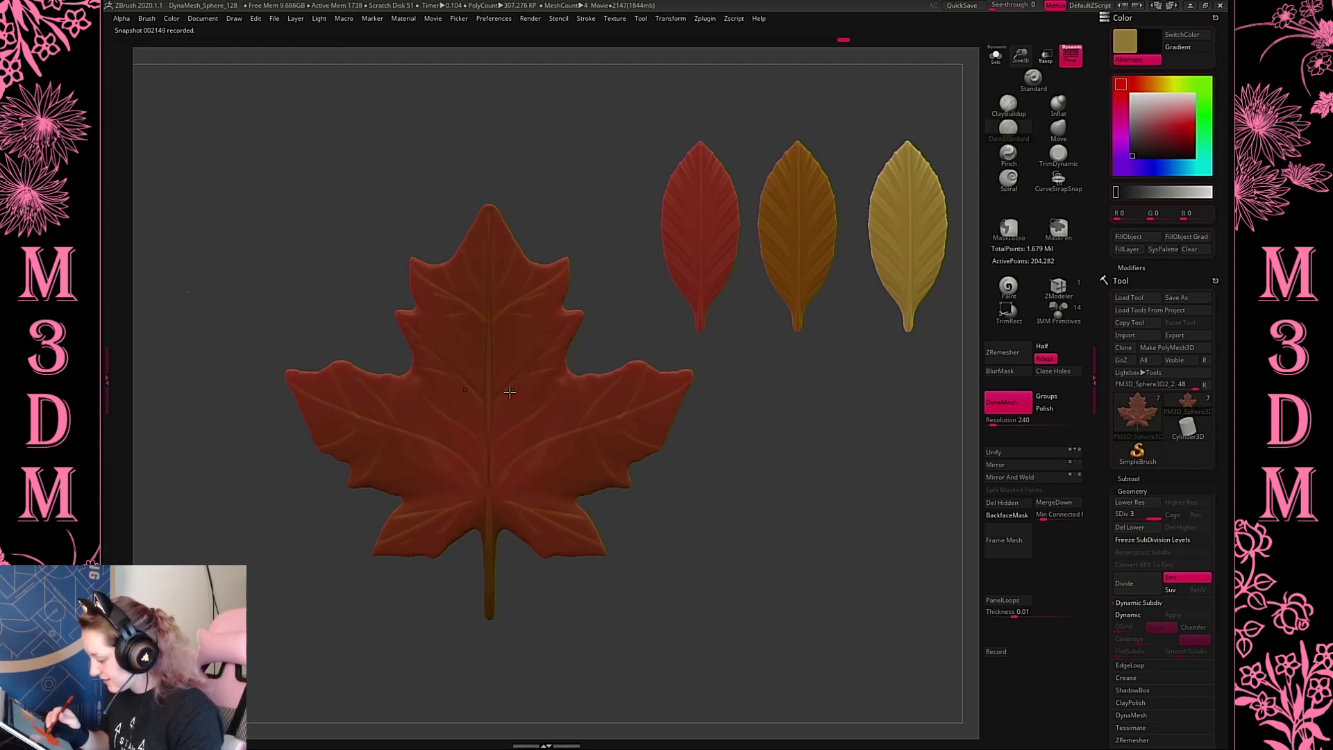
drag(510, 392, 510, 389)
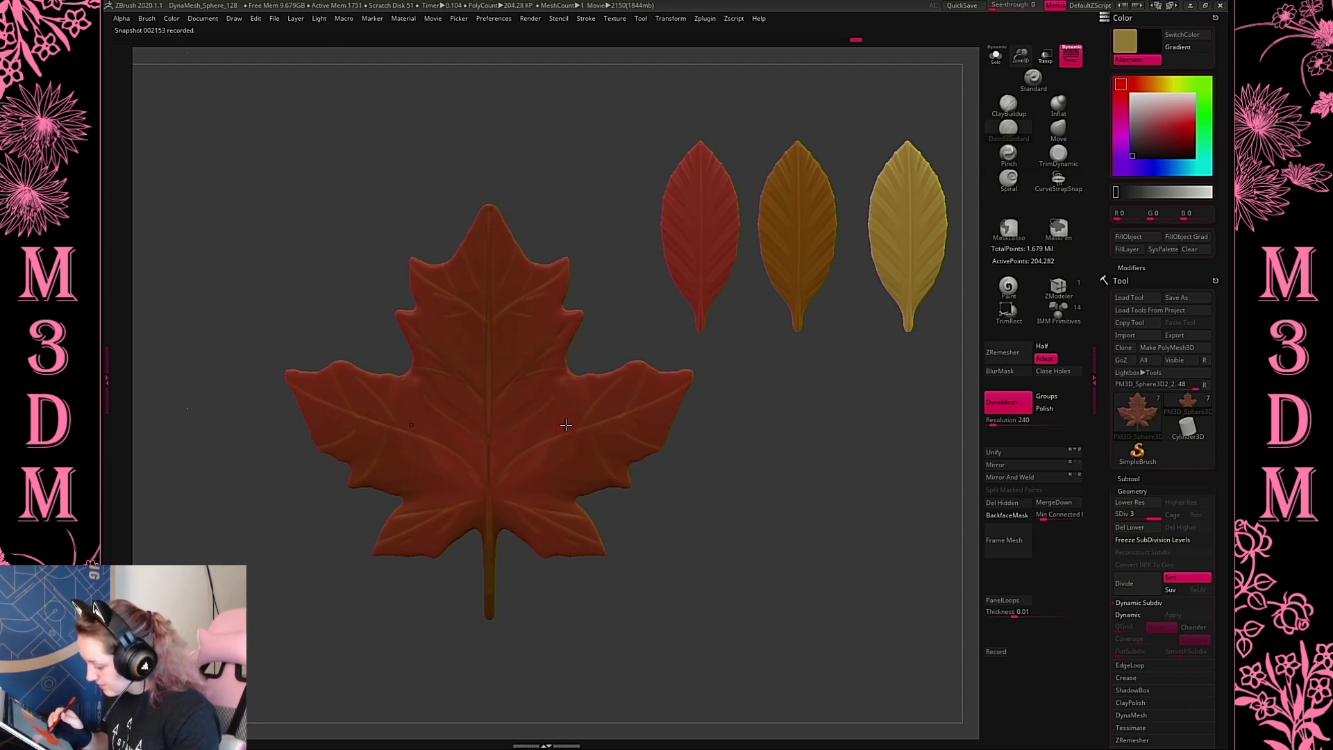
drag(513, 468, 513, 477)
mouse_move(547, 415)
mouse_down()
mouse_move(515, 431)
mouse_move(503, 478)
mouse_up()
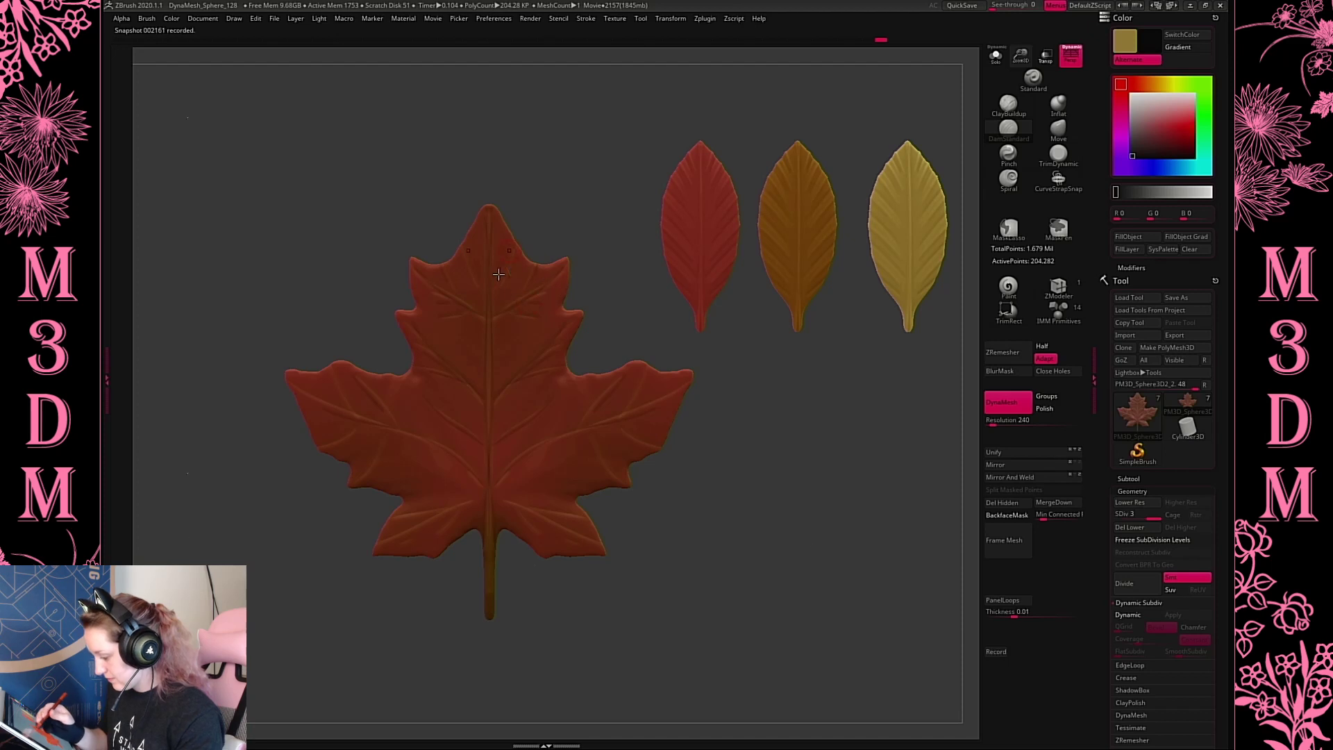
key(ctrl+z)
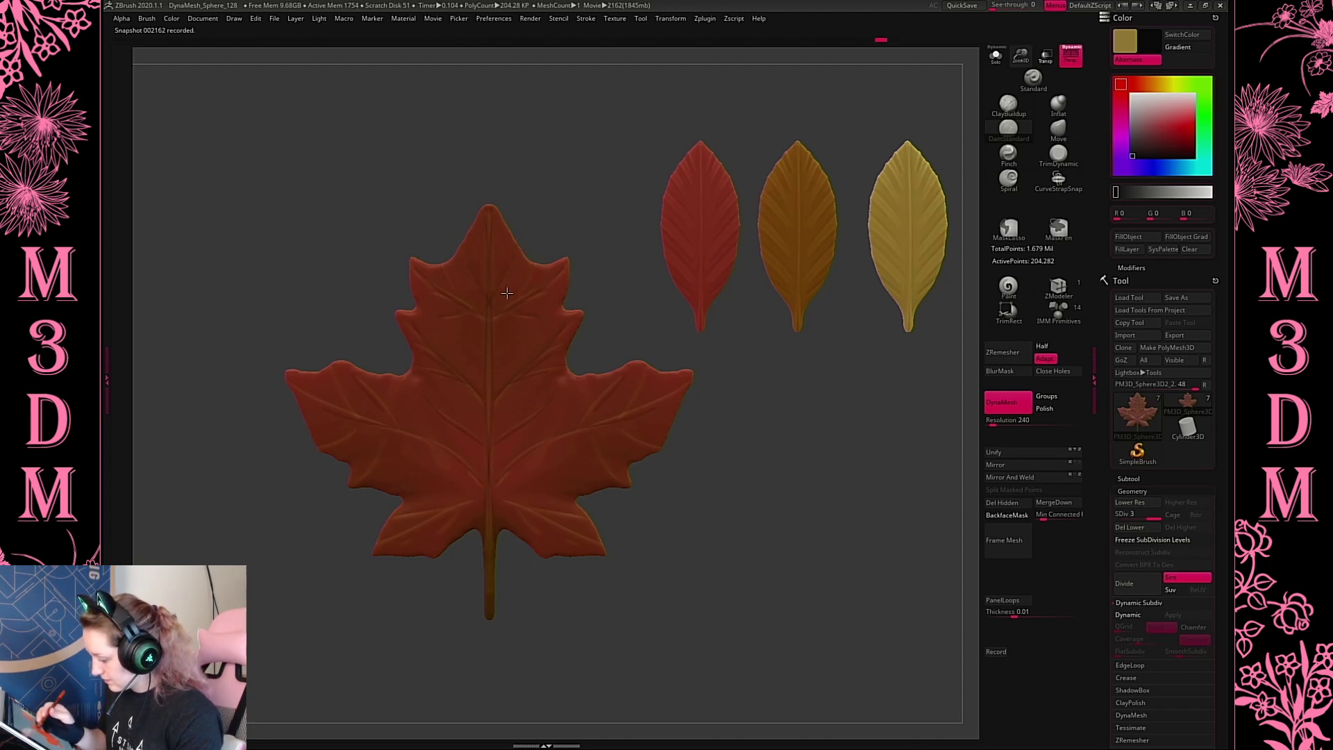
drag(507, 293, 522, 273)
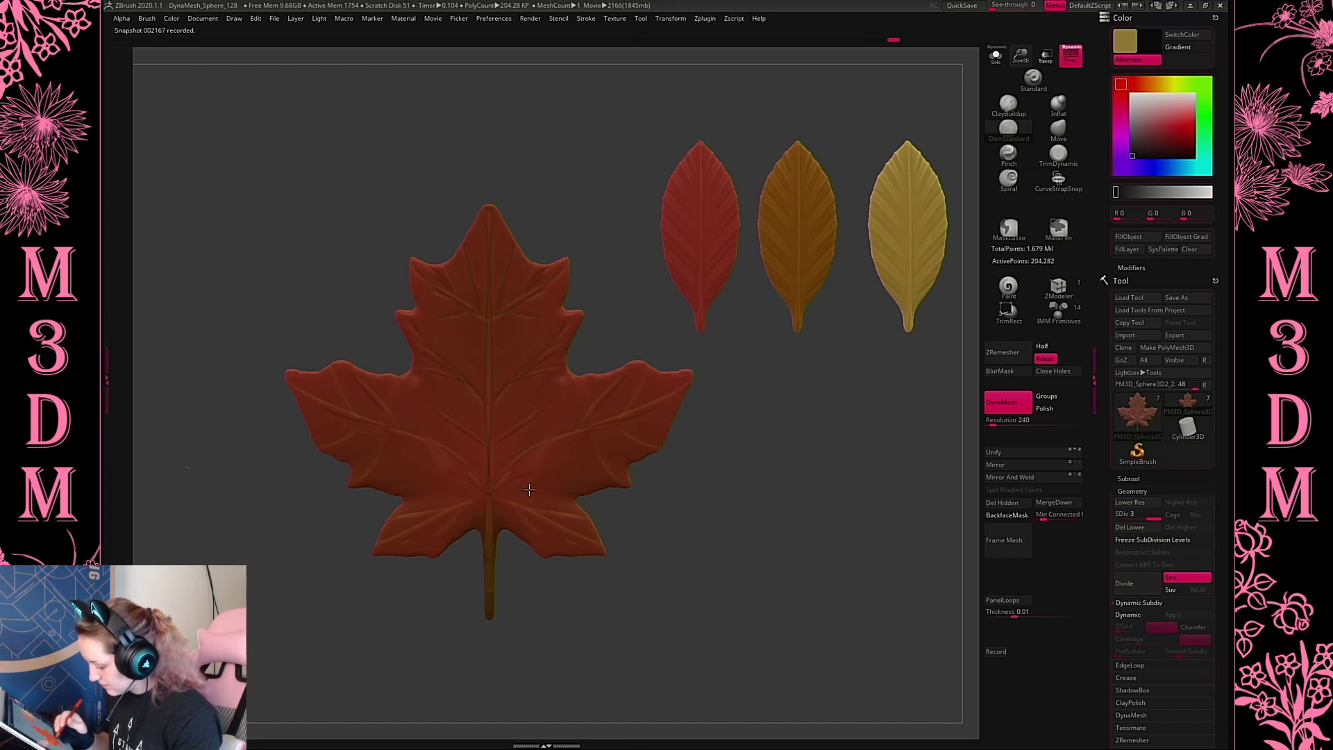
drag(495, 499, 502, 504)
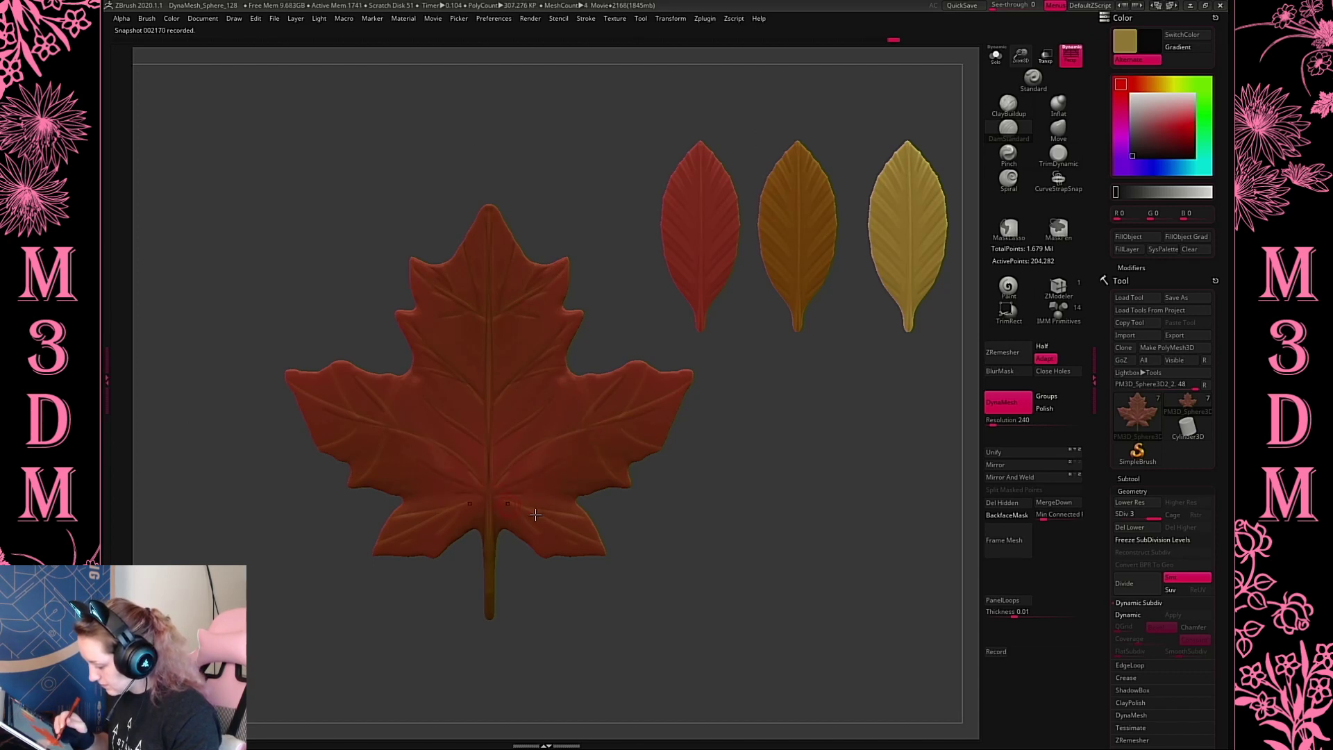
Delete the maple leaf's lower subdivision levels and apply Mirror And Weld to it
drag(845, 466, 777, 470)
click(1025, 479)
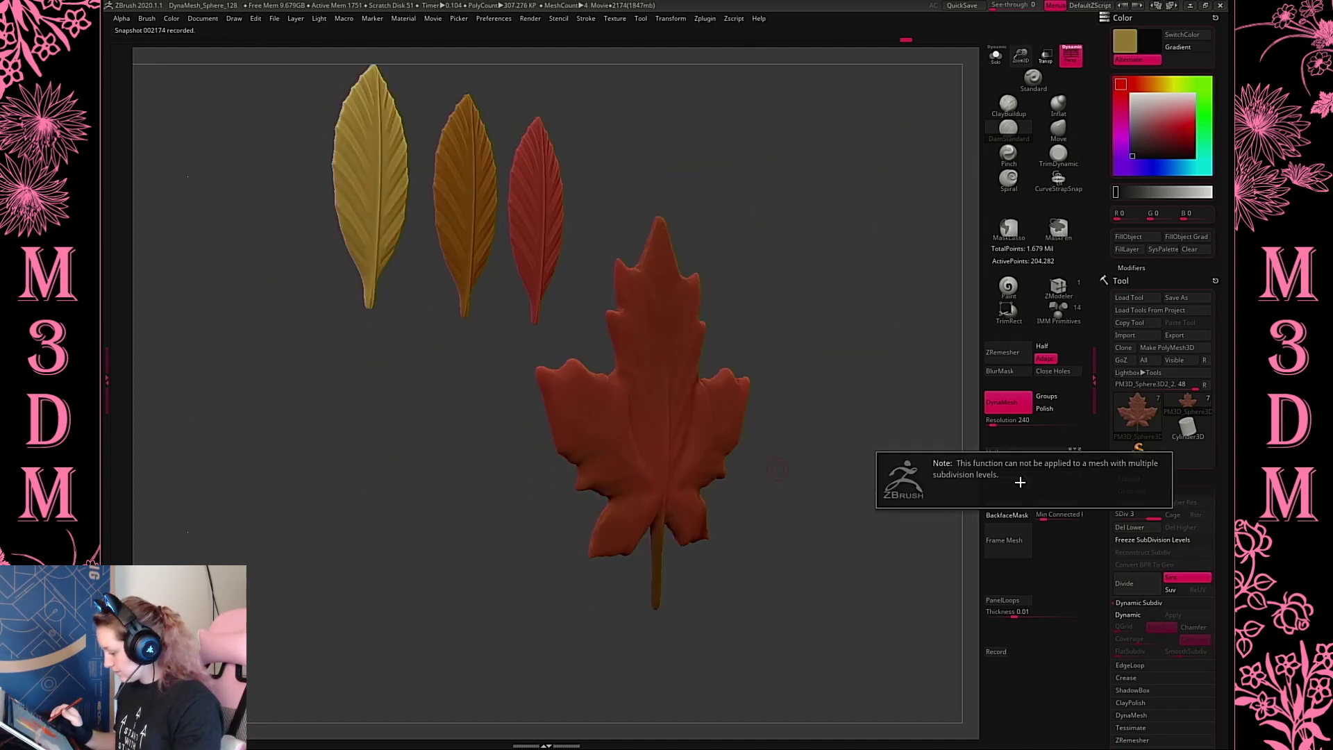
click(1128, 527)
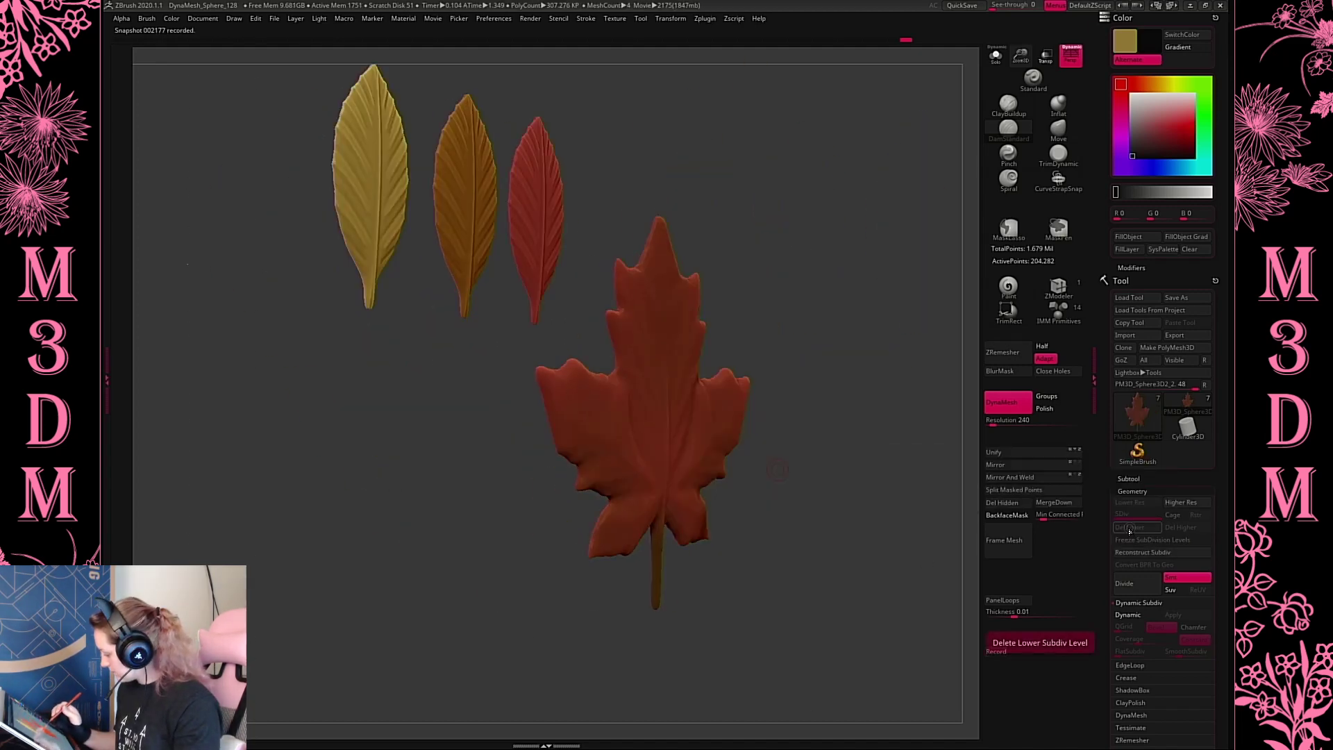
click(1054, 480)
drag(845, 569, 819, 535)
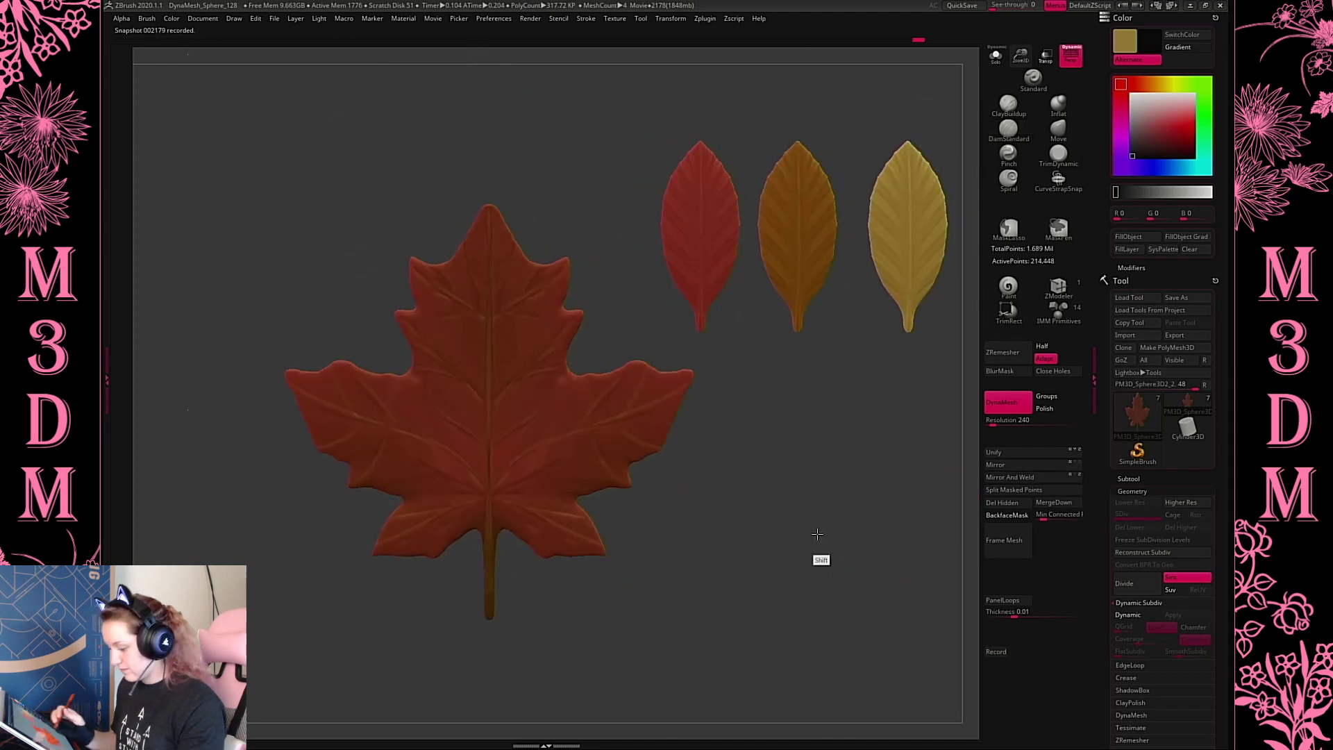
key(space)
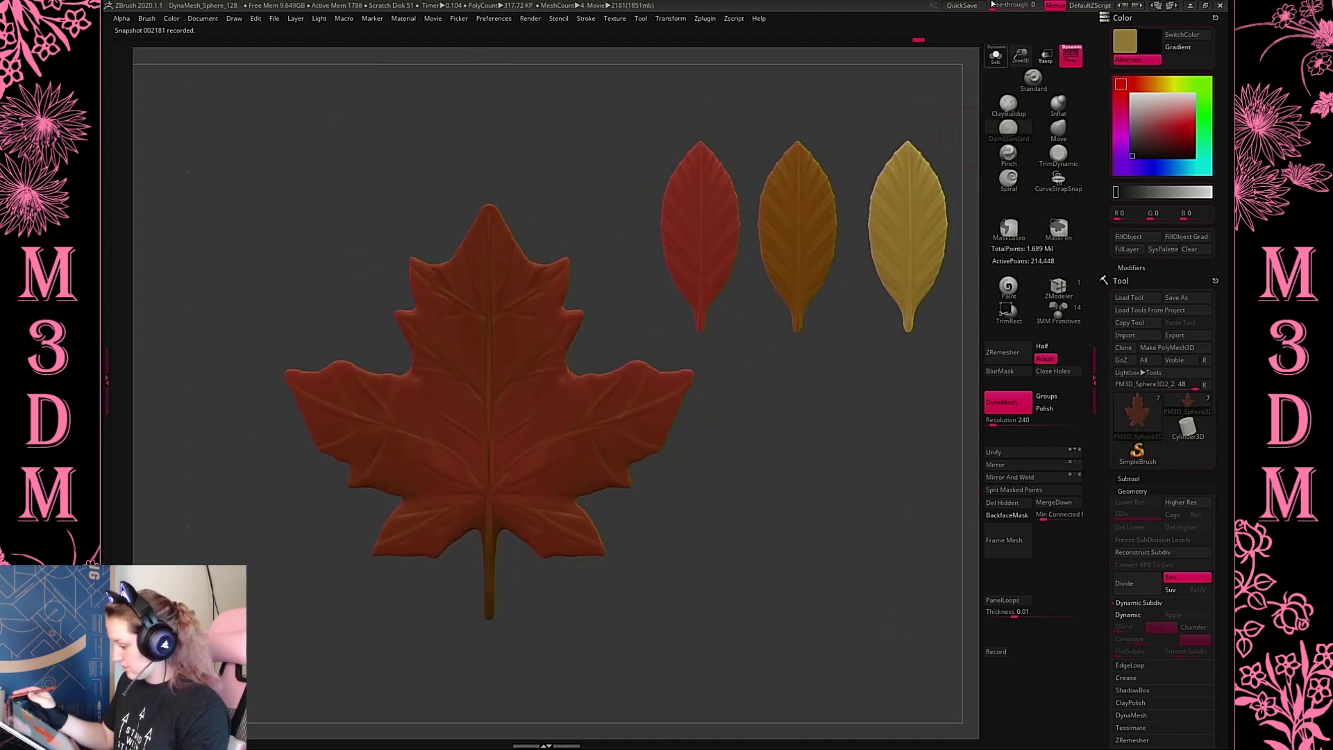
click(995, 56)
click(996, 57)
drag(1019, 57, 1018, 32)
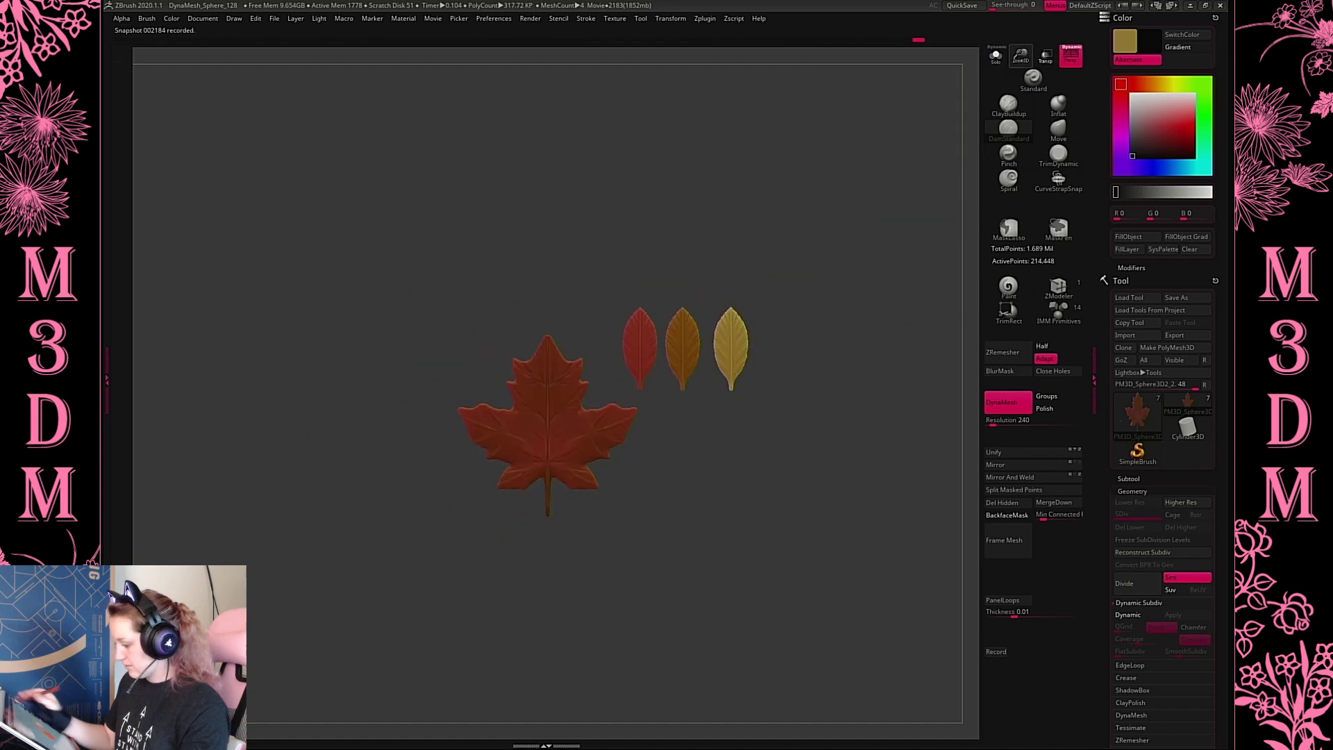
mouse_move(896, 330)
mouse_down()
mouse_move(781, 355)
mouse_move(877, 319)
mouse_up()
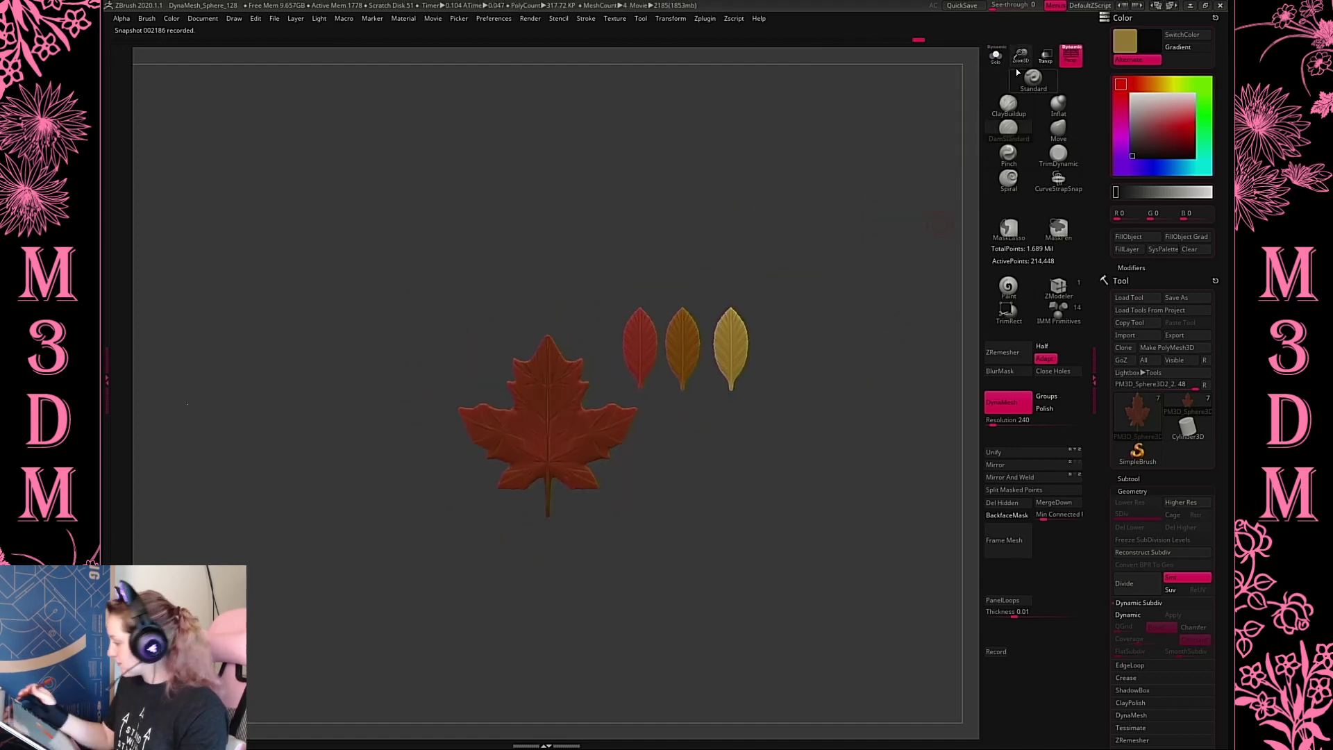
drag(1022, 56, 1031, 82)
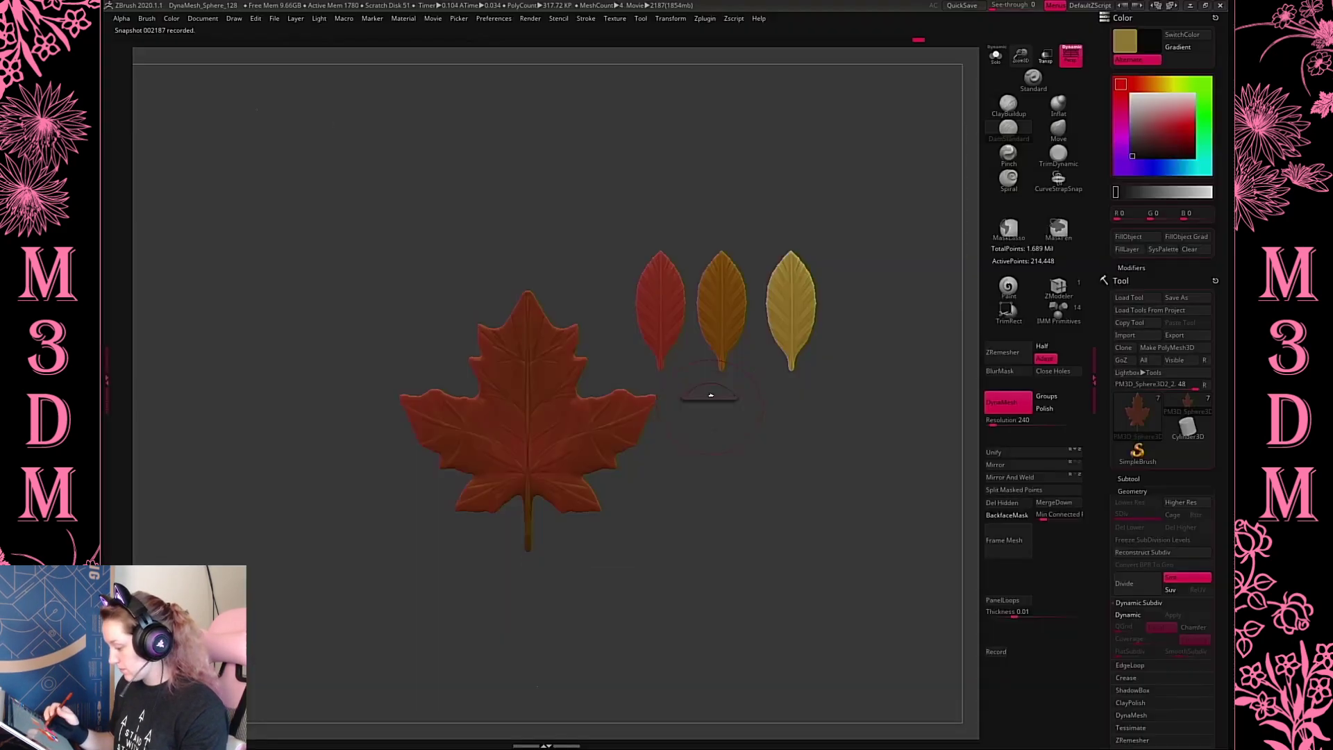
key(space)
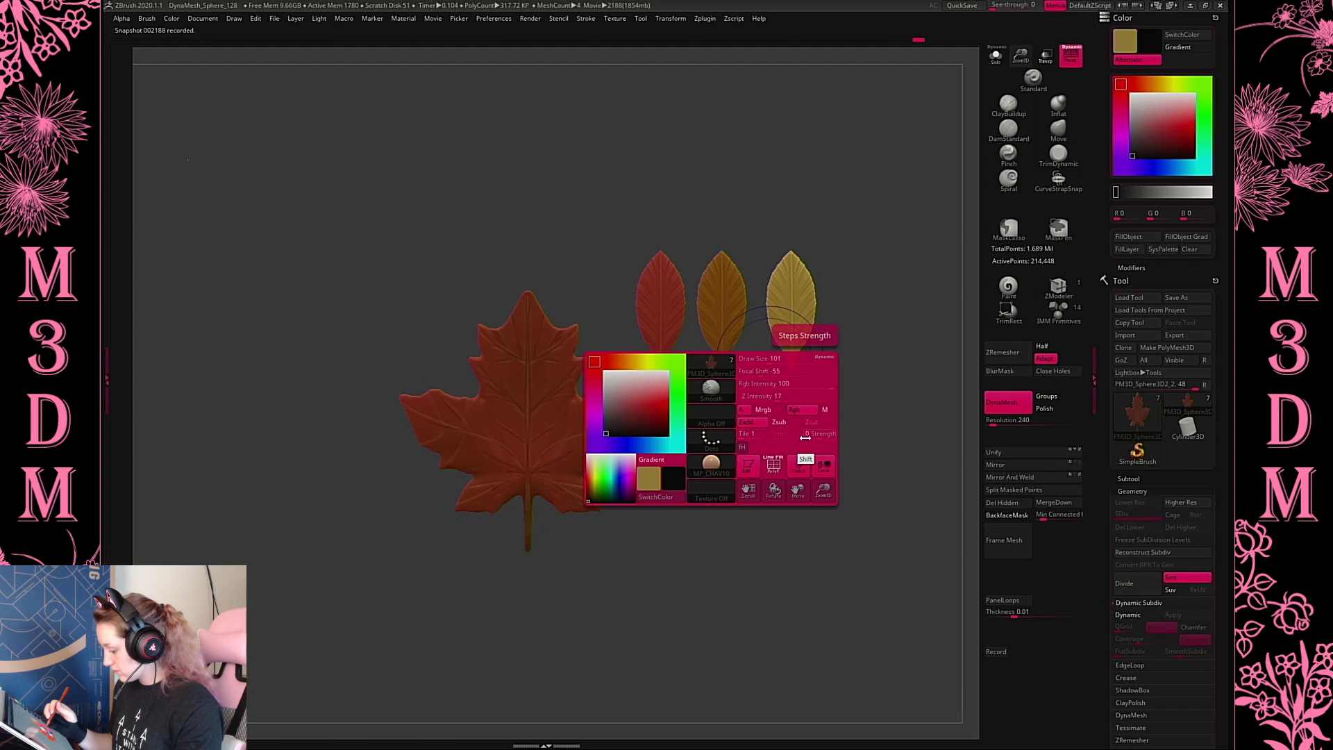
click(1010, 132)
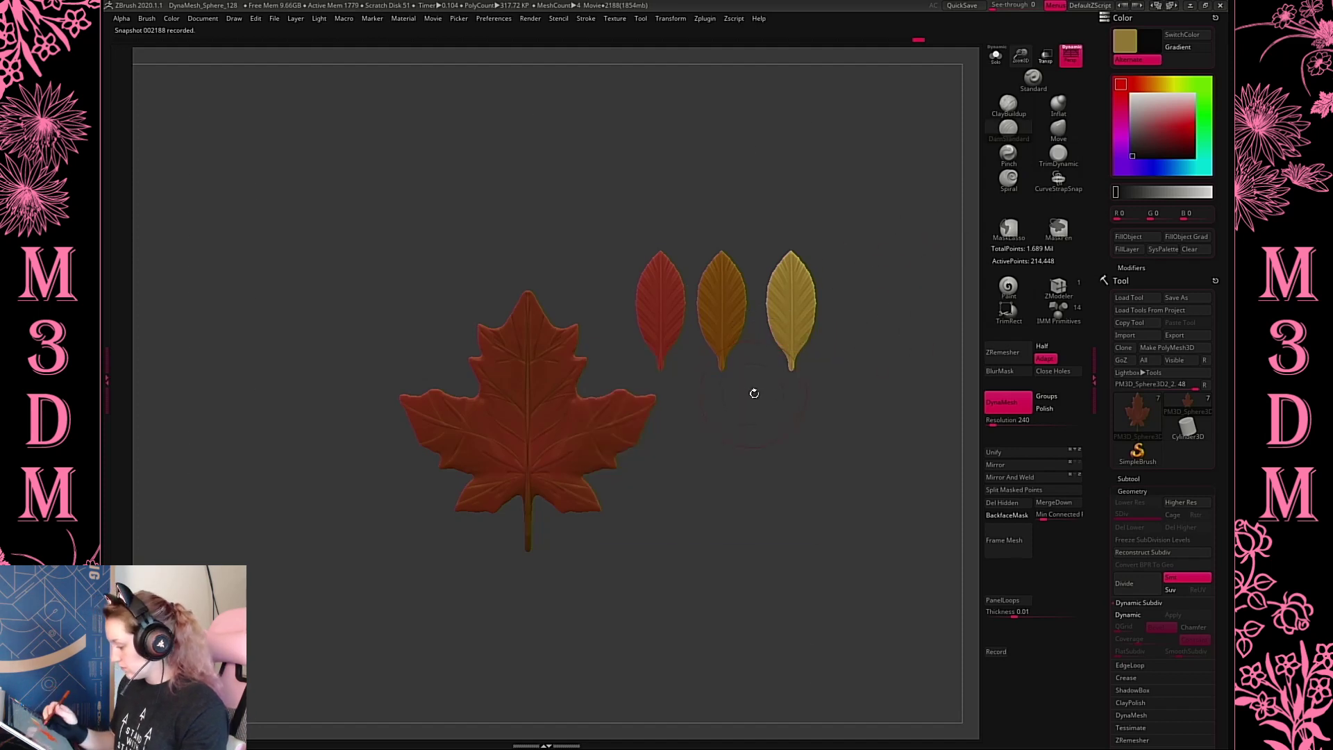
key(space)
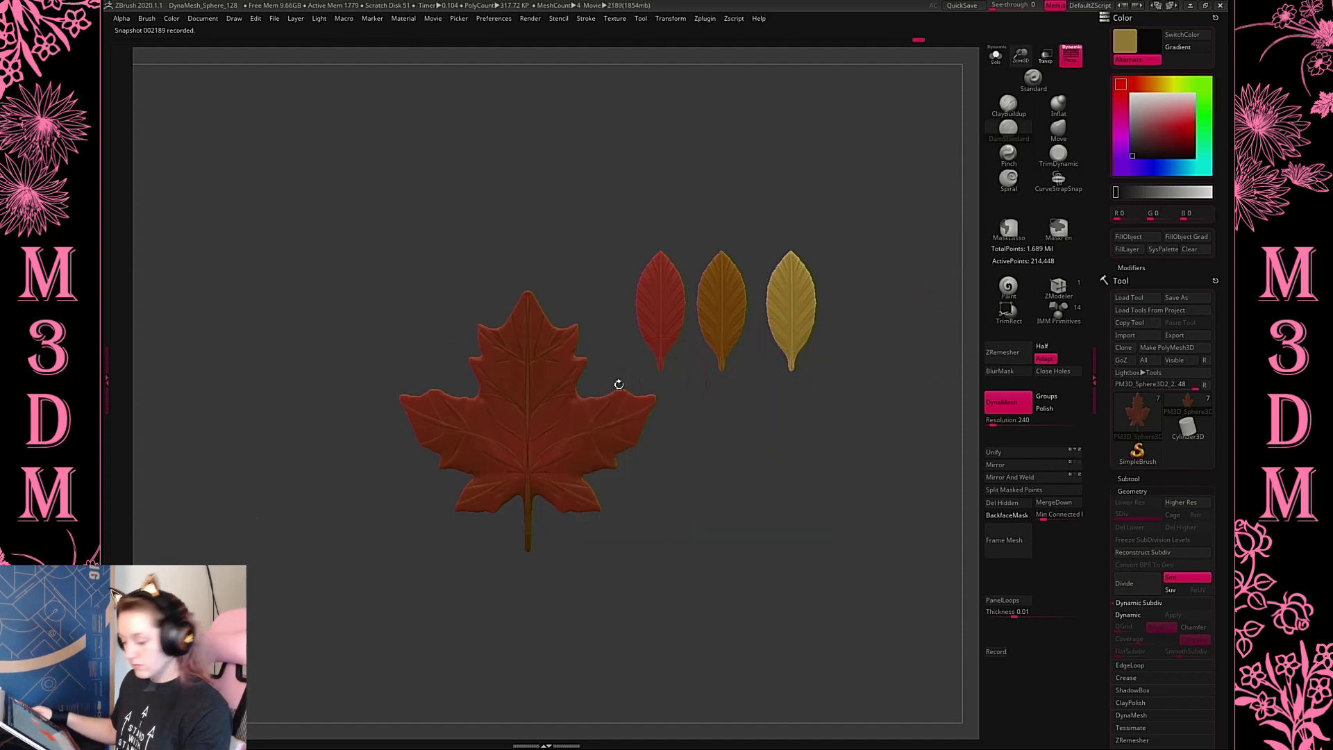
Bend the maple leaf slightly sideways with the gizmo's Bend Arc deformer, accept the result and return to draw mode
key(w)
key(space)
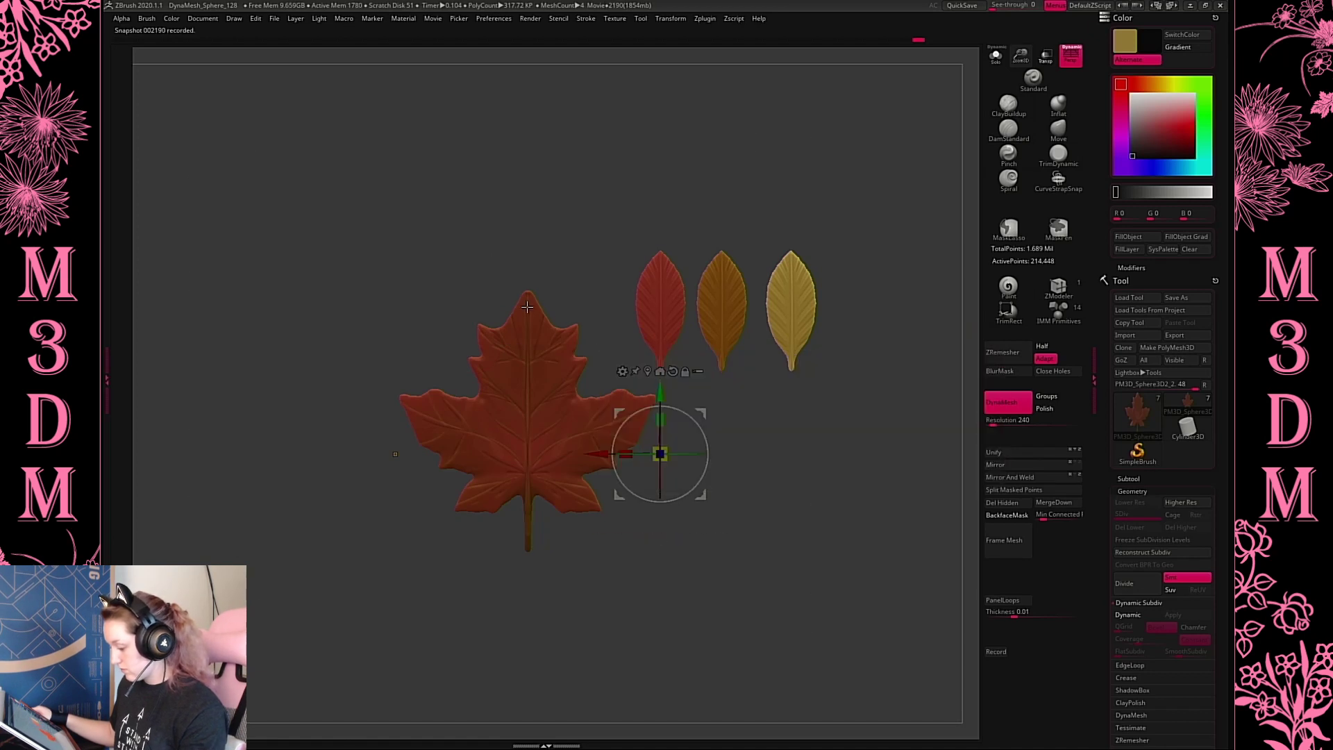
alt+drag(700, 415, 571, 379)
click(493, 336)
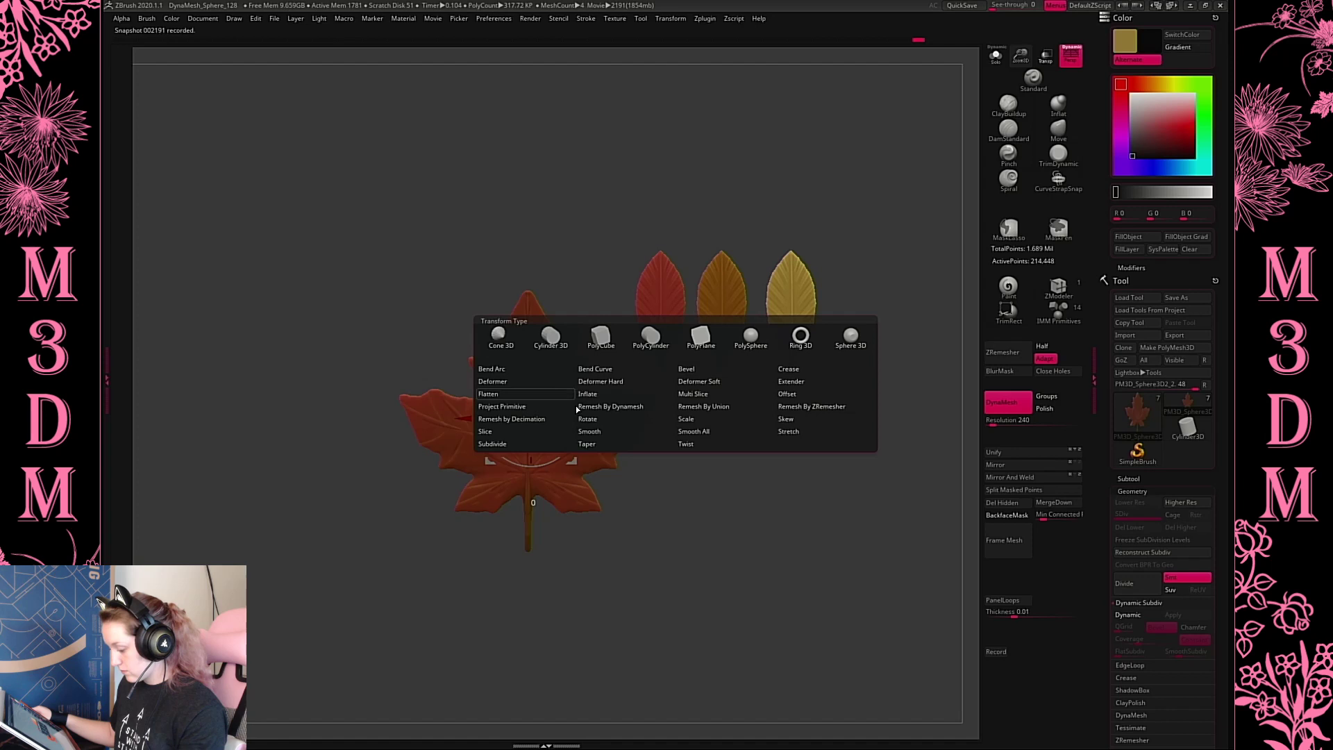
click(506, 368)
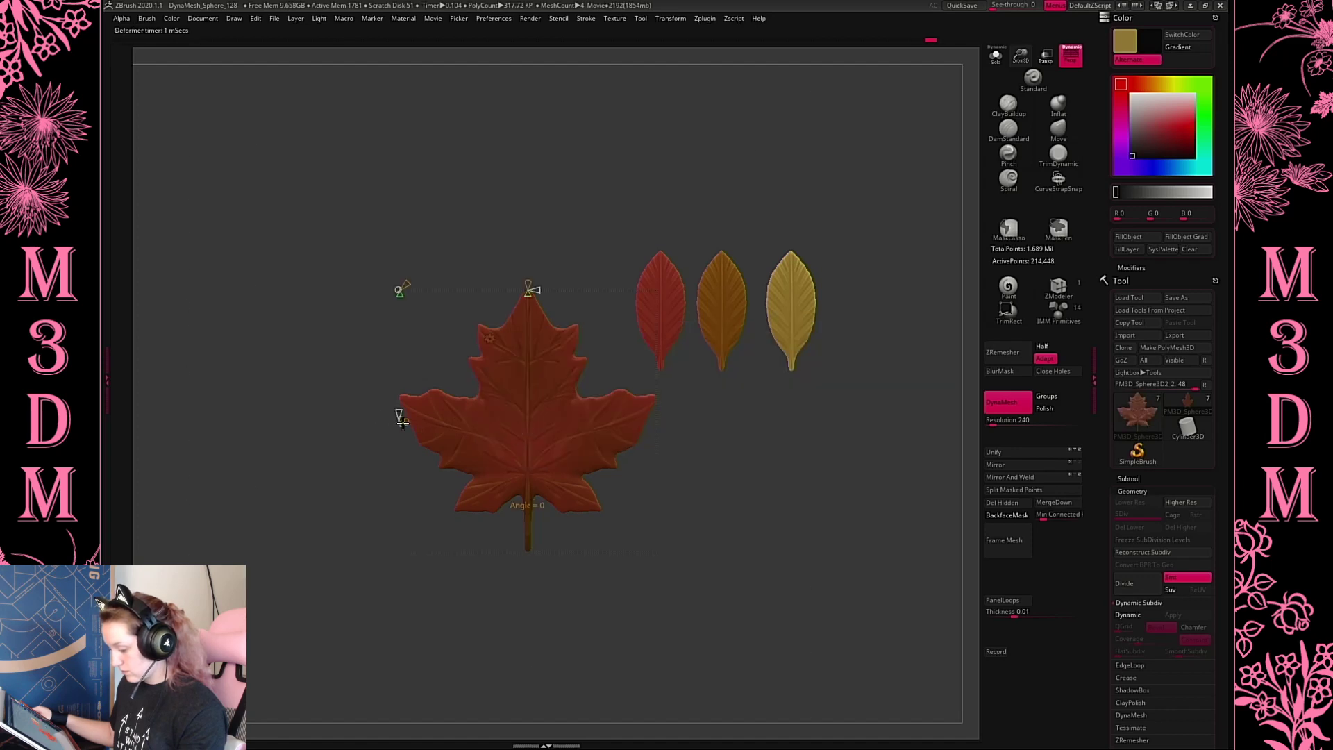
mouse_move(399, 417)
mouse_down()
mouse_move(418, 425)
mouse_move(379, 427)
mouse_up()
click(491, 338)
click(493, 338)
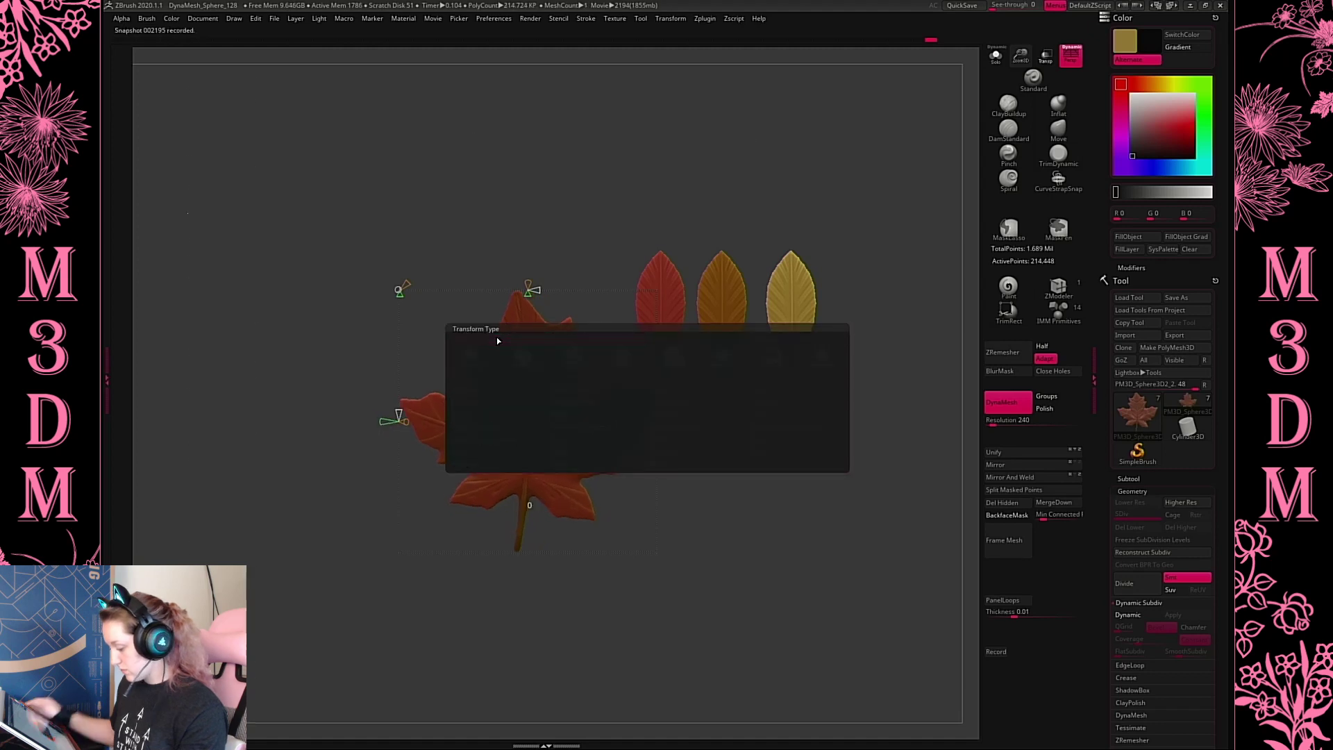
drag(530, 386, 530, 395)
key(q)
Adjust the tips of the maple leaf's two side lobes with the Move brush
click(1004, 59)
click(1004, 60)
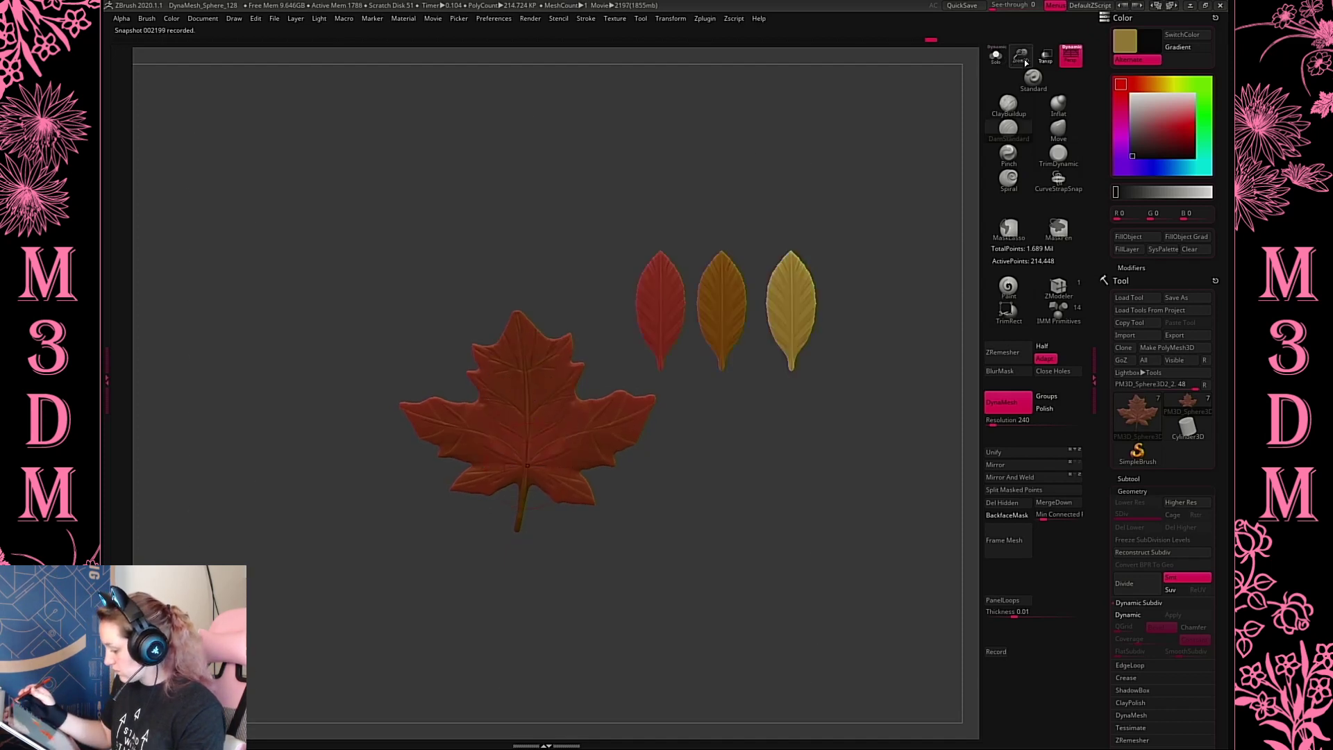
drag(1023, 59, 1026, 82)
click(1057, 130)
key(space)
click(716, 403)
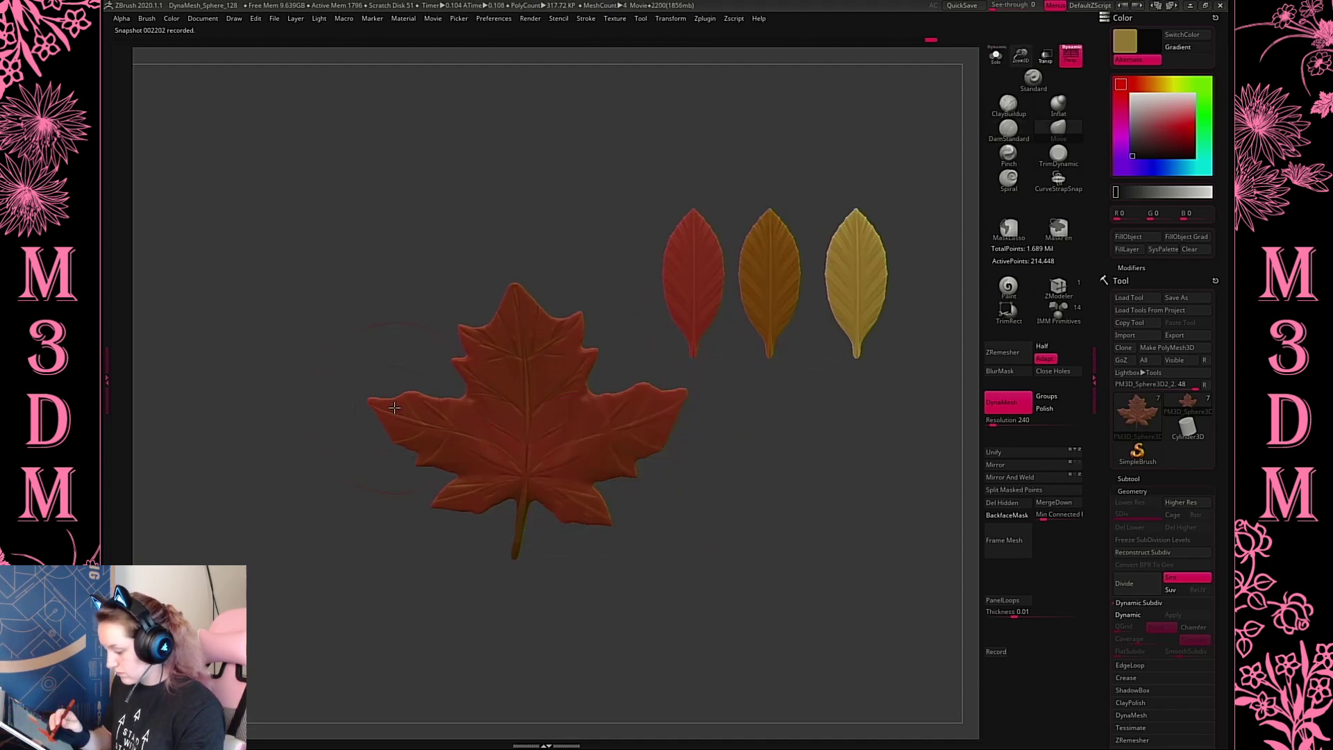
drag(396, 408, 418, 422)
mouse_move(671, 409)
mouse_down()
mouse_move(659, 400)
mouse_move(735, 461)
mouse_move(937, 218)
mouse_move(856, 326)
mouse_up()
Apply a second Bend Arc deformation to the maple leaf from its side view and accept it
key(space)
key(w)
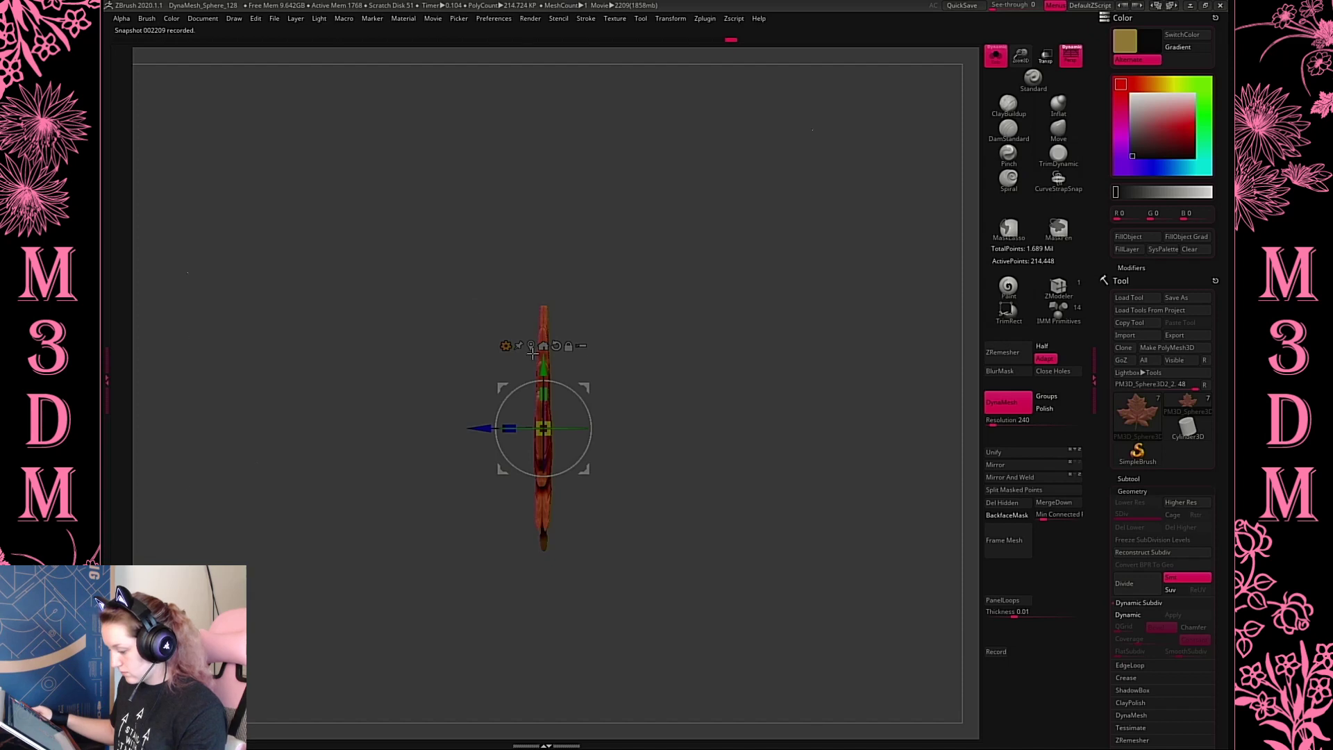
click(505, 345)
click(530, 408)
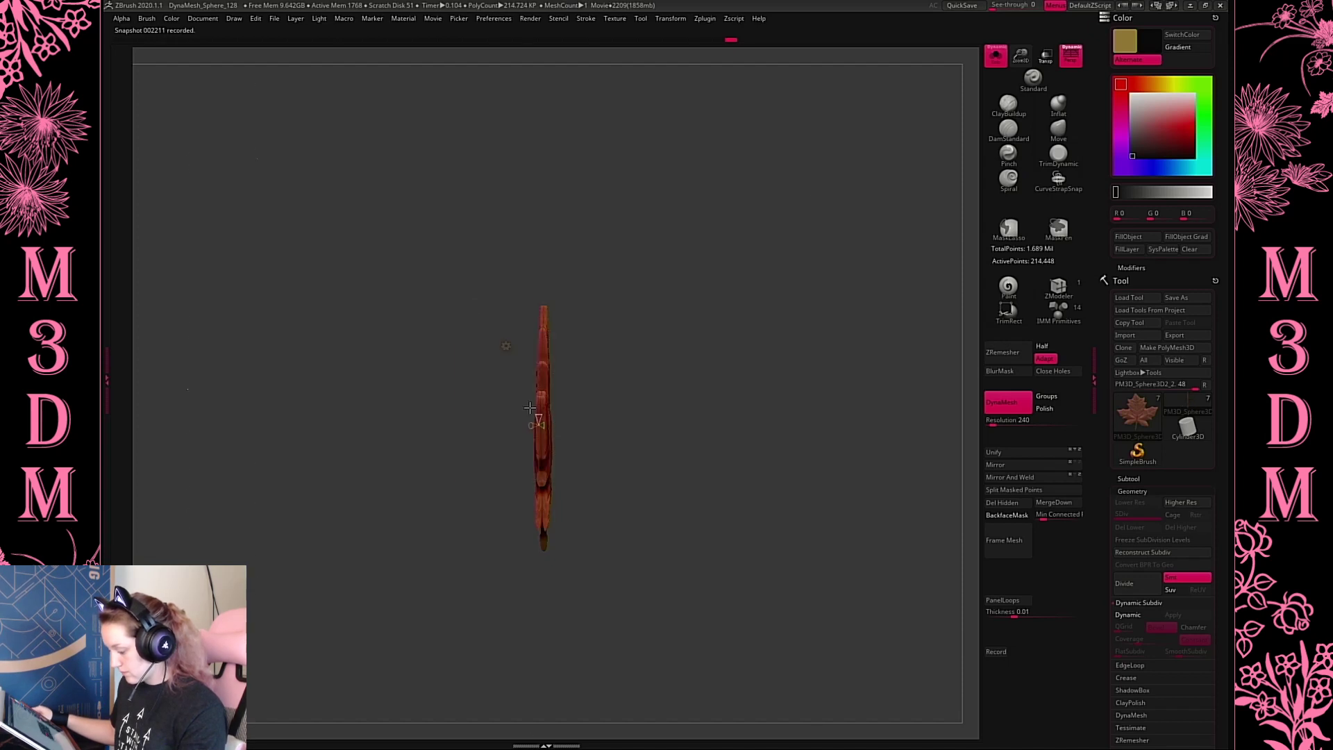
drag(537, 421, 698, 444)
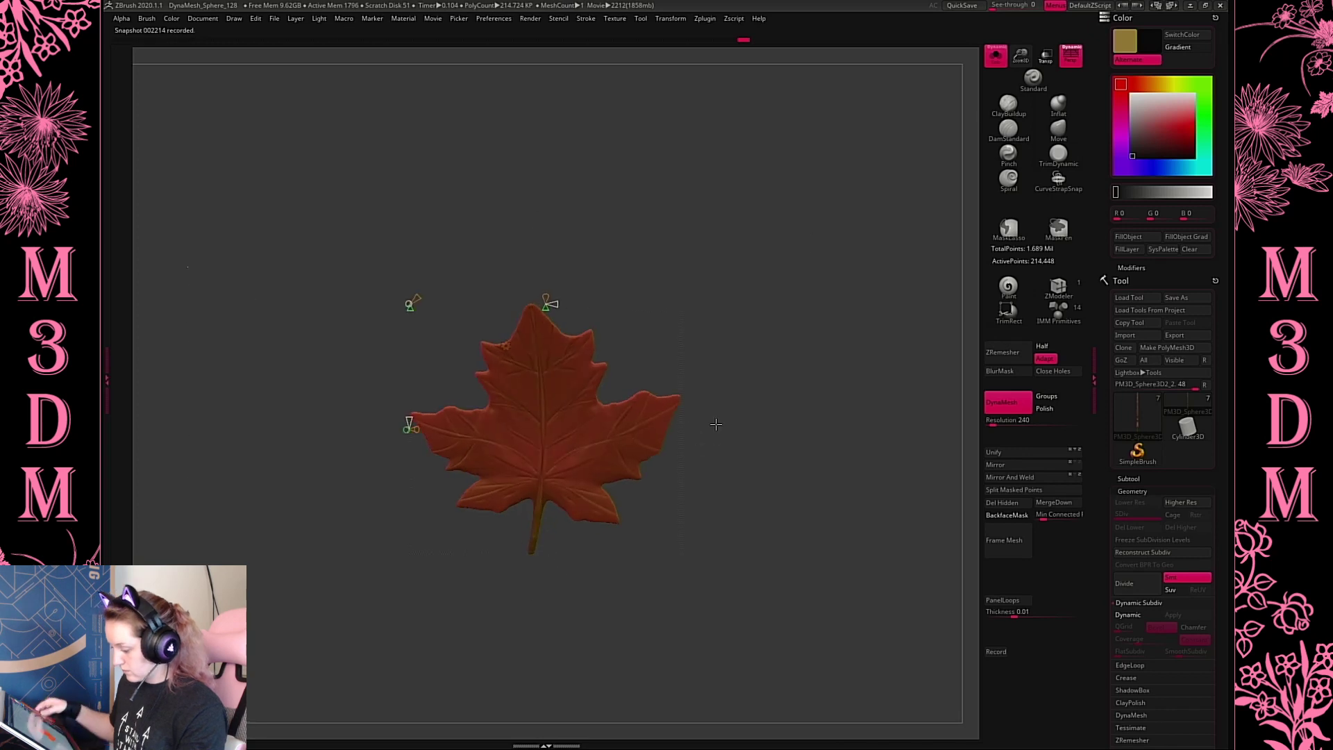
click(506, 346)
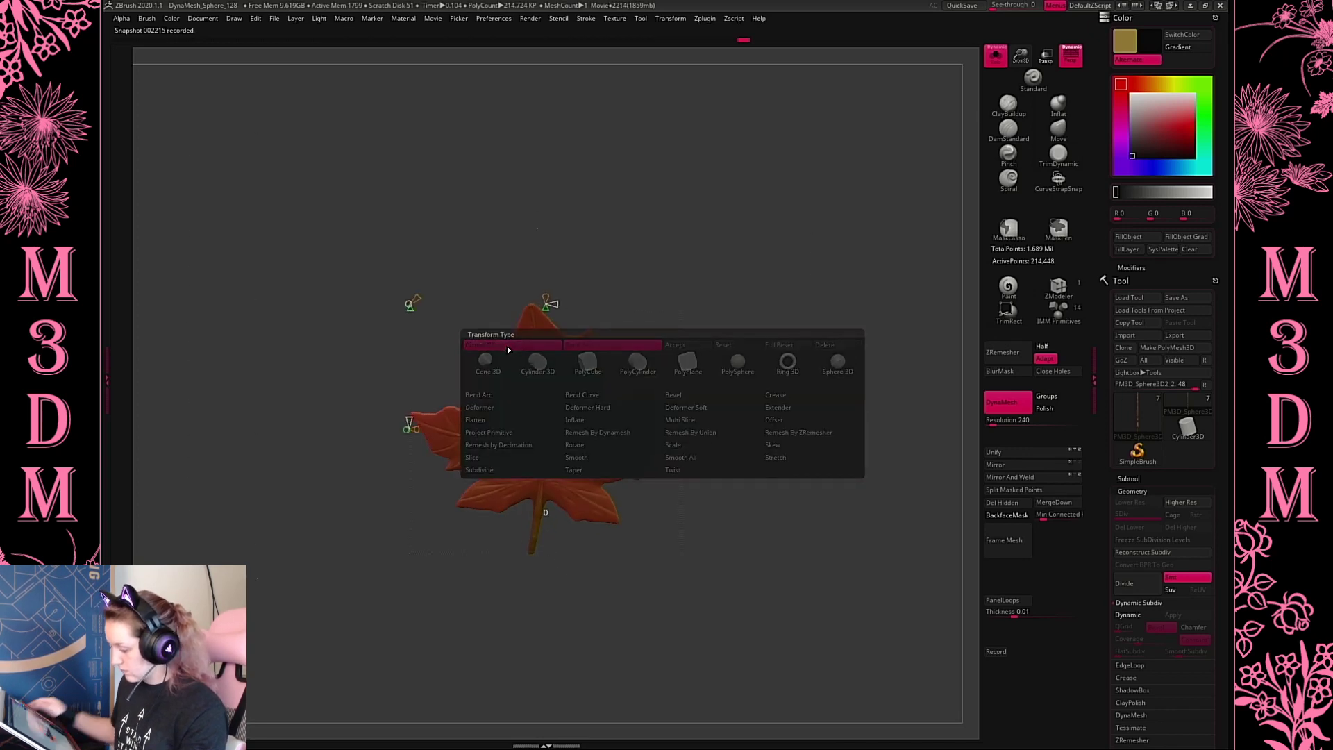
click(507, 346)
Choose the ClayBuildup brush and assign Alpha 56 to it
key(space)
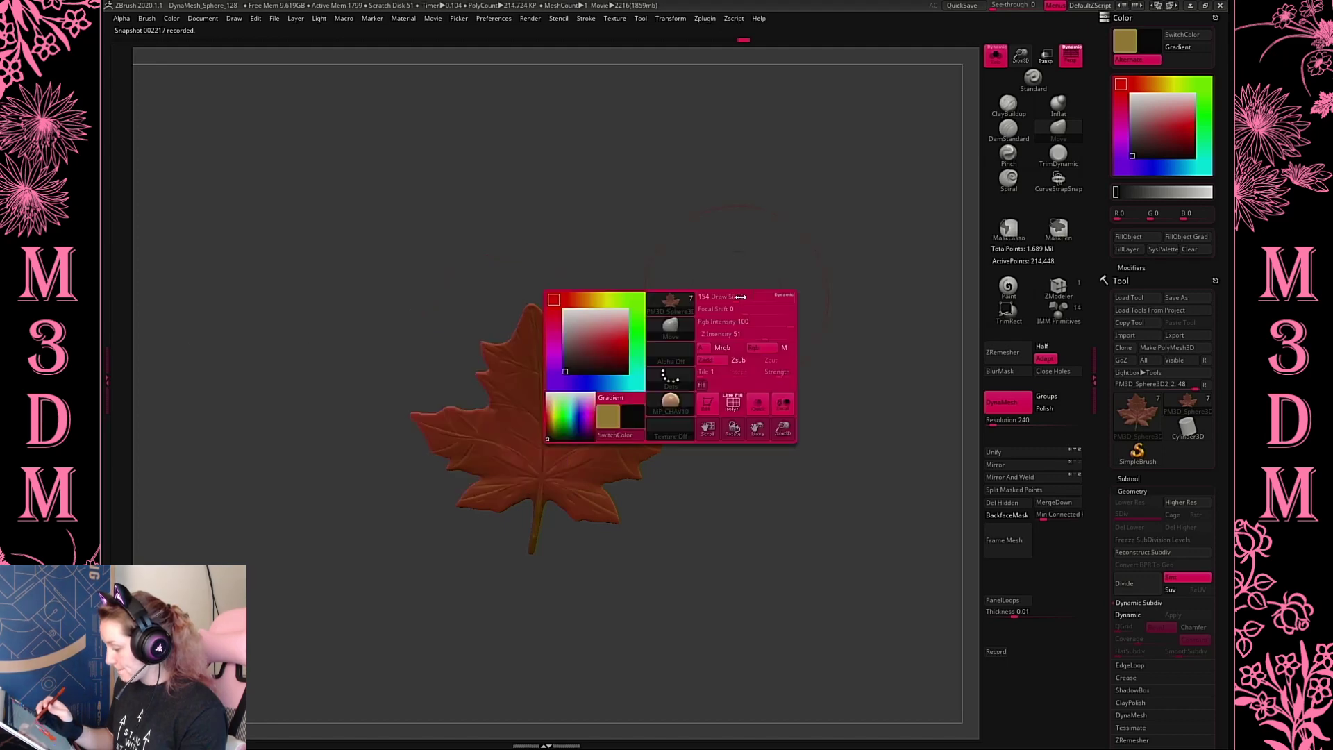
key(b)
key(c)
key(b)
key(space)
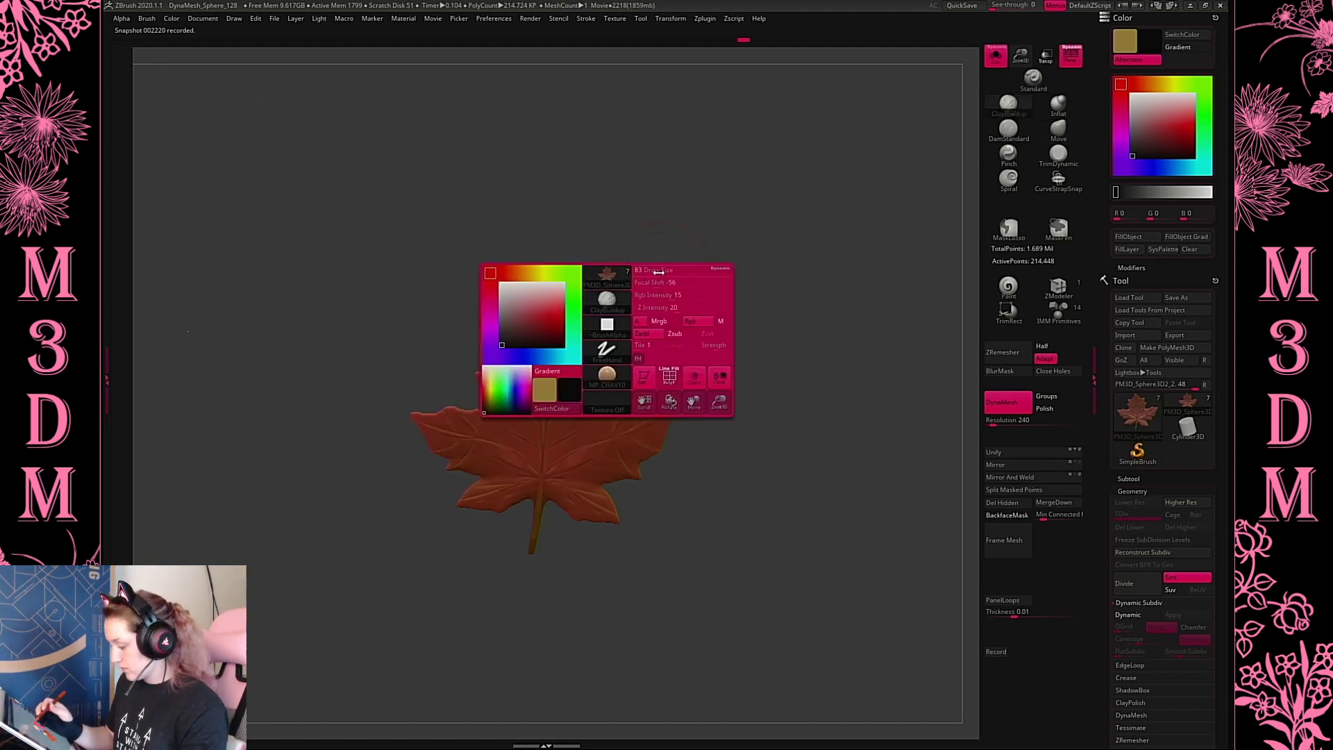
click(611, 334)
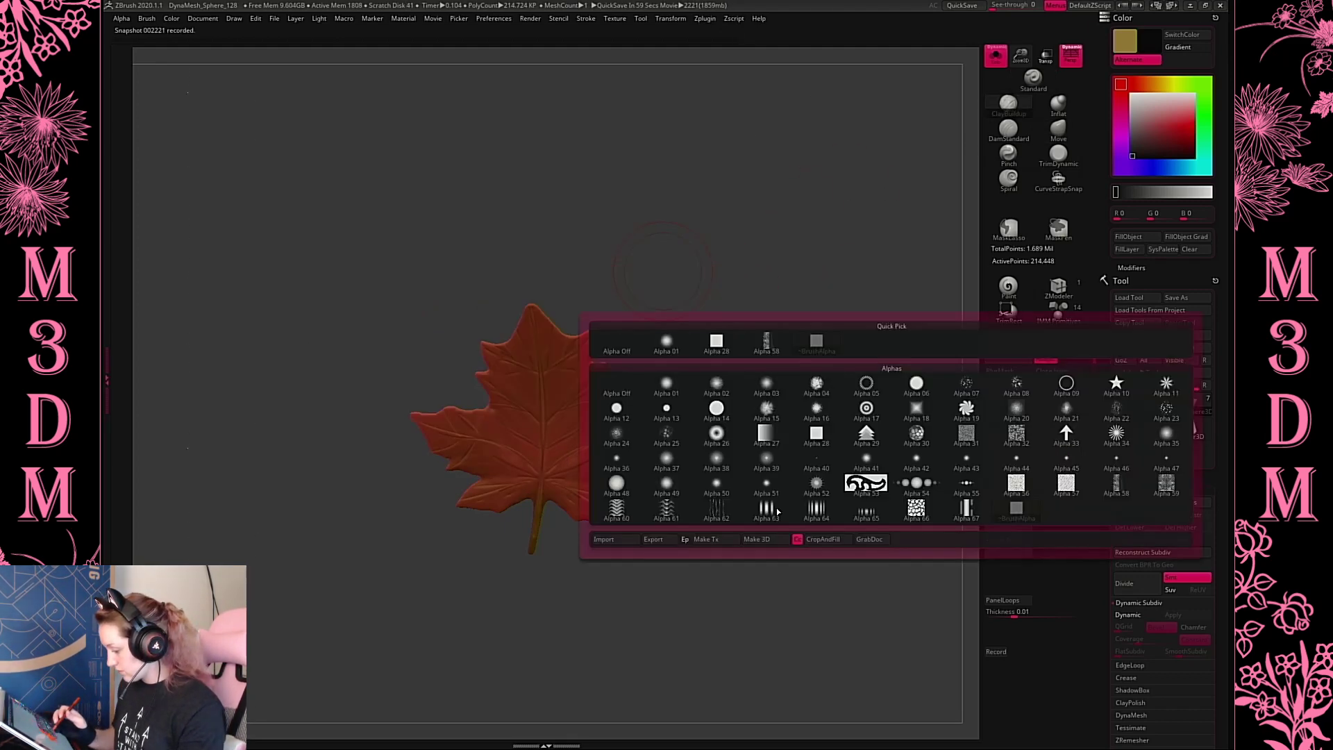
click(777, 515)
key(space)
click(619, 382)
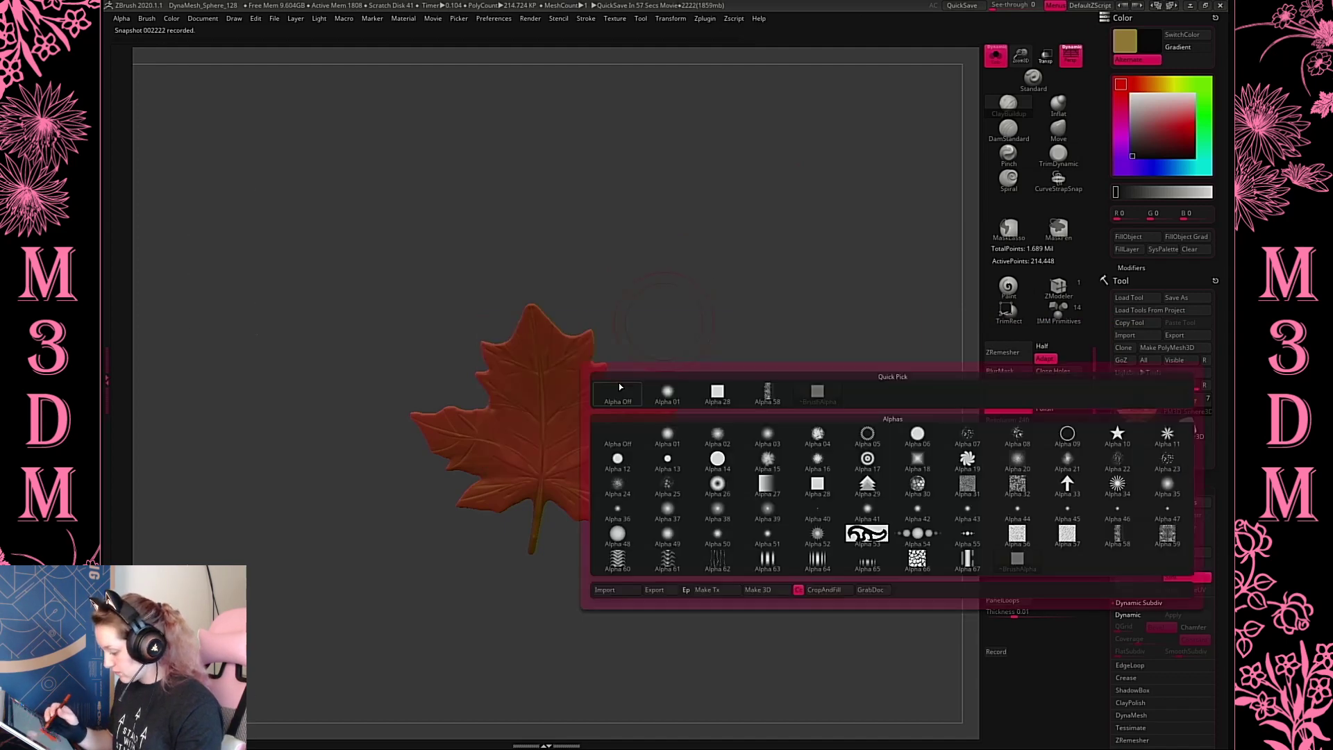
click(1012, 537)
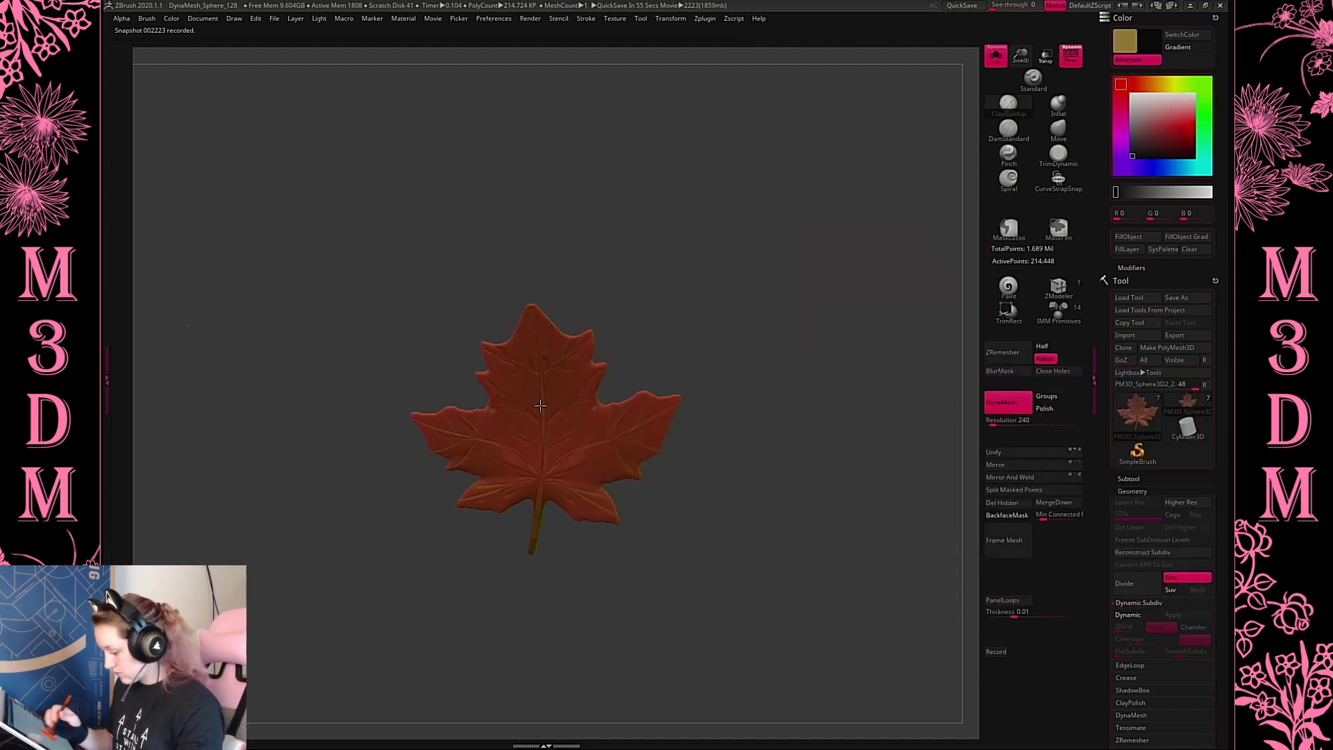
Try a textured ClayBuildup stroke down the midrib of the maple leaf
drag(541, 389, 540, 514)
ctrl+right_drag(778, 224, 685, 277)
key(ctrl+z)
Sample the maple leaf's red-brown colour and try a wide textured ClayBuildup stroke down the leaf beside its midrib
key(space)
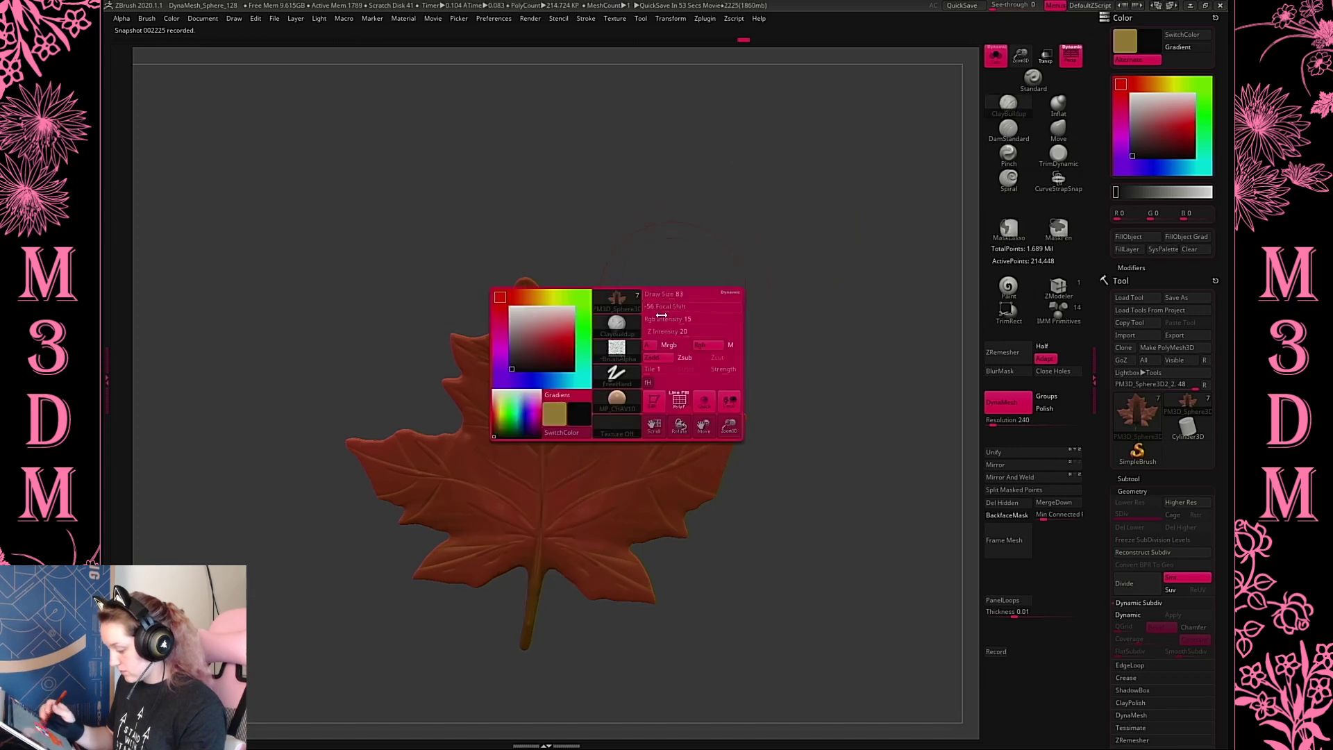
key(c)
drag(572, 403, 579, 666)
Set the ClayBuildup brush's Z Intensity to 7 and turn on BackfaceMask
key(space)
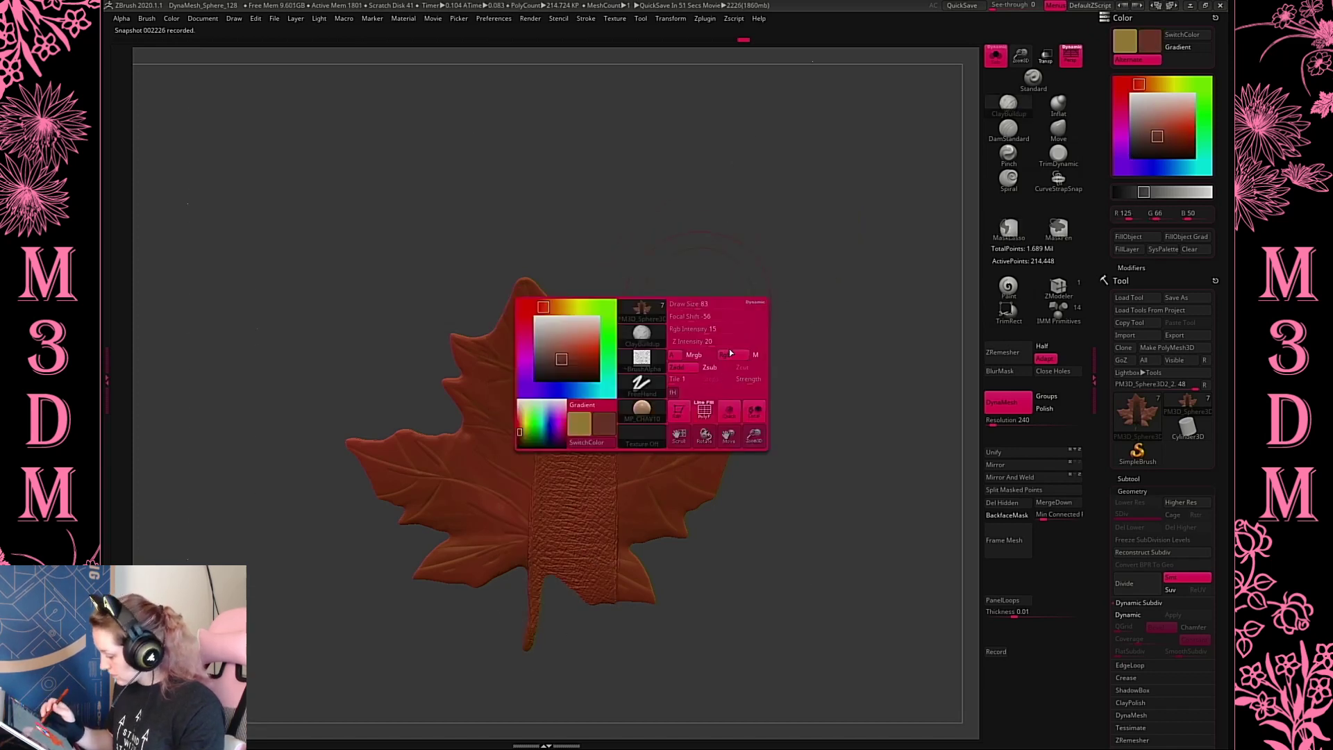
drag(705, 341, 696, 344)
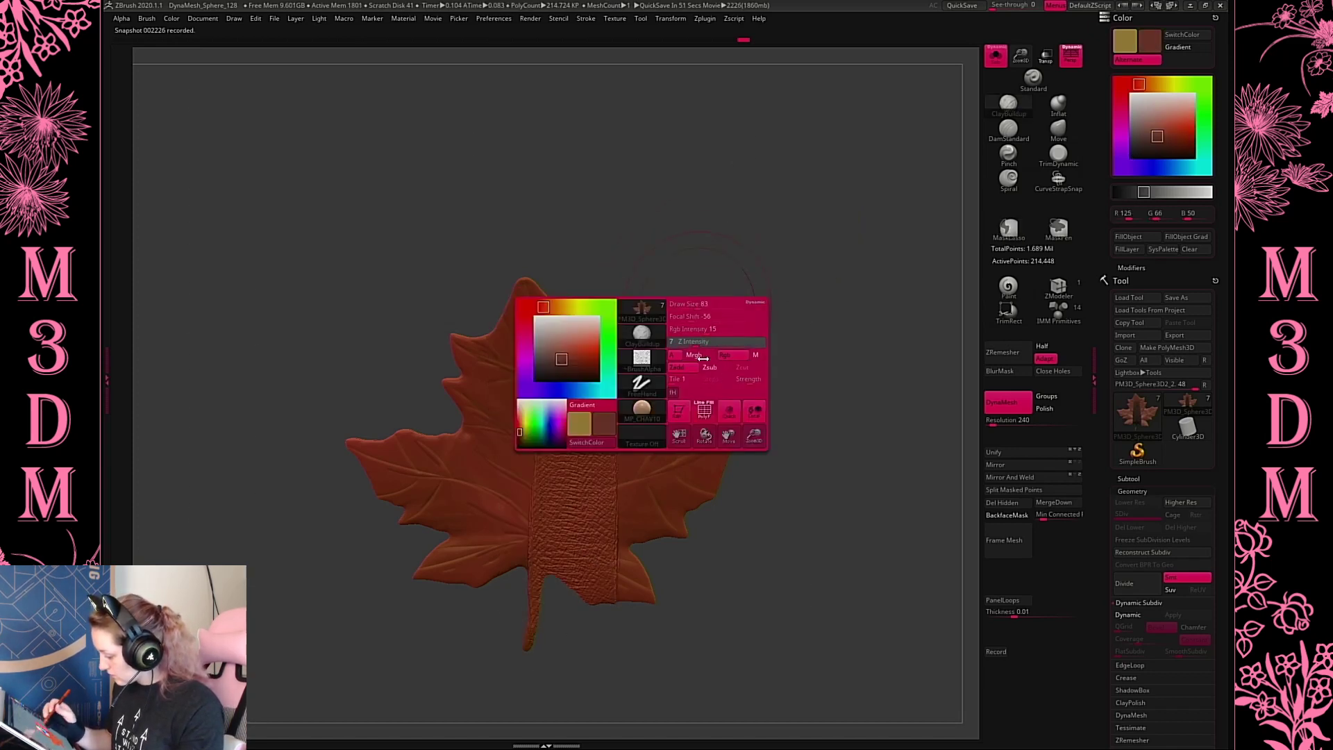
click(1010, 516)
Set the brush's Draw Size to 41, test a light textured stroke on the maple leaf, and undo it
right_click(679, 394)
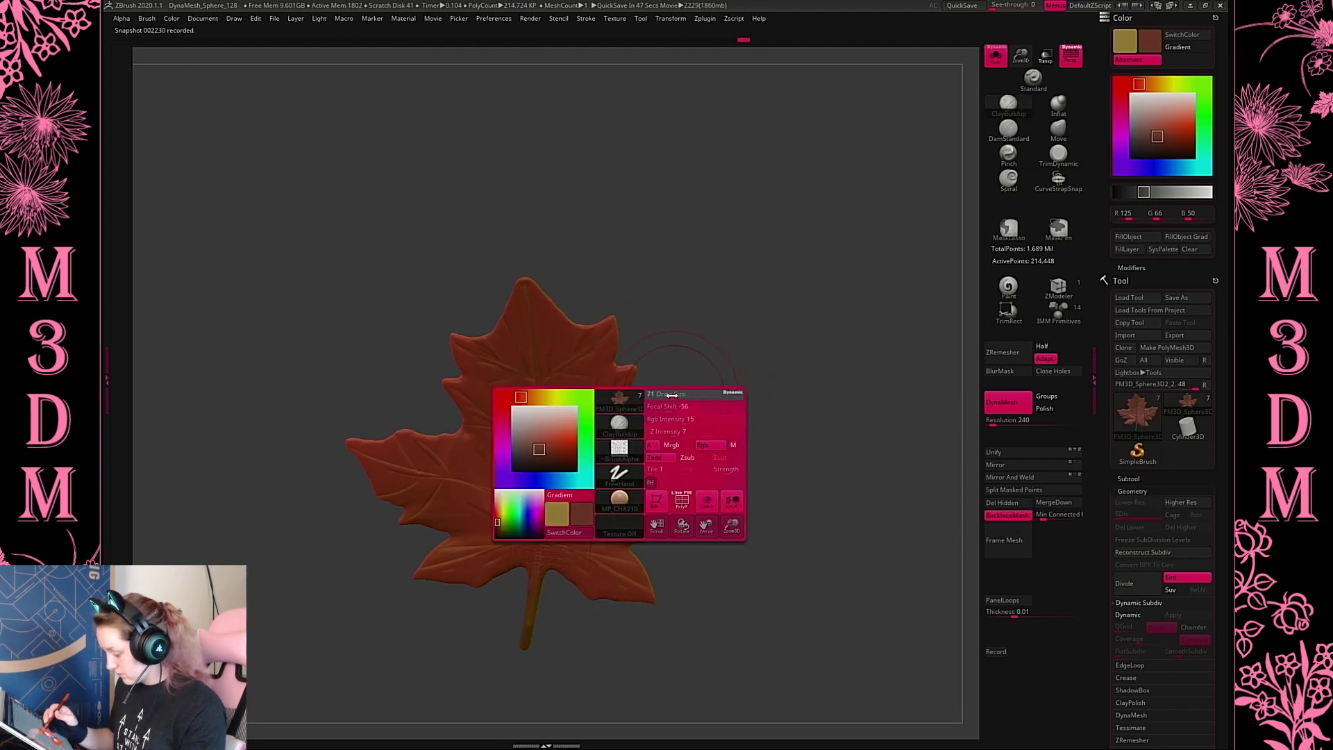
right_click(677, 391)
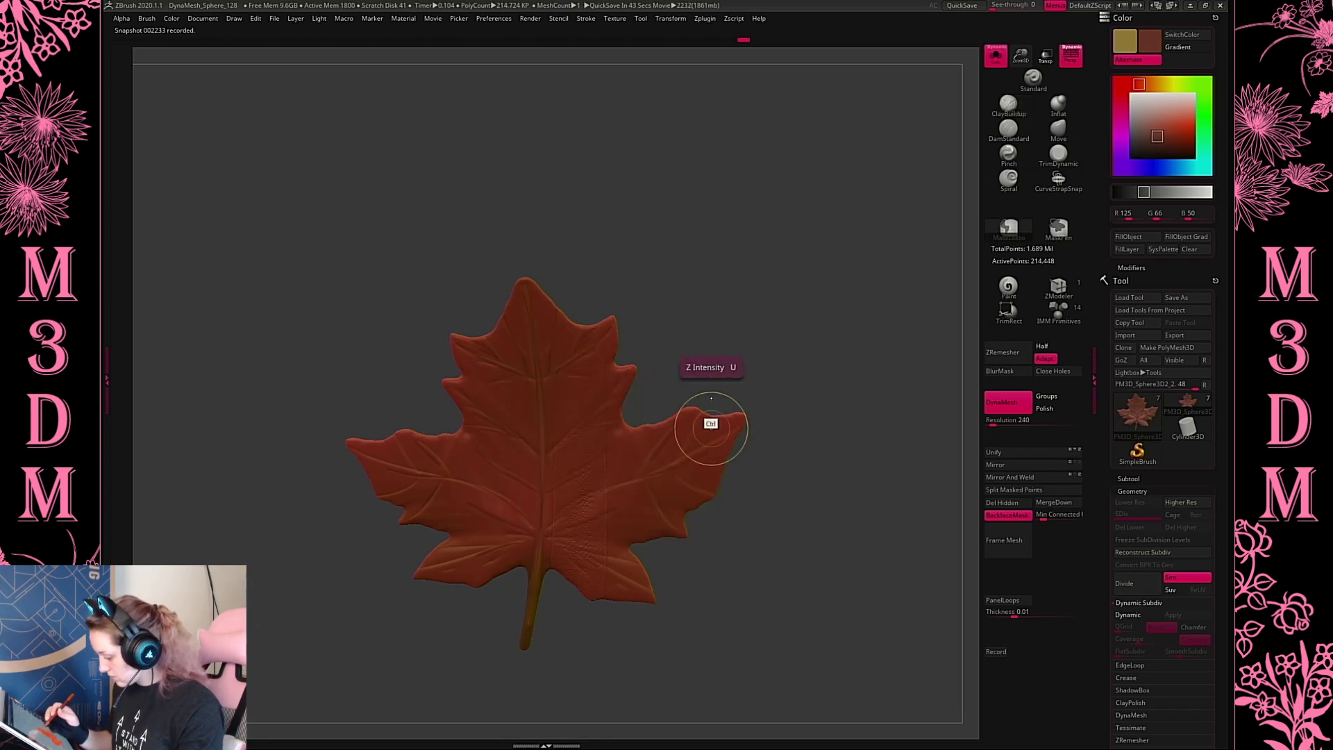
right_click(717, 383)
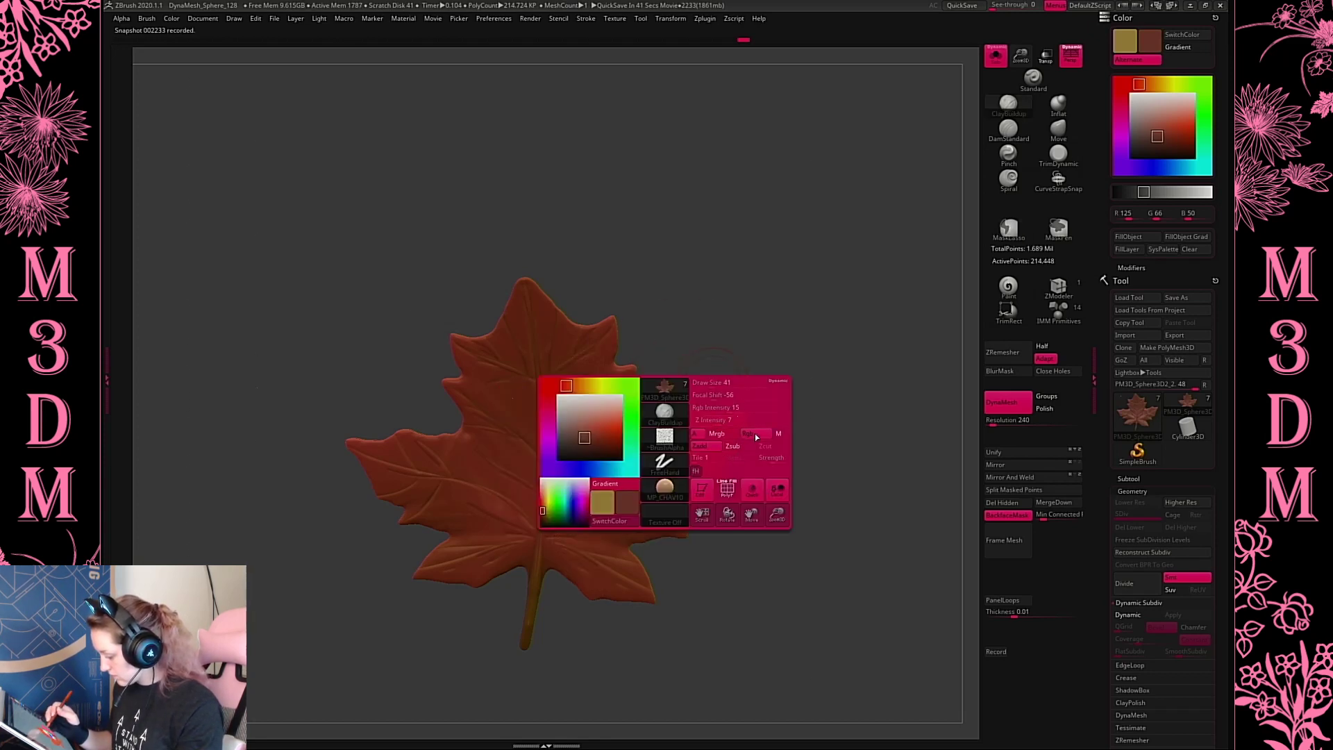
key(ctrl+z)
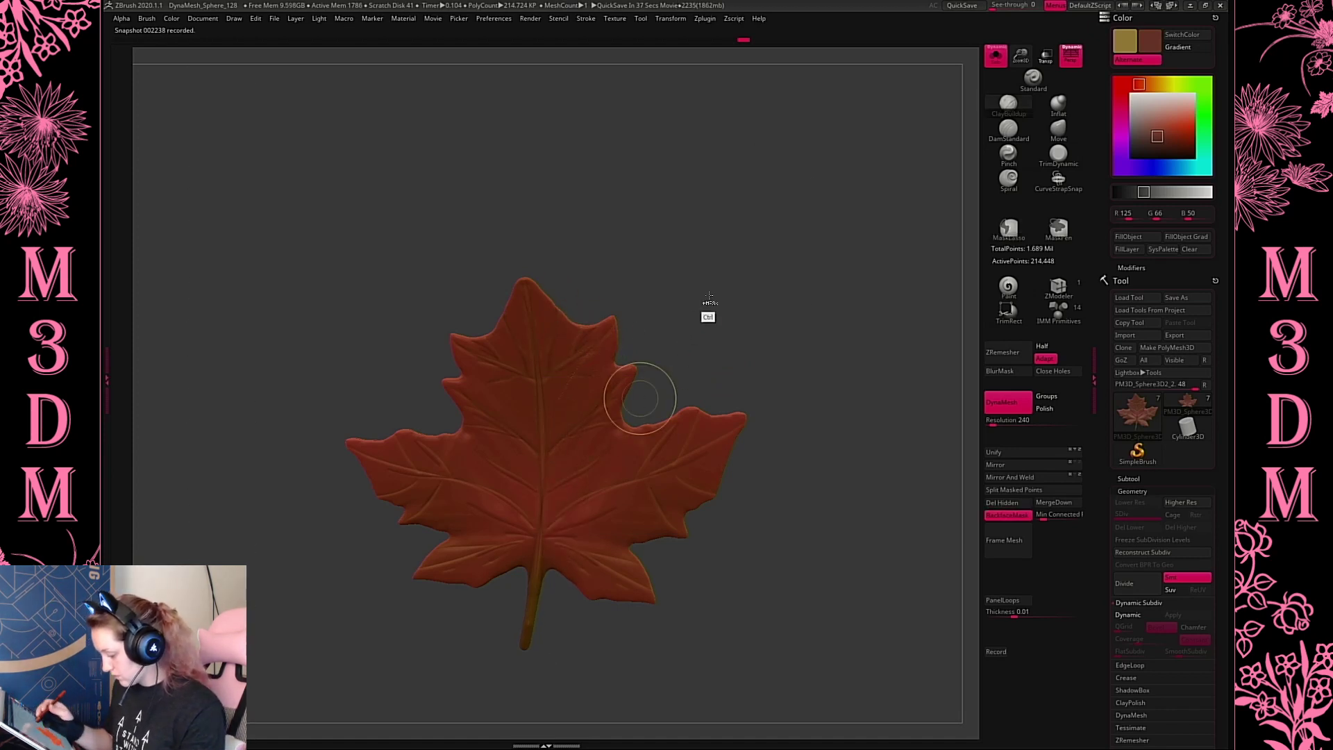
key(space)
drag(703, 307, 737, 307)
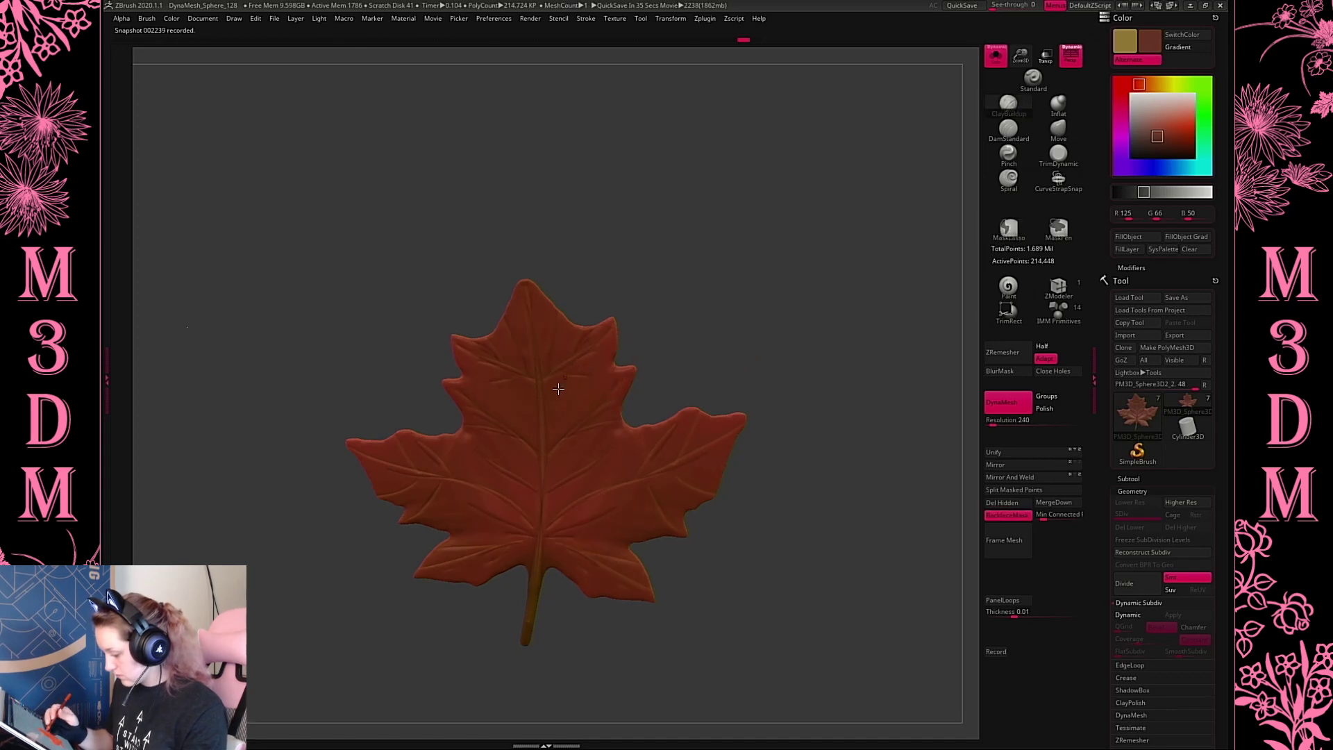
Try another Bend Arc deformation on the maple leaf from its side view, and return to sculpting from the front
drag(636, 337, 872, 363)
key(w)
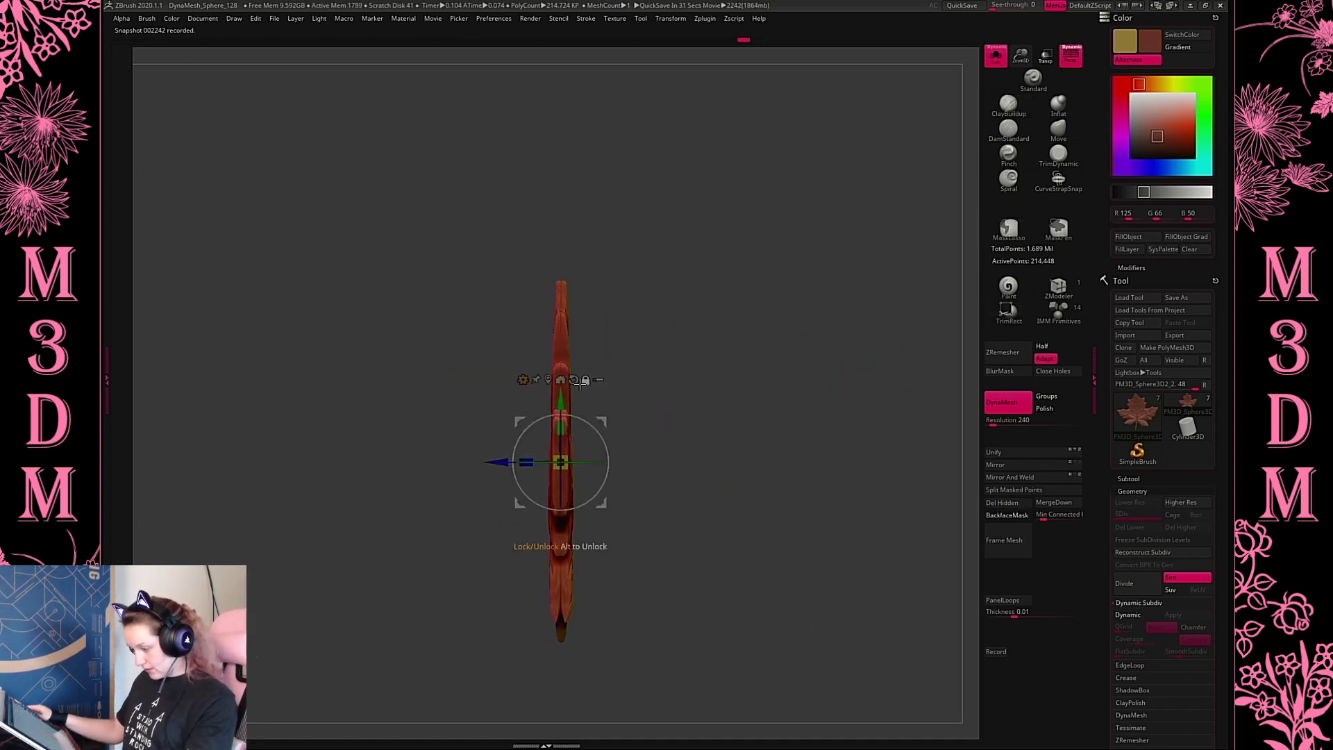
right_drag(519, 381, 531, 380)
click(523, 380)
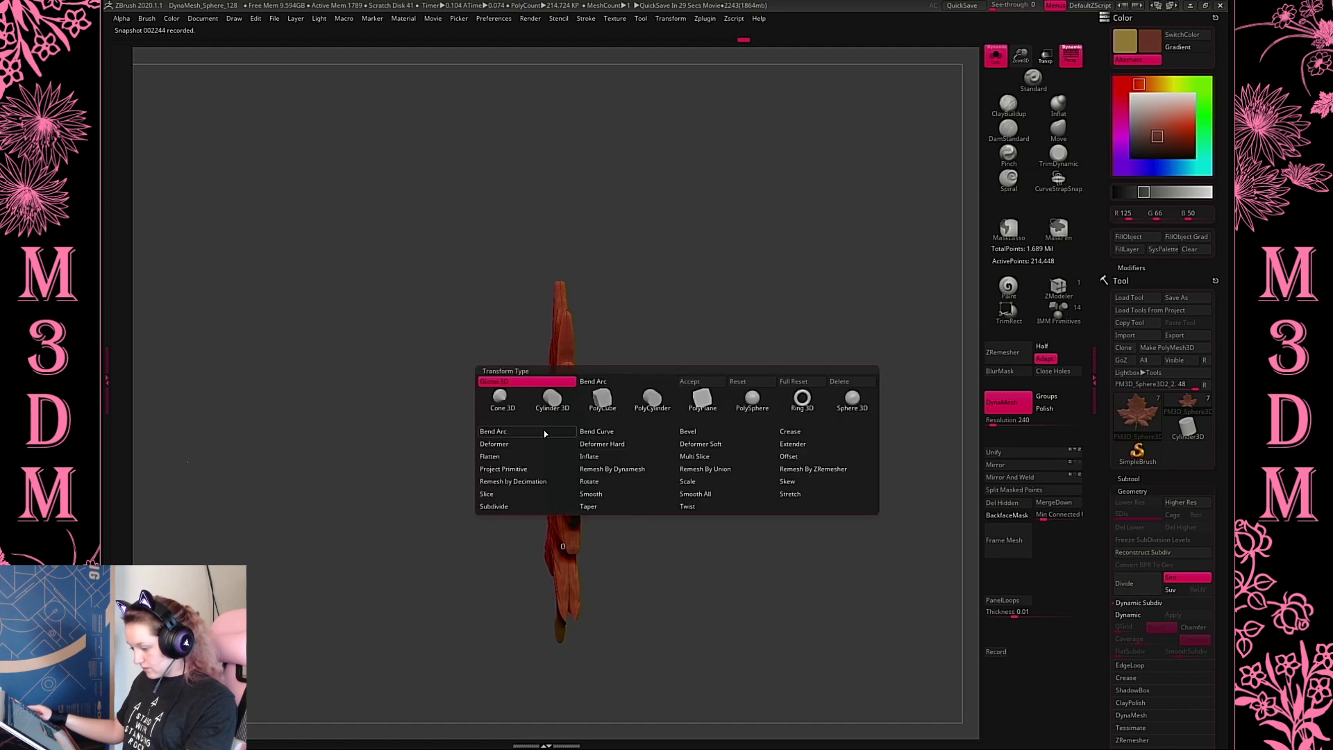
click(514, 433)
drag(544, 454, 519, 452)
drag(643, 376, 681, 382)
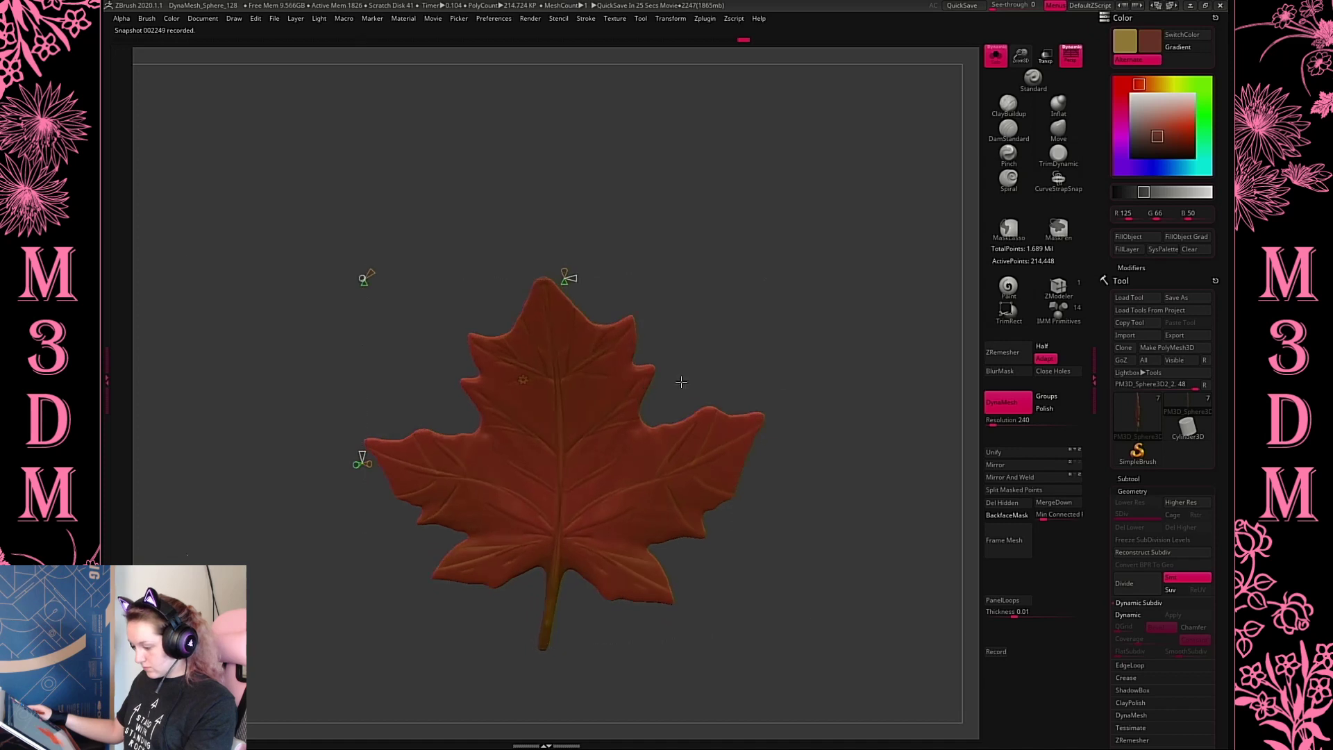
click(526, 381)
click(577, 376)
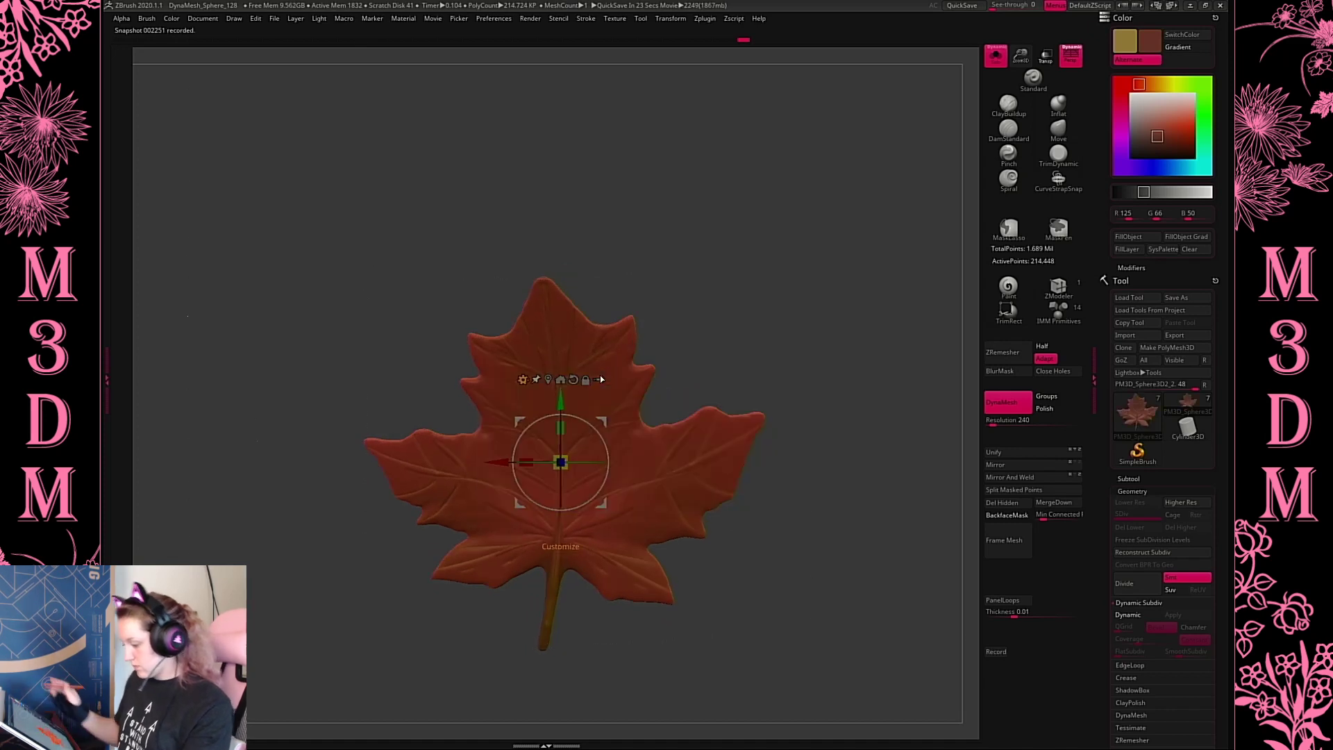
key(q)
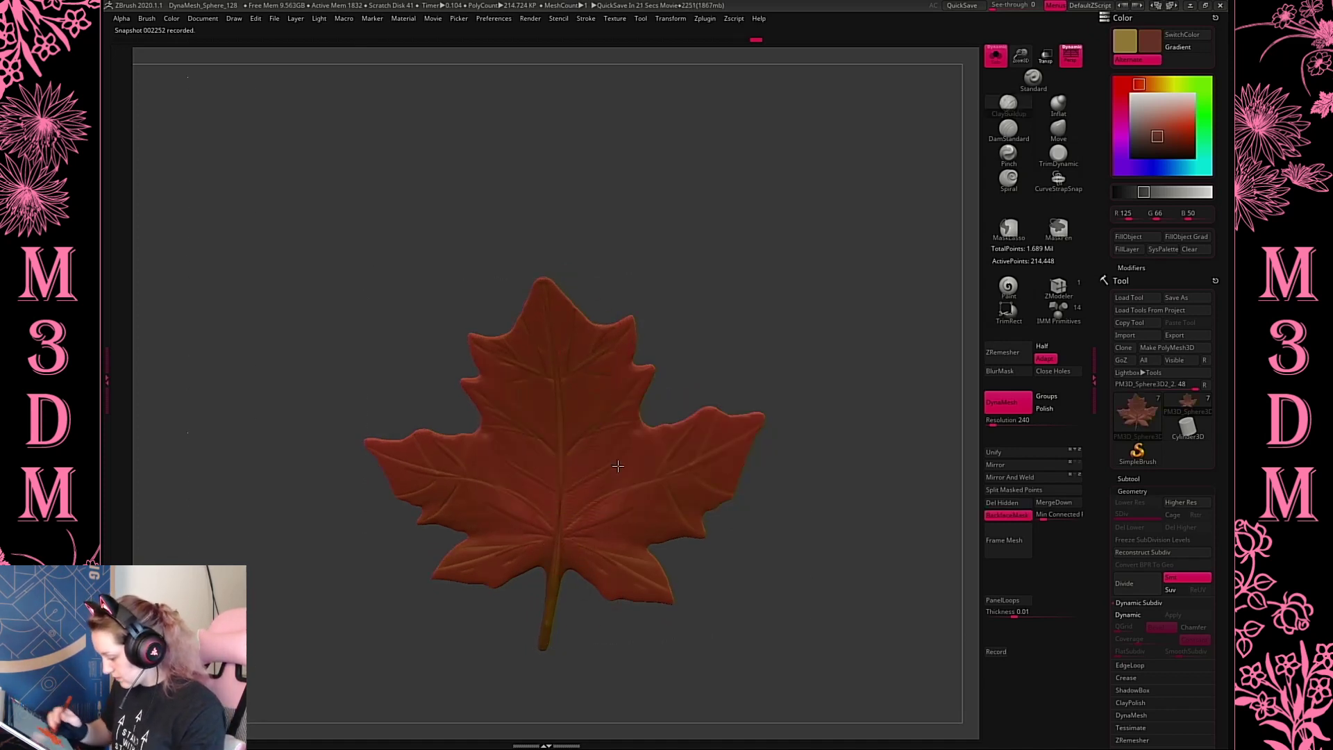
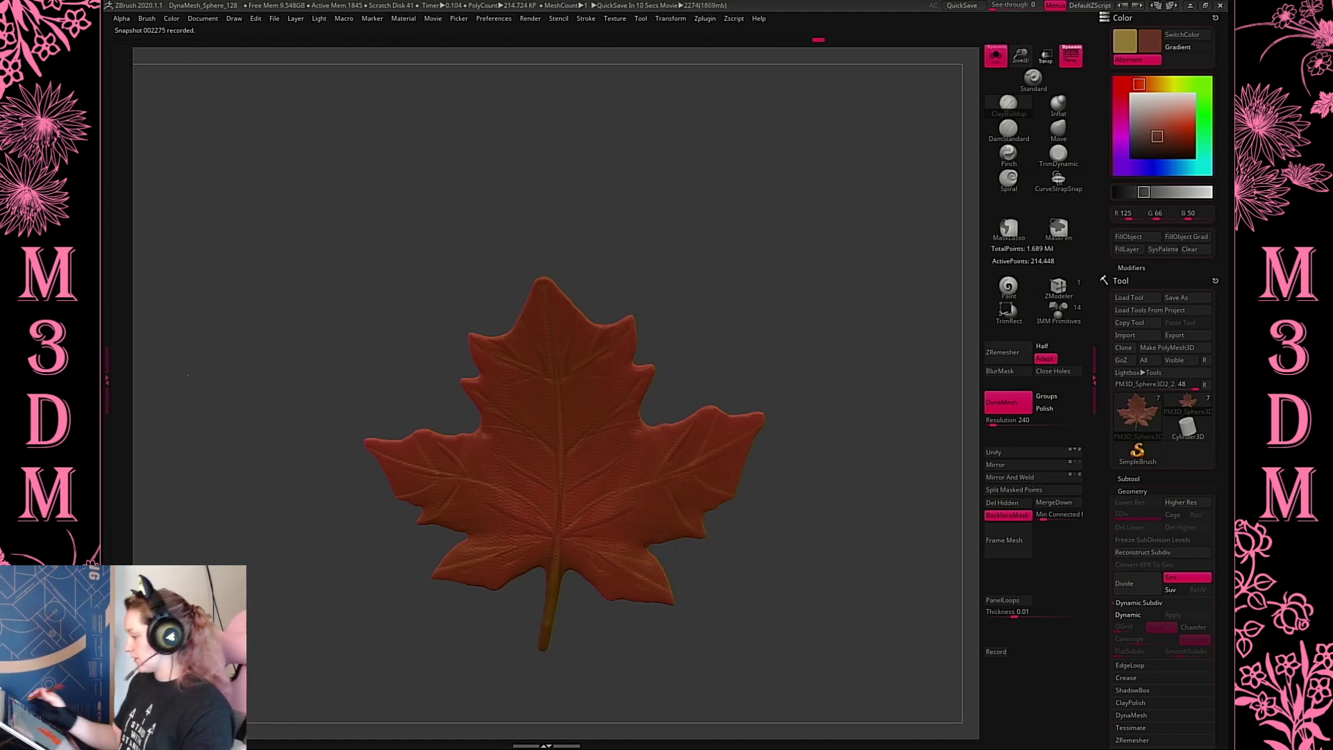
Shade the maple leaf's tip and outer lobes in dark red-brown (R 58, G 22, B 14) using the Paint brush with a DragRect stroke
key(space)
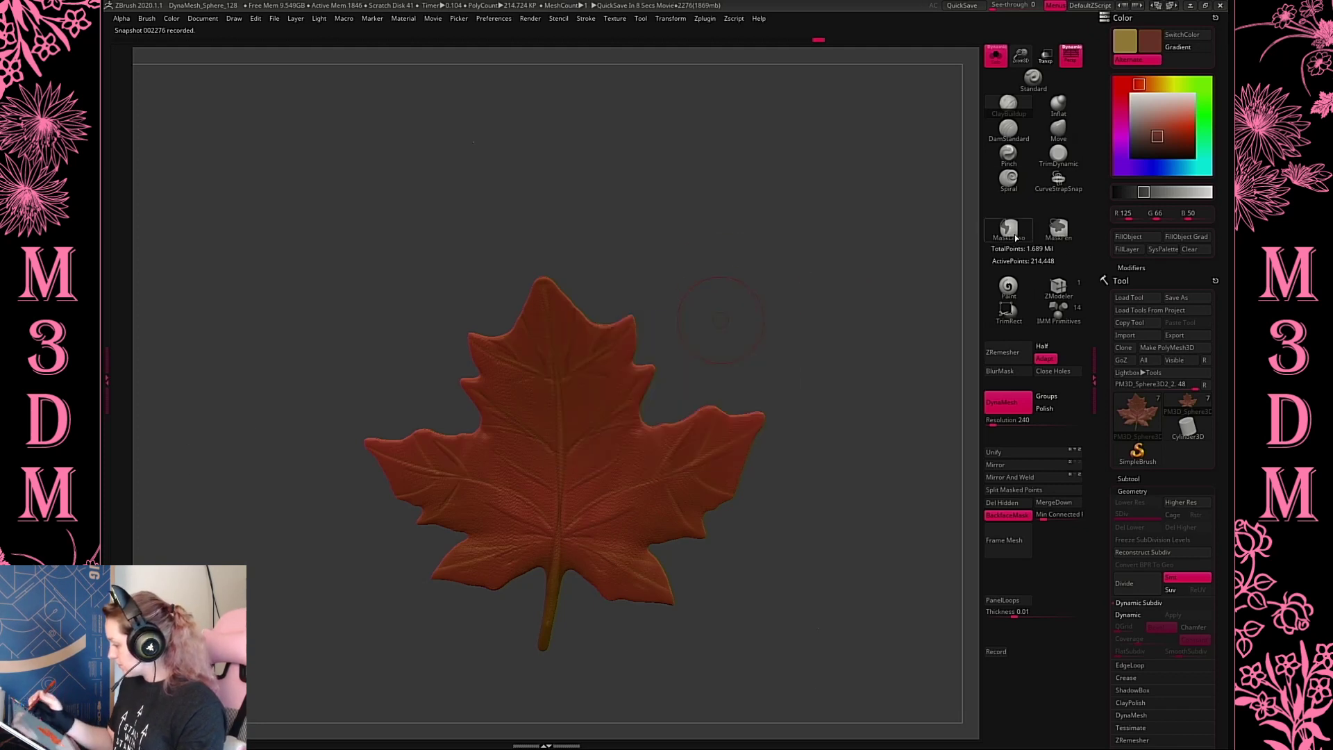
click(1009, 290)
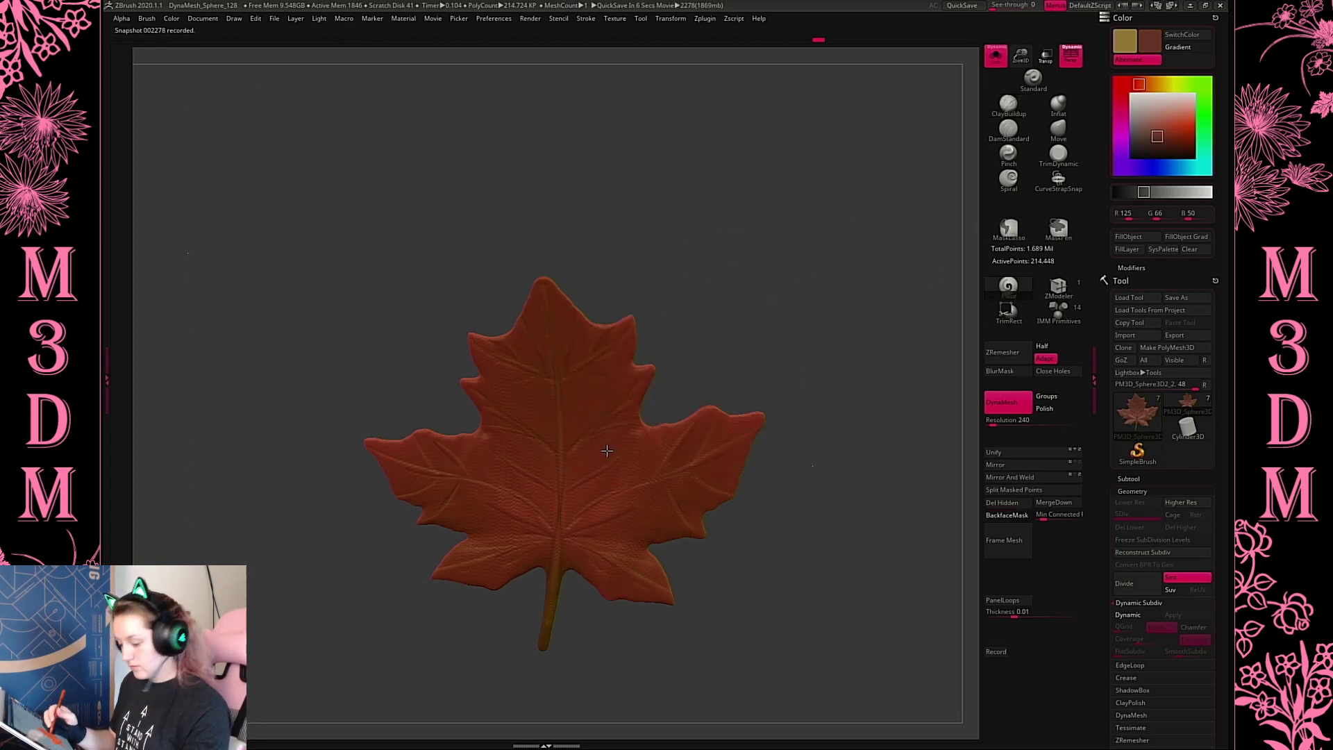
key(space)
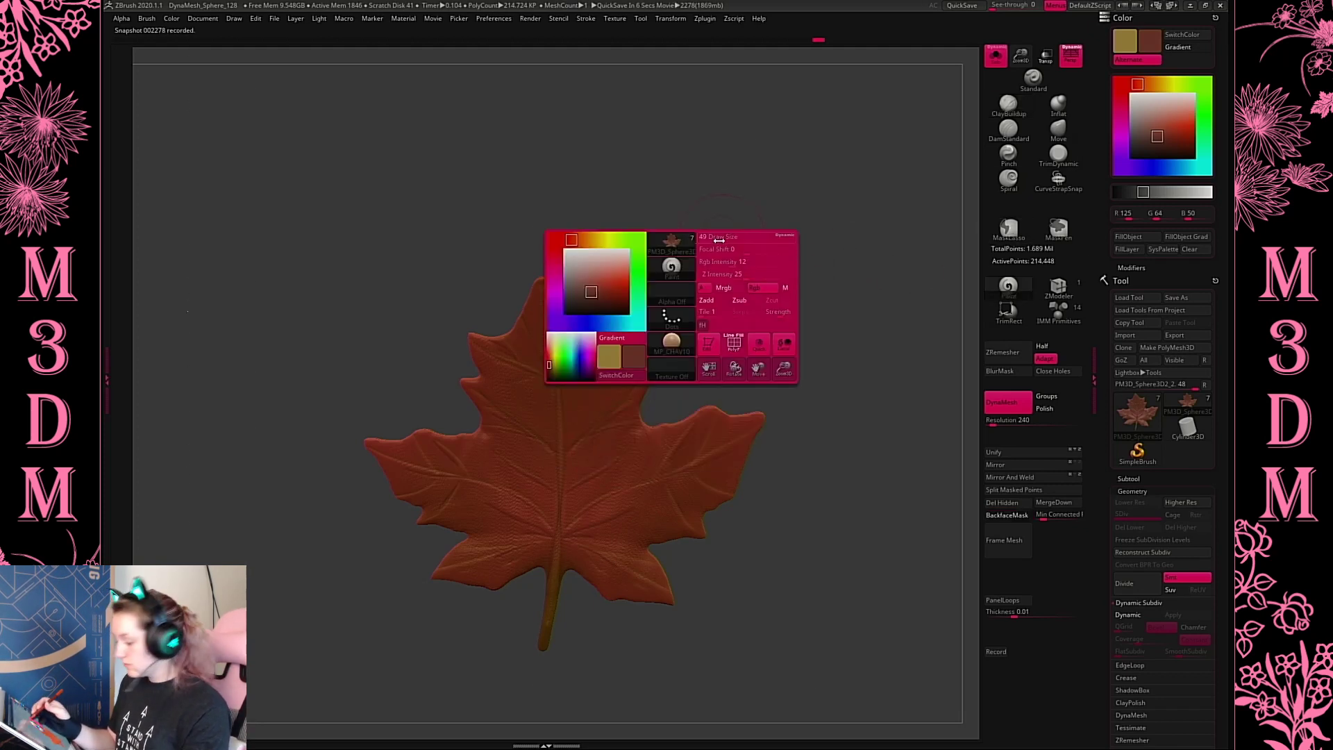
click(580, 301)
drag(579, 300, 605, 305)
click(679, 323)
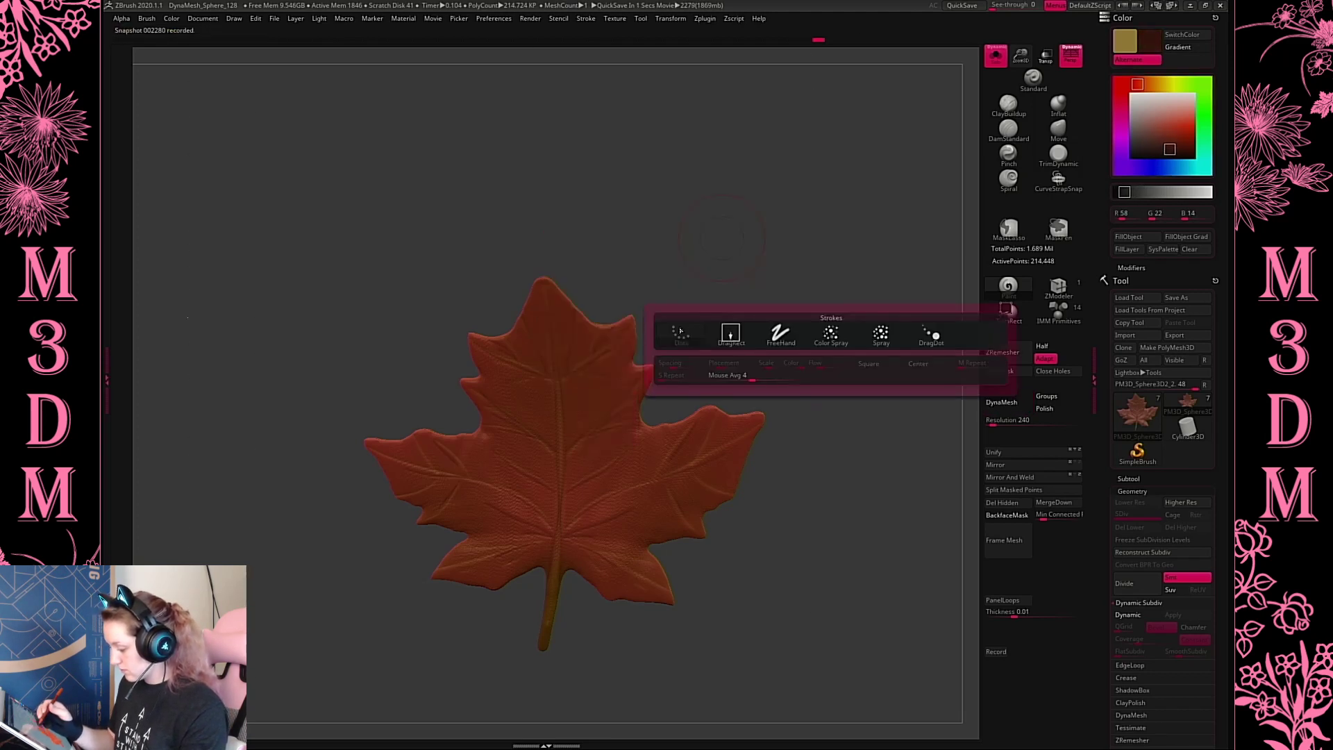
click(829, 334)
key(space)
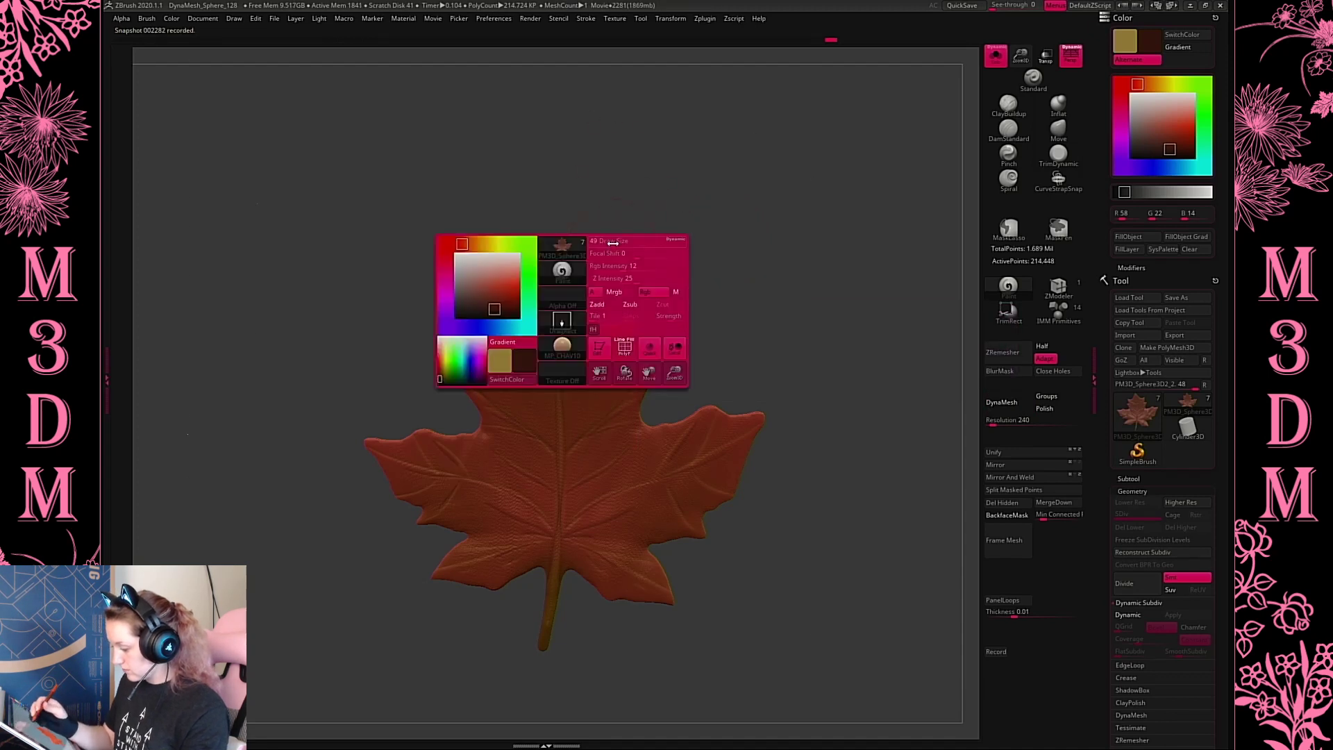
click(553, 289)
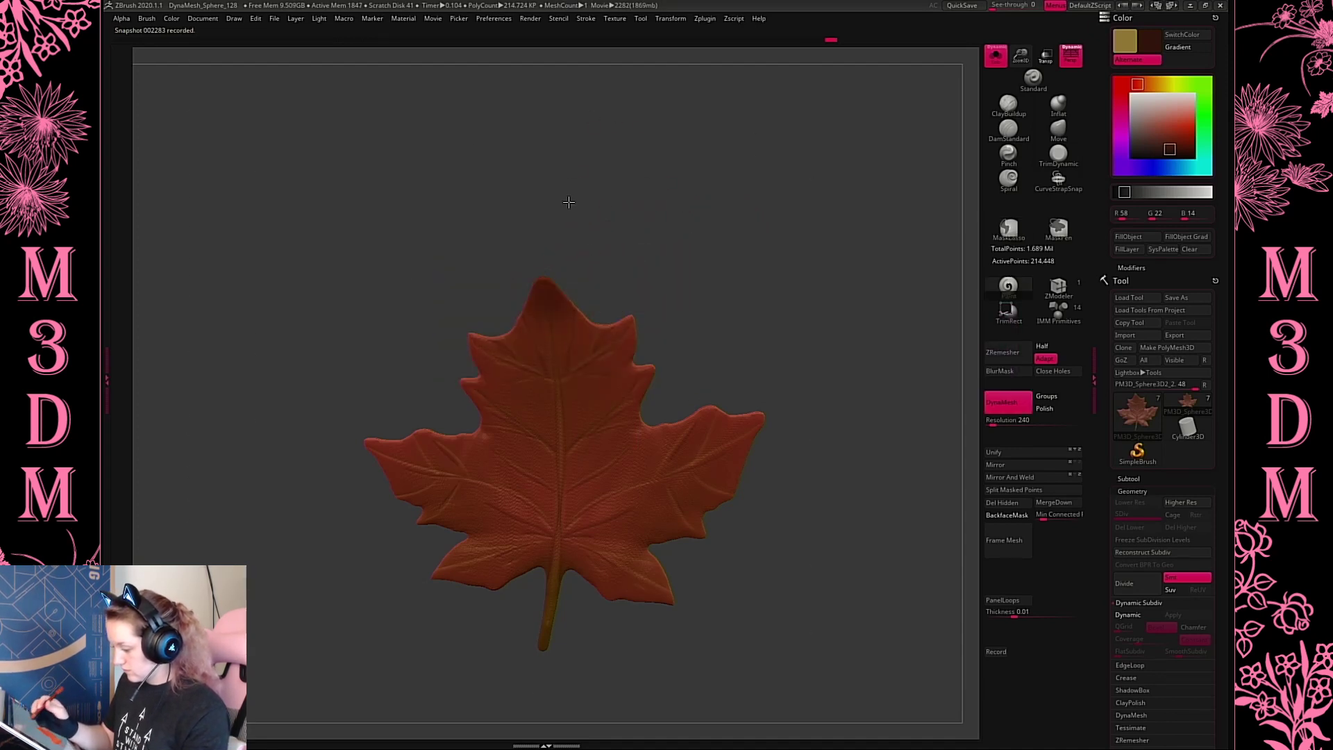
drag(475, 547, 349, 656)
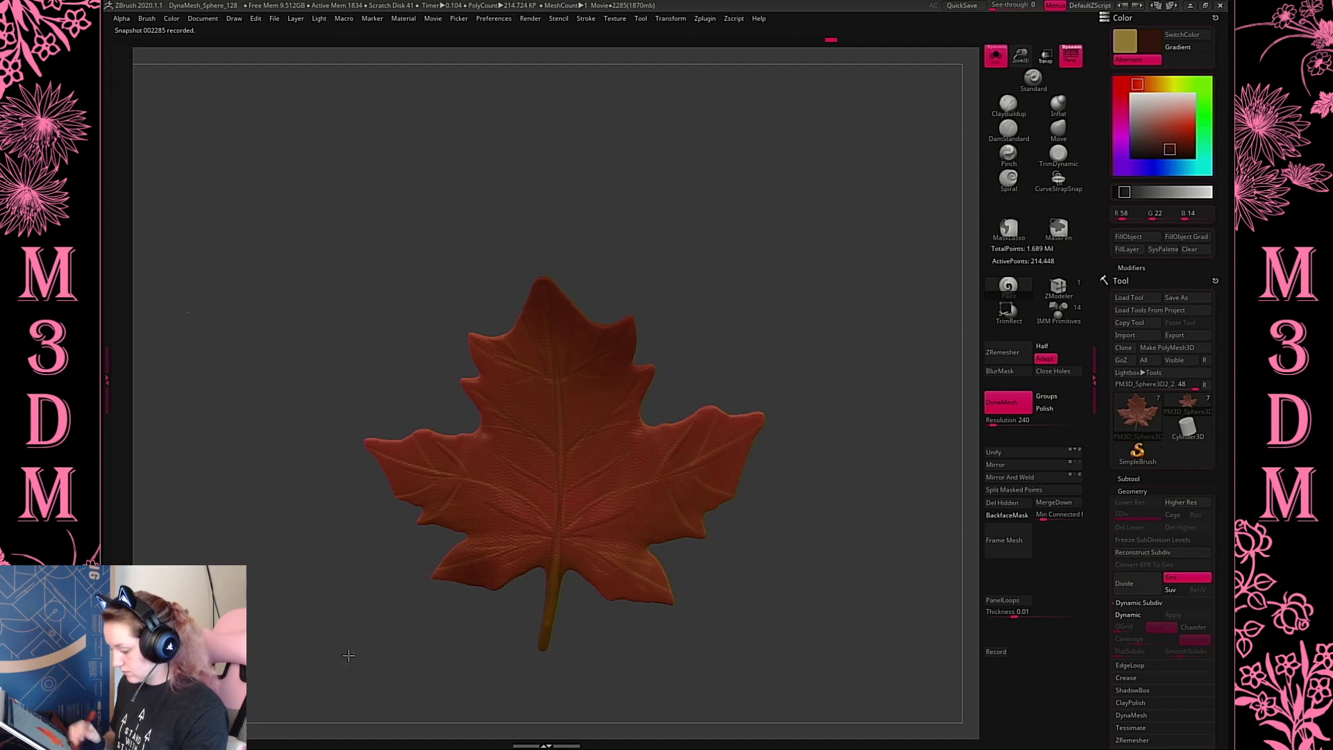
drag(467, 463, 208, 539)
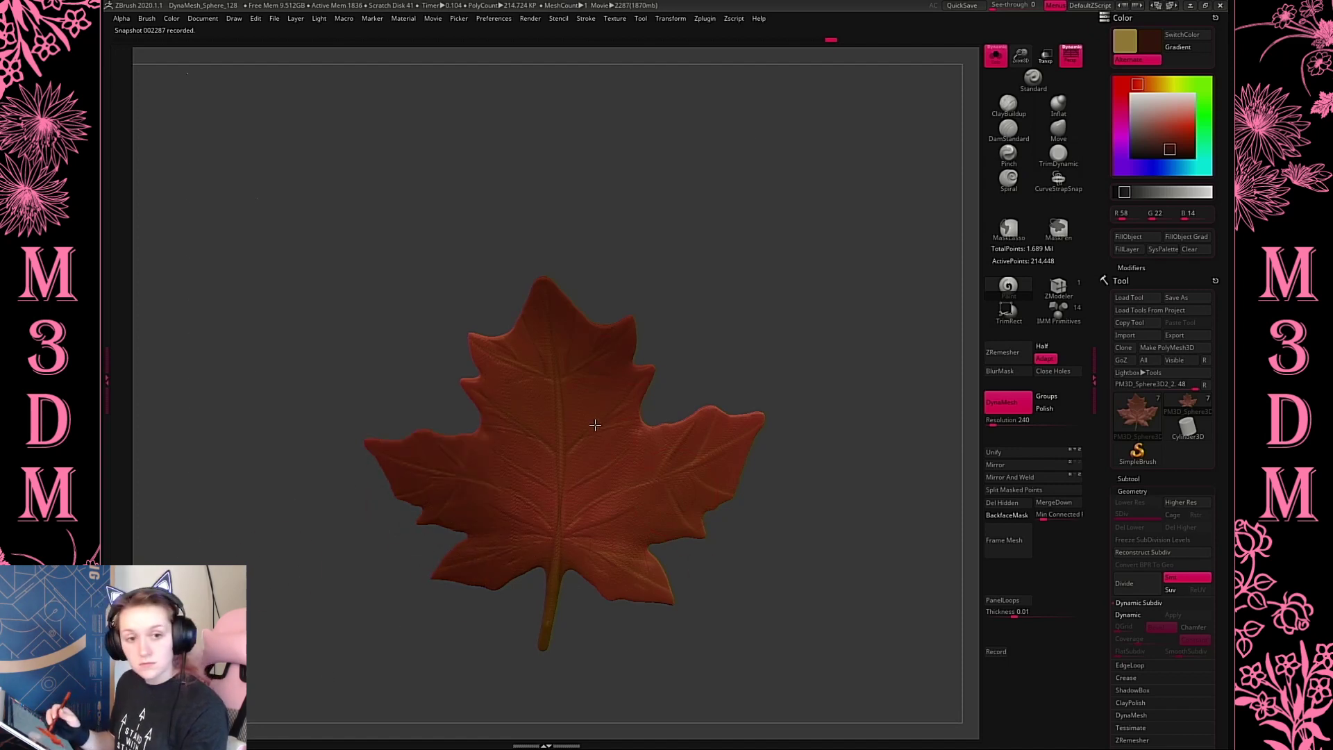
Add a soft yellow glow (R 226, G 185, B 55) to the leaf's centre, replacing the first dab and adjusting the RGB intensity
mouse_move(1172, 85)
mouse_down()
mouse_move(1145, 125)
mouse_move(1178, 123)
mouse_up()
click(593, 402)
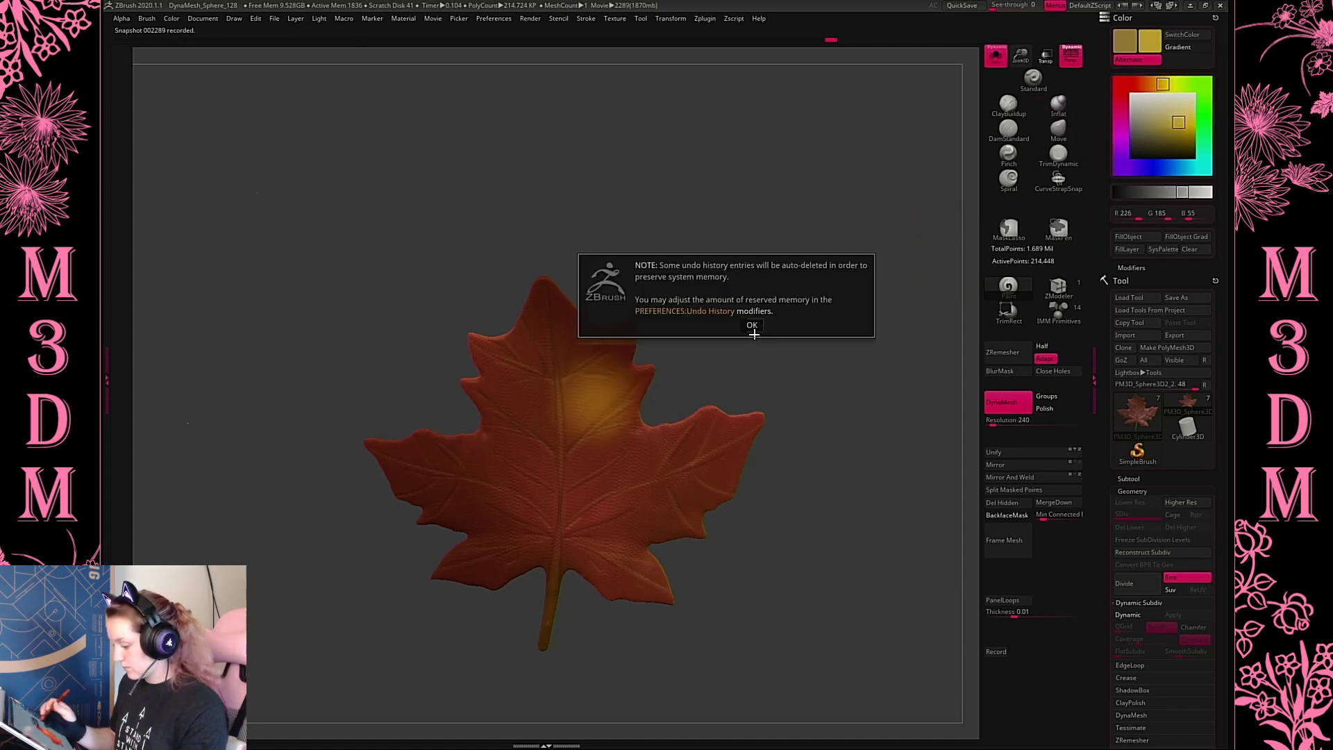
click(751, 326)
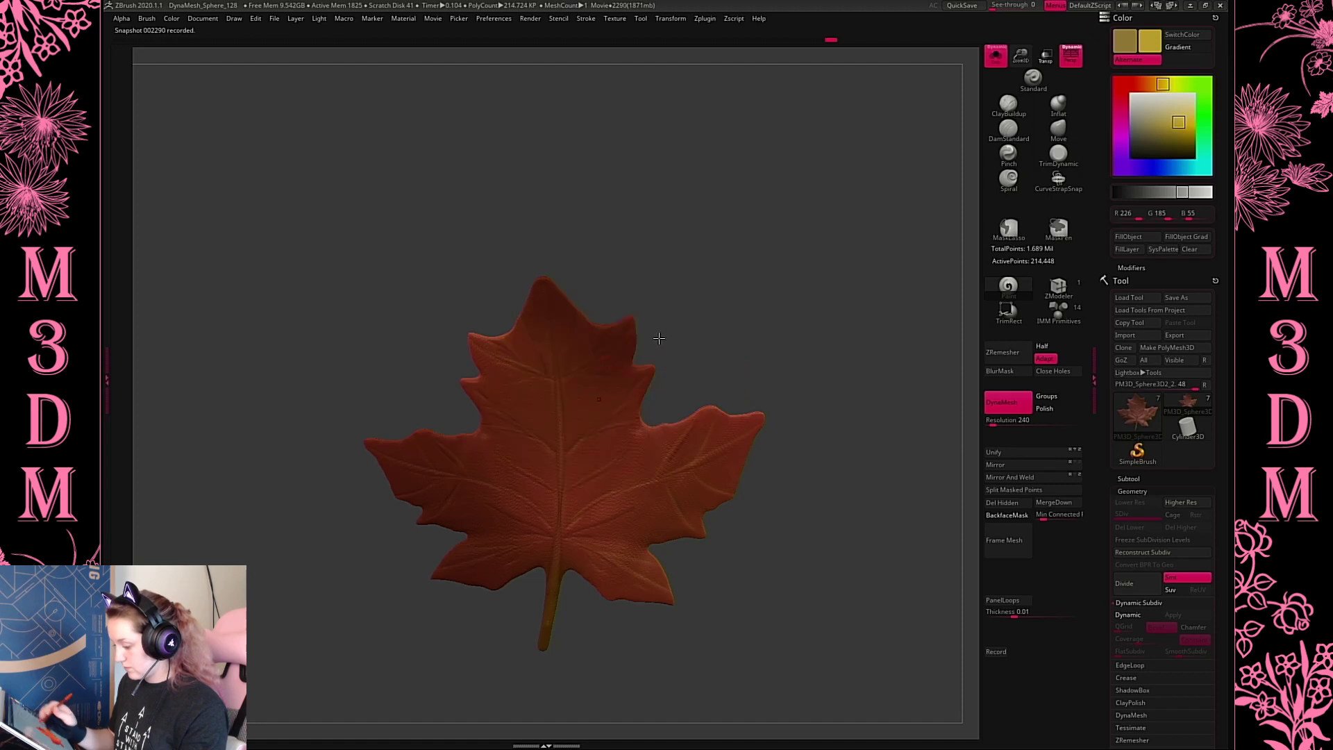
key(space)
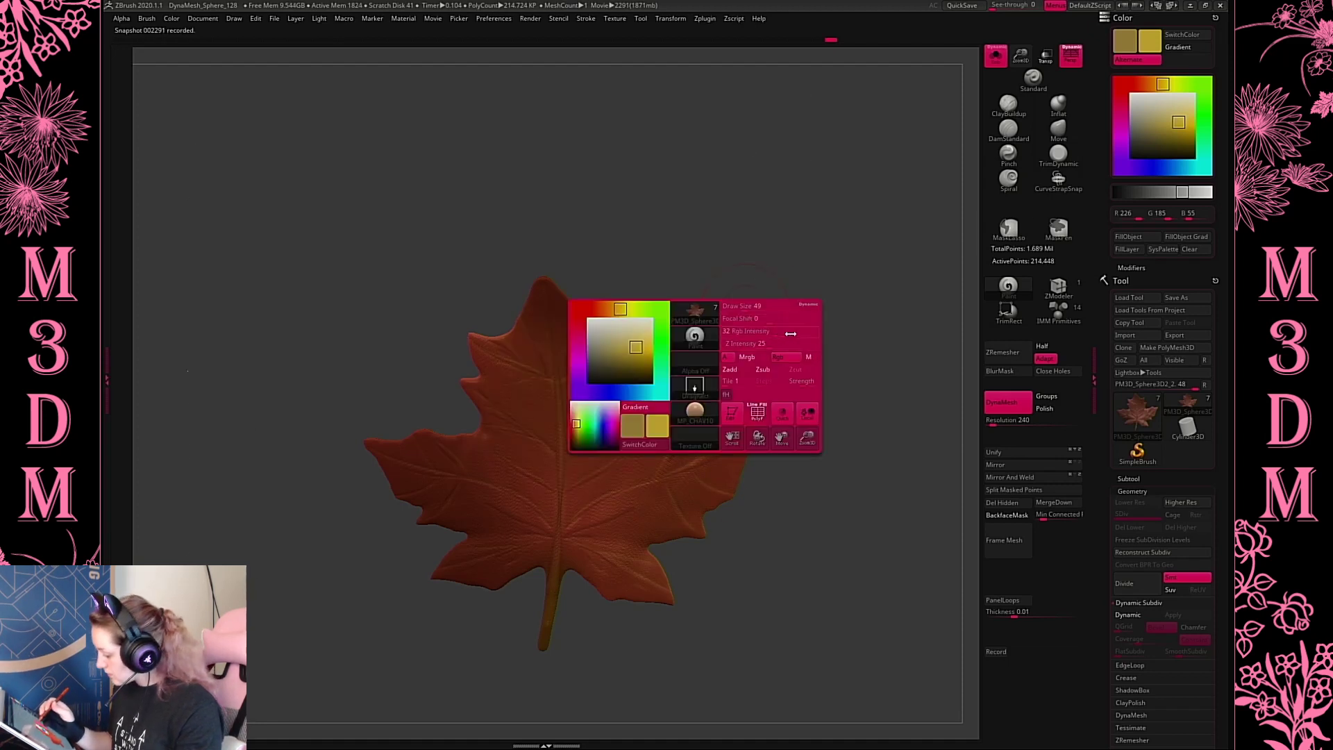
drag(610, 414, 606, 392)
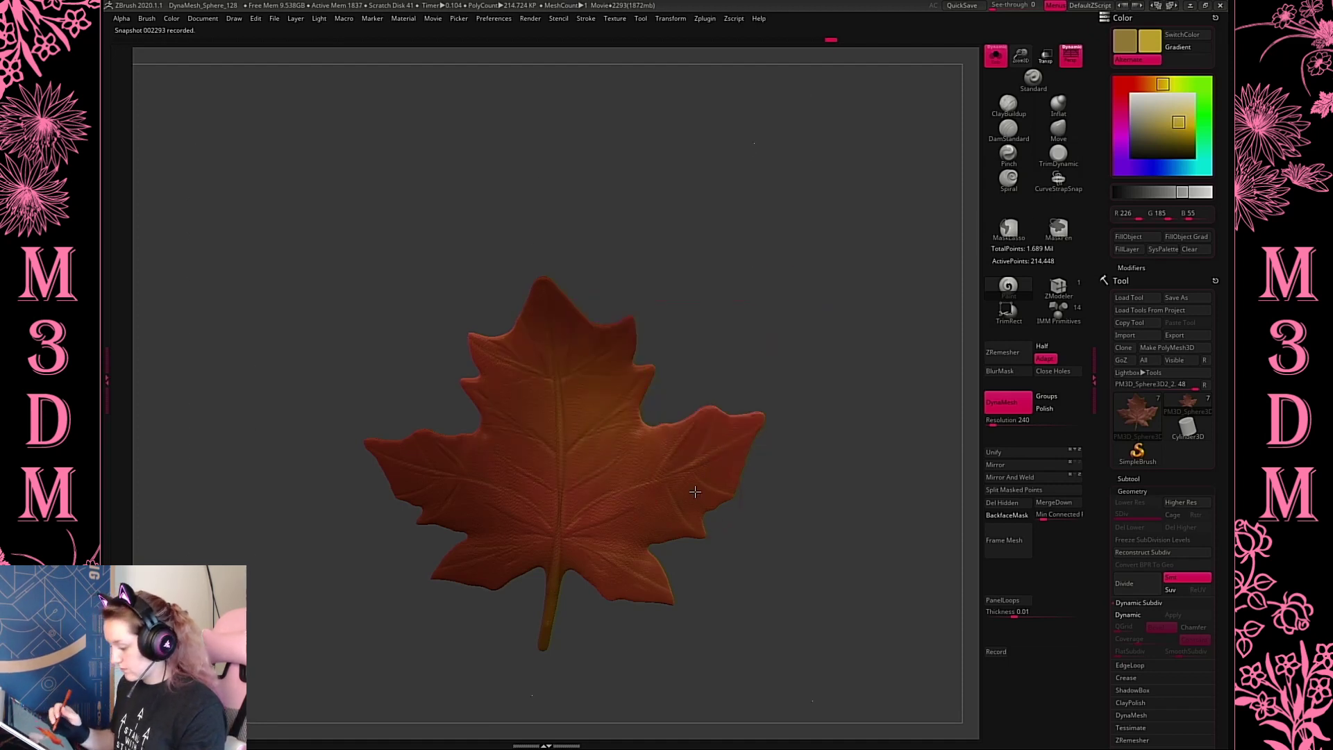
drag(589, 519, 558, 486)
Deepen the shading around the leaf's lower part and stem with a sampled dark brown (R 77, G 38, B 24)
drag(1170, 89, 1144, 84)
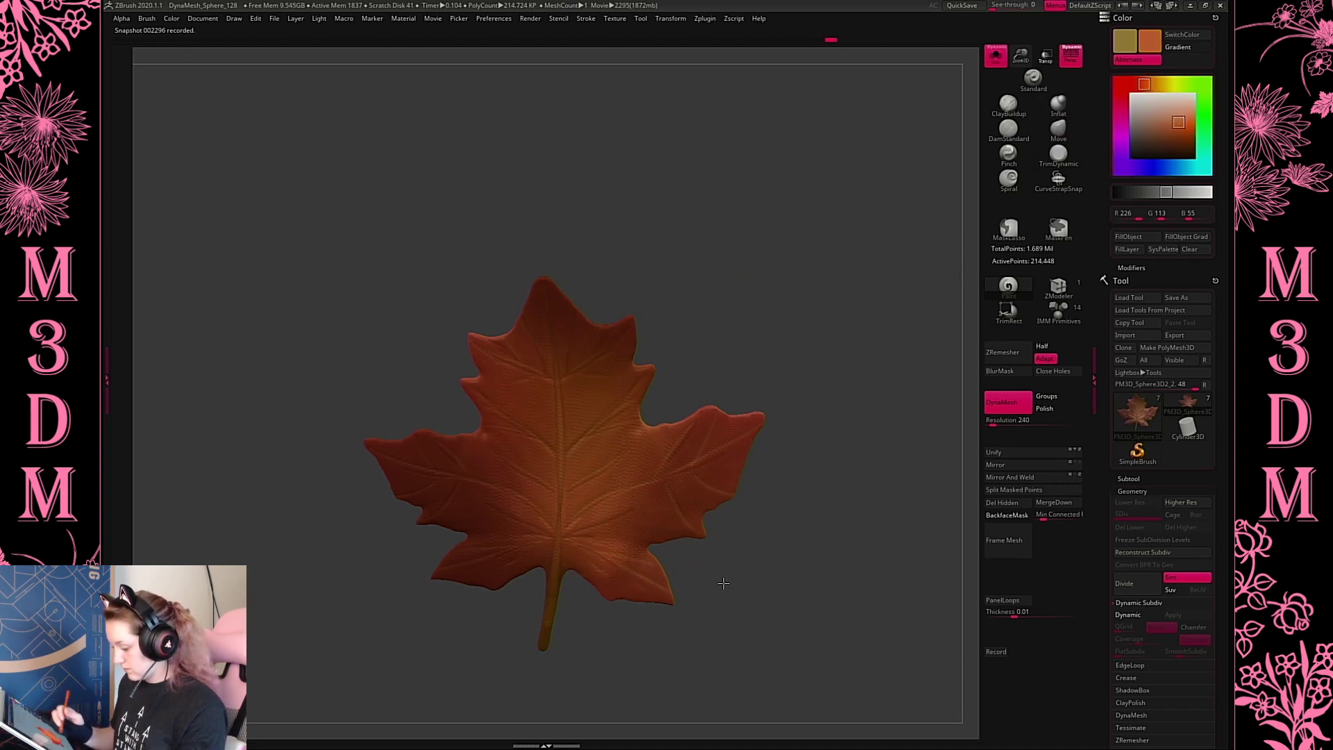
mouse_move(1180, 134)
mouse_down()
mouse_move(1168, 151)
mouse_move(1150, 148)
mouse_move(1184, 144)
mouse_up()
key(c)
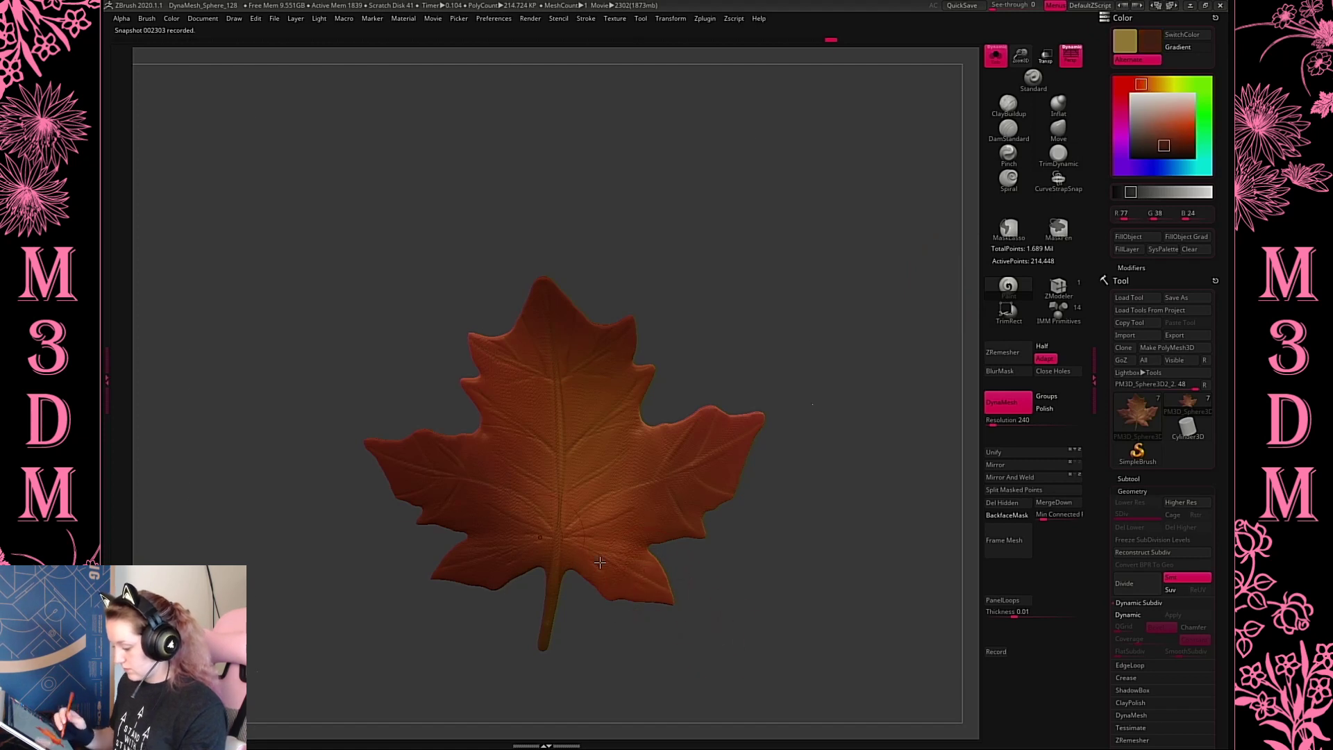
drag(692, 621, 701, 643)
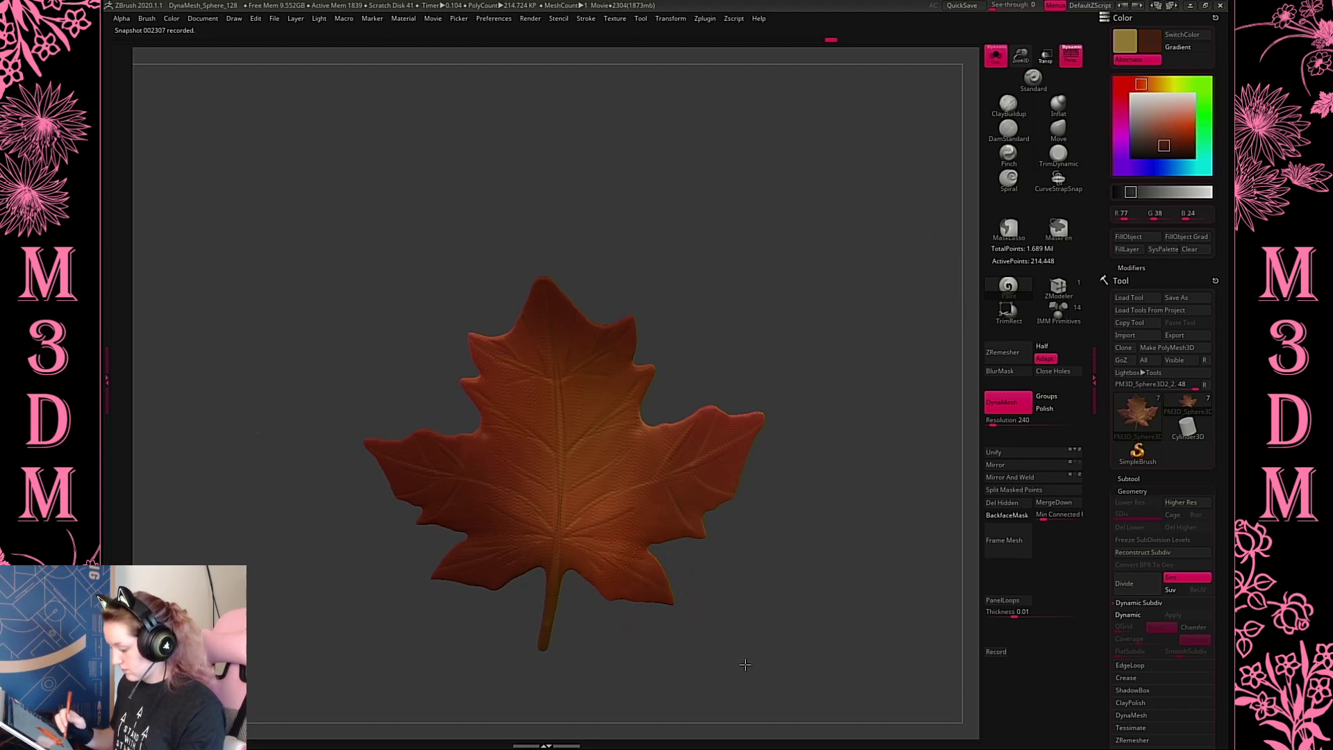
key(space)
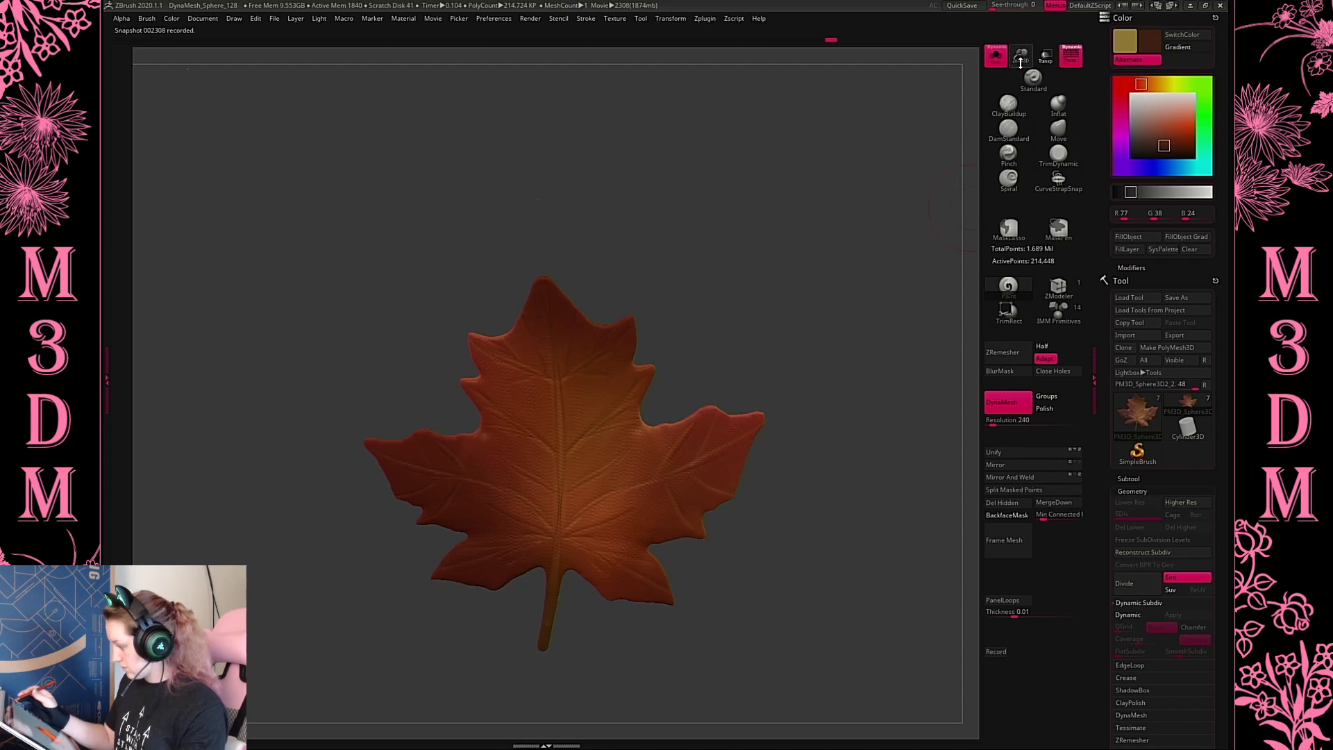
Try Mirror And Weld on the painted maple leaf and undo the result
drag(1020, 62, 1020, 118)
drag(869, 348, 830, 342)
alt+drag(930, 416, 857, 361)
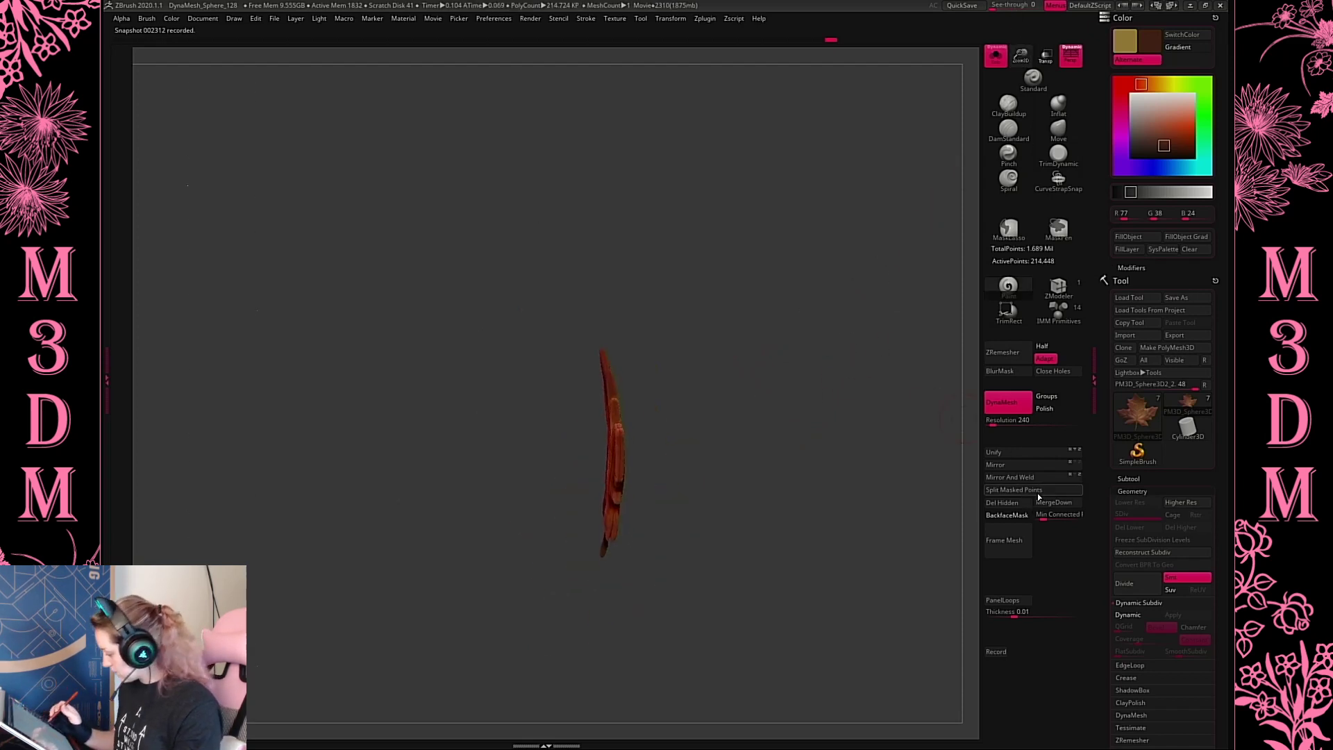
click(1034, 480)
drag(885, 524, 842, 539)
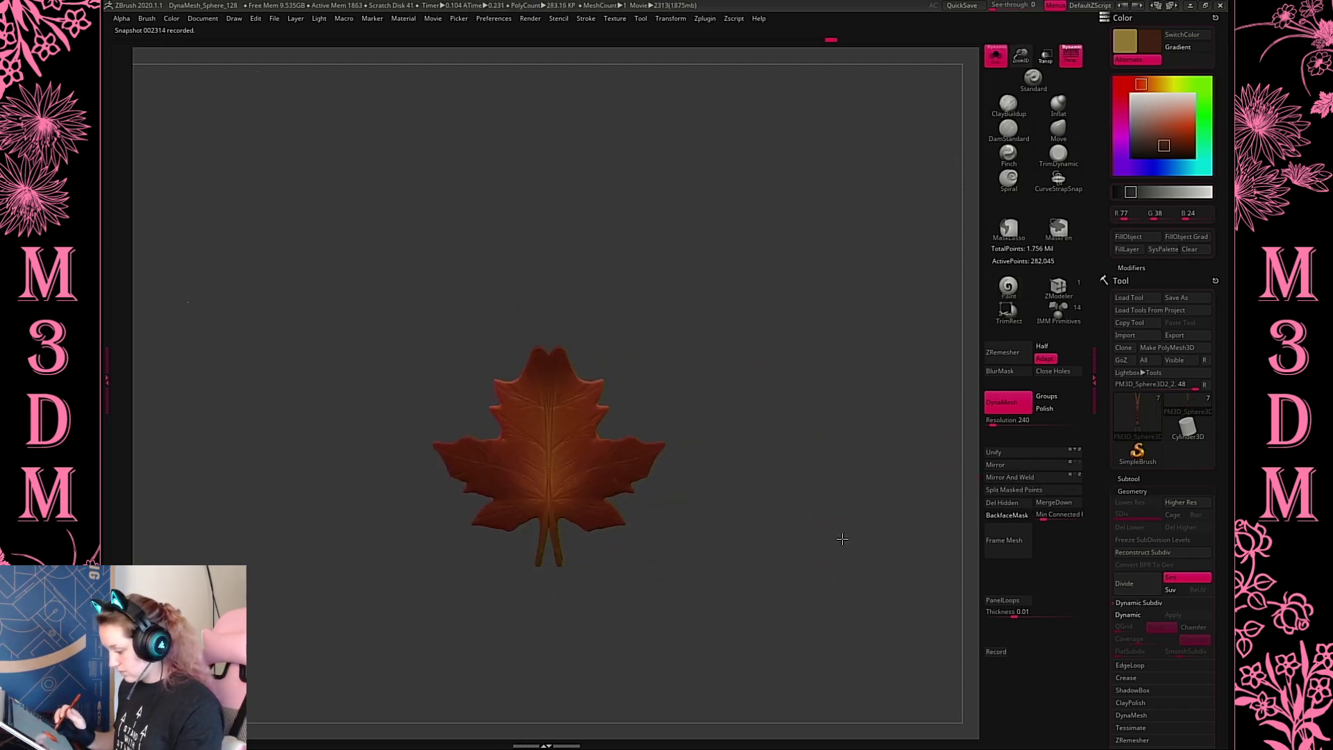
key(ctrl+z)
Try Mirror And Weld from the leaf's front to its back, and undo it
drag(805, 486, 932, 601)
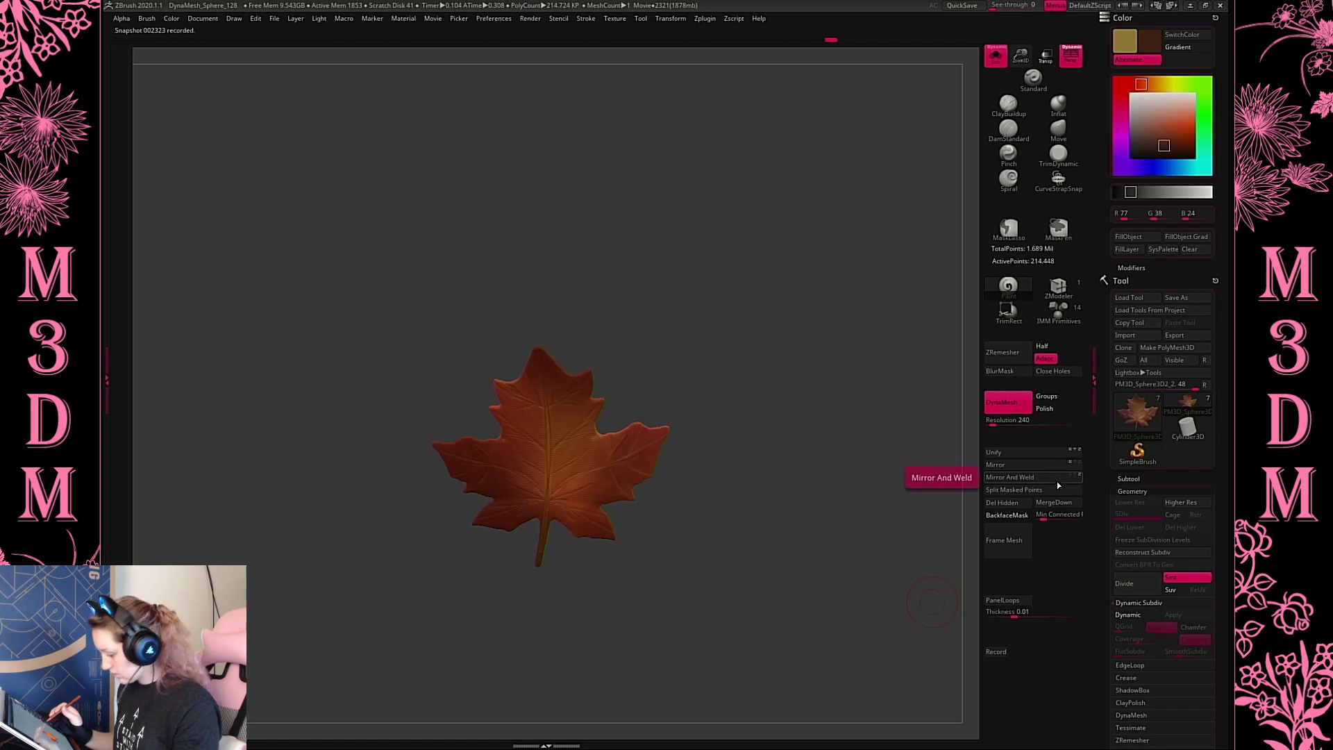
click(1056, 479)
shift+drag(812, 580, 828, 580)
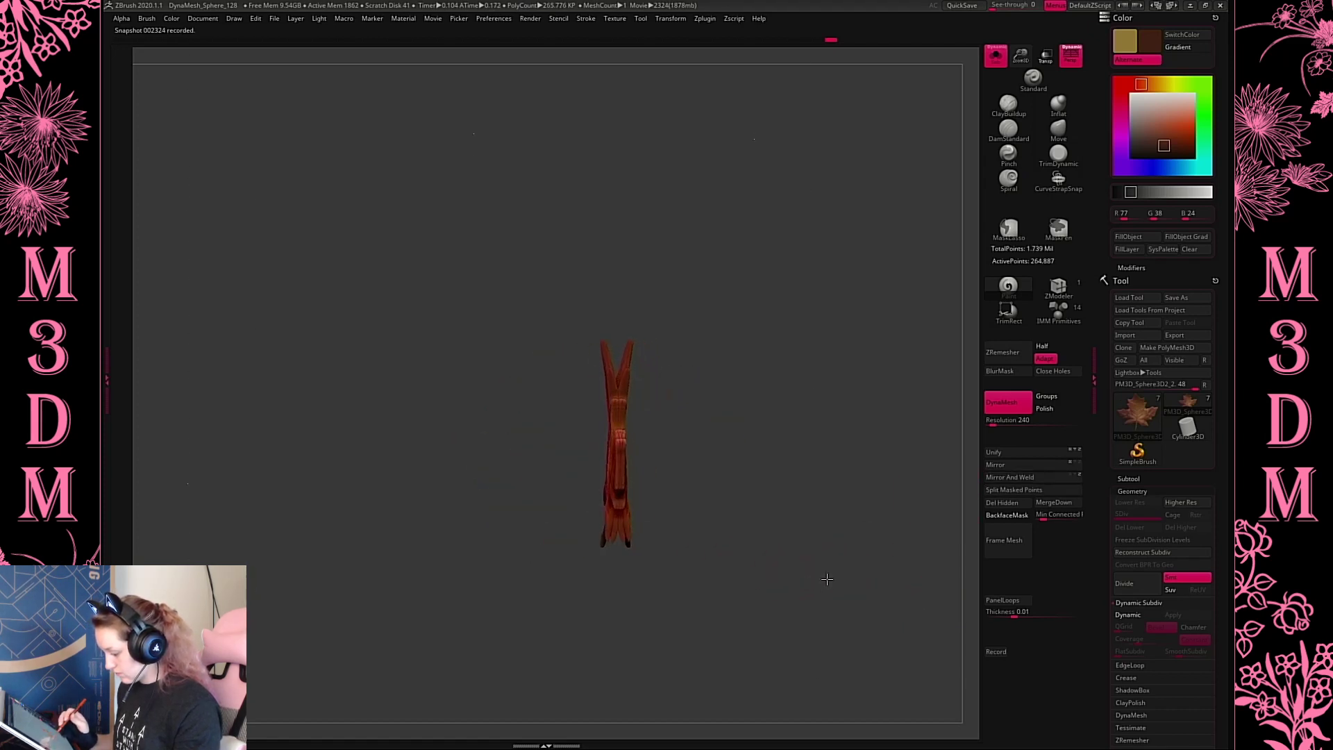
key(ctrl+z)
key(ctrl+z)
key(ctrl+z)
key(ctrl+z)
Turn off Solo mode and make the hidden body subtools visible together with the leaves
mouse_move(896, 292)
mouse_down()
mouse_move(881, 320)
mouse_move(761, 354)
mouse_move(860, 335)
mouse_move(784, 322)
mouse_up()
click(1008, 105)
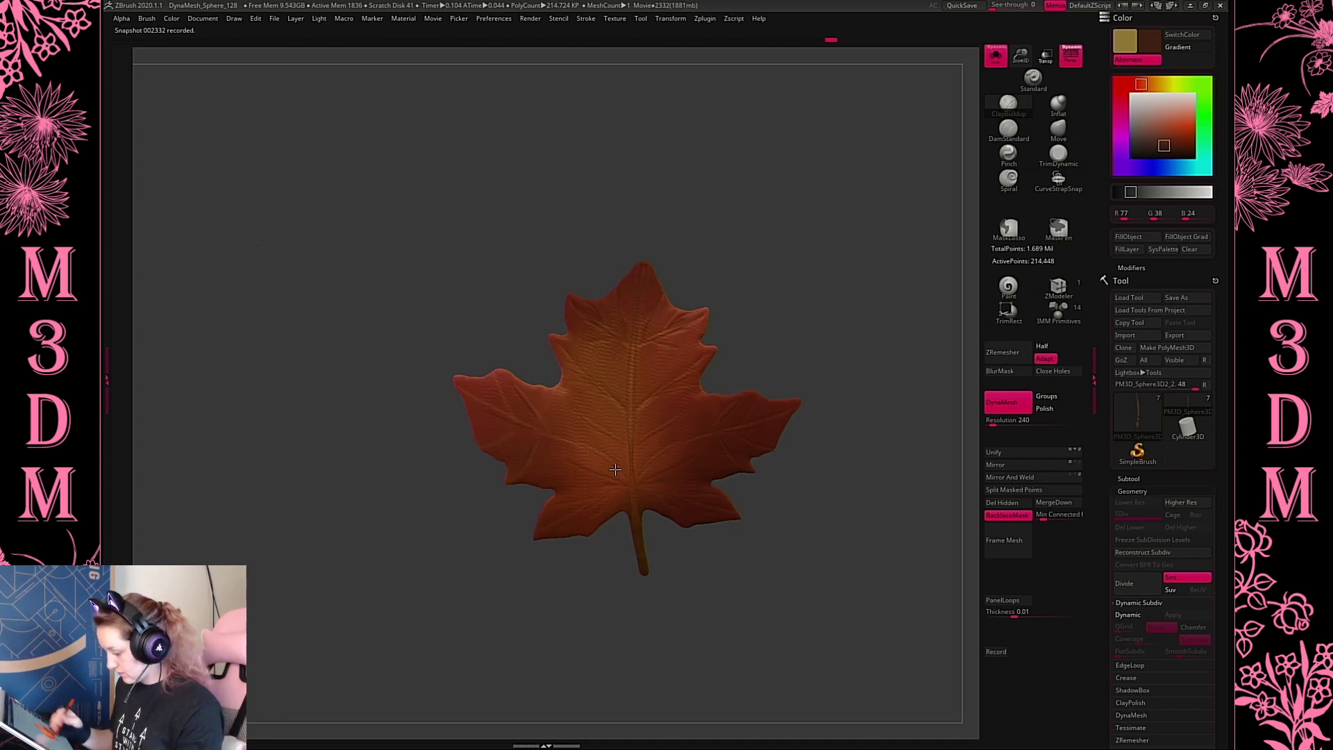
drag(849, 288, 902, 299)
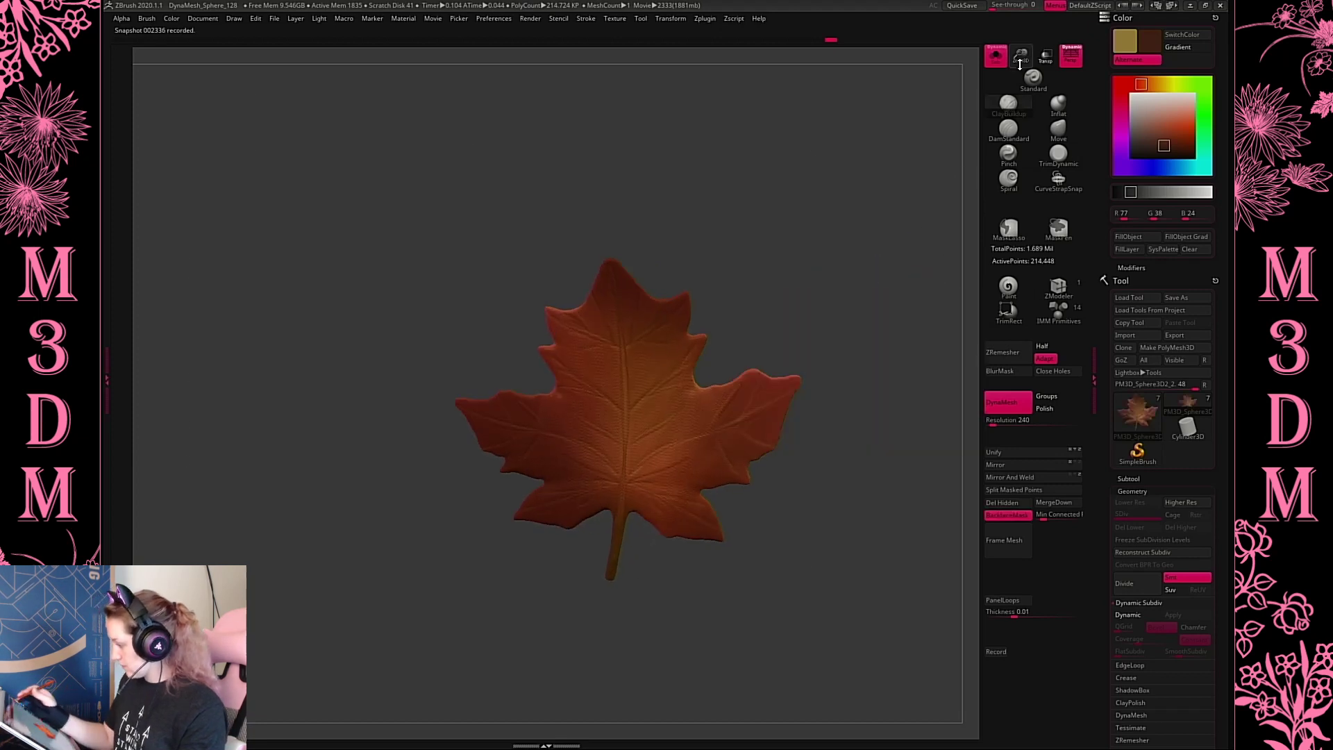
drag(1020, 57, 979, 153)
alt+drag(869, 324, 806, 318)
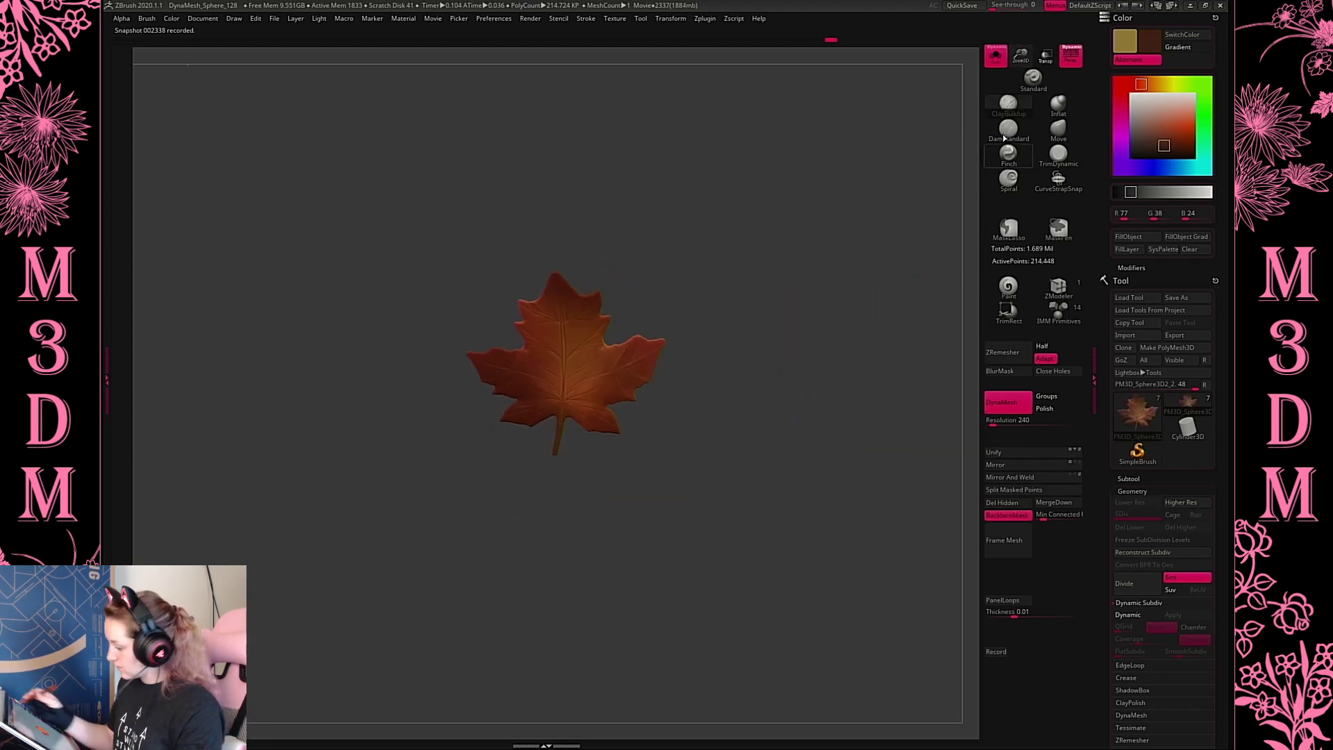
click(997, 56)
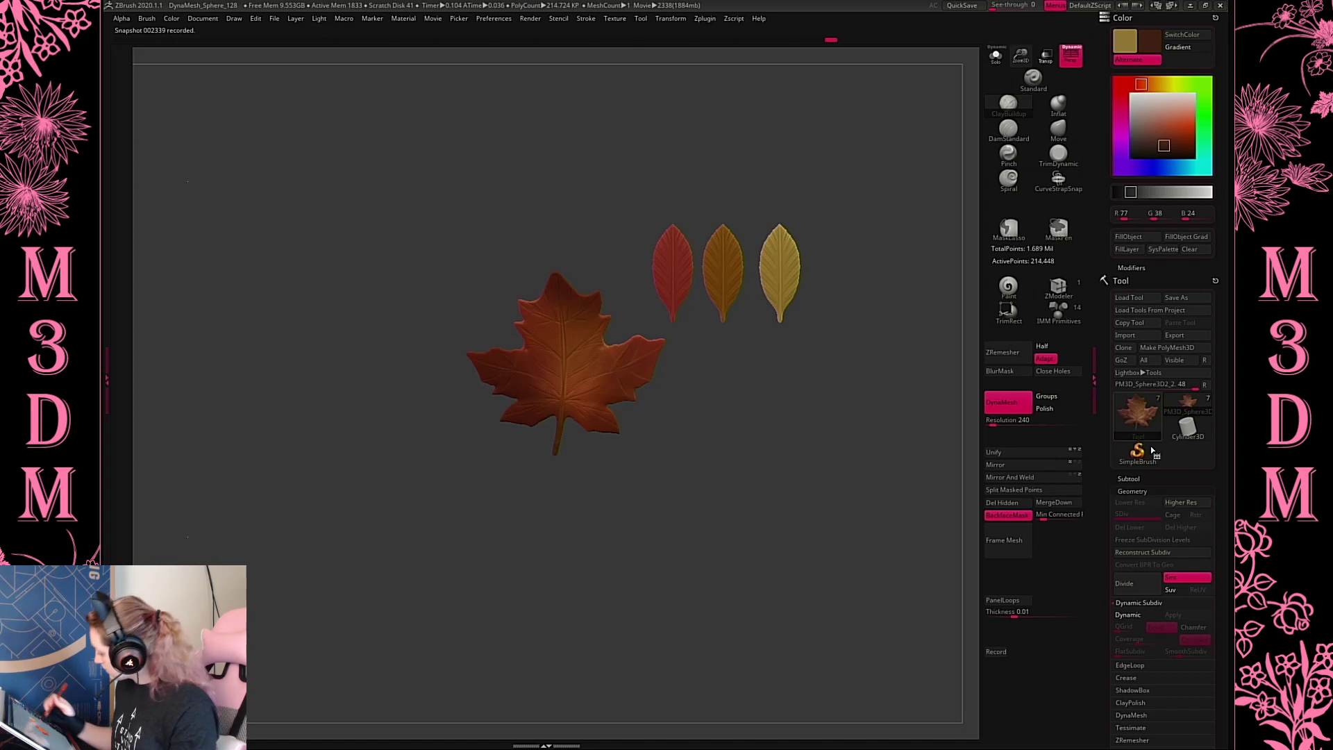
click(1134, 480)
drag(1213, 522, 1213, 451)
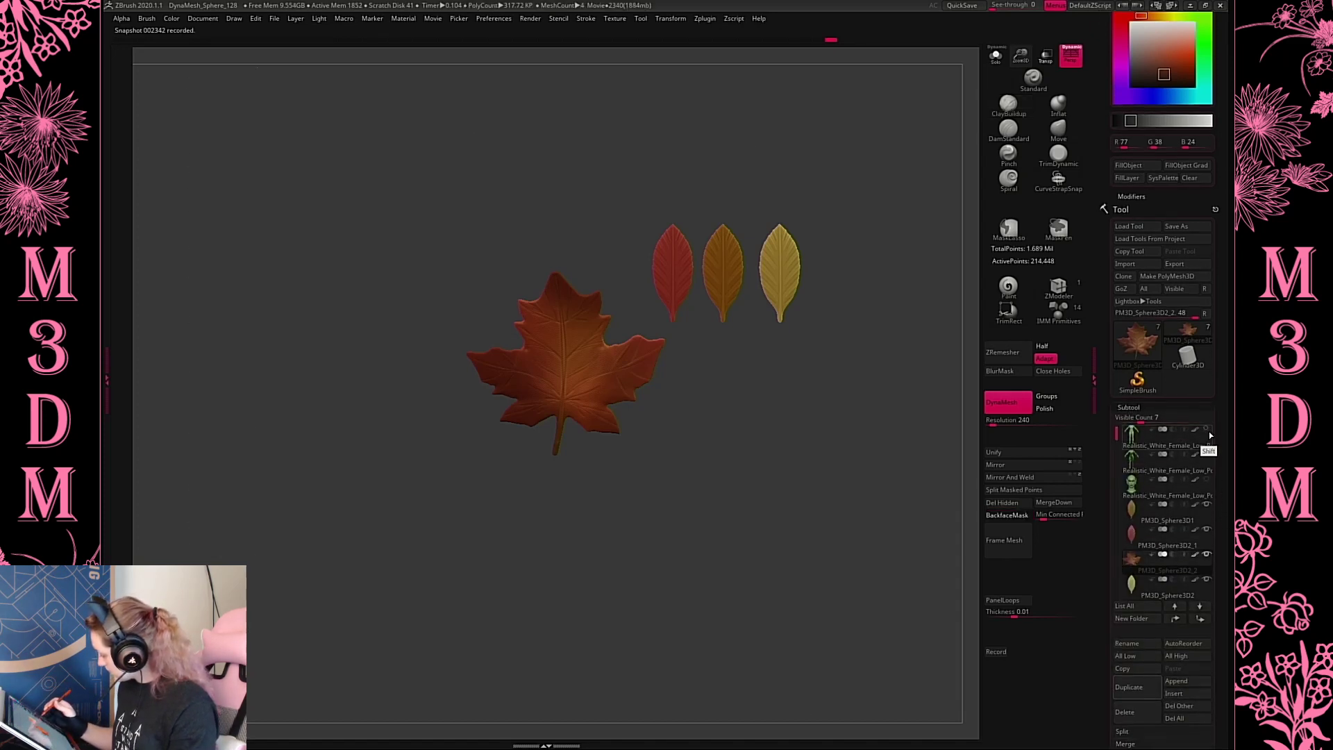
shift+click(1208, 453)
Hide the three small oval leaf subtools, keeping the figure and the maple leaf visible
click(1166, 529)
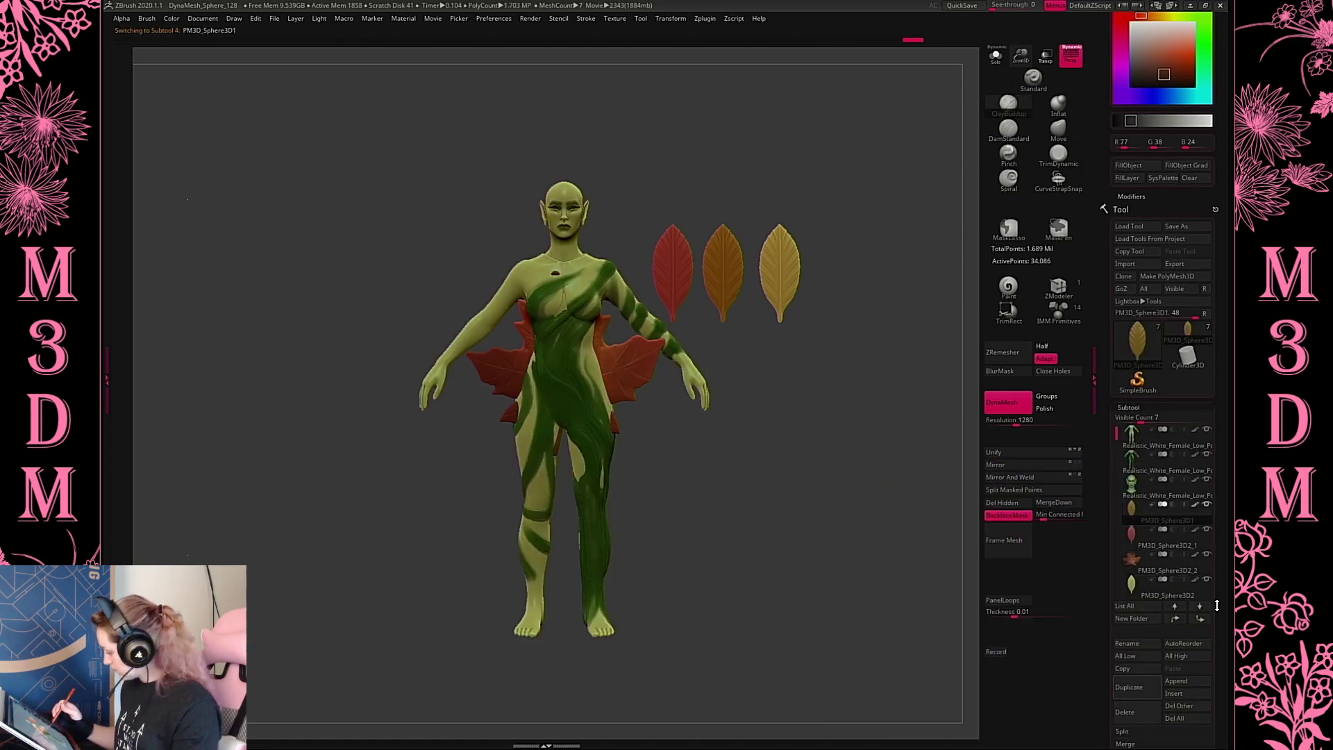
drag(1216, 605, 1216, 558)
click(1208, 482)
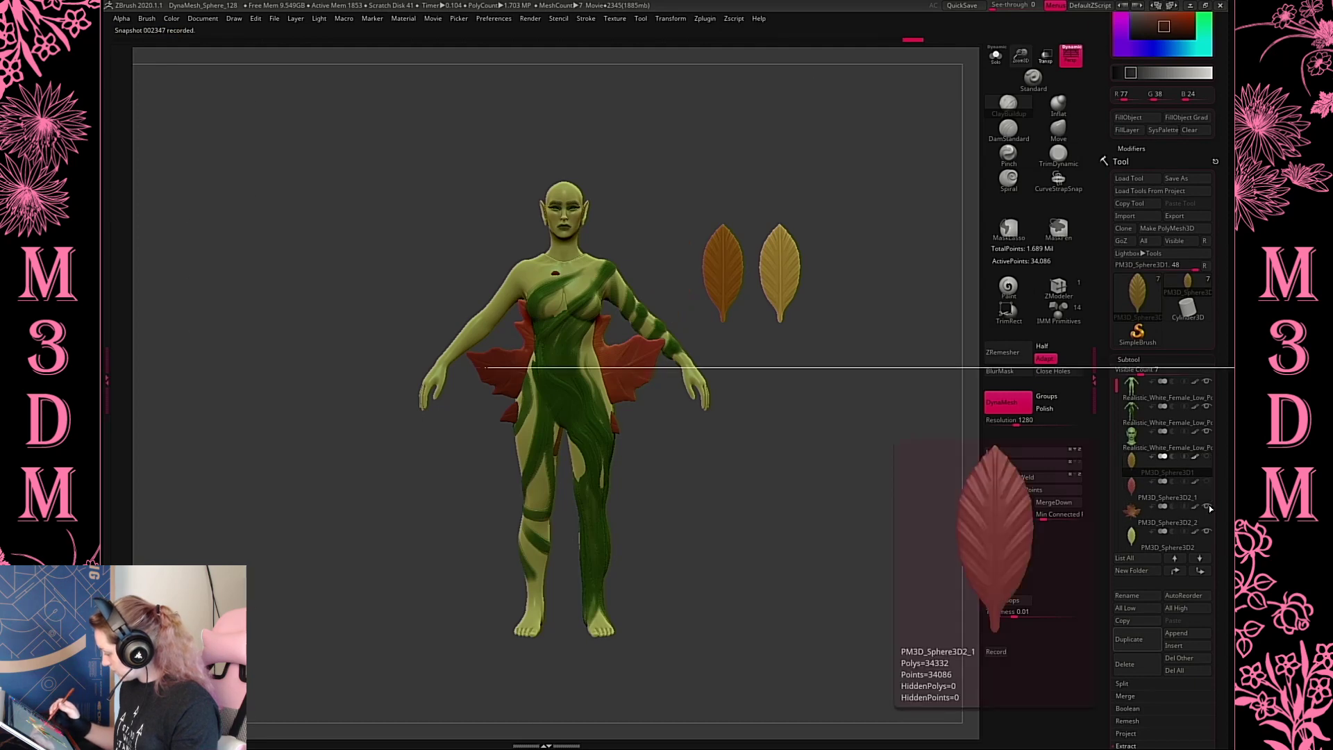
click(1207, 531)
Move the maple leaf out beside the figure's head with the gizmo and scale it down
click(1136, 517)
key(w)
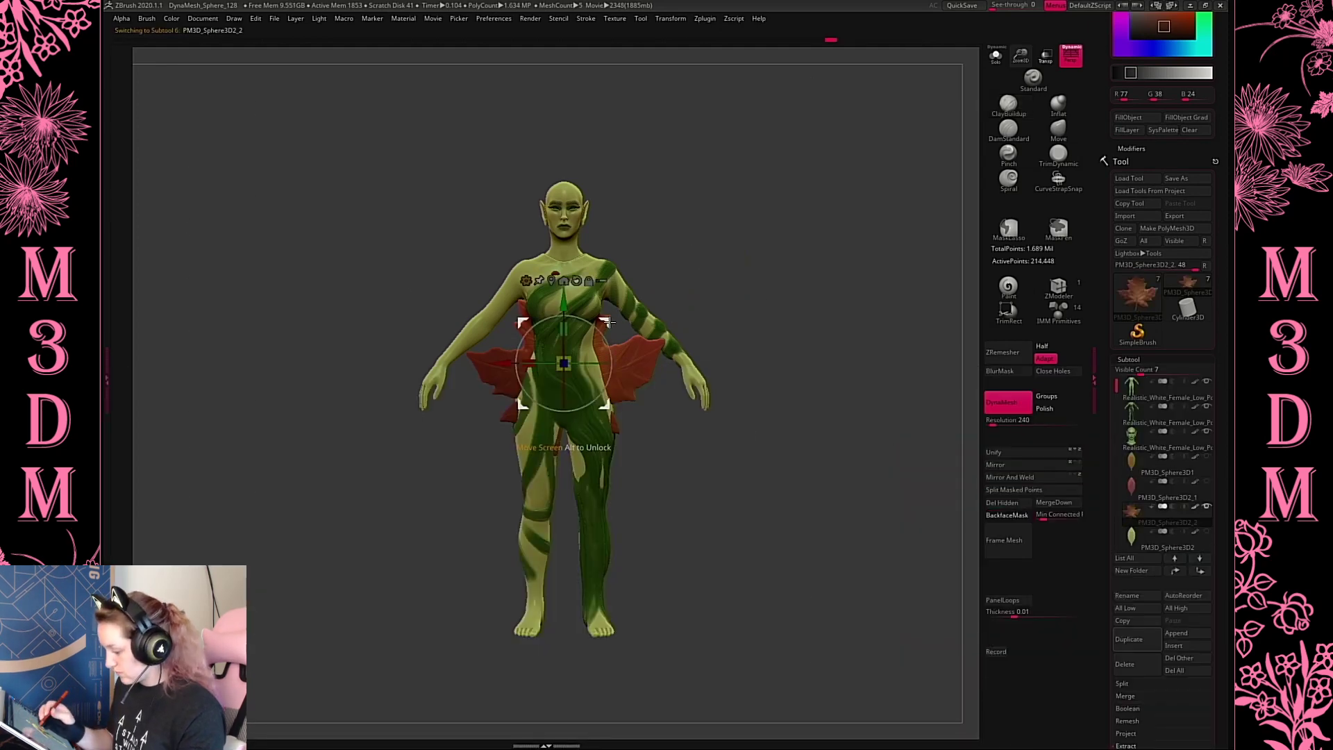
drag(603, 322, 735, 224)
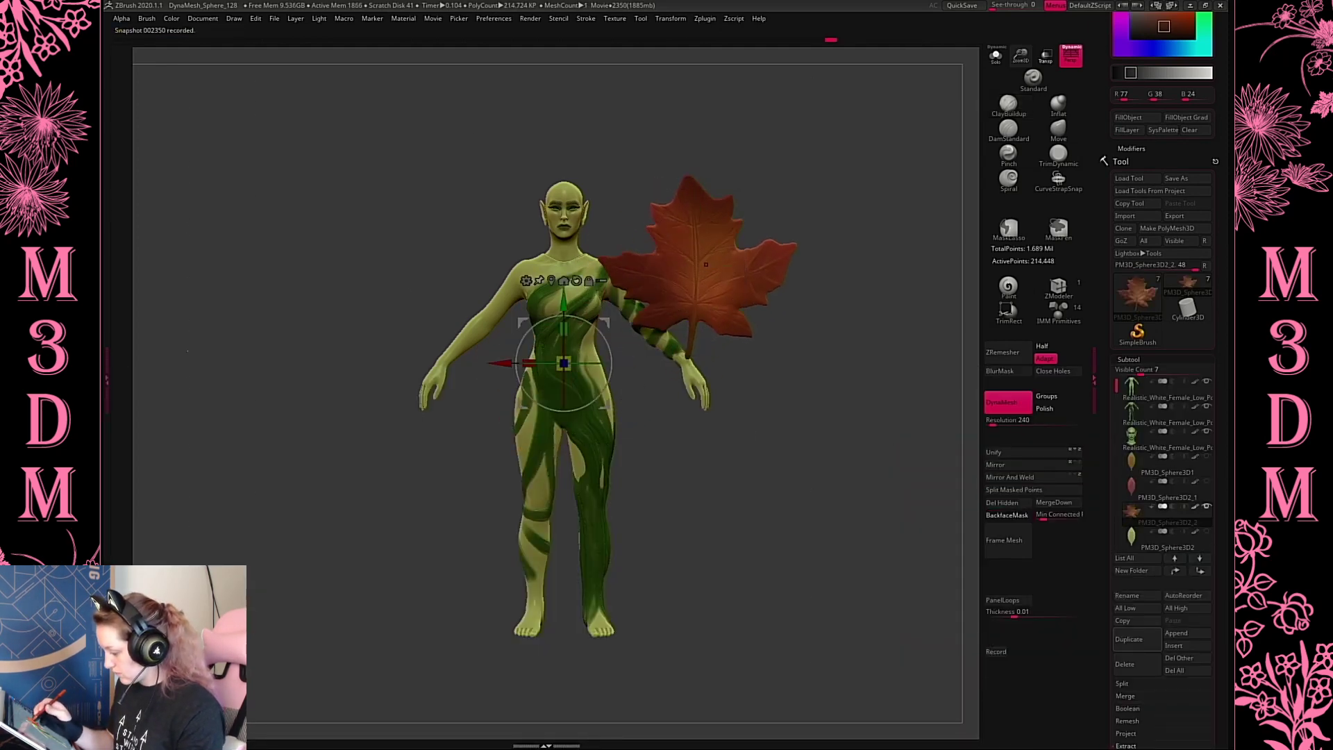
click(708, 271)
drag(715, 273, 705, 295)
mouse_move(760, 242)
mouse_down()
mouse_move(641, 231)
mouse_move(712, 254)
mouse_move(779, 243)
mouse_up()
alt+drag(755, 231, 772, 362)
alt+click(699, 263)
alt+drag(770, 188, 773, 226)
drag(656, 222, 703, 208)
mouse_move(741, 270)
mouse_down()
mouse_move(749, 280)
mouse_move(683, 282)
mouse_up()
drag(653, 220, 799, 168)
key(q)
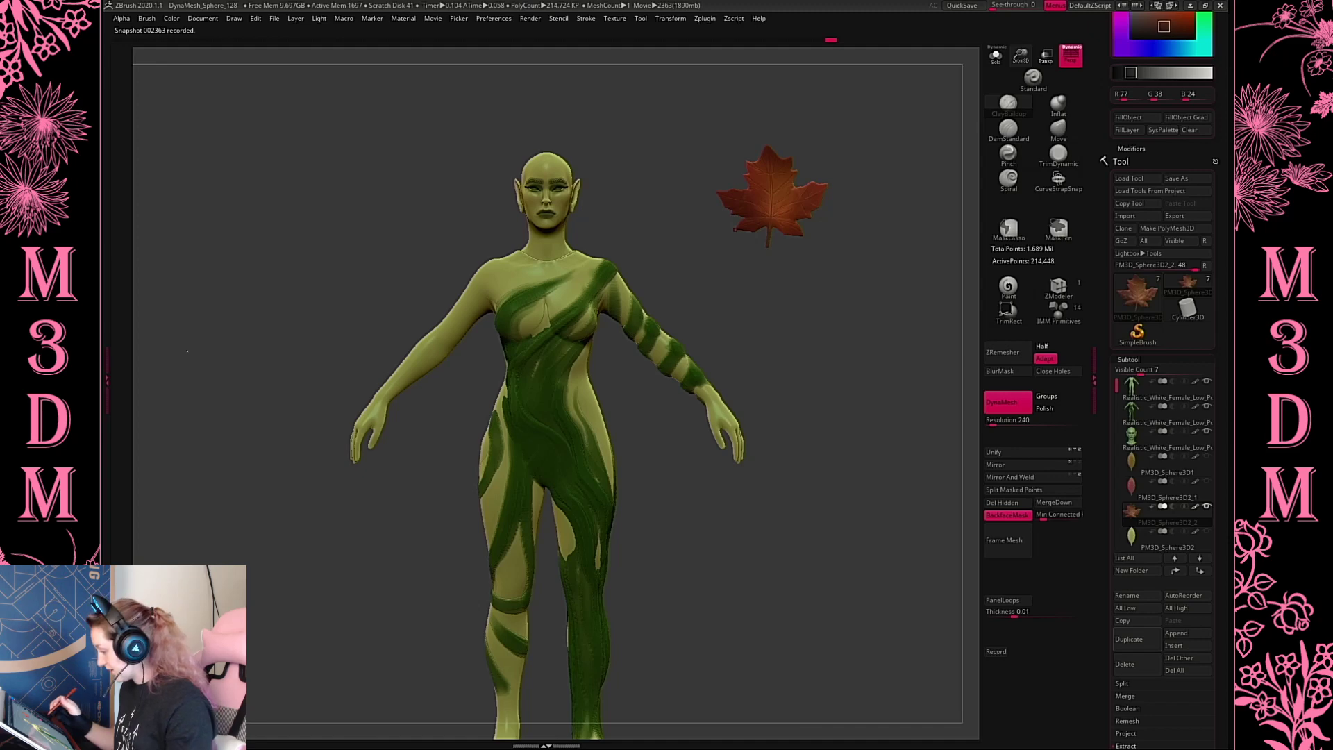
Set the DynaMesh resolution to 944 and remesh the maple leaf
alt+drag(784, 291, 647, 439)
drag(882, 345, 848, 347)
click(994, 421)
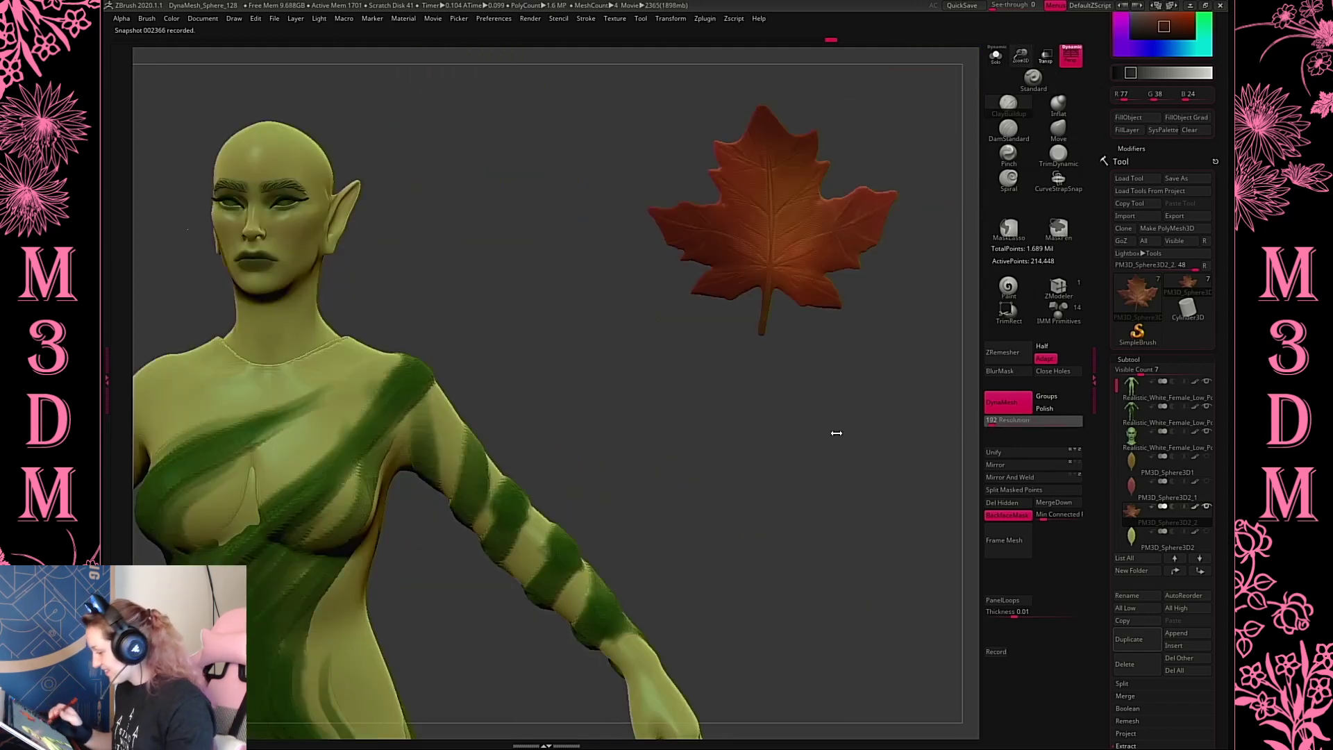
ctrl+drag(790, 443, 890, 585)
drag(991, 421, 1008, 422)
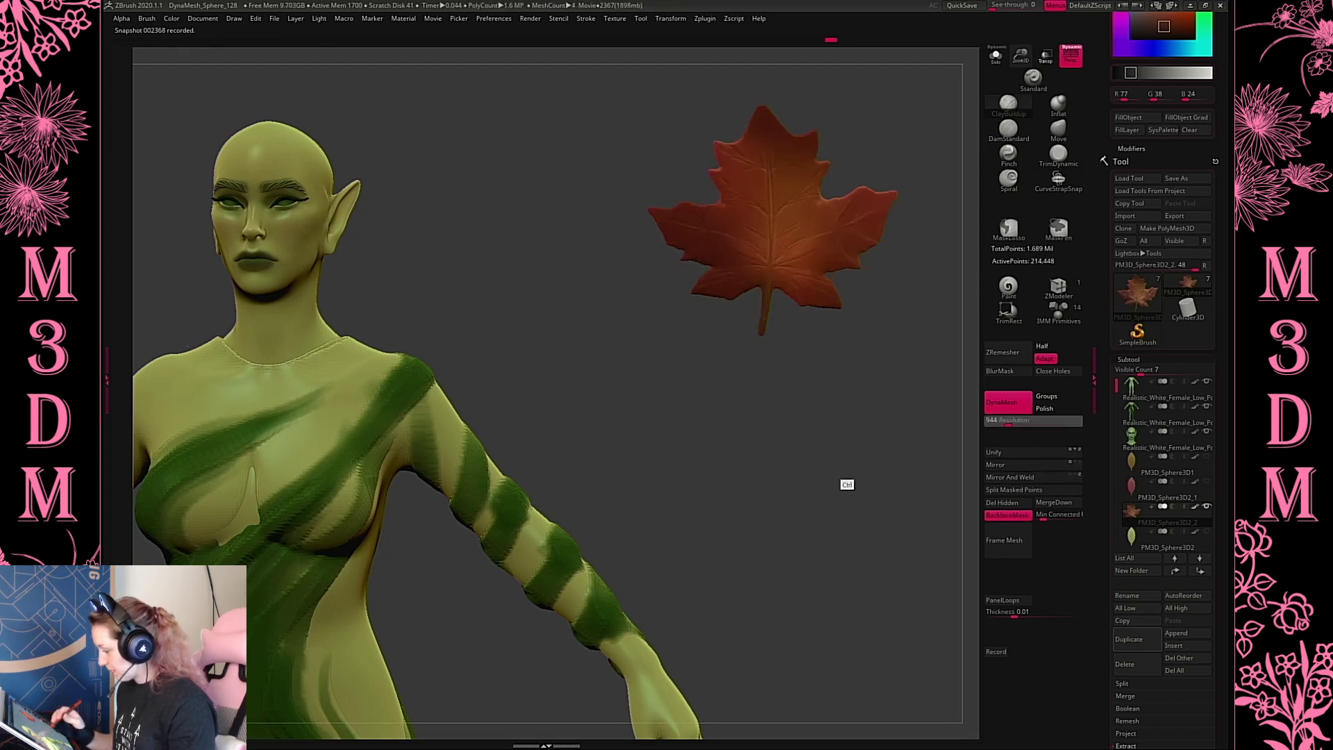
ctrl+drag(843, 476, 881, 573)
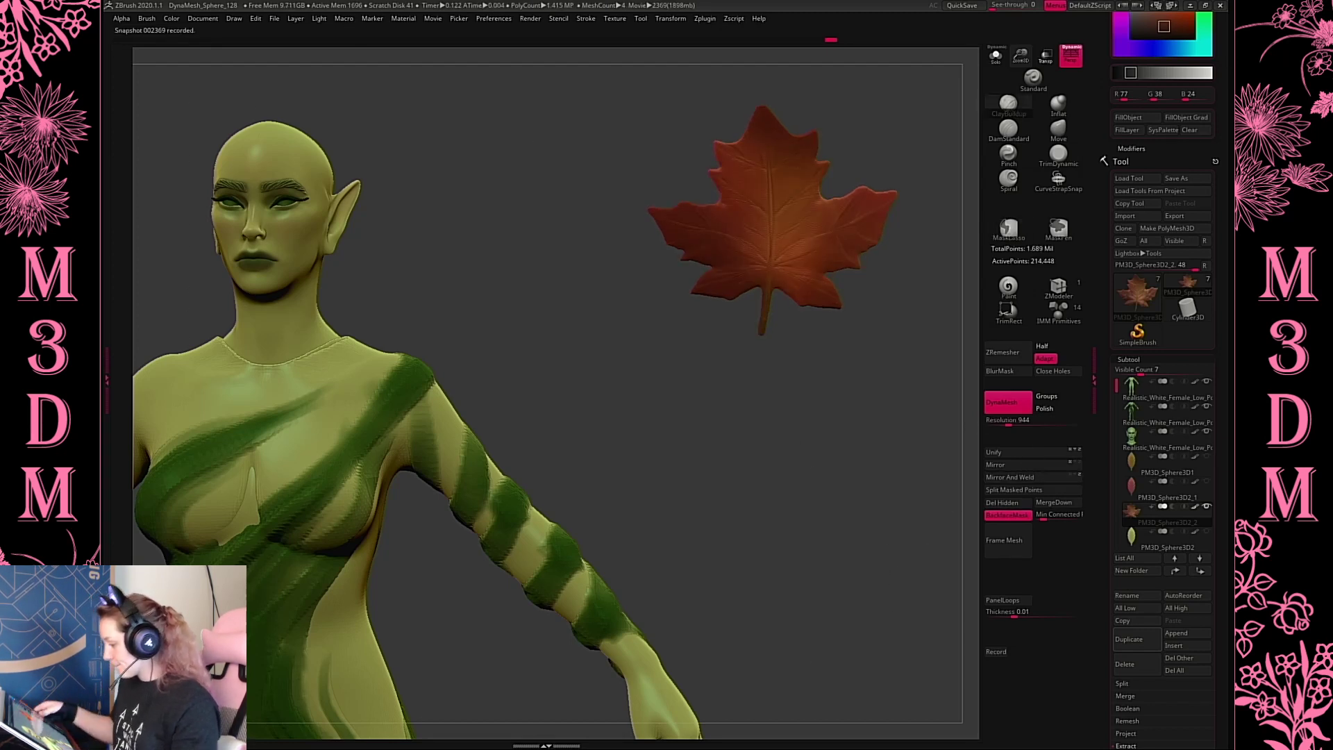
Pre-process the current maple leaf subtool in Decimation Master
click(703, 19)
click(753, 127)
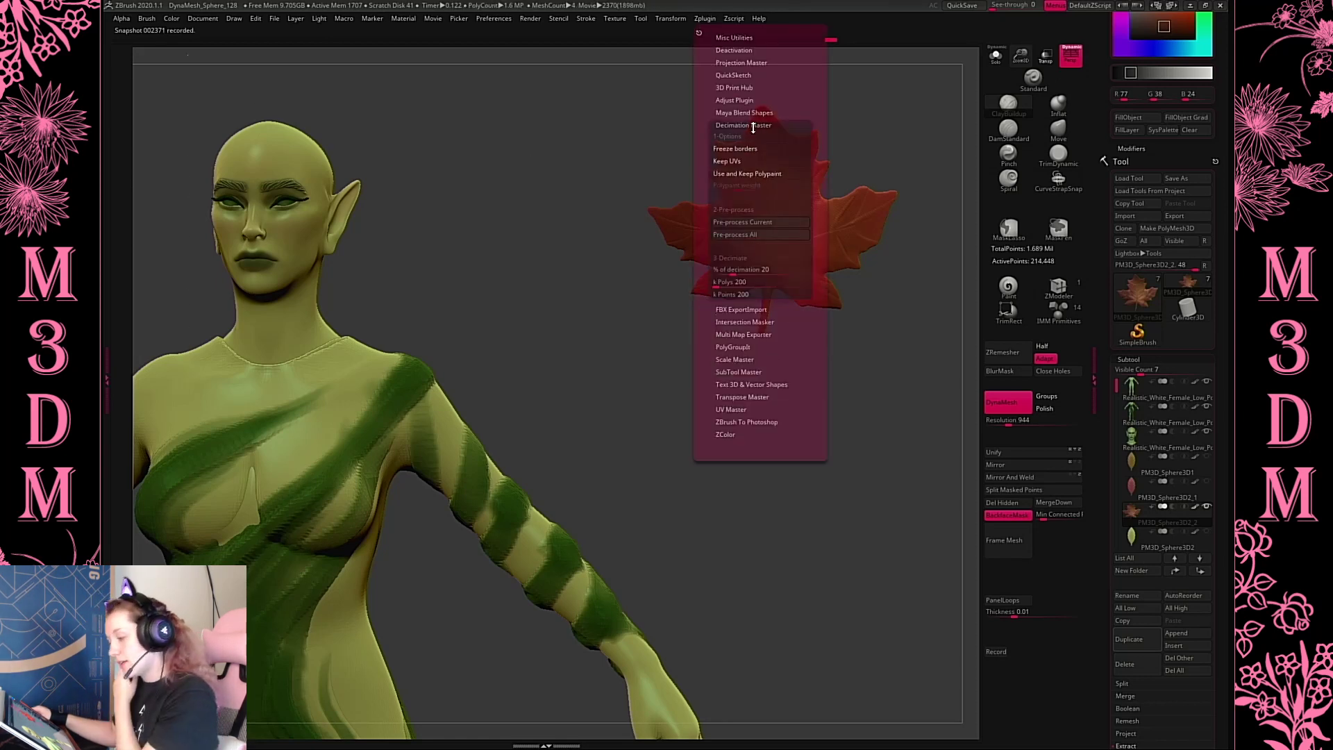
click(750, 223)
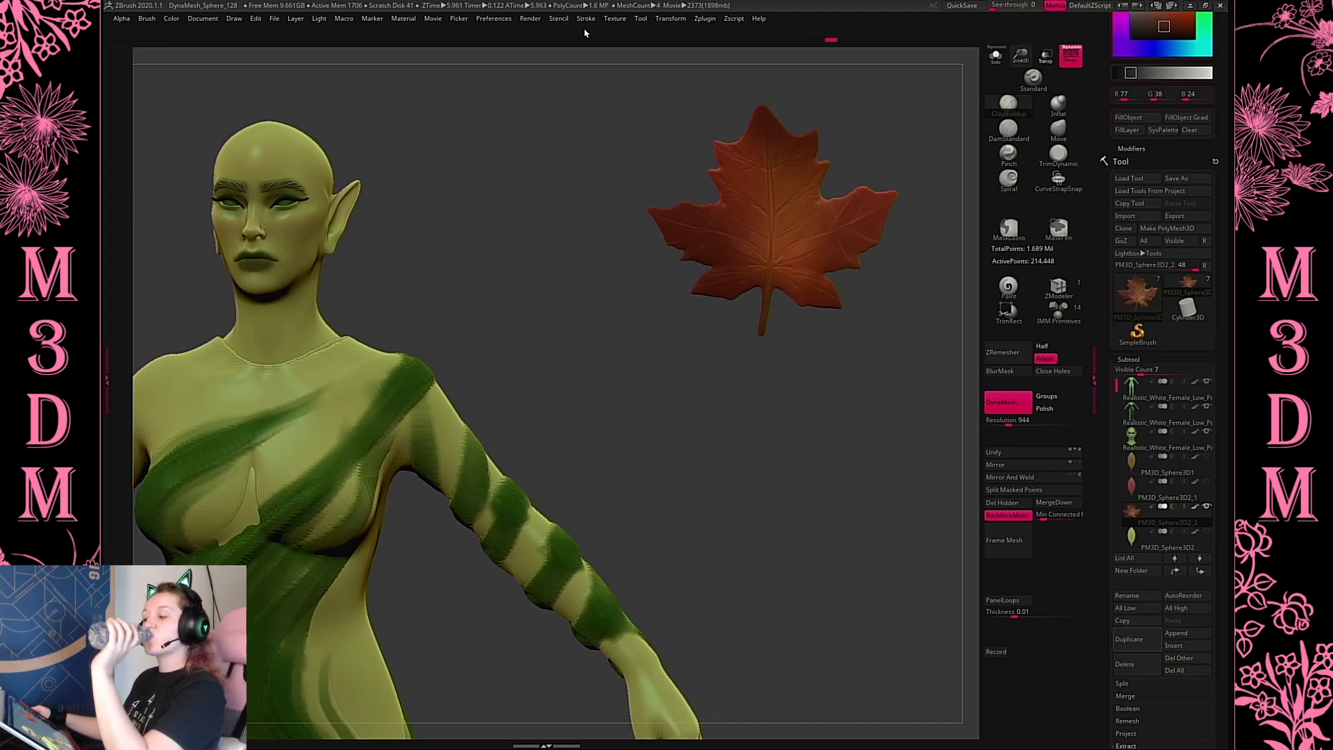
Decimate the maple leaf with the 20k Decimation Master preset and hide the first subtool in the list
click(706, 20)
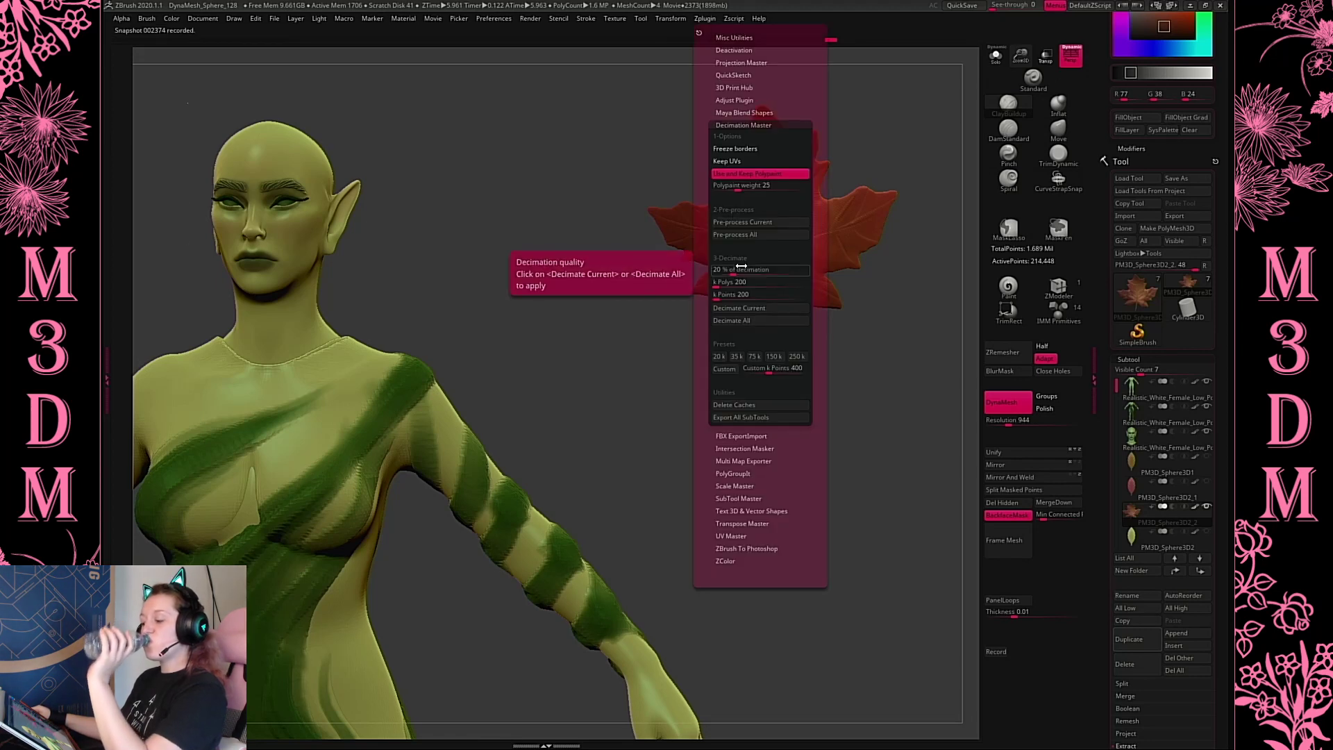
click(721, 358)
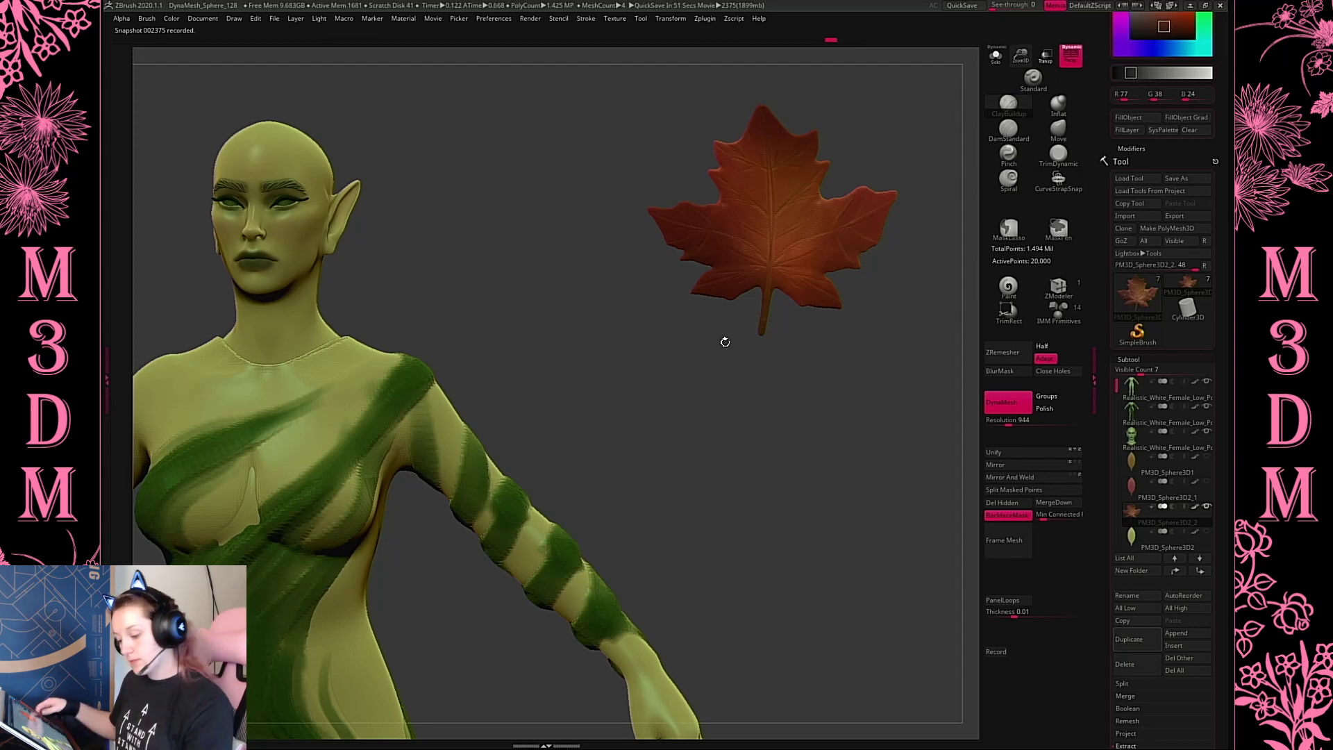
click(1208, 382)
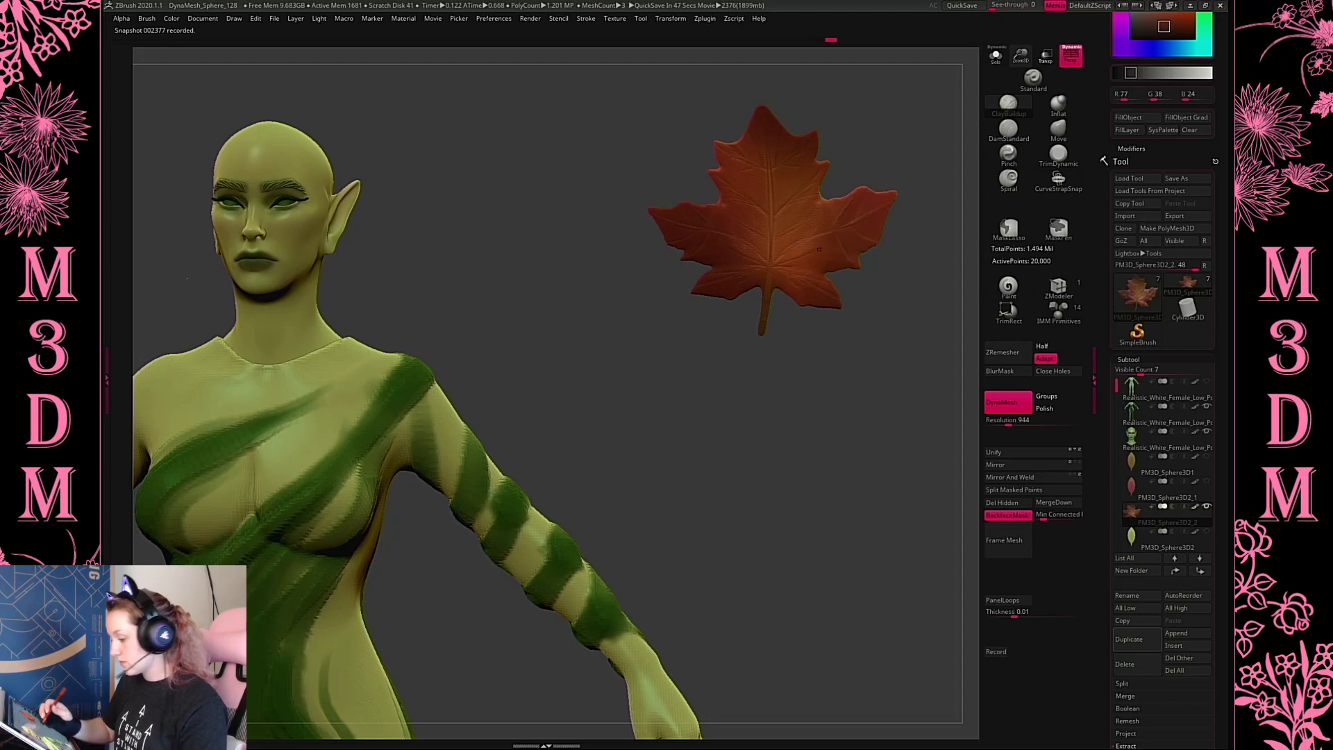
Duplicate the decimated maple leaf subtool
key(w)
alt+click(763, 223)
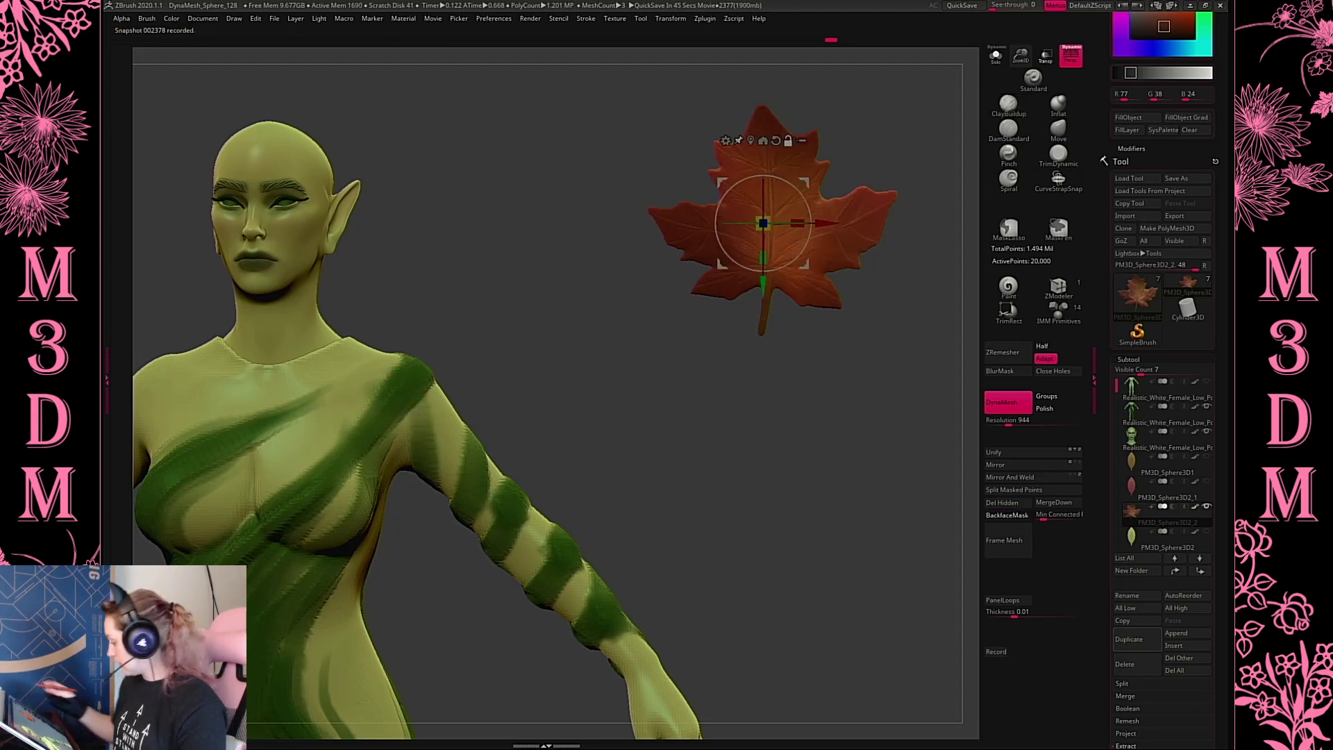
click(1147, 640)
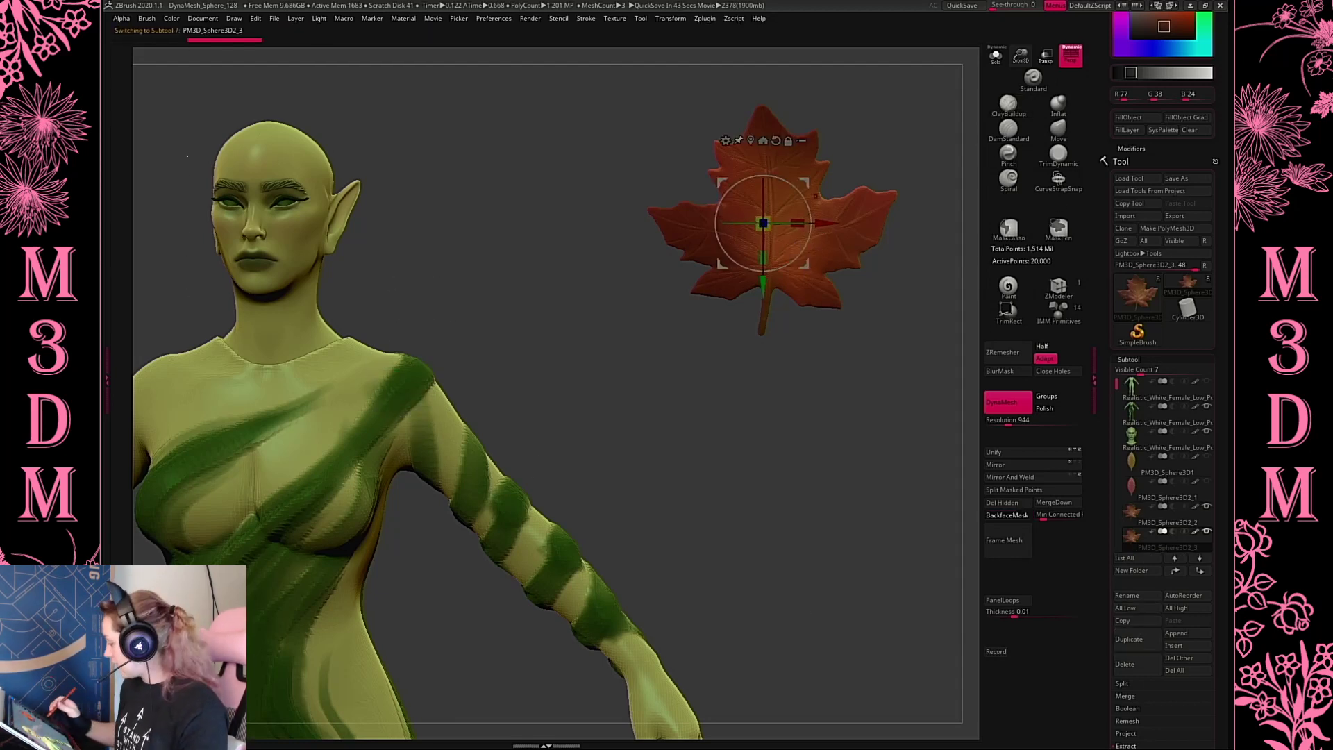
click(1206, 458)
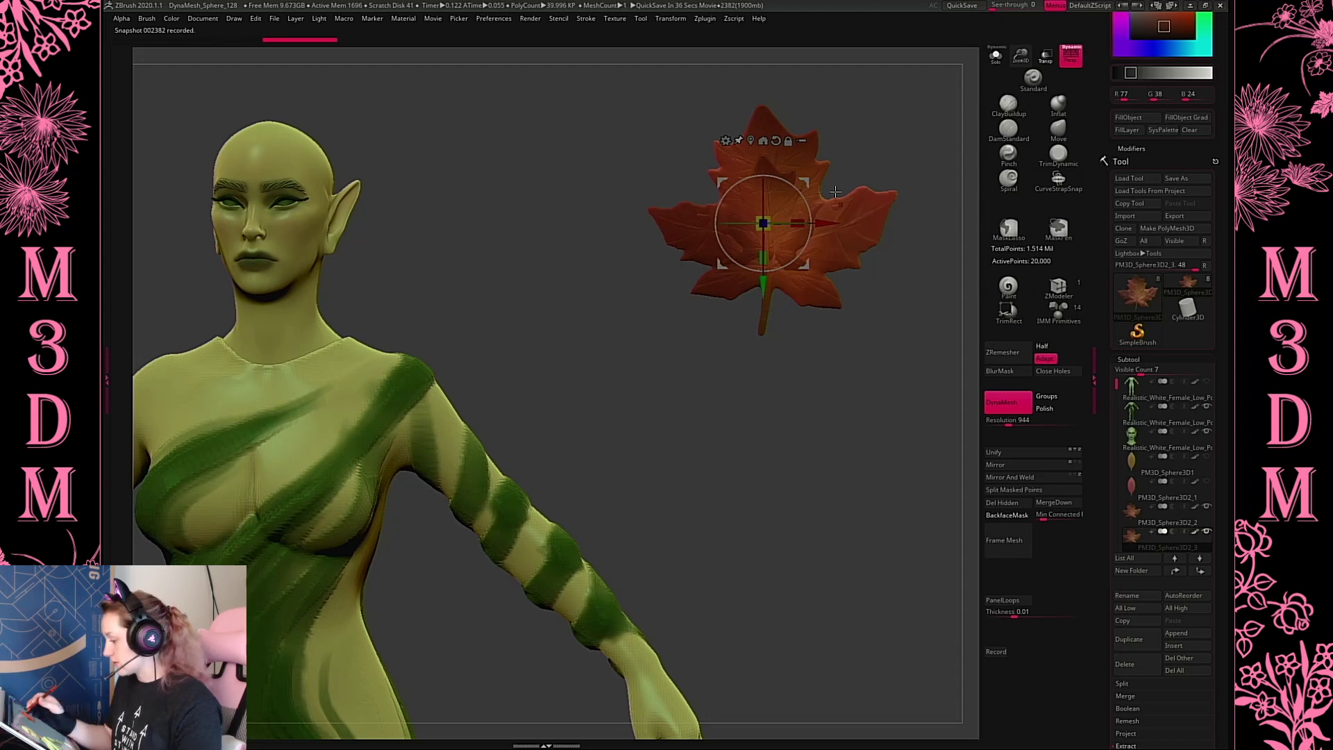
Scale down the duplicated maple leaf and move it beside the figure's neck, just above her left shoulder
drag(804, 184, 440, 232)
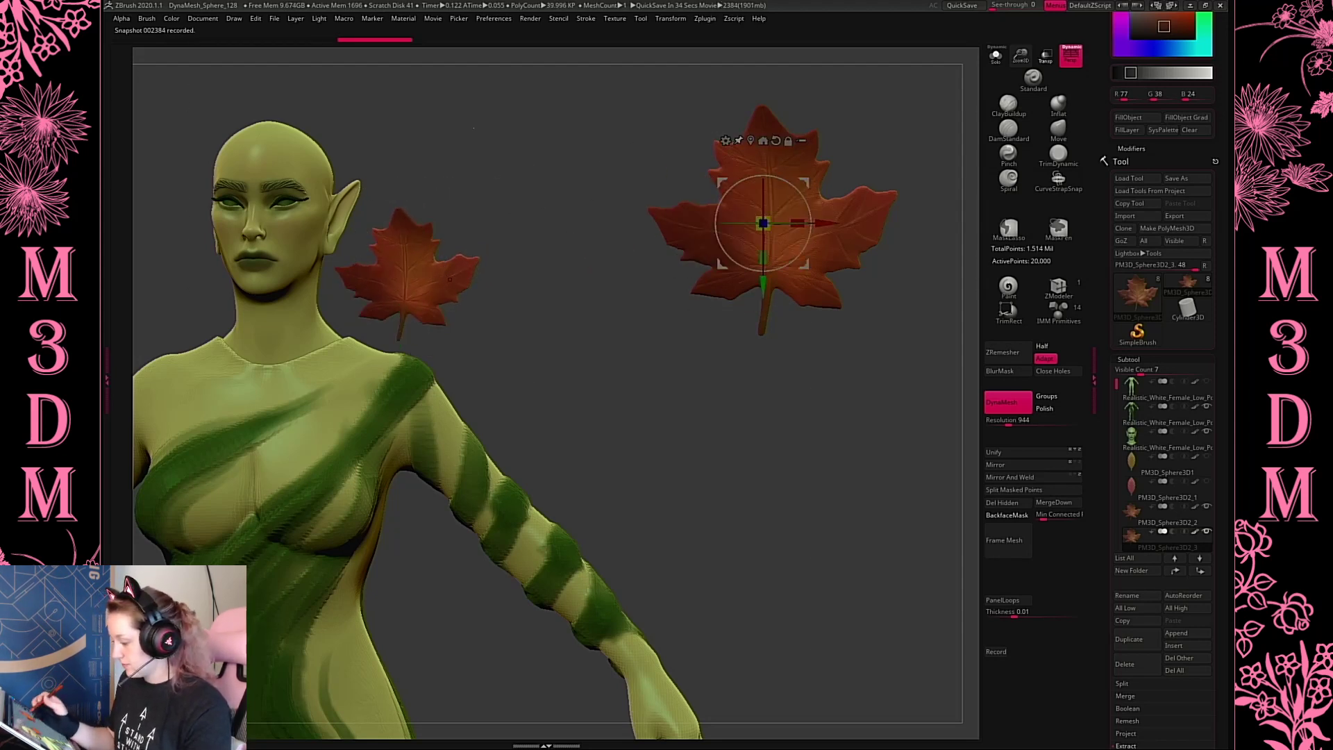
alt+drag(804, 183, 434, 234)
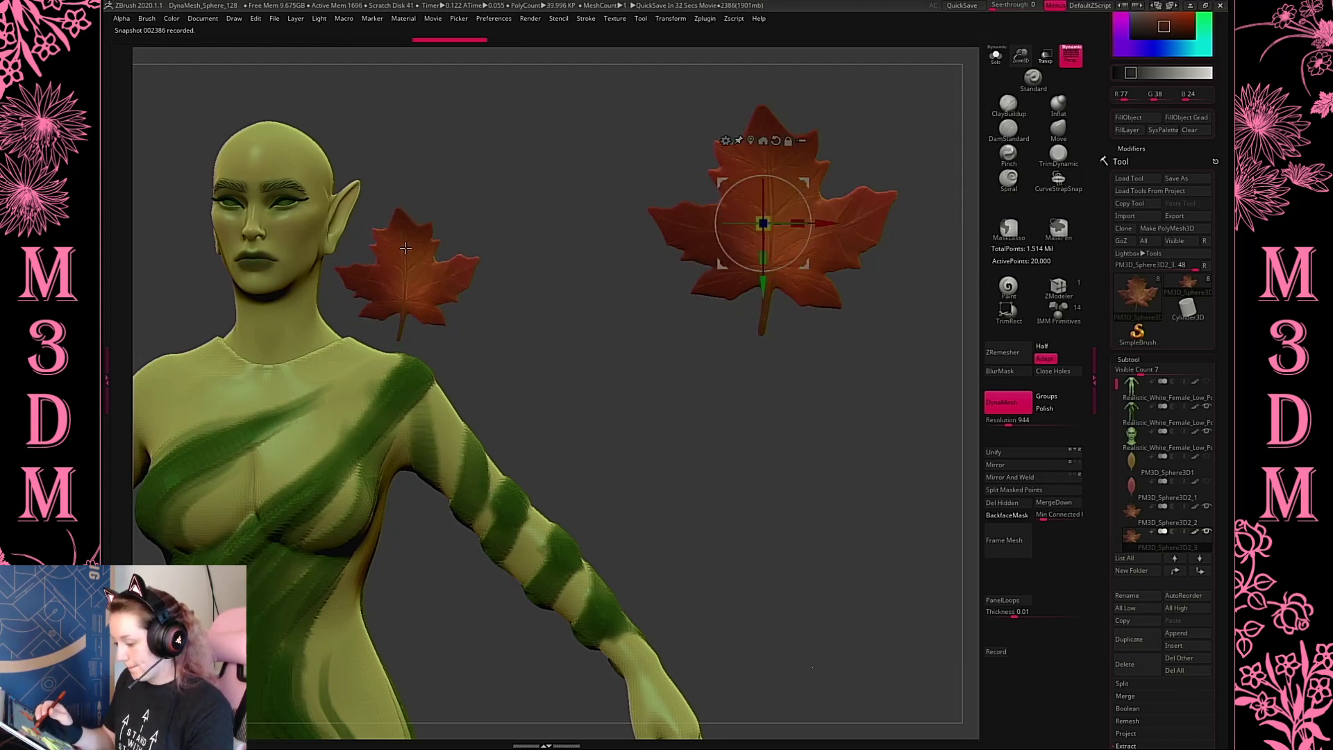
alt+drag(764, 223, 382, 281)
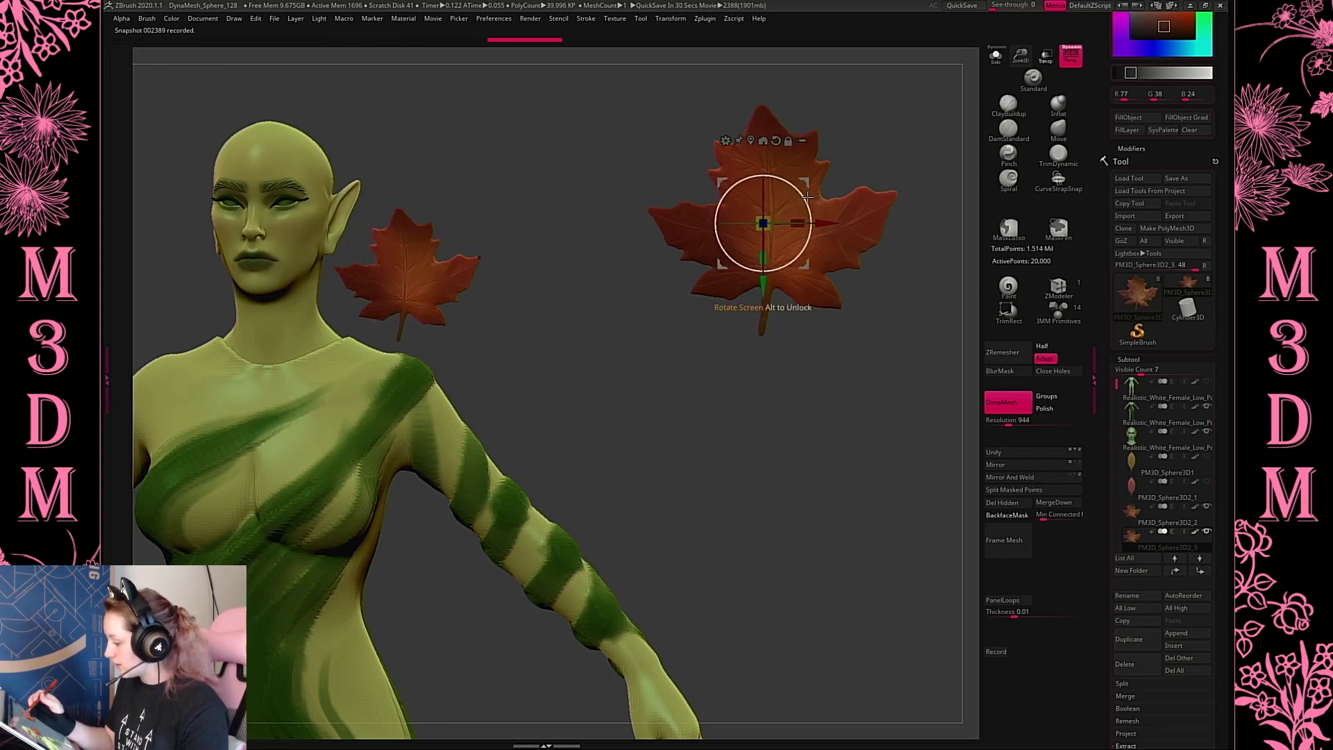
mouse_move(764, 223)
mouse_down()
mouse_move(717, 243)
mouse_move(761, 233)
mouse_up()
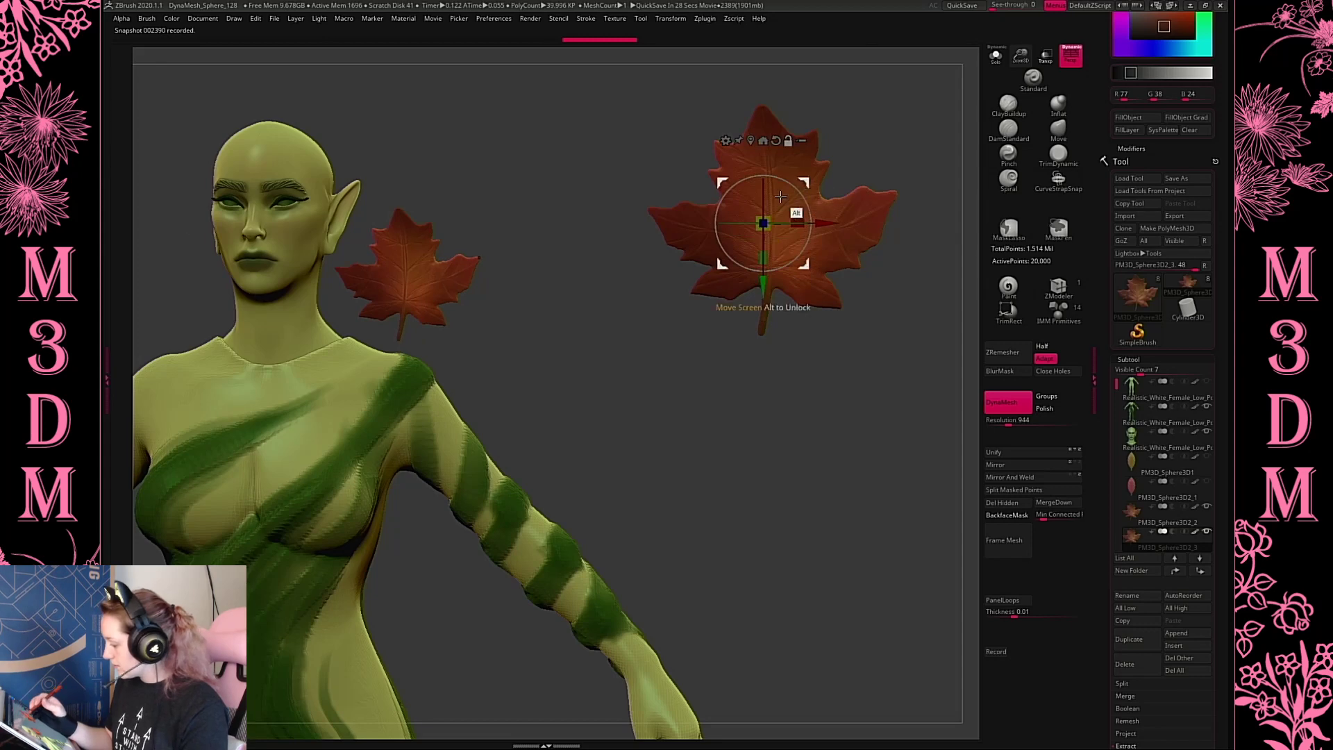
alt+drag(812, 189, 455, 245)
alt+drag(713, 407, 812, 154)
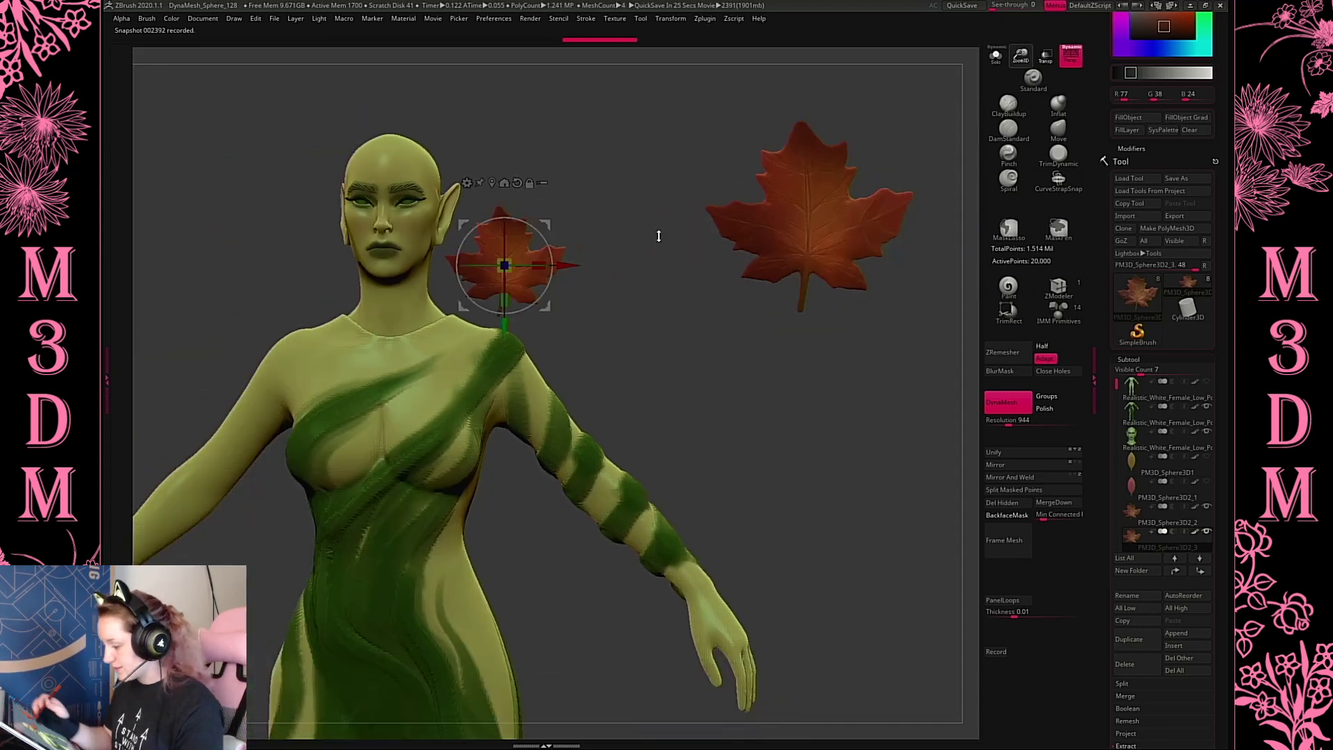
Rotate and move the small maple leaf so it sits tilted on top of the figure's left shoulder
drag(505, 252, 512, 222)
drag(549, 282, 538, 299)
drag(512, 243, 538, 344)
drag(1021, 56, 1024, 107)
drag(520, 262, 525, 249)
drag(582, 287, 672, 284)
drag(541, 284, 512, 296)
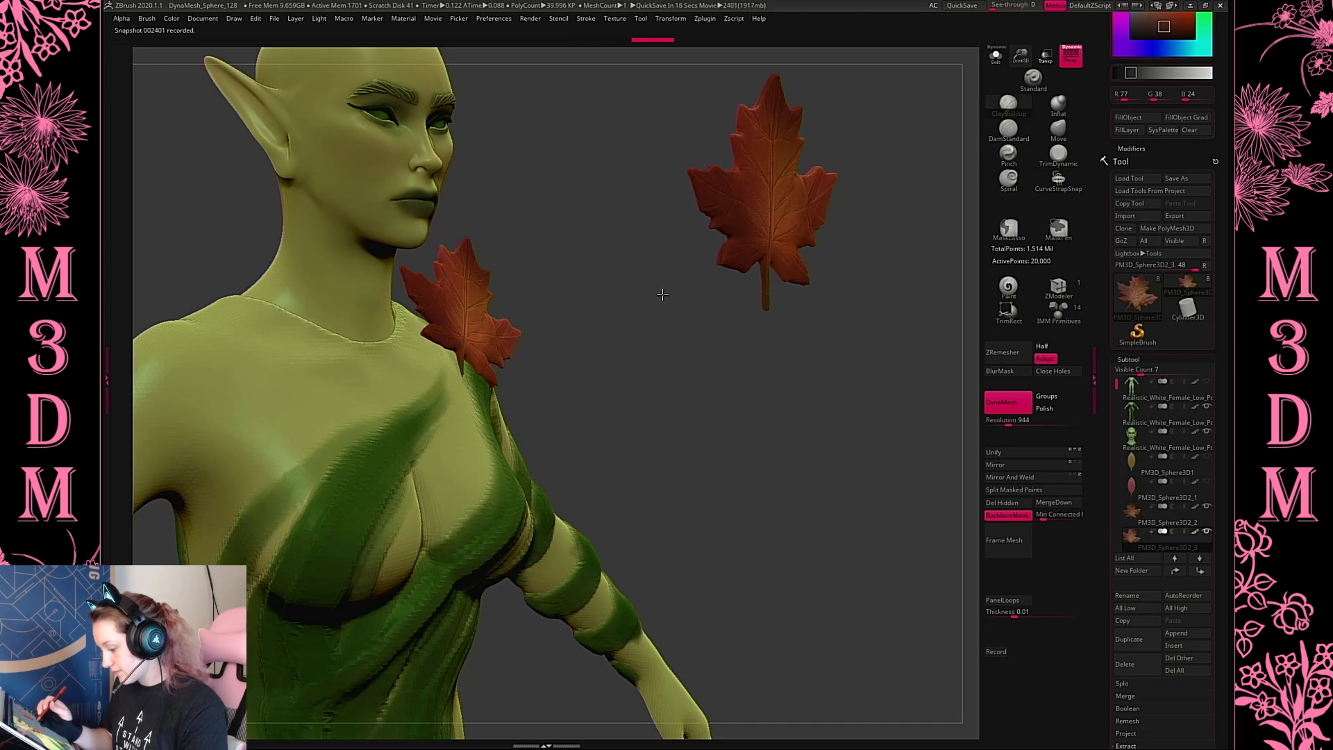
drag(660, 295, 687, 361)
drag(473, 329, 495, 317)
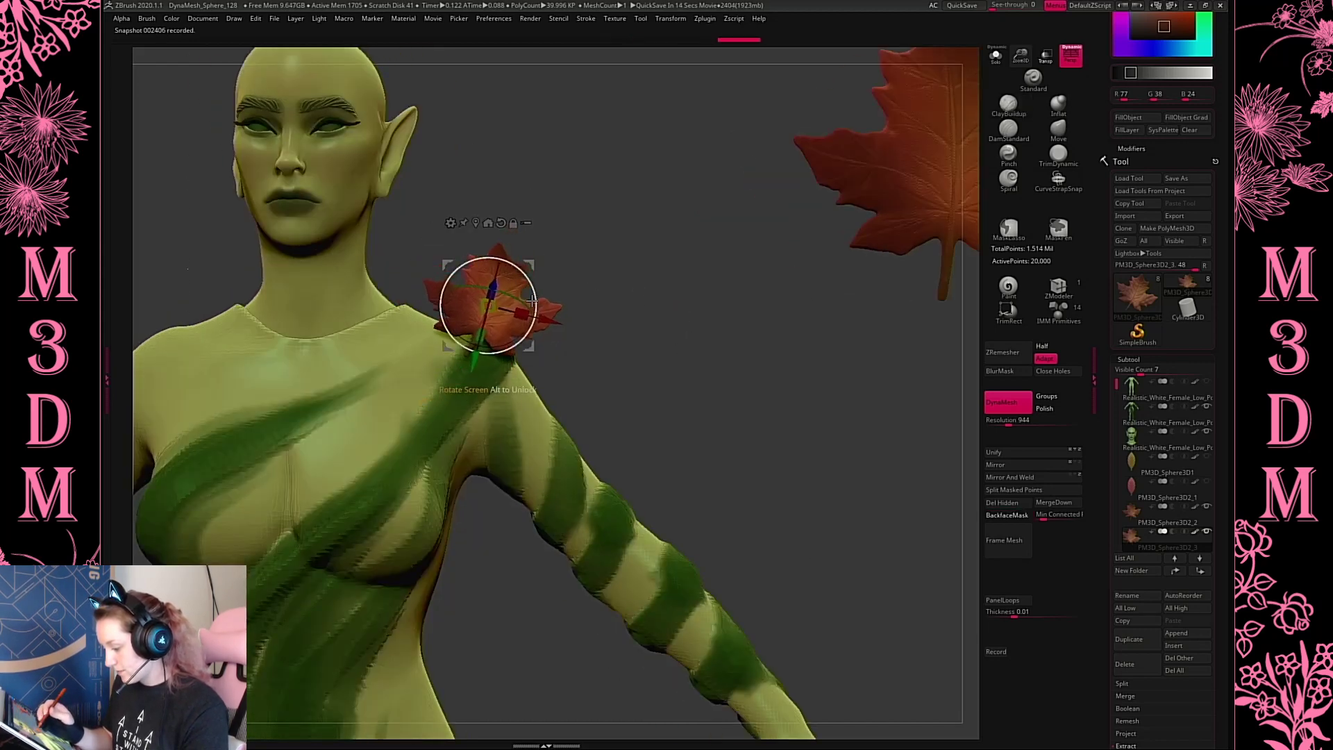
drag(693, 343, 889, 439)
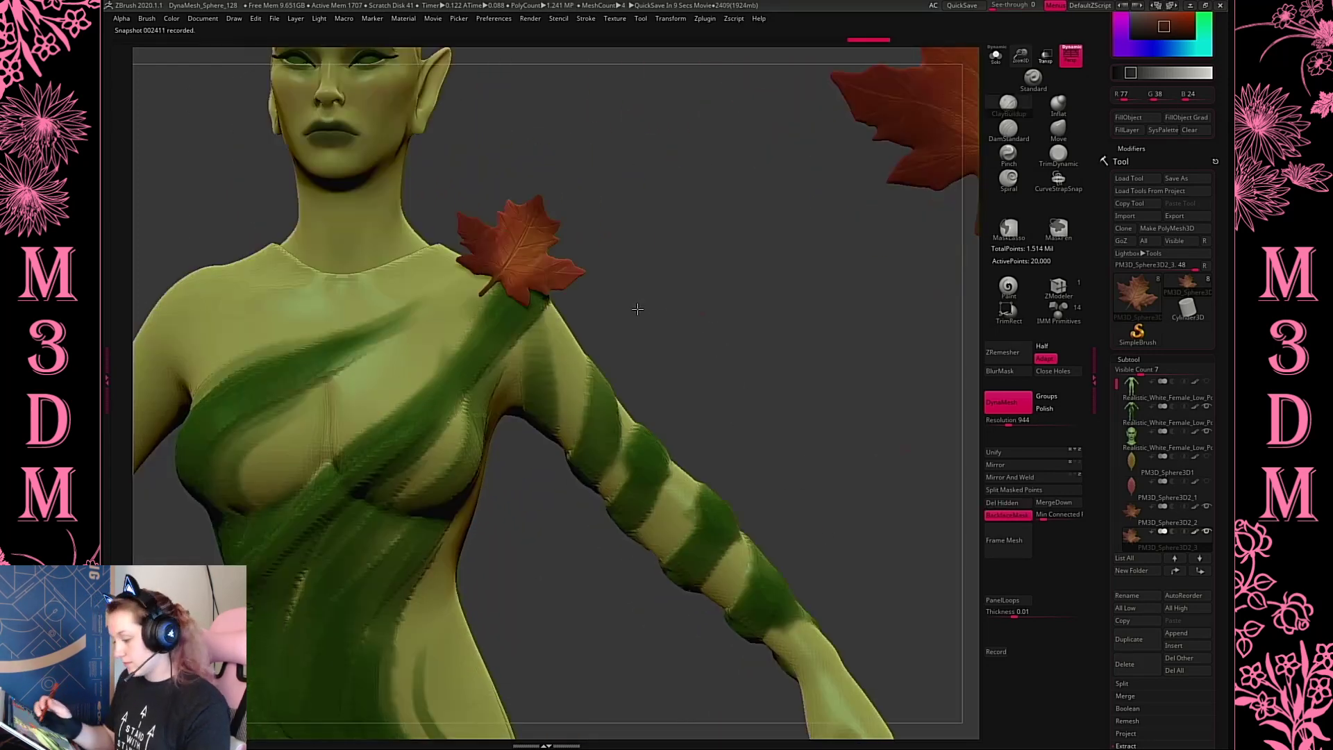
Copy the shoulder leaf within its subtool, shrink the copy, and set it just below the first at the front of the shoulder
ctrl+drag(554, 214, 495, 233)
drag(458, 273, 494, 295)
drag(496, 233, 542, 269)
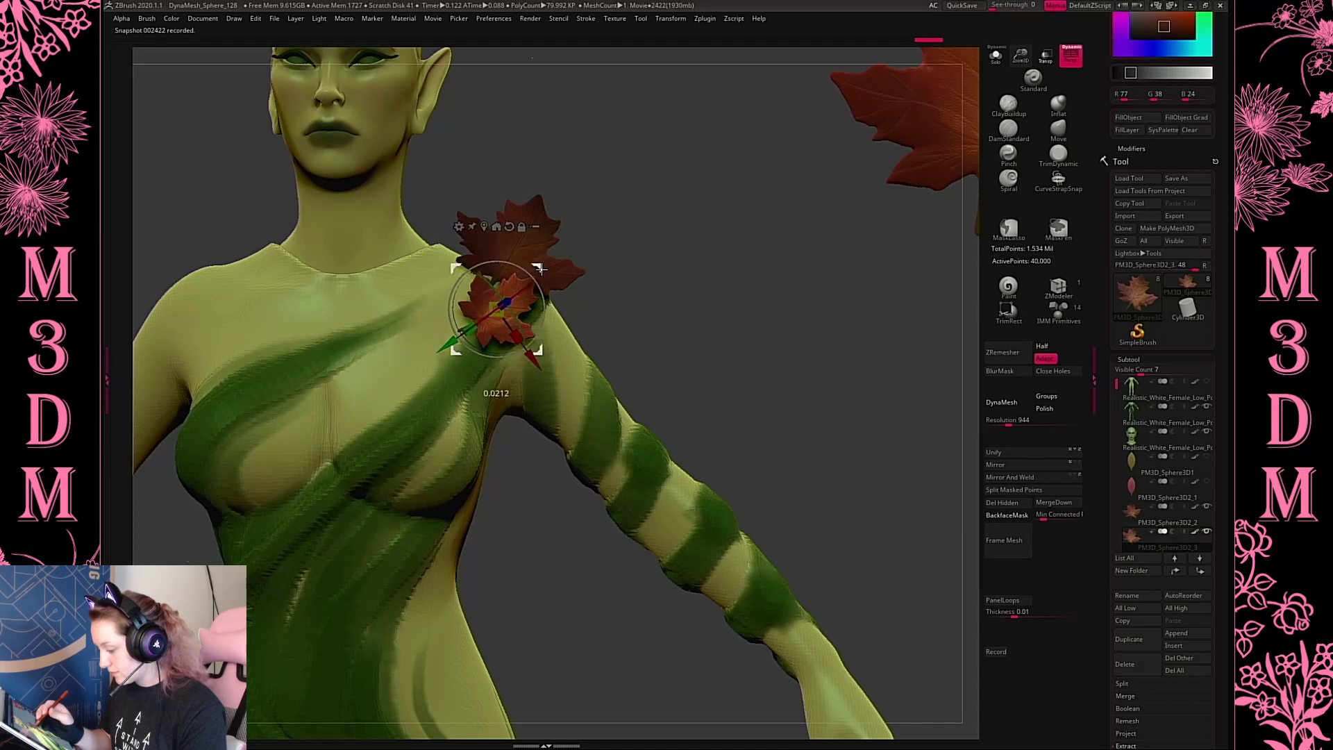
key(q)
mouse_move(745, 294)
mouse_down()
mouse_move(755, 297)
mouse_move(726, 295)
mouse_move(764, 296)
mouse_up()
key(w)
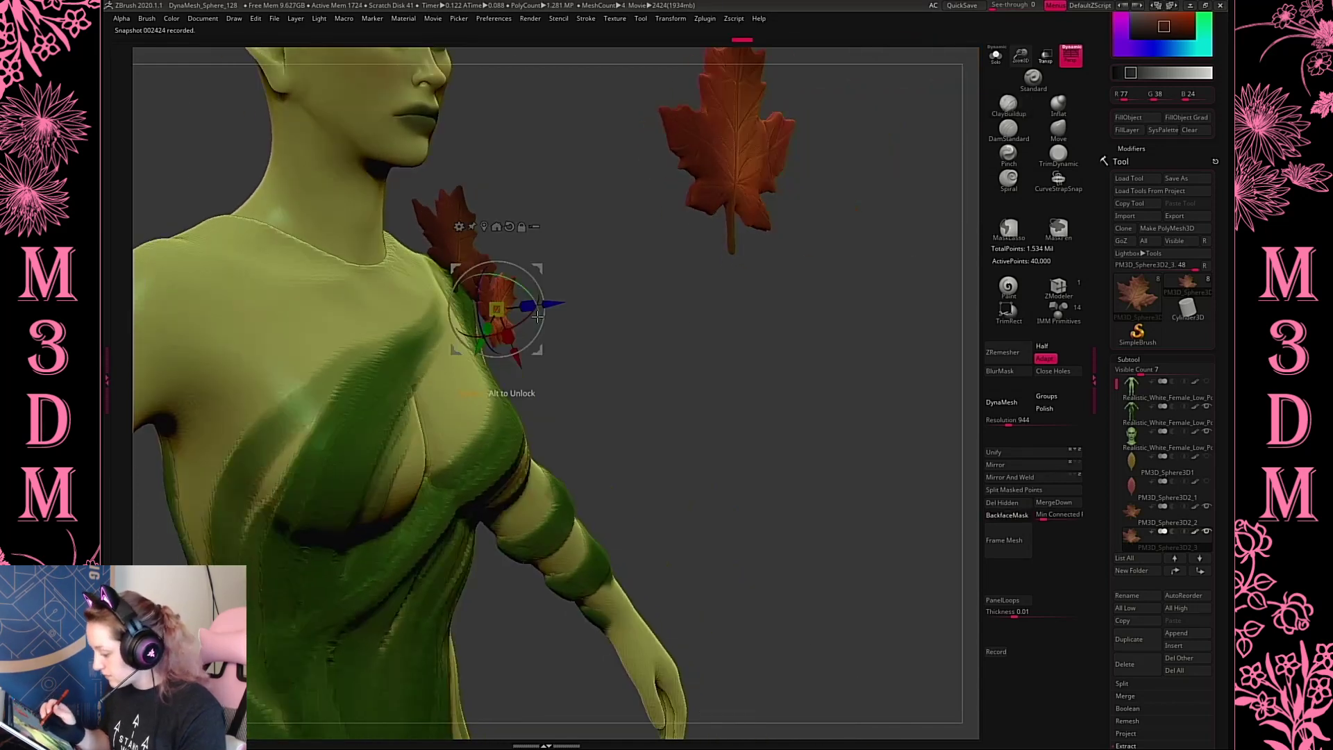
drag(545, 303, 523, 305)
key(q)
shift+drag(695, 332, 722, 330)
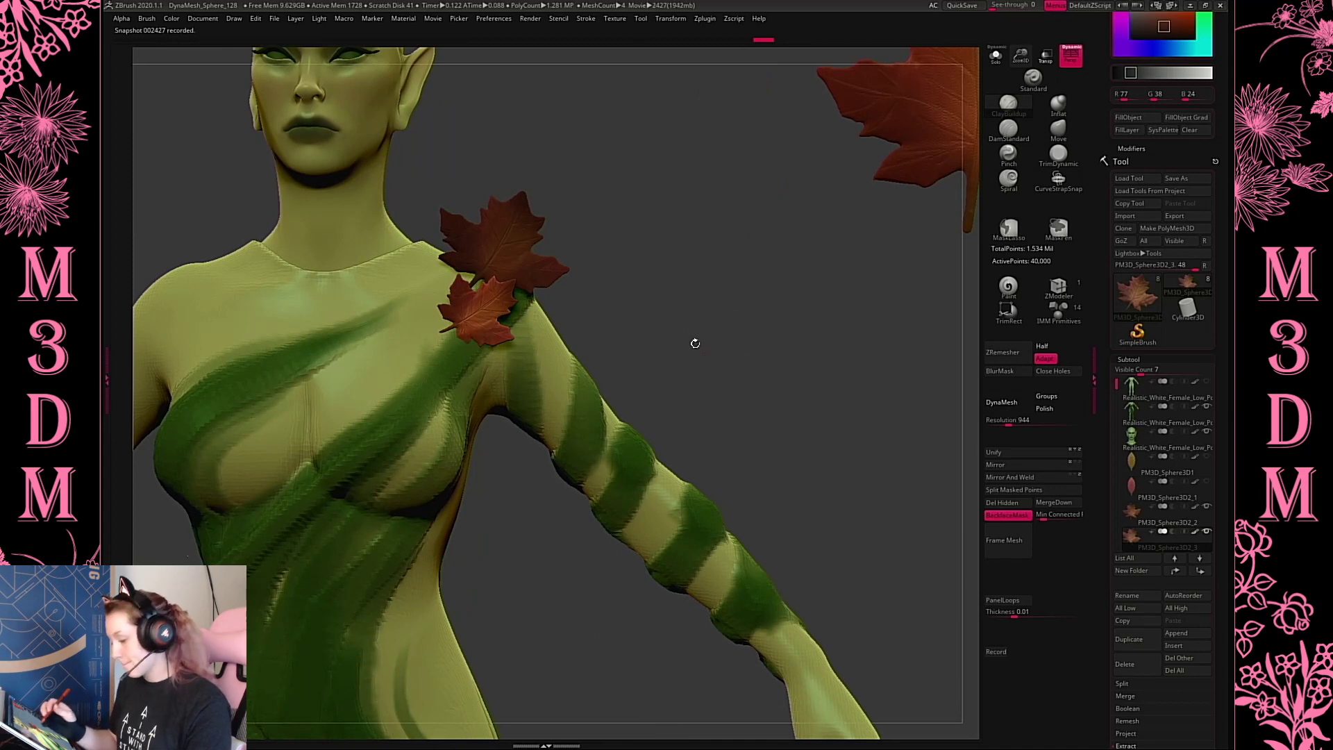
Copy the smaller shoulder leaf again and rotate and move the new copy to the neck side of the cluster
key(w)
ctrl+drag(511, 268, 487, 260)
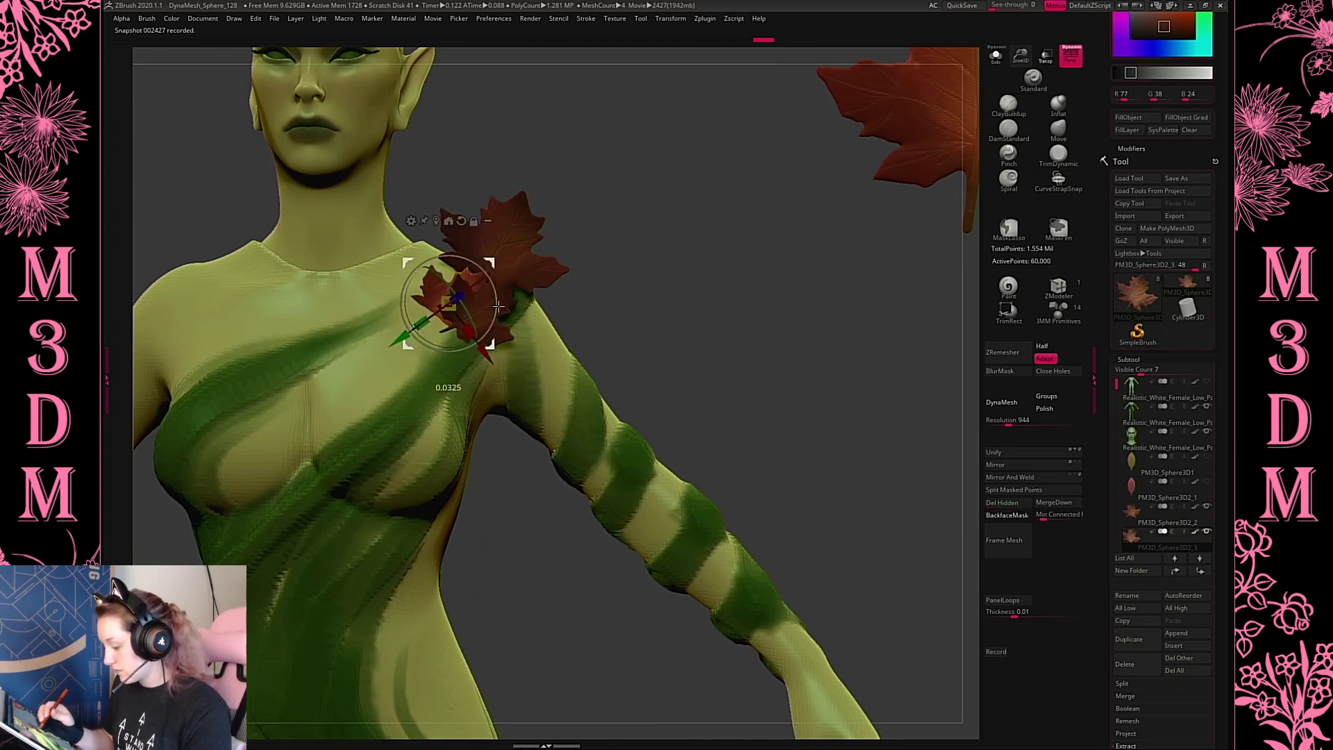
drag(498, 308, 487, 216)
drag(489, 262, 436, 220)
key(q)
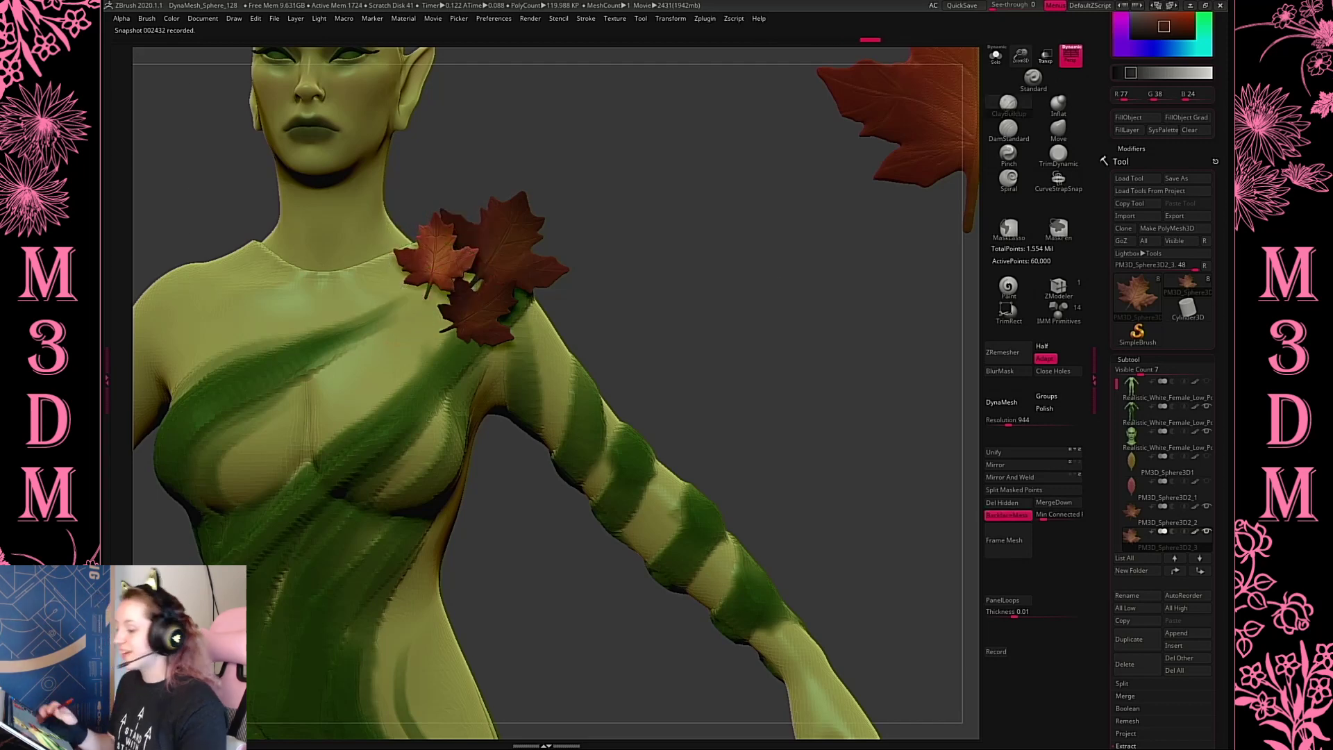
Adjust the third leaf's depth and position so it rests close against the shoulder cluster
drag(716, 266, 770, 278)
key(w)
drag(380, 240, 396, 243)
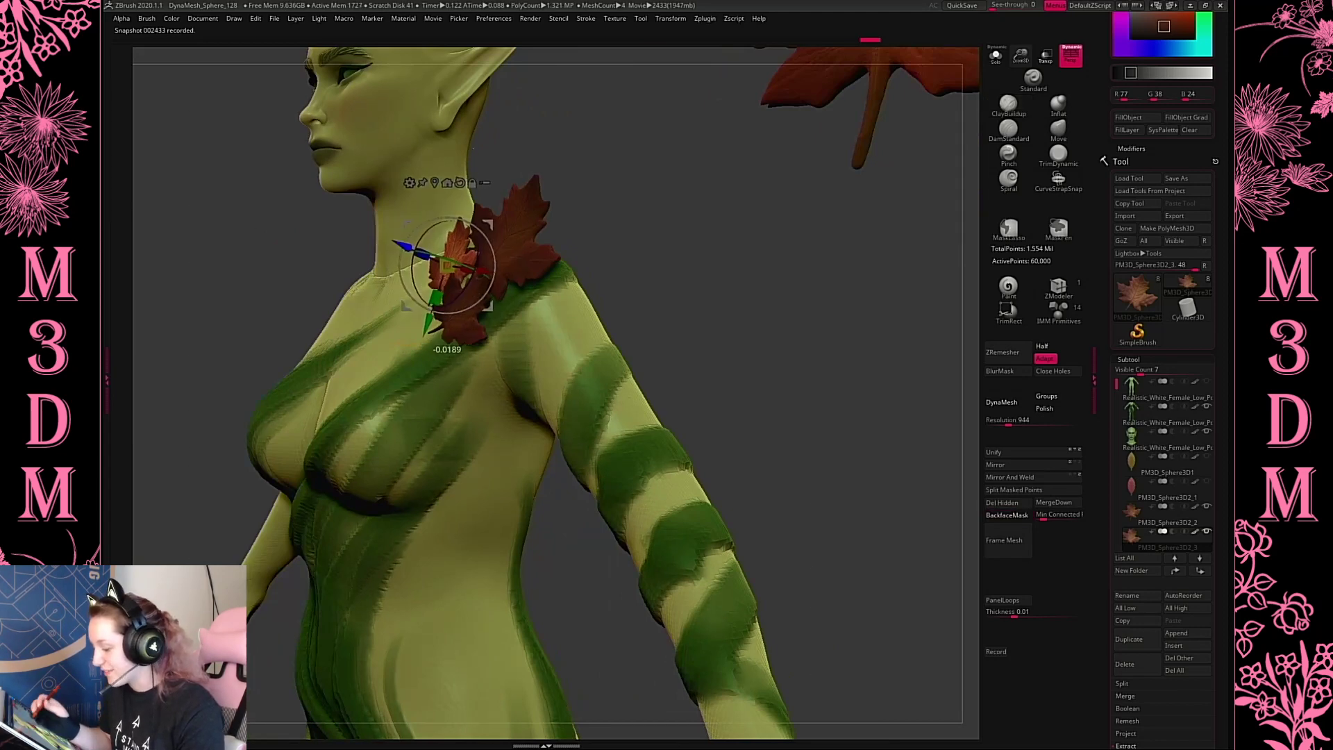
key(q)
drag(688, 307, 731, 313)
key(w)
mouse_move(491, 225)
mouse_down()
mouse_move(504, 228)
mouse_move(484, 254)
mouse_up()
key(q)
Duplicate the three-leaf cluster subtool and move and rotate the copy onto the left side of the figure's waist
drag(1022, 50, 998, 52)
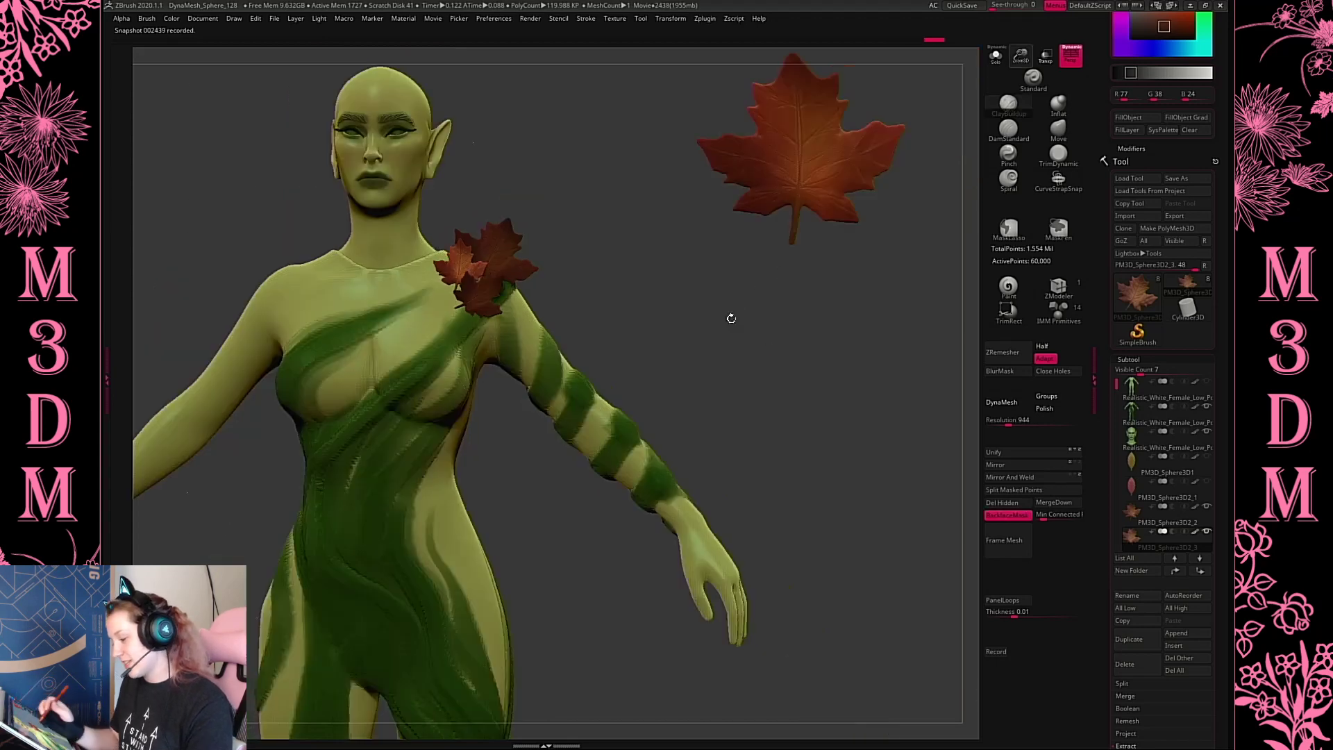
alt+drag(794, 315, 753, 321)
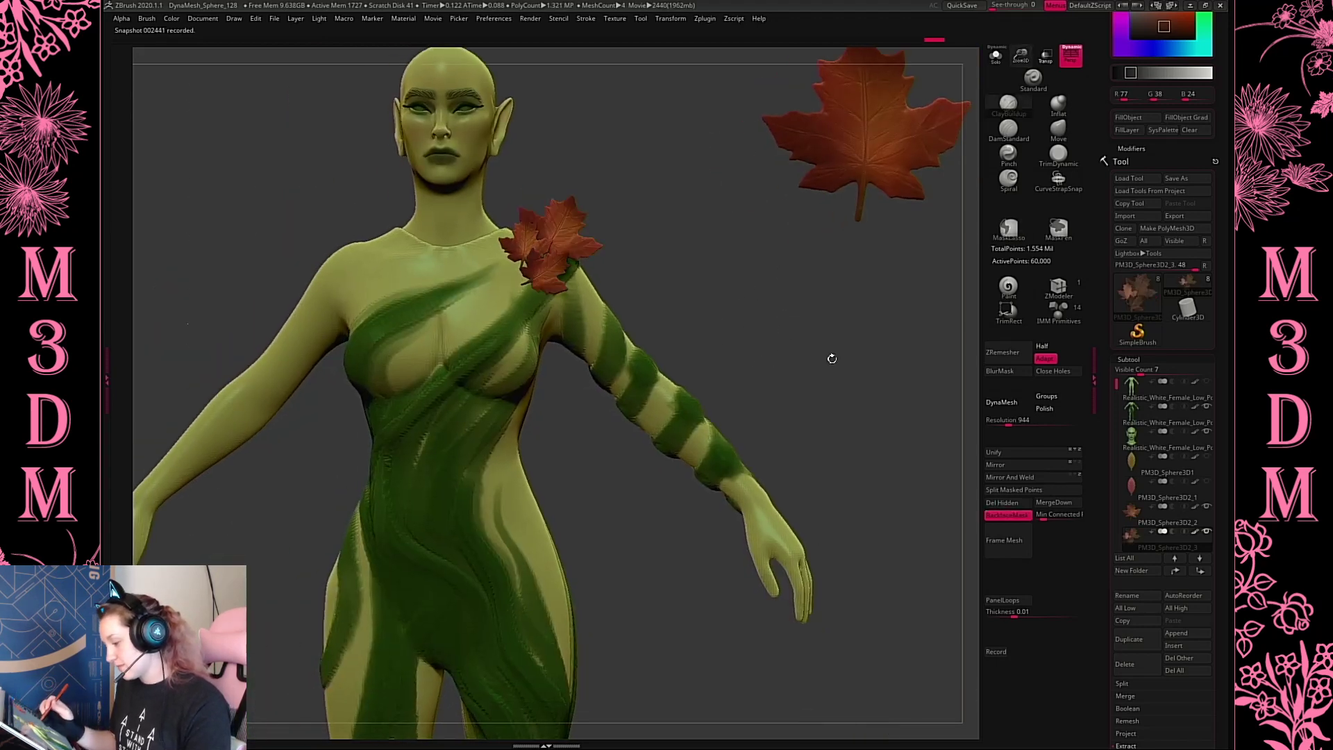
drag(830, 360, 832, 417)
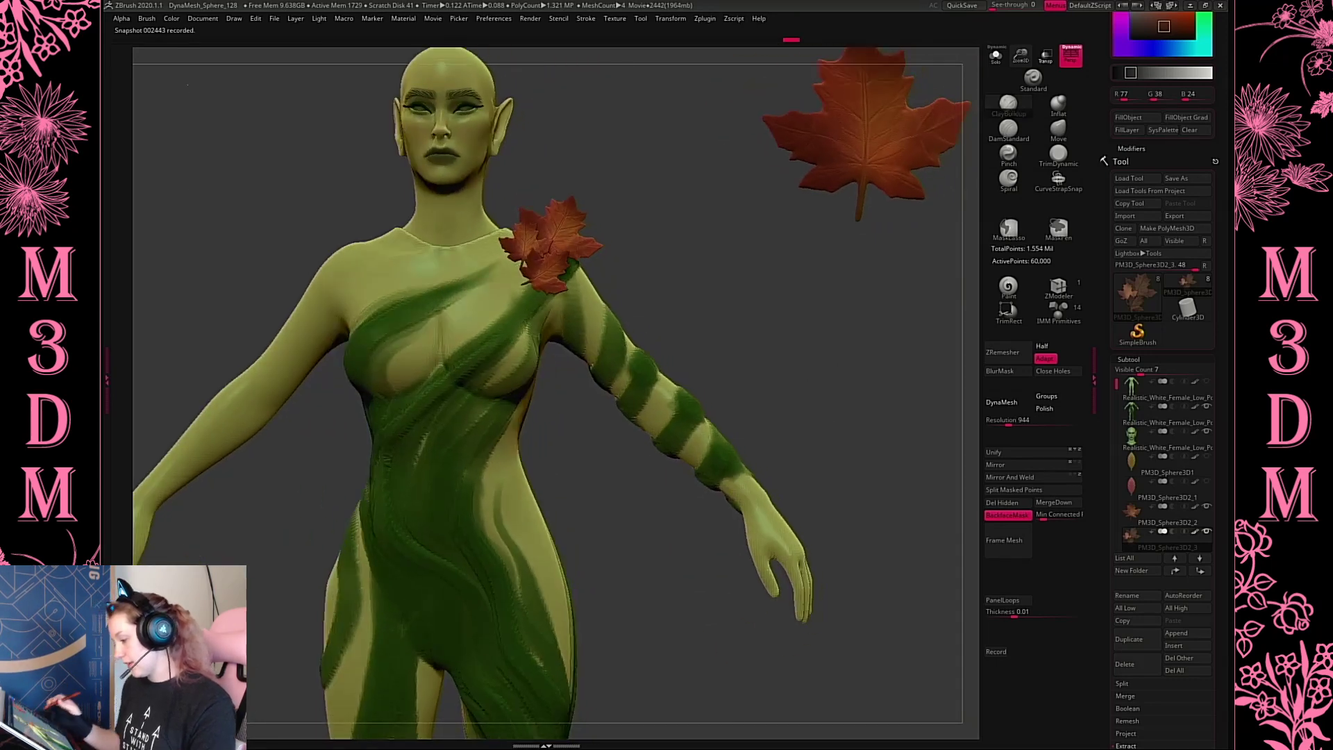
key(w)
key(q)
alt+drag(880, 547, 878, 500)
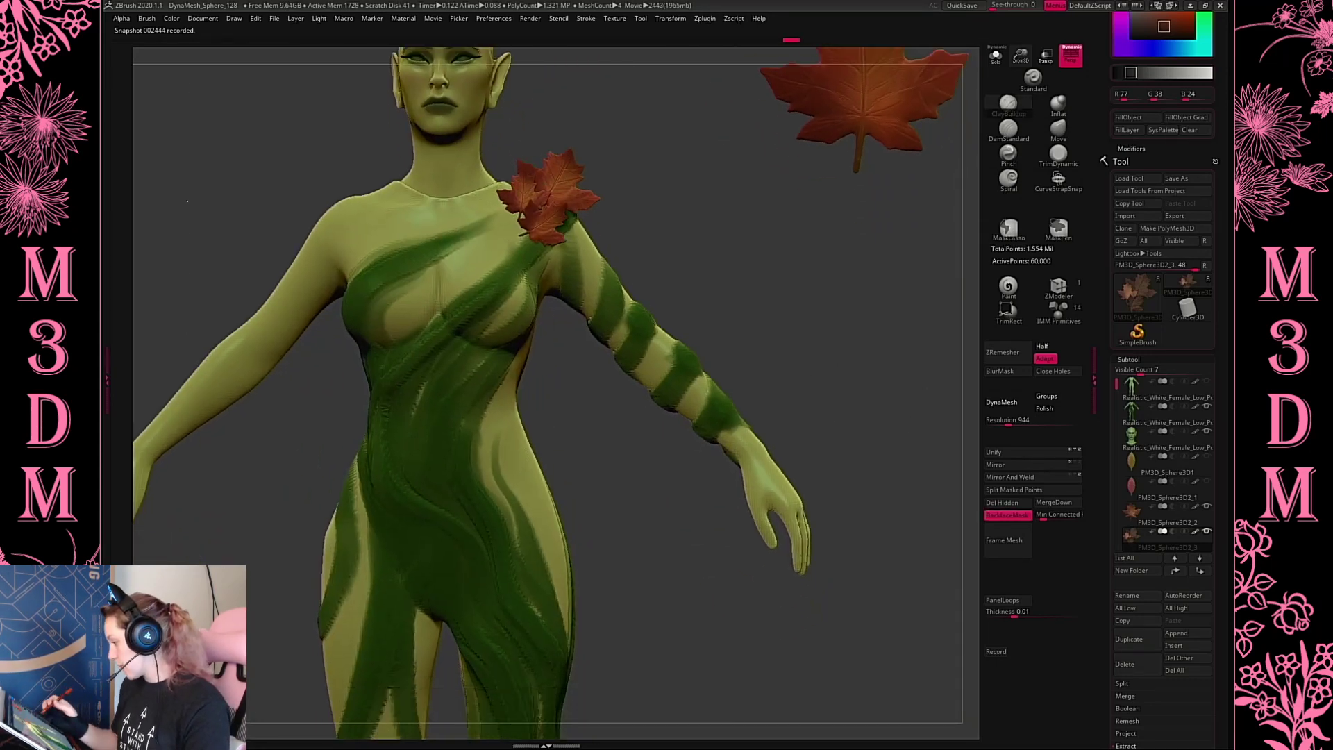
scroll(1167, 573, down, 2)
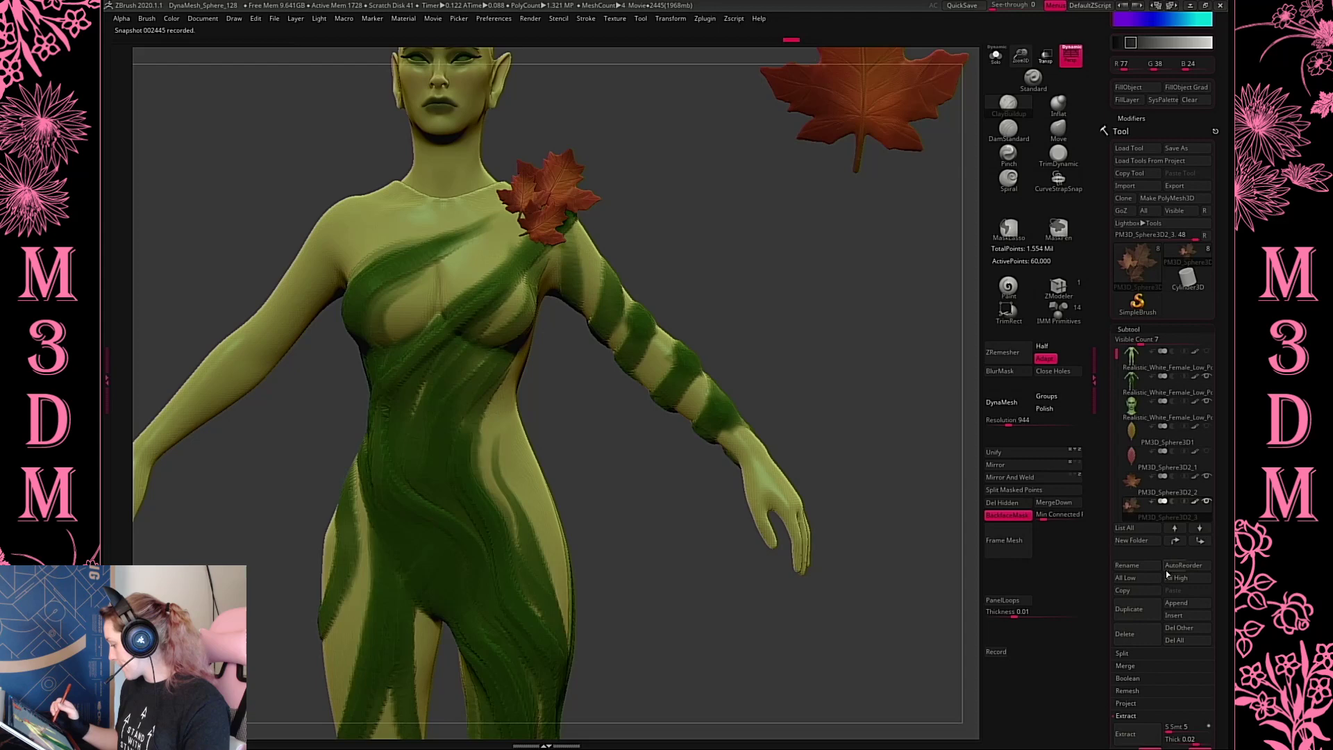
click(1141, 611)
key(w)
drag(742, 271, 668, 182)
drag(600, 139, 744, 416)
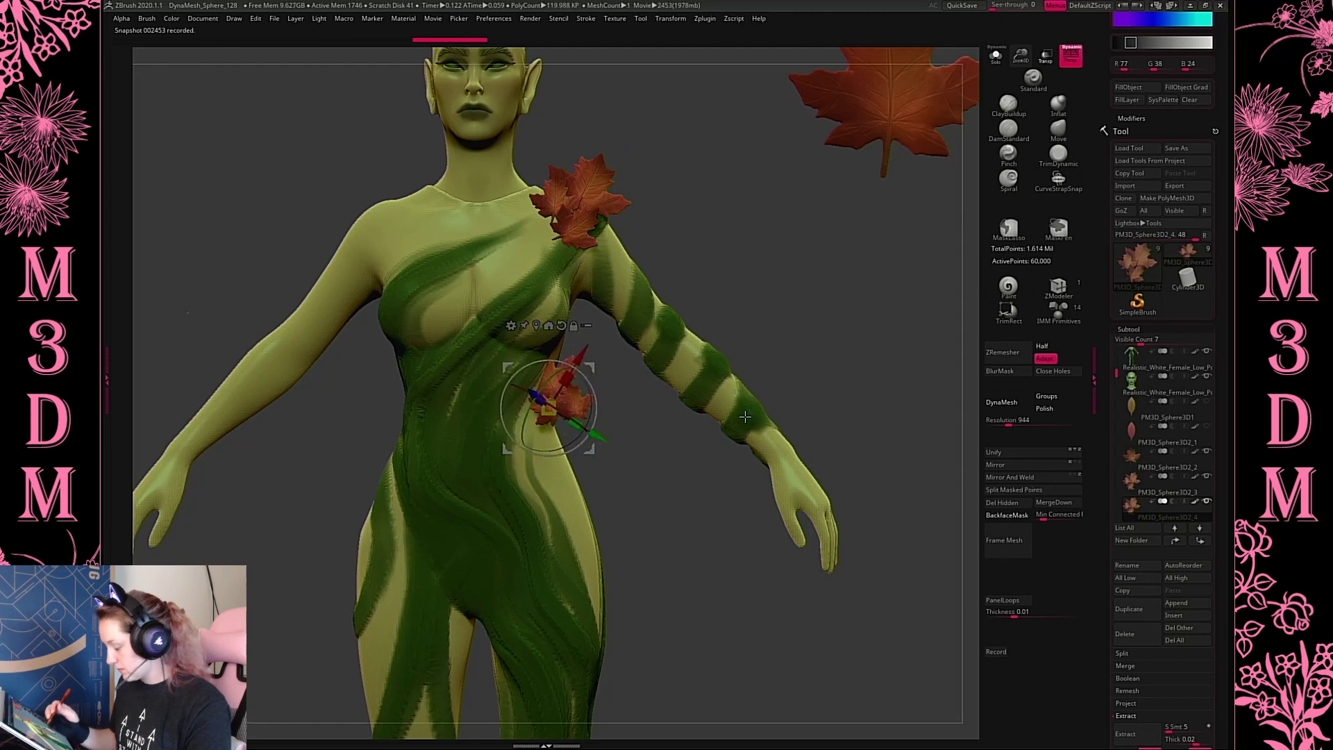
Mirror the waist cluster to the figure's right side and realign the gizmo on it with the cluster isolated
click(1021, 465)
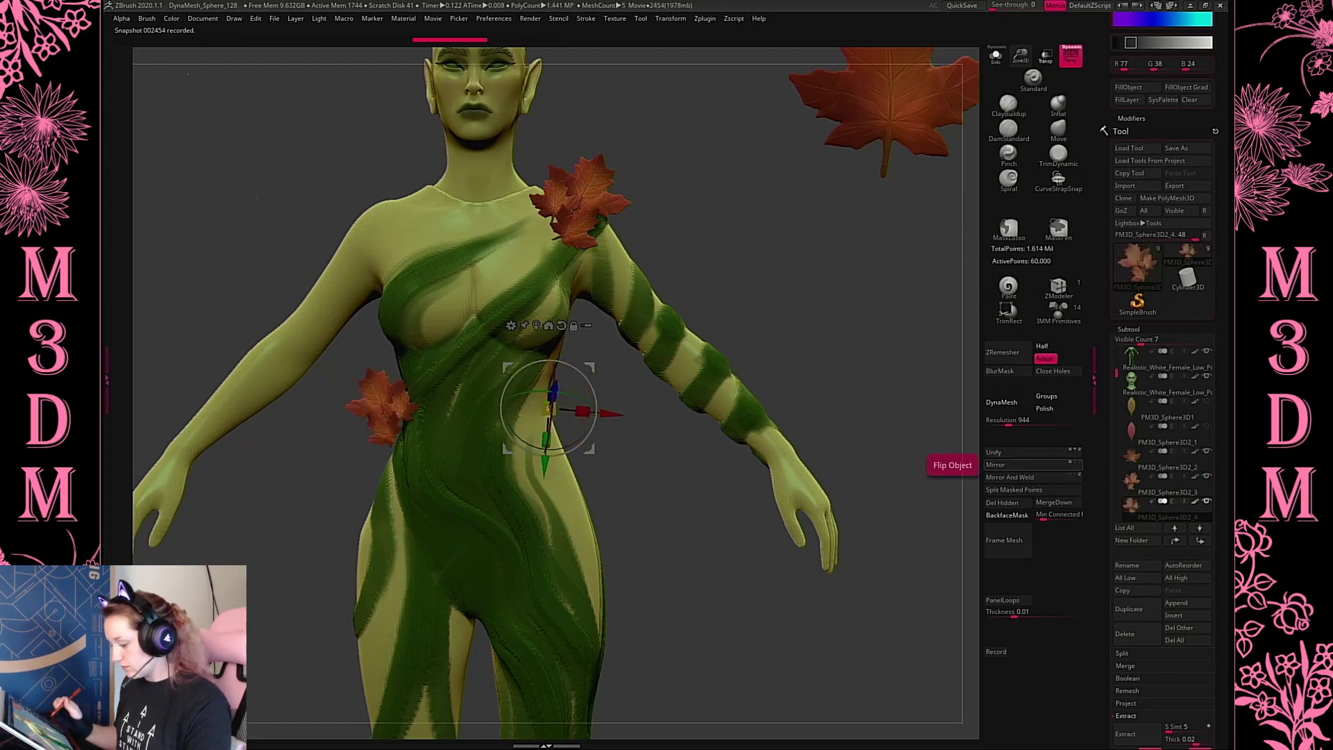
click(431, 521)
click(377, 399)
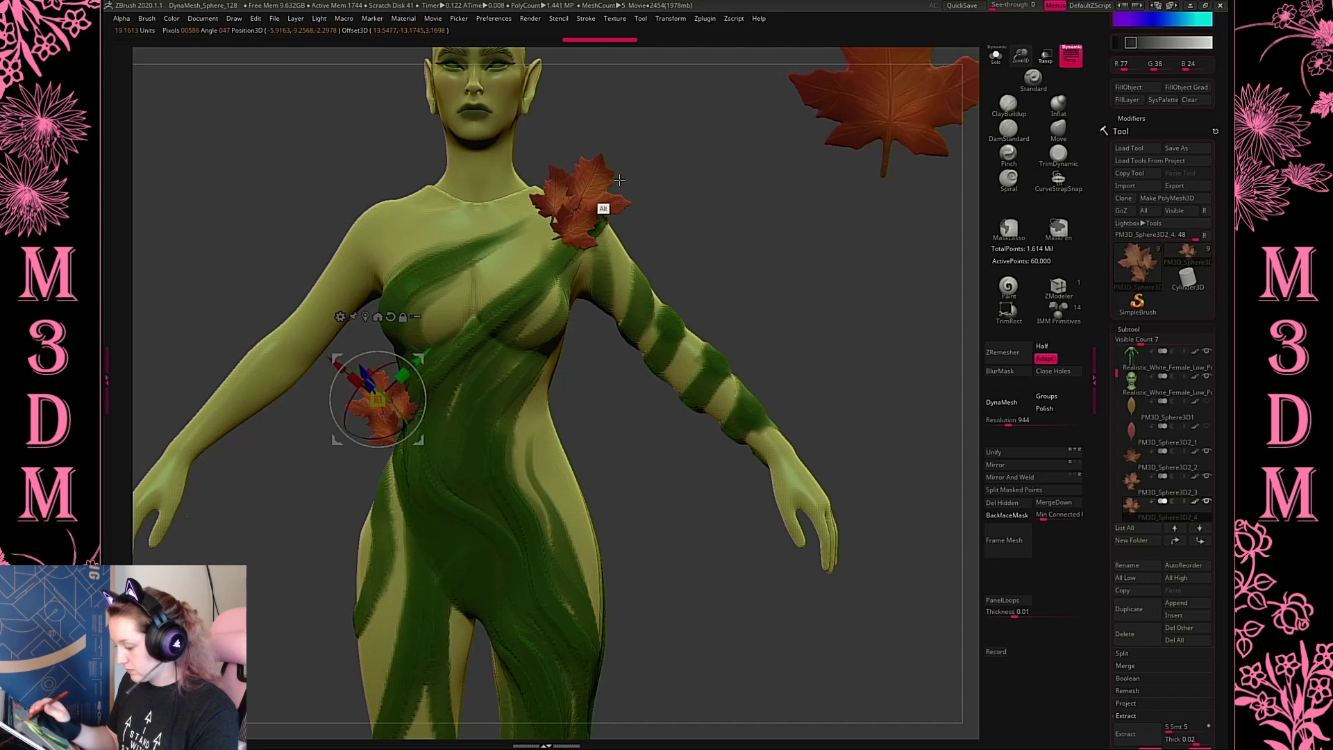
click(997, 58)
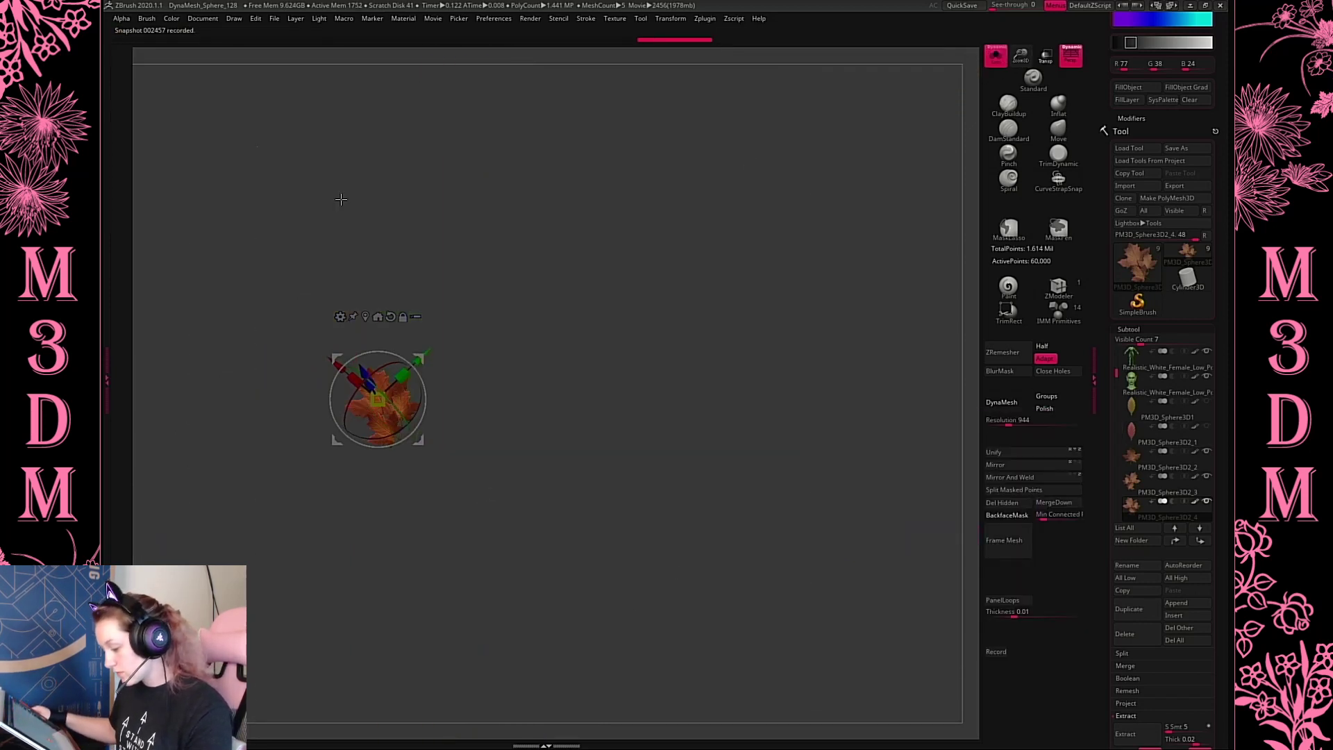
alt+drag(418, 360, 654, 352)
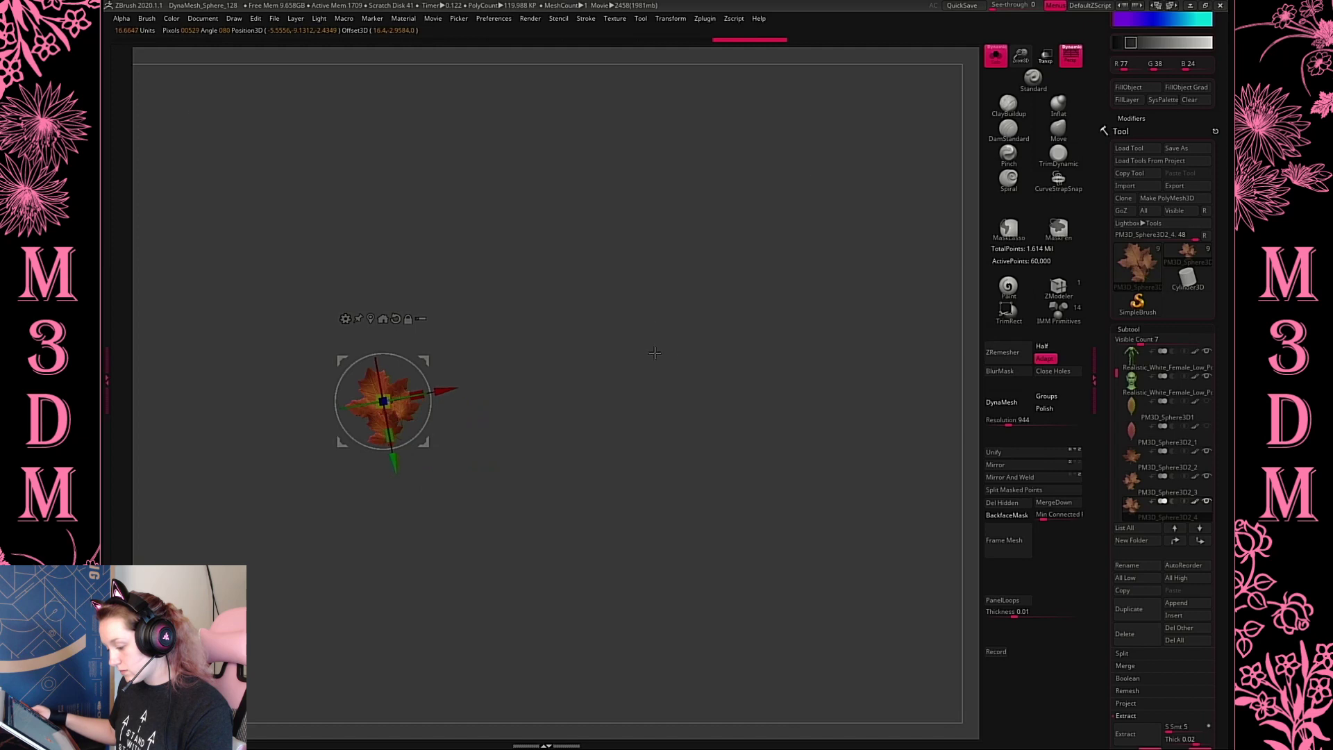
click(346, 319)
click(389, 361)
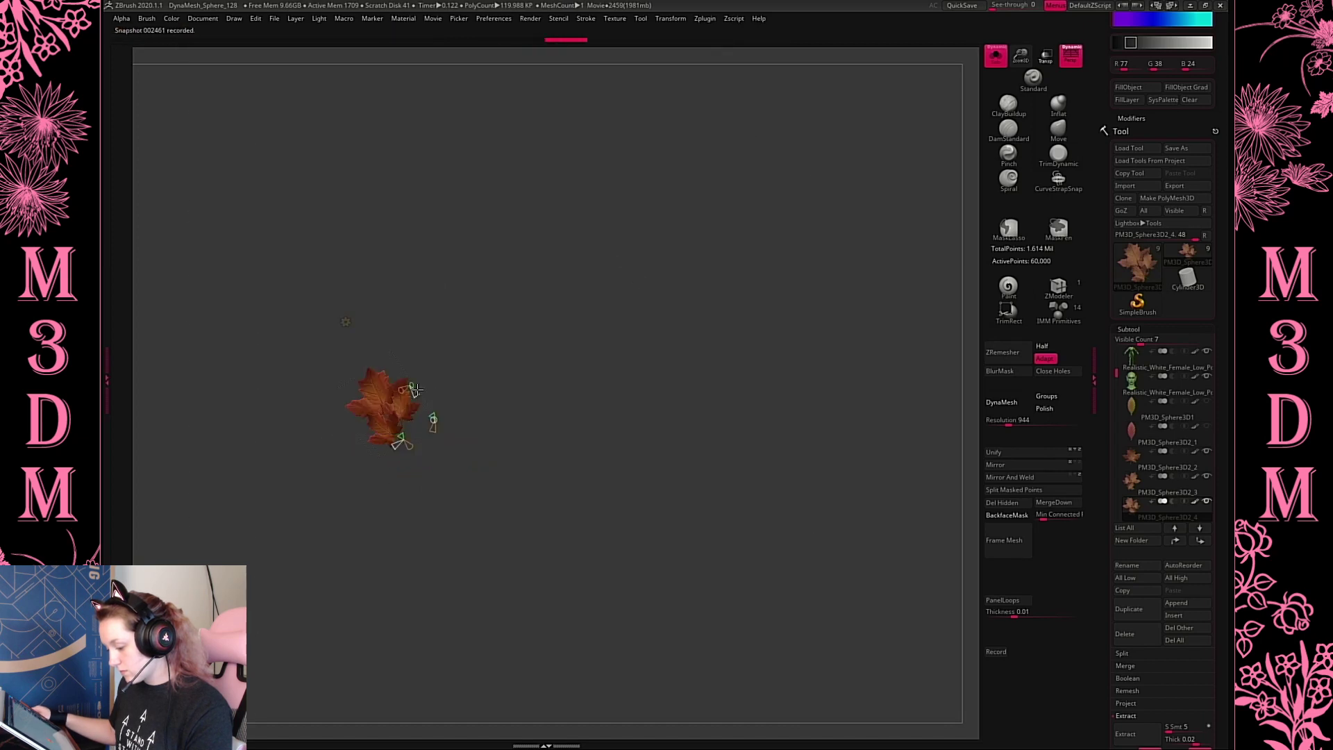
click(348, 320)
click(348, 319)
key(q)
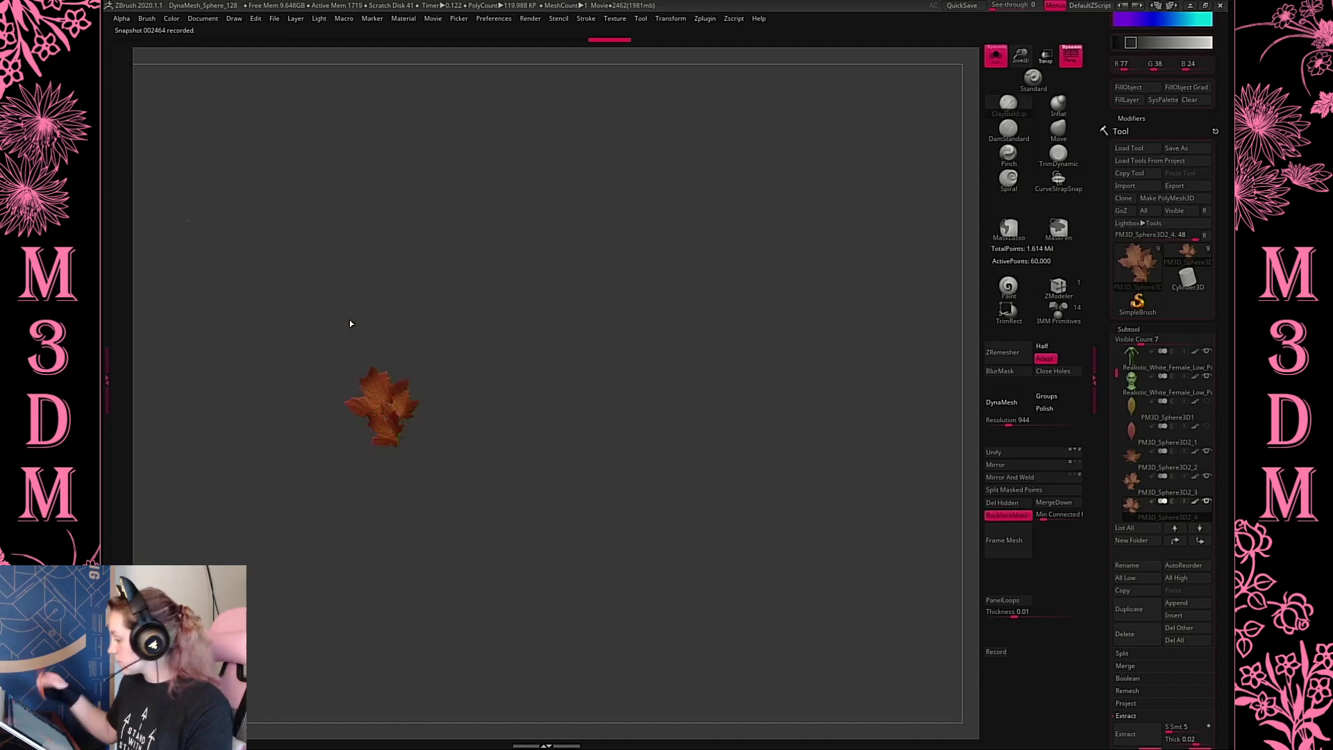
Rotate and move the mirrored leaf cluster so it lies against the figure's right side at the waist
click(995, 56)
key(w)
drag(426, 360, 434, 377)
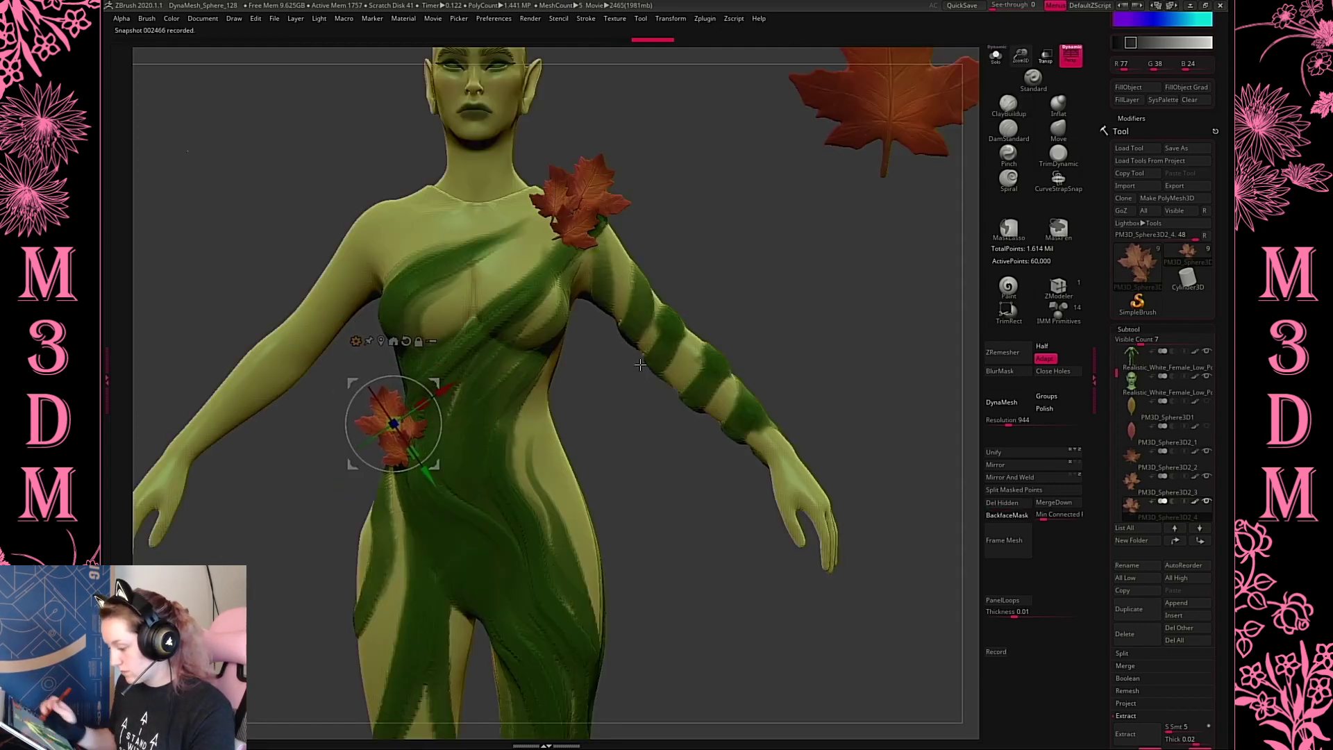
drag(858, 302, 948, 309)
drag(436, 422, 431, 440)
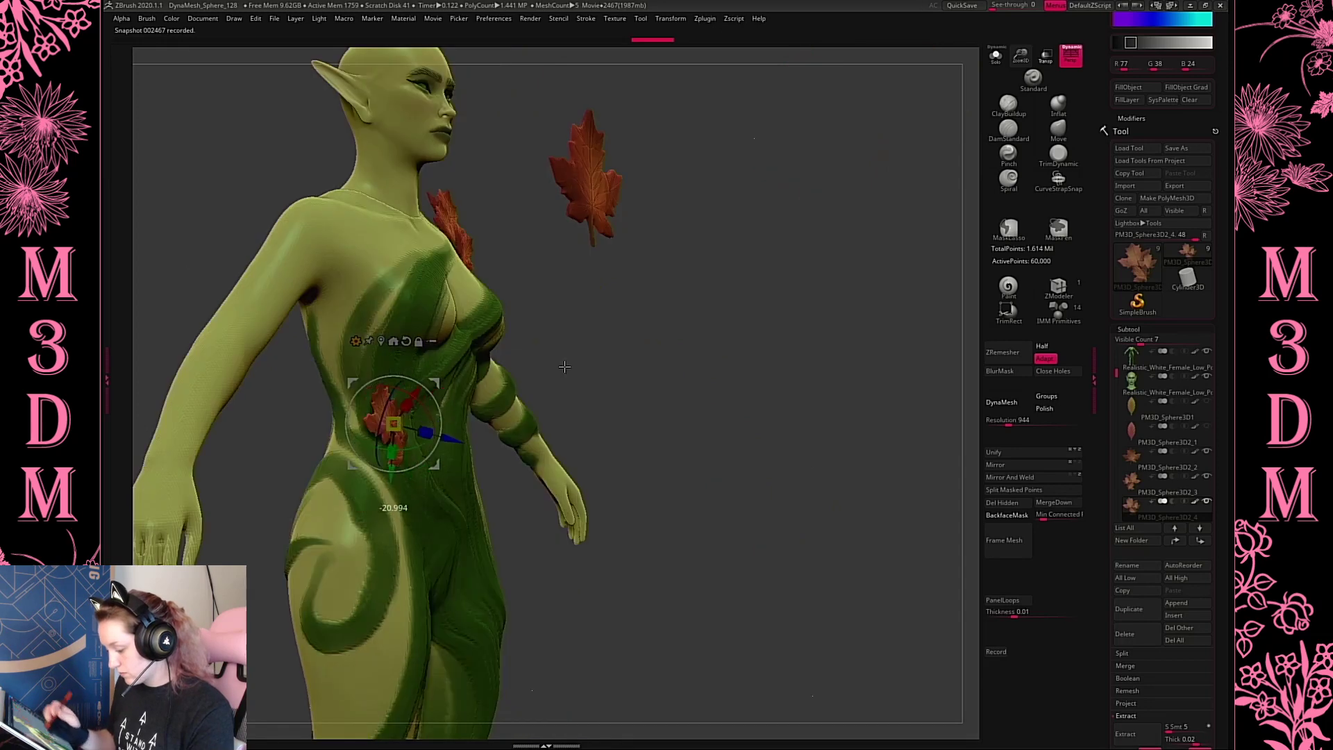
drag(772, 324, 777, 381)
drag(408, 437, 419, 474)
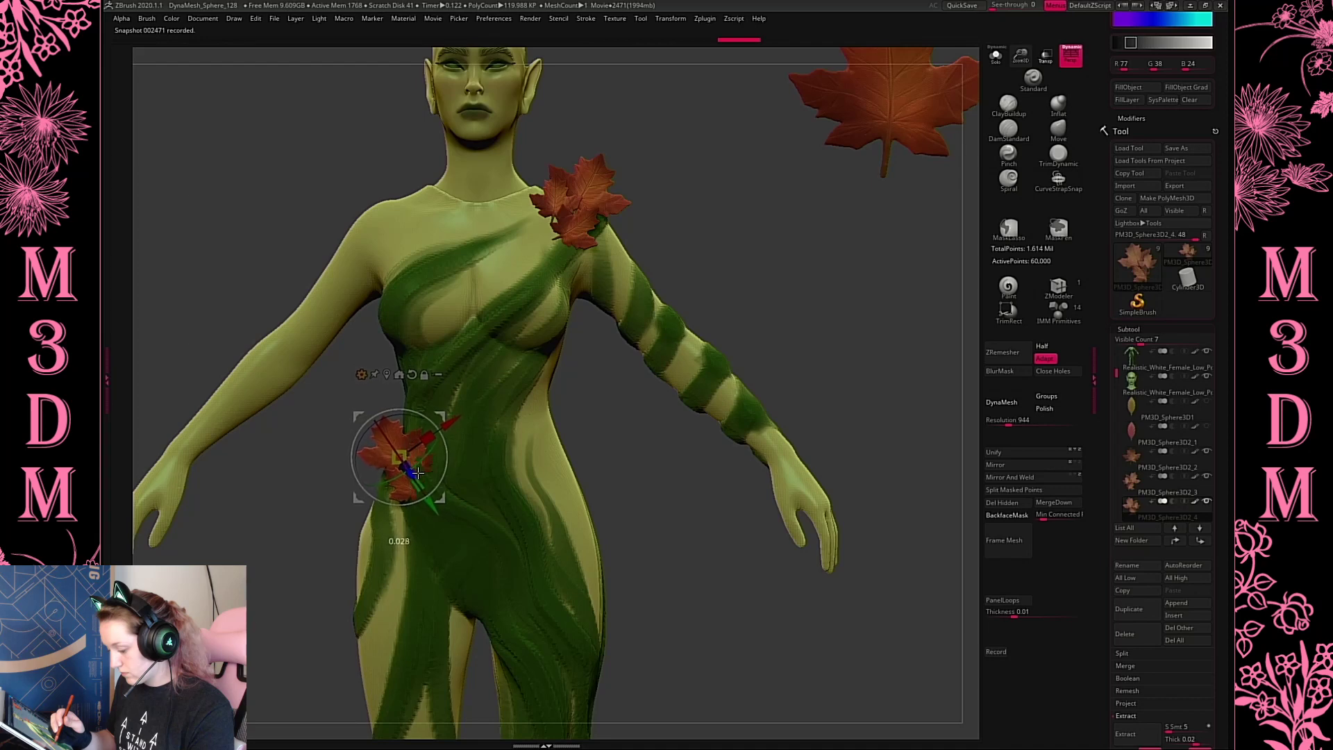
key(q)
mouse_move(858, 321)
mouse_down()
mouse_move(839, 313)
mouse_move(873, 322)
mouse_move(866, 386)
mouse_up()
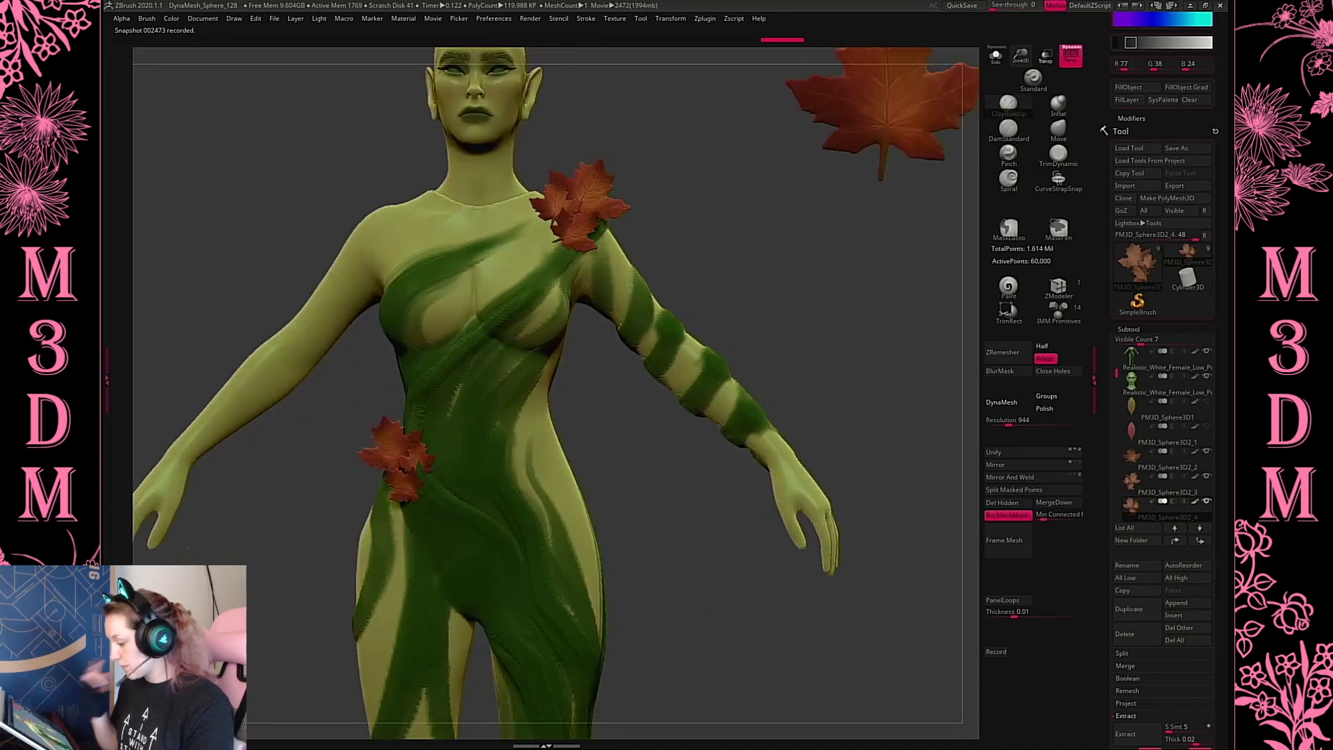
alt+drag(886, 338, 884, 333)
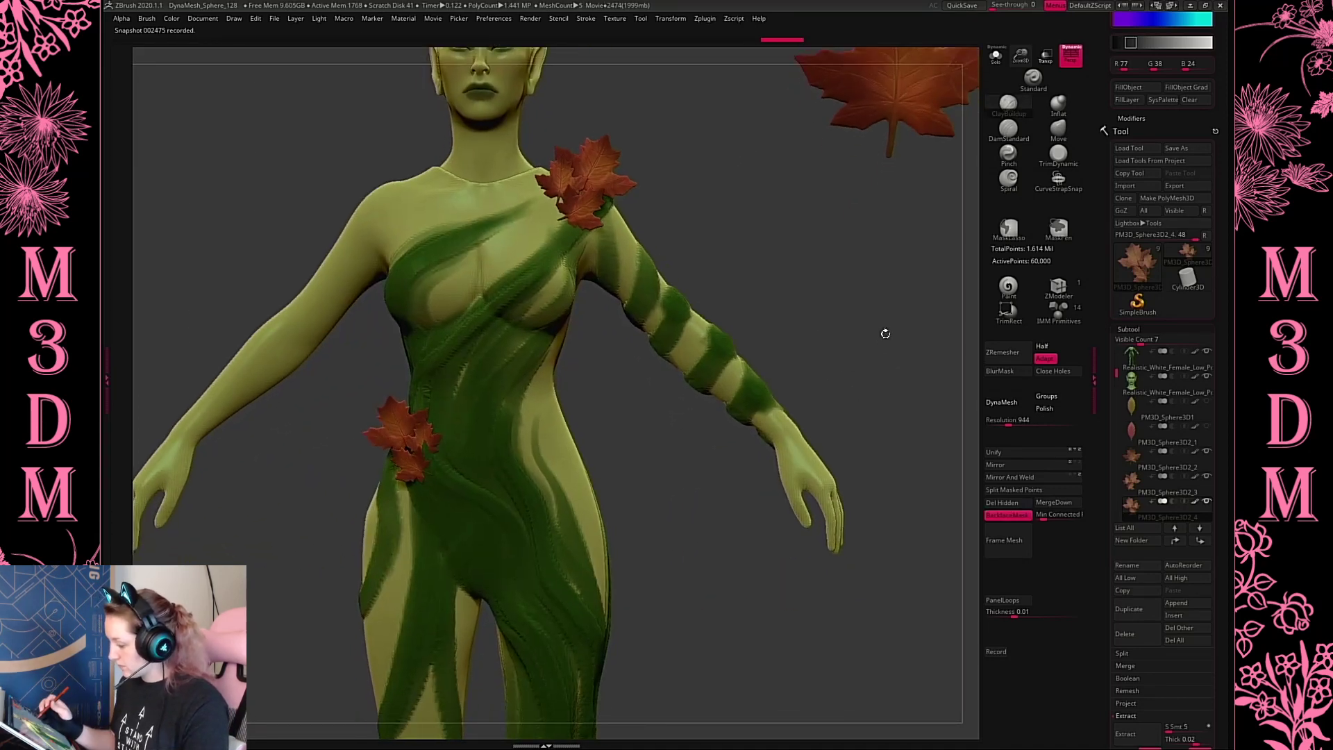
drag(879, 386, 858, 300)
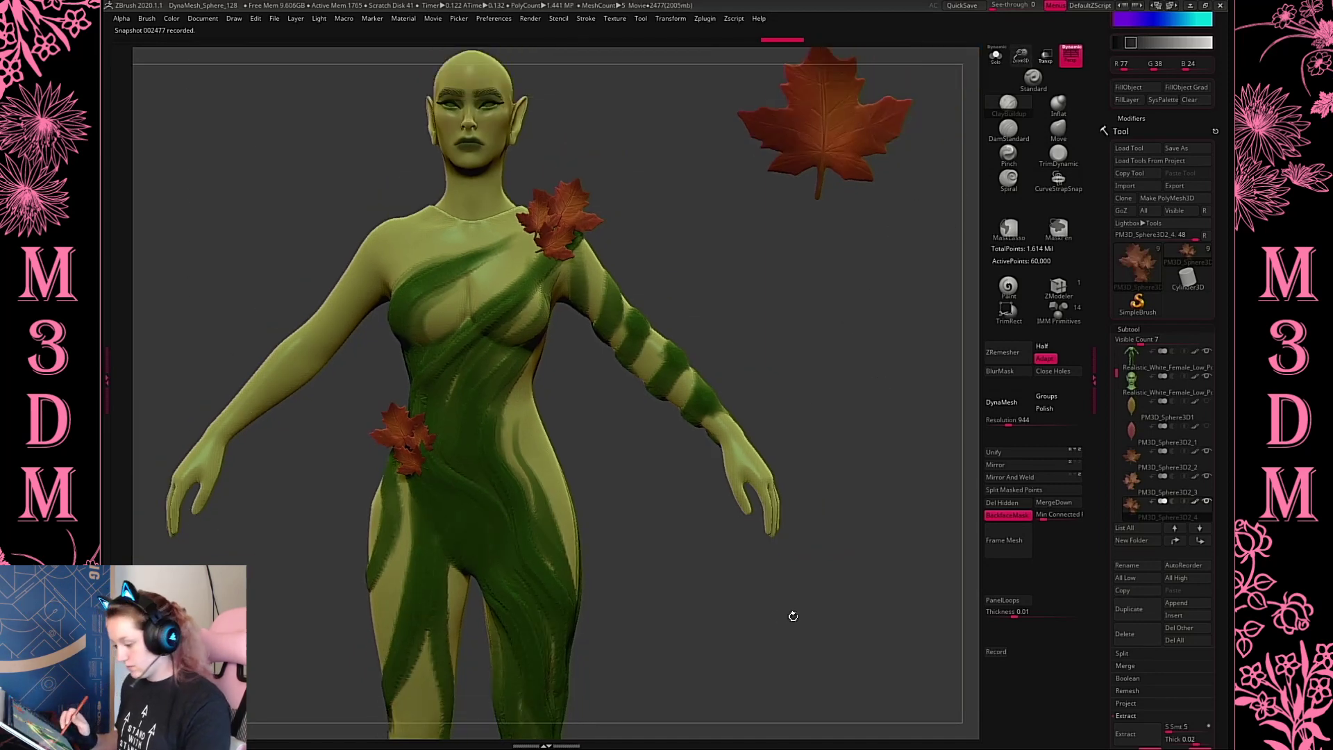
mouse_move(793, 615)
mouse_down()
mouse_move(810, 619)
mouse_move(788, 615)
mouse_move(803, 639)
mouse_up()
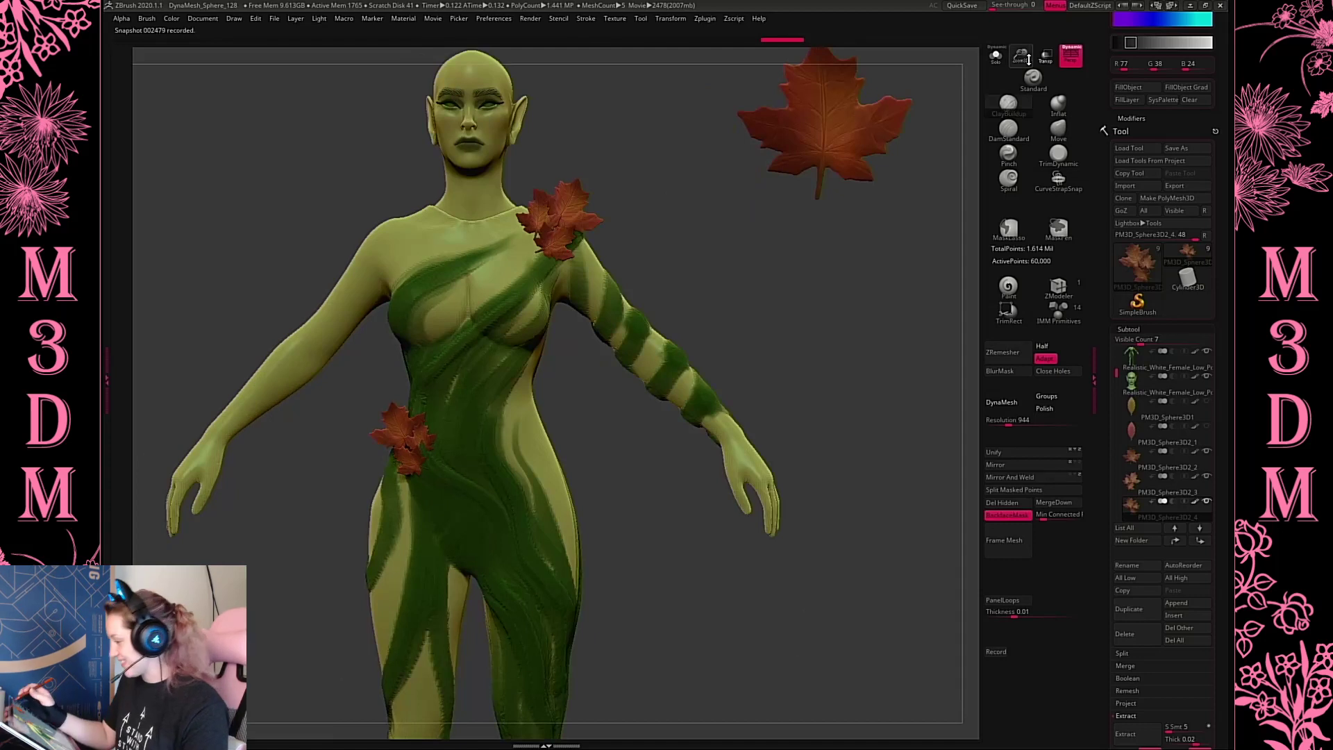
Duplicate the right waist cluster, realign the gizmo on the copy, and rotate and move the copy towards the figure's left hip
mouse_move(789, 555)
alt+mouse_down()
mouse_move(786, 590)
mouse_move(794, 535)
alt+mouse_up()
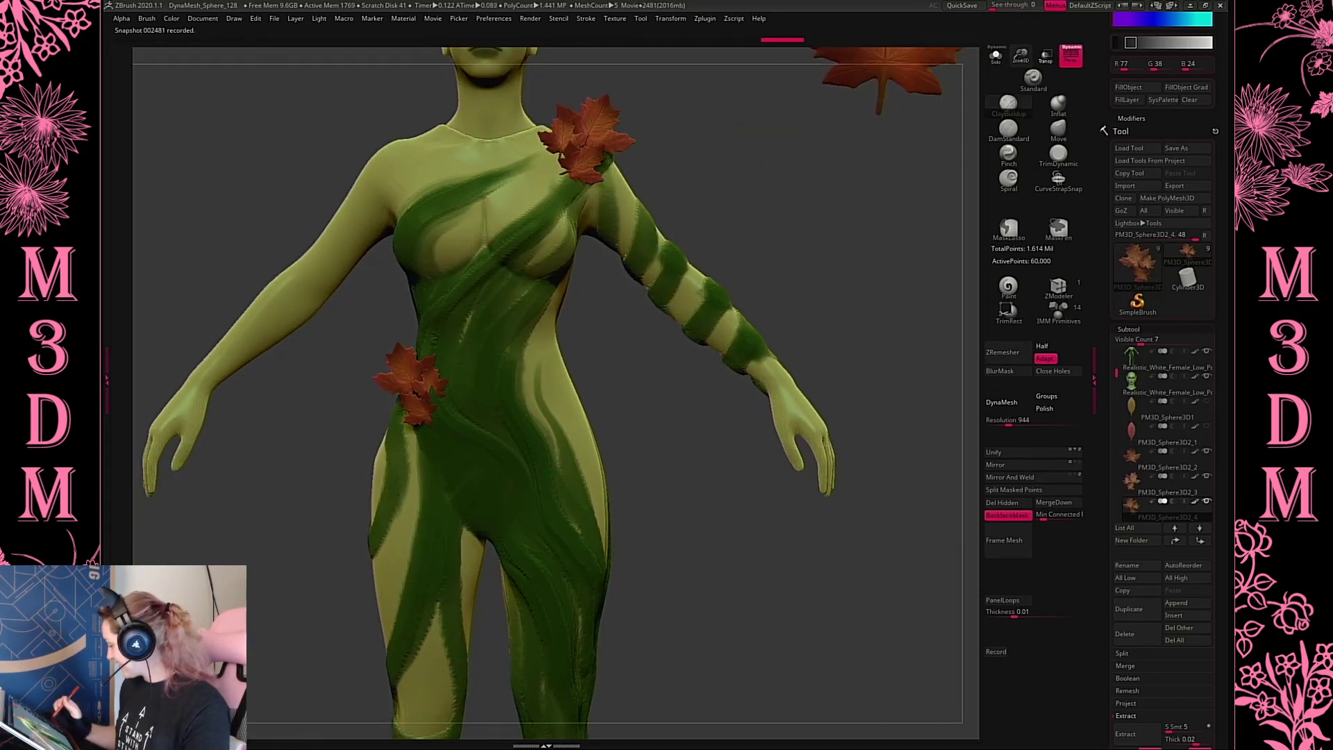
click(1133, 606)
key(w)
alt+drag(456, 338, 493, 470)
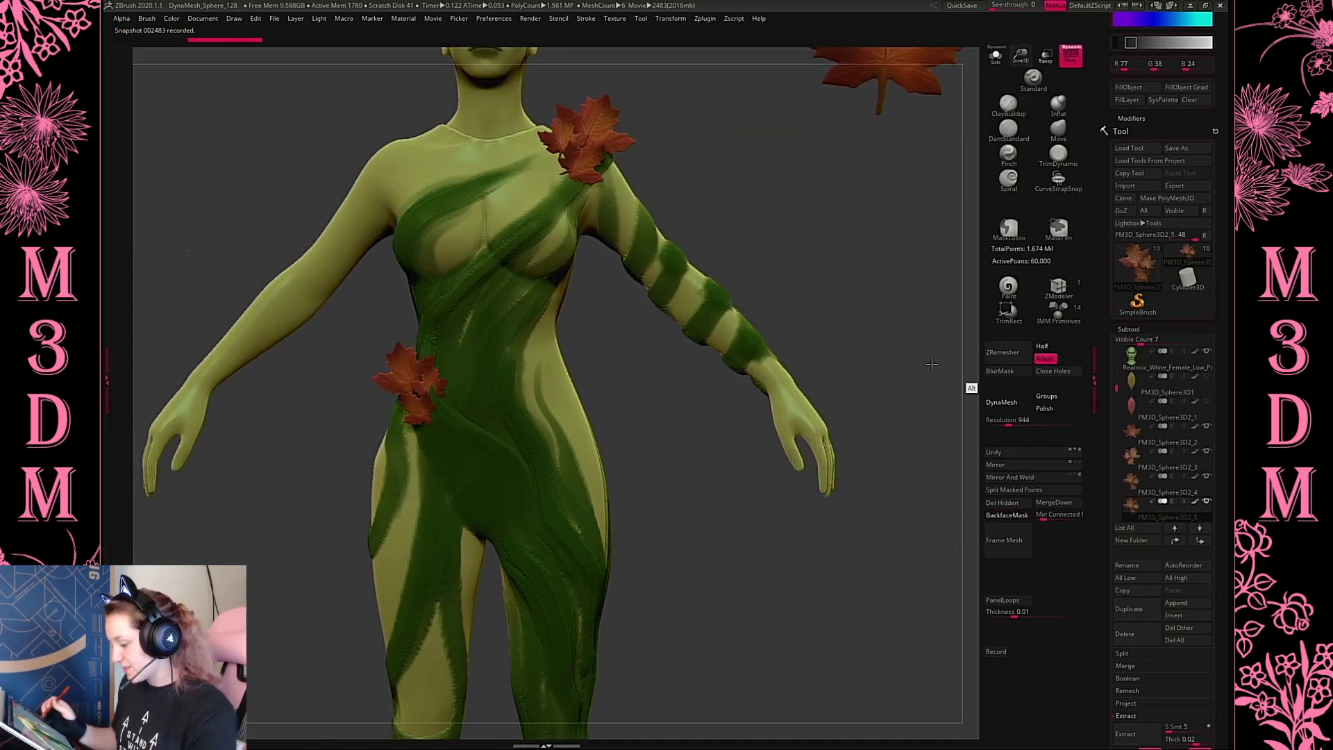
click(995, 56)
alt+drag(434, 350, 476, 434)
alt+click(481, 515)
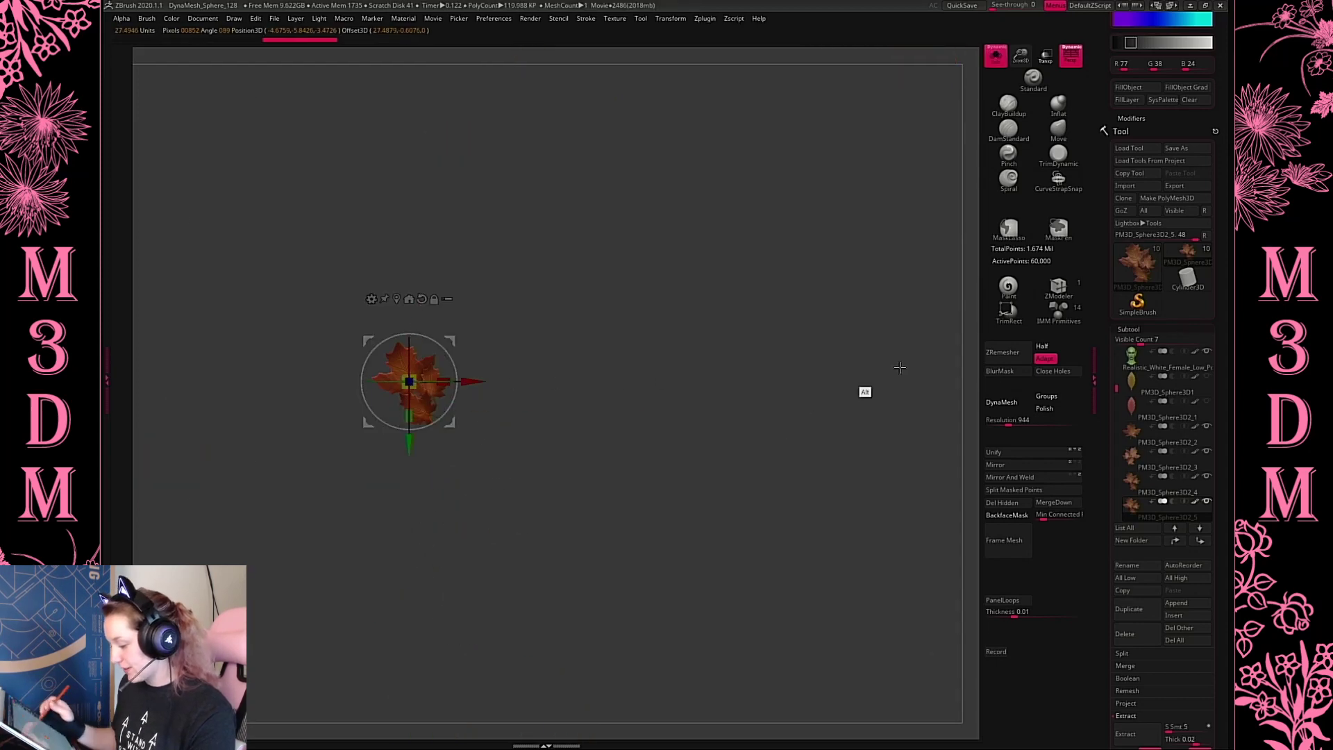
click(995, 56)
drag(452, 341, 515, 434)
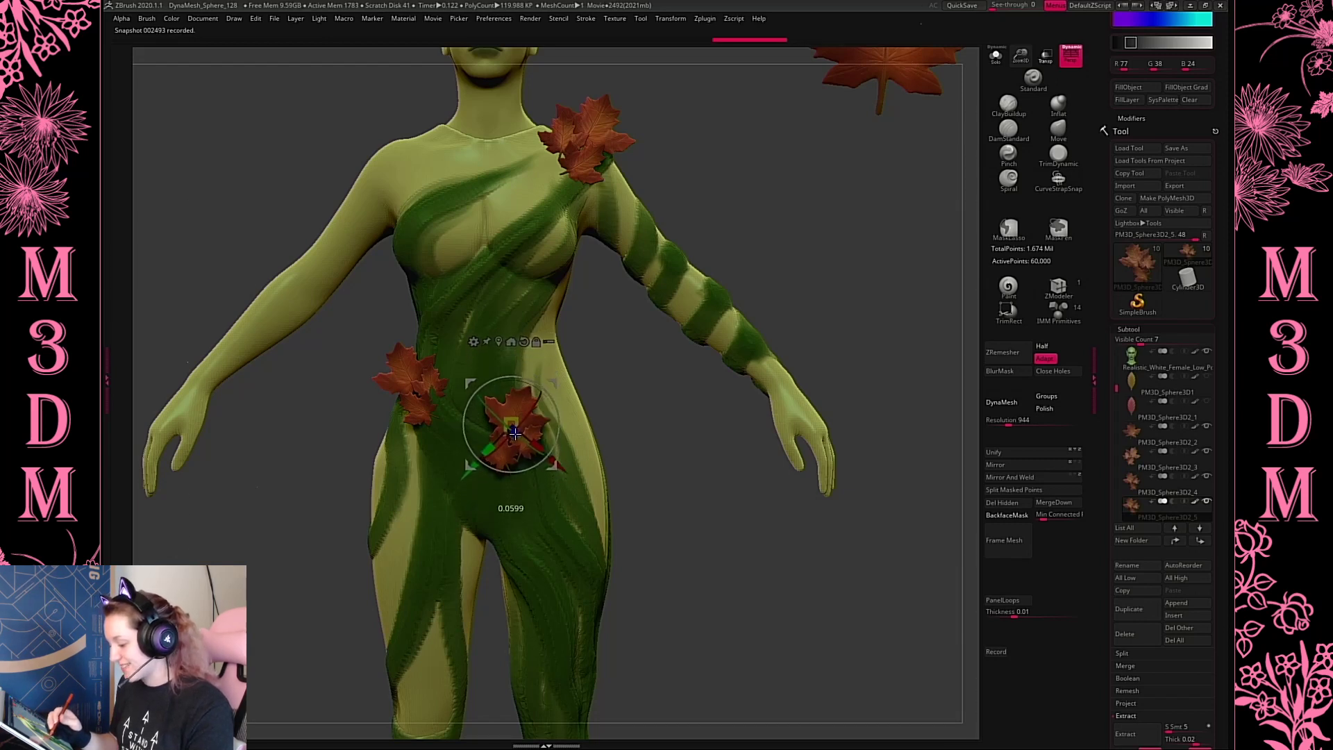
drag(553, 381, 676, 452)
mouse_move(772, 488)
mouse_down()
mouse_move(611, 487)
mouse_move(603, 454)
mouse_move(687, 441)
mouse_up()
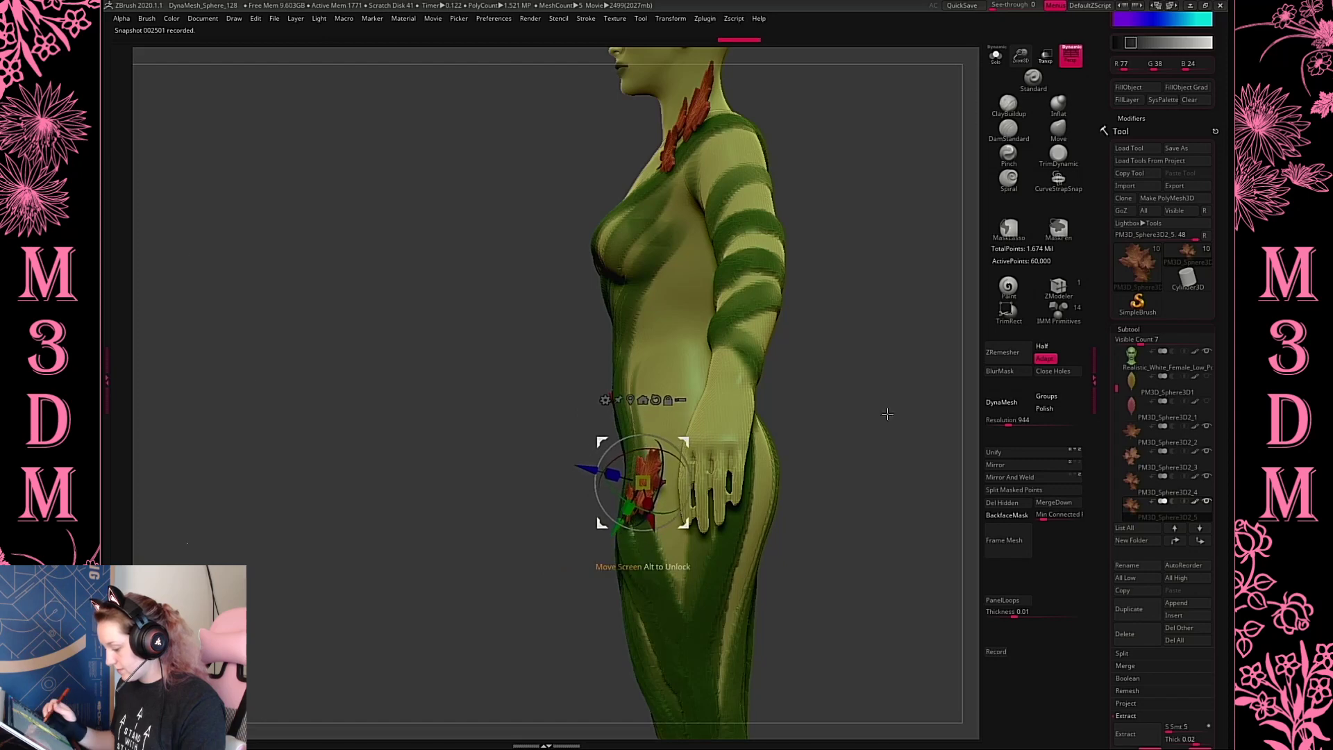
Adjust the copied cluster's position and size so it sits against the outer left hip
key(q)
drag(889, 415, 952, 421)
mouse_move(735, 479)
alt+mouse_down()
mouse_move(684, 400)
mouse_move(642, 404)
mouse_move(649, 385)
alt+mouse_up()
key(w)
key(q)
mouse_move(765, 440)
mouse_down()
mouse_move(738, 449)
mouse_move(757, 463)
mouse_up()
key(w)
drag(624, 438, 621, 430)
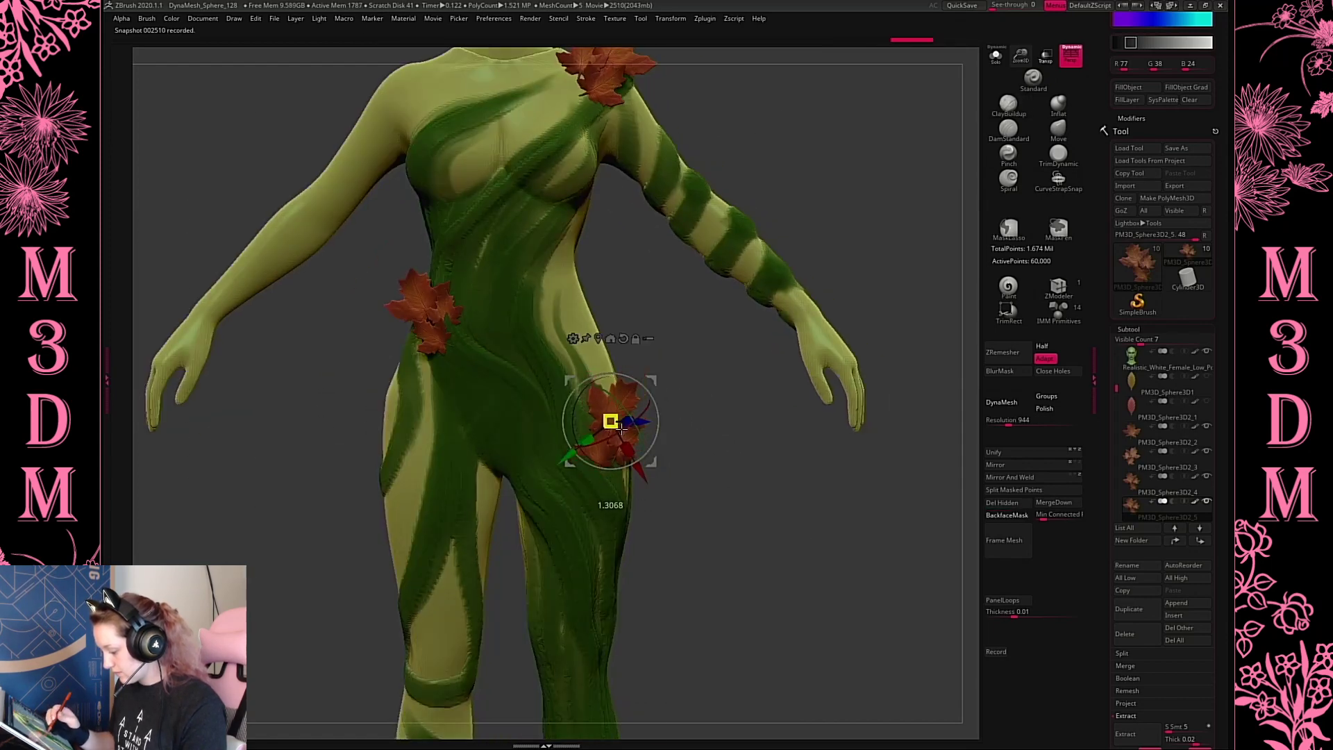
Duplicate the large loose maple leaf, scale the copy down and move it beside the figure's left hip
key(q)
drag(998, 54, 769, 292)
alt+click(782, 117)
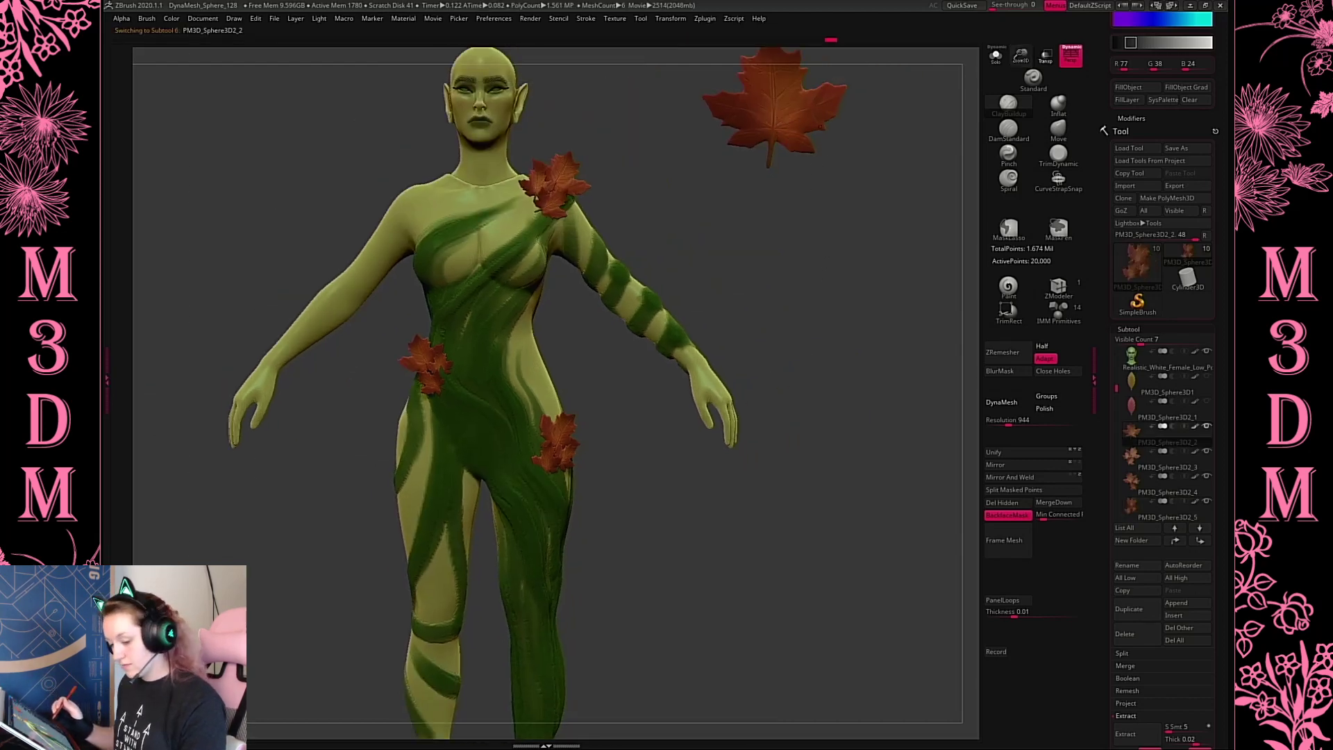
key(w)
mouse_move(764, 104)
ctrl+mouse_down()
mouse_move(764, 261)
mouse_move(681, 432)
ctrl+mouse_up()
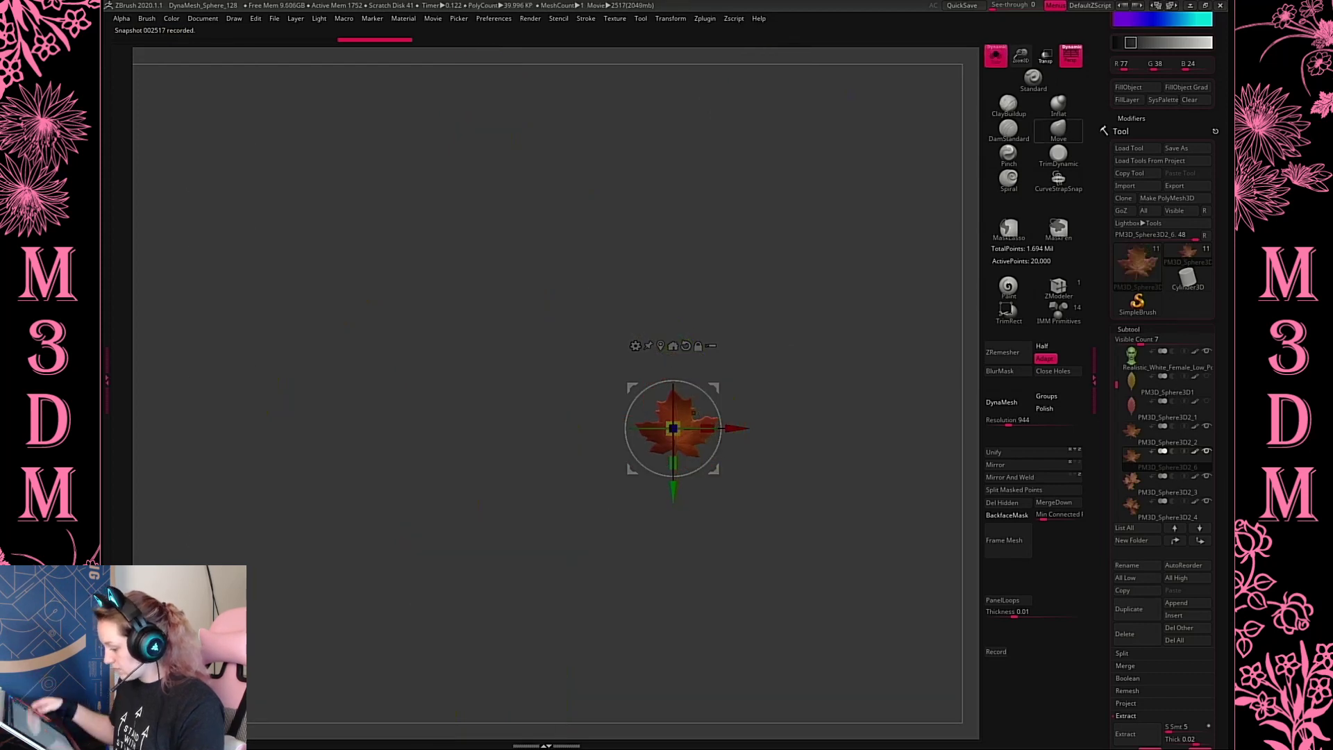
click(996, 56)
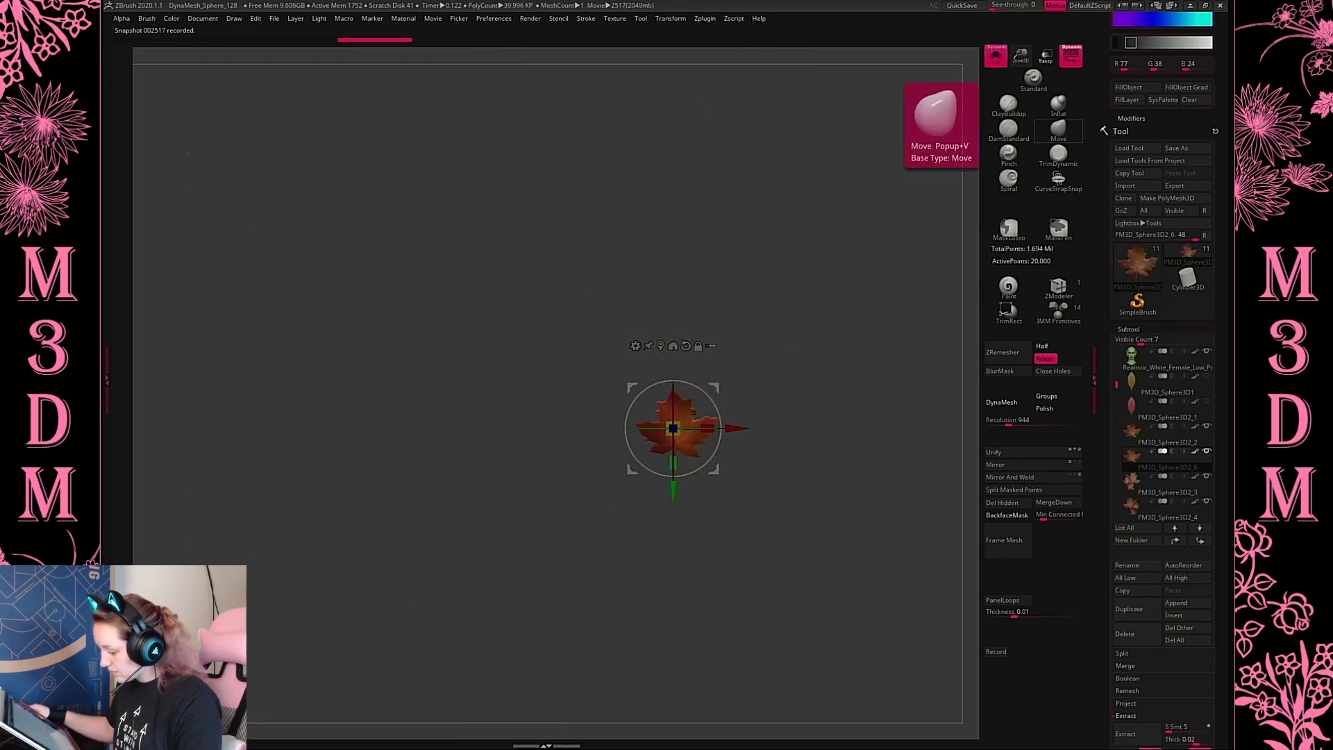
click(633, 345)
click(651, 372)
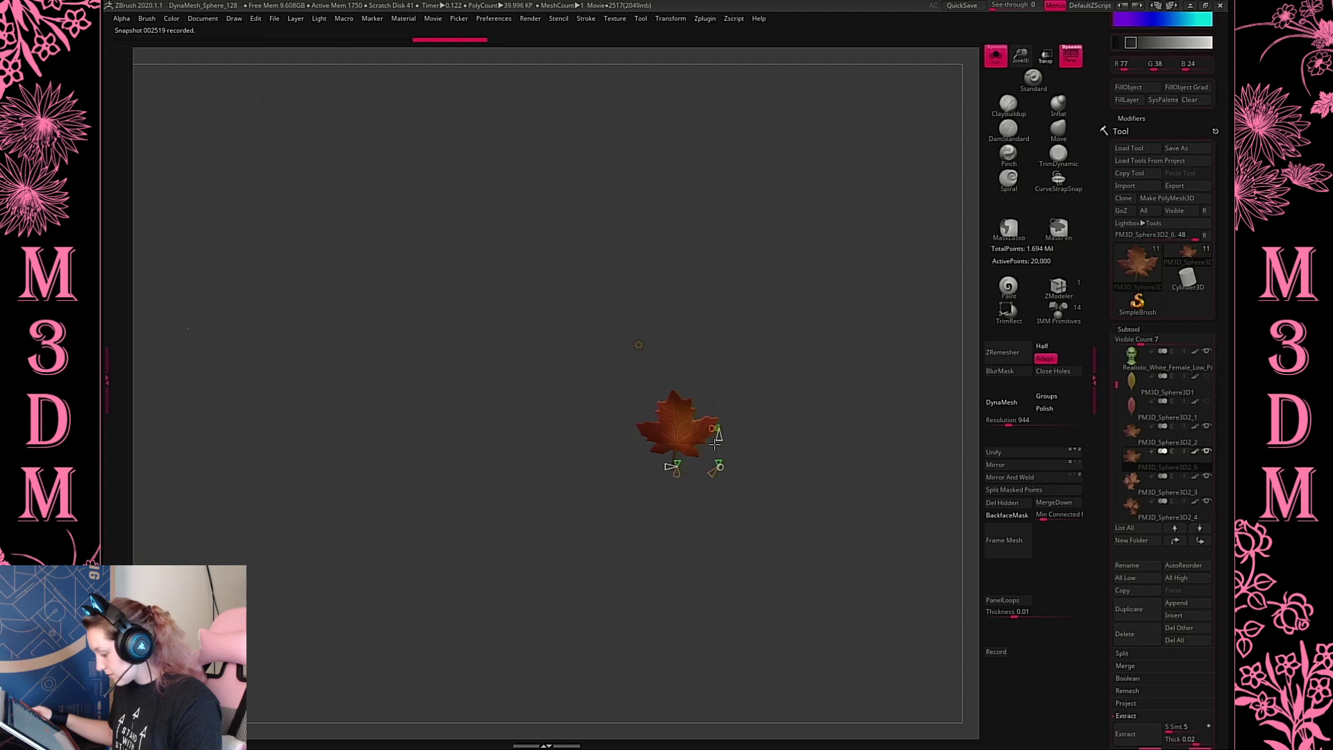
click(640, 345)
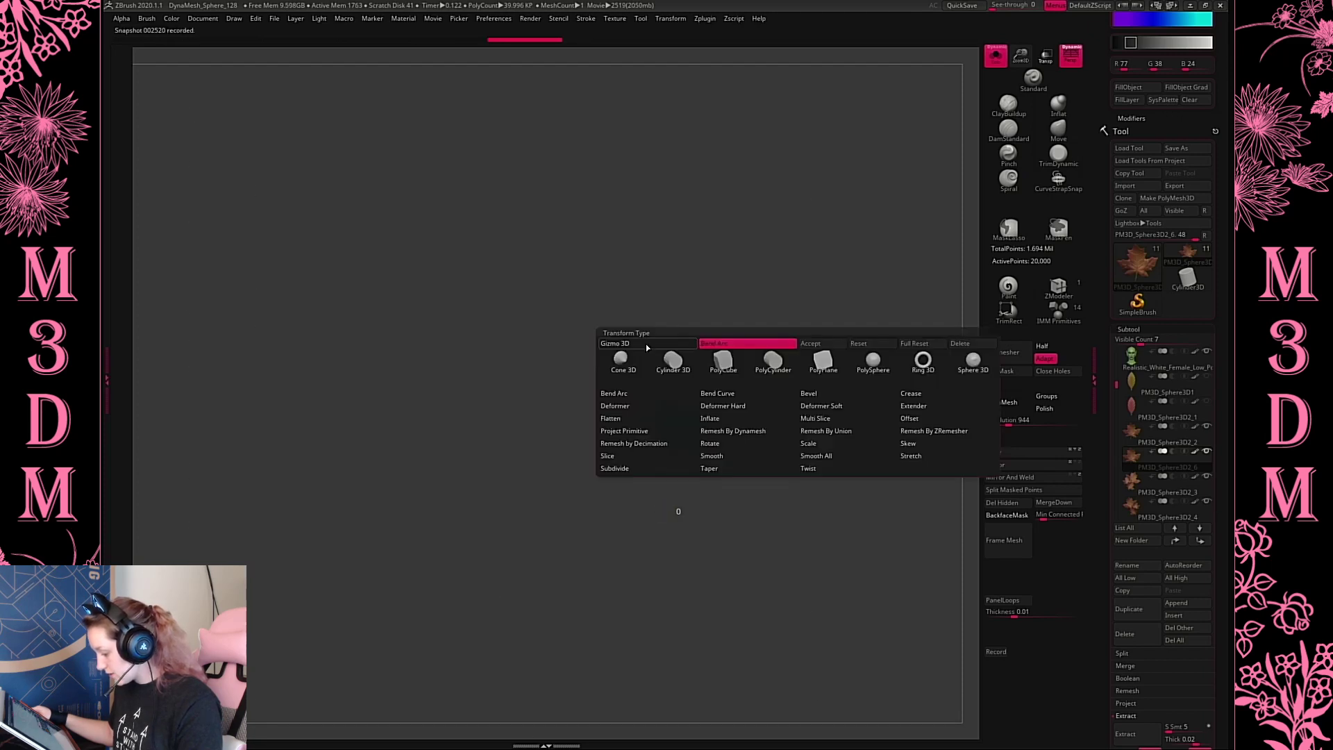
click(646, 343)
click(995, 57)
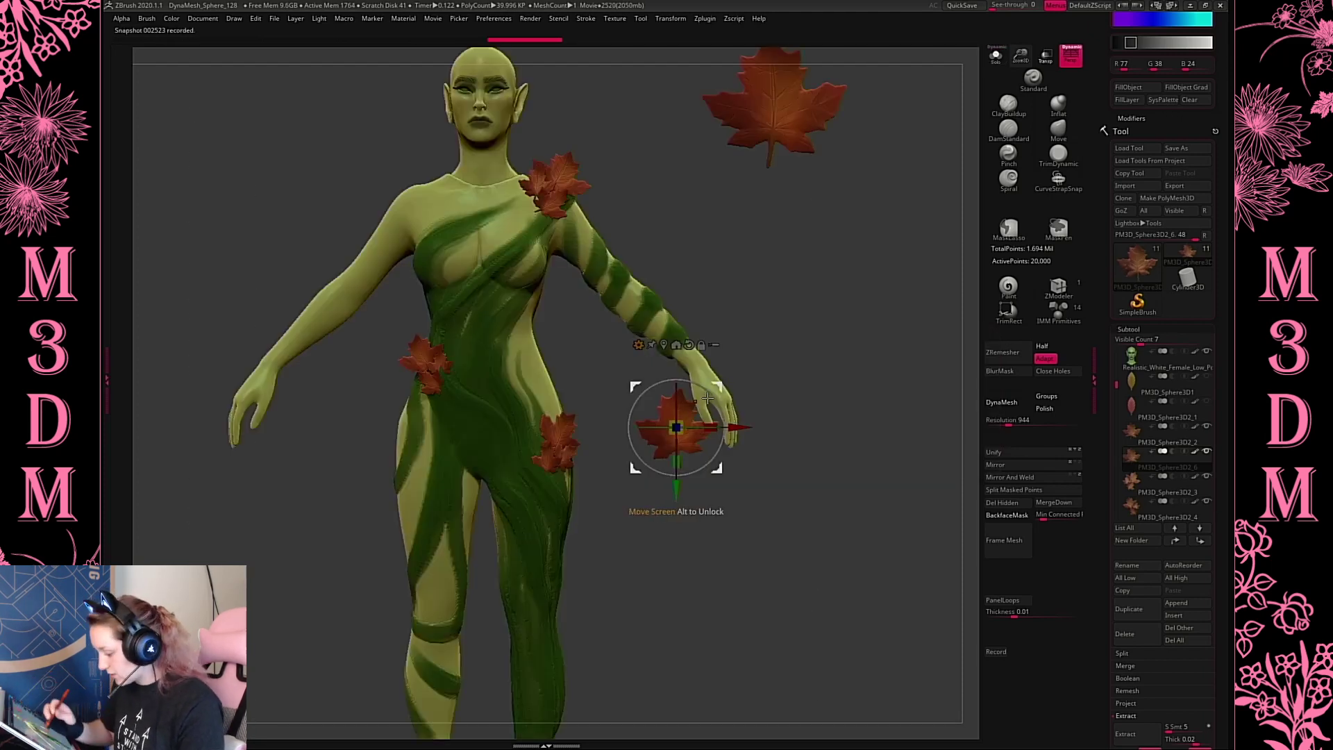
Move the small single leaf onto the inner edge of the left hip cluster
drag(677, 426, 677, 432)
drag(715, 392, 574, 391)
drag(630, 443, 630, 480)
drag(534, 482, 534, 502)
key(q)
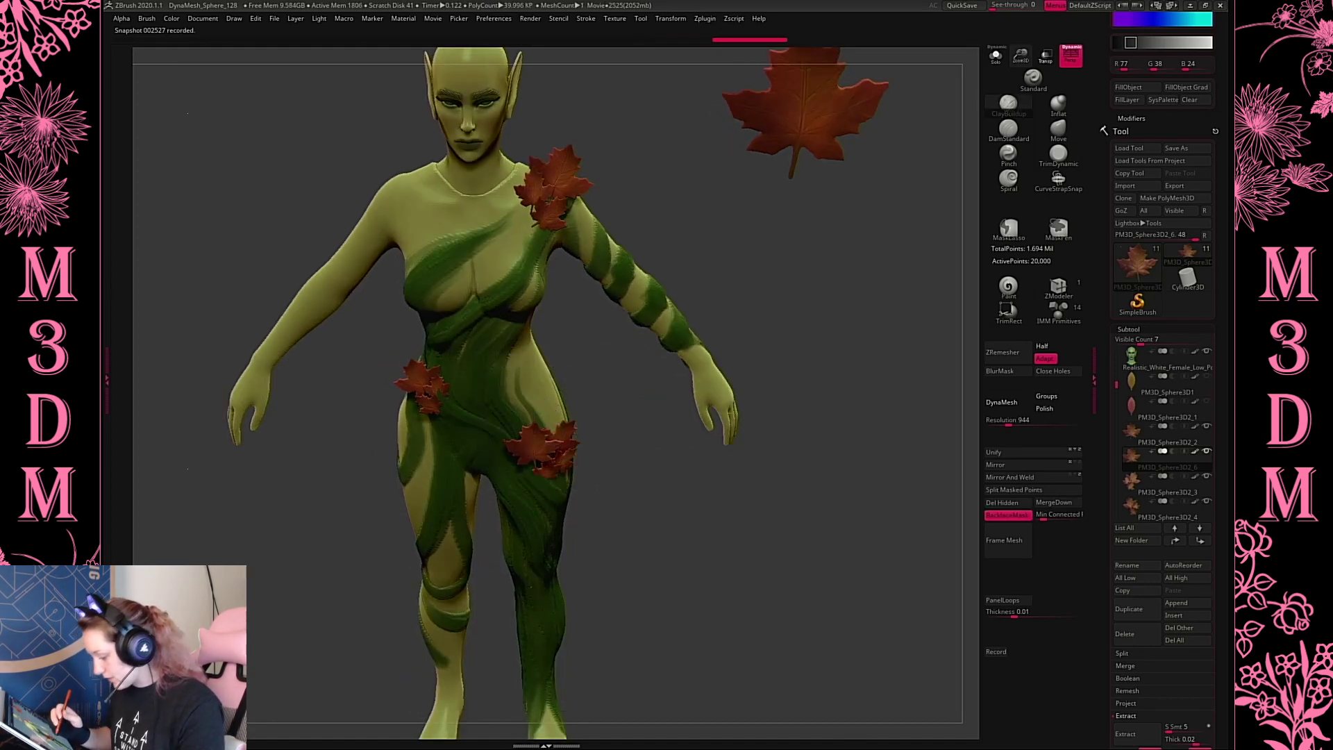
shift+drag(630, 481, 630, 442)
alt+drag(681, 402, 677, 358)
key(w)
drag(526, 349, 532, 353)
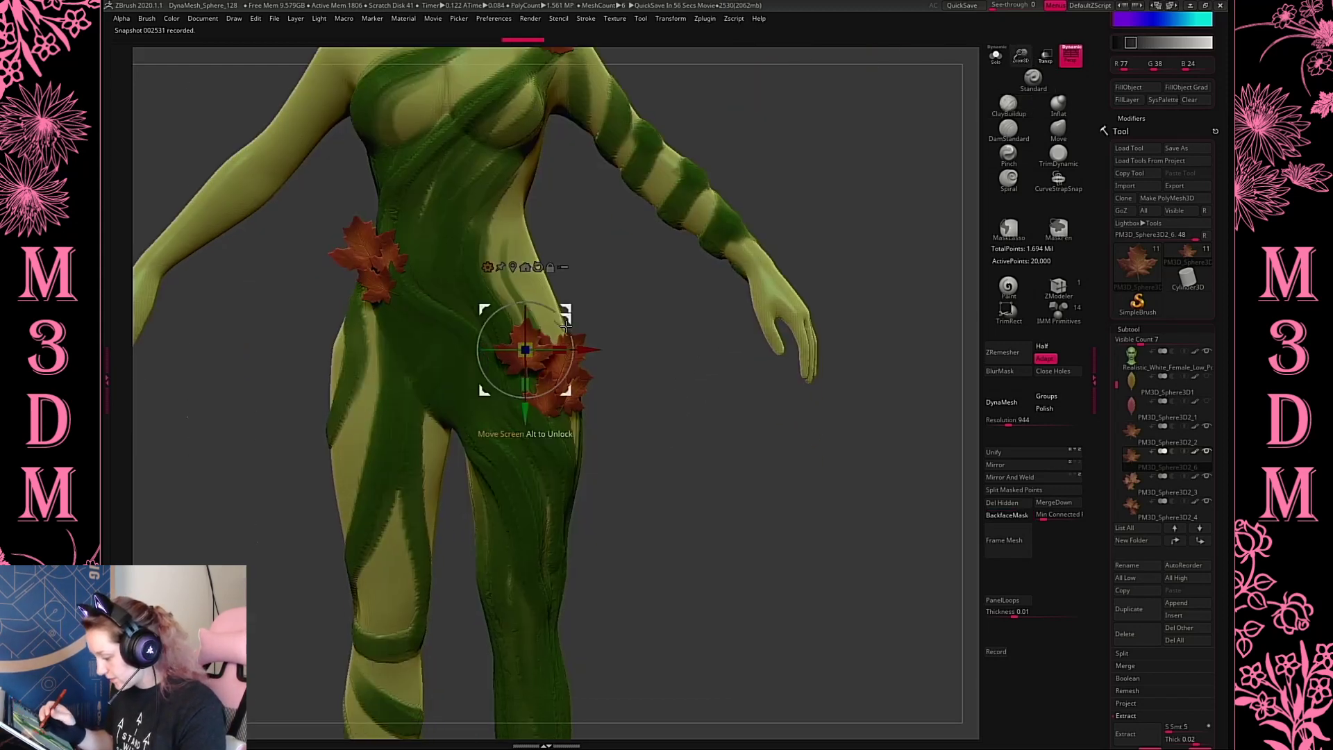
Rotate the added hip leaf and shift its depth and position so it tucks into the left hip cluster
drag(566, 310, 571, 333)
key(q)
mouse_move(715, 397)
mouse_down()
mouse_move(651, 411)
mouse_move(593, 379)
mouse_up()
key(w)
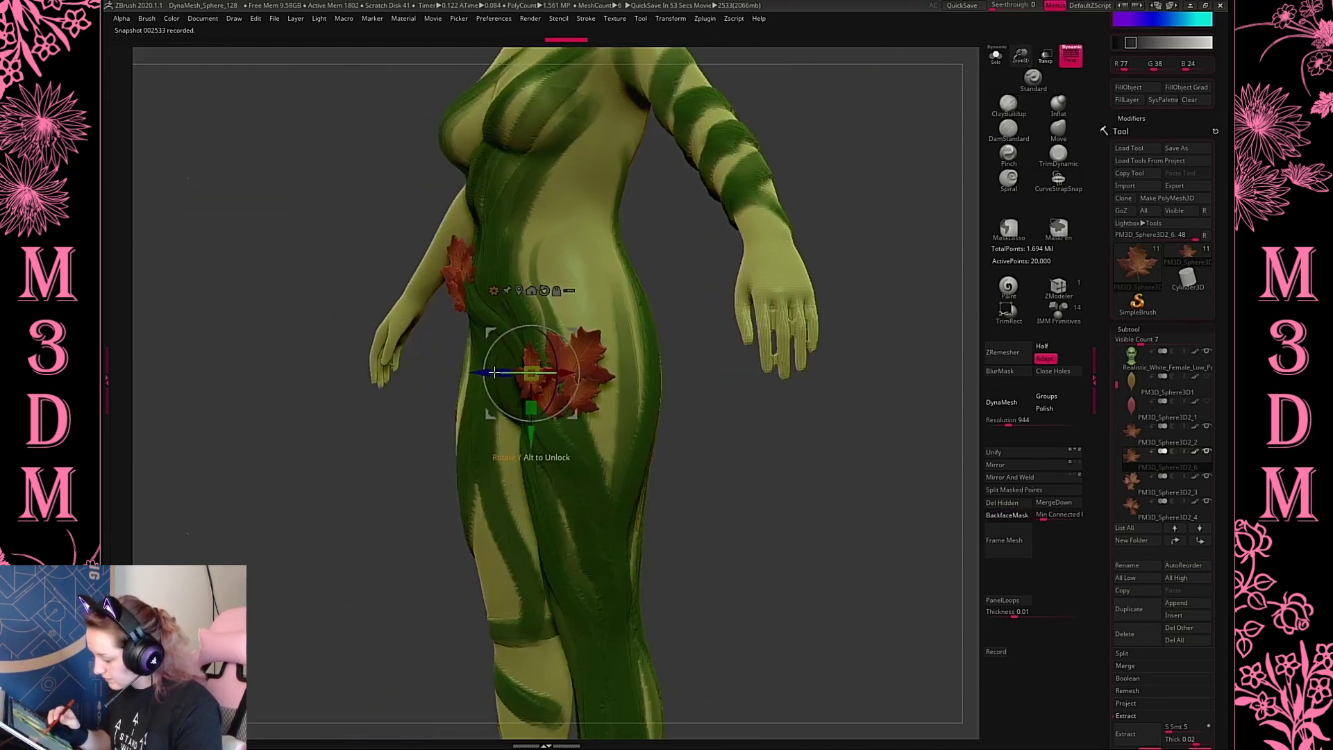
drag(485, 373, 499, 393)
key(q)
shift+drag(736, 411, 722, 417)
key(w)
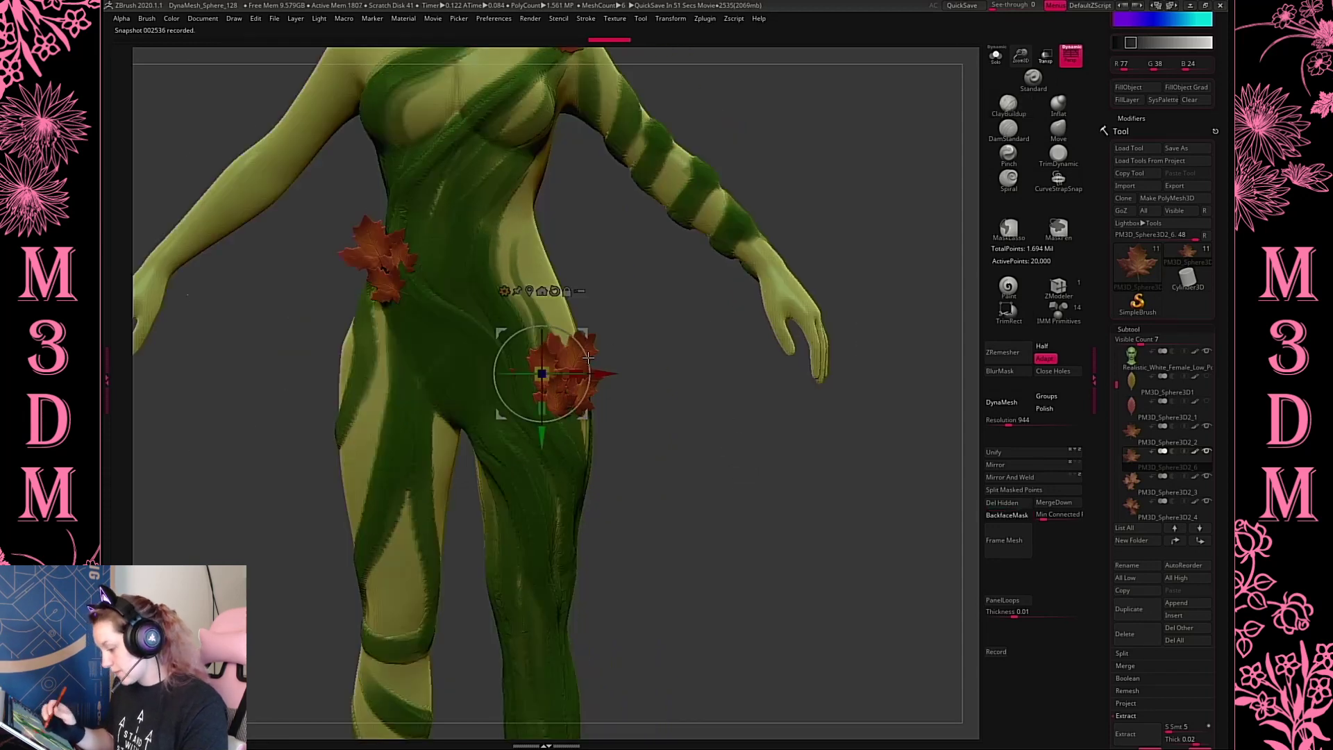
key(q)
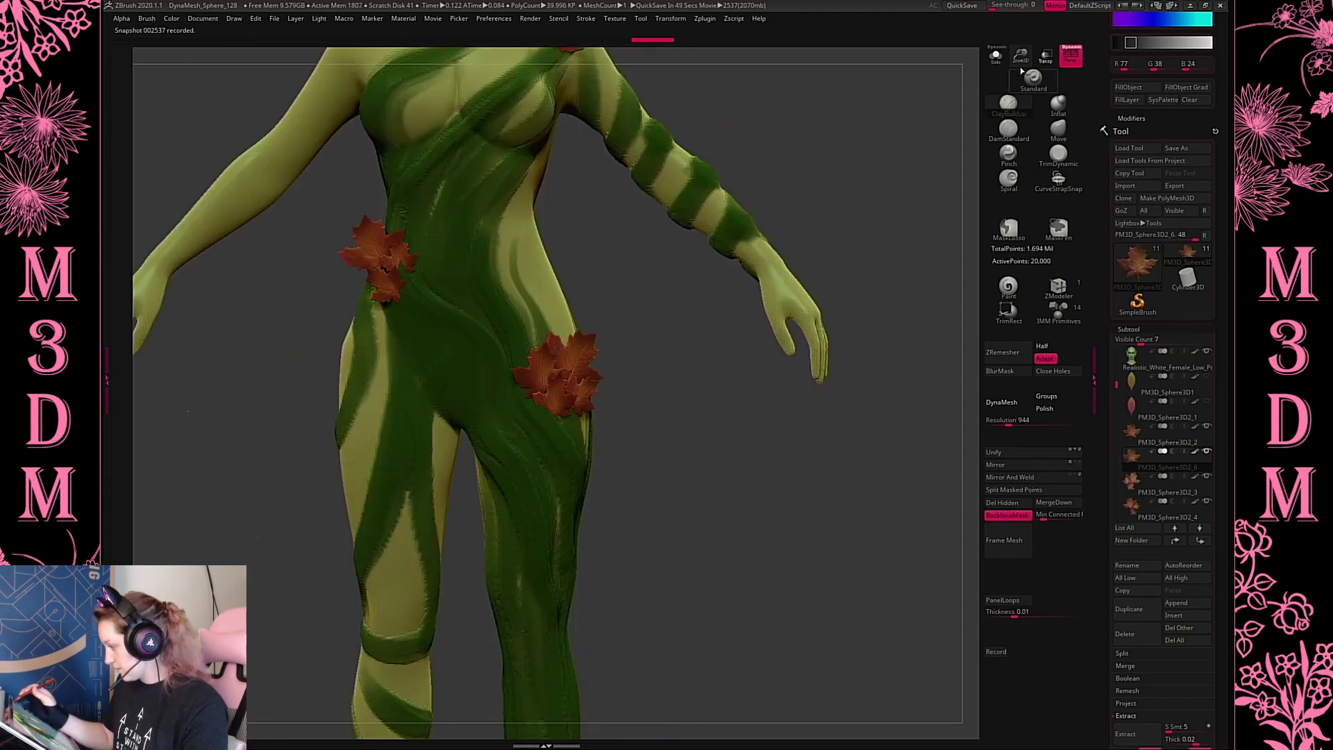
Try scaling the original large loose leaf down and moving it onto the front of the figure's pelvis
drag(1021, 62, 1019, 29)
mouse_move(804, 454)
mouse_down()
mouse_move(794, 467)
mouse_move(824, 454)
mouse_move(812, 455)
mouse_up()
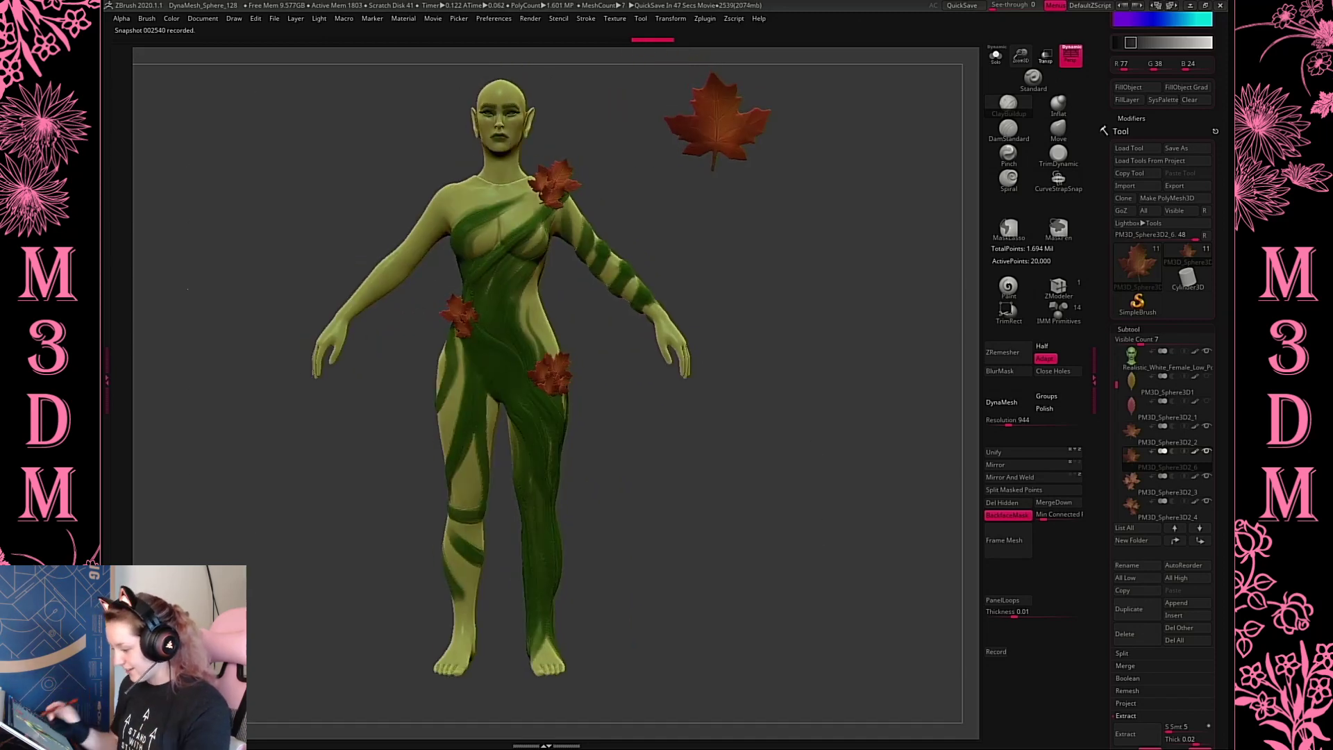
drag(793, 402, 815, 464)
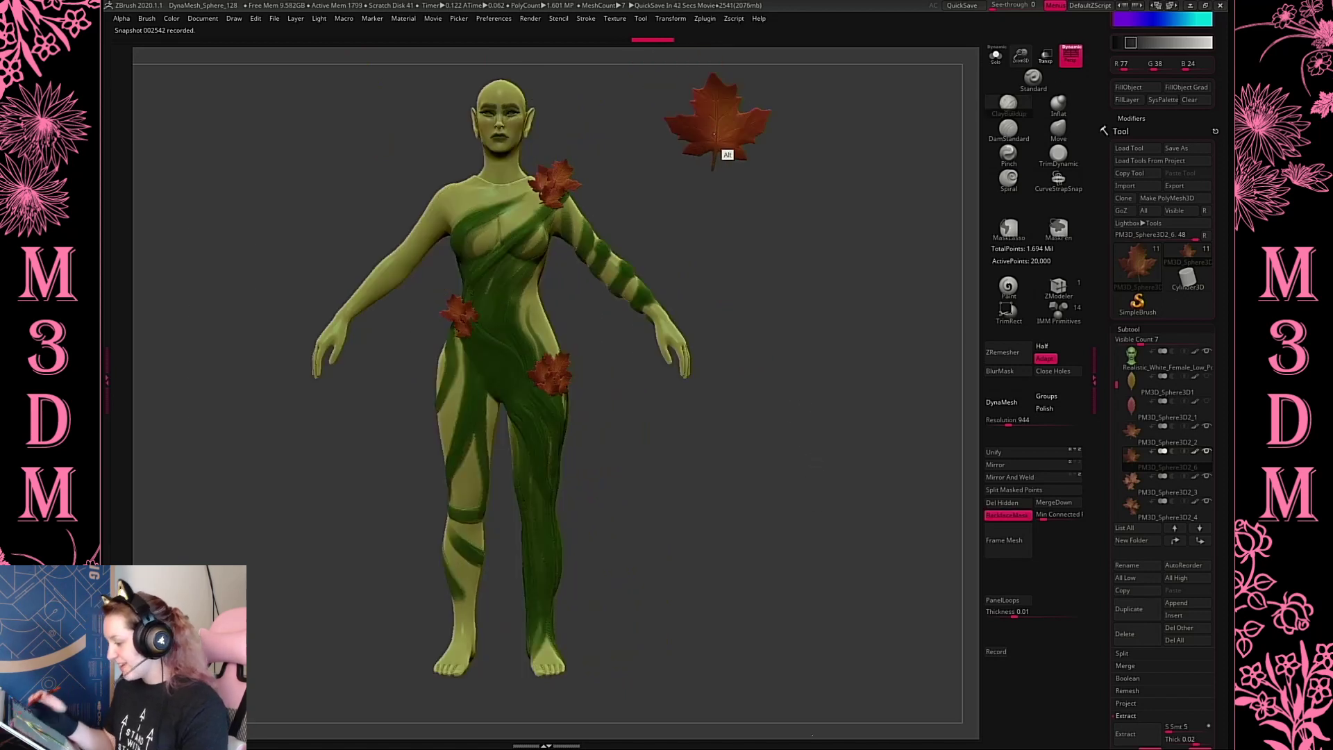
alt+click(726, 154)
key(w)
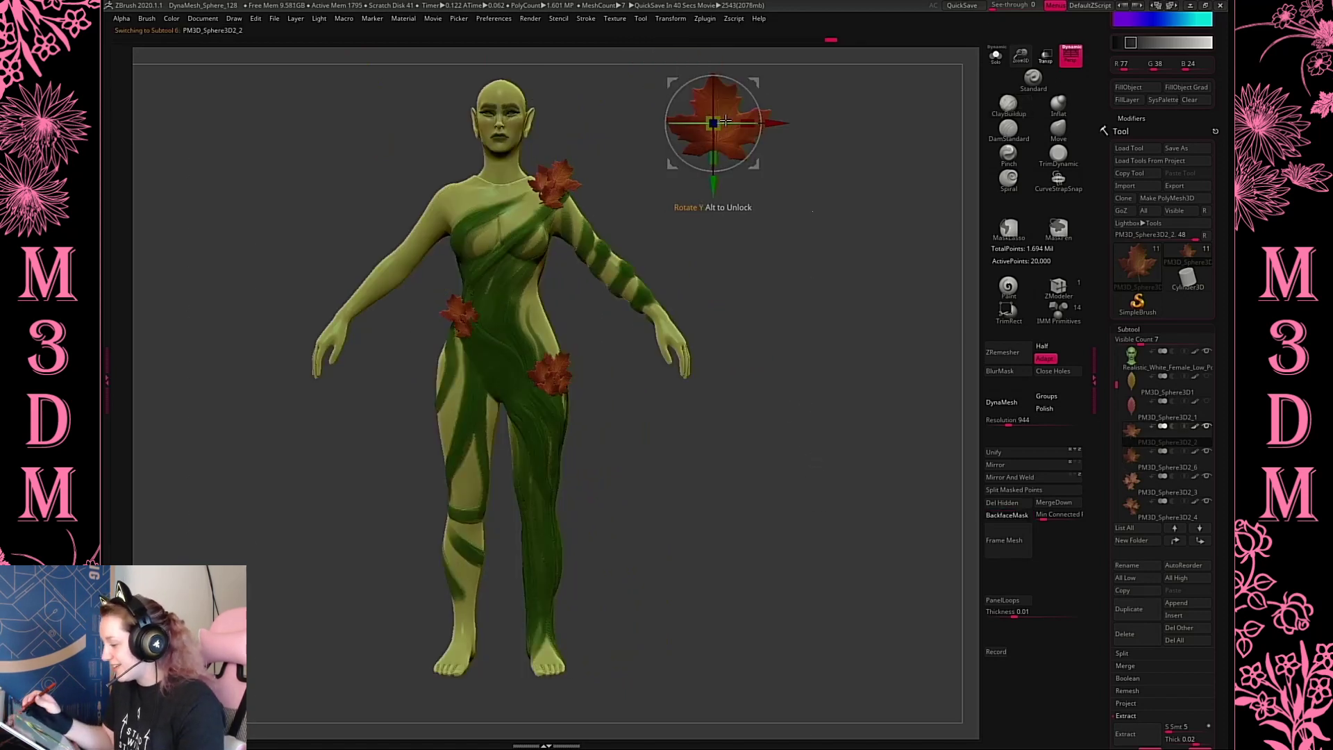
drag(718, 134, 690, 136)
drag(758, 87, 538, 332)
drag(717, 326, 451, 312)
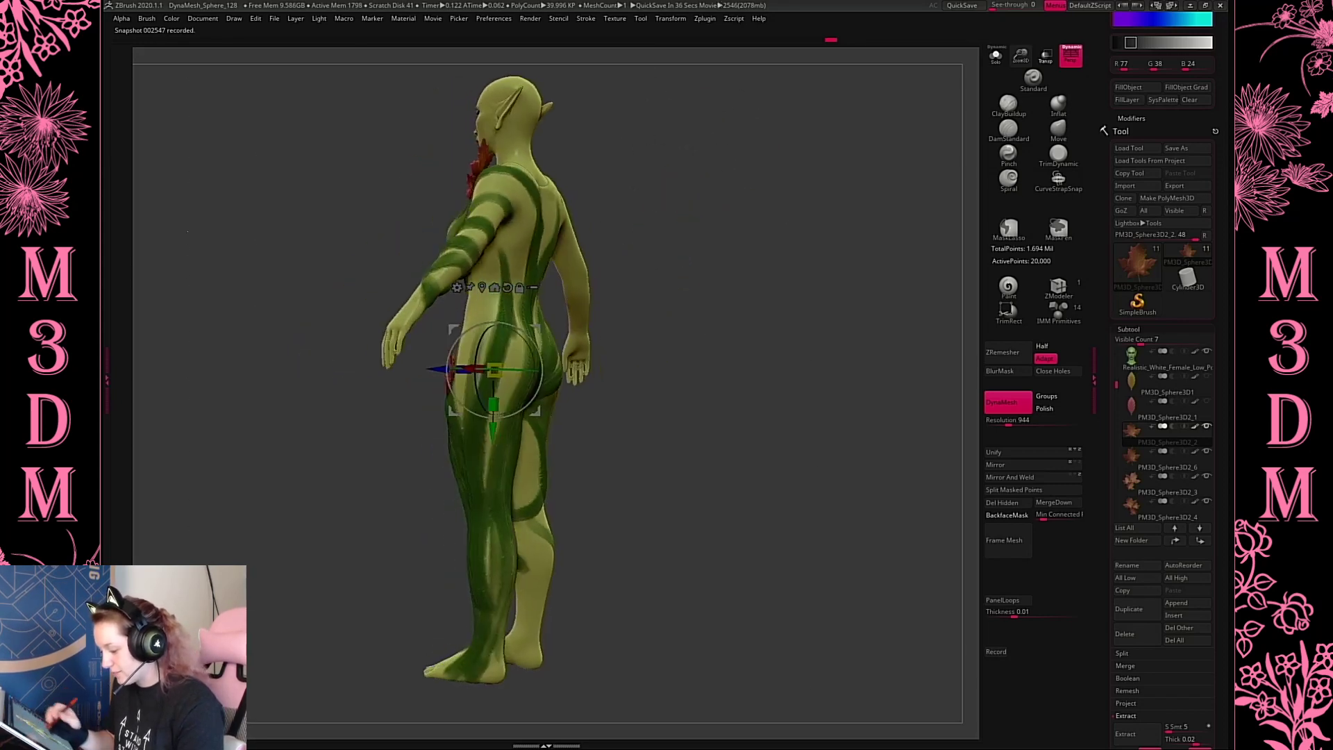
drag(440, 374, 484, 372)
Undo the move and scaling of the original loose leaf to bring it back beside the head
key(ctrl+z)
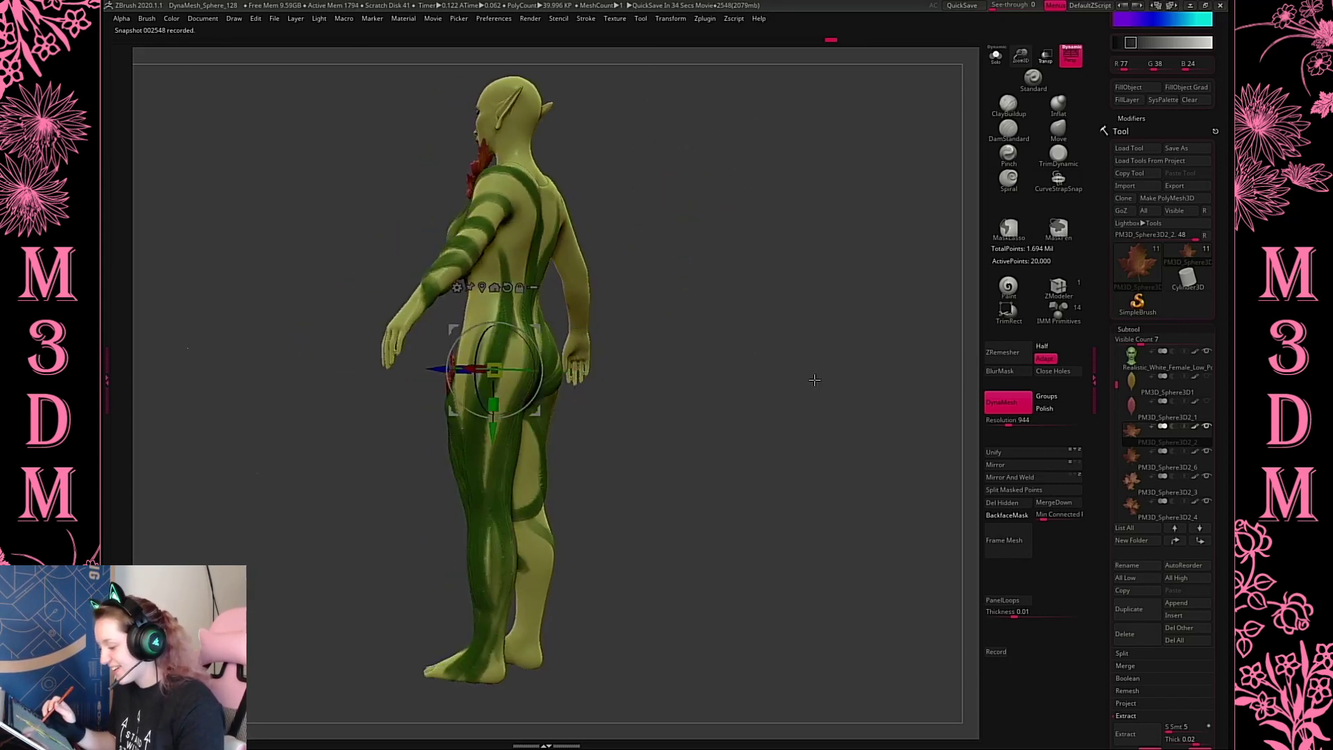
drag(812, 378, 971, 377)
key(ctrl+z)
key(ctrl+z)
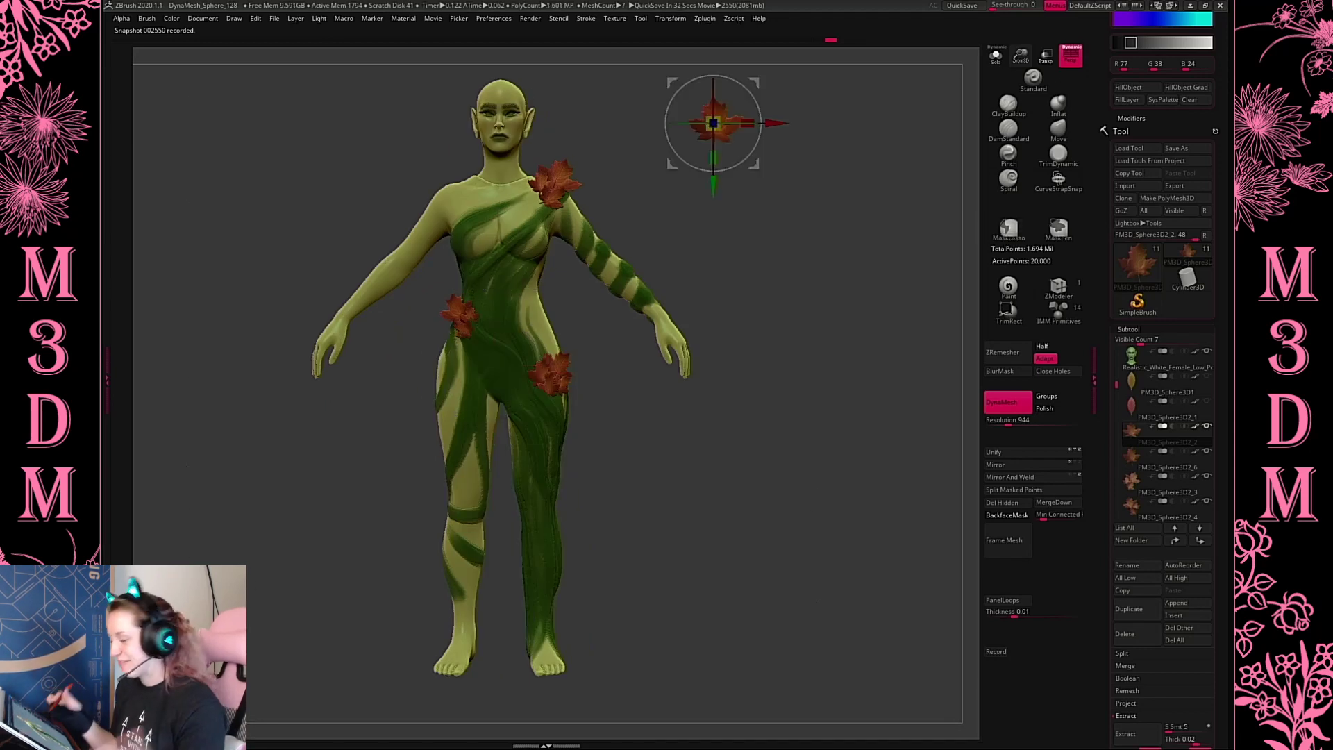
key(ctrl+z)
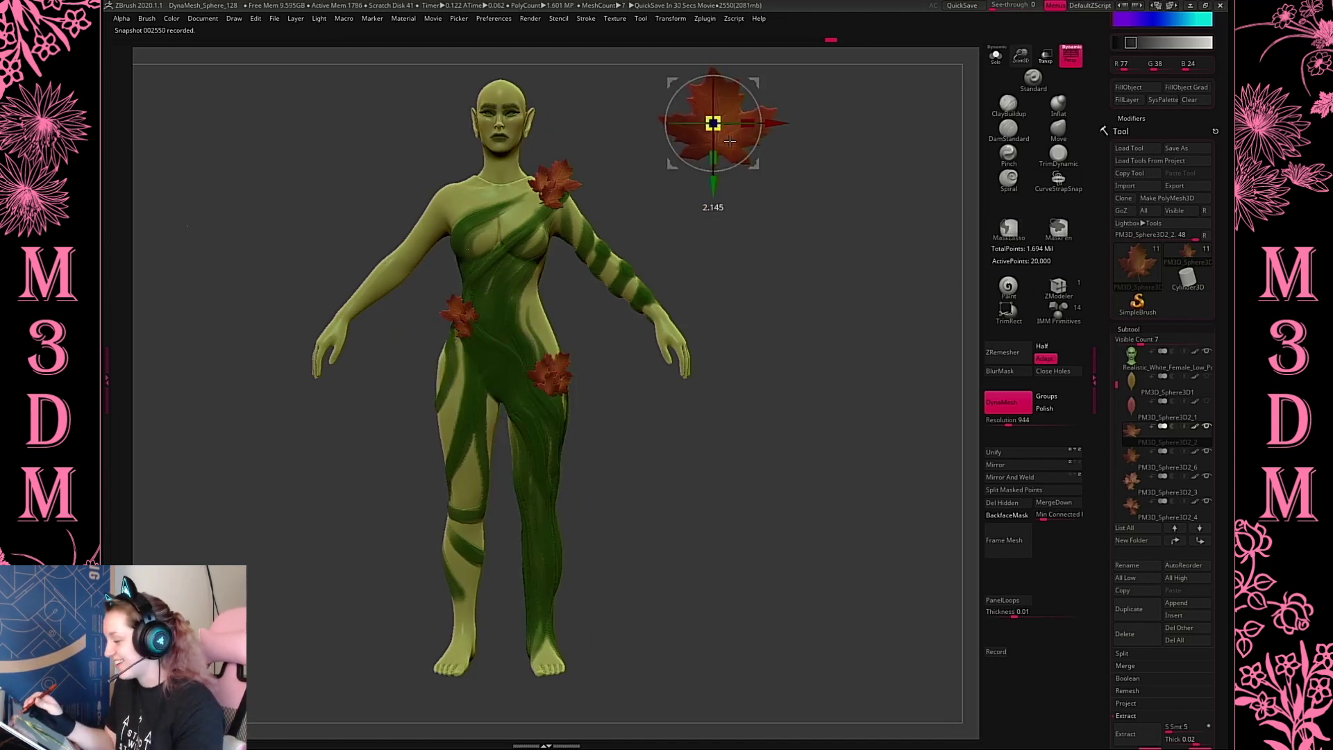
key(q)
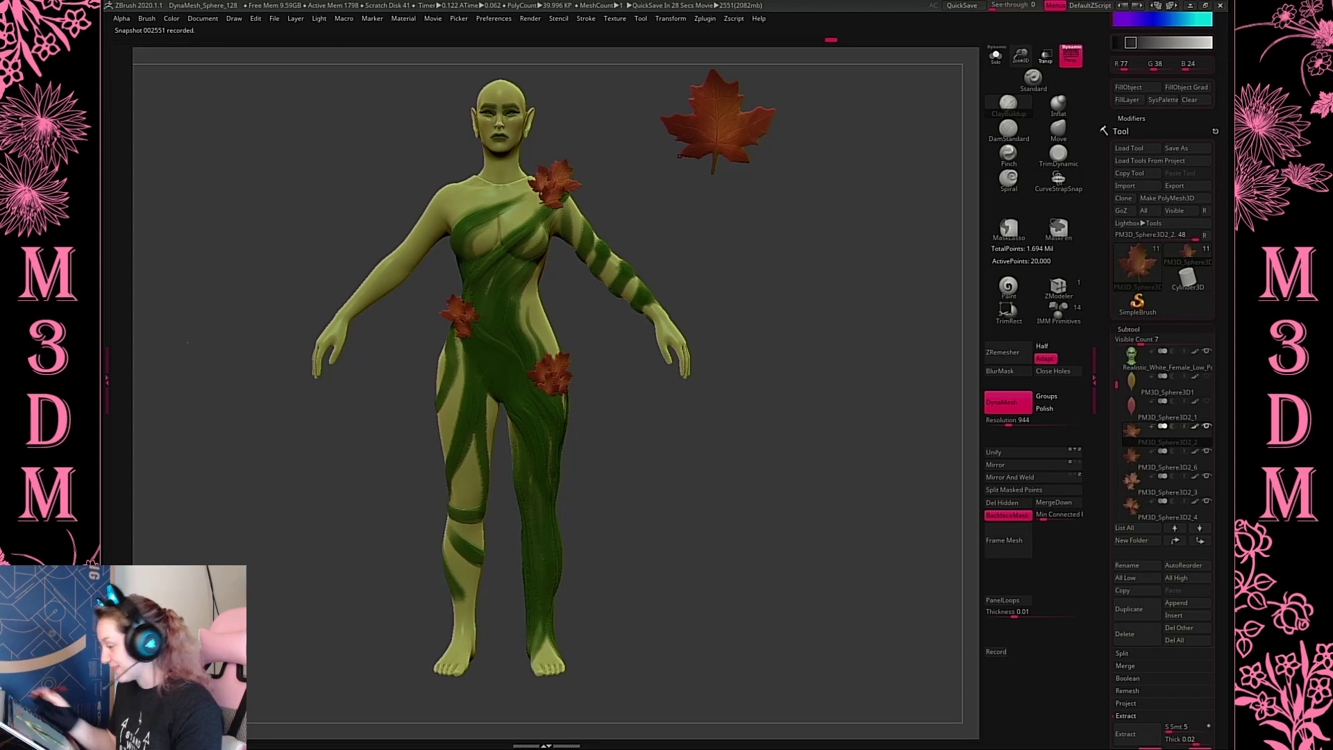
Duplicate the large loose leaf, scale the copy down and place it on the figure's left wrist below the green arm wrap
alt+drag(895, 215, 799, 282)
key(w)
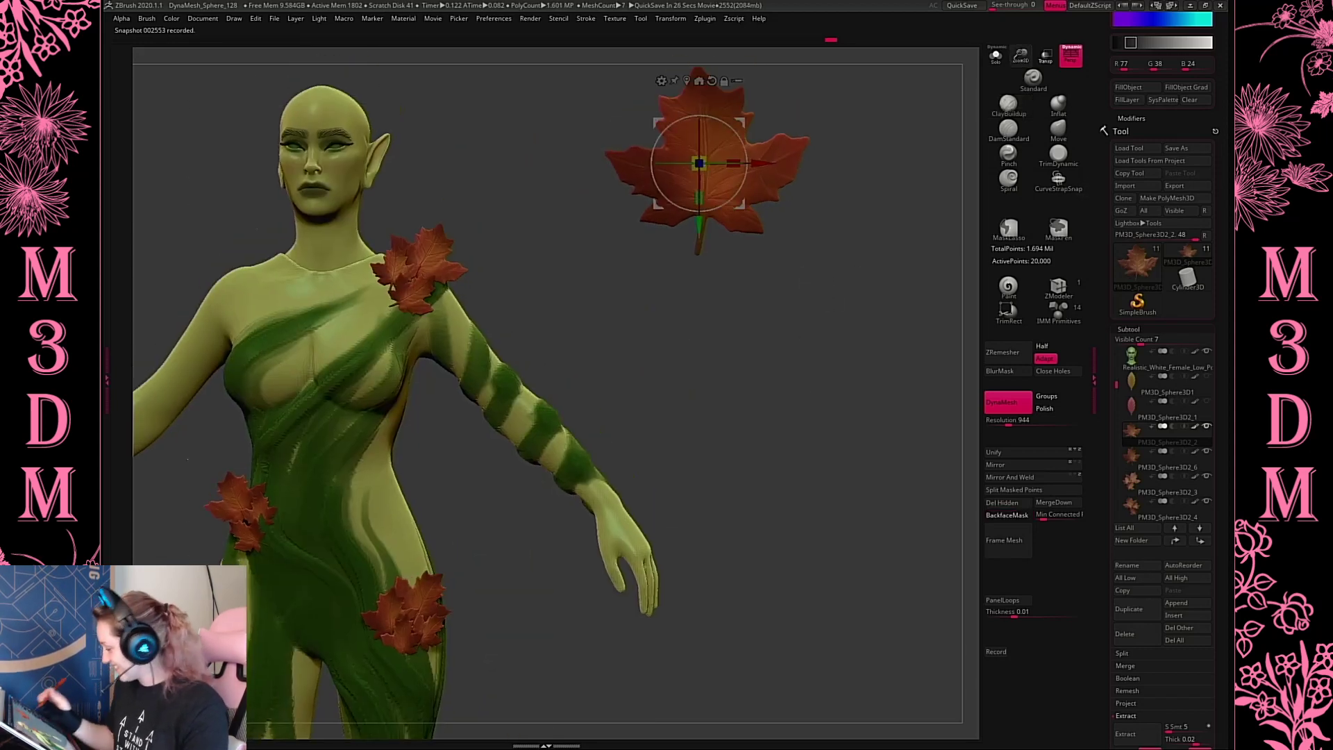
key(ctrl+shift+d)
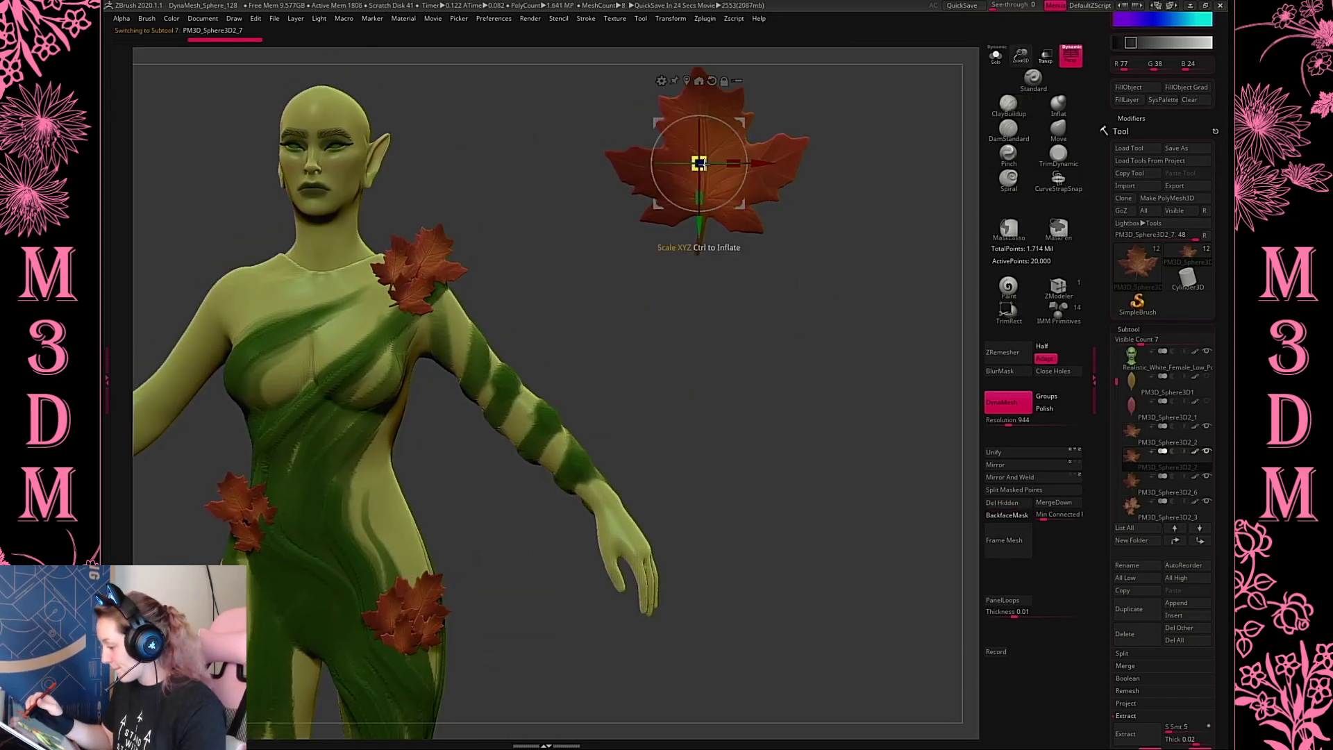
drag(704, 164, 597, 469)
mouse_move(596, 468)
right_down()
mouse_move(619, 489)
mouse_move(600, 479)
right_up()
drag(628, 434, 605, 458)
key(q)
right_drag(774, 386, 797, 383)
drag(797, 382, 804, 490)
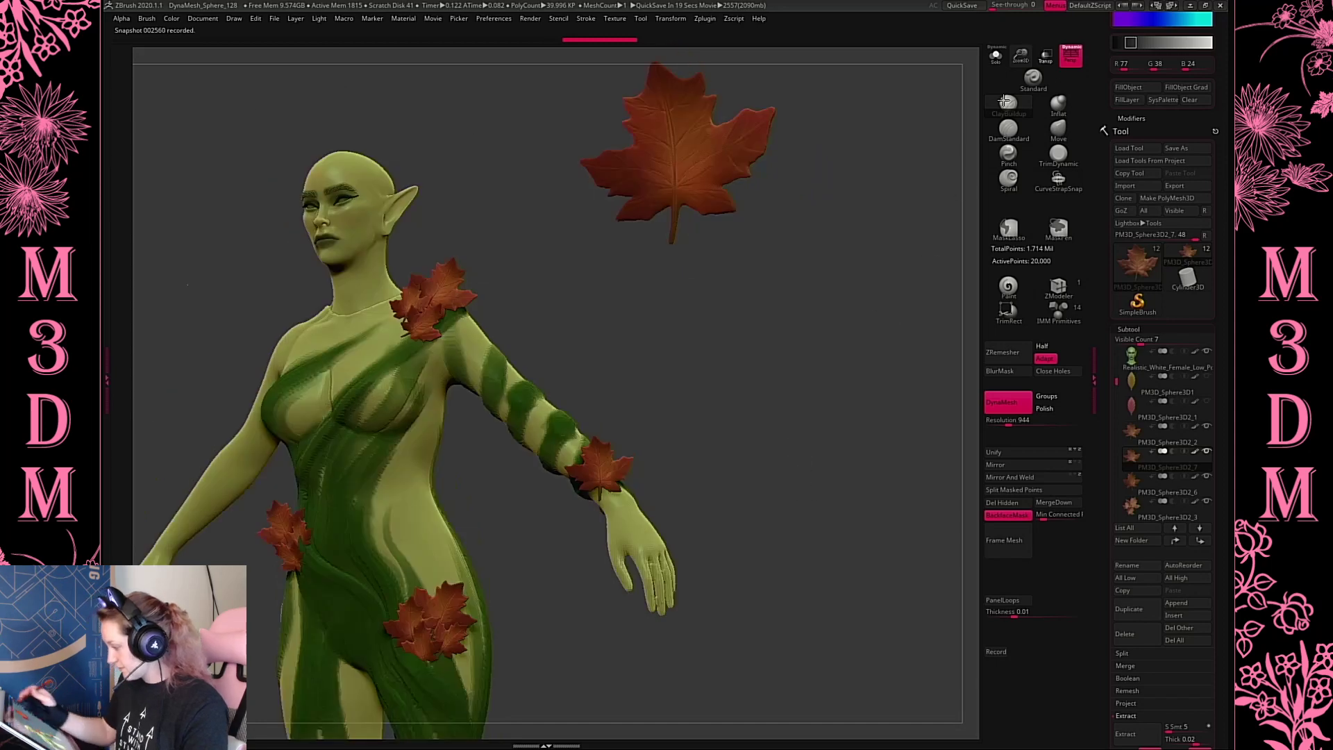
Isolate the wrist leaf, curve it along several directions with the Bend Arc deformer, and show the whole figure again
click(995, 55)
alt+drag(801, 403, 805, 290)
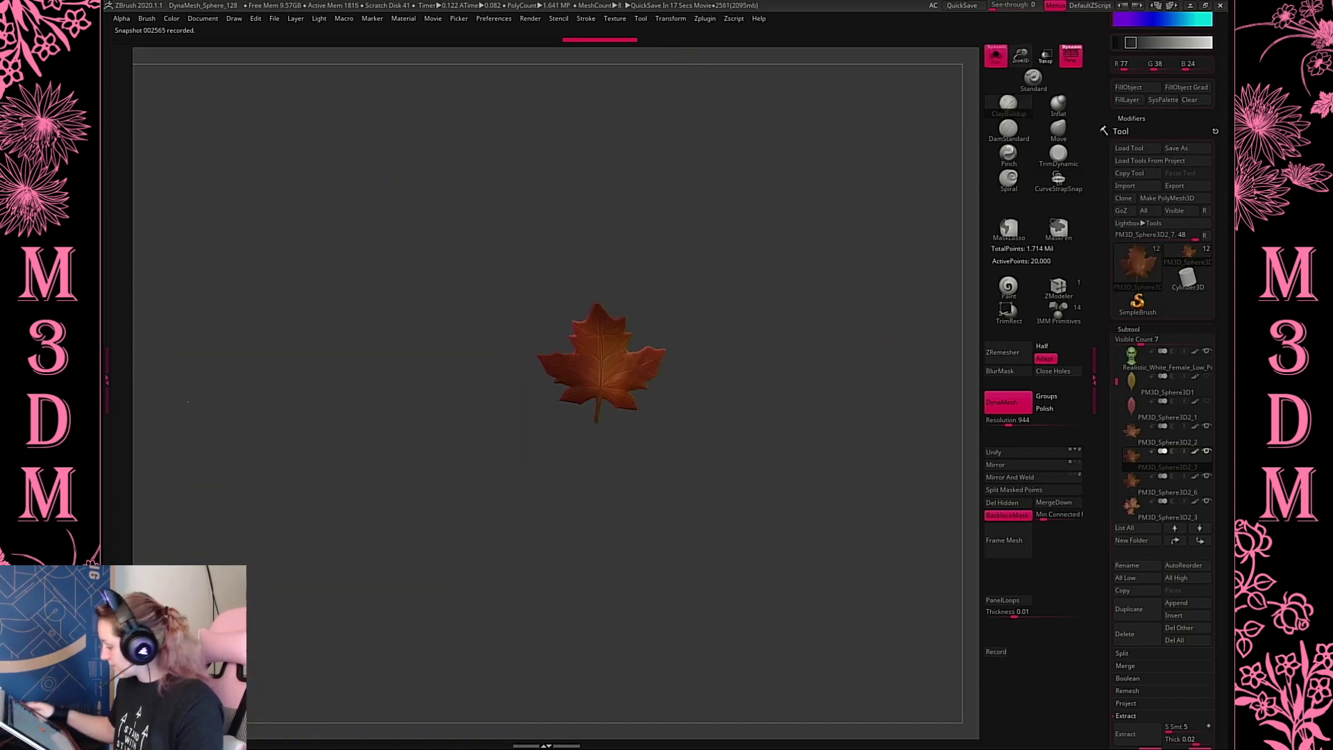
key(w)
click(559, 281)
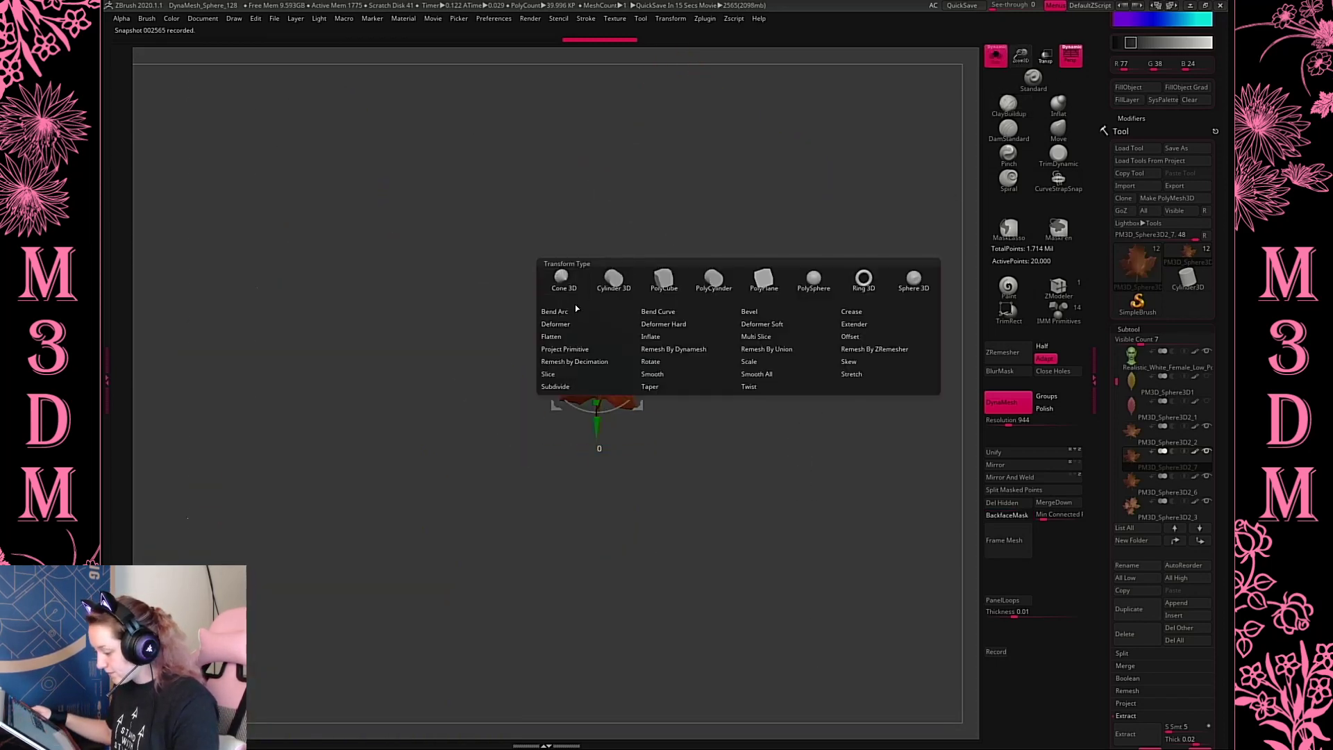
click(575, 304)
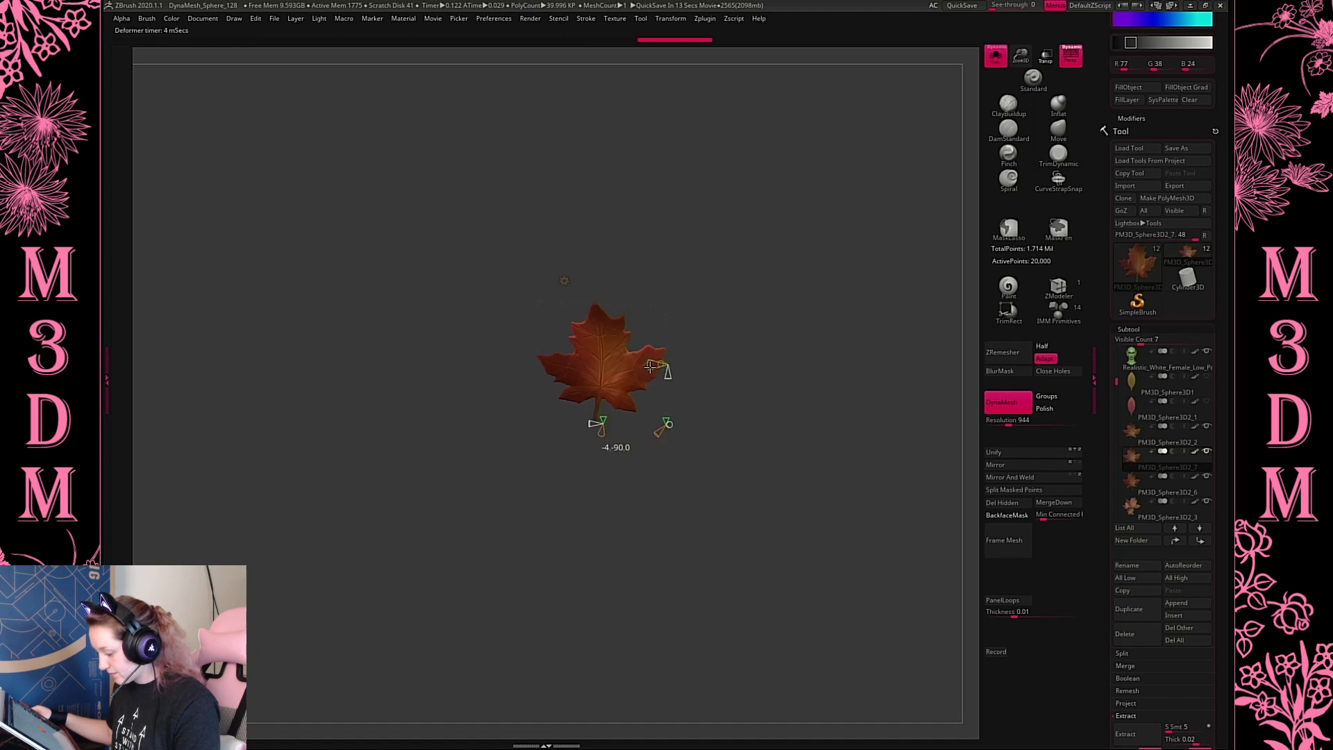
drag(650, 367, 639, 367)
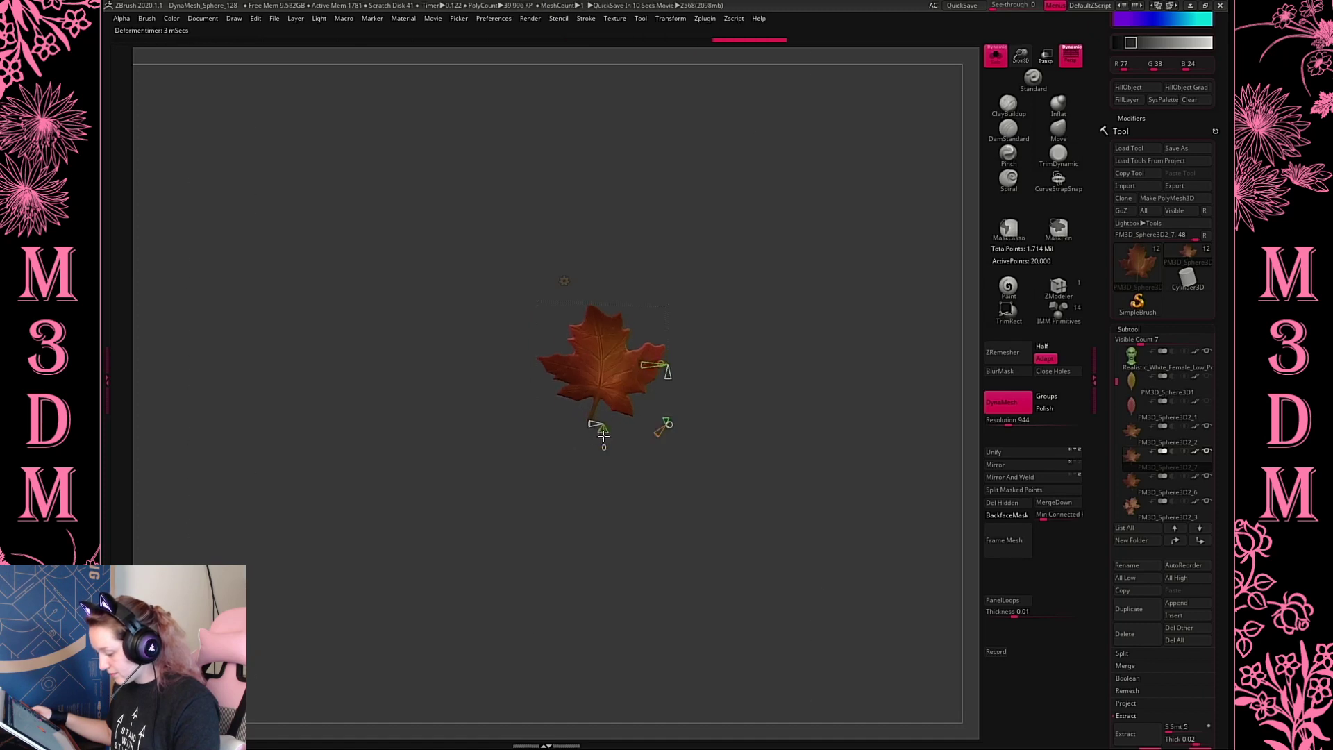
drag(607, 412, 604, 399)
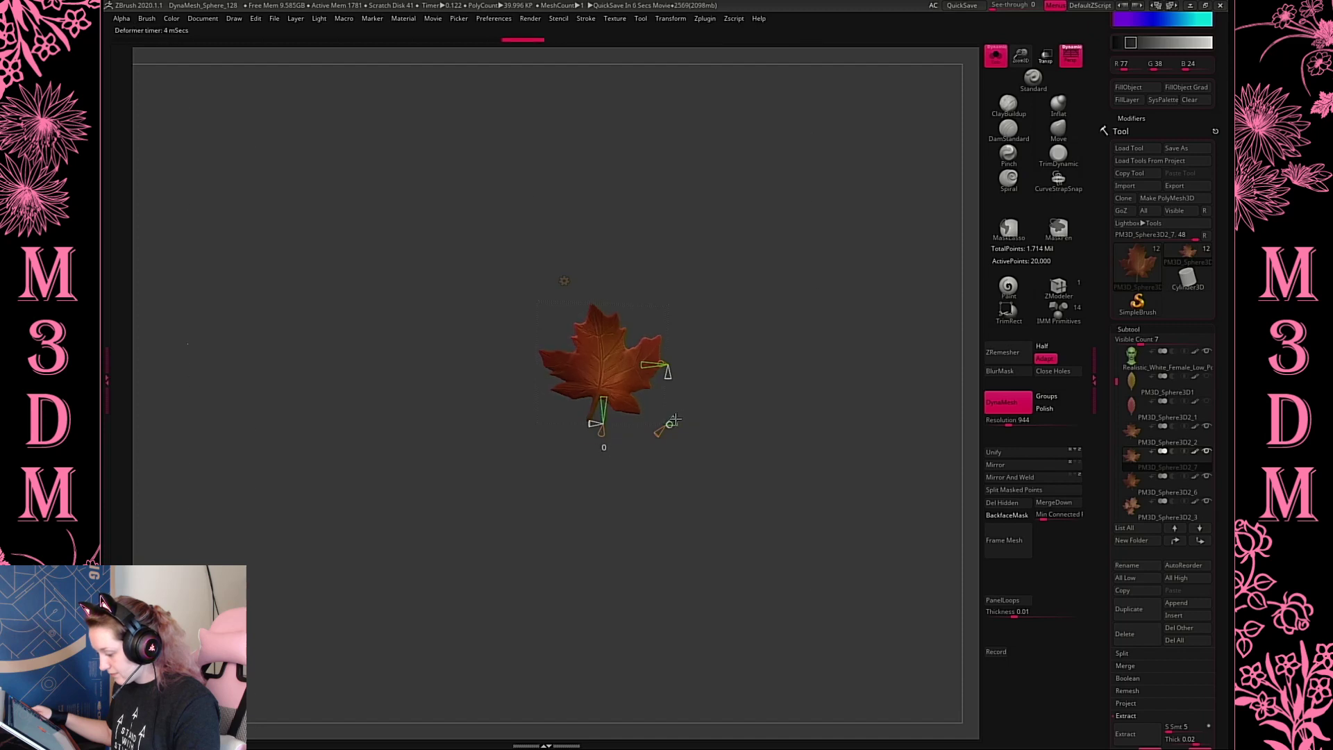
drag(686, 417, 800, 482)
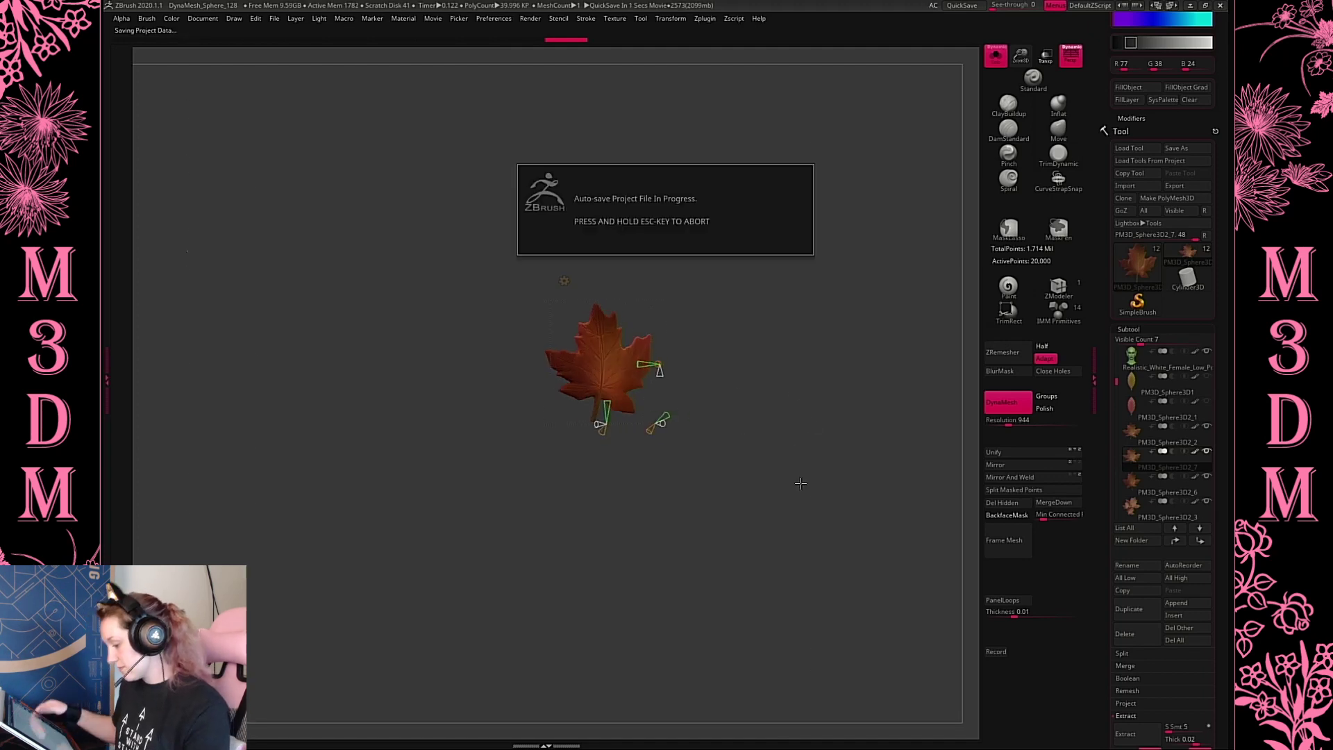
click(564, 280)
click(565, 280)
click(996, 56)
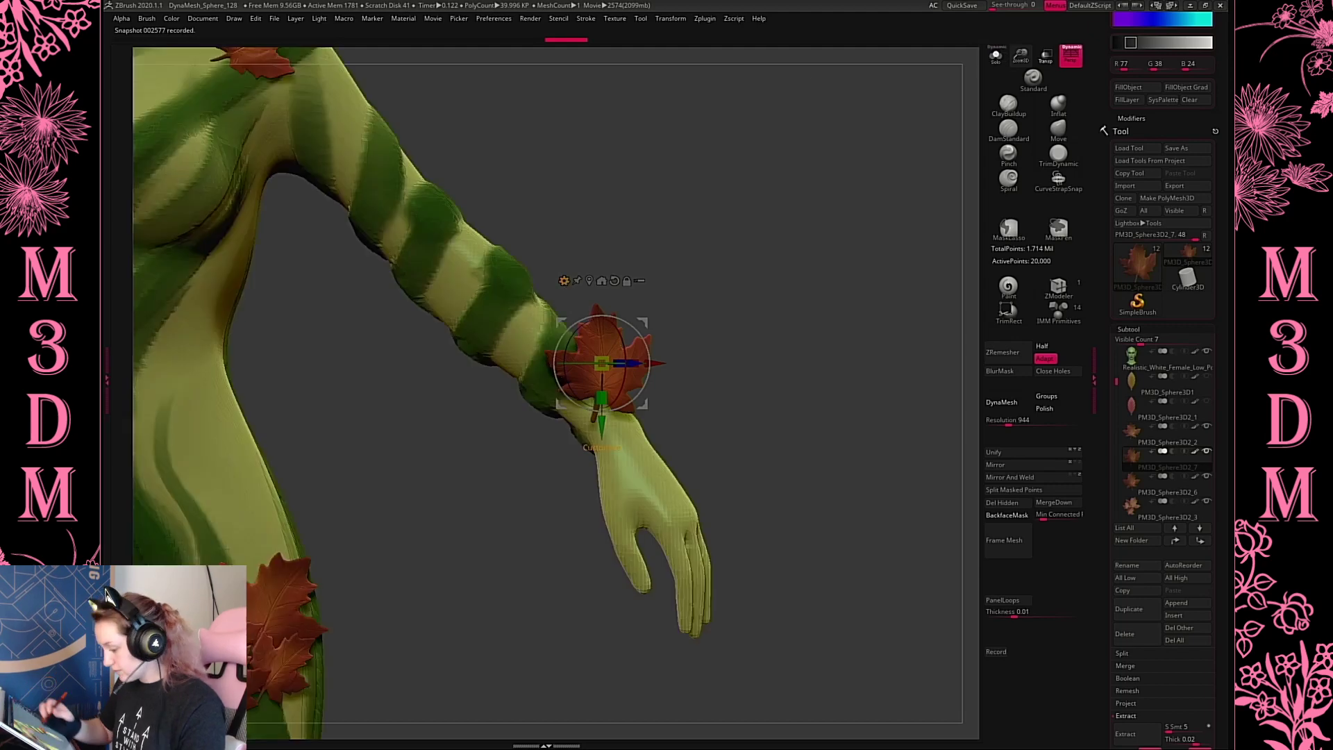
Move and rotate the curved leaf so it sits against the left wrist at the end of the green arm wrap
mouse_move(602, 363)
mouse_down()
mouse_move(642, 324)
mouse_move(635, 346)
mouse_up()
key(q)
drag(739, 334, 812, 161)
key(w)
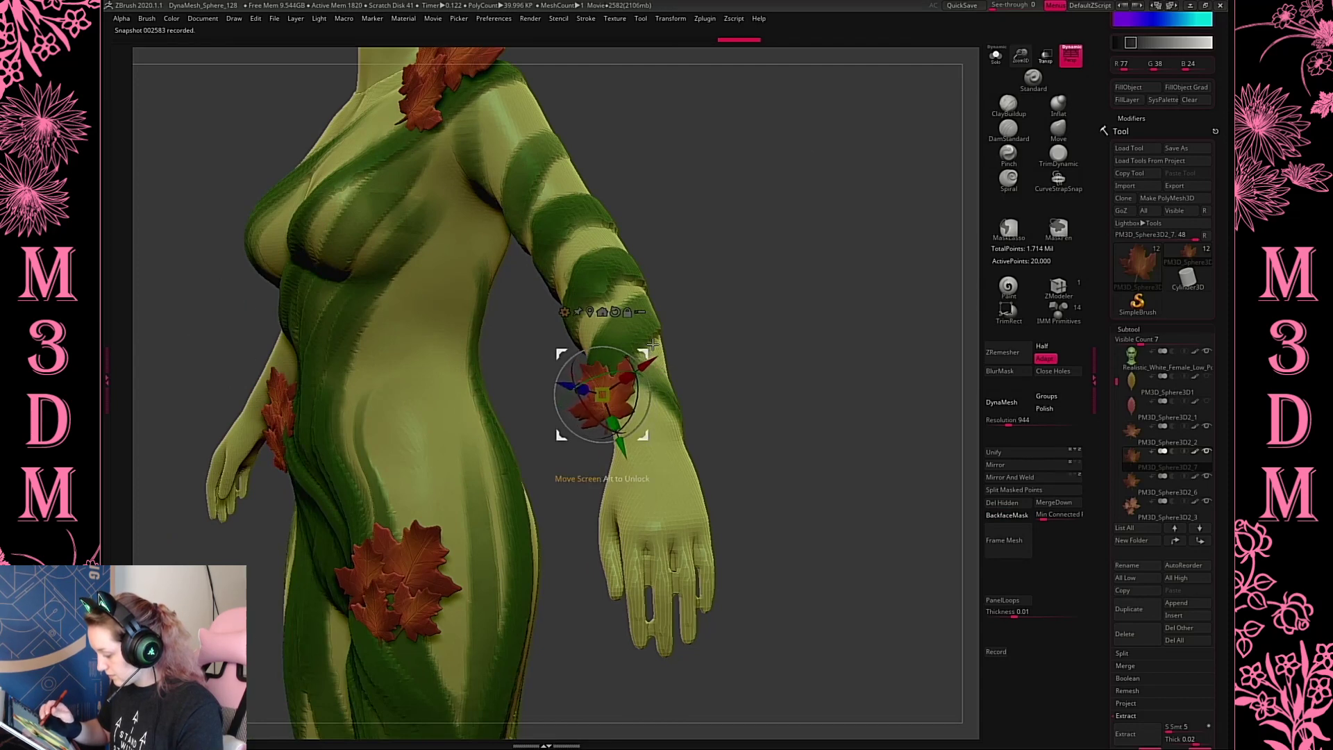
drag(653, 345, 667, 370)
drag(595, 349, 608, 357)
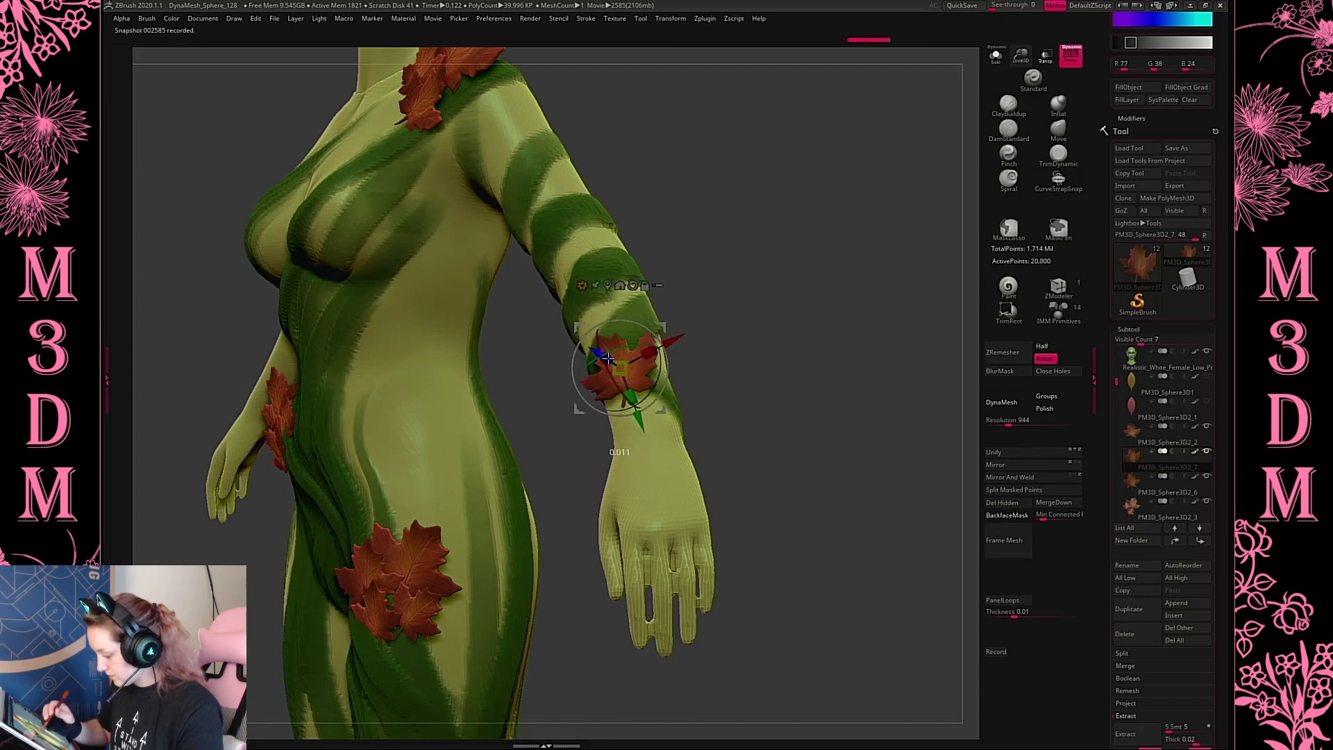
drag(761, 356, 670, 356)
key(q)
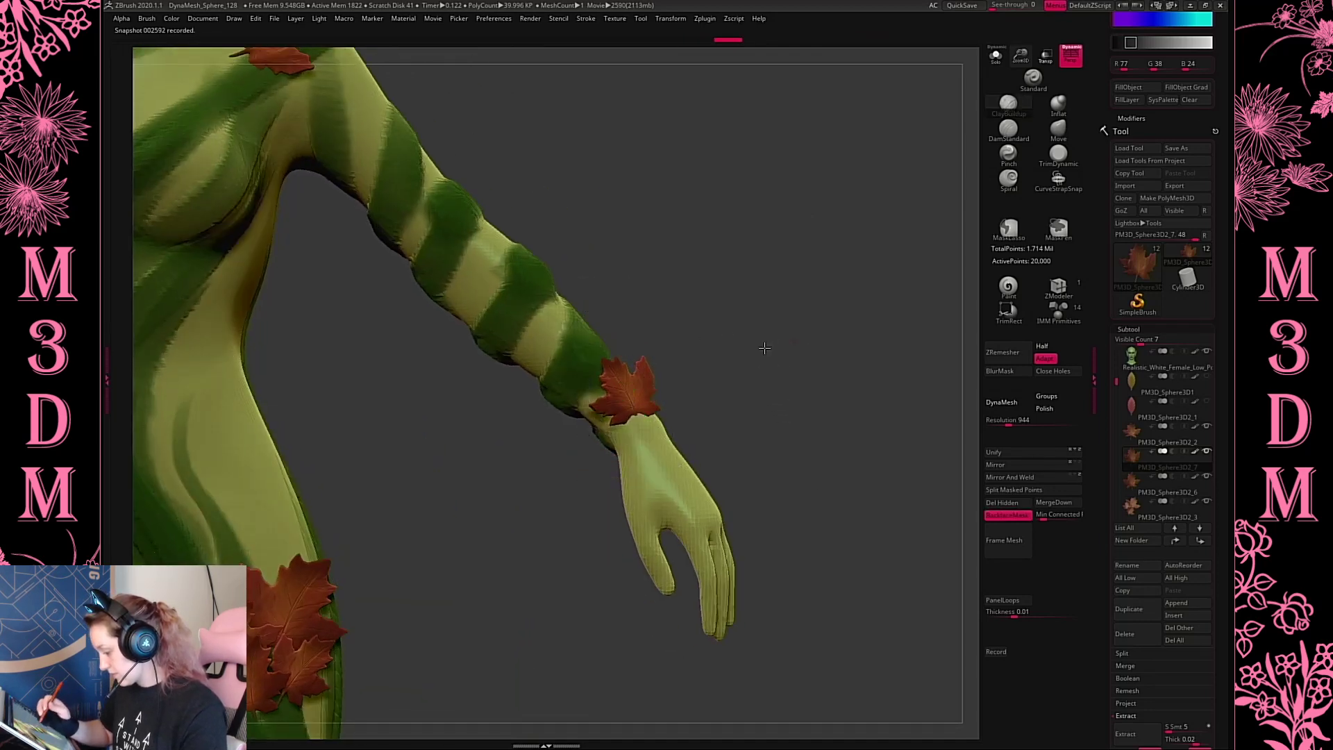
drag(764, 348, 882, 293)
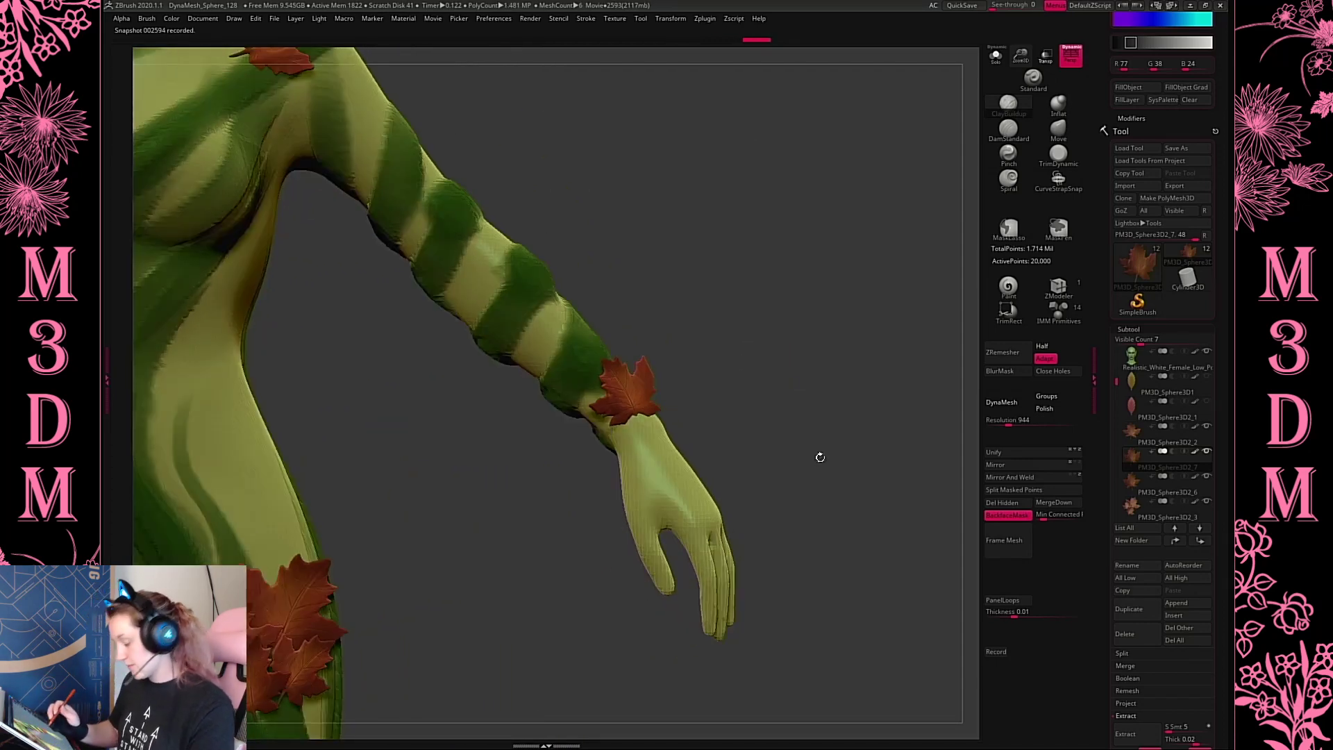
Duplicate the curved wrist leaf within its subtool and rotate the copy so it overlaps the first leaf
key(w)
drag(821, 461, 681, 381)
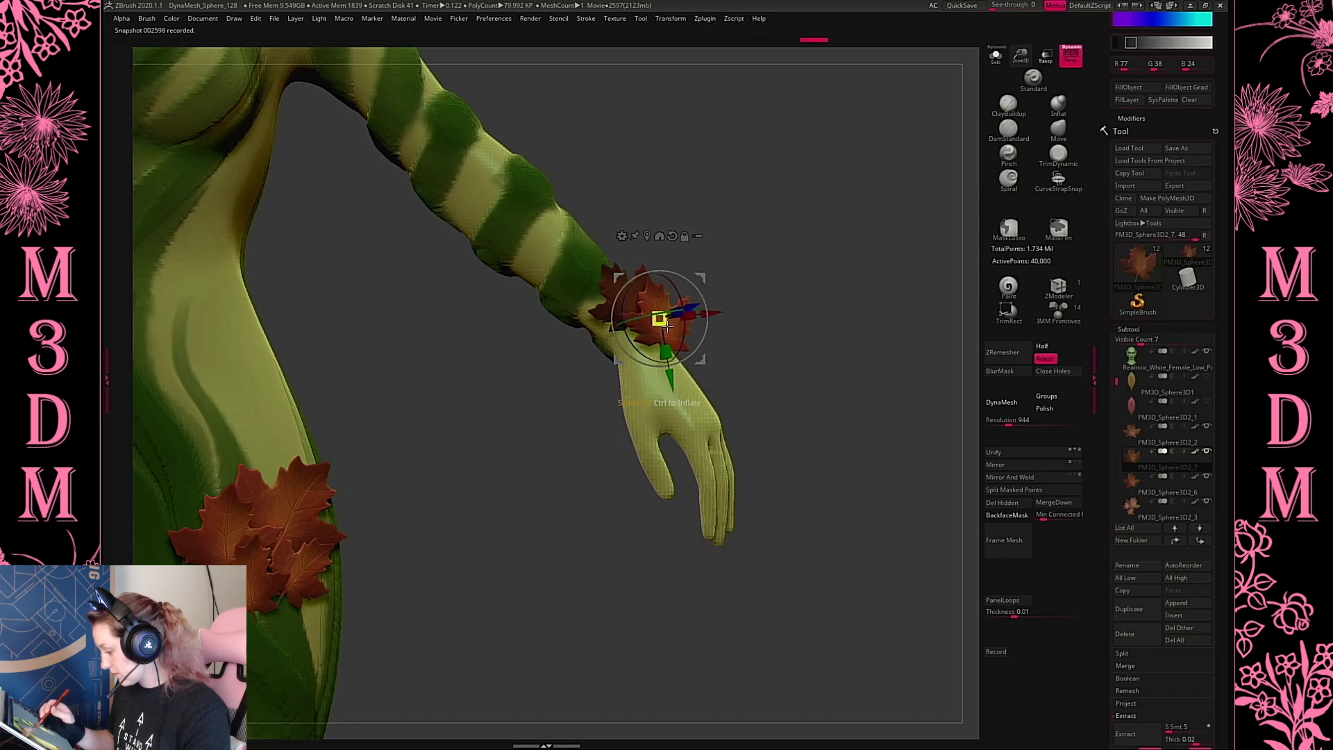
drag(664, 321, 682, 312)
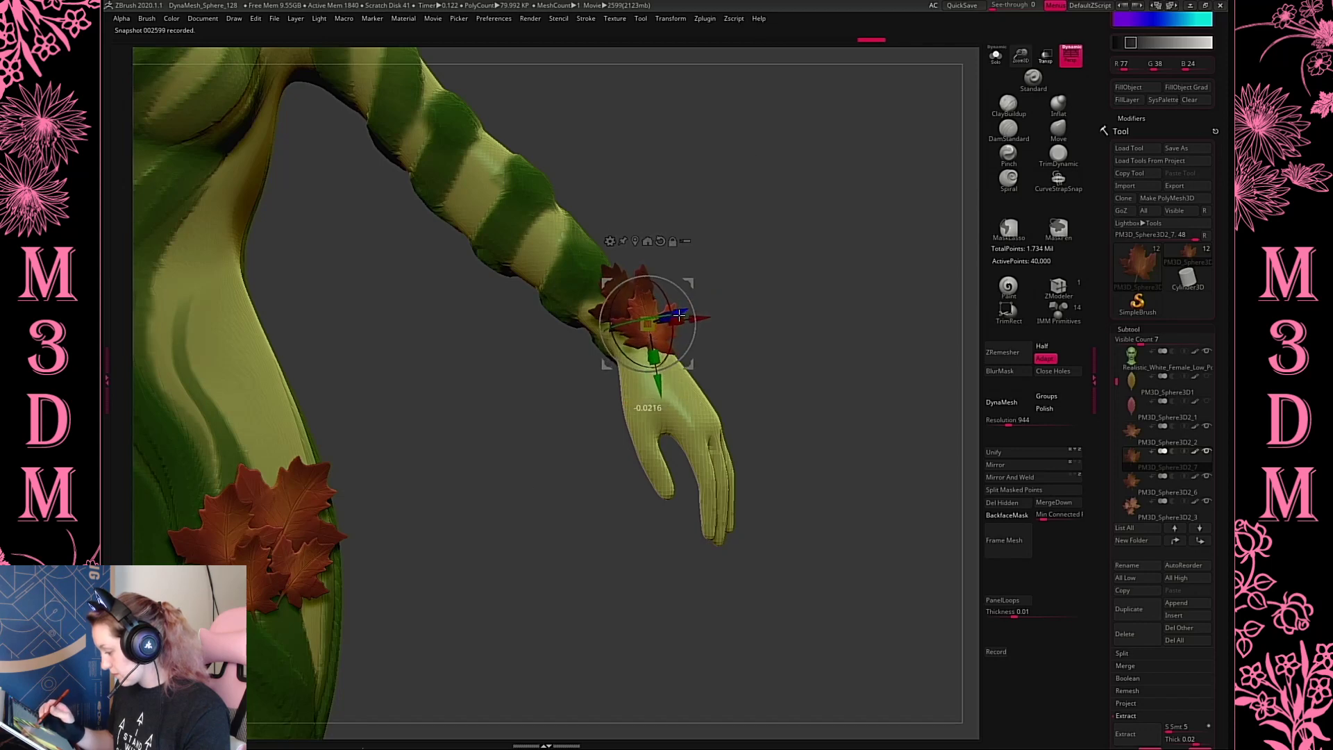
mouse_move(765, 321)
mouse_down()
mouse_move(709, 319)
mouse_move(723, 317)
mouse_up()
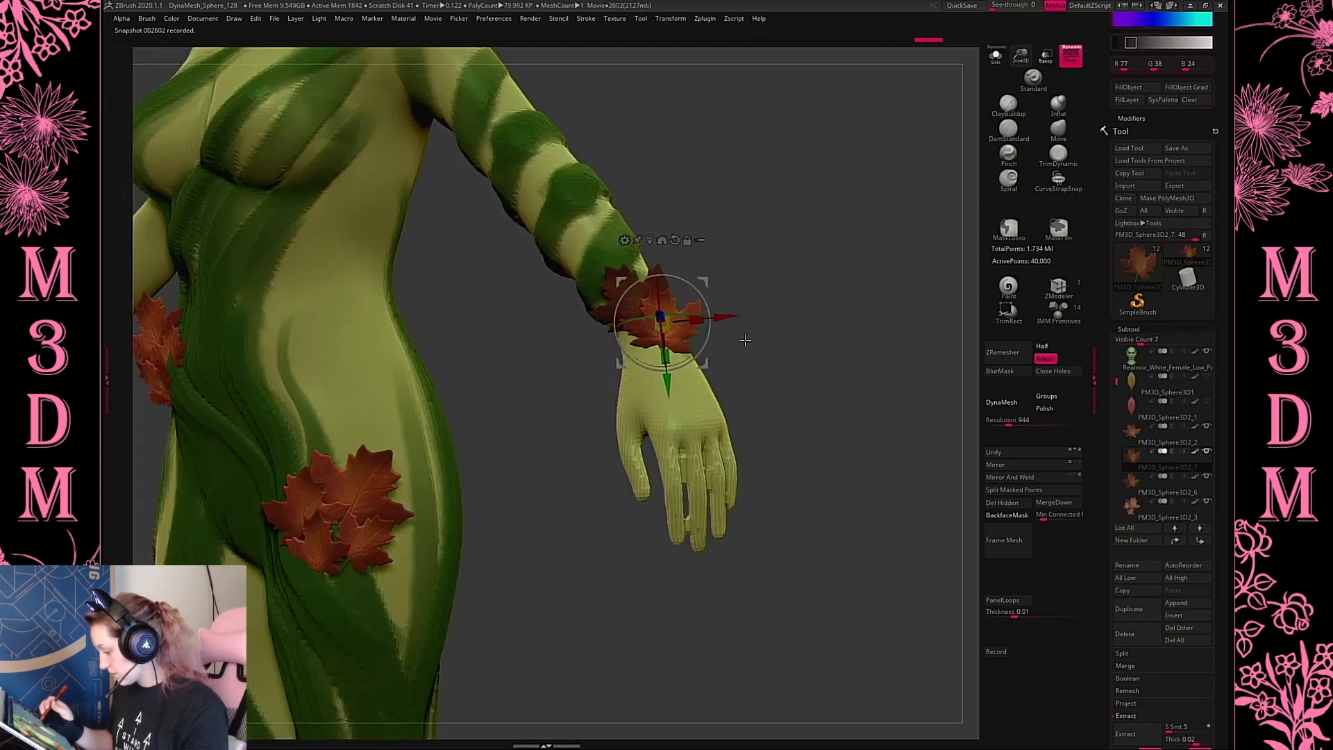
key(q)
mouse_move(798, 372)
mouse_down()
mouse_move(821, 348)
mouse_move(794, 352)
mouse_move(795, 316)
mouse_up()
click(1006, 514)
key(w)
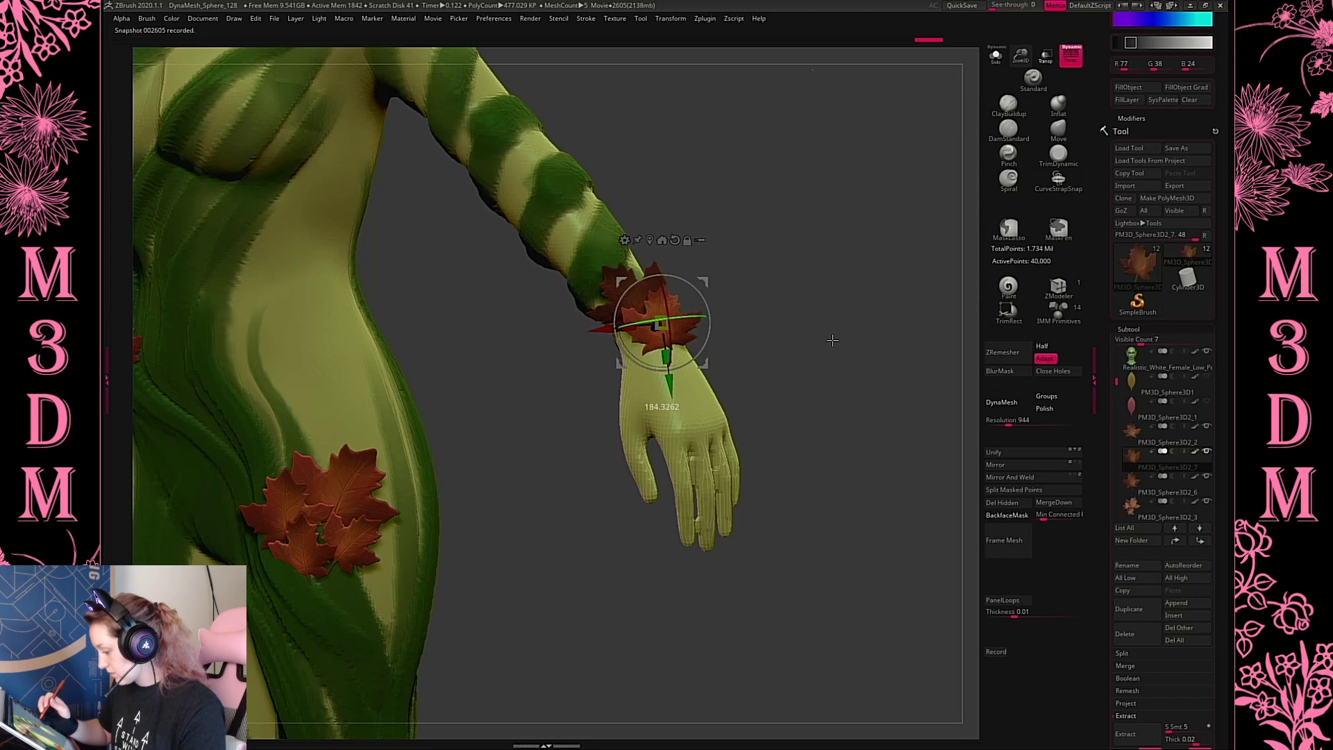
Nudge the copied wrist leaf in depth and adjust its angle so it tucks against the first leaf
key(q)
drag(797, 354, 796, 327)
key(b)
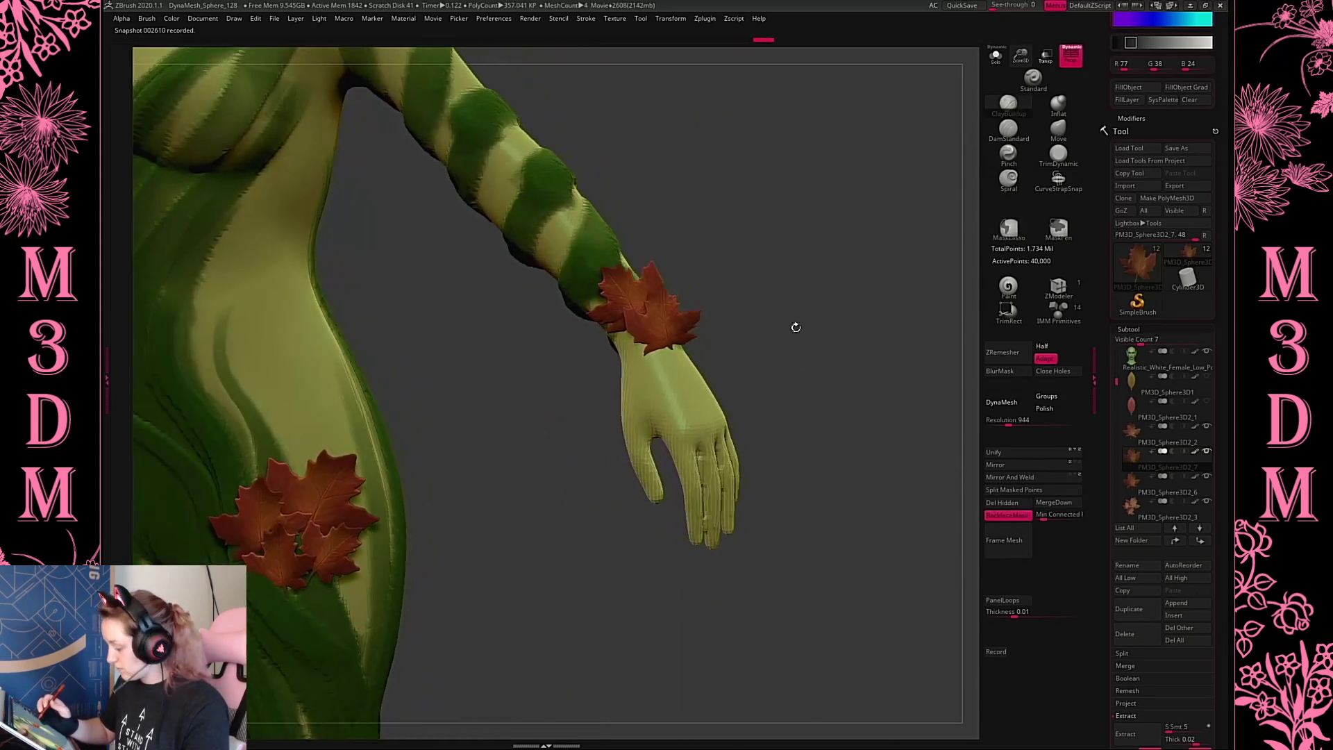
key(w)
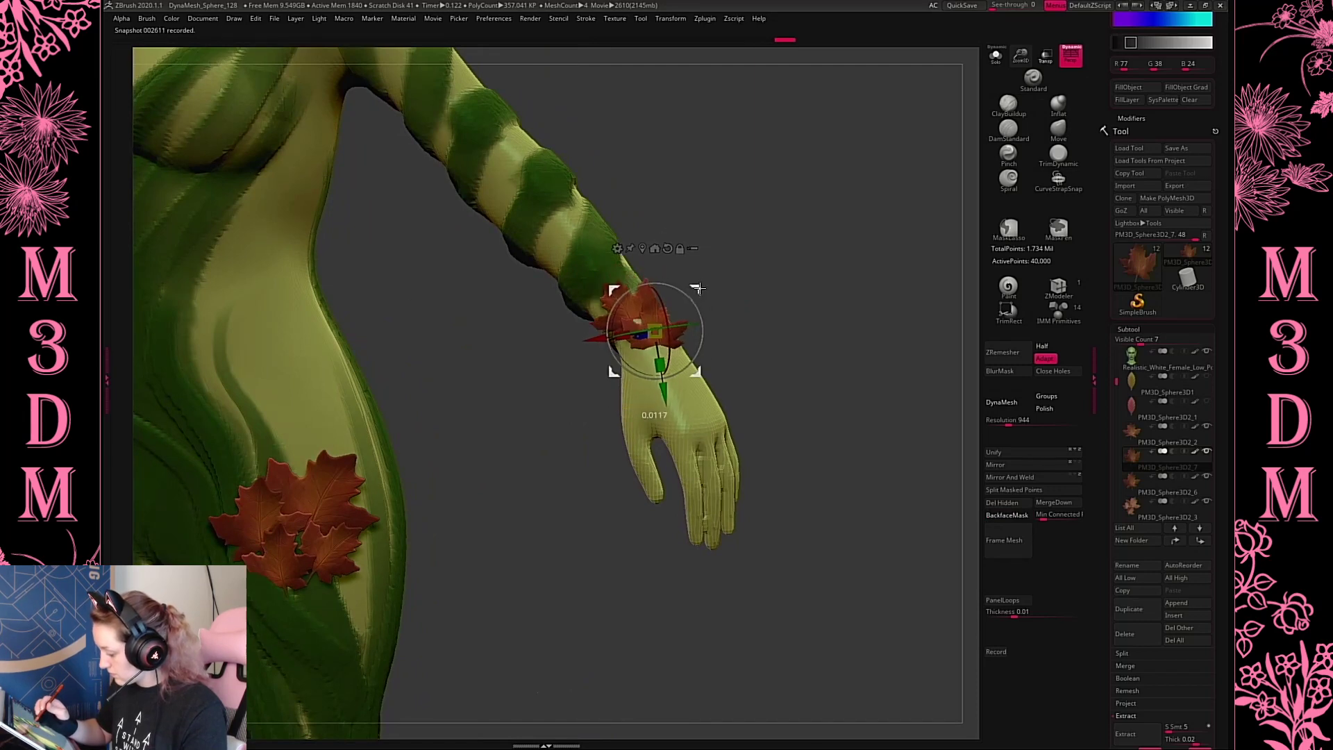
key(q)
drag(775, 303, 832, 329)
key(w)
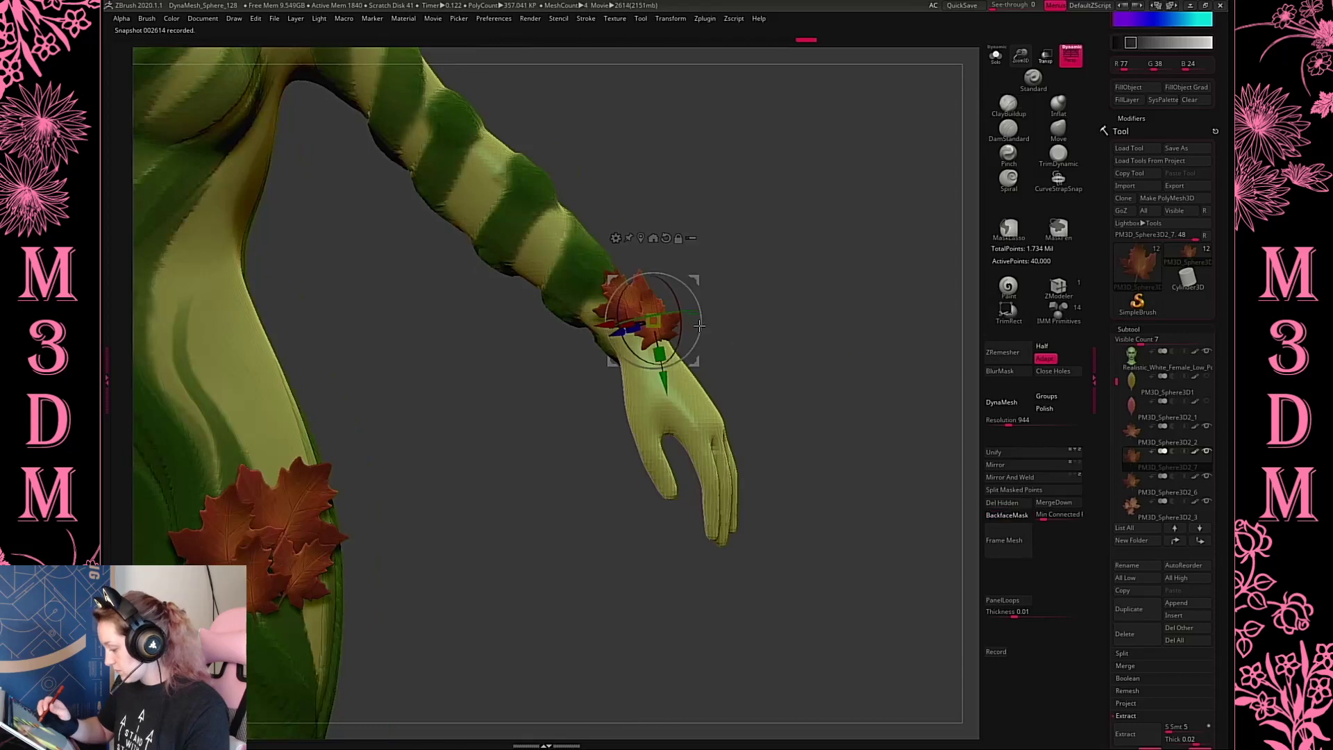
Duplicate the pair of wrist leaves and rotate and shift the copies around to the outer side of the wrist
ctrl+drag(679, 303, 671, 301)
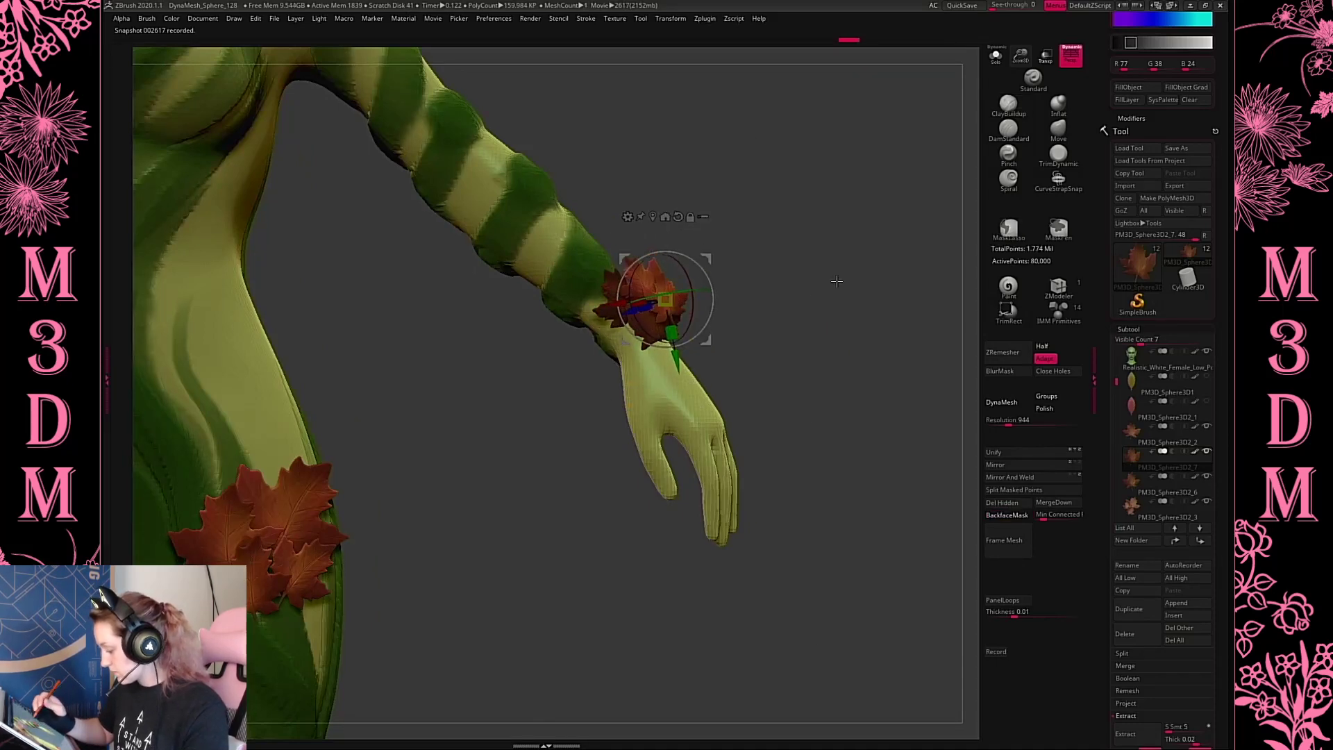
drag(836, 280, 720, 297)
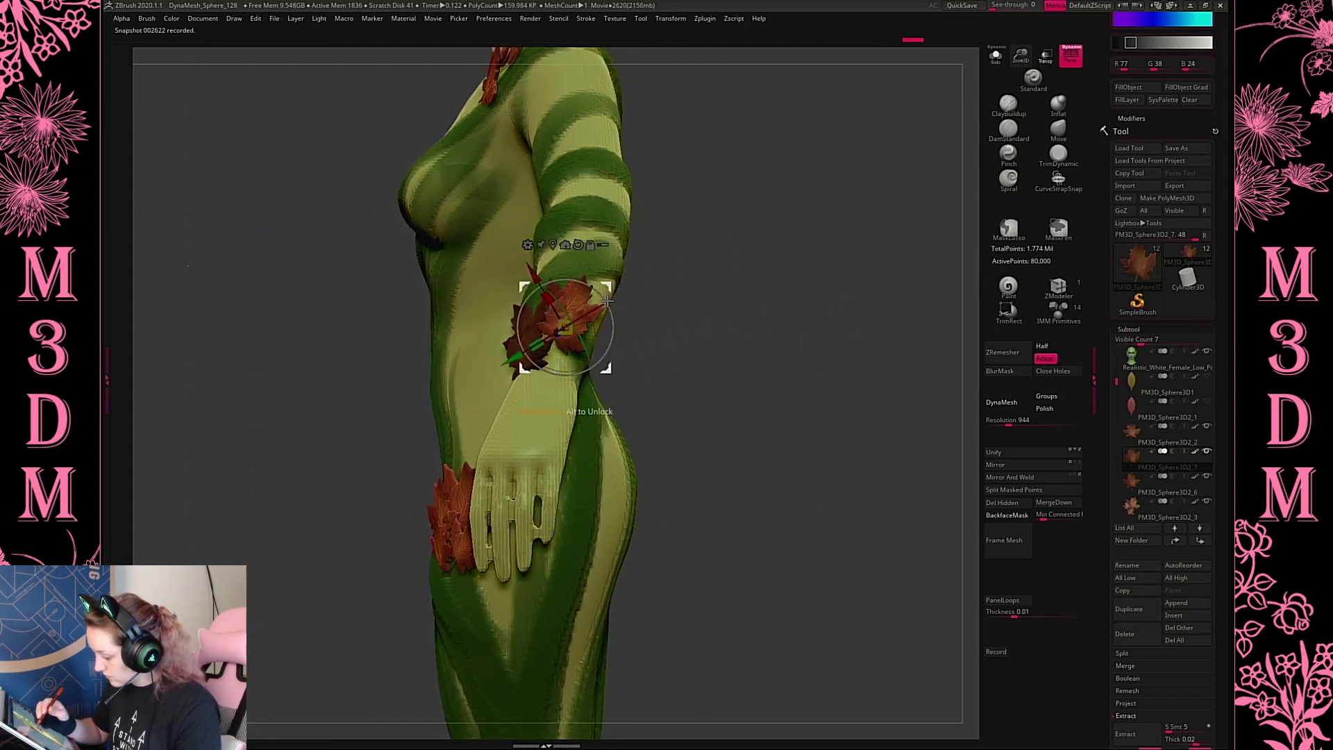
drag(607, 300, 595, 334)
drag(690, 319, 735, 323)
drag(564, 344, 552, 323)
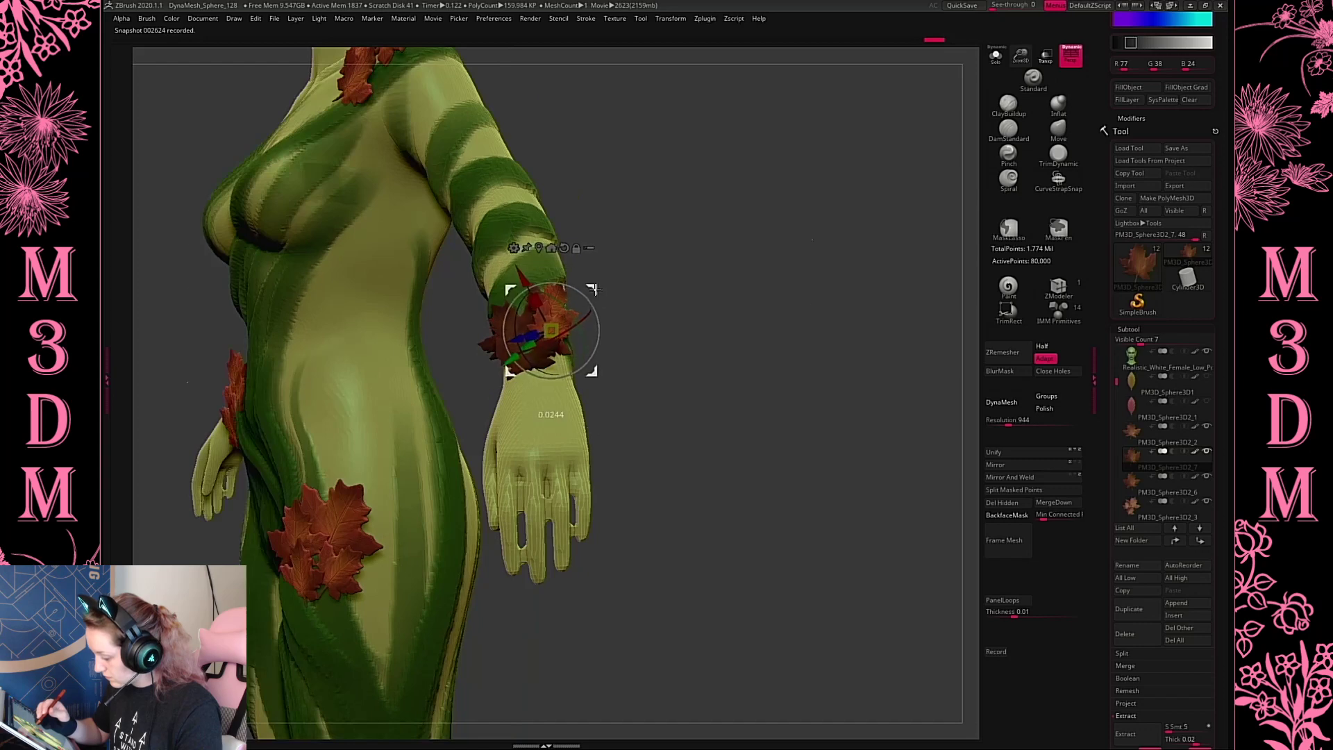
key(q)
mouse_move(665, 337)
mouse_down()
mouse_move(711, 342)
mouse_move(726, 366)
mouse_up()
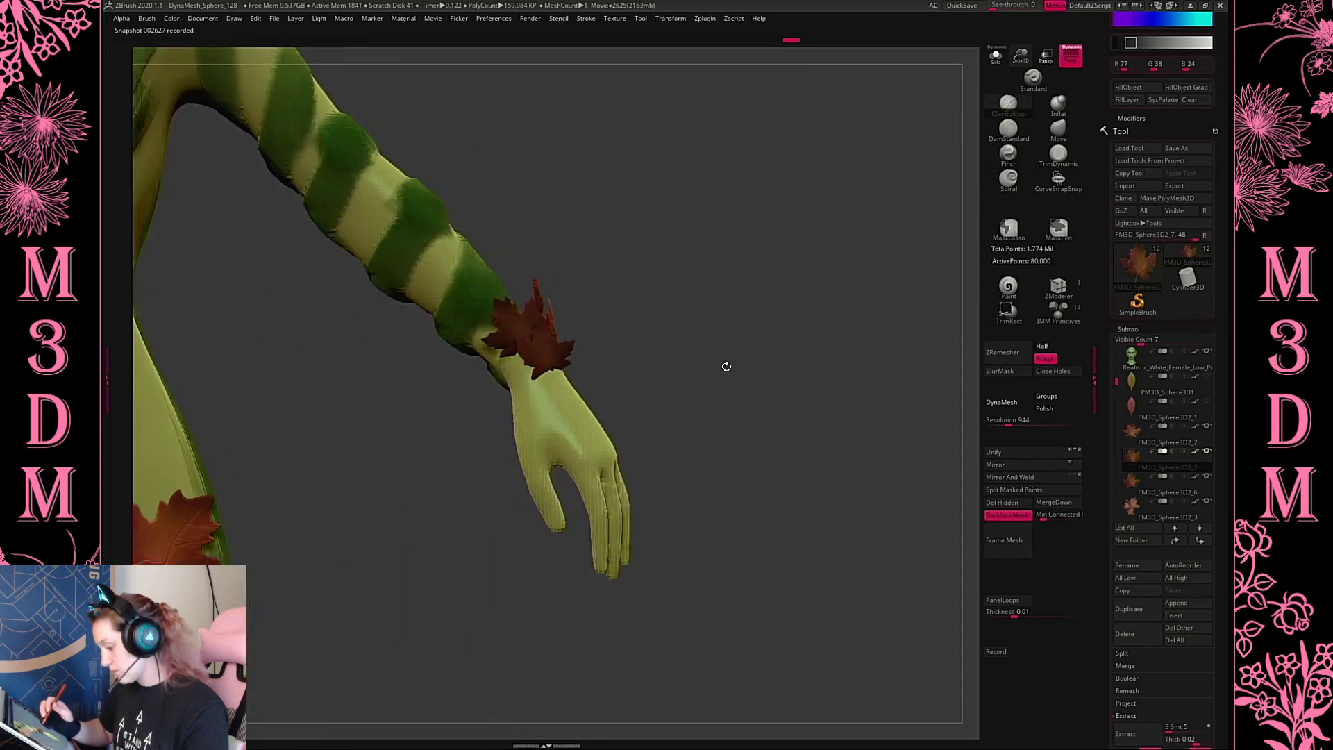
key(w)
mouse_move(583, 299)
mouse_down()
mouse_move(565, 292)
mouse_move(578, 296)
mouse_up()
Push the leaf tip sticking out of the wrist cluster closer to the arm with the Move brush
key(q)
key(b)
key(m)
key(v)
key(space)
key(F1)
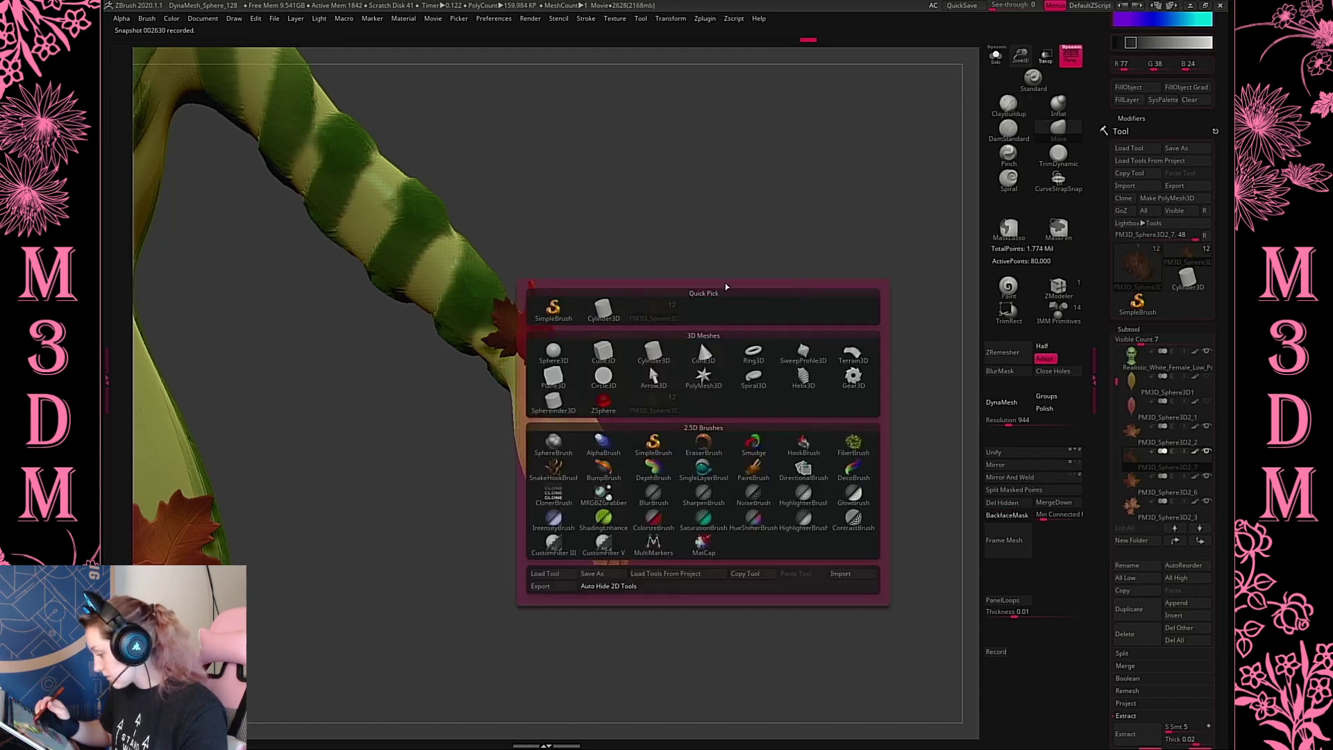
key(space)
drag(798, 226, 810, 227)
drag(611, 309, 497, 317)
mouse_move(681, 343)
mouse_down()
mouse_move(764, 336)
mouse_move(776, 365)
mouse_up()
key(w)
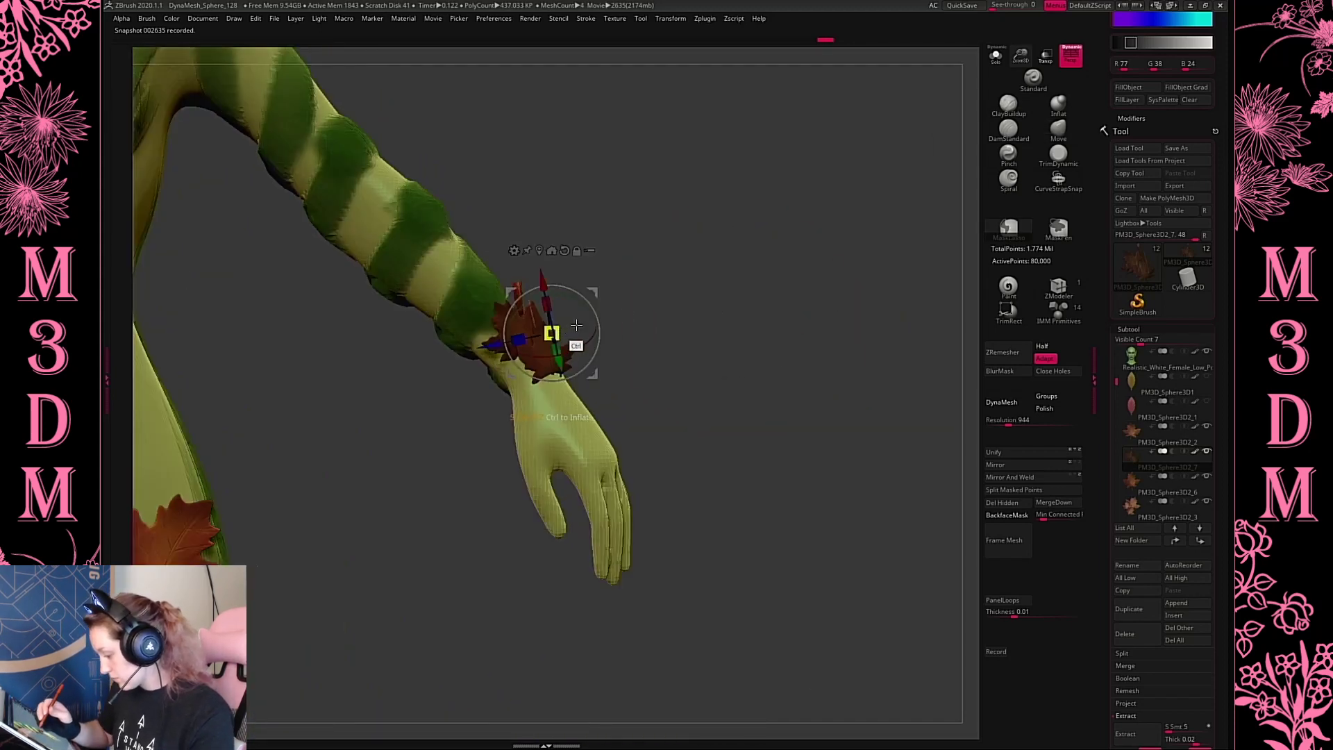
Duplicate a wrist leaf down onto the back of the left hand and rotate it to follow the hand's surface
ctrl+drag(569, 325, 655, 377)
drag(812, 382, 736, 387)
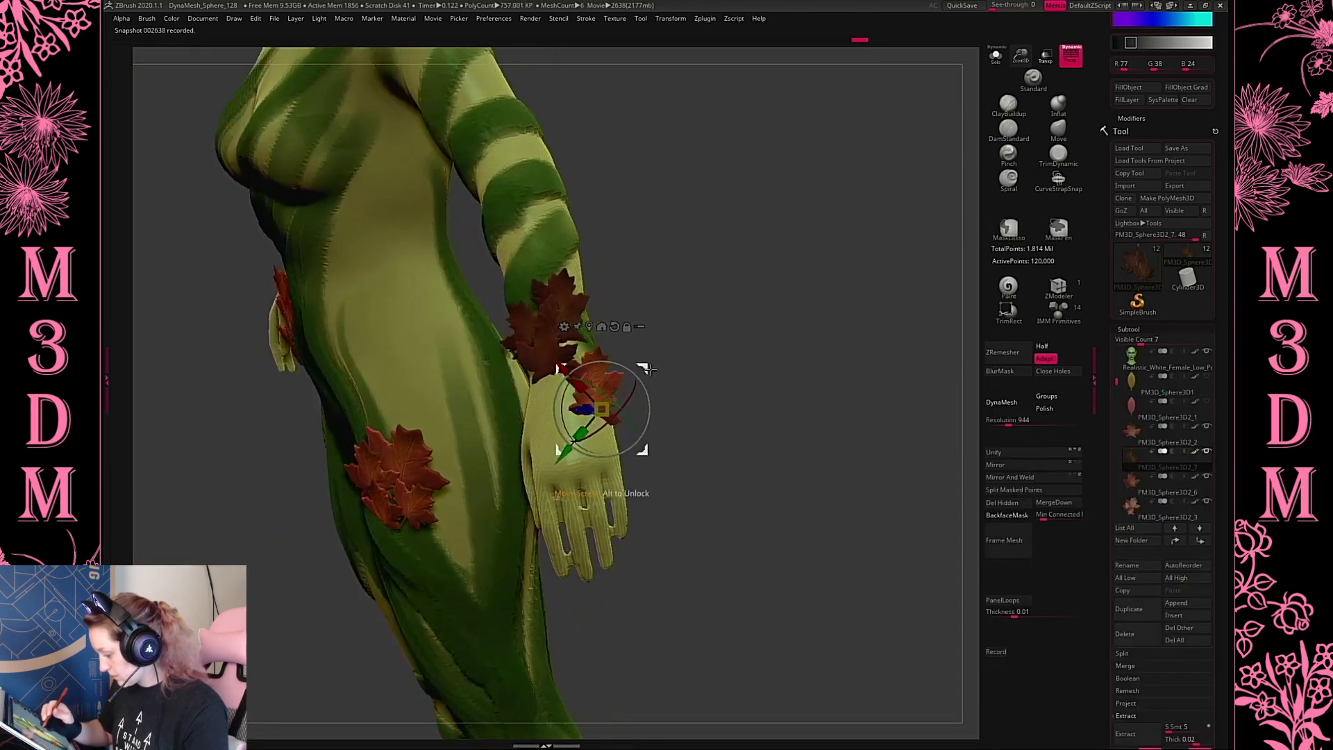
drag(646, 367, 619, 376)
drag(601, 426, 569, 422)
drag(641, 378, 617, 396)
mouse_move(756, 378)
mouse_down()
mouse_move(558, 415)
mouse_move(542, 404)
mouse_move(570, 418)
mouse_up()
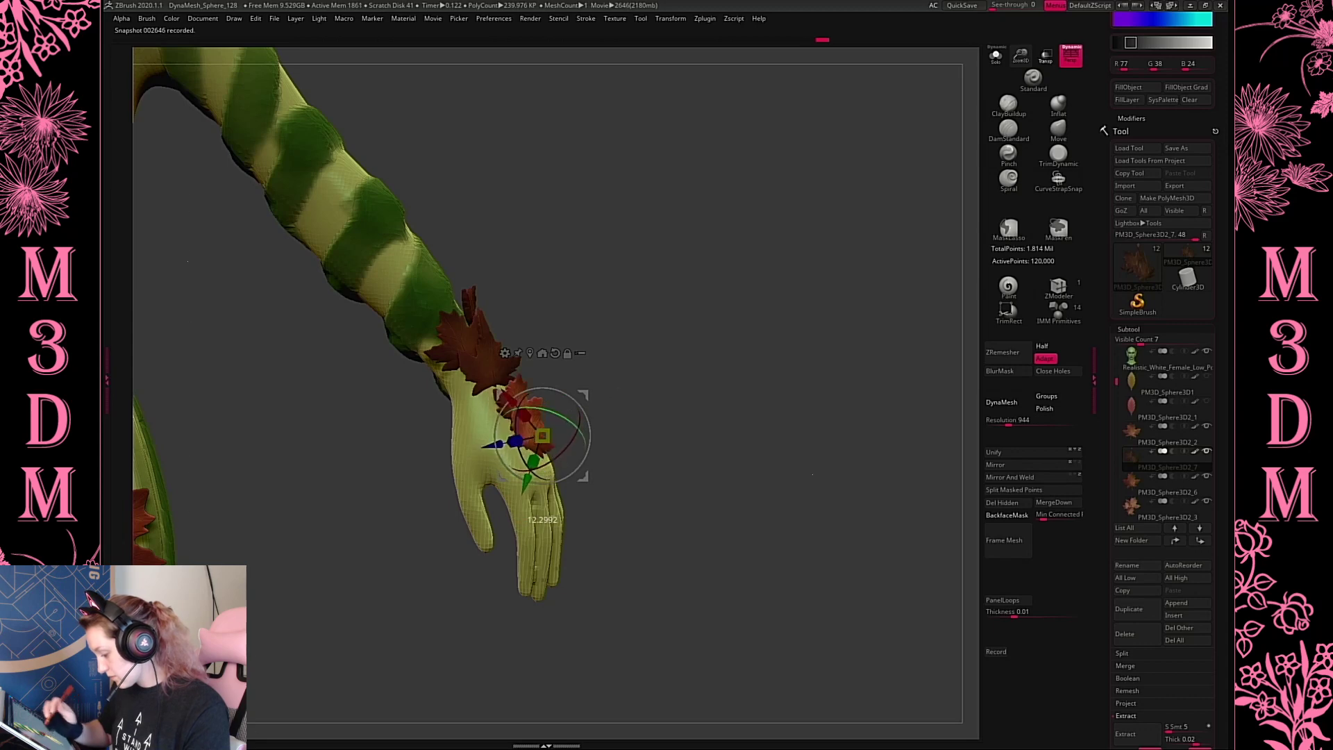
Reshape the leaf on the back of the hand with a resized Move brush so it hugs the surface
key(q)
drag(753, 404, 707, 418)
key(b)
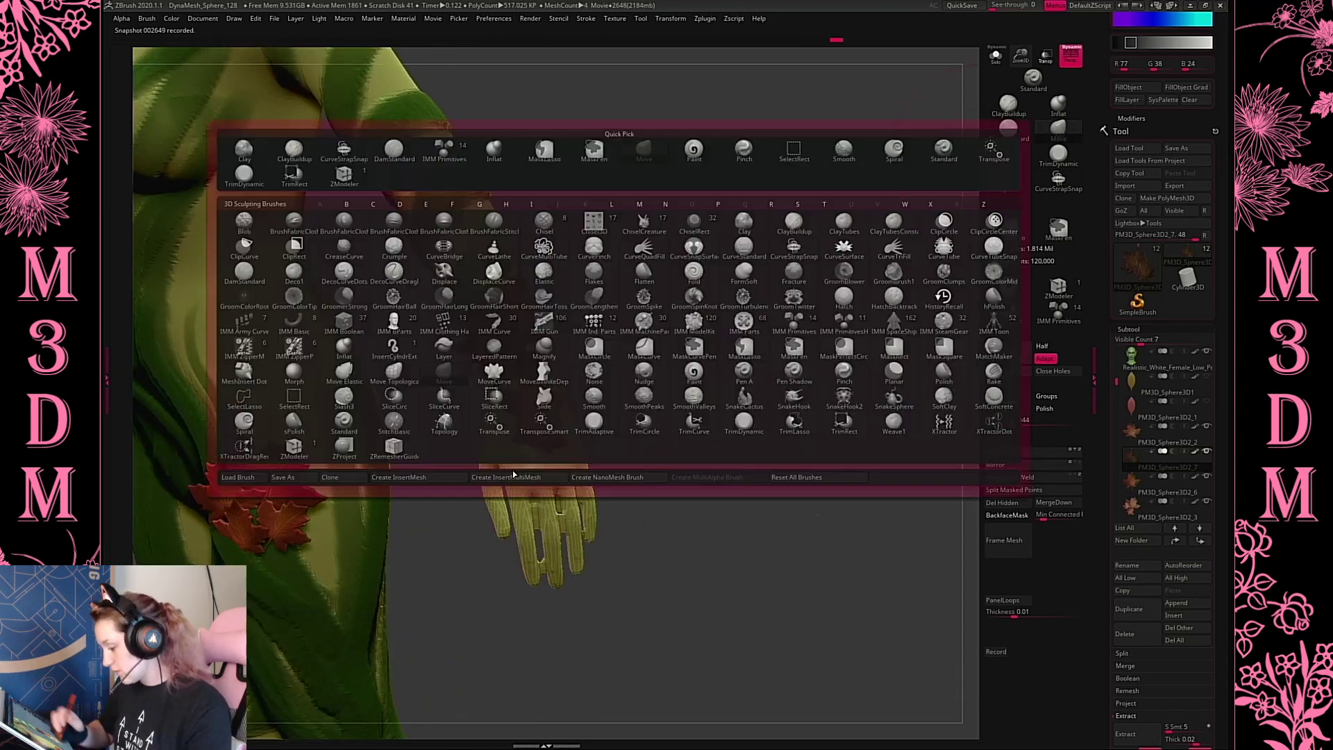
key(m)
key(v)
mouse_move(532, 472)
mouse_down()
mouse_move(529, 484)
mouse_move(530, 468)
mouse_up()
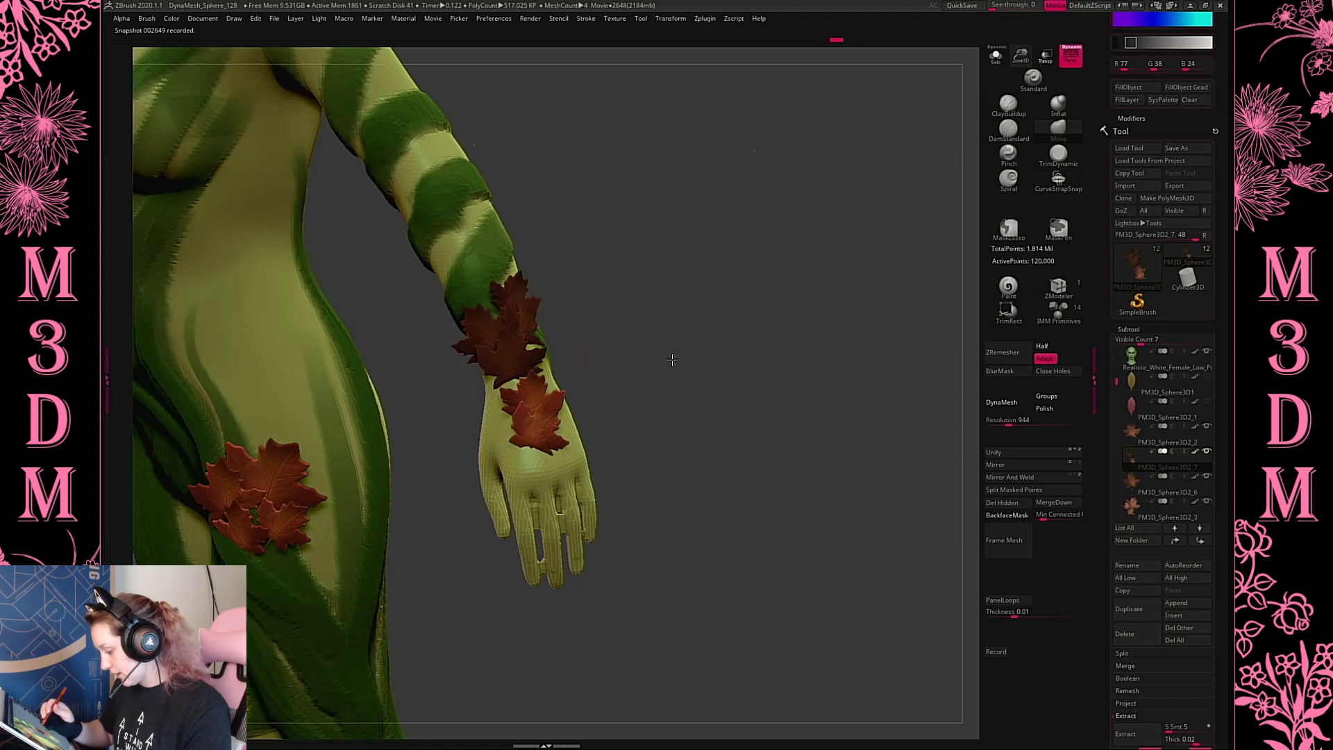
key(space)
mouse_move(672, 358)
mouse_down()
mouse_move(749, 309)
mouse_move(751, 336)
mouse_up()
key(ctrl+z)
key(space)
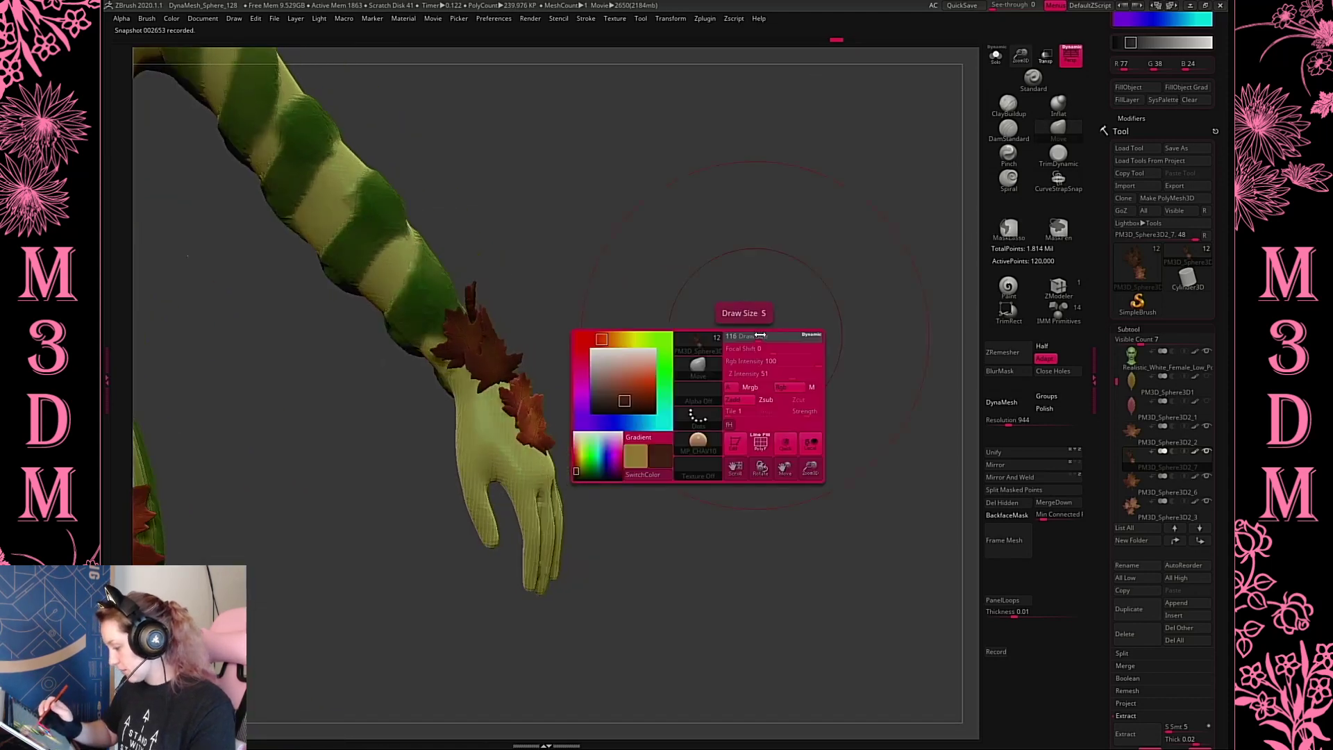
drag(522, 490, 526, 498)
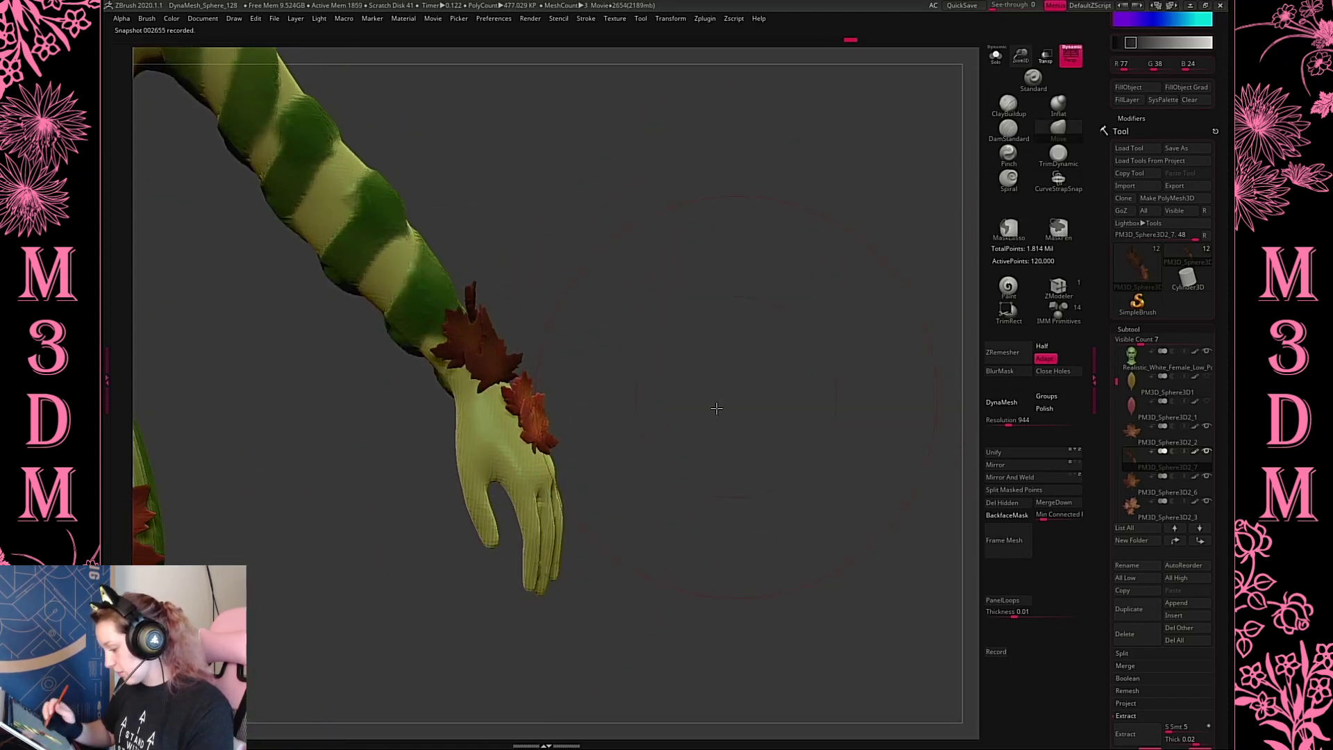
mouse_move(727, 385)
mouse_down()
mouse_move(722, 321)
mouse_move(731, 366)
mouse_up()
Move the hand leaf up toward the wrist cluster so the leaves connect
key(w)
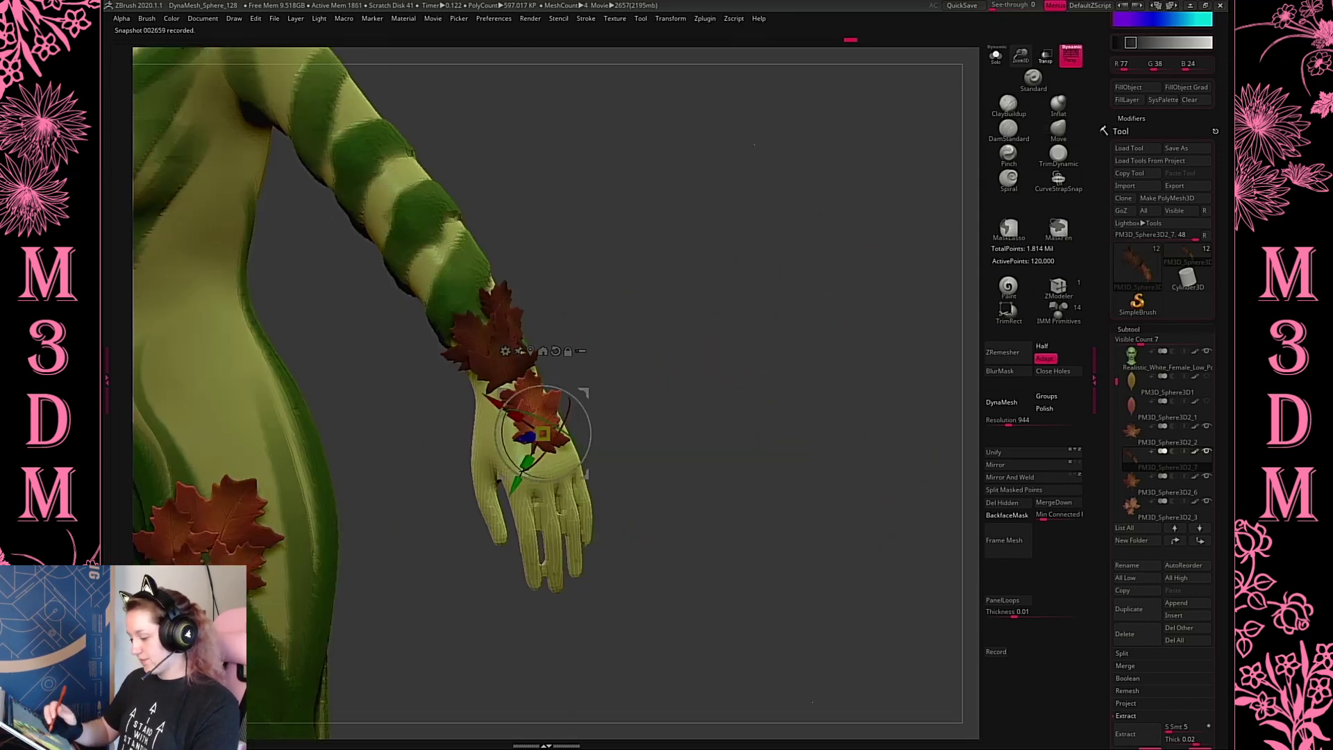
drag(543, 433, 521, 416)
drag(721, 386, 736, 372)
Review the leaf placement on the shoulder, waist, hip and wrist across the full figure
key(q)
shift+drag(708, 416, 802, 404)
key(f)
key(f)
drag(806, 545, 837, 565)
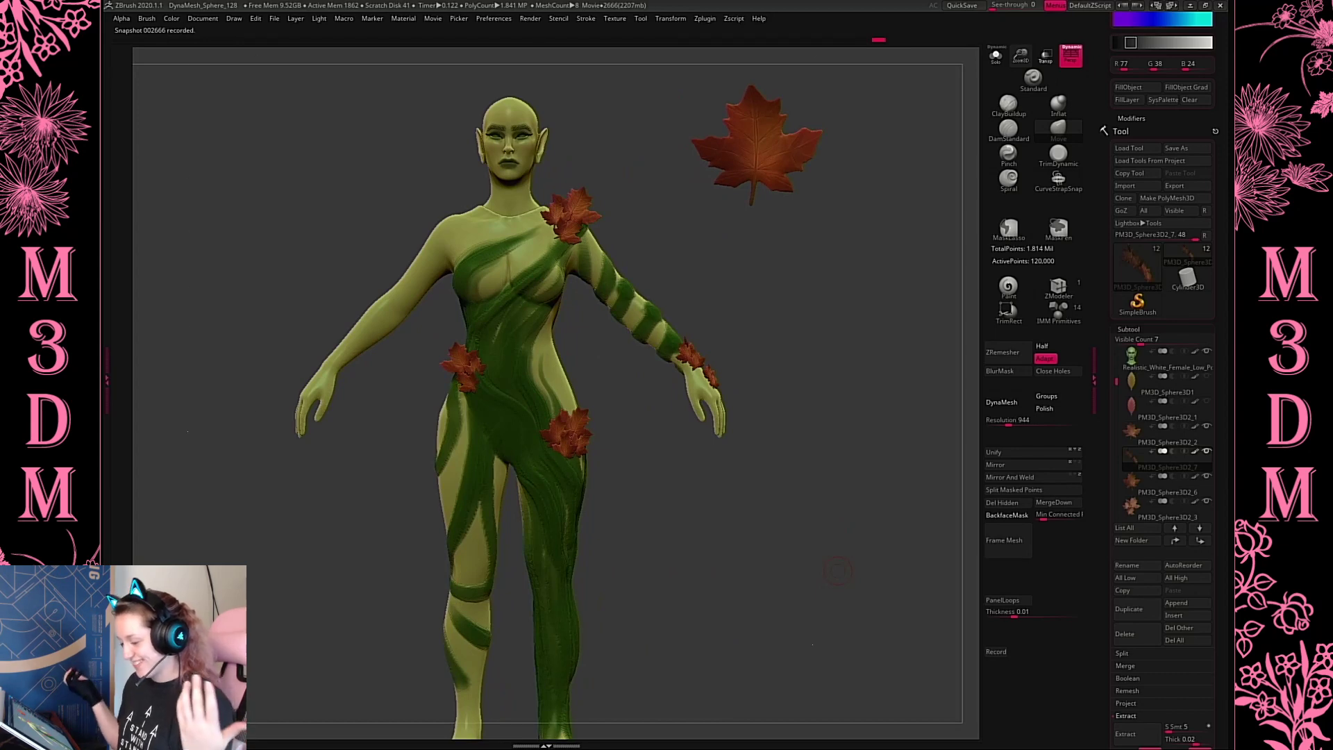
mouse_move(837, 569)
mouse_down()
mouse_move(809, 536)
mouse_move(768, 539)
mouse_move(866, 520)
mouse_move(866, 584)
mouse_move(839, 589)
mouse_up()
alt+drag(924, 329, 924, 278)
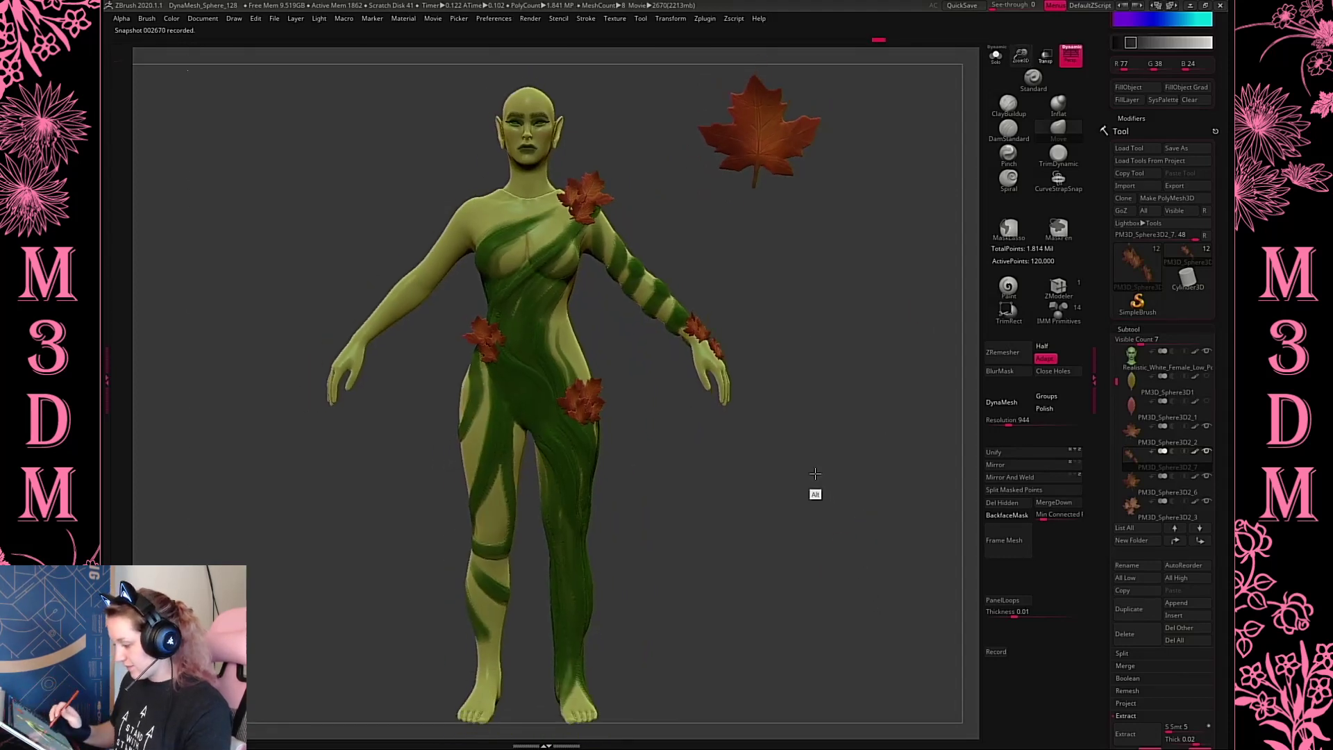
alt+drag(814, 477, 799, 478)
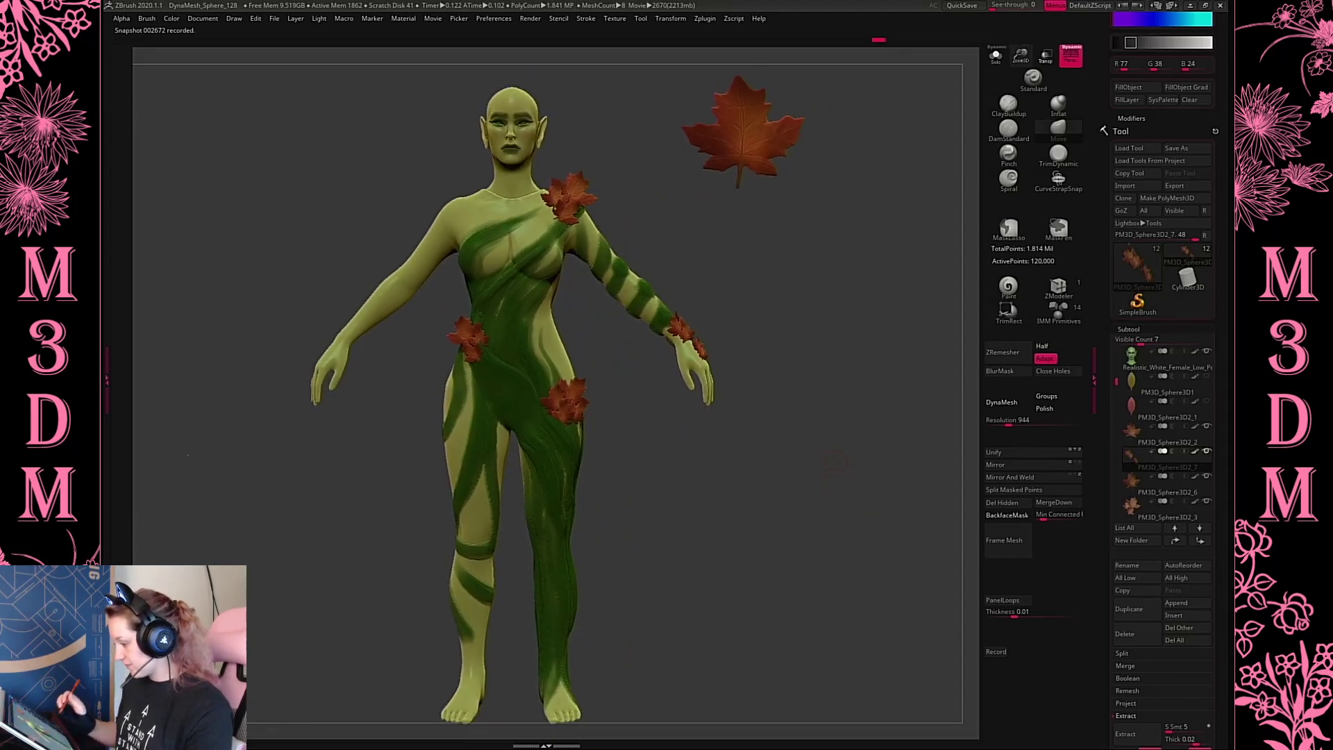
Duplicate the large spare leaf, turn the copy edge-on and move it to the right side of the figure's head
alt+click(757, 156)
alt+drag(867, 202, 854, 485)
alt+click(799, 286)
key(w)
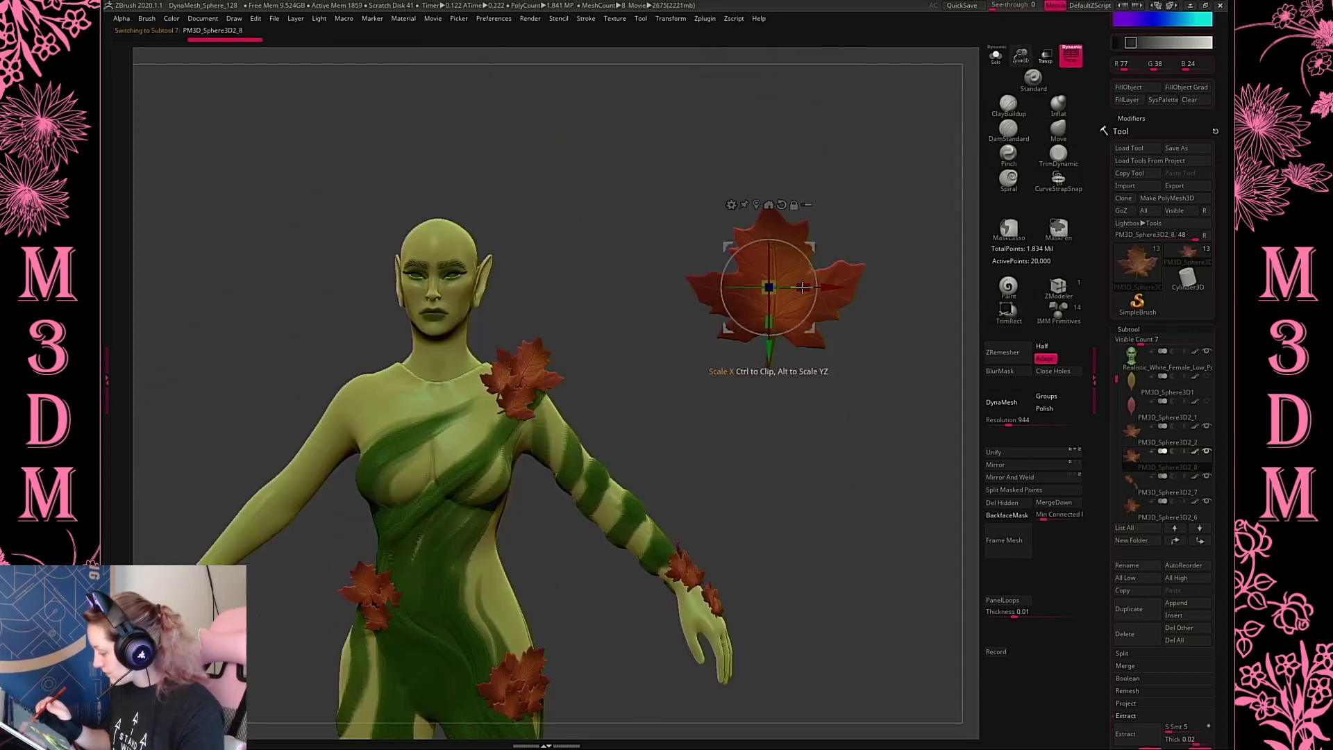
drag(802, 287, 554, 222)
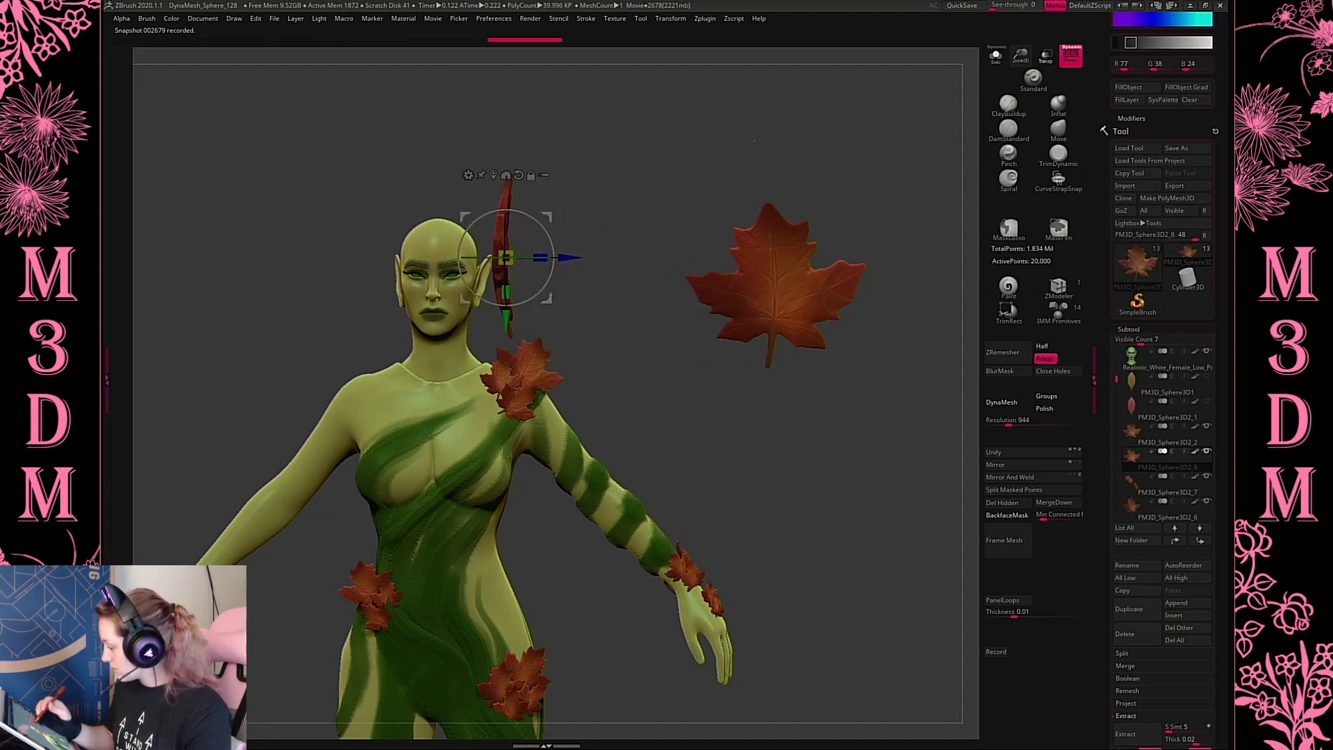
alt+drag(782, 170, 924, 173)
mouse_move(664, 223)
mouse_down()
mouse_move(730, 229)
mouse_move(671, 243)
mouse_move(510, 213)
mouse_move(526, 230)
mouse_up()
key(q)
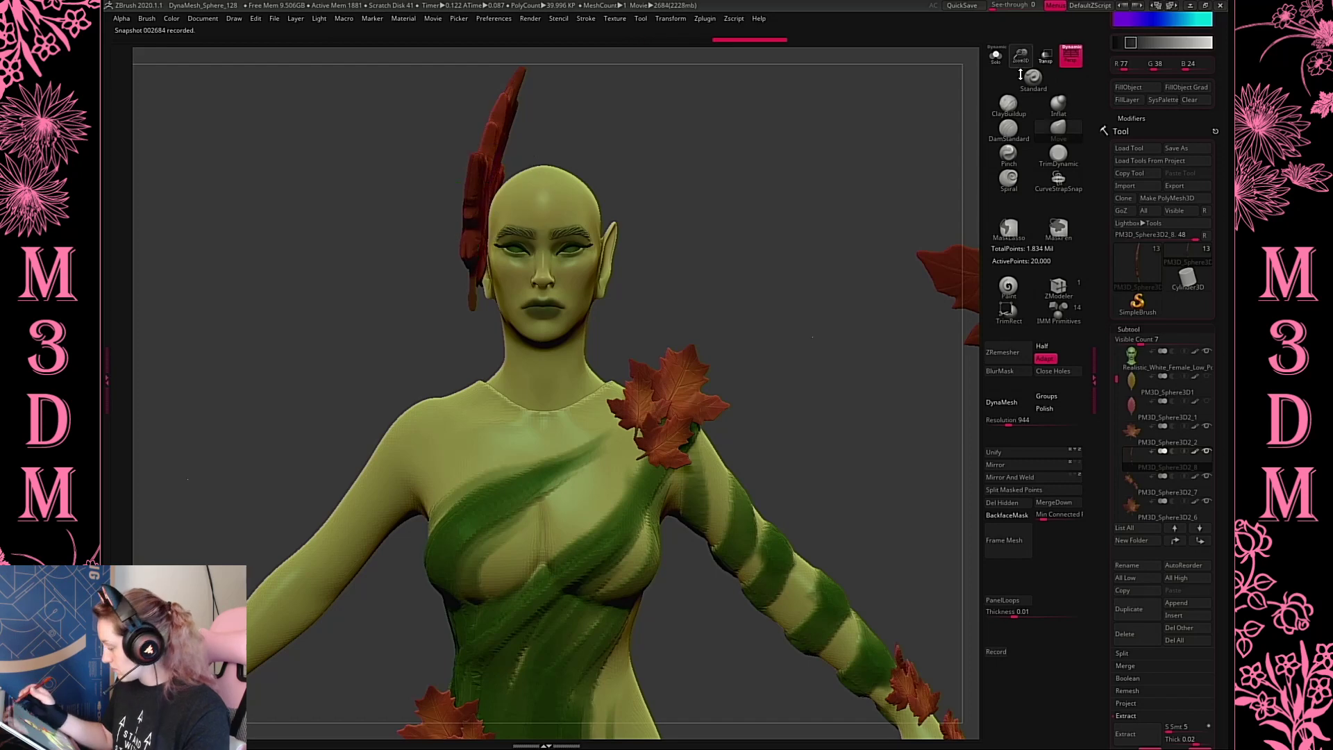
Scale, rotate and shift the copied leaf so it lies against the side of the head above the right ear
drag(1021, 58, 1031, 87)
drag(783, 213, 813, 209)
key(w)
drag(505, 198, 491, 202)
drag(530, 160, 528, 164)
drag(636, 182, 658, 169)
drag(530, 157, 496, 193)
drag(507, 146, 513, 139)
key(q)
mouse_move(763, 271)
shift+mouse_down()
mouse_move(669, 273)
mouse_move(681, 292)
shift+mouse_up()
key(w)
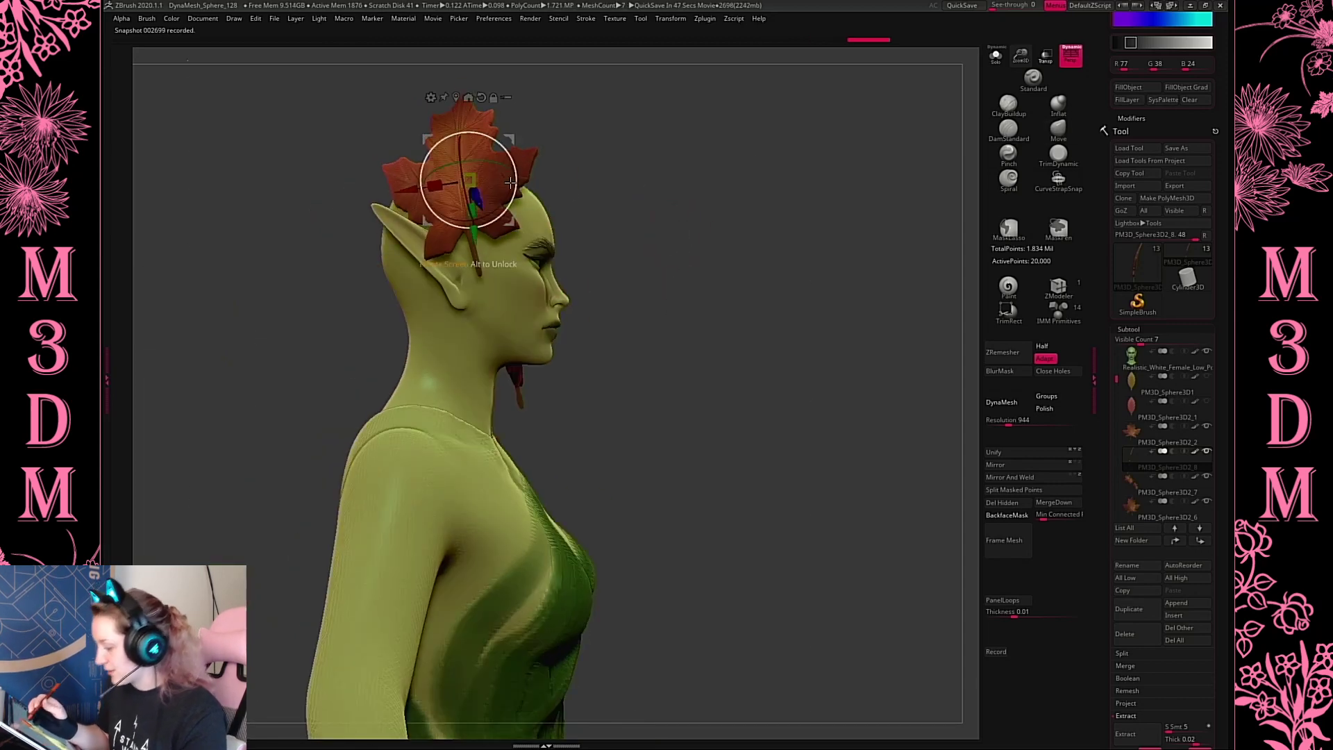
drag(512, 142, 512, 149)
Bend the head leaf with a resized Move brush so it follows the curve of the skull
key(q)
drag(628, 267, 761, 247)
key(space)
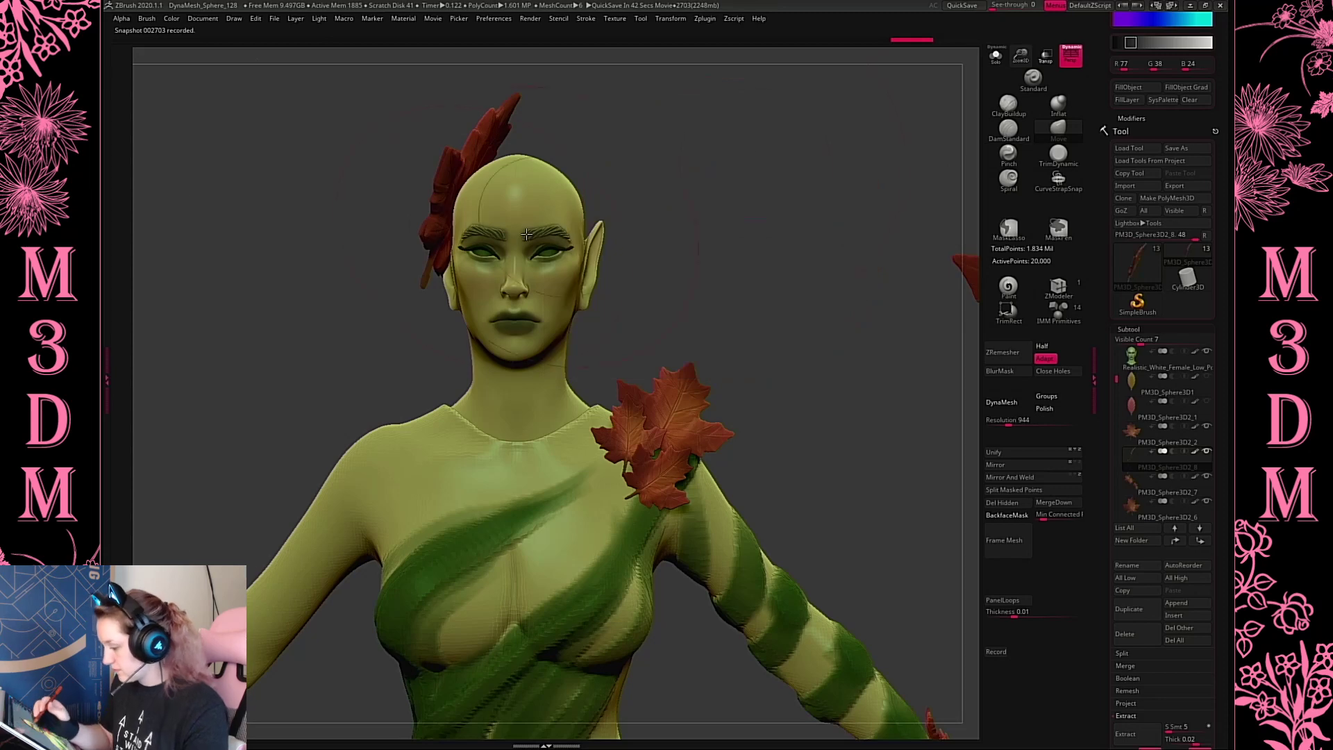
drag(454, 235, 479, 244)
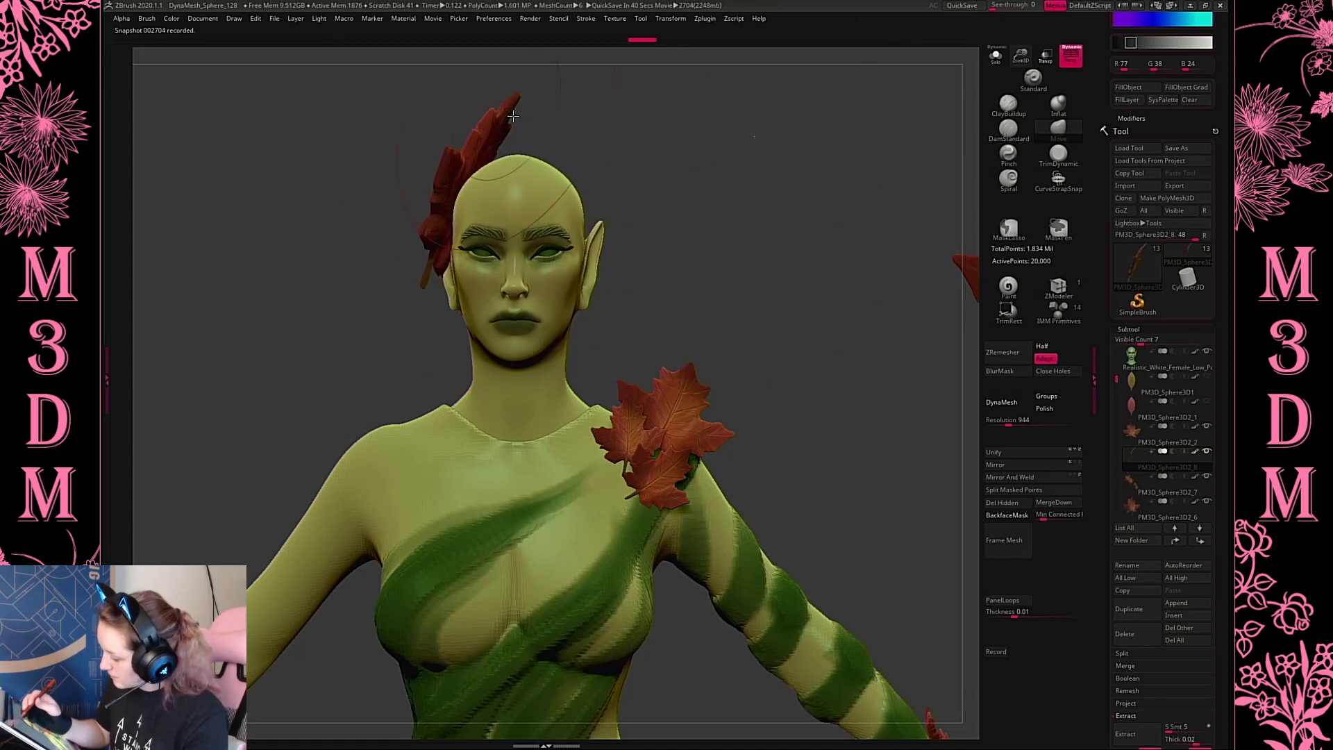
drag(660, 190, 696, 285)
right_click(696, 285)
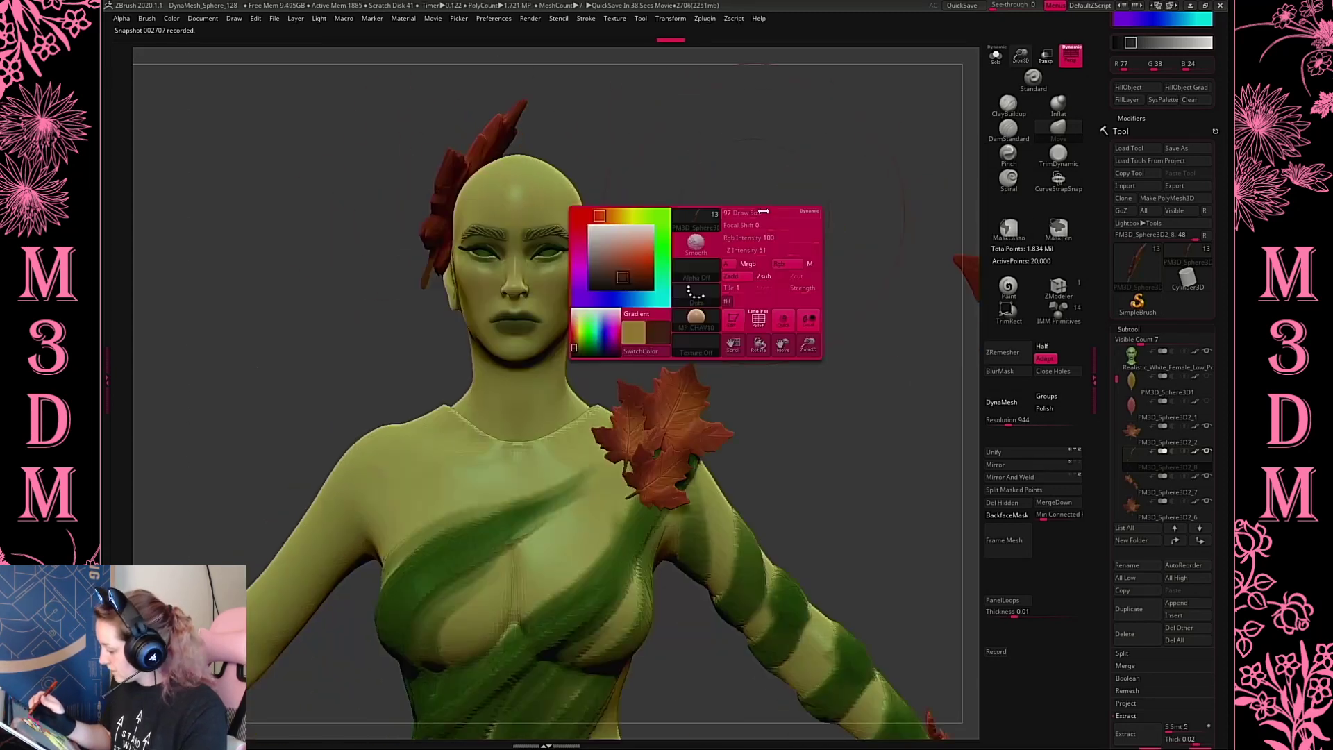
drag(459, 279, 451, 277)
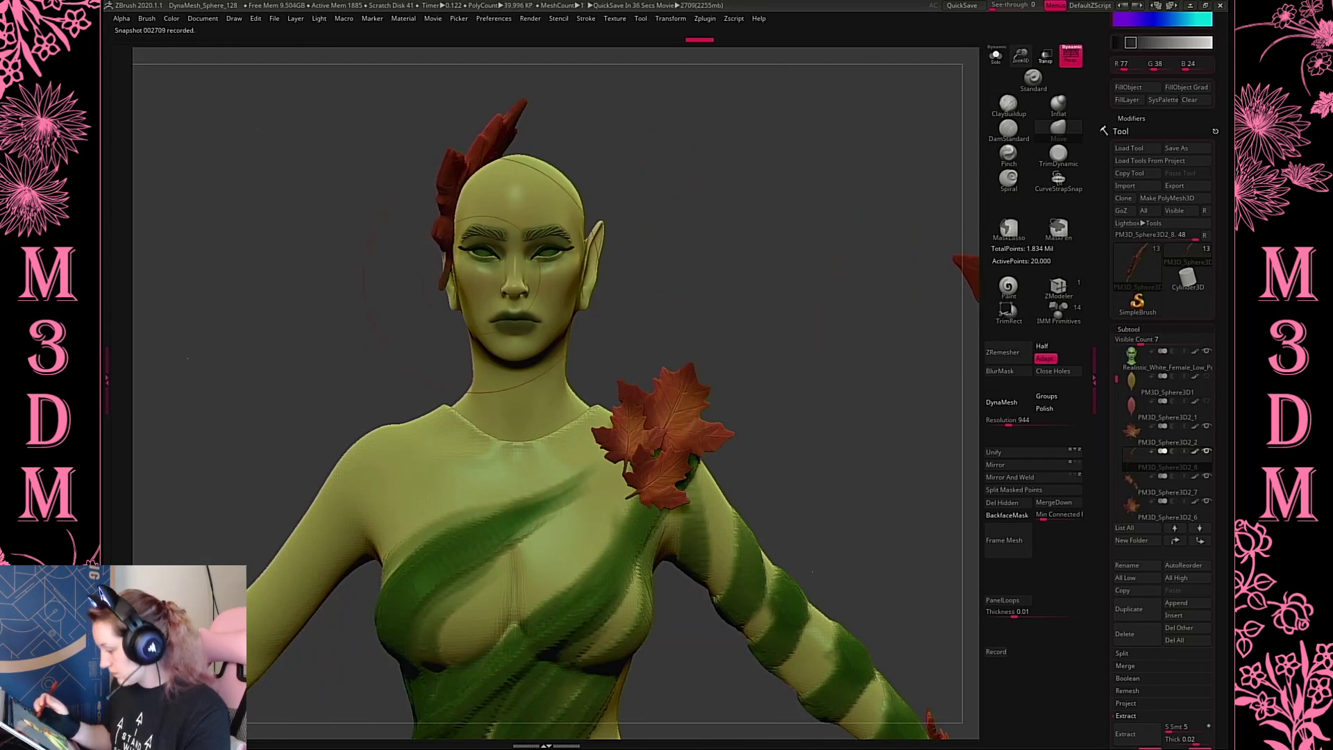
Mirror the head leaf across to the left side of the head, above the leaf-covered shoulder
click(1016, 465)
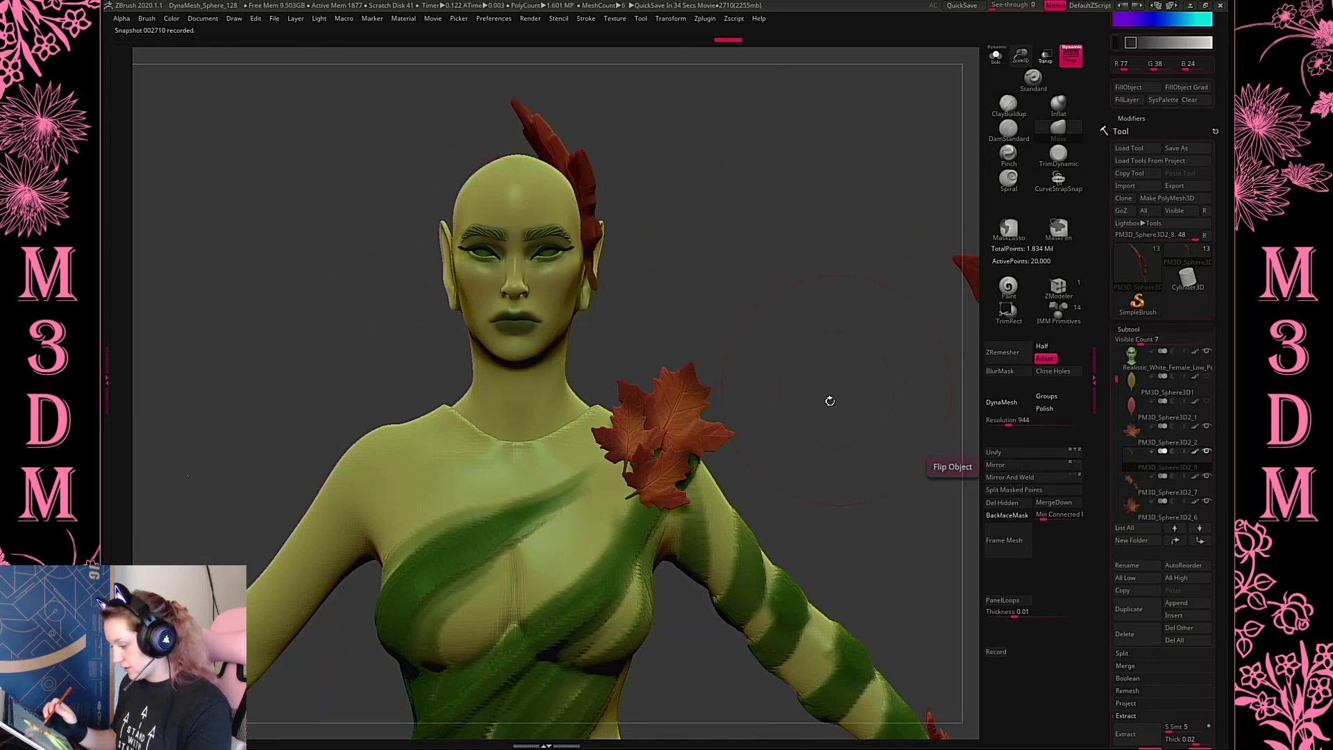
drag(827, 396, 852, 390)
drag(1020, 55, 960, 177)
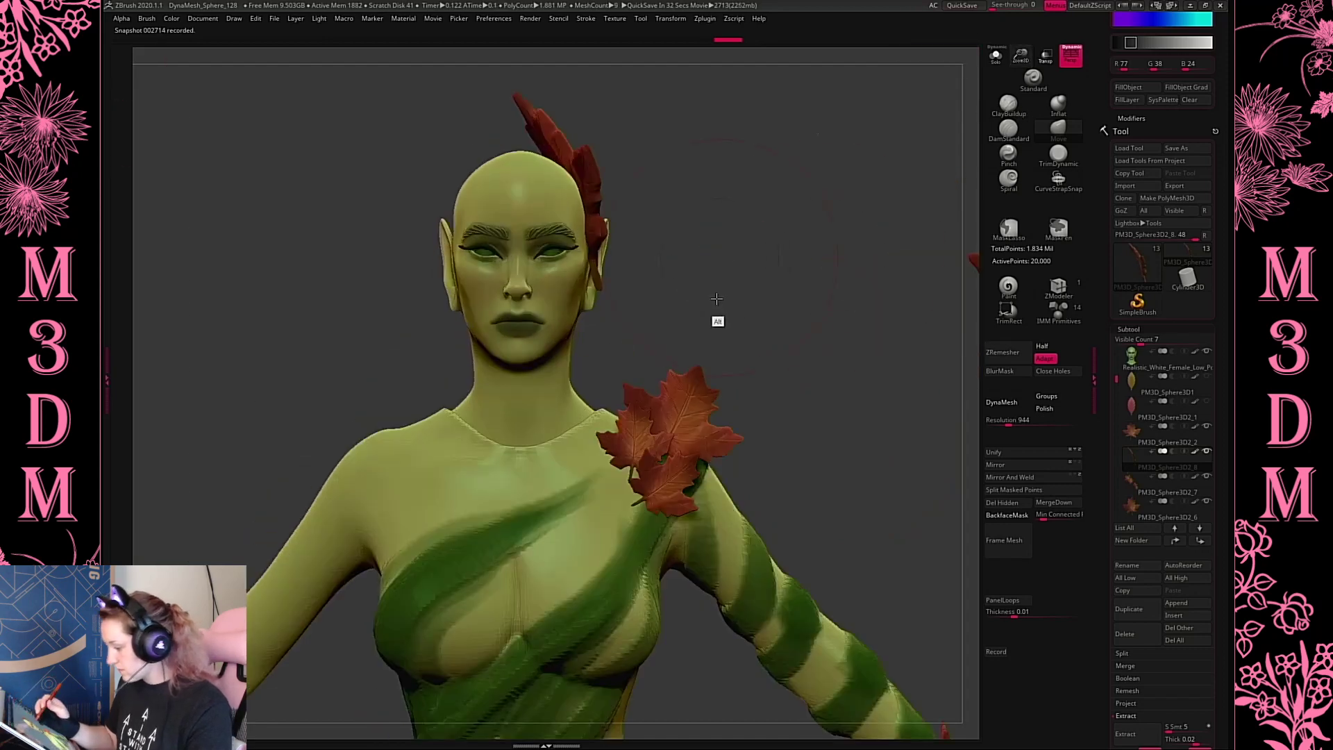
Reshape the mirrored leaf with the Move brush so it fits the left temple and ear, checking from the side and below
alt+drag(635, 257, 598, 325)
key(space)
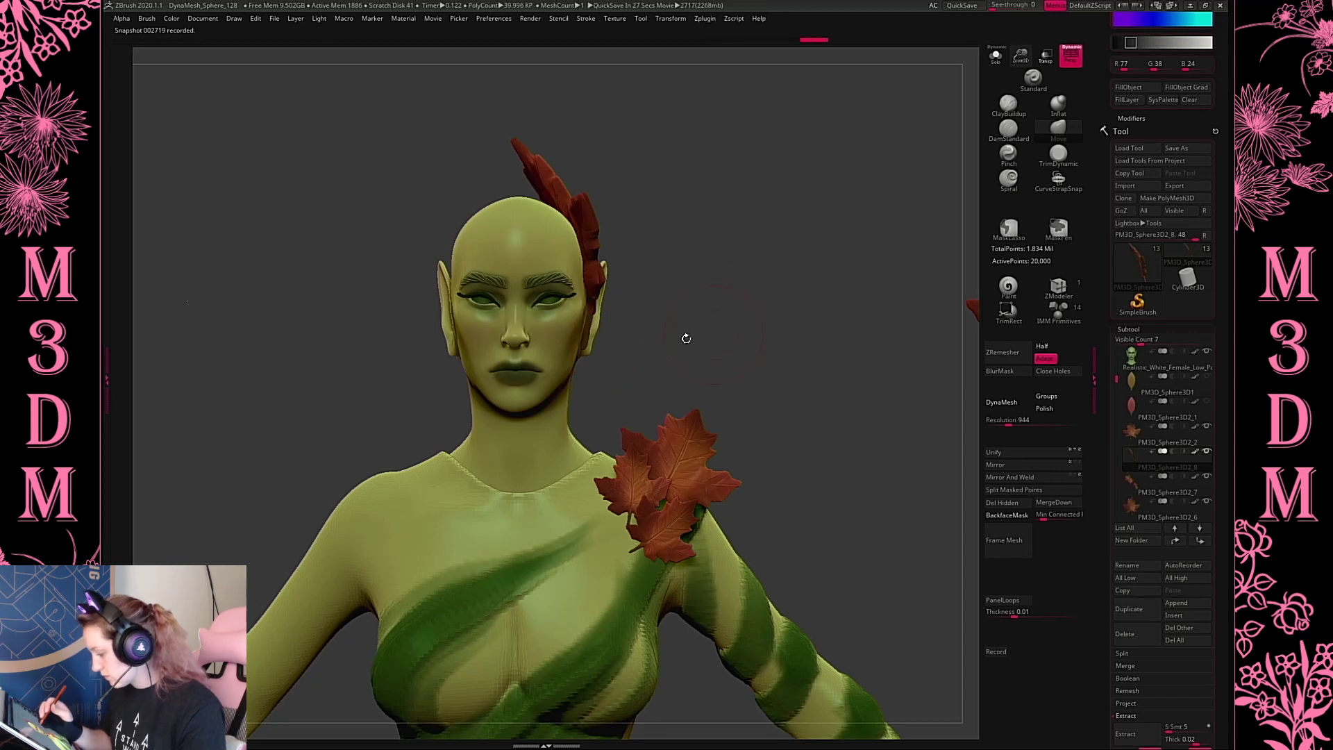
drag(681, 336, 630, 322)
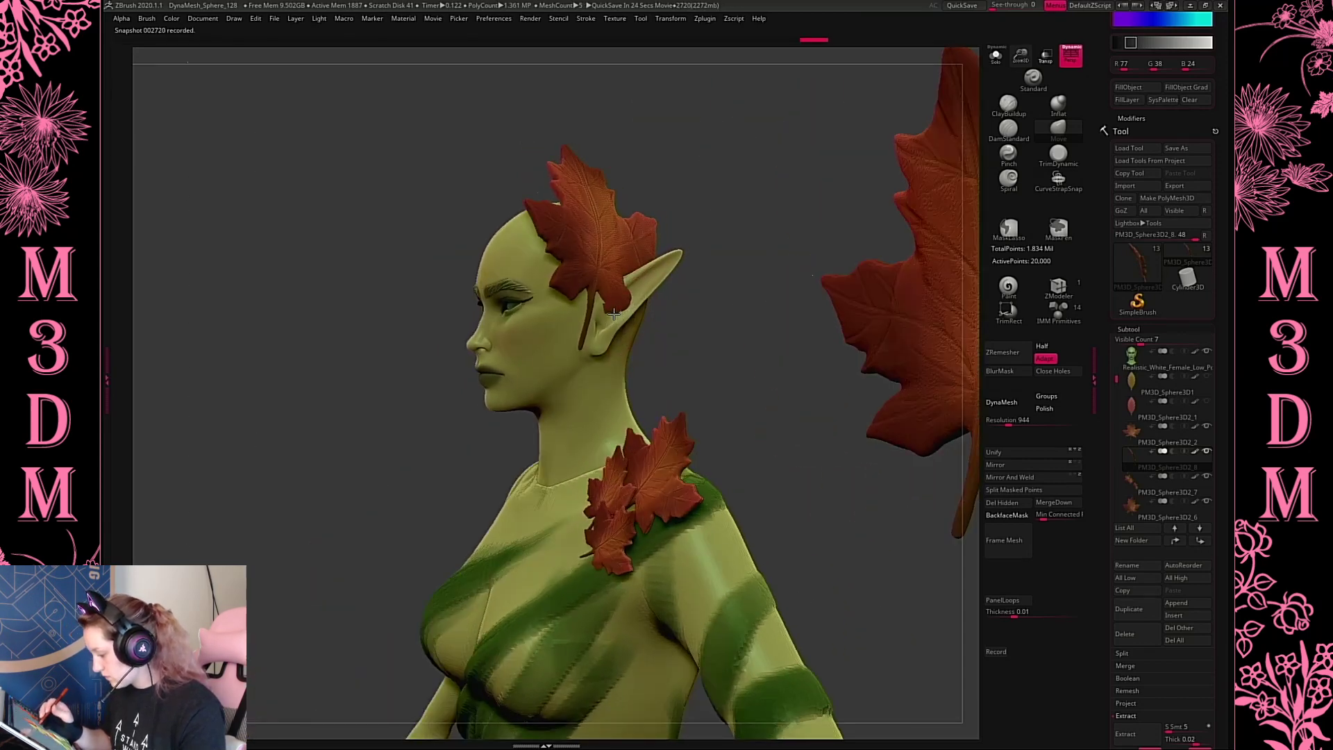
drag(687, 289, 632, 298)
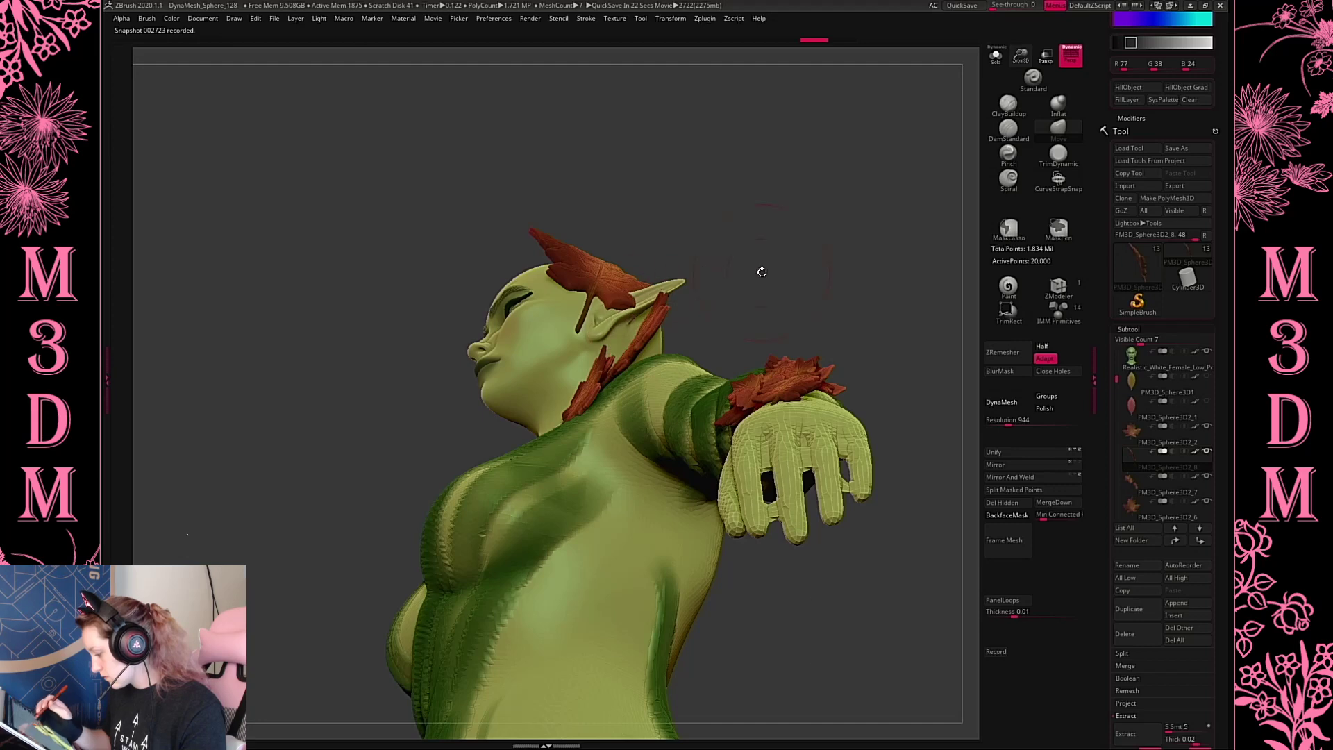
drag(761, 274, 685, 341)
drag(803, 306, 775, 391)
Centre the transform gizmo on the head leaf and duplicate the leaf toward the crown of the head
key(w)
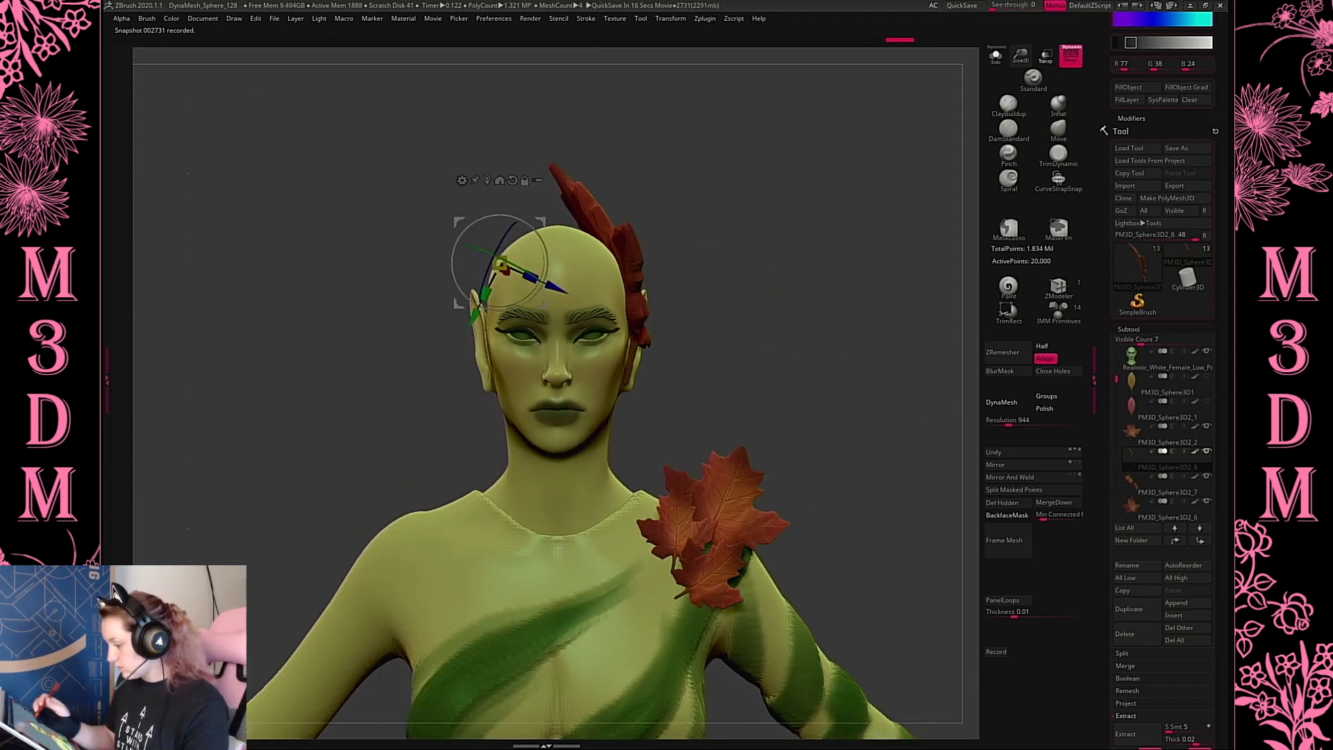
alt+click(628, 258)
ctrl+drag(698, 259, 669, 260)
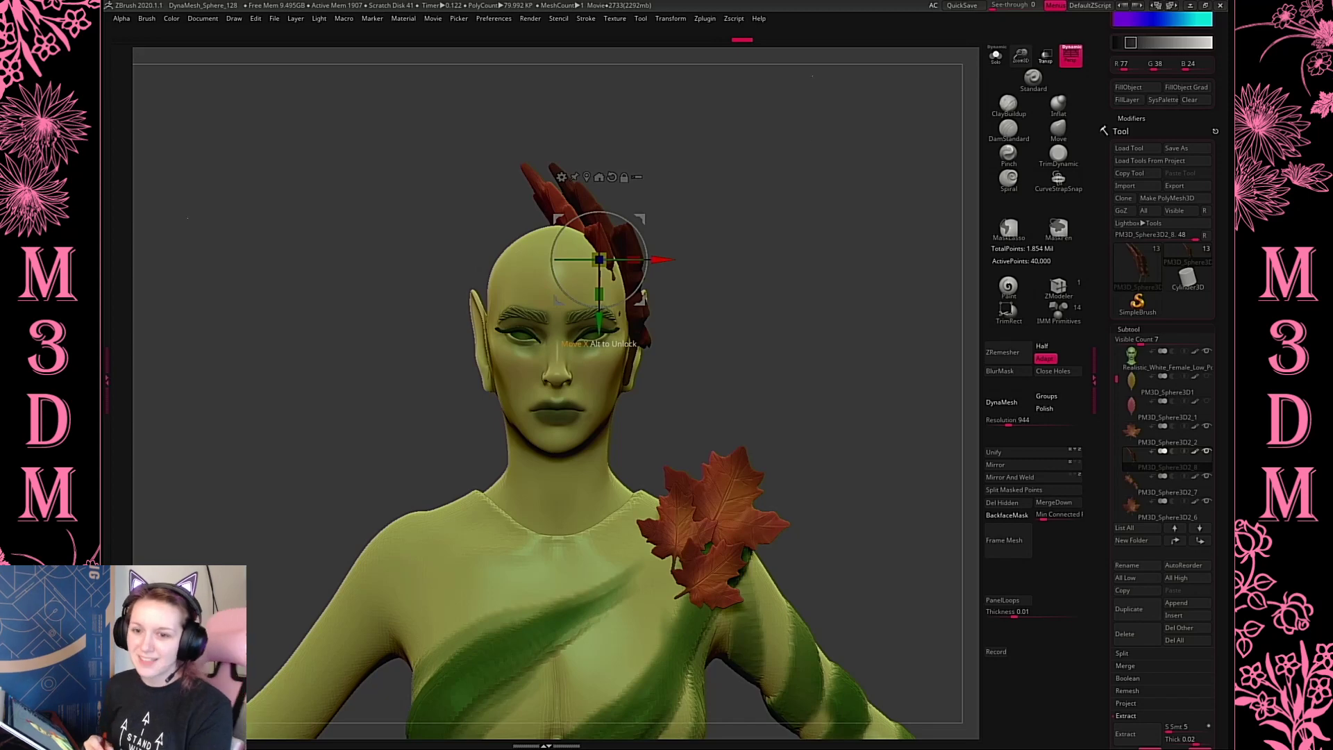
Move, rotate and resize the second head leaf so it rises from the top of the head
drag(778, 268, 784, 286)
mouse_move(642, 223)
mouse_down()
mouse_move(644, 197)
mouse_move(644, 234)
mouse_move(597, 265)
mouse_up()
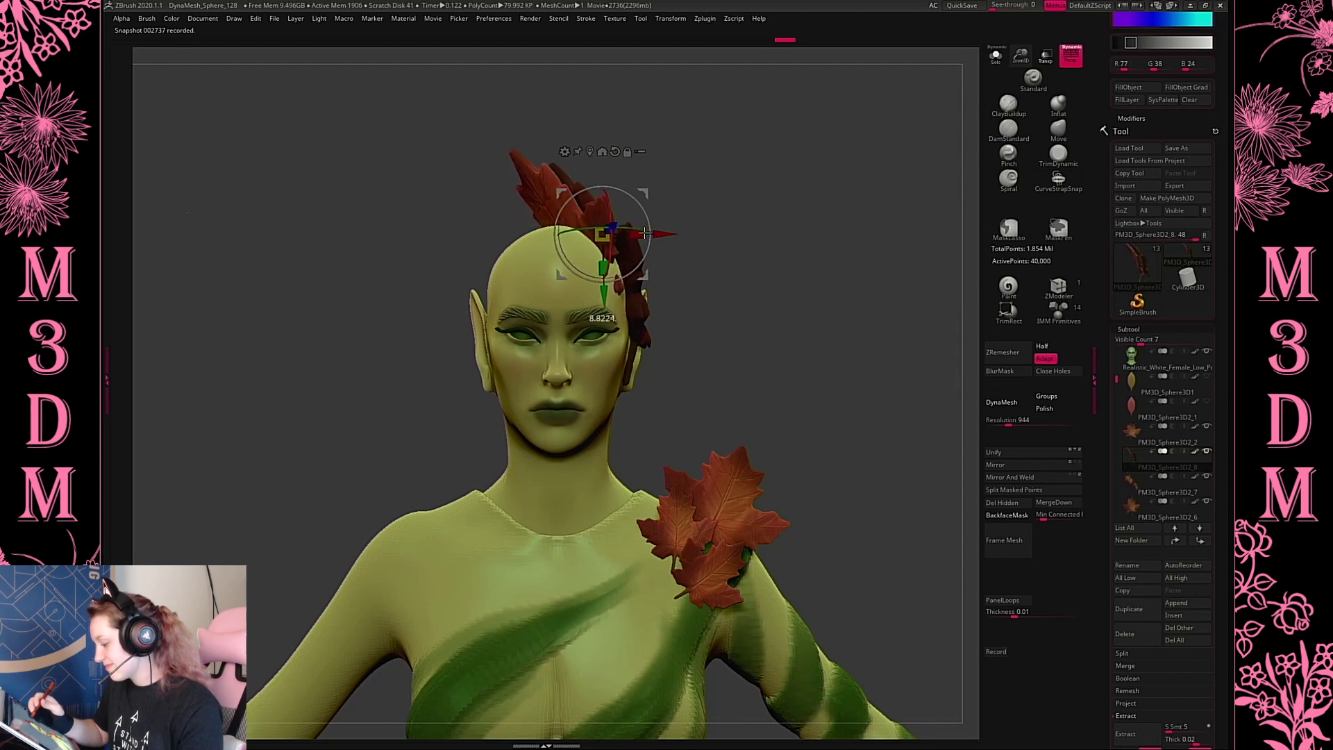
key(q)
drag(724, 256, 768, 253)
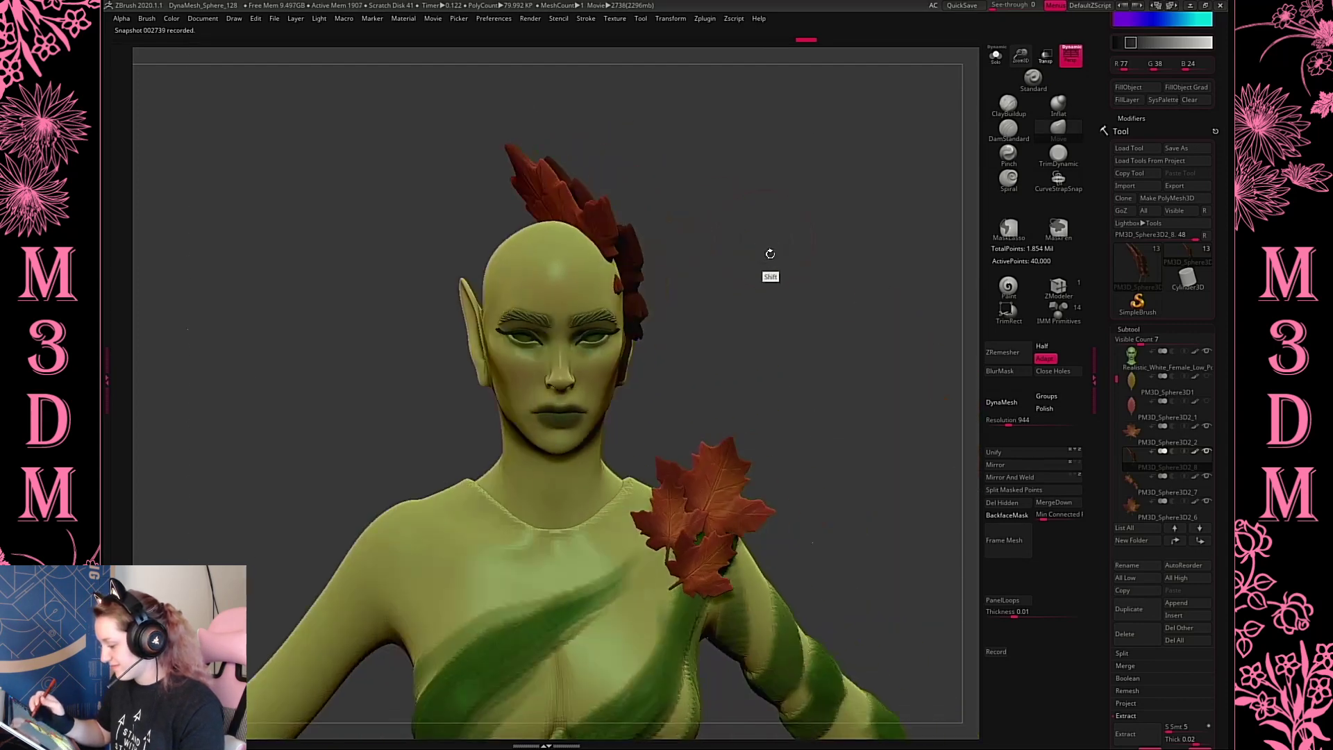
key(w)
mouse_move(649, 251)
mouse_down()
mouse_move(655, 240)
mouse_move(621, 279)
mouse_move(646, 264)
mouse_up()
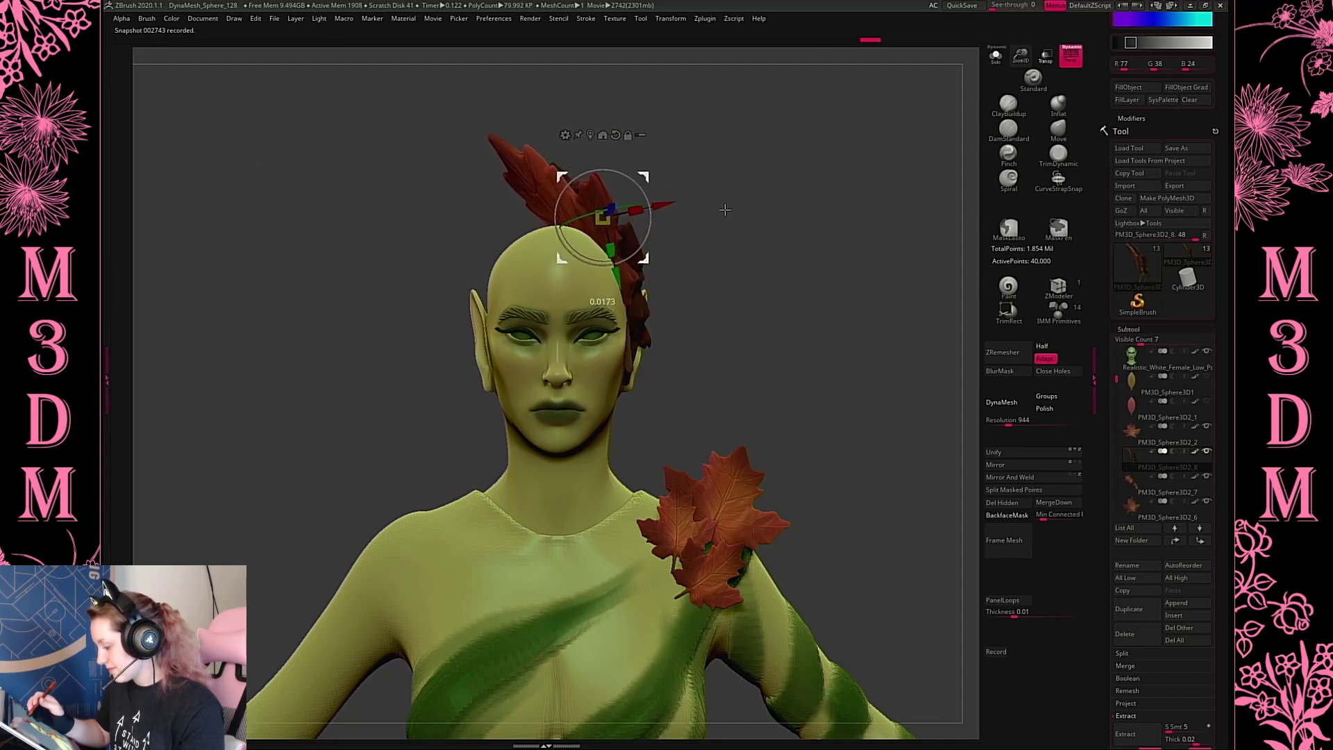
Bend the second head leaf with the Move brush so its tip sweeps outward and its base meets the head
key(q)
key(space)
key(b)
key(m)
key(v)
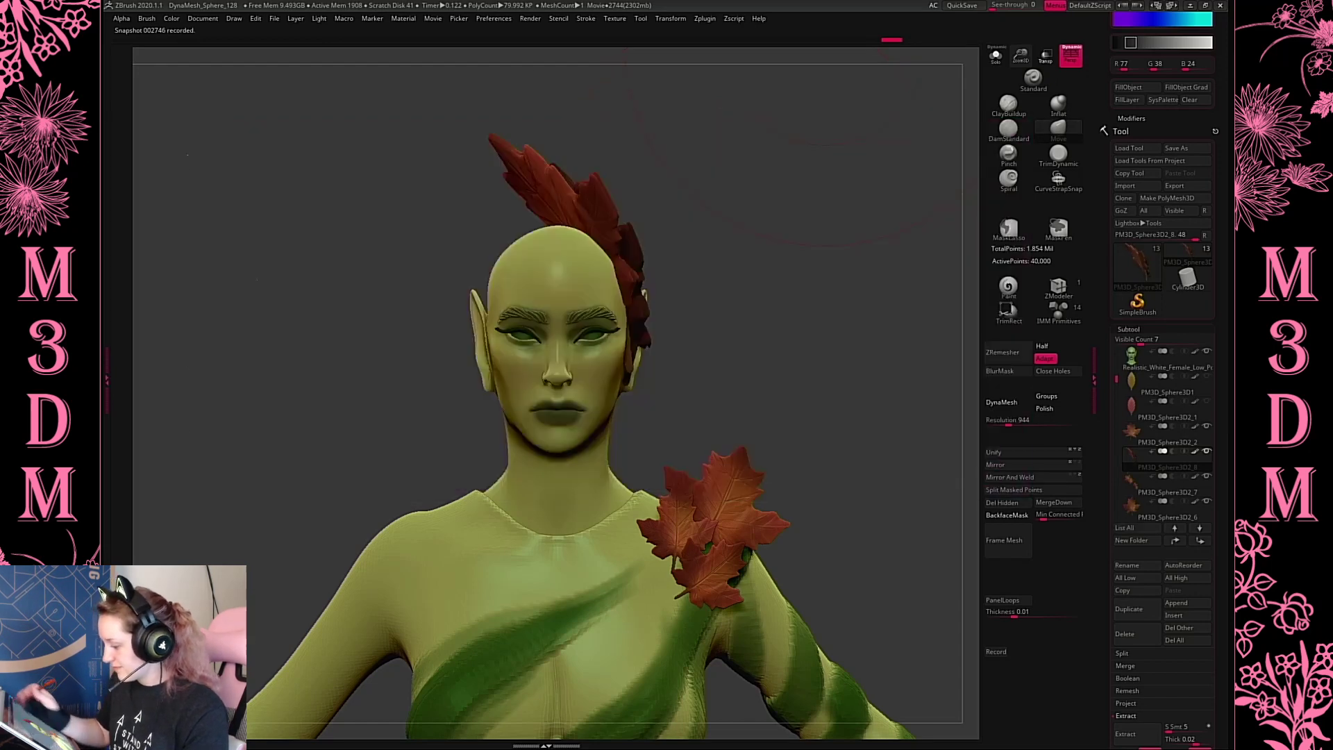
drag(508, 159, 491, 167)
drag(723, 219, 678, 241)
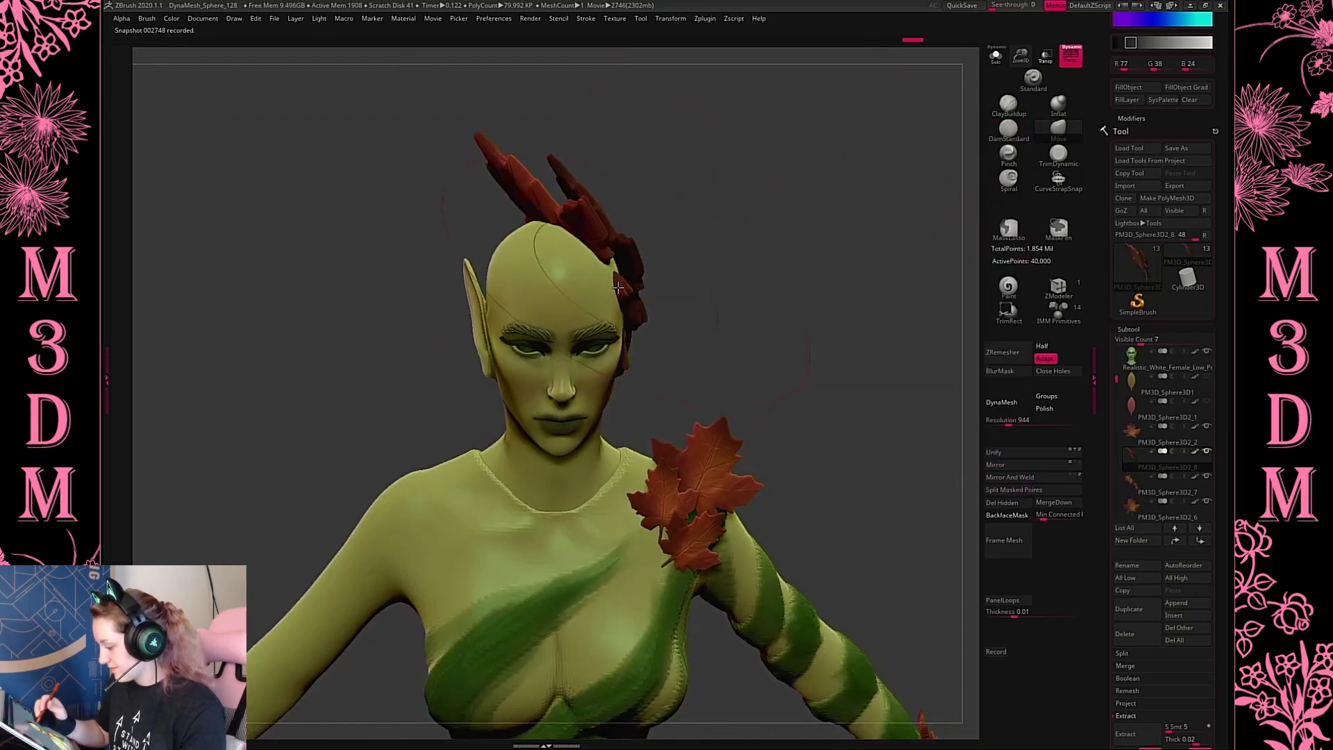
drag(751, 206, 680, 354)
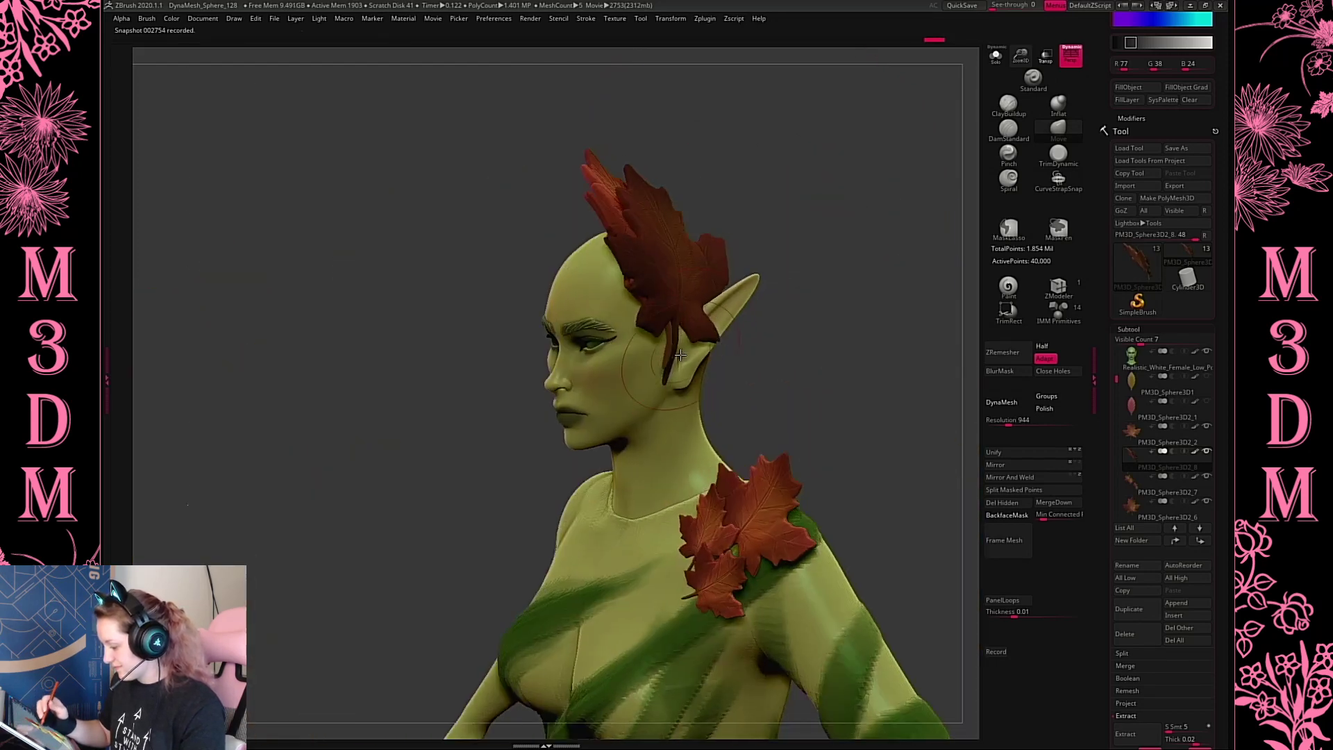
drag(812, 261, 678, 363)
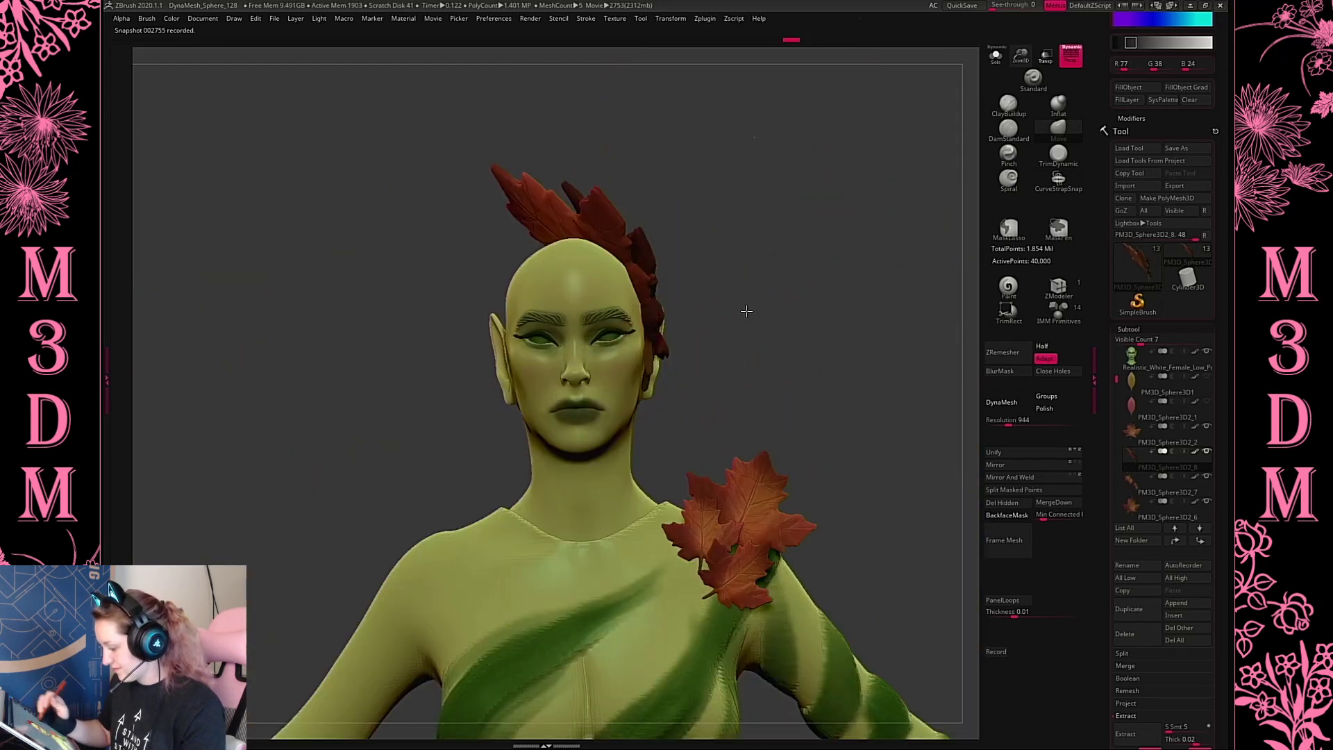
drag(773, 333, 638, 222)
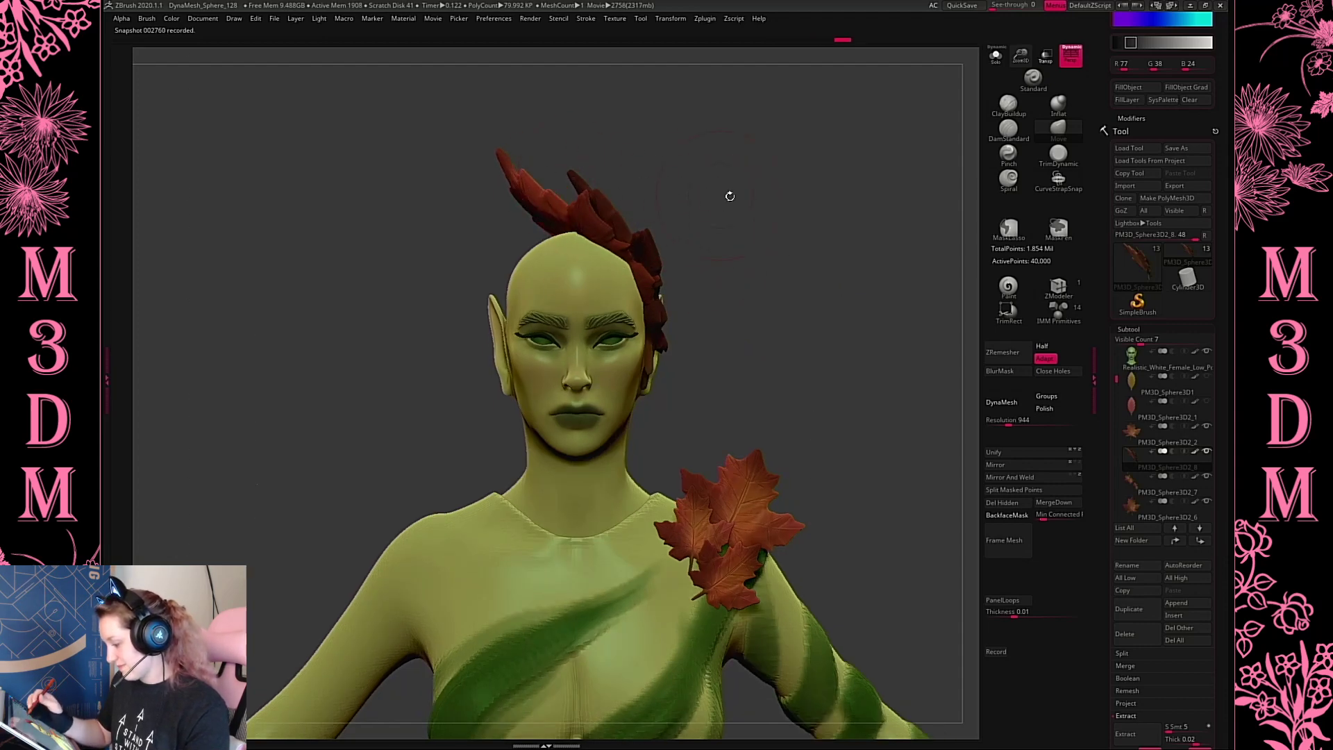
Resize the Move brush and refine how the crown leaves sit on the head, working from the back and side
key(s)
drag(751, 200, 775, 205)
mouse_move(838, 216)
mouse_down()
mouse_move(794, 223)
mouse_move(854, 222)
mouse_up()
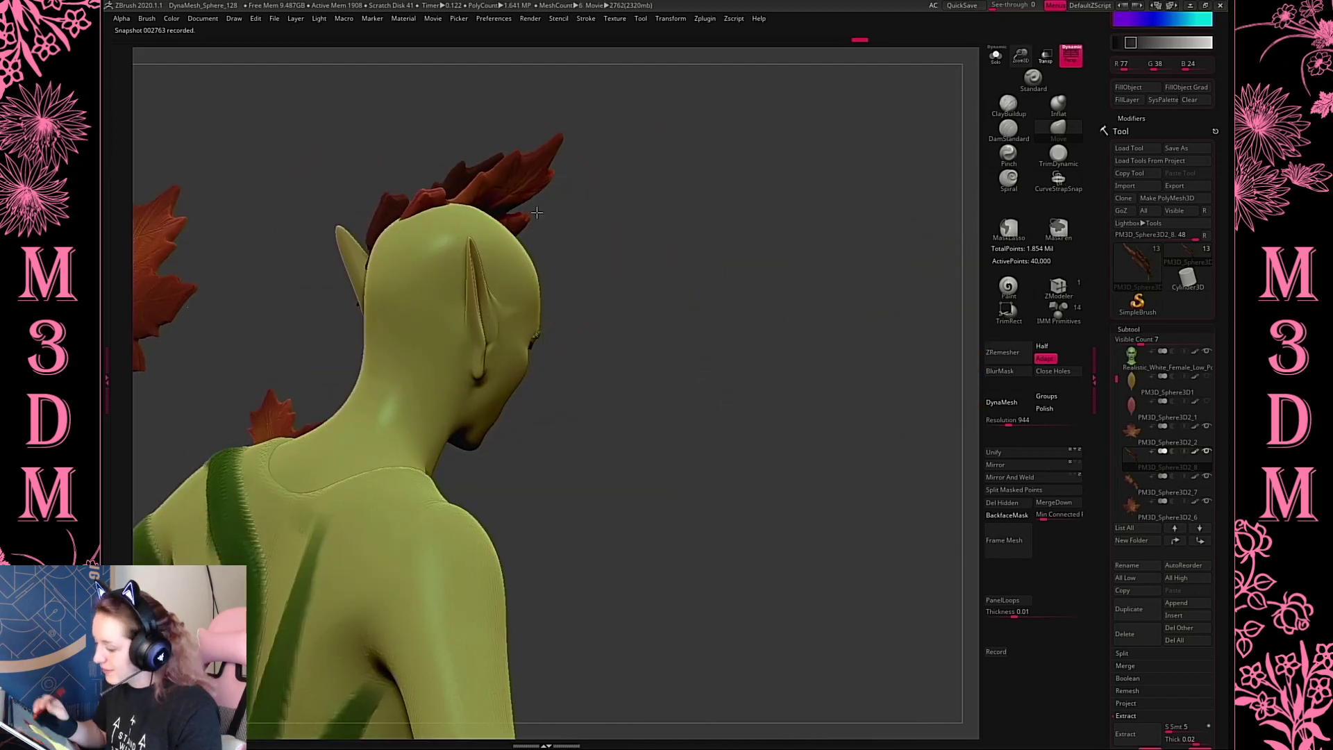
drag(716, 277, 660, 260)
mouse_move(756, 233)
mouse_down()
mouse_move(723, 208)
mouse_move(750, 243)
mouse_up()
key(space)
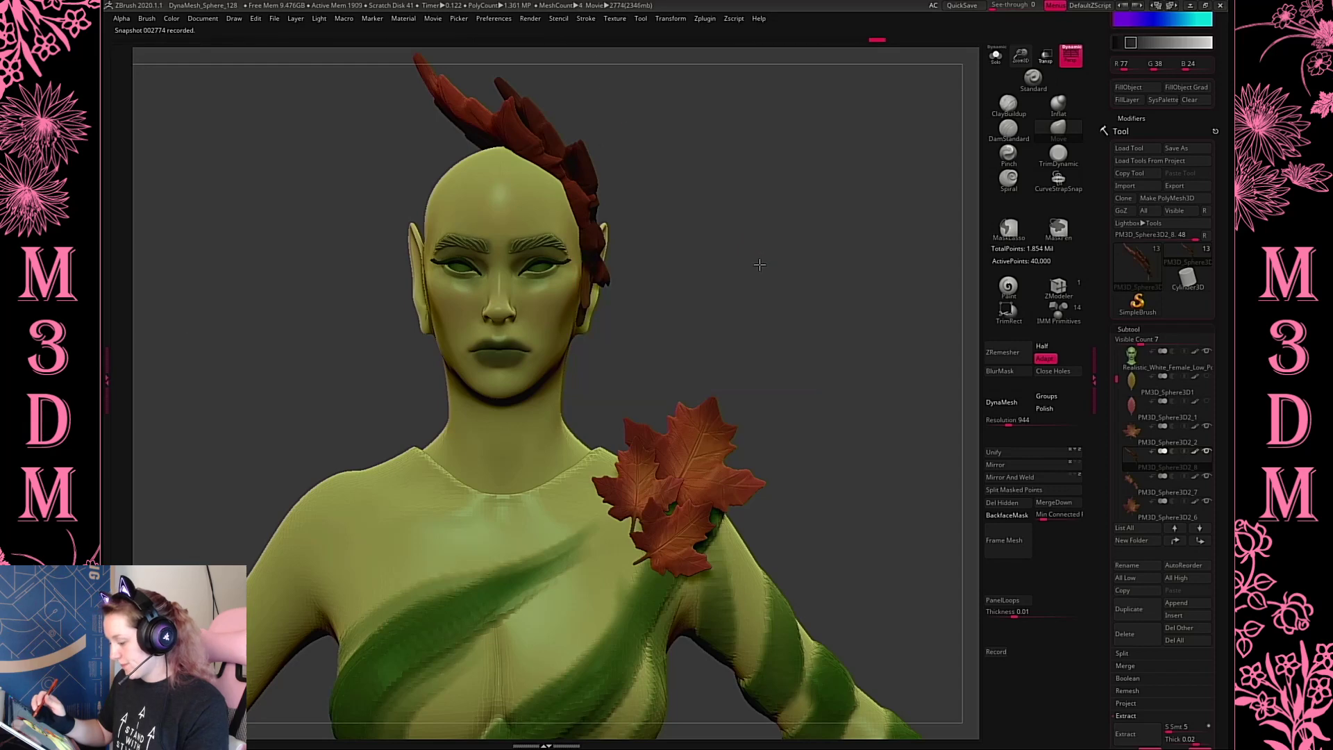
Duplicate the crown leaf as a third head leaf and rotate it across the front of the head
key(w)
ctrl+right_drag(749, 237, 805, 131)
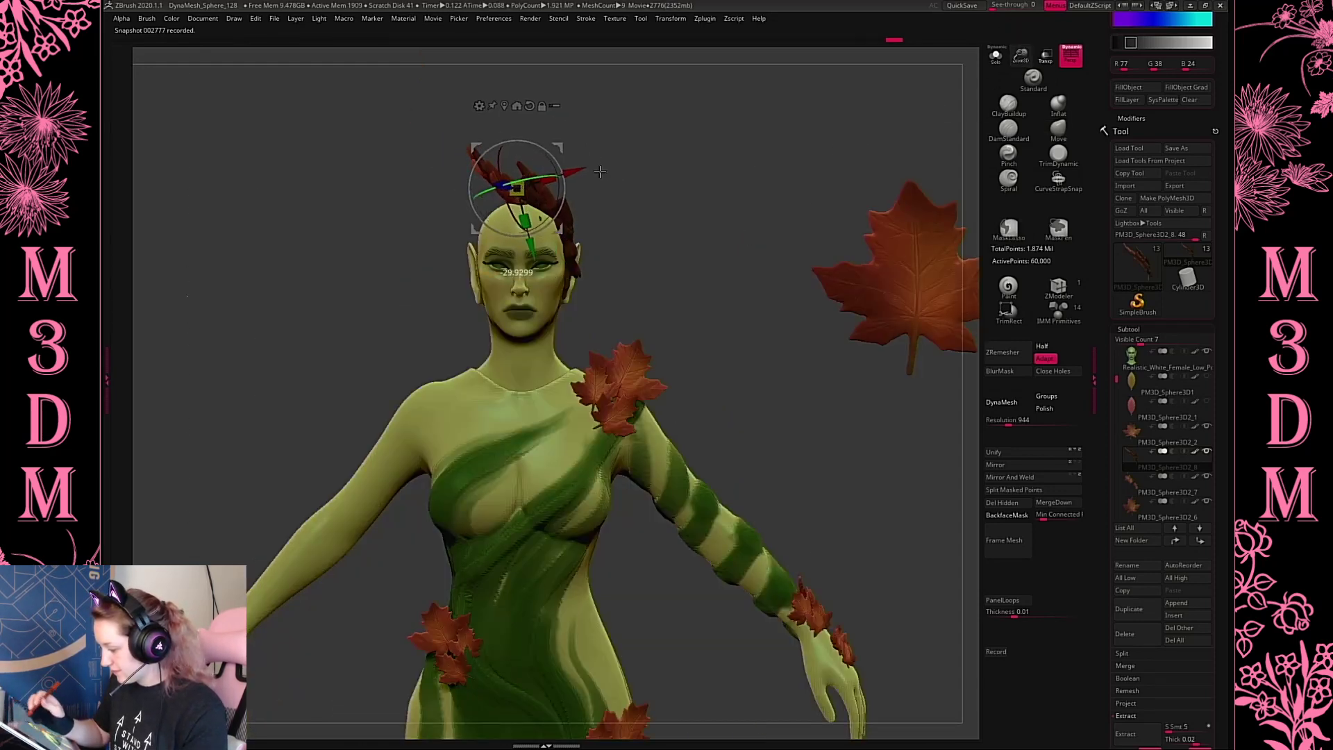
drag(600, 171, 564, 207)
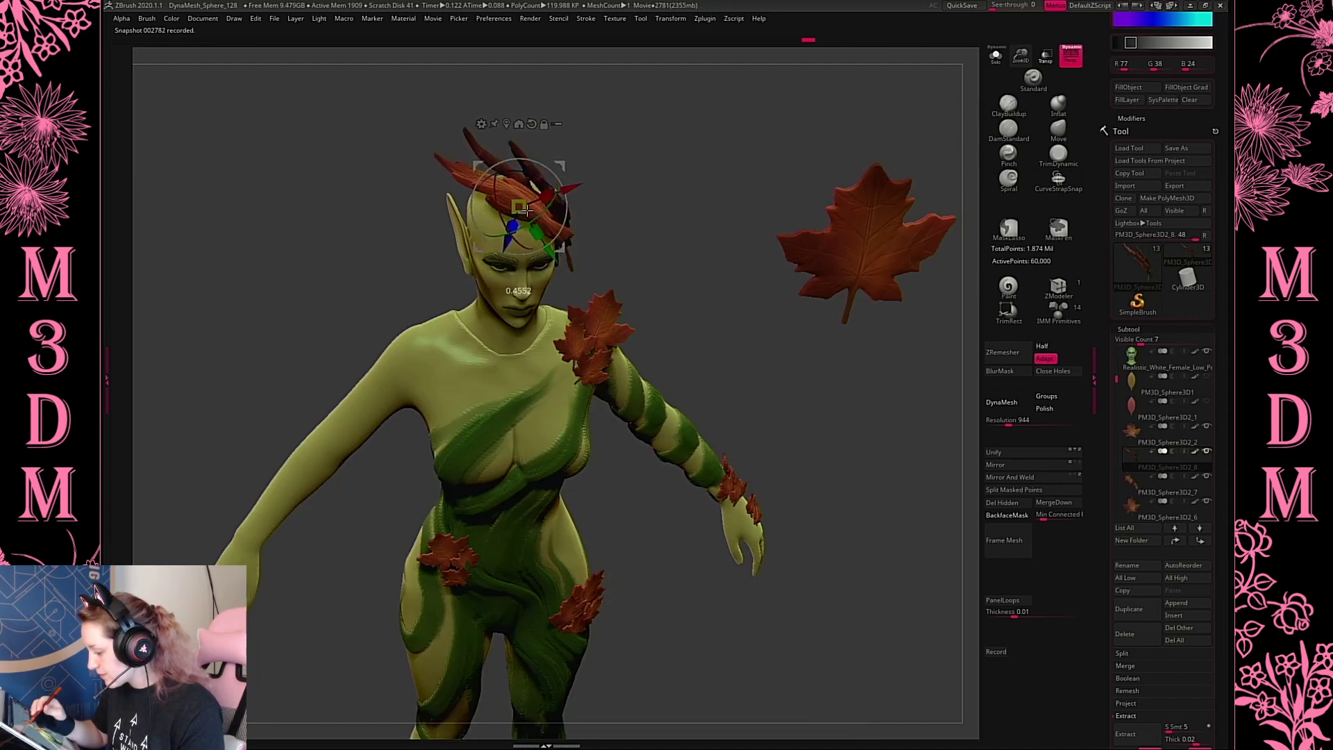
drag(669, 180, 675, 227)
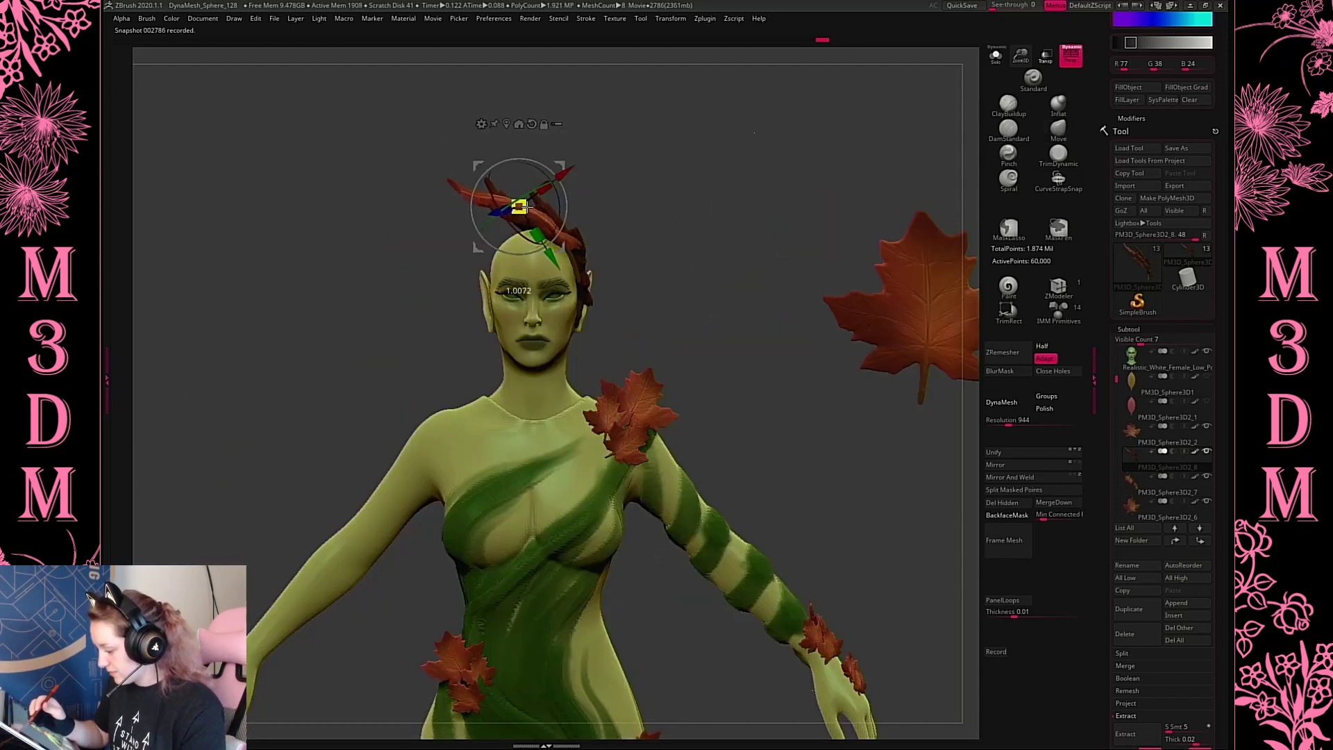
drag(527, 206, 544, 203)
Scale, tilt and position the third leaf over the hairline so it overlaps the other two head leaves
drag(1020, 55, 694, 229)
drag(557, 168, 574, 189)
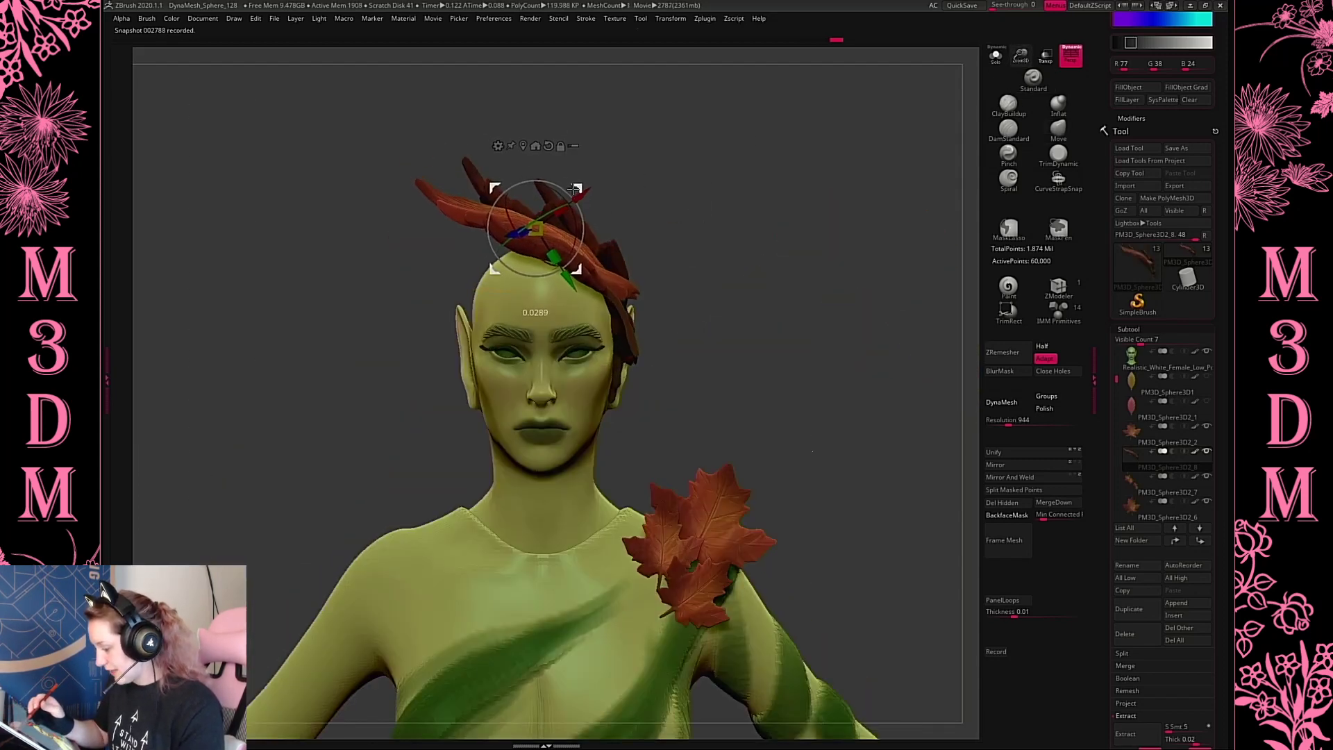
drag(779, 245, 567, 247)
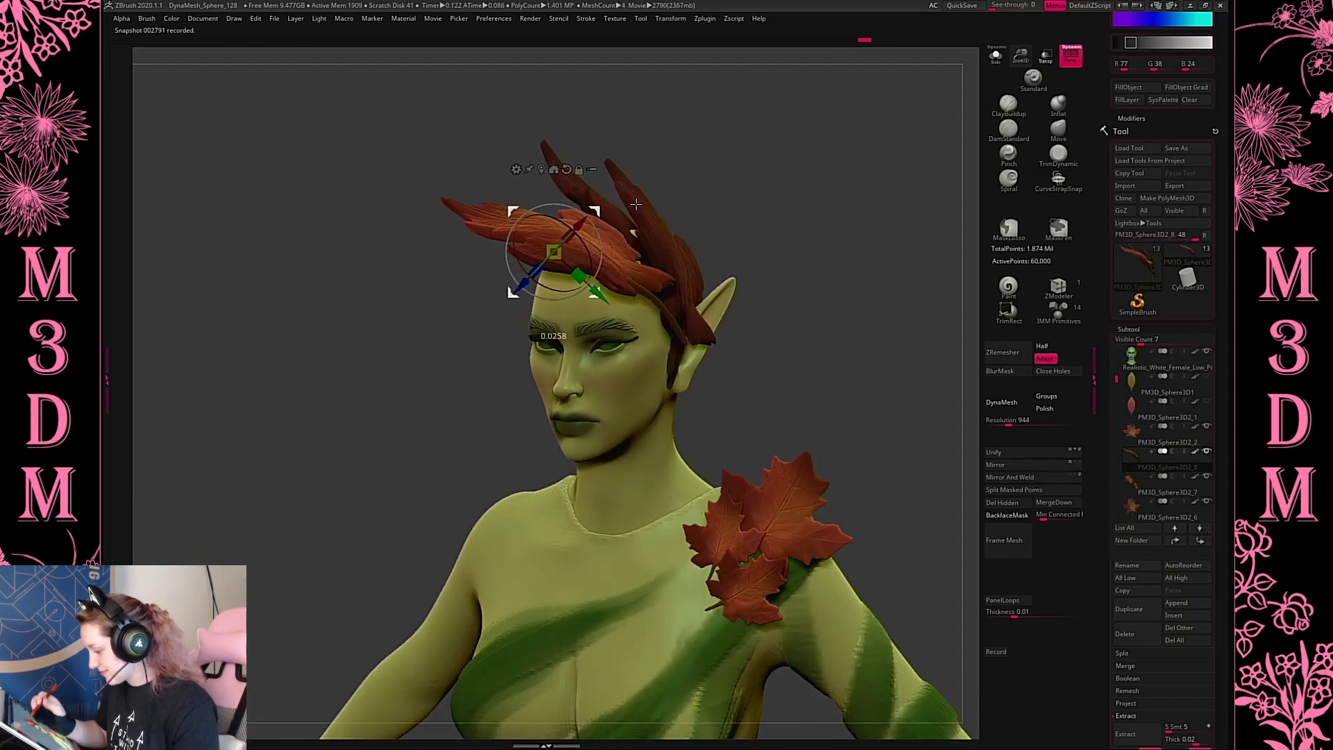
drag(659, 326, 788, 297)
drag(598, 210, 597, 216)
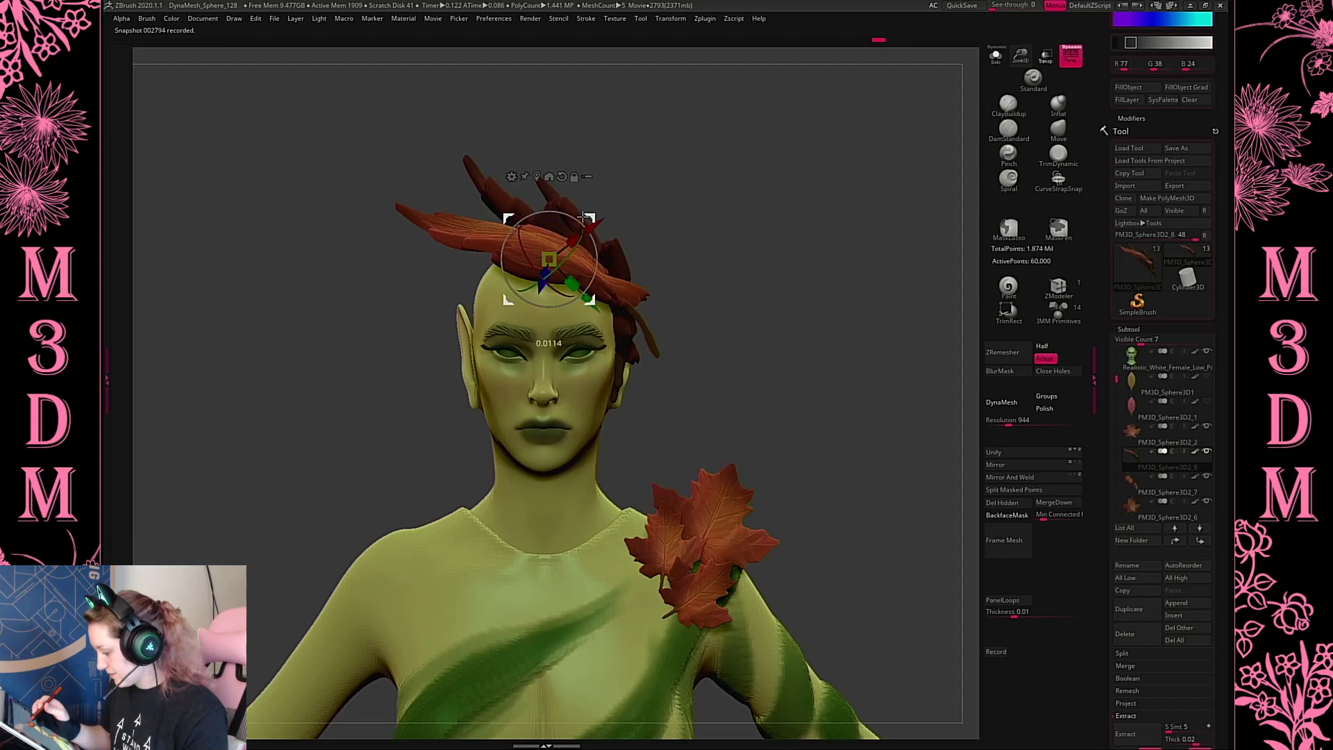
drag(770, 236, 669, 244)
drag(595, 215, 547, 207)
drag(652, 245, 719, 297)
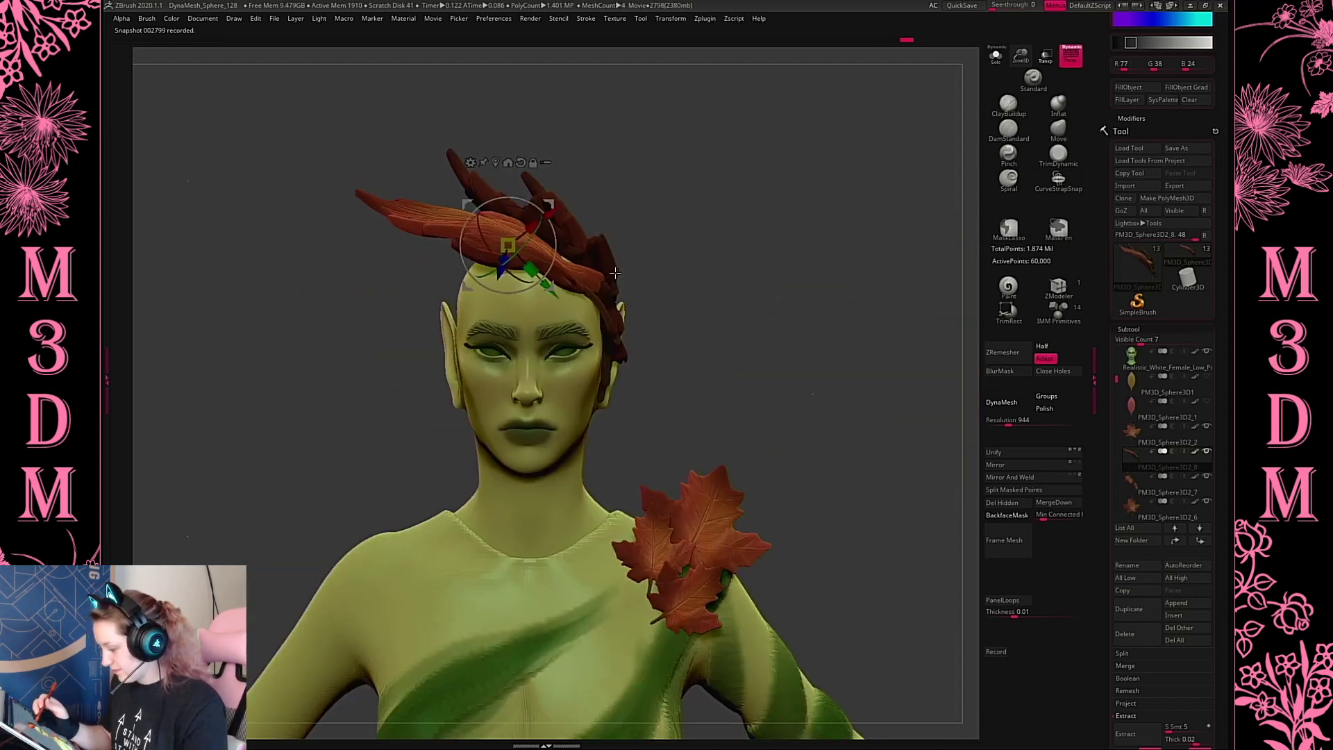
drag(550, 234, 579, 209)
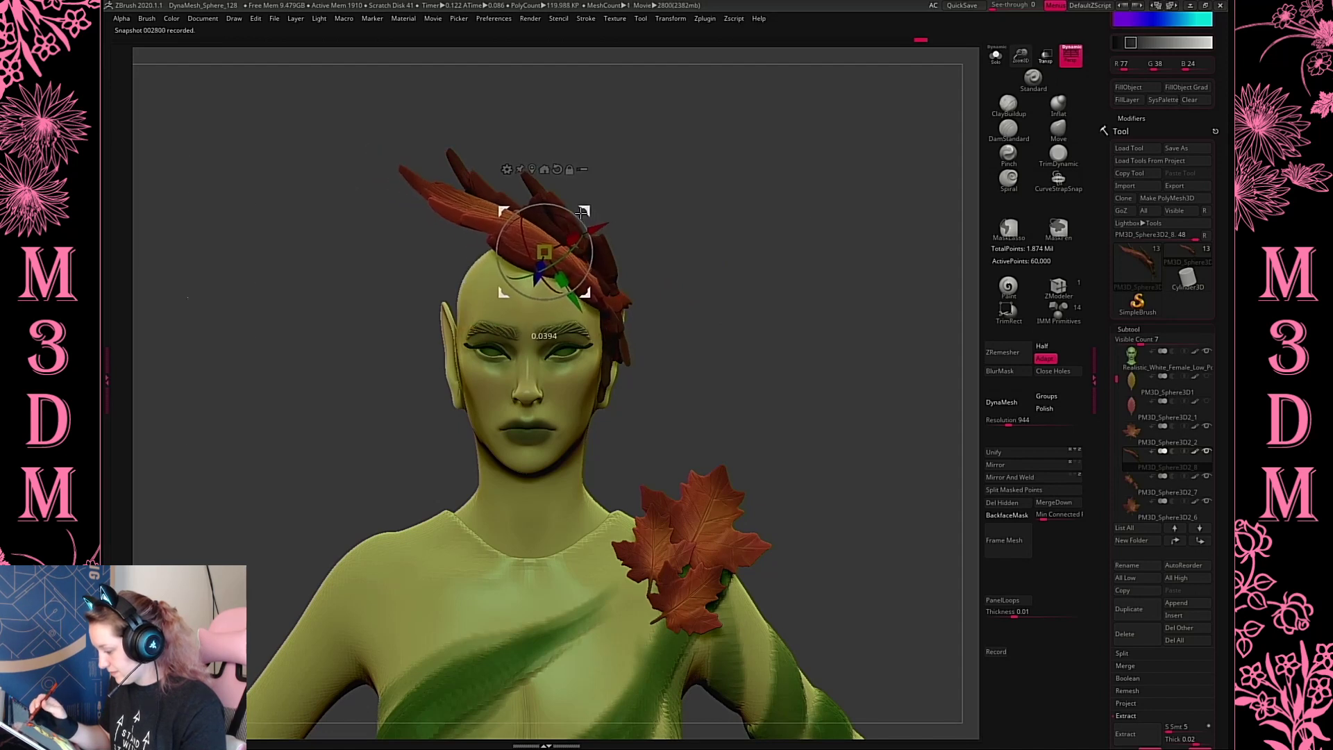
Use the Move brush to pull the lower end of the front head leaves down against the temple
key(q)
key(space)
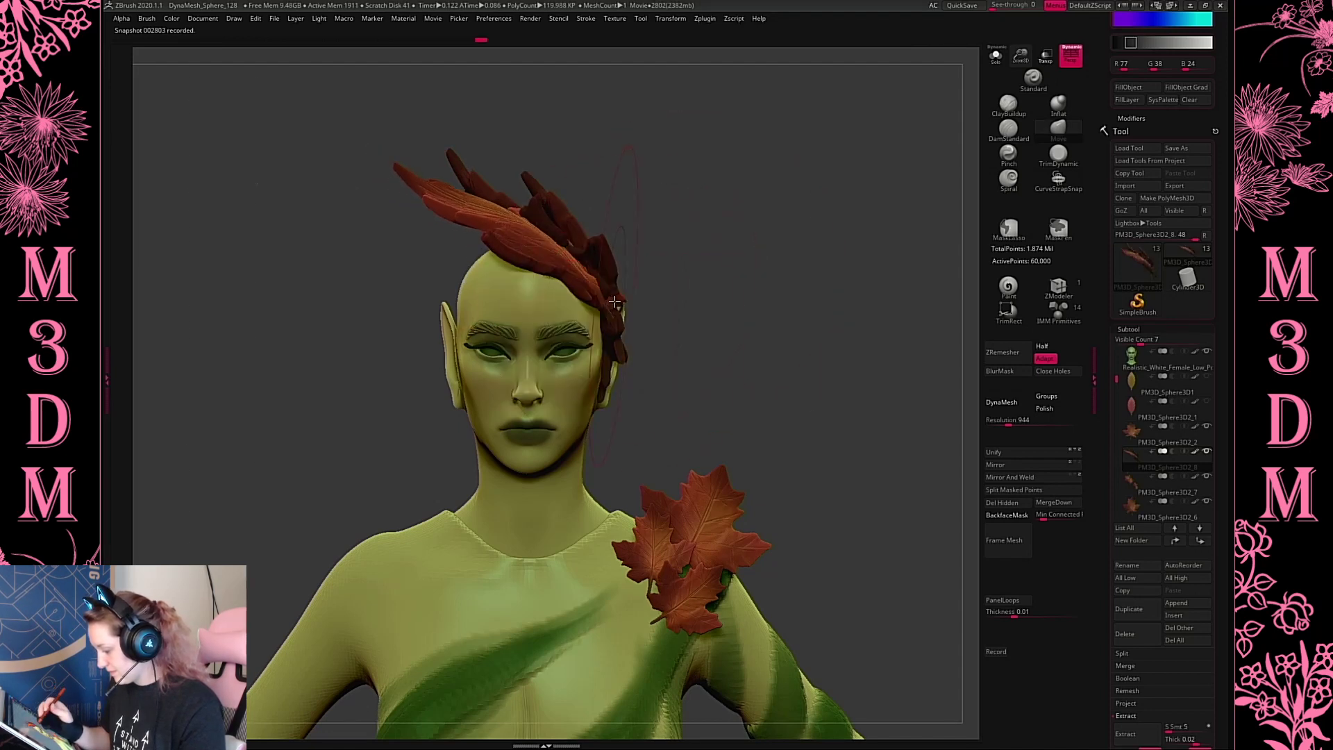
drag(583, 268, 608, 377)
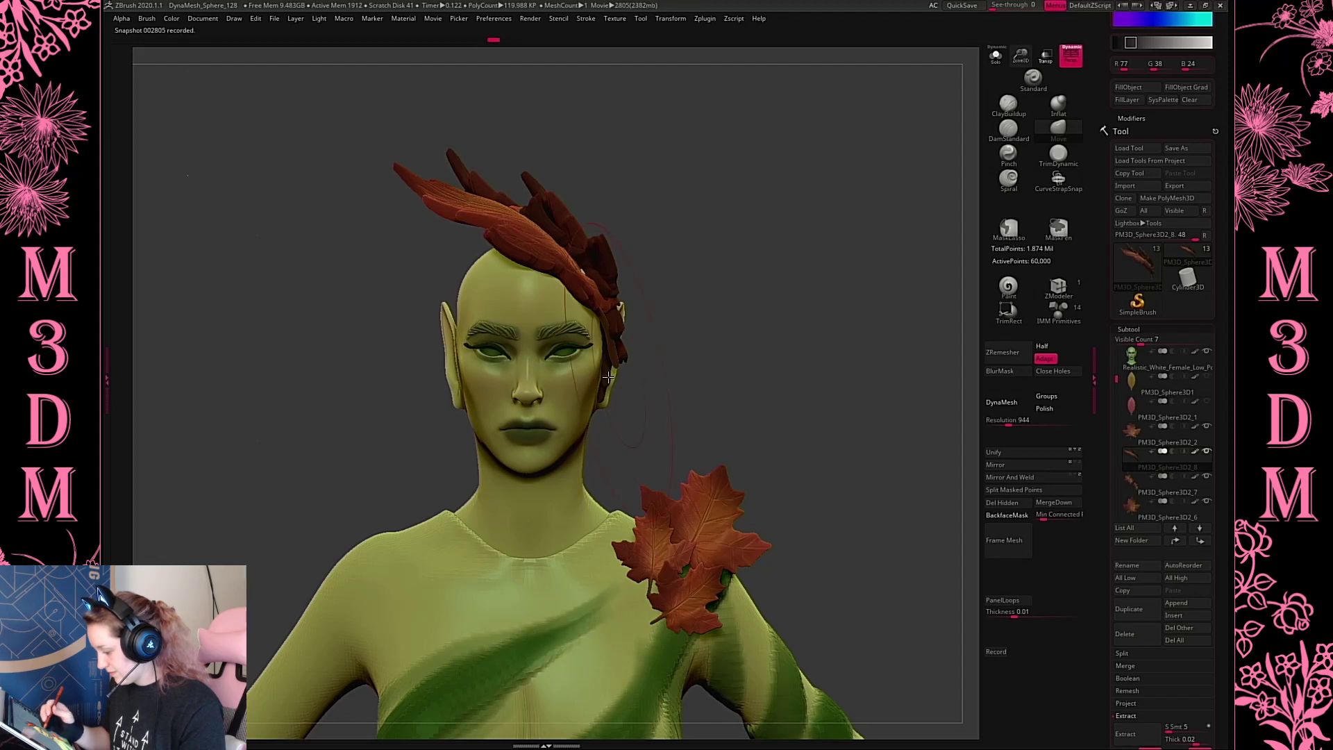
drag(625, 326, 602, 372)
drag(833, 313, 666, 326)
Resize the Move brush and shape the head leaves around the temple and ear, checking from the side and front
key(space)
key(space)
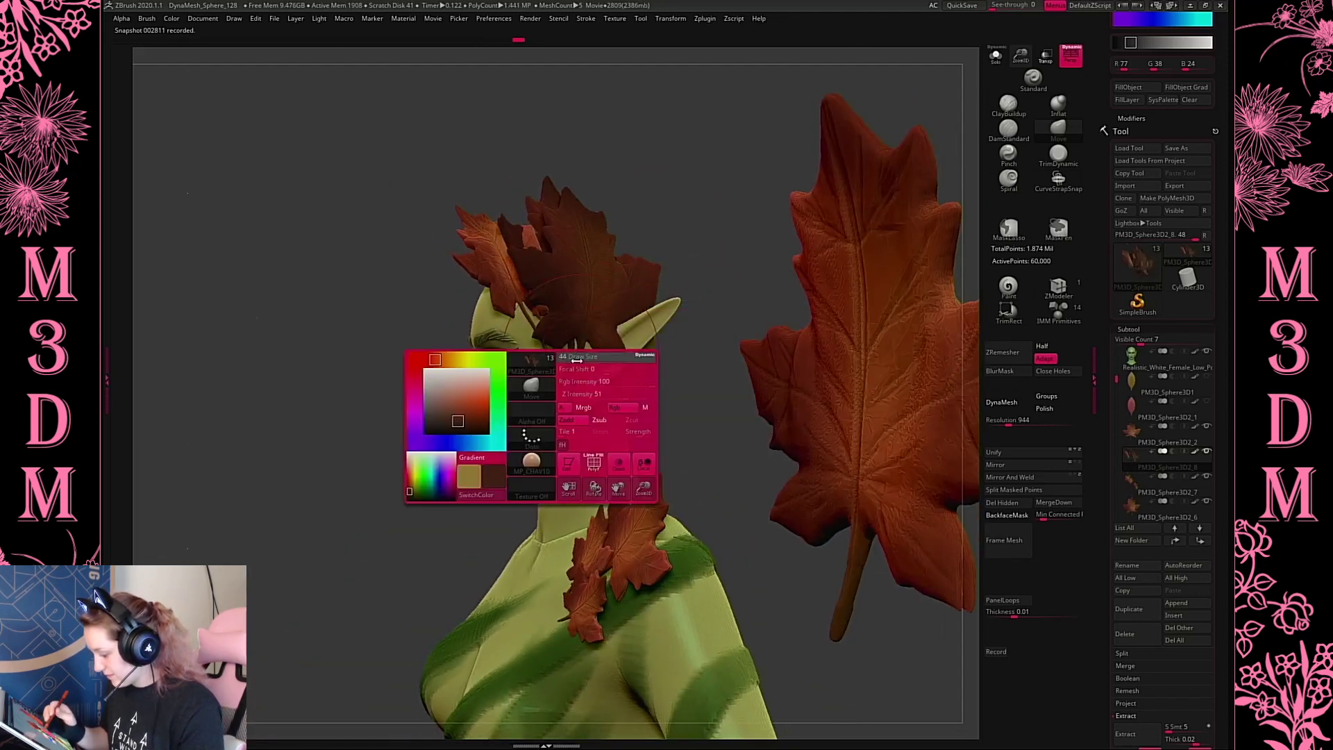
drag(525, 309, 532, 395)
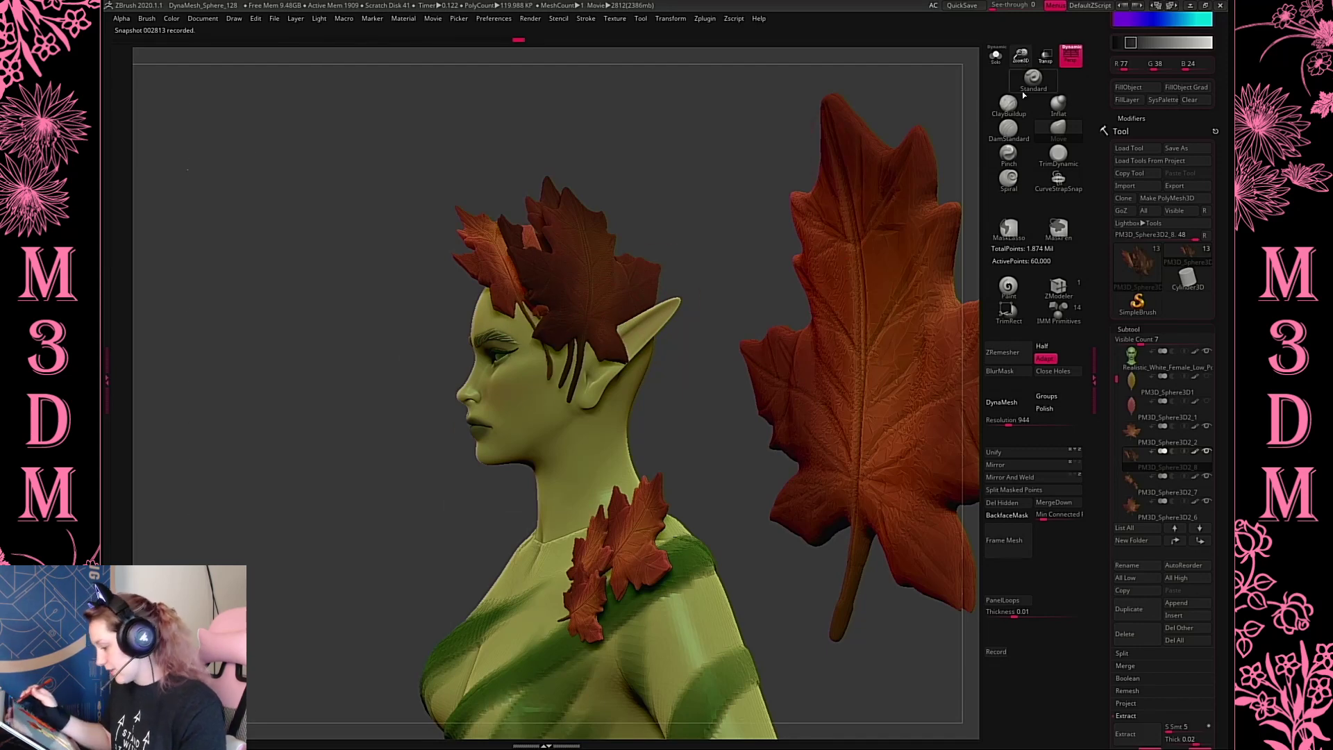
drag(1020, 57, 1022, 75)
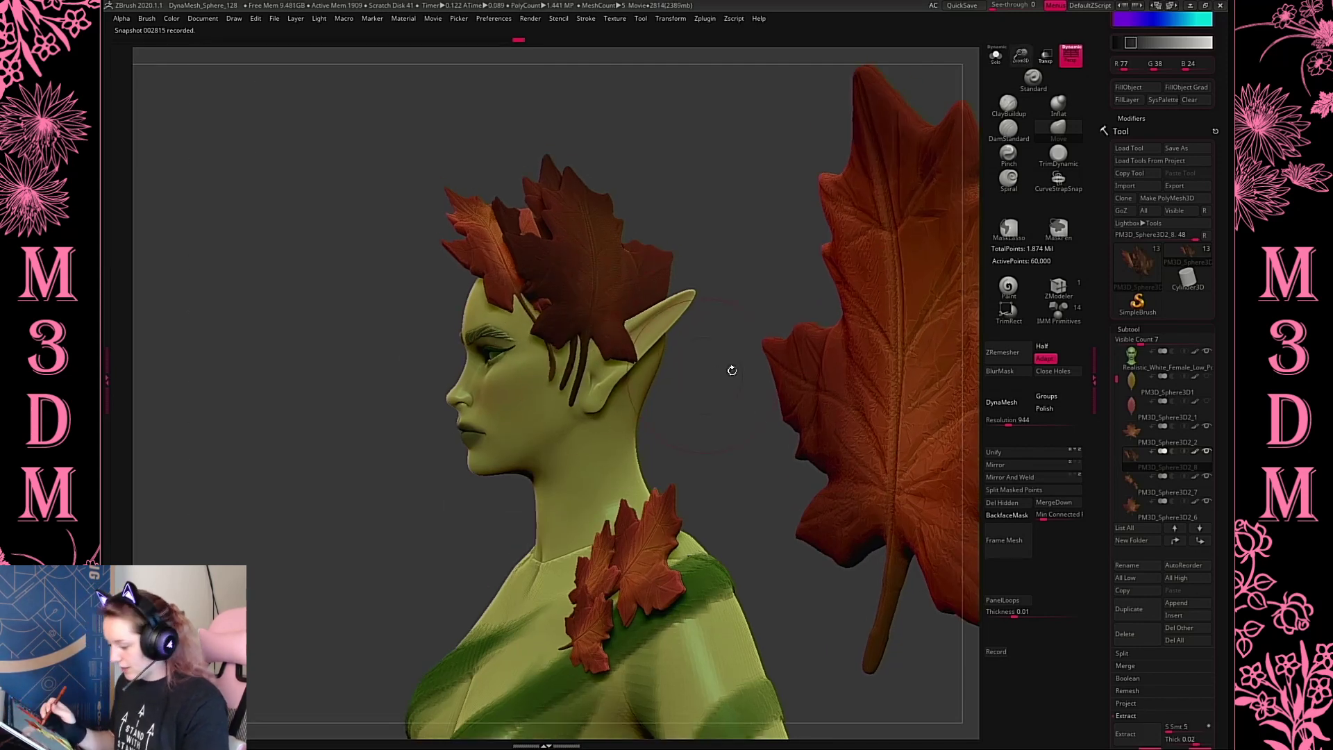
drag(732, 370, 575, 426)
drag(714, 315, 836, 306)
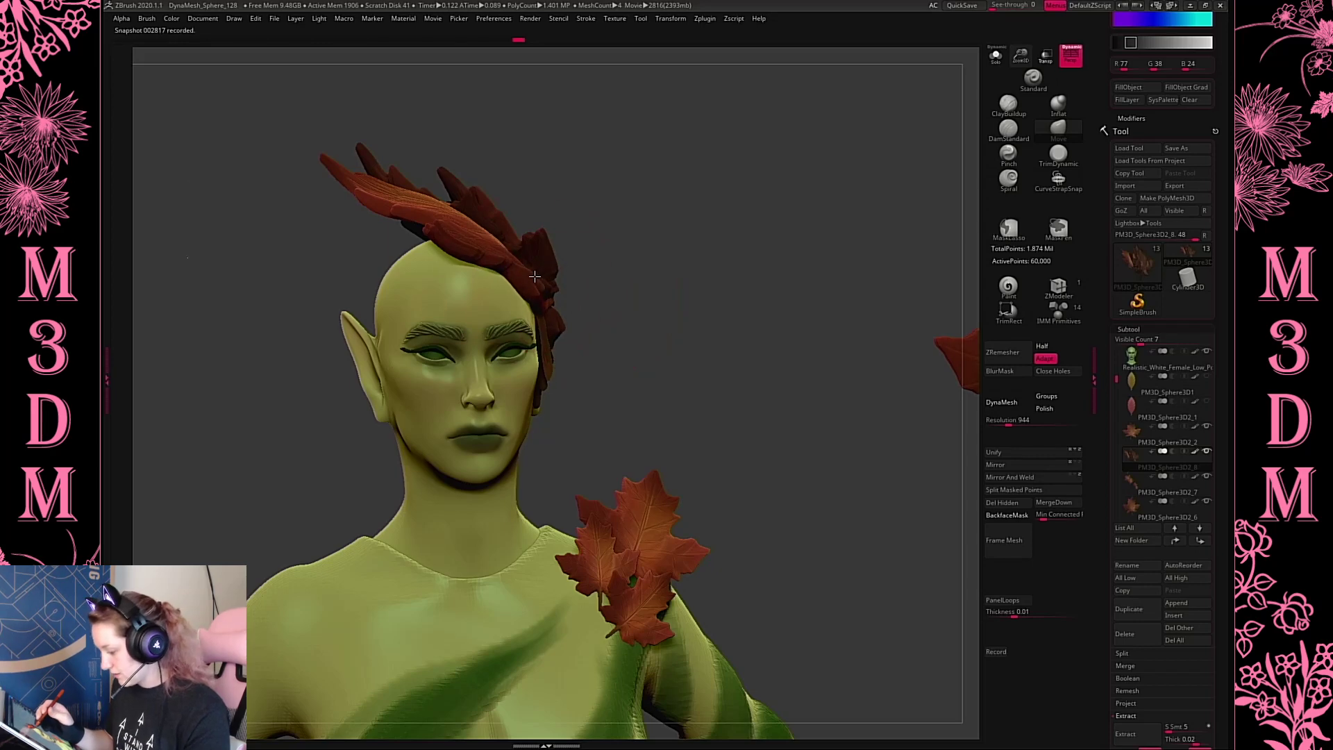
drag(694, 292, 642, 281)
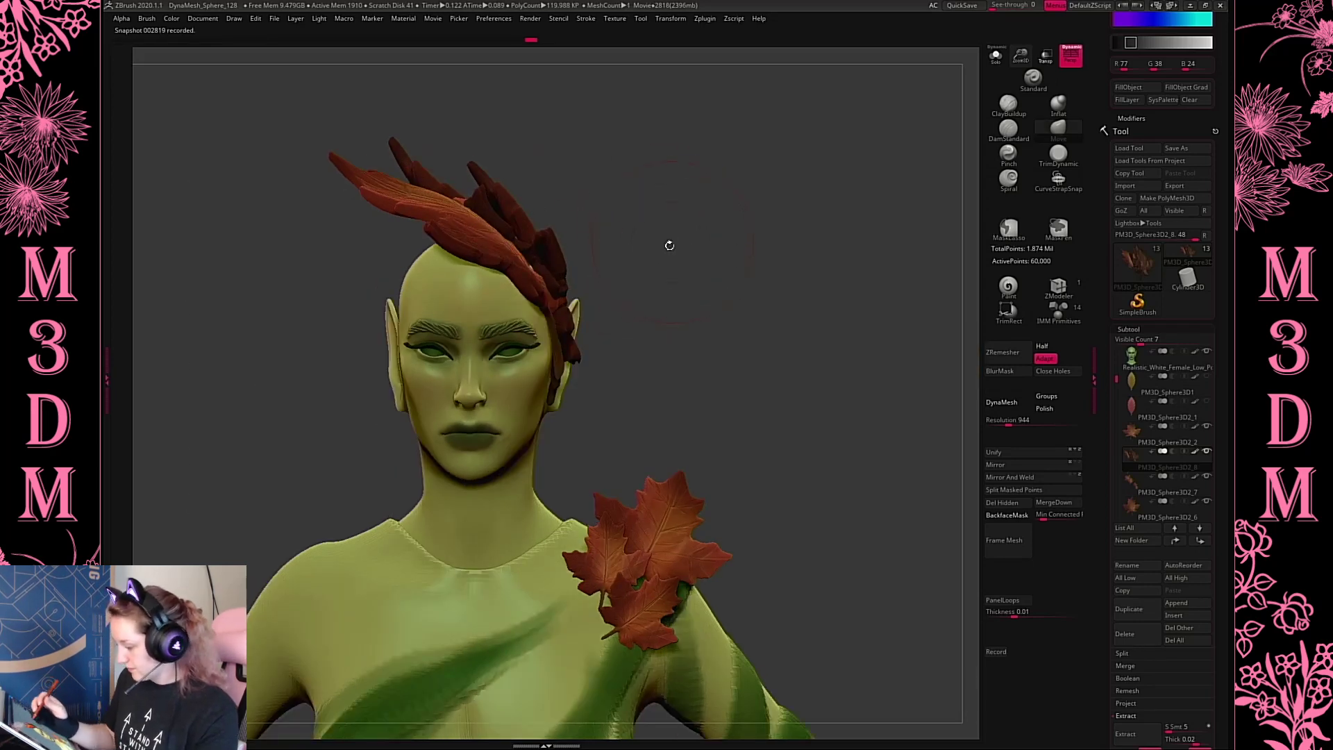
Adjust the Move brush size and refine the sweep of the upper leaf tips from front and three-quarter angles
right_click(669, 245)
drag(722, 253, 540, 163)
right_click(664, 326)
right_click(526, 208)
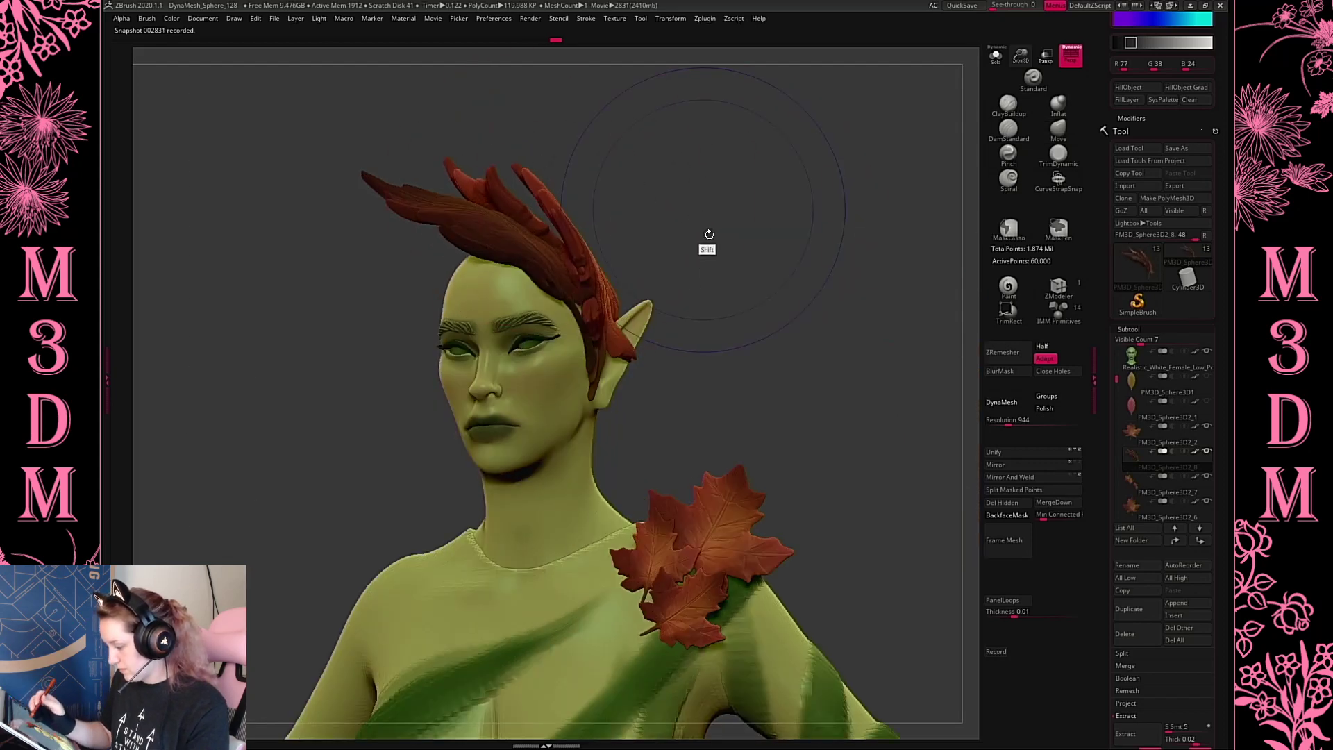
drag(708, 238, 678, 217)
right_click(634, 175)
right_click(552, 196)
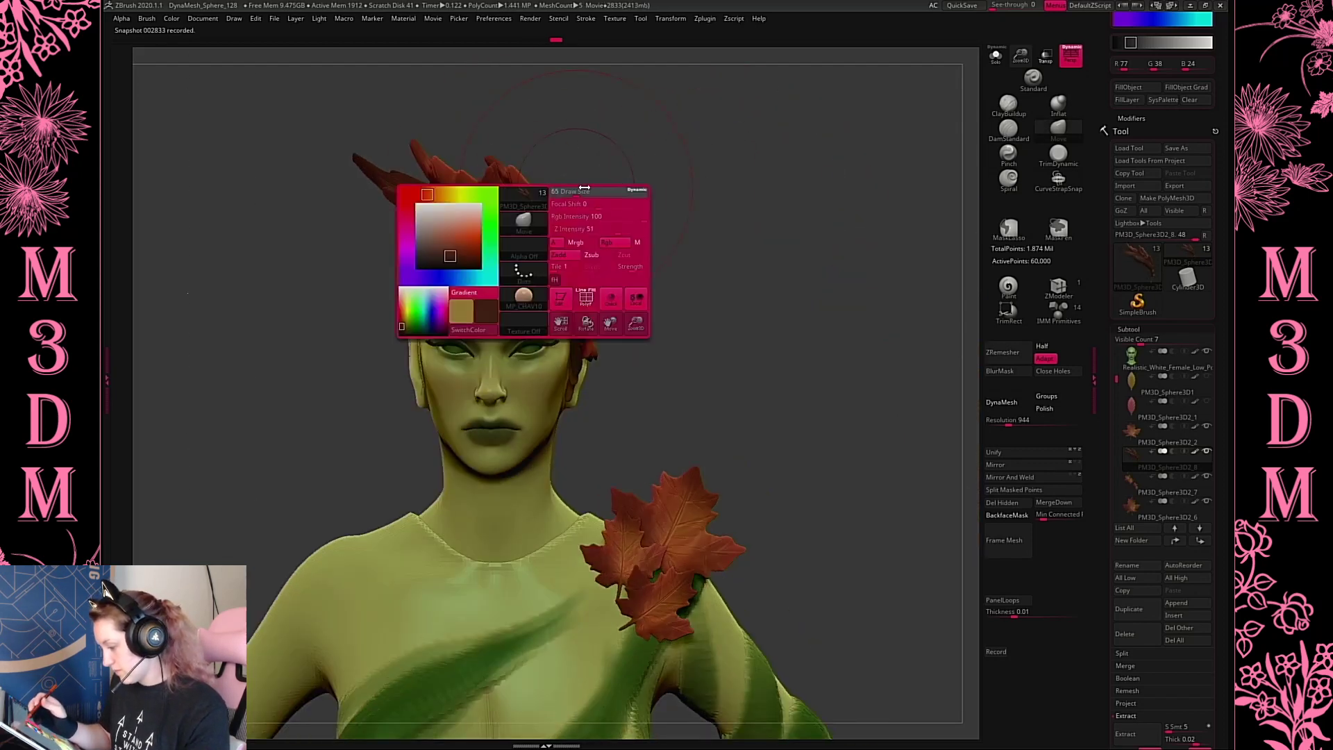
mouse_move(547, 186)
mouse_down()
mouse_move(531, 190)
mouse_move(543, 183)
mouse_up()
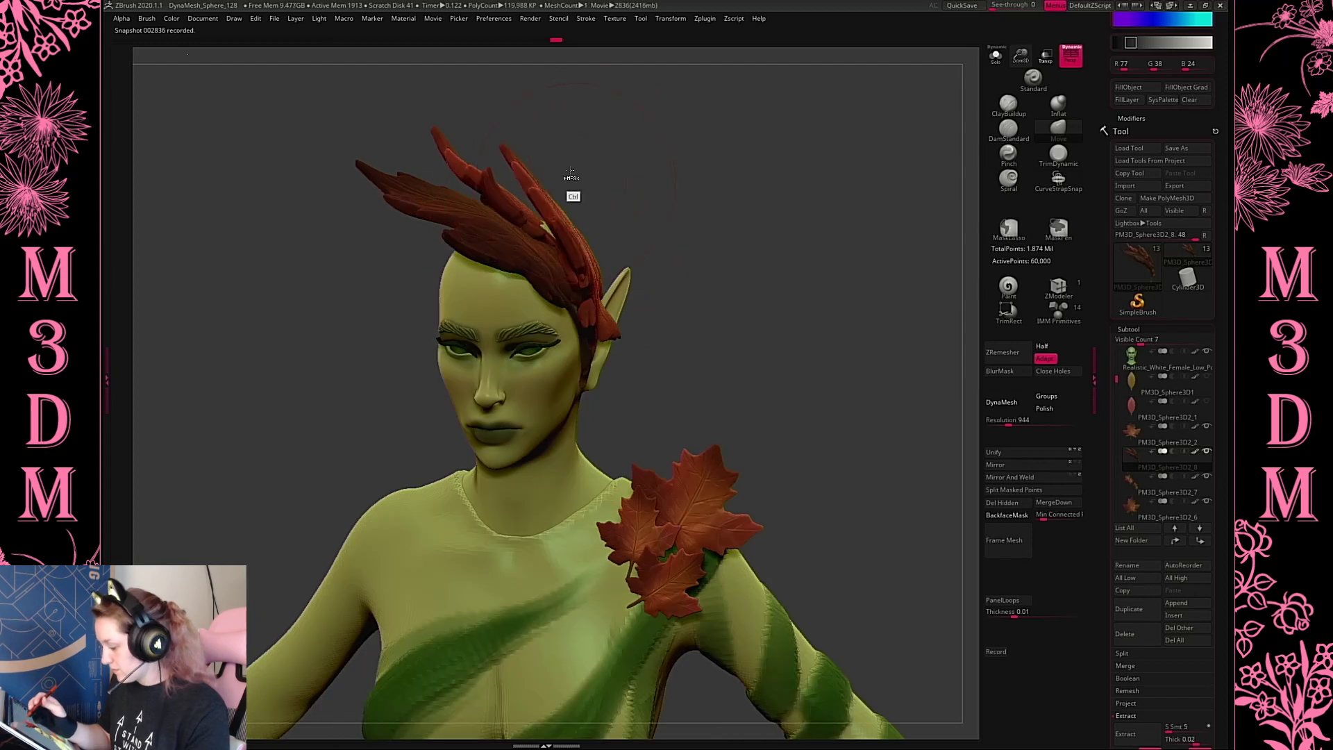
Mask the front head leaves with a lasso and push the unmasked rear leaf tip in toward them
mouse_move(425, 81)
ctrl+mouse_down()
mouse_move(494, 386)
mouse_move(538, 232)
ctrl+mouse_up()
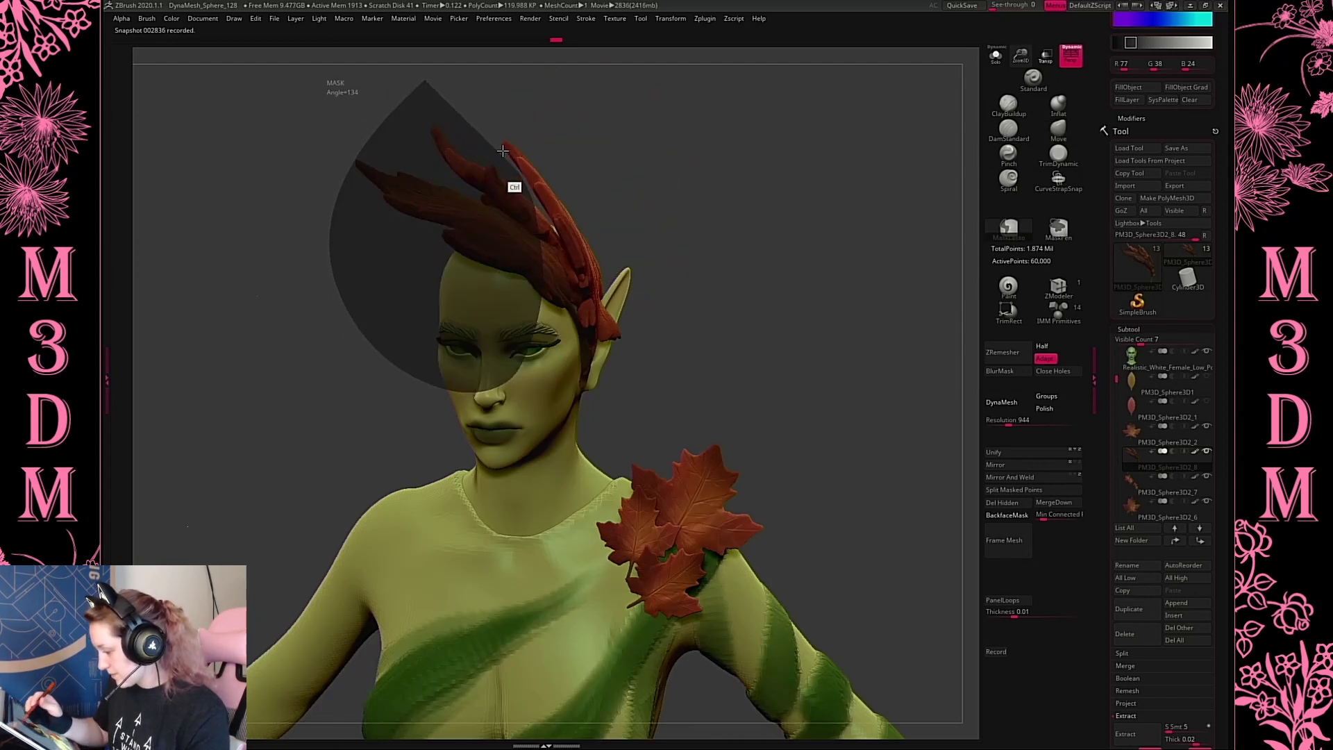
mouse_move(502, 151)
ctrl+mouse_down()
mouse_move(429, 84)
mouse_move(529, 201)
mouse_move(516, 410)
mouse_move(448, 153)
ctrl+mouse_up()
right_click(588, 176)
drag(550, 196, 523, 192)
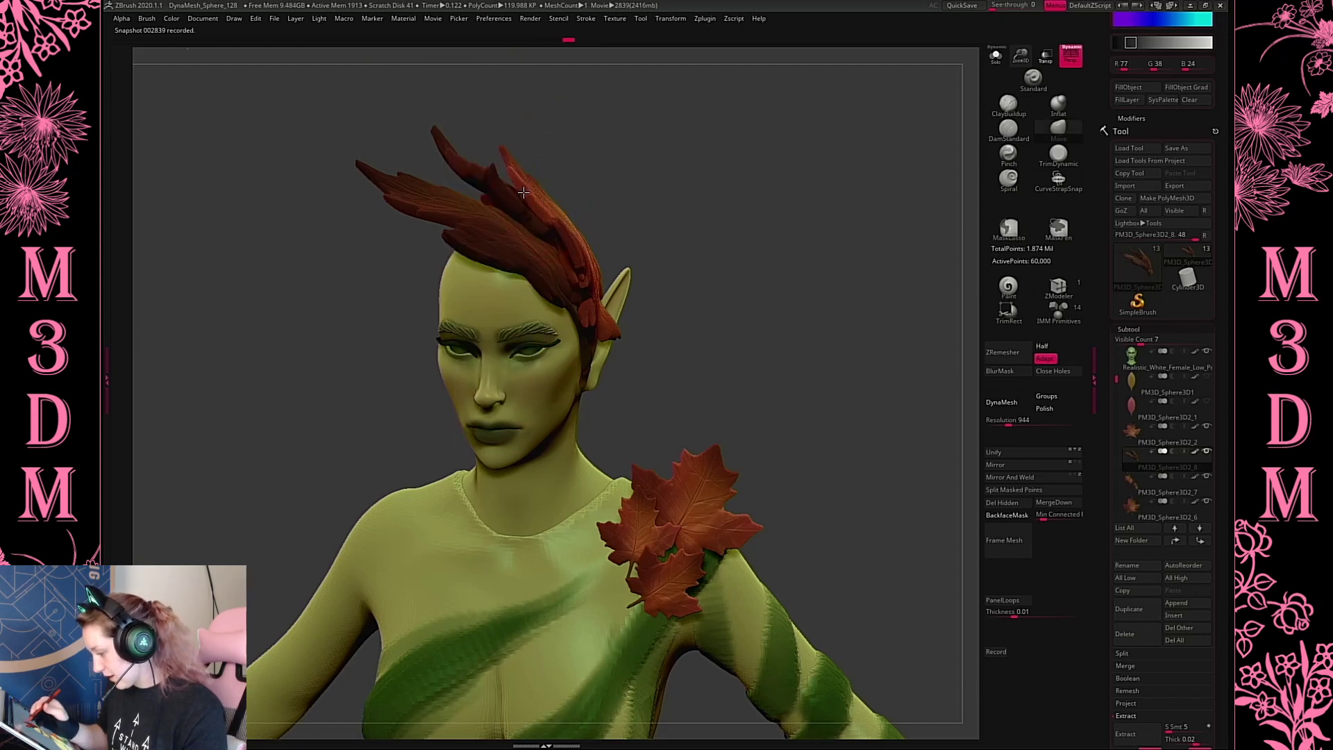
Duplicate the crown leaf cluster and move one copy to the back of the head
drag(711, 210, 843, 406)
alt+drag(1011, 22, 645, 223)
key(ctrl+shift+d)
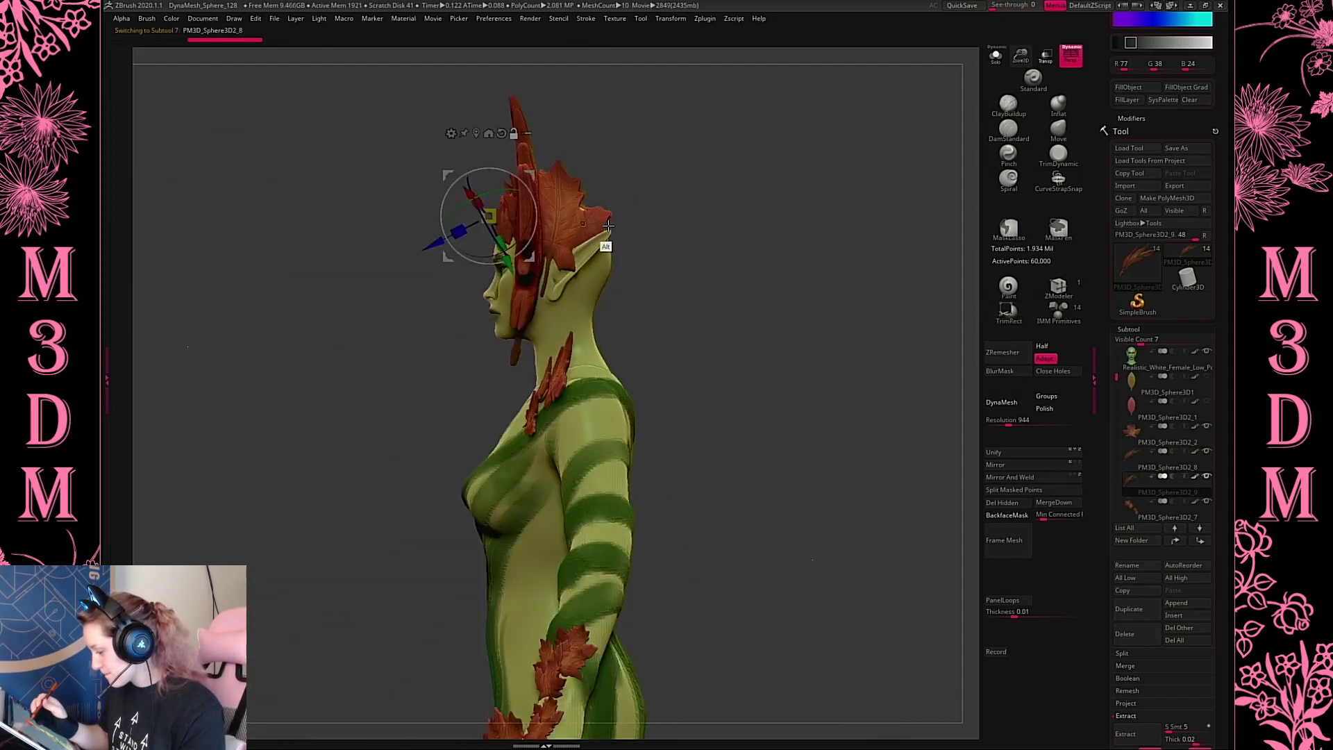
alt+click(597, 223)
alt+click(594, 220)
drag(577, 221, 614, 222)
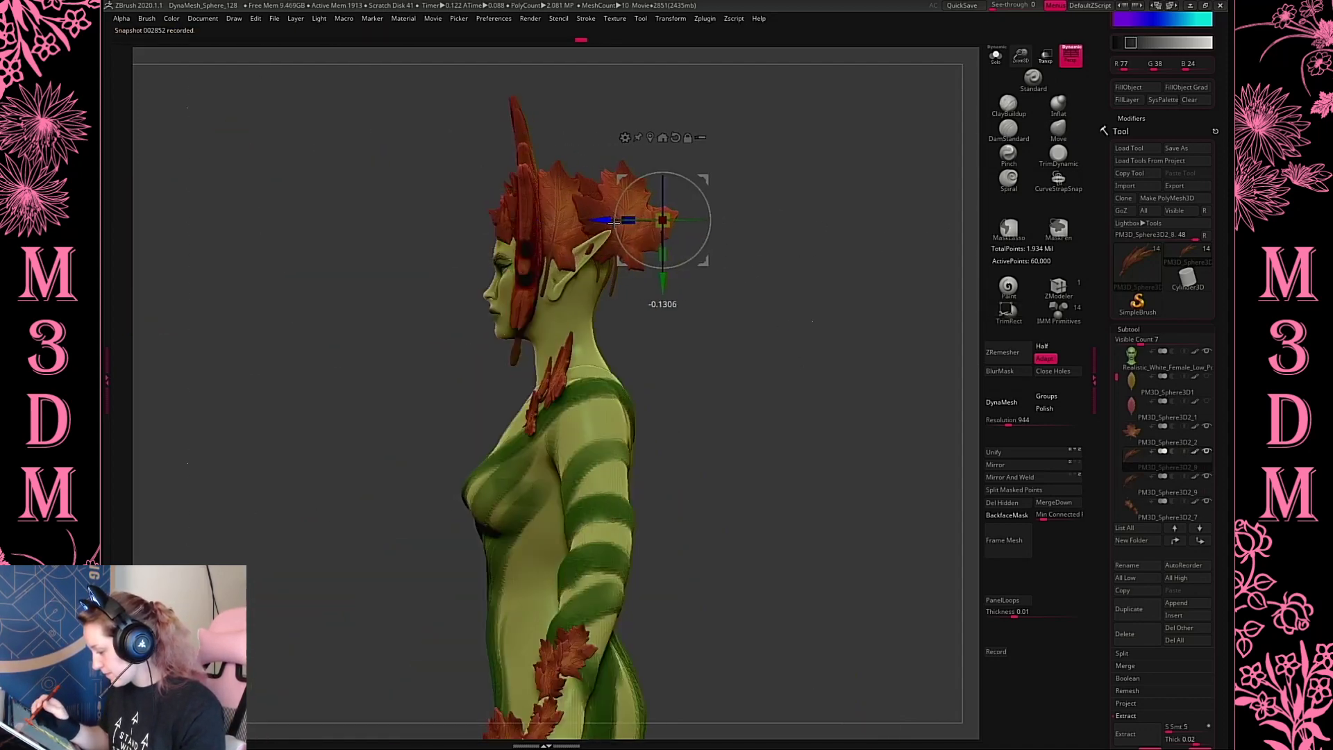
drag(703, 220, 736, 295)
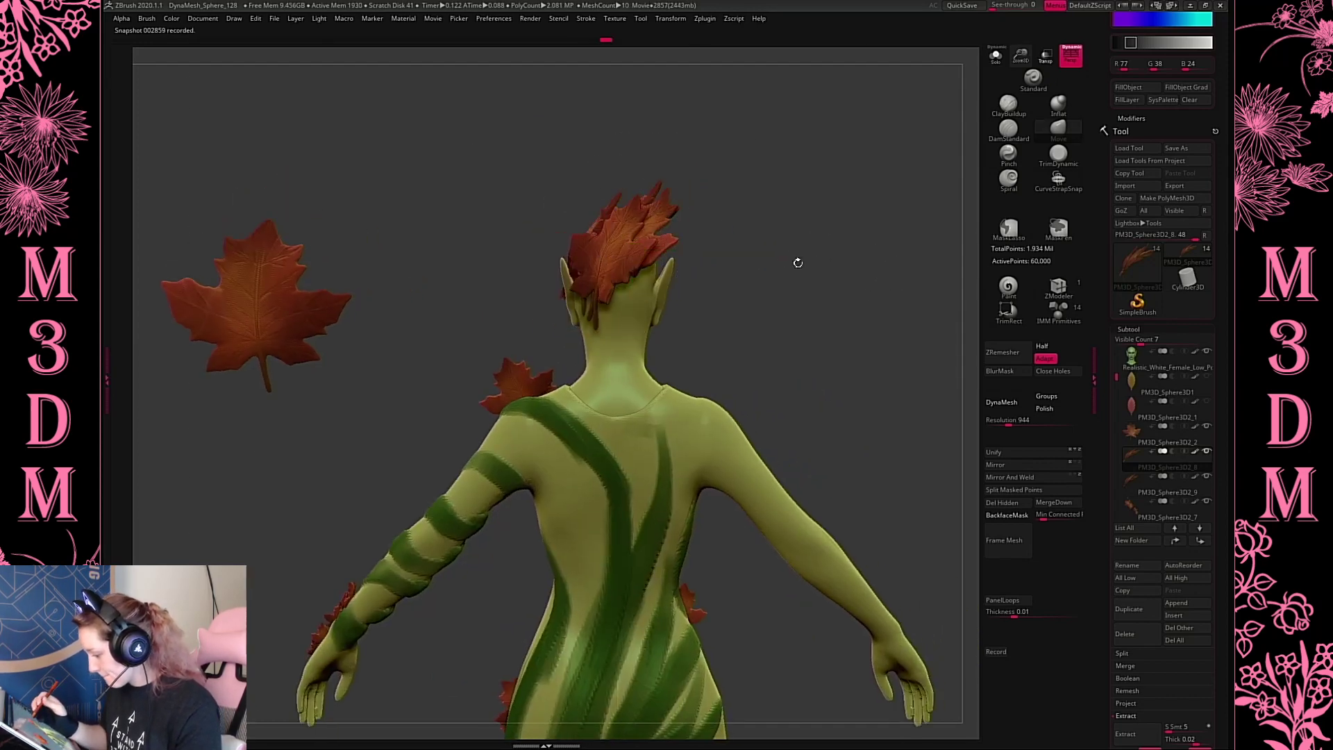
Bend the rear leaf cluster with the Move brush and shift it so it sits against the back of the skull
drag(797, 262, 771, 278)
drag(653, 272, 630, 303)
mouse_move(836, 247)
mouse_down()
mouse_move(656, 298)
mouse_move(640, 318)
mouse_up()
key(q)
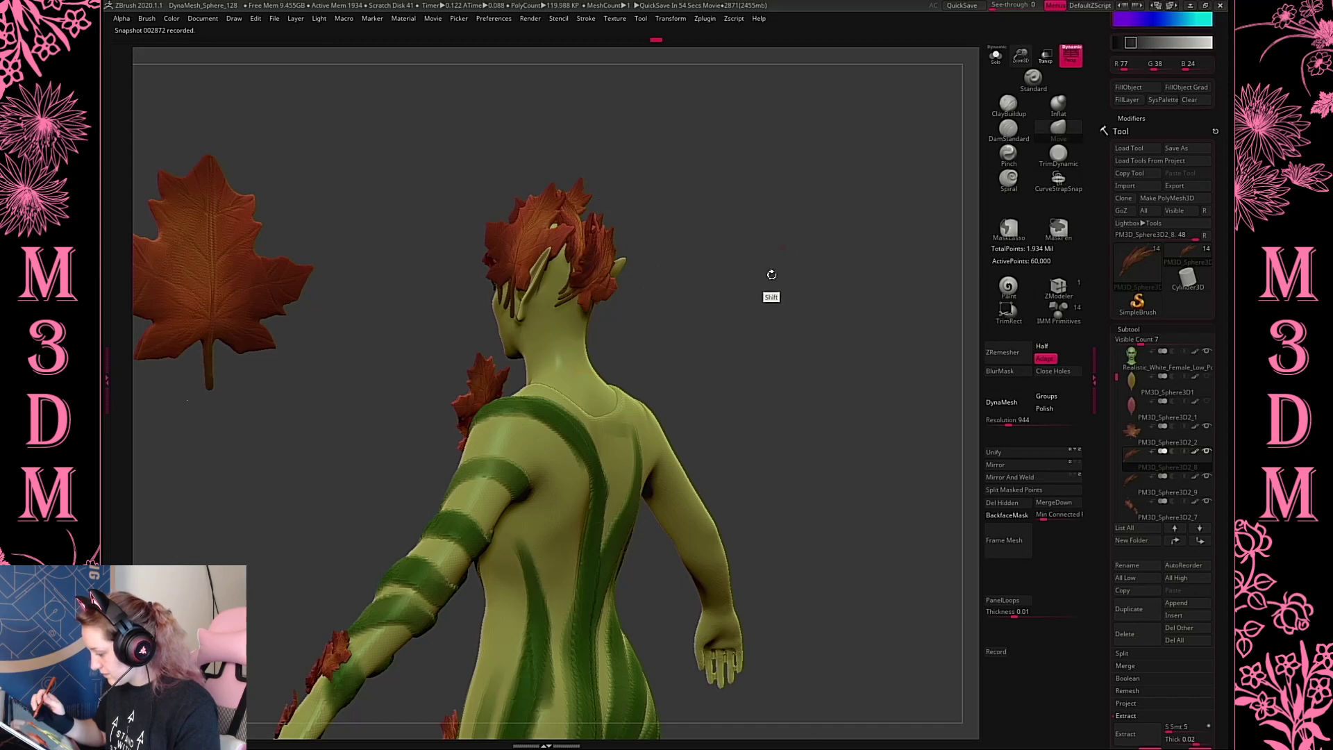
shift+drag(771, 274, 754, 143)
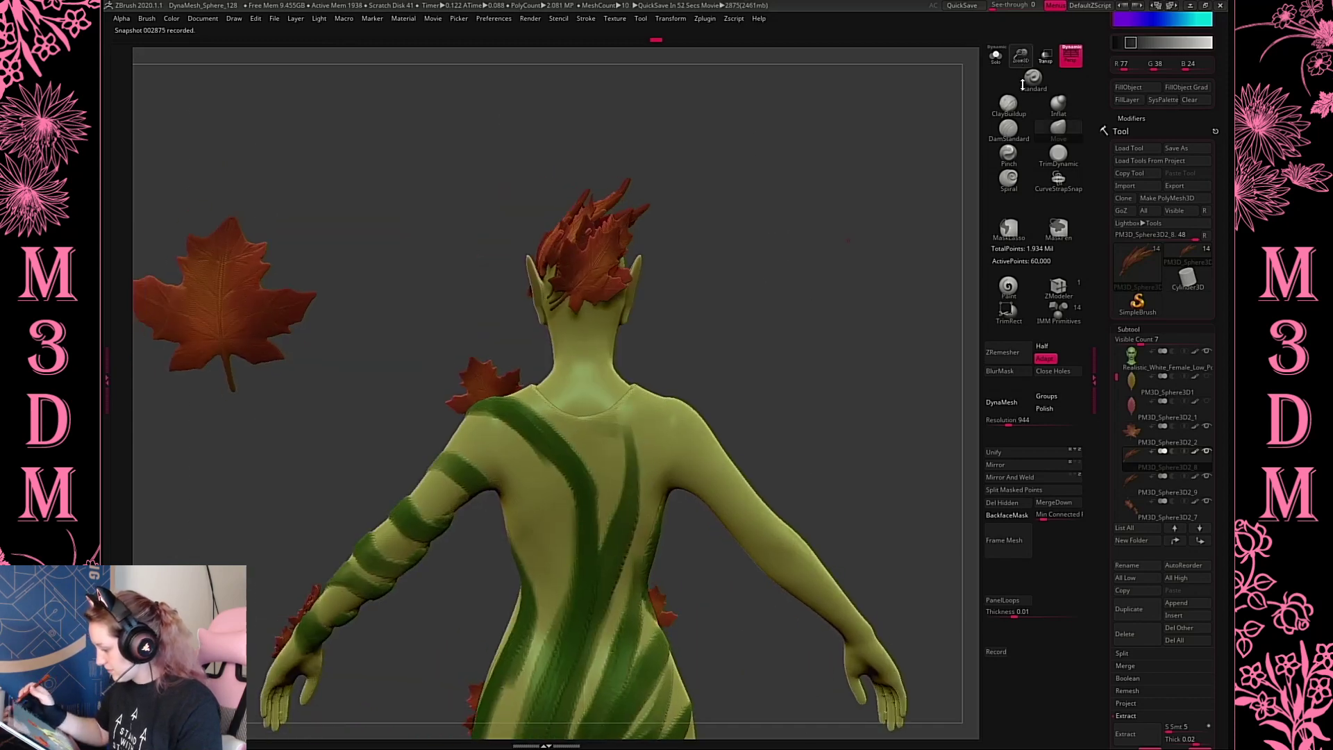
drag(1022, 85, 1020, 55)
key(w)
drag(653, 249, 646, 267)
key(q)
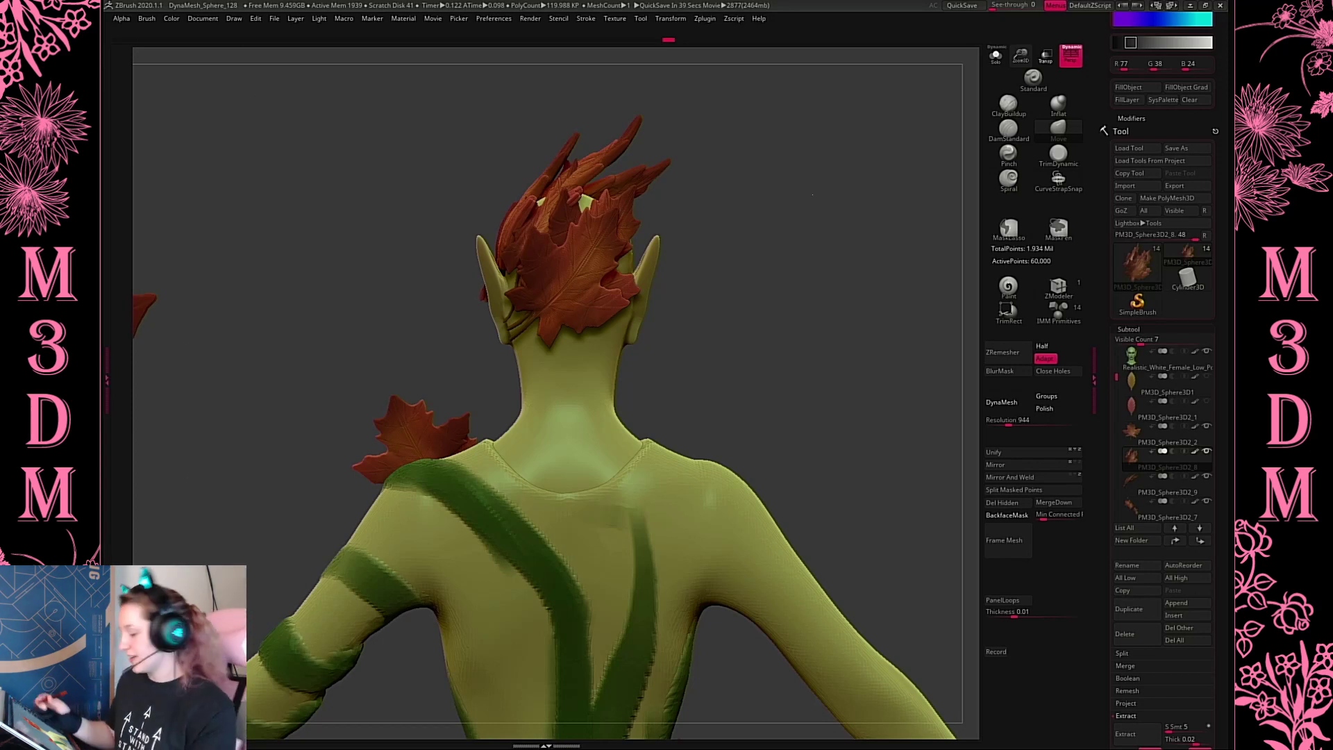
Reposition the rear leaf cluster with the gizmo so it covers the back of the head between the ears
key(w)
alt+drag(652, 290, 695, 354)
alt+click(575, 294)
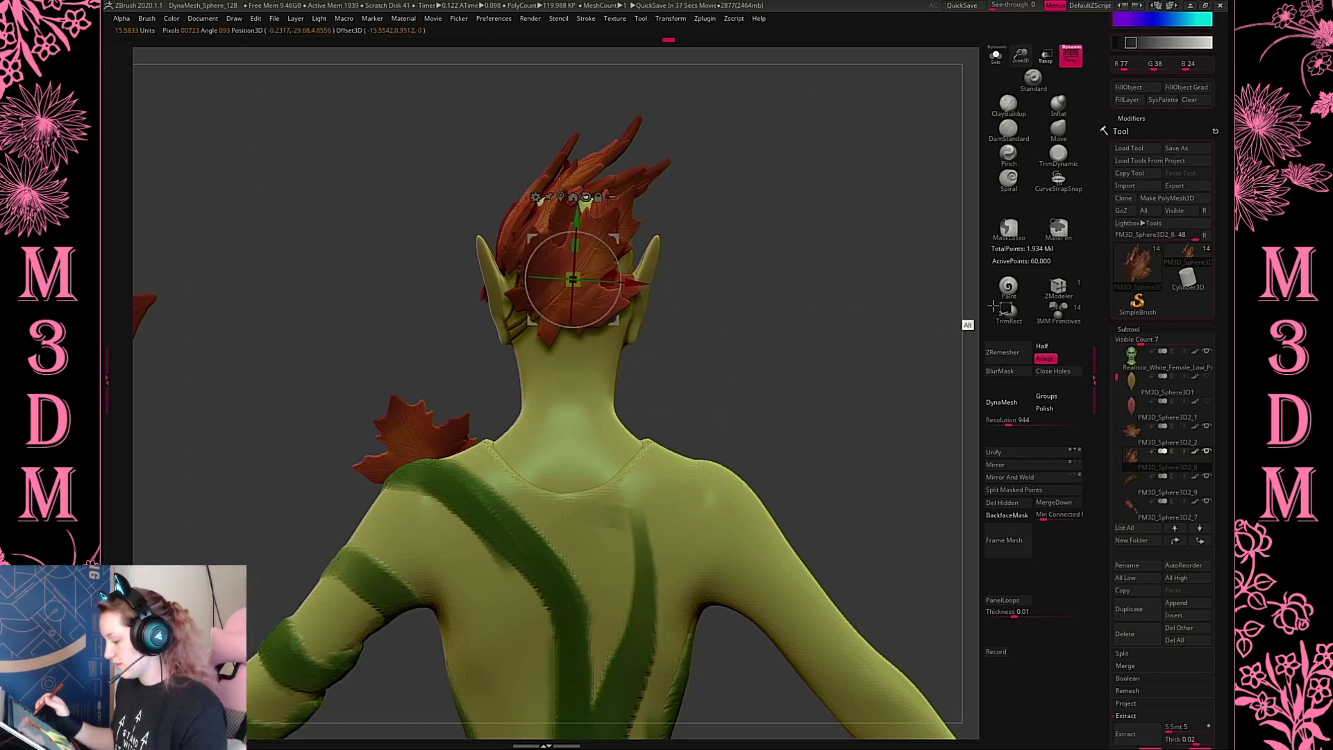
drag(548, 279, 597, 281)
key(q)
mouse_move(809, 277)
mouse_down()
mouse_move(839, 281)
mouse_move(823, 271)
mouse_up()
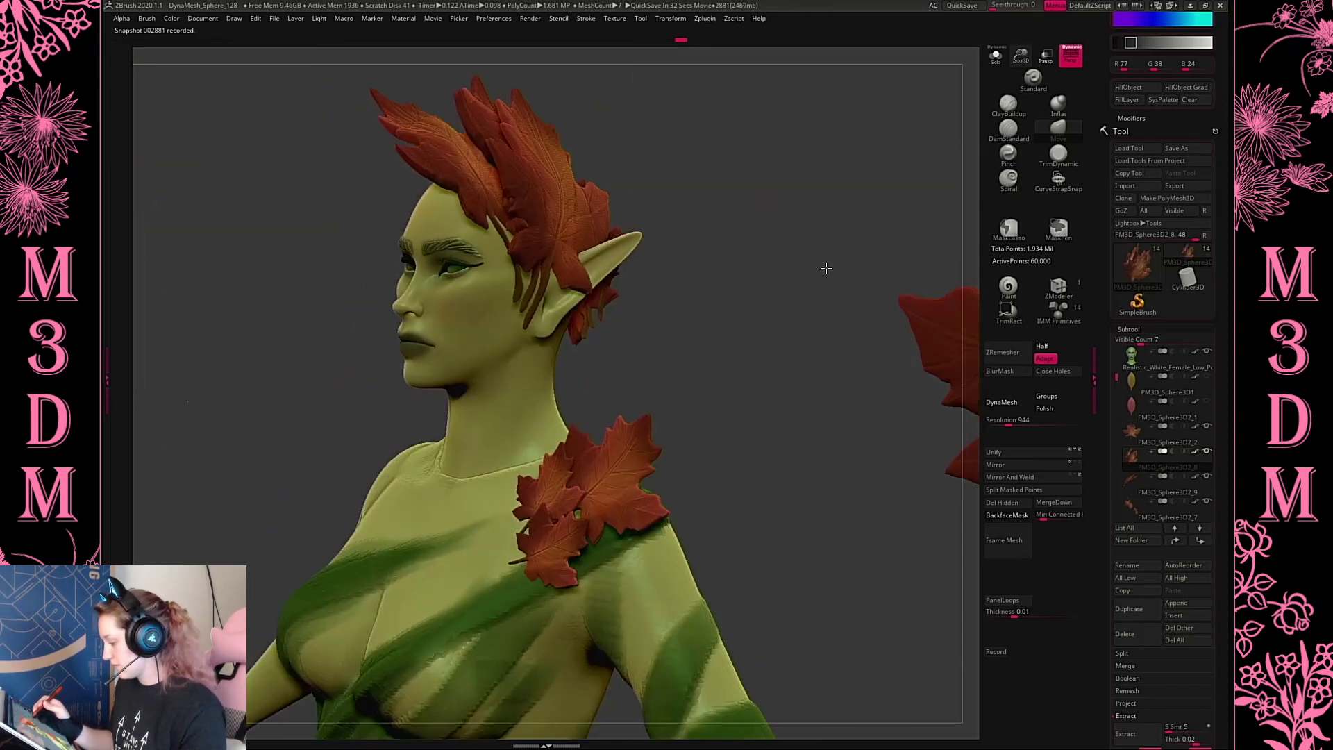
Resize the Move brush and tuck the rear leaves in closer behind the ear
key(space)
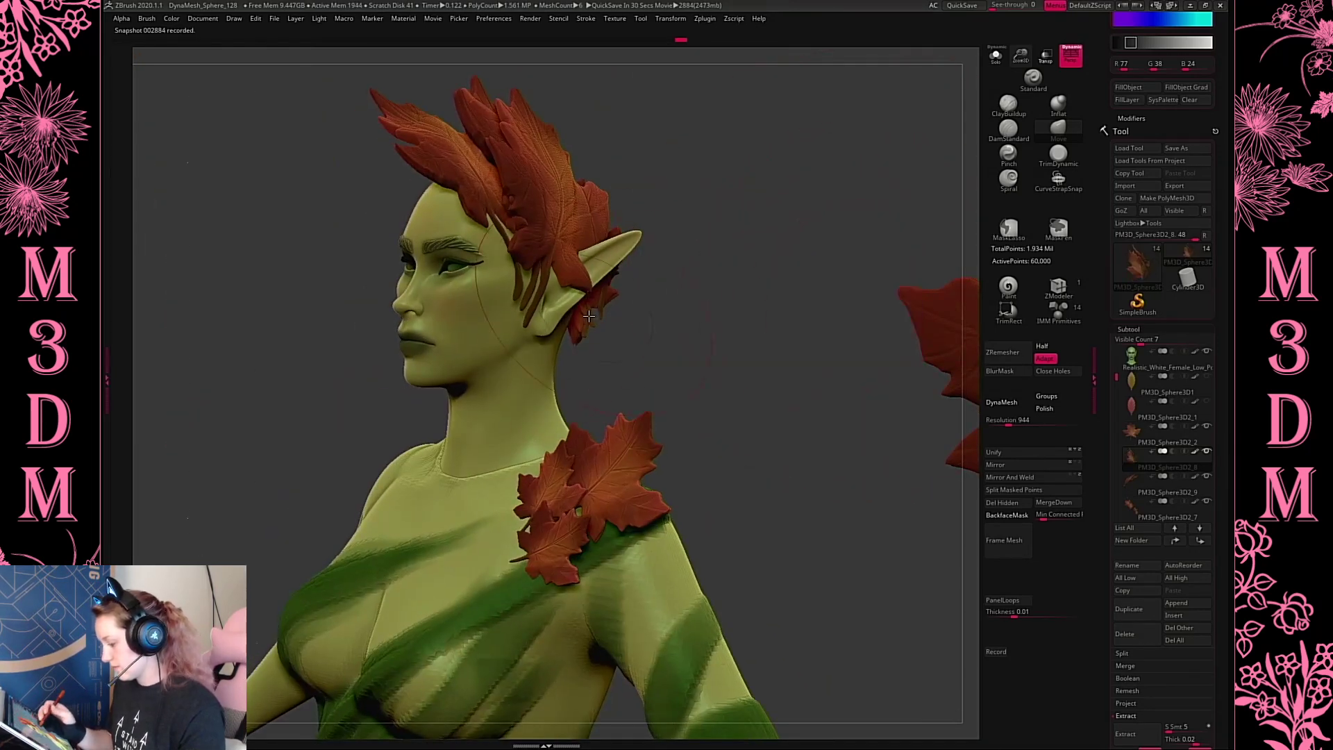
drag(589, 317, 564, 323)
drag(759, 313, 629, 276)
Copy the rear leaf cluster within its subtool and rotate the copy into place lower on the back of the head
key(w)
drag(585, 317, 562, 337)
drag(818, 259, 861, 250)
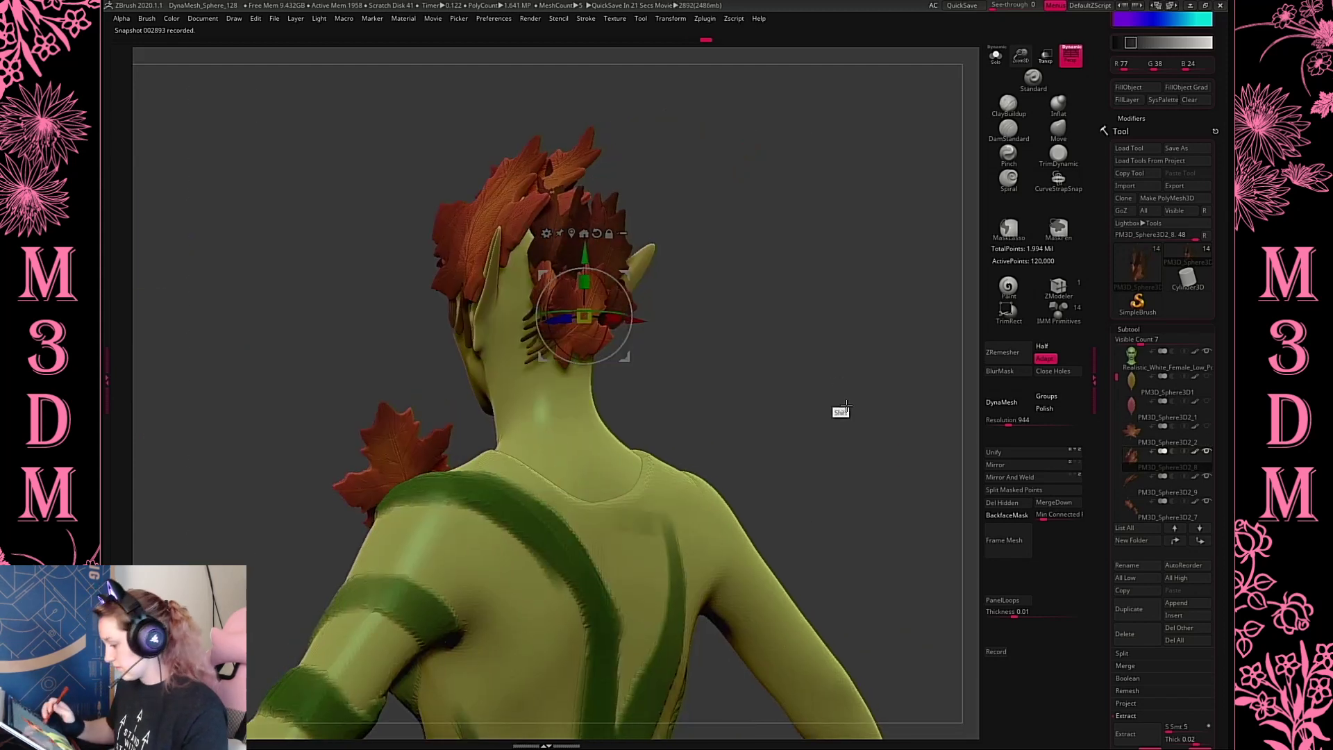
drag(838, 408, 622, 307)
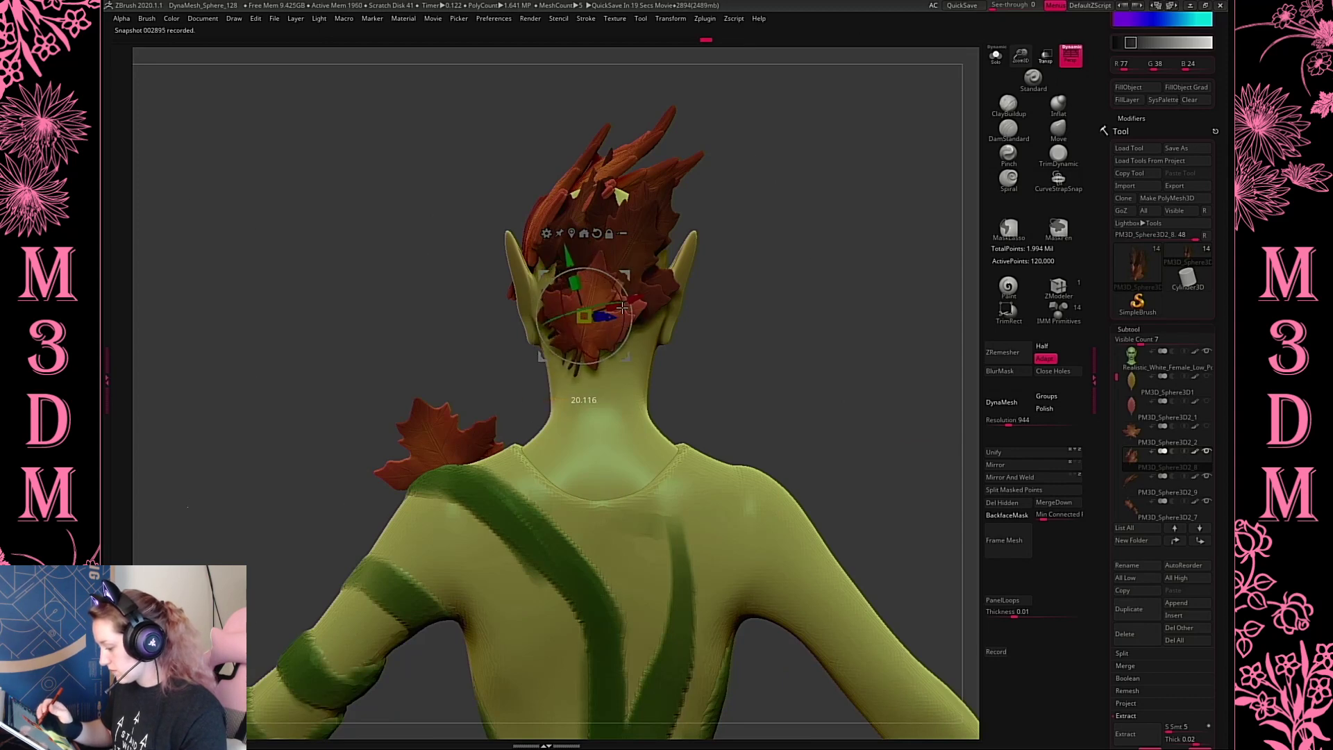
mouse_move(812, 267)
mouse_down()
mouse_move(574, 289)
mouse_move(530, 338)
mouse_move(459, 362)
mouse_move(510, 321)
mouse_up()
Shift and shape the copied lower leaves with the gizmo and Move brush to fill the area behind the ear
key(q)
drag(633, 290, 416, 299)
key(w)
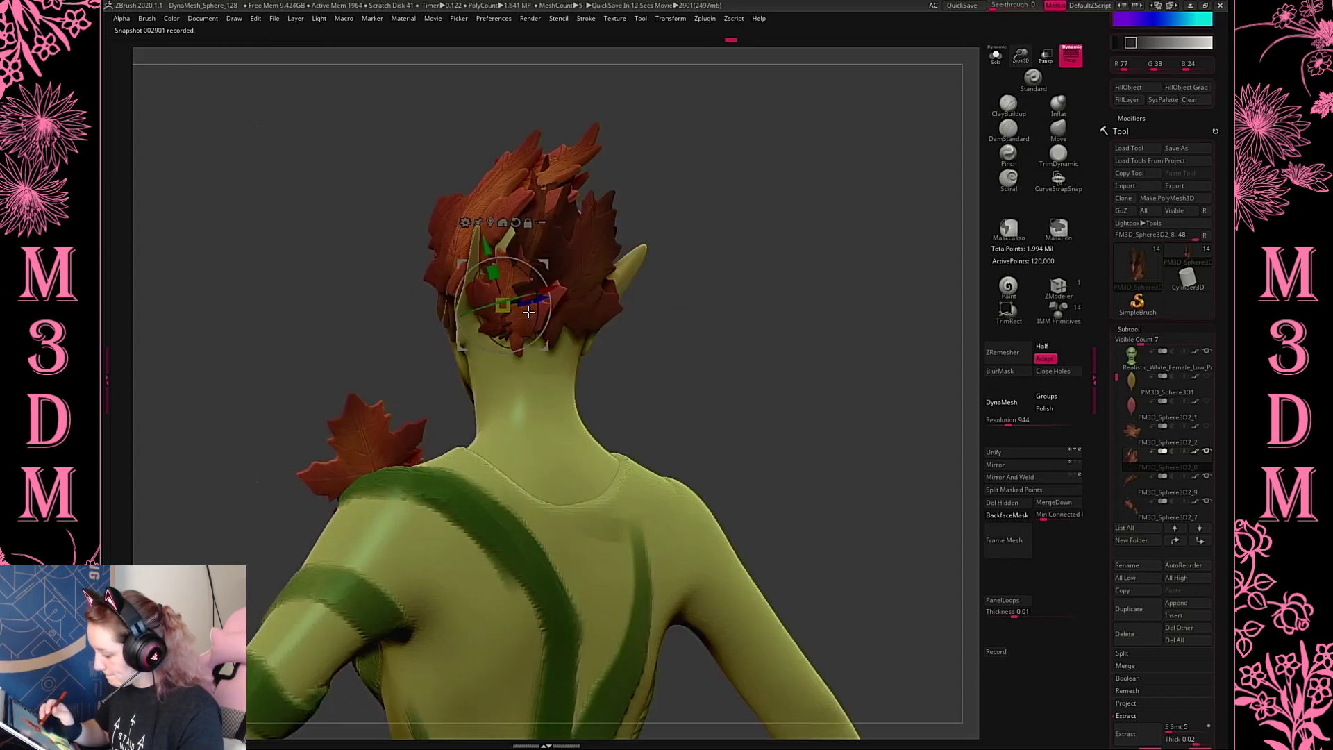
key(q)
mouse_move(771, 273)
mouse_down()
mouse_move(824, 277)
mouse_move(800, 328)
mouse_move(748, 255)
mouse_up()
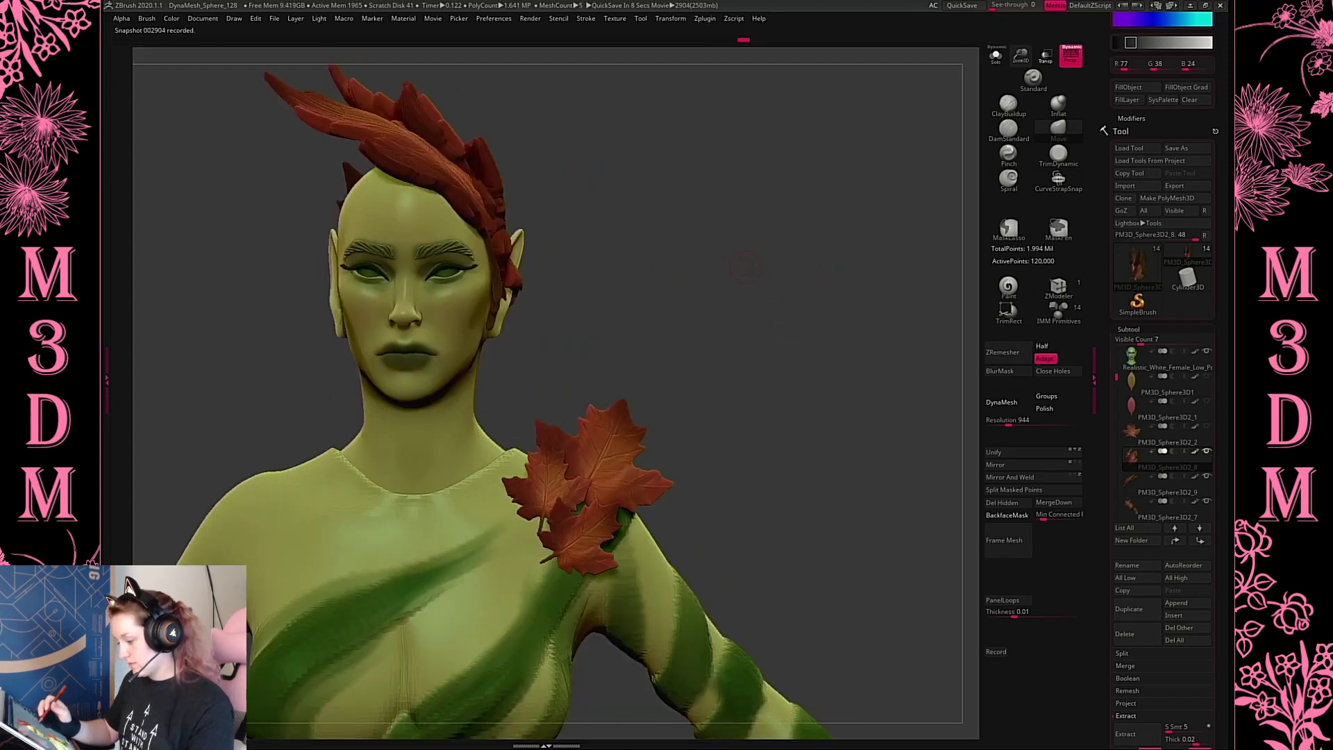
alt+drag(739, 335, 834, 363)
Duplicate the front crown leaf cluster, move the copy to the bare side of the head and scale it down
alt+click(529, 225)
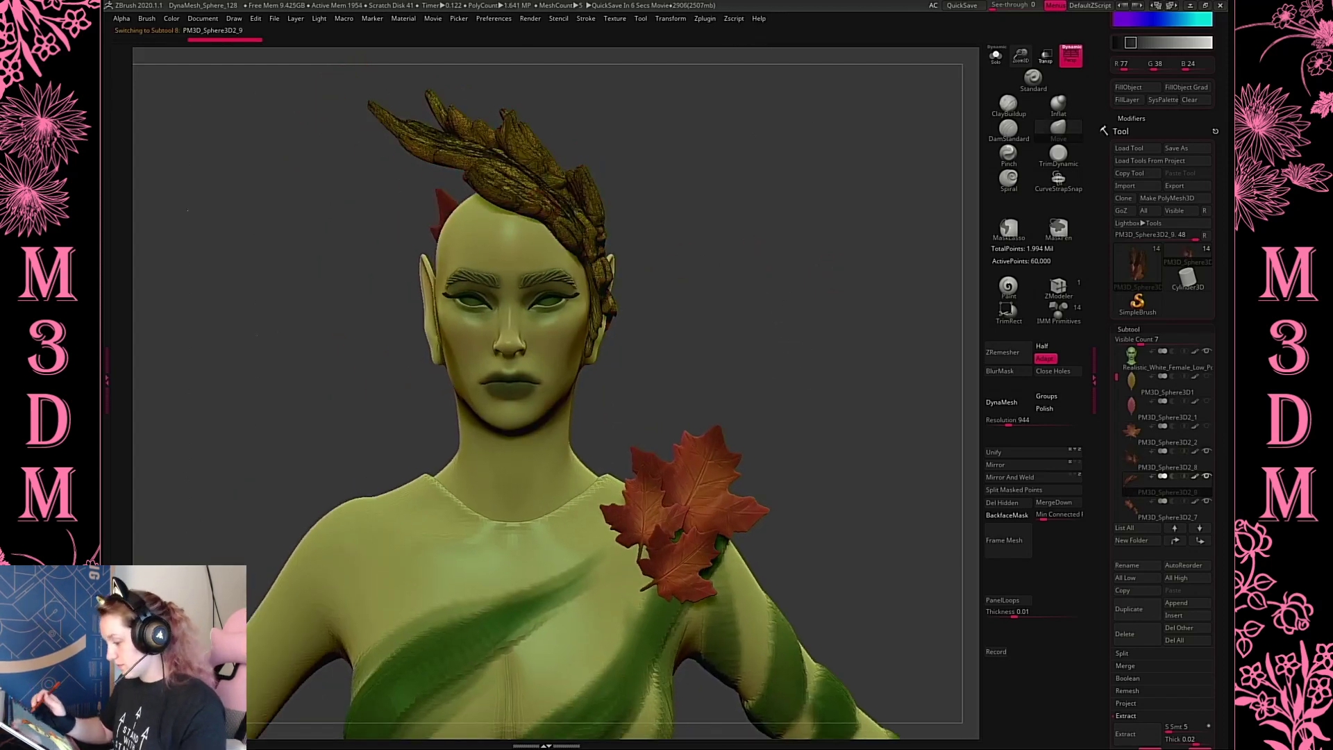
key(ctrl+shift+d)
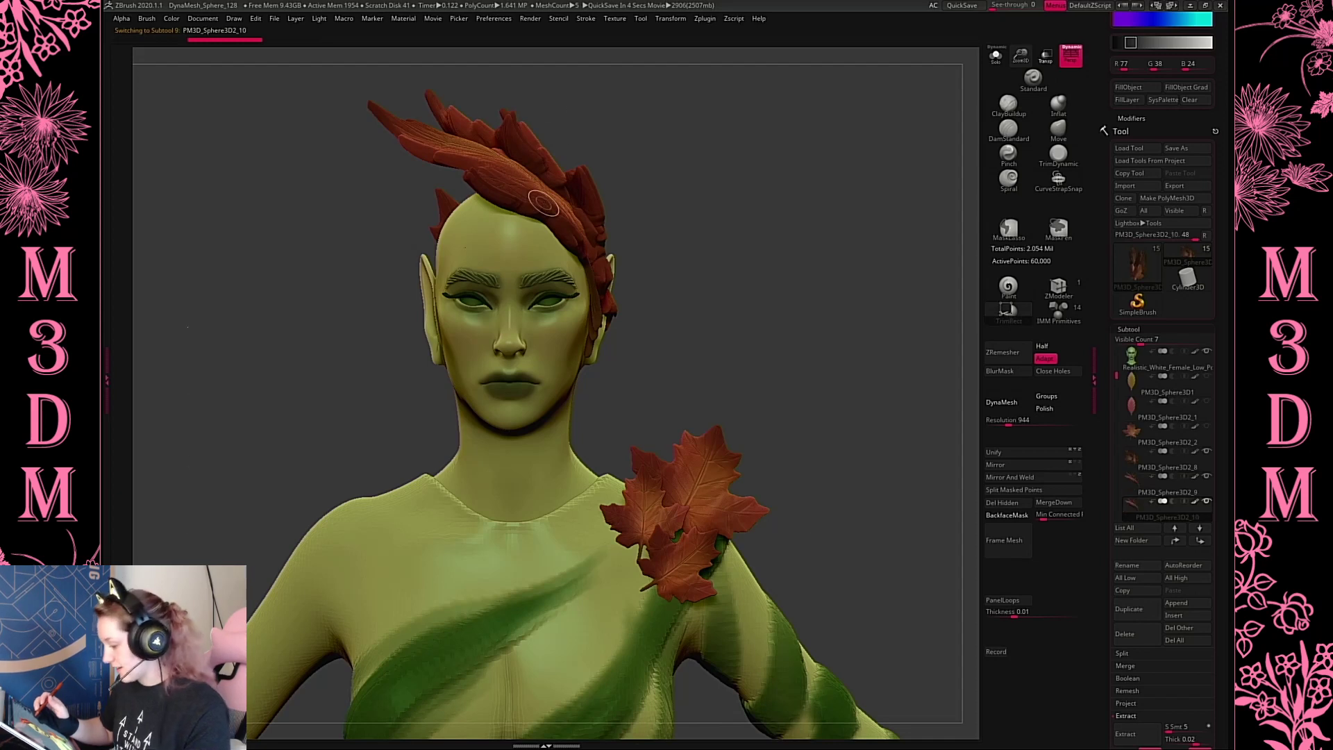
key(w)
drag(562, 157, 459, 158)
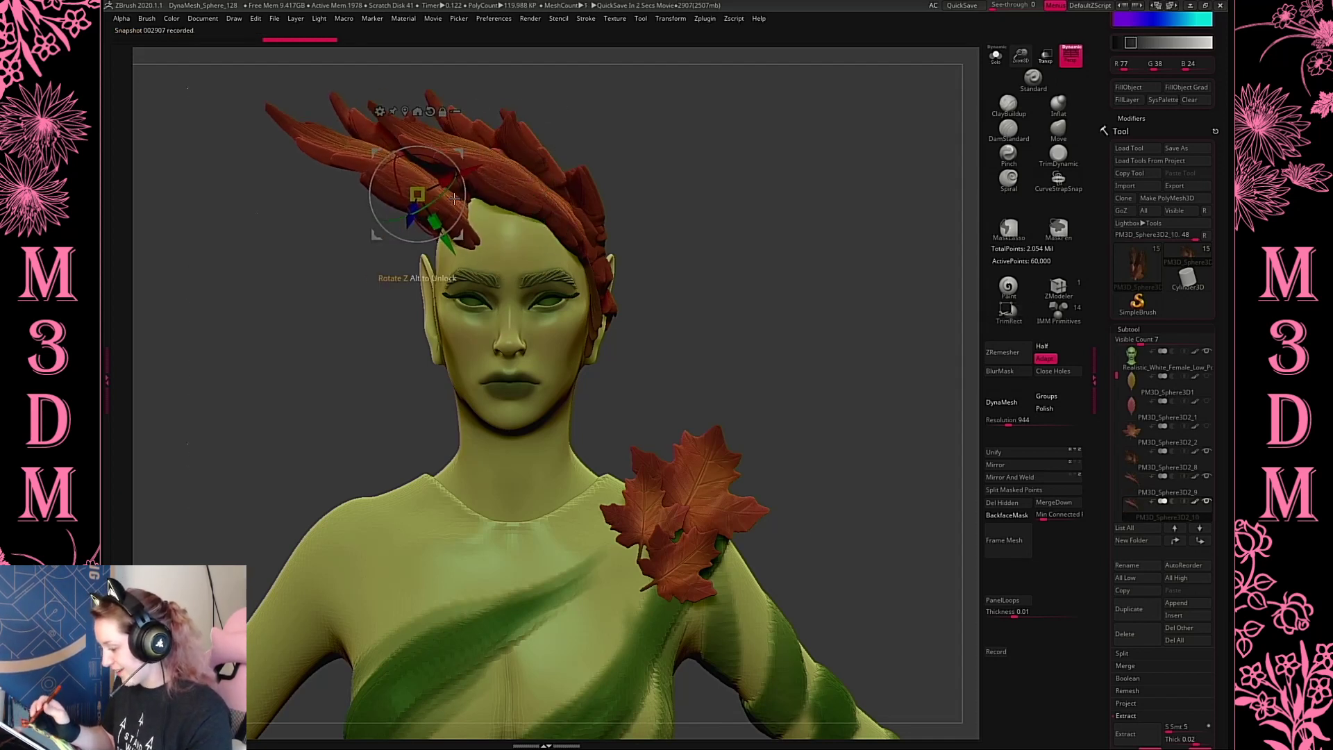
drag(415, 197, 415, 191)
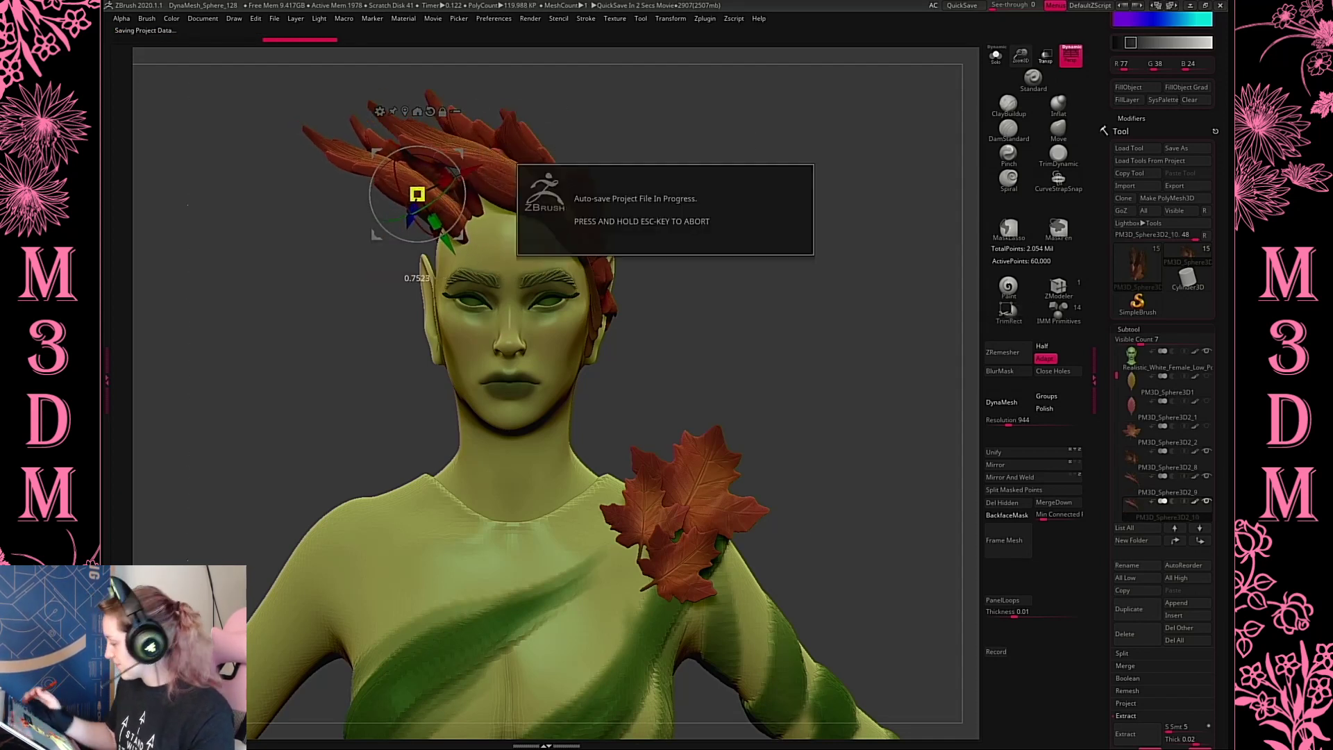
Rotate the new leaf cluster and move it back from the forehead onto the side of the head
ctrl+click(188, 362)
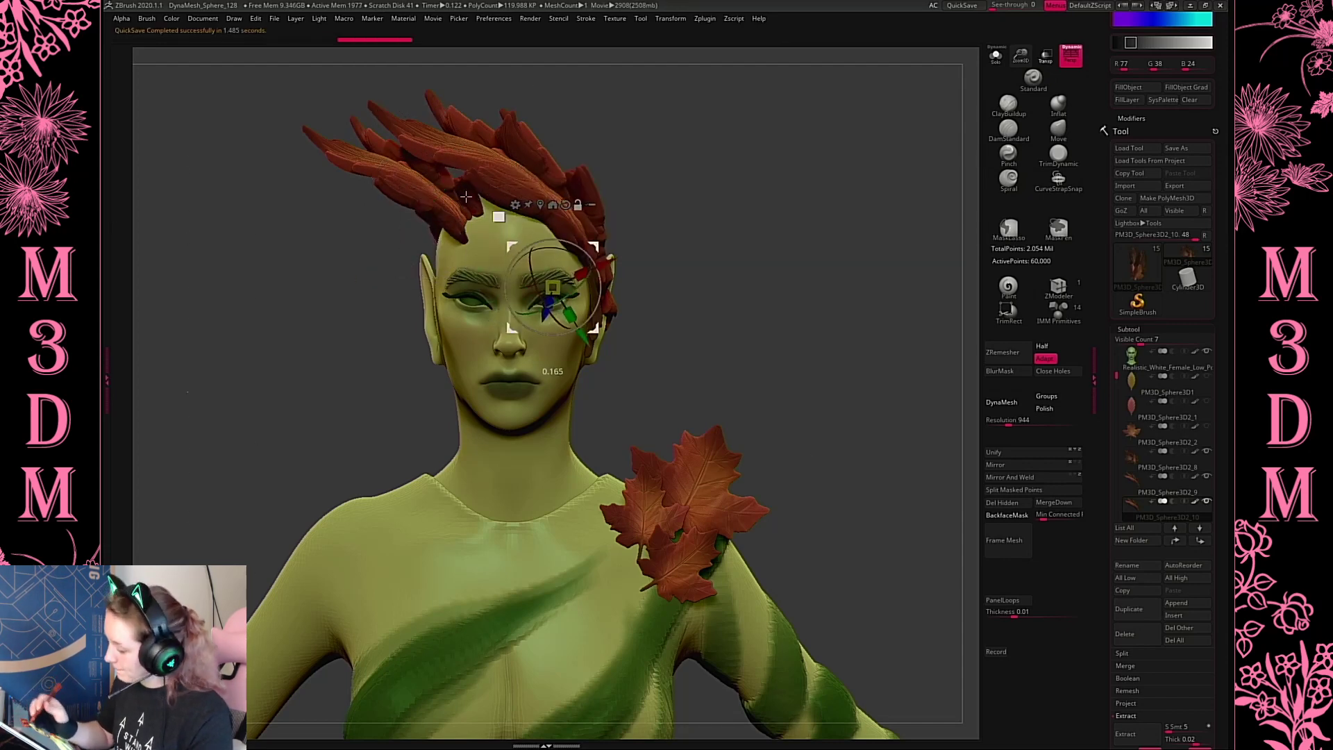
ctrl+click(164, 484)
shift+drag(429, 185, 335, 317)
shift+drag(815, 253, 764, 282)
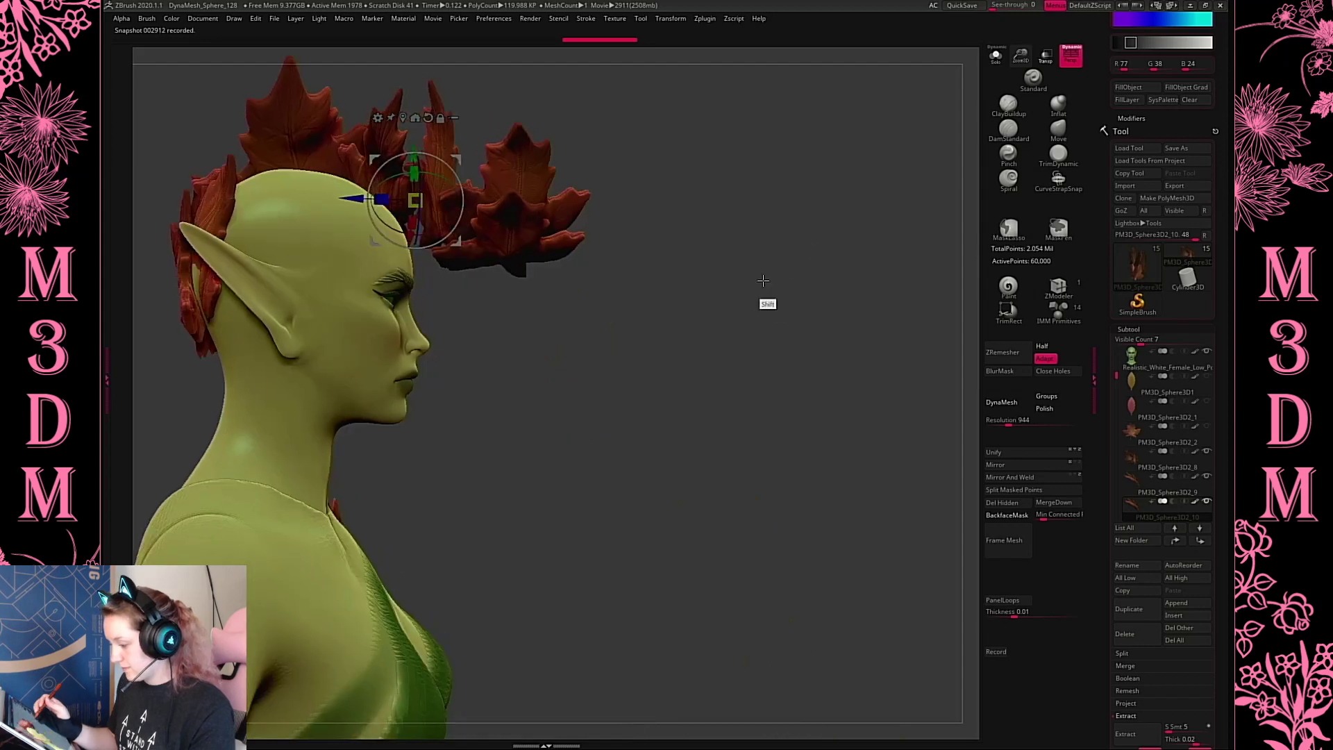
mouse_move(456, 152)
mouse_down()
mouse_move(256, 180)
mouse_move(265, 171)
mouse_up()
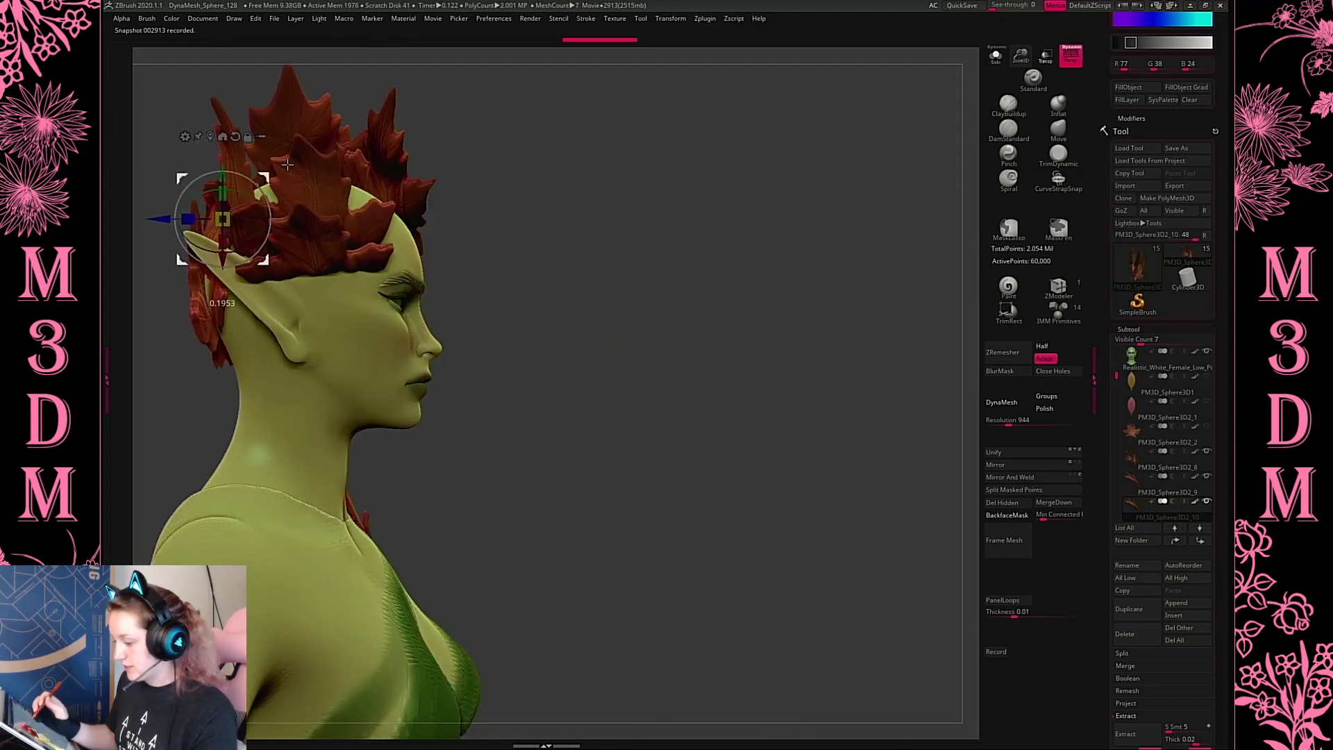
Shift and tilt the new leaf cluster outward so it sits against the bare side of the head
mouse_move(728, 313)
shift+mouse_down()
mouse_move(833, 318)
mouse_move(1092, 392)
shift+mouse_up()
click(1057, 129)
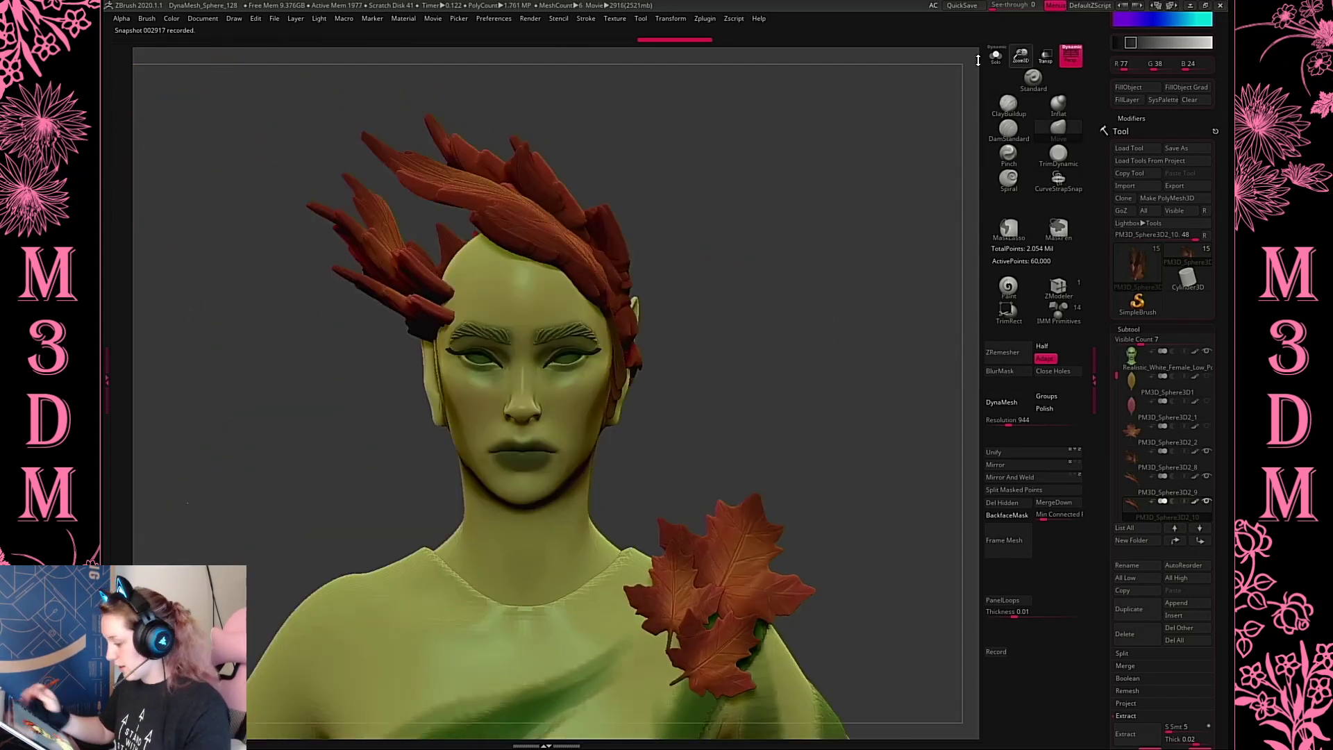
alt+drag(977, 61, 862, 223)
drag(514, 212, 531, 202)
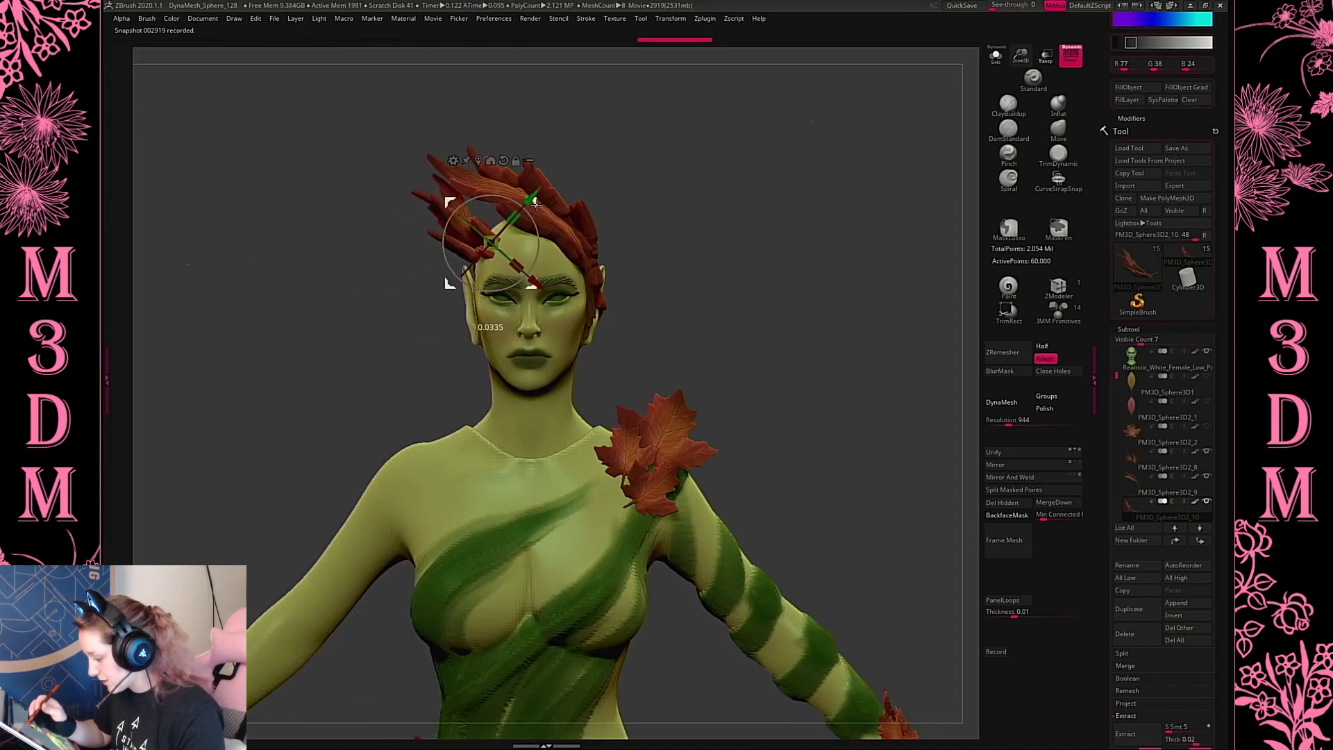
drag(538, 257, 504, 256)
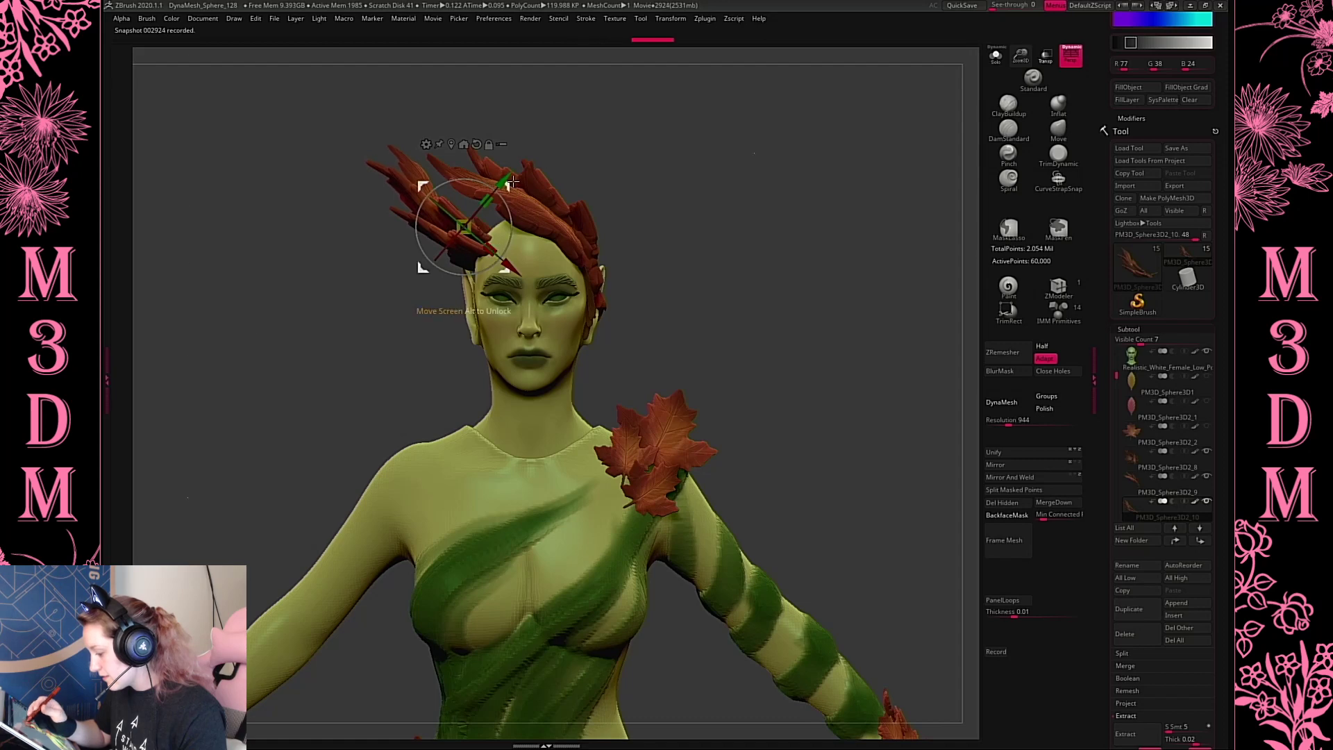
mouse_move(509, 187)
mouse_down()
mouse_move(512, 176)
mouse_move(513, 195)
mouse_move(526, 193)
mouse_up()
Delete the lower subdivision levels of the side leaf cluster so it can be copied within its subtool
key(q)
mouse_move(749, 229)
mouse_down()
mouse_move(827, 243)
mouse_move(791, 250)
mouse_move(747, 224)
mouse_move(766, 272)
mouse_move(751, 251)
mouse_up()
key(w)
drag(520, 224, 519, 250)
key(ctrl+d)
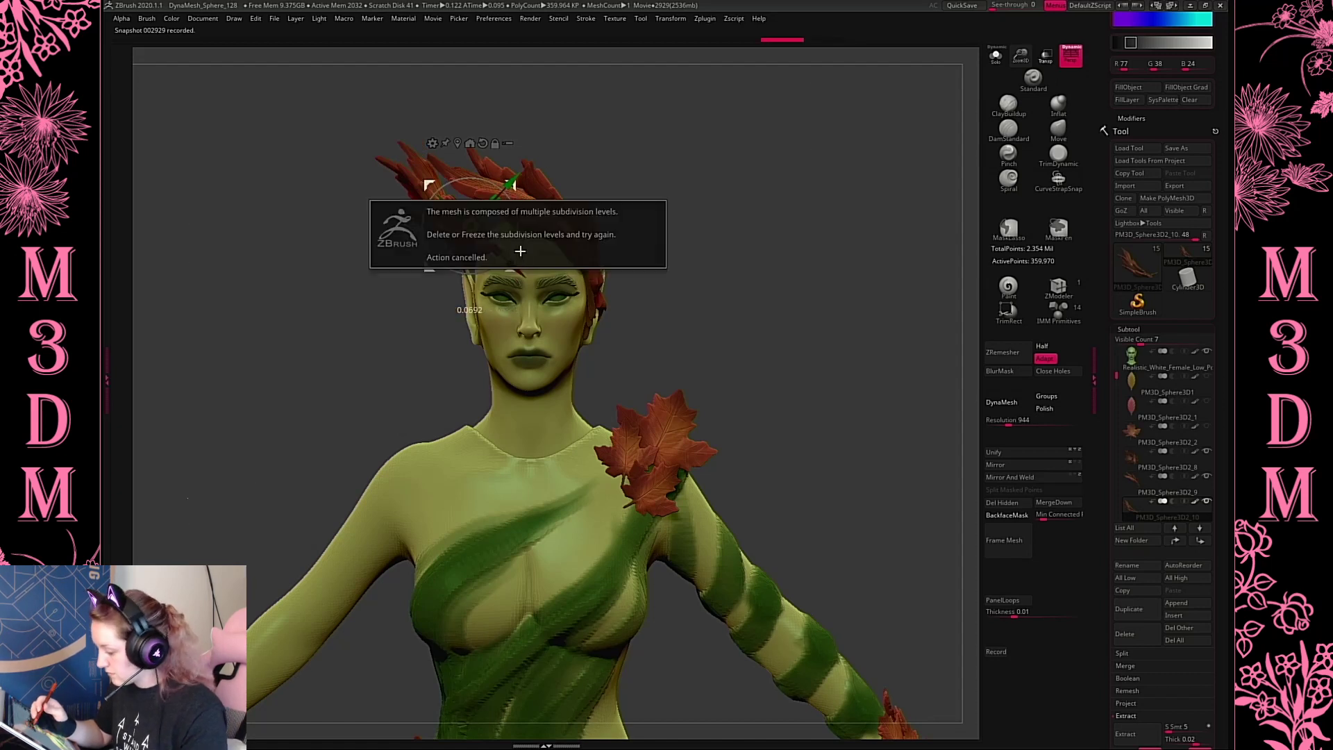
click(1129, 329)
click(1132, 341)
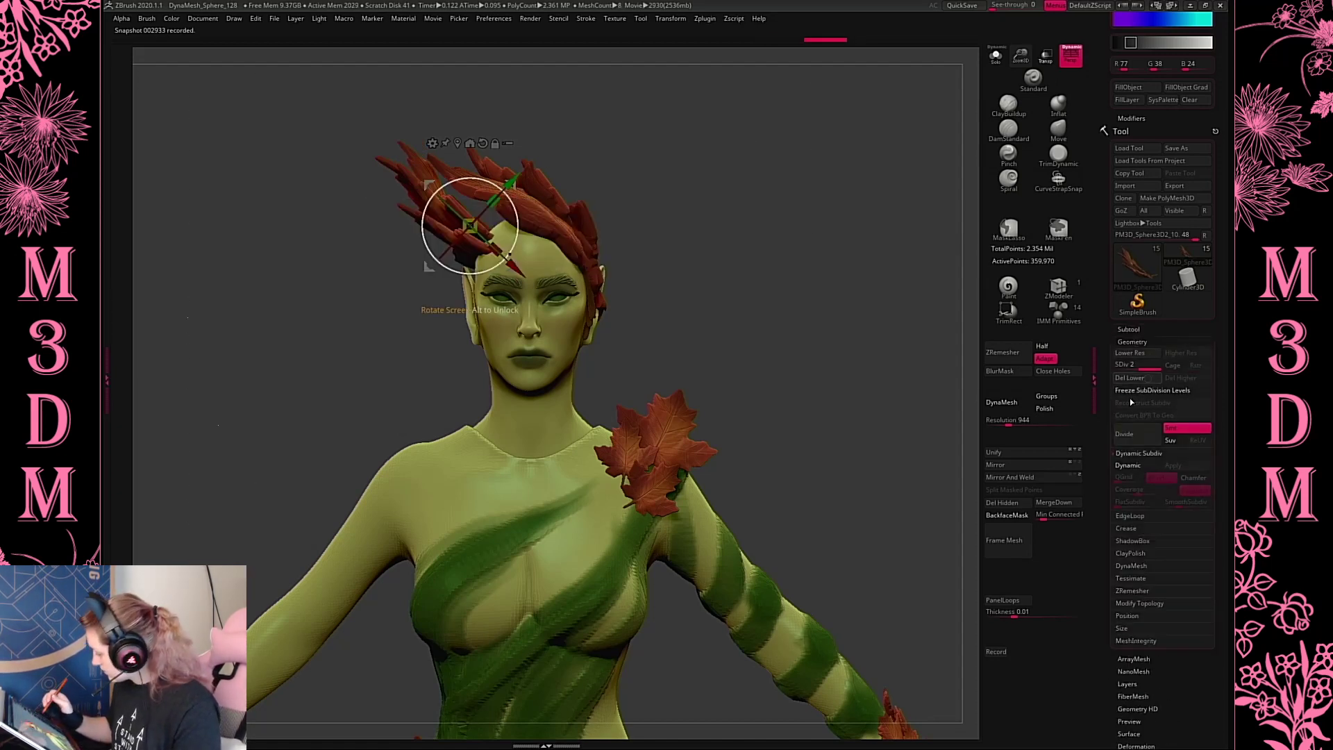
click(1130, 379)
Rotate the side leaf cluster more upright and make a copy of it lower down within the same subtool
drag(517, 234, 517, 256)
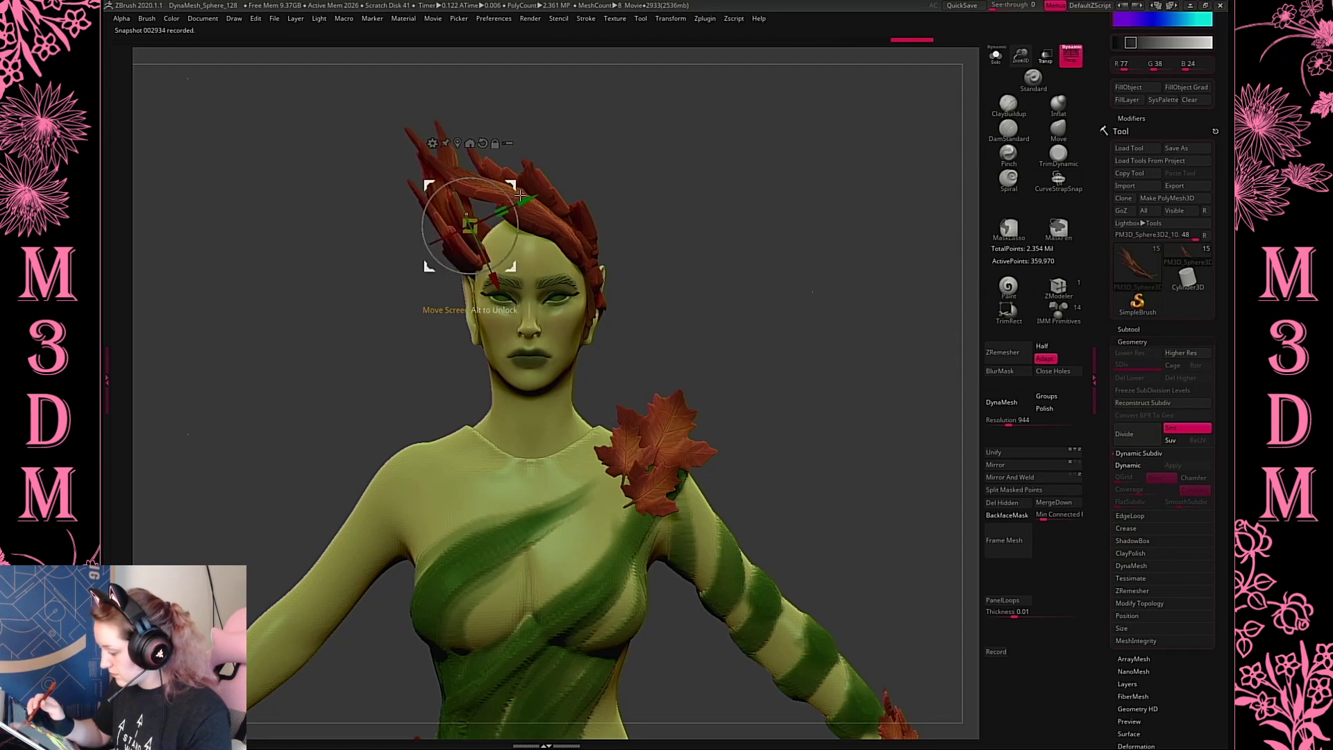
mouse_move(513, 195)
ctrl+mouse_down()
mouse_move(519, 253)
mouse_move(472, 252)
mouse_move(504, 264)
mouse_move(511, 233)
ctrl+mouse_up()
key(q)
drag(750, 211, 782, 202)
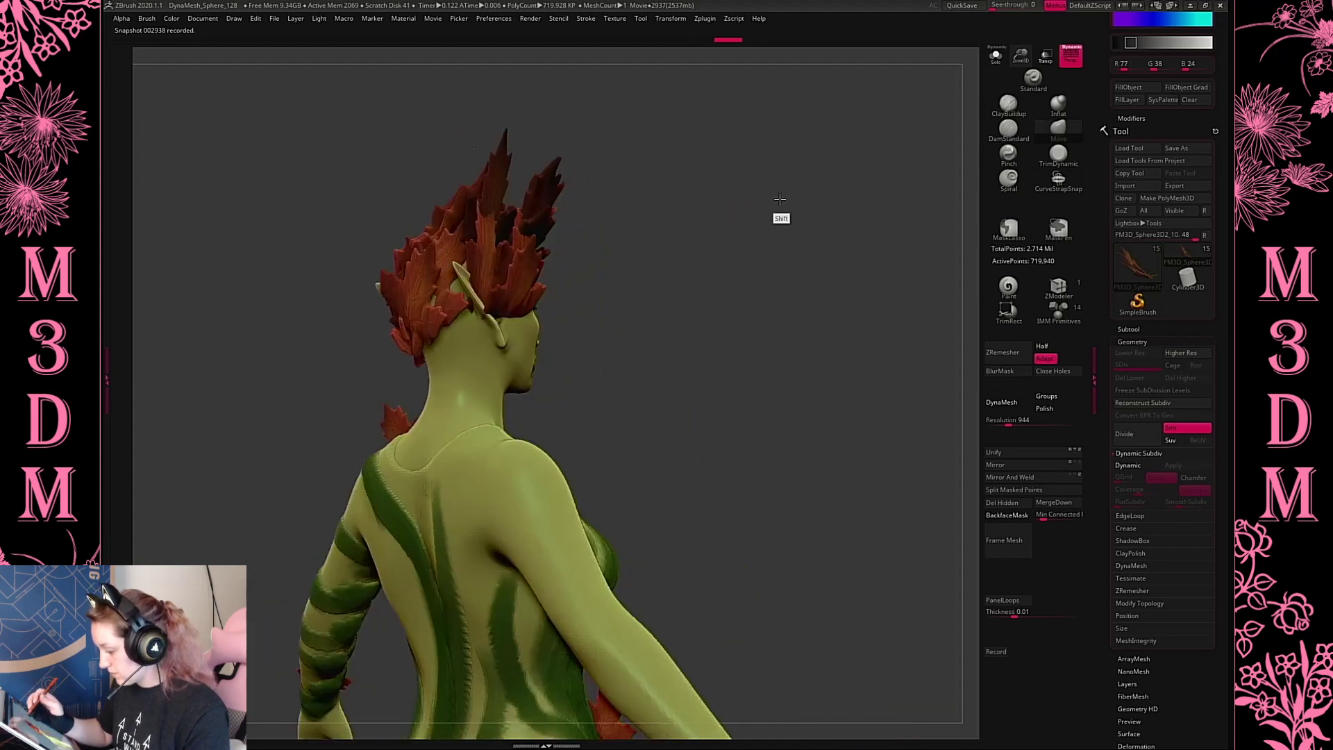
drag(785, 267, 753, 251)
right_click(755, 252)
click(756, 252)
key(w)
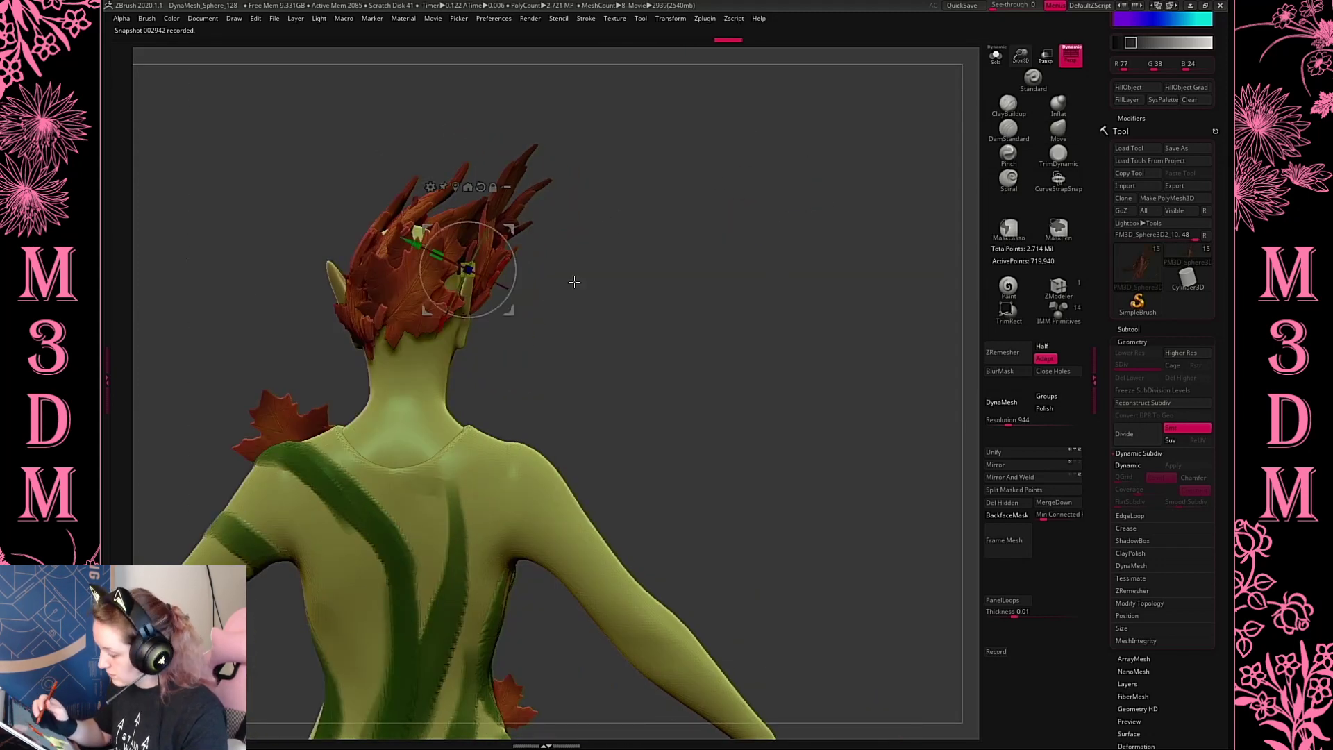
Center the gizmo on the copied leaves, rotate them and move them forward from behind the ear
alt+drag(511, 228, 581, 361)
alt+click(488, 266)
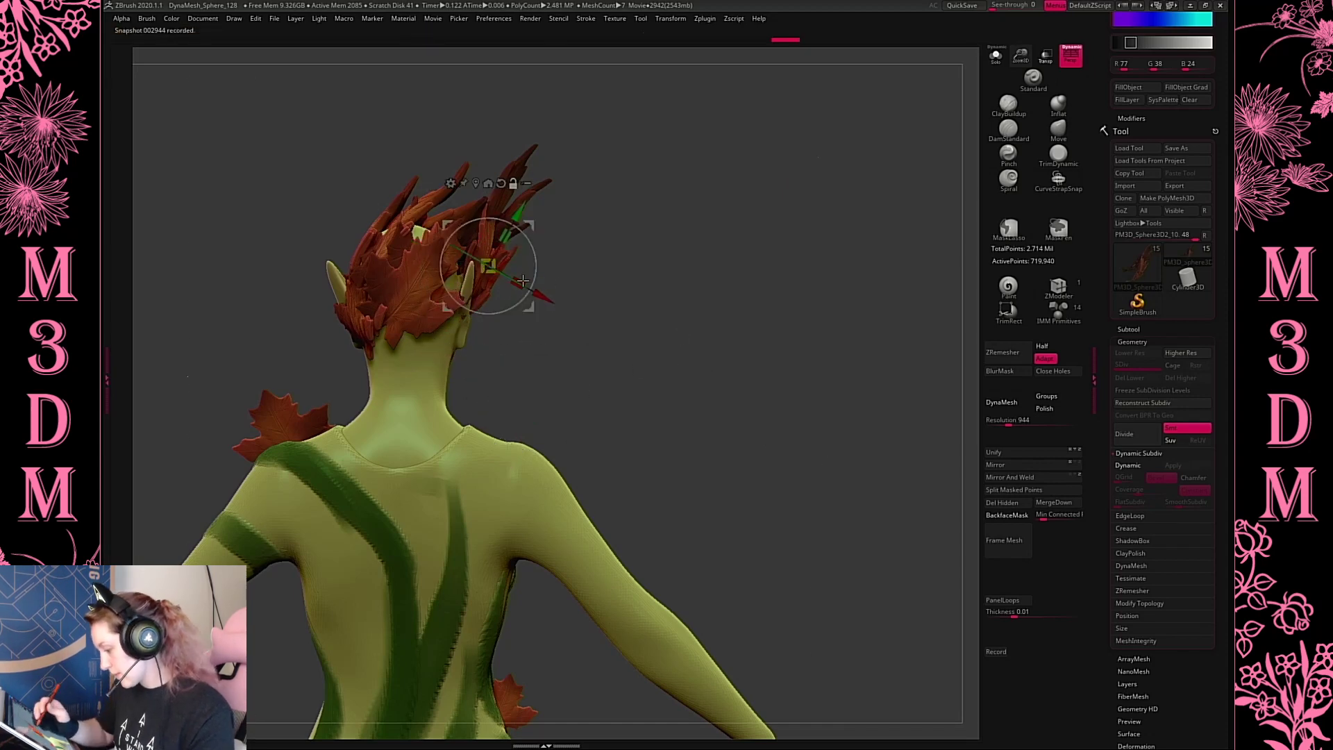
shift+drag(521, 284, 643, 353)
drag(624, 300, 631, 229)
drag(703, 202, 798, 203)
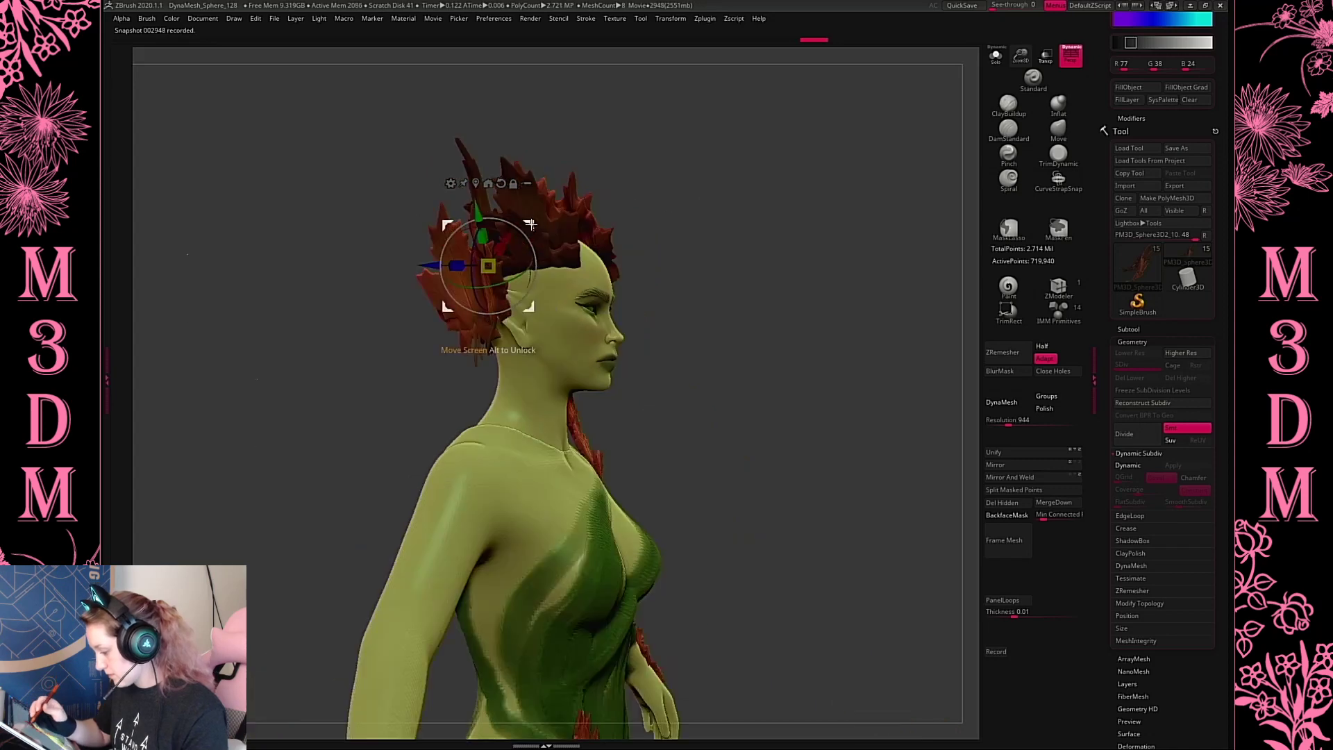
drag(533, 222, 600, 220)
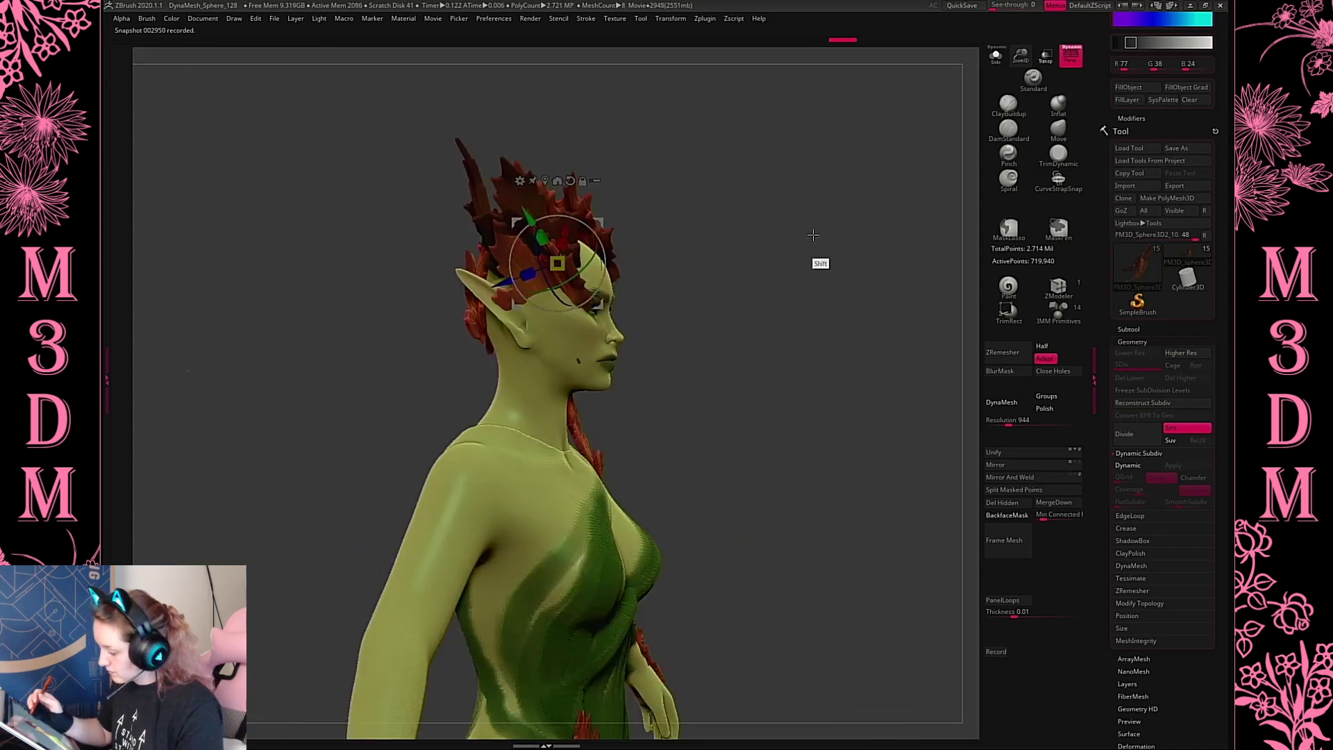
Adjust the angle and position of the copied leaves above the ear in side view
shift+drag(812, 235, 604, 236)
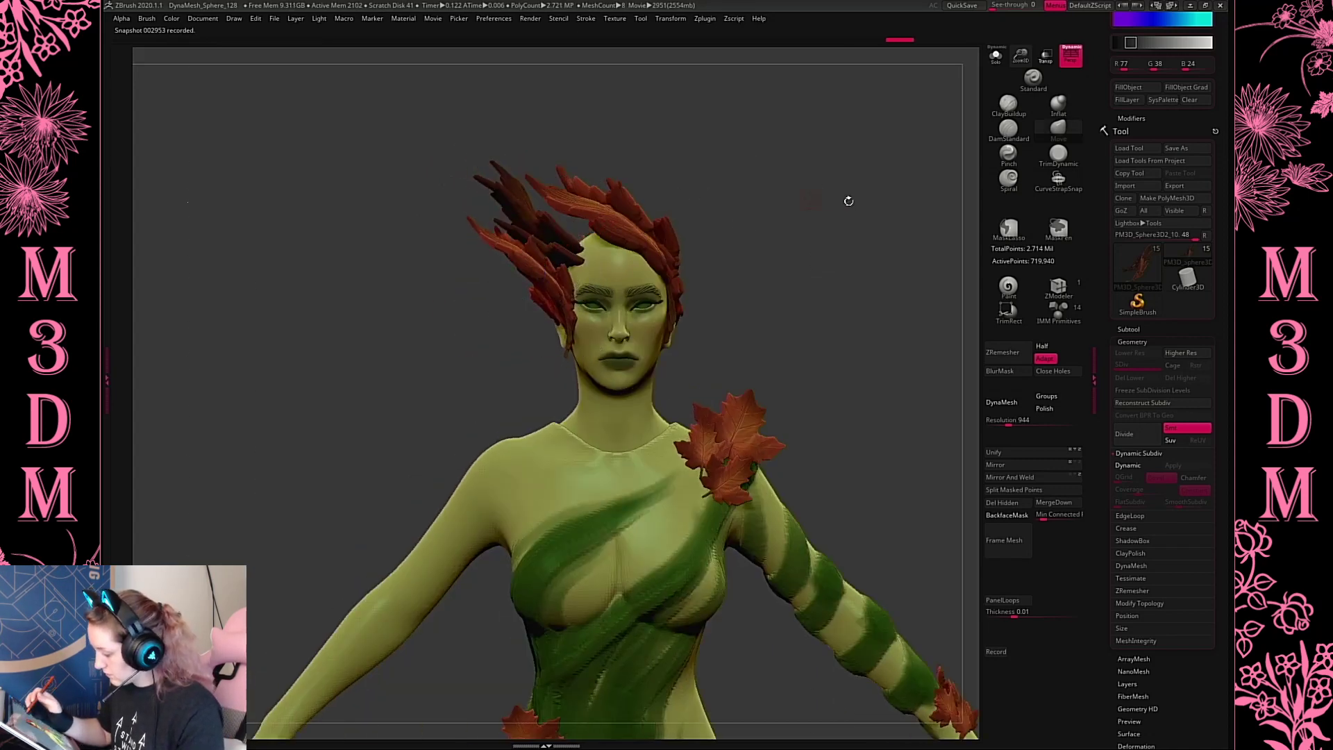
drag(848, 201, 961, 205)
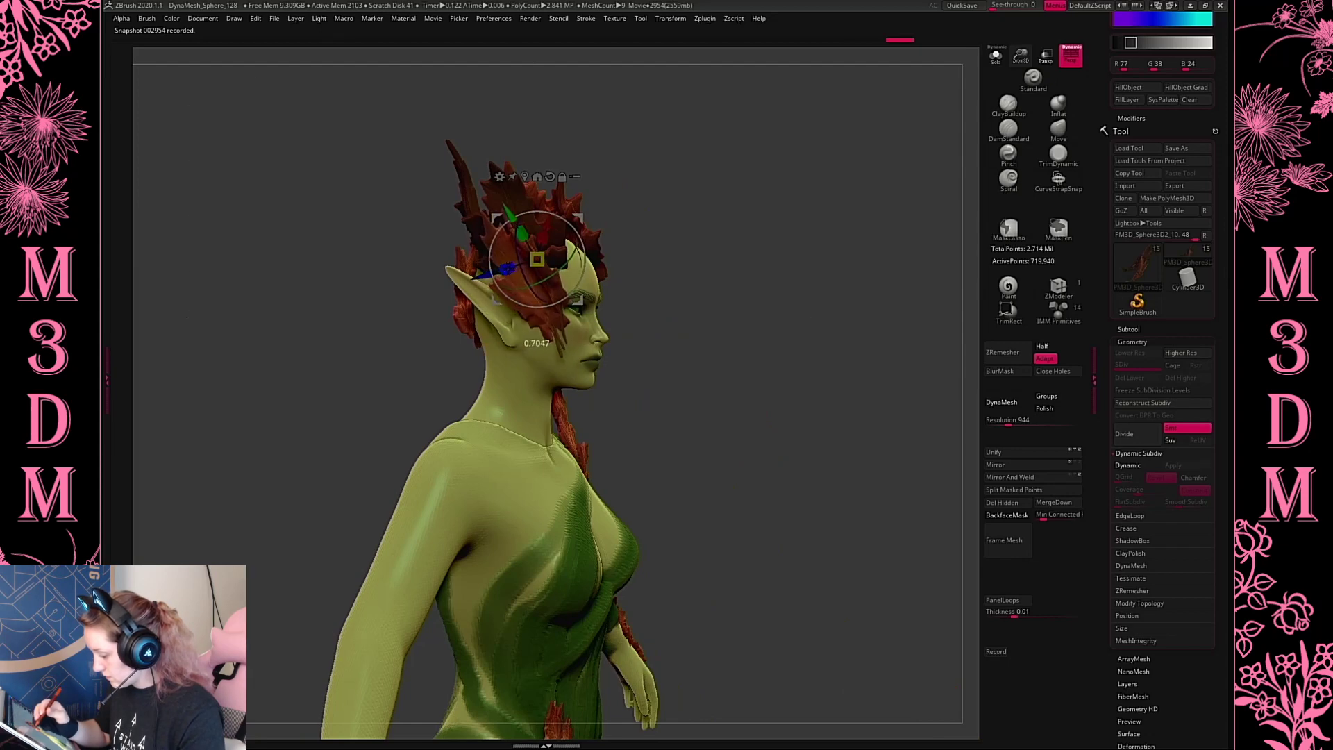
drag(584, 283, 566, 295)
key(q)
shift+drag(831, 202, 806, 238)
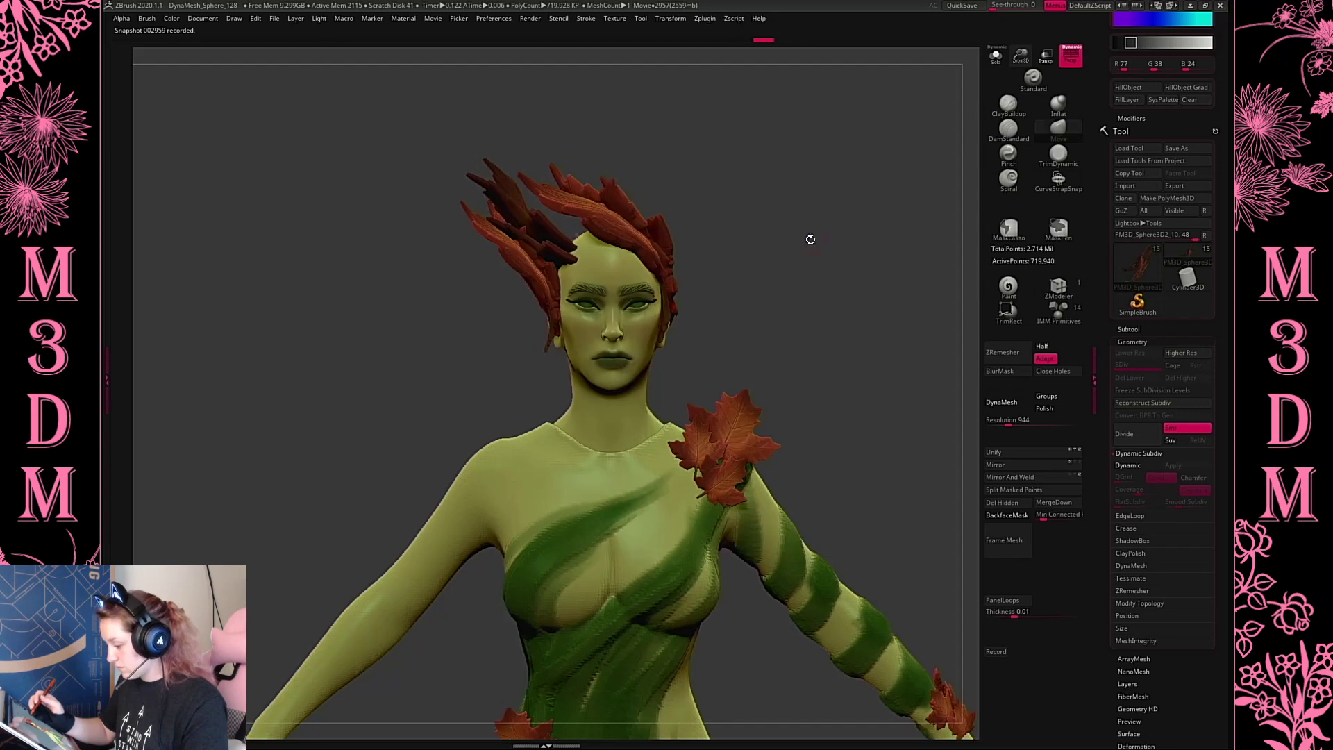
Lift the copied leaves clear of the ear and split the masked leaves into a separate subtool
key(w)
mouse_move(575, 260)
mouse_down()
mouse_move(527, 259)
mouse_move(576, 261)
mouse_up()
drag(568, 210, 576, 217)
drag(583, 267, 581, 248)
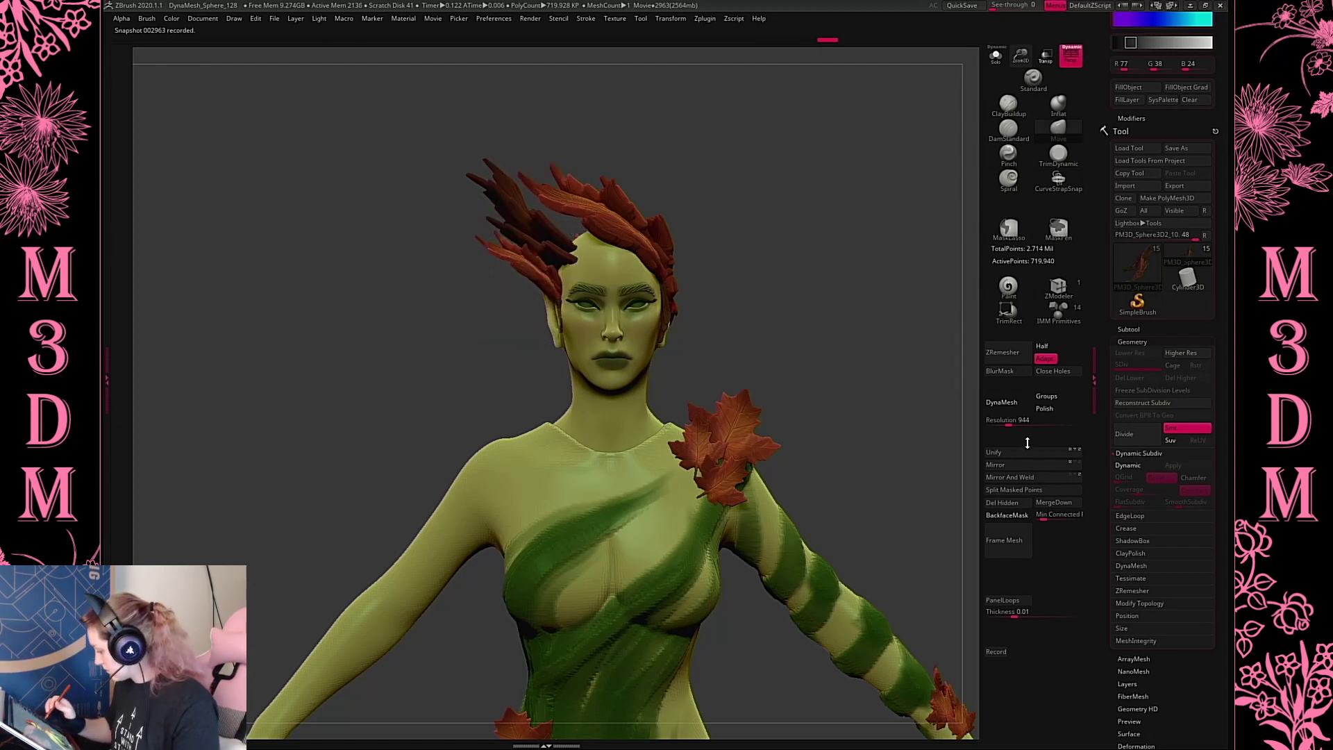
click(1033, 490)
Duplicate the front crown leaf cluster and shift one of the two across the bare top of the head
alt+click(660, 236)
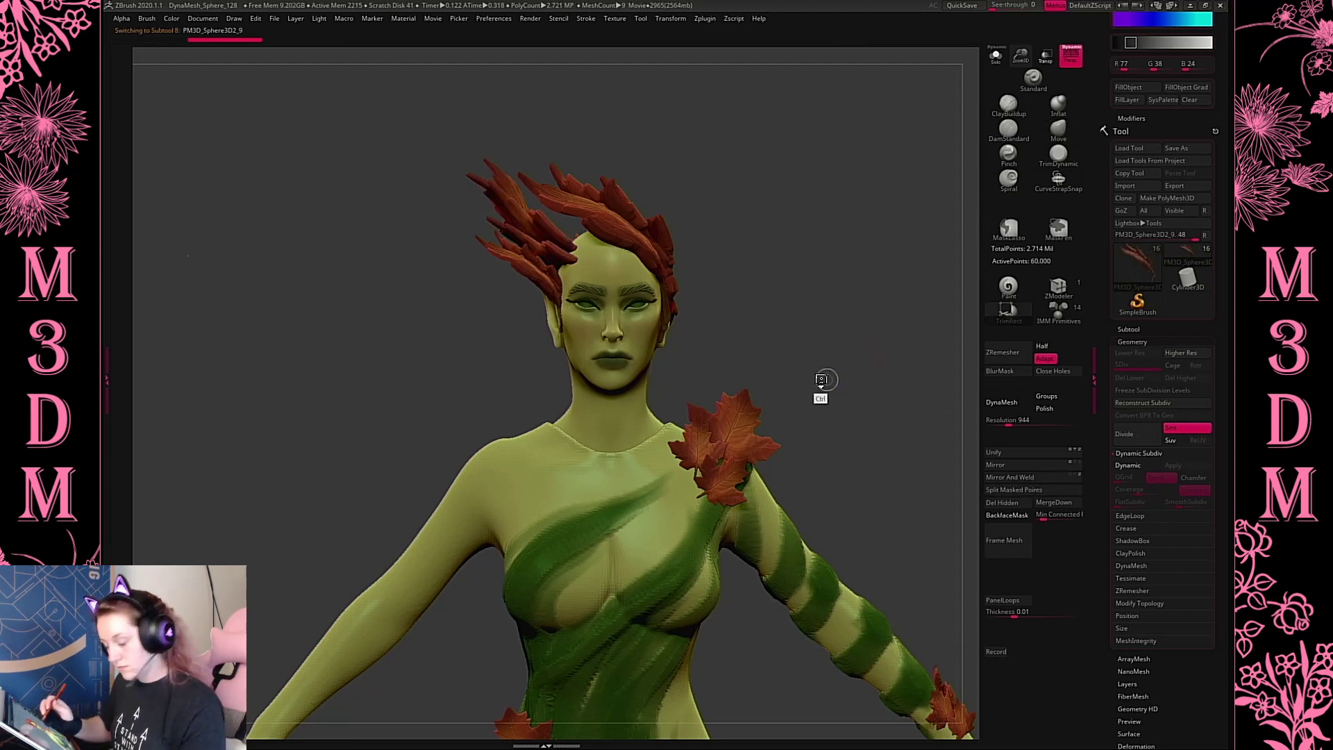
key(w)
alt+click(650, 229)
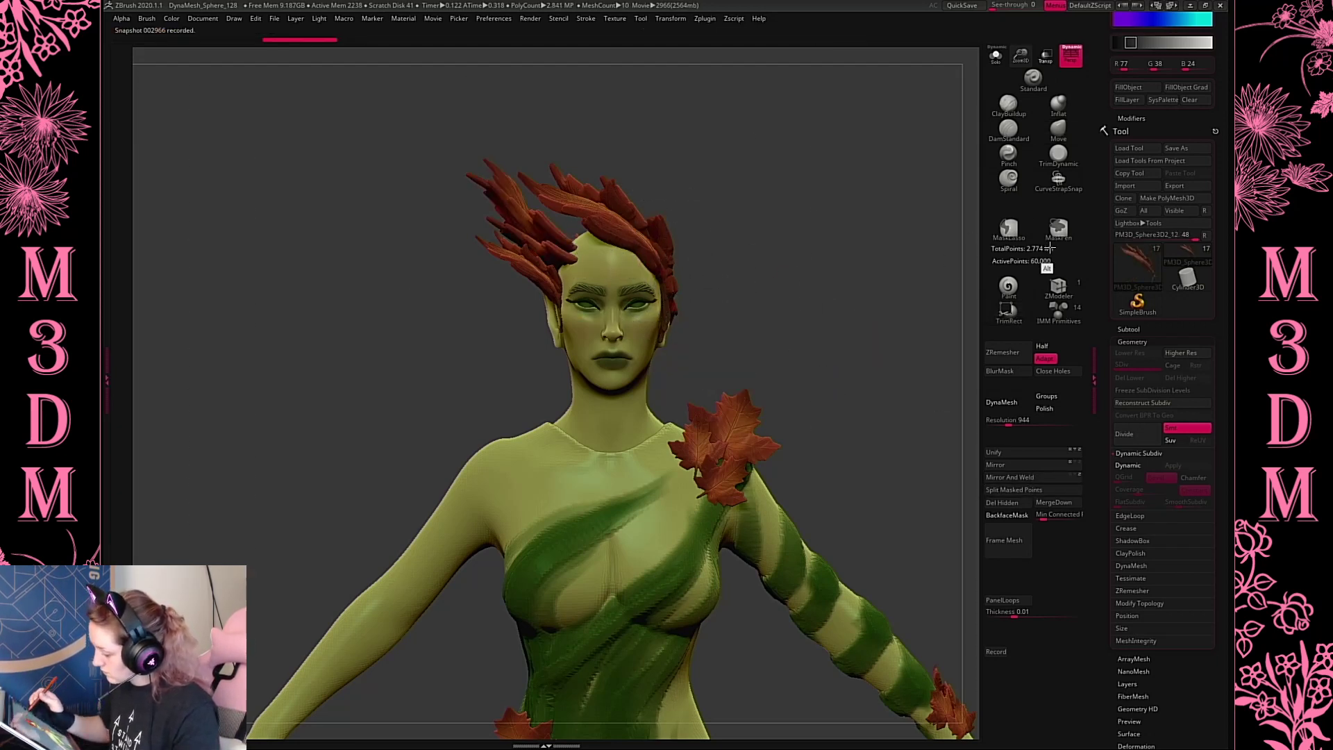
alt+click(628, 228)
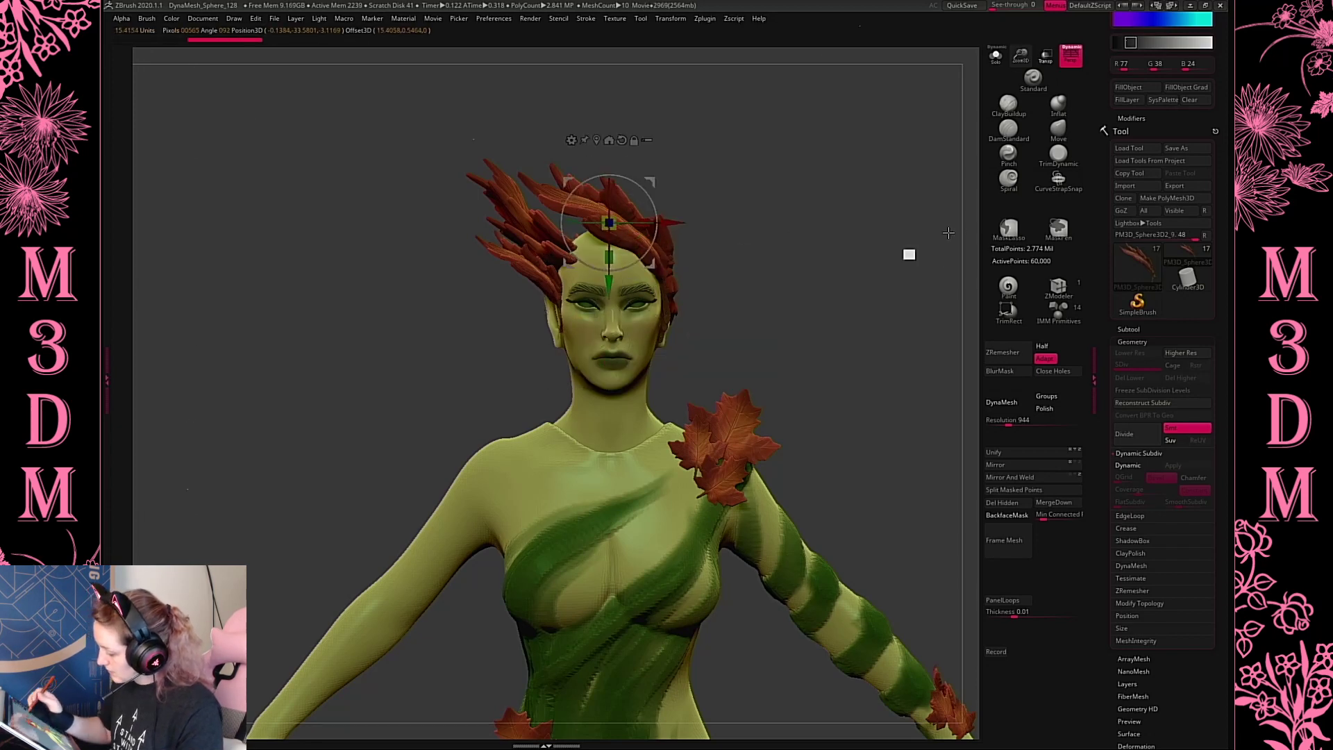
mouse_move(672, 224)
mouse_down()
mouse_move(640, 225)
mouse_move(633, 207)
mouse_up()
key(q)
mouse_move(887, 319)
mouse_down()
mouse_move(965, 324)
mouse_move(864, 310)
mouse_move(872, 341)
mouse_up()
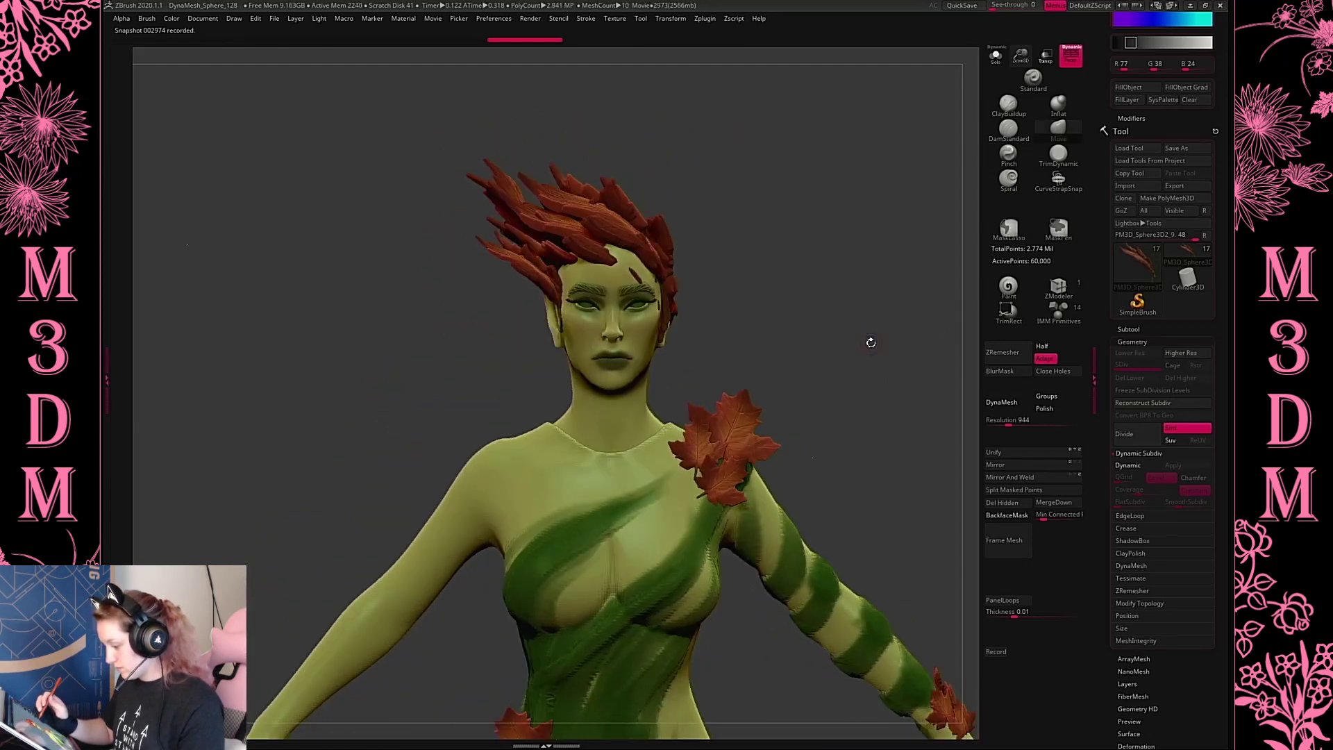
Isolate the other crown leaf cluster, recenter the gizmo on its leaves and show all subtools again
alt+click(674, 236)
key(w)
drag(804, 256, 797, 290)
click(994, 58)
shift+drag(869, 170, 858, 228)
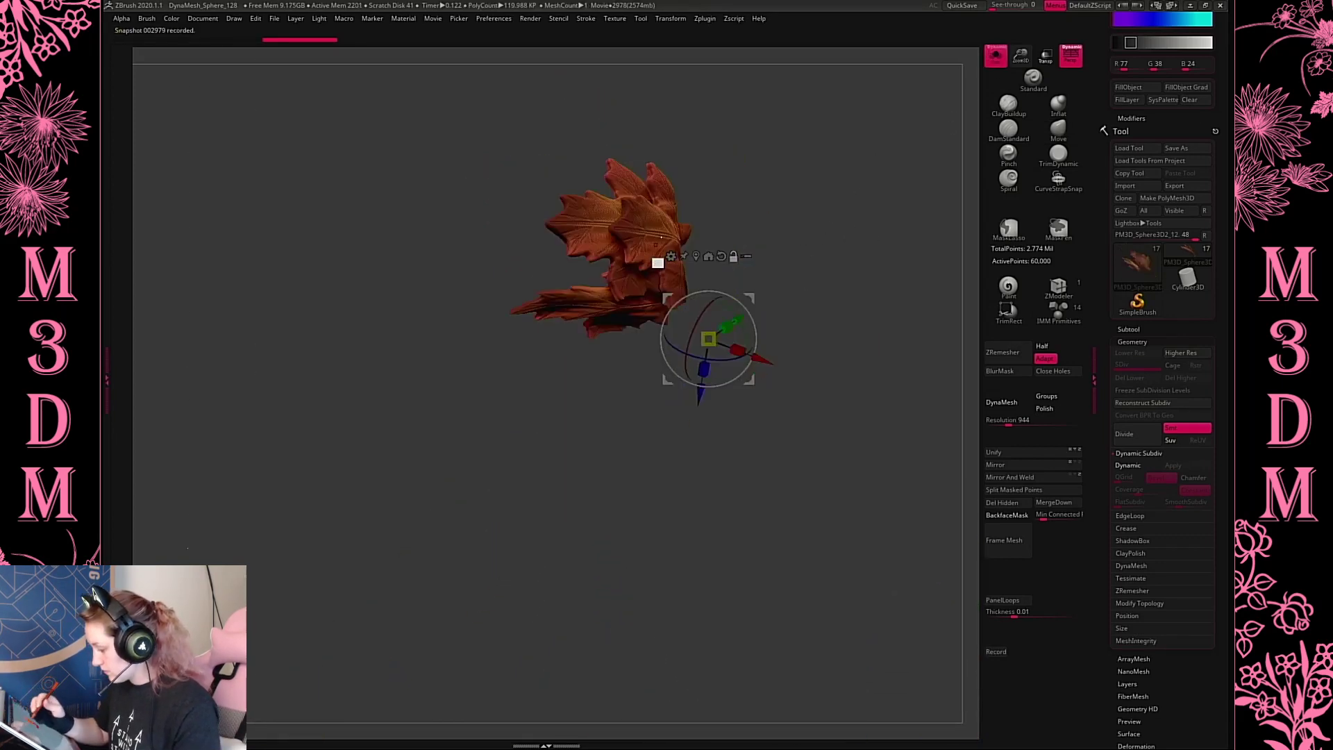
shift+drag(661, 238, 881, 292)
click(994, 59)
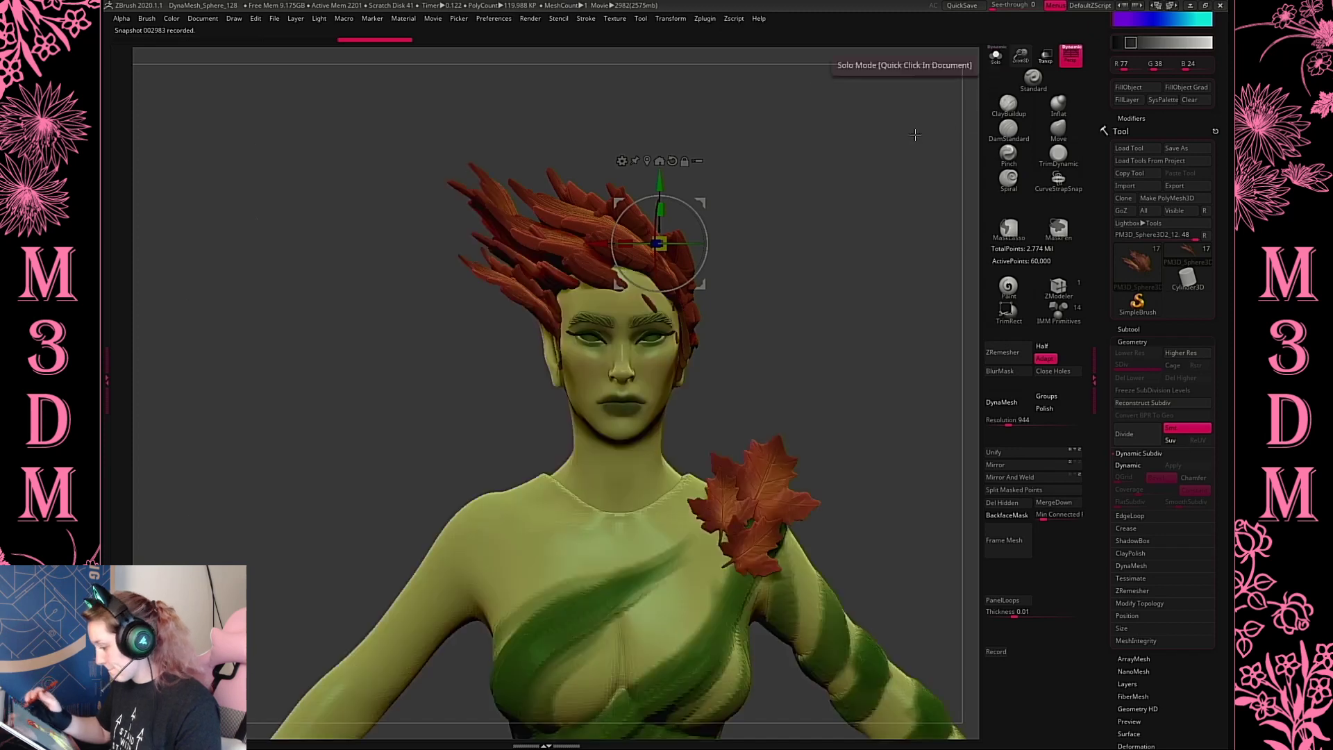
Undo the trial rotation of this crown cluster and shift it slightly outward from the head
drag(673, 248, 711, 230)
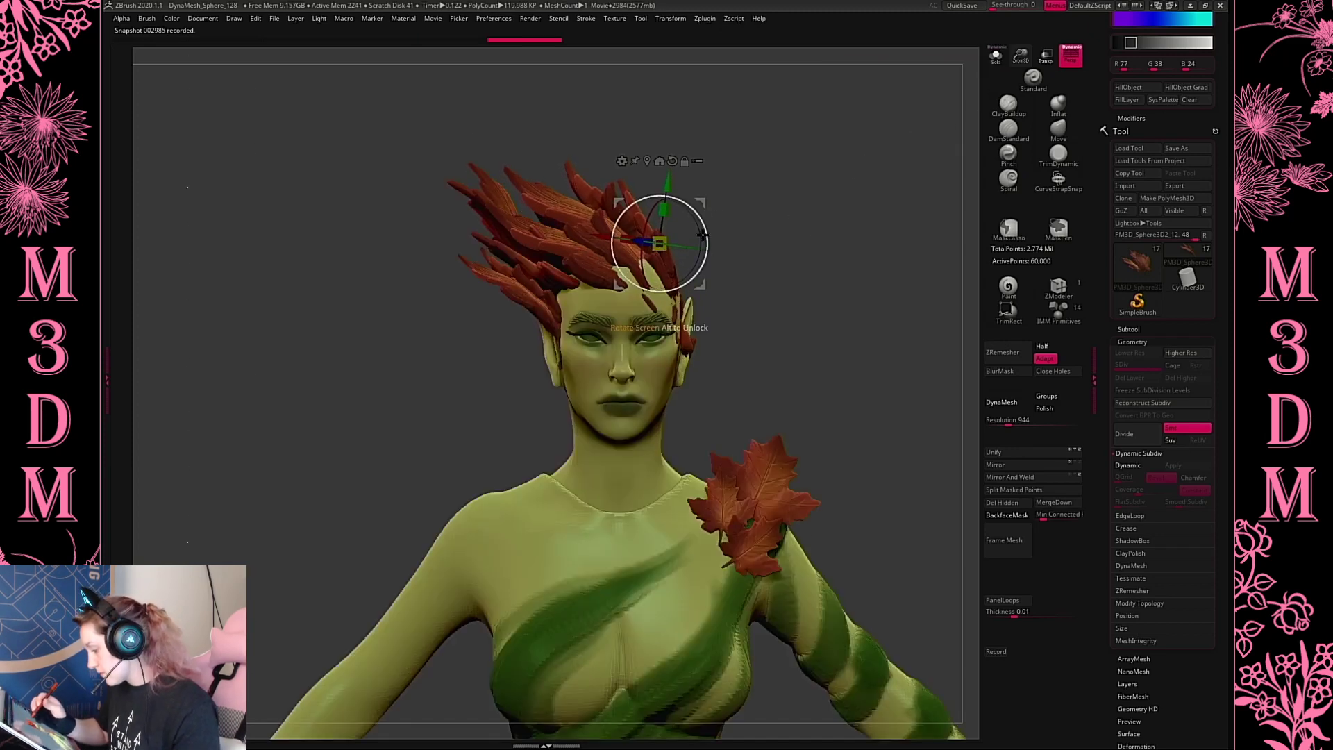
key(ctrl+z)
drag(616, 238, 629, 237)
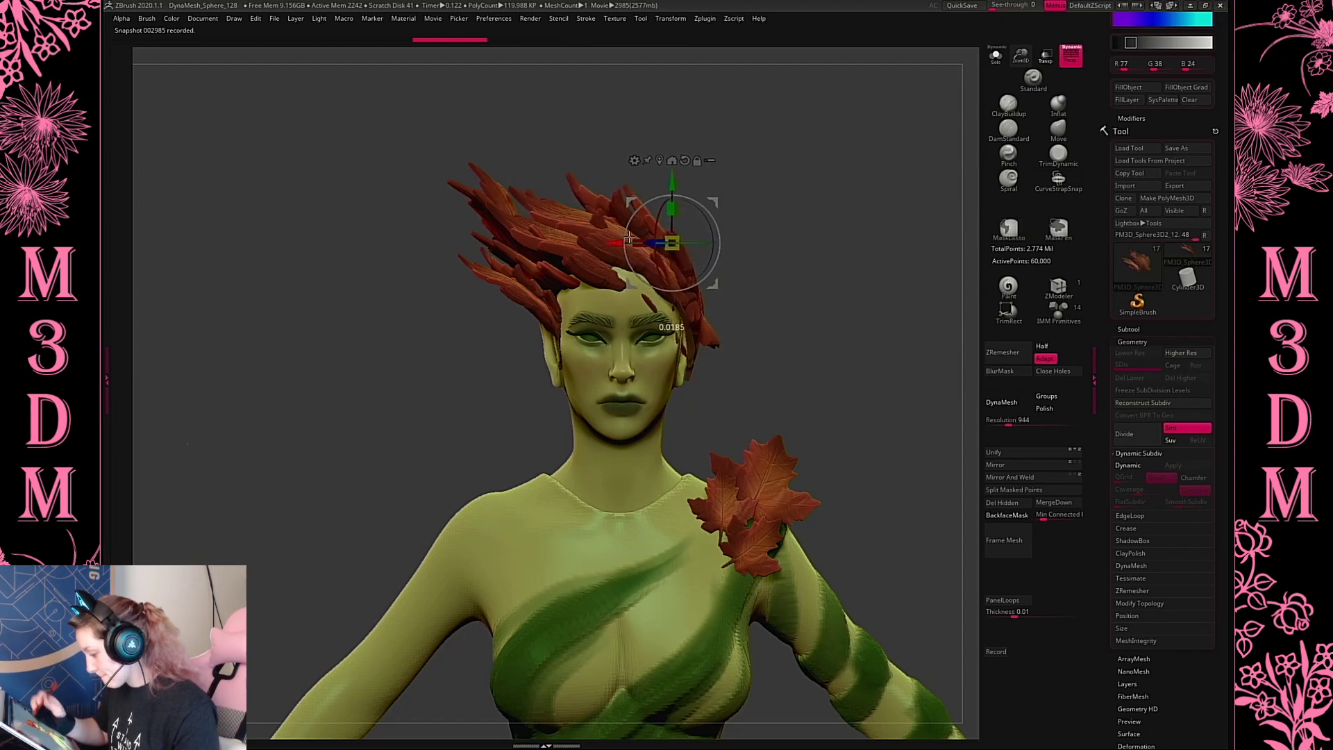
mouse_move(839, 262)
mouse_down()
mouse_move(851, 247)
mouse_move(691, 301)
mouse_move(700, 277)
mouse_up()
alt+click(690, 282)
Place the gizmo near the temple and rotate the side crown cluster forward by about 4.5 degrees
key(q)
mouse_move(847, 291)
shift+mouse_down()
mouse_move(833, 279)
mouse_move(844, 315)
shift+mouse_up()
key(w)
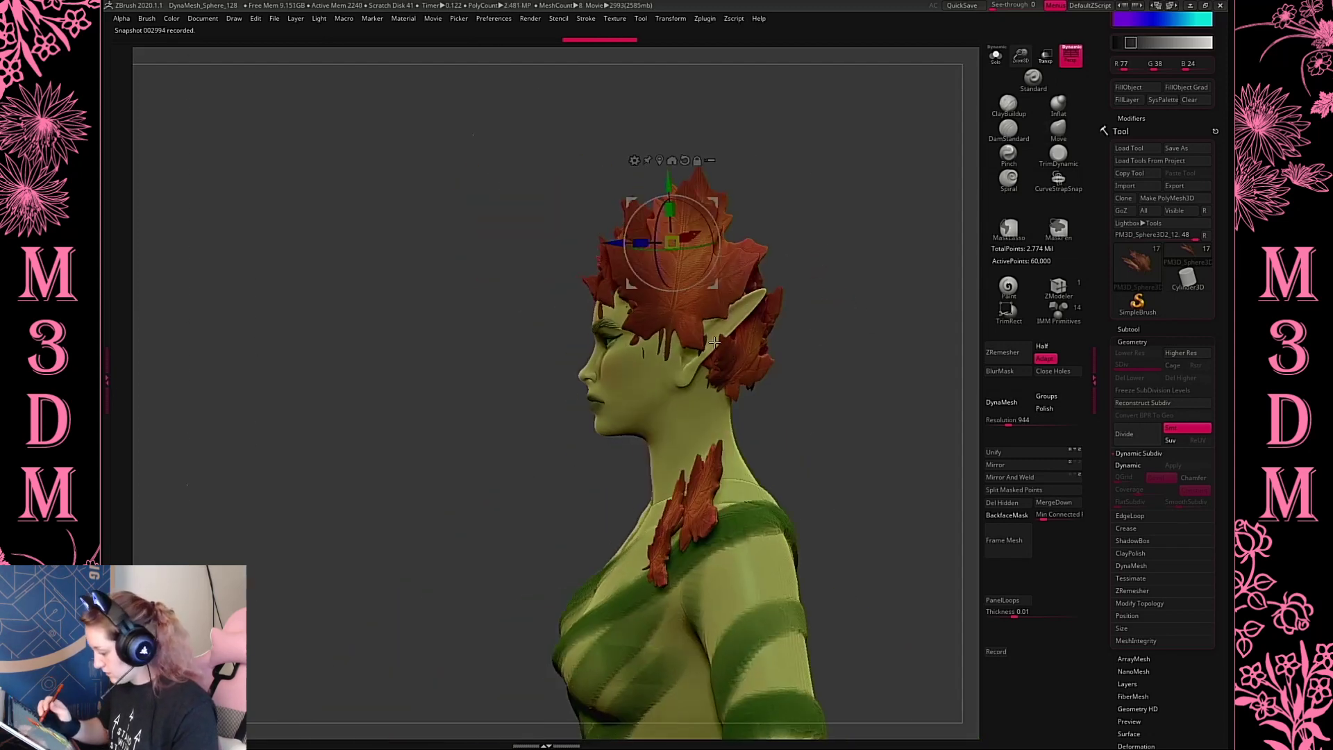
alt+click(696, 497)
alt+click(670, 278)
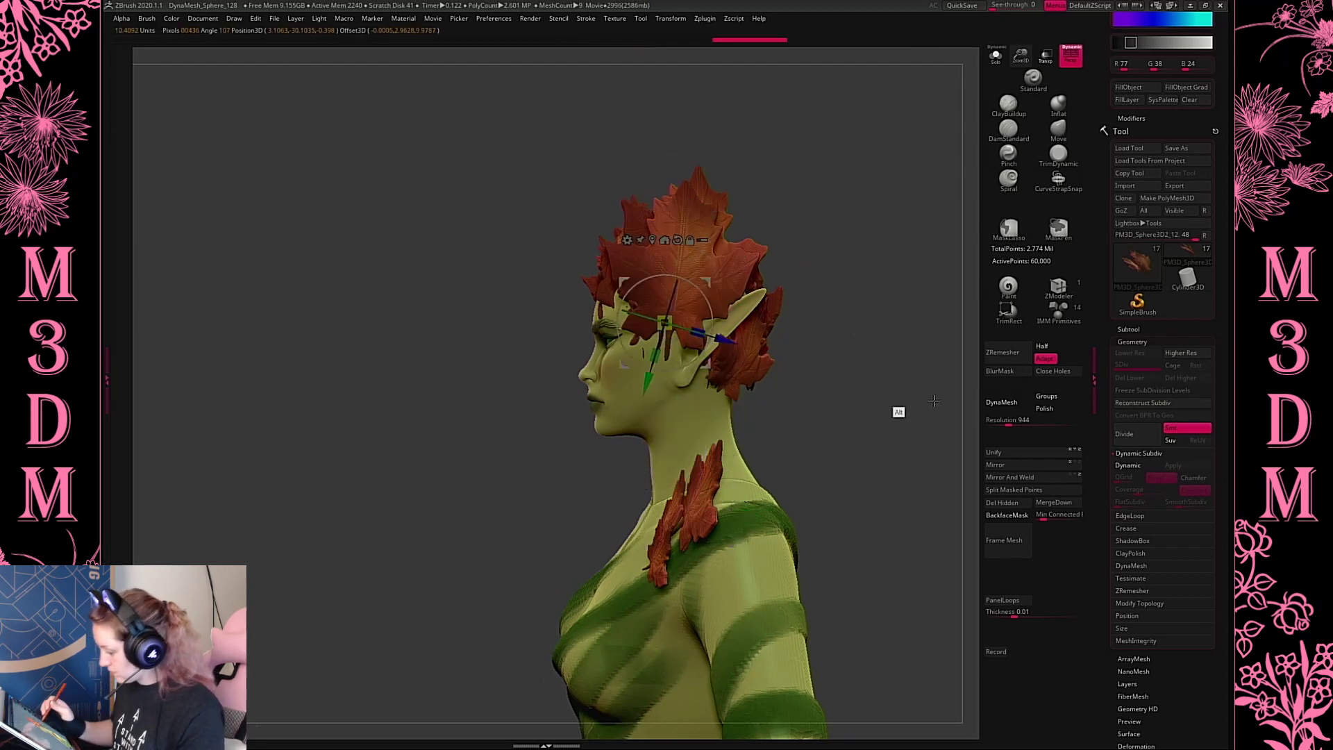
mouse_move(713, 332)
mouse_down()
mouse_move(716, 319)
mouse_move(714, 330)
mouse_up()
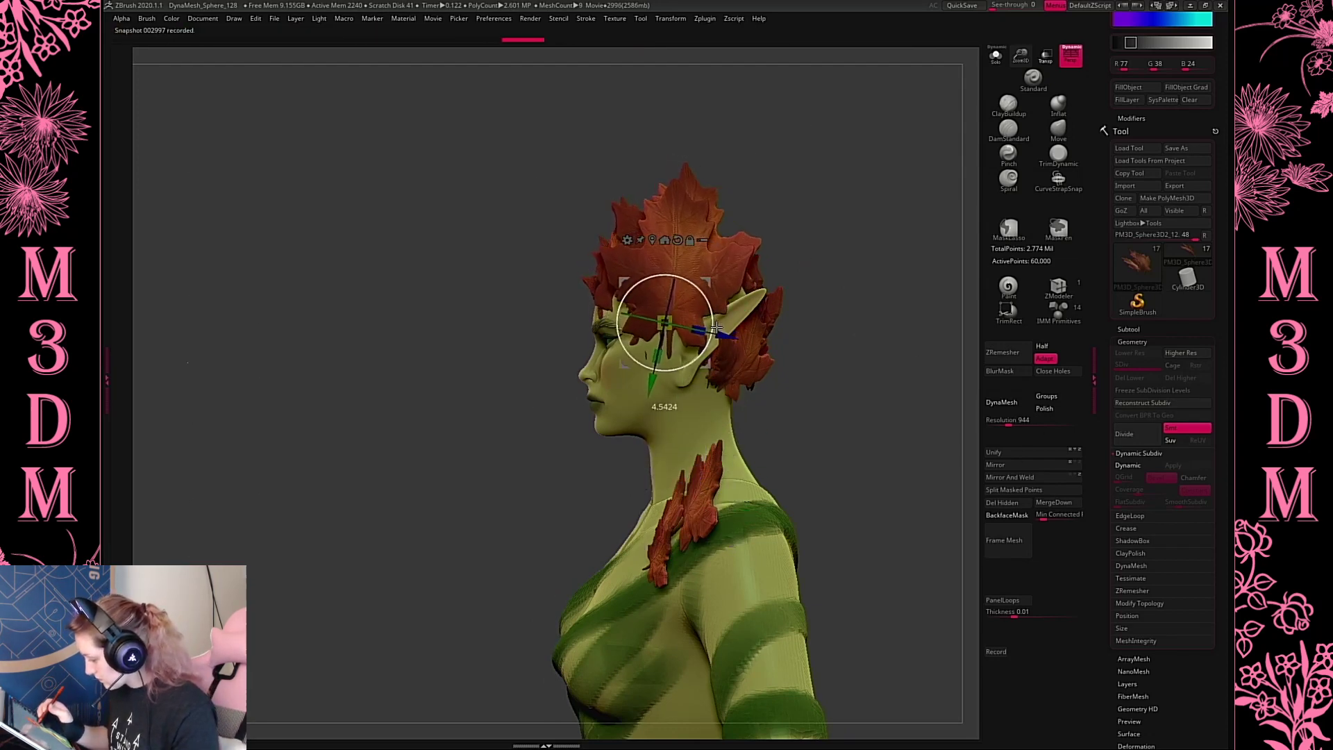
Pull the leaf tip poking through the forehead up into the front crown leaves with the Move brush
key(q)
drag(898, 331, 807, 265)
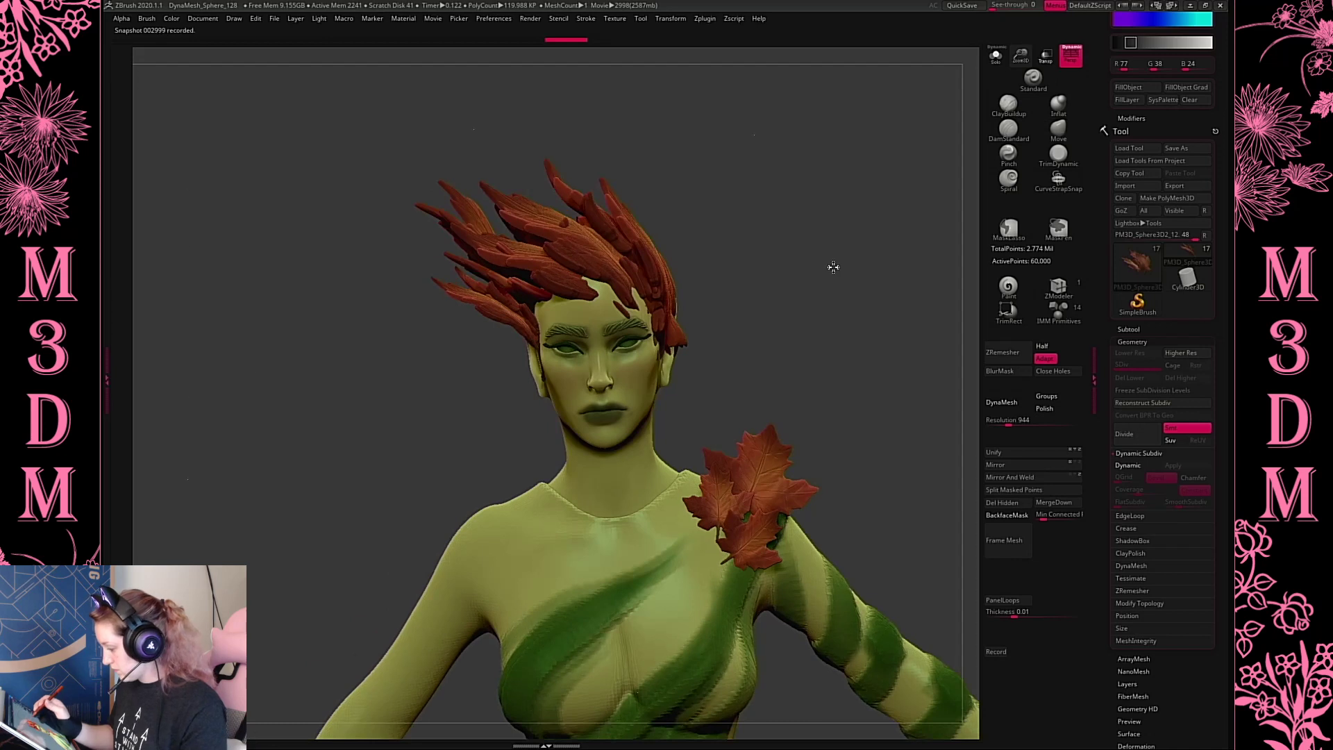
key(space)
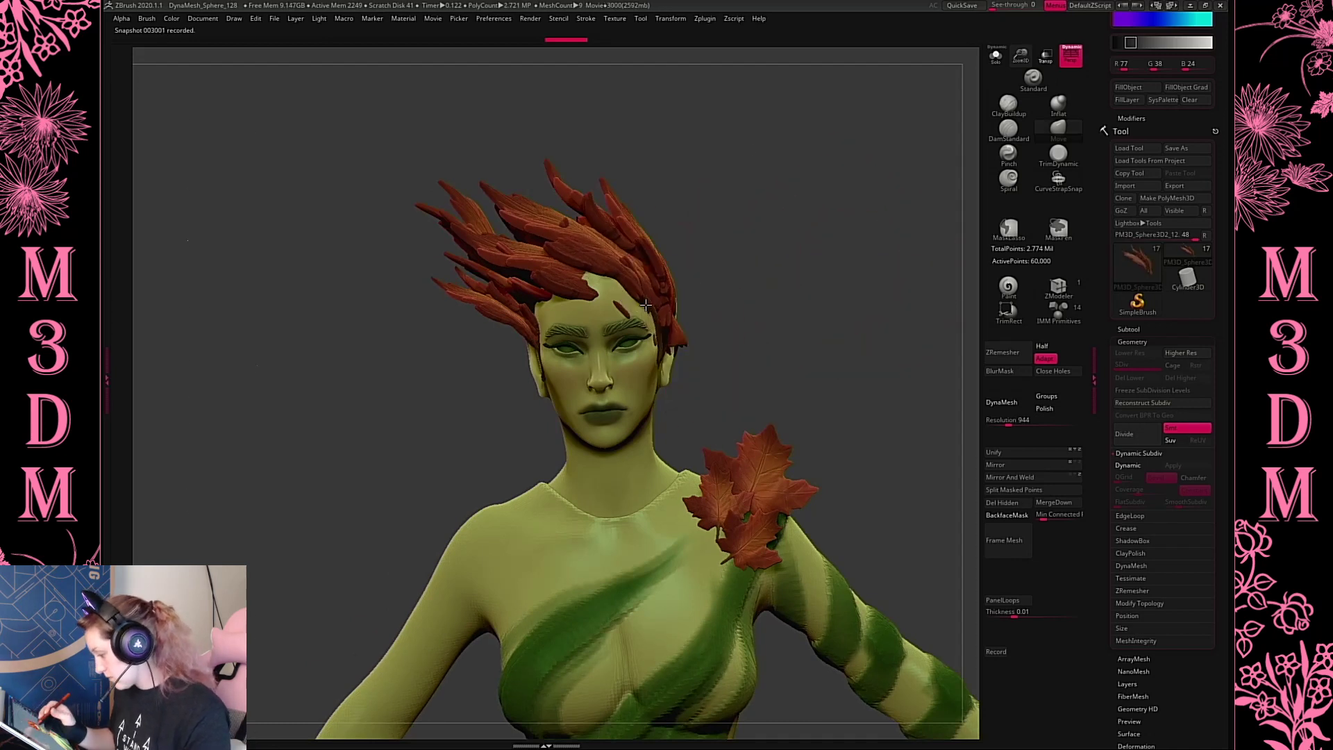
alt+click(606, 307)
drag(614, 311, 627, 284)
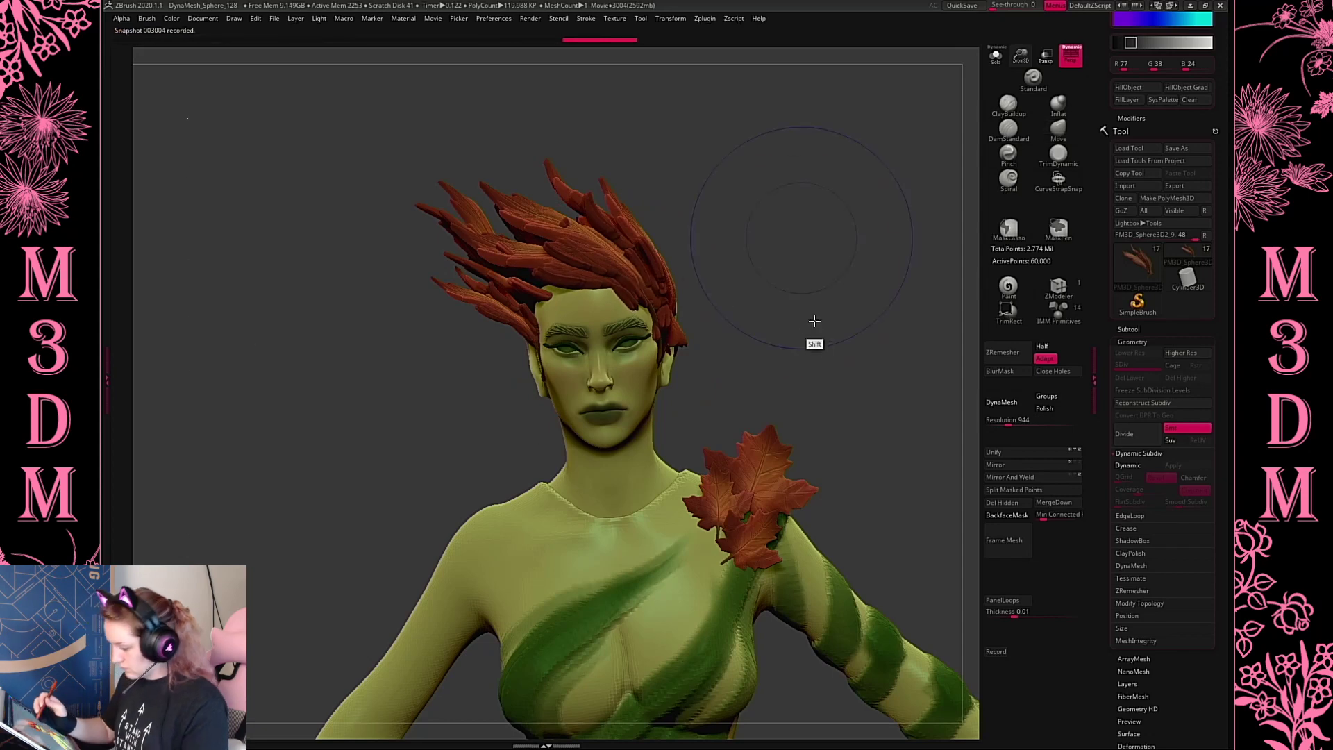
Select the side crown leaf cluster and nudge its upper leaf tips down with the Move brush
drag(812, 341, 788, 271)
alt+click(615, 248)
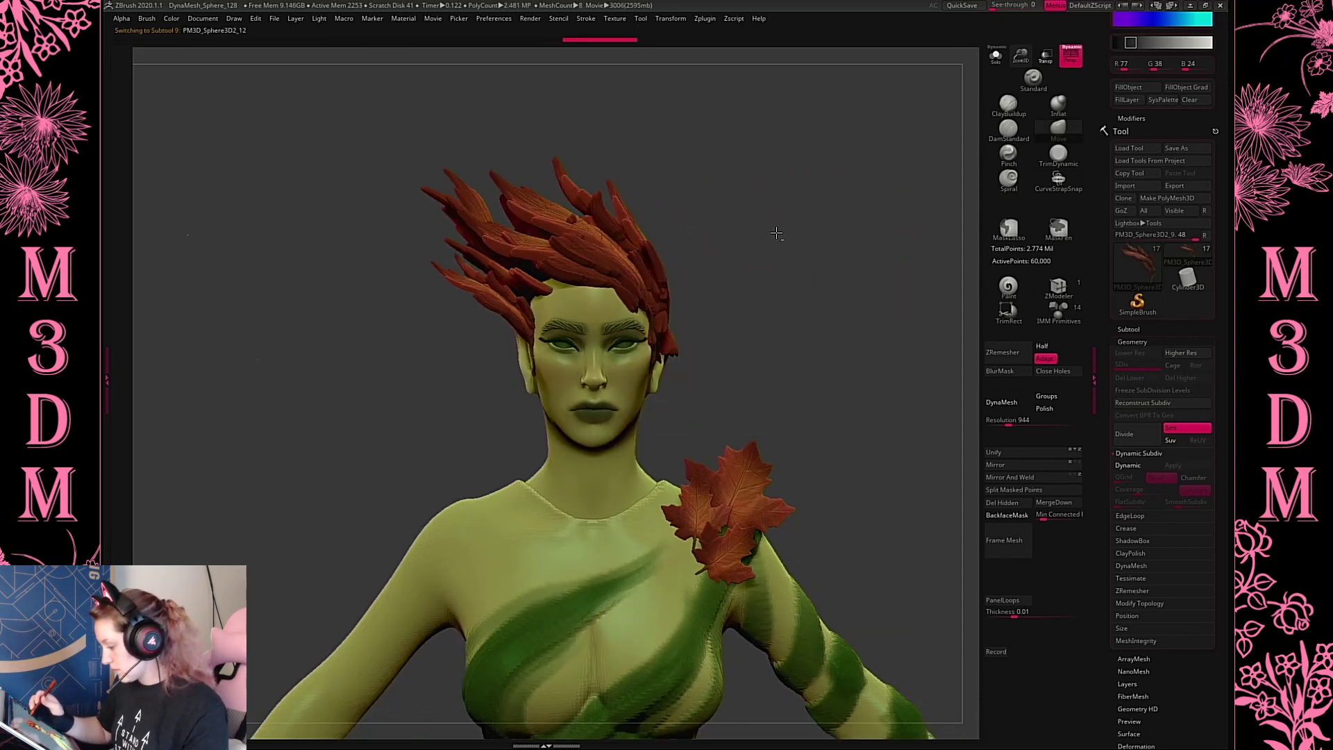
right_click(776, 235)
drag(543, 210, 544, 214)
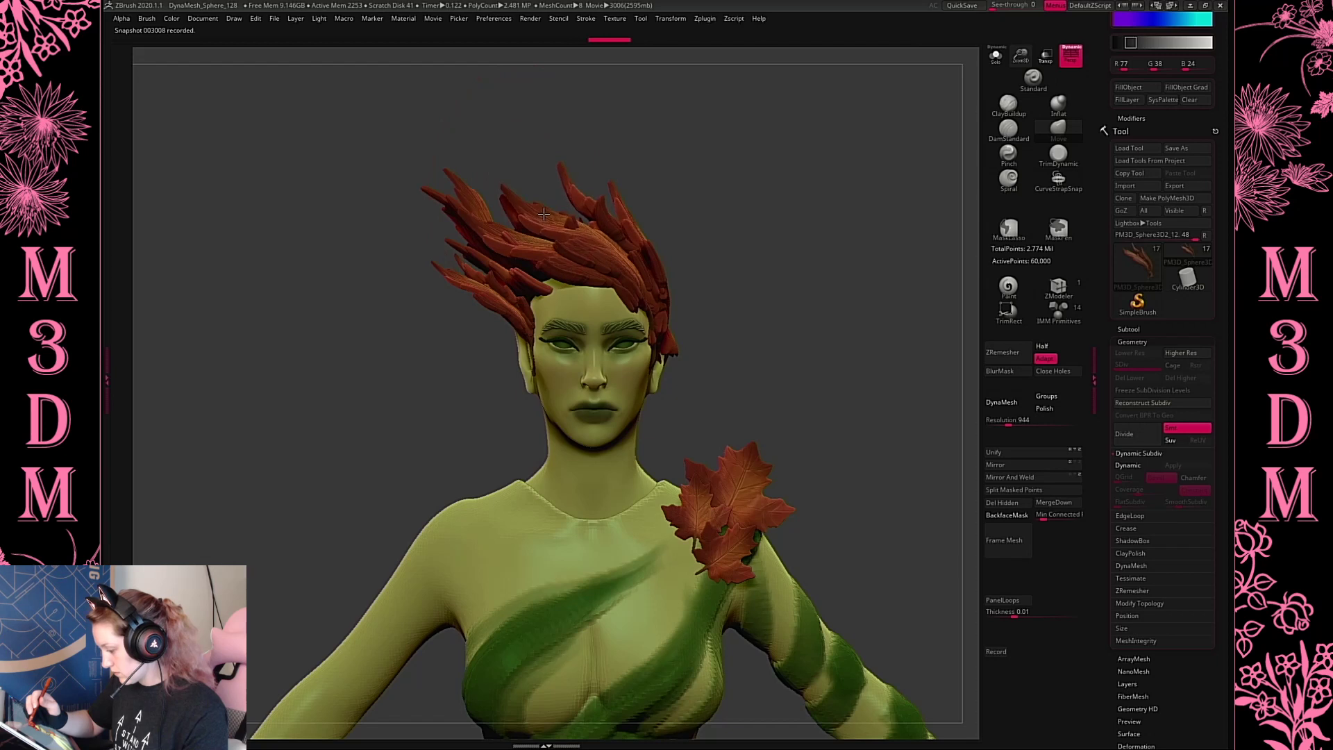
Center the gizmo on the side crown leaf cluster and scale it to about 0.81 along its length
key(w)
click(647, 248)
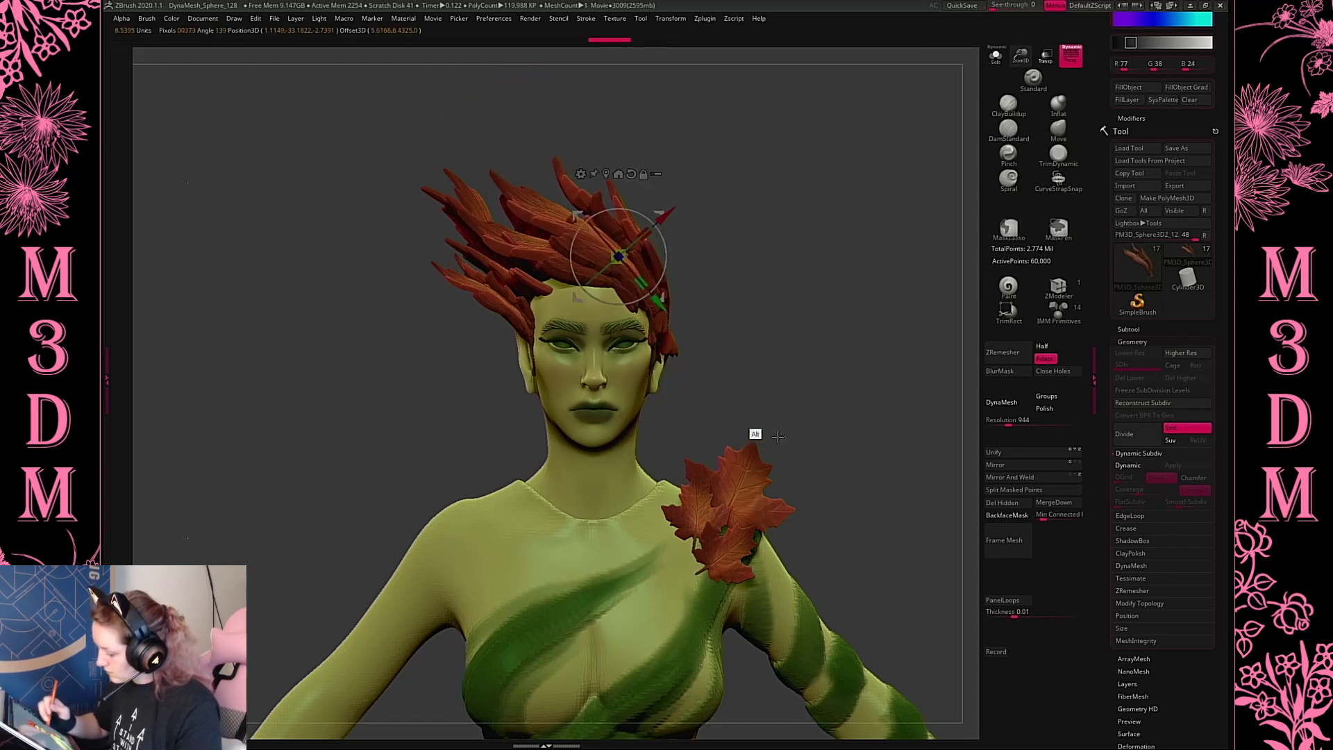
drag(648, 281, 645, 274)
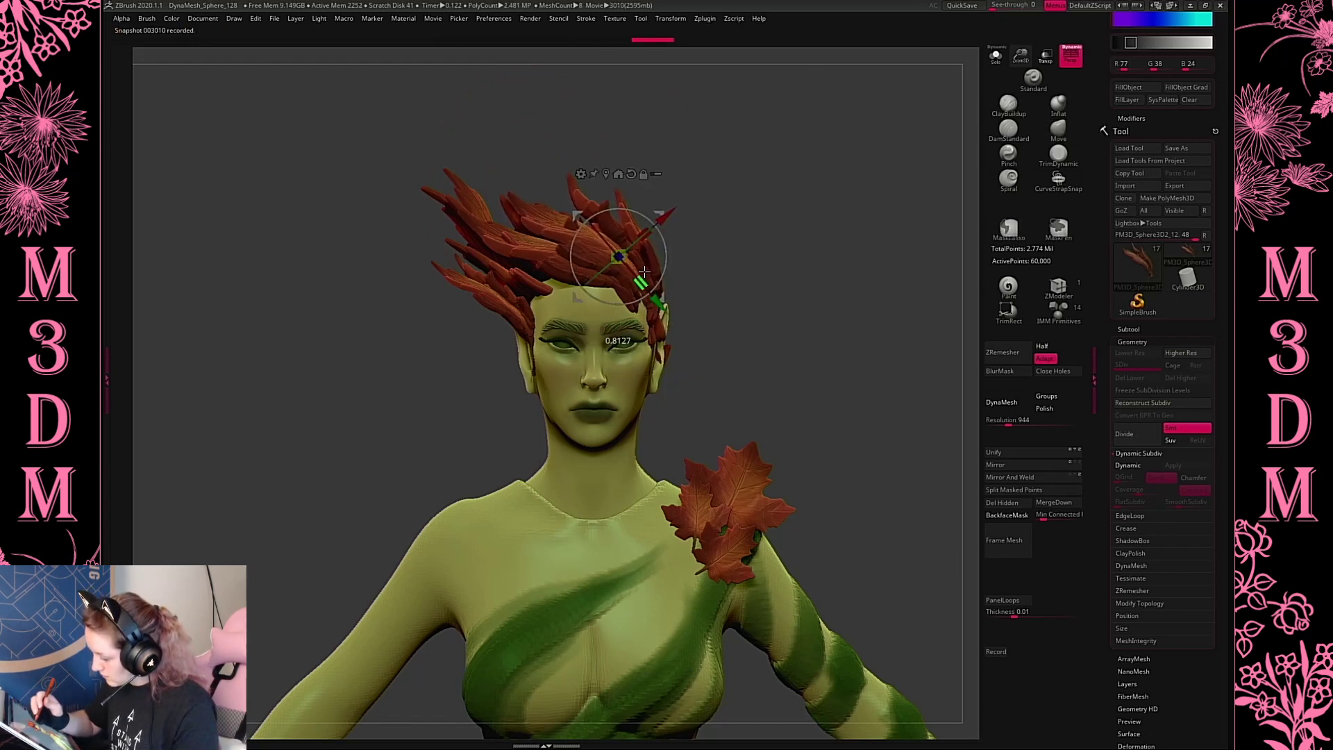
key(q)
drag(812, 321, 828, 306)
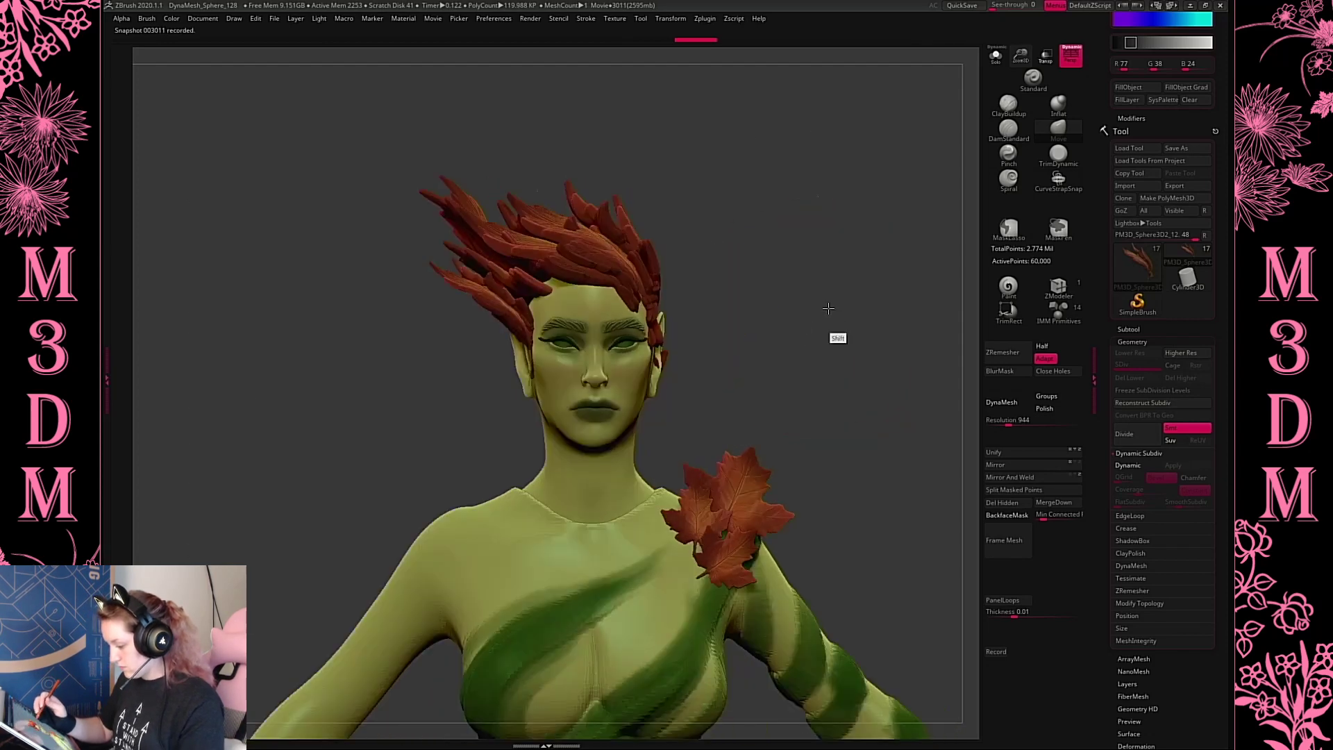
drag(715, 342, 684, 355)
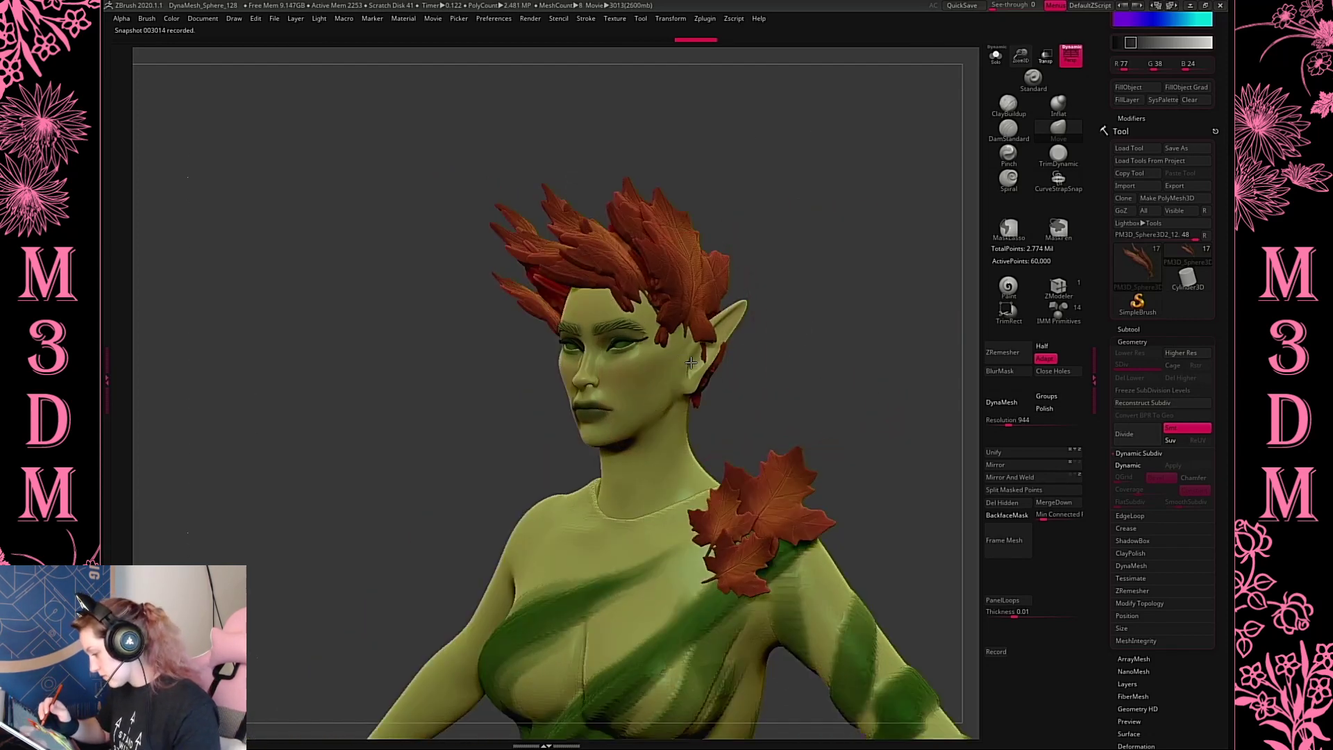
Select the leaf cluster at the back of the head and place the gizmo on its rear leaf
shift+drag(871, 266, 911, 260)
click(1028, 80)
drag(1020, 57, 1015, 35)
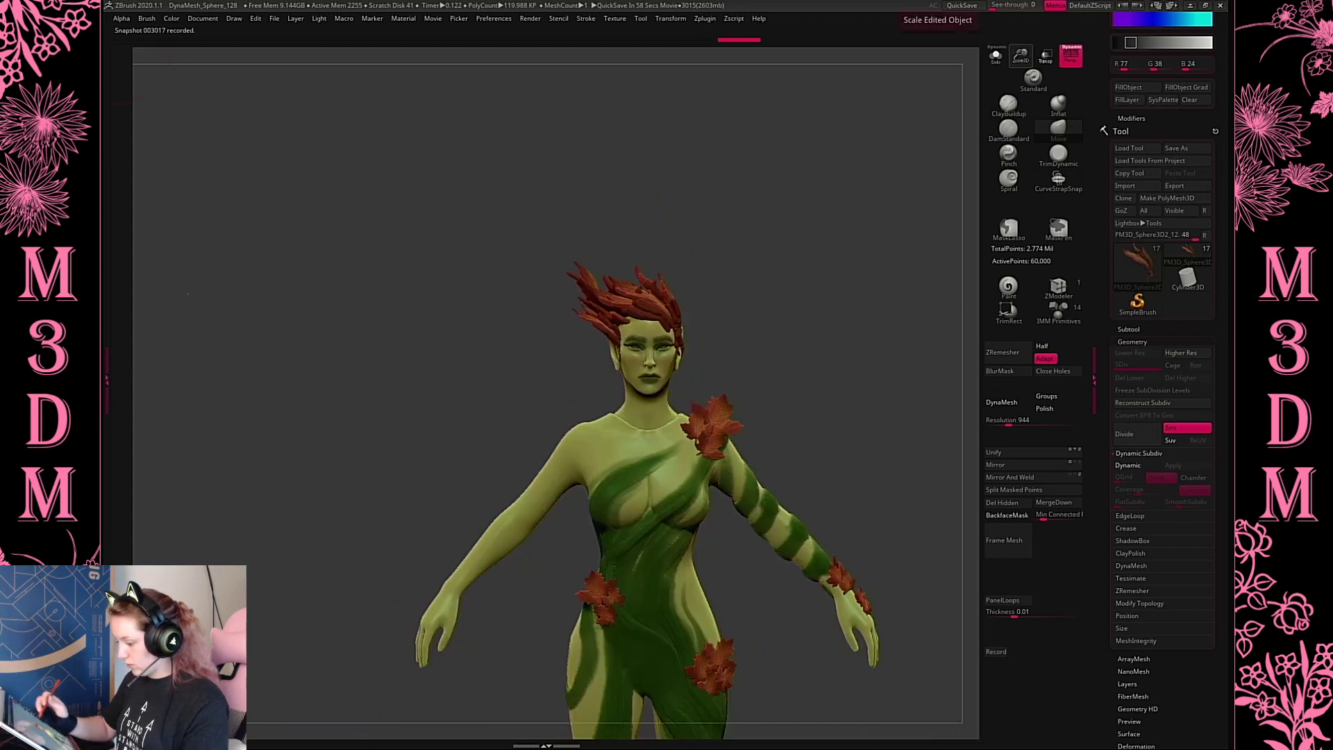
drag(783, 238, 794, 343)
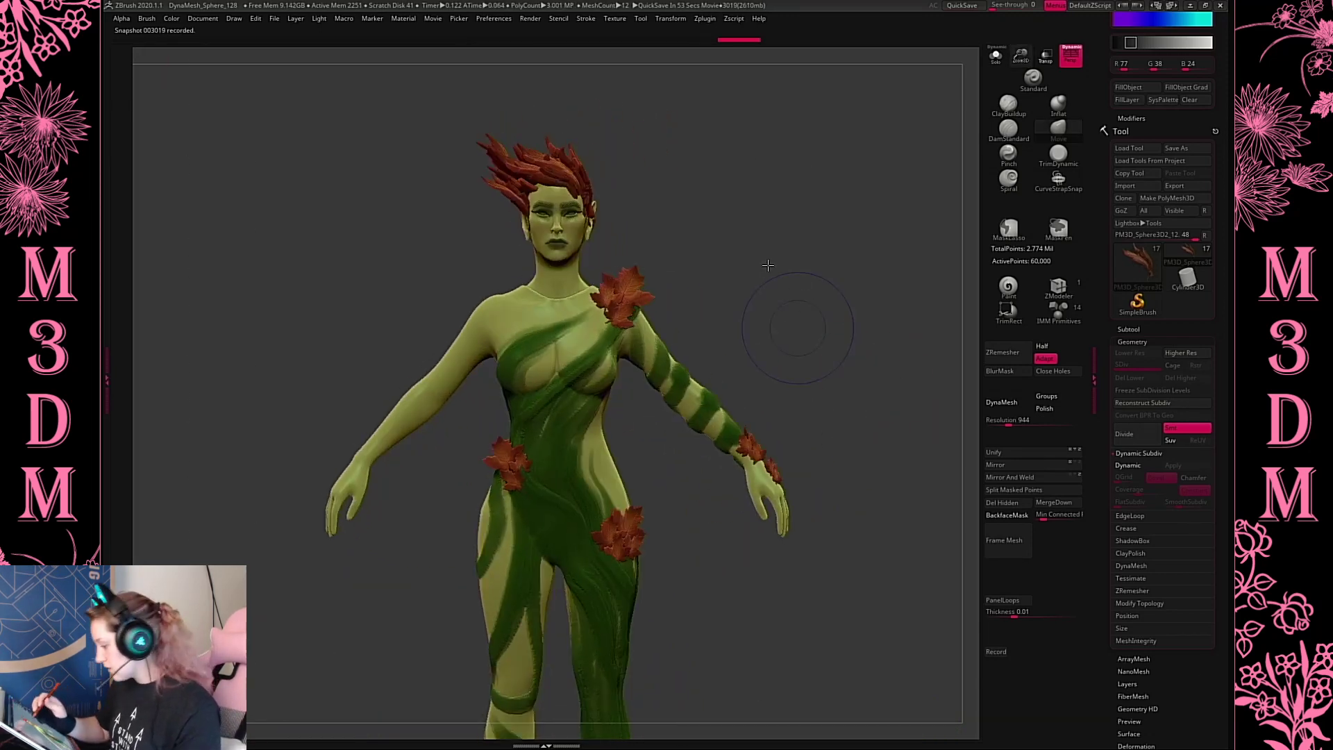
drag(781, 268, 869, 328)
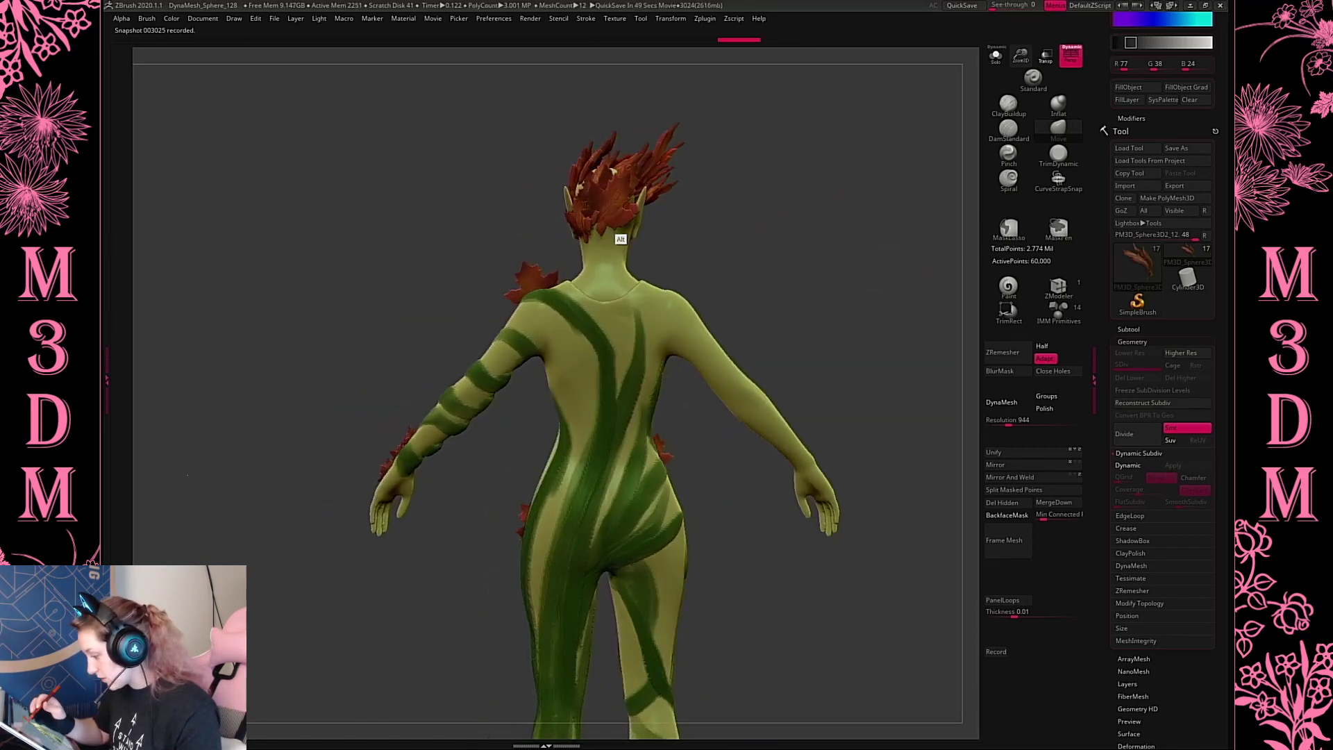
alt+click(617, 219)
key(w)
drag(783, 238, 801, 265)
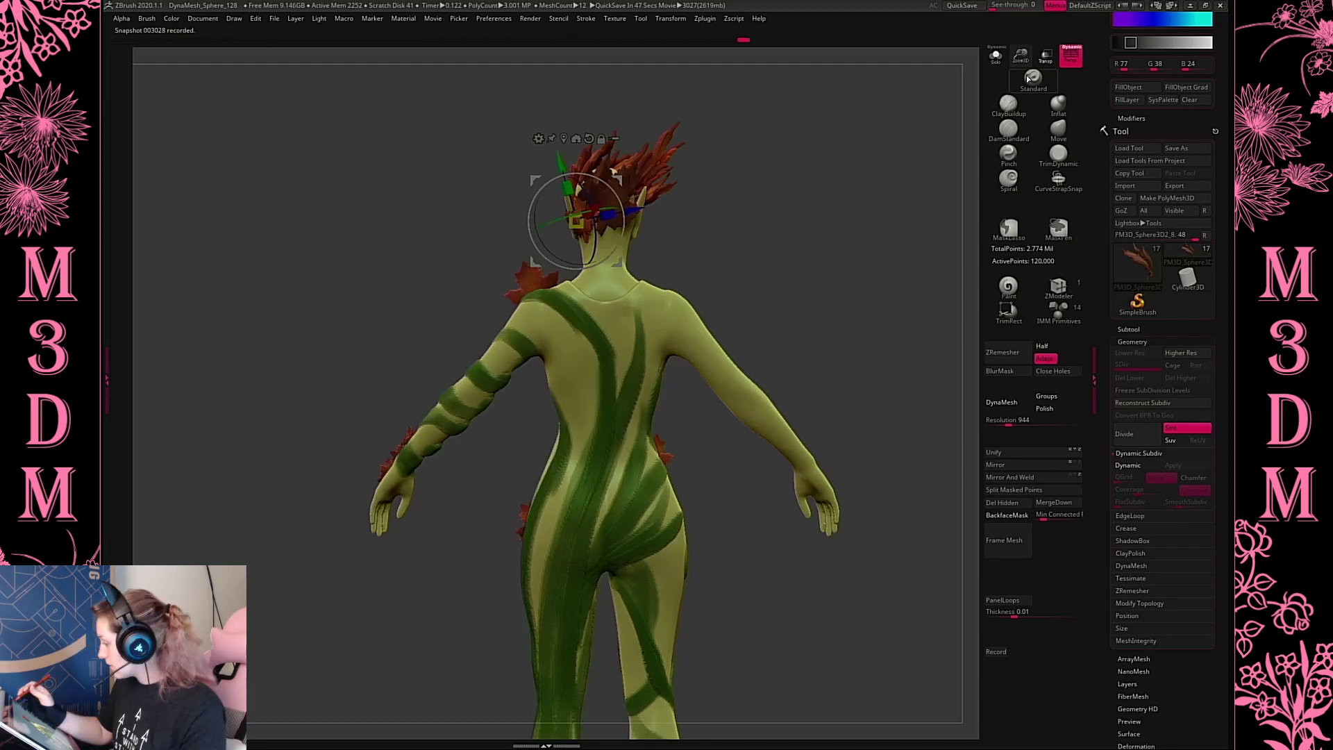
alt+drag(881, 180, 894, 231)
ctrl+drag(768, 207, 820, 225)
ctrl+click(663, 183)
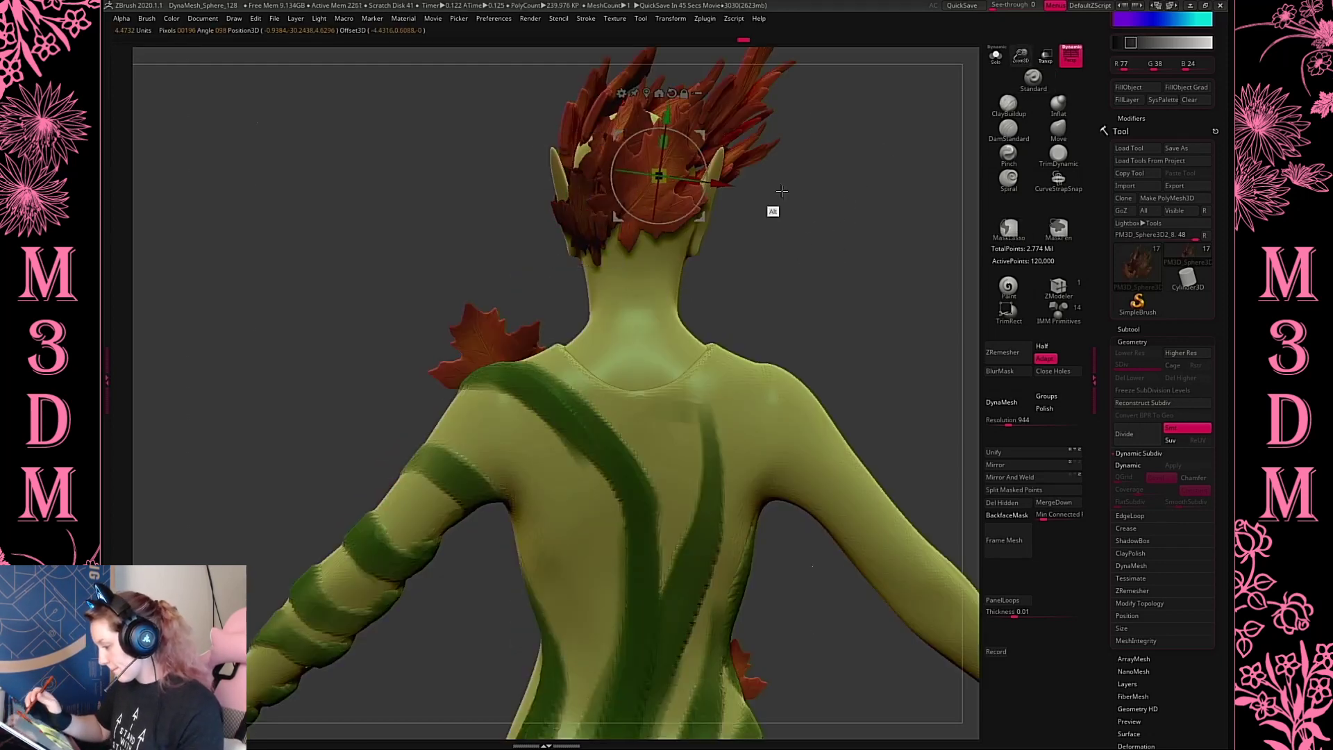
Duplicate the rear leaf toward the uncovered ear and rotate the copy by about 31 degrees
ctrl+drag(700, 135, 778, 202)
drag(723, 159, 716, 272)
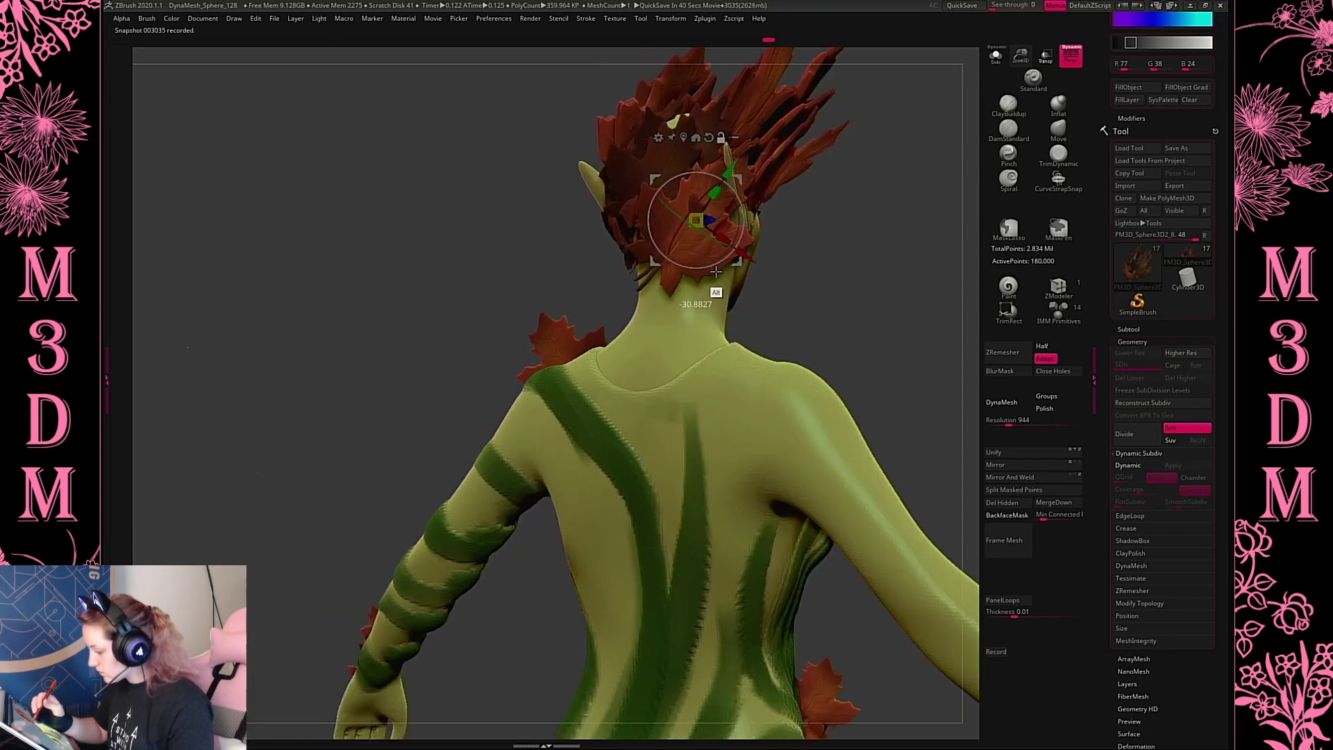
mouse_move(692, 216)
mouse_down()
mouse_move(737, 226)
mouse_move(690, 227)
mouse_up()
key(q)
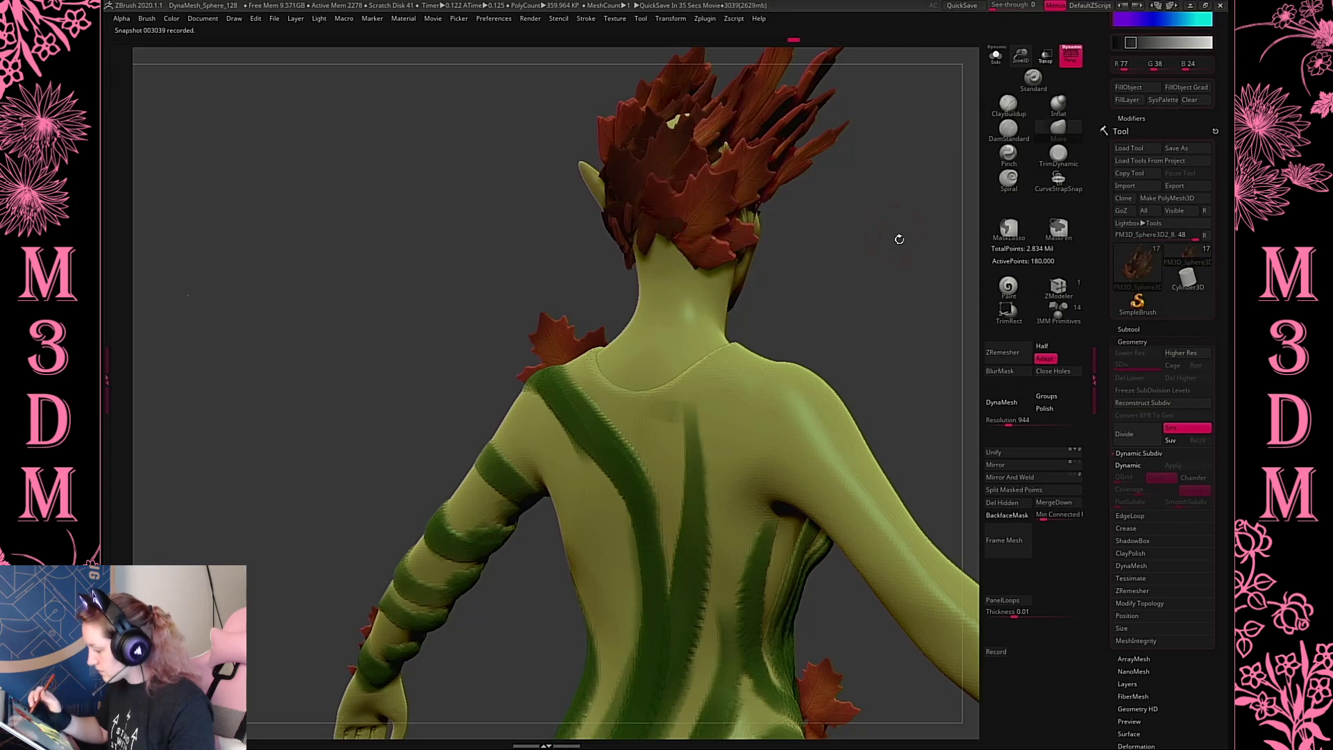
Center the gizmo on the copied leaf and duplicate it once more outward past the ear
mouse_move(871, 256)
mouse_down()
mouse_move(810, 217)
mouse_move(854, 255)
mouse_move(907, 253)
mouse_move(675, 333)
mouse_up()
key(w)
alt+click(640, 203)
ctrl+click(625, 231)
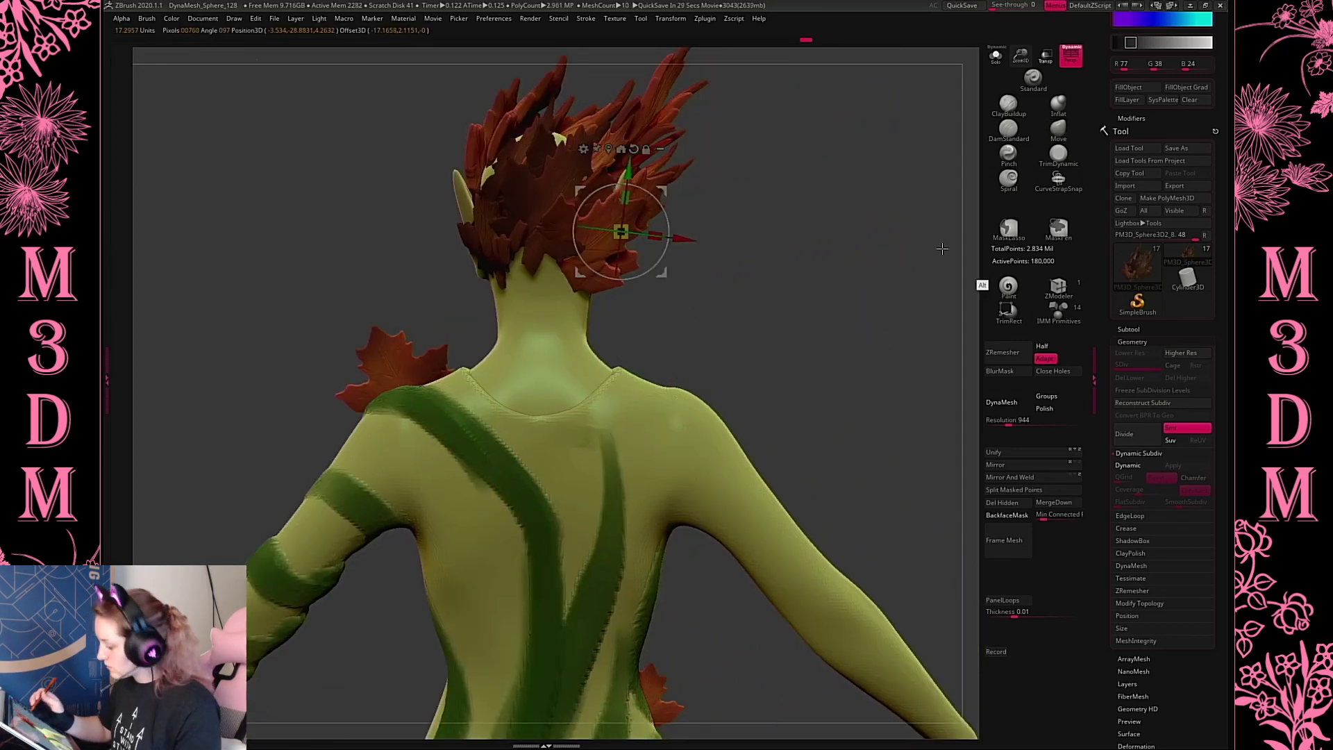
ctrl+drag(715, 242, 776, 249)
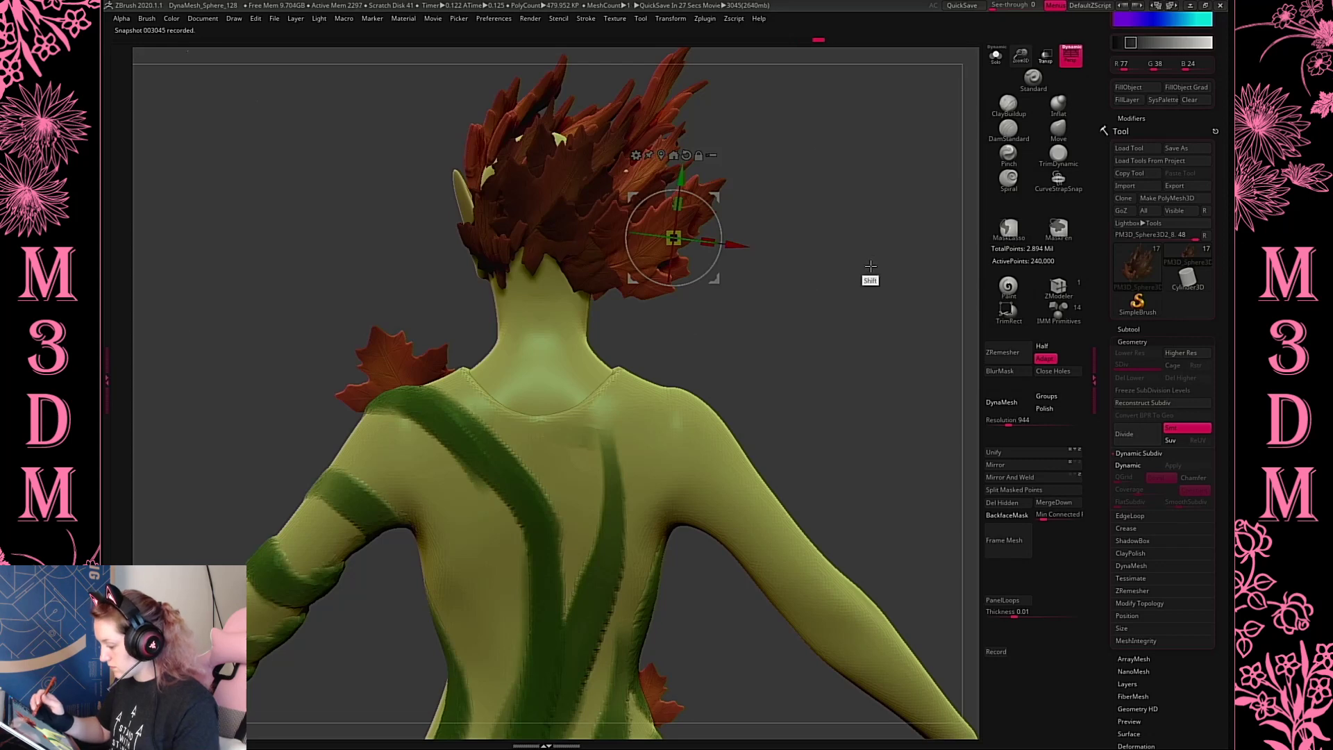
Scale the newest leaf copy beside the ear down to about 0.83
shift+drag(870, 262, 807, 177)
key(q)
shift+drag(868, 265, 625, 390)
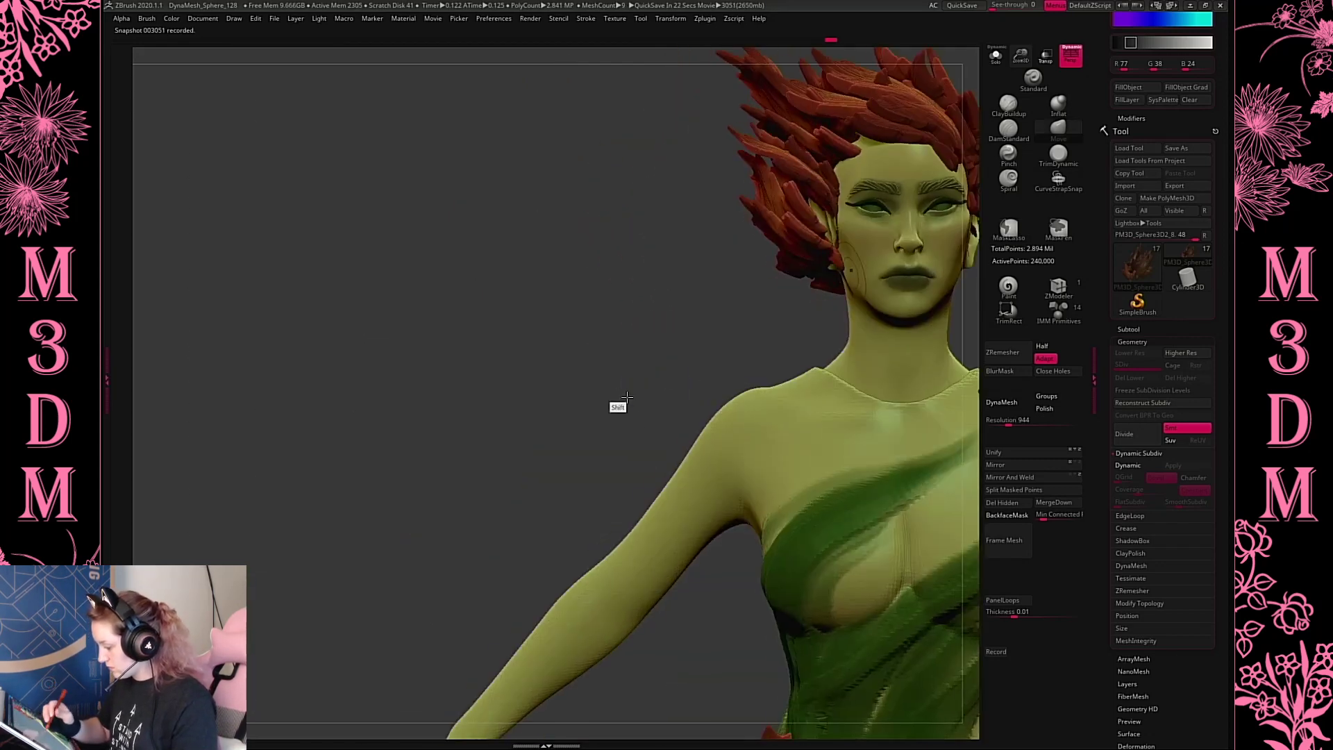
alt+drag(351, 443, 46, 525)
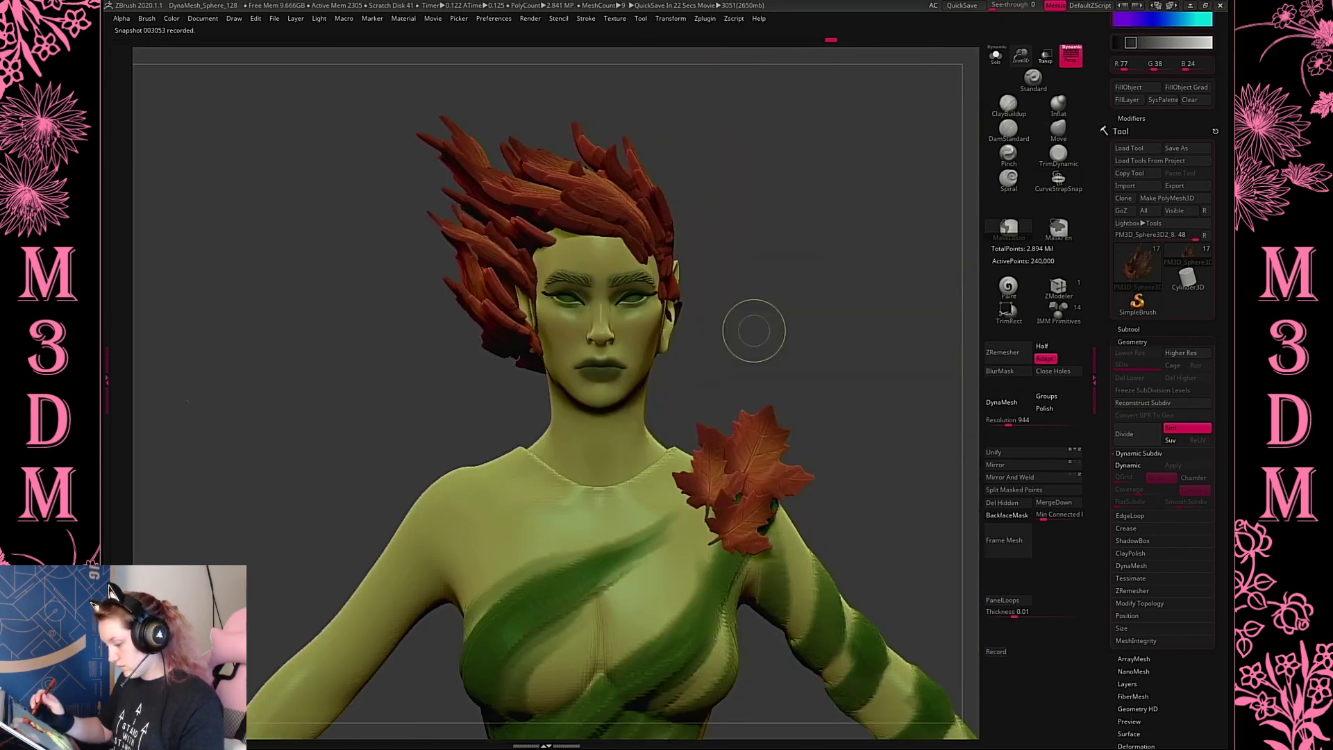
key(ctrl+z)
key(ctrl+shift+z)
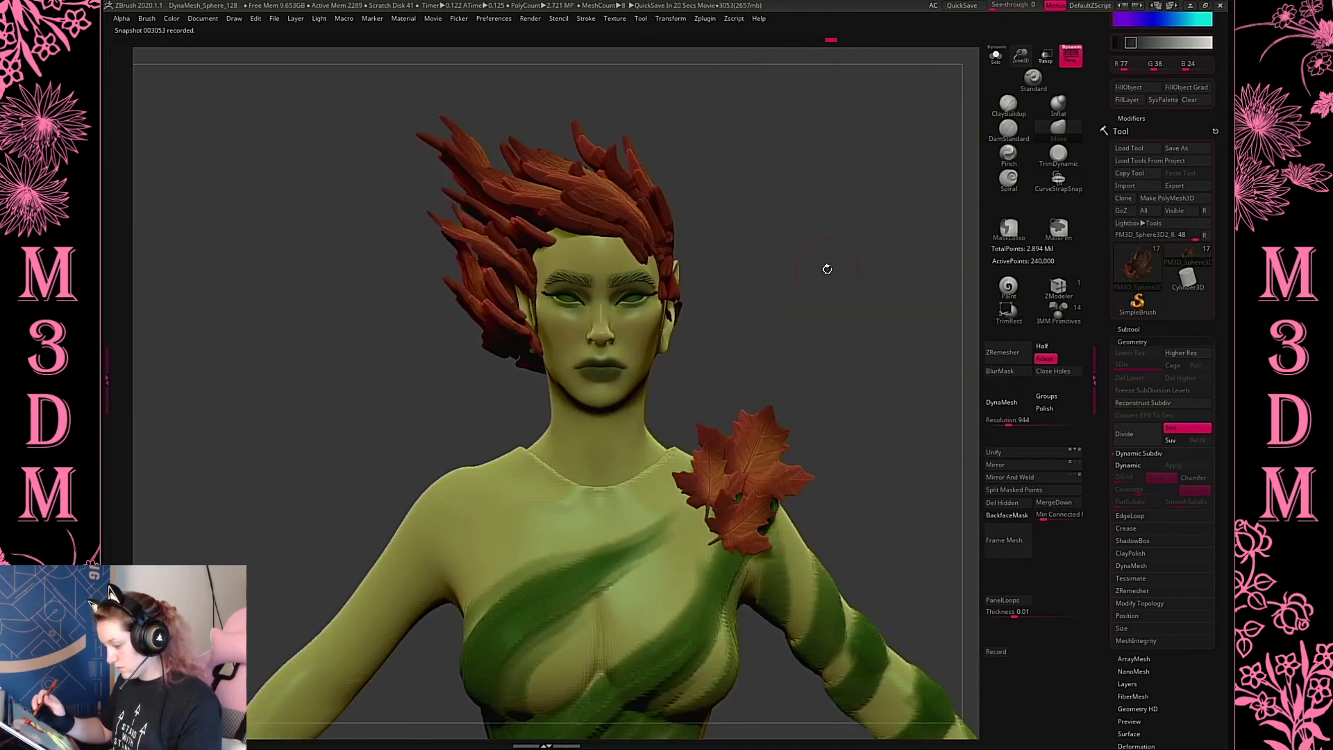
key(w)
drag(464, 301, 468, 306)
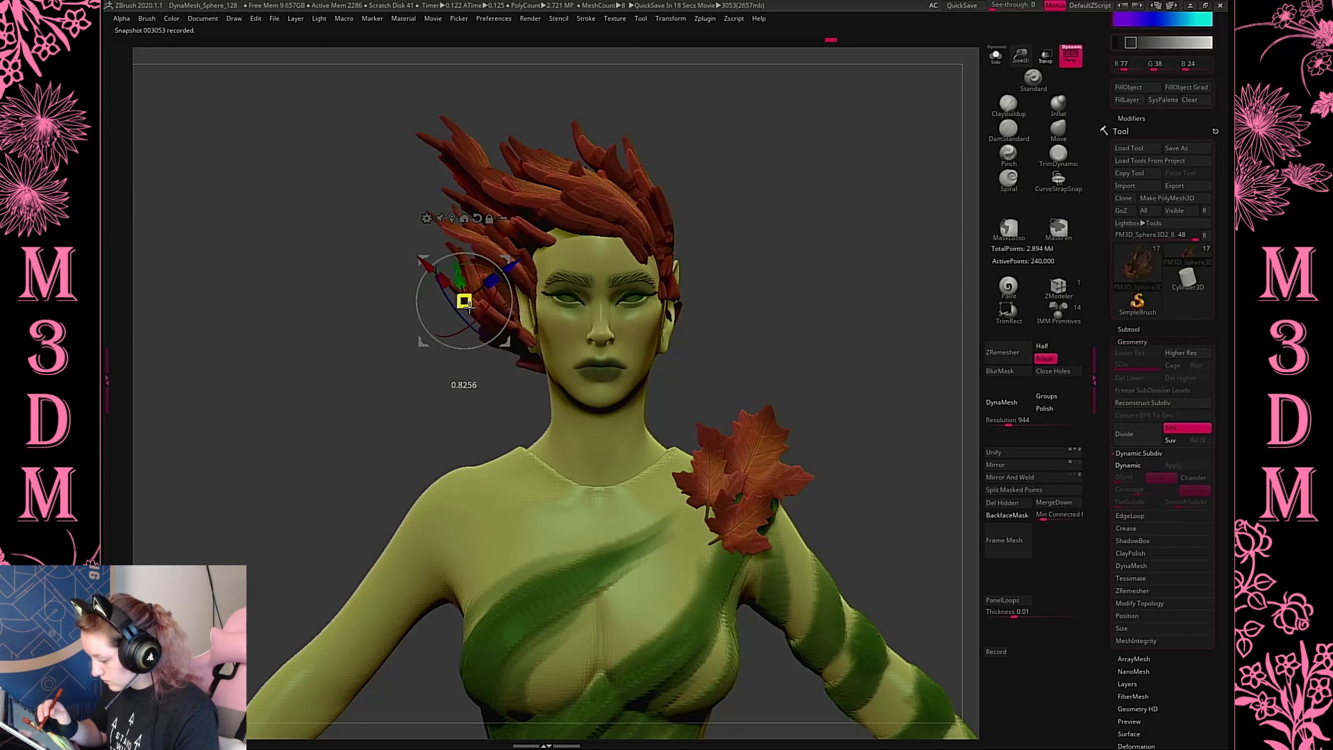
Shift the scaled leaf copy closer against the side of the head above the ear
mouse_move(541, 272)
mouse_down()
mouse_move(527, 267)
mouse_move(530, 283)
mouse_up()
key(q)
drag(853, 264, 902, 262)
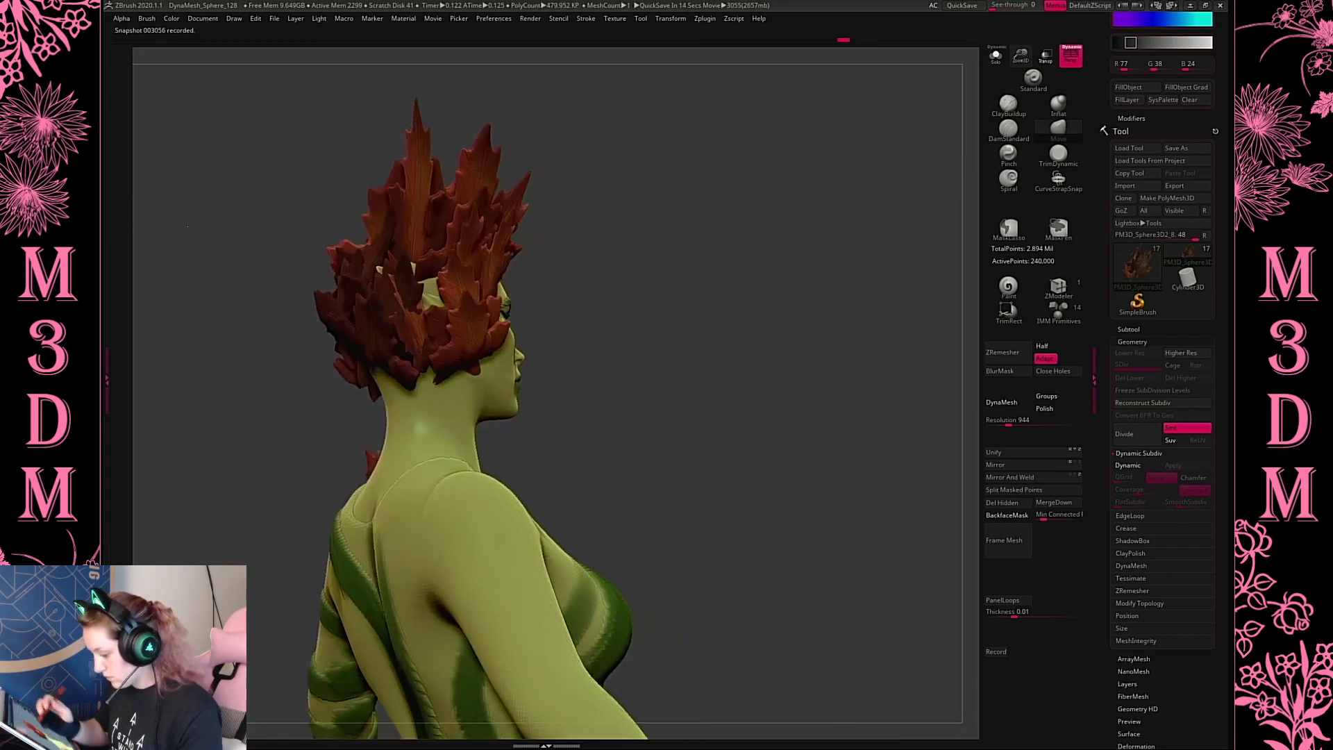
key(w)
drag(522, 279, 513, 283)
key(q)
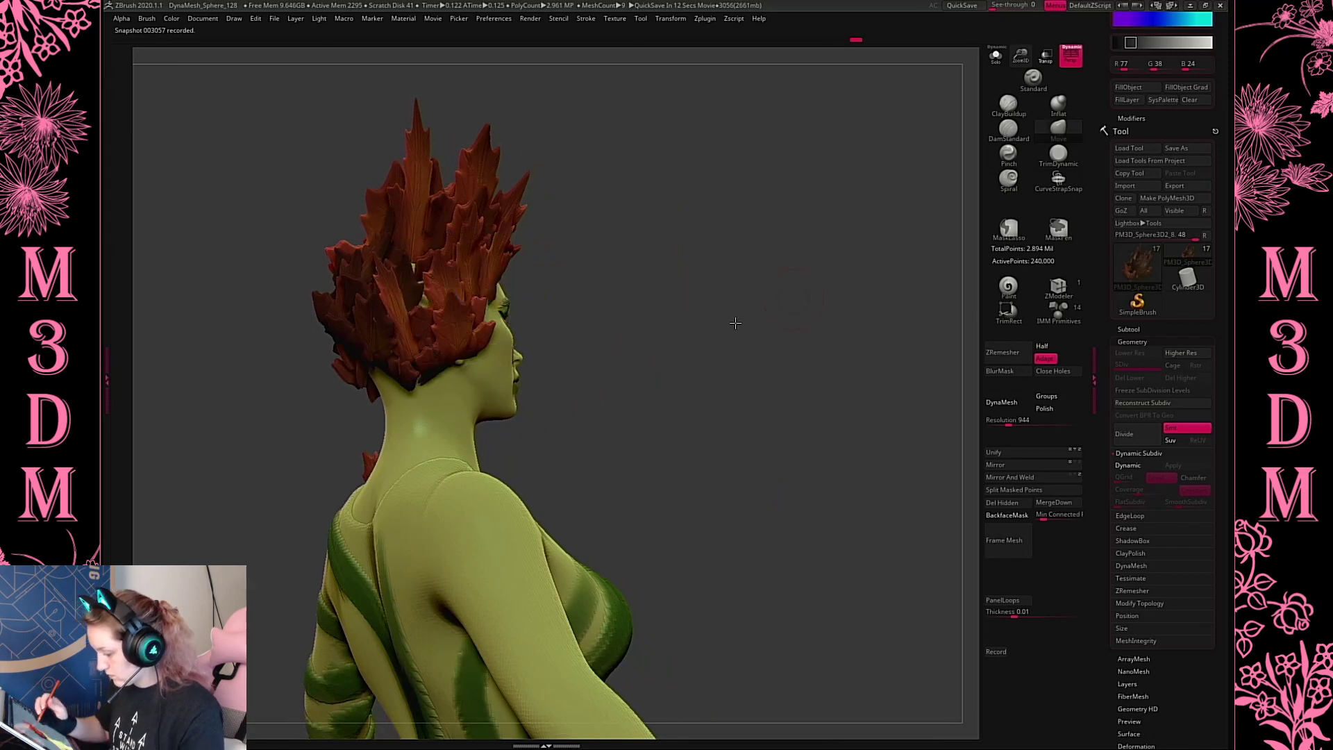
shift+drag(731, 319, 842, 322)
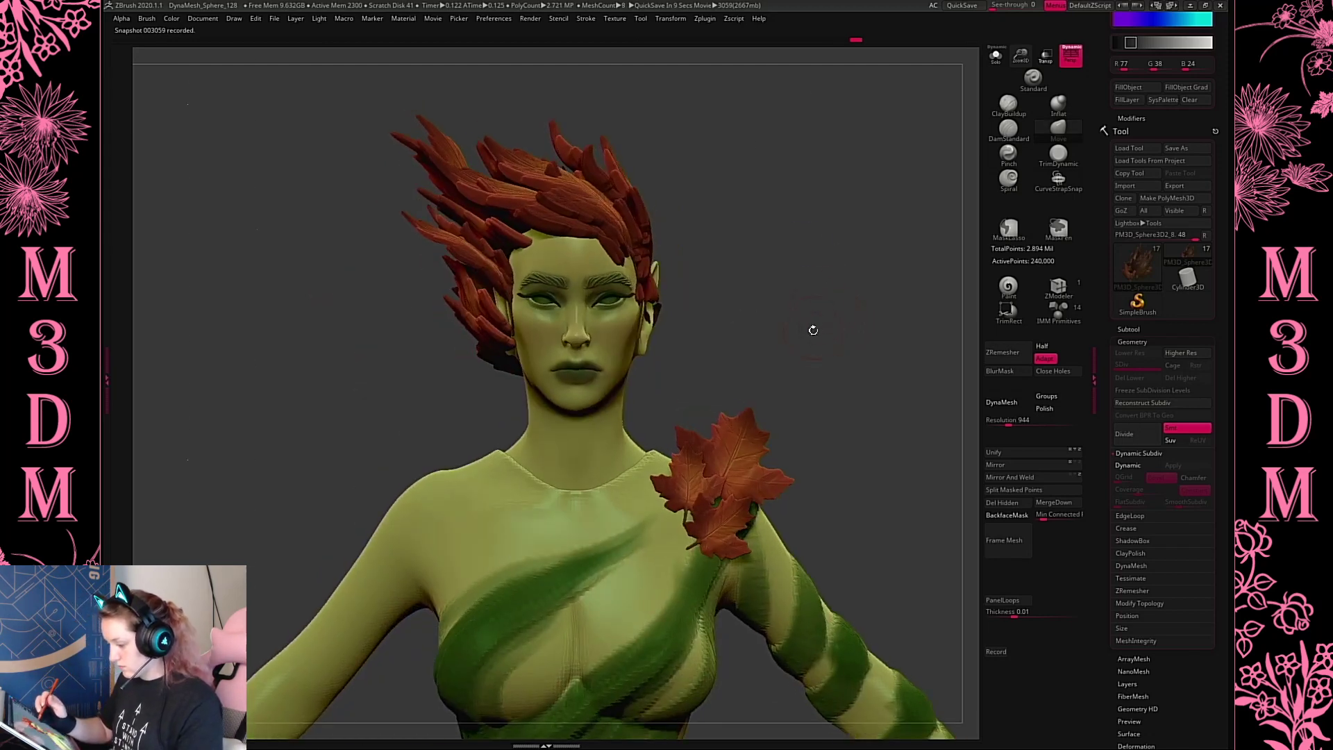
Select the side crown leaf cluster and examine it in isolation from another angle
alt+click(601, 201)
key(w)
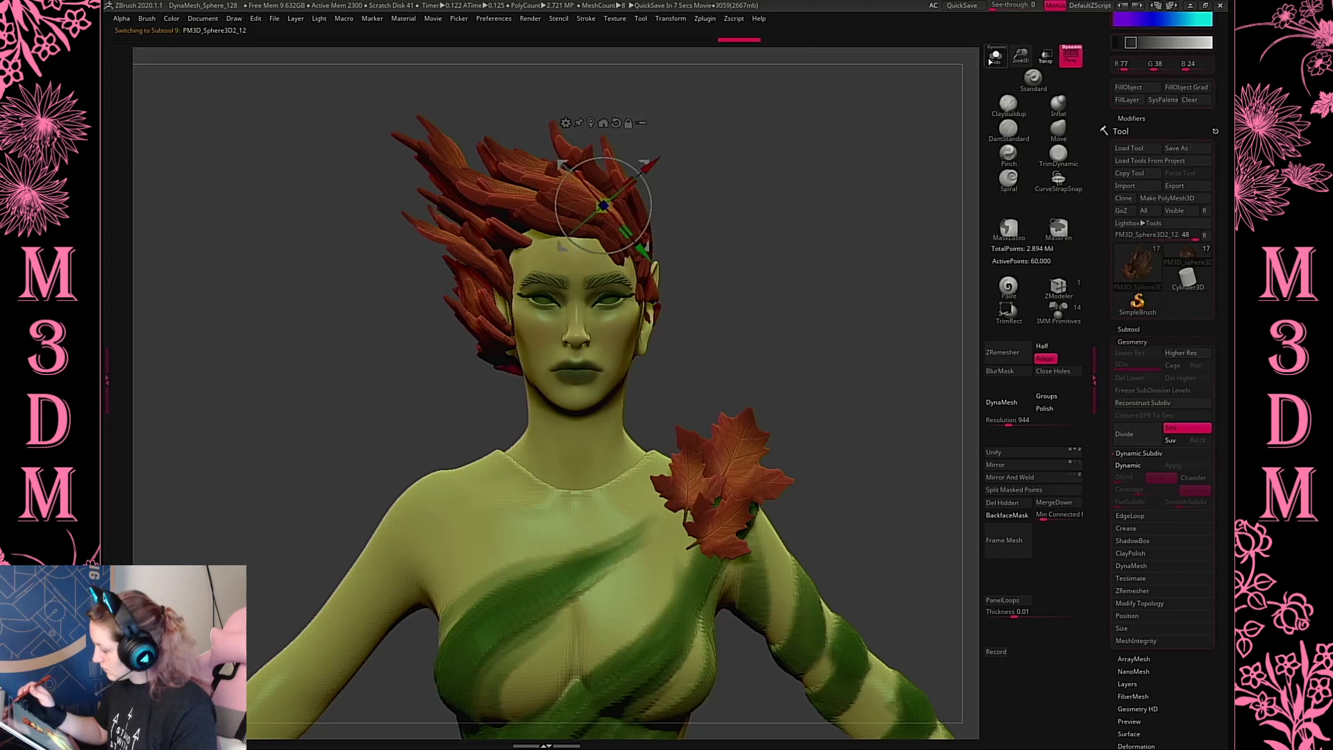
click(994, 57)
drag(872, 199, 766, 171)
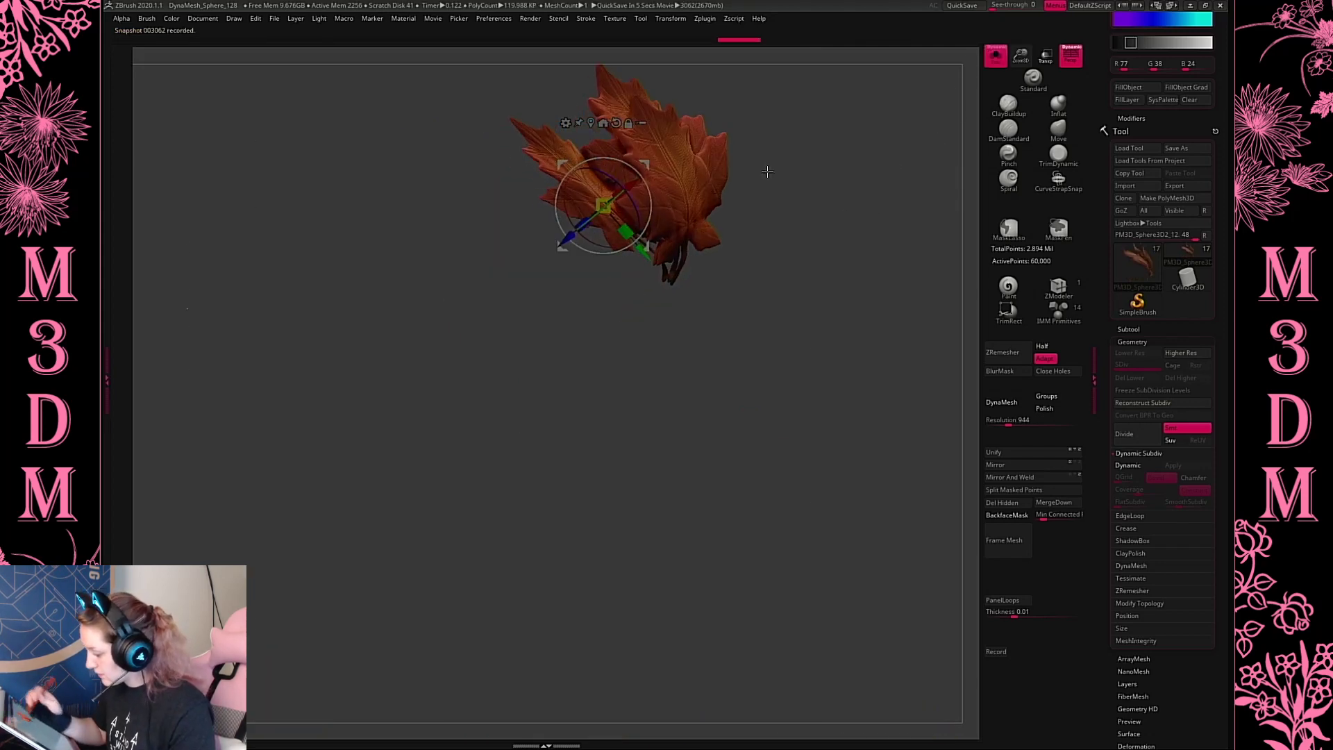
click(989, 66)
key(q)
mouse_move(872, 181)
shift+mouse_down()
mouse_move(875, 167)
mouse_move(872, 179)
shift+mouse_up()
Select the upper crown leaf cluster, isolate it and examine how its leaves overlap
alt+click(561, 248)
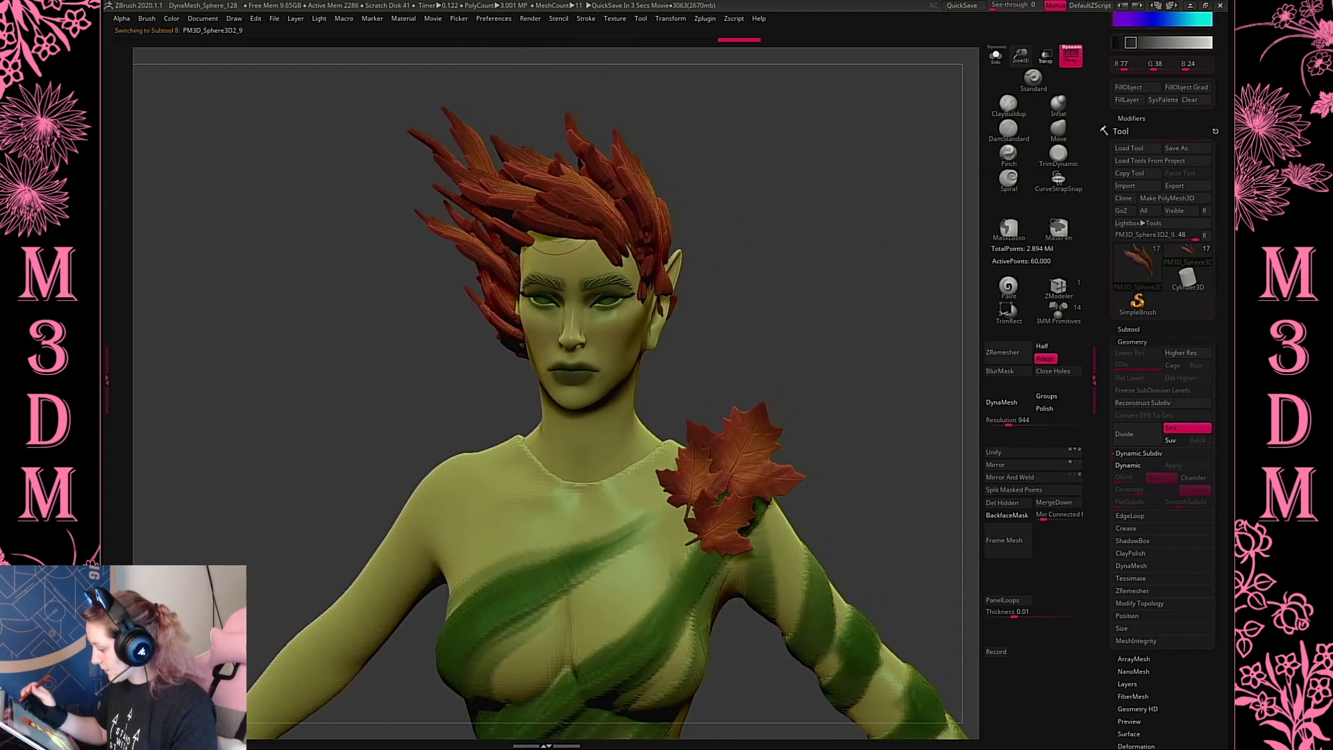
click(995, 56)
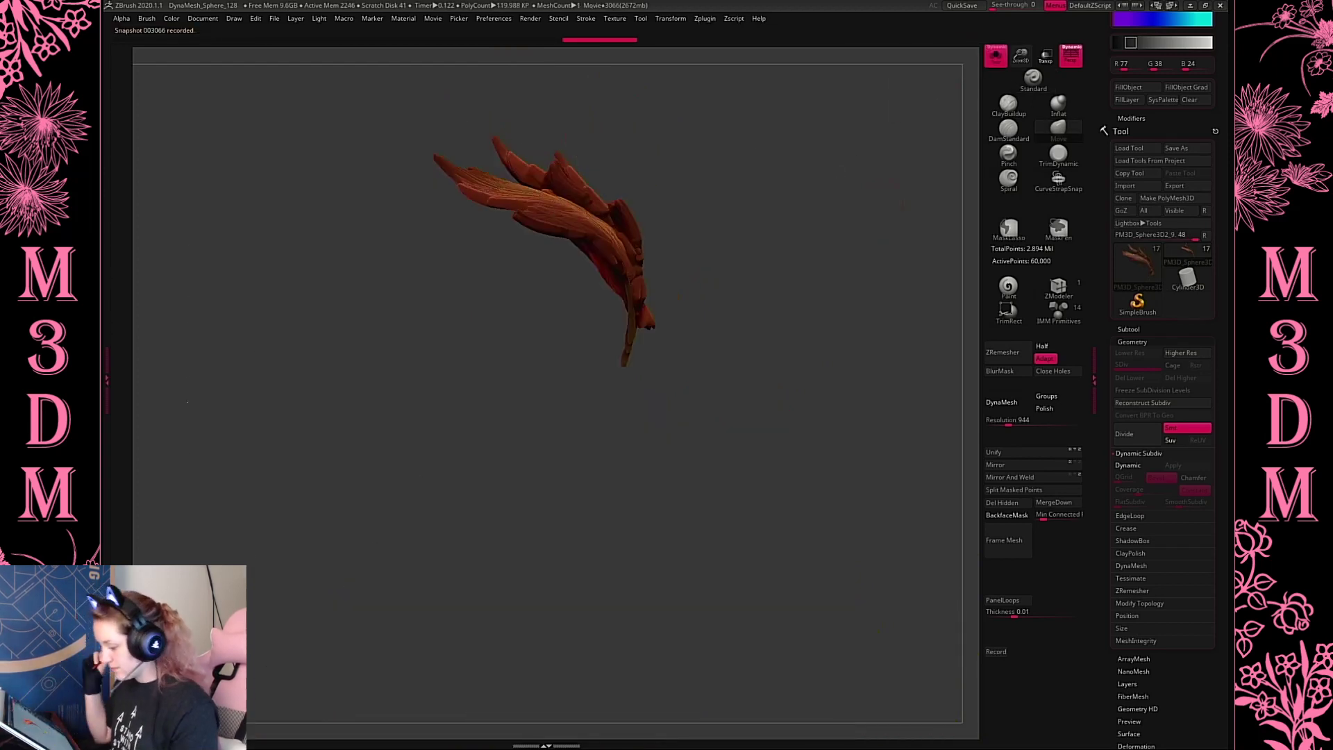
drag(873, 202, 759, 268)
key(w)
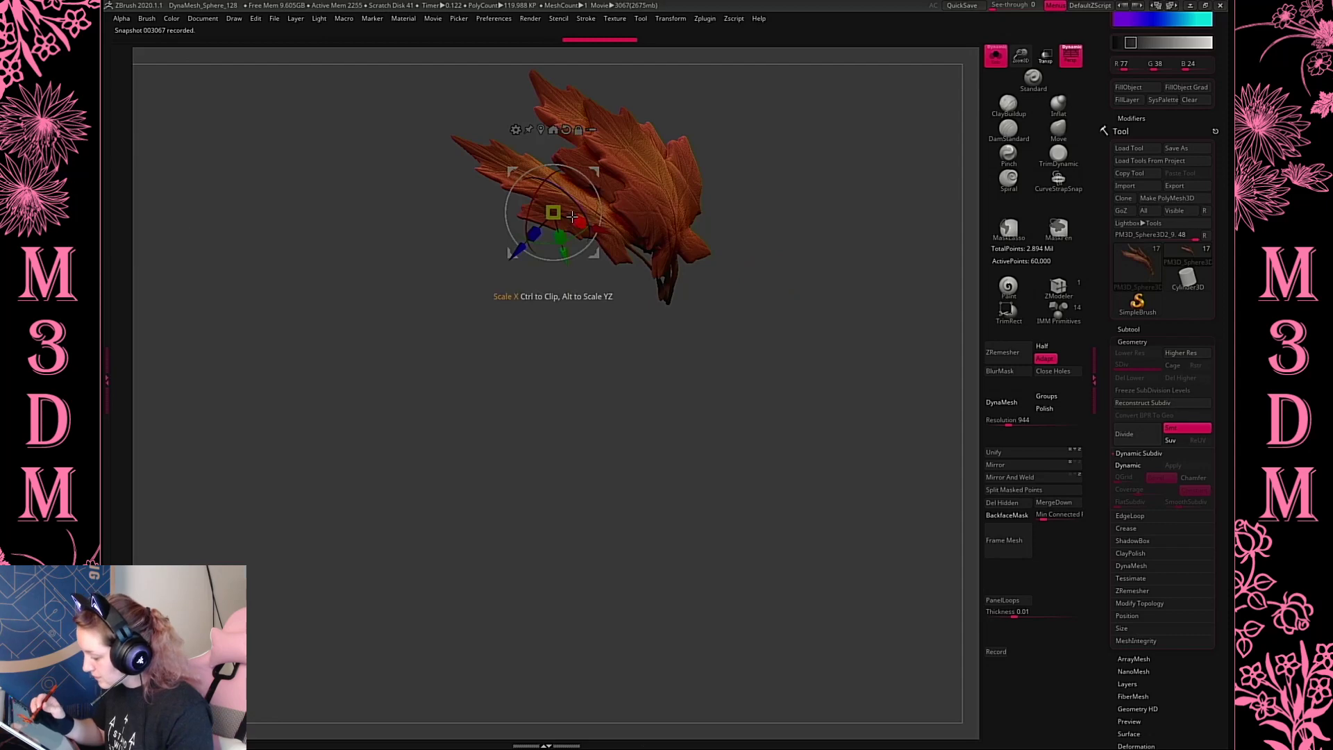
shift+drag(655, 196, 748, 245)
alt+drag(602, 206, 600, 225)
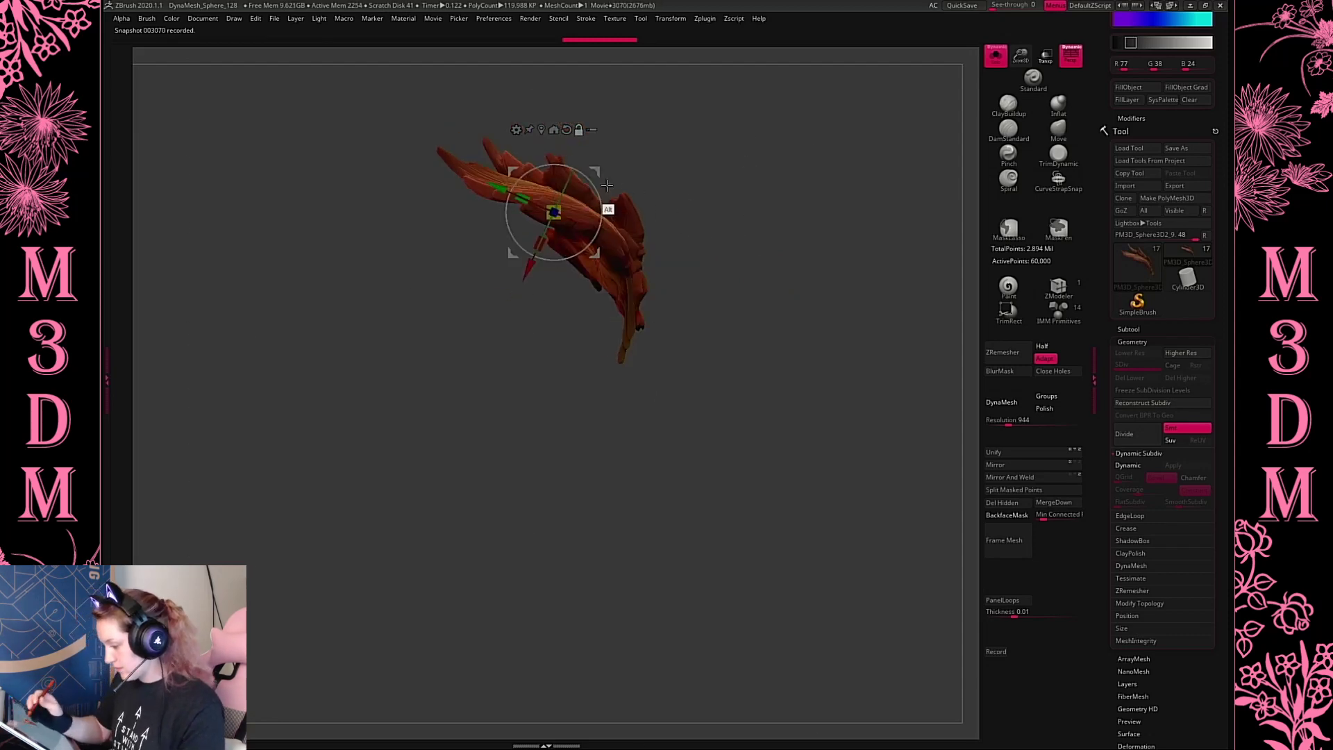
alt+drag(597, 173, 564, 272)
alt+click(596, 220)
click(995, 57)
Adjust the Move brush size and nudge the upper crown leaves slightly down above the forehead
key(space)
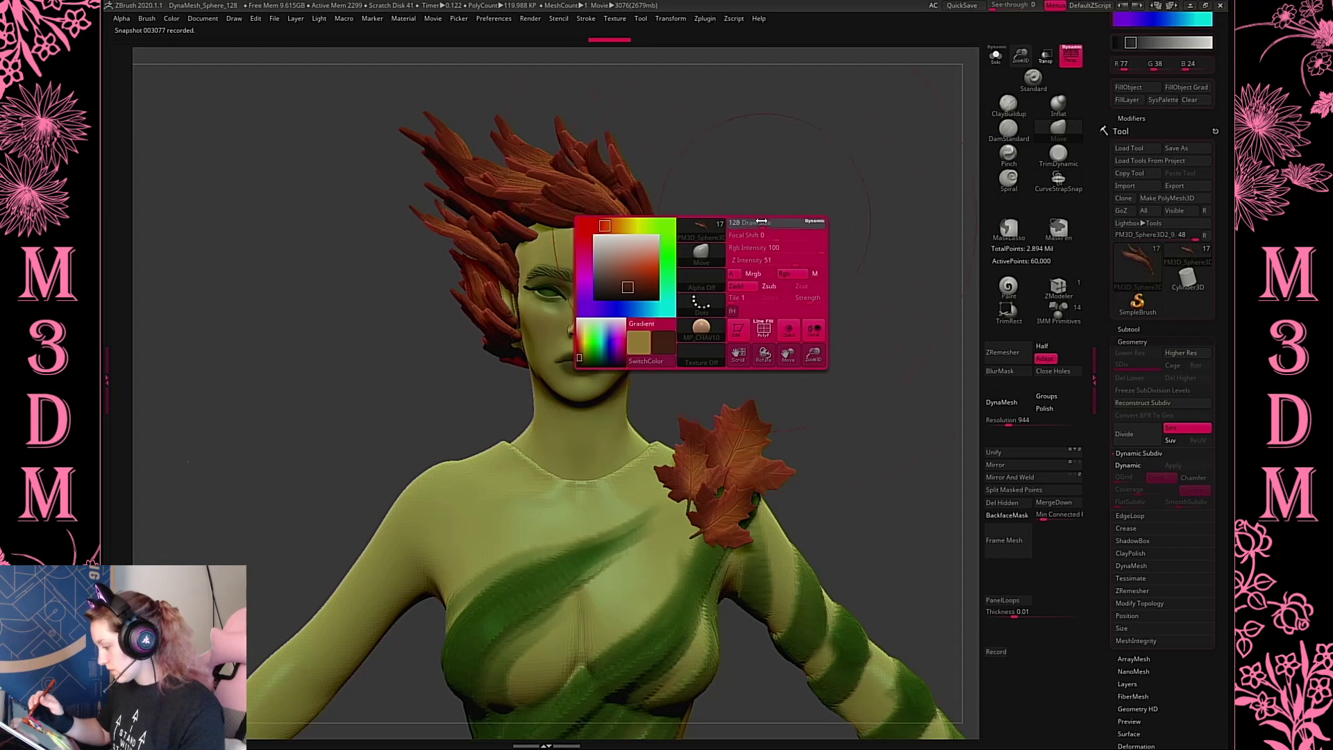
drag(526, 176, 515, 182)
key(space)
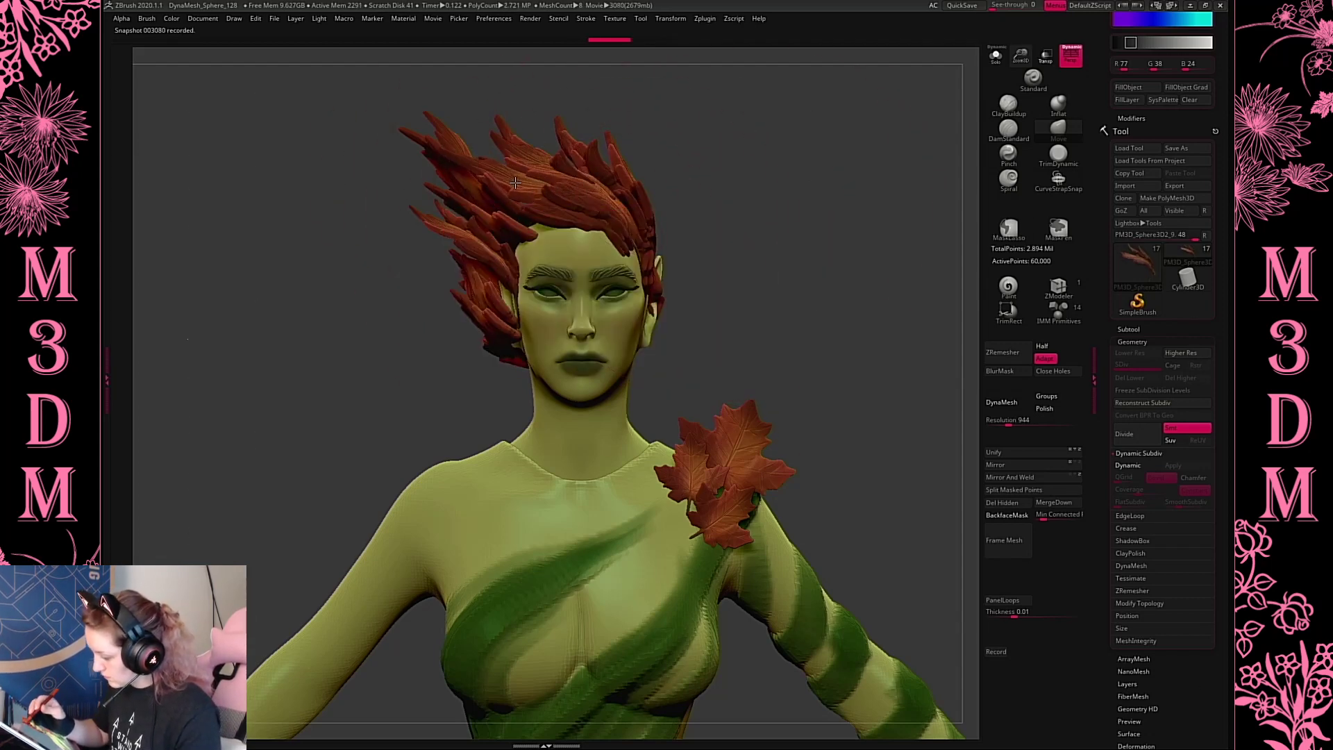
key(ctrl+shift+z)
key(w)
drag(594, 219, 642, 237)
key(q)
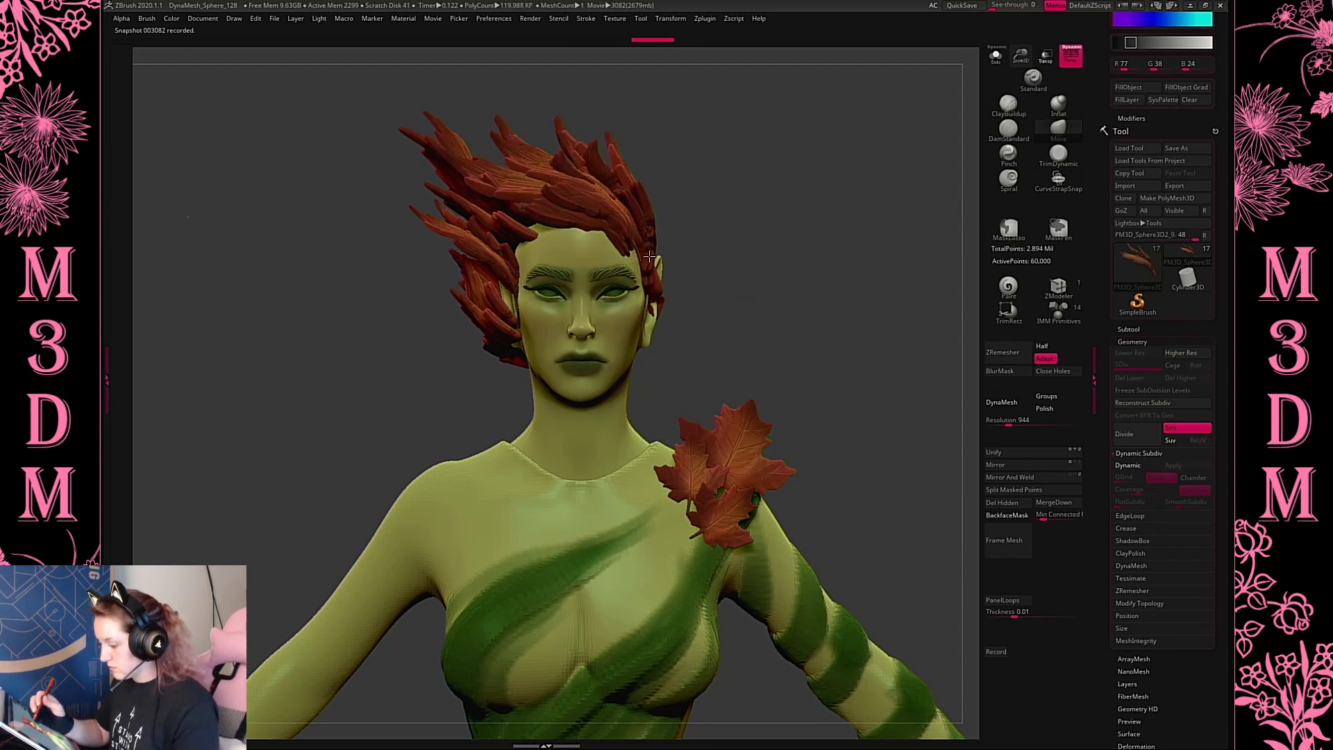
Select the front crown leaf group and pull its leaves over the bare gap at the hairline with the Move brush
drag(788, 237, 570, 208)
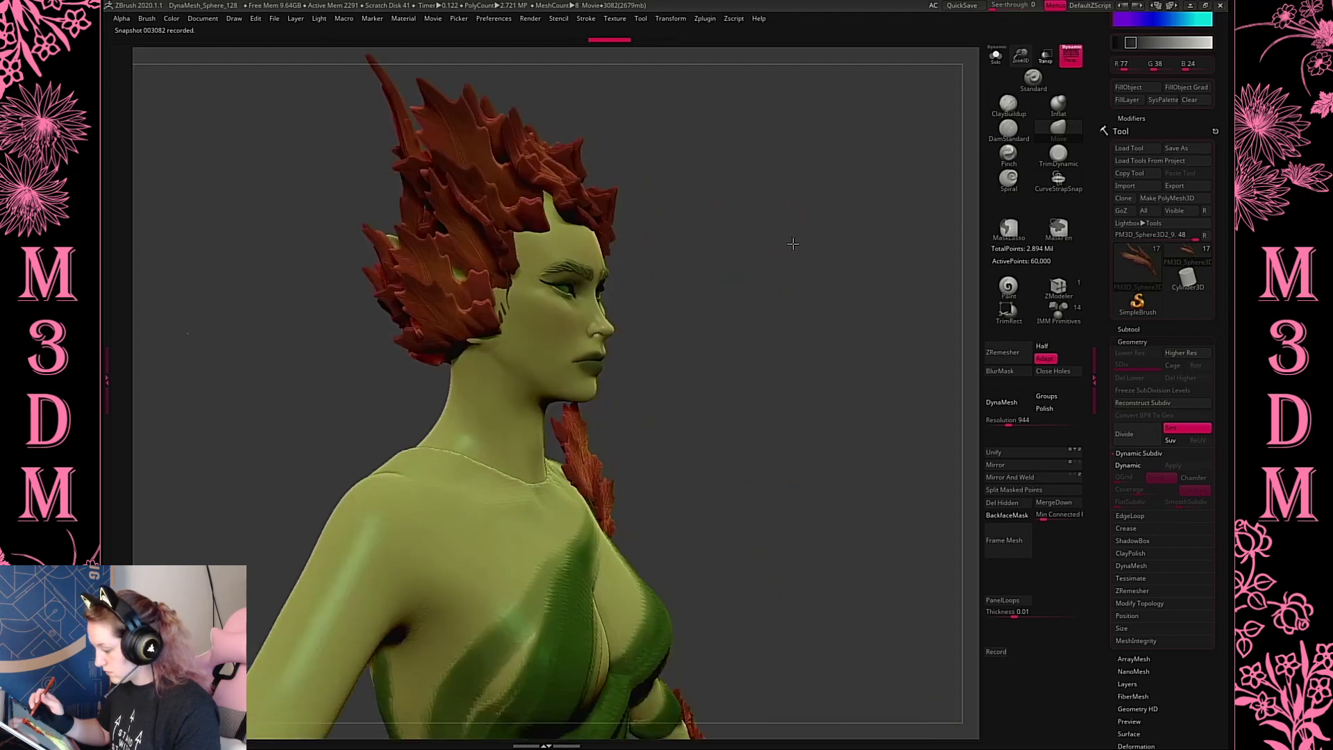
key(w)
key(q)
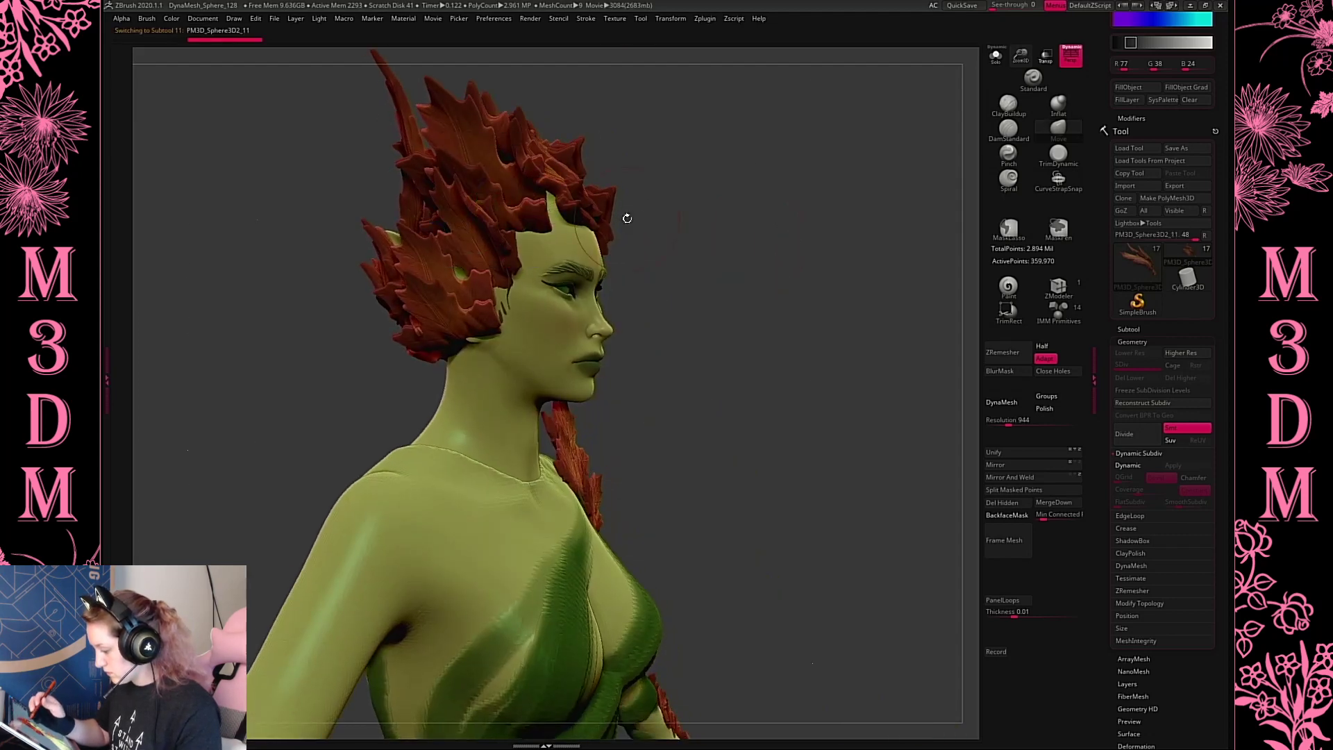
key(space)
drag(628, 270, 642, 270)
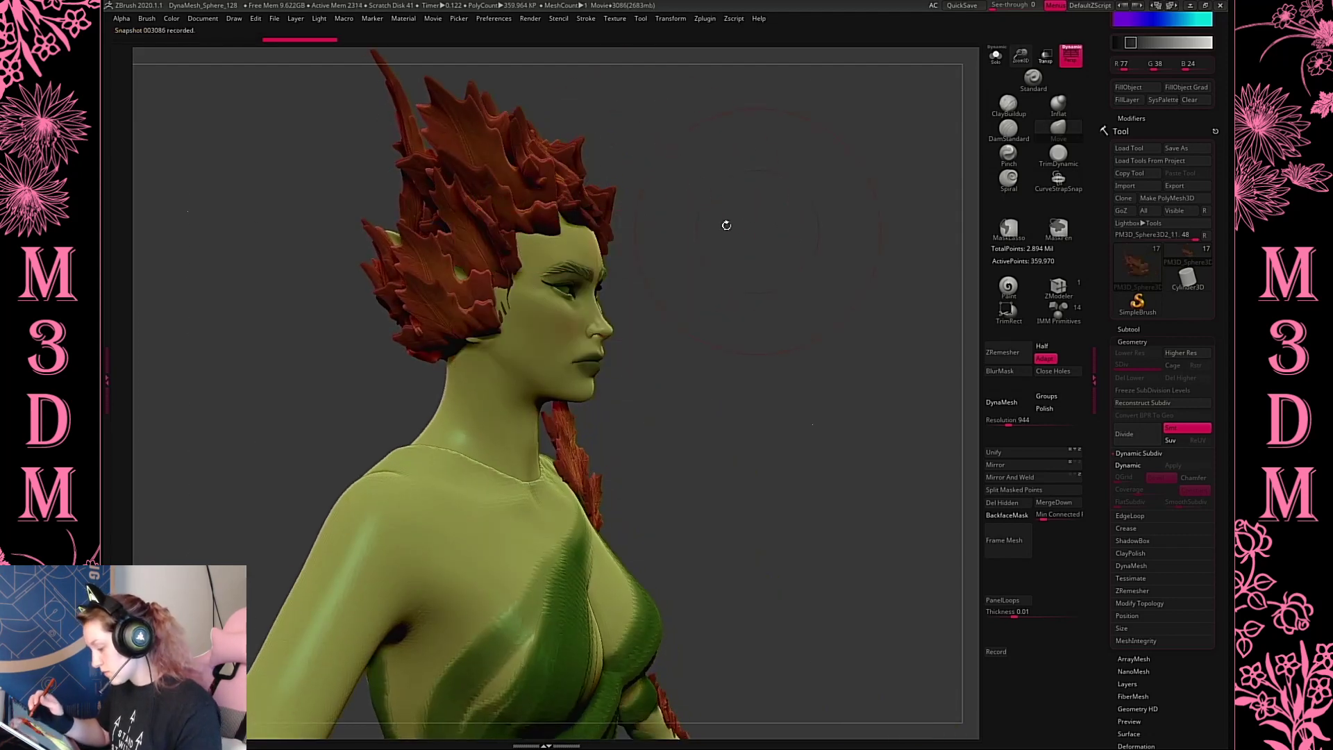
drag(723, 223, 798, 231)
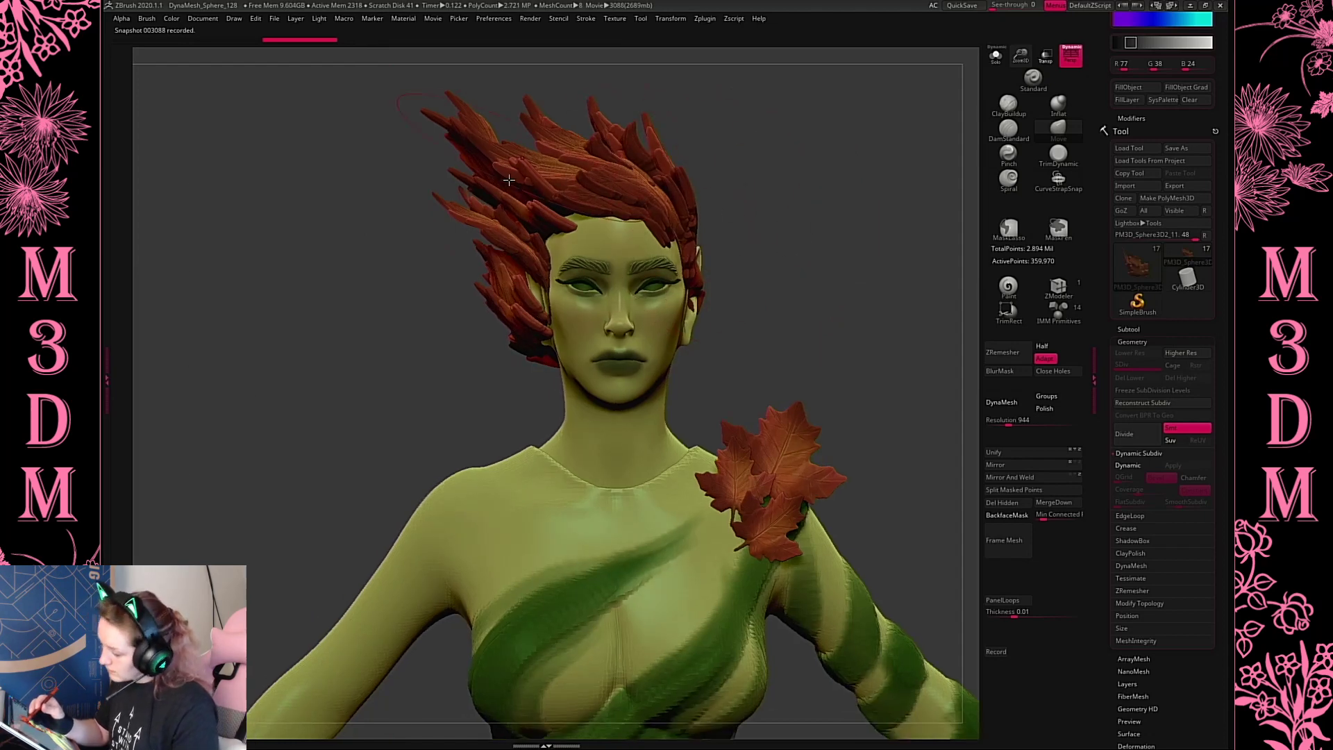
drag(566, 166, 576, 170)
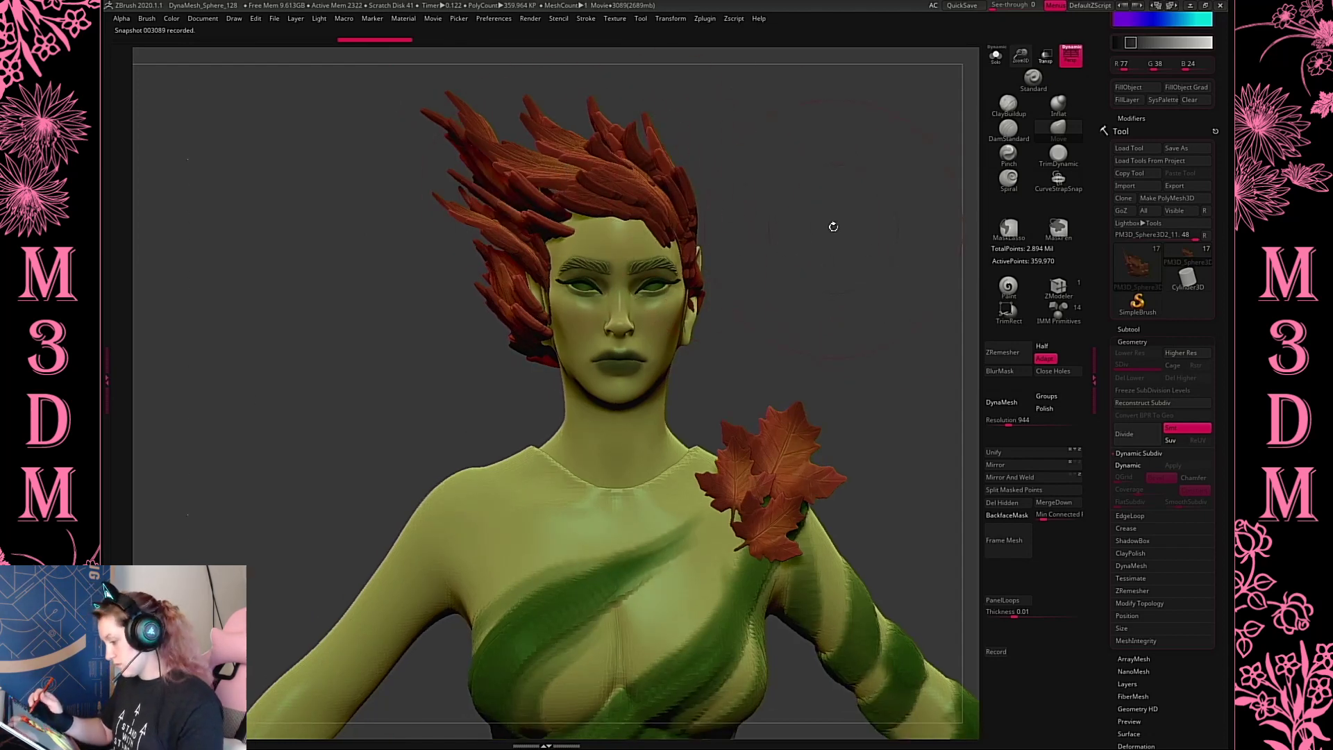
Reselect the upper crown leaf cluster and nudge its leaves above the forehead upward with the Move brush
key(space)
alt+click(587, 222)
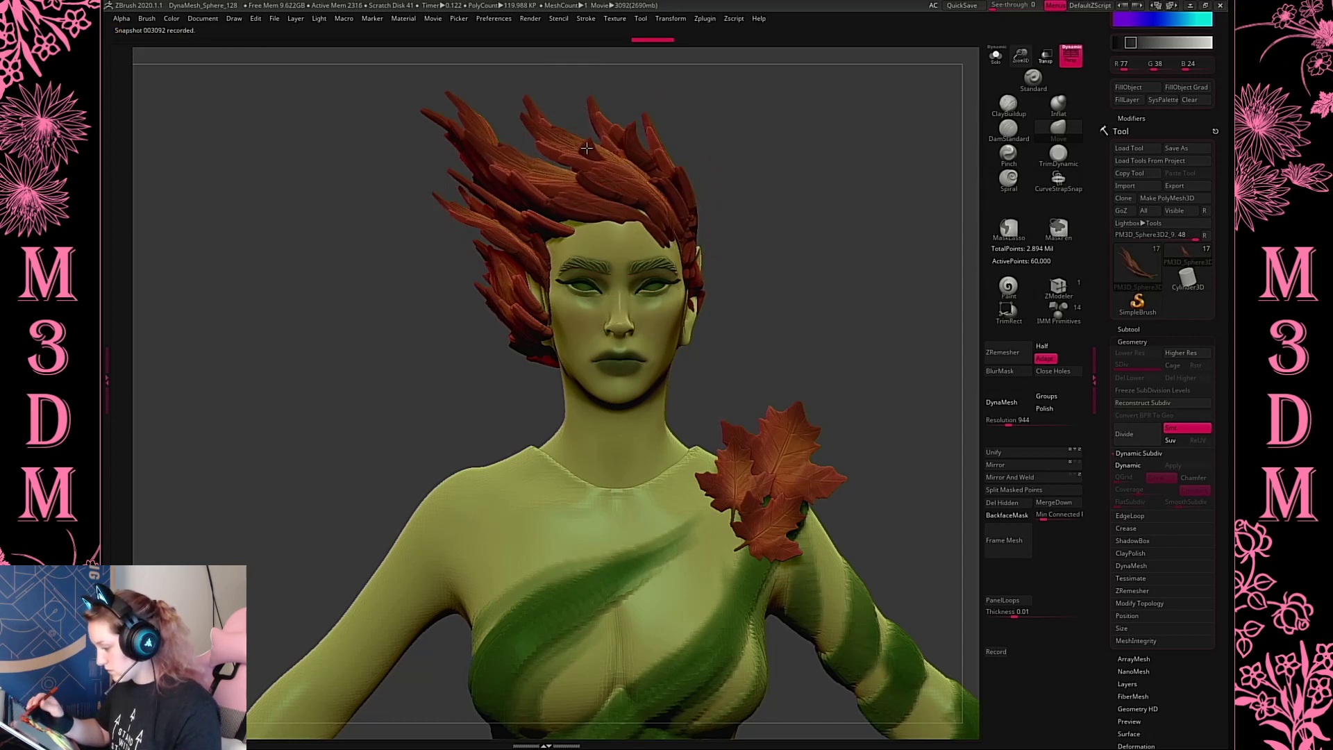
key(space)
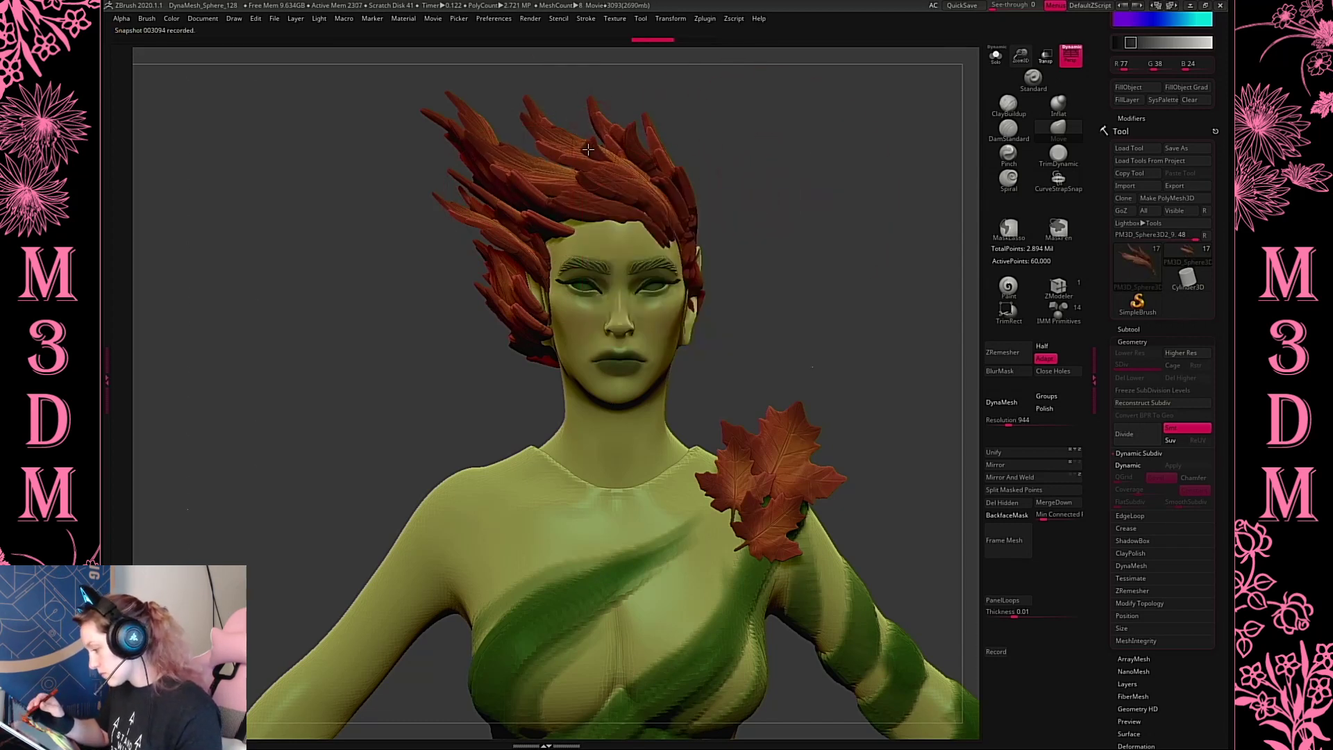
drag(561, 173, 577, 154)
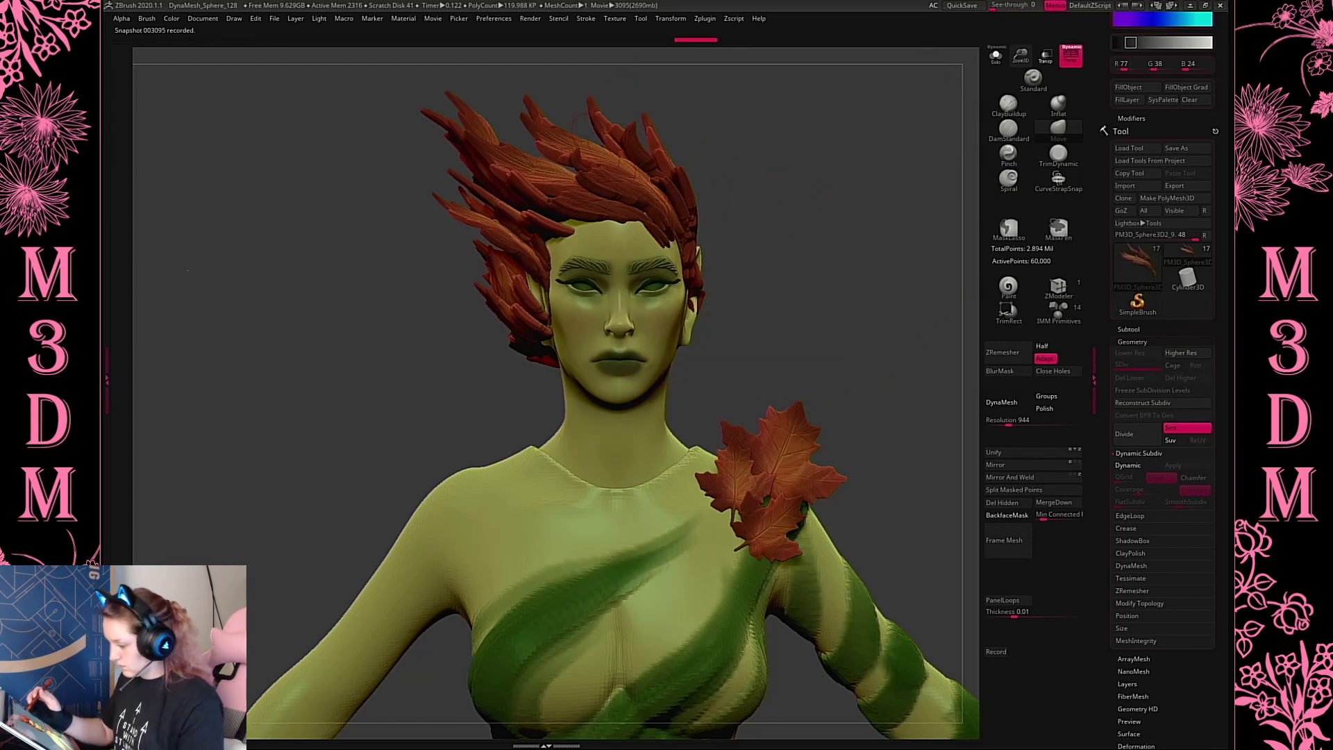
key(f)
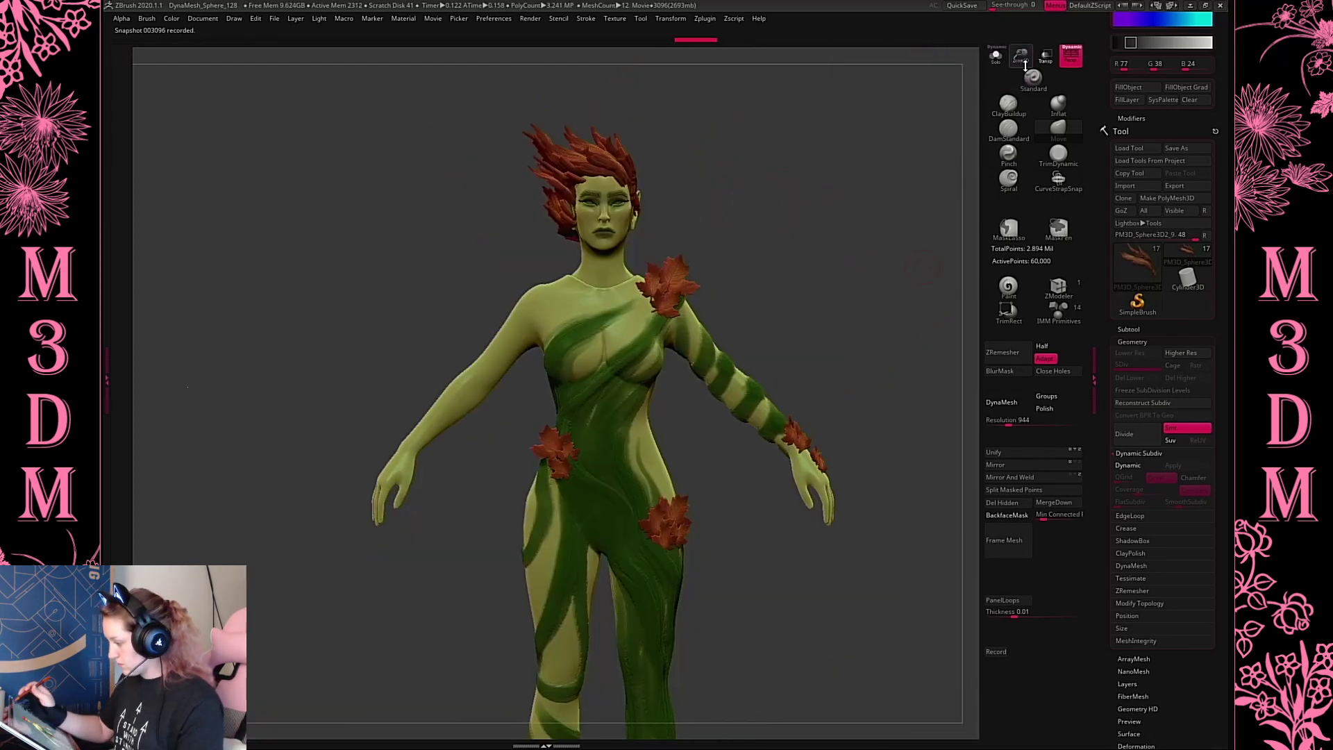
drag(854, 479, 836, 499)
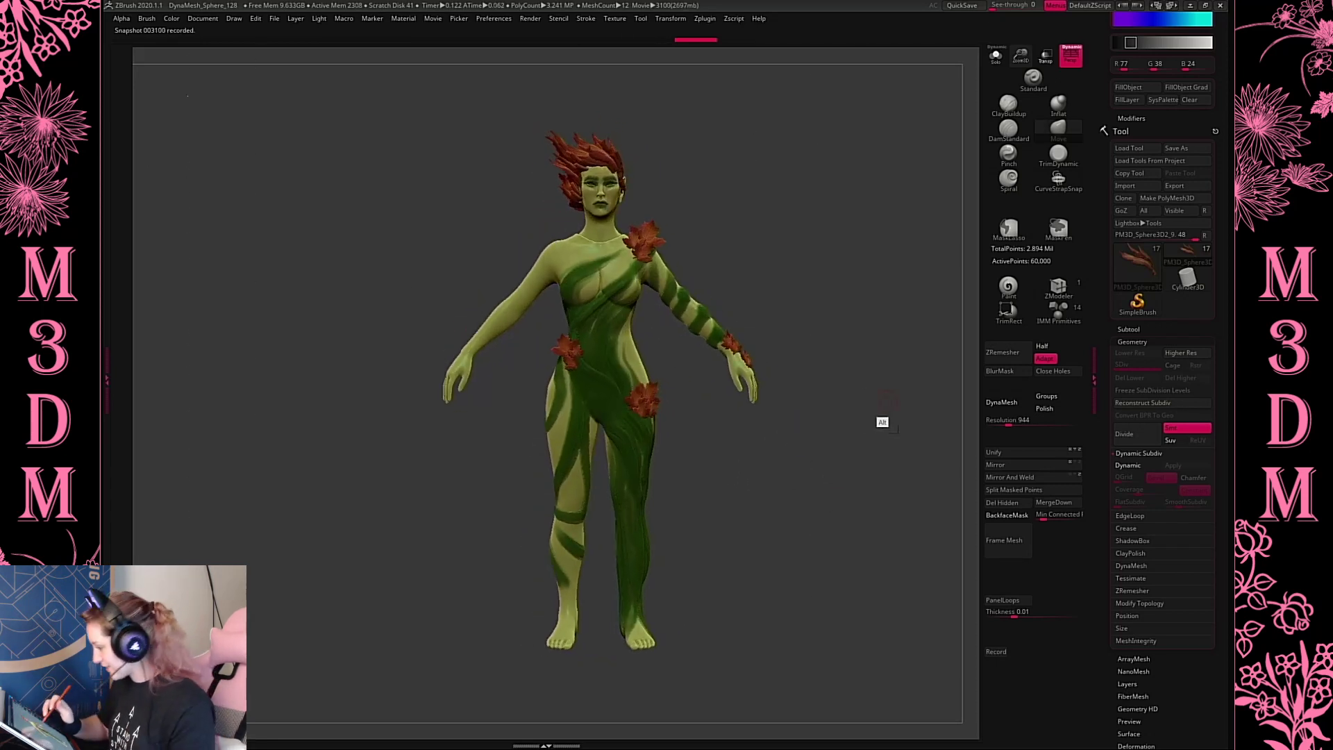
Save the project under the file name Dryad in the Downloads folder as a ZBrush Project
drag(1020, 55, 1027, 81)
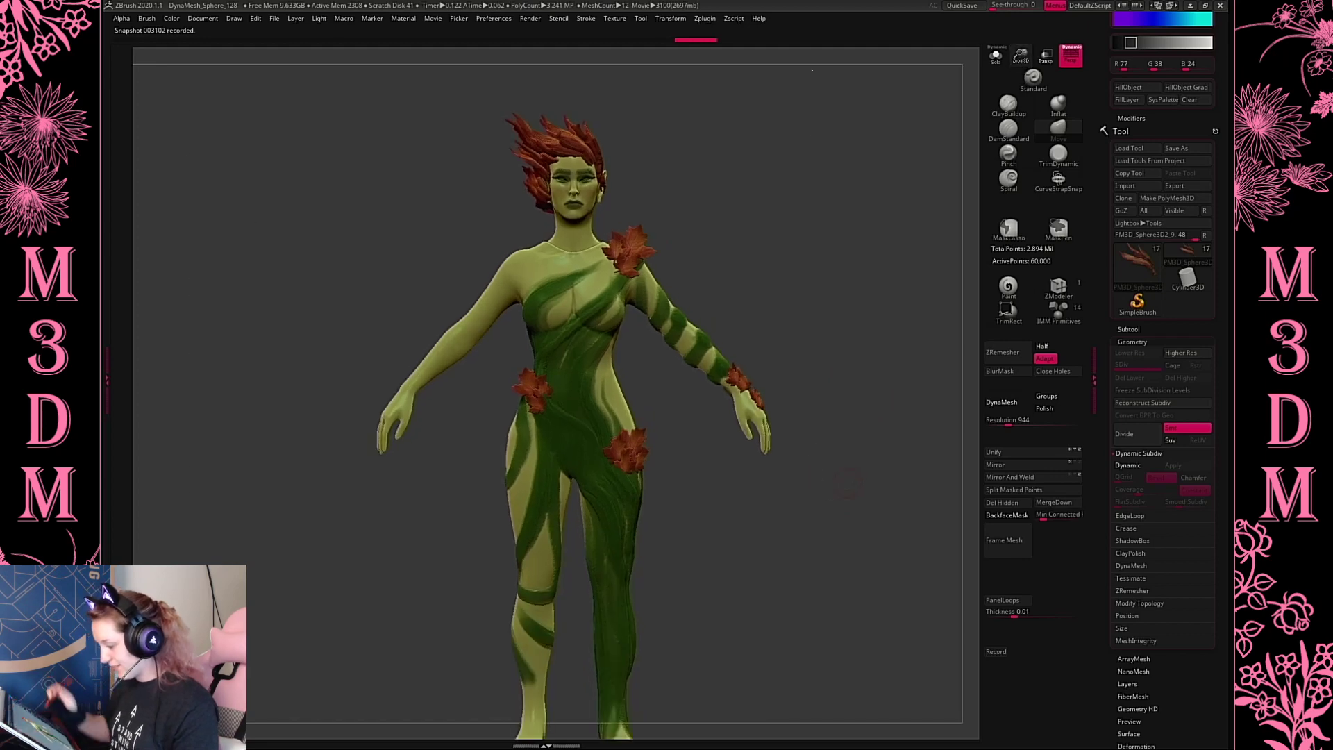
alt+drag(848, 484, 833, 439)
key(ctrl+s)
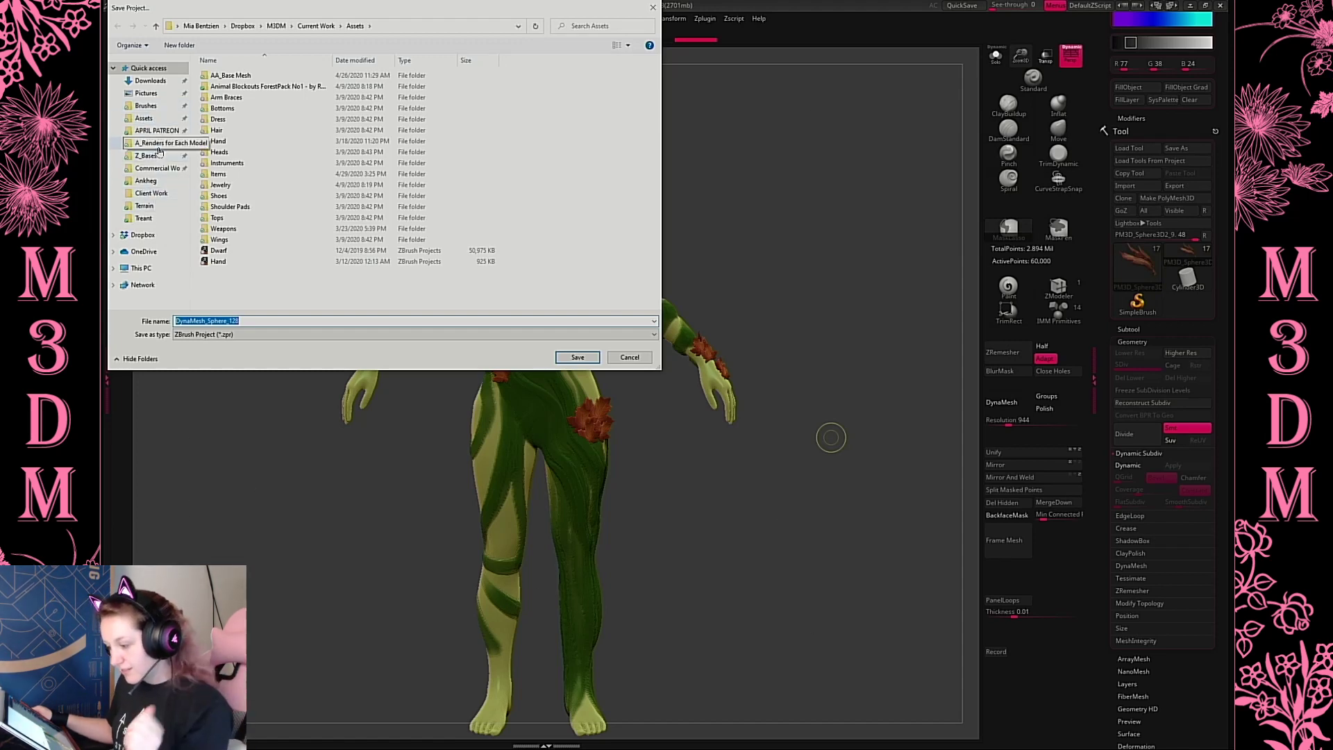
click(150, 81)
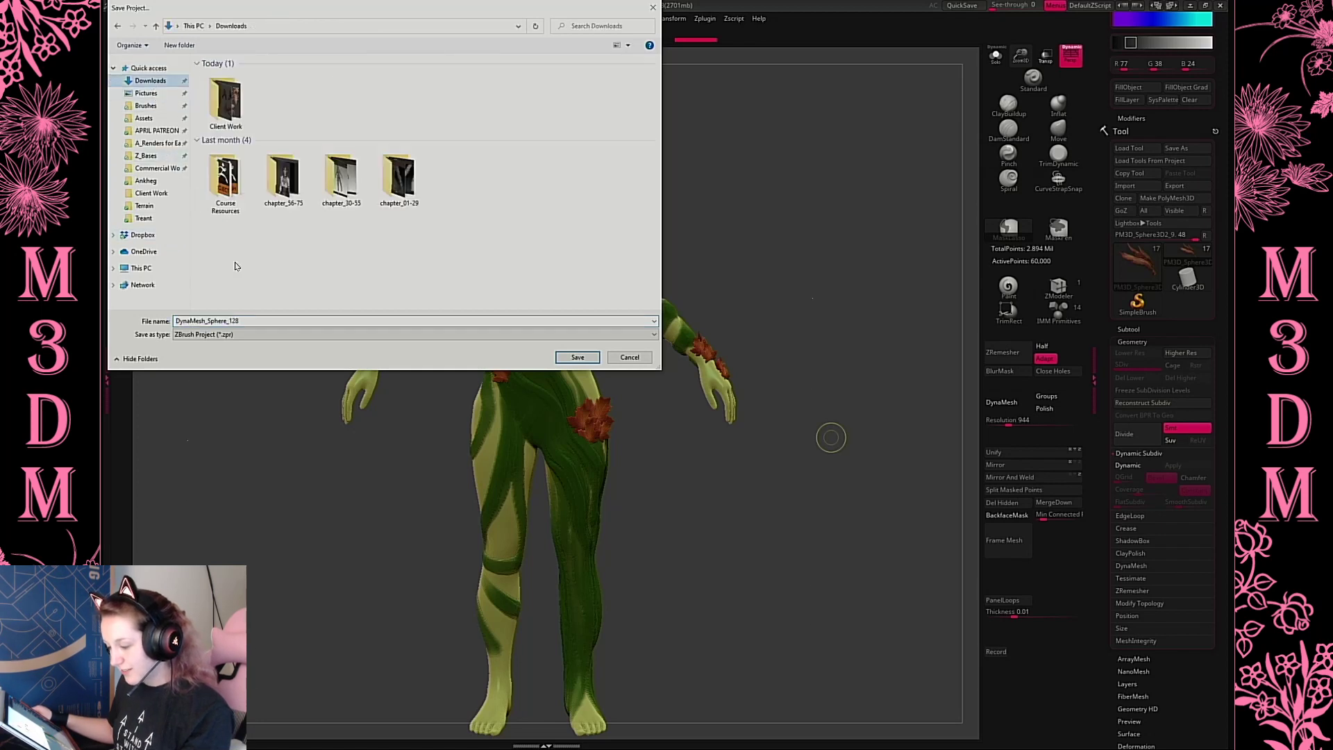
double_click(236, 320)
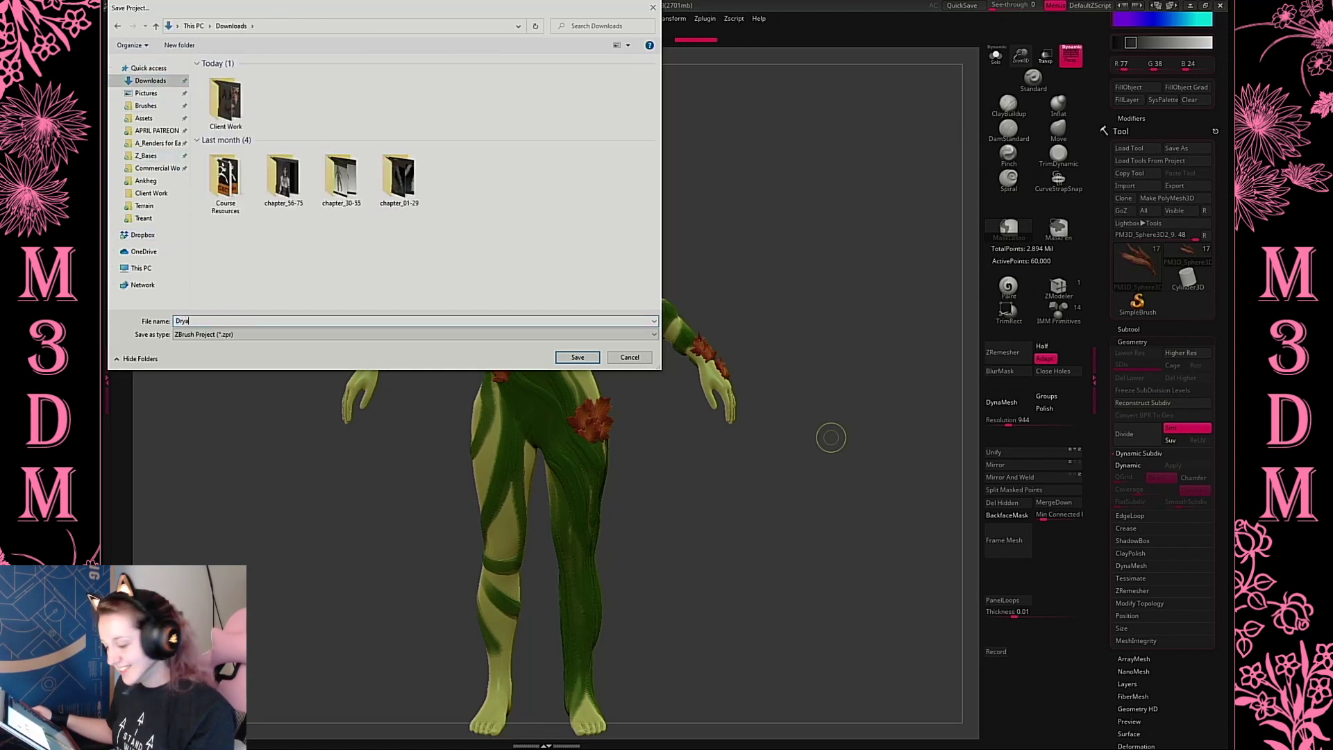
click(576, 357)
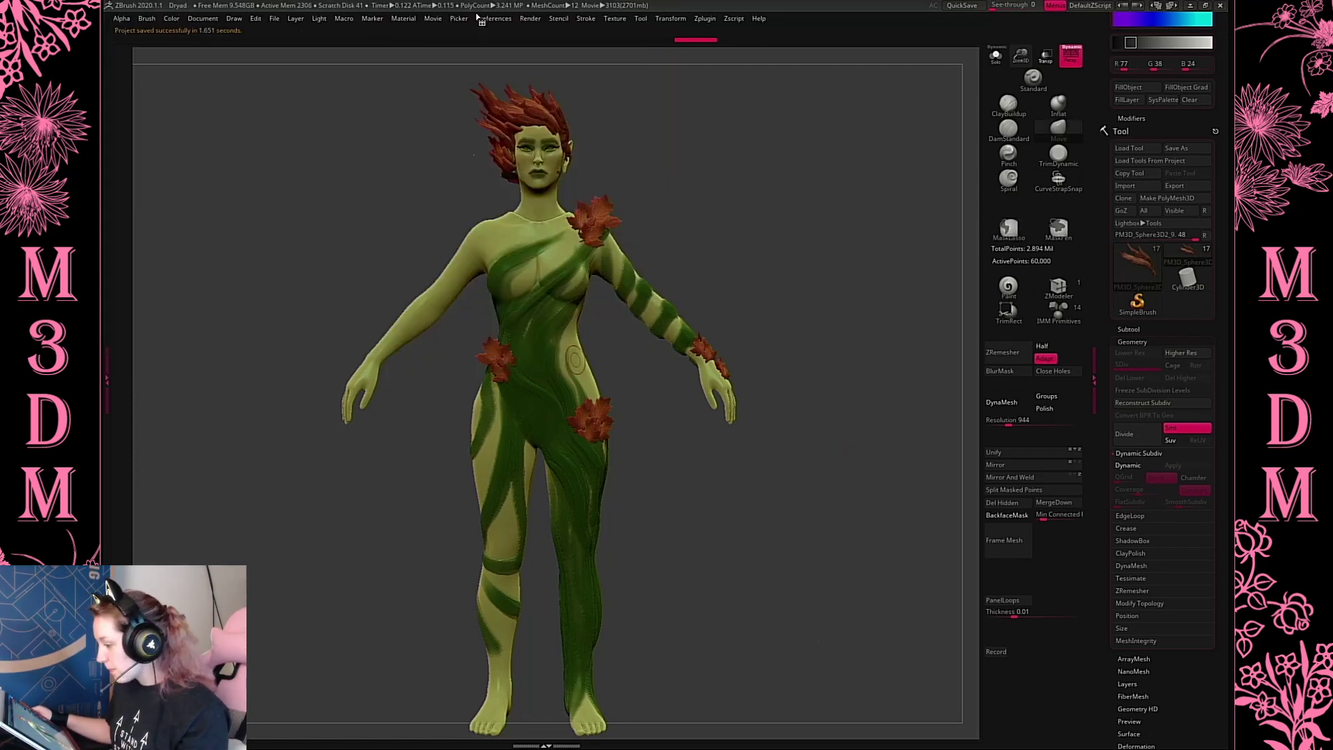
Export the recorded timelapse movie to the Downloads folder as an MPG file named 1
click(433, 19)
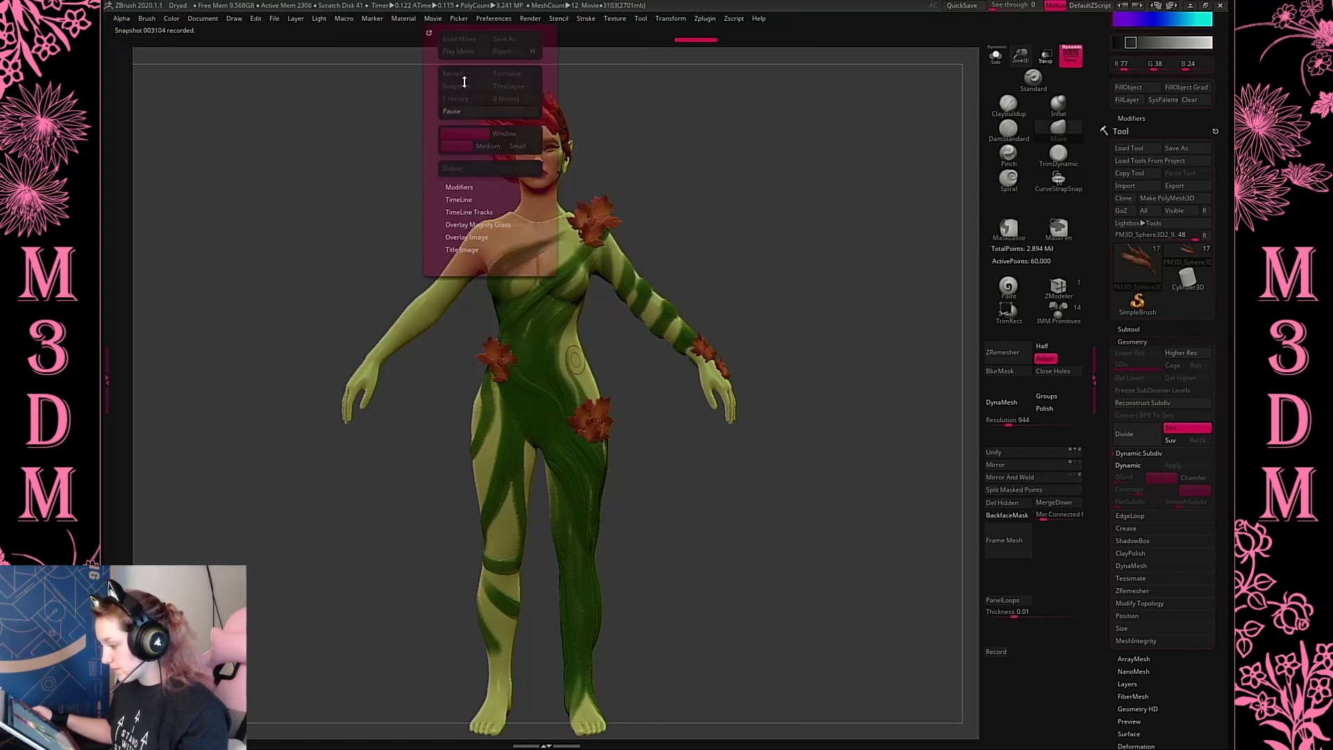
click(498, 52)
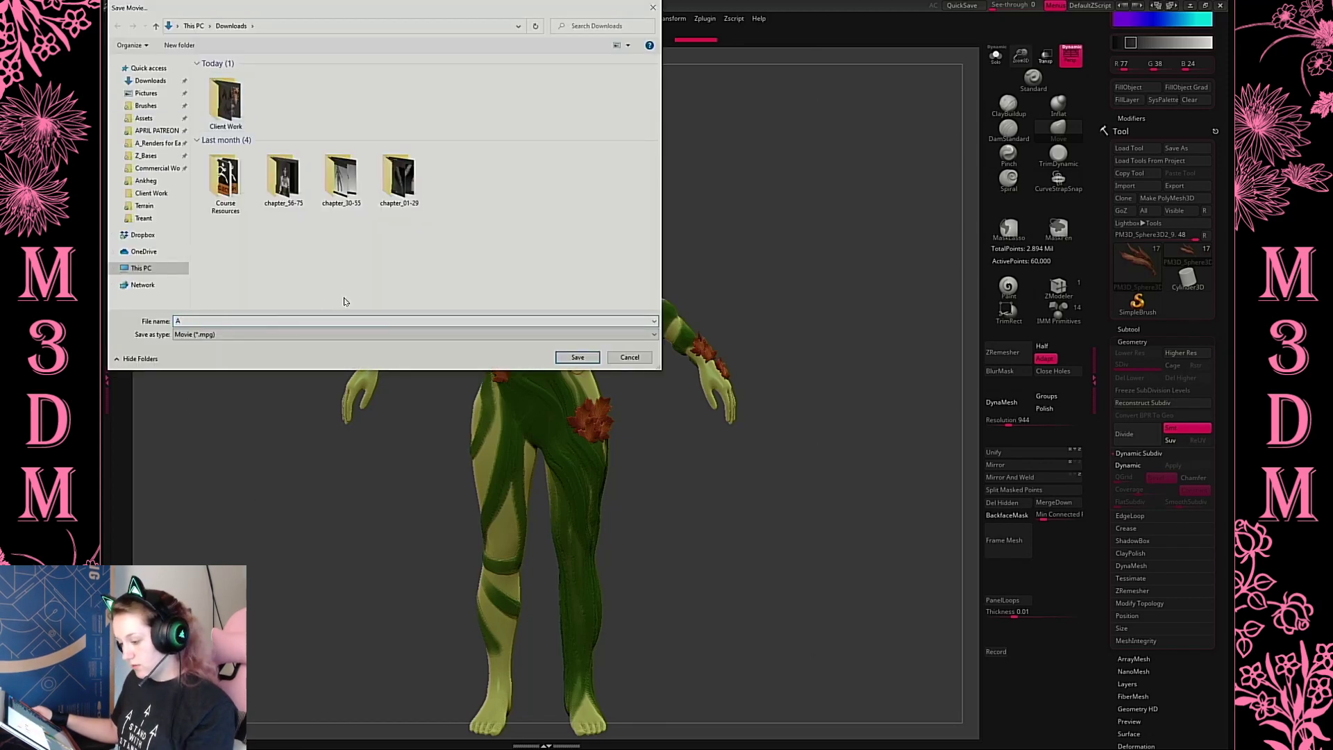
text(1)
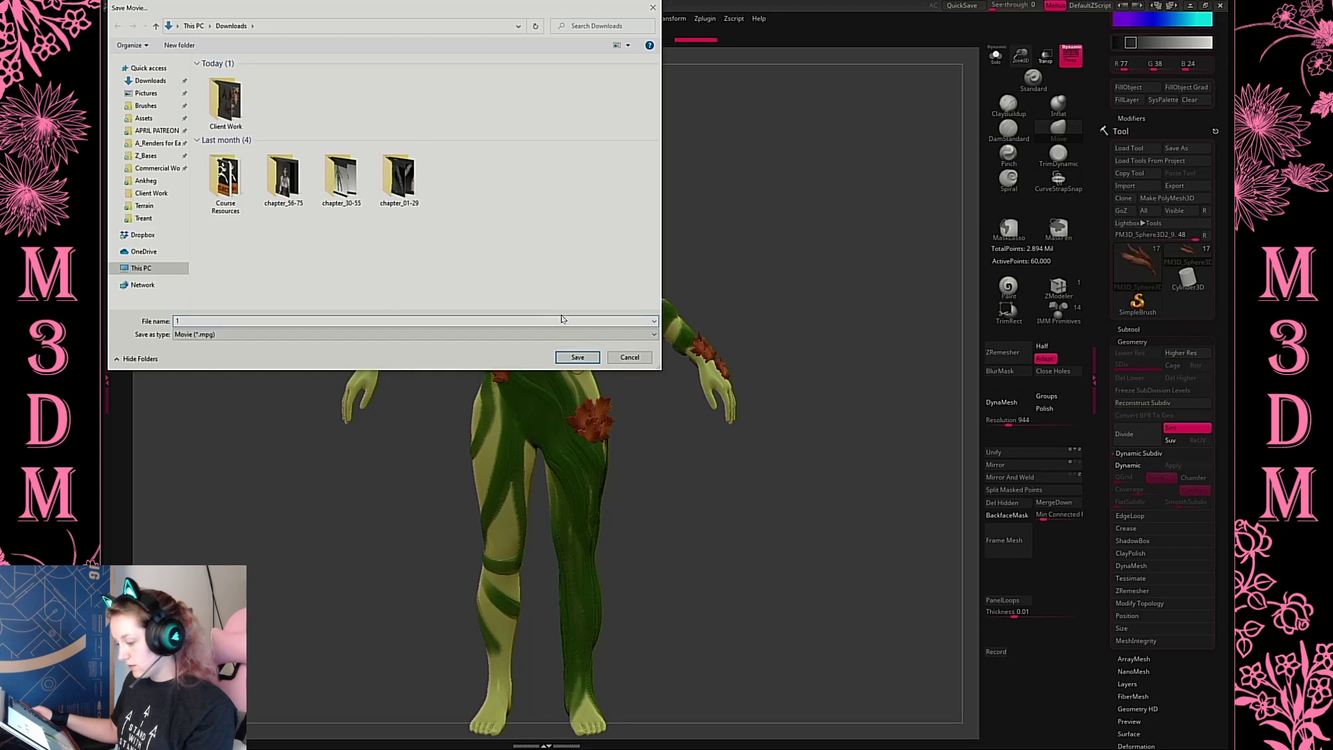
click(572, 356)
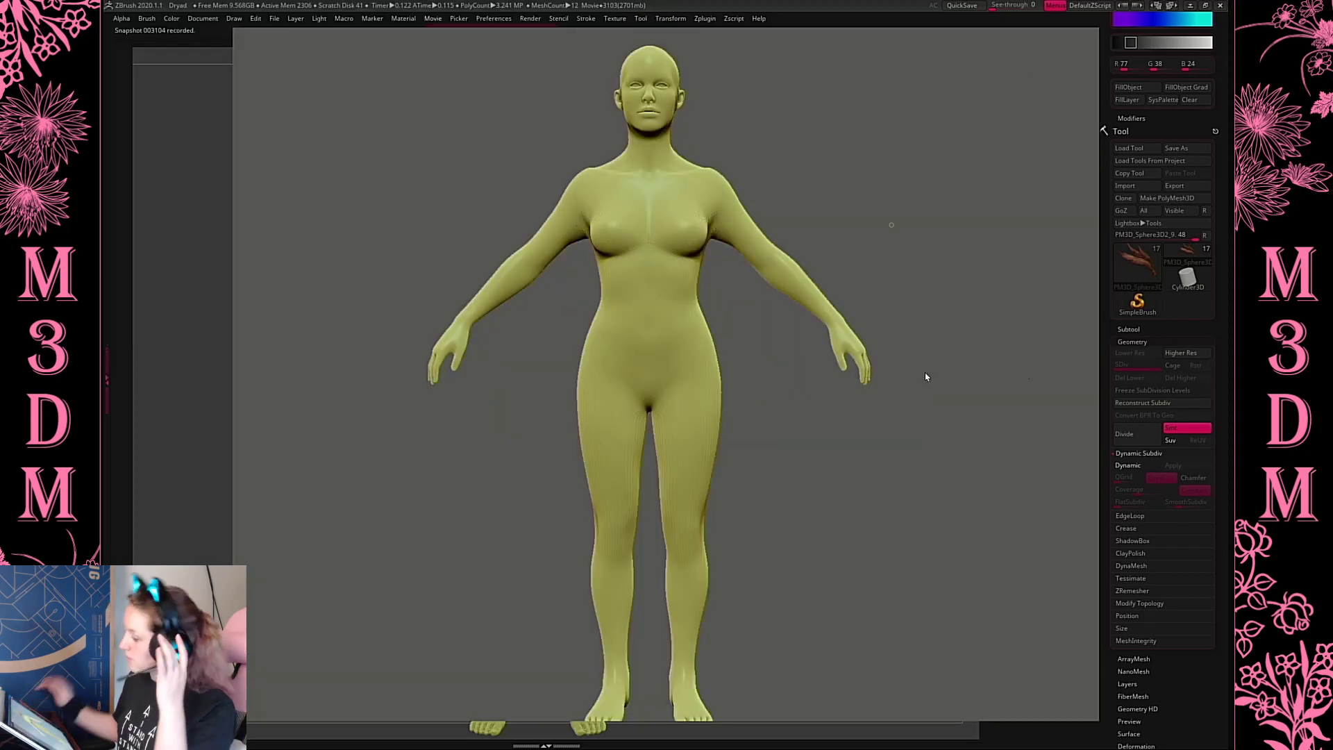
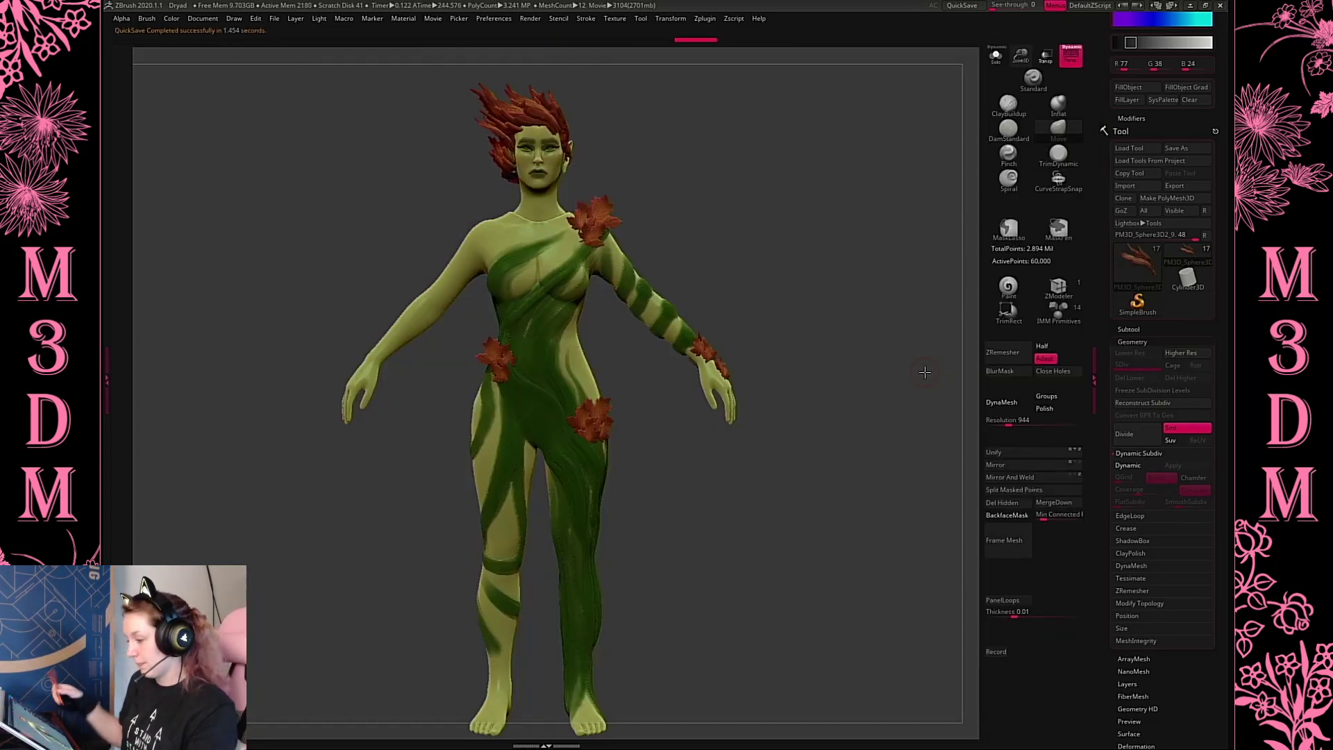
Select the leaf group at the side of the head, isolate it to check it, and duplicate one leaf cluster beside the jaw
drag(919, 617, 896, 201)
alt+drag(832, 305, 826, 389)
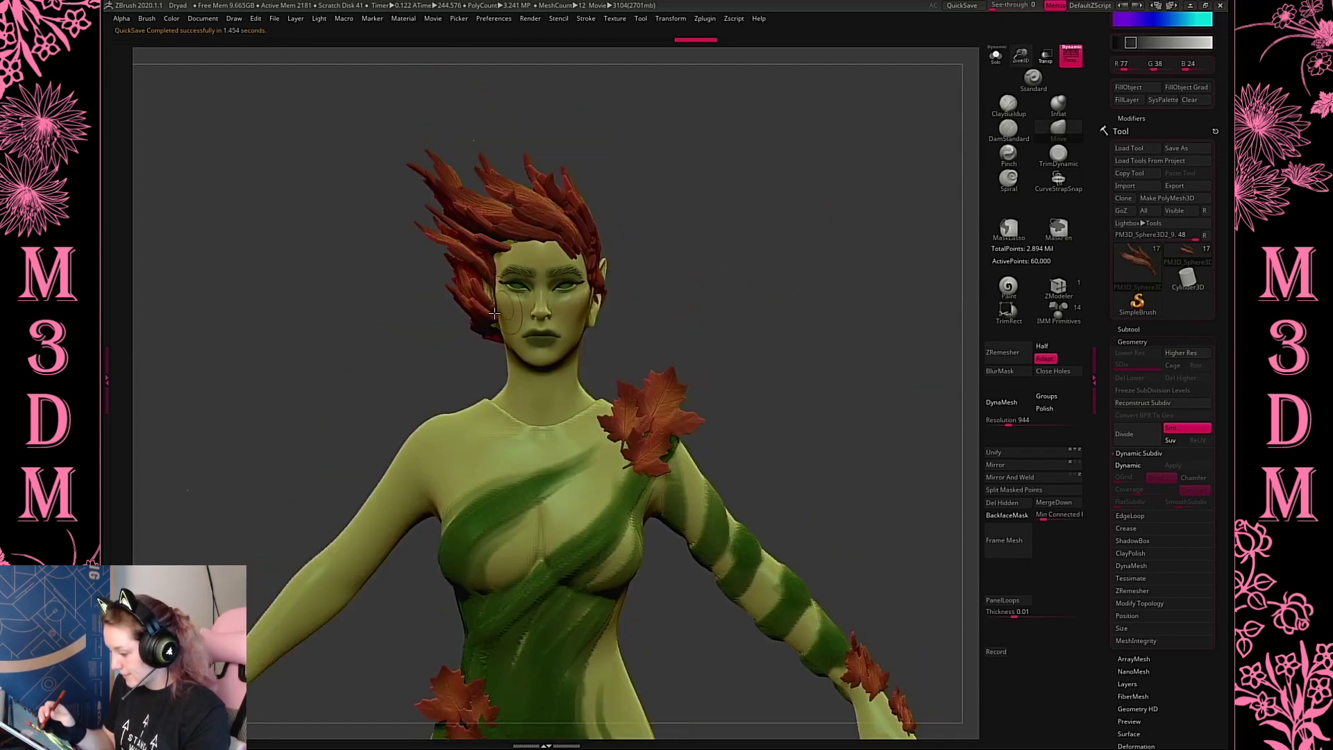
alt+click(478, 315)
key(w)
alt+drag(506, 261, 868, 304)
click(997, 58)
drag(1018, 58, 1012, 91)
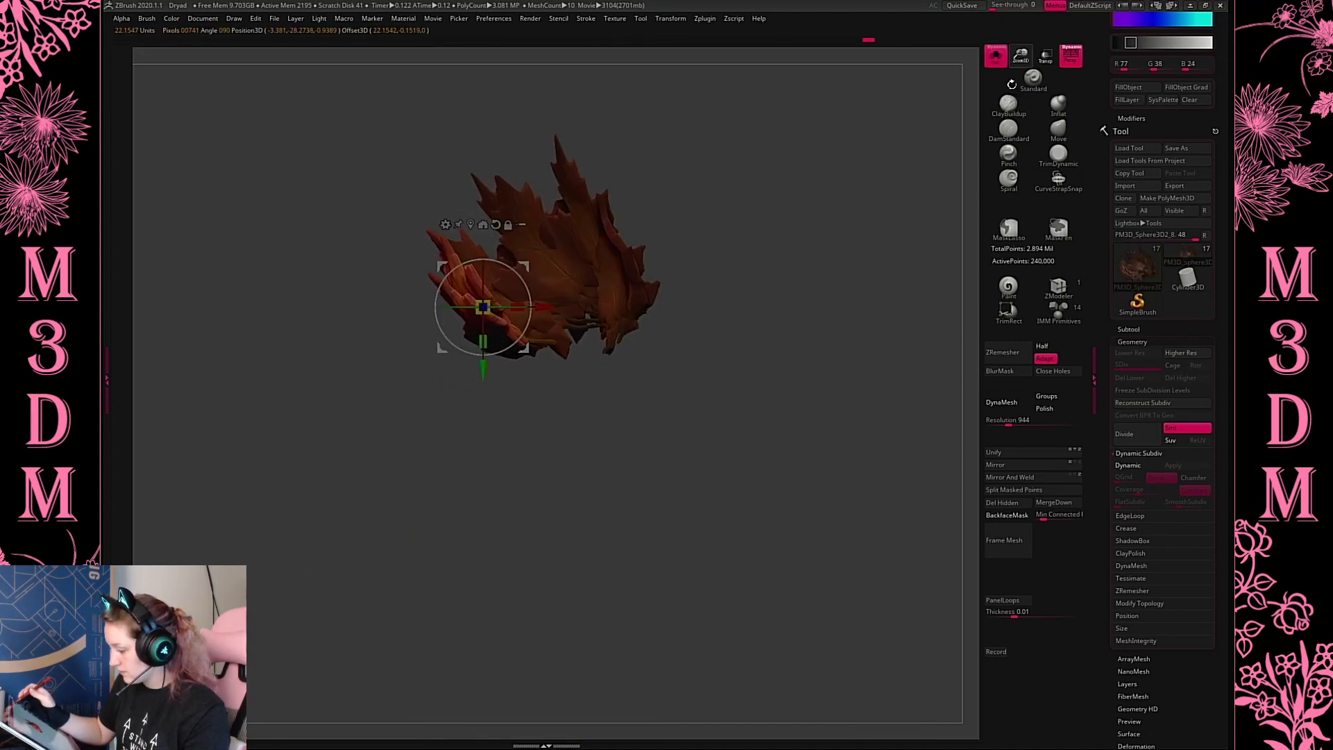
click(992, 61)
ctrl+drag(527, 285, 466, 260)
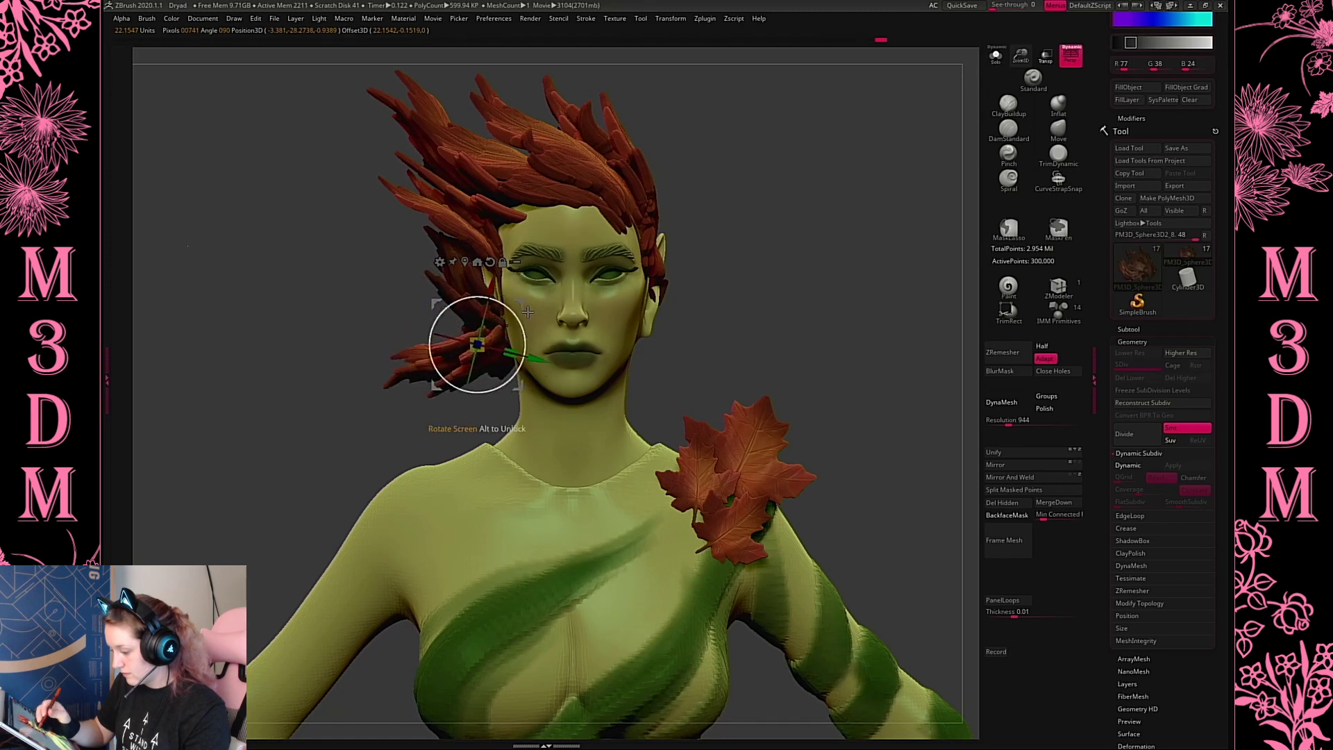
Rotate and move the copied leaf cluster so it hangs down the side of the neck behind the ear
drag(523, 329, 478, 353)
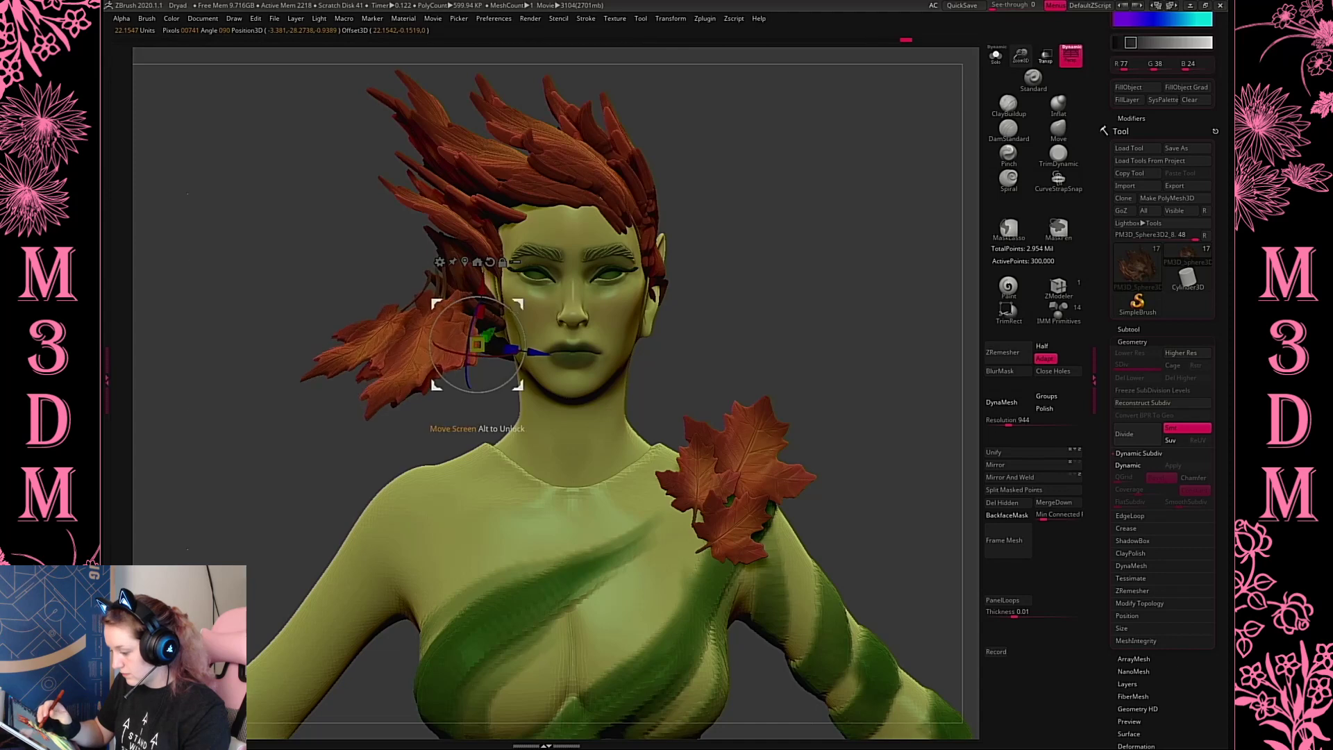
drag(519, 304, 558, 356)
shift+drag(843, 246, 690, 316)
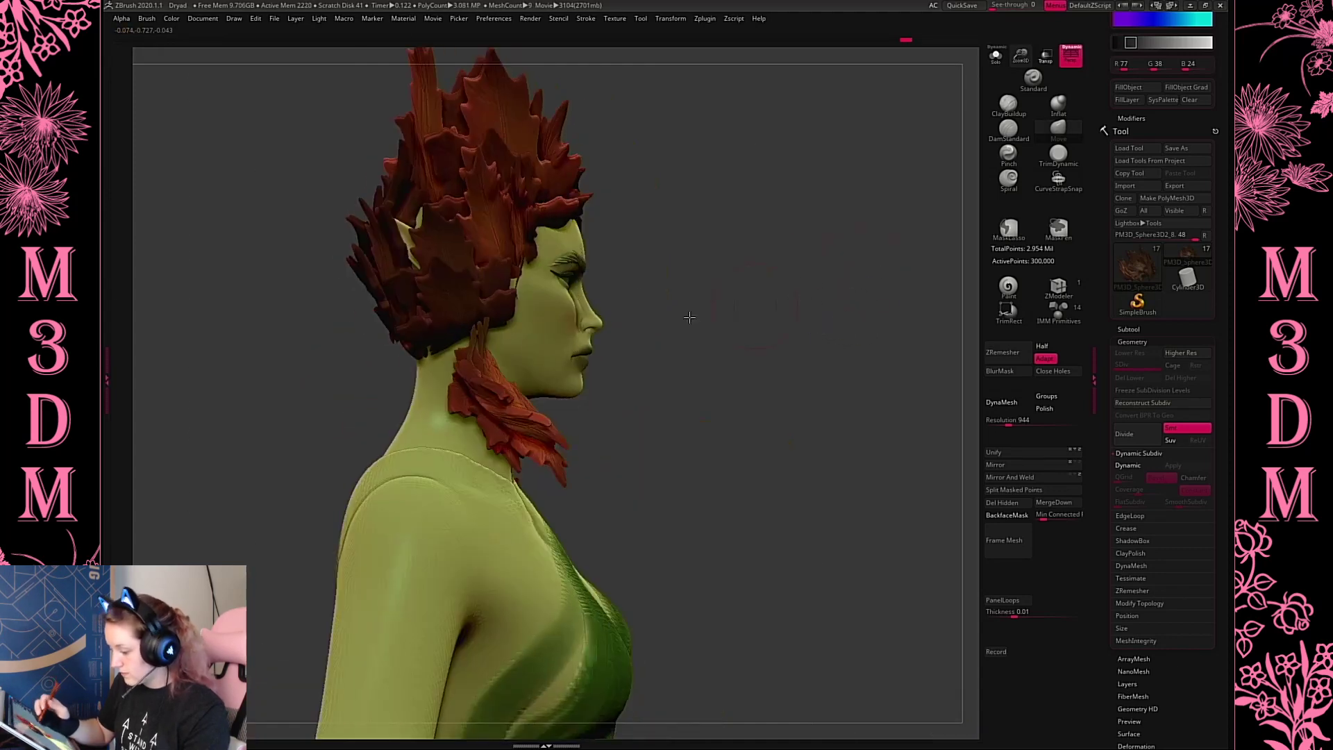
drag(561, 364, 506, 362)
drag(507, 414, 503, 421)
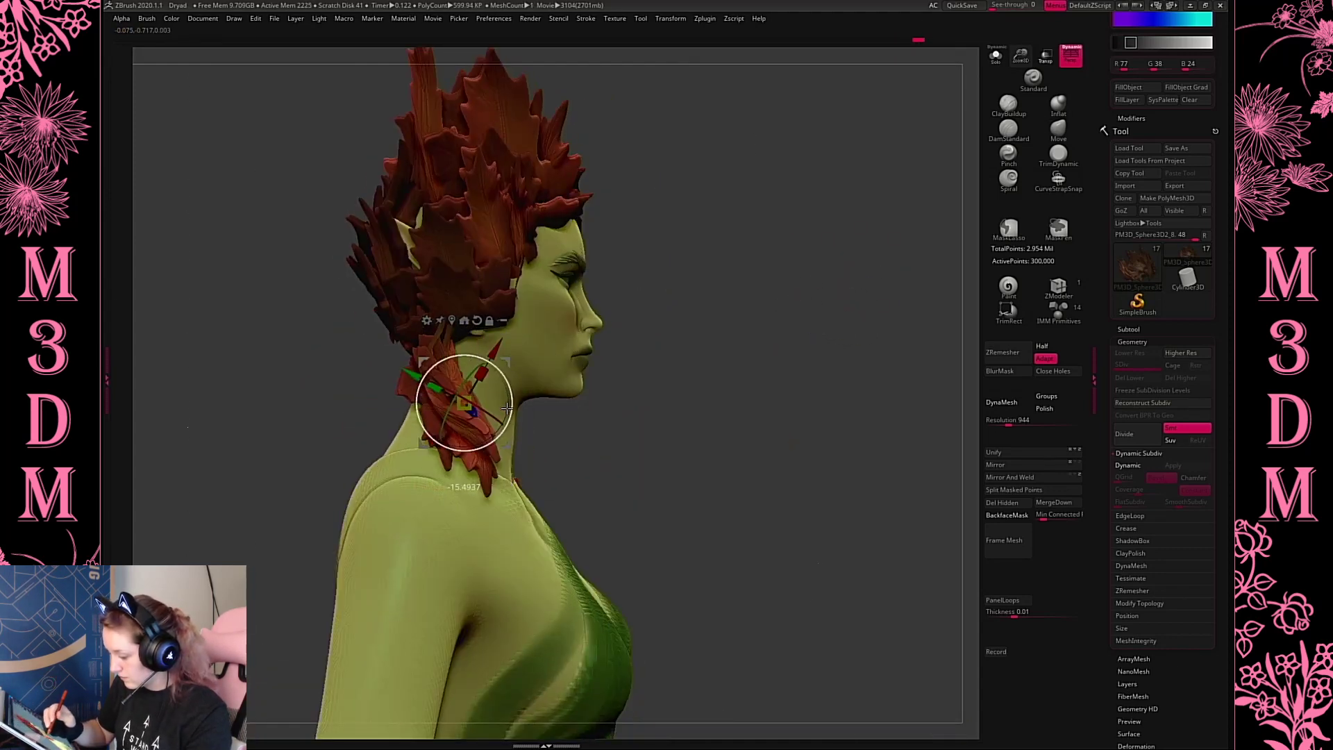
drag(507, 353, 495, 342)
key(q)
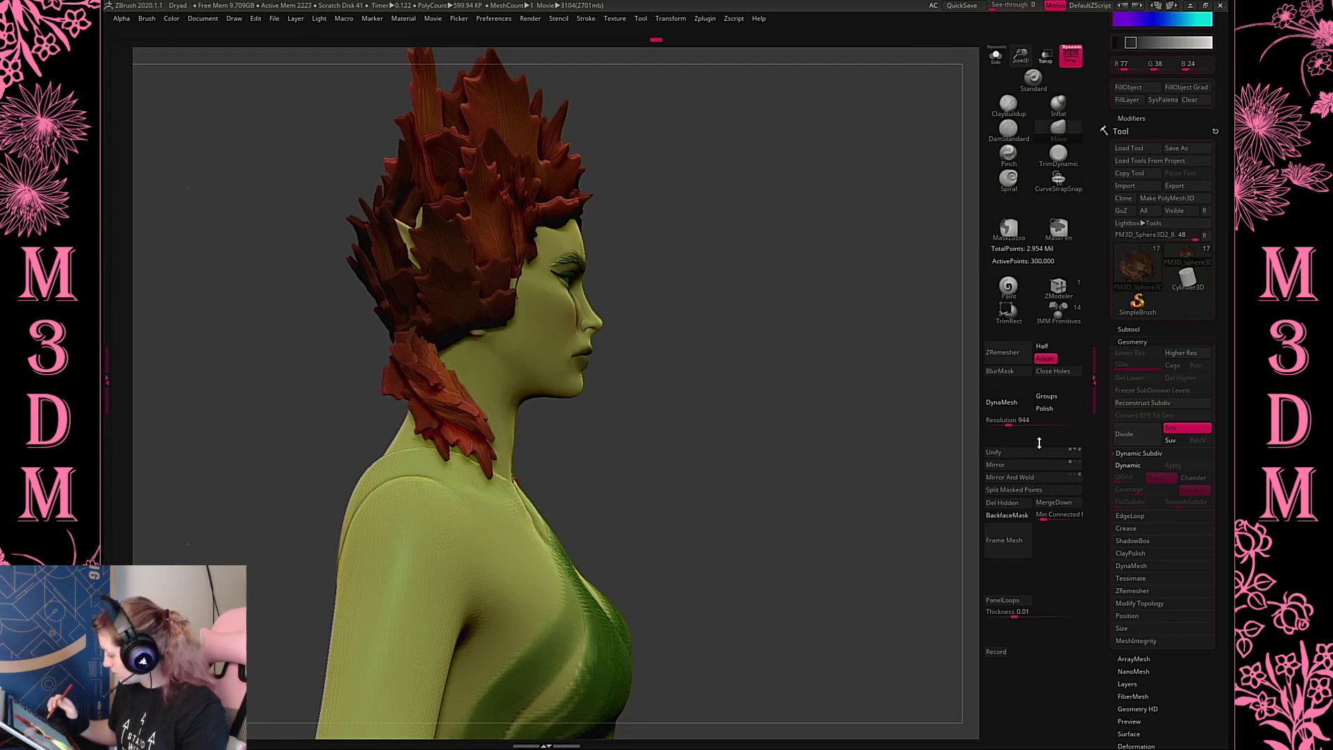
Split the masked leaves off the neck cluster into their own subtool, duplicate the cluster around the neck, and rotate the copy
click(1023, 489)
key(w)
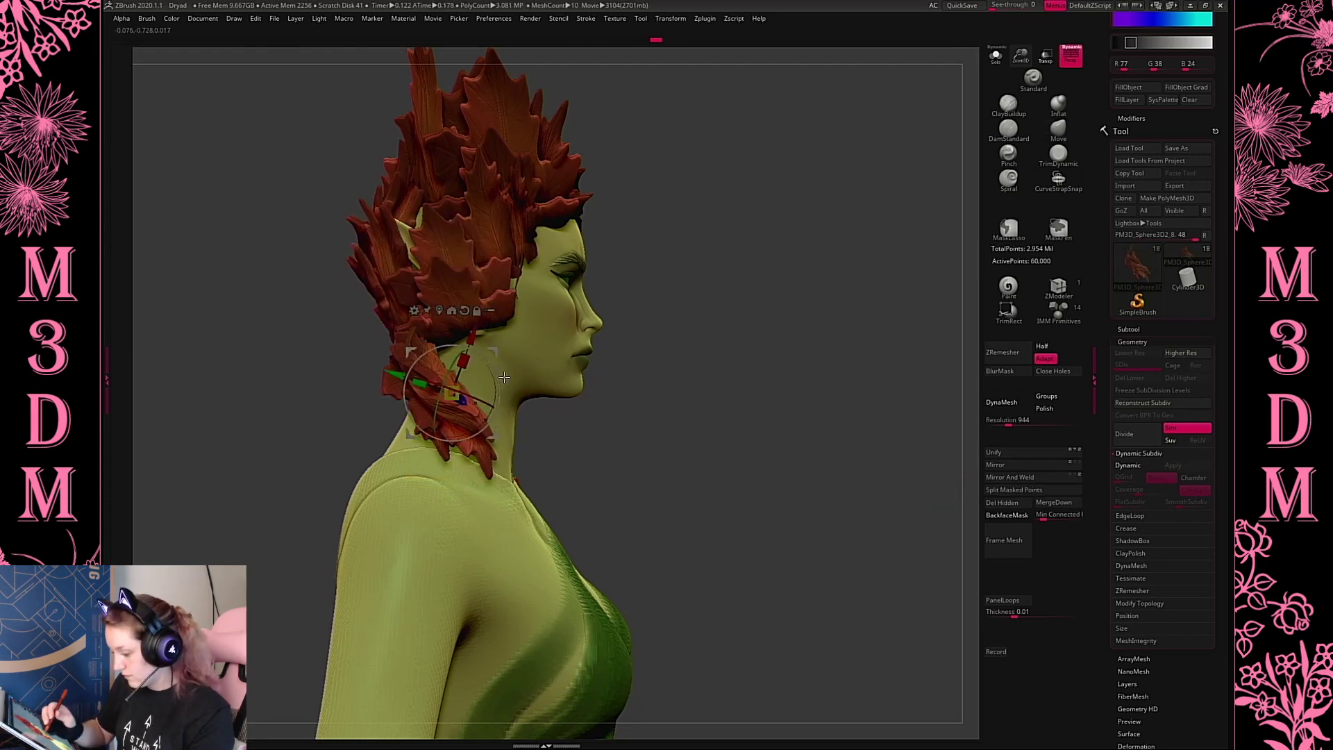
ctrl+drag(452, 393, 475, 366)
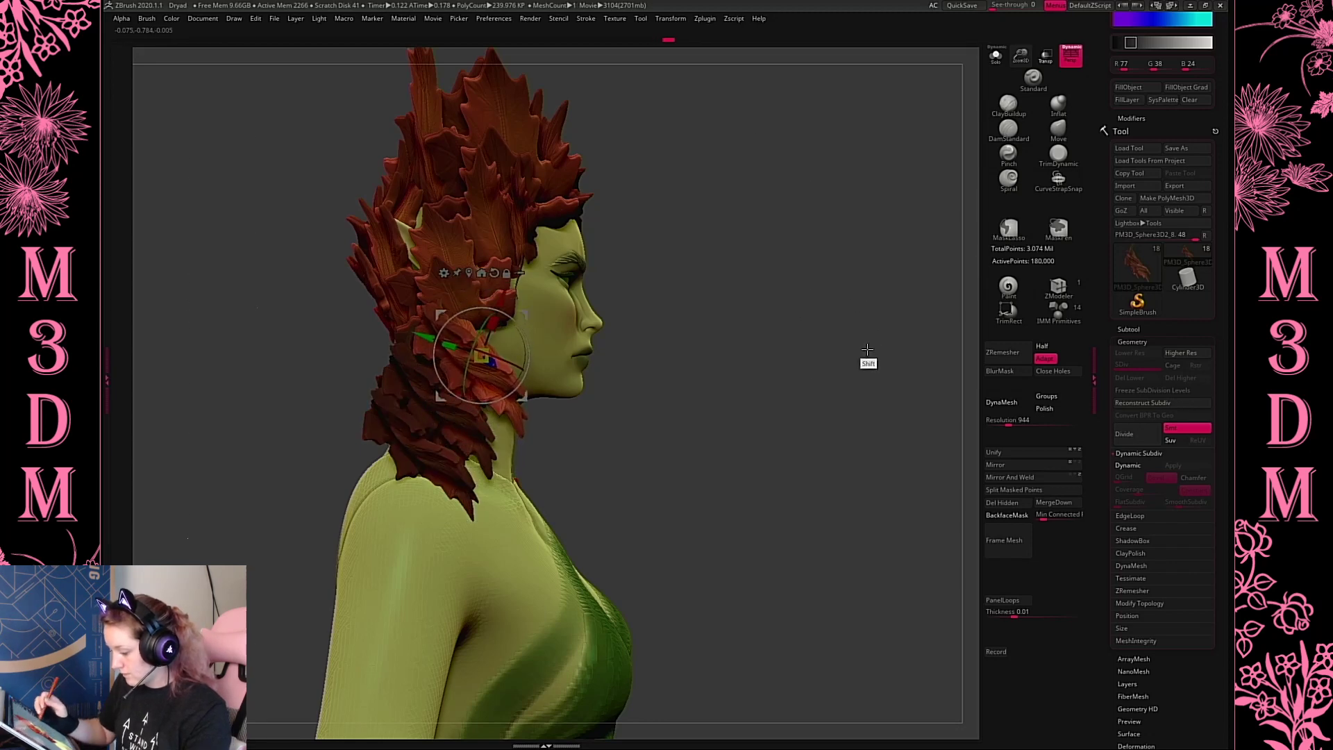
shift+drag(867, 349, 690, 339)
drag(477, 358, 473, 360)
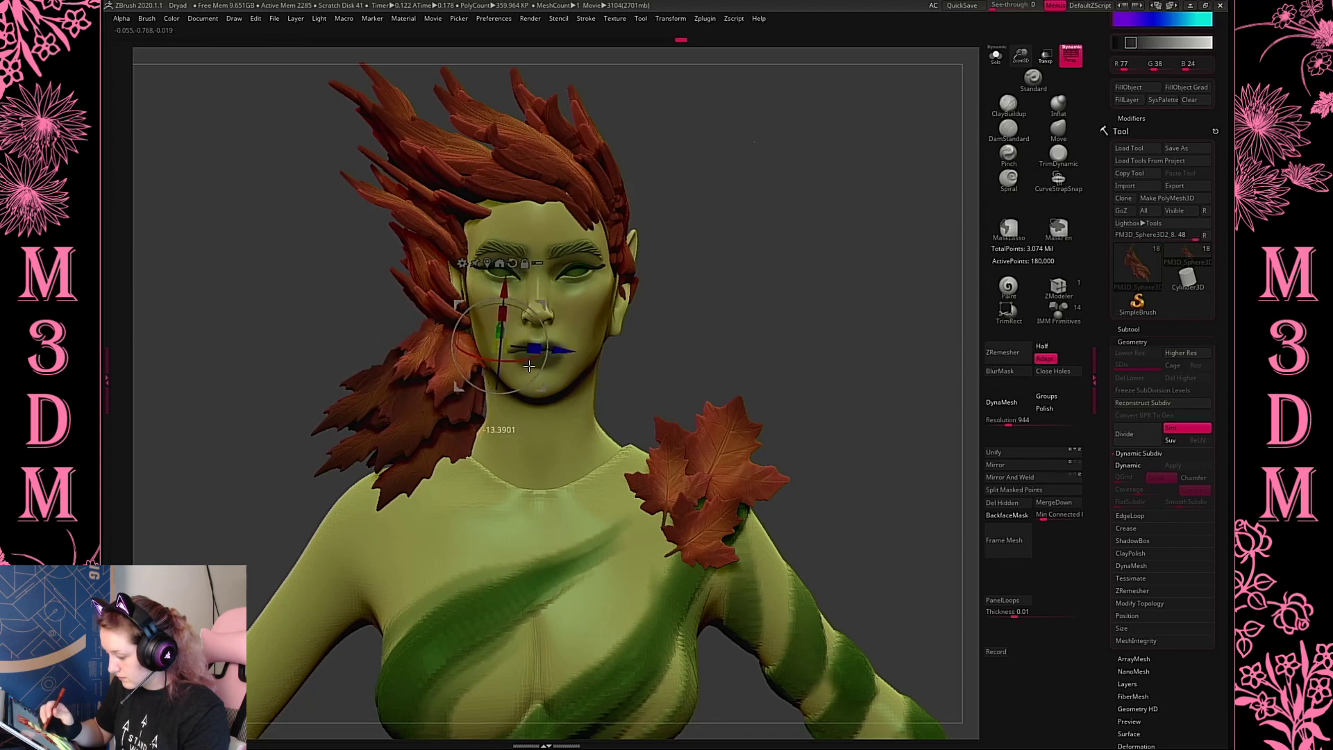
drag(531, 326, 518, 343)
Move the newest leaf copy back beneath the hair leaves behind the jaw
key(q)
drag(791, 281, 851, 285)
key(w)
drag(539, 322, 508, 320)
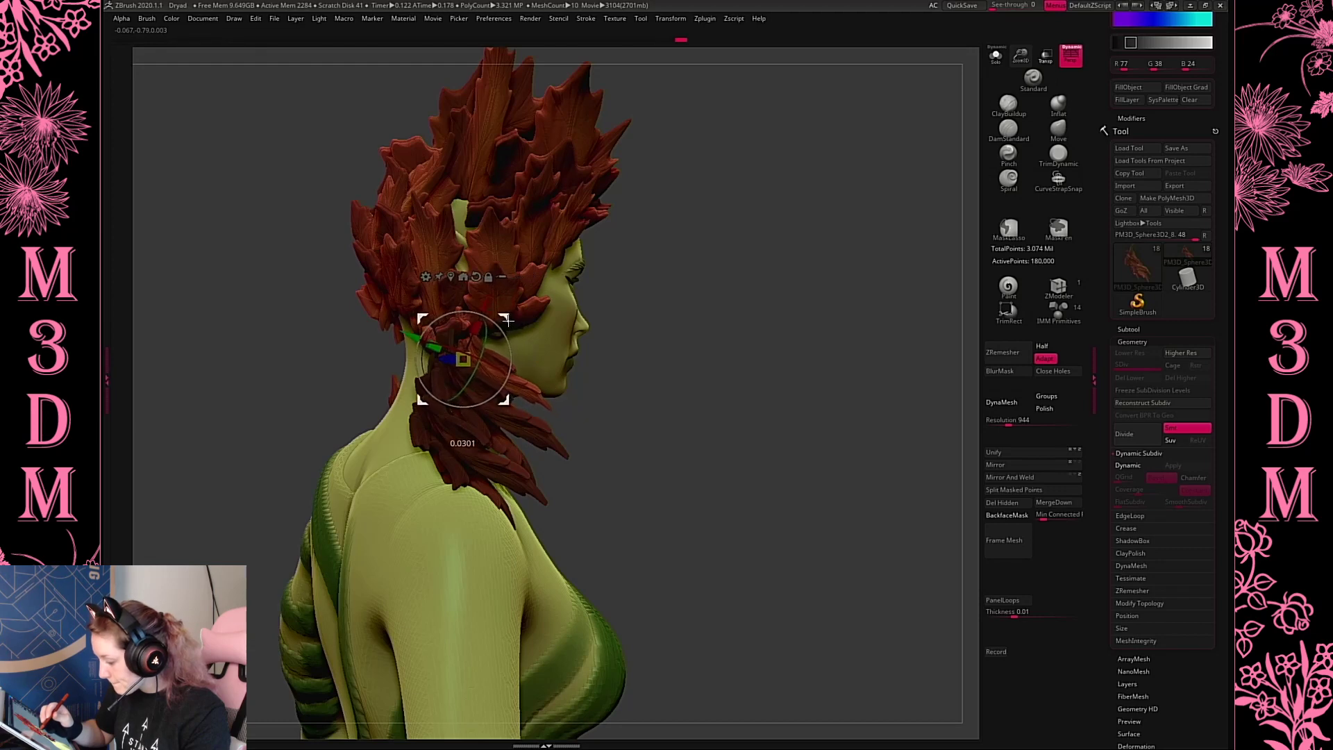
Recenter the gizmo on the hanging neck leaves and duplicate them to extend the hair around the back
drag(747, 305, 820, 253)
shift+drag(750, 288, 769, 332)
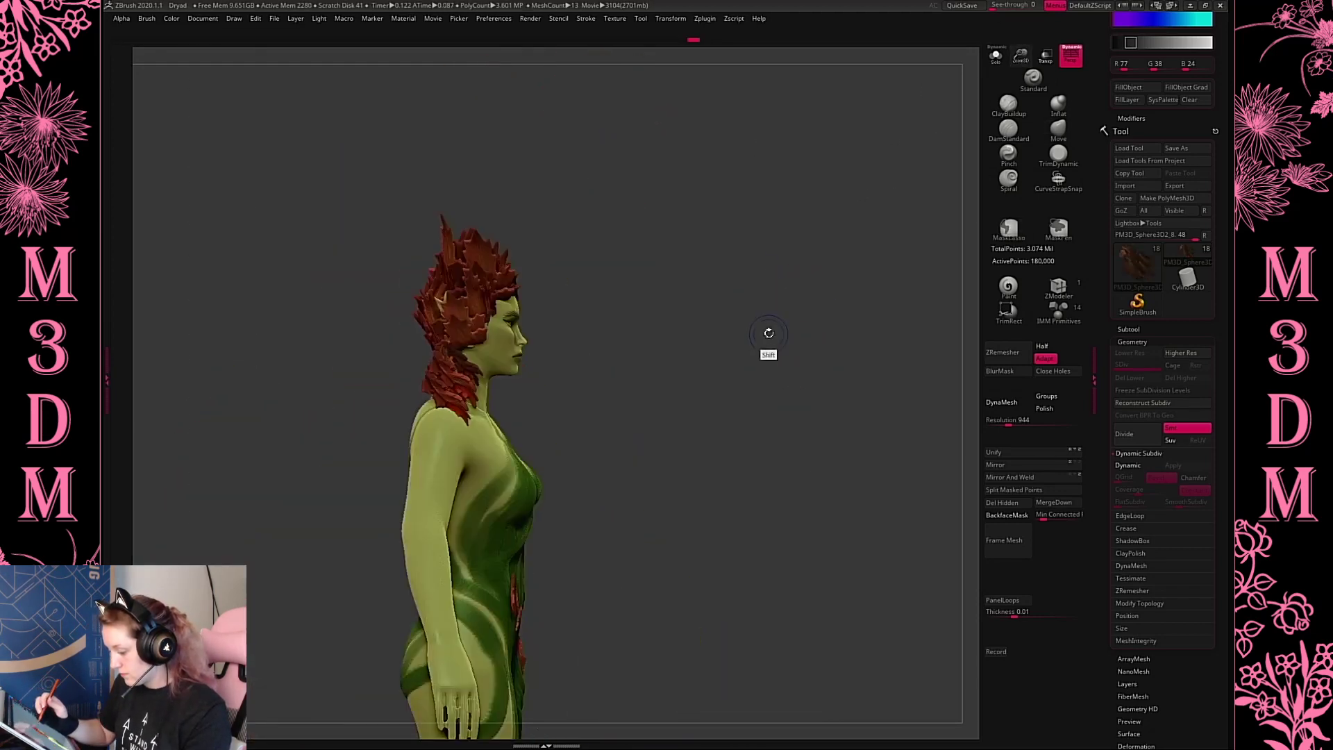
key(w)
alt+click(472, 299)
alt+click(508, 429)
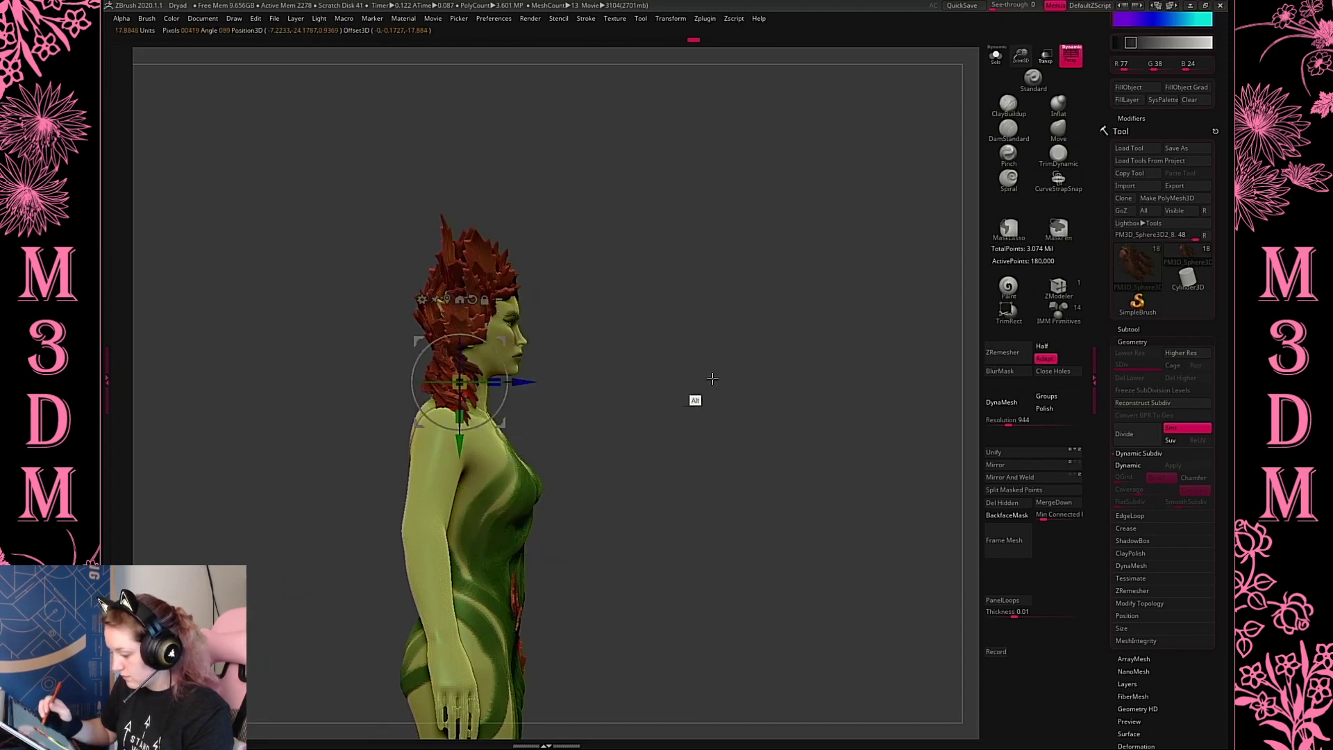
key(ctrl)
shift+drag(732, 313, 1020, 76)
alt+drag(733, 344, 863, 419)
alt+drag(897, 573, 1018, 570)
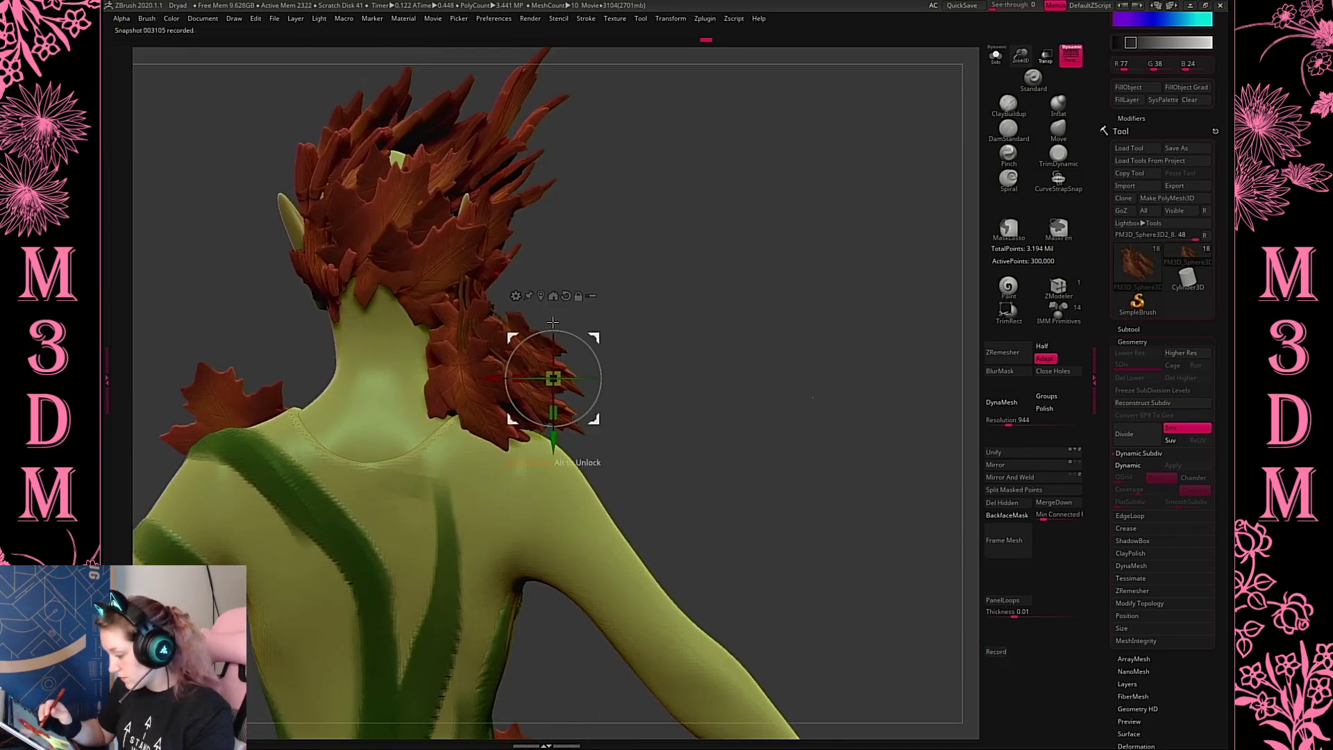
Move and rotate the copied leaves from above the shoulder onto the nape of the neck
drag(587, 381, 527, 341)
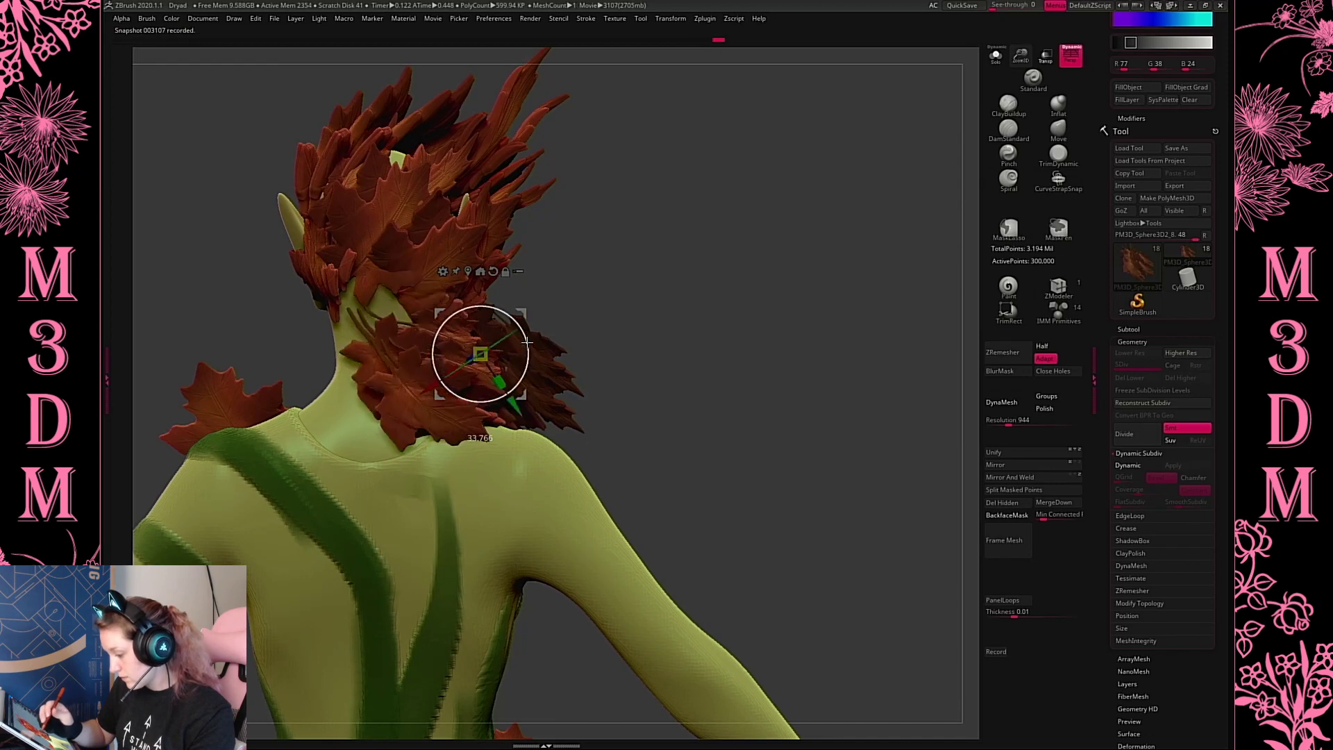
drag(654, 301, 540, 328)
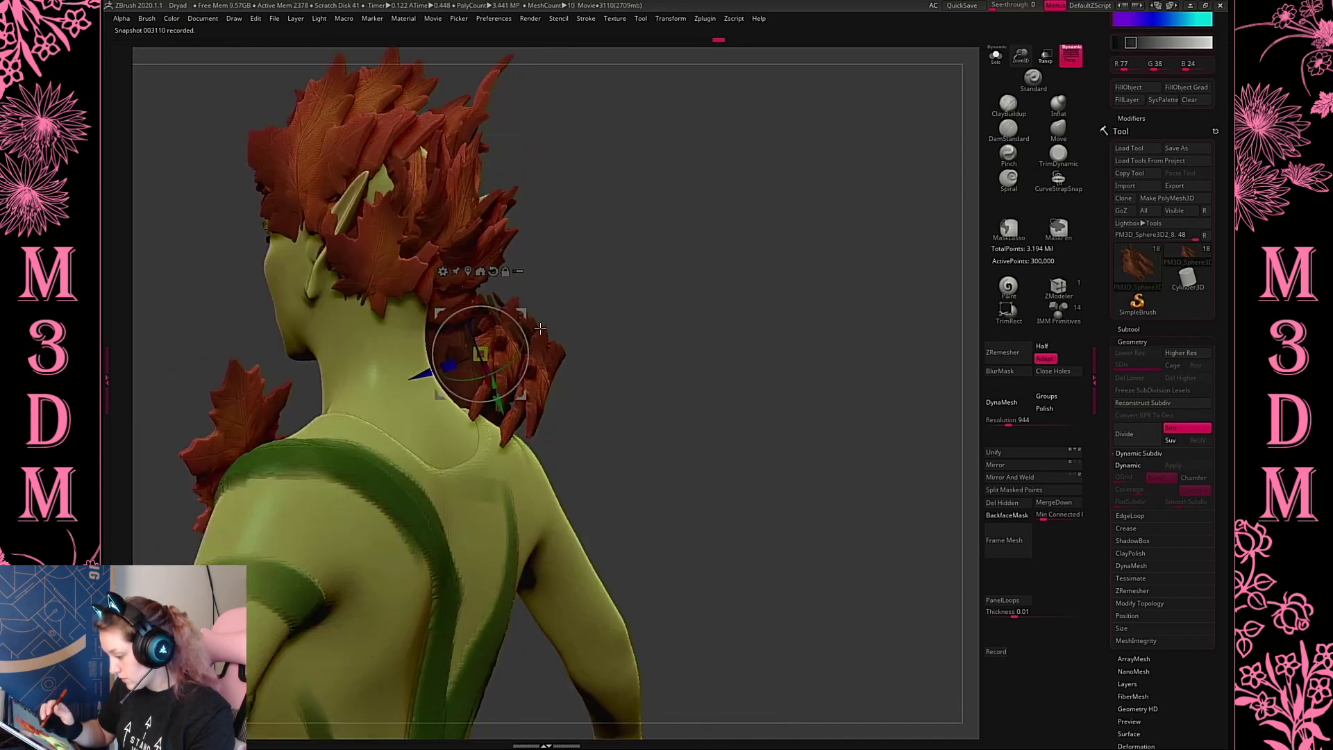
drag(480, 297, 417, 279)
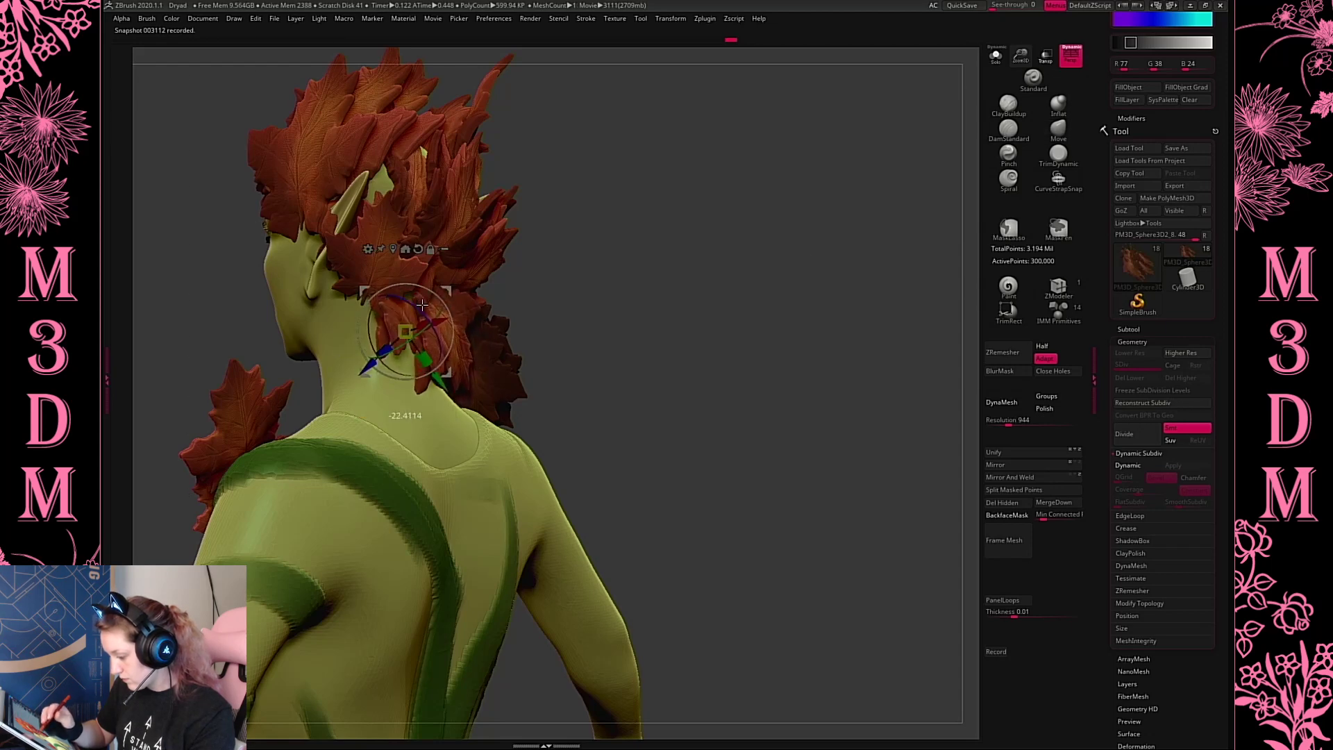
drag(667, 271, 720, 313)
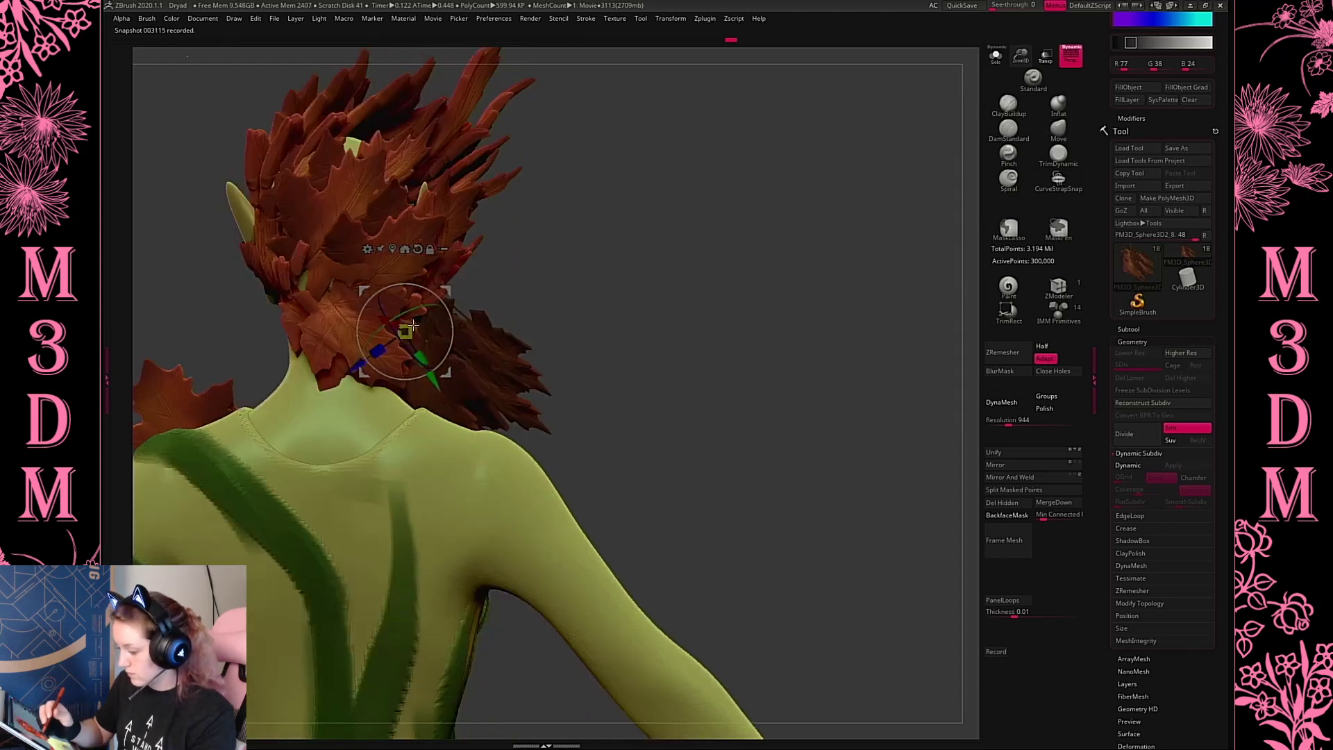
drag(390, 310, 390, 308)
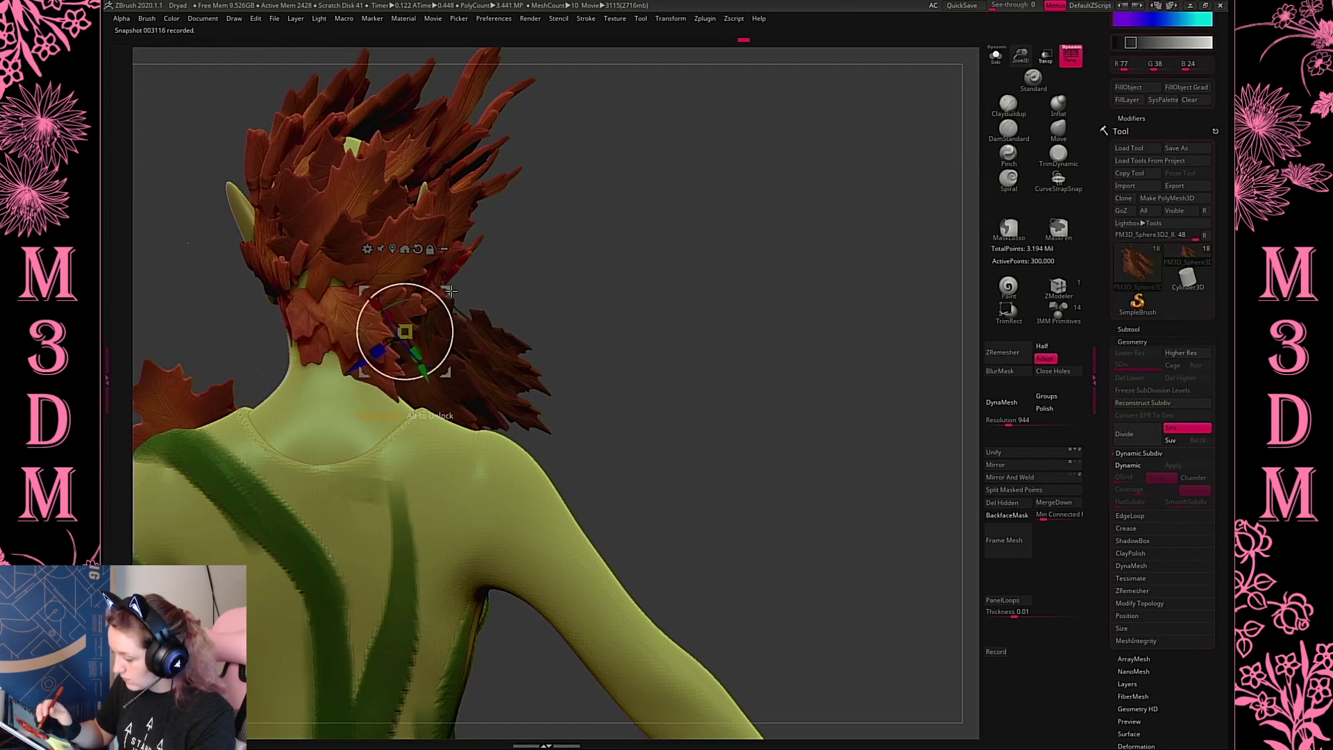
Fine-tune the position and rotation of the nape leaves so they overlap between the head leaves and the hanging cluster
drag(459, 295, 467, 292)
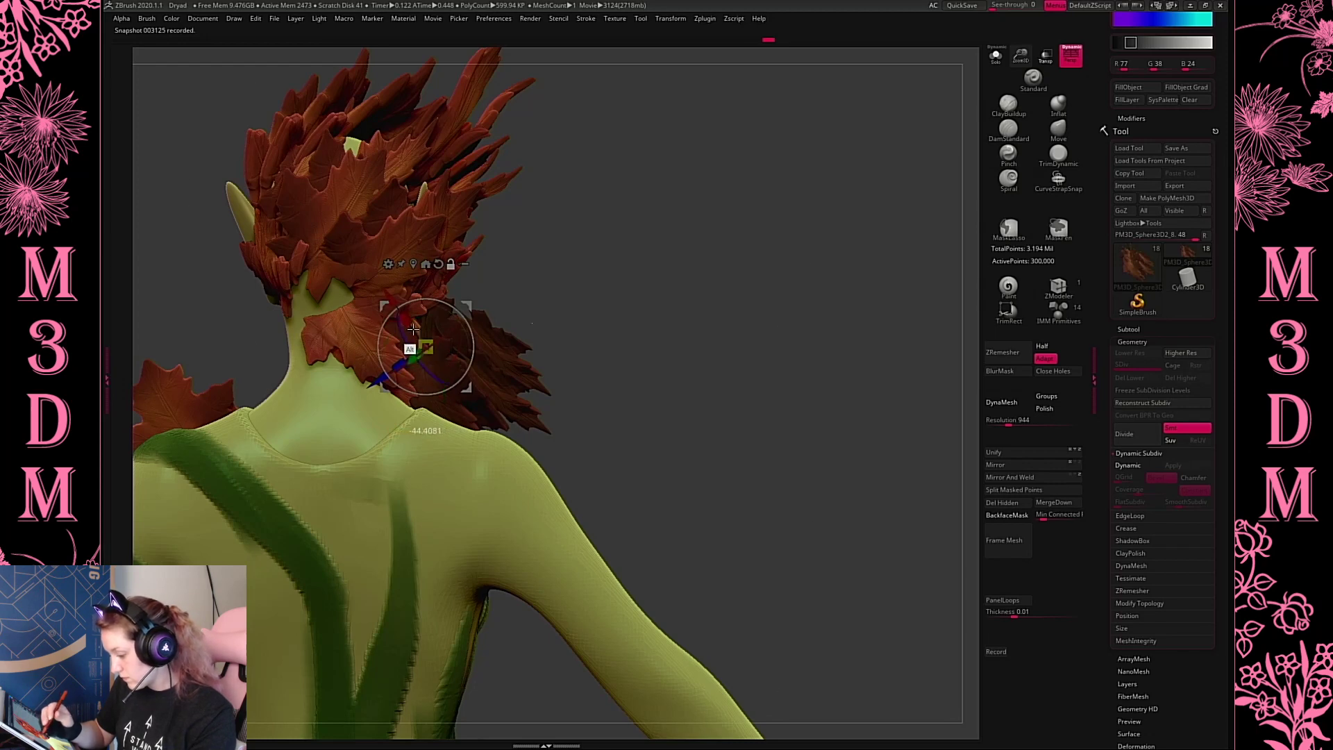
drag(407, 372, 401, 375)
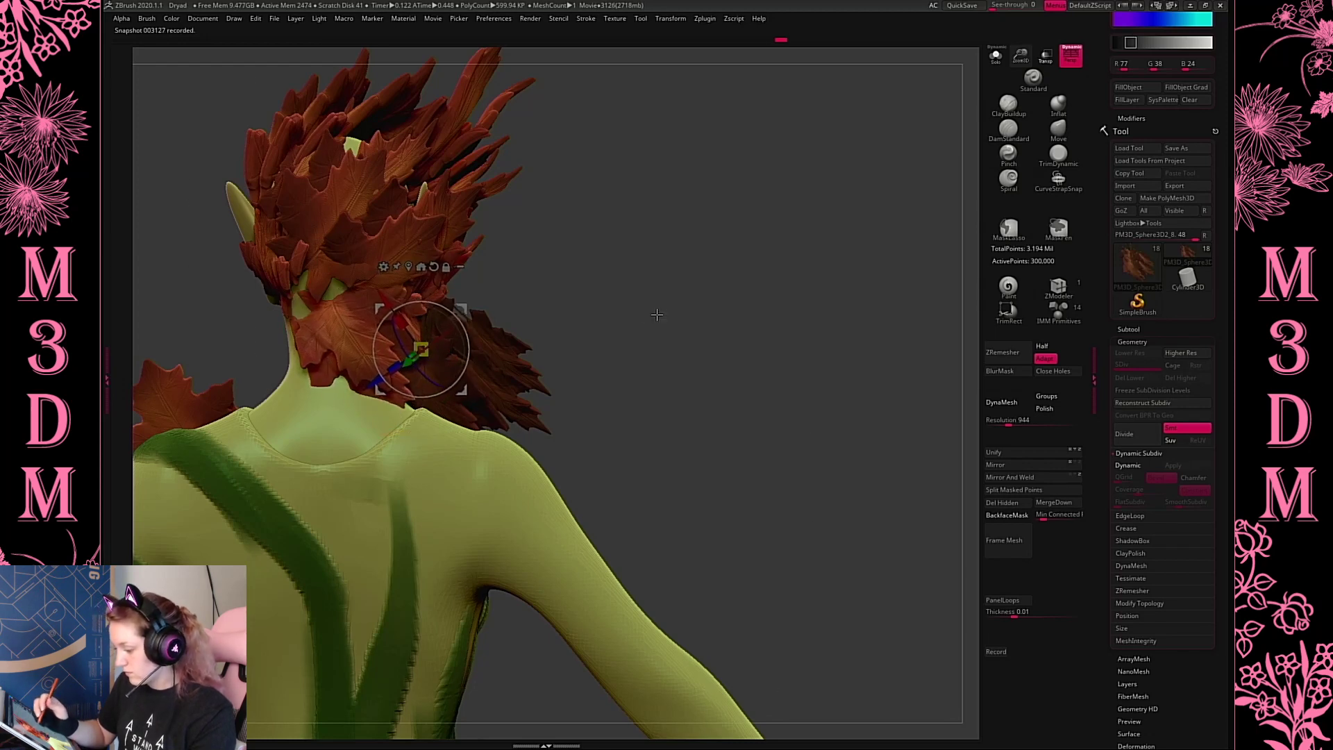
drag(656, 314, 706, 313)
mouse_move(422, 362)
mouse_down()
mouse_move(431, 373)
mouse_move(417, 353)
mouse_up()
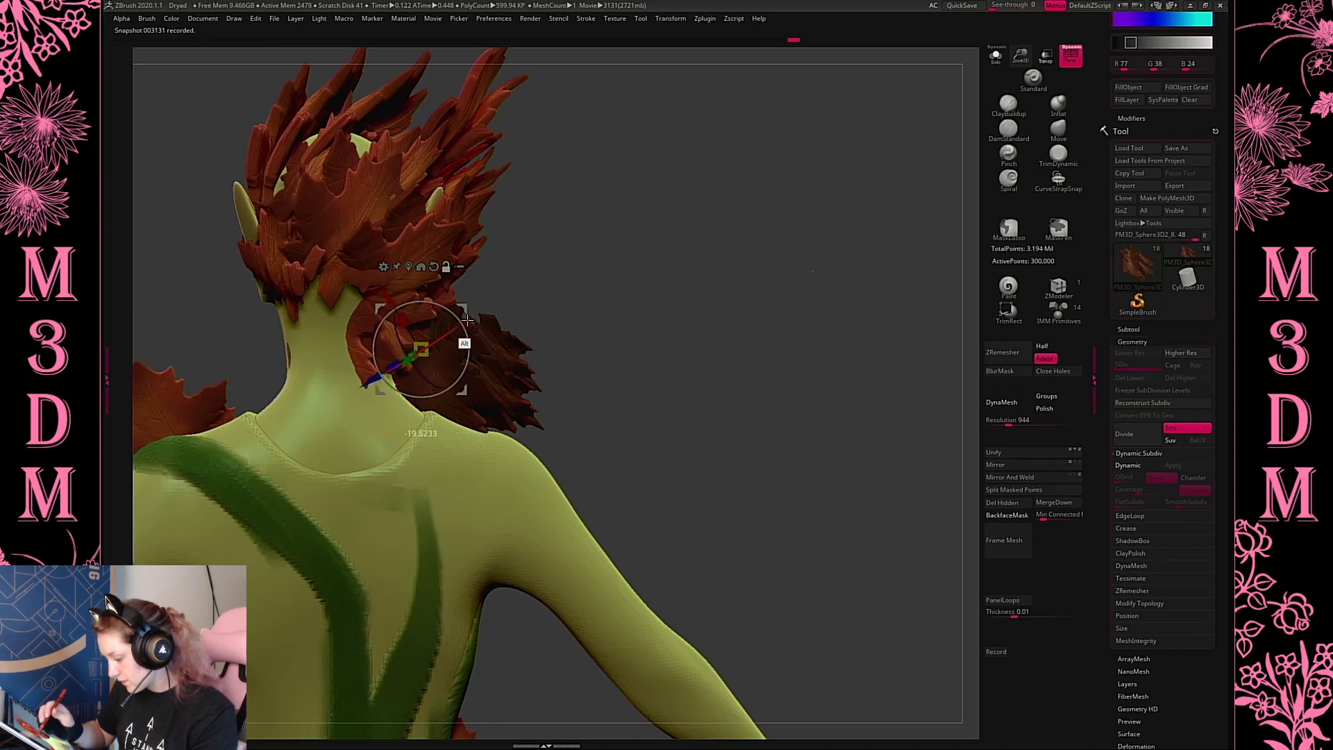
drag(474, 327, 506, 284)
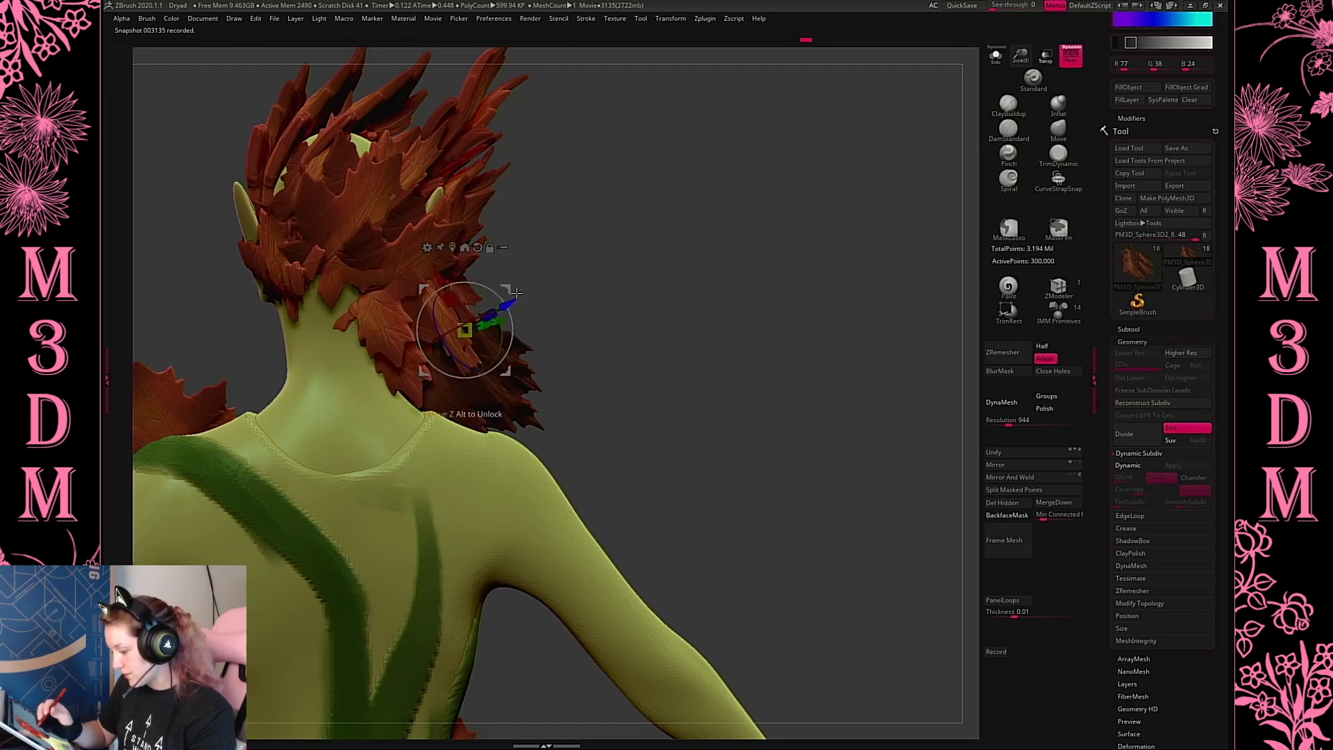
drag(515, 290, 490, 297)
key(q)
Select the maple leaf group on the decorated shoulder, duplicate it, and place the gizmo on the leaves
mouse_move(687, 303)
mouse_down()
mouse_move(744, 321)
mouse_move(811, 412)
mouse_up()
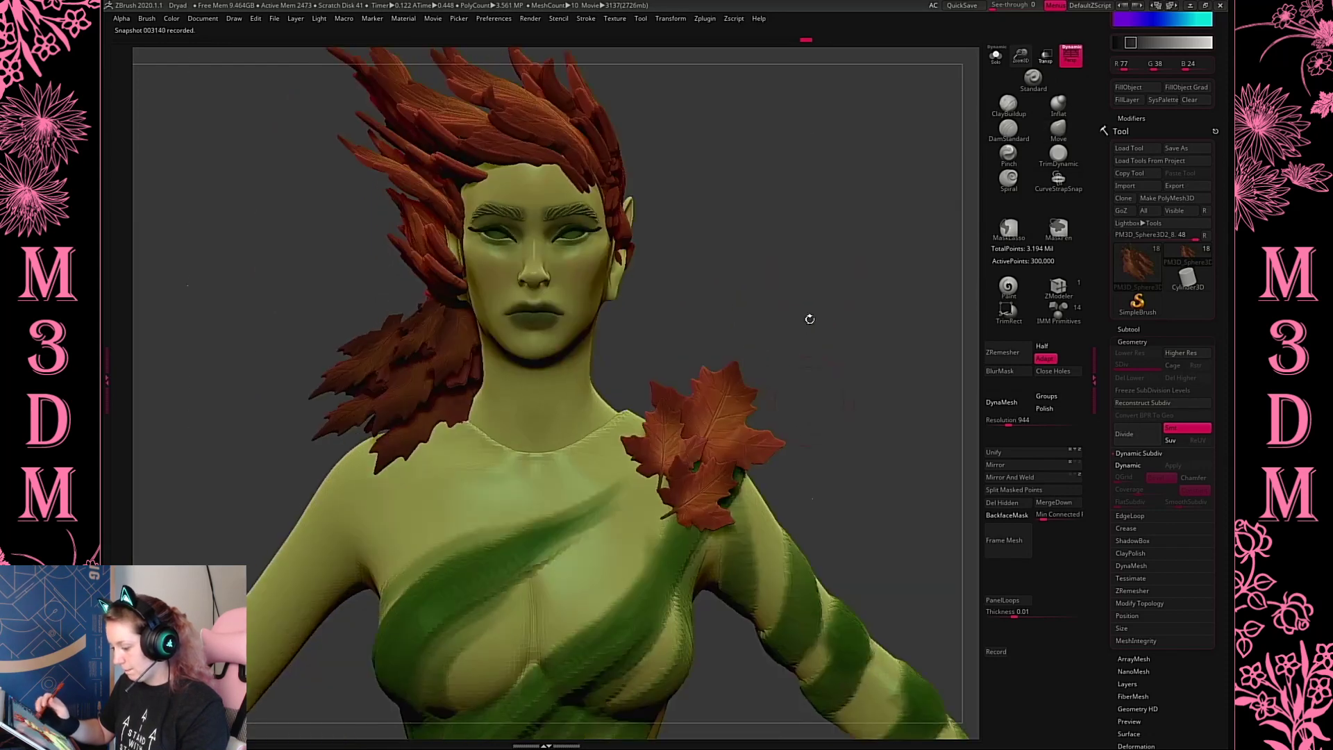
mouse_move(816, 257)
ctrl+mouse_down()
mouse_move(829, 303)
mouse_move(807, 220)
ctrl+mouse_up()
alt+click(719, 336)
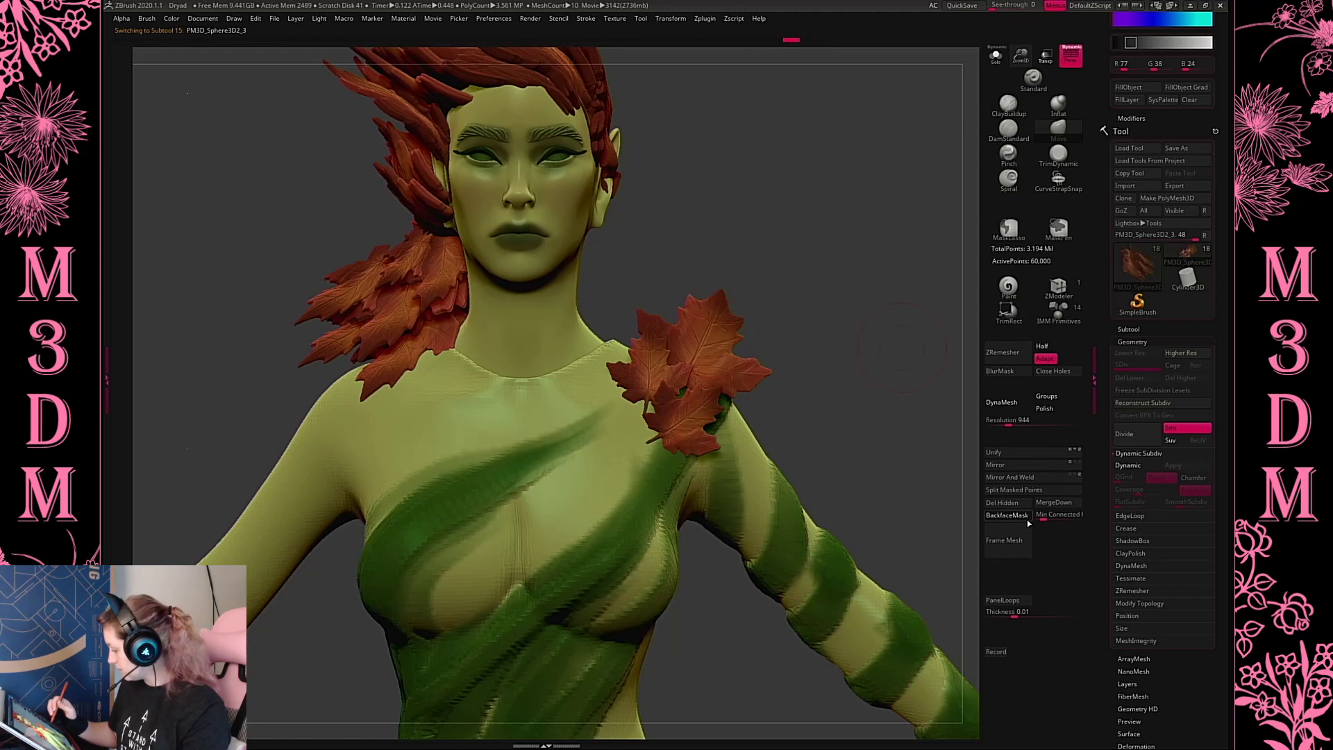
key(ctrl+shift+d)
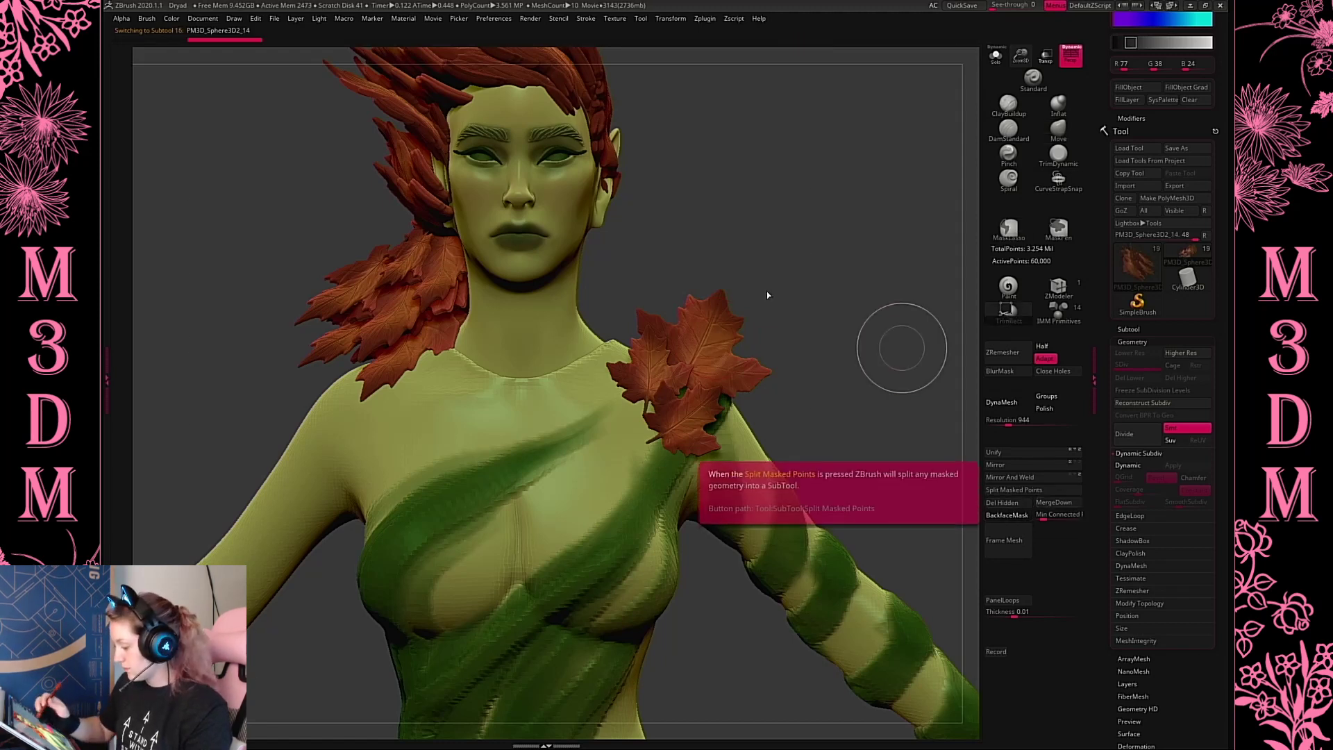
key(w)
alt+click(699, 355)
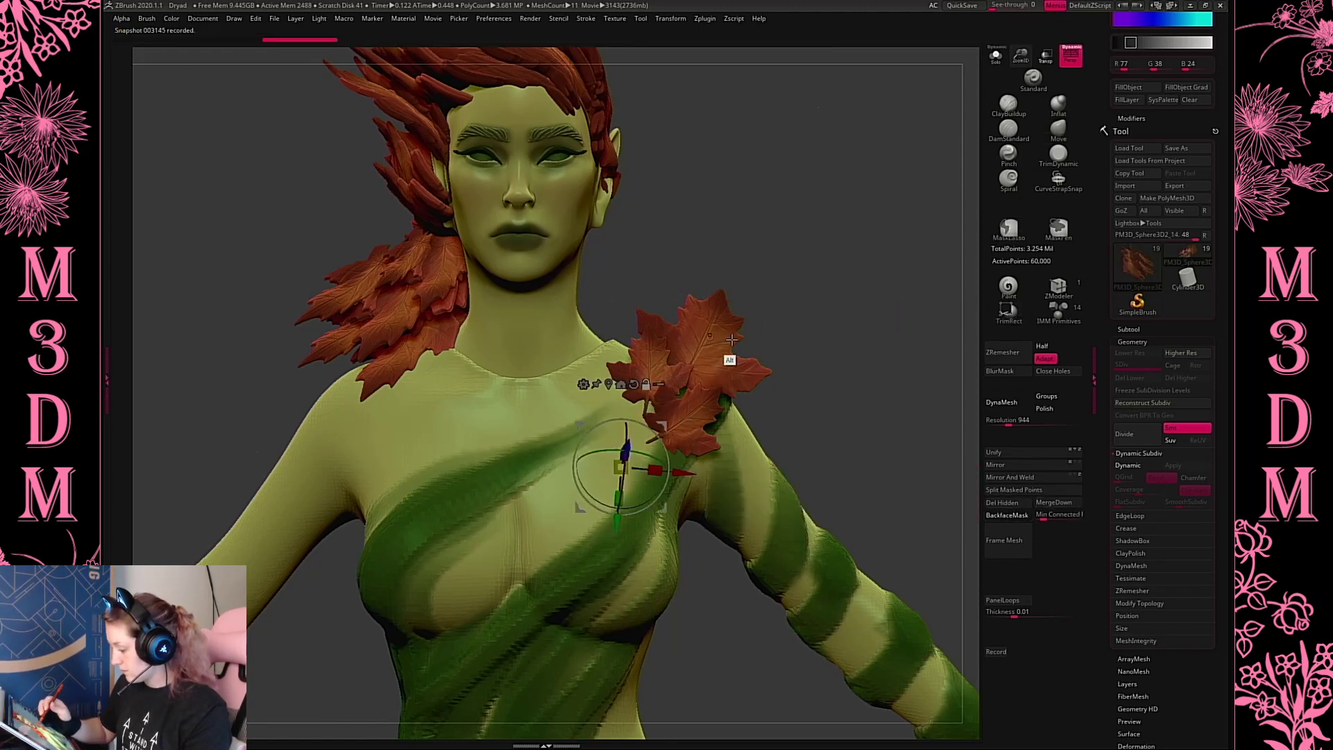
alt+click(724, 336)
Move and rotate the duplicated shoulder leaves across to the opposite side of the neck, under the hanging hair
ctrl+drag(902, 312, 947, 343)
mouse_move(757, 373)
ctrl+mouse_down()
mouse_move(727, 308)
mouse_move(606, 367)
mouse_move(710, 303)
mouse_move(727, 309)
mouse_move(594, 327)
mouse_move(601, 263)
ctrl+mouse_up()
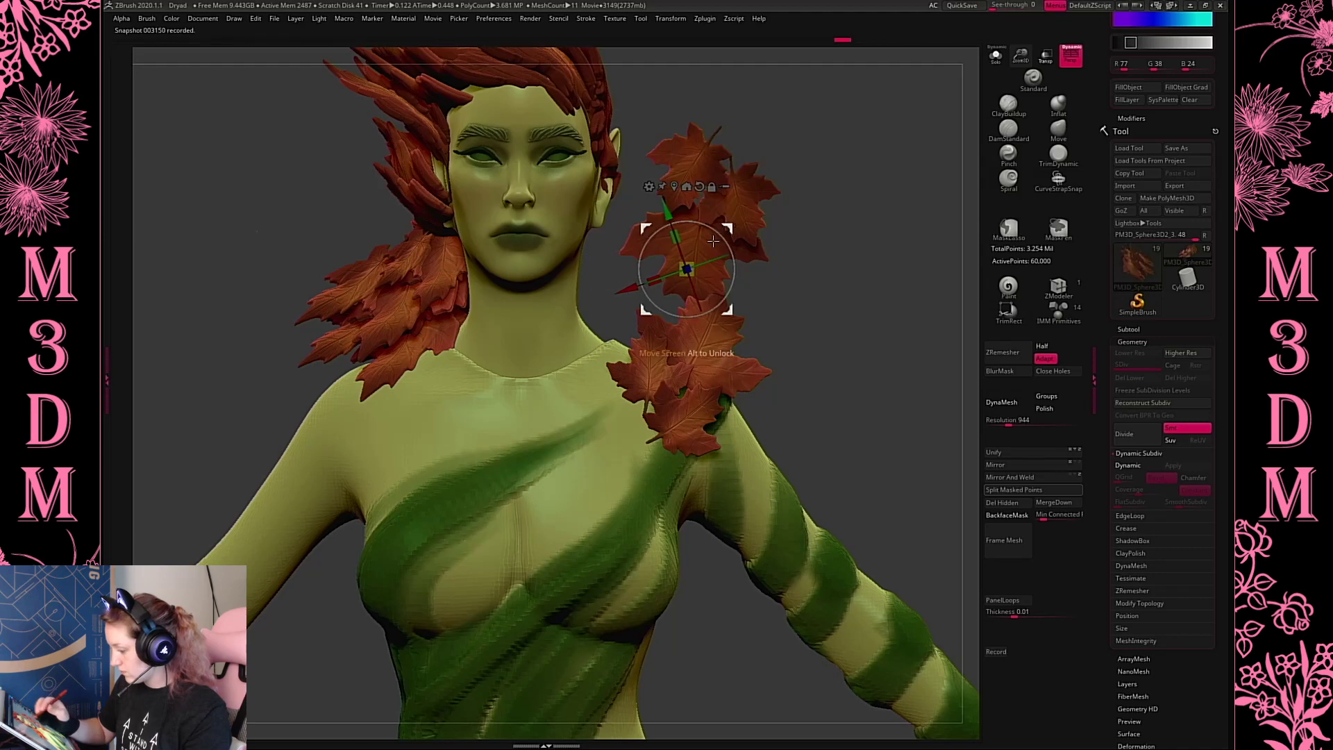
drag(735, 224, 450, 354)
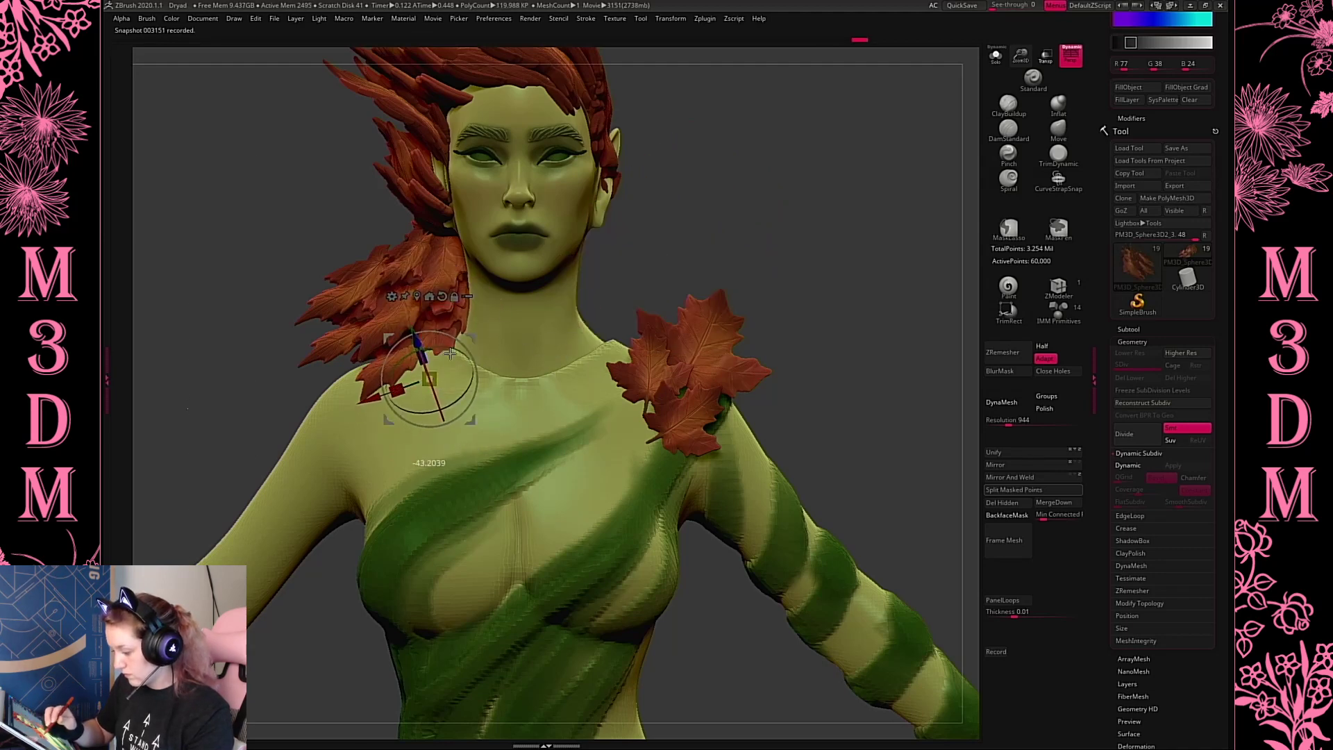
Isolate the copied leaf group, reshape its leaves with a gizmo deformer, accept the deformation, and show the whole figure again
click(995, 56)
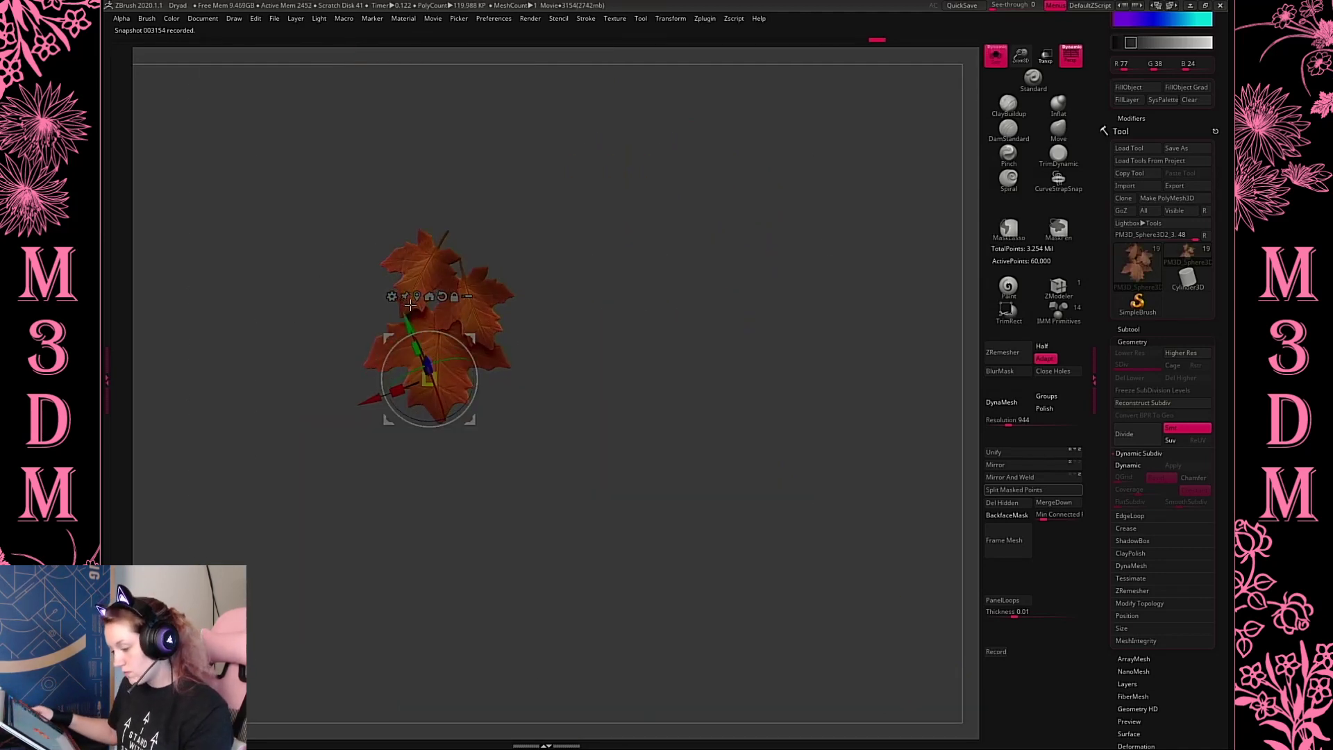
click(393, 296)
click(448, 327)
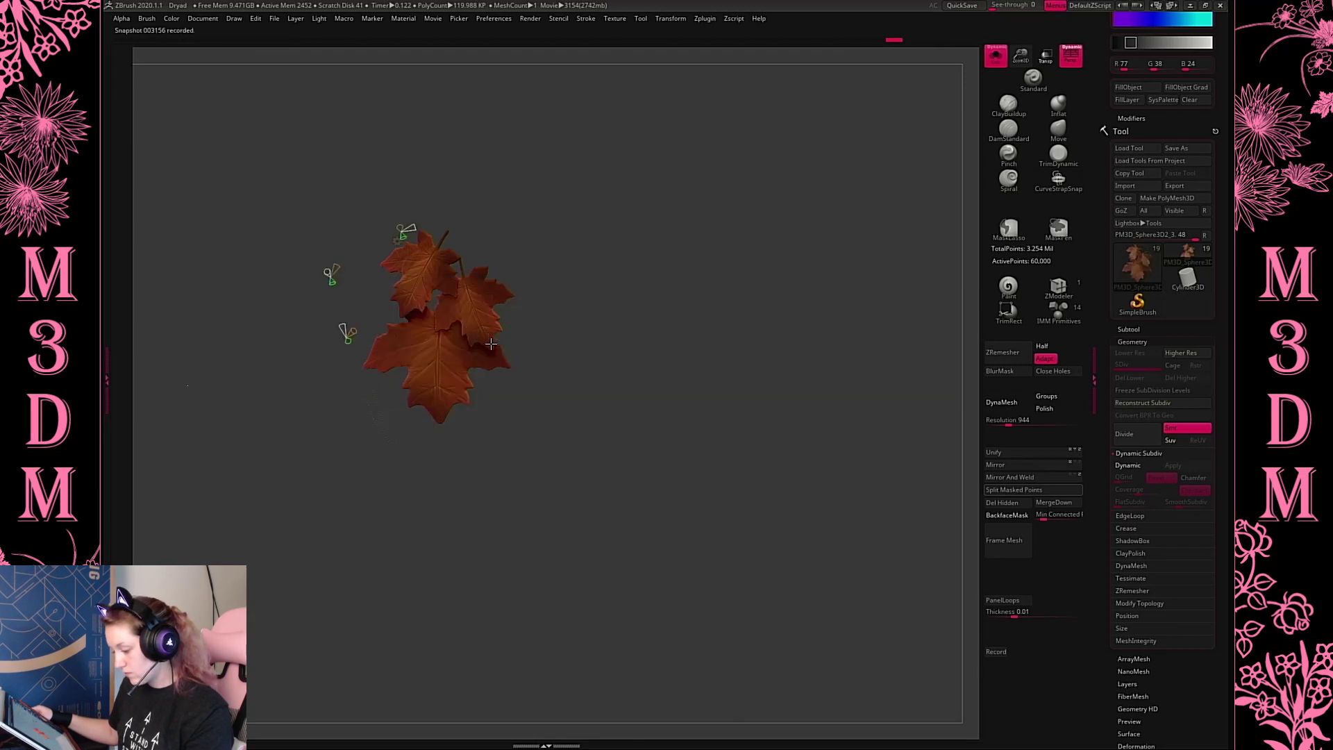
drag(348, 338, 369, 276)
click(398, 239)
click(405, 240)
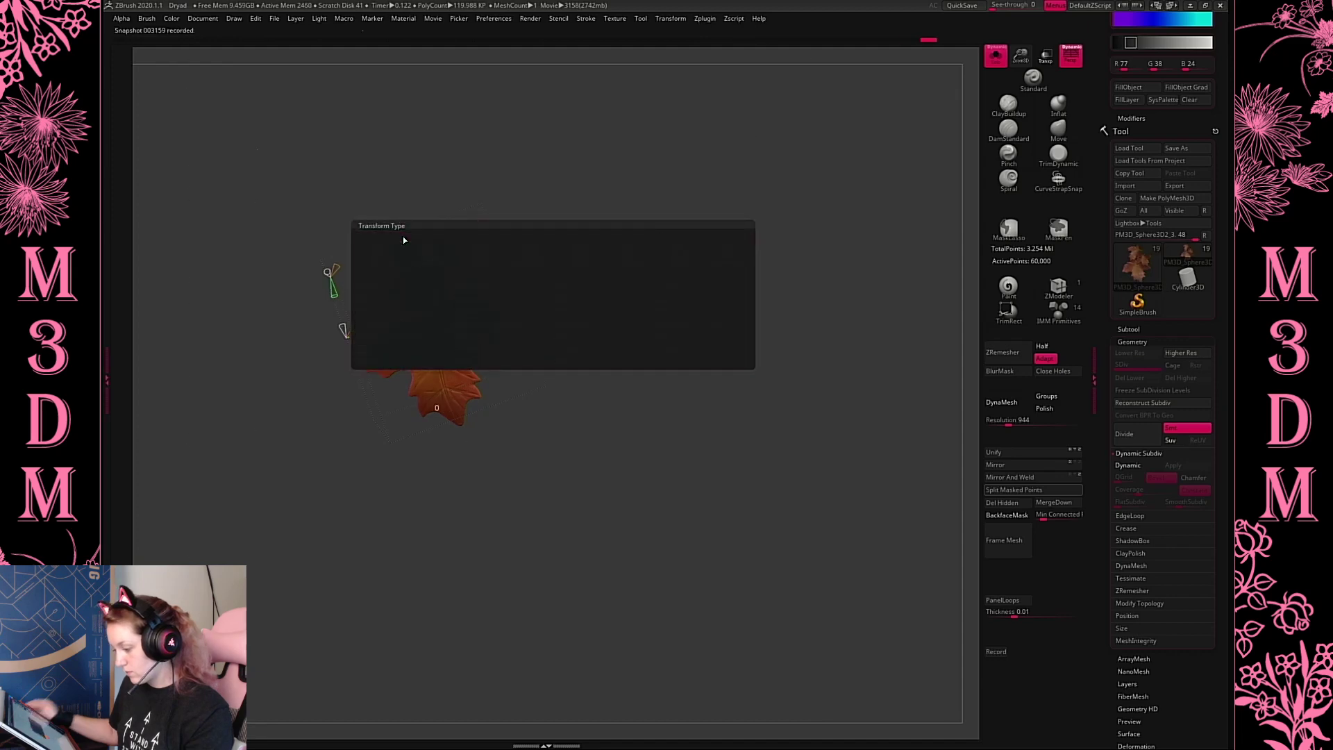
click(997, 60)
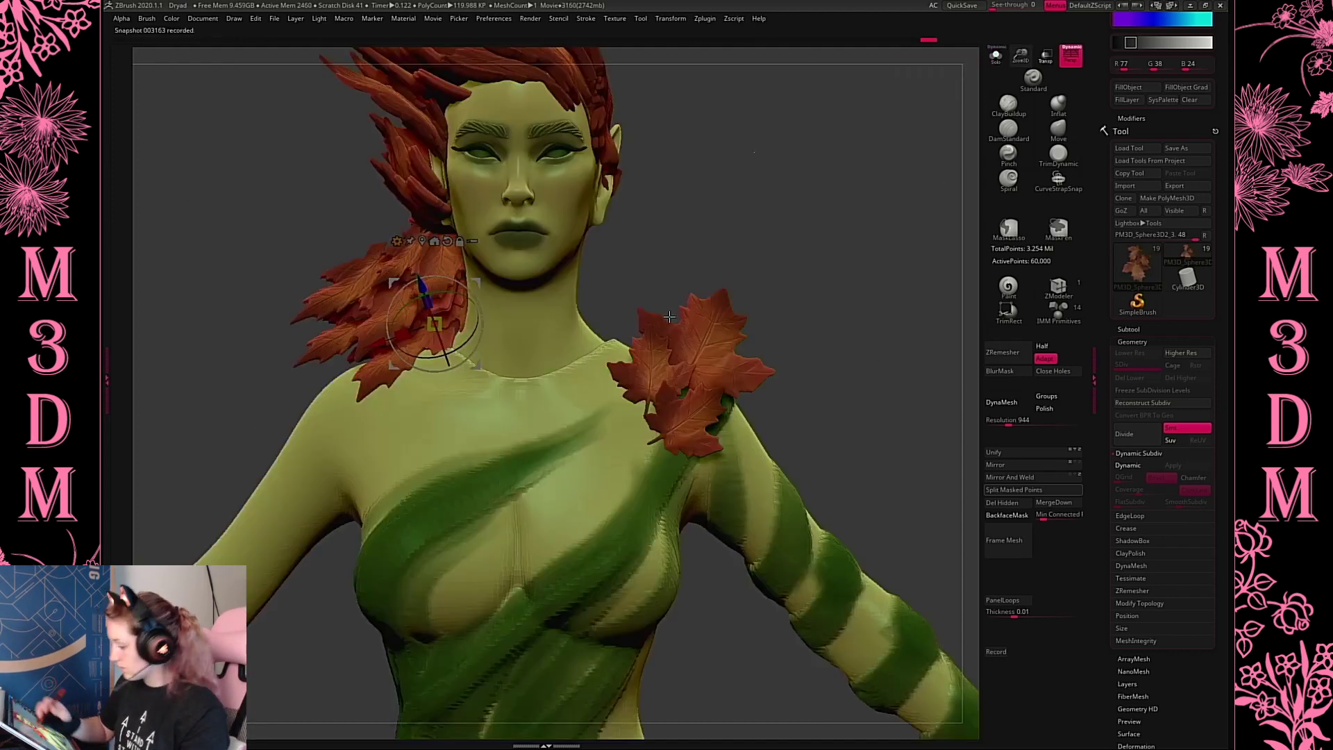
Move the reshaped leaf group forward to the front edge of the hanging hair, just above the shoulder
shift+drag(791, 285, 708, 288)
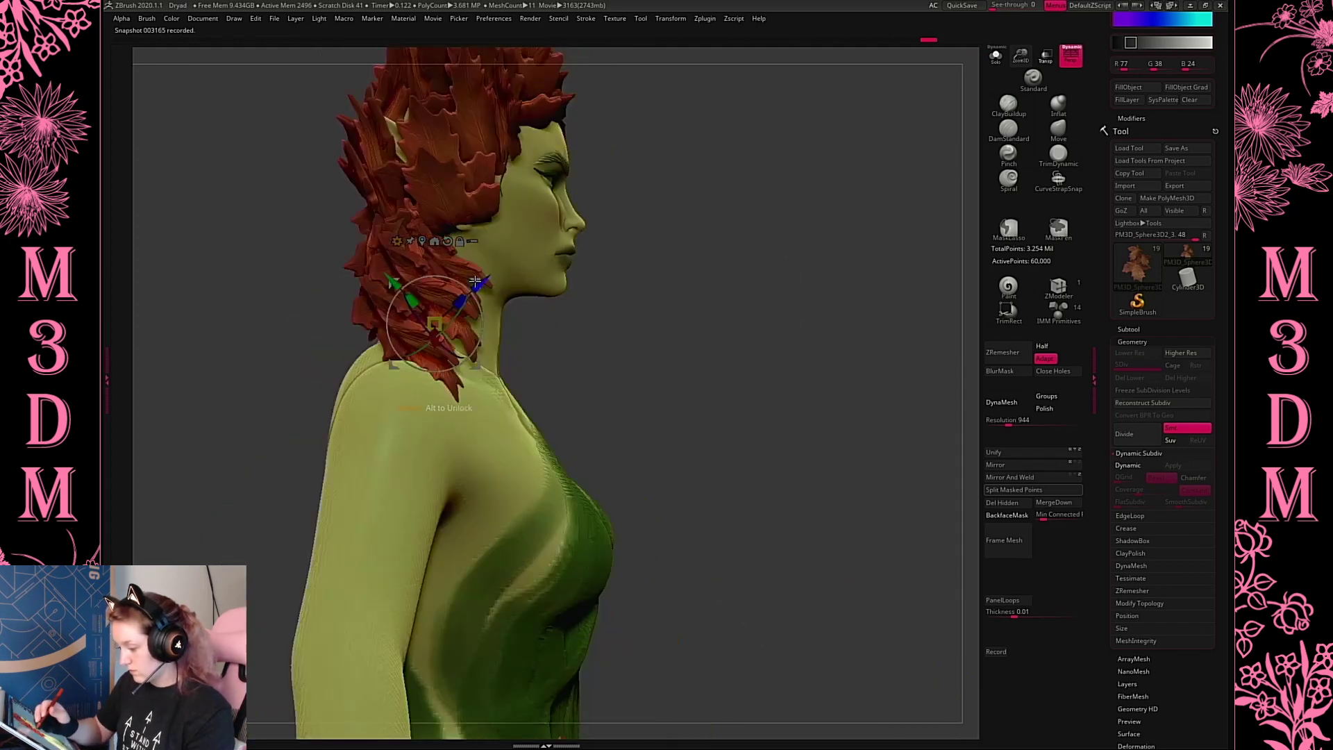
ctrl+drag(475, 280, 523, 310)
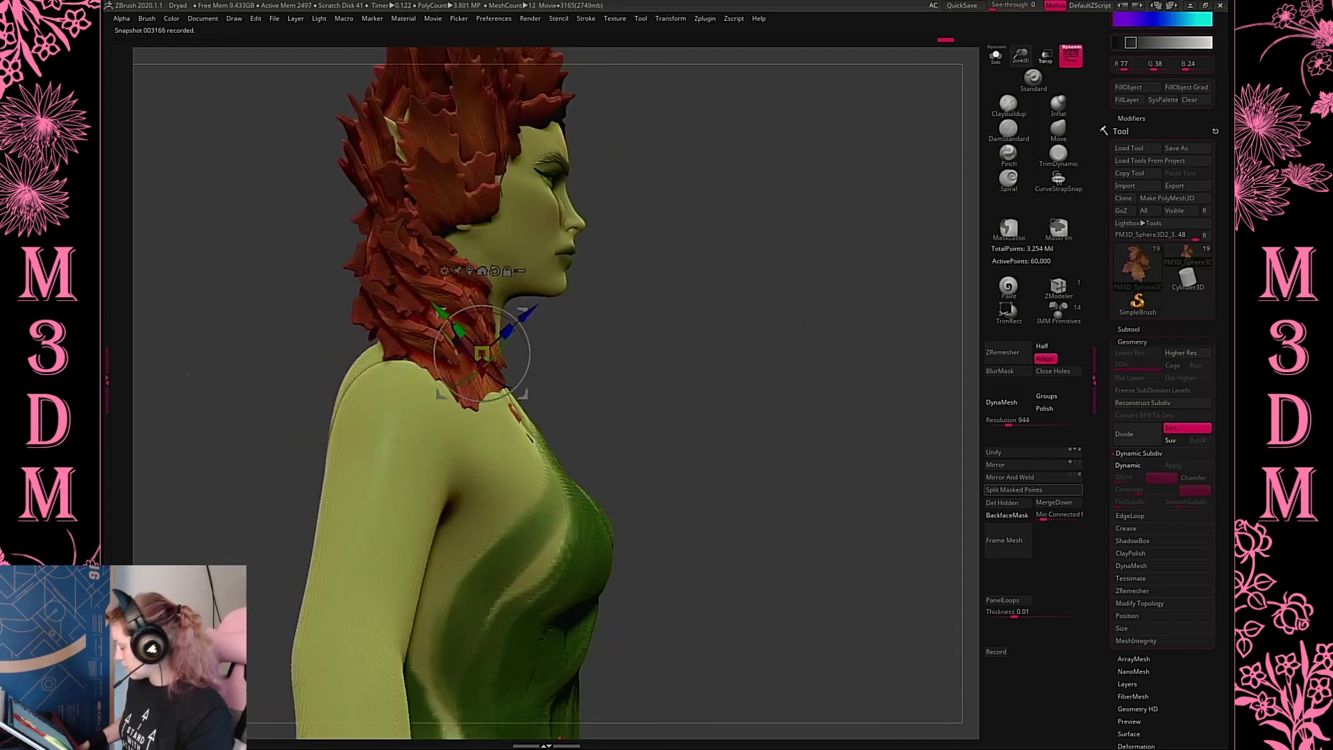
Duplicate the leaf group at the front edge of the hanging hair and place the copy lower on the front of the shoulder
drag(522, 323, 588, 329)
shift+drag(809, 306, 603, 327)
mouse_move(512, 374)
mouse_down()
mouse_move(554, 347)
mouse_move(526, 388)
mouse_move(549, 334)
mouse_move(527, 320)
mouse_up()
key(q)
key(w)
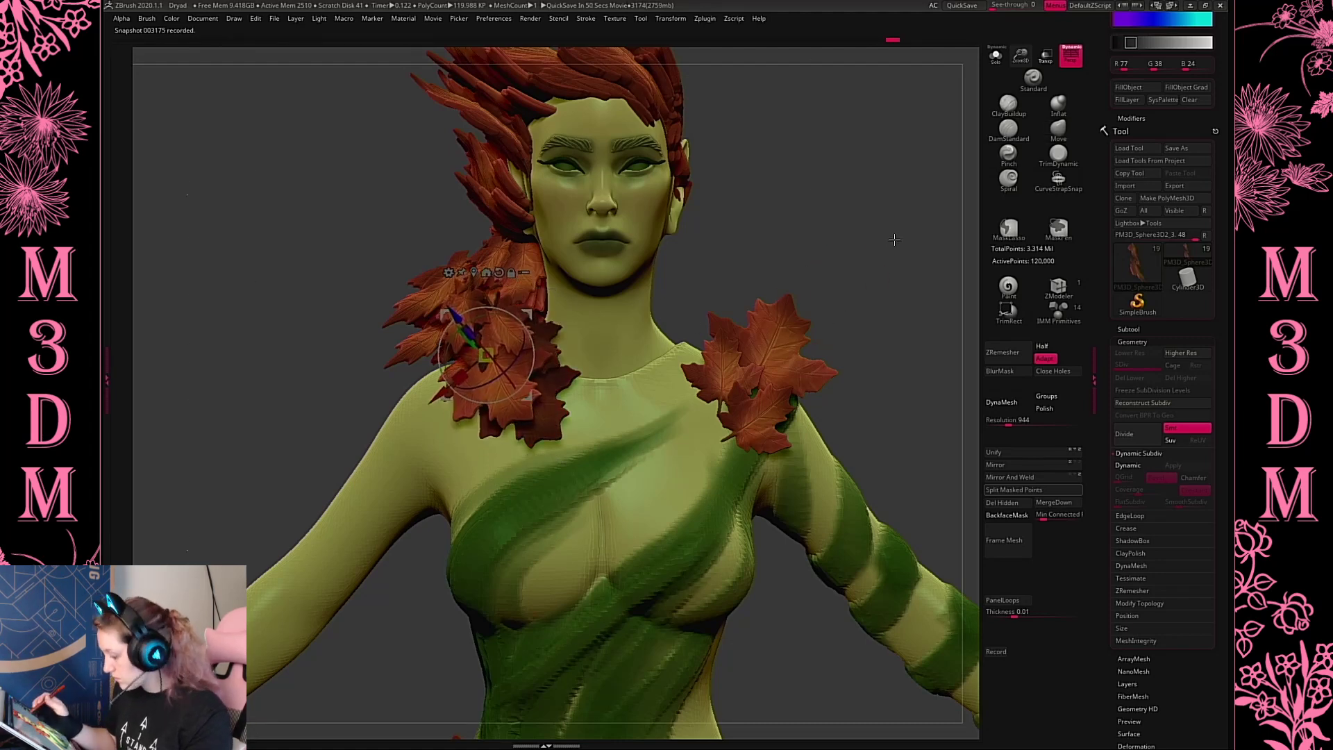
Duplicate the front shoulder leaves again and move and rotate the copy inward toward the collarbone
drag(894, 240, 786, 318)
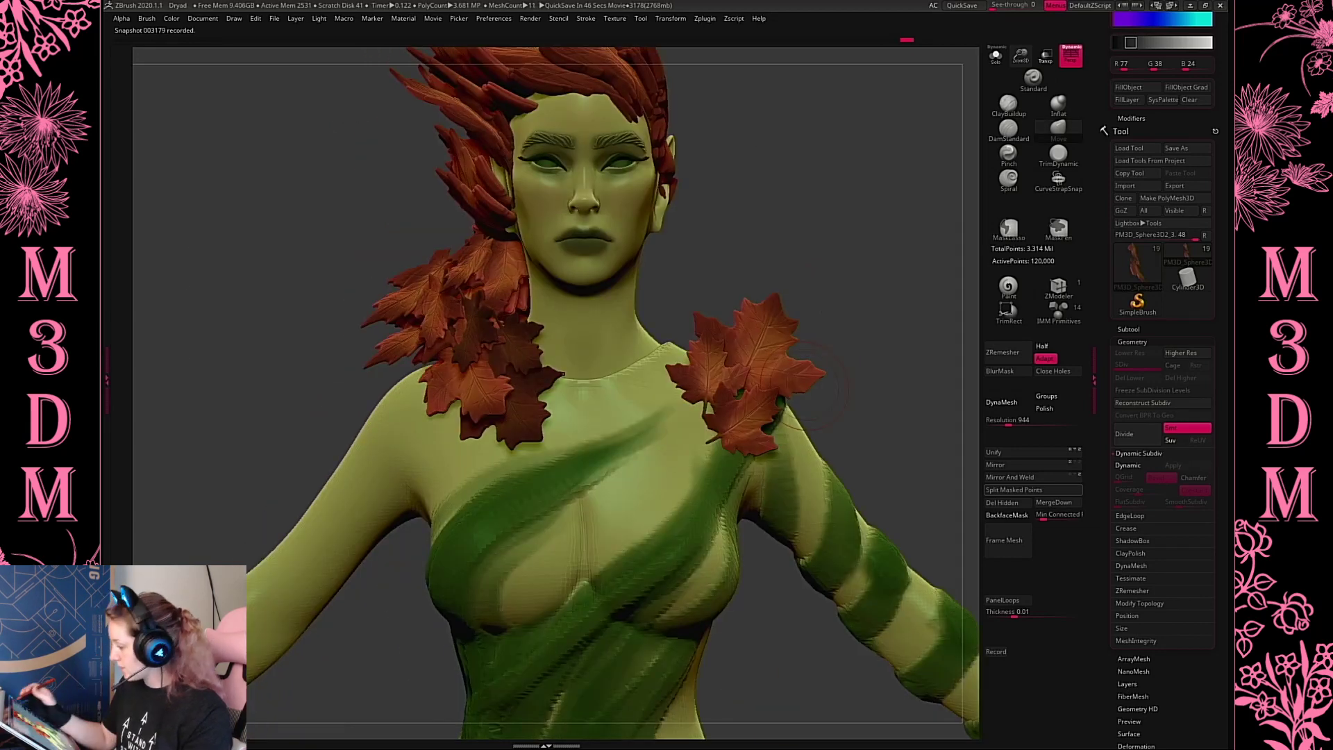
alt+drag(908, 121, 820, 268)
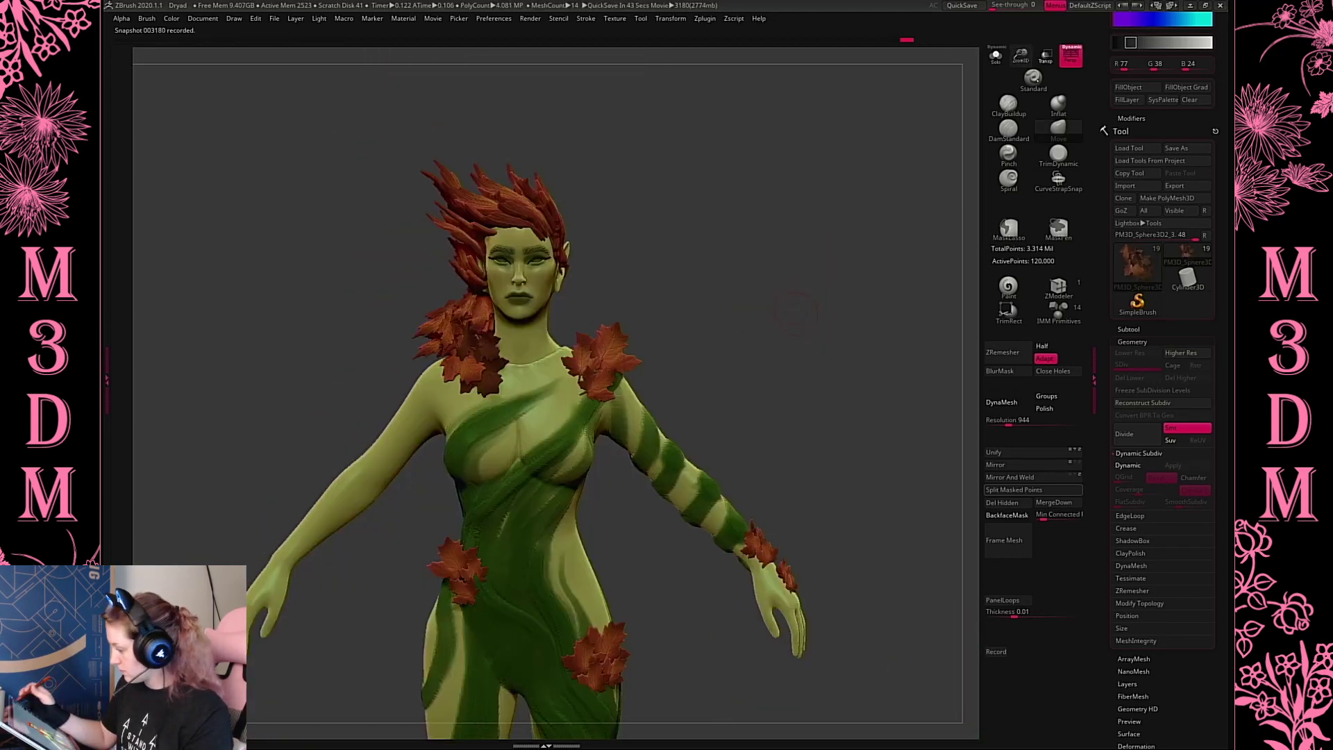
drag(1037, 80, 1023, 87)
drag(838, 260, 606, 332)
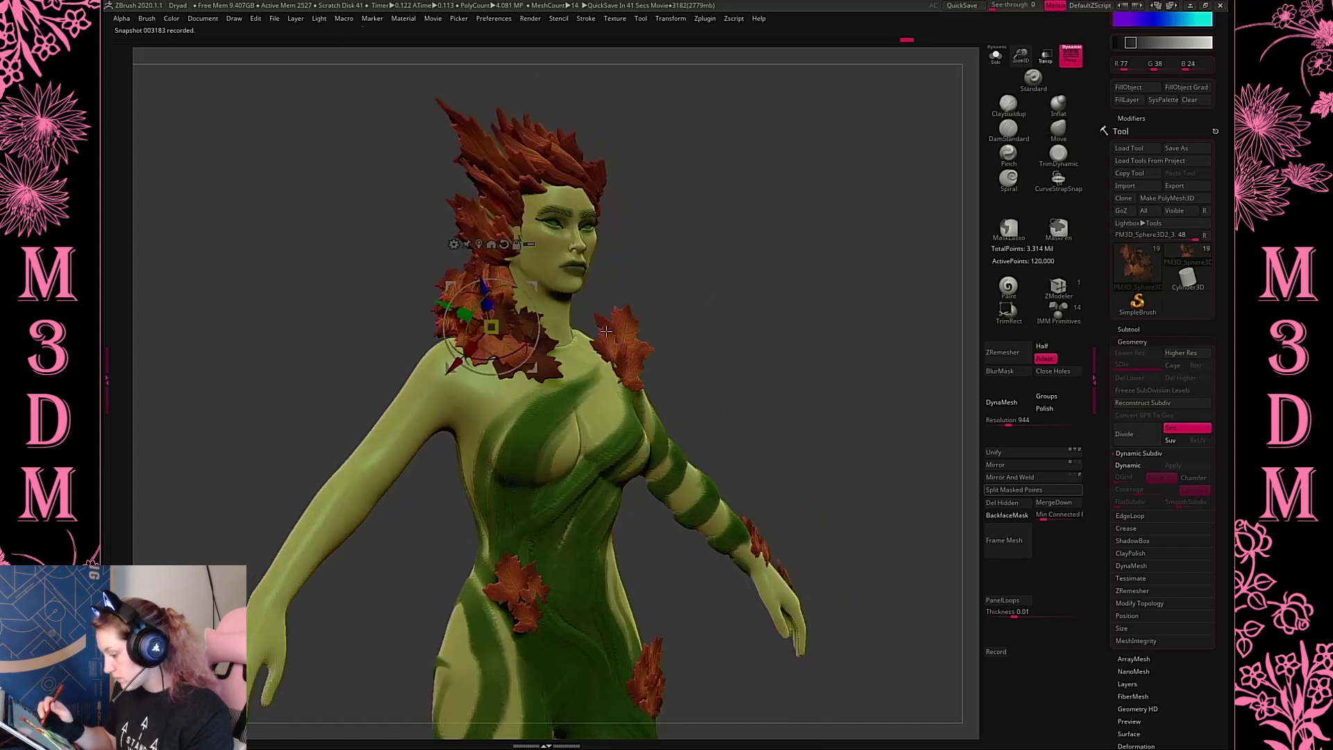
ctrl+drag(532, 291, 588, 319)
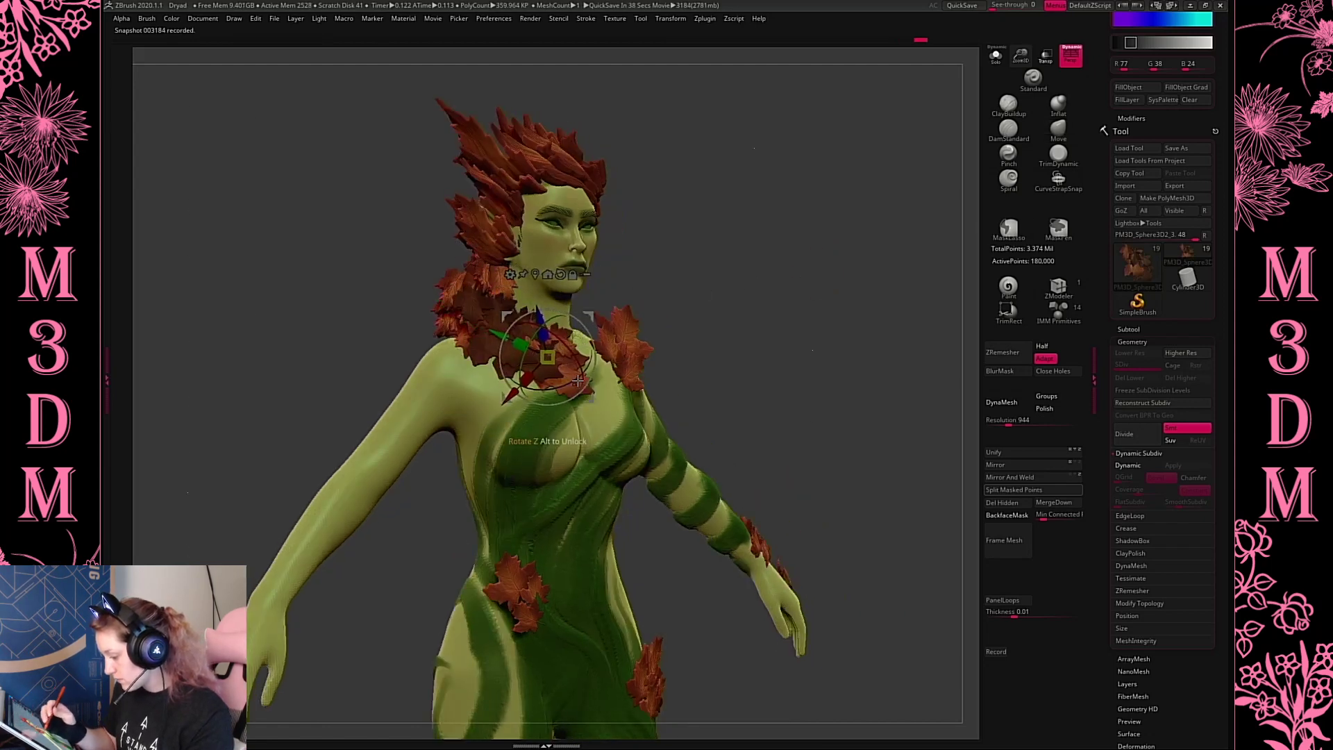
drag(752, 387, 819, 388)
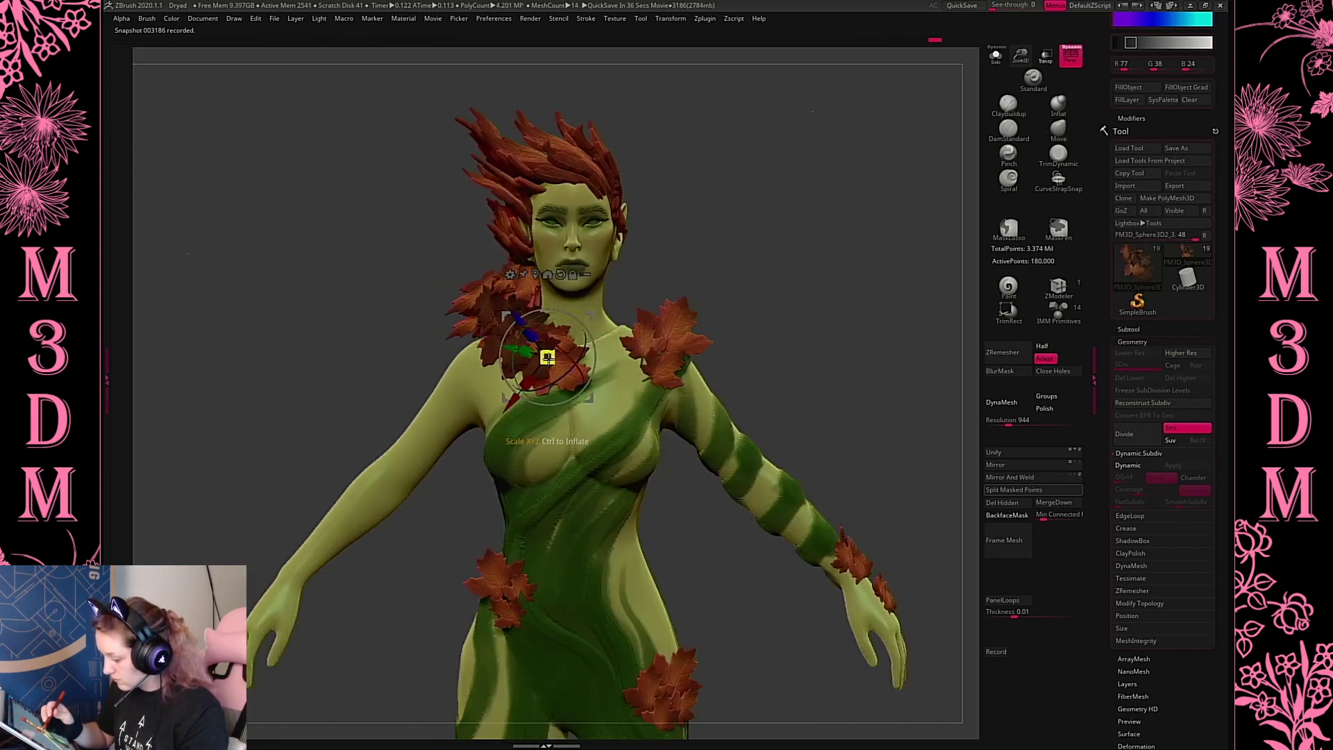
mouse_move(847, 296)
mouse_down()
mouse_move(833, 280)
mouse_move(841, 293)
mouse_up()
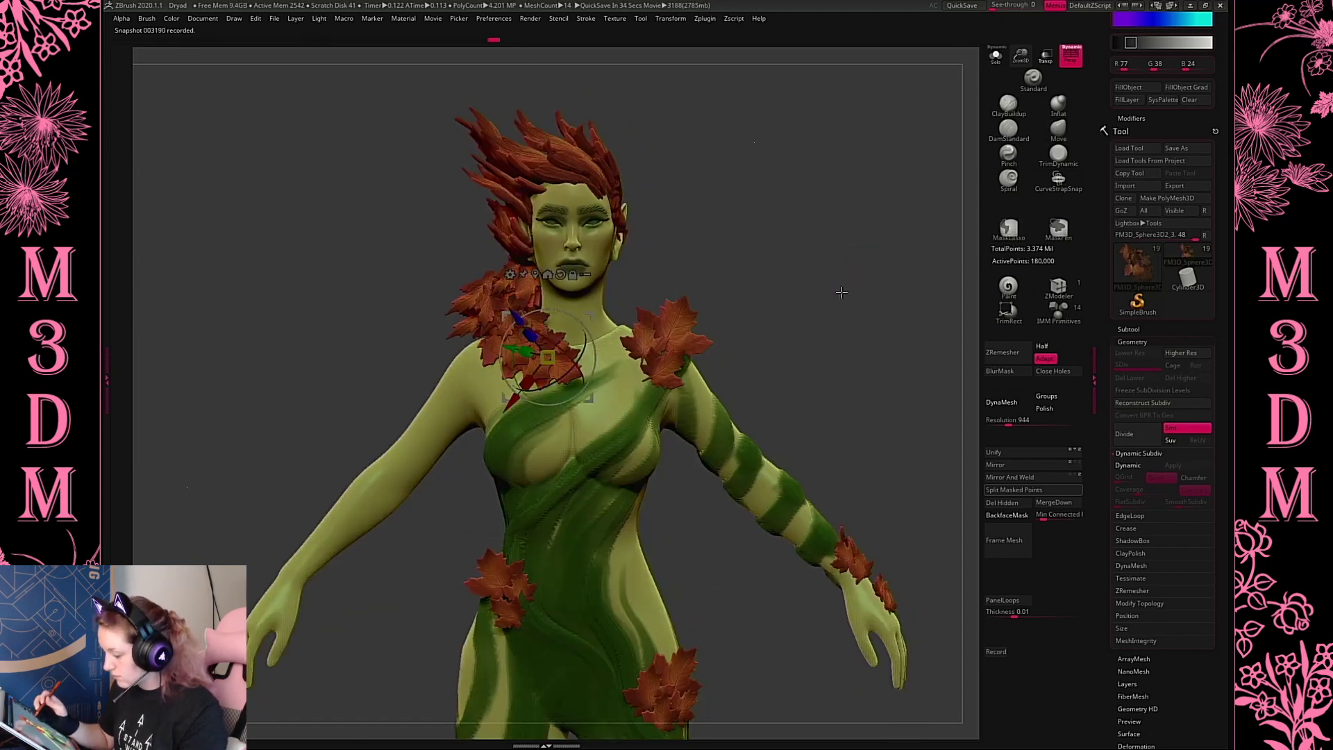
Realign the gizmo, duplicate the combined shoulder leaves, and lay the copy across the collarbone
click(547, 274)
click(580, 451)
mouse_move(968, 366)
ctrl+mouse_down()
mouse_move(815, 284)
mouse_move(771, 298)
ctrl+mouse_up()
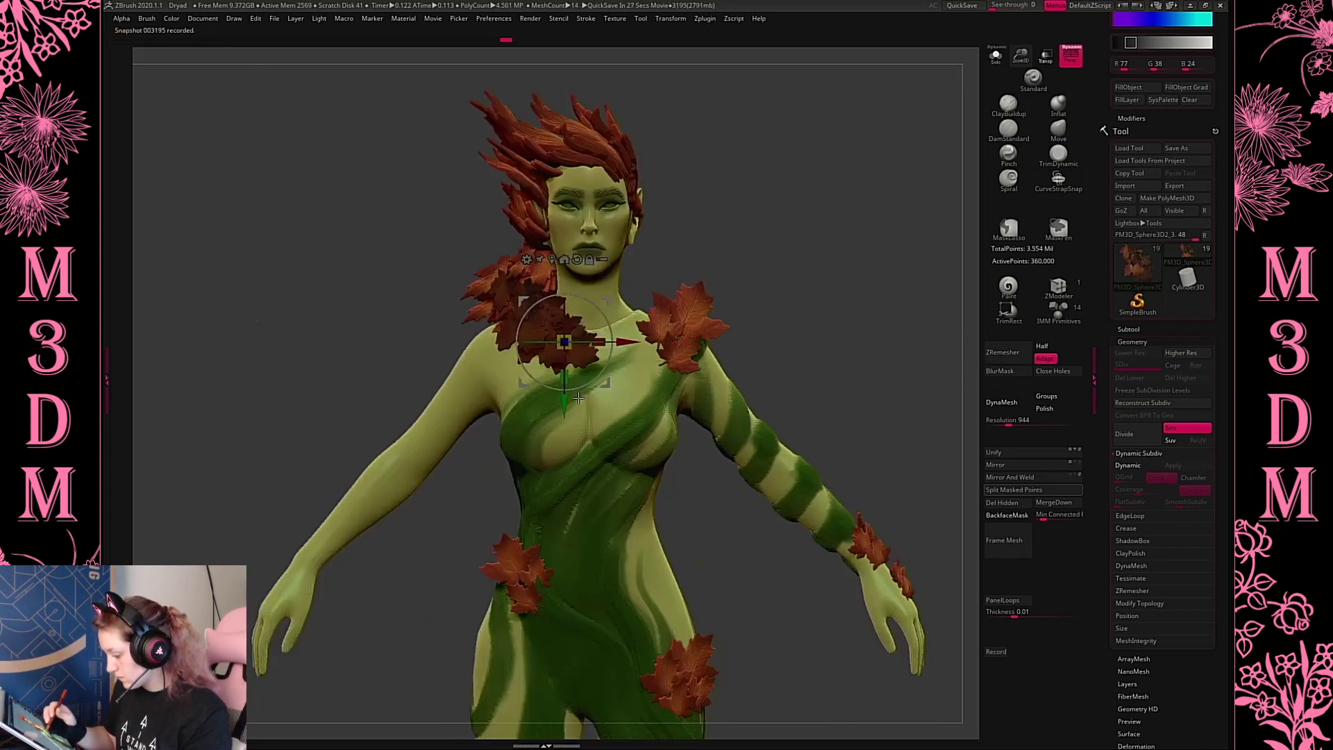
shift+drag(823, 278, 808, 218)
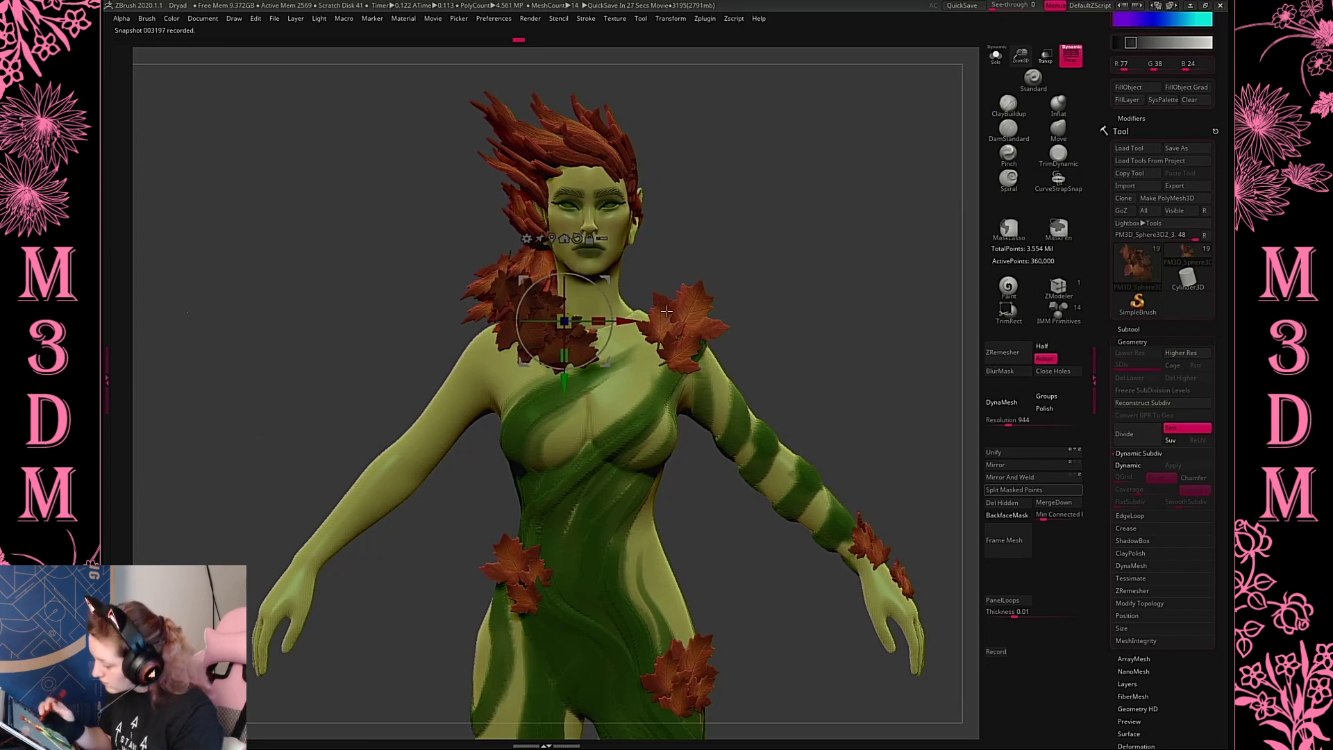
drag(666, 311, 649, 322)
drag(547, 356, 600, 341)
Reshape the collarbone leaves with the Move brush and reposition the cluster so it trails down onto the upper chest
click(1058, 132)
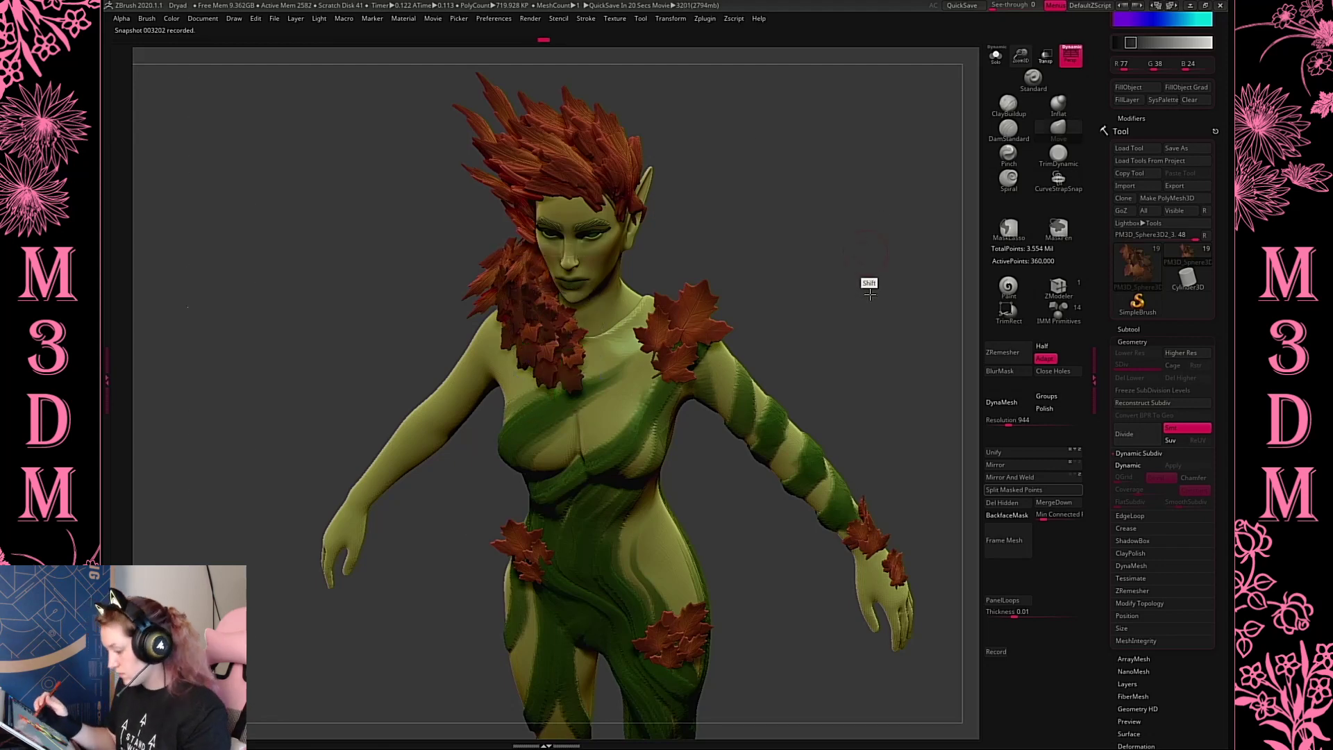
shift+drag(869, 294, 864, 326)
key(w)
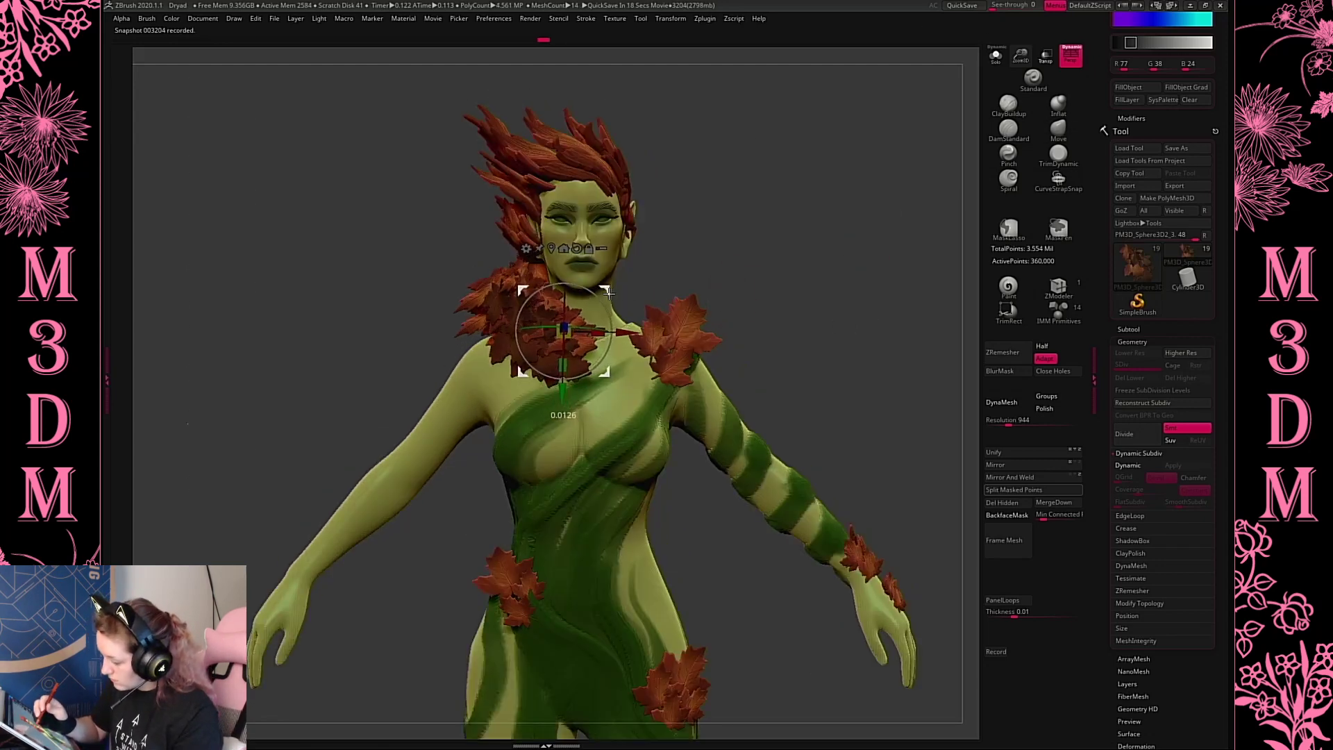
key(q)
key(space)
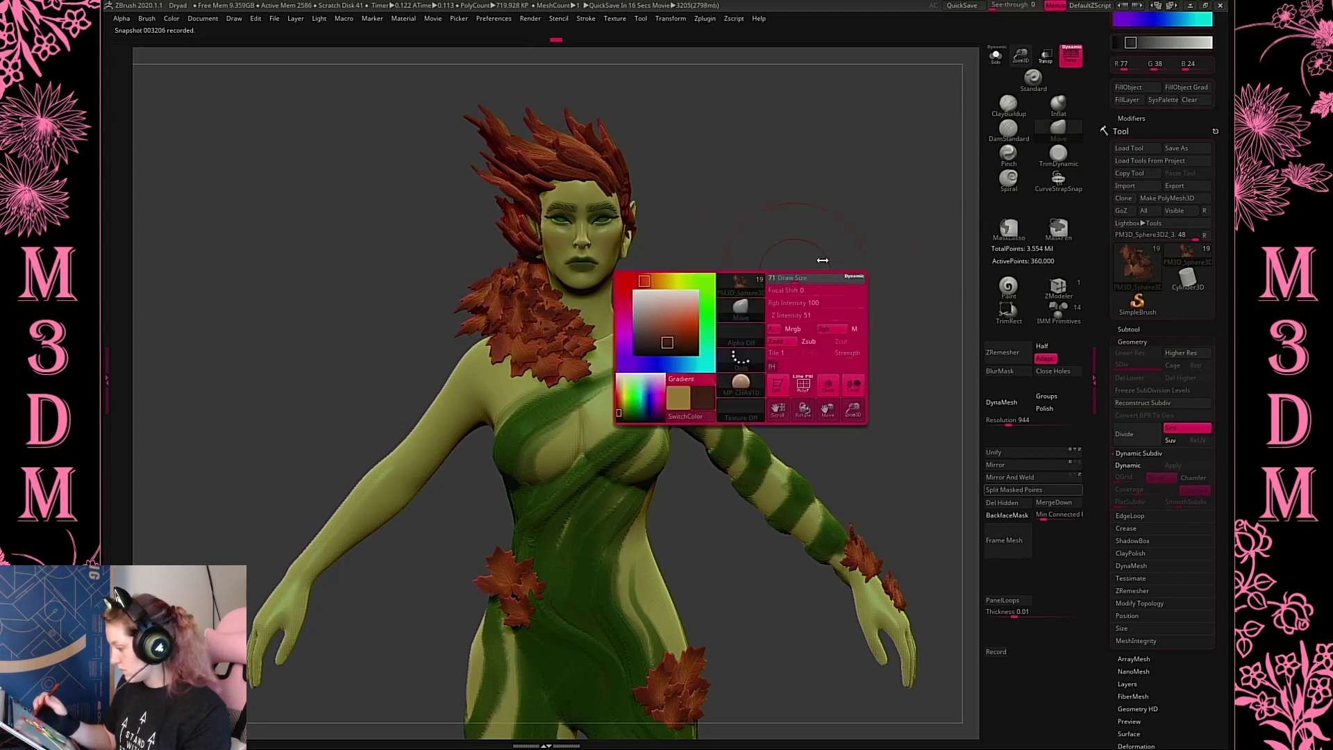
drag(533, 373, 538, 353)
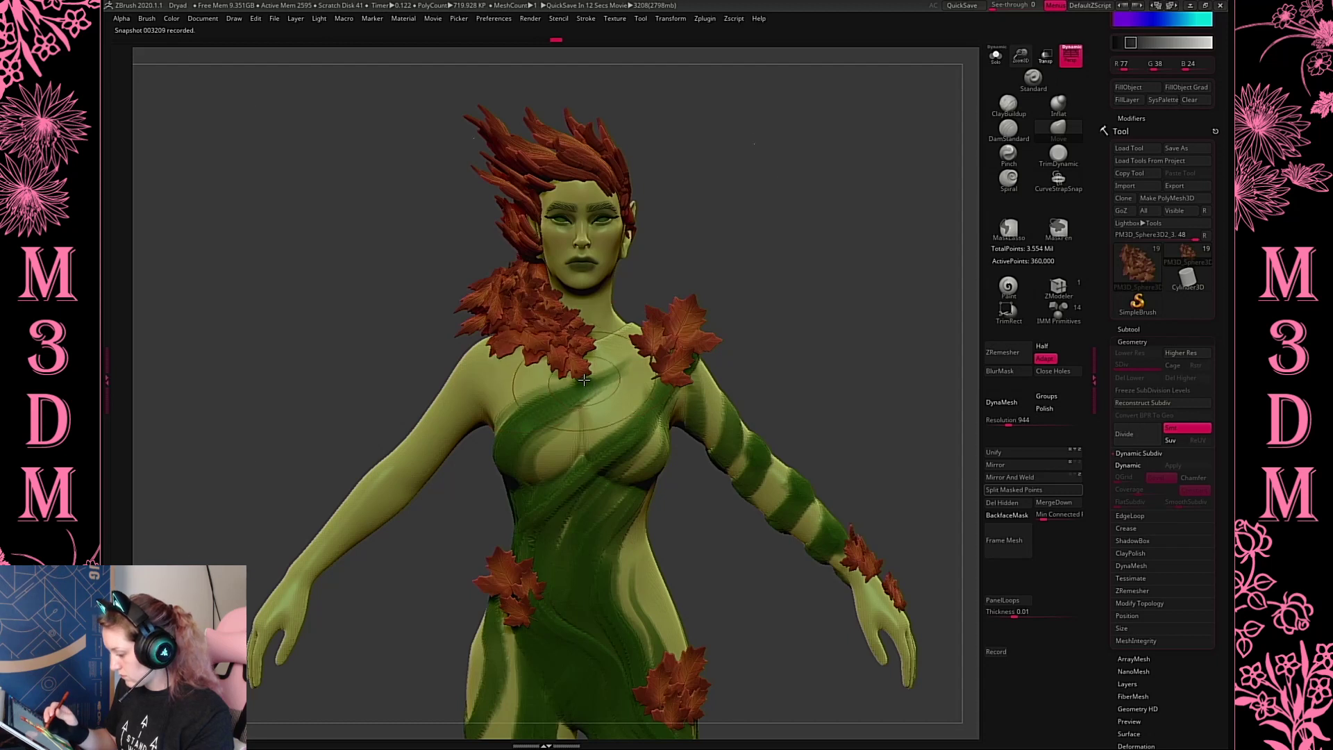
key(w)
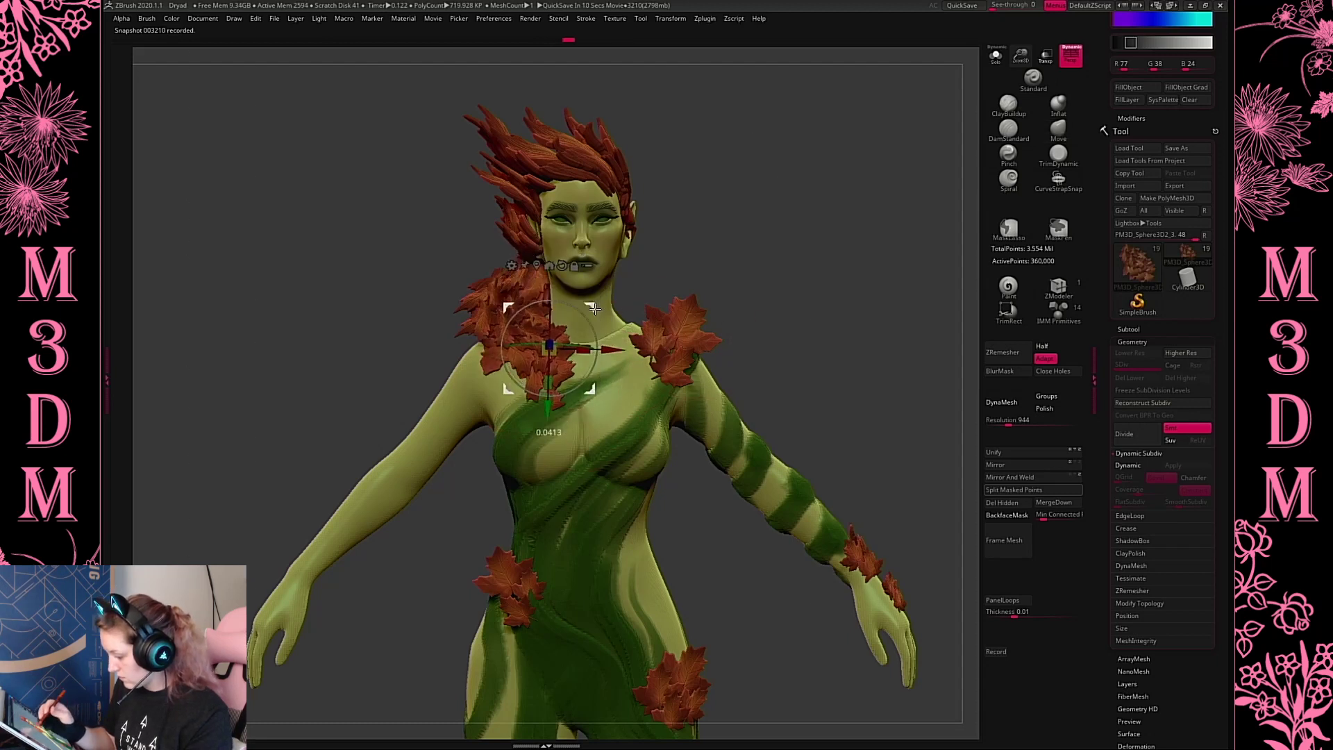
key(q)
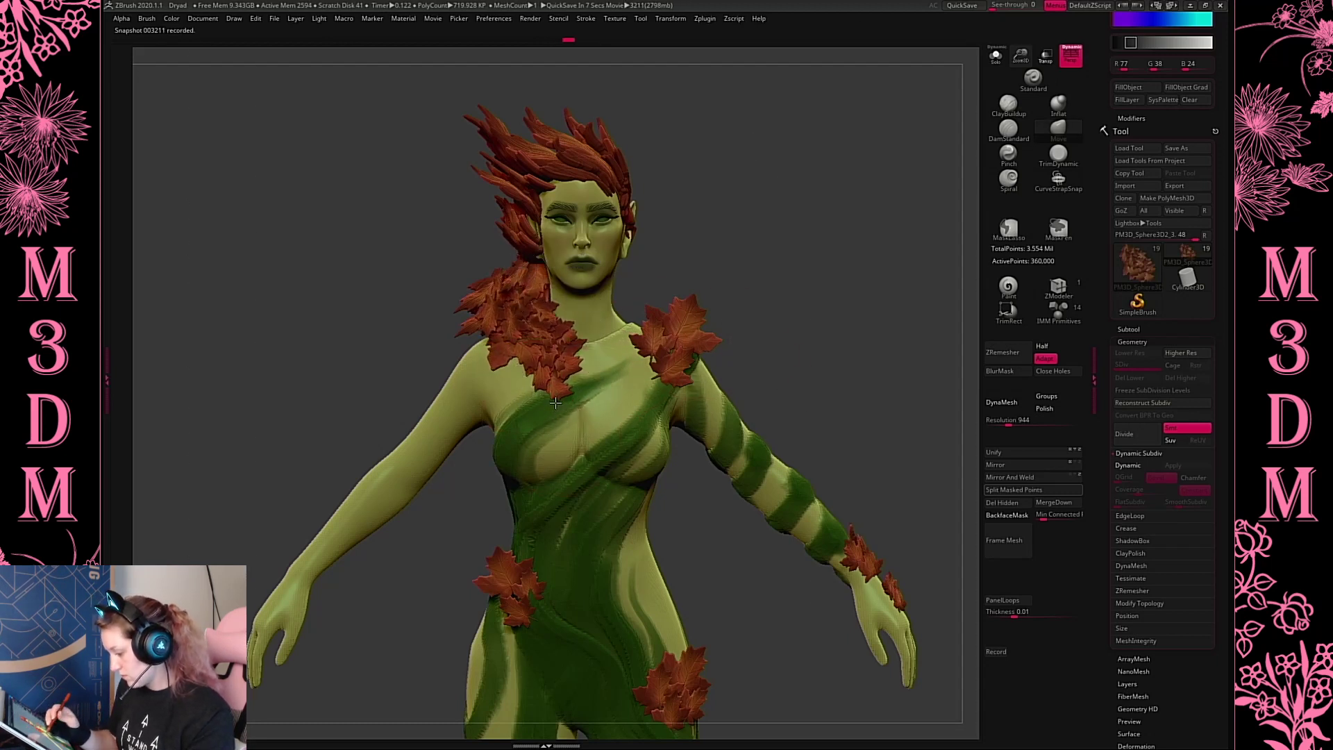
Examine the leaf hair and shoulder cluster from the side, back and front, up close and on the whole figure
drag(811, 301, 869, 285)
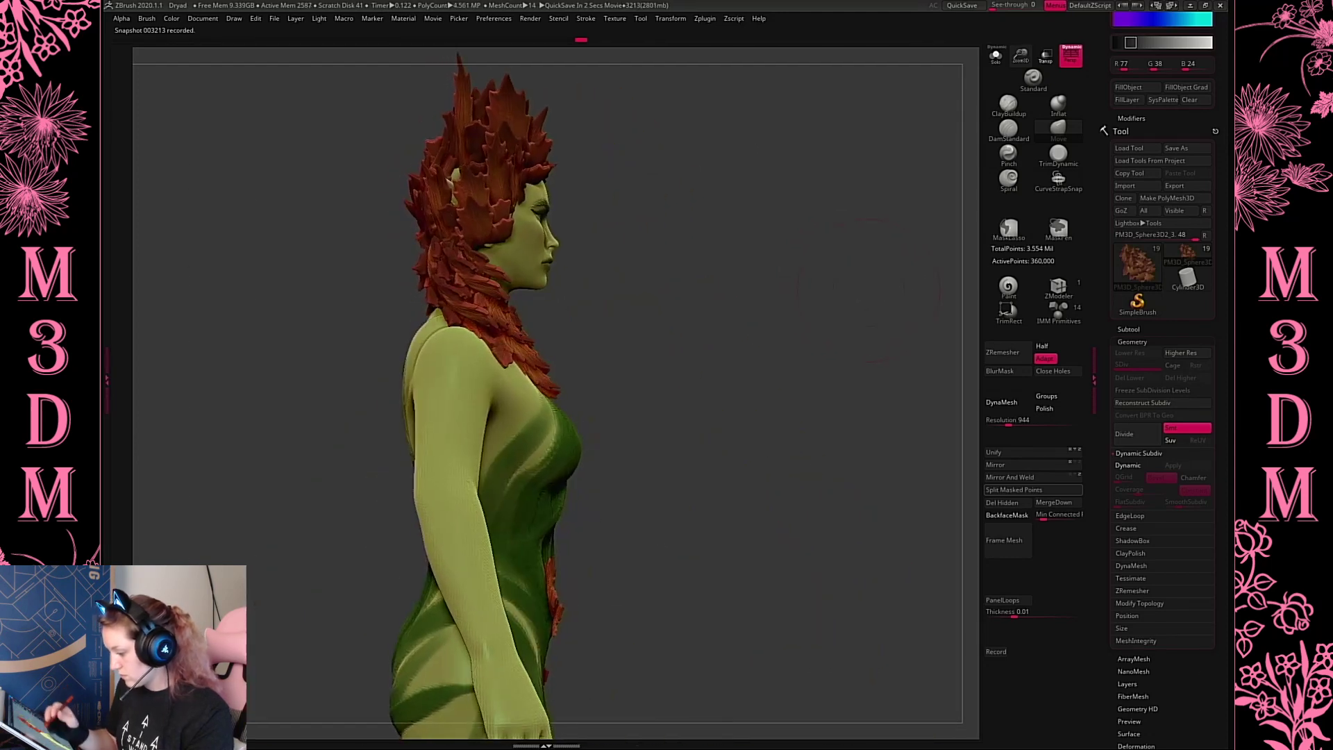
drag(801, 310, 827, 363)
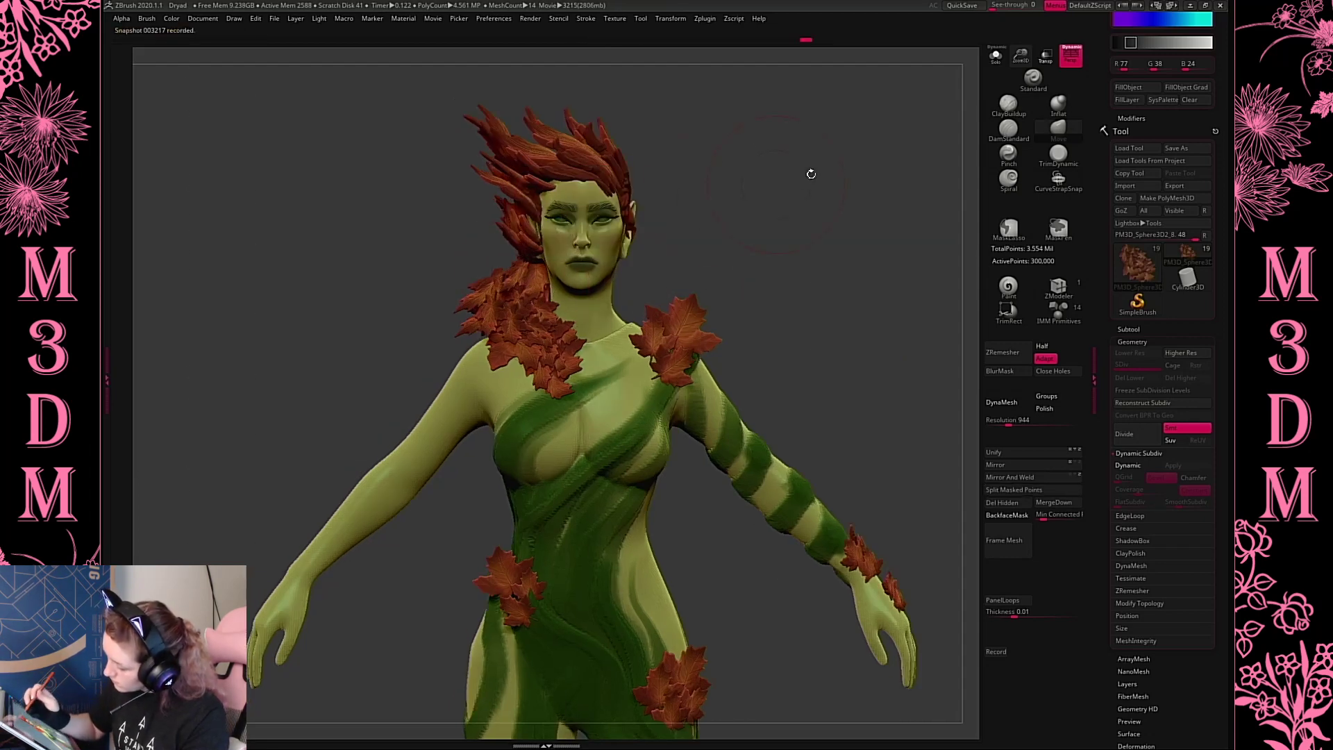
drag(810, 174, 534, 273)
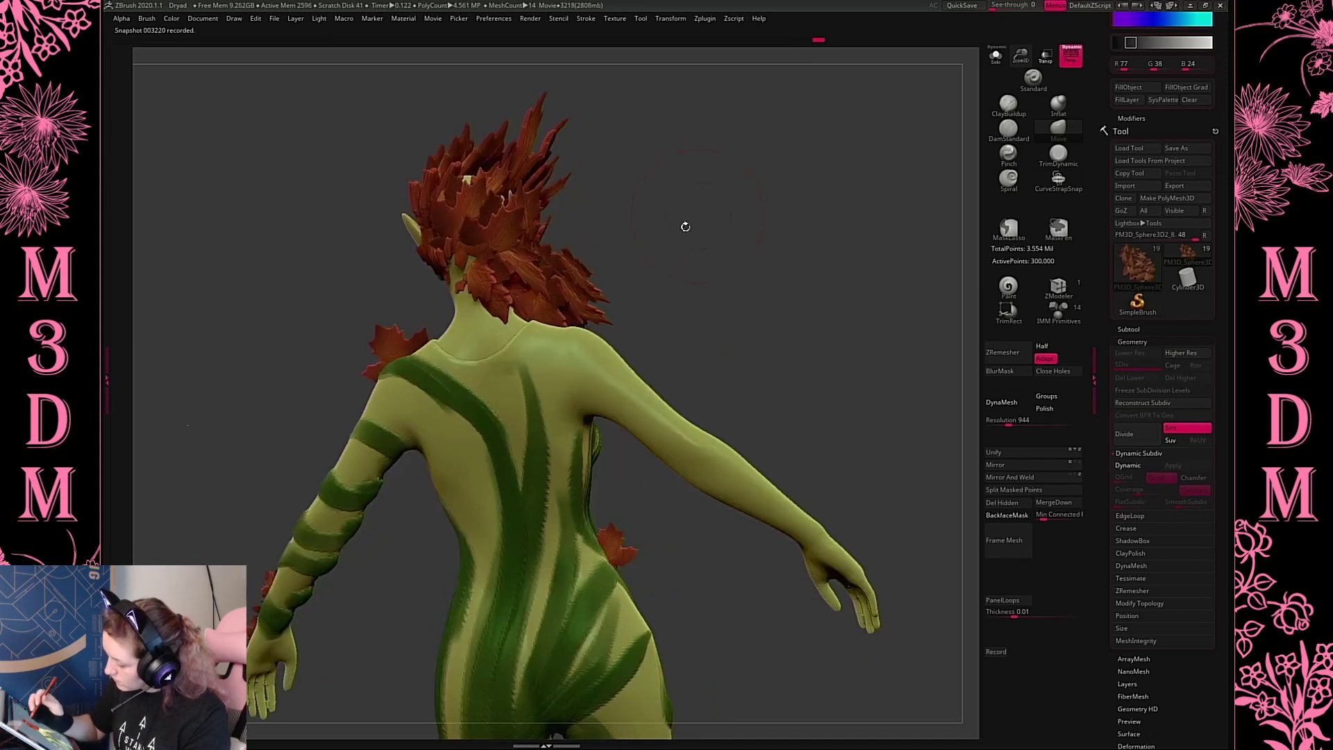
mouse_move(684, 222)
mouse_down()
mouse_move(660, 250)
mouse_move(590, 227)
mouse_up()
drag(773, 266, 912, 337)
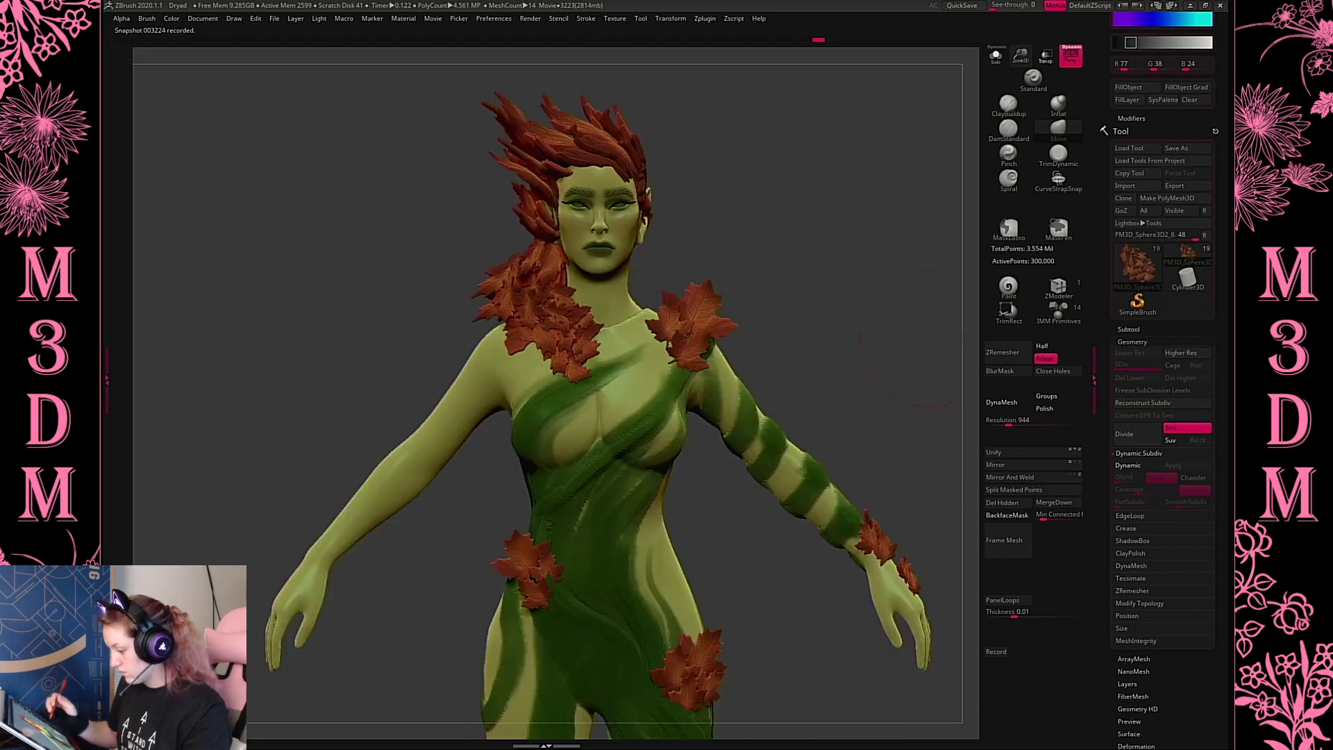
alt+click(519, 321)
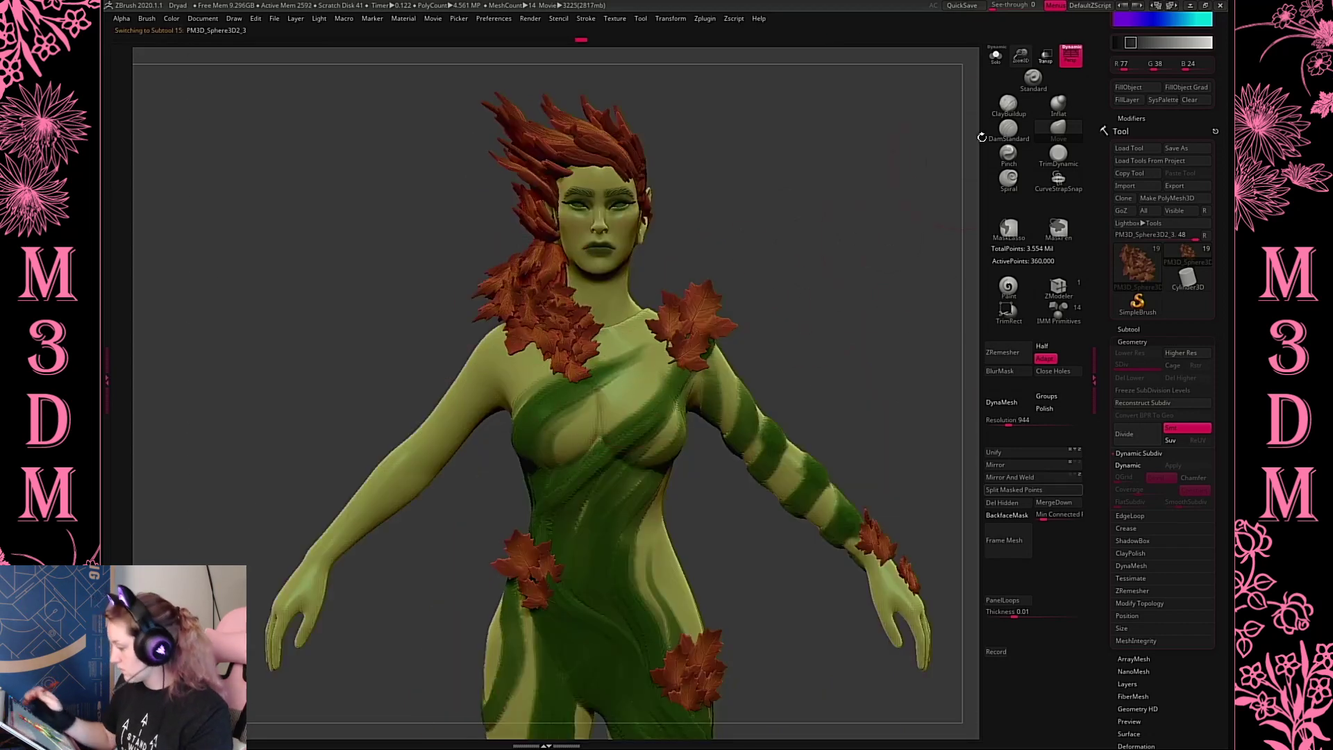
drag(1022, 45, 883, 217)
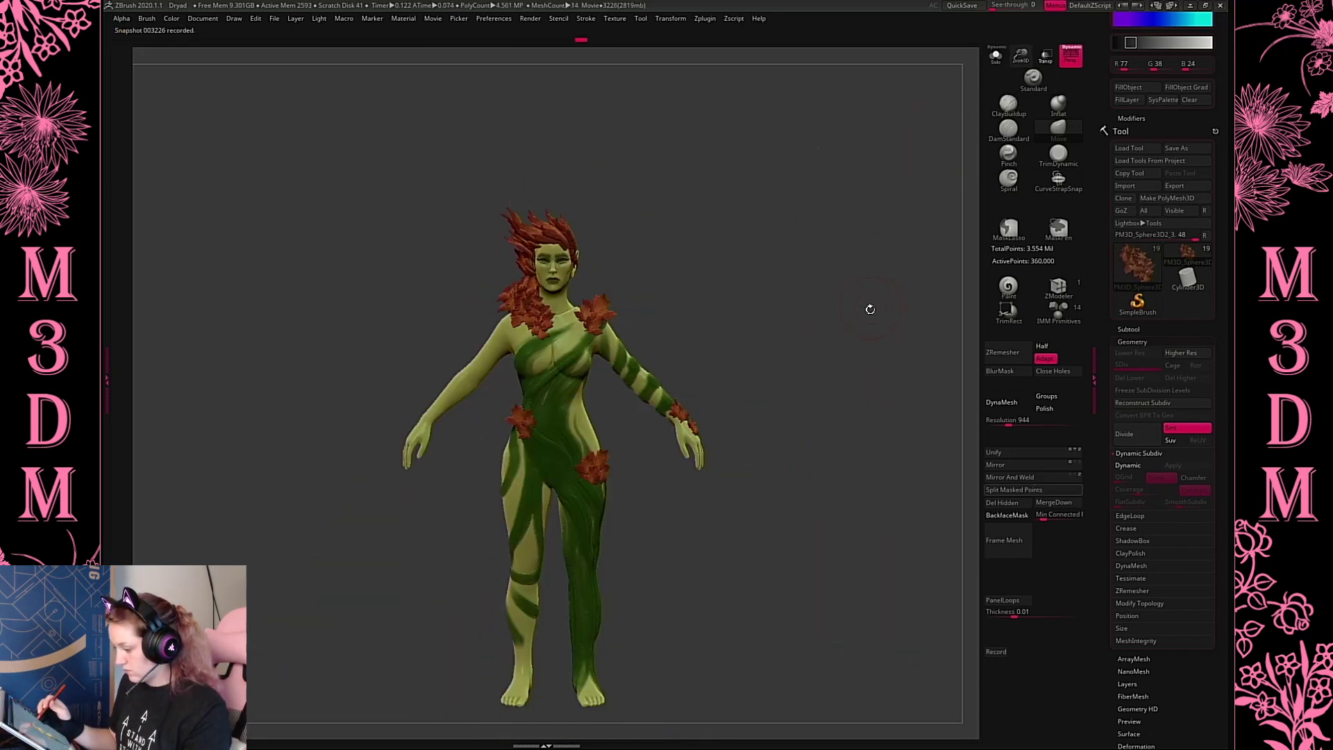
drag(870, 309, 795, 329)
drag(926, 172, 800, 238)
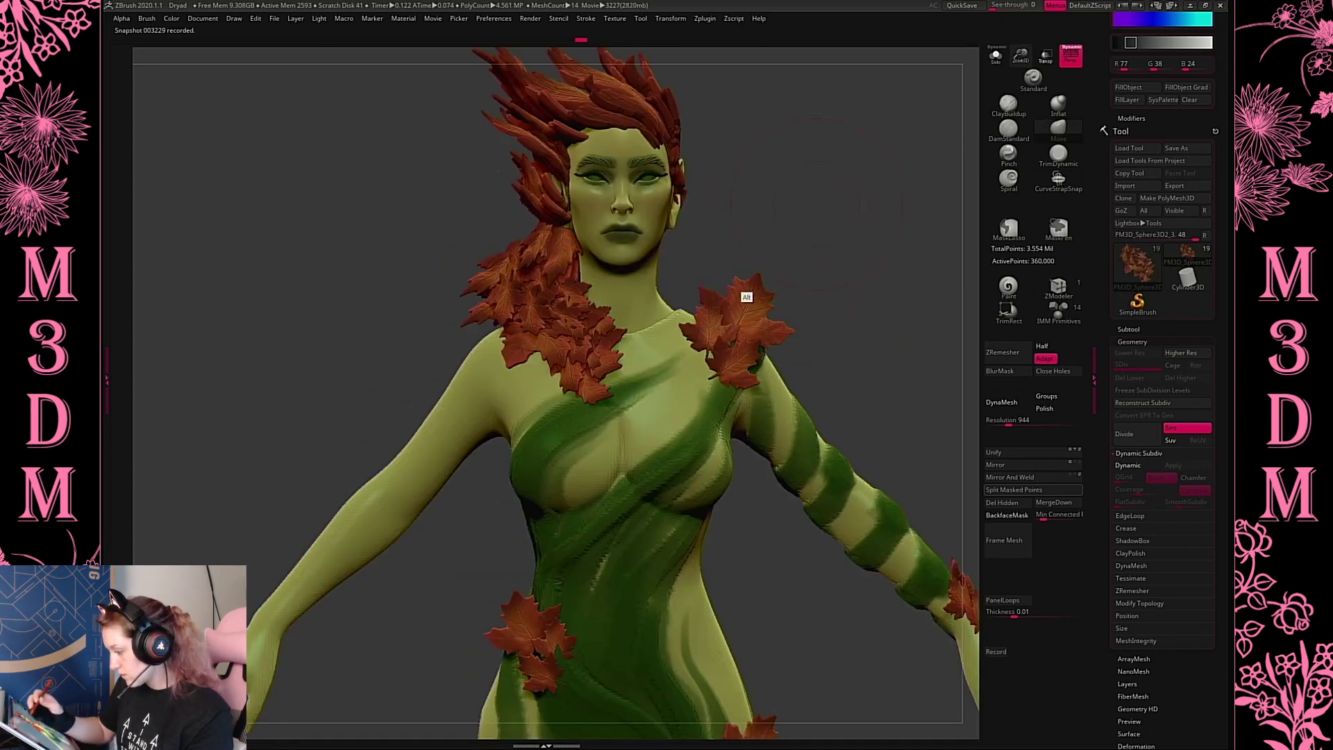
alt+drag(746, 297, 691, 387)
Select the hair leaf group at the forehead and push its overhanging strand back toward the hairline with the Move brush
alt+click(595, 239)
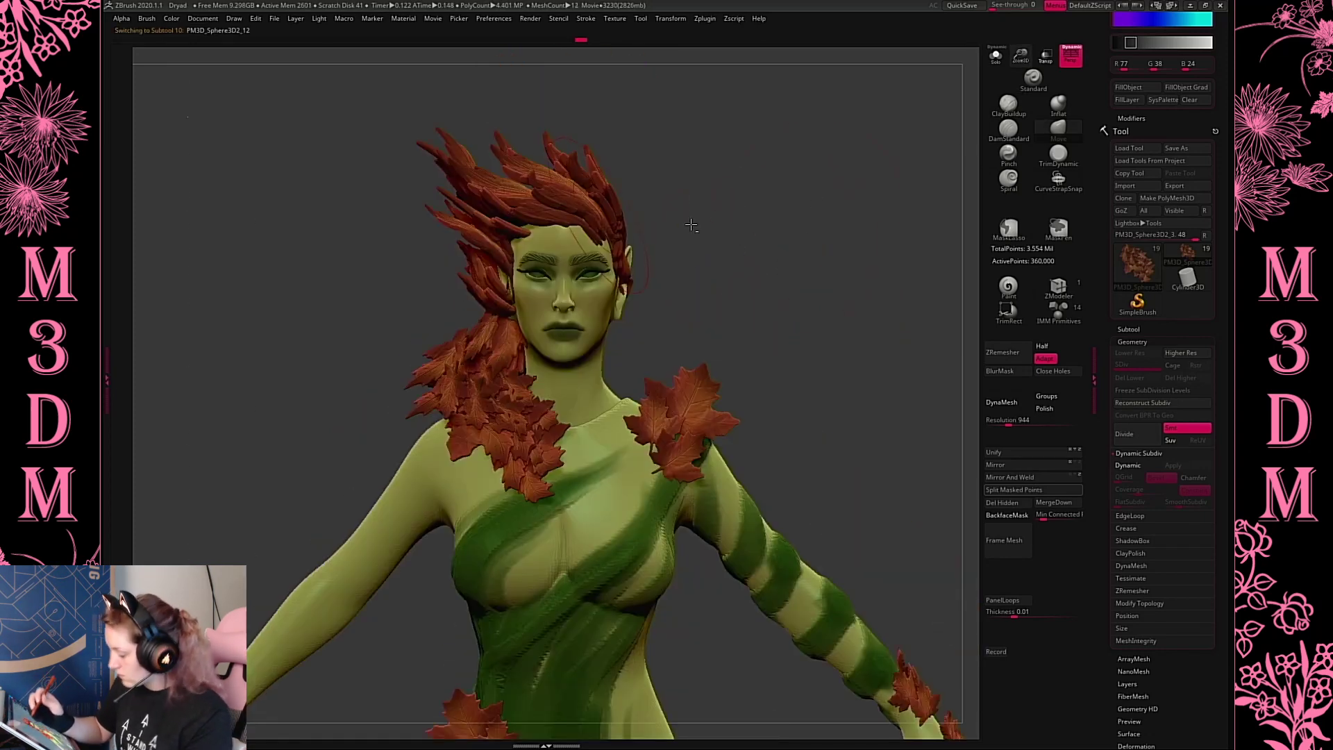
alt+click(597, 222)
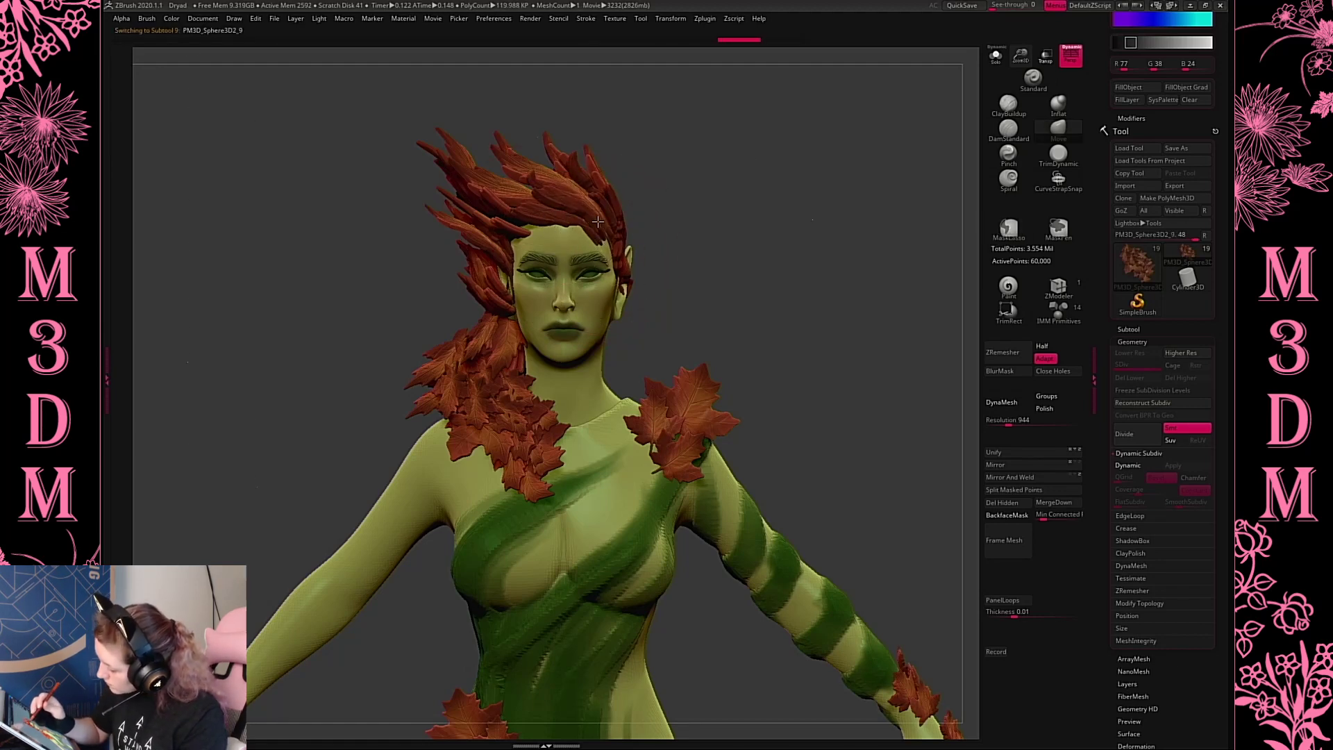
key(space)
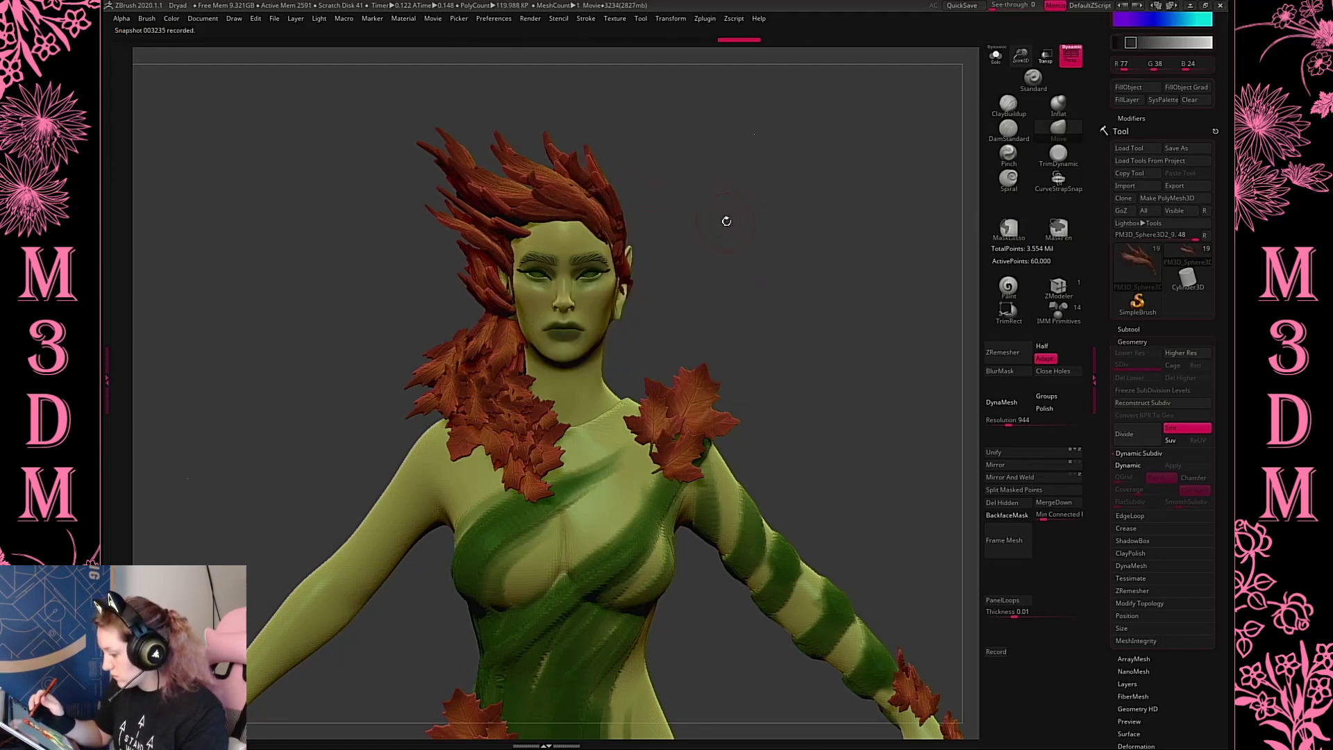
mouse_move(726, 221)
mouse_down()
mouse_move(611, 240)
mouse_move(630, 245)
mouse_up()
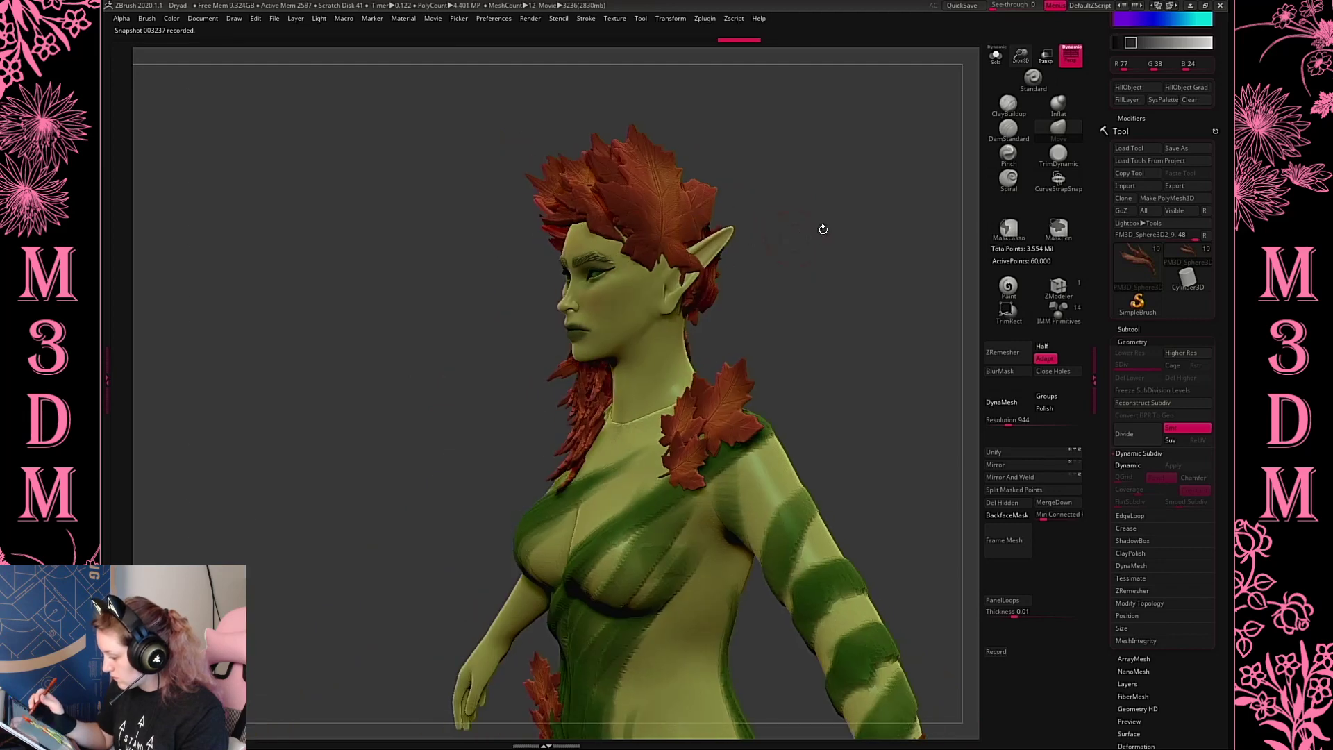
drag(823, 229, 604, 301)
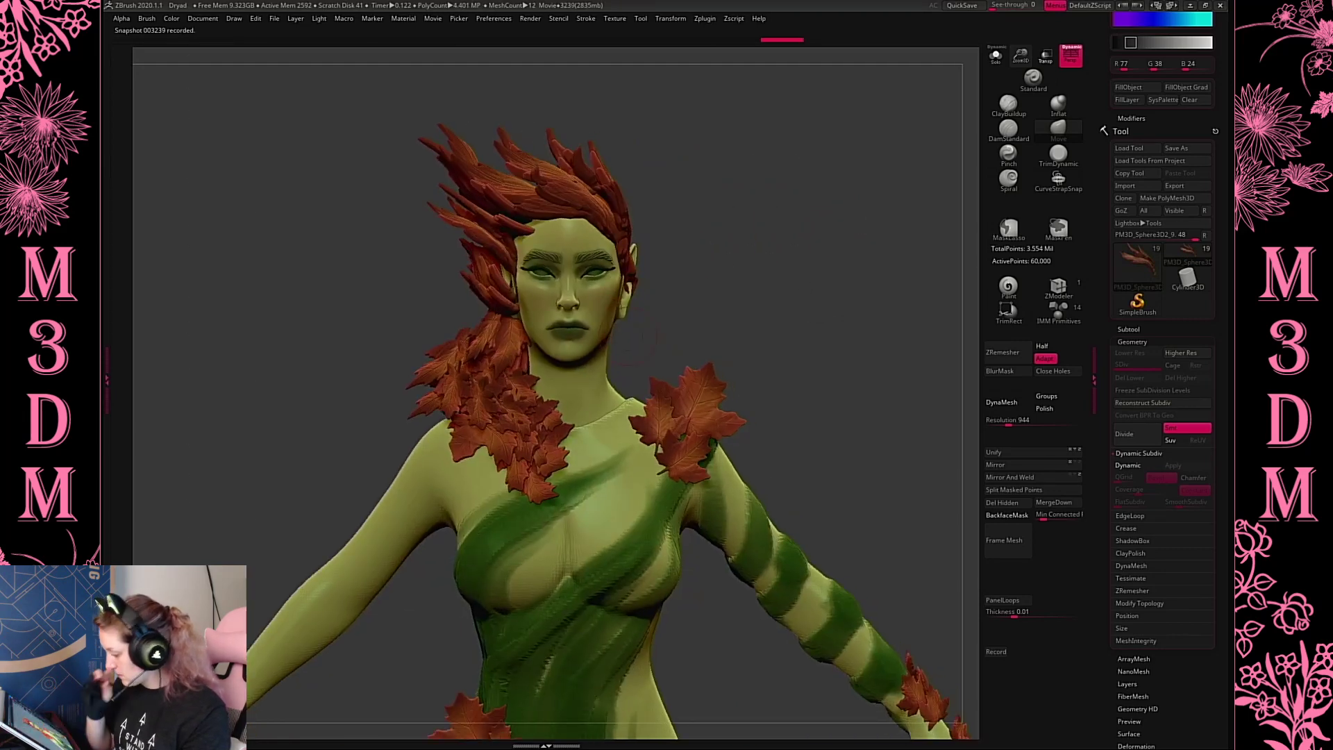
drag(863, 326, 833, 330)
Select the swept hair leaf group at the side of the head, rotate it about 93 degrees downward, and adjust its position beside the face
alt+click(497, 199)
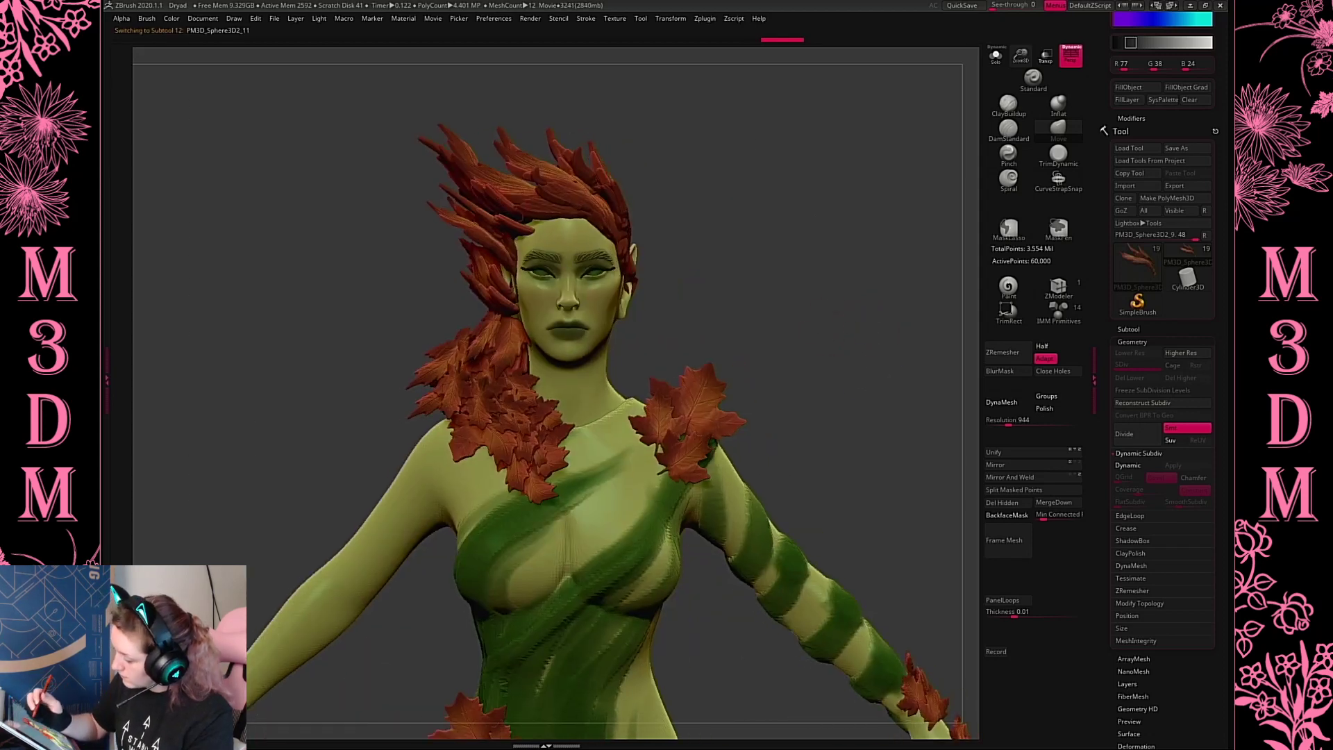
key(w)
alt+drag(536, 199, 531, 148)
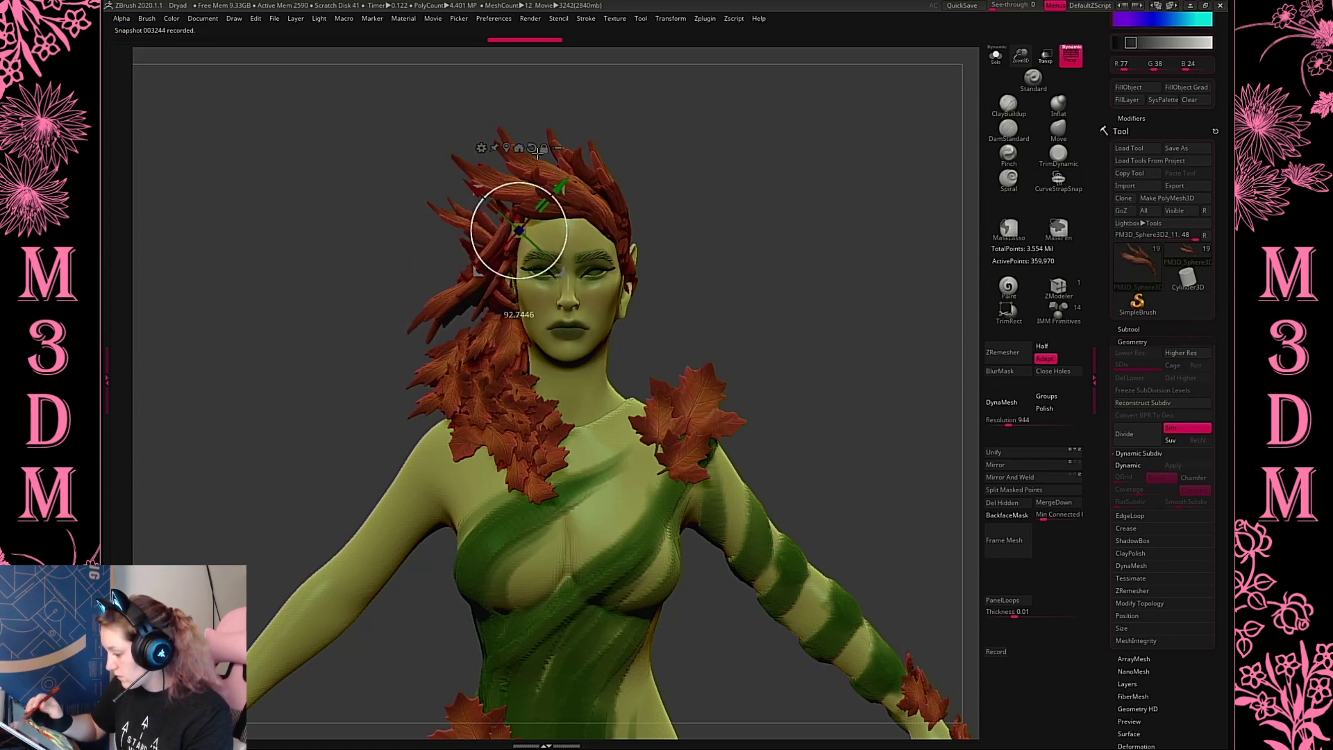
mouse_move(541, 248)
mouse_down()
mouse_move(526, 234)
mouse_move(542, 249)
mouse_up()
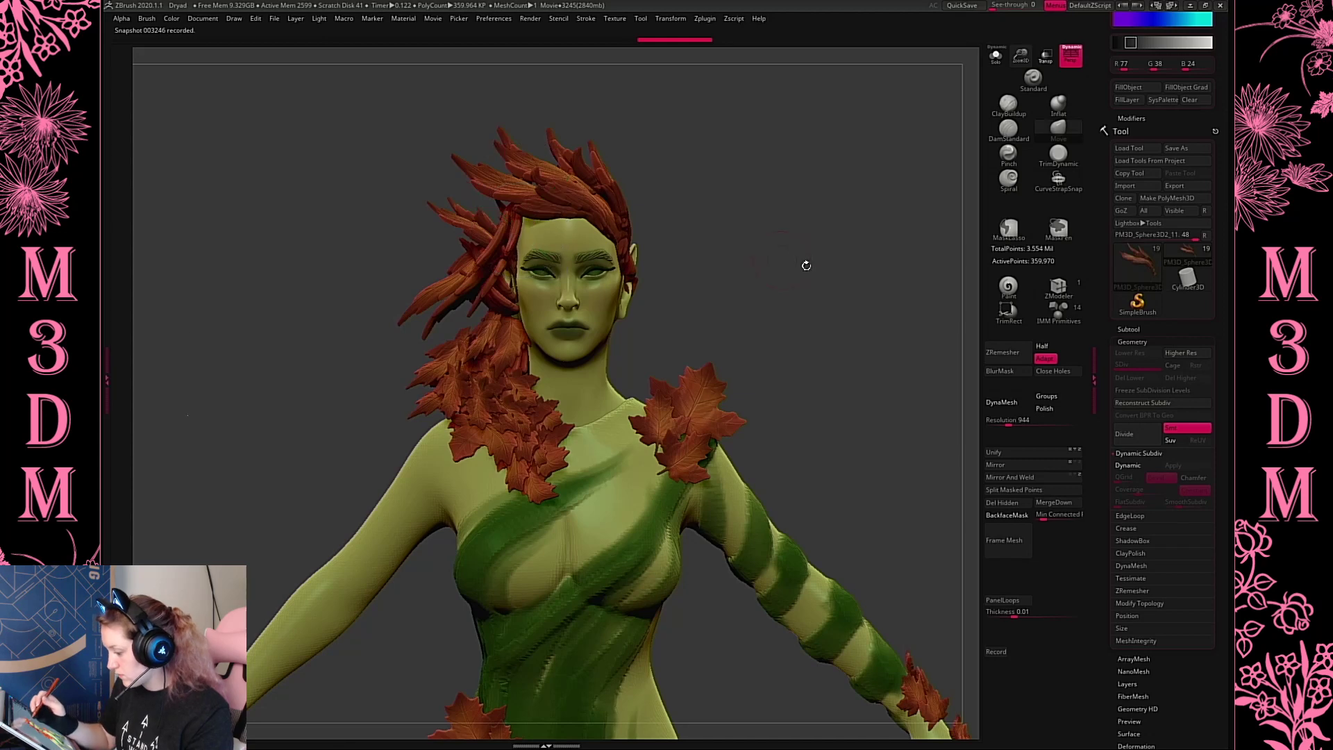
drag(804, 266, 915, 267)
drag(580, 203, 589, 209)
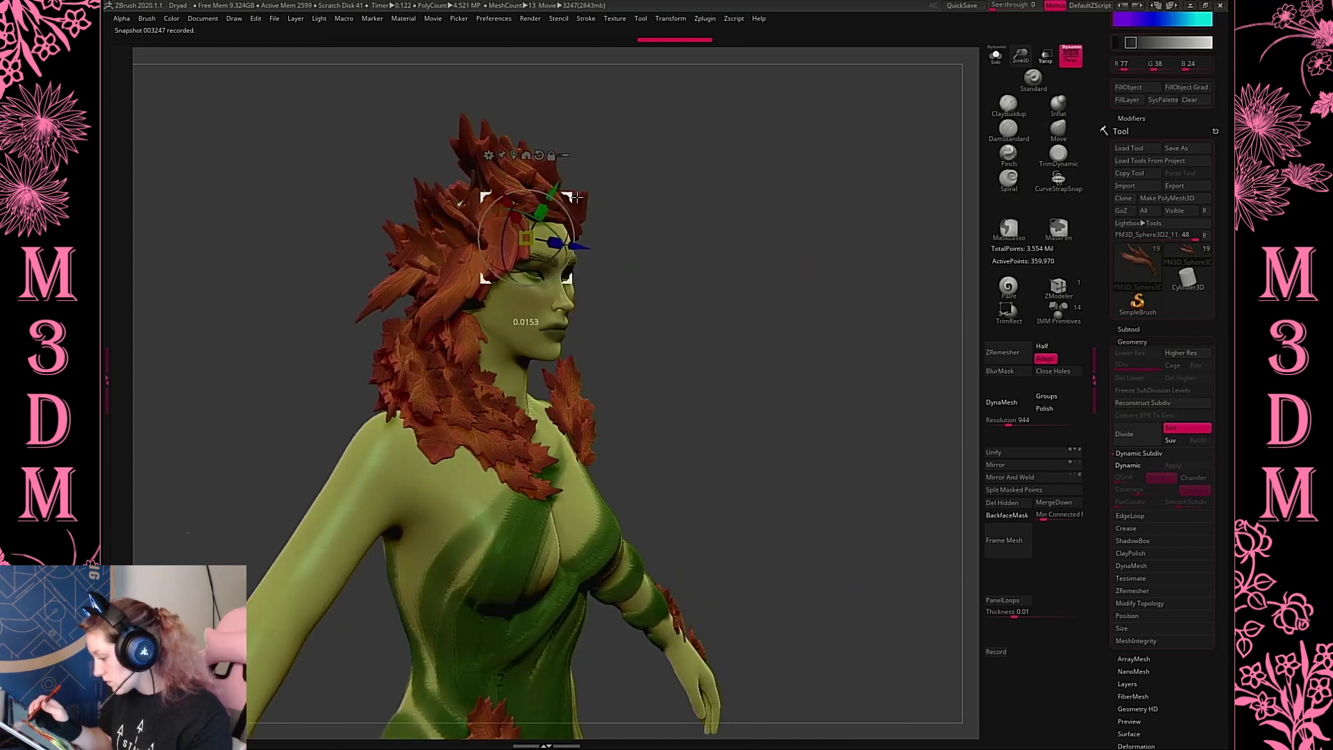
key(q)
shift+drag(807, 267, 812, 293)
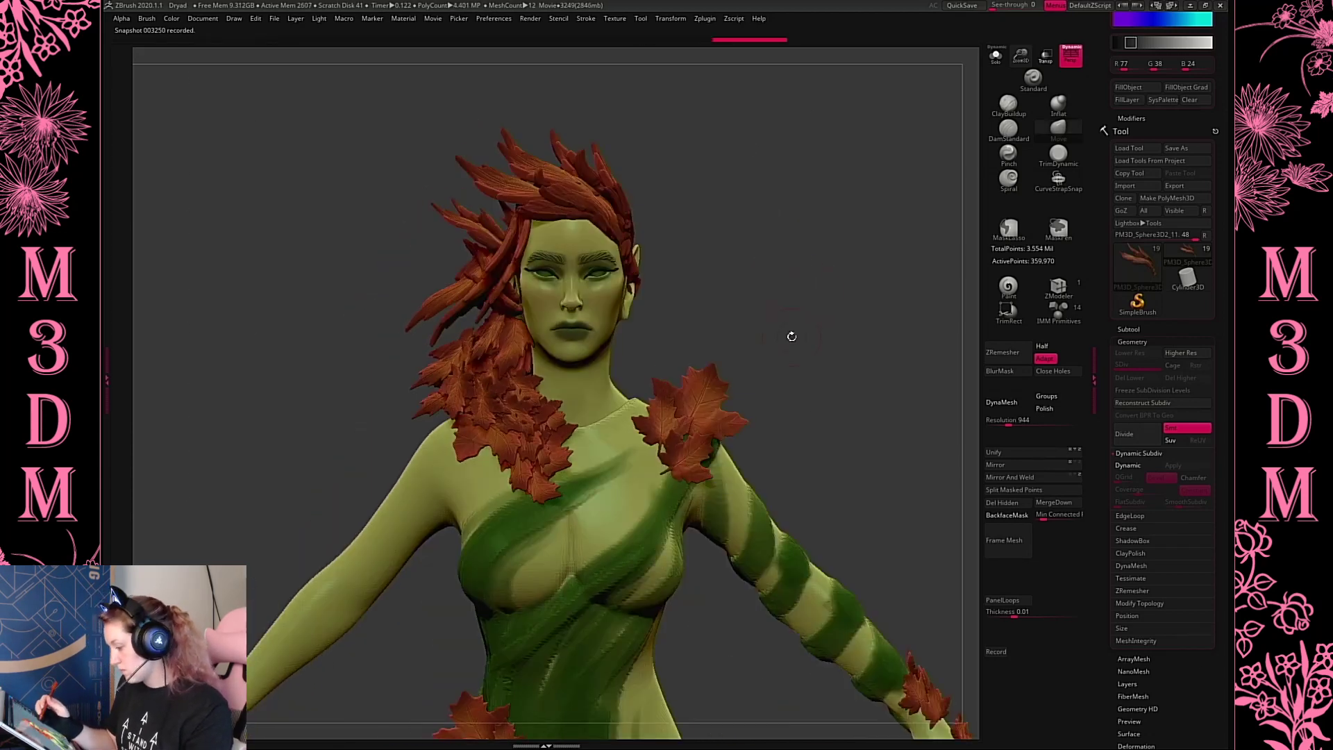
Duplicate the rotated hair leaf group and place the copy lower beside the face, bridging the head hair and the shoulder leaves
drag(1020, 55, 1014, 8)
drag(822, 336, 779, 414)
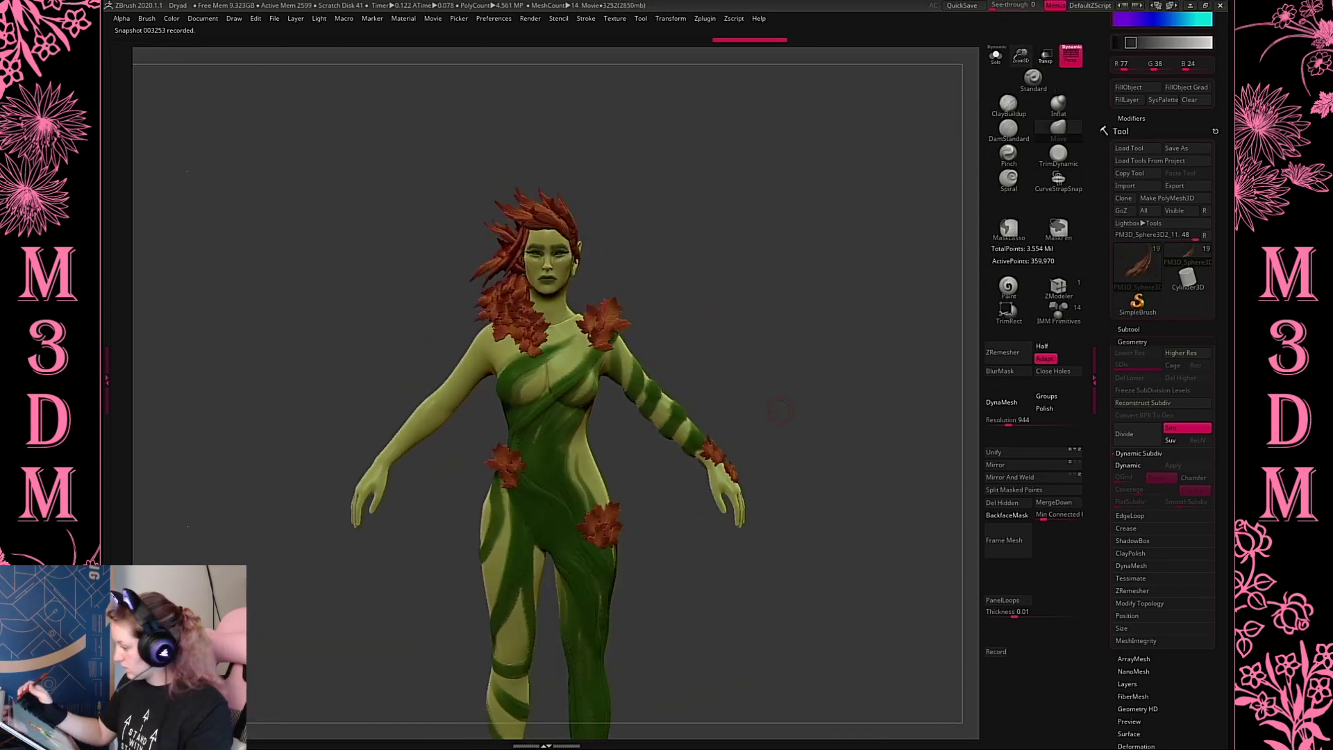
drag(1020, 57, 1027, 104)
alt+drag(824, 285, 822, 308)
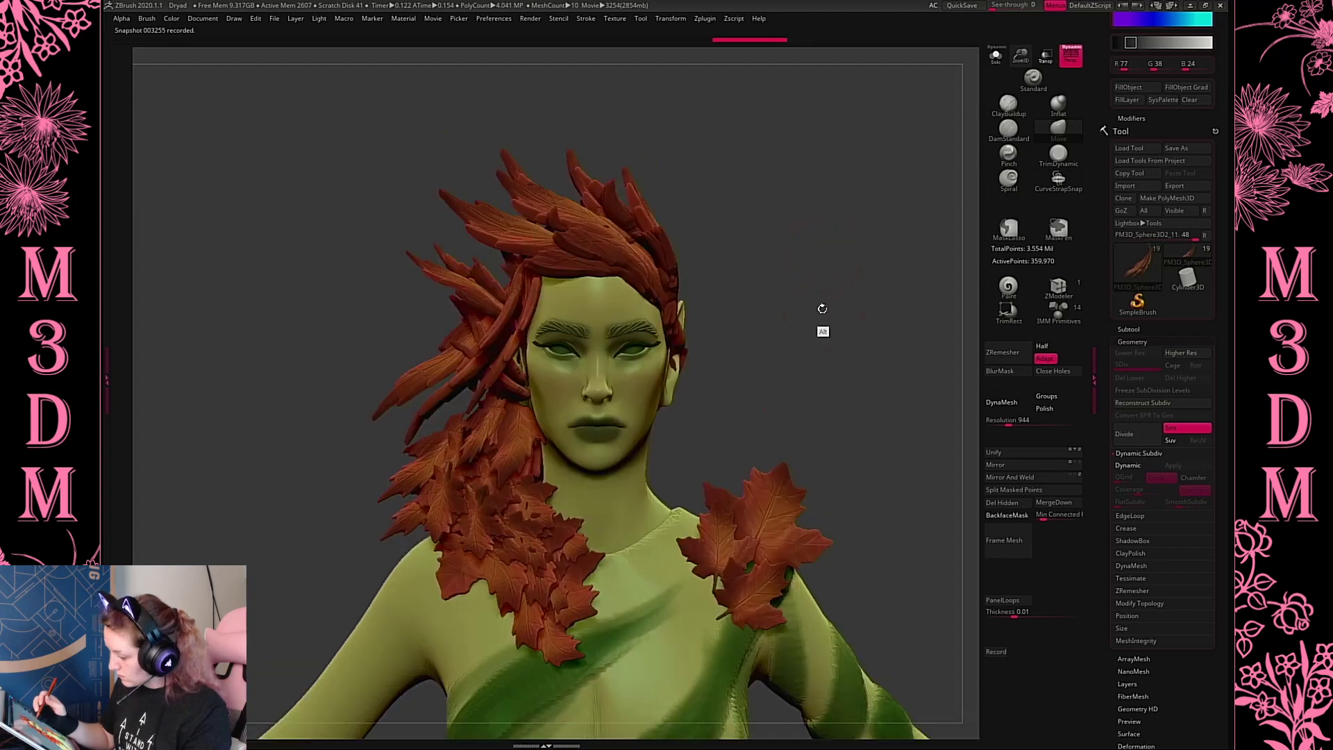
key(w)
drag(581, 262, 612, 430)
key(ctrl+z)
ctrl+drag(529, 306, 576, 295)
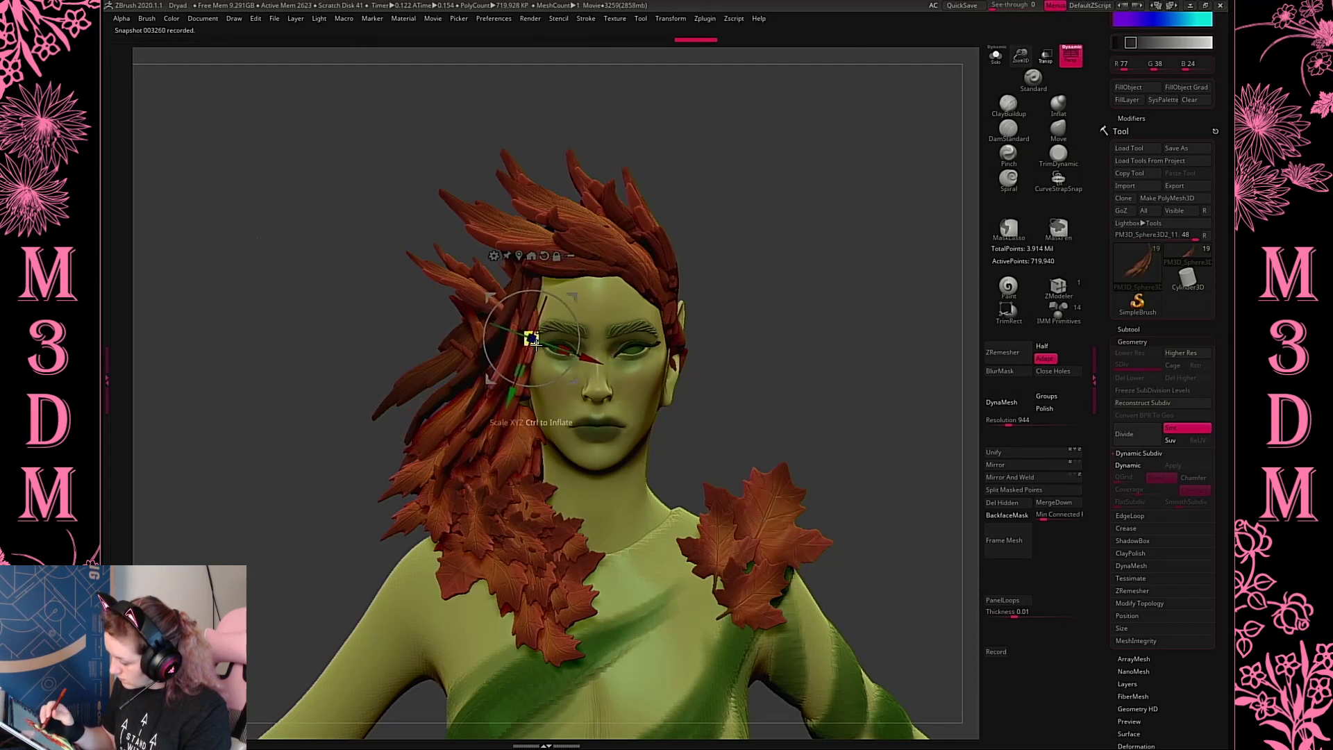
Fine-tune the copied leaf group beside the face, nudging and rotating it from the front and side
drag(535, 342, 540, 341)
drag(851, 257, 675, 281)
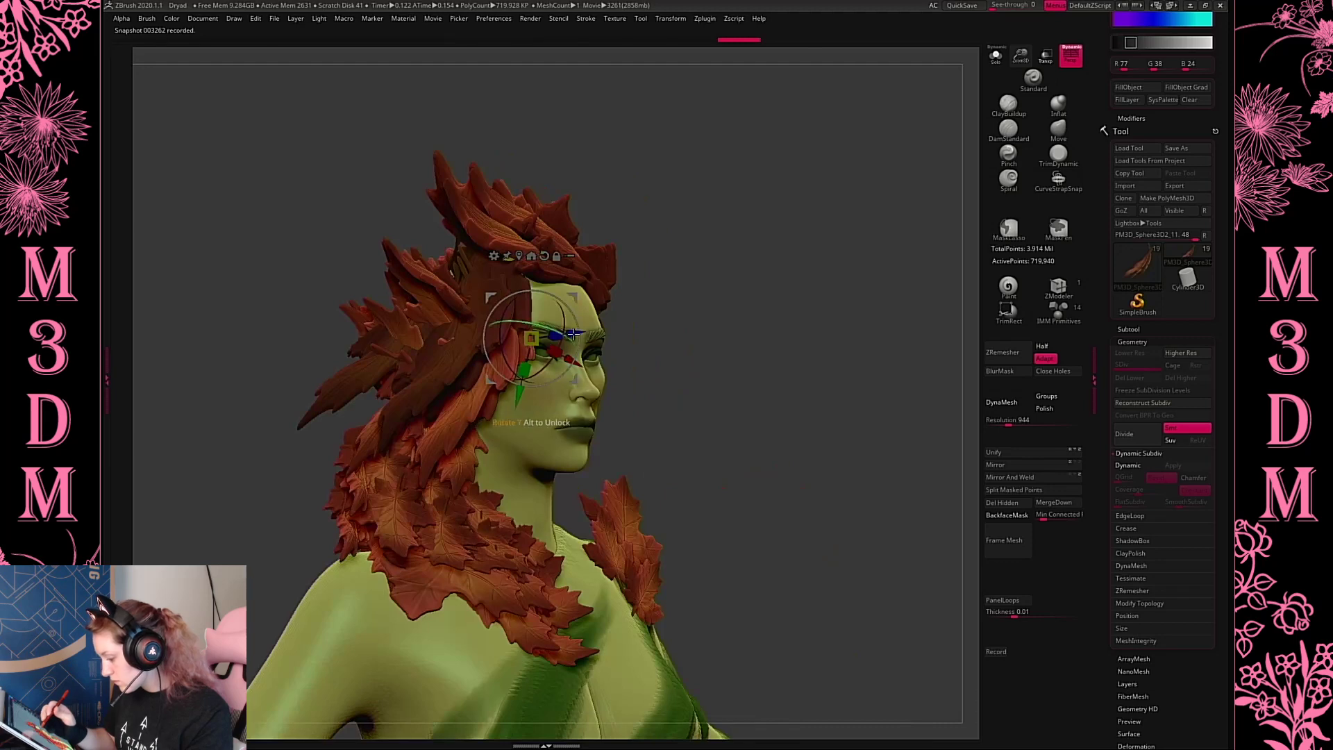
drag(573, 334, 549, 337)
key(q)
shift+drag(815, 310, 821, 351)
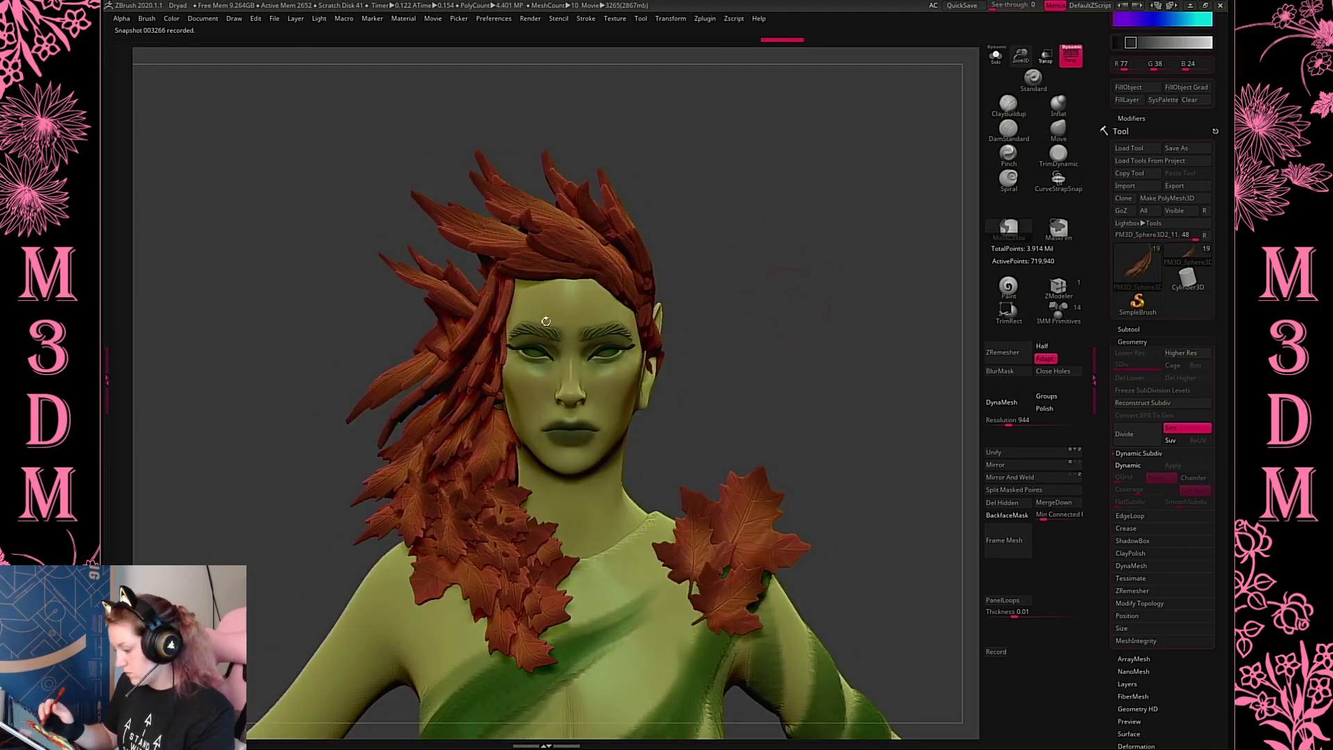
Select the swept leaf group beside the temple, check it in isolation, and rotate it from the front
alt+click(452, 299)
key(w)
click(995, 56)
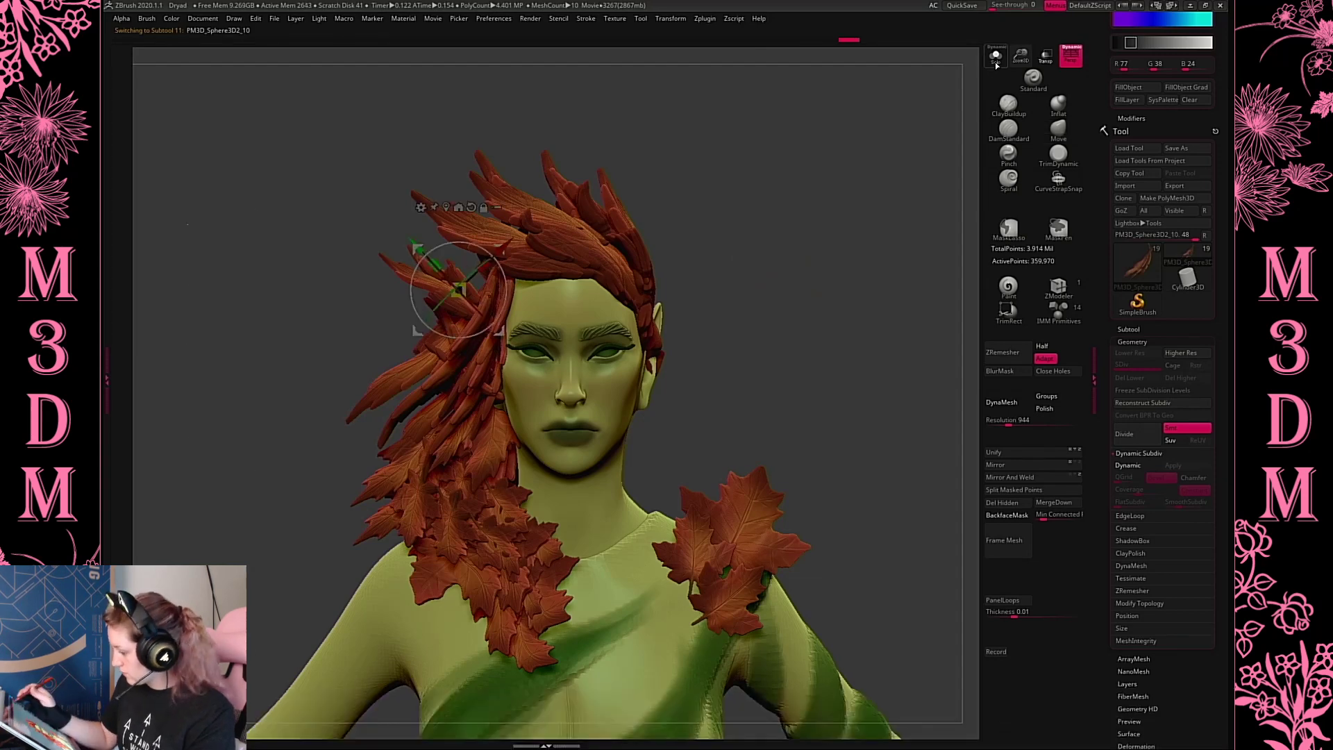
click(996, 56)
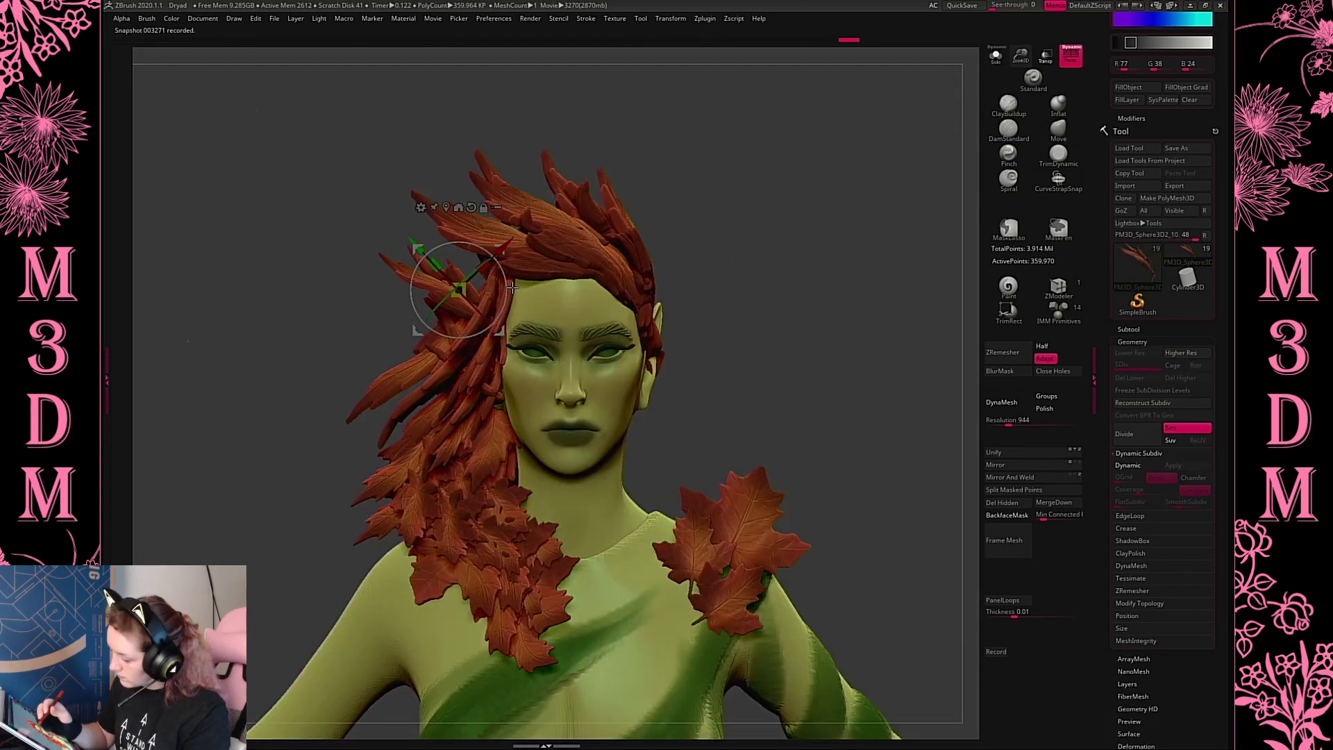
mouse_move(475, 278)
mouse_down()
mouse_move(610, 185)
mouse_move(528, 272)
mouse_move(475, 197)
mouse_up()
key(q)
mouse_move(882, 287)
mouse_down()
mouse_move(907, 286)
mouse_move(839, 316)
mouse_up()
Turn the same temple leaf group from the side and shift it back into the surrounding hair
key(w)
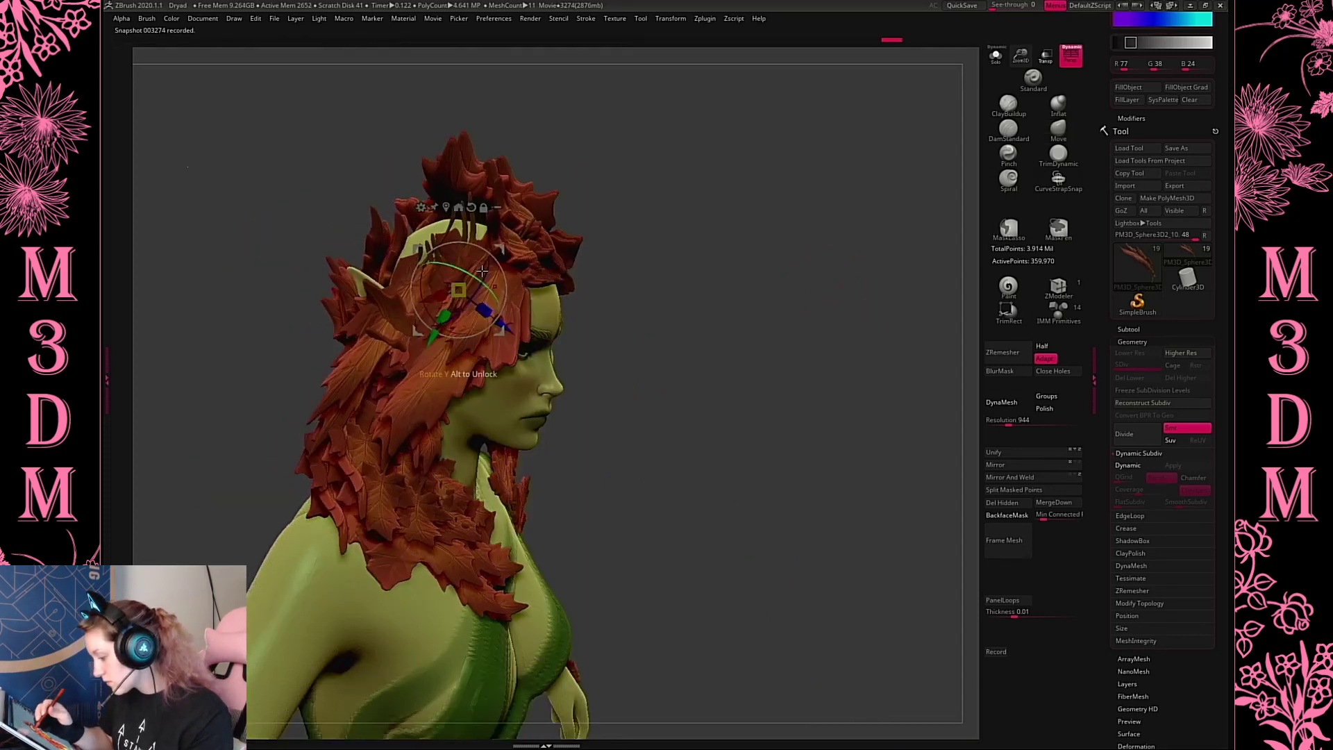
mouse_move(482, 270)
mouse_down()
mouse_move(484, 250)
mouse_move(515, 294)
mouse_up()
key(q)
mouse_move(756, 298)
mouse_down()
mouse_move(782, 264)
mouse_move(757, 340)
mouse_up()
key(w)
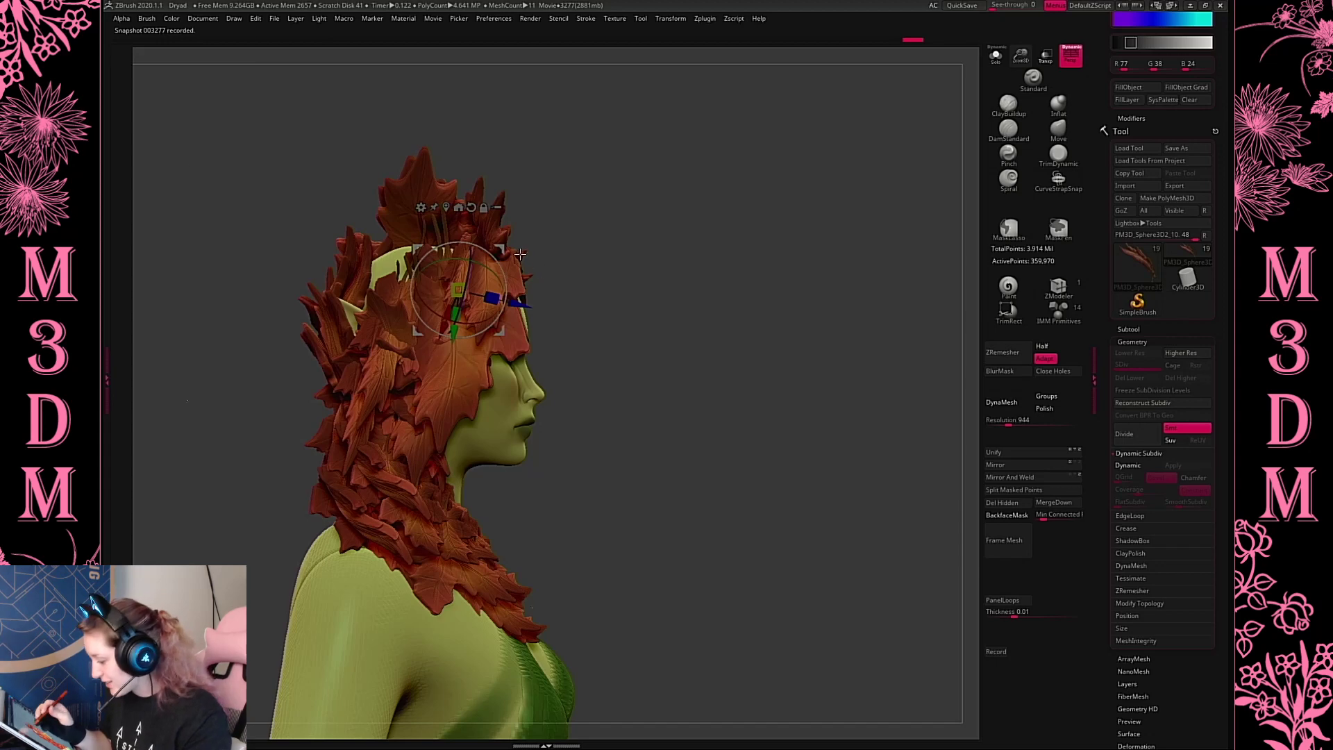
drag(519, 254, 471, 248)
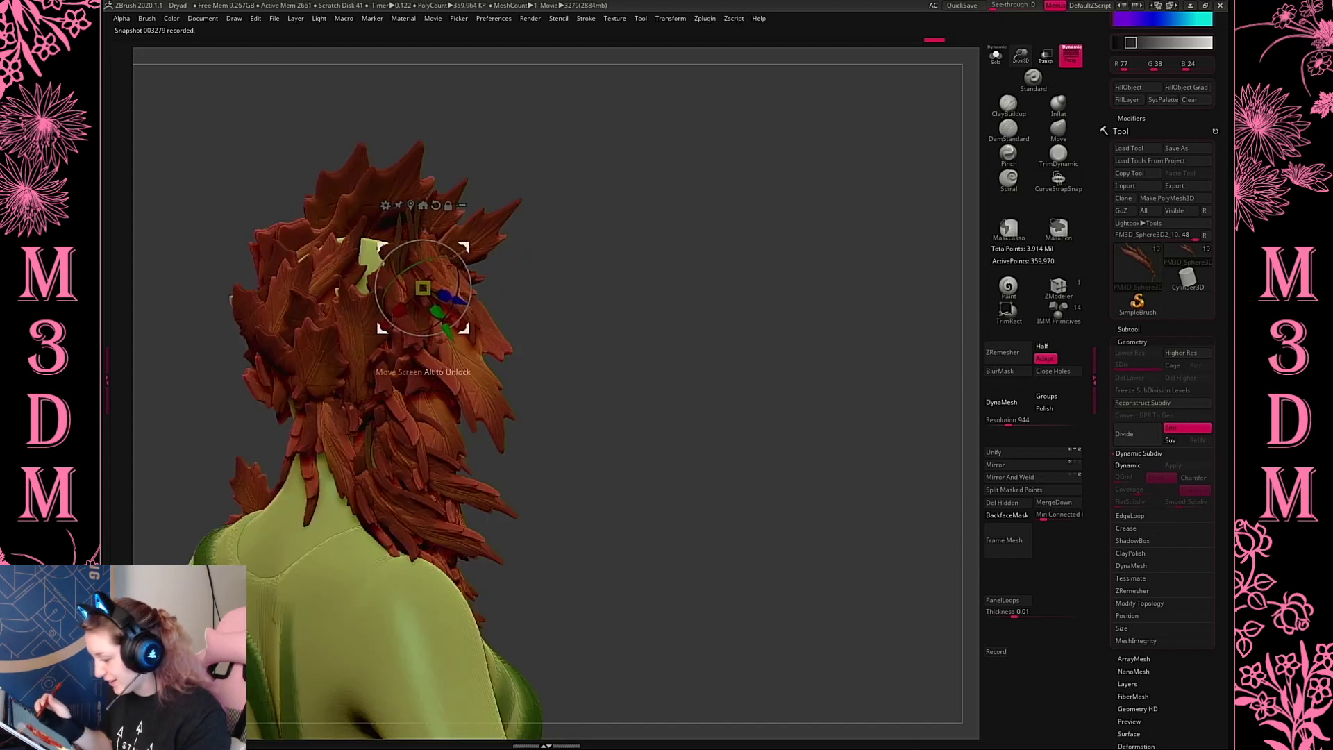
Examine the leaf hair from behind and isolate the upswept crown leaf group to check its extent
key(q)
drag(684, 326, 658, 240)
drag(708, 352, 728, 328)
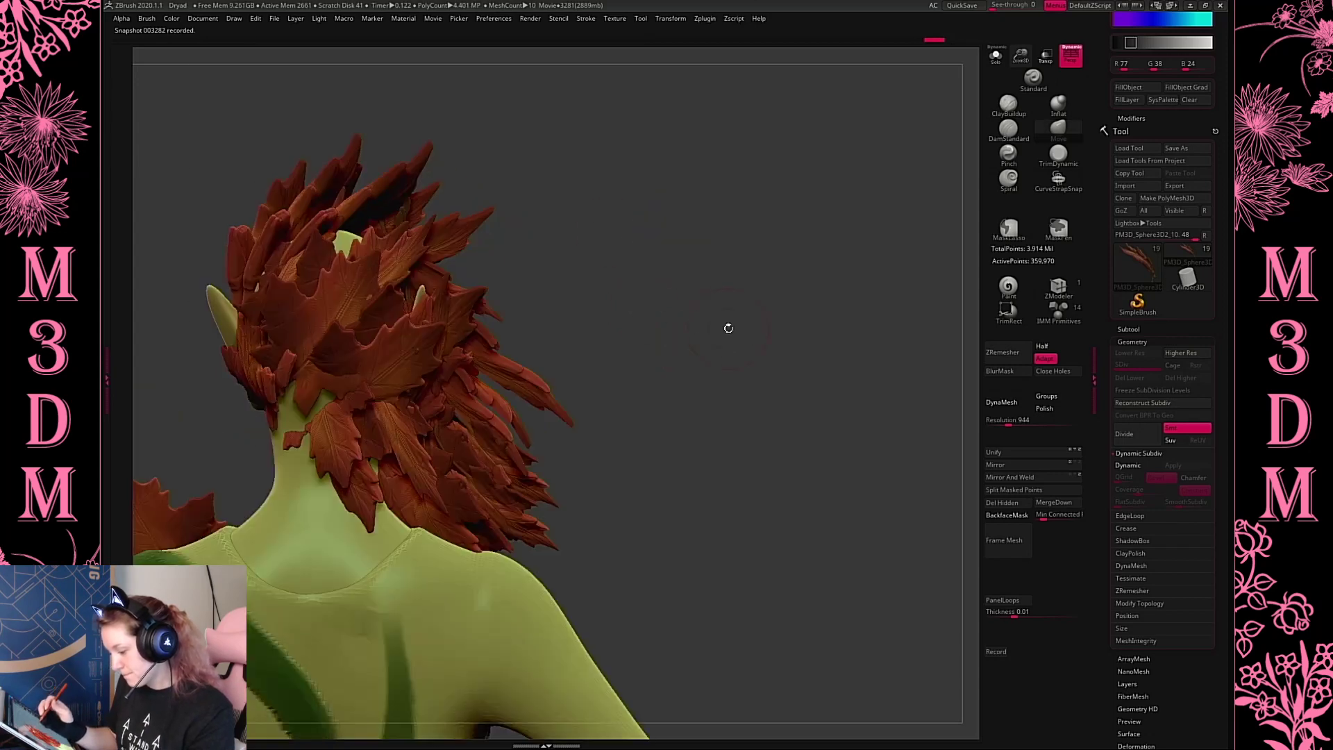
drag(803, 387, 431, 230)
alt+click(524, 229)
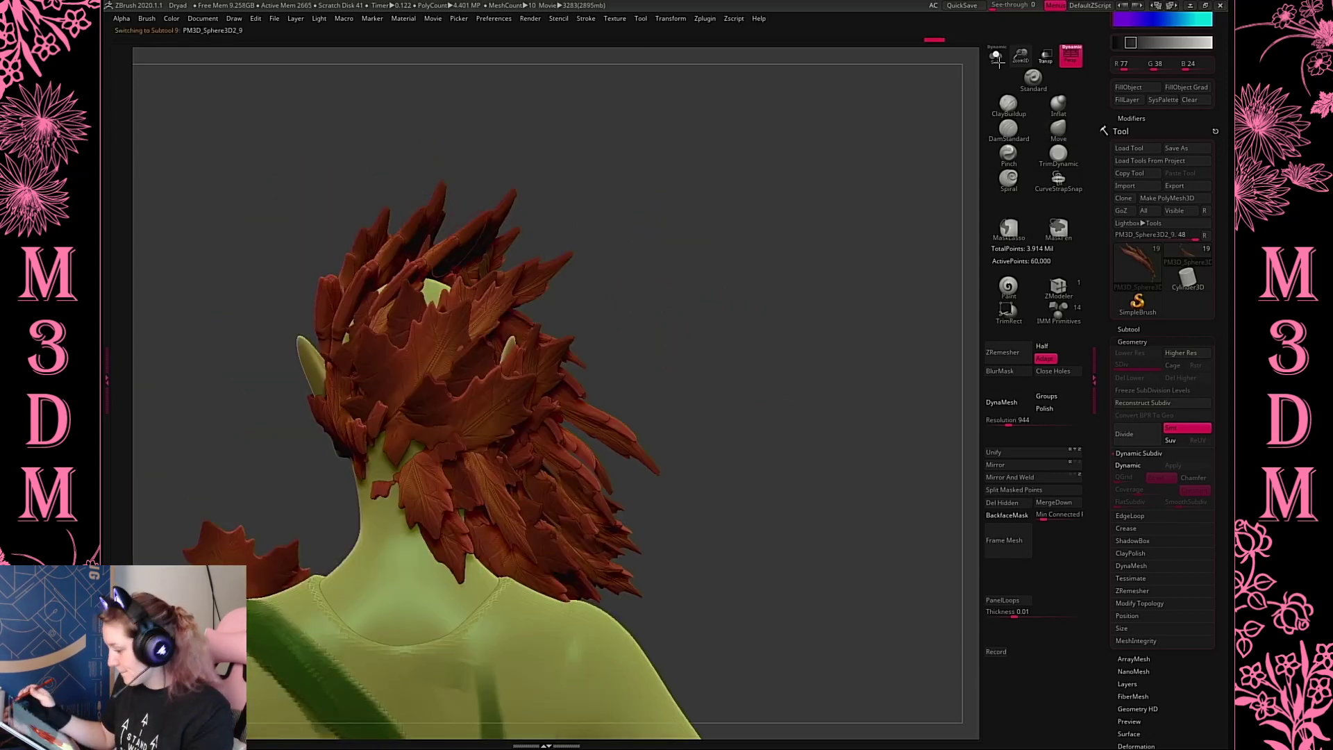
click(997, 61)
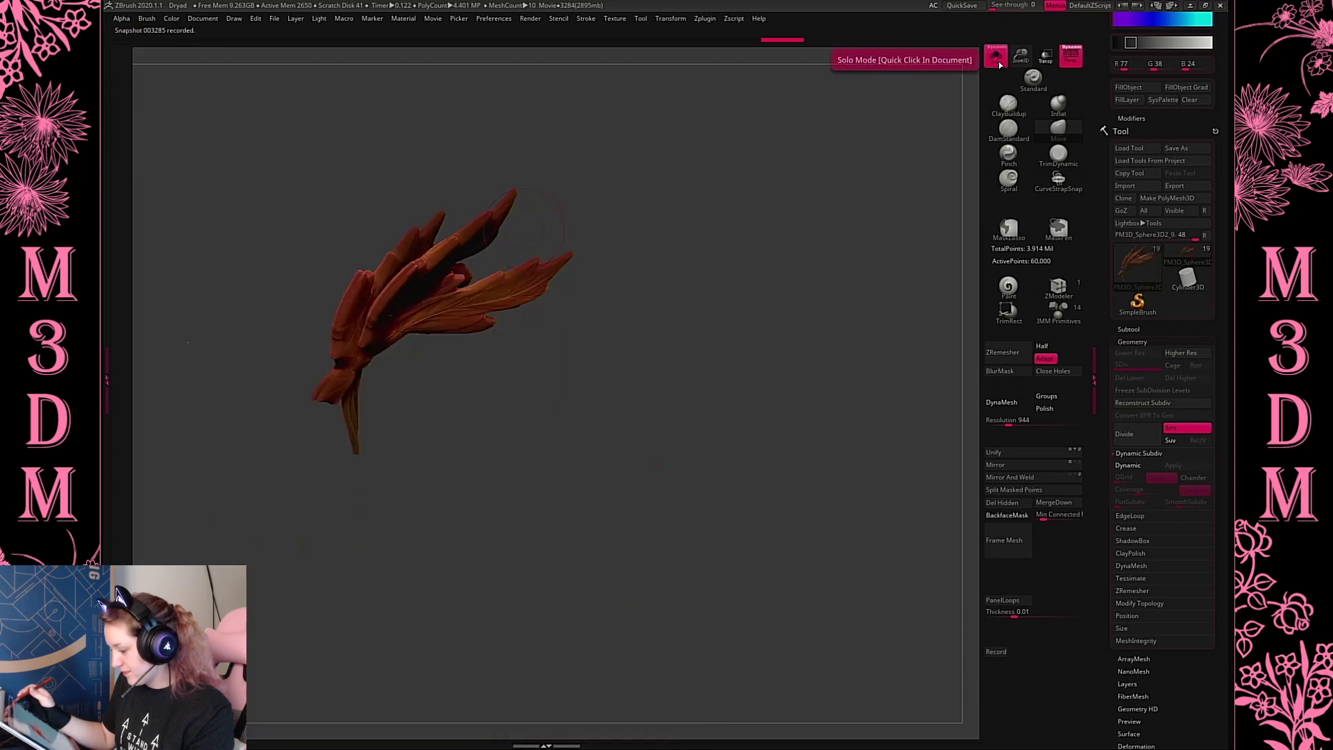
click(997, 61)
Select the leaf group at the nape and adjust its leaves with an enlarged Move brush
alt+click(424, 488)
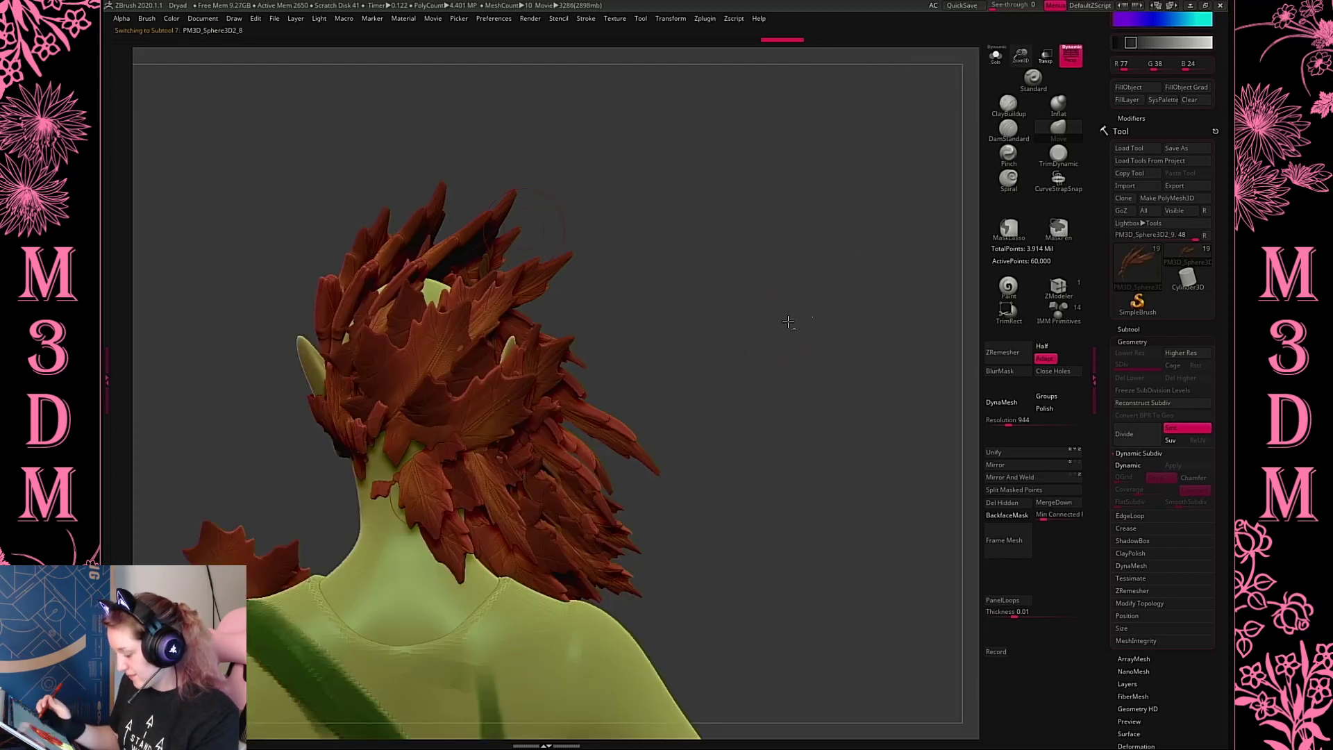
drag(798, 351, 392, 459)
key(space)
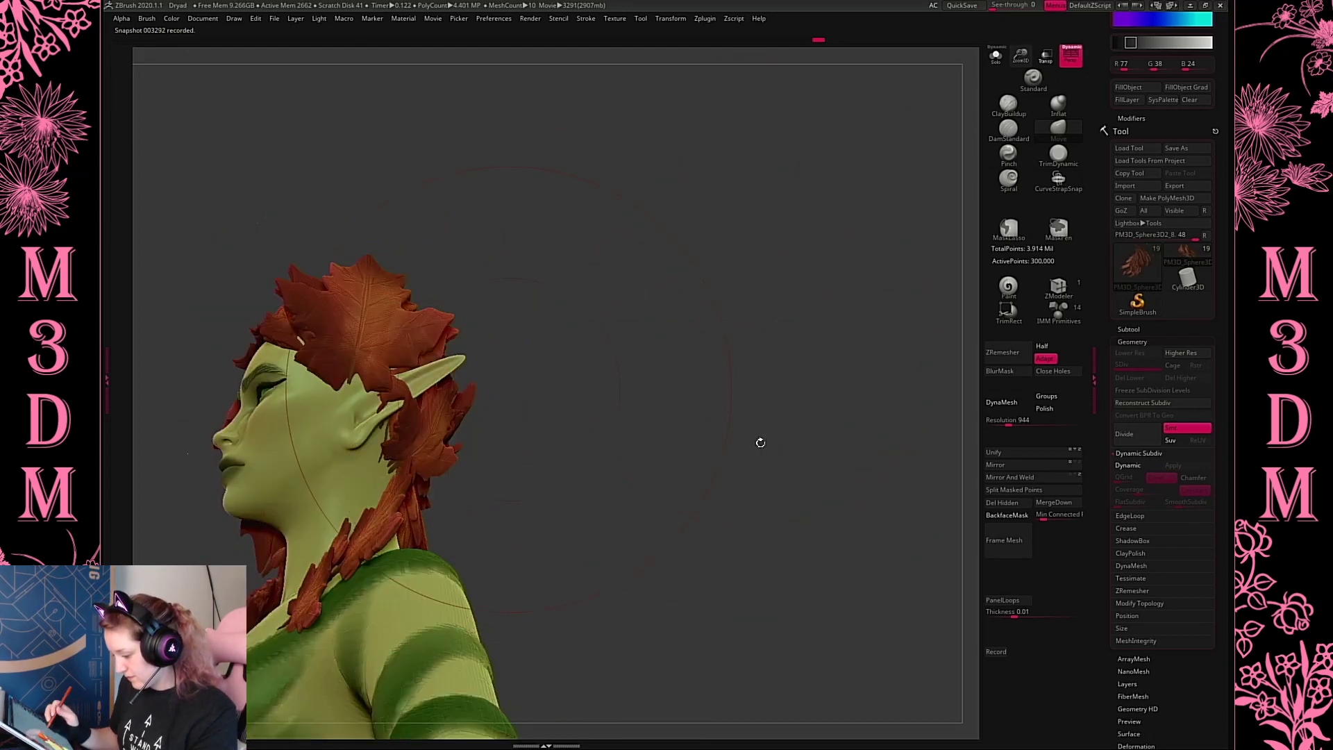
Select the large leaf group above the pointed ear and push its leaves back over the head with a resized Move brush
drag(756, 440, 714, 389)
alt+click(374, 416)
key(space)
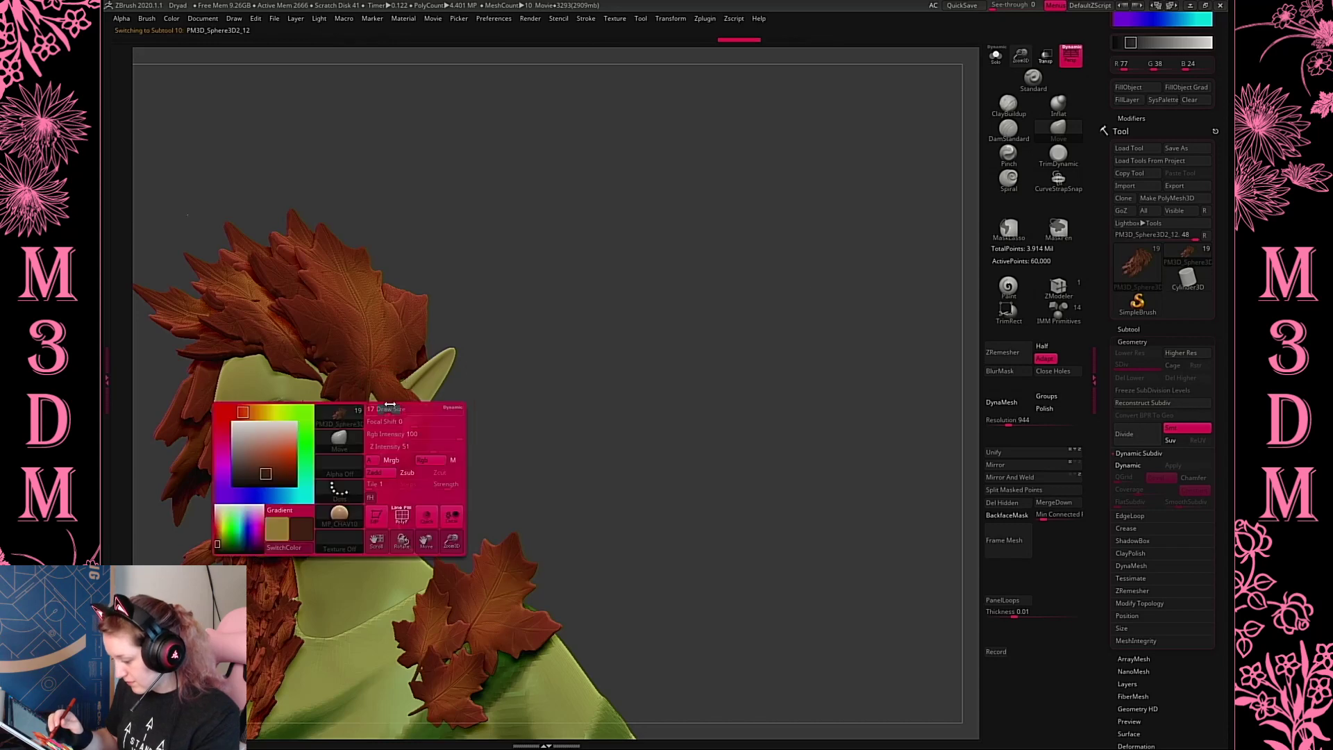
mouse_move(388, 408)
mouse_down()
mouse_move(410, 409)
mouse_move(382, 450)
mouse_up()
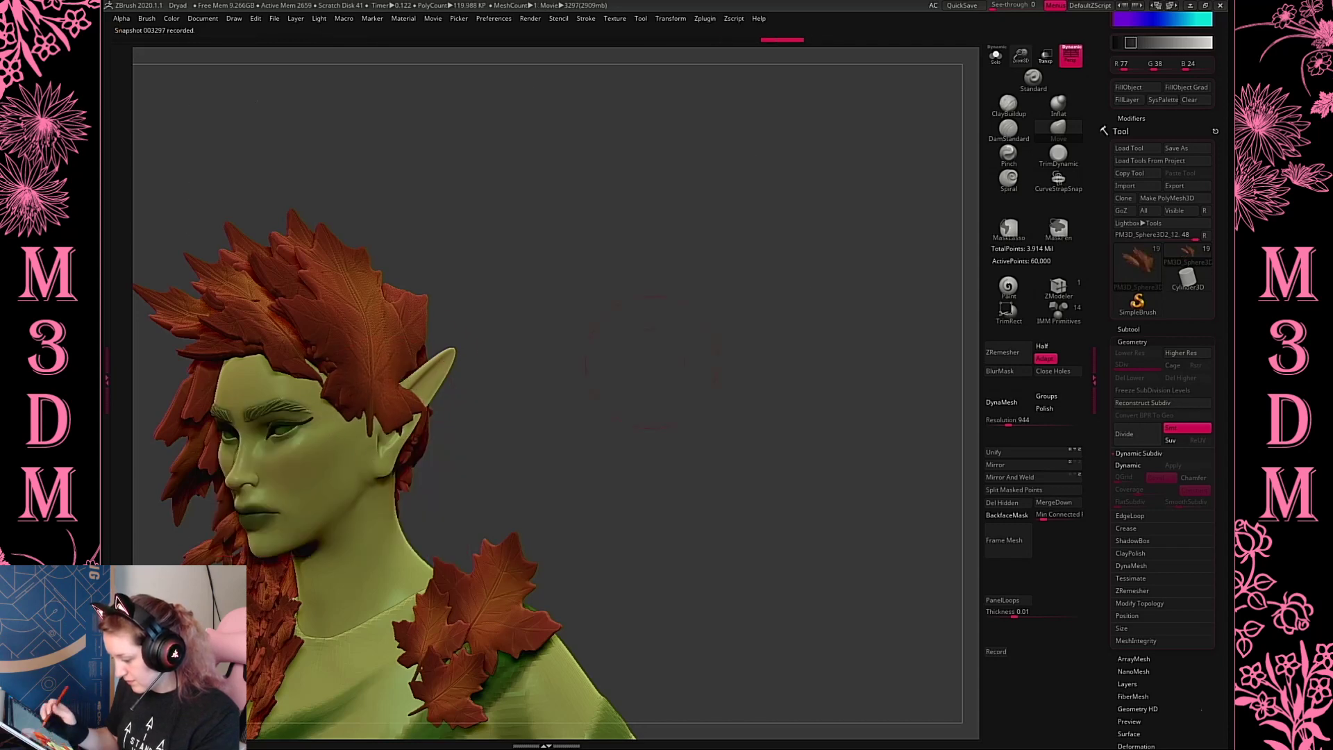
shift+drag(655, 362, 639, 357)
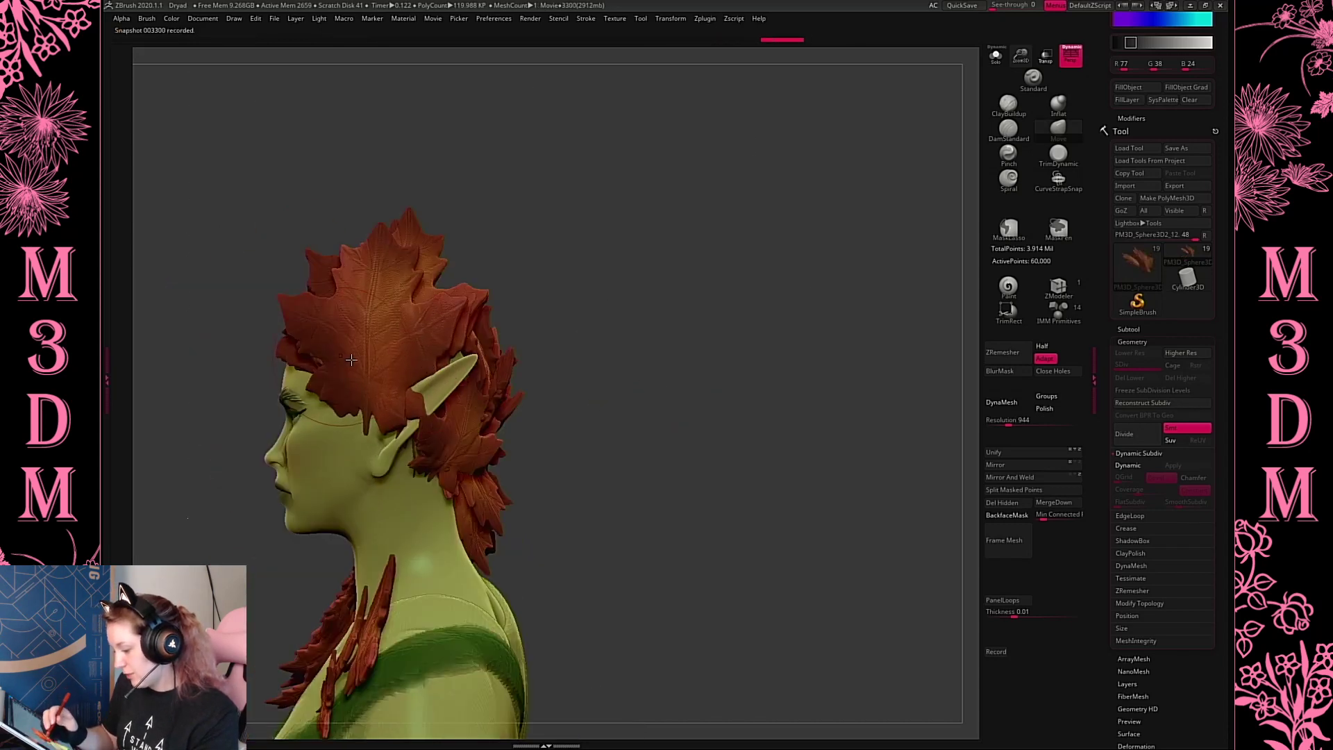
drag(351, 360, 372, 356)
mouse_move(361, 290)
mouse_down()
mouse_move(397, 314)
mouse_move(452, 318)
mouse_up()
From behind, pull the leaves above the ear across the bare scalp gap with the Move brush
drag(805, 382, 667, 388)
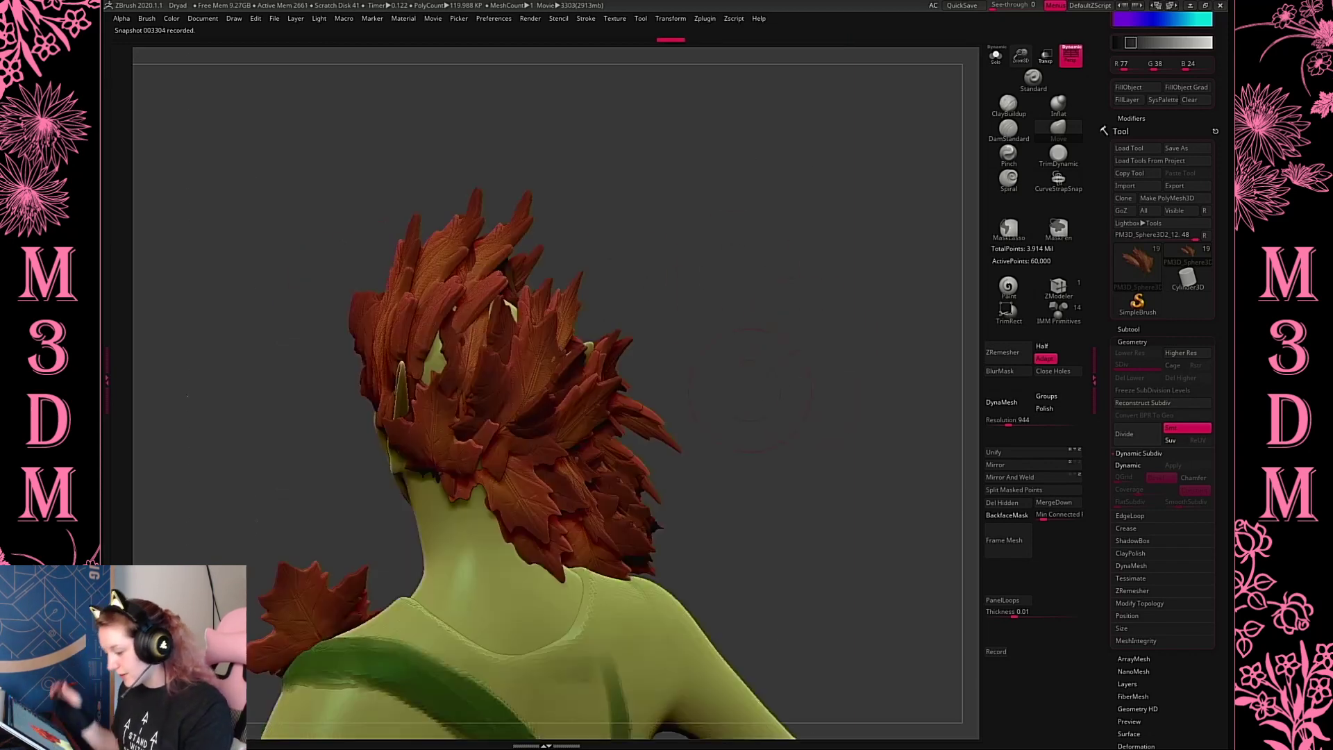
drag(812, 357, 770, 368)
mouse_move(447, 311)
mouse_down()
mouse_move(441, 326)
mouse_move(478, 294)
mouse_up()
Duplicate the swept temple leaf group and place the copy over the bare scalp at the back of the head
drag(829, 343, 638, 360)
alt+click(631, 313)
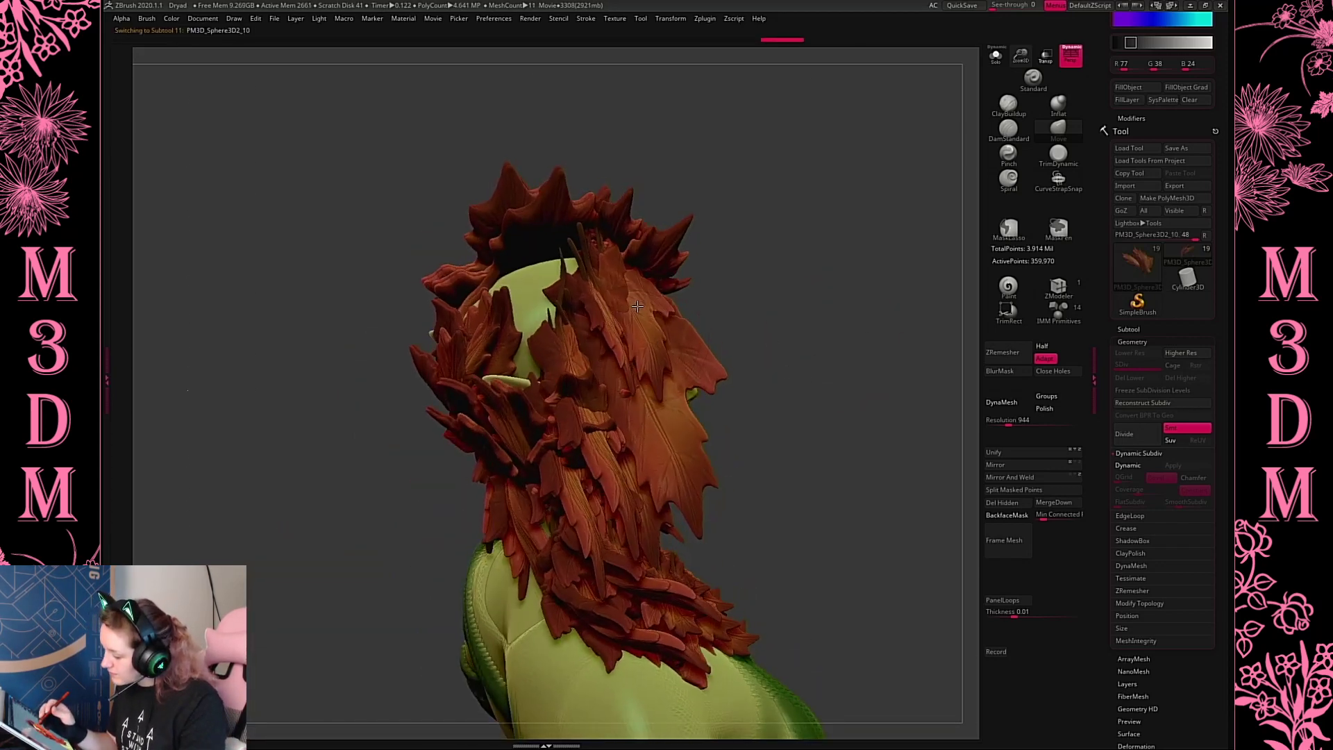
mouse_move(637, 306)
mouse_down()
mouse_move(625, 283)
mouse_move(498, 296)
mouse_move(517, 285)
mouse_move(573, 297)
mouse_up()
key(w)
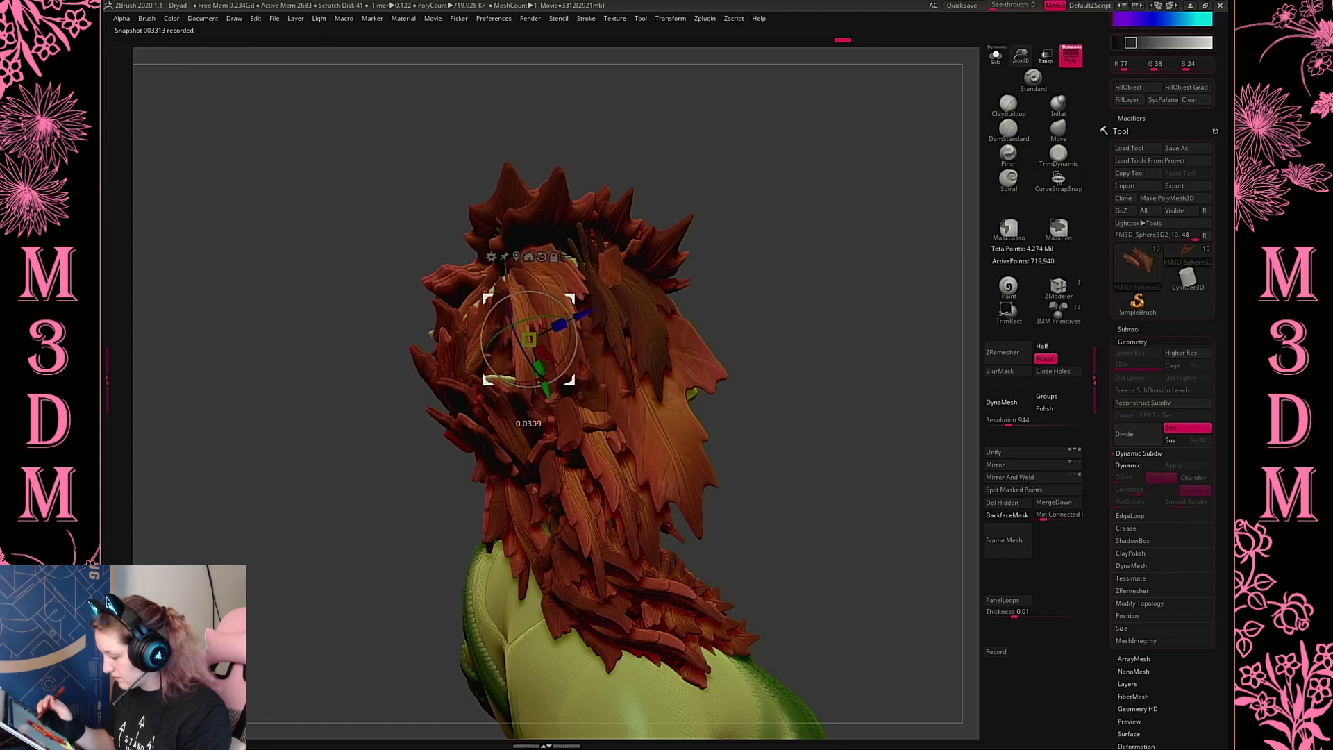
key(q)
Examine the hair from the side and front and compare the leaf clusters on the whole figure
drag(819, 307, 864, 317)
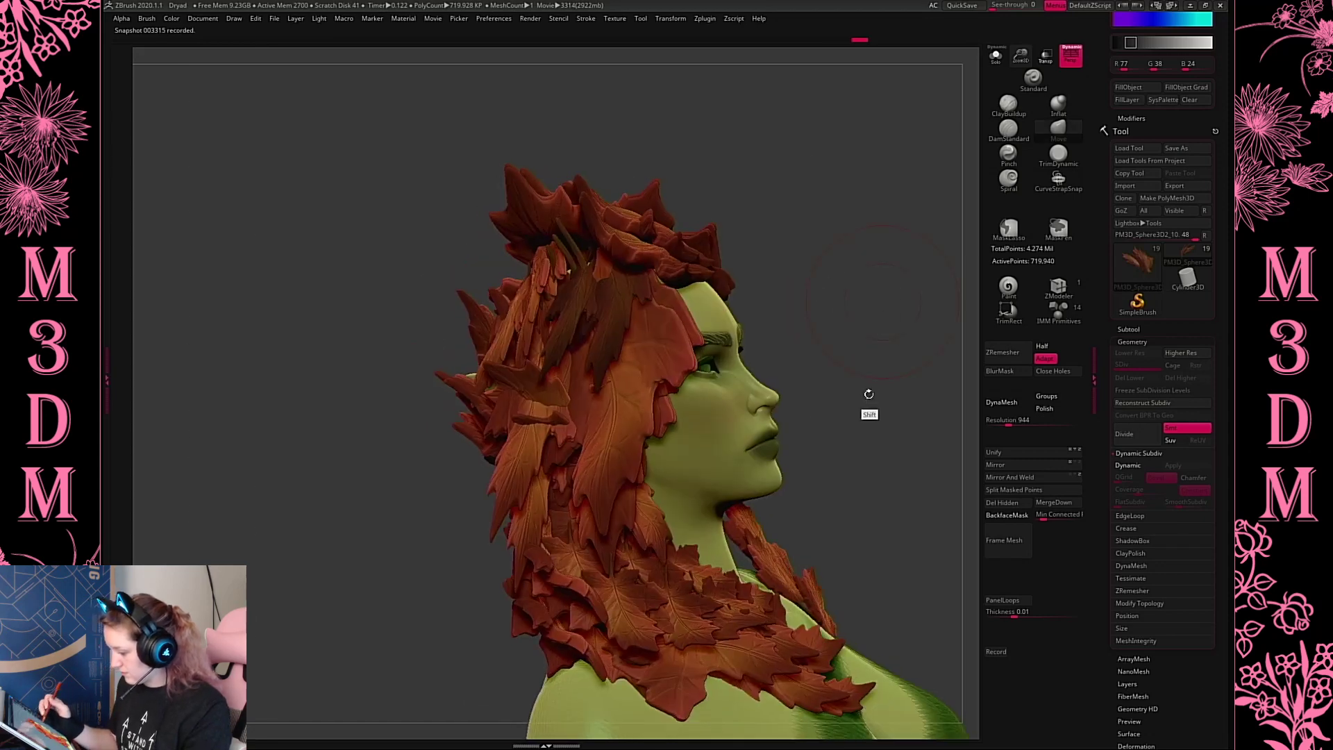
shift+drag(869, 393, 860, 374)
alt+drag(862, 311, 844, 274)
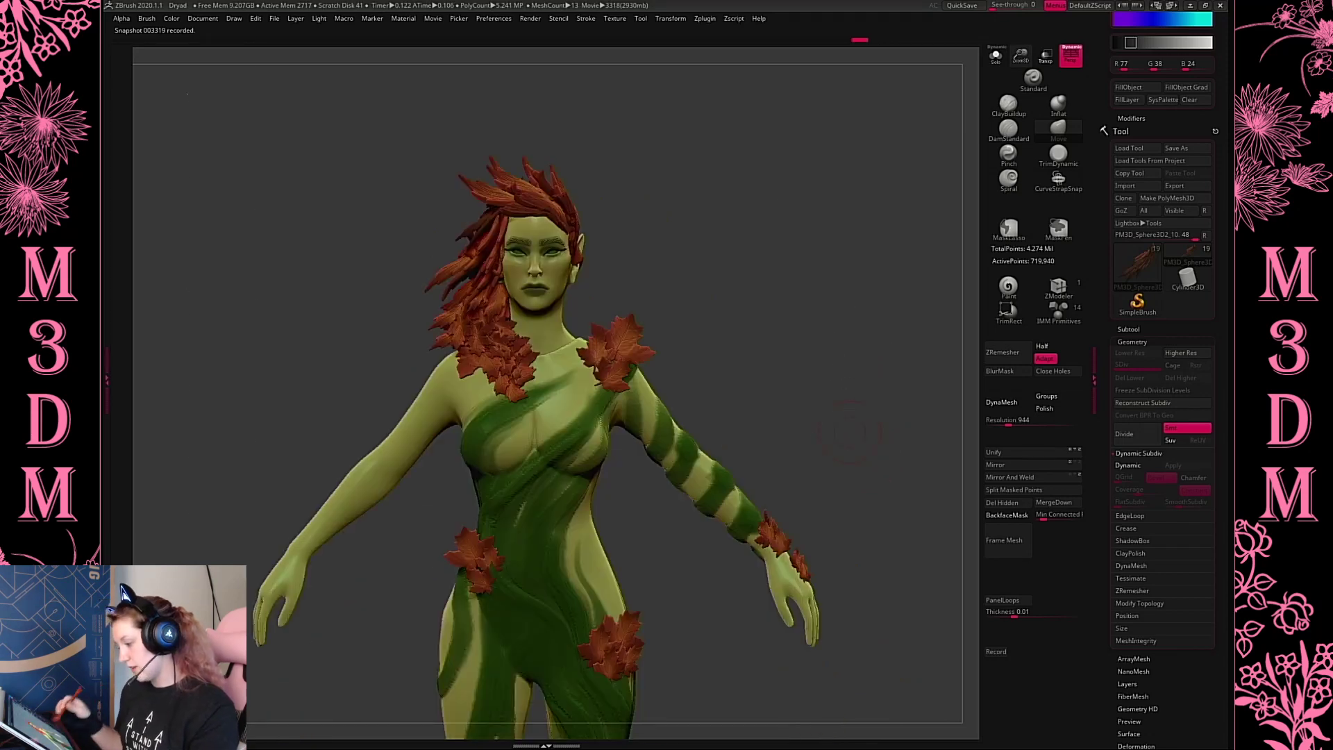
drag(849, 432, 812, 595)
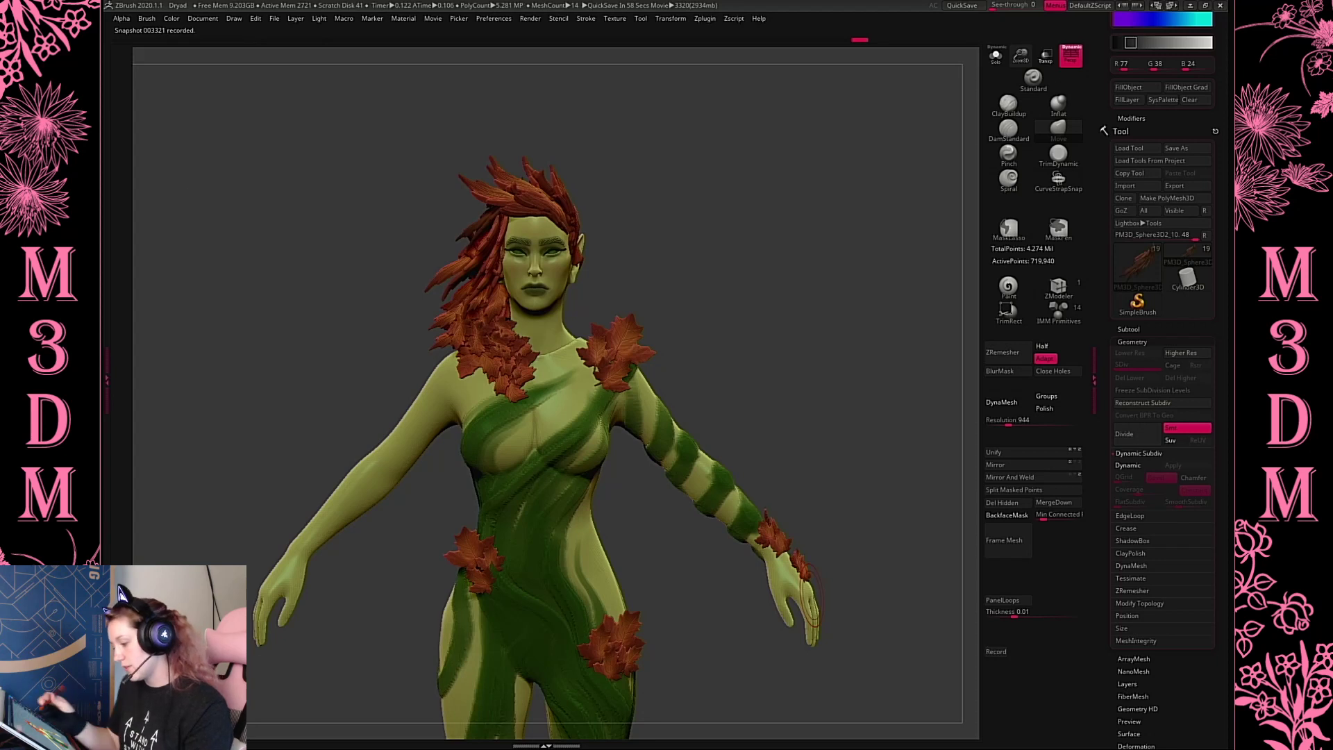
alt+click(522, 354)
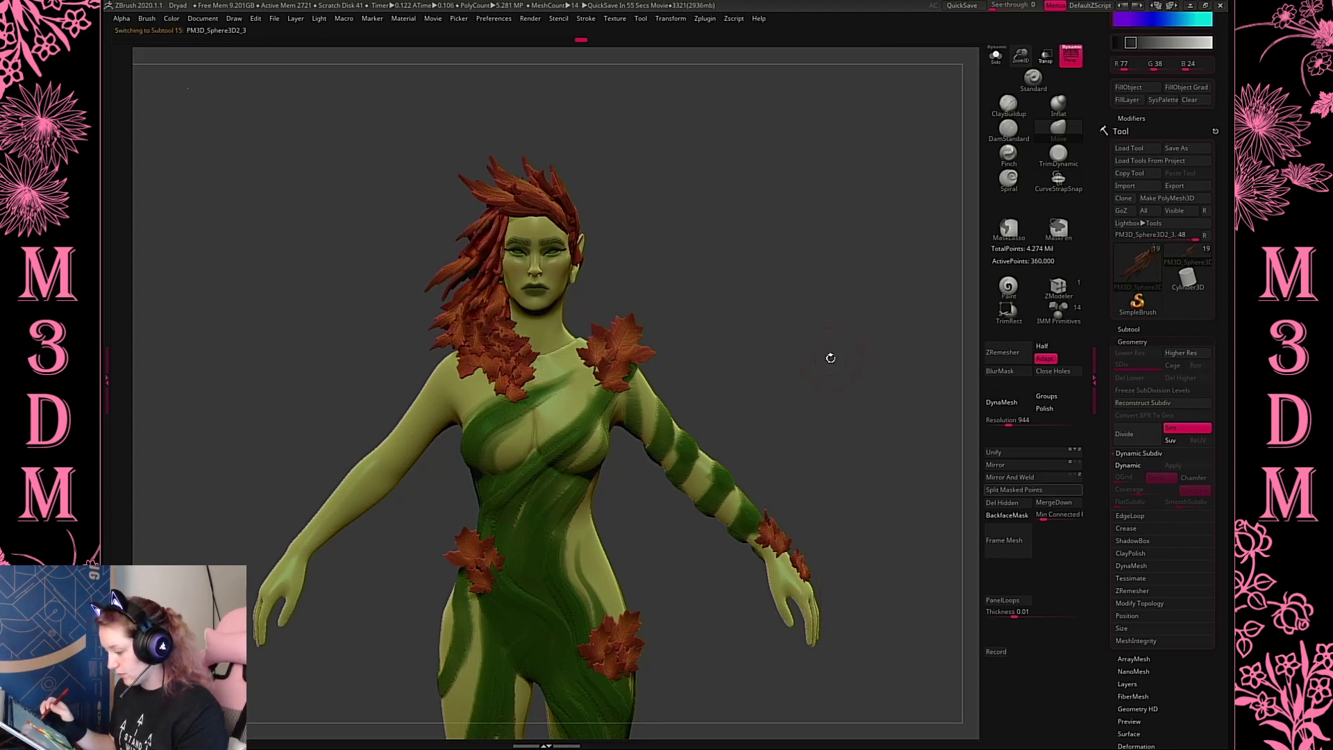
key(space)
alt+drag(807, 357, 796, 396)
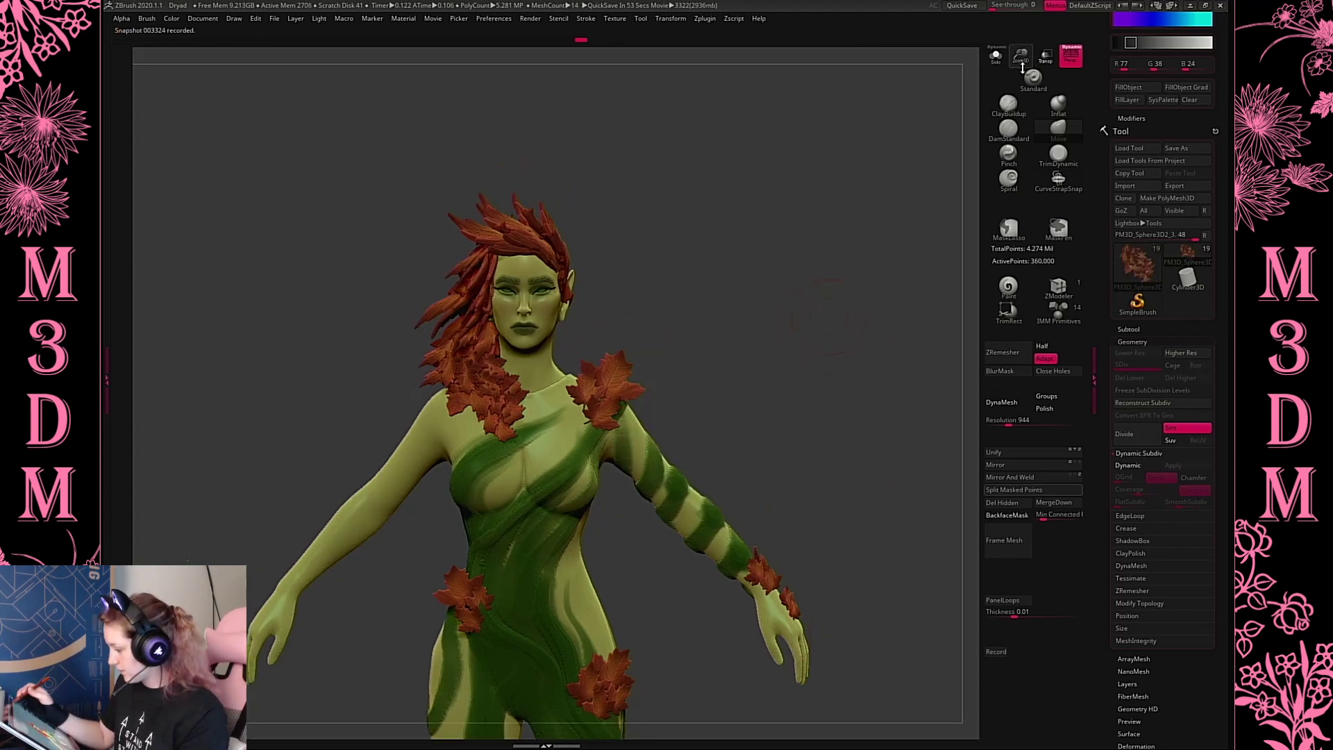
alt+drag(769, 227, 772, 333)
Select the leaf group above the ear, pull its lower tips down as a sideburn, and undo the strokes that overlap the ear
alt+click(686, 310)
key(space)
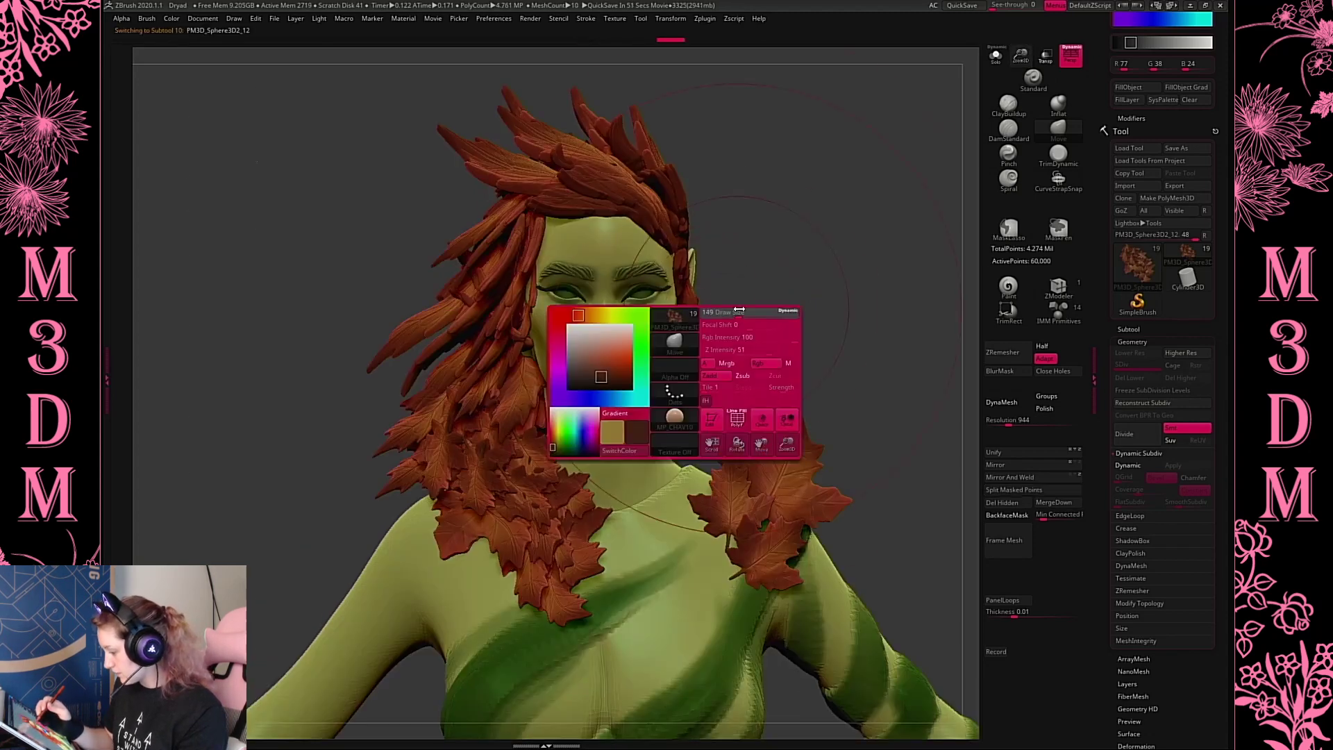
drag(813, 300, 748, 323)
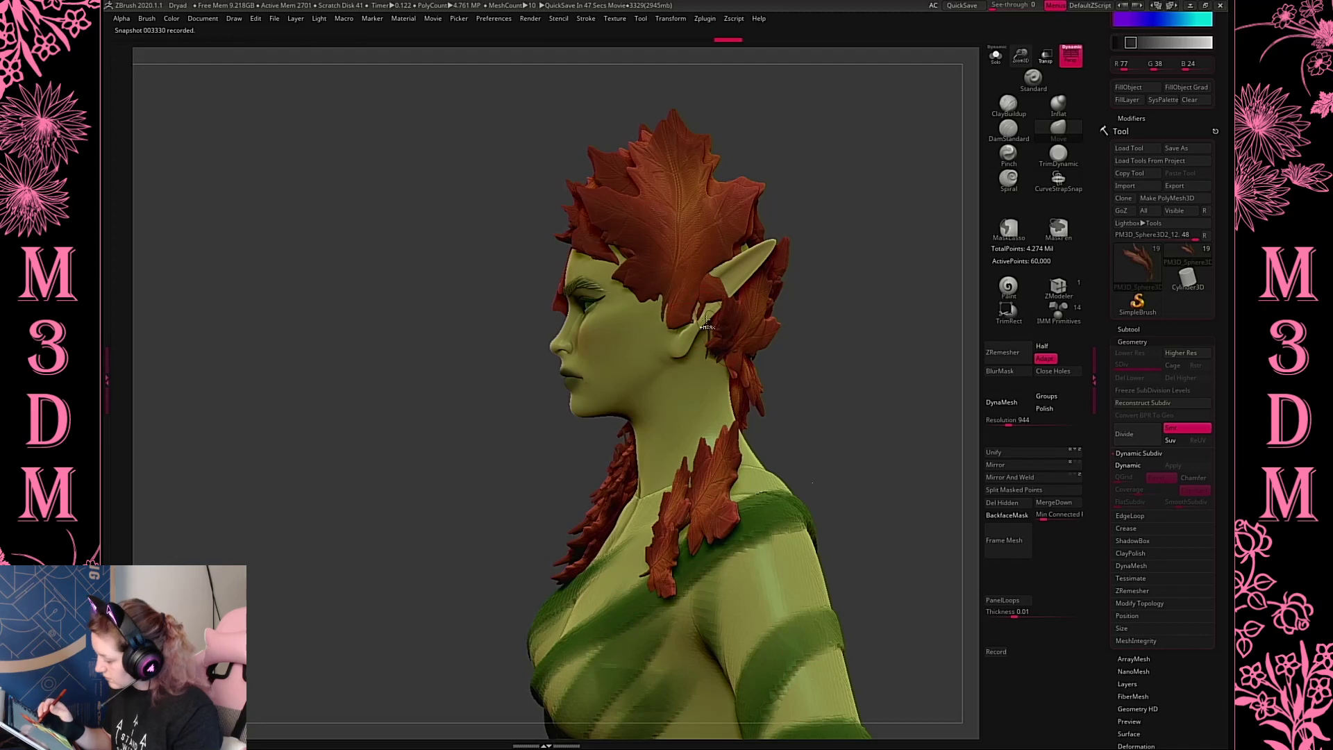
key(ctrl+z)
key(ctrl+z)
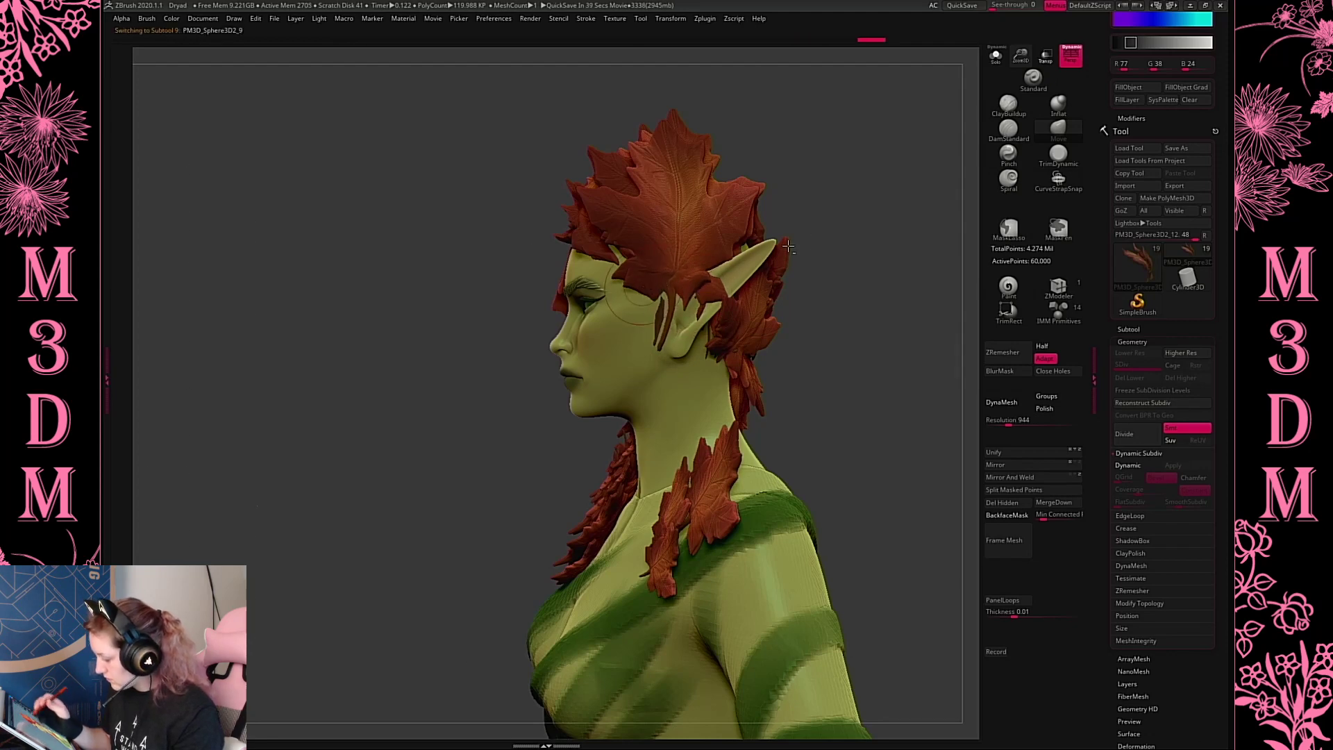
Widen the sideburn leaf strand in front of the ear with a resized Move brush, working from the front and side
drag(858, 229, 660, 278)
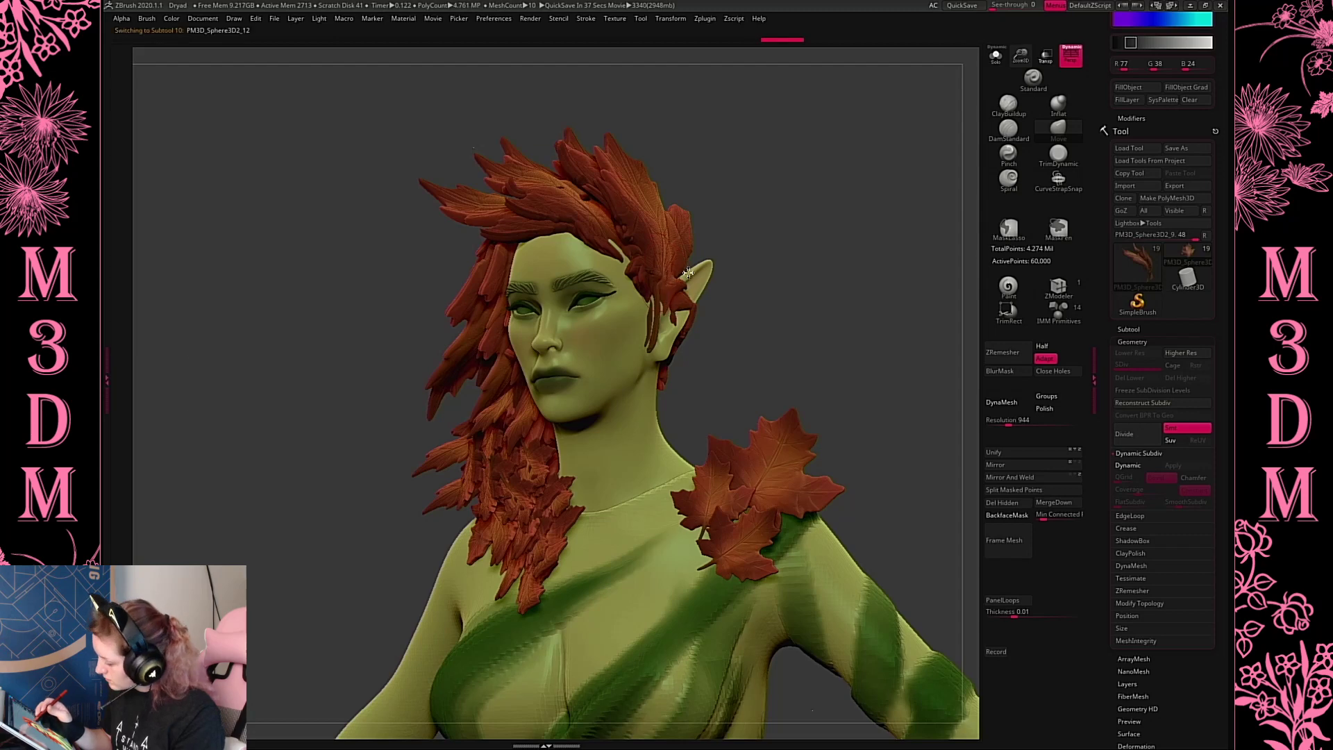
key(space)
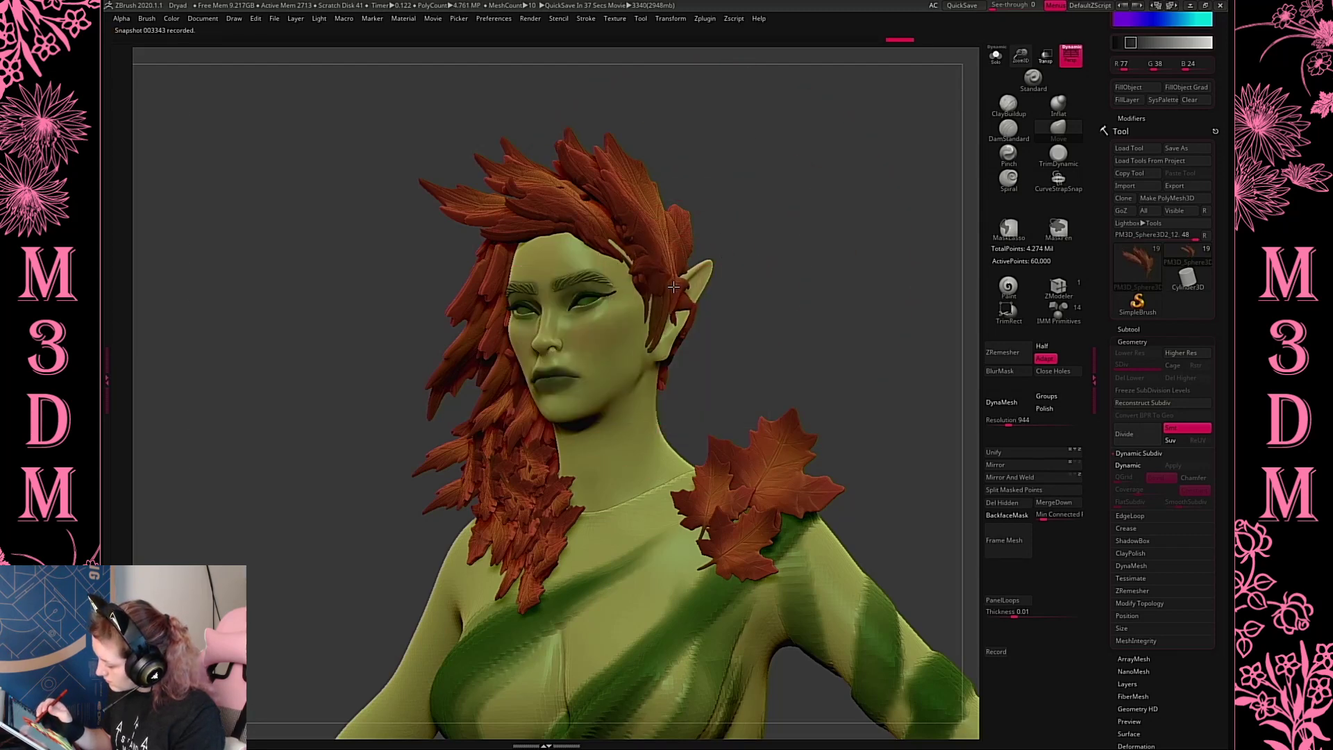
drag(834, 275, 767, 366)
key(space)
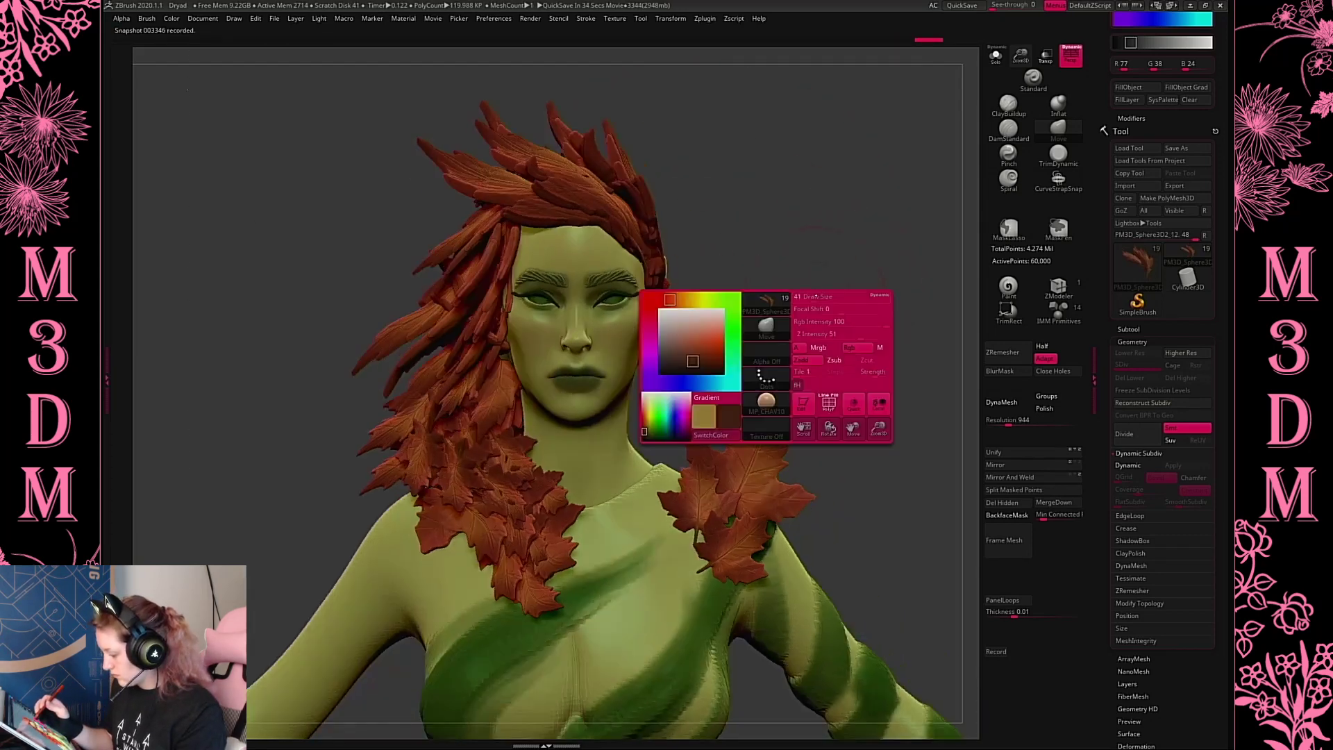
drag(851, 280, 791, 287)
right_drag(791, 286, 744, 289)
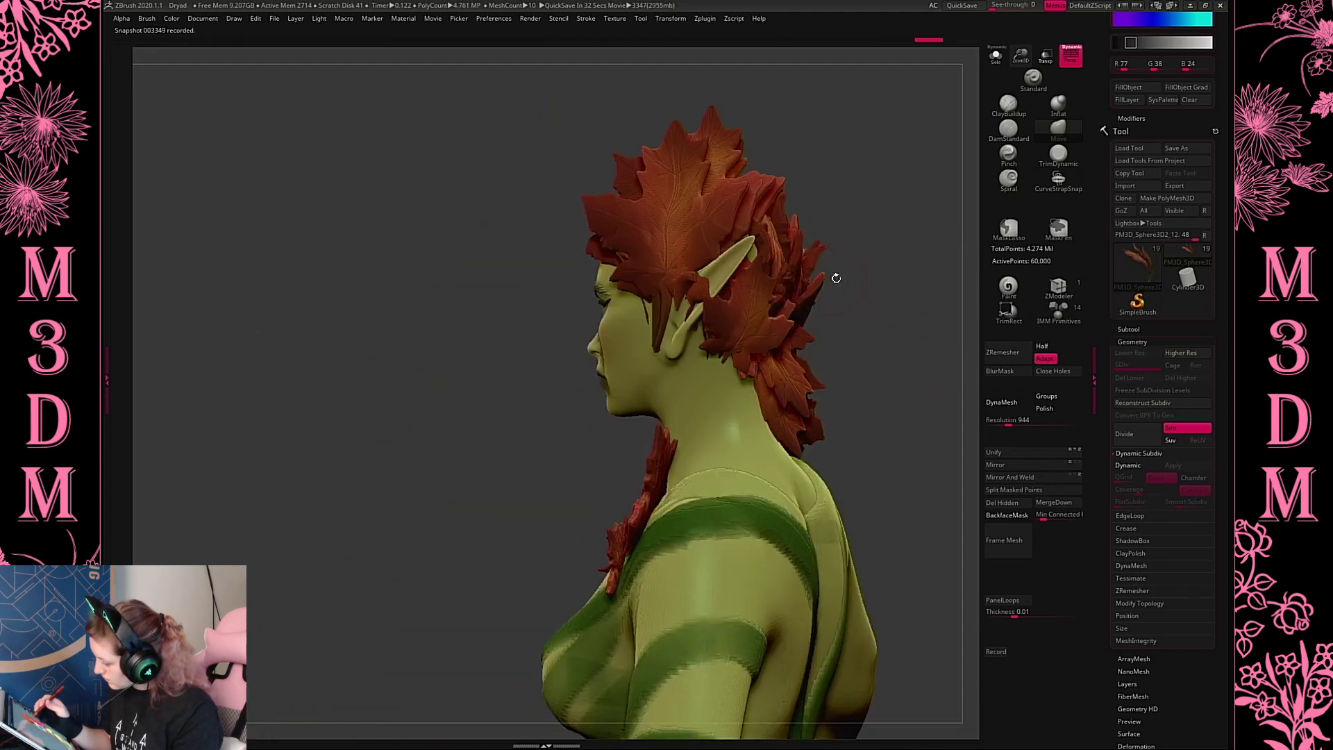
Try sweeping the sideburn leaf tips forward onto the cheek with the Move brush, and undo those strokes
right_drag(701, 331, 752, 311)
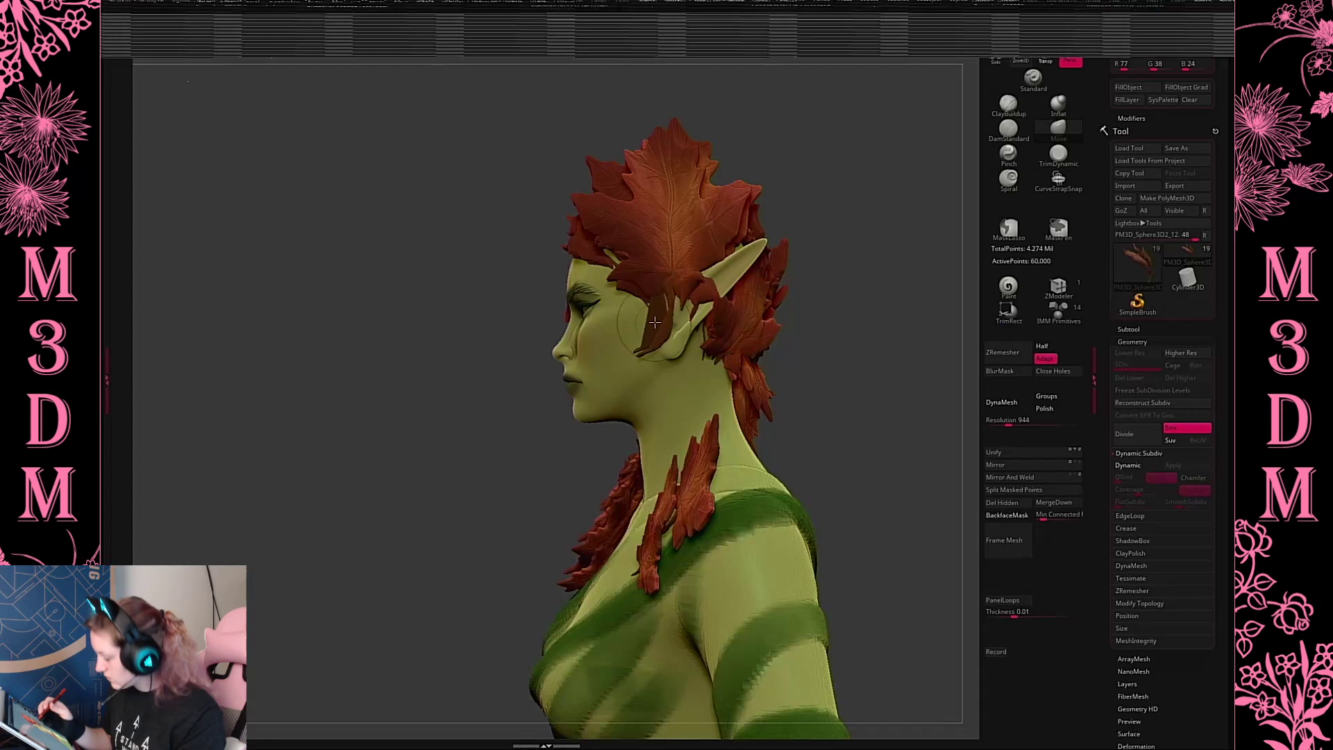
mouse_move(655, 322)
mouse_down()
mouse_move(666, 321)
mouse_move(643, 357)
mouse_up()
key(ctrl+z)
key(ctrl+z)
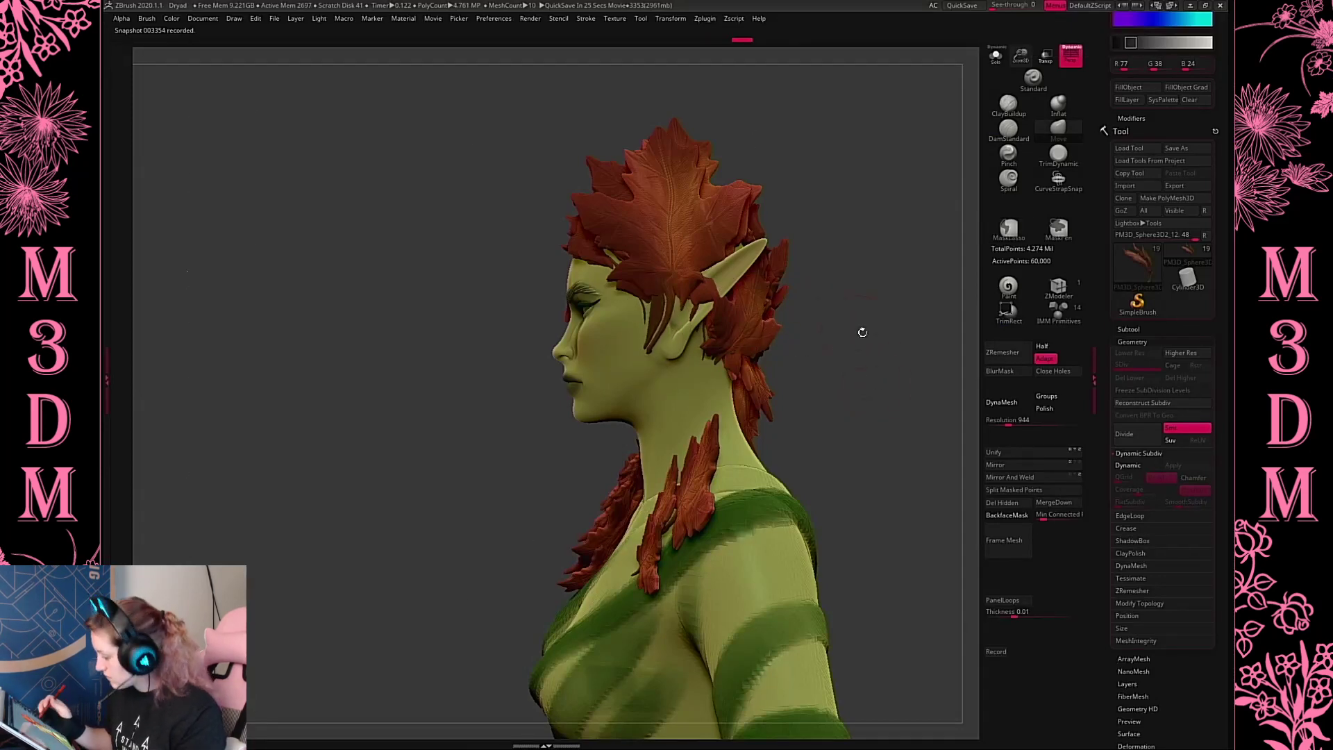
Select the long leaf group beside the face and push its outer tips inward with a resized Move brush
mouse_move(839, 345)
mouse_down()
mouse_move(799, 347)
mouse_move(865, 354)
mouse_move(893, 340)
mouse_move(874, 368)
mouse_move(890, 386)
mouse_move(658, 258)
mouse_move(664, 248)
mouse_up()
alt+click(661, 248)
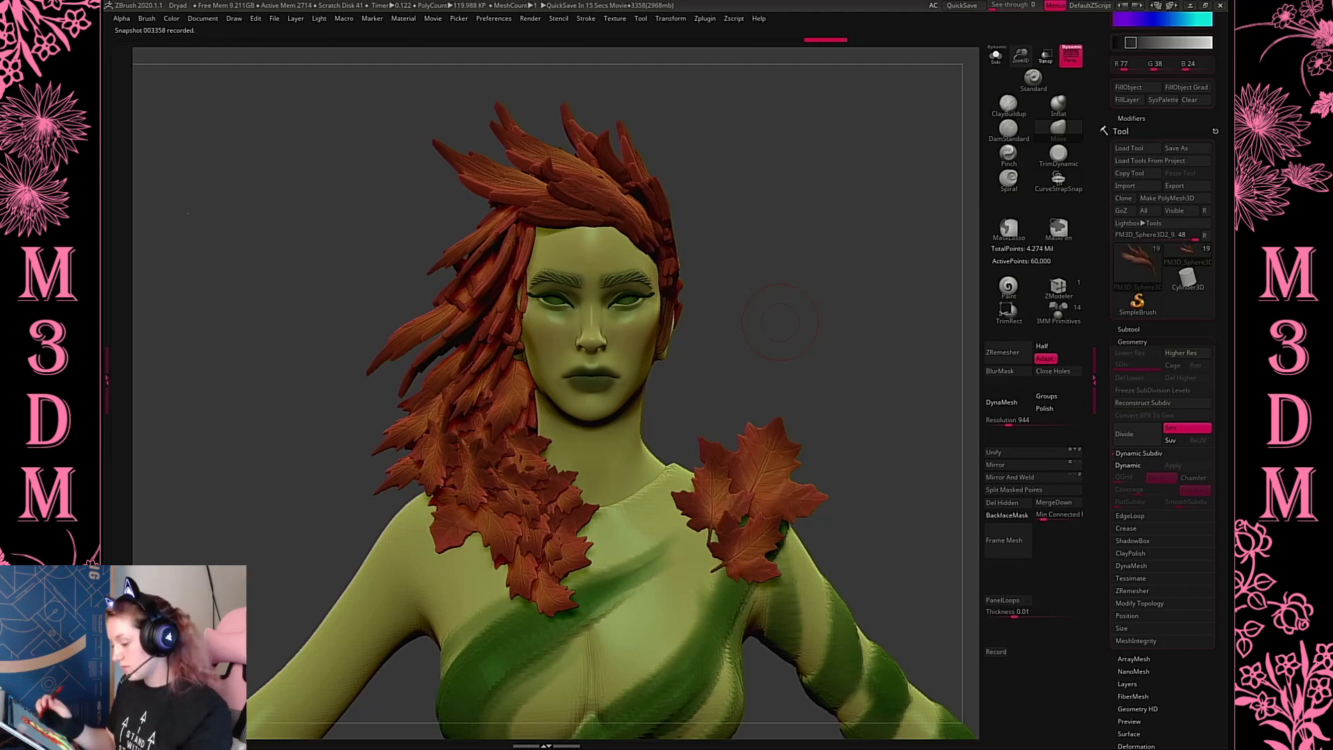
alt+click(667, 335)
right_click(626, 358)
right_click(743, 344)
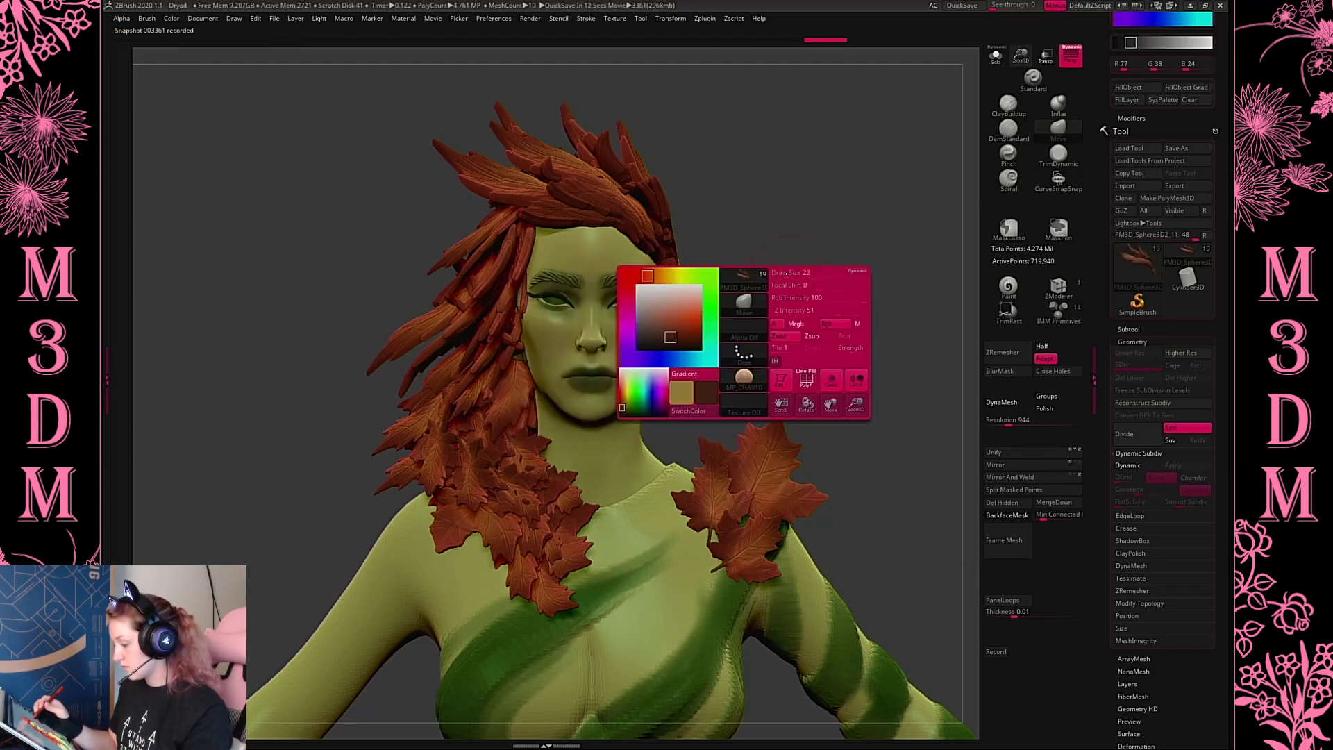
drag(837, 303, 849, 333)
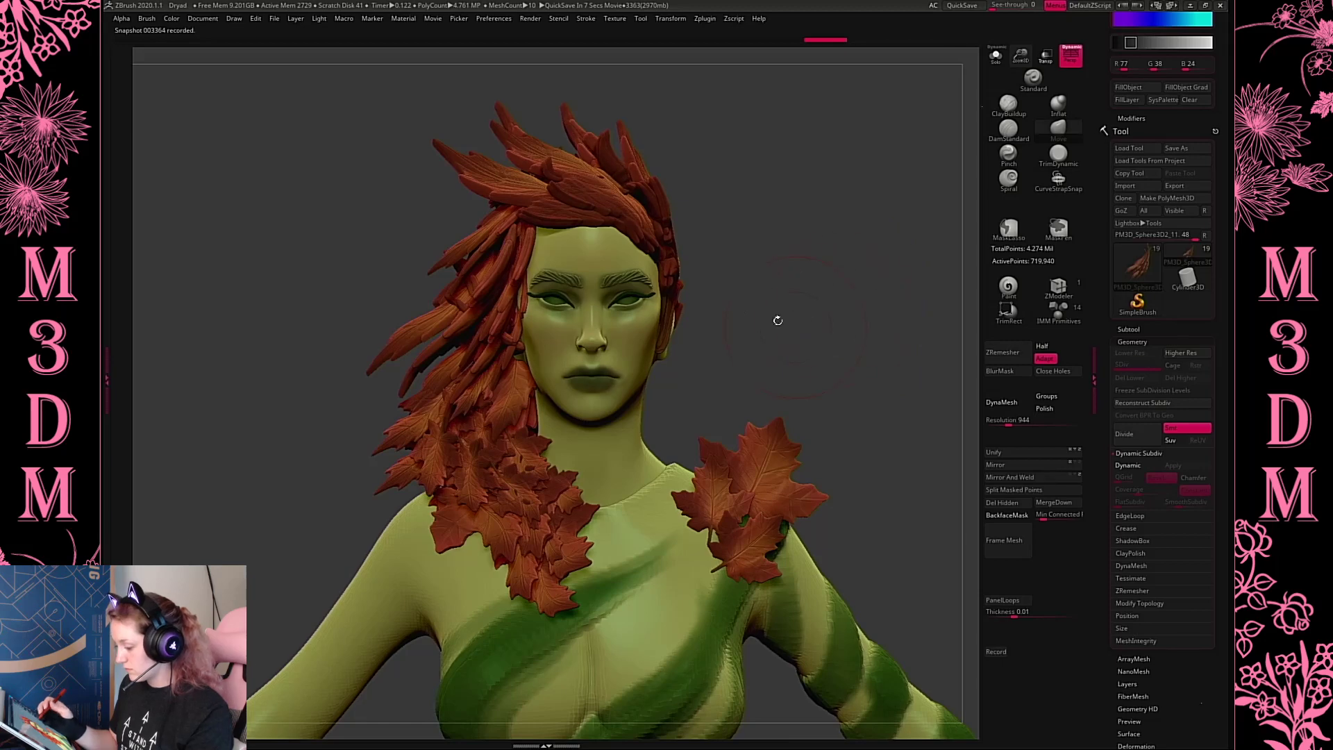
alt+drag(970, 264, 1052, 266)
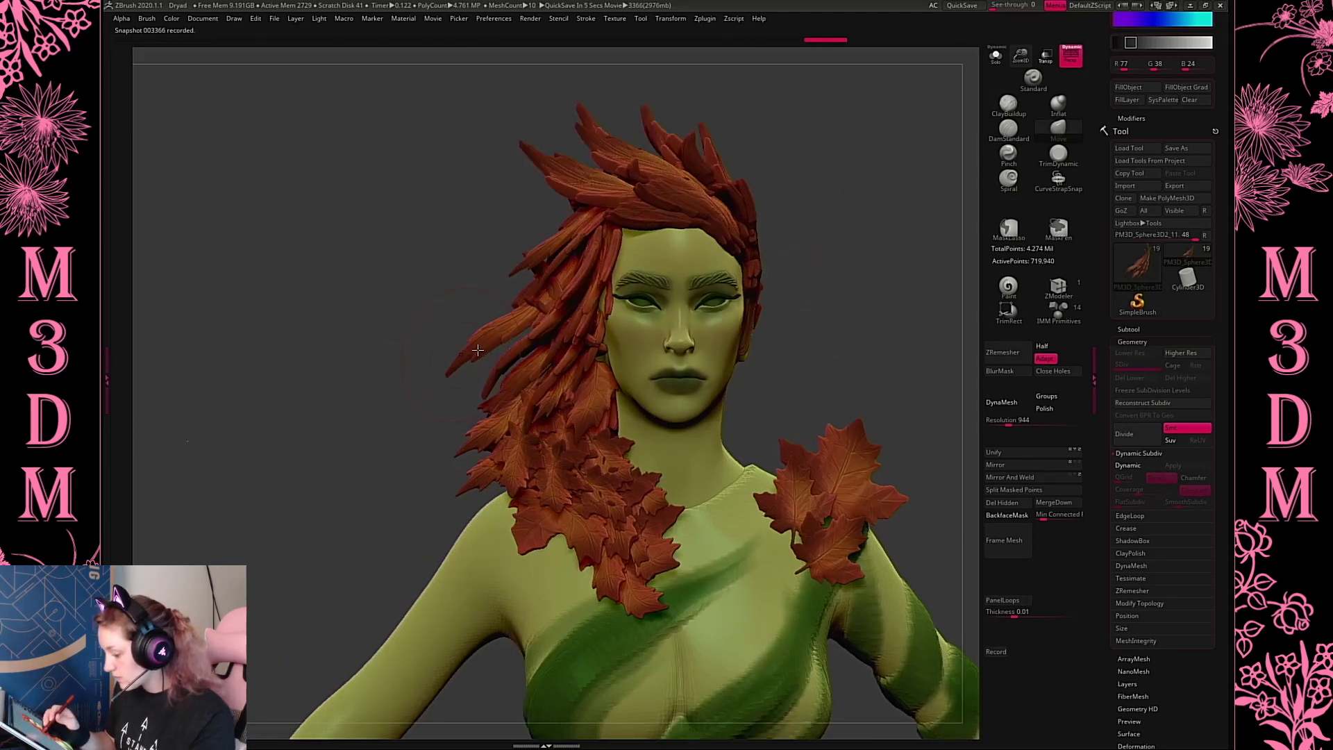
drag(478, 350, 505, 335)
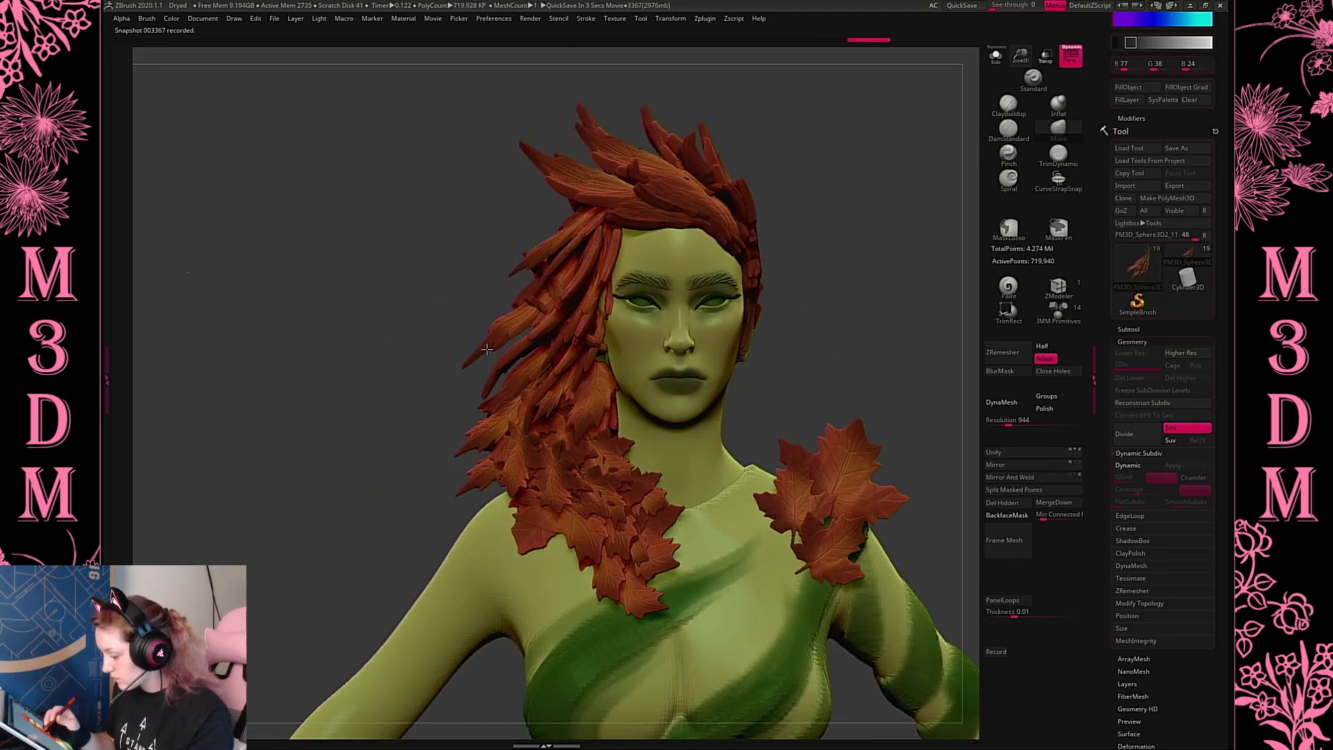
right_click(826, 272)
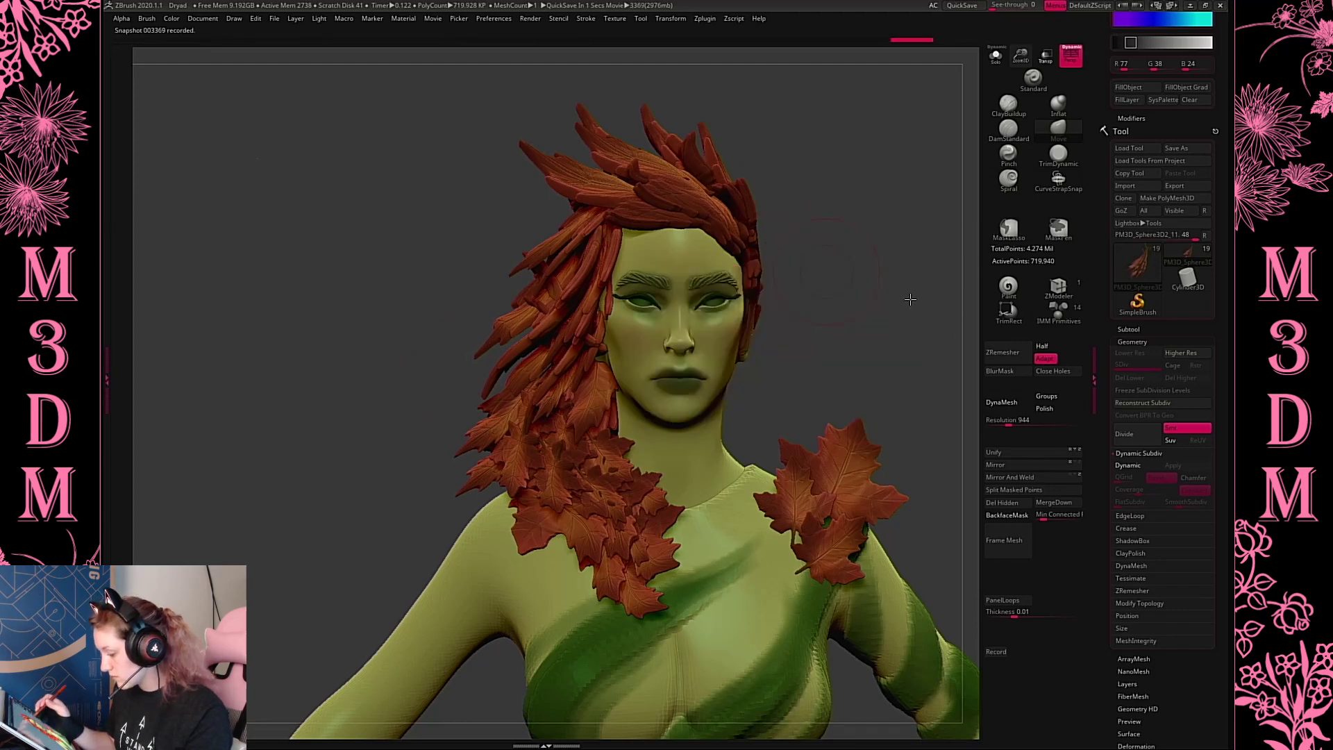
drag(910, 298, 893, 247)
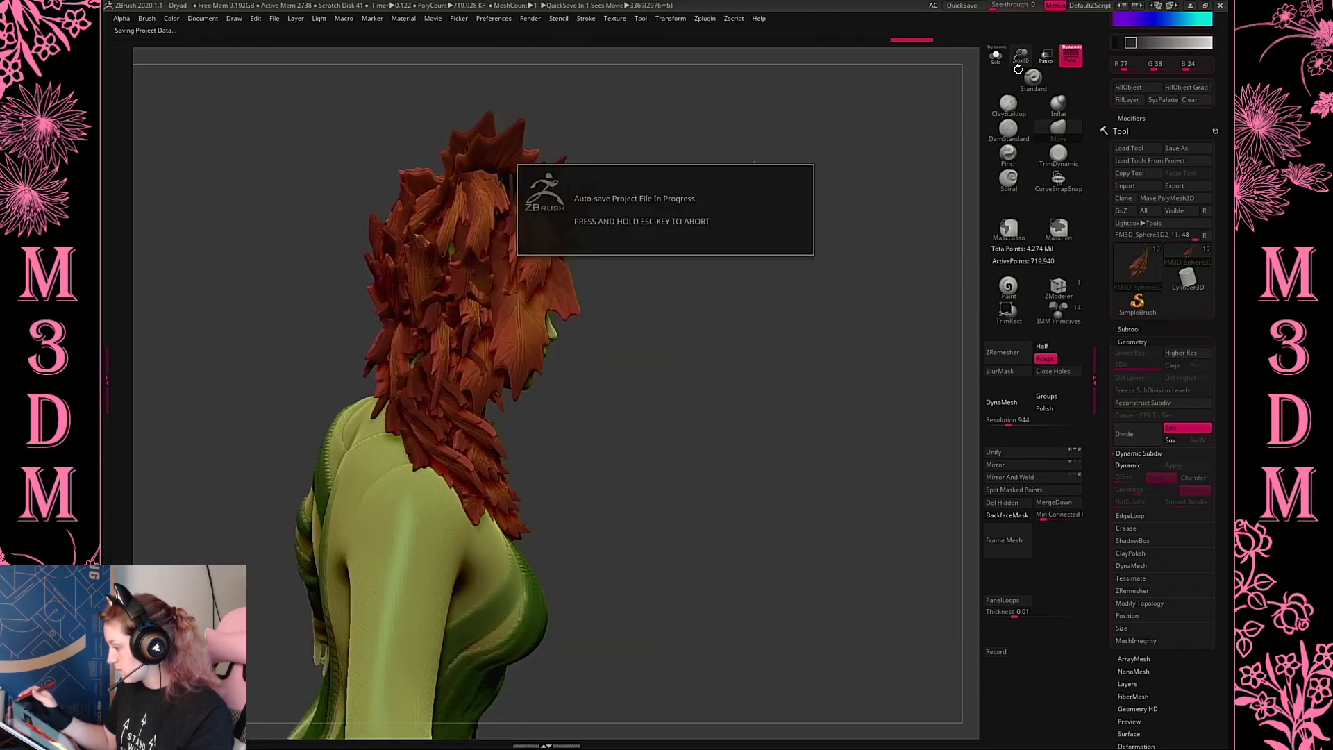
Isolate the long leaf group, try shifting it slightly with the Move transform, show the whole figure again and undo the changes
click(995, 56)
drag(865, 191, 767, 297)
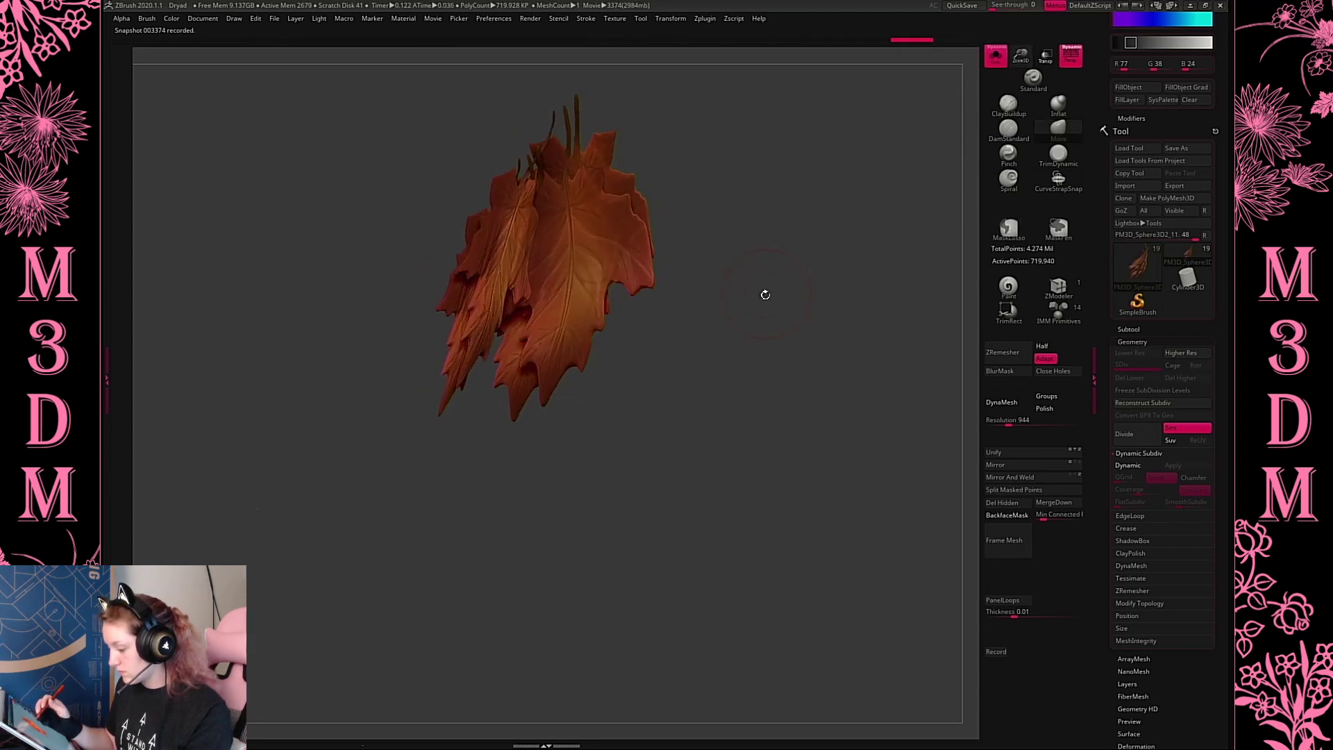
key(w)
drag(603, 295, 604, 279)
key(q)
click(995, 55)
drag(862, 248, 874, 313)
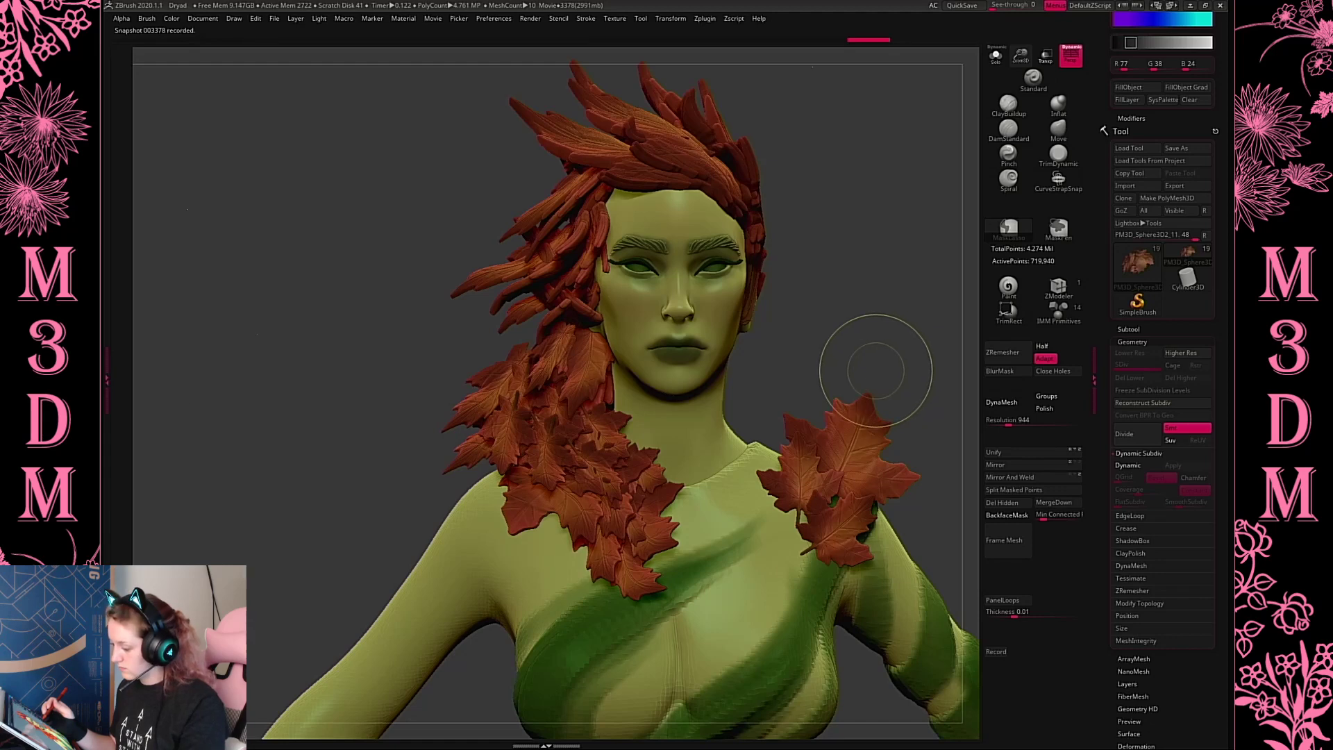
key(ctrl+z)
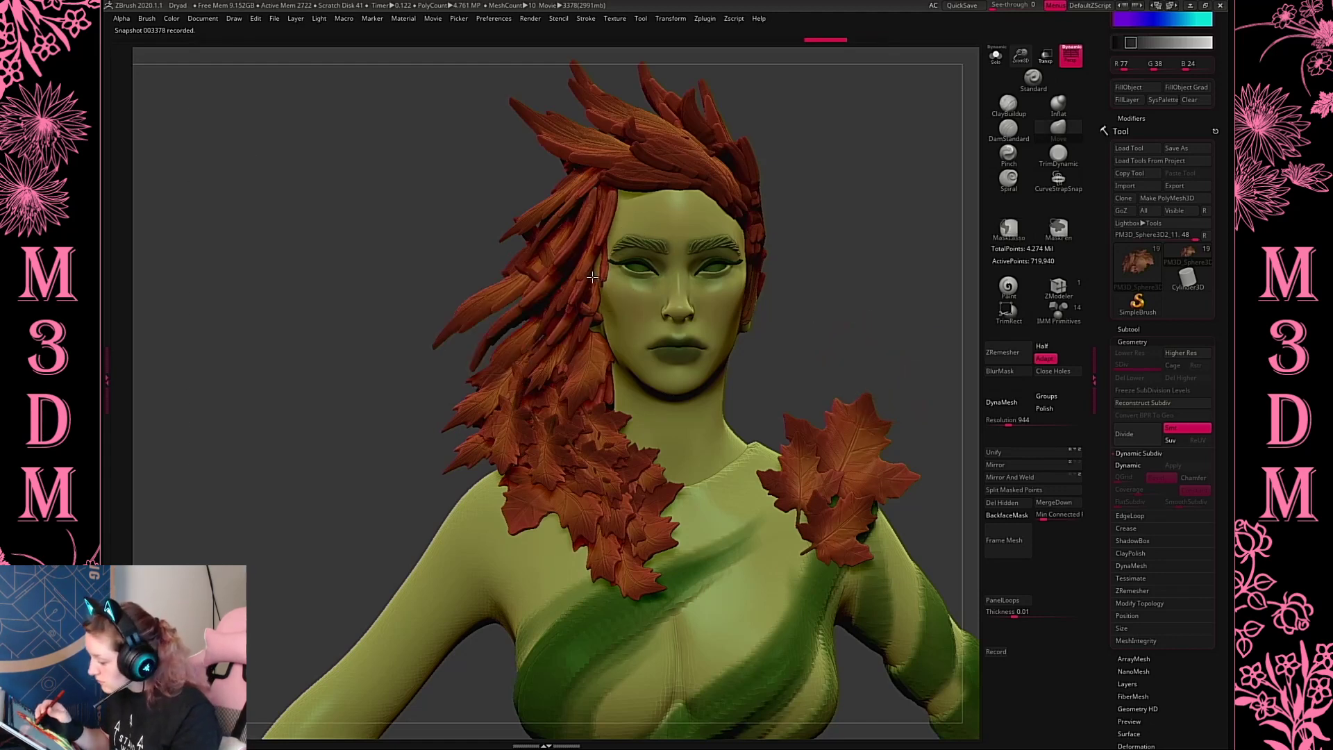
Nudge the leaf strand beside the temple with a resized Move brush, comparing the stroke through undo and redo
drag(592, 277, 584, 272)
key(space)
drag(777, 254, 813, 291)
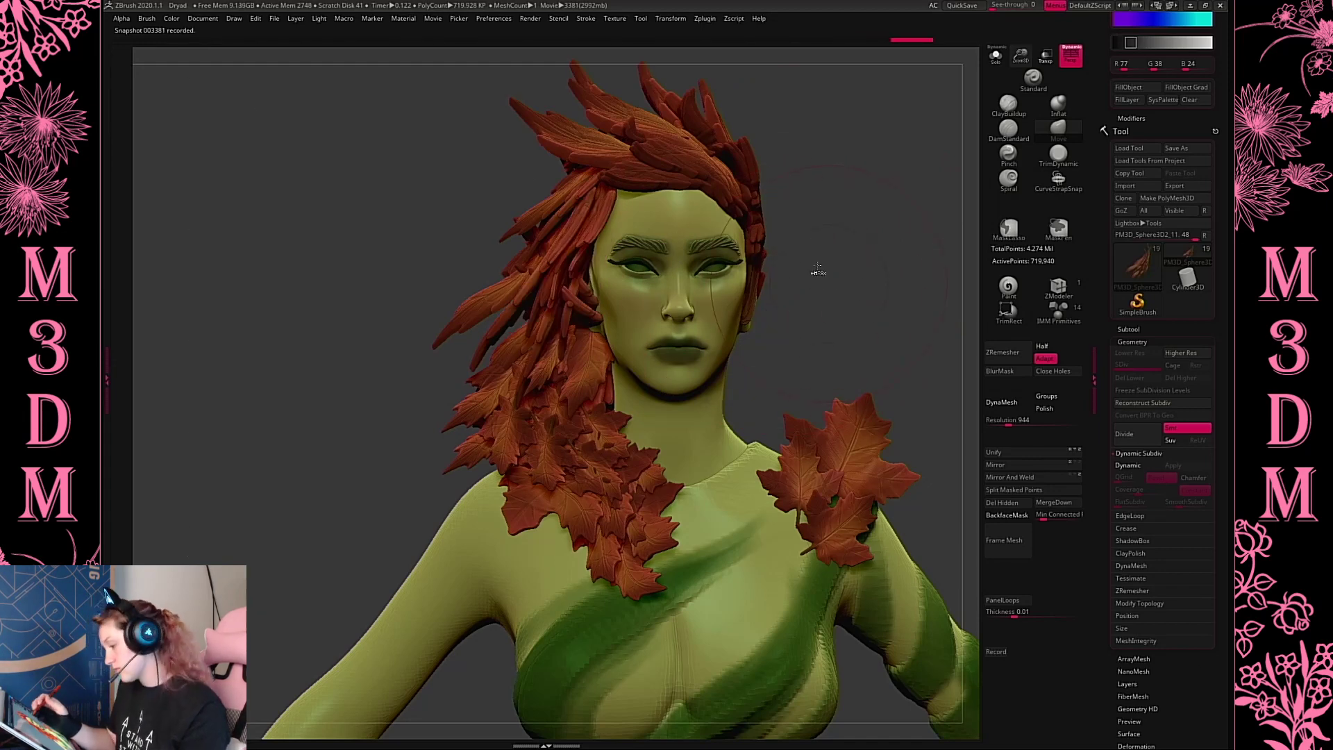
key(ctrl+z)
key(space)
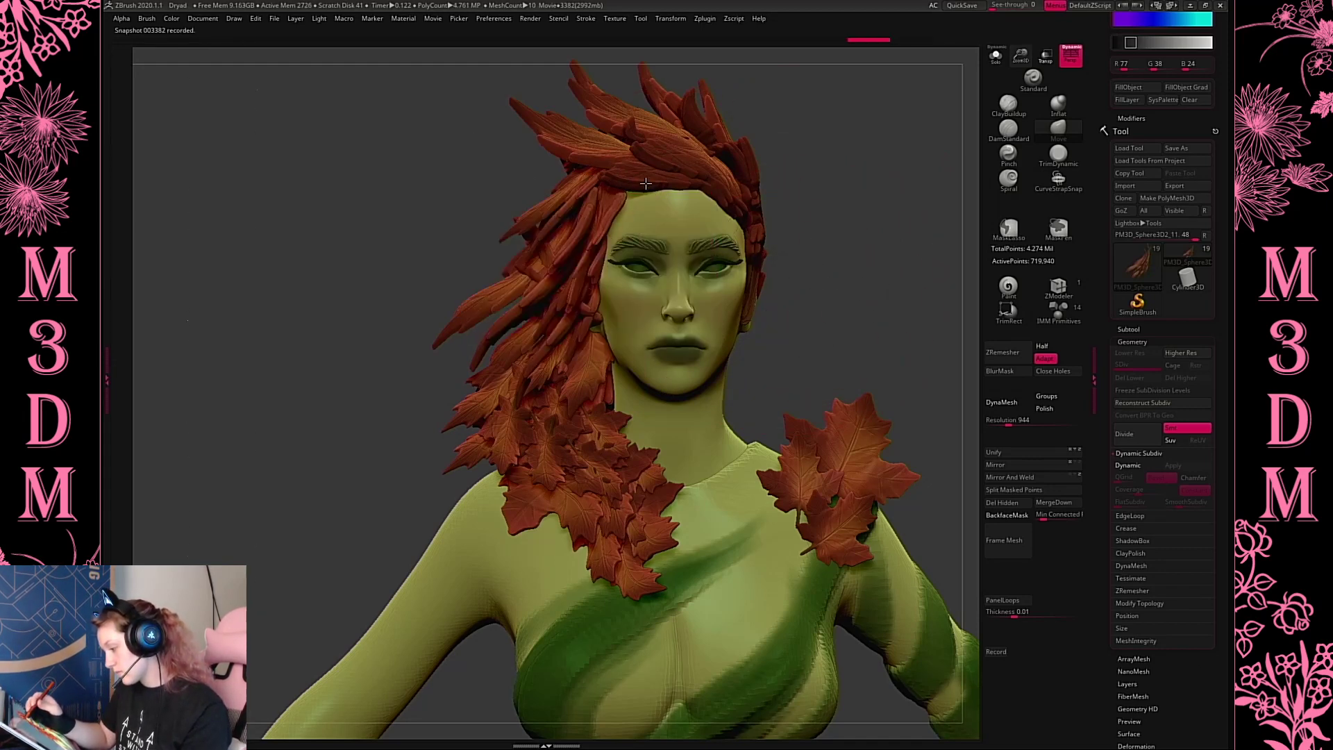
key(ctrl+shift+z)
mouse_move(875, 233)
mouse_down()
mouse_move(770, 173)
mouse_move(890, 214)
mouse_move(864, 213)
mouse_move(823, 262)
mouse_up()
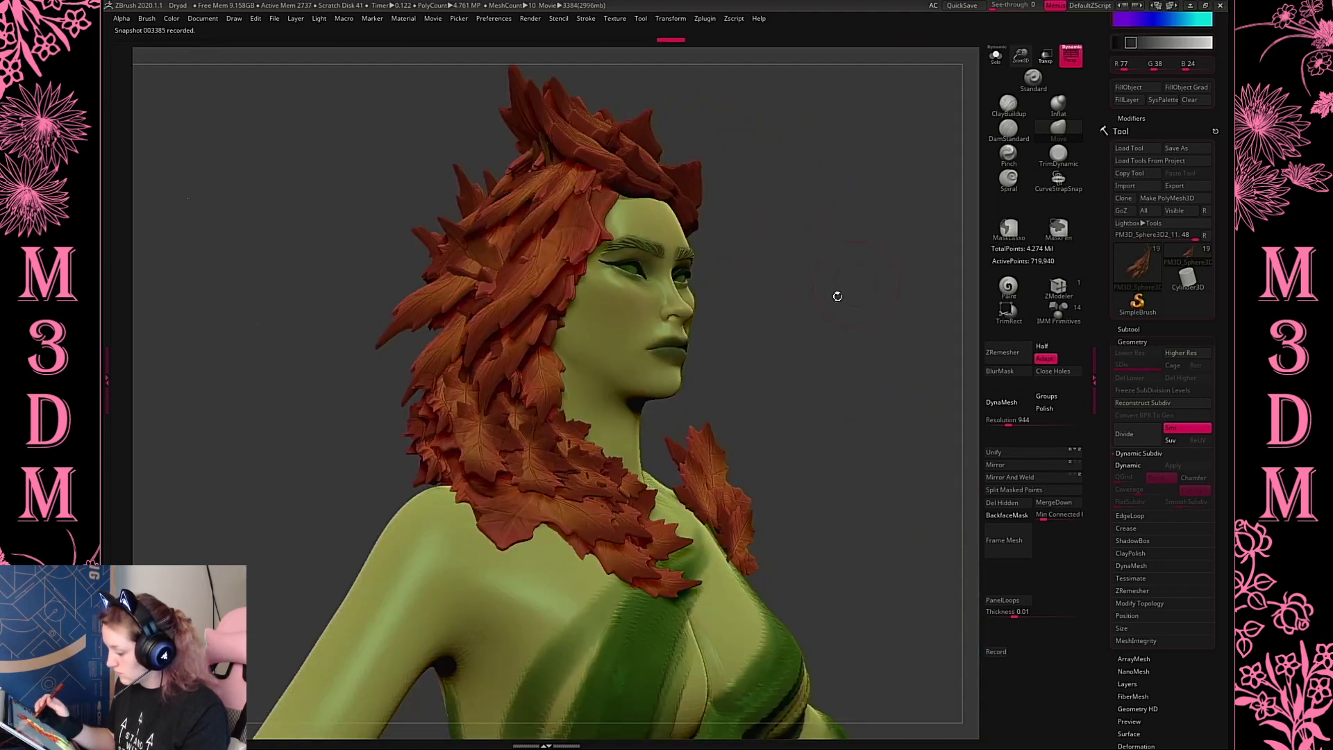
shift+drag(882, 346, 881, 339)
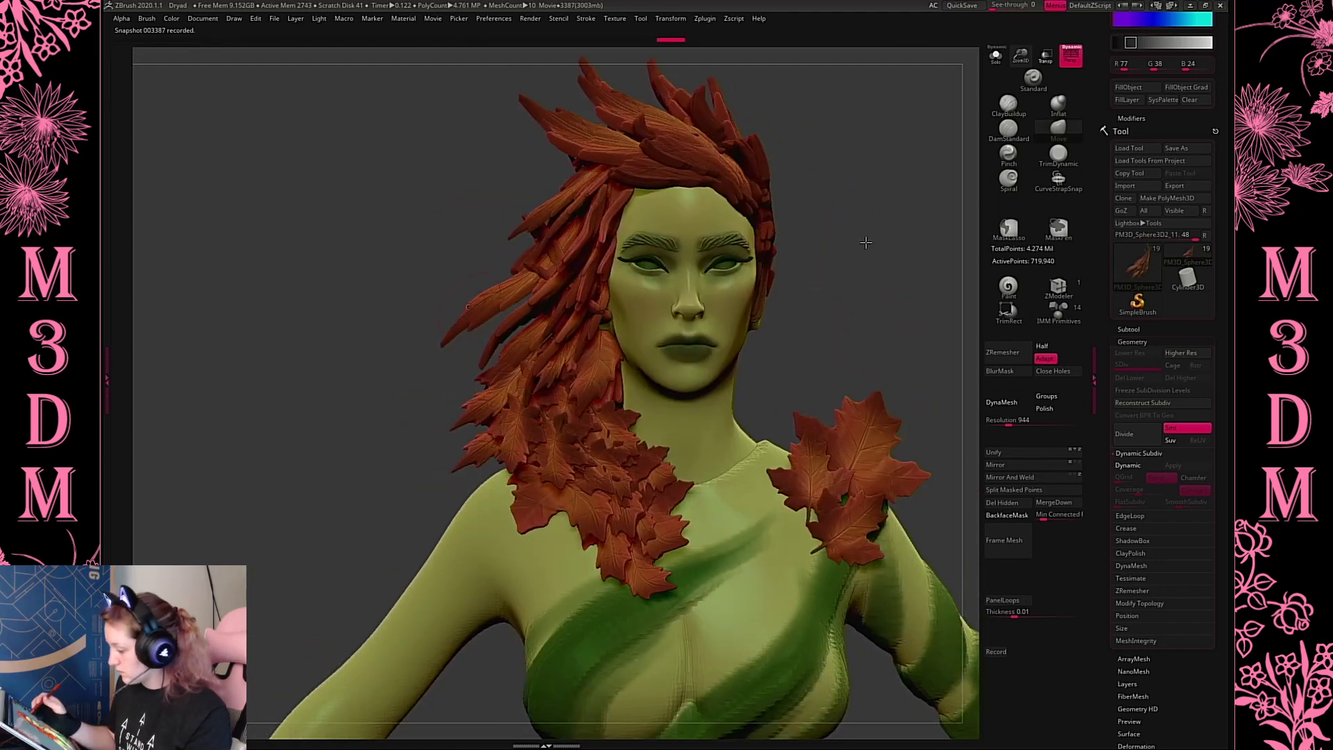
Try moving the outer tips of the side leaf group with a larger Move brush, without and with backface masking, and undo the strokes
key(space)
drag(858, 242, 866, 241)
drag(477, 304, 513, 313)
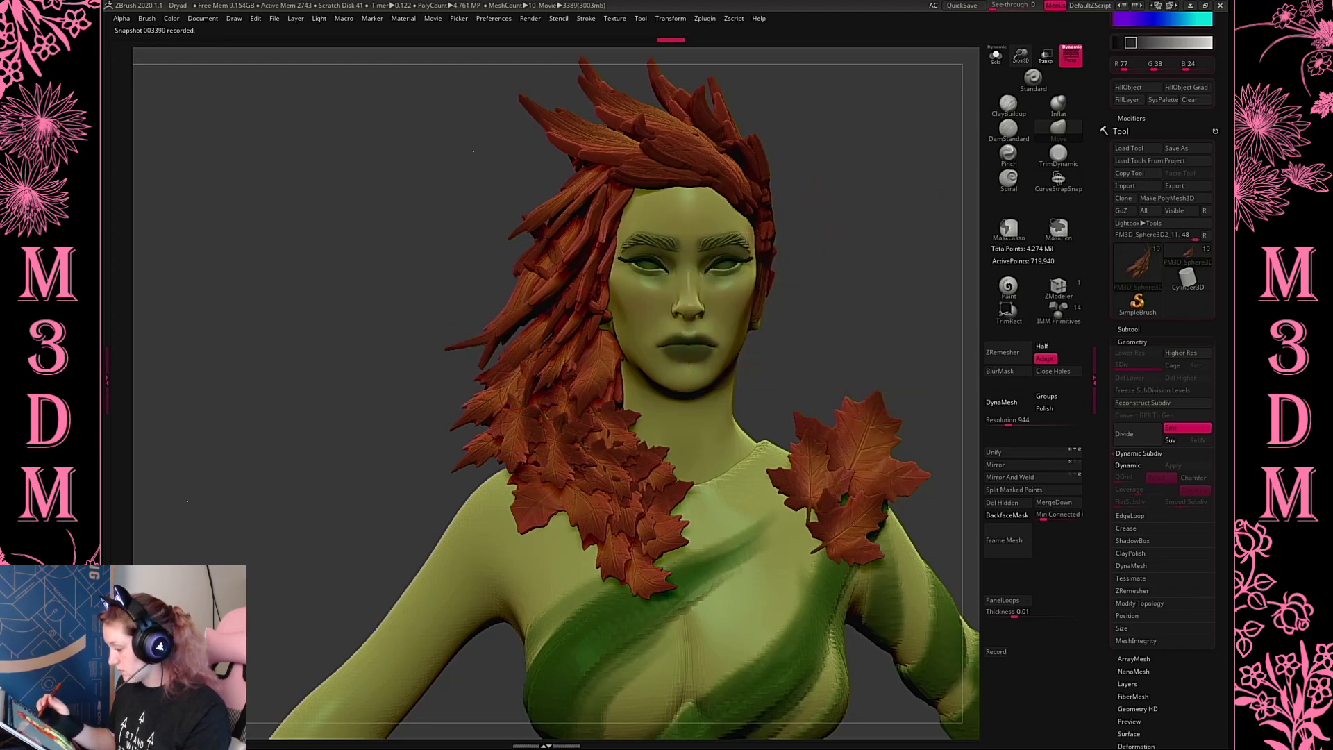
key(ctrl+z)
key(space)
drag(851, 308, 843, 307)
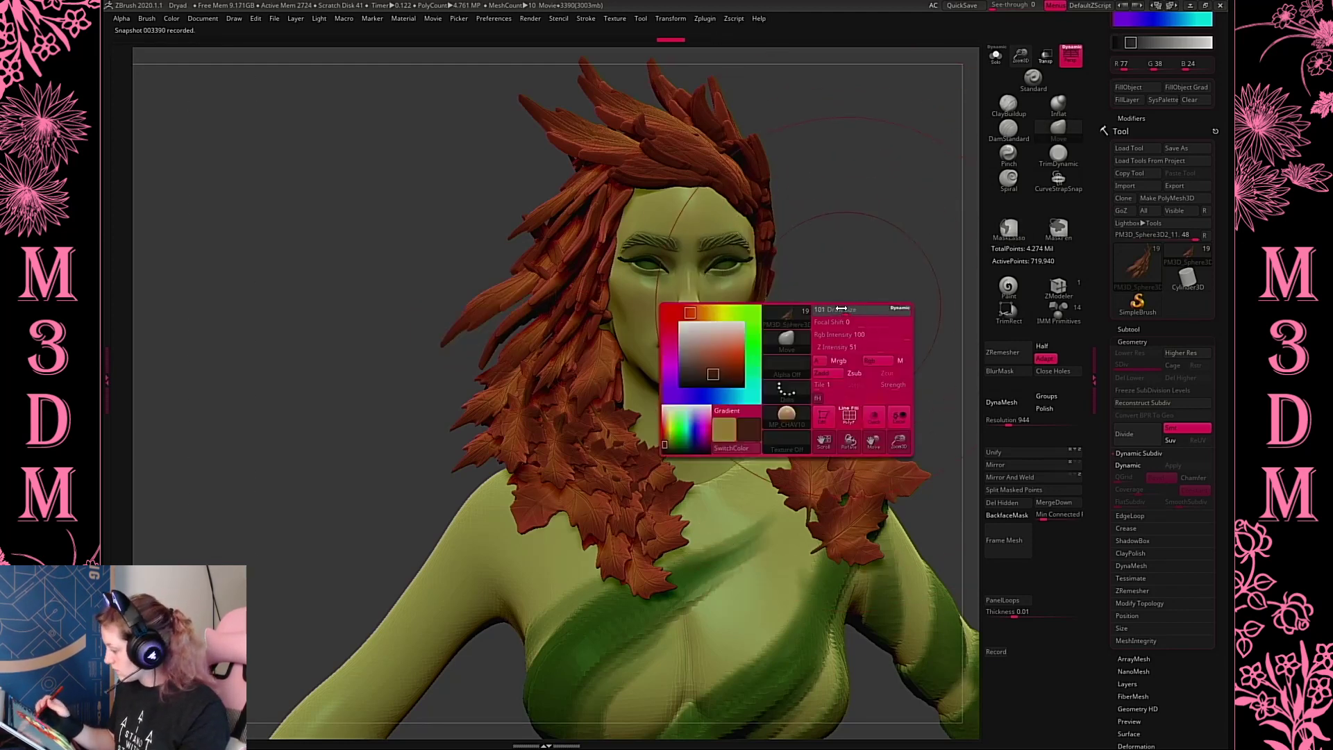
click(1006, 514)
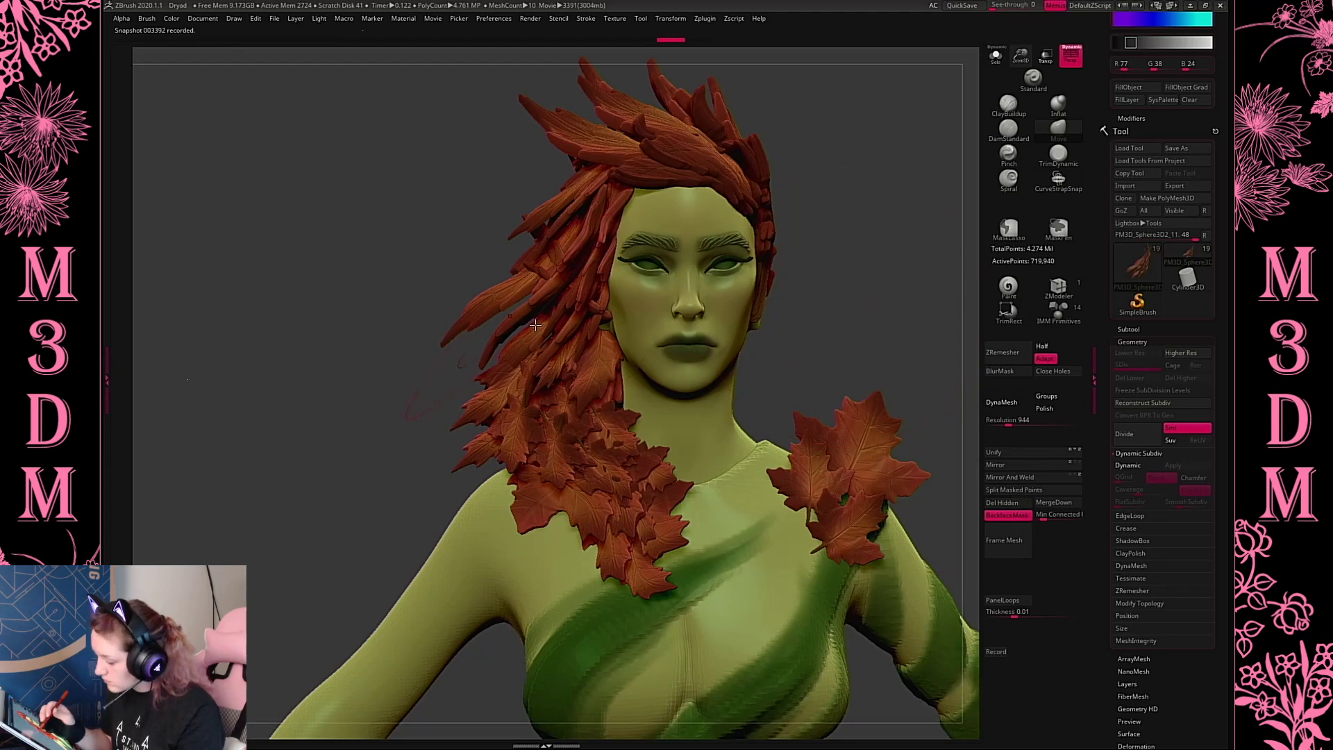
drag(542, 325, 524, 315)
key(ctrl+z)
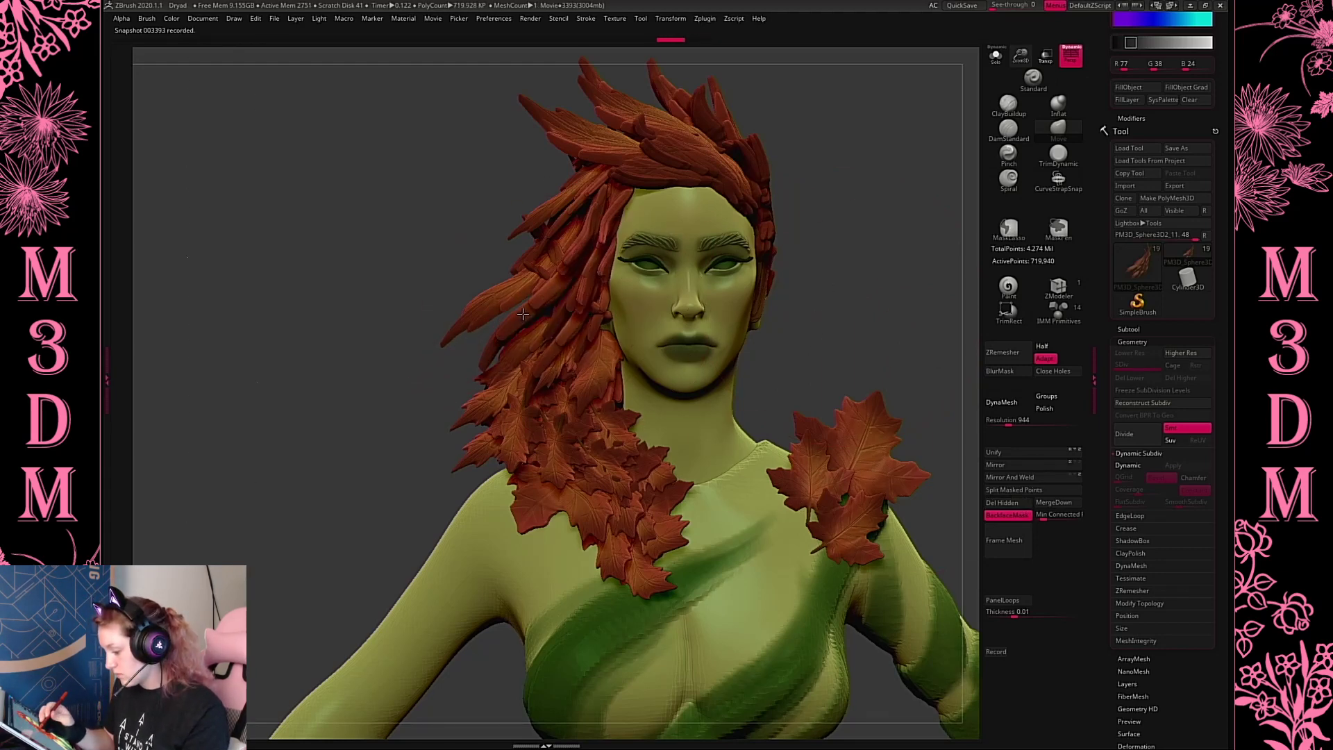
Select the leaf group draped over the shoulder and nudge it against the body from the side with the Move brush
alt+click(604, 466)
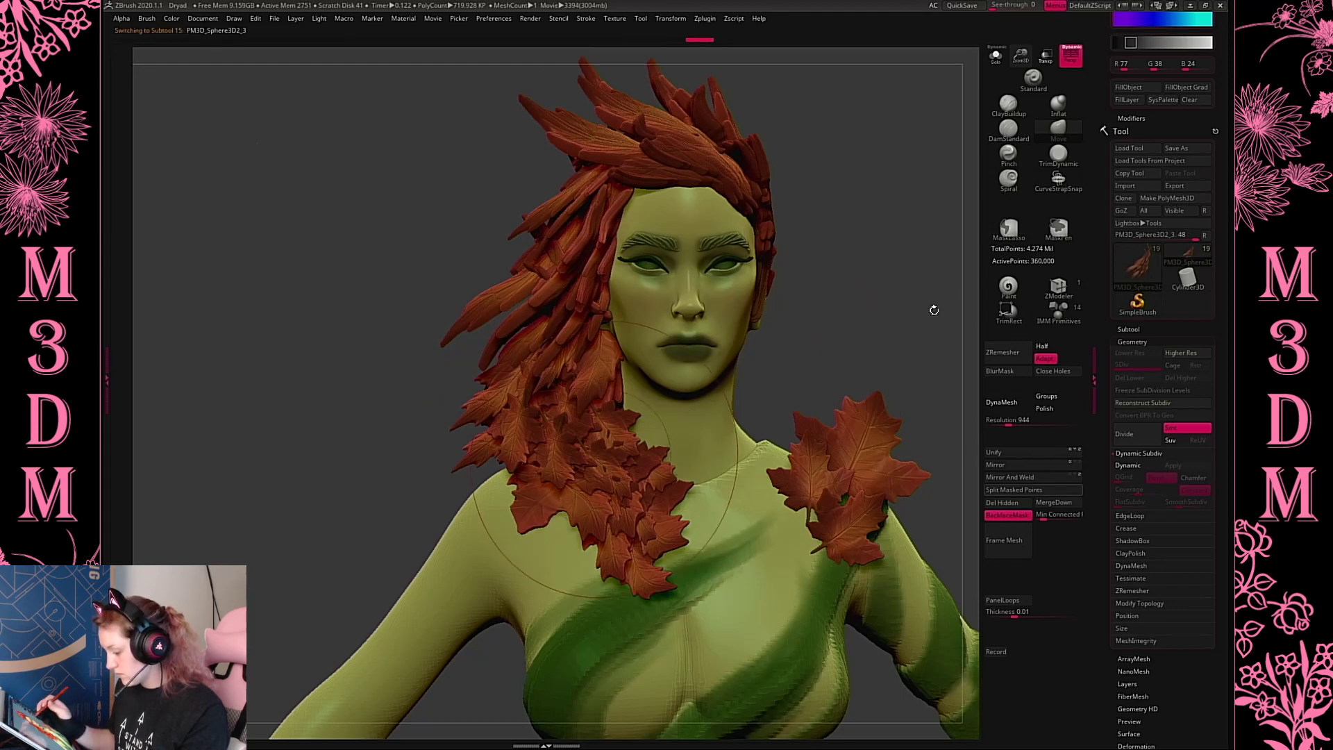
drag(934, 310, 819, 319)
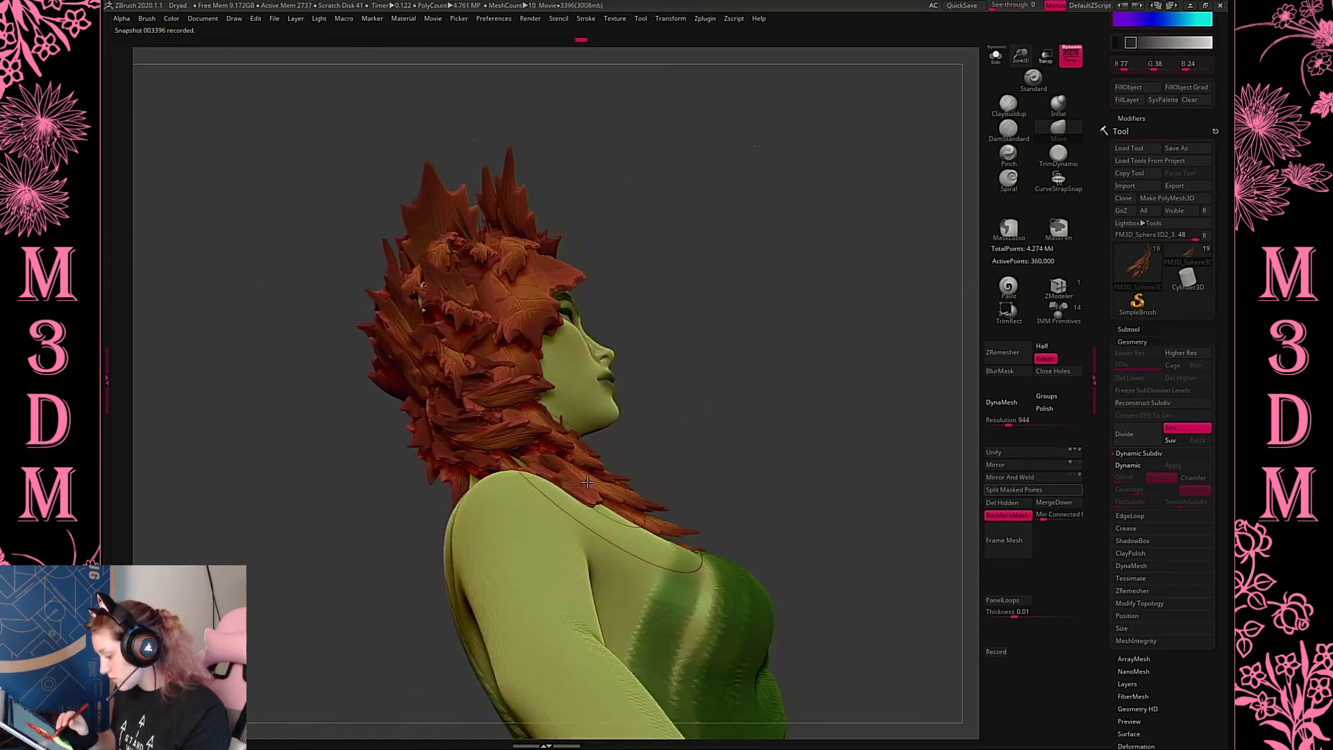
drag(572, 496, 570, 495)
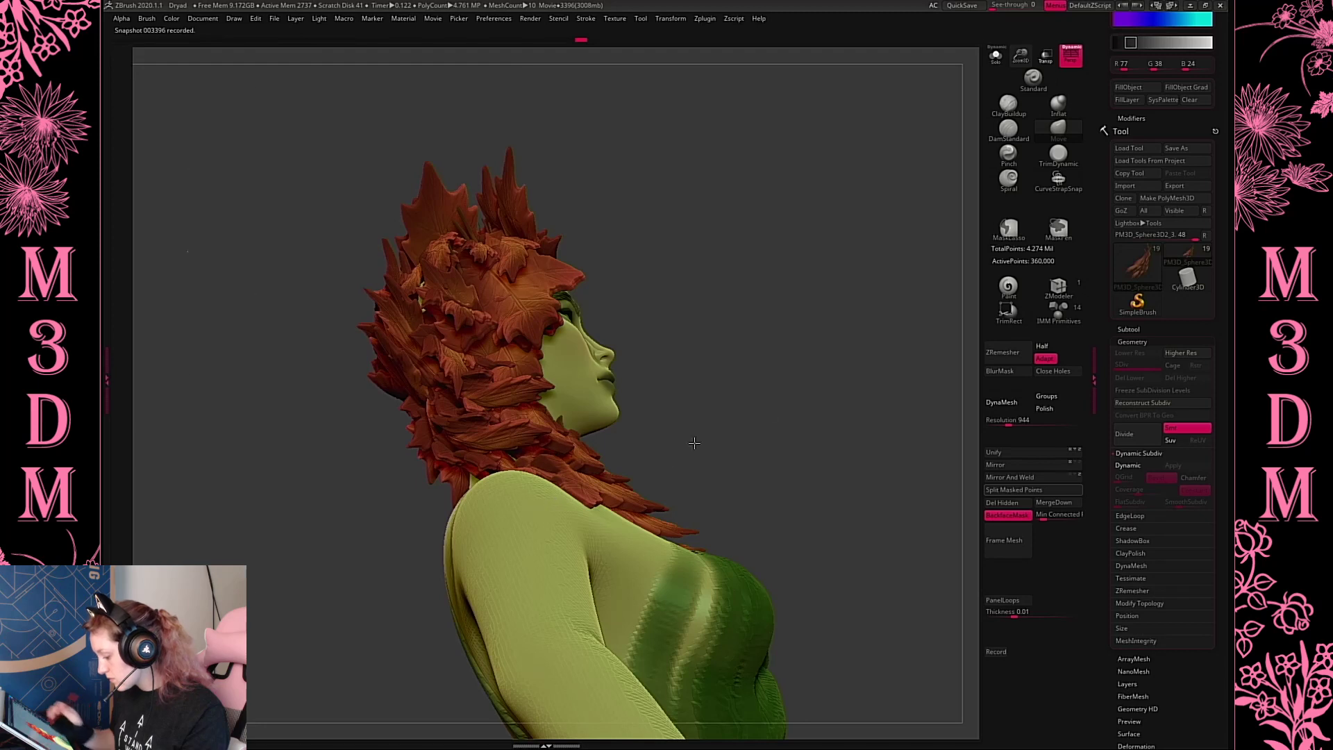
Isolate the shoulder leaf group, adjust its underside with the Move brush from several angles, and show the whole figure again
click(996, 56)
mouse_move(825, 340)
mouse_down()
mouse_move(798, 330)
mouse_move(860, 291)
mouse_up()
drag(1027, 62, 1022, 82)
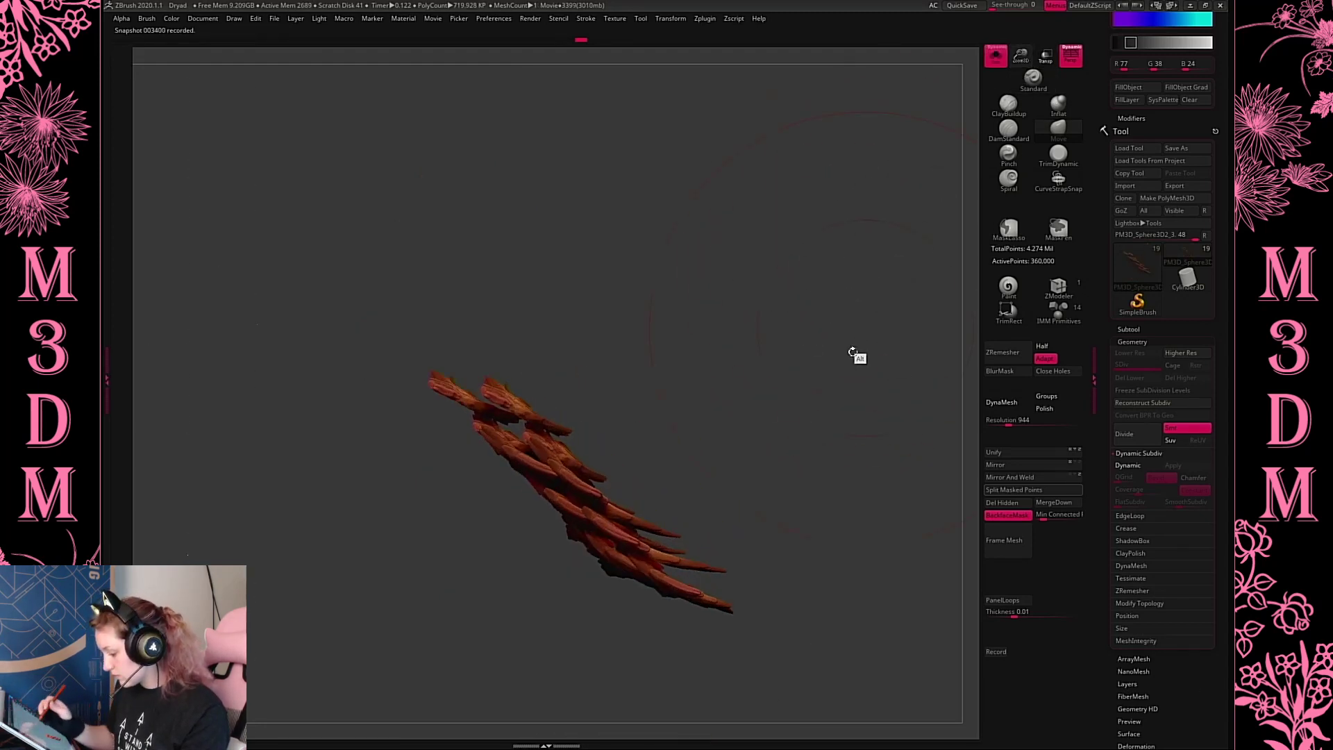
alt+drag(858, 356, 852, 298)
drag(588, 424, 543, 460)
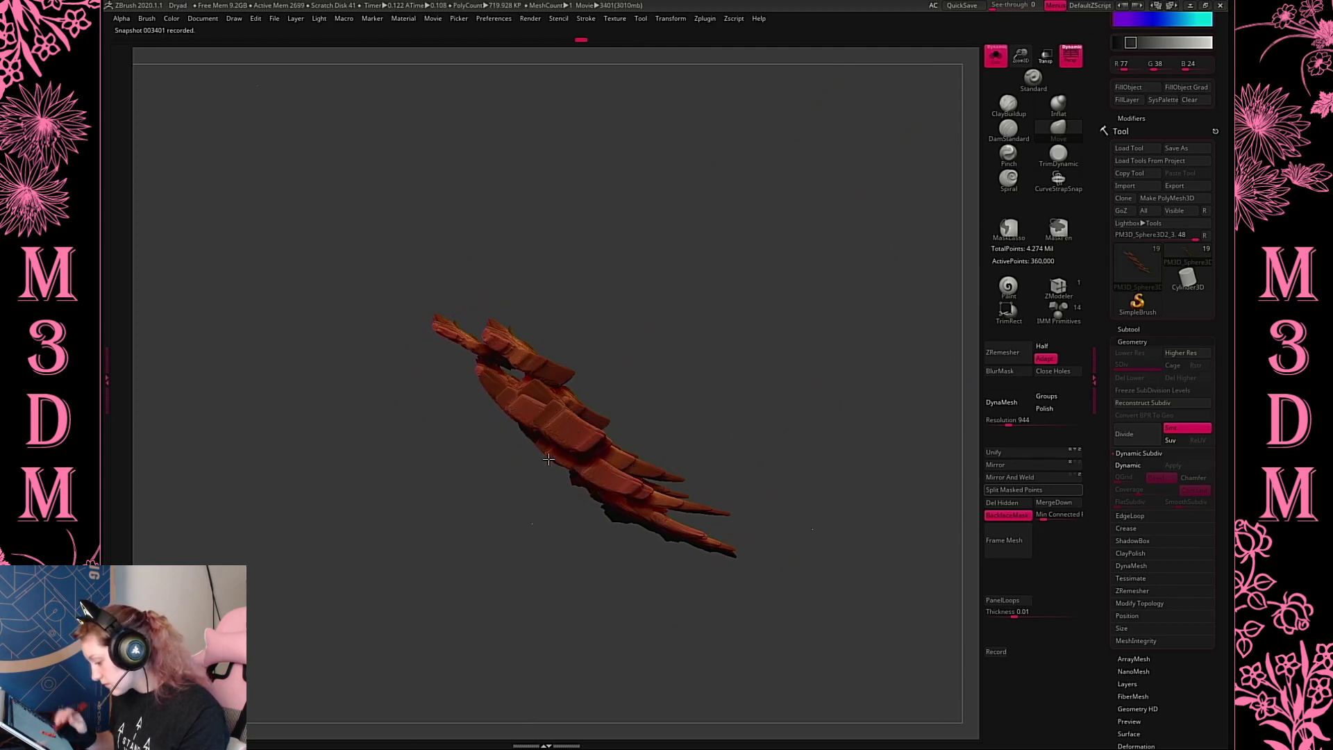
drag(842, 386, 678, 372)
drag(833, 472, 544, 444)
drag(398, 457, 398, 462)
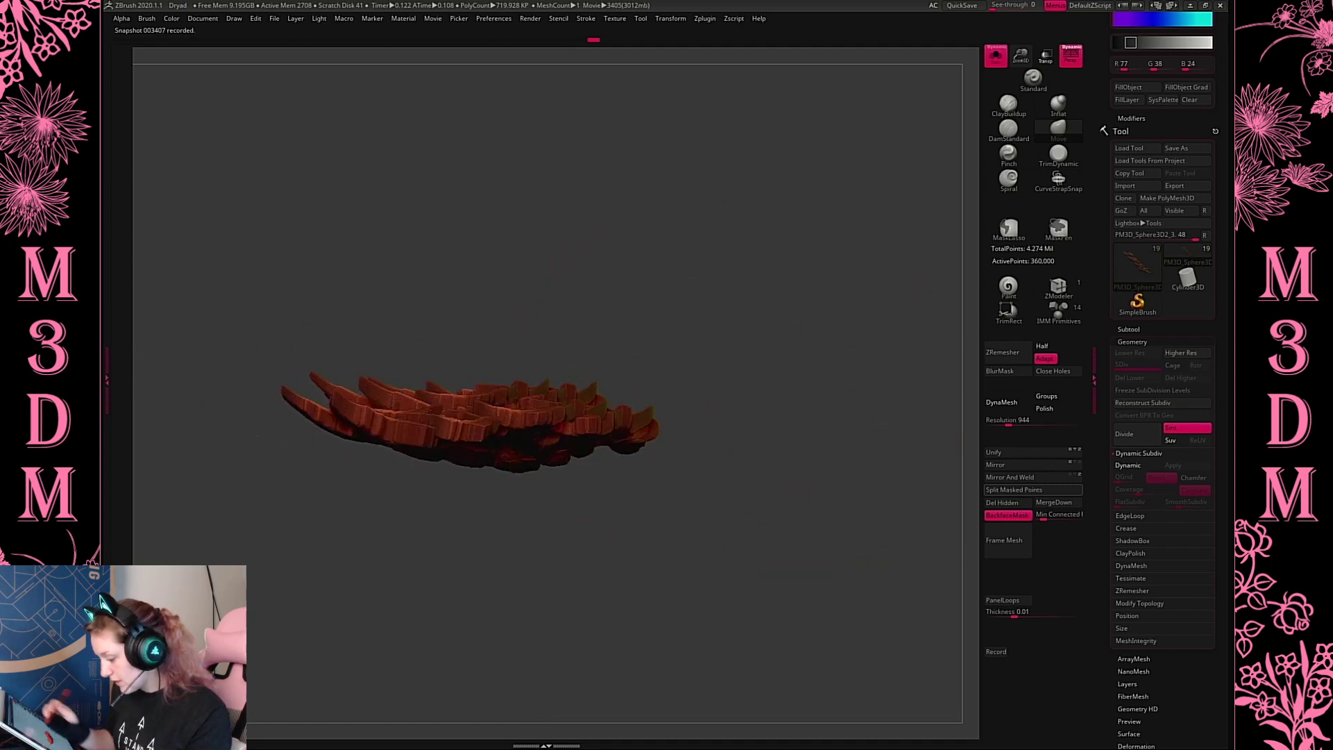
key(s)
mouse_move(758, 350)
mouse_down()
mouse_move(795, 410)
mouse_move(801, 324)
mouse_move(812, 342)
mouse_move(759, 395)
mouse_move(768, 423)
mouse_move(726, 367)
mouse_move(971, 121)
mouse_up()
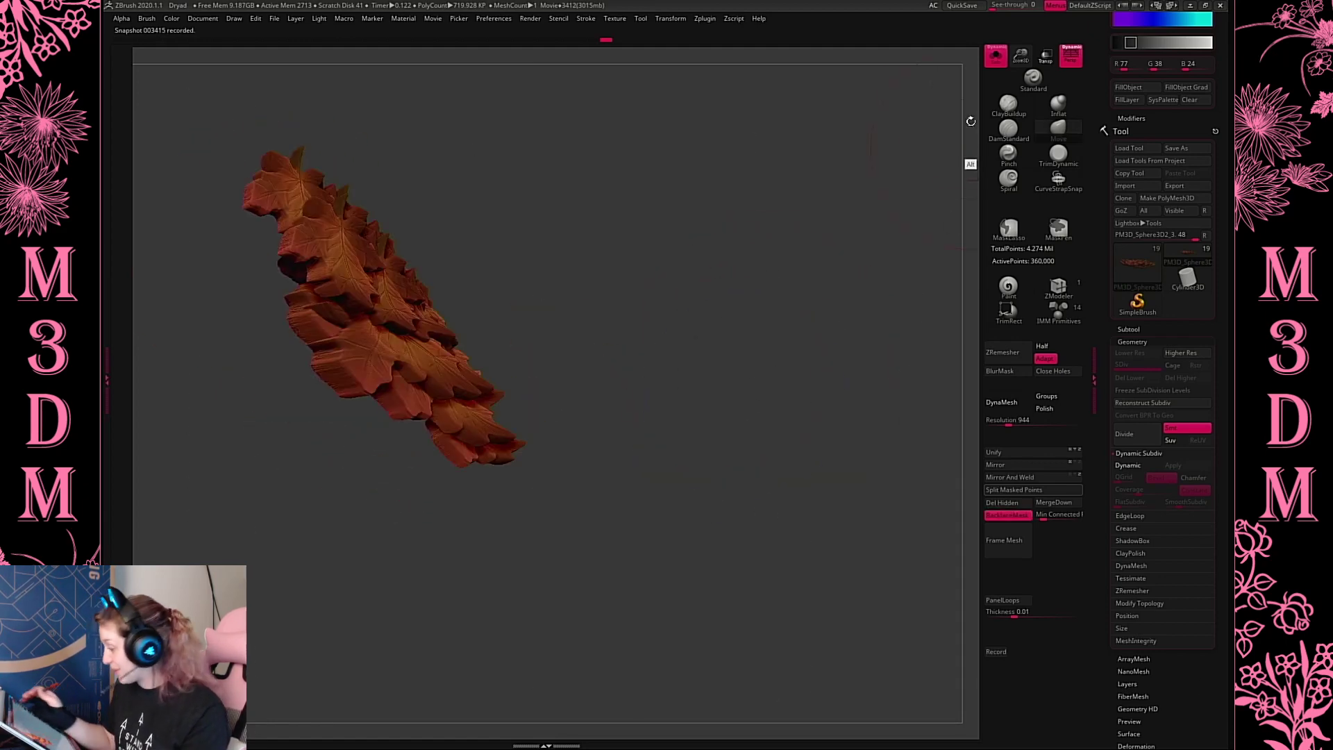
drag(829, 321, 772, 310)
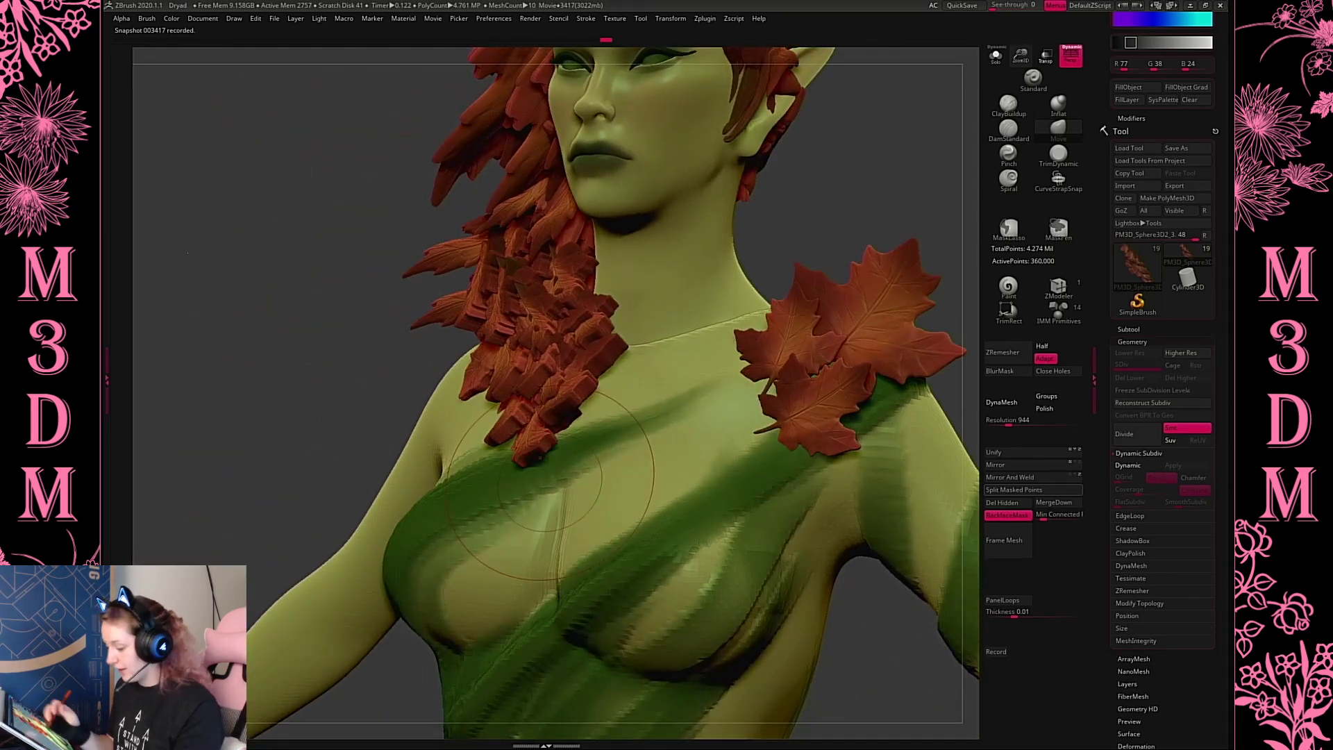
Turn off backface masking and adjust the lower shoulder leaves along the chest with a smaller Move brush, undoing a misplaced stroke
right_click(785, 279)
click(1009, 515)
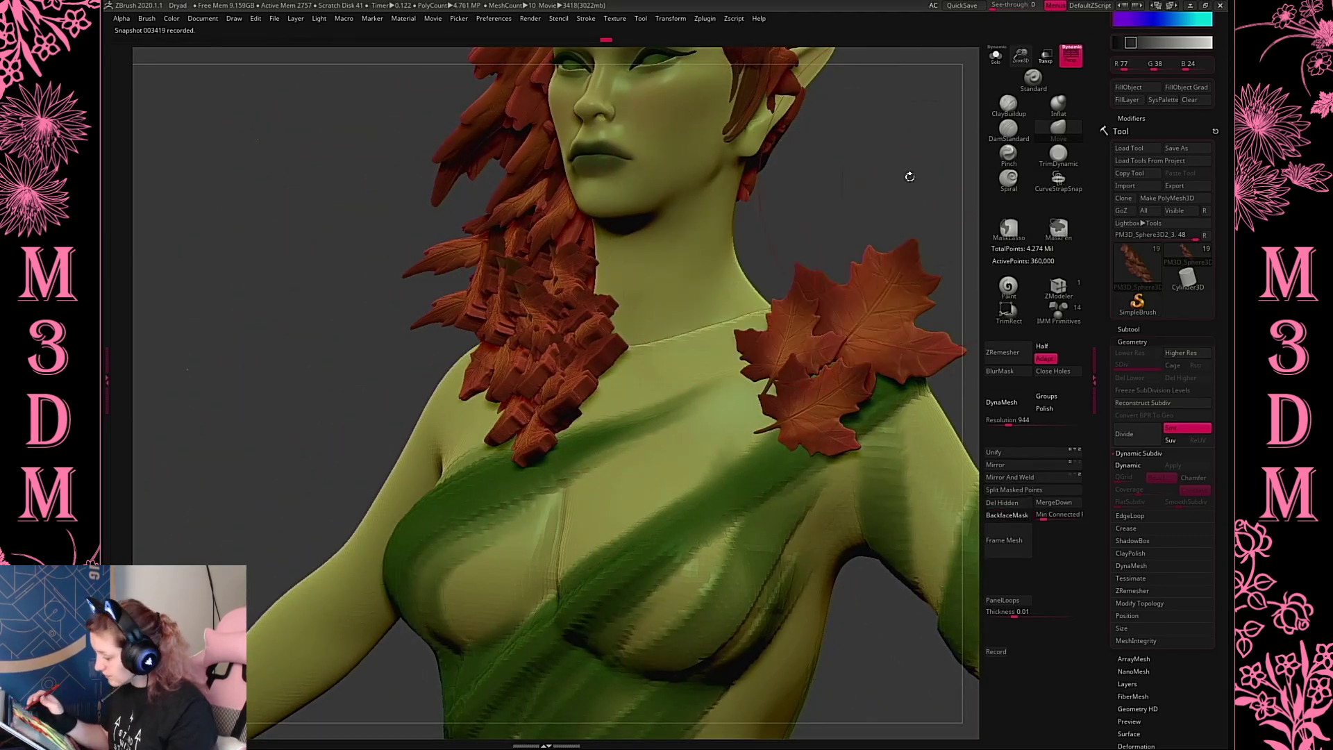
right_drag(666, 391, 611, 393)
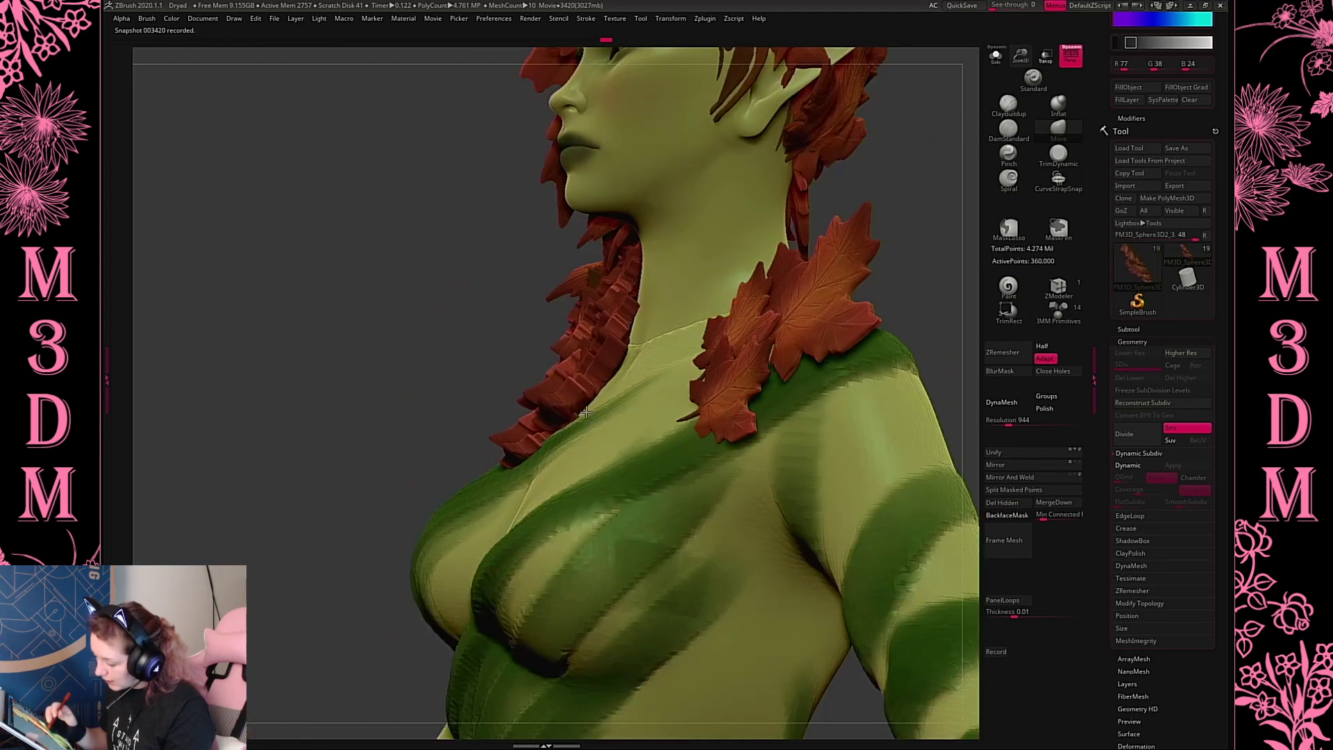
right_click(605, 392)
key(space)
mouse_move(606, 362)
mouse_down()
mouse_move(626, 363)
mouse_move(603, 363)
mouse_up()
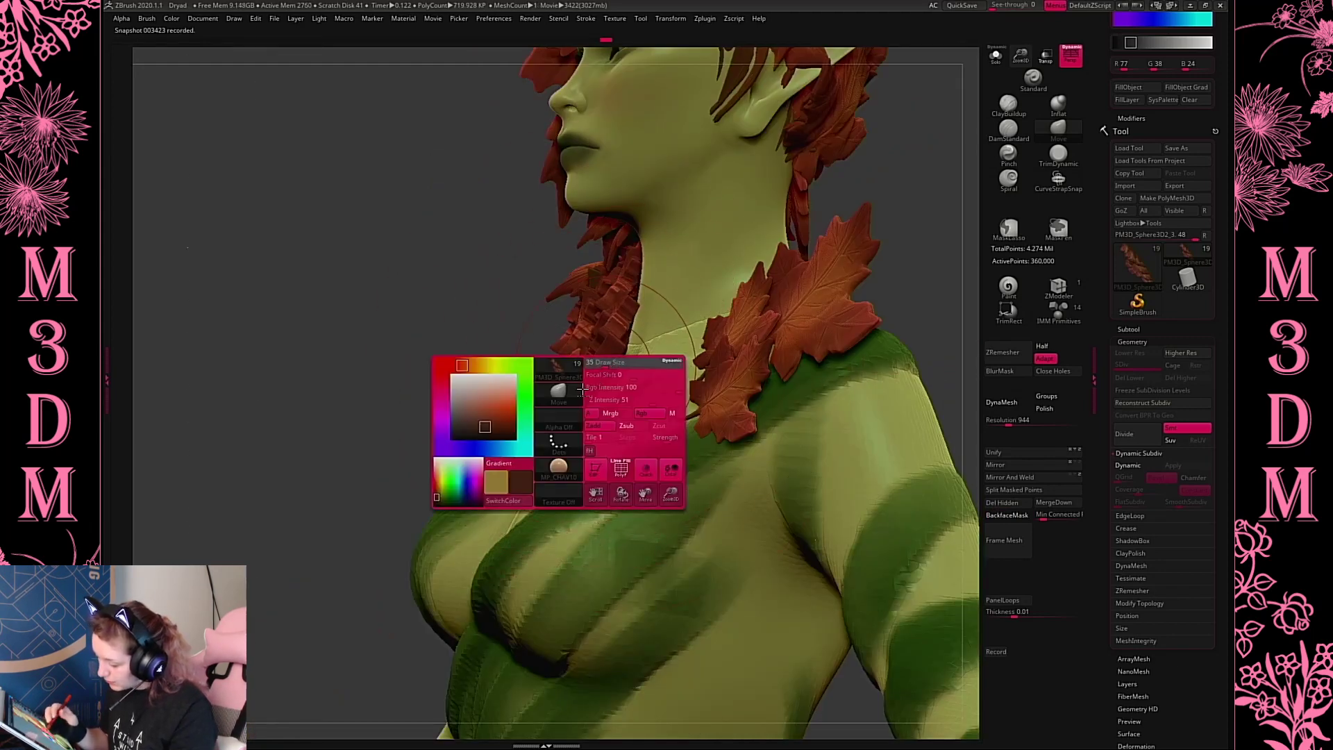
key(ctrl+z)
drag(561, 413, 560, 407)
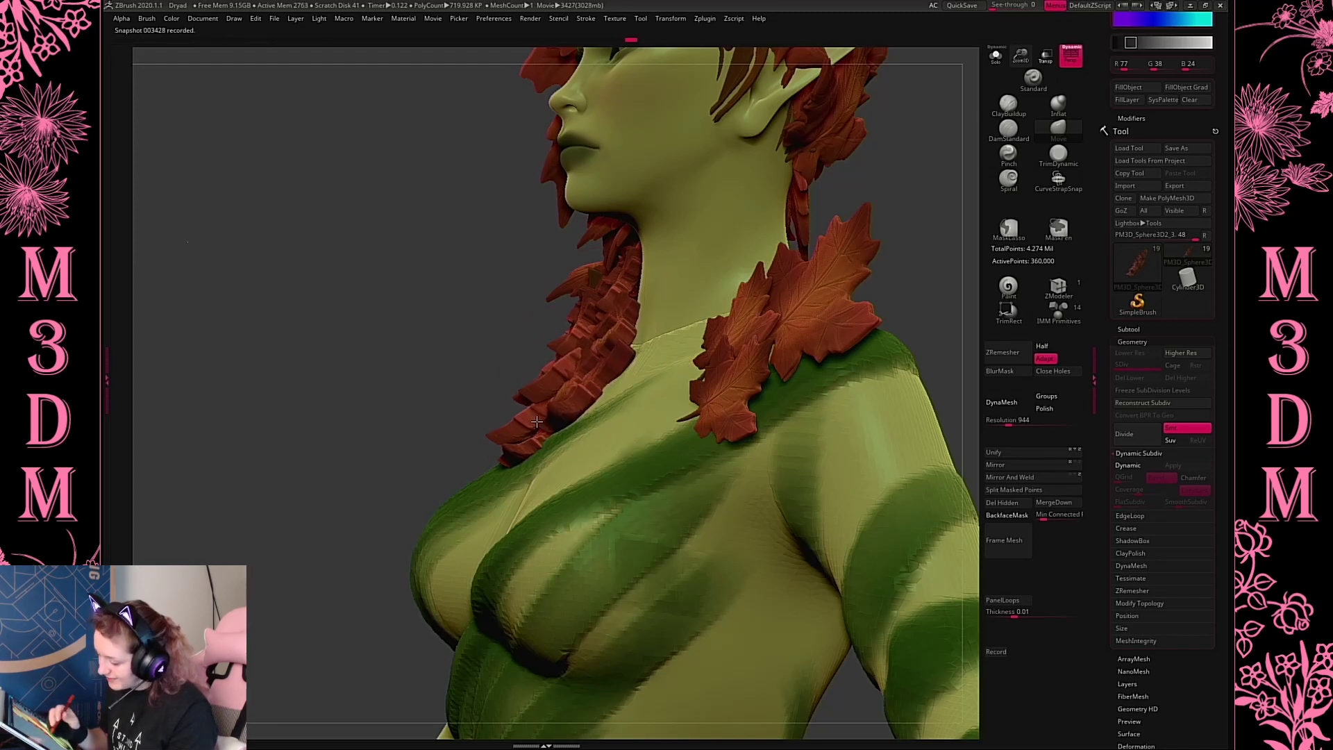
drag(537, 421, 546, 415)
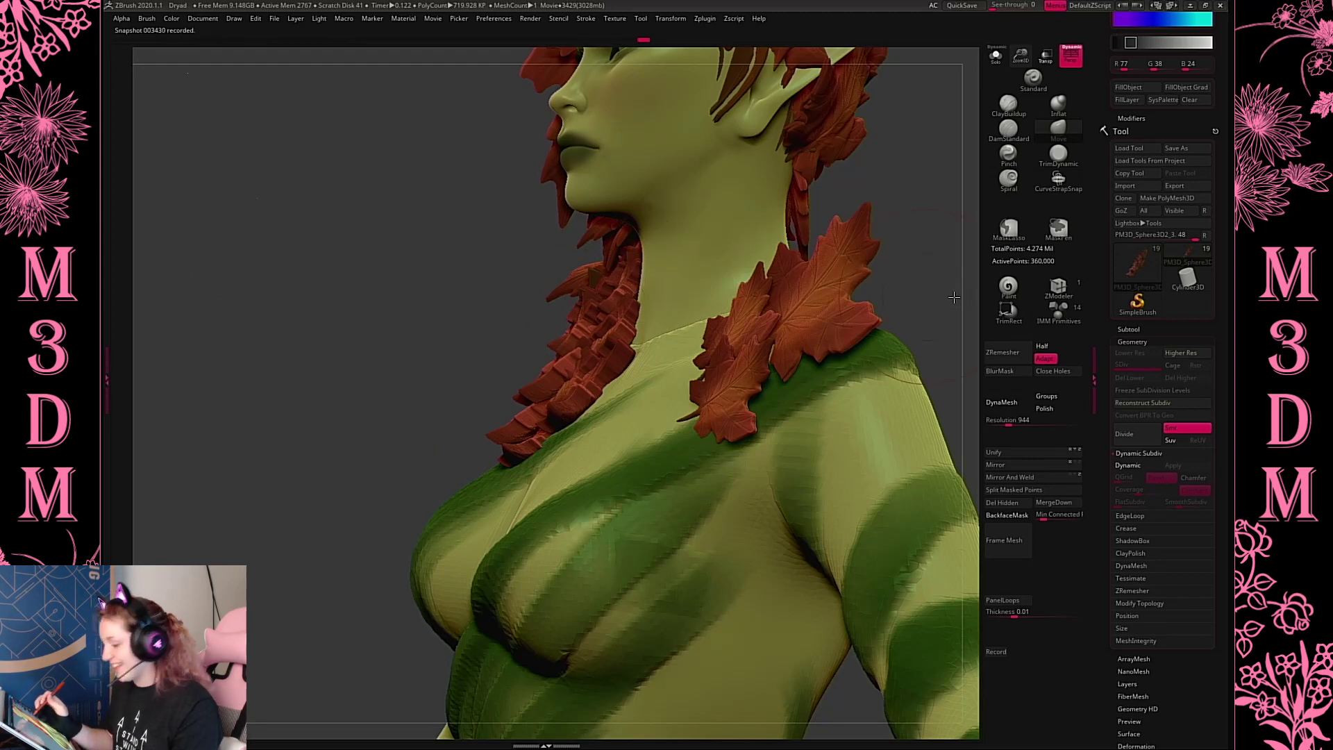
Turn the figure to the front and select the large leaf group beside the neck for shaping with the Move brush
mouse_move(954, 298)
shift+mouse_down()
mouse_move(909, 259)
mouse_move(863, 256)
mouse_move(880, 312)
shift+mouse_up()
alt+click(744, 390)
alt+drag(906, 251, 822, 416)
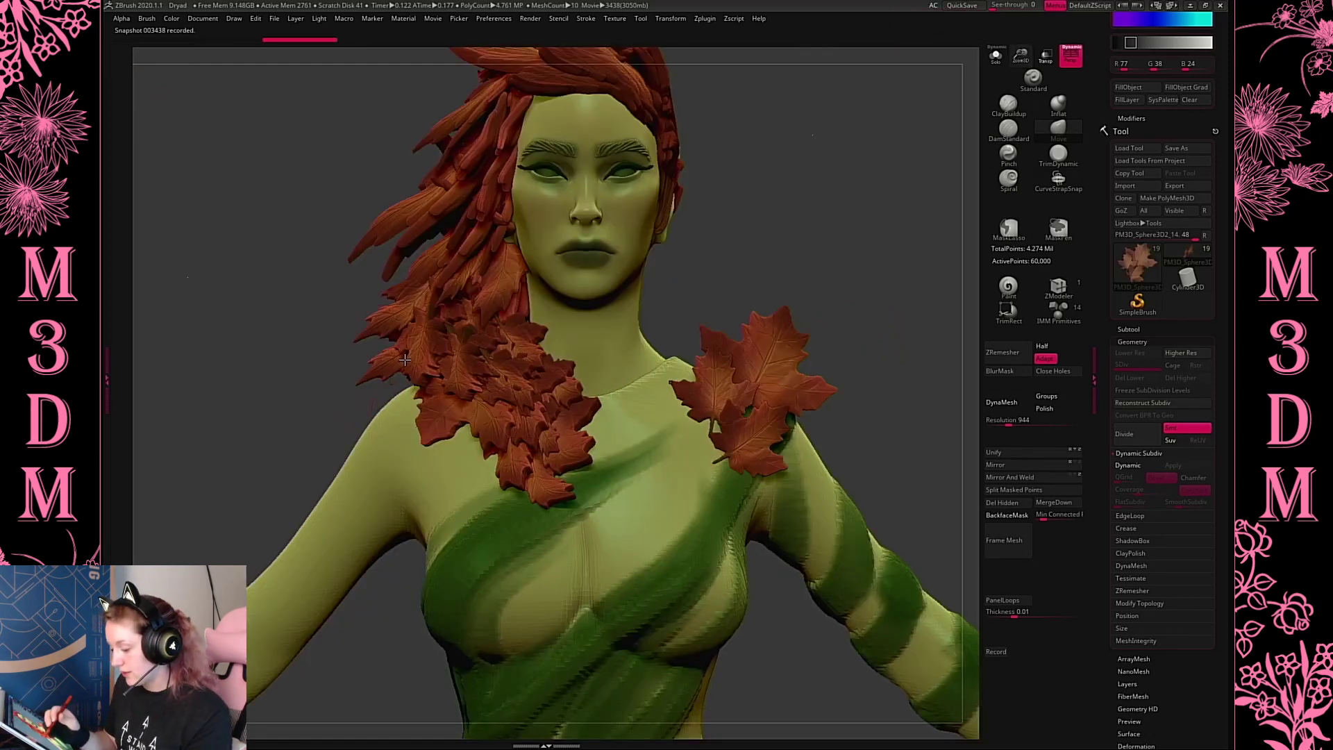
key(space)
drag(414, 357, 387, 358)
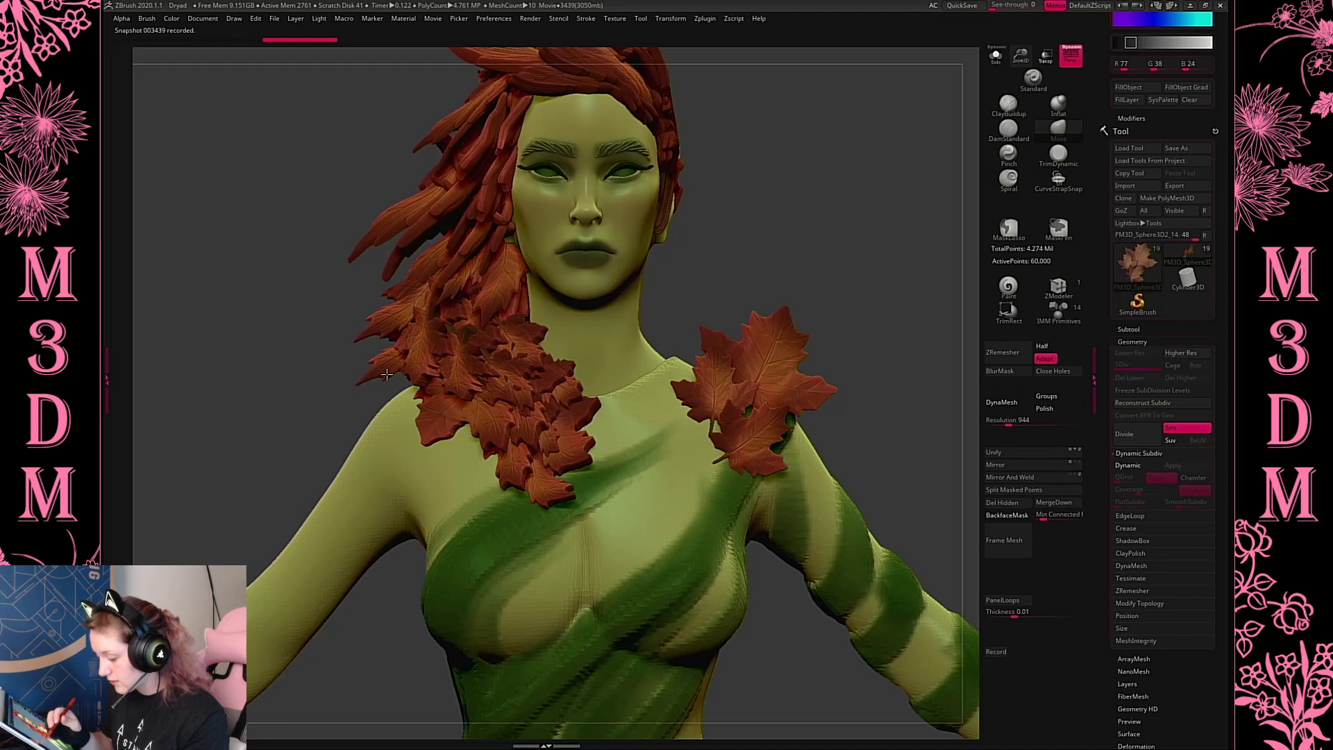
alt+click(390, 367)
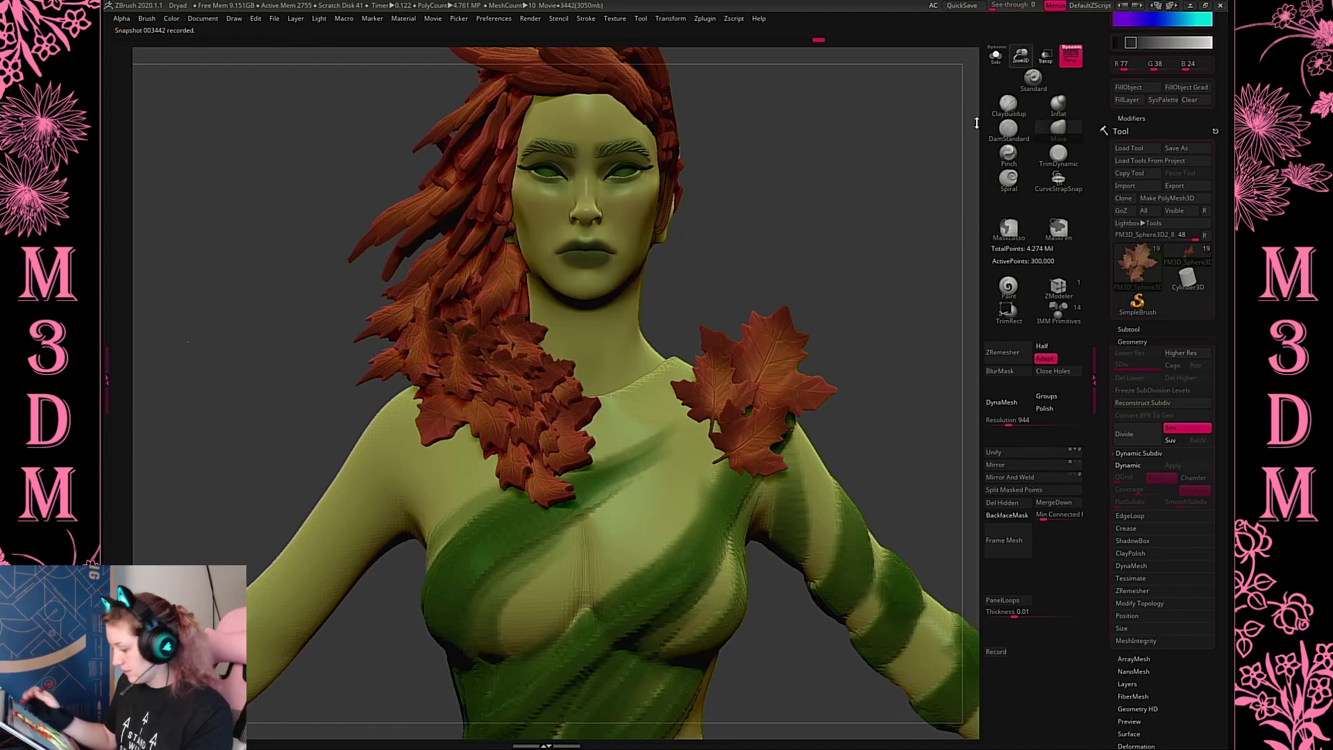
Isolate the large leaf group and examine its overlapping leaves and outer tips from several angles
ctrl+right_drag(976, 123, 871, 138)
click(995, 56)
alt+drag(896, 150, 830, 384)
right_click(722, 409)
drag(765, 340, 774, 340)
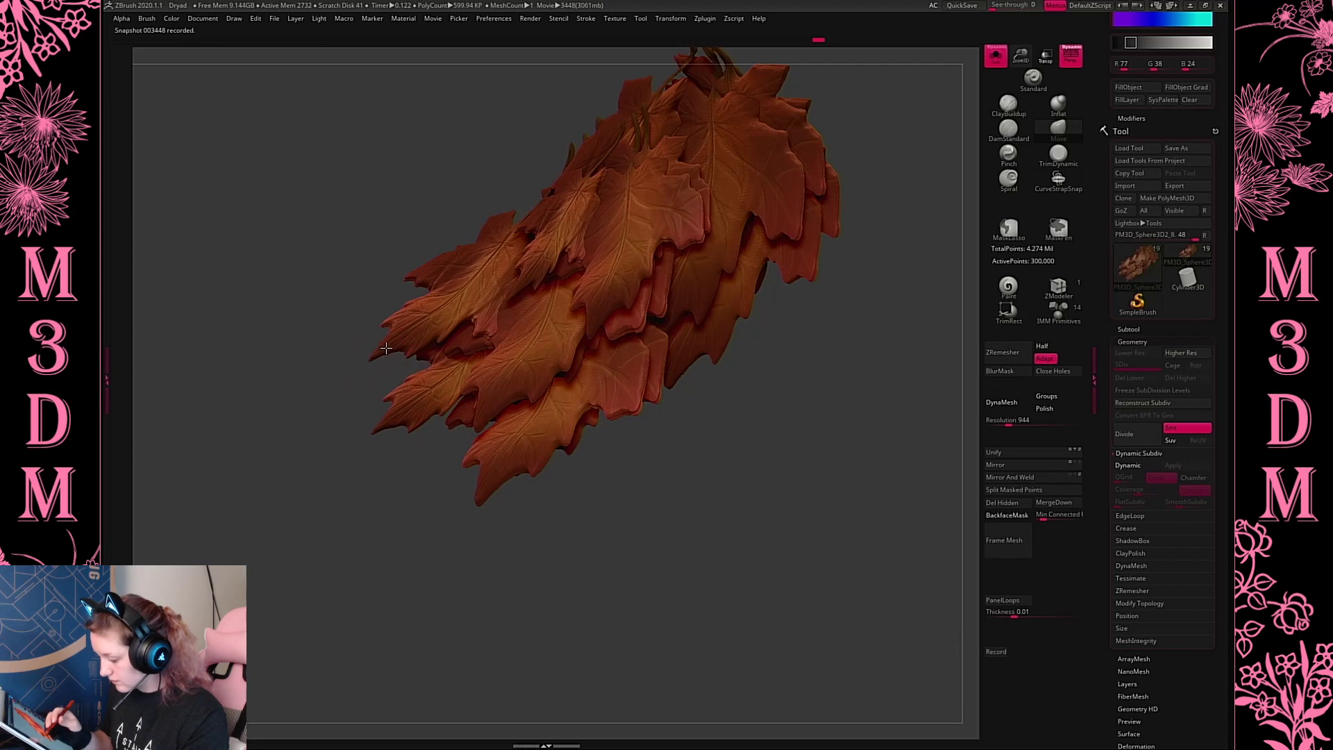
mouse_move(792, 389)
mouse_down()
mouse_move(890, 280)
mouse_move(812, 285)
mouse_move(833, 256)
mouse_up()
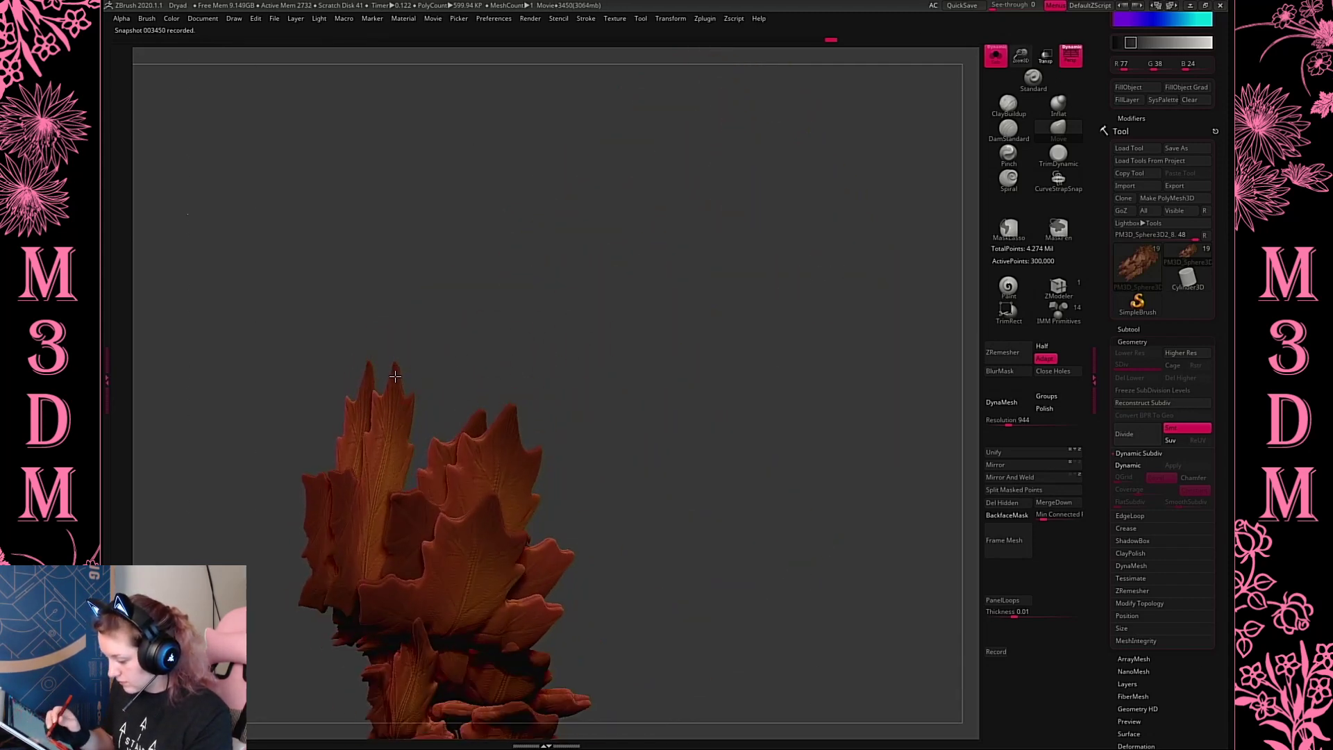
drag(493, 525, 762, 466)
Try scaling the leaf group to 0.919 along one axis with the gizmo, compare it on the full figure, and undo
key(w)
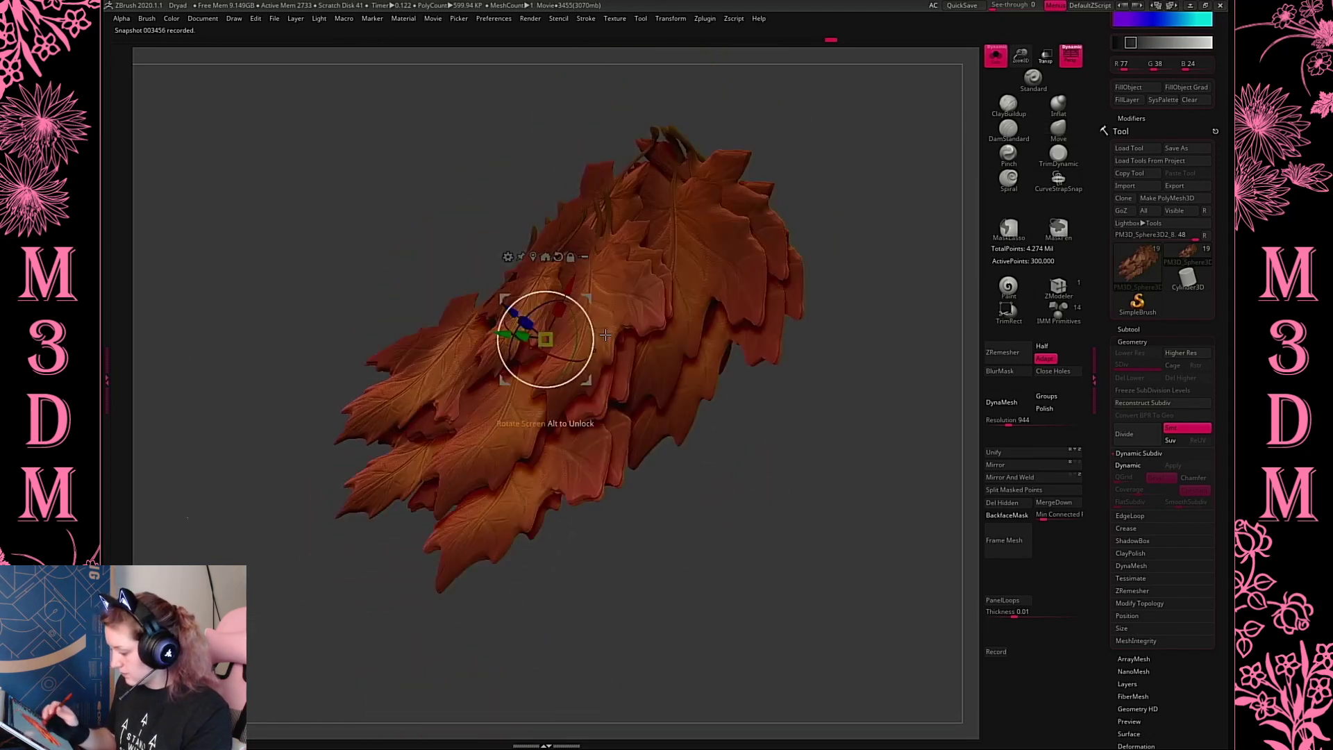
click(640, 284)
drag(628, 317, 627, 308)
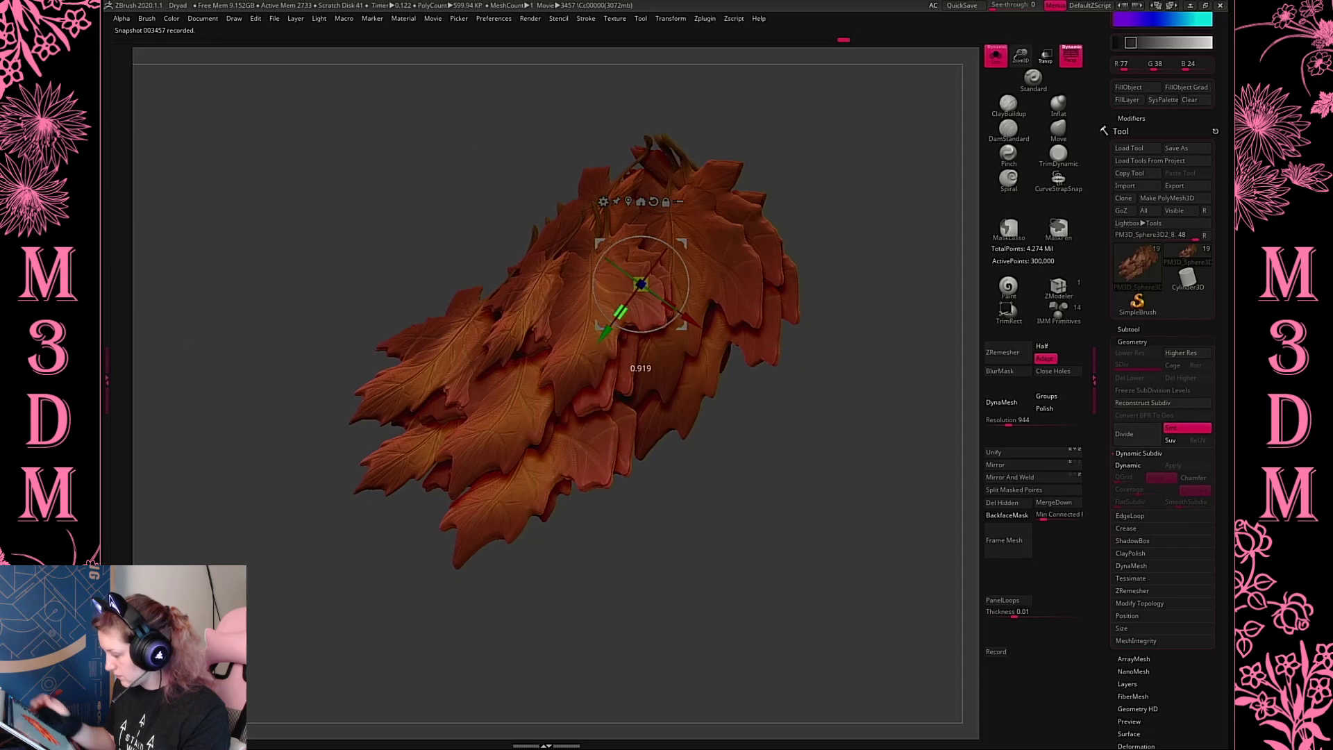
click(992, 63)
key(ctrl+z)
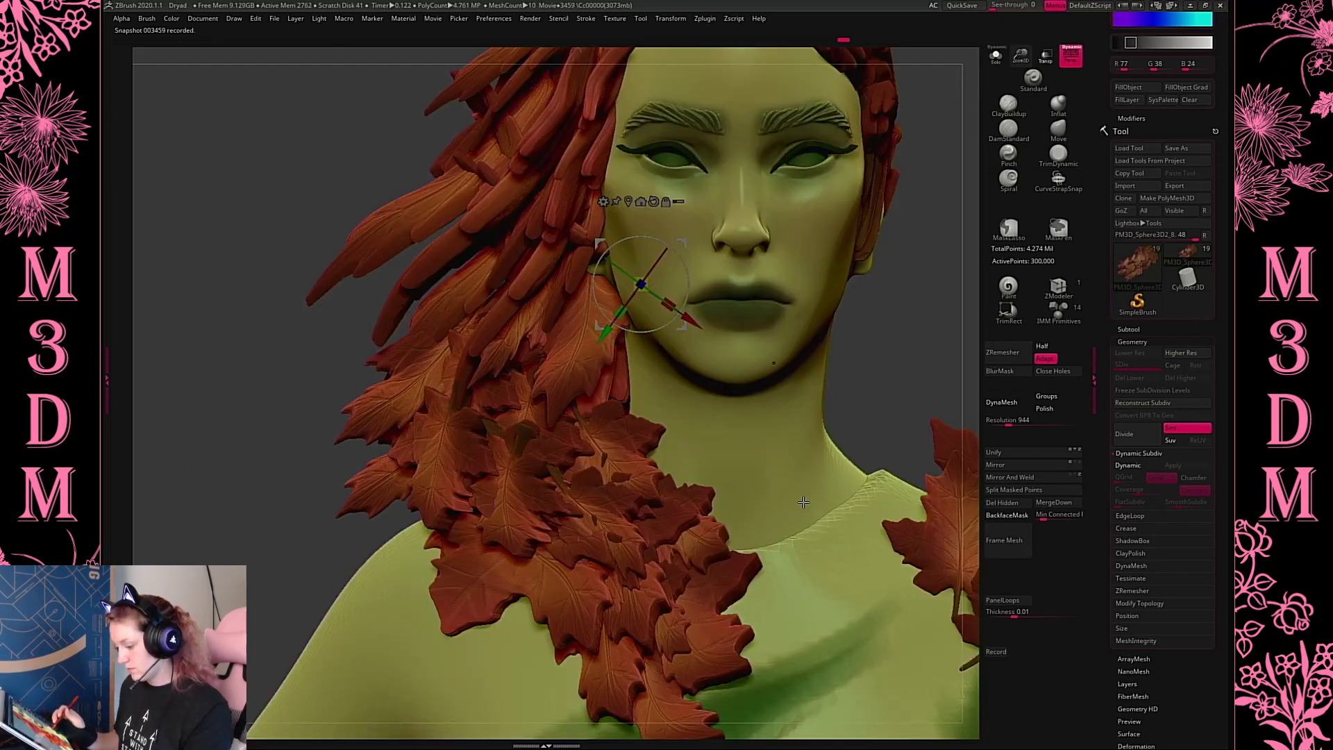
key(ctrl+shift+z)
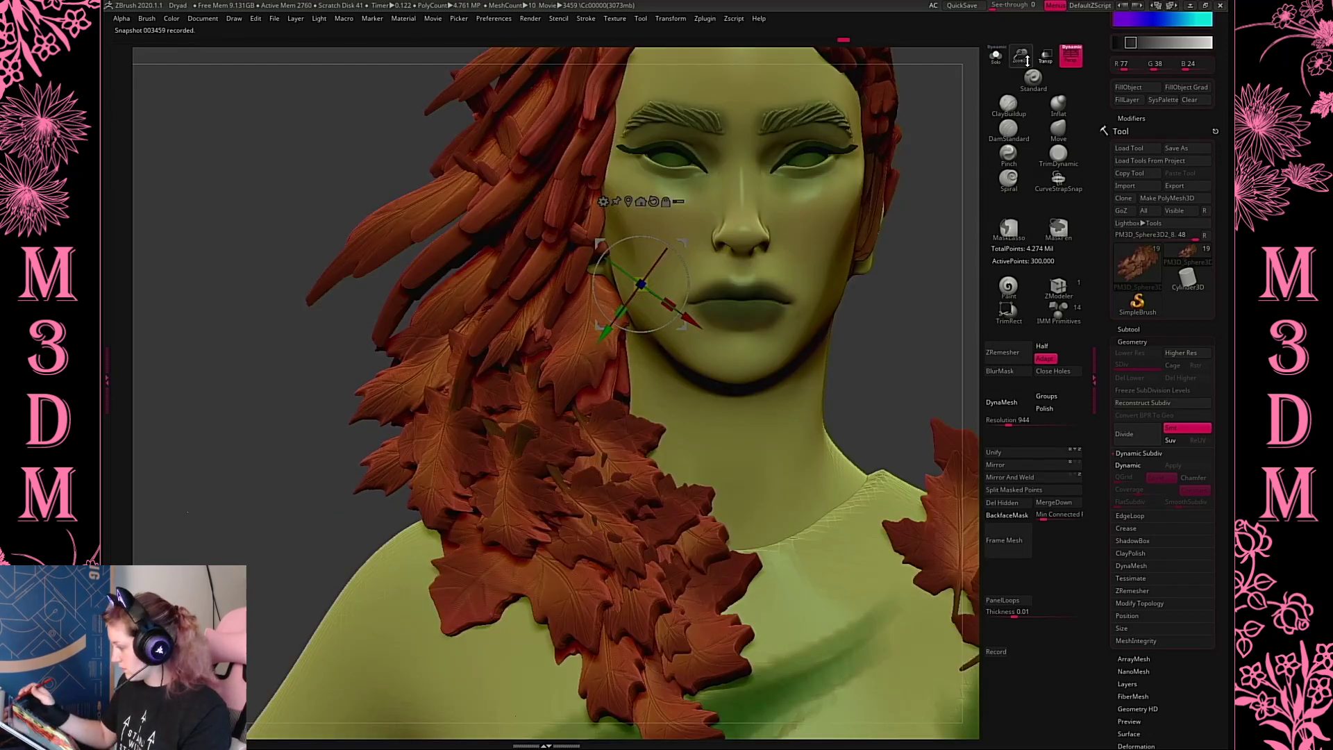
drag(1027, 61, 872, 310)
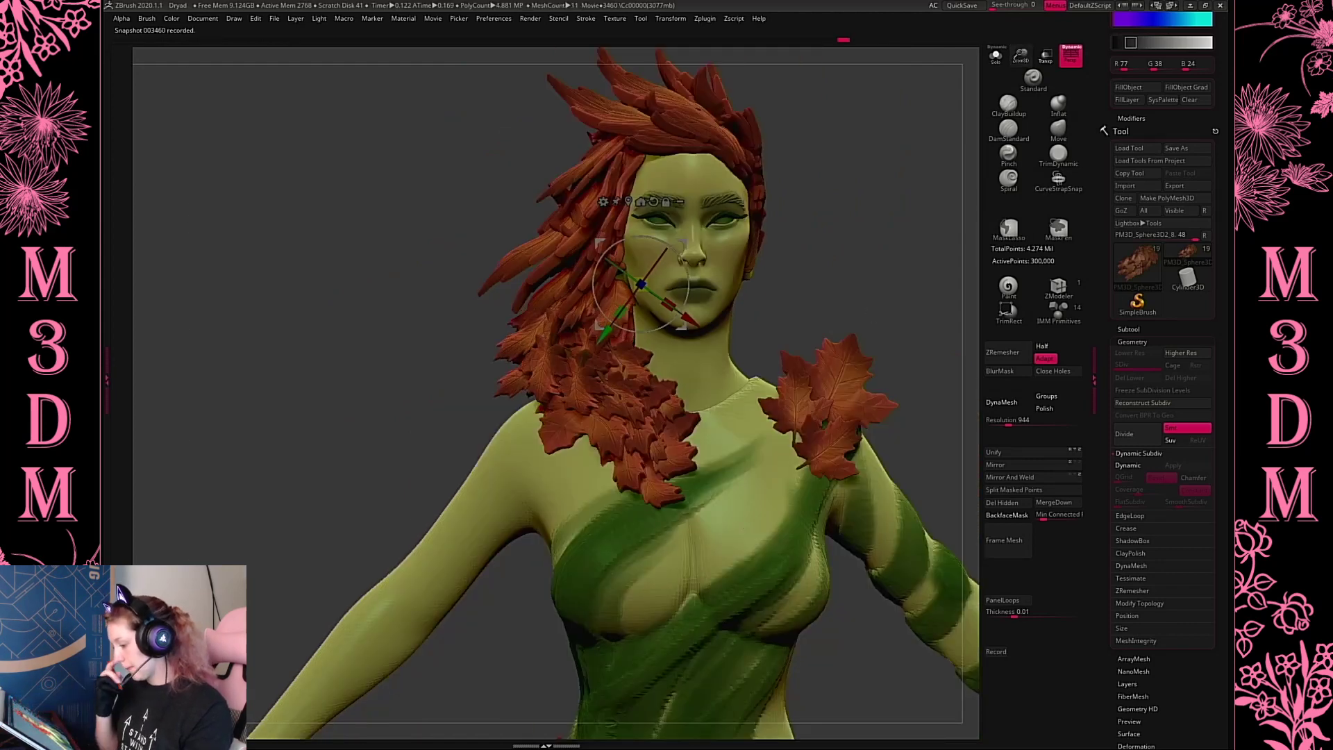
key(q)
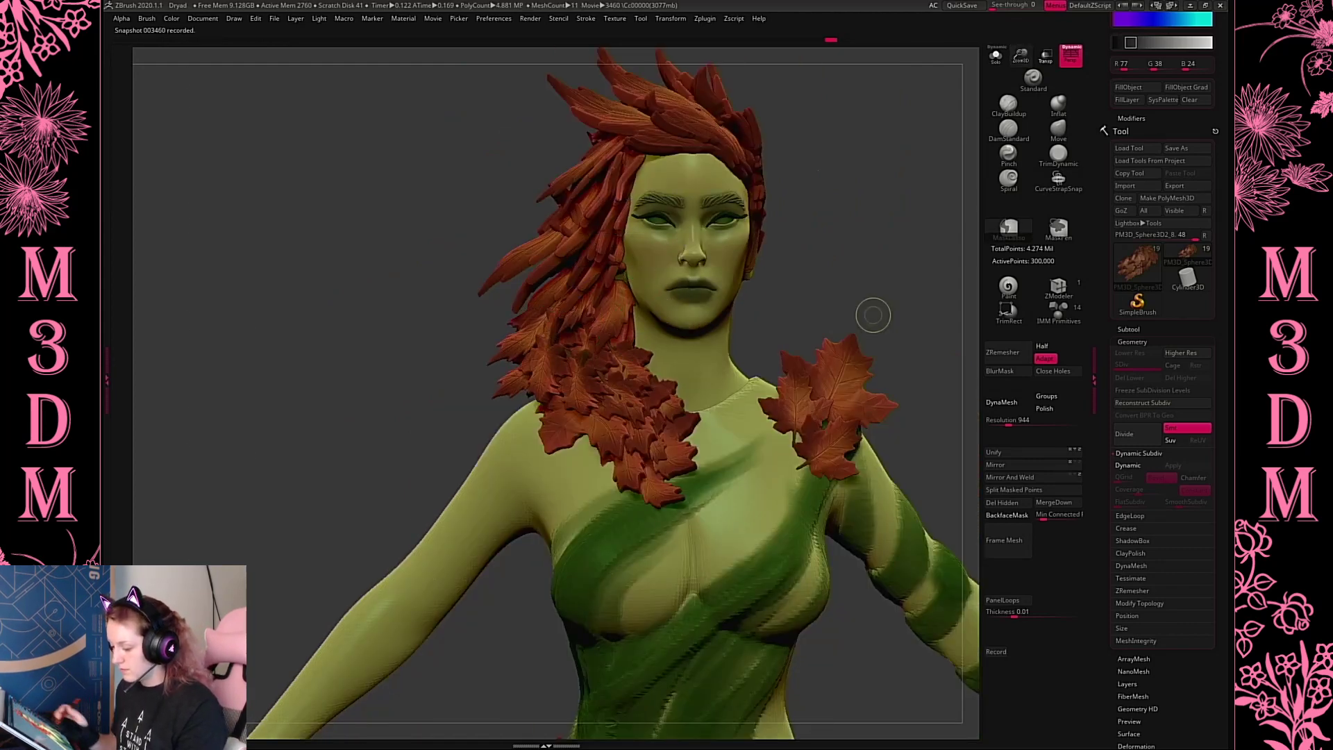
key(ctrl+z)
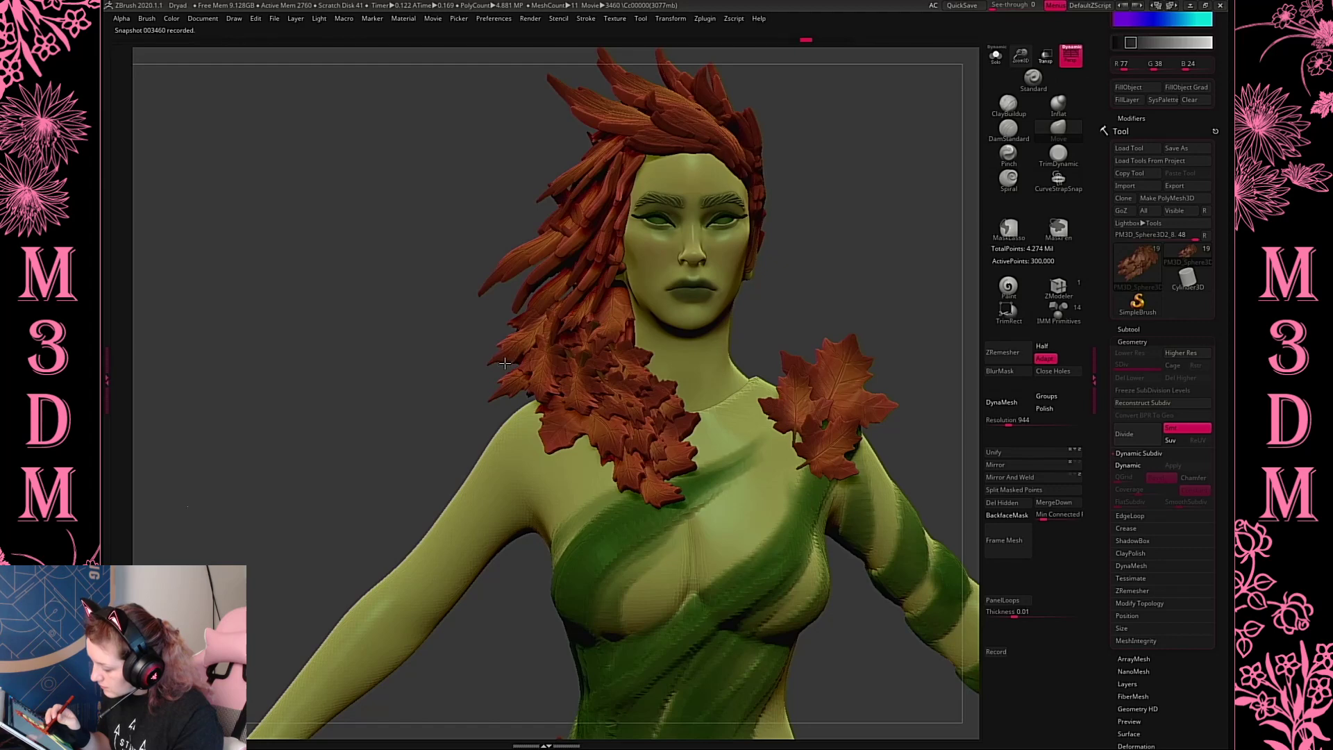
Push the outer tips of the leaf group inward above the shoulder with the Move brush
drag(504, 363, 505, 369)
key(space)
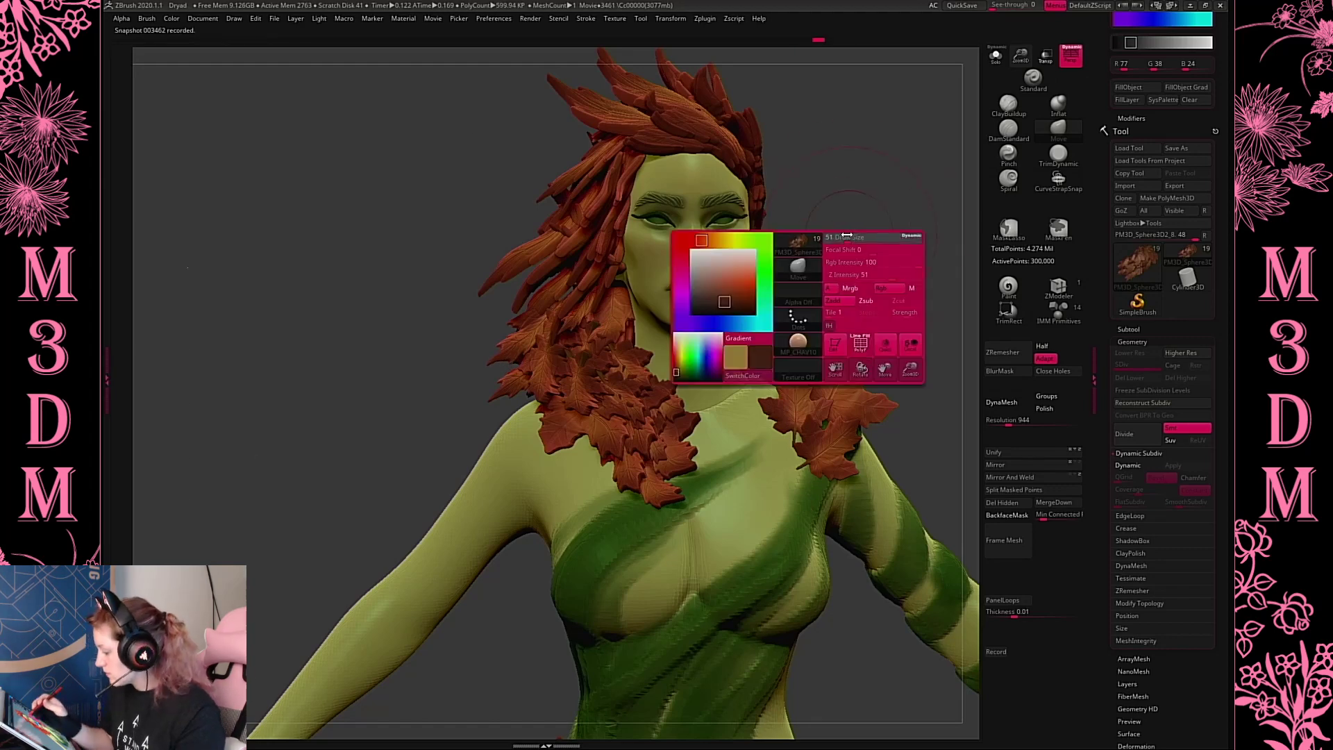
drag(504, 354, 543, 390)
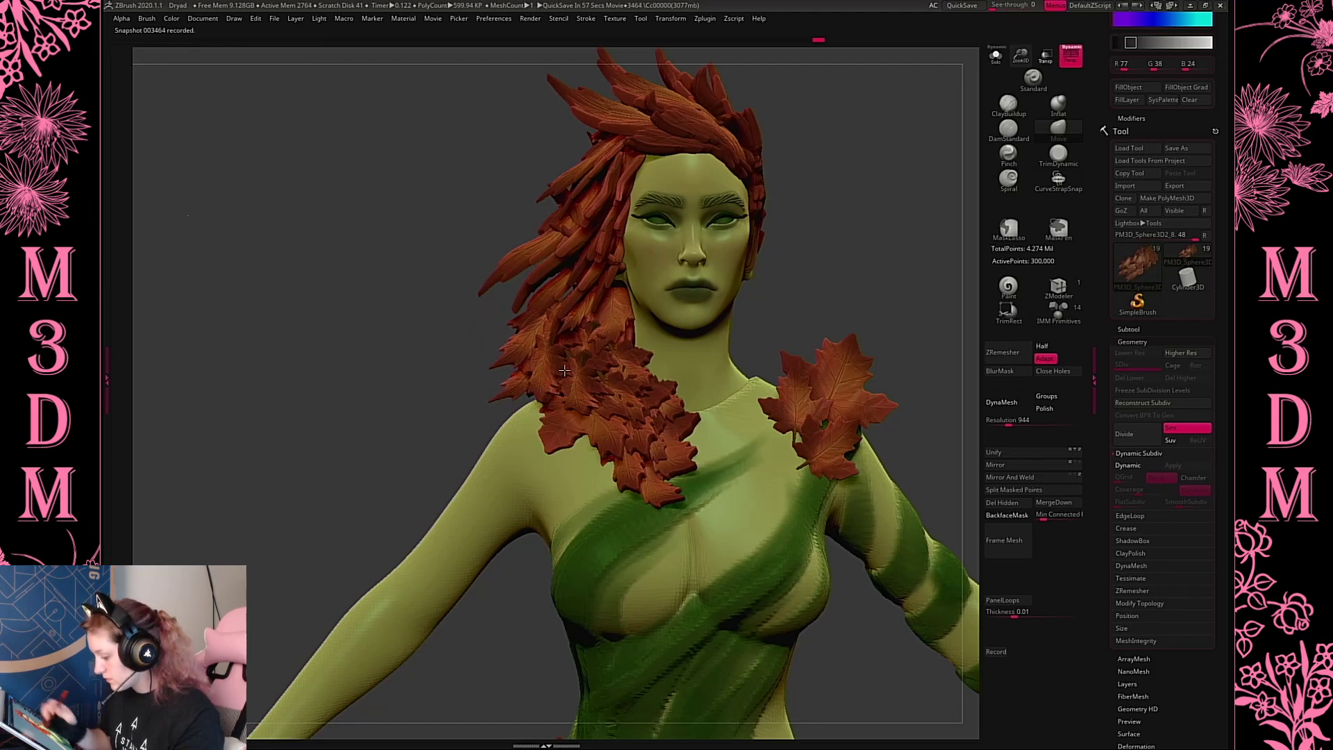
Isolate the leaf group, try adjusting its lower outer leaf tips with the Move brush, and show the whole figure again
click(1000, 62)
key(f)
key(space)
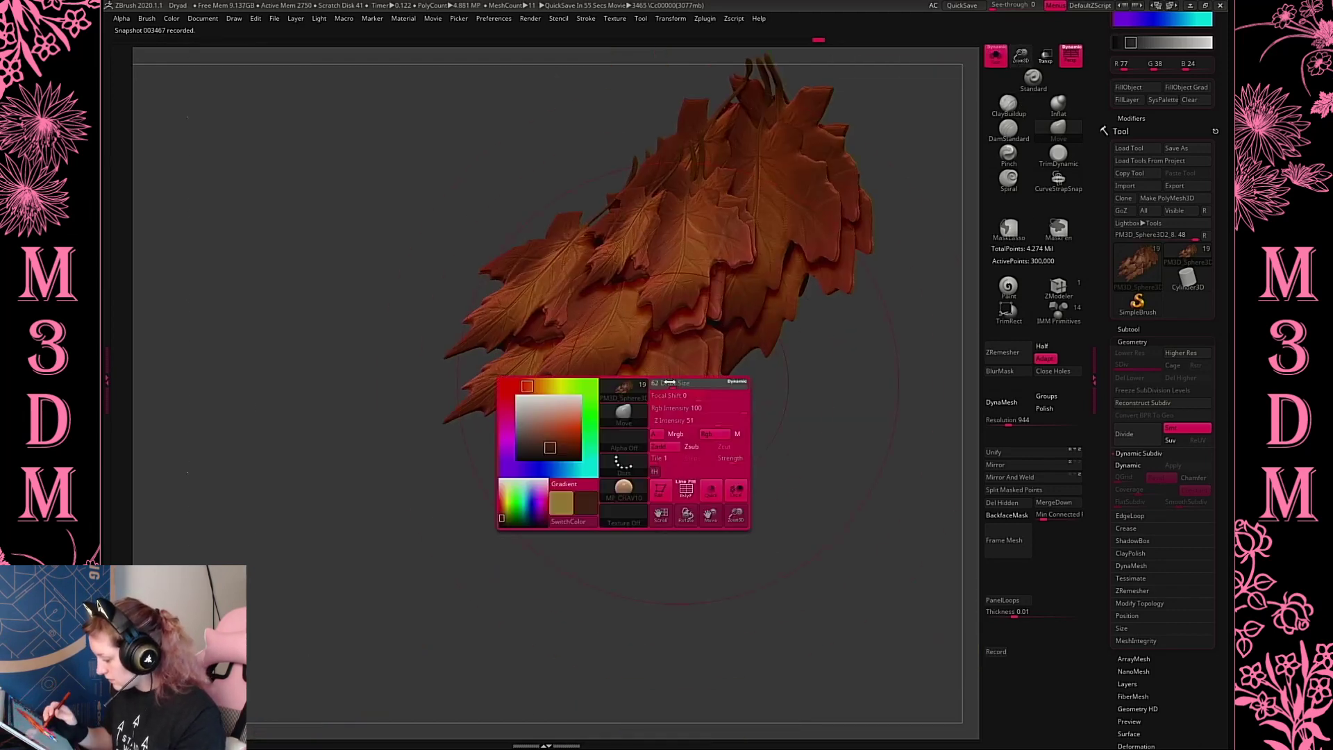
key(shift+f)
key(shift+f)
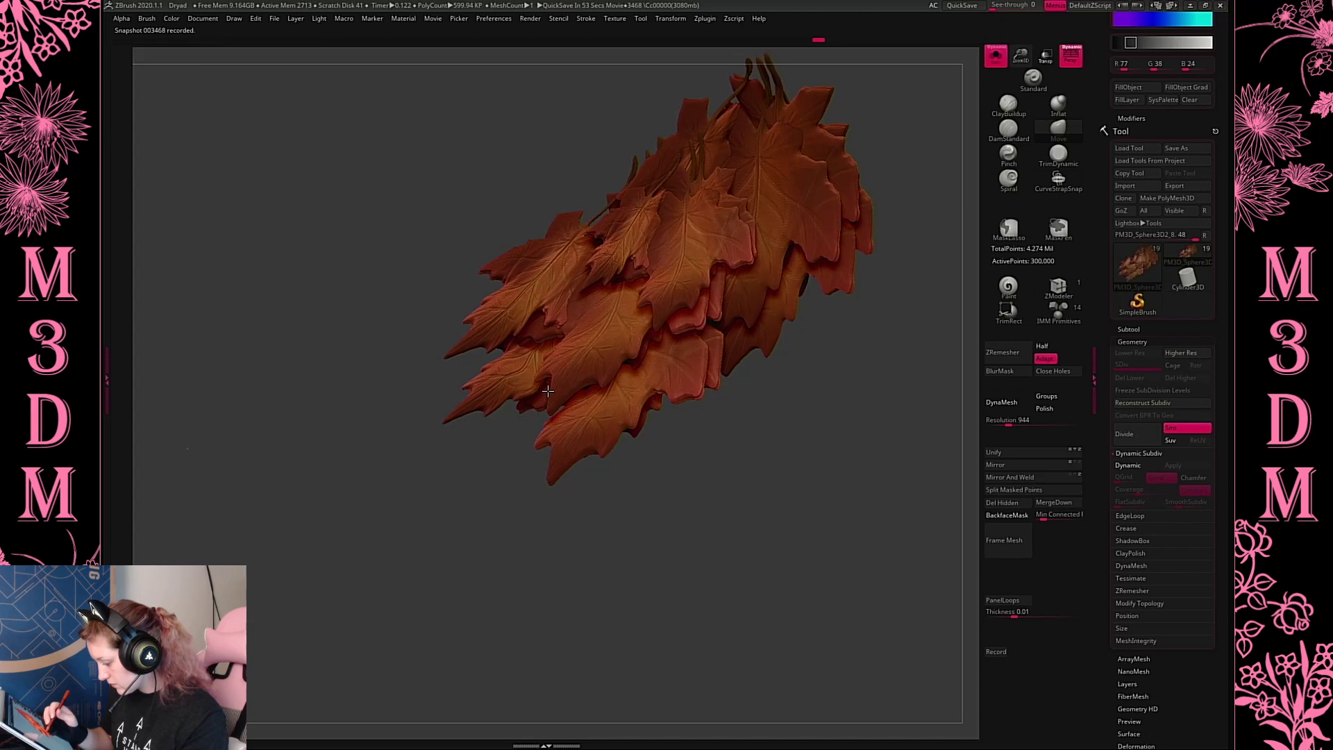
mouse_move(504, 409)
mouse_down()
mouse_move(511, 423)
mouse_move(499, 424)
mouse_up()
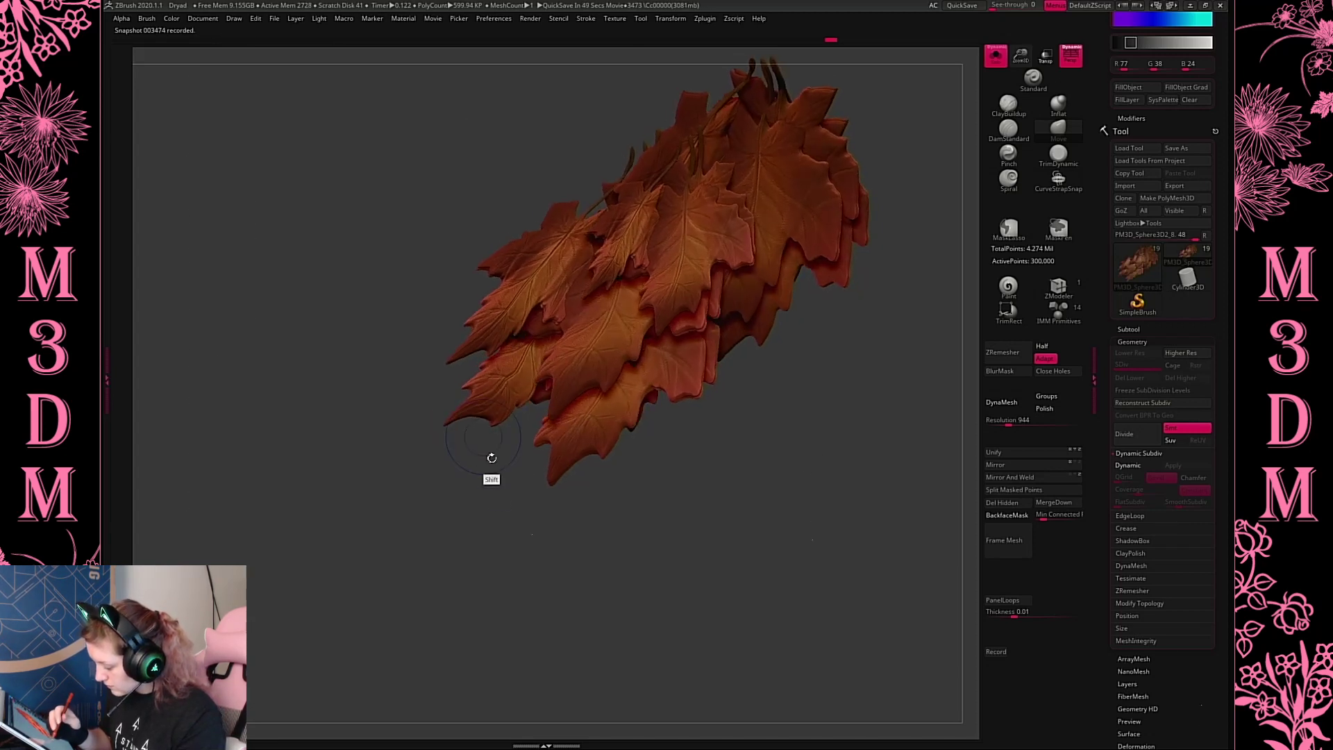
mouse_move(470, 415)
mouse_down()
mouse_move(474, 437)
mouse_move(464, 389)
mouse_up()
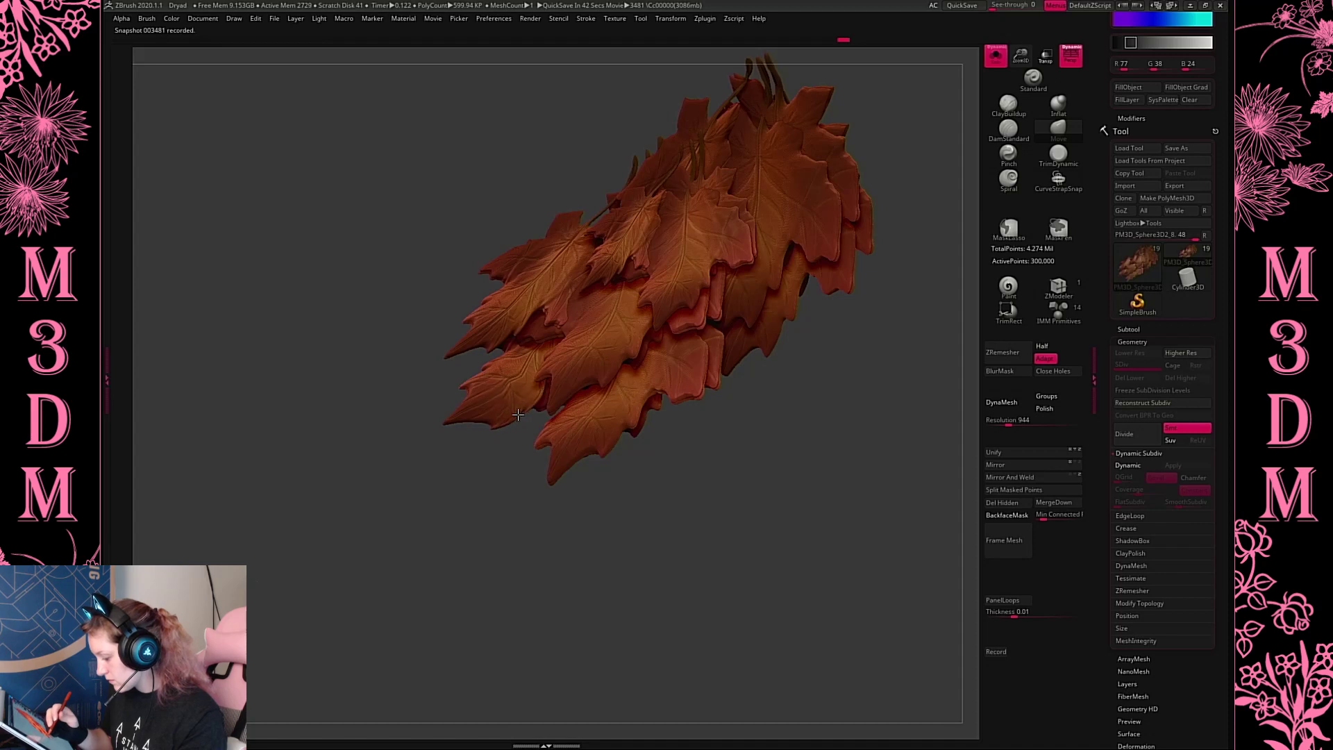
alt+drag(844, 439, 800, 488)
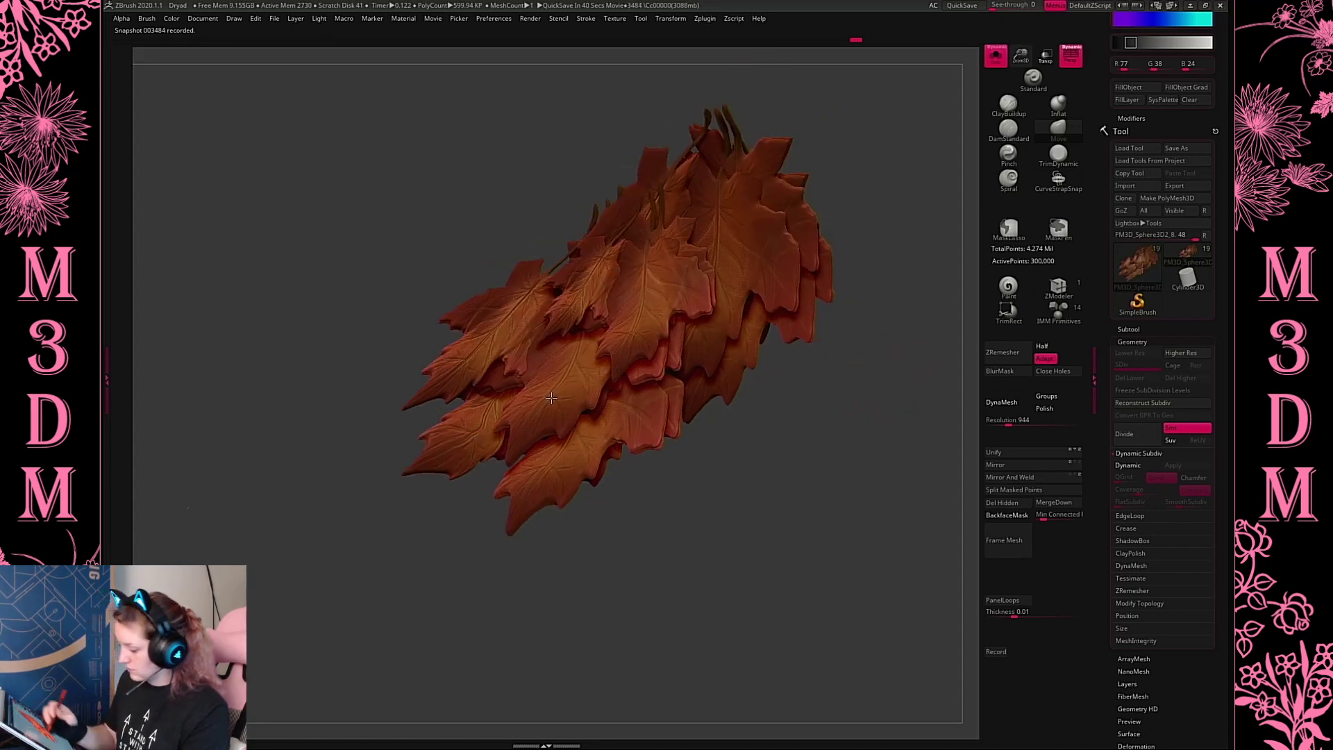
mouse_move(502, 381)
mouse_down()
mouse_move(452, 400)
mouse_move(515, 358)
mouse_up()
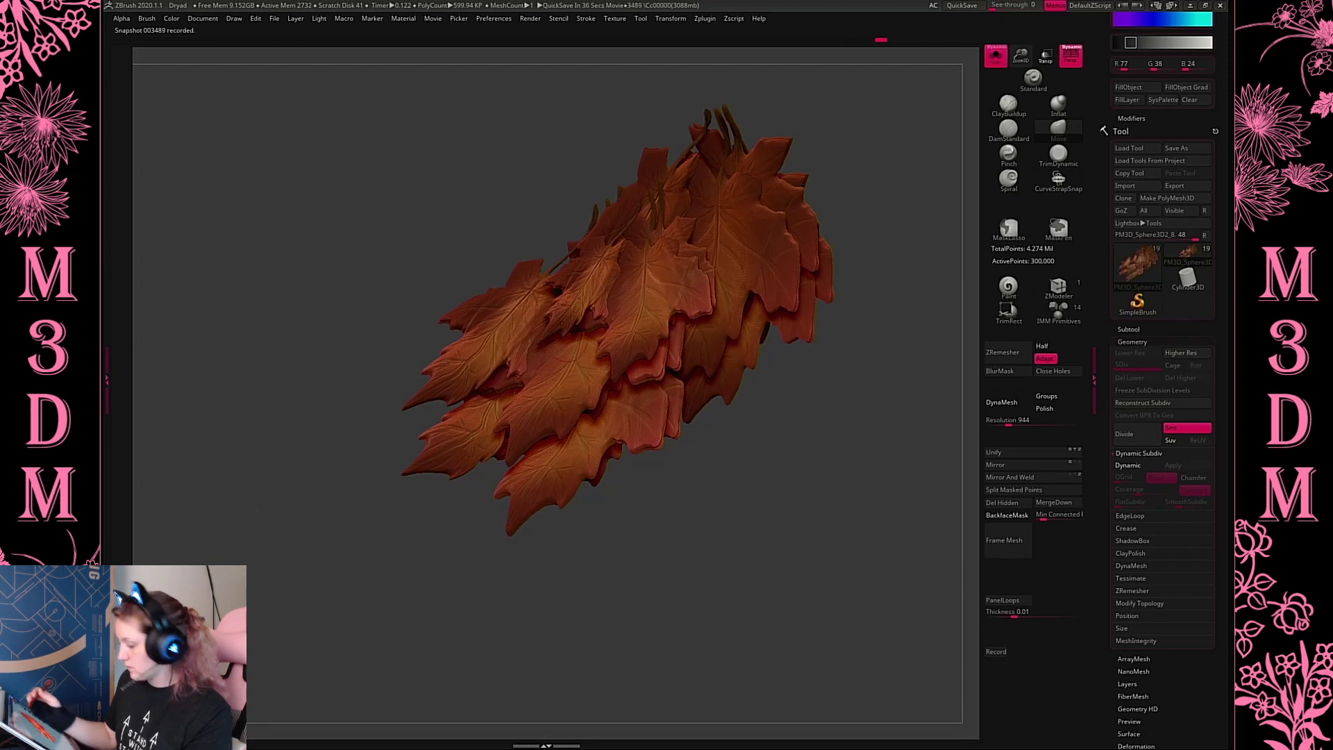
click(995, 56)
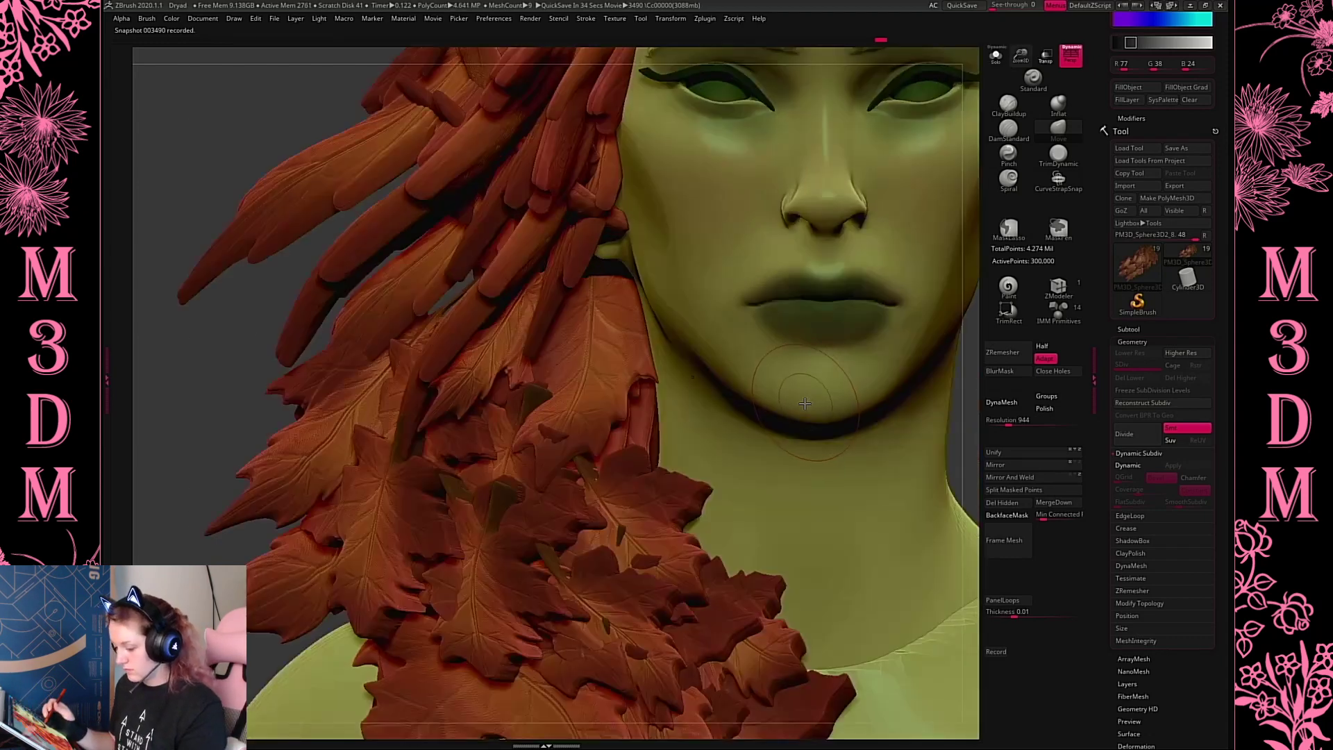
Select the upswept leaf strands on top of the head and adjust their silhouette with the Move brush, undoing one misplaced stroke
key(f)
alt+drag(829, 348, 818, 465)
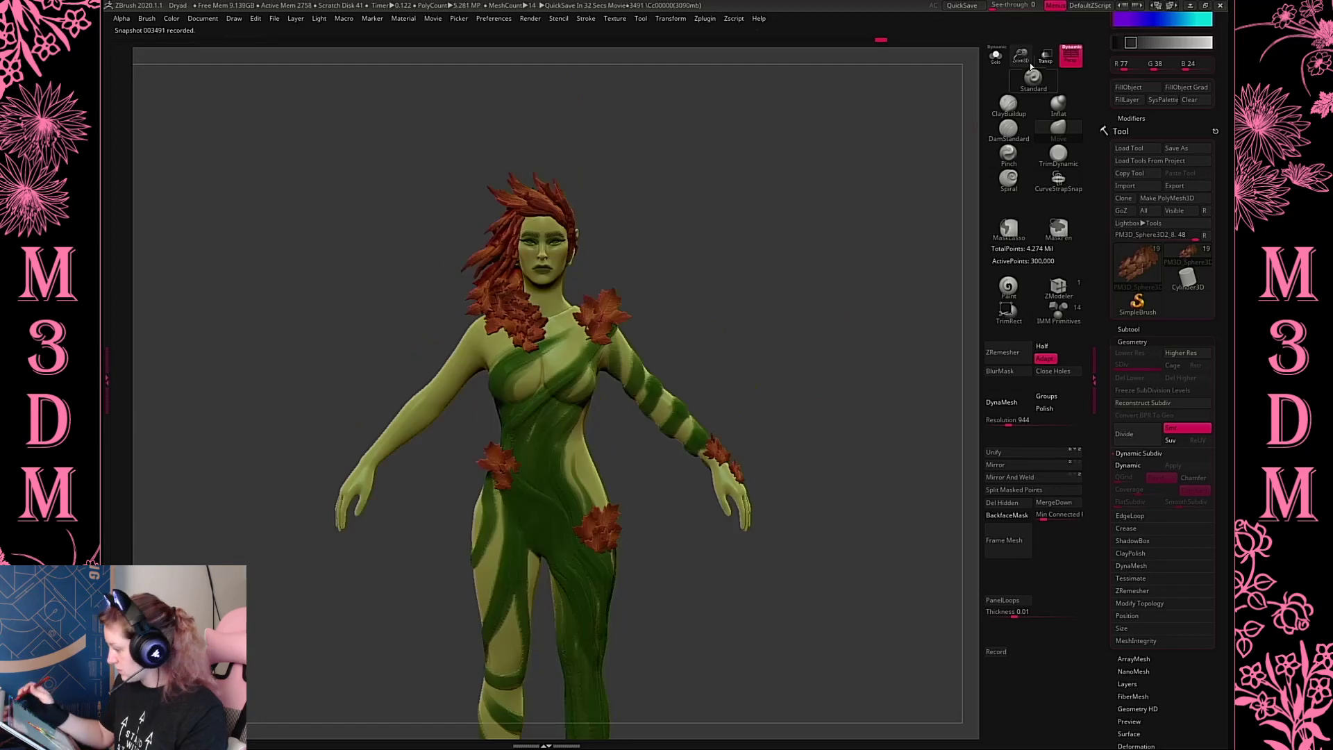
drag(1015, 135, 871, 410)
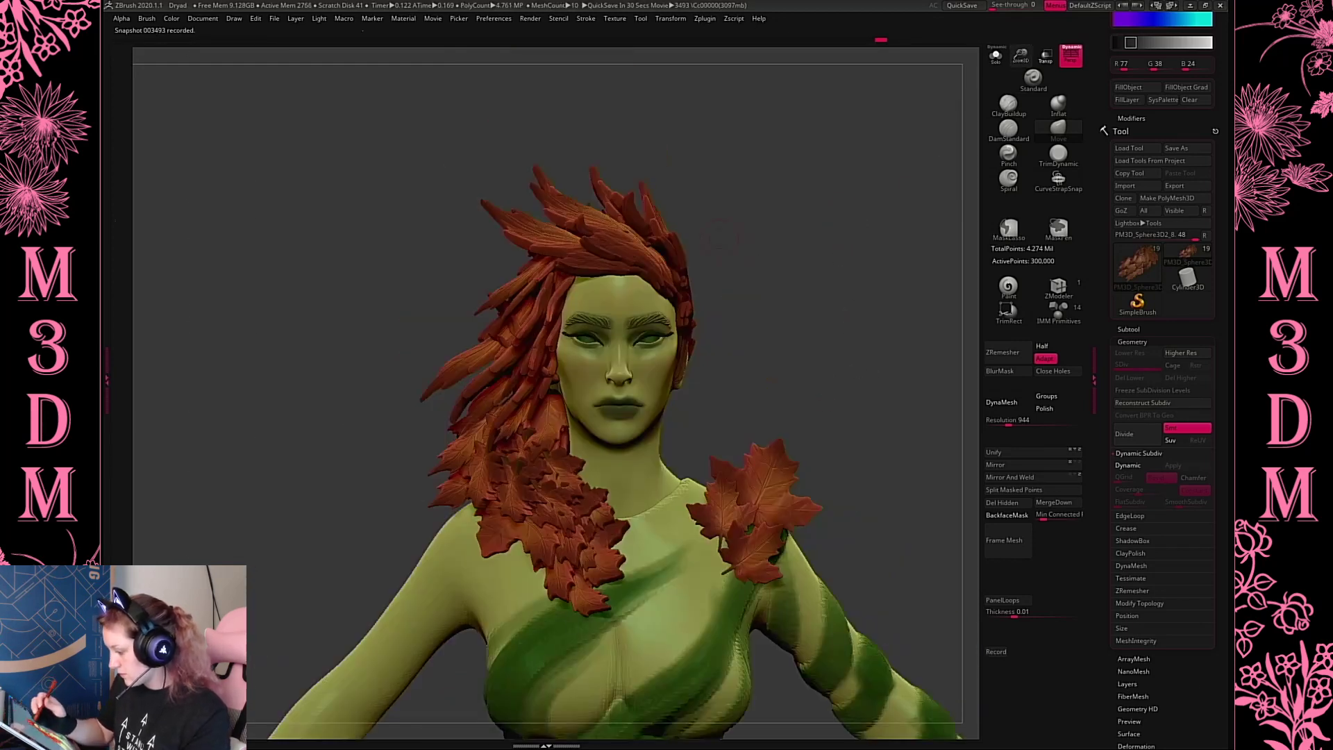
key(space)
alt+click(545, 186)
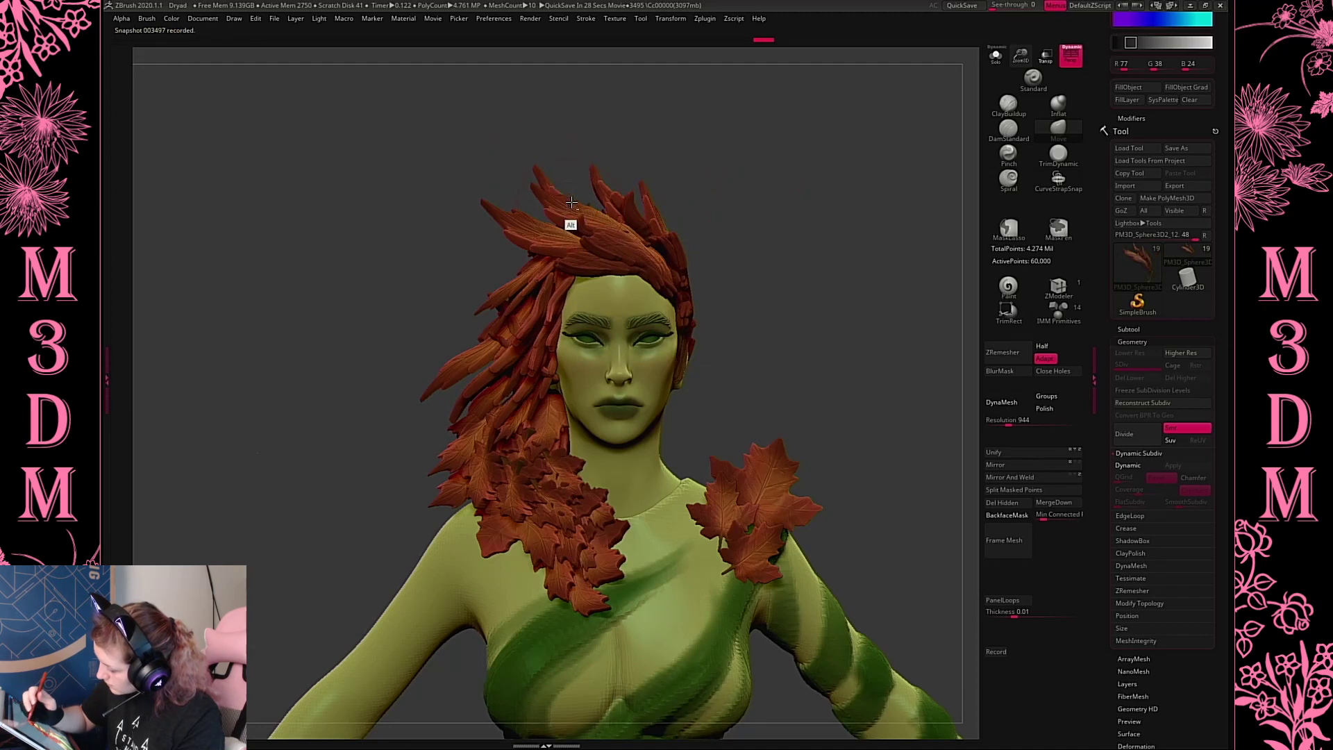
alt+click(571, 202)
alt+click(542, 175)
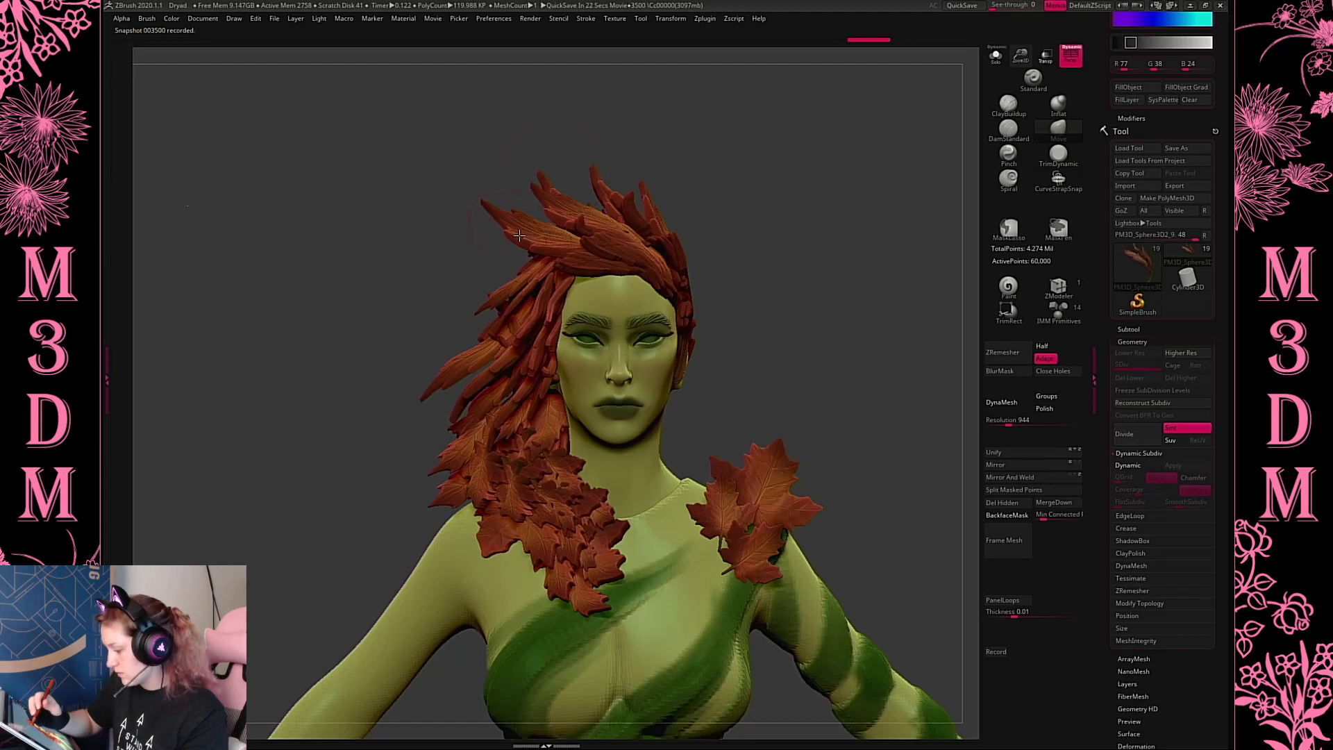
key(space)
drag(540, 230, 532, 263)
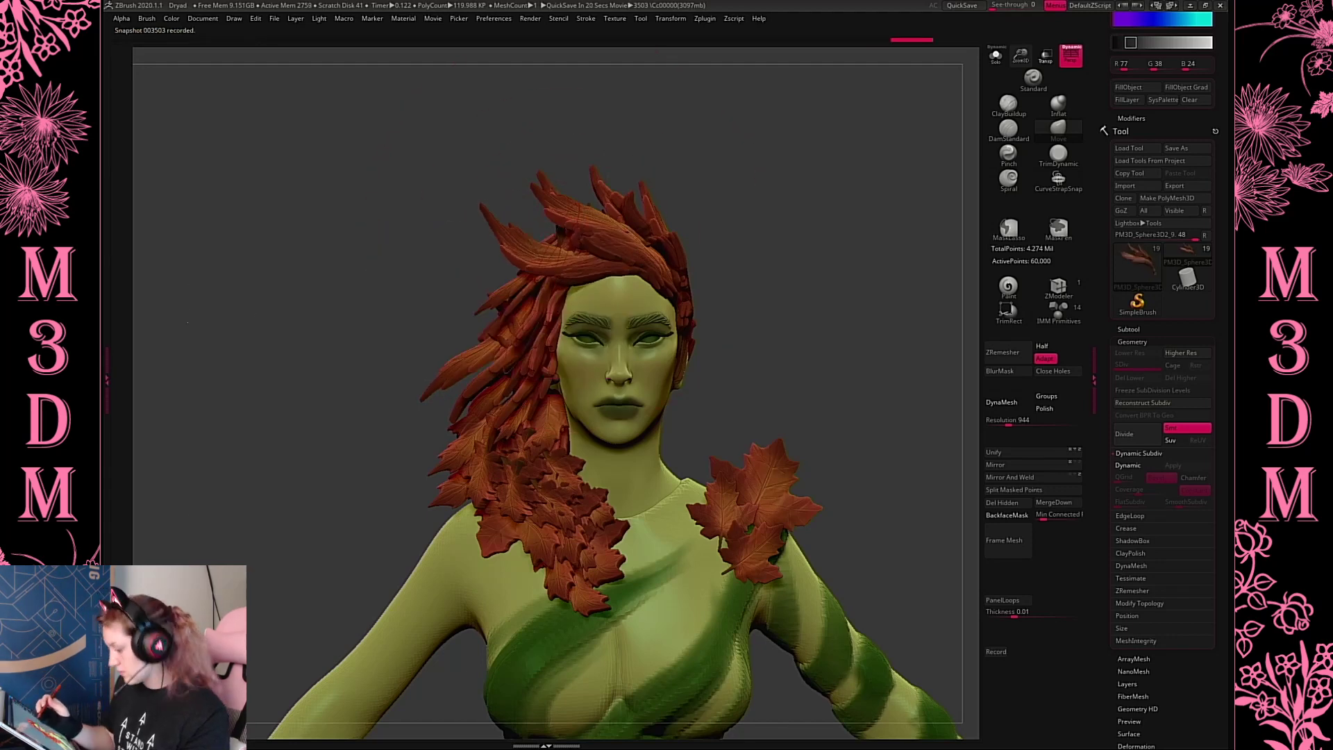
key(ctrl+z)
mouse_move(599, 175)
mouse_down()
mouse_move(515, 235)
mouse_move(572, 236)
mouse_up()
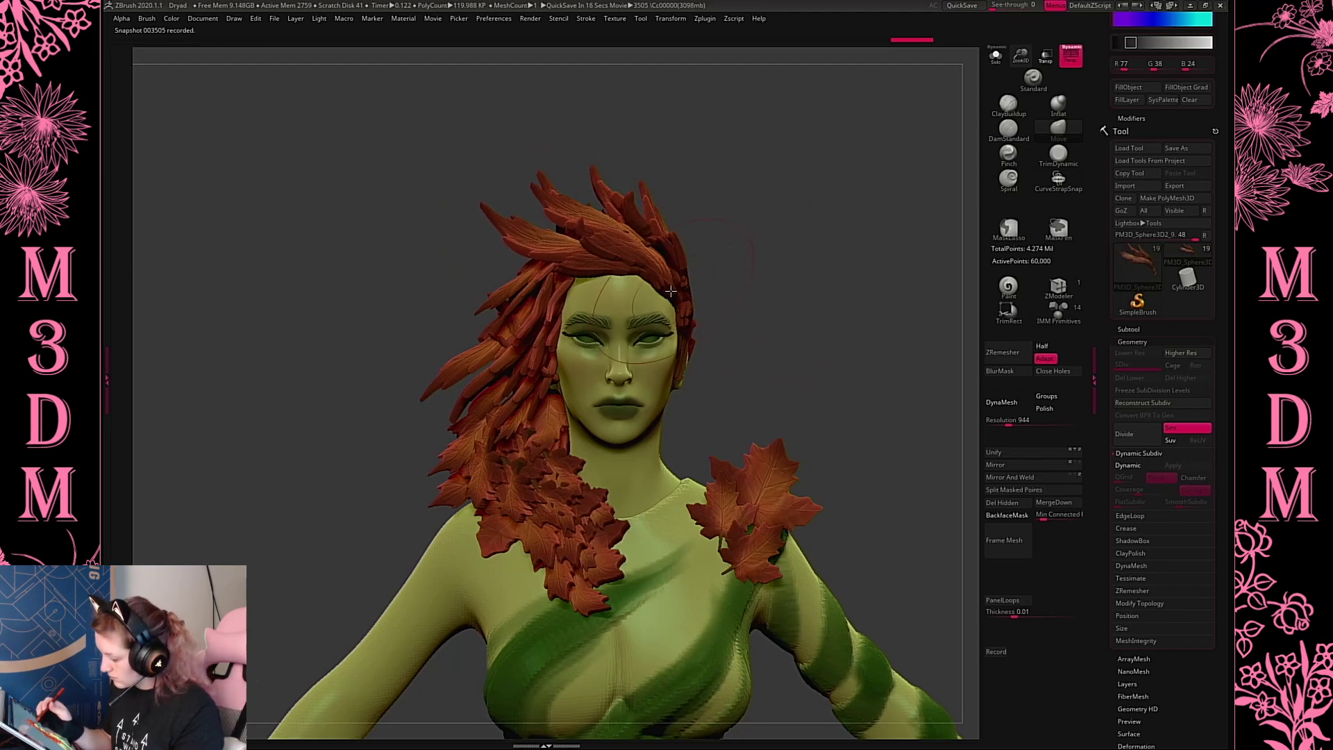
Select the hair strands at the side of the head, turn on backface masking, and adjust them beside the face with the Move brush
key(space)
alt+click(557, 373)
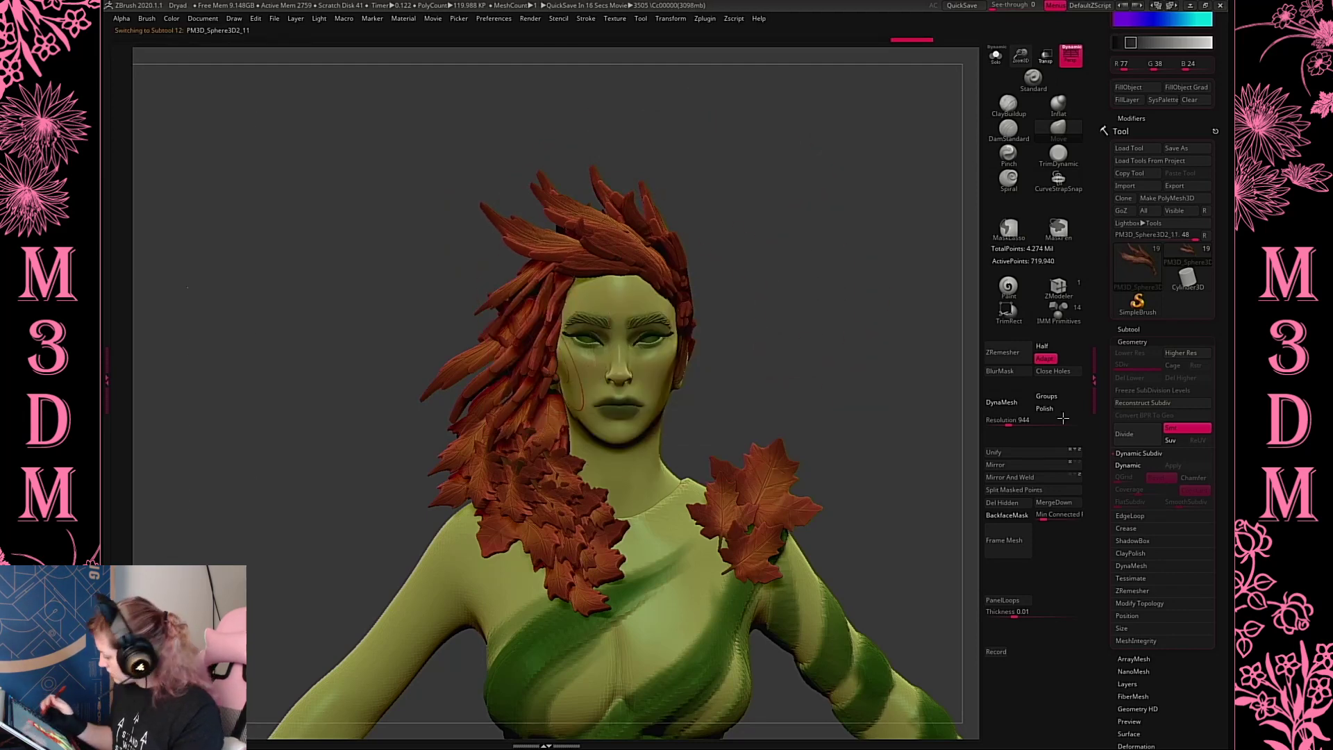
click(1007, 515)
key(space)
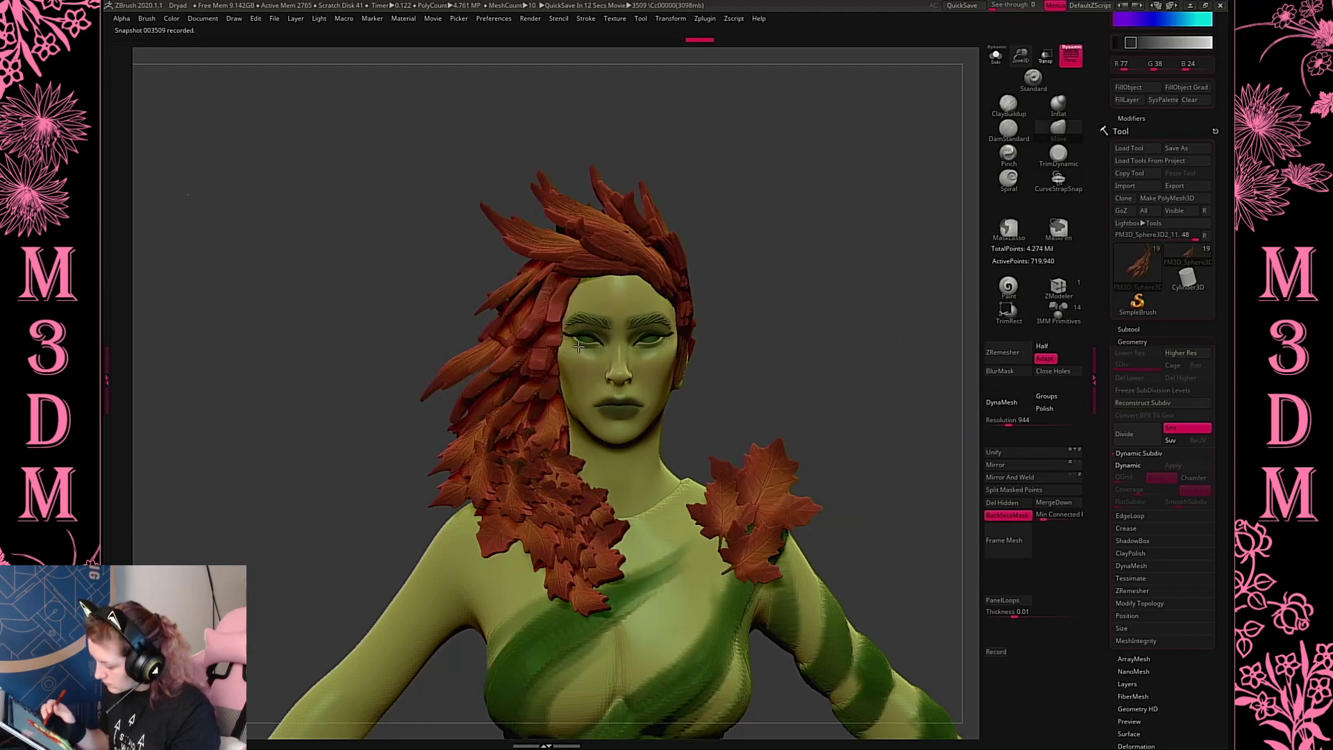
drag(1020, 90, 1017, 119)
ctrl+drag(813, 271, 632, 419)
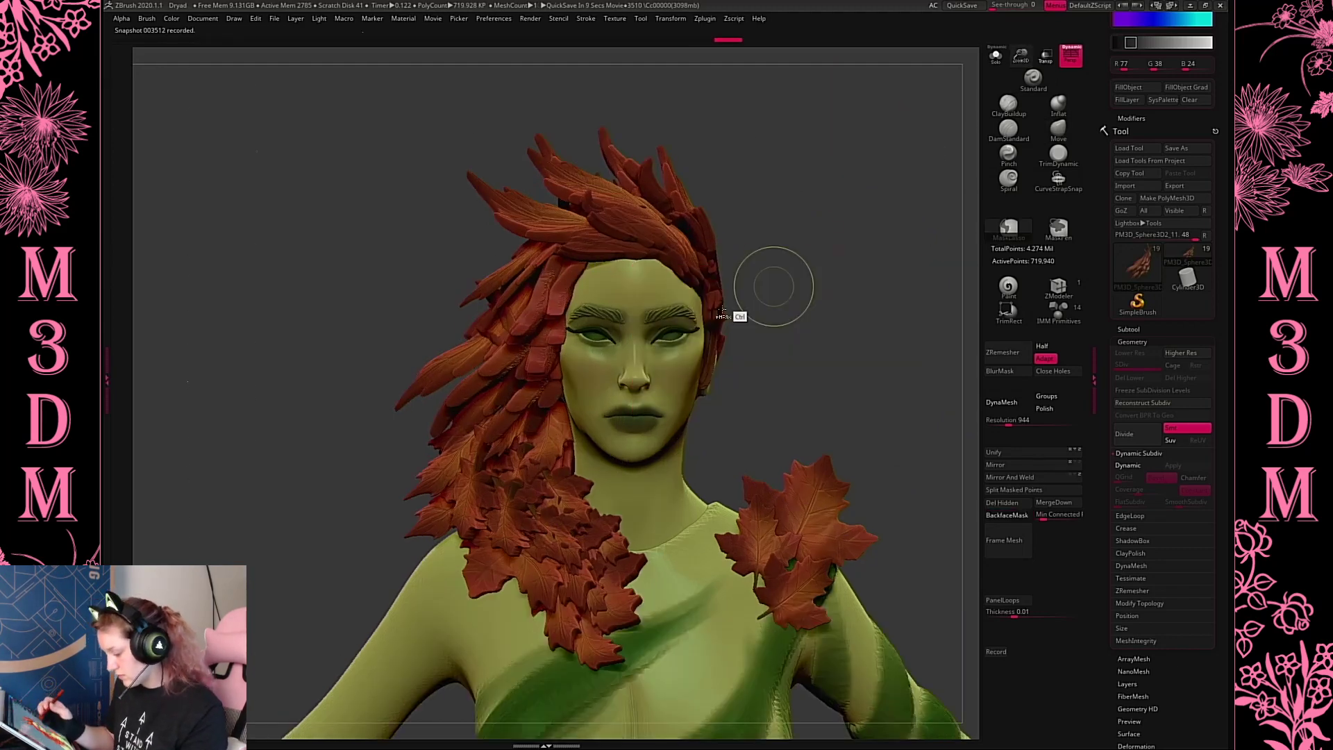
Reposition the side hair strands relative to the face with the transform gizmo
key(w)
drag(574, 330, 635, 353)
key(q)
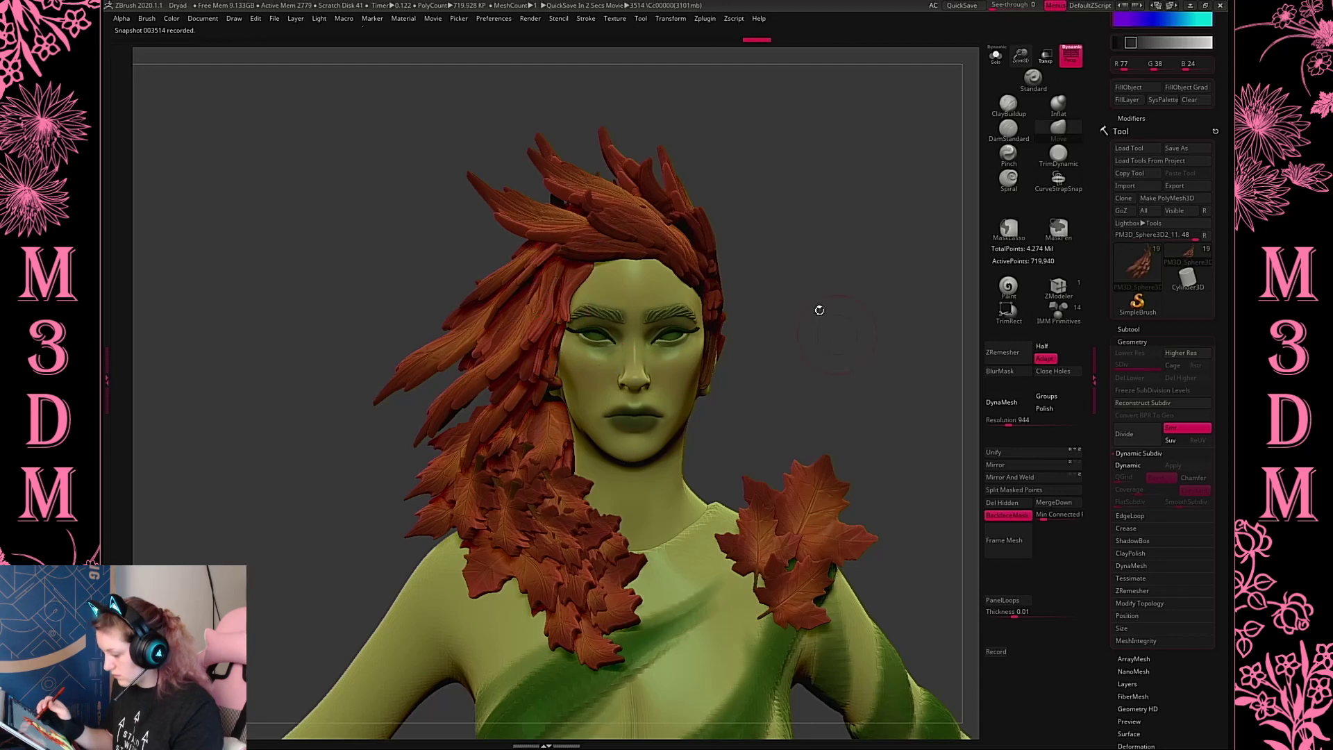
Shift the side hair strands in profile view and curve them with the Bend Arc deformer, applying the deformation
drag(819, 310, 634, 334)
key(w)
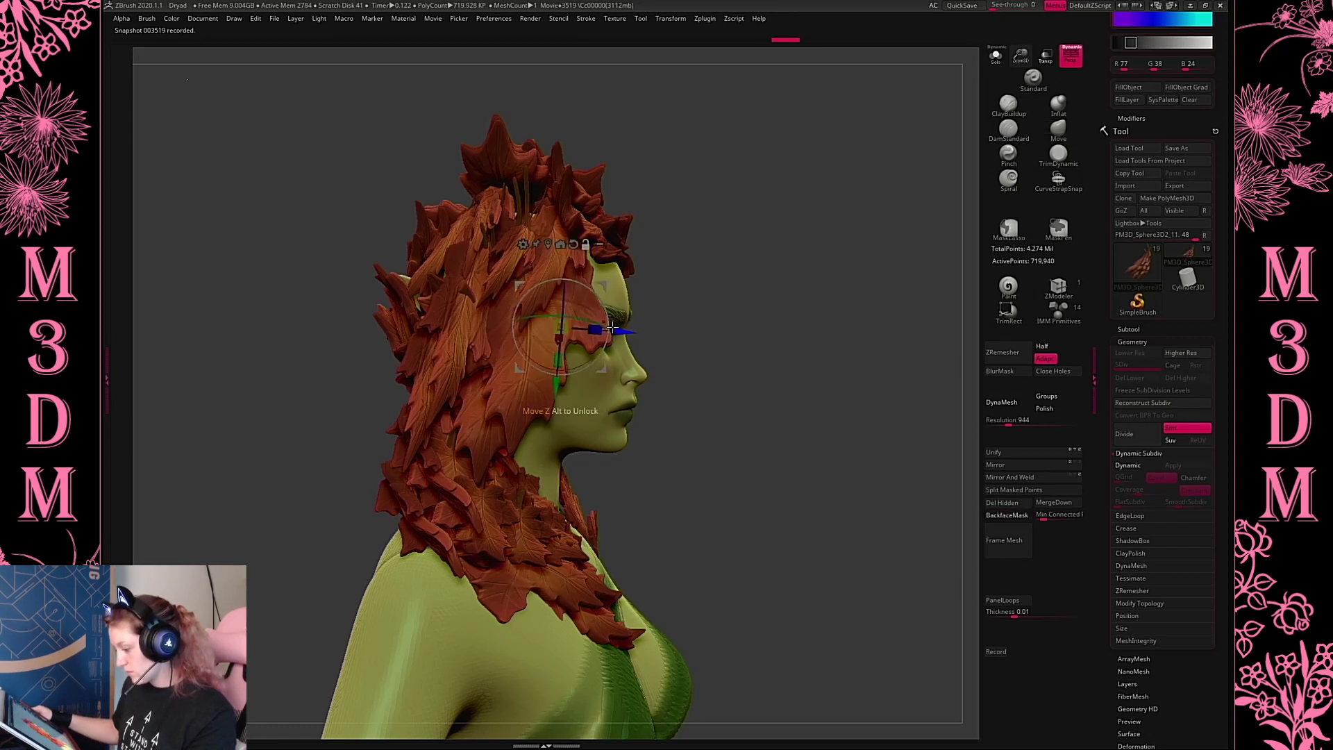
drag(616, 332, 566, 329)
click(472, 240)
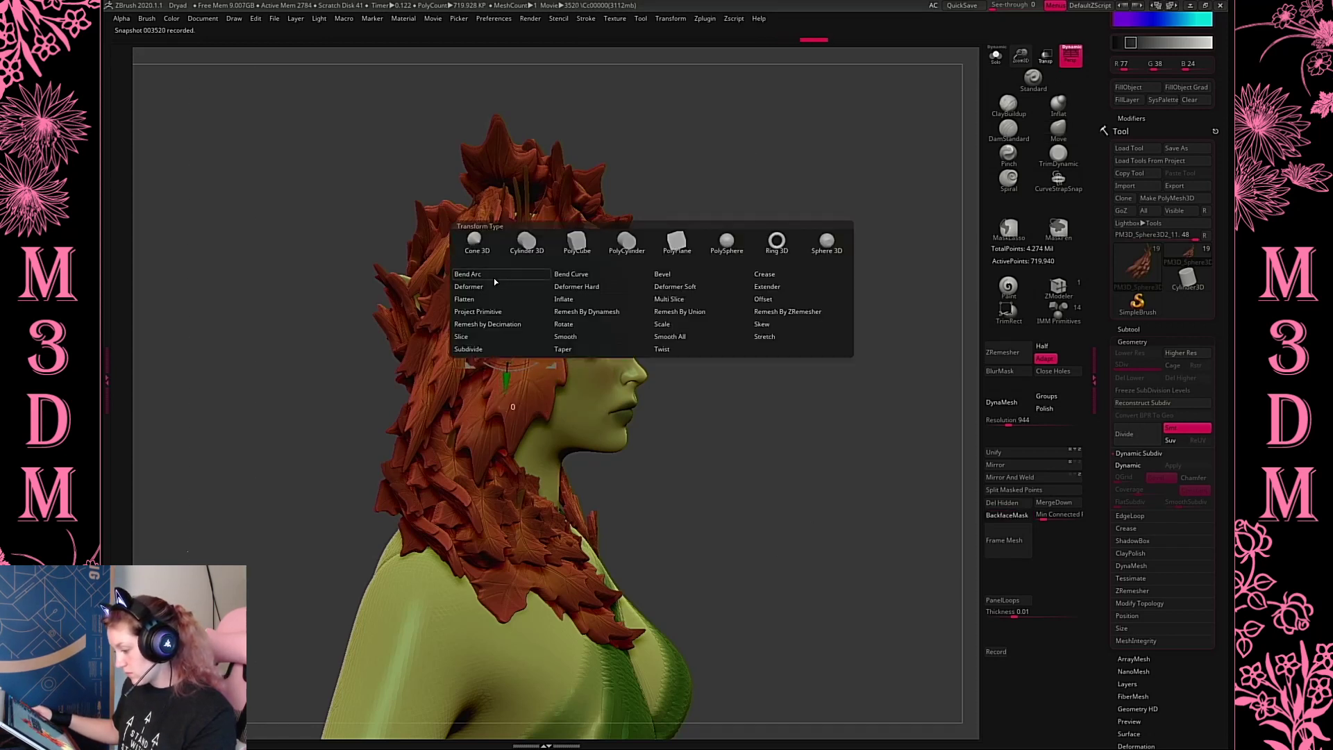
click(497, 273)
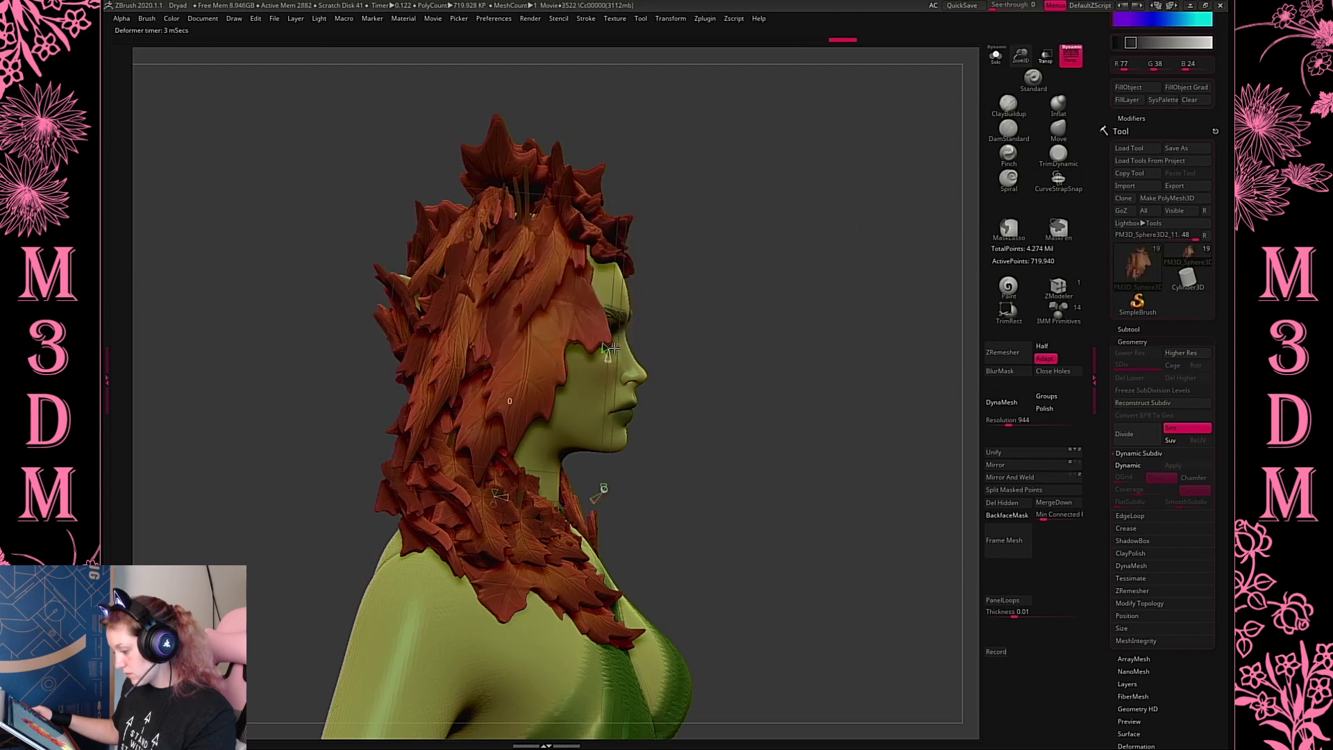
drag(630, 347, 648, 350)
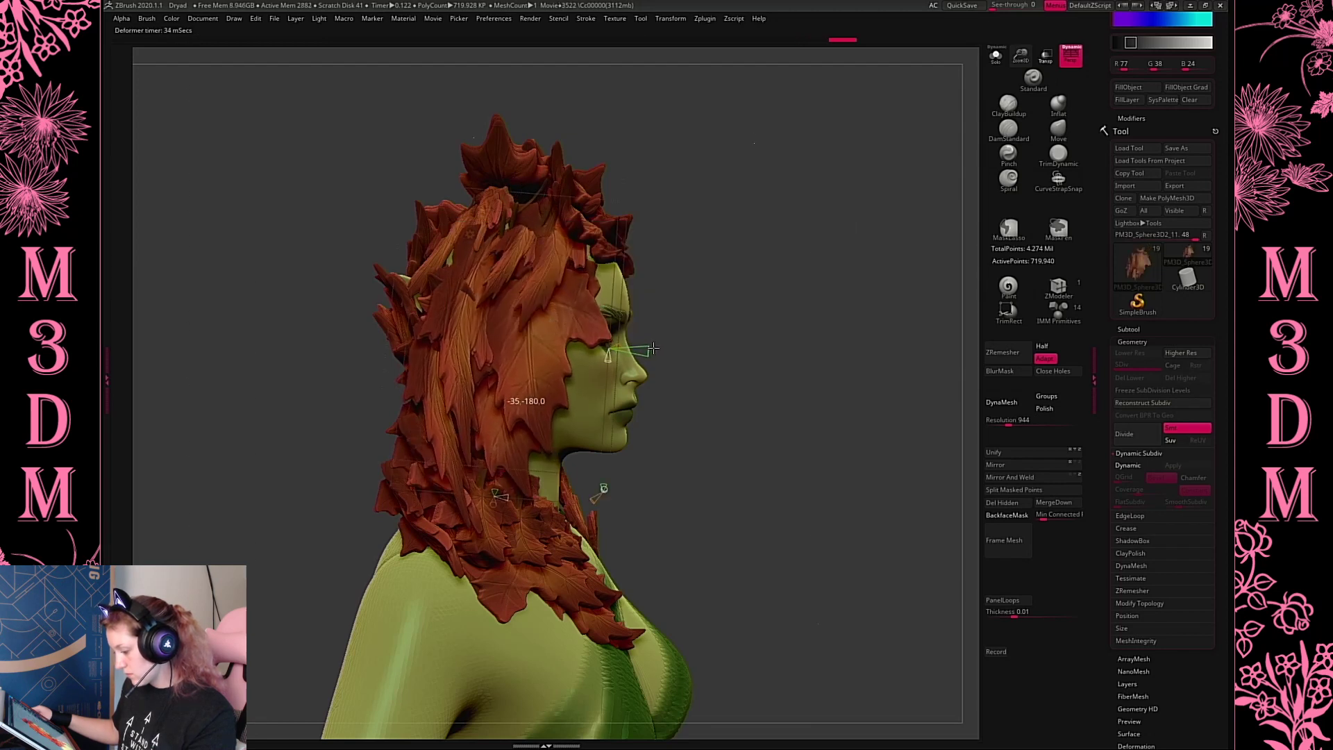
click(466, 236)
click(465, 238)
Fine-tune the position and angle of the side hair strands with the gizmo from the side and front of the head
drag(505, 351, 509, 336)
drag(549, 277, 530, 275)
key(q)
drag(859, 324, 673, 326)
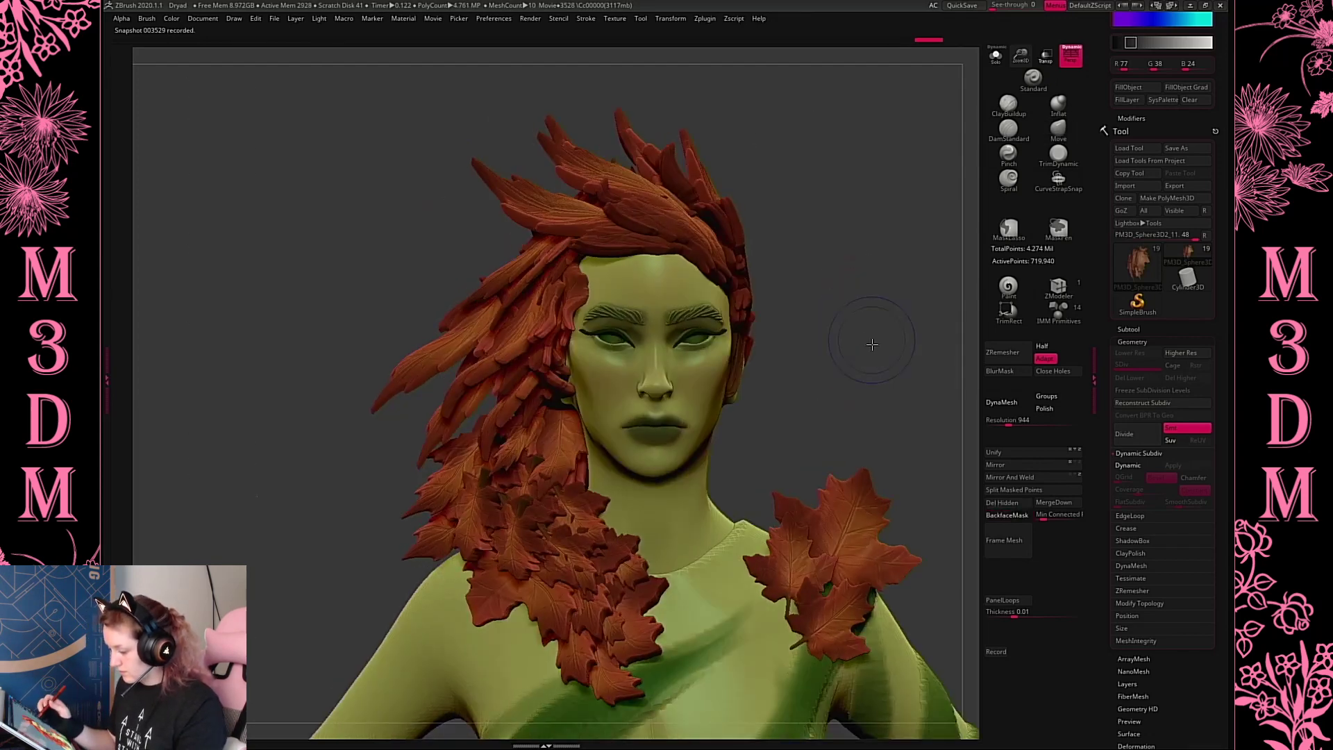
key(w)
drag(545, 321, 558, 289)
key(q)
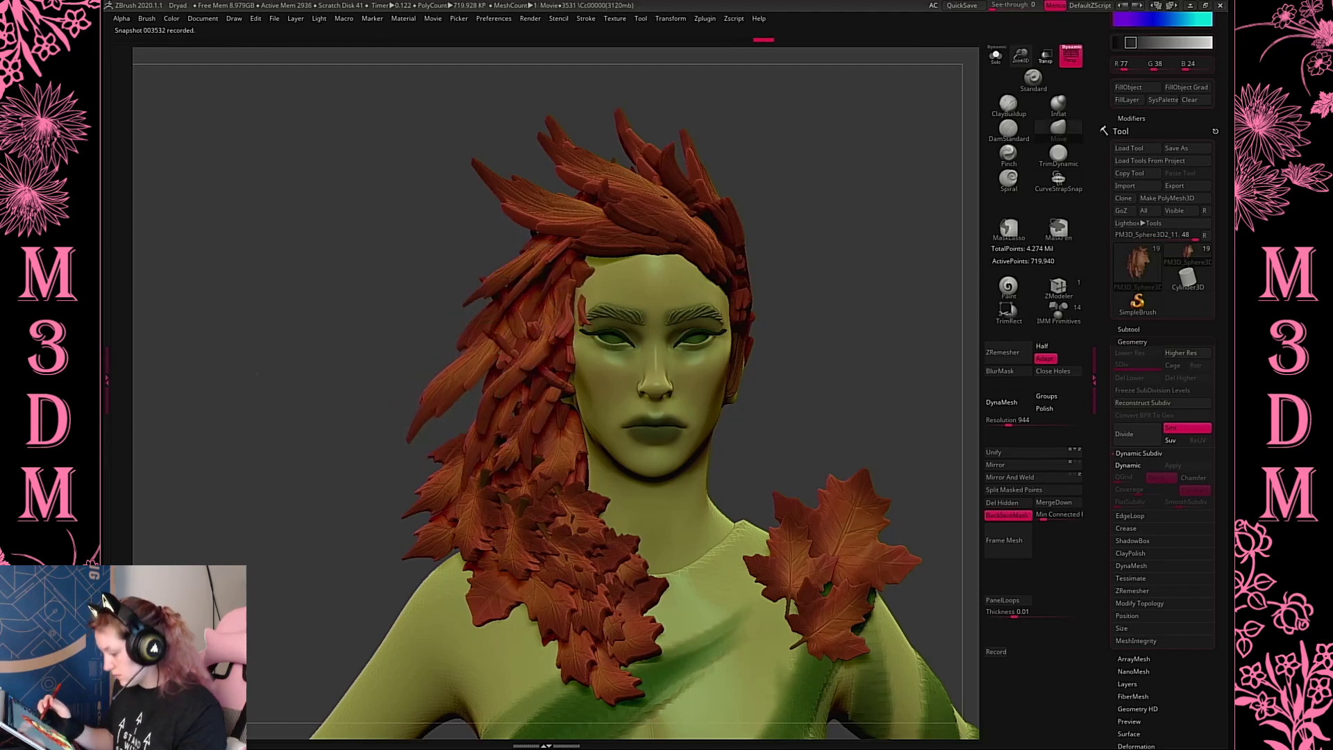
Turn off backface masking and use the Move brush to tuck the side strands against the temple and hairline
key(space)
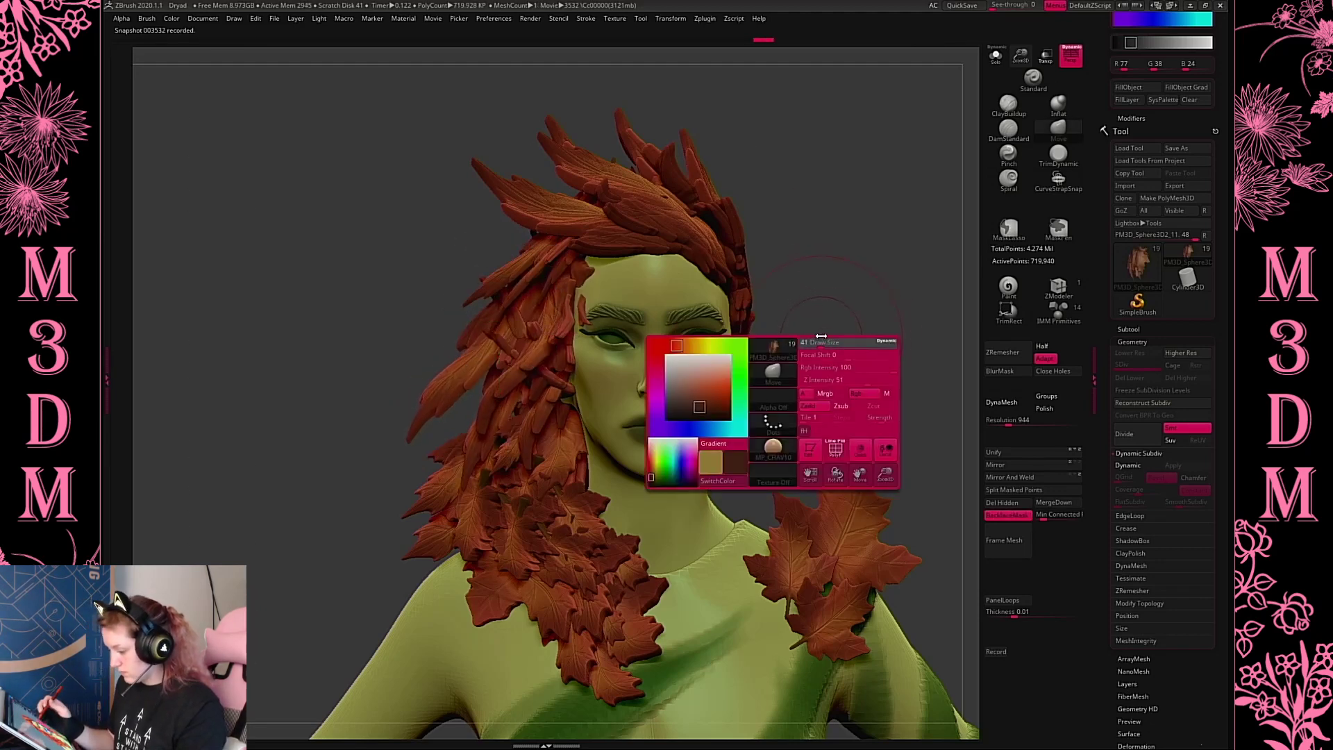
click(1007, 513)
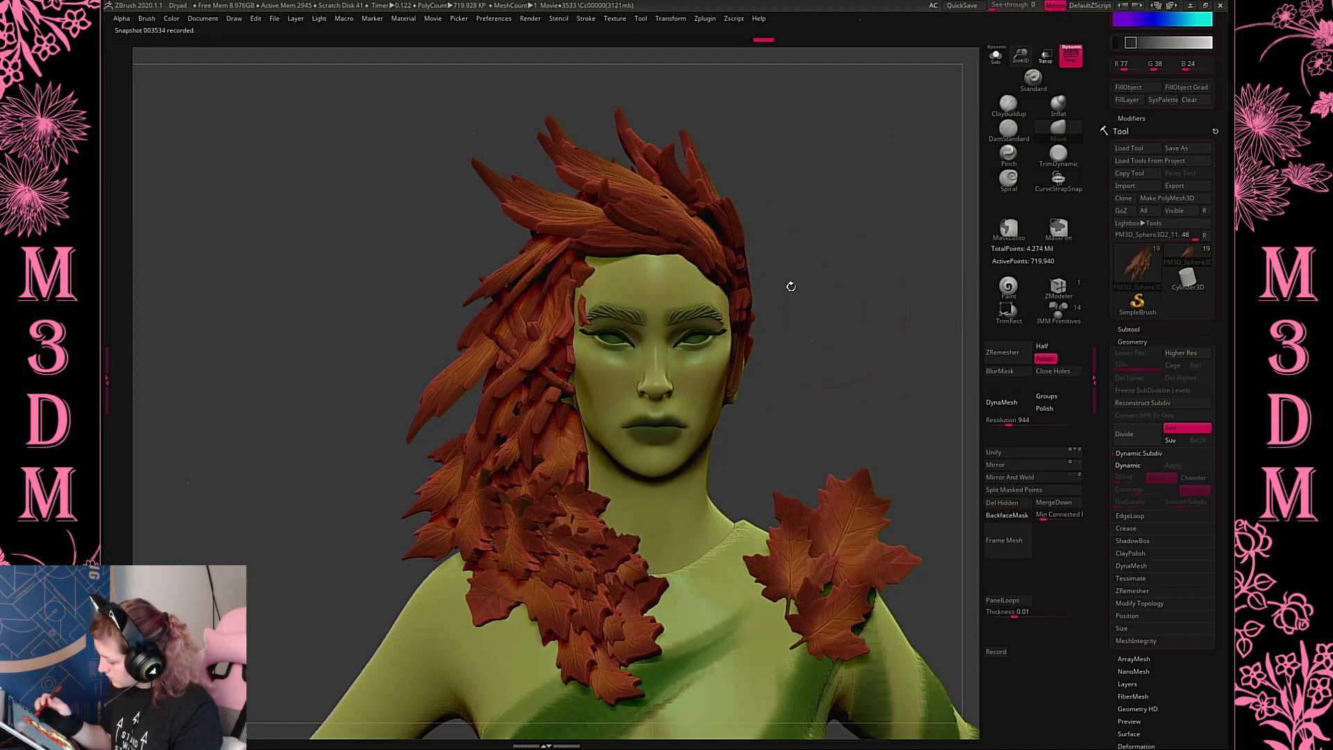
mouse_move(587, 312)
mouse_down()
mouse_move(569, 309)
mouse_move(595, 285)
mouse_up()
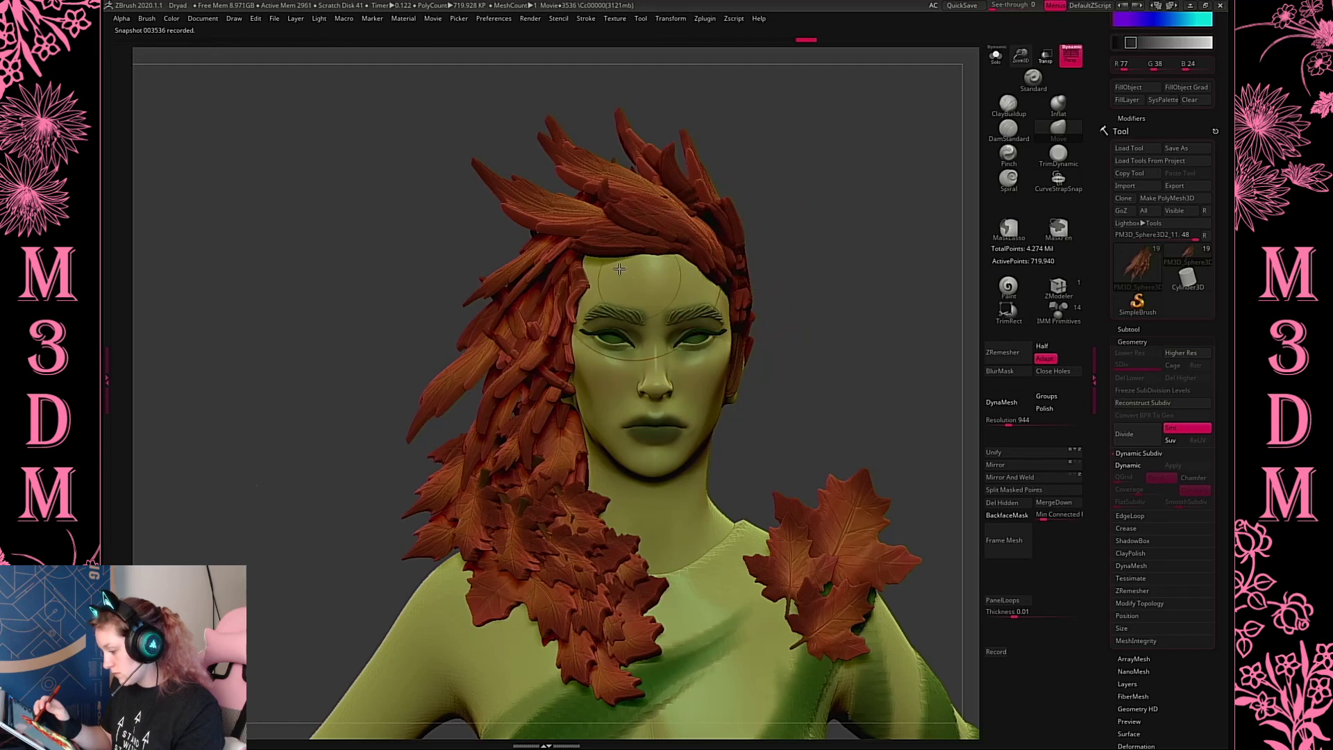
right_click(557, 337)
right_click(568, 320)
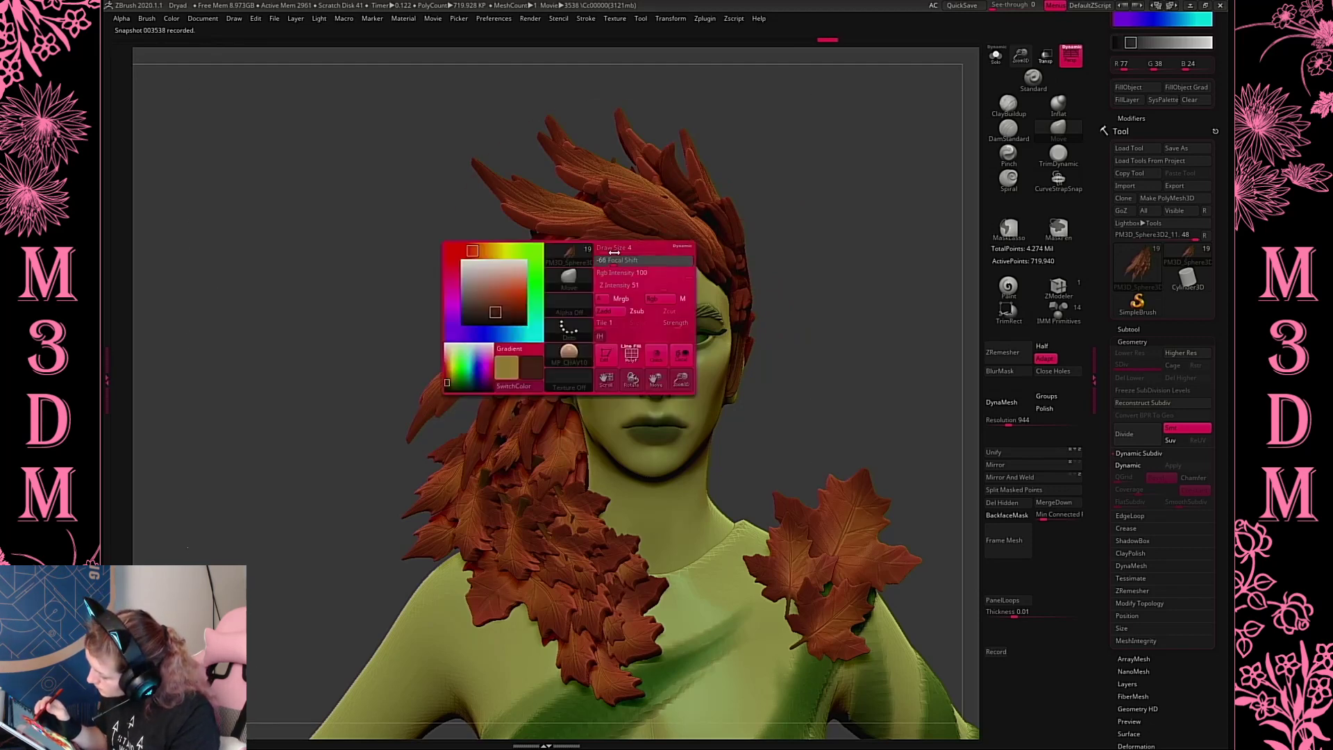
drag(584, 283, 592, 276)
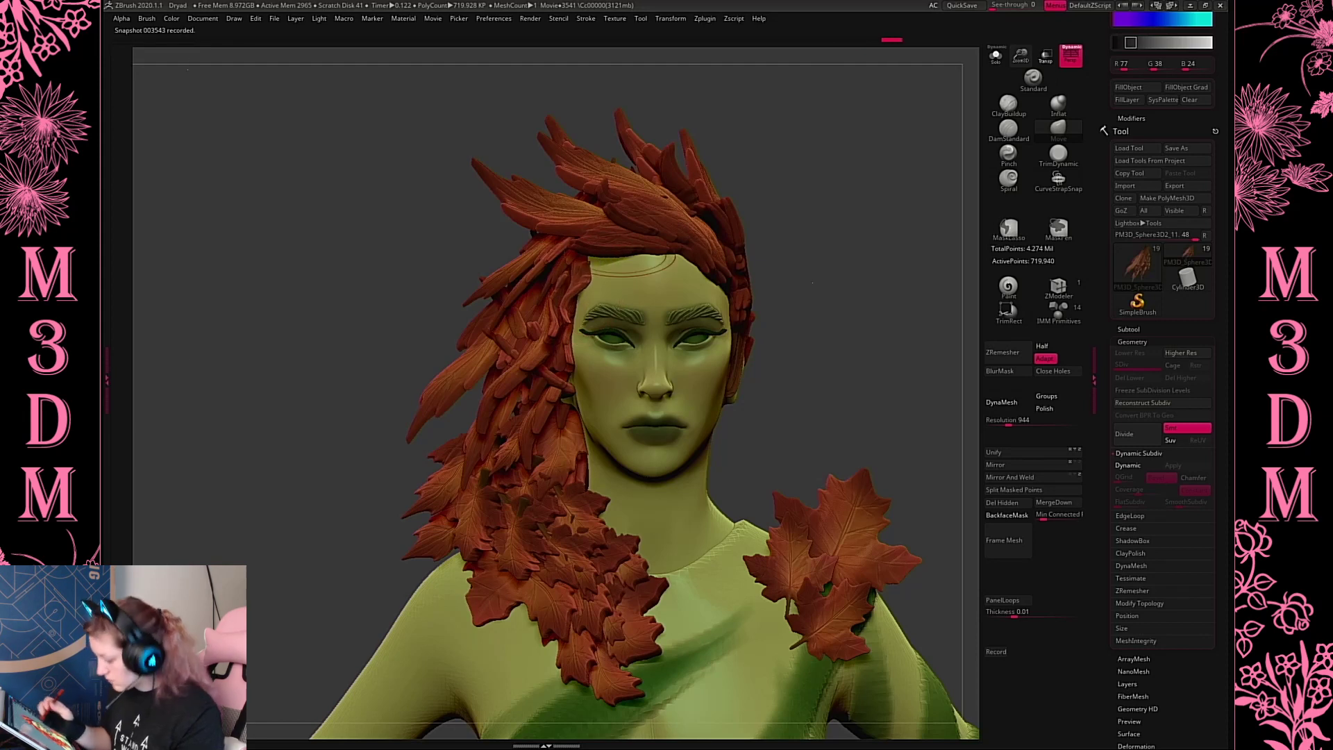
mouse_move(529, 379)
mouse_down()
mouse_move(529, 400)
mouse_move(533, 379)
mouse_up()
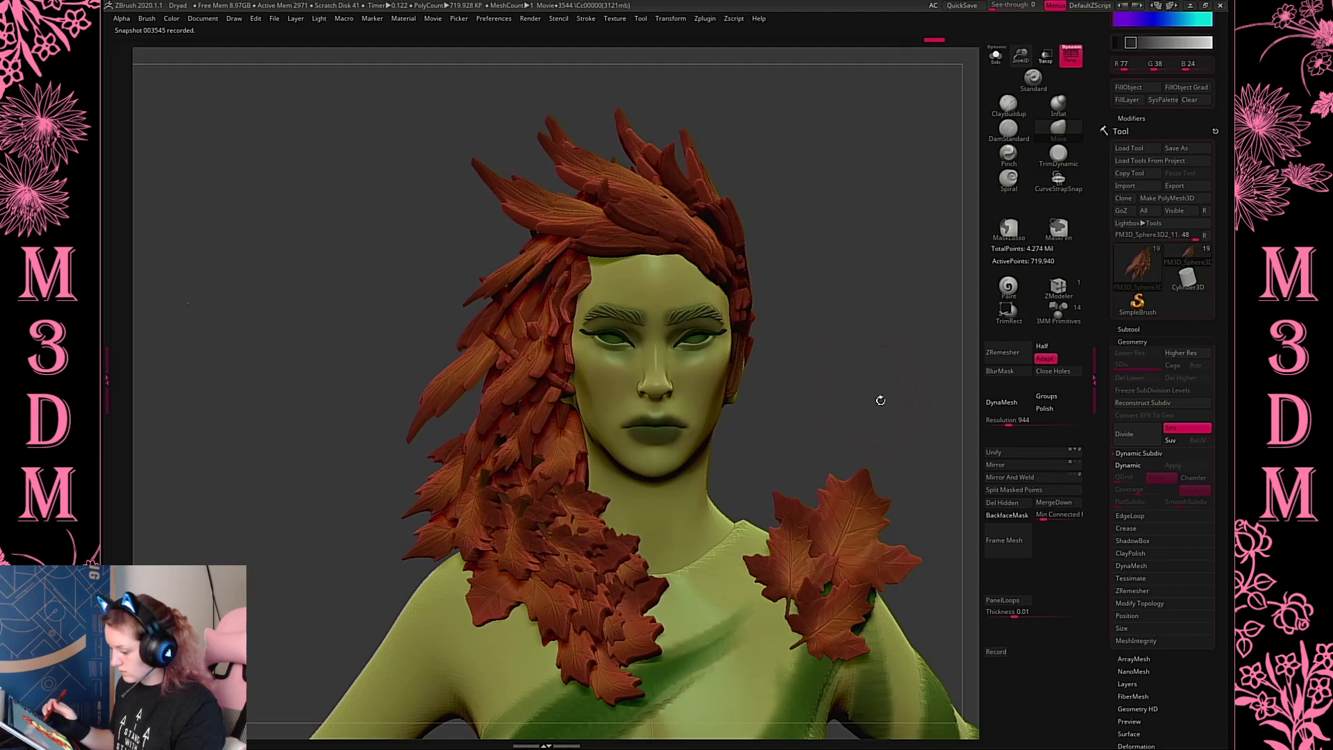
Try pulling the outermost side strand tip inward with the Move brush, undoing the strokes
drag(440, 389, 455, 386)
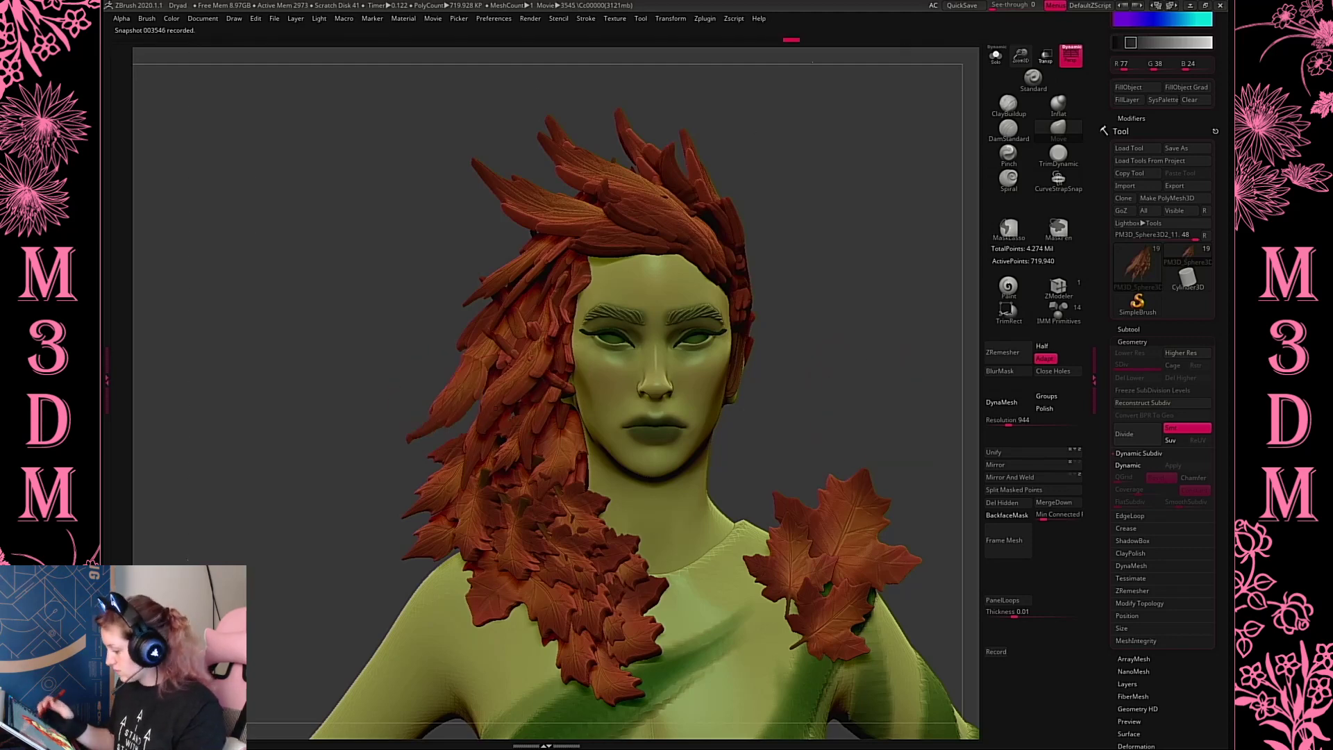
key(ctrl+z)
key(space)
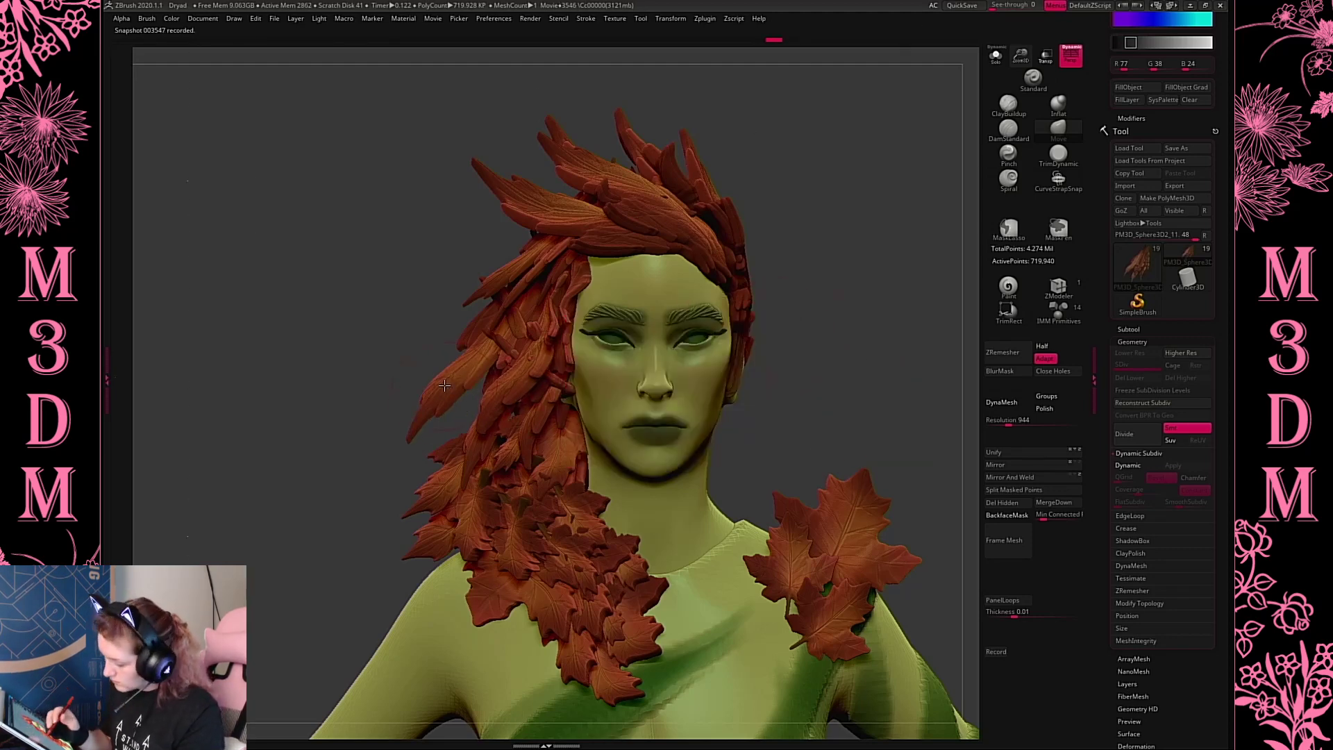
drag(443, 385, 456, 383)
key(space)
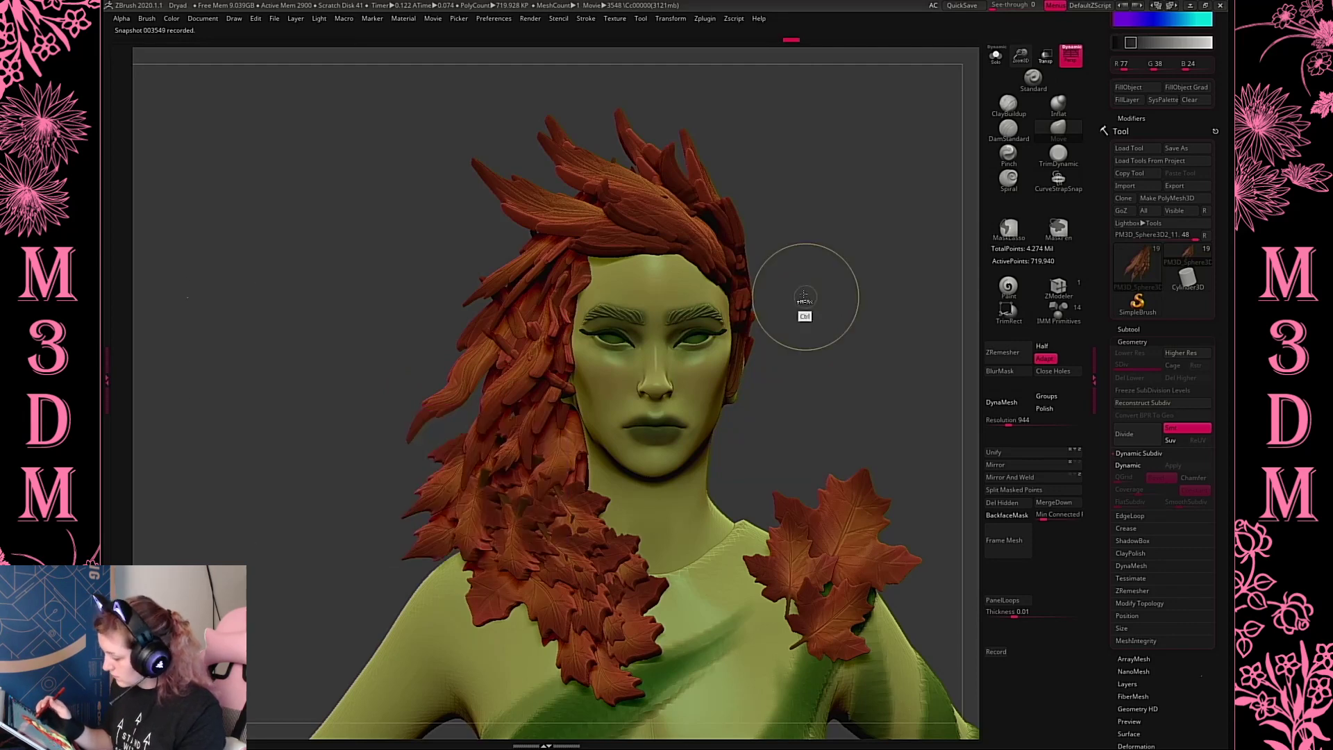
key(ctrl+z)
Mask the neighbouring side leaves and pull the outer strand tips closer to the head with a resized Move brush
mouse_move(862, 209)
ctrl+mouse_down()
mouse_move(531, 342)
mouse_move(434, 468)
mouse_move(805, 246)
ctrl+mouse_up()
key(space)
drag(439, 386, 476, 405)
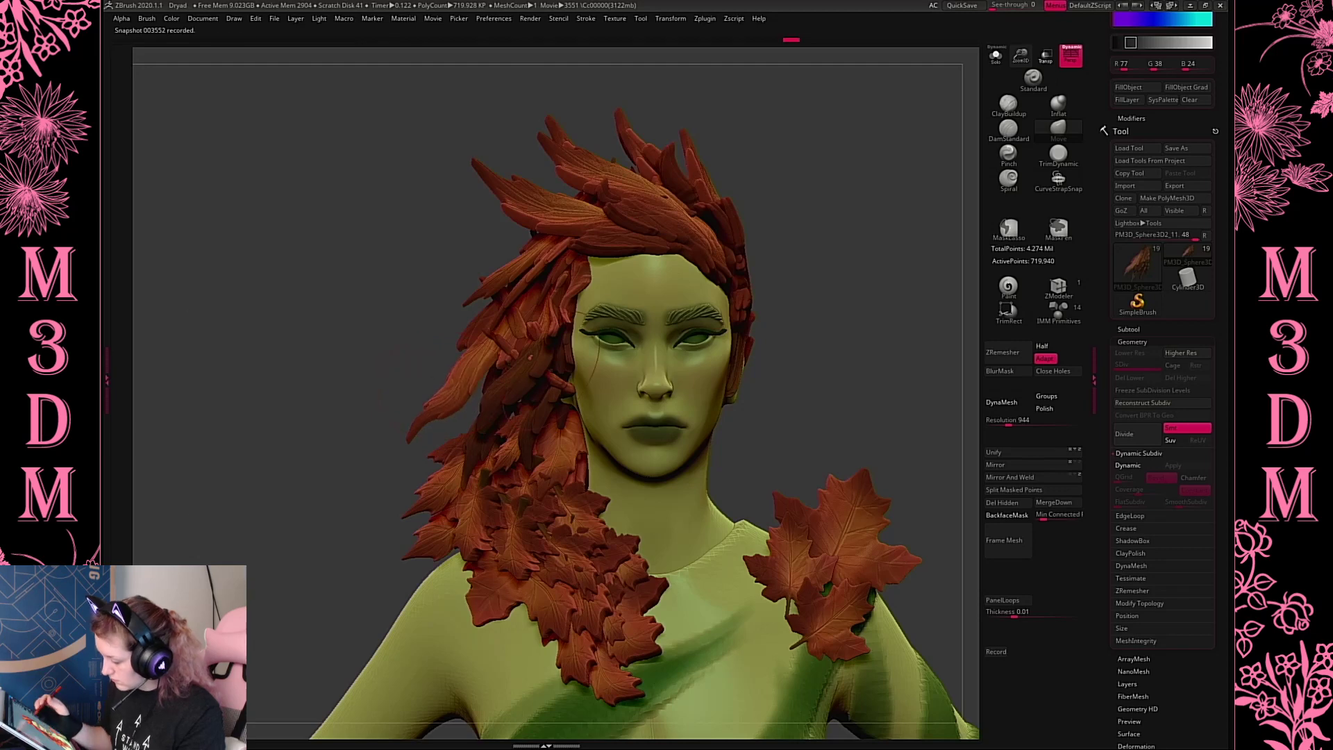
key(space)
key(space)
drag(839, 276, 847, 276)
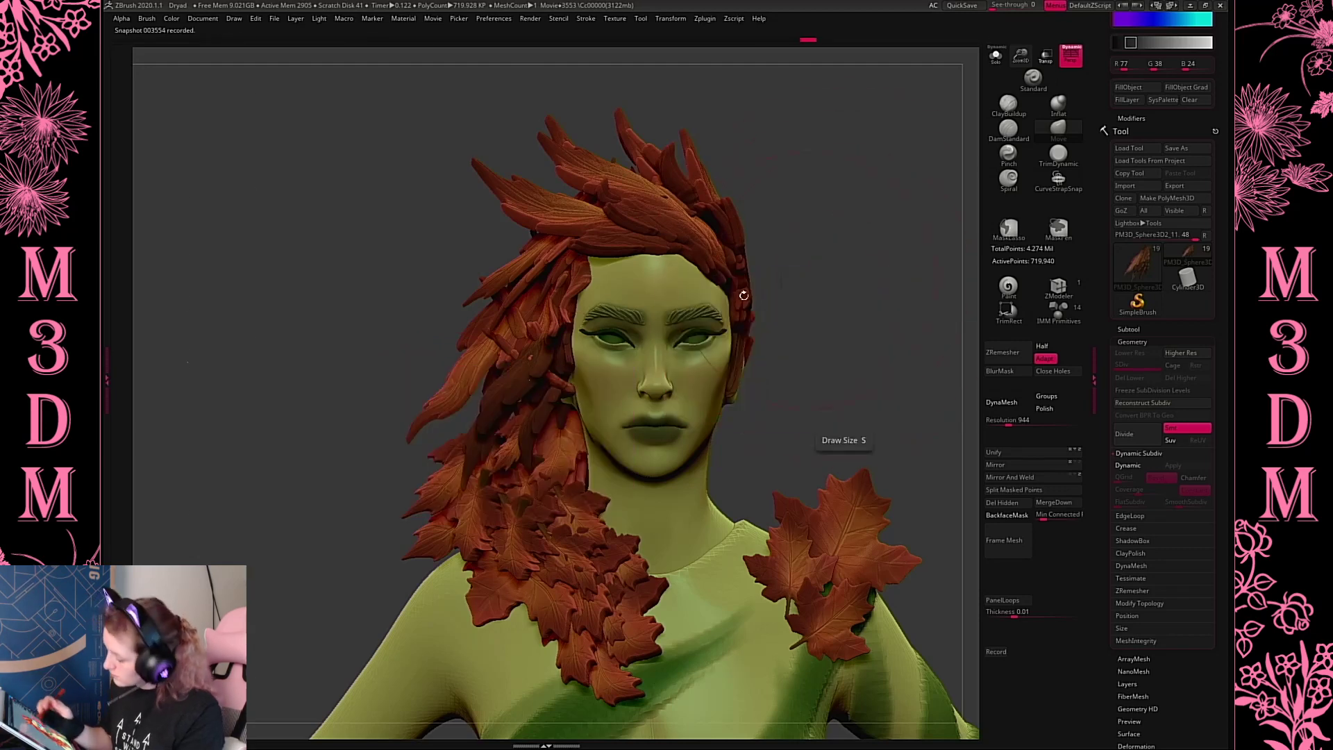
mouse_move(438, 414)
mouse_down()
mouse_move(476, 419)
mouse_move(531, 358)
mouse_up()
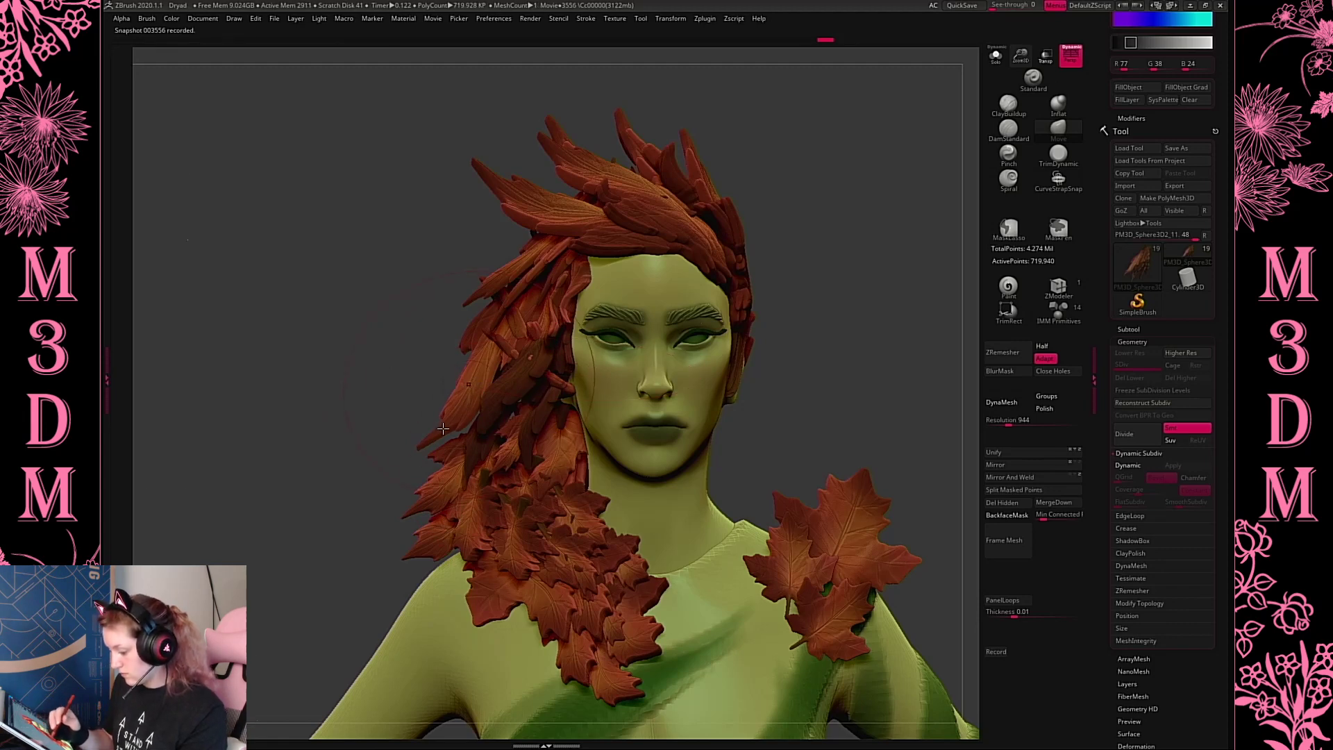
mouse_move(442, 428)
mouse_down()
mouse_move(500, 354)
mouse_move(479, 416)
mouse_up()
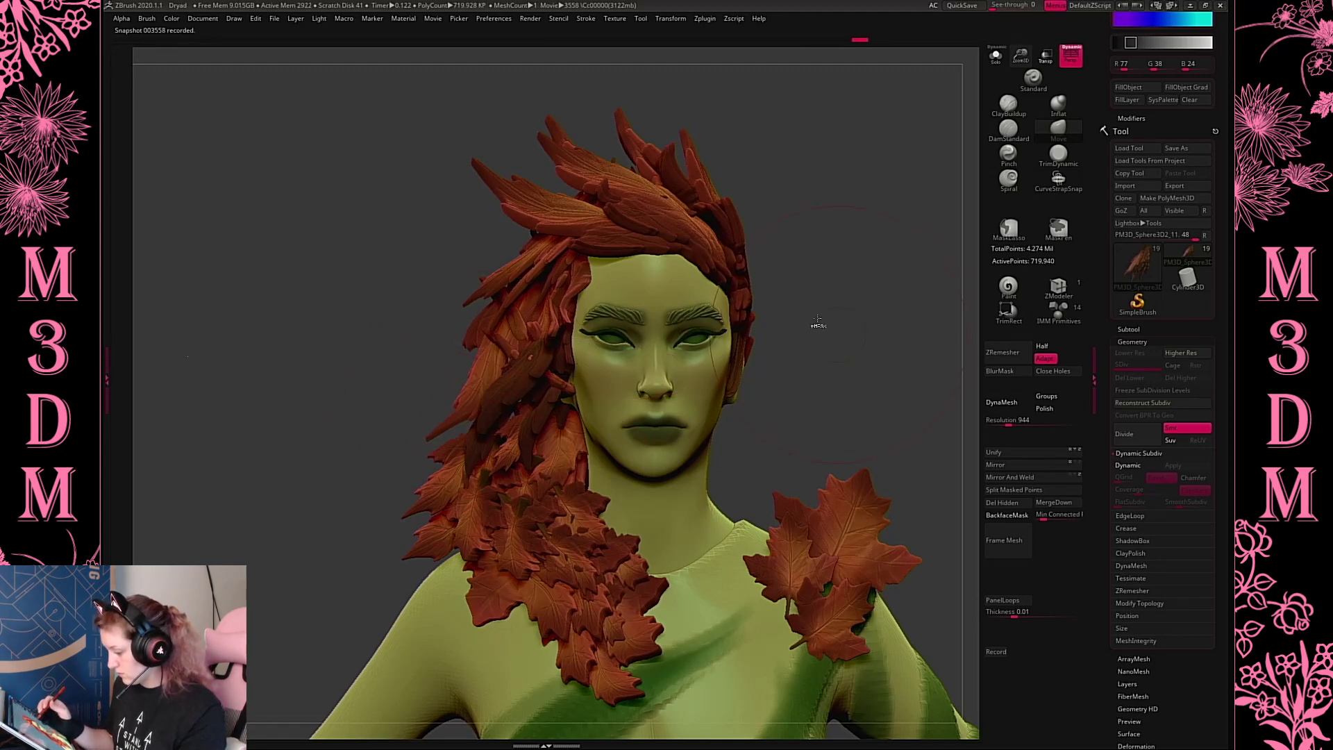
Clear the mask and select the leaf group whose stems poke through the side strands
key(space)
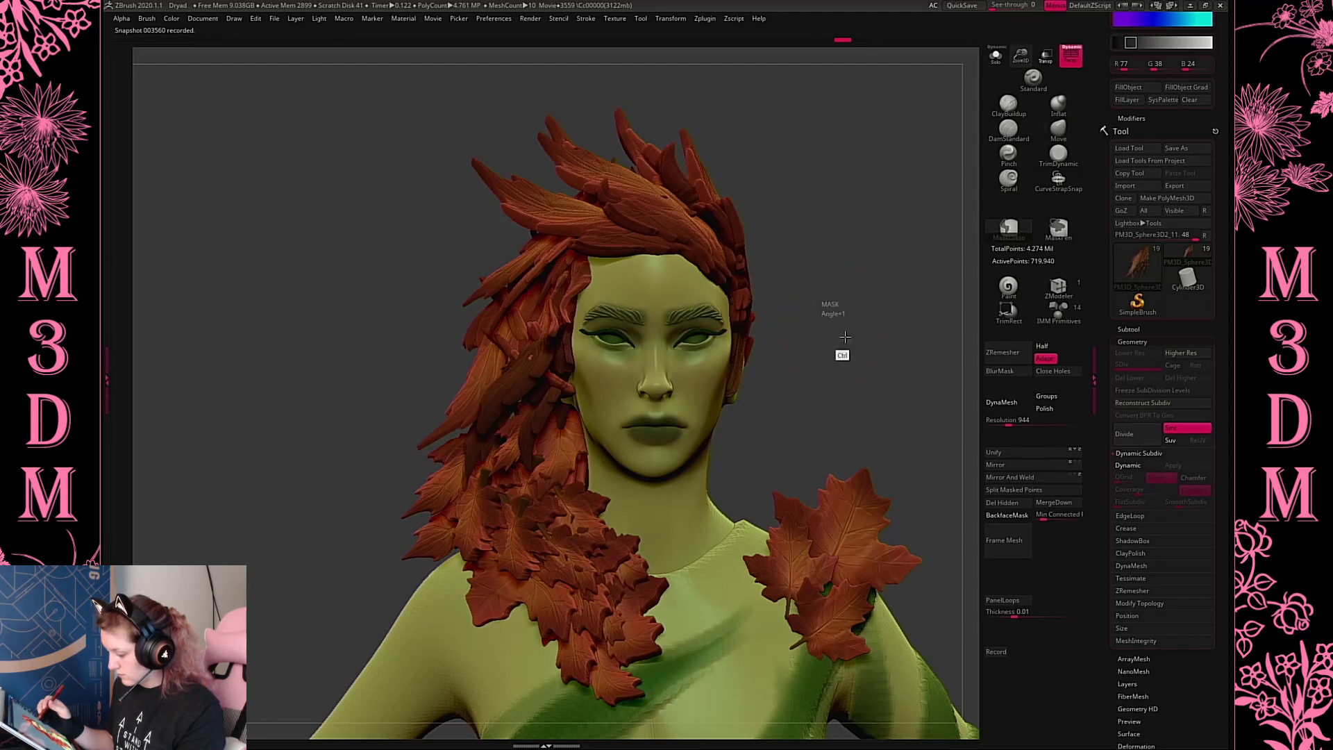
ctrl+drag(844, 337, 831, 321)
ctrl+click(597, 306)
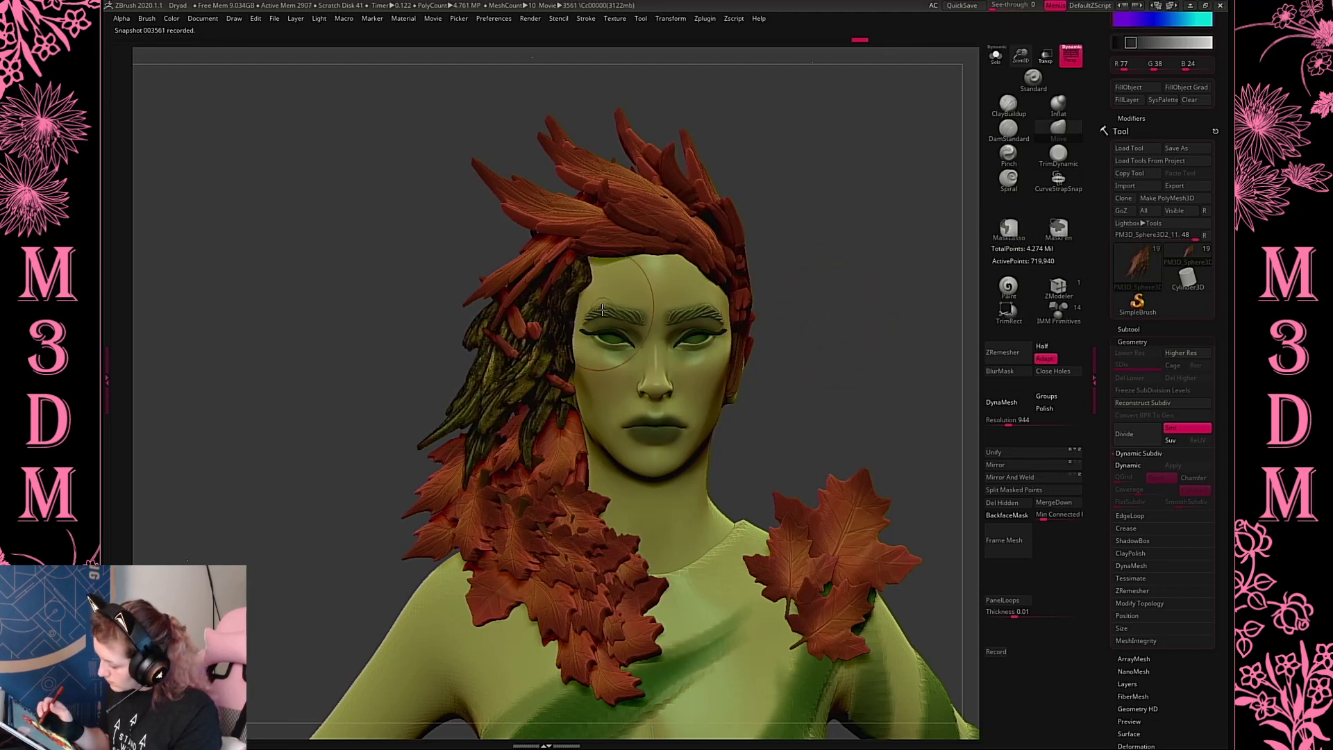
alt+click(527, 326)
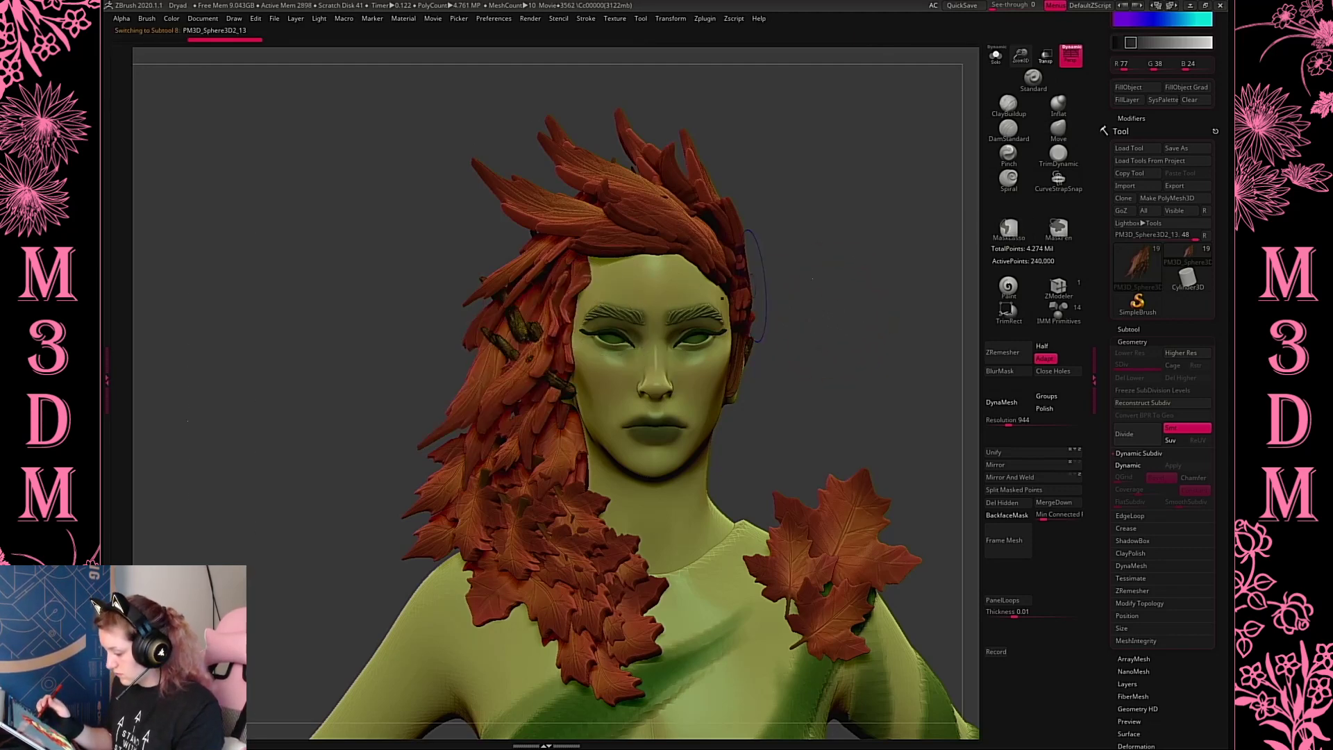
Try transforming the selected leaf group with the gizmo, undoing the change
key(w)
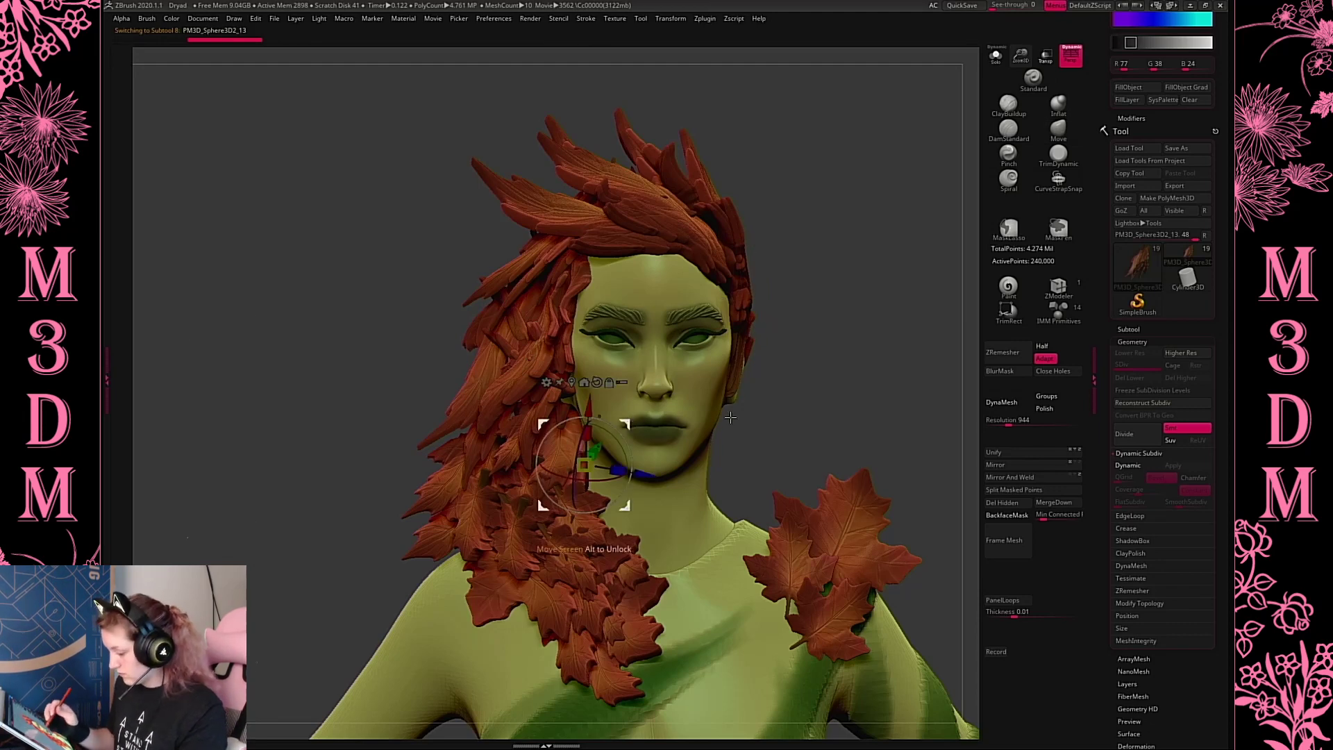
mouse_move(627, 422)
mouse_down()
mouse_move(934, 381)
mouse_move(839, 422)
mouse_move(806, 378)
mouse_move(815, 386)
mouse_move(784, 409)
mouse_move(868, 326)
mouse_move(875, 296)
mouse_move(847, 377)
mouse_up()
key(ctrl+z)
Recentre the gizmo on the leaf group behind the head, then rotate and shift the group to cover the back of the head
key(q)
key(space)
key(space)
key(space)
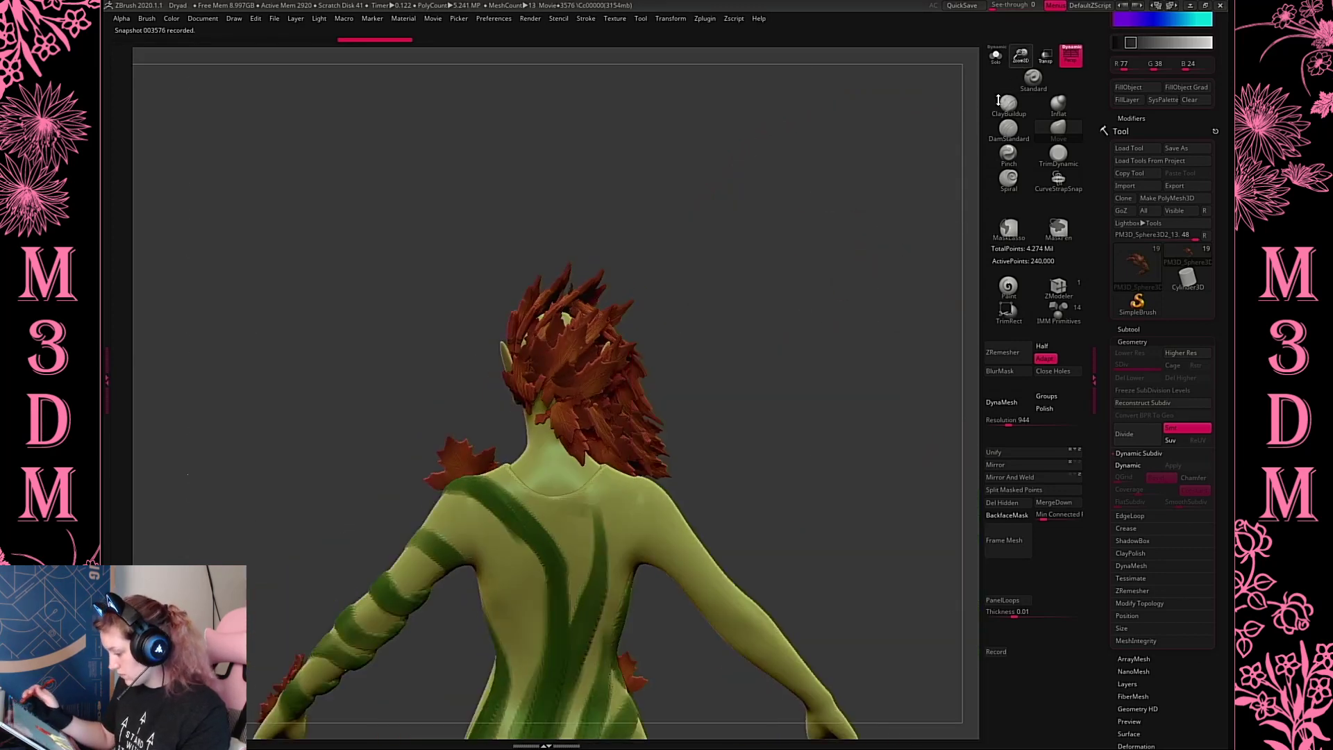
drag(998, 100, 930, 148)
key(w)
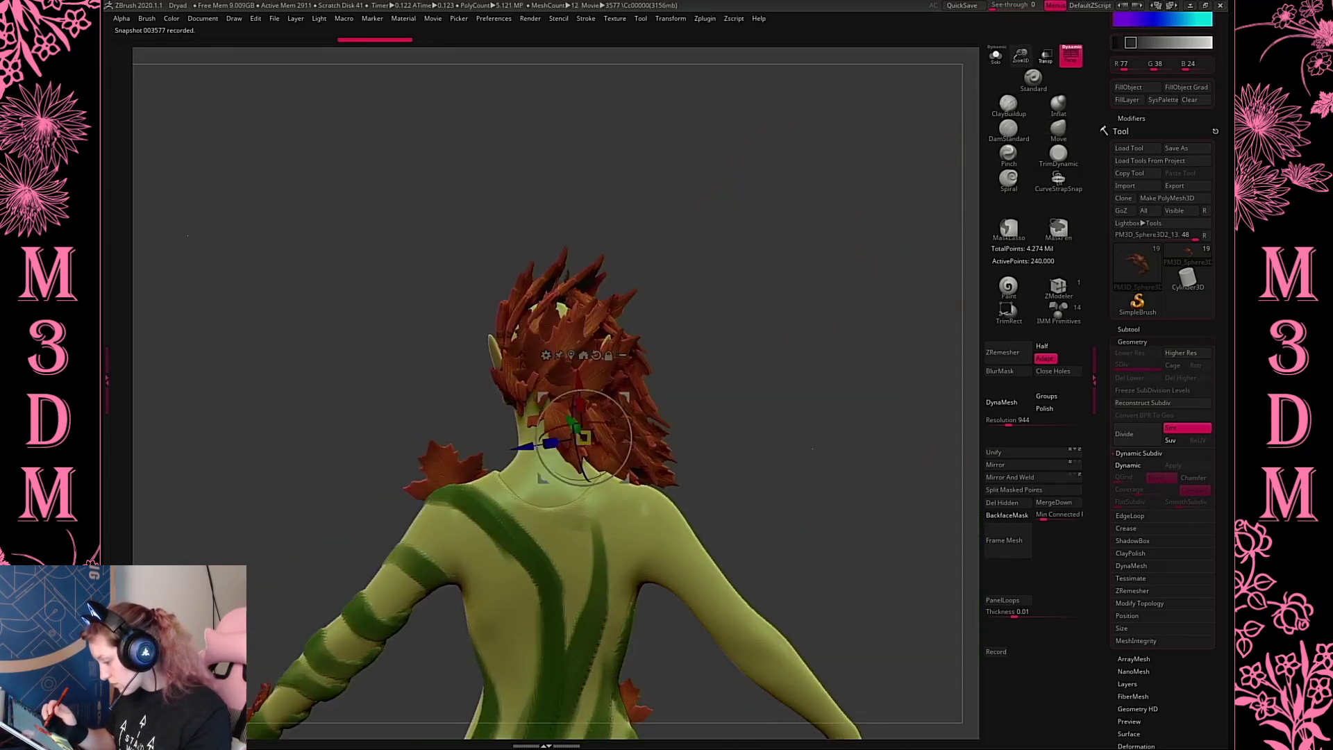
click(545, 369)
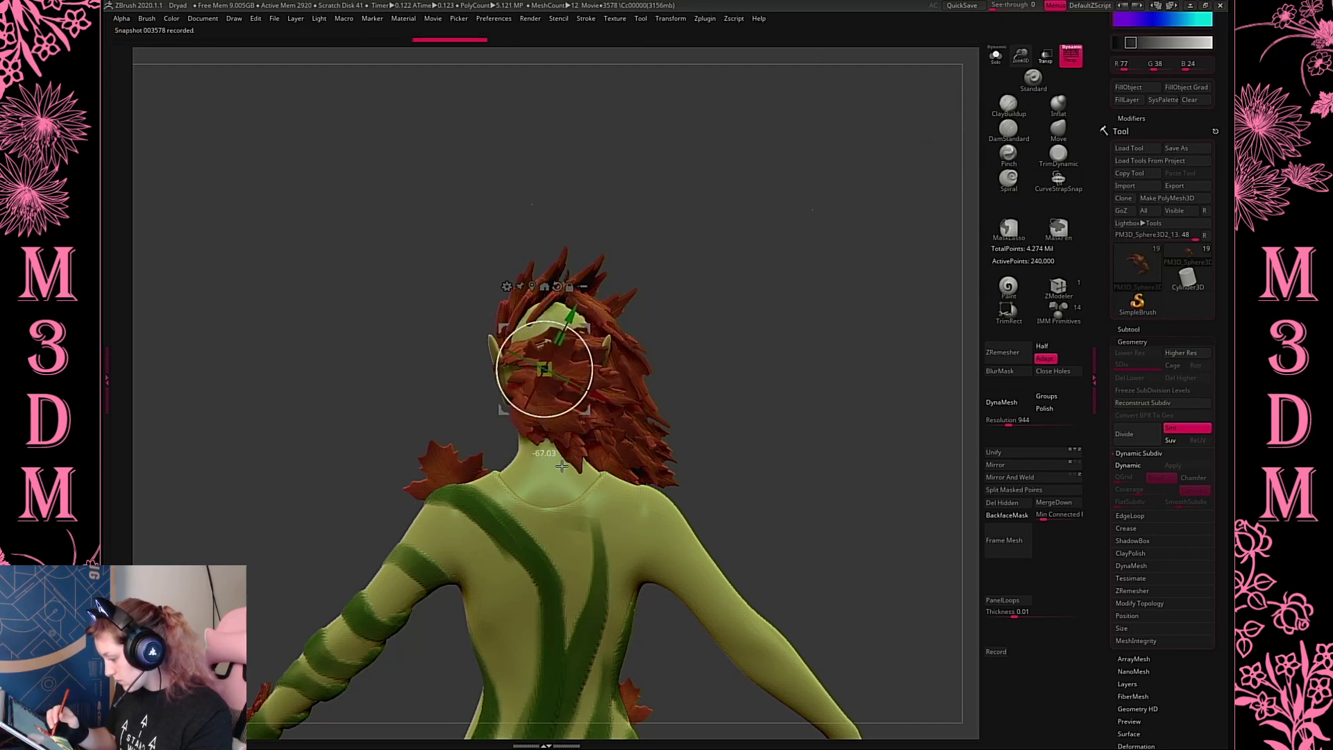
mouse_move(585, 410)
mouse_down()
mouse_move(589, 380)
mouse_move(555, 351)
mouse_up()
key(q)
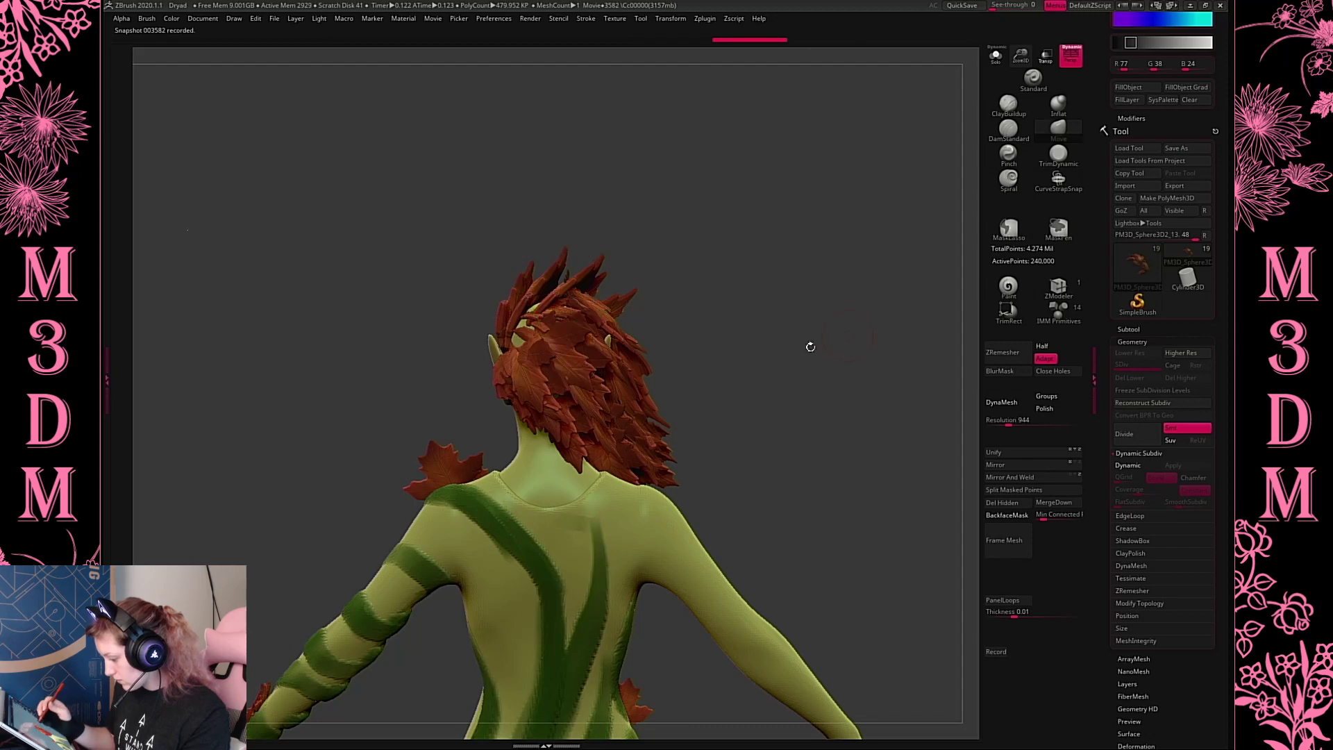
Adjust the back leaf group with the Move brush to close the gap in the hair behind the ear
mouse_move(809, 345)
mouse_down()
mouse_move(795, 348)
mouse_move(907, 336)
mouse_move(604, 342)
mouse_up()
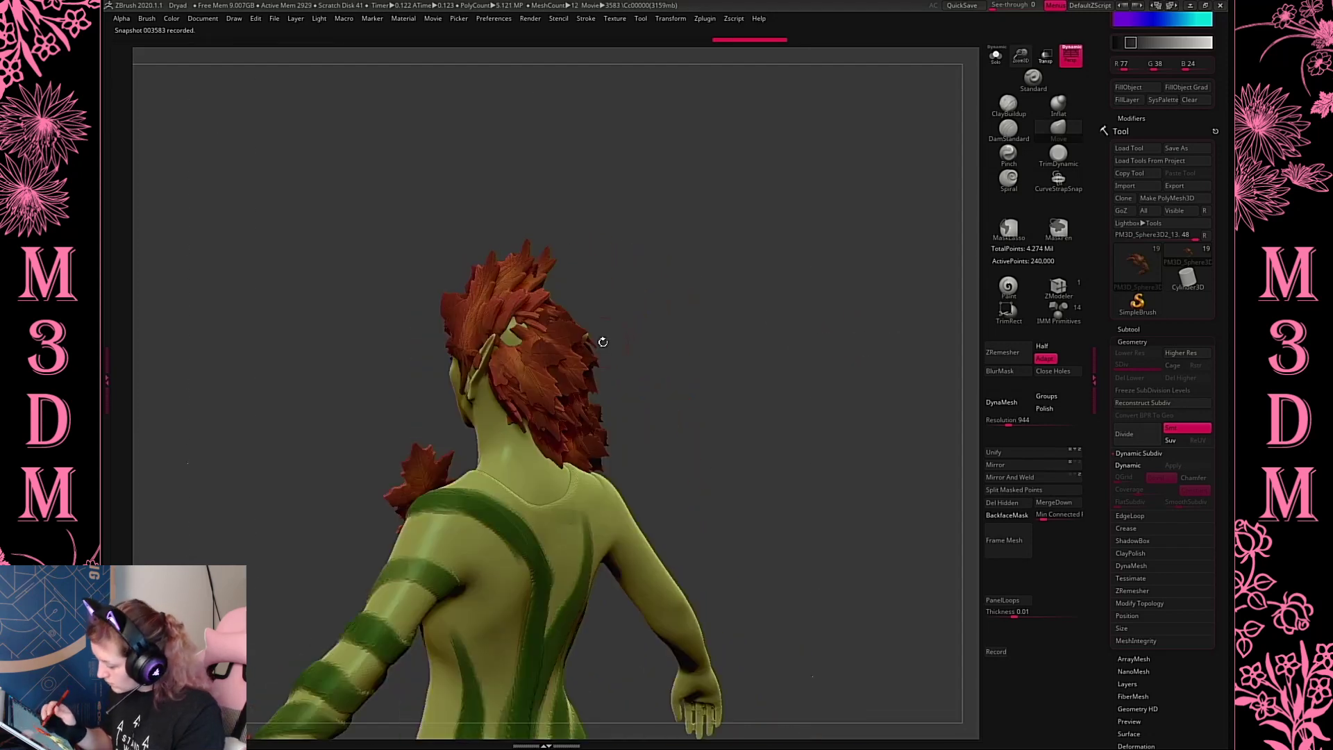
right_click(546, 410)
drag(517, 341, 521, 322)
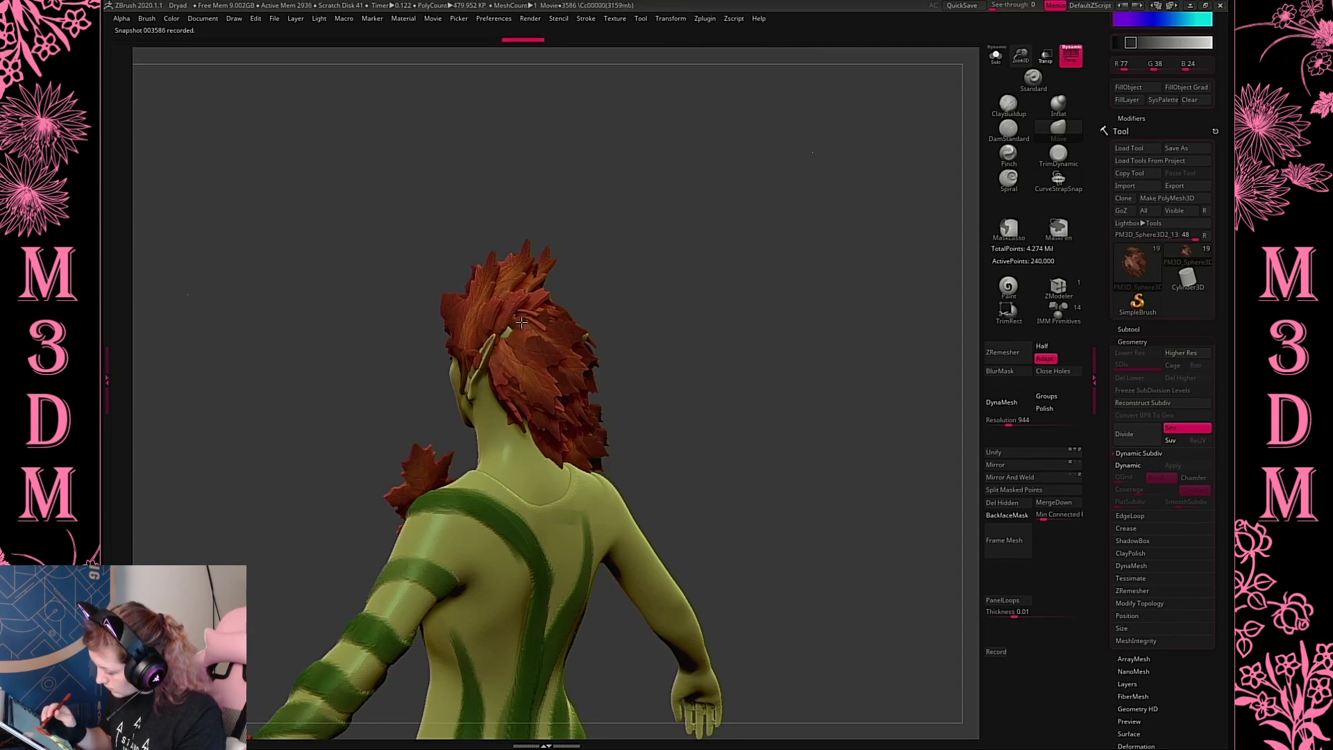
drag(772, 312, 830, 302)
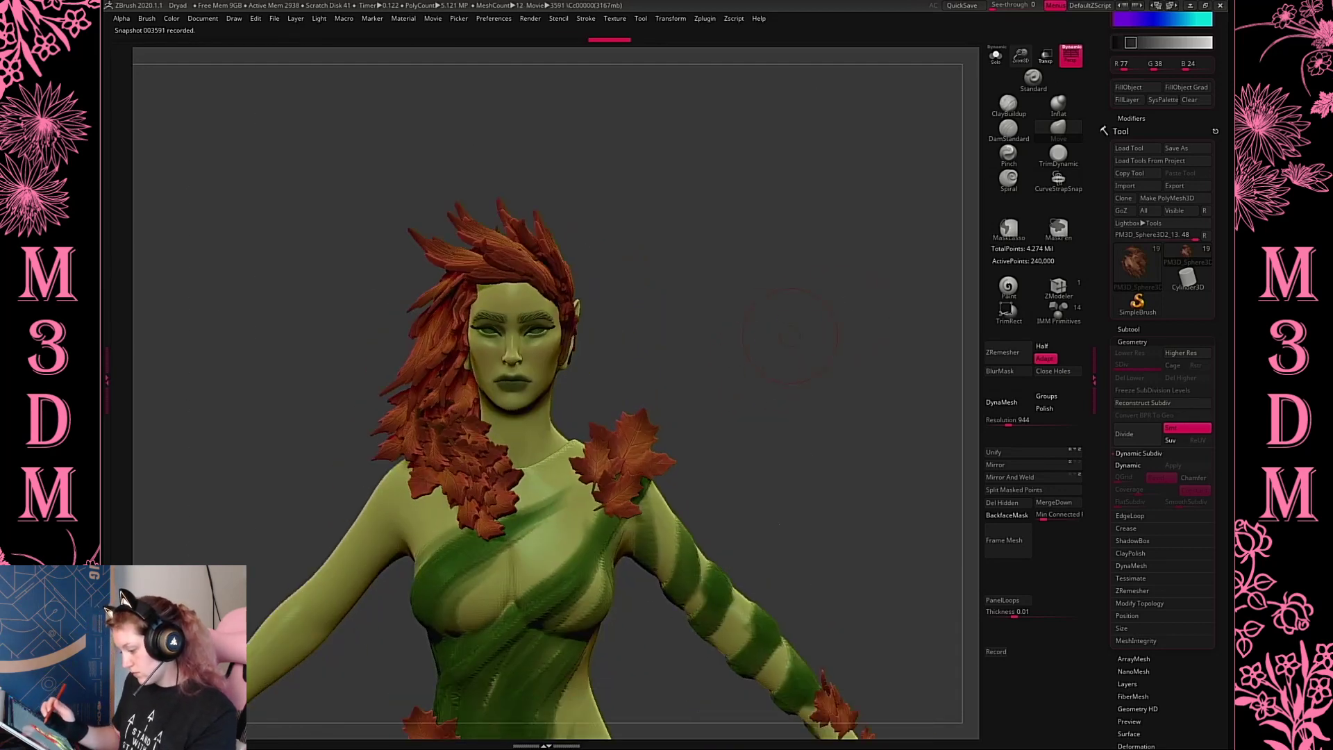
Turn on backface masking and refine the leaf group on the striped arm's shoulder with the Move brush
drag(815, 377, 818, 467)
alt+drag(816, 383, 858, 303)
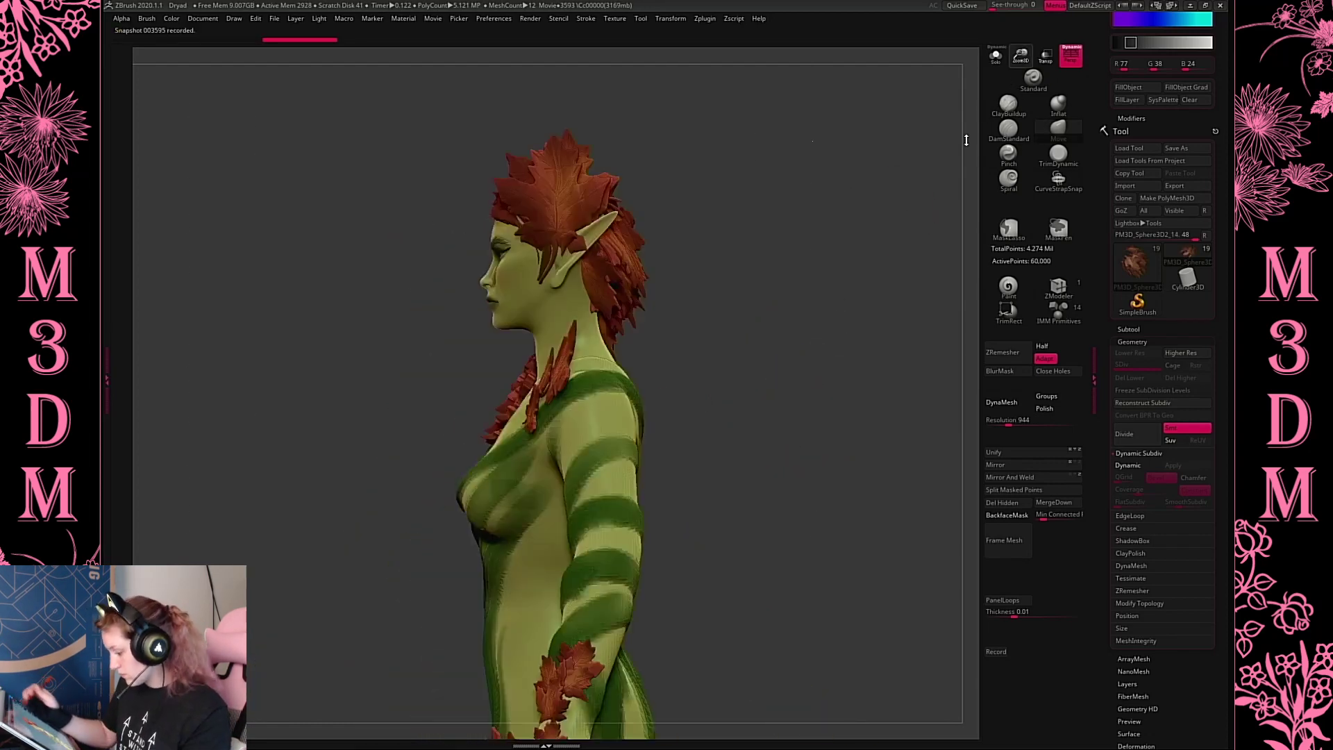
drag(965, 139, 774, 339)
right_click(772, 340)
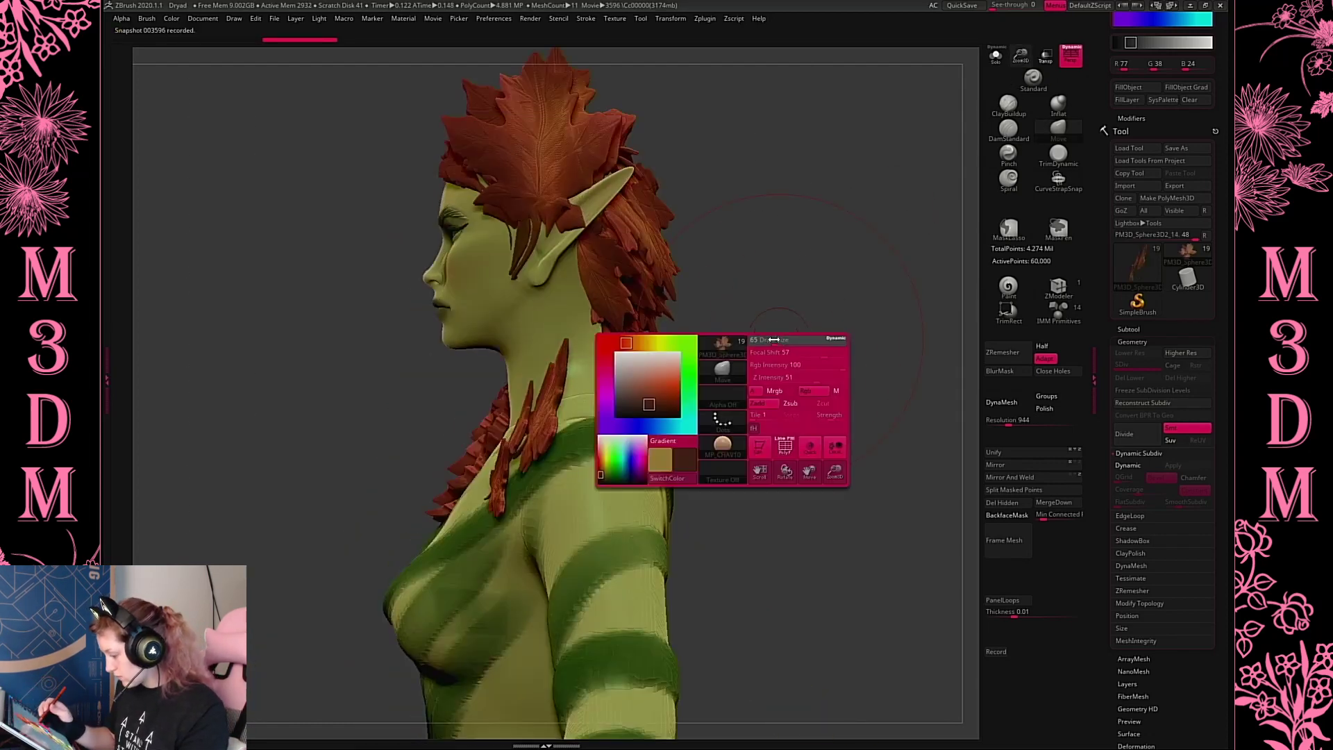
click(1014, 516)
key(space)
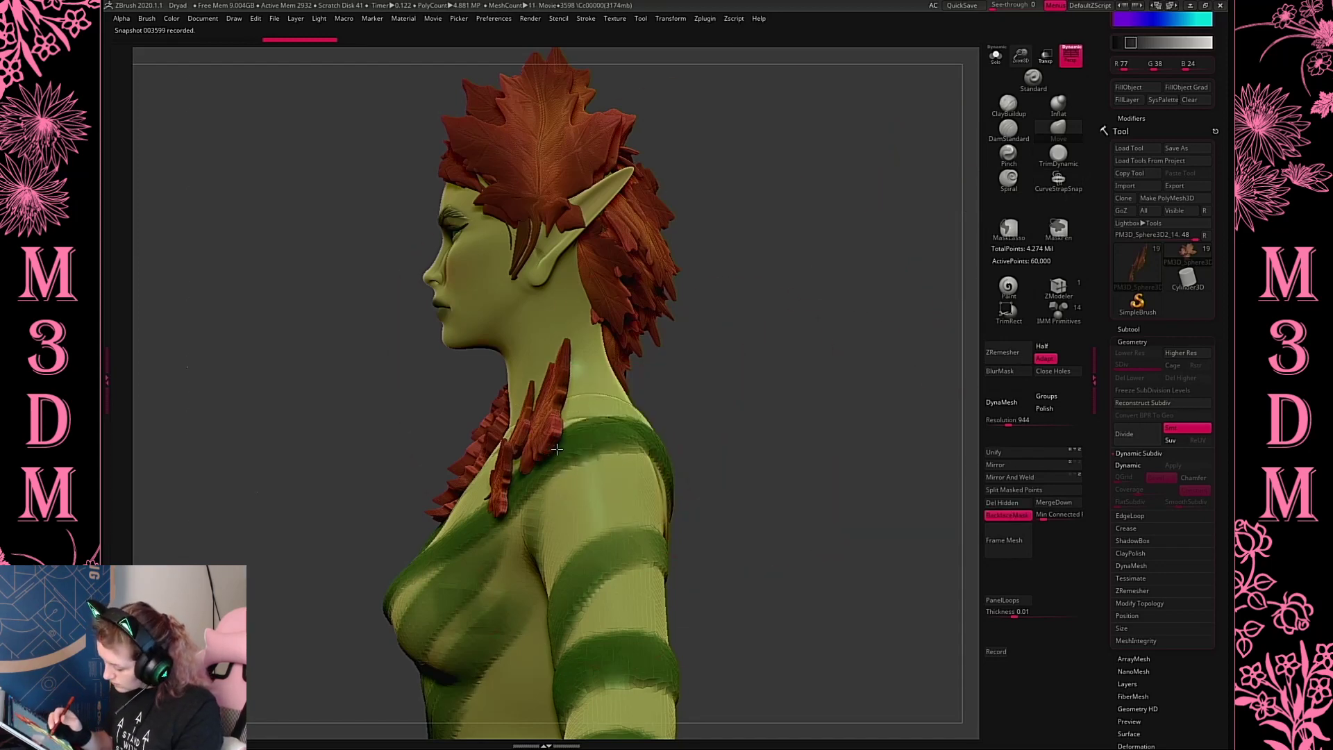
click(557, 449)
drag(821, 391, 820, 393)
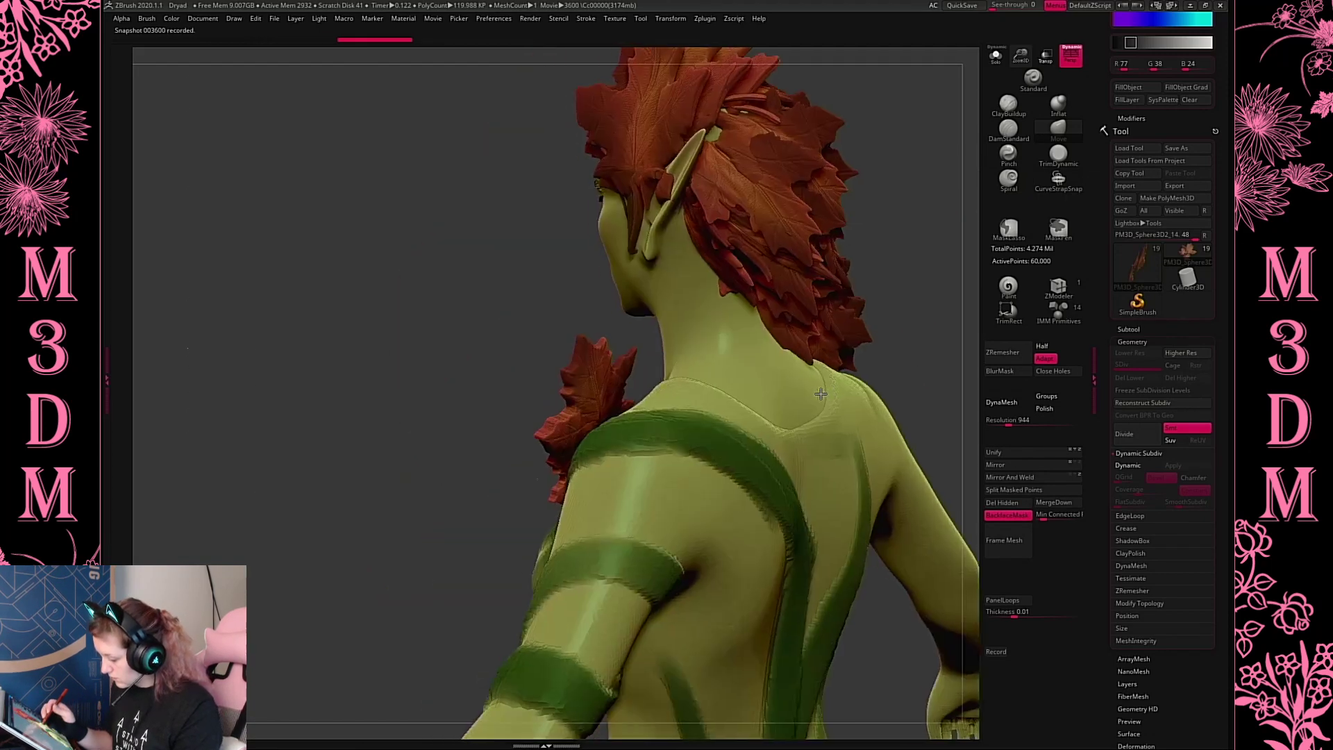
drag(631, 409, 663, 408)
click(748, 373)
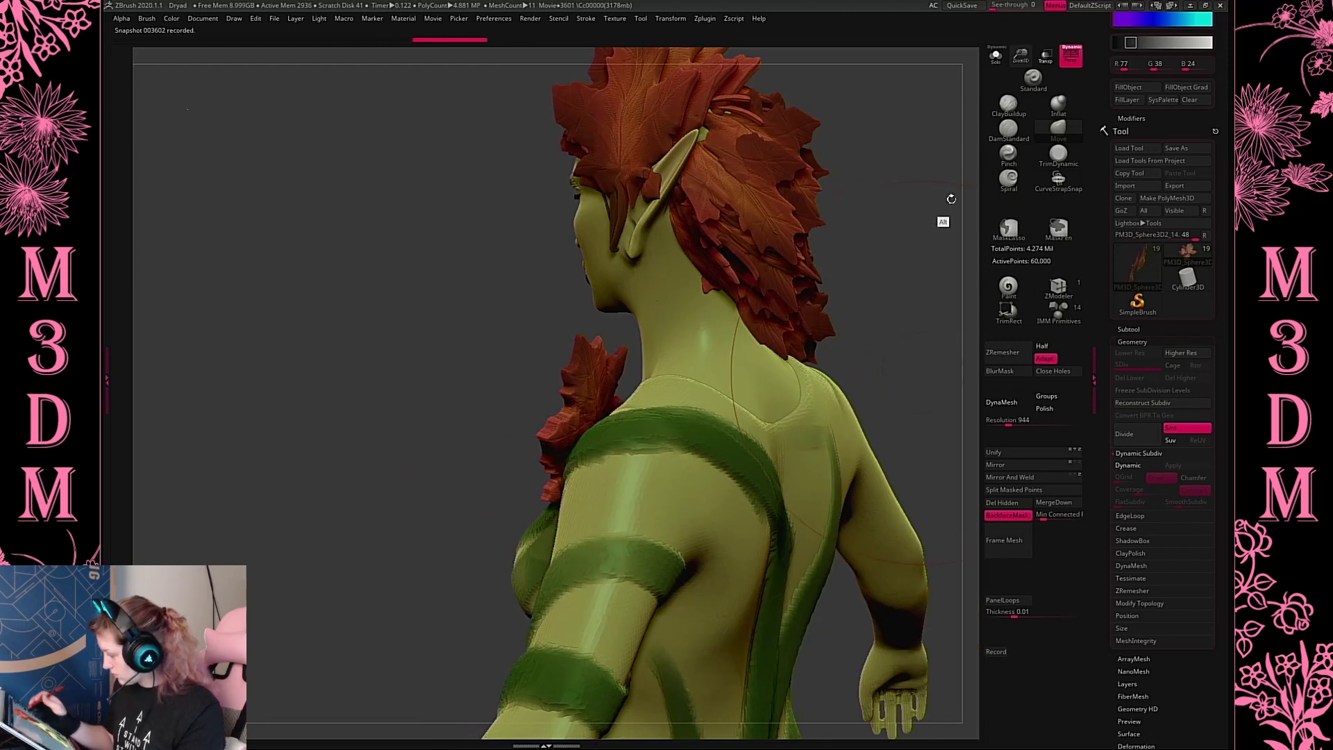
Select and isolate the wrist leaf group, adjust its leaves with the Move brush, and show the full figure again
alt+drag(950, 199, 1019, 63)
alt+drag(908, 238, 852, 406)
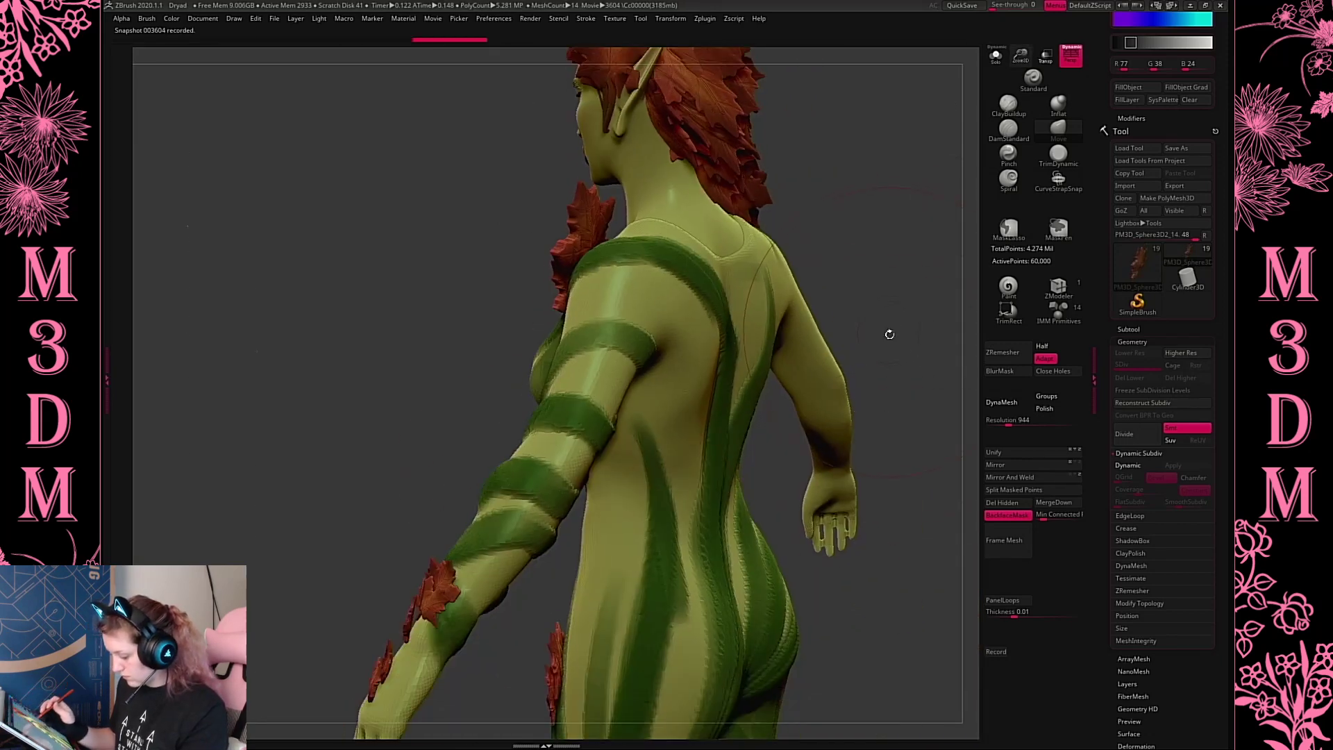
alt+drag(815, 319, 801, 139)
alt+click(550, 542)
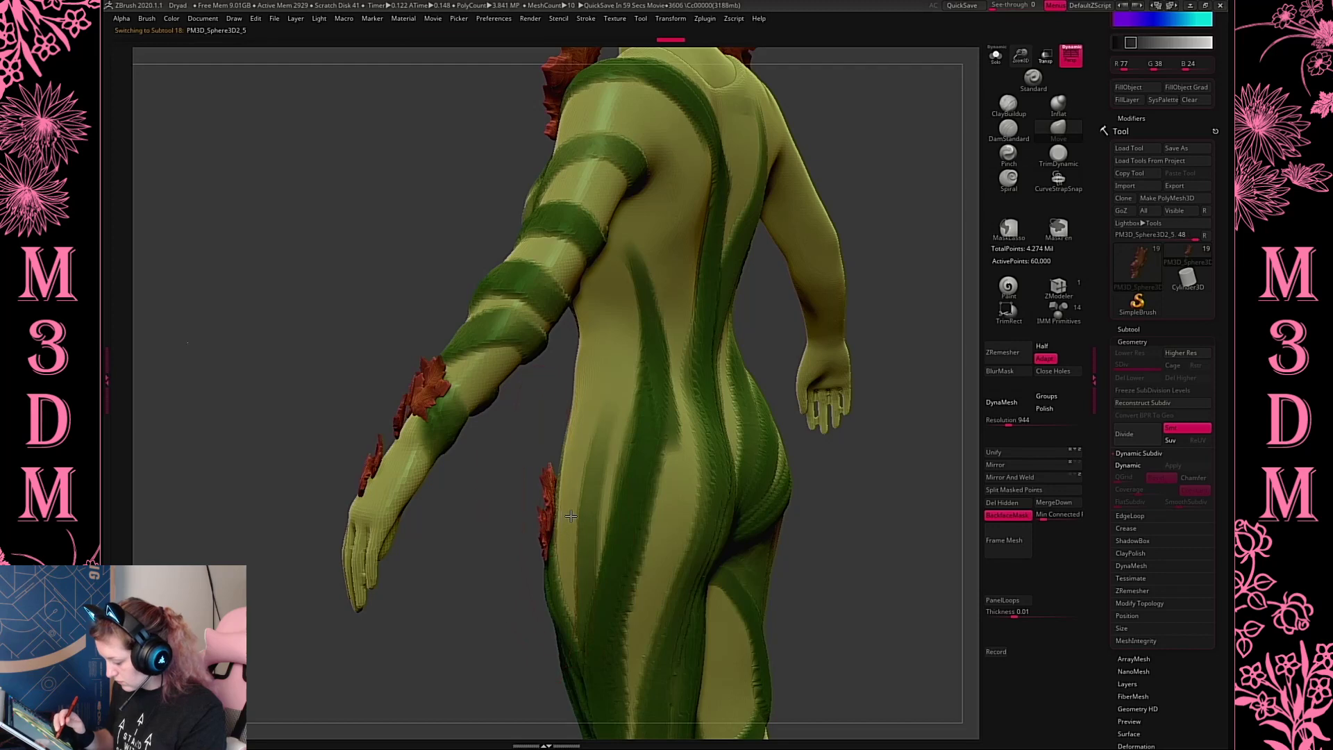
alt+click(431, 425)
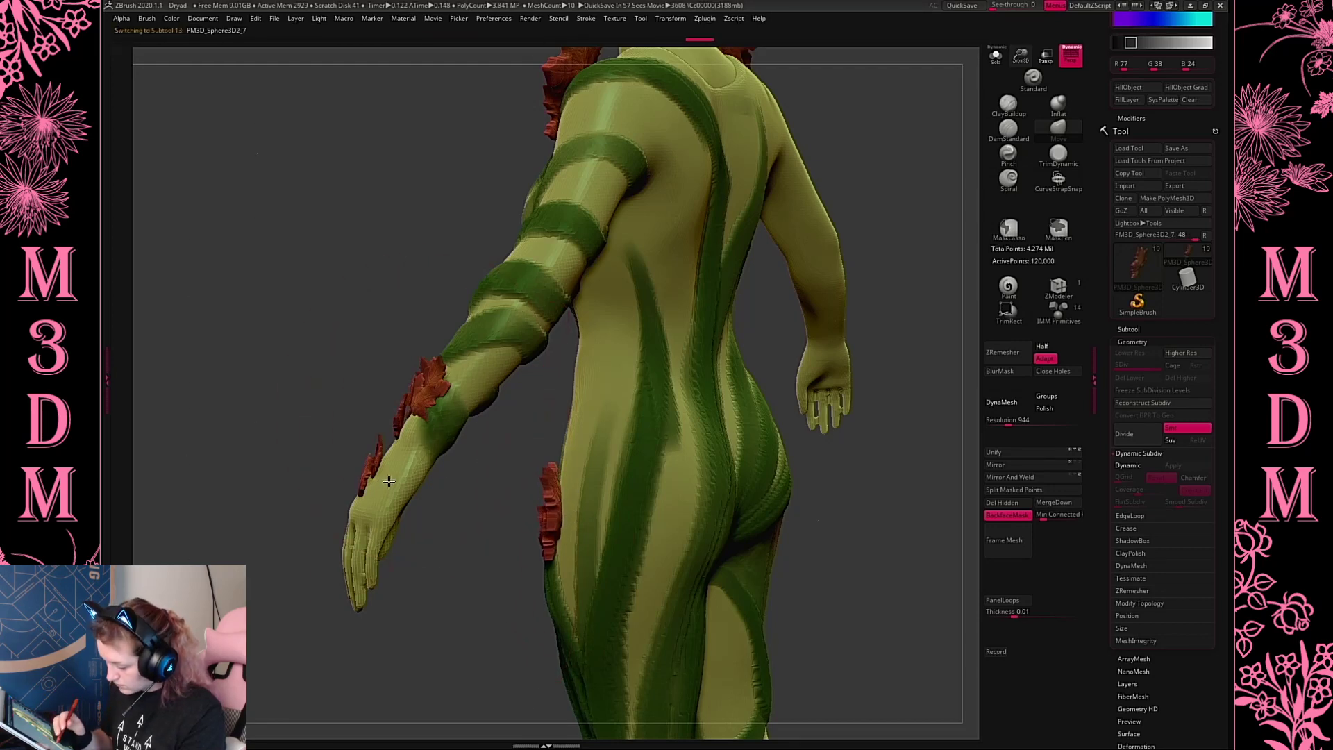
drag(467, 467, 427, 497)
key(space)
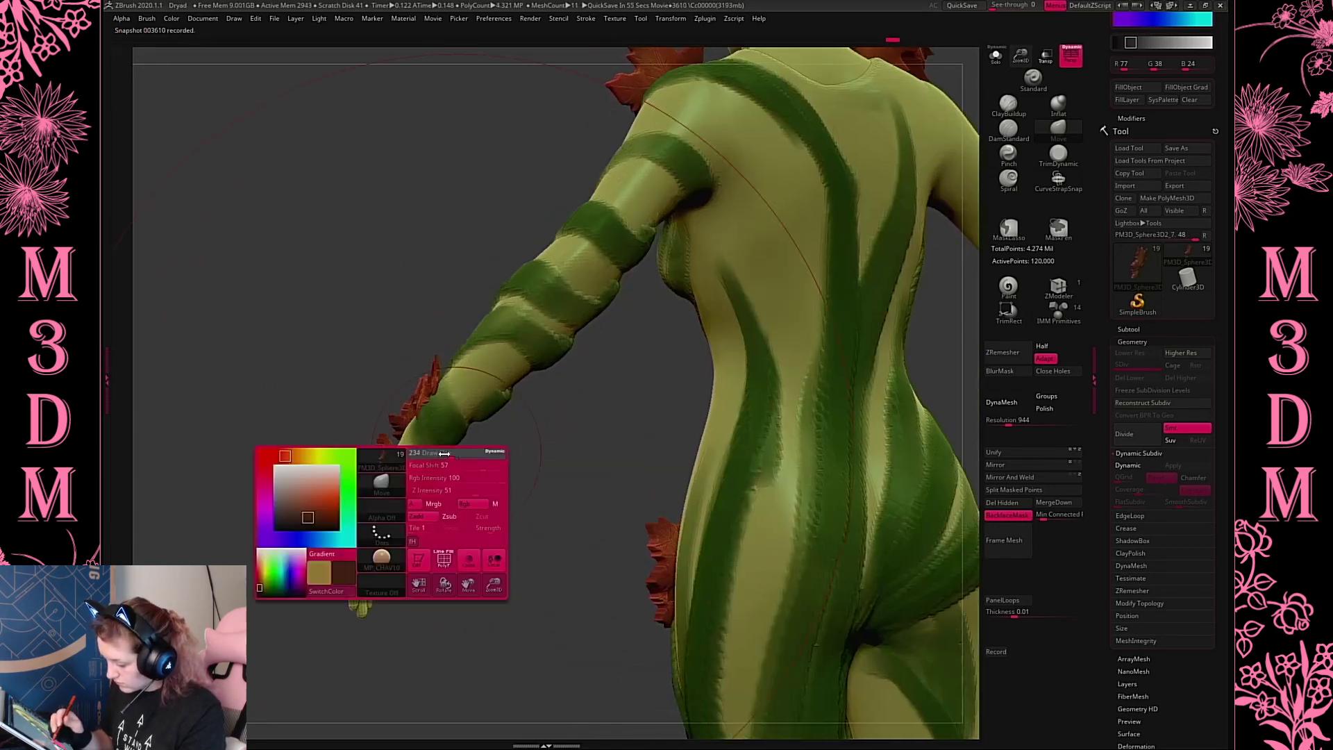
click(996, 56)
drag(631, 378, 486, 441)
mouse_move(406, 461)
mouse_down()
mouse_move(400, 441)
mouse_move(415, 447)
mouse_up()
mouse_move(563, 404)
mouse_down()
mouse_move(648, 348)
mouse_move(664, 316)
mouse_up()
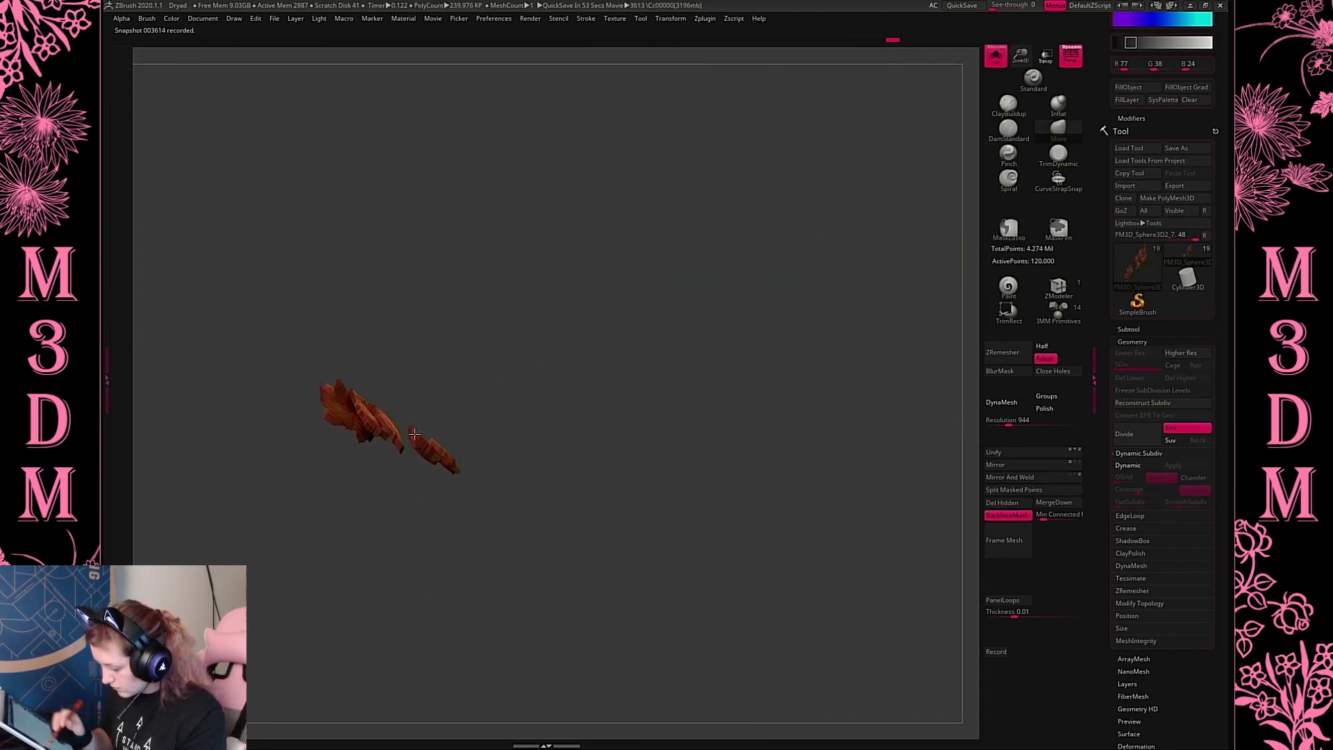
drag(415, 434, 406, 438)
click(995, 56)
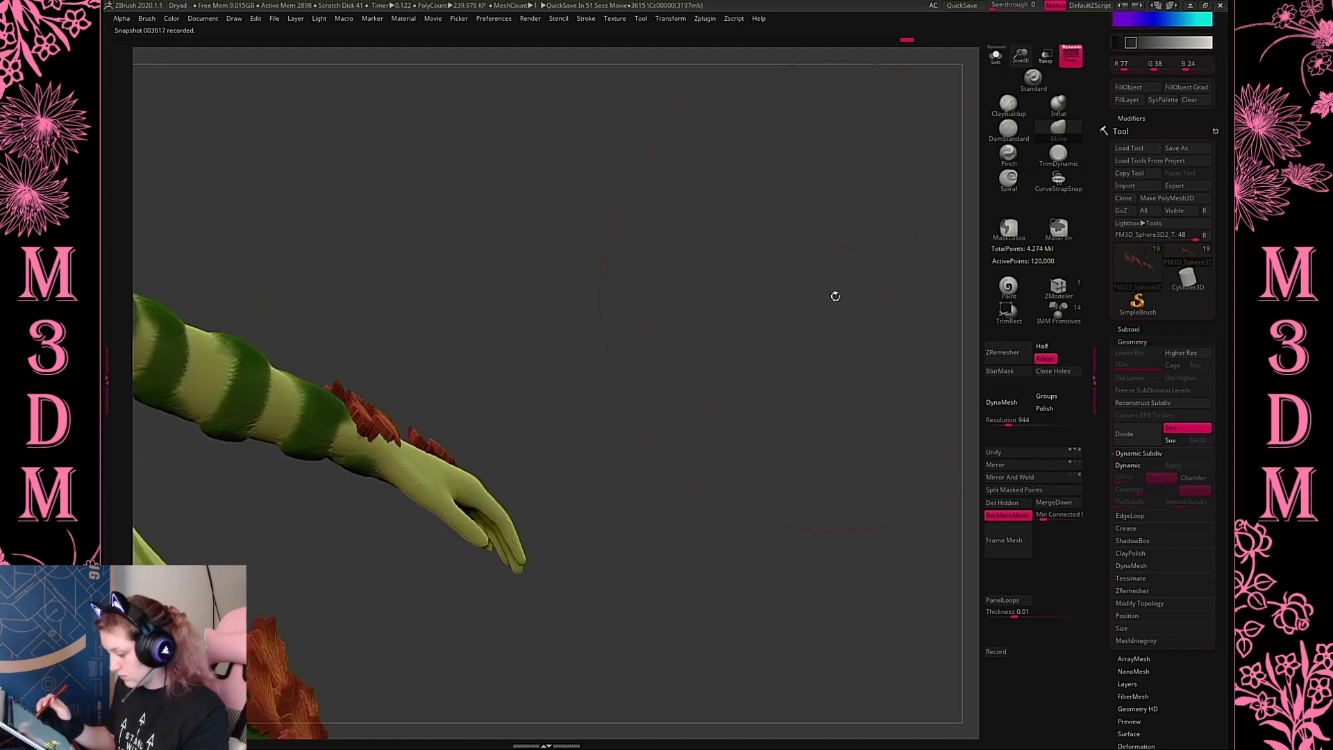
drag(836, 295, 802, 382)
key(f)
key(f)
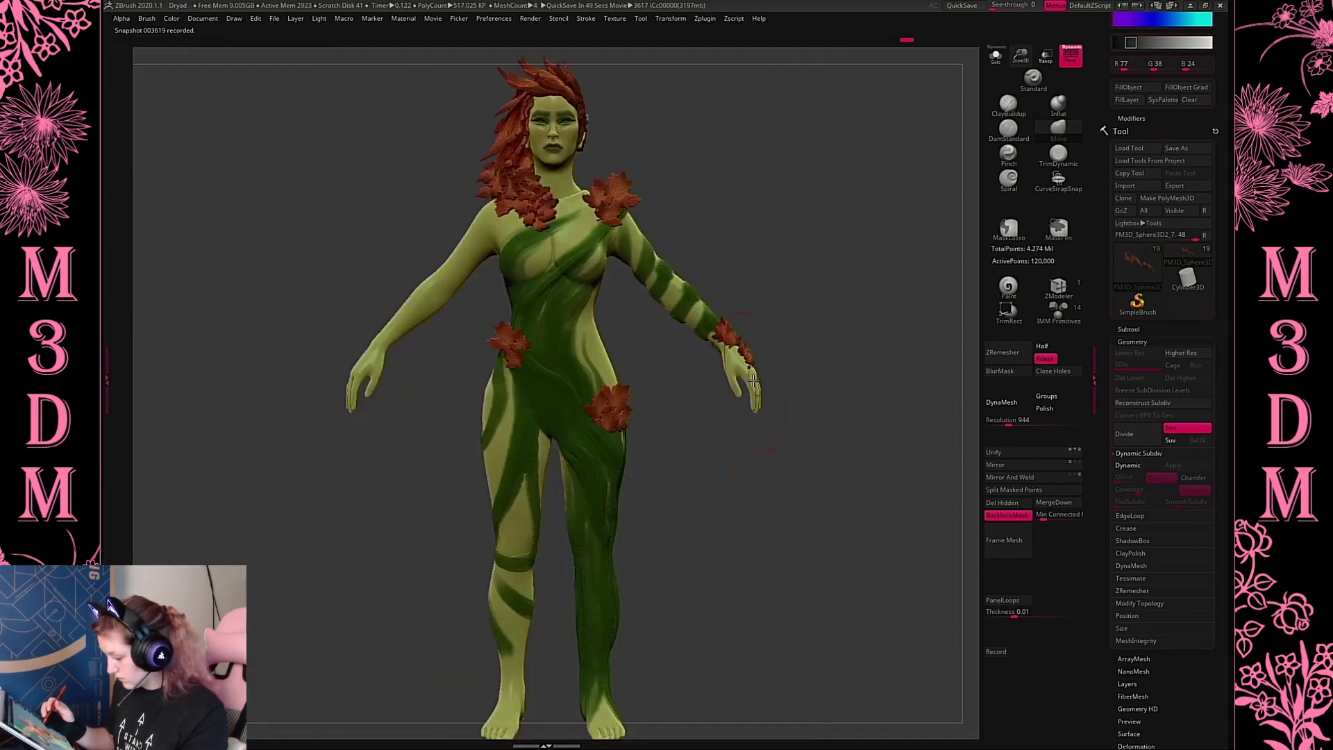
Isolate the leaf group on the hip, adjust its shape with the Move brush, and check it from above
alt+click(612, 428)
click(995, 56)
drag(895, 180, 825, 379)
click(999, 59)
alt+drag(596, 381, 501, 416)
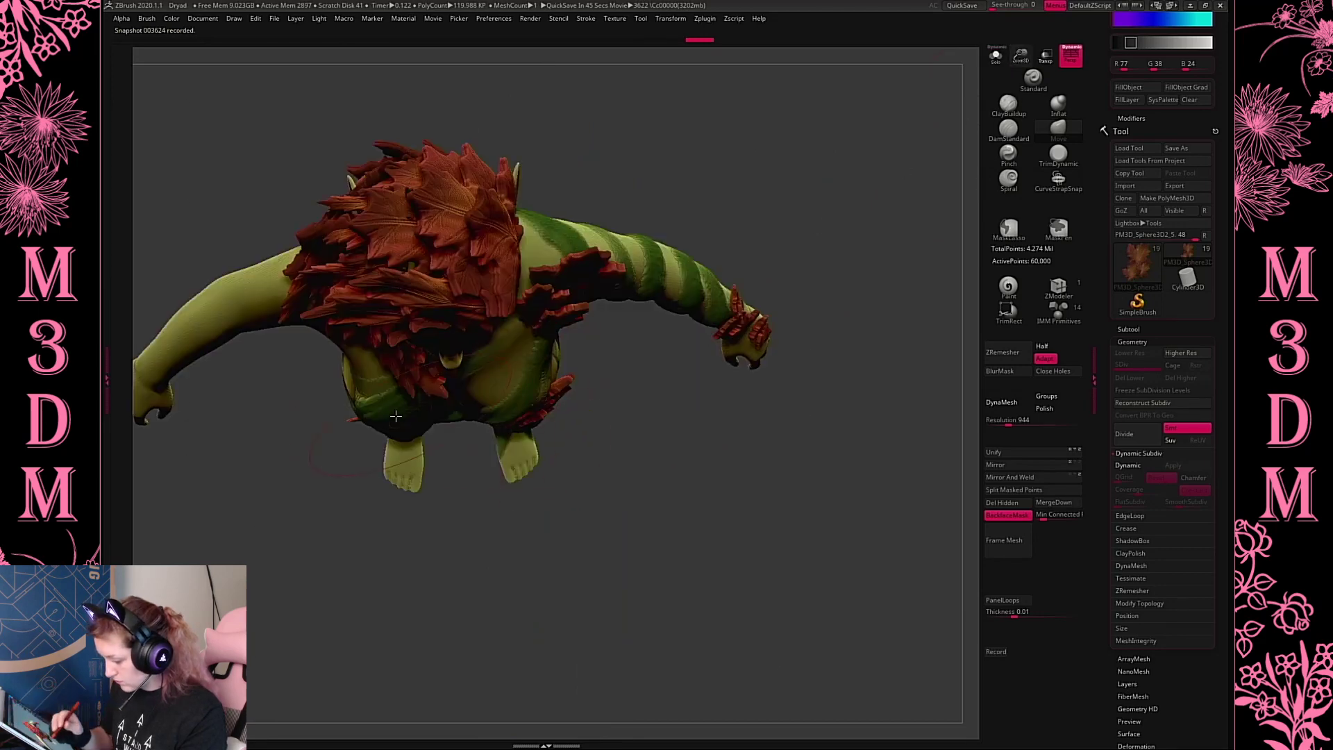
drag(729, 431, 736, 267)
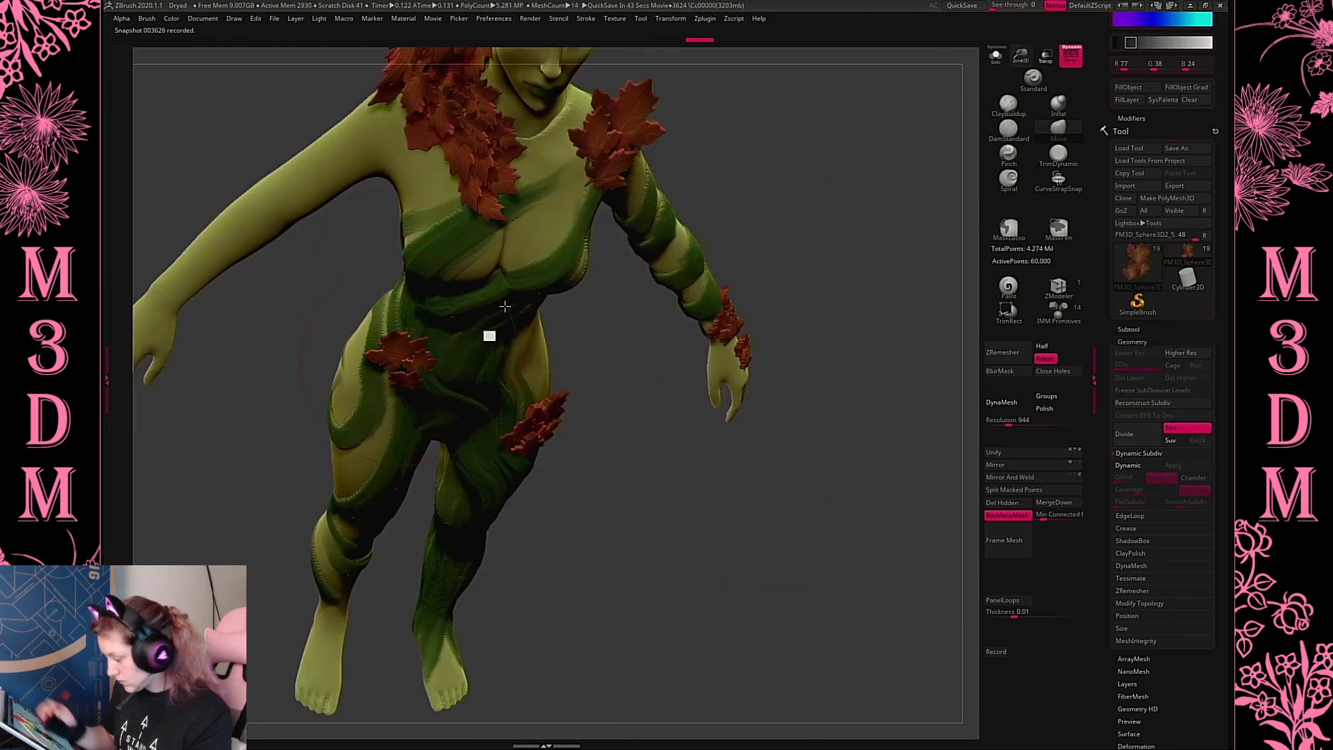
Isolate the leaf group at the waist to check its shape, and inspect its wireframe up close
alt+click(416, 358)
click(995, 56)
drag(854, 299, 877, 333)
click(996, 56)
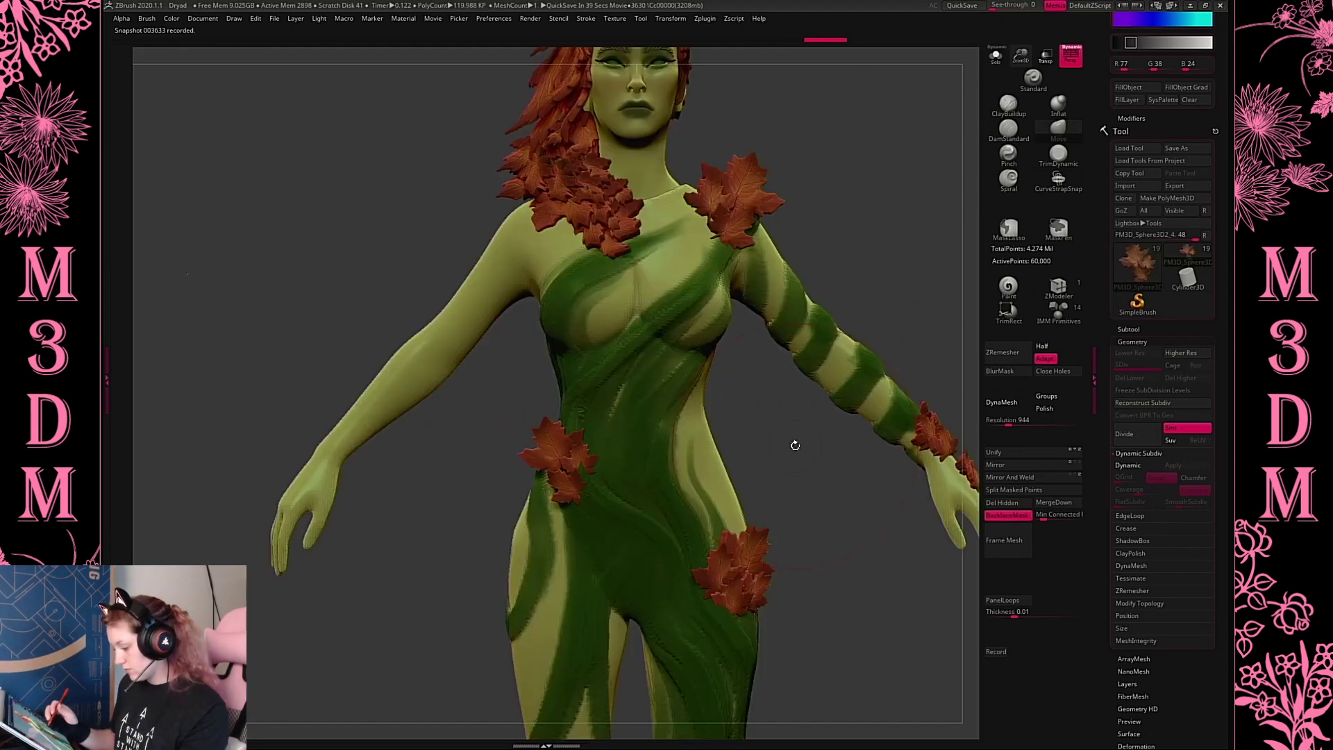
key(shift+f)
key(f)
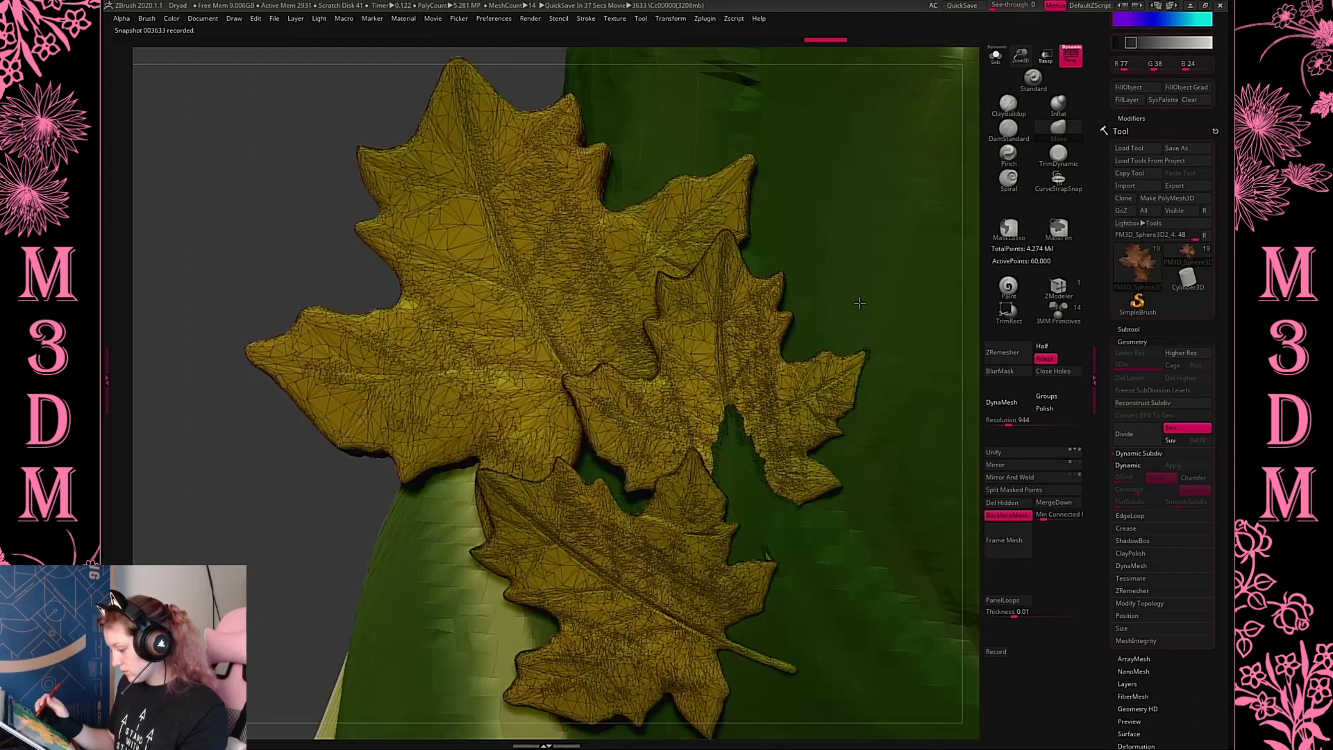
key(shift+f)
key(f)
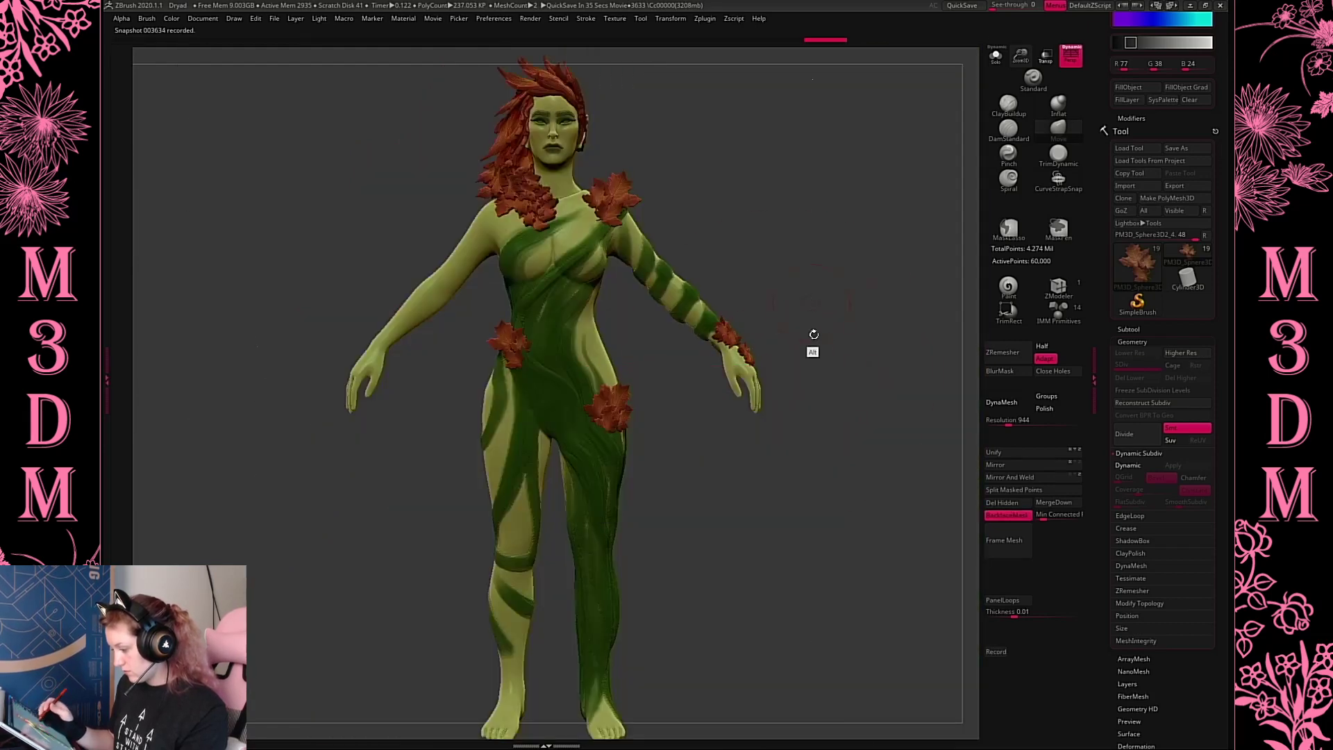
drag(809, 339, 847, 373)
Try transforming the leaf group on the upper chest with the gizmo, undoing the changes
alt+click(551, 249)
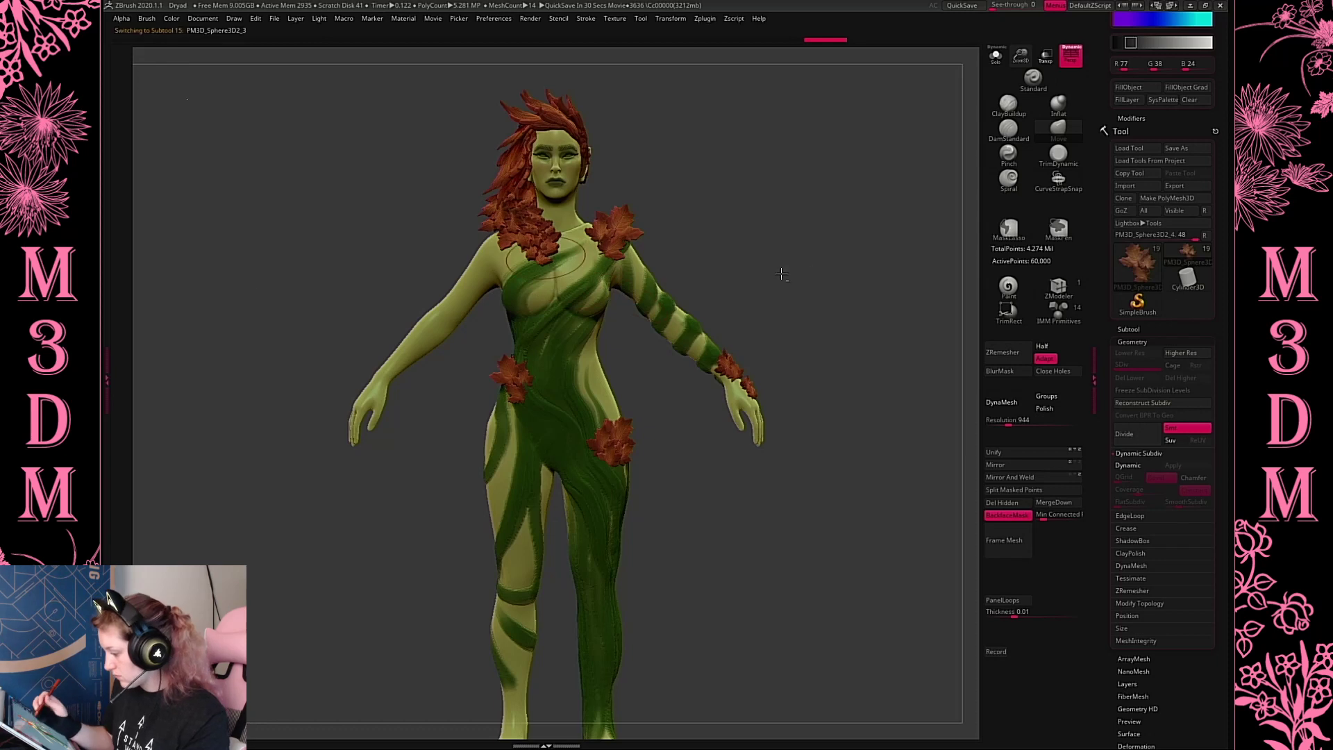
alt+drag(856, 315, 869, 366)
key(w)
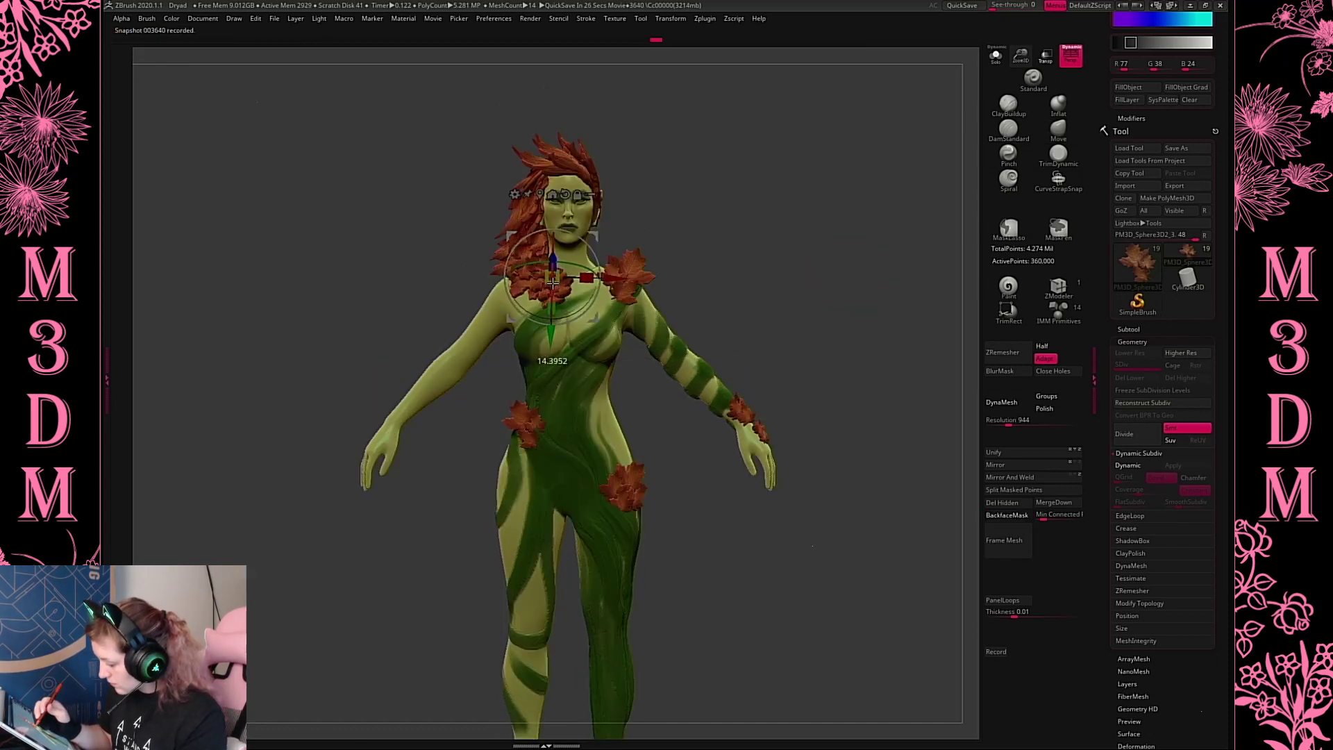
key(q)
key(ctrl+z)
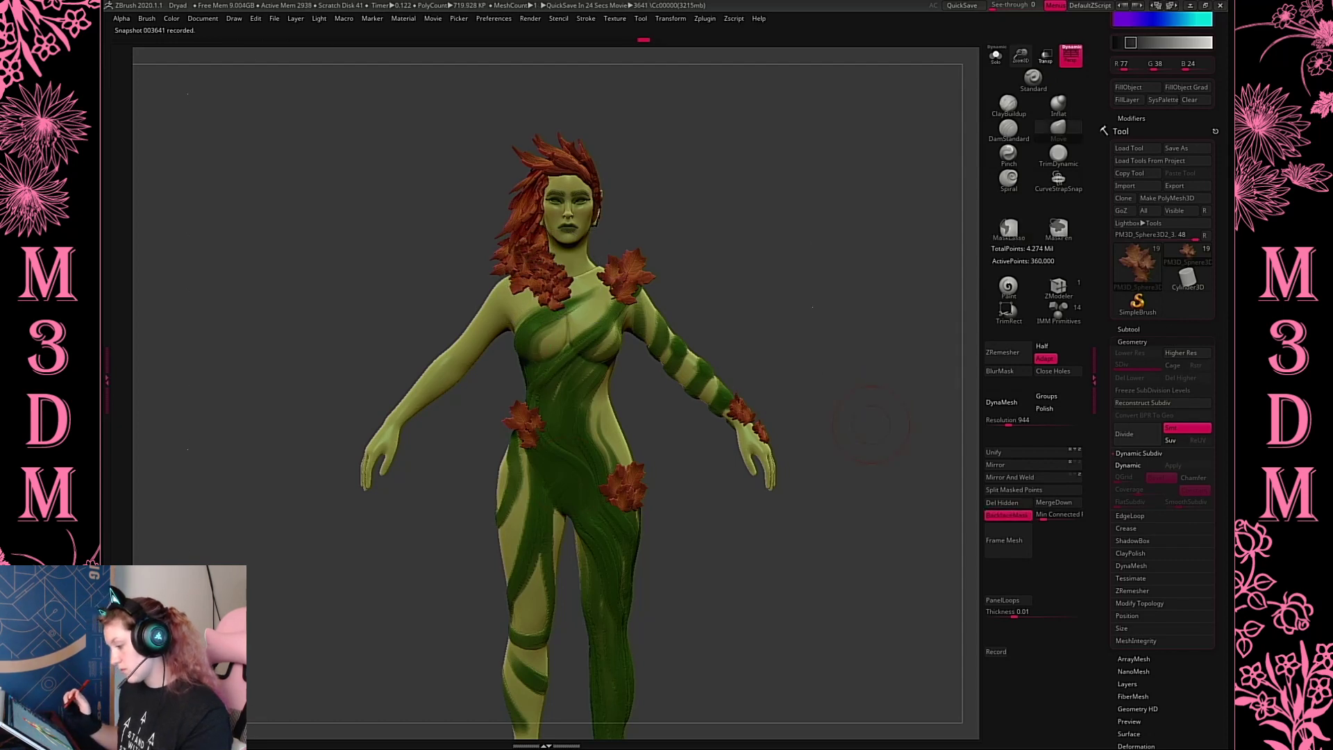
key(w)
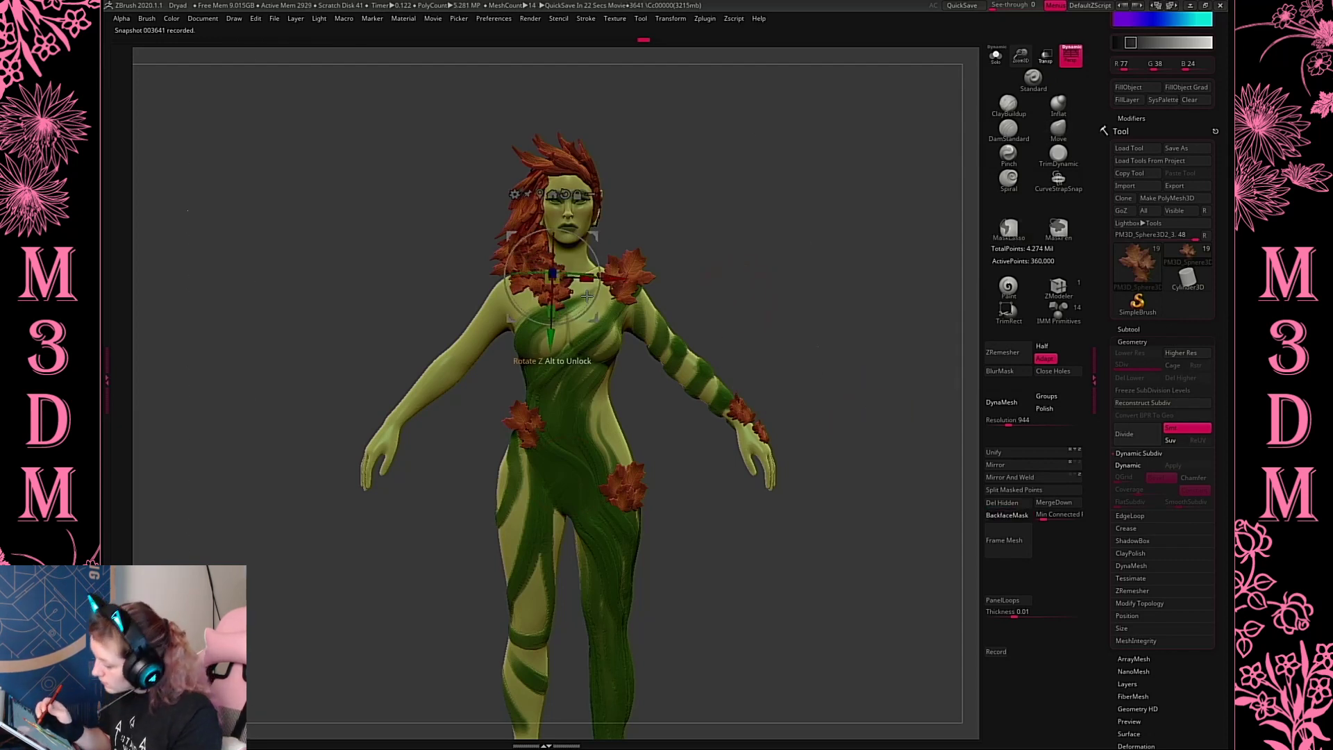
key(q)
key(w)
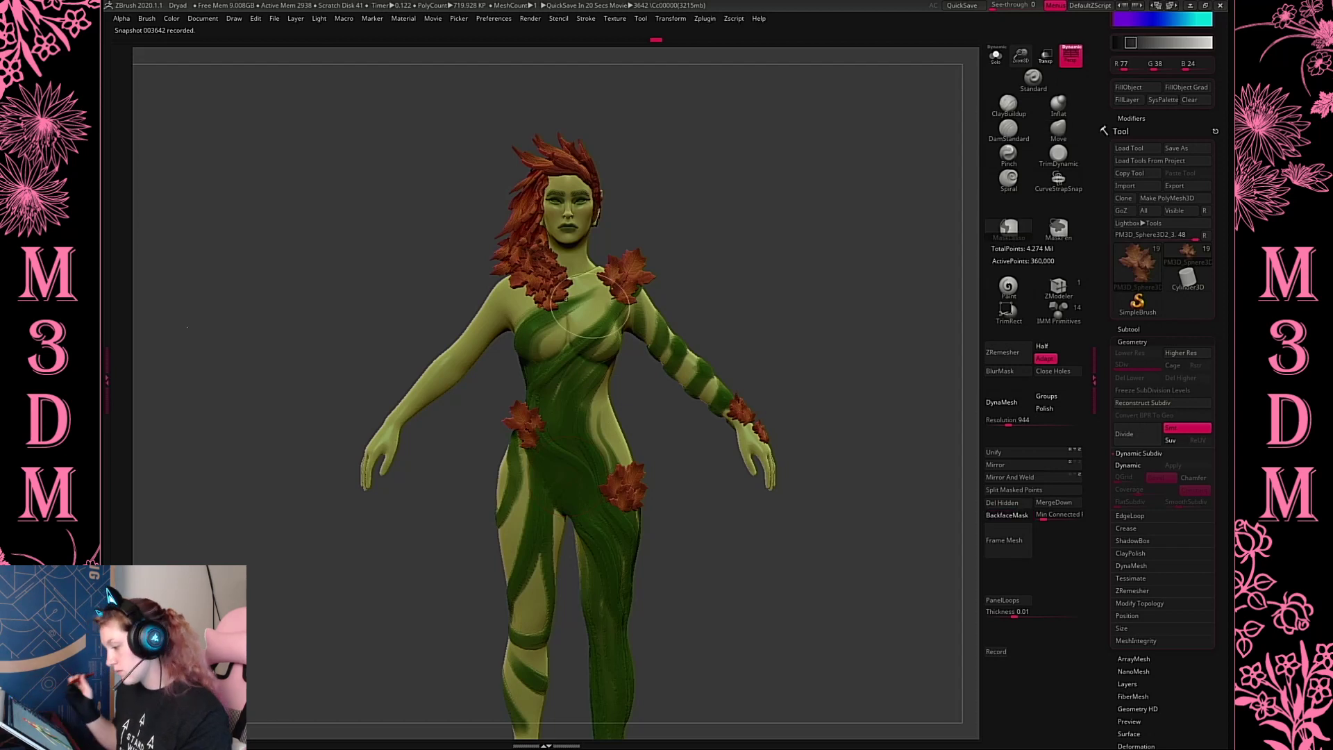
key(q)
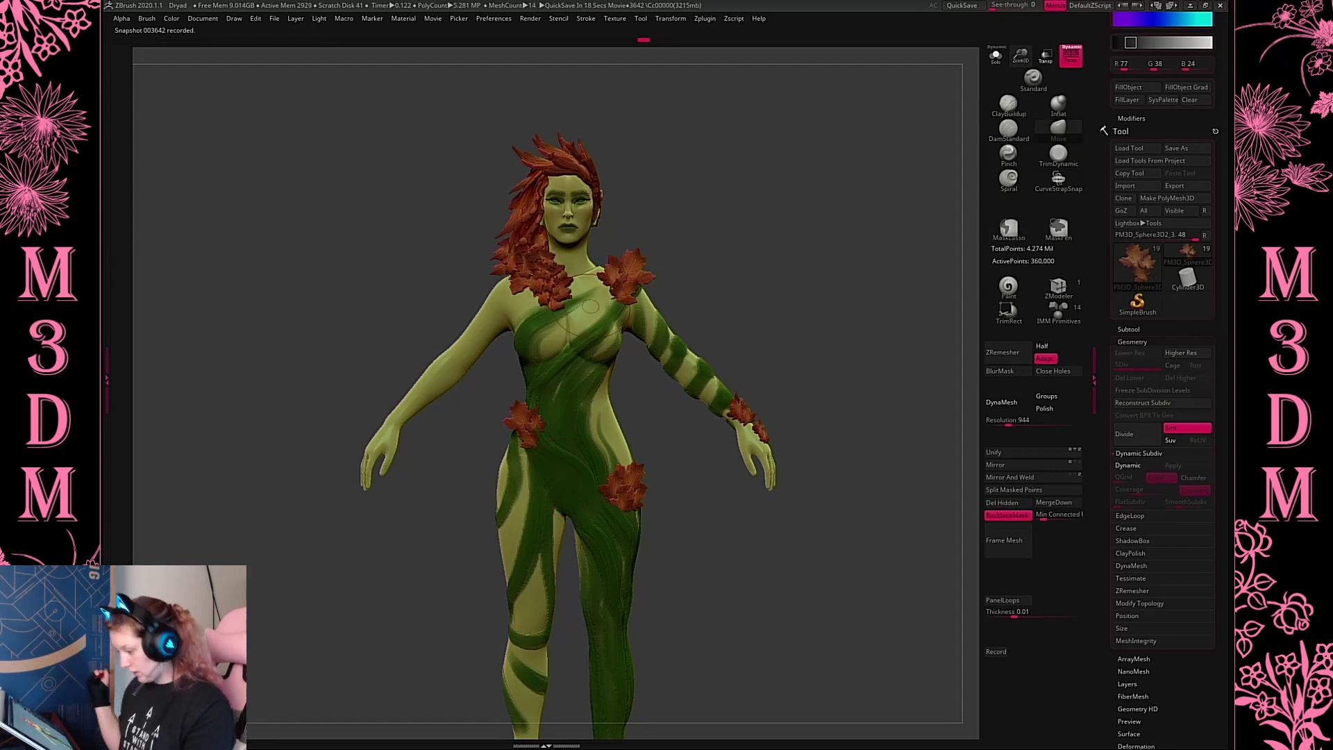
Merge the hair subtool PM3D_Sphere3D2_8 with PM3D_Sphere3D2_13 below it and auto-group the merged leaves into polygroups
alt+drag(821, 566, 798, 496)
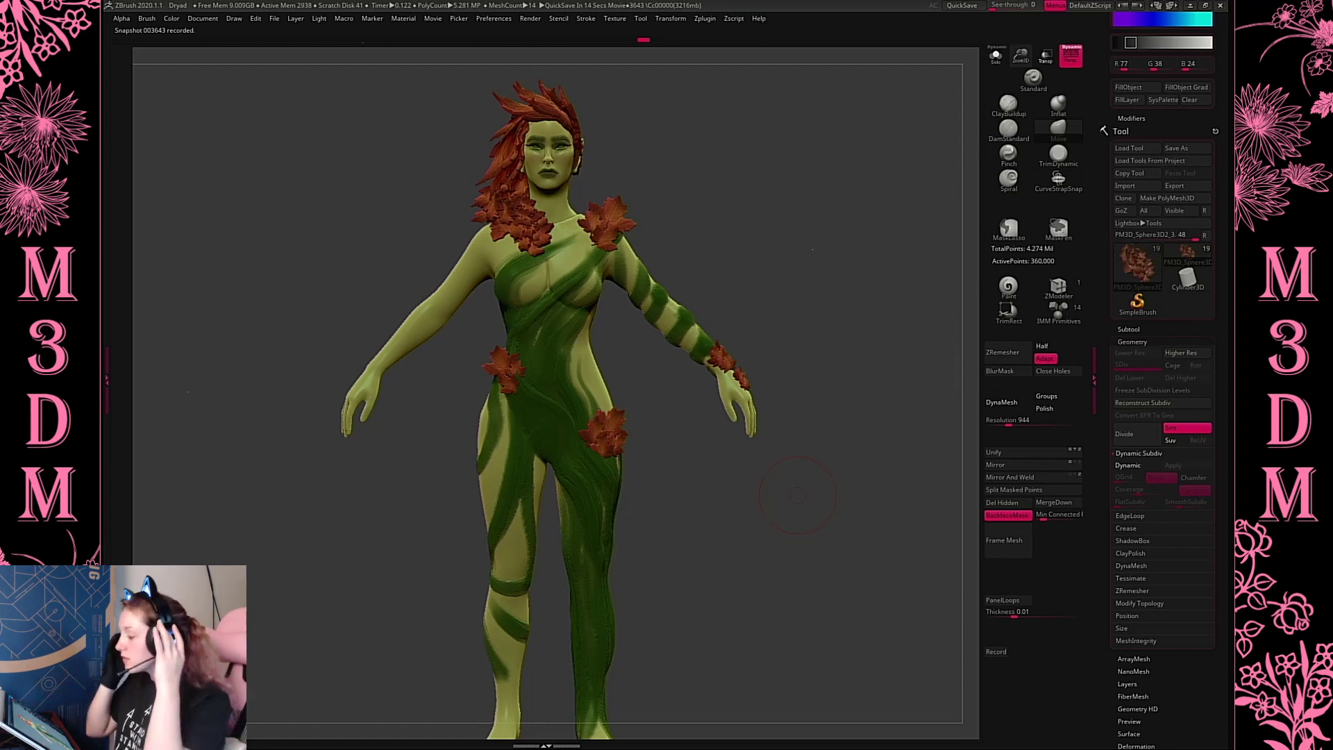
click(1135, 331)
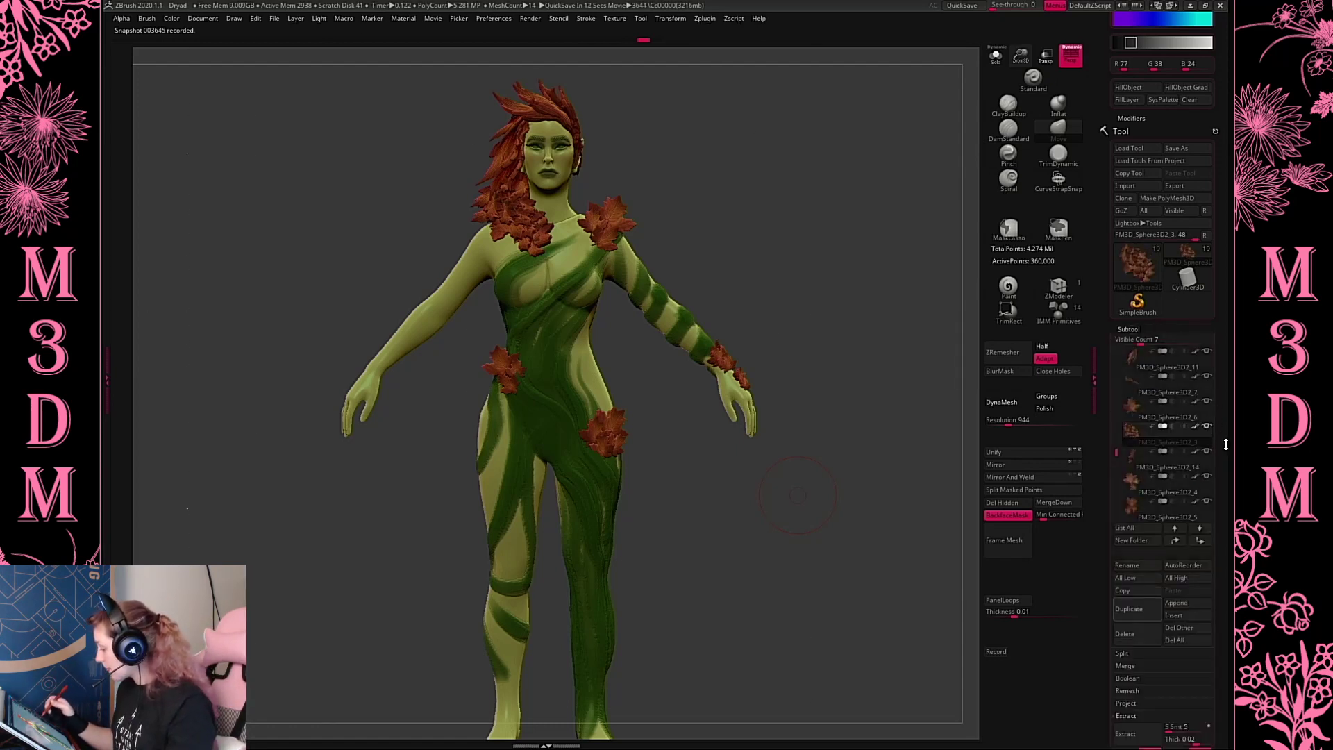
drag(1224, 443, 1223, 365)
drag(1139, 264, 1155, 263)
drag(1113, 421, 1116, 326)
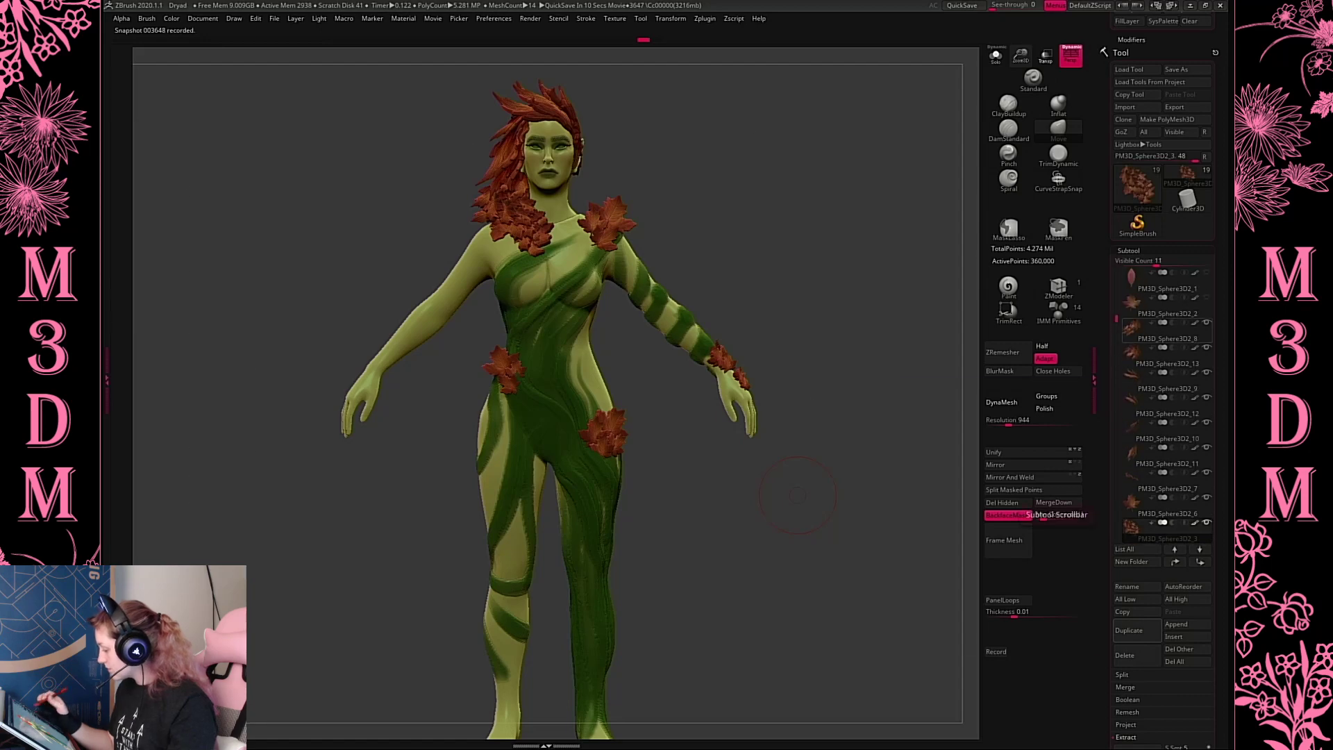
click(1140, 340)
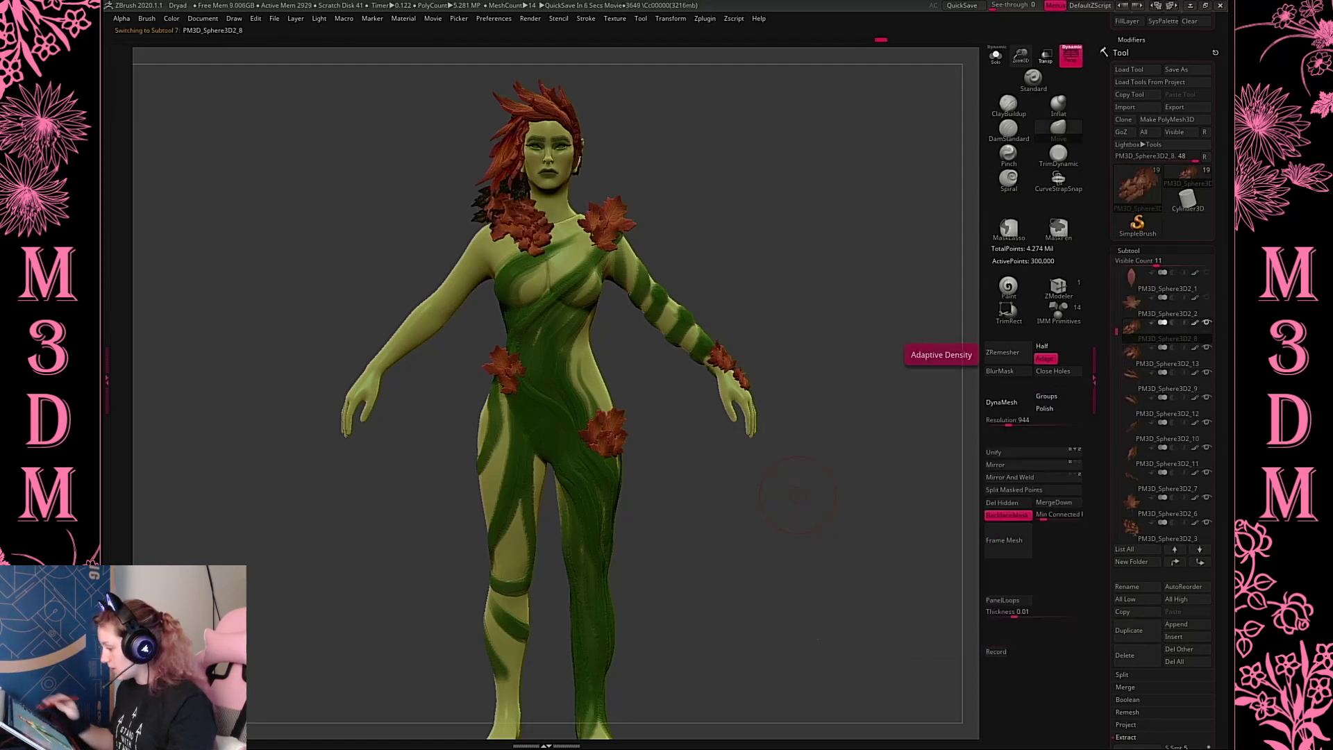
drag(843, 296, 1021, 146)
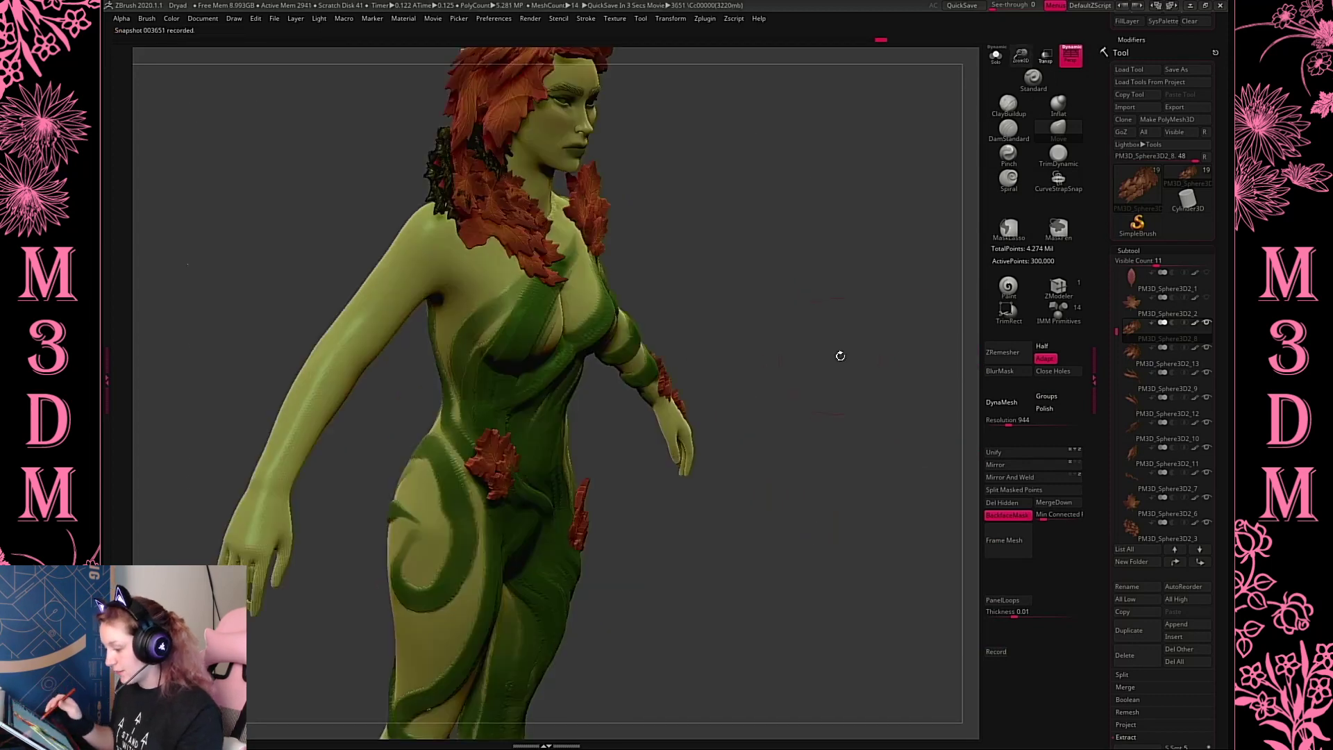
alt+drag(846, 370, 869, 573)
click(1057, 504)
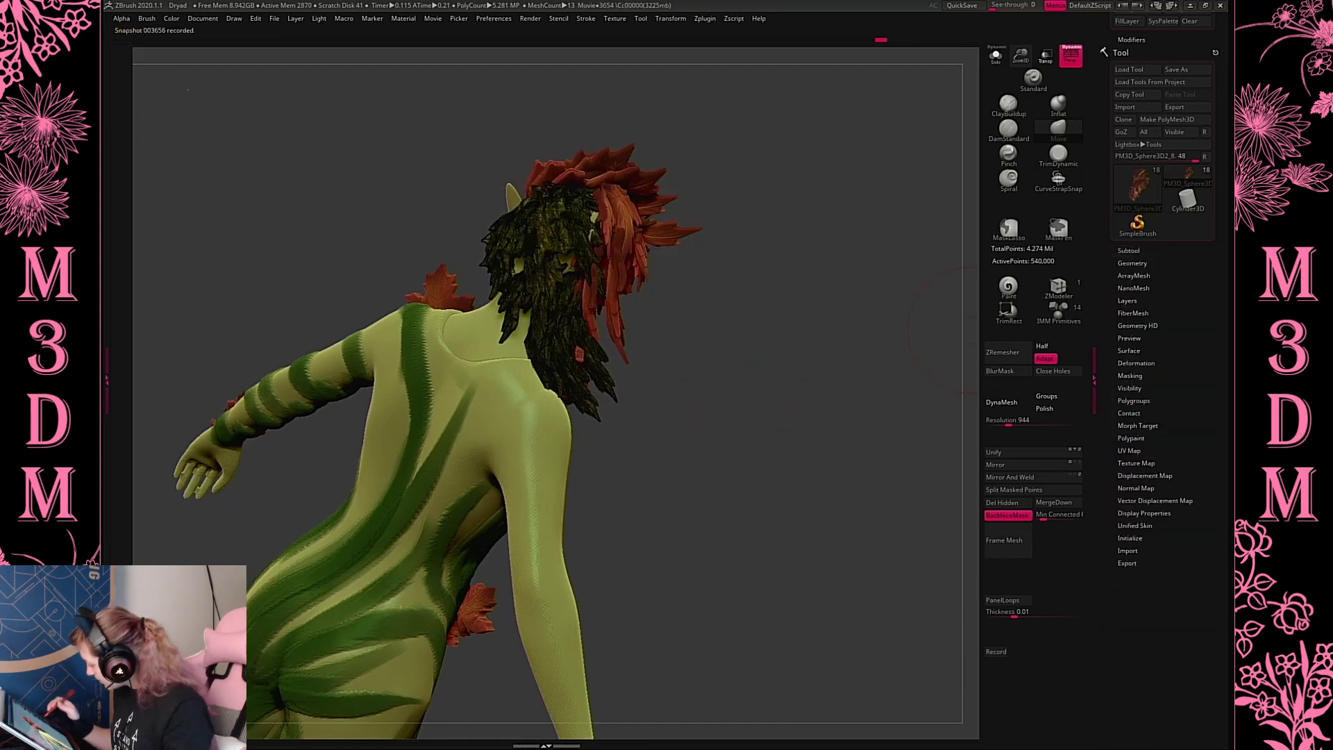
click(1133, 400)
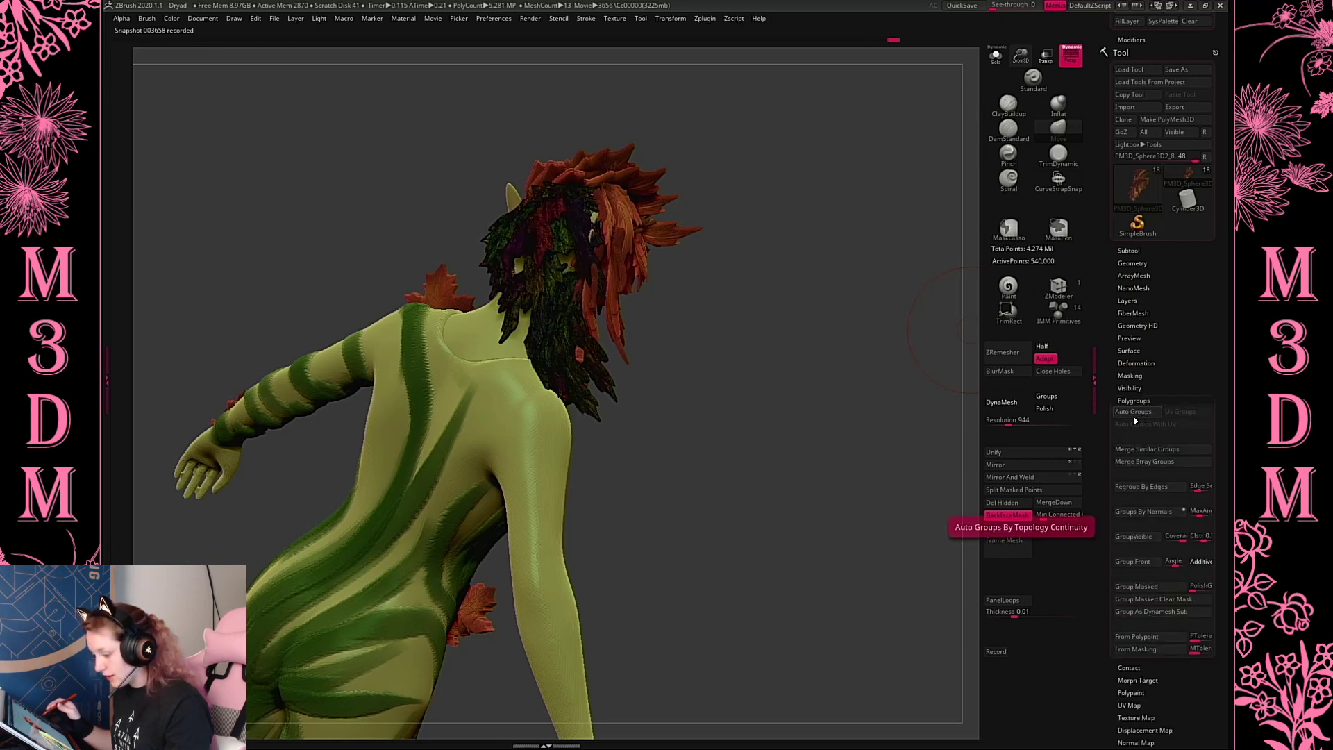
drag(782, 550, 808, 519)
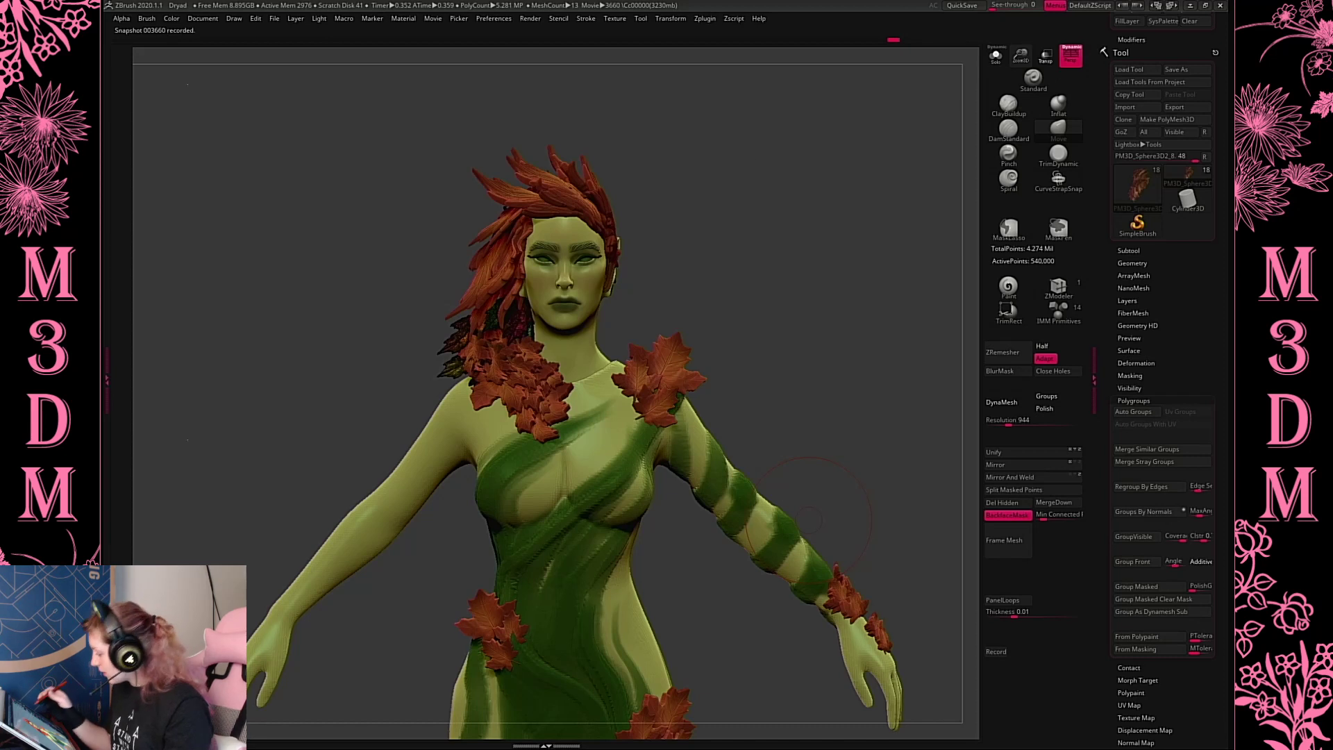
Merge the remaining hair subtools, PM3D_Sphere3D2_9, 2_12, 2_10 and 2_11, down into PM3D_Sphere3D2_8
click(1130, 251)
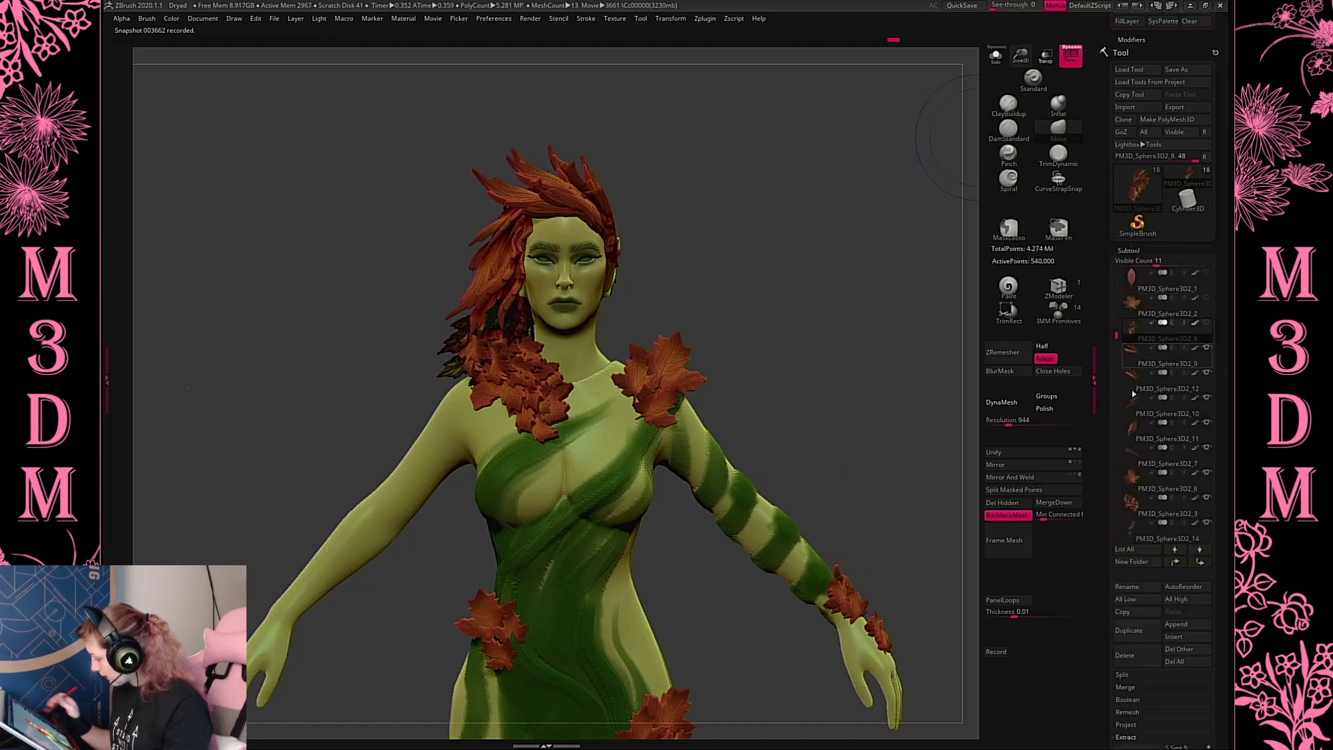
click(1060, 503)
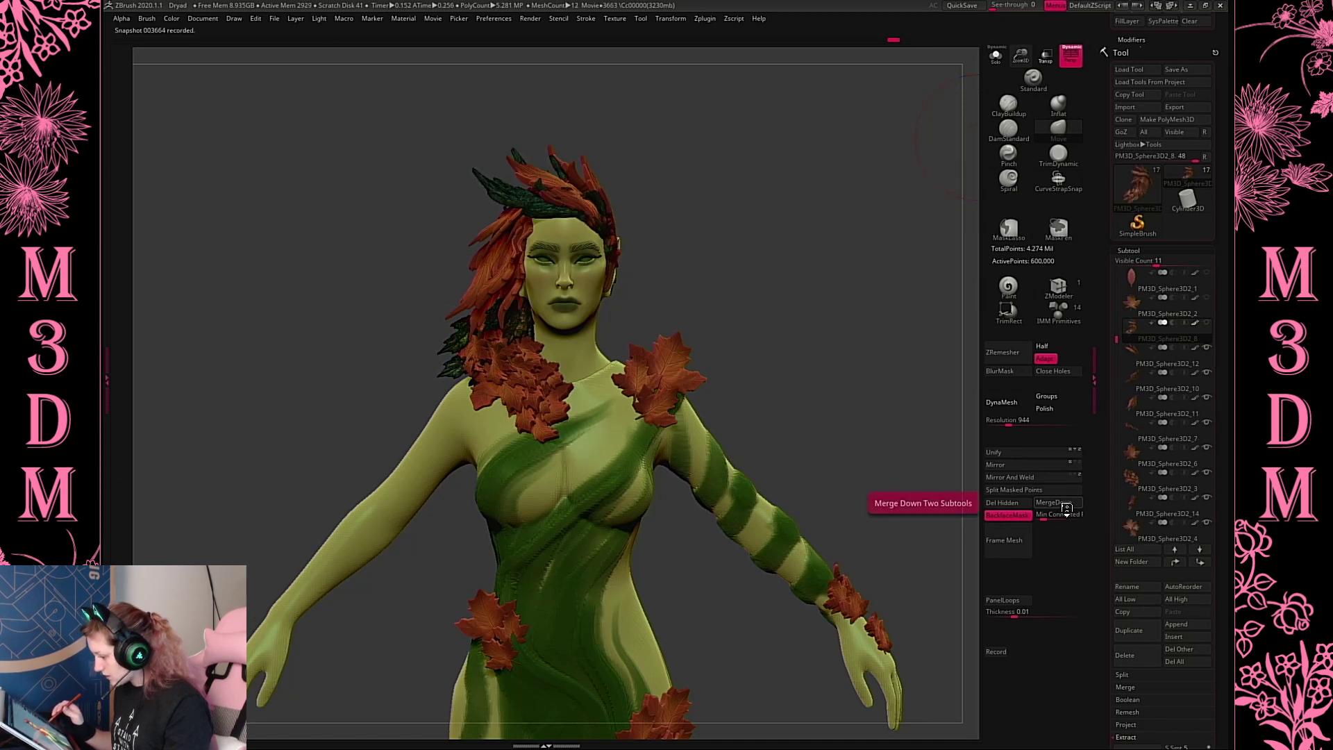
click(1064, 502)
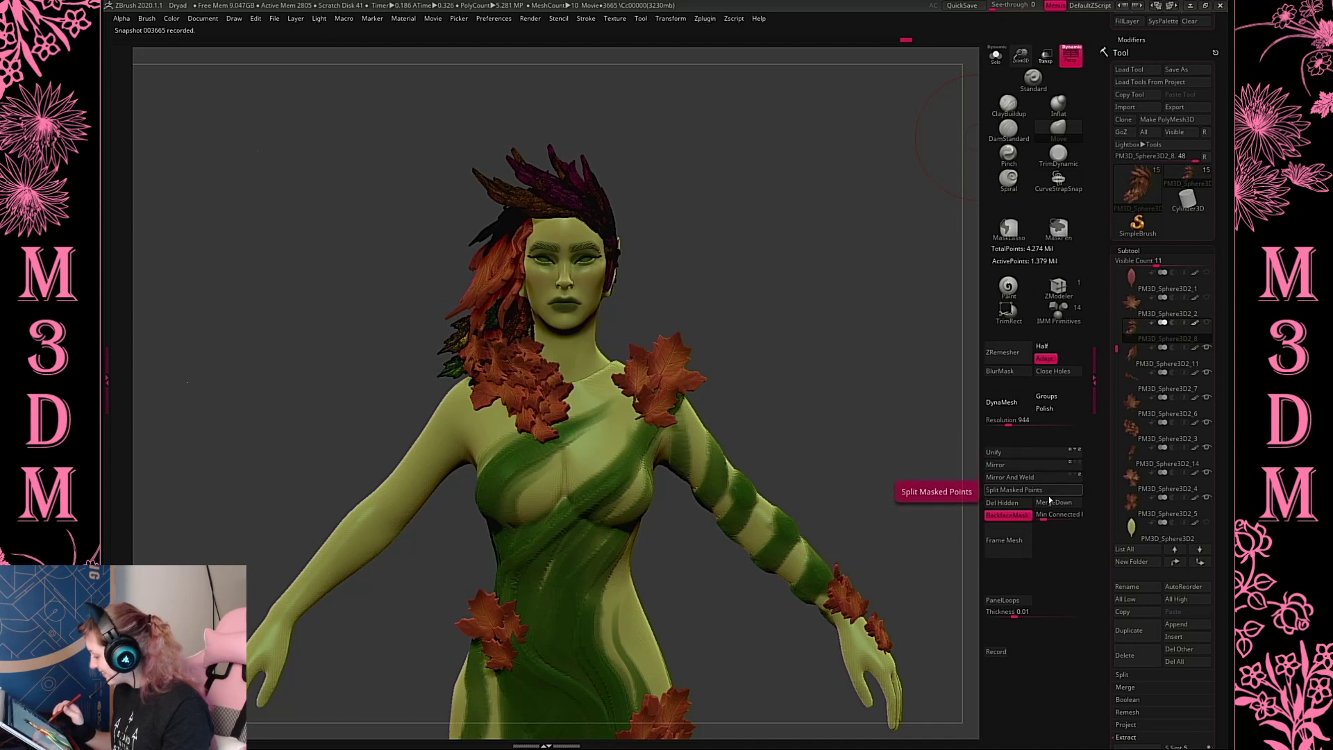
click(1067, 505)
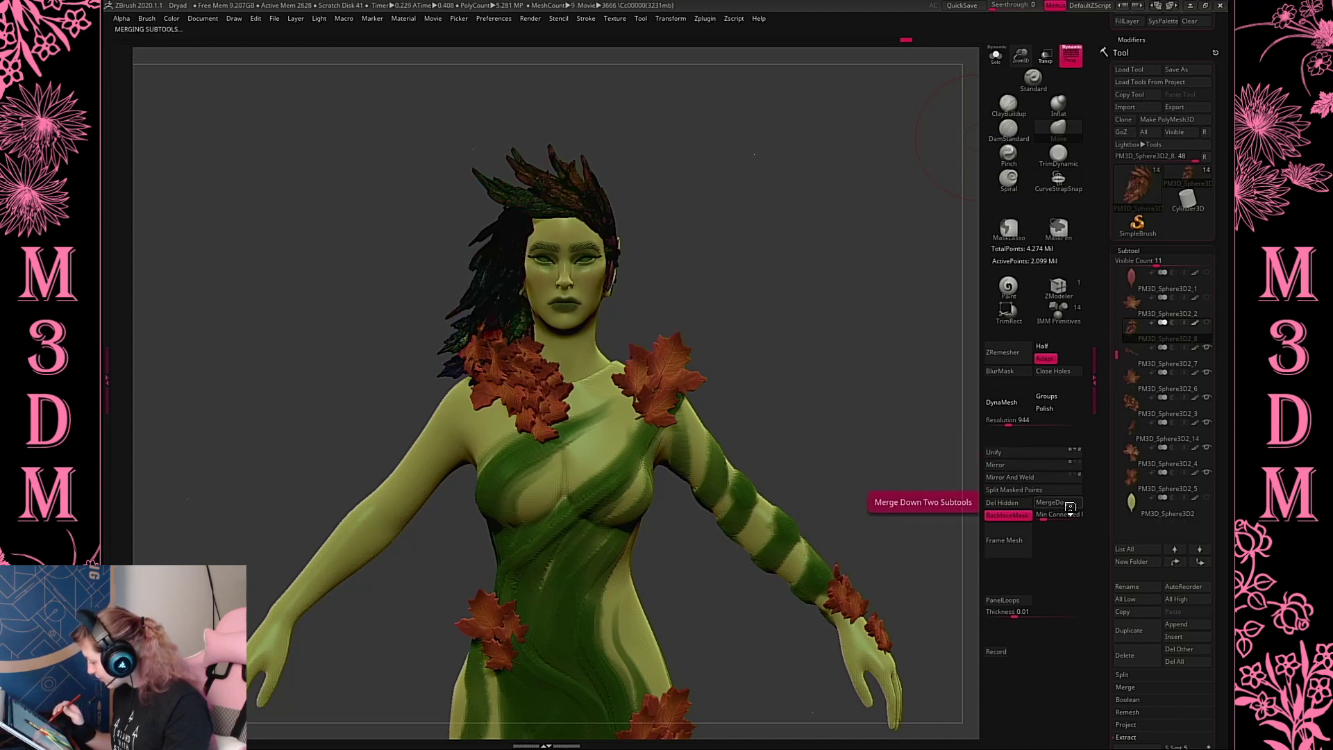
Merge PM3D_Sphere3D2_7, 2_6 and 2_3 down into PM3D_Sphere3D2_8, and inspect the leaf groups in PM3D_Sphere3D2_4 and 2_5
click(1072, 509)
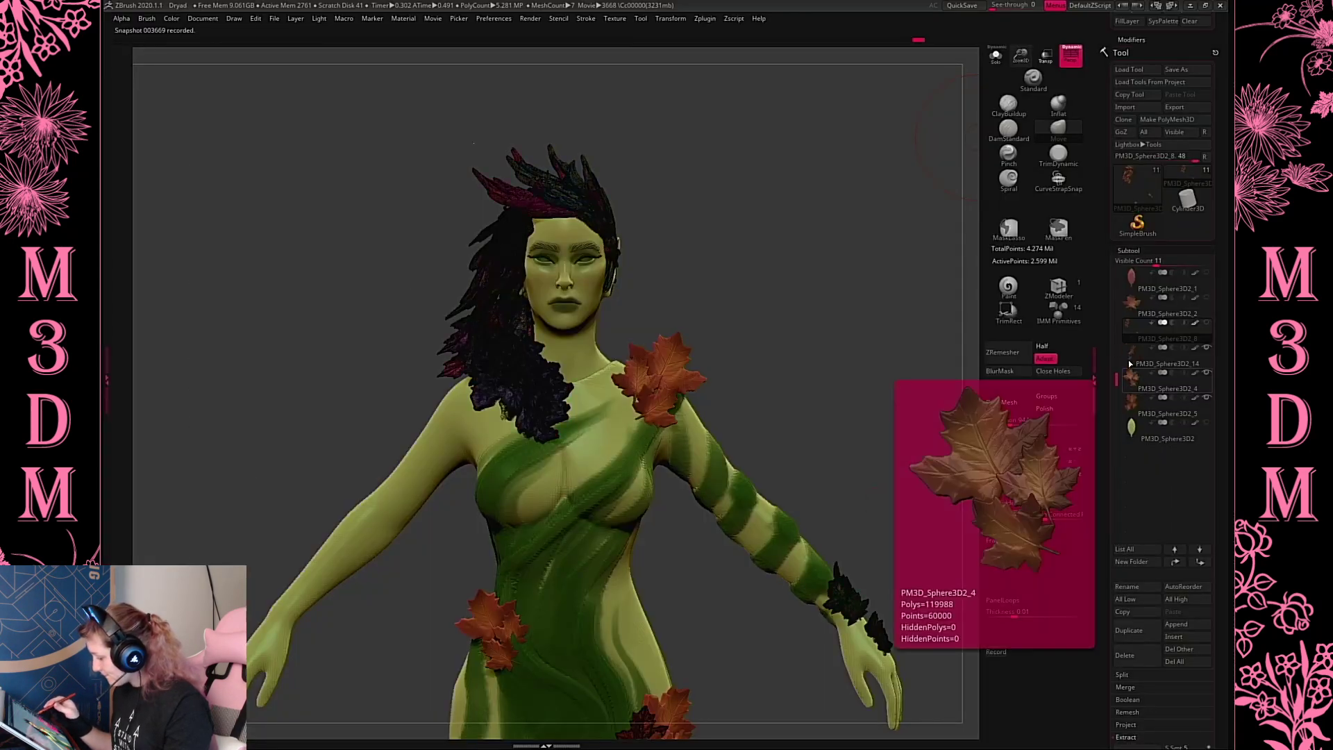
click(1130, 374)
click(1133, 393)
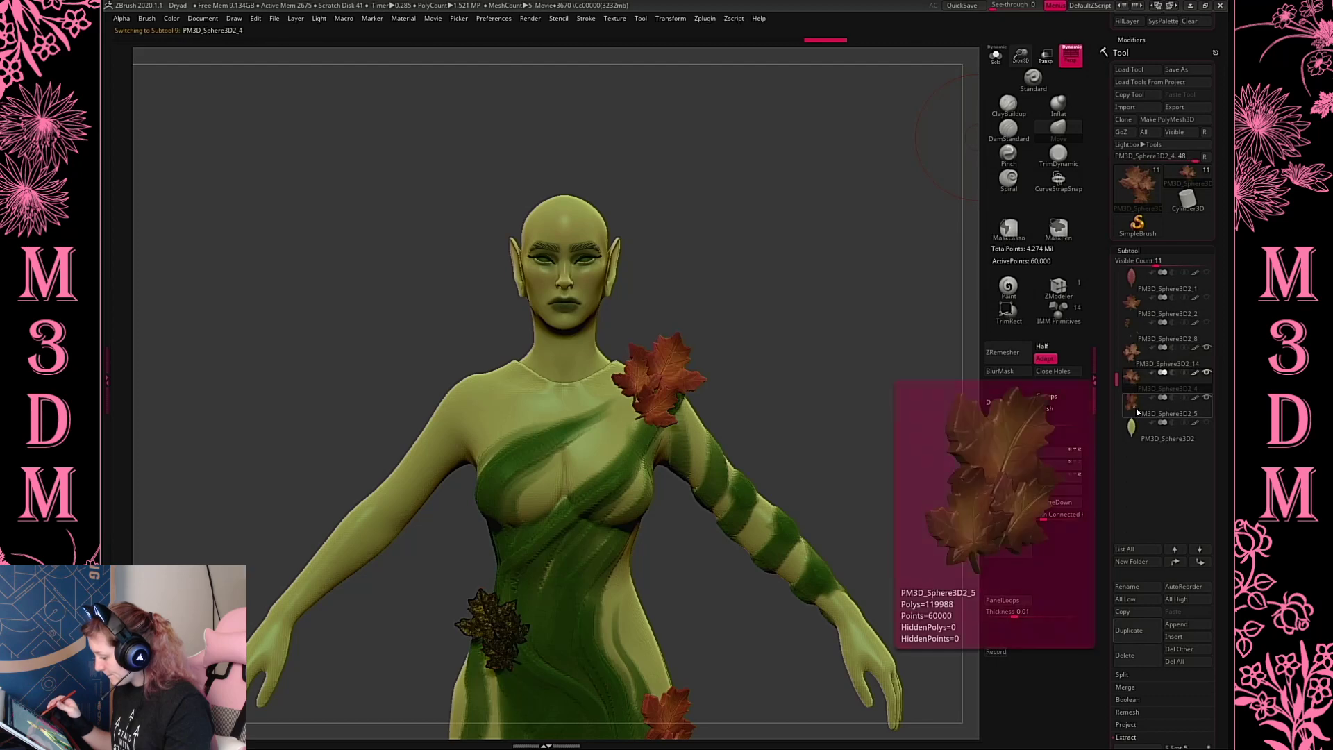
click(1137, 410)
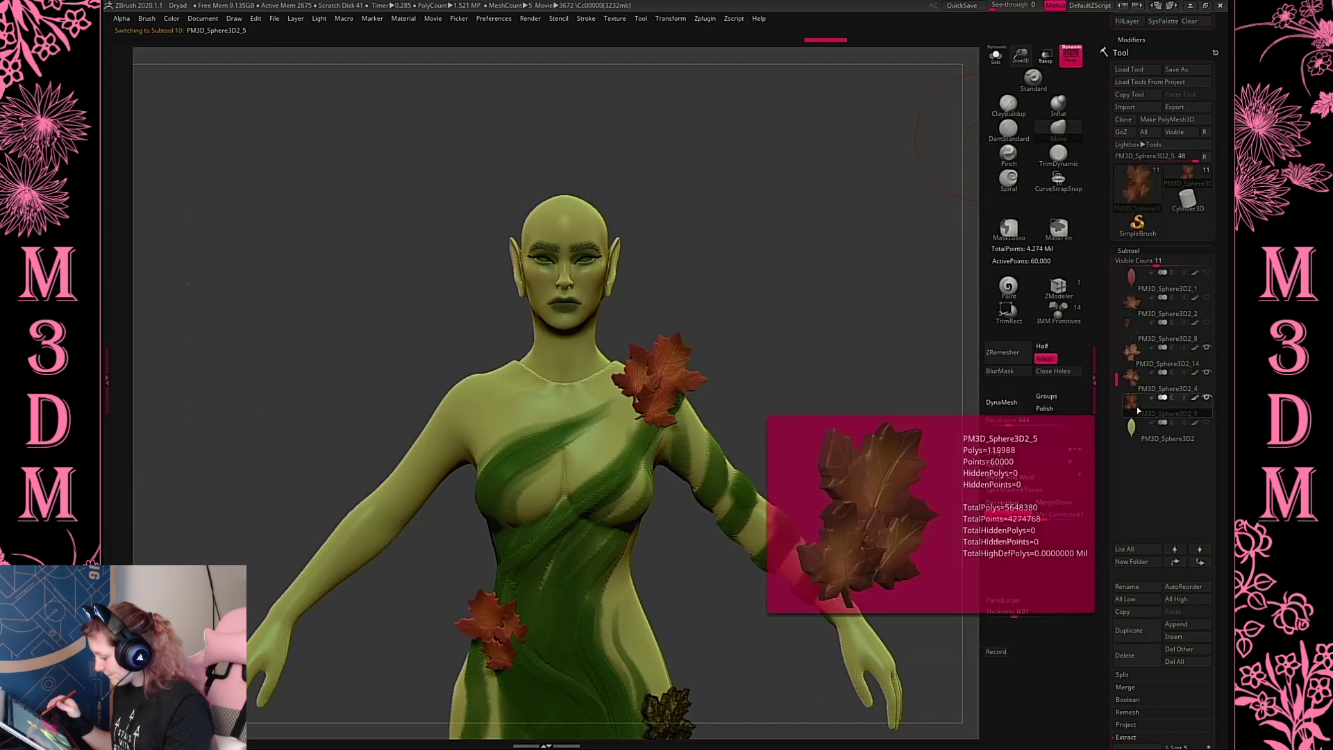
click(1206, 323)
key(f)
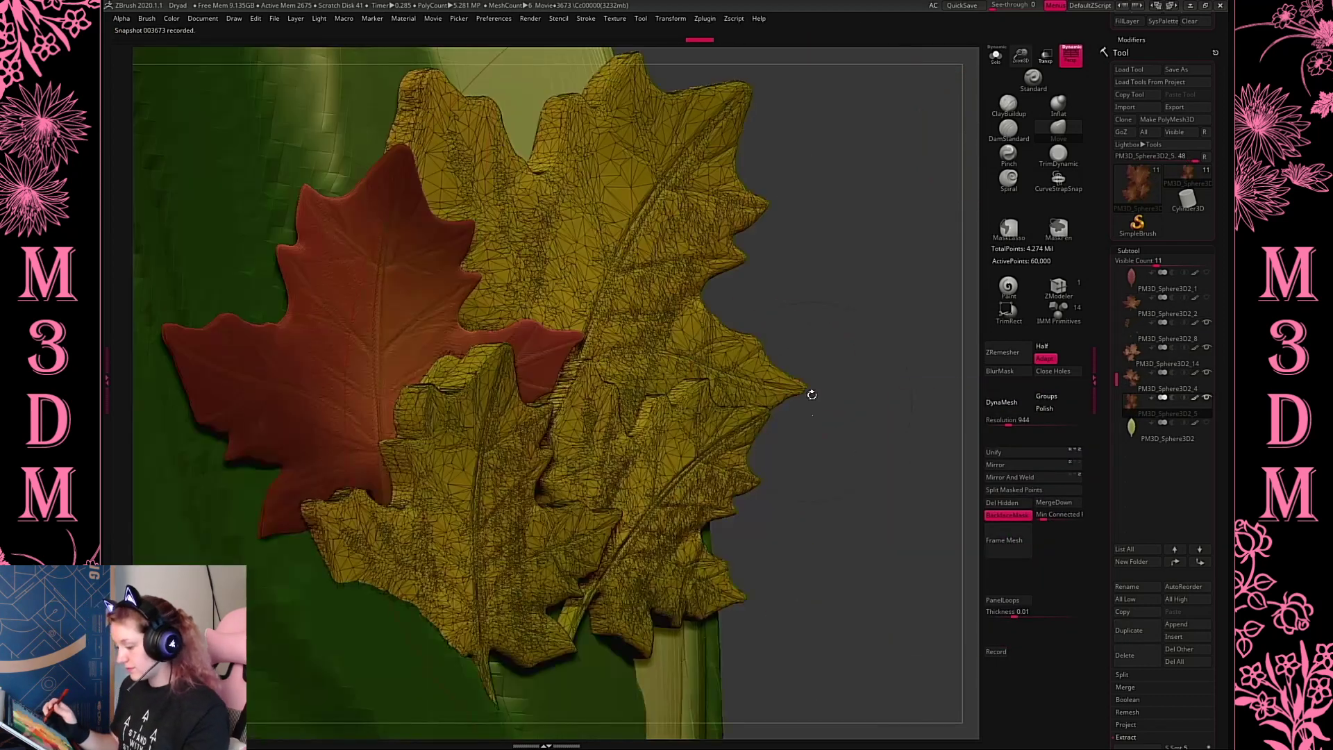
key(f)
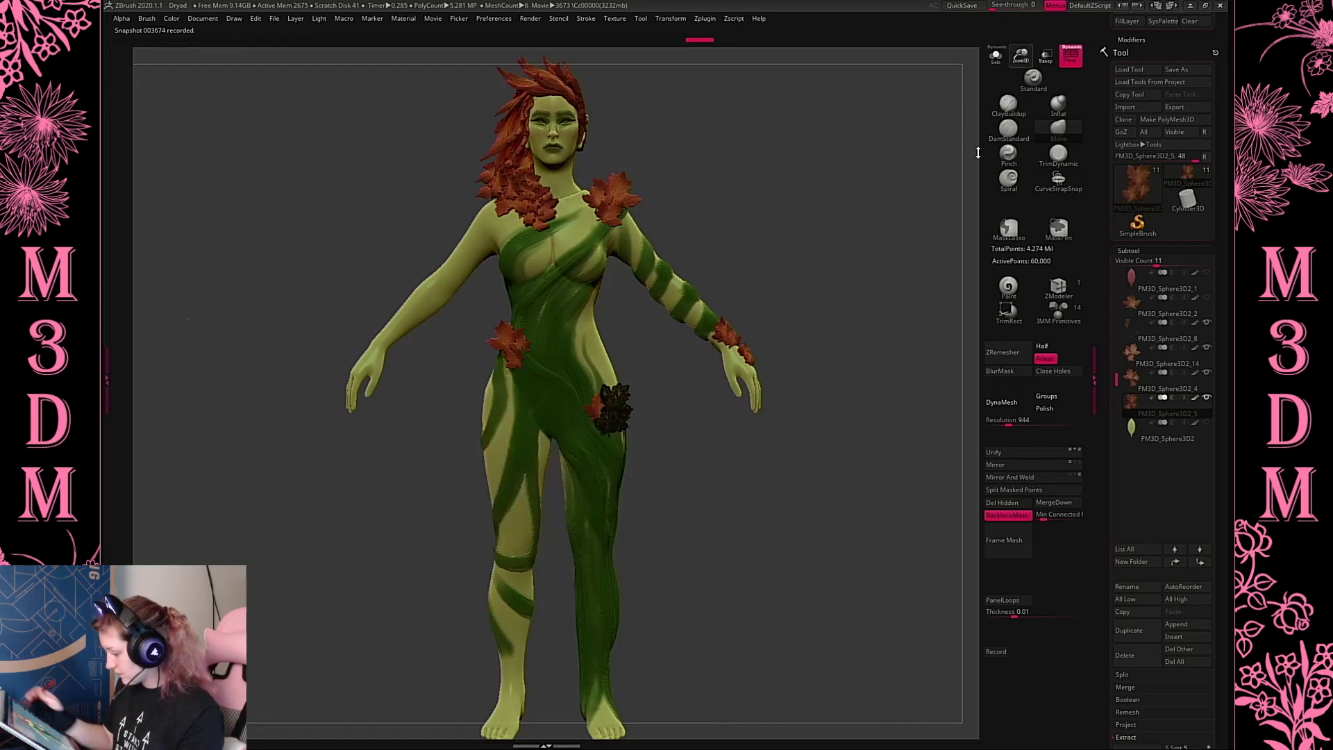
Split the wrist and hip leaves off the hair subtool PM3D_Sphere3D2_8, and separate the wrist leaves into their own subtool
drag(978, 153, 971, 201)
alt+click(591, 421)
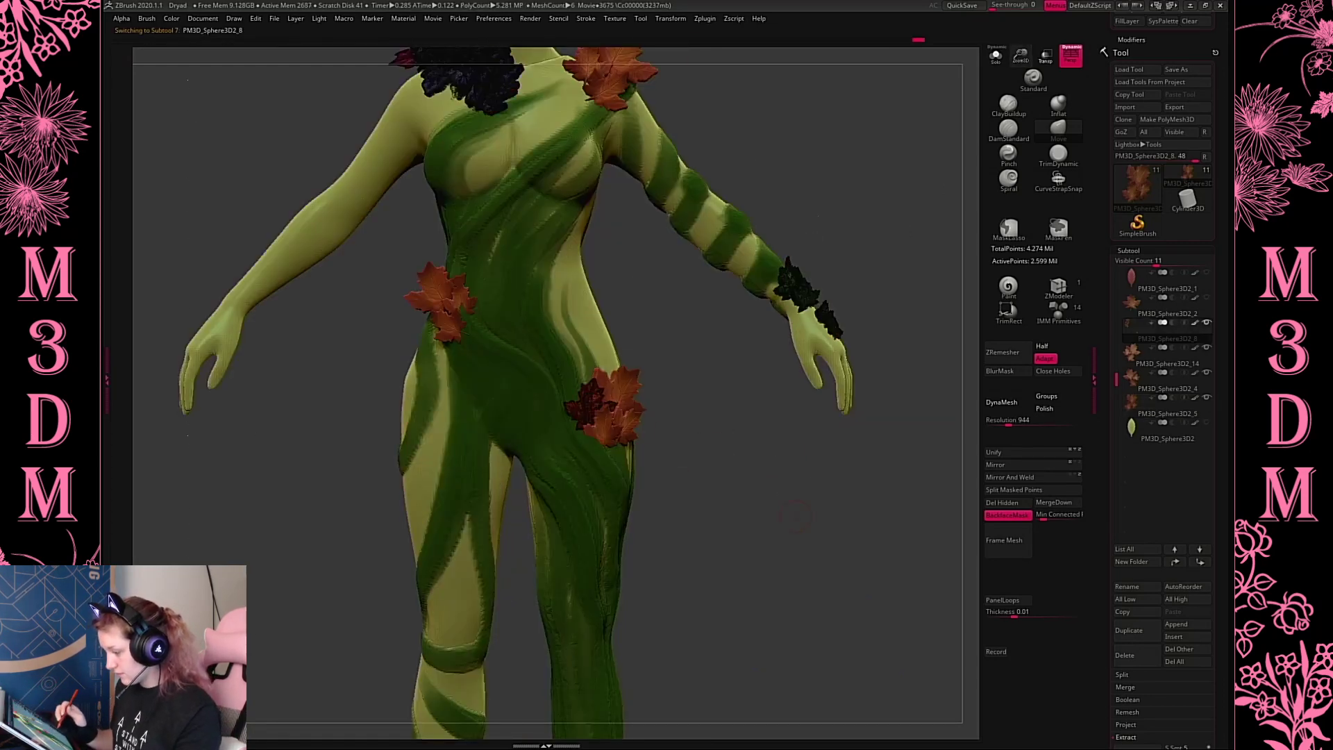
mouse_move(912, 216)
ctrl+mouse_down()
mouse_move(742, 382)
mouse_move(884, 189)
mouse_move(894, 194)
ctrl+mouse_up()
mouse_move(712, 394)
ctrl+mouse_down()
mouse_move(532, 526)
mouse_move(722, 556)
ctrl+mouse_up()
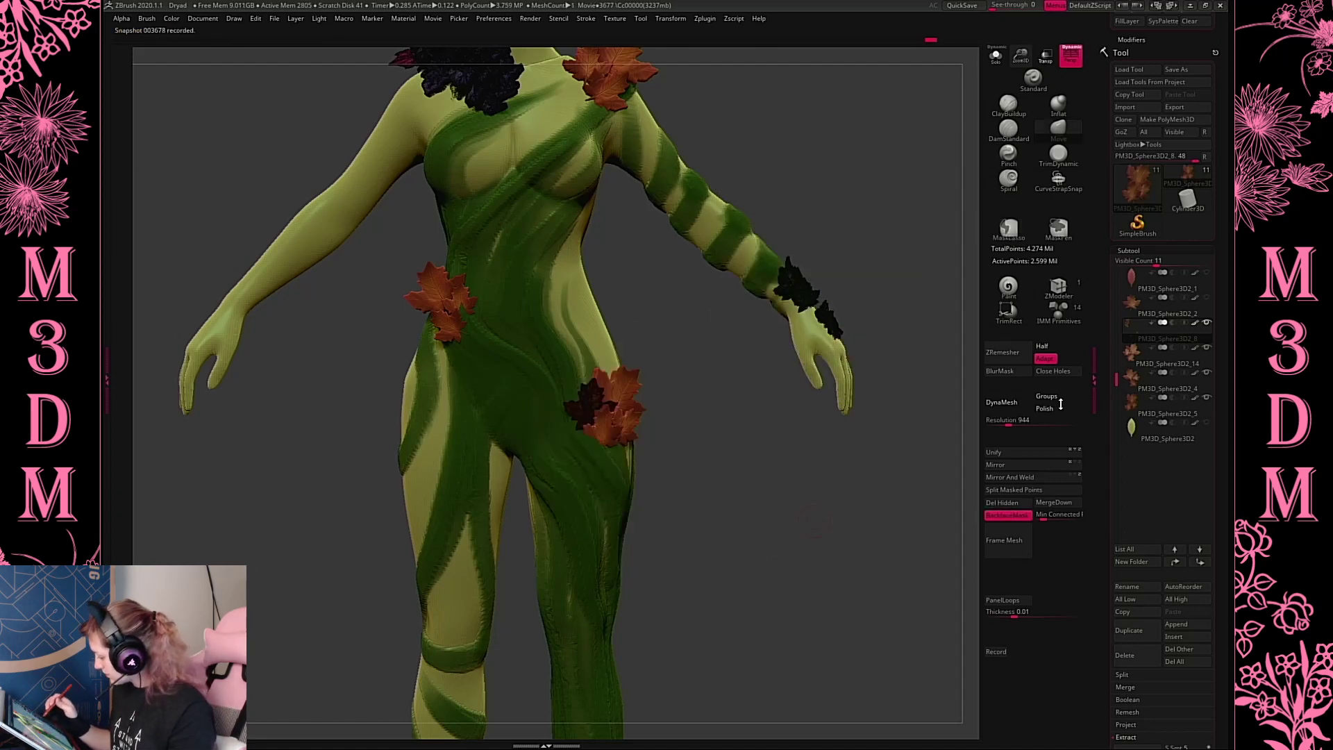
click(1031, 490)
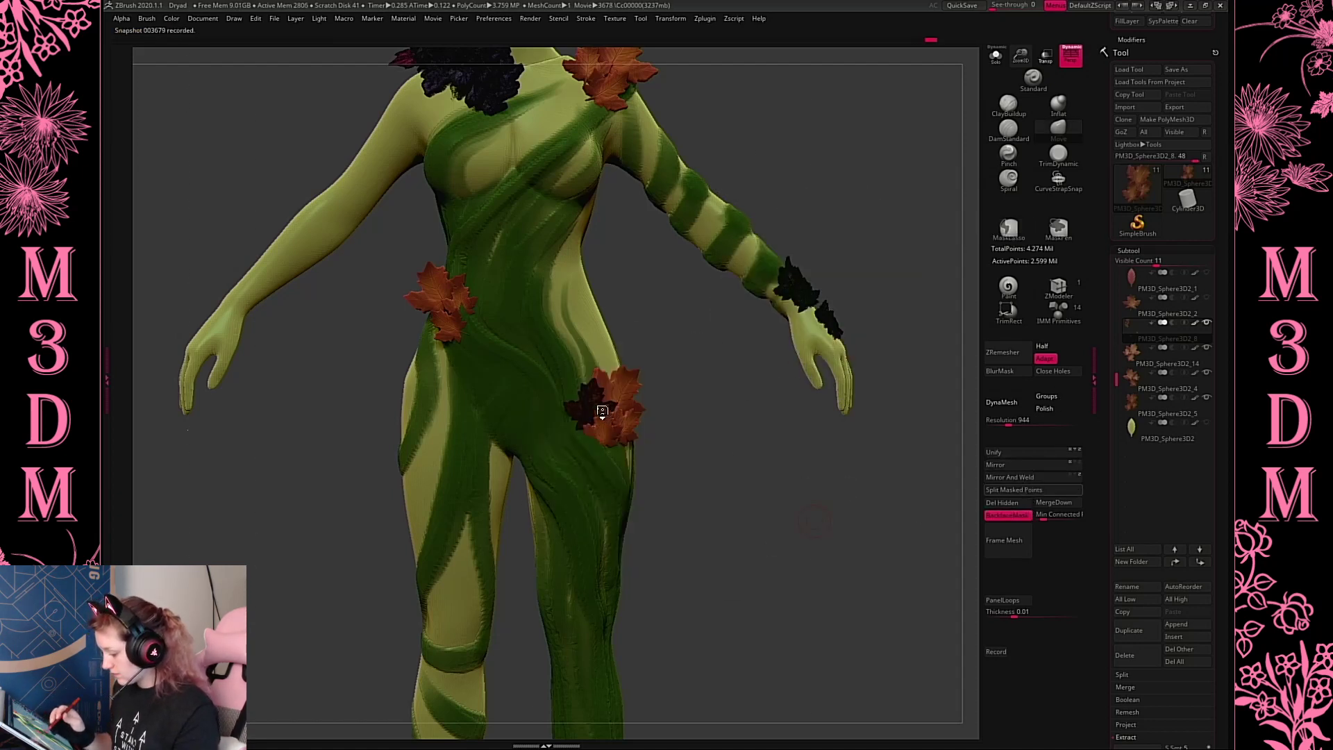
alt+click(588, 403)
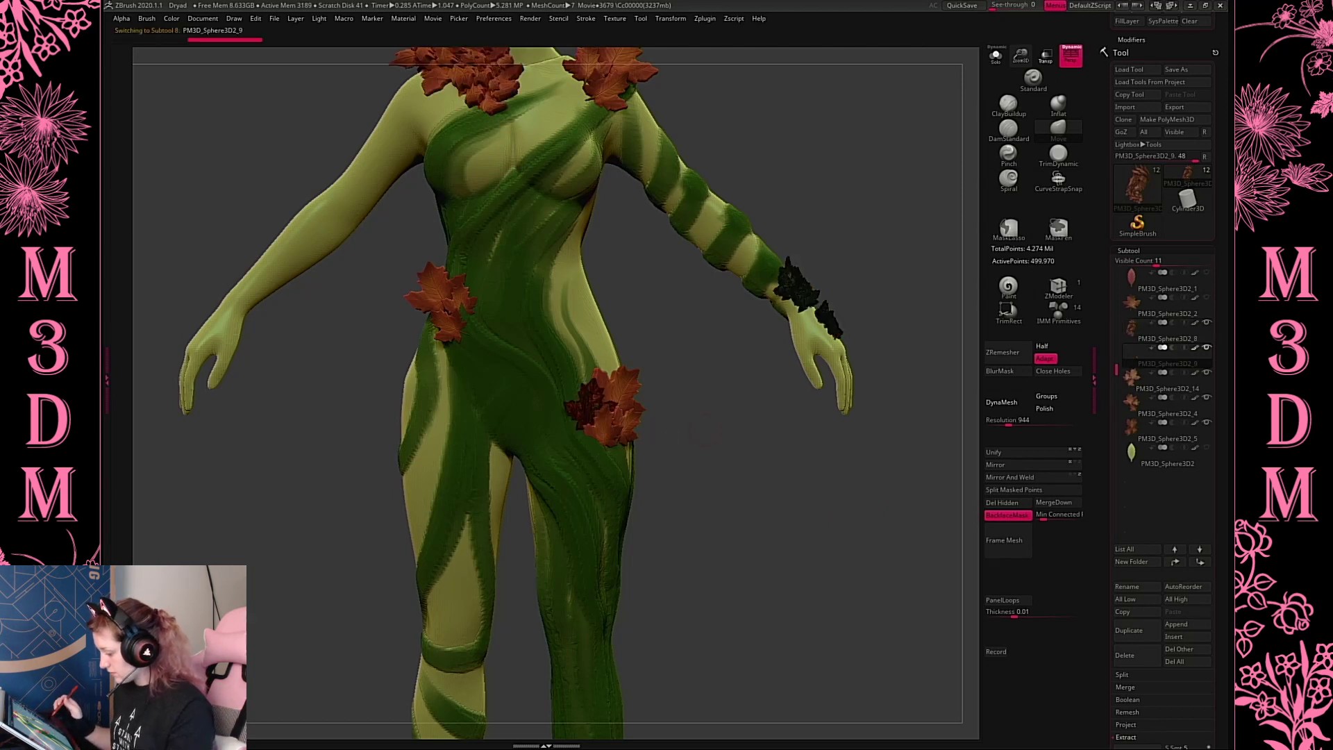
mouse_move(874, 323)
ctrl+mouse_down()
mouse_move(708, 354)
mouse_move(916, 427)
ctrl+mouse_up()
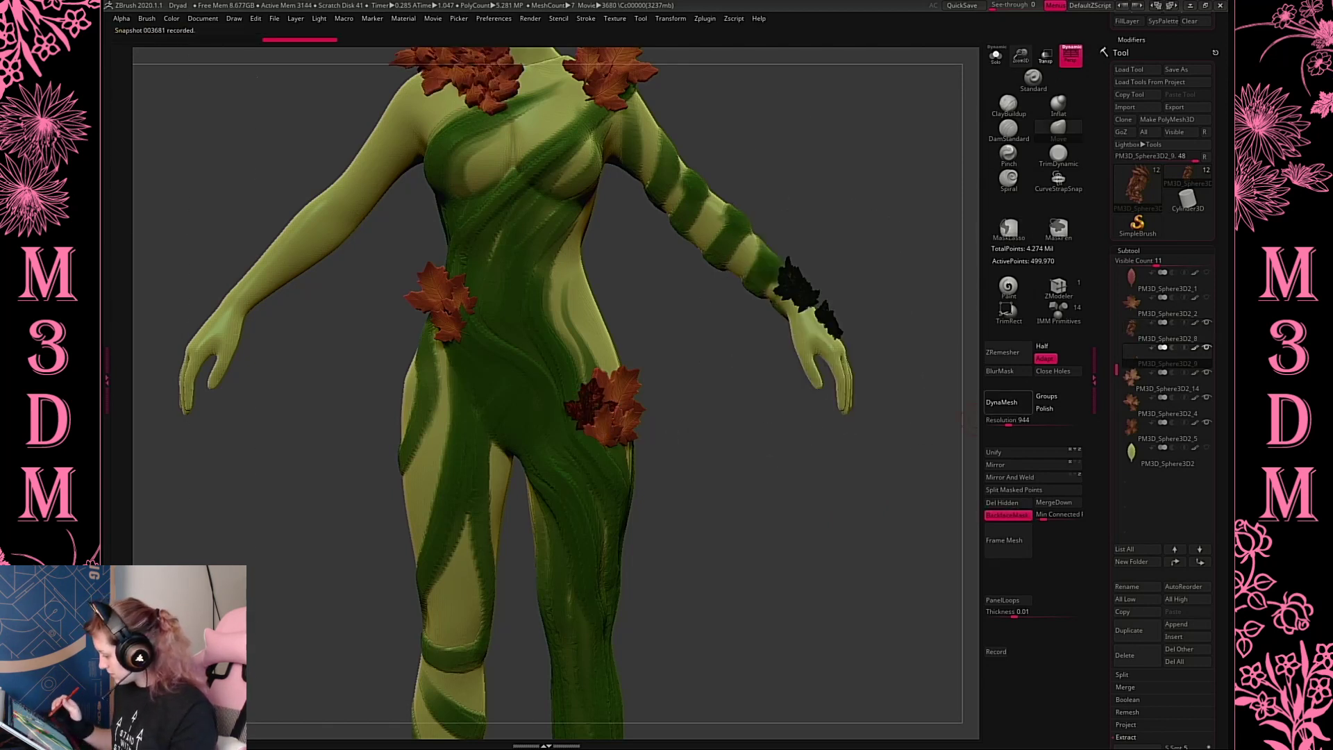
click(1068, 490)
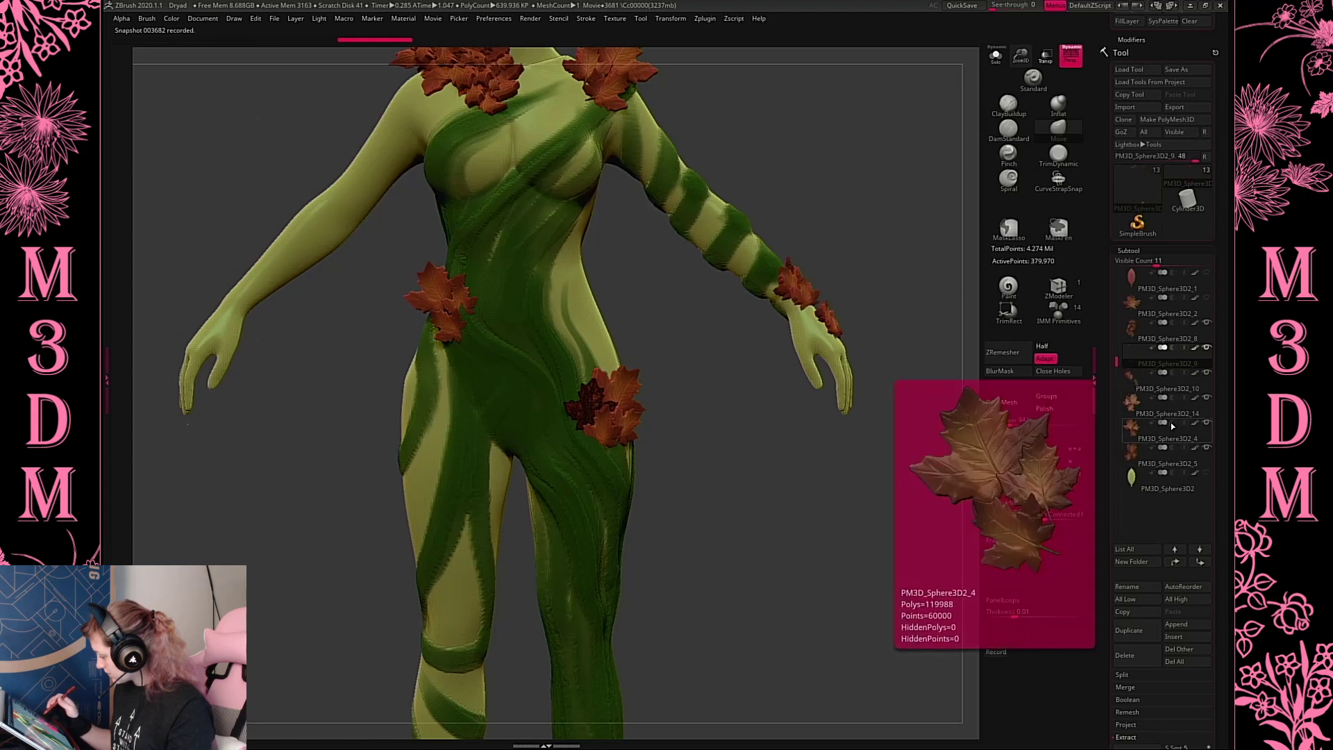
Reorder PM3D_Sphere3D2_9 and PM3D_Sphere3D2_5 to the end of the subtool list and merge the two hip leaf groups
click(1199, 562)
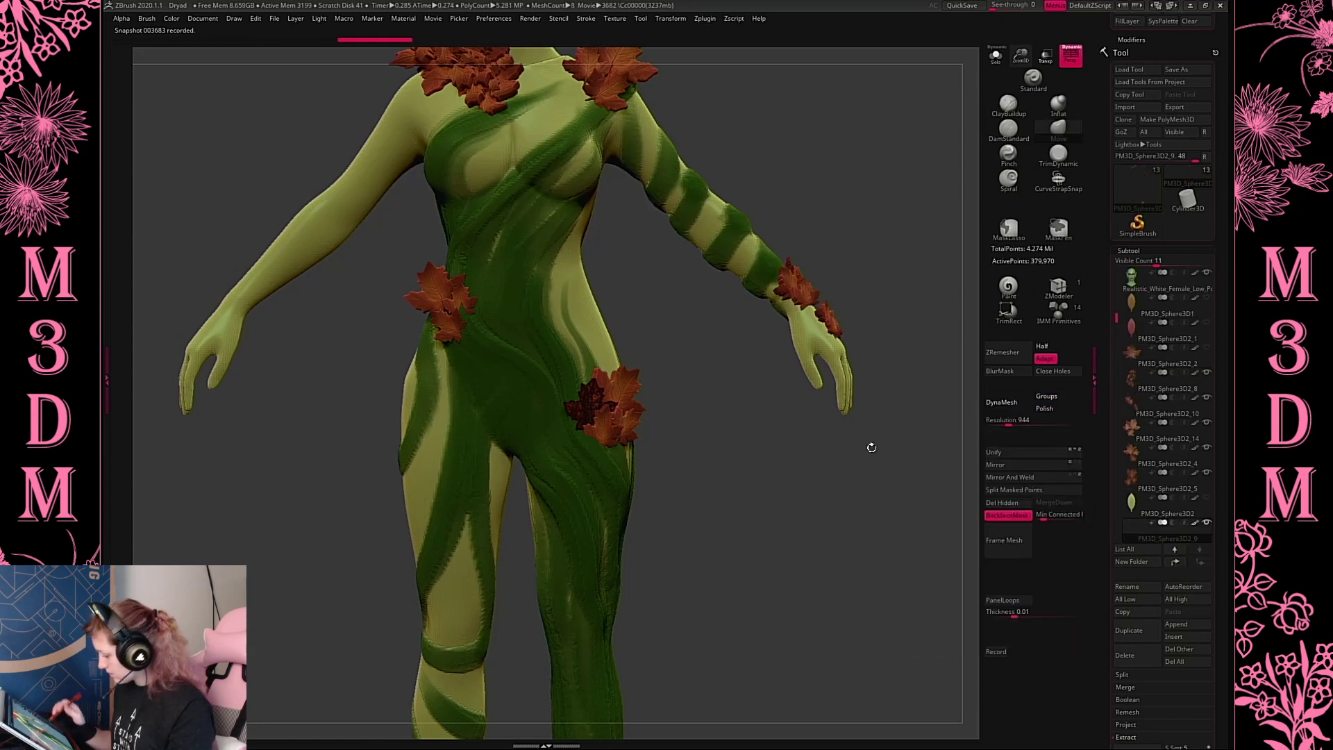
alt+click(622, 425)
click(1199, 562)
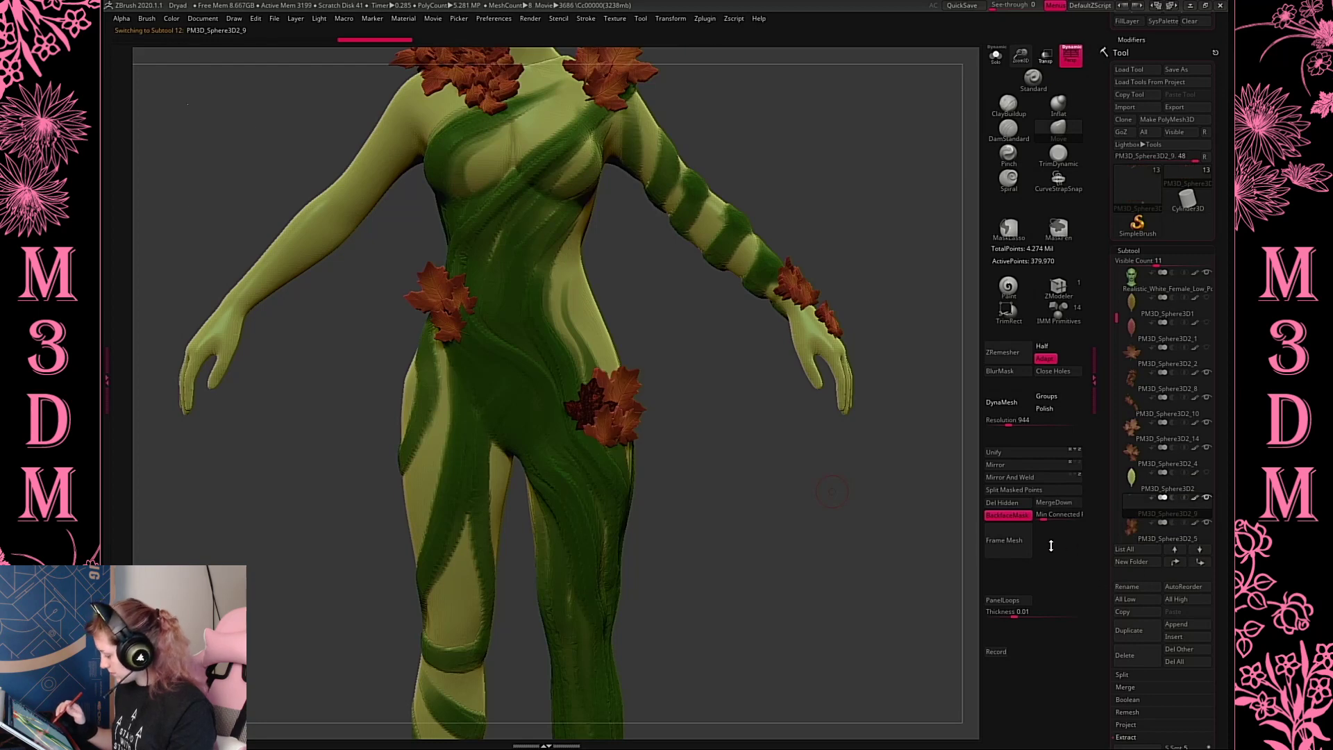
click(1054, 502)
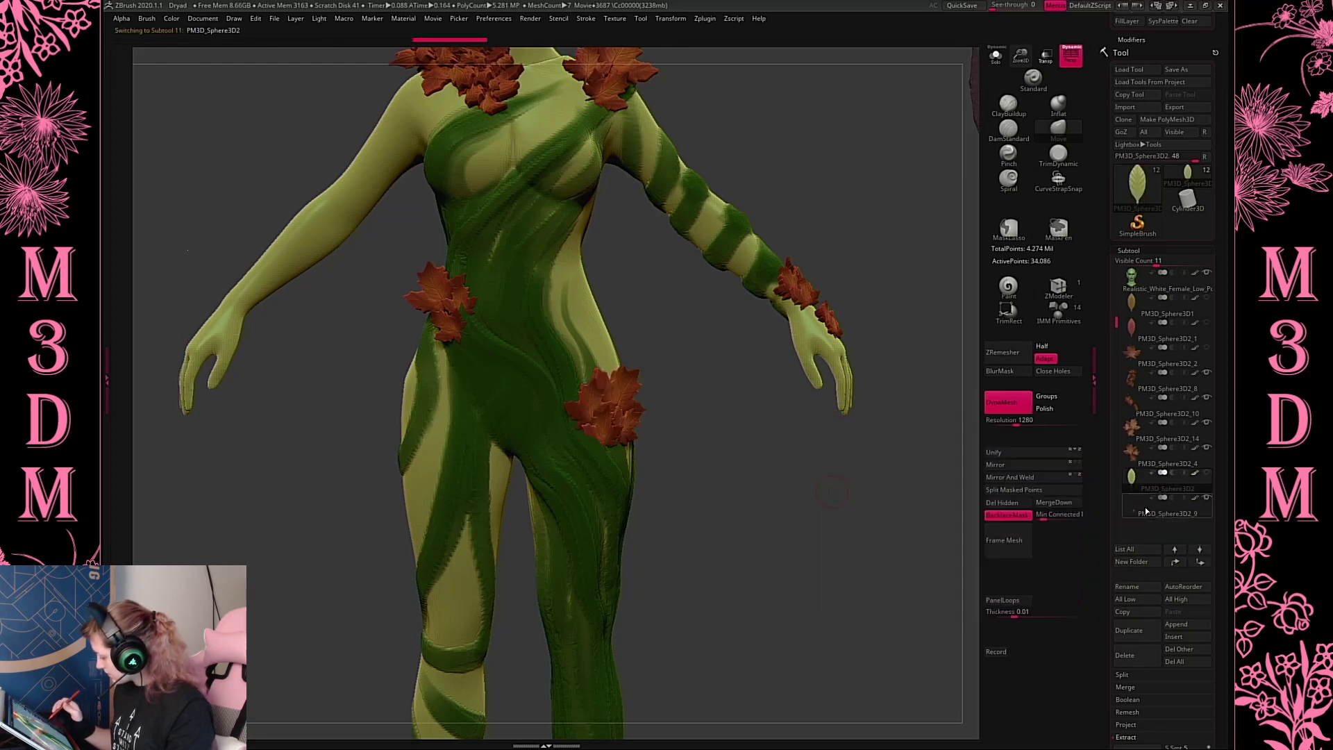
Delete the three unused single-leaf subtools PM3D_Sphere3D1, PM3D_Sphere3D2_1 and PM3D_Sphere3D2
click(1133, 486)
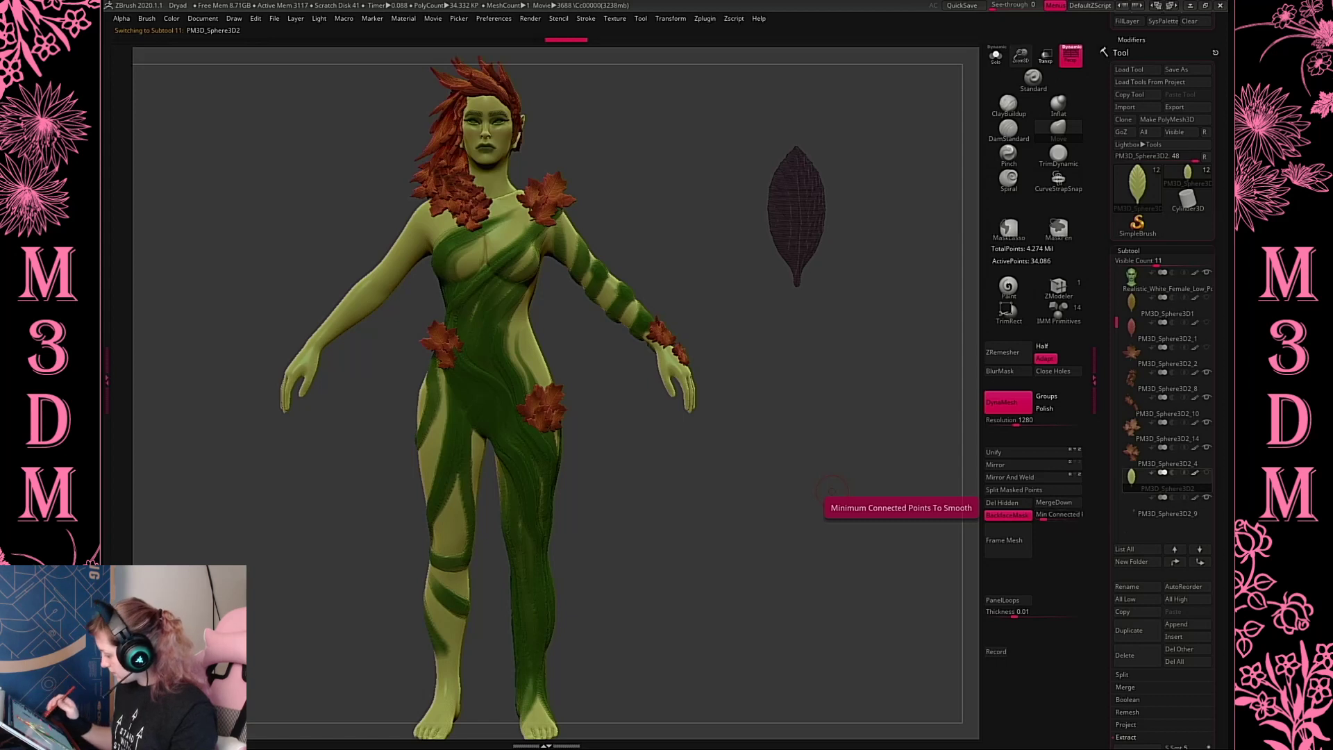
click(1132, 303)
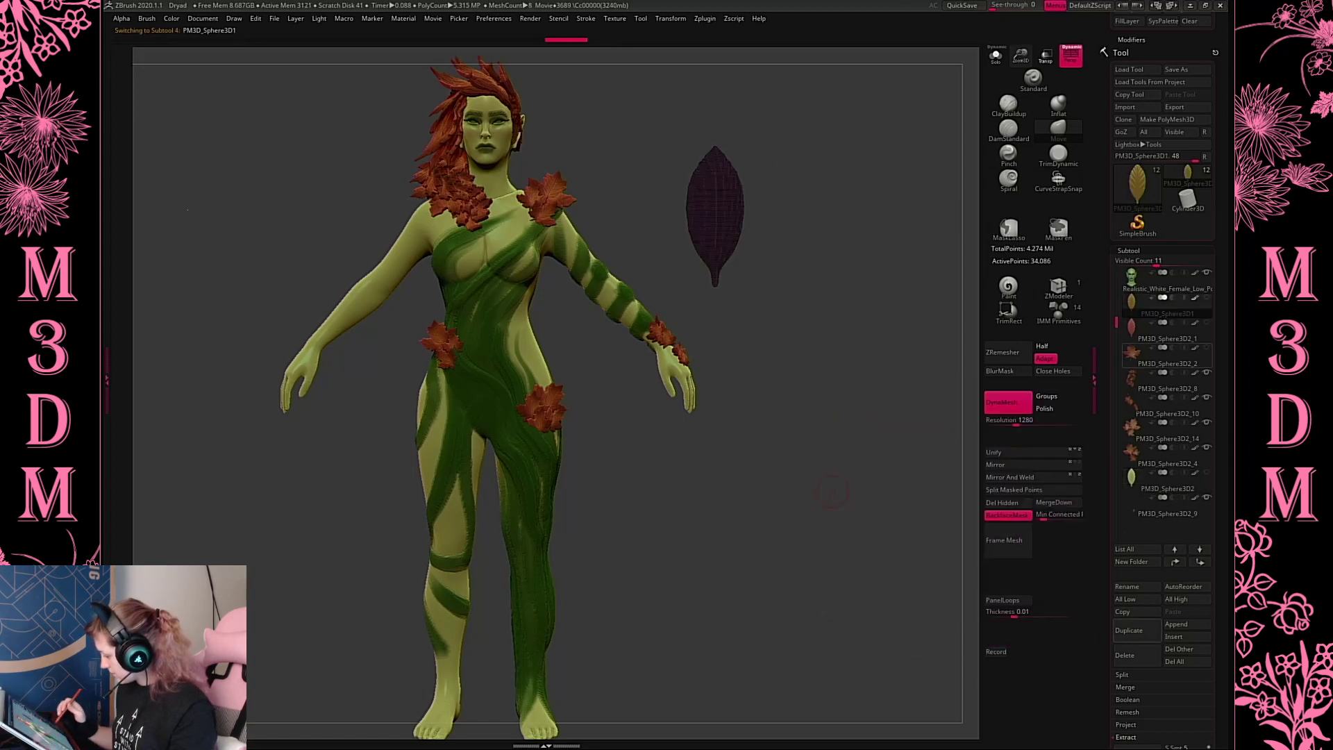
click(1136, 658)
click(1088, 679)
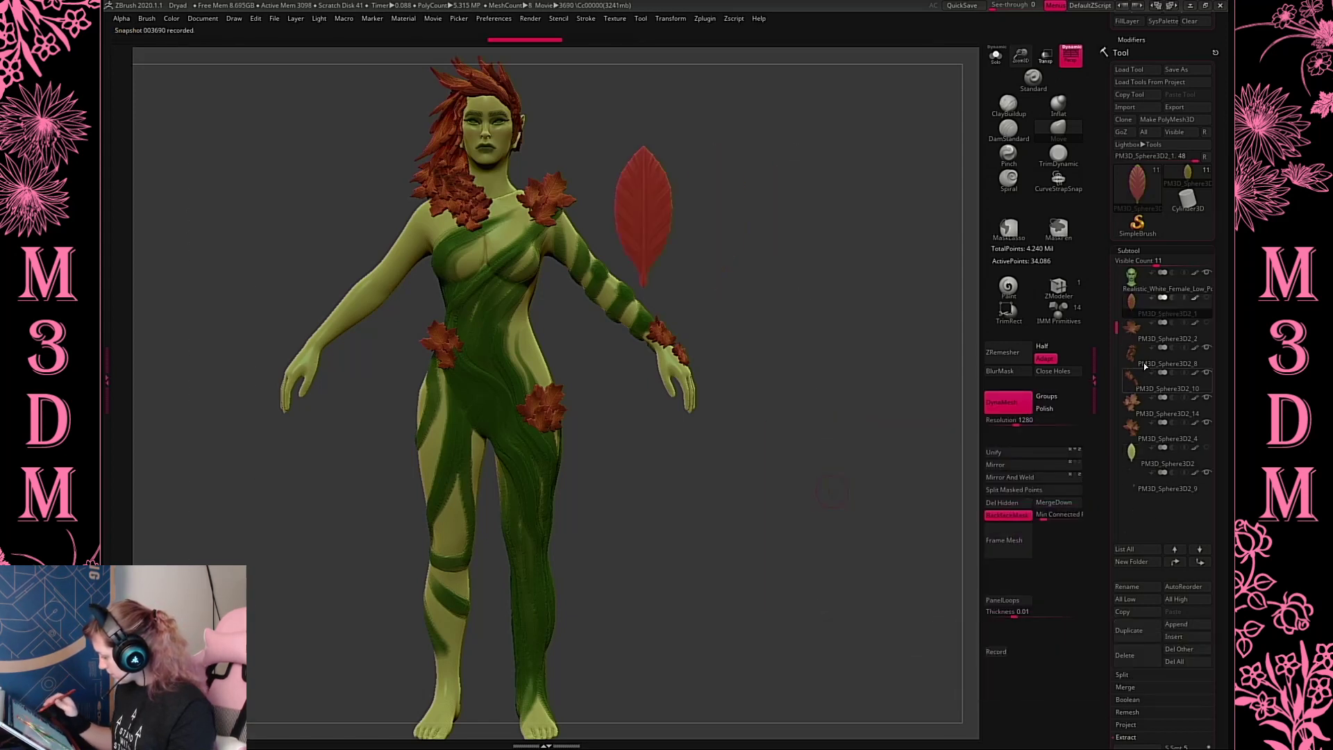
click(1137, 655)
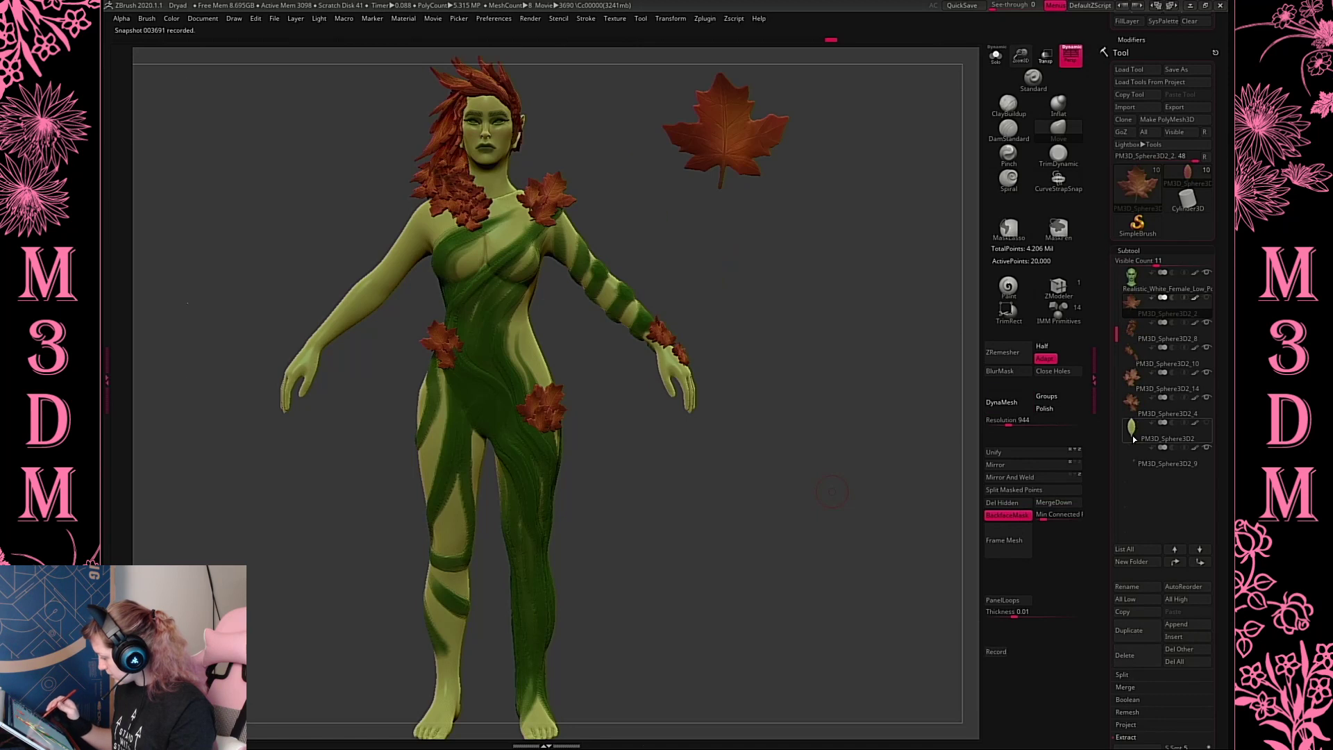
click(1137, 655)
Isolate PM3D_Sphere3D2_9 and split the stray hair strand off the hip leaves into a separate subtool
alt+drag(804, 502, 819, 622)
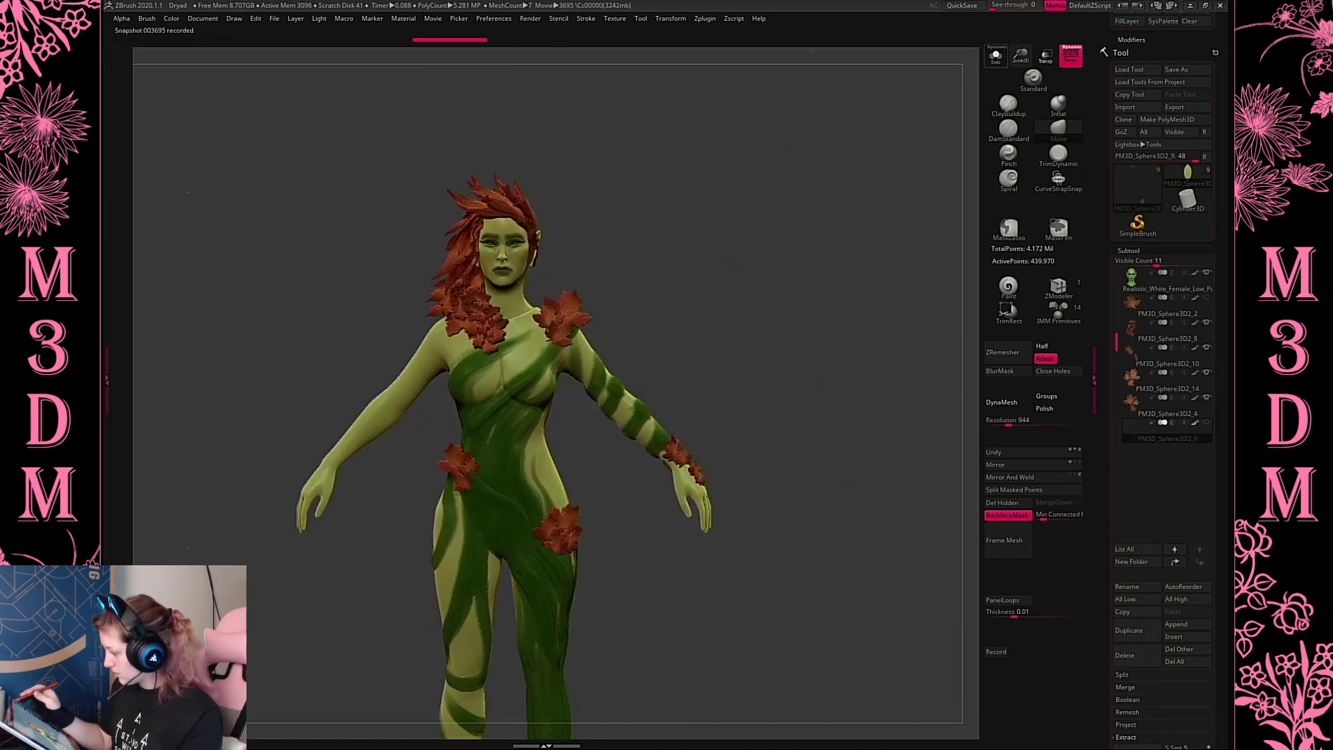
click(995, 56)
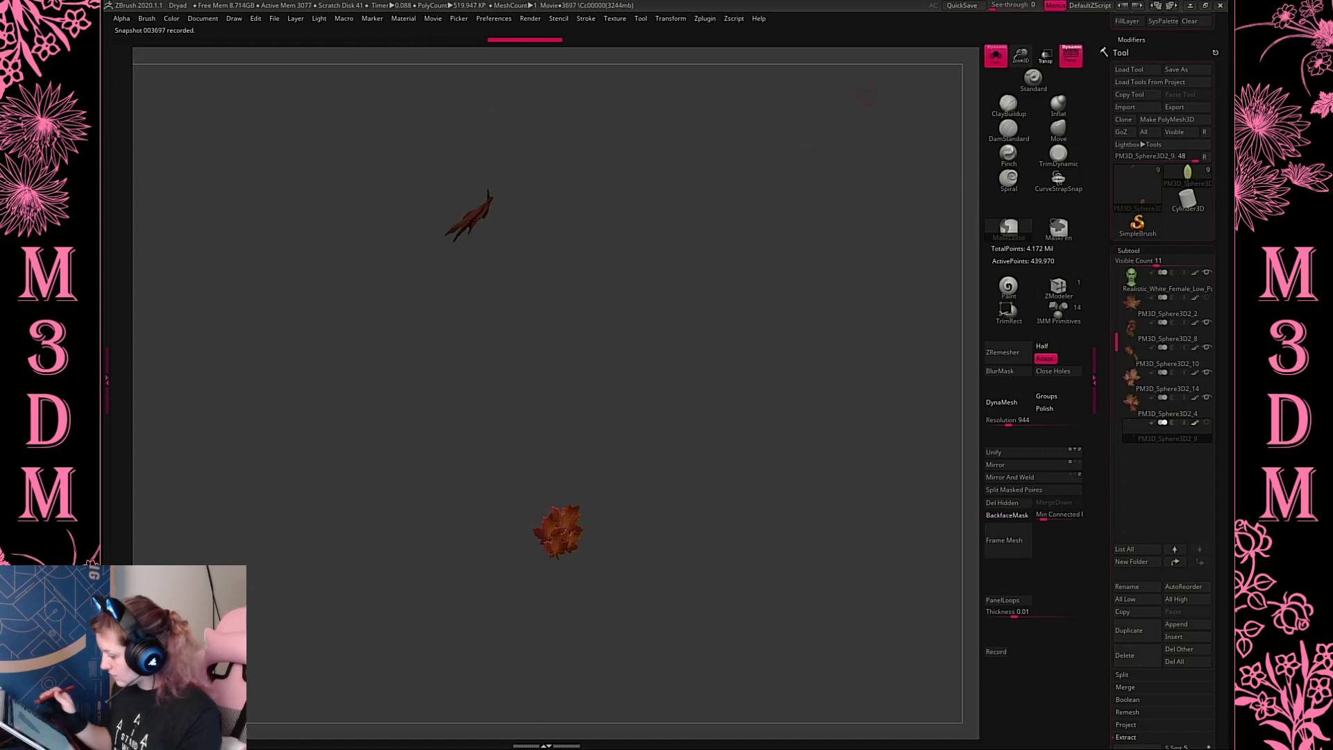
click(1006, 514)
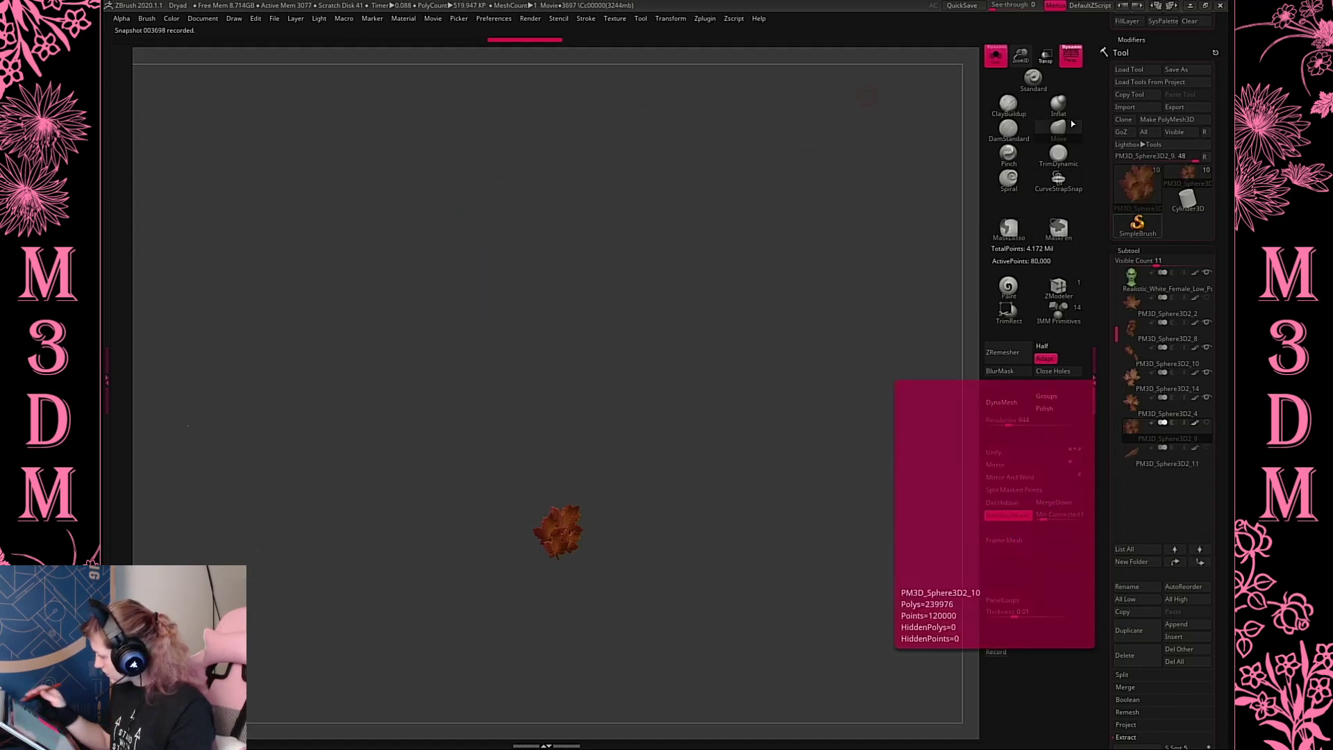
click(995, 55)
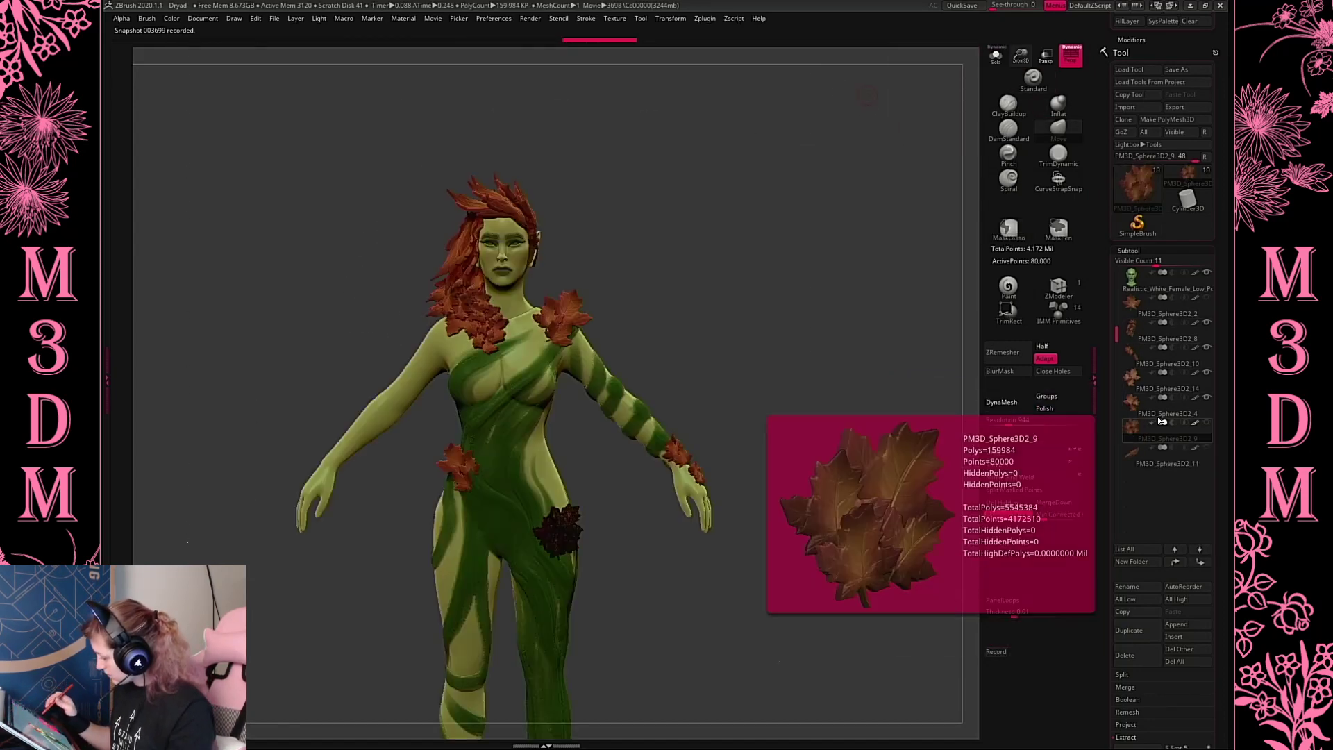
Move the strand subtool PM3D_Sphere3D2_11 above PM3D_Sphere3D2_8, merge it with the hair, and check the remaining leaf subtools
click(1130, 456)
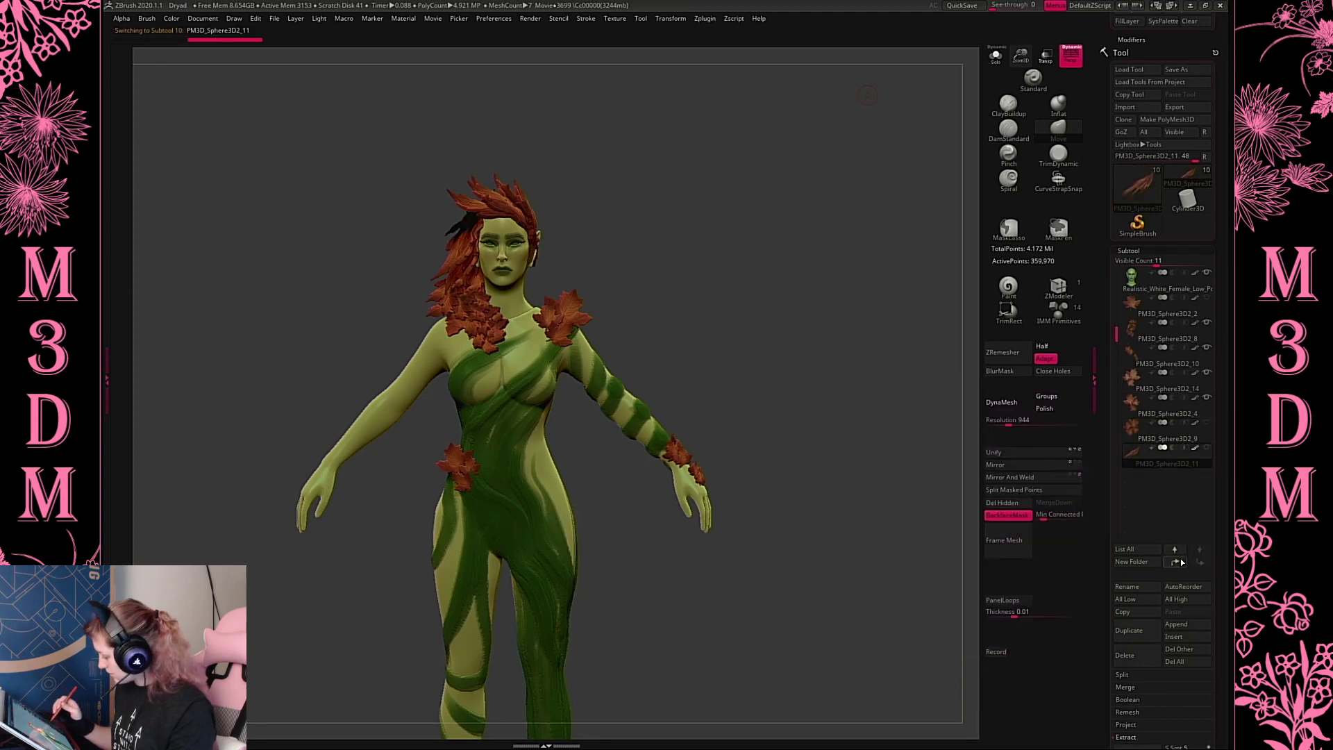
click(1174, 562)
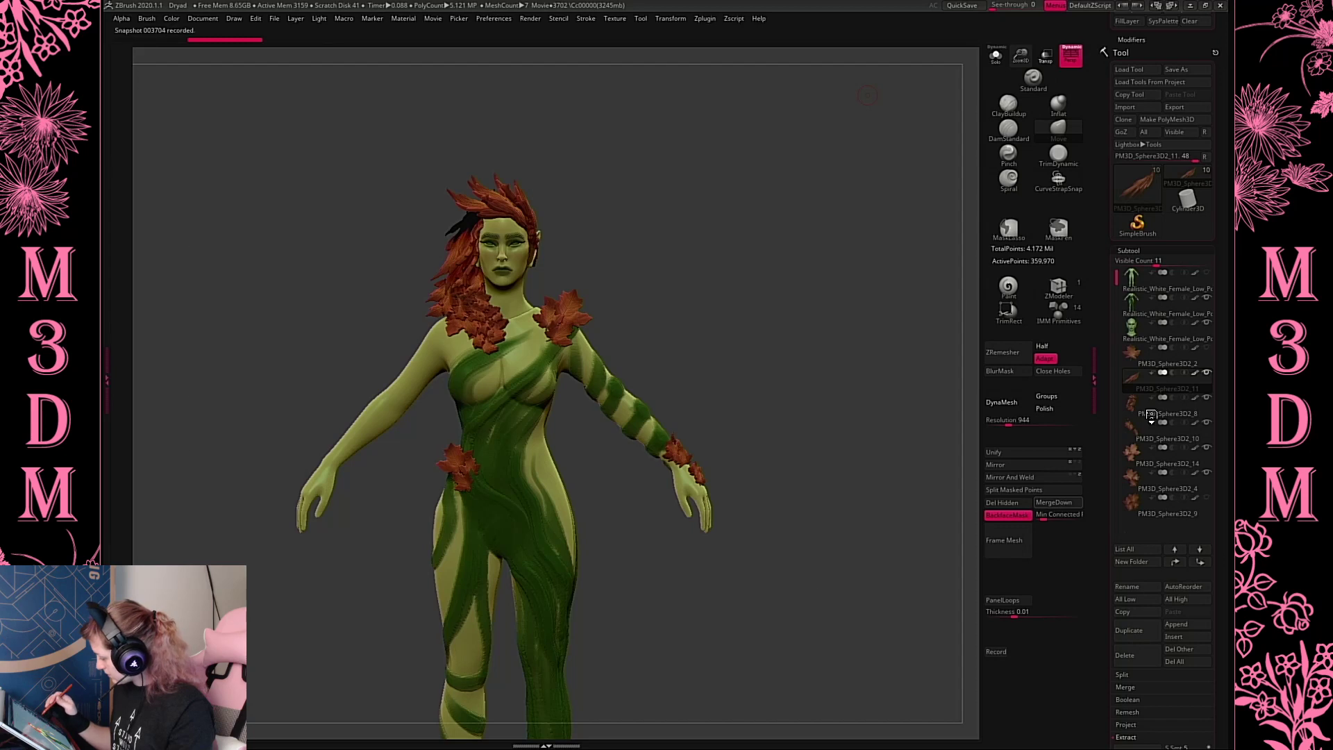
click(1138, 410)
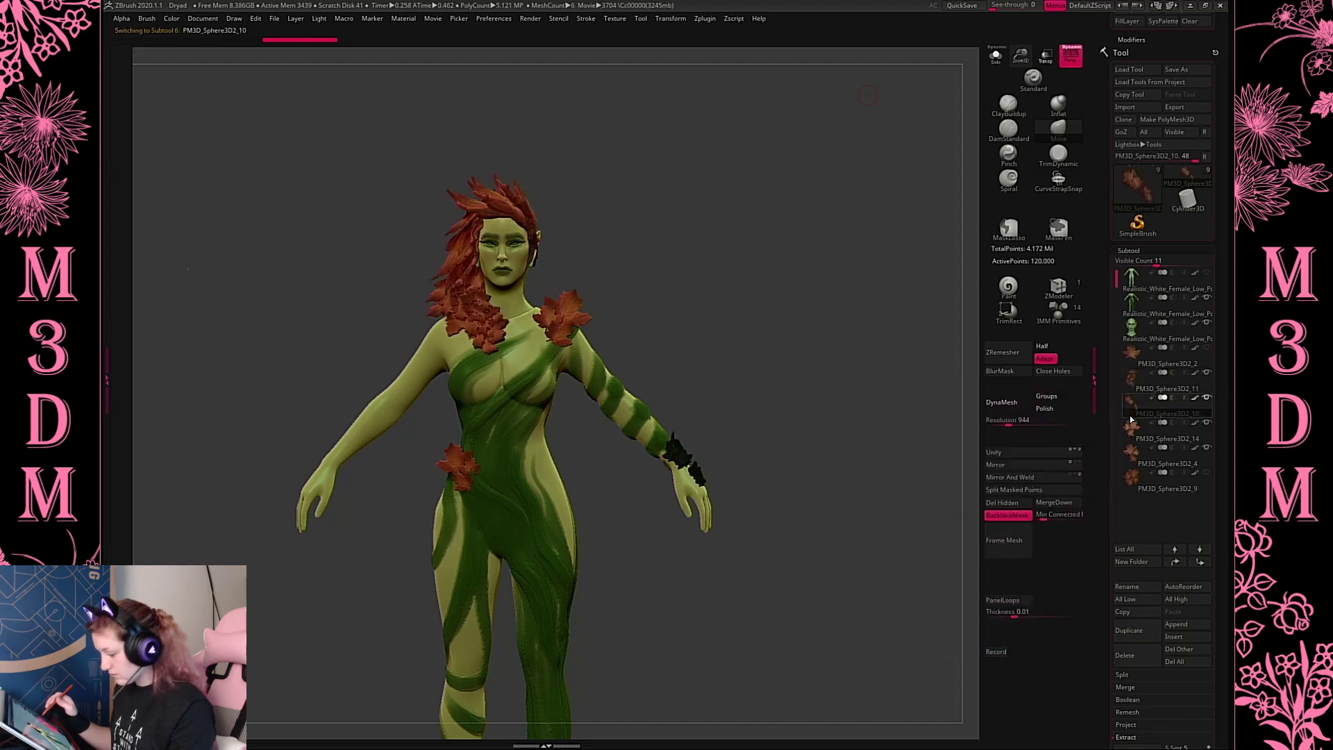
click(1132, 454)
click(1131, 477)
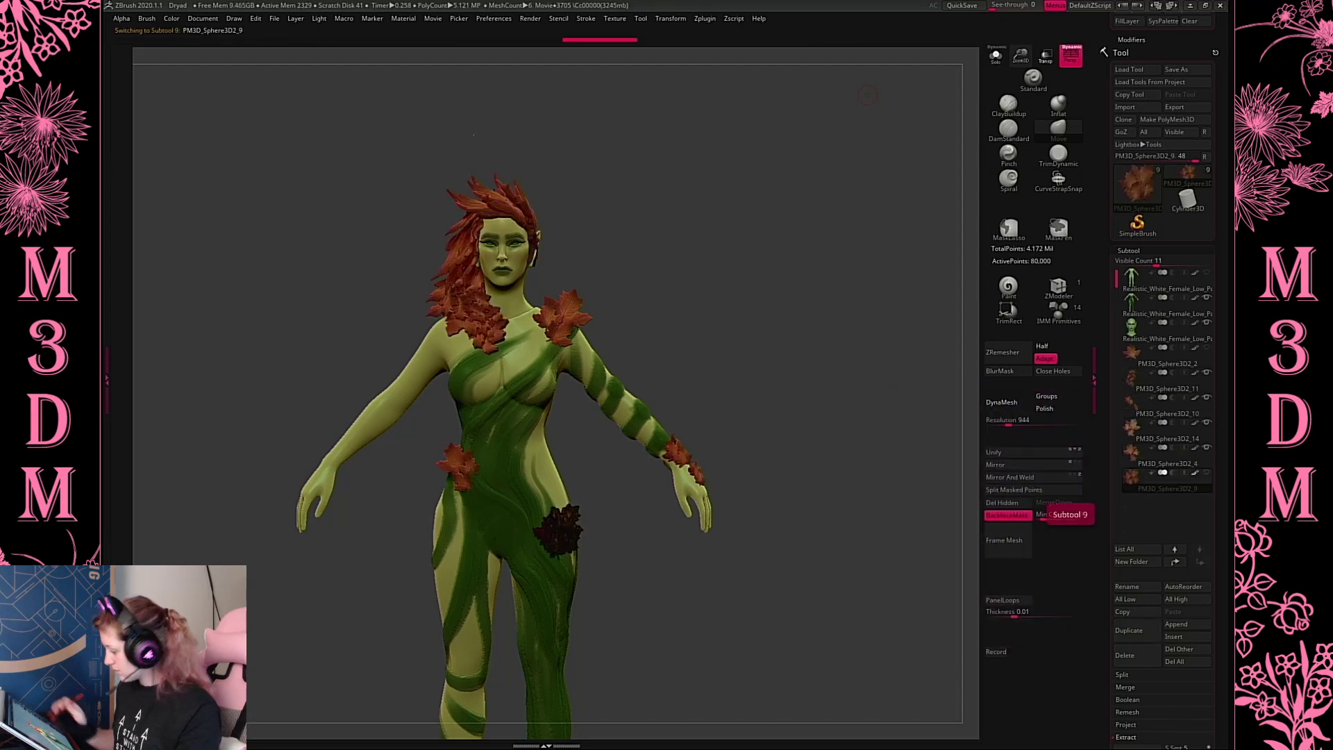
Compare the plain base body Realistic_White_Female_Low_Poly1 with the green-wrapped body Realistic_White_Female_Low_Poly2 under the leaves
click(1134, 286)
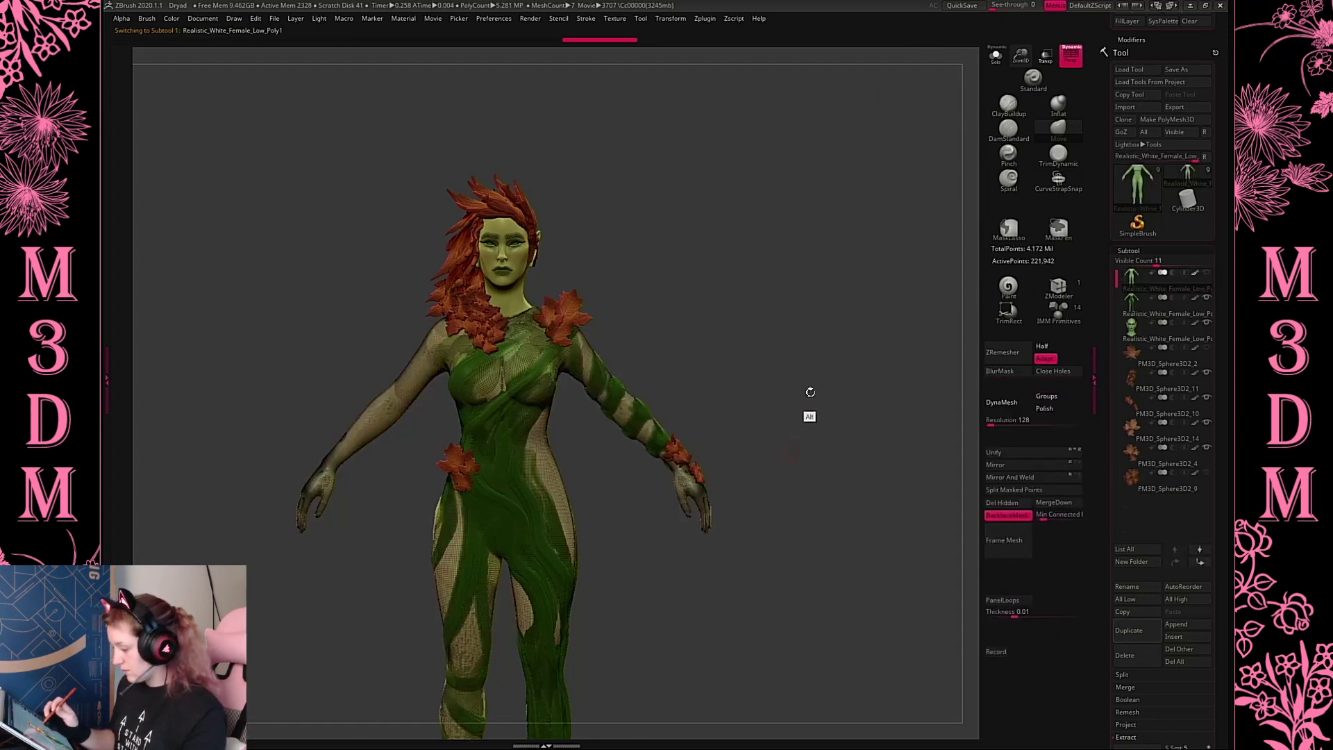
alt+drag(809, 402, 831, 342)
click(1208, 298)
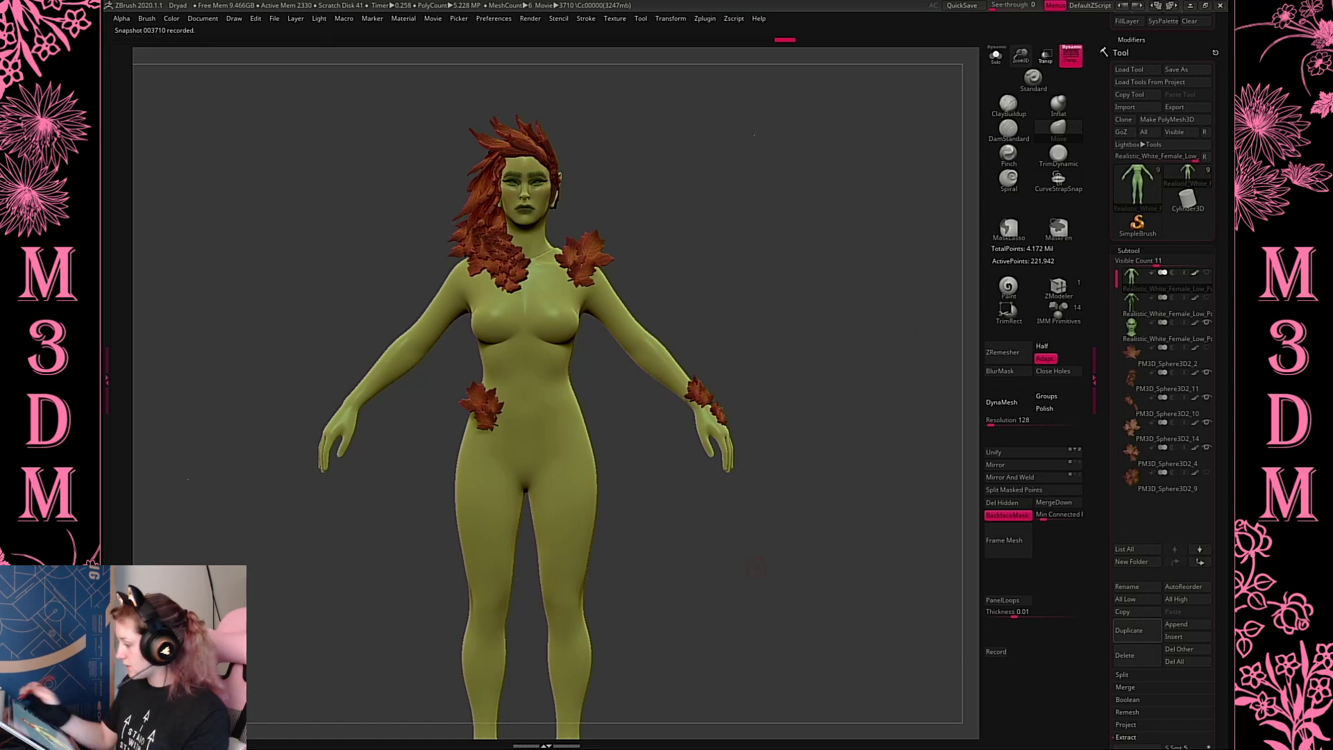
alt+drag(755, 566, 796, 545)
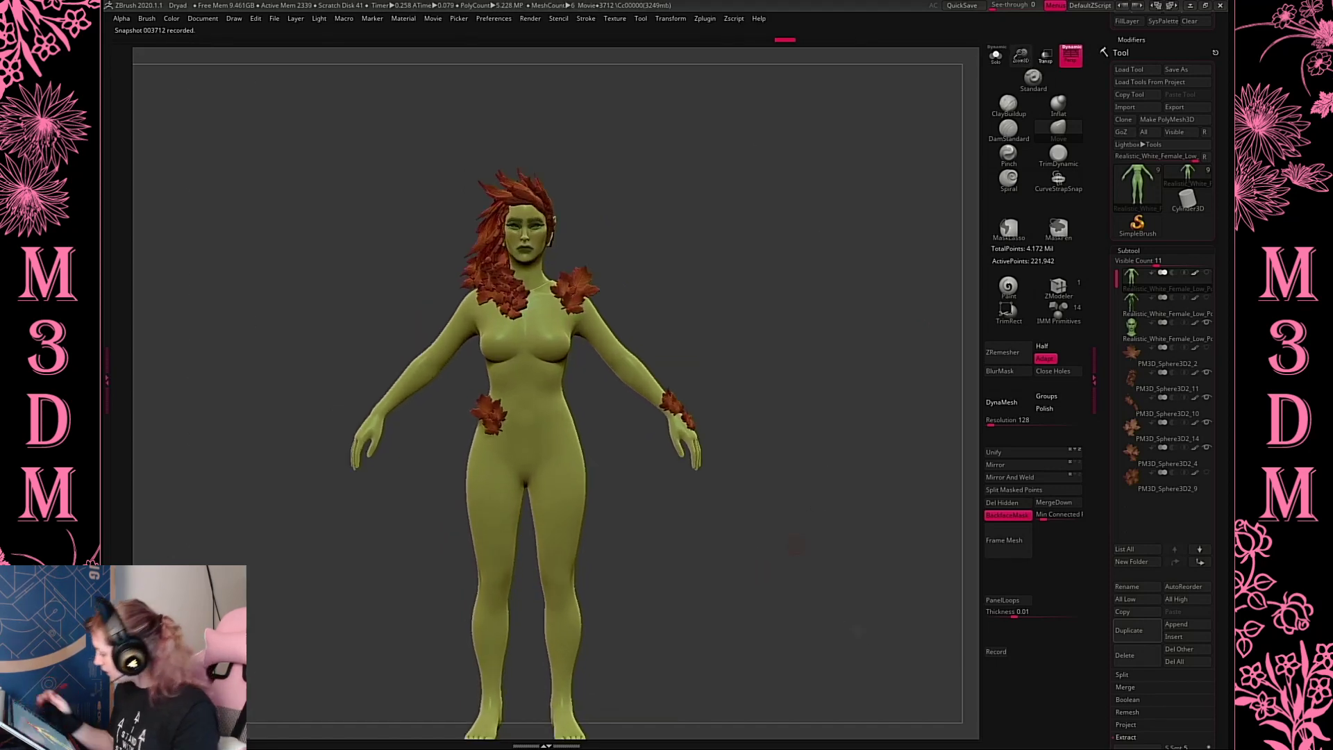
click(1156, 304)
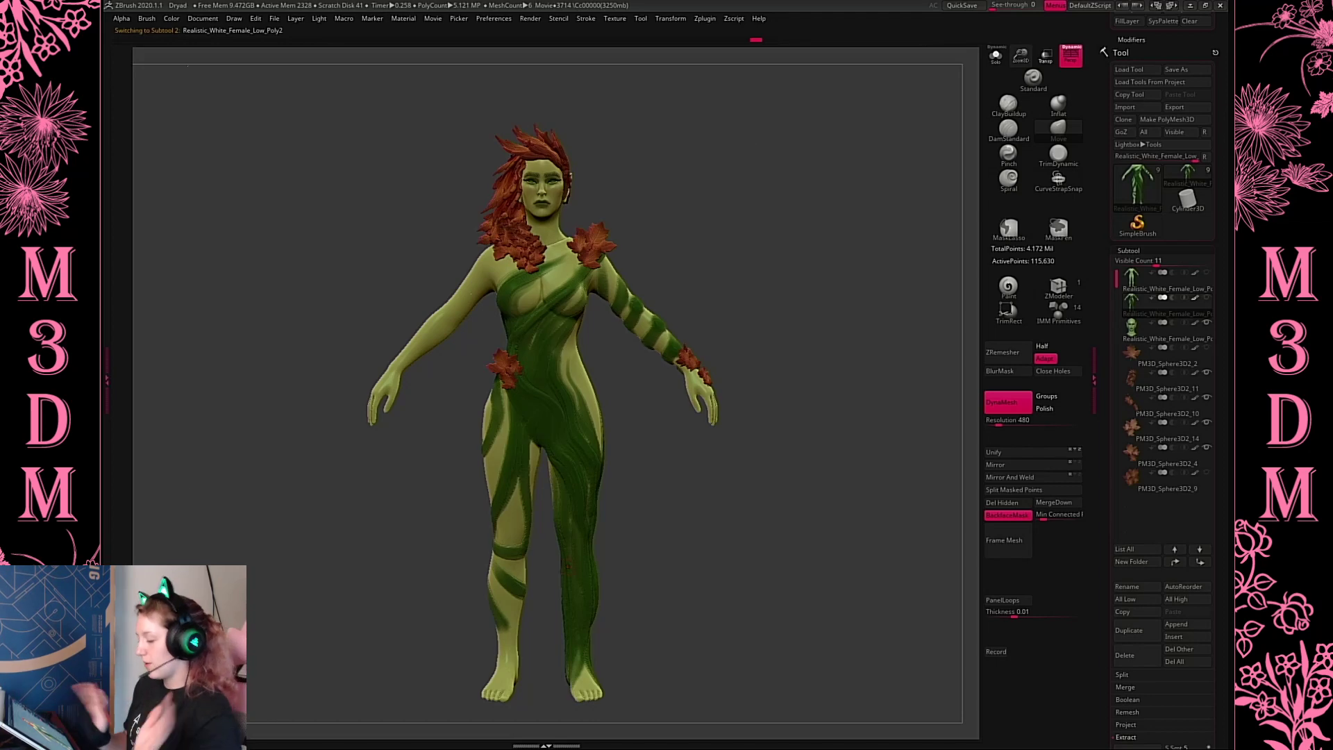
drag(798, 410, 815, 497)
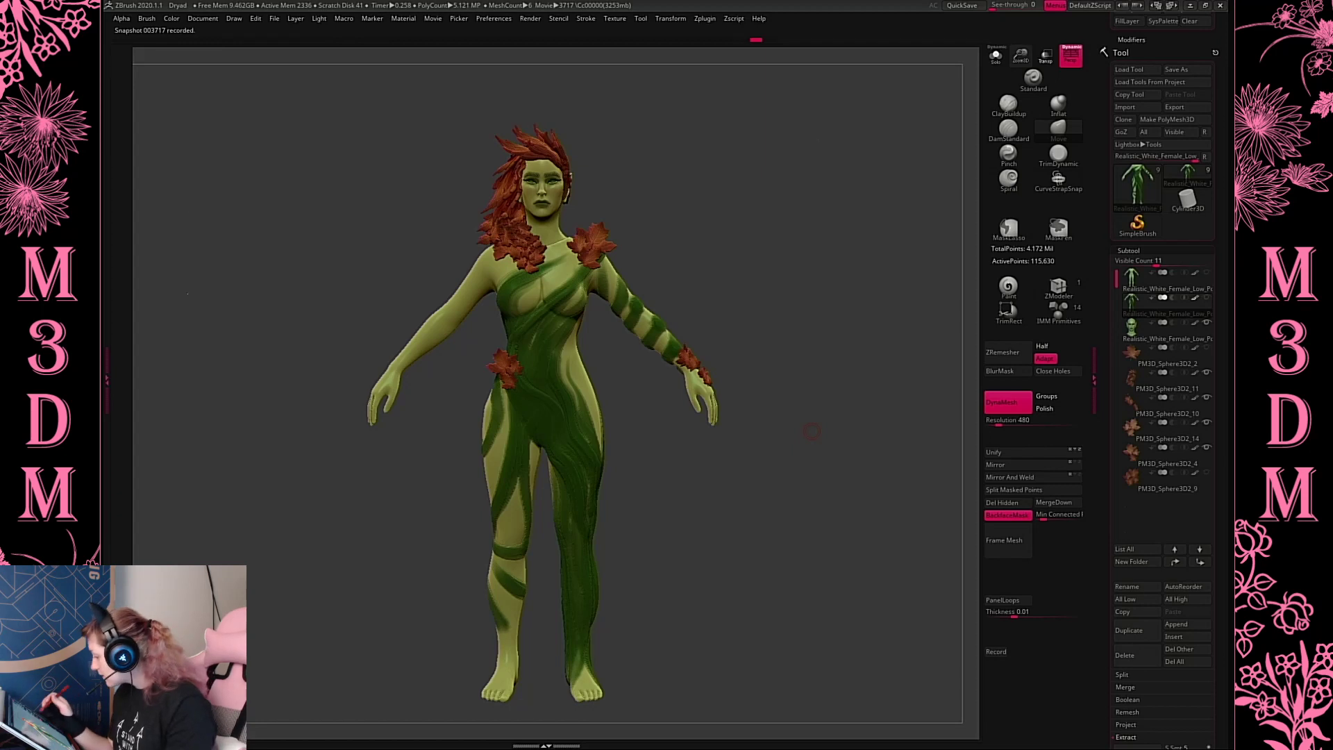
Select the single maple leaf PM3D_Sphere3D2_2 and make the green-wrapped body and the hip leaves PM3D_Sphere3D2_9 visible
drag(1214, 585, 1214, 540)
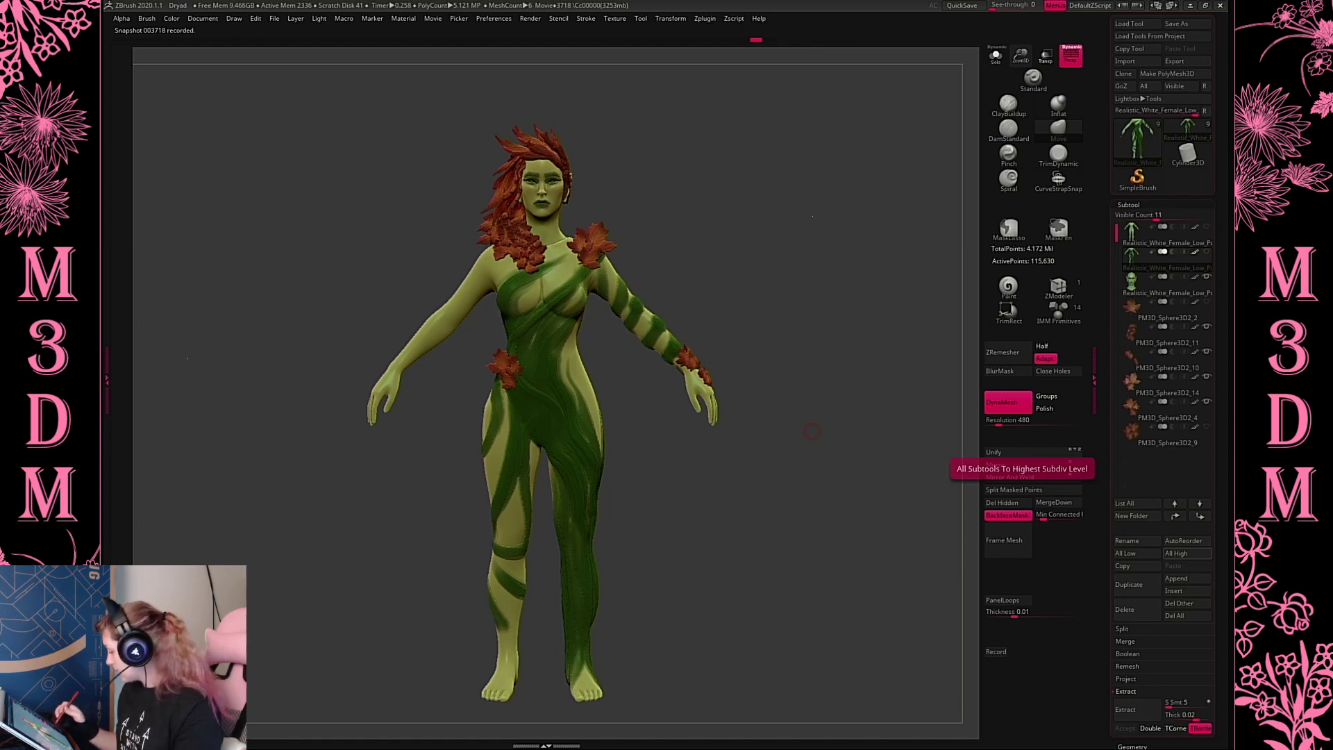
mouse_move(1215, 647)
mouse_down()
mouse_move(1215, 618)
mouse_move(1215, 631)
mouse_up()
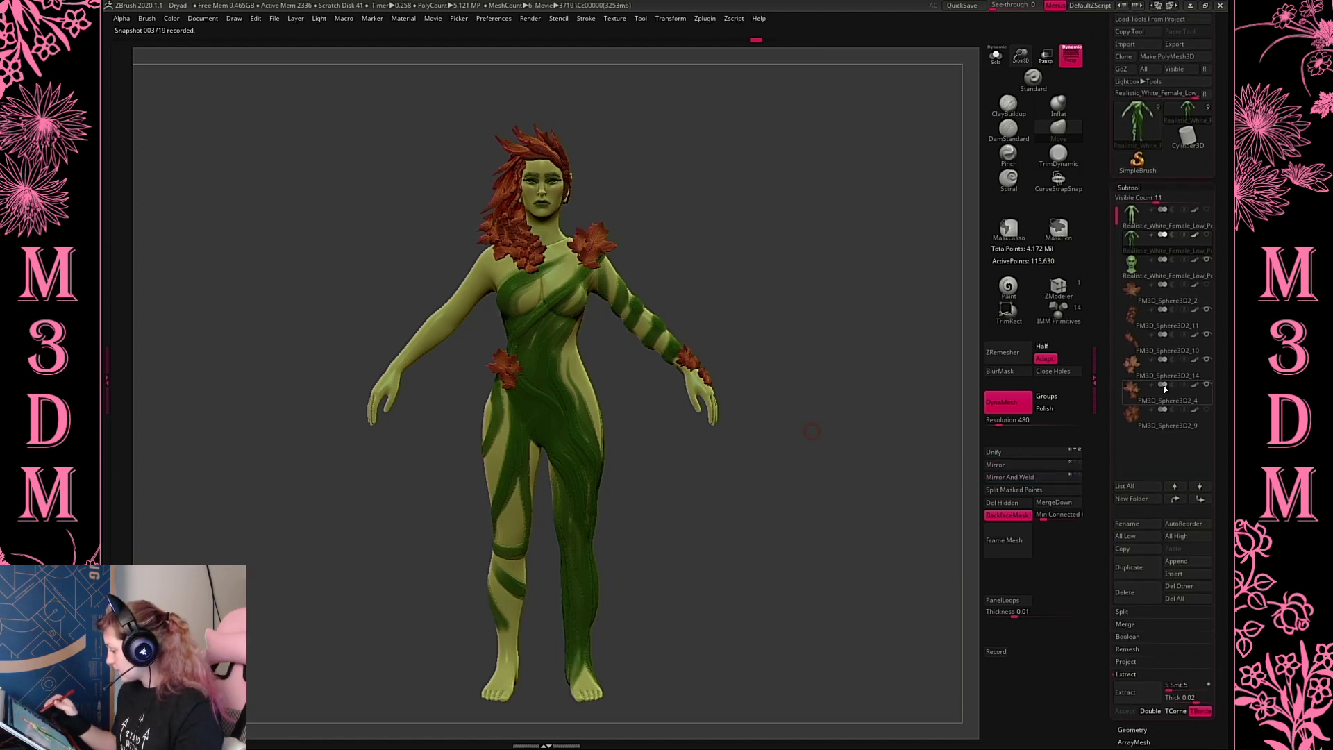
click(1133, 297)
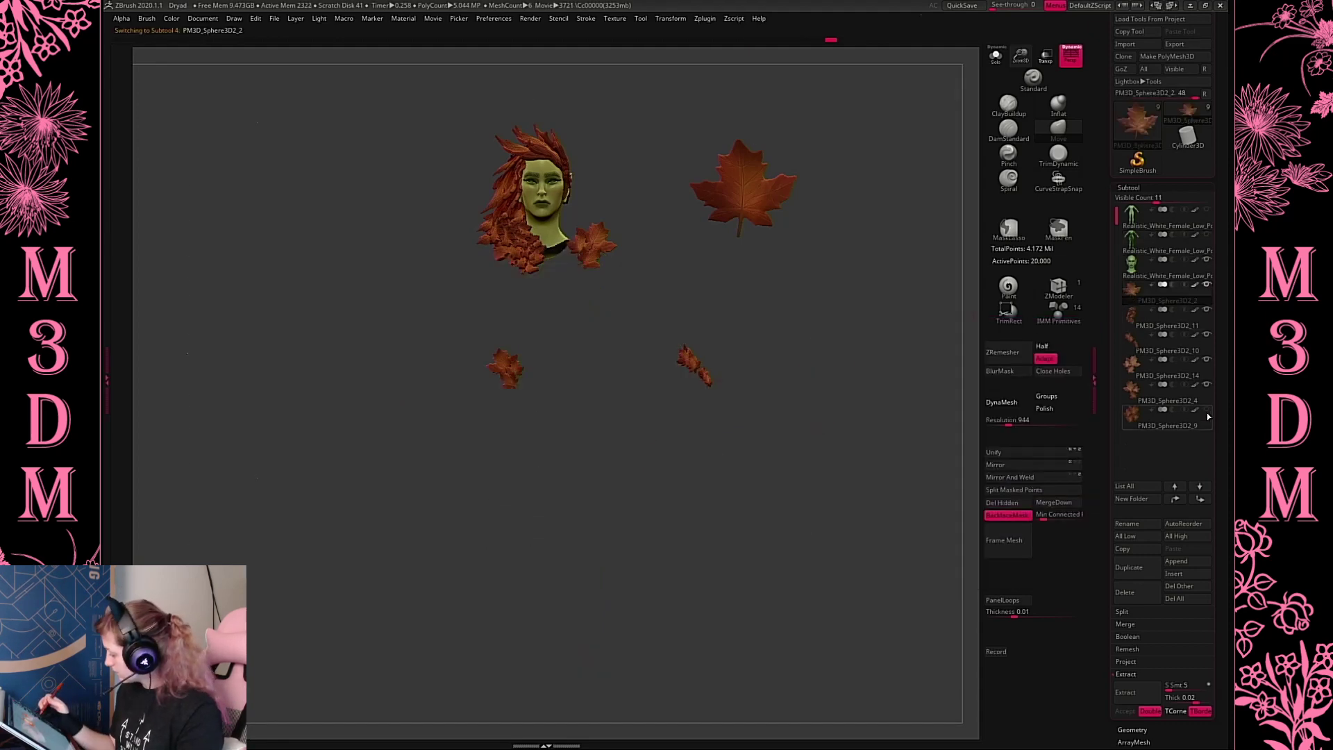
mouse_move(1166, 392)
click(1206, 234)
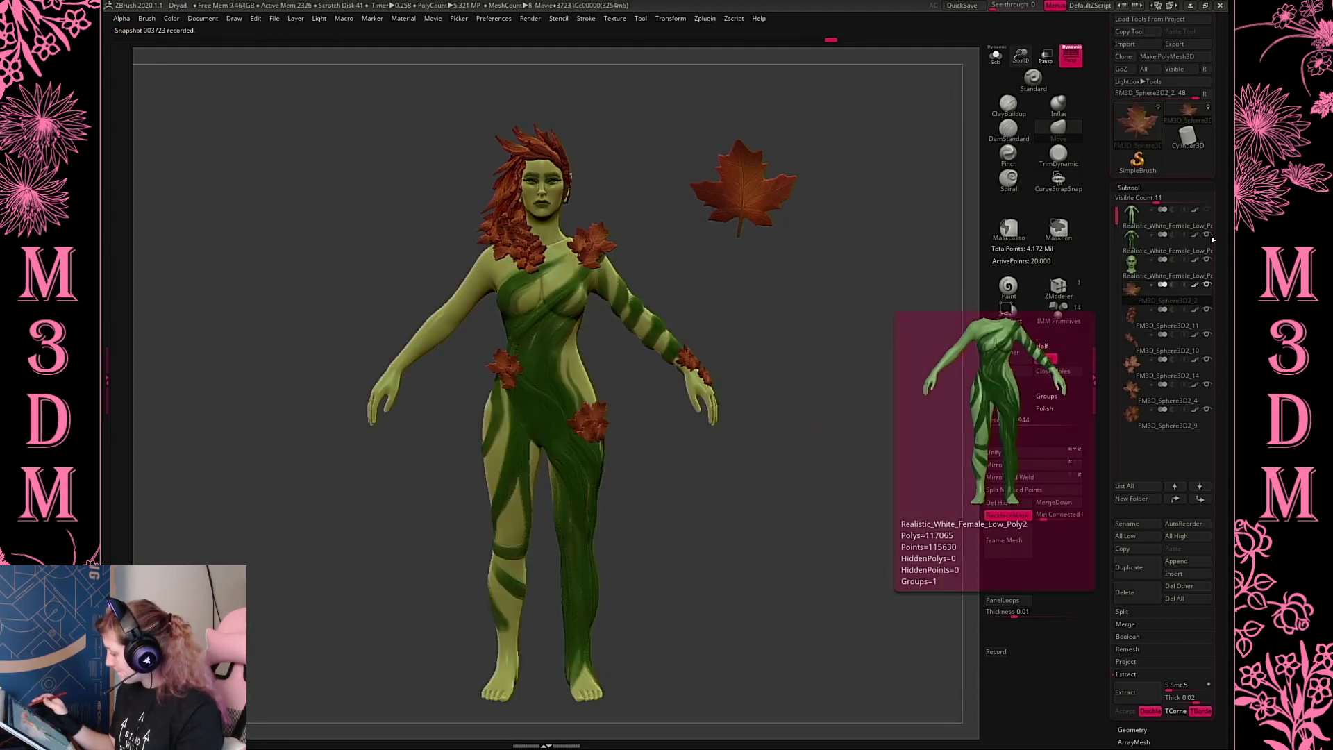
Select the green-wrapped body Realistic_White_Female_Low_Poly2 and append a Ring3D mesh as a new subtool
key(w)
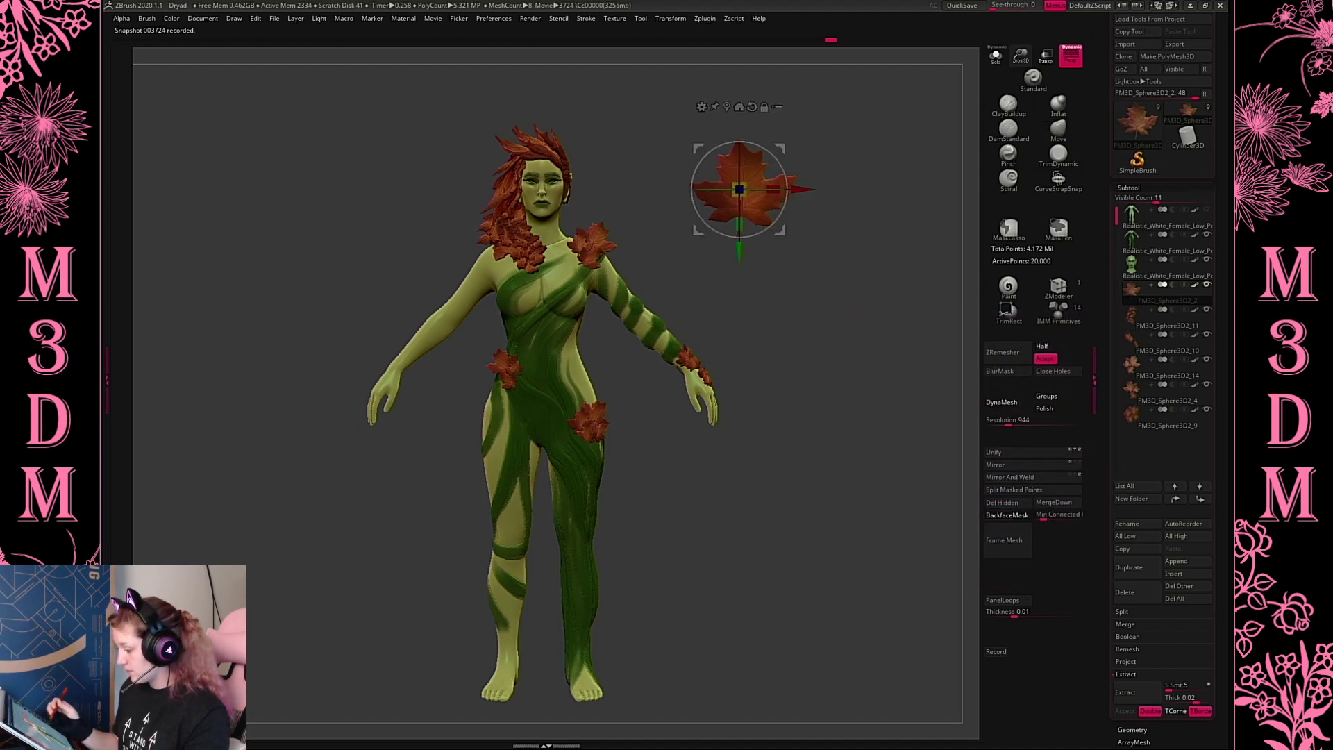
key(q)
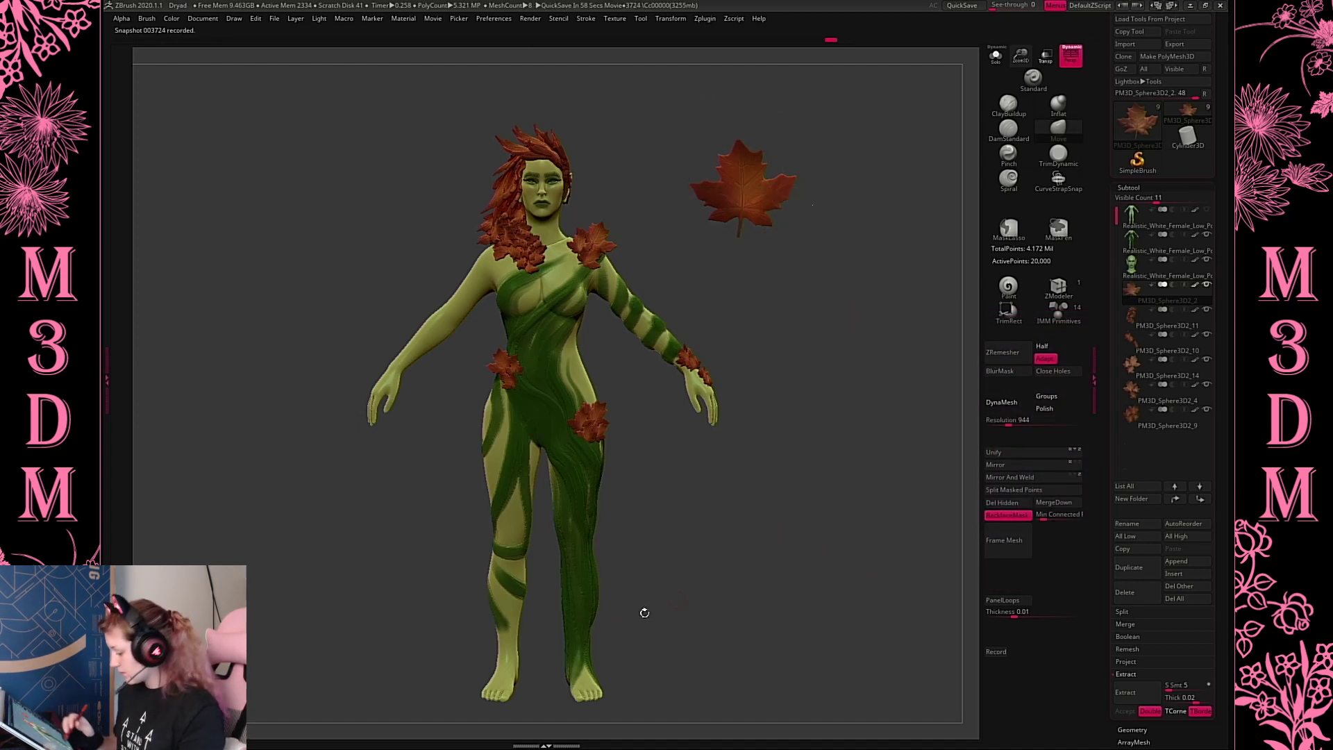
alt+click(582, 630)
drag(1020, 56, 1032, 160)
alt+drag(775, 405, 746, 374)
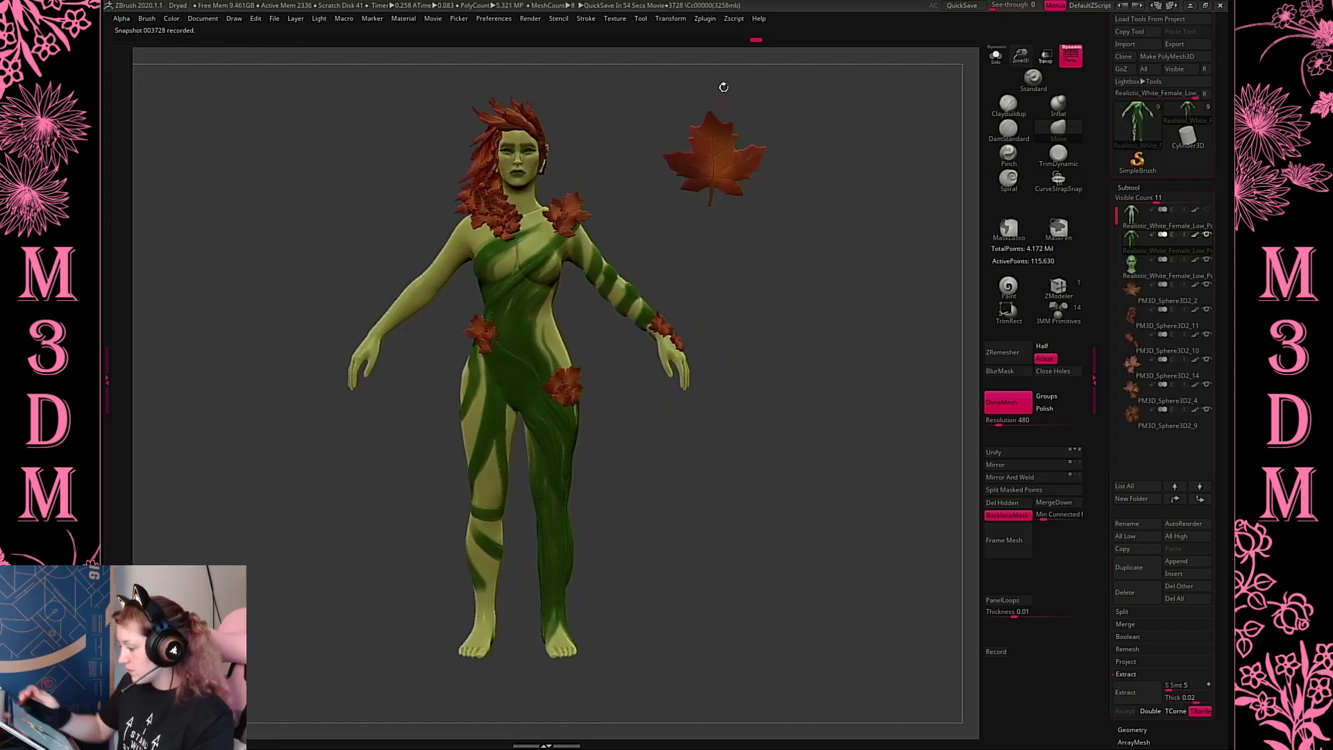
click(1193, 561)
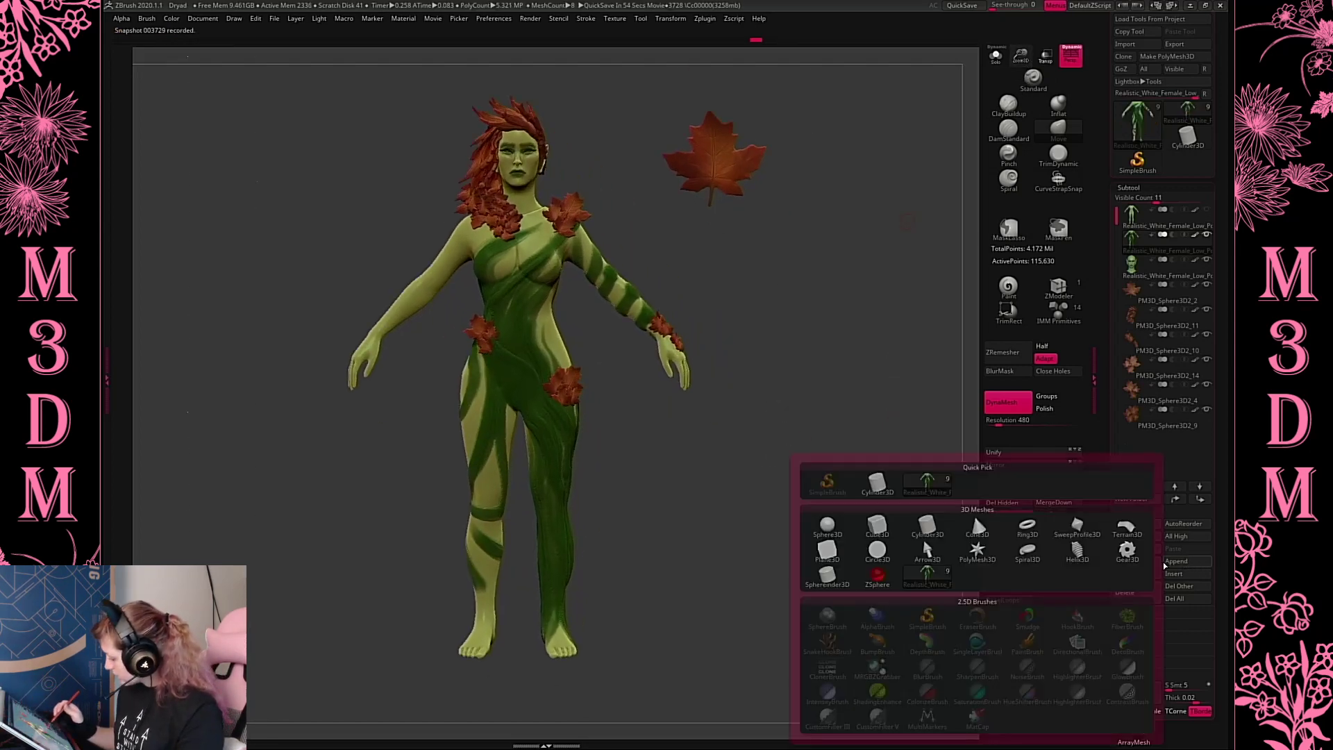
click(1027, 526)
Scale the ring down around the hips and fill it with the dark green R 35, G 73, B 22
key(w)
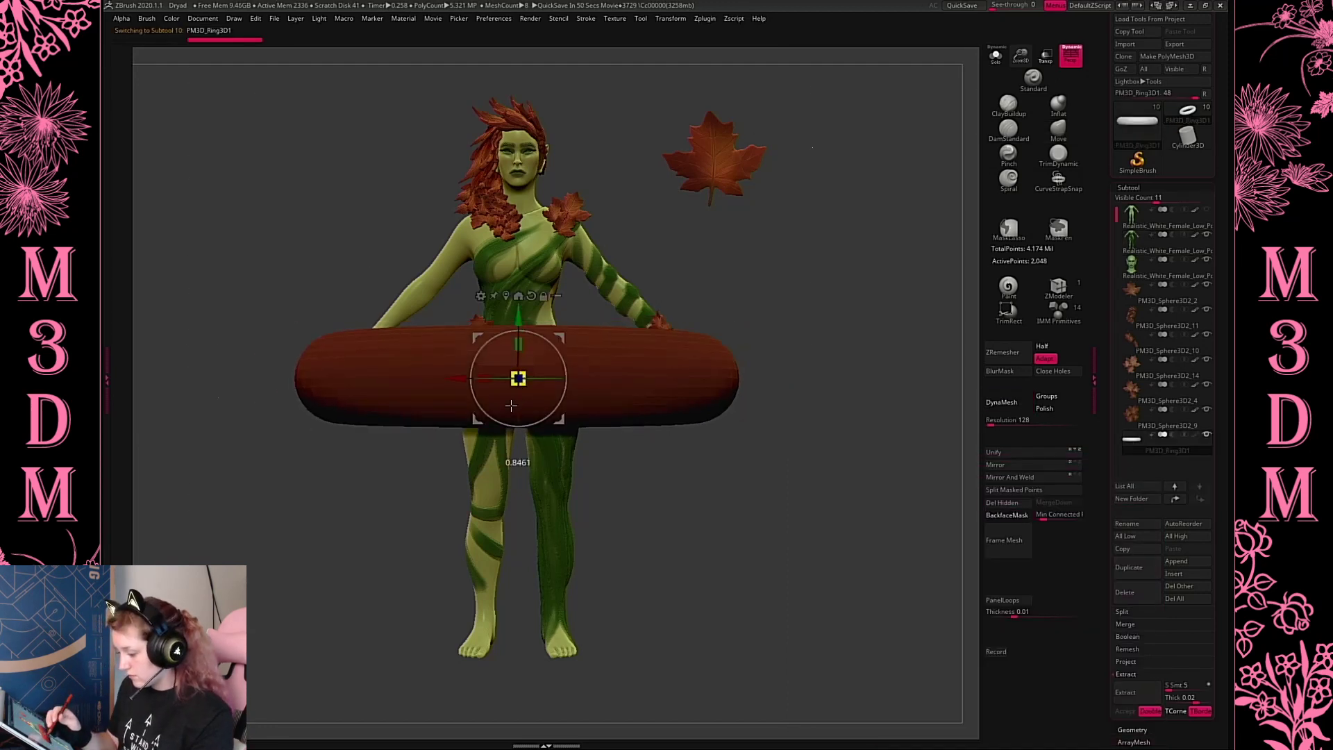
drag(510, 406, 507, 434)
key(q)
key(c)
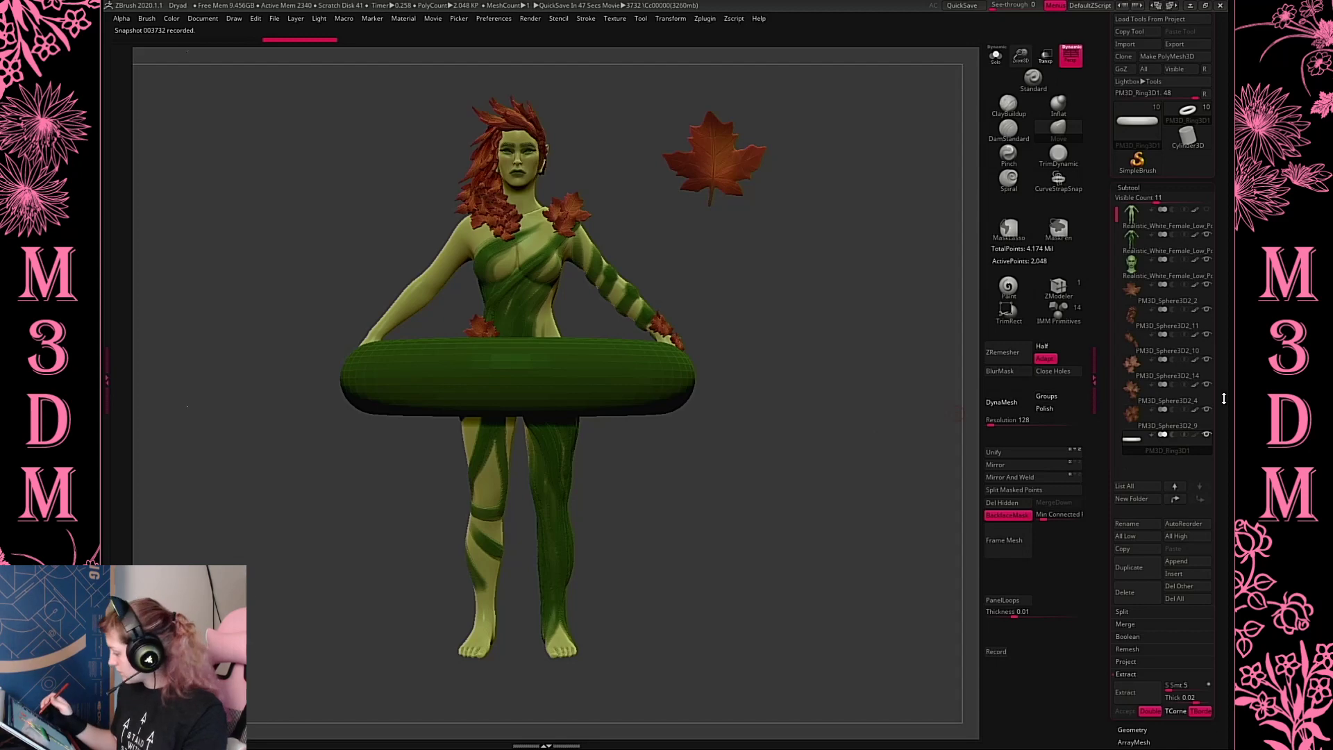
drag(1224, 398, 1224, 689)
click(1139, 237)
Lower the green ring straight down from the hips until it encircles the dryad's feet
key(w)
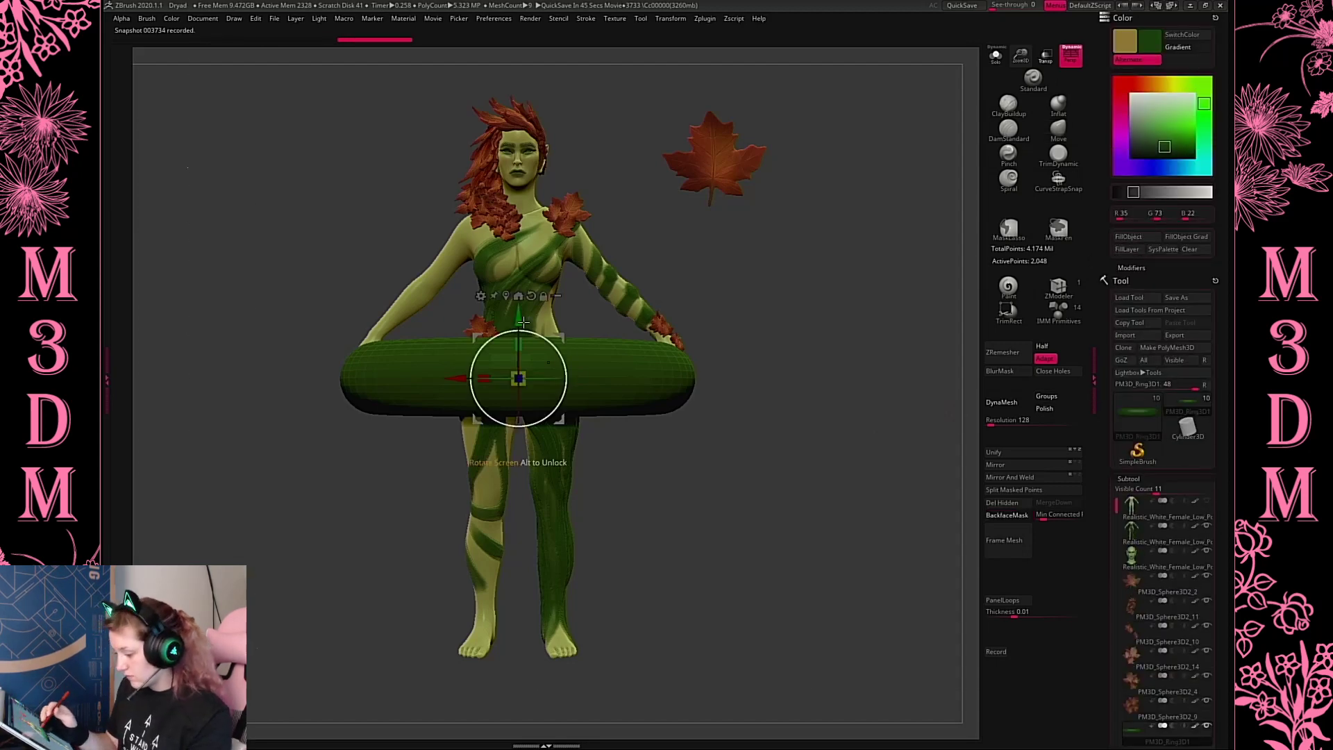
mouse_move(523, 322)
mouse_down()
mouse_move(533, 684)
mouse_move(517, 655)
mouse_move(516, 668)
mouse_up()
key(q)
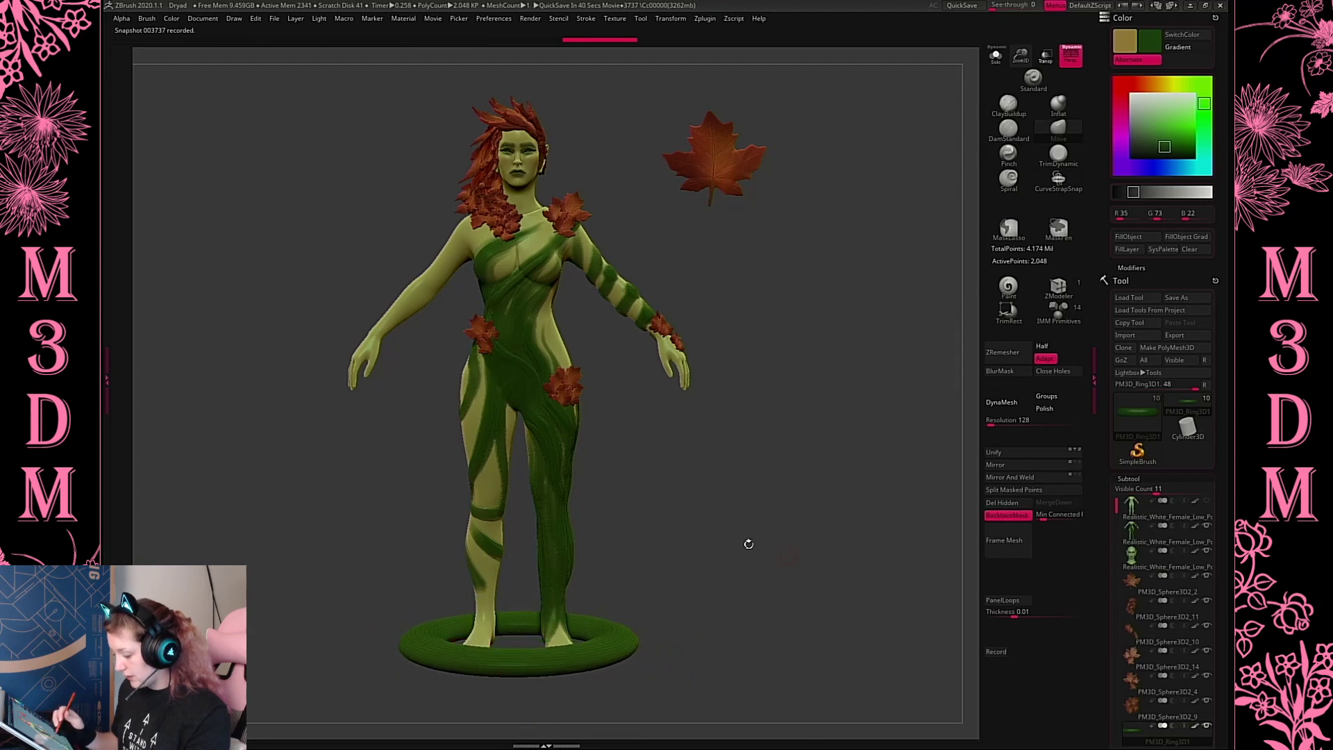
drag(739, 508, 806, 616)
Shrink the green ring around the dryad's feet so it sits closer to them as a base
key(w)
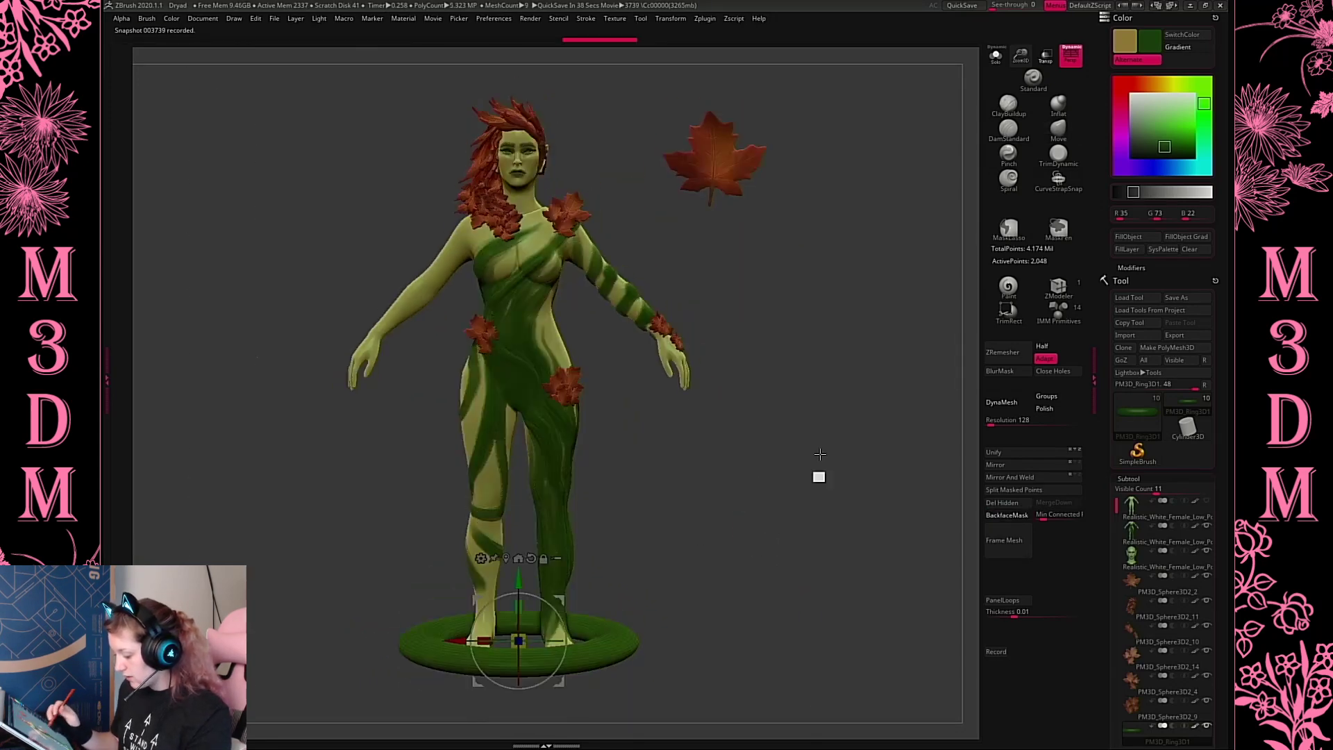
alt+drag(819, 453, 835, 404)
drag(534, 589, 531, 598)
key(q)
mouse_move(760, 529)
mouse_down()
mouse_move(775, 525)
mouse_move(892, 619)
mouse_up()
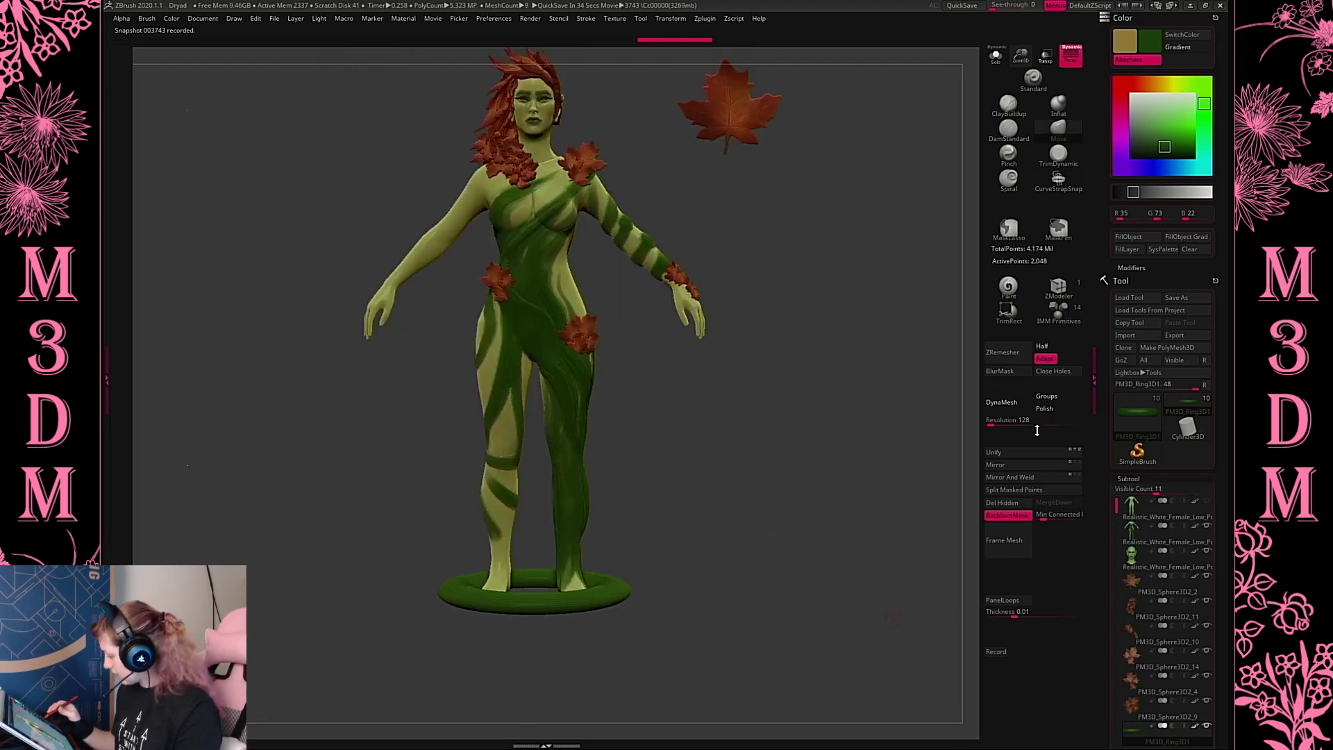
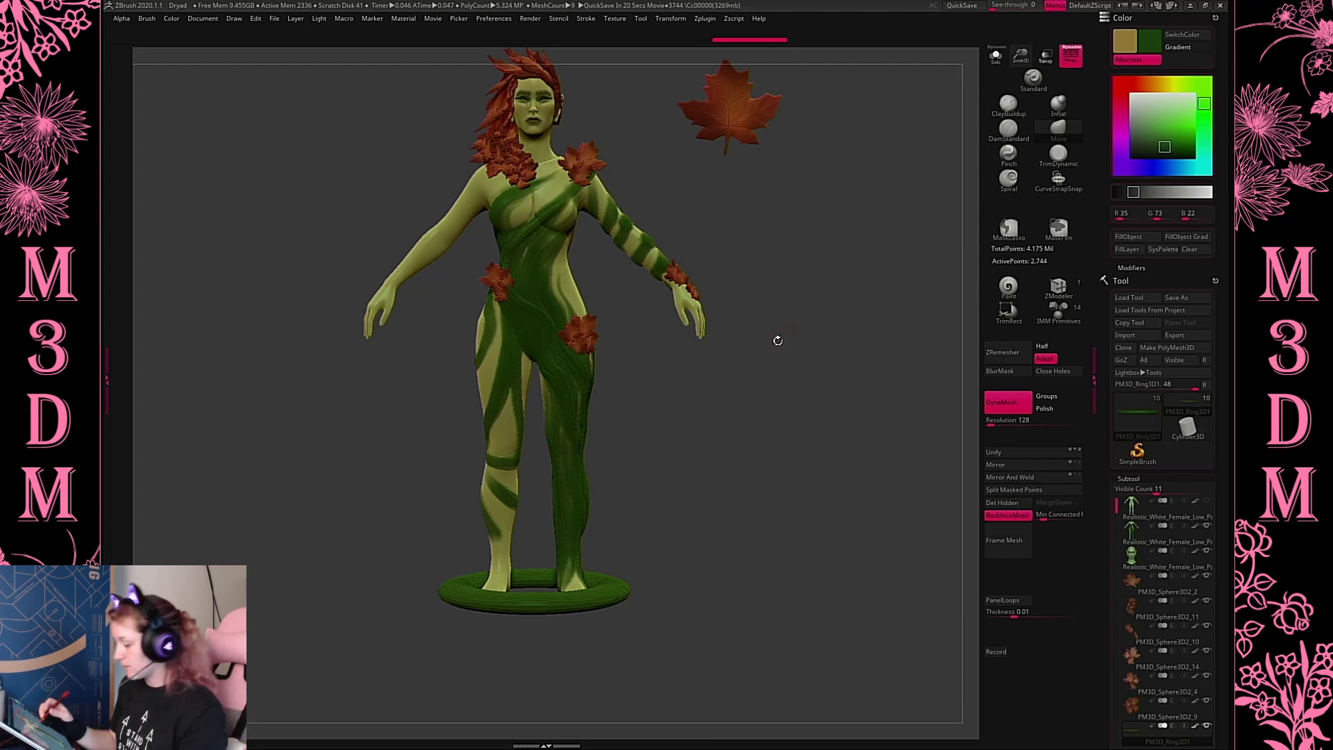
Switch to the CurveTube brush for drawing tubes on the green ring around the dryad's feet
right_click(766, 306)
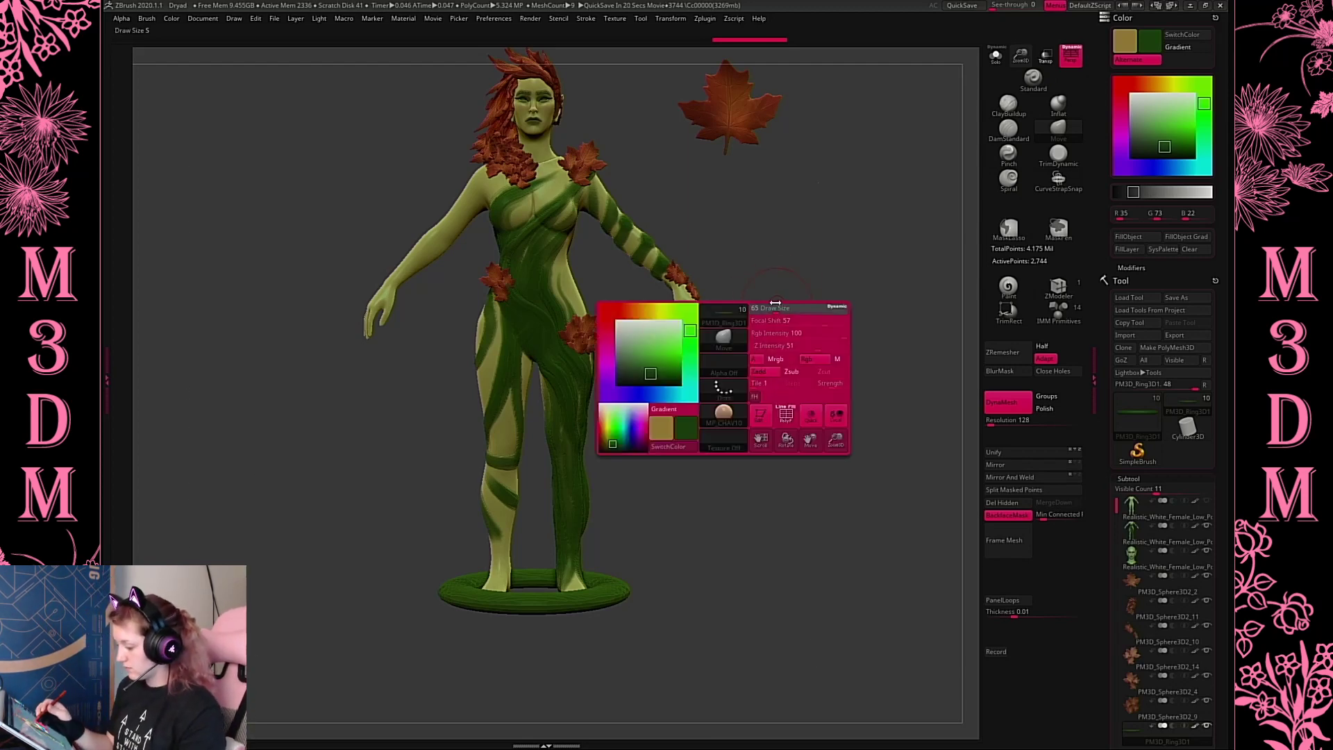
alt+drag(818, 305, 813, 361)
key(b)
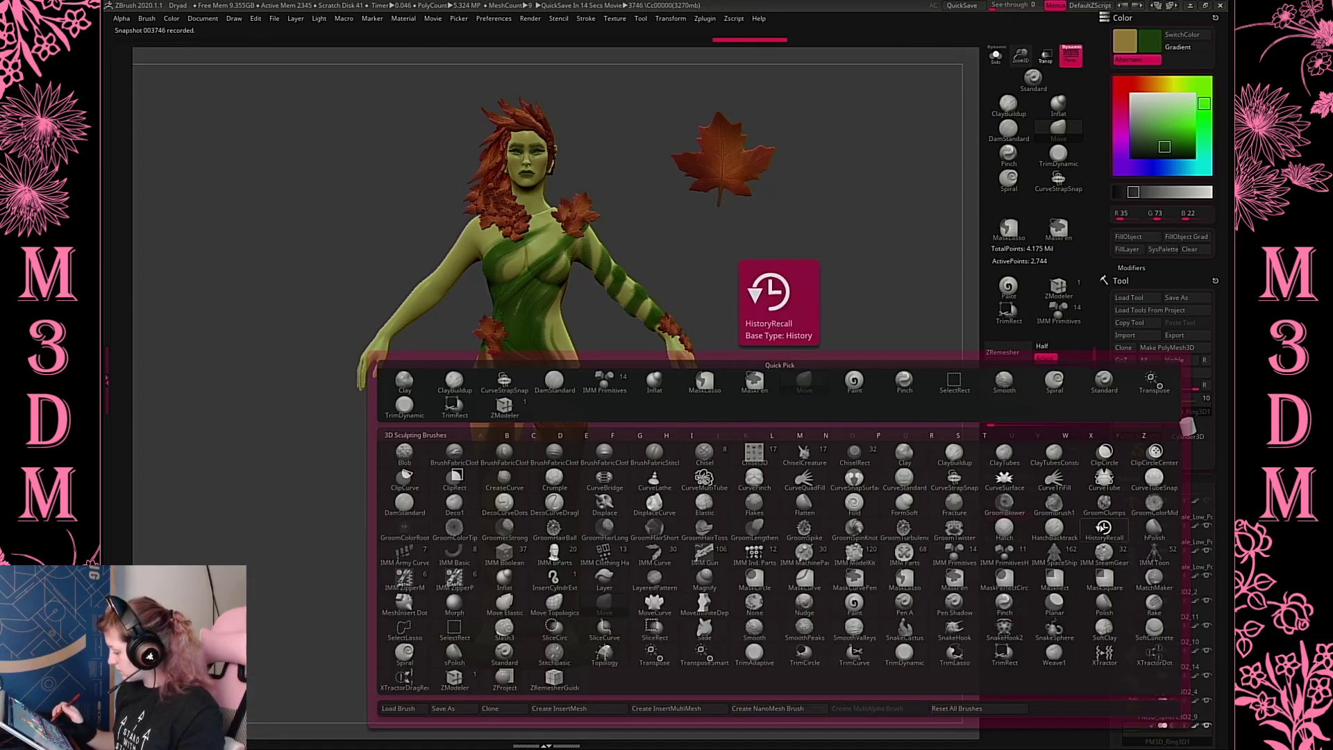
click(1106, 482)
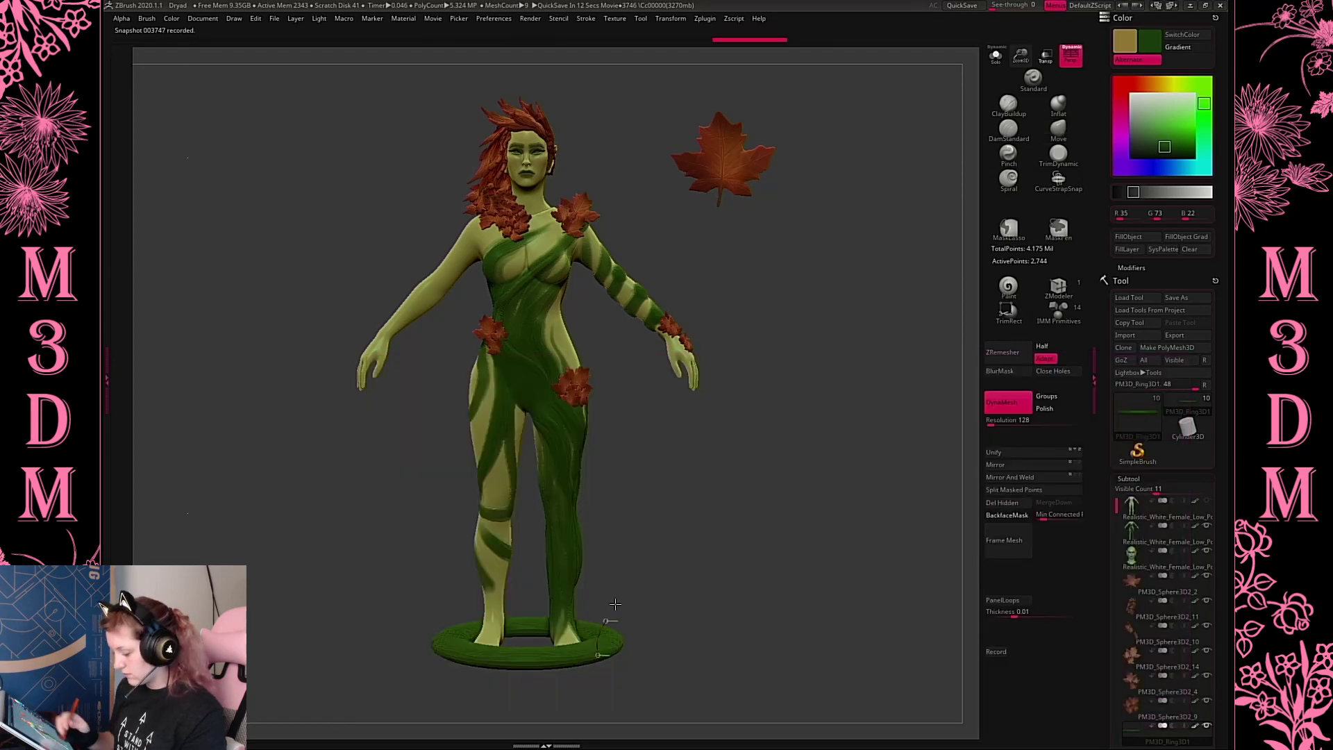
Try to draw a single curved tube rising from the green ring
drag(615, 605, 684, 442)
drag(1017, 65, 1012, 102)
key(ctrl+z)
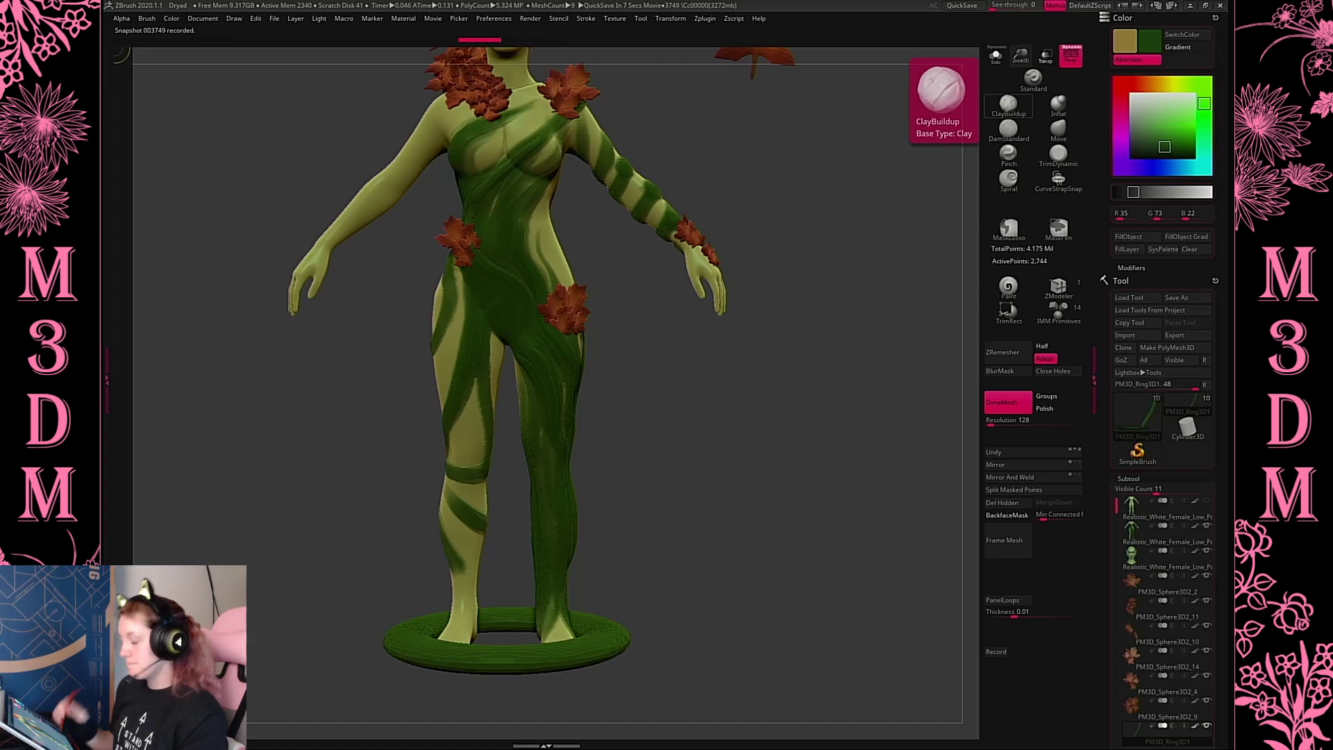
Activate radial symmetry around the Y axis for the green ring with a radial count of 8
click(628, 21)
mouse_move(587, 21)
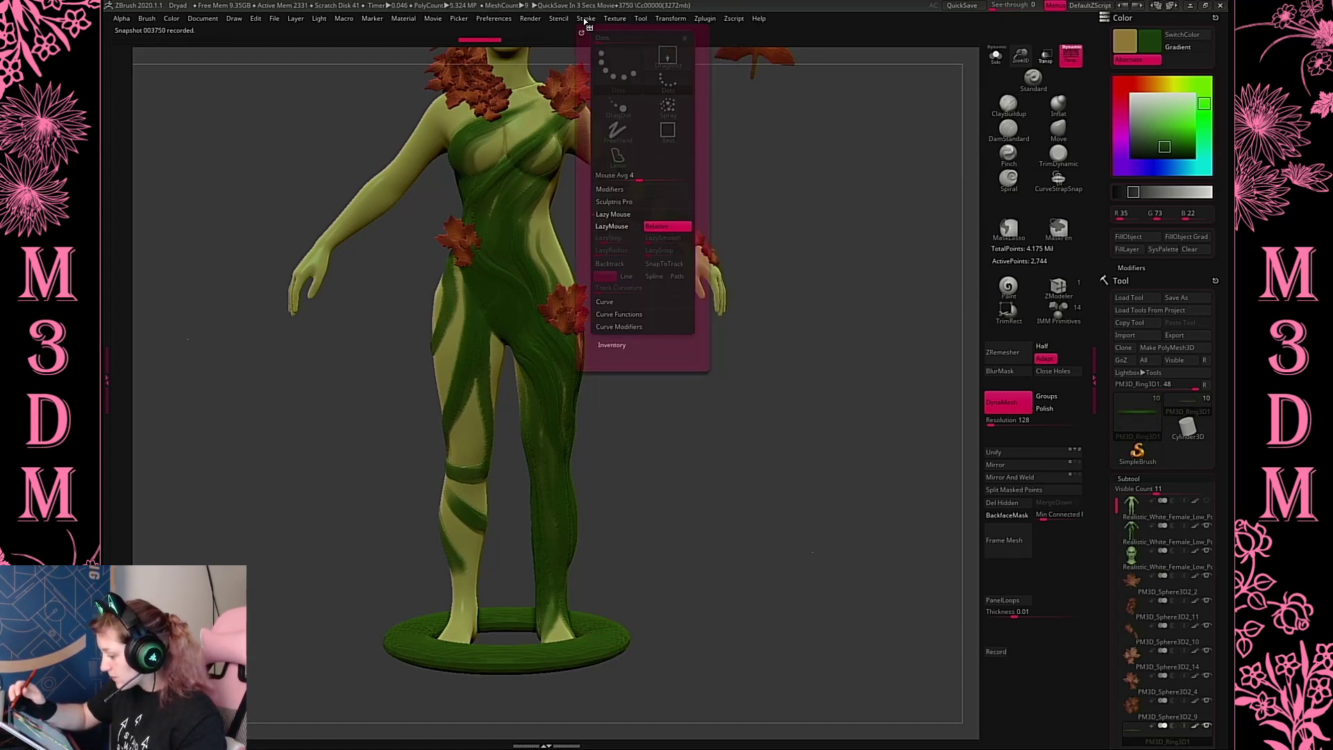
click(670, 20)
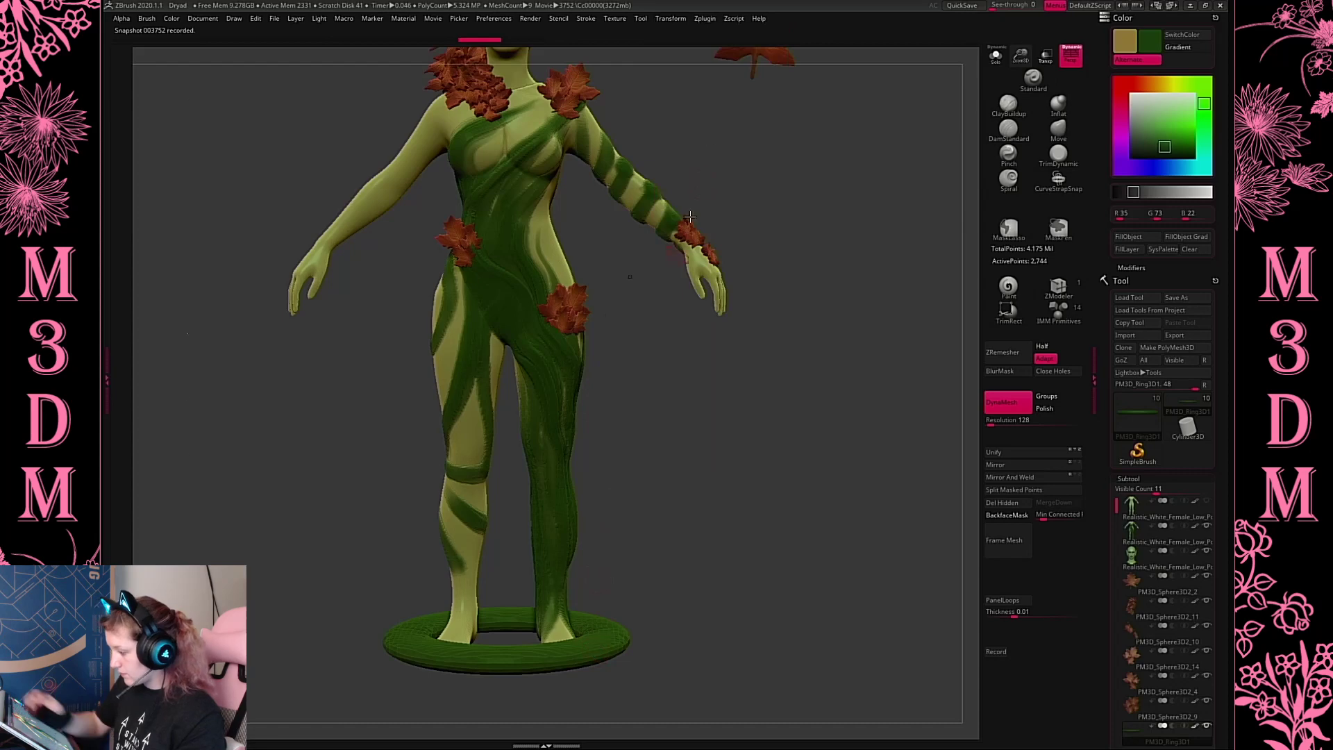
click(672, 20)
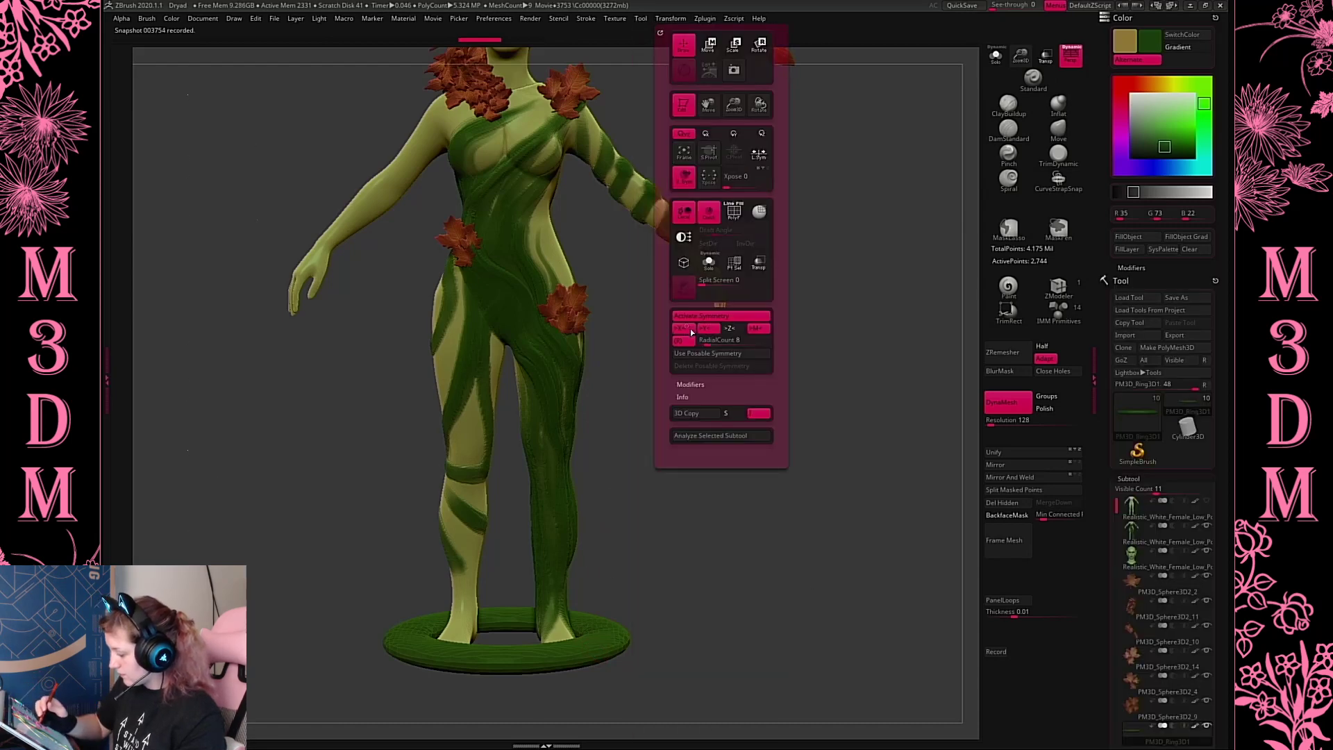
Try a radial set of untapered tubes rising from the ring to about calf height
mouse_move(598, 642)
mouse_down()
mouse_move(566, 585)
mouse_move(558, 525)
mouse_up()
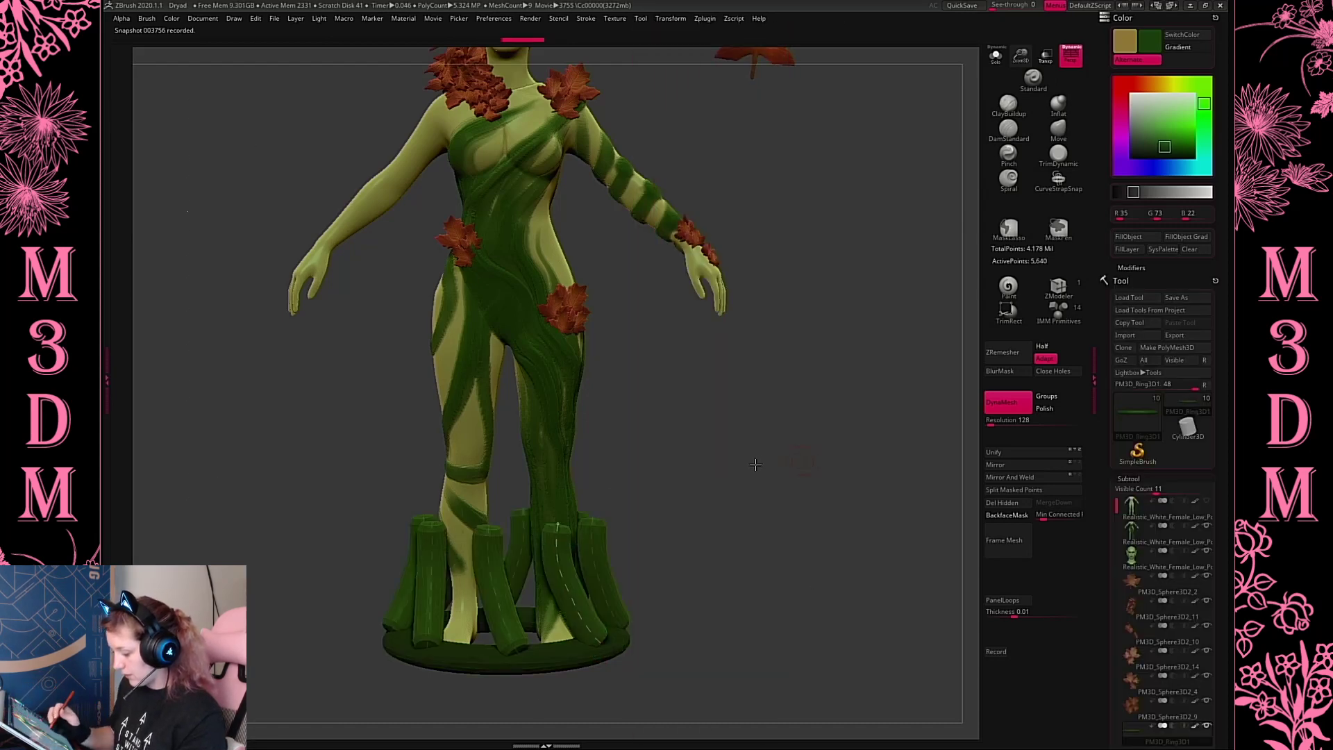
mouse_move(755, 464)
mouse_down()
mouse_move(803, 544)
mouse_move(749, 485)
mouse_up()
key(ctrl+z)
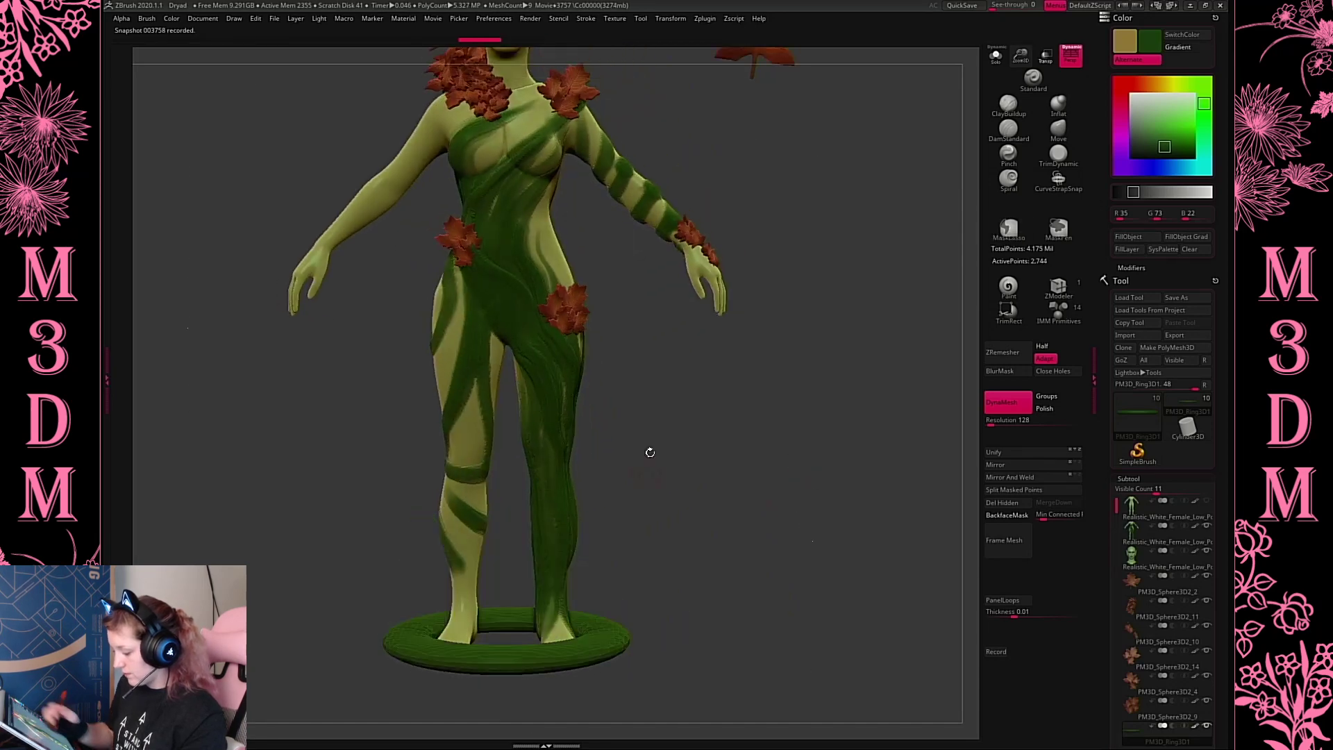
Set the curve modifier to Size and reverse its falloff curve so it slopes from thick to thin
click(615, 20)
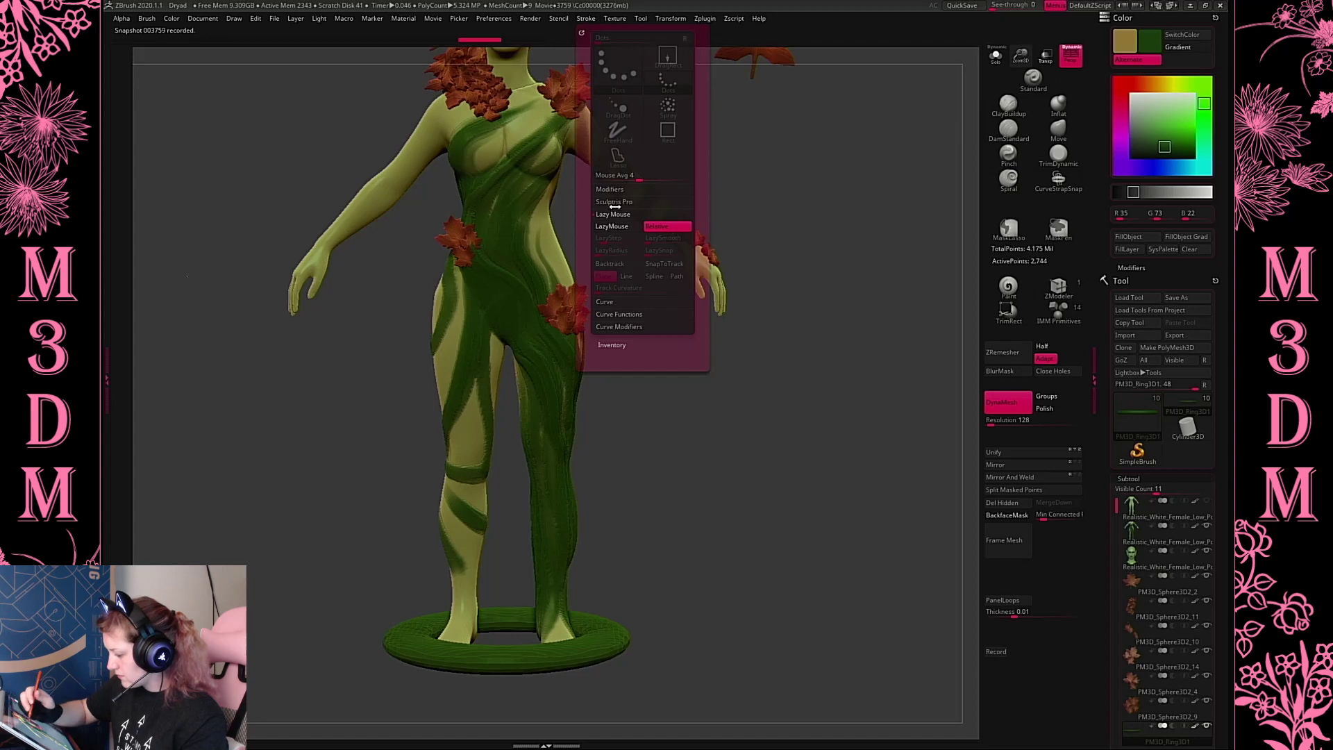
click(618, 327)
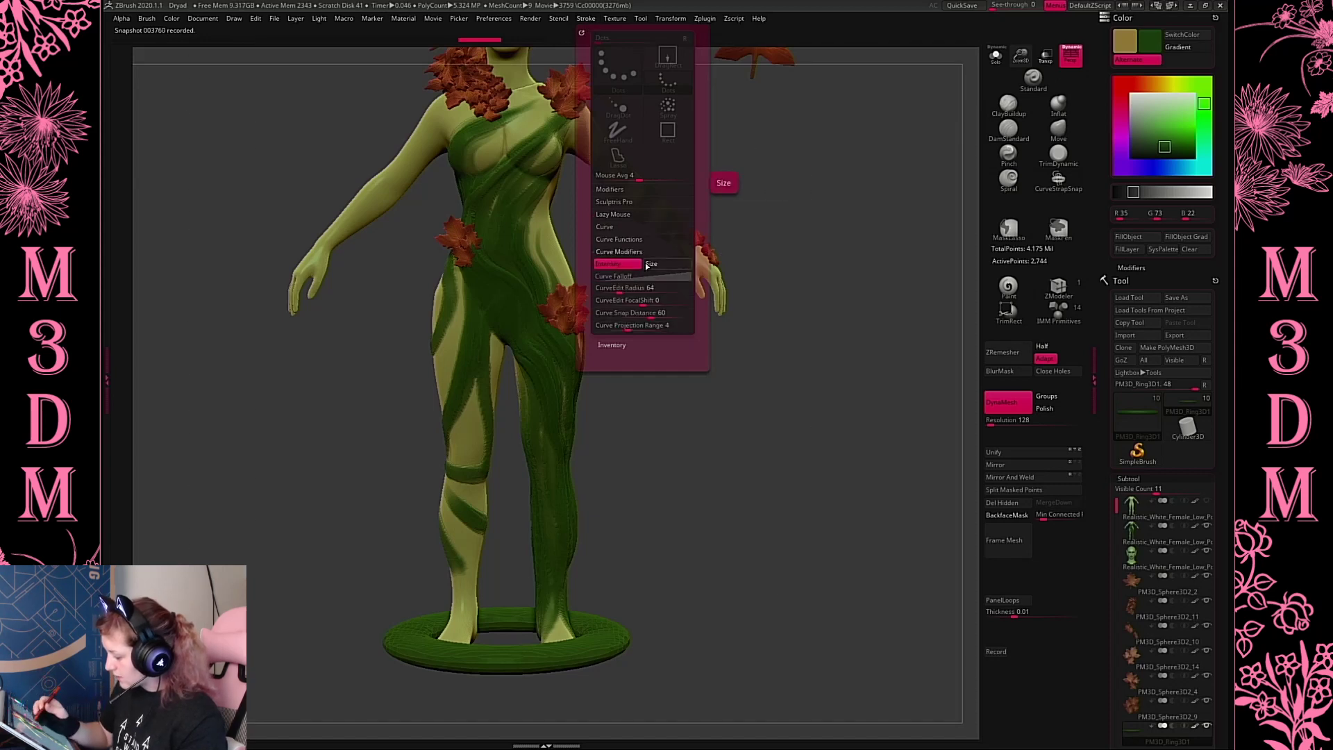
click(665, 278)
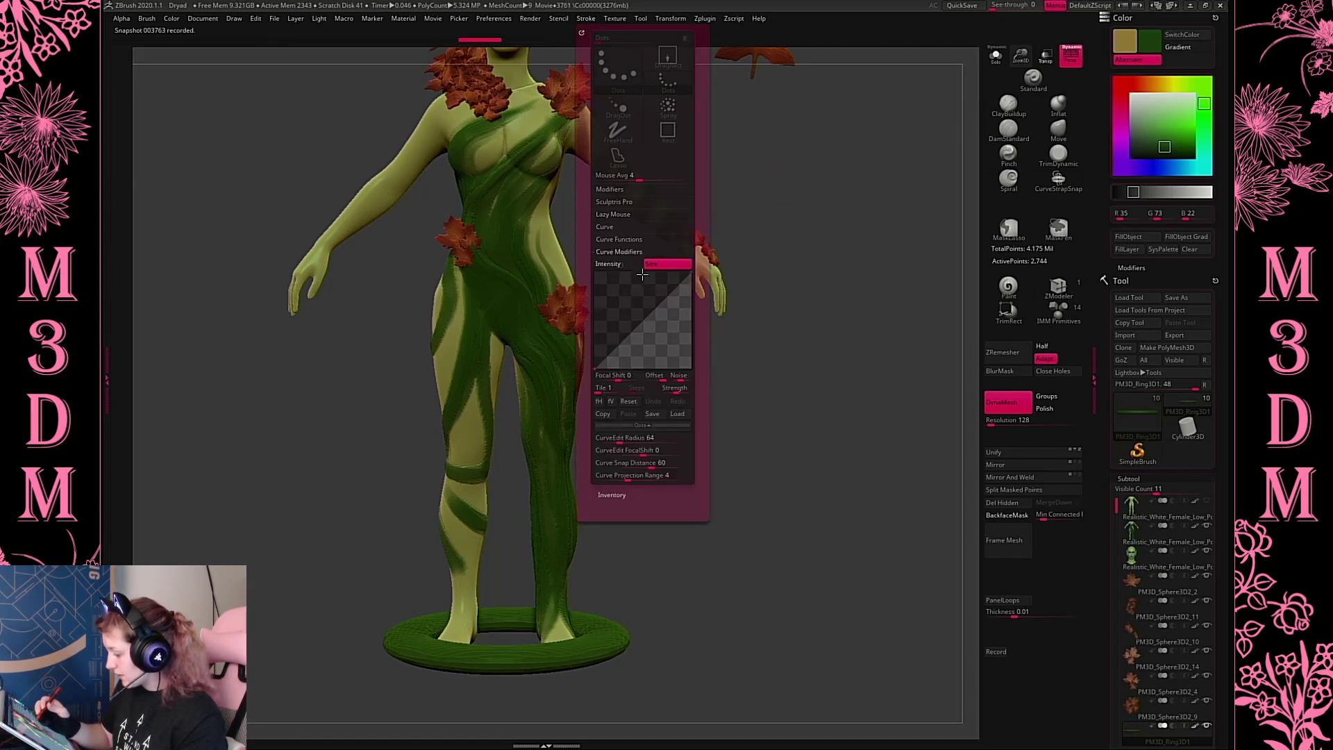
drag(595, 367, 604, 292)
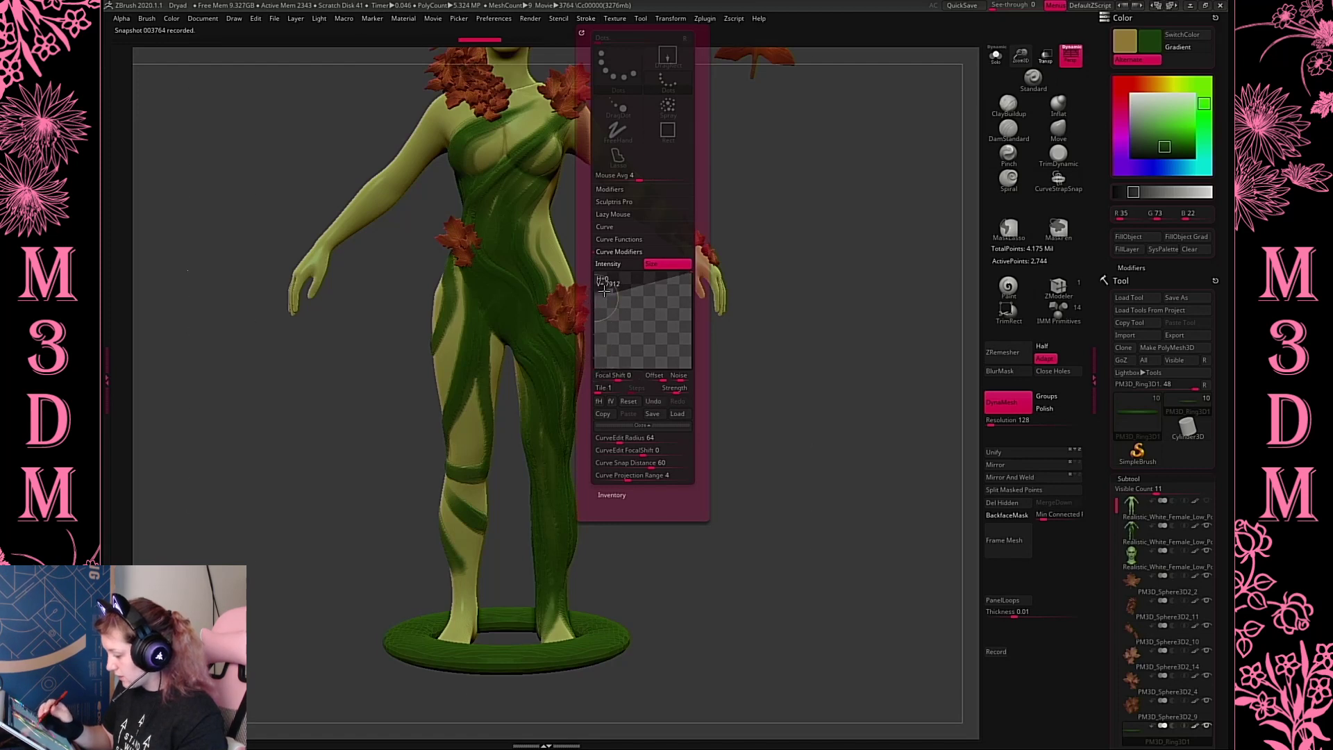
drag(694, 278, 692, 353)
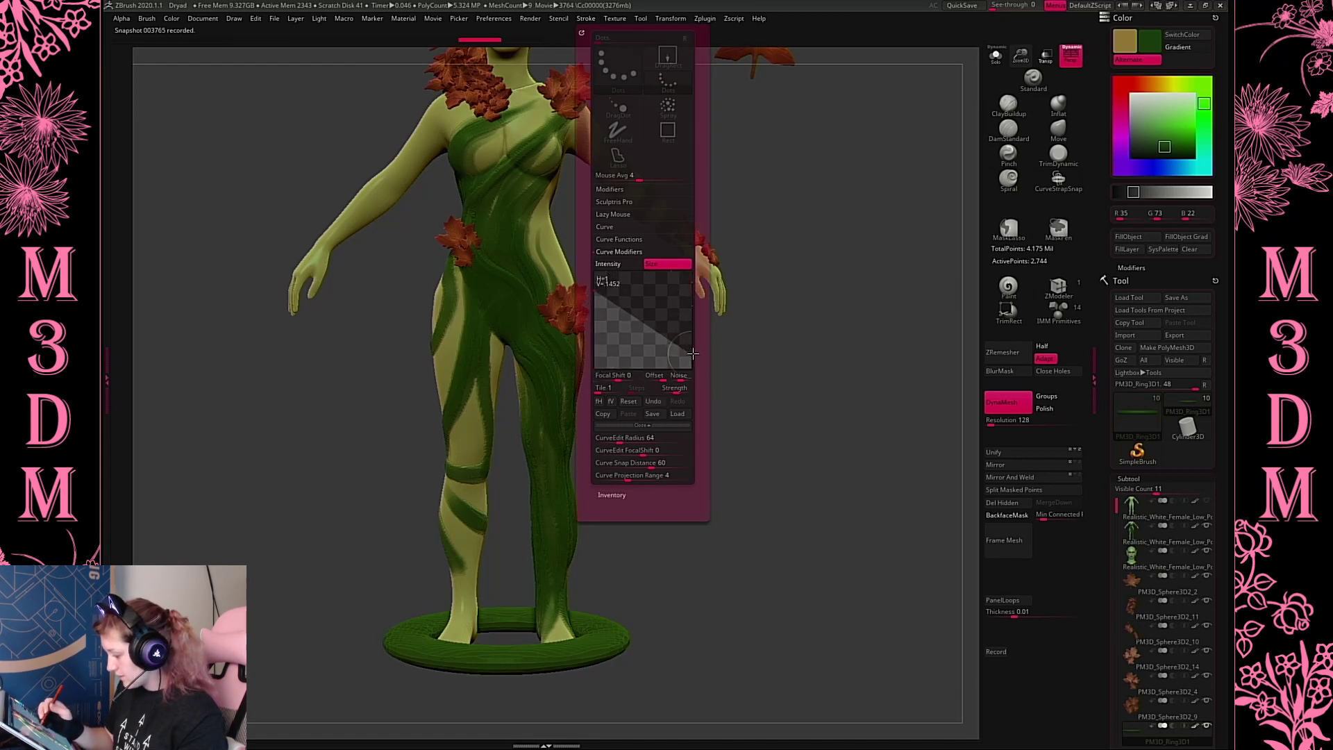
Try tapered, grass-like tubes rising around the ring and recheck the curve's size falloff
click(643, 411)
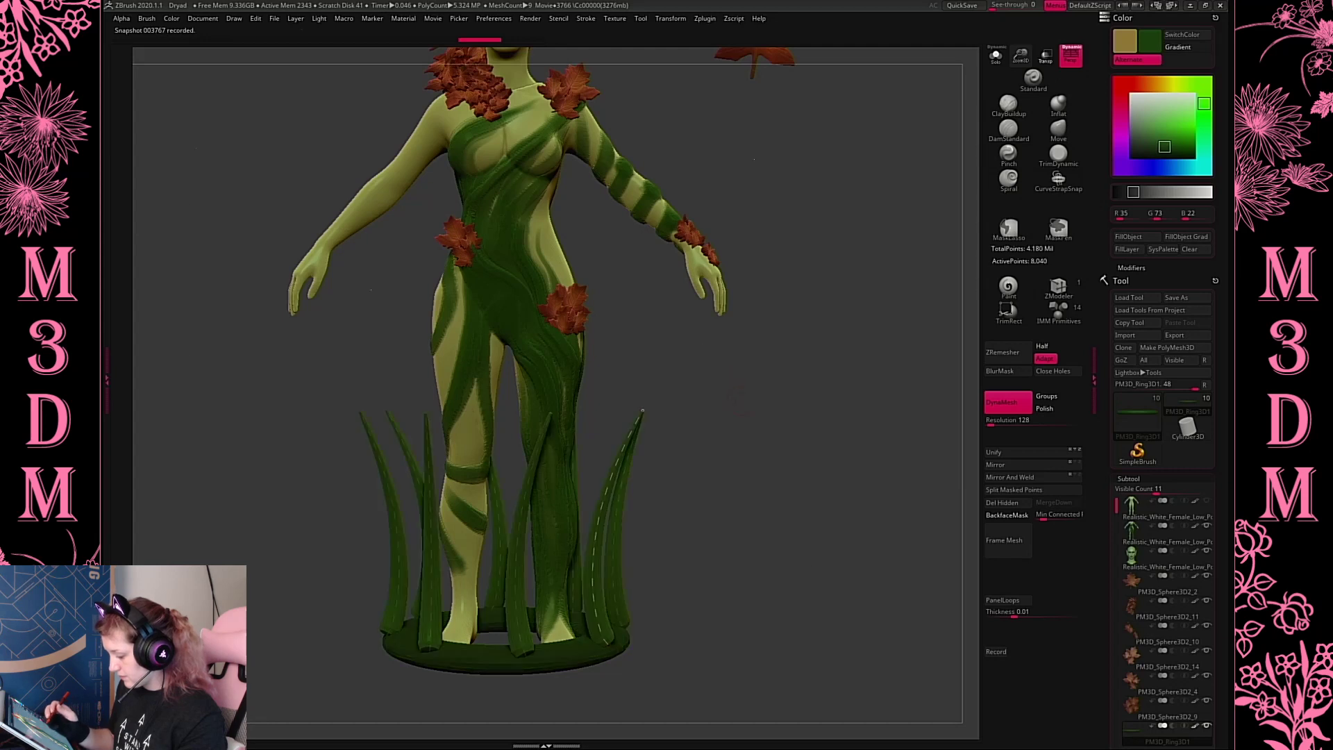
key(ctrl+z)
click(588, 20)
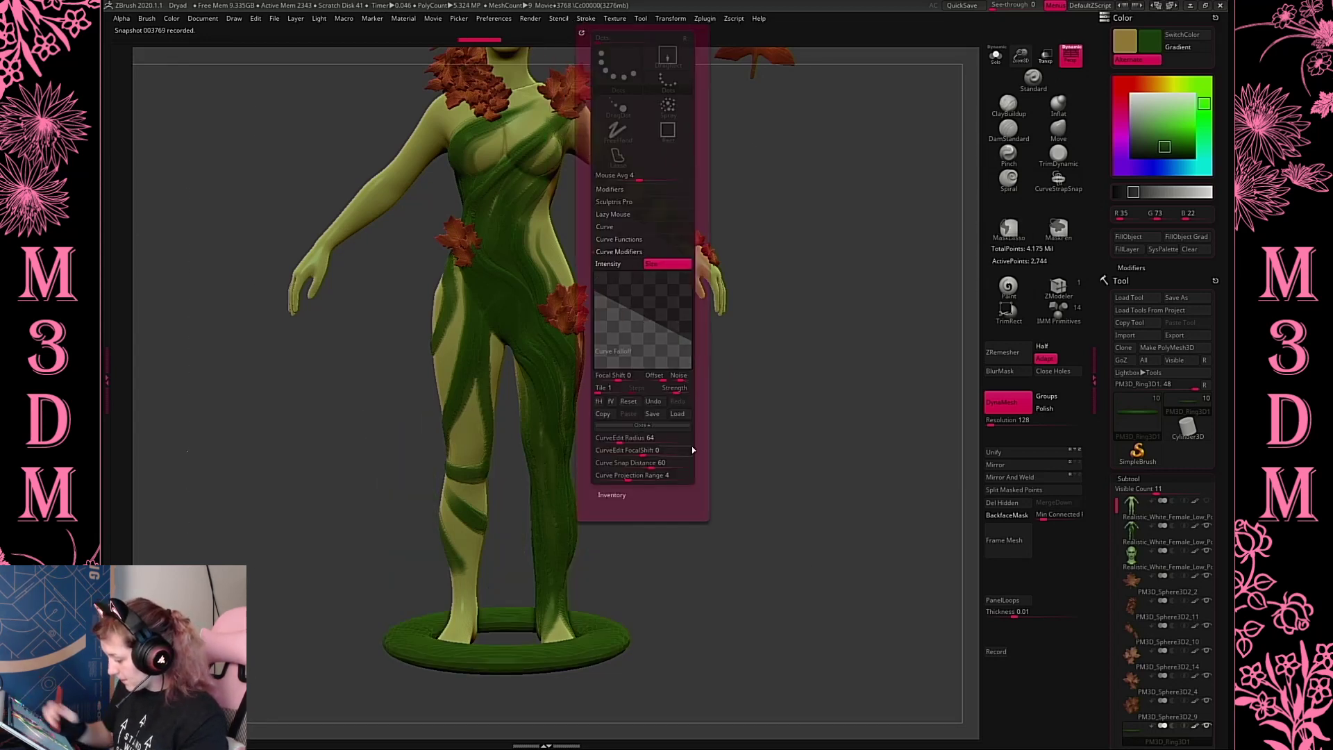
drag(603, 634, 575, 442)
drag(762, 459, 785, 530)
key(ctrl+z)
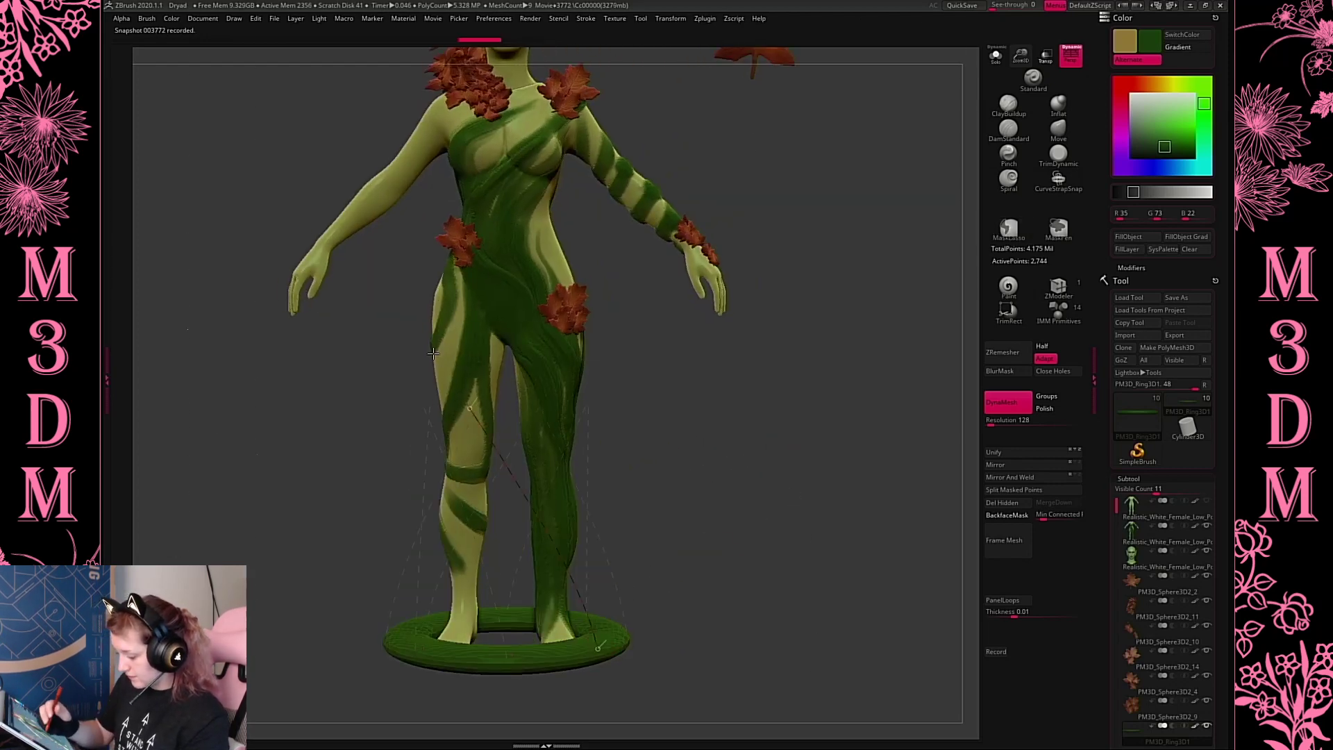
Draw a radial set of tall slanted tubes crossing each other from the ring up to above the knees
drag(433, 354, 432, 351)
mouse_move(787, 469)
mouse_down()
mouse_move(708, 472)
mouse_move(784, 474)
mouse_up()
alt+drag(761, 521, 784, 481)
Draw a second radial set of shorter, curved tubes between the tall ones, redrawing it until the shape fits
drag(702, 525, 727, 526)
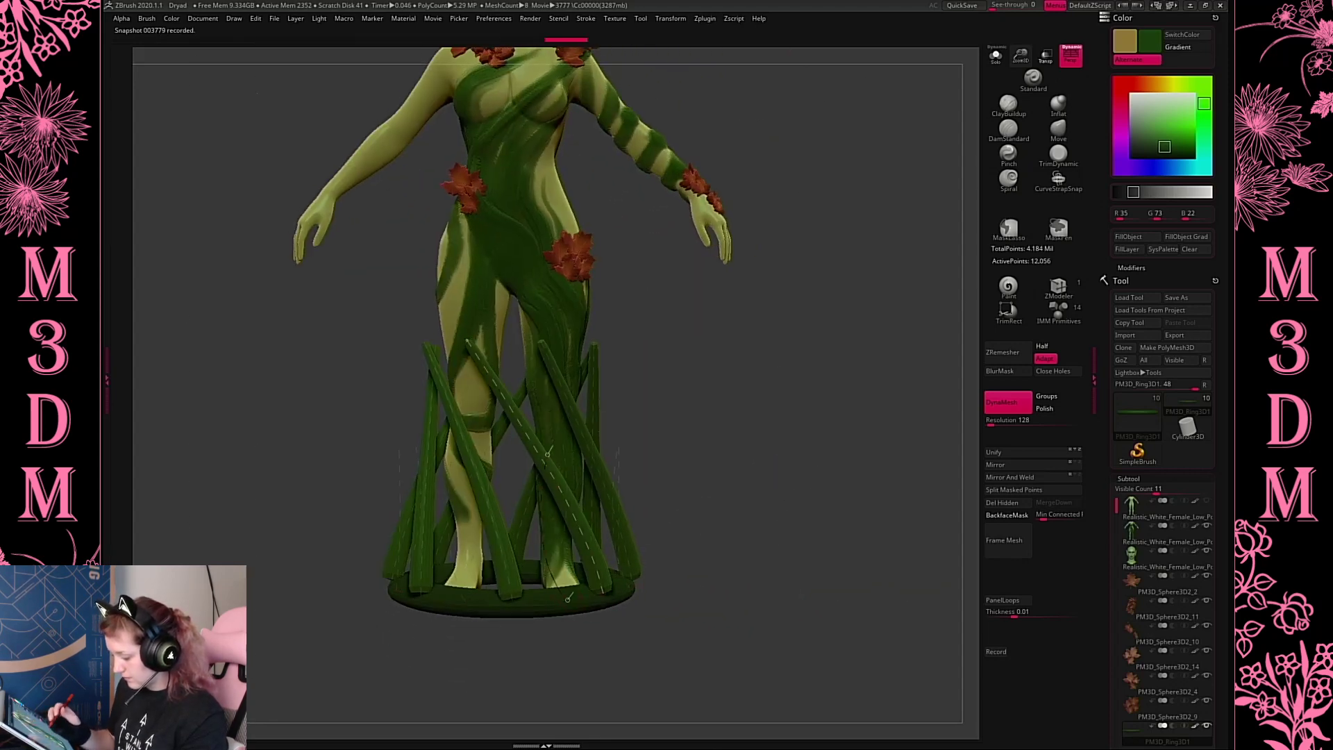
key(ctrl+z)
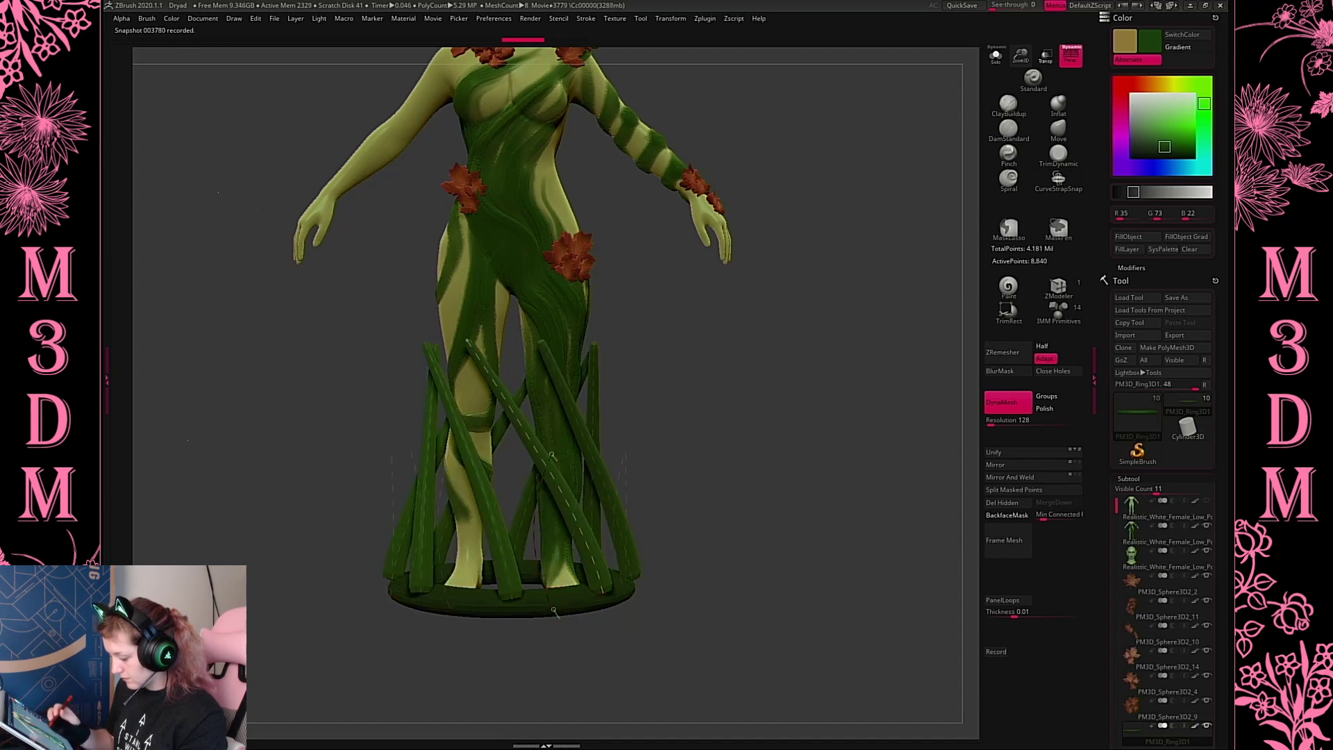
drag(551, 454, 550, 454)
mouse_move(794, 458)
mouse_down()
mouse_move(757, 460)
mouse_move(828, 433)
mouse_move(822, 487)
mouse_up()
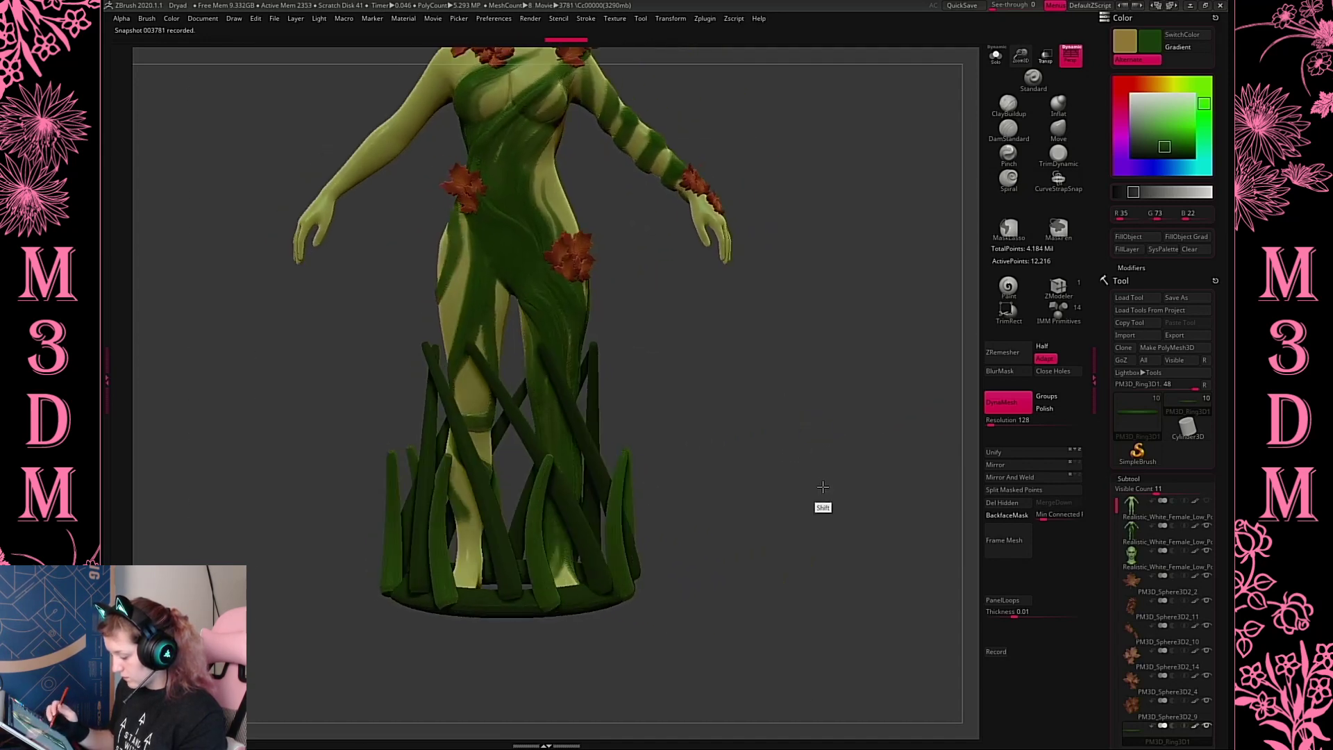
mouse_move(750, 445)
mouse_down()
mouse_move(714, 448)
mouse_move(739, 459)
mouse_up()
key(ctrl+z)
drag(617, 407, 618, 405)
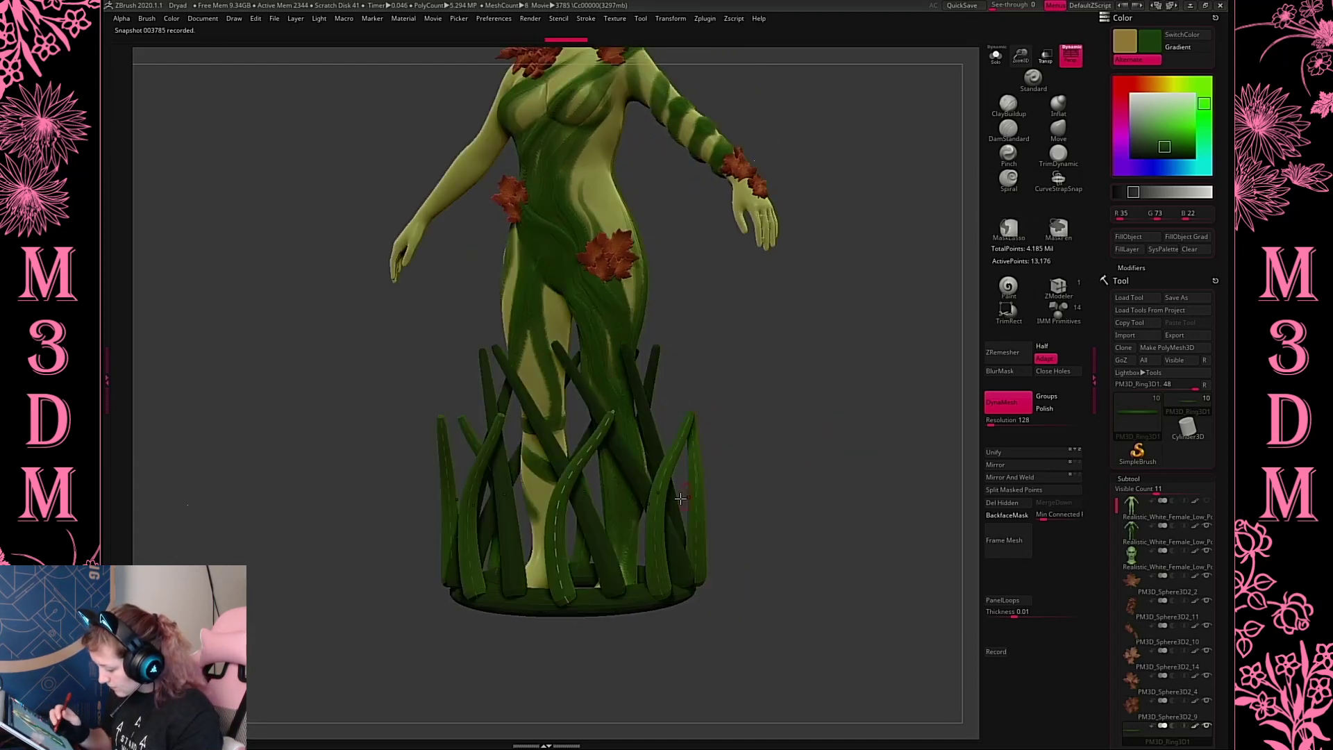
Adjust the tube base's position around the dryad's feet with the gizmo from a side view
drag(797, 420, 719, 425)
key(w)
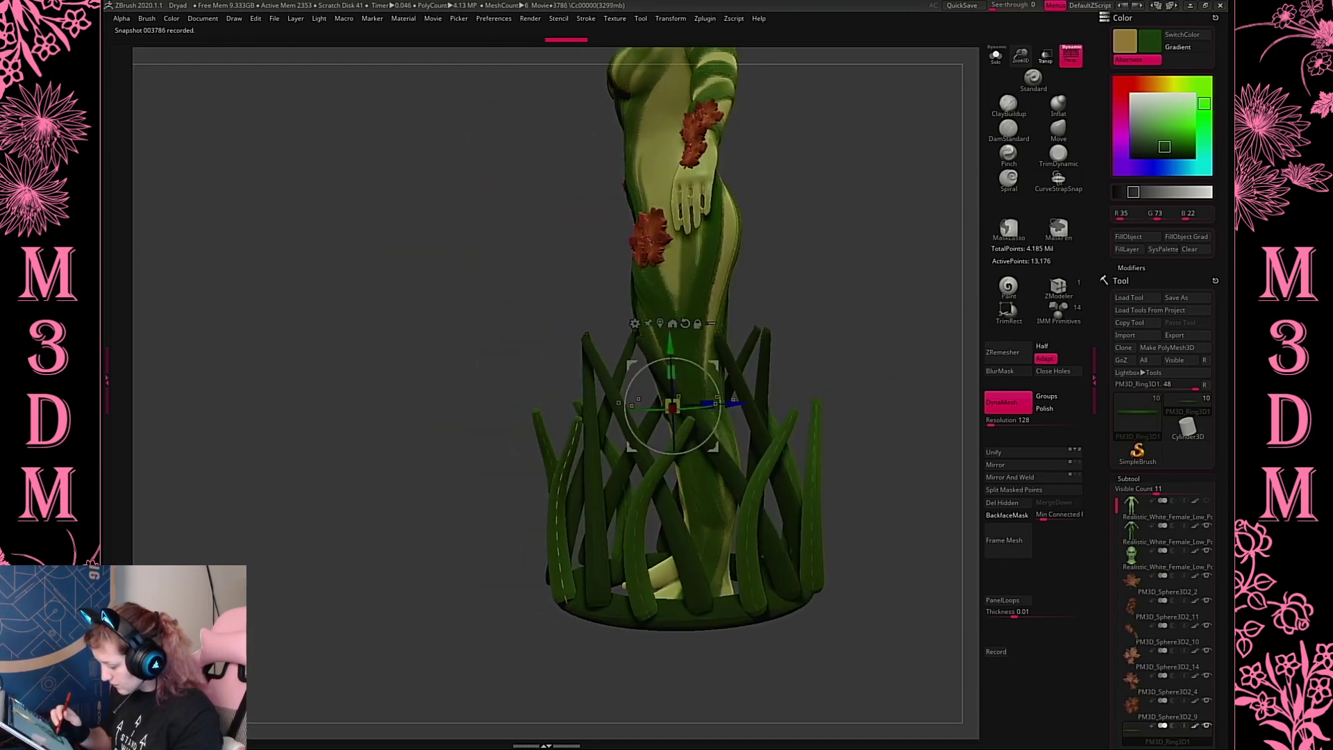
click(717, 396)
drag(763, 379, 765, 373)
alt+click(569, 592)
alt+drag(584, 596, 615, 592)
key(q)
drag(887, 446, 796, 406)
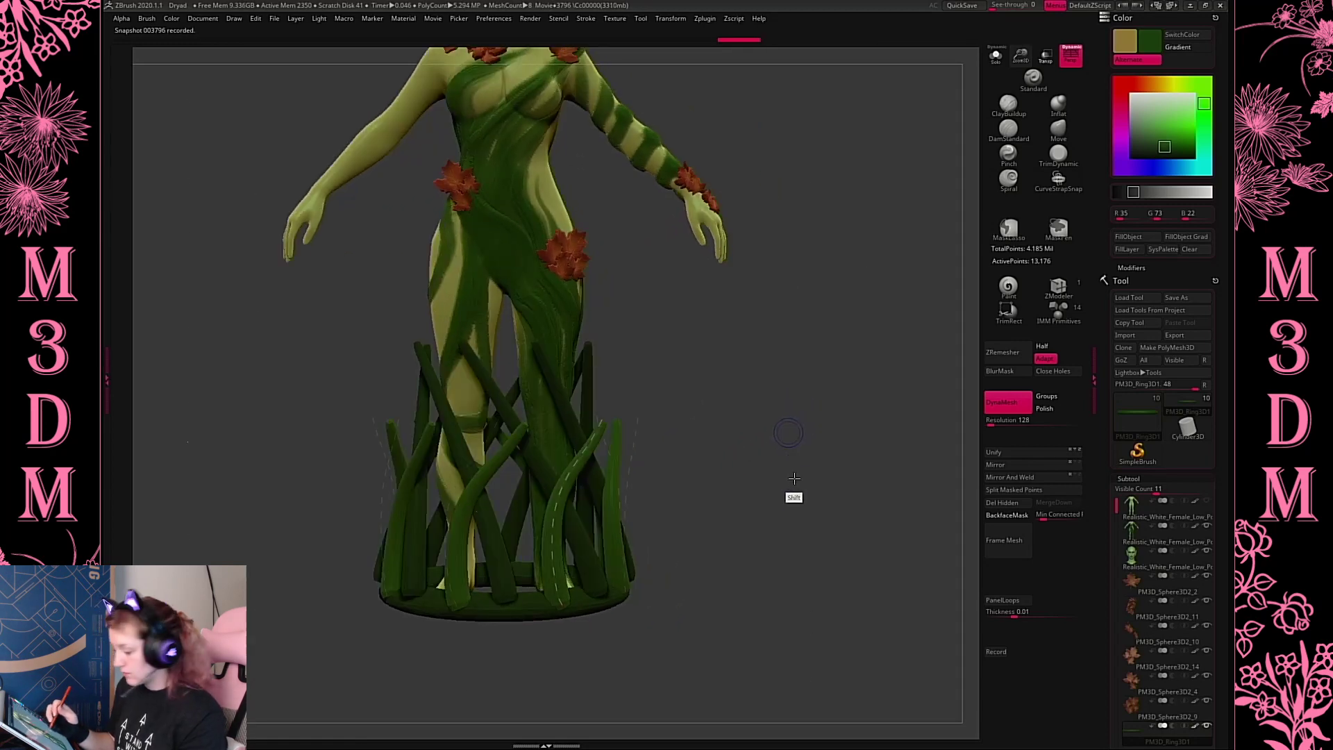
Try drawing a third, taller radial set of tubes from the ring up towards the hips
drag(794, 479, 635, 604)
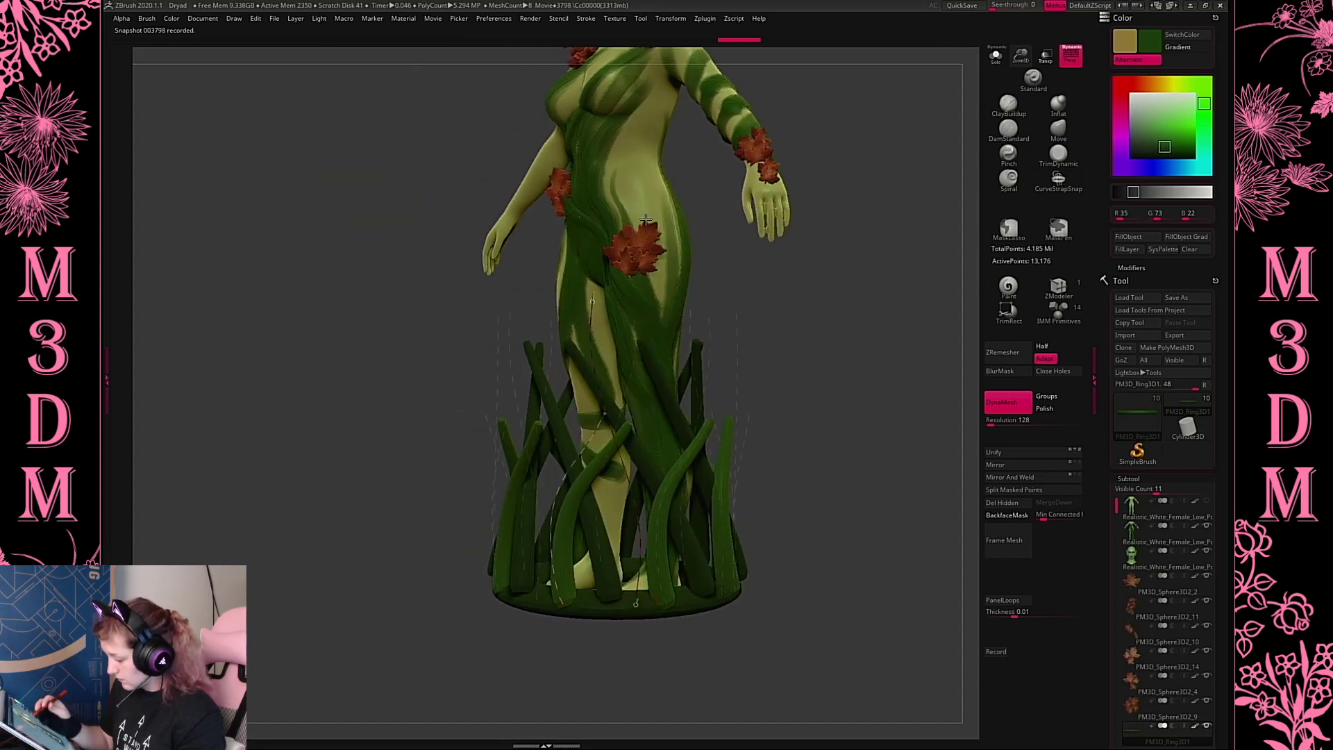
key(ctrl+z)
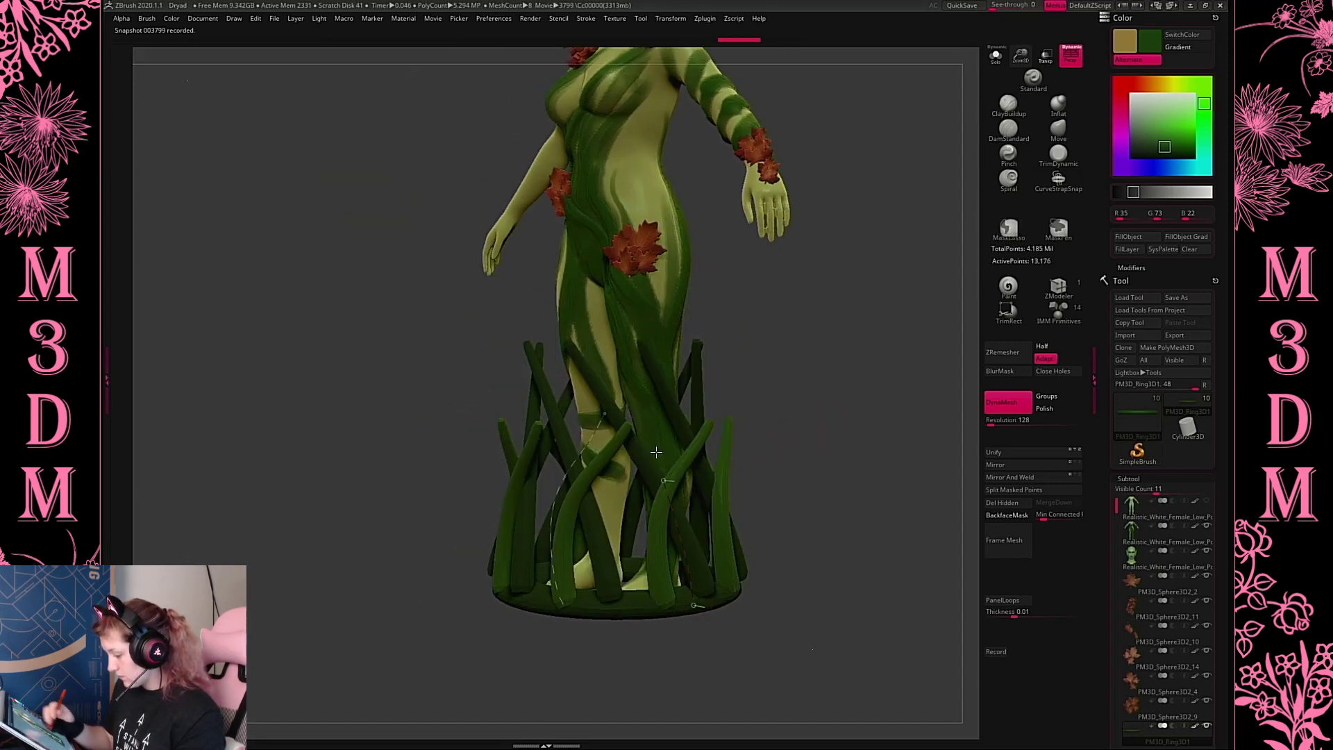
drag(655, 451, 664, 260)
mouse_move(804, 368)
mouse_down()
mouse_move(860, 383)
mouse_move(862, 431)
mouse_move(832, 435)
mouse_move(822, 454)
mouse_move(791, 440)
mouse_up()
key(ctrl+z)
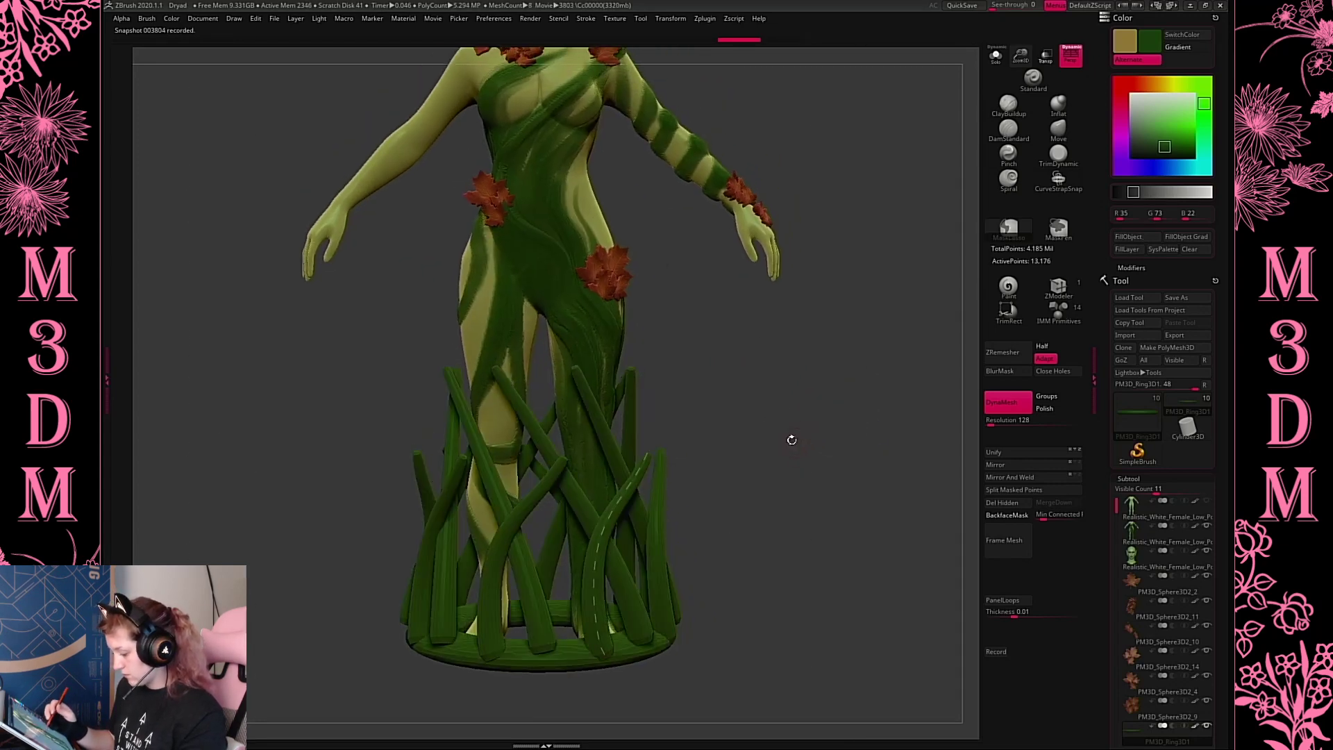
Switch to the Move brush, turn off BackfaceMask and adjust the draw size for reshaping the tubes
key(b)
key(m)
key(v)
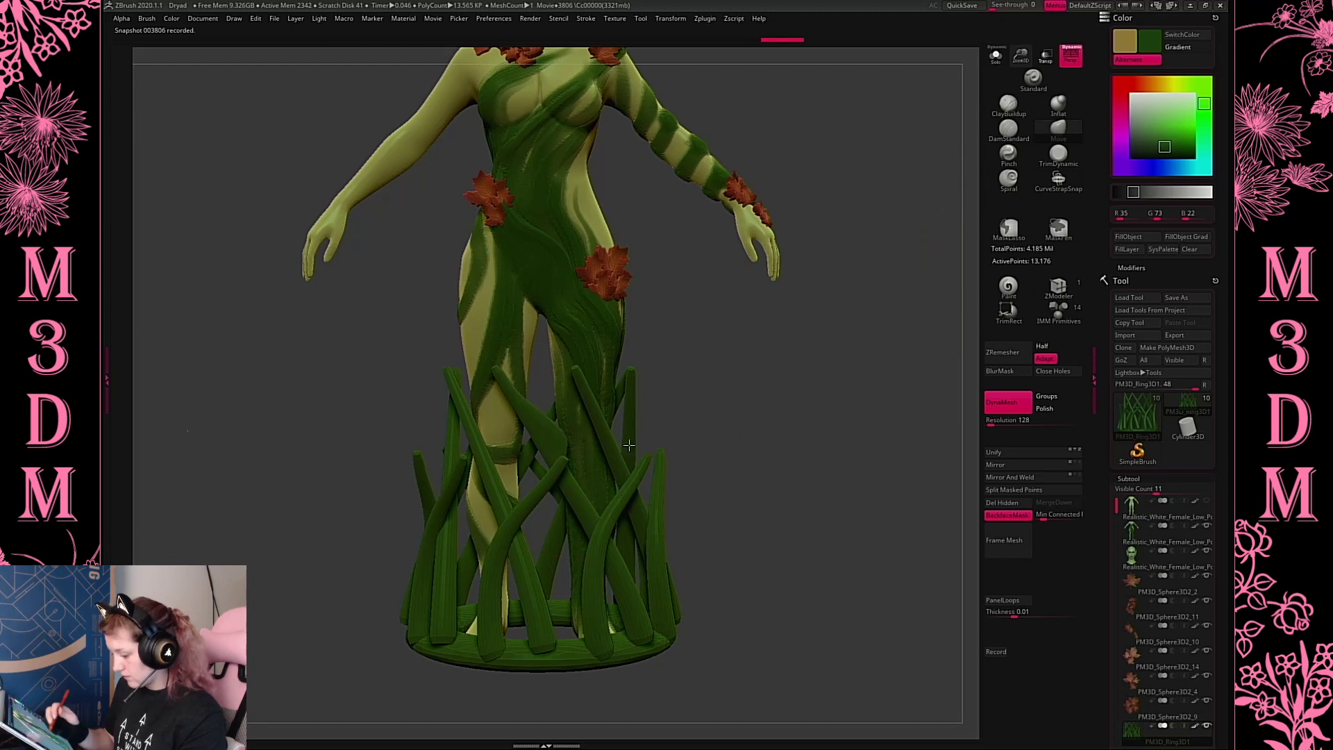
click(1006, 514)
right_click(832, 420)
right_click(565, 425)
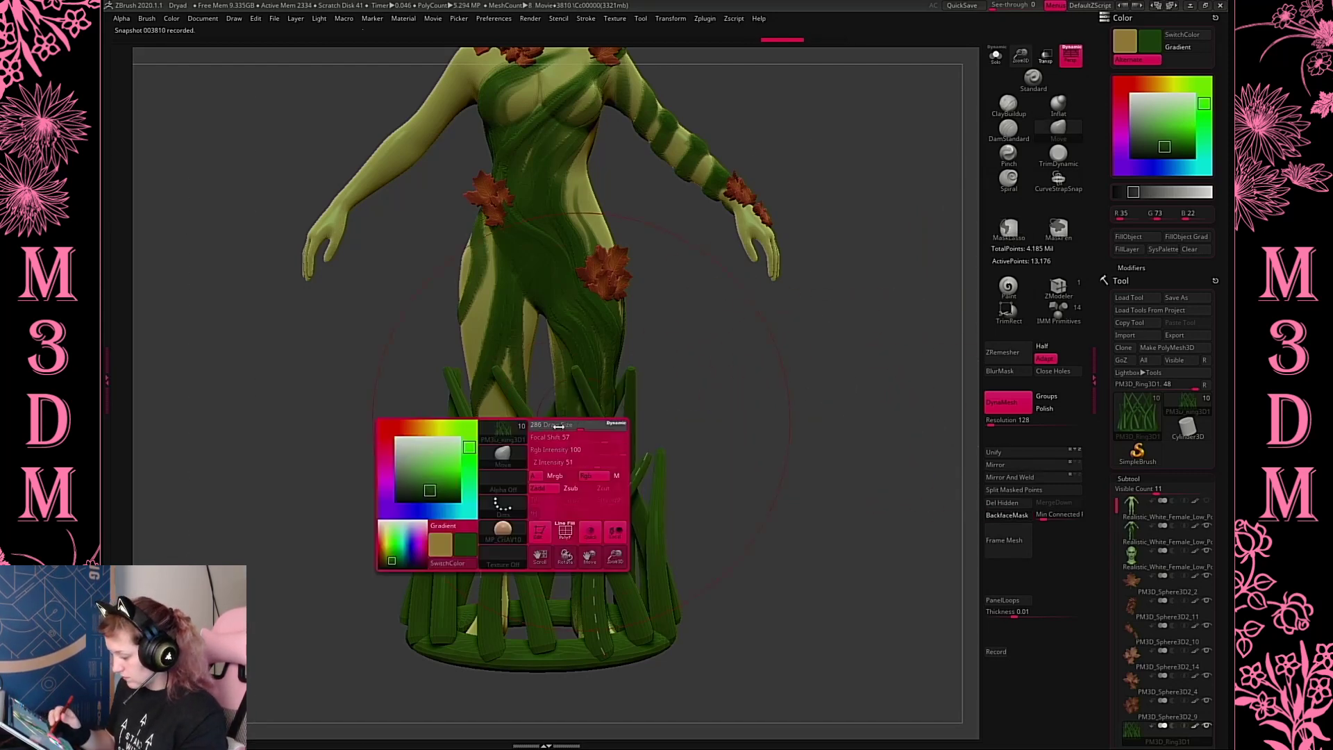
drag(455, 449, 490, 450)
Push the front tubes down and across the lower legs with the Move brush so they bend like vines
mouse_move(608, 492)
mouse_down()
mouse_move(566, 448)
mouse_move(555, 461)
mouse_up()
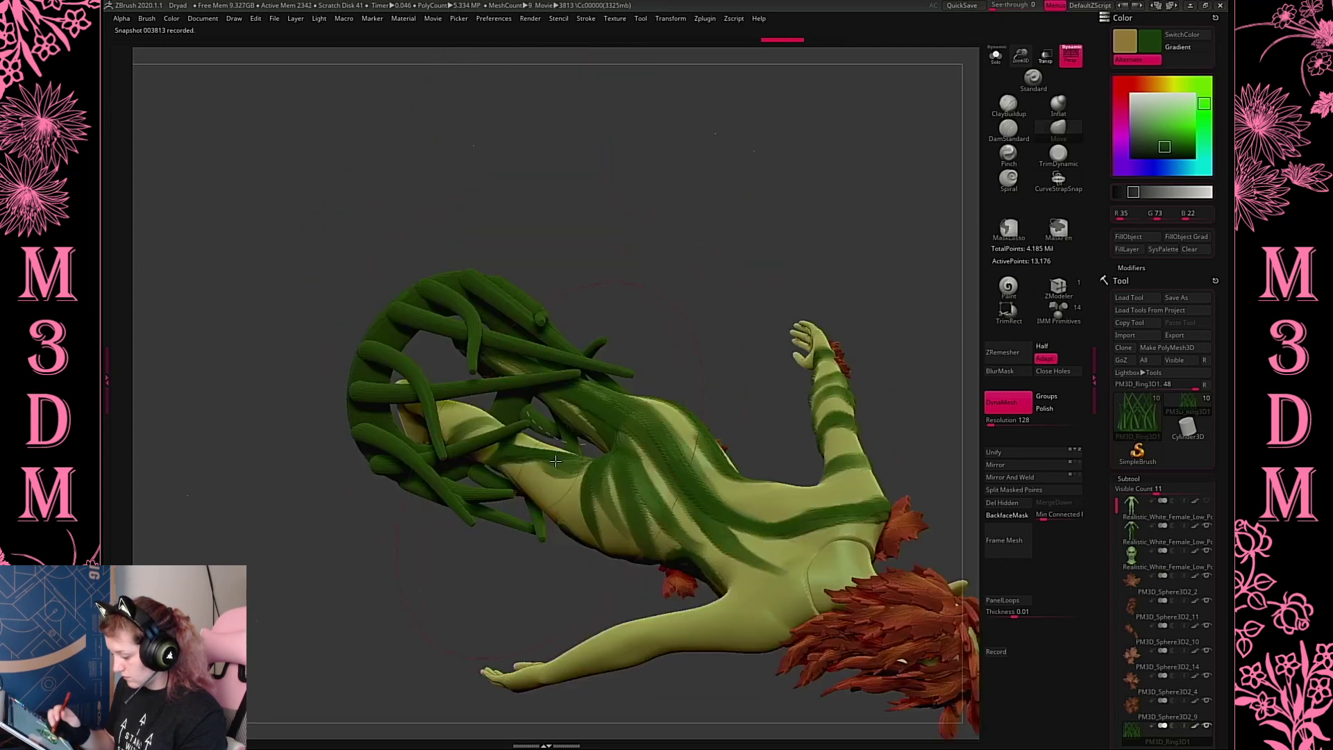
drag(859, 241, 859, 312)
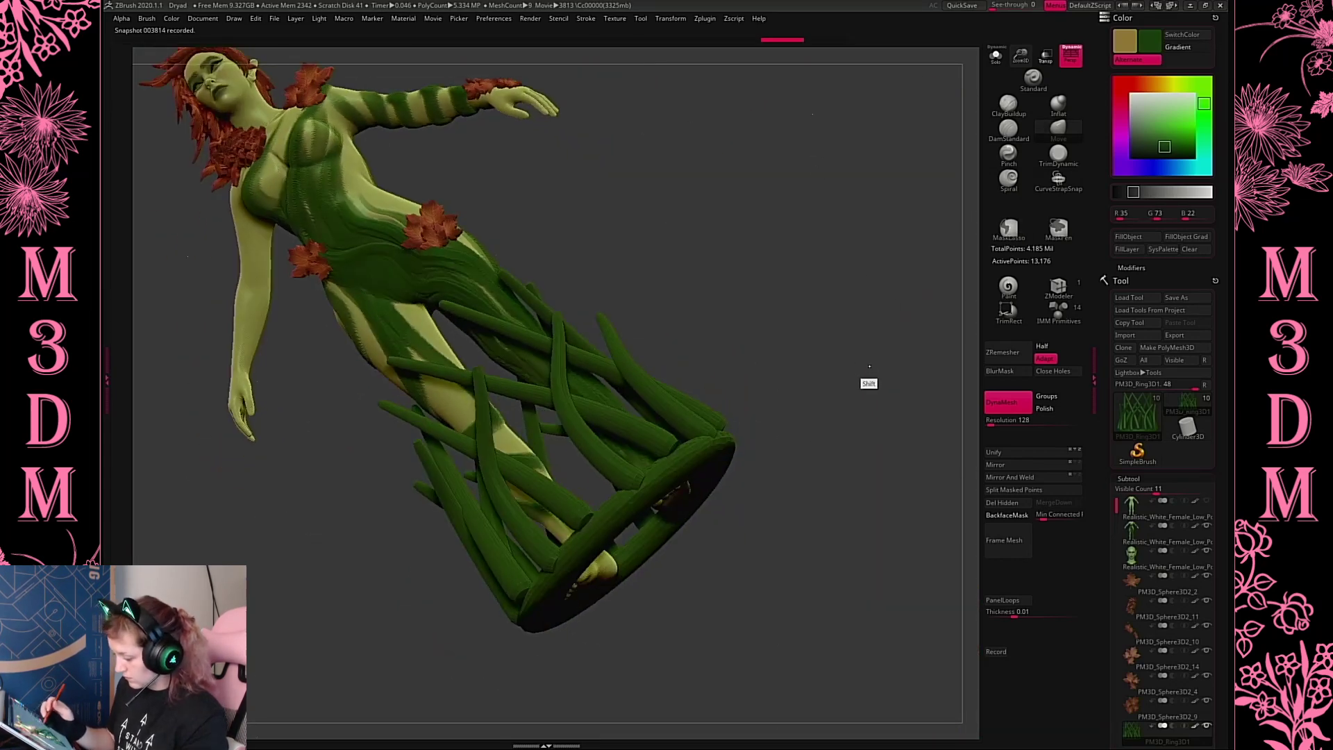
shift+drag(876, 409, 868, 414)
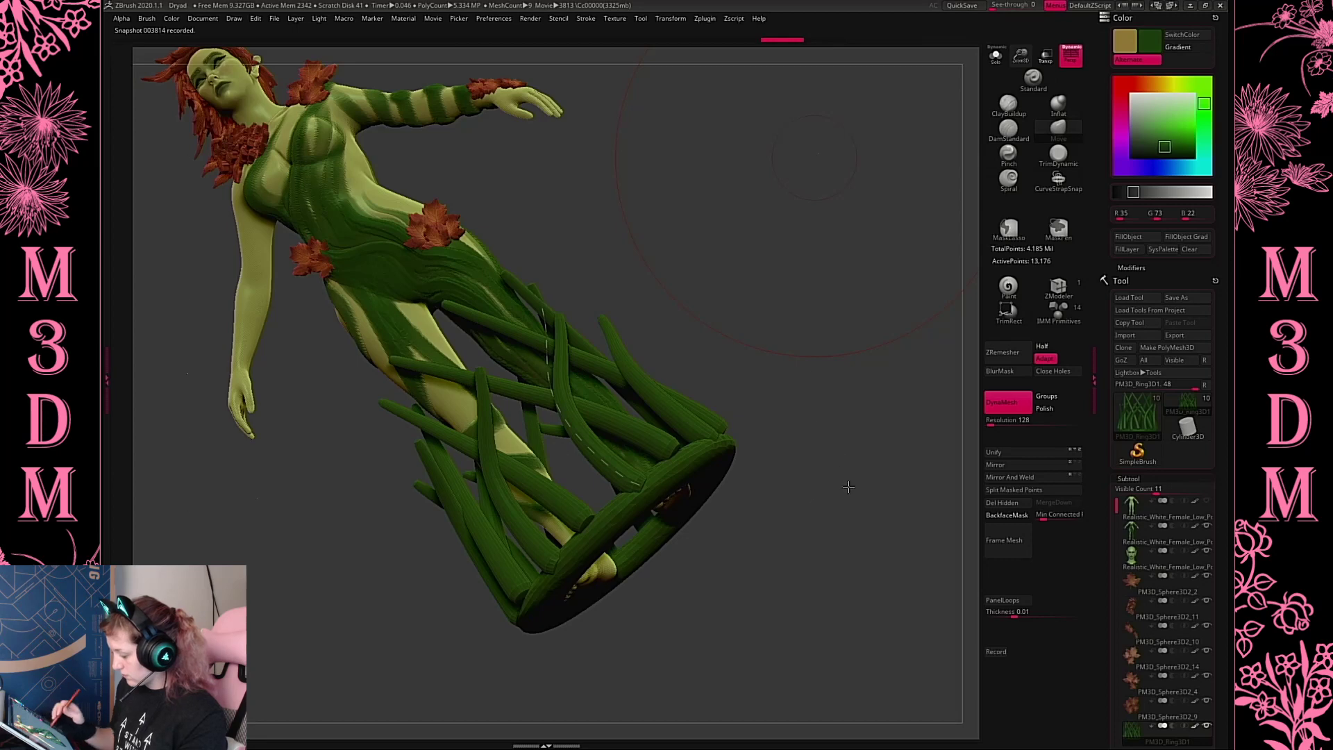
drag(848, 487, 815, 462)
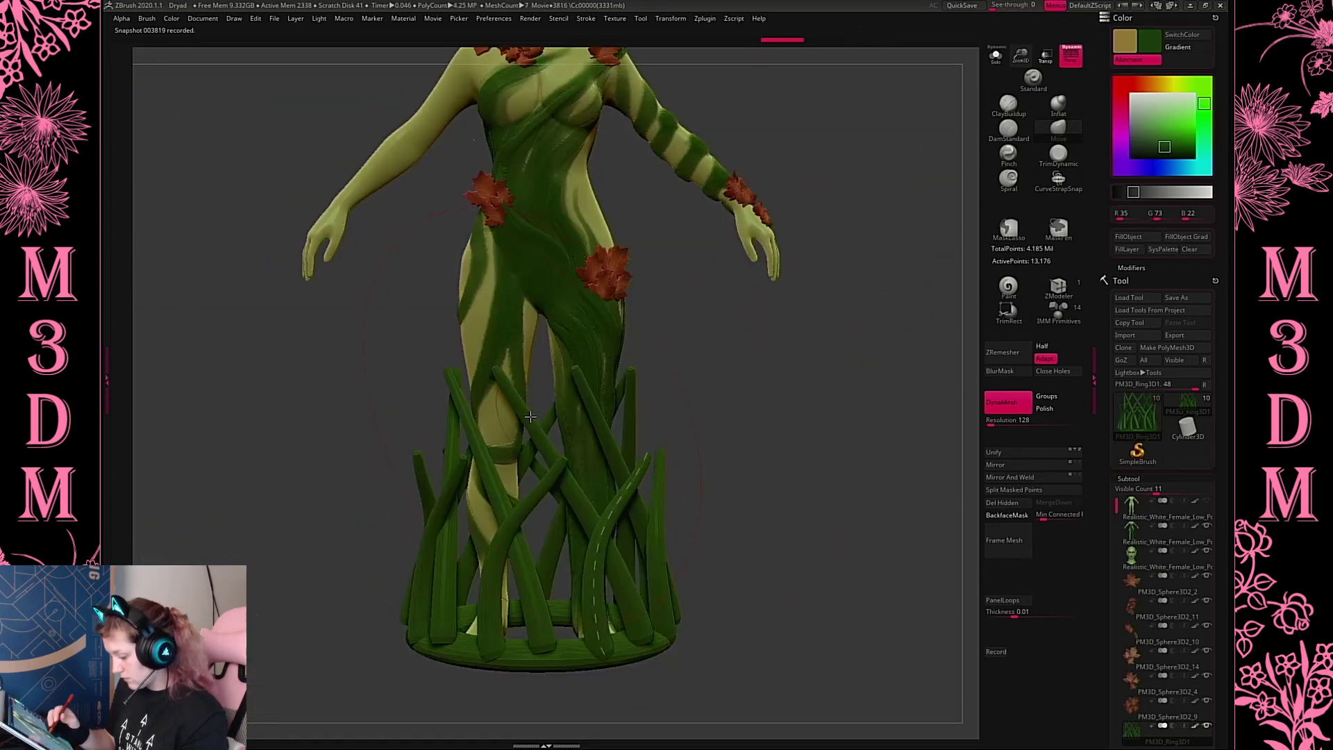
drag(531, 417, 551, 545)
drag(588, 502, 527, 590)
Bend the outer side tubes and those beside the calf into irregular, tangled vine shapes
mouse_move(811, 448)
mouse_down()
mouse_move(766, 474)
mouse_move(830, 434)
mouse_move(812, 435)
mouse_up()
key(space)
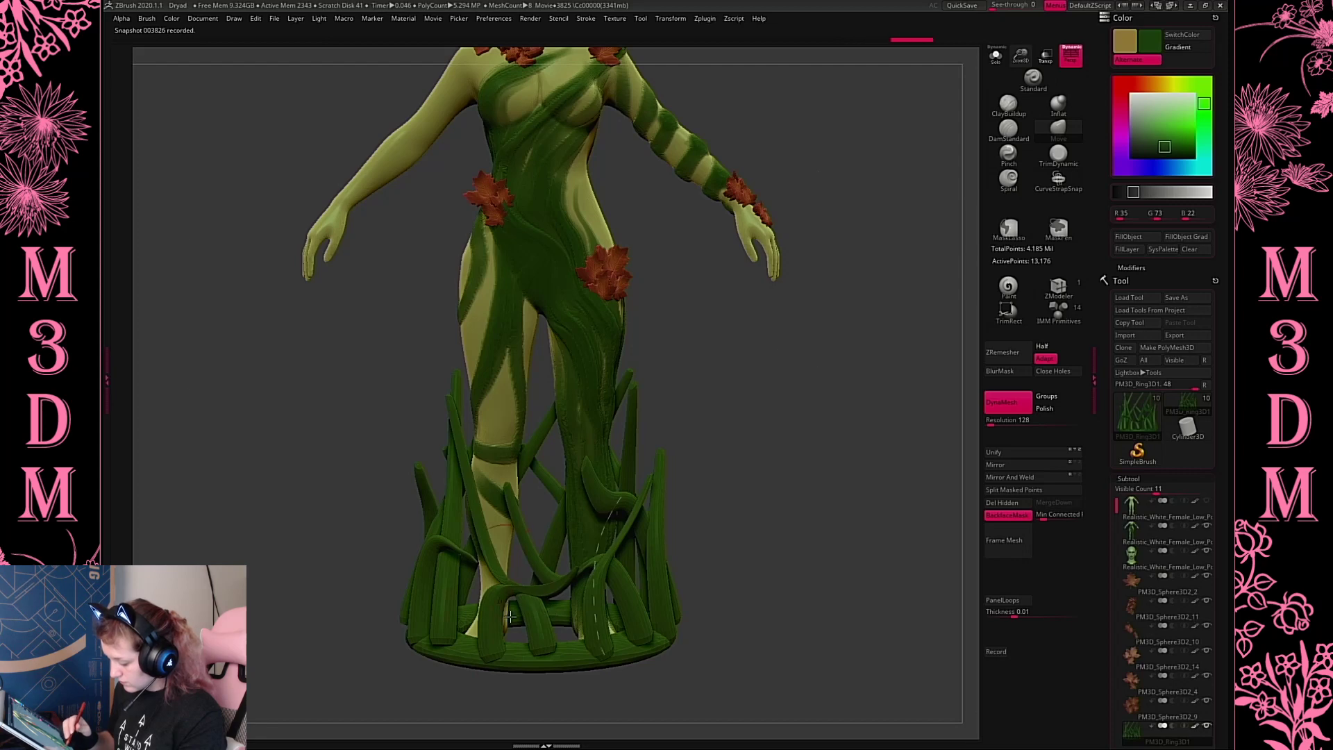
drag(452, 576, 454, 584)
drag(863, 449, 791, 466)
drag(553, 534, 554, 568)
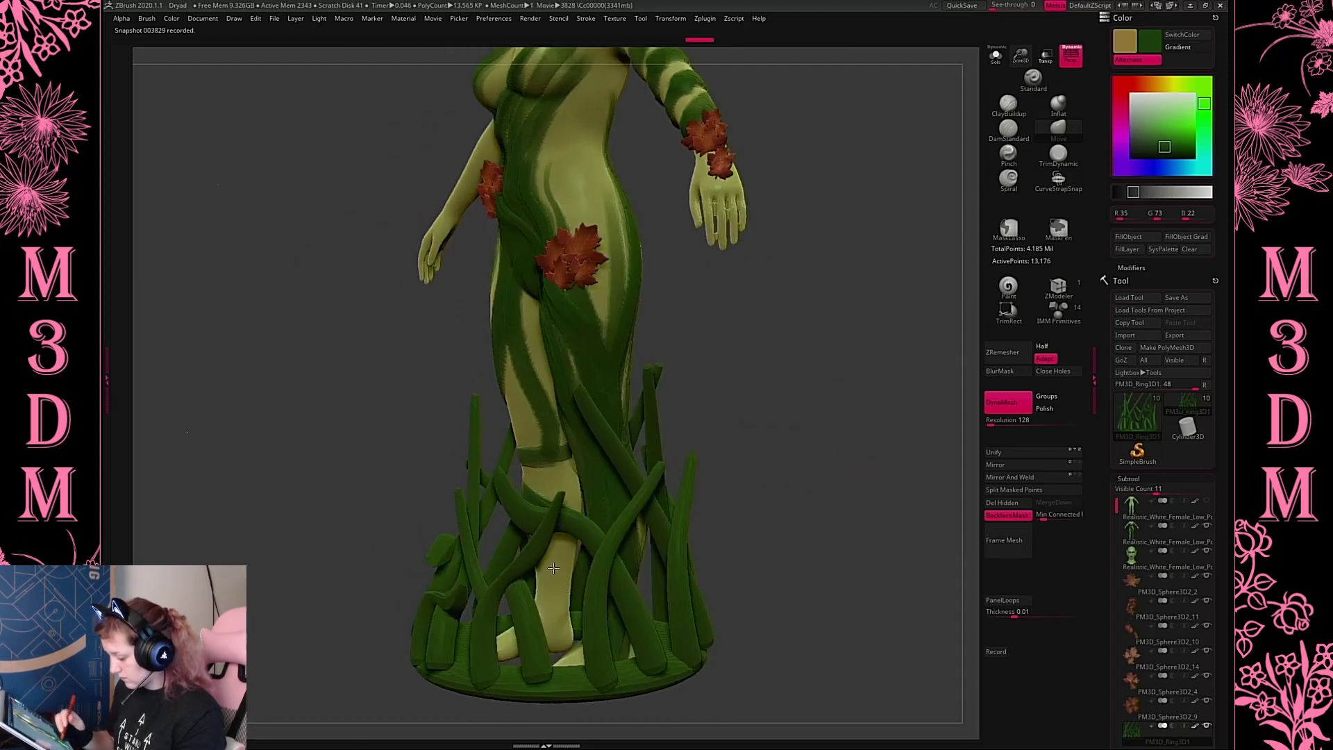
drag(640, 448, 799, 409)
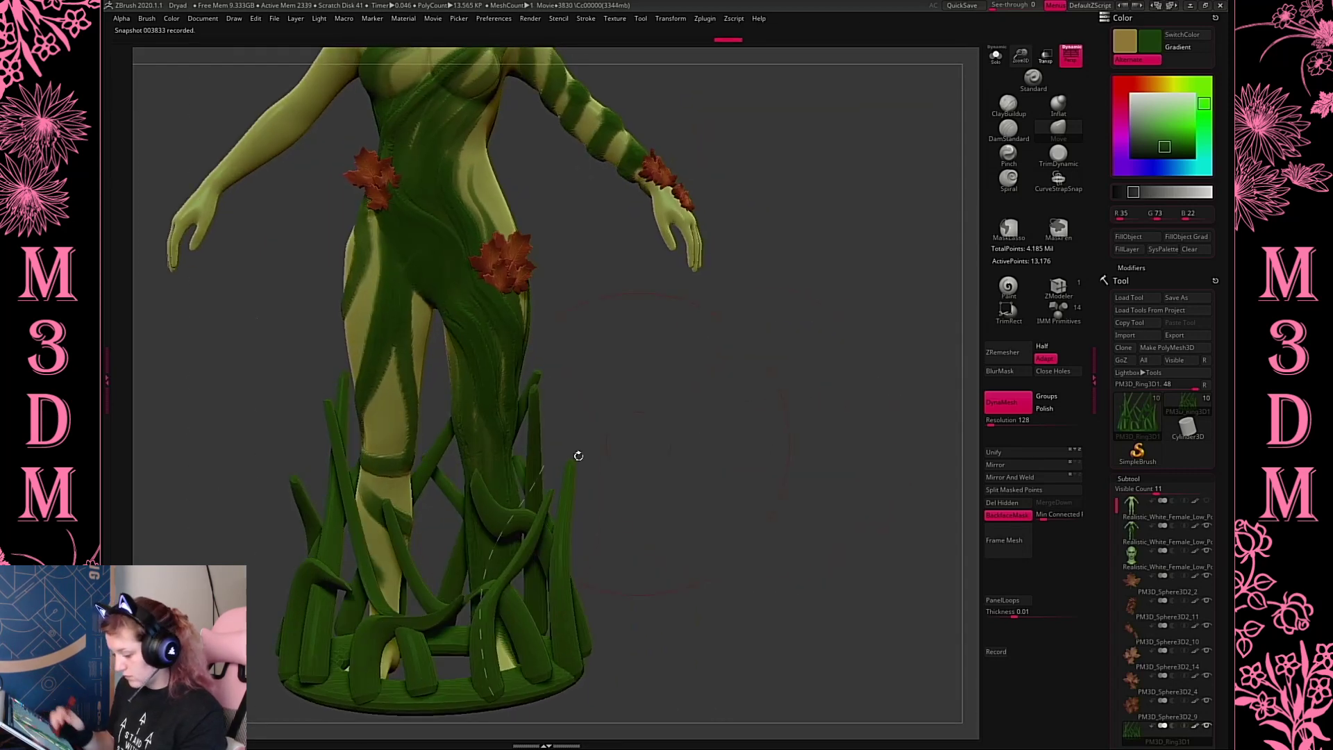
Reshape the vines in front of and beside the lower legs with the Move brush for a more tangled look
drag(576, 456, 628, 486)
mouse_move(201, 292)
mouse_down()
mouse_move(192, 267)
mouse_move(188, 280)
mouse_up()
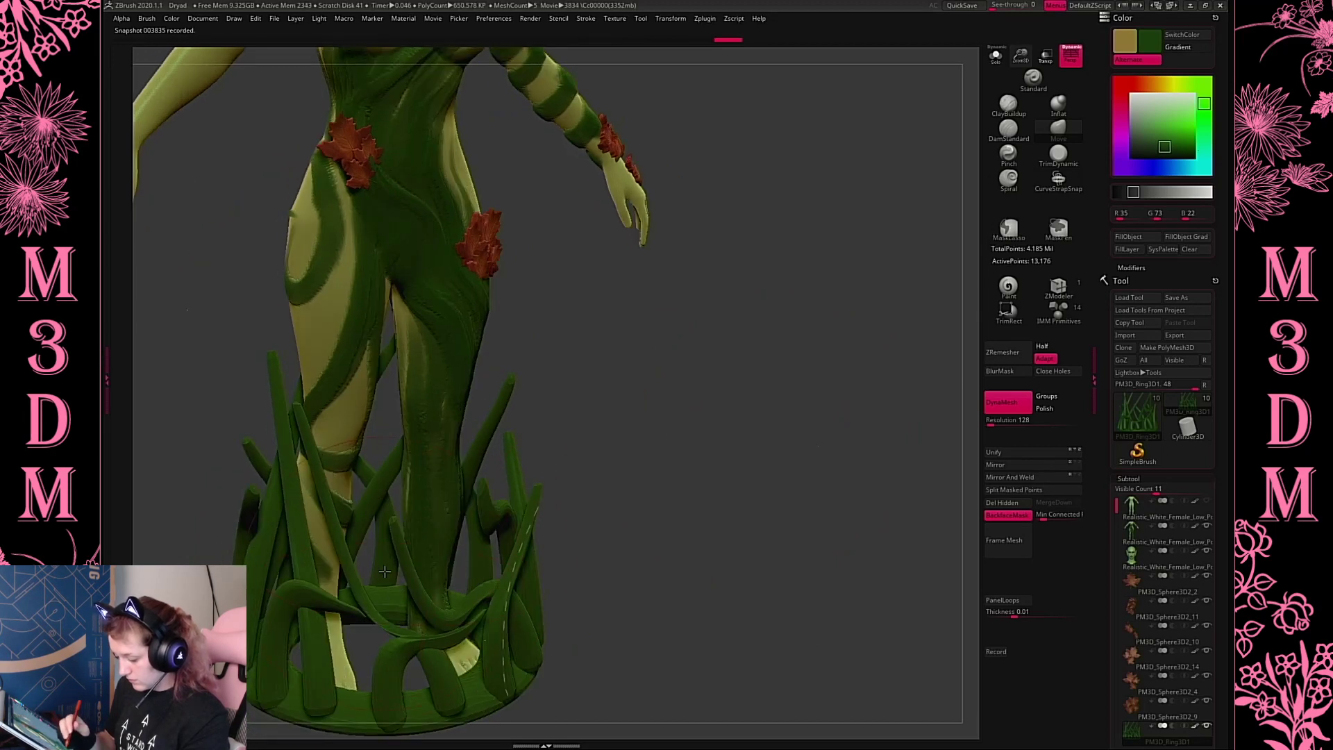
drag(384, 570, 381, 584)
drag(300, 533, 308, 539)
drag(665, 433, 520, 462)
drag(711, 427, 755, 440)
Subdivide the vine base mesh and delete its lower subdivision level
drag(864, 415, 1041, 434)
click(1128, 479)
click(1128, 490)
click(1131, 583)
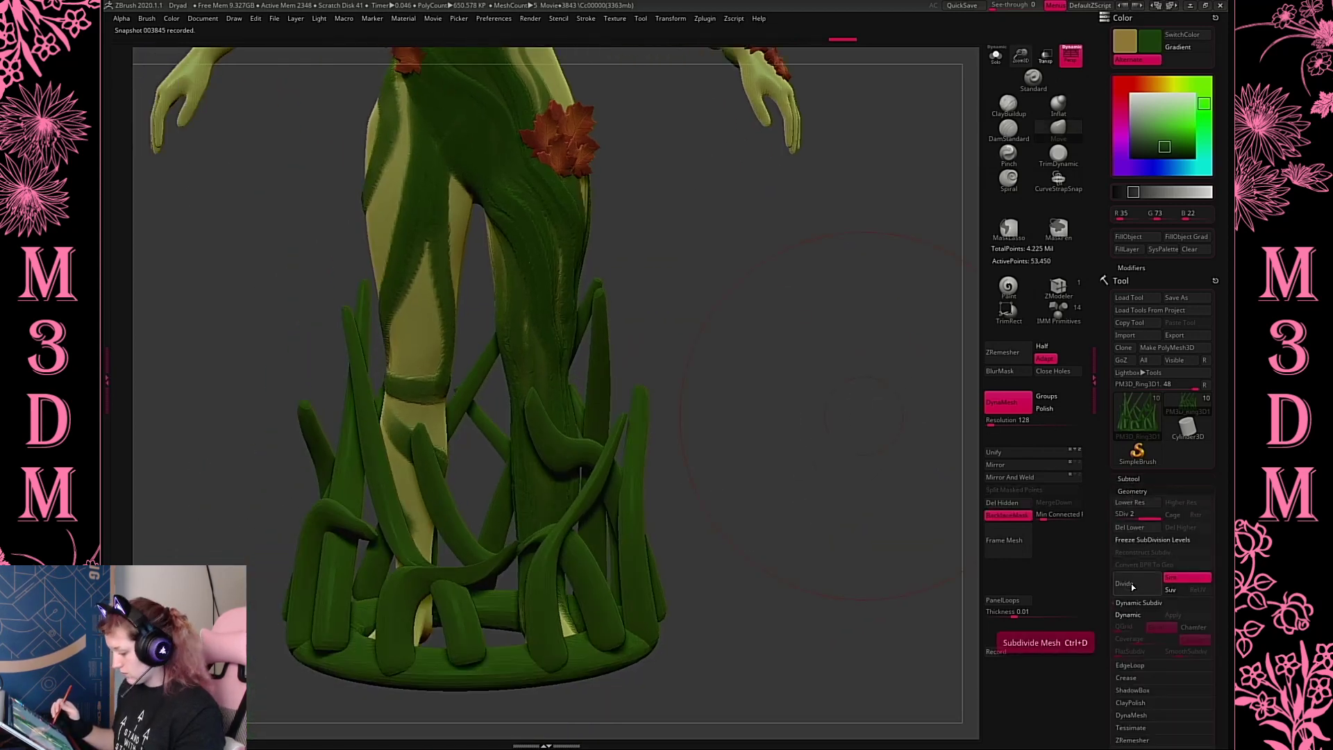
click(1137, 527)
Stretch the vine base along its Y axis so the vines reach up to the thighs
drag(1024, 65, 993, 7)
alt+drag(777, 368, 789, 454)
drag(1013, 70, 1000, 132)
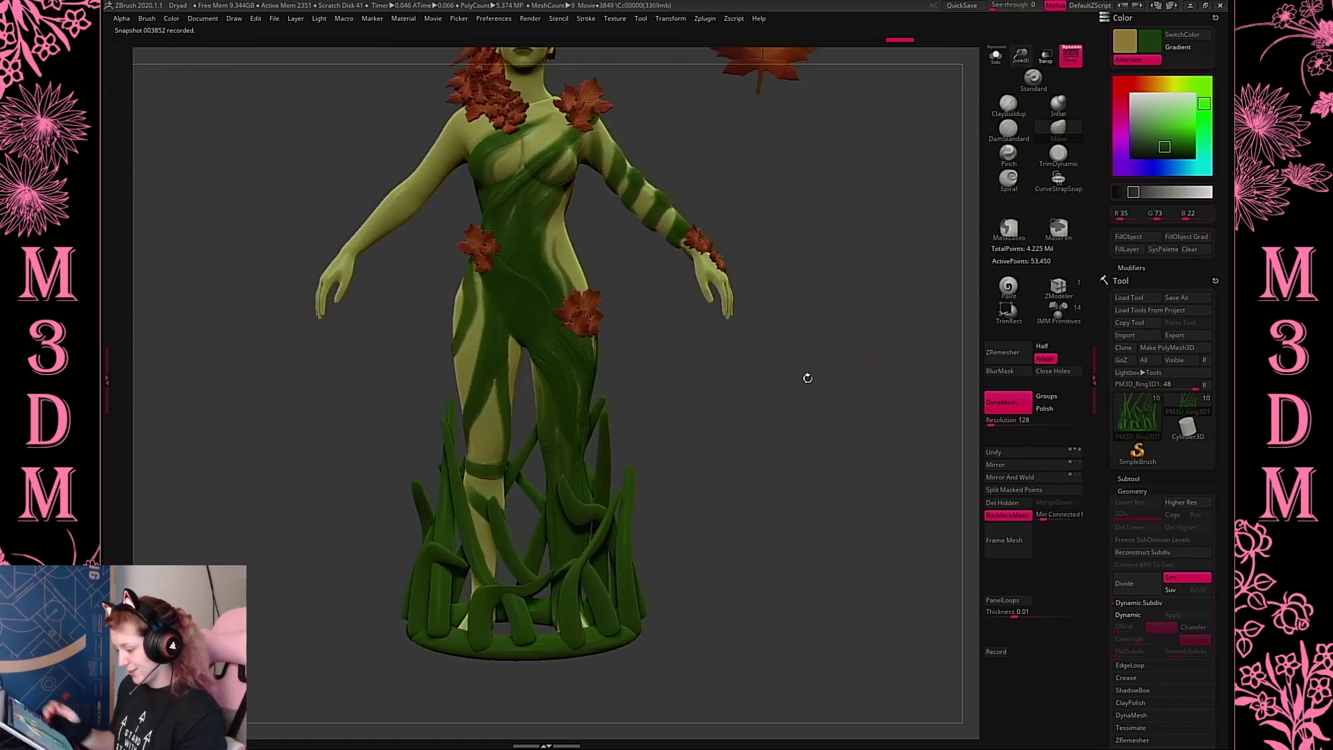
key(w)
alt+click(627, 564)
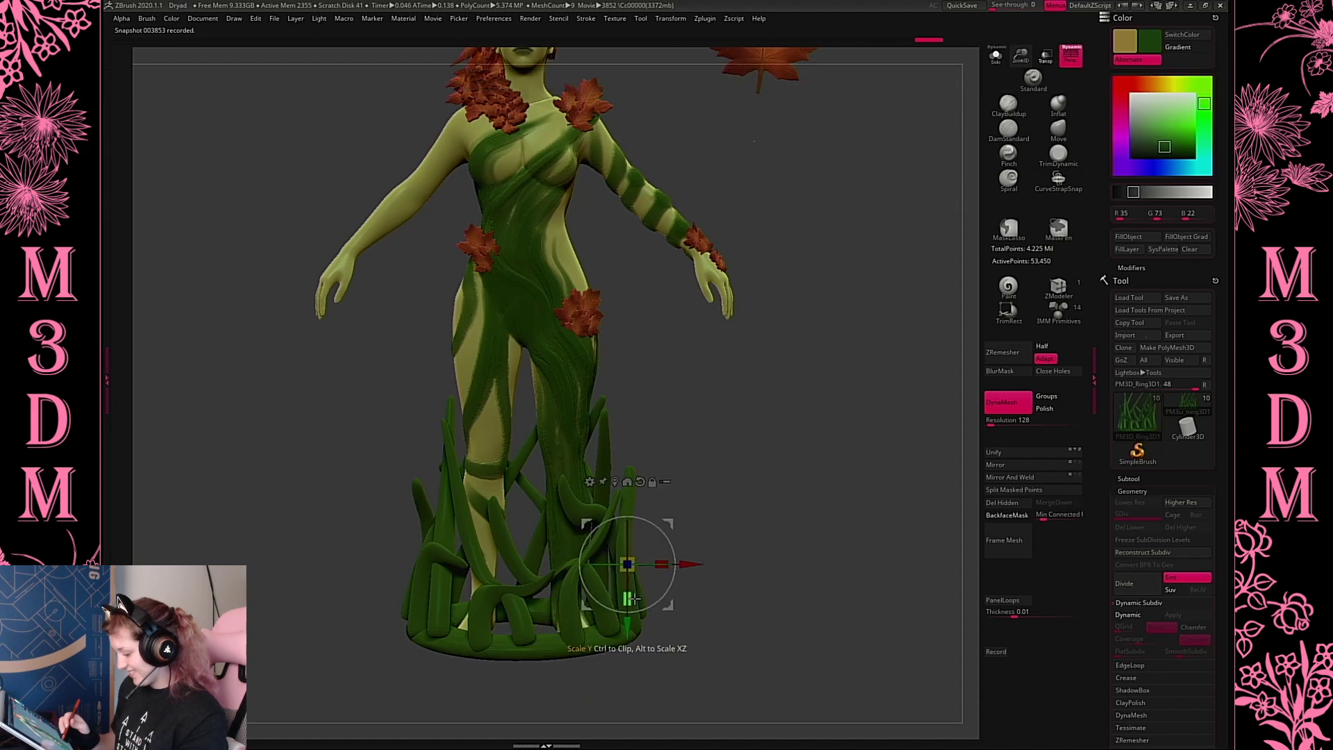
mouse_move(628, 598)
mouse_down()
mouse_move(633, 629)
mouse_move(628, 610)
mouse_up()
key(q)
key(space)
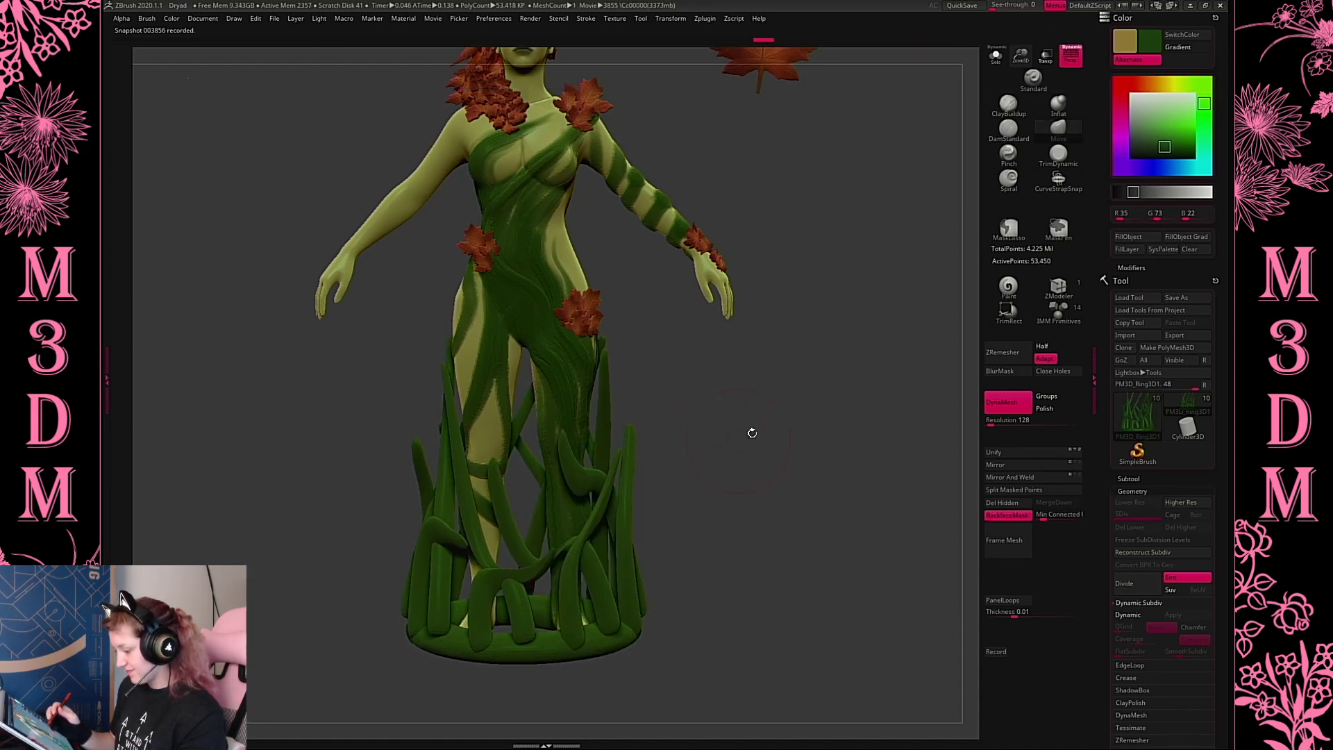
Adjust the vine base's depth placement around the legs in side view with the gizmo
drag(762, 460, 782, 569)
key(w)
drag(594, 545, 686, 539)
key(q)
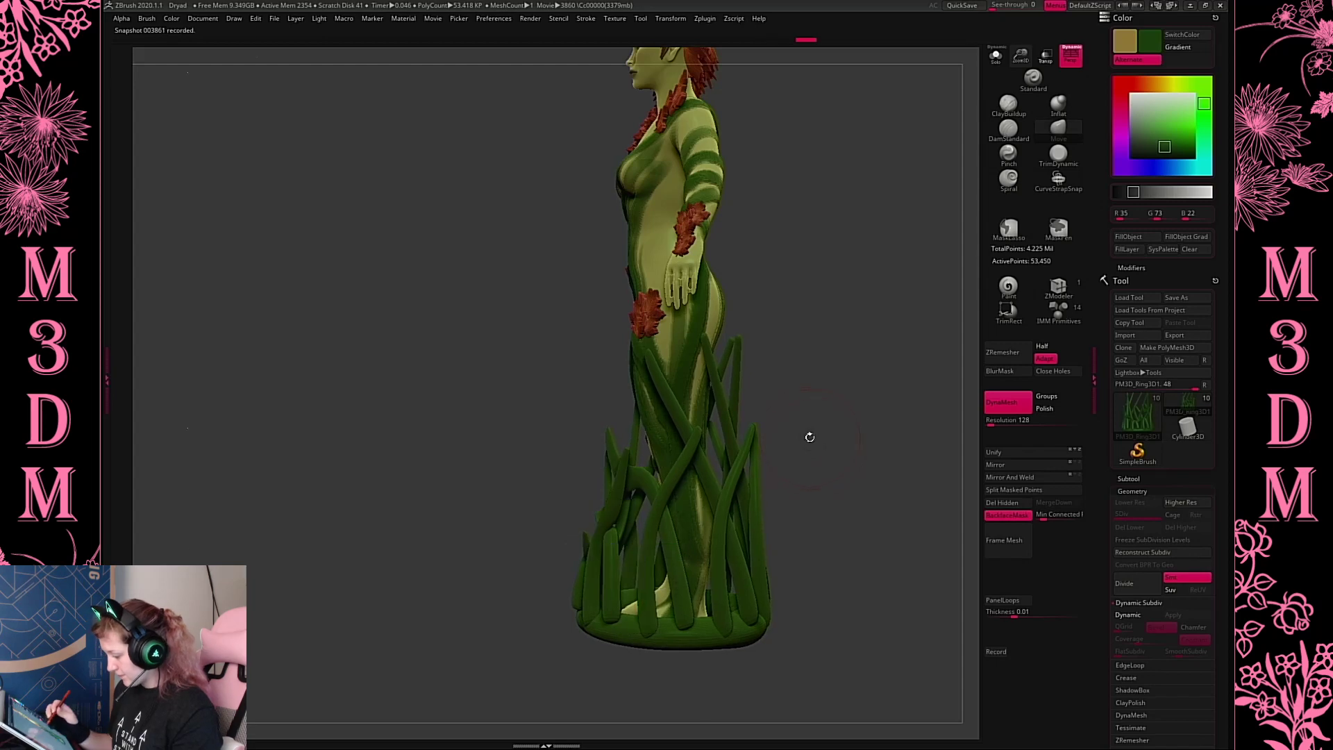
mouse_move(846, 439)
mouse_down()
mouse_move(870, 429)
mouse_move(860, 494)
mouse_move(852, 426)
mouse_up()
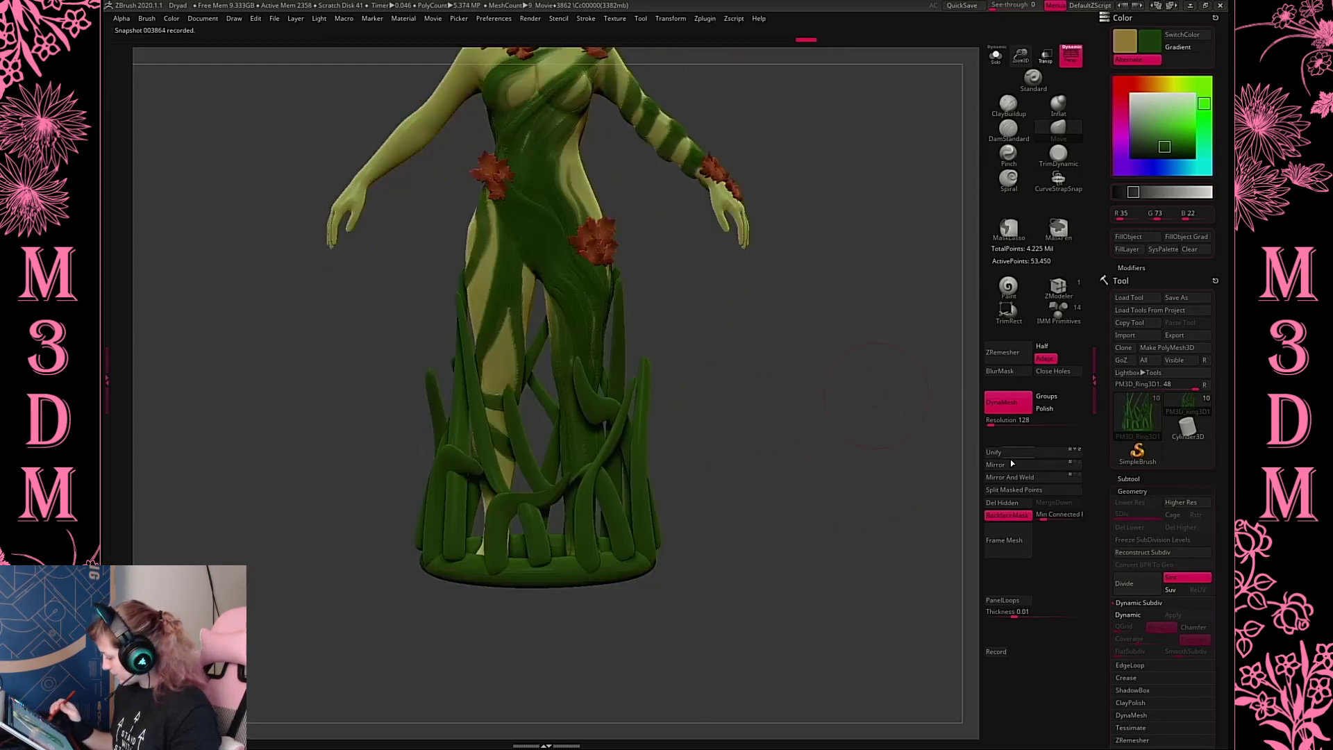
Raise the DynaMesh resolution to 928 and remesh the vine base
ctrl+drag(811, 497, 887, 621)
click(1008, 421)
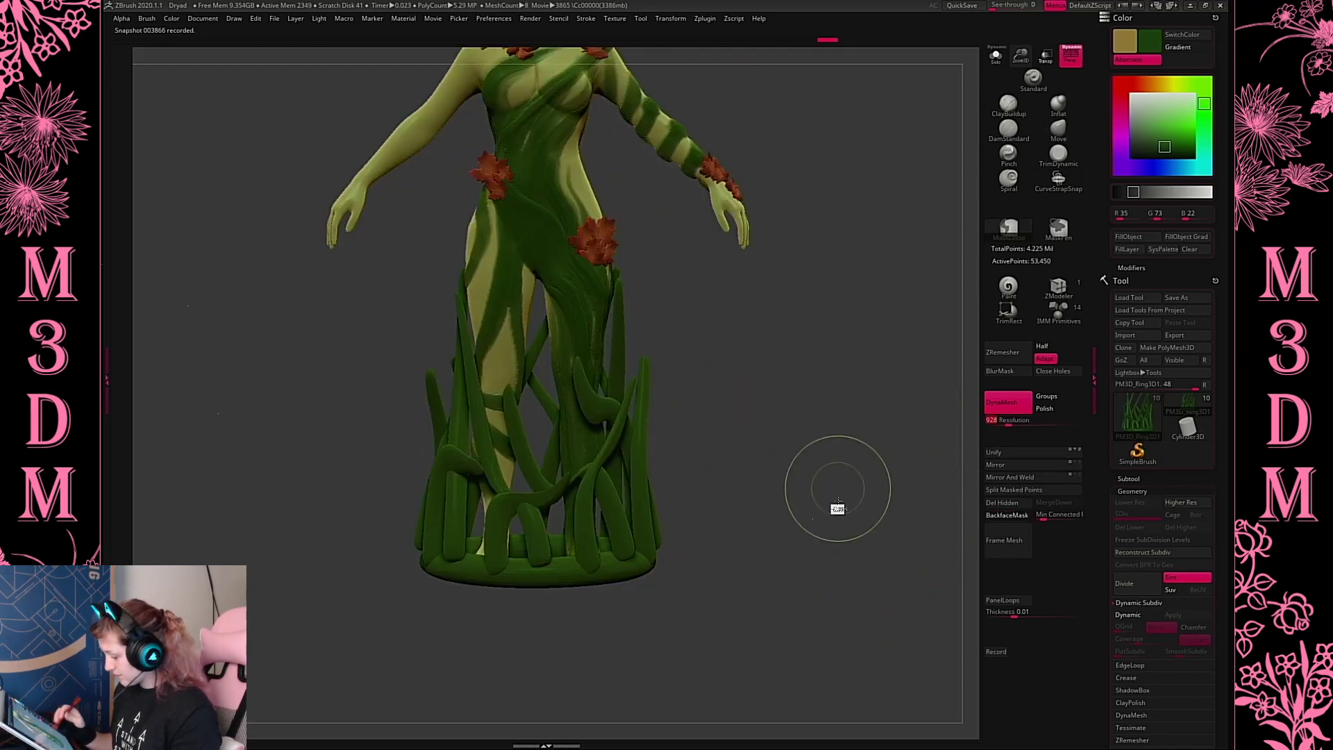
ctrl+drag(837, 509, 868, 582)
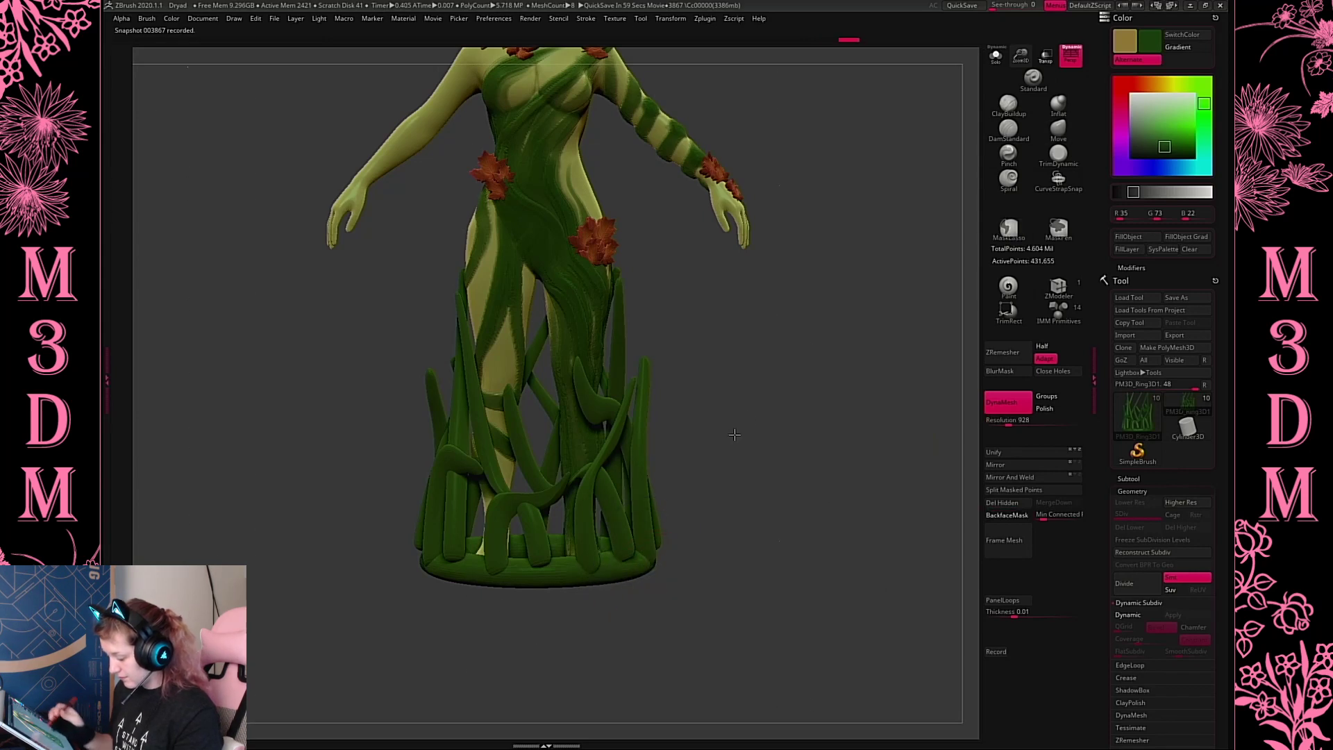
Smooth the ring where the vines grow out of it, remesh the base, and inspect the figure all round
key(space)
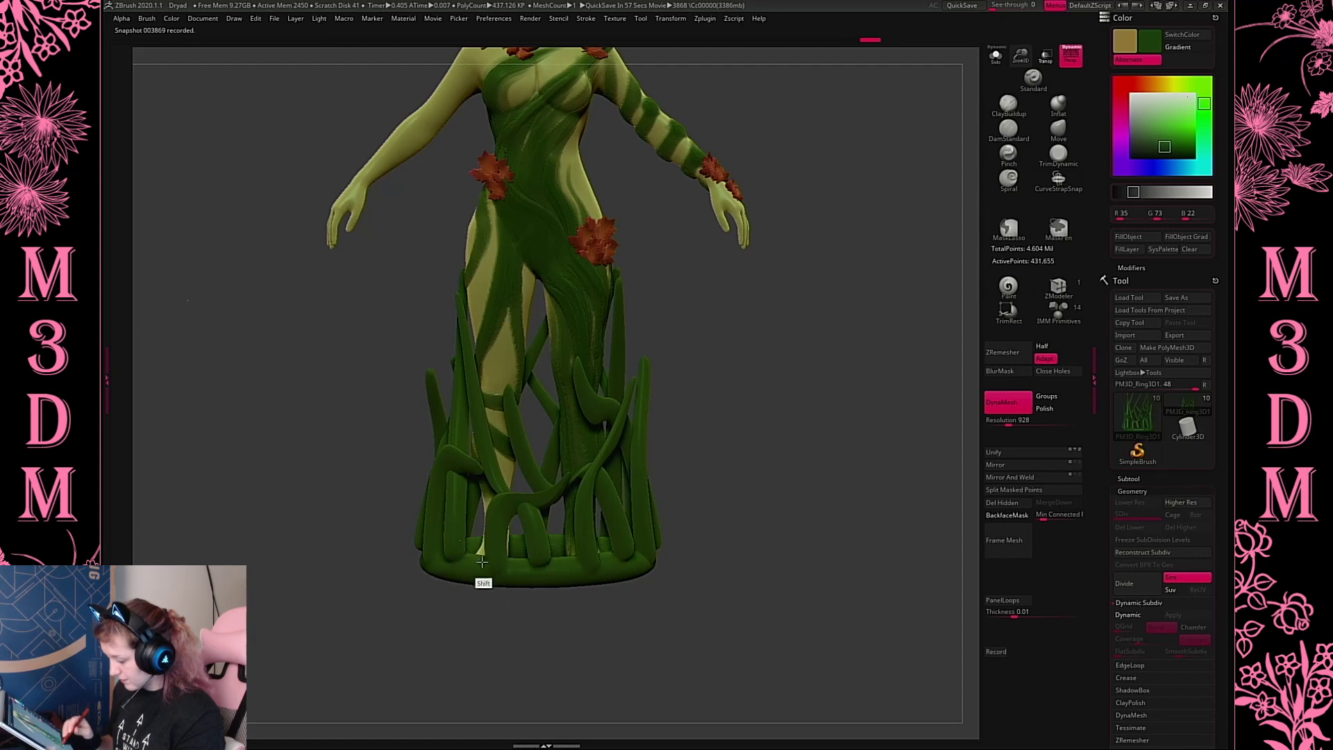
drag(739, 521, 735, 547)
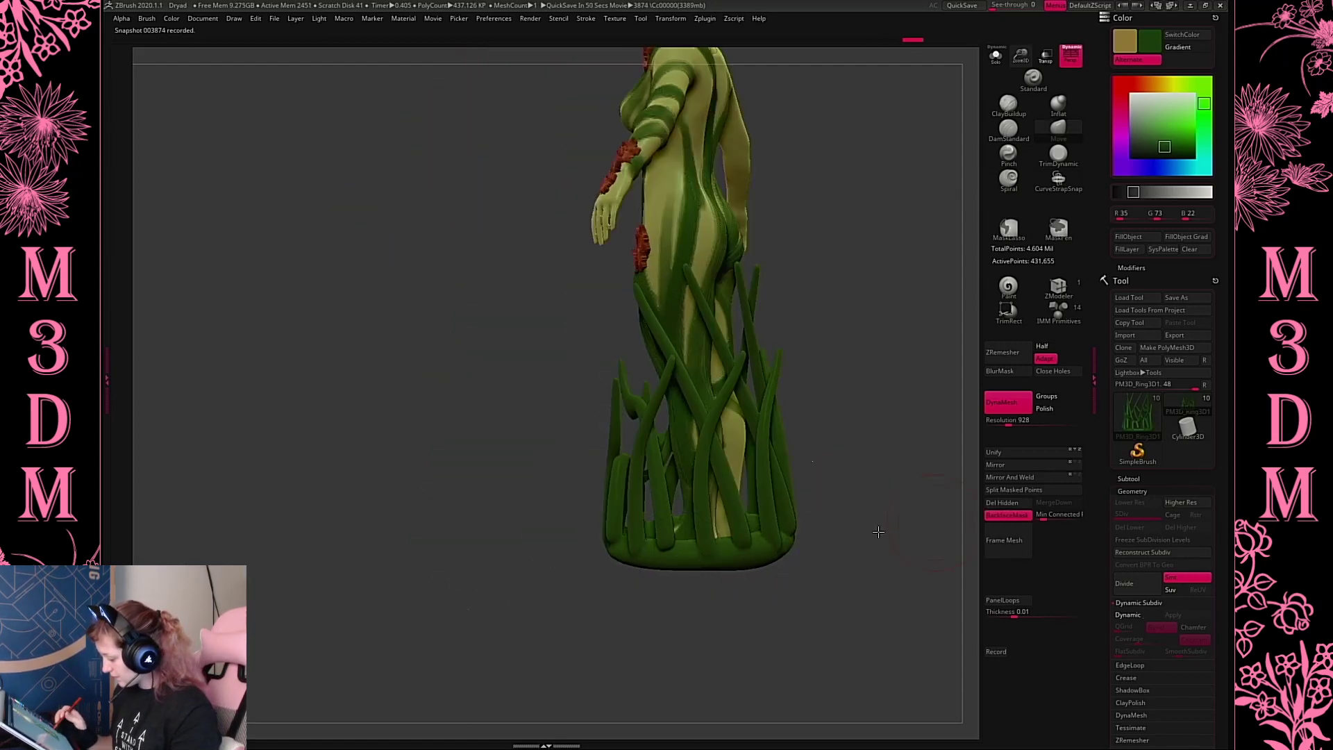
shift+drag(877, 529, 839, 555)
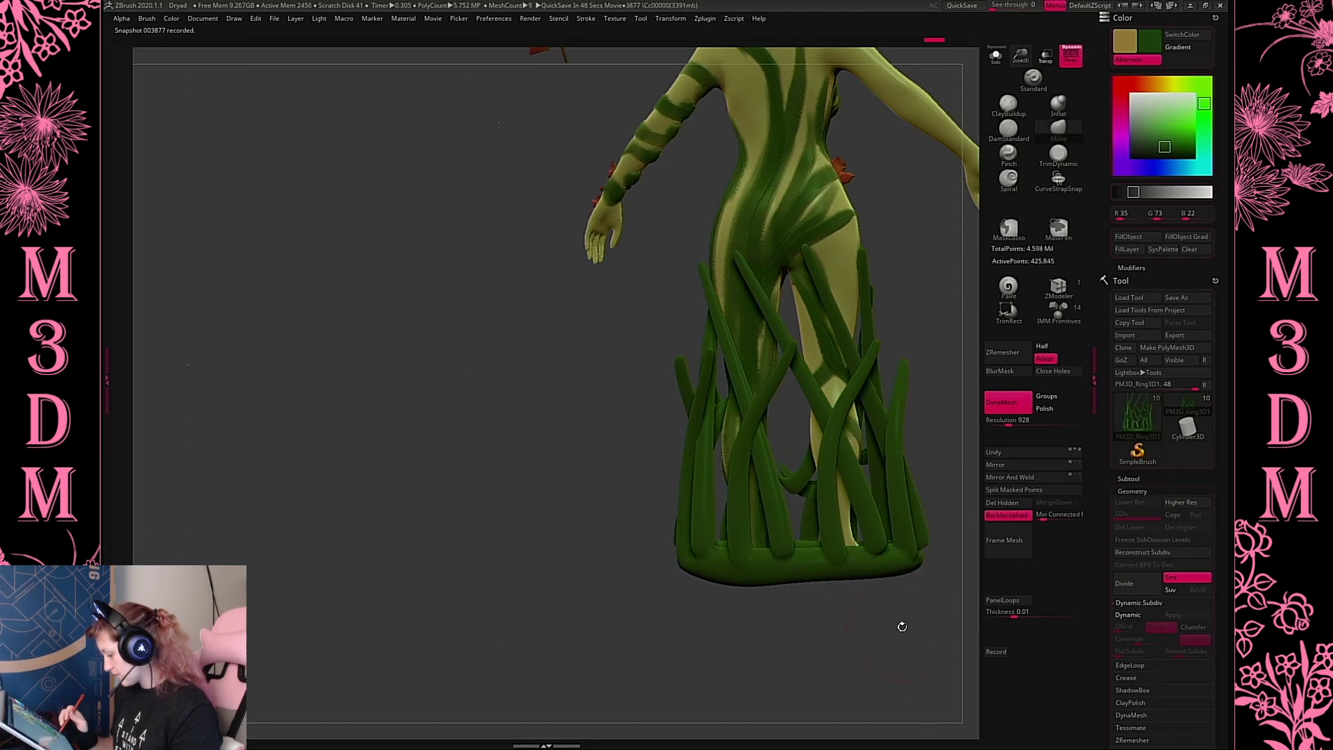
drag(901, 625, 705, 532)
drag(923, 555, 830, 586)
alt+drag(781, 642, 862, 327)
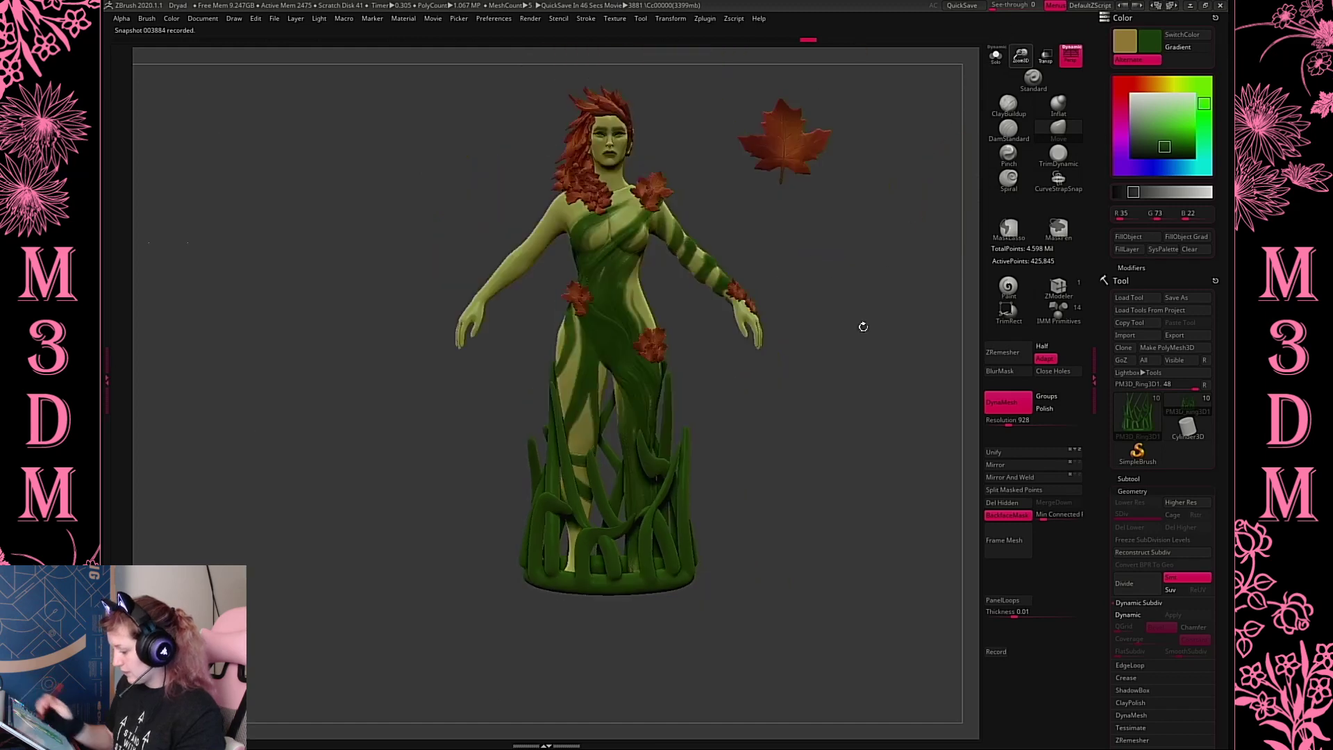
alt+drag(816, 408, 838, 447)
key(space)
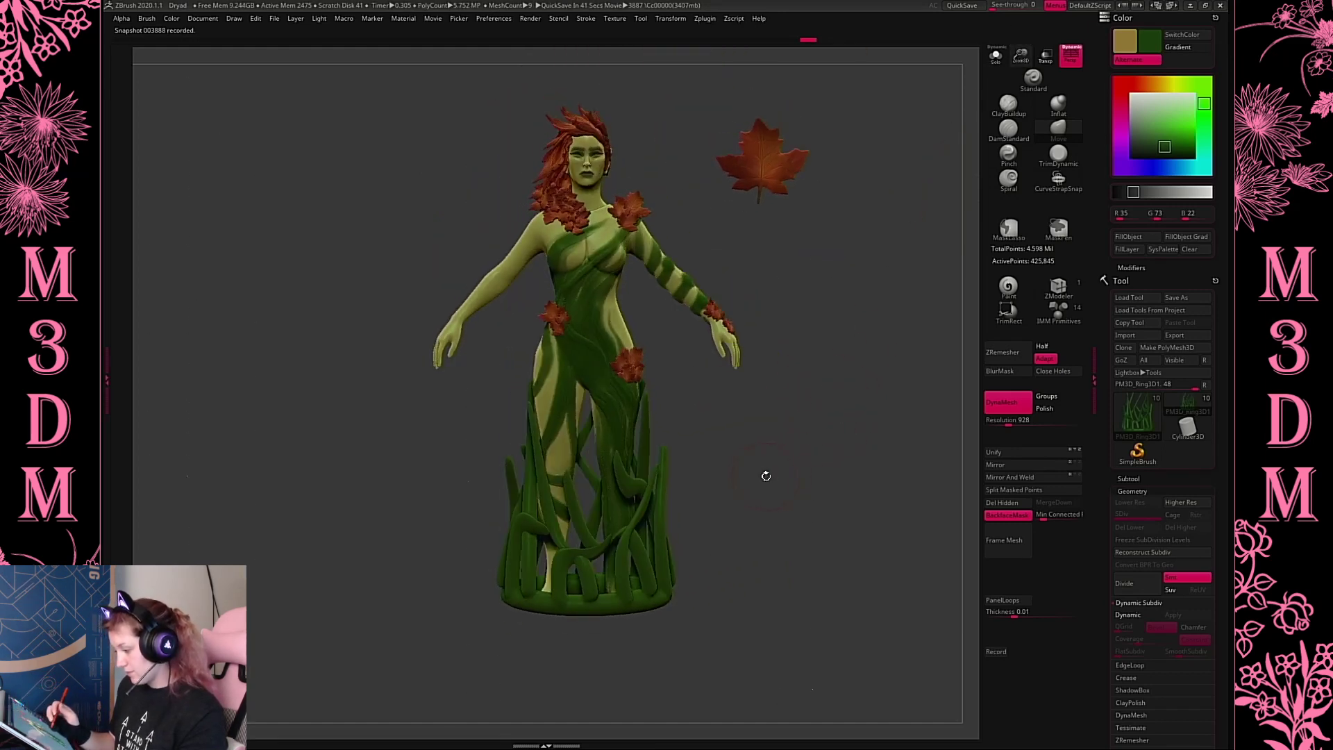
Apply a Taper deformer to the vine base, narrowing the ring and flaring the vine tips outward
key(w)
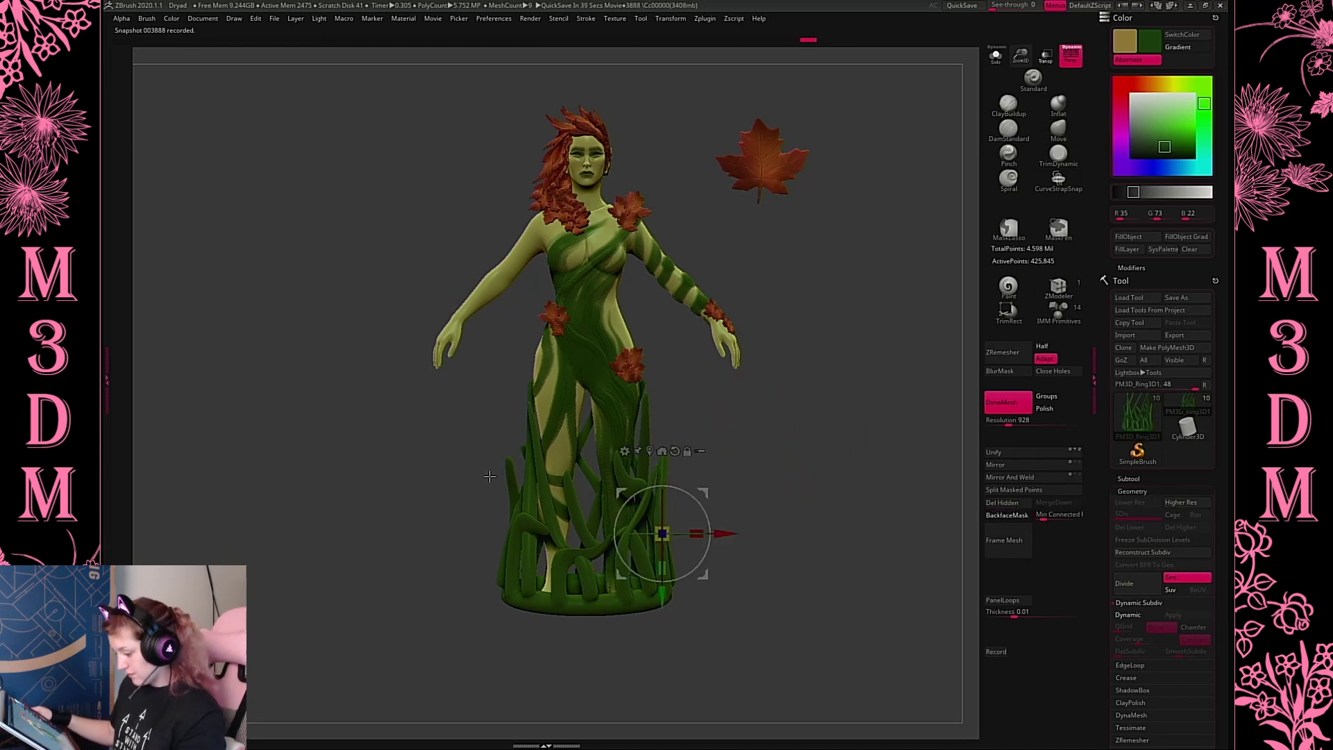
alt+drag(701, 491, 632, 469)
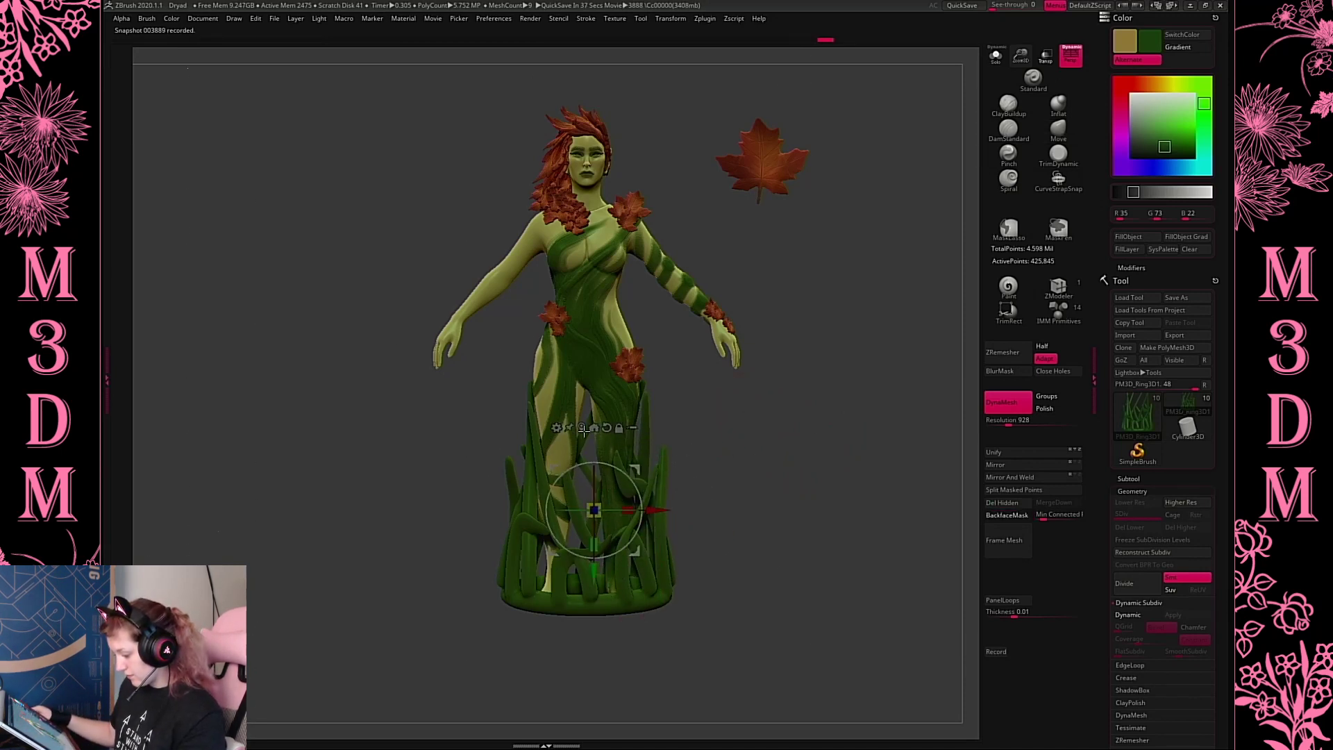
click(557, 427)
click(686, 531)
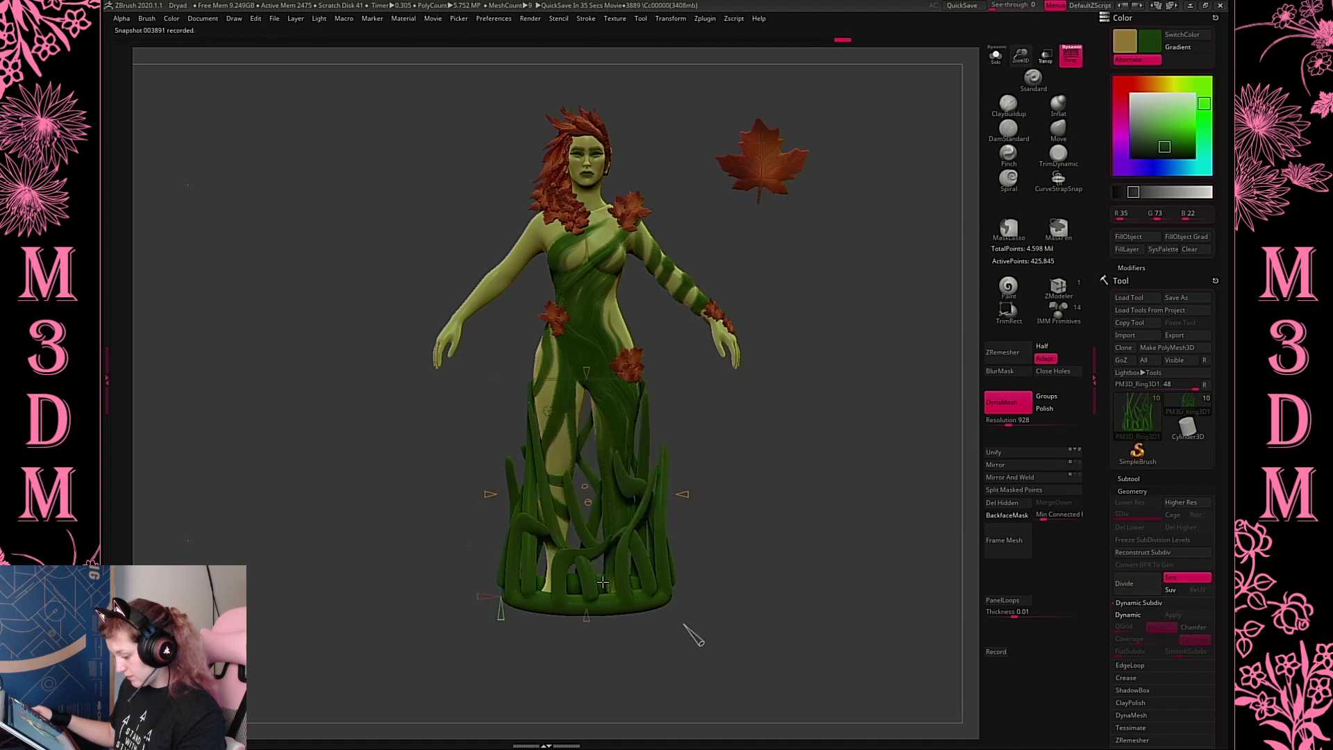
drag(586, 619, 587, 584)
drag(586, 369, 586, 353)
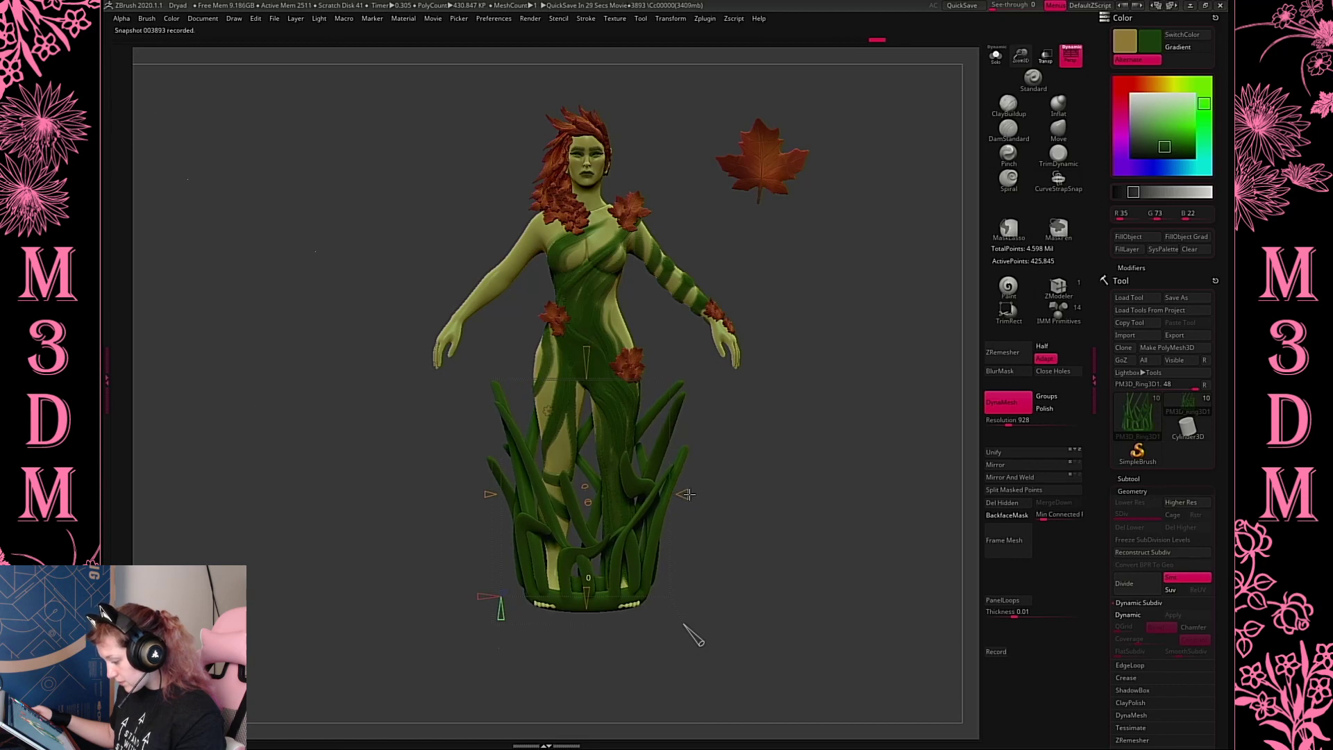
drag(688, 493, 671, 494)
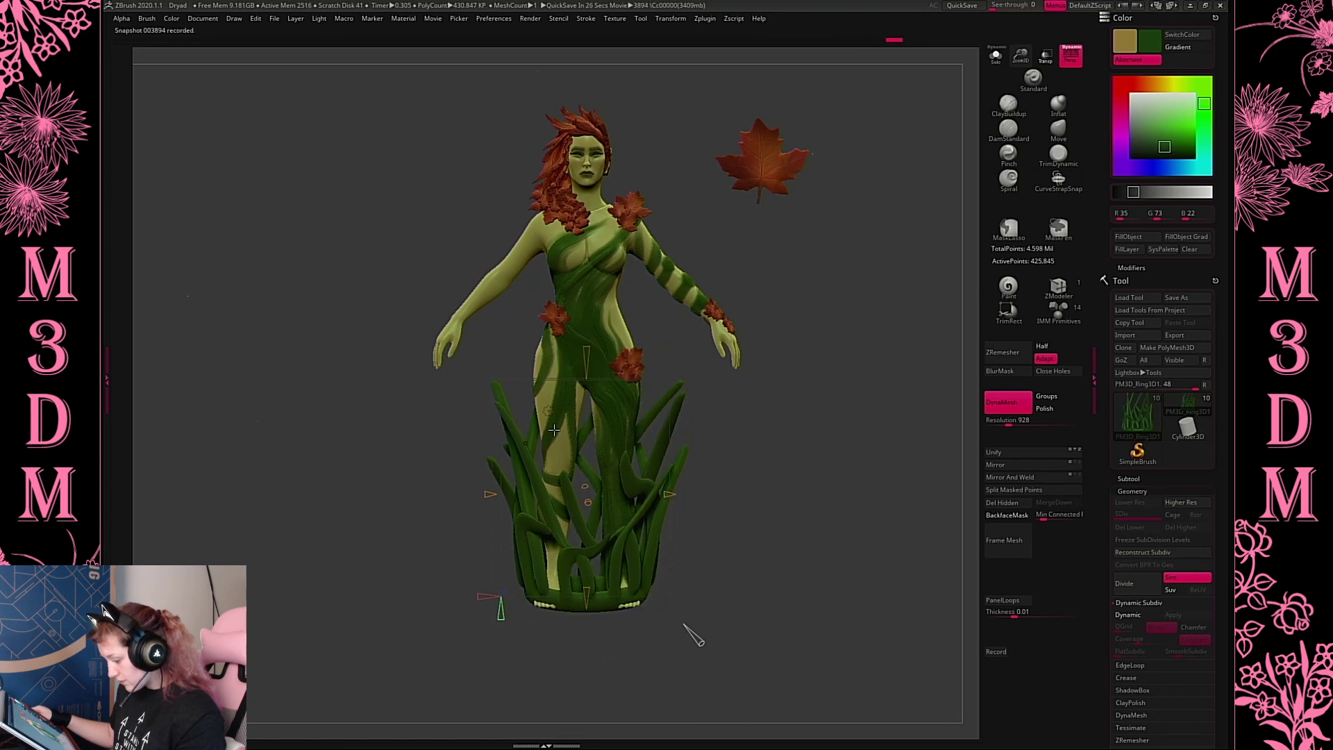
Switch to the Twist deformer, twist the vines from both ends with 180 at the lower end, and accept it
click(549, 409)
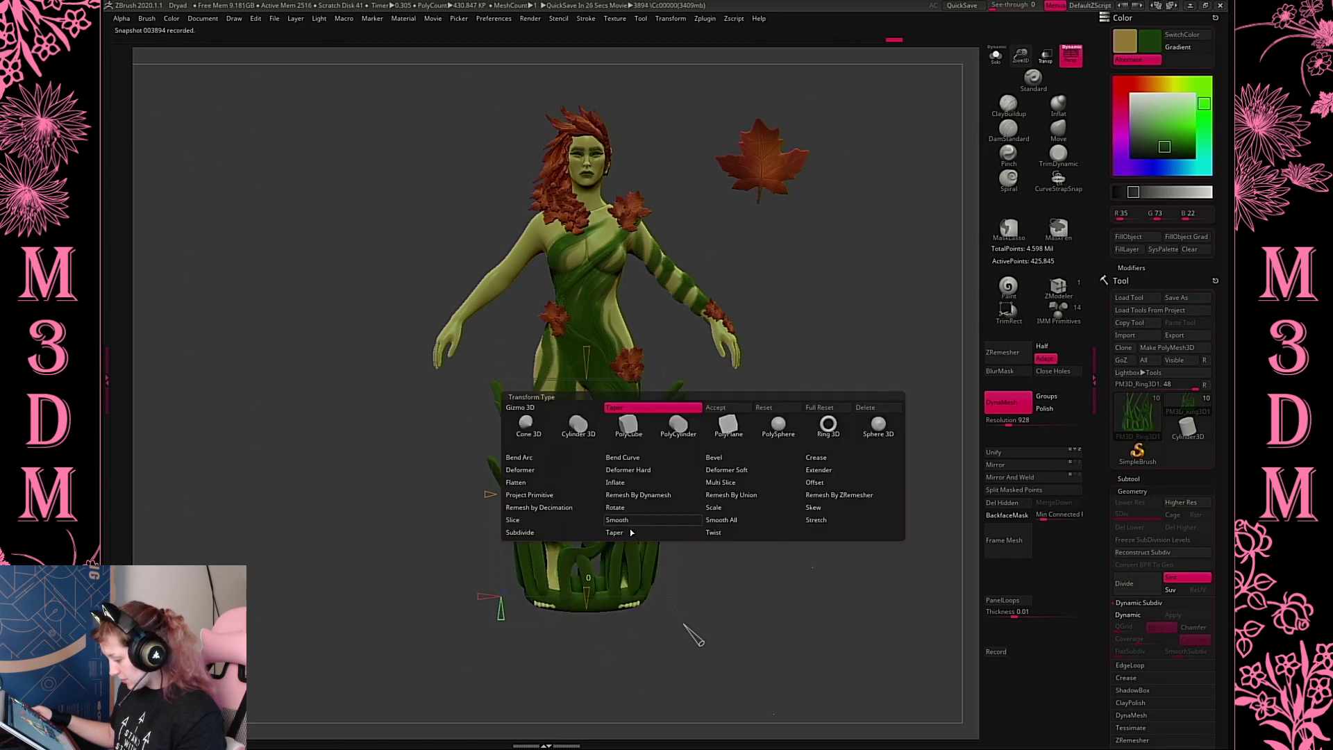
click(725, 532)
drag(588, 487, 583, 548)
key(ctrl+z)
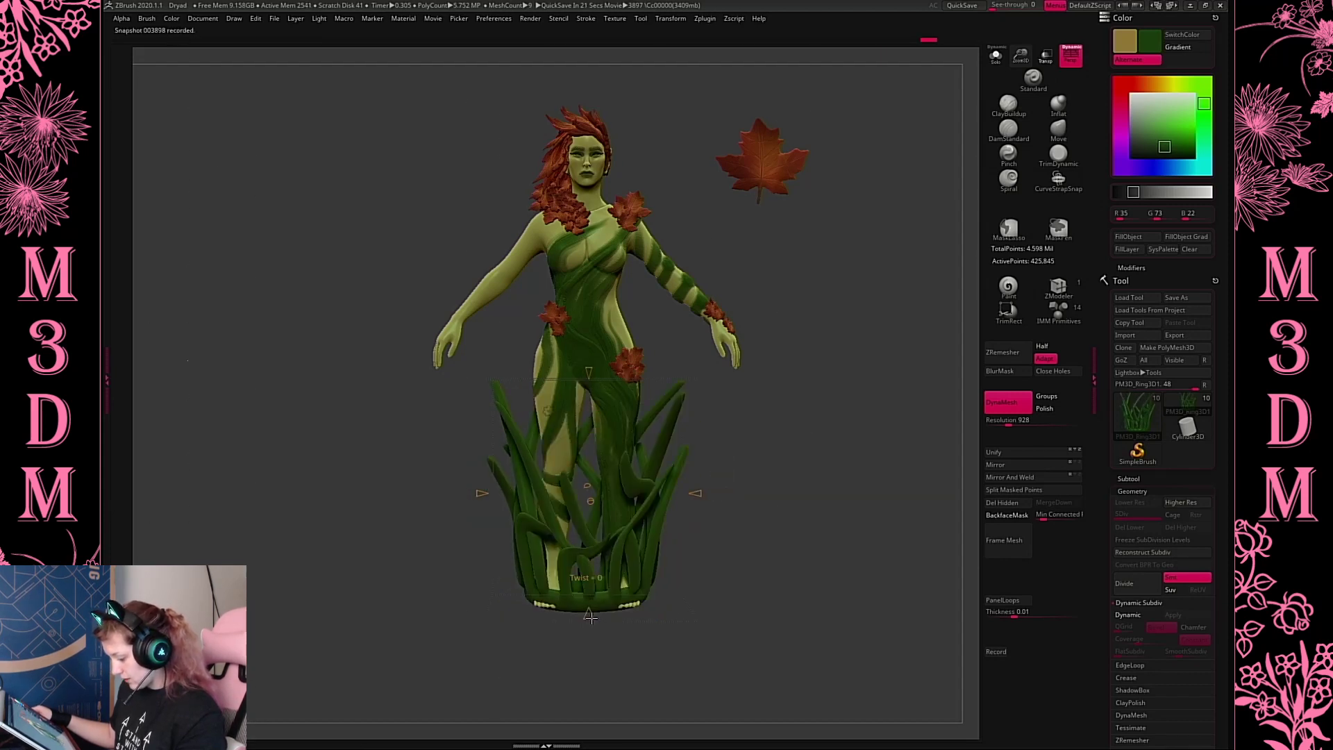
drag(590, 617, 598, 722)
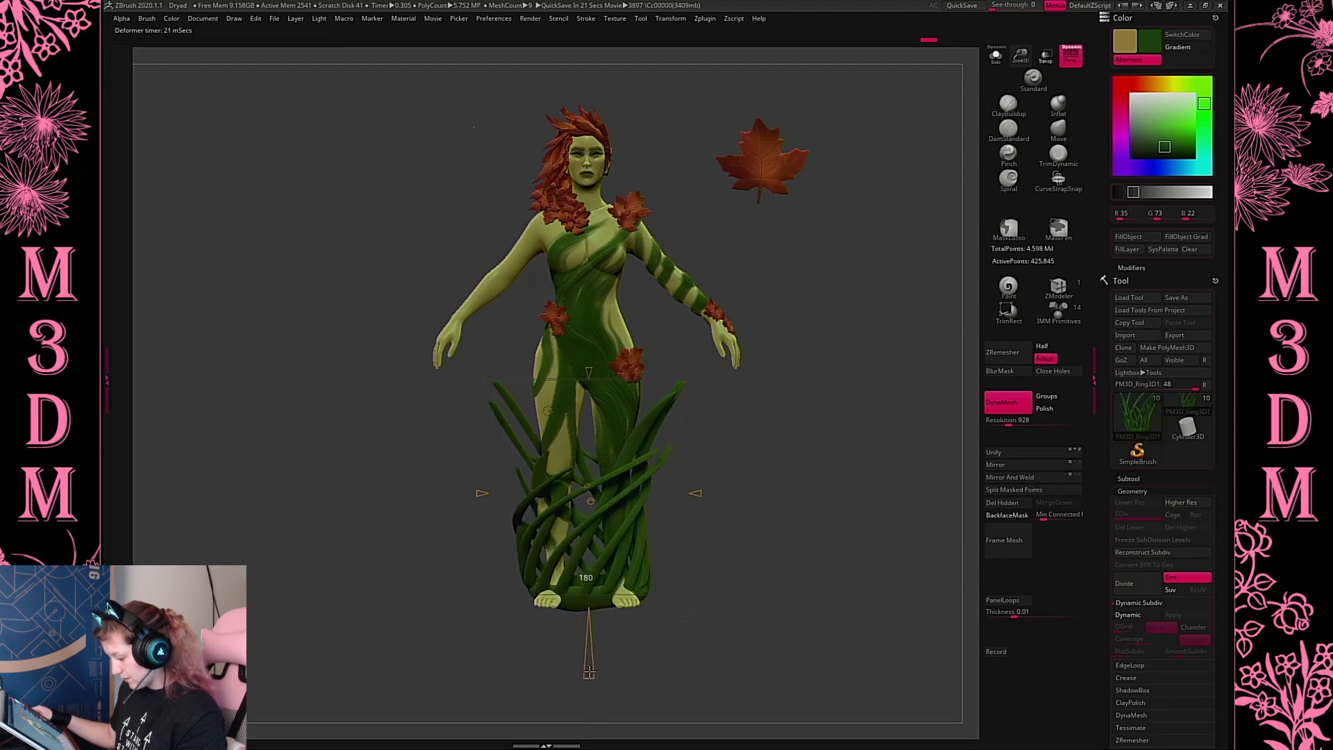
mouse_move(589, 671)
mouse_down()
mouse_move(589, 637)
mouse_move(586, 703)
mouse_move(588, 677)
mouse_up()
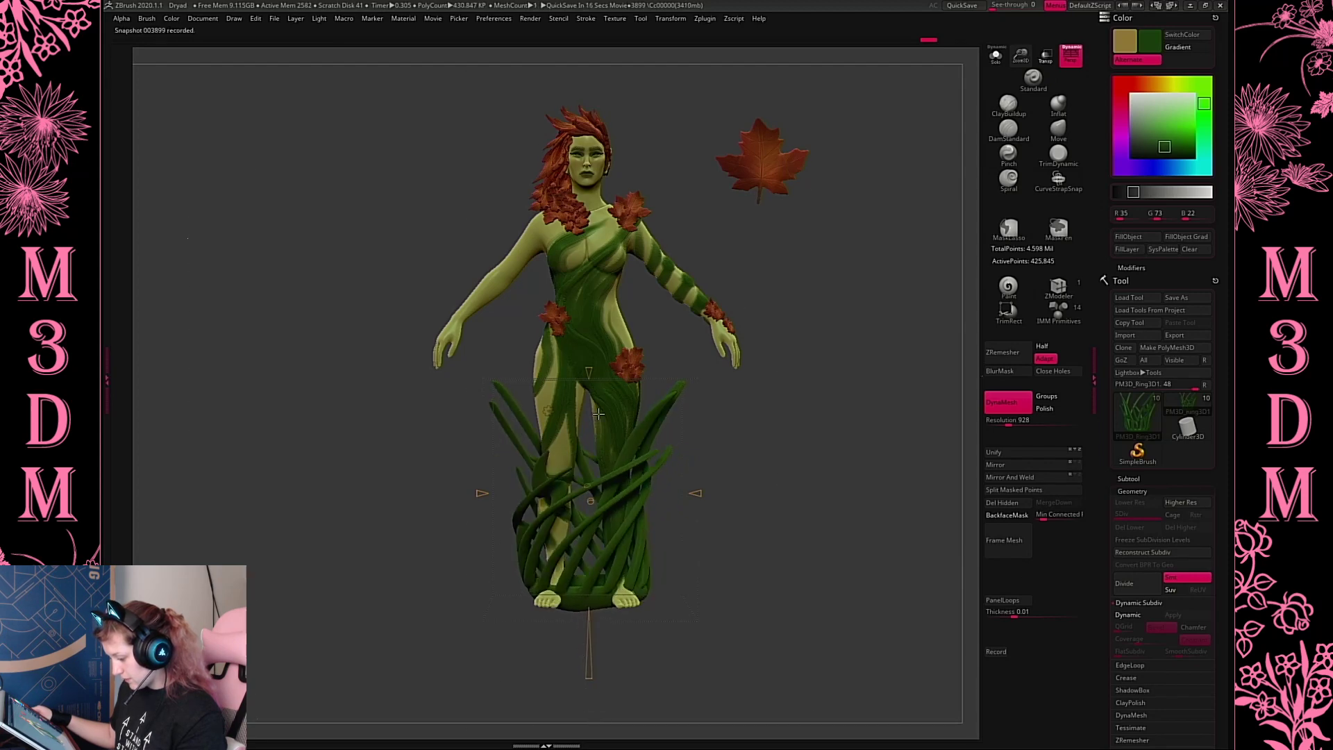
drag(589, 370, 590, 434)
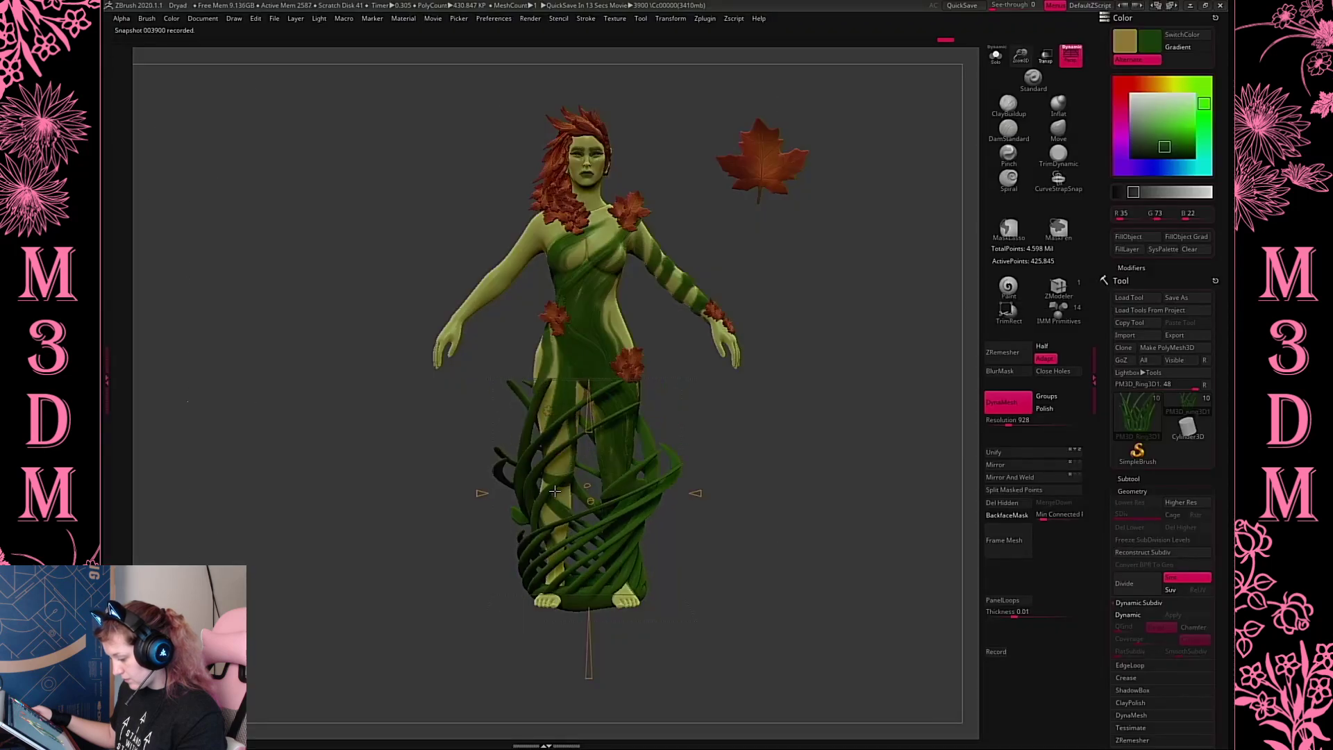
click(547, 410)
click(696, 410)
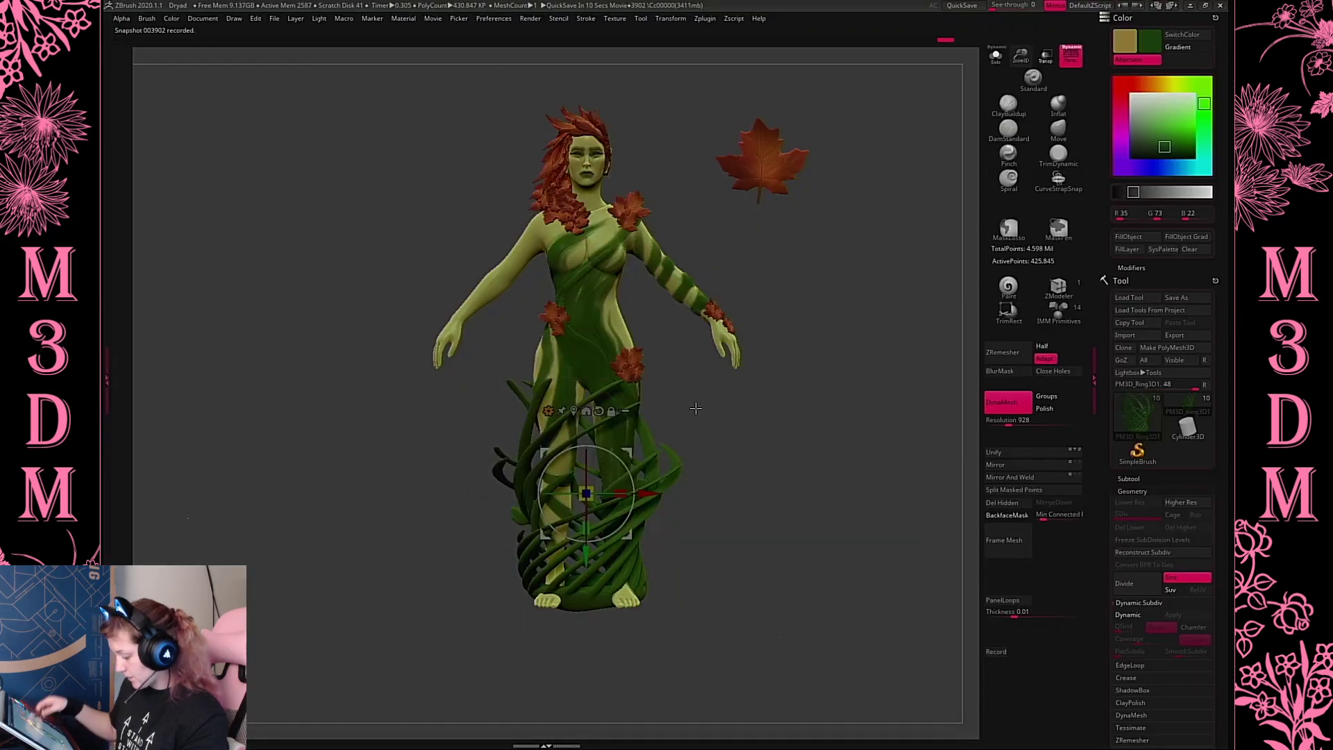
Enlarge the twisted vine base and raise it around the figure's legs and hips
drag(586, 492, 592, 524)
drag(586, 467, 586, 462)
key(q)
Narrow the vine base in depth and reposition it around the legs and feet in side view
mouse_move(848, 496)
mouse_down()
mouse_move(782, 488)
mouse_move(806, 530)
mouse_move(767, 493)
mouse_up()
key(w)
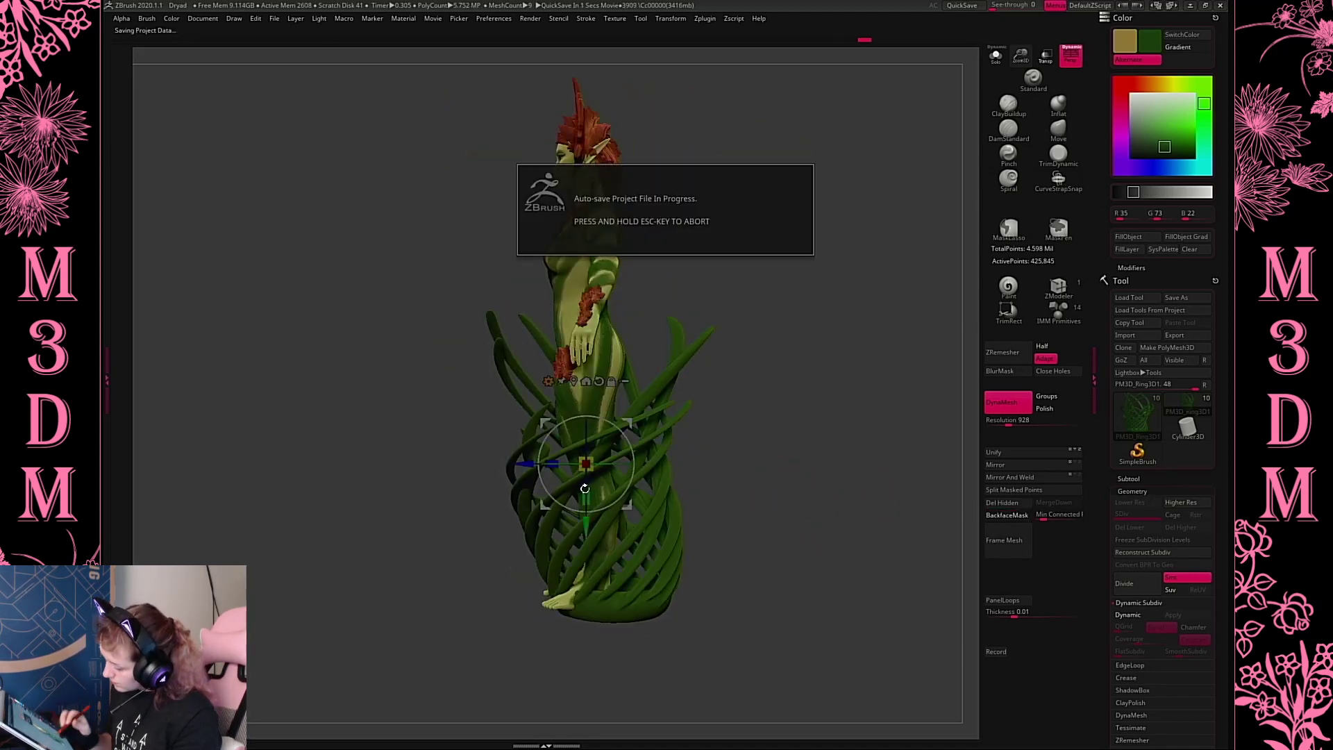
mouse_move(526, 463)
mouse_down()
mouse_move(504, 465)
mouse_move(552, 459)
mouse_move(510, 464)
mouse_up()
key(ctrl+z)
drag(618, 471, 553, 459)
drag(612, 422, 613, 419)
key(q)
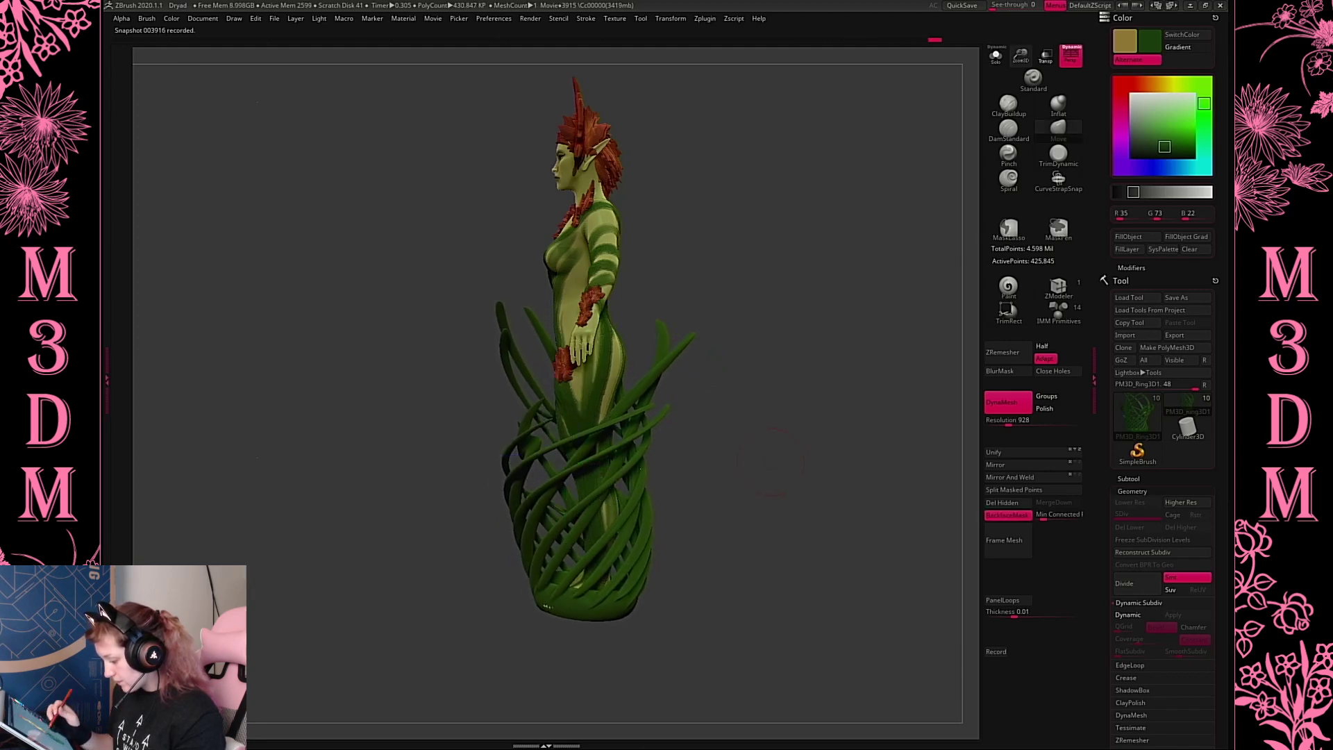
Turn off perspective, isolate the vine base, and mask everything except a strip along its lower edge
mouse_move(771, 461)
shift+mouse_down()
mouse_move(803, 460)
mouse_move(785, 470)
shift+mouse_up()
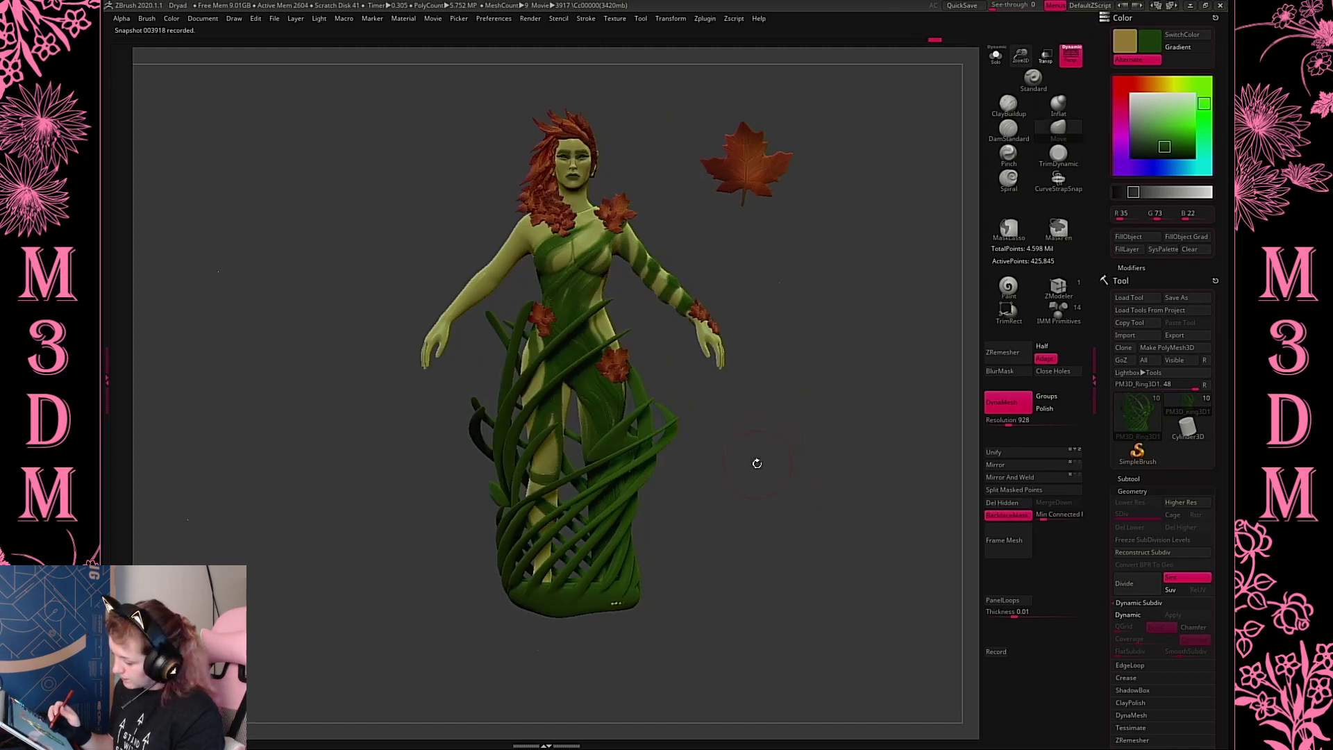
click(1075, 64)
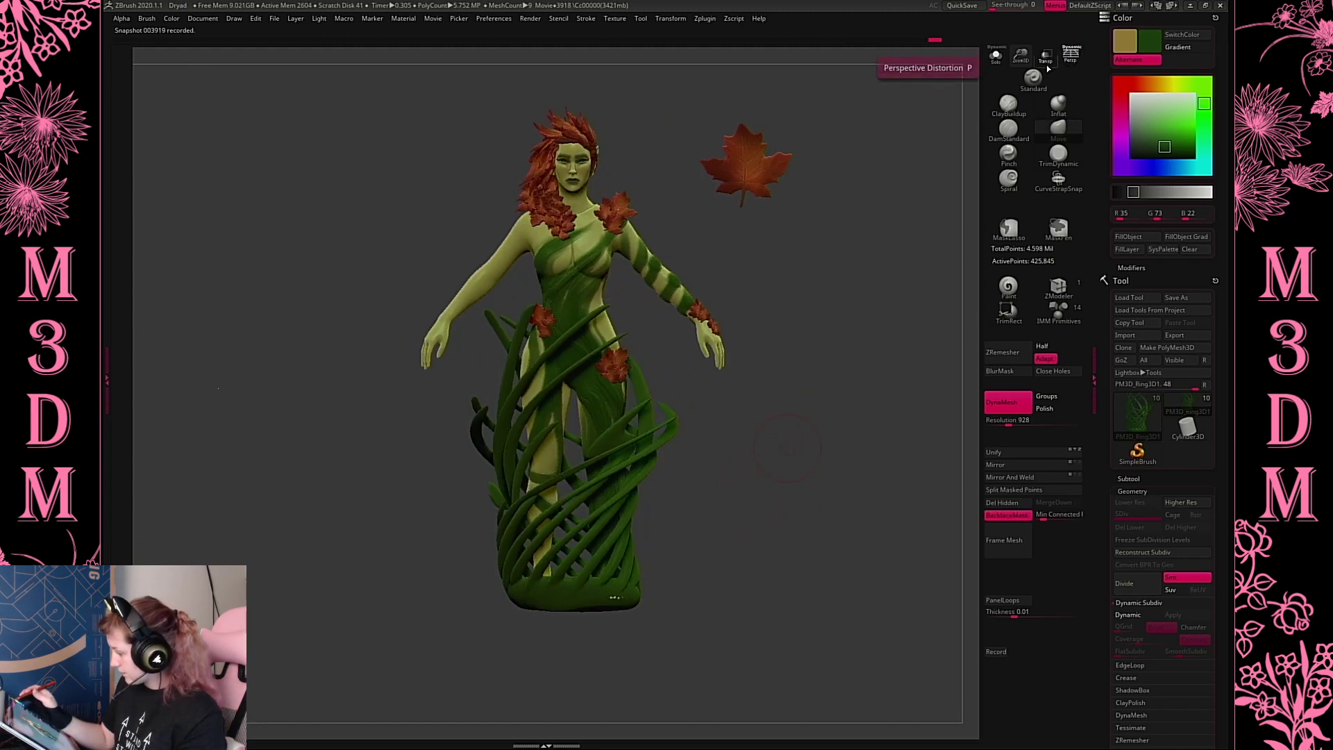
click(995, 56)
alt+drag(803, 515, 787, 484)
mouse_move(476, 615)
ctrl+mouse_down()
mouse_move(723, 565)
mouse_move(418, 570)
ctrl+mouse_up()
key(ctrl+z)
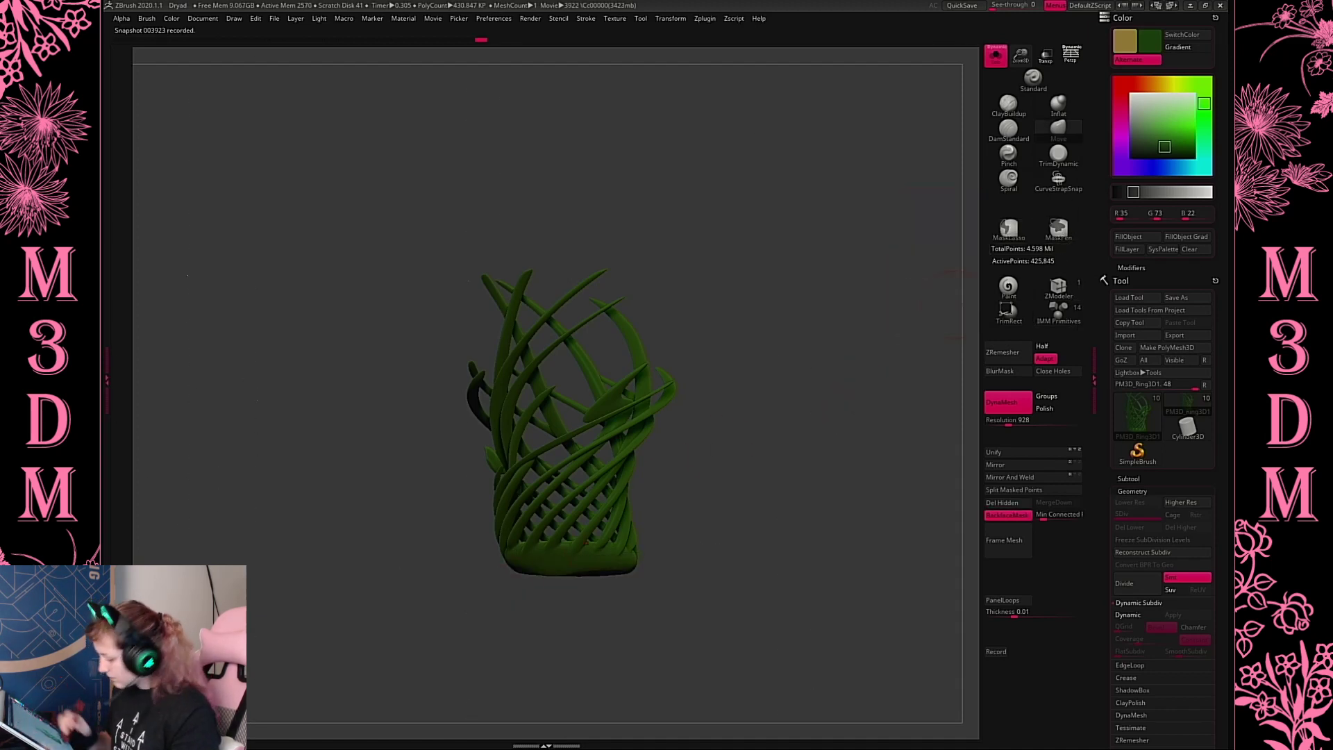
ctrl+drag(431, 625, 770, 563)
mouse_move(805, 559)
mouse_down()
mouse_move(818, 431)
mouse_move(822, 574)
mouse_up()
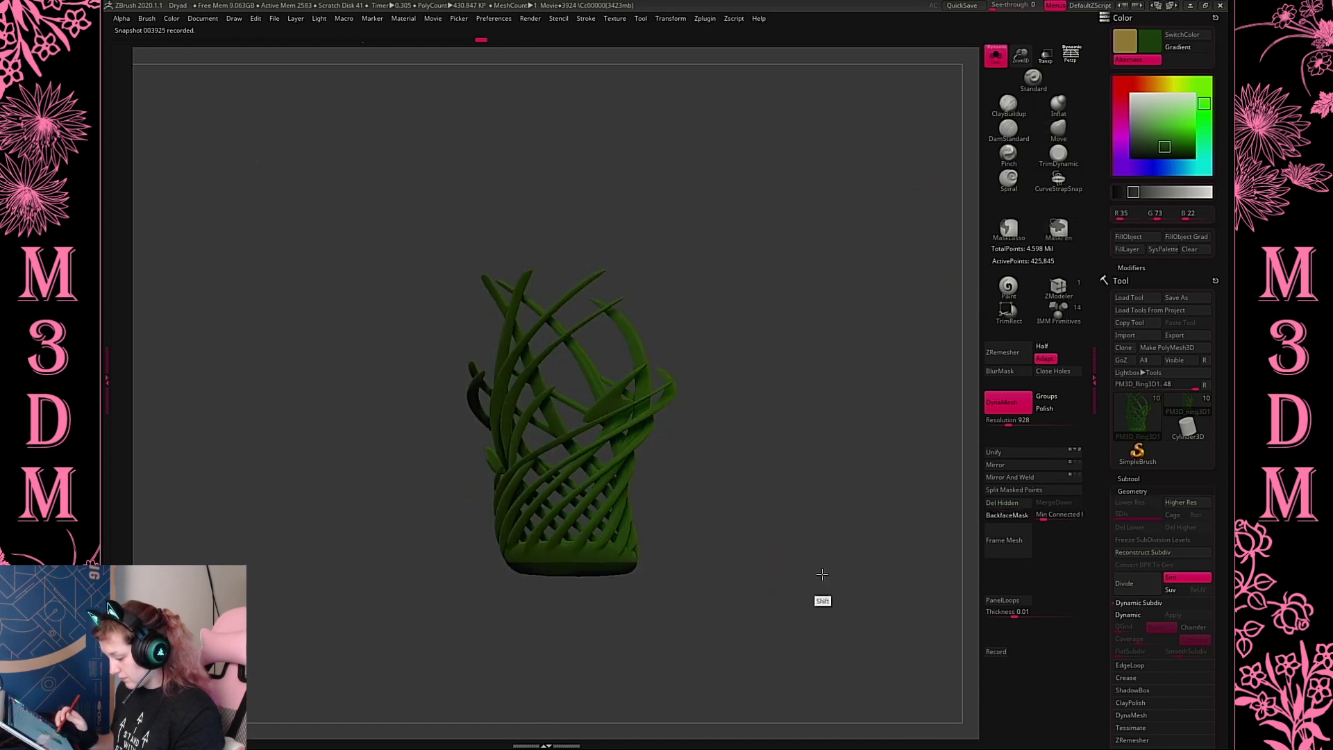
ctrl+click(800, 543)
Extend the unmasked lower edge of the vine base downward and clear the mask
key(w)
alt+click(599, 546)
drag(599, 612, 599, 645)
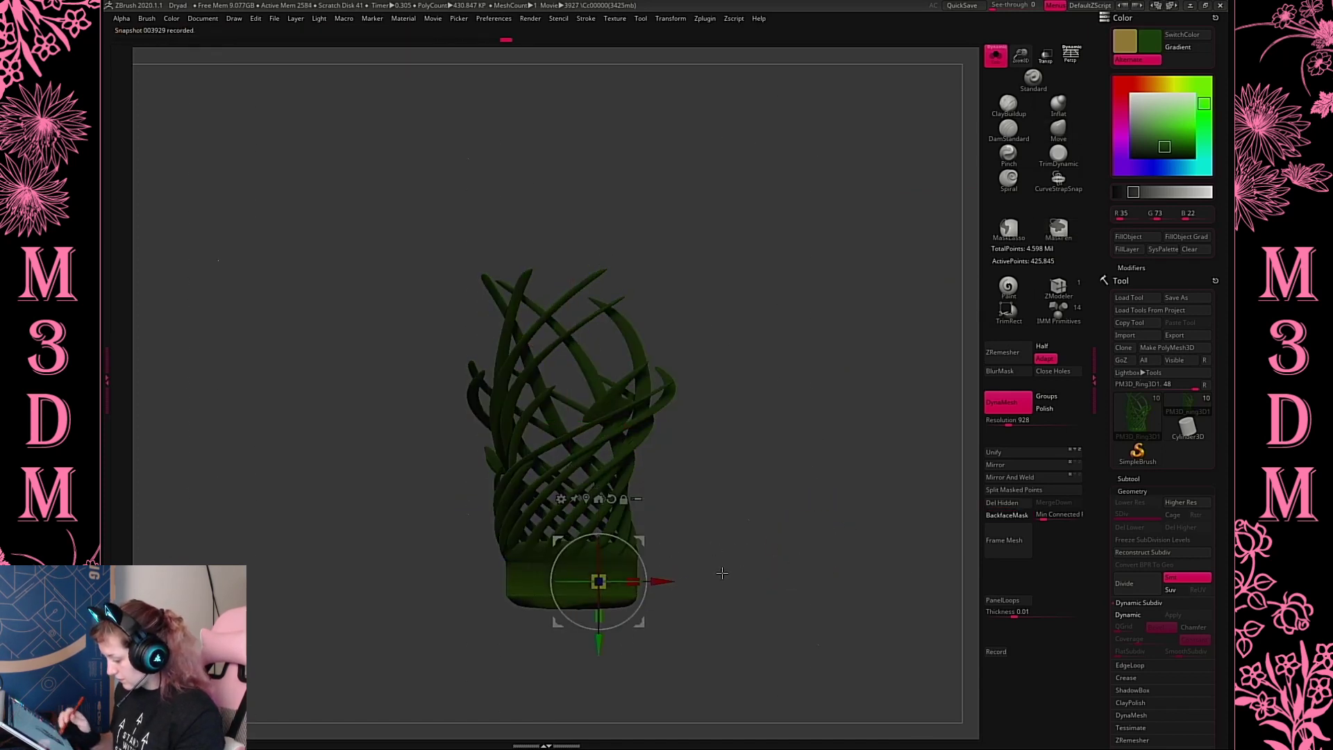
key(q)
ctrl+drag(787, 531, 811, 579)
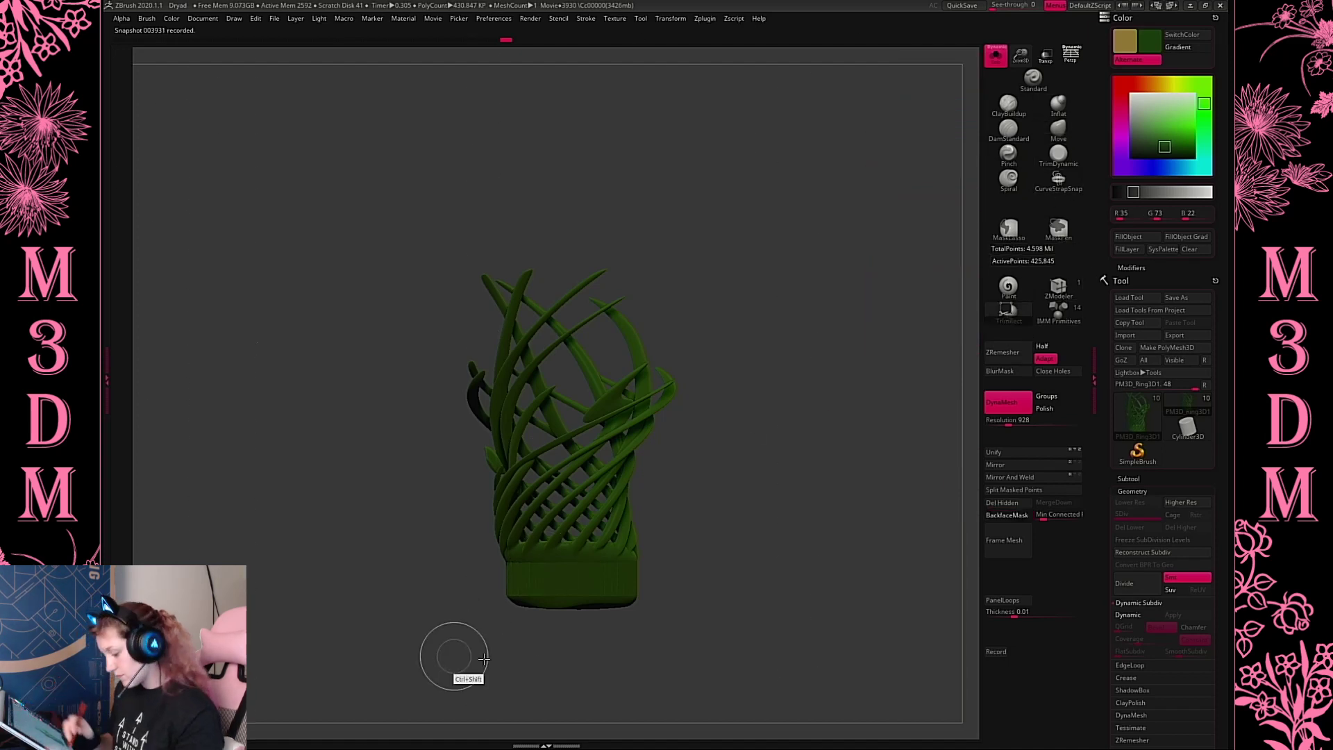
Trim the underside of the vine base flat with TrimRect and show the whole figure again
ctrl+shift+drag(454, 655, 764, 562)
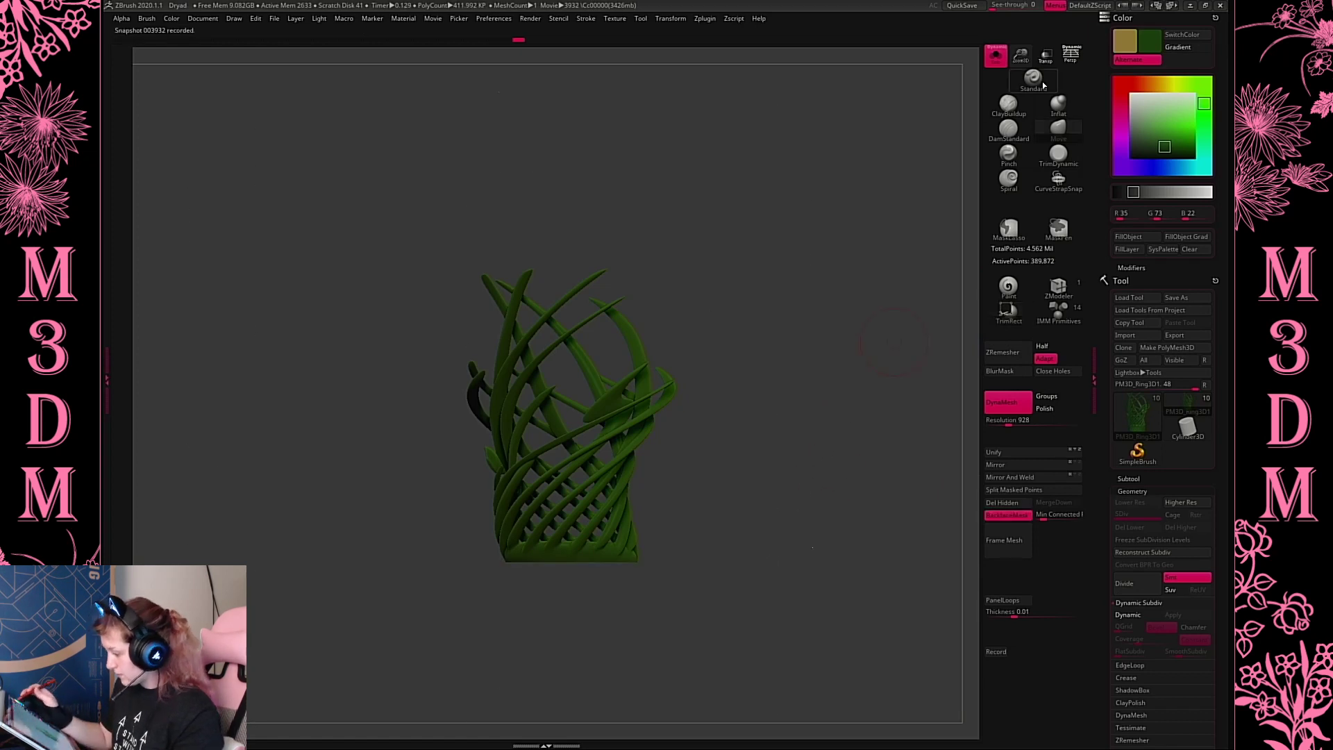
click(995, 56)
alt+drag(818, 405, 822, 431)
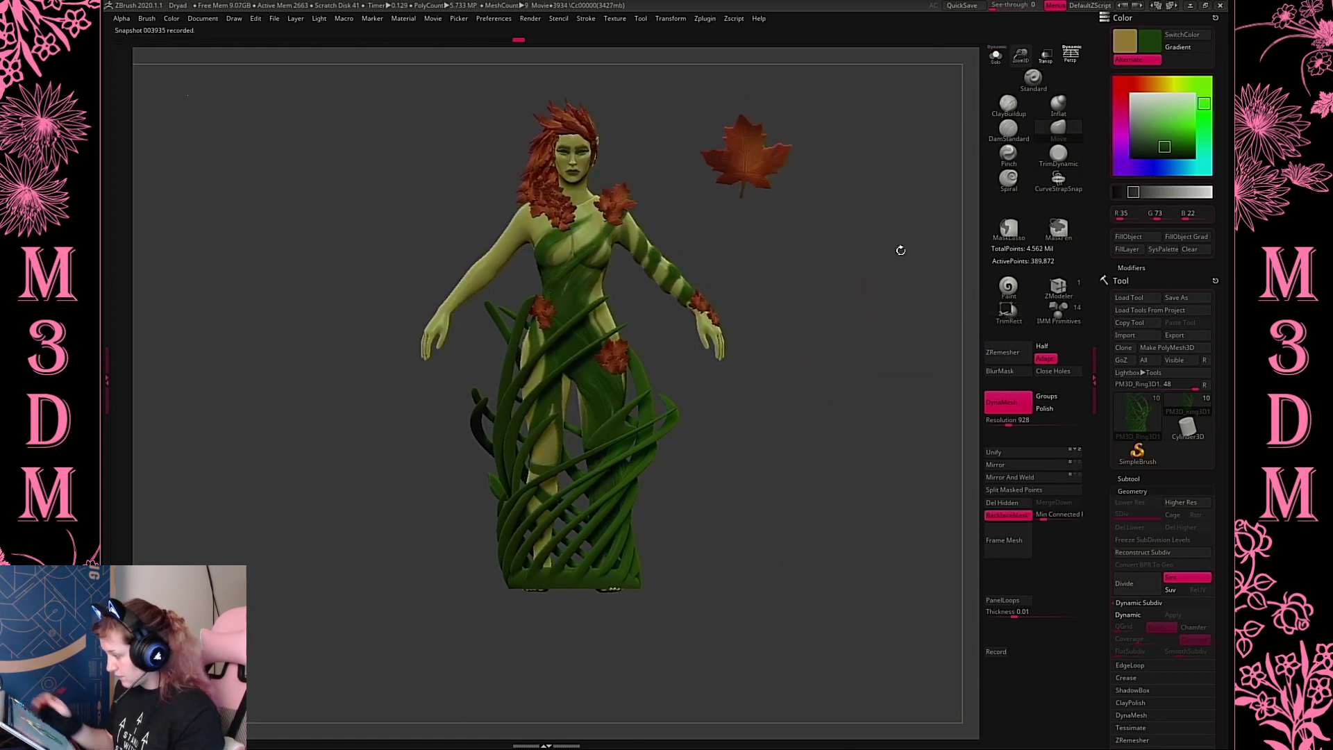
Turn perspective back on and narrow the lower end of the vine base with a gizmo deformer, then accept the deformation
key(p)
key(w)
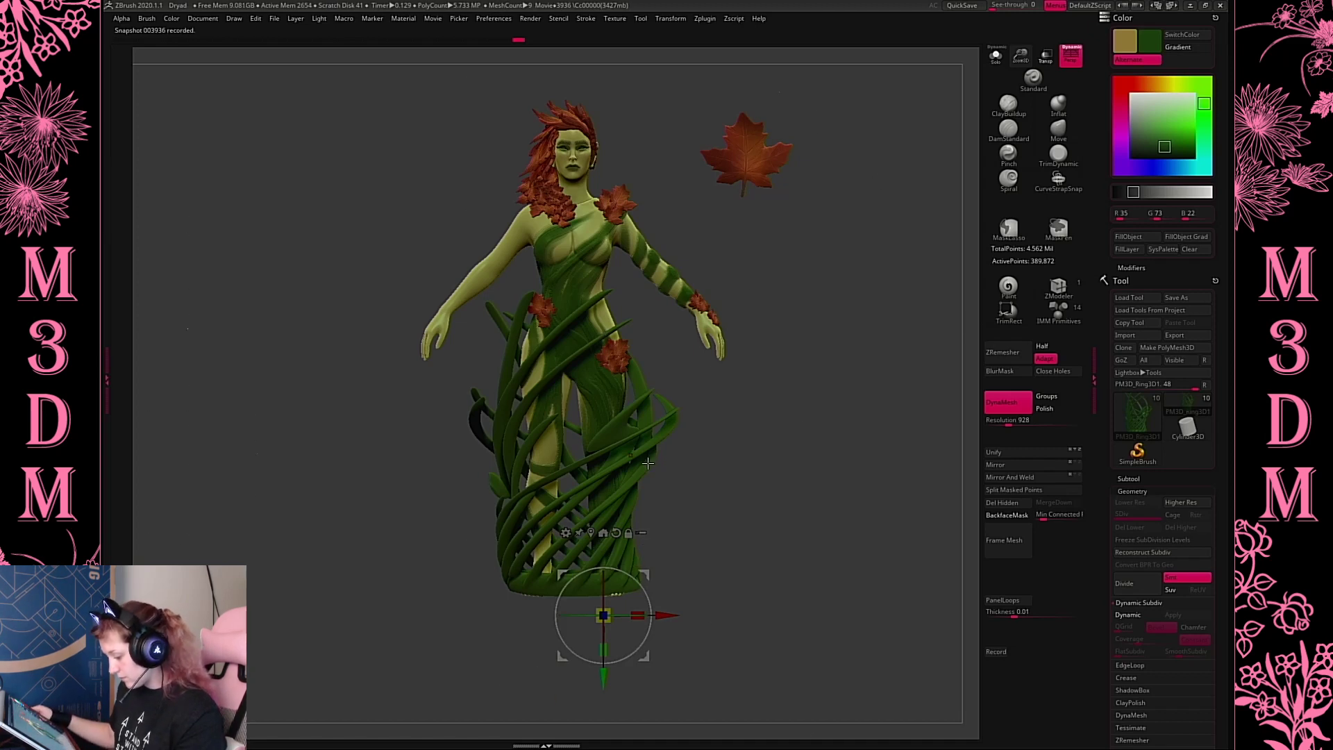
click(591, 532)
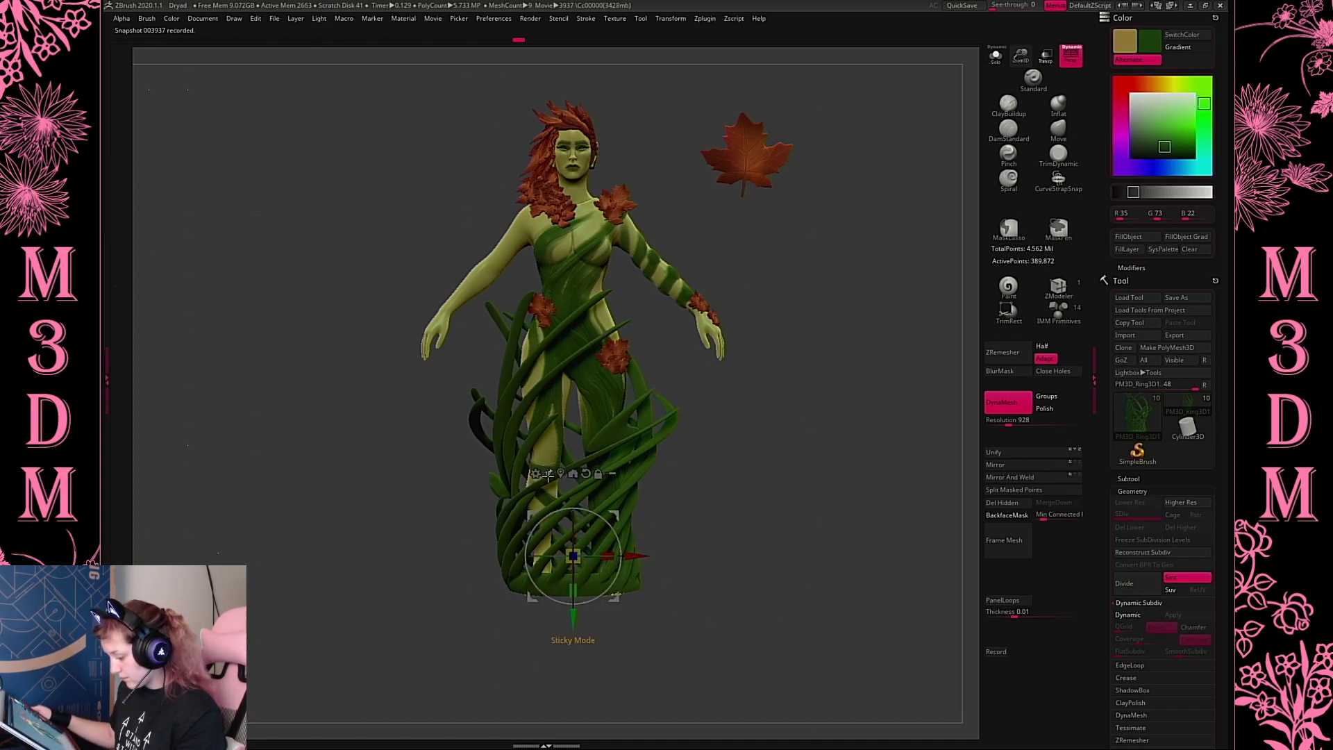
click(536, 473)
click(578, 529)
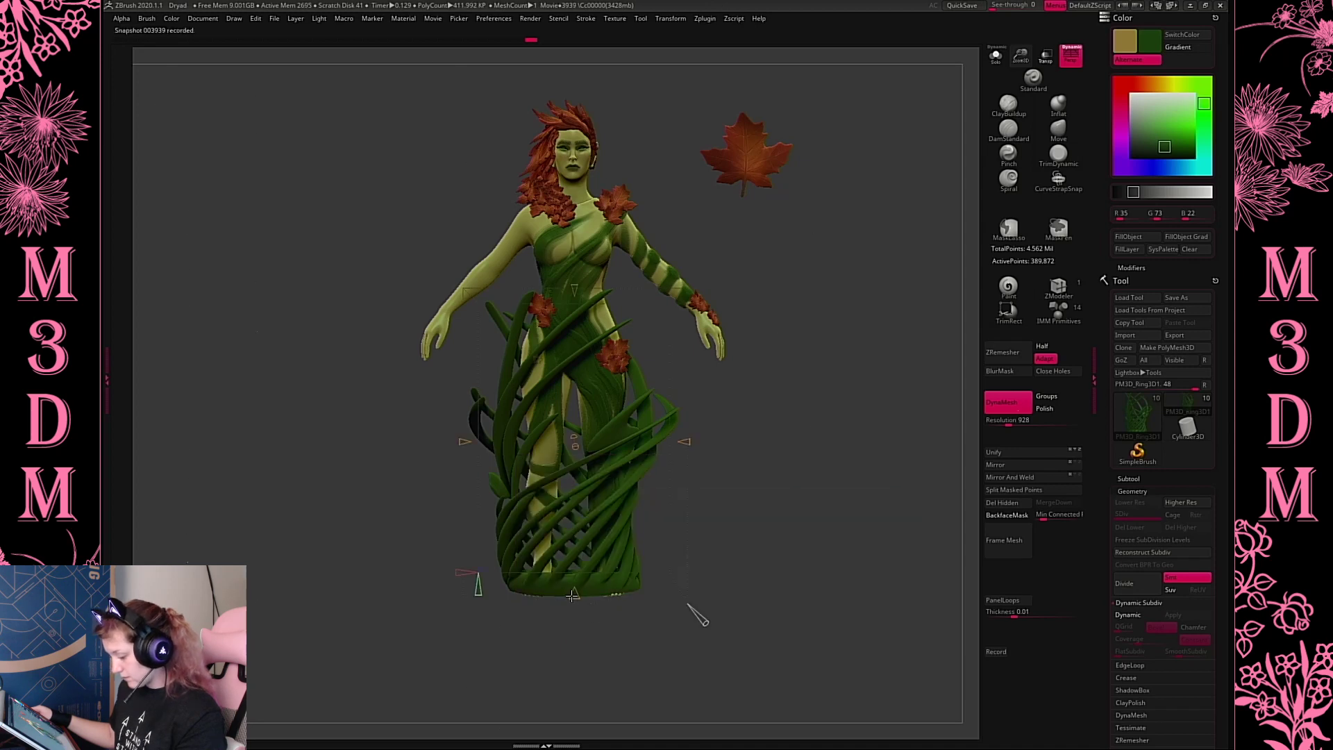
drag(571, 595, 575, 566)
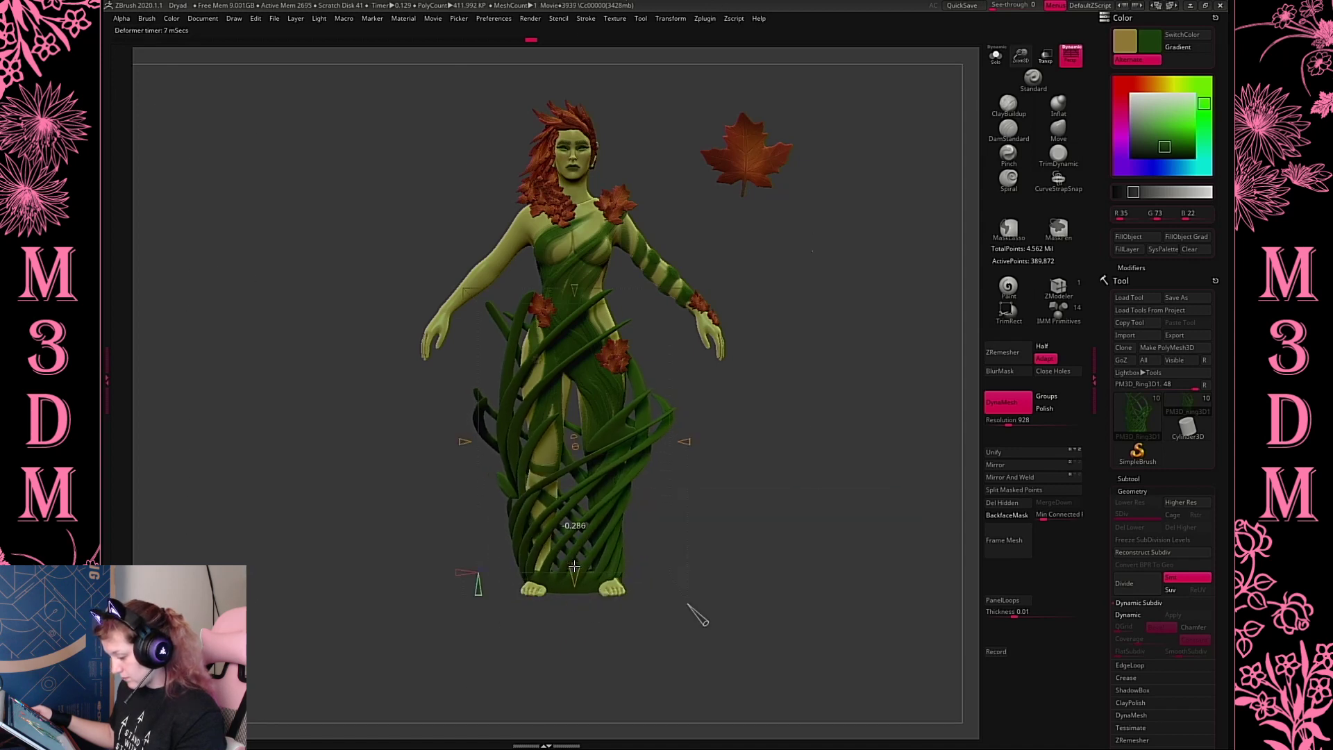
click(536, 359)
click(541, 355)
key(q)
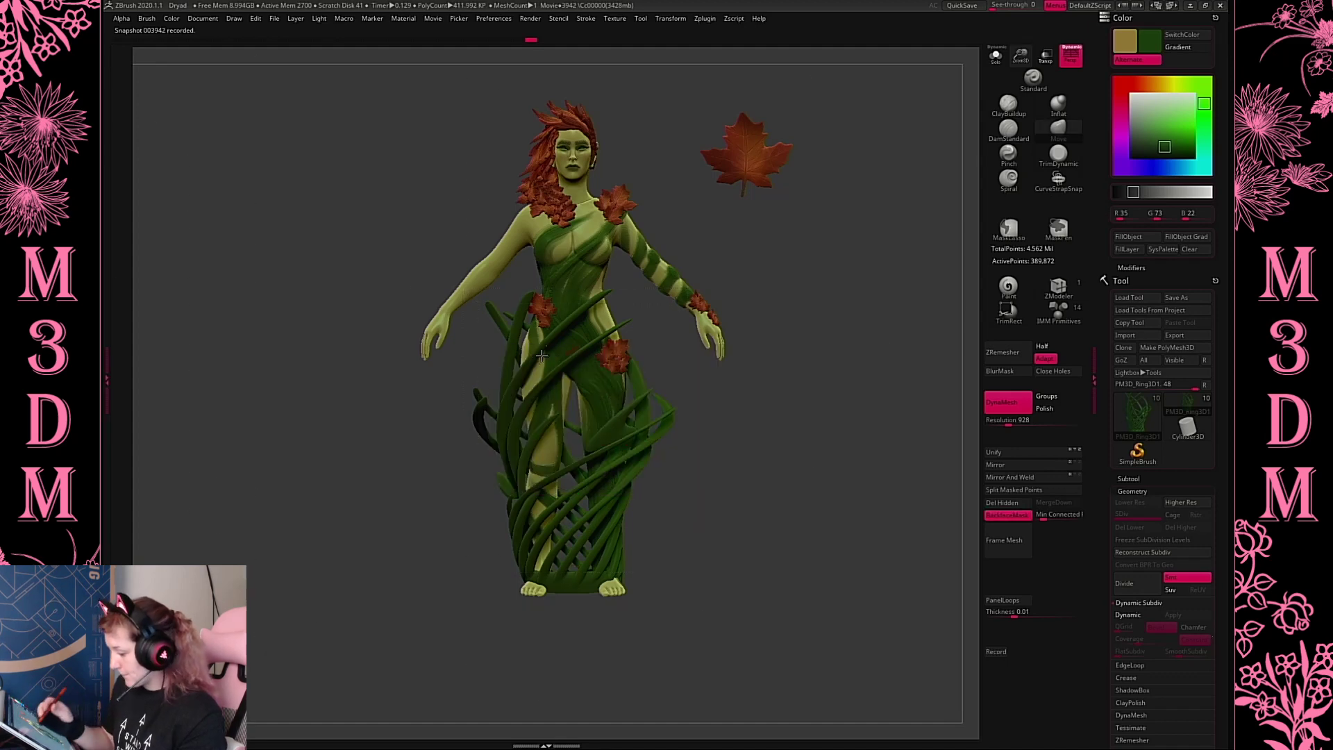
Isolate the body and mask both legs from the hips down with symmetry on
alt+click(541, 356)
click(996, 56)
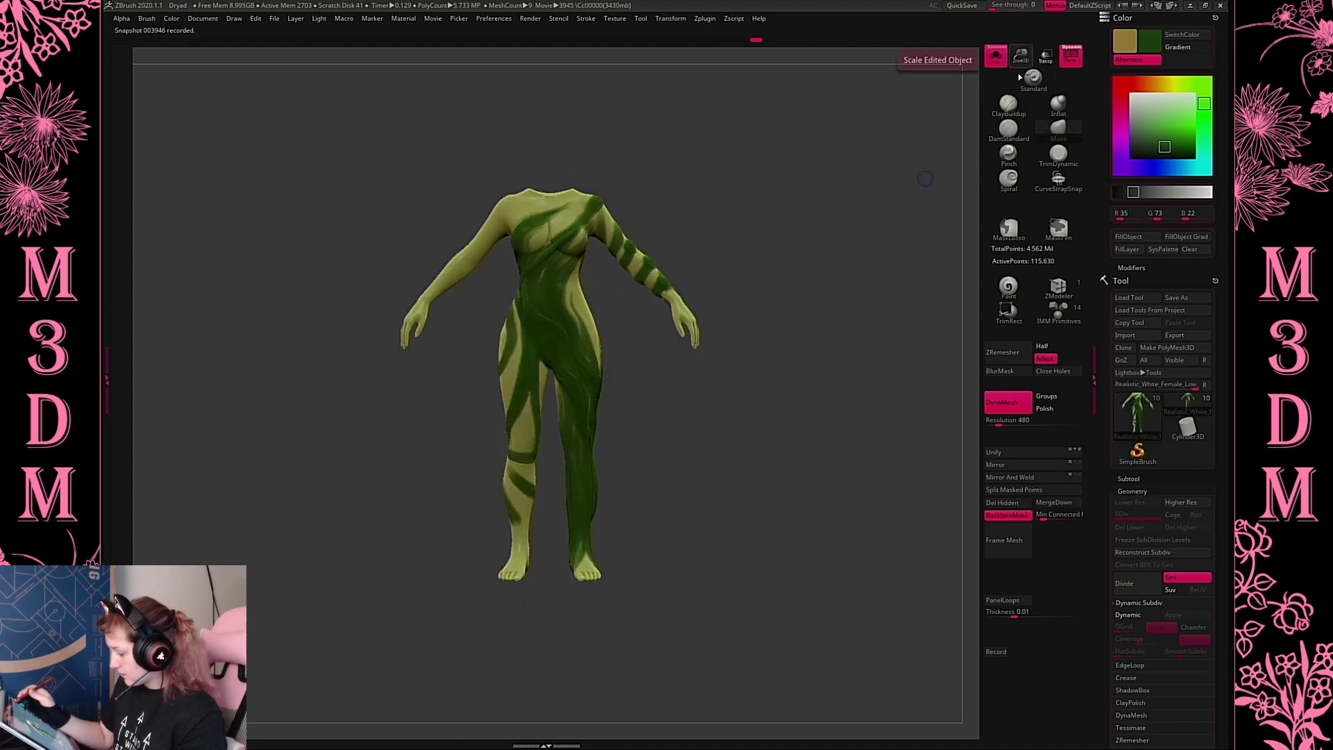
ctrl+drag(648, 333, 551, 670)
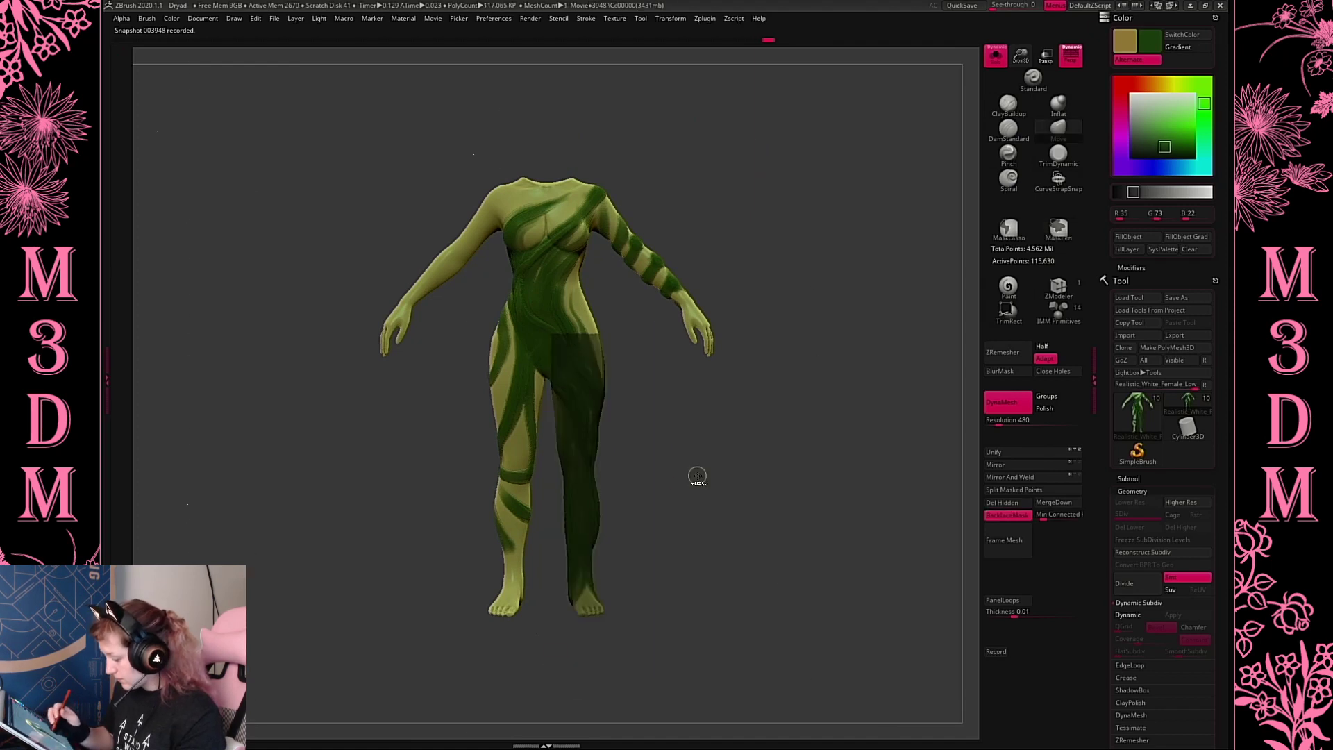
key(x)
ctrl+drag(669, 456, 675, 466)
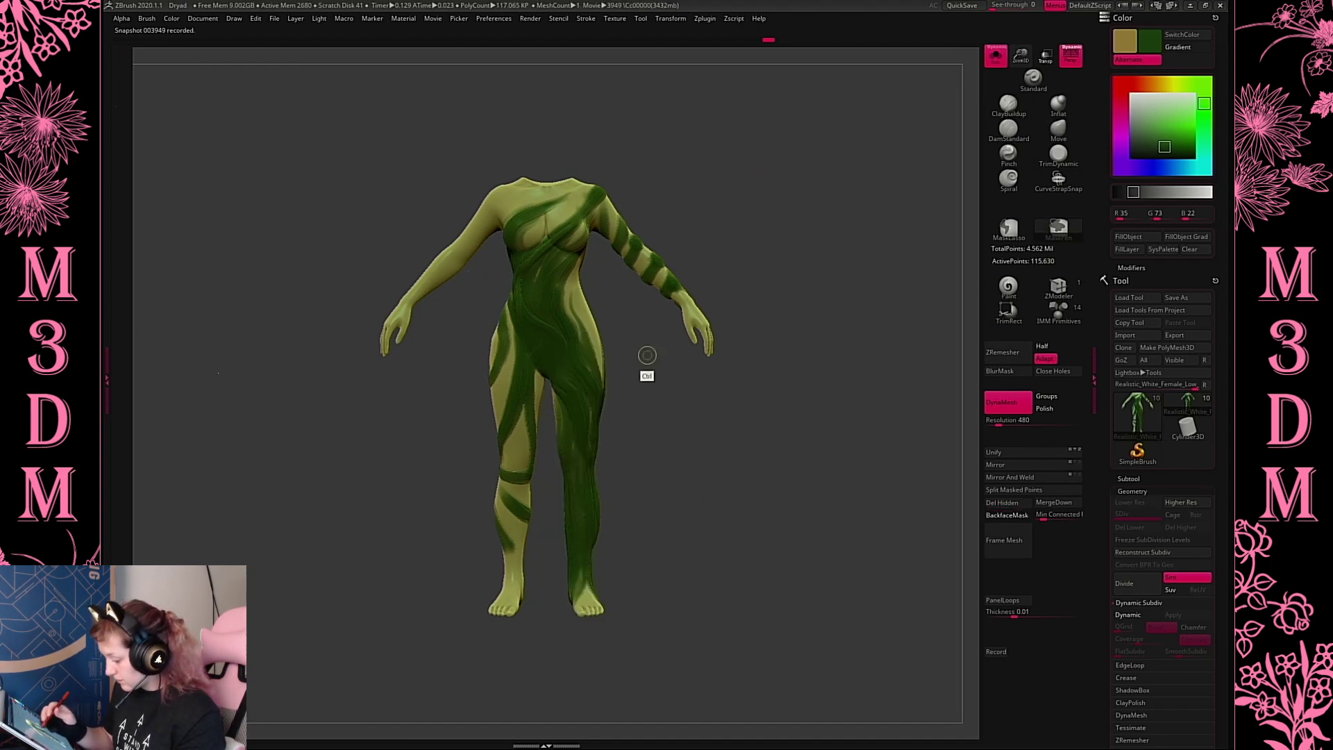
ctrl+drag(645, 353, 556, 656)
ctrl+drag(651, 461, 656, 472)
ctrl+drag(654, 367, 547, 632)
Blur and invert the leg mask, then rotate the legs inward from the hips so the feet come together
click(1010, 375)
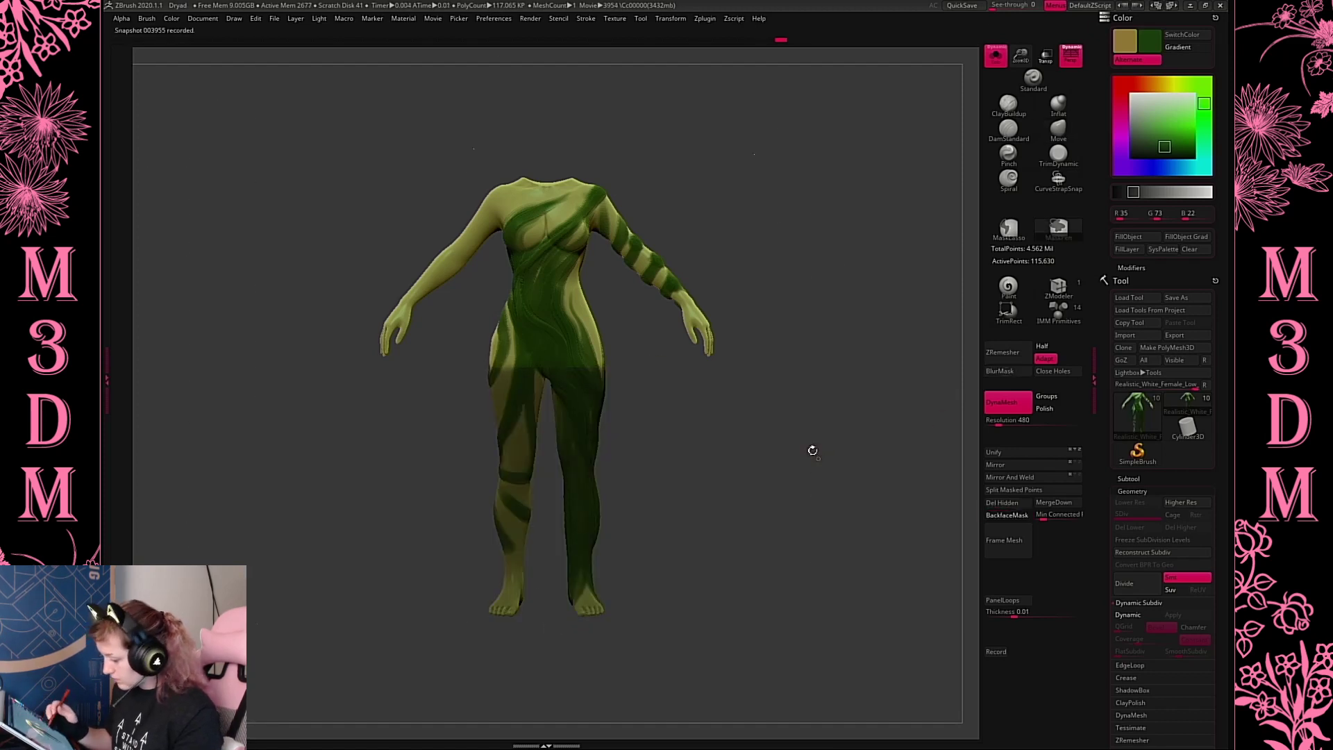
ctrl+click(810, 450)
key(w)
alt+click(585, 381)
mouse_move(628, 405)
mouse_down()
mouse_move(624, 417)
mouse_move(634, 379)
mouse_up()
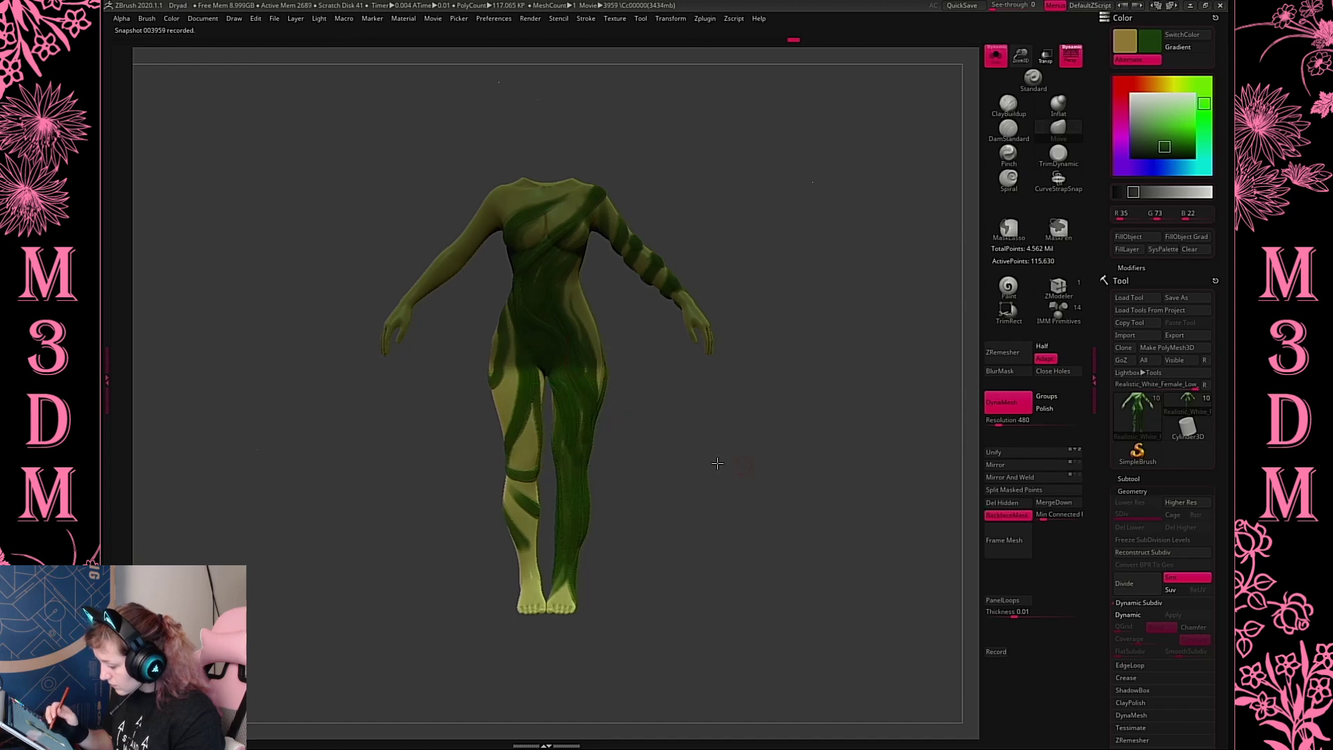
In side view, mask the body above the ankles and soften the mask edge, leaving only the feet unmasked
drag(717, 460, 747, 437)
mouse_move(757, 387)
mouse_down()
mouse_move(798, 396)
mouse_move(792, 442)
mouse_move(767, 410)
mouse_up()
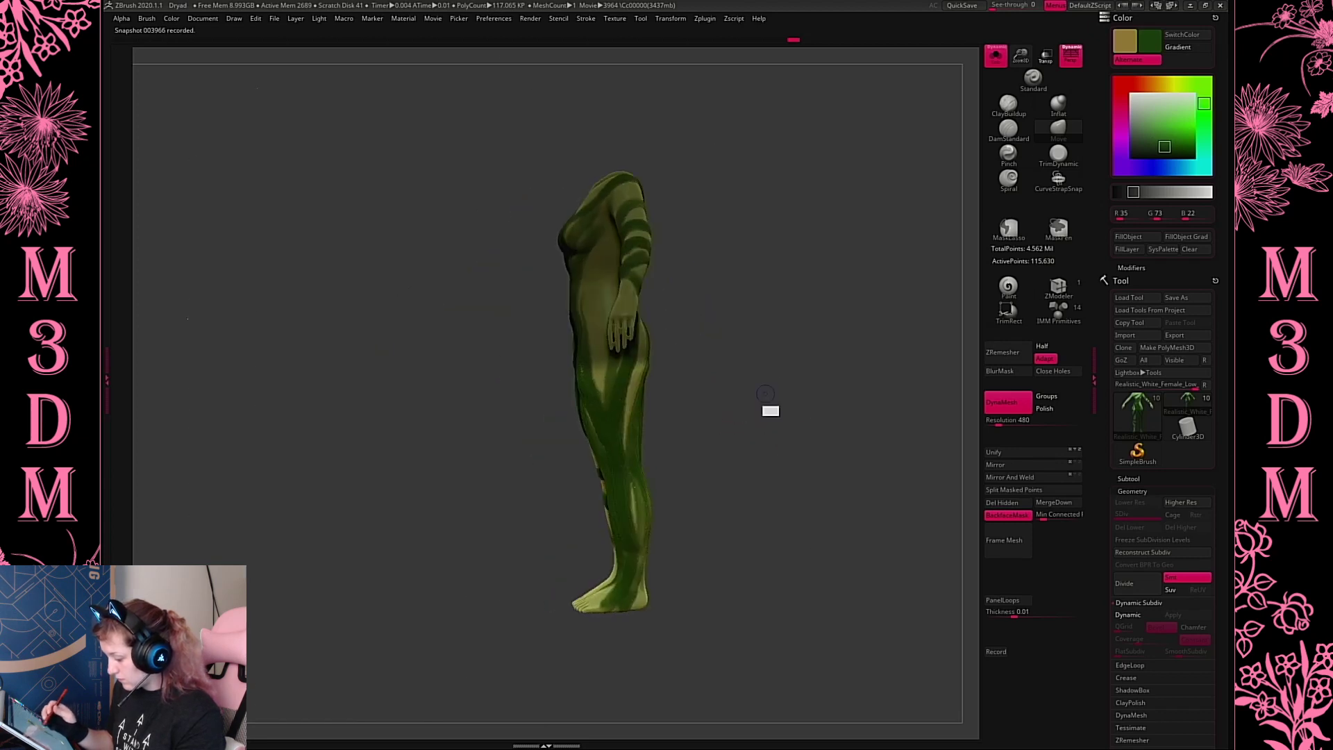
ctrl+drag(782, 94, 507, 577)
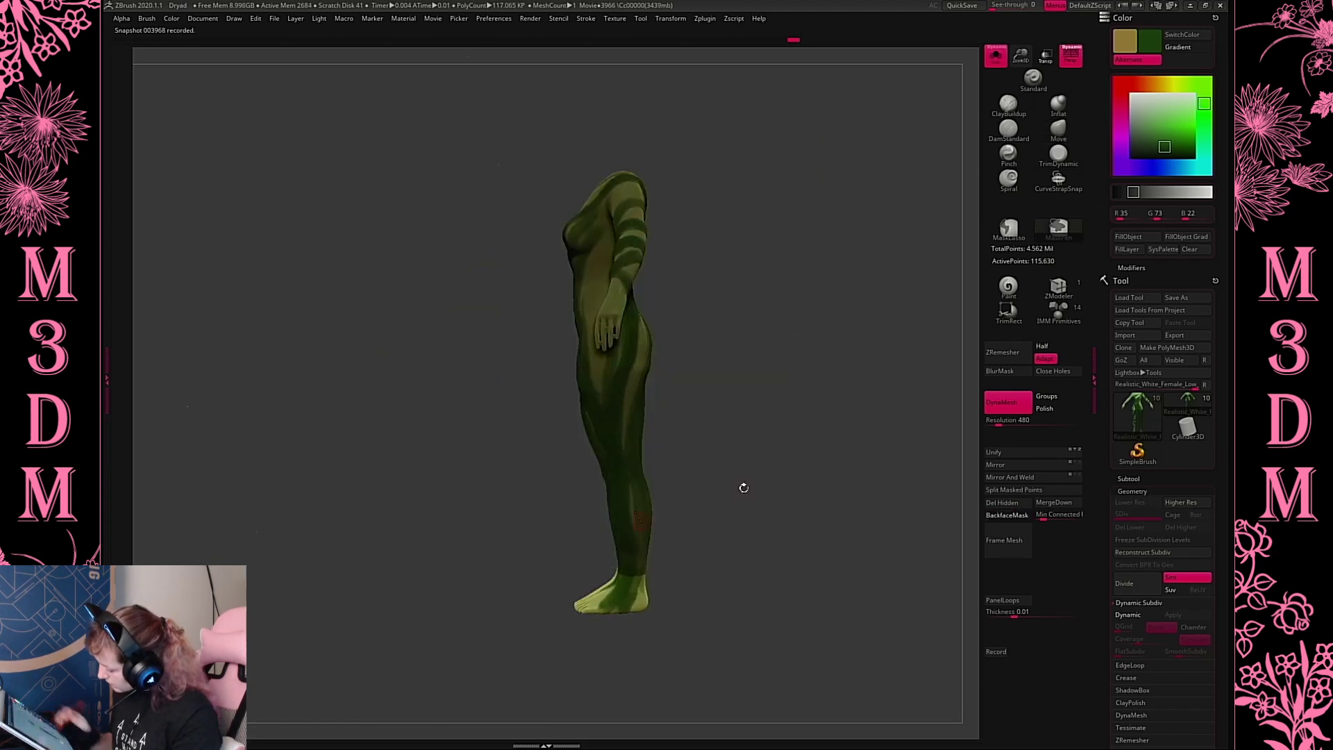
click(1012, 375)
ctrl+click(825, 464)
Rotate the feet at the ankles so the toes point downward, then turn off BackfaceMask and reshape the feet with the Move brush
key(w)
alt+click(634, 574)
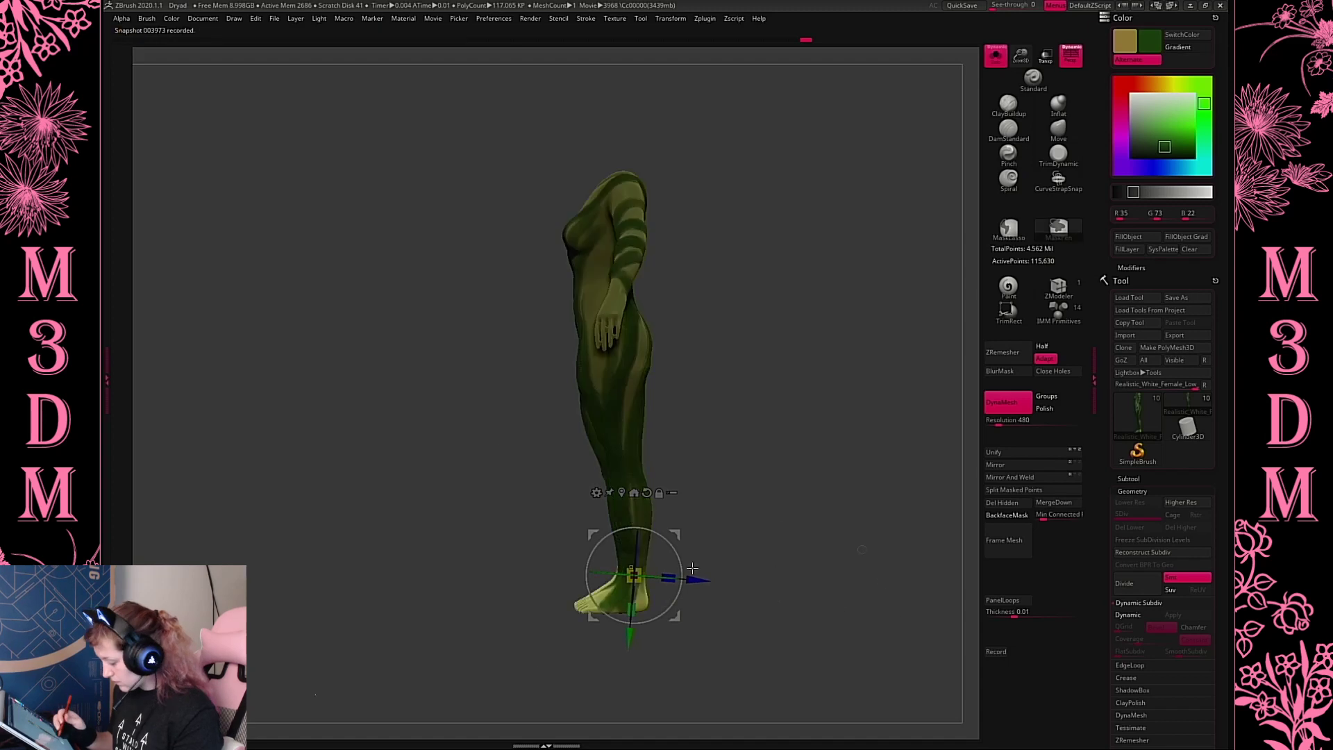
mouse_move(688, 565)
mouse_down()
mouse_move(689, 578)
mouse_move(680, 547)
mouse_up()
key(q)
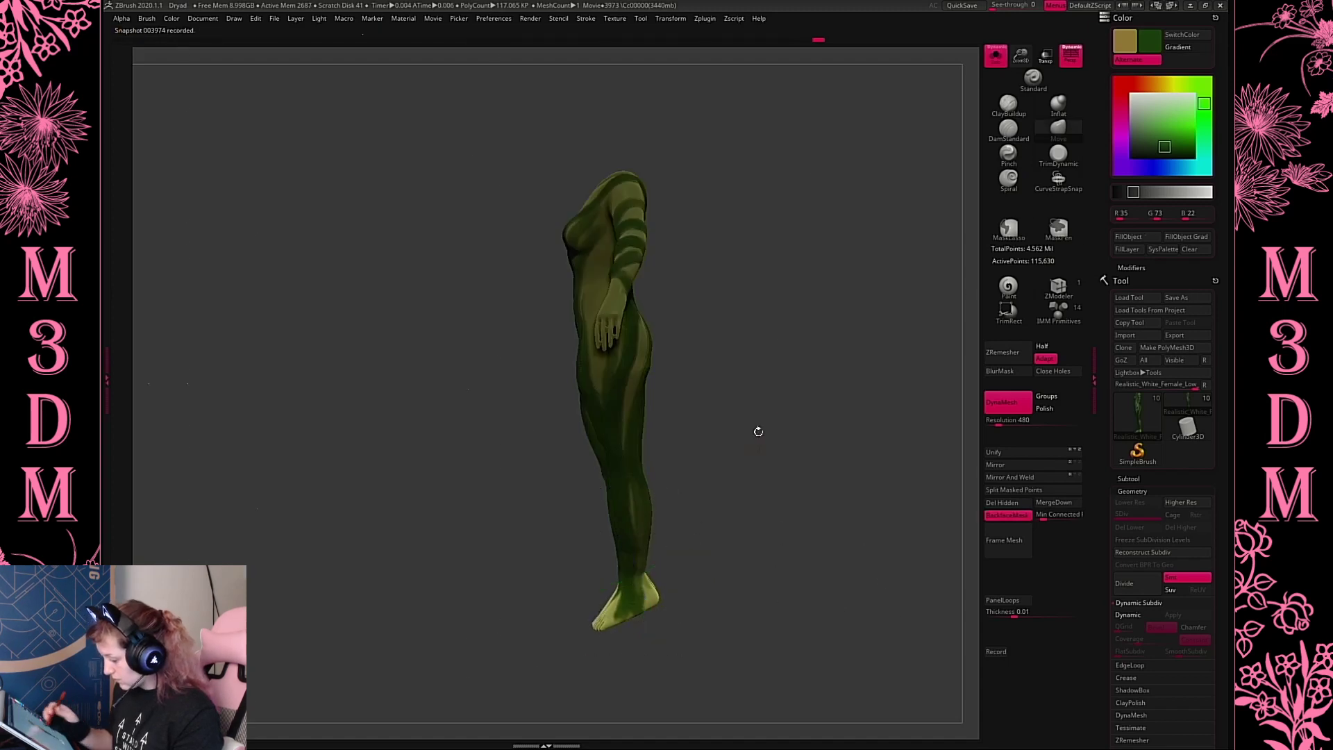
right_click(756, 431)
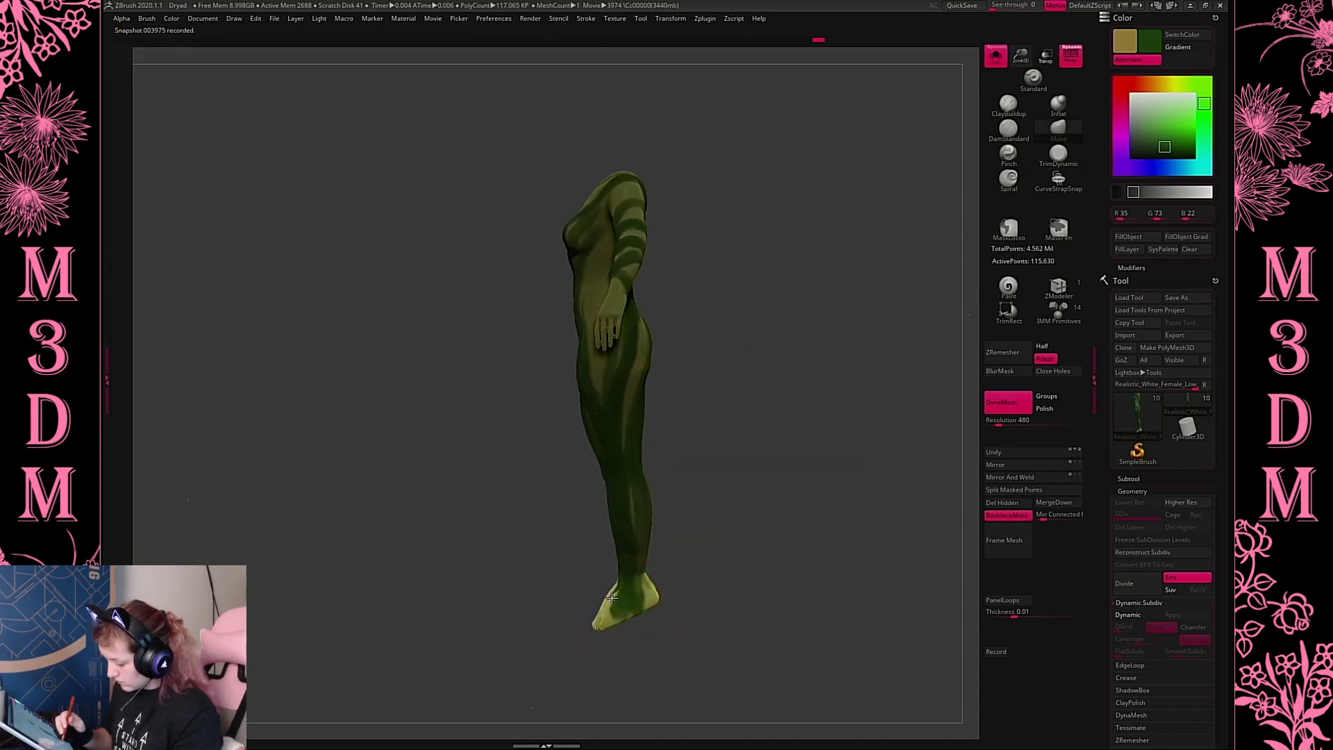
click(1007, 514)
mouse_move(624, 610)
mouse_down()
mouse_move(609, 592)
mouse_move(668, 596)
mouse_up()
Invert the mask so only the feet are protected, check the legs from behind, and show the whole figure again
right_click(718, 431)
drag(764, 444, 819, 430)
mouse_move(717, 371)
shift+mouse_down()
mouse_move(720, 345)
mouse_move(707, 370)
shift+mouse_up()
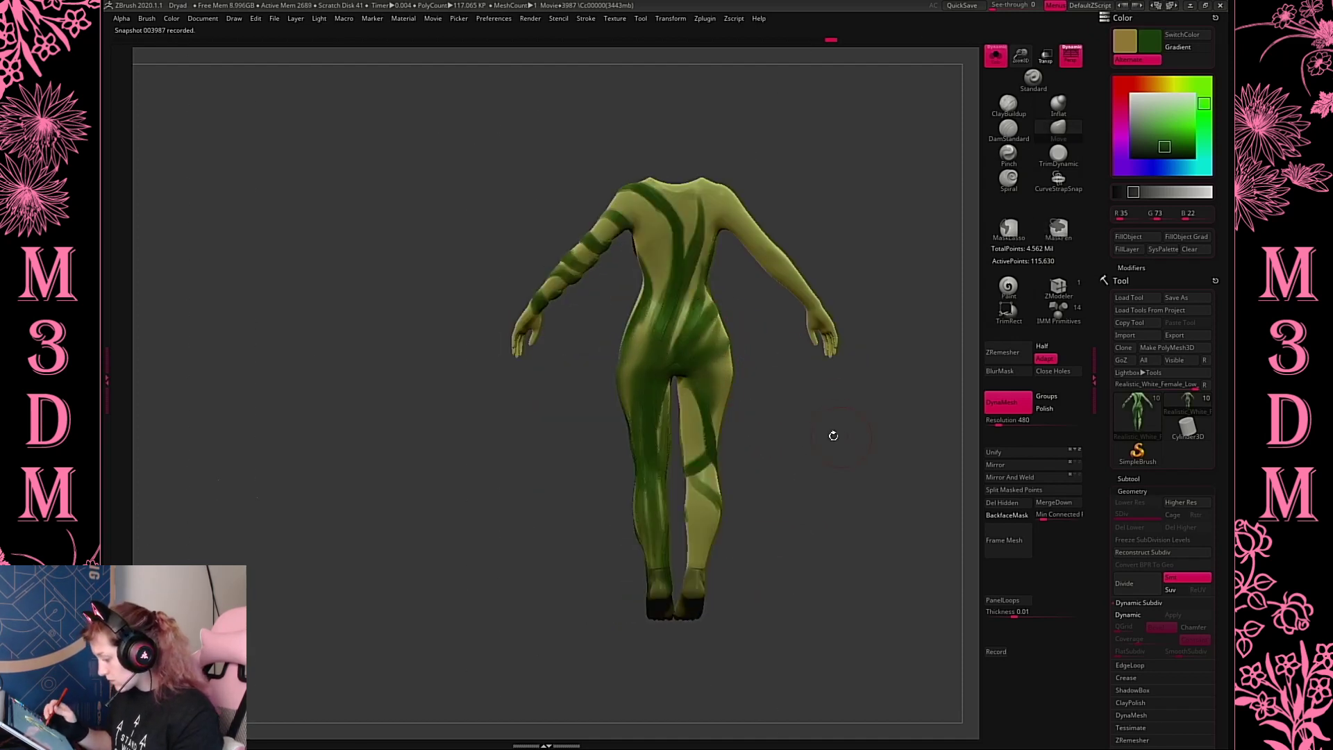
drag(833, 437, 789, 446)
click(995, 57)
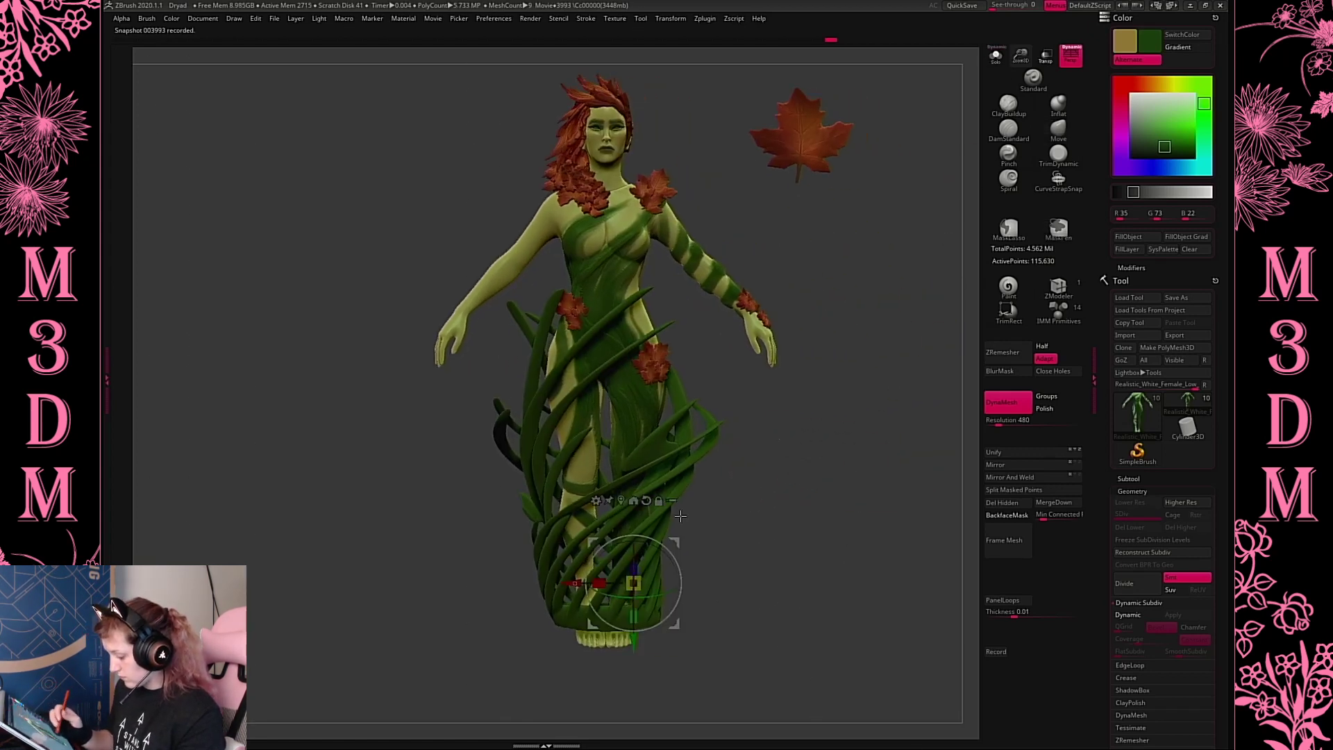
Select the vine base and move it down until it covers the toes
alt+click(682, 471)
key(w)
drag(613, 527, 612, 547)
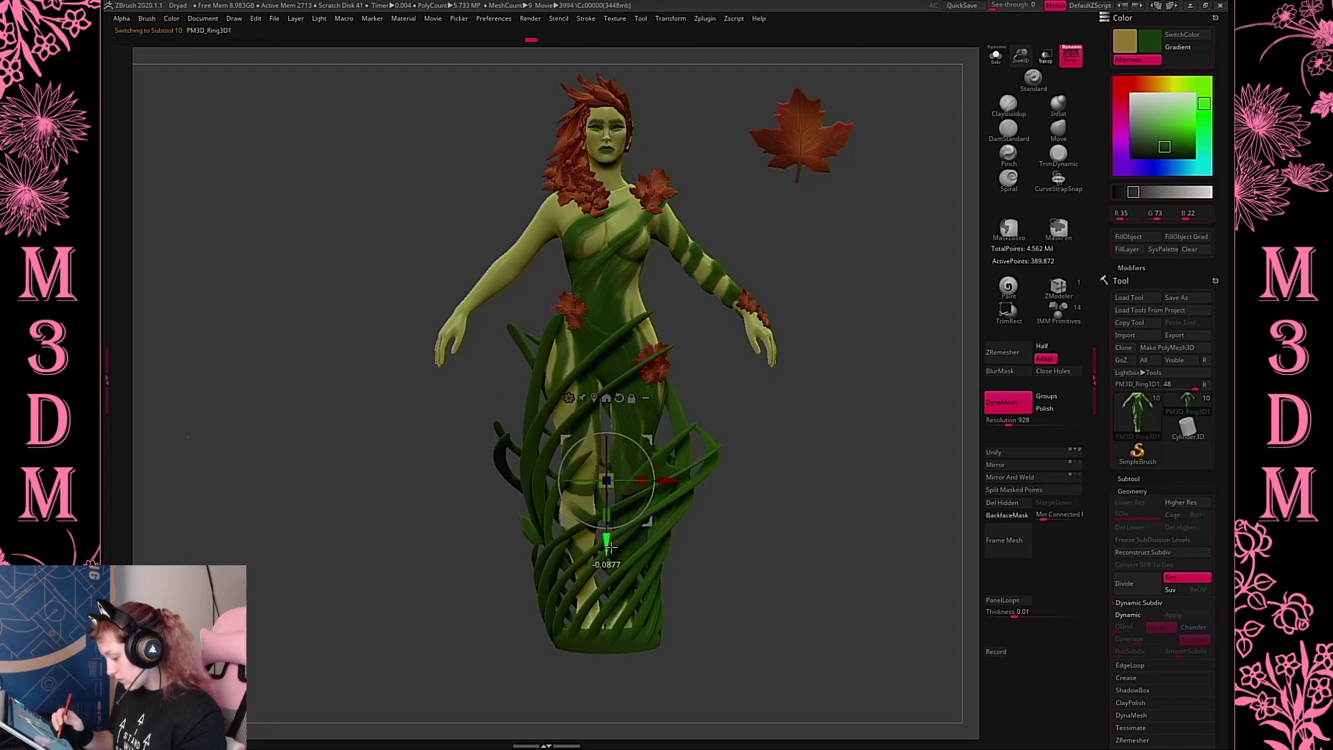
key(q)
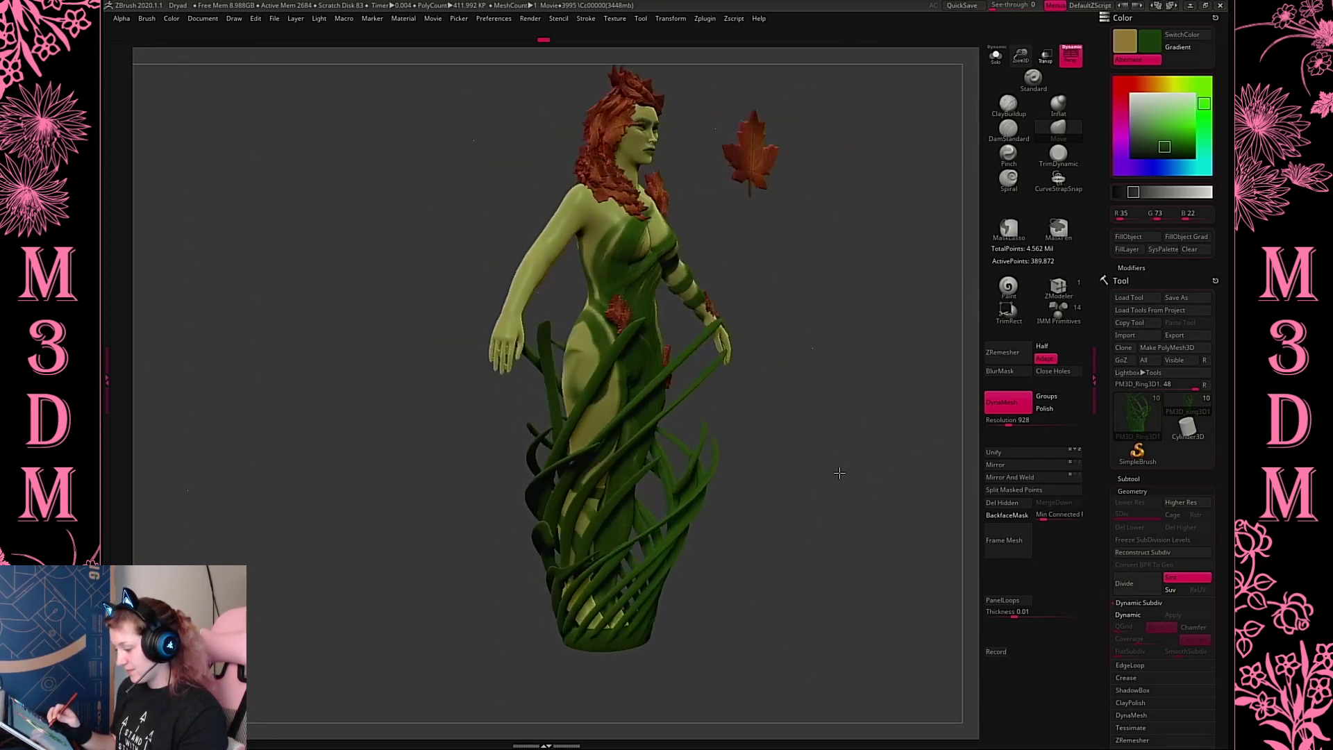
key(space)
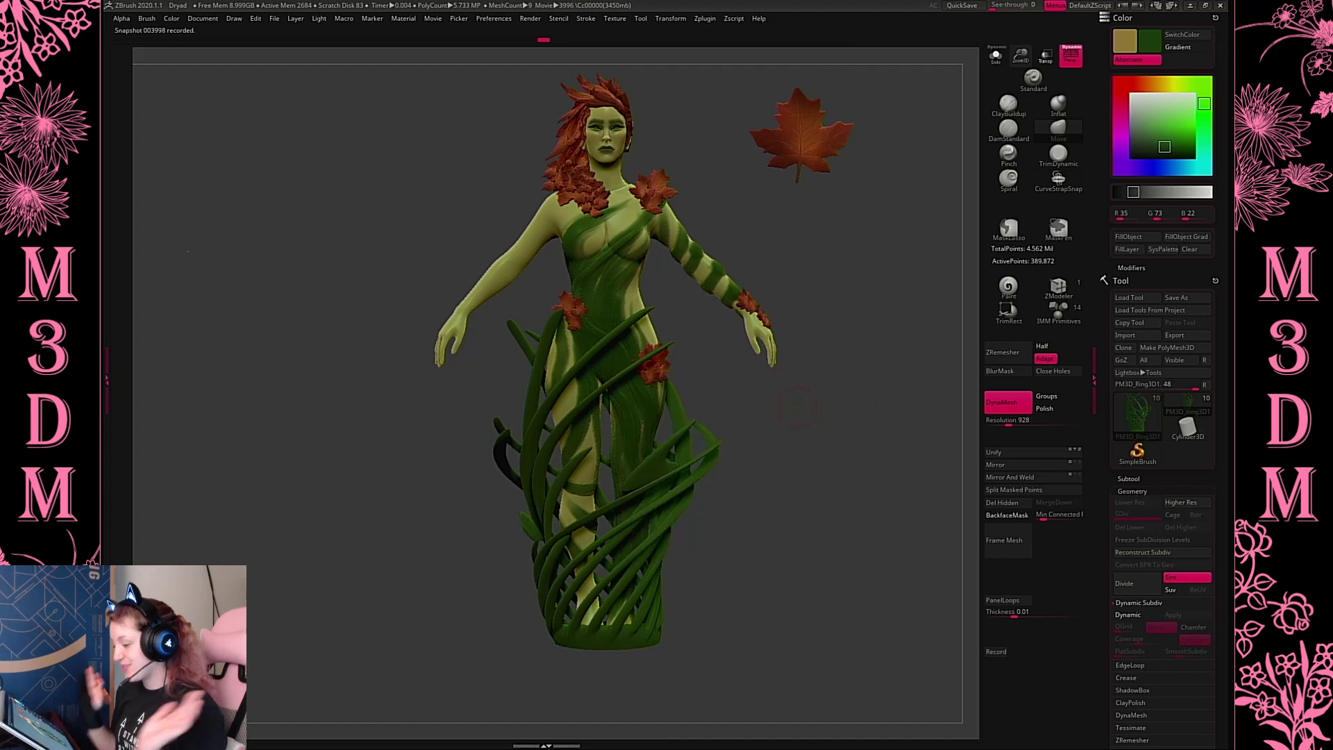
key(space)
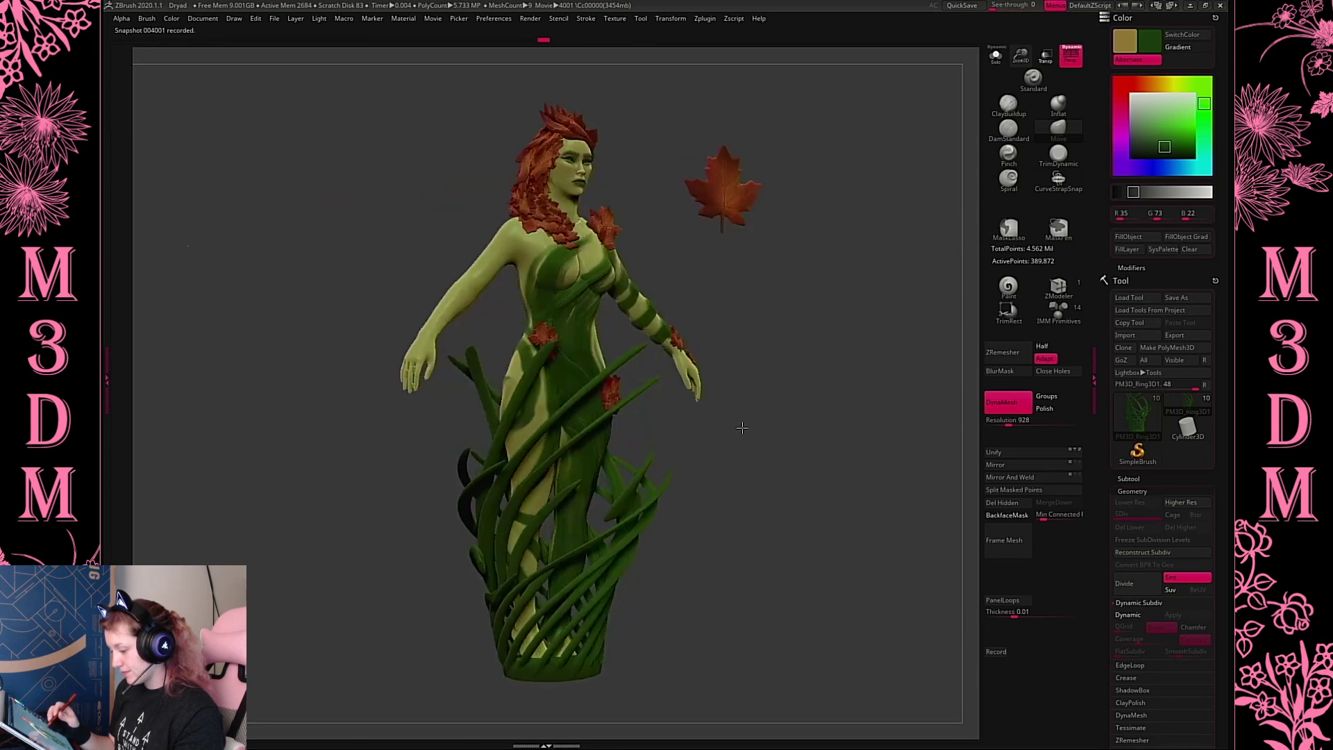
Delete the spare body mesh at the head of the subtool list
alt+click(756, 182)
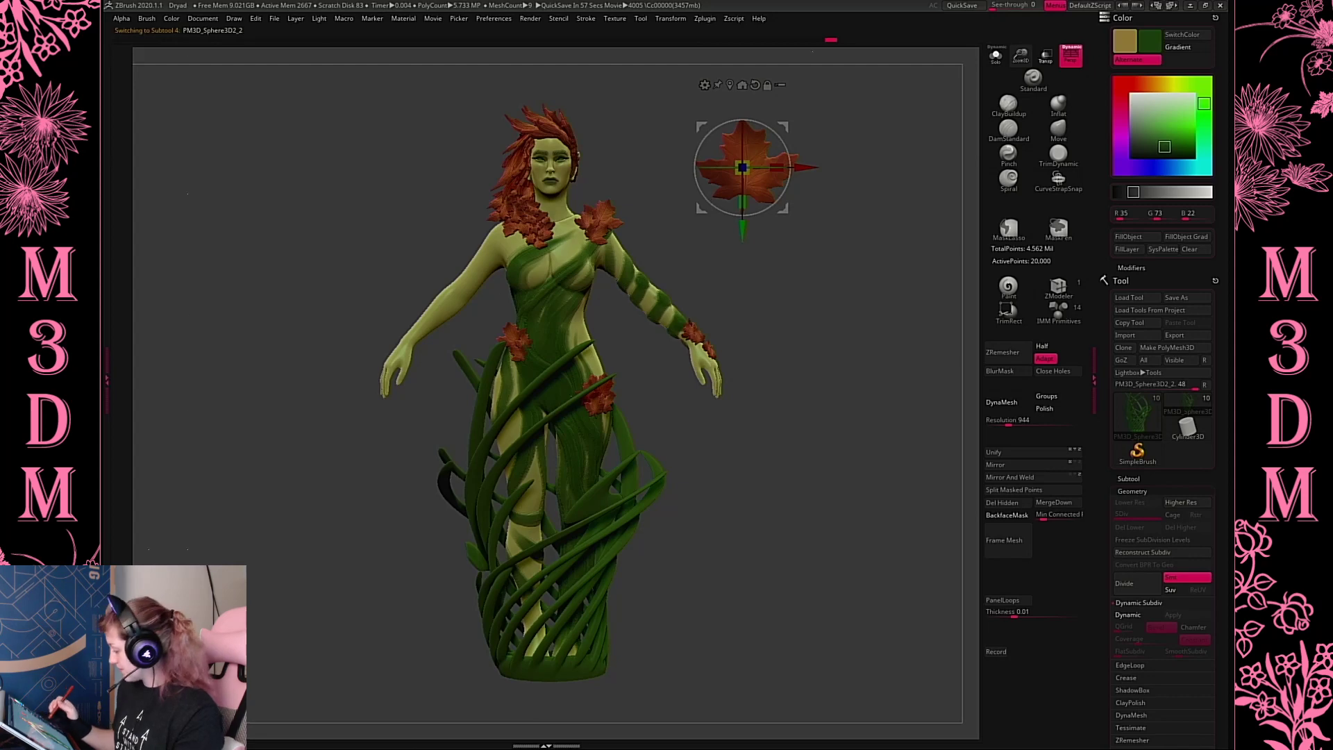
click(1130, 478)
drag(1220, 529, 1216, 463)
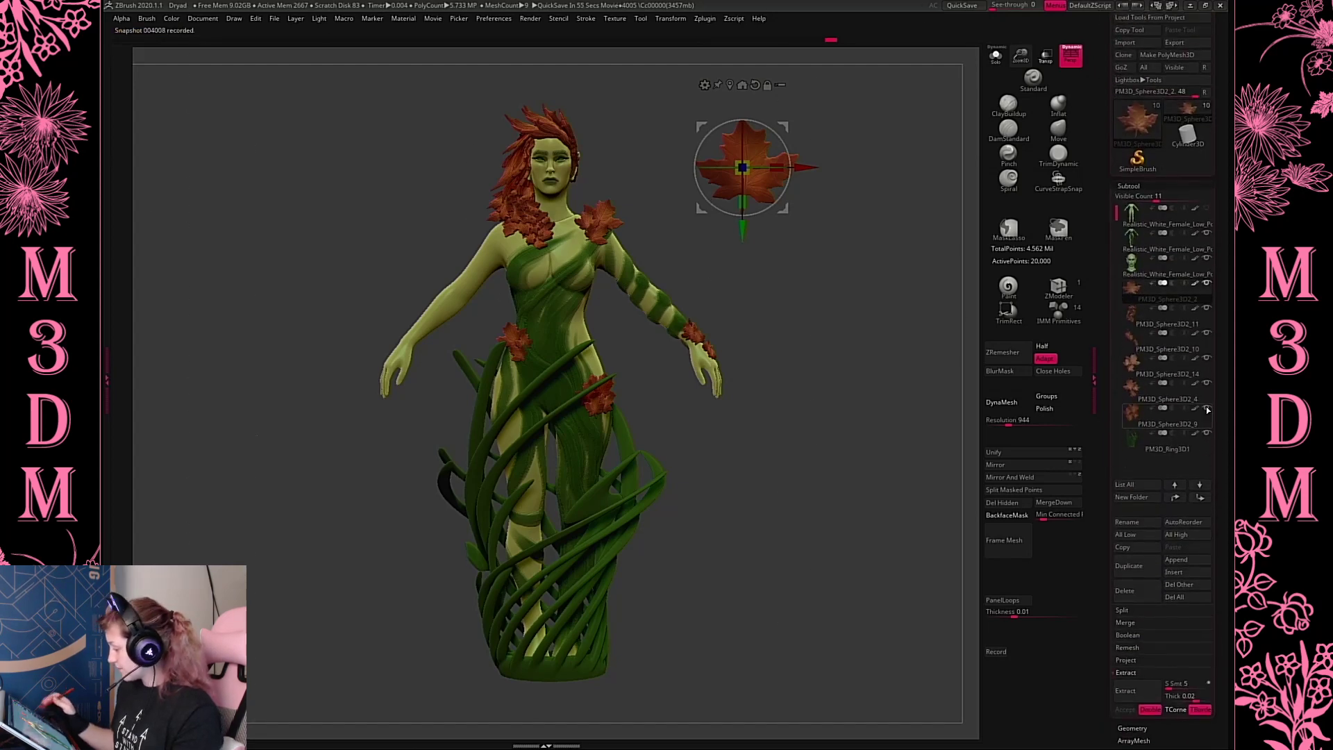
click(1132, 216)
click(1131, 591)
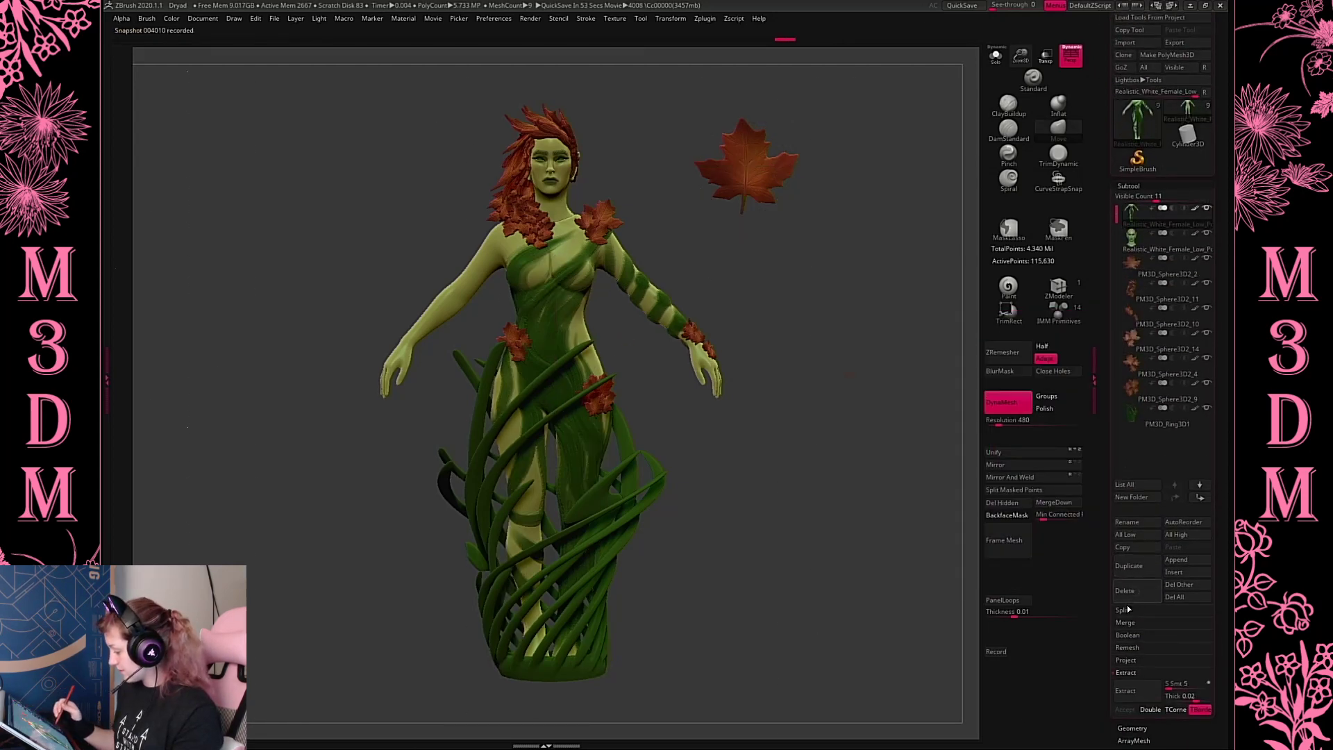
Select the loose maple leaf beside the figure and make a smaller duplicate just below it
click(1136, 271)
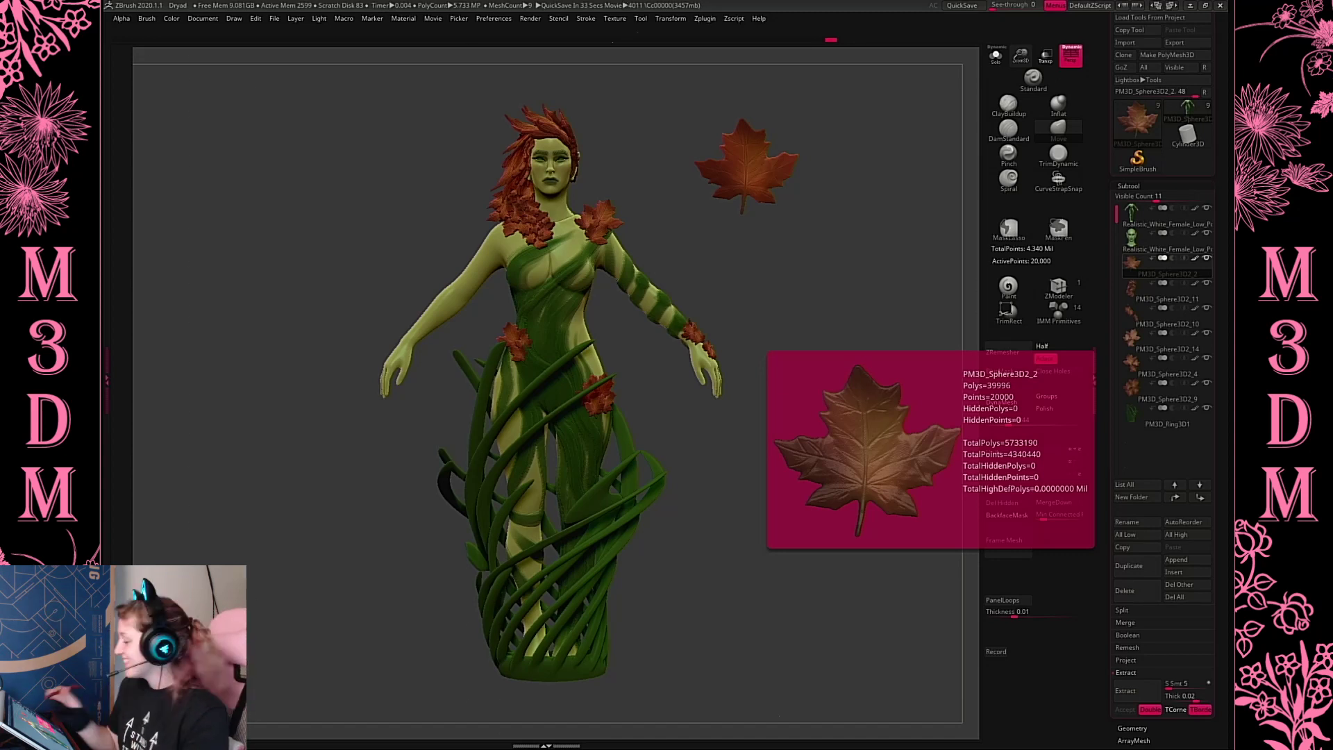
key(w)
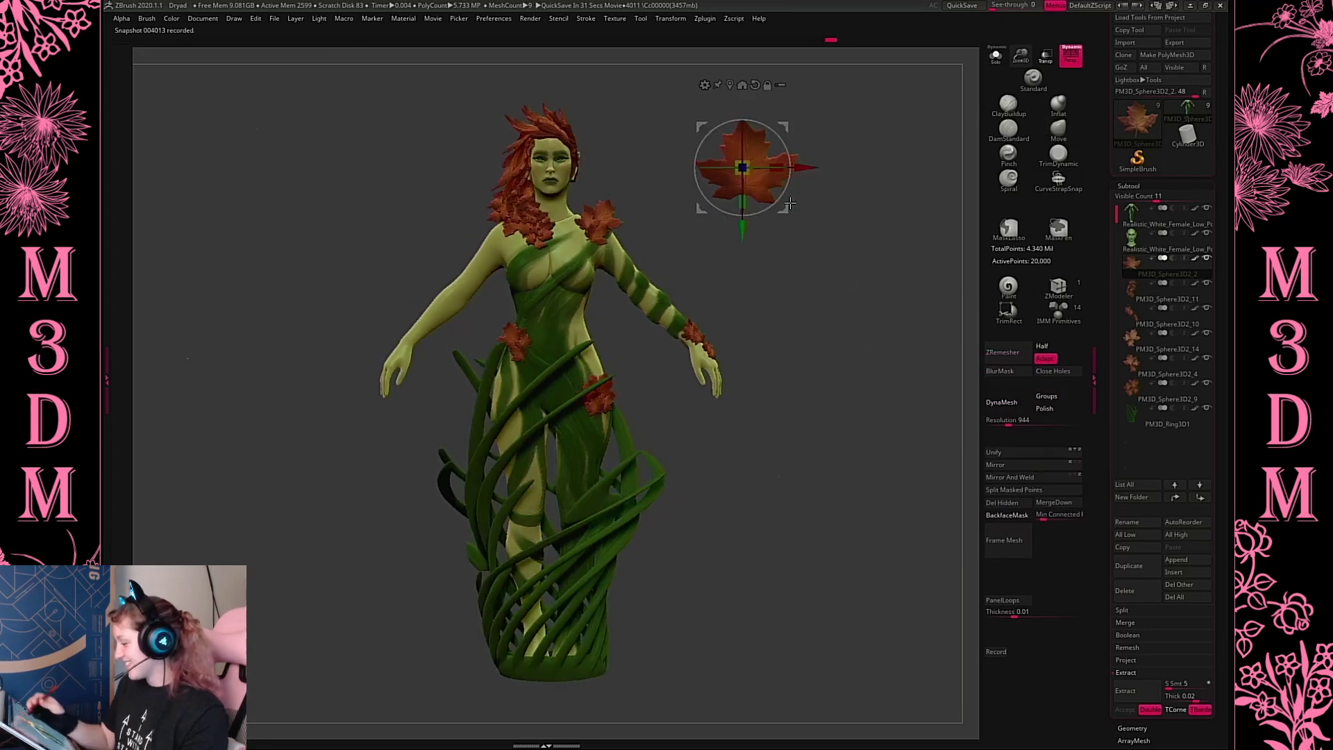
drag(787, 129, 759, 296)
key(ctrl+z)
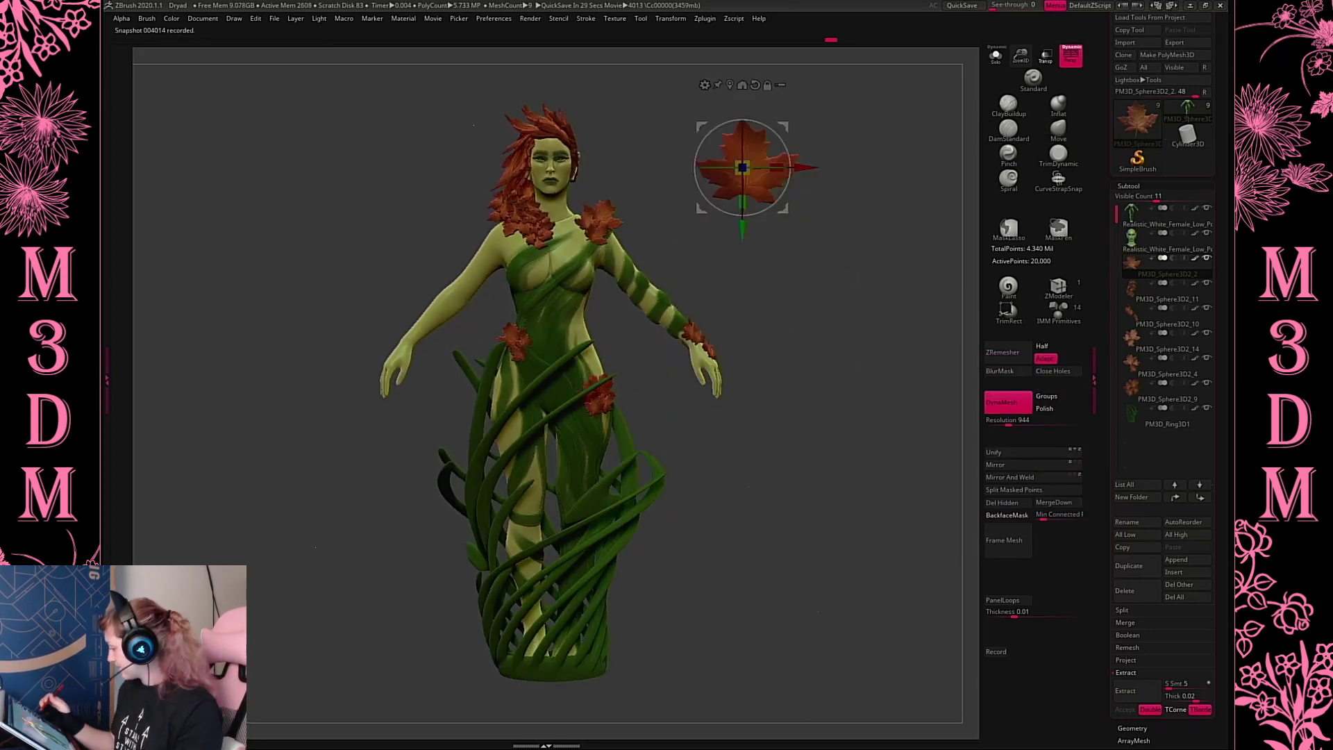
ctrl+drag(742, 168, 752, 268)
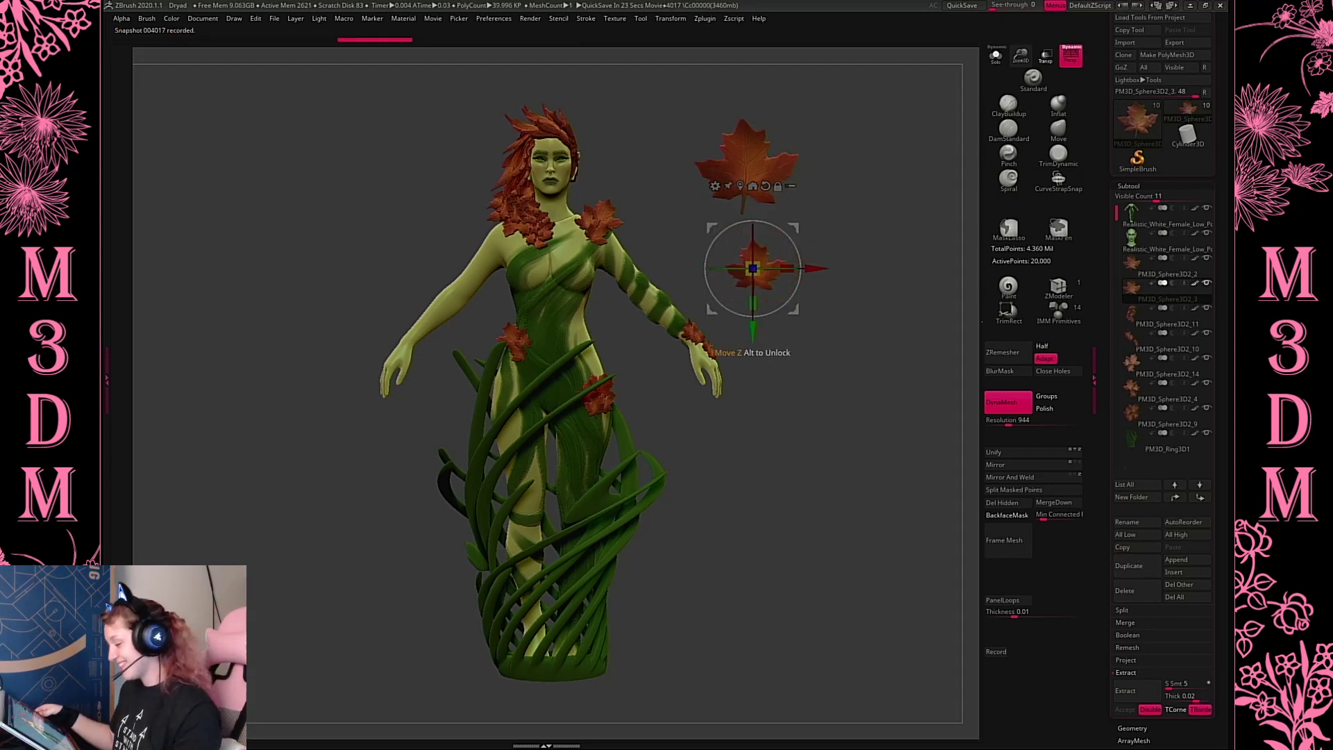
click(996, 60)
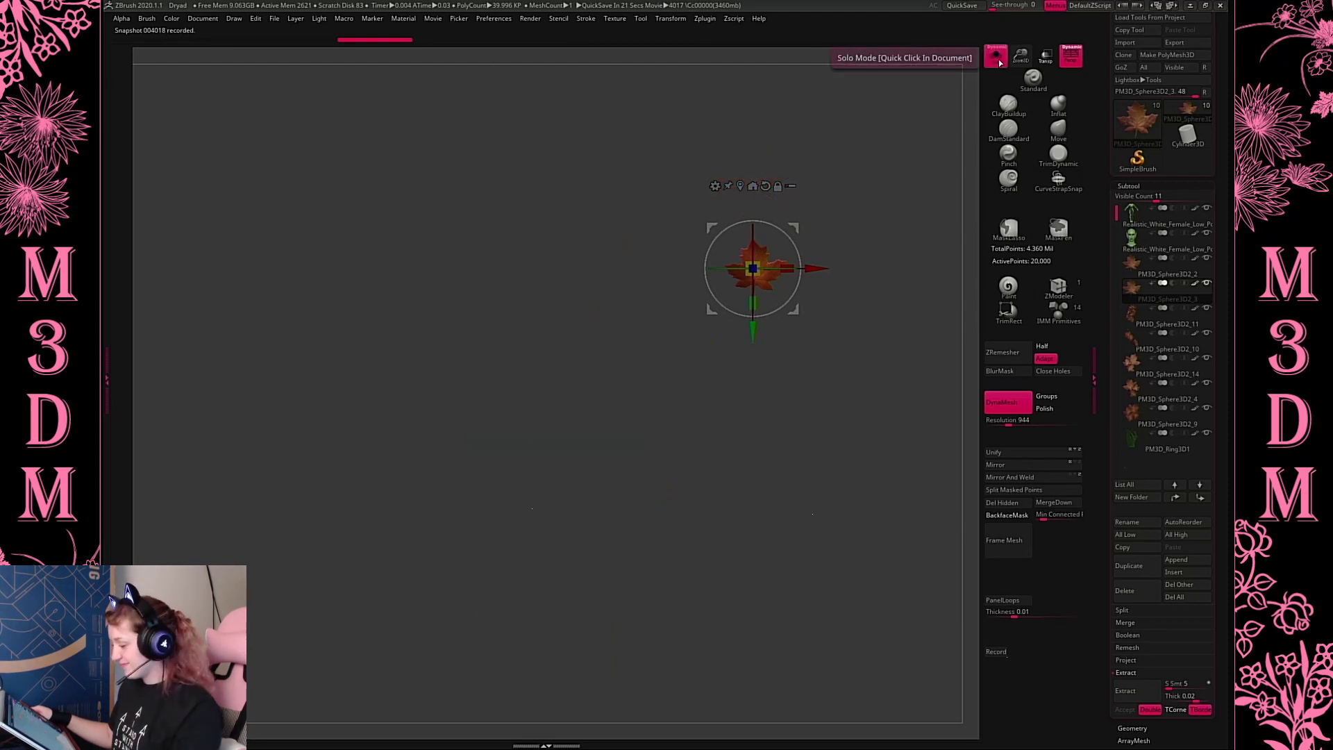
click(996, 60)
Curve the duplicated leaf with the Bend Arc deformer and accept the bend
click(716, 185)
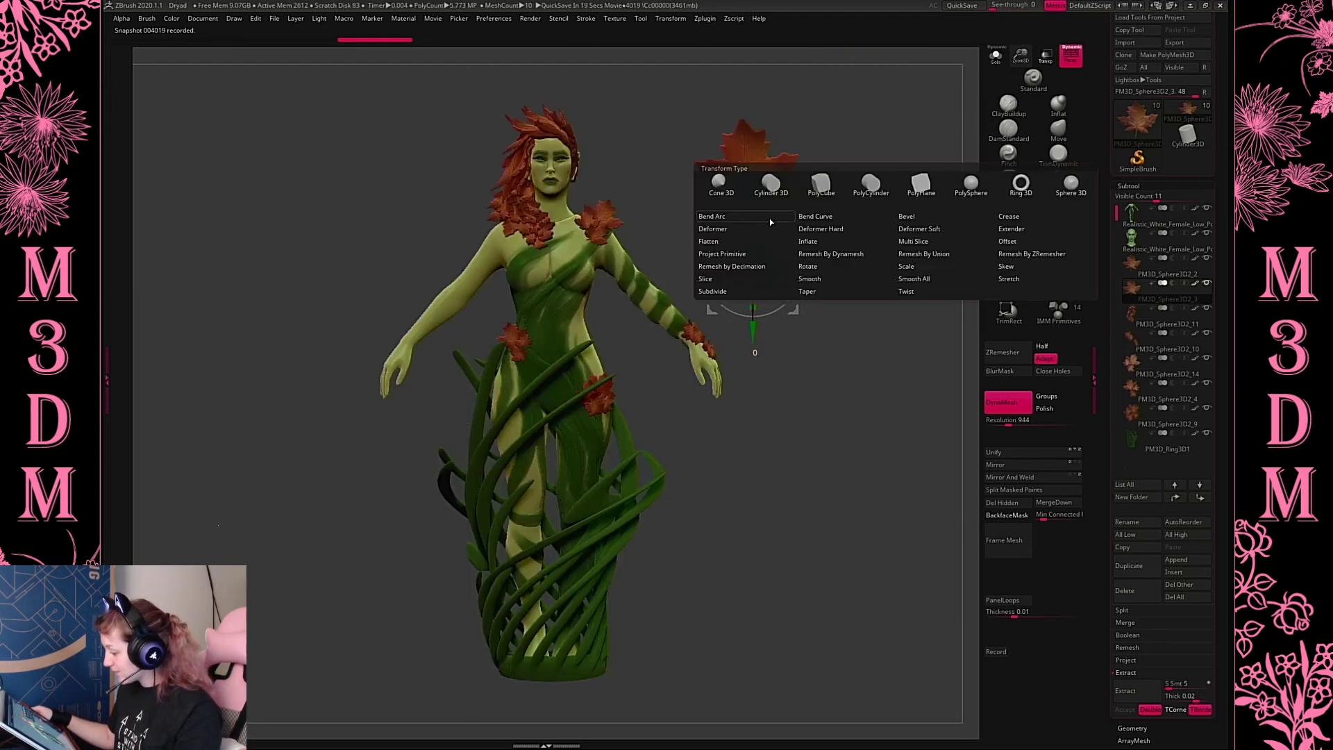
click(764, 281)
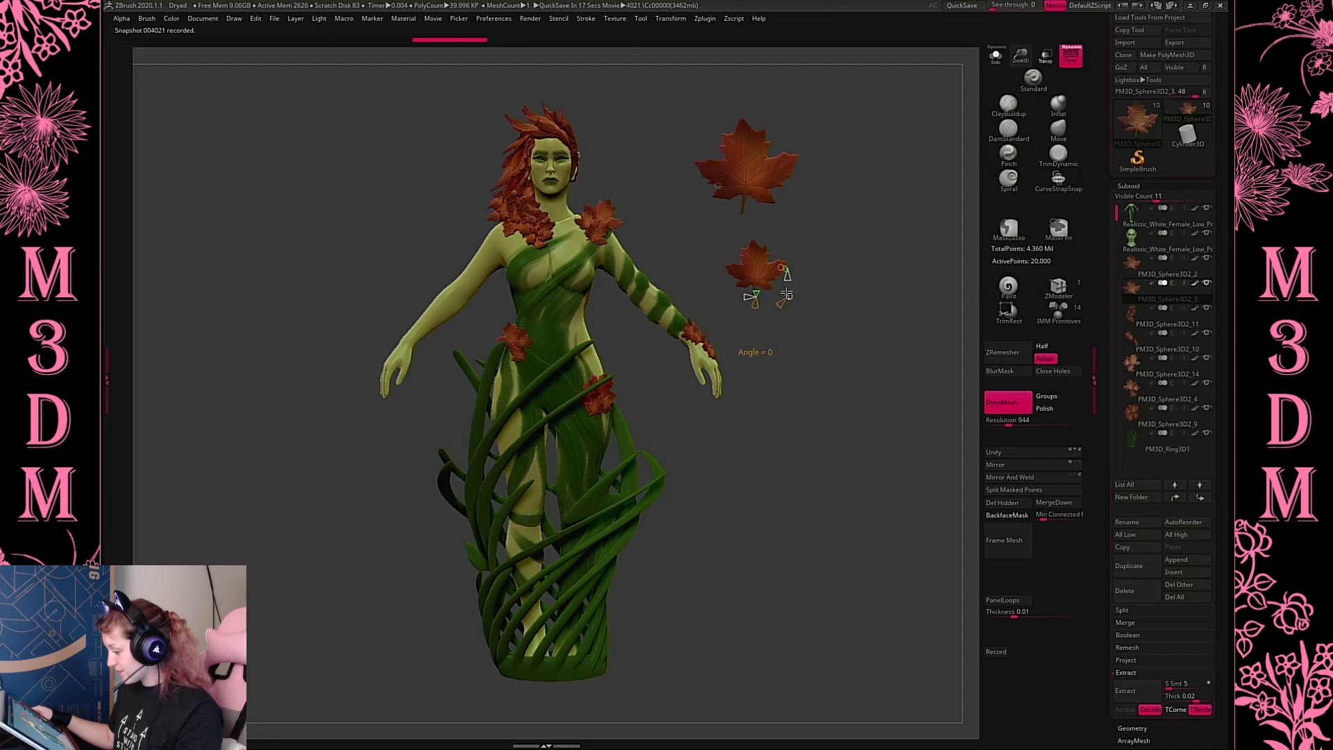
drag(786, 294, 764, 268)
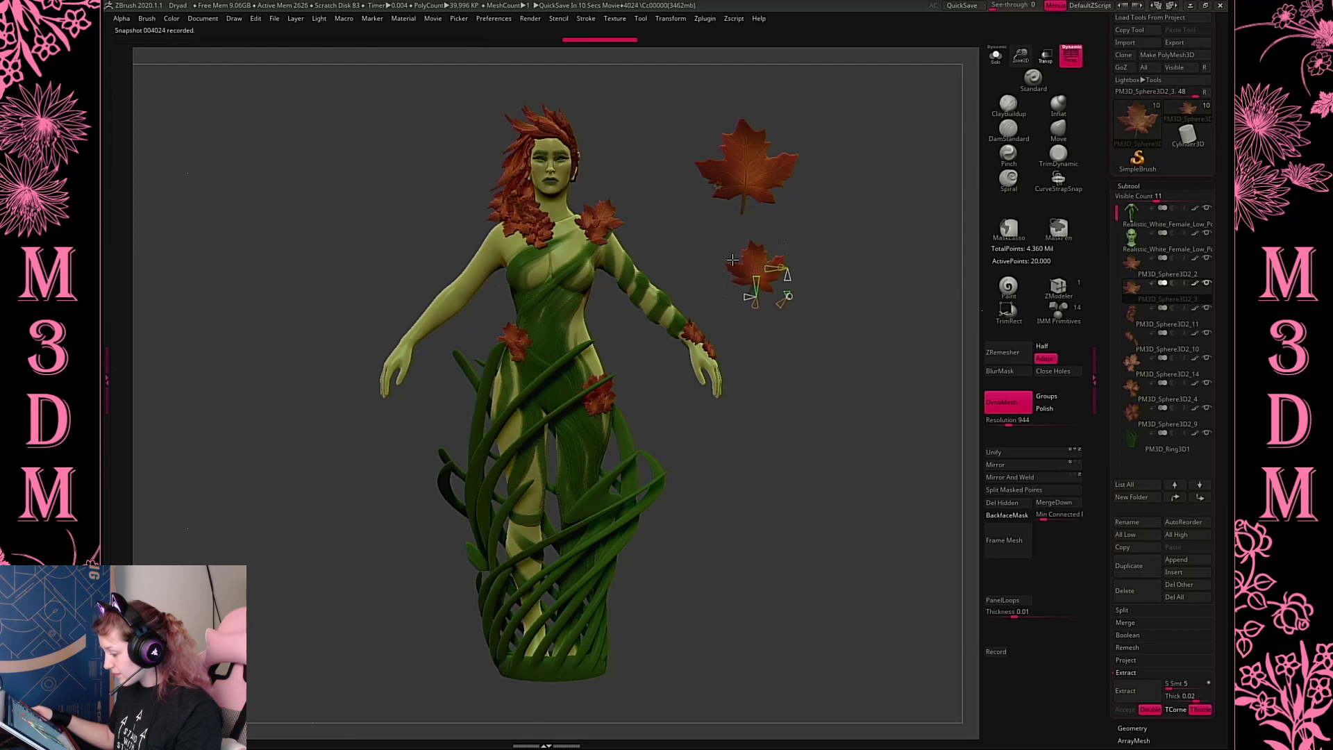
click(719, 187)
click(722, 186)
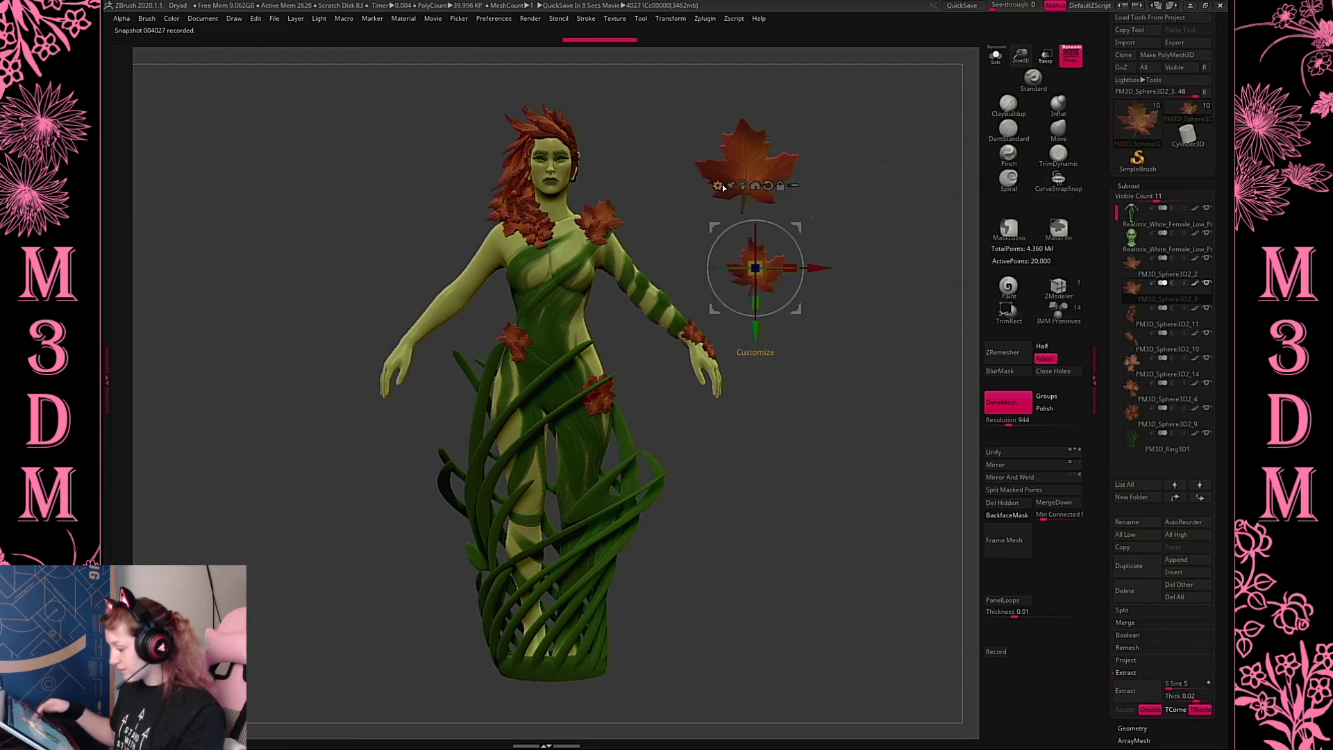
Shrink the bent leaf and place it on the outer vines beside the figure's knee
drag(755, 268, 758, 270)
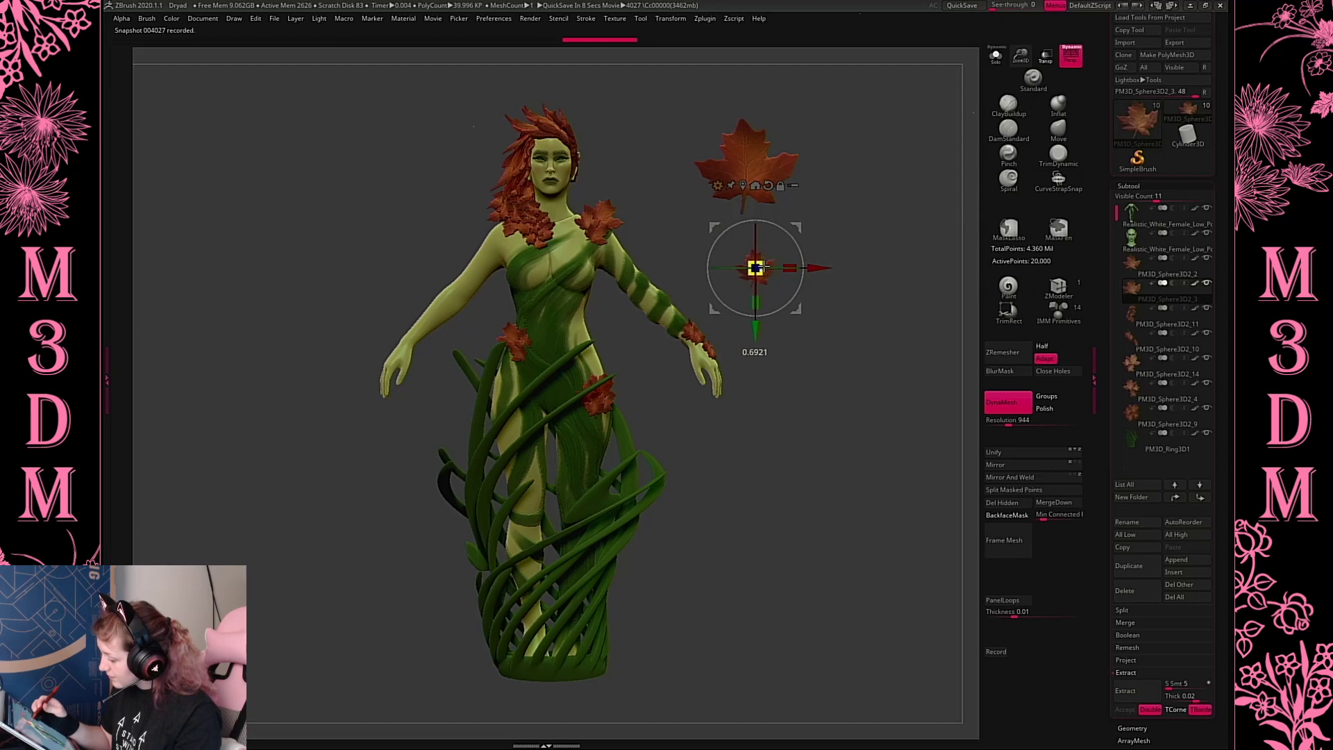
mouse_move(796, 226)
mouse_down()
mouse_move(763, 381)
mouse_move(638, 479)
mouse_move(798, 486)
mouse_up()
drag(640, 530, 696, 531)
key(q)
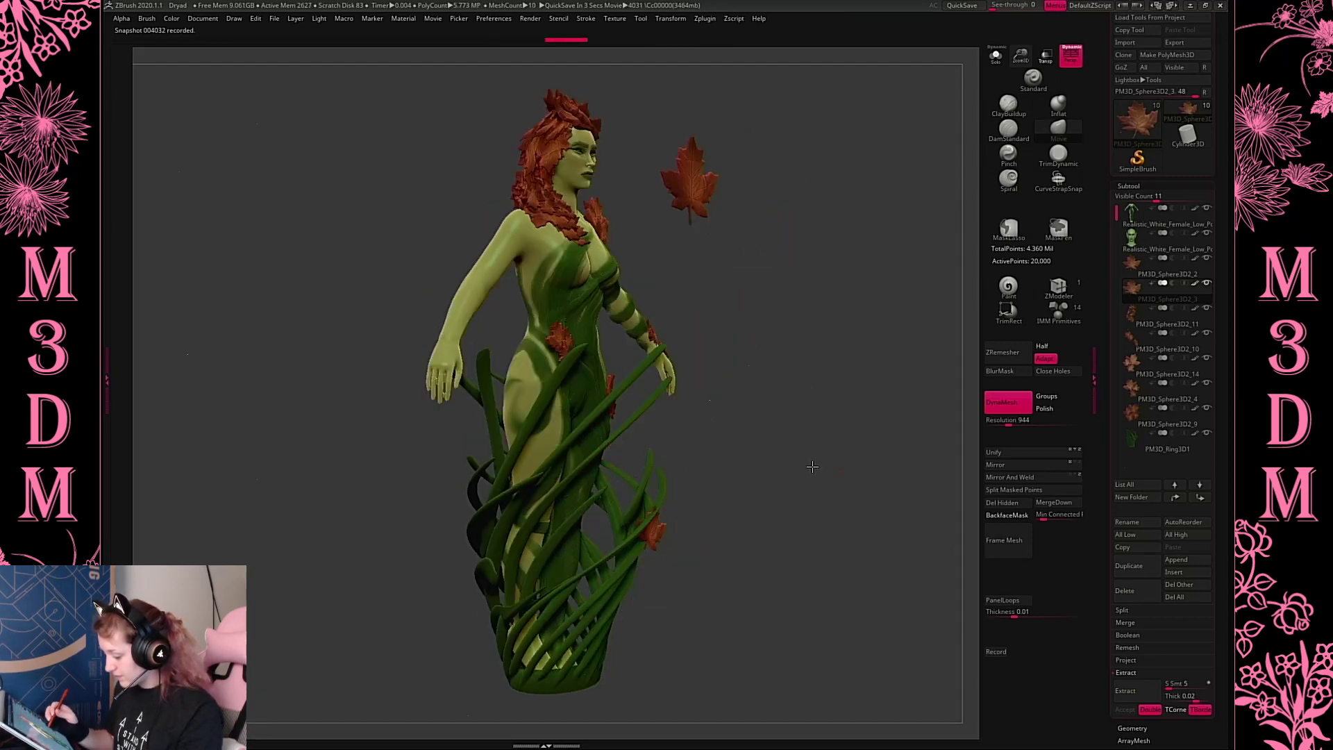
Rotate the small bent leaf so it lies against the outer vines in front of the figure's knee
drag(812, 467, 805, 488)
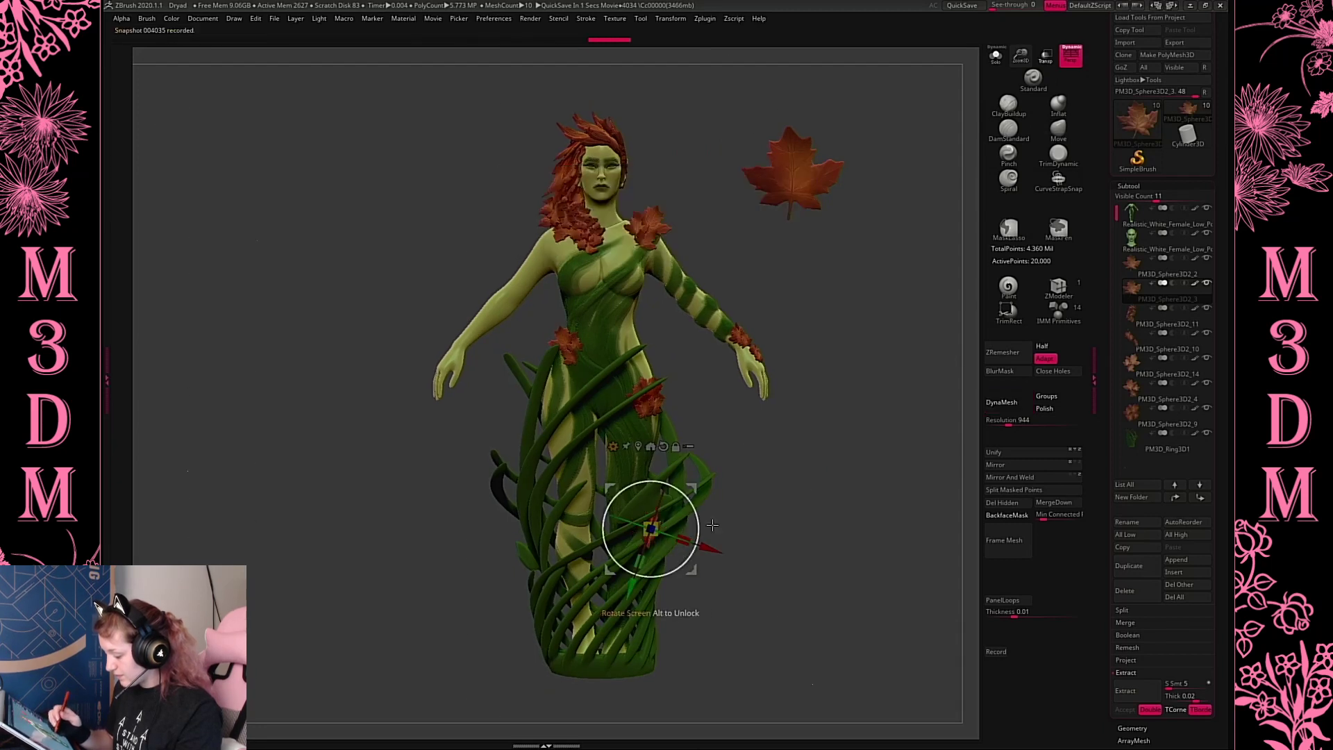
drag(713, 526, 676, 555)
key(q)
mouse_move(839, 479)
mouse_down()
mouse_move(808, 485)
mouse_move(856, 527)
mouse_move(824, 497)
mouse_move(729, 458)
mouse_up()
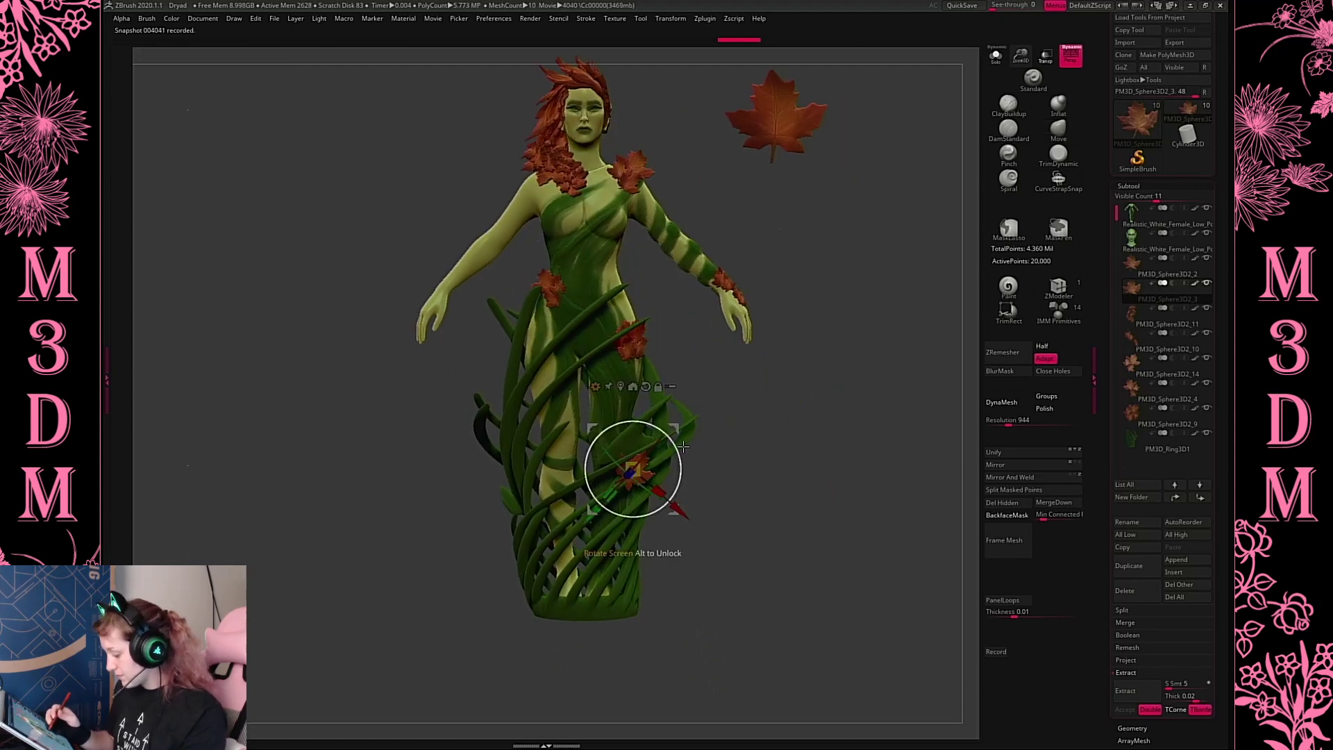
Duplicate the small leaf and fit the copy onto the outer vines beside the figure's other knee
ctrl+drag(630, 468, 565, 506)
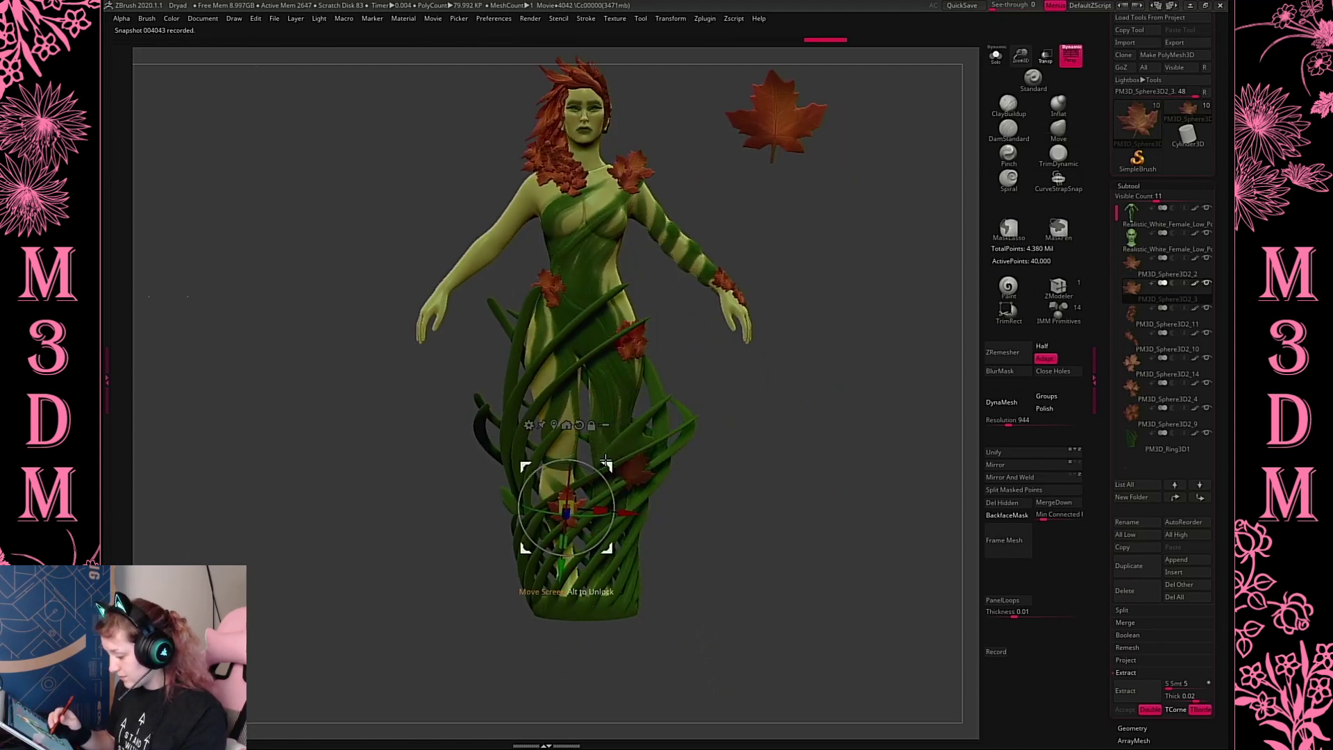
drag(606, 460, 553, 366)
drag(625, 390, 725, 393)
drag(556, 456, 504, 477)
drag(602, 418, 542, 451)
drag(462, 436, 443, 448)
key(q)
key(w)
key(q)
Duplicate the leaf once more and seat the copy on the lower front vines just above the base rim
shift+drag(807, 473, 802, 431)
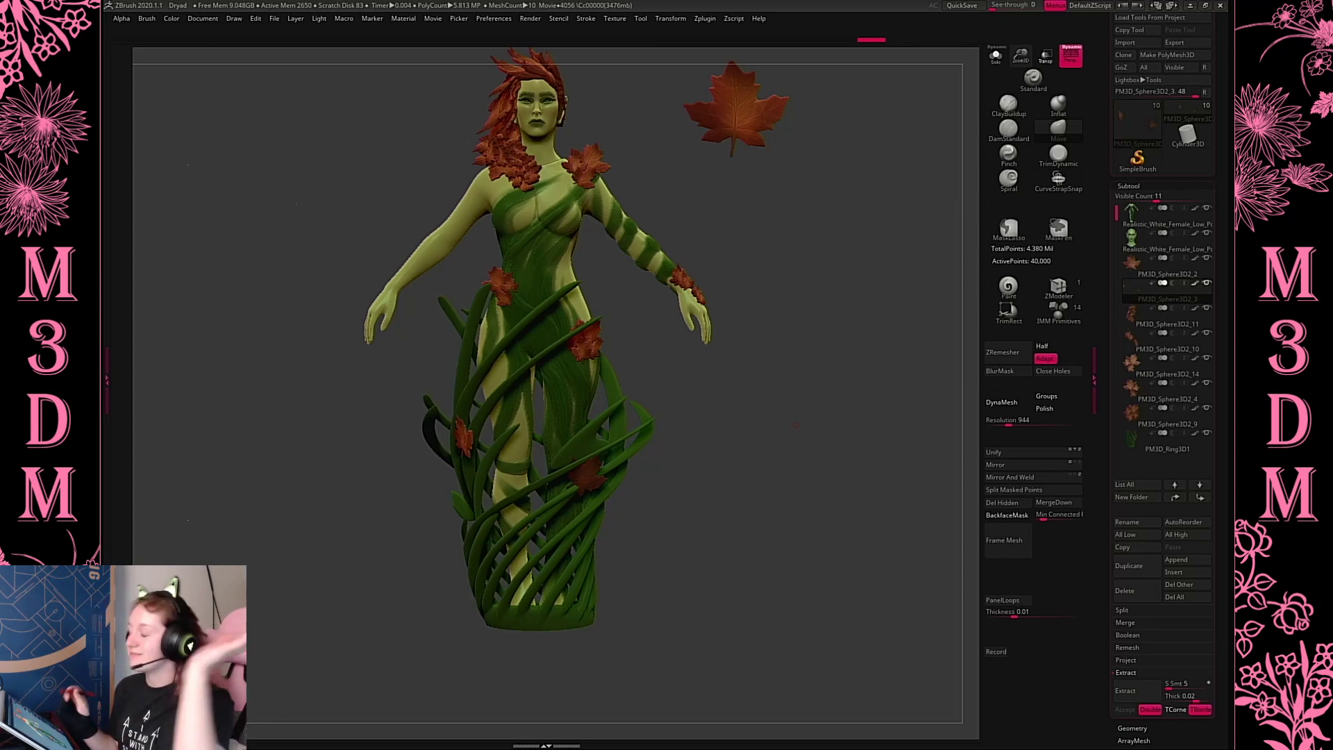
drag(805, 437, 783, 472)
key(w)
ctrl+drag(504, 397, 524, 513)
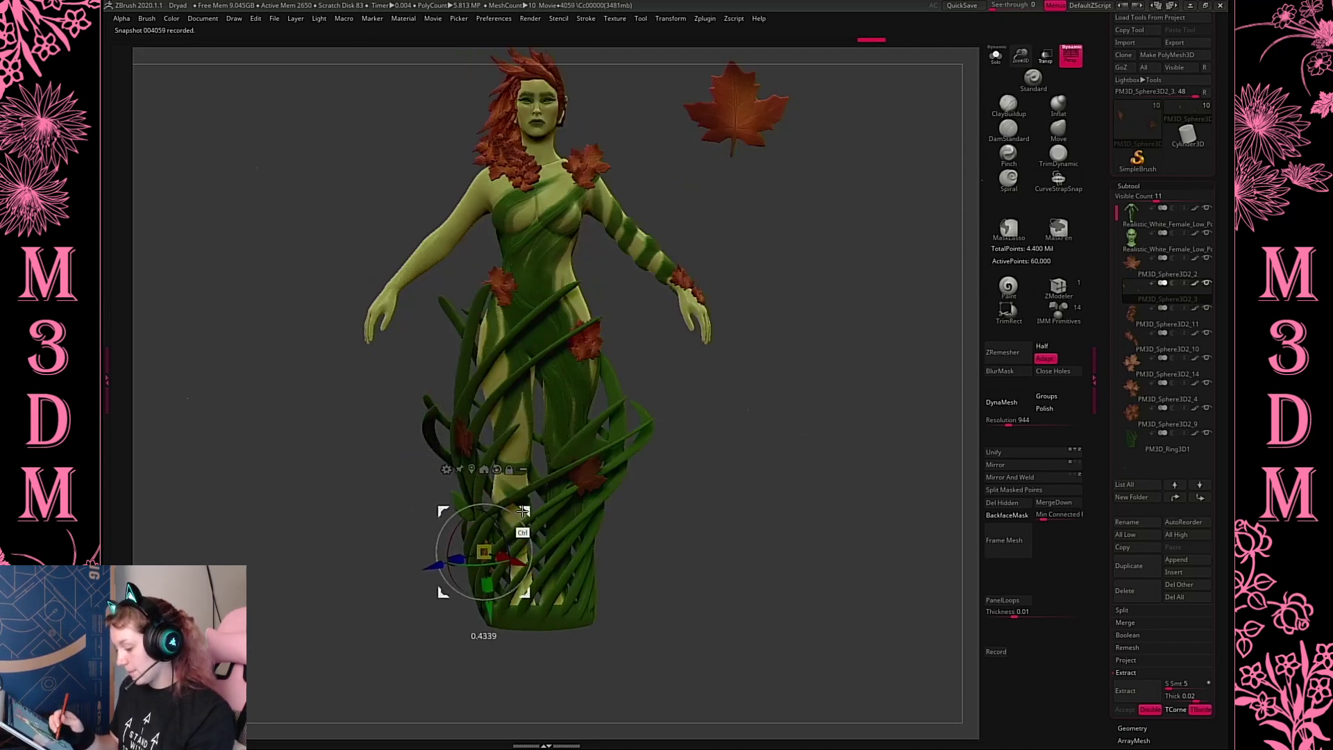
drag(451, 563, 540, 623)
drag(547, 566, 552, 590)
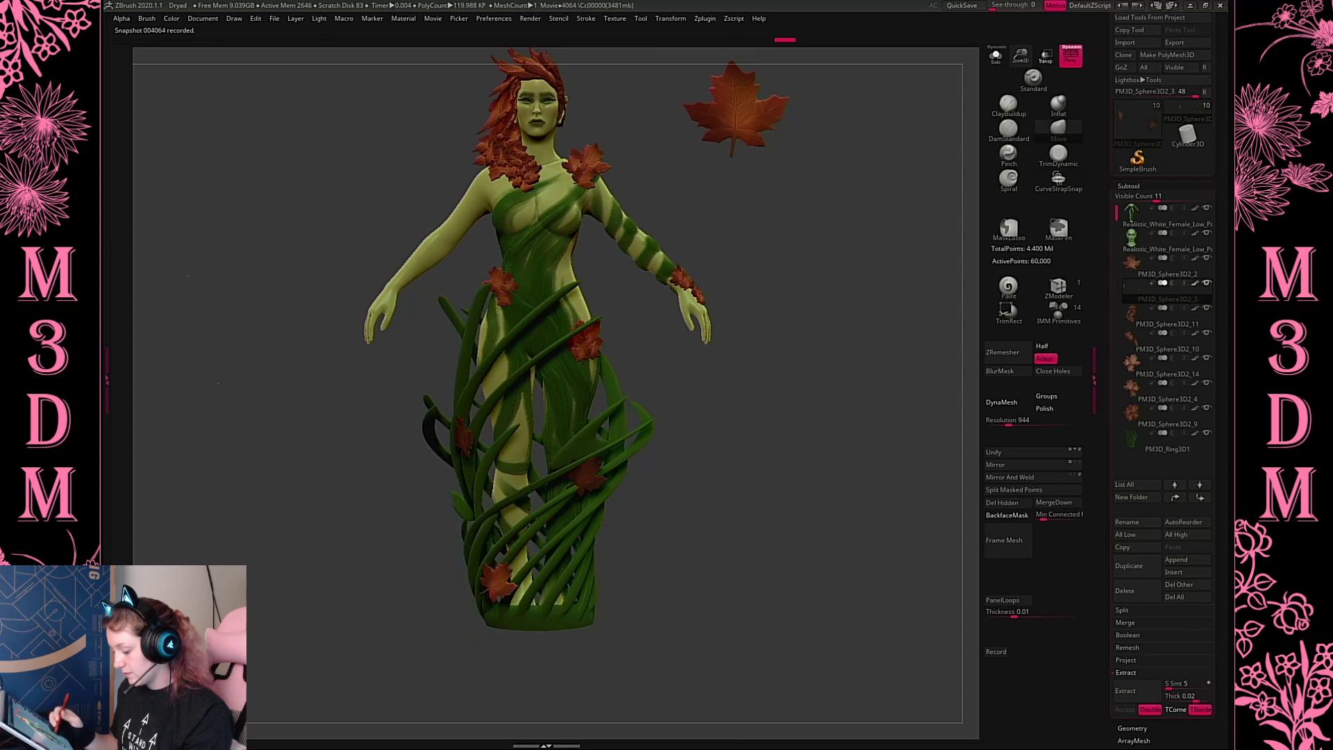
drag(722, 503, 771, 500)
drag(531, 561, 519, 587)
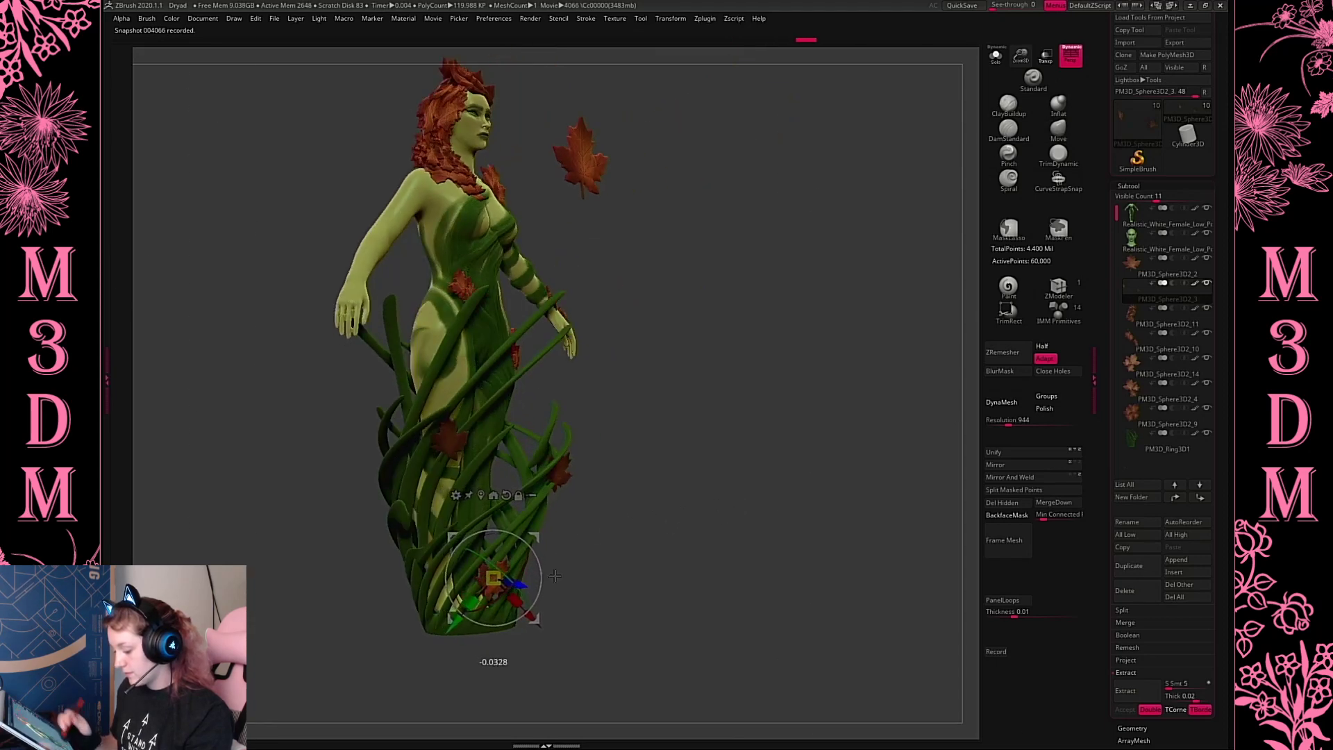
key(q)
mouse_move(788, 529)
mouse_down()
mouse_move(755, 535)
mouse_move(770, 565)
mouse_up()
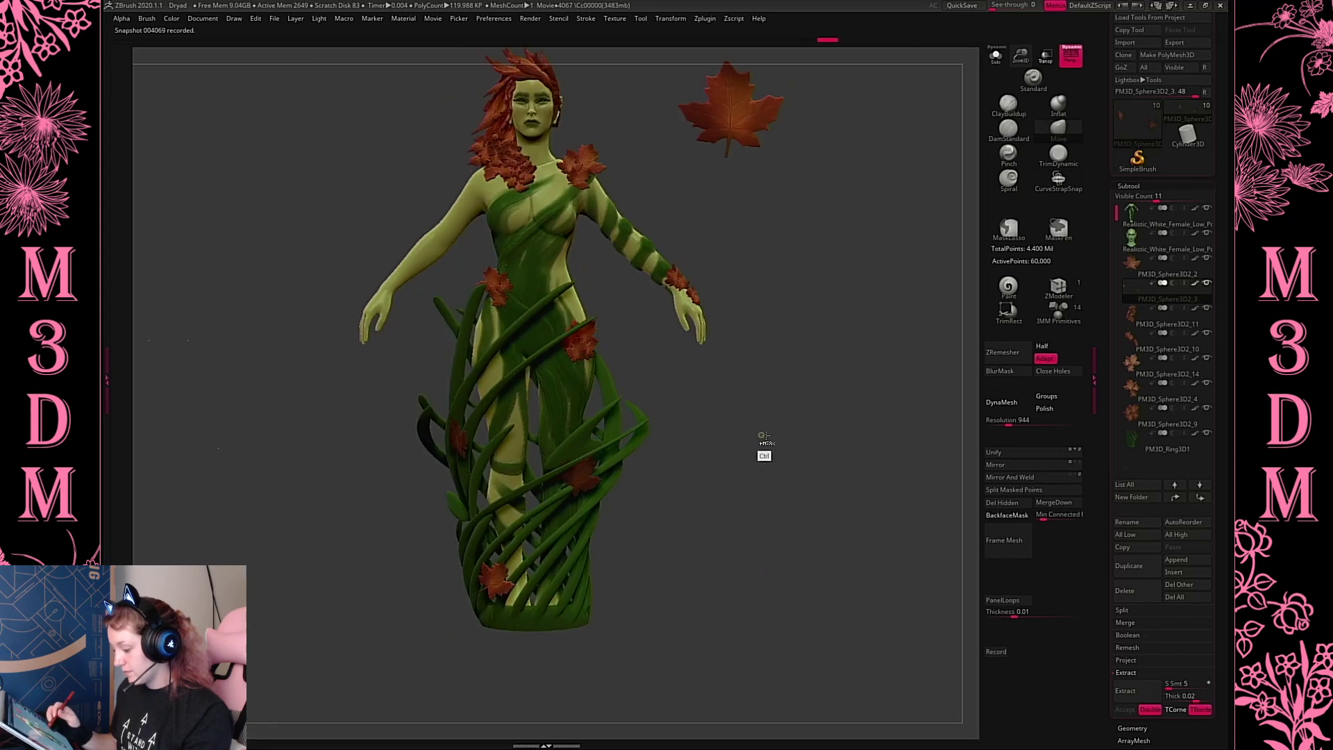
Select the vine mesh and set up the Paint brush with a dark green at Rgb Intensity 69
mouse_move(762, 435)
ctrl+mouse_down()
mouse_move(785, 452)
mouse_move(783, 485)
mouse_move(745, 441)
ctrl+mouse_up()
alt+click(597, 525)
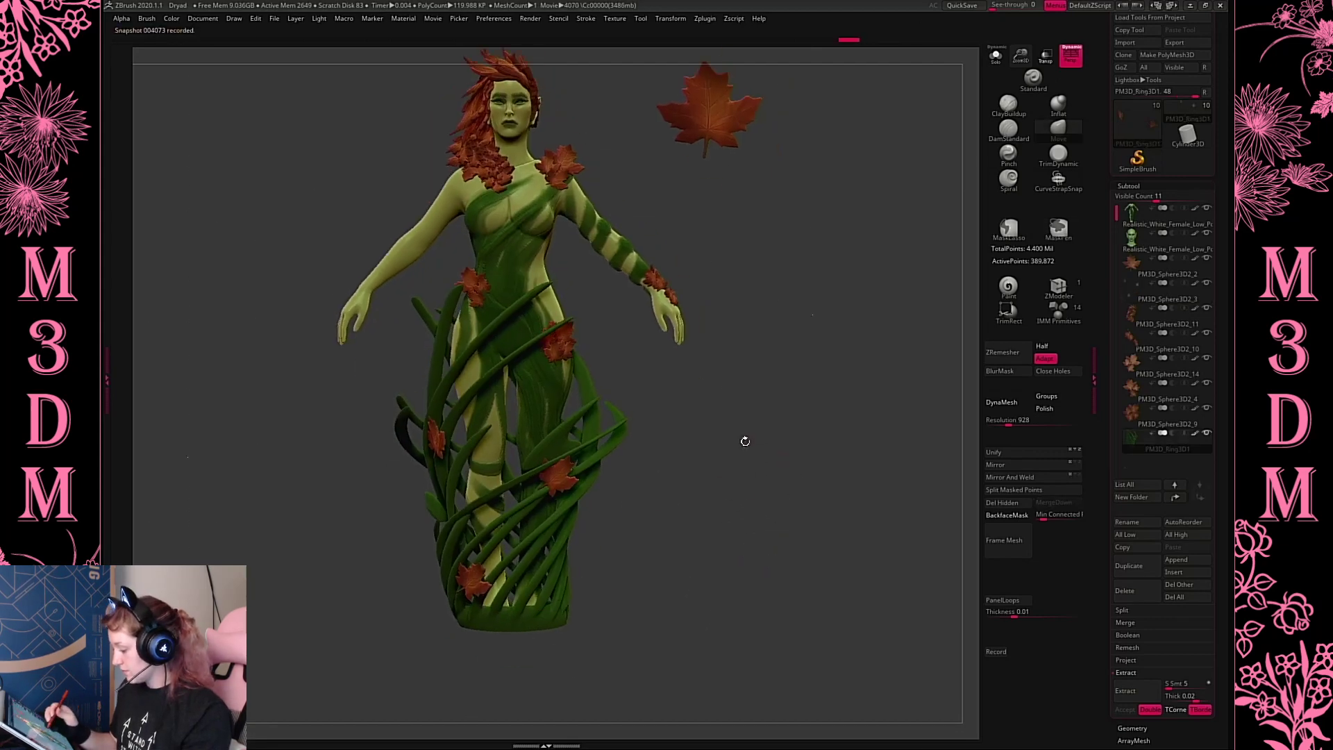
right_click(708, 513)
right_click(693, 415)
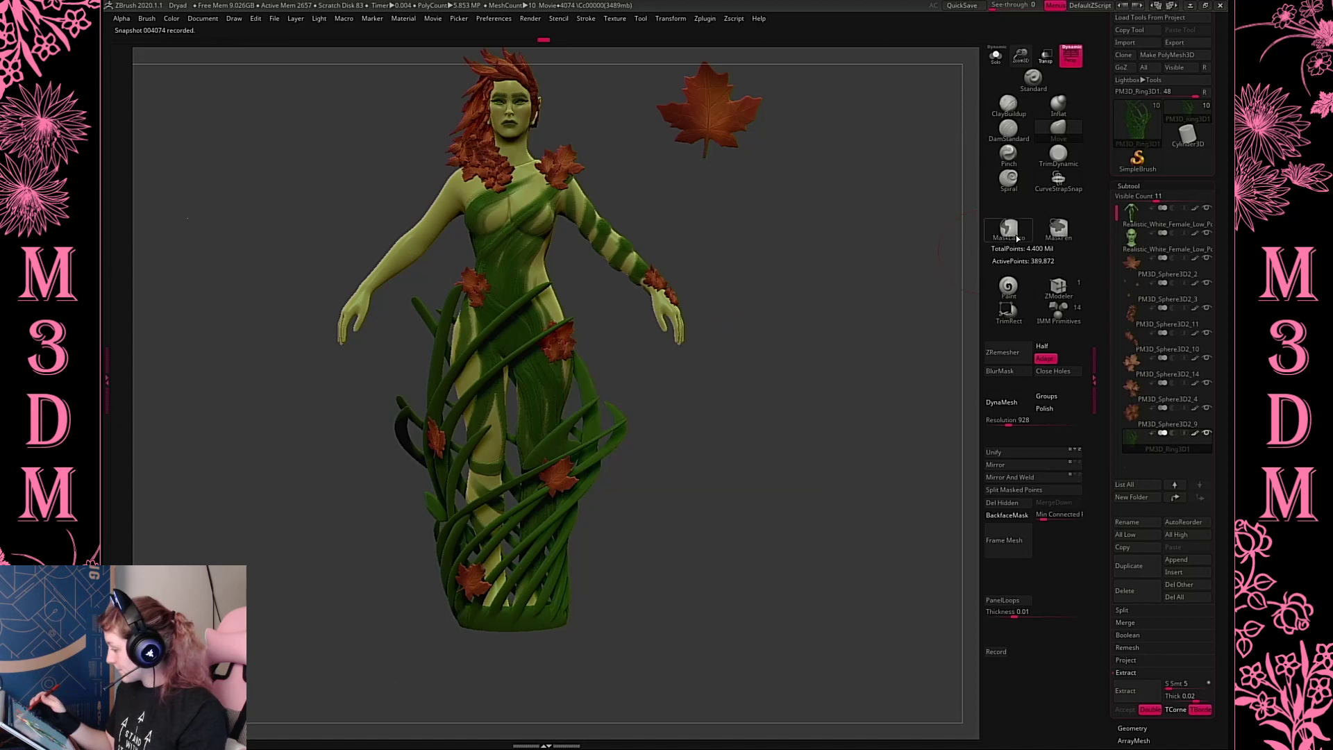
right_click(726, 321)
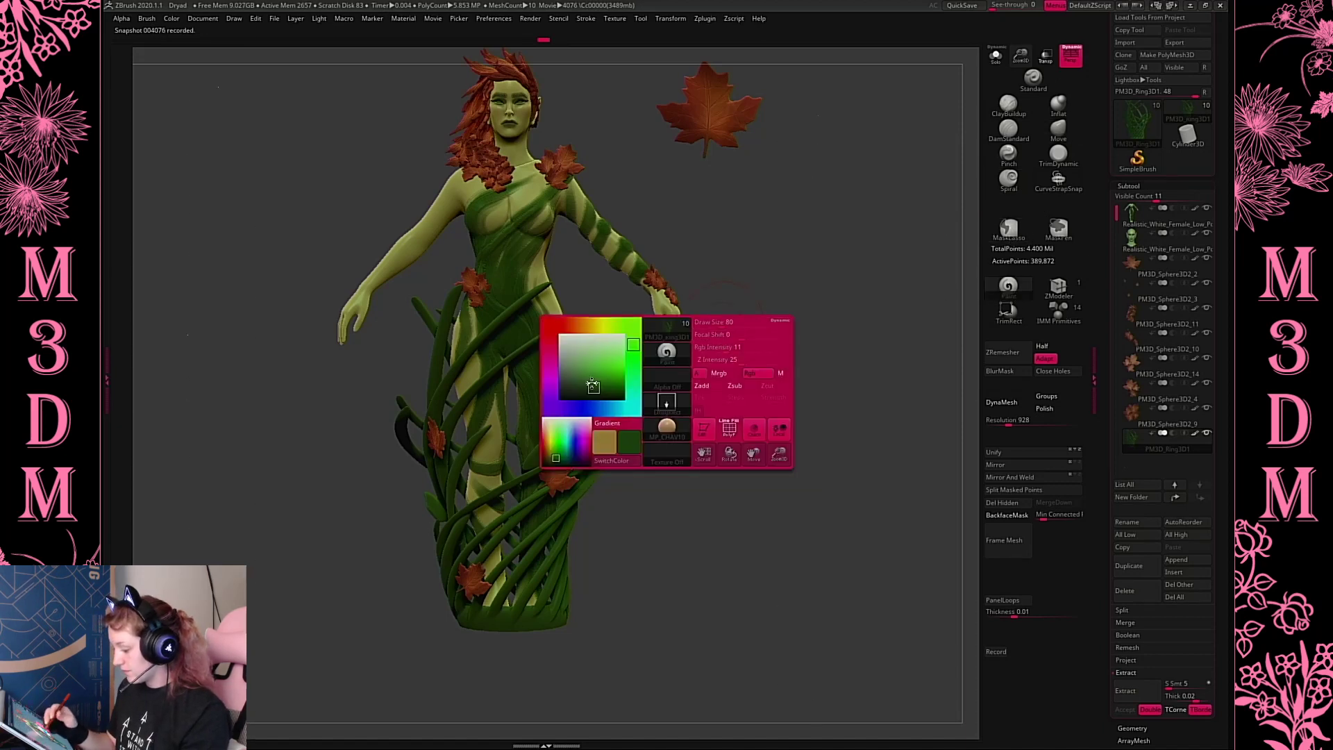
drag(592, 385, 574, 396)
right_click(571, 470)
drag(445, 531, 436, 533)
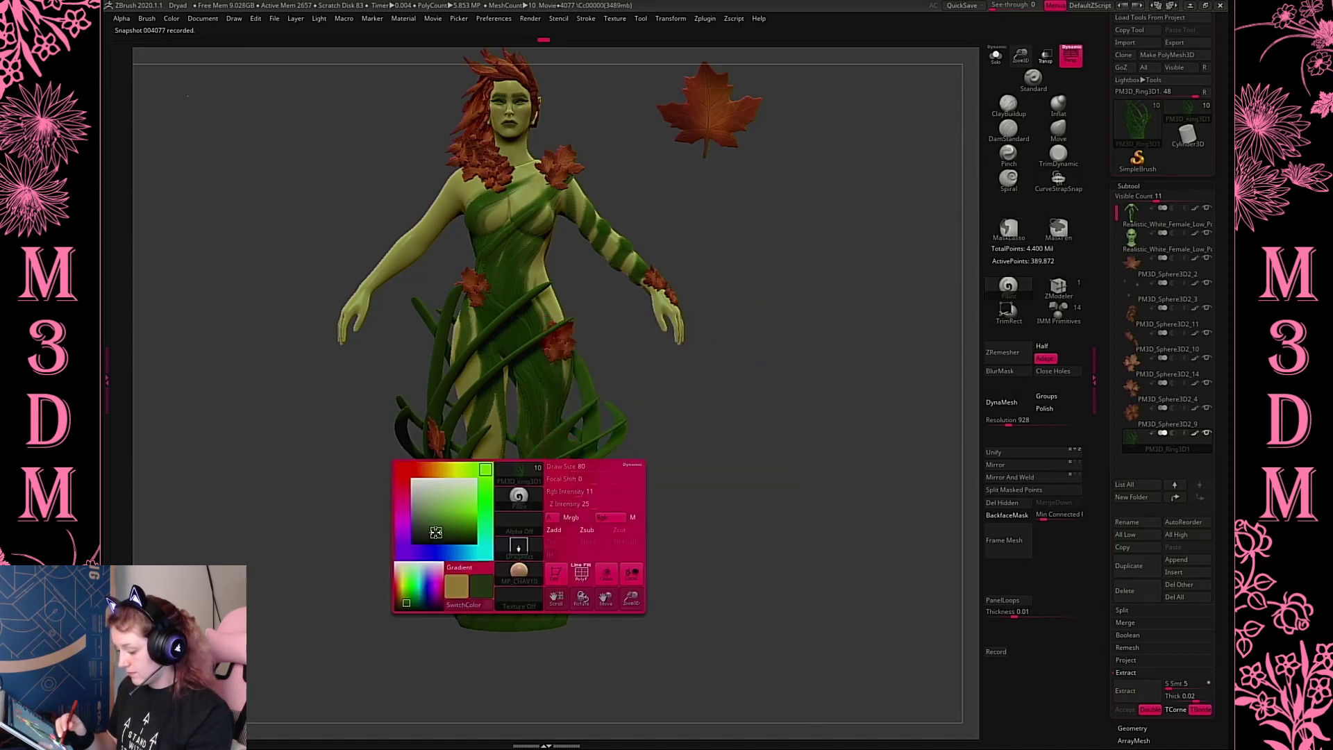
right_click(757, 367)
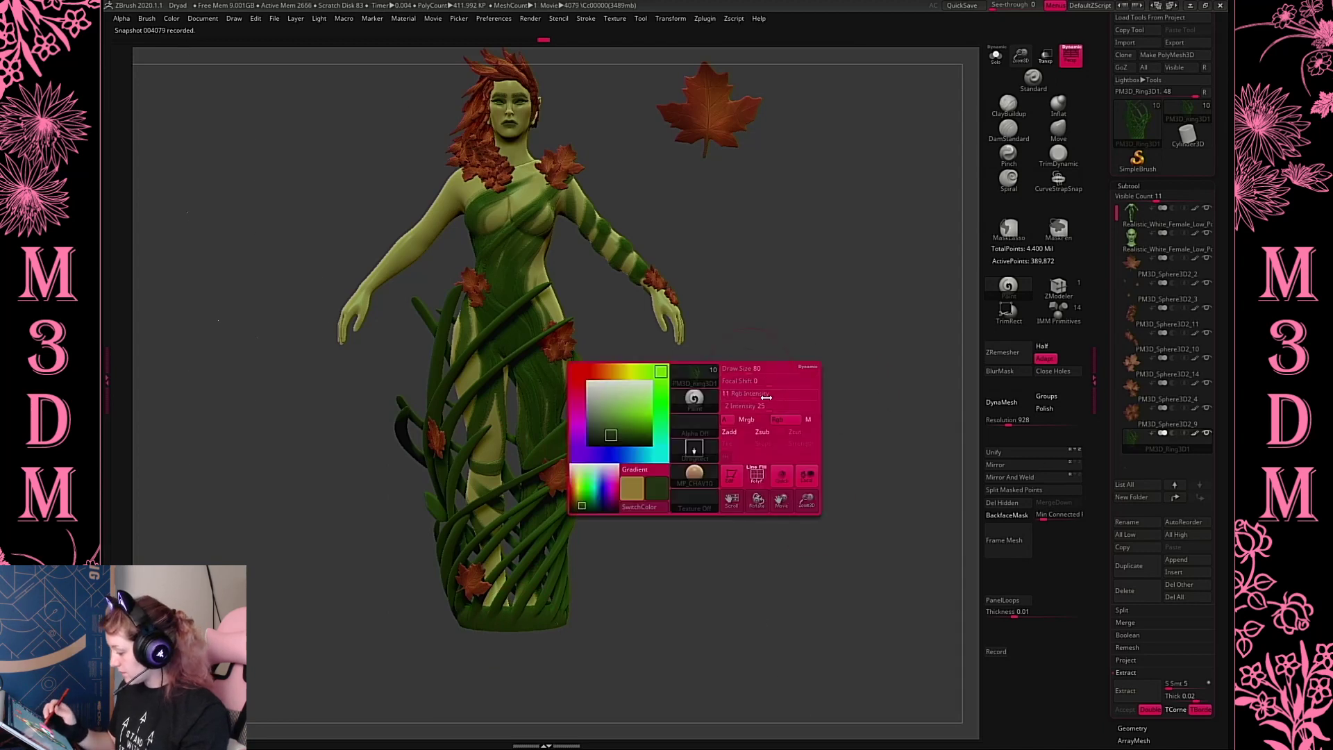
drag(766, 397, 815, 396)
right_click(729, 395)
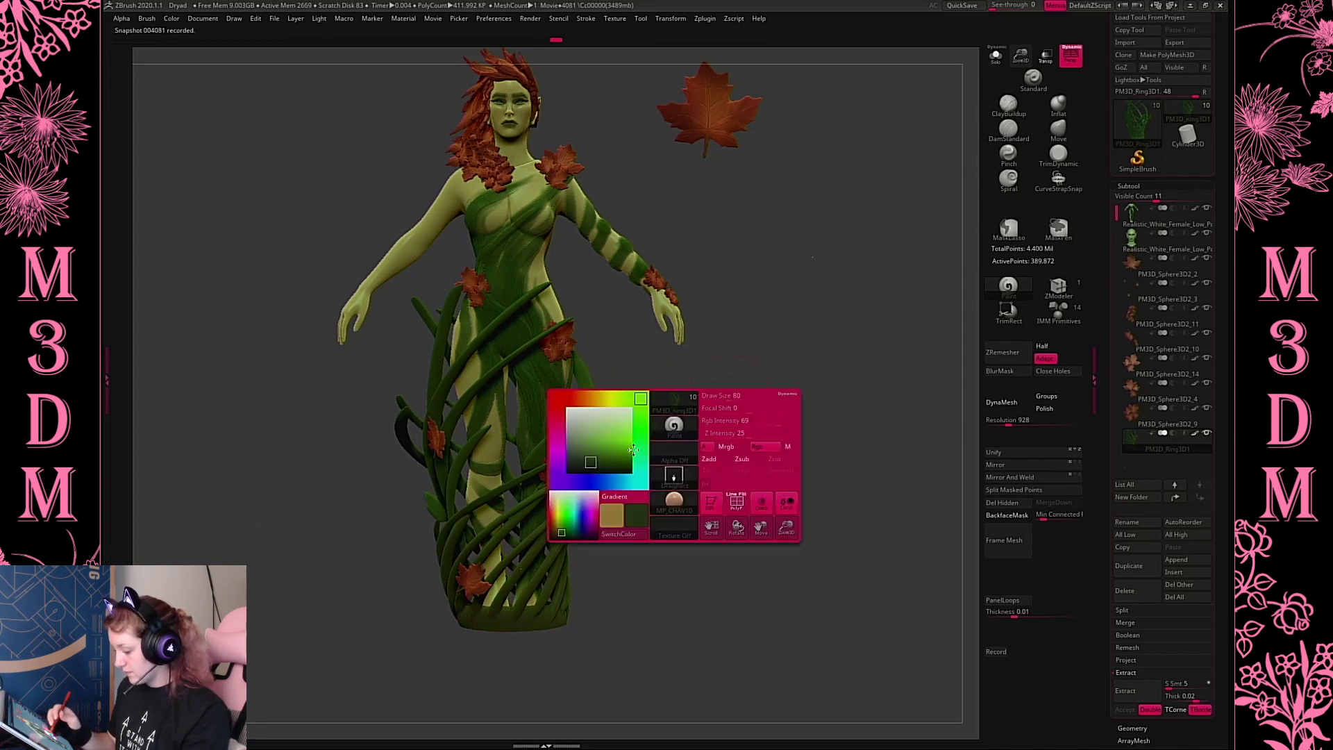
drag(599, 460, 581, 464)
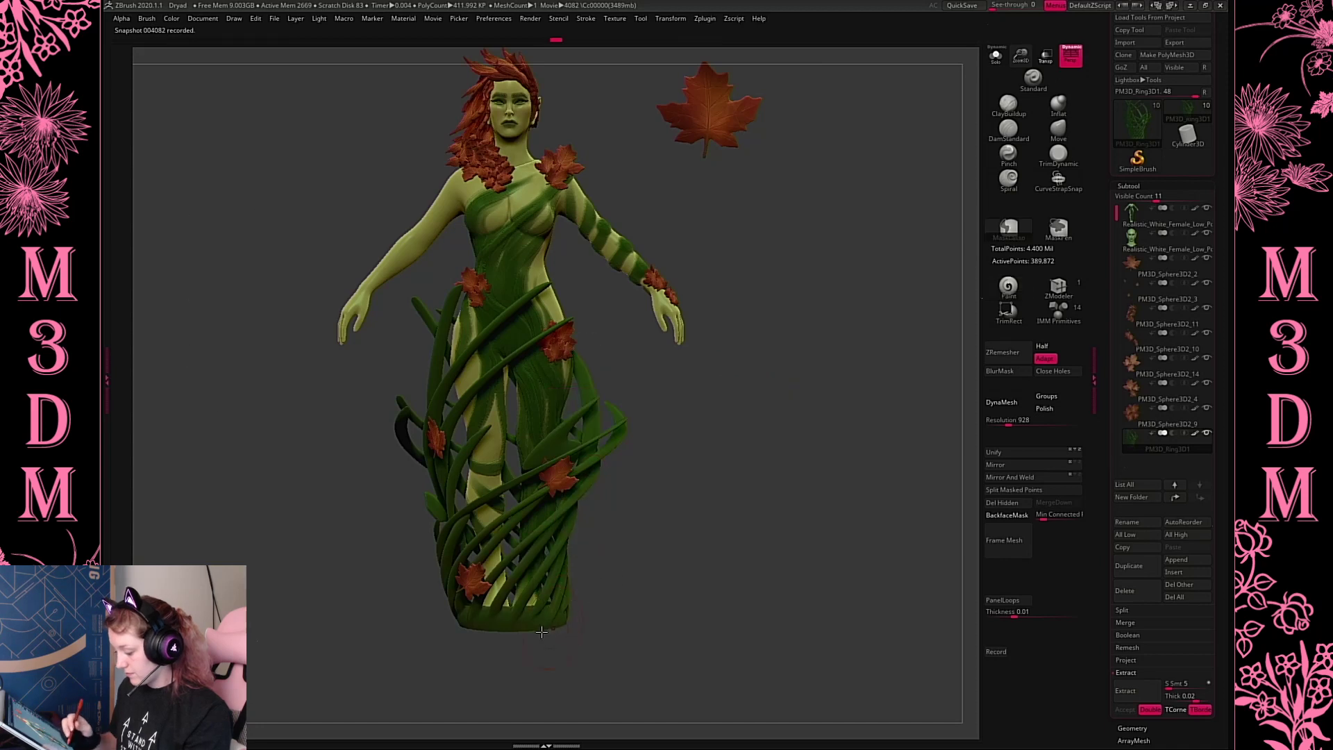
Paint the lower rim of the vine base dark green and check the colouring with the vines isolated
drag(543, 629, 821, 607)
right_click(719, 358)
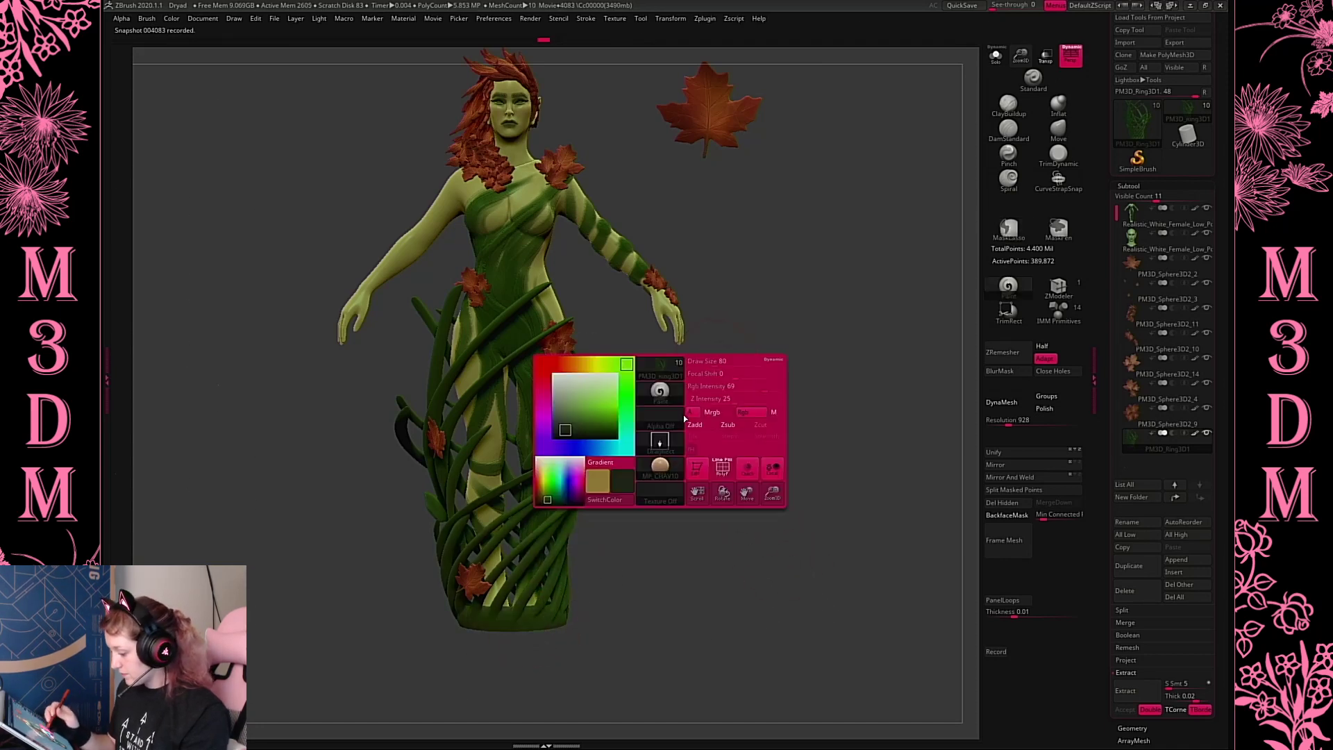
drag(535, 623, 876, 586)
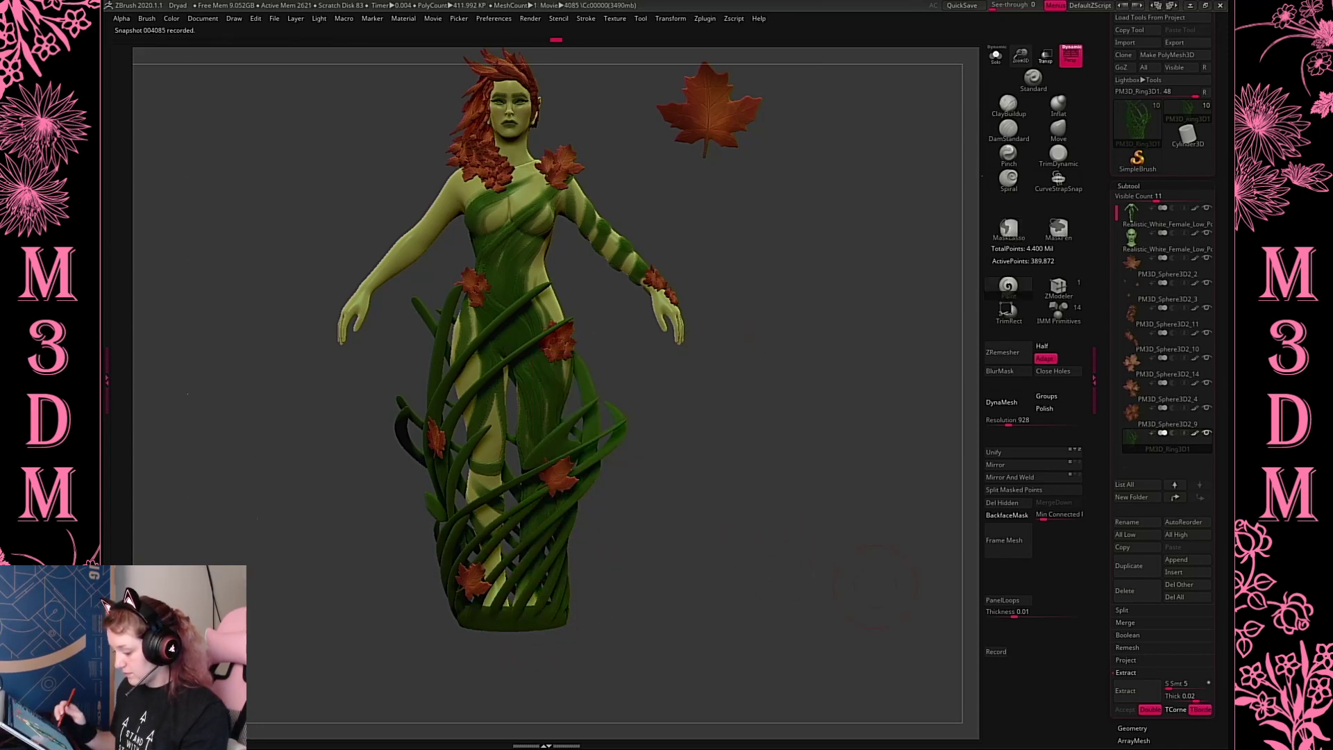
click(995, 57)
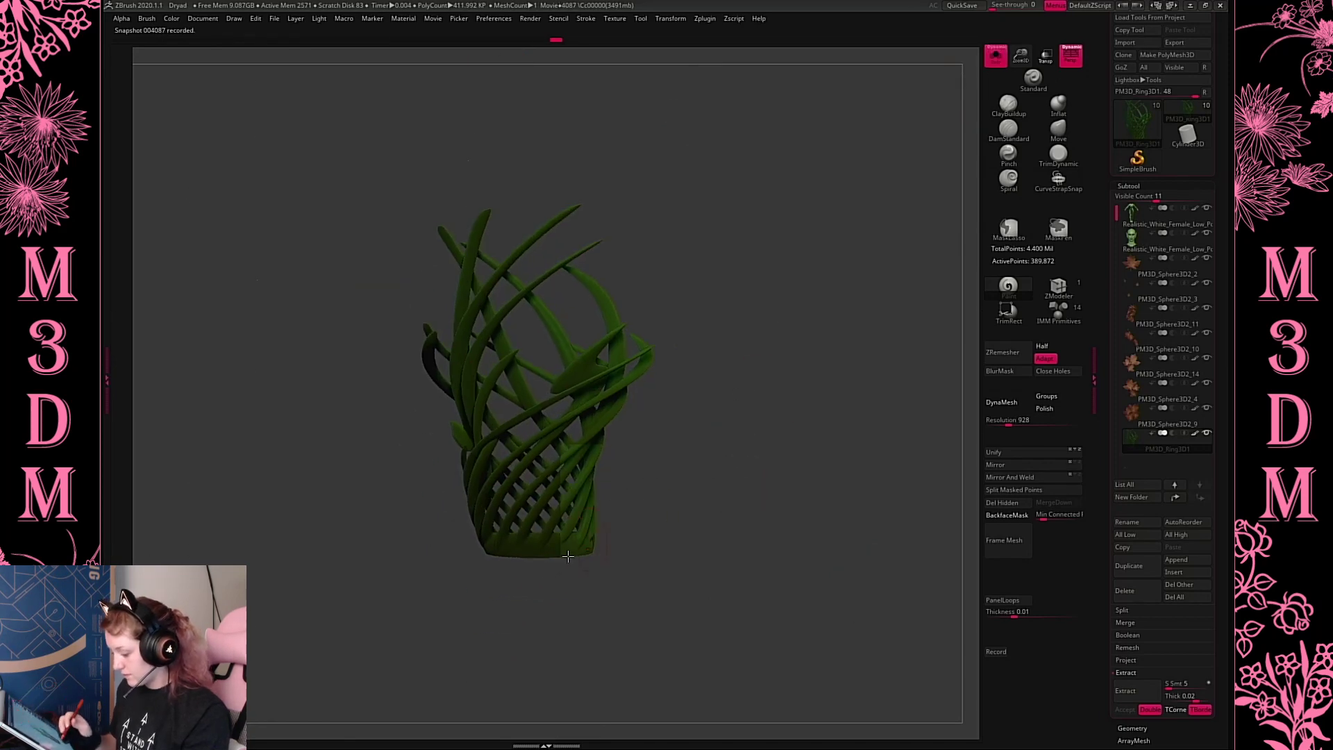
alt+drag(775, 468, 778, 531)
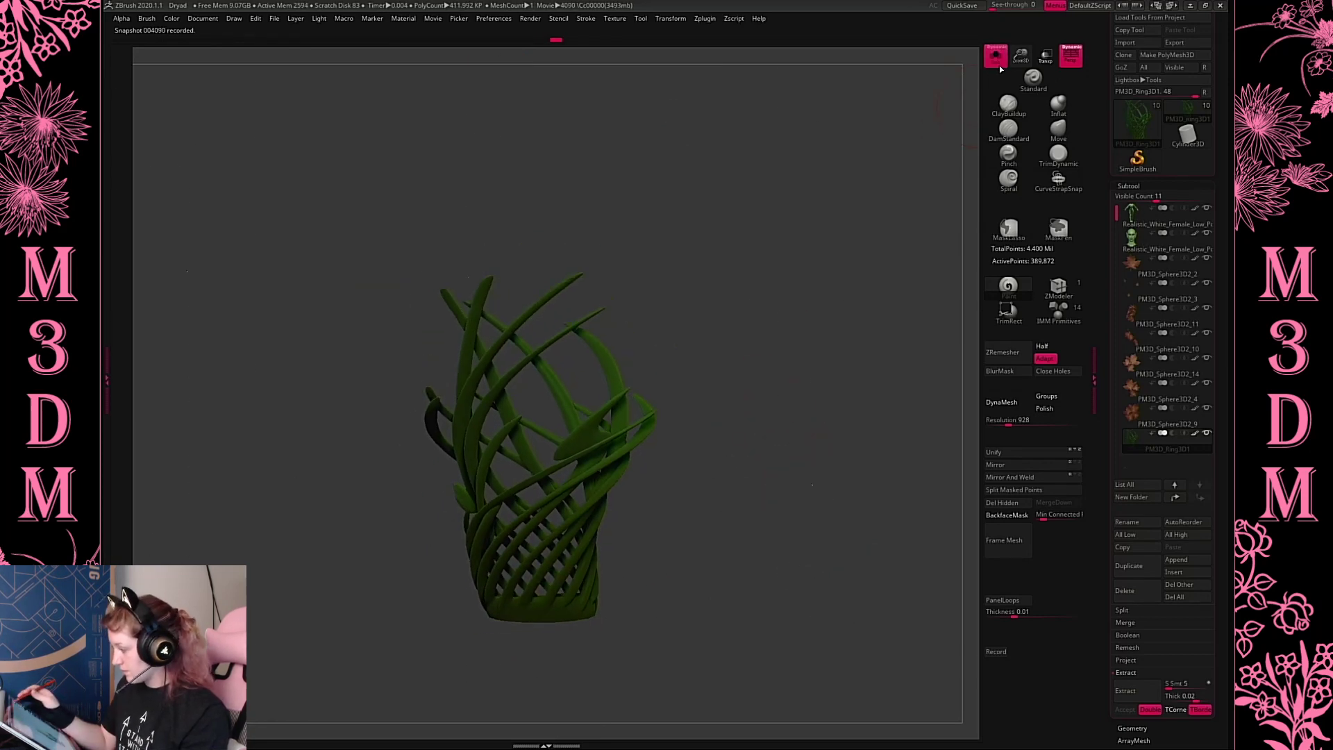
click(998, 63)
Paint the upper vines and their tips a lighter green, adjusting the Rgb Intensity and redoing the first strokes
right_click(698, 394)
mouse_move(640, 386)
mouse_down()
mouse_move(628, 369)
mouse_move(814, 209)
mouse_up()
right_click(711, 347)
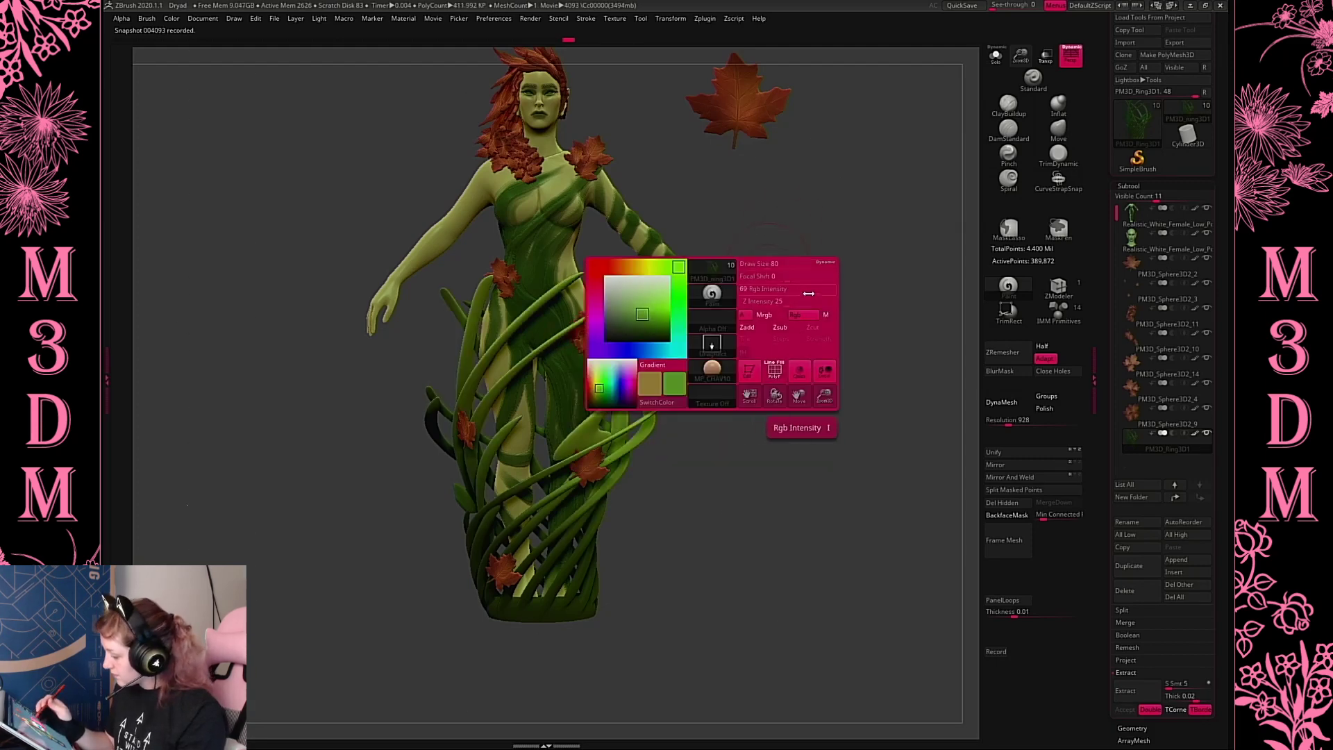
click(802, 291)
key(ctrl+z)
drag(624, 395, 795, 214)
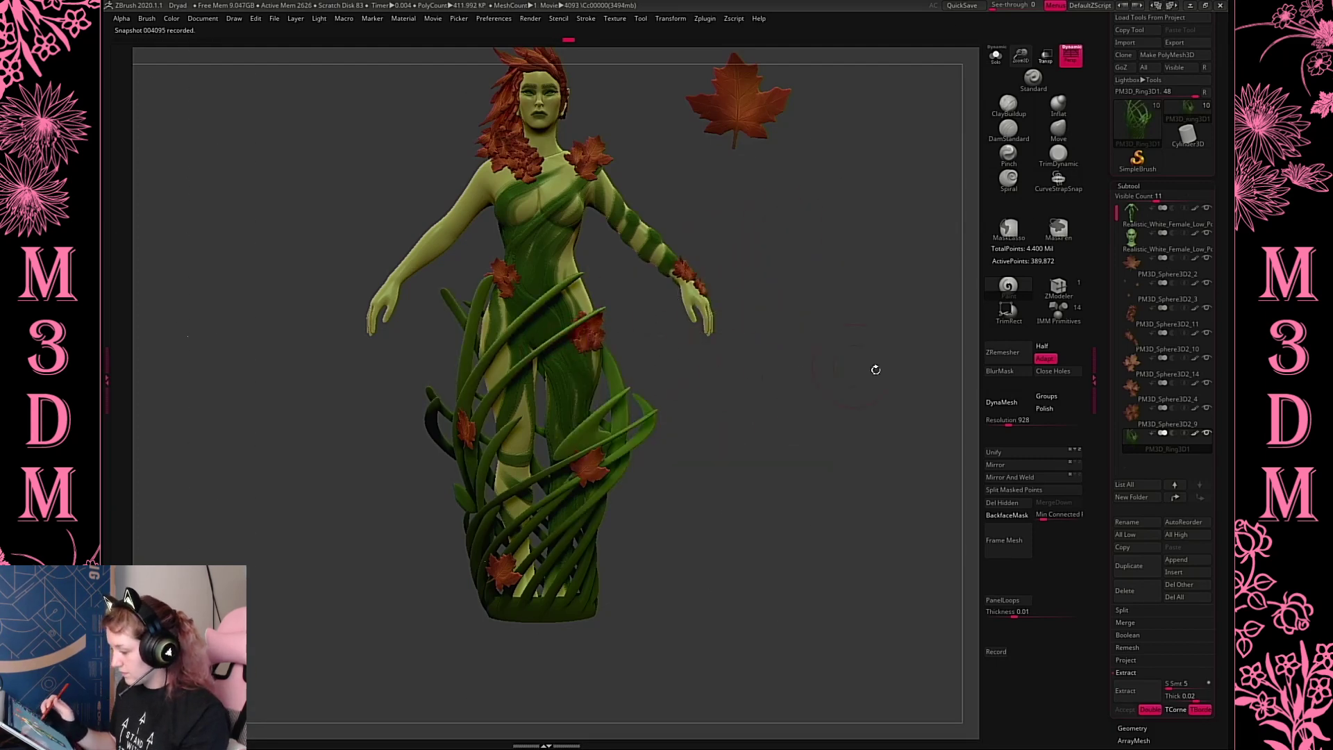
drag(876, 369, 778, 399)
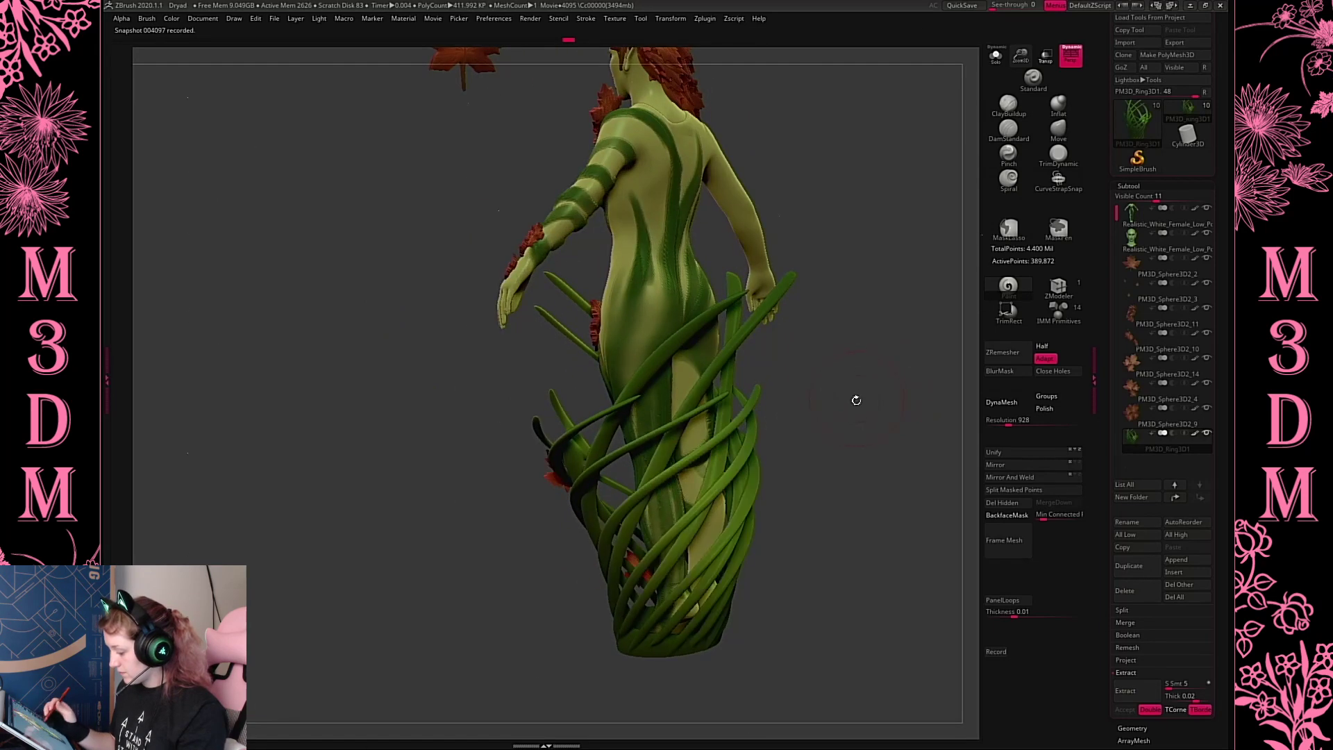
drag(864, 402, 853, 485)
drag(1015, 35, 819, 406)
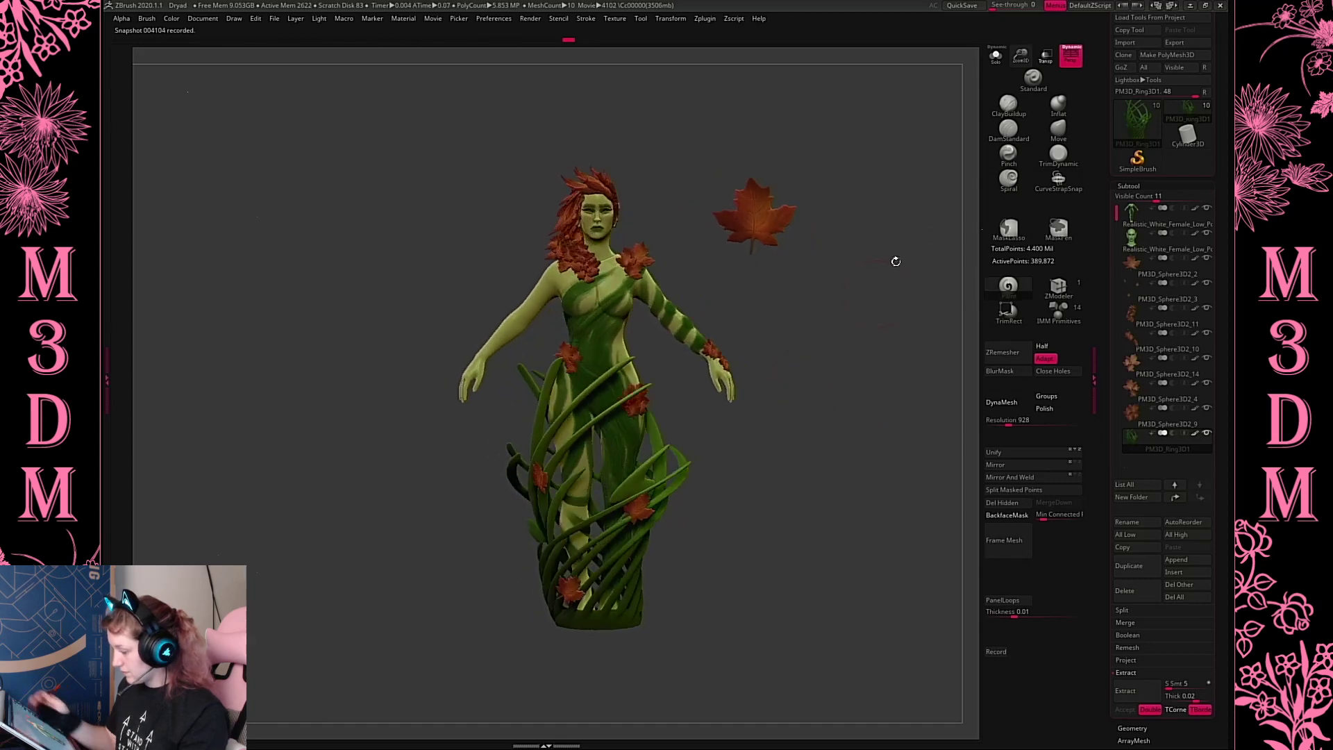
Reshape the wide vine beside the figure's knee into a slimmer upward curve with the Move brush
drag(1030, 89, 1041, 130)
click(1060, 130)
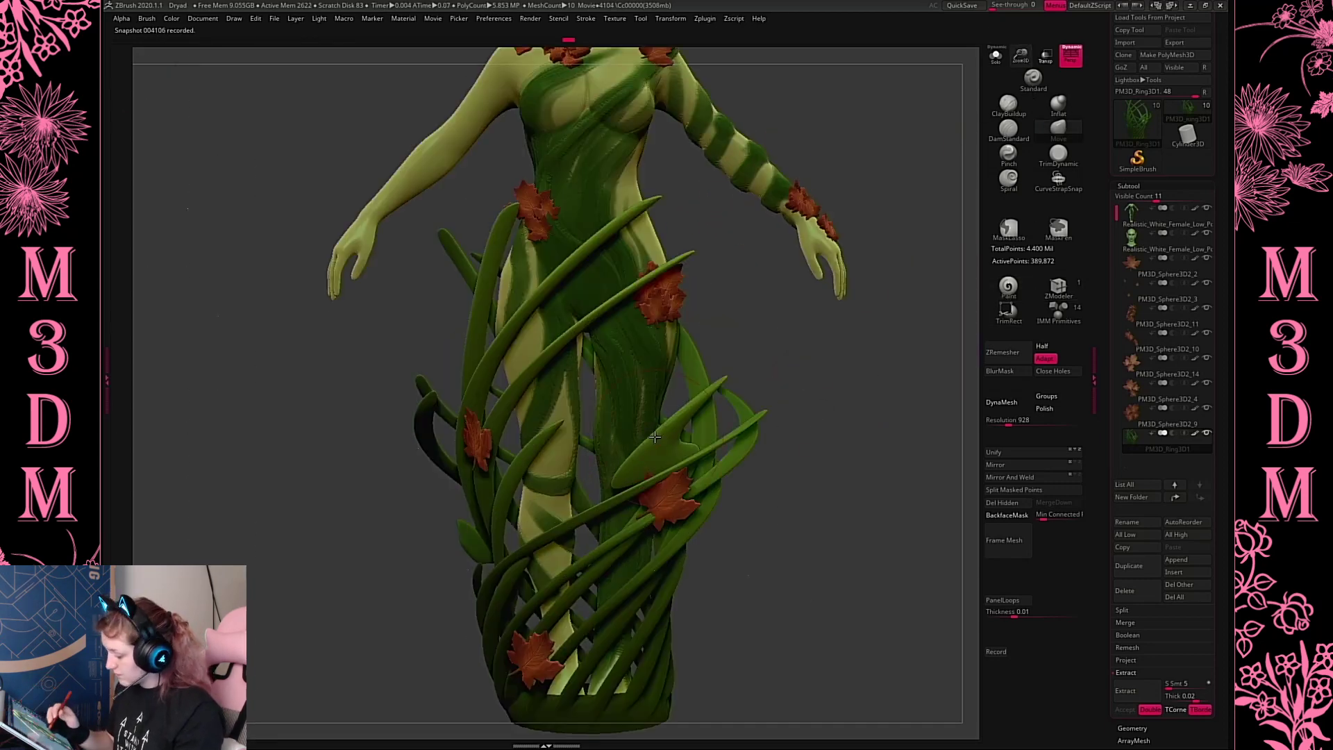
mouse_move(663, 429)
mouse_down()
mouse_move(710, 440)
mouse_move(720, 413)
mouse_up()
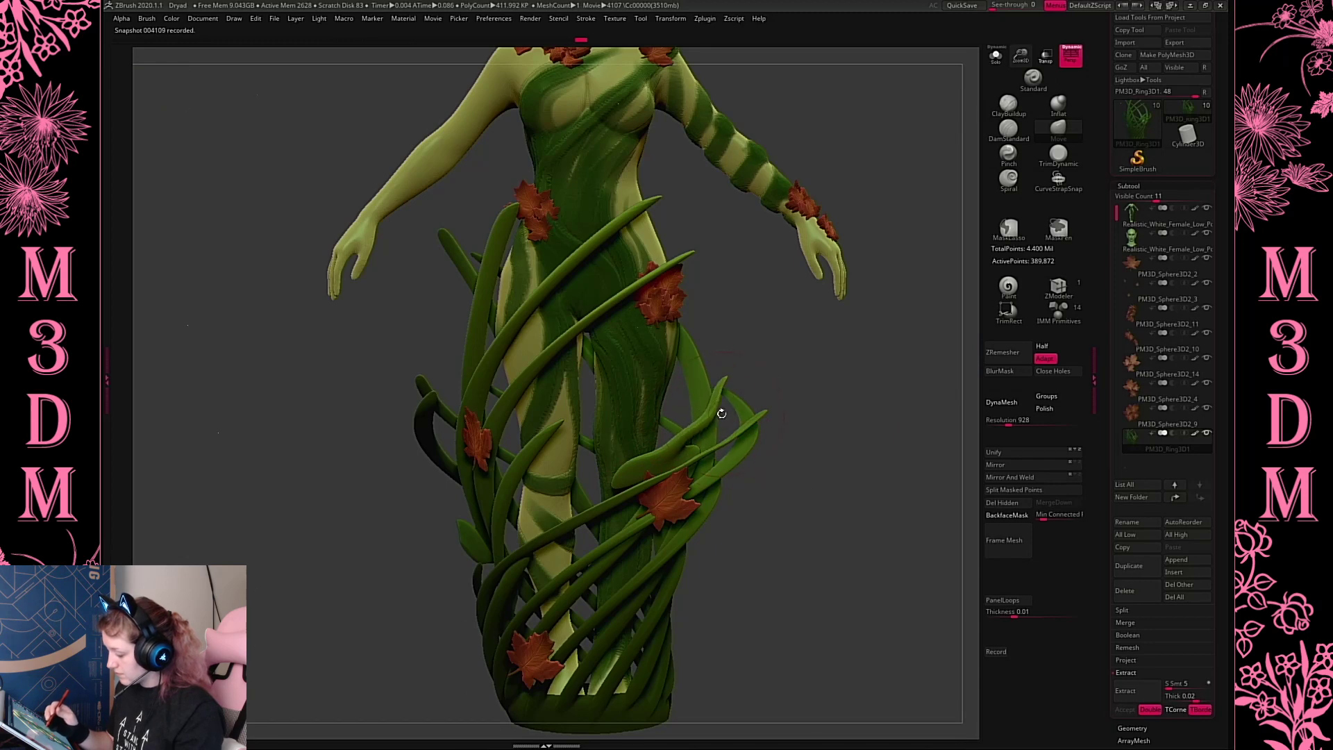
mouse_move(654, 456)
shift+mouse_down()
mouse_move(704, 407)
mouse_move(677, 452)
shift+mouse_up()
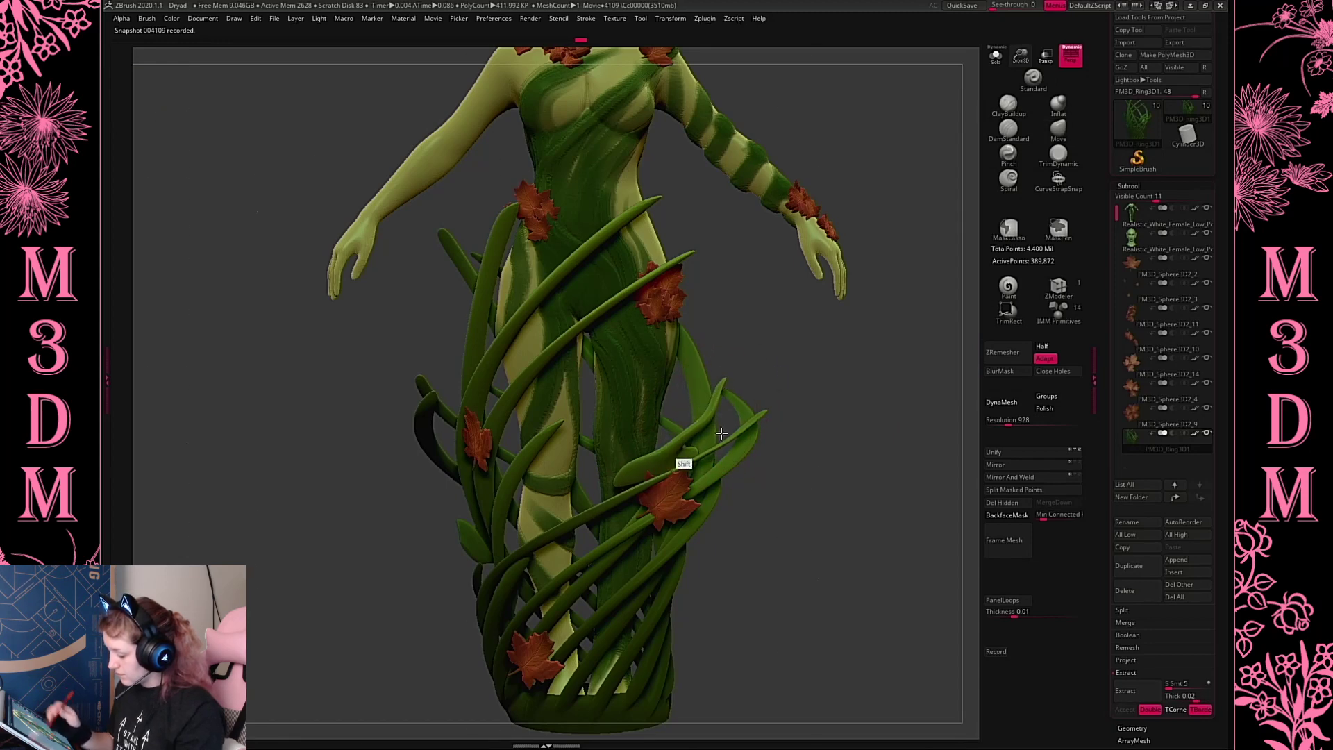
Turn on BackfaceMask and broaden the front vines from the hips down to the base with the Move brush
mouse_move(896, 423)
mouse_down()
mouse_move(881, 354)
mouse_move(898, 405)
mouse_move(774, 418)
mouse_up()
key(space)
key(s)
click(1018, 518)
key(space)
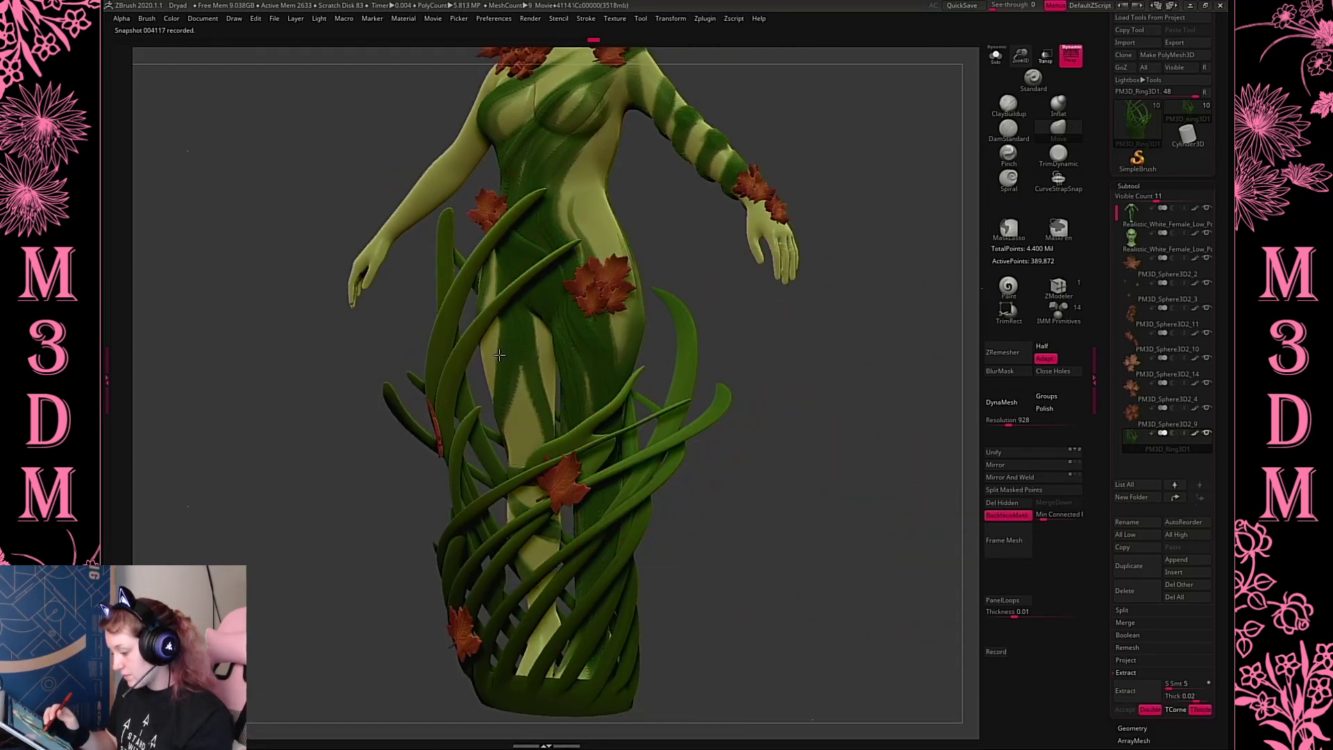
shift+drag(780, 344, 776, 340)
mouse_move(520, 348)
mouse_down()
mouse_move(509, 340)
mouse_move(524, 327)
mouse_up()
drag(583, 410, 589, 424)
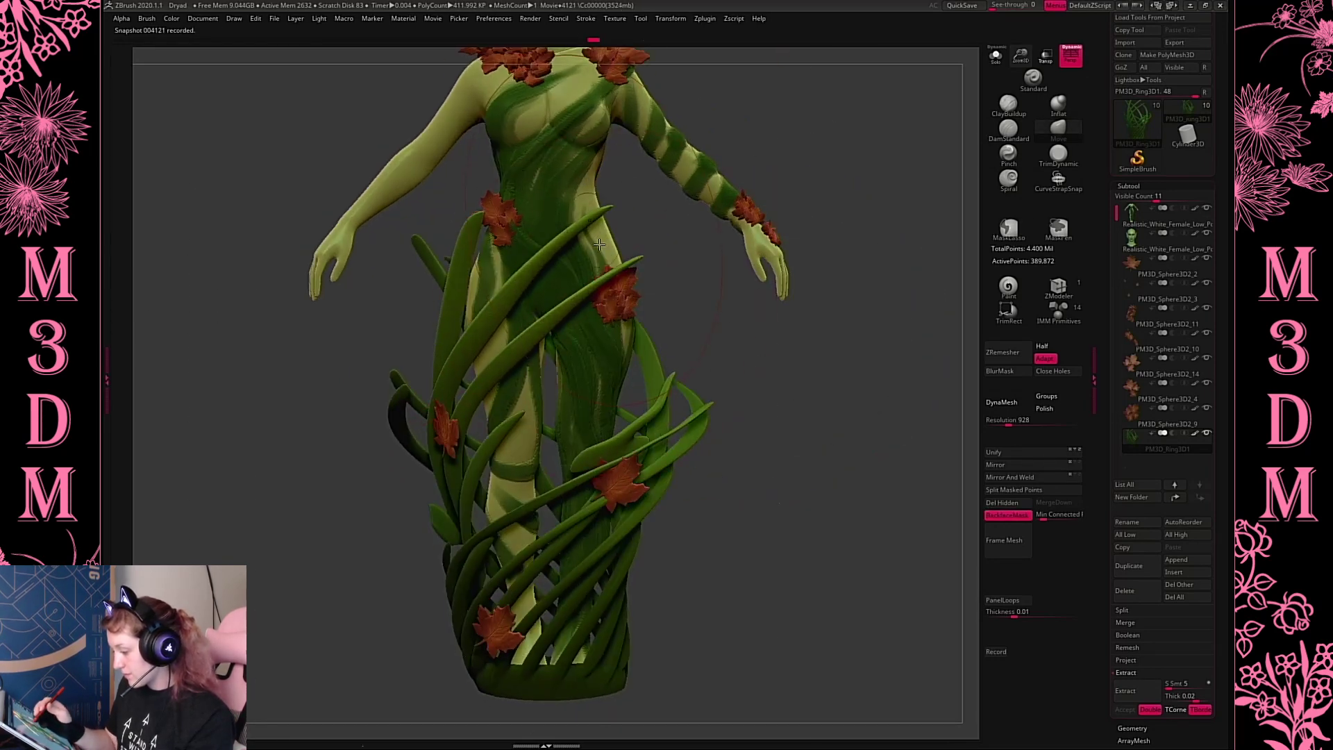
drag(599, 245, 608, 258)
drag(479, 486, 528, 540)
drag(584, 599, 590, 606)
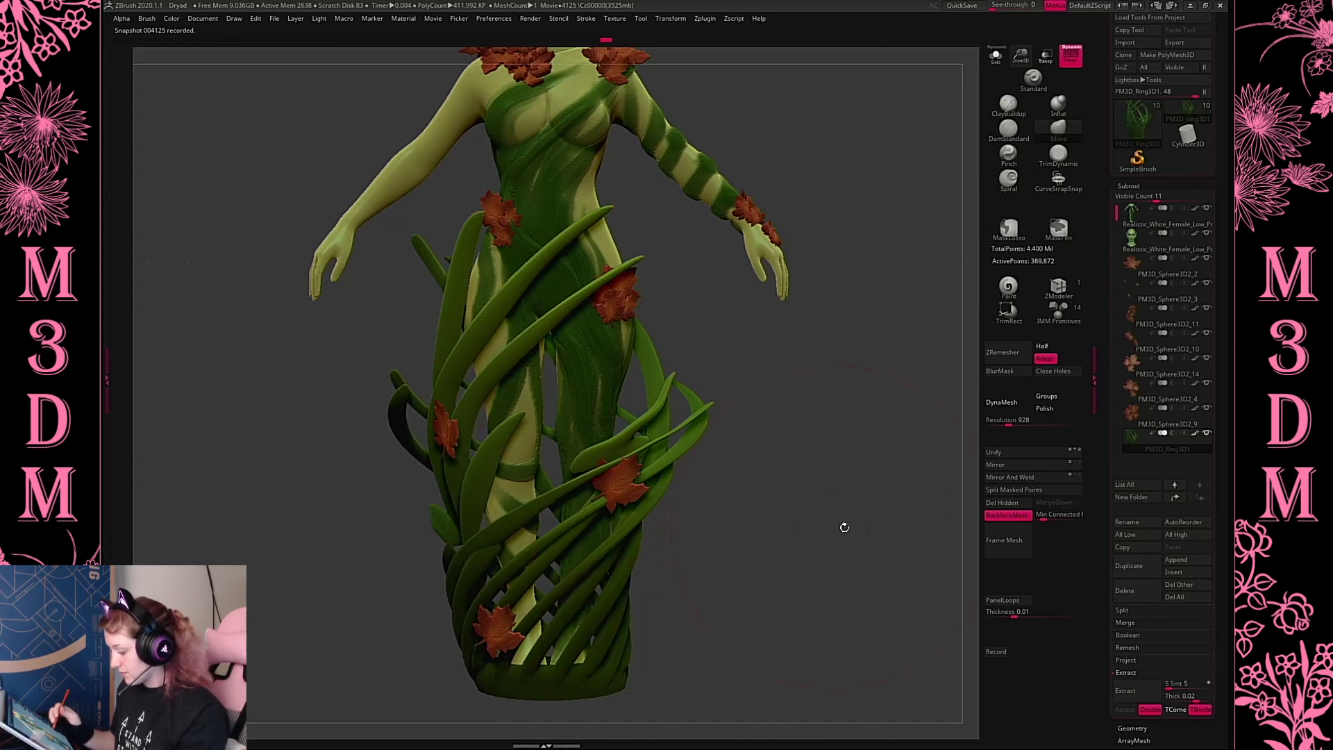
Adjust the vines across the thighs and at the figure's leaf-banded arm side, undoing the last pull
drag(844, 526, 779, 516)
drag(521, 459, 529, 481)
mouse_move(814, 425)
mouse_down()
mouse_move(812, 408)
mouse_move(769, 415)
mouse_up()
drag(512, 417, 501, 425)
drag(646, 369, 649, 350)
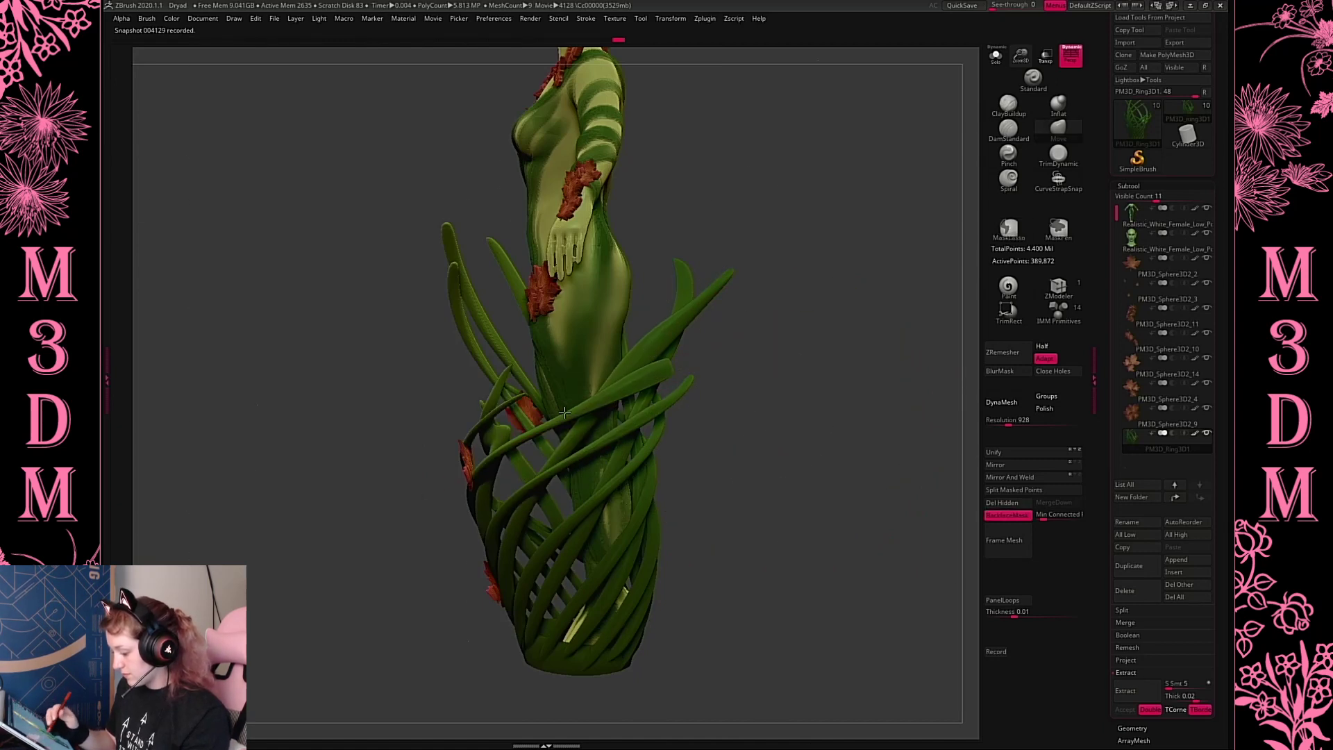
mouse_move(563, 412)
mouse_down()
mouse_move(605, 429)
mouse_move(567, 398)
mouse_move(542, 402)
mouse_up()
key(space)
key(ctrl+z)
Broaden the long vines wrapping the back of the hips and legs with the Move brush
drag(785, 412, 907, 456)
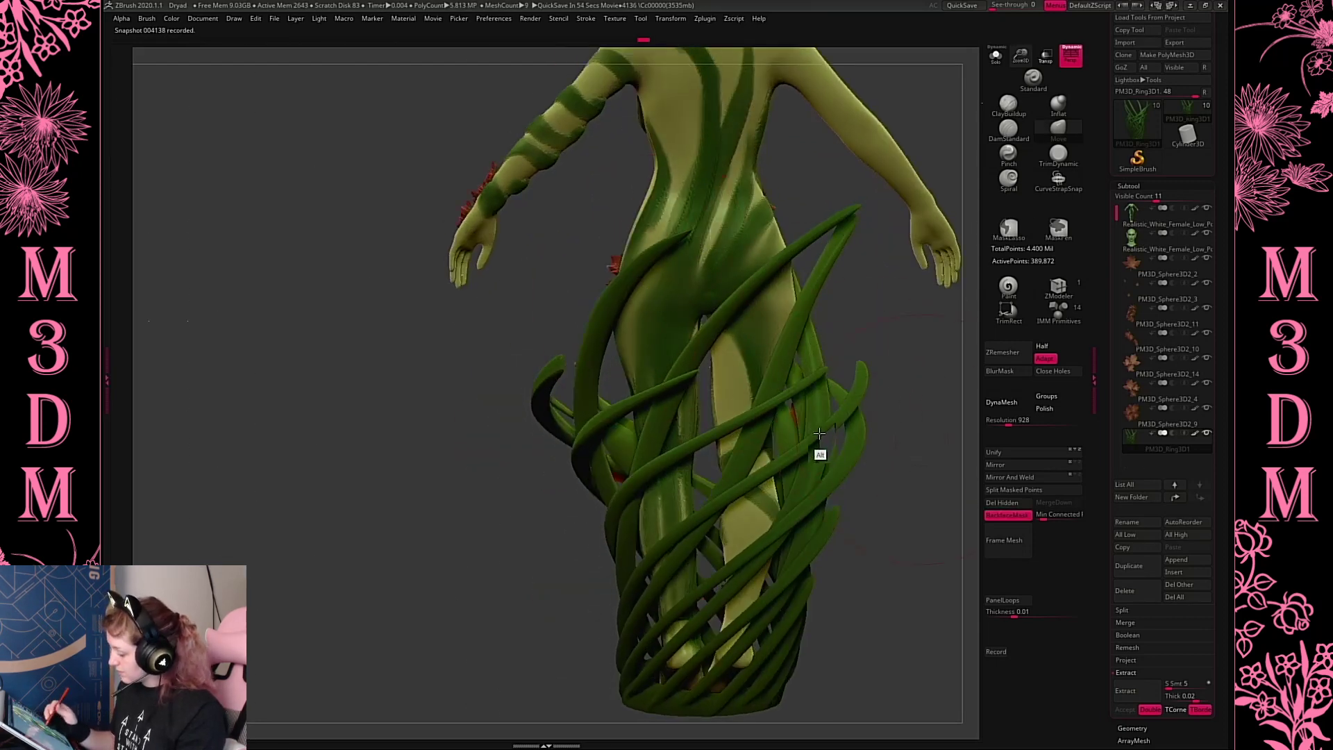
alt+right_drag(820, 450, 711, 442)
mouse_move(524, 522)
mouse_down()
mouse_move(617, 440)
mouse_move(714, 487)
mouse_move(644, 487)
mouse_up()
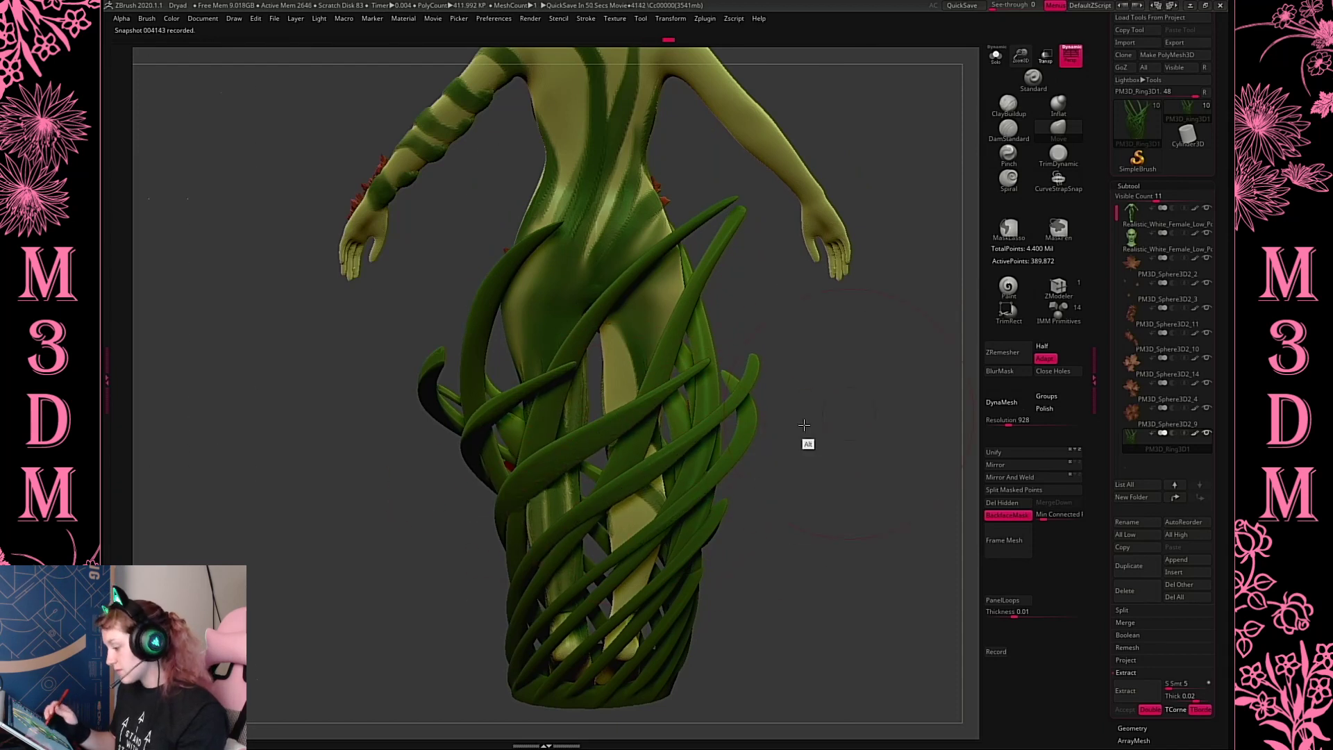
alt+drag(803, 425, 760, 435)
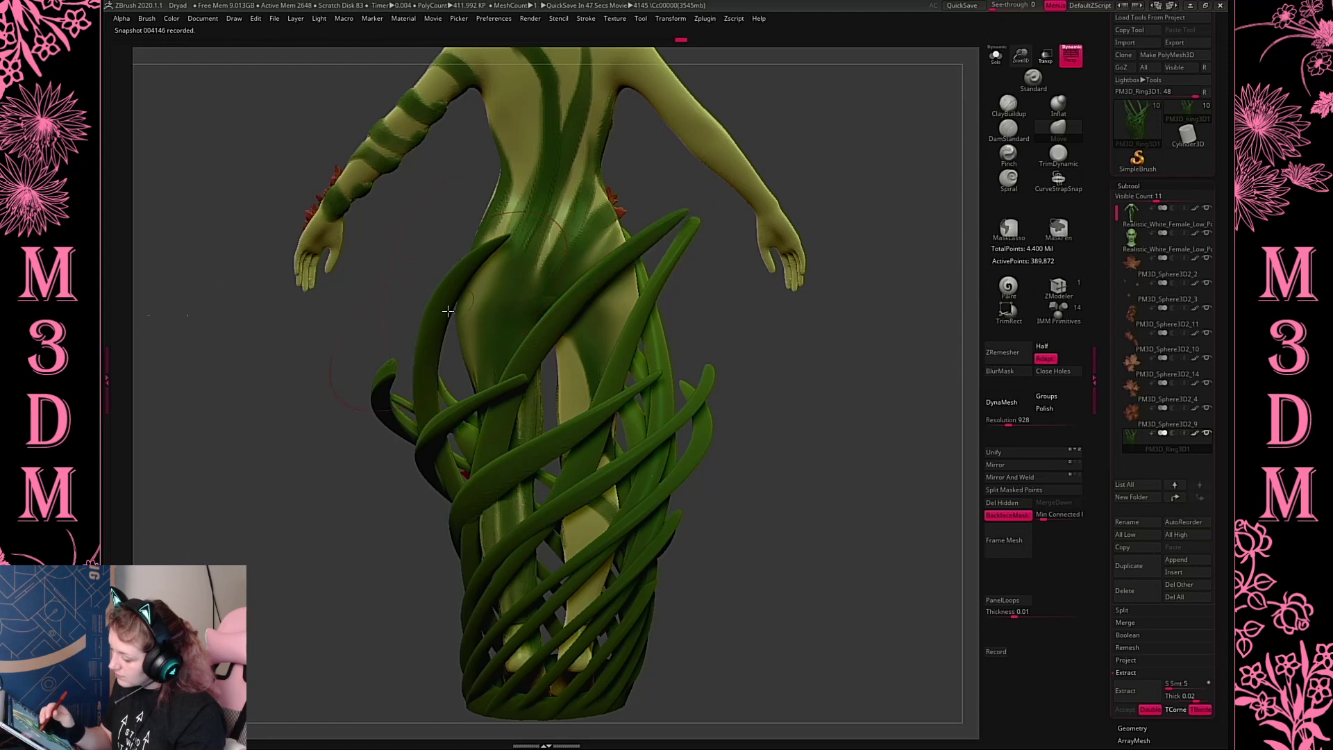
drag(447, 310, 534, 302)
drag(643, 314, 662, 327)
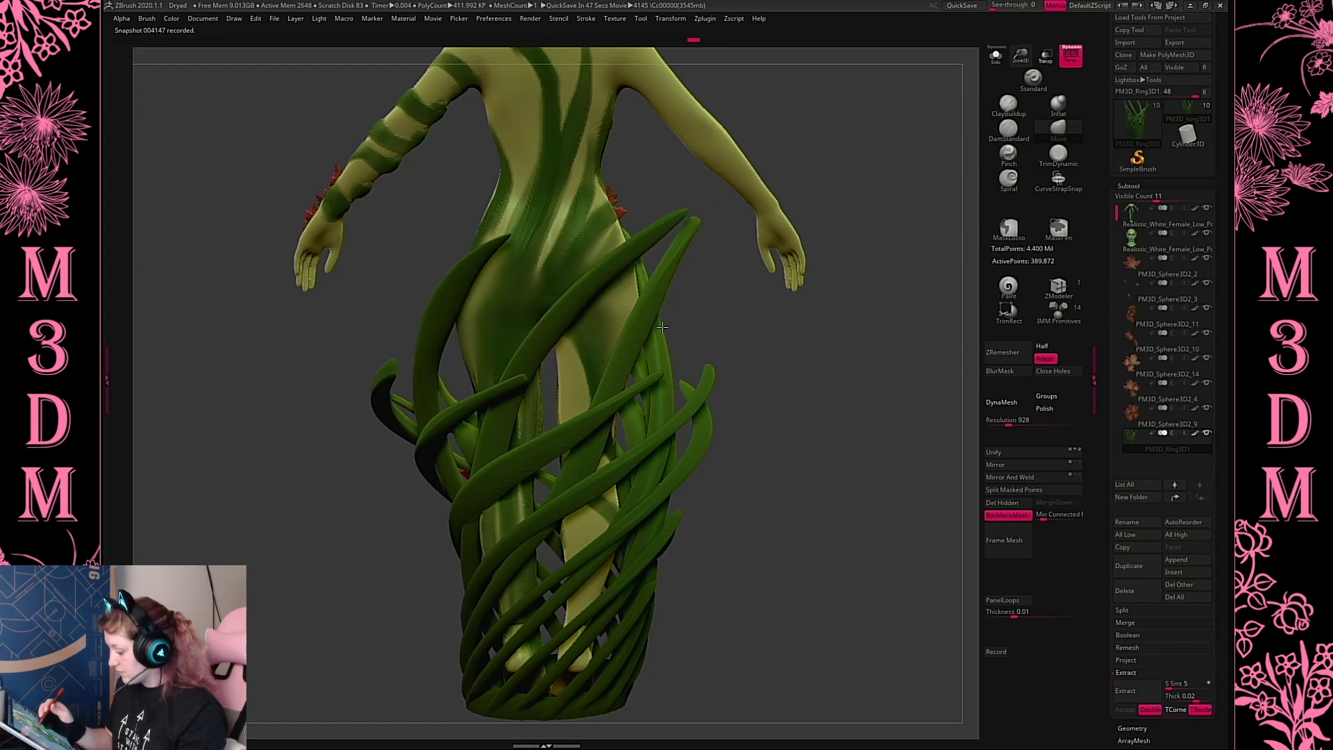
Adjust the vine curving across the back of the thigh with the Move brush
right_click(782, 411)
mouse_move(790, 387)
mouse_down()
mouse_move(813, 391)
mouse_move(727, 493)
mouse_move(778, 472)
mouse_move(636, 509)
mouse_up()
right_click(810, 390)
drag(725, 389, 738, 357)
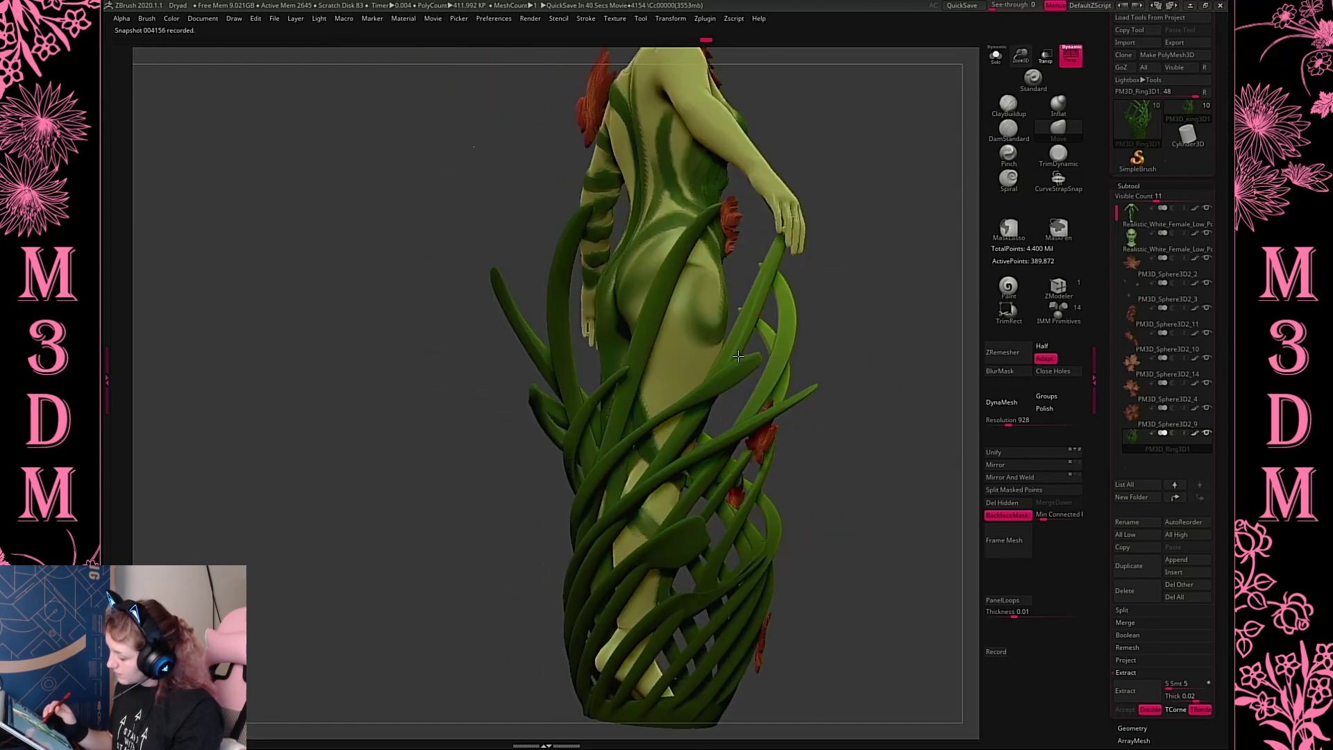
mouse_move(643, 410)
mouse_down()
mouse_move(684, 392)
mouse_move(677, 451)
mouse_up()
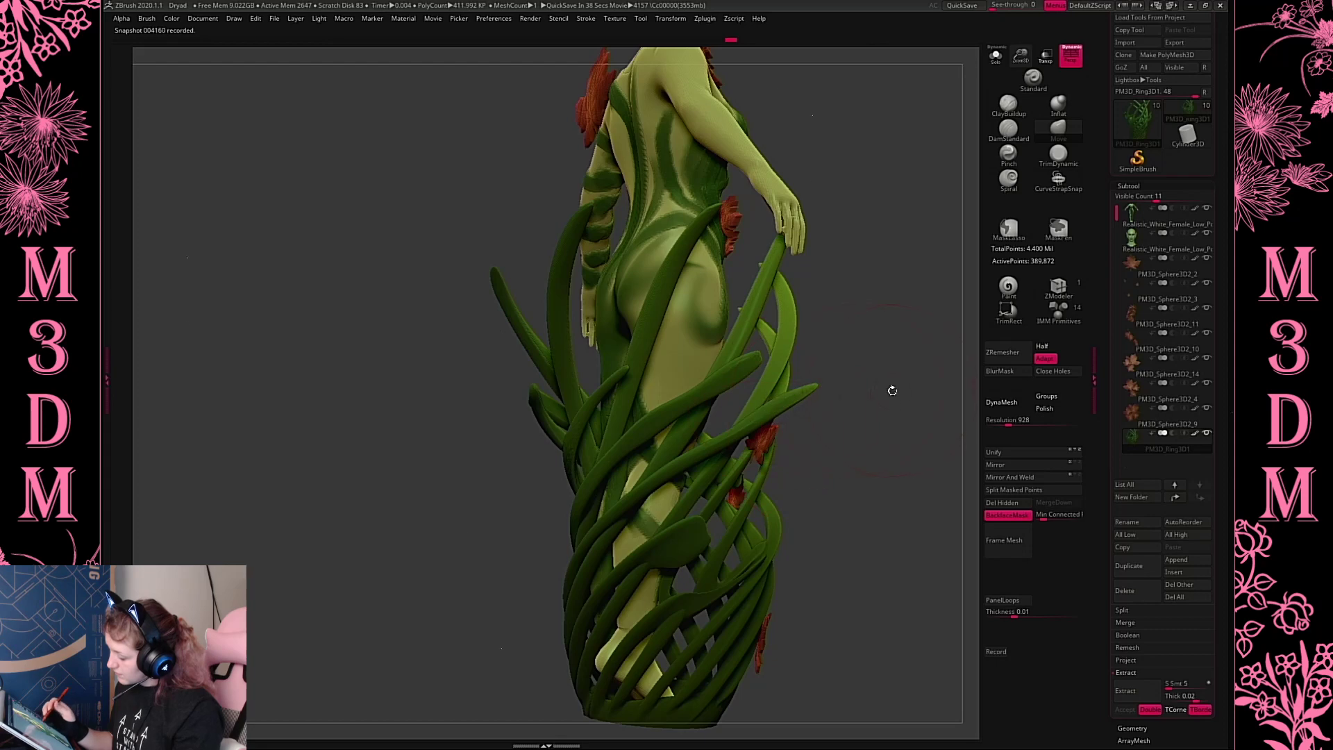
Select the figure's body subtool and isolate it in Solo mode
drag(892, 390, 831, 400)
right_click(837, 378)
alt+click(868, 167)
key(alt+s)
right_click(800, 368)
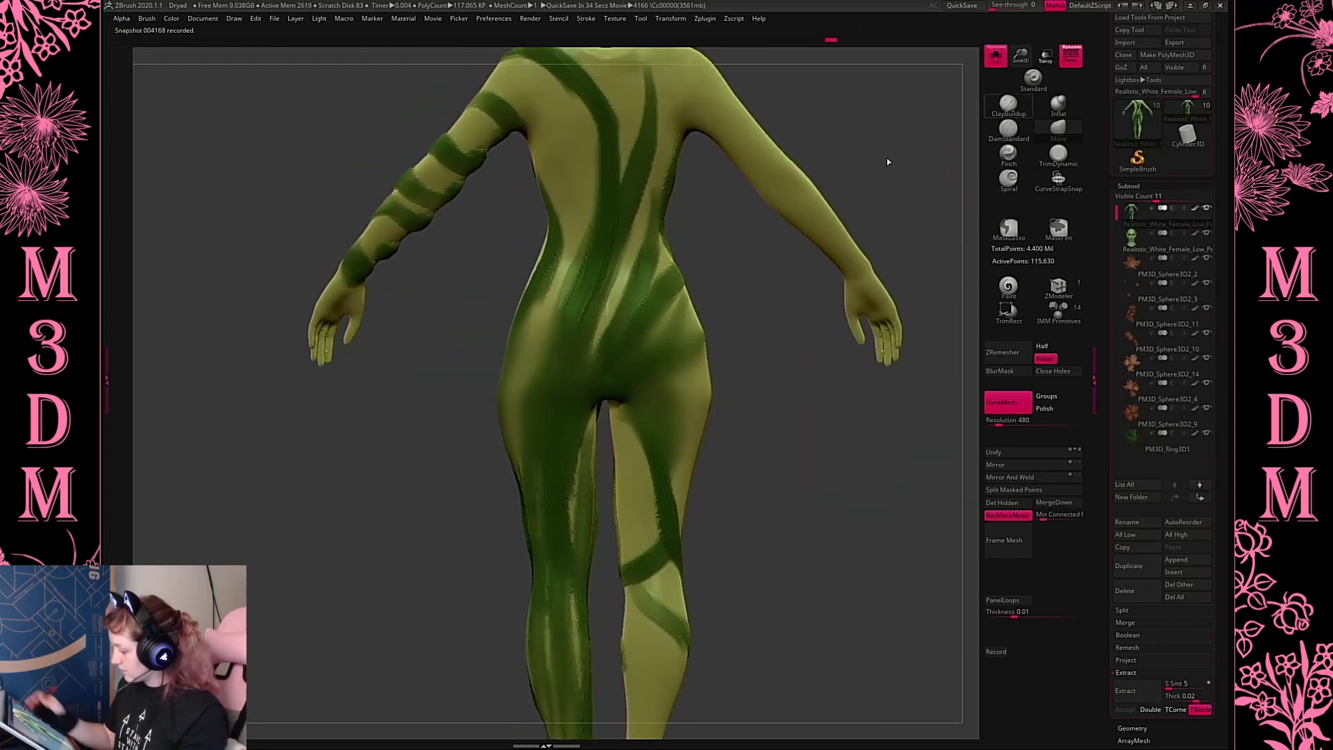
Adjust the outer contour of the unstriped leg's hip using the Move brush at draw size 56, and smooth it
click(1007, 106)
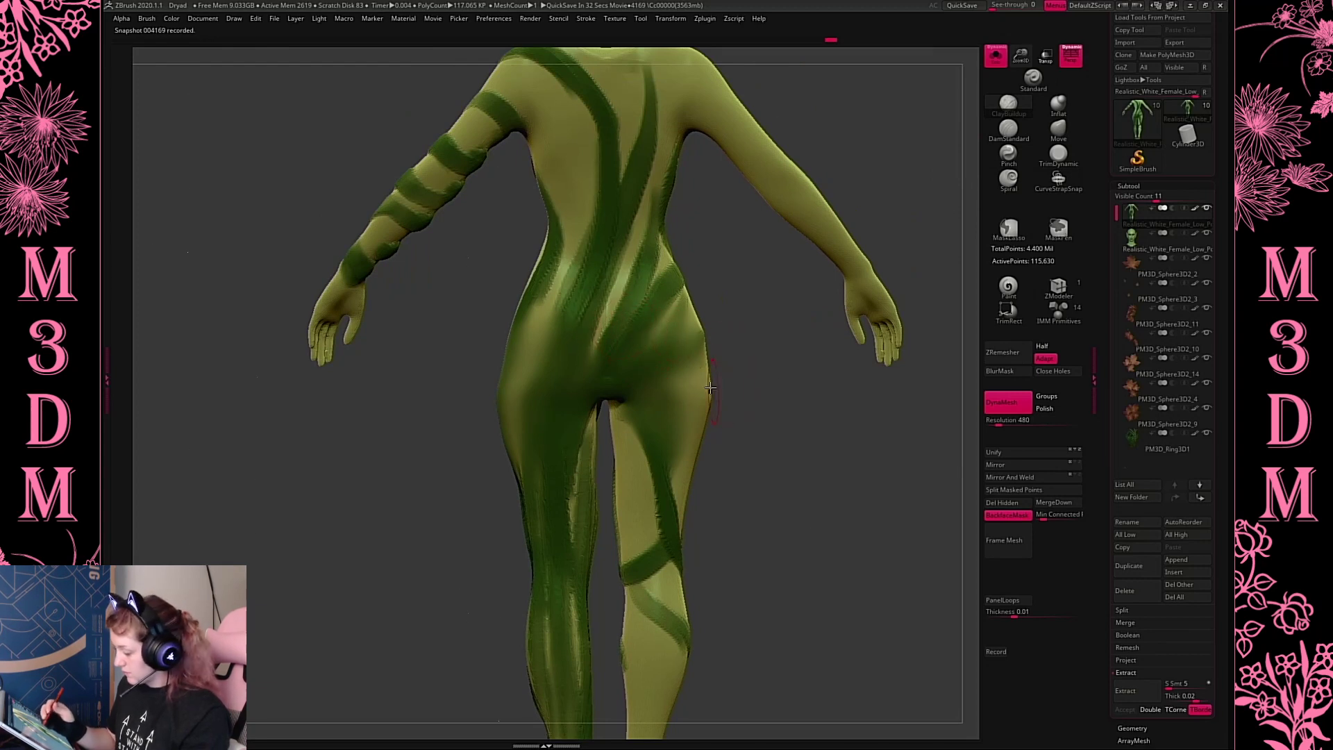
key(ctrl+z)
click(1058, 130)
key(space)
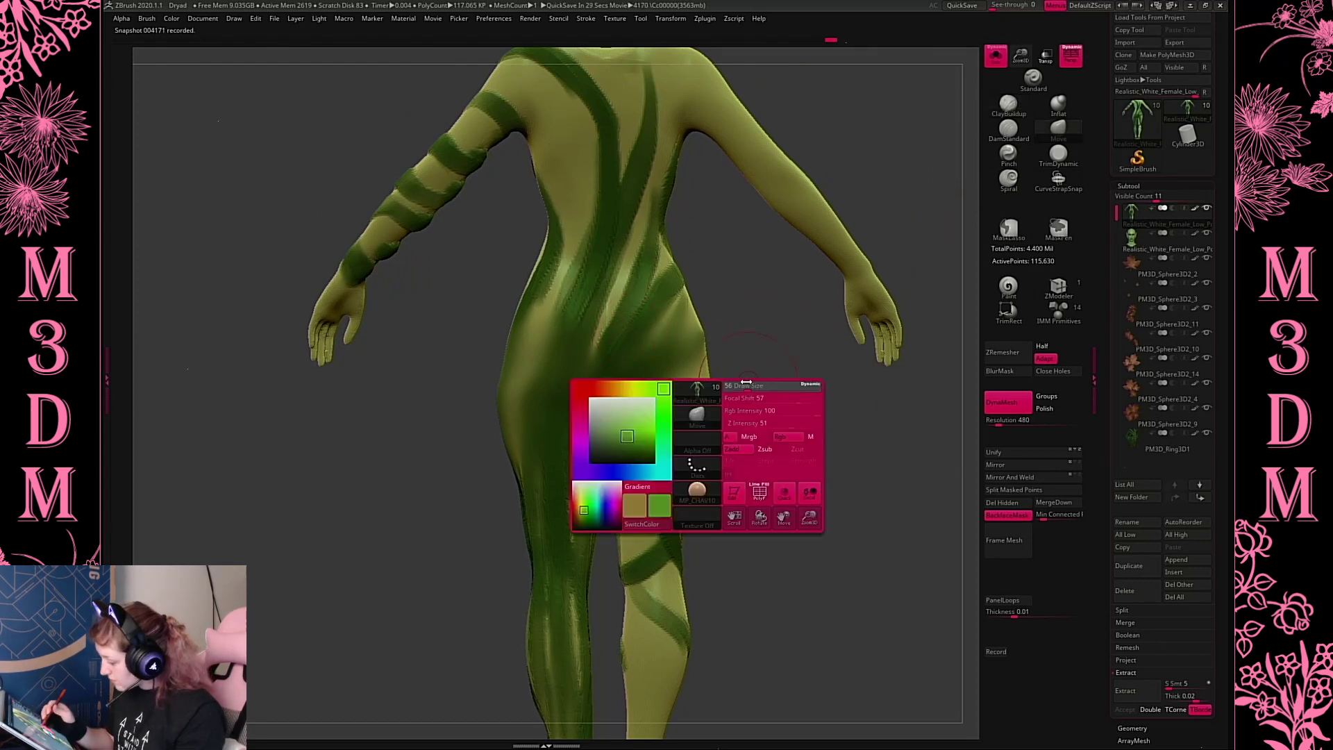
mouse_move(707, 358)
mouse_down()
mouse_move(718, 358)
mouse_move(704, 373)
mouse_up()
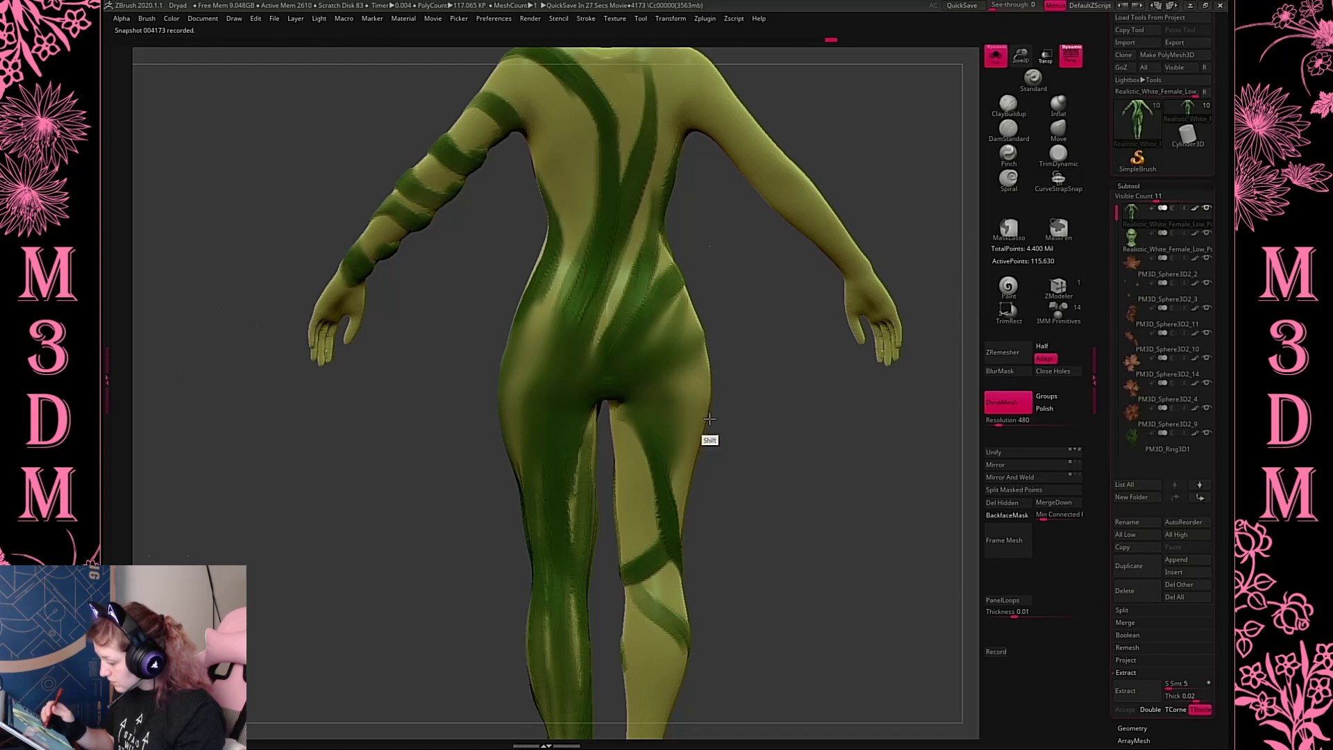
shift+drag(709, 419, 702, 333)
Set up ClayBuildup for dark green RGB painting with Alpha 28, draw size 27, focal shift -23 and RGB intensity 15
click(1008, 104)
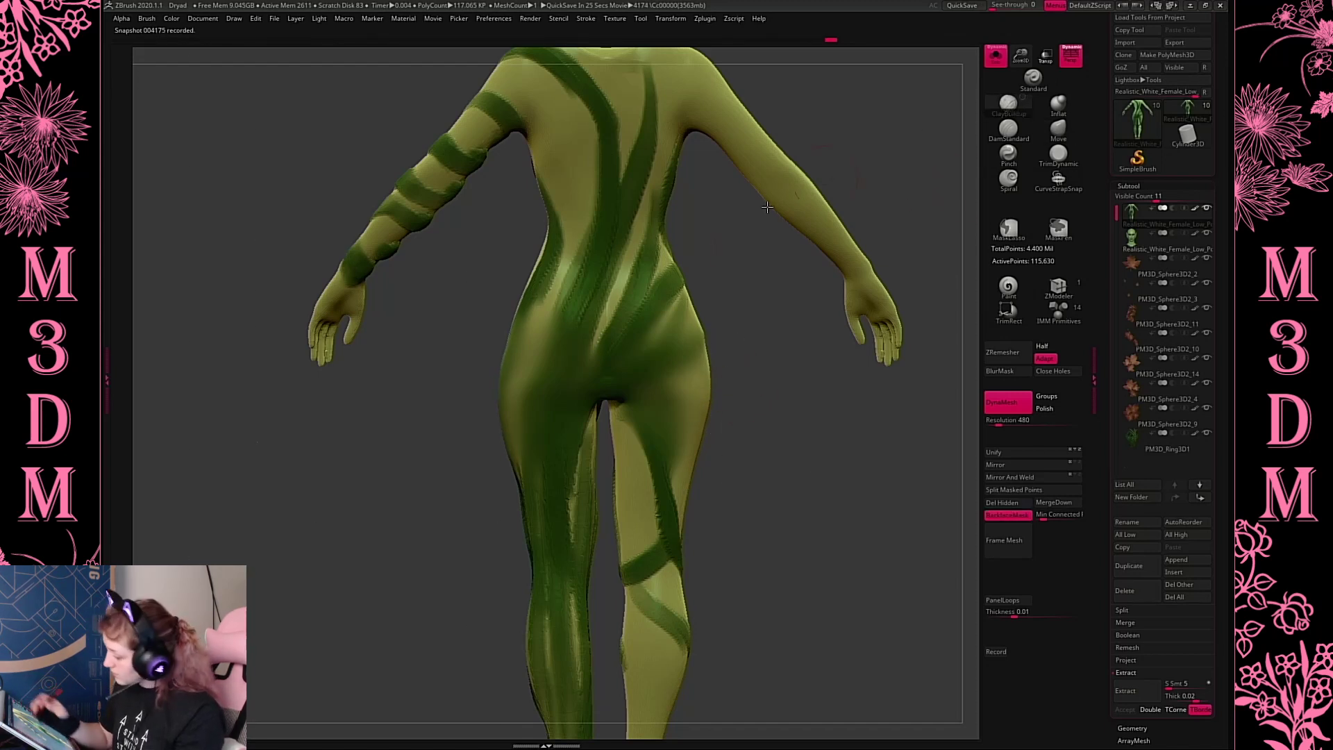
key(space)
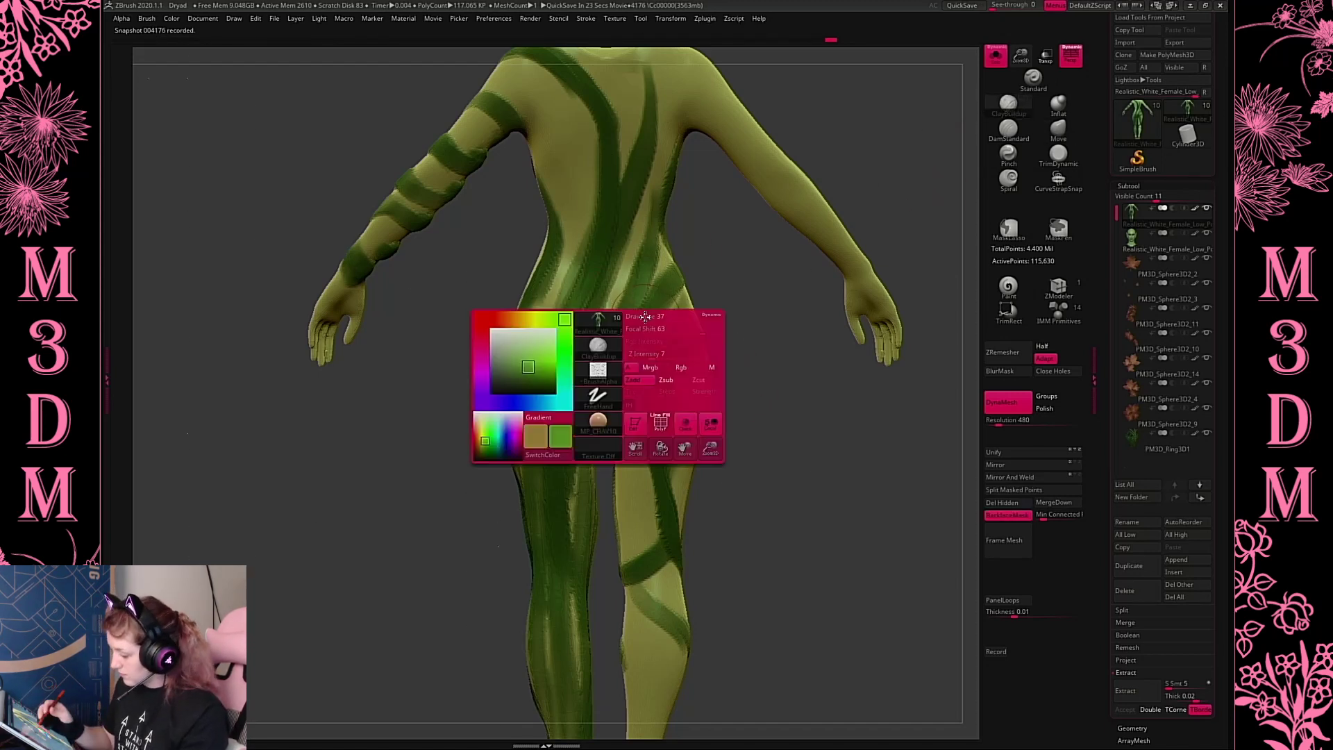
click(603, 370)
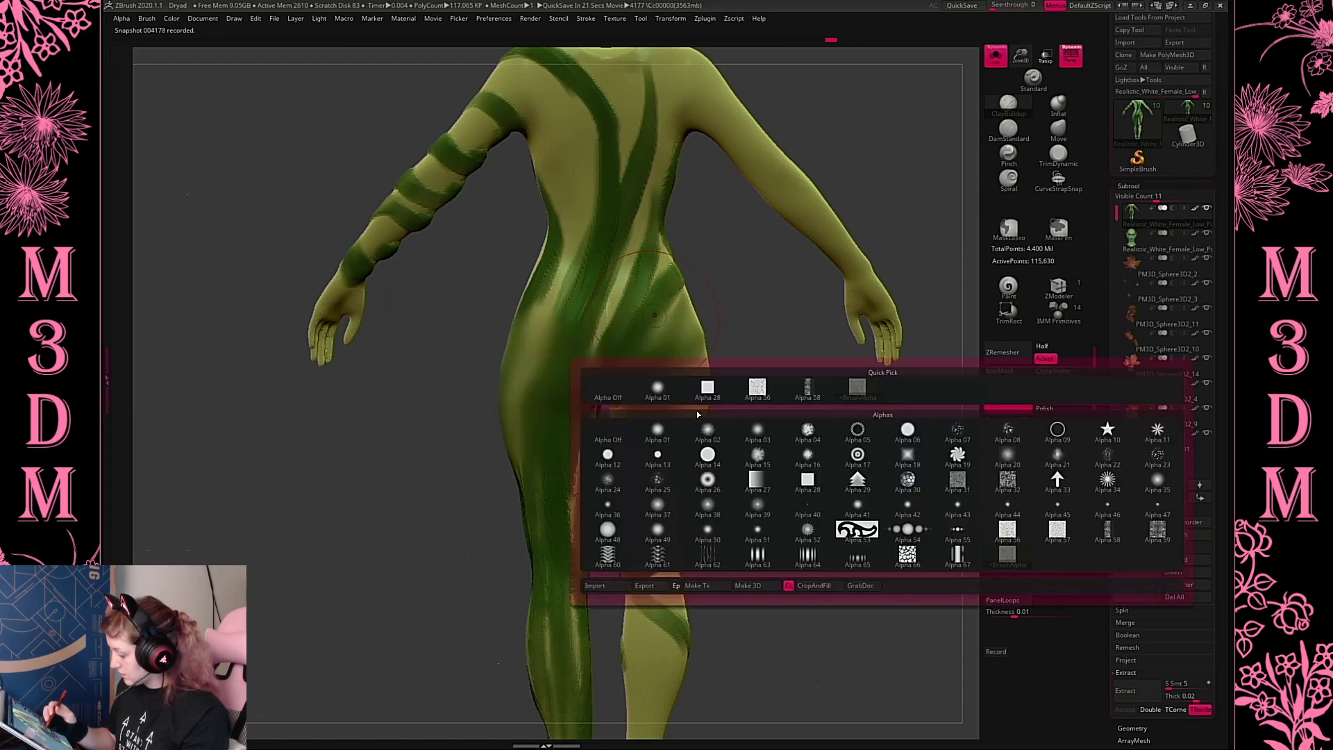
click(706, 387)
key(space)
mouse_move(695, 314)
mouse_down()
mouse_move(679, 313)
mouse_move(679, 344)
mouse_up()
key(space)
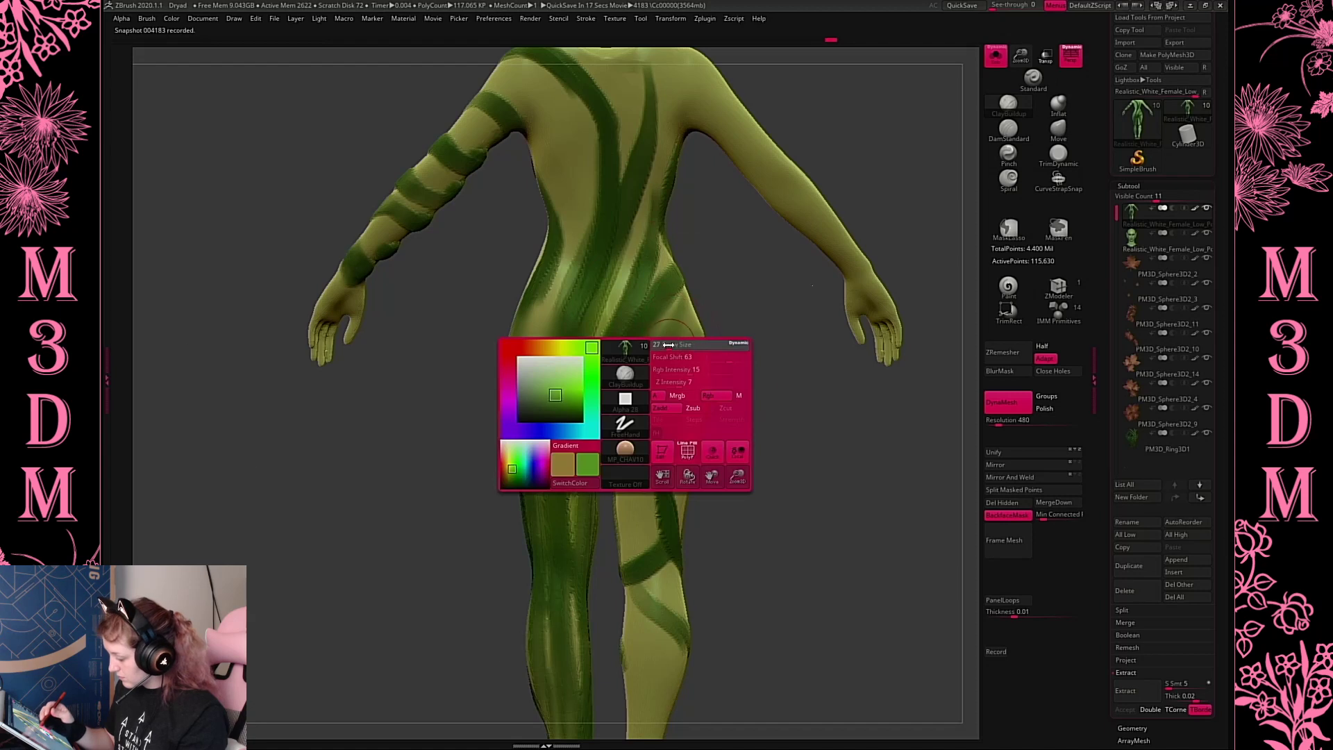
key(space)
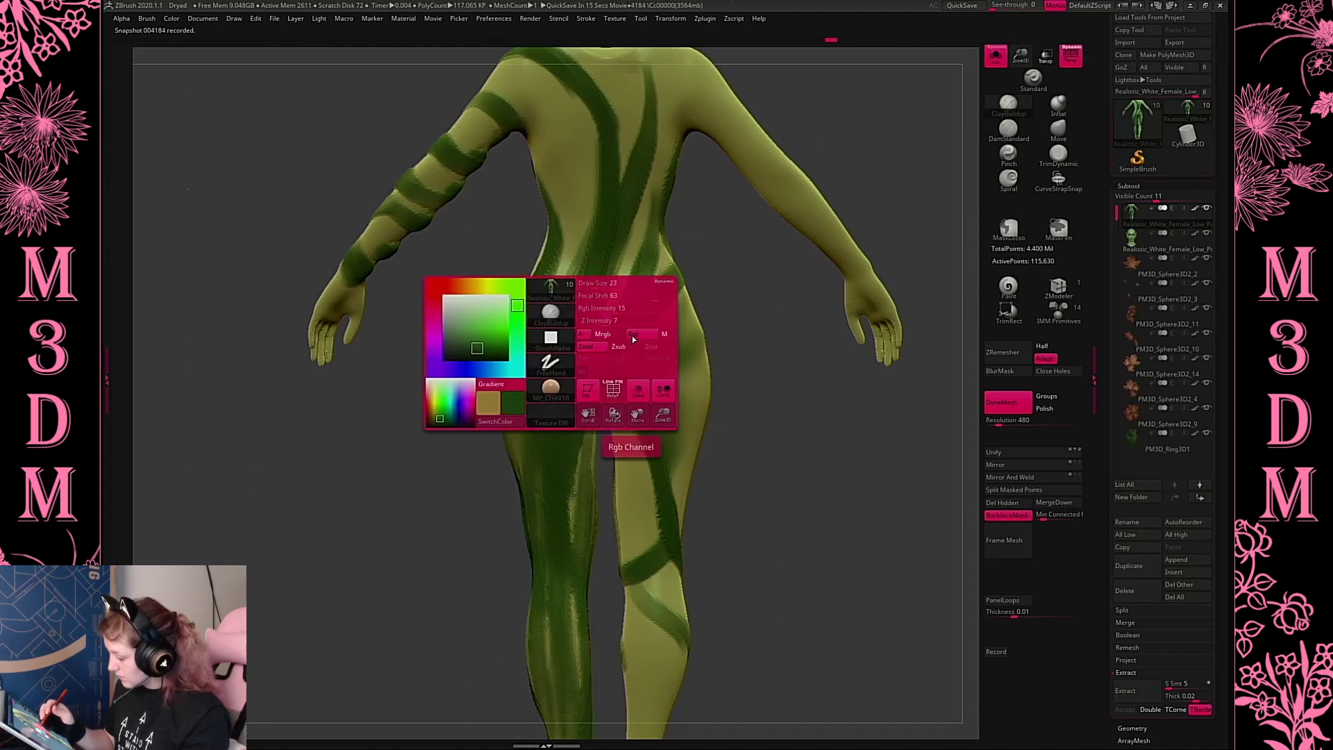
drag(626, 297, 614, 299)
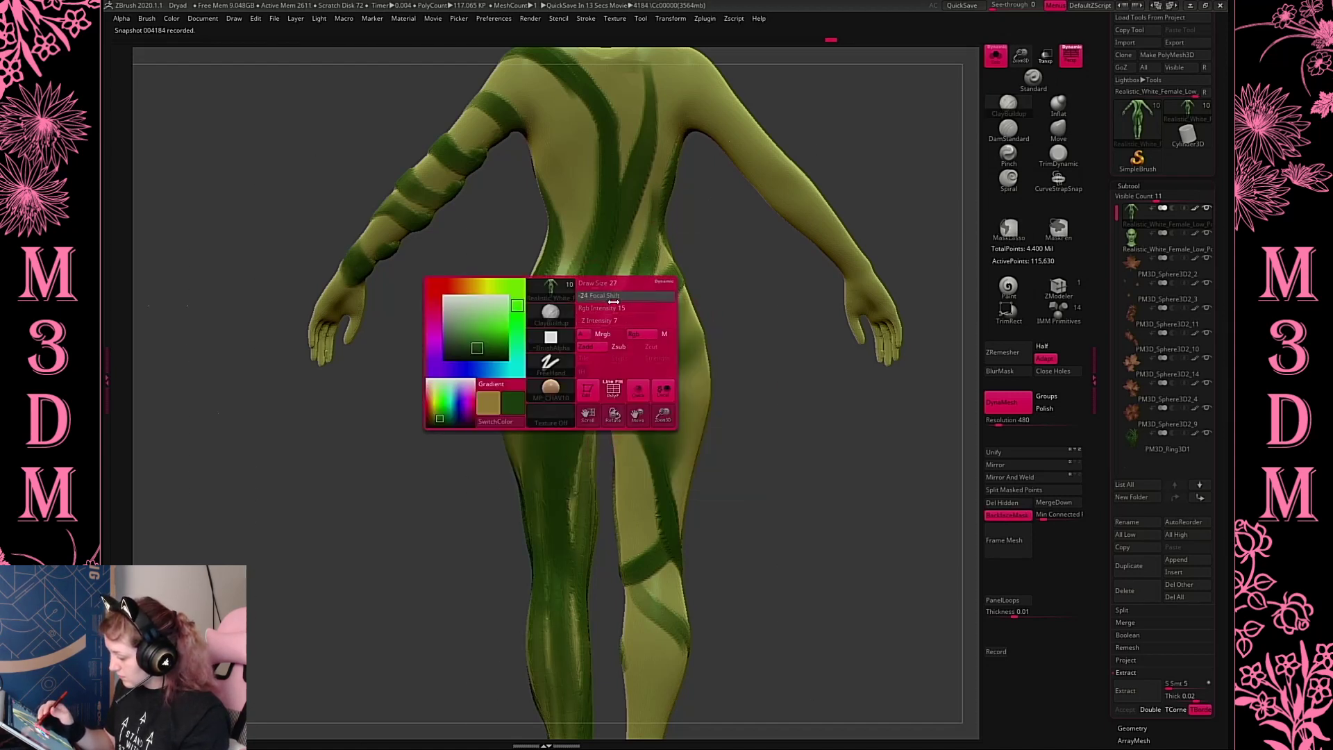
key(space)
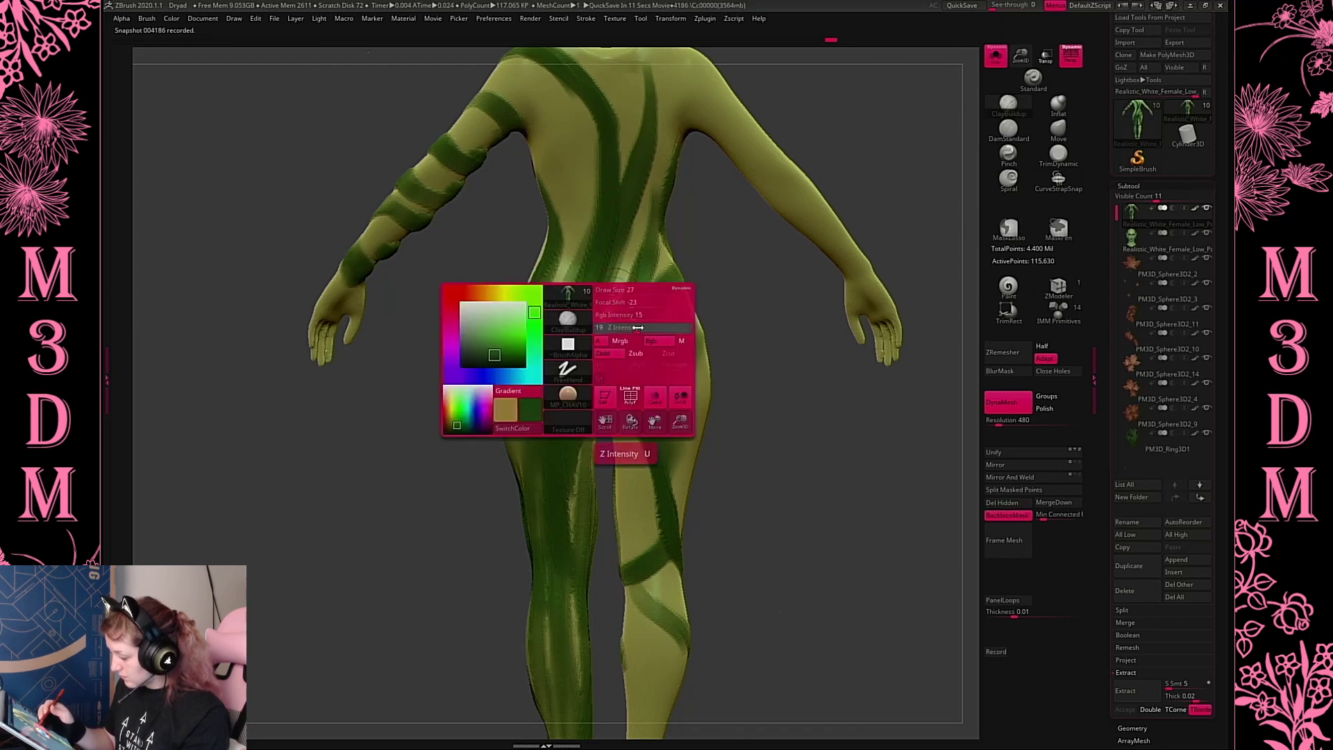
Paint raised dark green streaks from the lower back over the hip and down the mostly green leg
mouse_move(567, 646)
mouse_down()
mouse_move(560, 564)
mouse_move(639, 275)
mouse_up()
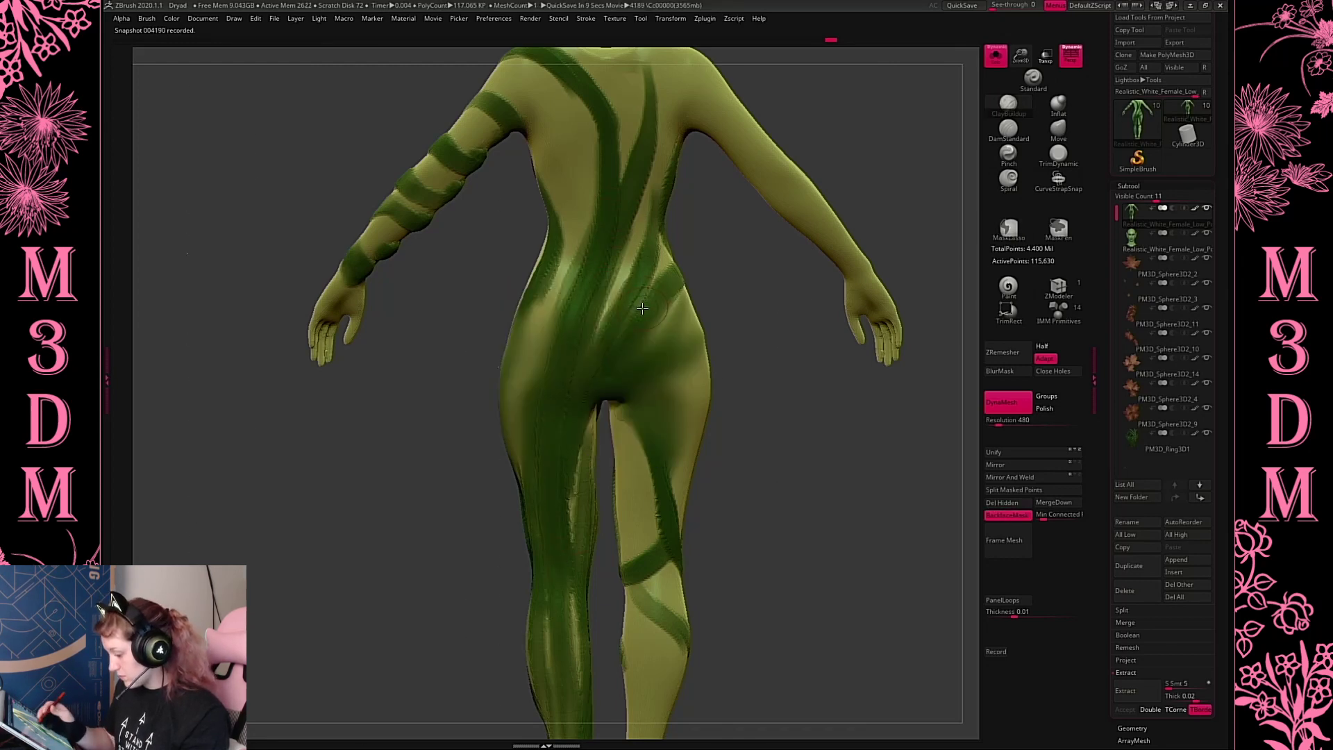
drag(773, 423, 839, 420)
mouse_move(566, 260)
mouse_down()
mouse_move(538, 316)
mouse_move(531, 524)
mouse_move(520, 454)
mouse_up()
drag(789, 470, 770, 463)
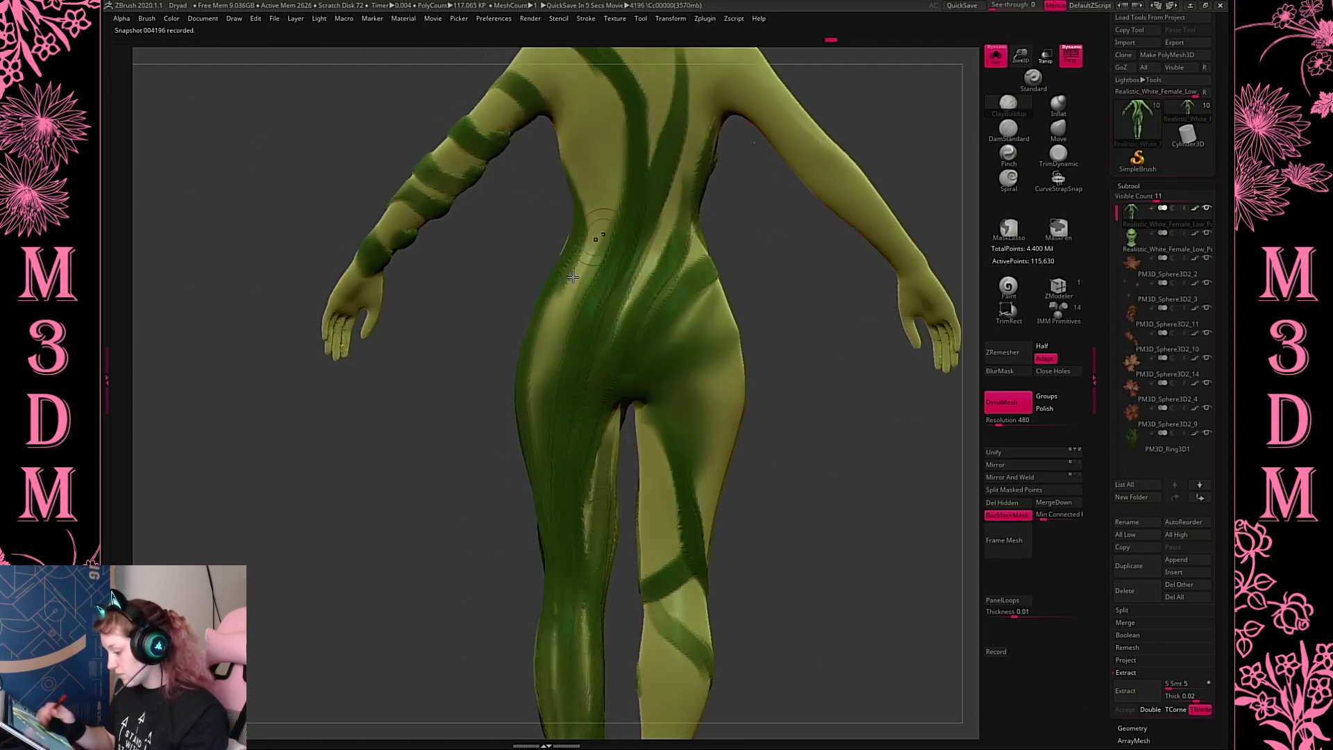
drag(572, 277, 535, 445)
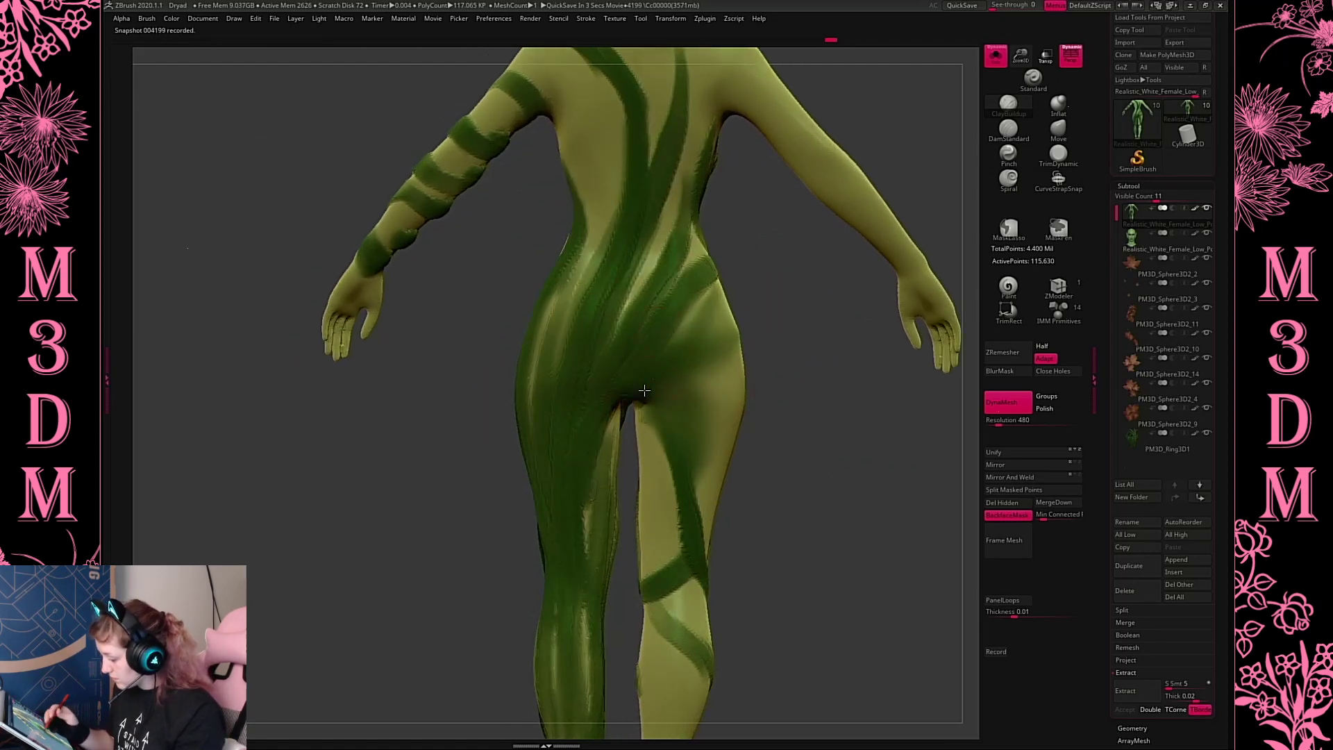
Paint dark green vine streaks wrapping around the opposite hip and down the back of the lighter leg's thigh
drag(644, 390, 731, 290)
drag(771, 363, 722, 368)
mouse_move(698, 316)
shift+mouse_down()
mouse_move(656, 343)
mouse_move(749, 352)
shift+mouse_up()
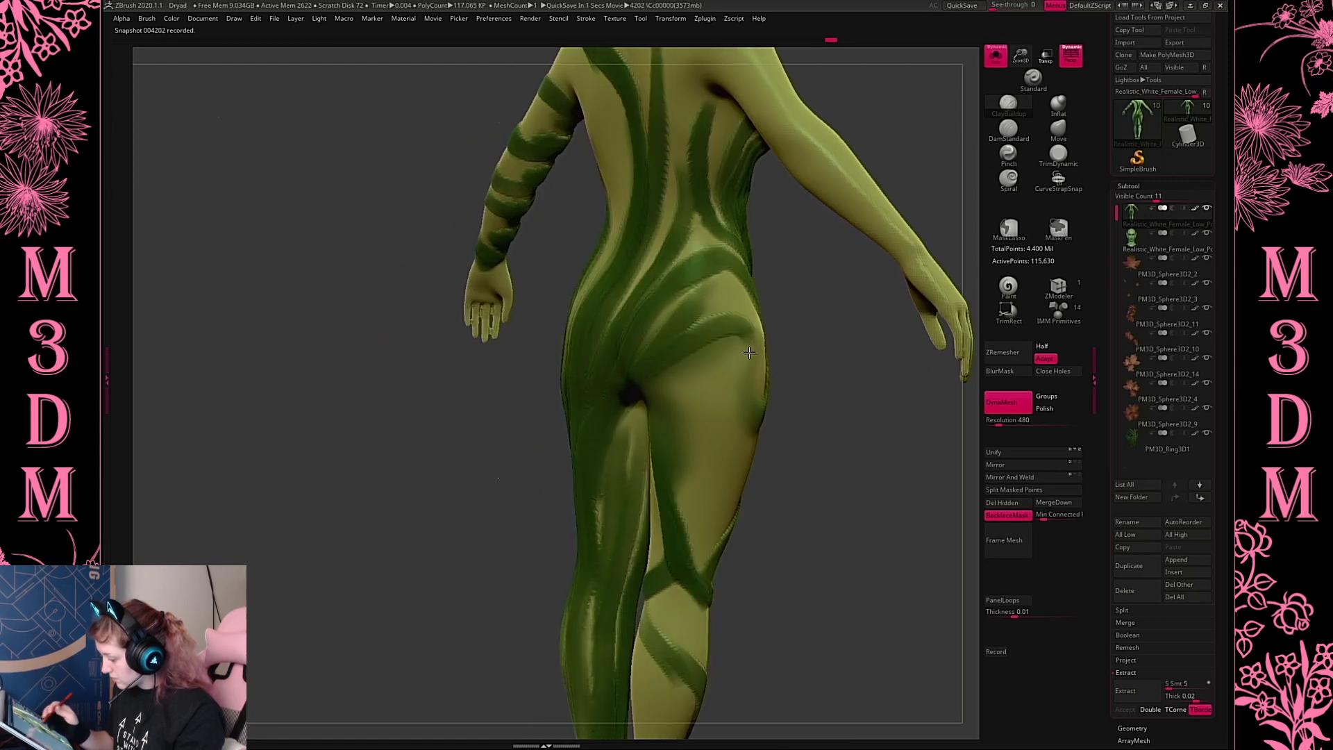
drag(822, 474, 676, 475)
drag(635, 389, 674, 516)
mouse_move(648, 404)
mouse_down()
mouse_move(659, 444)
mouse_move(718, 519)
mouse_up()
Paint a dark green spiral curl on the outer side of the hip, undoing the first two strokes
drag(797, 458, 711, 456)
drag(704, 333, 696, 416)
key(ctrl+z)
key(ctrl+z)
mouse_move(719, 365)
mouse_down()
mouse_move(695, 398)
mouse_move(722, 418)
mouse_up()
mouse_move(954, 448)
mouse_down()
mouse_move(897, 451)
mouse_move(948, 448)
mouse_up()
mouse_move(734, 372)
mouse_down()
mouse_move(715, 379)
mouse_move(701, 420)
mouse_up()
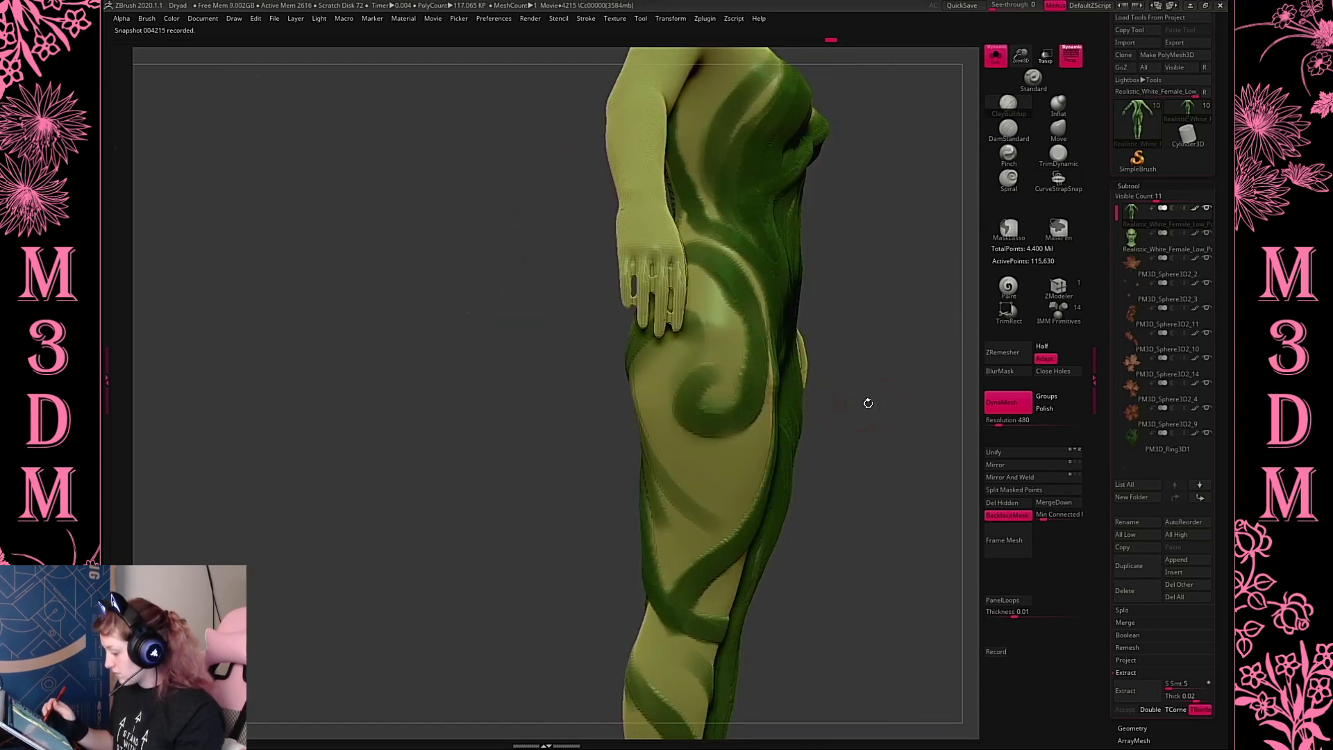
Paint a small curled dark green tendril on the upper back, branching off the diagonal vine, and undo the stray strokes
drag(891, 419, 781, 421)
click(1006, 515)
key(f)
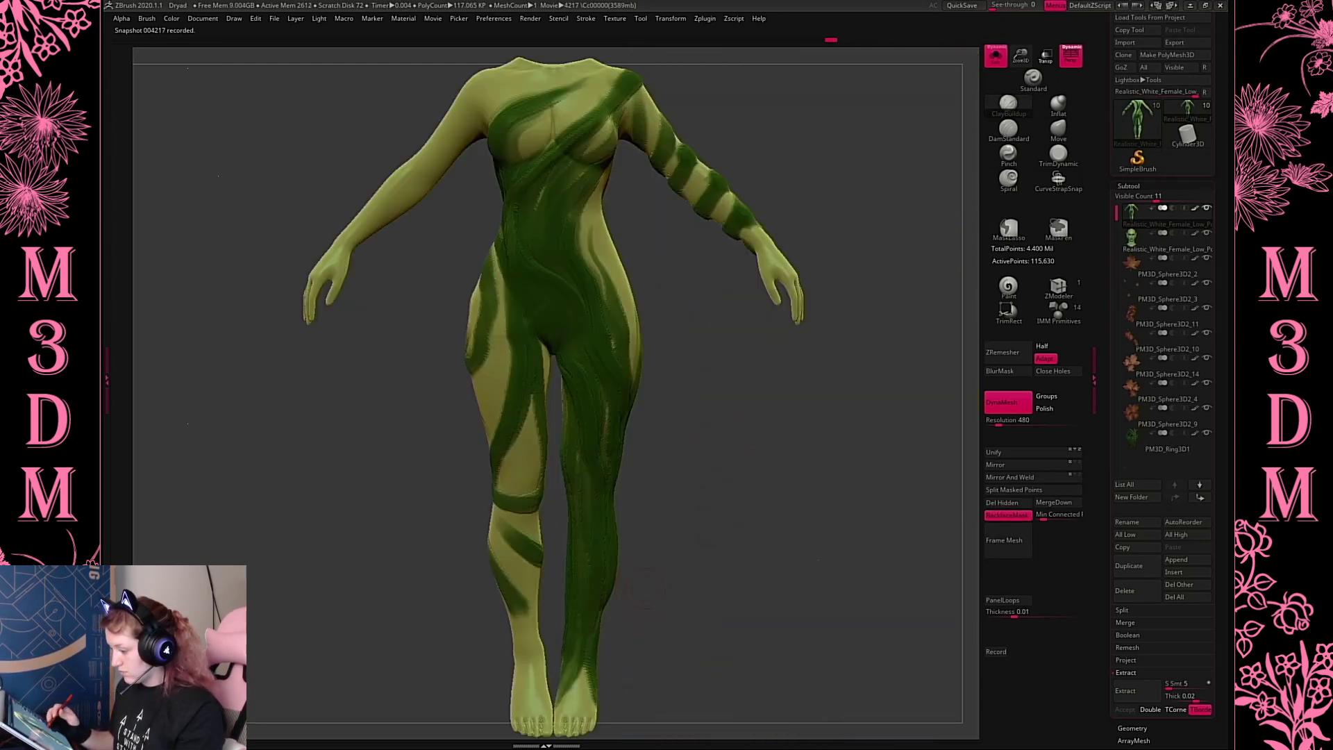
drag(773, 486, 584, 646)
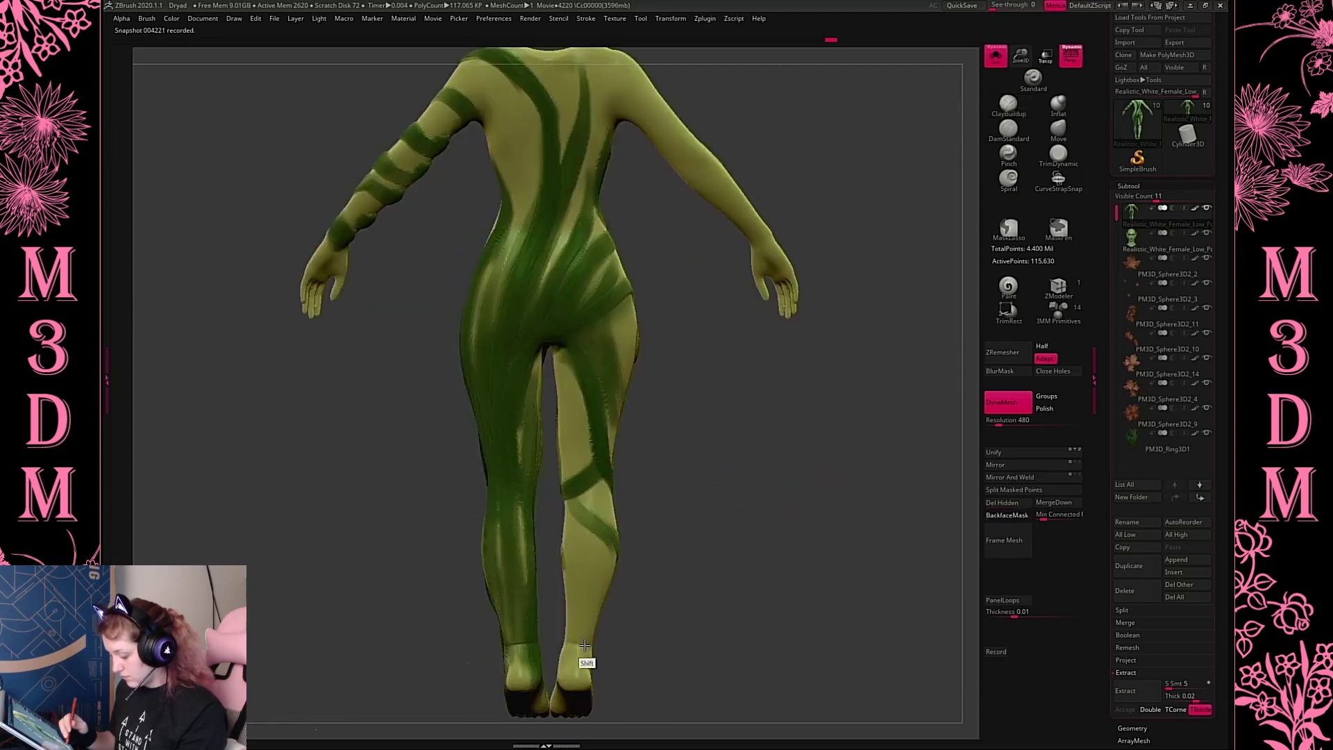
alt+drag(752, 505, 767, 604)
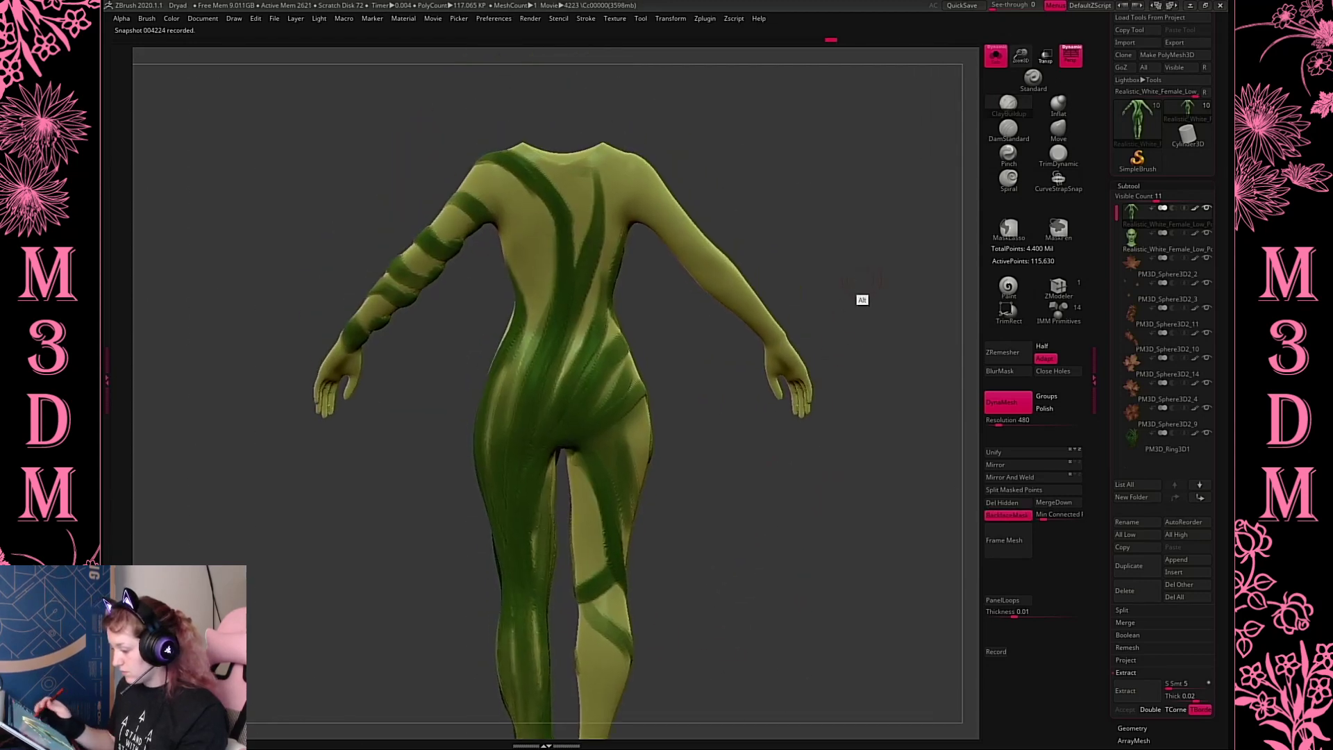
alt+drag(862, 300, 855, 383)
mouse_move(555, 325)
mouse_down()
mouse_move(522, 341)
mouse_move(518, 321)
mouse_up()
key(ctrl+z)
drag(596, 293, 594, 247)
key(ctrl+z)
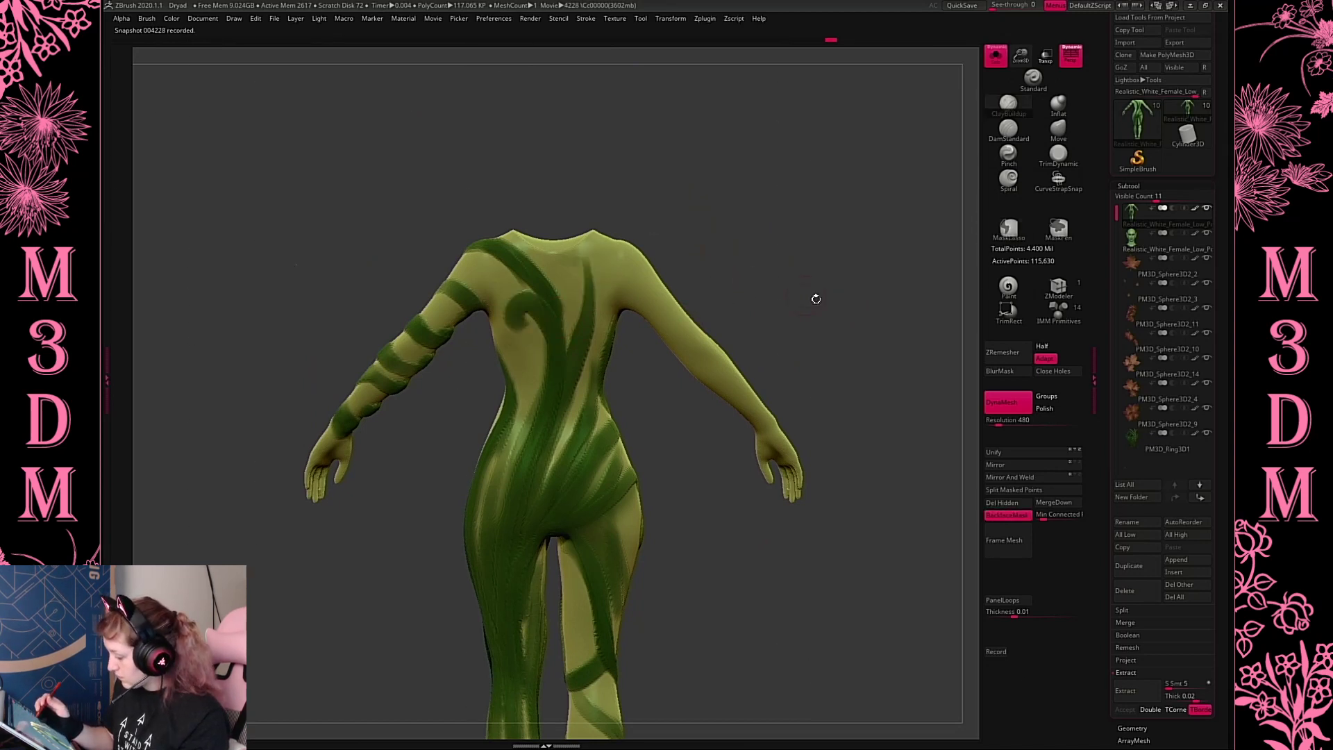
Refine the painted curl on the side of the hip with the Pinch brush
click(1010, 158)
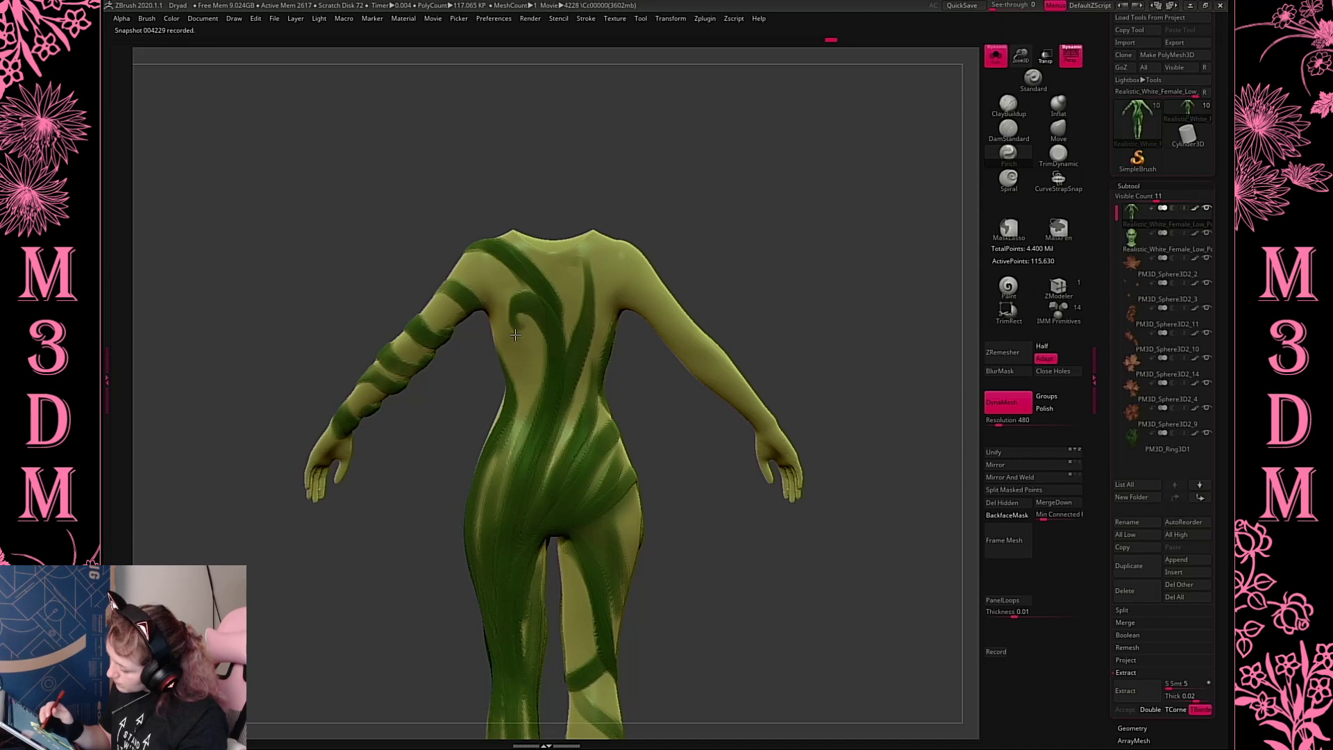
drag(829, 274, 798, 281)
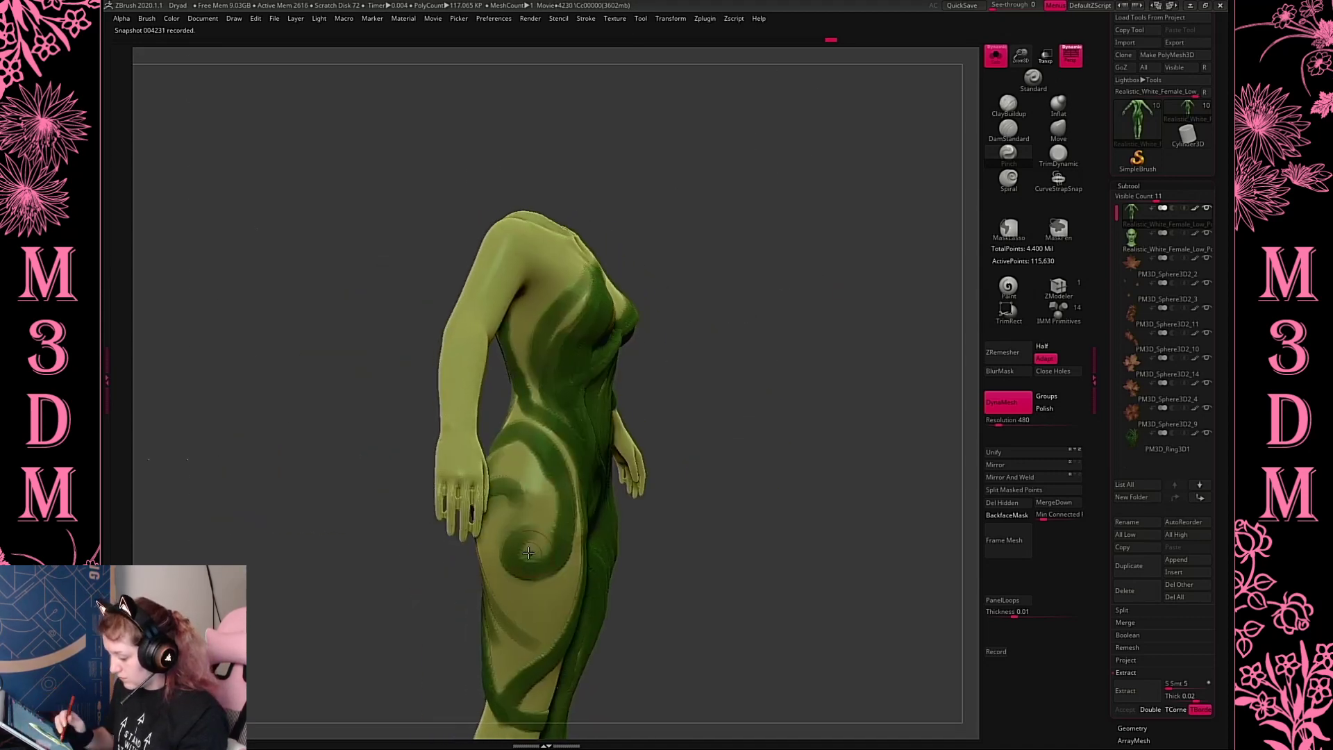
drag(526, 530, 526, 572)
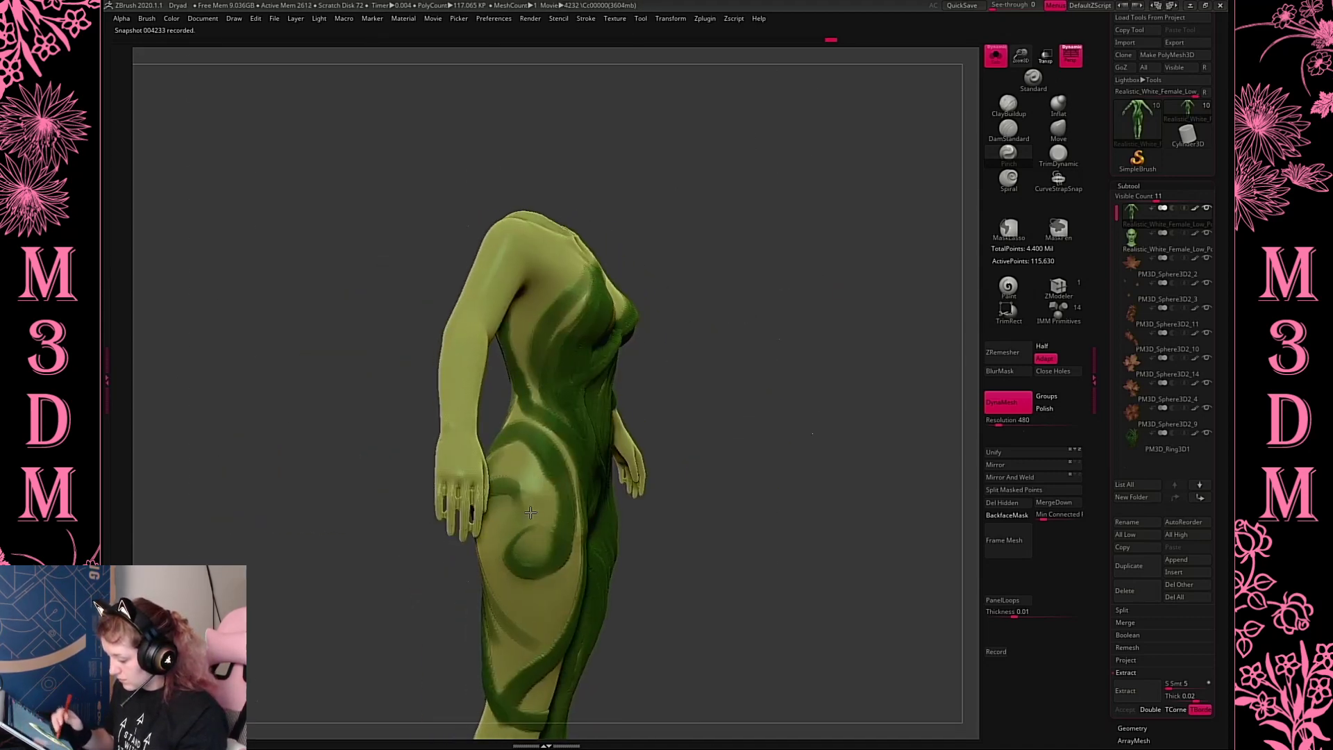
drag(883, 362, 803, 285)
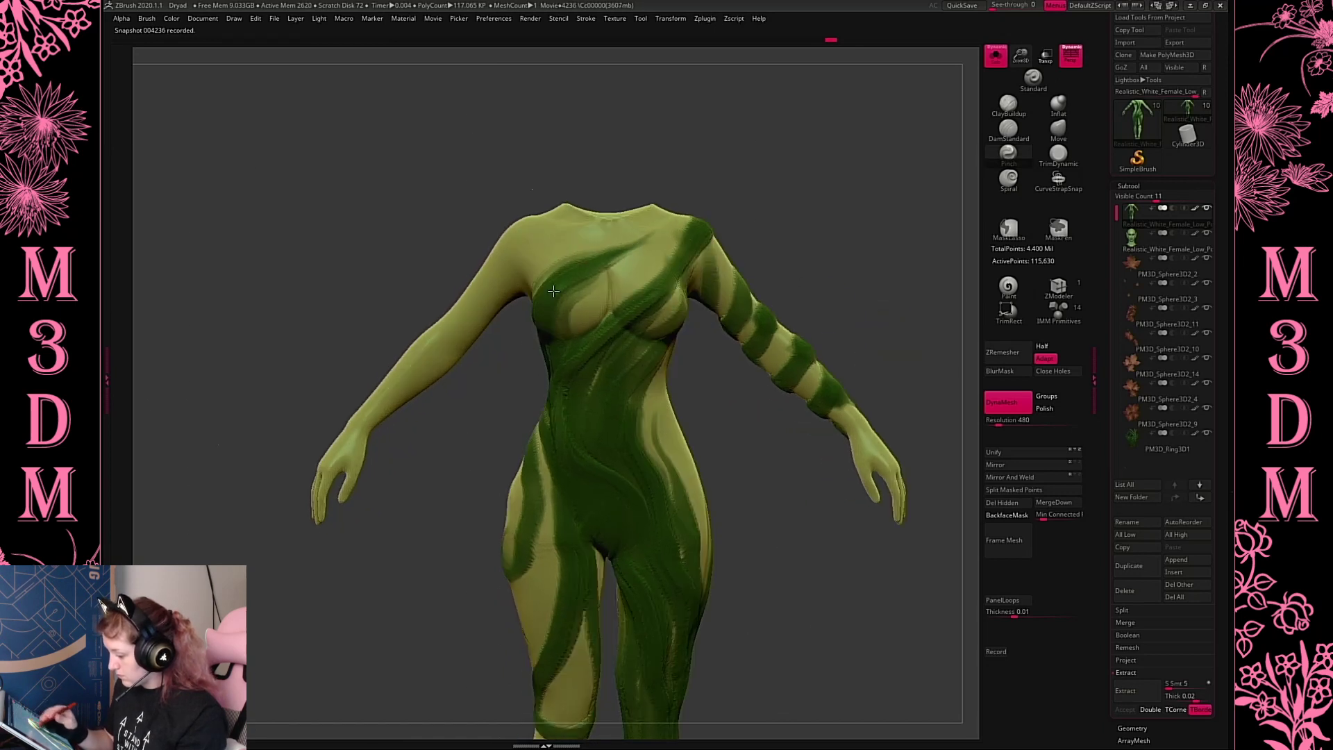
Fill out the inner sides of the breasts with the Inflate brush at draw size 46
alt+drag(888, 274, 854, 280)
click(1056, 112)
key(space)
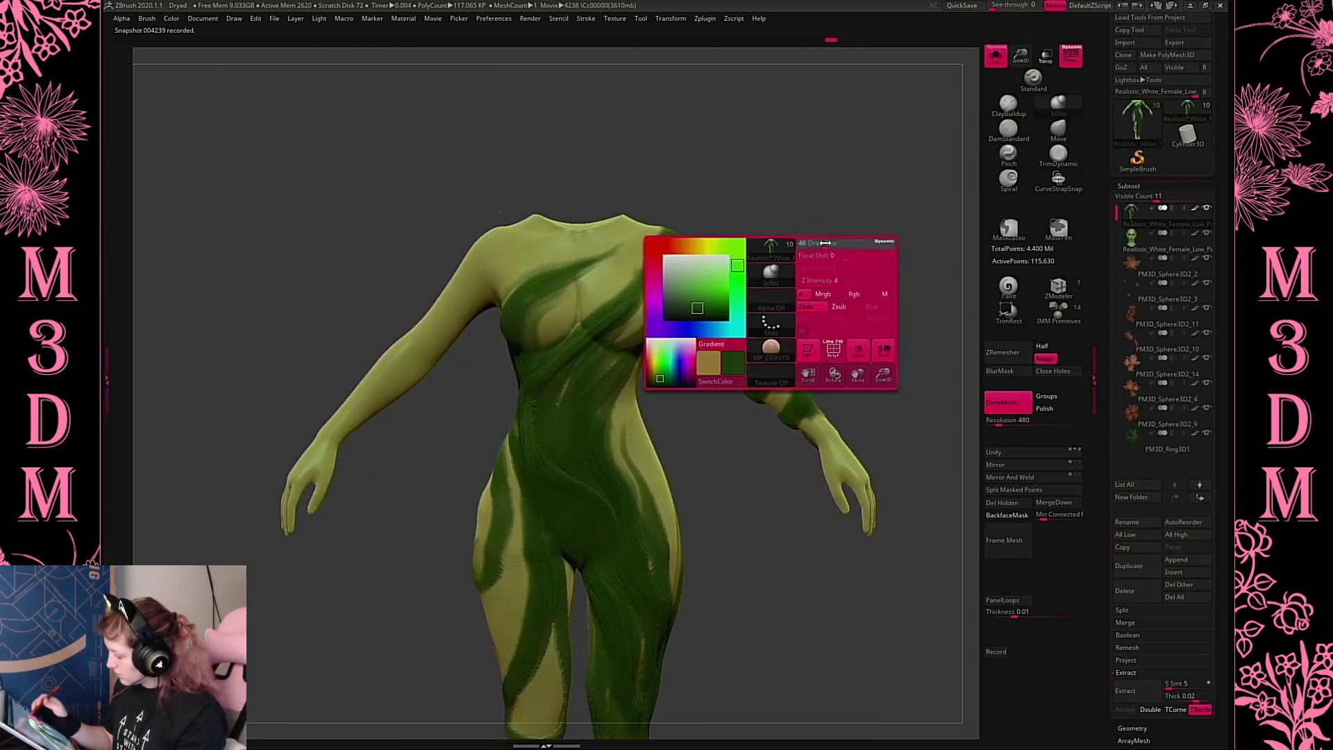
mouse_move(635, 321)
mouse_down()
mouse_move(608, 298)
mouse_move(581, 301)
mouse_up()
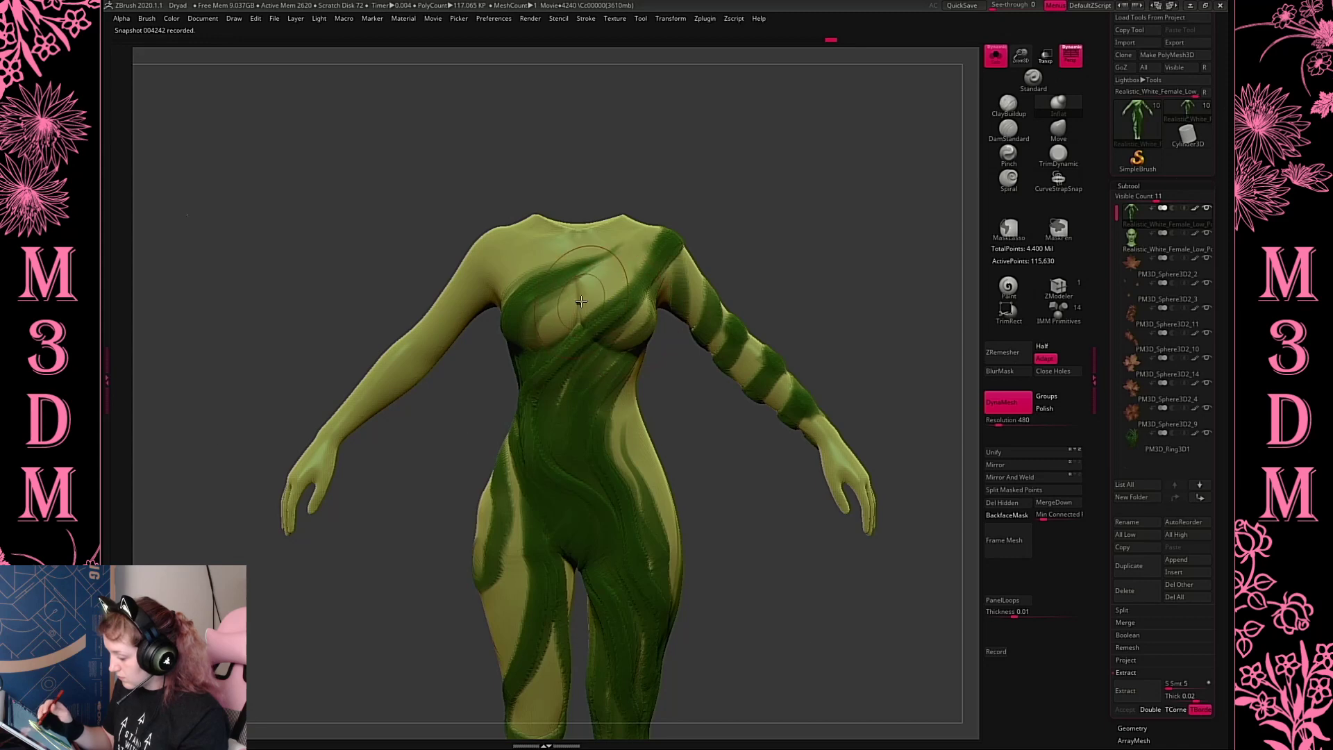
drag(826, 243, 656, 311)
mouse_move(855, 272)
mouse_down()
mouse_move(887, 244)
mouse_move(889, 317)
mouse_move(861, 272)
mouse_up()
Show all subtools again and adjust the shoulder beside the neck with the Move brush, turning BackfaceMask off
click(996, 55)
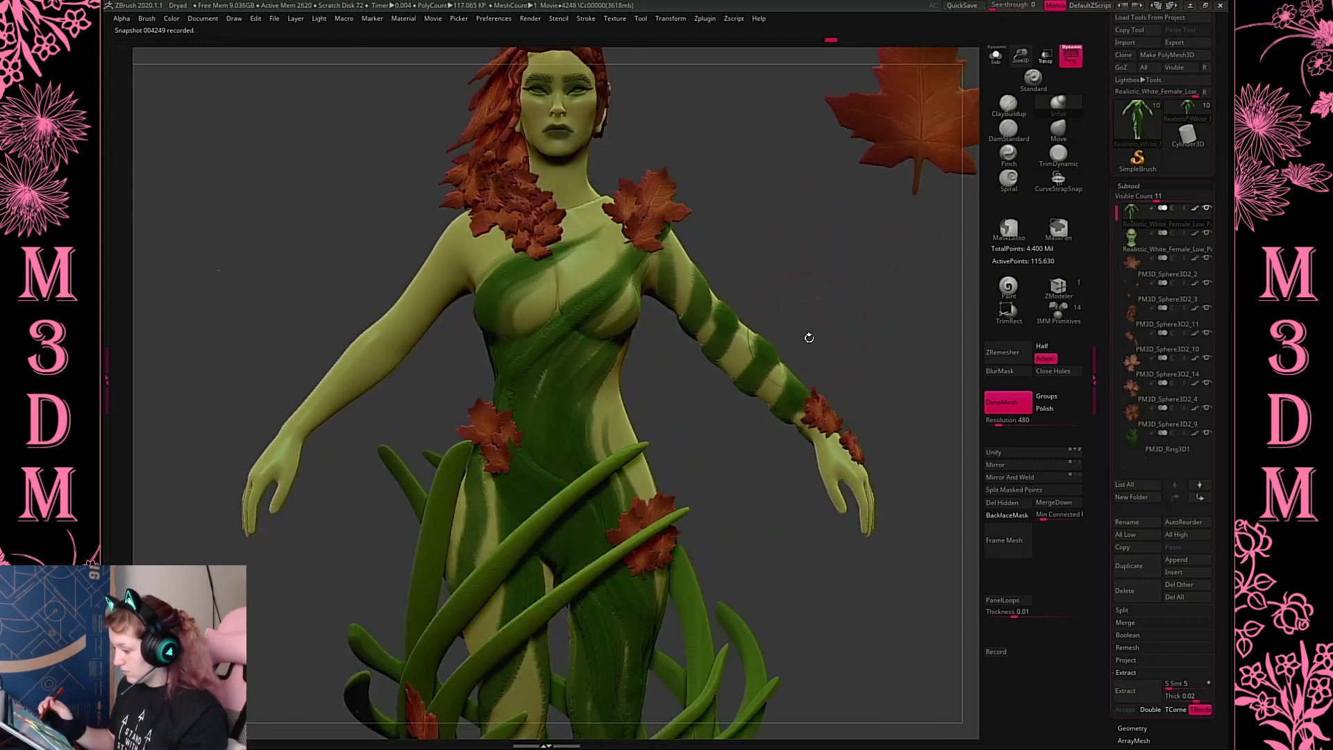
drag(842, 199, 608, 214)
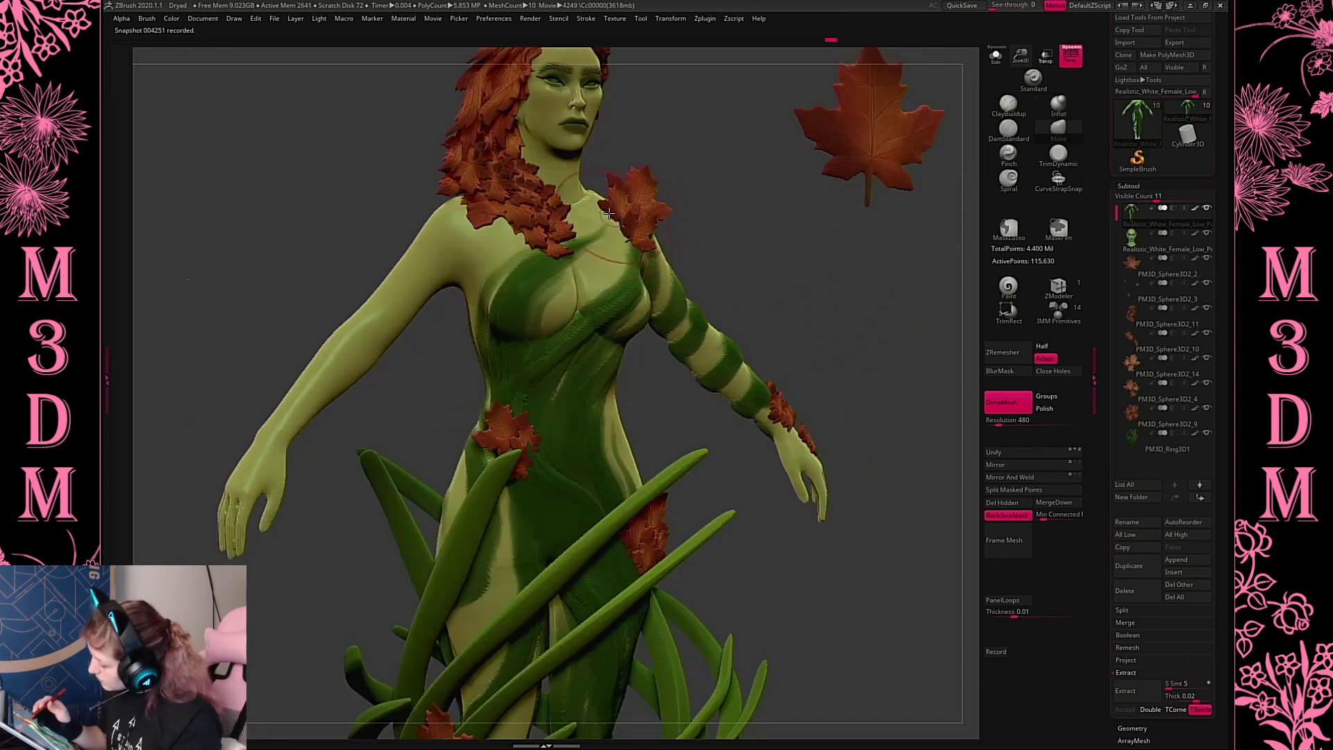
alt+click(628, 203)
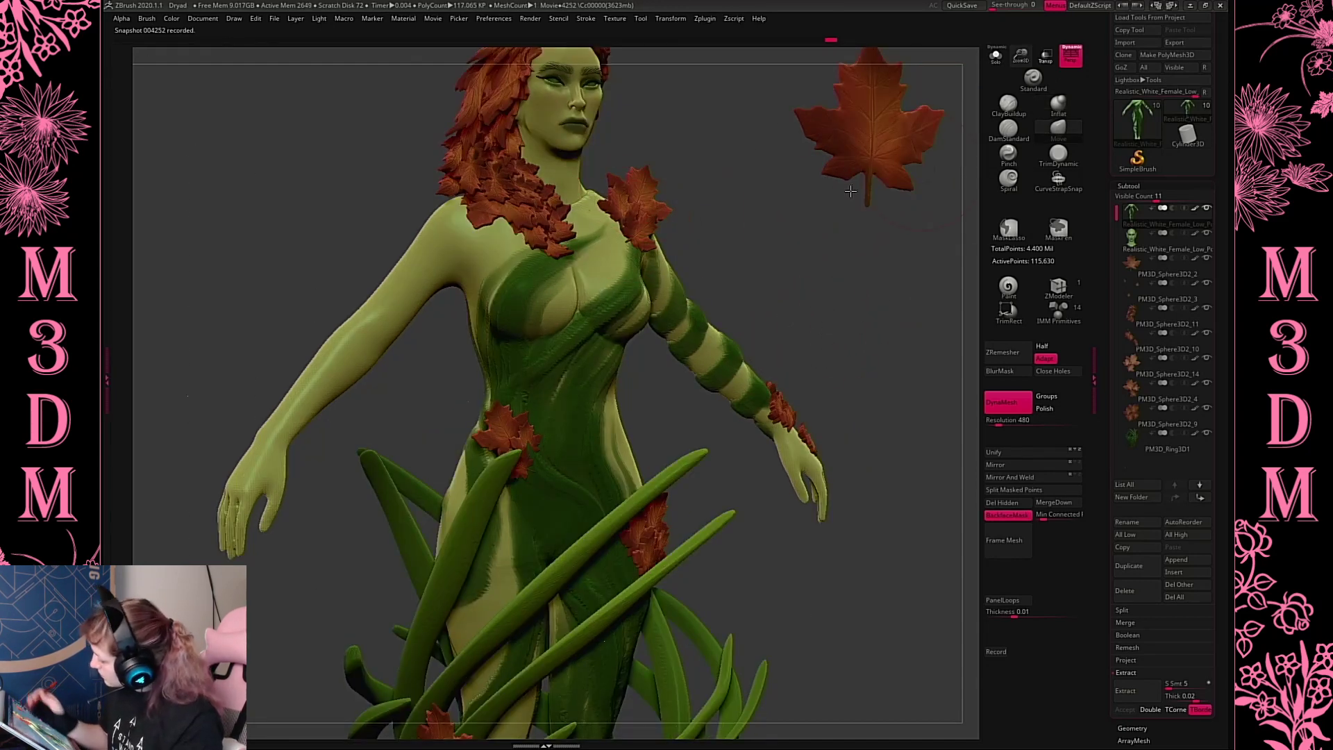
click(1006, 514)
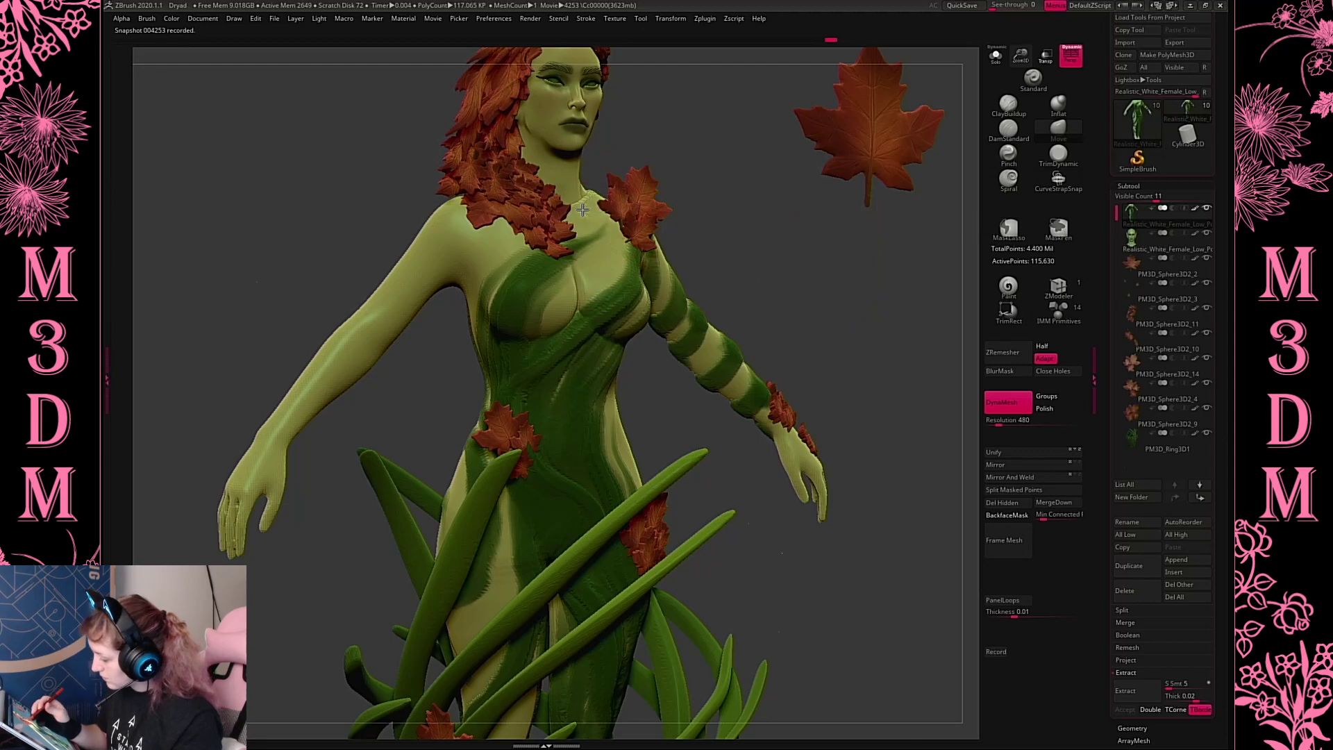
shift+drag(815, 251, 821, 312)
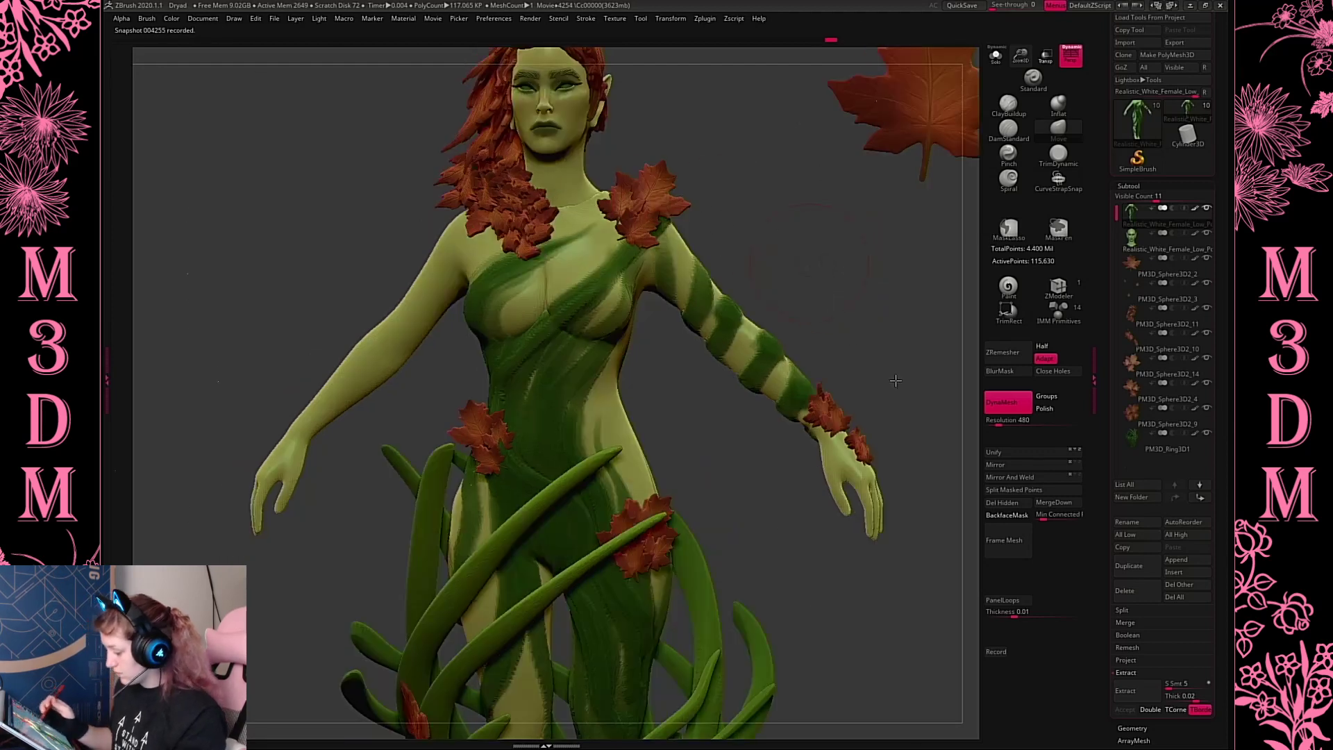
alt+drag(898, 381, 847, 477)
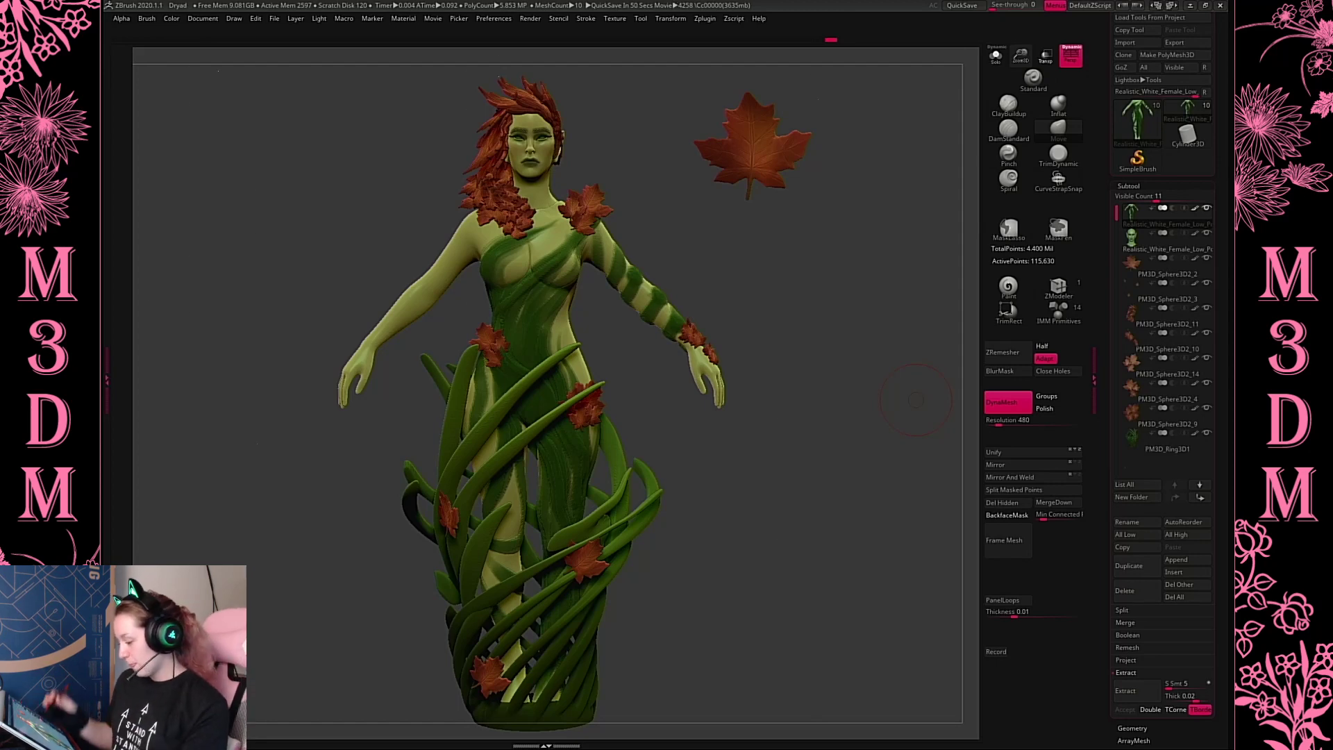
drag(807, 481, 828, 519)
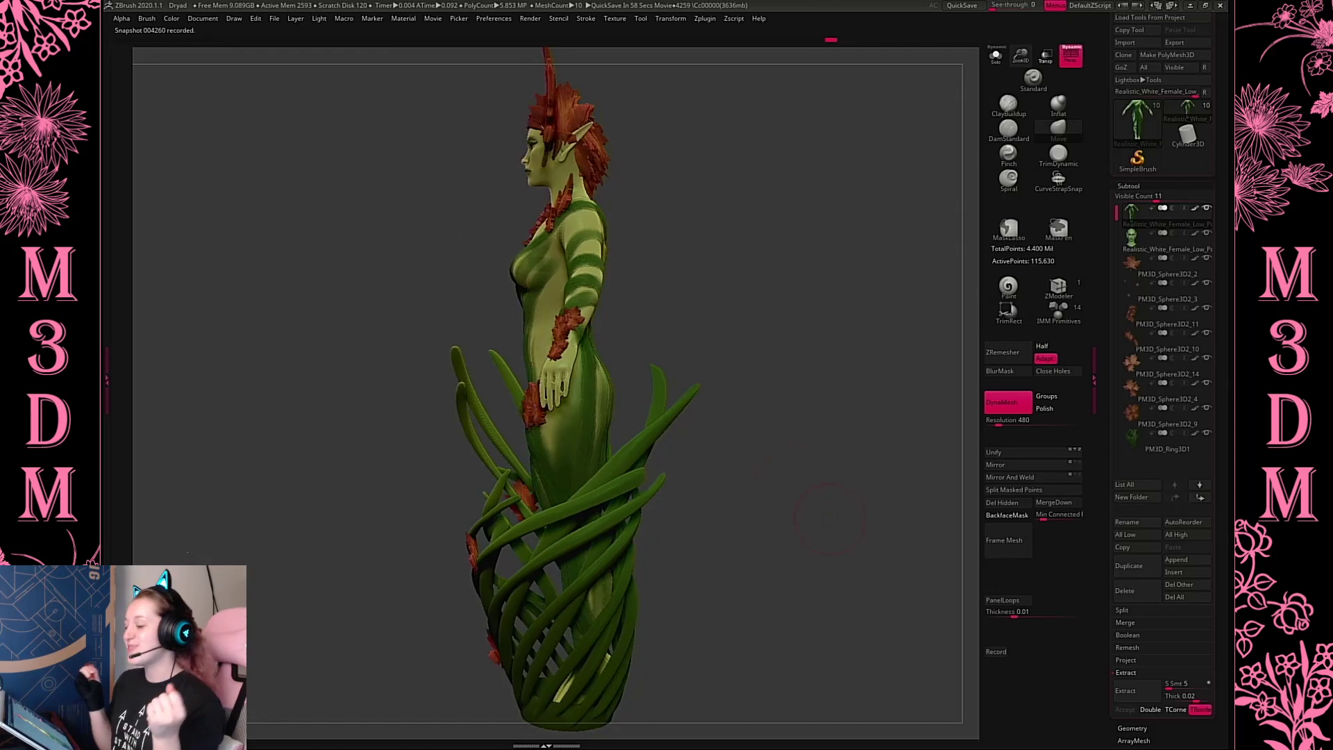
Isolate the body subtool, mask the torso, arms and hands down to the hips, and blur the mask edge
click(996, 56)
right_click(736, 288)
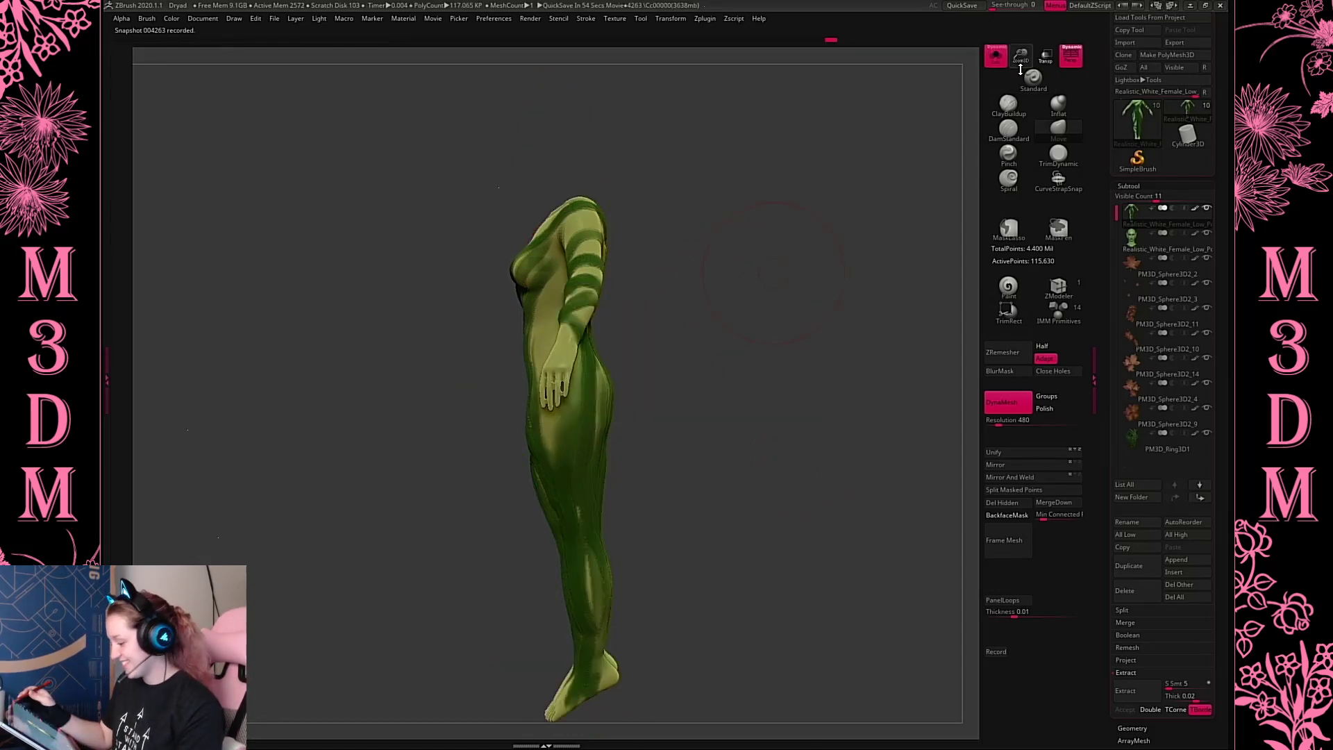
drag(1021, 69, 1020, 83)
alt+drag(791, 312, 793, 253)
drag(1018, 60, 1020, 46)
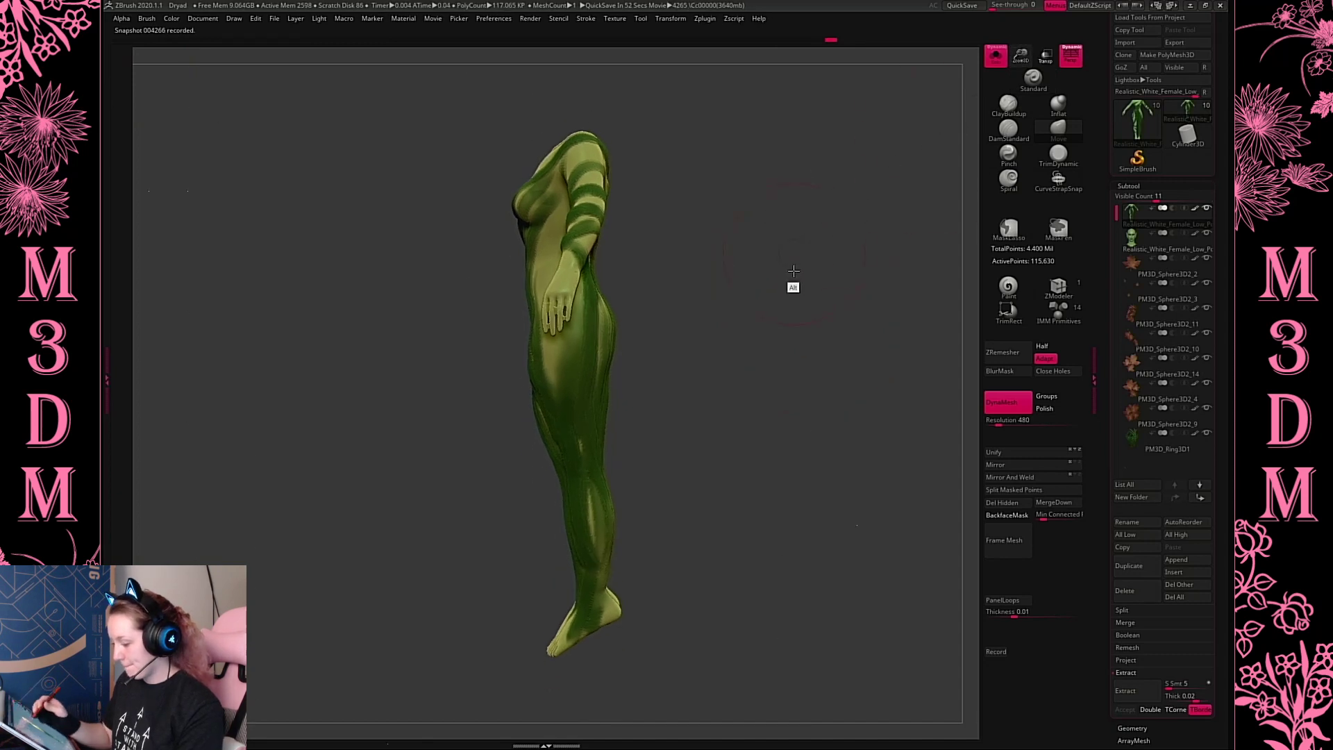
alt+drag(793, 270, 794, 293)
mouse_move(694, 111)
ctrl+mouse_down()
mouse_move(467, 270)
mouse_move(681, 284)
mouse_move(687, 270)
ctrl+mouse_up()
drag(743, 272, 833, 270)
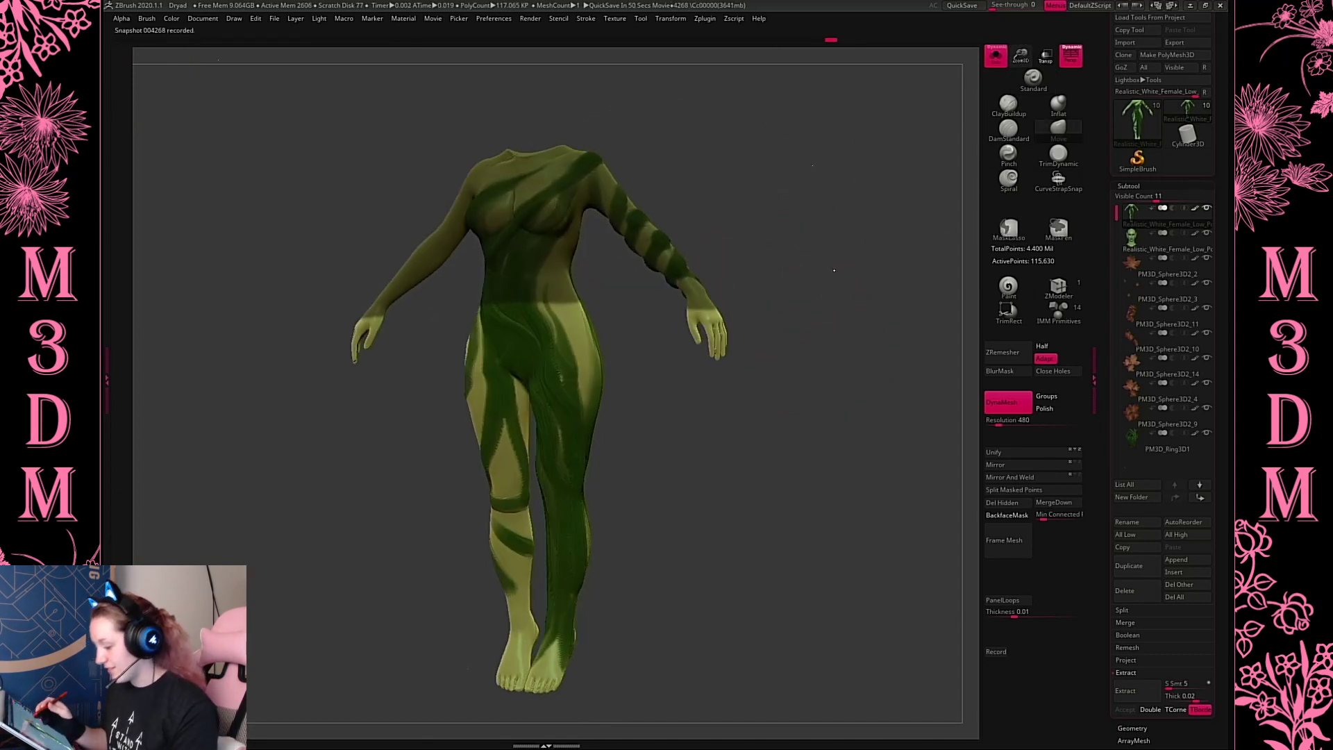
drag(907, 377, 907, 452)
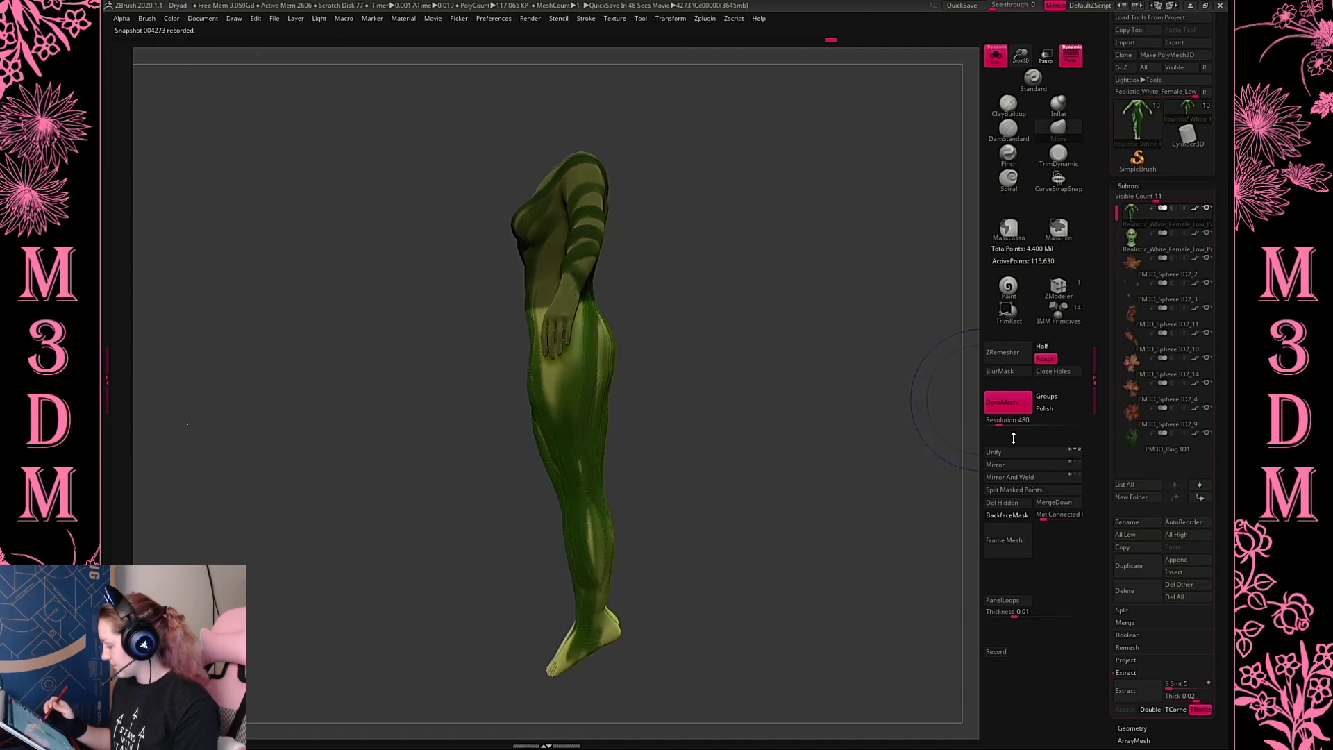
click(1010, 373)
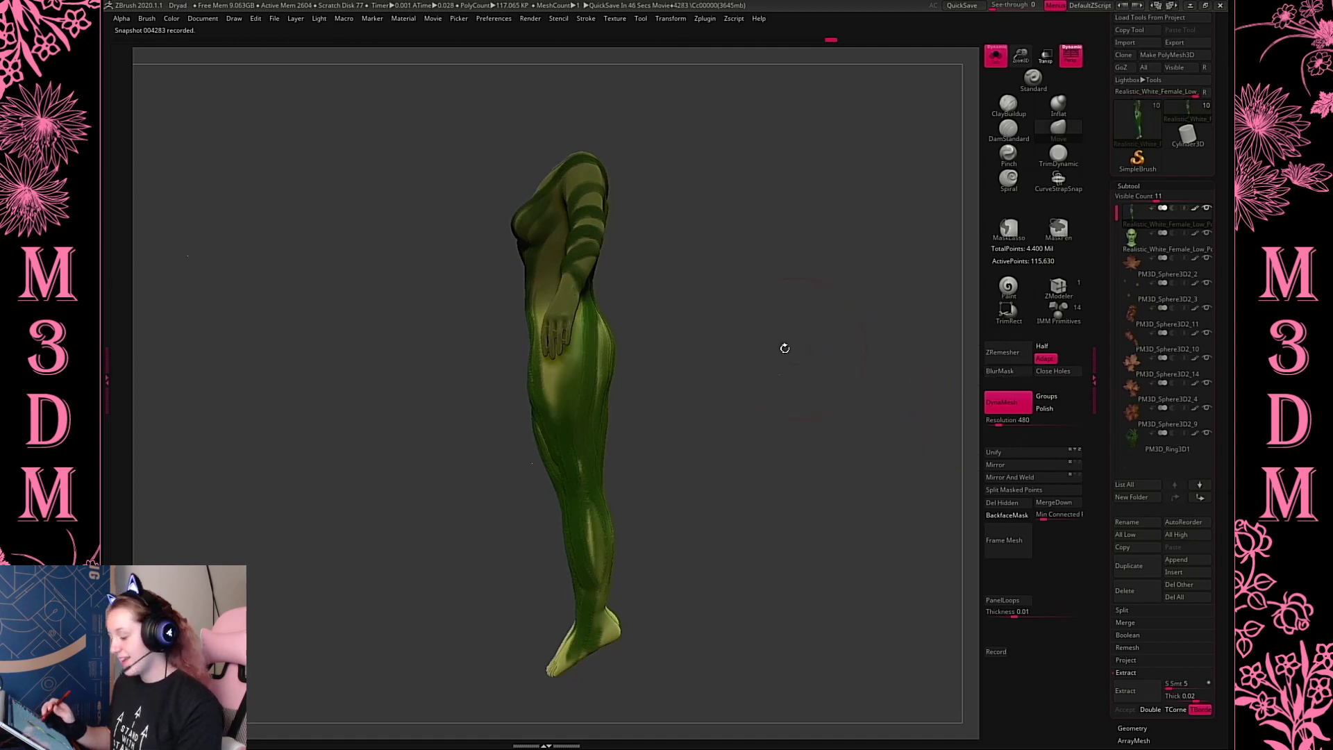
Rotate the unmasked lower body slightly backward about the waist with the transform gizmo
ctrl+click(785, 348)
key(w)
alt+click(576, 306)
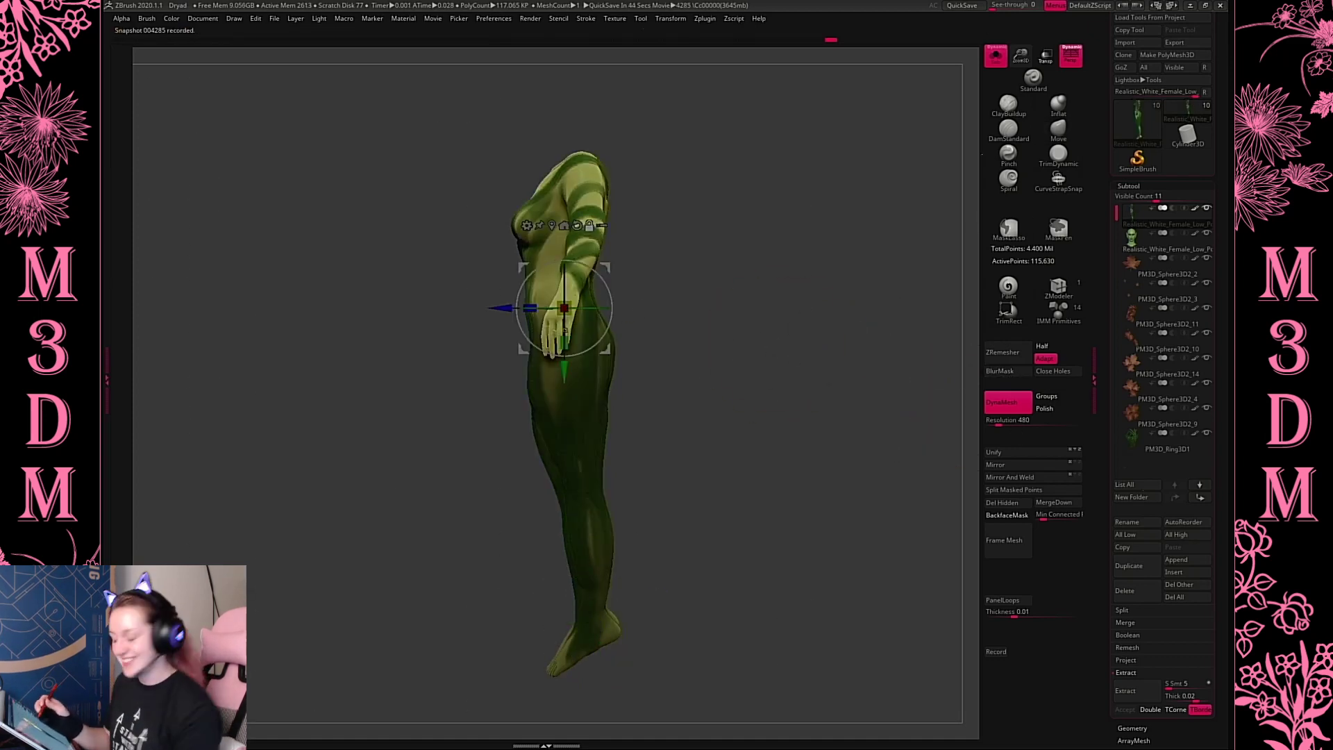
drag(619, 326, 608, 332)
ctrl+click(763, 356)
key(q)
Adjust the side profile of the hips just below the waist with the Move brush
click(1057, 131)
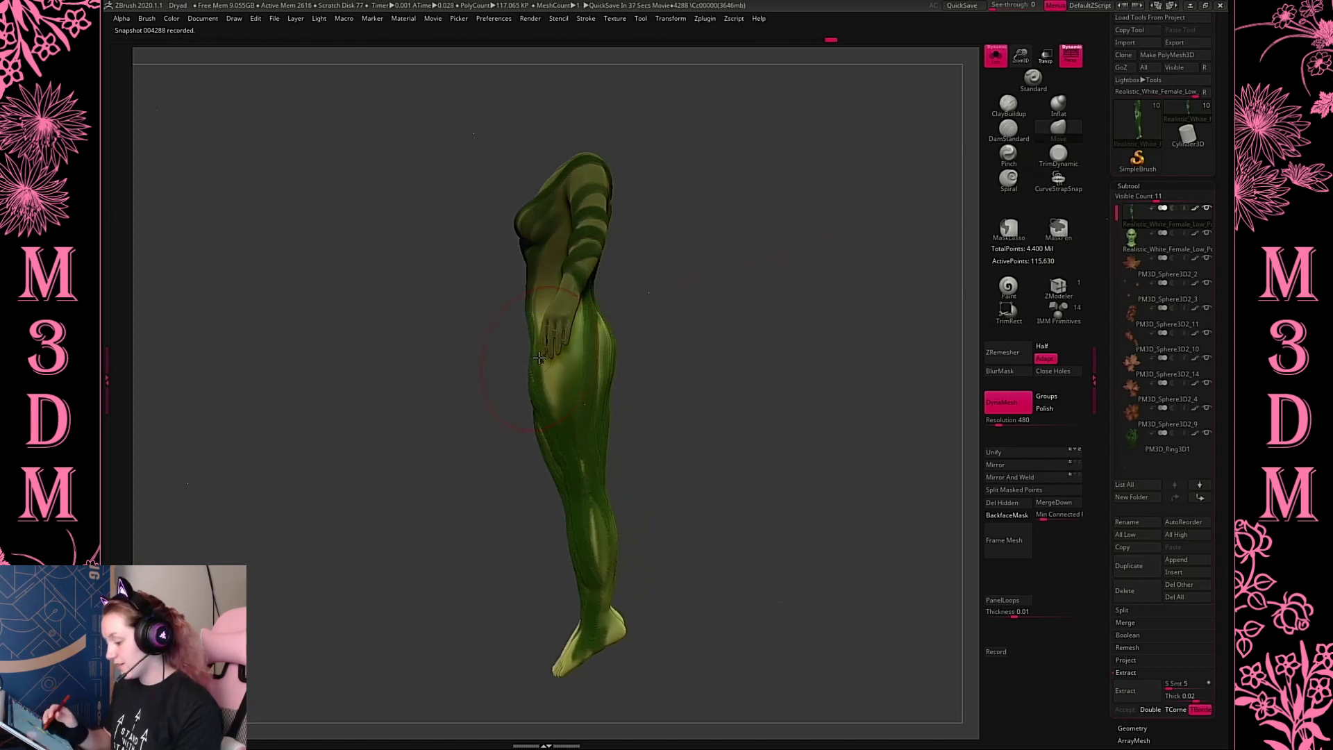
mouse_move(538, 359)
mouse_down()
mouse_move(525, 358)
mouse_move(582, 338)
mouse_up()
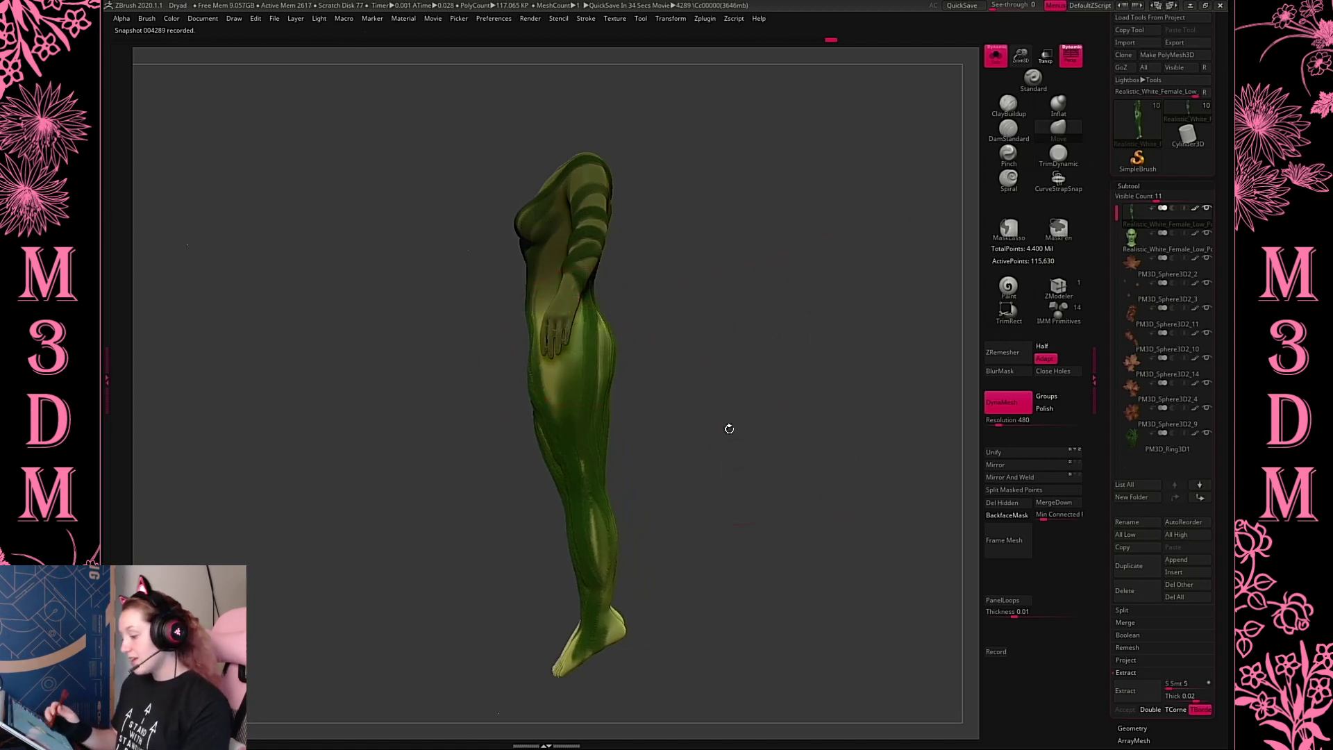
drag(729, 429, 757, 420)
Mask the body above the ankles, blur the mask, rotate the feet to point further downward, and clear the mask
mouse_move(729, 139)
ctrl+mouse_down()
mouse_move(497, 595)
mouse_move(794, 533)
ctrl+mouse_up()
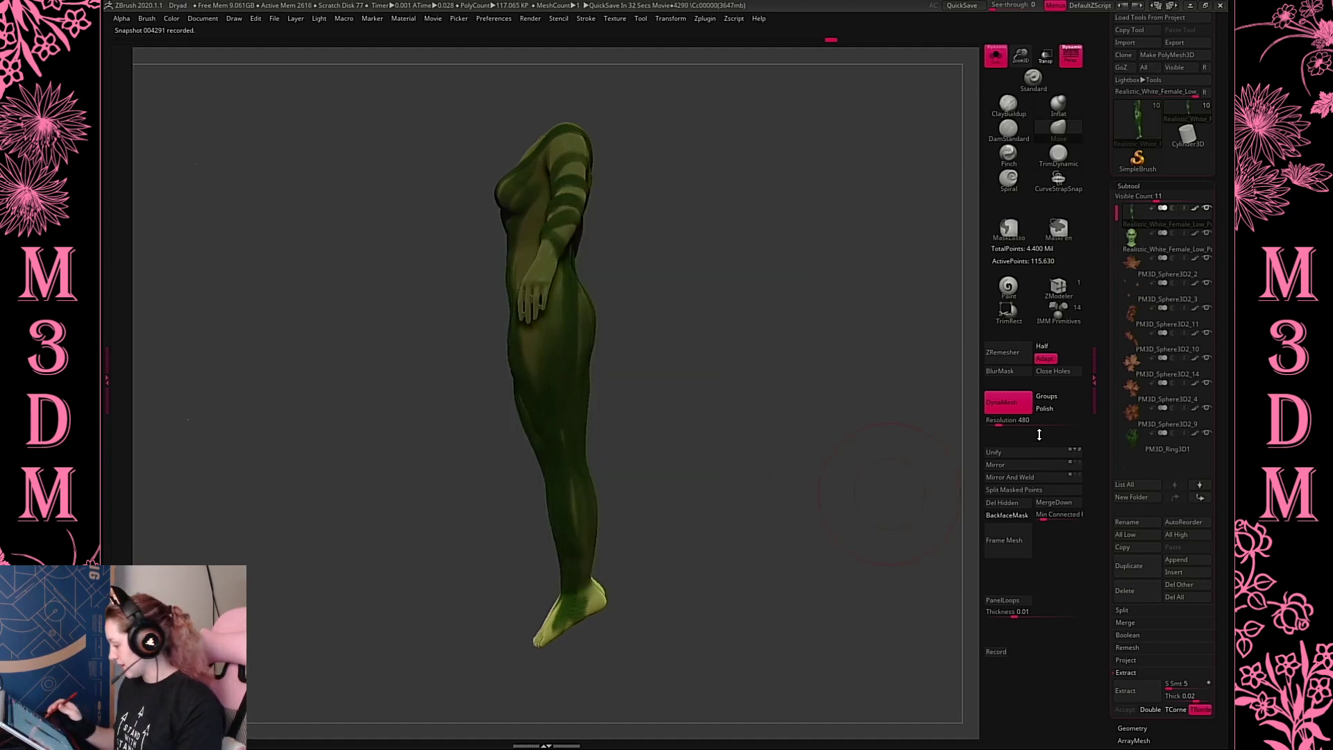
click(1019, 372)
ctrl+click(764, 506)
key(w)
alt+drag(714, 567, 706, 499)
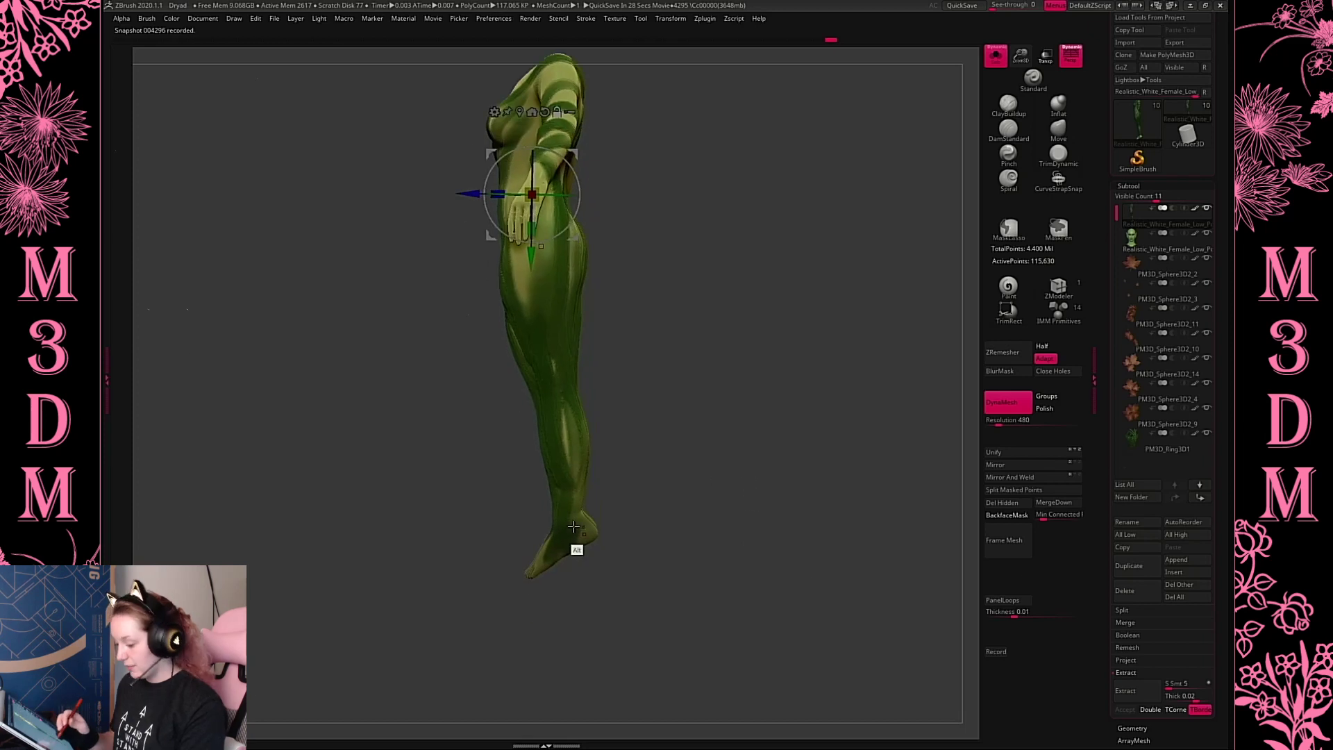
alt+click(567, 521)
key(ctrl+i)
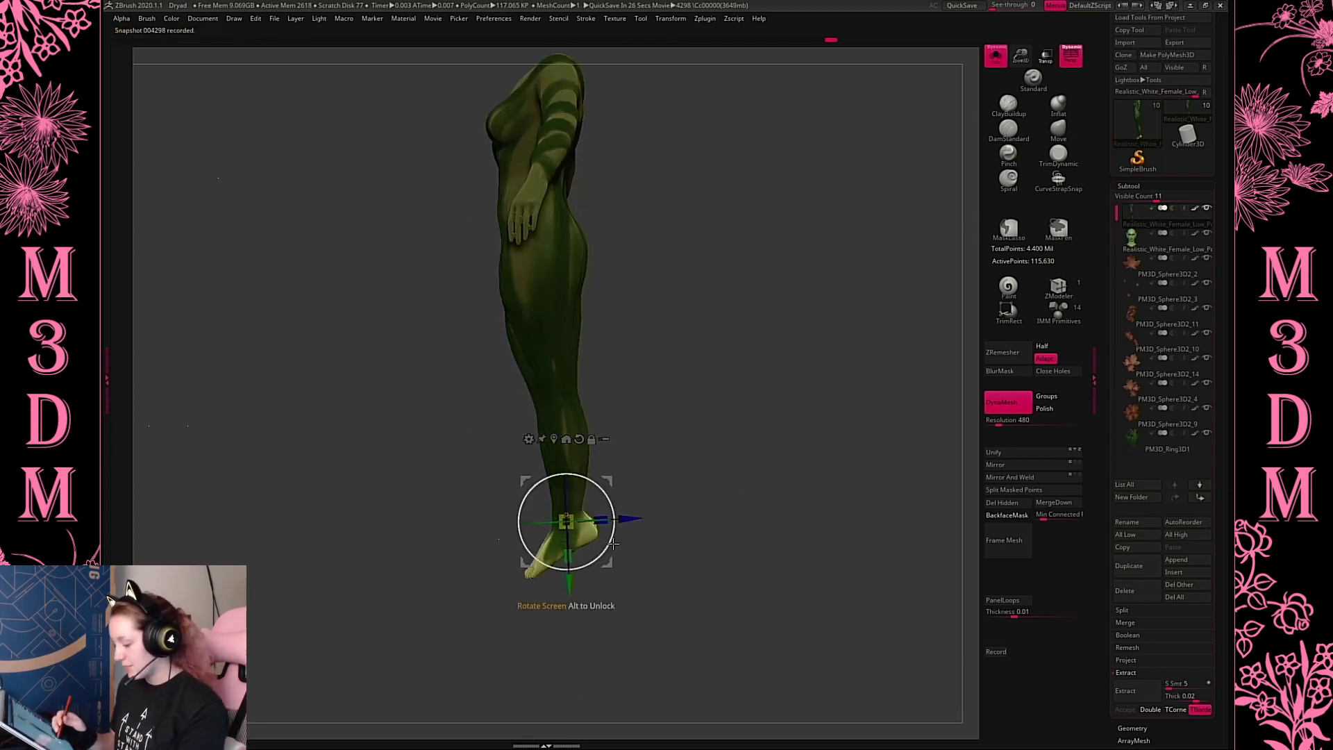
mouse_move(613, 544)
mouse_down()
mouse_move(612, 525)
mouse_move(562, 547)
mouse_up()
key(q)
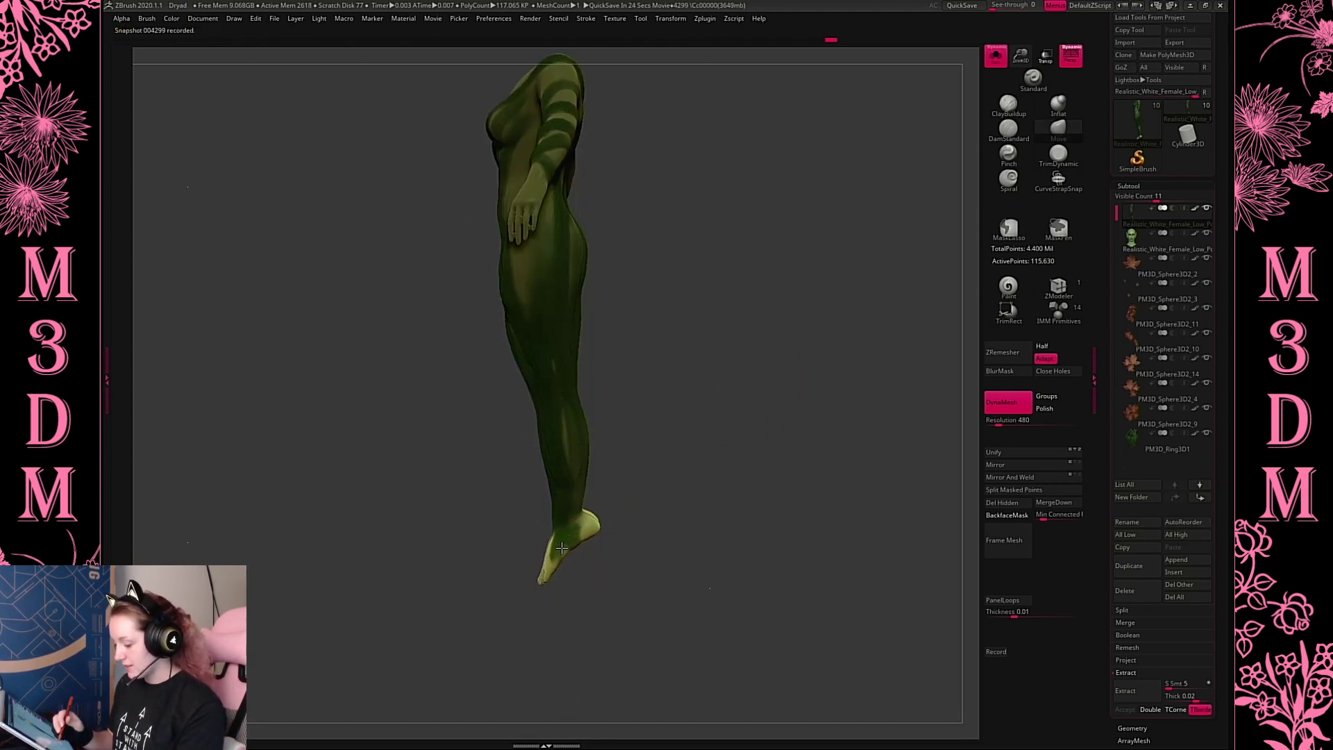
mouse_move(774, 417)
mouse_down()
mouse_move(797, 452)
mouse_move(795, 409)
mouse_up()
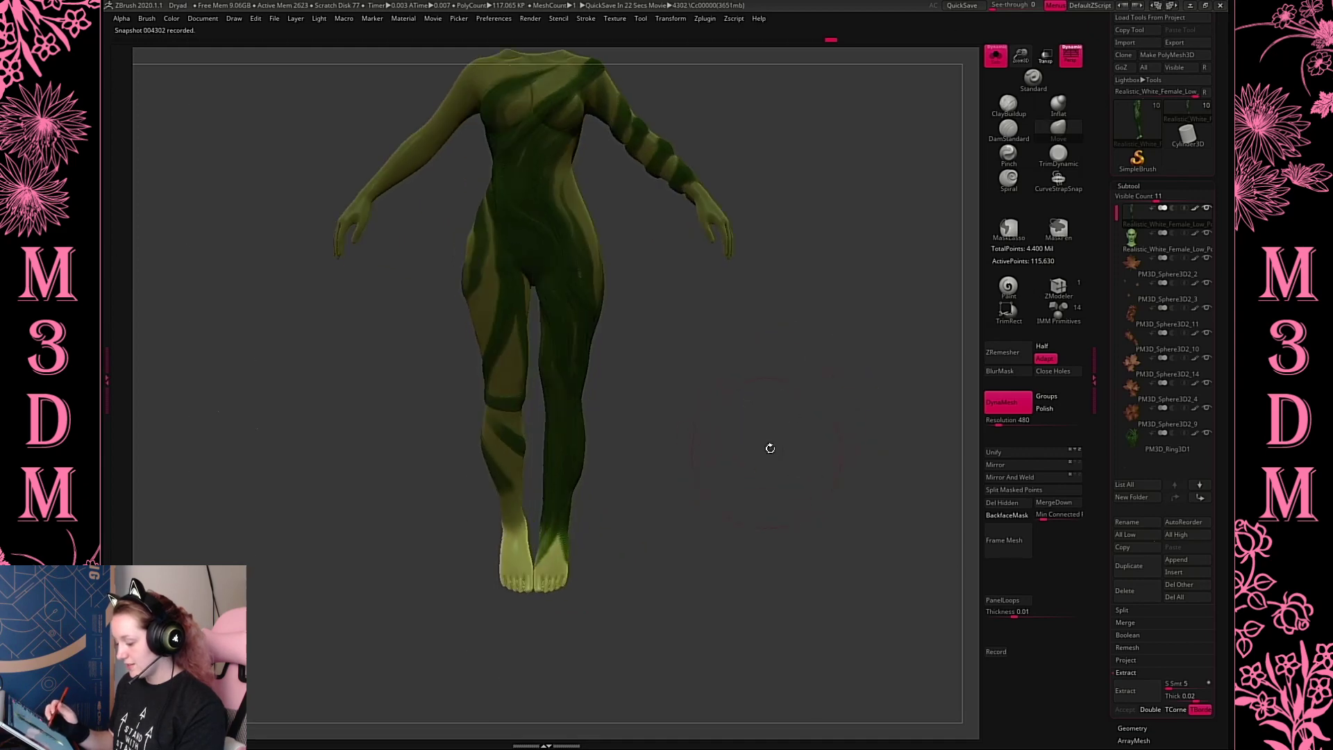
ctrl+drag(833, 312, 851, 345)
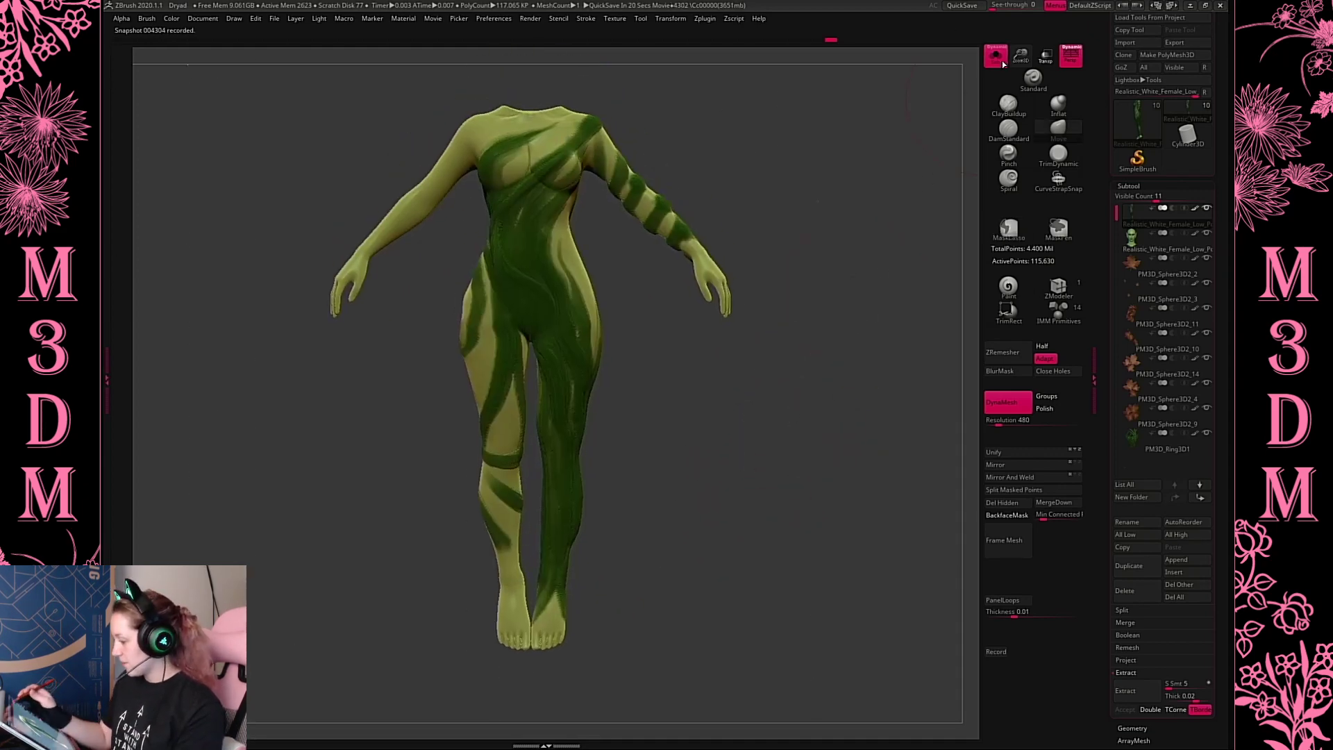
Show all subtools again and move the vine subtool slightly backward around the legs
click(995, 56)
alt+drag(750, 393, 645, 464)
drag(819, 393, 833, 476)
alt+drag(798, 423, 759, 346)
drag(1021, 56, 753, 450)
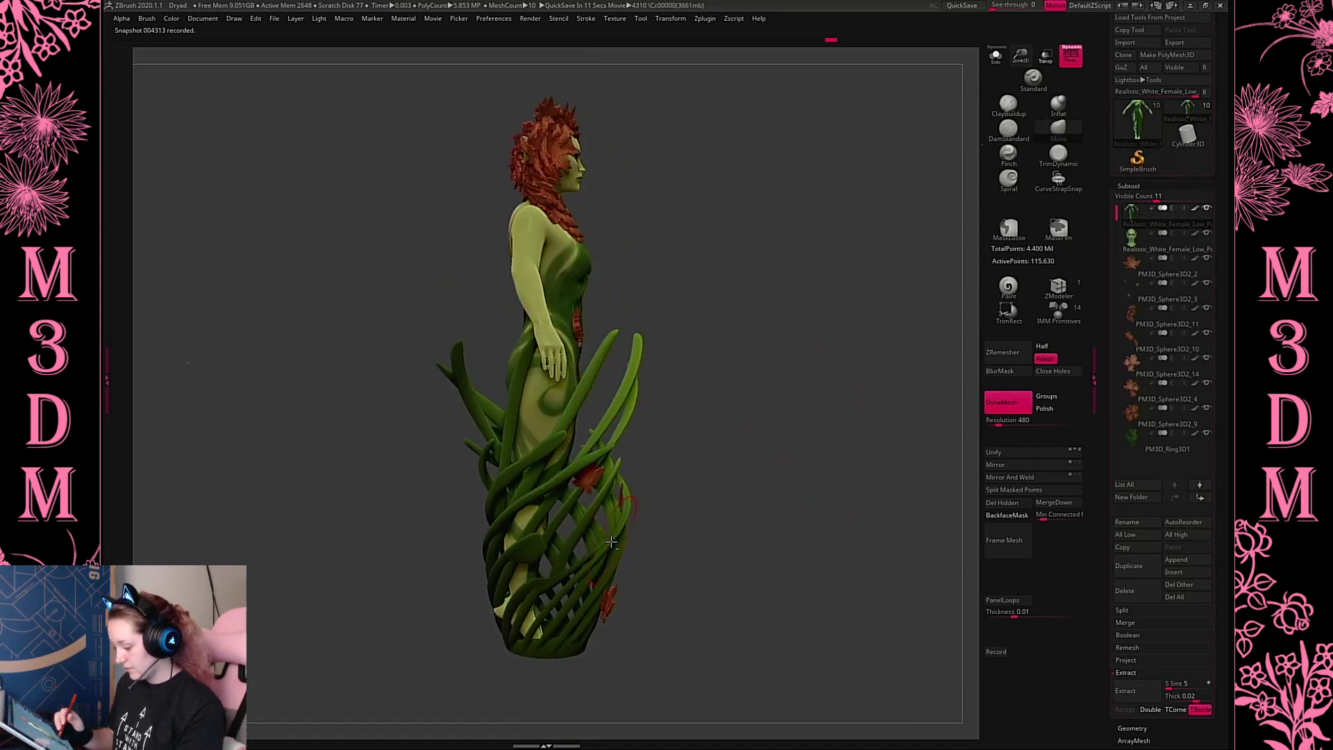
alt+click(612, 541)
key(w)
mouse_move(613, 496)
mouse_down()
mouse_move(590, 496)
mouse_move(610, 492)
mouse_up()
key(q)
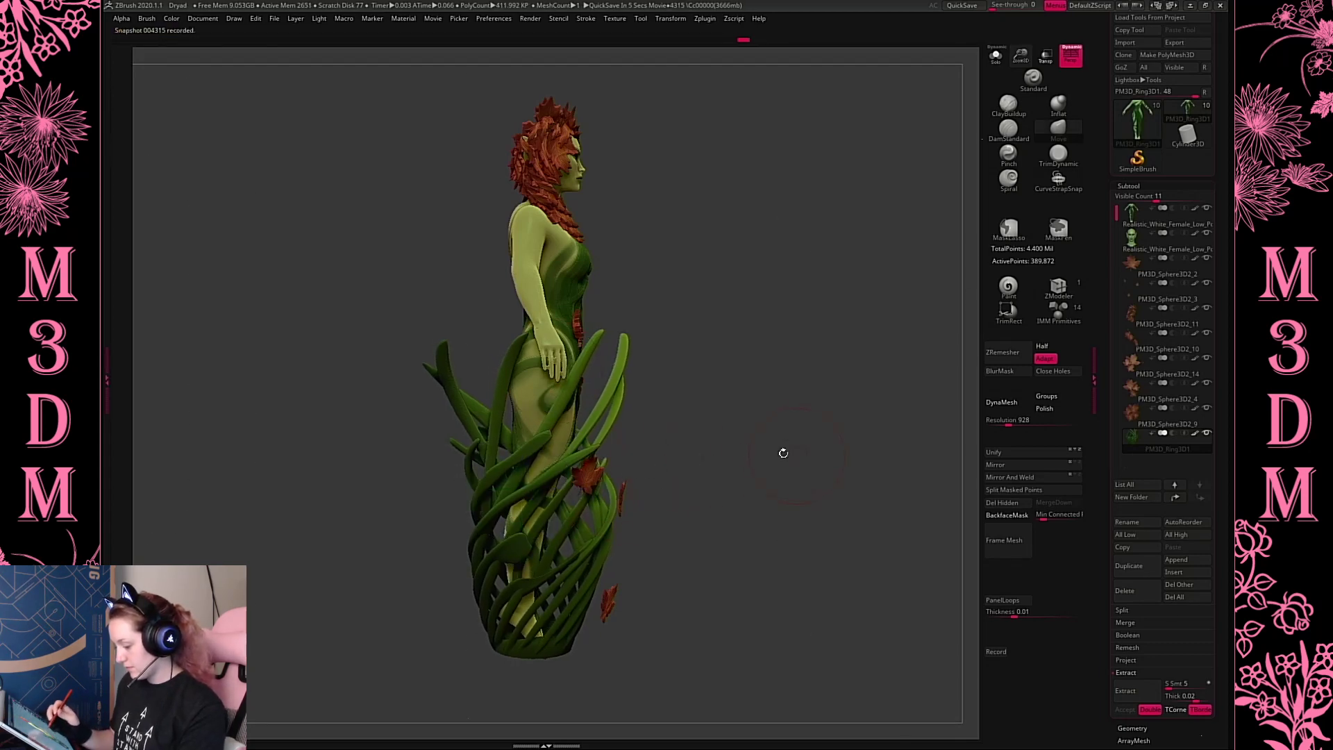
Select the loose leaf subtool PM3D_Sphere3D2_3 and move its leaves back against the front of the vines
drag(783, 453, 740, 459)
right_click(765, 523)
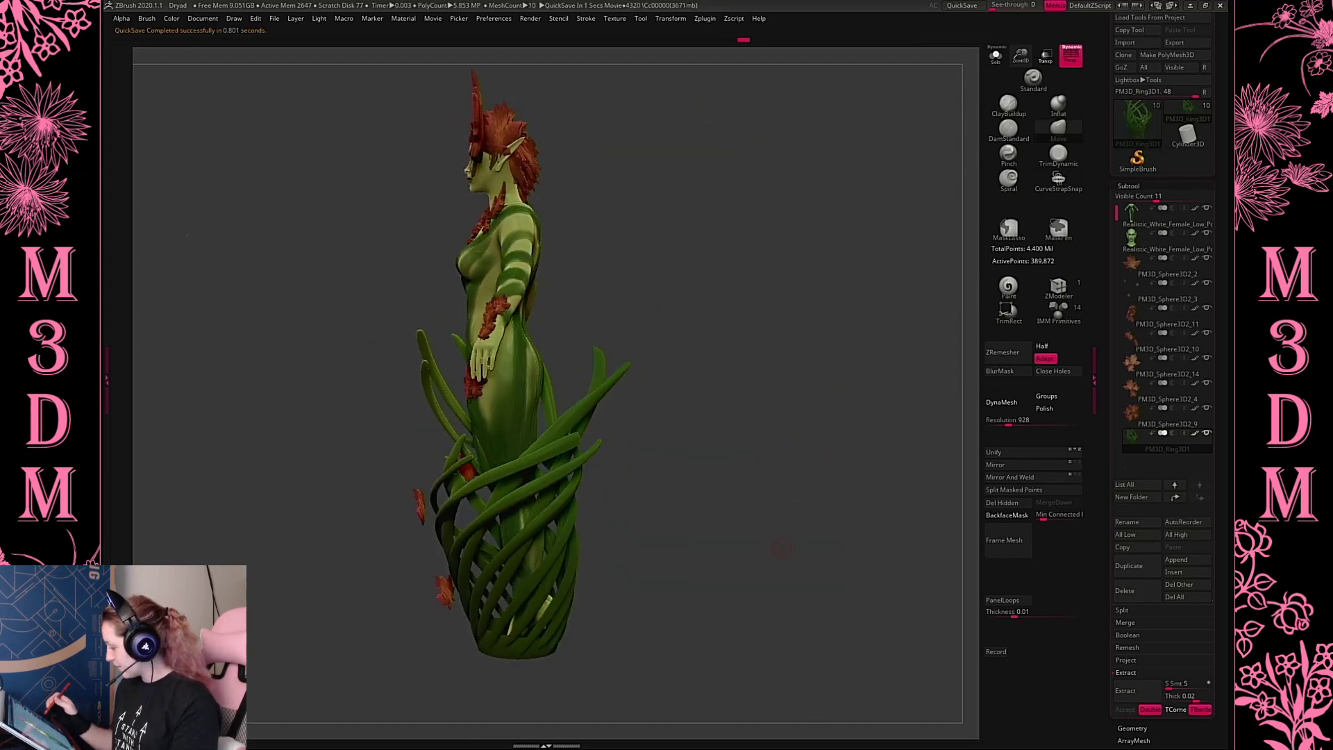
alt+click(421, 521)
drag(592, 476, 541, 510)
ctrl+click(877, 495)
key(w)
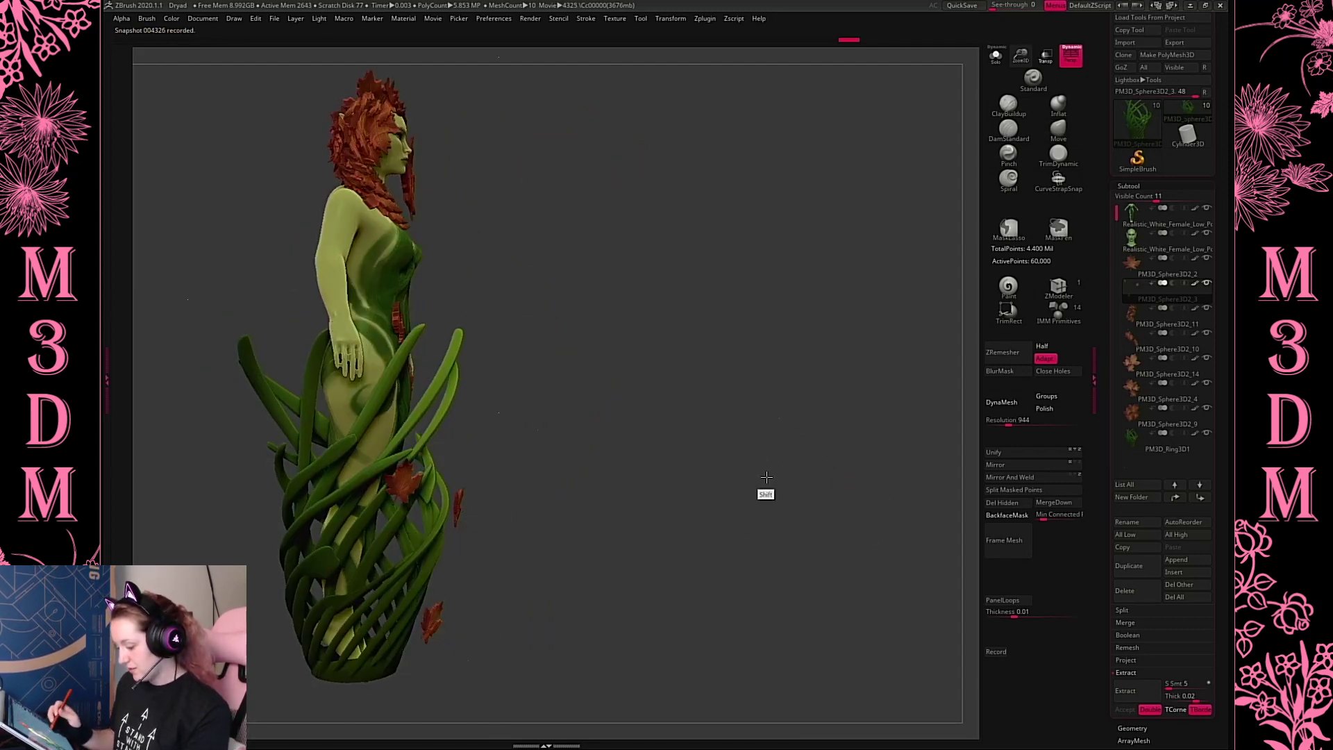
alt+drag(847, 434, 604, 431)
alt+click(553, 431)
alt+click(556, 424)
key(q)
Select the body, undo the trial stretch of the fingers, and paint both hands dark green with the Paint brush
mouse_move(762, 437)
mouse_down()
mouse_move(845, 441)
mouse_move(842, 465)
mouse_up()
alt+drag(861, 392, 830, 472)
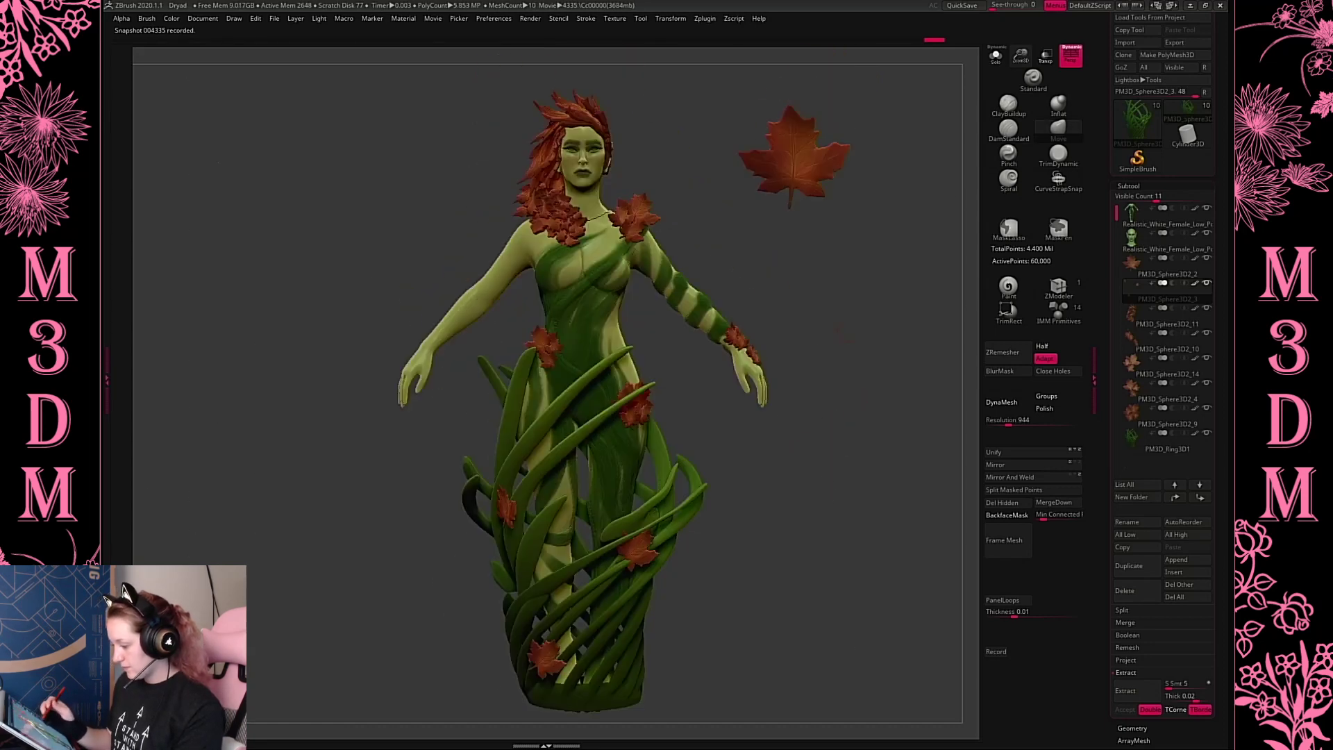
alt+drag(861, 381, 824, 371)
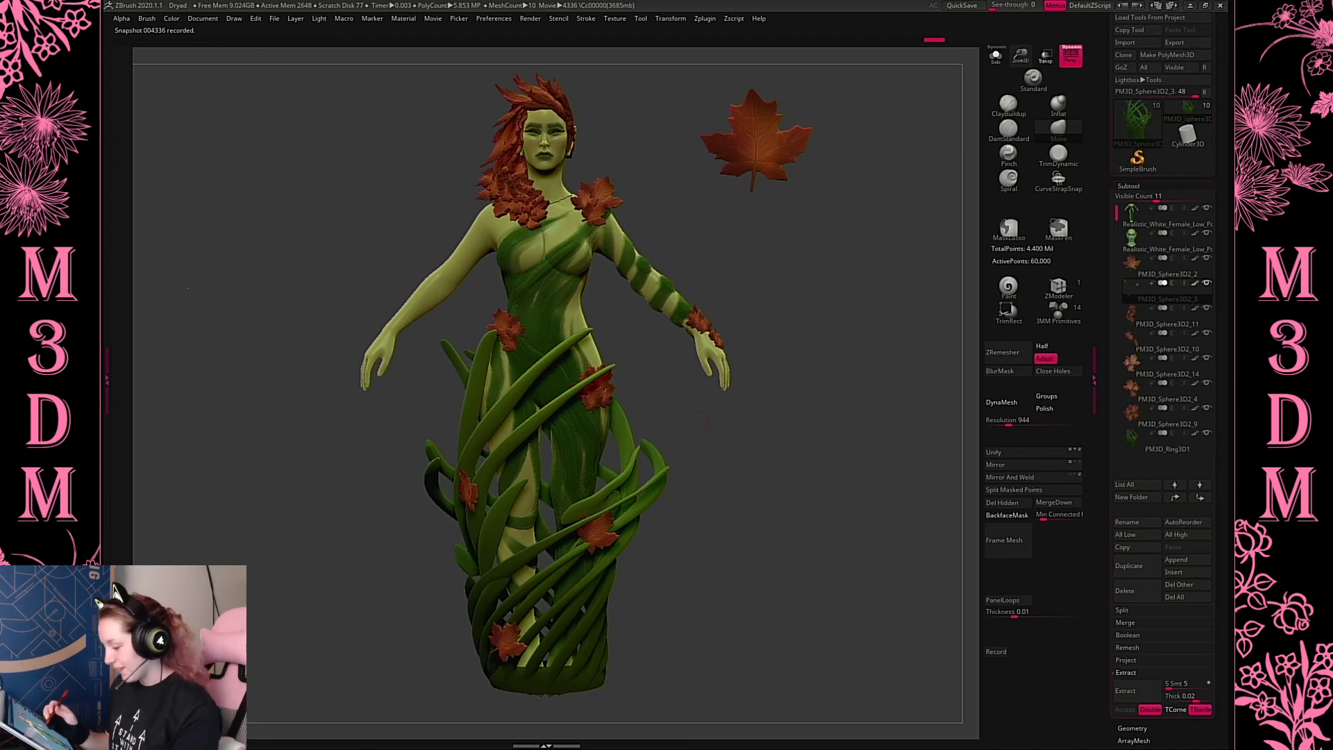
alt+click(710, 352)
key(space)
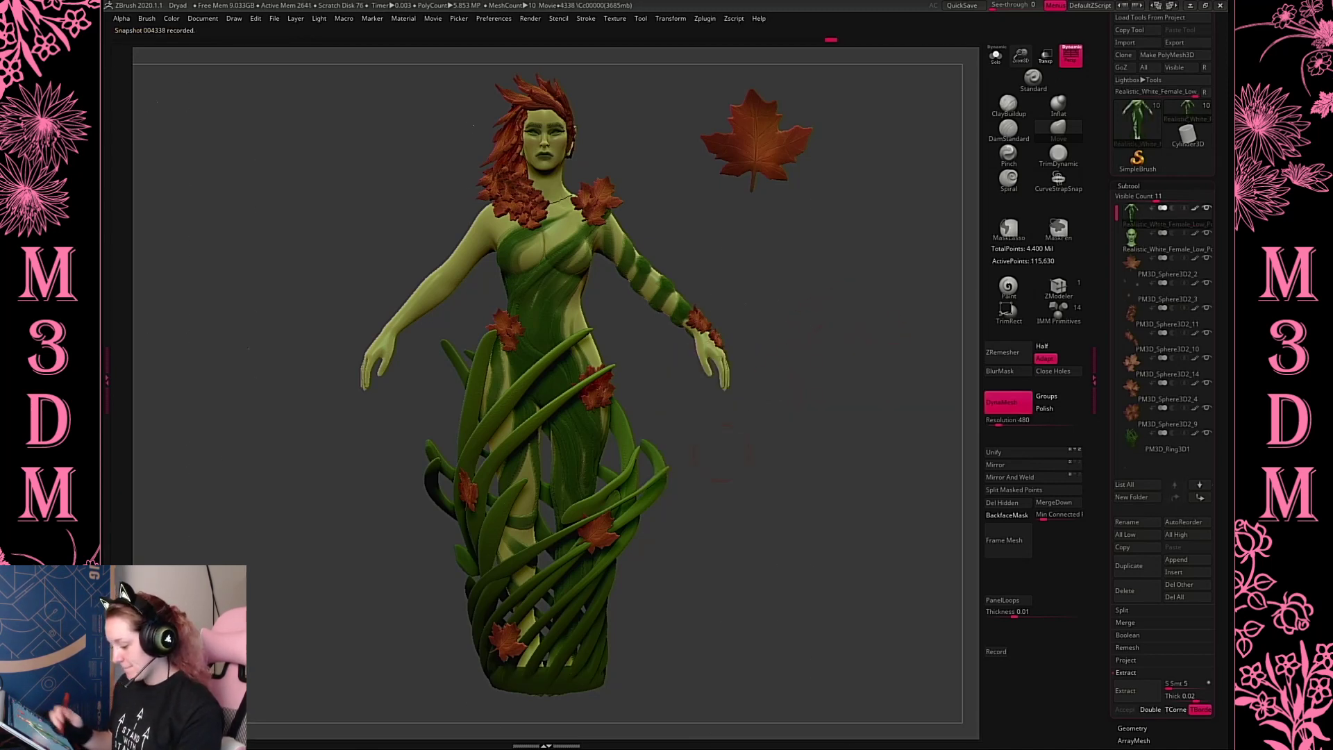
drag(722, 383, 736, 451)
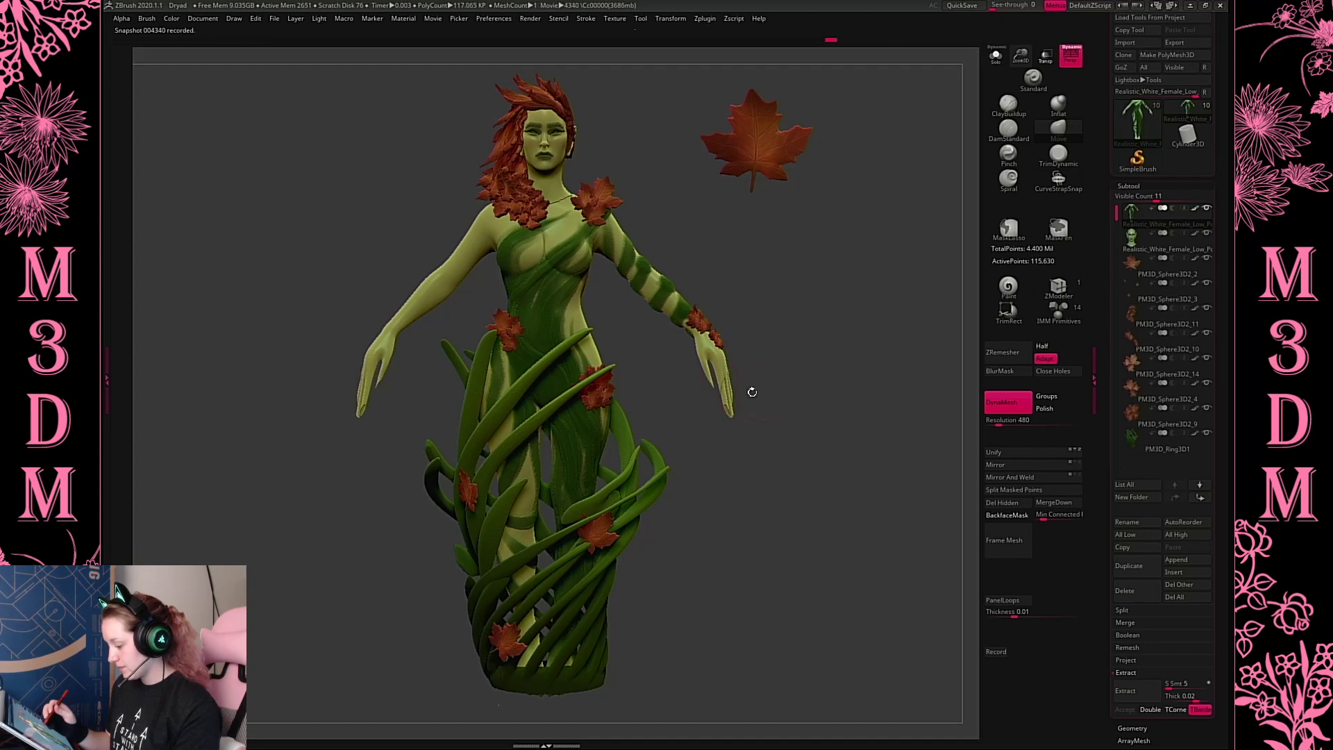
key(ctrl+z)
click(1010, 292)
mouse_move(725, 382)
mouse_down()
mouse_move(706, 342)
mouse_move(727, 389)
mouse_up()
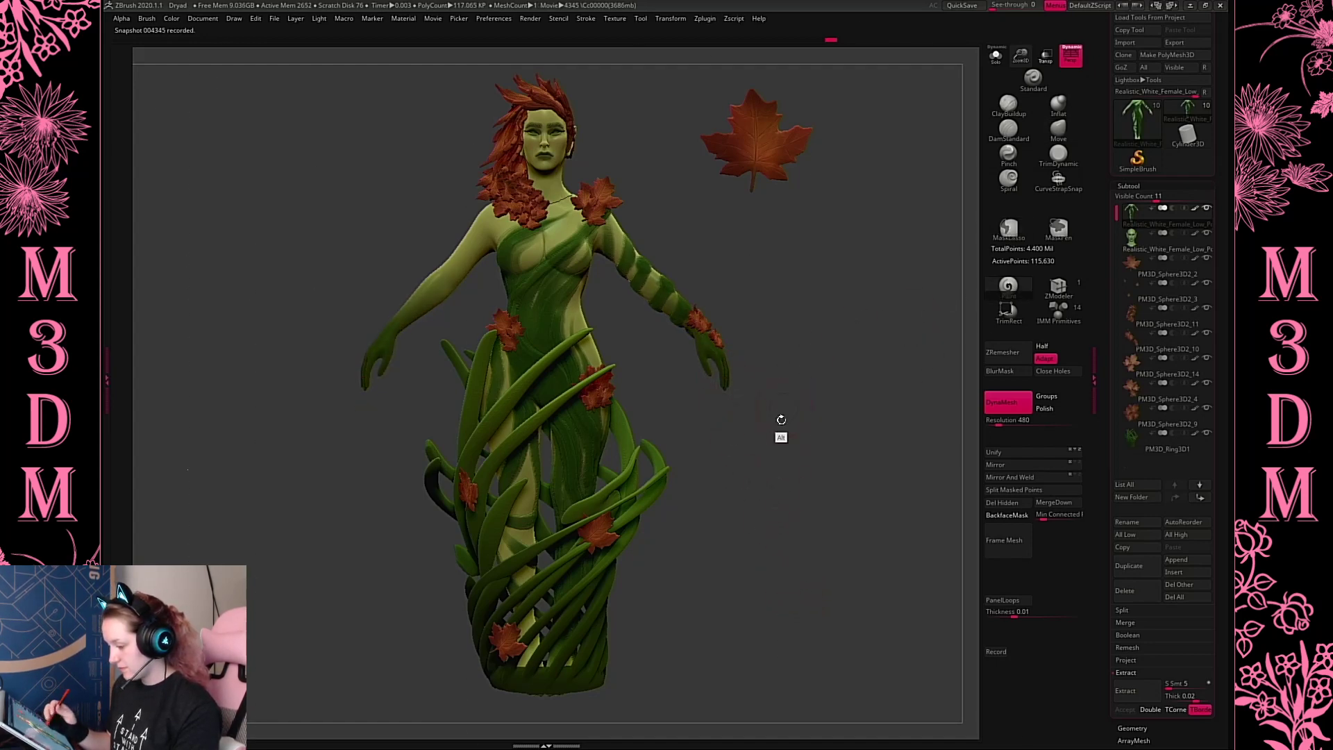
Select the leaf hair subtool PM3D_Sphere3D2_11 and turn to the back of the head
alt+drag(779, 428, 902, 379)
drag(961, 320, 880, 479)
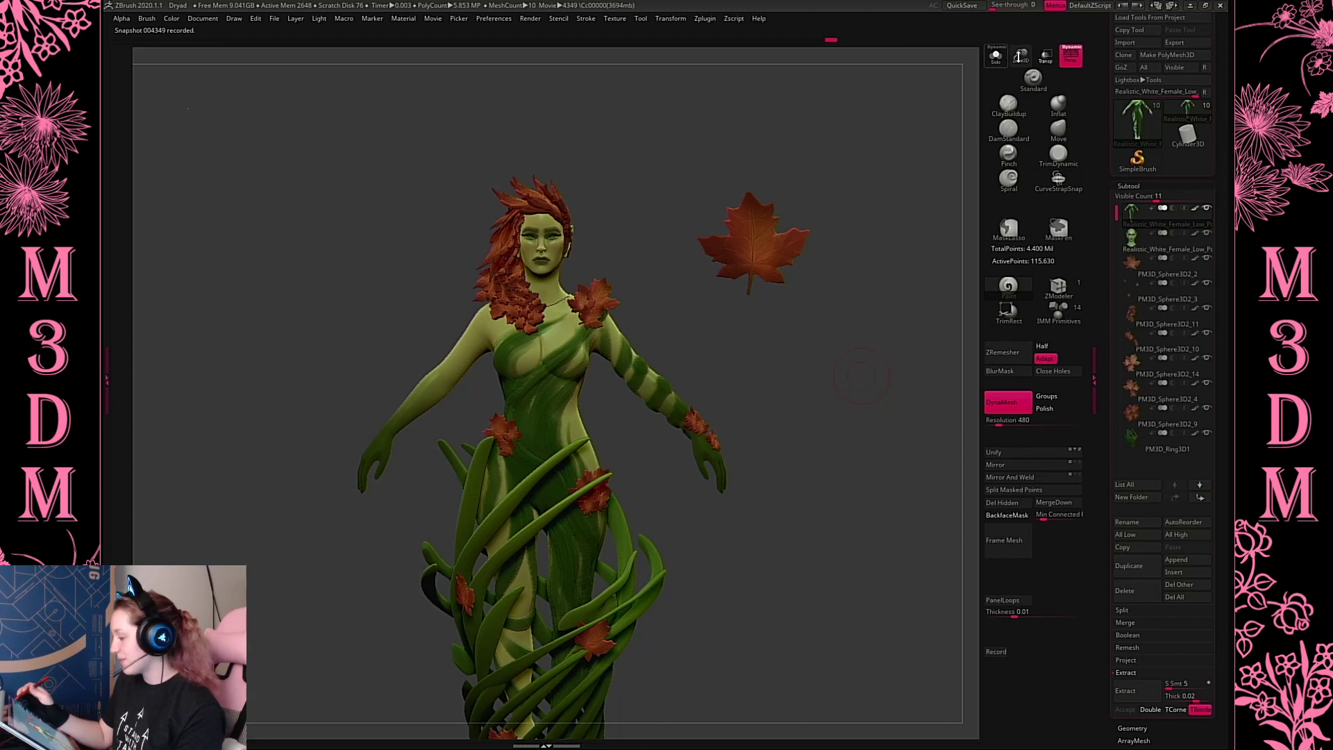
alt+drag(860, 376, 952, 605)
alt+drag(736, 181, 867, 461)
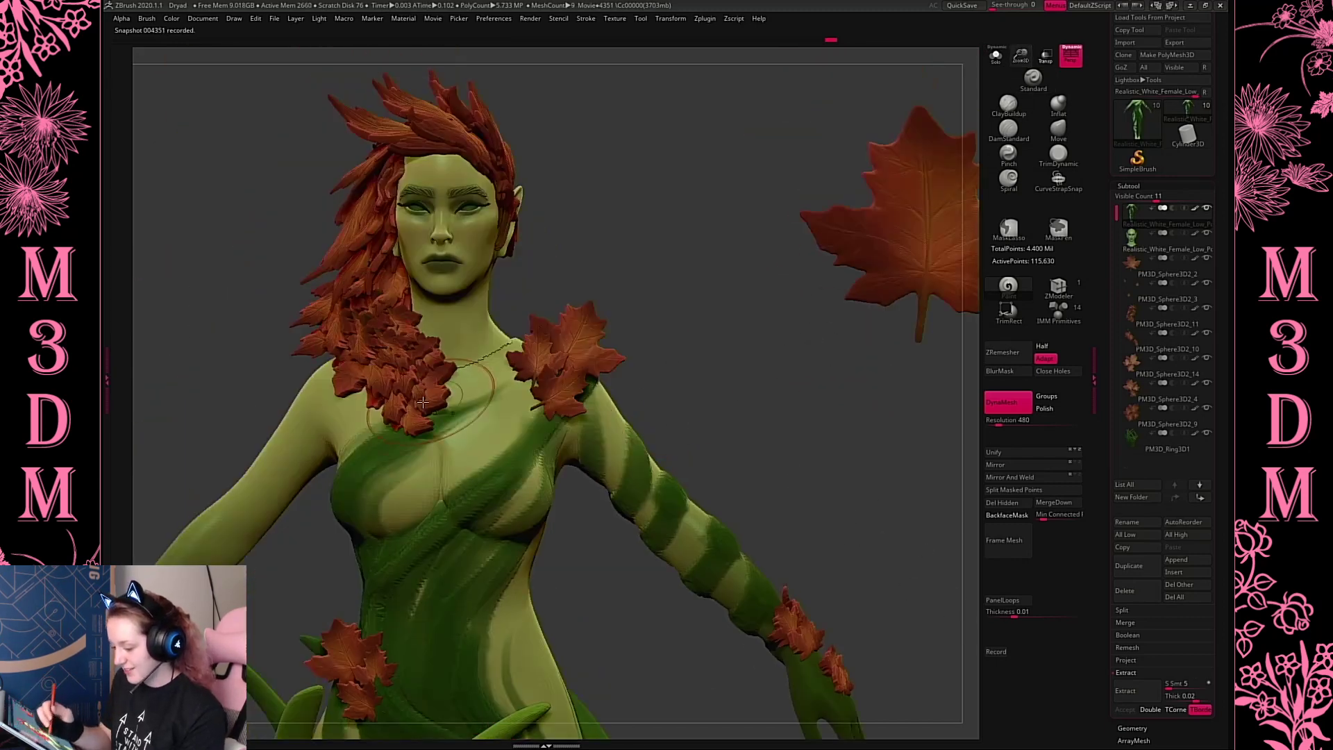
alt+click(389, 381)
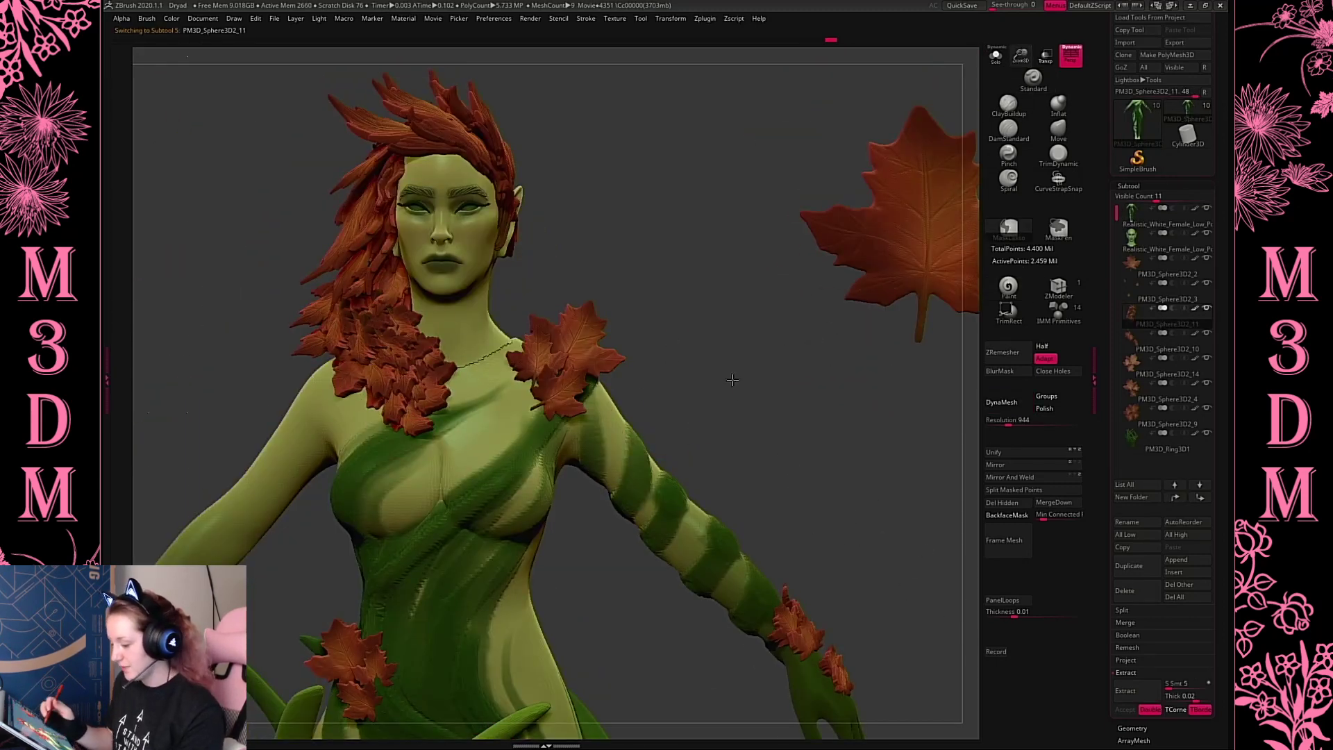
drag(836, 381, 764, 424)
alt+drag(798, 340, 874, 352)
alt+drag(718, 274, 812, 362)
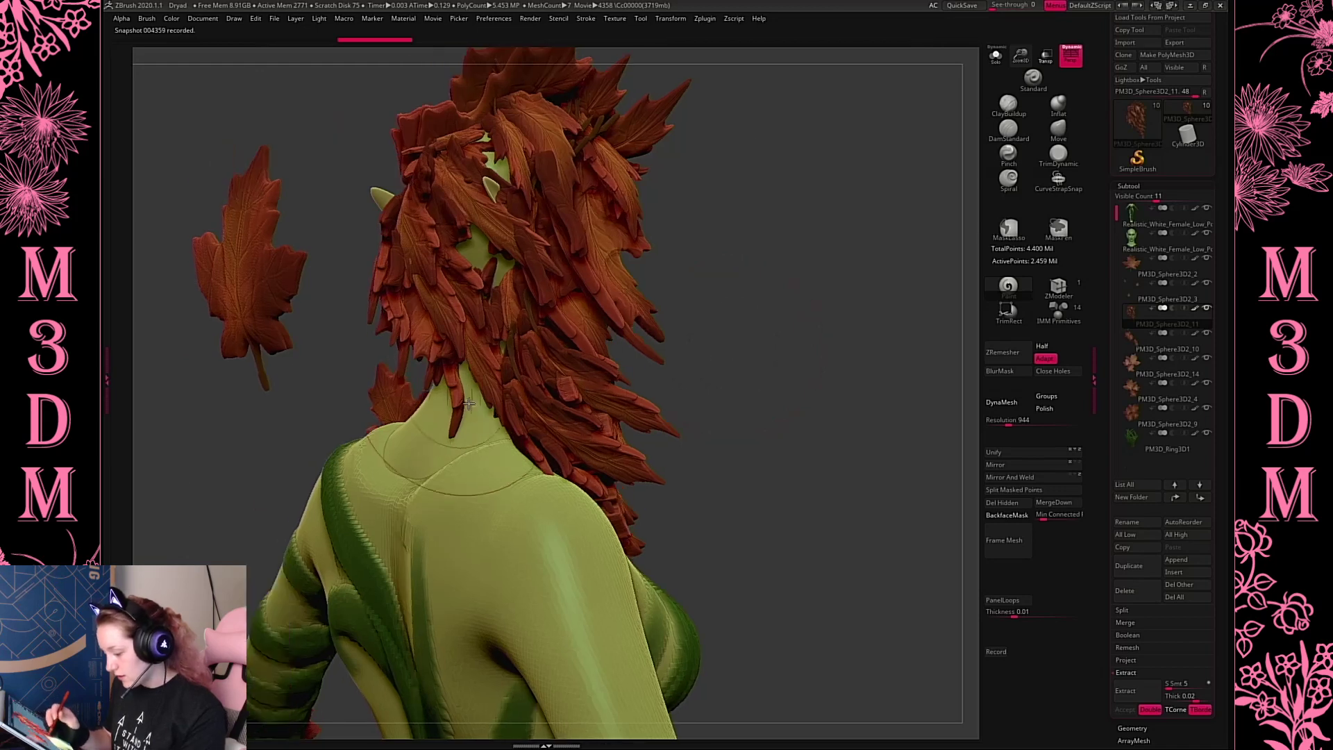
Try to pull the hair leaves across the nape with the Move brush and BackfaceMask on, and undo the strokes
click(1062, 132)
click(1017, 516)
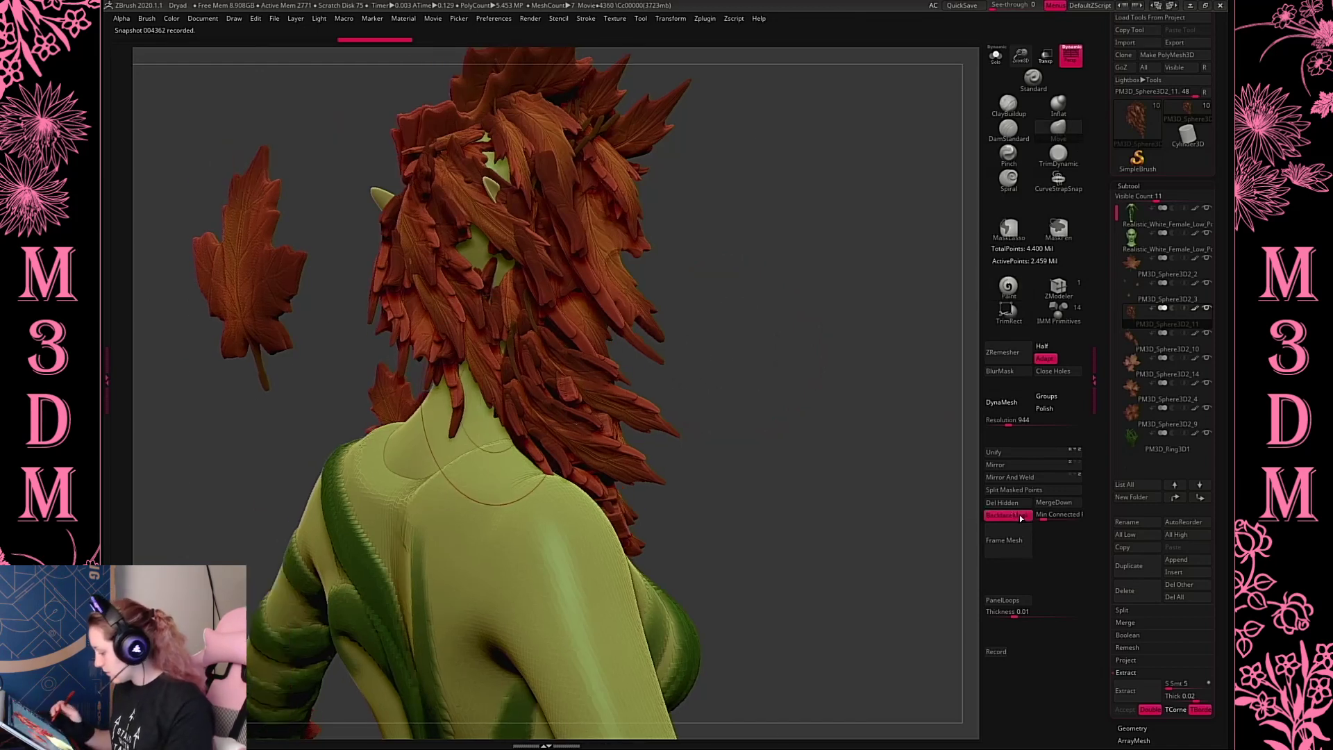
drag(450, 417, 572, 399)
drag(458, 353, 555, 340)
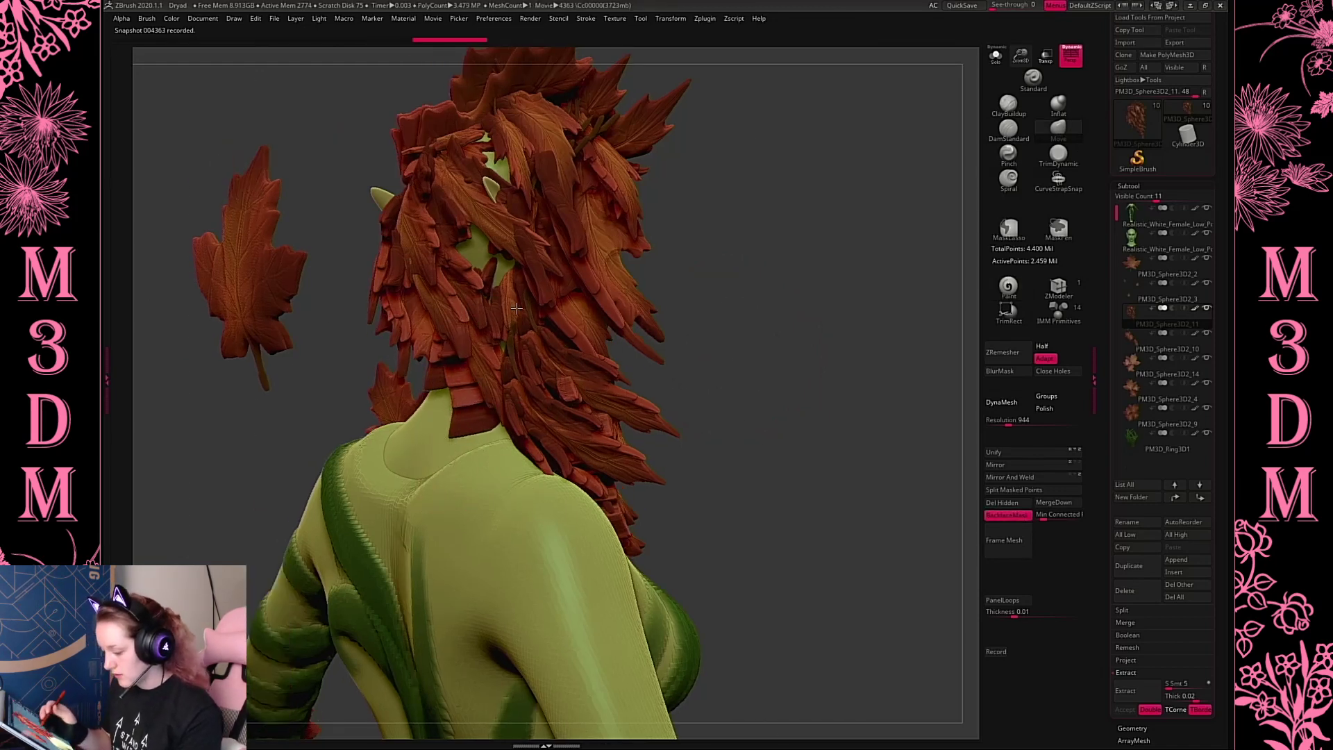
drag(406, 298, 517, 281)
mouse_move(822, 322)
mouse_down()
mouse_move(859, 313)
mouse_move(784, 337)
mouse_move(833, 327)
mouse_up()
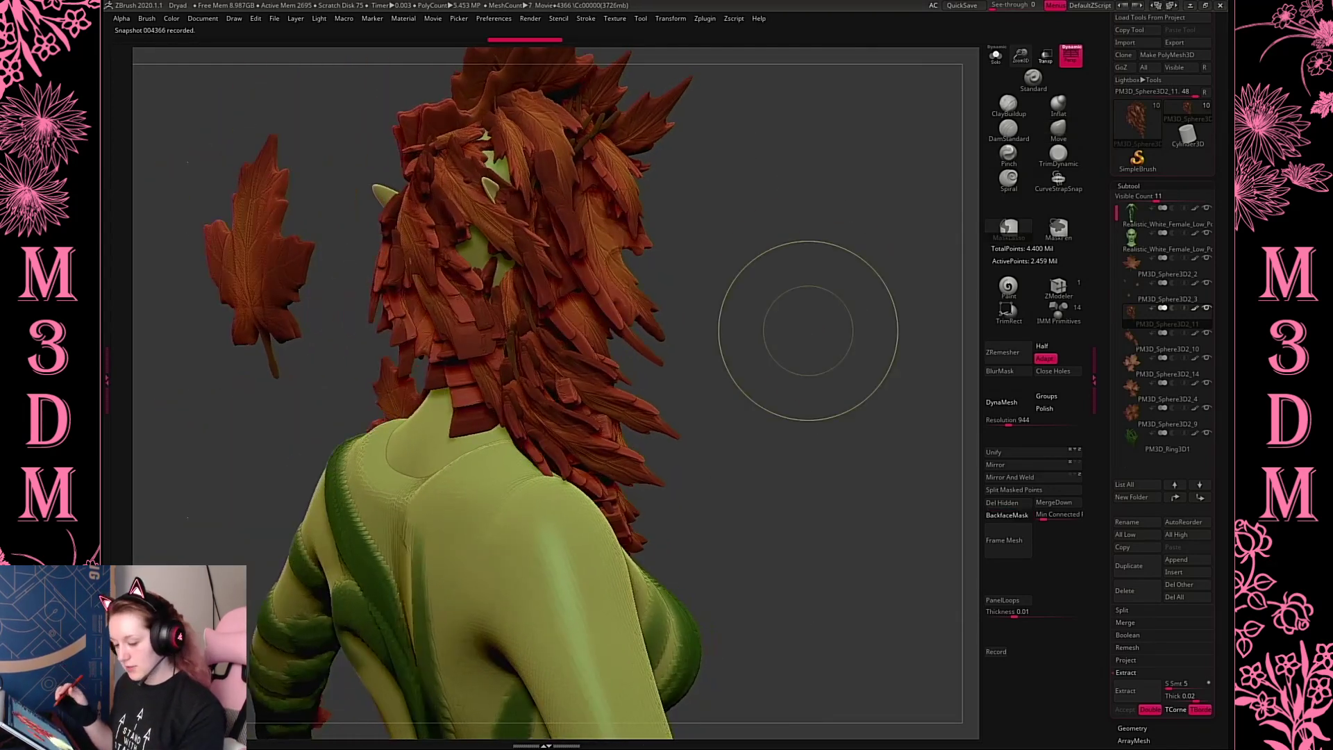
drag(485, 286, 494, 272)
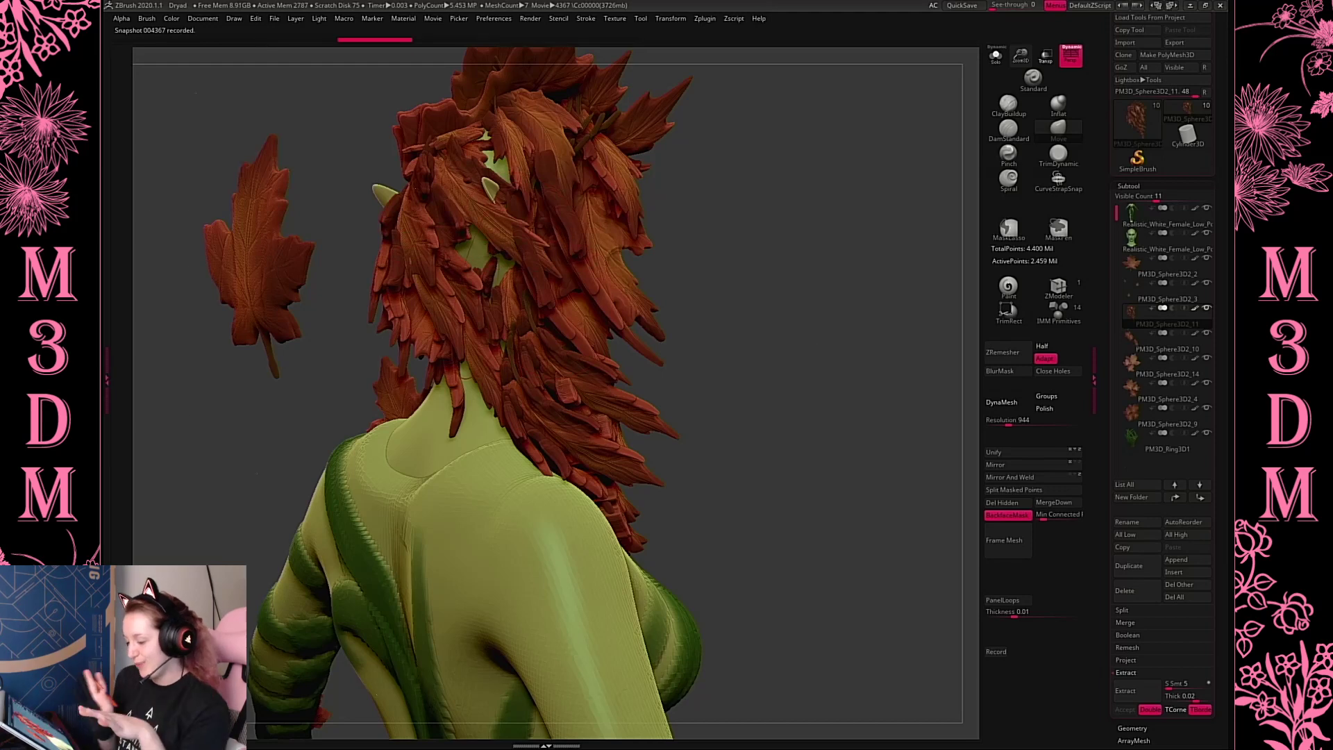
Try to extend the leaf strand in front of the ear with BackfaceMask on, and undo the change
drag(849, 405, 844, 354)
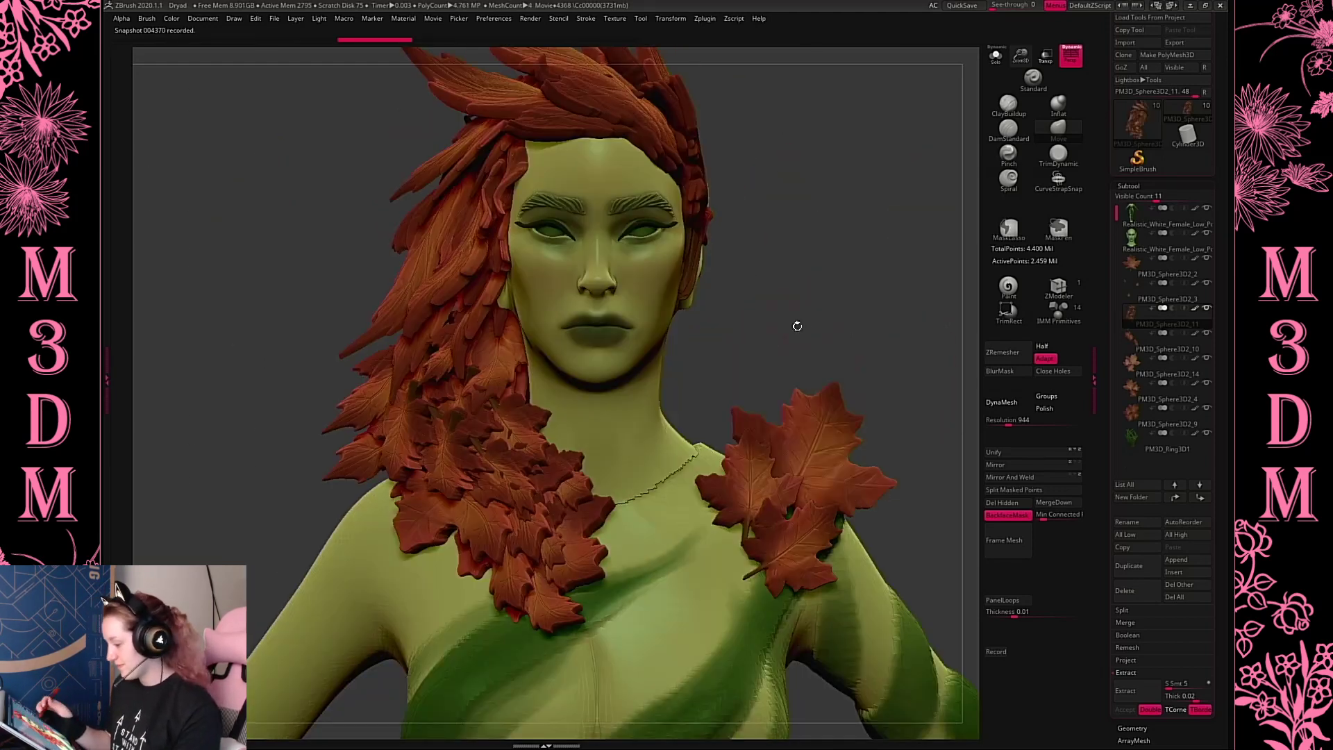
drag(824, 308, 771, 299)
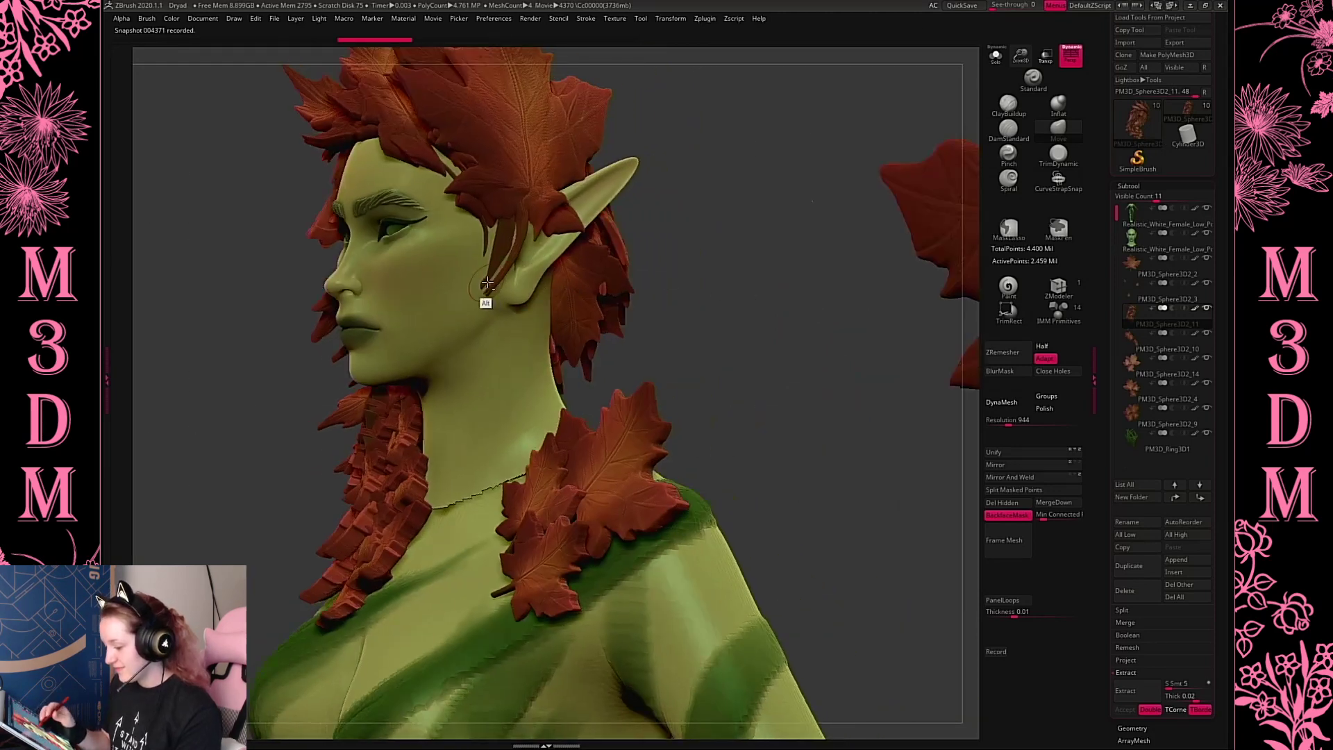
alt+drag(488, 282, 471, 306)
alt+drag(393, 354, 163, 435)
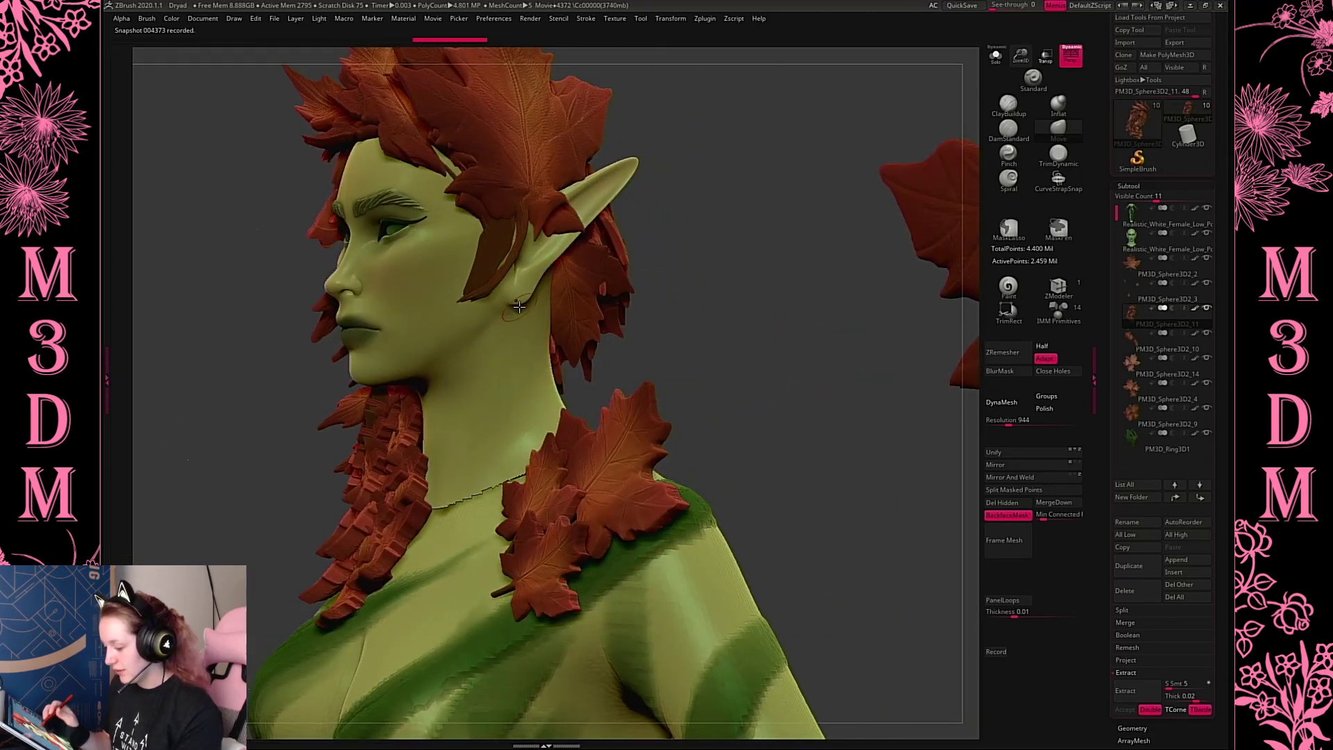
key(ctrl+z)
Turn BackfaceMask off and pull the leaf strand in front of the ear downward with the Move brush
click(1008, 515)
mouse_move(489, 285)
alt+mouse_down()
mouse_move(262, 330)
mouse_move(360, 316)
mouse_move(396, 329)
mouse_move(399, 367)
mouse_move(375, 404)
alt+mouse_up()
drag(773, 342, 848, 321)
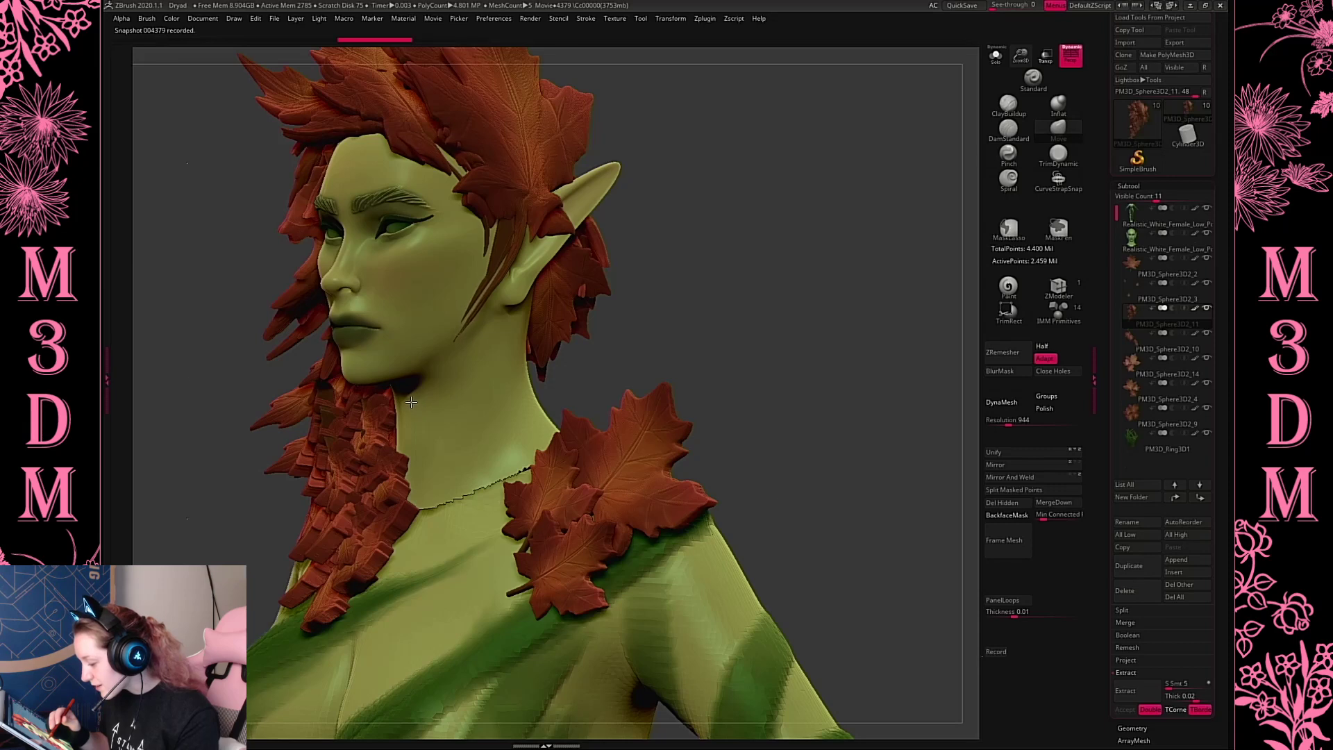
Refine the leaf strand in front of the ear with the Move brush, working from the side and front of the head
drag(411, 402, 432, 394)
drag(798, 319, 746, 320)
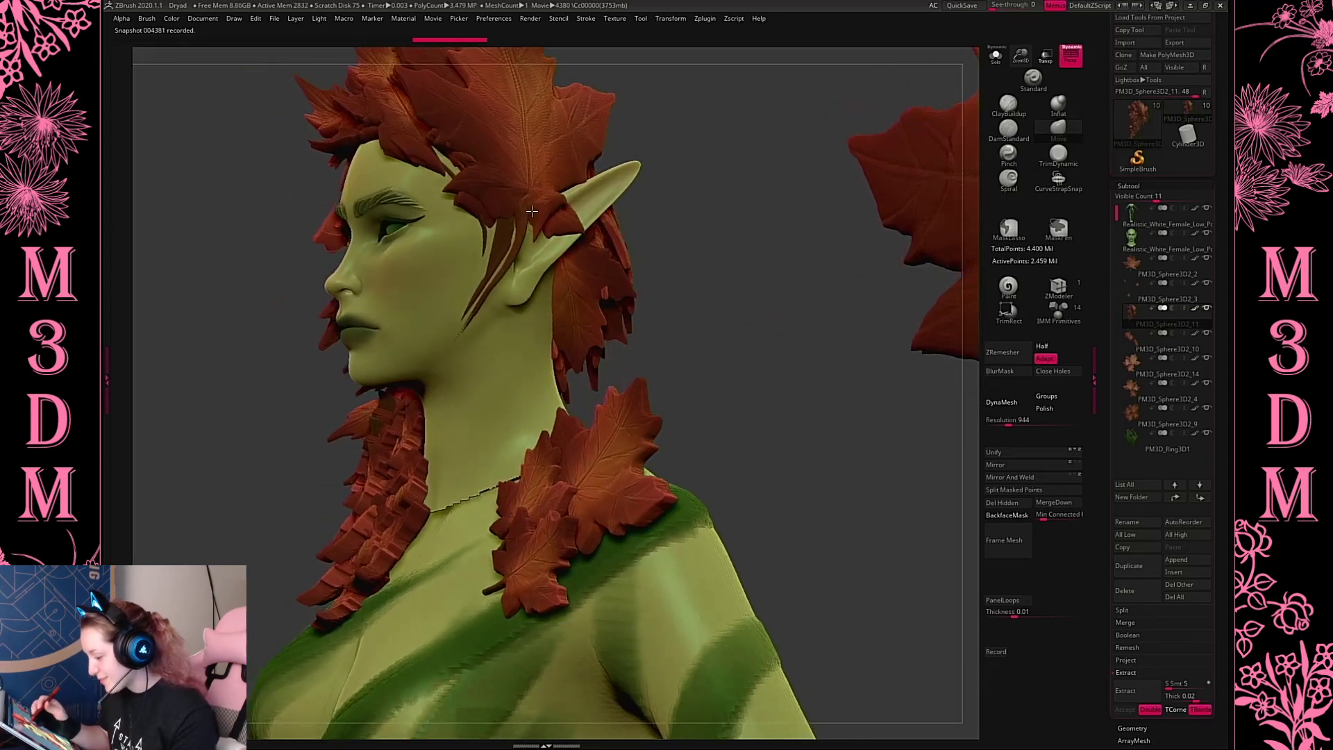
drag(548, 233, 555, 237)
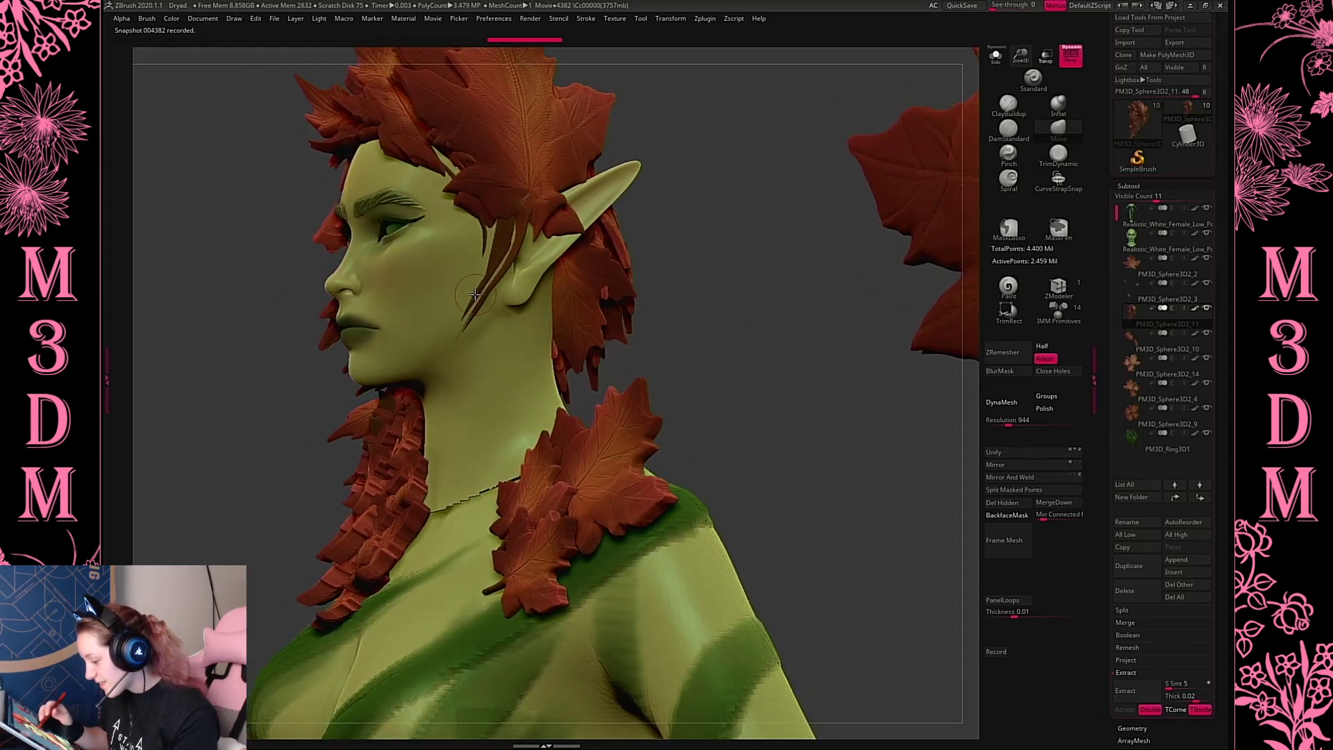
drag(710, 306, 723, 383)
drag(778, 690, 796, 687)
alt+drag(753, 63, 812, 132)
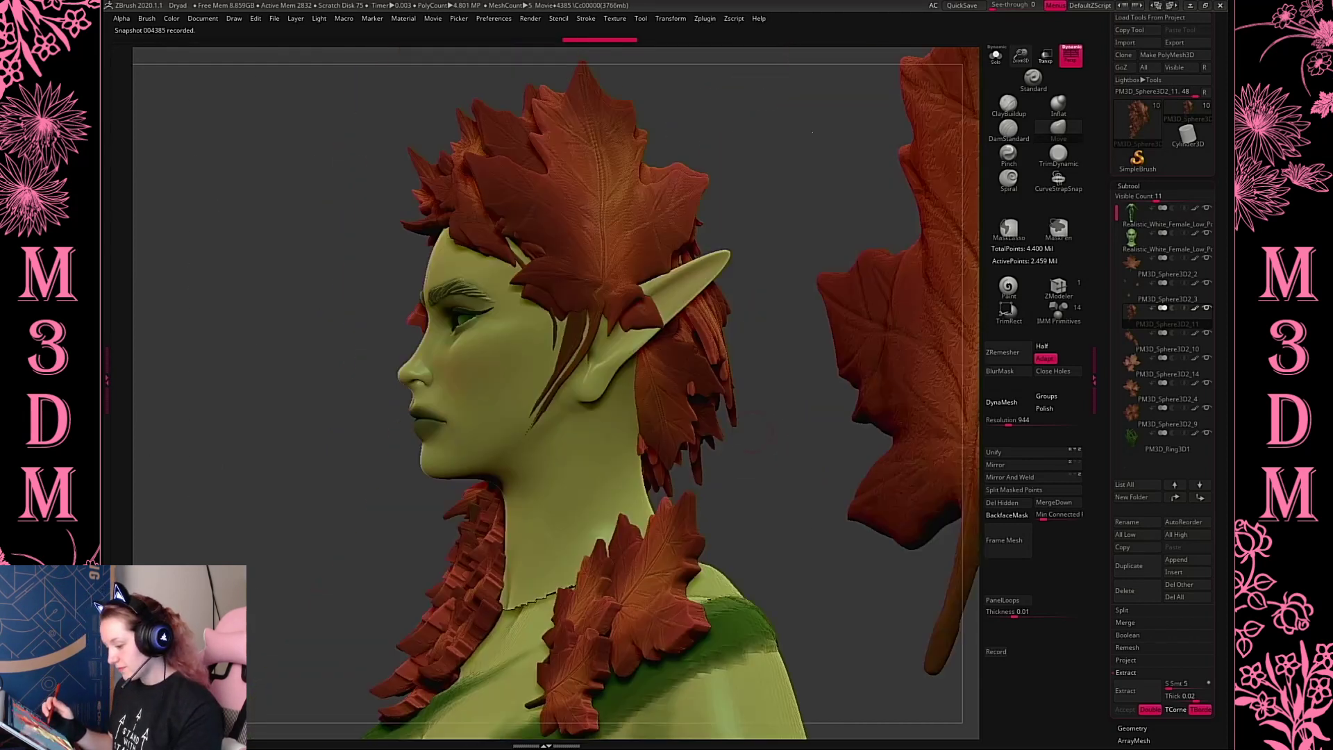
drag(807, 477, 831, 438)
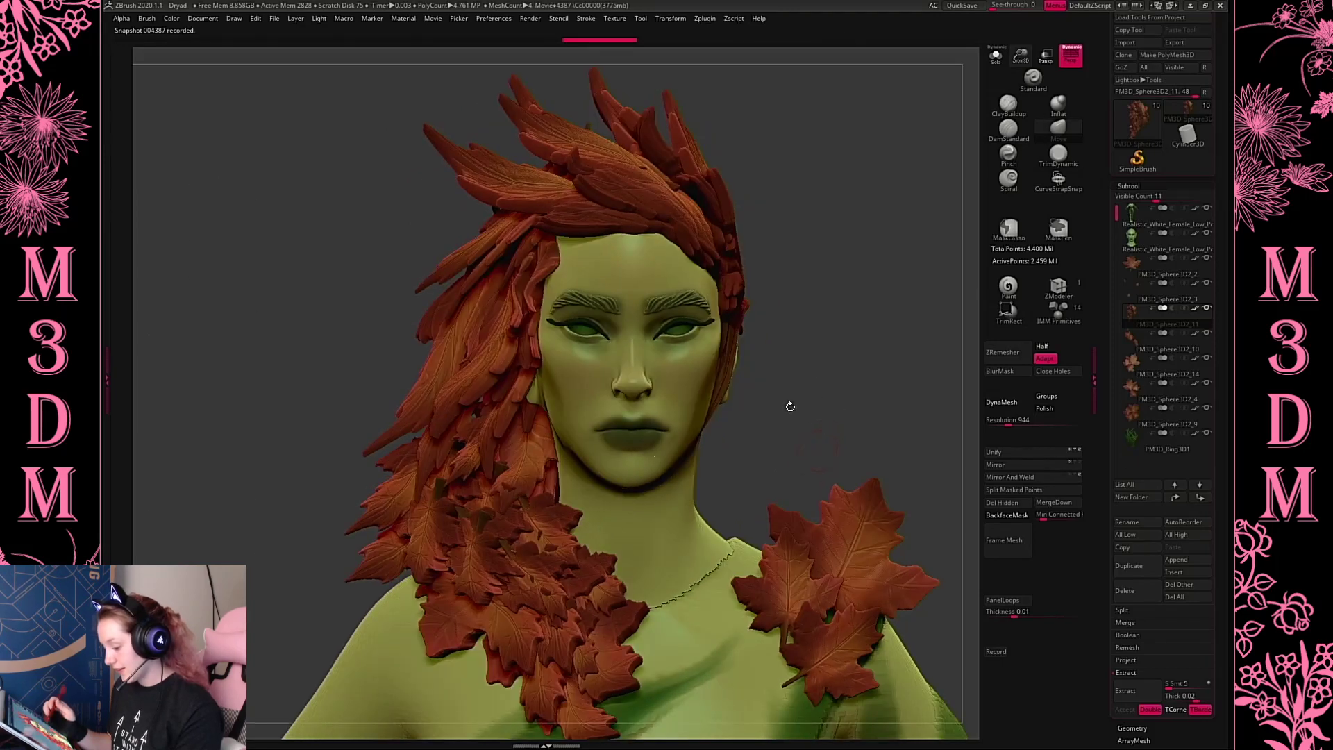
Turn off polypaint display on all subtools and switch the dark green base colour to a light tan
key(space)
click(819, 309)
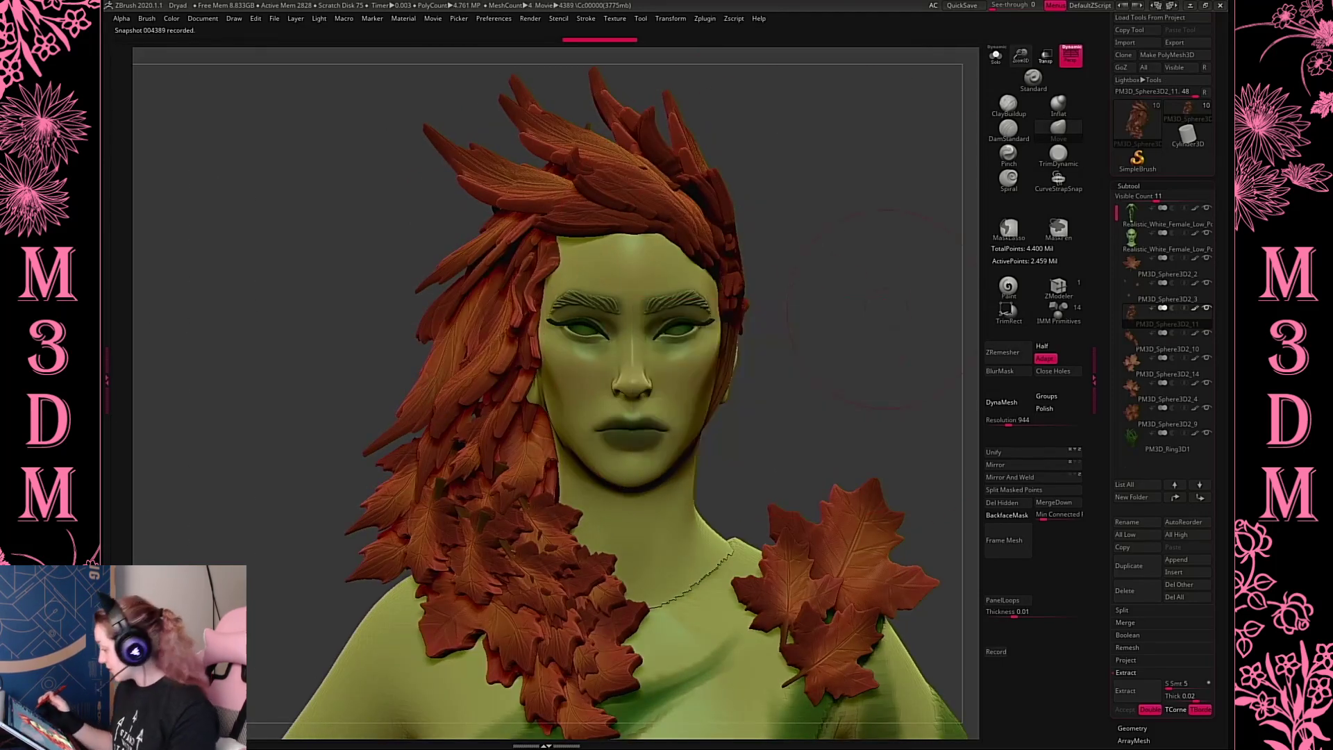
shift+click(1195, 309)
key(space)
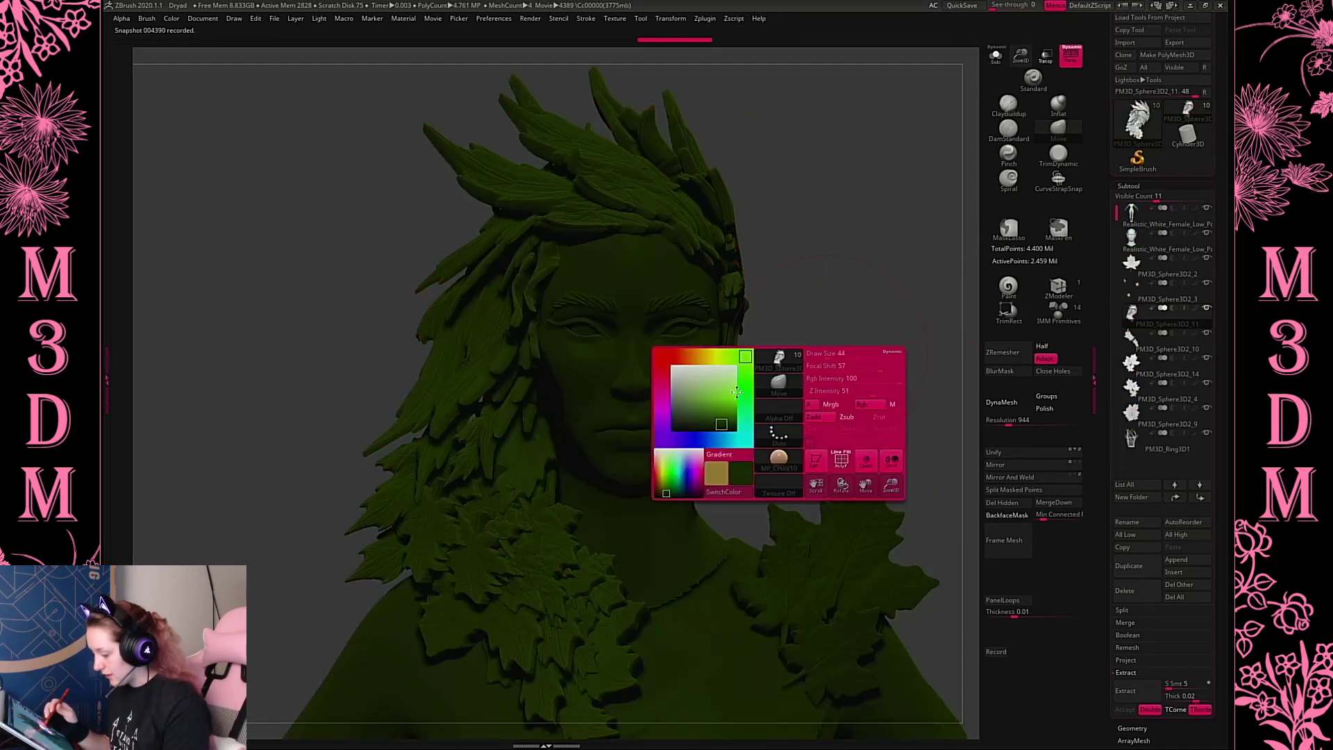
click(678, 374)
mouse_move(833, 360)
mouse_down()
mouse_move(845, 341)
mouse_move(849, 382)
mouse_move(842, 349)
mouse_move(732, 330)
mouse_up()
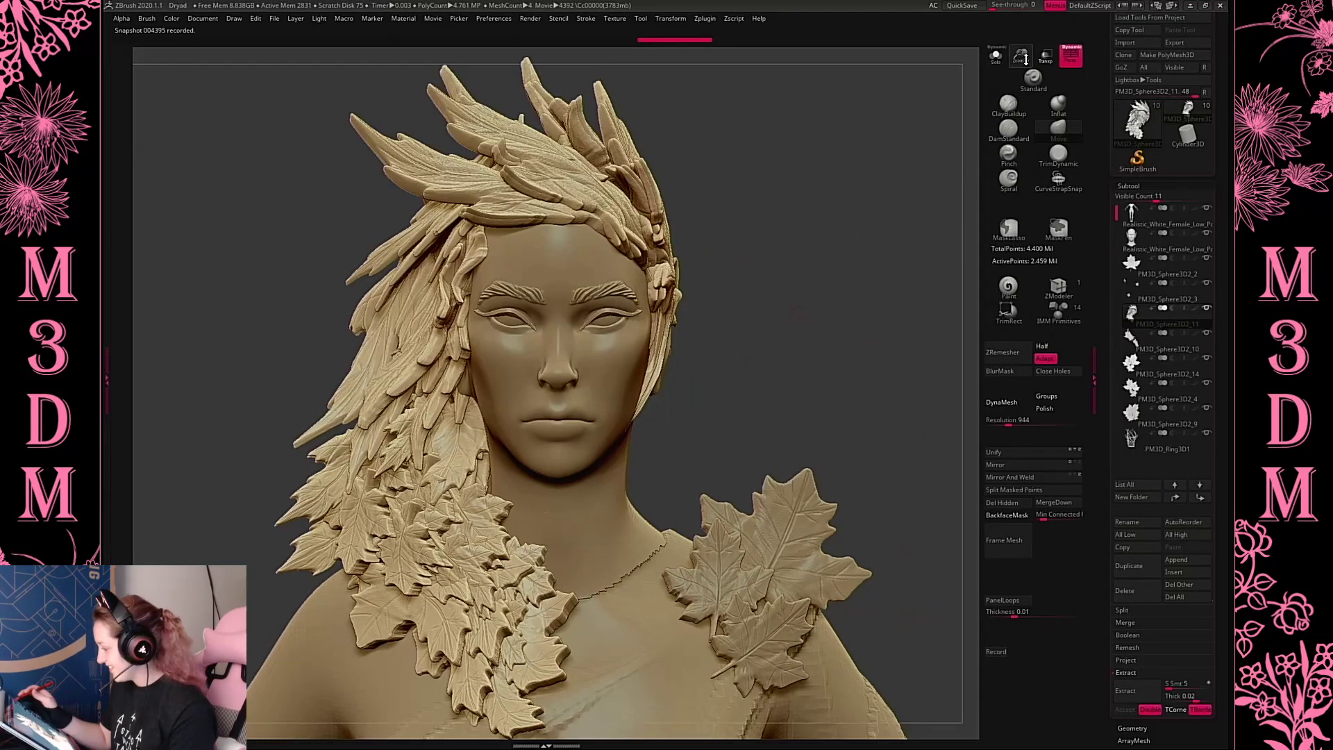
Select the head subtool Realistic_White_Female_Low_Poly in a close front view of the face
drag(892, 209, 860, 305)
mouse_move(181, 373)
mouse_down()
mouse_move(229, 396)
mouse_move(123, 382)
mouse_up()
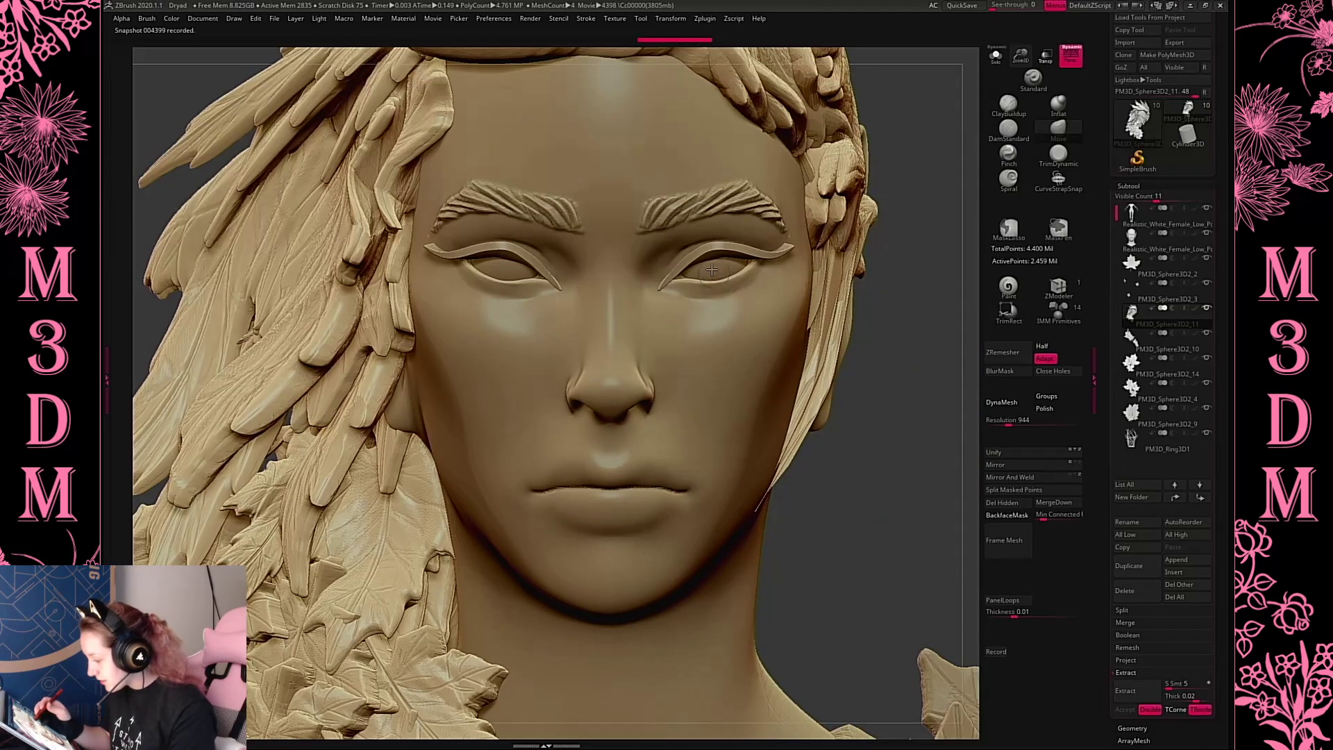
alt+click(714, 257)
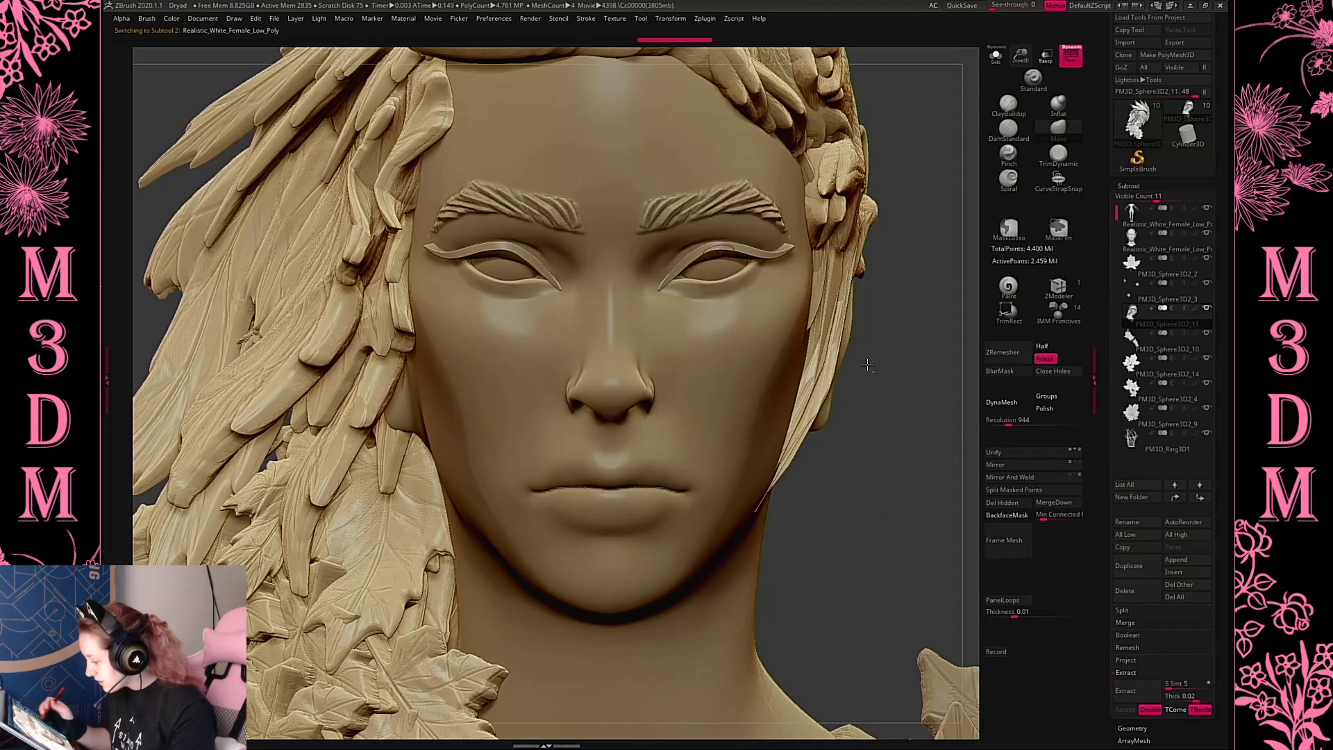
mouse_move(902, 375)
mouse_down()
mouse_move(884, 375)
mouse_move(881, 424)
mouse_up()
Try to shift the eye area of the head upward with the Gizmo, and undo the move
key(w)
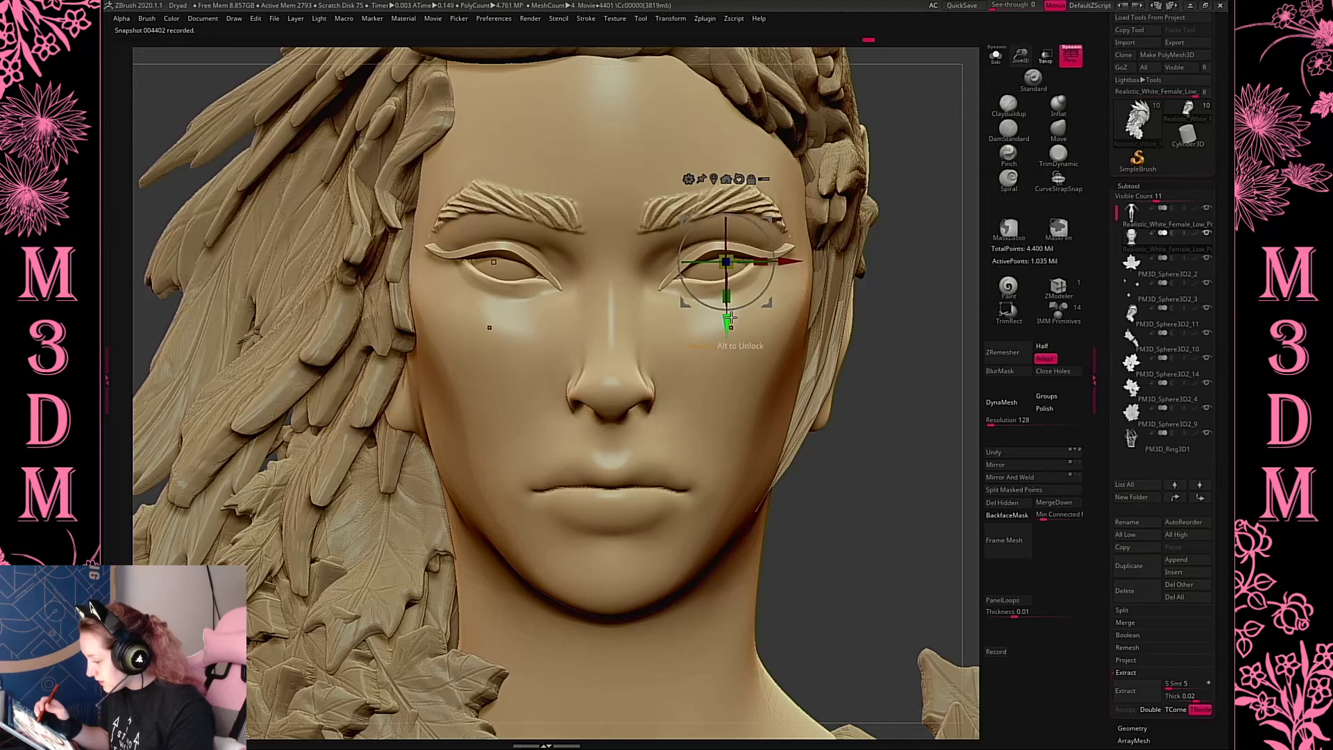
drag(731, 317, 731, 304)
key(ctrl+z)
key(q)
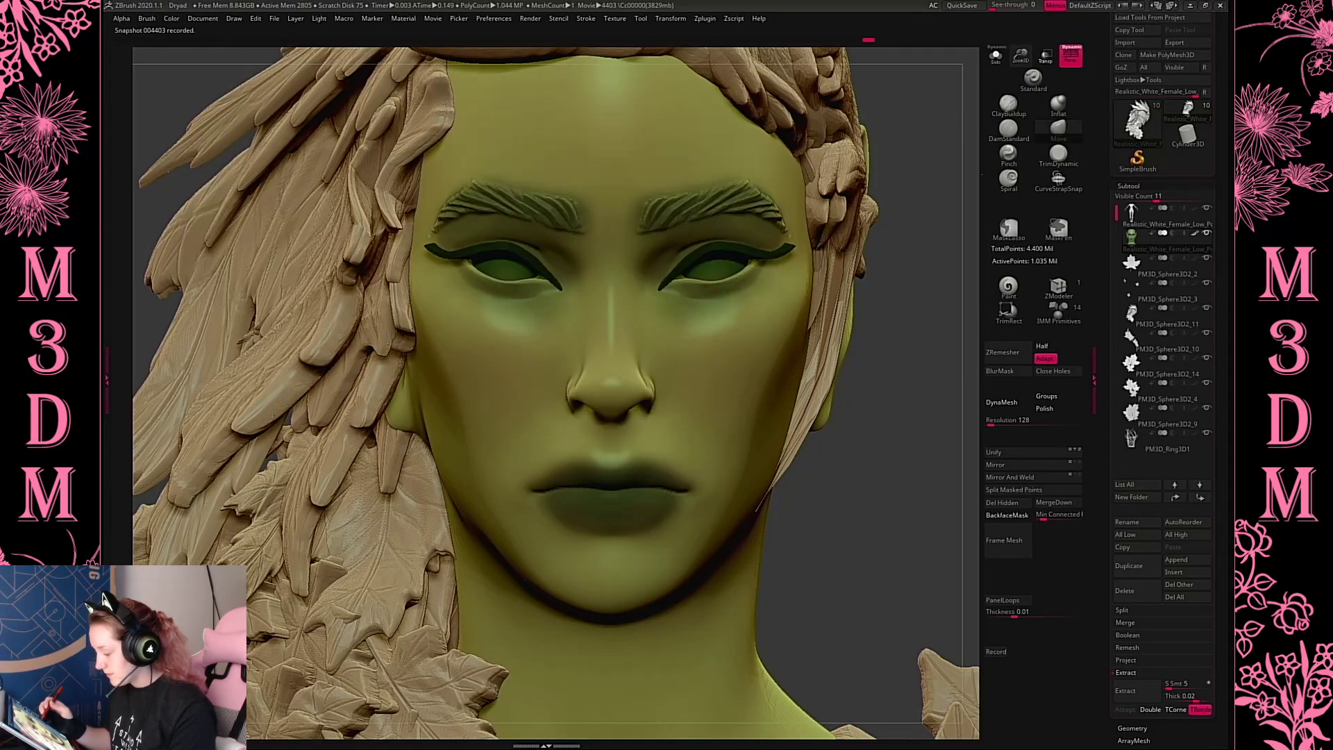
Turn off polypaint on the head, isolate the eyeliner polygroup to check it, and show the full head again
click(1195, 237)
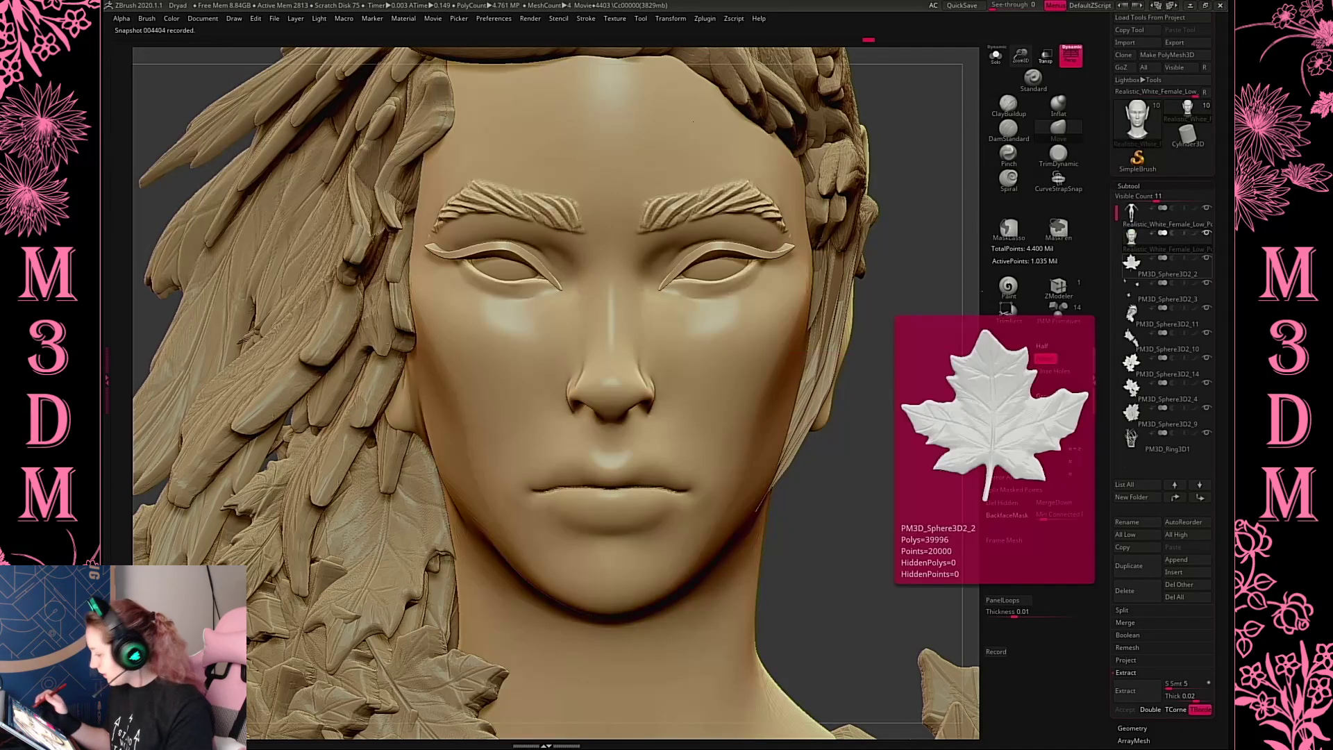
key(shift+f)
key(shift+f)
ctrl+shift+click(756, 252)
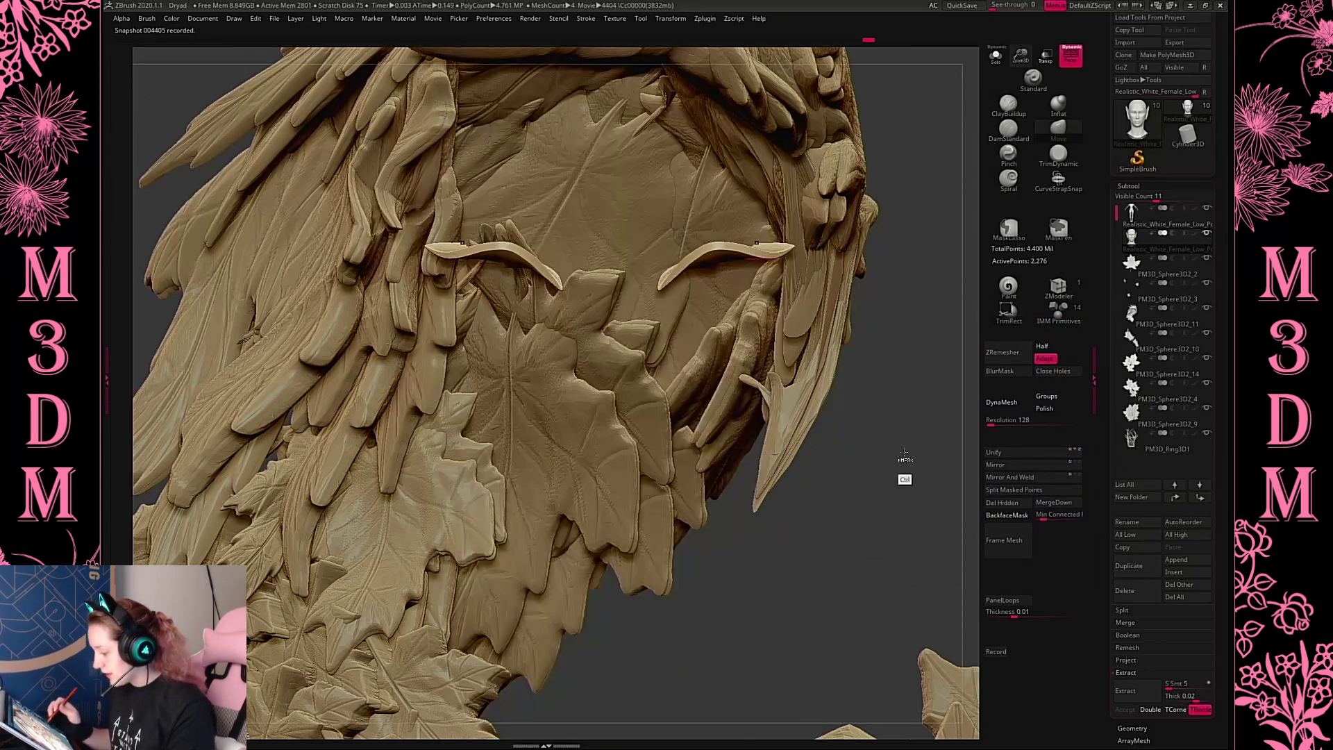
ctrl+shift+drag(906, 459, 930, 486)
drag(930, 486, 961, 475)
drag(493, 542, 763, 529)
ctrl+shift+click(872, 550)
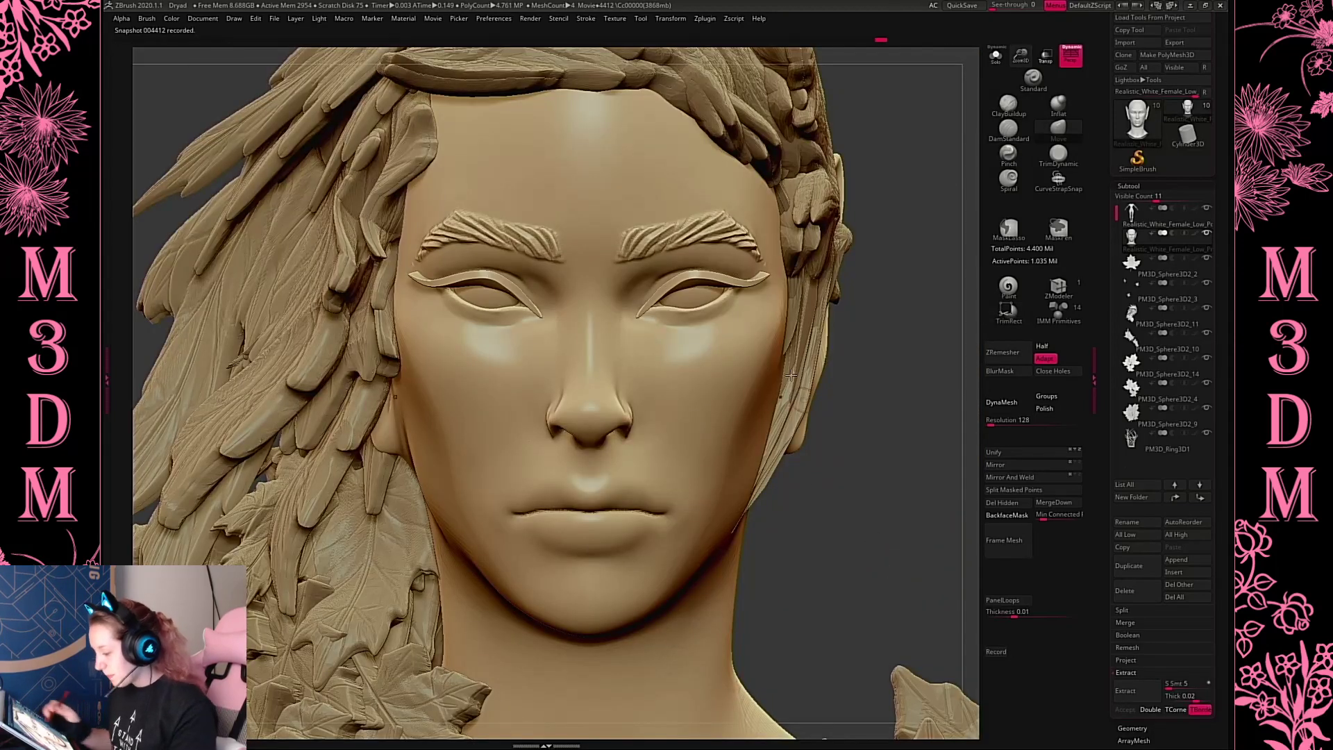
Mask only the eyeliner polygroup on the head and split the masked points into a separate subtool
ctrl+shift+click(728, 286)
ctrl+click(888, 500)
ctrl+shift+click(902, 512)
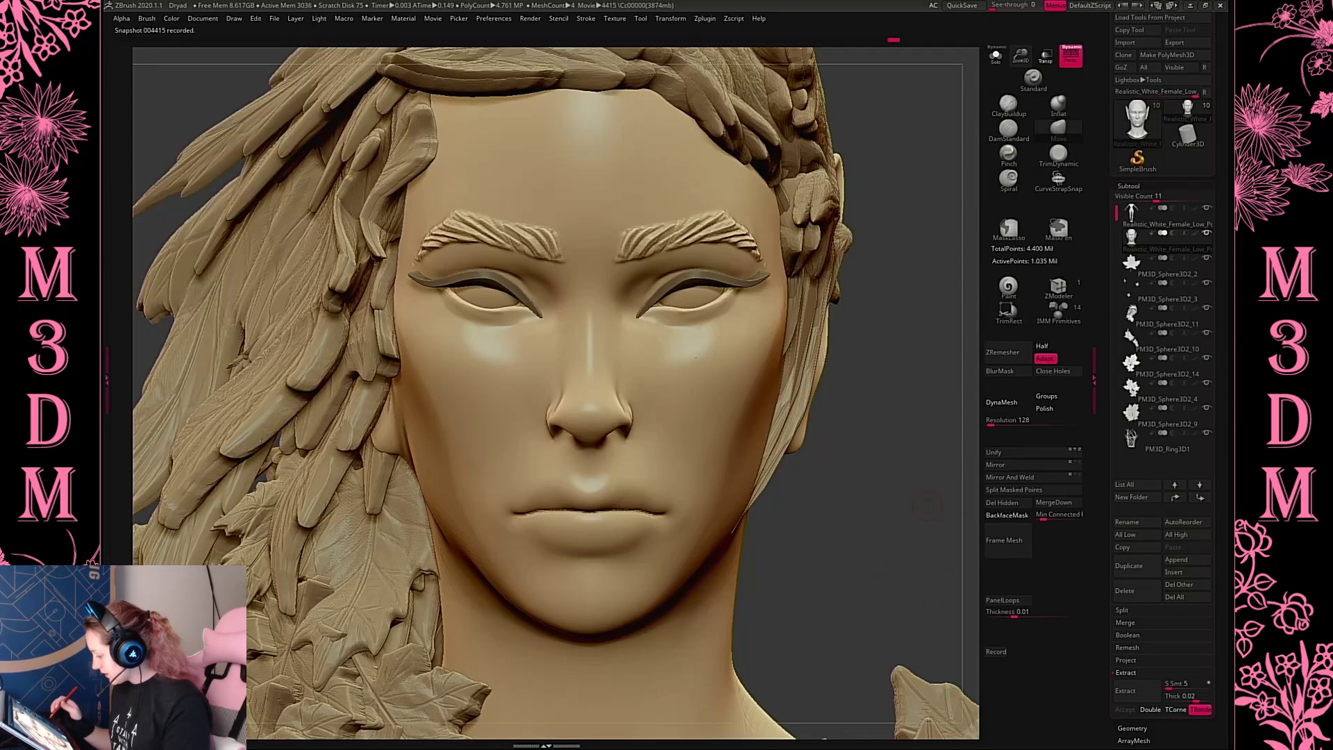
click(1060, 494)
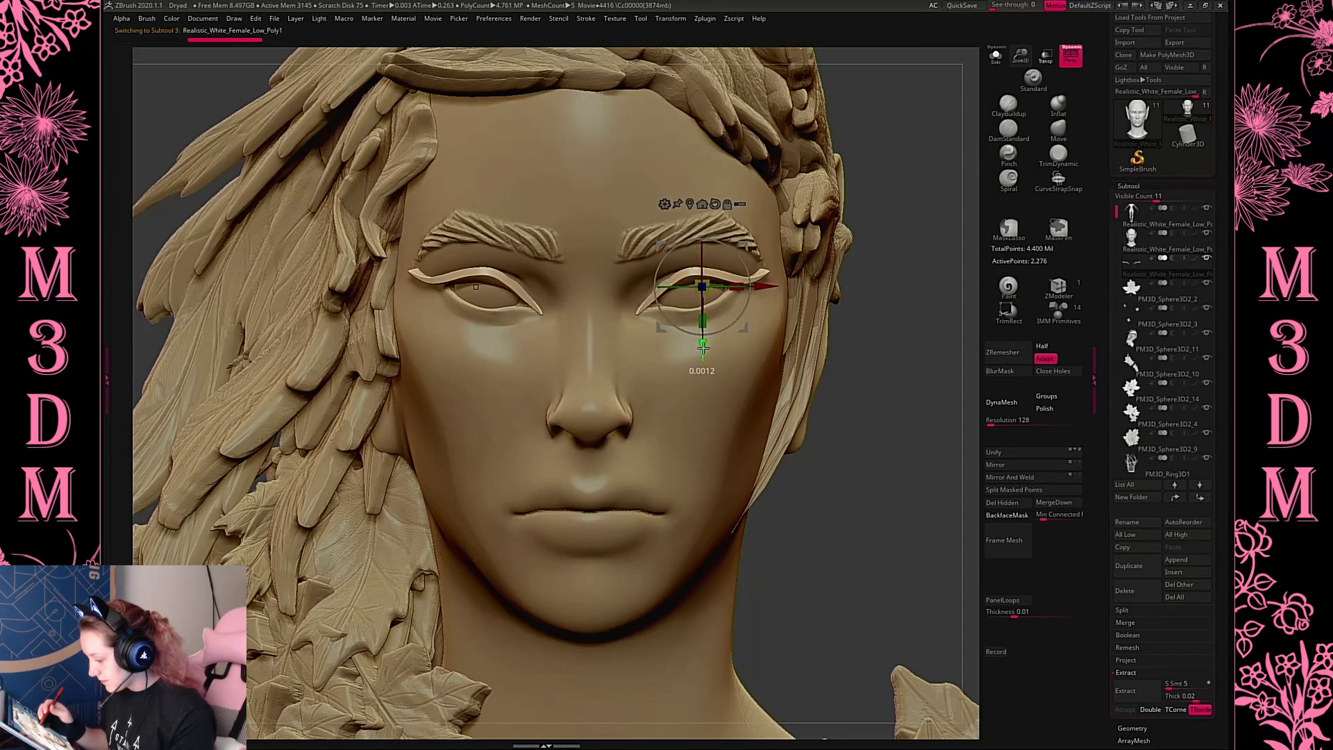
Nudge the split eyeliner subtool slightly along its three axes with the Gizmo to seat it on the eyelids
key(q)
drag(876, 333, 876, 201)
key(w)
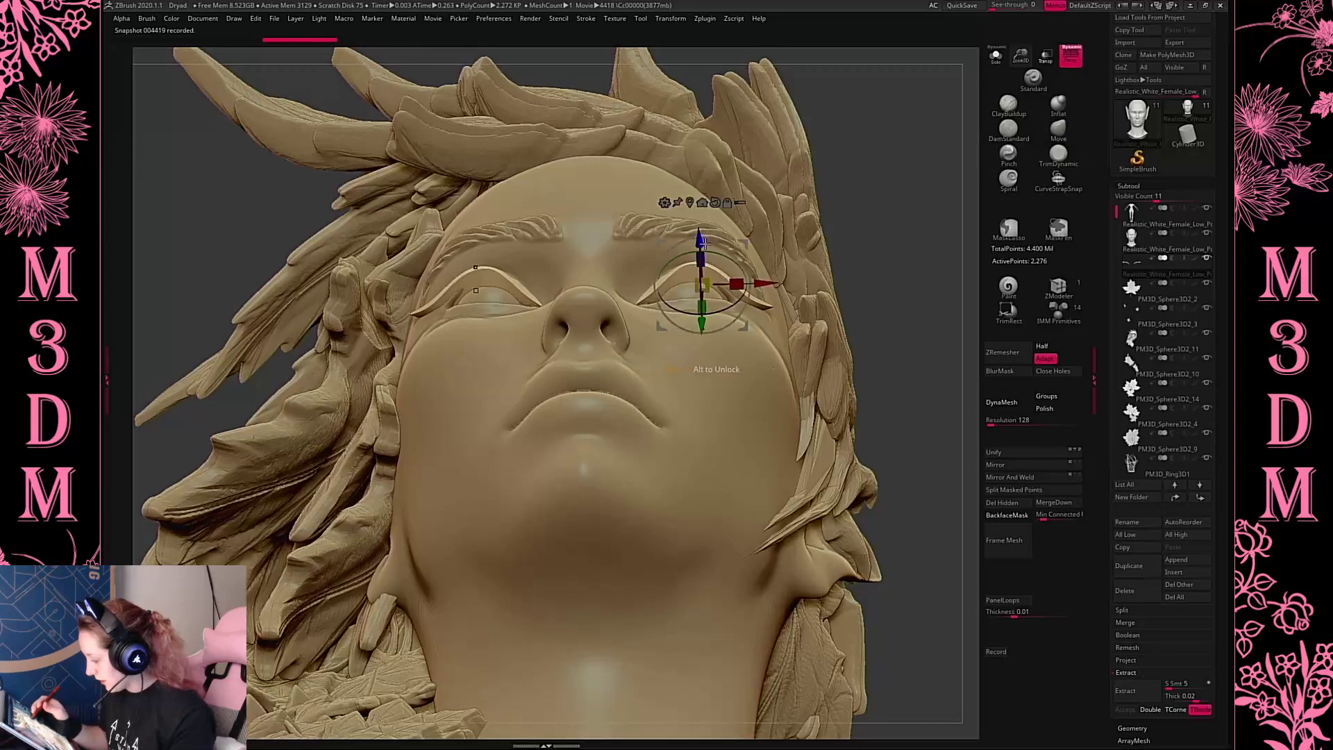
drag(702, 248, 700, 236)
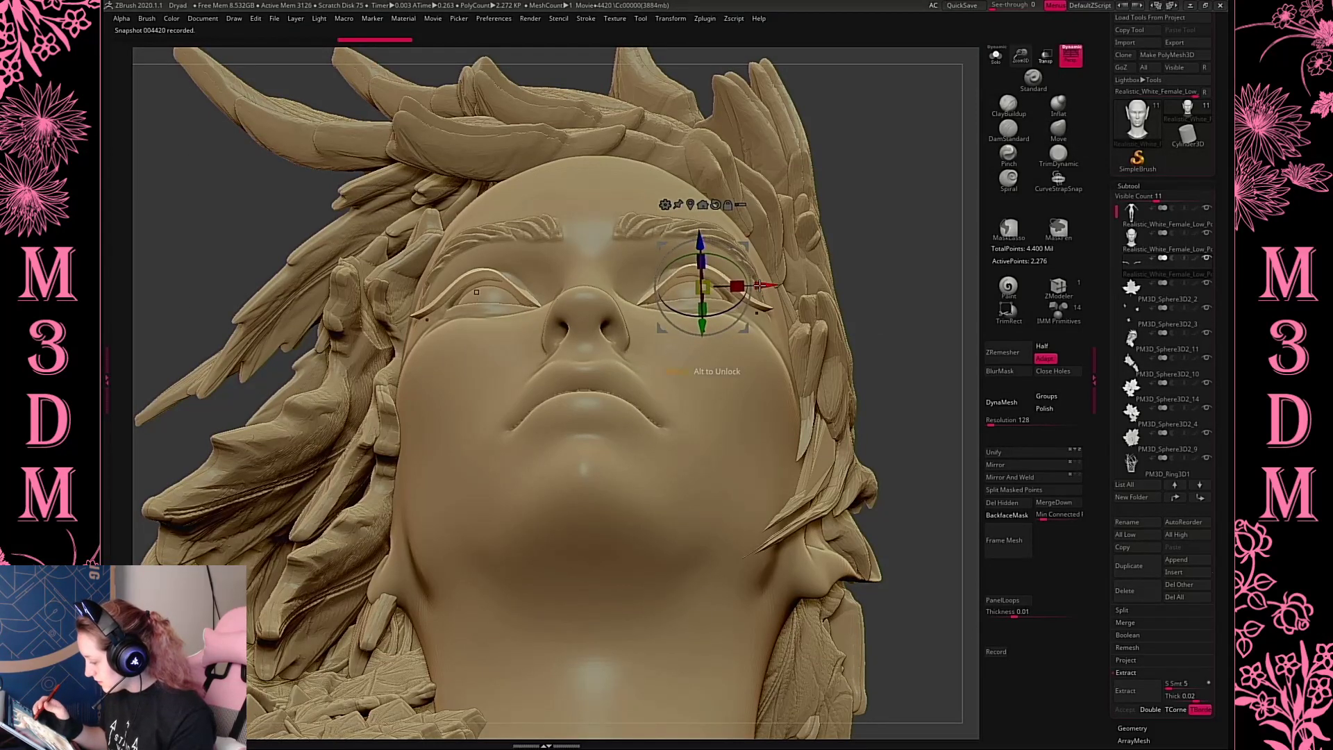
drag(769, 286, 766, 286)
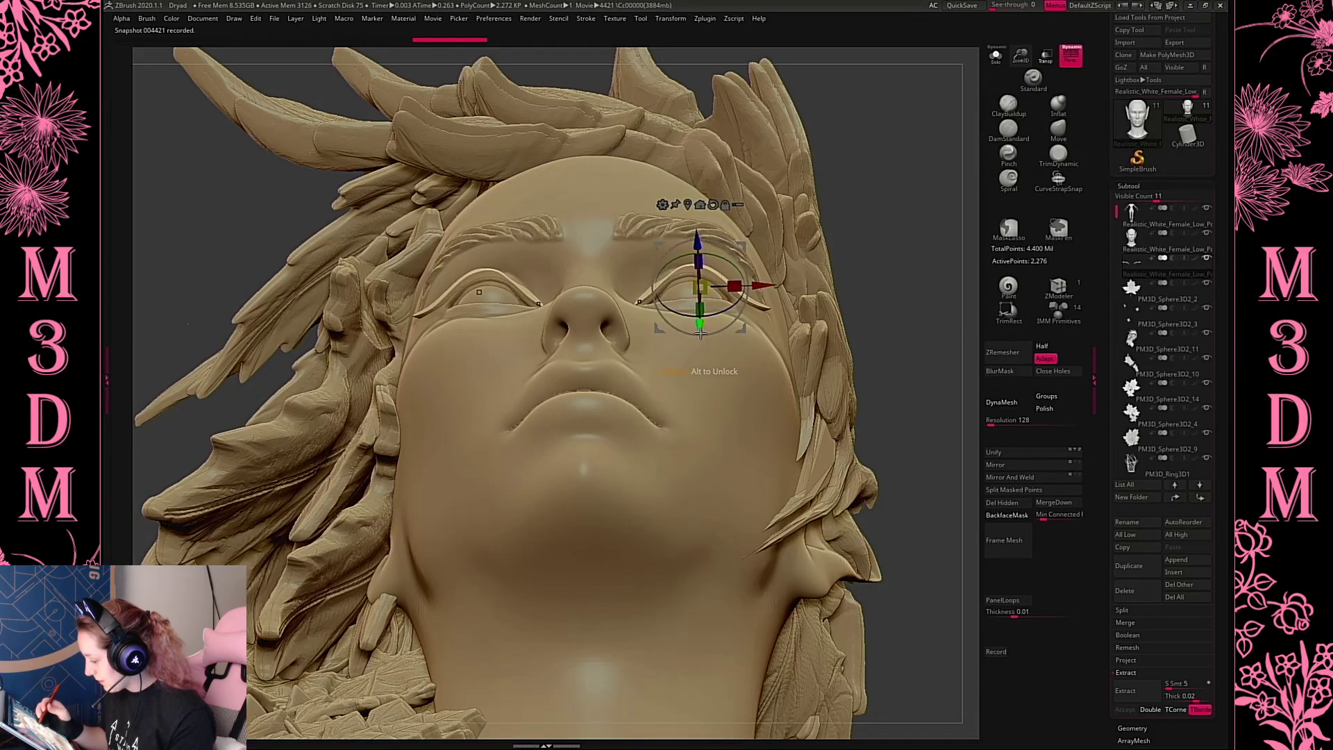
drag(707, 327, 707, 331)
key(q)
shift+drag(898, 294, 902, 324)
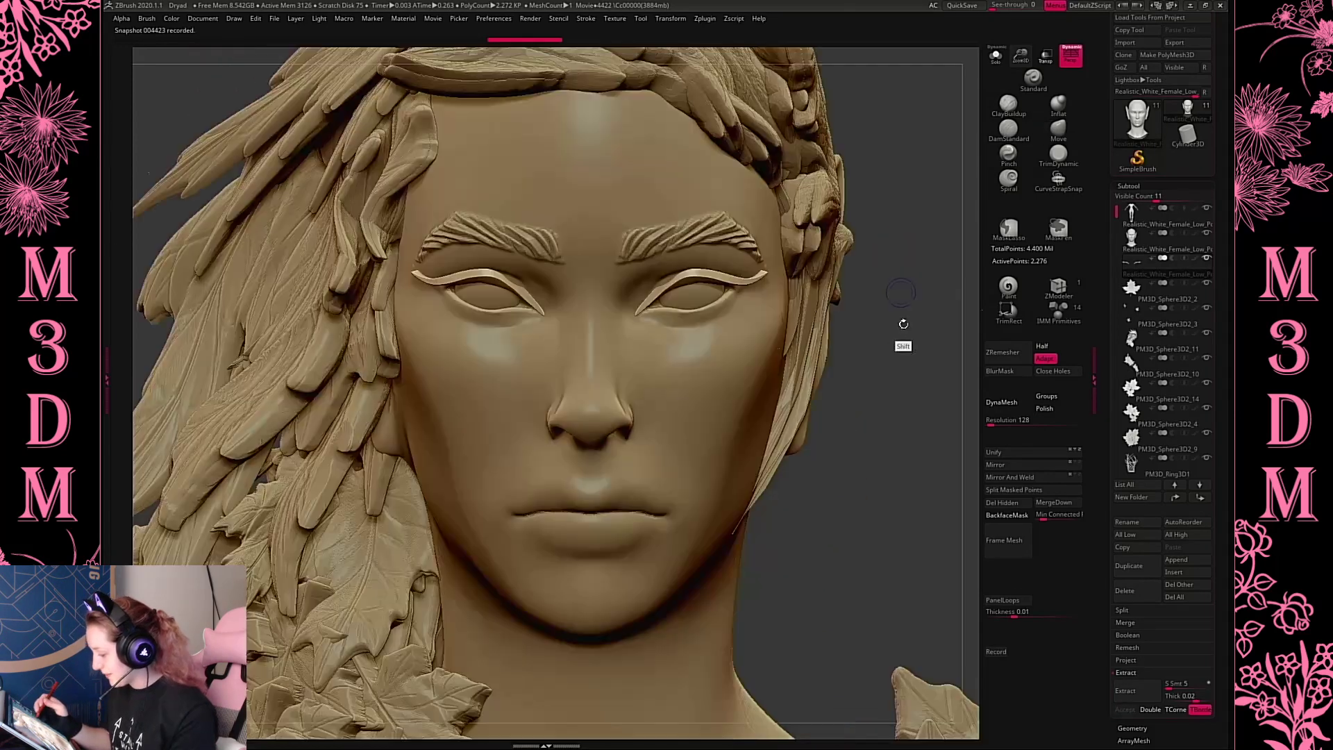
Shape the eyeliner to follow the upper eyelids with the Move brush, checking it from three-quarter and low angles
key(space)
click(867, 315)
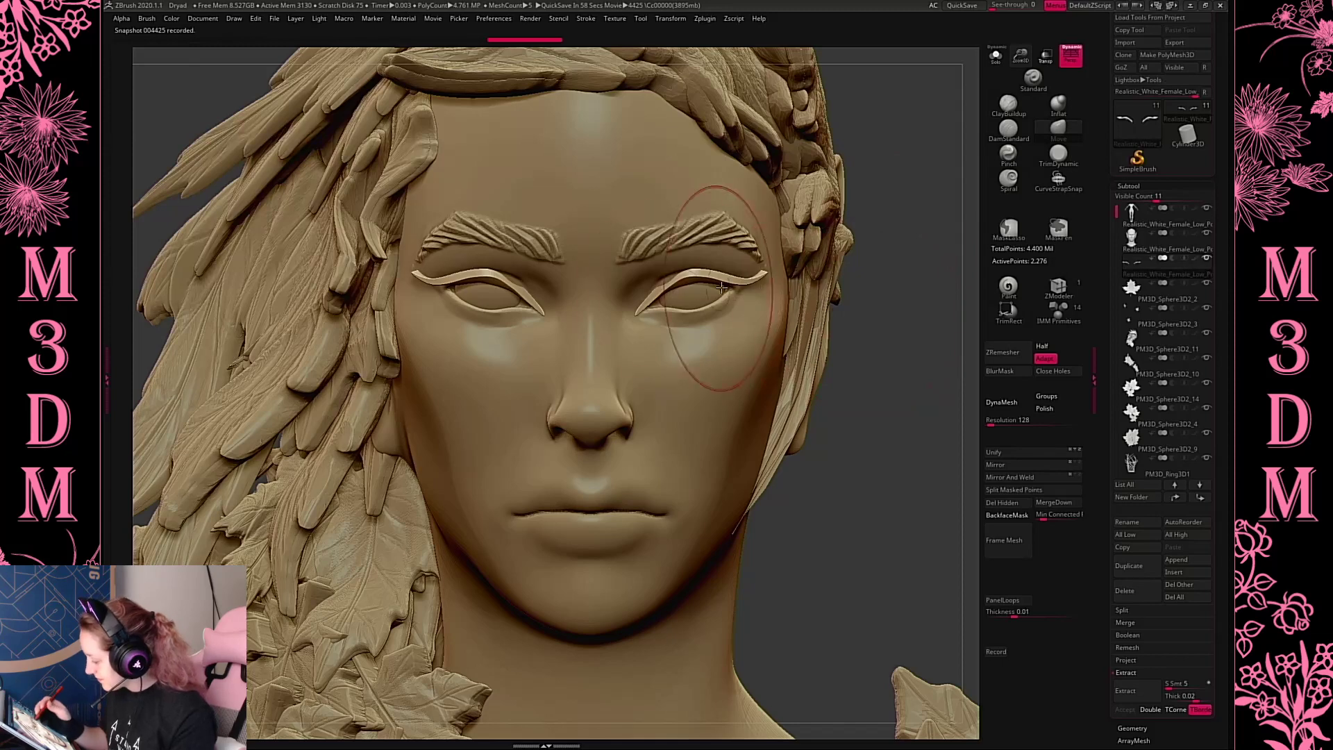
key(space)
drag(913, 277, 715, 291)
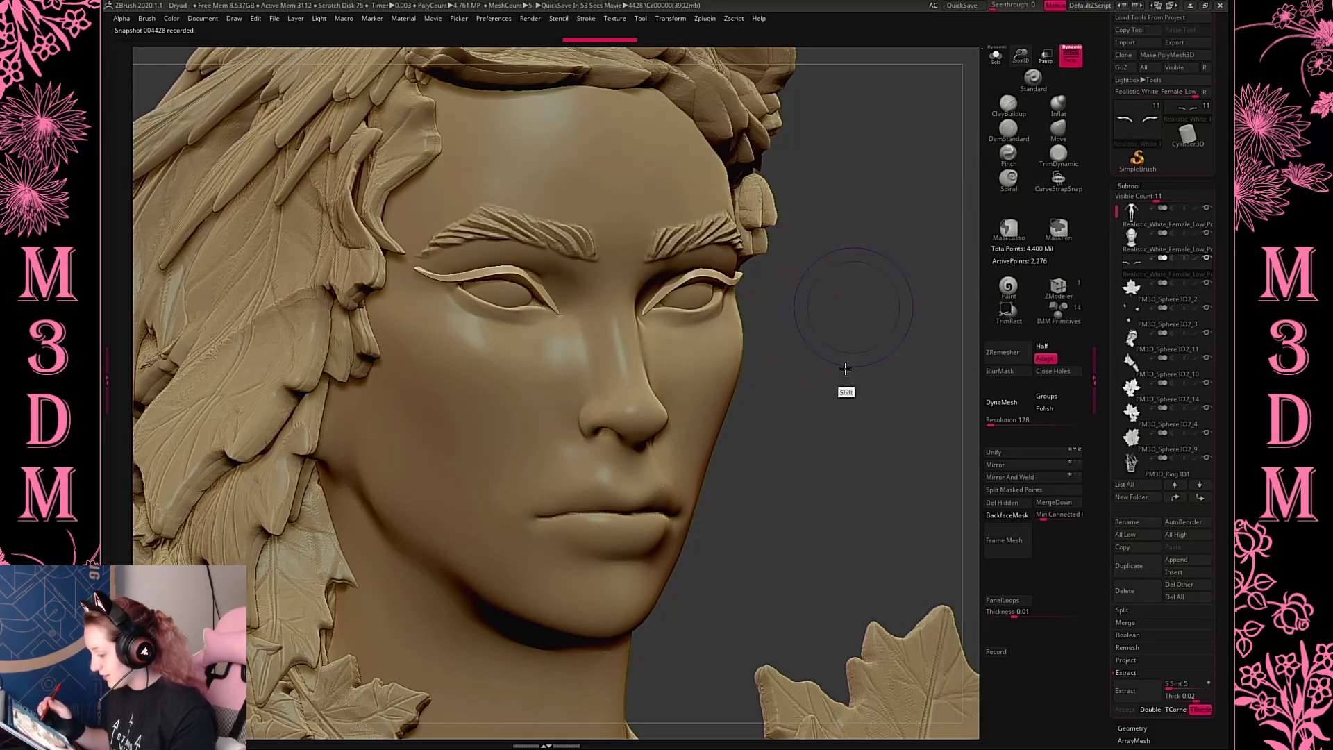
shift+drag(848, 386, 707, 276)
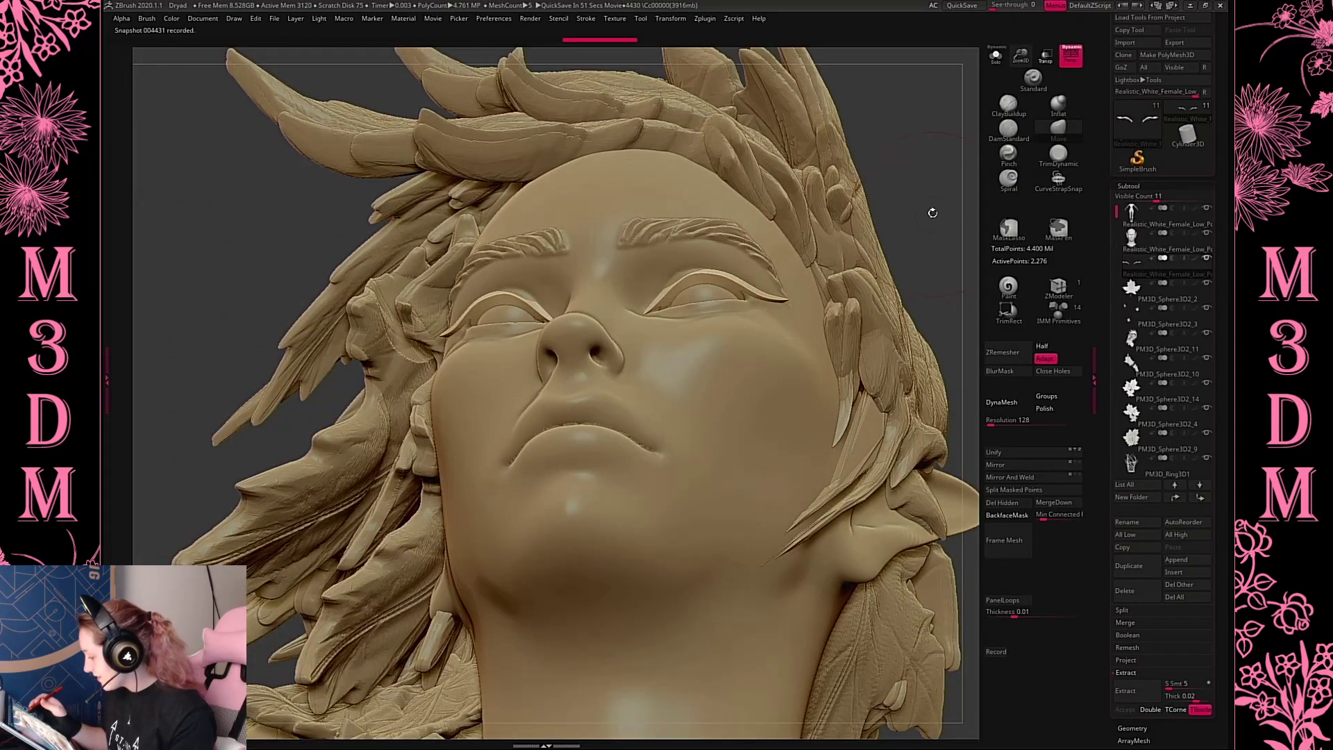
drag(931, 208, 927, 331)
Select the head and adjust the eyelids beneath the eyeliner, masking the cheeks and clearing the mask
alt+click(712, 361)
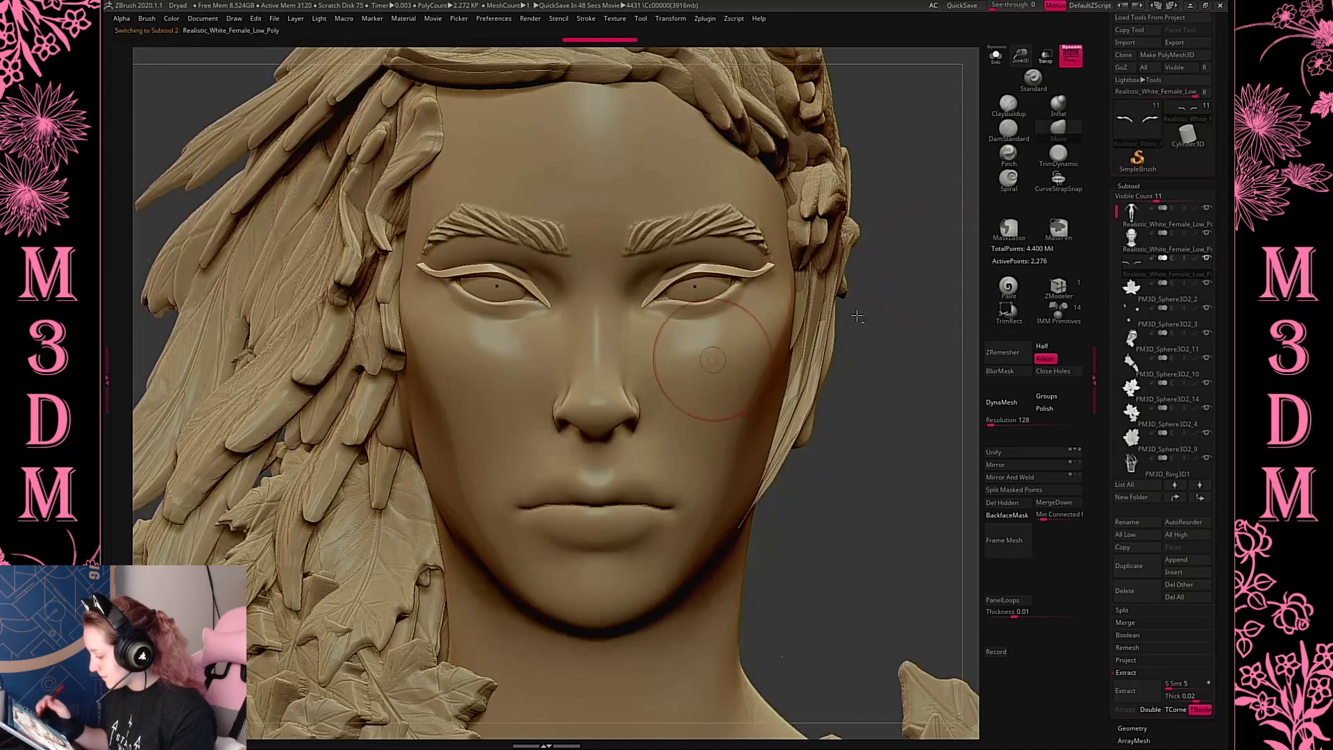
drag(900, 285, 682, 275)
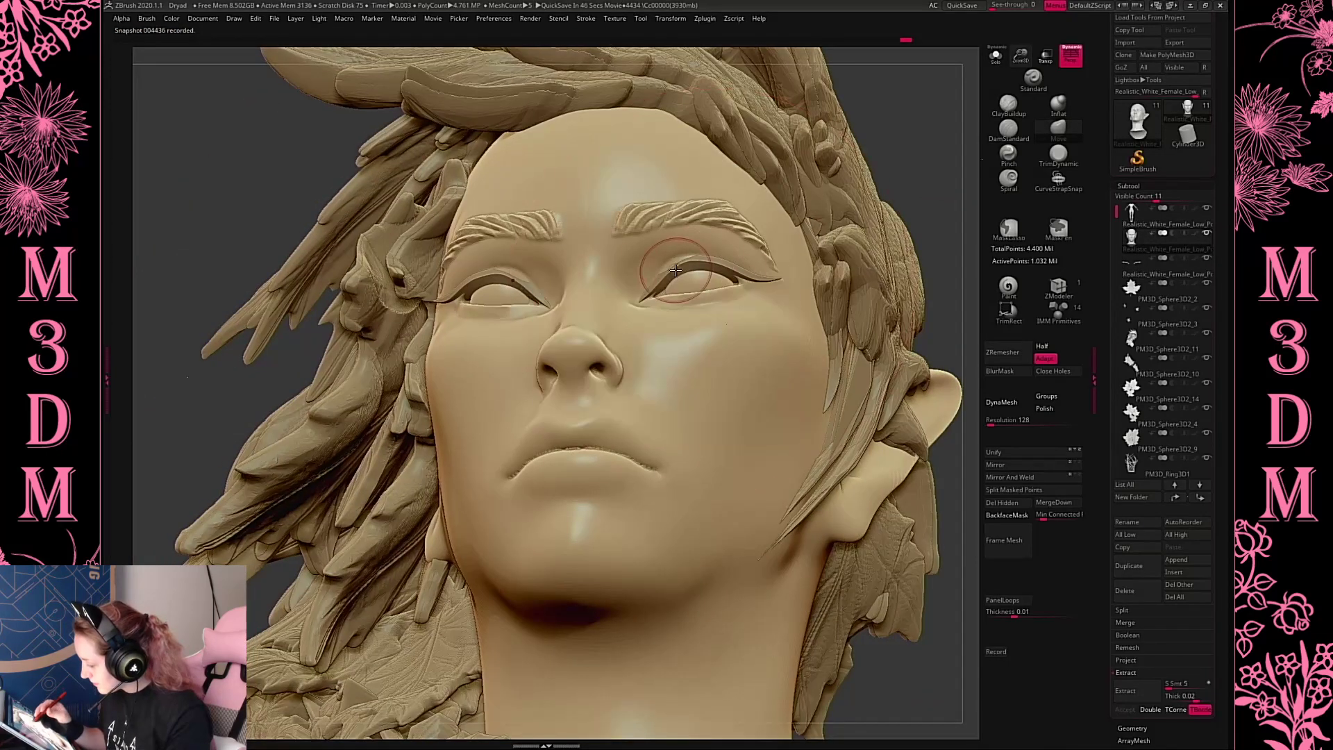
mouse_move(904, 178)
mouse_down()
mouse_move(929, 243)
mouse_move(737, 276)
mouse_move(669, 506)
mouse_up()
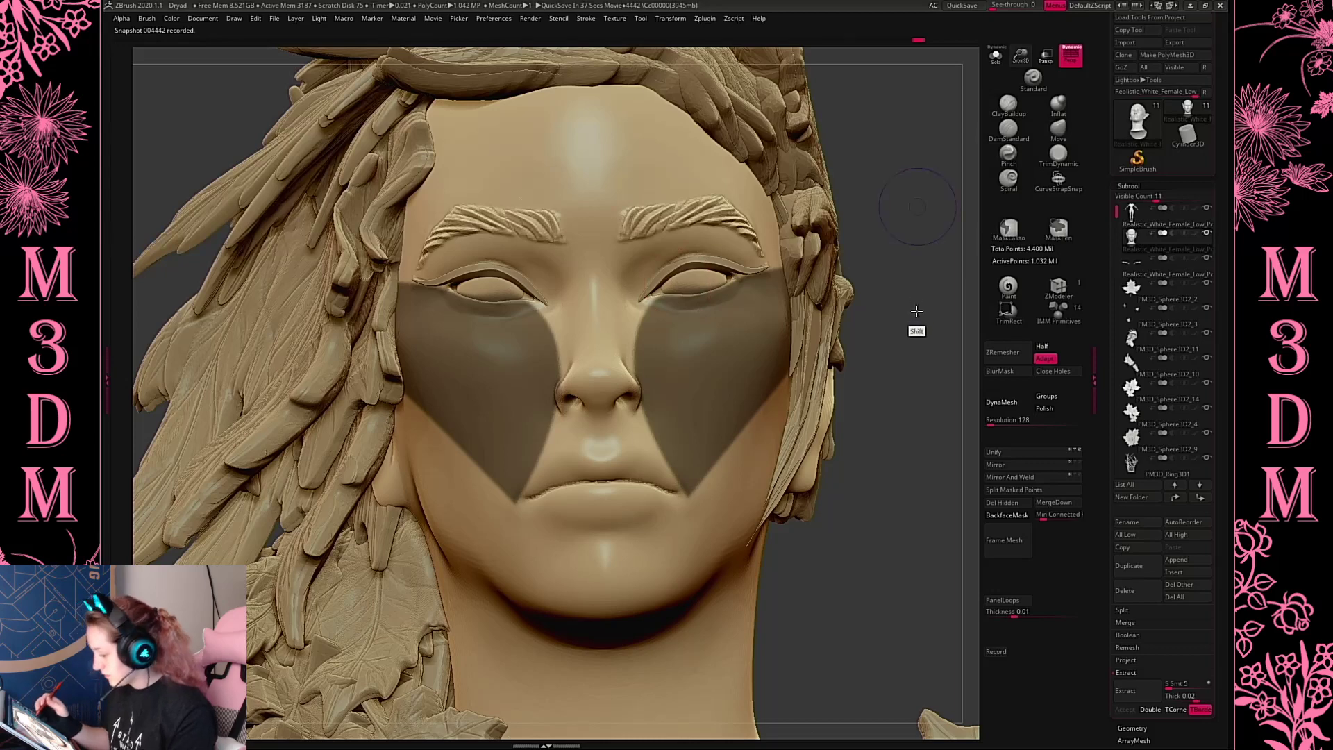
drag(920, 323, 908, 338)
ctrl+click(908, 339)
key(space)
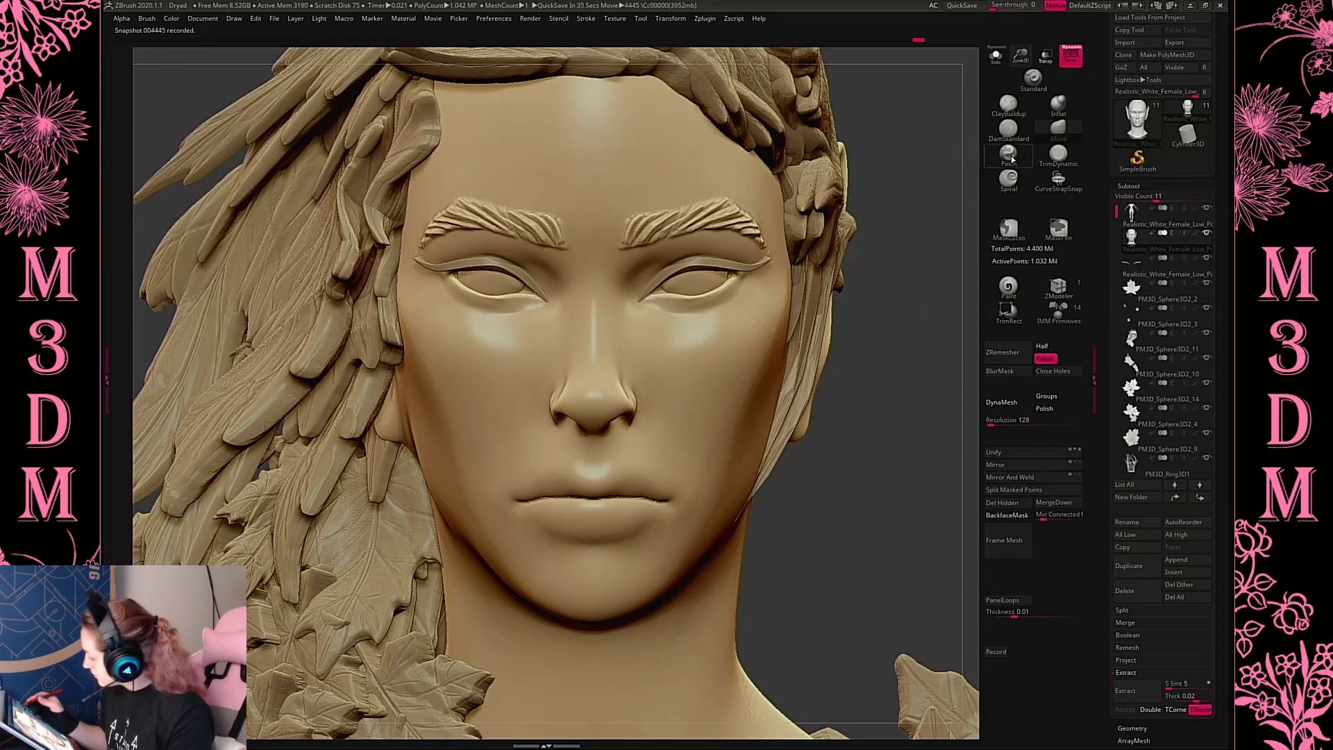
Try to carve around the eyelids with the DamStandard brush, and undo the stroke
click(1014, 133)
key(space)
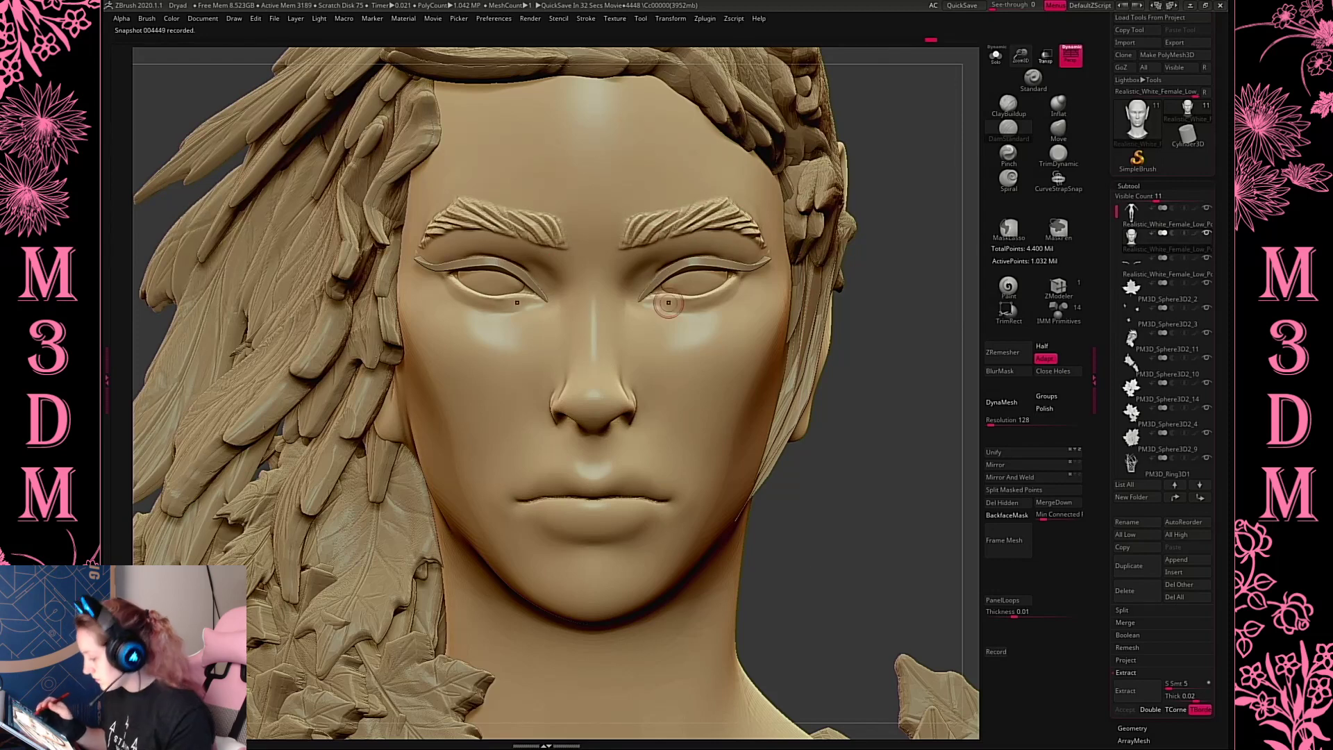
key(ctrl+z)
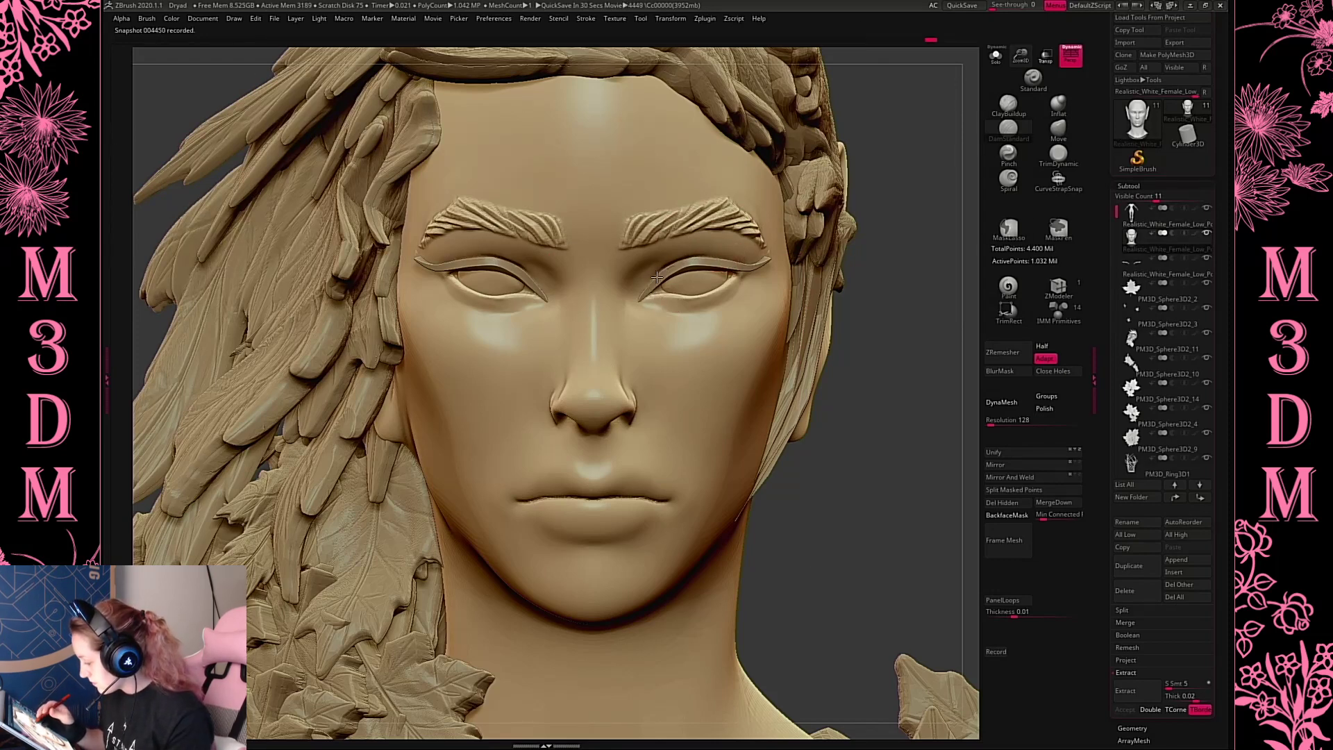
Select the eyeliner subtool and adjust its curve over the eyes with a resized Move brush
alt+click(737, 271)
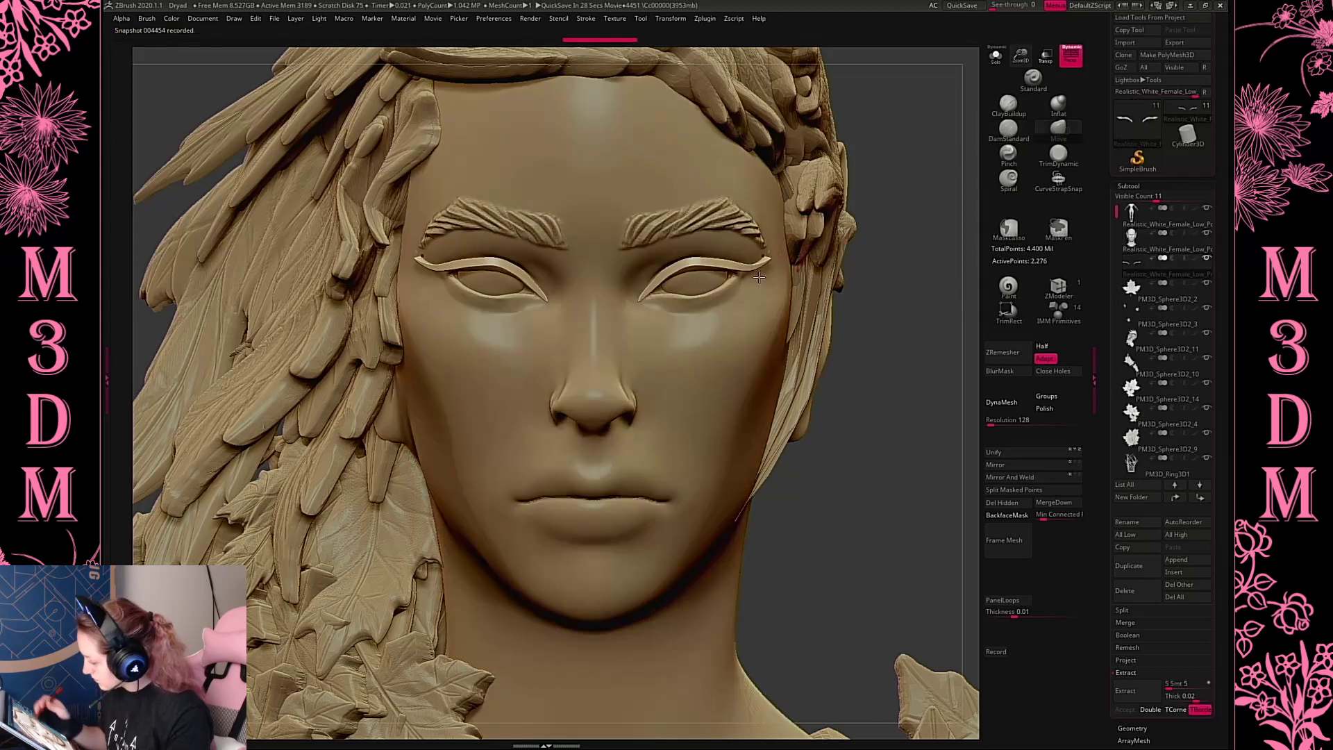
key(space)
mouse_move(690, 268)
mouse_down()
mouse_move(720, 259)
mouse_move(720, 269)
mouse_move(686, 268)
mouse_up()
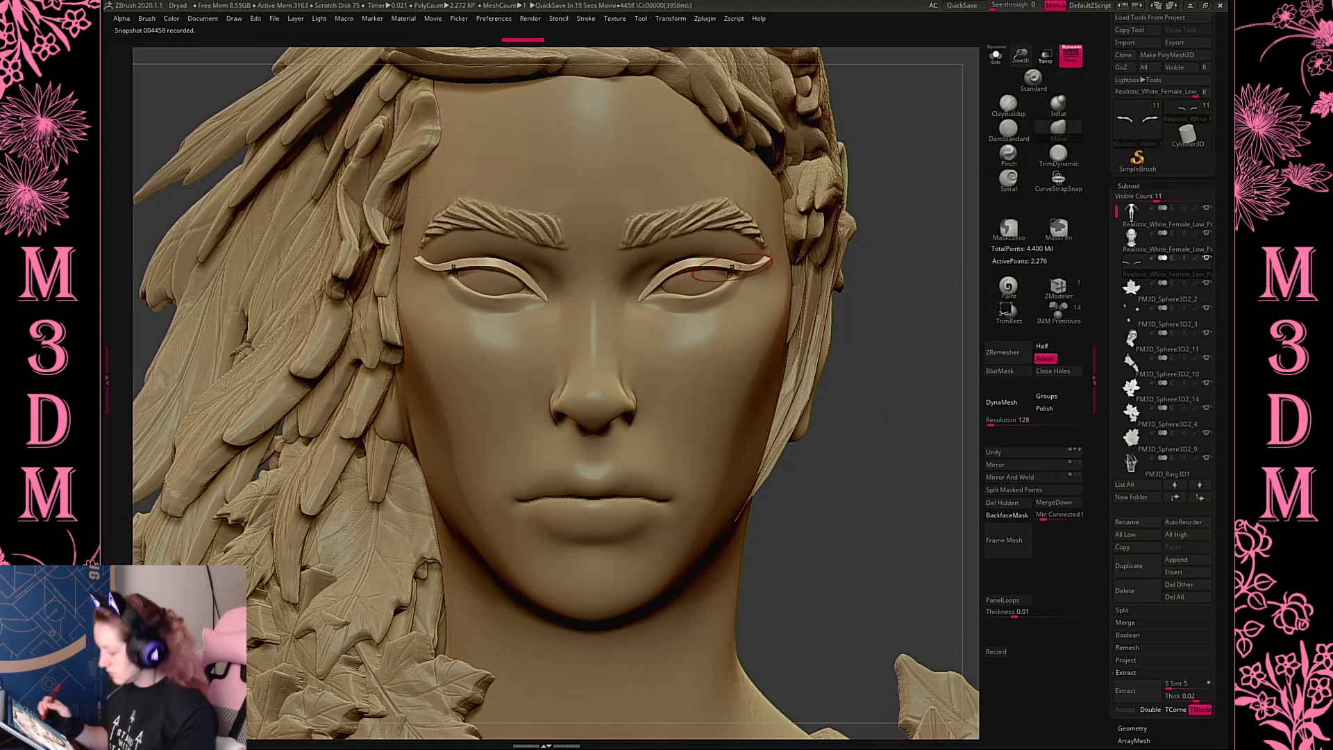
drag(902, 438, 937, 573)
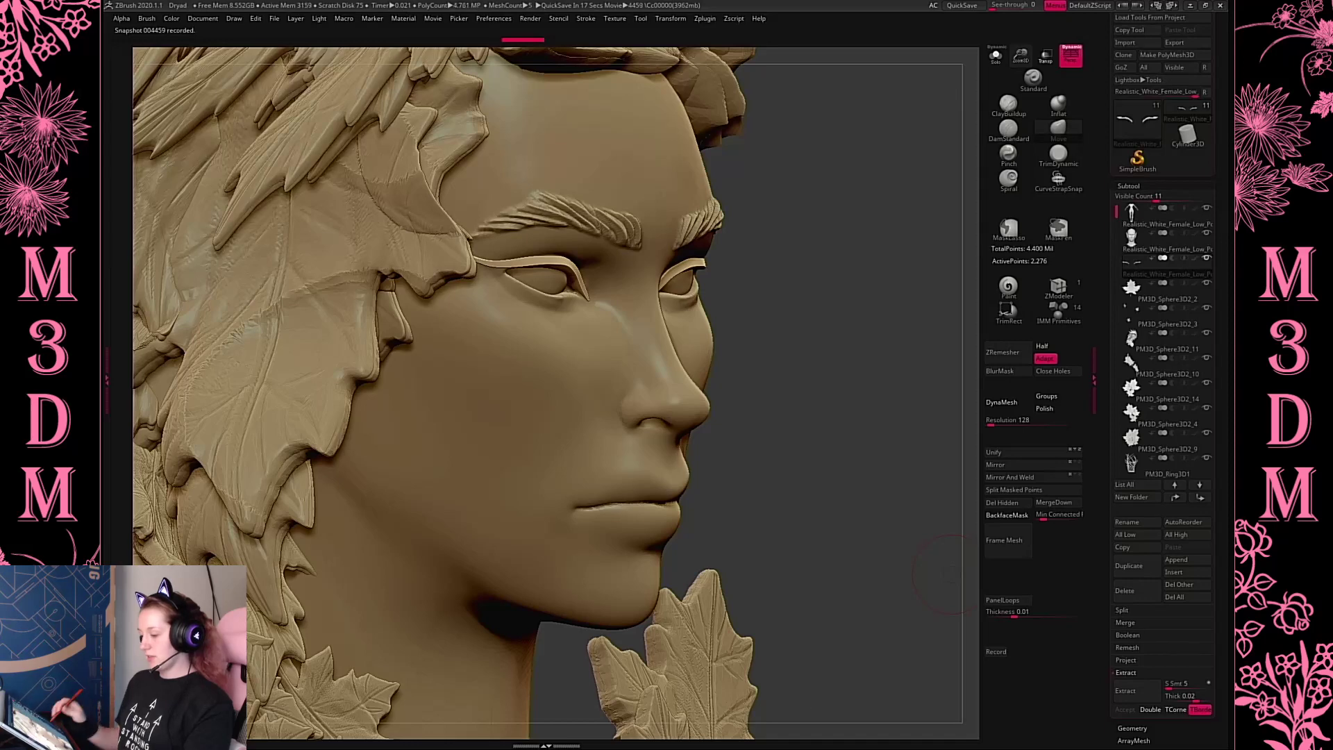
drag(884, 489, 895, 538)
Step back and forth through the eyeliner's undo history to compare its earlier and current shapes
key(ctrl+z)
key(ctrl+z)
key(ctrl+z)
key(ctrl+z)
key(ctrl+z)
key(ctrl+z)
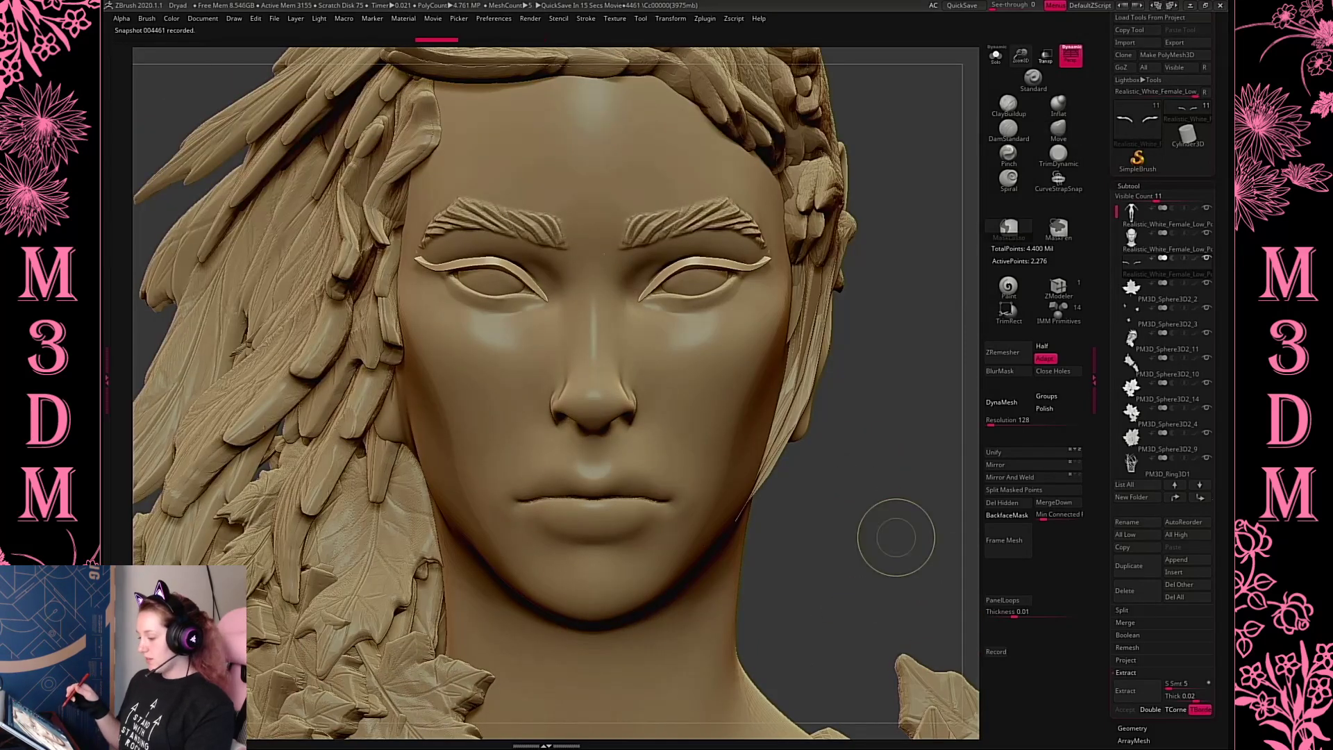
key(ctrl+shift+z)
key(ctrl+shift+z)
key(ctrl+shift+z)
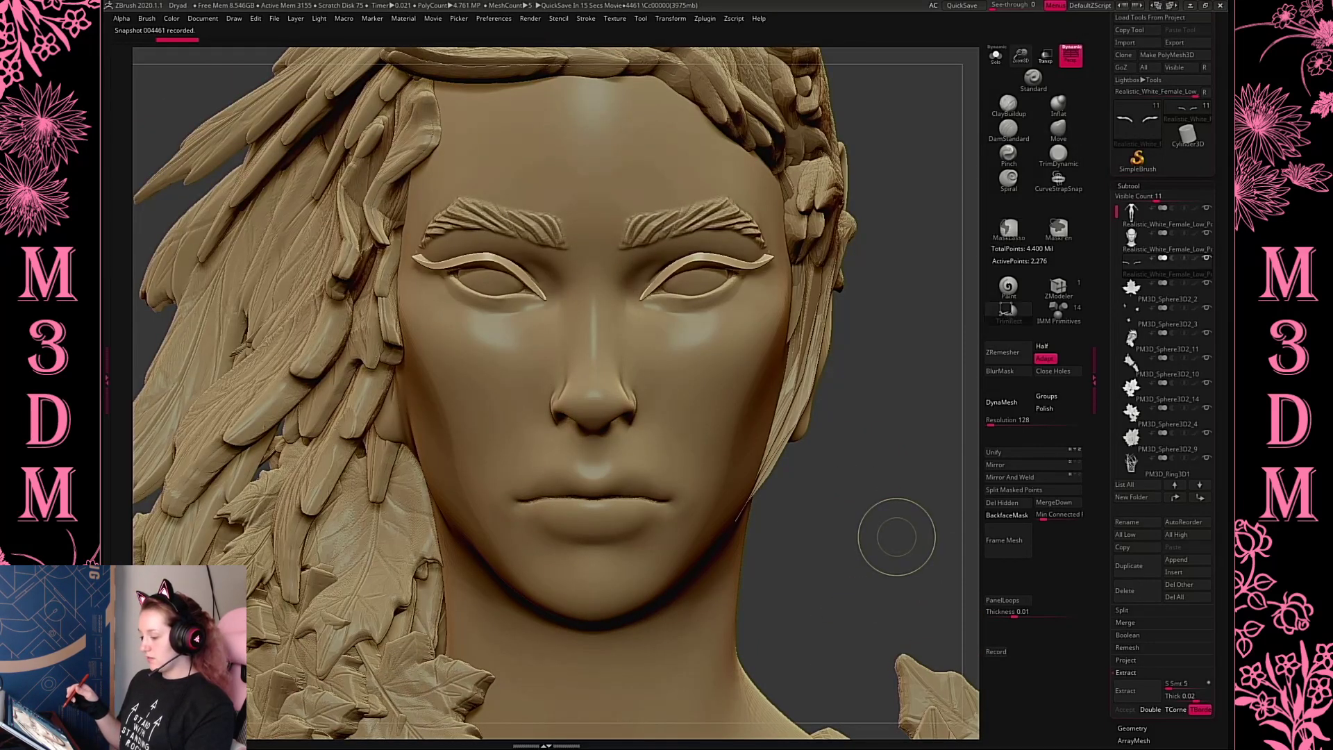
key(ctrl+shift+z)
key(ctrl+shift+z)
key(ctrl+shift+z)
key(ctrl+shift+z)
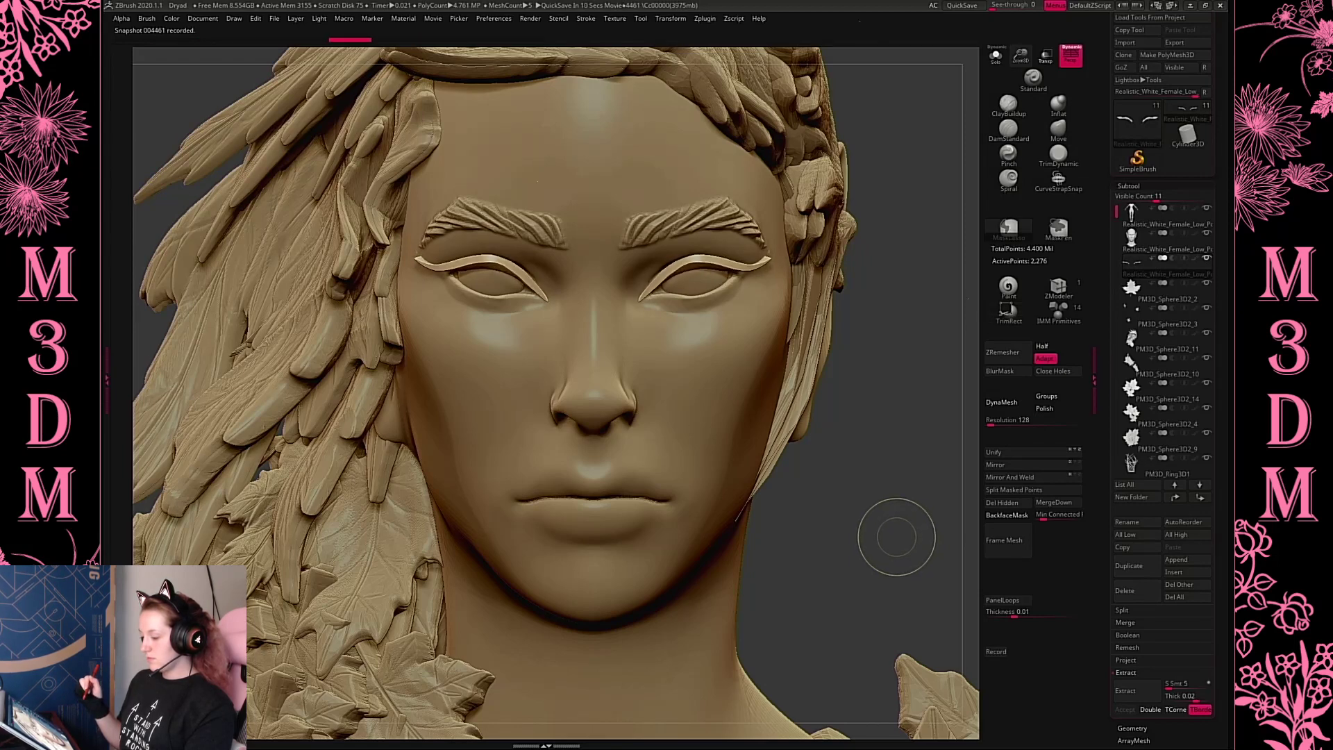
key(ctrl+shift+z)
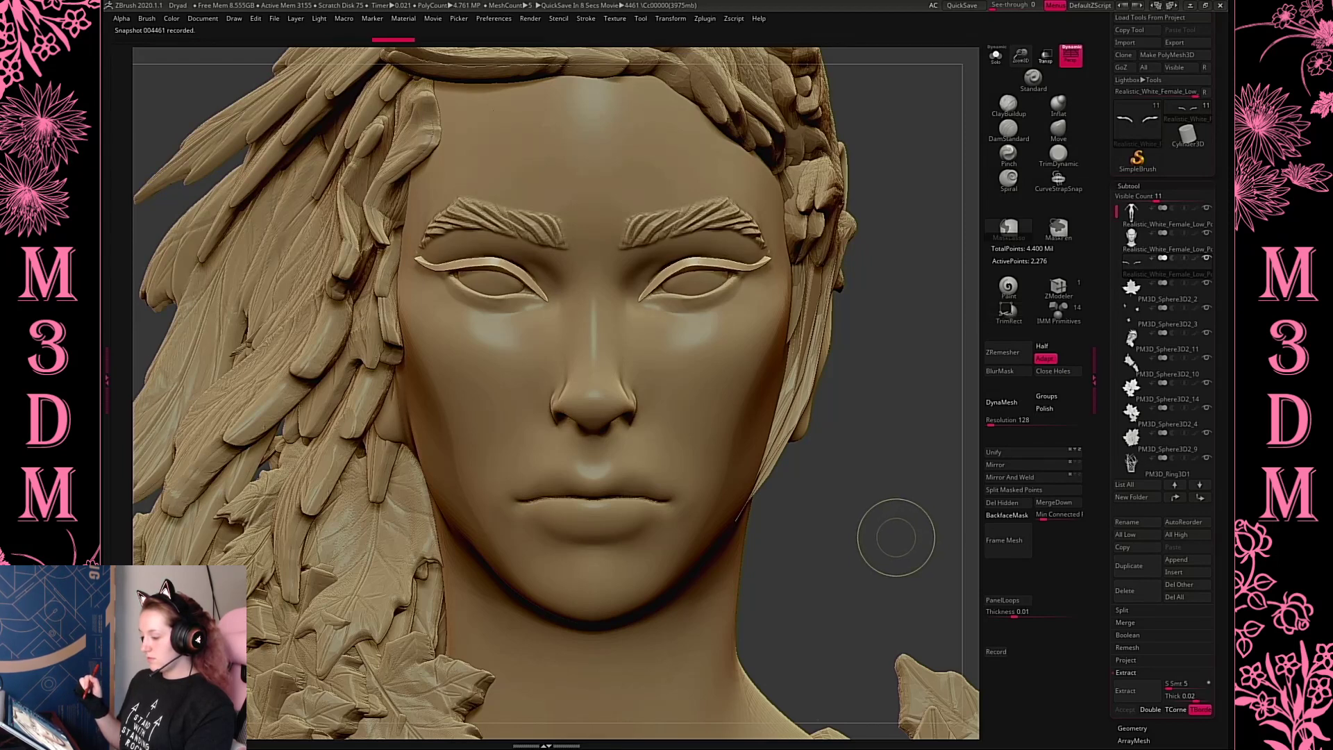
Undo and redo the recent eyeliner changes to compare them, with the head left as the active subtool
alt+click(725, 386)
key(ctrl+z)
key(ctrl+z)
key(ctrl+z)
key(ctrl+z)
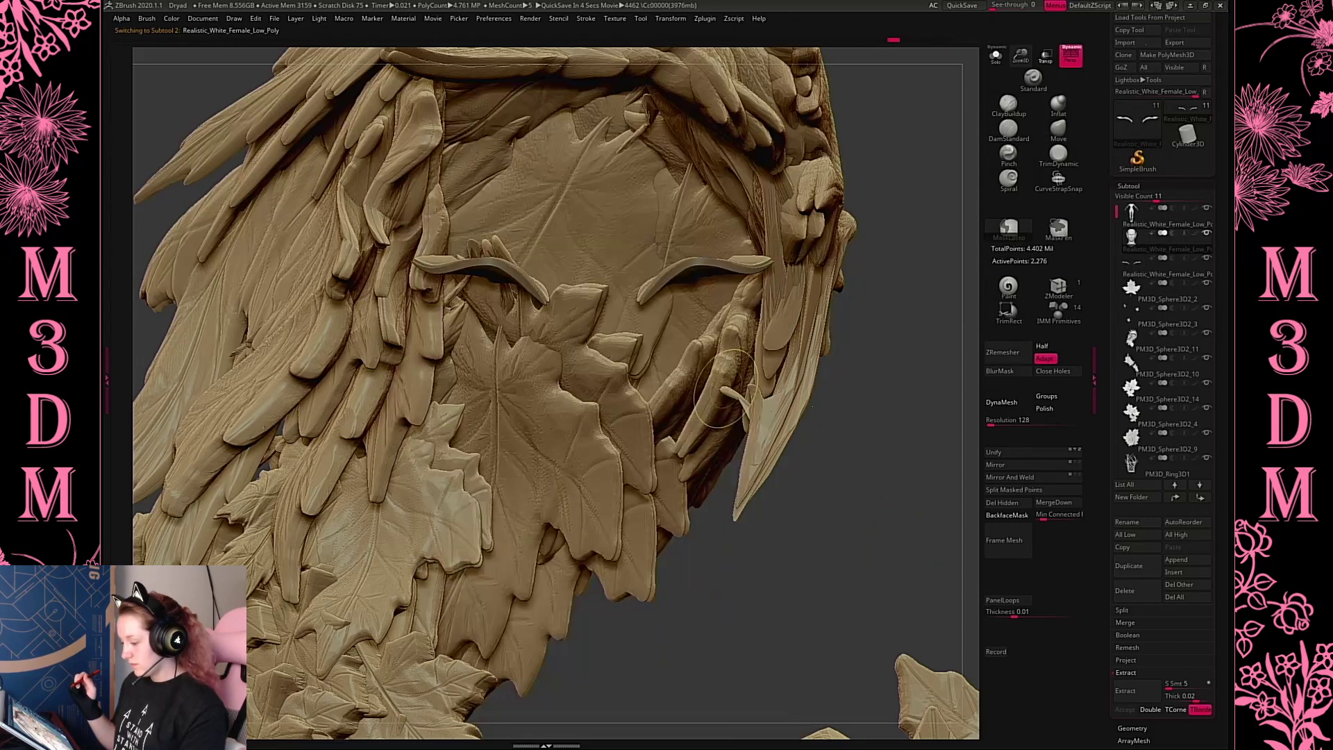
key(ctrl+shift+z)
key(ctrl+shift+z)
key(ctrl+shift+z)
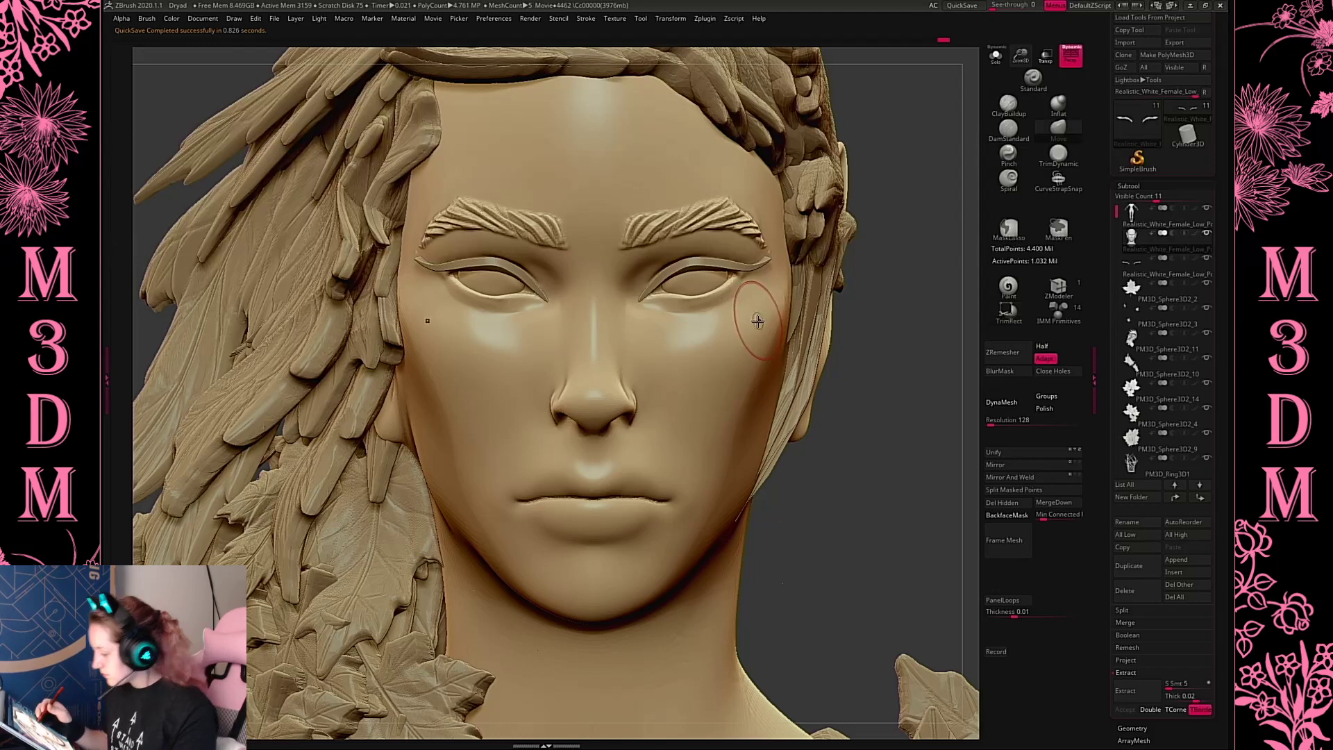
Carve along the lower eyelids of the head with a small DamStandard brush
key(space)
drag(758, 319, 752, 317)
click(1017, 131)
mouse_move(657, 295)
alt+mouse_down()
mouse_move(702, 298)
mouse_move(745, 277)
mouse_move(768, 321)
alt+mouse_up()
key(space)
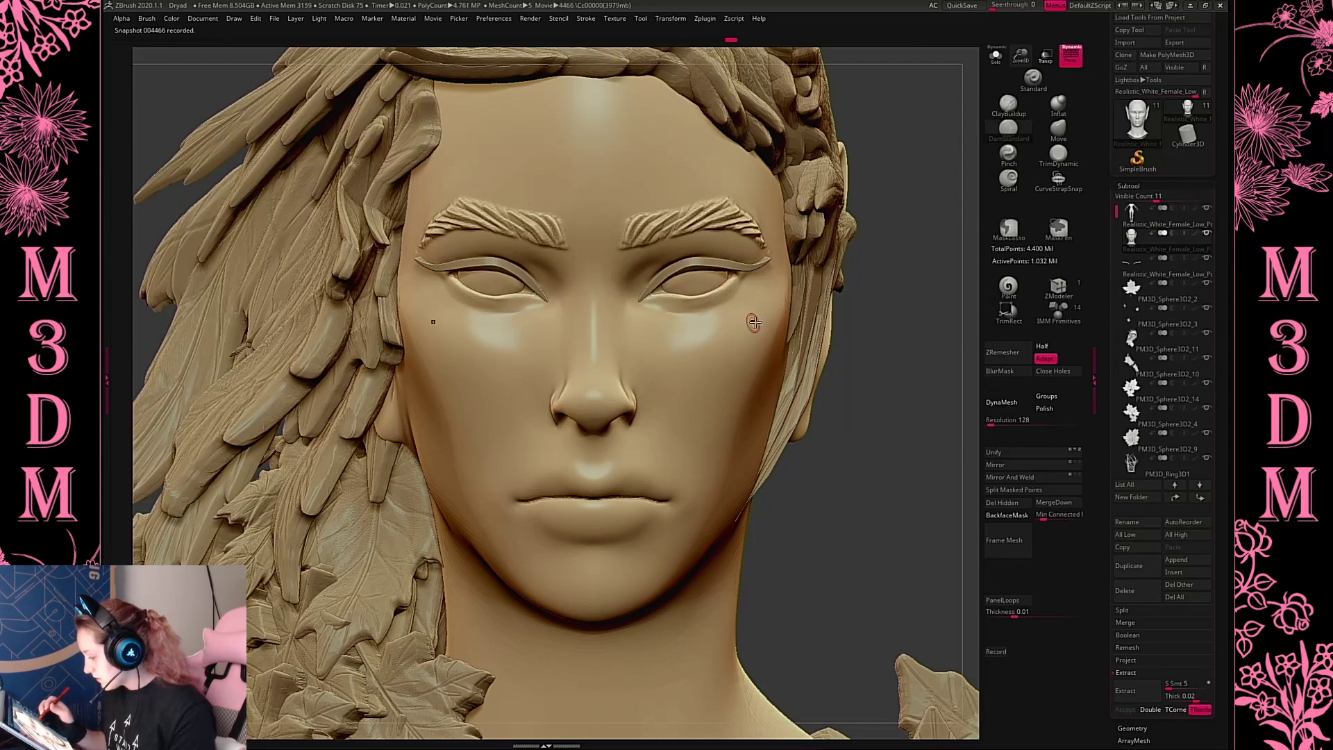
mouse_move(874, 287)
mouse_down()
mouse_move(863, 306)
mouse_move(902, 310)
mouse_move(881, 402)
mouse_move(854, 355)
mouse_up()
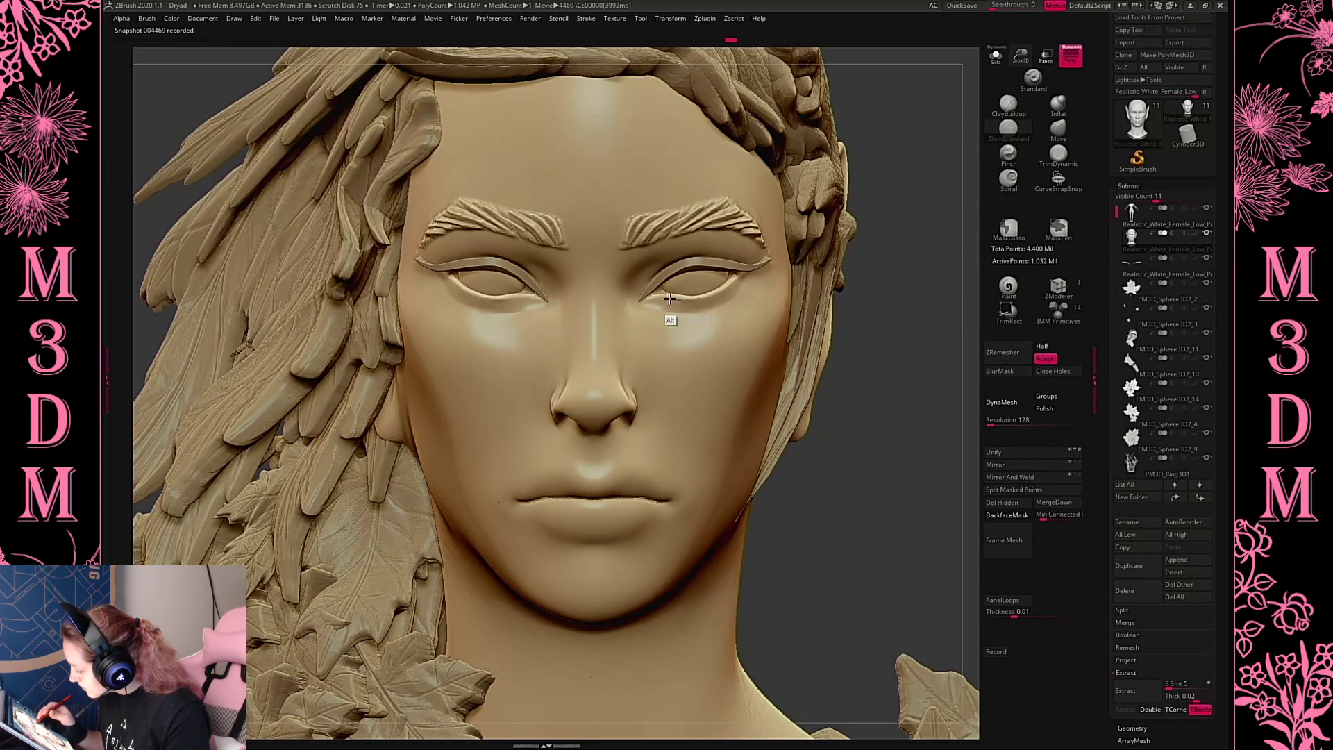
Isolate and mask the eyeballs, restore the full head, and refine the eyelid edges and outer corners with DamStandard
ctrl+shift+click(723, 289)
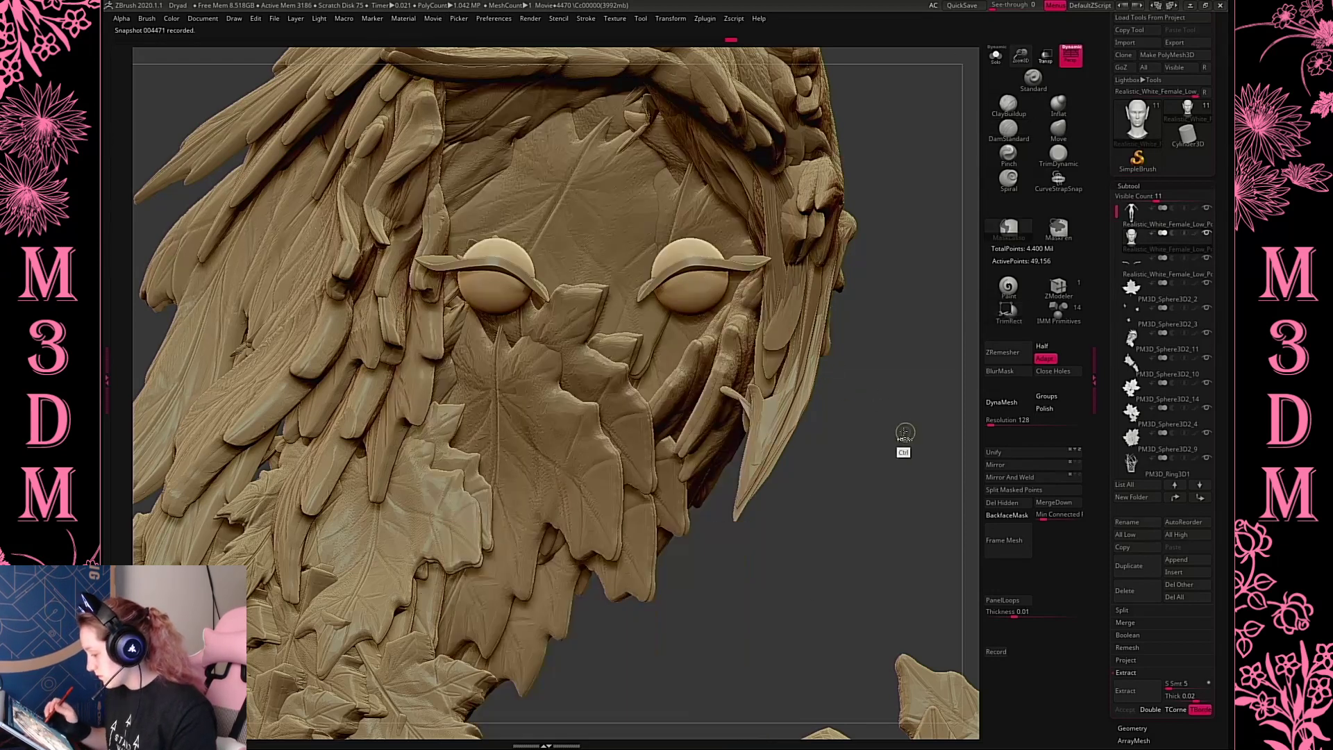
ctrl+click(904, 432)
ctrl+shift+click(898, 421)
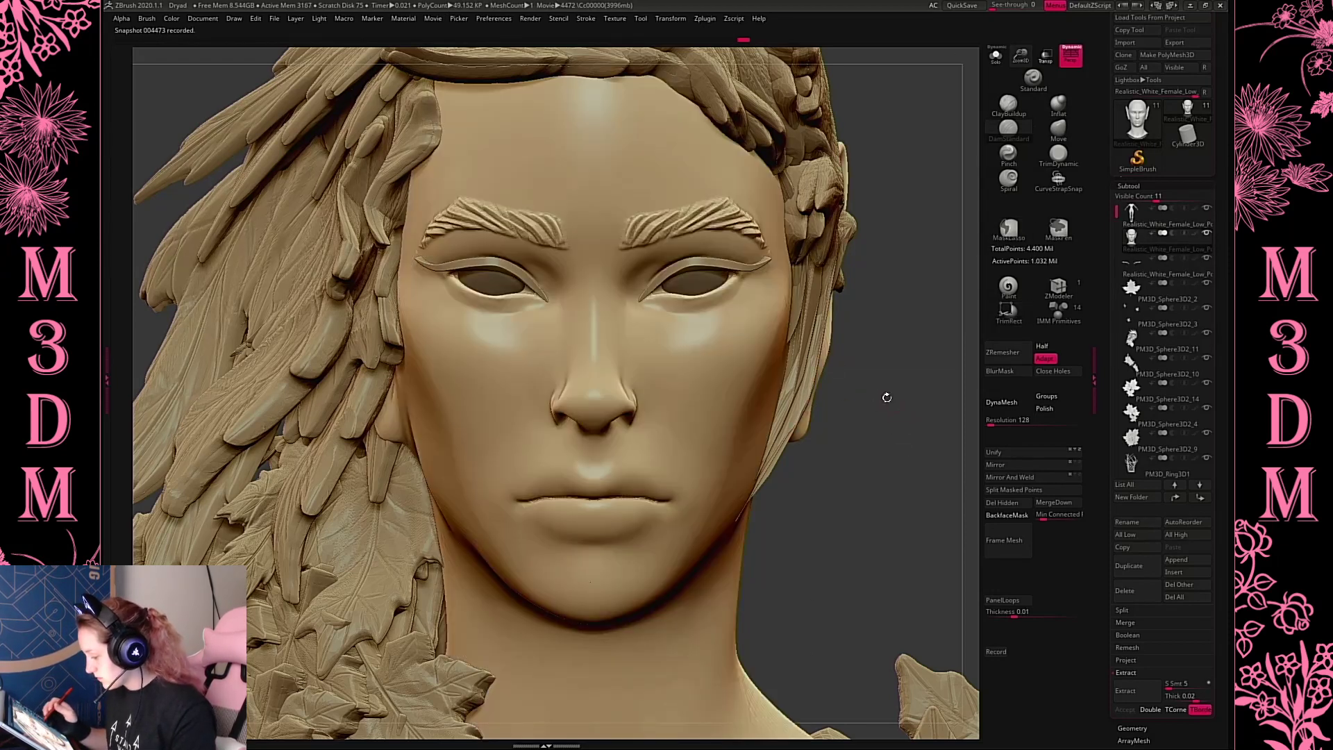
alt+click(692, 299)
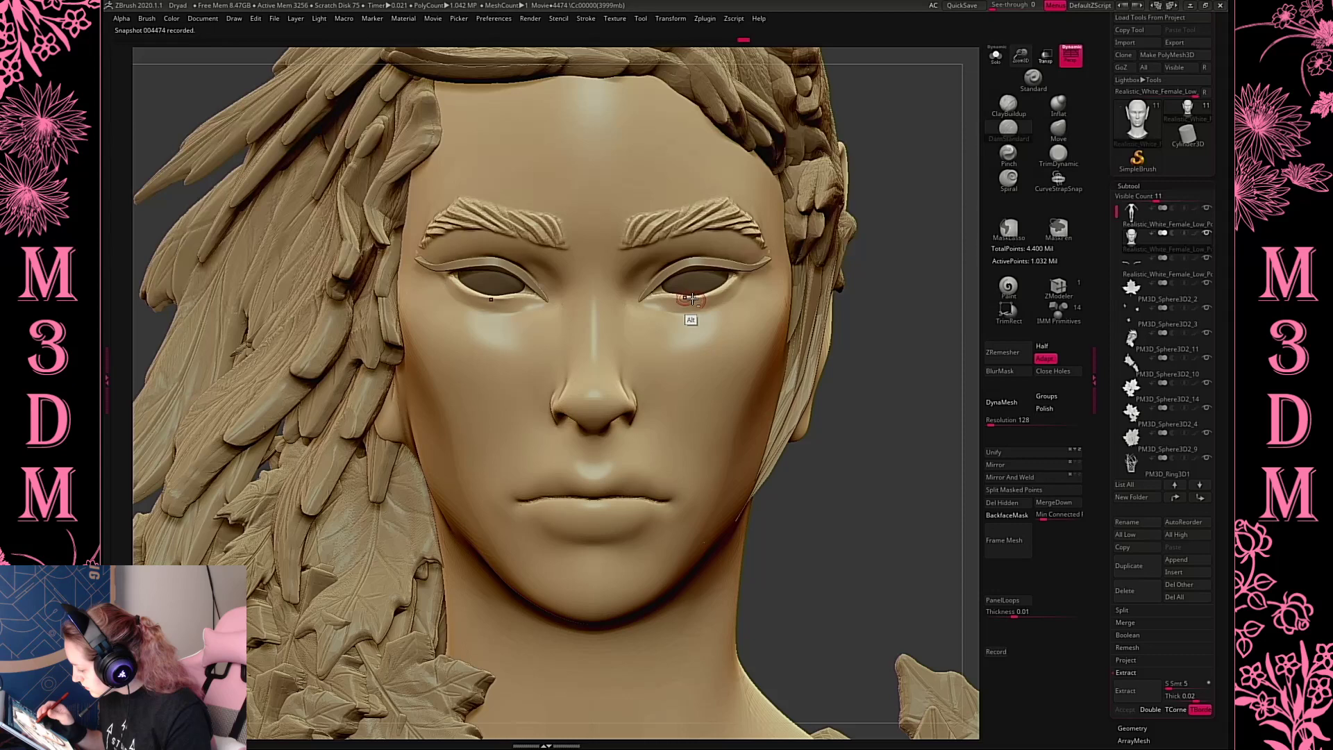
alt+click(758, 271)
right_click(819, 366)
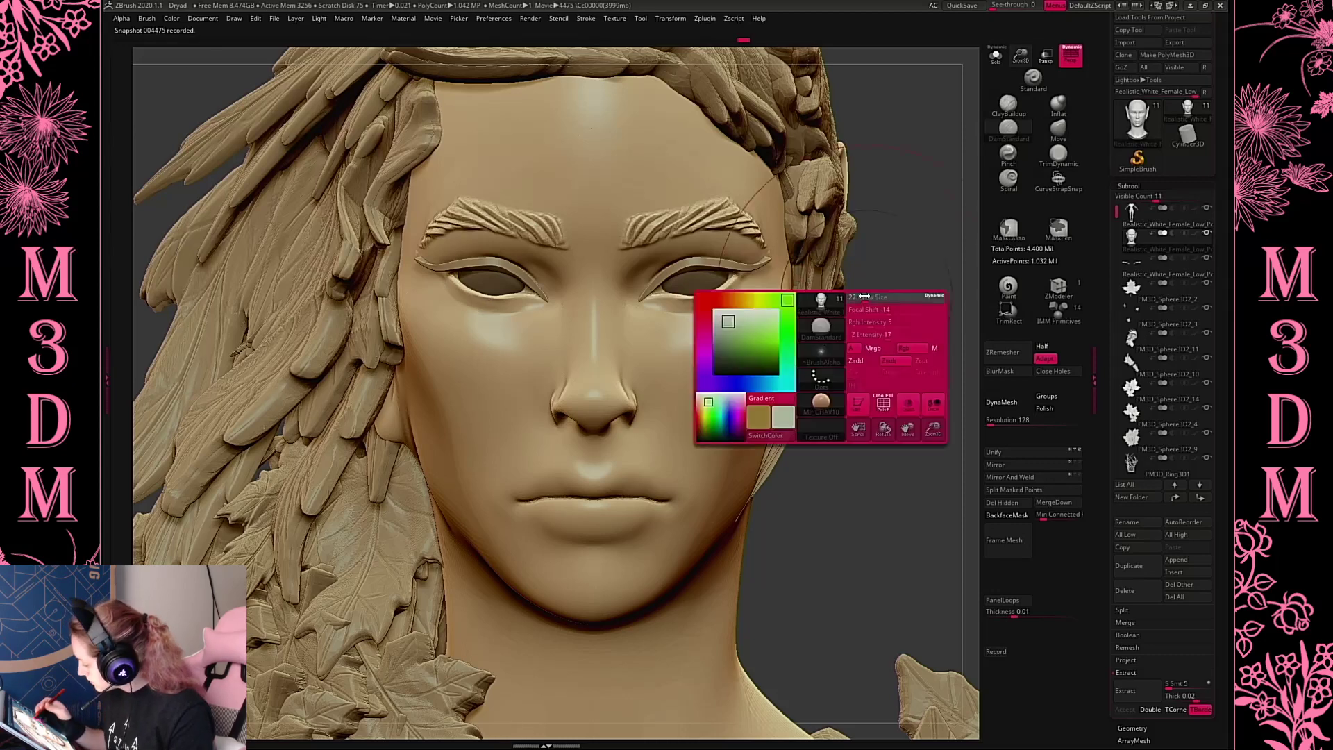
Adjust the outer corners of the eyelids with the Move brush
click(1058, 131)
mouse_move(723, 285)
mouse_down()
mouse_move(741, 293)
mouse_move(733, 277)
mouse_up()
right_click(725, 288)
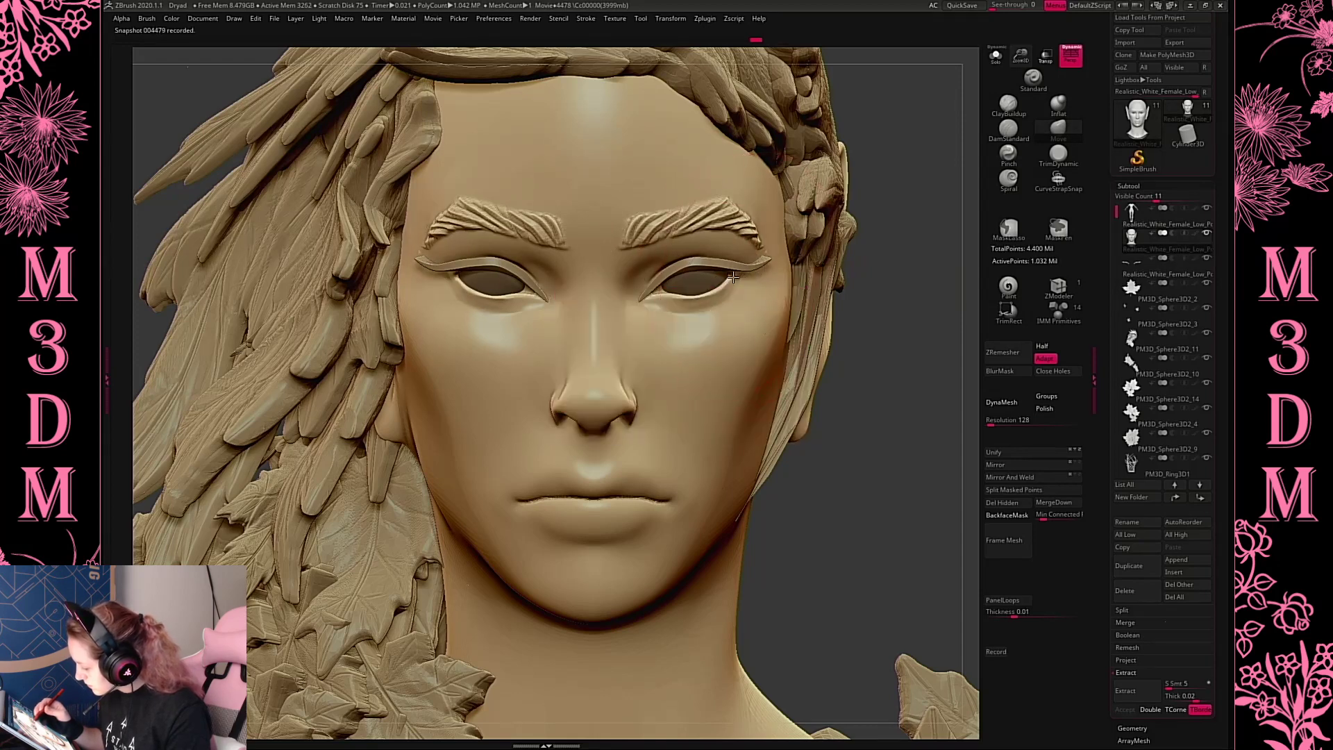
key(space)
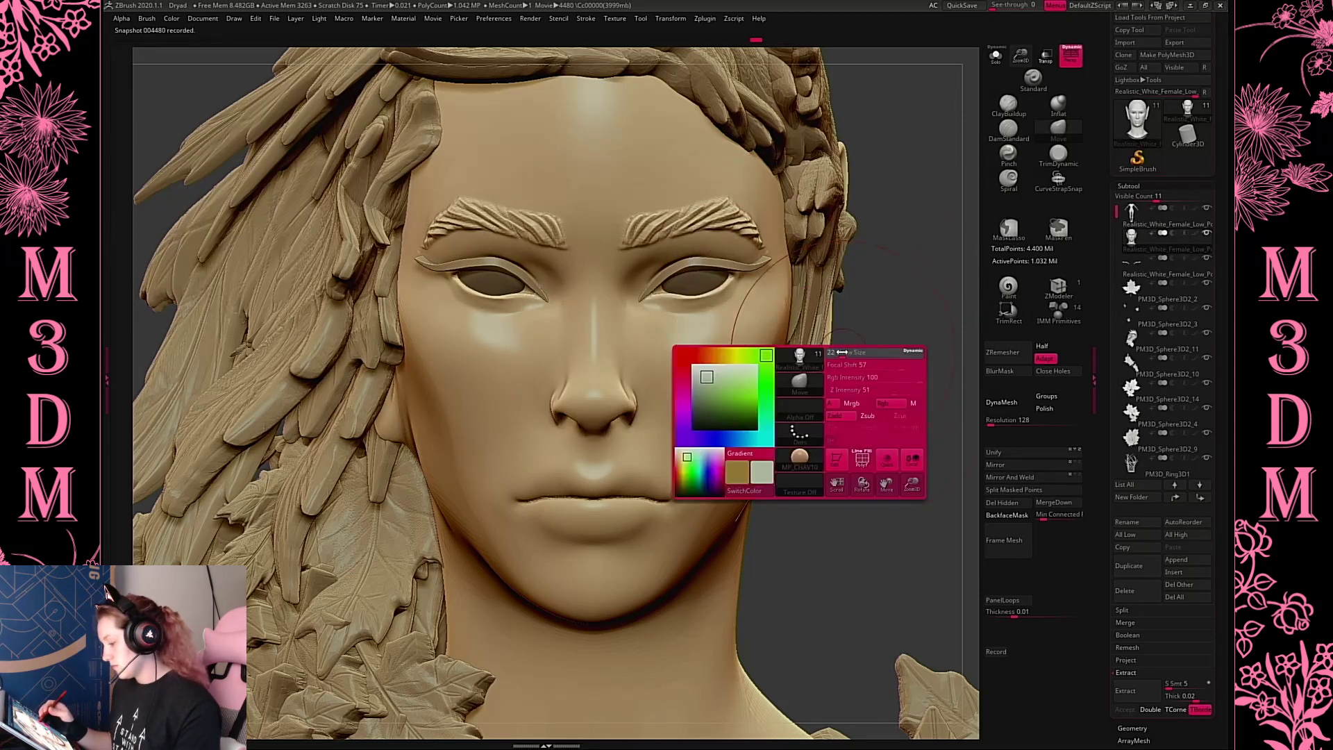
Turn on the polypaint colours for the subtools and clear the mask from the eyeballs
shift+click(1197, 283)
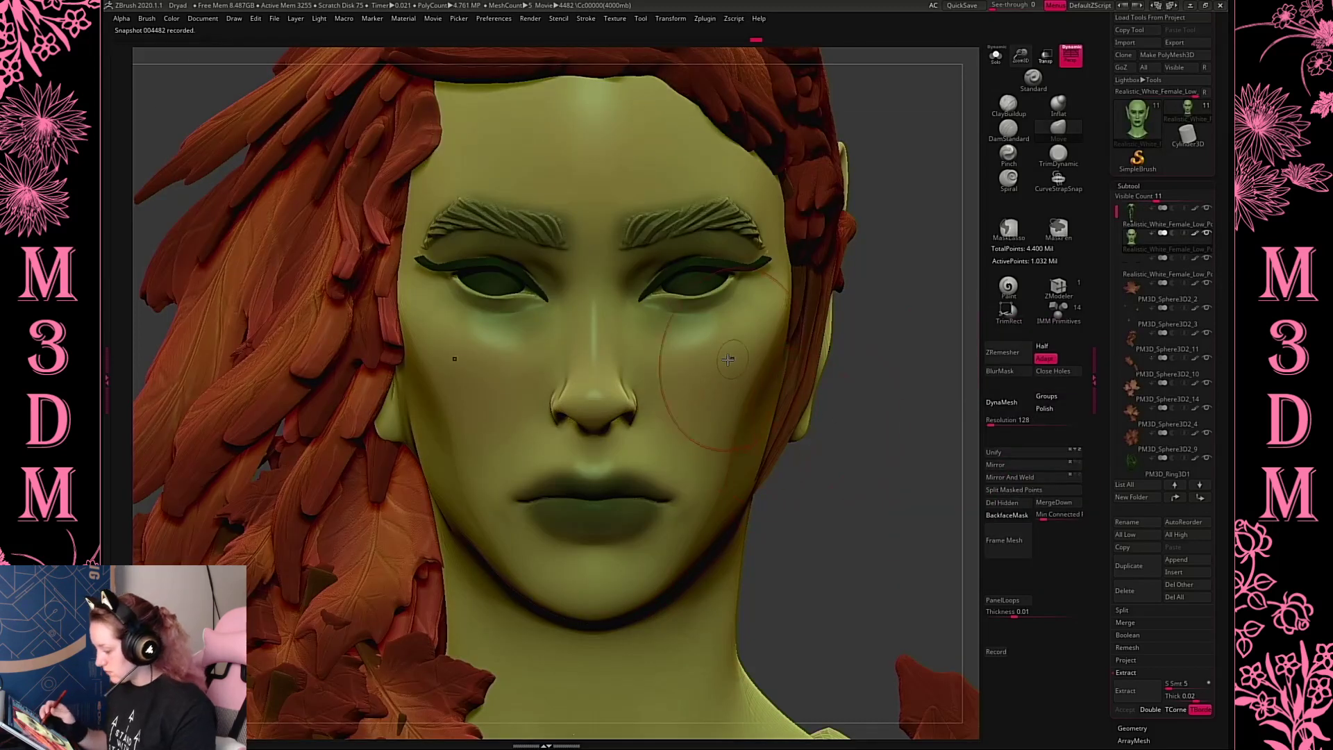
key(space)
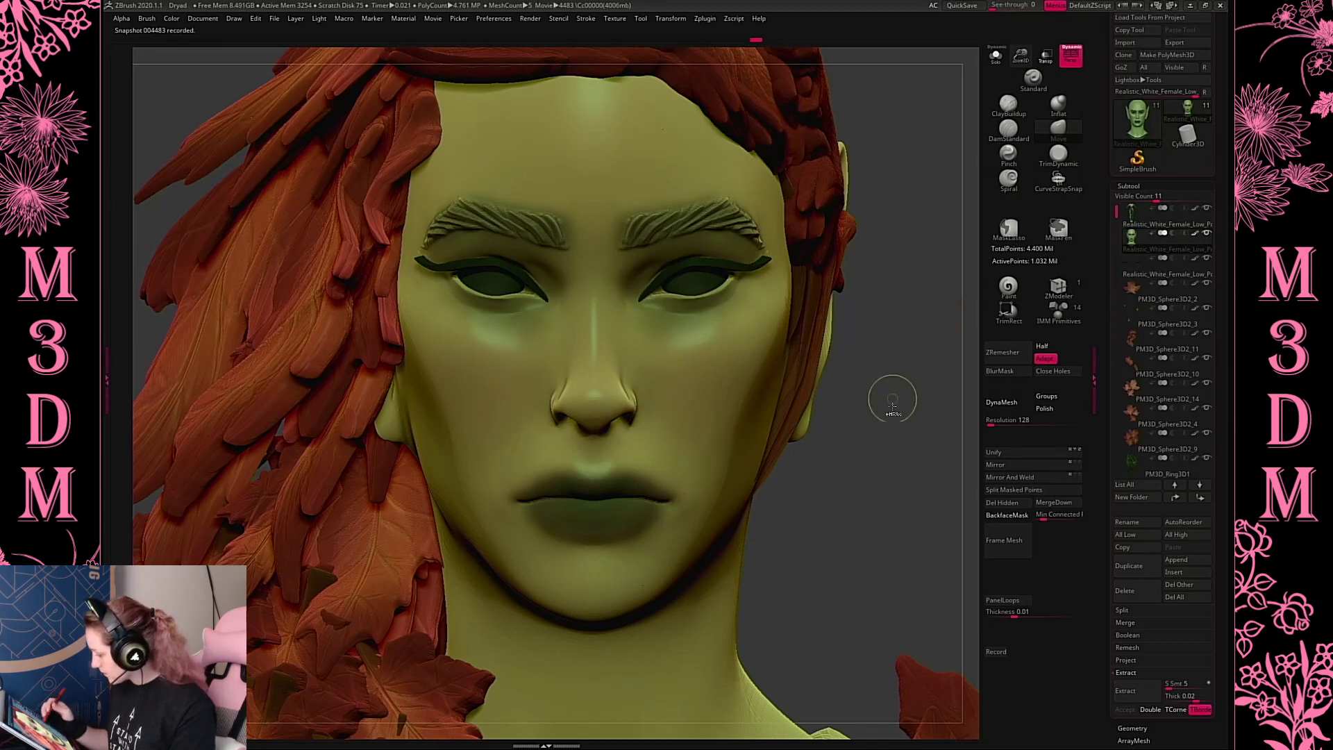
ctrl+drag(892, 406, 906, 430)
Paint the skin around the eyelids with the Paint brush, undoing the first strokes at the inner corners
click(1009, 289)
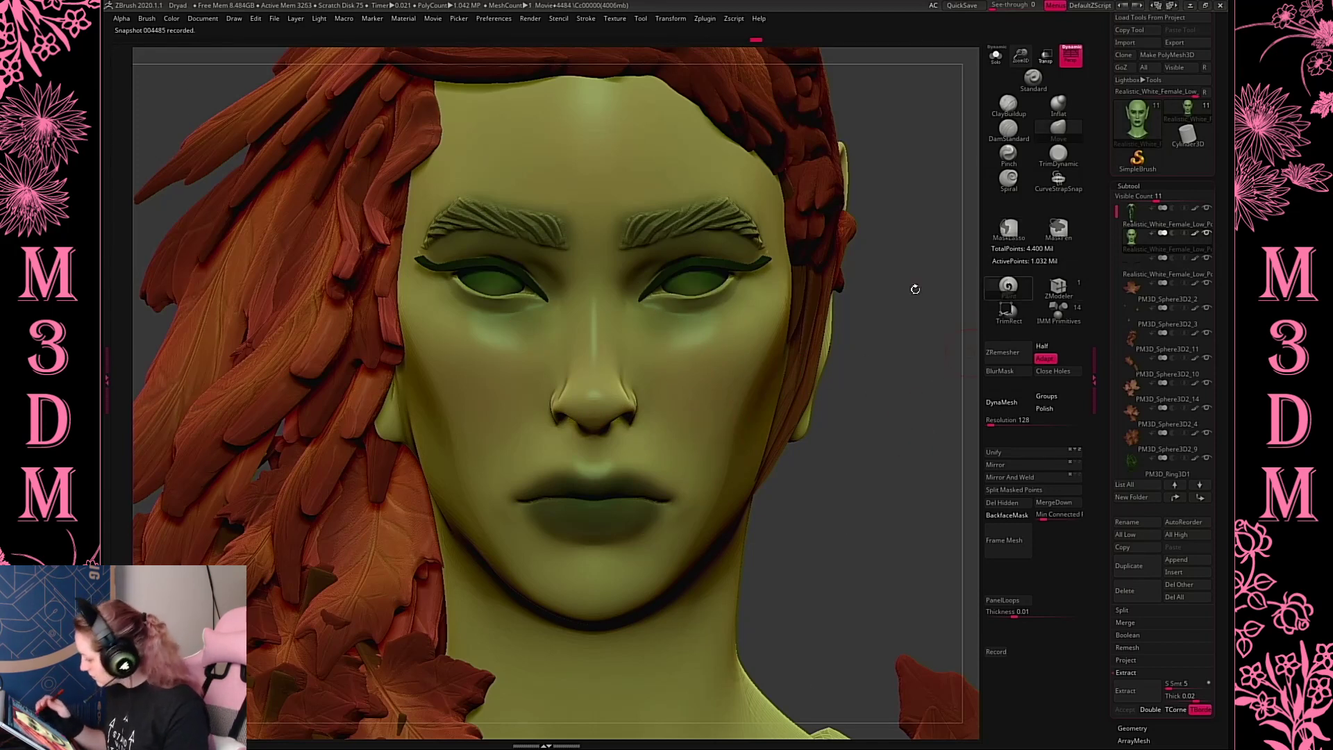
mouse_move(653, 290)
mouse_down()
mouse_move(690, 280)
mouse_move(684, 313)
mouse_move(666, 307)
mouse_up()
key(ctrl+z)
key(ctrl+z)
drag(735, 276, 744, 297)
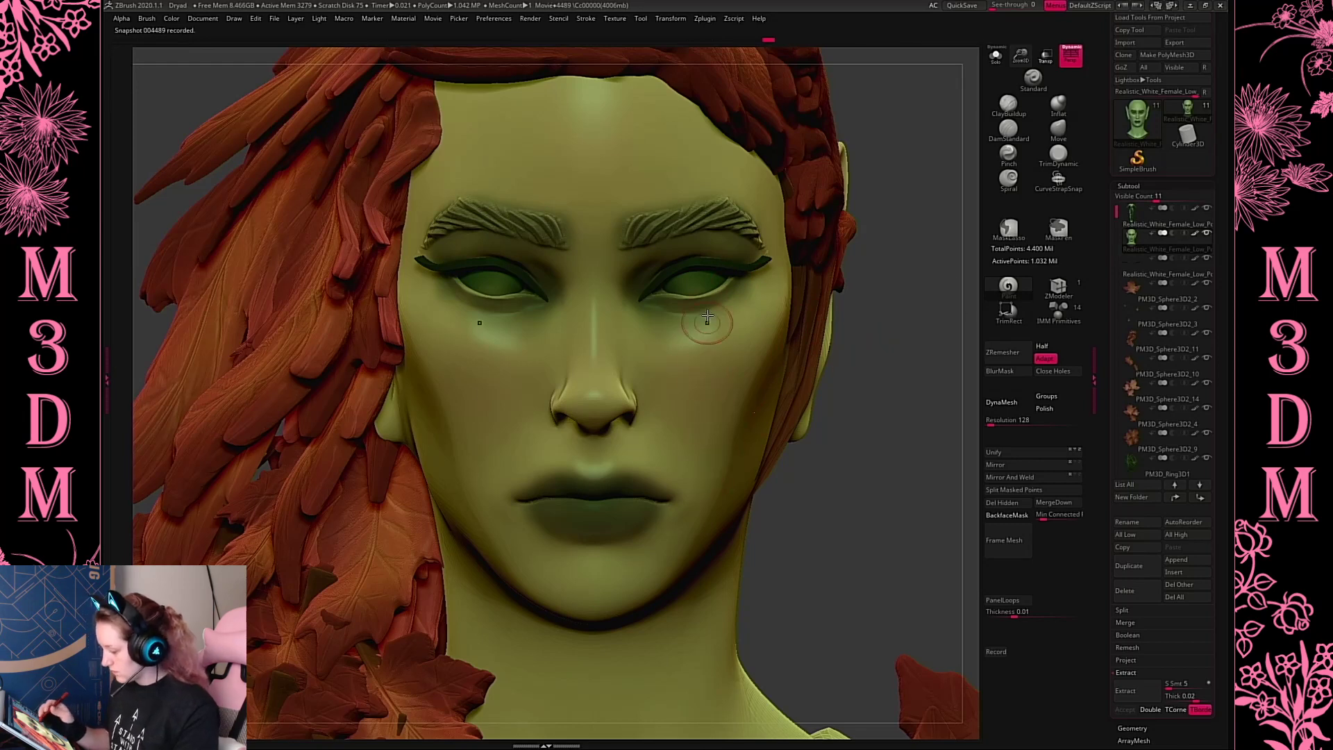
mouse_move(710, 314)
mouse_down()
mouse_move(715, 300)
mouse_move(793, 321)
mouse_move(700, 297)
mouse_move(708, 309)
mouse_up()
key(space)
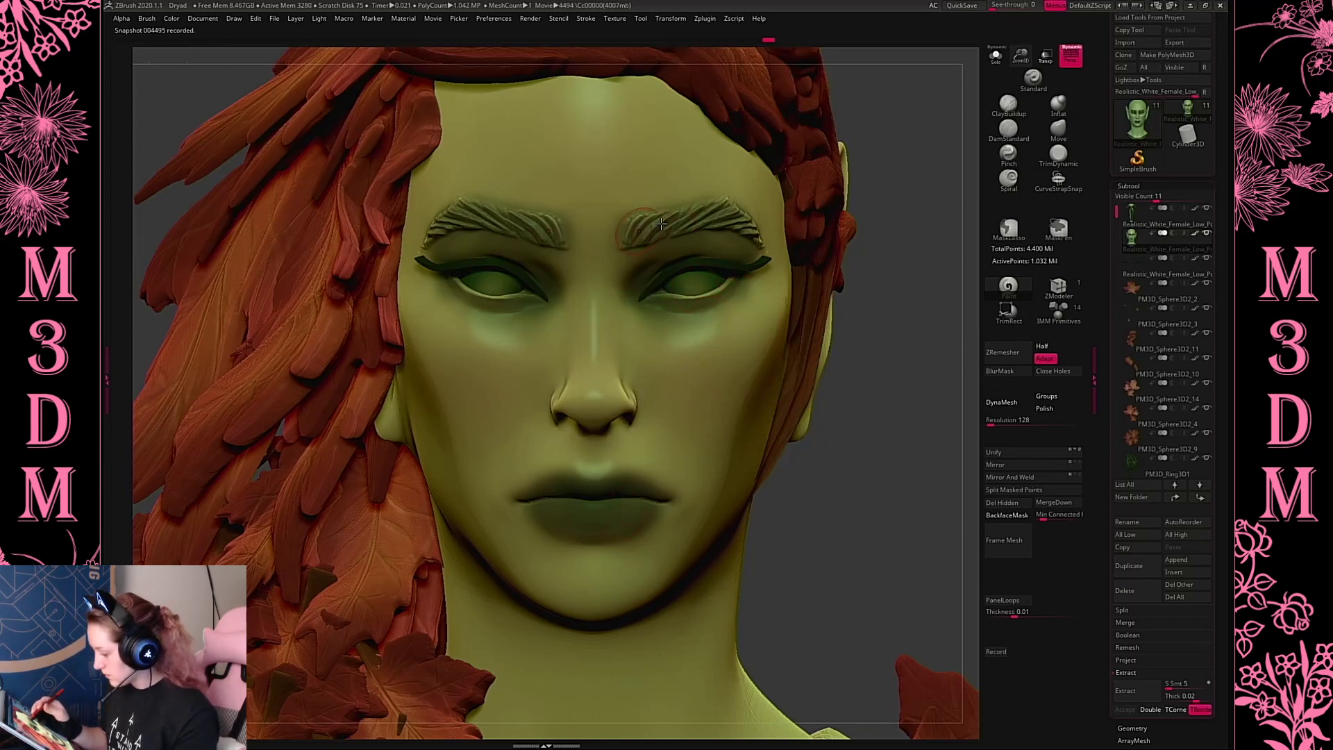
Try a paint stroke on the inner part of the eyebrows, and undo it
key(ctrl+z)
mouse_move(661, 223)
mouse_down()
mouse_move(721, 226)
mouse_move(672, 230)
mouse_up()
key(space)
key(ctrl+z)
Change the Paint brush's stroke type and paint the eyebrows dark green from their inner ends outward
key(space)
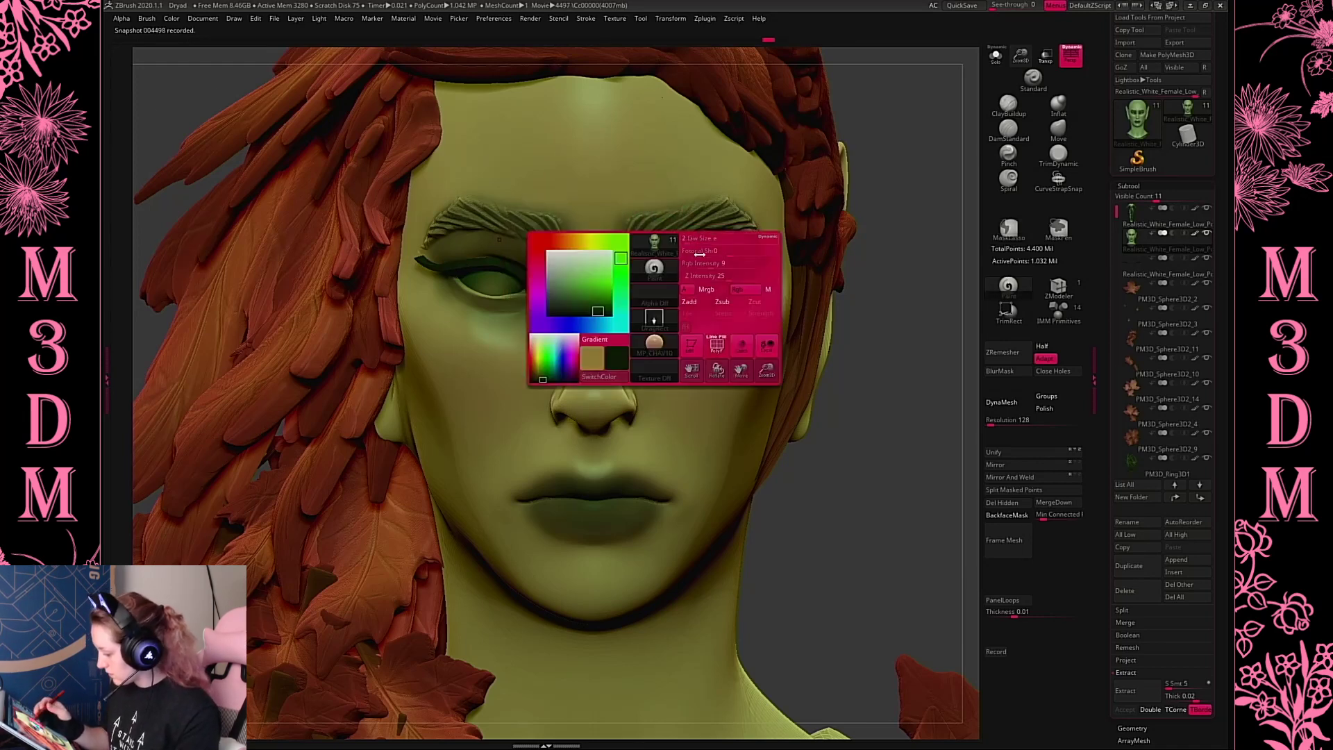
click(654, 319)
click(764, 336)
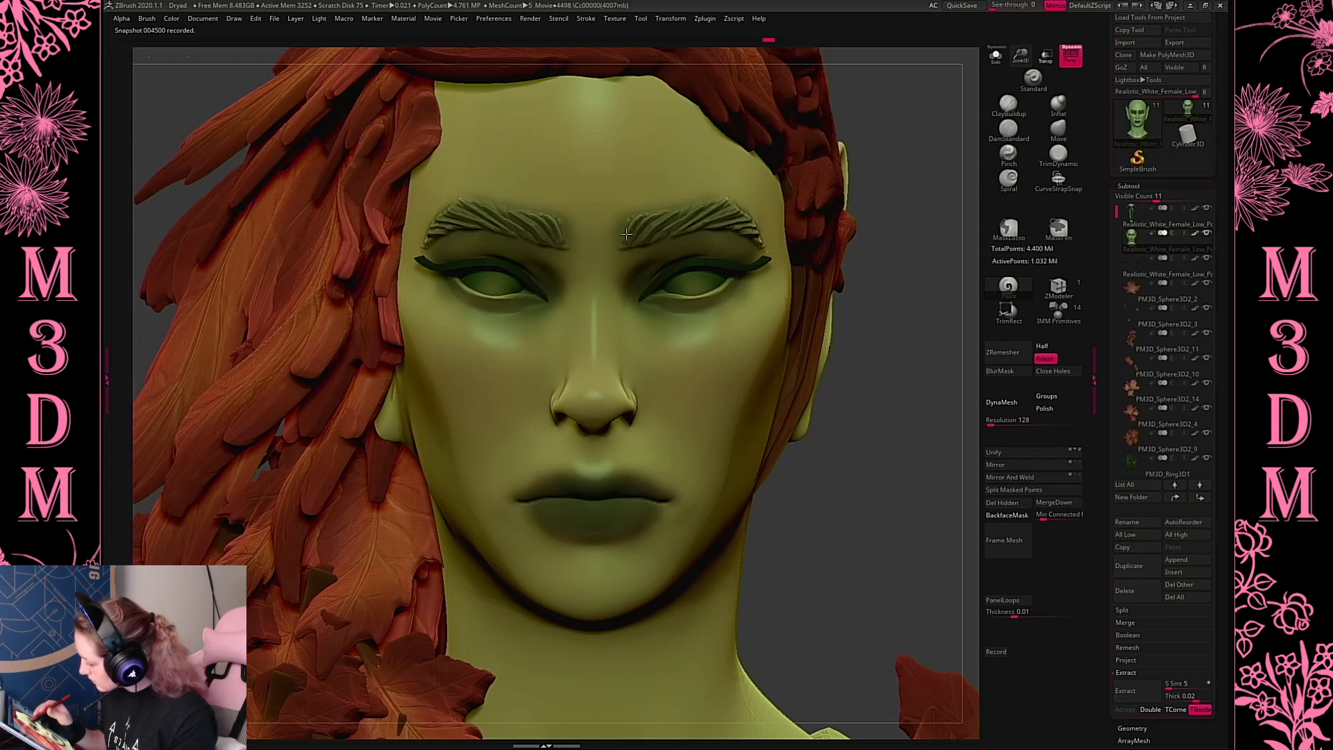
drag(626, 234, 656, 222)
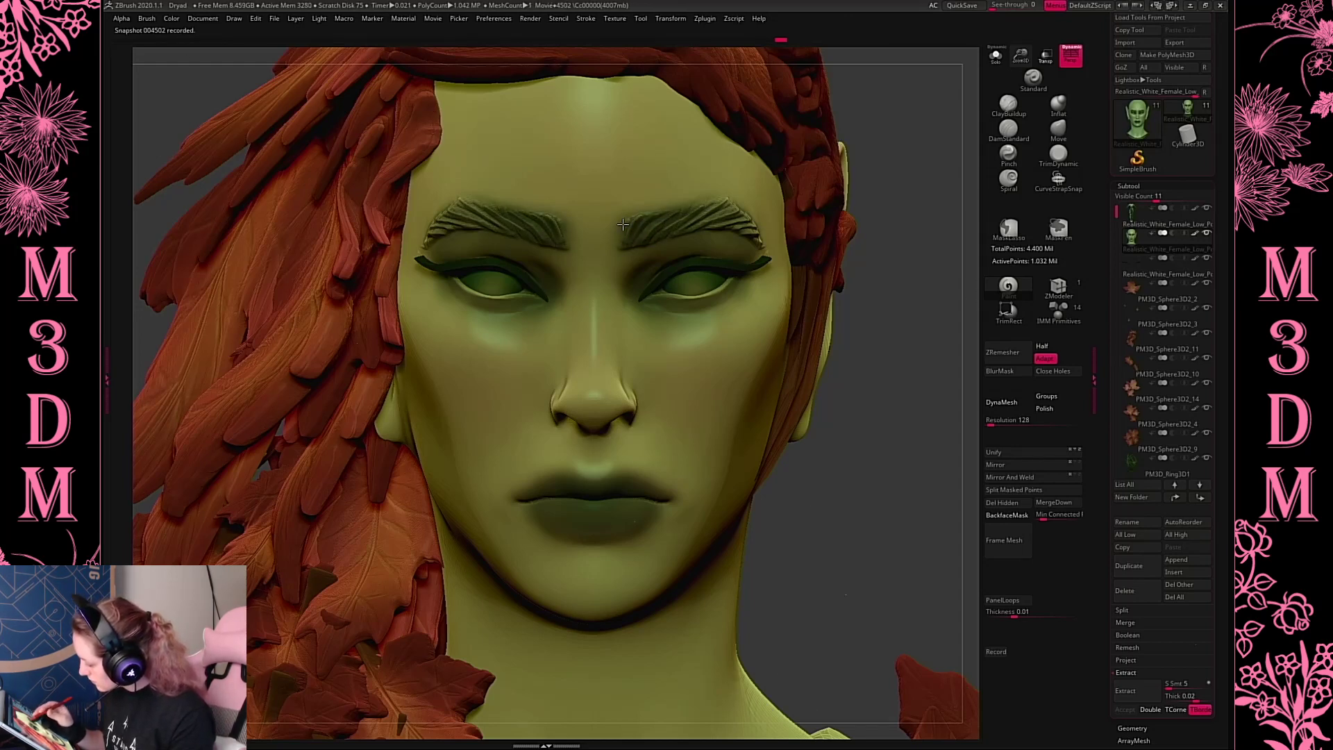
drag(912, 324, 745, 217)
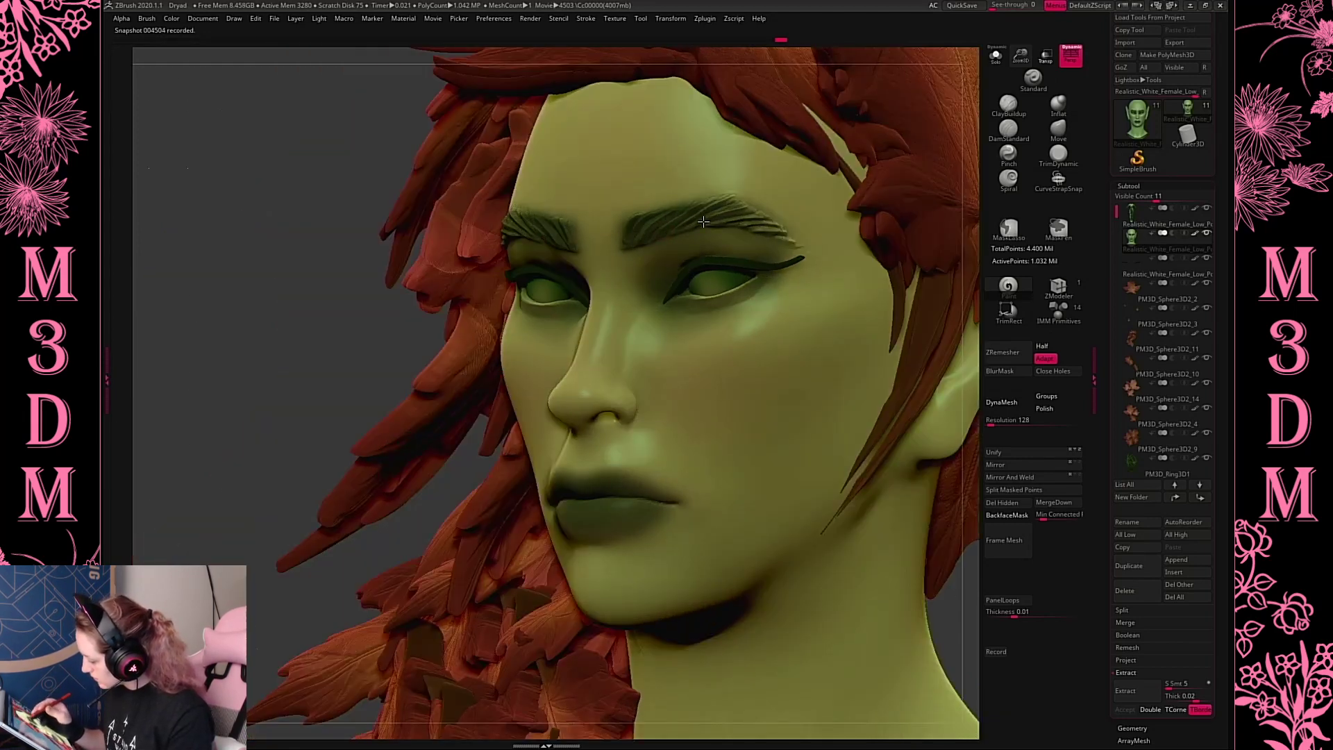
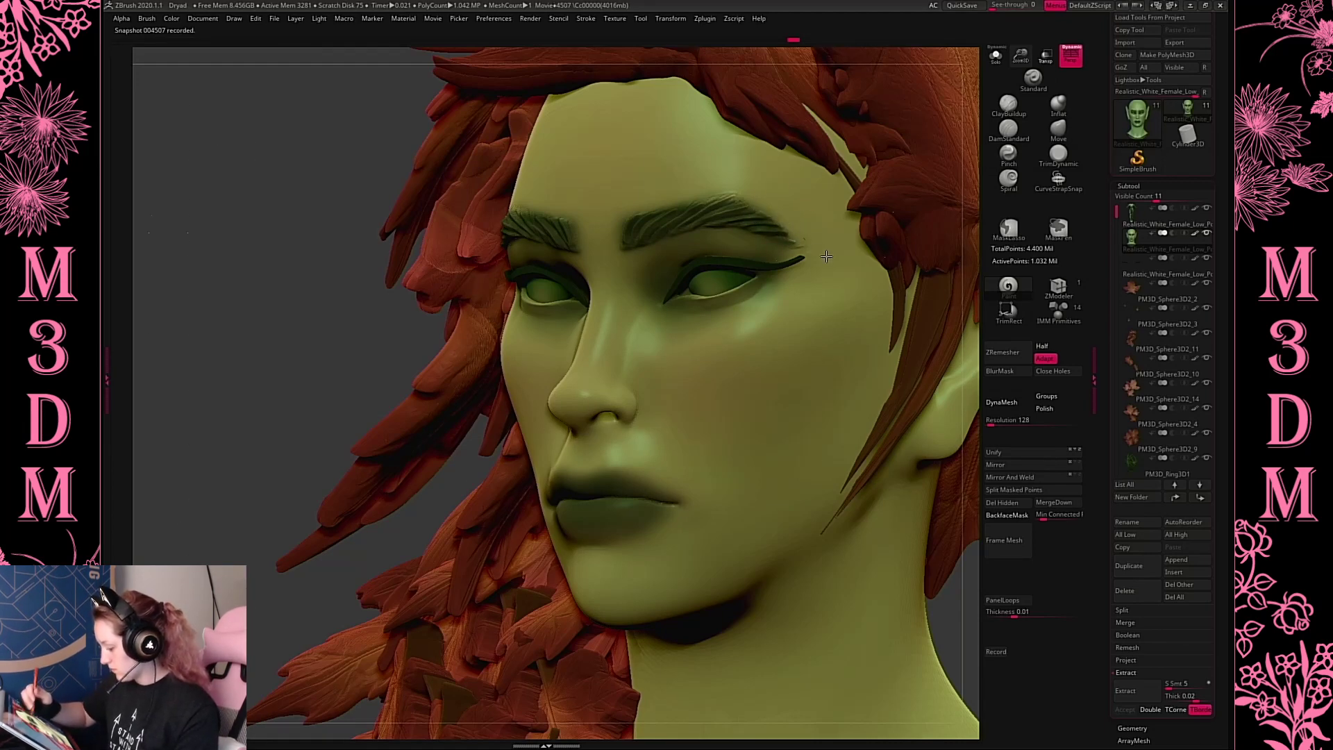
Paint a soft warm blush across the nose and cheeks of the head with the Paint brush
drag(976, 615, 856, 468)
key(space)
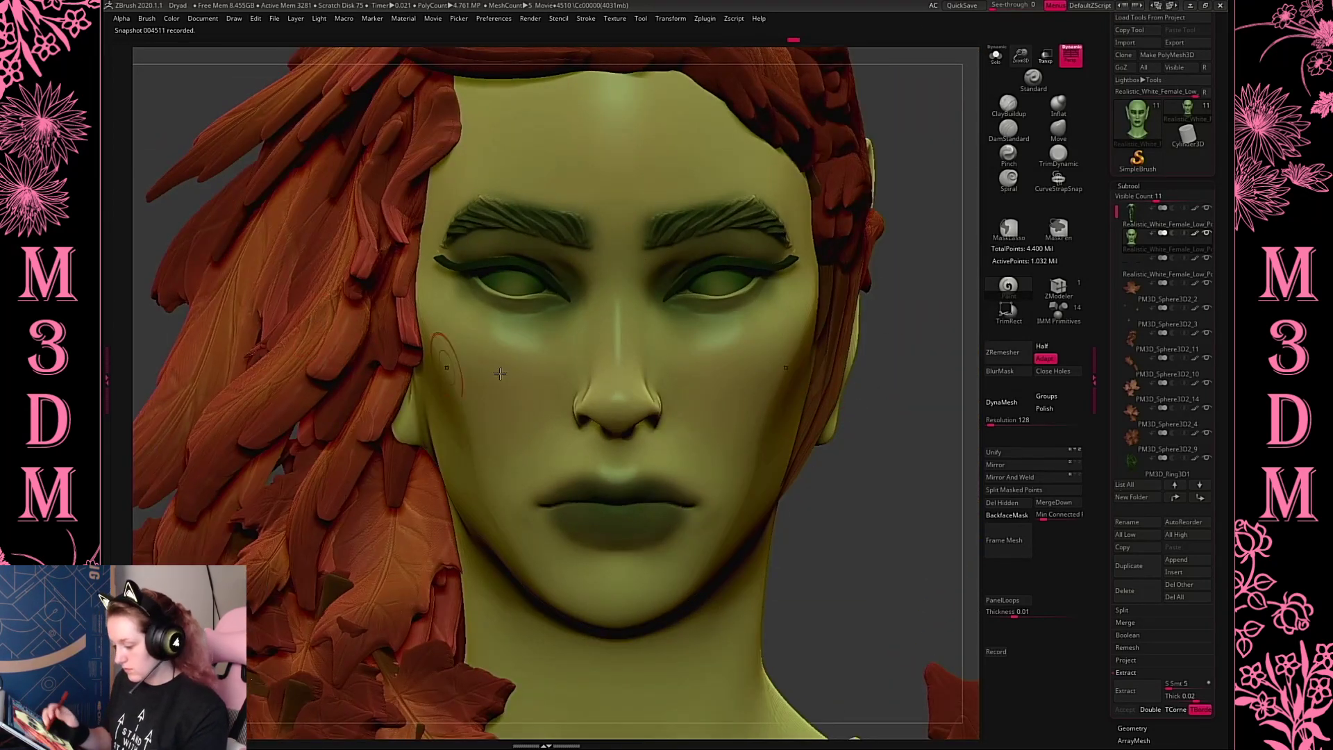
key(space)
key(space)
click(669, 401)
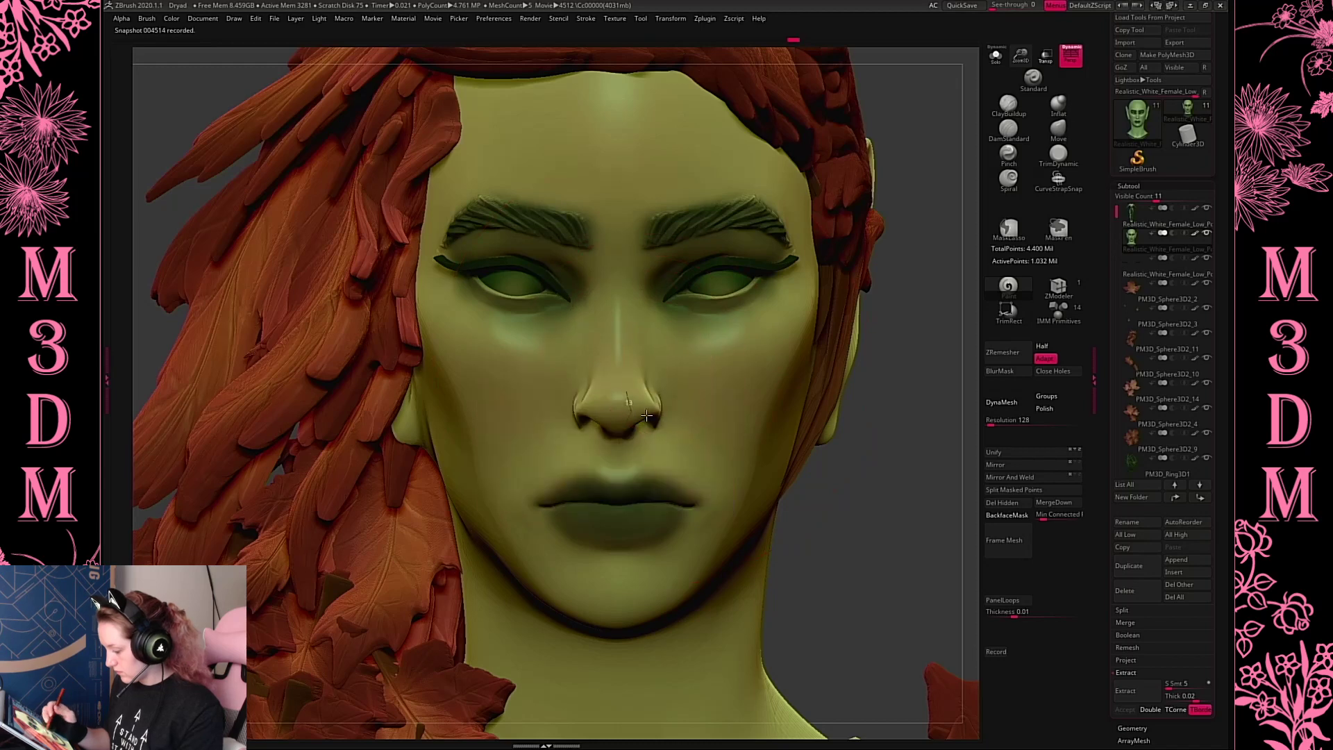
mouse_move(618, 371)
mouse_down()
mouse_move(618, 316)
mouse_move(618, 375)
mouse_move(754, 431)
mouse_up()
key(ctrl+z)
drag(673, 338, 818, 363)
drag(709, 349, 818, 313)
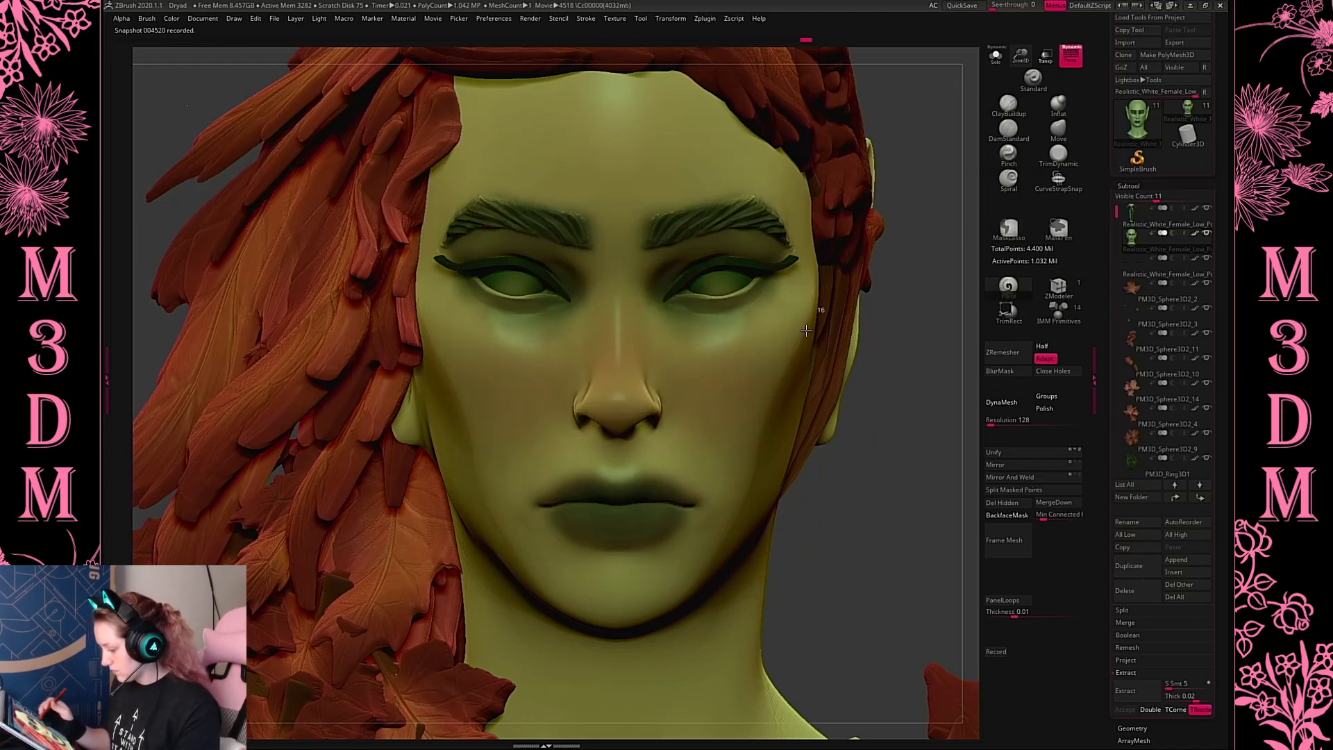
drag(764, 351, 876, 264)
Select the leaf hair subtool and check its polygroups in the Polyframe display
key(f)
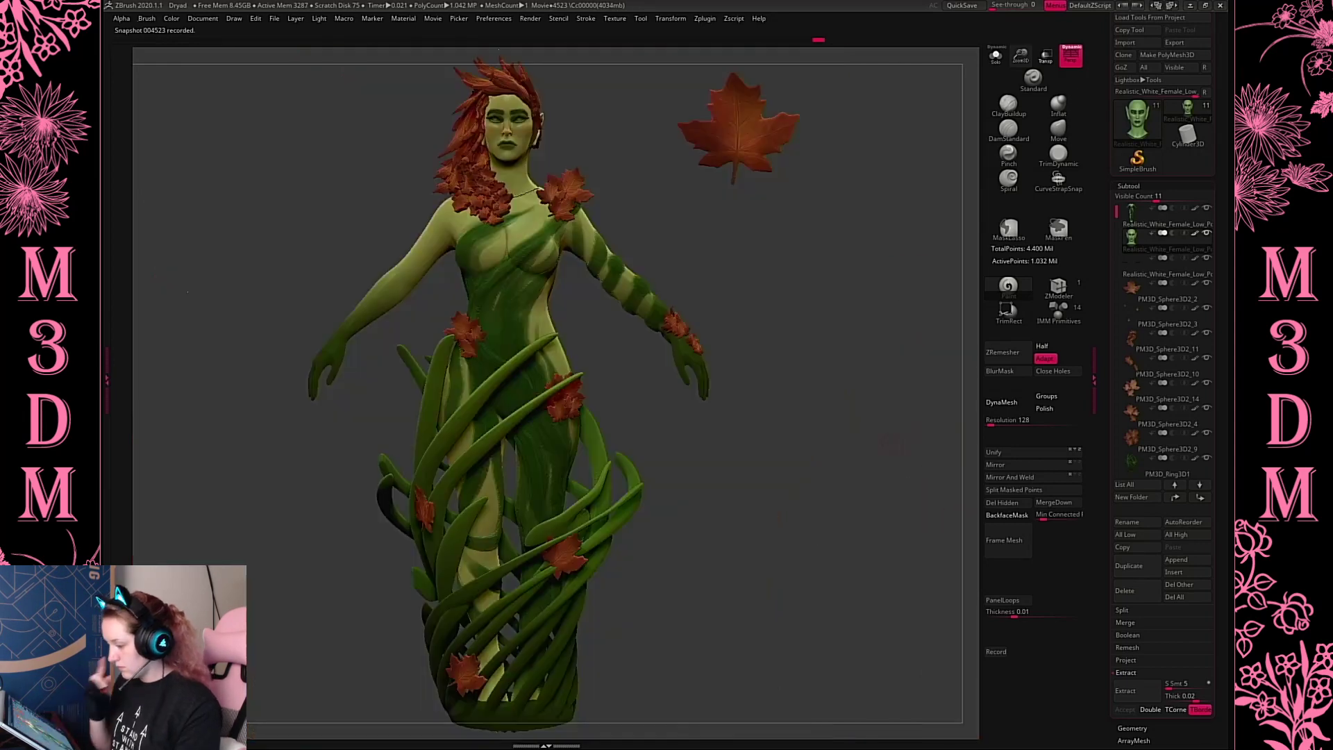
alt+drag(847, 411, 841, 367)
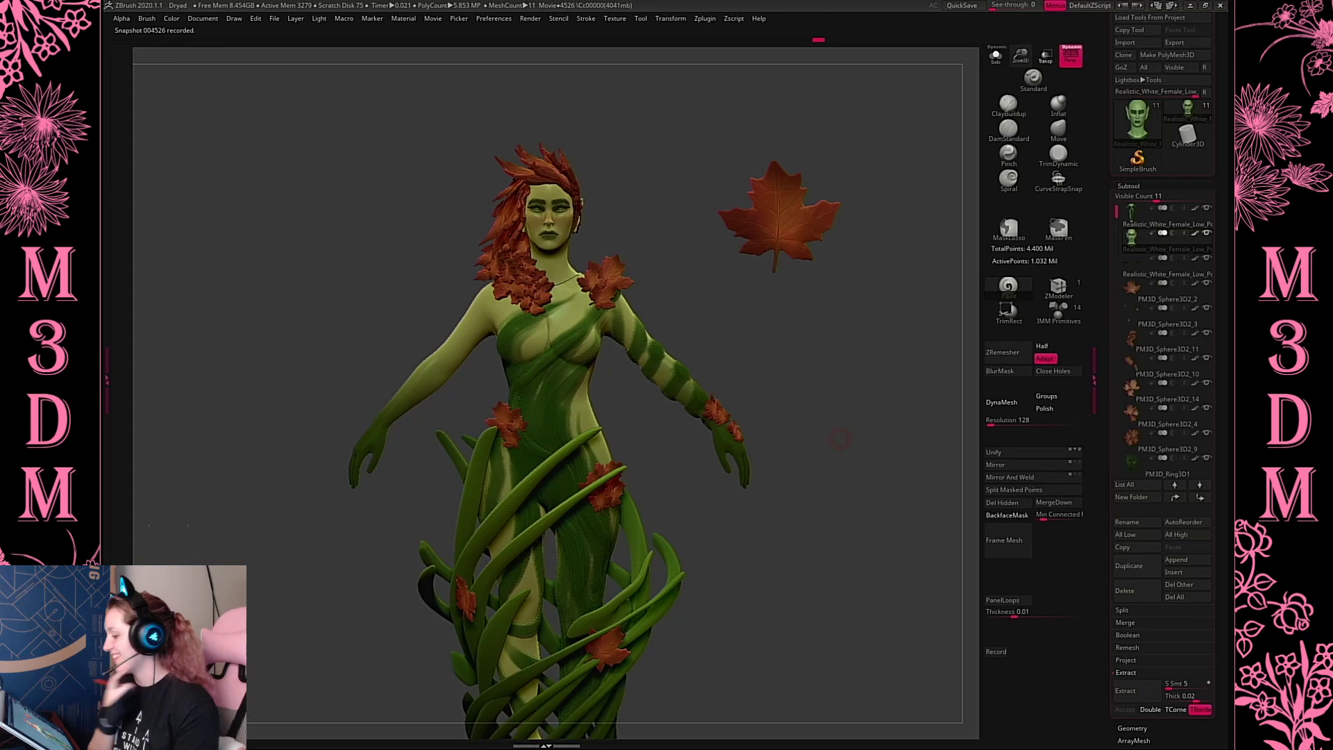
alt+drag(784, 180, 758, 288)
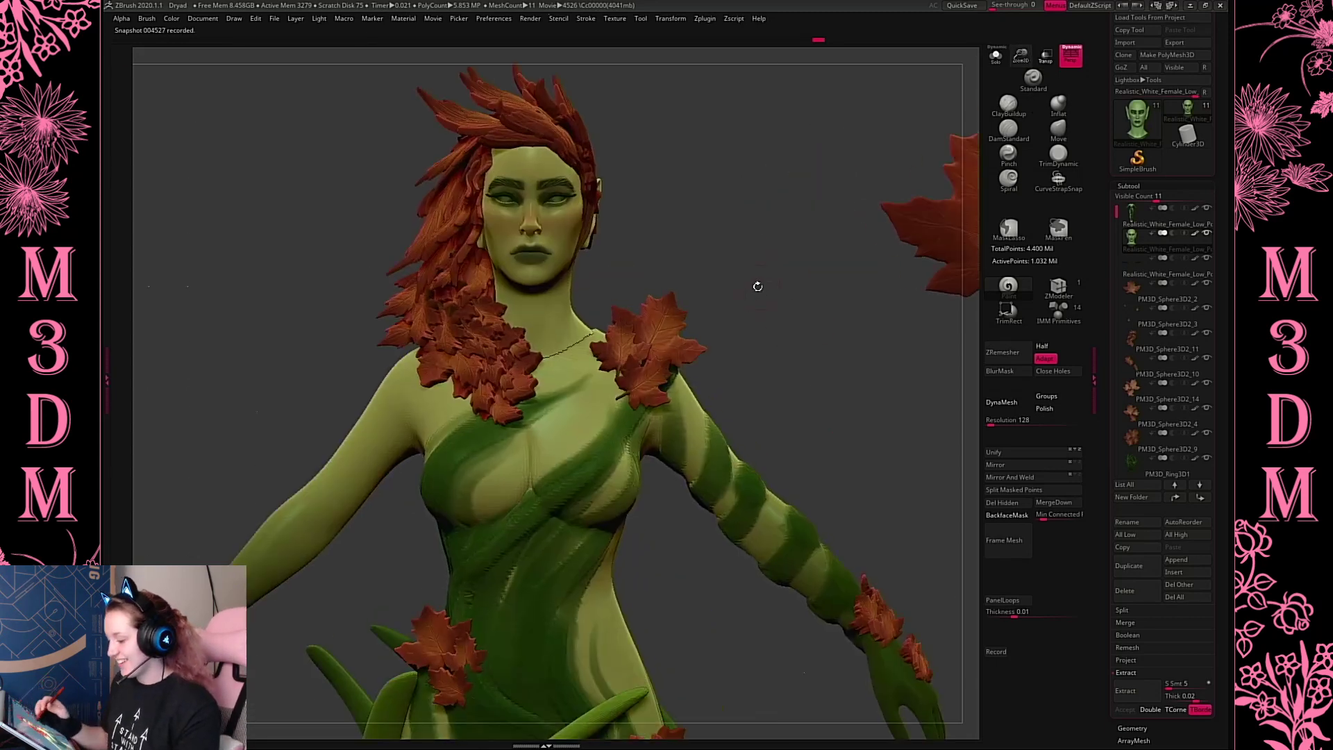
alt+drag(811, 386, 851, 459)
alt+click(577, 239)
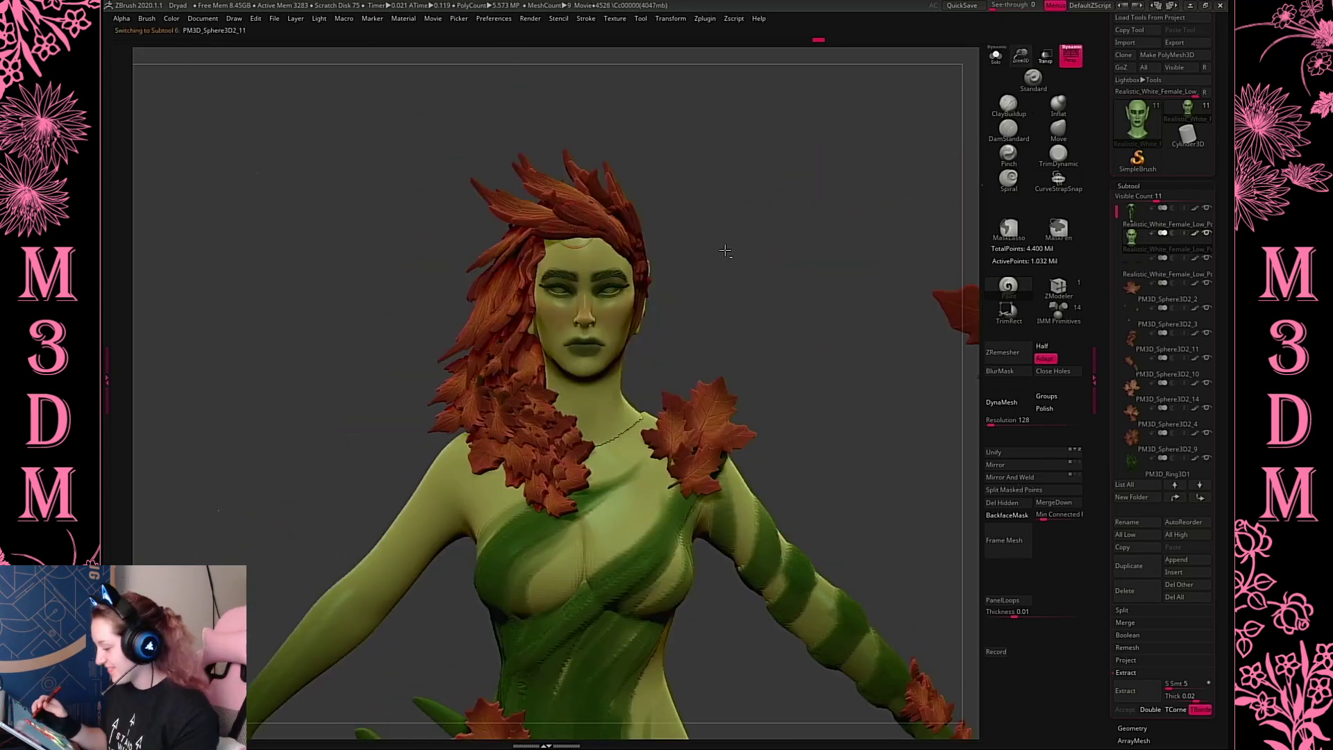
right_click(724, 250)
drag(734, 247, 858, 257)
right_click(758, 239)
right_click(580, 239)
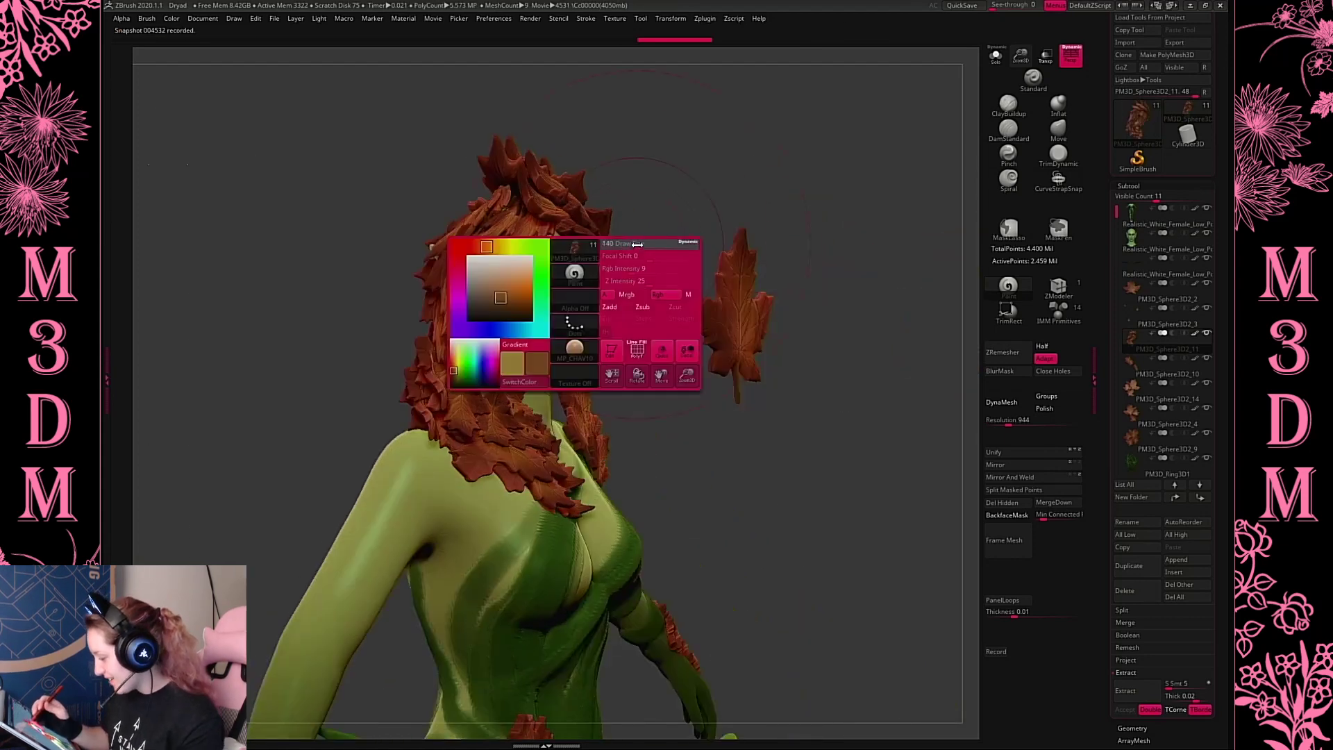
key(shift+f)
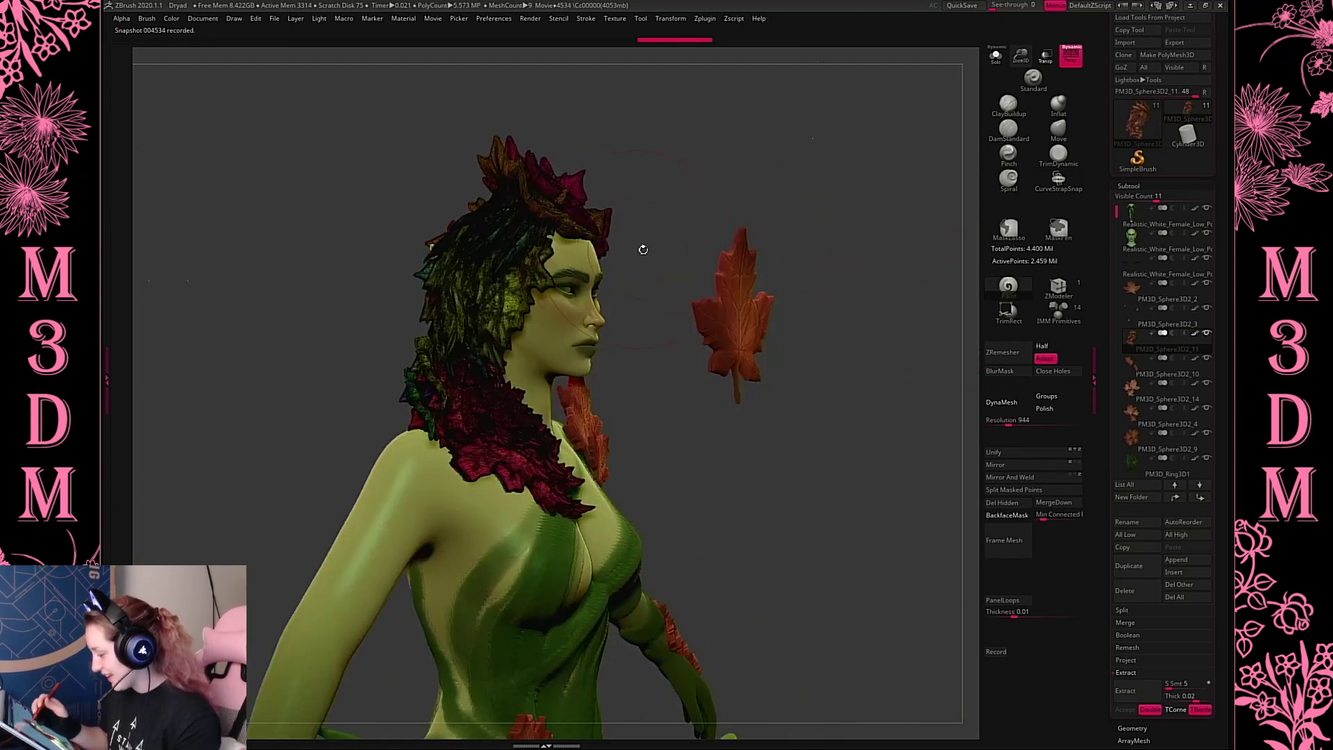
key(shift+f)
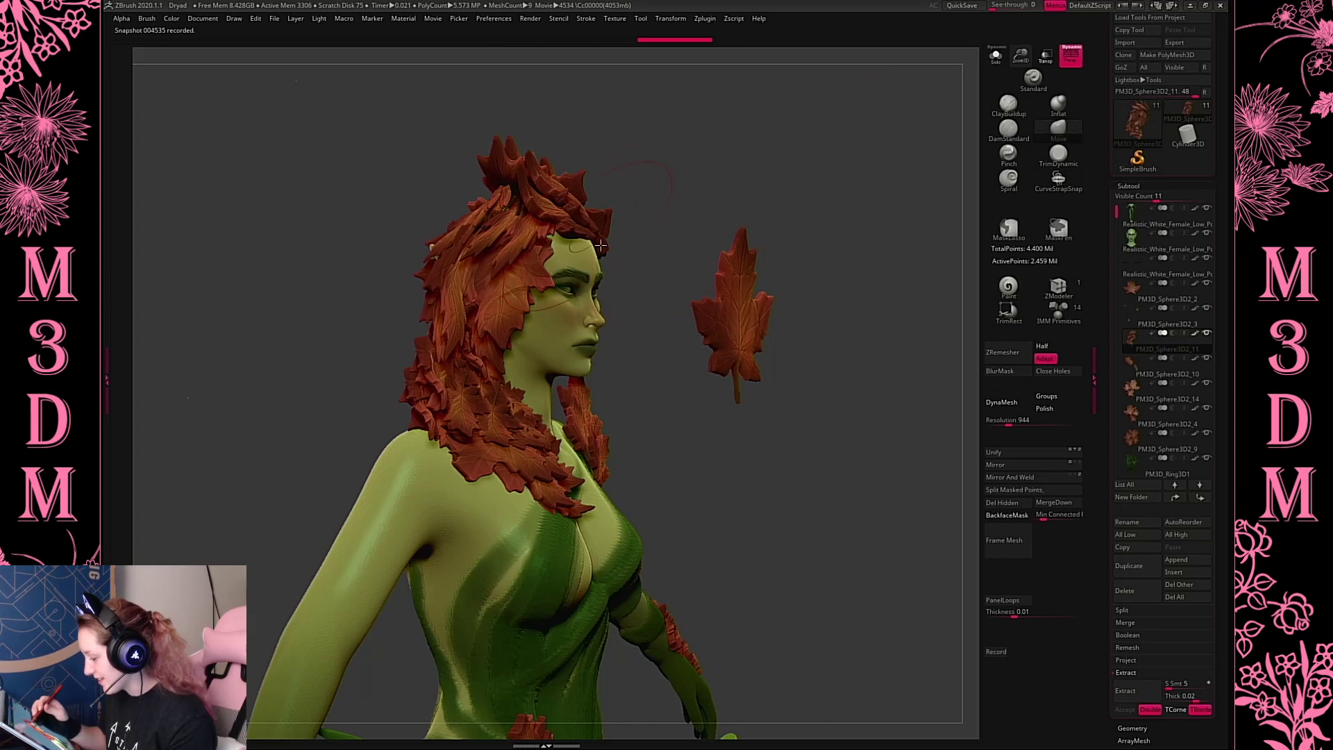
Adjust the leaf hair along the forehead hairline with the Move brush, resizing the brush as needed
drag(600, 245, 599, 246)
drag(723, 266, 827, 308)
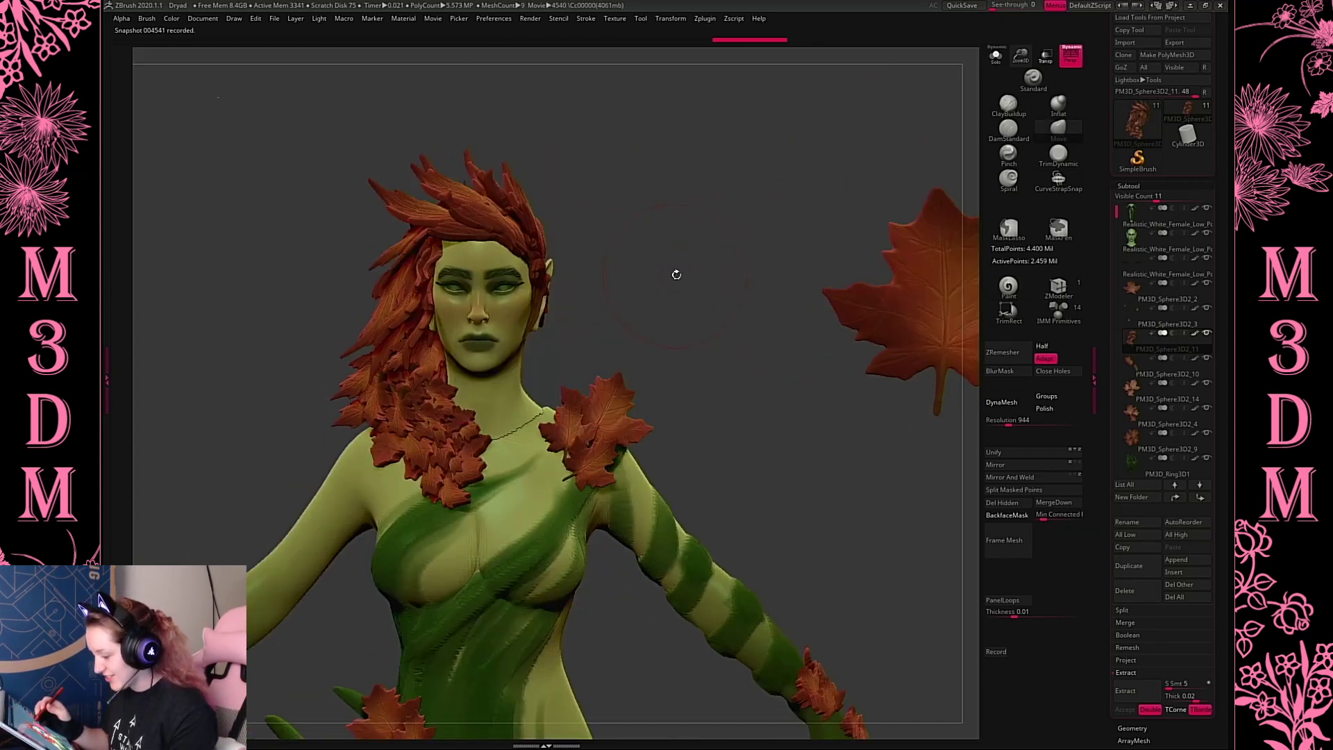
alt+drag(675, 273, 715, 289)
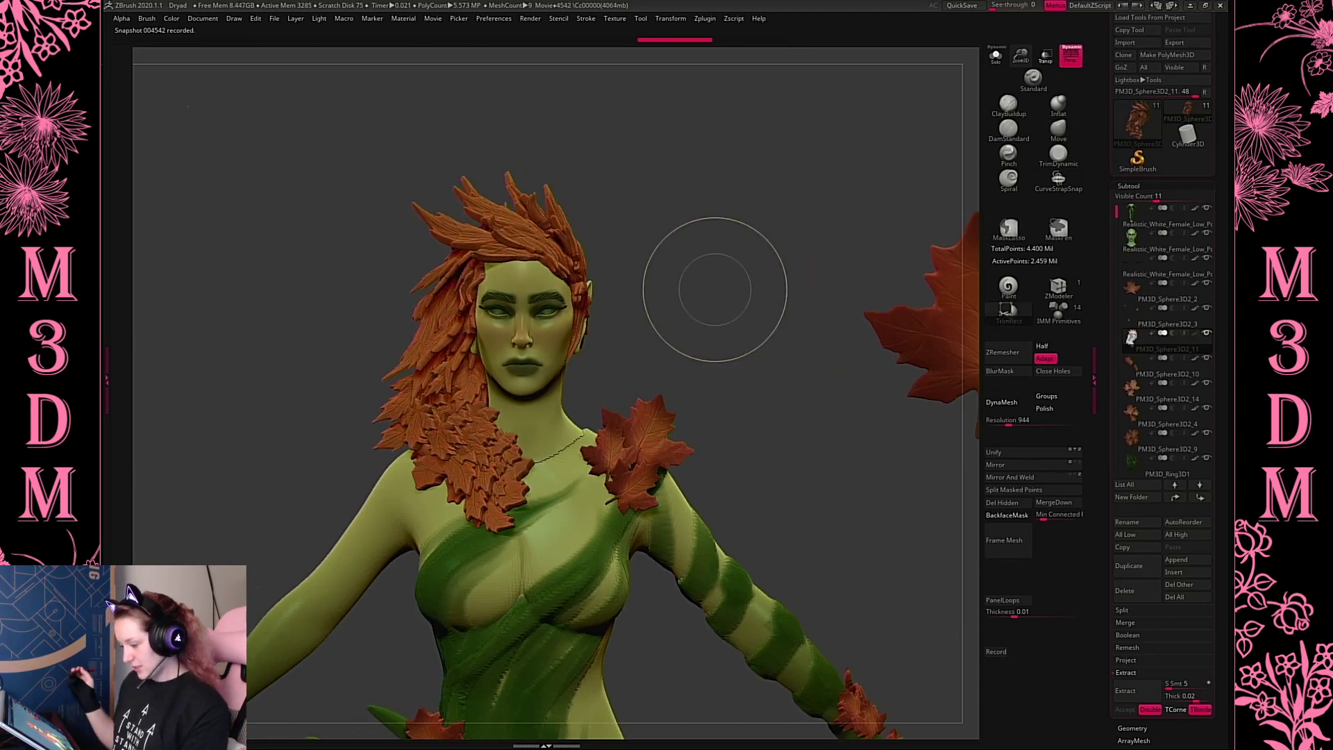
key(space)
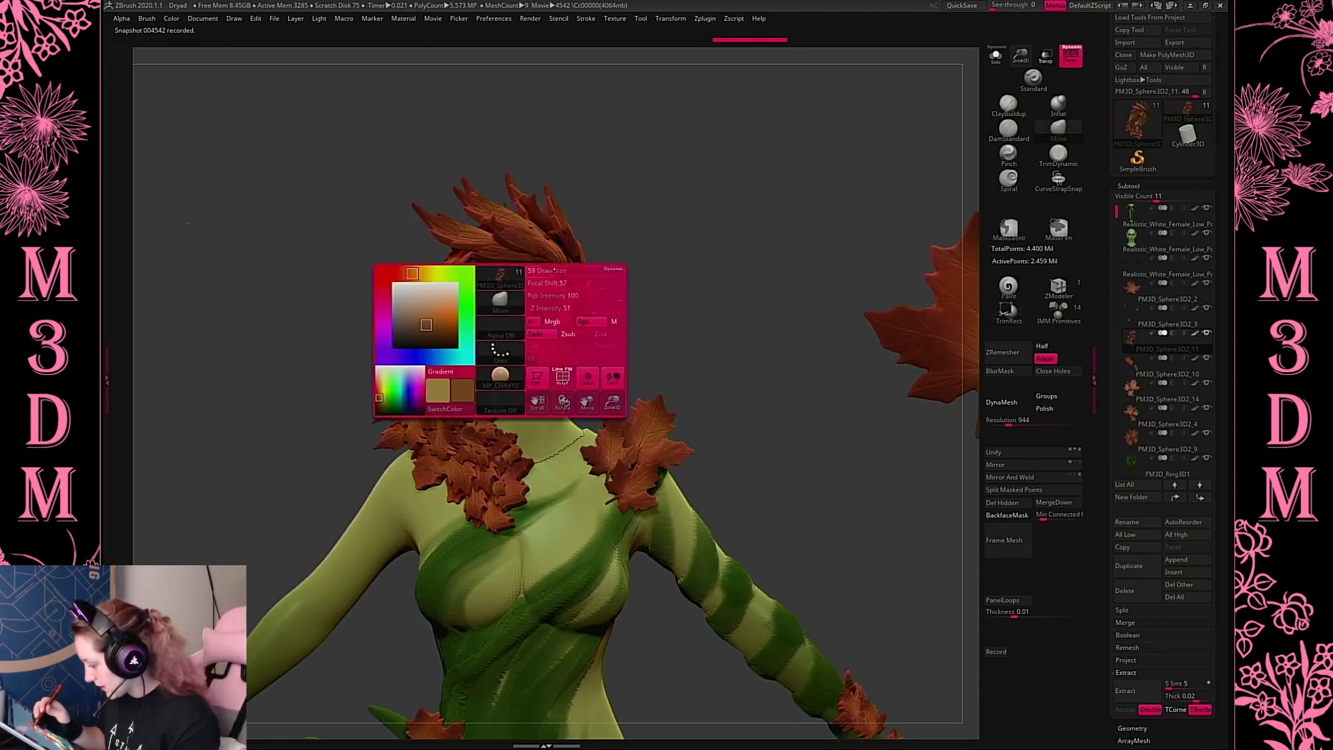
drag(547, 266, 549, 273)
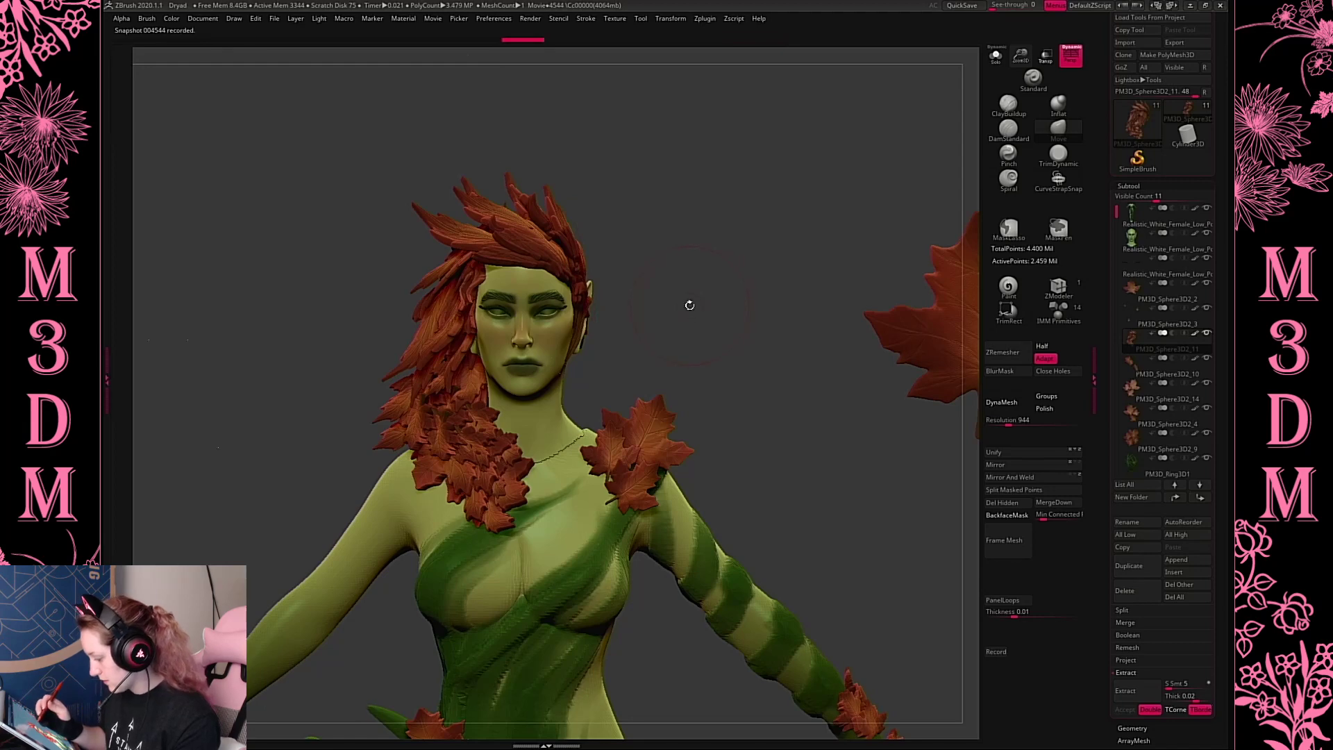
drag(763, 373, 772, 377)
key(space)
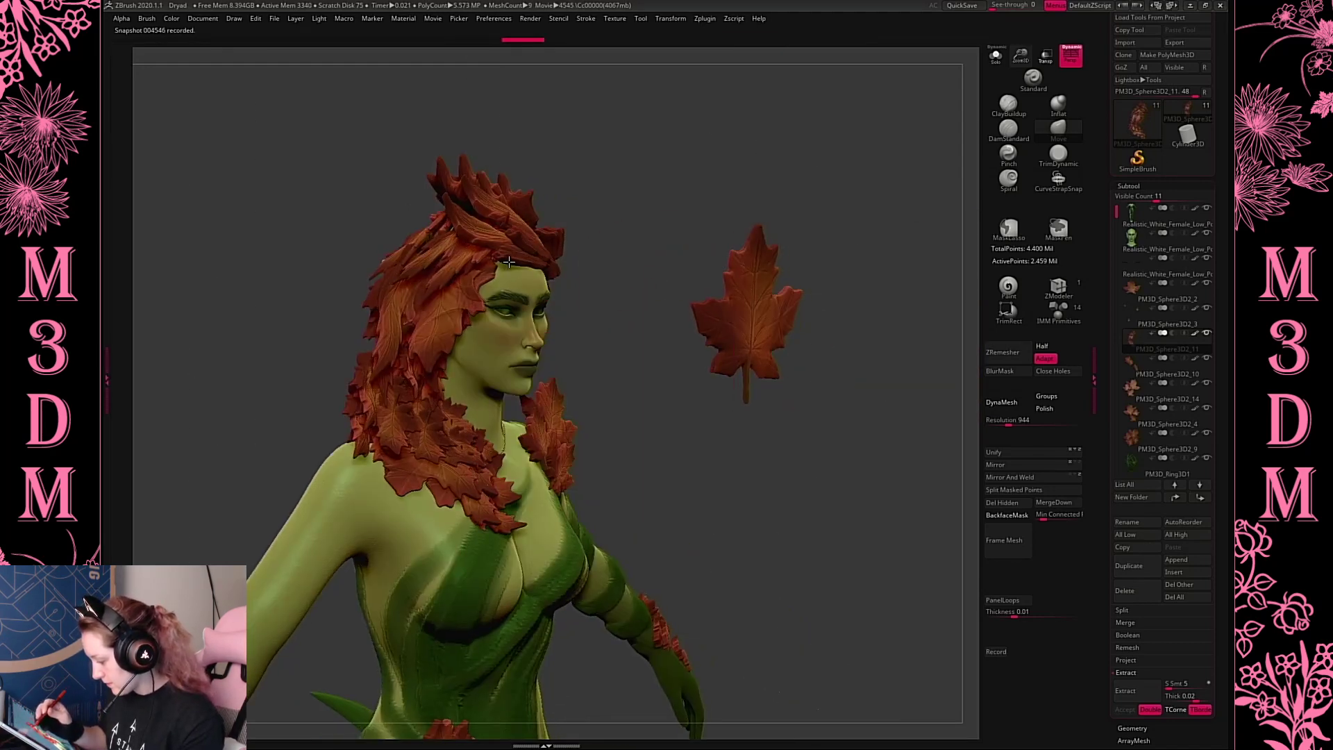
Shift the leaf strands overlapping the pointed ear so that the ear is exposed
drag(661, 262, 548, 305)
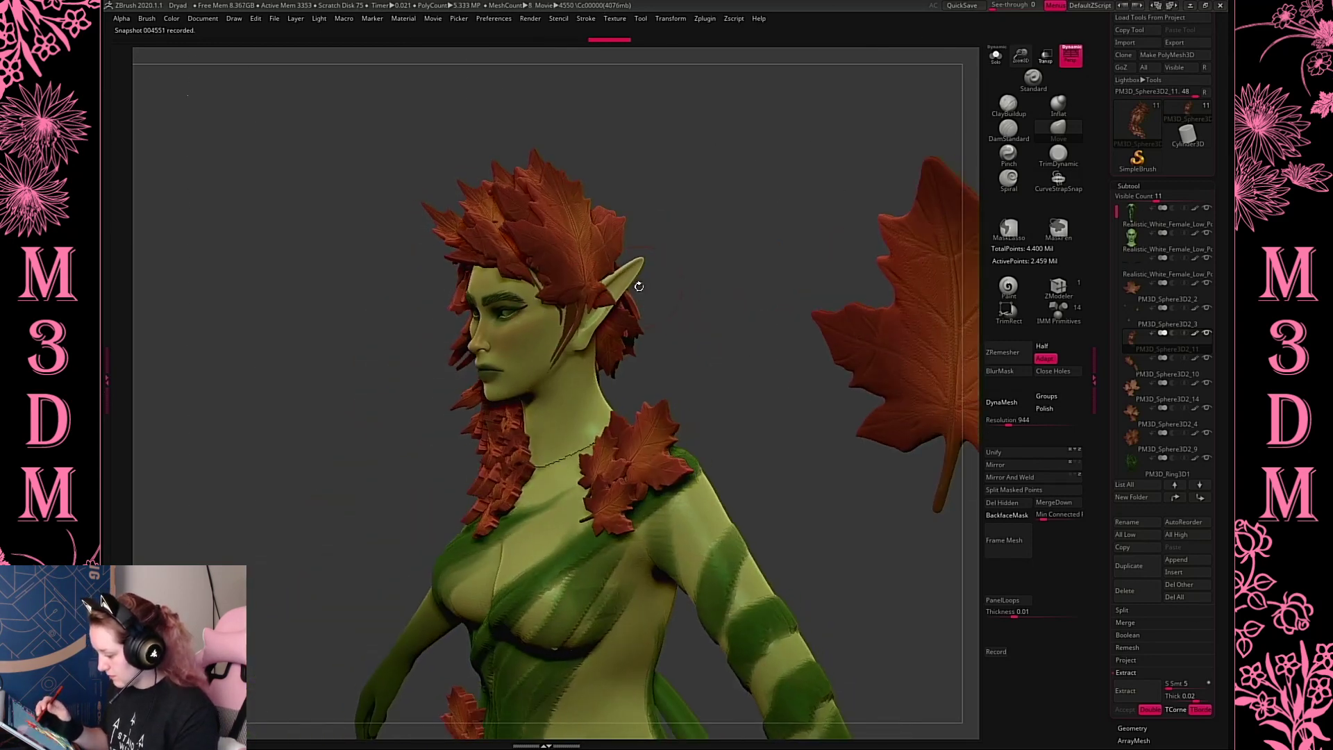
key(ctrl+z)
drag(580, 306, 606, 285)
key(space)
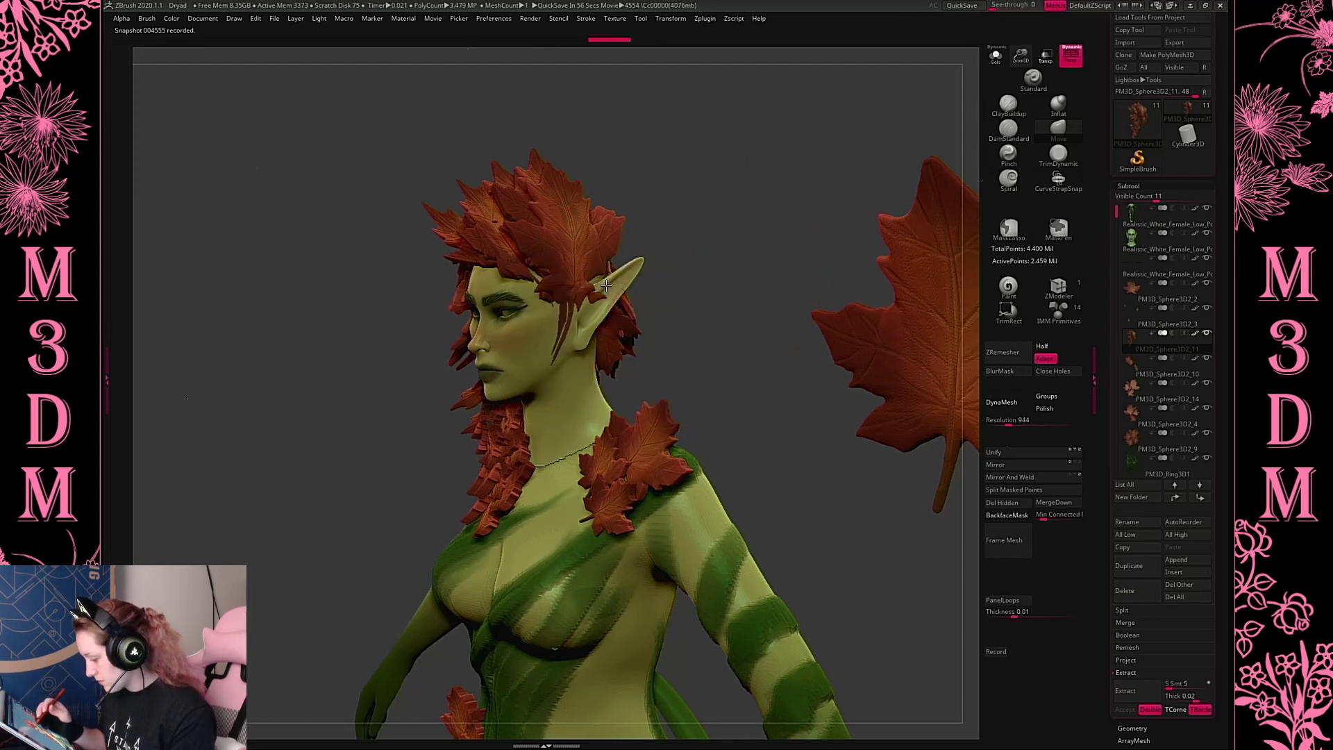
drag(700, 273, 656, 298)
key(ctrl+z)
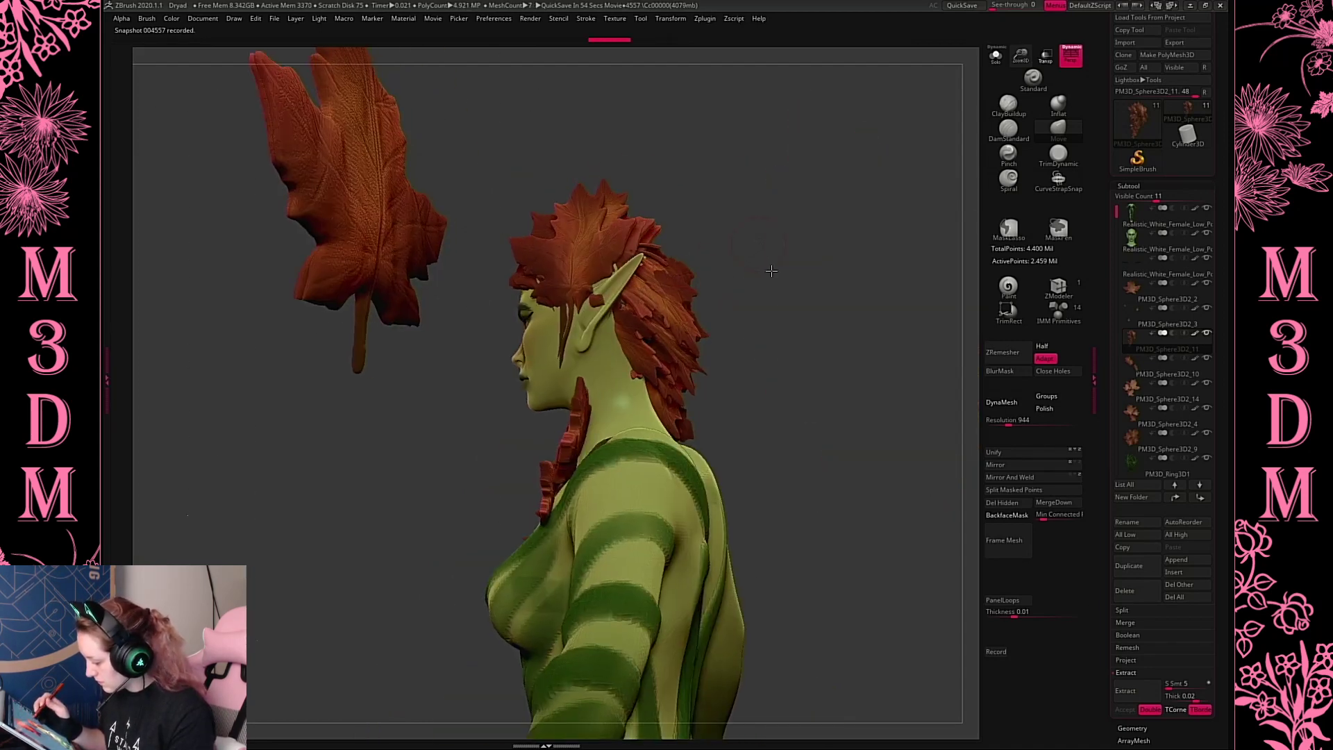
Refine the edge of the leaf hair around the base of the ear with the Move brush
drag(770, 272, 822, 275)
drag(600, 284, 601, 282)
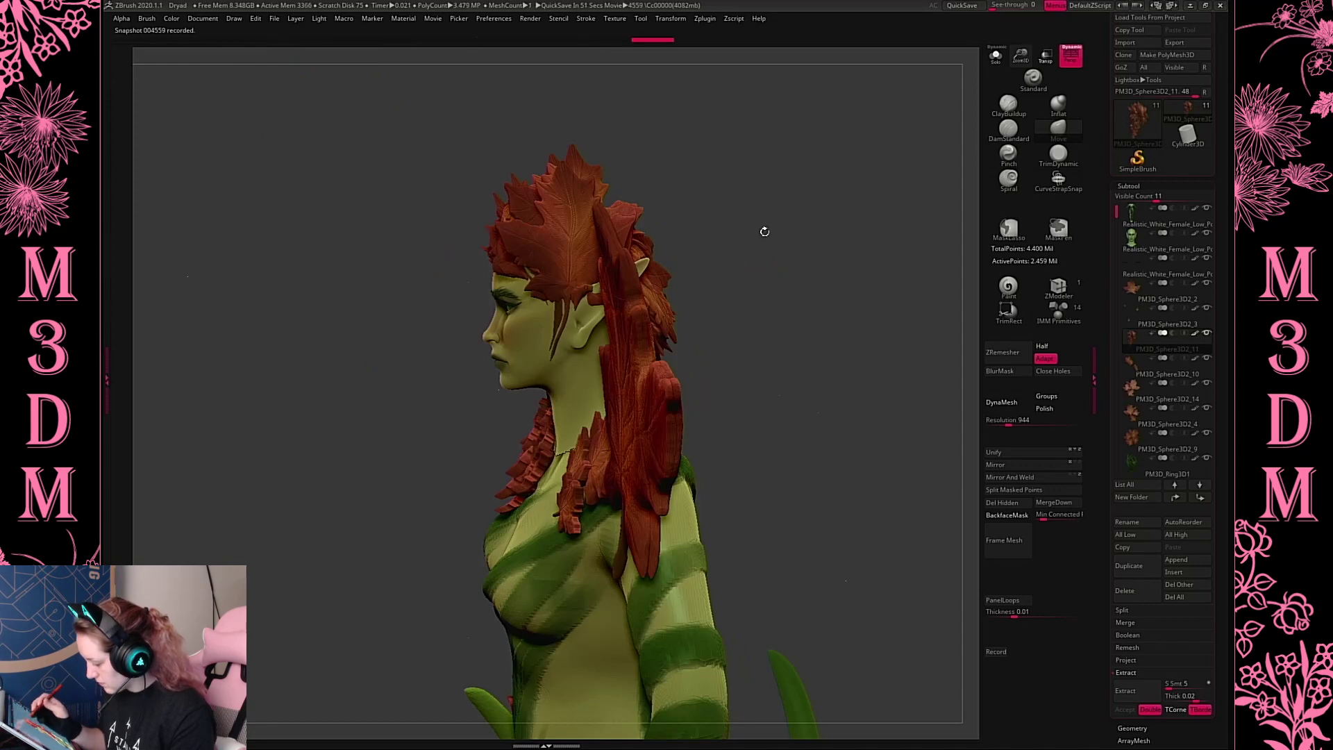
drag(764, 232, 820, 240)
drag(584, 310, 584, 311)
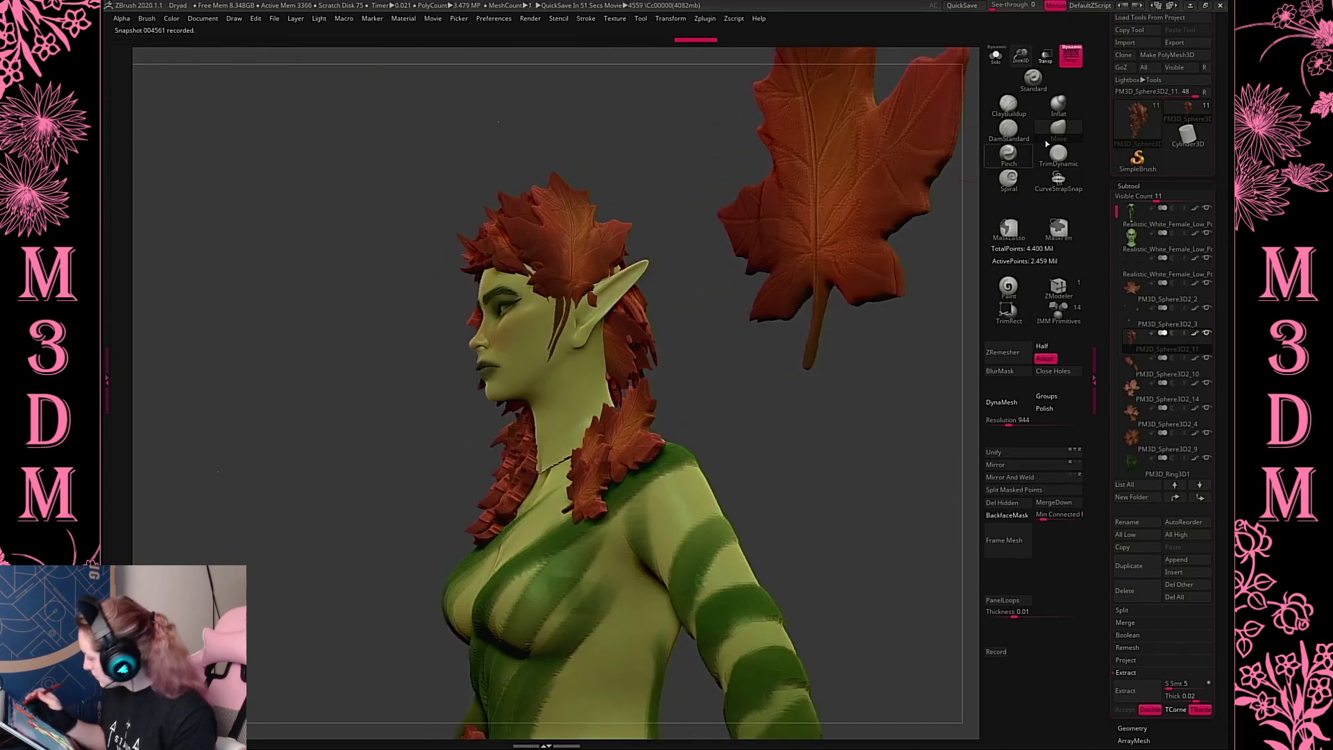
key(ctrl+z)
click(1008, 132)
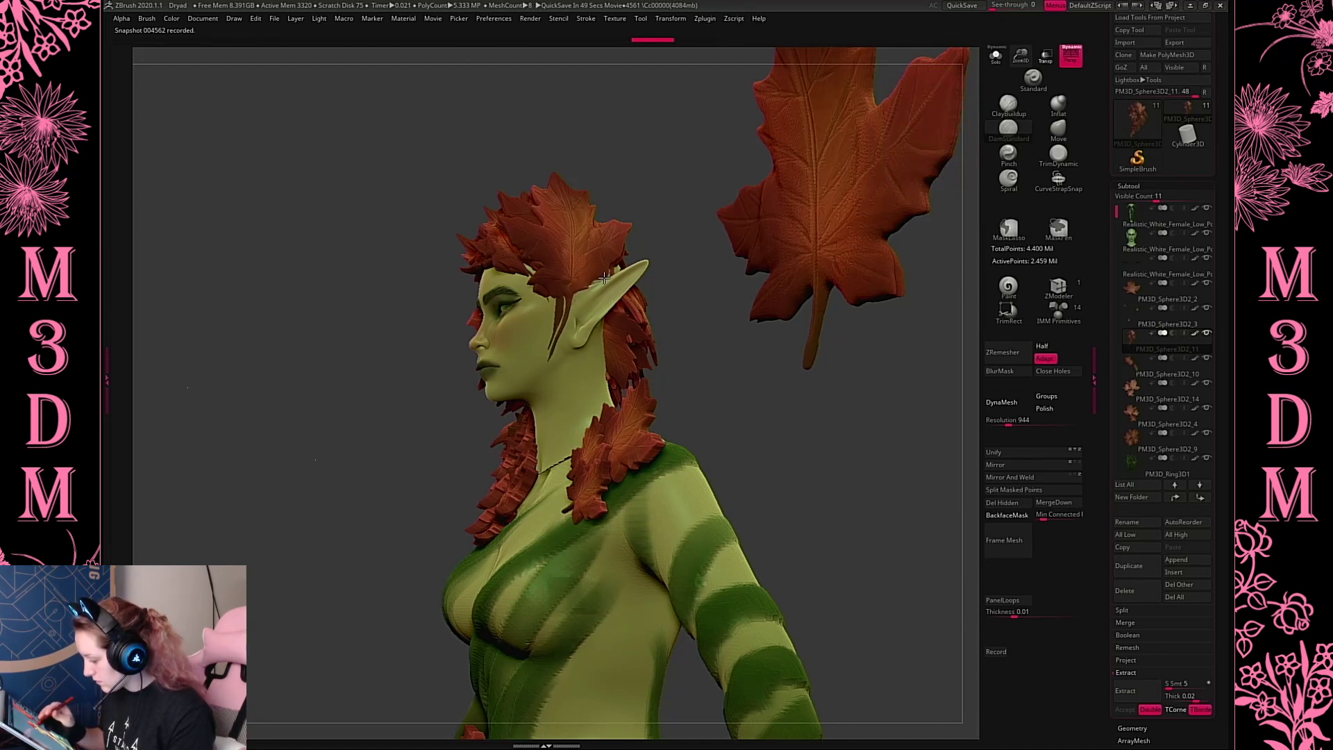
drag(645, 276, 614, 283)
click(1058, 130)
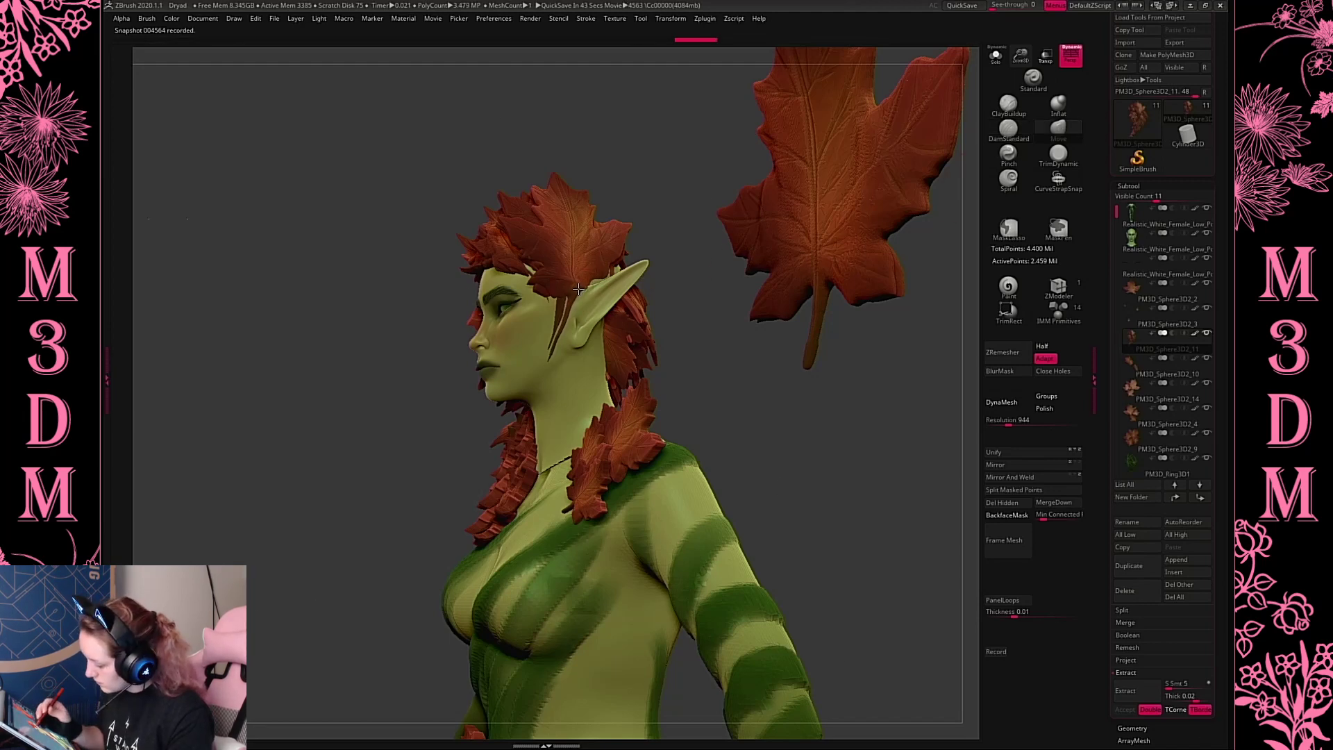
key(space)
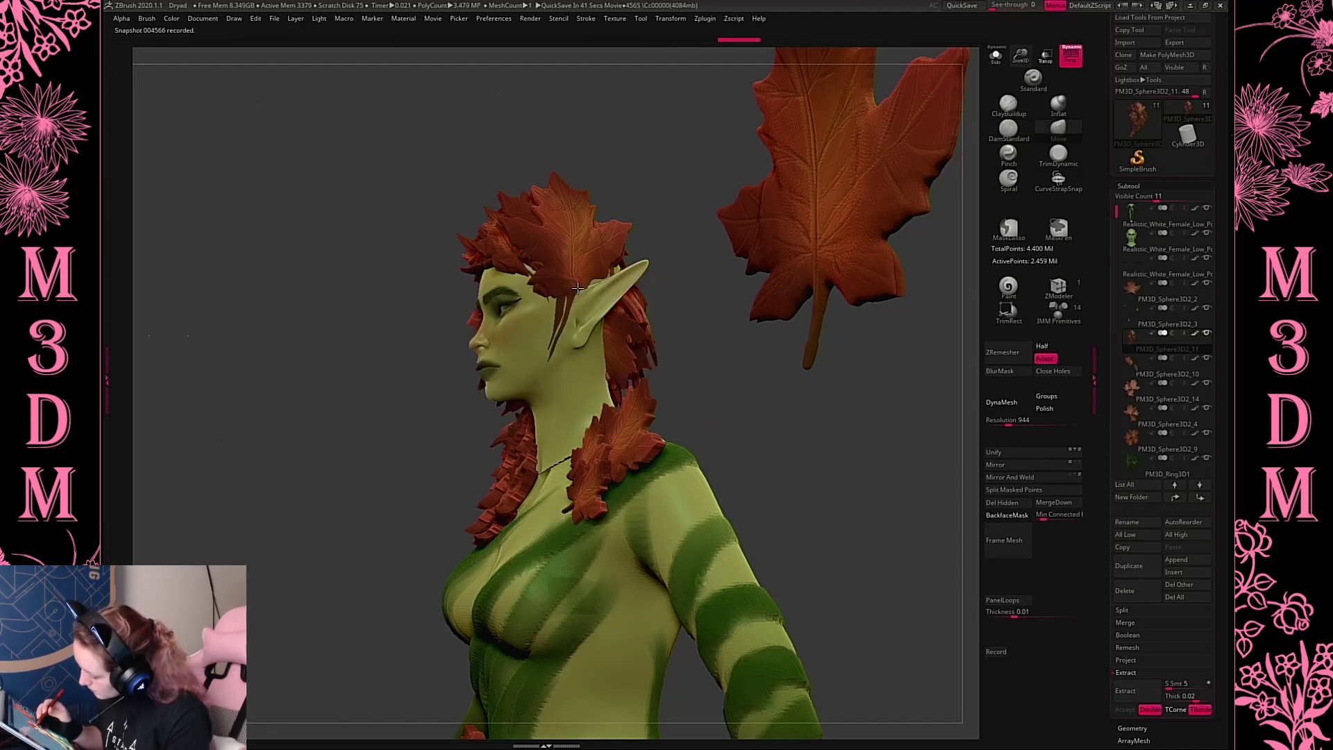
Select the head subtool and reshape the side of the jaw with a smaller Move brush
drag(712, 339, 763, 462)
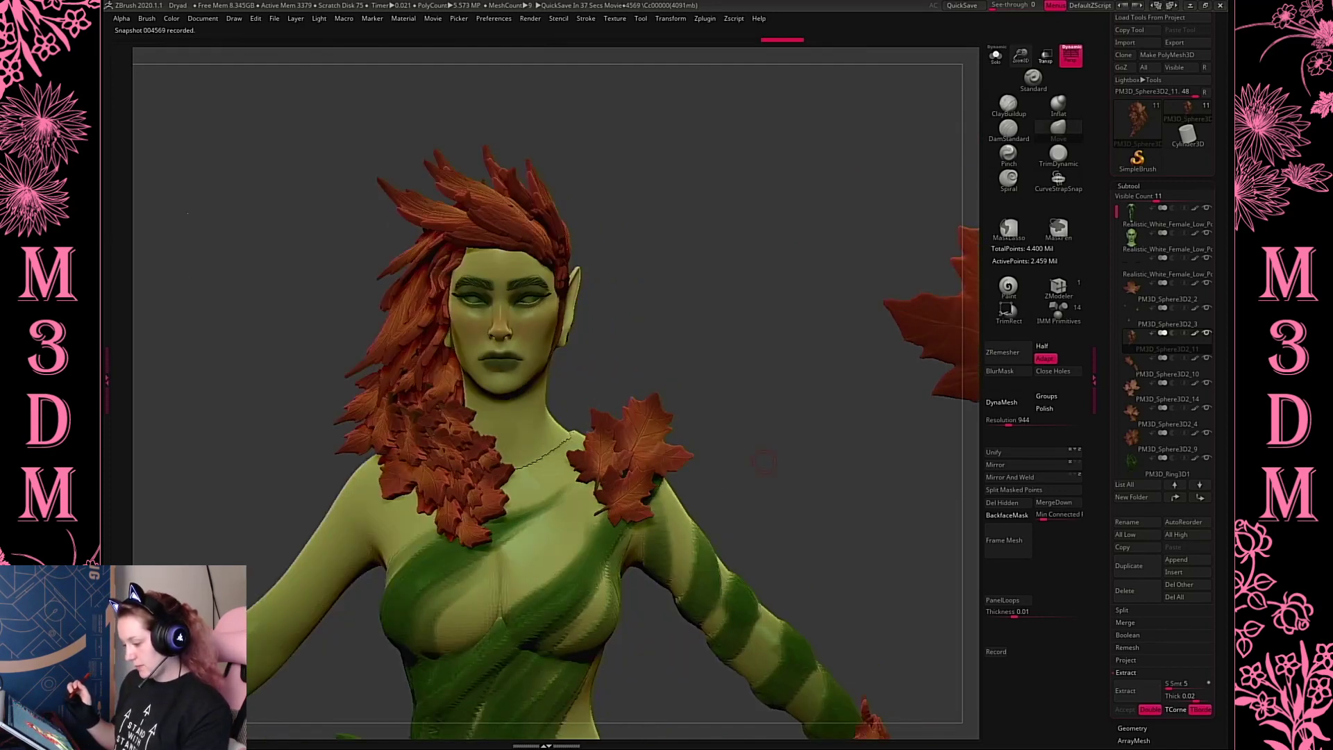
key(f)
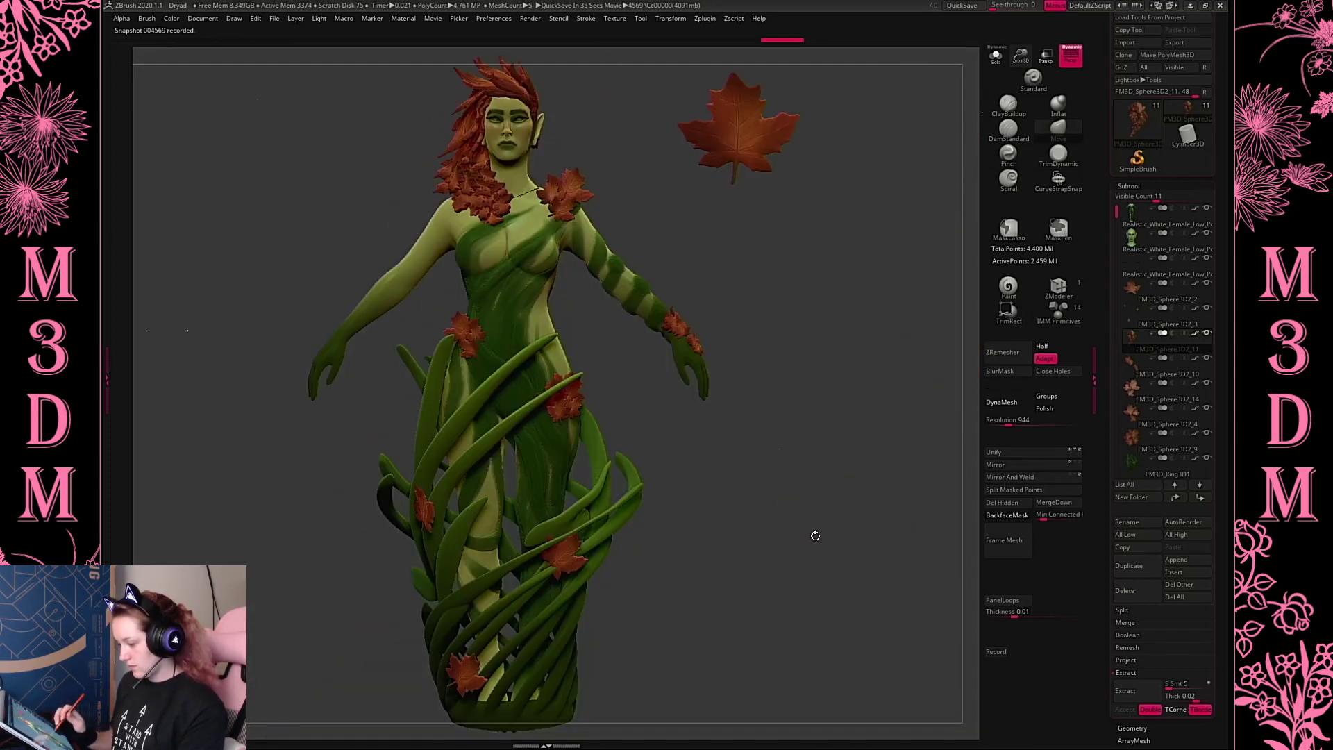
mouse_move(815, 535)
mouse_down()
mouse_move(797, 545)
mouse_move(812, 520)
mouse_move(812, 384)
mouse_move(844, 409)
mouse_up()
alt+drag(812, 278, 812, 66)
alt+click(608, 291)
key(space)
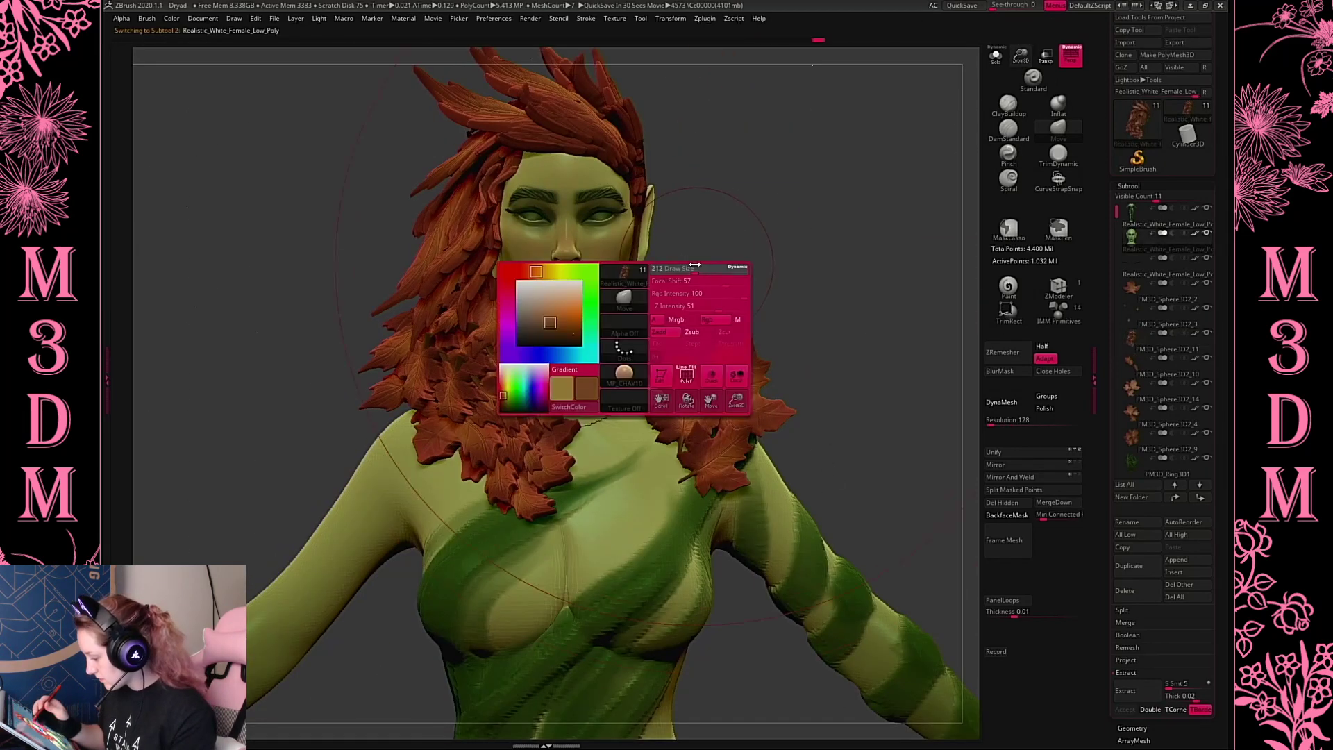
drag(694, 265, 674, 267)
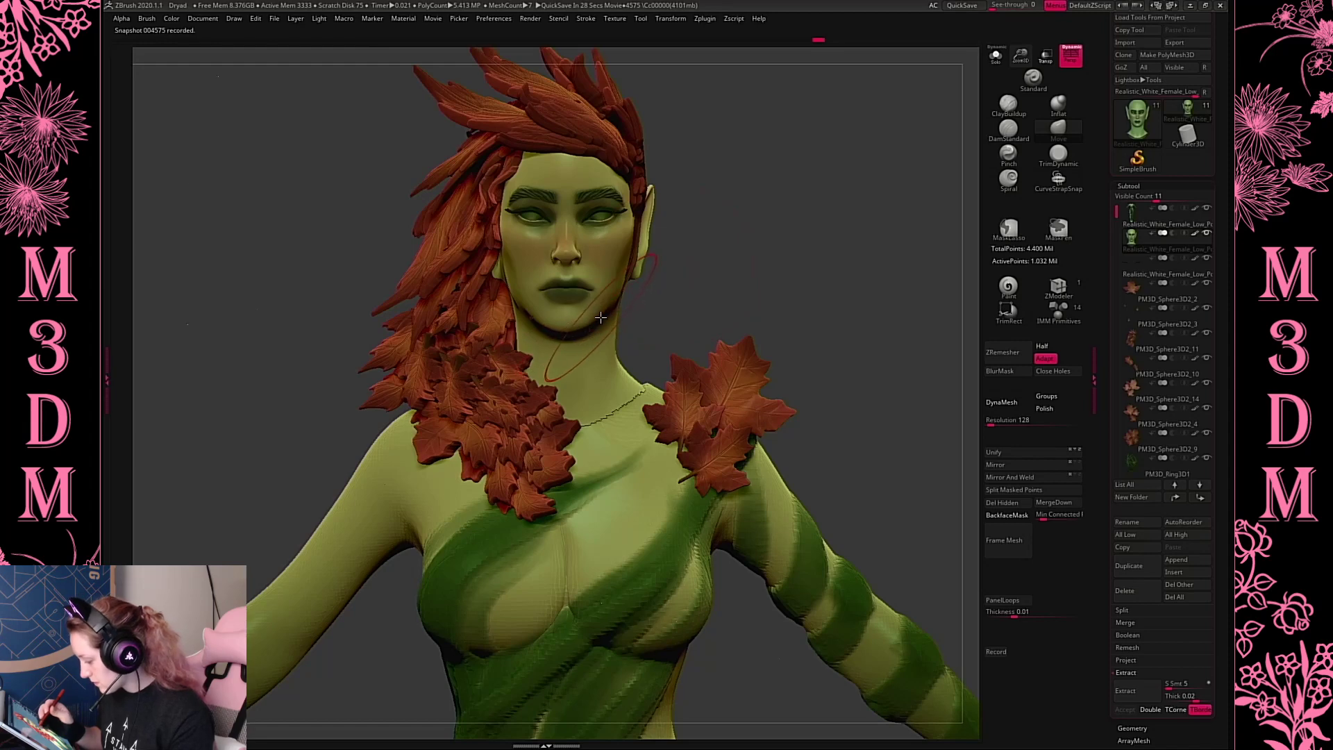
key(space)
drag(600, 317, 596, 312)
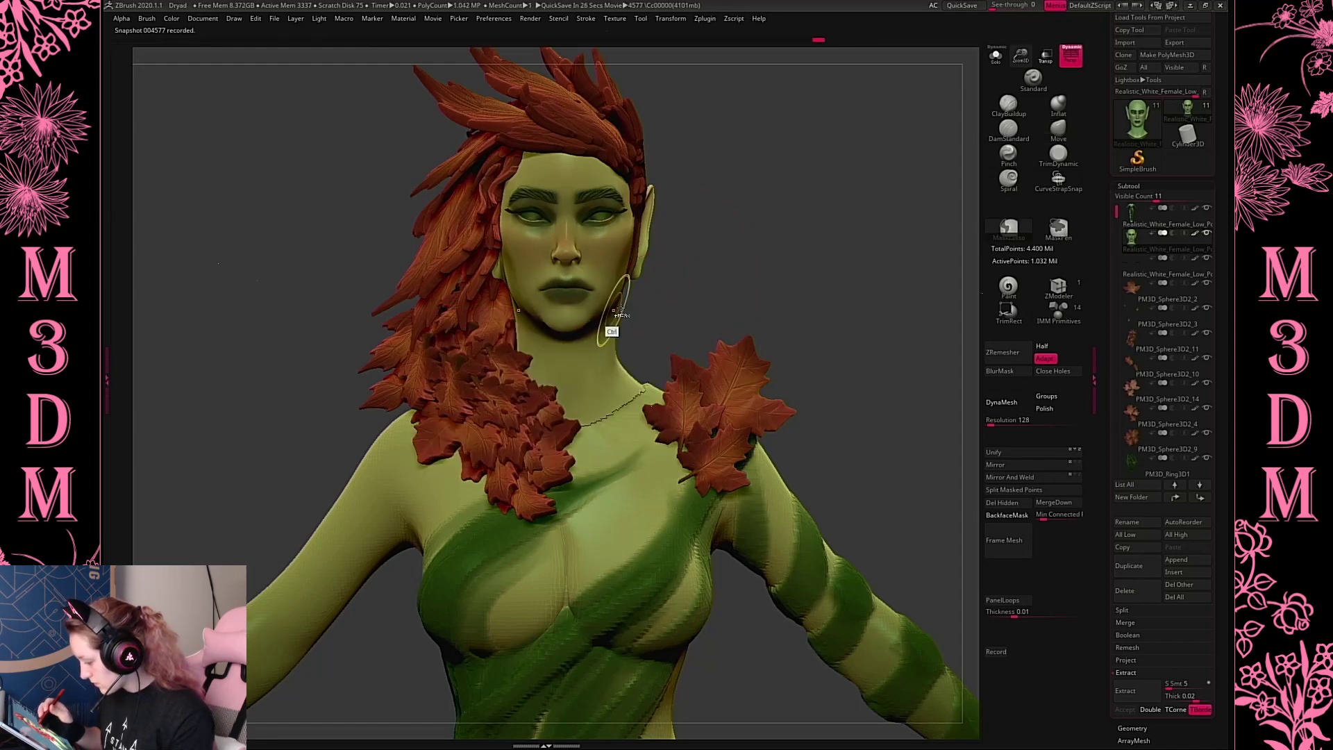
Try to push the underside of the jaw inward, and undo that stroke
key(space)
drag(675, 339, 689, 339)
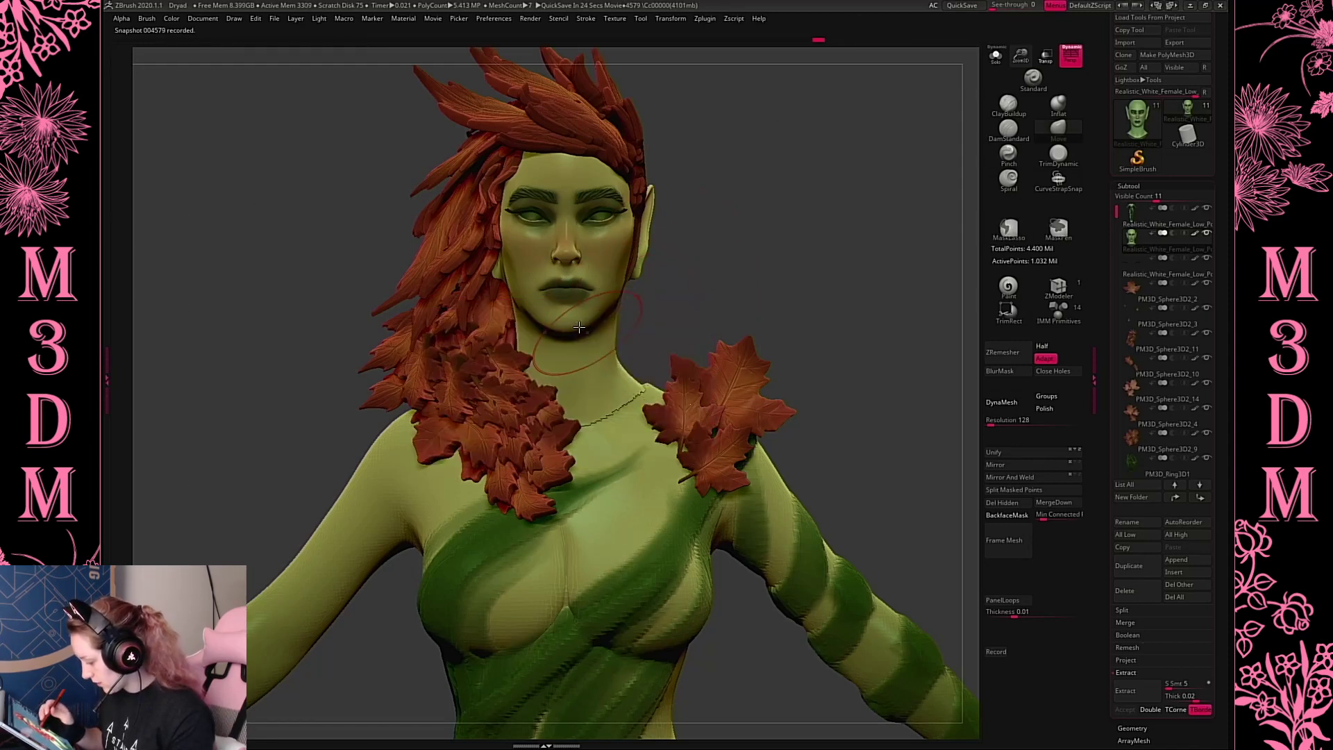
drag(580, 327, 555, 322)
key(ctrl+z)
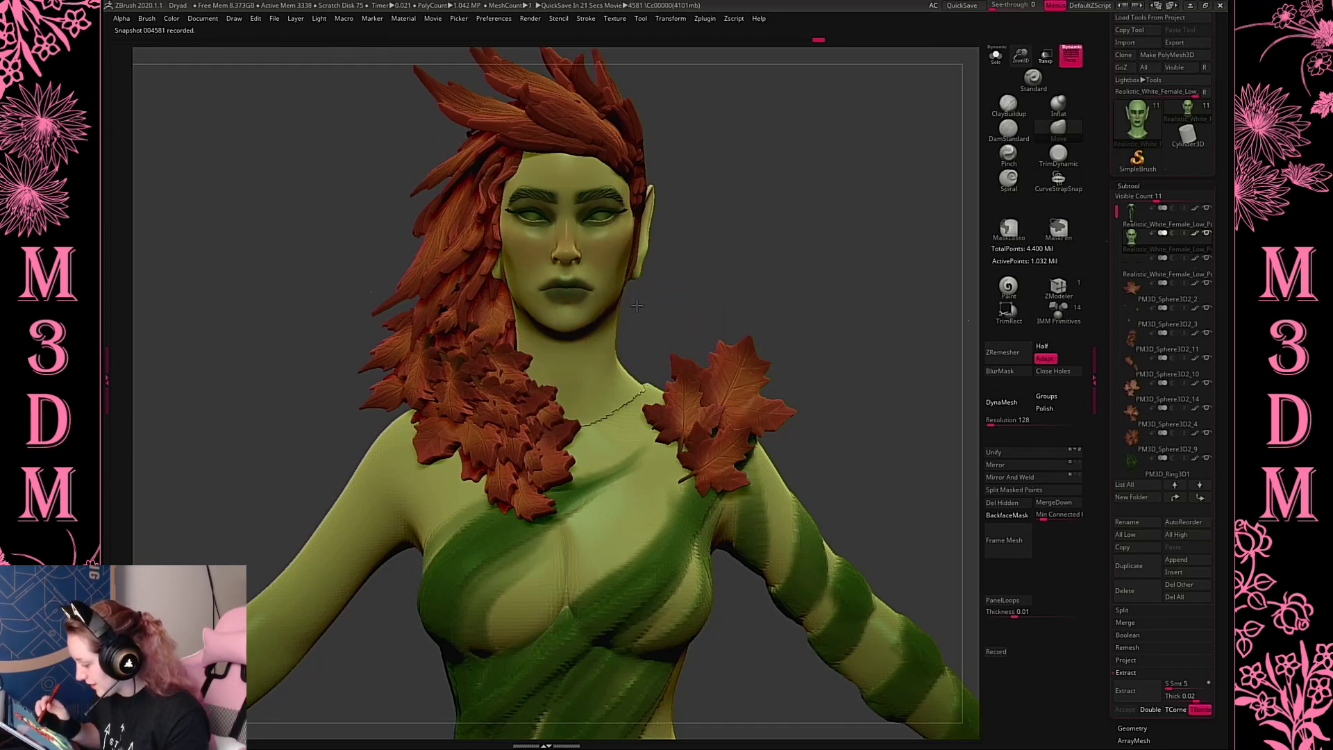
Nudge the jawline between the chin and the ear inward with the Move brush
key(space)
drag(632, 305, 584, 327)
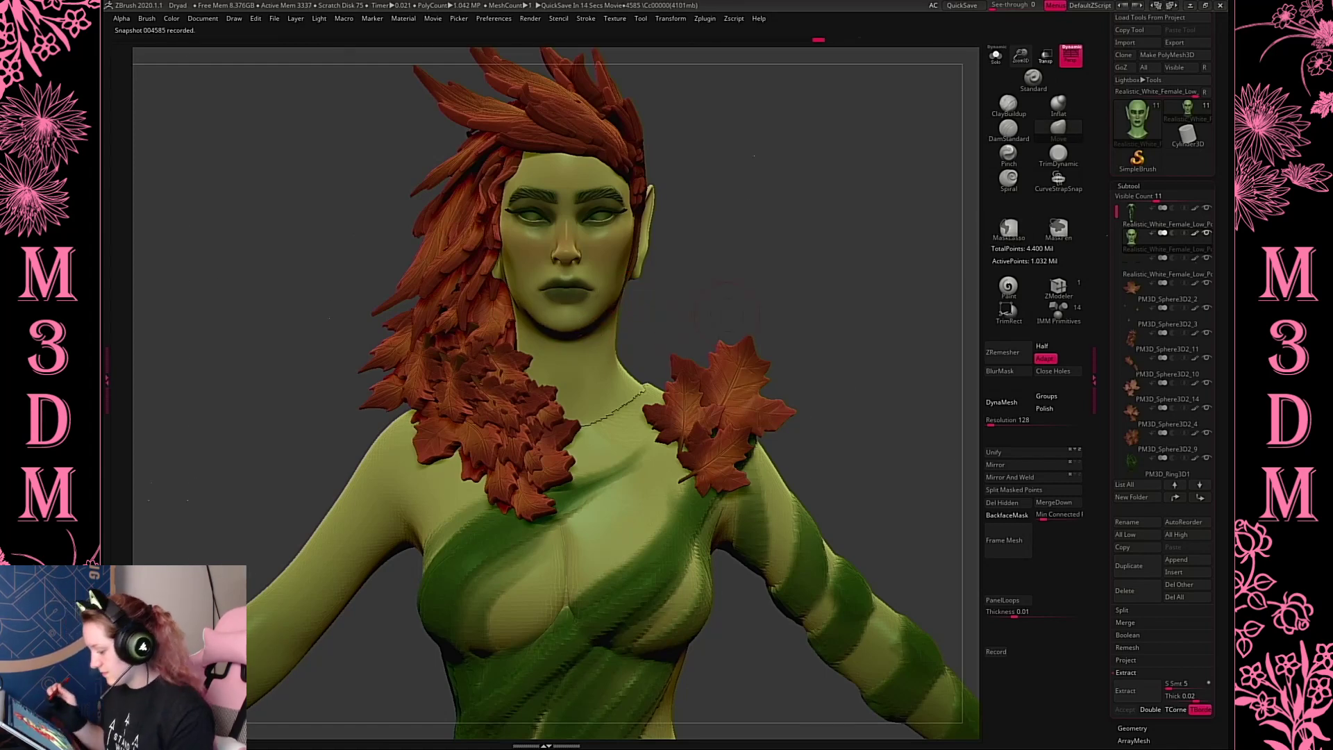
drag(609, 312, 606, 317)
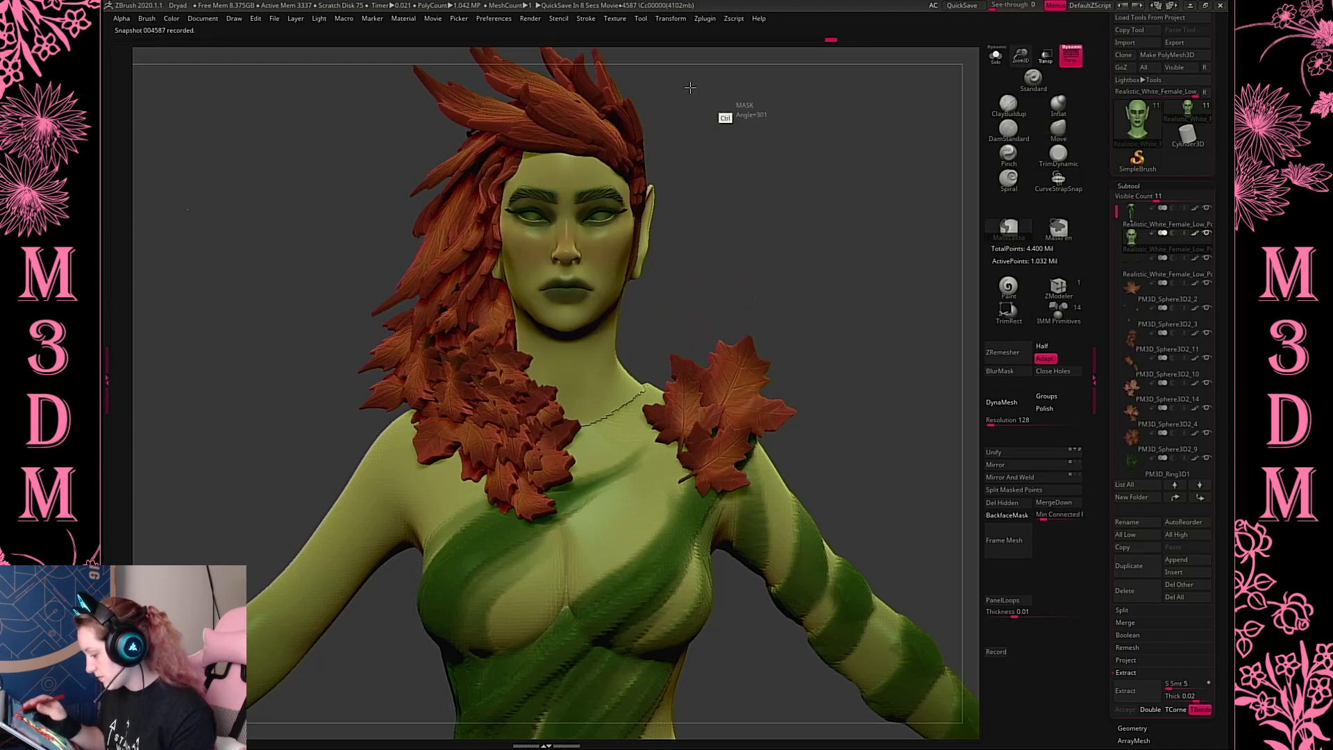
Refine the lower jaw and chin contour, using a temporary mask over the face above the chin
mouse_move(791, 134)
ctrl+mouse_down()
mouse_move(476, 321)
mouse_move(798, 266)
ctrl+mouse_up()
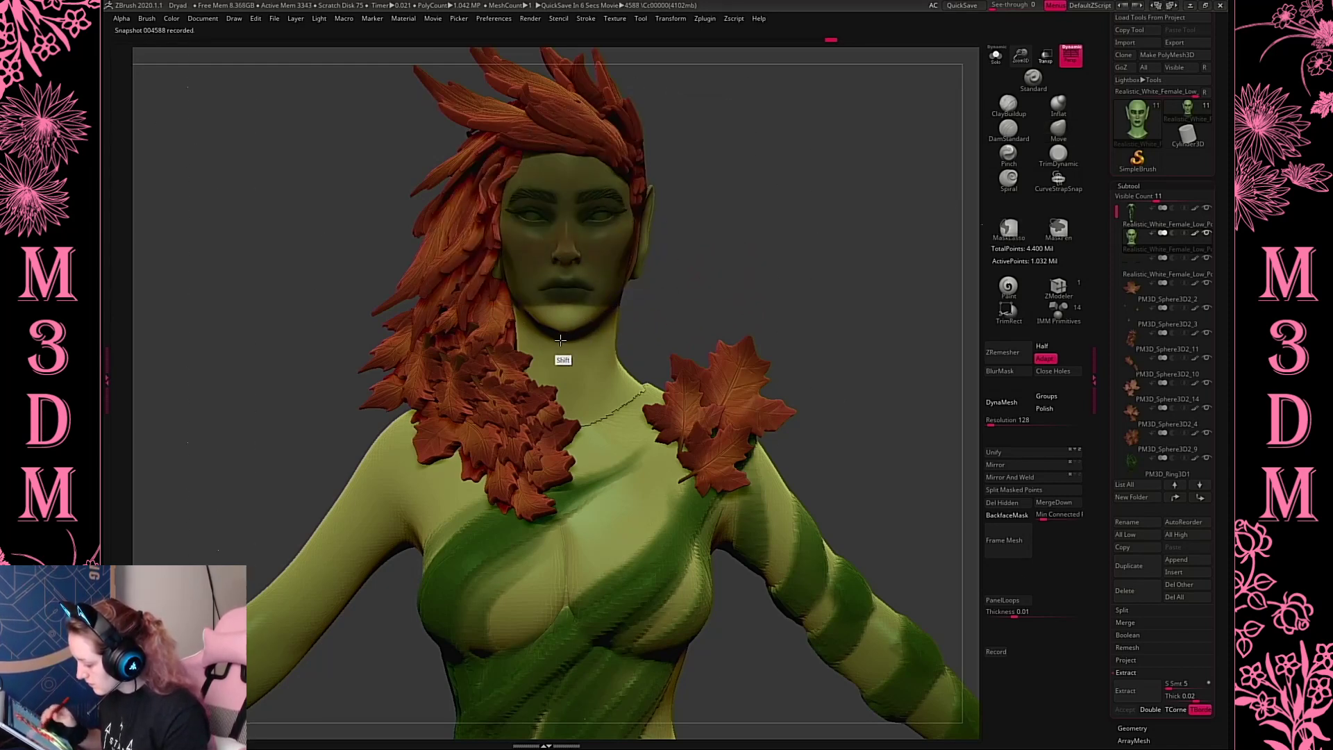
ctrl+drag(791, 303, 701, 297)
key(space)
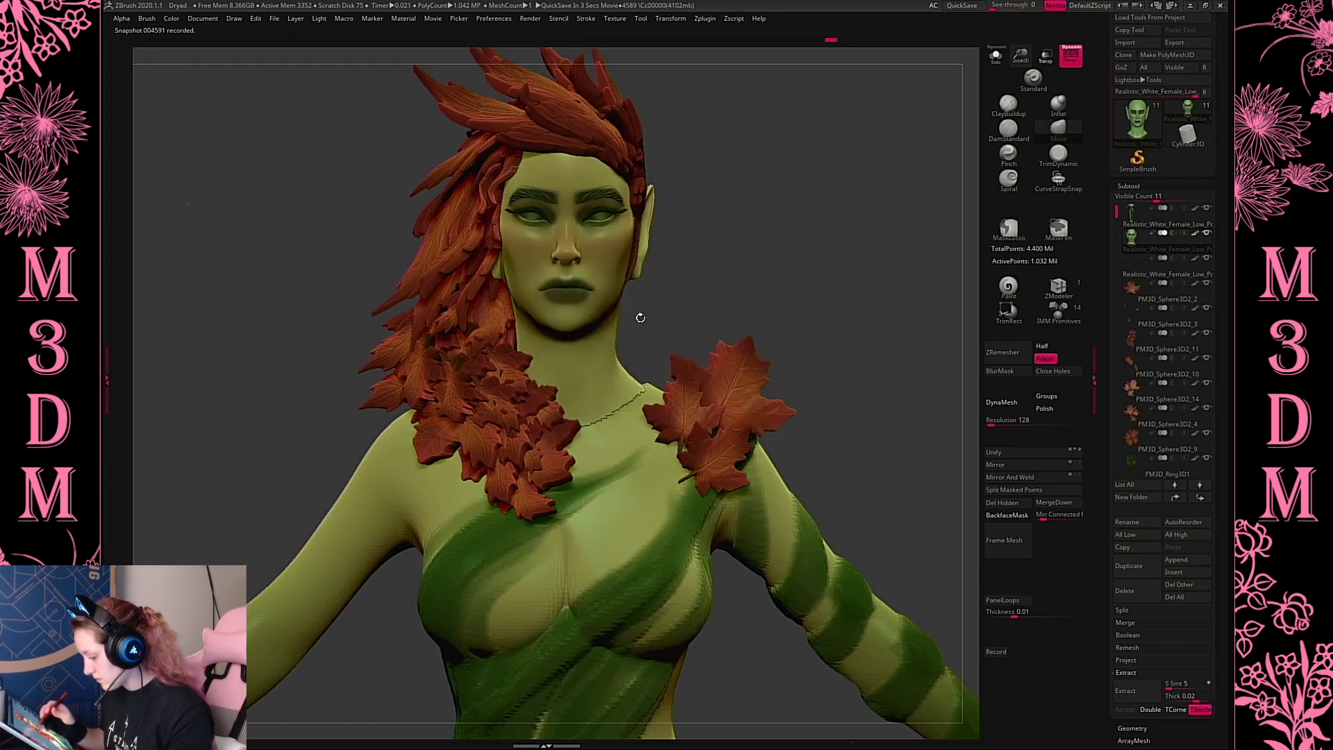
mouse_move(601, 321)
shift+mouse_down()
mouse_move(583, 333)
mouse_move(576, 321)
shift+mouse_up()
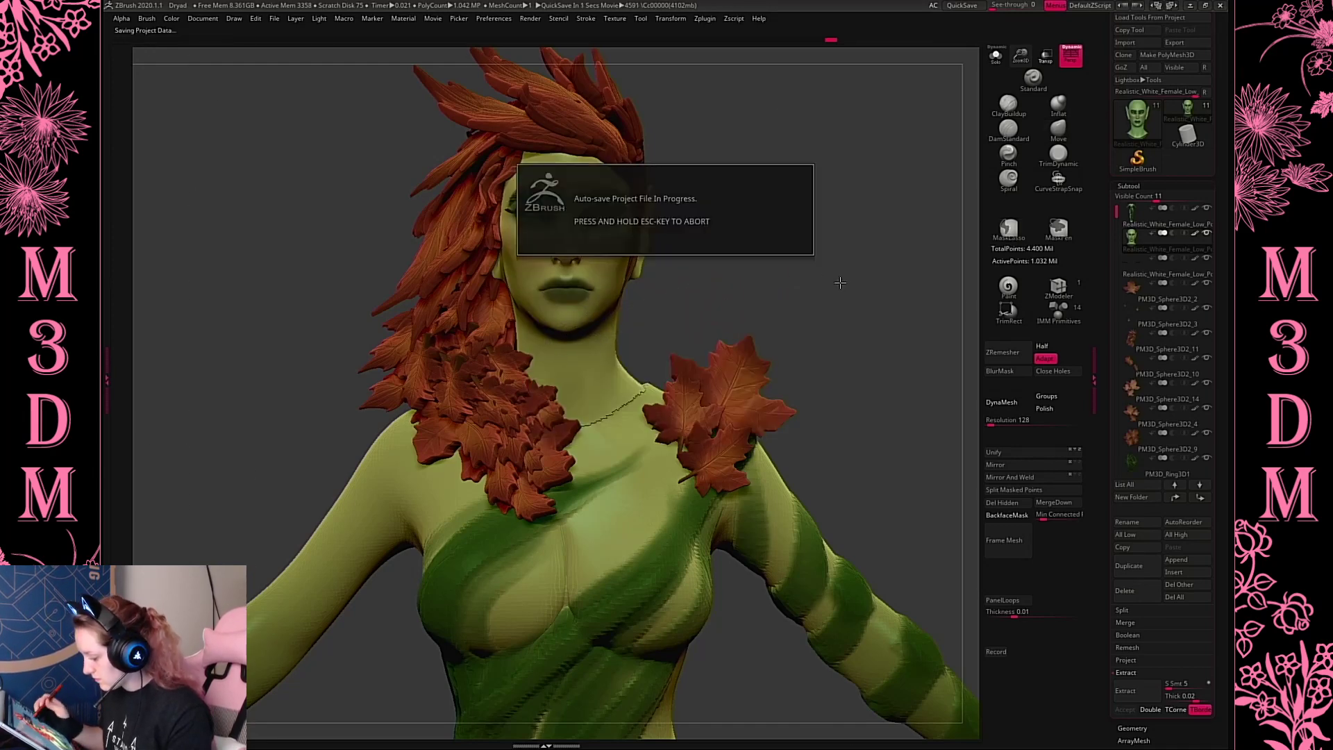
Adjust the front base of the neck near the collar seam with the Move brush
drag(833, 286, 846, 337)
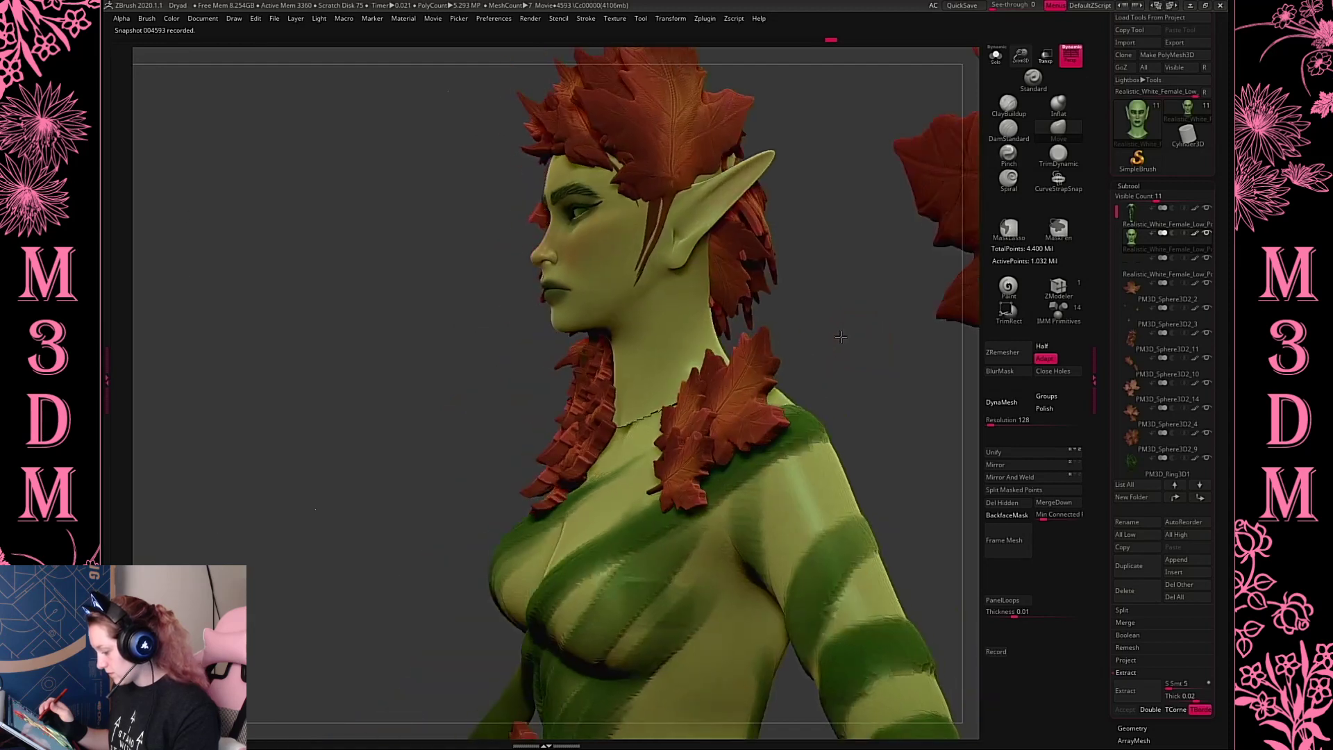
key(space)
mouse_move(640, 440)
mouse_down()
mouse_move(654, 449)
mouse_move(651, 419)
mouse_move(687, 424)
mouse_up()
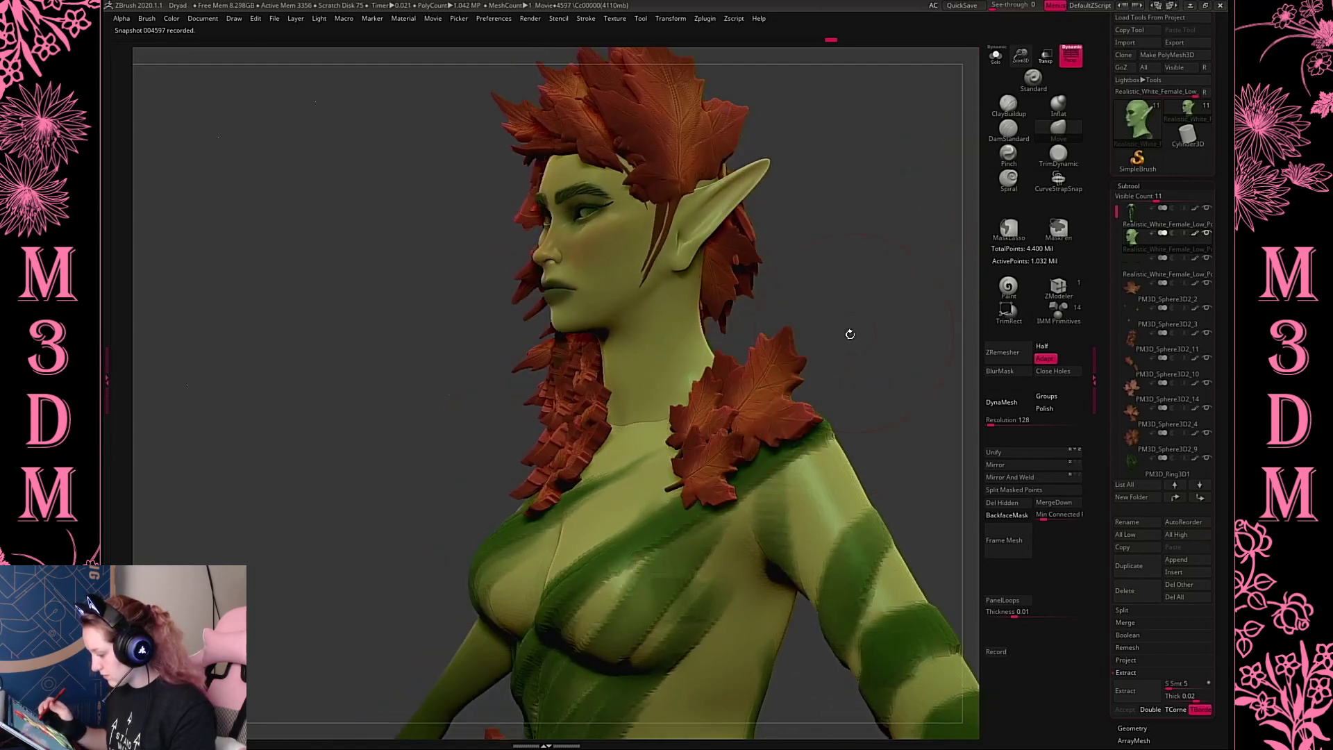
Select the body subtool and adjust the shoulder contour from behind with the Move brush
mouse_move(848, 333)
mouse_down()
mouse_move(812, 391)
mouse_move(823, 395)
mouse_move(809, 352)
mouse_move(821, 339)
mouse_move(840, 403)
mouse_move(773, 474)
mouse_up()
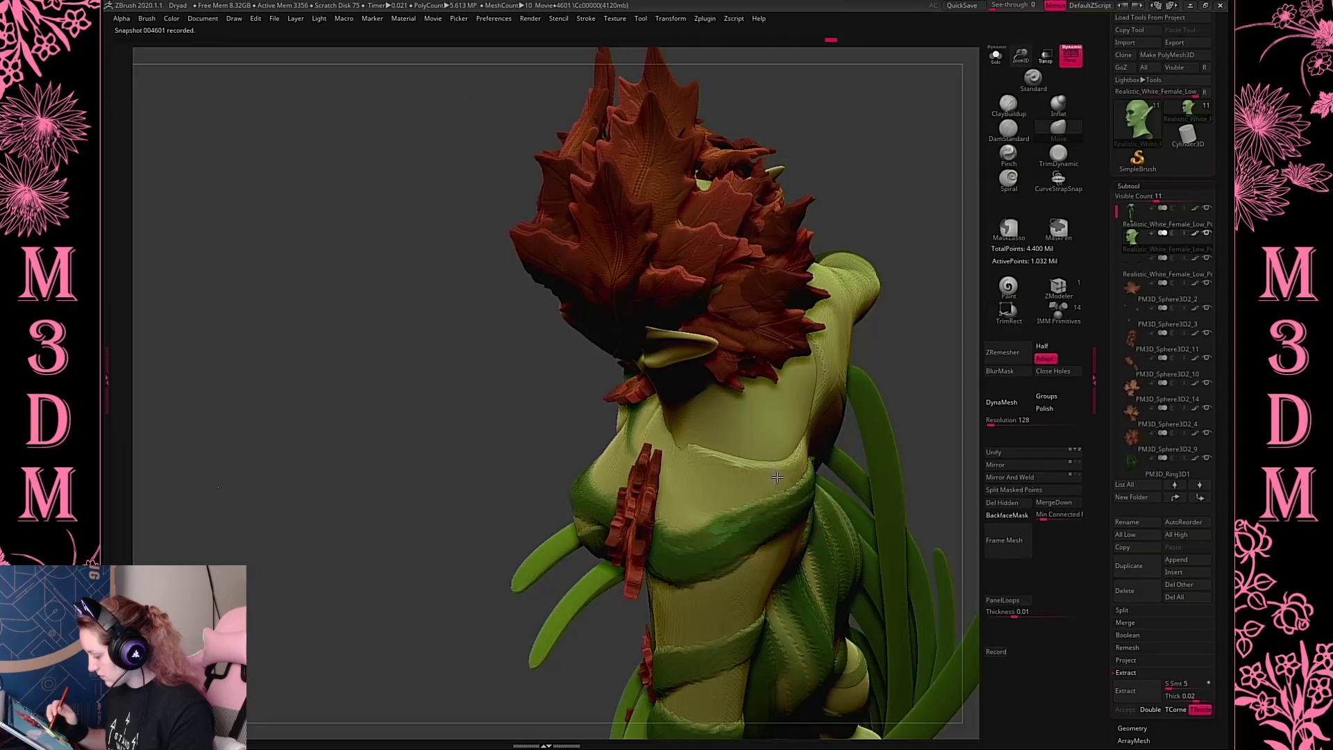
alt+click(826, 371)
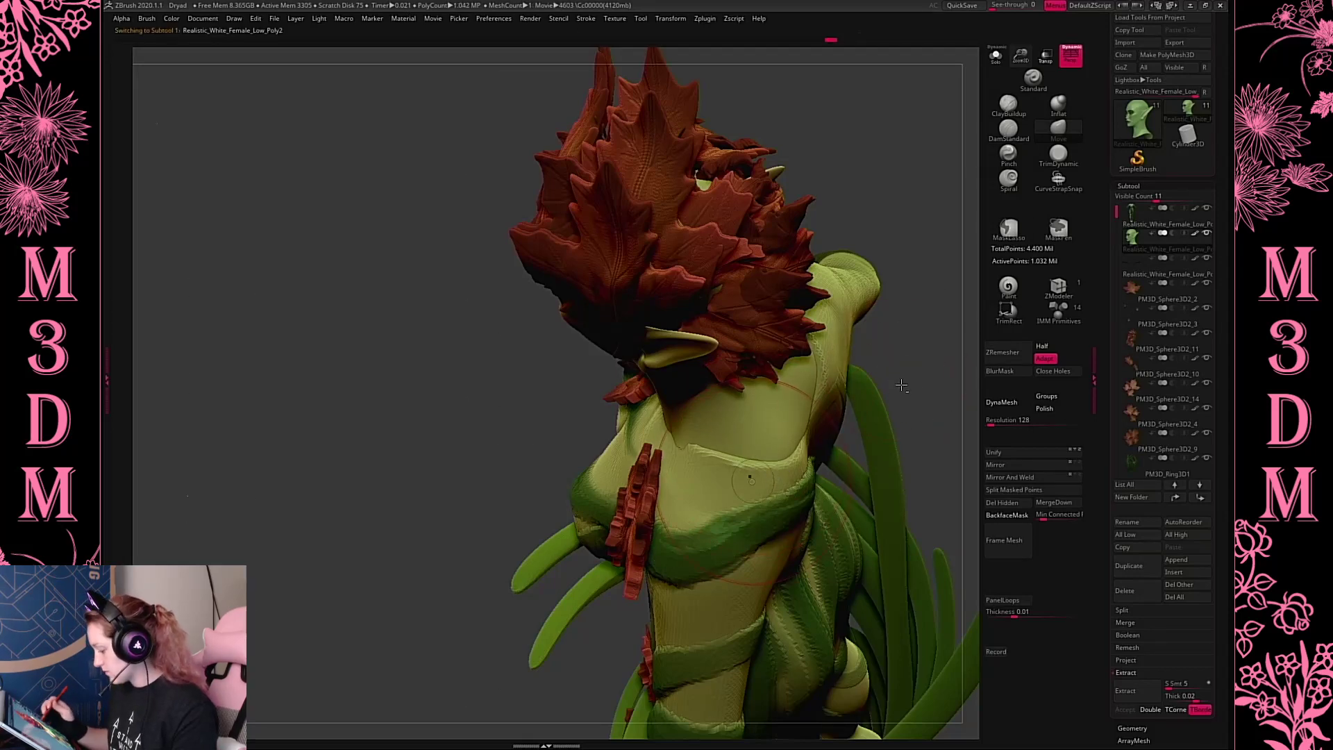
drag(901, 386, 917, 263)
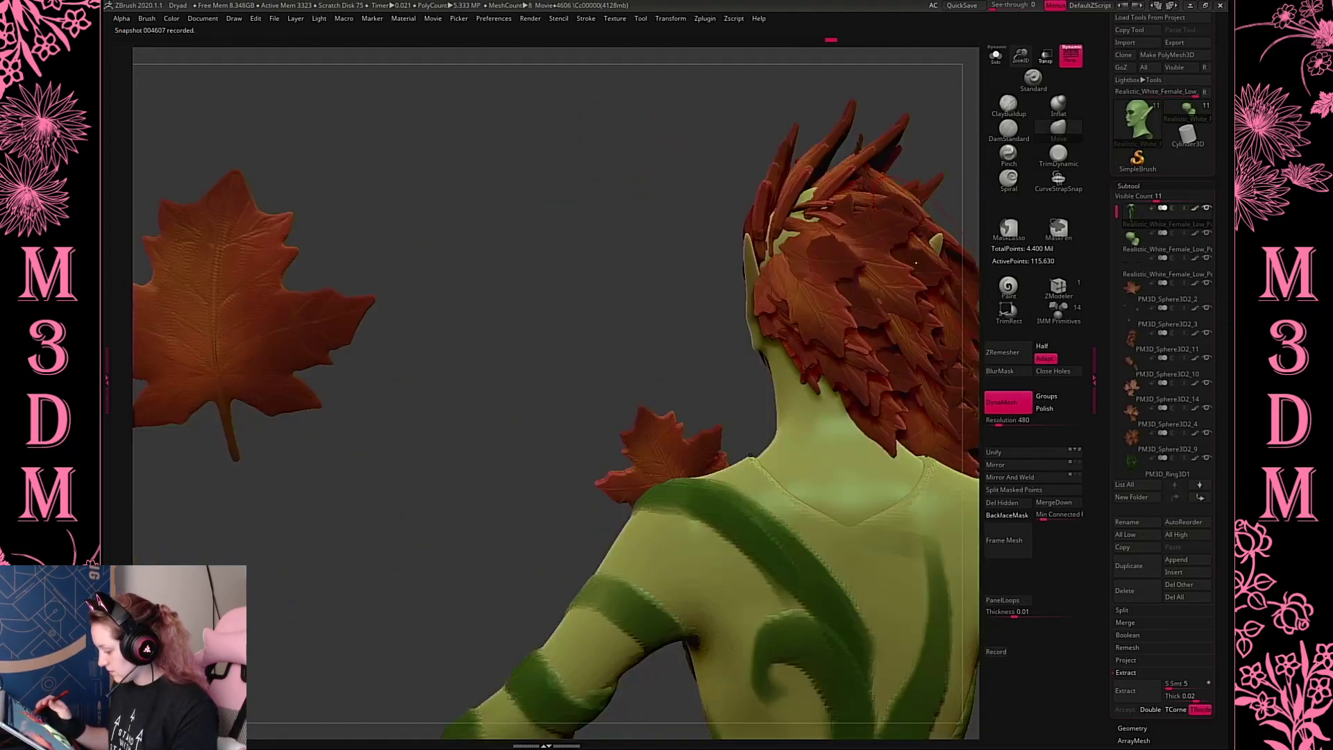
alt+drag(491, 247, 271, 144)
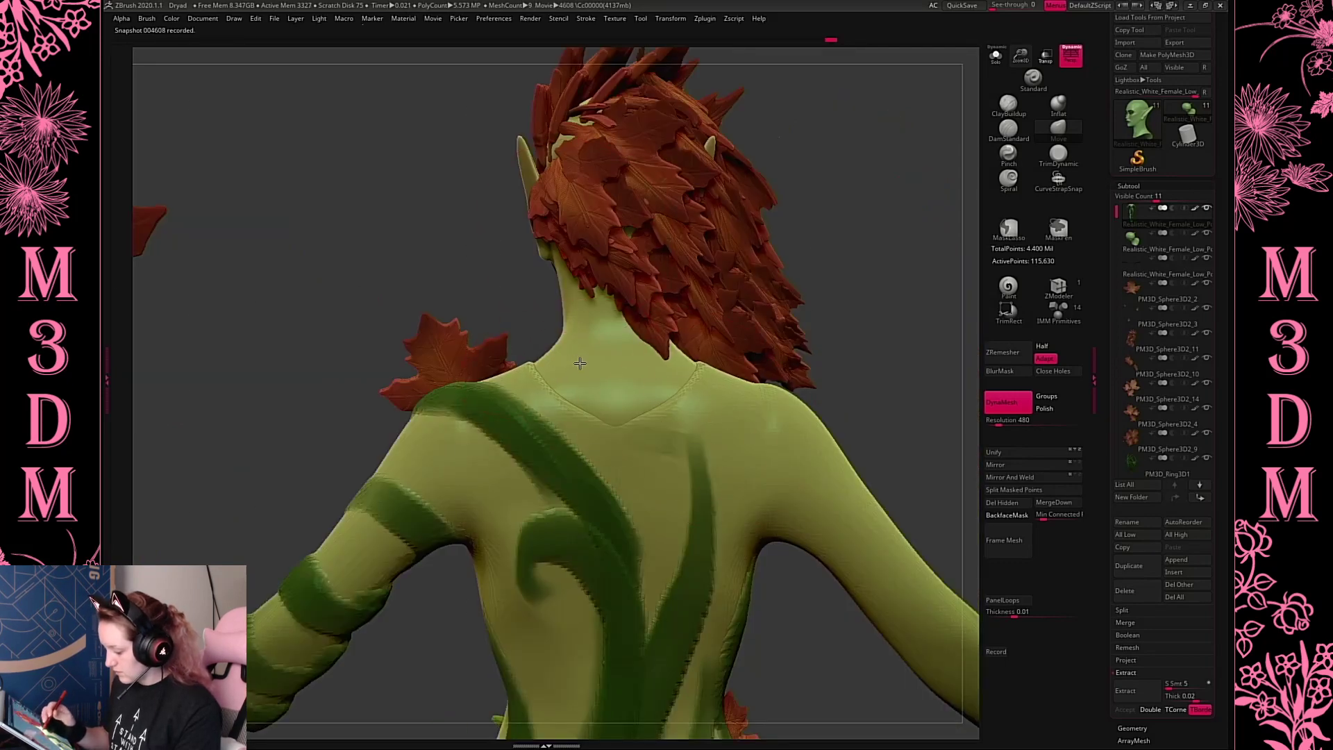
mouse_move(806, 407)
mouse_down()
mouse_move(770, 375)
mouse_move(826, 361)
mouse_move(803, 351)
mouse_move(816, 414)
mouse_move(785, 384)
mouse_up()
key(f)
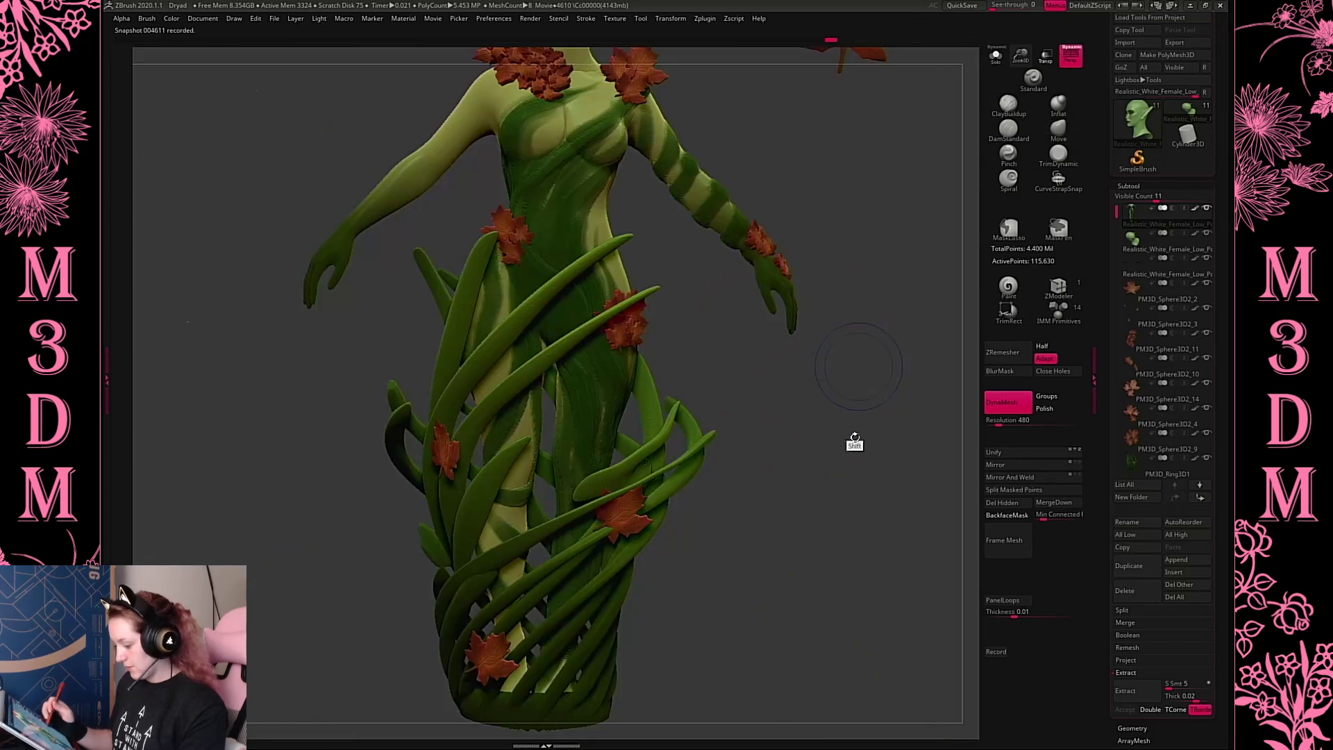
Hide the PM3D_Sphere3D2_2 leaf subtool, and isolate the head subtool
mouse_move(1019, 55)
mouse_down()
mouse_move(815, 324)
mouse_move(821, 354)
mouse_move(827, 330)
mouse_move(816, 361)
mouse_up()
key(space)
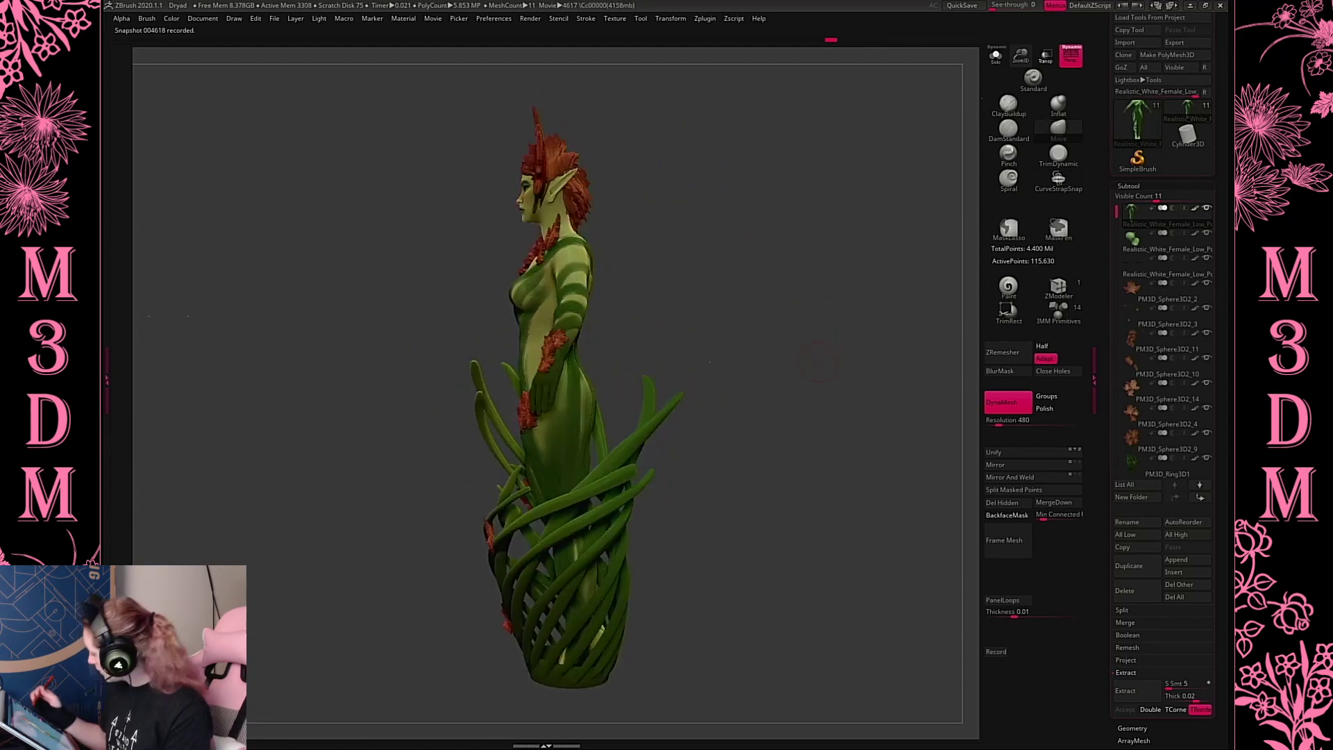
click(1207, 283)
alt+click(551, 203)
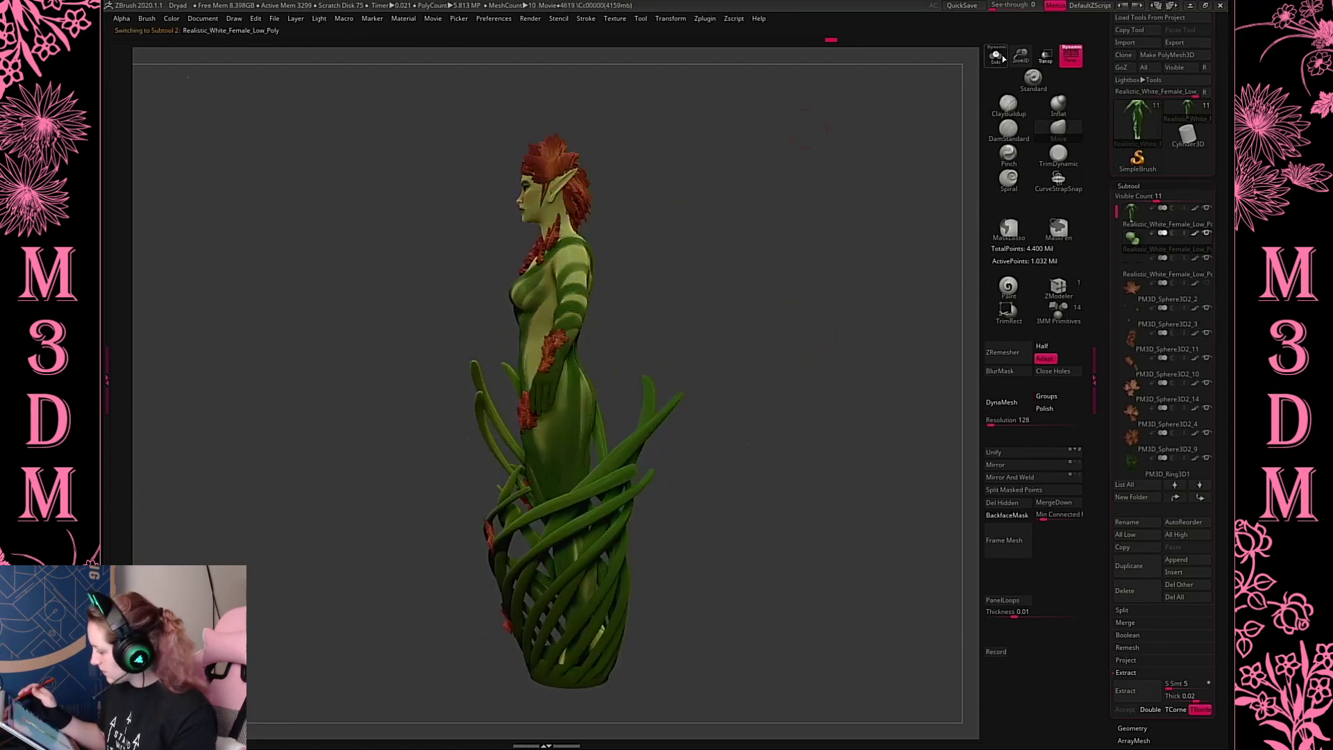
click(996, 56)
Turn off the head's polypaint display and choose a pale green as the working colour
alt+drag(798, 174, 902, 472)
key(space)
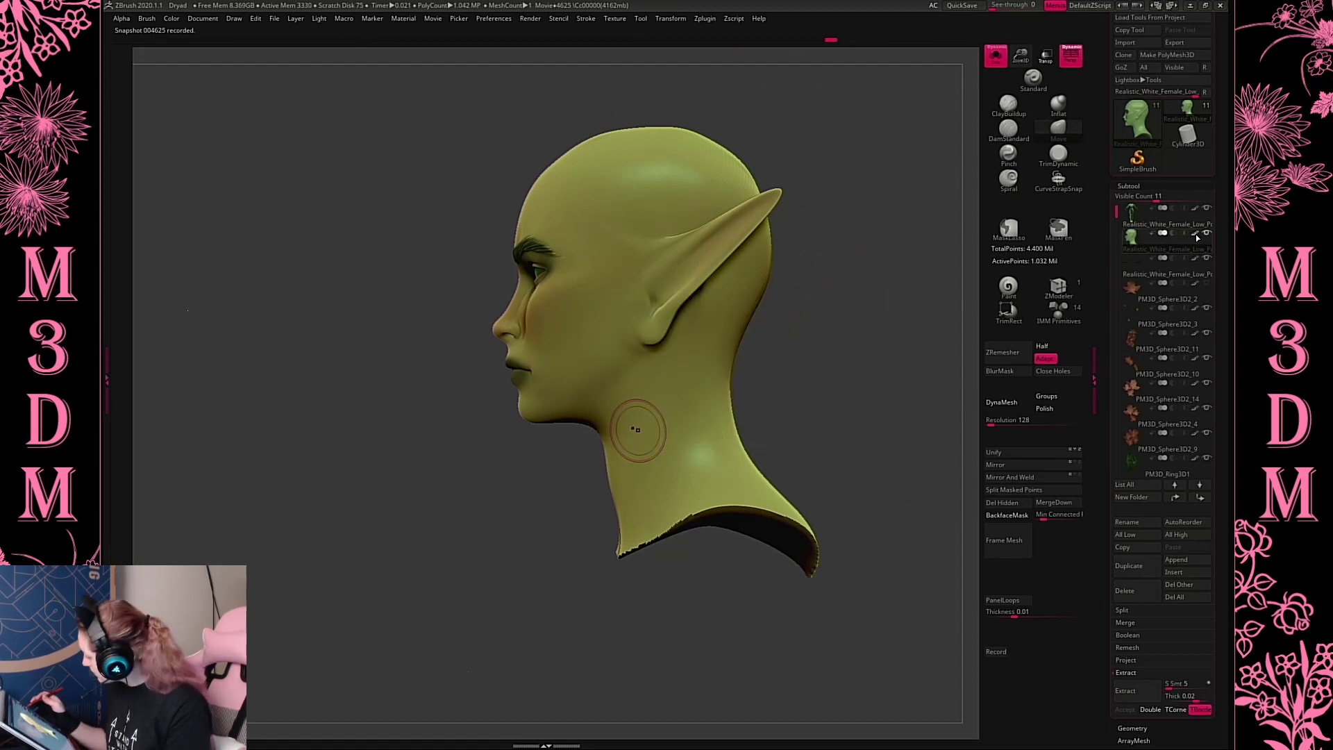
key(space)
click(735, 326)
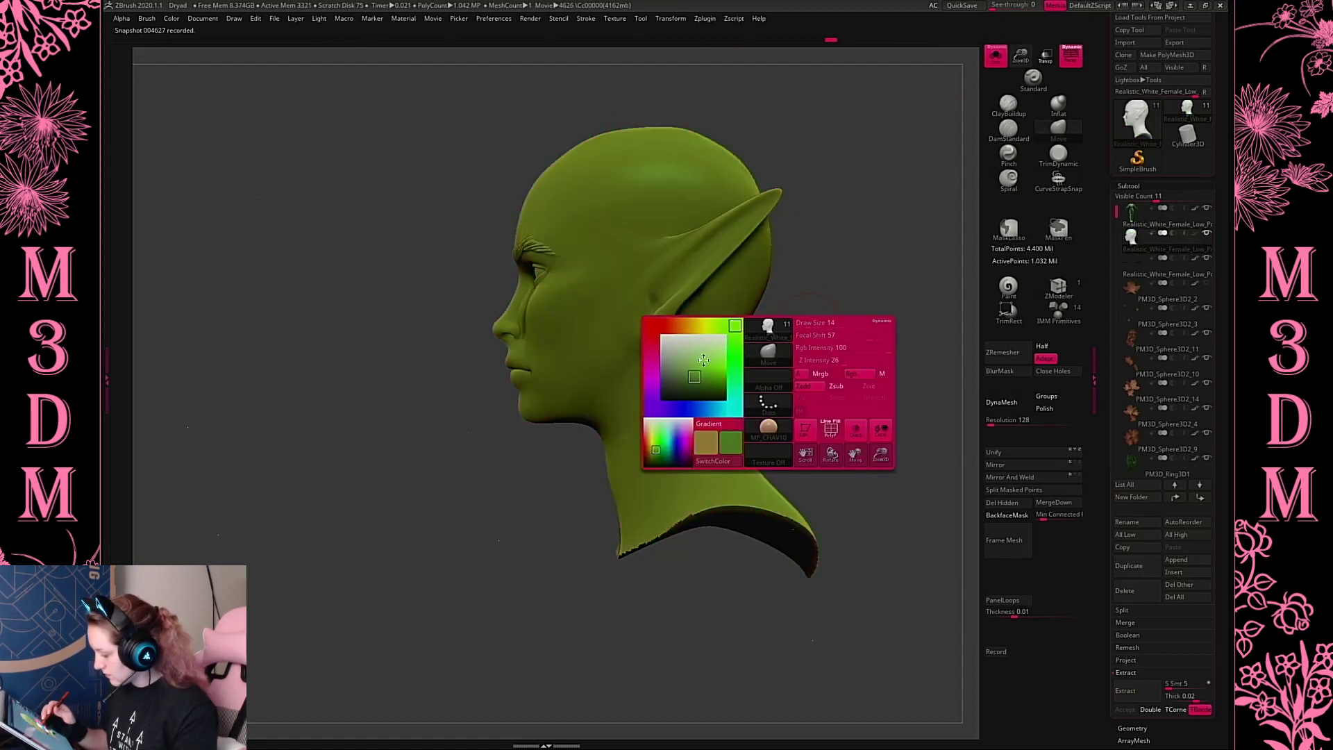
click(702, 357)
Smooth the jaw angle, and try a DamStandard crease along the jawline, undoing both crease strokes
shift+drag(612, 405, 615, 417)
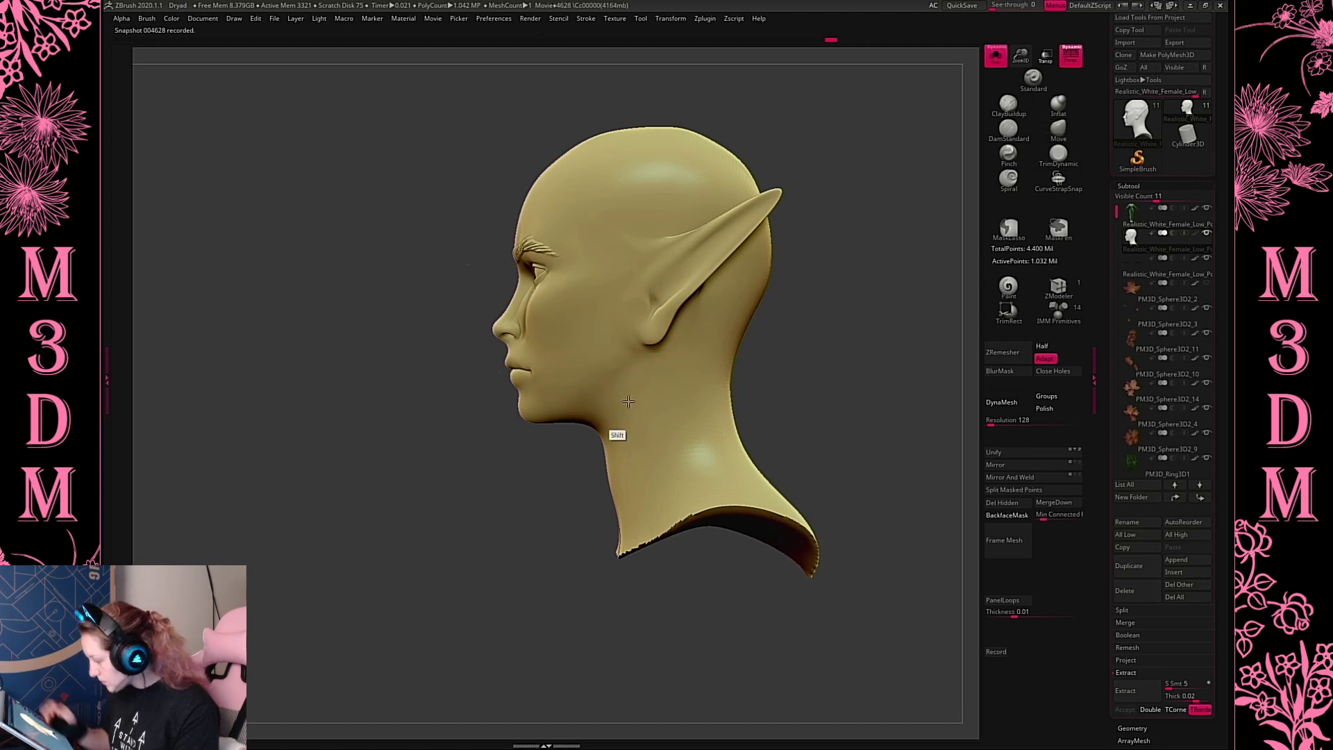
click(1008, 131)
drag(642, 362, 574, 411)
key(space)
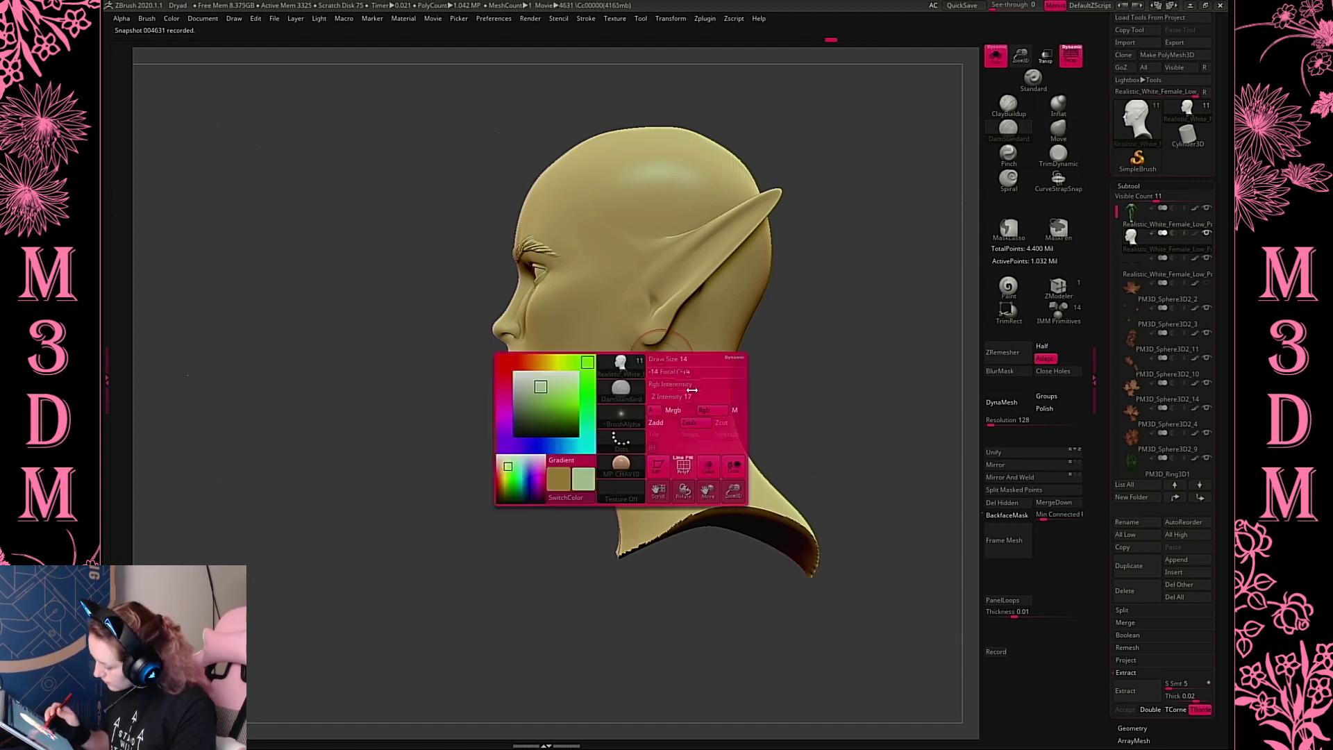
click(687, 388)
key(ctrl+z)
drag(643, 358, 582, 420)
key(ctrl+z)
Define the jawline between the ear and chin with soft DamStandard strokes and smooth the jaw angle
drag(861, 368, 835, 286)
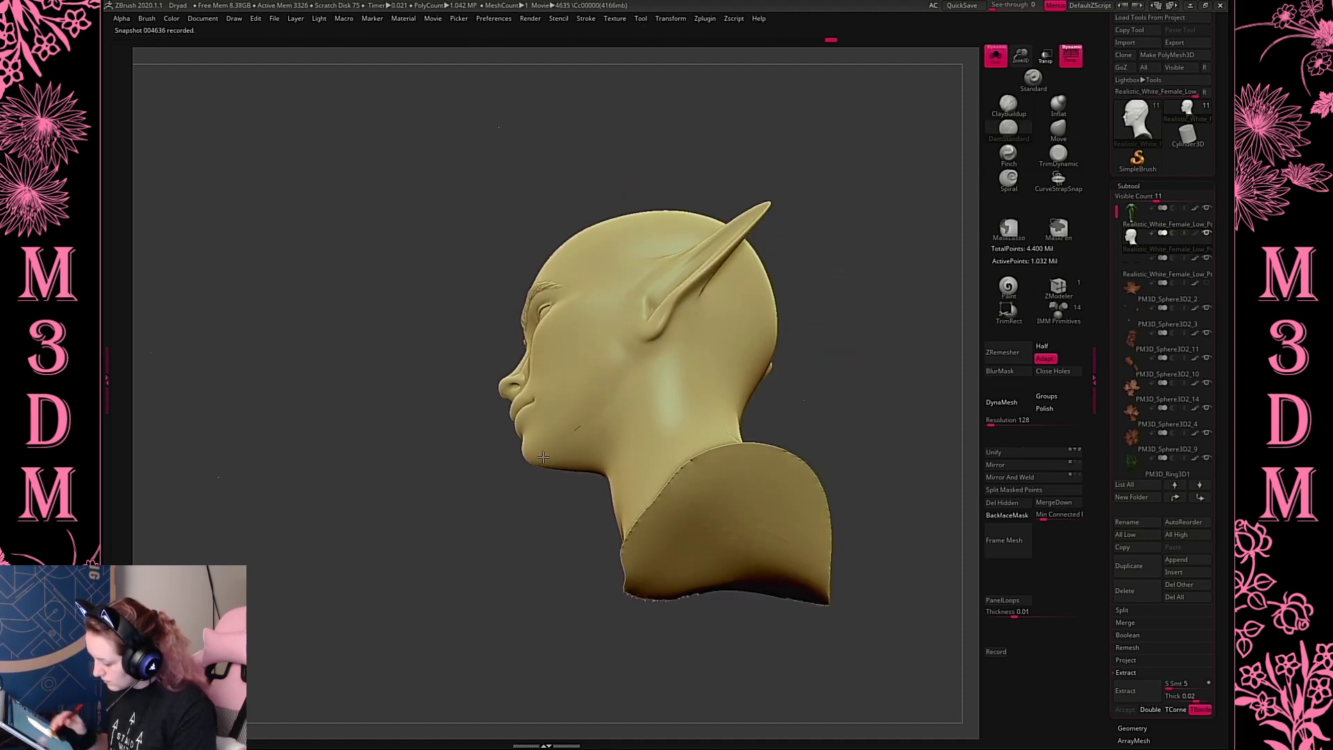
drag(542, 457, 541, 459)
shift+drag(639, 396, 562, 460)
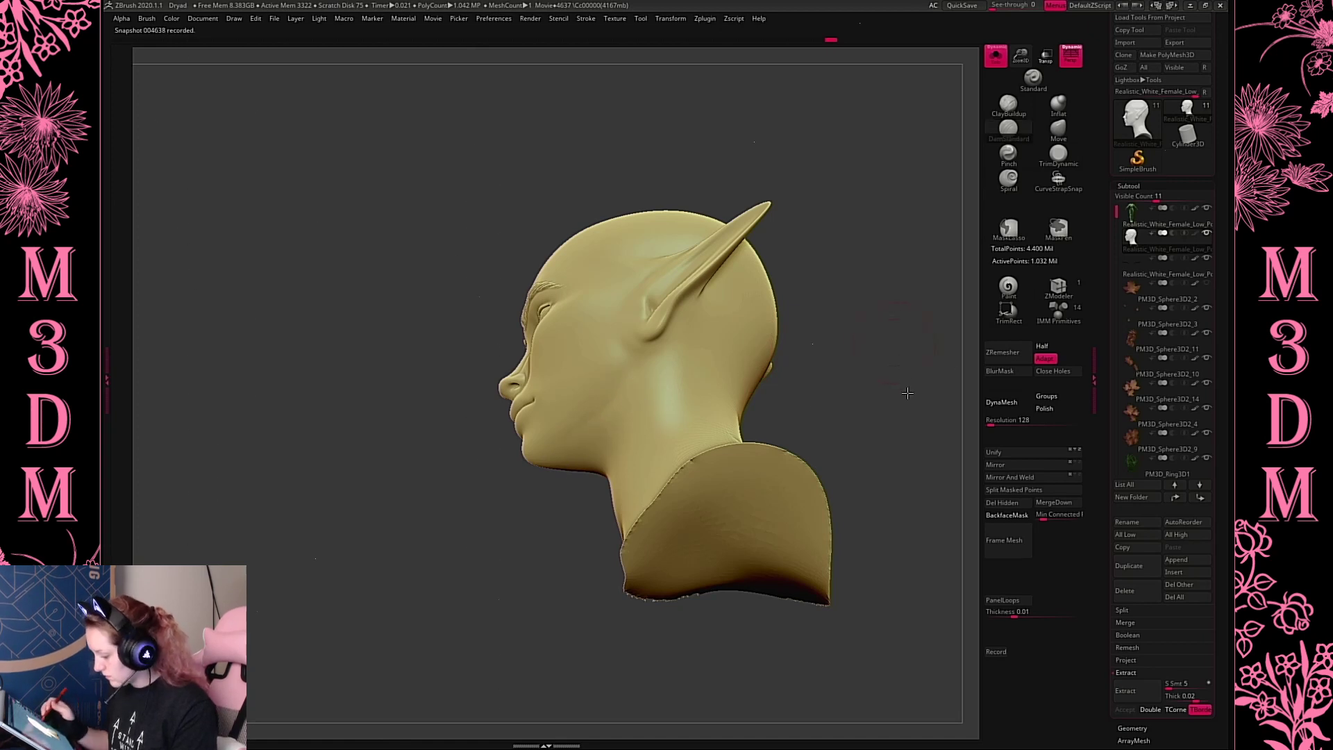
drag(907, 393, 903, 451)
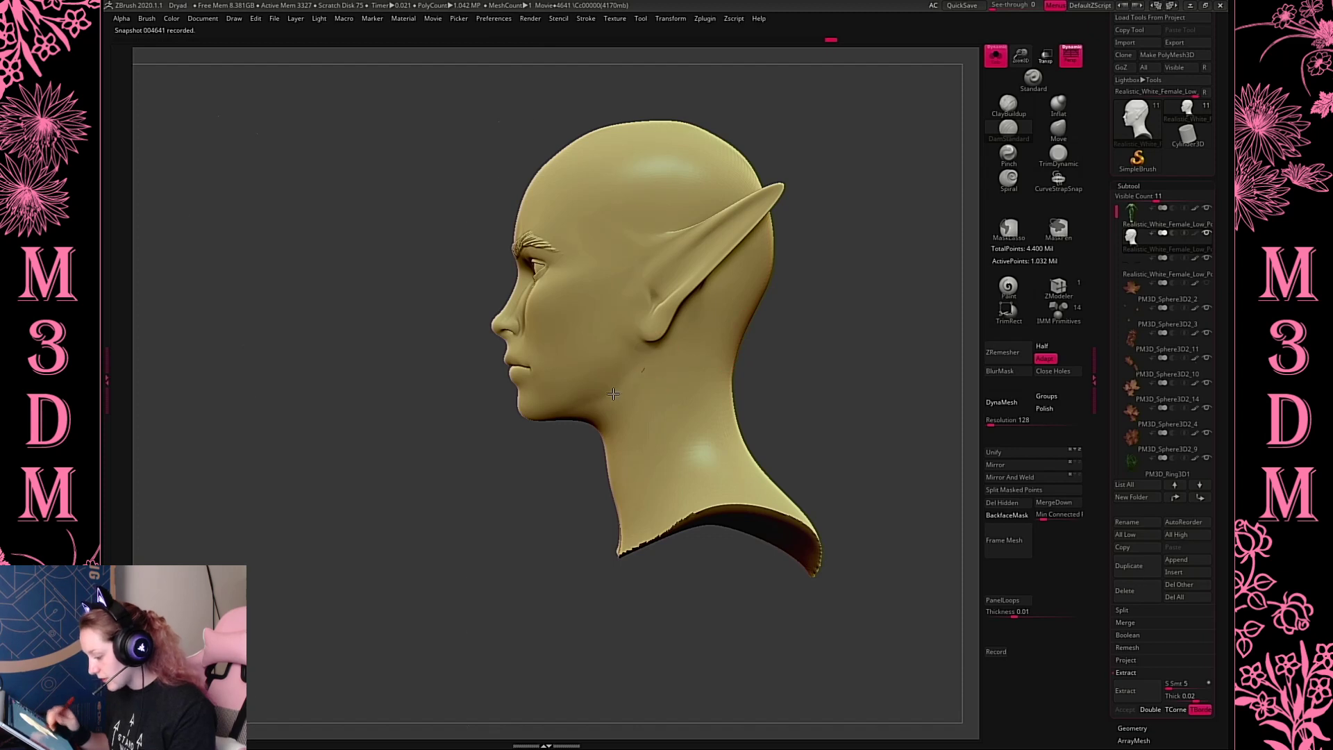
drag(648, 377, 693, 360)
mouse_move(602, 410)
shift+mouse_down()
mouse_move(622, 379)
mouse_move(588, 392)
shift+mouse_up()
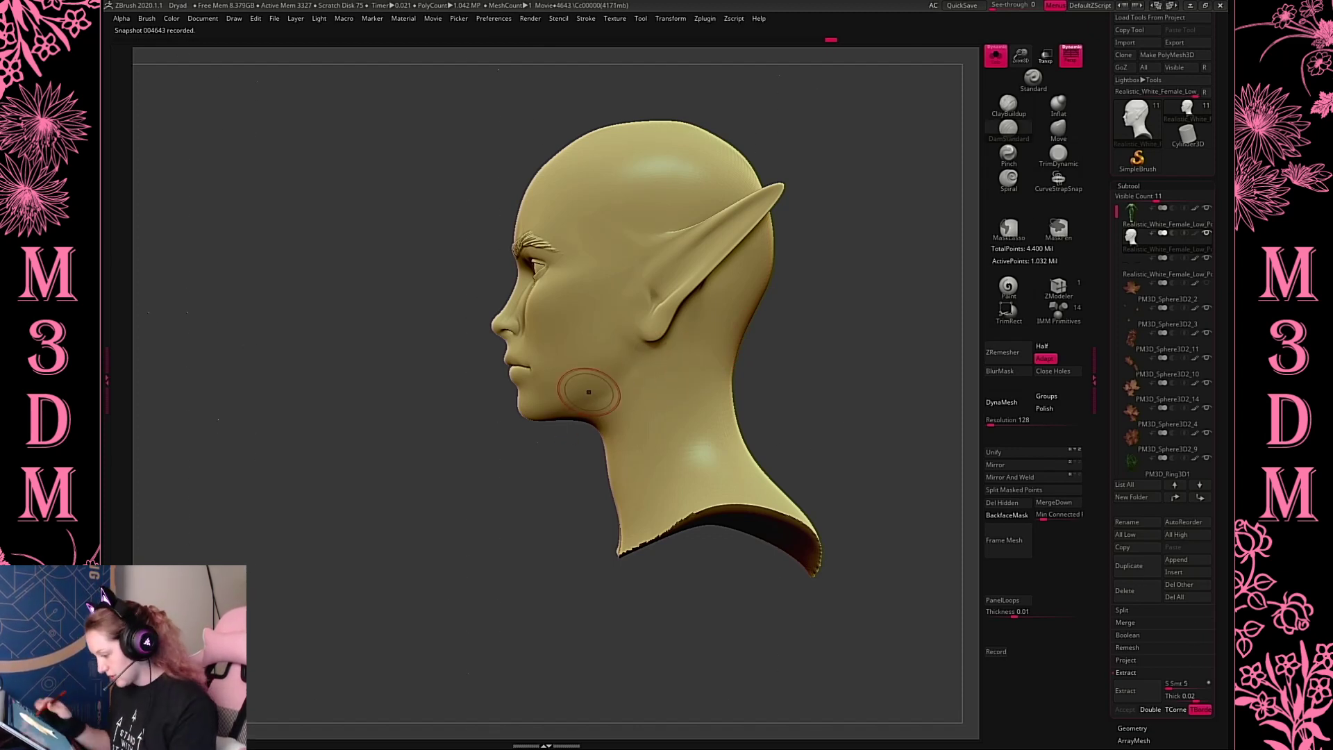
Push the throat below the jaw back with a larger Move brush, and bring the other subtools back into view
click(1057, 131)
key(space)
click(822, 324)
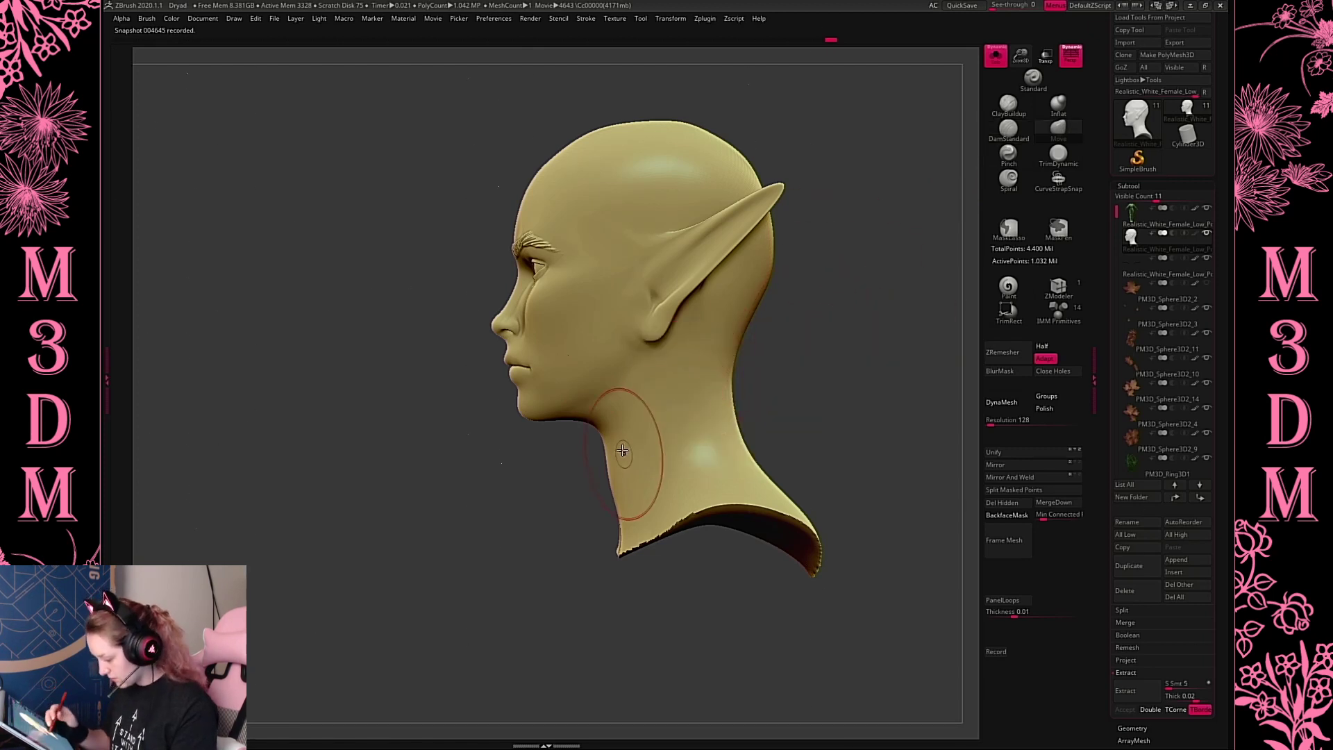
drag(613, 431, 617, 469)
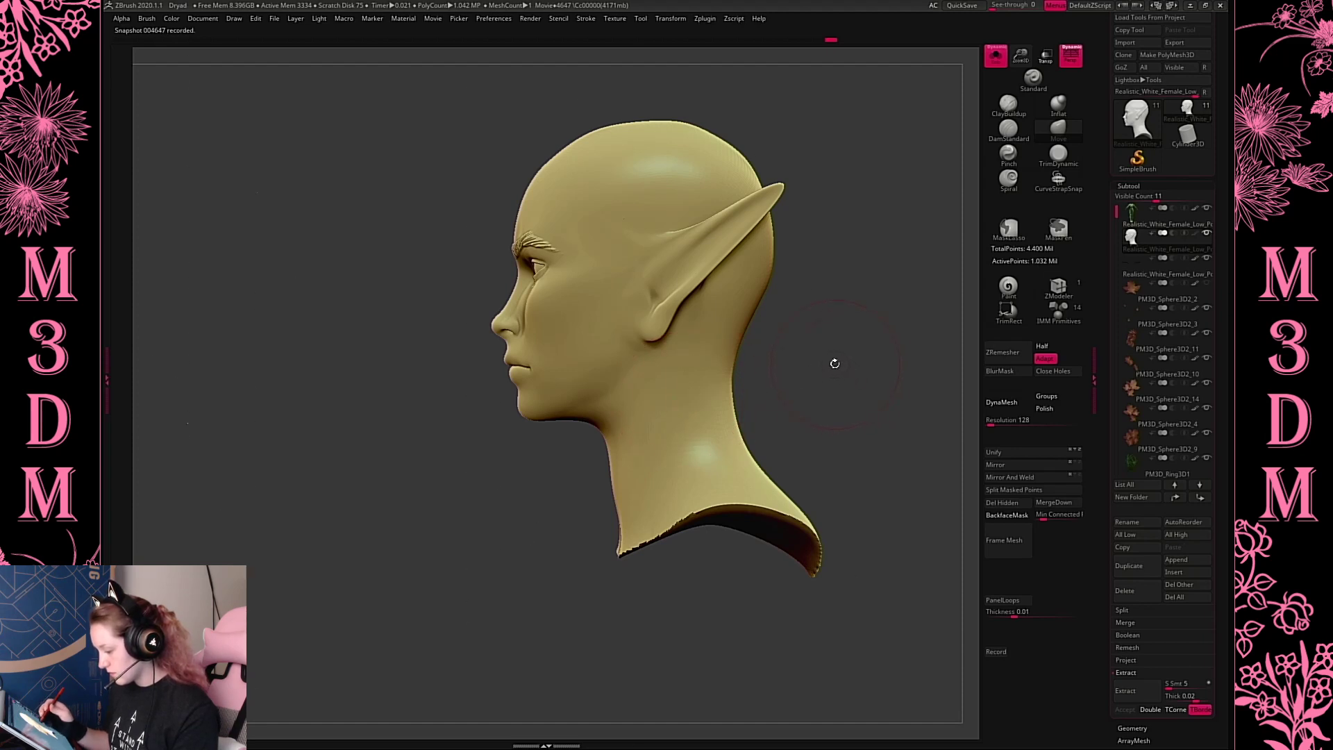
mouse_move(829, 367)
shift+mouse_down()
mouse_move(865, 372)
mouse_move(851, 333)
mouse_move(815, 399)
mouse_move(842, 280)
mouse_move(839, 354)
shift+mouse_up()
key(space)
click(1006, 59)
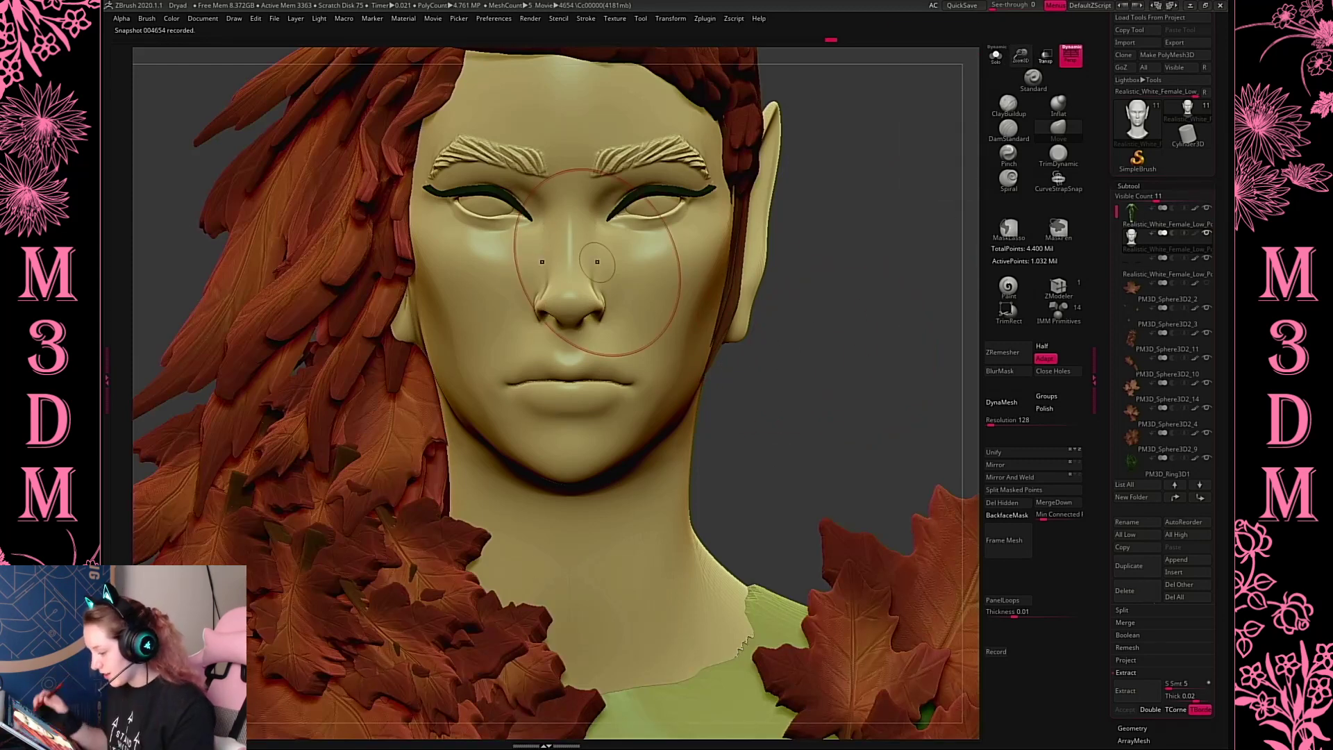
Polish the skin beneath both eyes with ClayPolish, using an inverted mask to protect the rest of the head, and clear the mask
key(space)
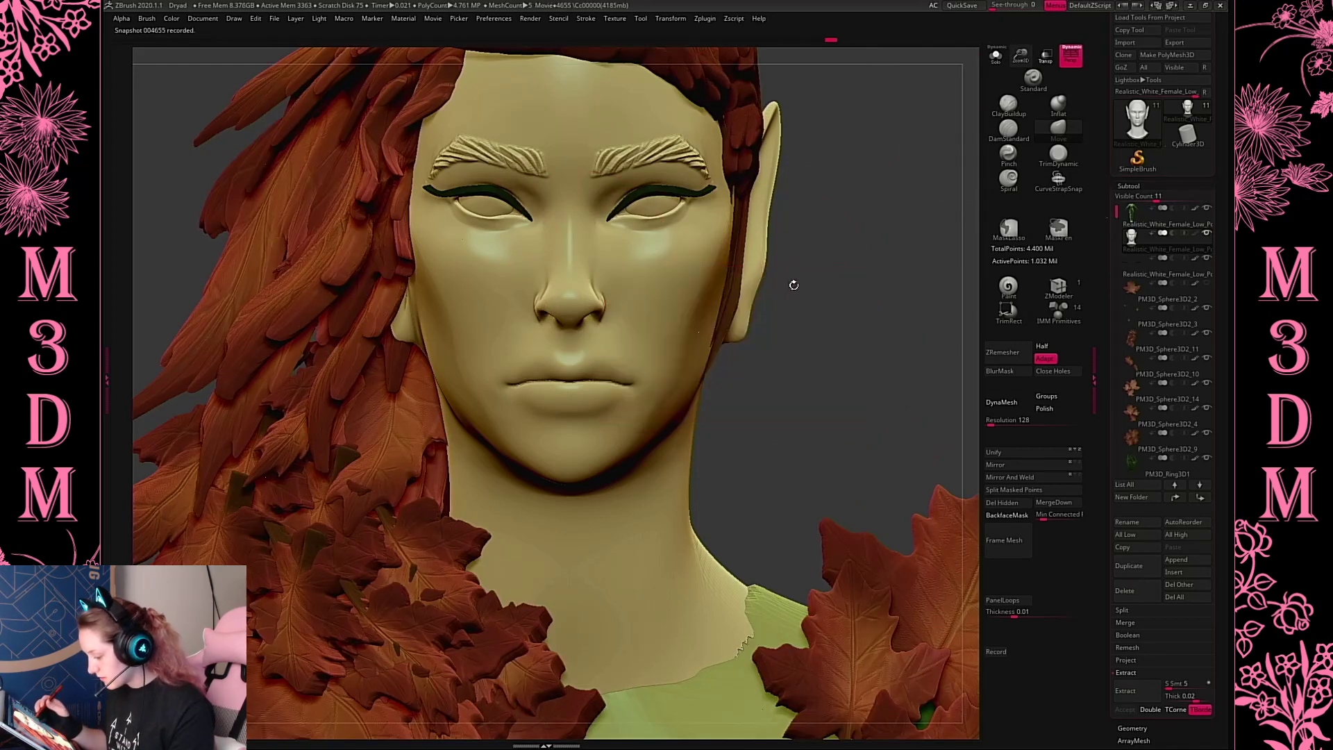
alt+drag(793, 320, 789, 347)
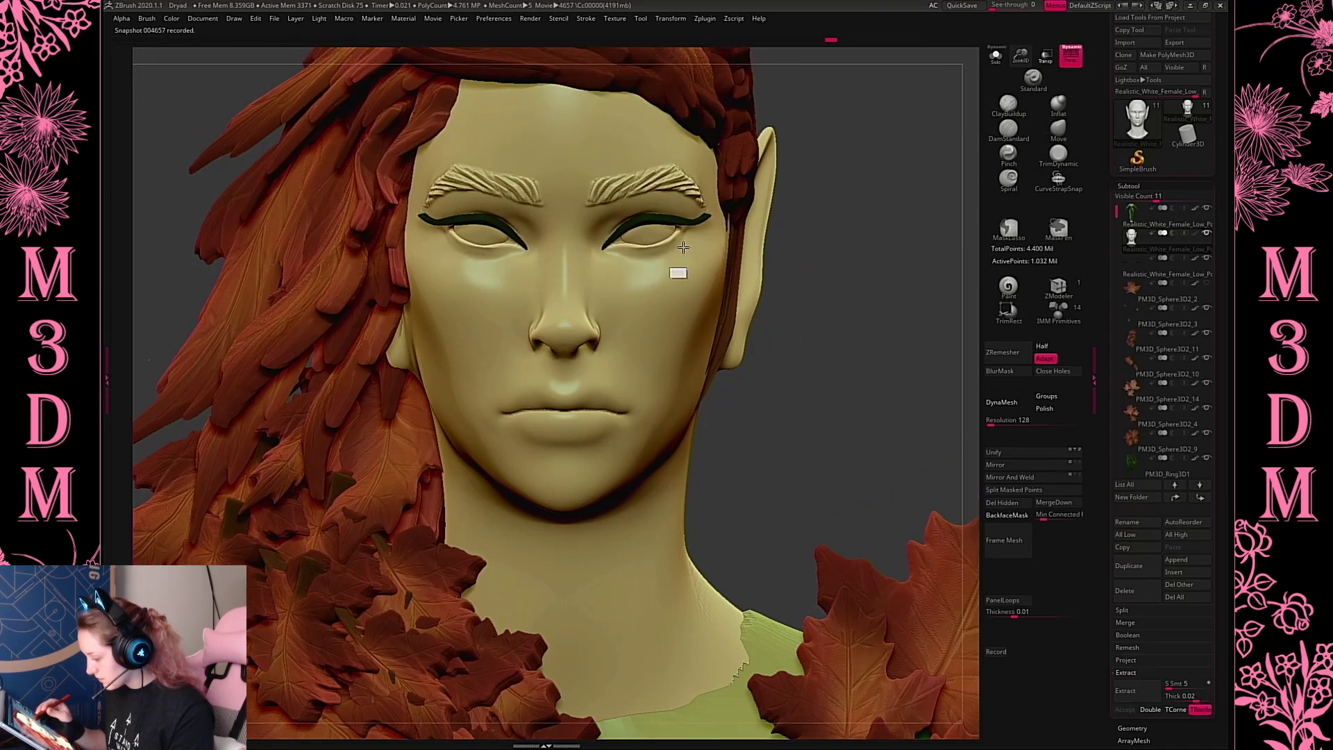
mouse_move(686, 245)
shift+mouse_down()
mouse_move(634, 263)
mouse_move(618, 254)
mouse_move(678, 256)
mouse_move(664, 270)
shift+mouse_up()
ctrl+click(862, 296)
click(1128, 186)
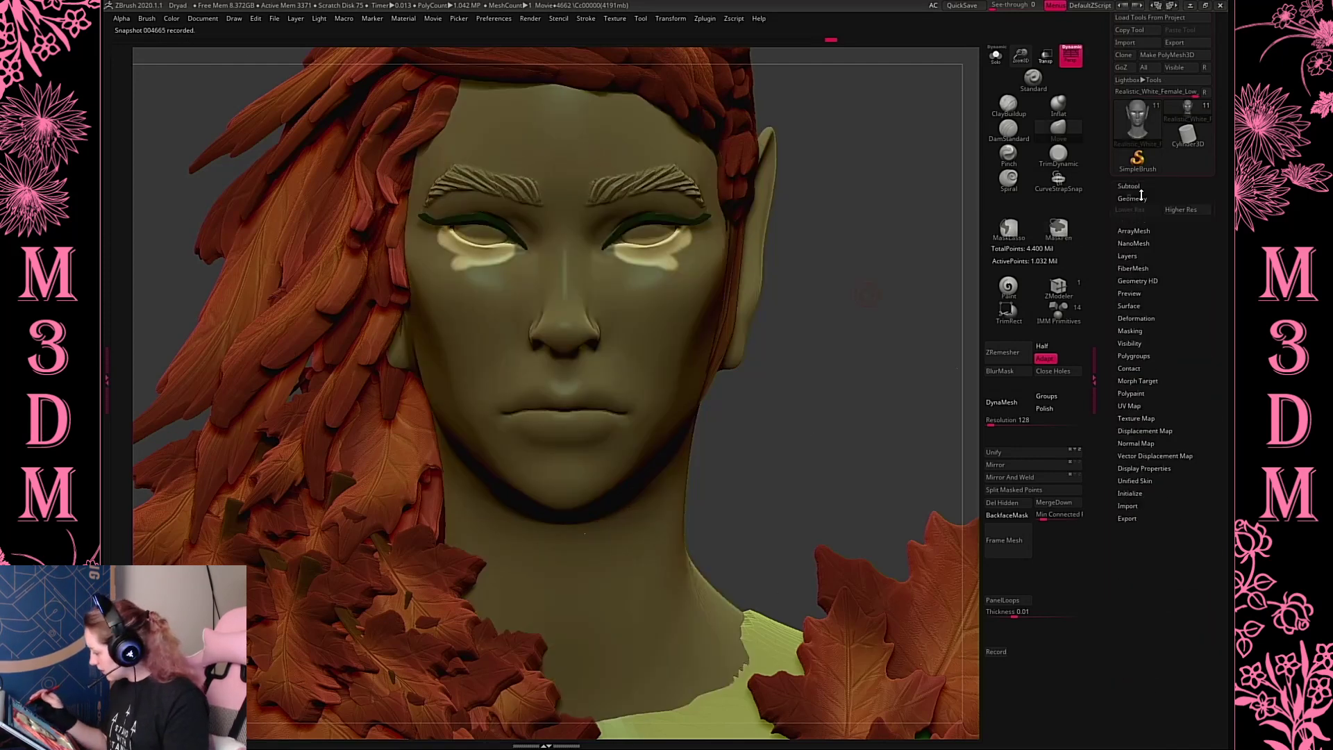
click(1132, 199)
click(1131, 411)
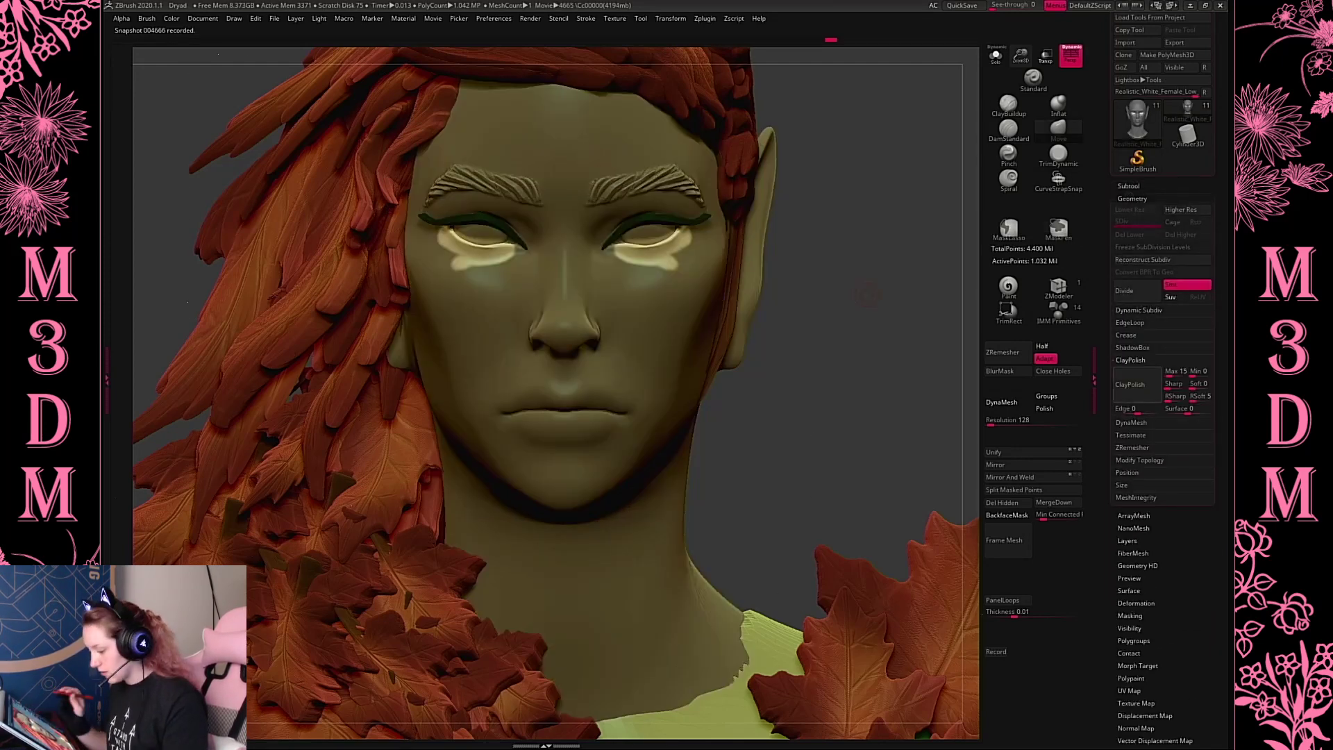
ctrl+drag(806, 399, 834, 433)
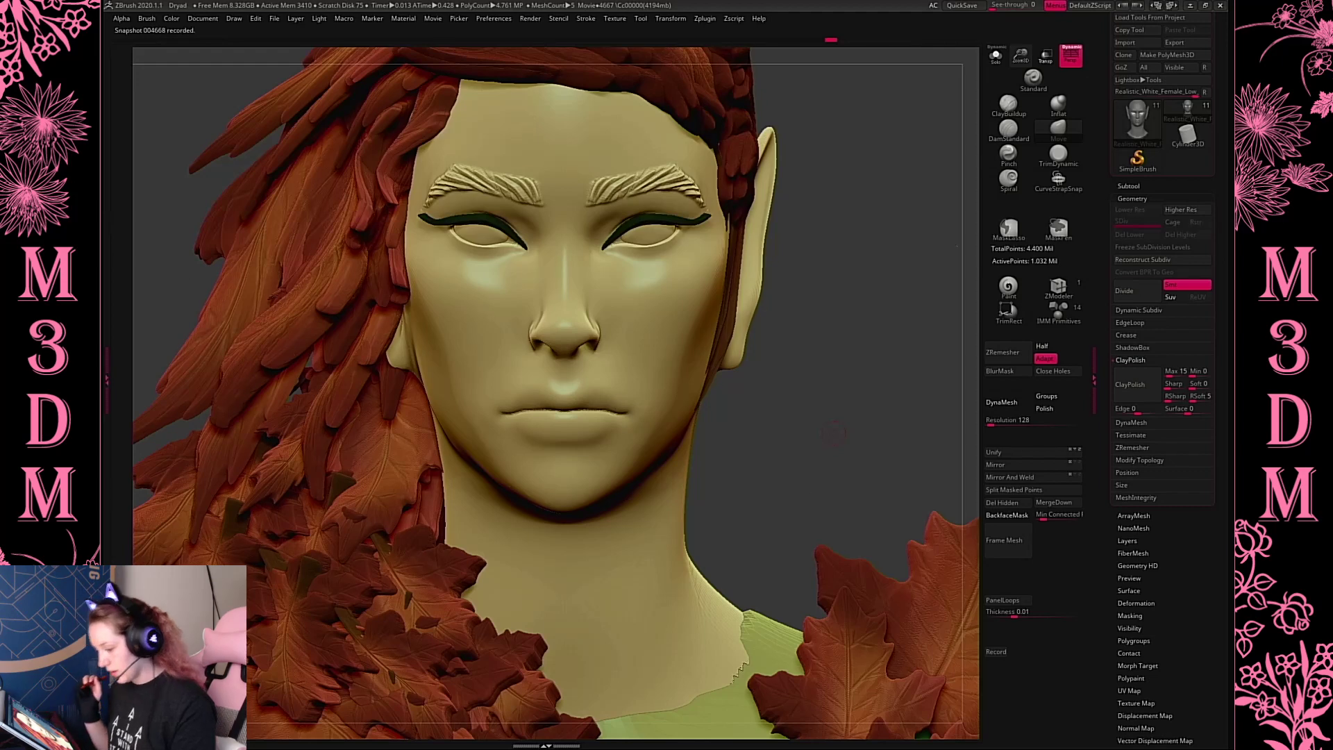
drag(680, 269, 672, 317)
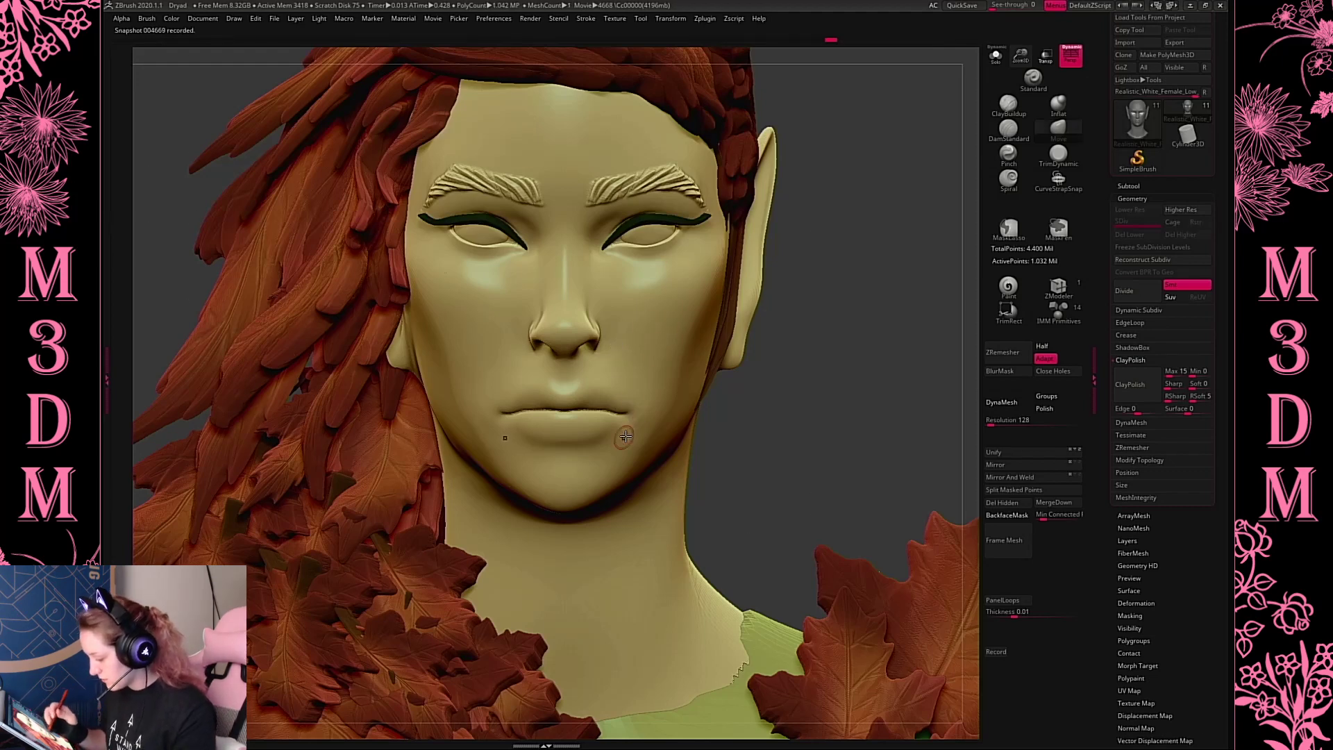
Plump the lower lip with a smaller Inflat brush
click(1060, 112)
key(space)
drag(842, 284, 805, 283)
drag(599, 429, 606, 413)
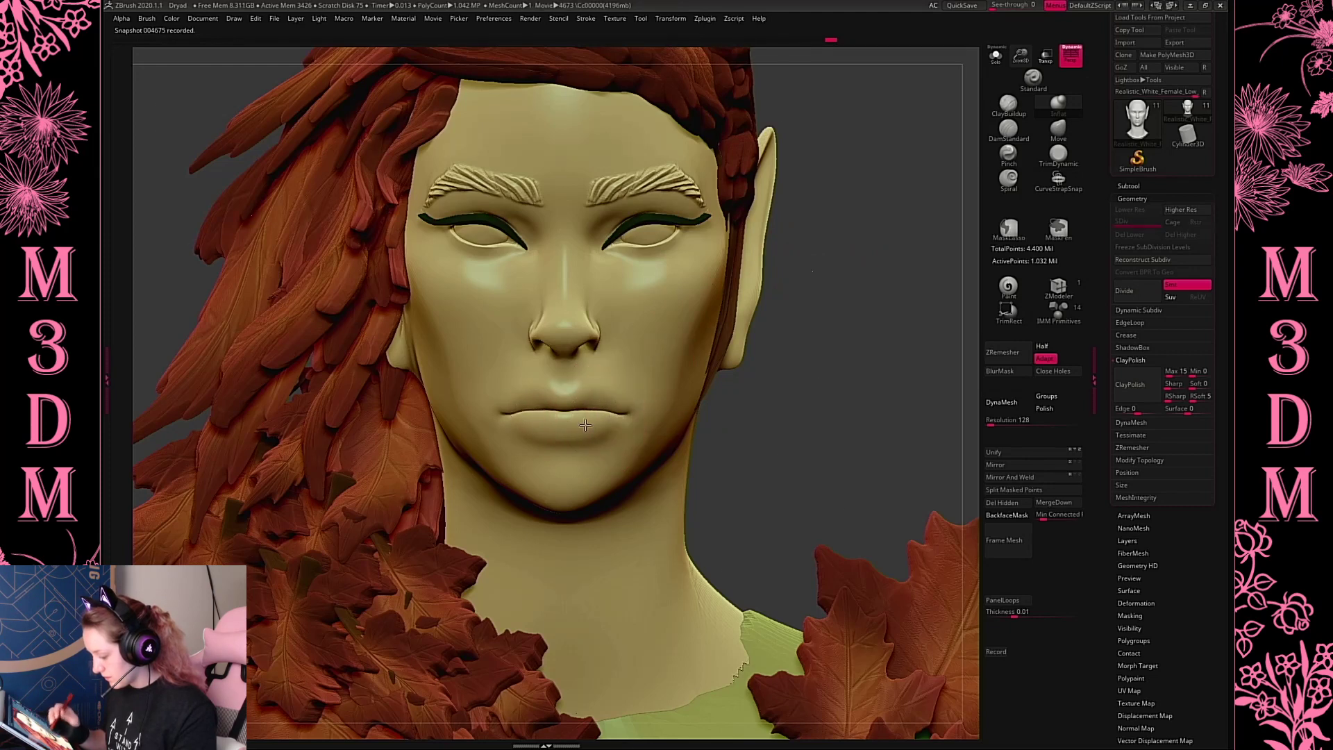
key(space)
drag(827, 341, 799, 340)
Switch to the DamStandard brush, open its Lazy Mouse settings, and reduce the draw size
click(1008, 131)
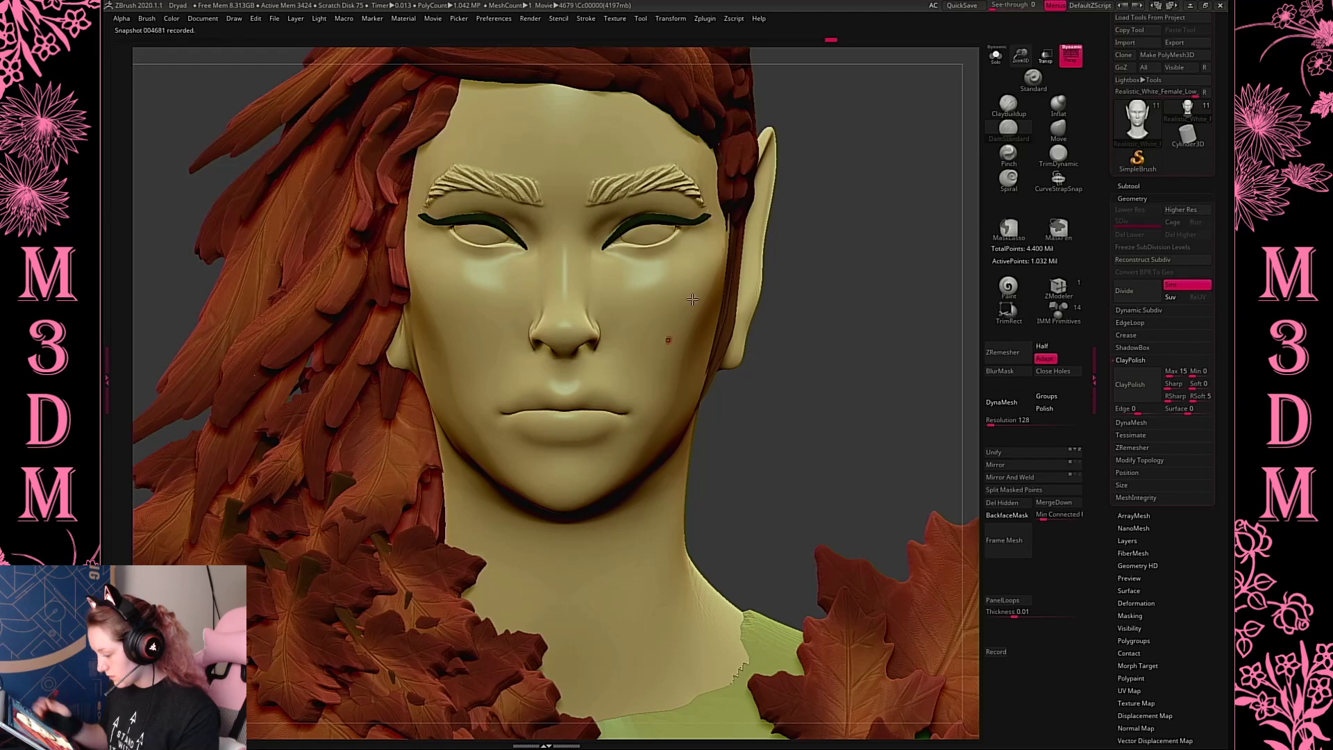
click(672, 20)
mouse_move(589, 21)
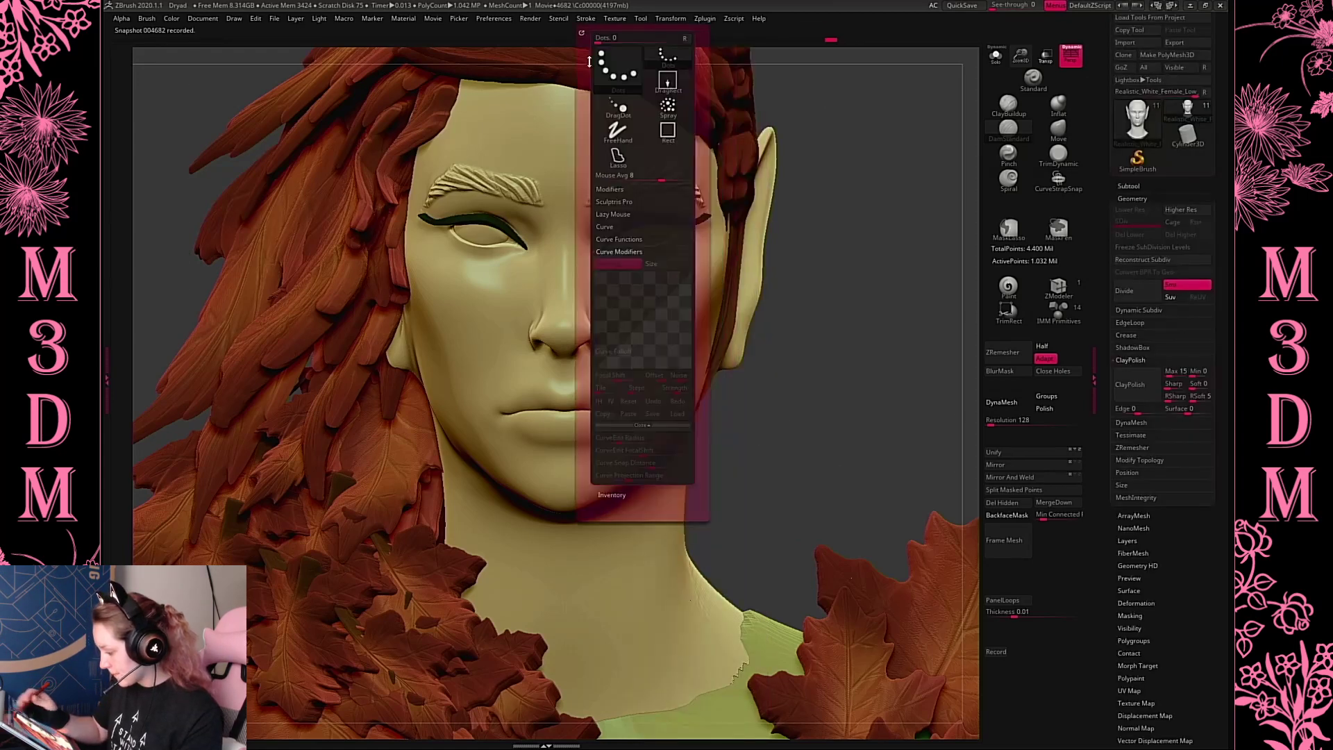
click(624, 214)
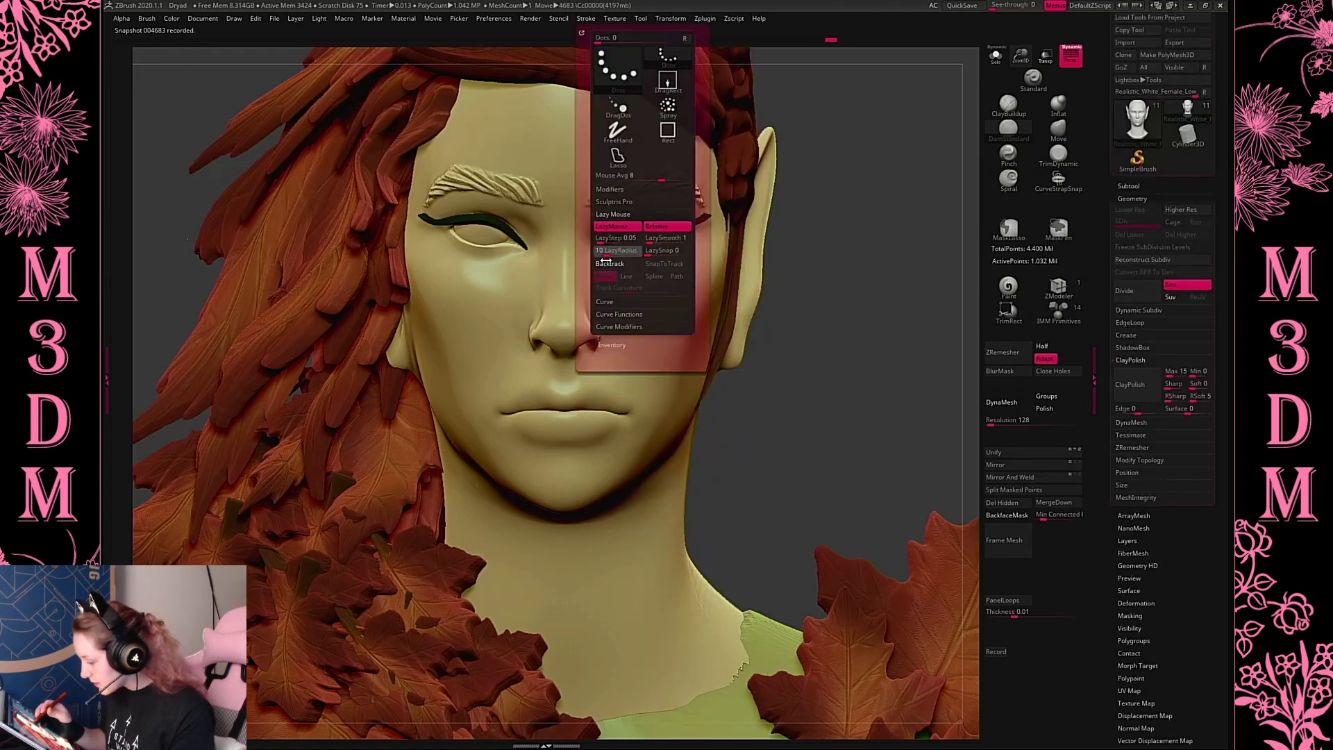
key(space)
drag(786, 242, 776, 242)
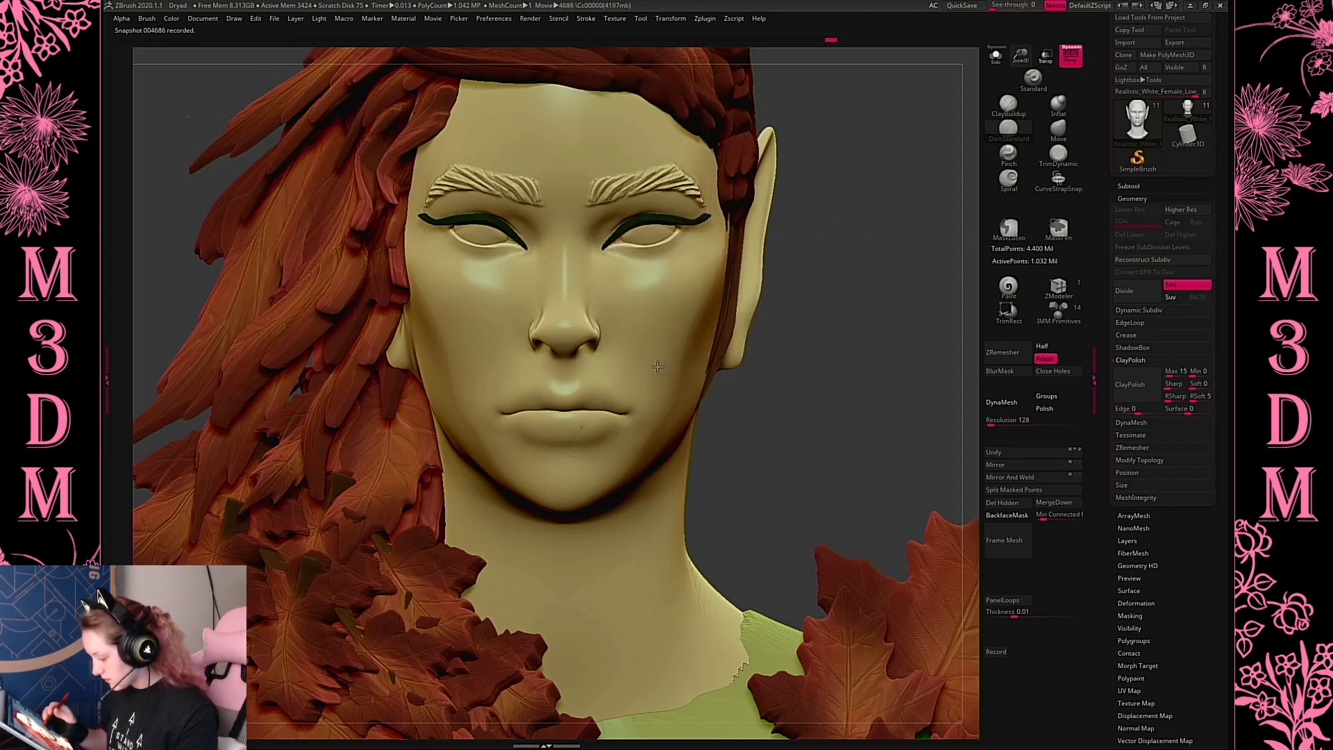
Sharpen the mouth line and upper lip edge with a small DamStandard brush, using a Z Intensity of 6
key(space)
mouse_move(591, 415)
mouse_down()
mouse_move(567, 443)
mouse_move(625, 400)
mouse_move(603, 400)
mouse_up()
key(space)
key(space)
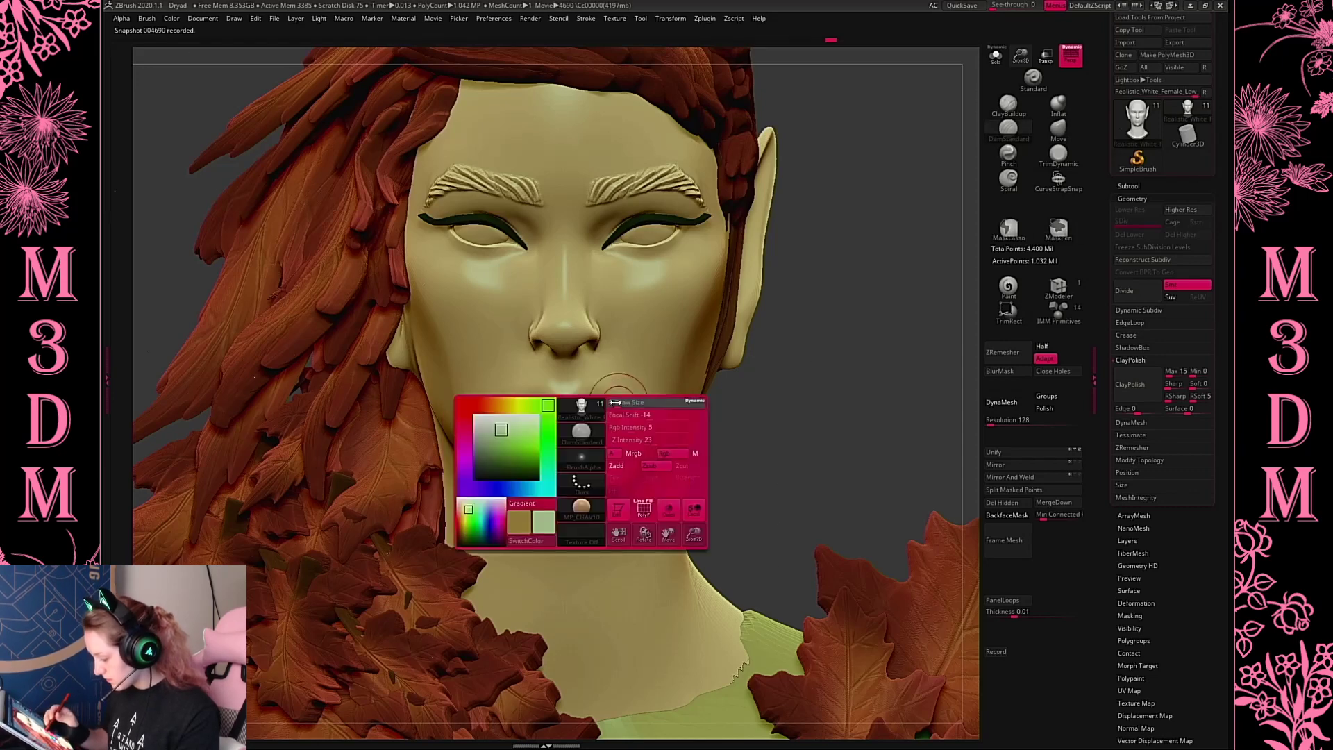
key(space)
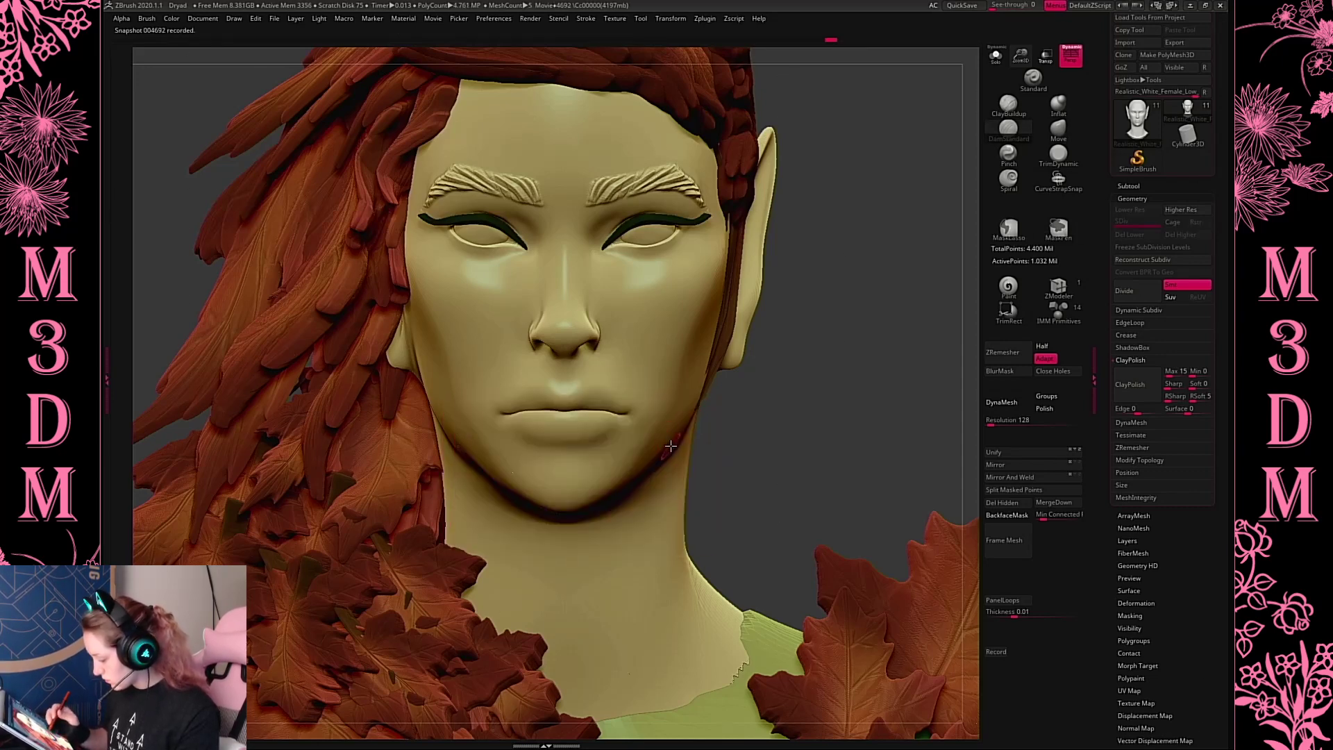
key(space)
drag(706, 476, 690, 475)
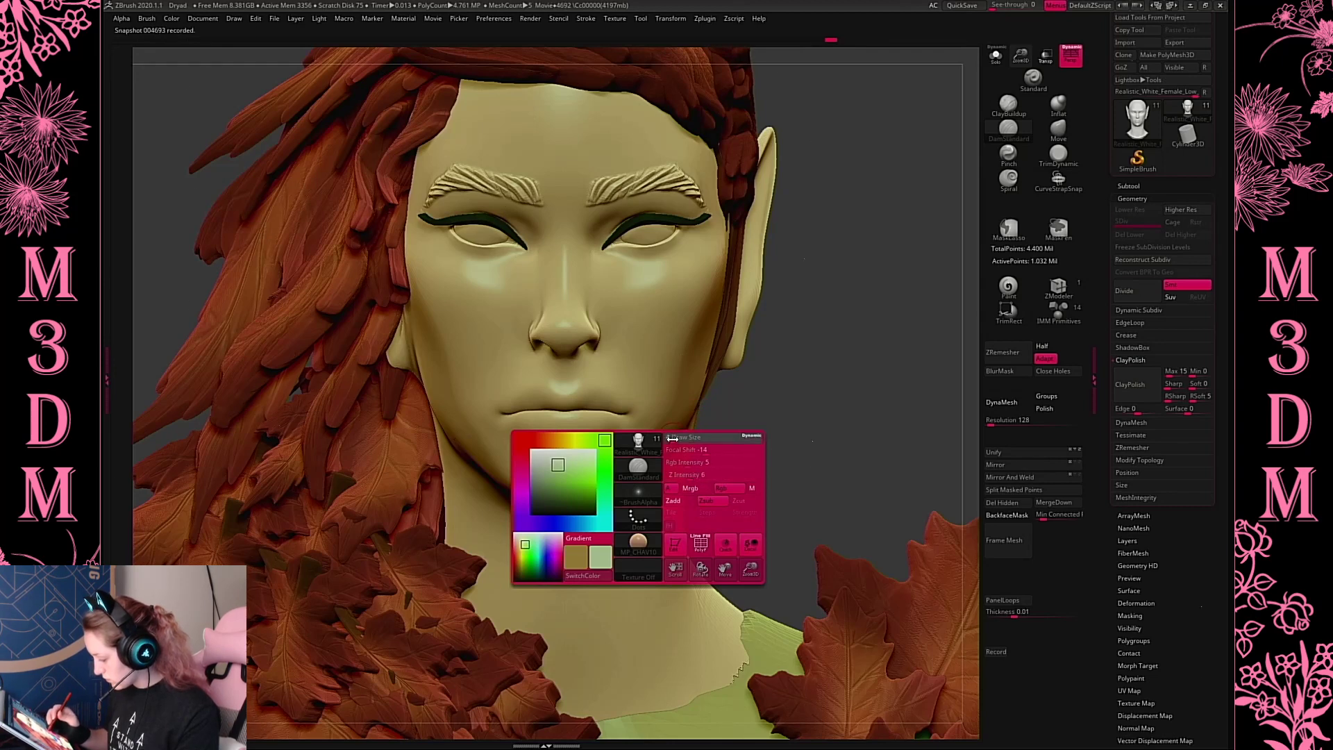
key(space)
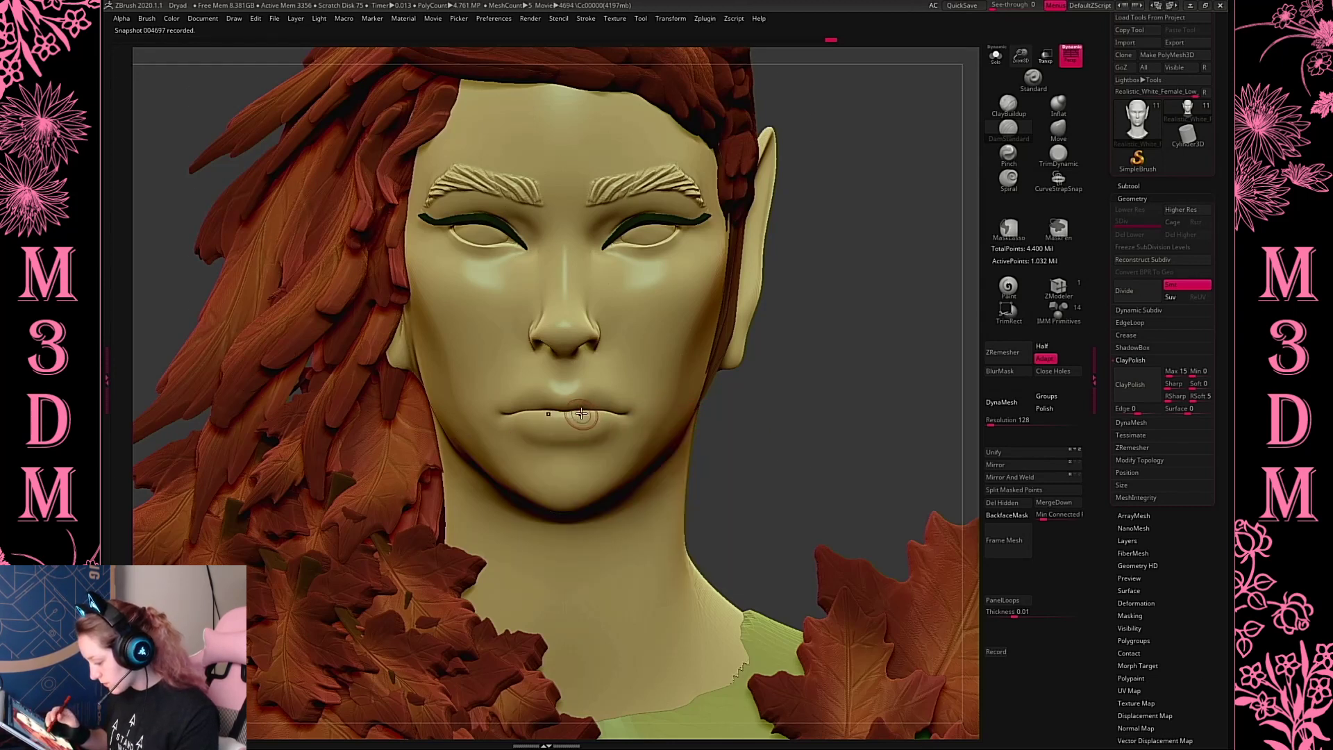
click(585, 19)
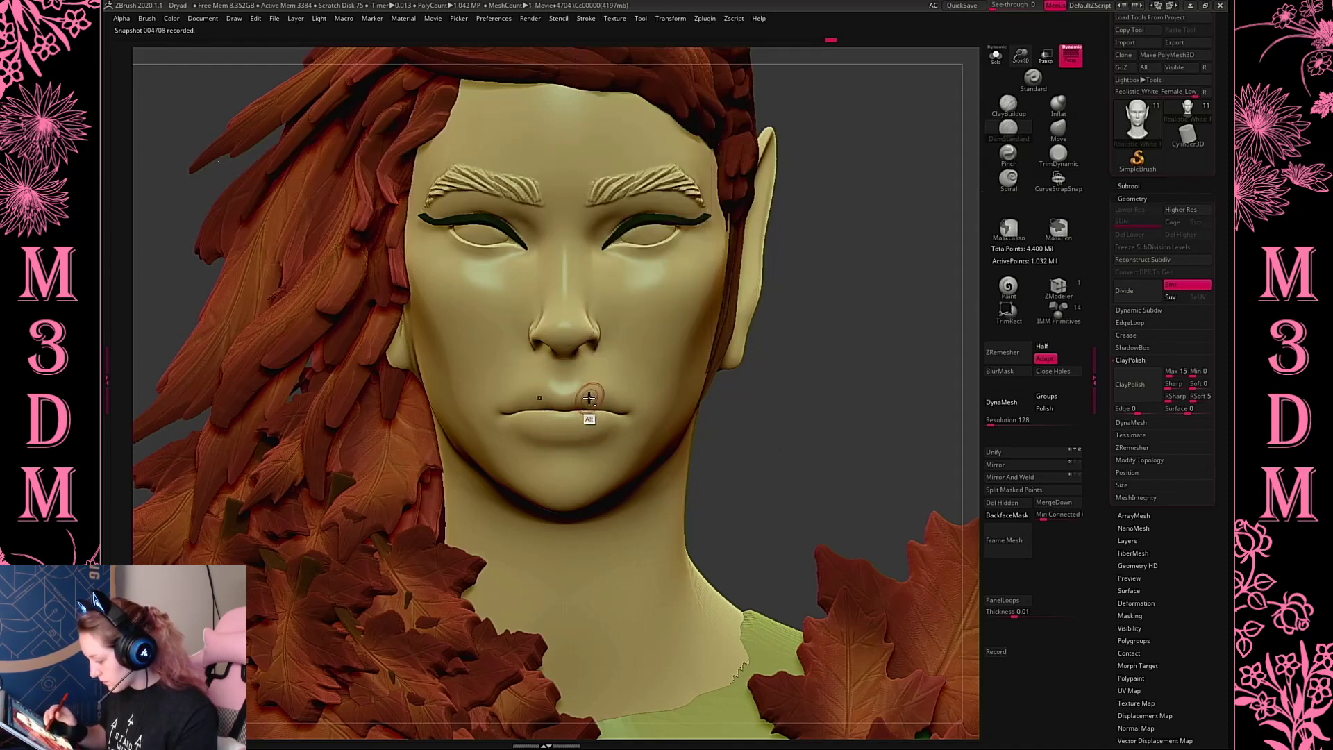
alt+drag(589, 398, 591, 396)
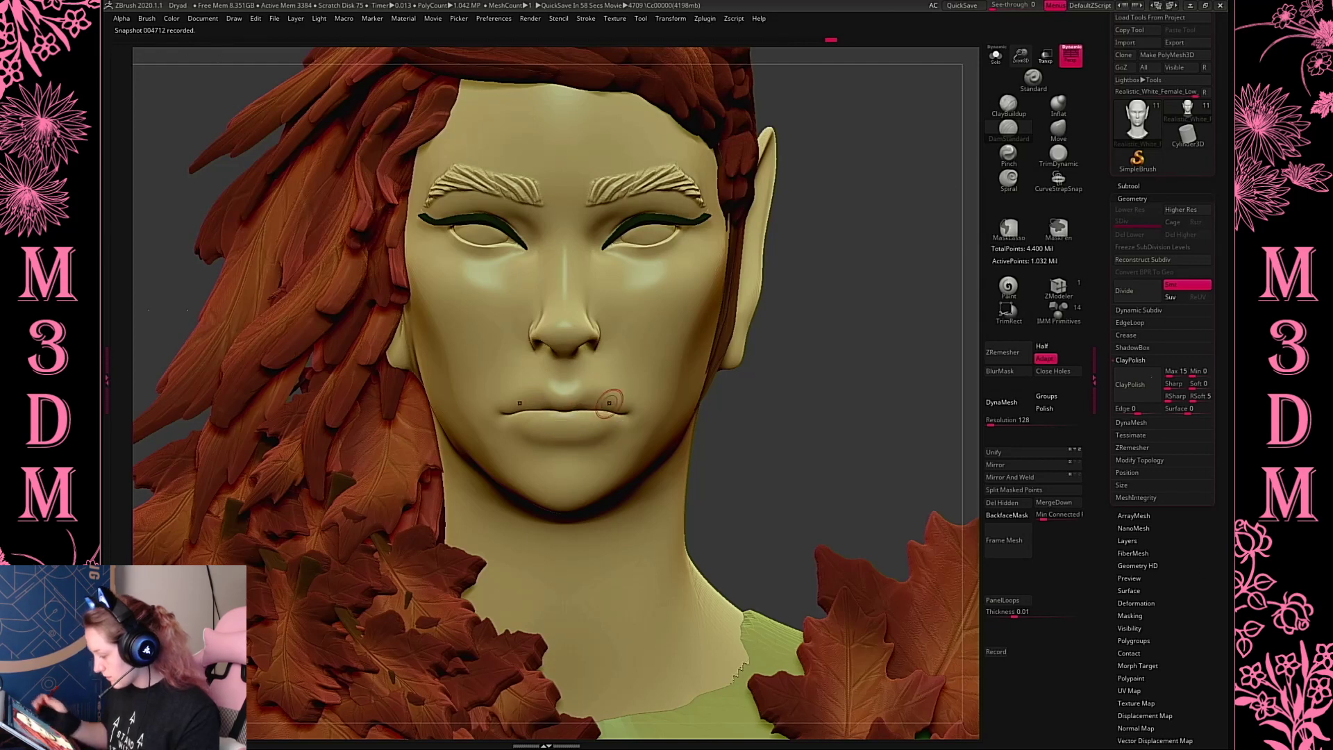
Add volume to the upper lip with the ClayBuildup brush at draw size 4 and Z Intensity 10
click(1008, 105)
key(space)
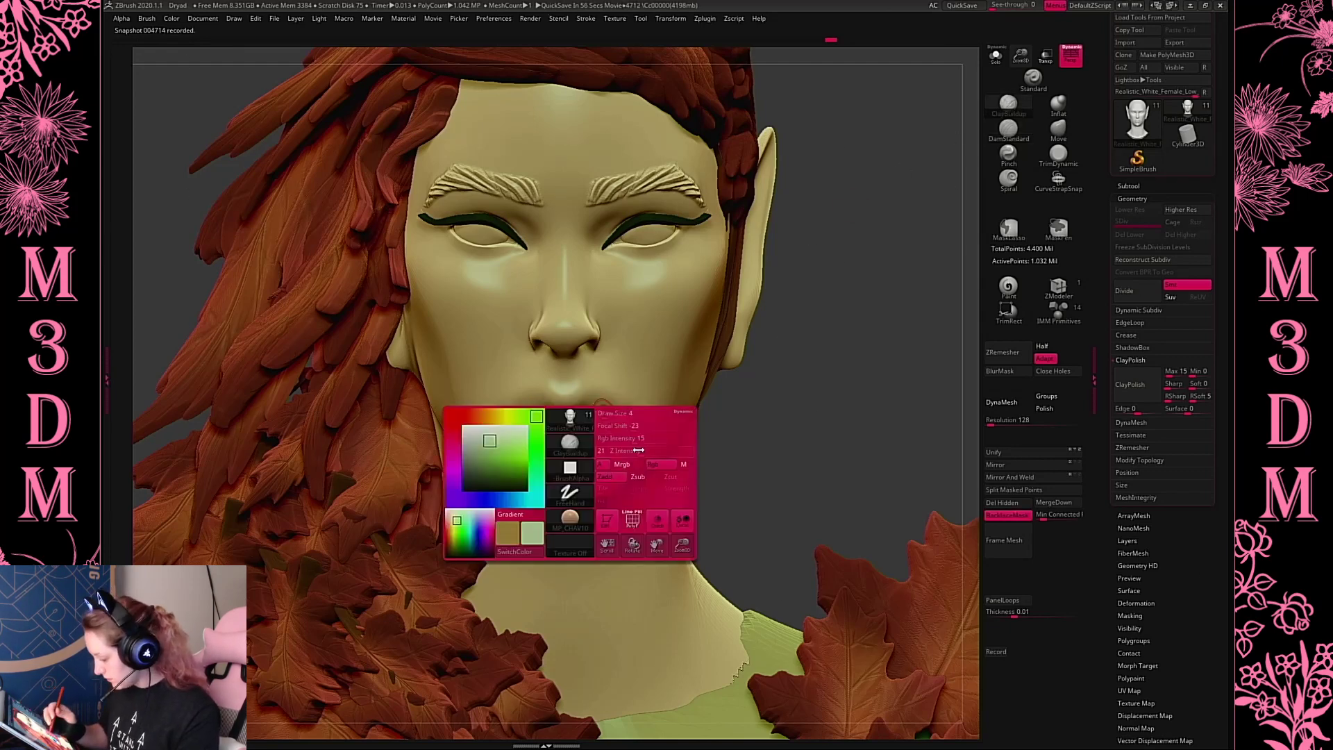
key(space)
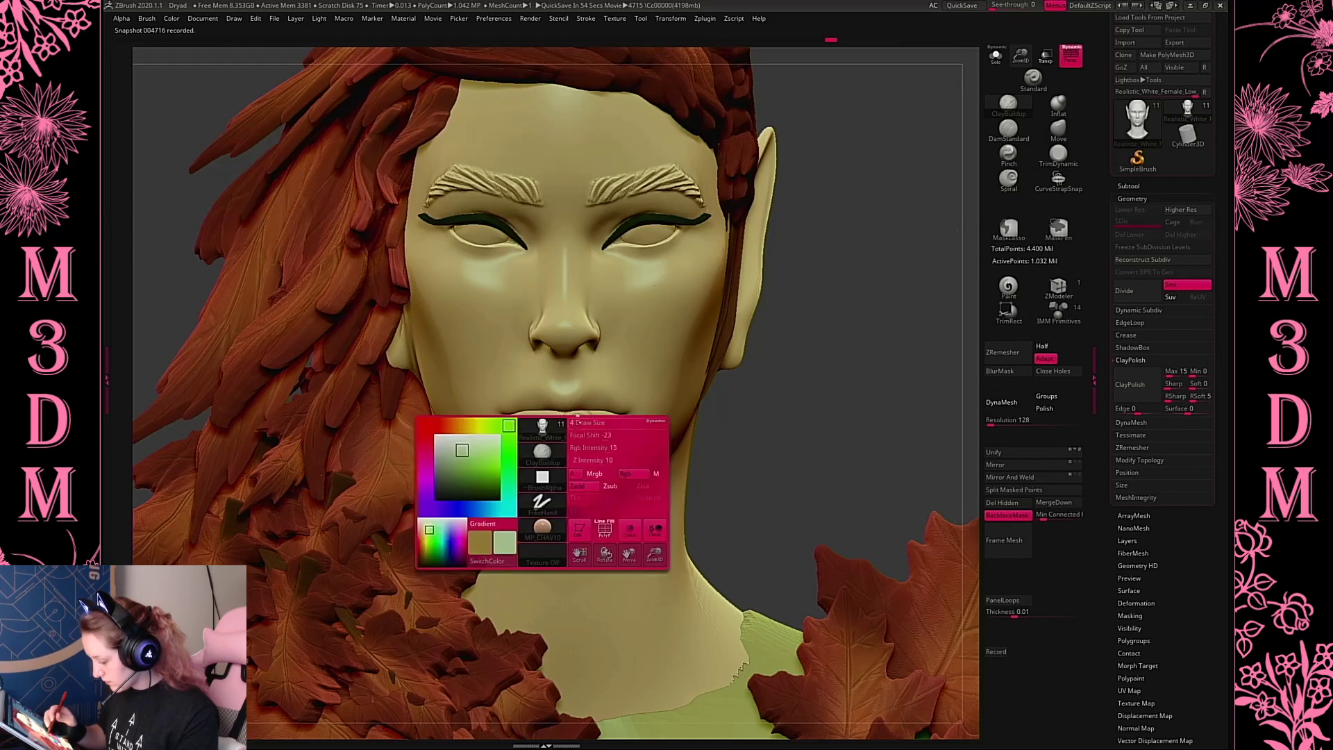
shift+drag(589, 413, 583, 390)
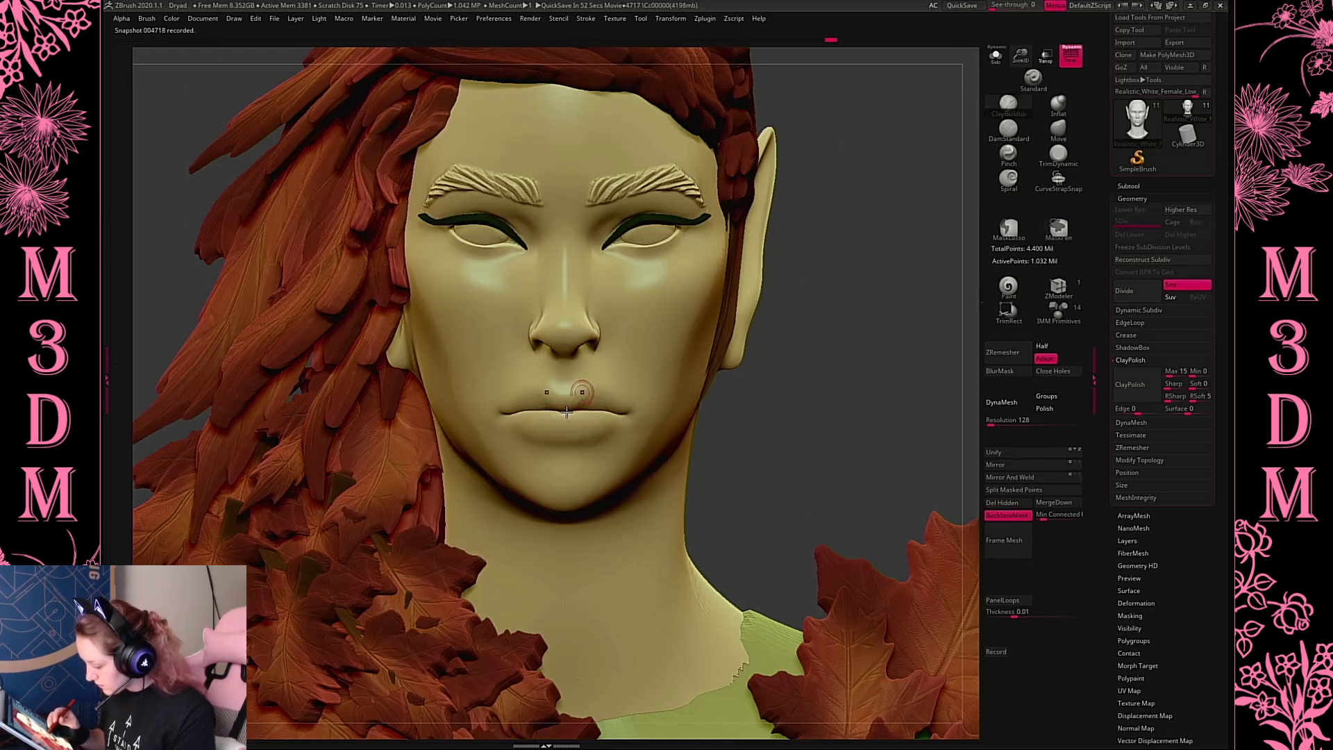
Try to reshape the mouth with a larger Move brush, and undo the last stroke
drag(1021, 58, 777, 298)
key(space)
mouse_move(1021, 59)
mouse_down()
mouse_move(934, 154)
mouse_move(748, 285)
mouse_move(1015, 61)
mouse_up()
key(space)
drag(746, 318, 670, 397)
key(space)
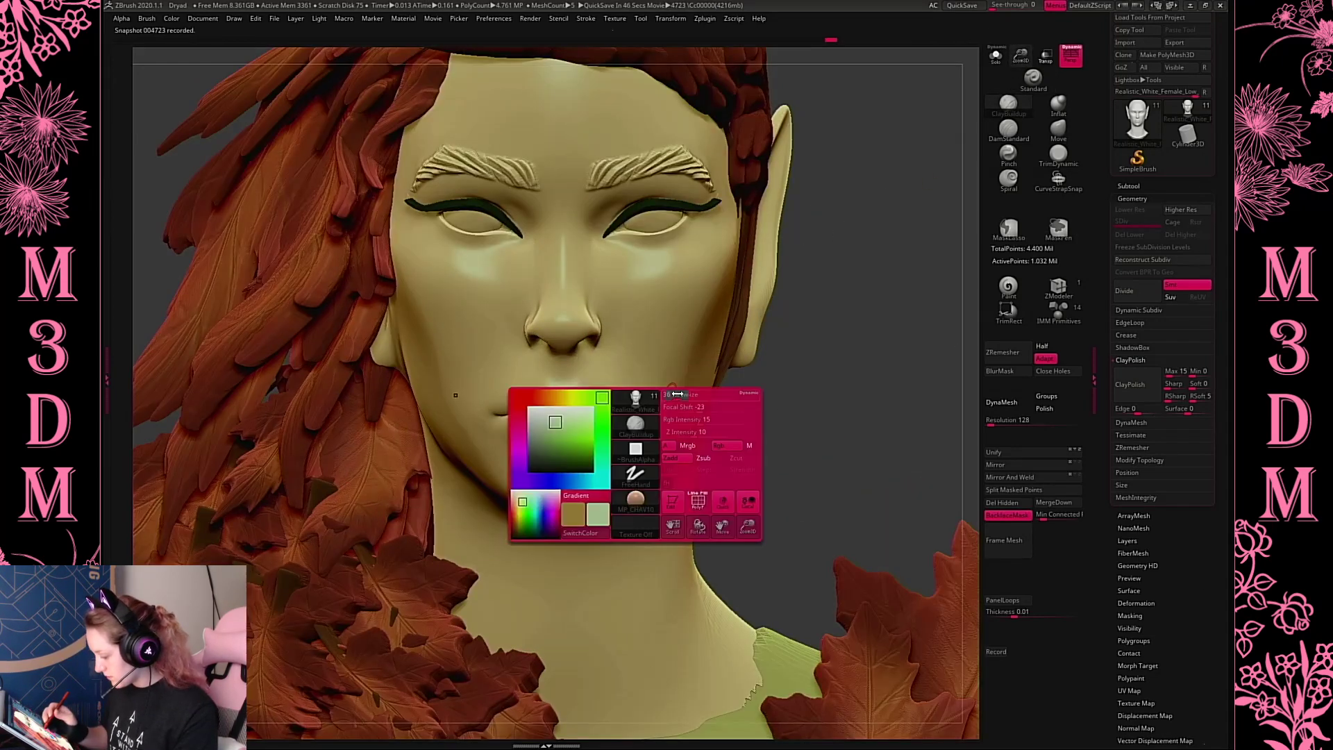
click(1069, 128)
key(space)
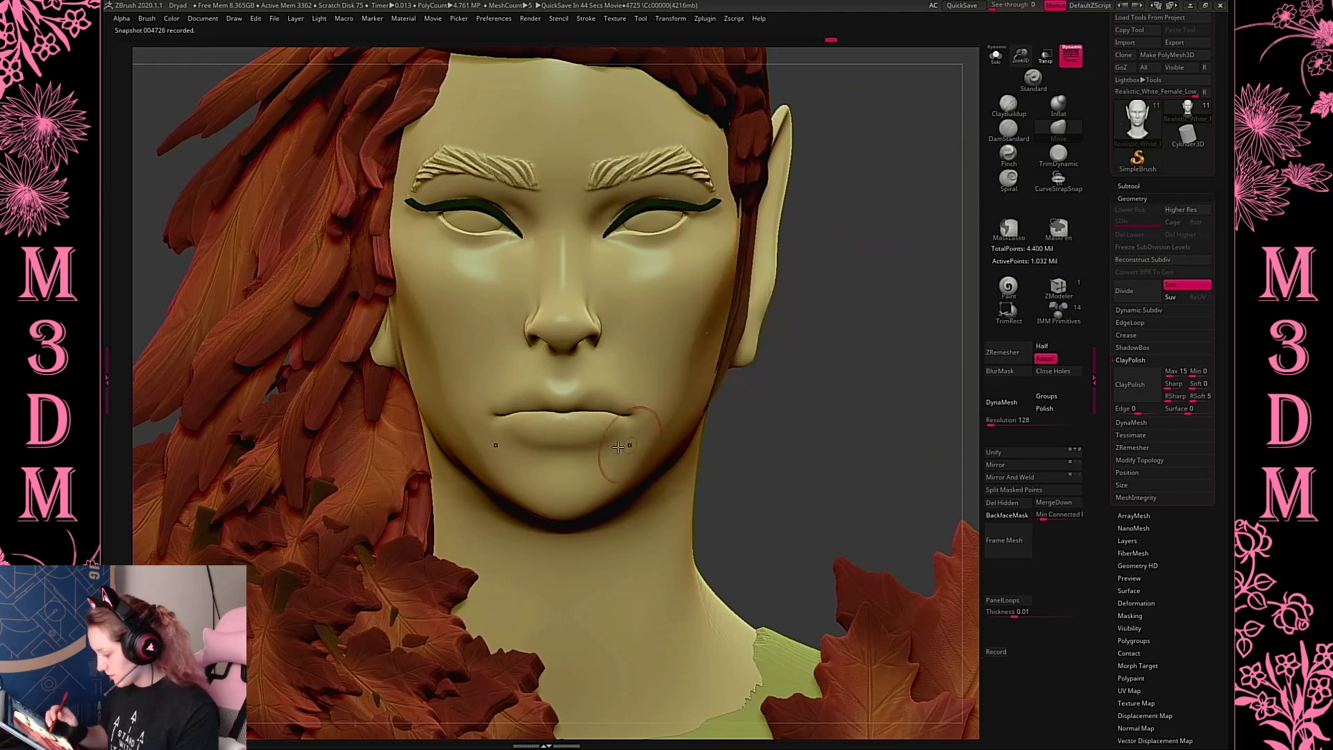
drag(609, 446, 598, 394)
key(ctrl+z)
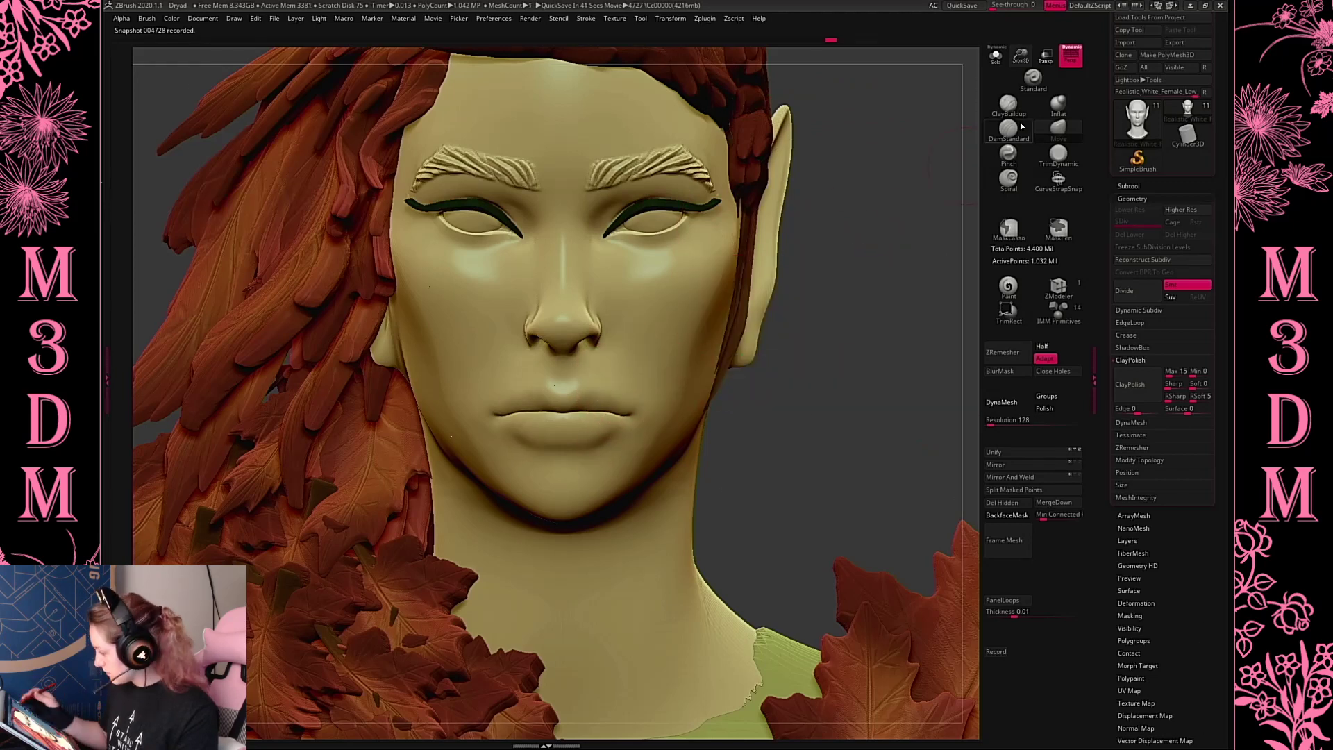
Build up the upper lip with a small ClayBuildup brush, masking the lower face for protection, and clear the mask
click(1008, 105)
key(space)
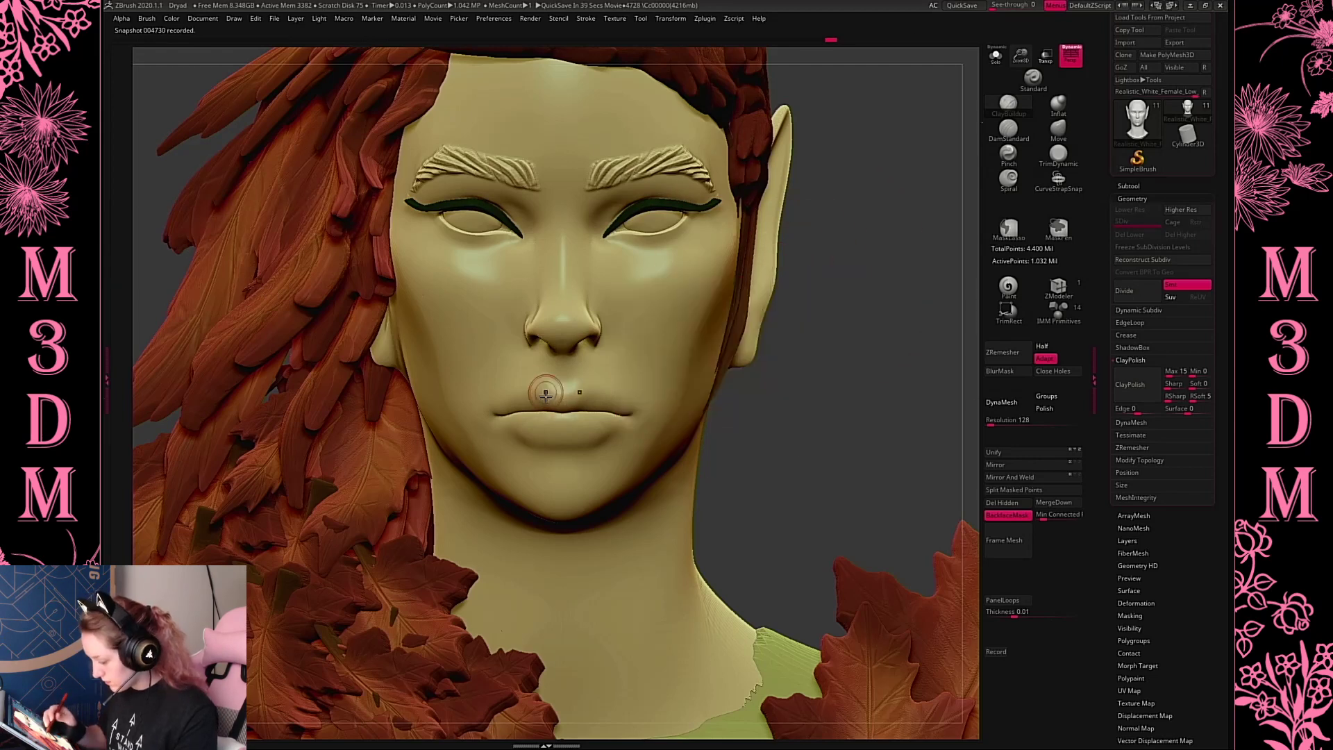
mouse_move(581, 394)
mouse_down()
mouse_move(575, 417)
mouse_move(553, 414)
mouse_move(561, 425)
mouse_move(610, 416)
mouse_up()
key(ctrl+z)
key(space)
click(634, 418)
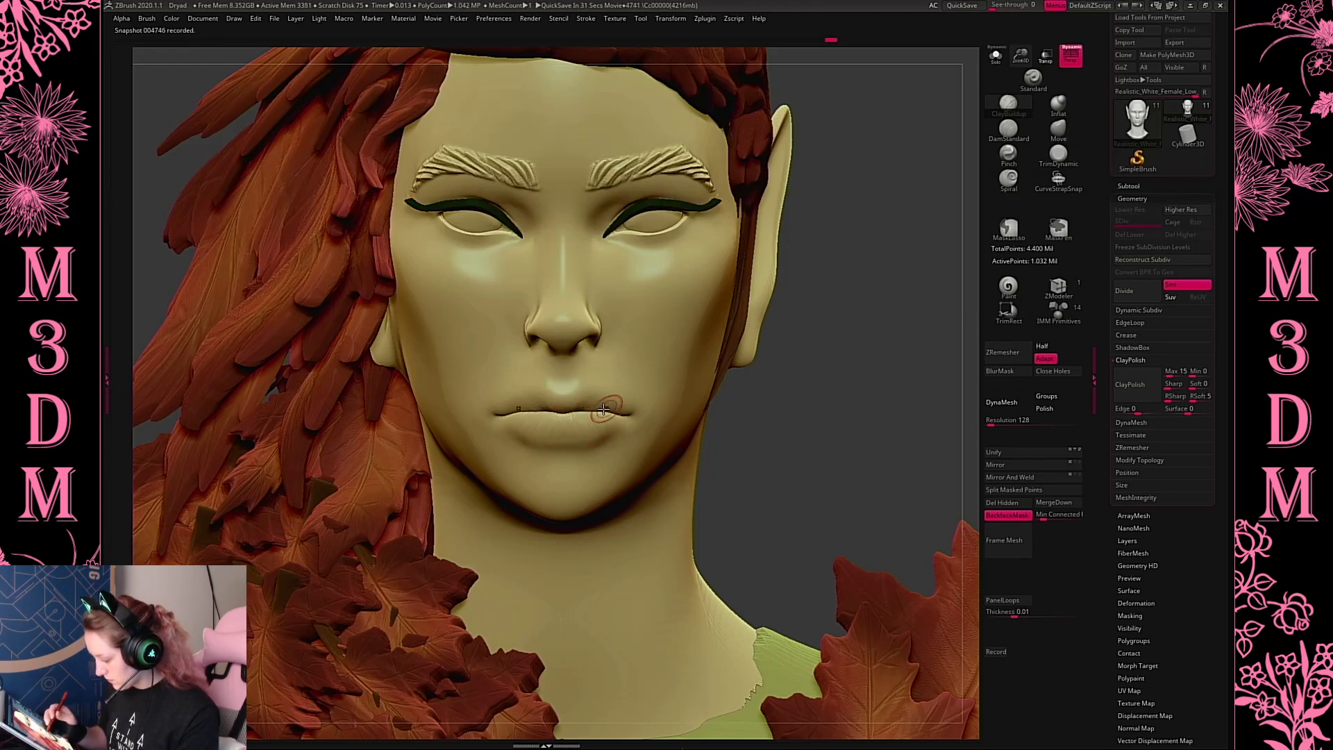
key(ctrl+z)
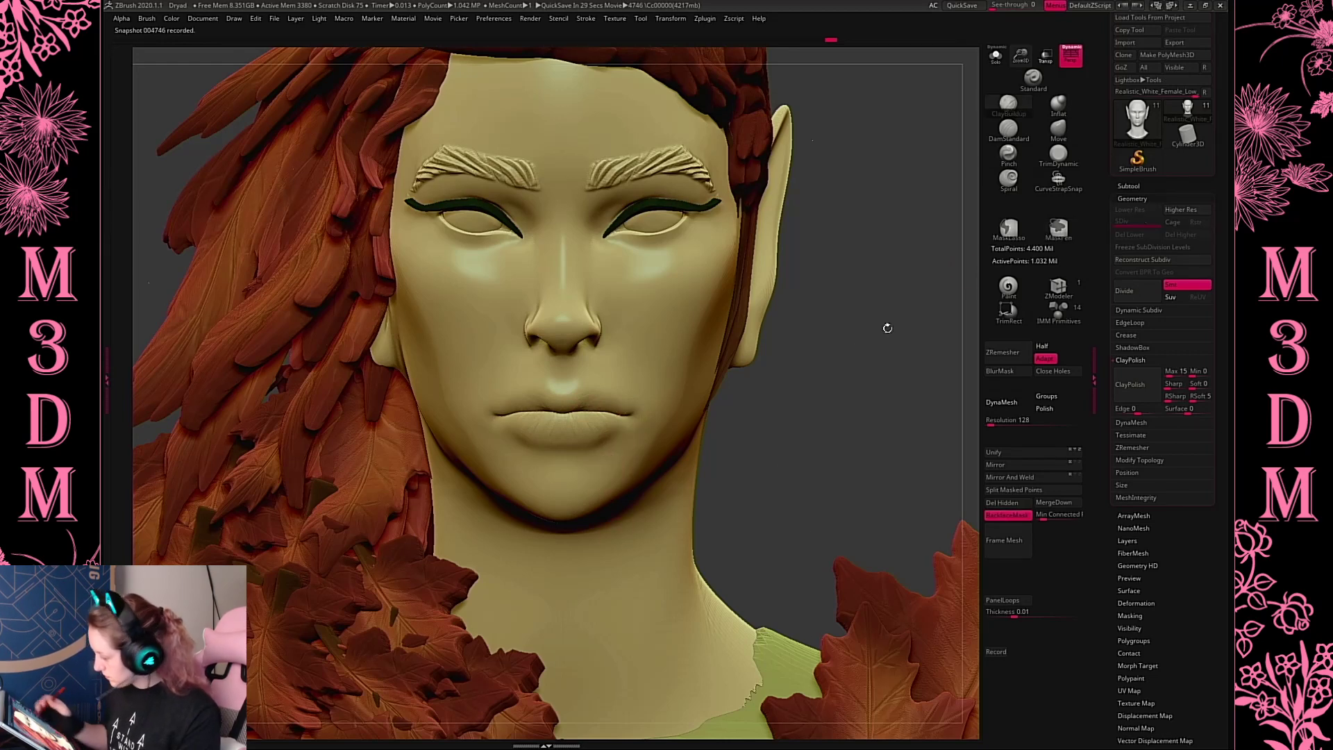
mouse_move(534, 602)
ctrl+mouse_down()
mouse_move(431, 560)
mouse_move(506, 438)
mouse_move(553, 431)
mouse_move(809, 473)
mouse_move(603, 424)
ctrl+mouse_up()
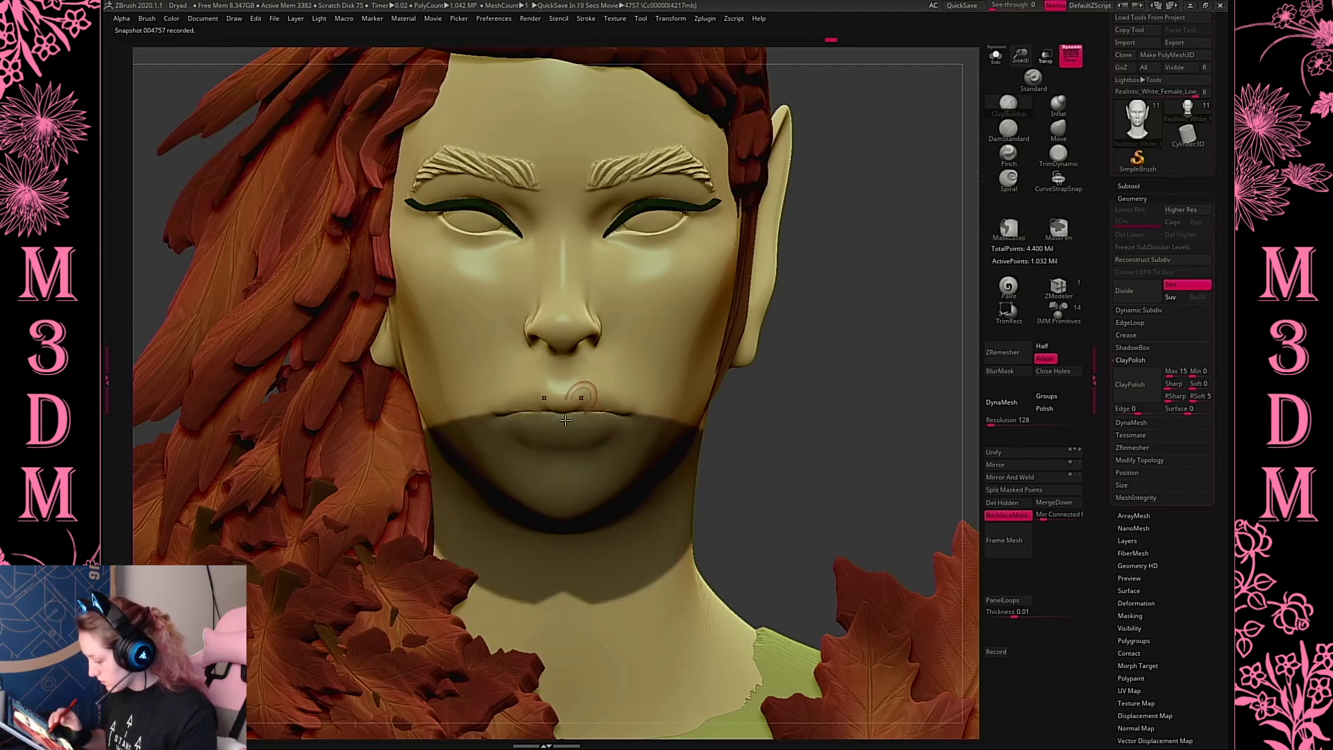
ctrl+click(866, 399)
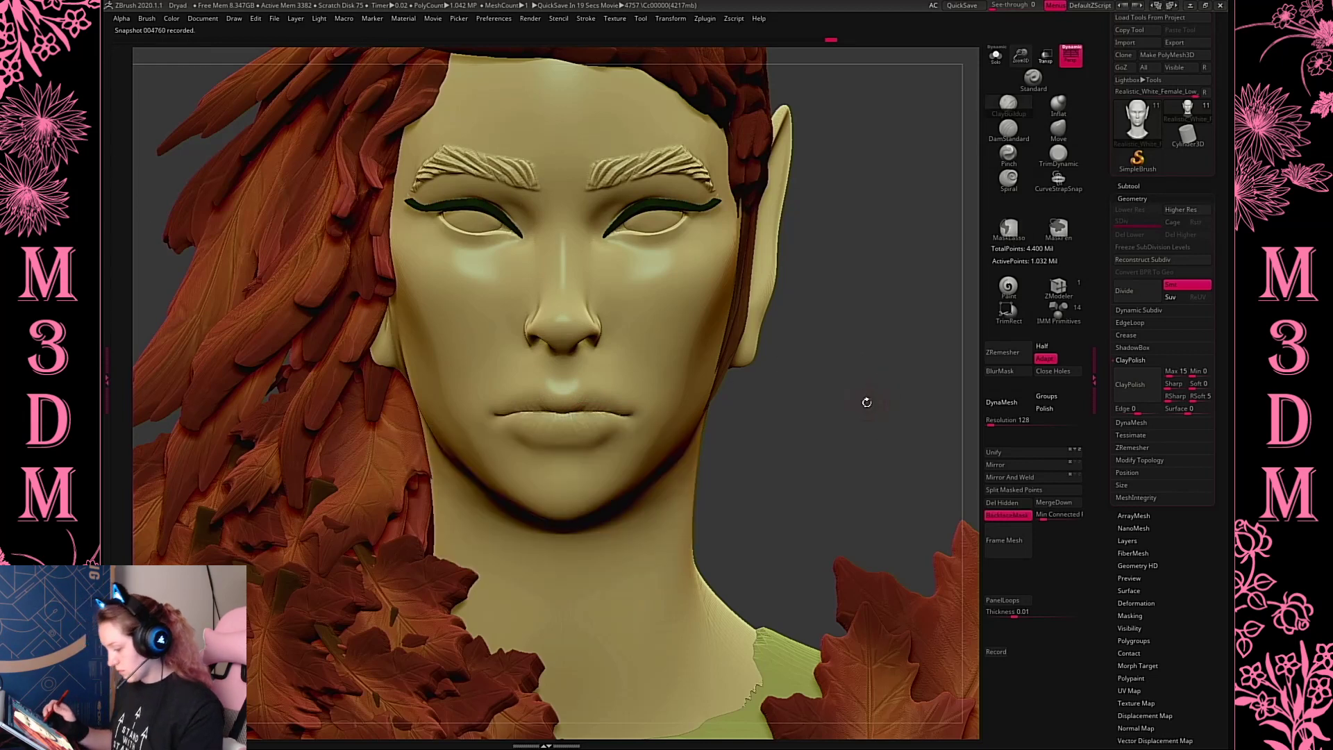
Plump the lips along the mouth line, from the center toward the corners, with a smaller Inflat brush
click(1058, 105)
key(space)
drag(847, 301, 828, 301)
drag(601, 413, 625, 414)
drag(591, 417, 624, 414)
drag(572, 415, 627, 414)
drag(580, 412, 628, 415)
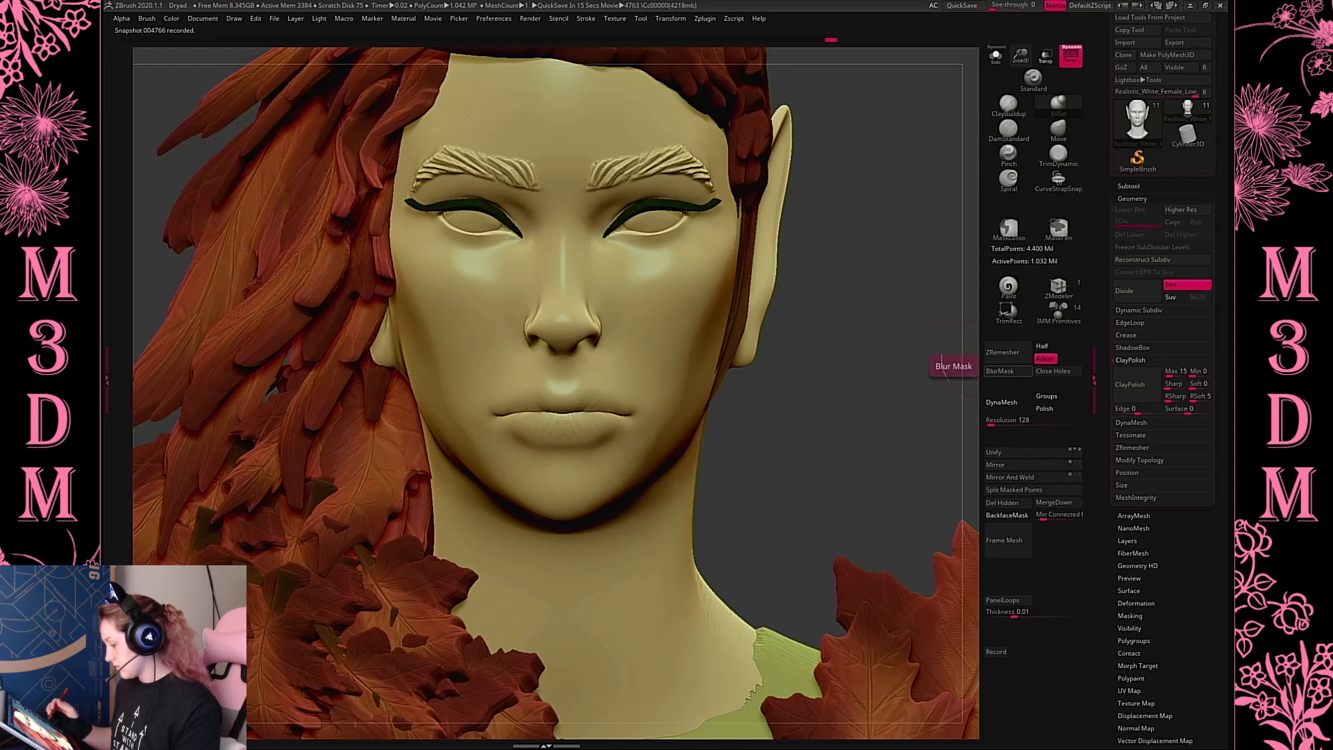
Refine the lower lip and the area beneath it with the Move brush, in profile and from the front
drag(866, 422, 823, 421)
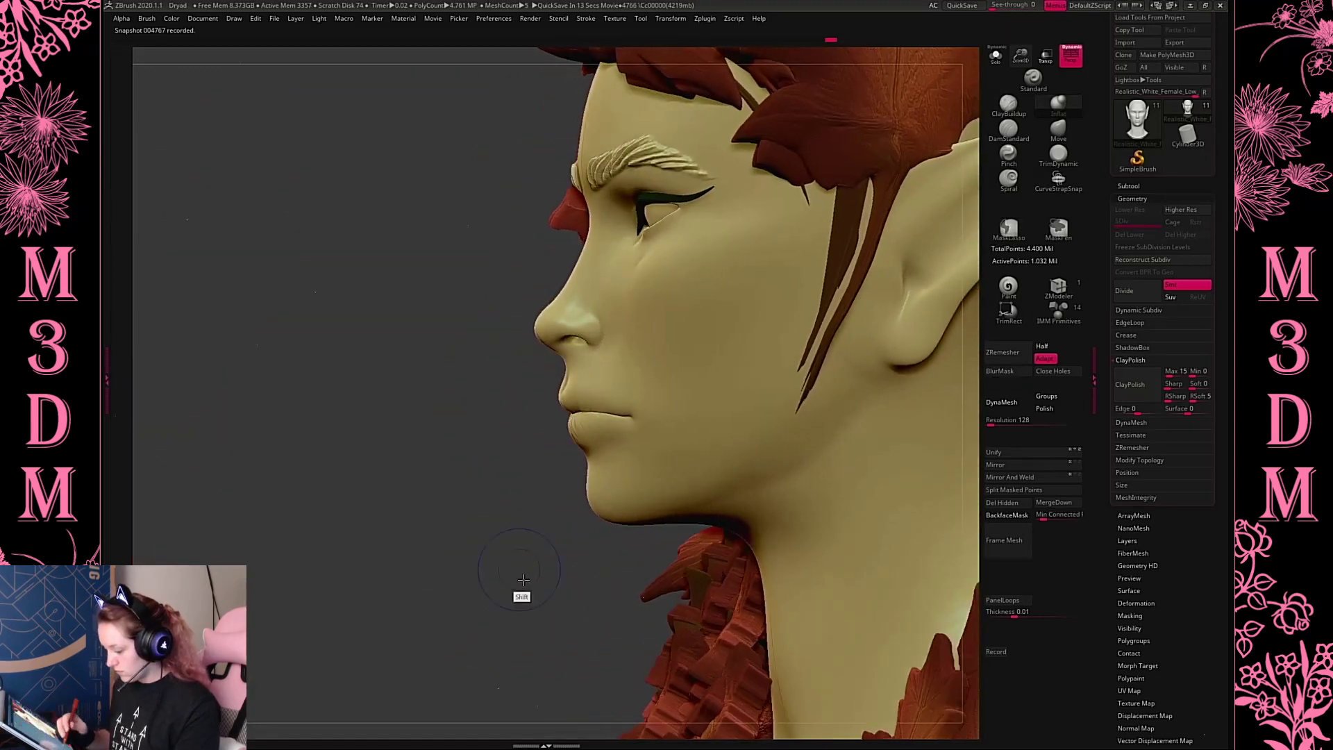
drag(621, 590, 604, 586)
click(1058, 130)
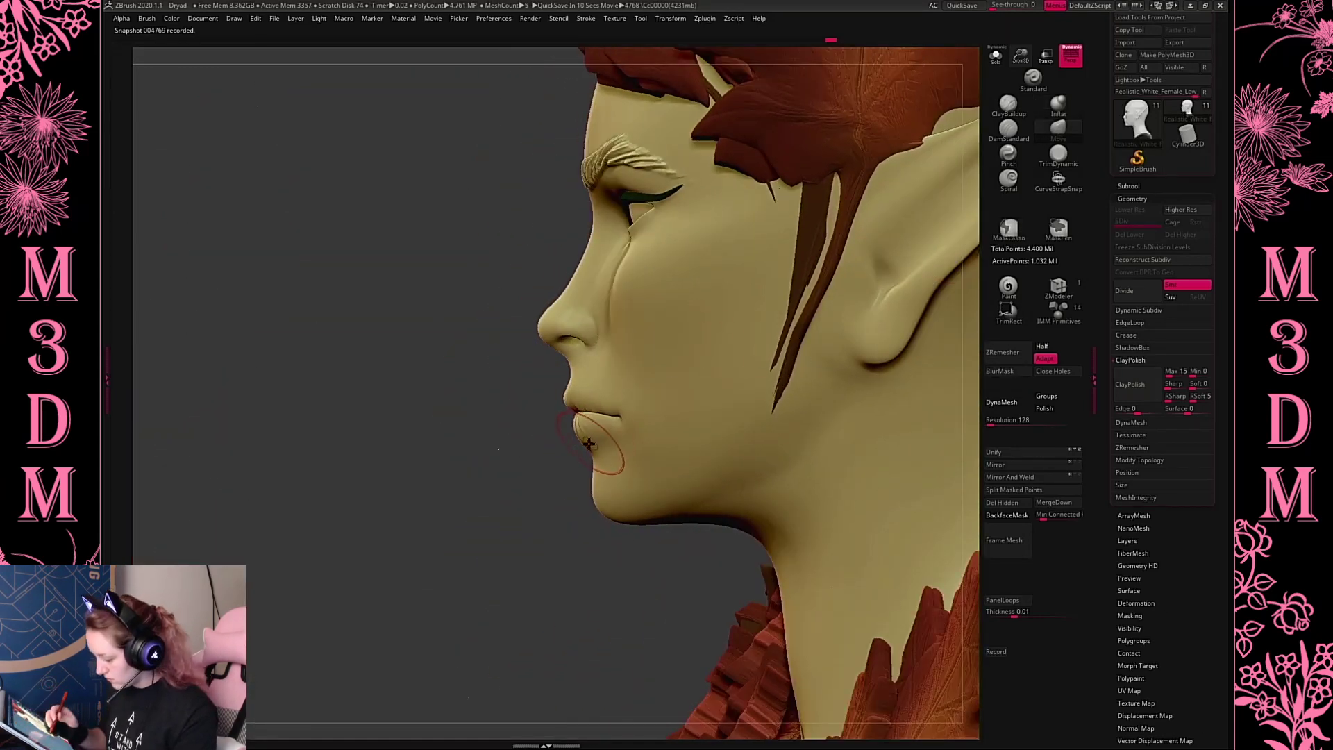
drag(588, 444, 597, 450)
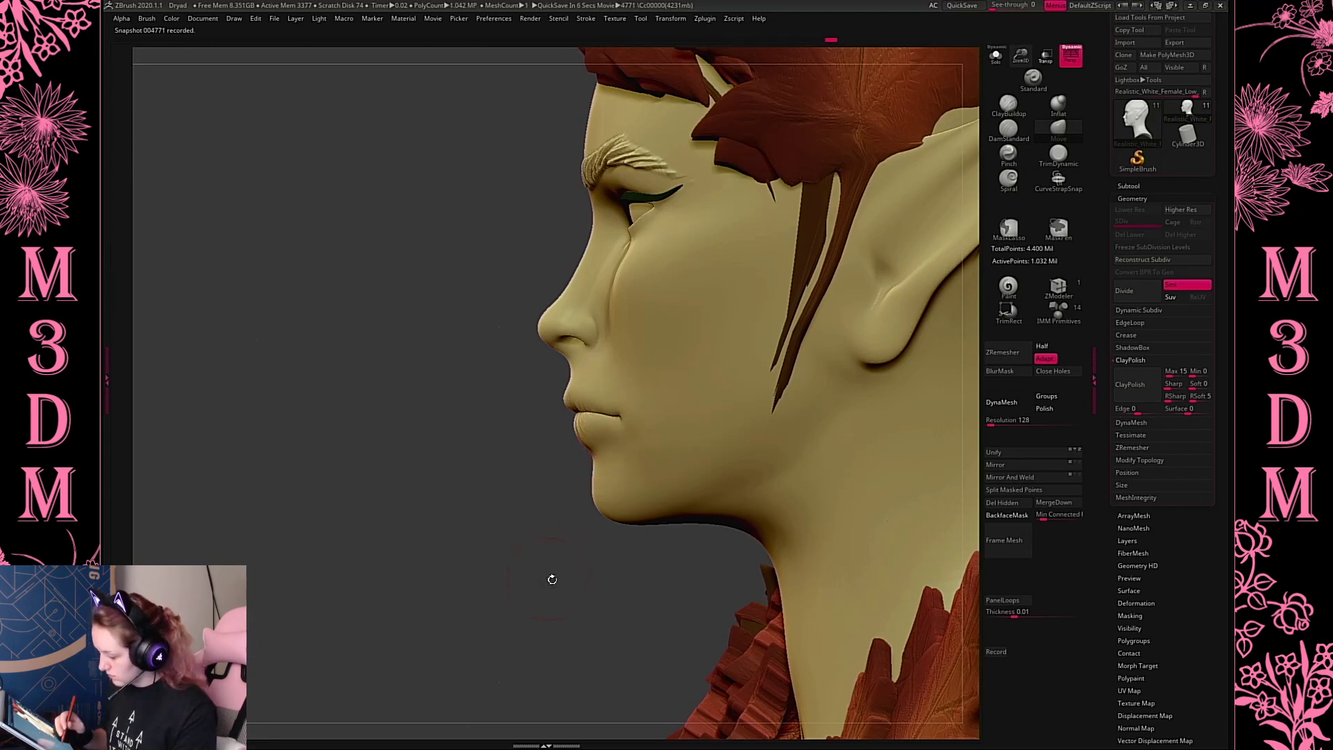
drag(551, 579, 638, 556)
shift+drag(859, 453, 844, 450)
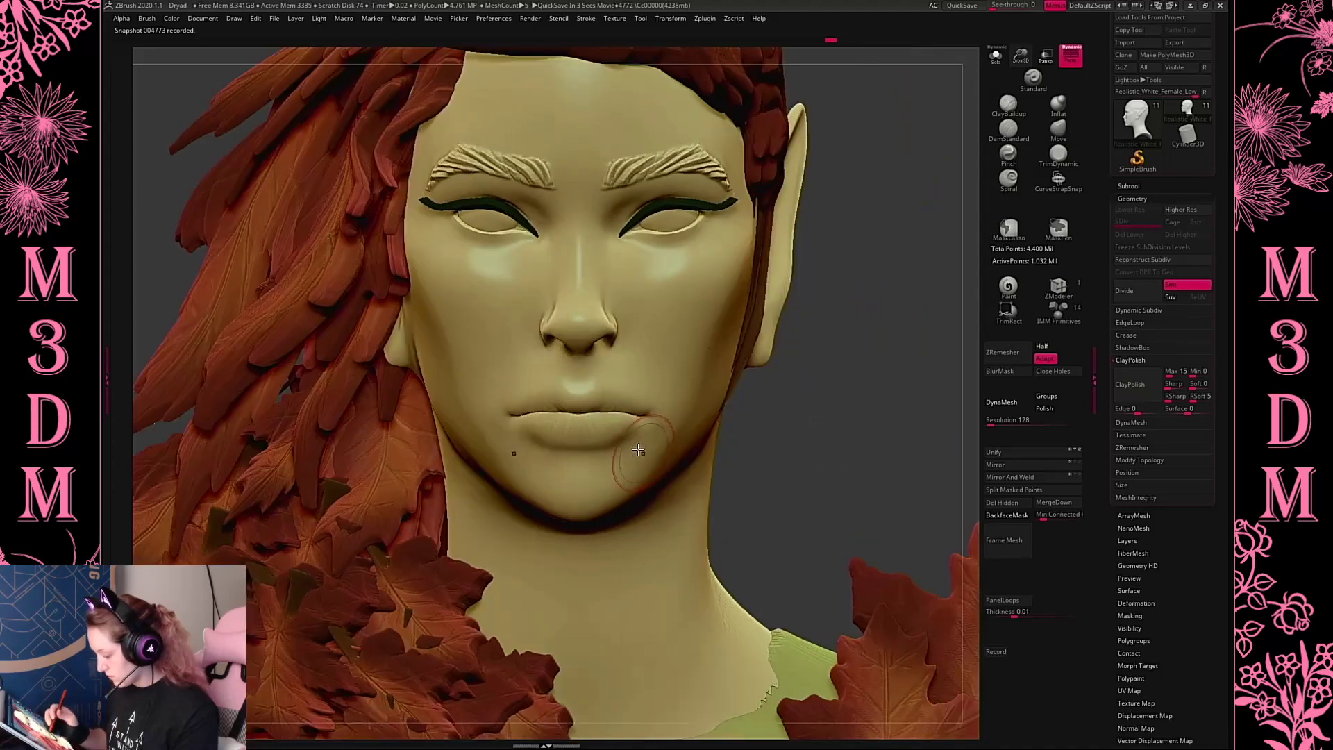
drag(617, 445, 601, 440)
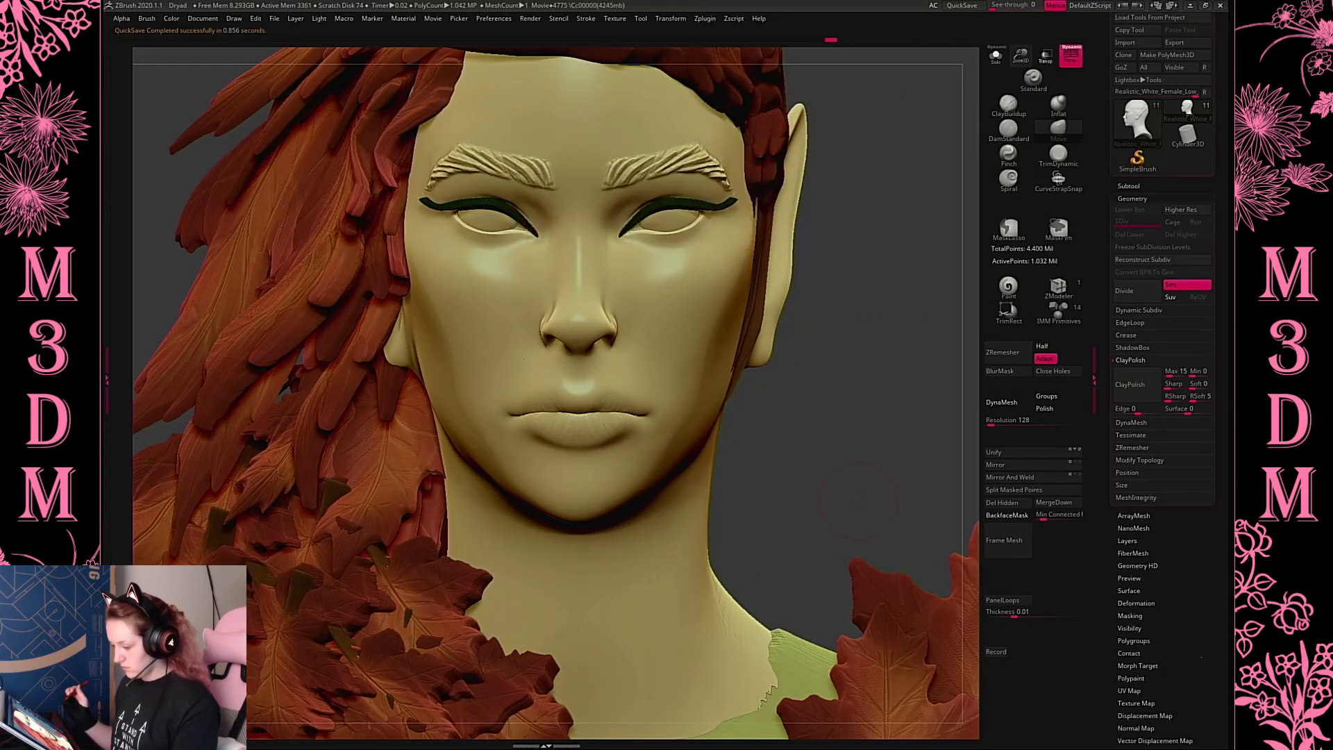
Turn the head's polypaint back on and touch up the skin color around the lips with a smaller Paint brush
click(1135, 186)
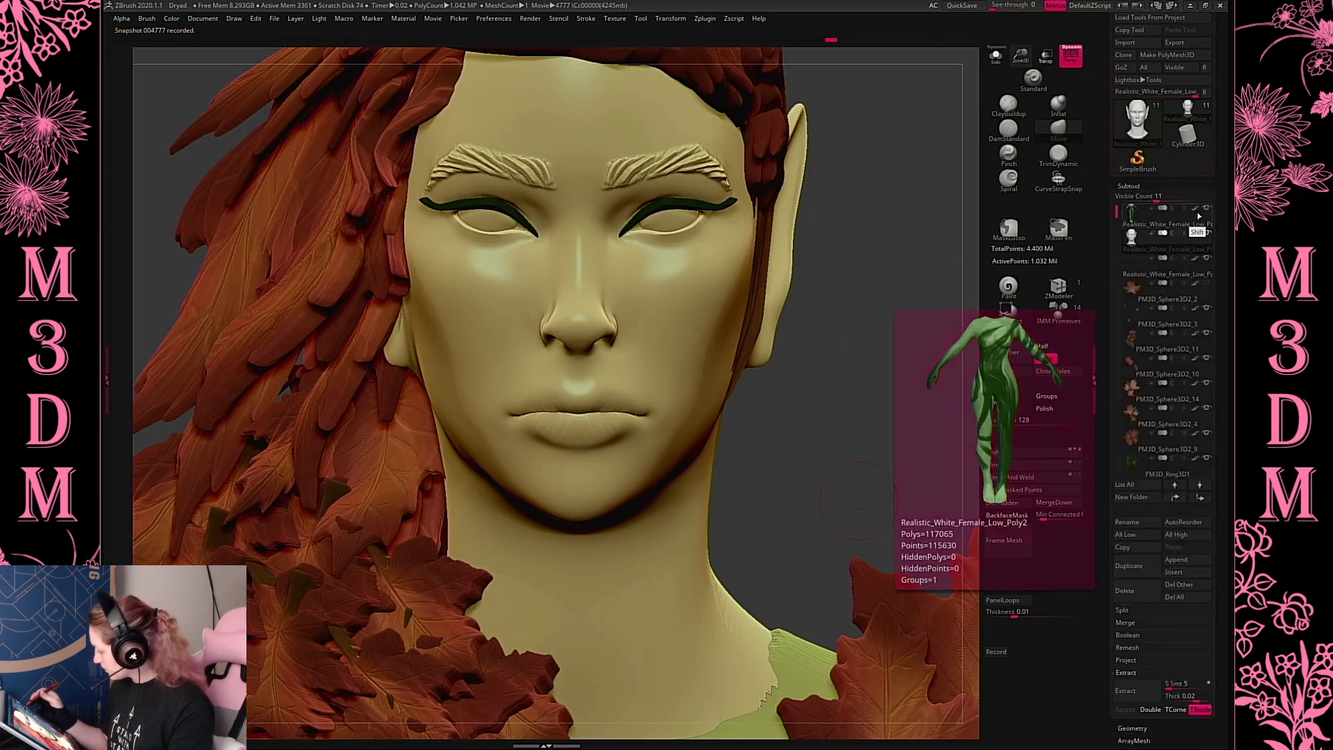
click(1195, 233)
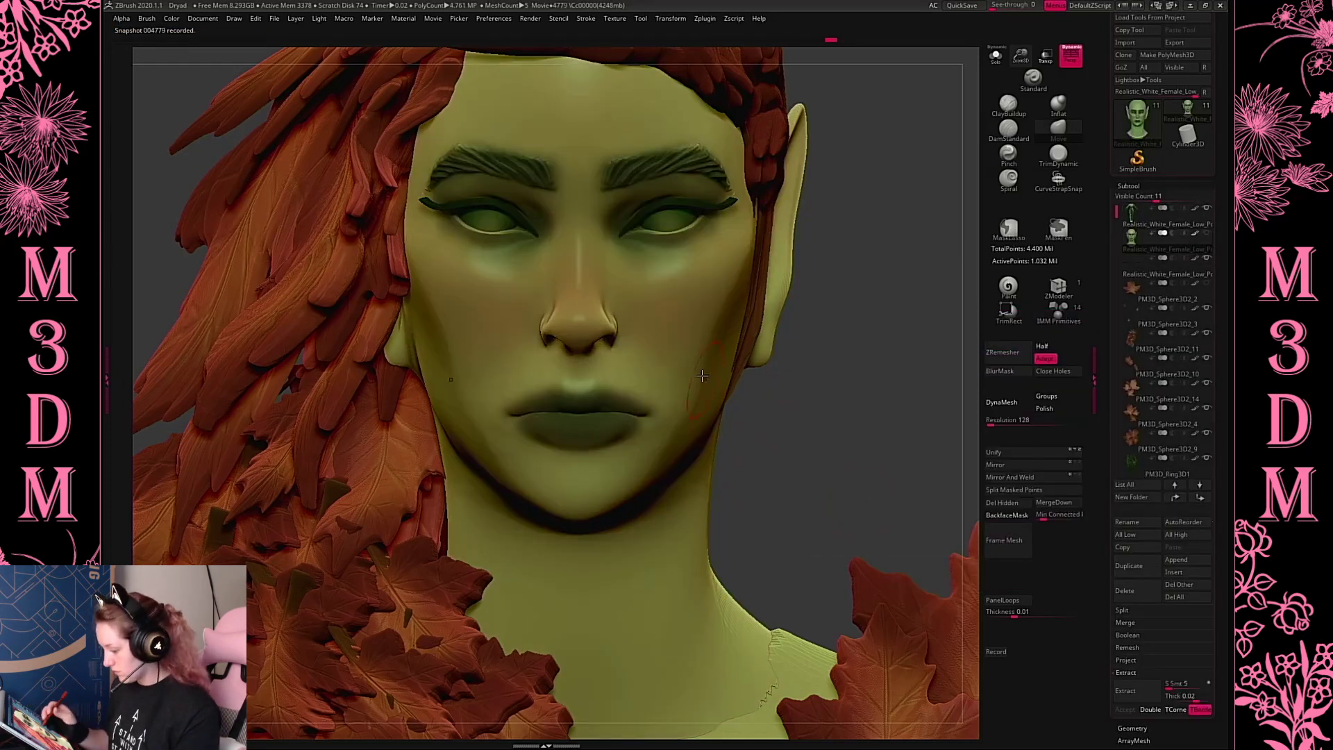
click(1006, 291)
key(space)
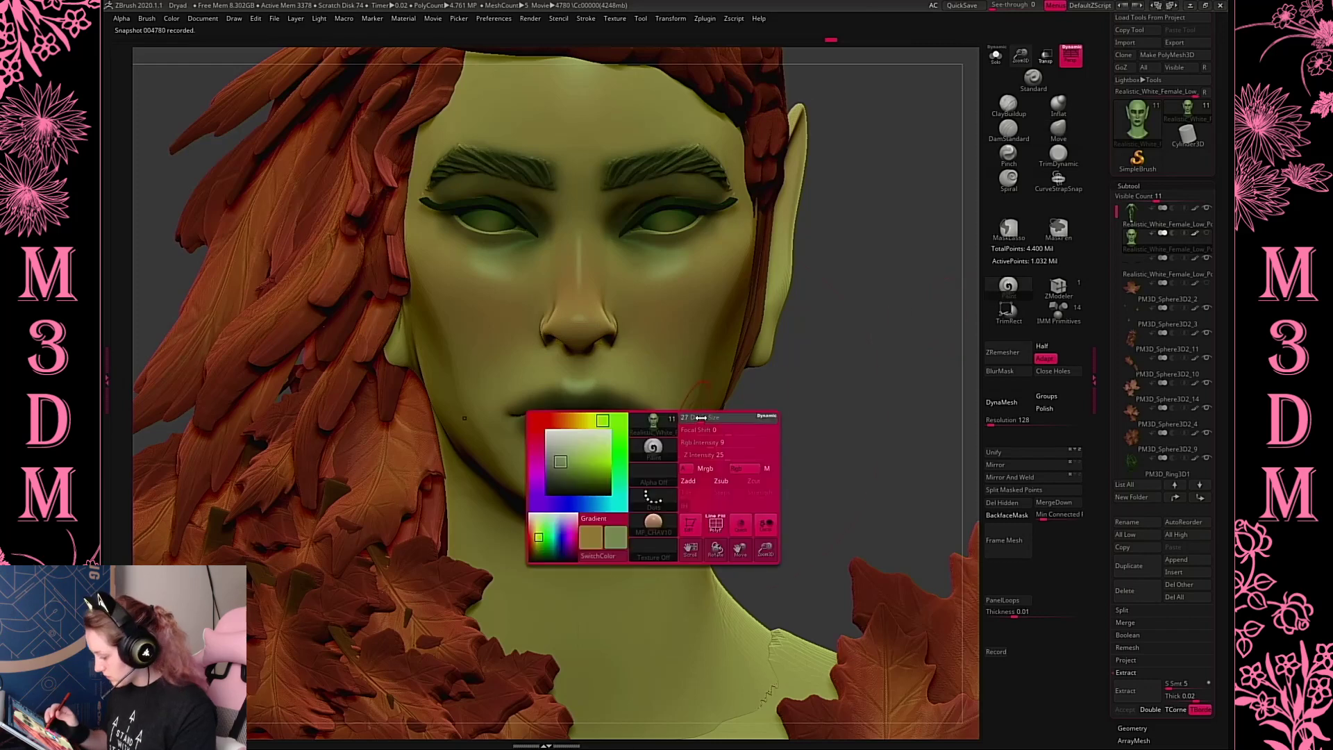
drag(697, 418, 682, 418)
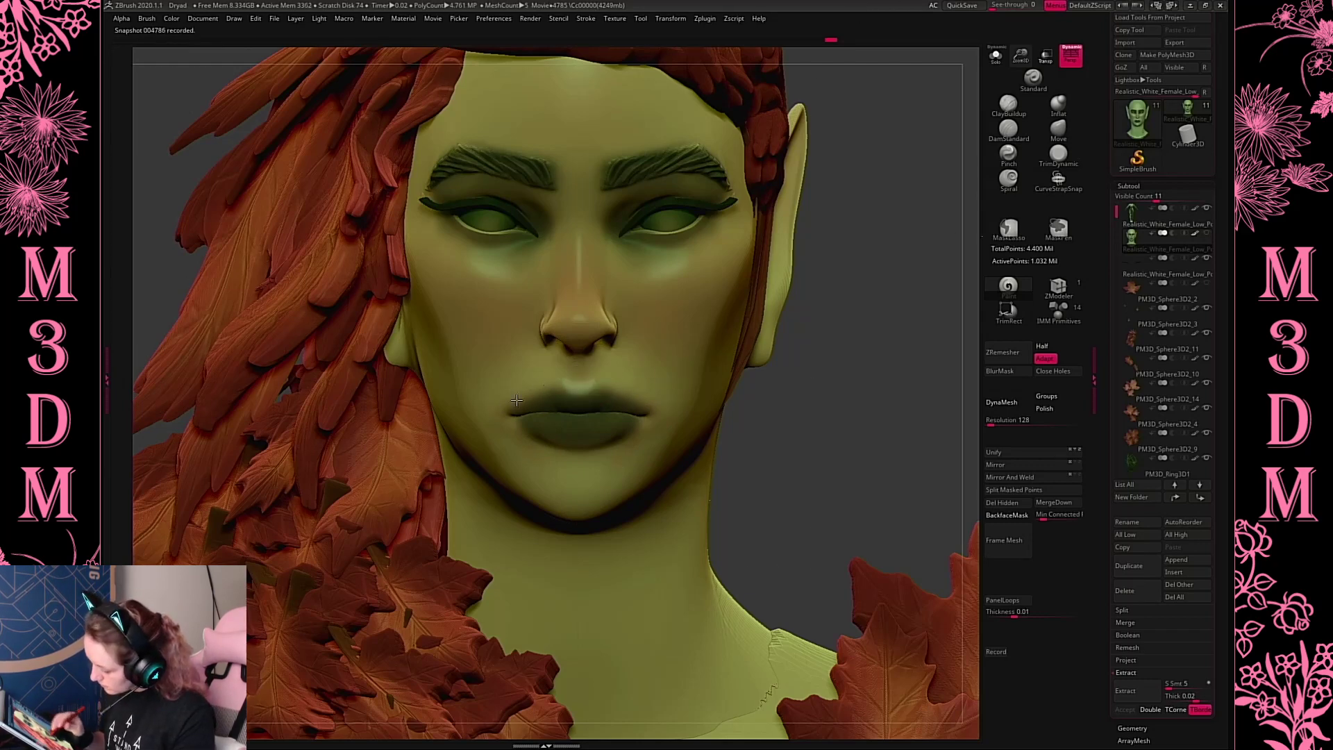
Repaint the lips in darker green shades with the Paint brush at draw size 4 and Rgb Intensity 9
key(space)
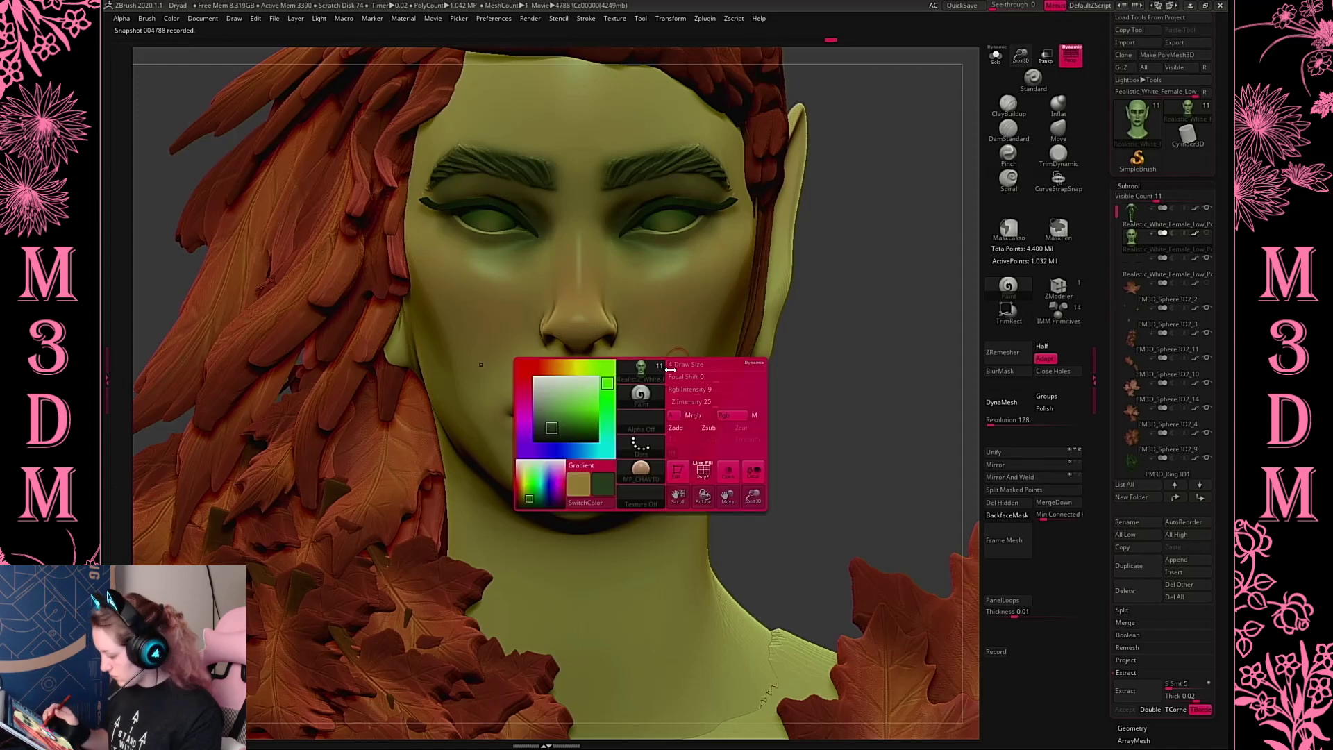
drag(558, 423, 571, 434)
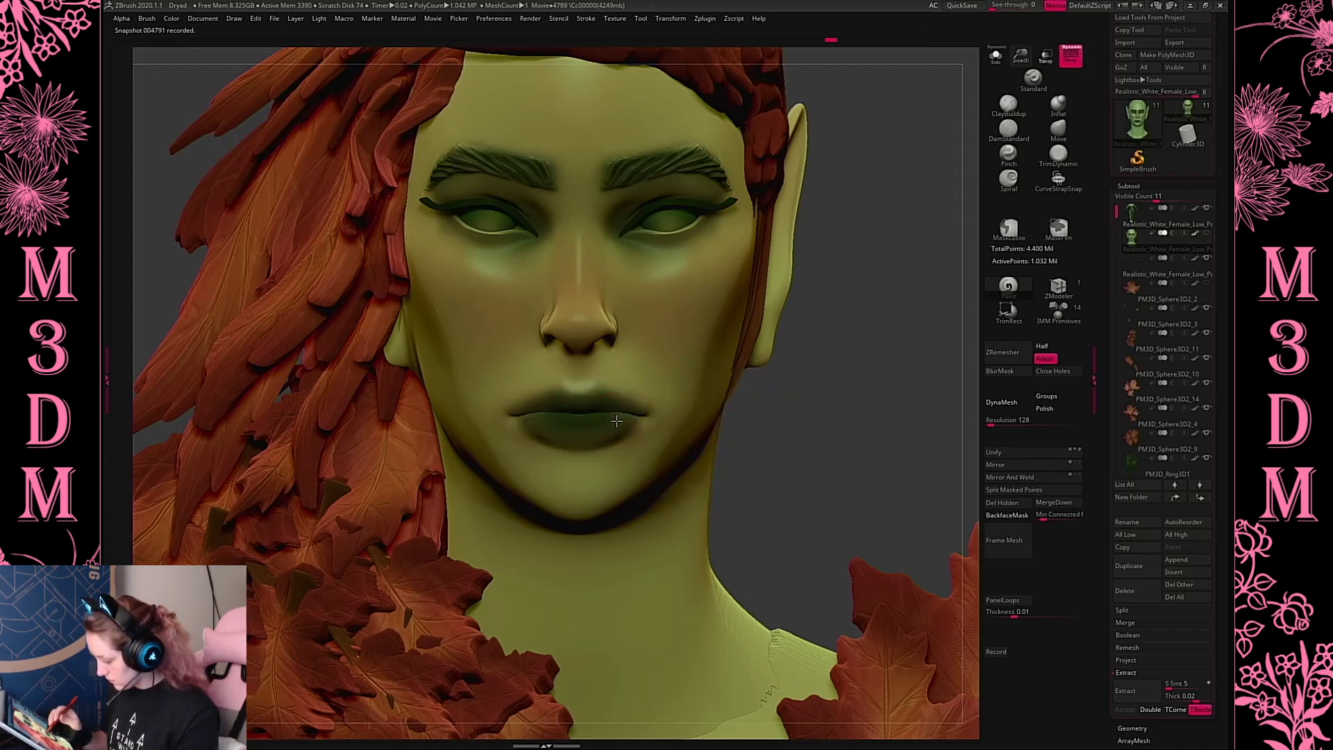
key(space)
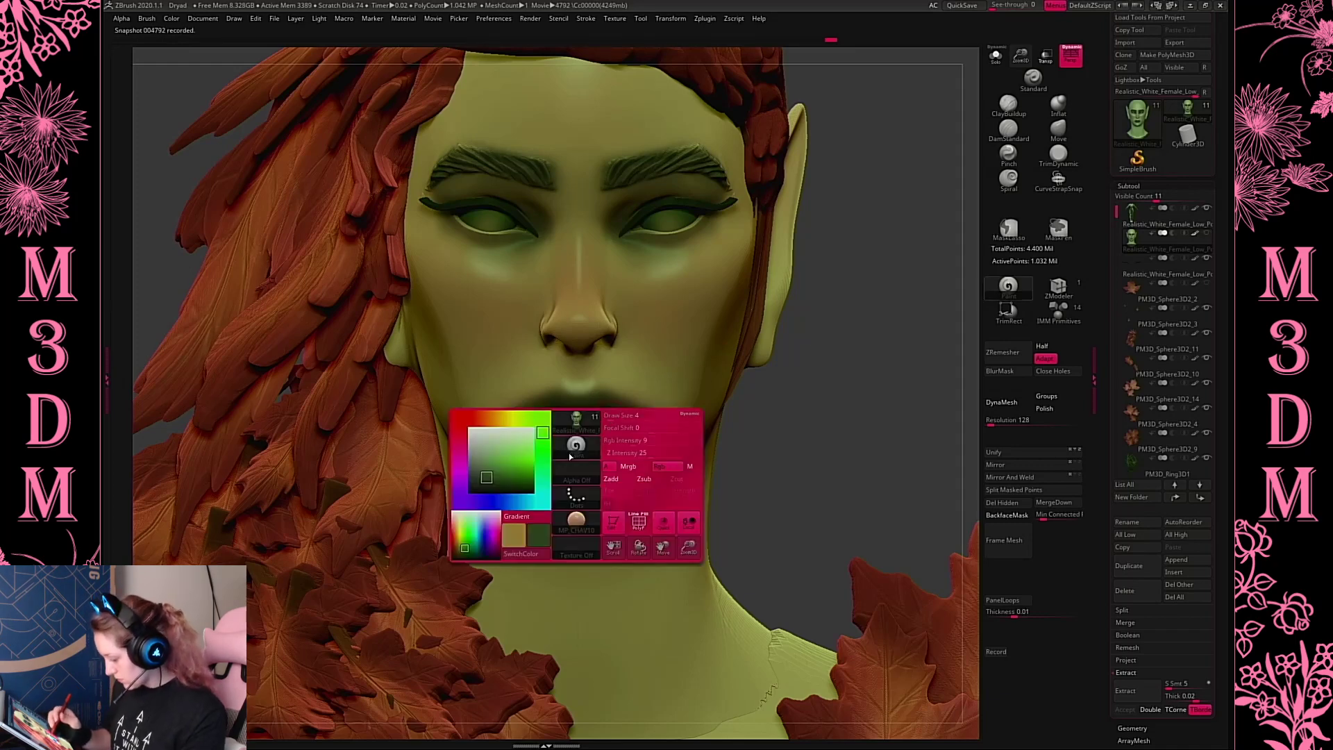
drag(510, 456, 514, 460)
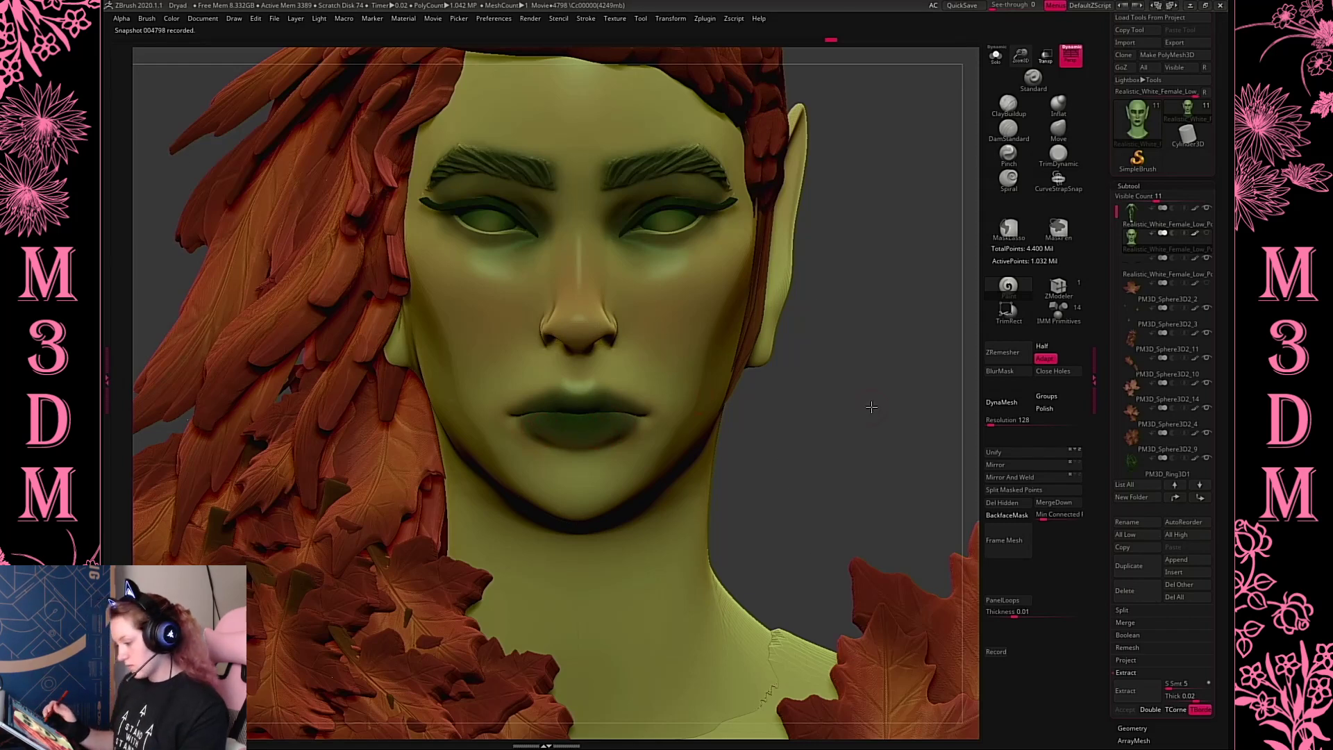
Isolate and mask the eyeballs, show the rest of the head again, and clear the mask
ctrl+shift+click(685, 219)
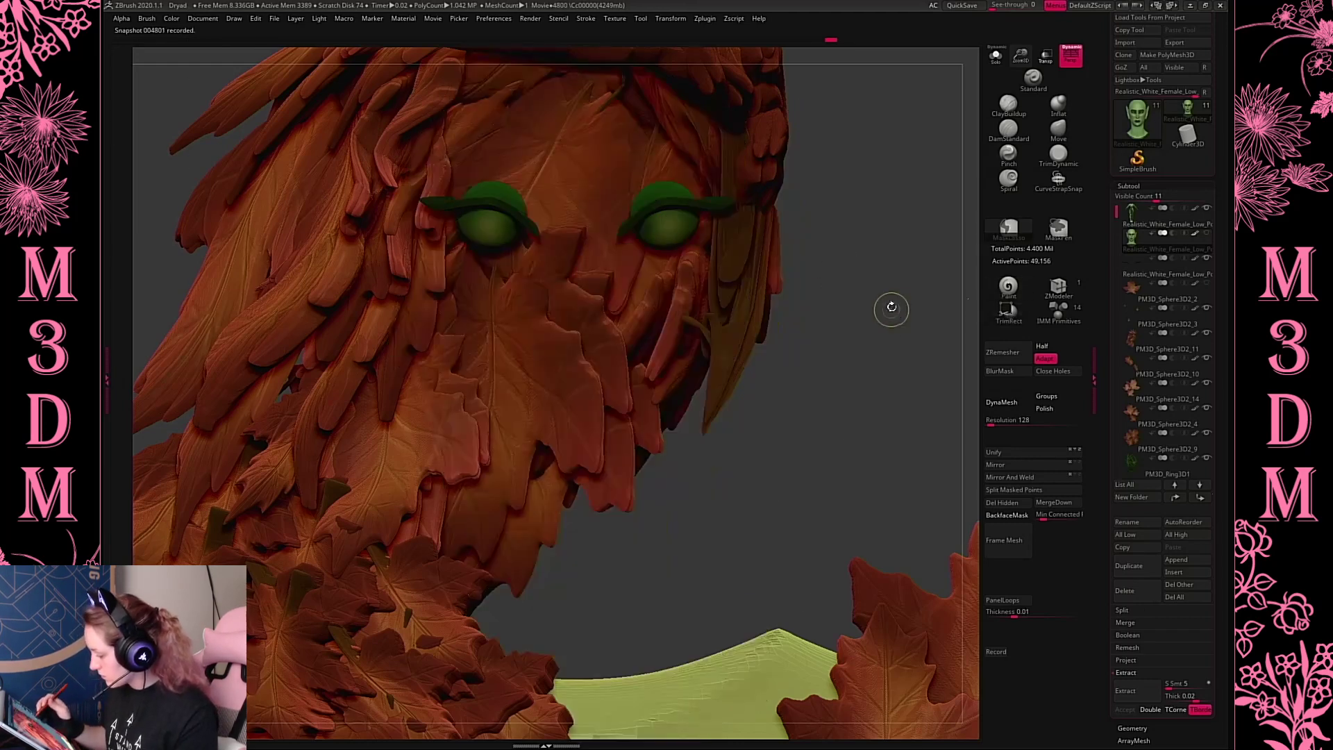
ctrl+click(891, 306)
ctrl+shift+click(891, 305)
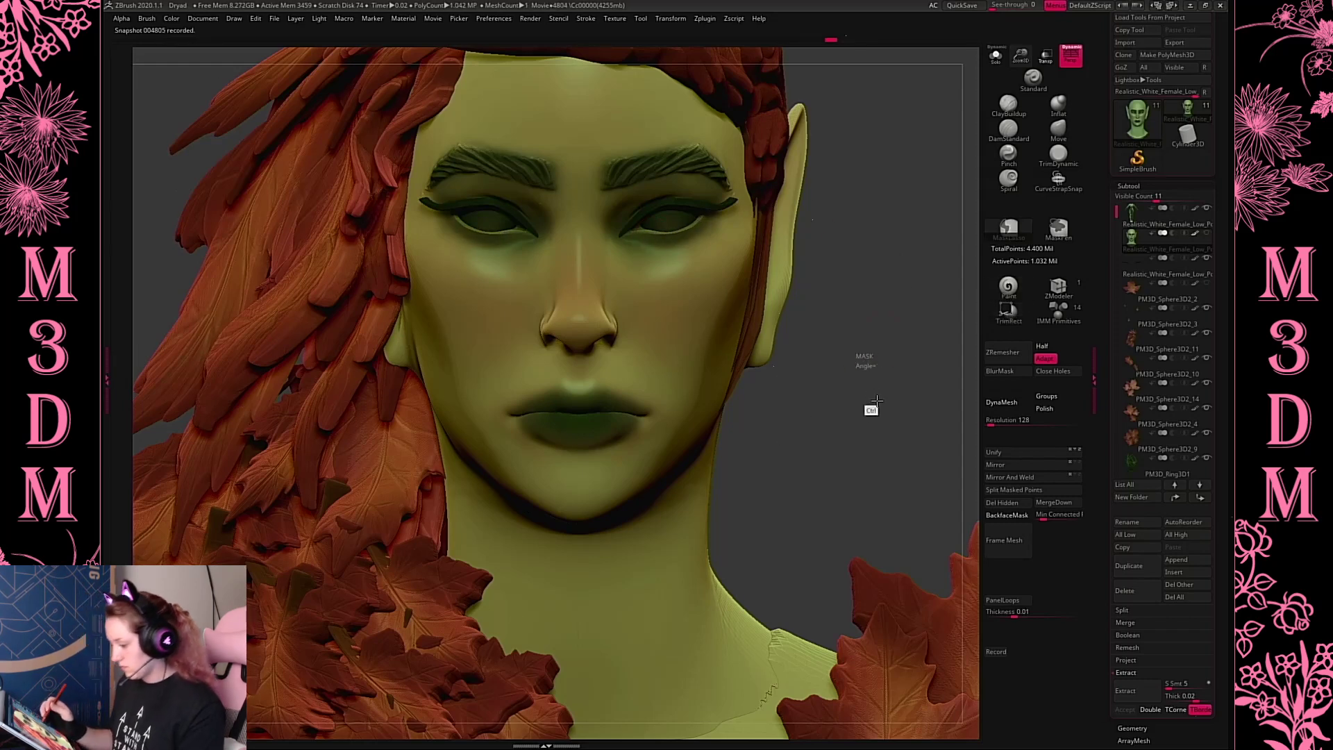
ctrl+drag(866, 366, 869, 386)
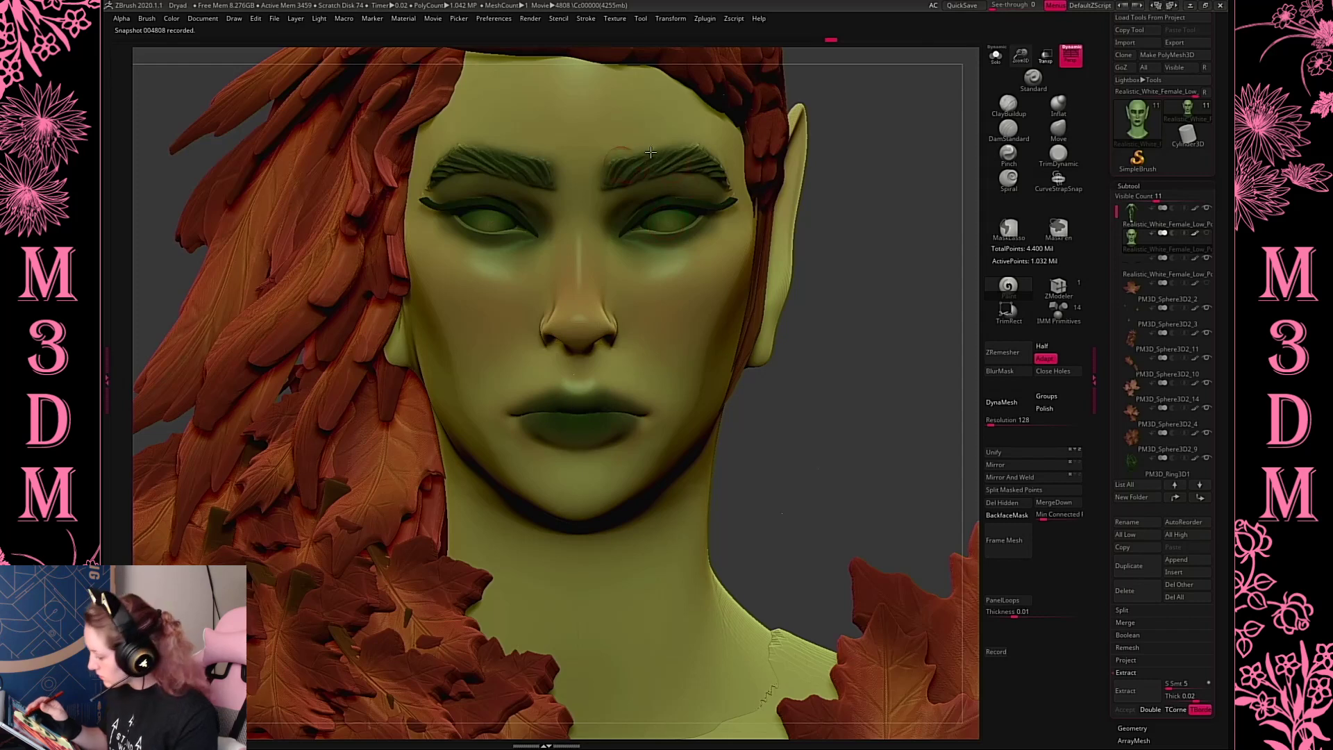
key(f)
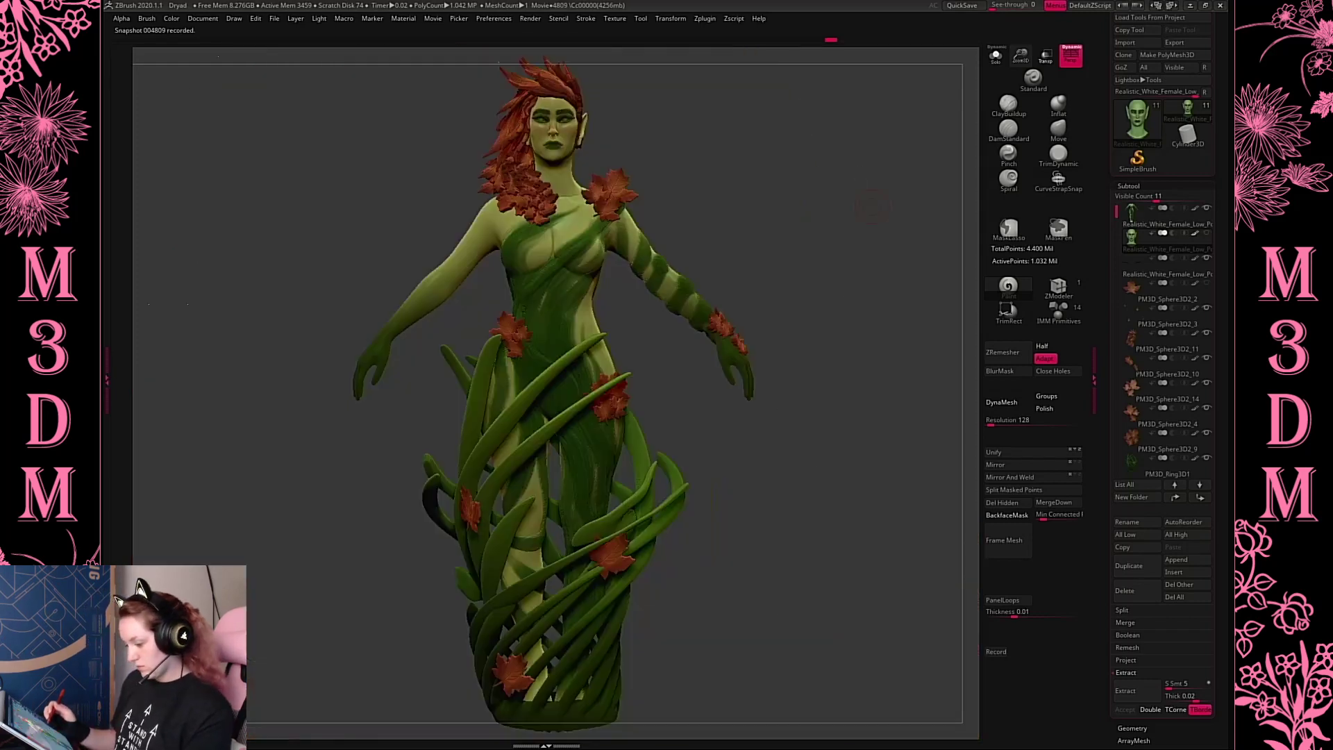
Examine the full figure and the head with its leaf hair from the front, side and back
drag(835, 375, 980, 138)
ctrl+right_drag(981, 138, 725, 357)
right_click(717, 361)
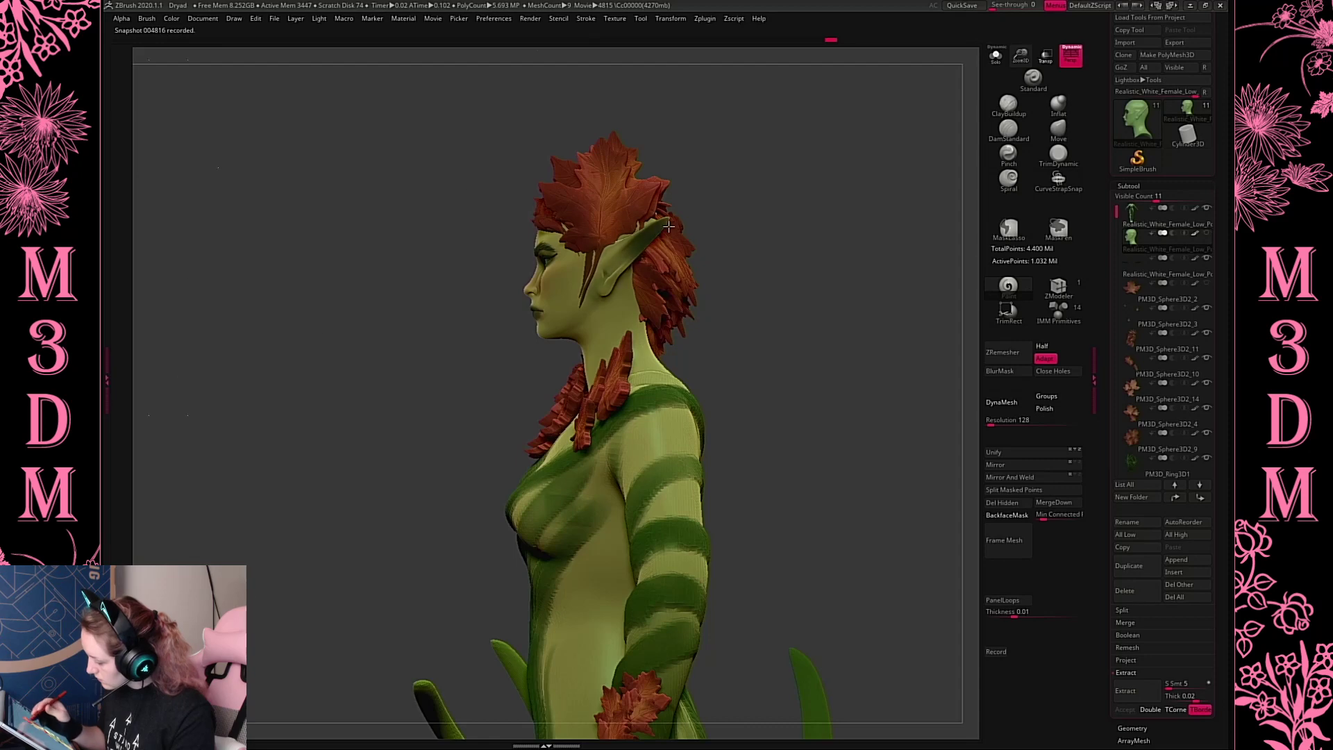
drag(864, 222, 767, 246)
click(801, 221)
click(995, 58)
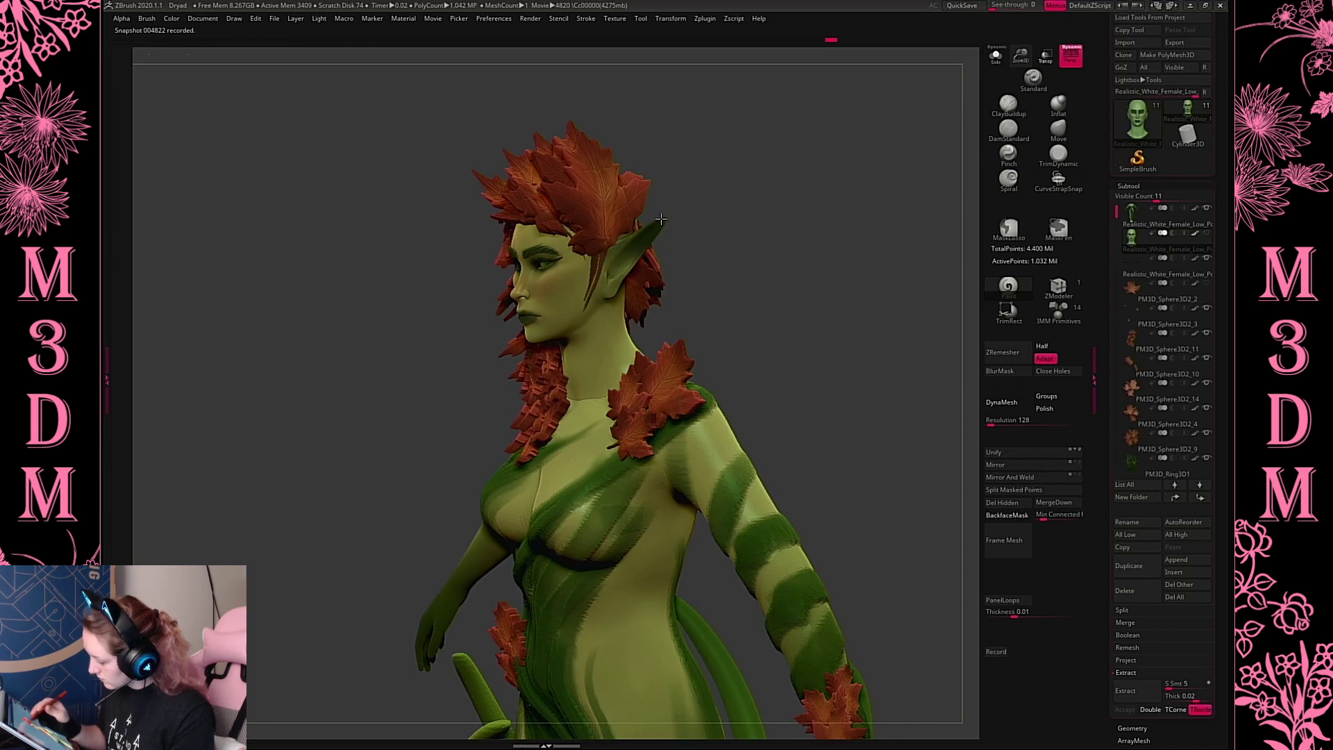
drag(716, 238, 781, 216)
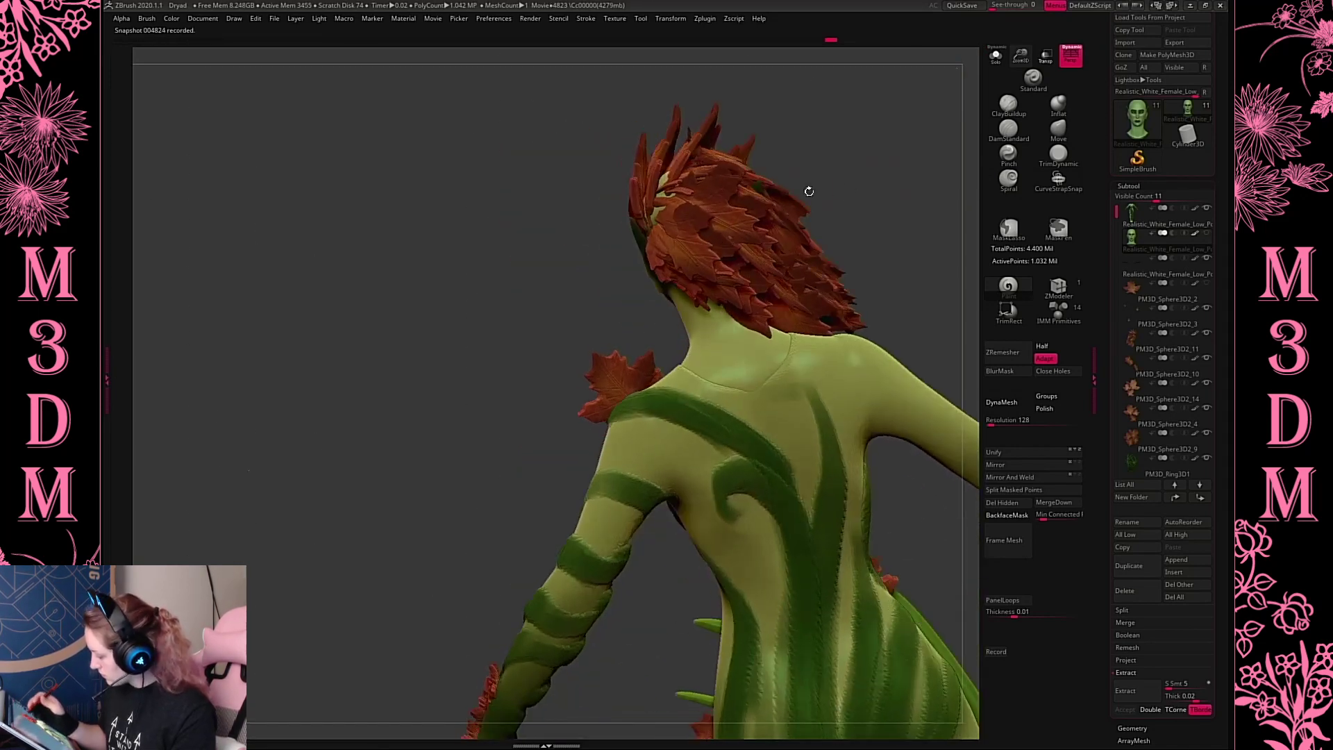
key(space)
drag(653, 204, 598, 326)
drag(878, 280, 832, 299)
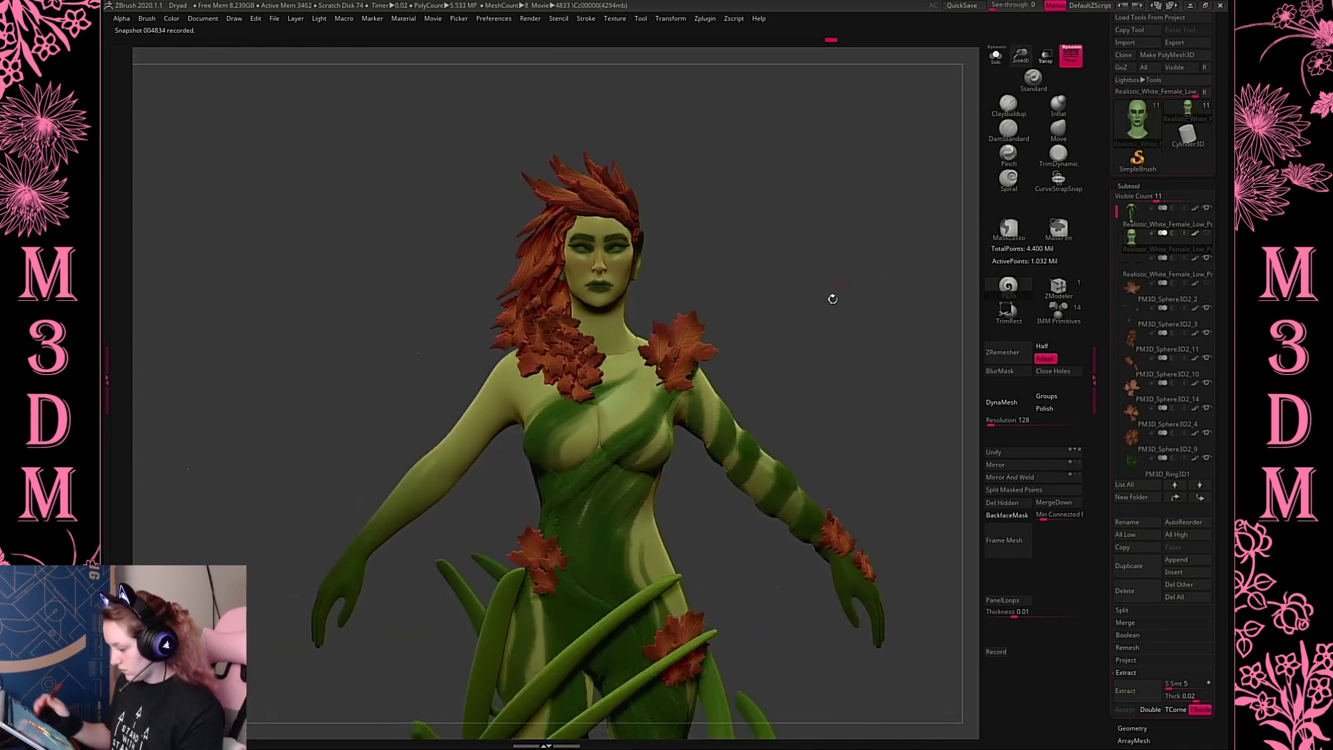
key(f)
key(f)
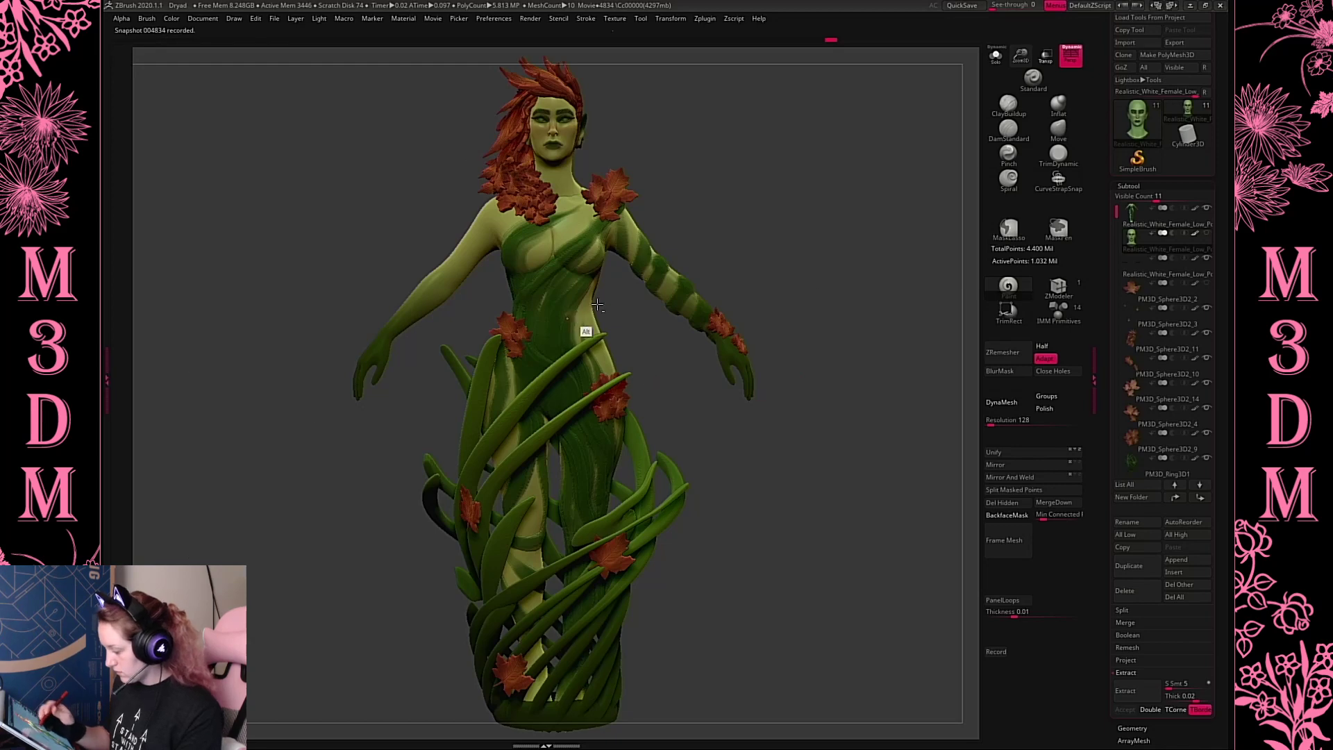
Select the body subtool and divide its geometry once to reach subdivision level 2
alt+click(597, 304)
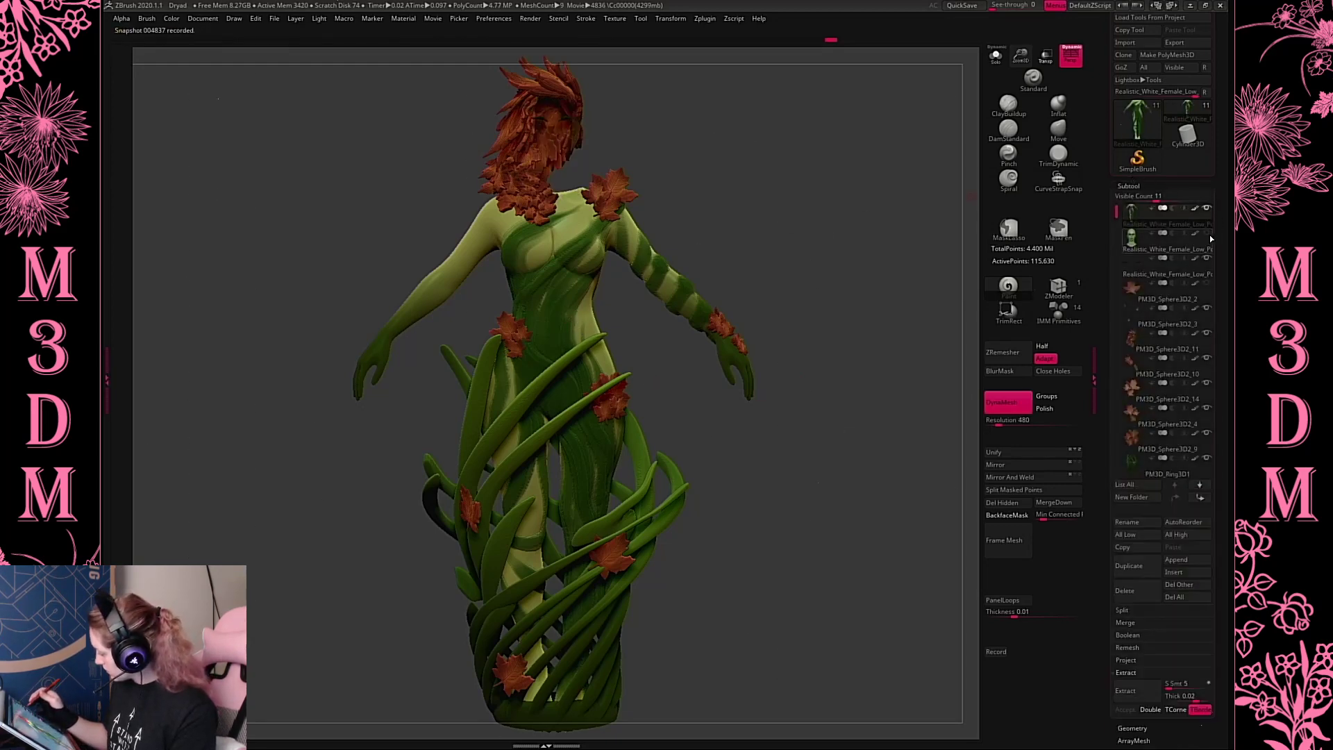
click(1133, 727)
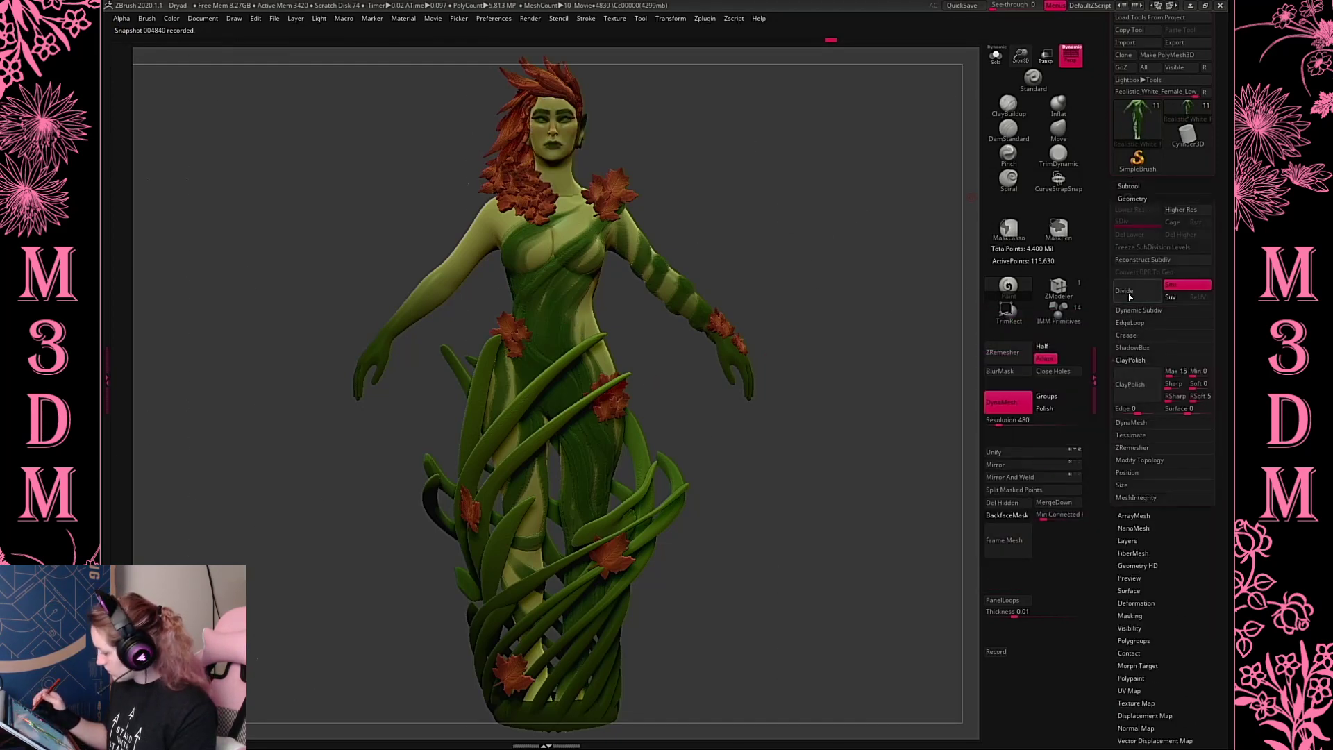
click(1128, 294)
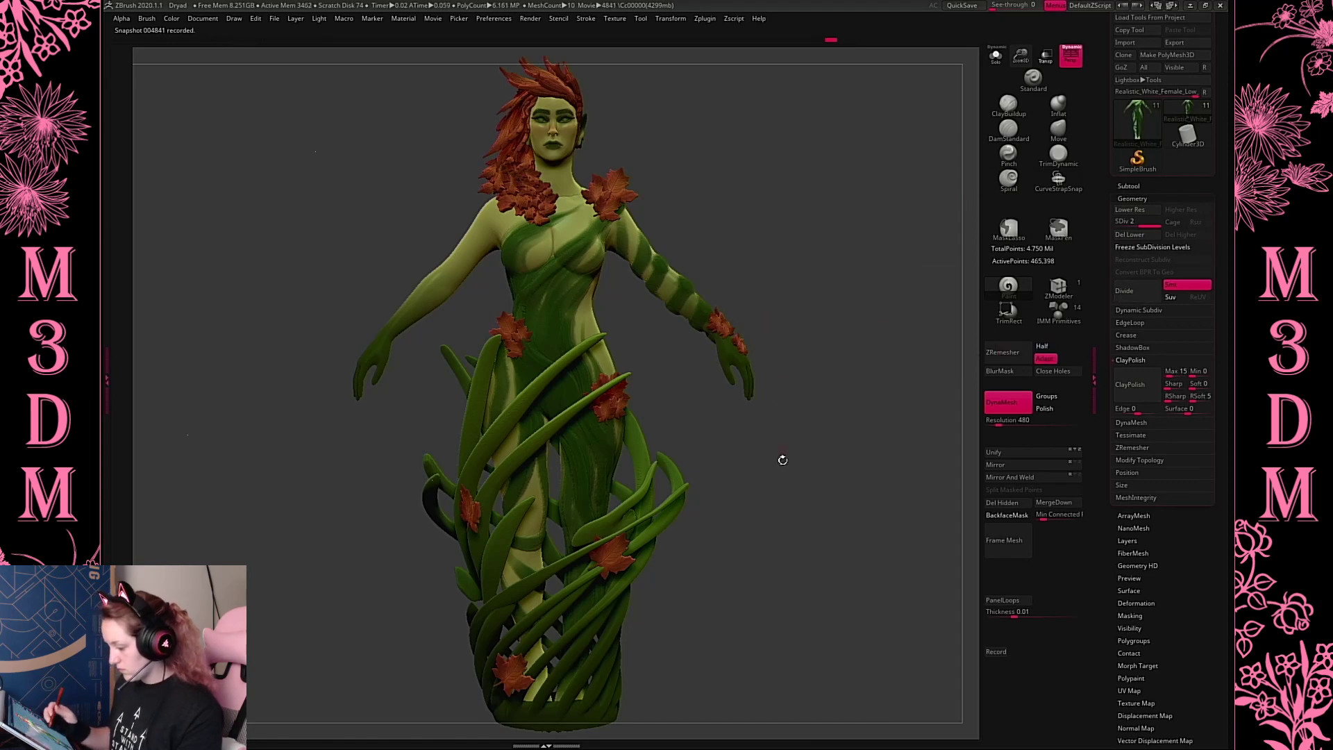
Choose the ClayBuildup brush and try a stroke on the body's chest
drag(1021, 56, 1014, 94)
click(1008, 106)
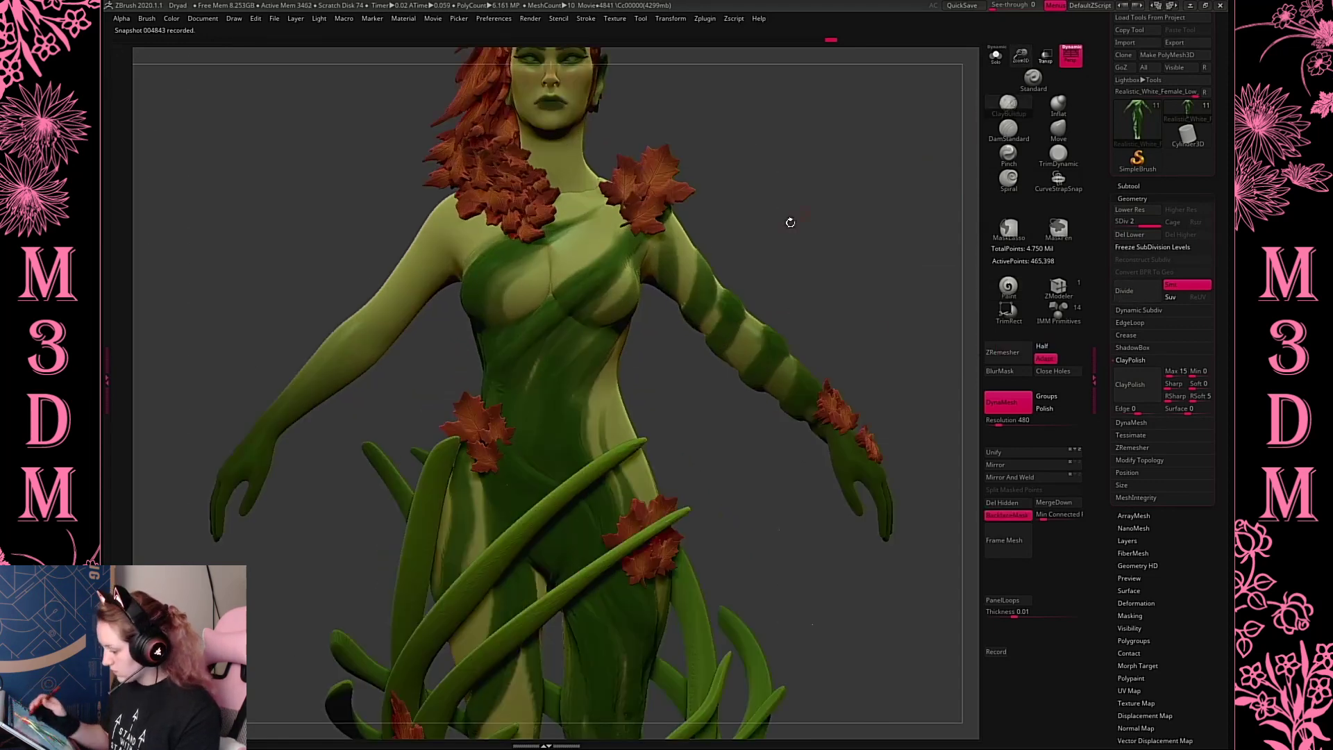
key(space)
drag(795, 220, 783, 221)
drag(521, 263, 497, 310)
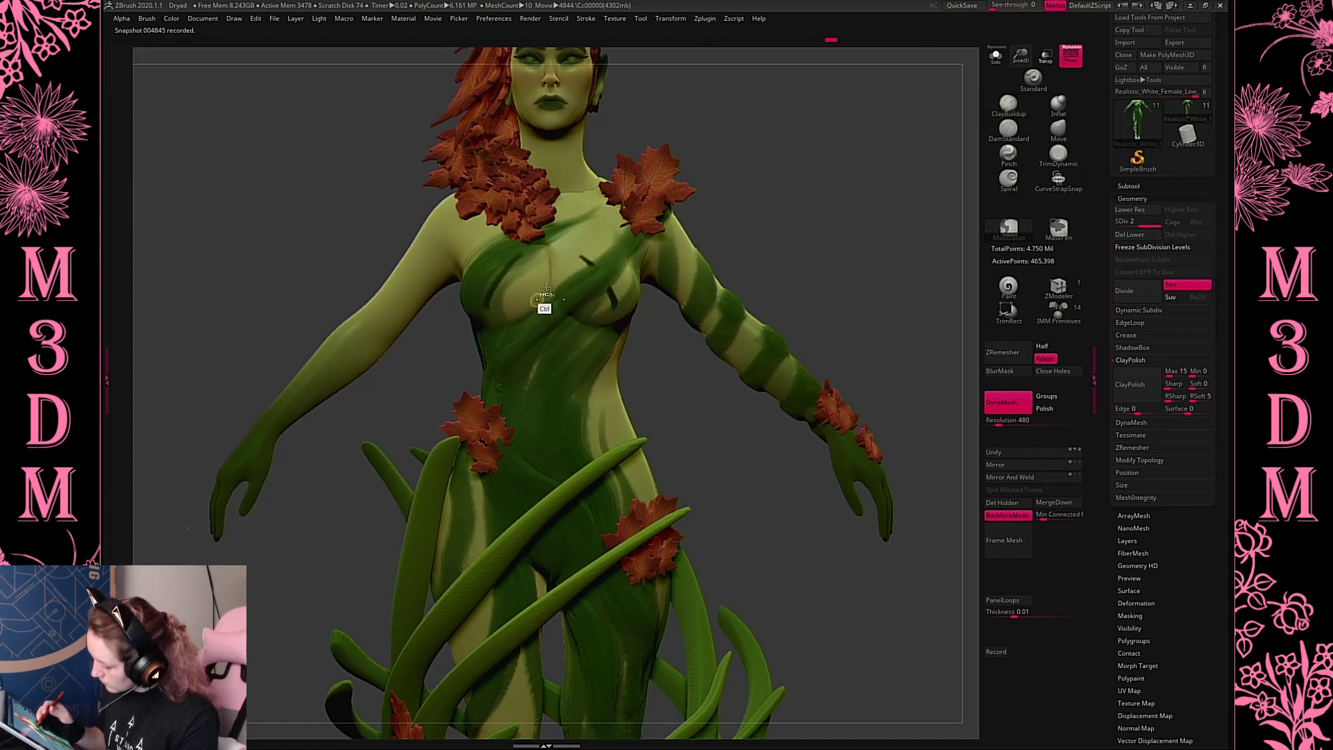
key(ctrl+z)
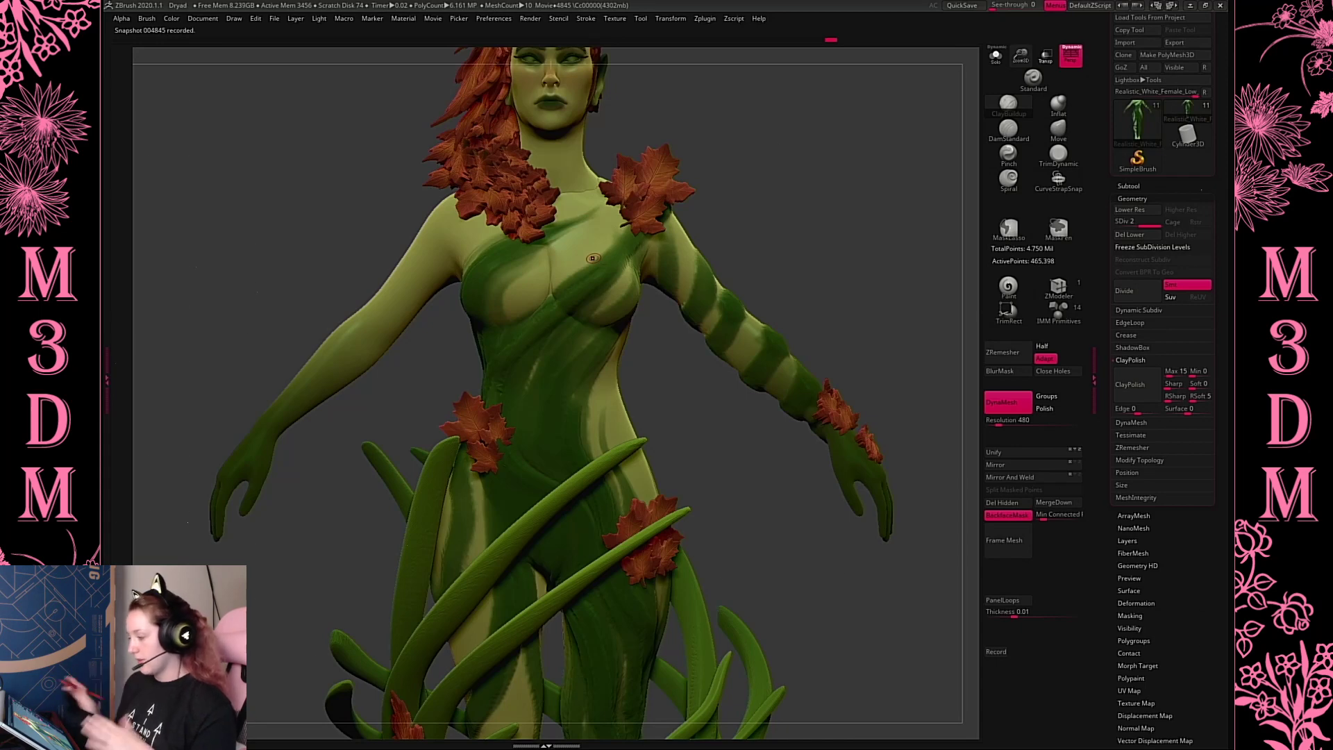
Isolate the body and try ClayBuildup strokes from the chest down the torso
key(alt+s)
key(space)
drag(756, 240, 764, 239)
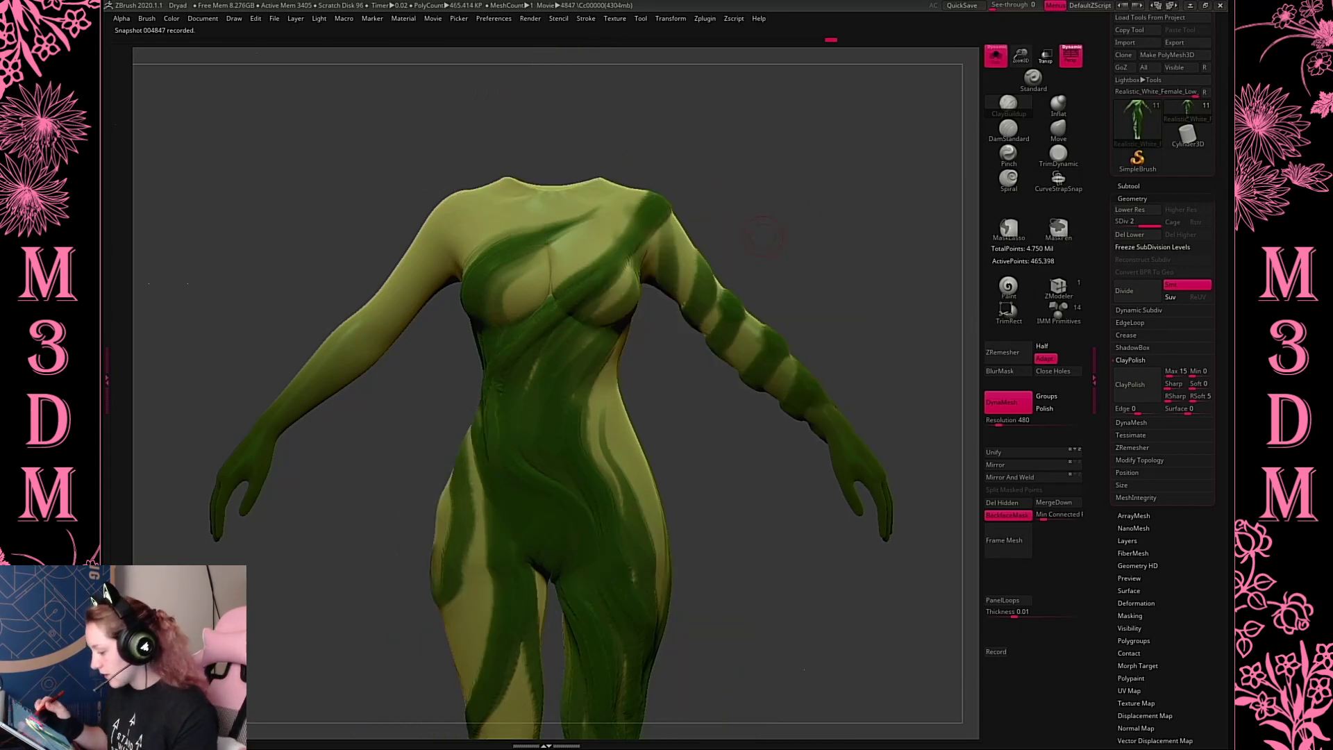
drag(569, 227, 490, 295)
key(ctrl+z)
drag(797, 204, 807, 196)
key(space)
mouse_move(556, 227)
mouse_down()
mouse_move(492, 367)
mouse_move(515, 400)
mouse_up()
key(ctrl+z)
Turn off the body's polypaint, view it in a light tan color, and try a ClayBuildup stroke on the abdomen
click(1130, 186)
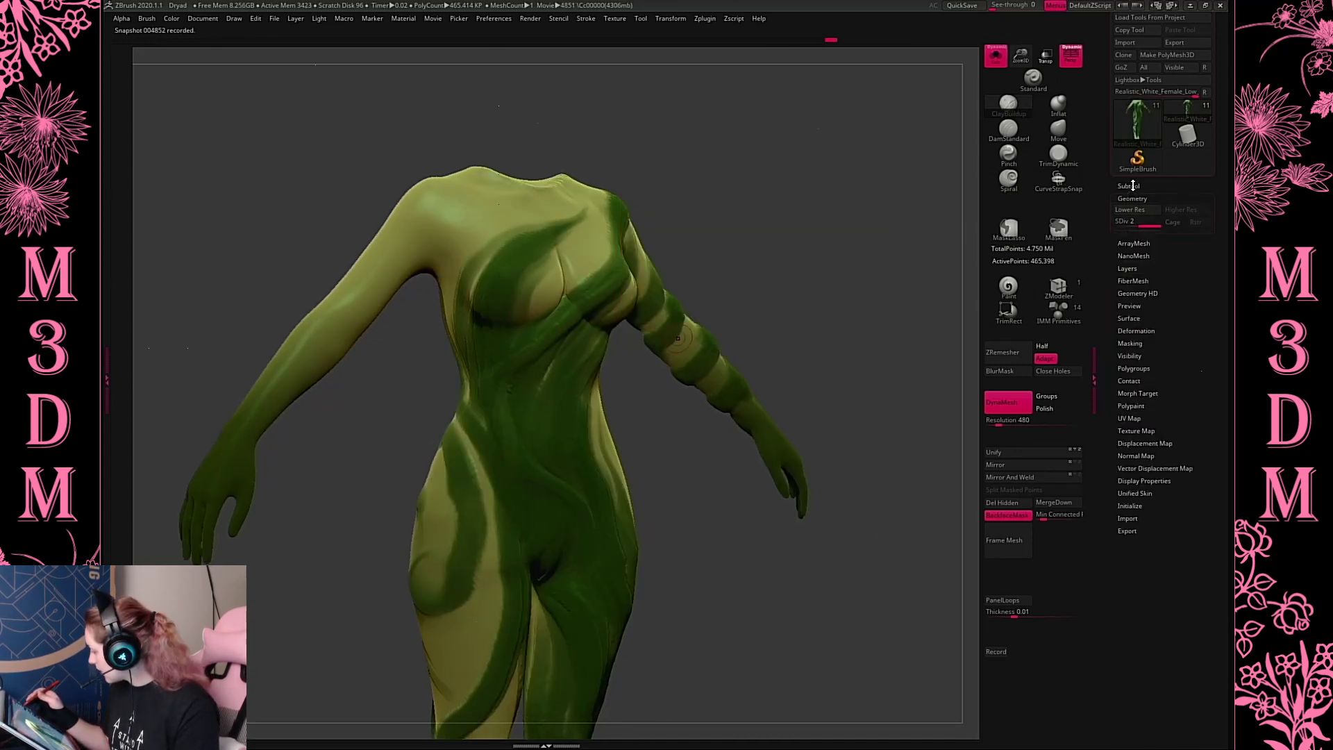
click(1196, 208)
key(space)
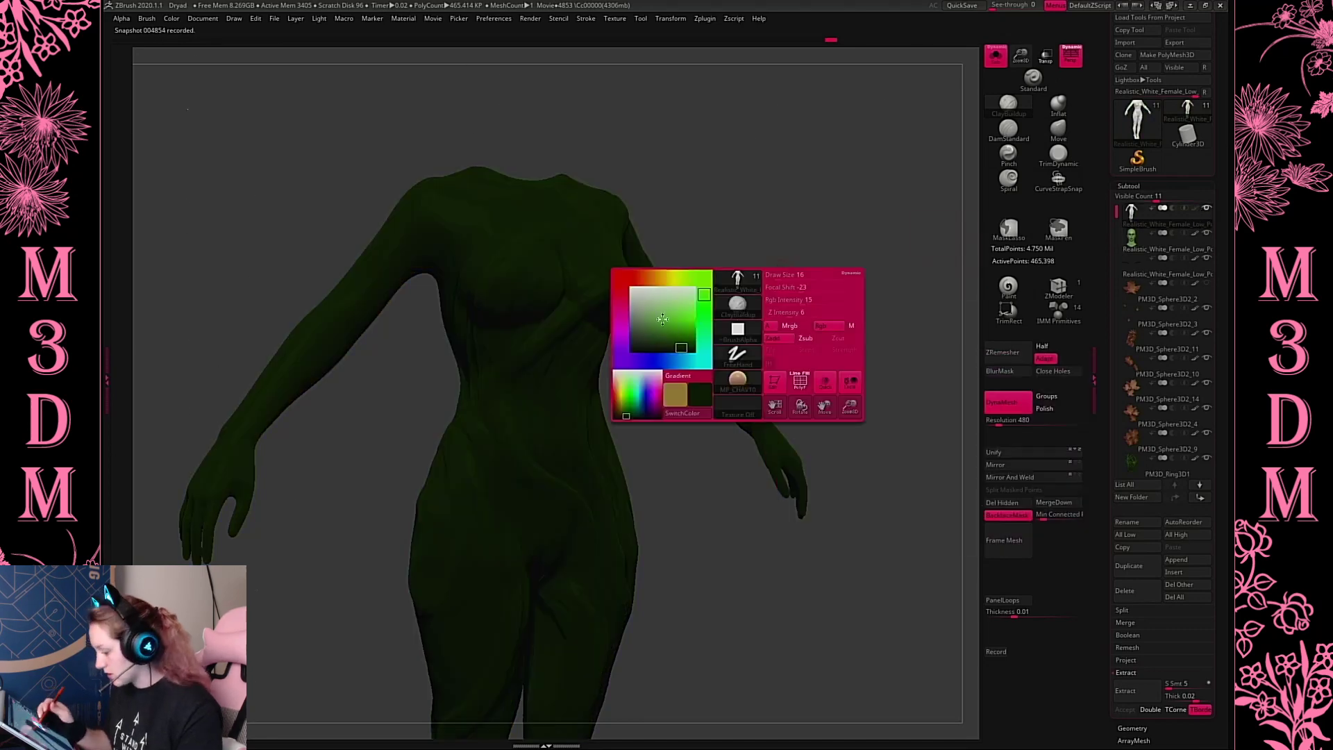
click(648, 302)
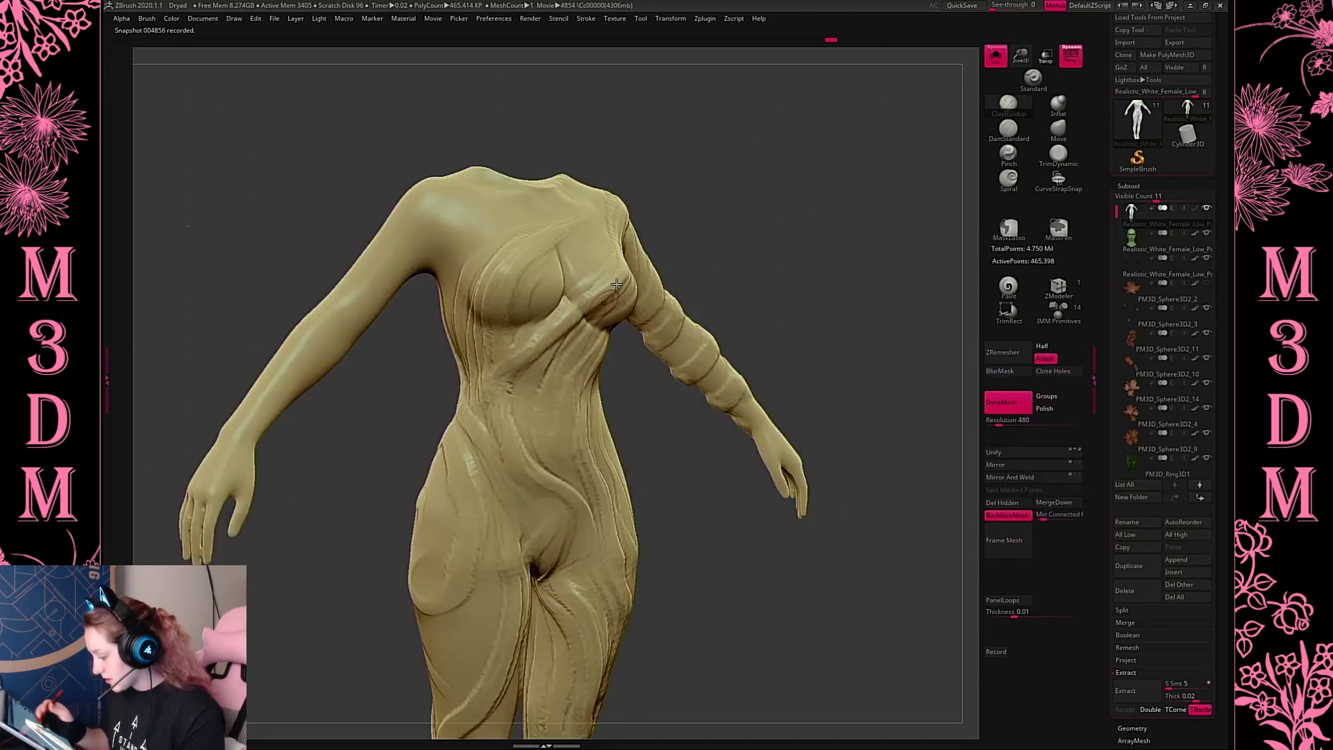
key(space)
shift+drag(564, 397, 589, 364)
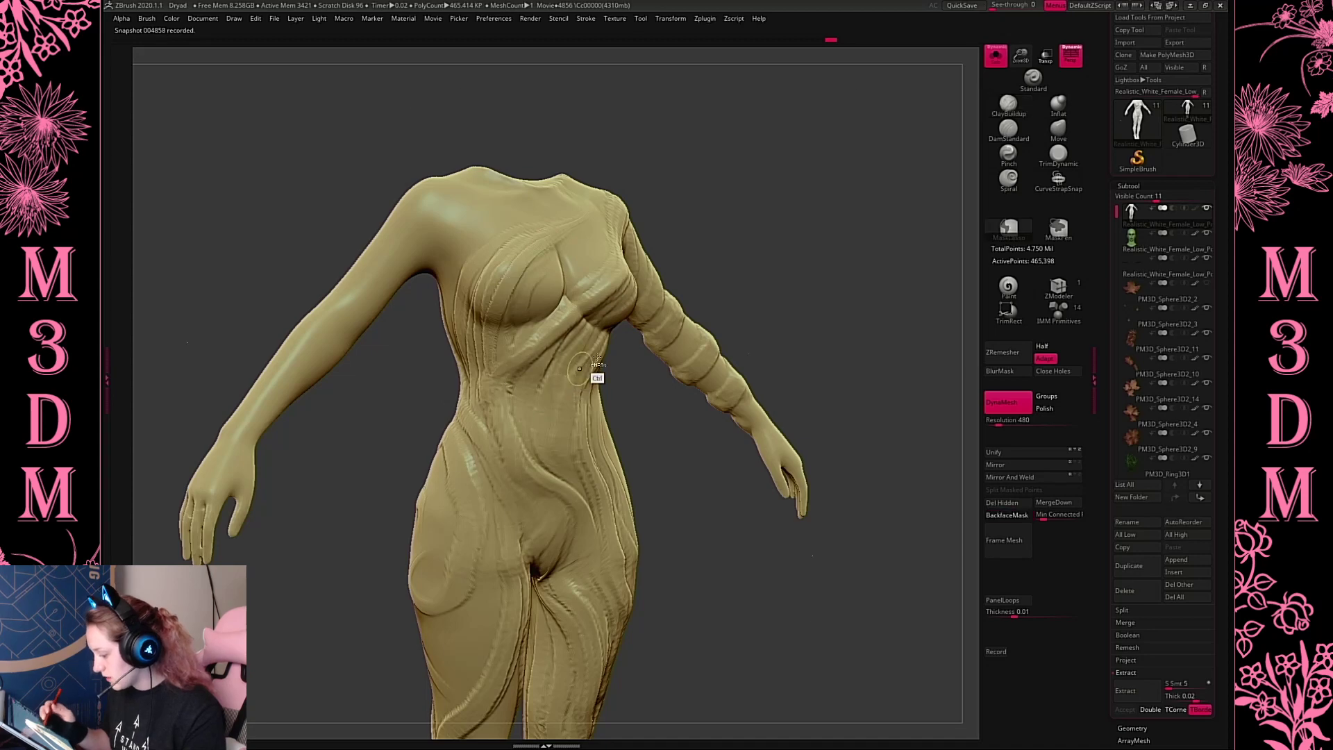
Show the other subtools again and turn the body's polypaint back on
shift+drag(937, 377, 1025, 113)
click(996, 56)
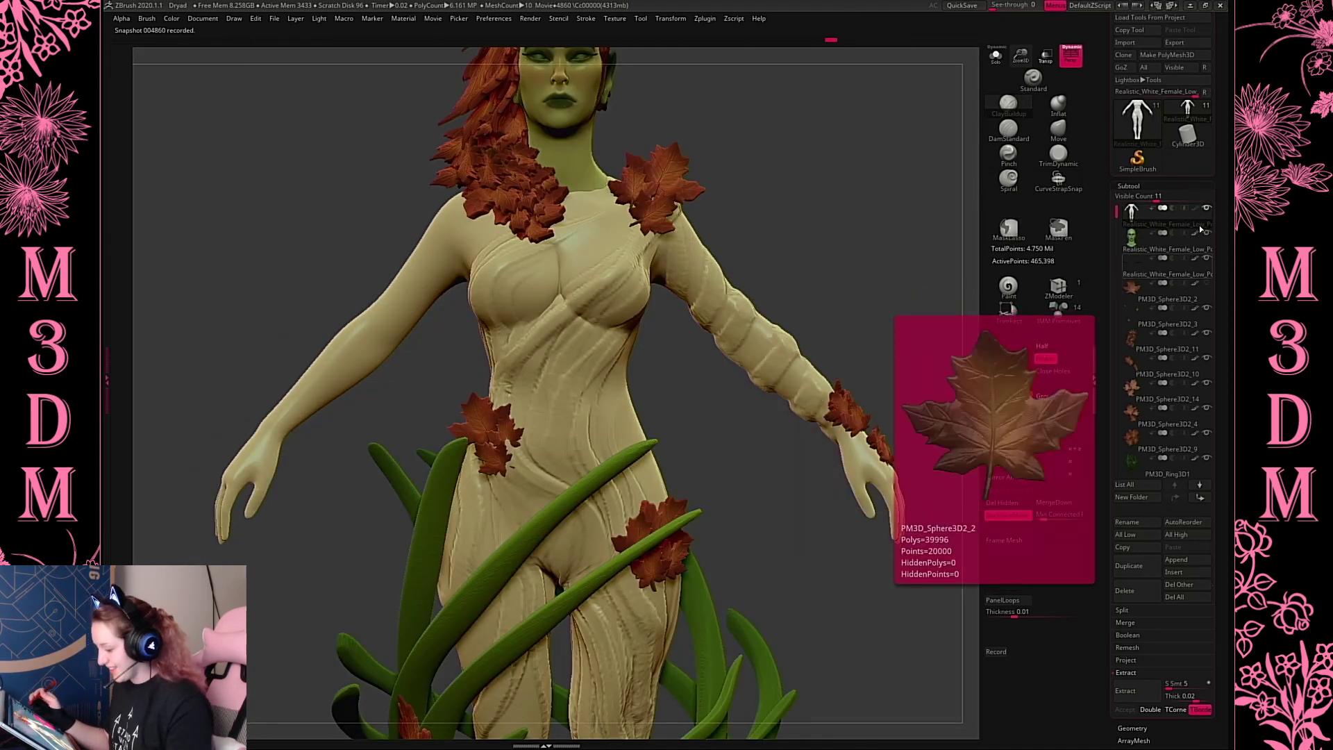
click(1194, 208)
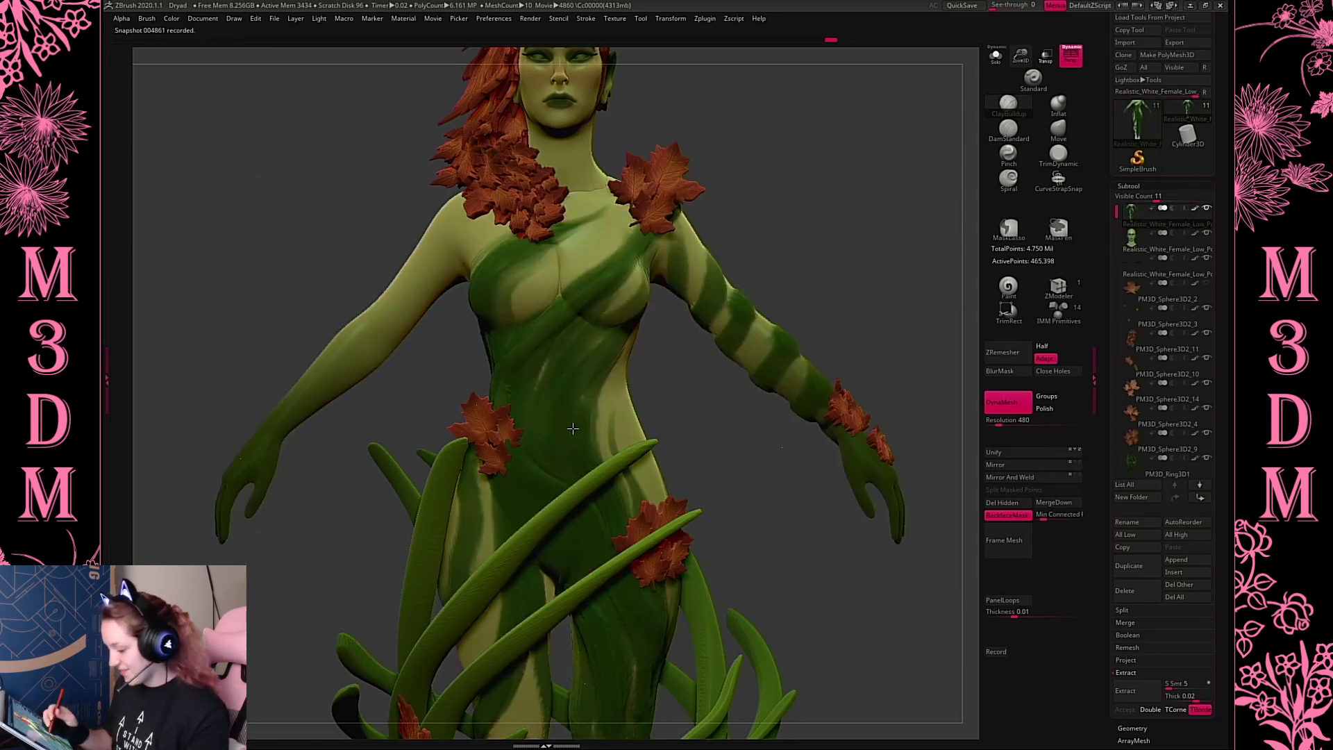
Set the brush color to dark green with red 32, green 79 and blue 17
key(space)
key(space)
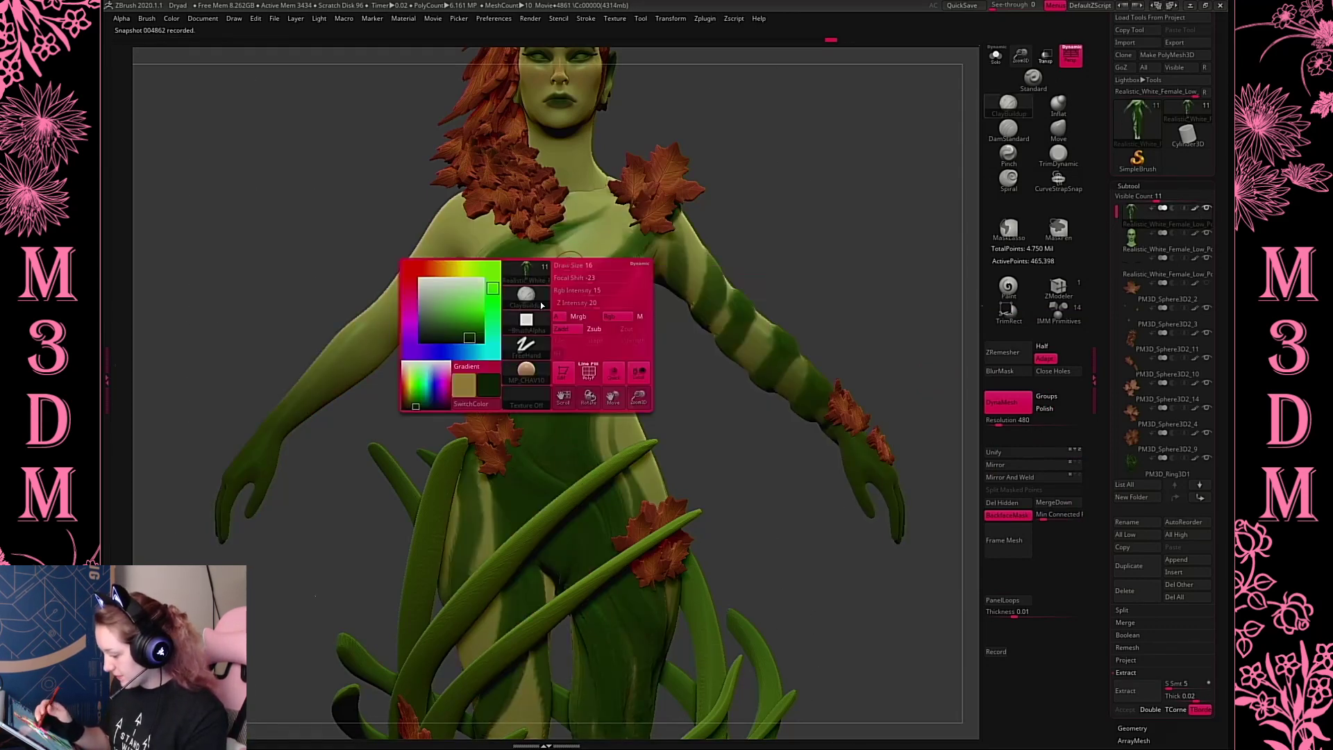
drag(463, 325, 462, 330)
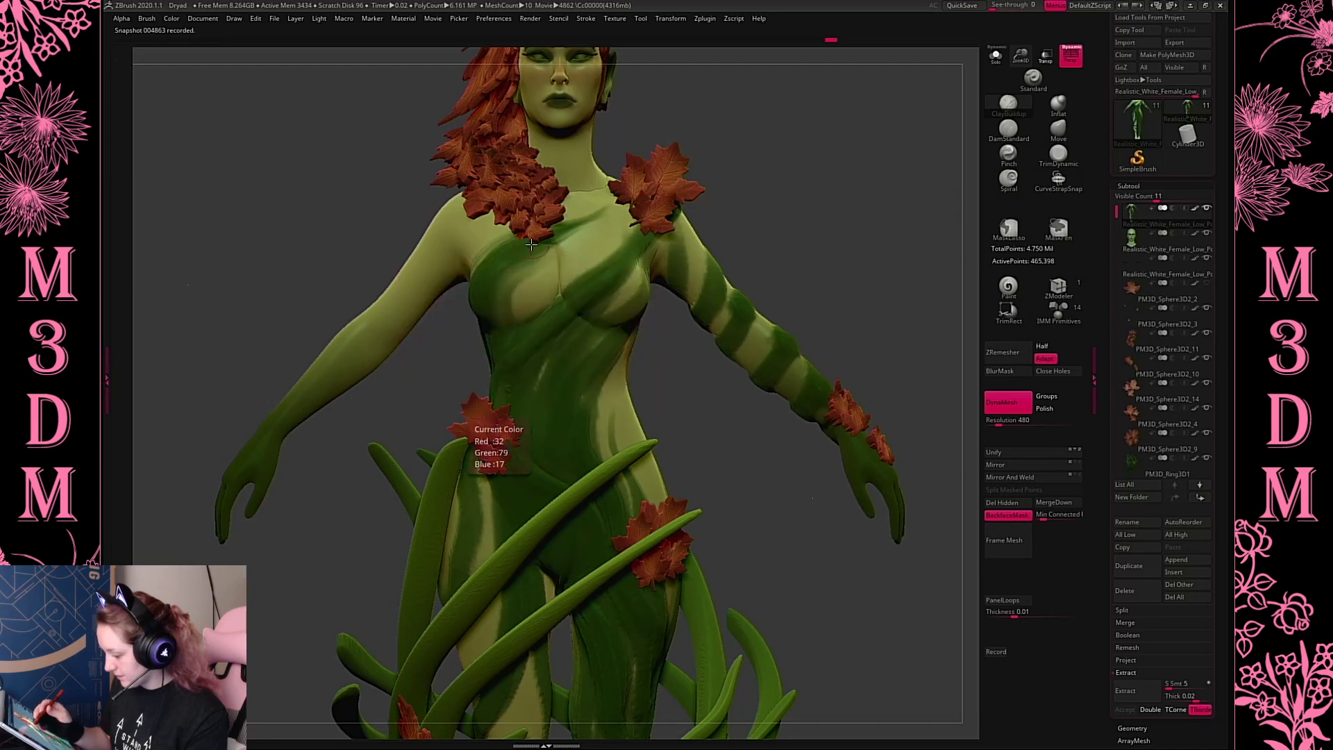
key(space)
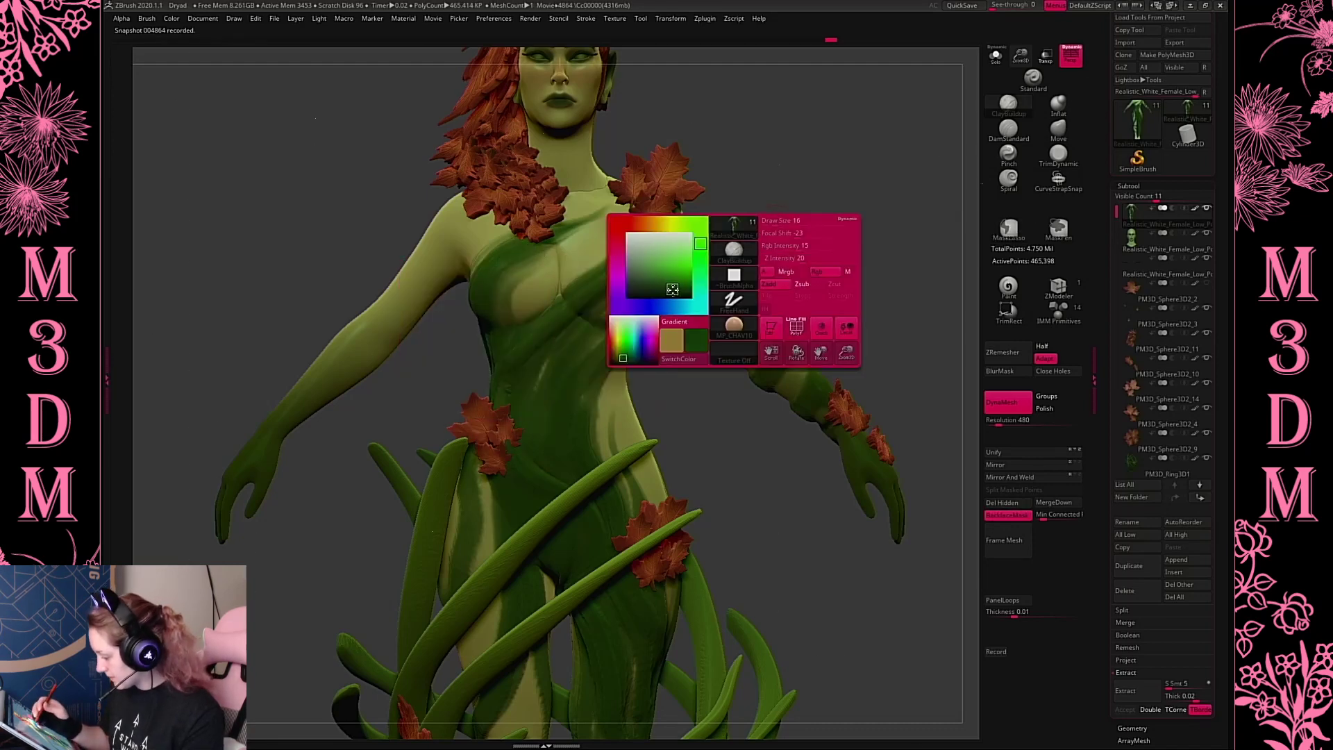
Isolate the body and build up the green vine band across the chest with the ClayBuildup brush
drag(862, 233, 907, 170)
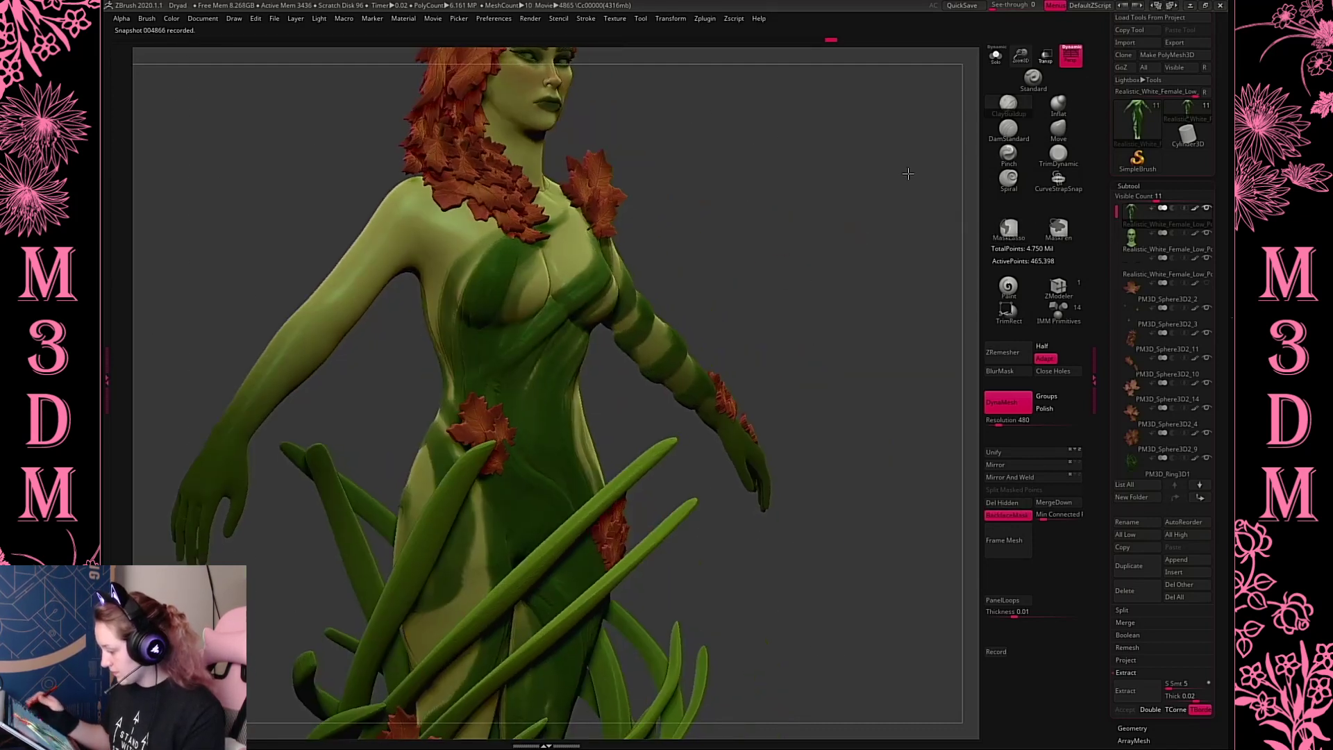
click(996, 56)
drag(764, 196, 664, 222)
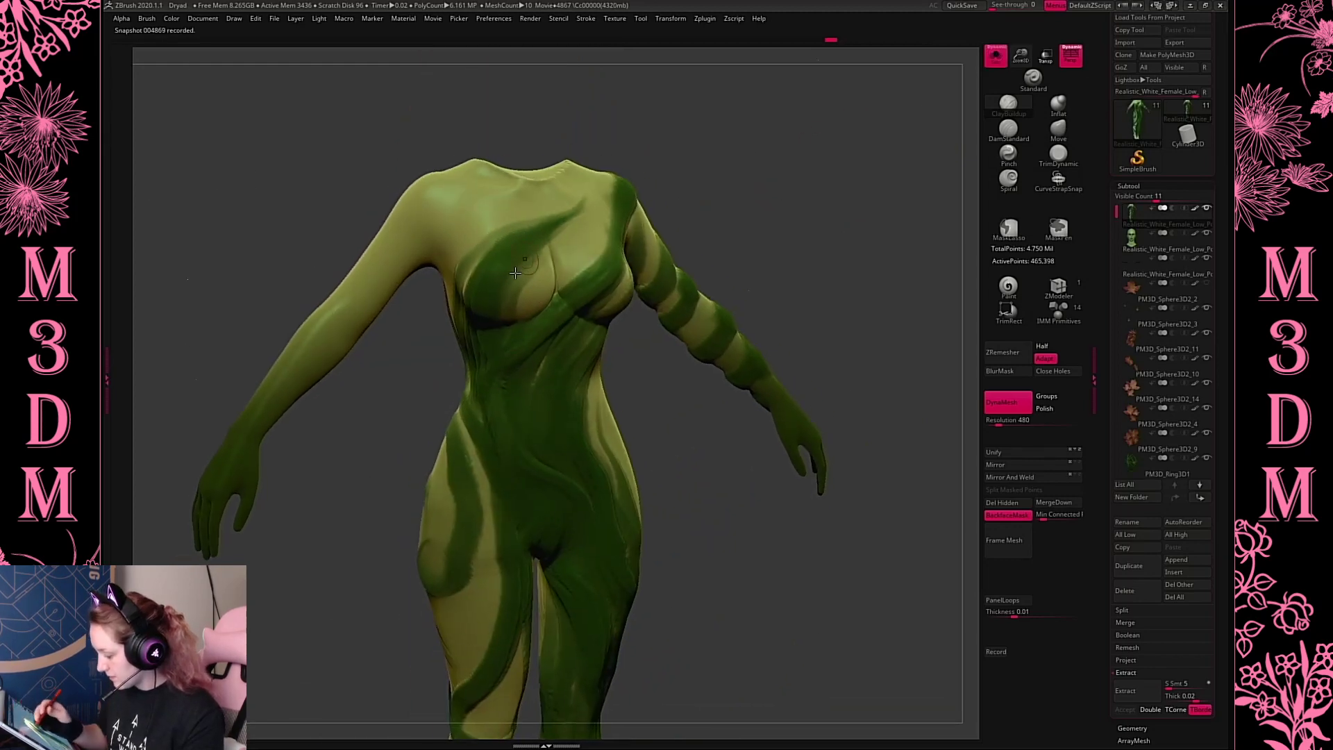
mouse_move(546, 237)
mouse_down()
mouse_move(565, 212)
mouse_move(577, 218)
mouse_up()
key(space)
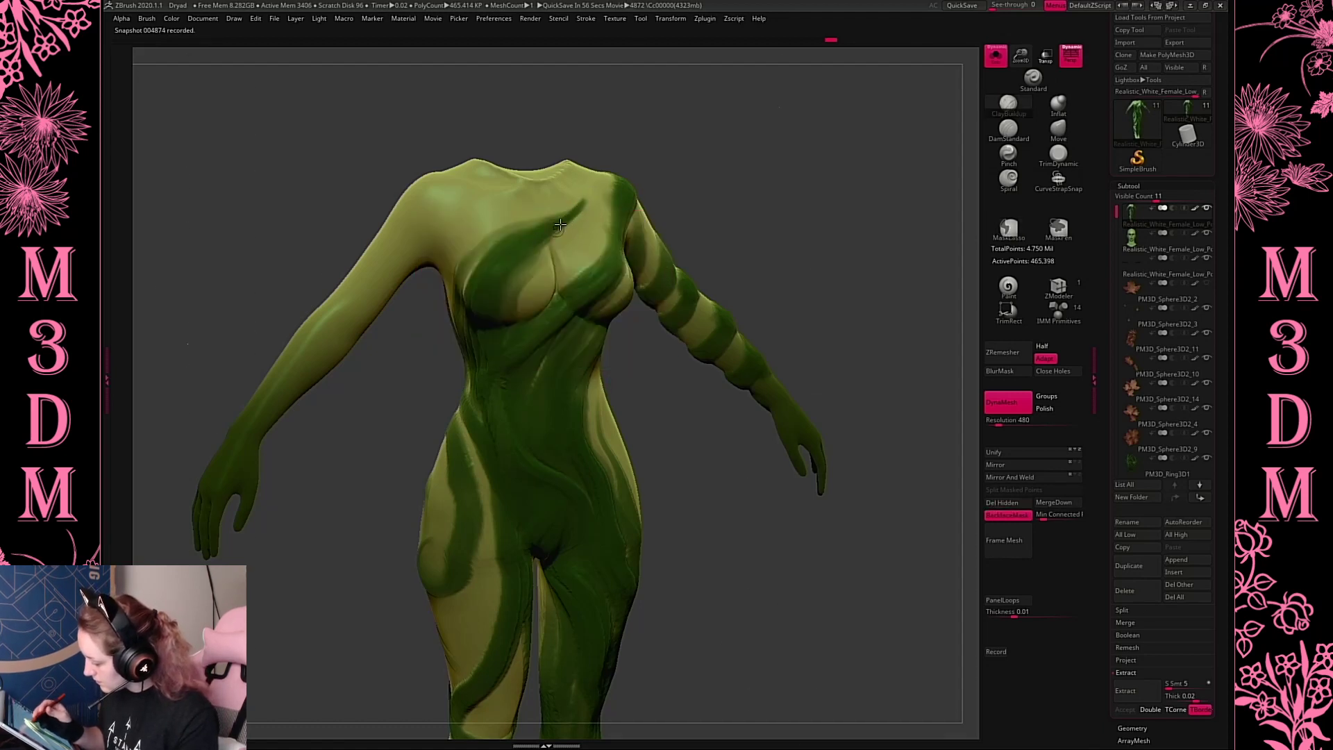
key(space)
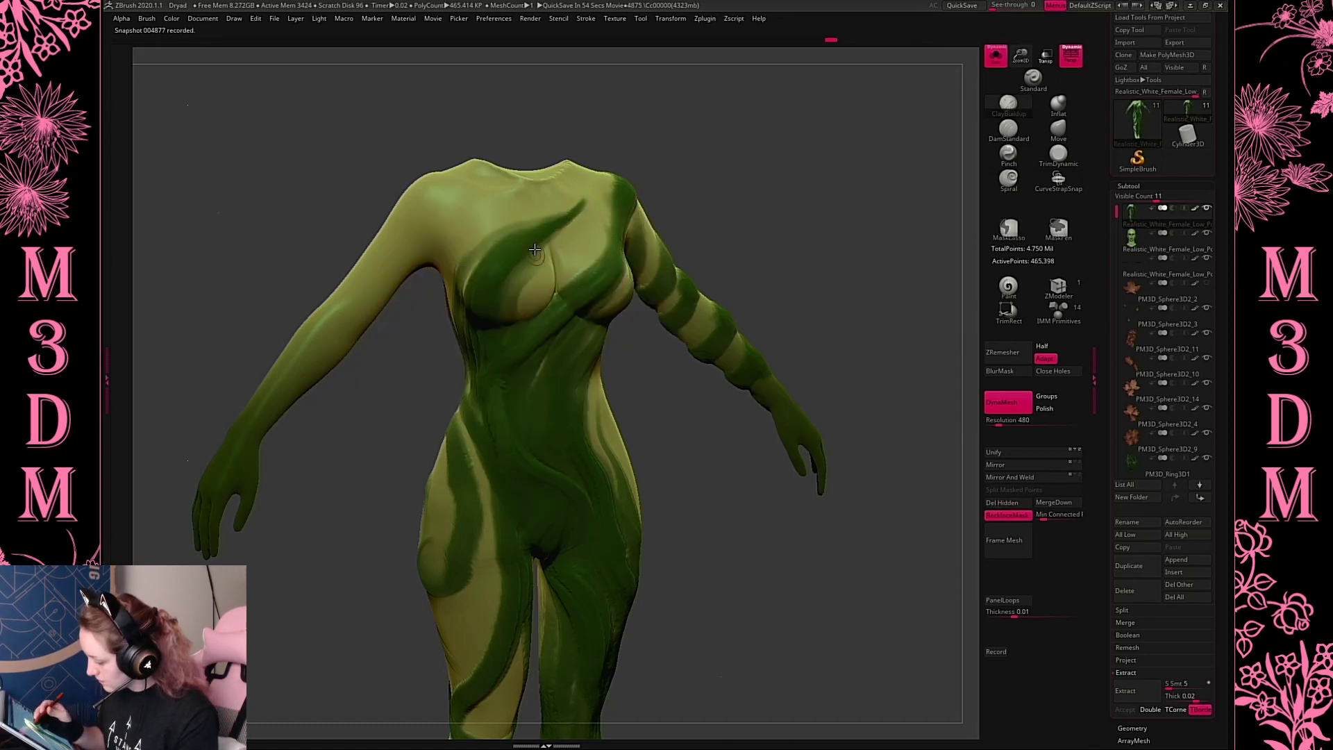
key(space)
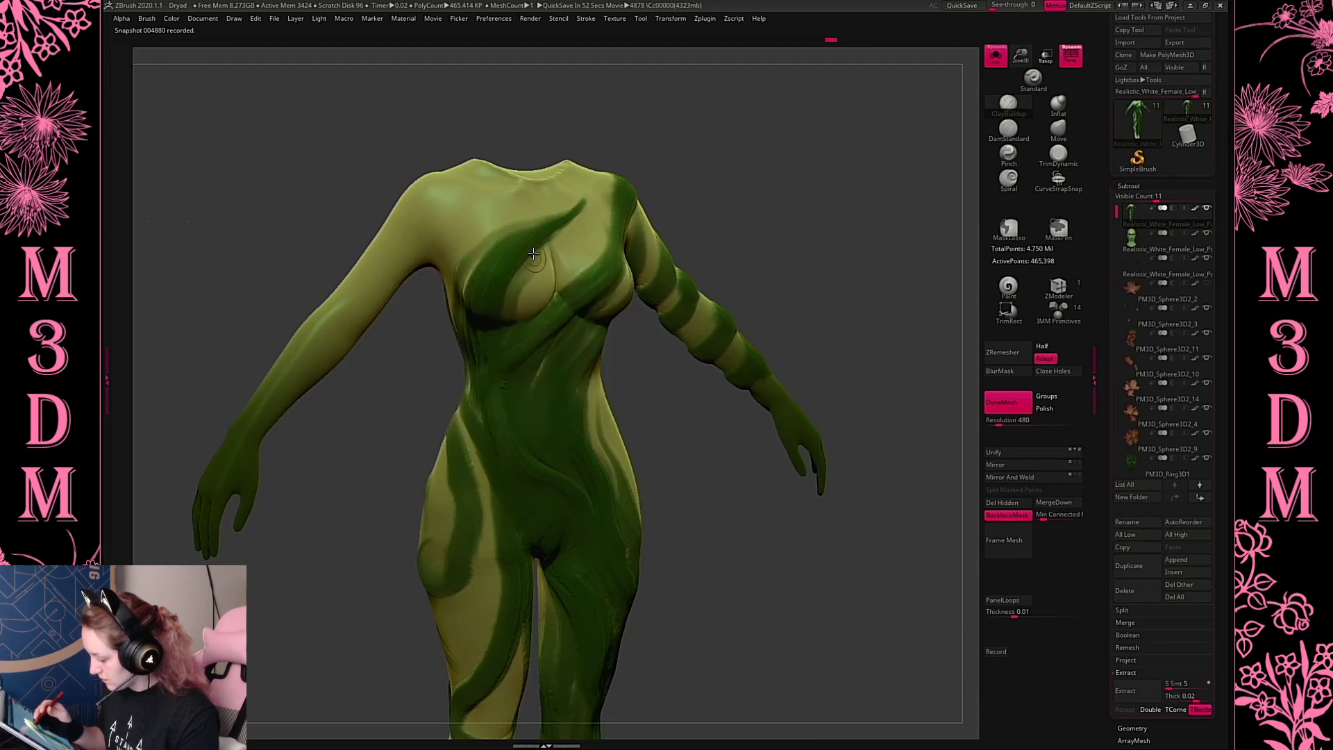
Continue the raised green vine band around the breast and down the side of the torso toward the waist
drag(788, 208, 827, 202)
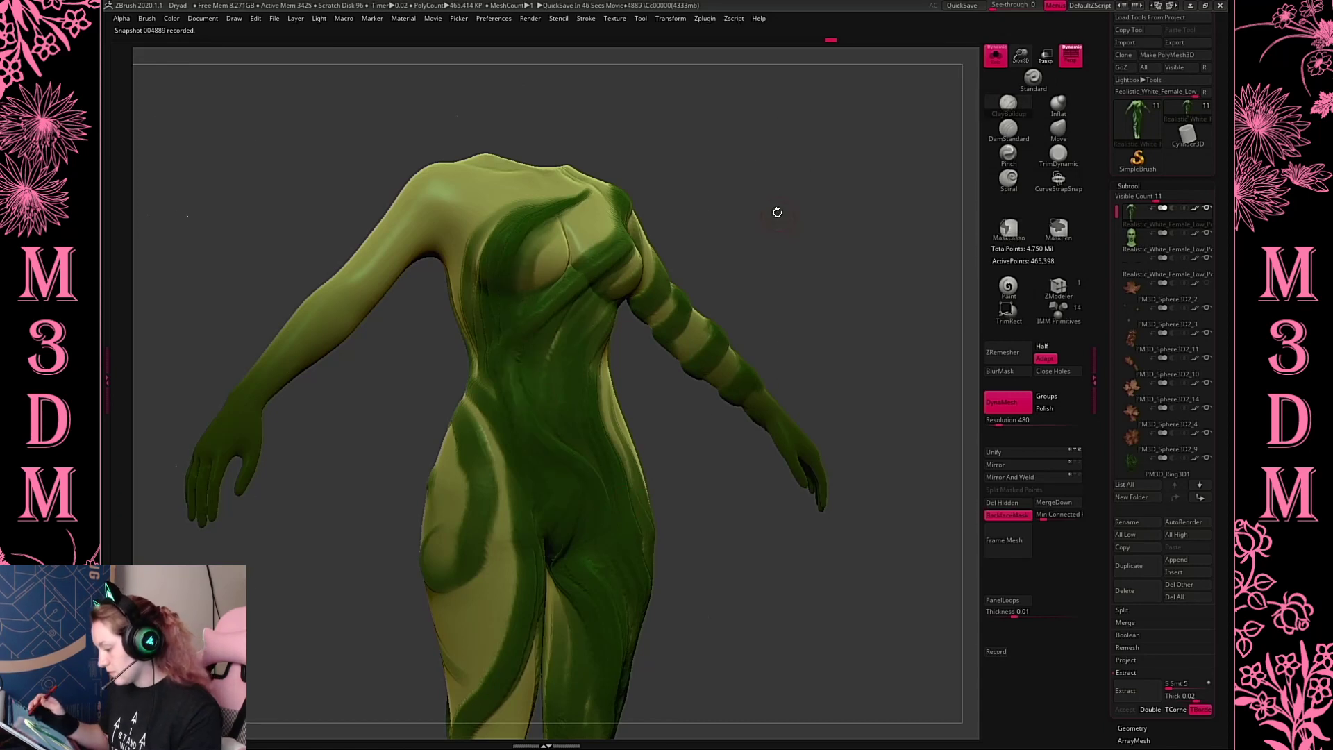
key(space)
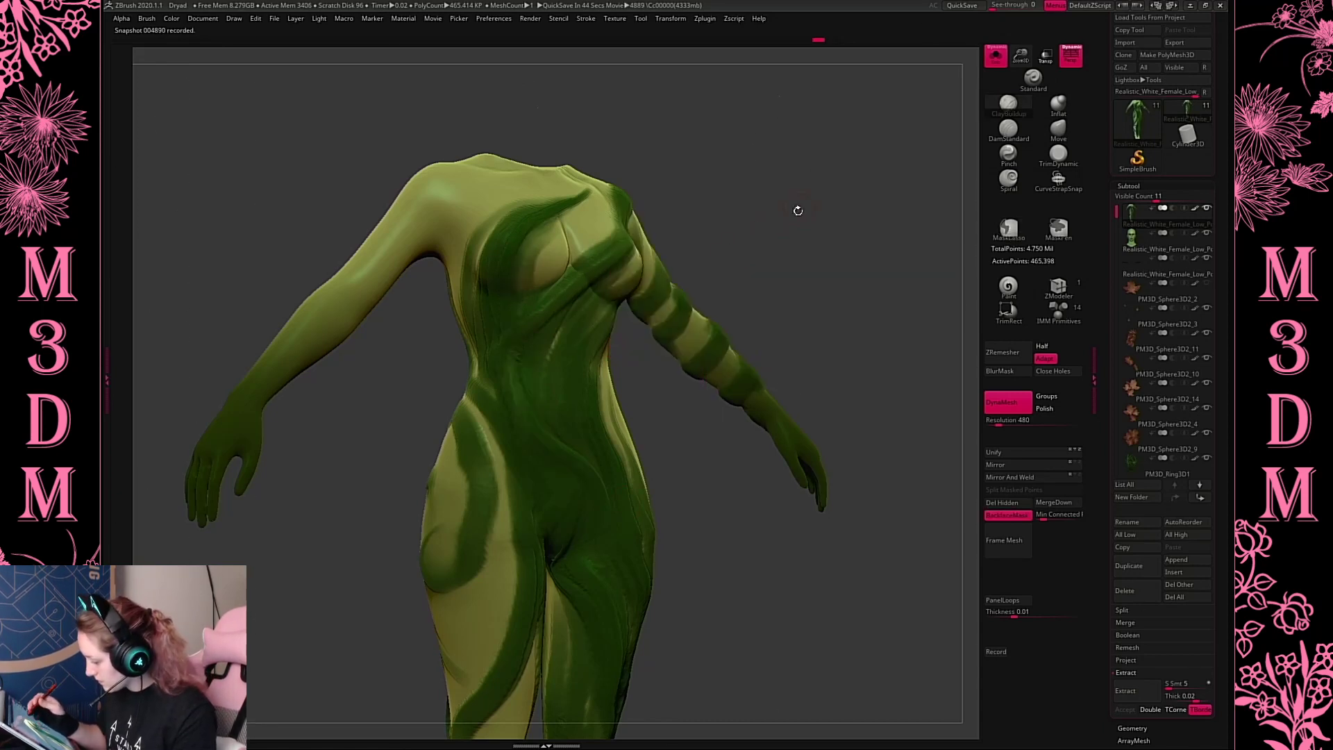
drag(794, 208, 539, 218)
key(space)
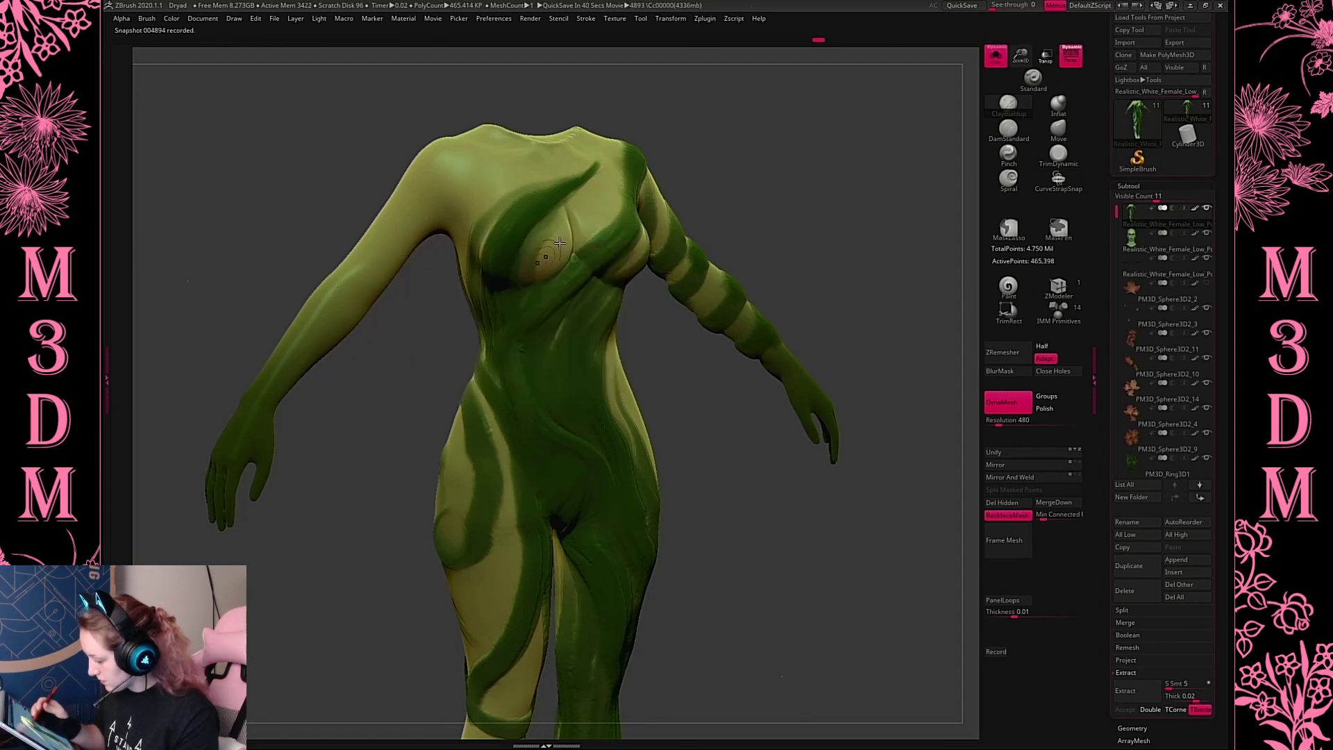
right_drag(558, 264, 499, 320)
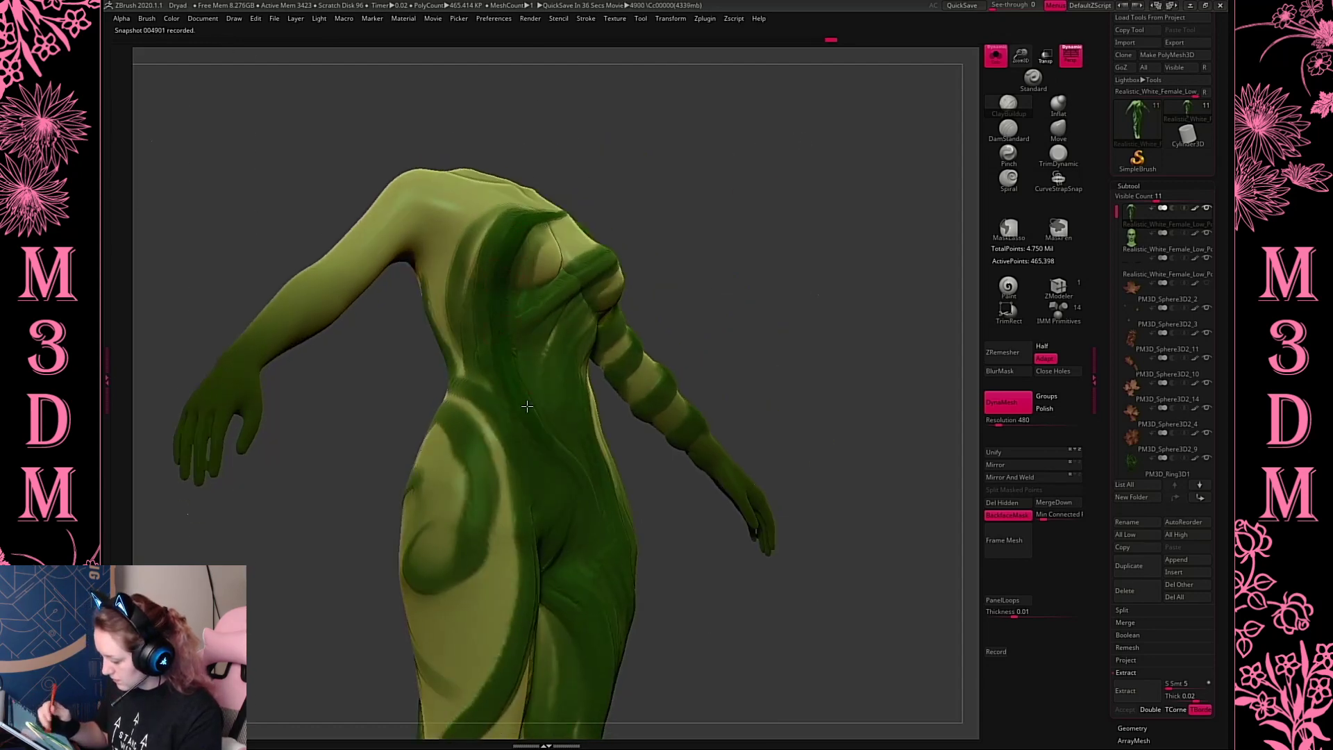
Extend the raised vine diagonally from the waist across the pelvis and onto the thigh
mouse_move(828, 266)
shift+mouse_down()
mouse_move(869, 280)
mouse_move(841, 179)
mouse_move(852, 187)
mouse_move(823, 156)
shift+mouse_up()
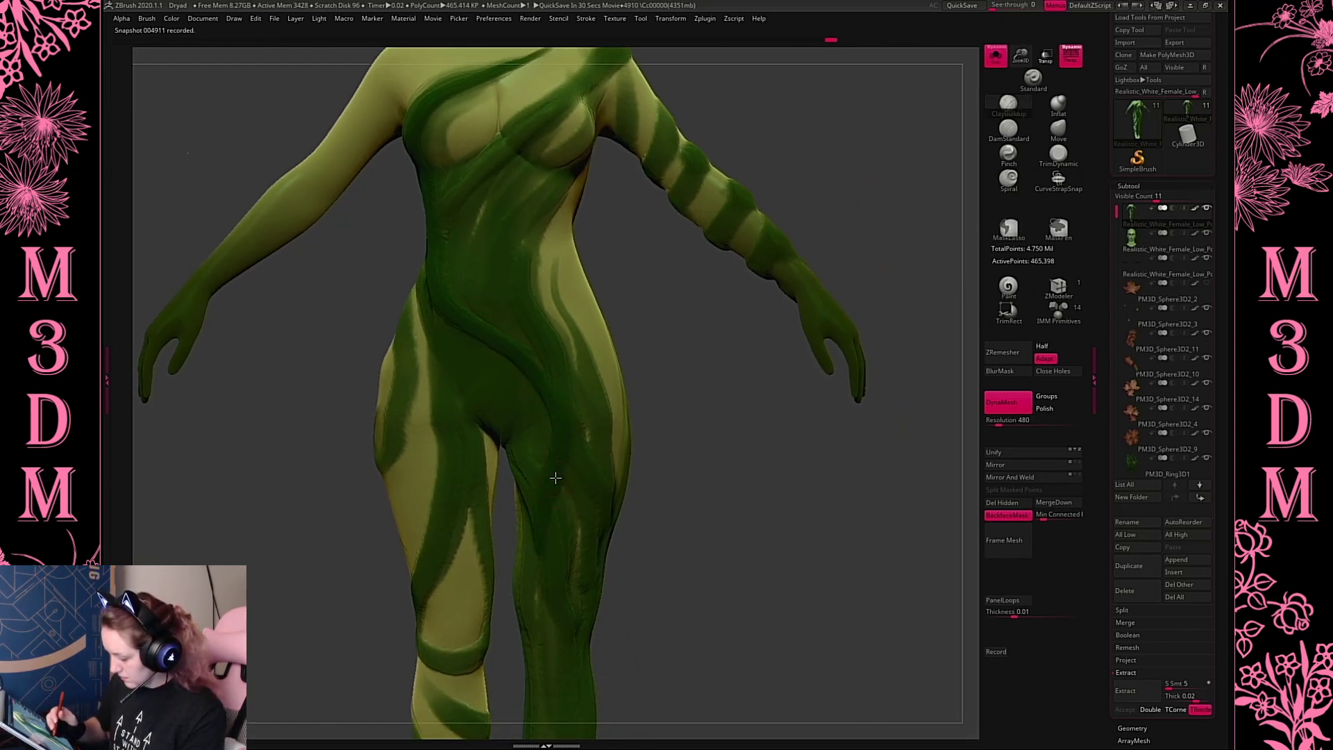
alt+drag(719, 529, 610, 347)
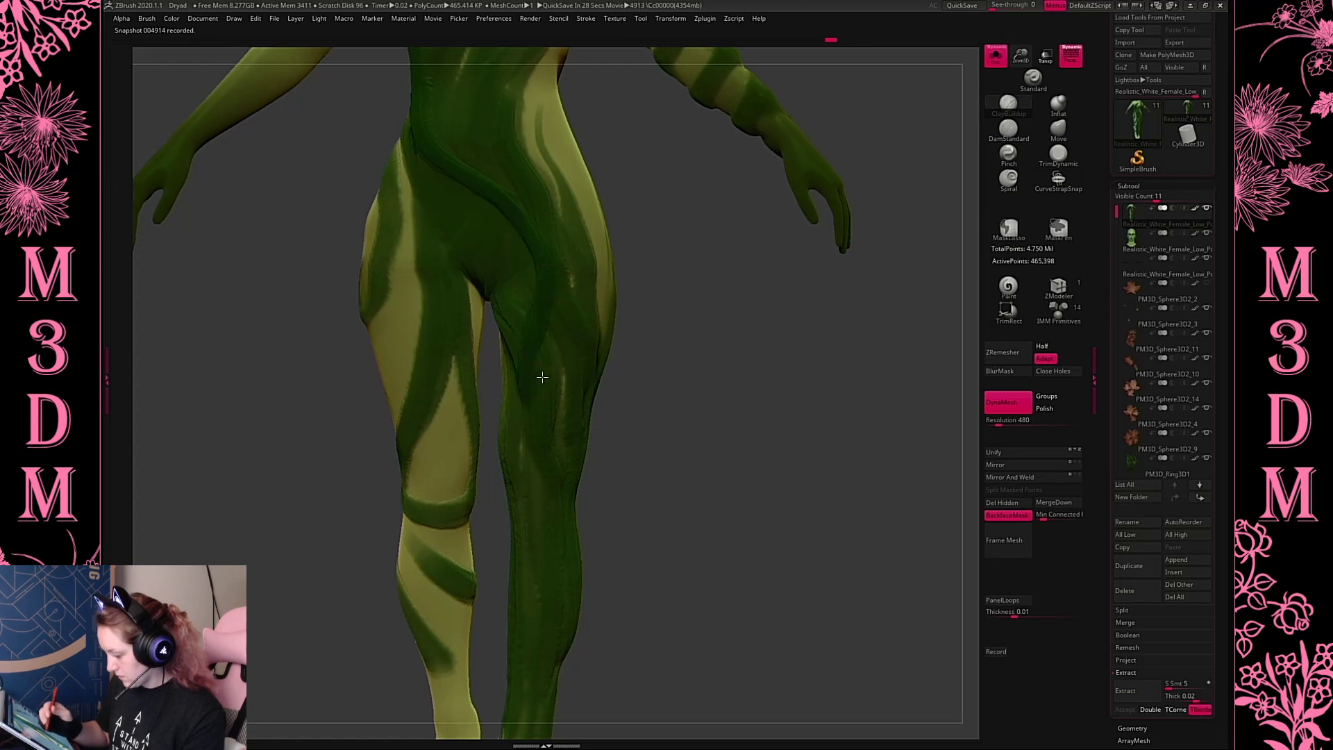
mouse_move(688, 463)
alt+mouse_down()
mouse_move(684, 416)
mouse_move(712, 571)
alt+mouse_up()
mouse_move(694, 445)
alt+mouse_down()
mouse_move(718, 545)
mouse_move(738, 455)
mouse_move(797, 361)
mouse_move(791, 408)
mouse_move(811, 343)
mouse_move(833, 334)
alt+mouse_up()
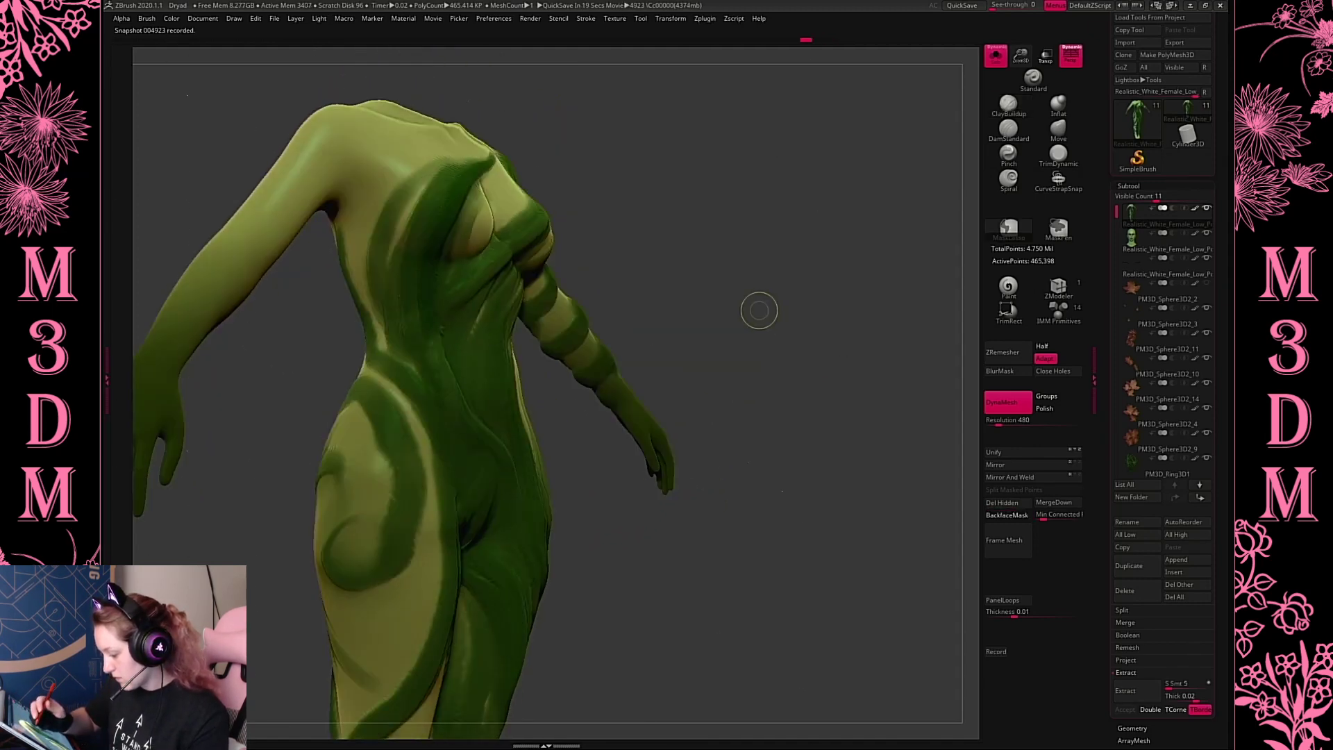
Enable backface masking and build up the raised green vine diagonally from the side of the waist toward the opposite hip
click(1007, 515)
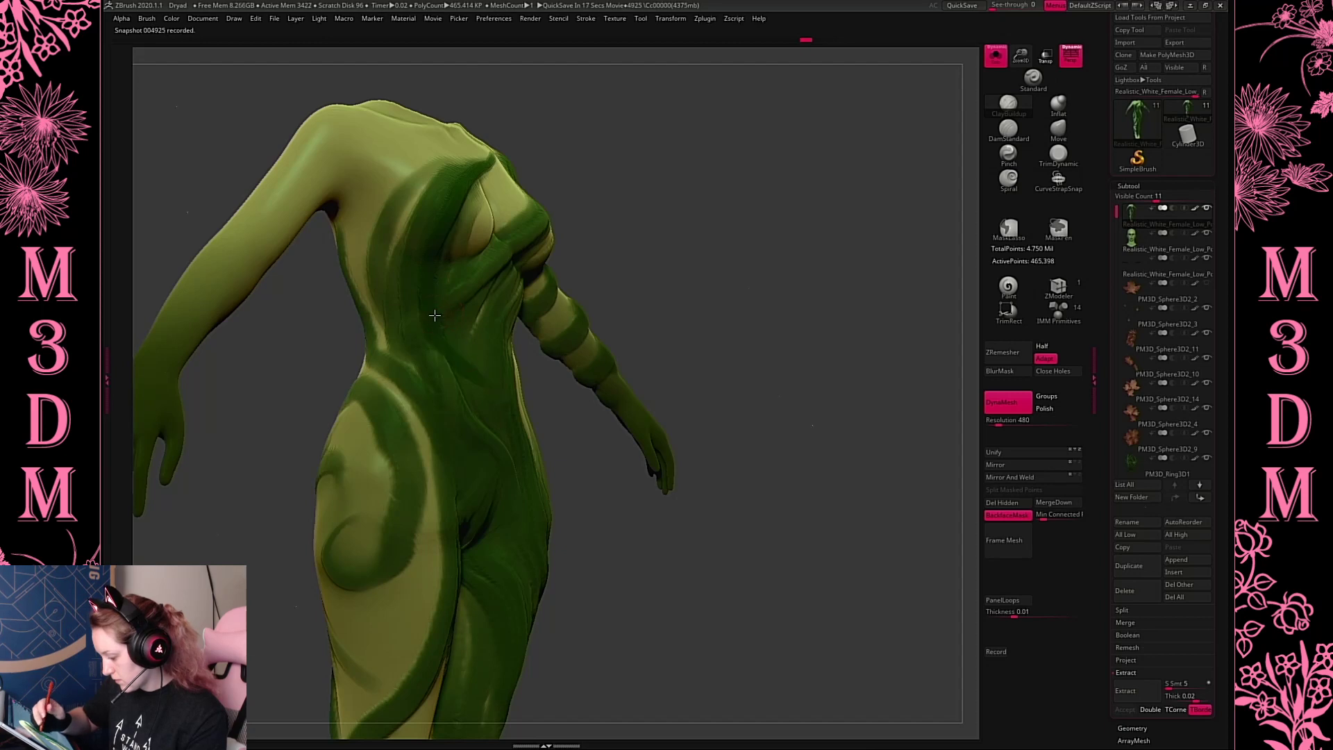
mouse_move(482, 392)
mouse_down()
mouse_move(455, 355)
mouse_move(486, 377)
mouse_up()
shift+drag(806, 206, 725, 211)
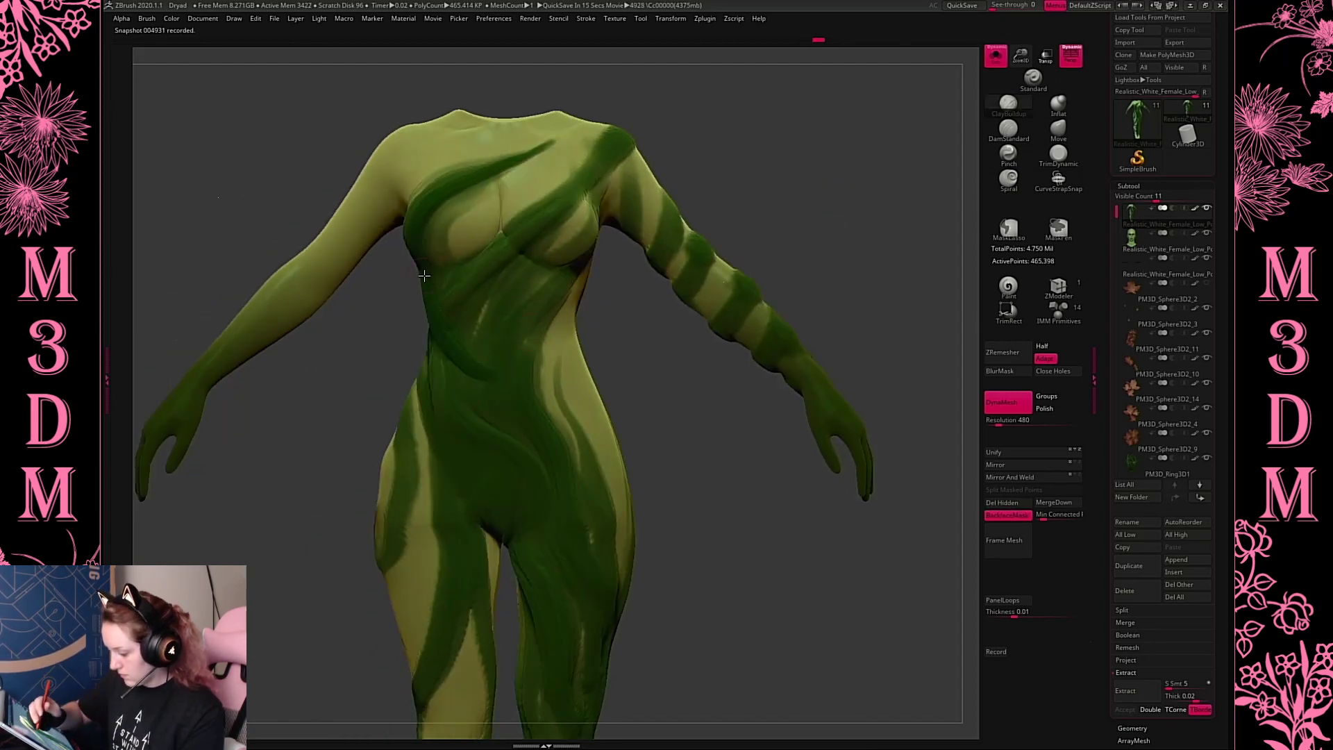
drag(424, 276, 517, 398)
mouse_move(458, 339)
mouse_down()
mouse_move(566, 439)
mouse_move(600, 507)
mouse_up()
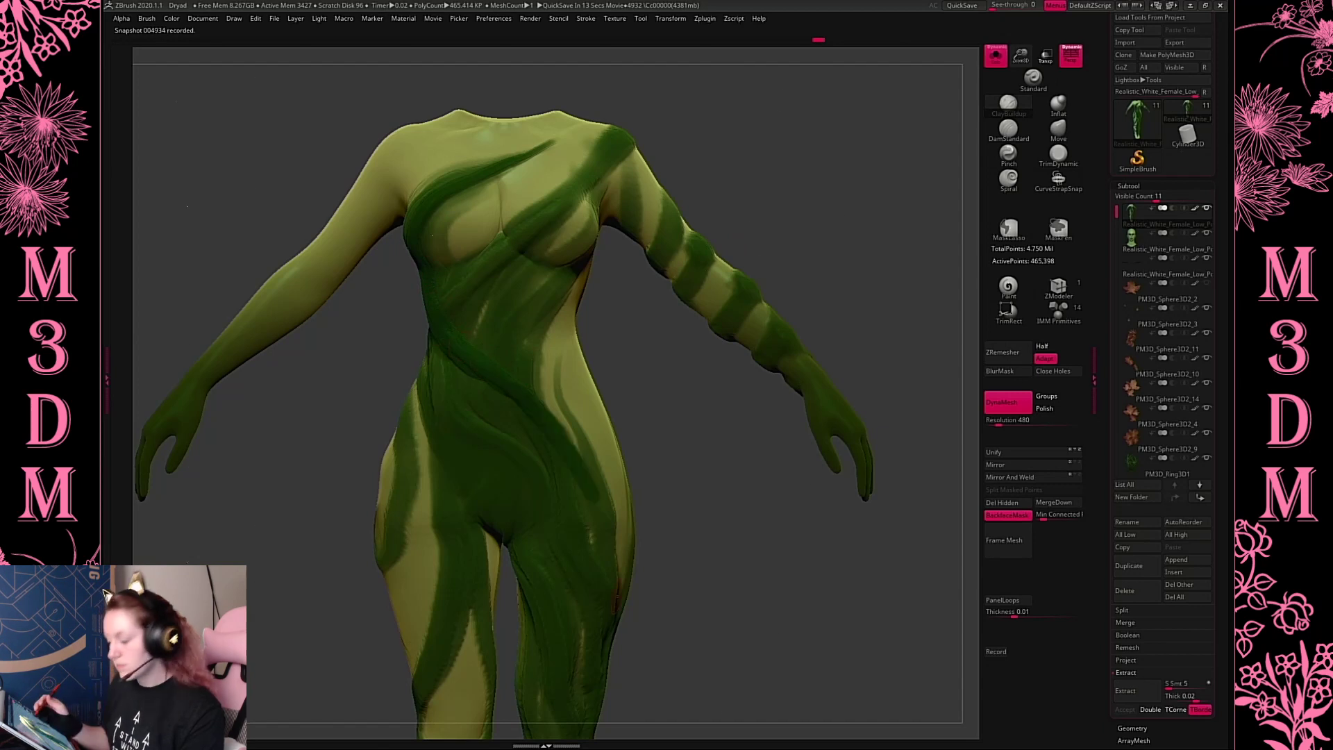
alt+drag(879, 283, 871, 258)
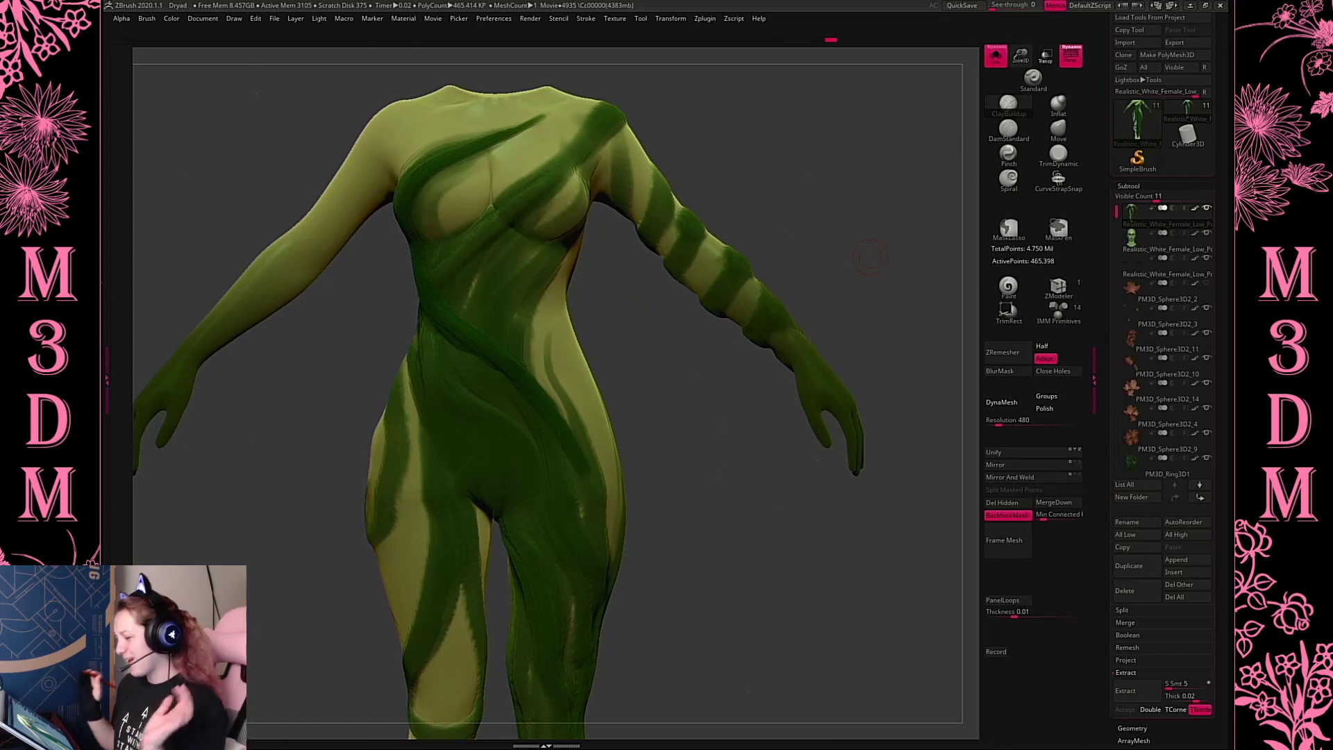
Build up raised green vine strands running from beneath the breast diagonally across the ribs toward the waist
drag(870, 256, 842, 238)
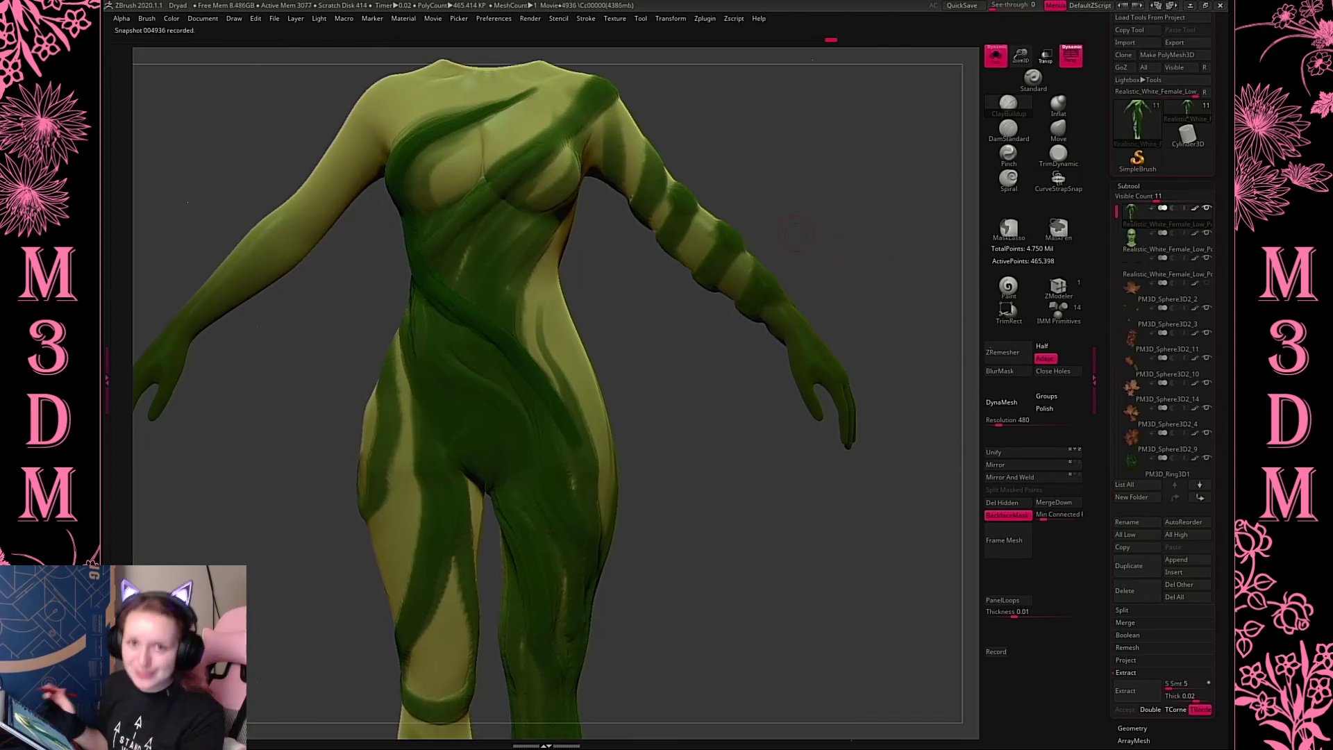
alt+drag(747, 154, 765, 233)
mouse_move(586, 186)
mouse_down()
mouse_move(567, 229)
mouse_move(491, 286)
mouse_up()
mouse_move(810, 198)
mouse_down()
mouse_move(722, 182)
mouse_move(633, 211)
mouse_up()
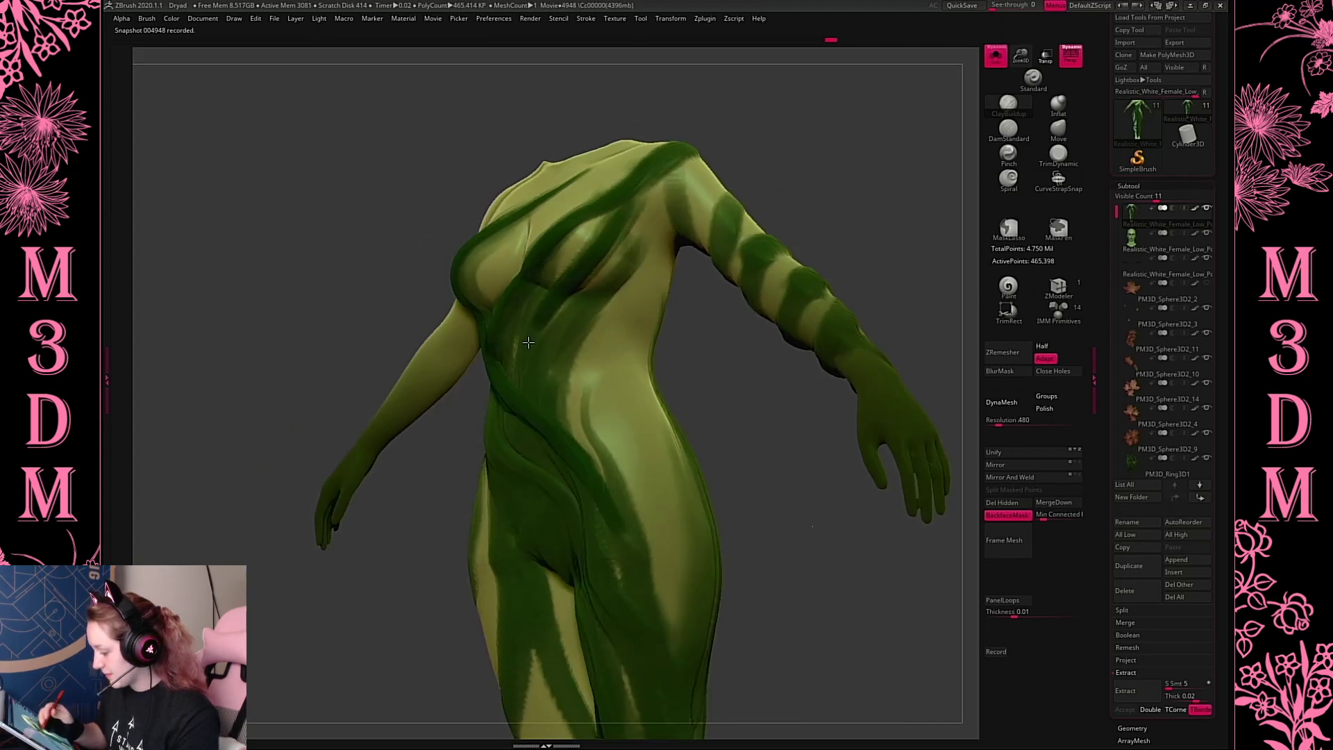
mouse_move(871, 218)
mouse_down()
mouse_move(893, 214)
mouse_move(830, 249)
mouse_up()
key(ctrl+b)
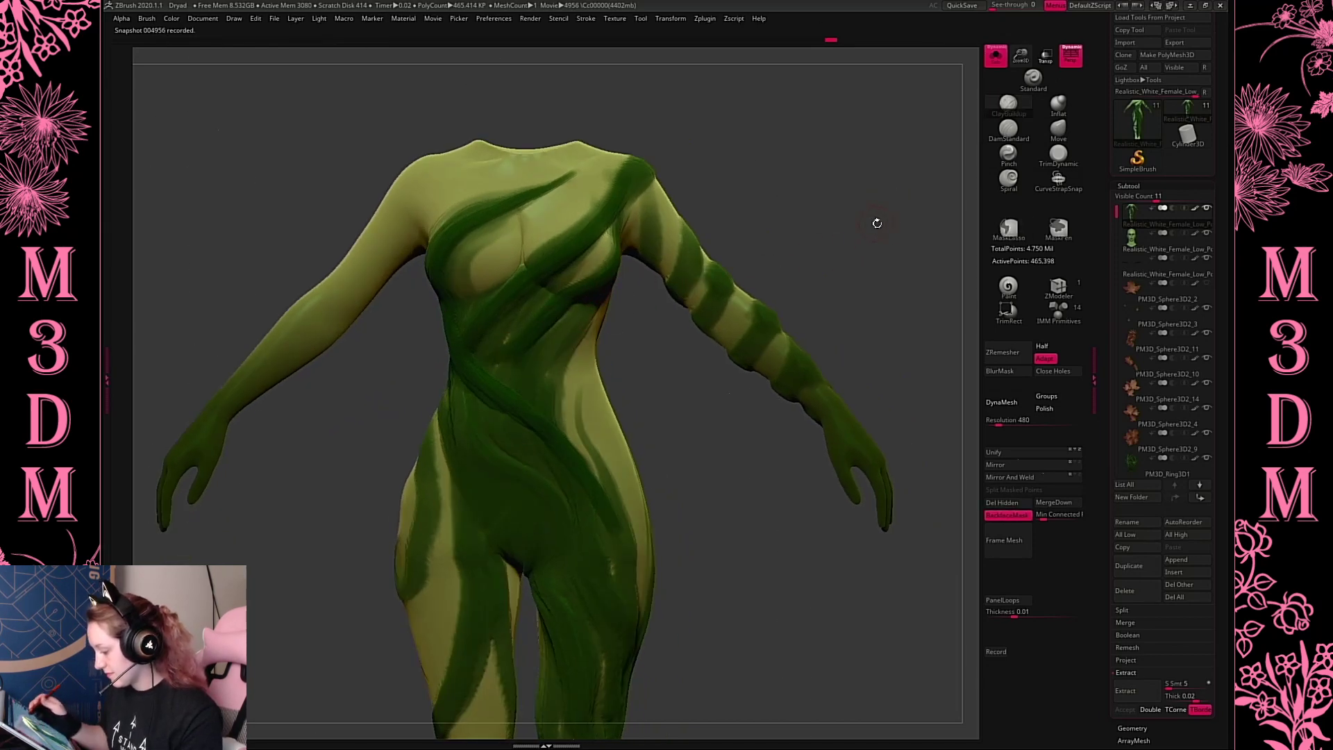
mouse_move(877, 223)
mouse_down()
mouse_move(866, 197)
mouse_move(774, 250)
mouse_up()
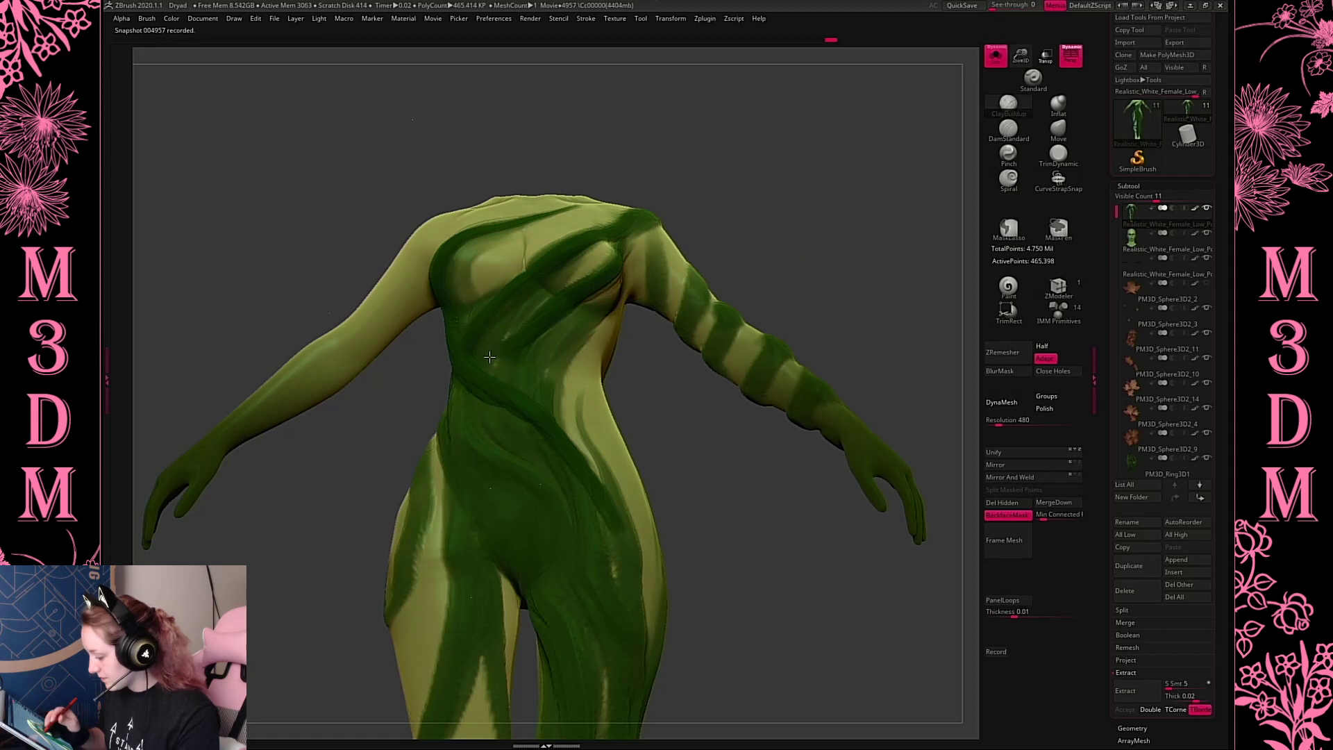
Mask off the abdomen and pelvis and thicken the vine strands on the ribs above the masked area
drag(825, 215, 785, 189)
mouse_move(428, 118)
ctrl+mouse_down()
mouse_move(352, 308)
mouse_move(444, 363)
mouse_move(493, 372)
mouse_move(633, 556)
mouse_move(406, 687)
ctrl+mouse_up()
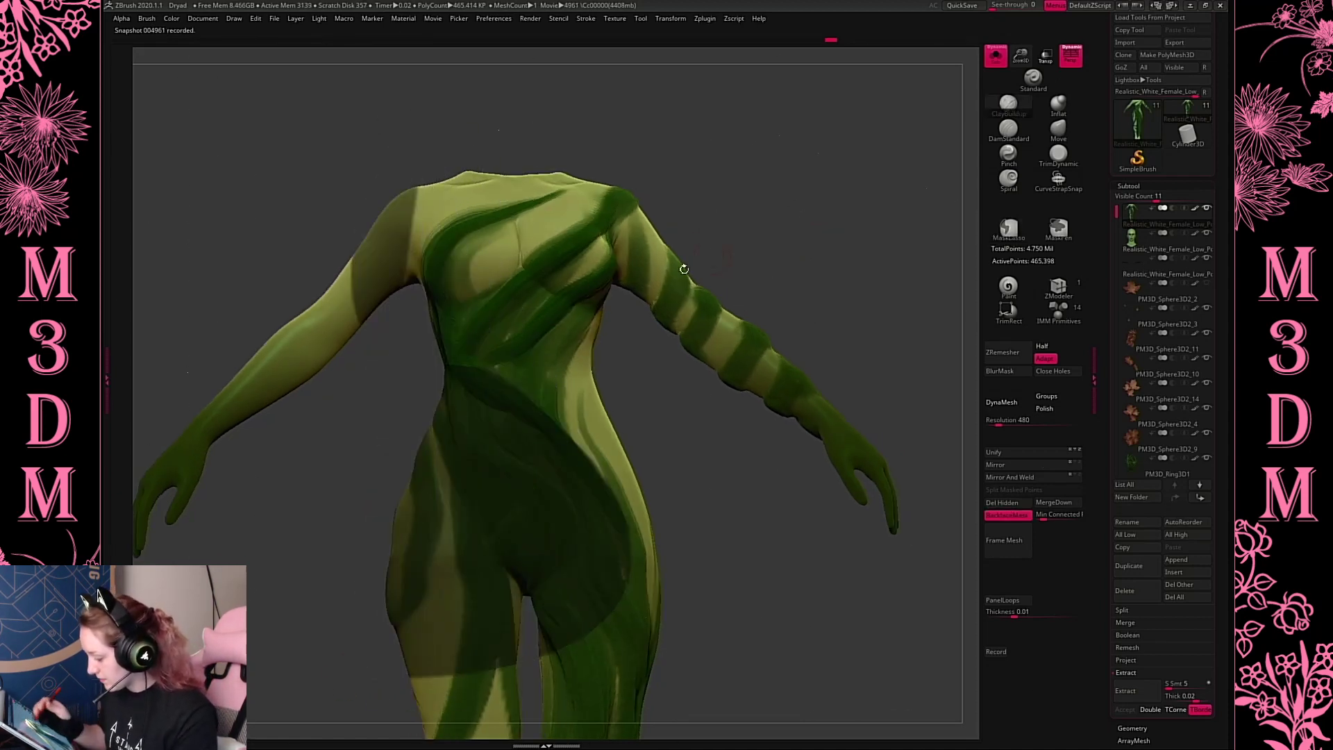
drag(825, 226, 791, 202)
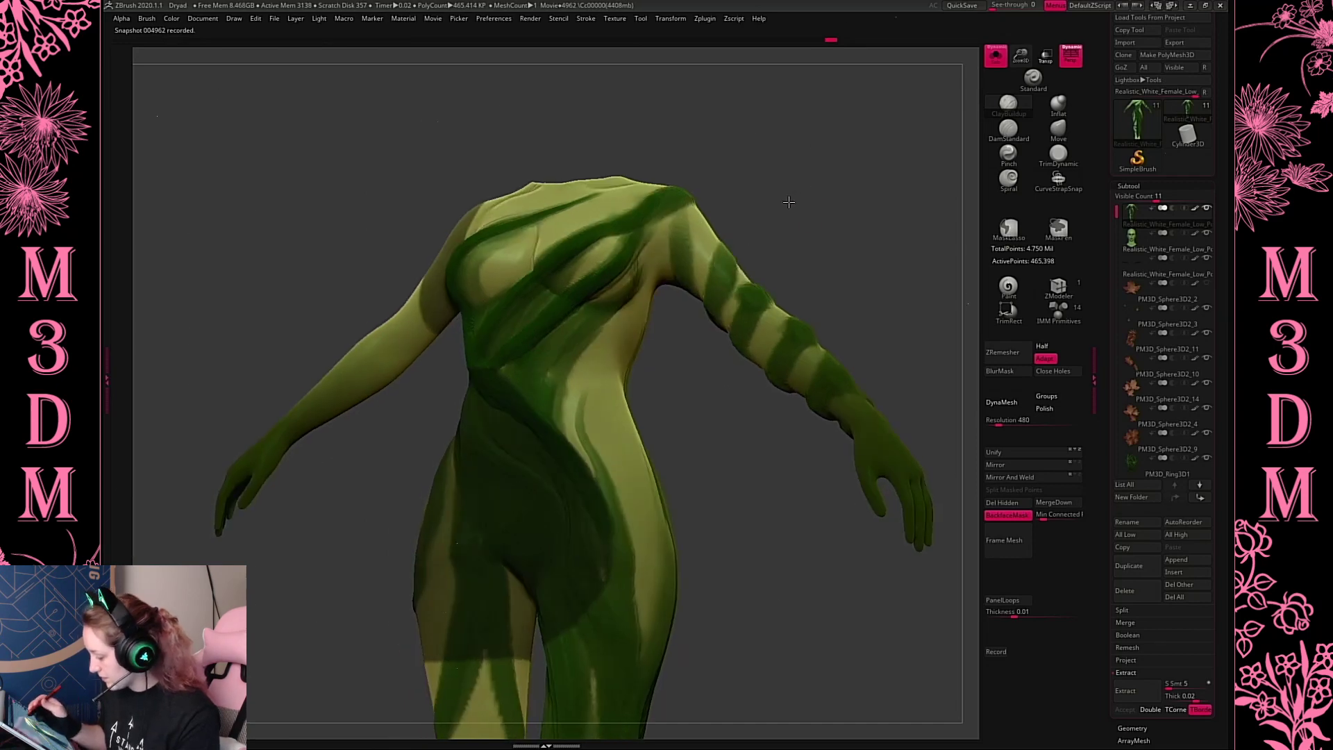
mouse_move(639, 279)
mouse_down()
mouse_move(511, 363)
mouse_move(625, 303)
mouse_up()
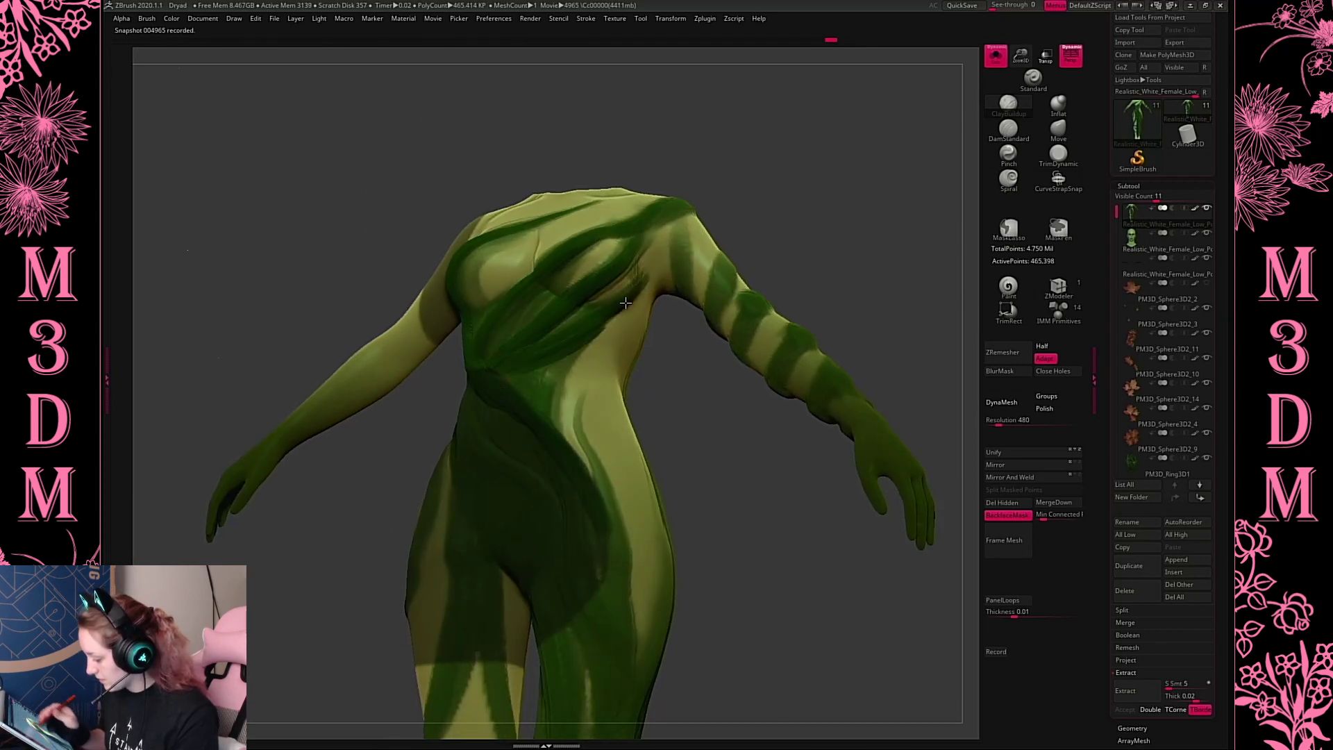
drag(871, 211, 896, 289)
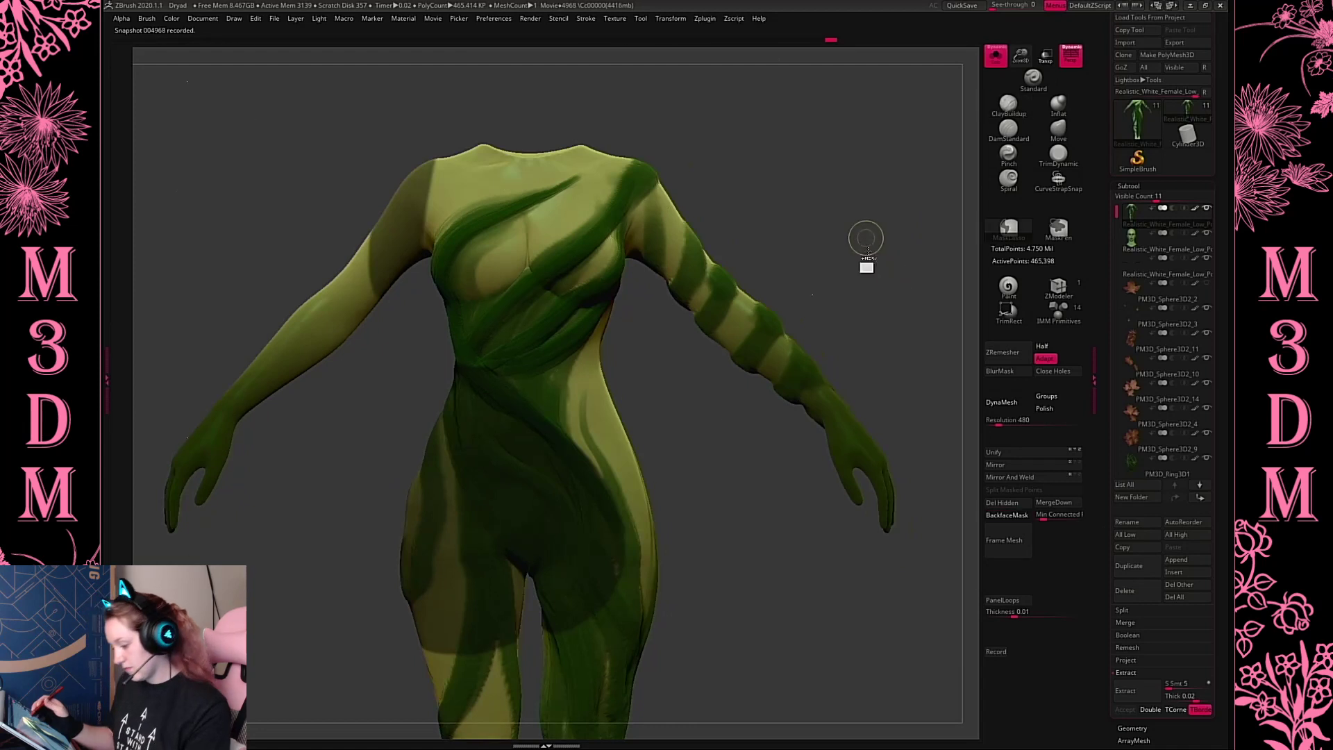
mouse_move(865, 238)
ctrl+mouse_down()
mouse_move(842, 290)
mouse_move(617, 271)
ctrl+mouse_up()
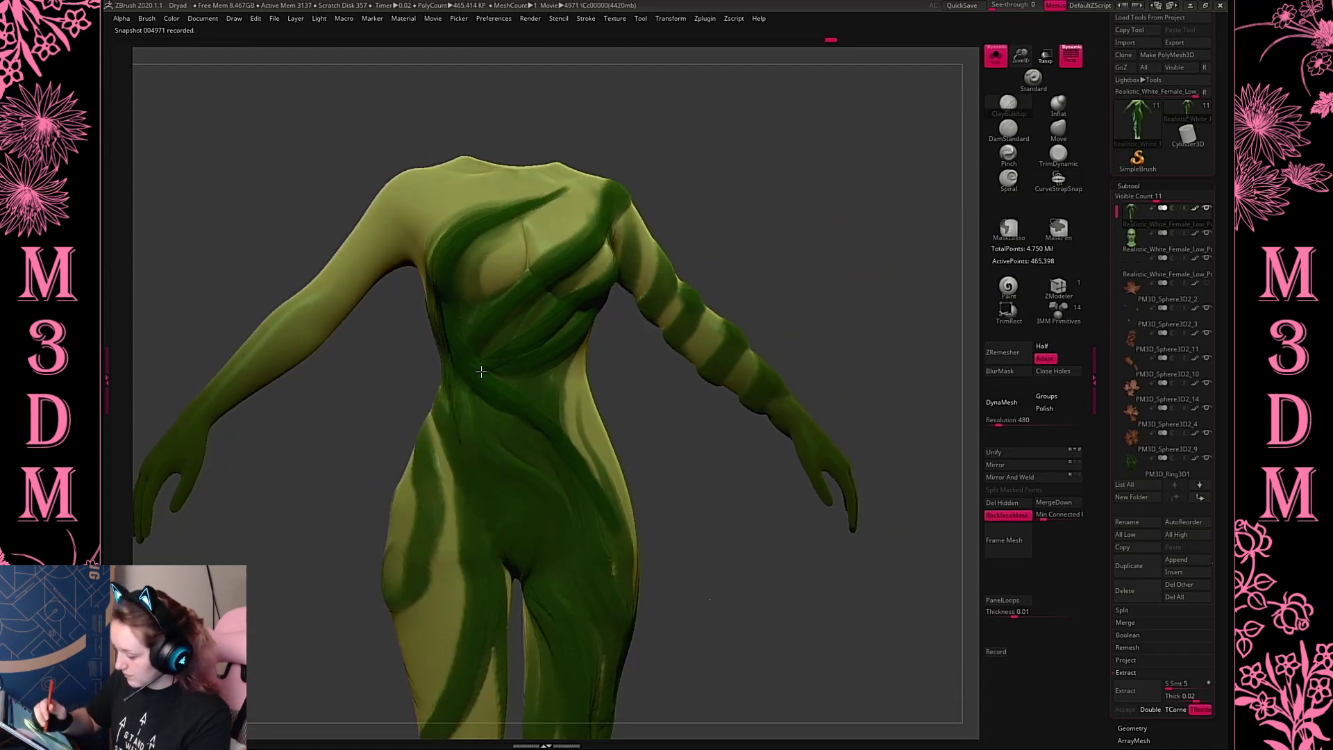
Extend the raised vine from the hip down the outer thigh and around the side of the knee
drag(841, 243, 843, 132)
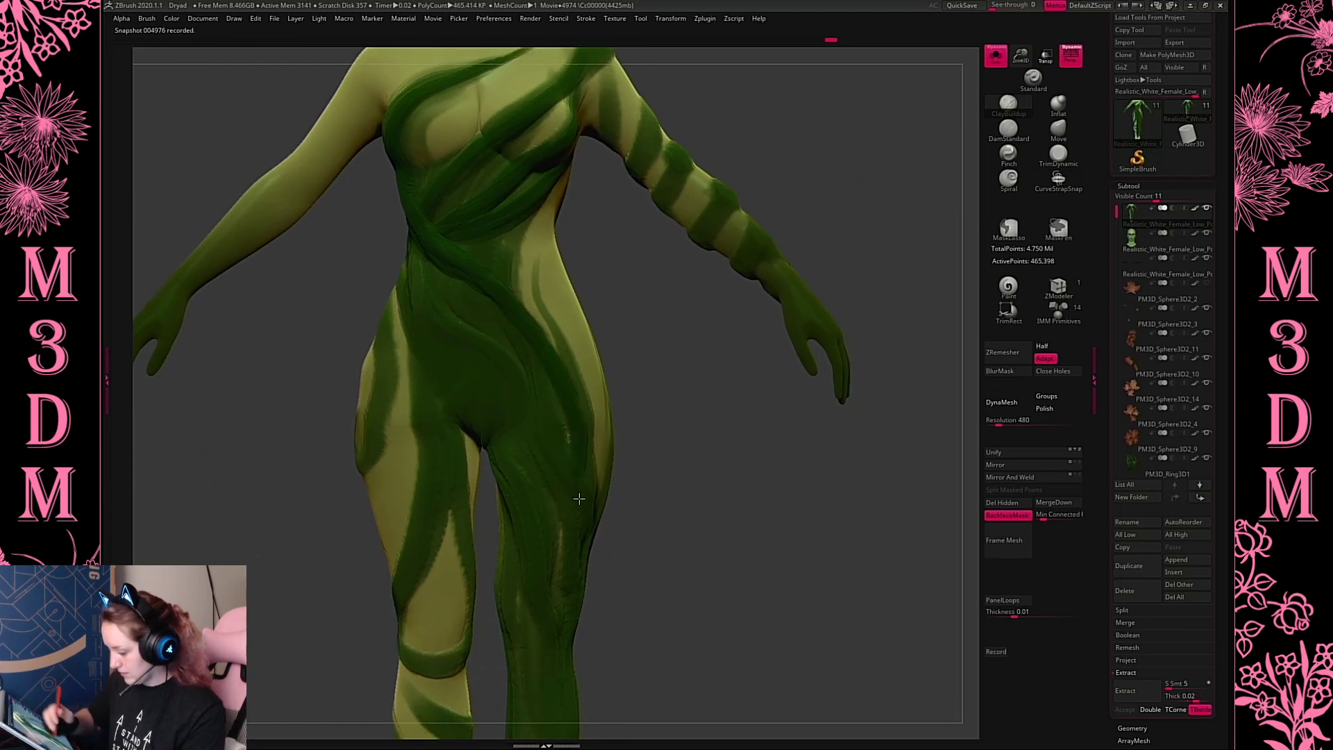
alt+drag(687, 453, 671, 345)
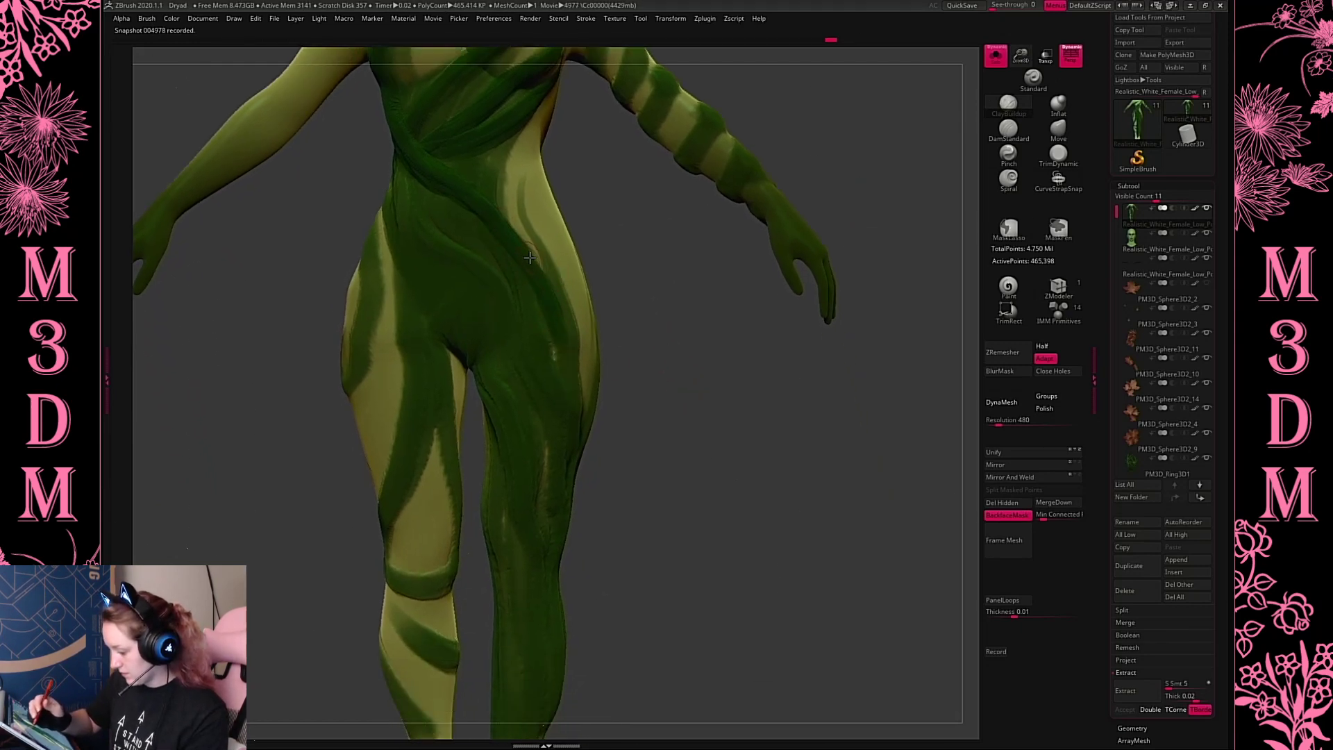
drag(597, 382, 579, 311)
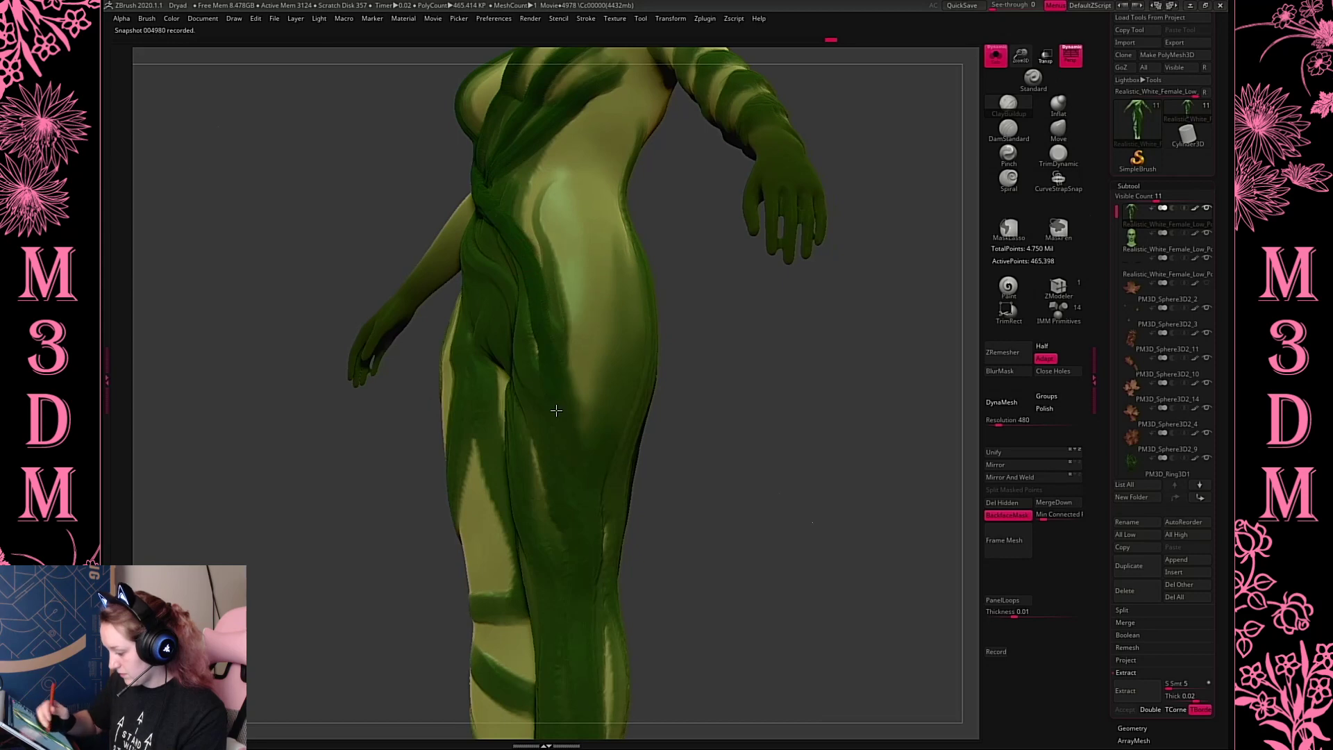
drag(734, 455, 750, 430)
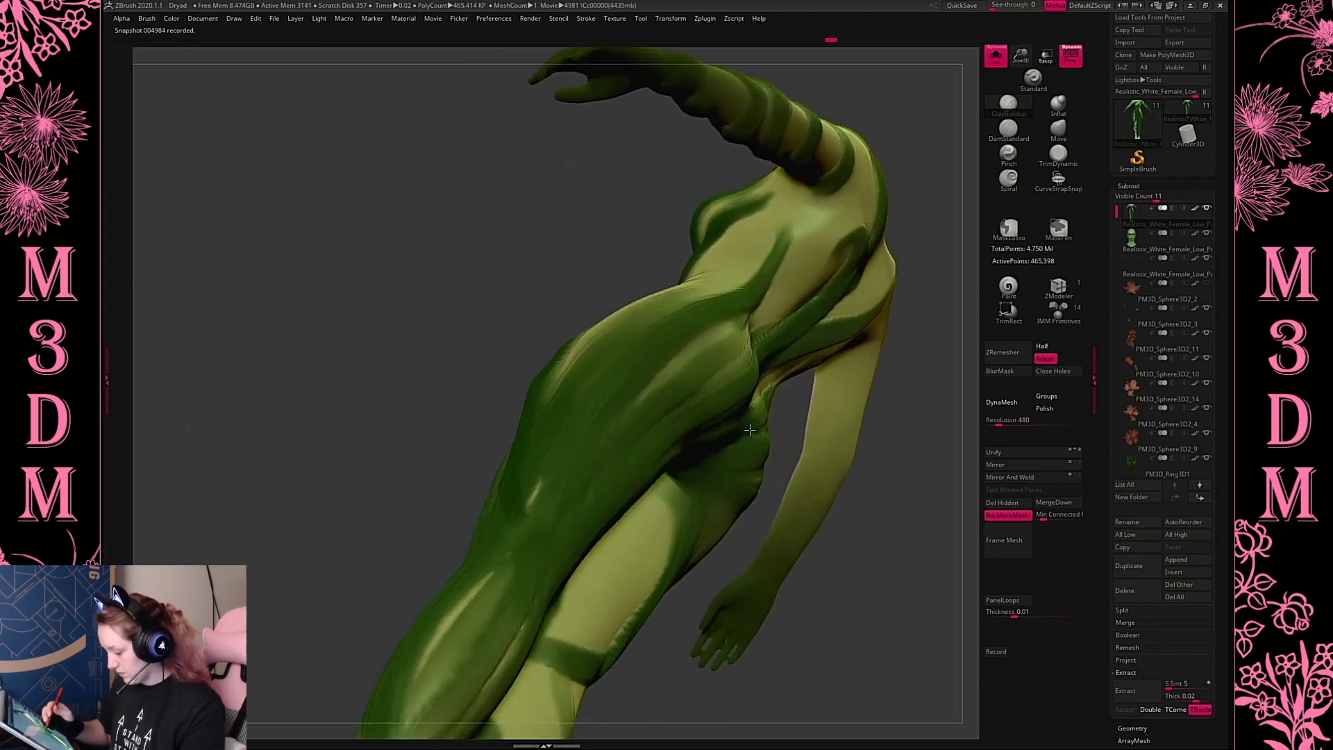
drag(921, 420, 830, 249)
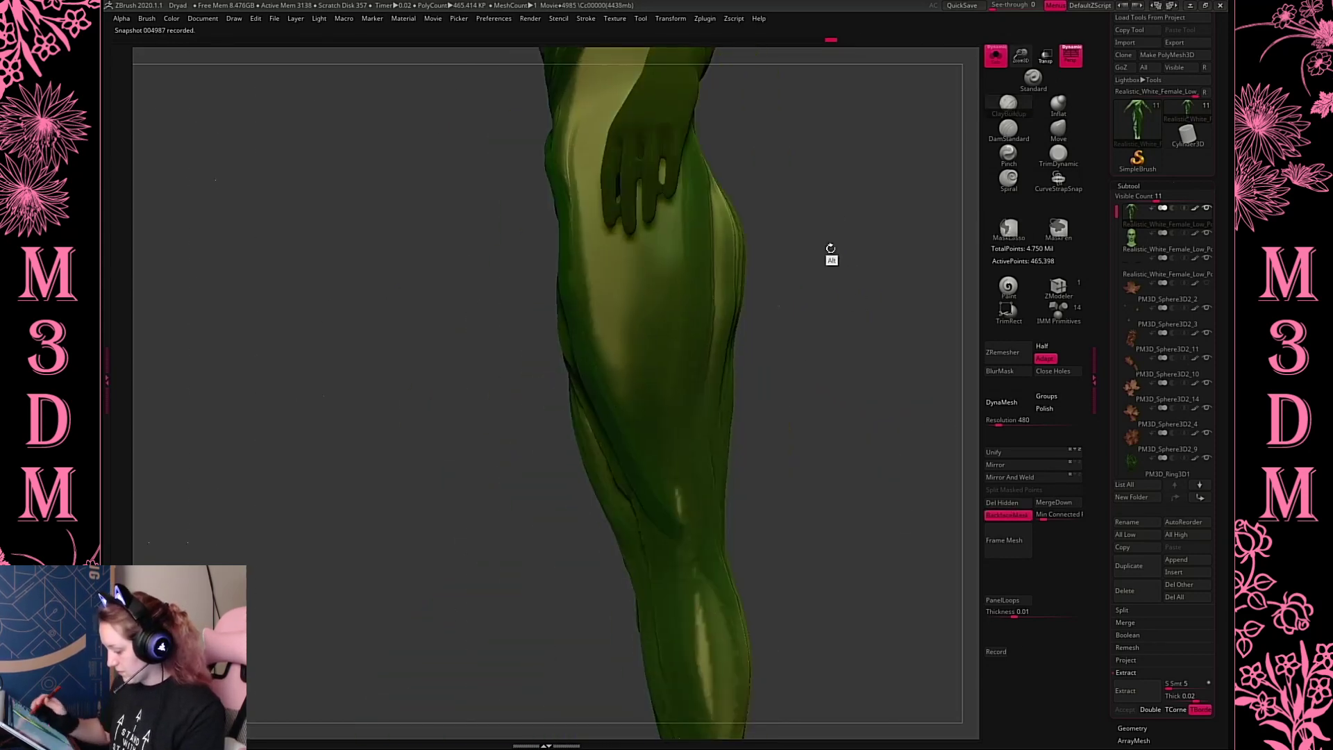
alt+drag(837, 479, 629, 333)
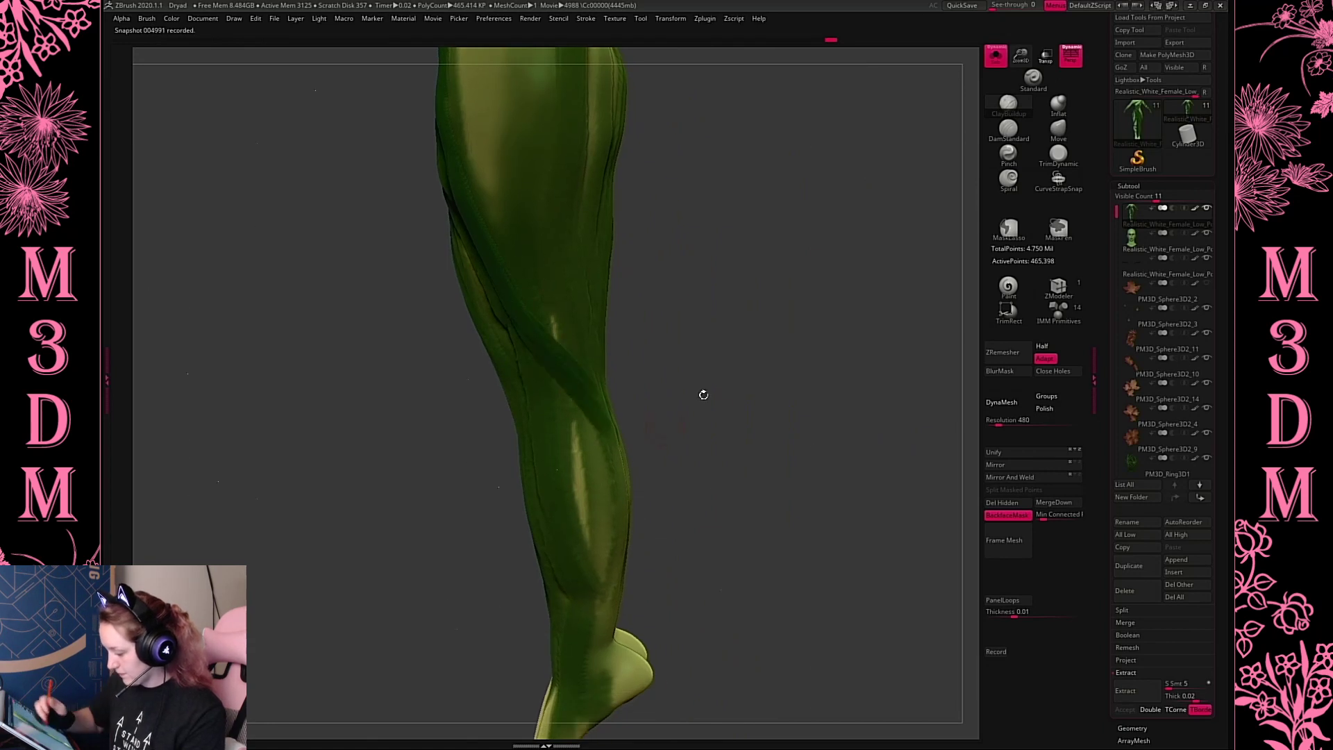
drag(789, 348, 715, 356)
drag(599, 421, 615, 448)
drag(891, 368, 781, 372)
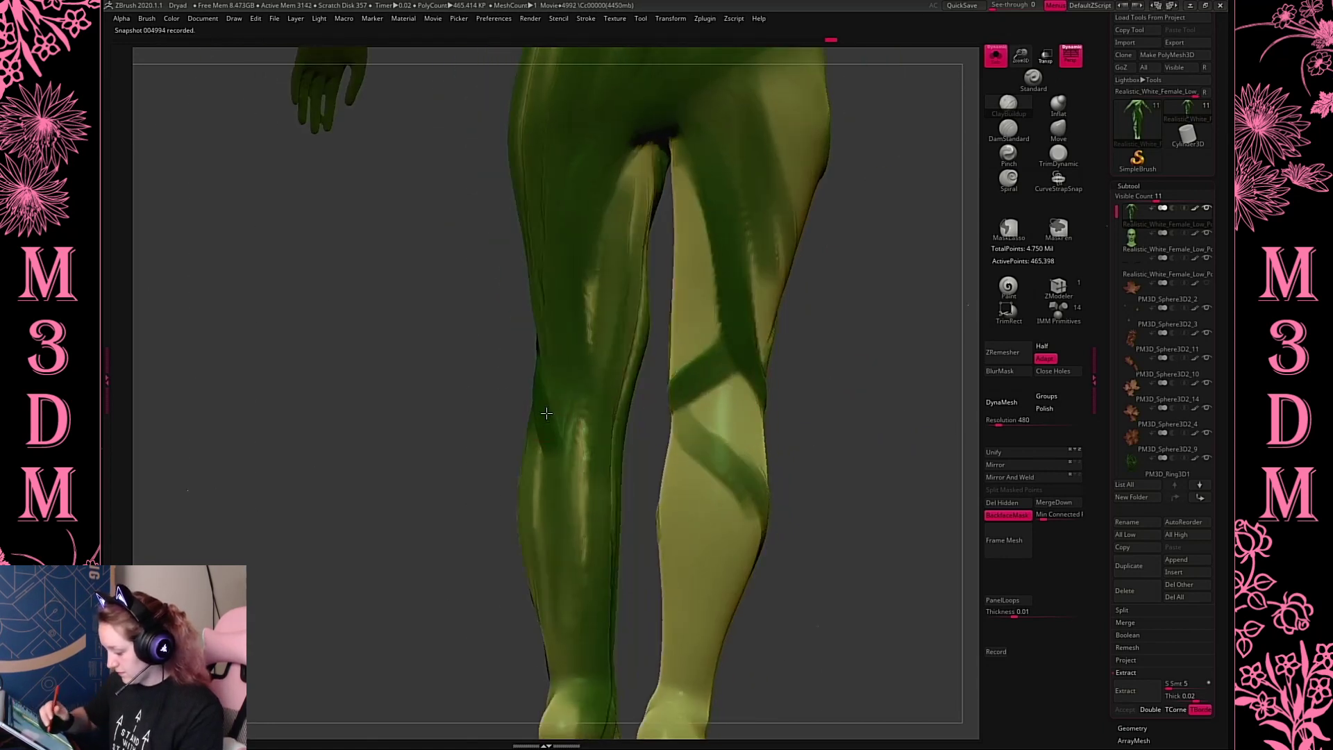
Wrap the raised vine around the back of the knee and diagonally down the calf toward the inner ankle
drag(547, 413, 658, 621)
alt+drag(802, 483, 786, 425)
key(ctrl+z)
drag(523, 343, 588, 614)
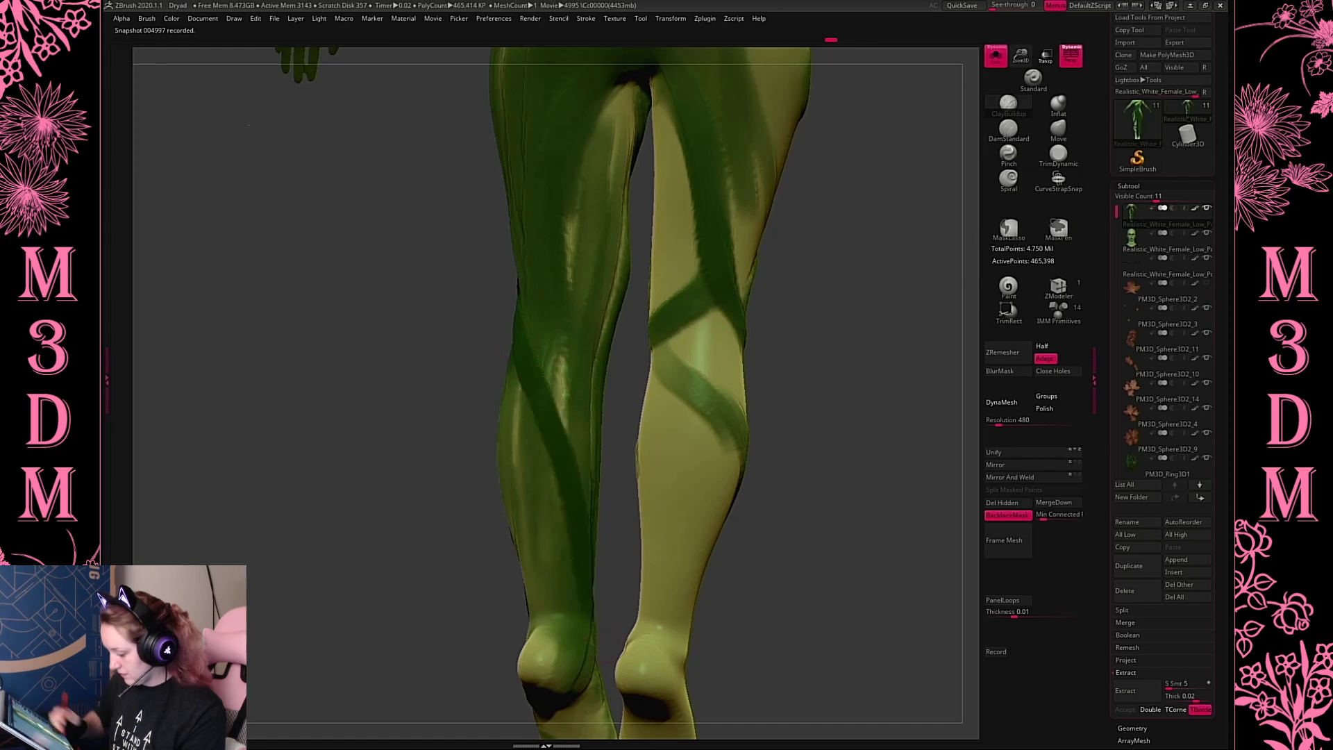
mouse_move(882, 416)
mouse_down()
mouse_move(810, 423)
mouse_move(861, 417)
mouse_up()
drag(731, 414, 715, 414)
mouse_move(515, 350)
mouse_down()
mouse_move(575, 510)
mouse_move(587, 617)
mouse_up()
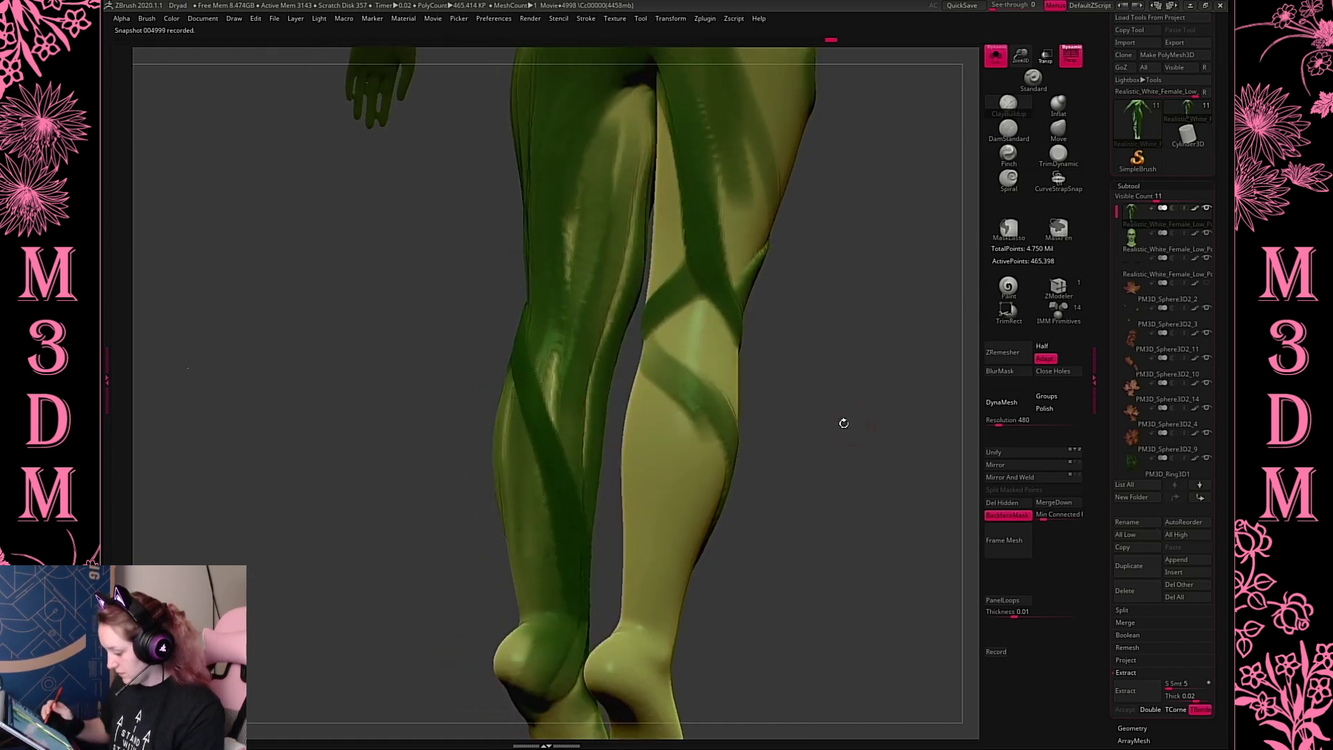
drag(842, 422, 722, 420)
drag(512, 354, 577, 523)
drag(834, 421, 794, 495)
drag(1020, 56, 1020, 118)
alt+drag(684, 432, 699, 470)
drag(1018, 62, 1017, 118)
alt+drag(915, 248, 888, 472)
key(ctrl)
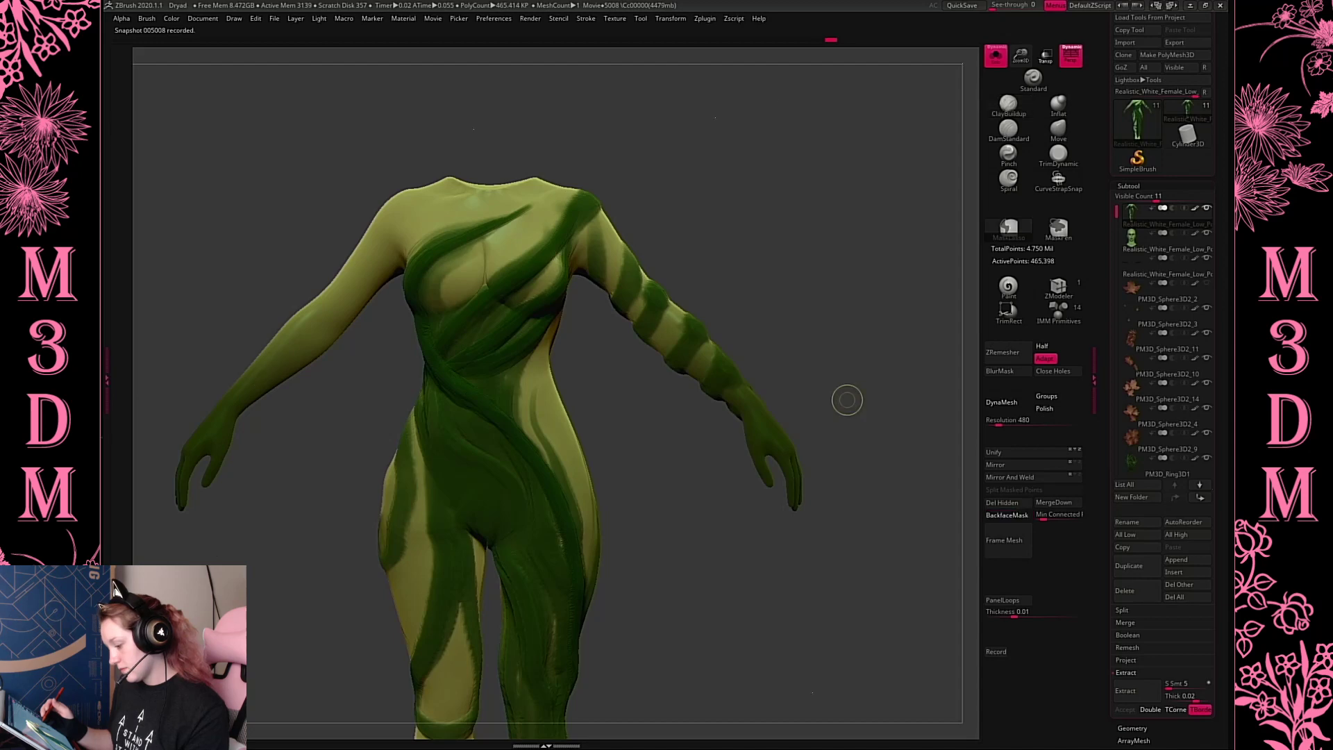
Undo the recent vine strokes on the ribs, thigh and calf
key(ctrl+z)
key(ctrl+z)
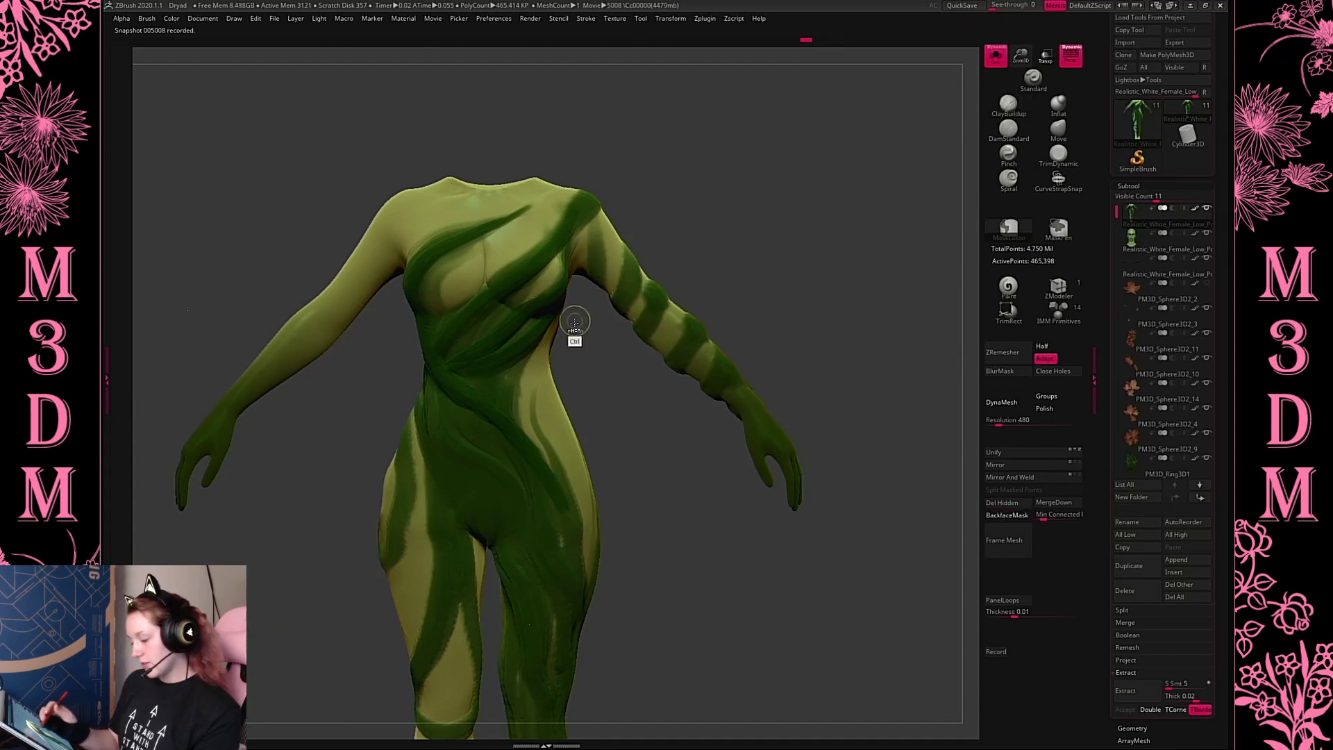
key(ctrl+z)
key(ctrl+z)
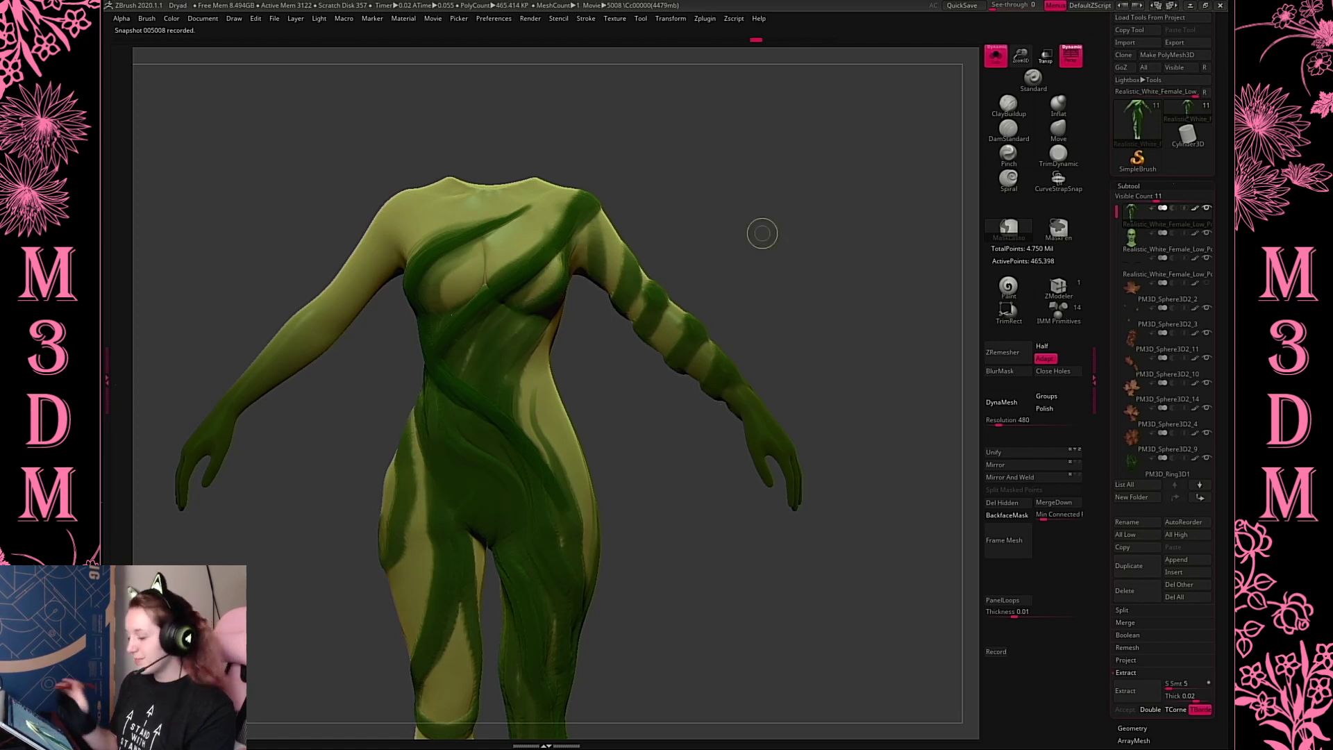
key(ctrl+z)
key(ctrl+z)
key(ctrl+z)
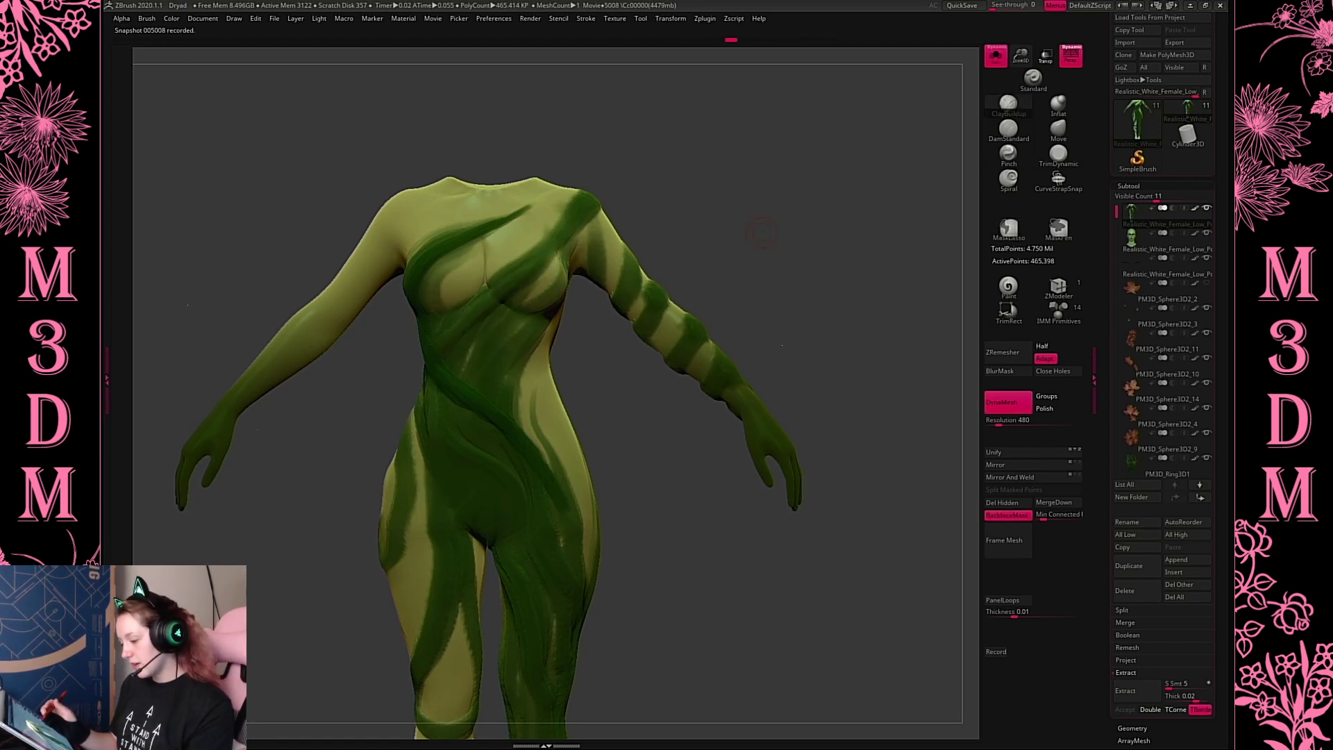
Build up the raised vine from the front of the hip down the outer thigh to the side of the knee
alt+drag(832, 314, 831, 213)
drag(830, 229, 708, 236)
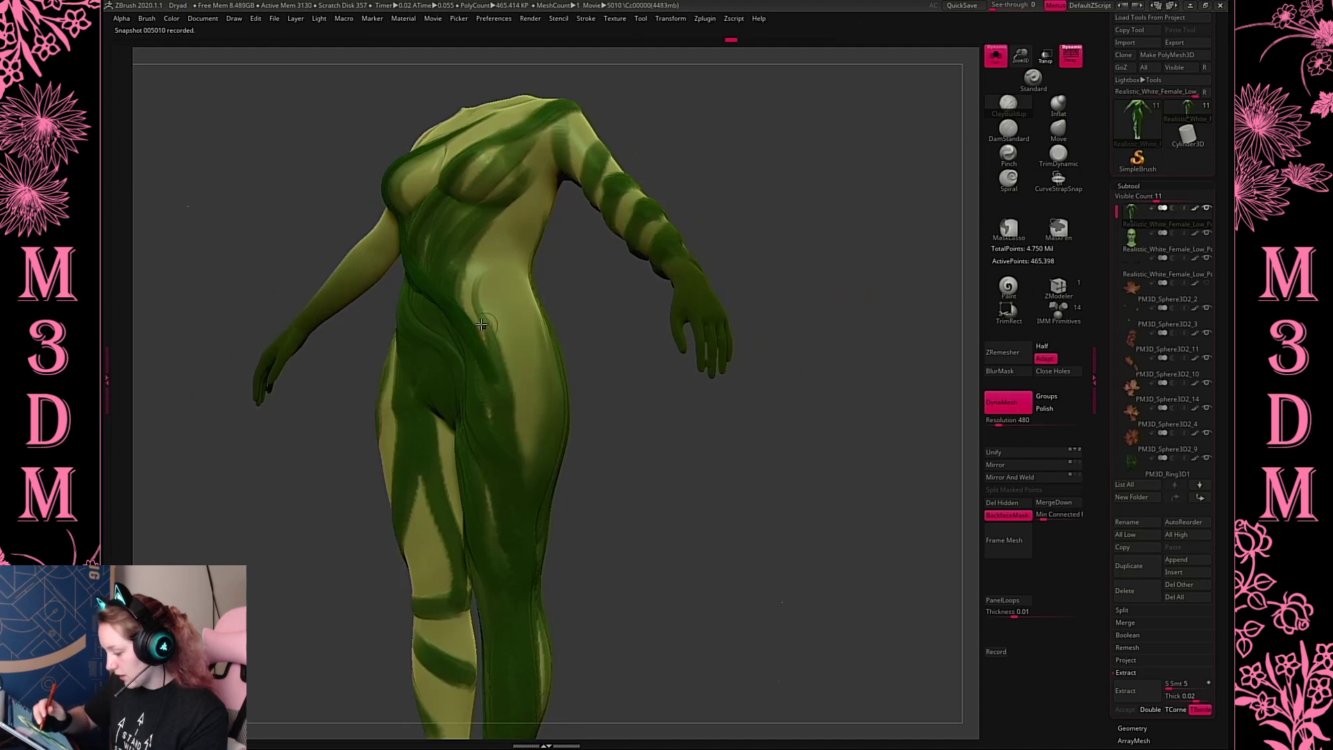
drag(456, 304, 506, 400)
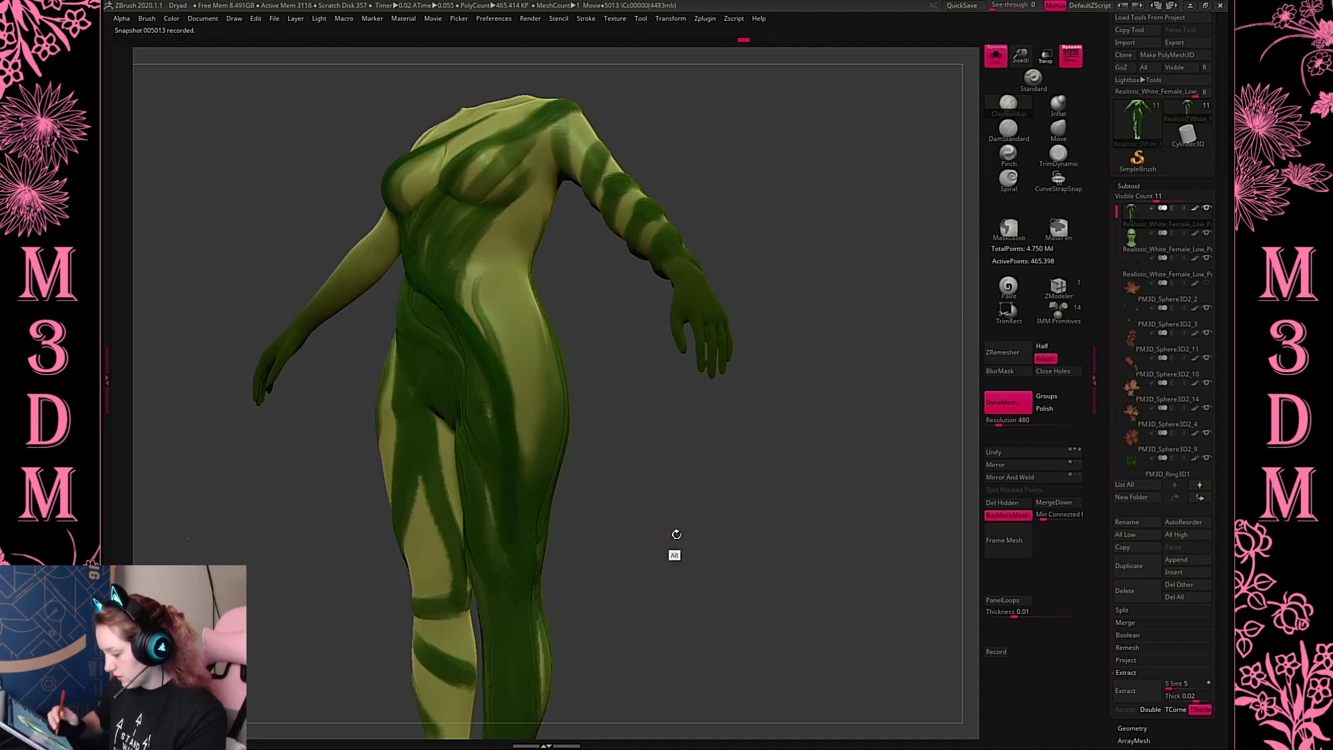
alt+drag(683, 407, 562, 274)
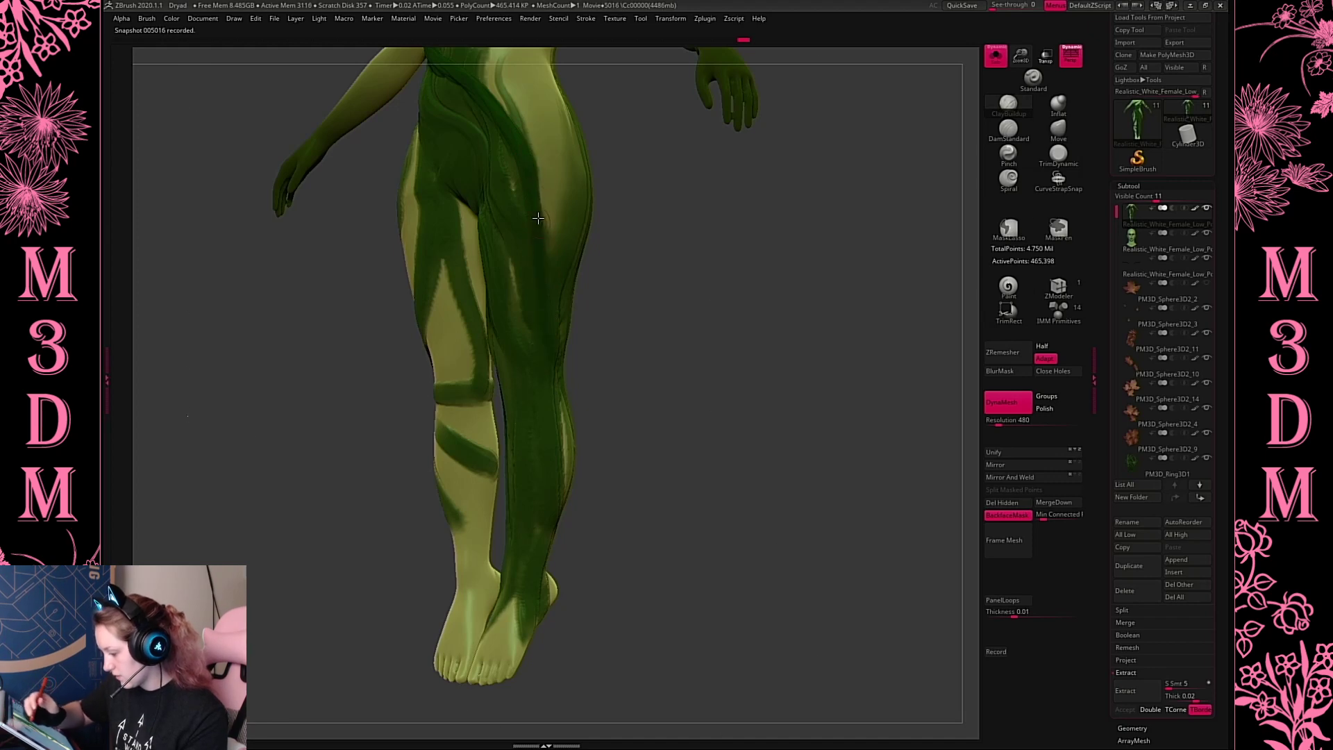
drag(572, 409, 655, 369)
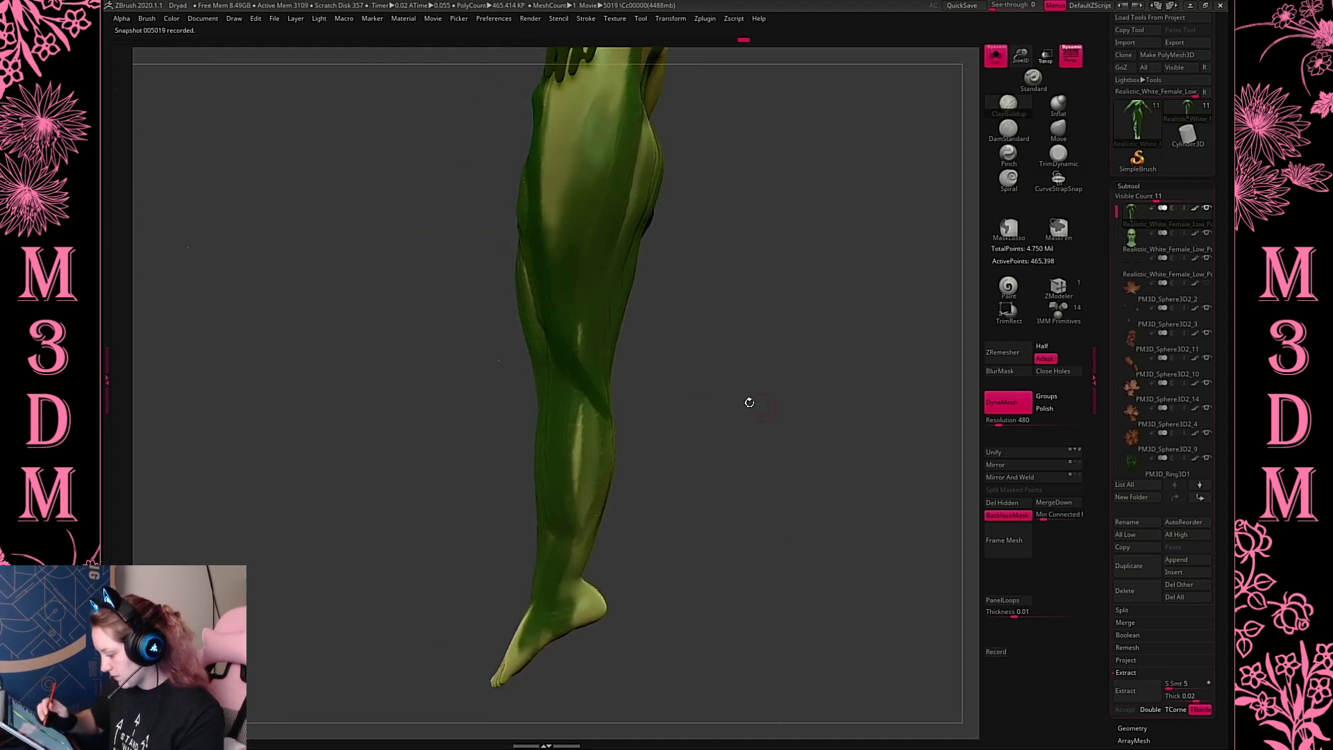
mouse_move(747, 402)
mouse_down()
mouse_move(546, 362)
mouse_move(581, 487)
mouse_up()
Continue the raised vine around the back of the knee and diagonally down the calf
drag(798, 444, 768, 420)
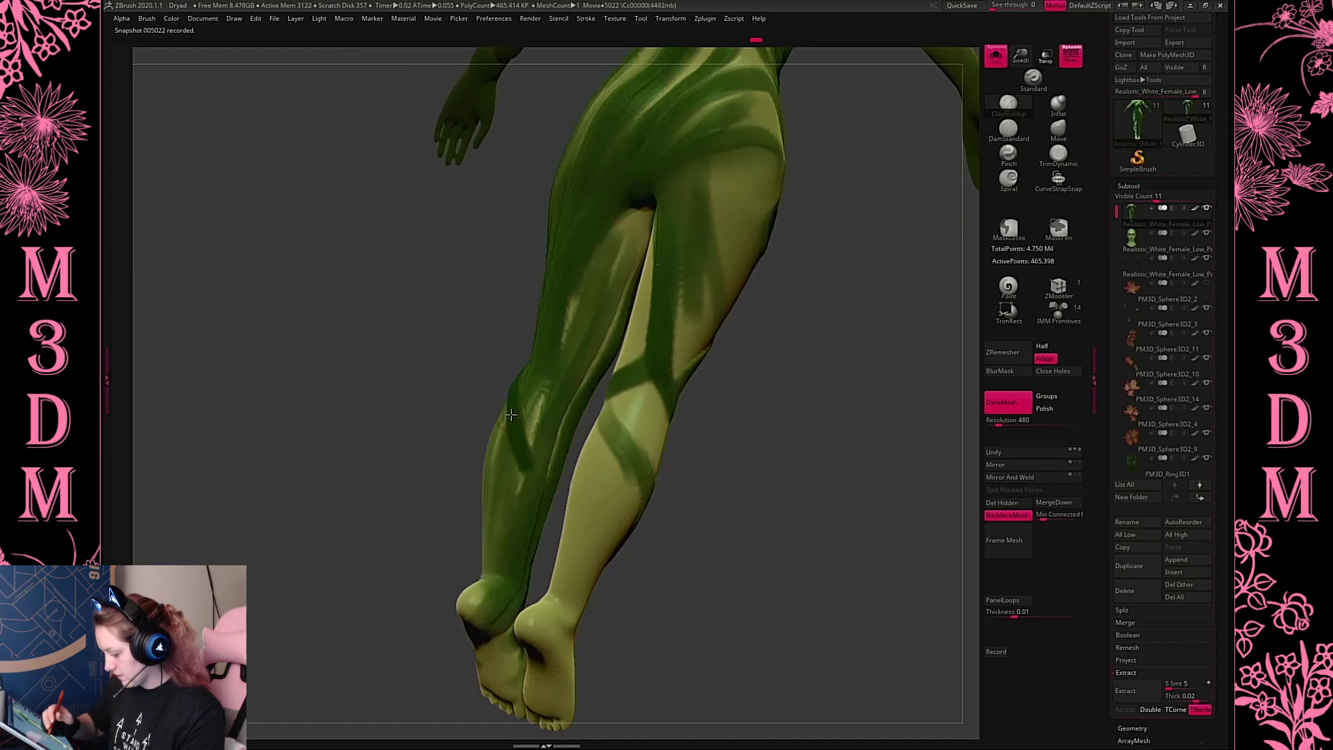
drag(520, 470, 549, 560)
drag(713, 500, 459, 415)
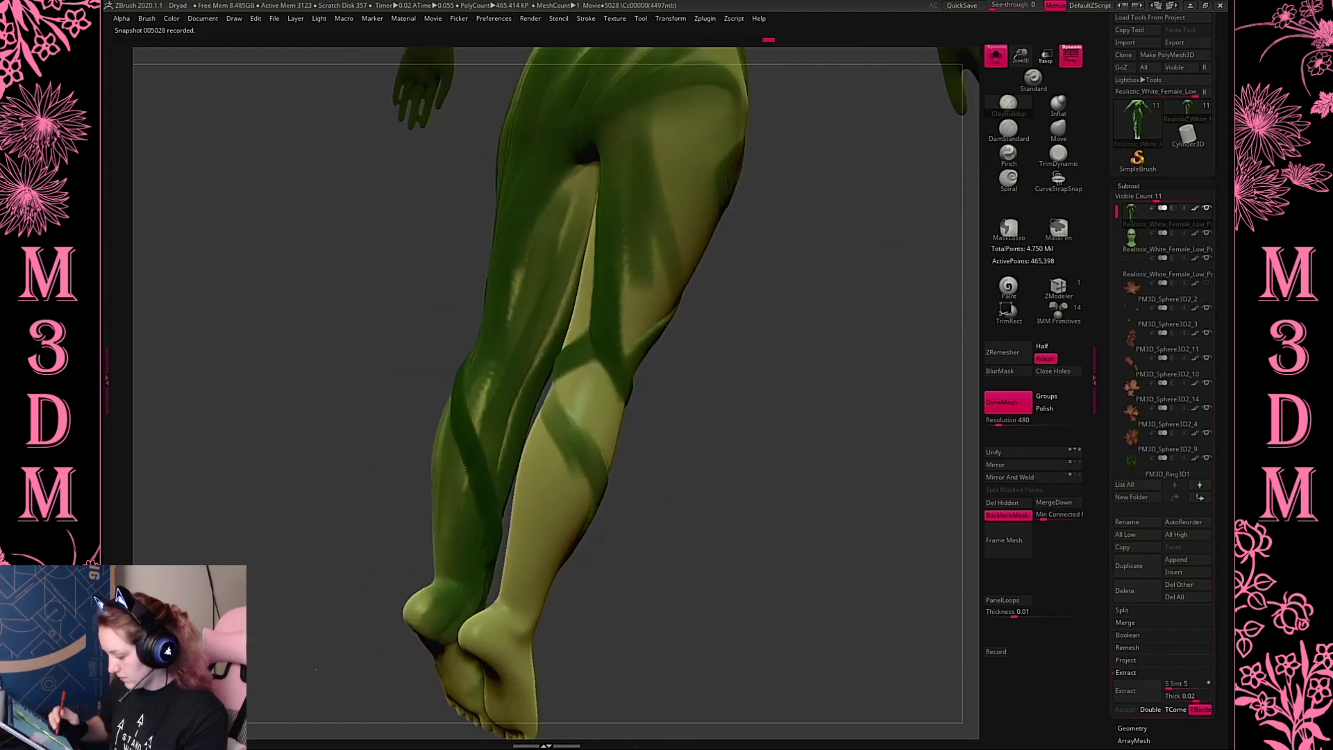
drag(625, 389, 523, 391)
drag(708, 477, 795, 497)
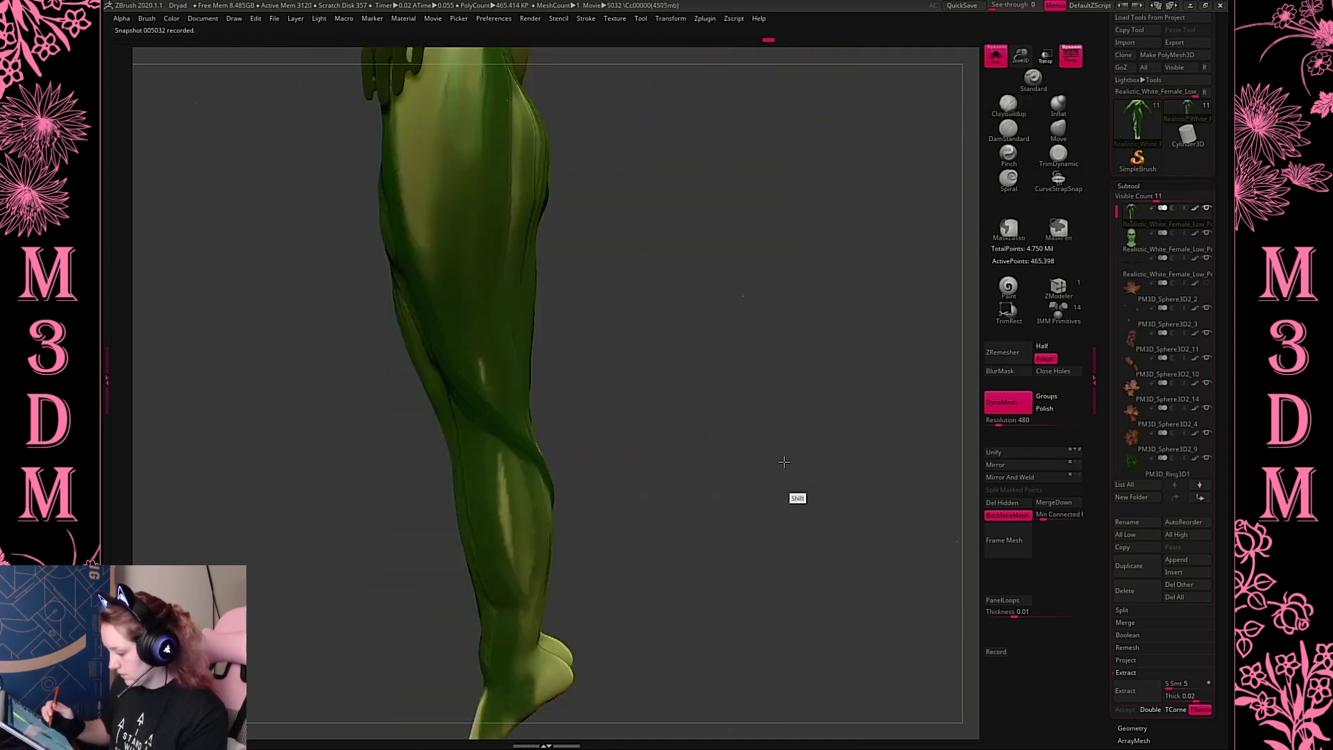
Add a second raised vine from the waist diagonally across the lower abdomen and down the front of the thigh
drag(691, 390, 727, 533)
drag(373, 323, 490, 451)
mouse_move(580, 404)
alt+mouse_down()
mouse_move(619, 387)
mouse_move(604, 361)
alt+mouse_up()
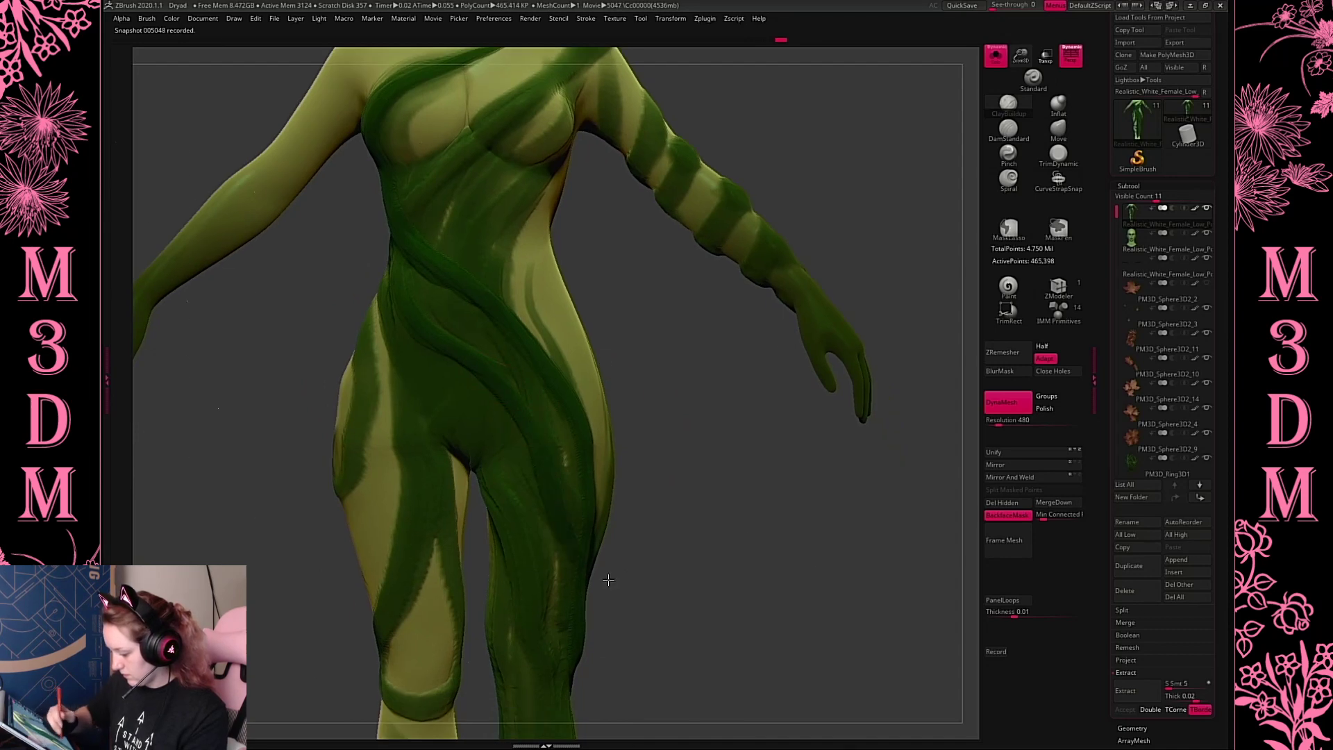
alt+drag(686, 542, 699, 440)
alt+drag(714, 499, 744, 694)
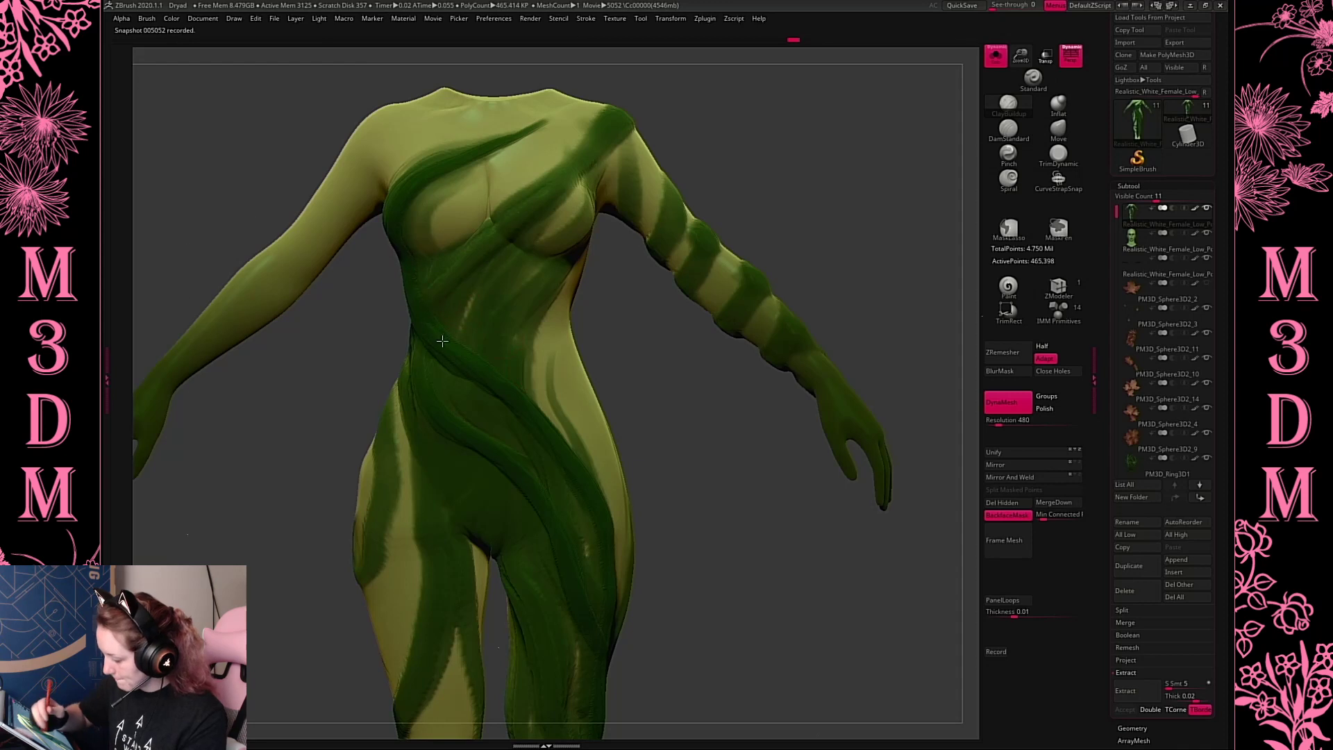
Build up raised vine strands from beside the right breast across the waist and lower abdomen toward the left hip
mouse_move(469, 173)
mouse_down()
mouse_move(428, 226)
mouse_move(424, 267)
mouse_move(534, 386)
mouse_up()
drag(492, 340, 608, 544)
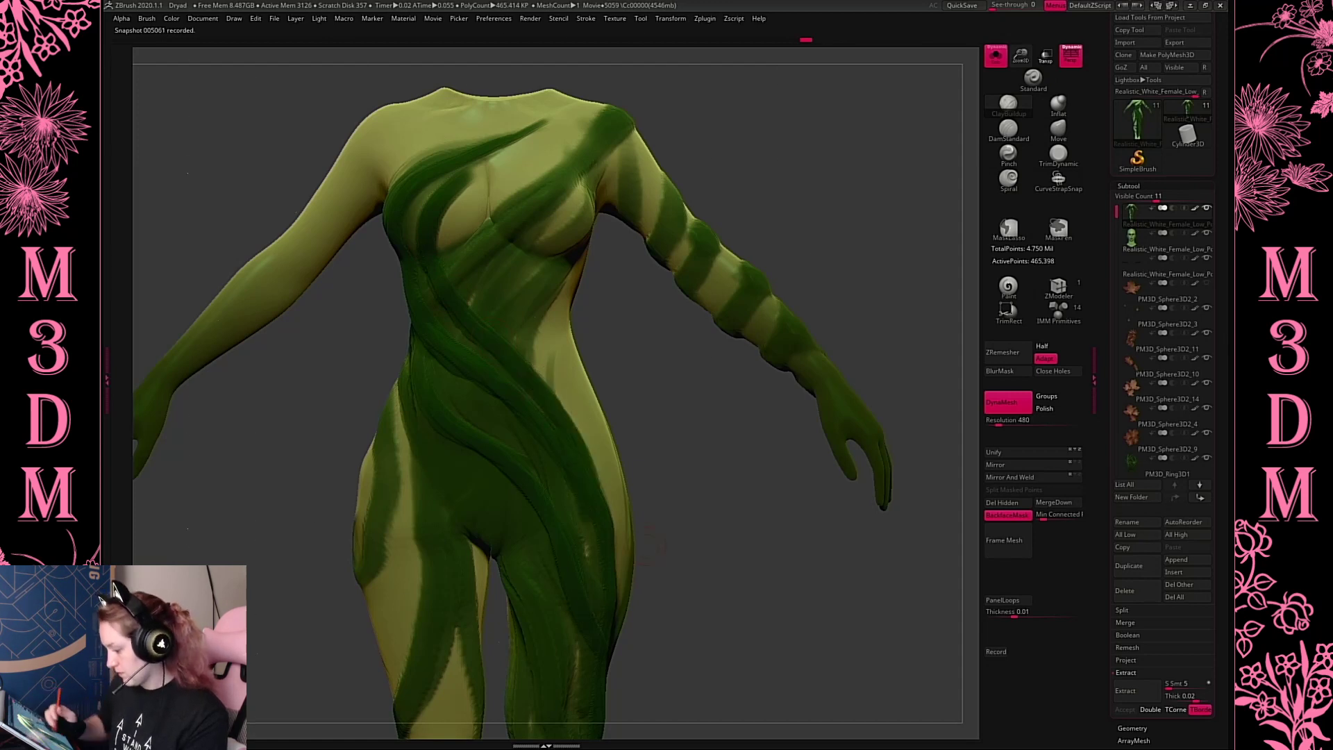
alt+drag(717, 473, 745, 585)
drag(615, 285, 486, 394)
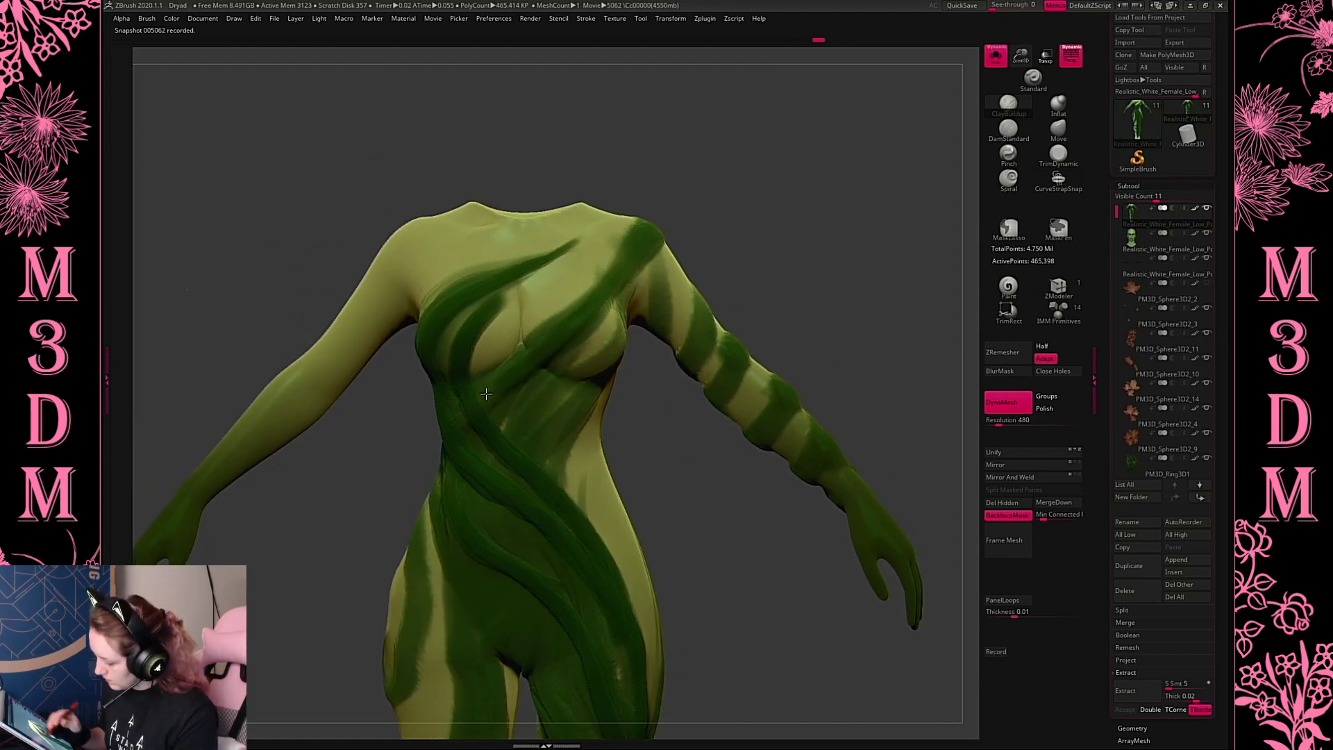
drag(611, 339, 516, 436)
mouse_move(601, 382)
mouse_down()
mouse_move(533, 454)
mouse_move(545, 471)
mouse_up()
drag(549, 371, 484, 451)
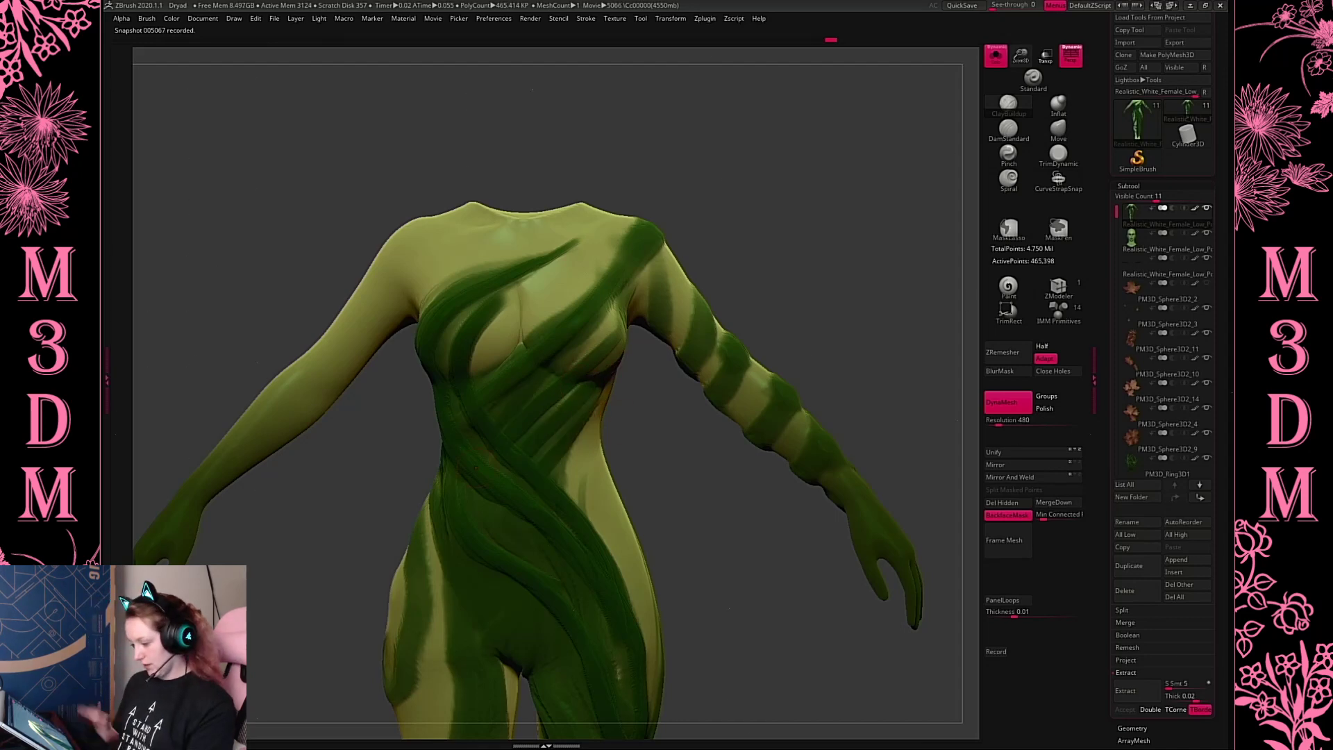
drag(878, 287, 902, 289)
key(ctrl+z)
key(ctrl+z)
key(ctrl+z)
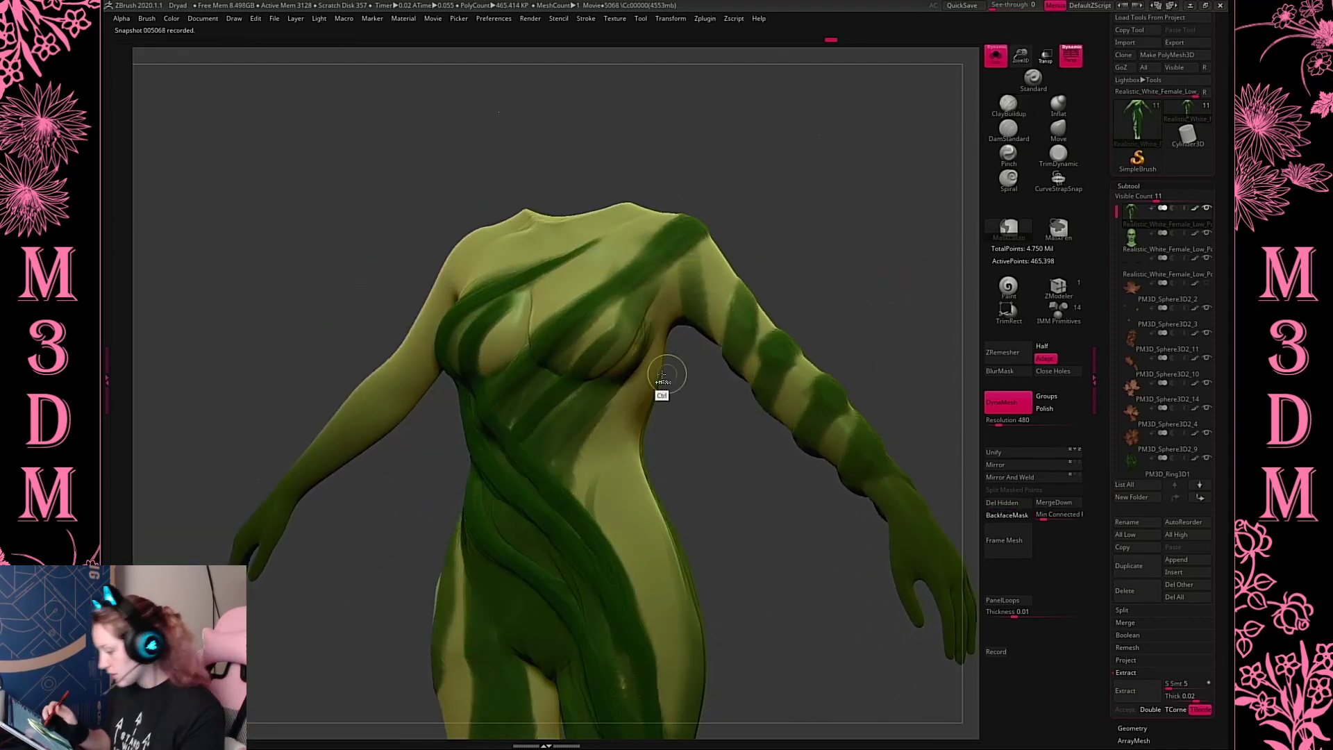
Build up raised vine strands from the left armpit diagonally across the breast and ribs to the middle of the torso
drag(626, 327, 529, 437)
key(ctrl+z)
drag(637, 321, 538, 423)
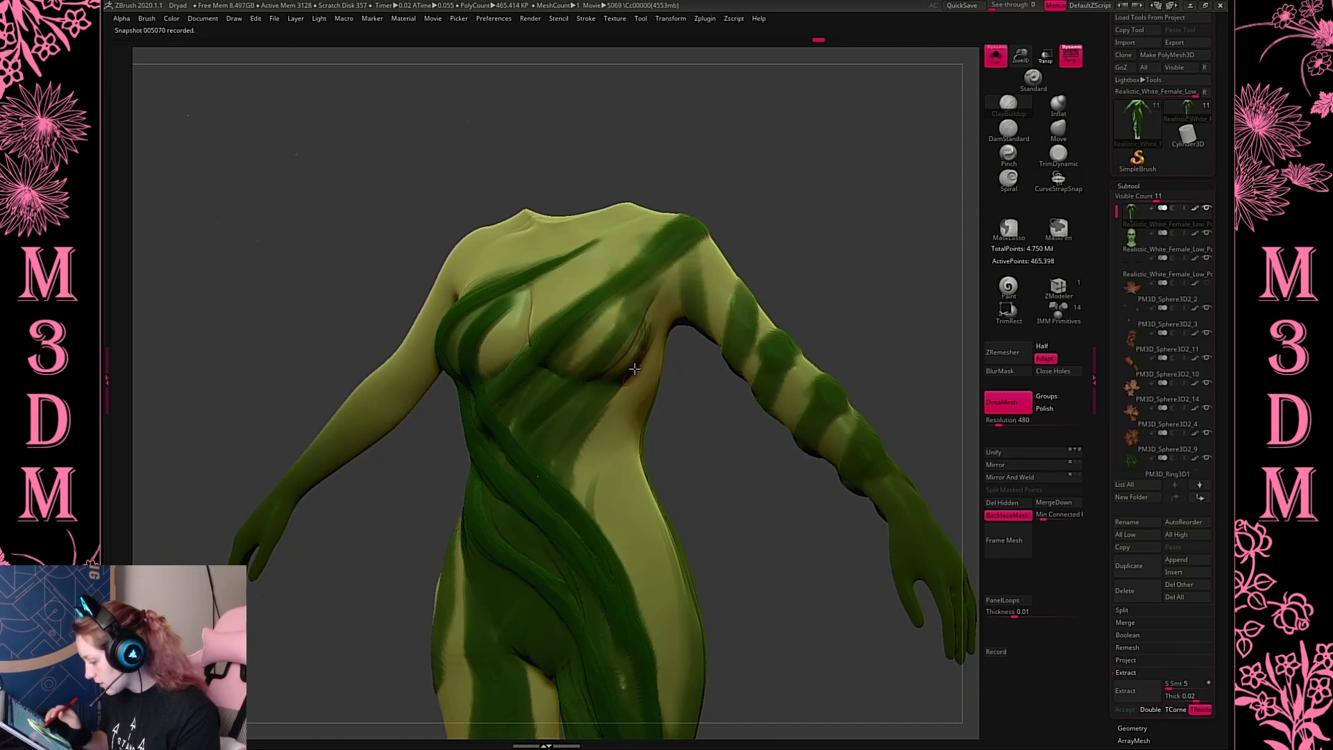
drag(619, 381, 540, 455)
drag(639, 326, 538, 444)
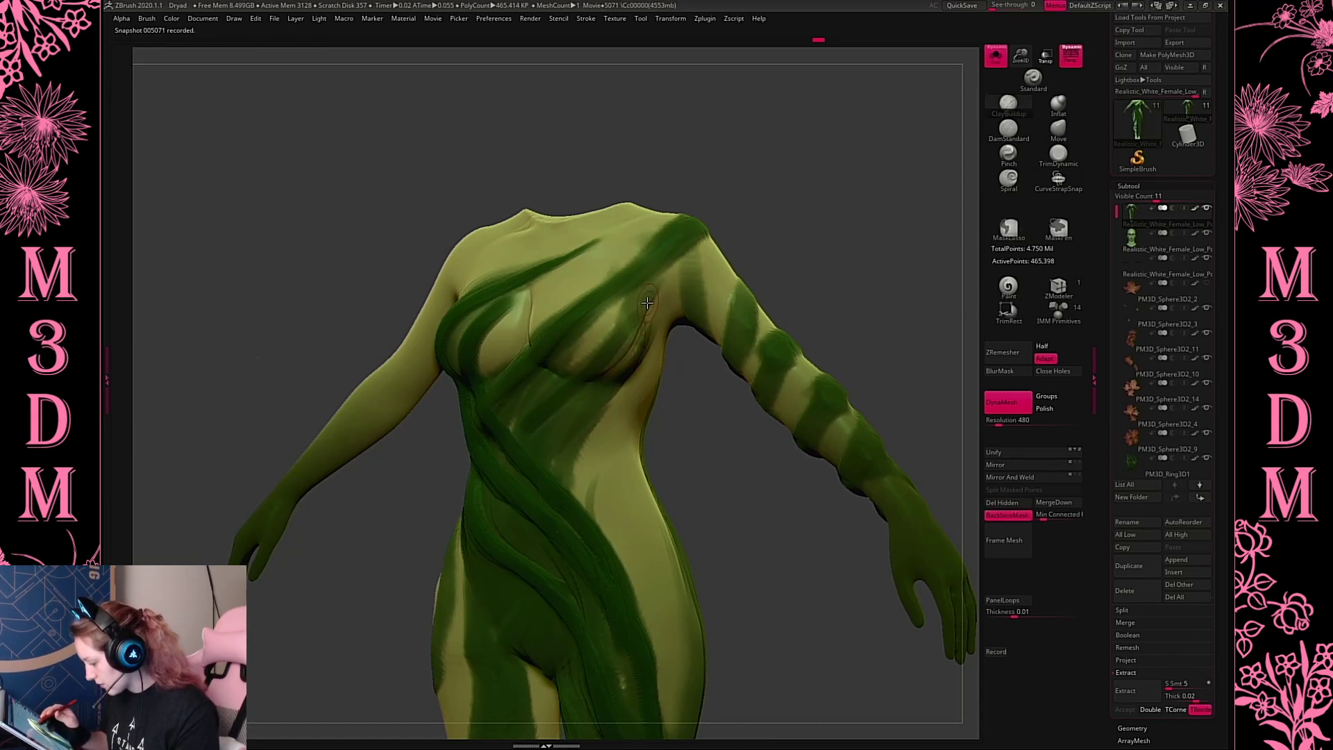
mouse_move(651, 291)
mouse_down()
mouse_move(527, 407)
mouse_move(630, 340)
mouse_move(519, 427)
mouse_up()
drag(632, 362, 529, 450)
drag(715, 455, 737, 505)
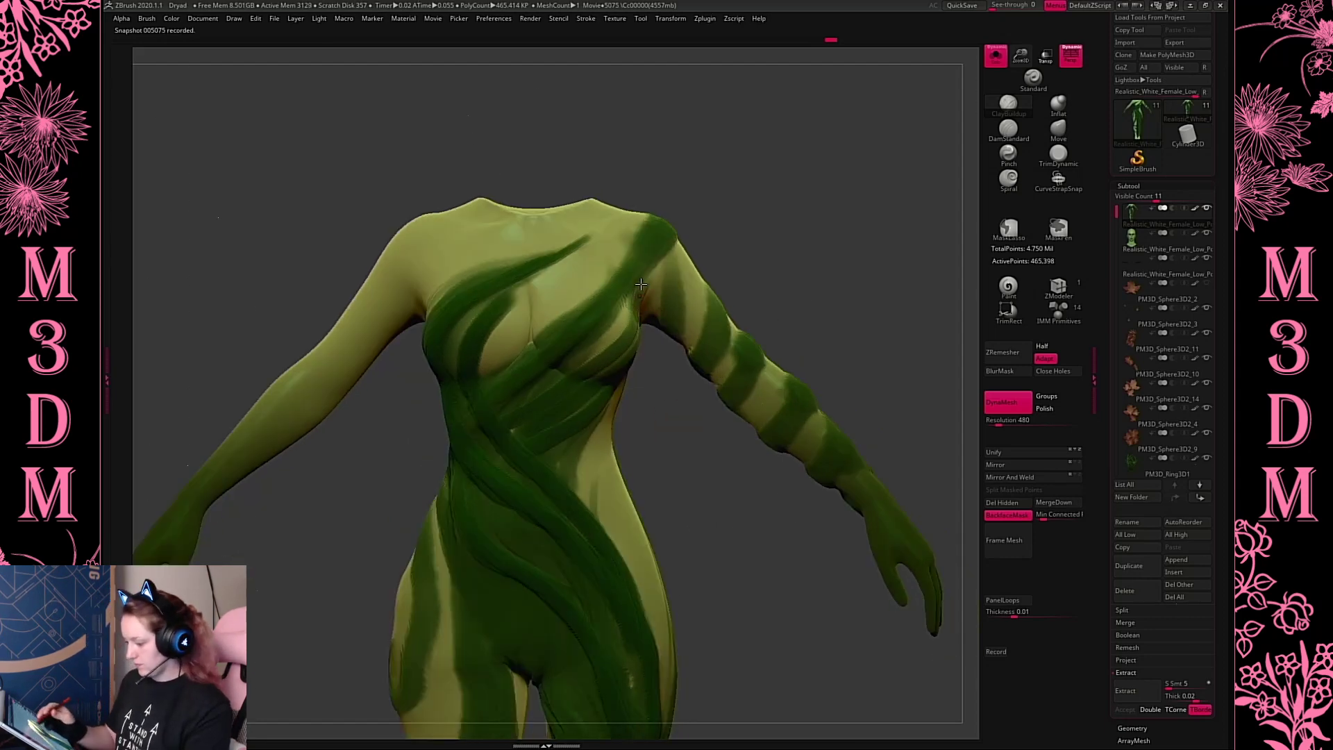
Raise the vine band from the chest over the left shoulder and continue it down the back past the waist
mouse_move(841, 272)
alt+mouse_down()
mouse_move(812, 310)
mouse_move(672, 315)
alt+mouse_up()
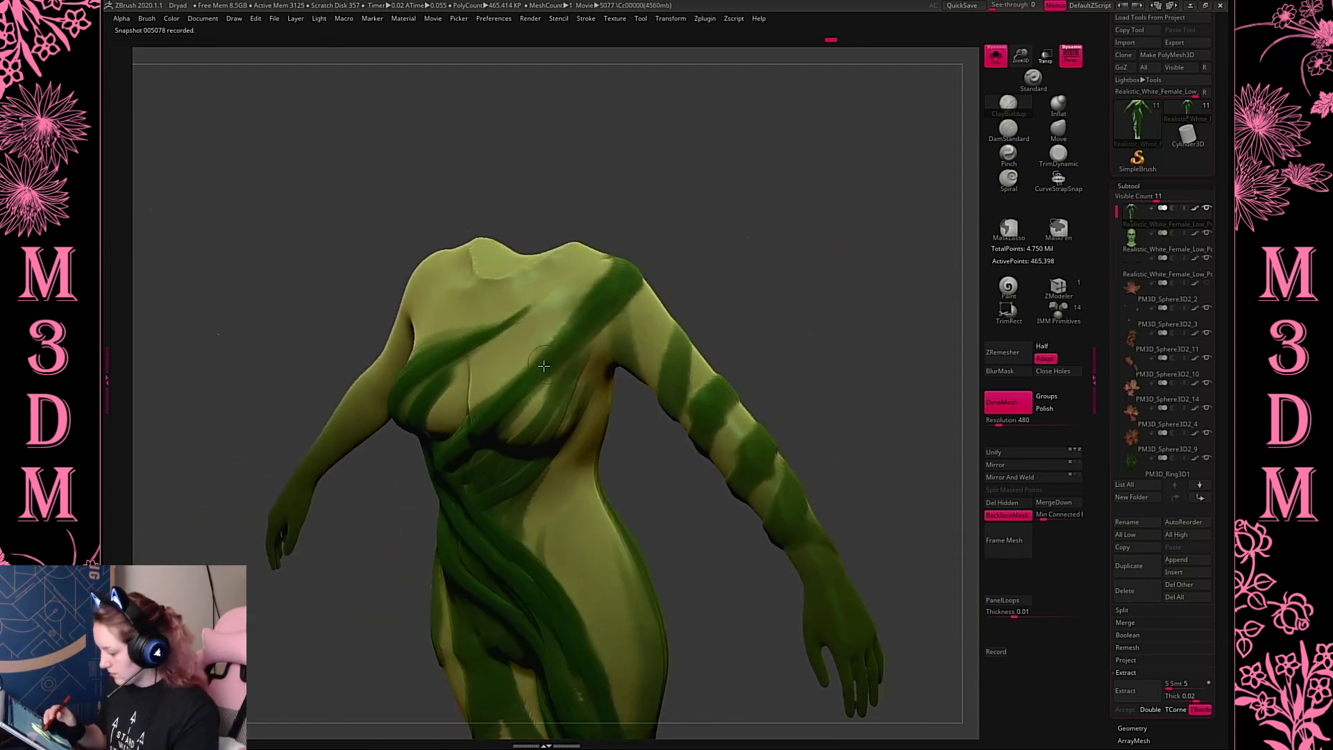
drag(543, 367, 640, 276)
drag(764, 254, 854, 252)
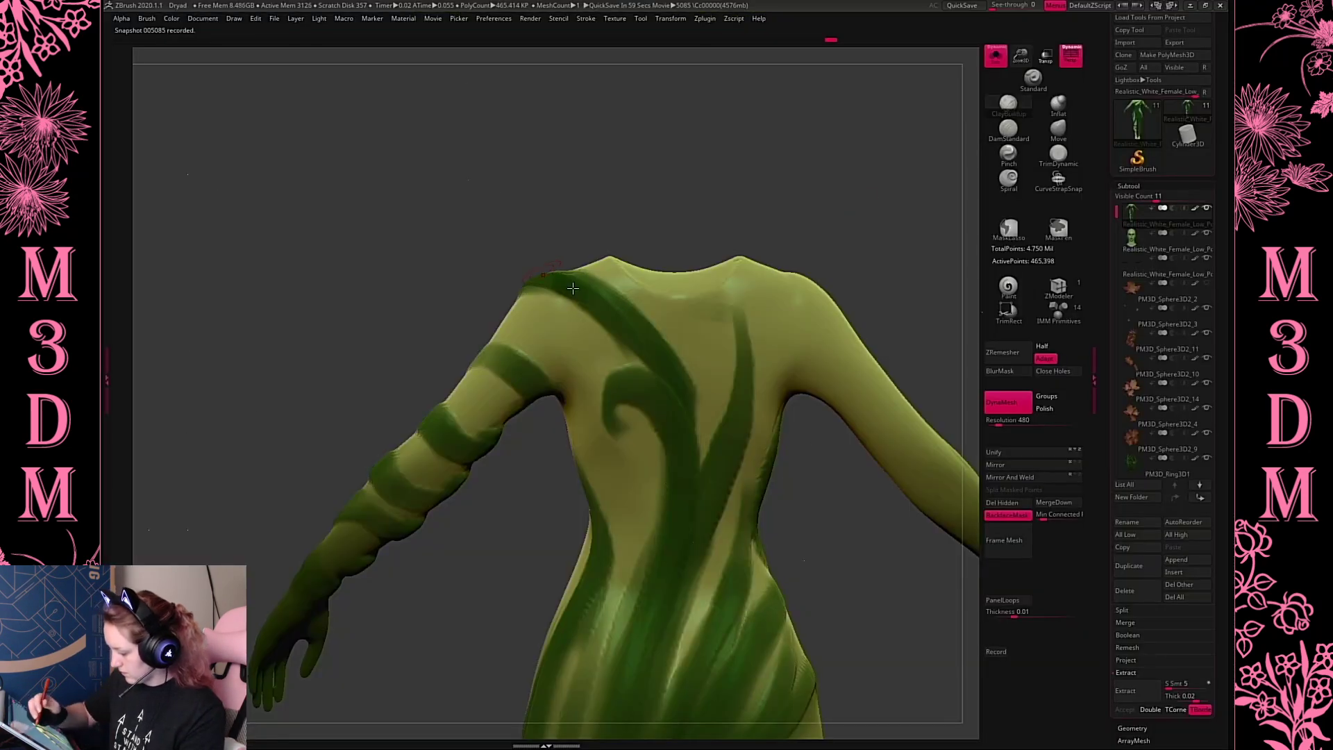
drag(572, 289, 695, 569)
alt+drag(850, 214, 833, 158)
drag(948, 100, 948, 78)
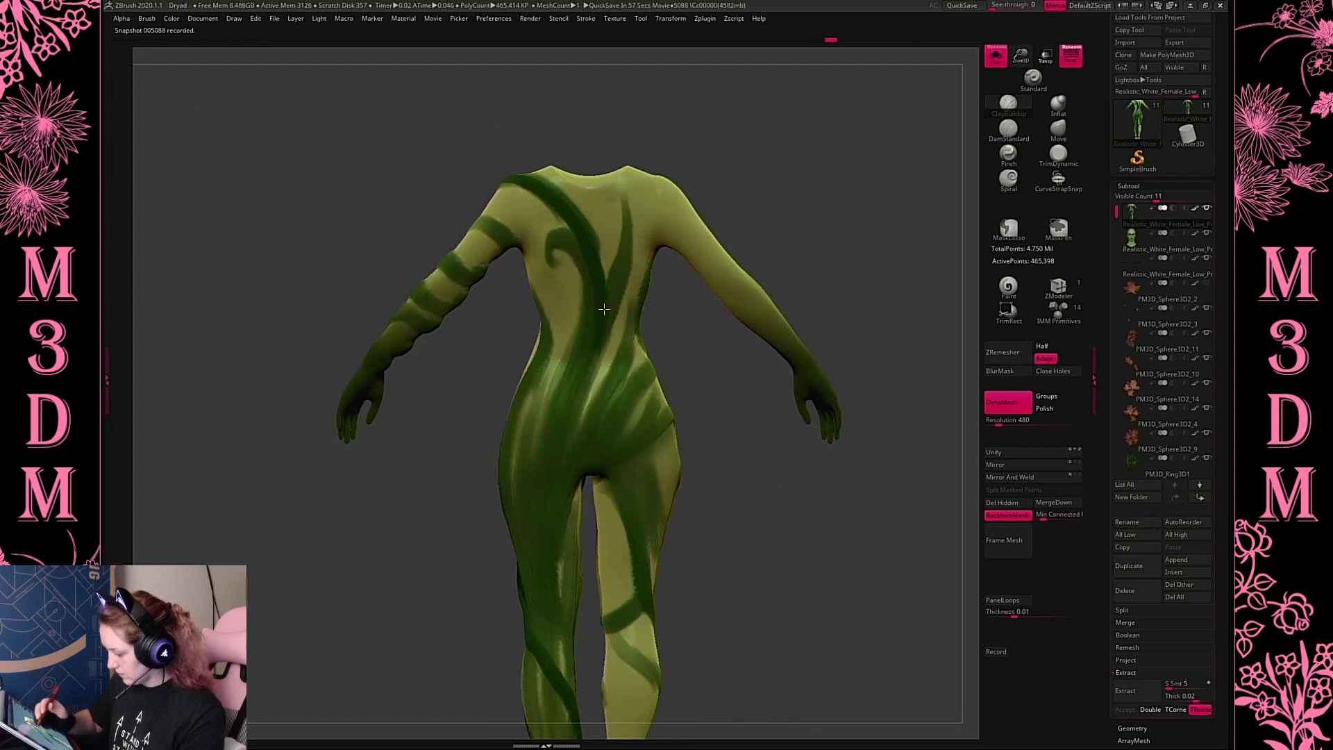
Extend the raised vine from the lower back across the left buttock to the outer thigh
drag(601, 312, 526, 554)
mouse_move(777, 254)
mouse_down()
mouse_move(882, 245)
mouse_move(606, 532)
mouse_up()
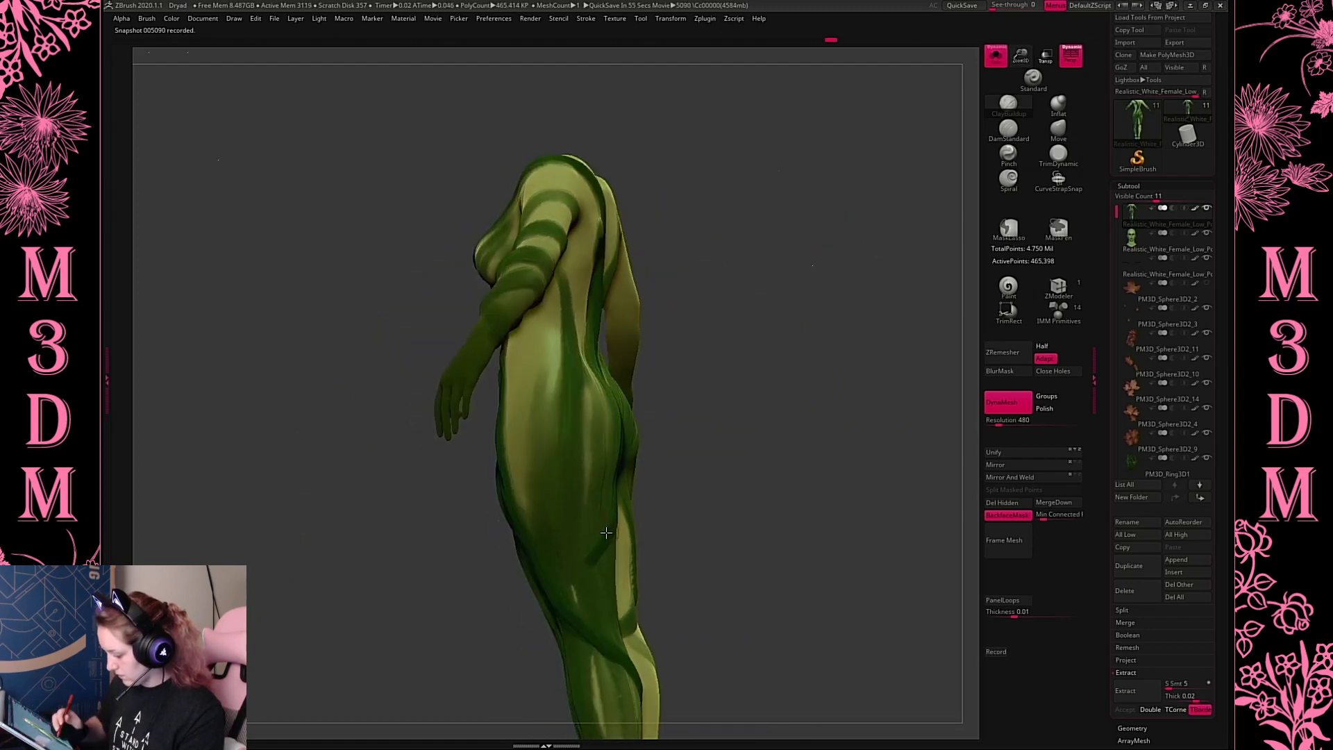
drag(655, 486, 793, 278)
Build up the curled vine and the straight strand on the upper back down to the waist, redoing unsatisfactory strokes
drag(508, 204, 511, 455)
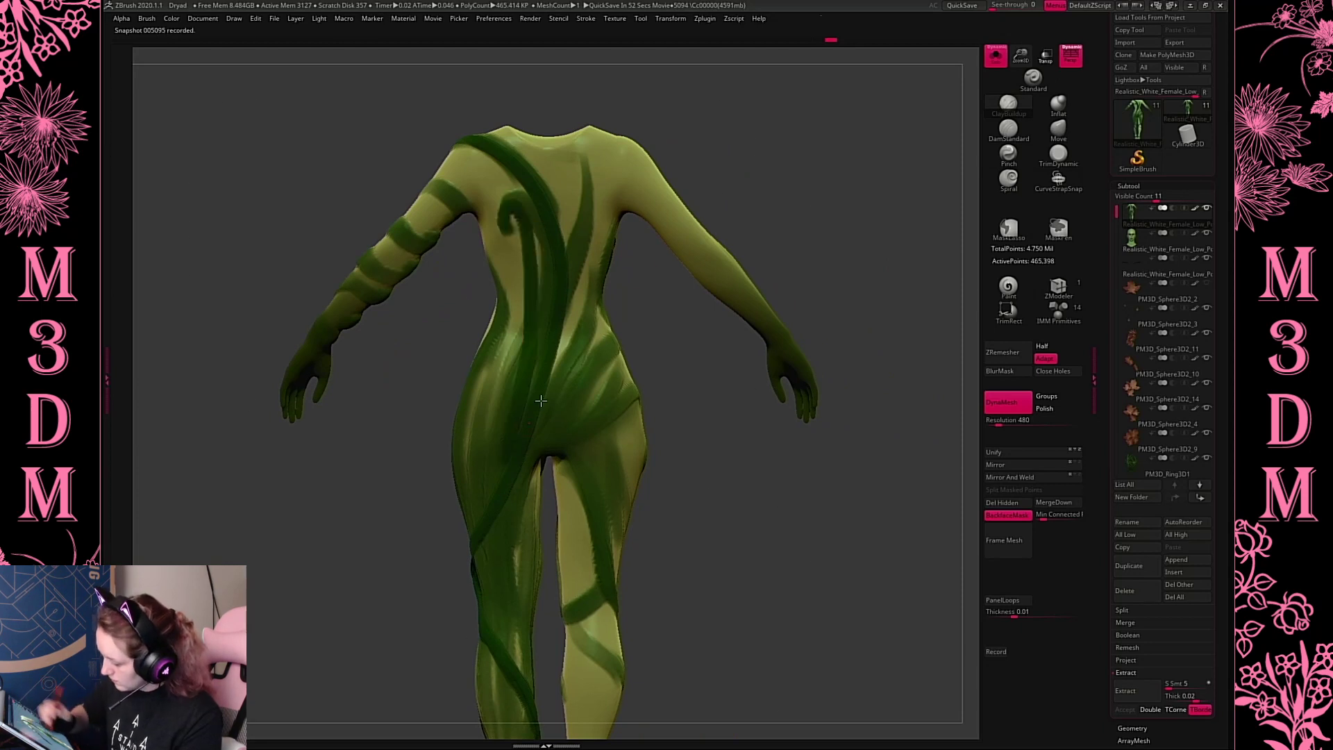
key(ctrl+z)
mouse_move(515, 230)
mouse_down()
mouse_move(500, 219)
mouse_move(542, 249)
mouse_move(540, 223)
mouse_move(513, 230)
mouse_up()
key(ctrl+z)
drag(592, 154, 570, 323)
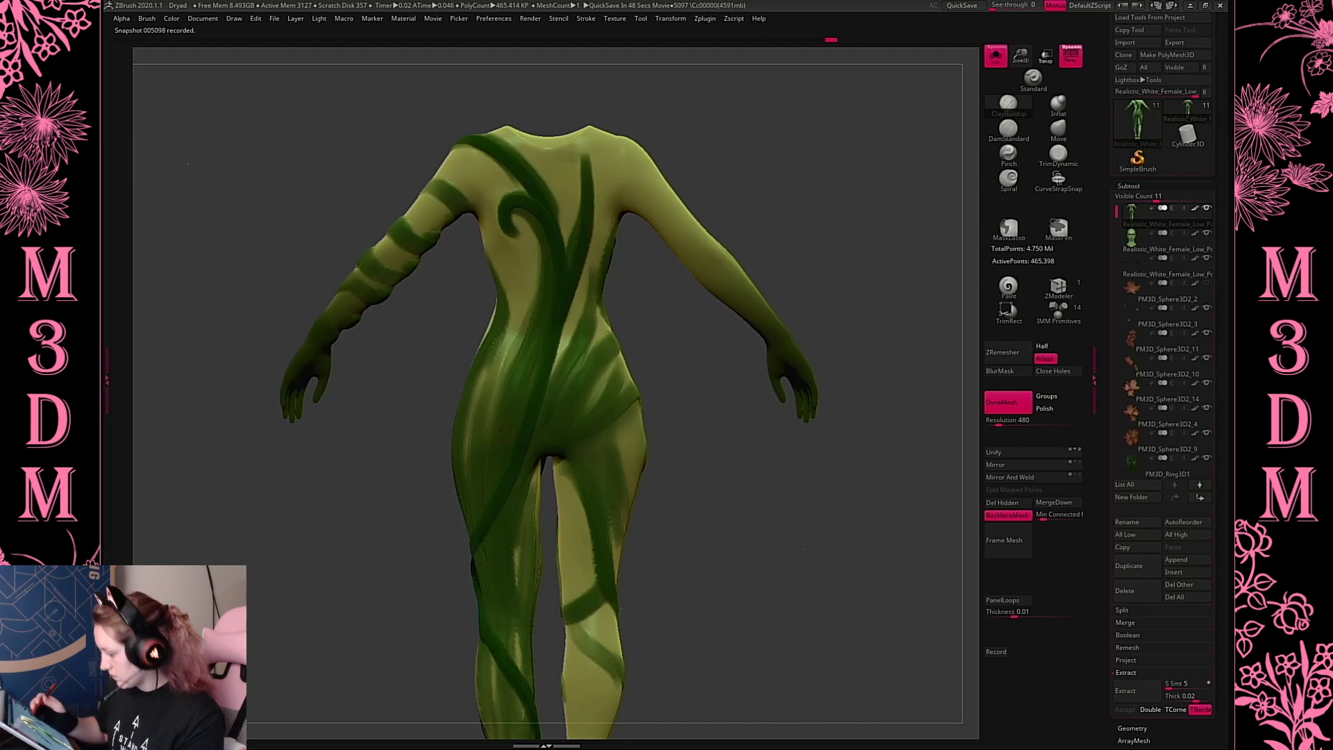
key(ctrl+z)
drag(590, 147, 571, 304)
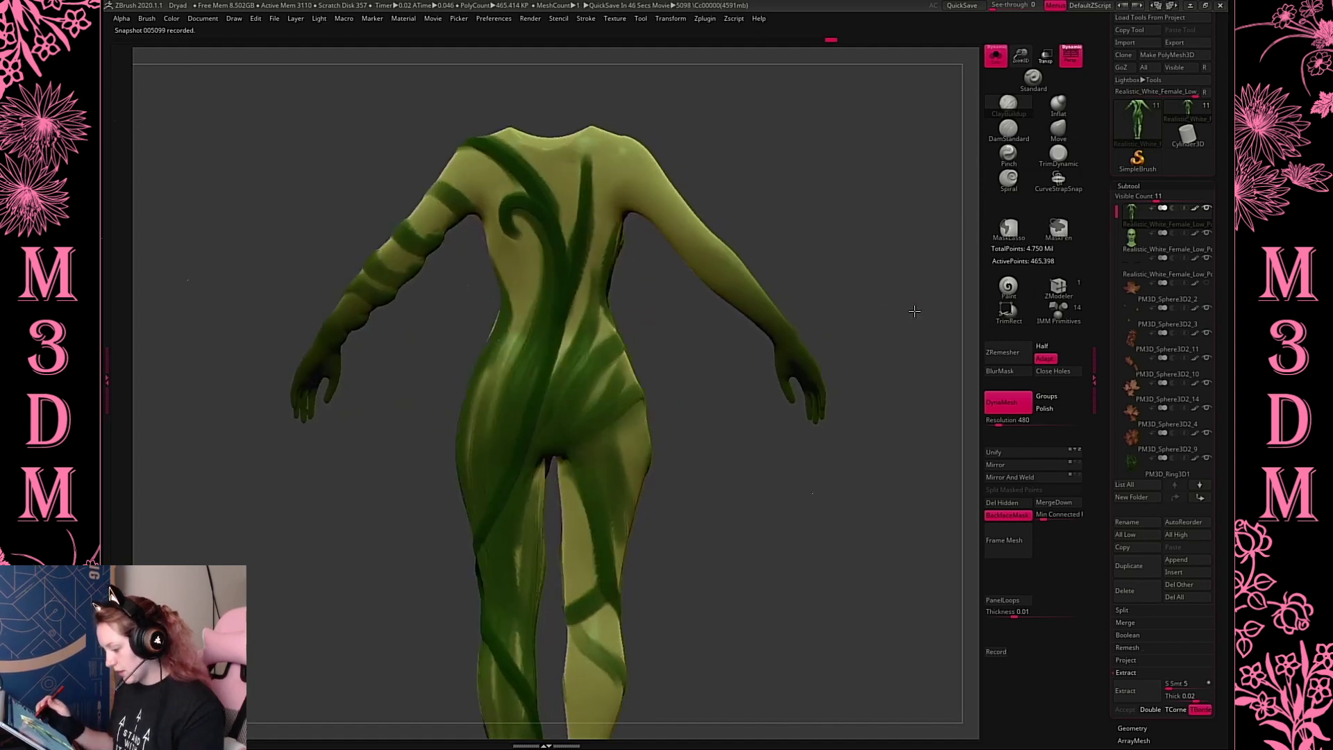
Build up the vine from below the right armpit around the side of the waist
drag(824, 330, 720, 254)
drag(626, 223, 700, 348)
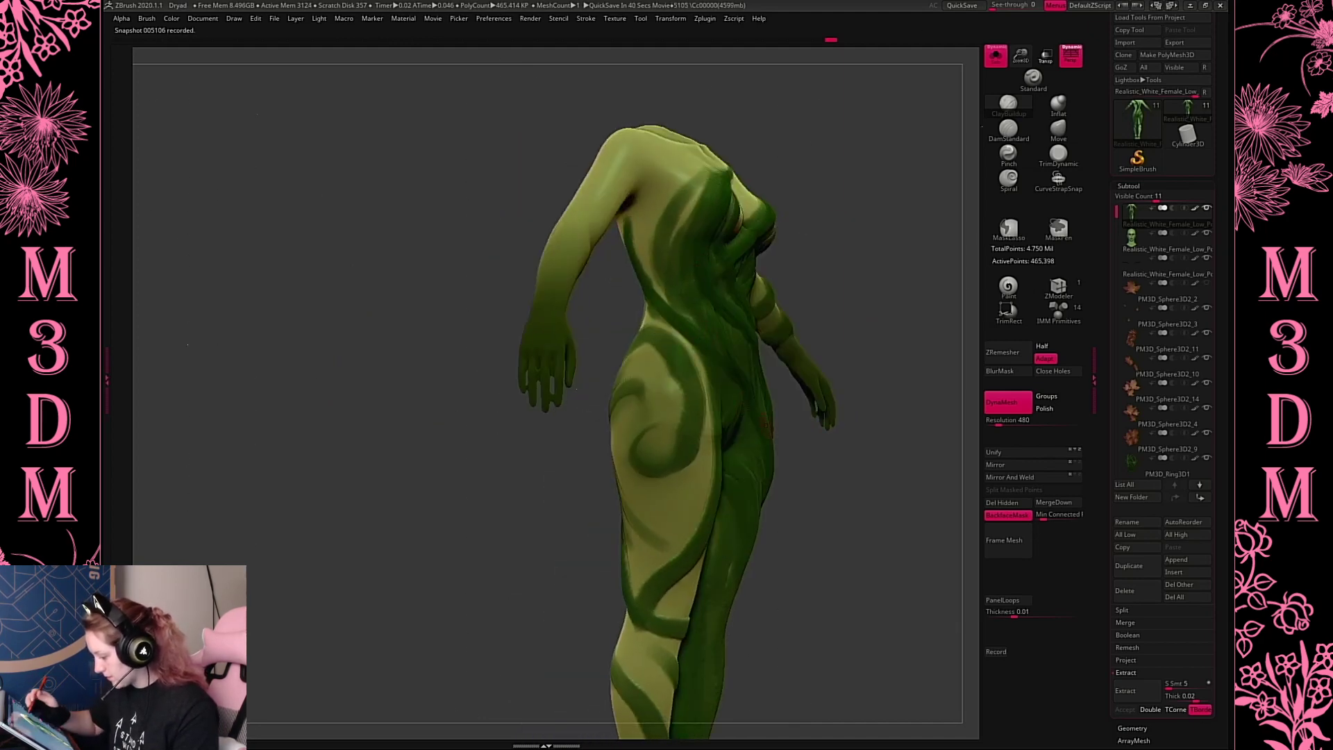
drag(864, 438, 784, 444)
Build up additional raised vine strands down the left thigh, past the knee and onto the calf
drag(857, 479, 777, 364)
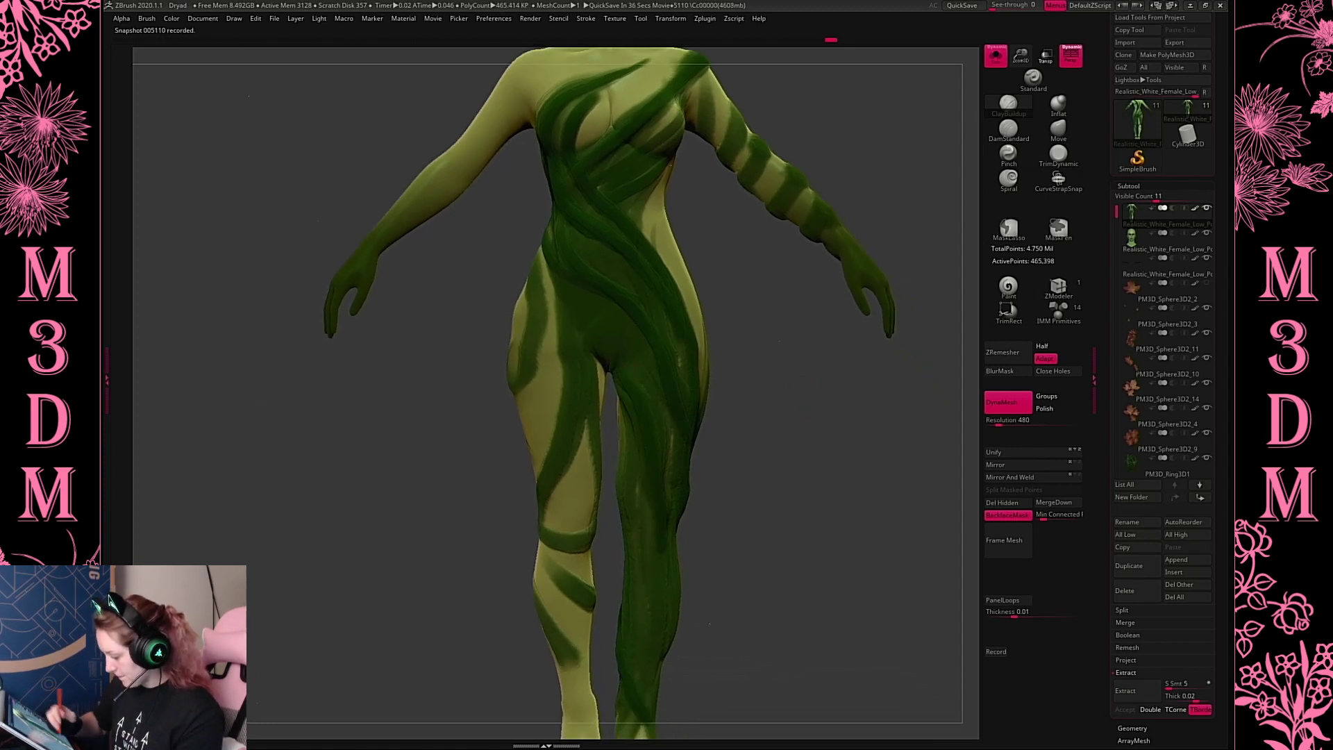
alt+drag(751, 430, 704, 350)
drag(772, 425, 716, 418)
drag(568, 314, 633, 486)
drag(822, 431, 726, 439)
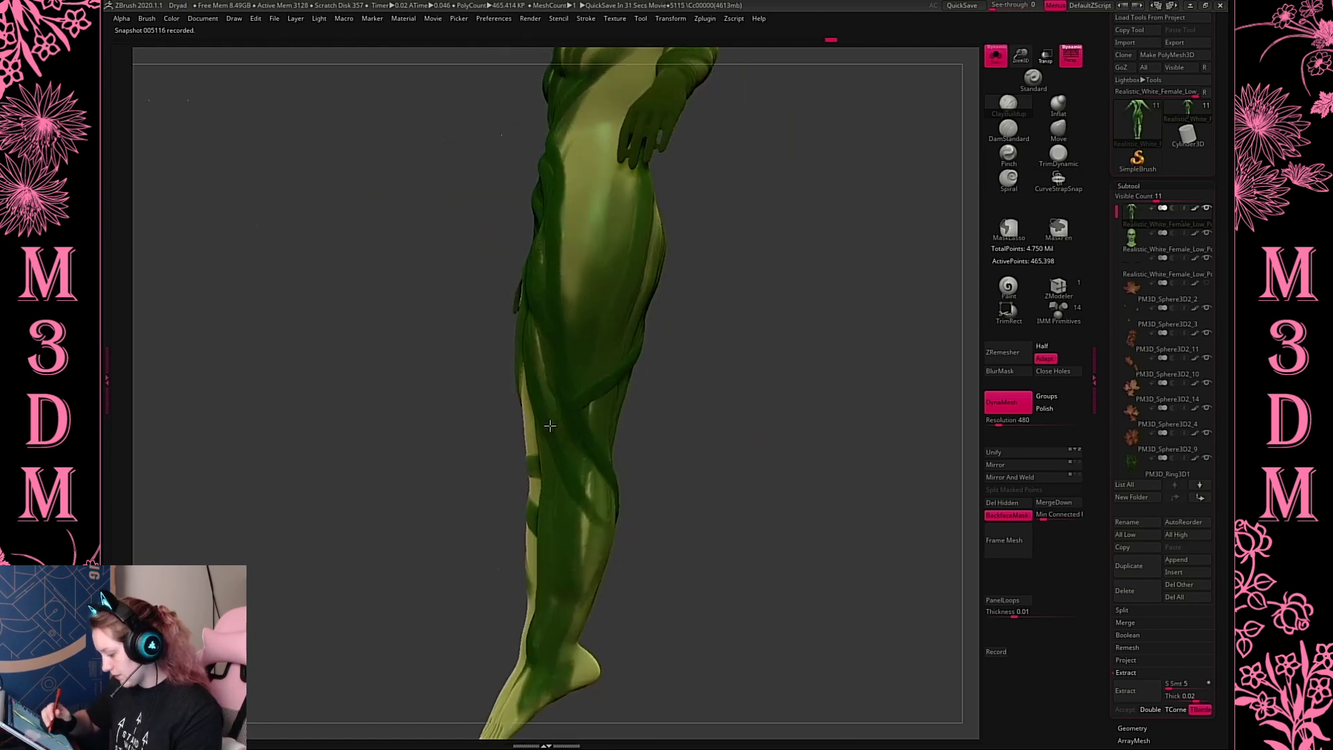
drag(550, 426, 607, 549)
mouse_move(722, 584)
mouse_down()
mouse_move(606, 506)
mouse_move(576, 574)
mouse_up()
drag(776, 510, 721, 504)
drag(533, 541, 541, 587)
Build up the vine from the right side of the waist diagonally across the buttock to the left thigh
mouse_move(784, 540)
mouse_down()
mouse_move(820, 541)
mouse_move(824, 506)
mouse_move(806, 701)
mouse_up()
drag(639, 304, 528, 450)
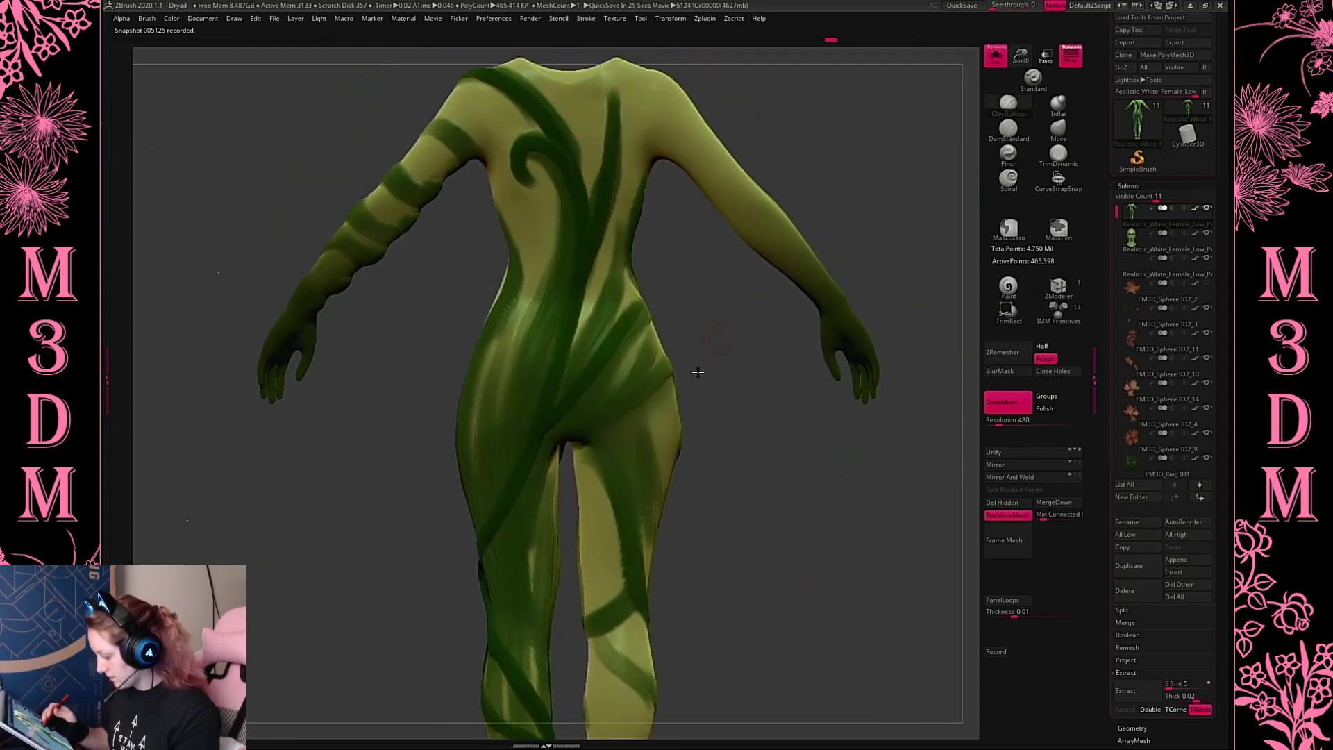
drag(697, 372, 656, 401)
mouse_move(671, 305)
mouse_down()
mouse_move(619, 337)
mouse_move(587, 395)
mouse_up()
shift+drag(752, 375, 763, 348)
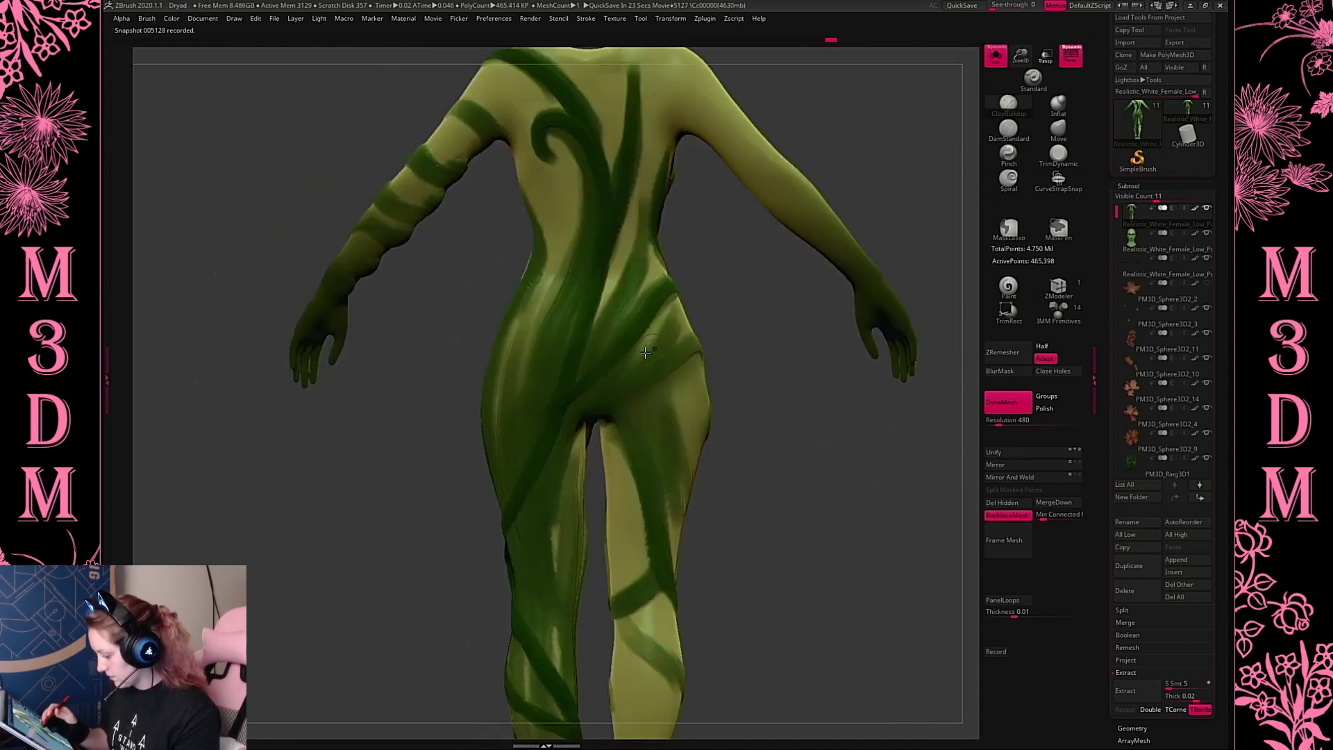
key(ctrl+z)
drag(673, 291, 570, 418)
mouse_move(774, 422)
mouse_down()
mouse_move(699, 423)
mouse_move(914, 354)
mouse_move(878, 378)
mouse_move(883, 357)
mouse_move(736, 356)
mouse_move(878, 336)
mouse_move(827, 286)
mouse_move(664, 294)
mouse_move(764, 348)
mouse_move(770, 371)
mouse_up()
Redo the raised vine under the right buttock and add another strand just above it
mouse_move(875, 369)
mouse_down()
mouse_move(913, 354)
mouse_move(708, 361)
mouse_move(553, 398)
mouse_up()
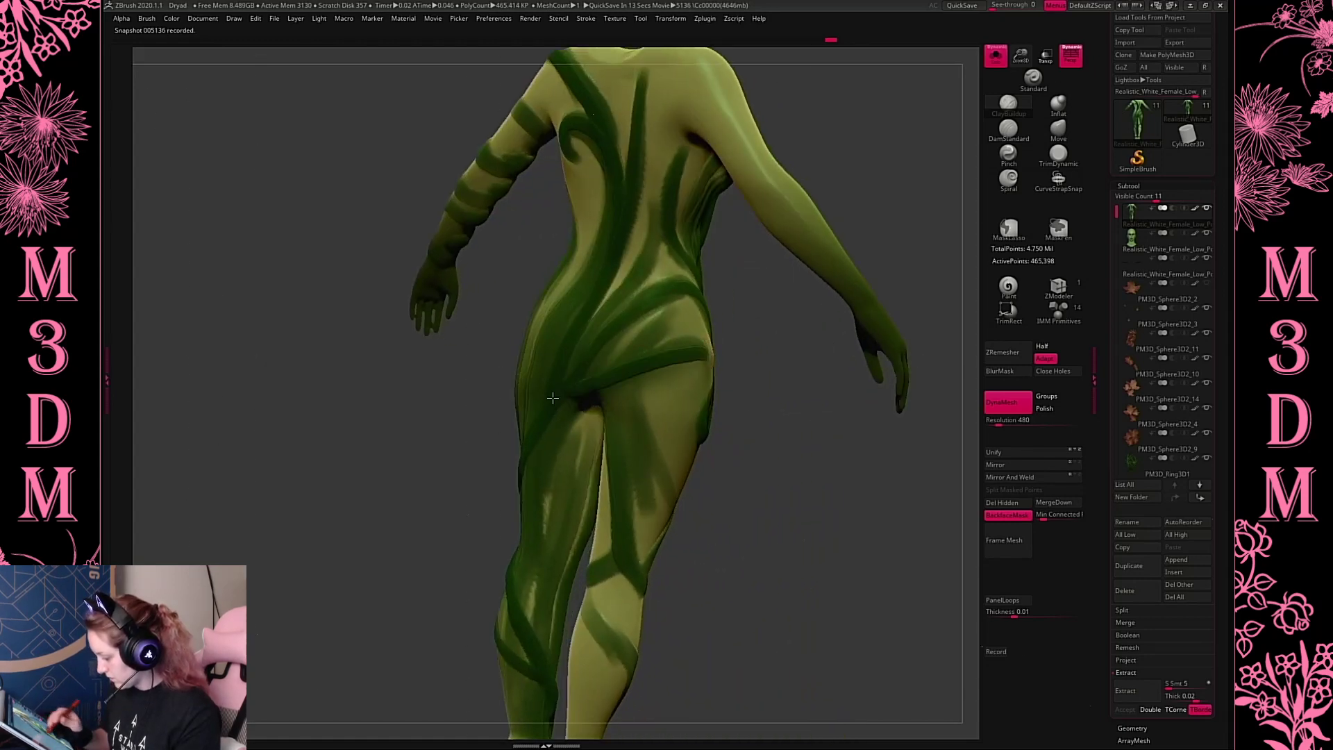
key(ctrl+z)
drag(710, 346, 597, 383)
drag(676, 318, 590, 376)
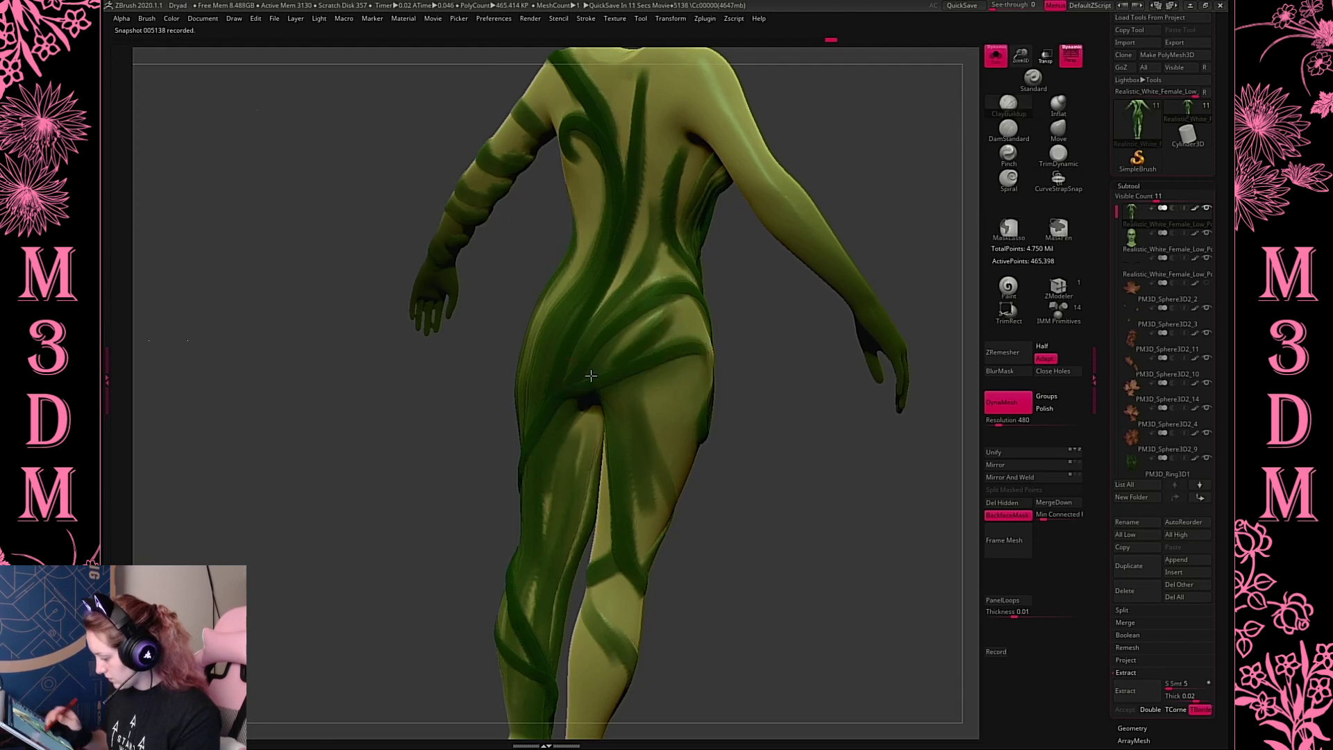
Sculpt a long raised vine from the left side of the back down over the hip to the back of the thigh
shift+drag(805, 462, 836, 449)
alt+drag(780, 390, 783, 444)
drag(556, 129, 519, 473)
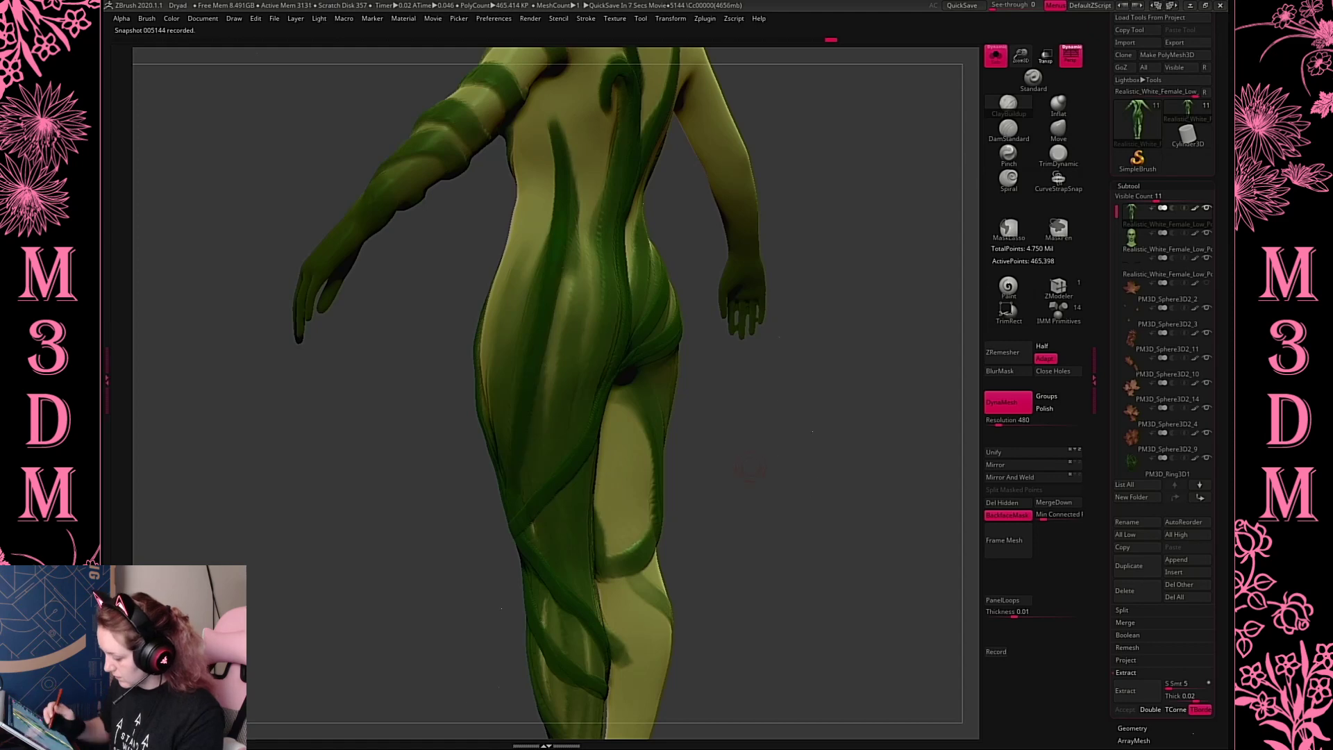
mouse_move(719, 462)
mouse_down()
mouse_move(801, 452)
mouse_move(719, 460)
mouse_up()
key(ctrl+z)
mouse_move(558, 132)
mouse_down()
mouse_move(573, 211)
mouse_move(522, 501)
mouse_up()
Build up the vine bands on the front of the right hip and thigh
drag(753, 452, 816, 558)
alt+right_drag(781, 446, 811, 504)
ctrl+right_drag(736, 451, 494, 306)
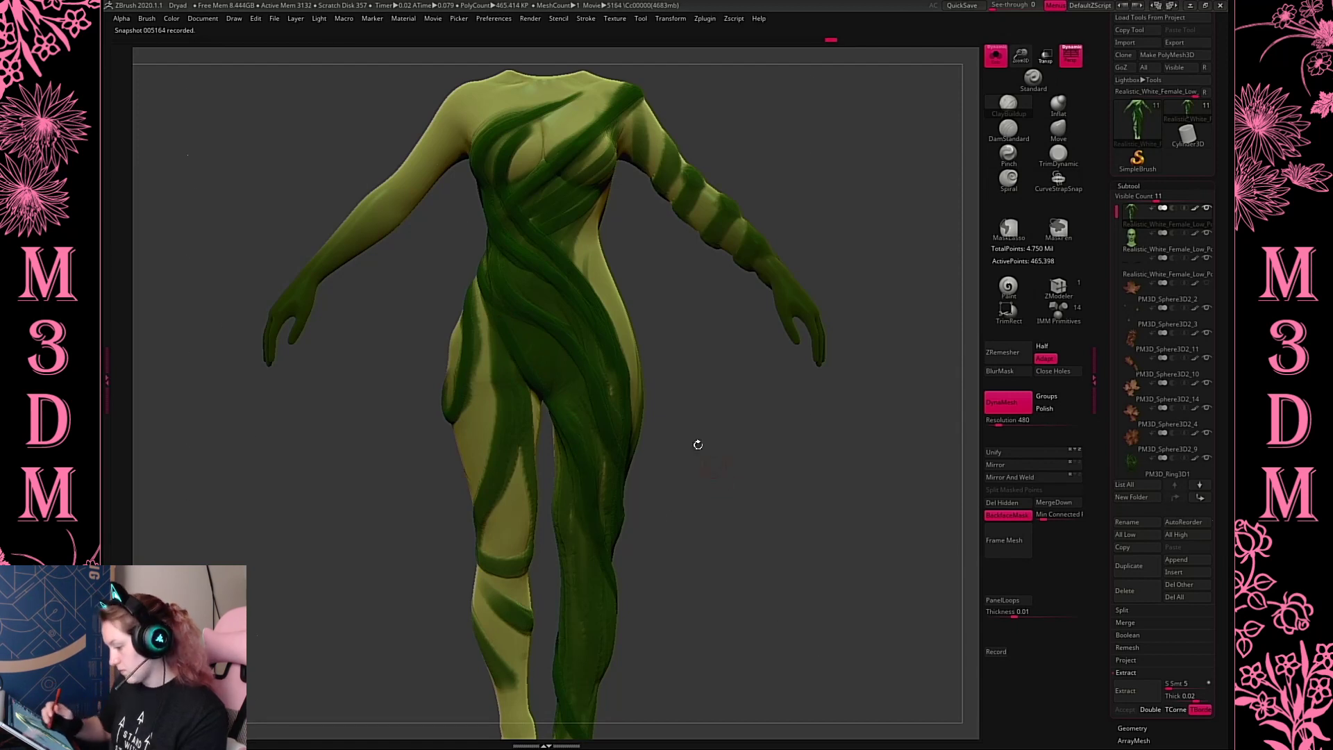
alt+drag(742, 440, 755, 500)
mouse_move(898, 347)
mouse_down()
mouse_move(886, 360)
mouse_move(902, 331)
mouse_up()
shift+drag(893, 382, 824, 377)
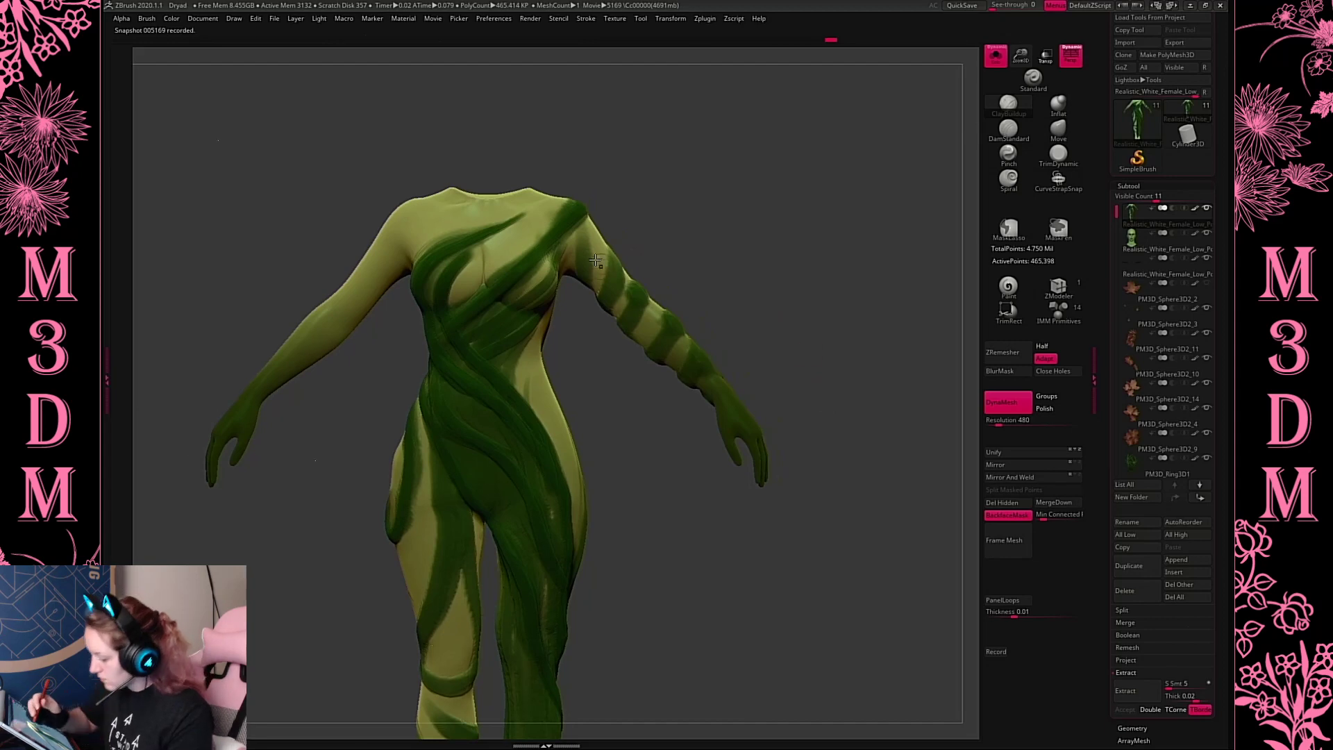
drag(583, 226, 584, 276)
mouse_move(1018, 59)
mouse_down()
mouse_move(898, 149)
mouse_move(591, 243)
mouse_move(621, 363)
mouse_up()
mouse_move(674, 325)
mouse_down()
mouse_move(679, 352)
mouse_move(651, 403)
mouse_up()
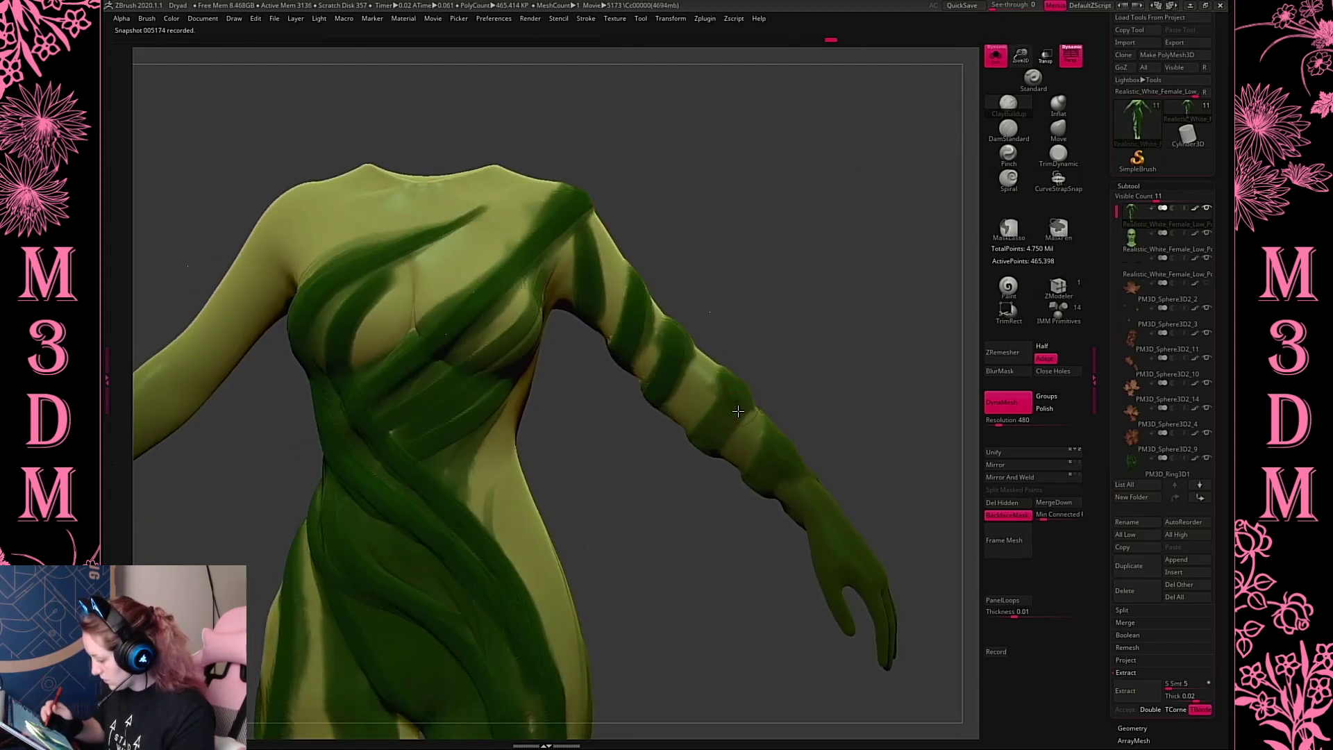
drag(732, 378, 710, 447)
drag(798, 399, 880, 386)
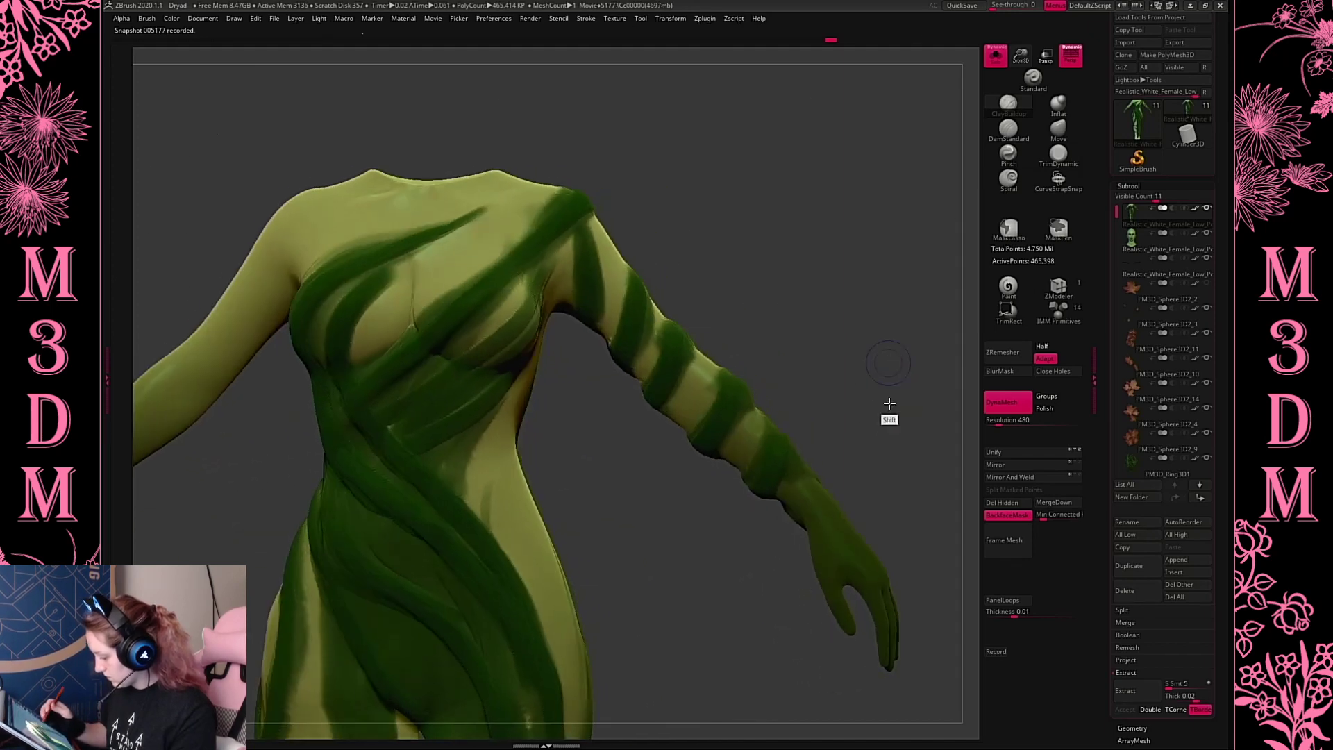
key(ctrl+z)
key(ctrl+z)
key(ctrl+z)
Build up the raised vine bands around the front of the left upper arm
drag(819, 480, 804, 512)
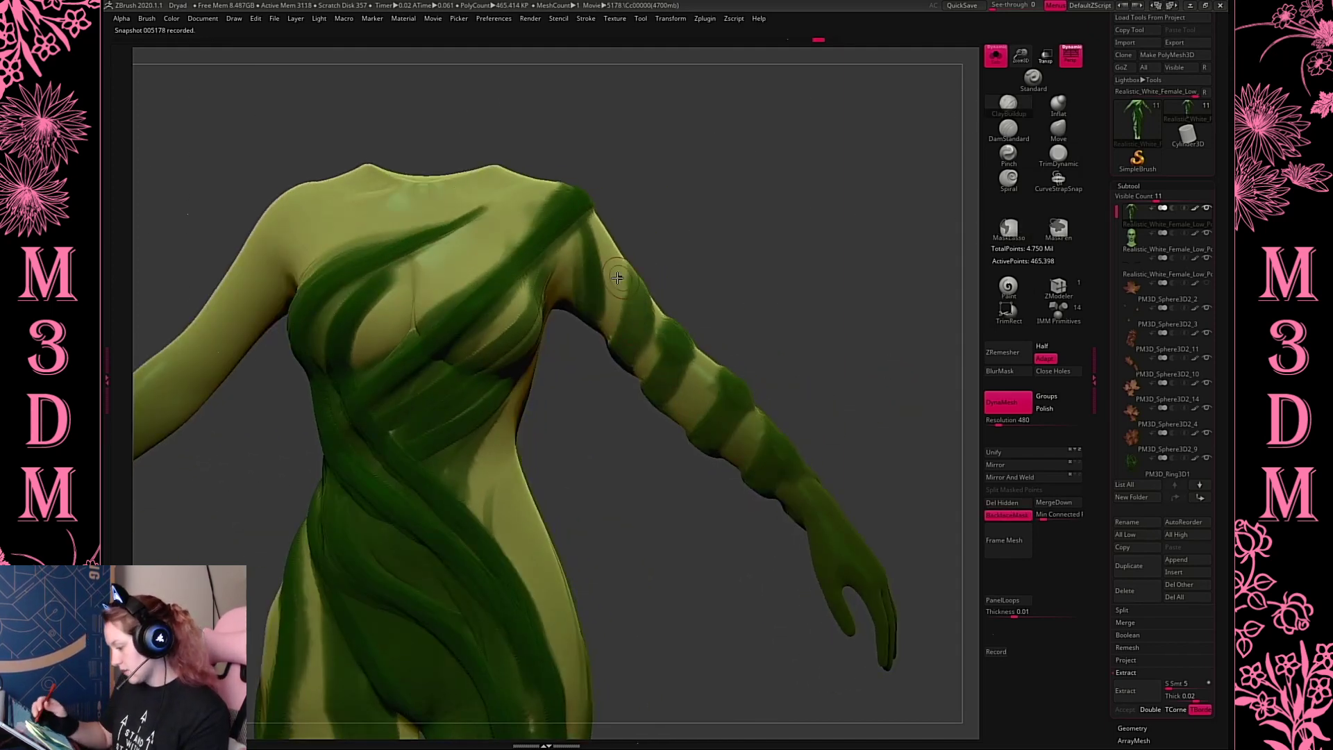
drag(589, 228, 607, 327)
drag(635, 270, 618, 384)
alt+drag(861, 373, 811, 331)
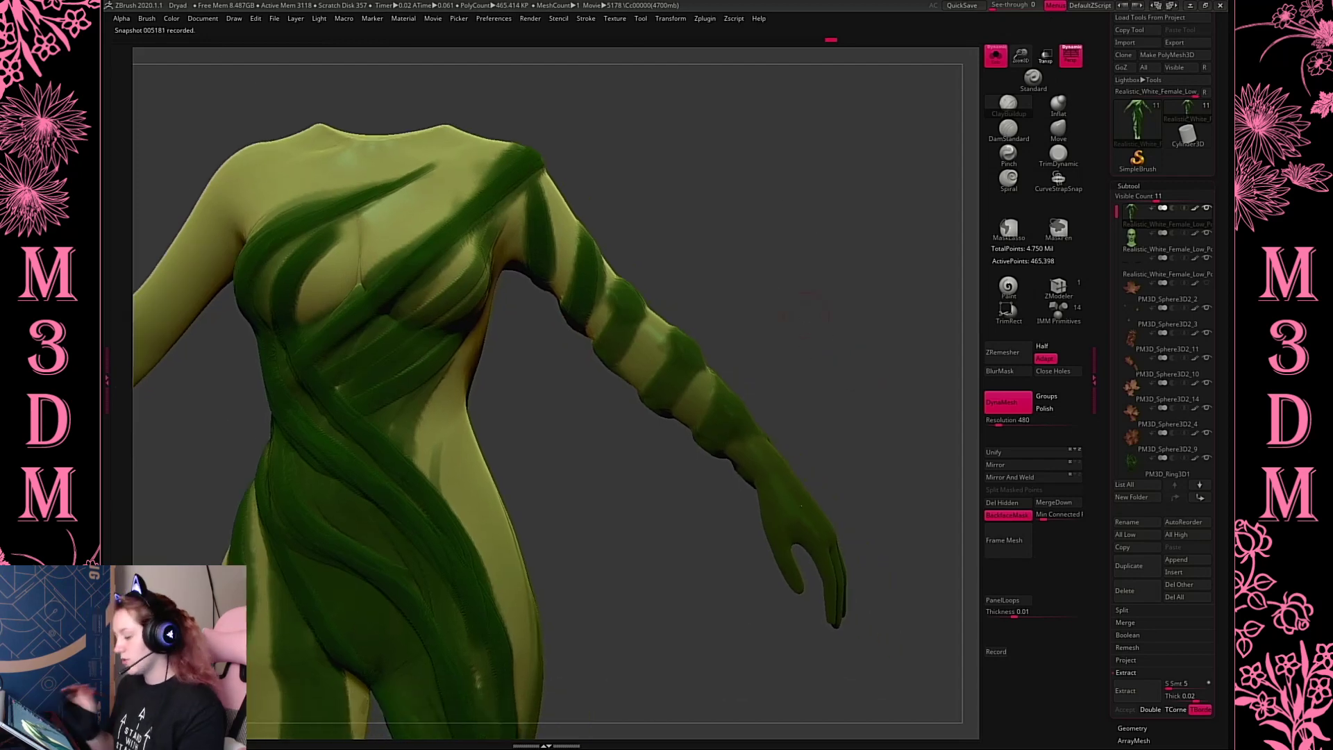
Reduce the brush's draw size and build up the raised vine bands around the left elbow and forearm
key(space)
mouse_move(687, 399)
shift+mouse_down()
mouse_move(658, 300)
mouse_move(697, 371)
shift+mouse_up()
key(space)
key(ctrl+z)
key(ctrl+z)
key(space)
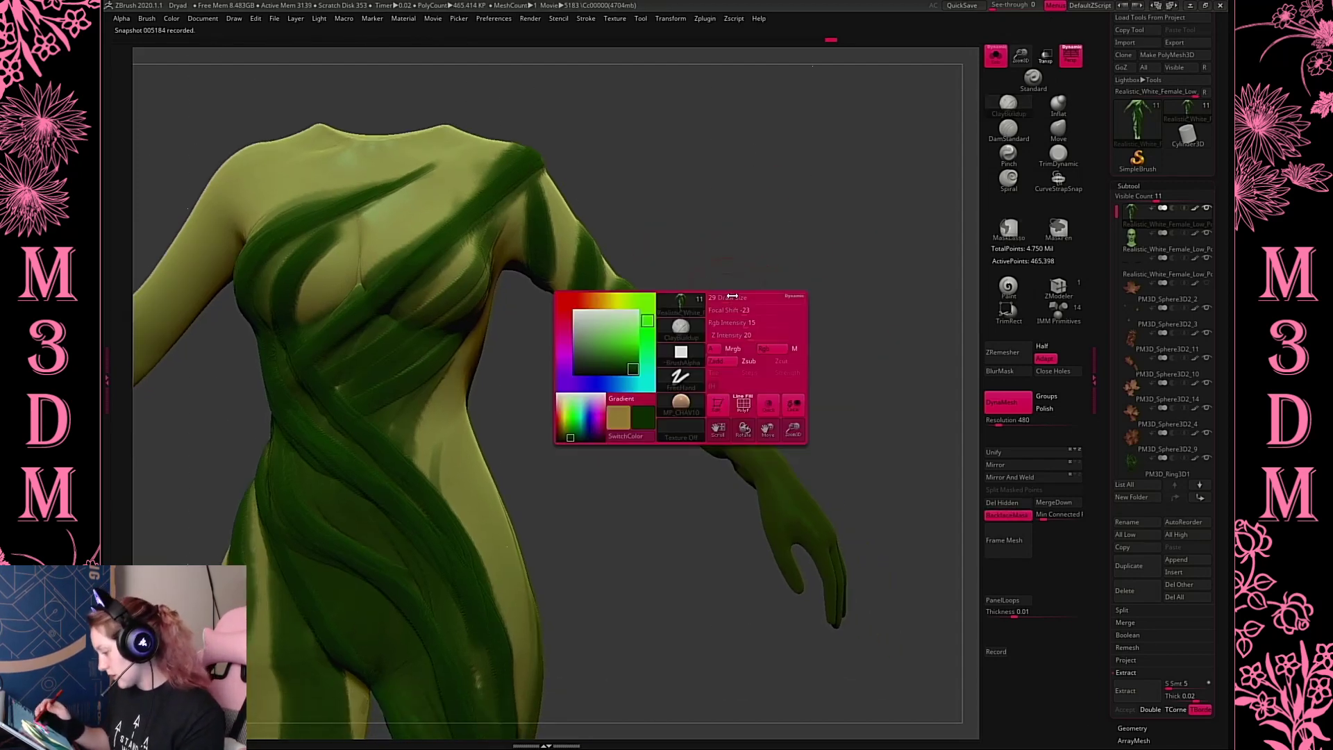
drag(740, 298, 727, 295)
drag(621, 285, 608, 362)
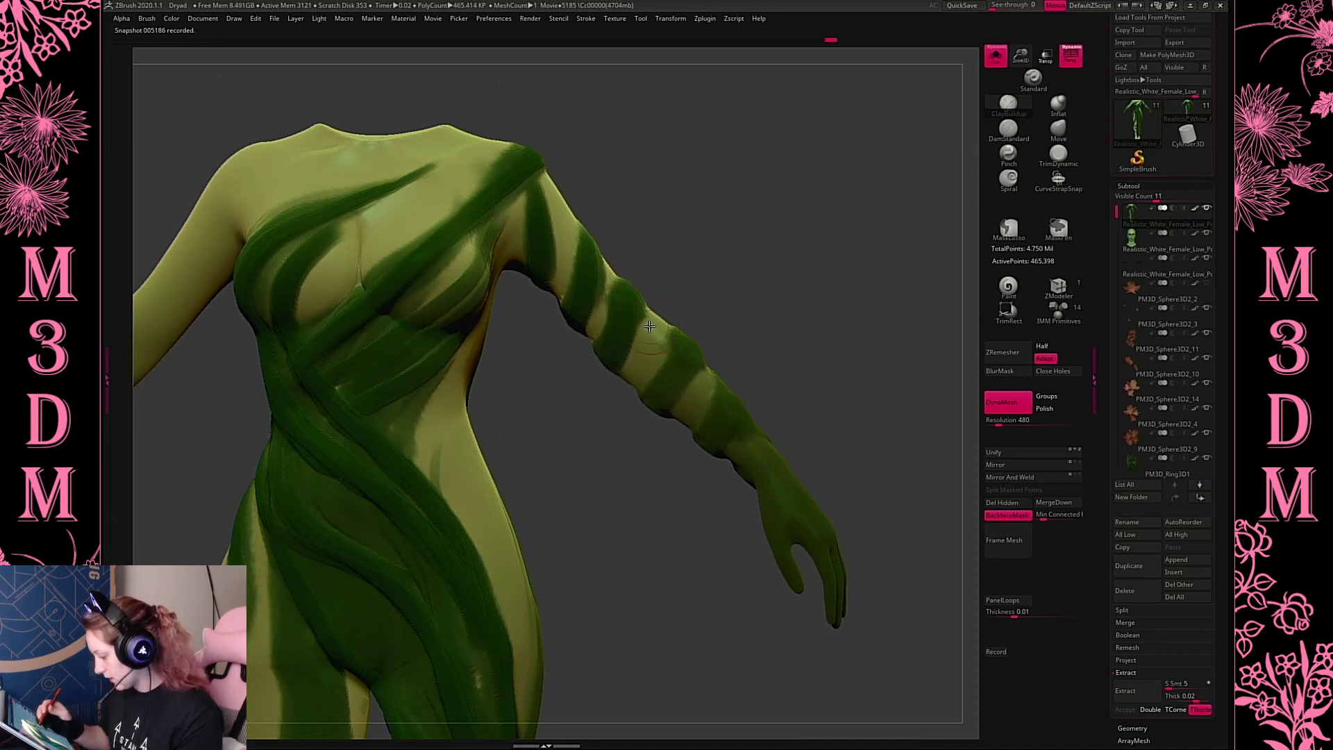
key(ctrl+z)
mouse_move(625, 281)
mouse_down()
mouse_move(603, 361)
mouse_move(646, 404)
mouse_up()
key(space)
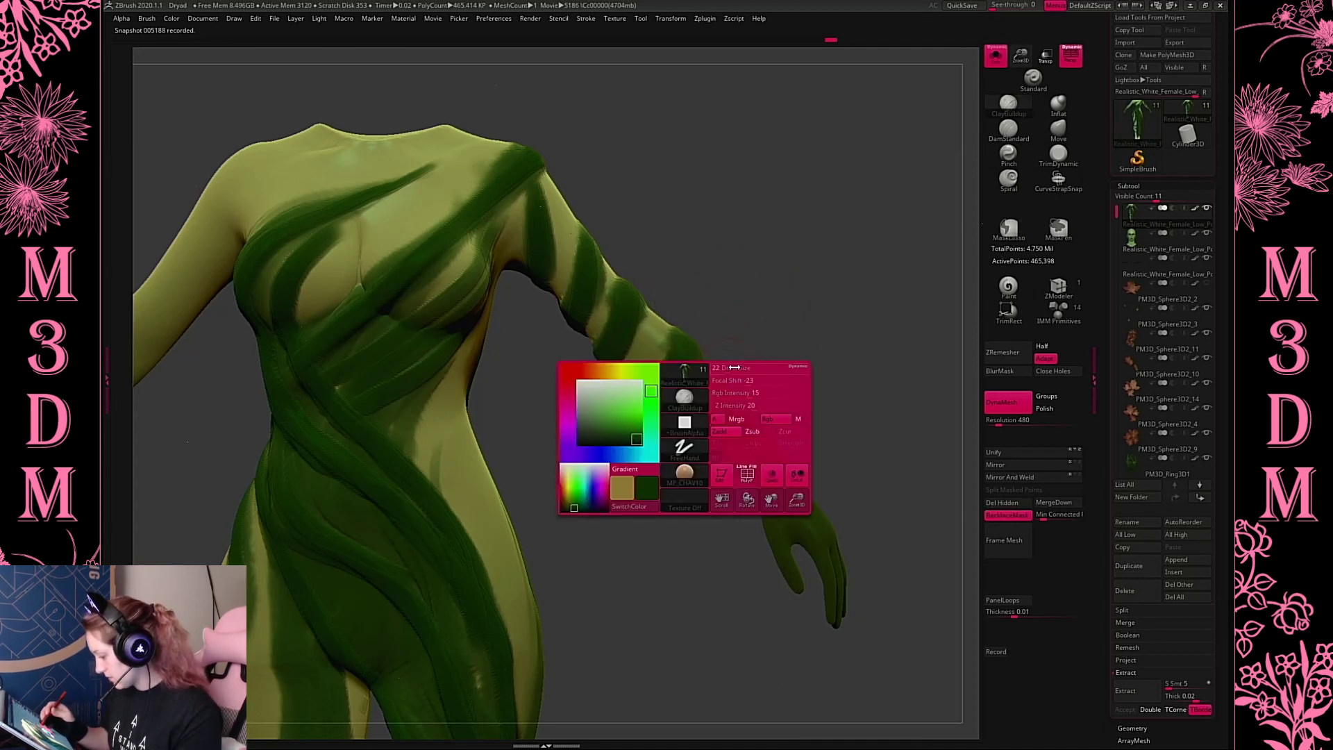
mouse_move(724, 366)
mouse_down()
mouse_move(684, 424)
mouse_move(696, 397)
mouse_up()
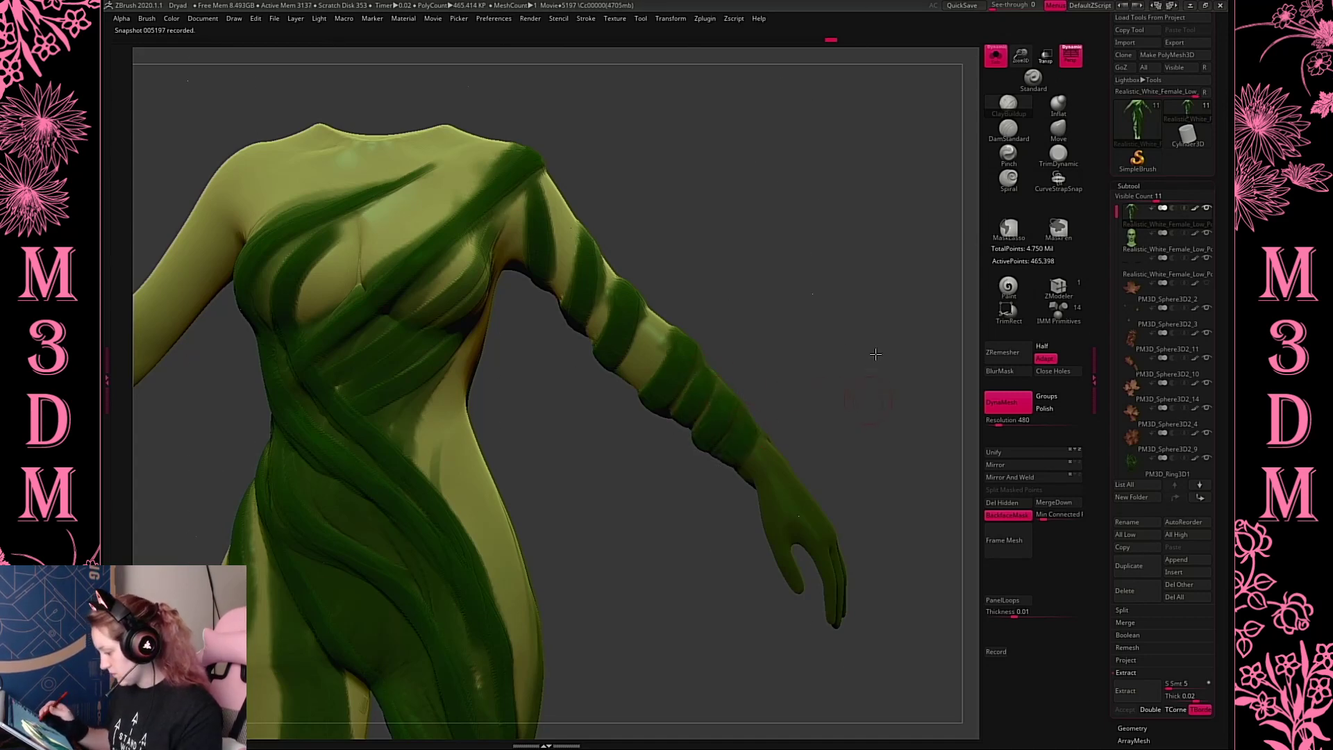
Build up the raised vine bands on the underside and back of the left upper arm and elbow
mouse_move(876, 354)
mouse_down()
mouse_move(810, 381)
mouse_move(854, 368)
mouse_move(736, 452)
mouse_up()
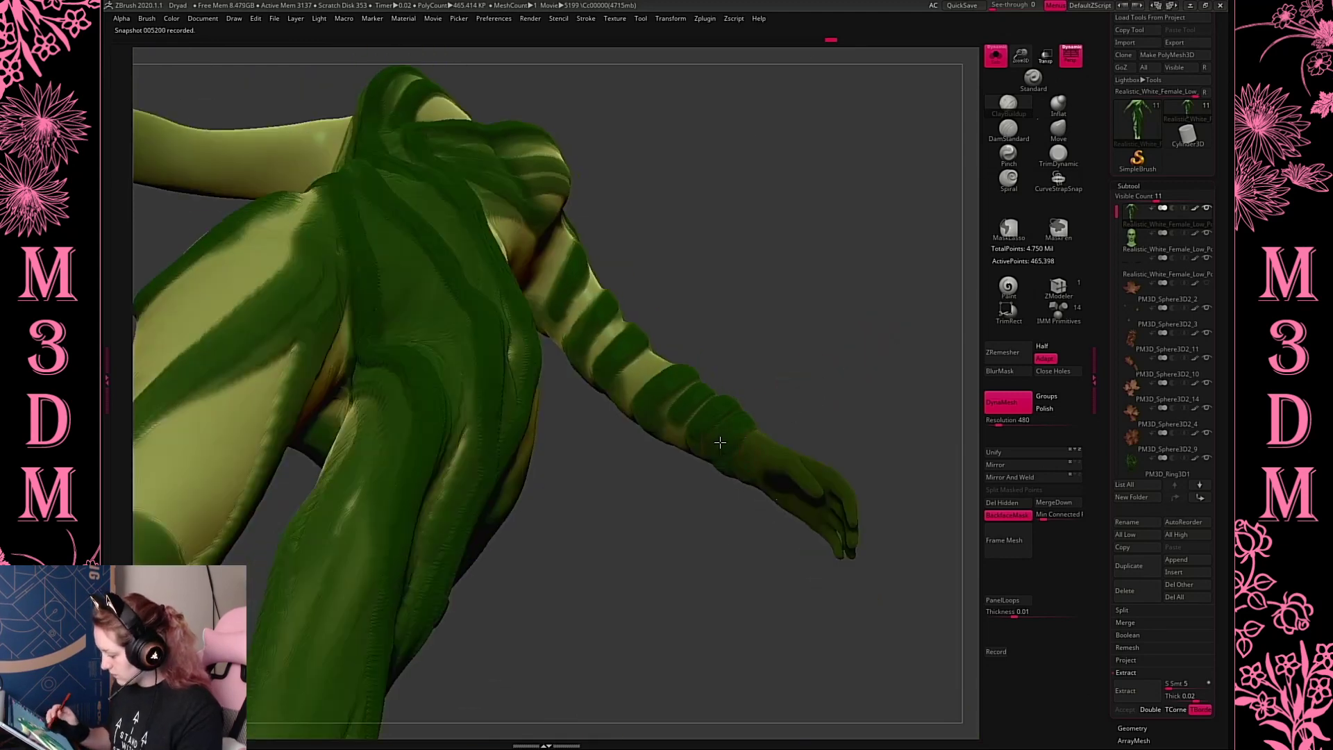
drag(645, 421, 641, 373)
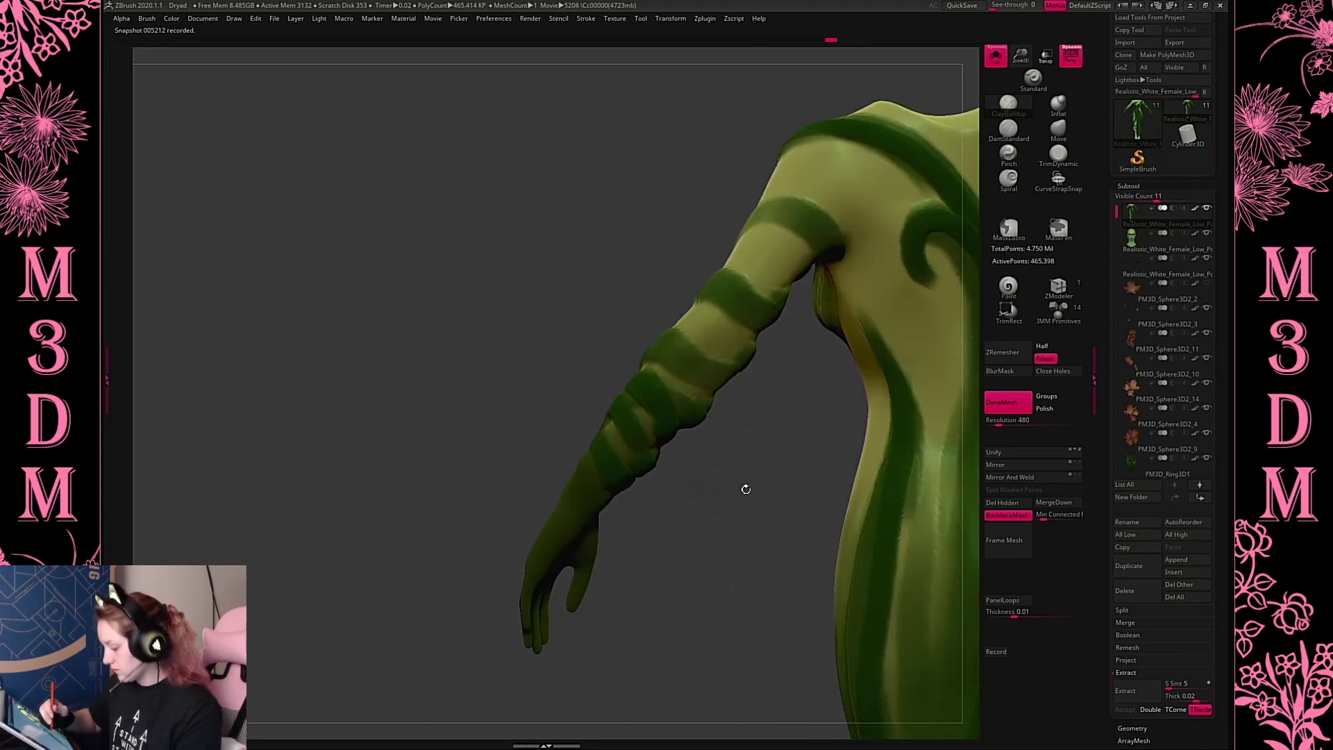
drag(746, 489, 650, 342)
drag(696, 274, 781, 305)
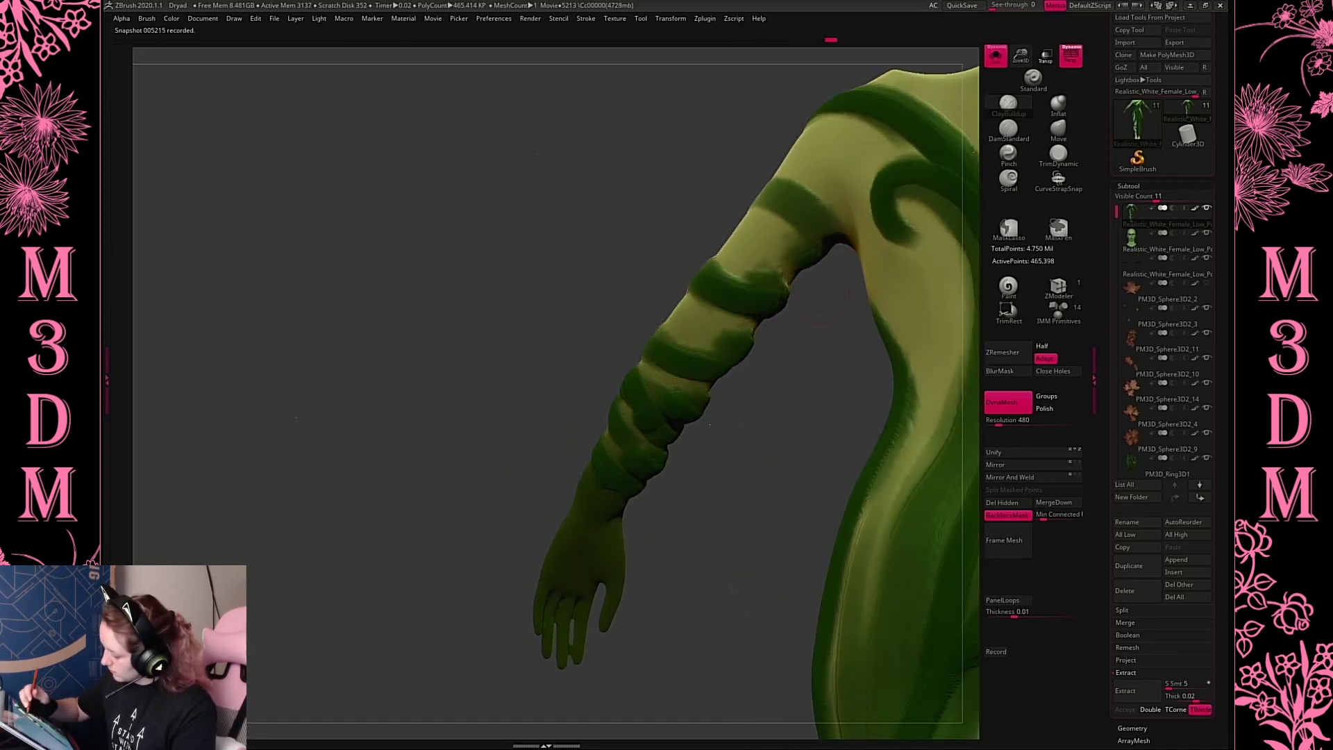
drag(767, 196, 832, 228)
mouse_move(611, 417)
mouse_down()
mouse_move(857, 431)
mouse_move(902, 396)
mouse_up()
drag(735, 228, 826, 357)
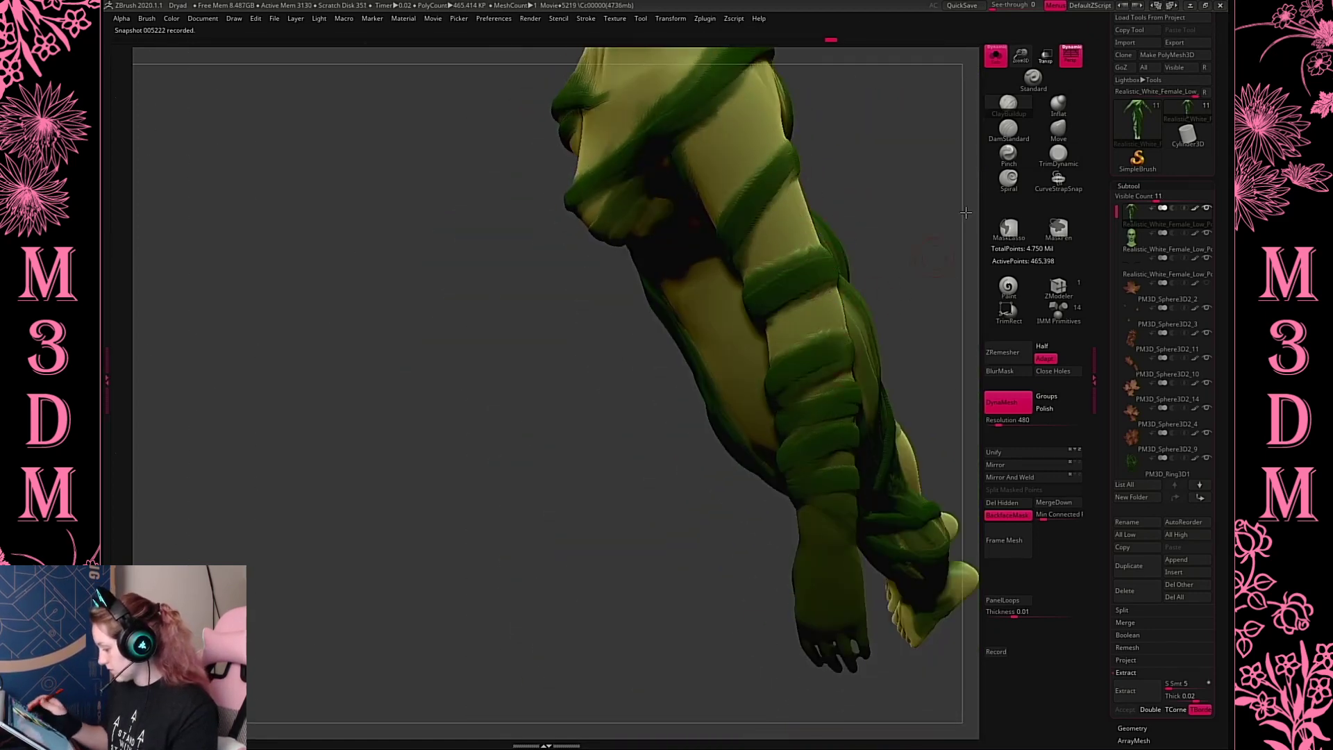
Sculpt a raised vine band all the way around the left wrist
drag(966, 212, 560, 442)
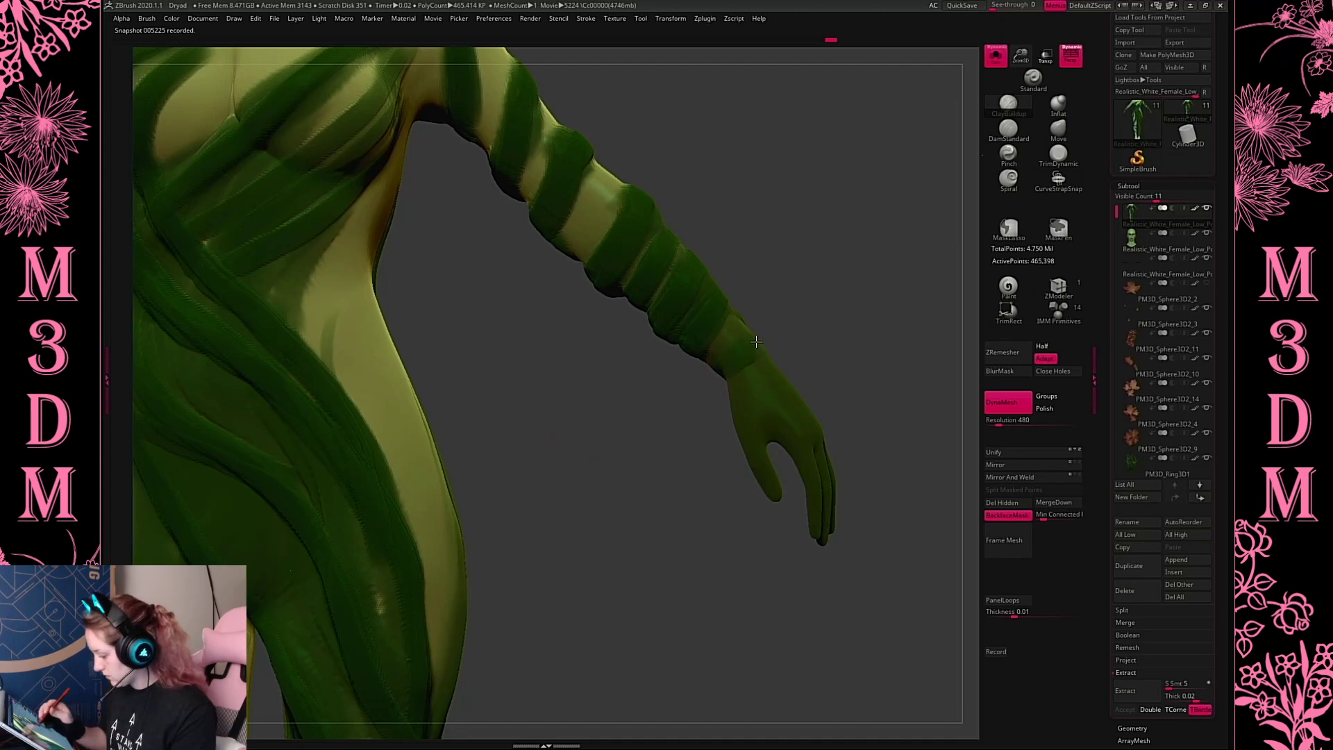
drag(859, 316, 738, 340)
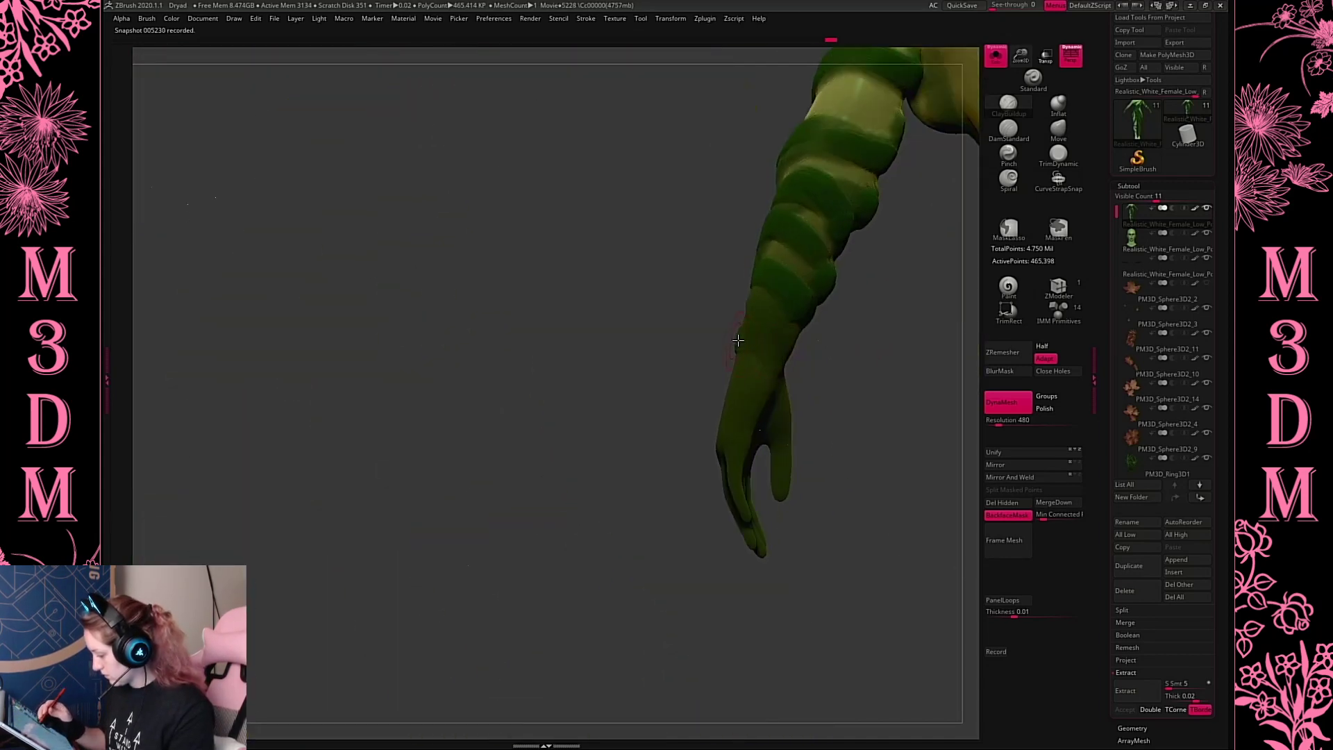
mouse_move(820, 357)
mouse_down()
mouse_move(928, 342)
mouse_move(819, 314)
mouse_move(881, 298)
mouse_move(868, 413)
mouse_move(821, 333)
mouse_up()
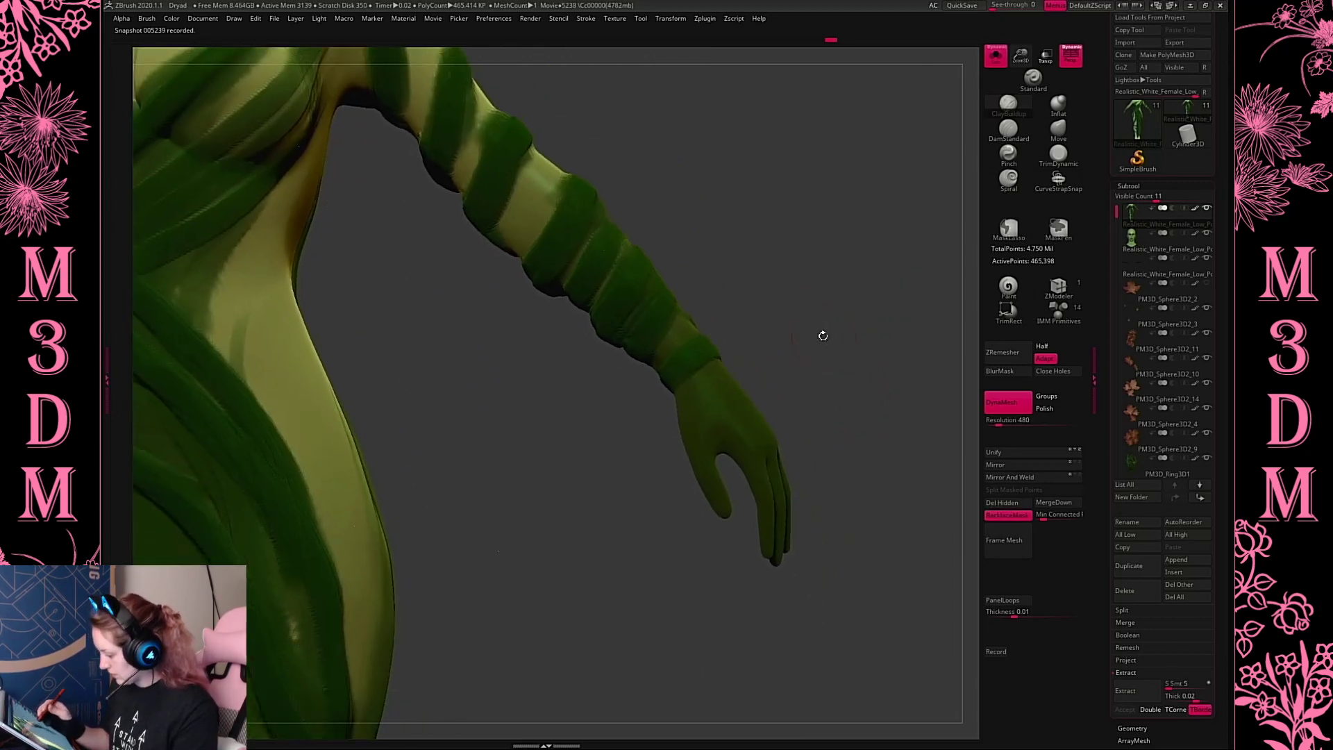
right_click(826, 336)
alt+drag(751, 470, 792, 375)
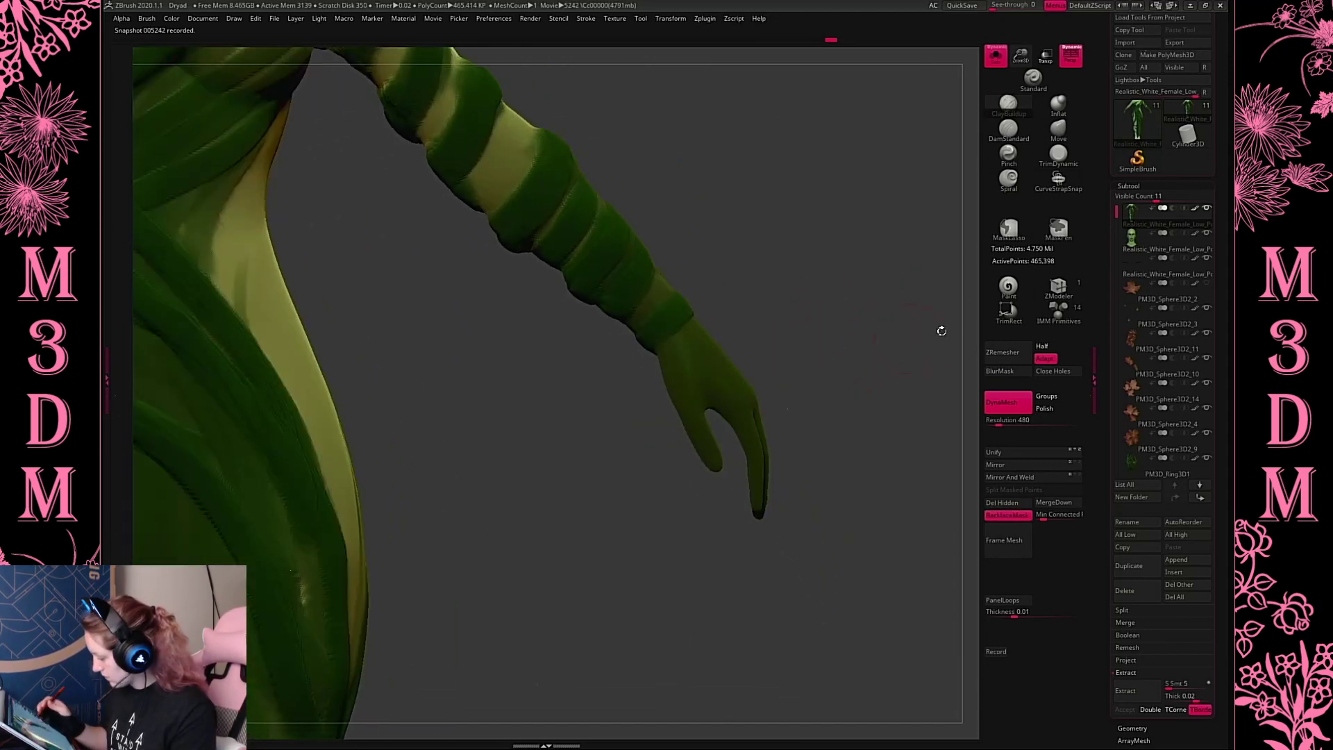
Reduce the brush's draw size and sculpt a thin vine ring around the base of the left thumb
shift+drag(940, 331, 985, 455)
right_click(821, 348)
drag(821, 347, 793, 347)
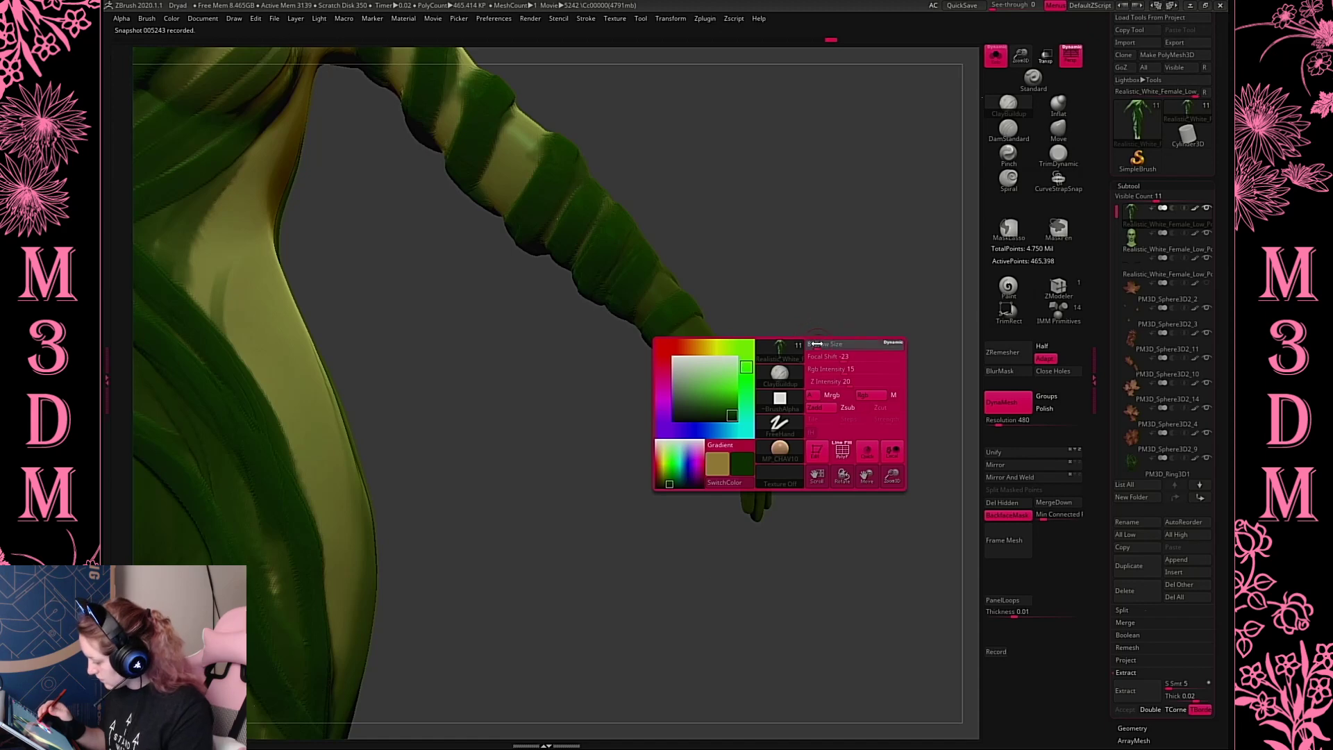
key(space)
drag(701, 429, 704, 431)
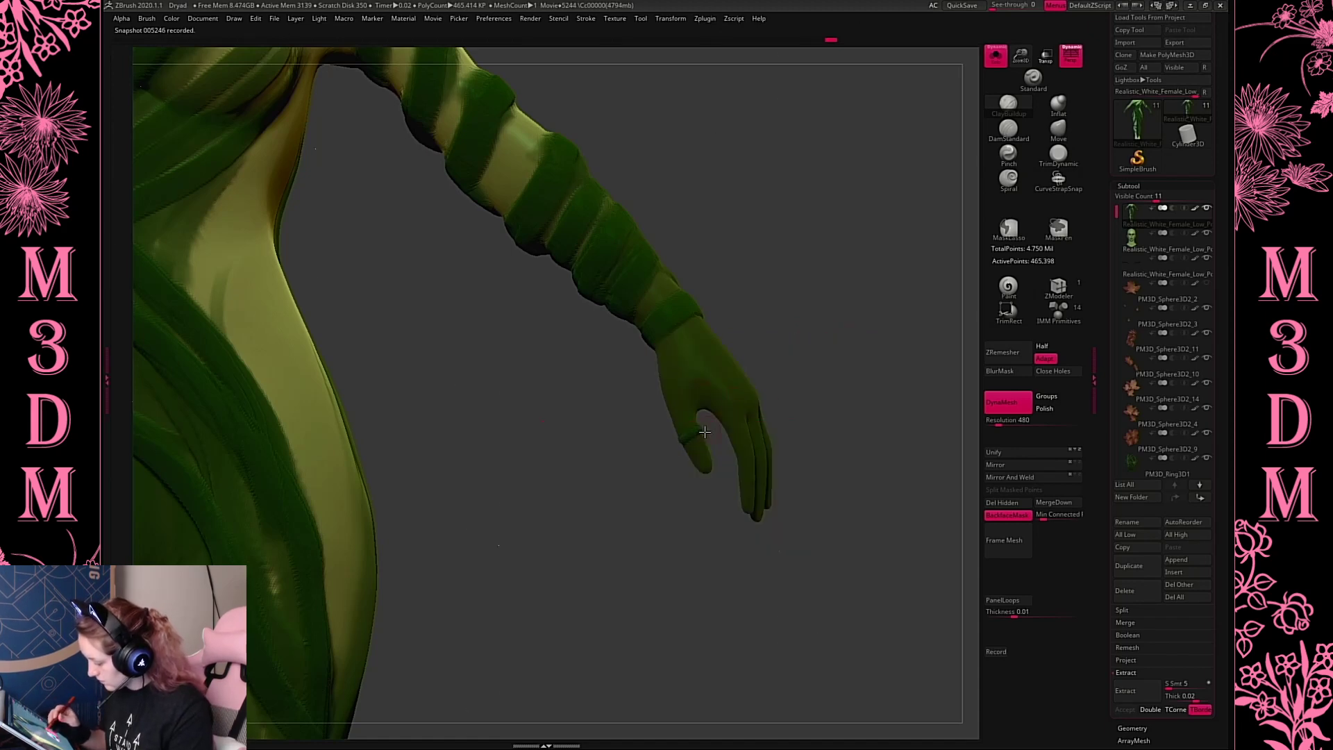
drag(850, 368, 786, 397)
mouse_move(707, 309)
mouse_down()
mouse_move(741, 425)
mouse_move(714, 378)
mouse_move(818, 357)
mouse_move(715, 304)
mouse_up()
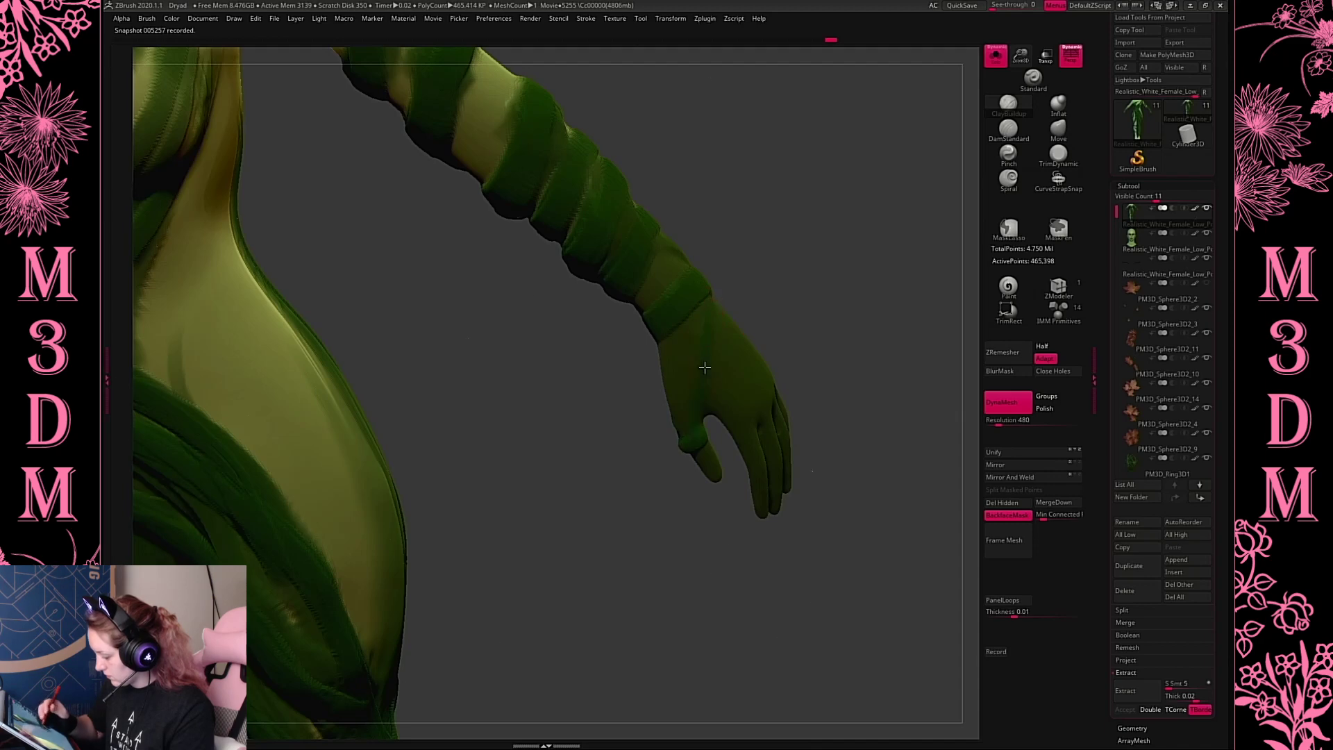
Sculpt thin vine bands wrapping diagonally across the left hand between the wrist band and the thumb
drag(705, 367, 701, 333)
drag(854, 249, 726, 321)
drag(875, 296, 706, 302)
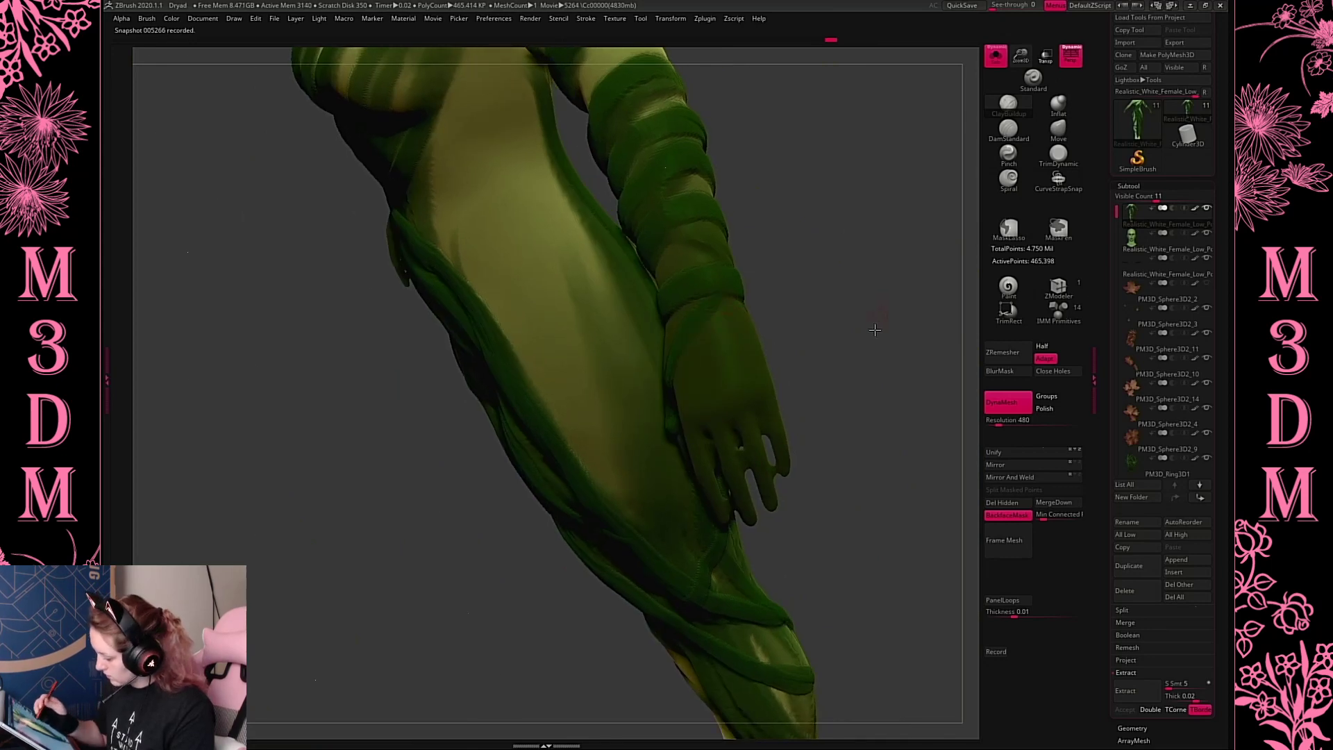
drag(874, 330, 671, 363)
drag(782, 342, 704, 361)
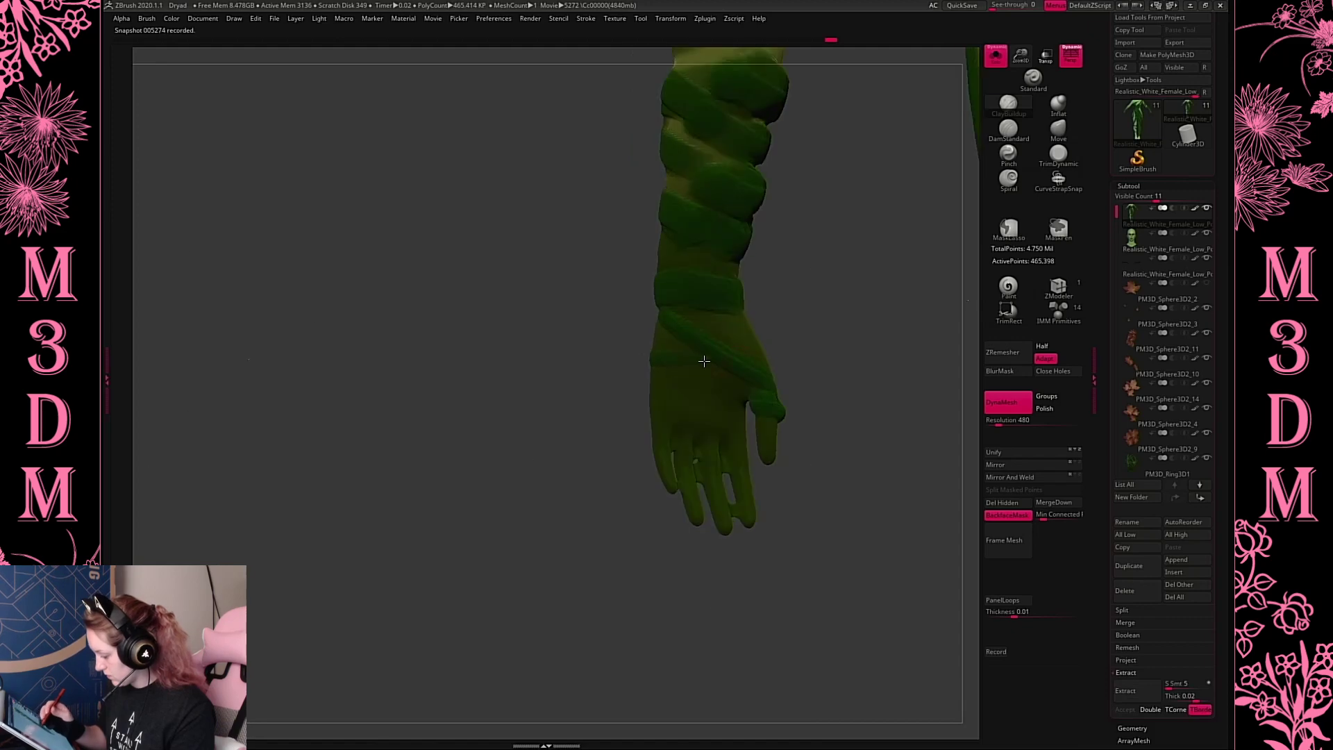
drag(812, 352, 766, 397)
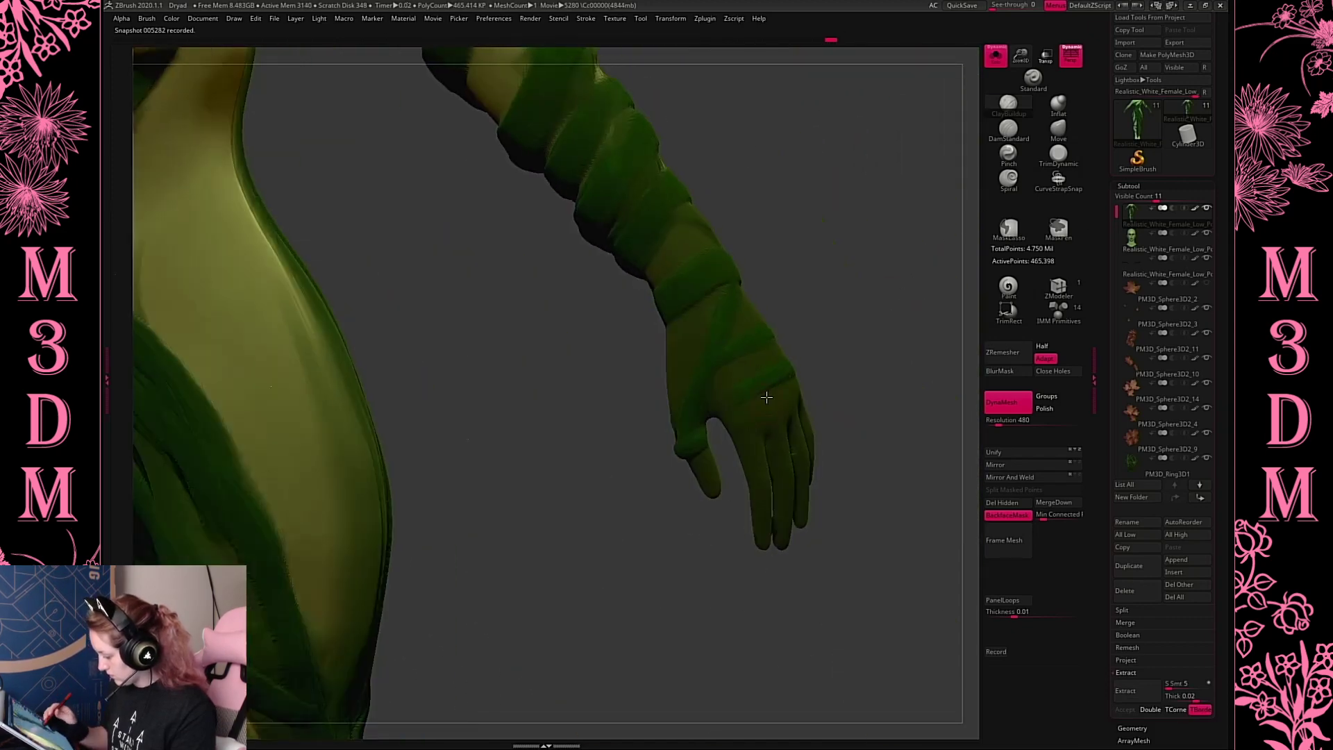
Build up the diagonal vine band just below the right knee and undo the stroke on the lower shin
drag(894, 338, 840, 462)
key(f)
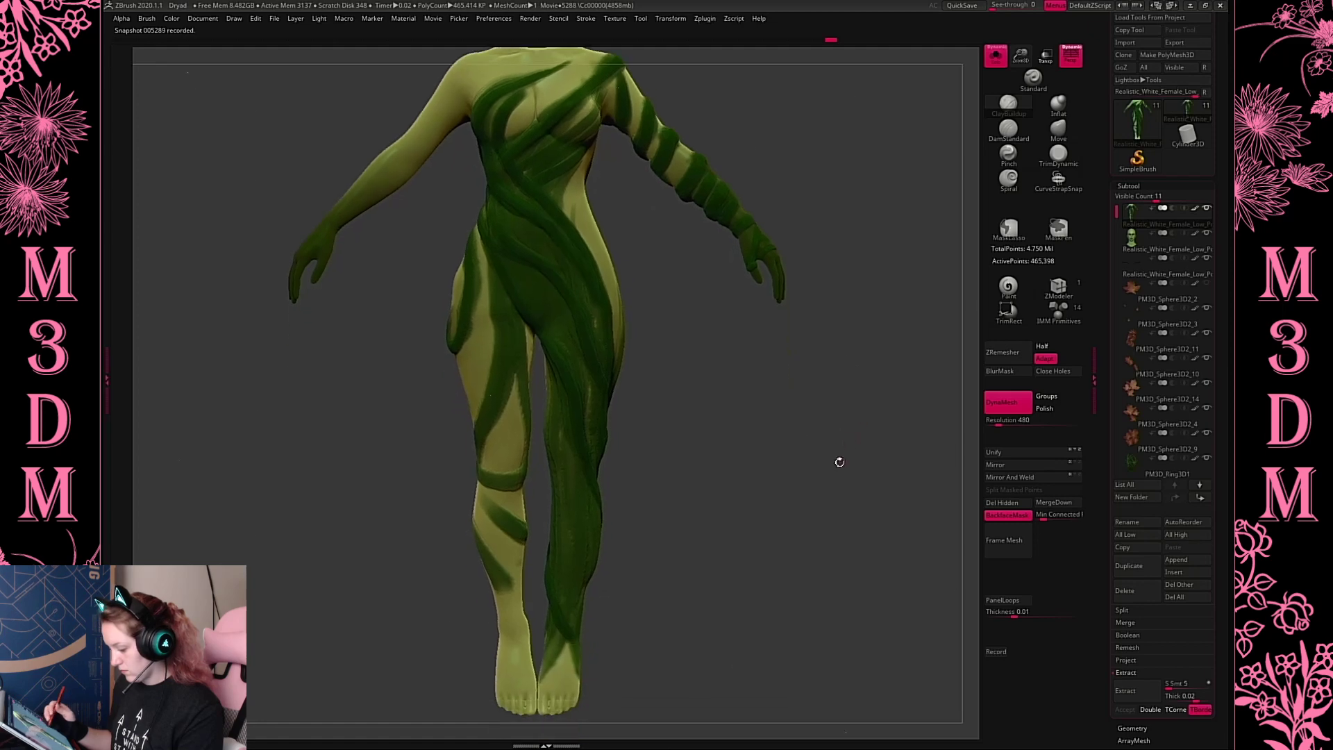
right_click(469, 569)
right_drag(507, 515, 741, 486)
right_click(741, 485)
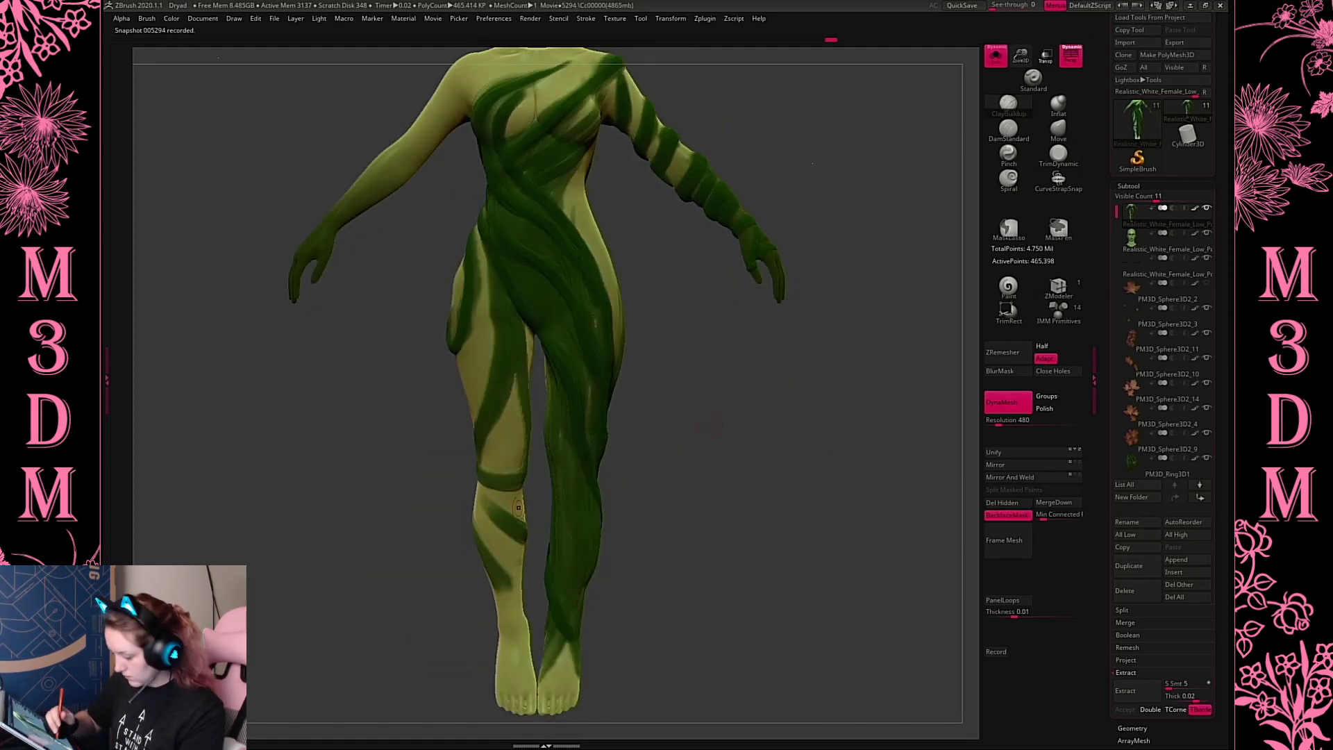
drag(478, 545, 512, 589)
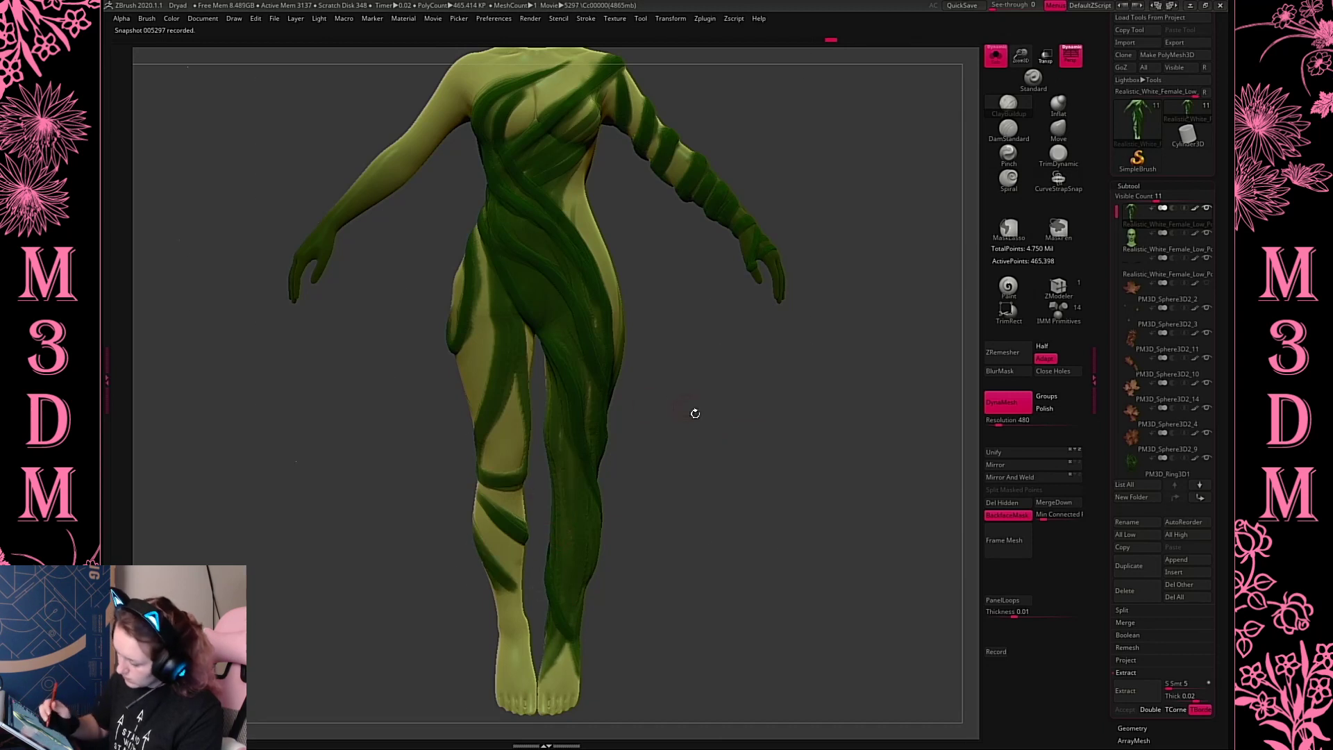
key(ctrl+z)
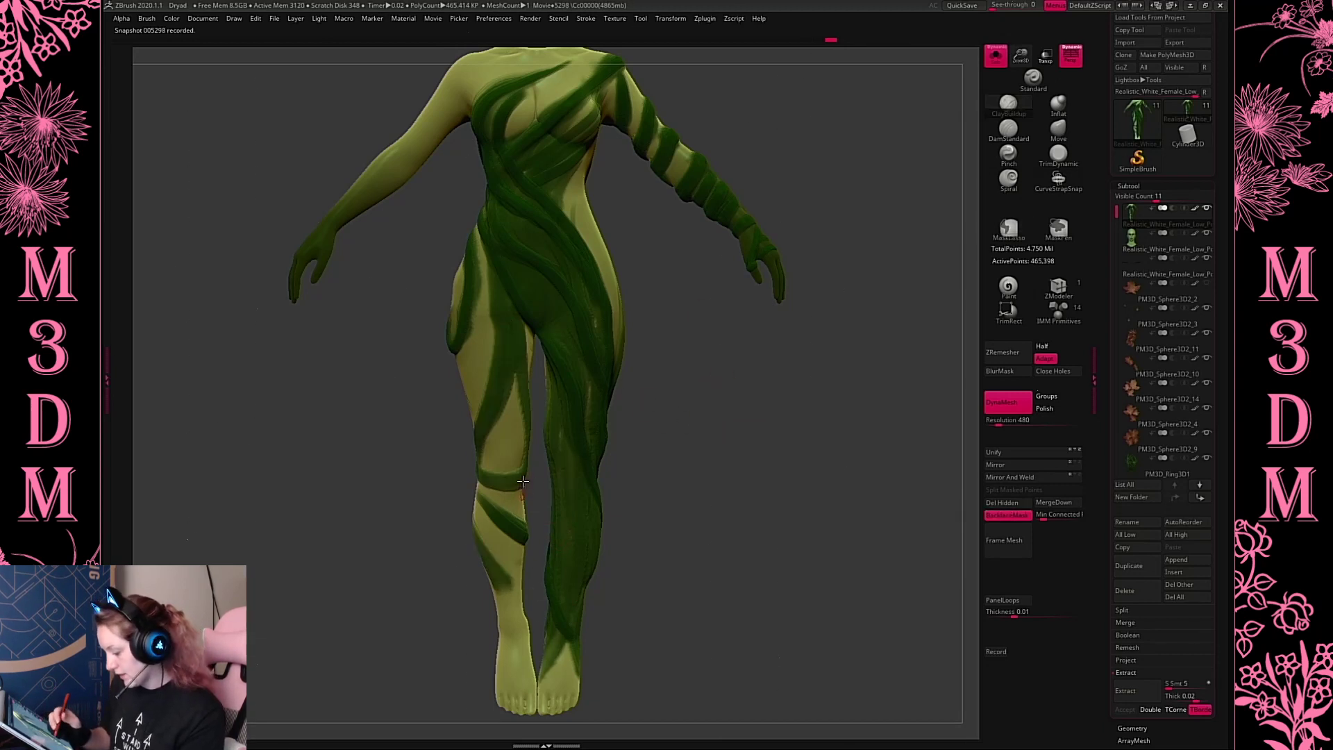
Paint out the green band across the front of the right knee in skin colour and return to the ClayBuildup brush
shift+drag(520, 479, 493, 466)
ctrl+right_drag(781, 389, 826, 392)
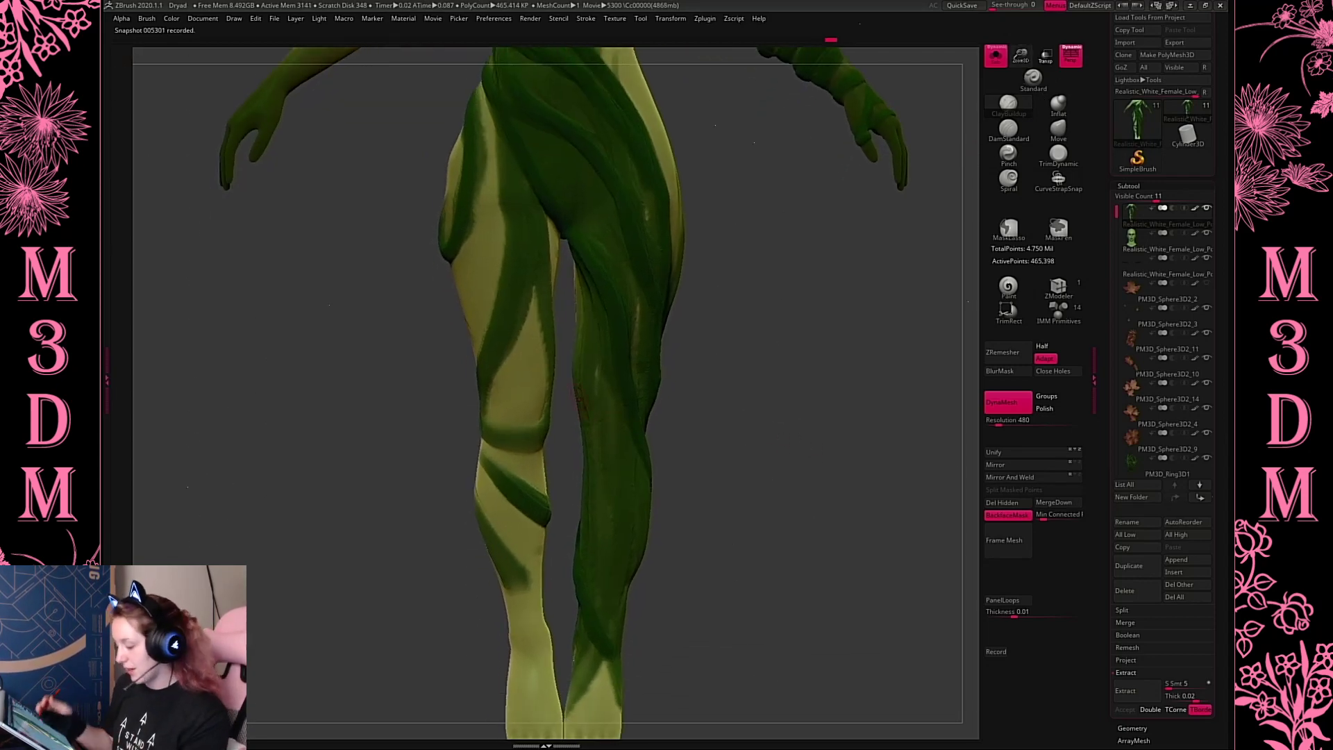
mouse_move(760, 340)
right_down()
mouse_move(794, 348)
mouse_move(809, 387)
right_up()
mouse_move(533, 434)
shift+mouse_down()
mouse_move(494, 436)
mouse_move(514, 438)
shift+mouse_up()
click(1010, 289)
right_click(783, 381)
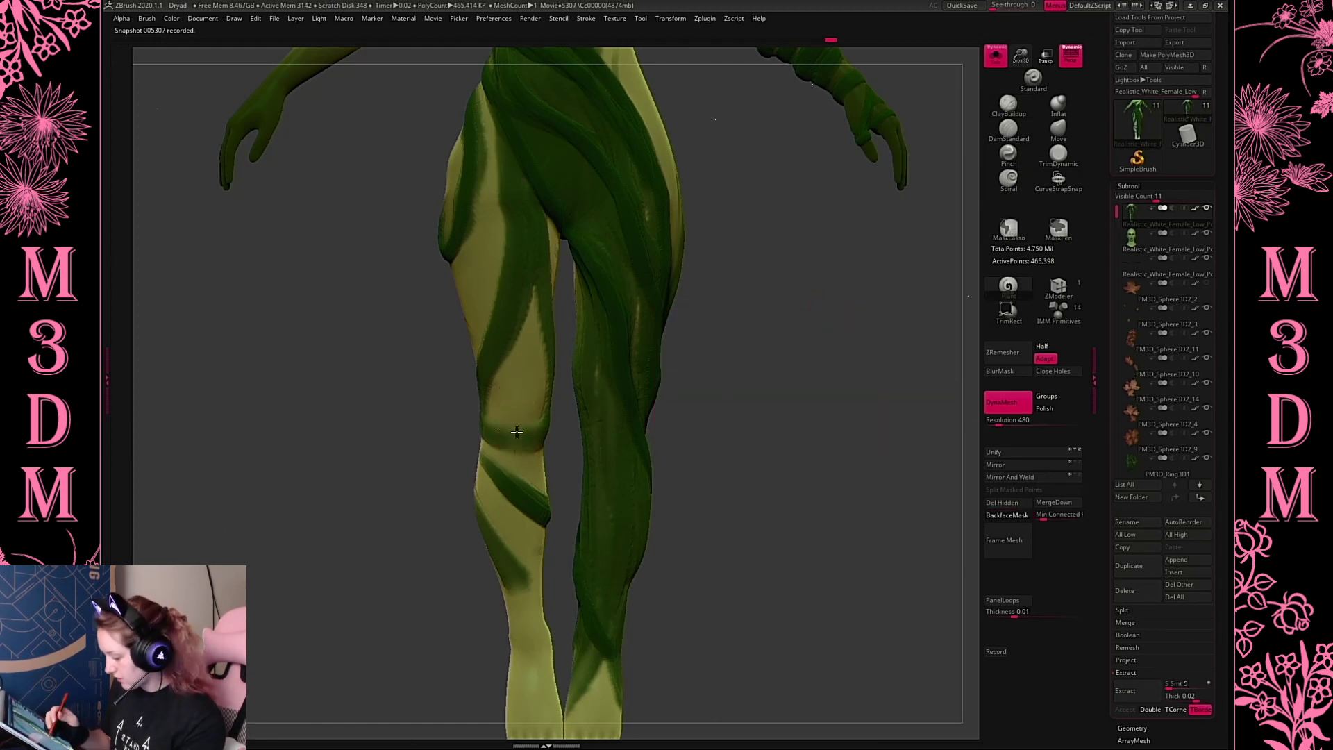
drag(474, 441, 481, 430)
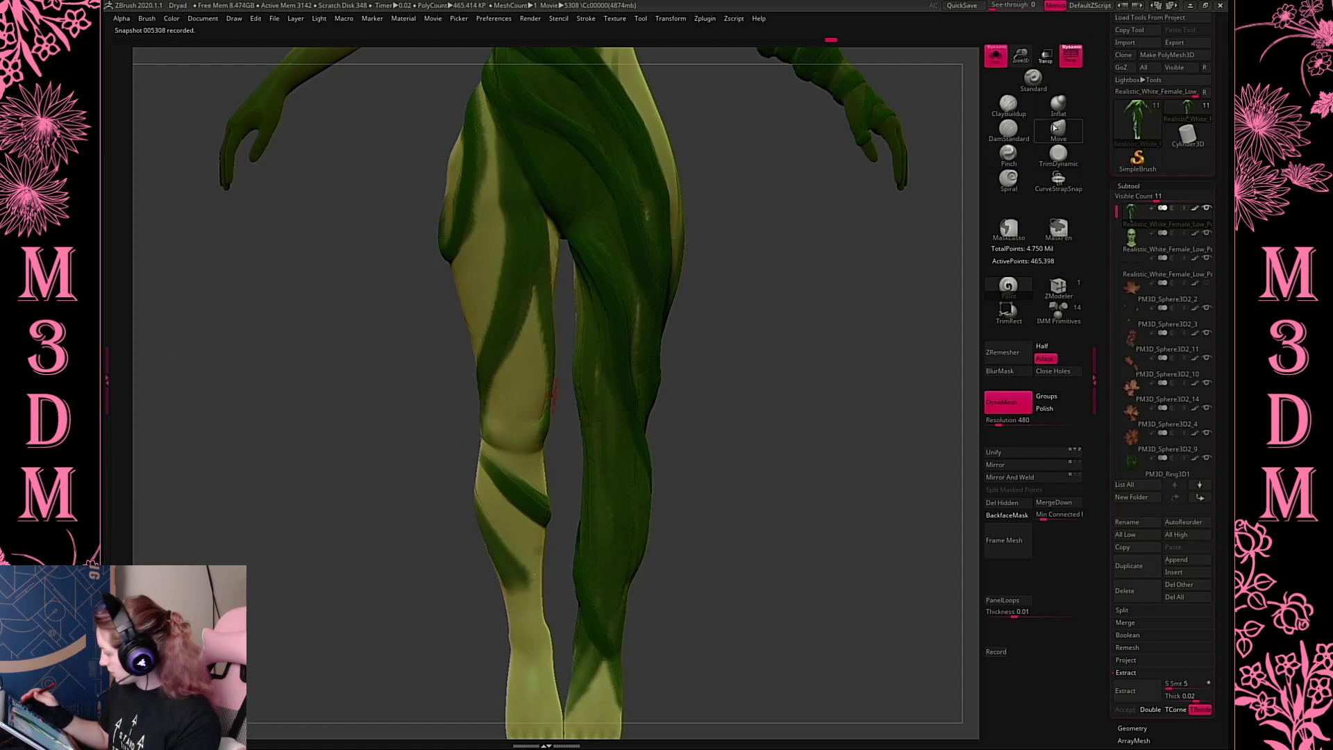
click(1007, 110)
mouse_move(555, 353)
shift+mouse_down()
mouse_move(541, 335)
mouse_move(494, 464)
shift+mouse_up()
key(ctrl+z)
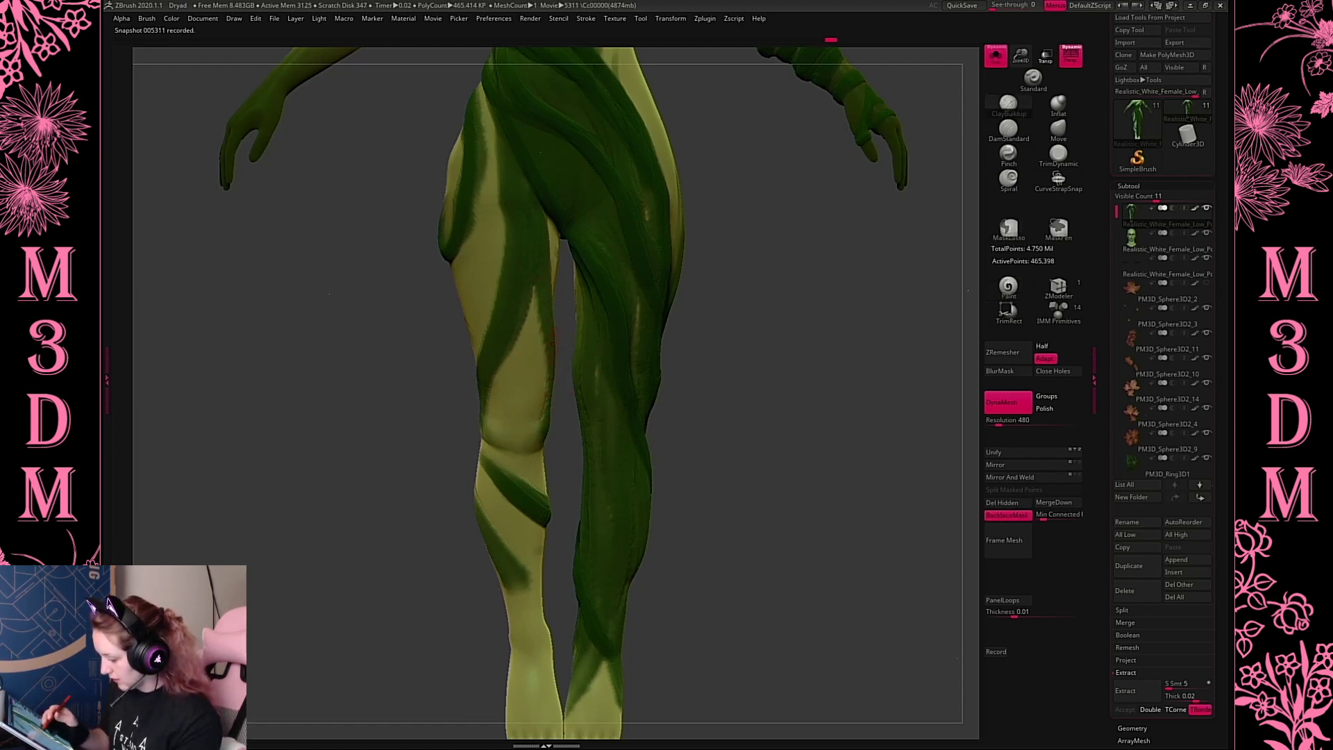
drag(546, 350, 486, 455)
drag(811, 339, 855, 352)
key(ctrl+z)
drag(555, 410, 495, 478)
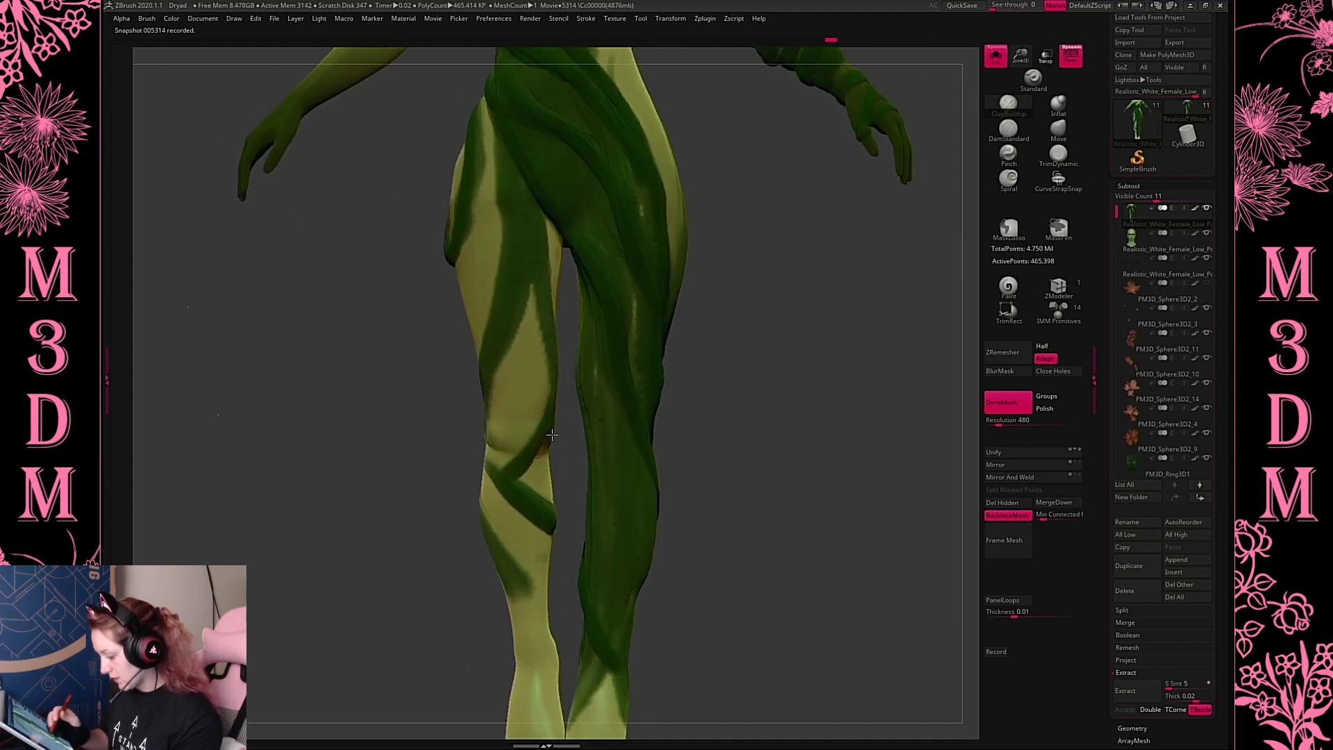
key(ctrl+z)
drag(553, 415, 495, 479)
drag(763, 360, 833, 361)
mouse_move(538, 309)
mouse_down()
mouse_move(498, 448)
mouse_move(503, 478)
mouse_move(524, 472)
mouse_up()
key(ctrl+z)
drag(792, 448, 819, 458)
drag(770, 405, 798, 406)
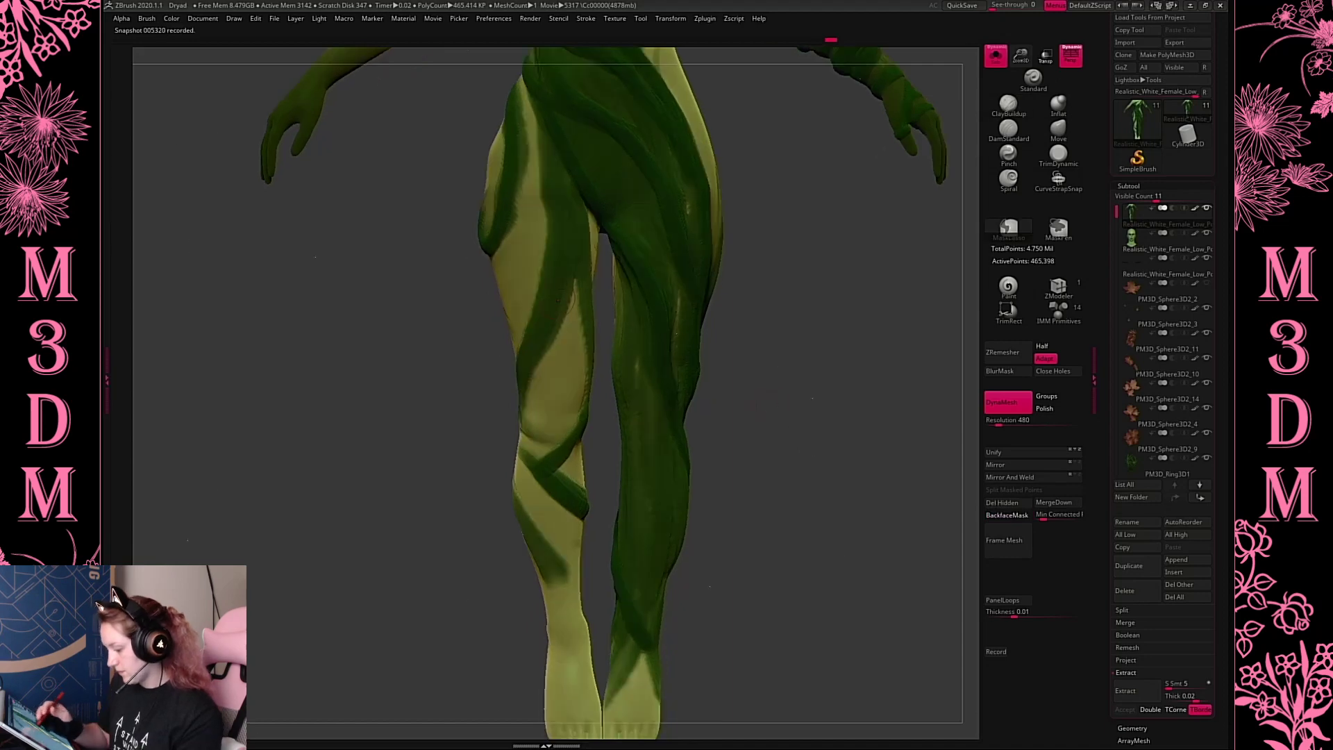
key(ctrl+z)
key(ctrl+z)
key(ctrl+z)
Sculpt a vine down the inner right thigh and over the knee to join the band below it
mouse_move(564, 250)
mouse_down()
mouse_move(506, 458)
mouse_move(535, 484)
mouse_up()
shift+drag(810, 441, 788, 439)
mouse_move(579, 283)
mouse_down()
mouse_move(583, 452)
mouse_move(566, 481)
mouse_up()
drag(796, 442, 771, 421)
key(ctrl+z)
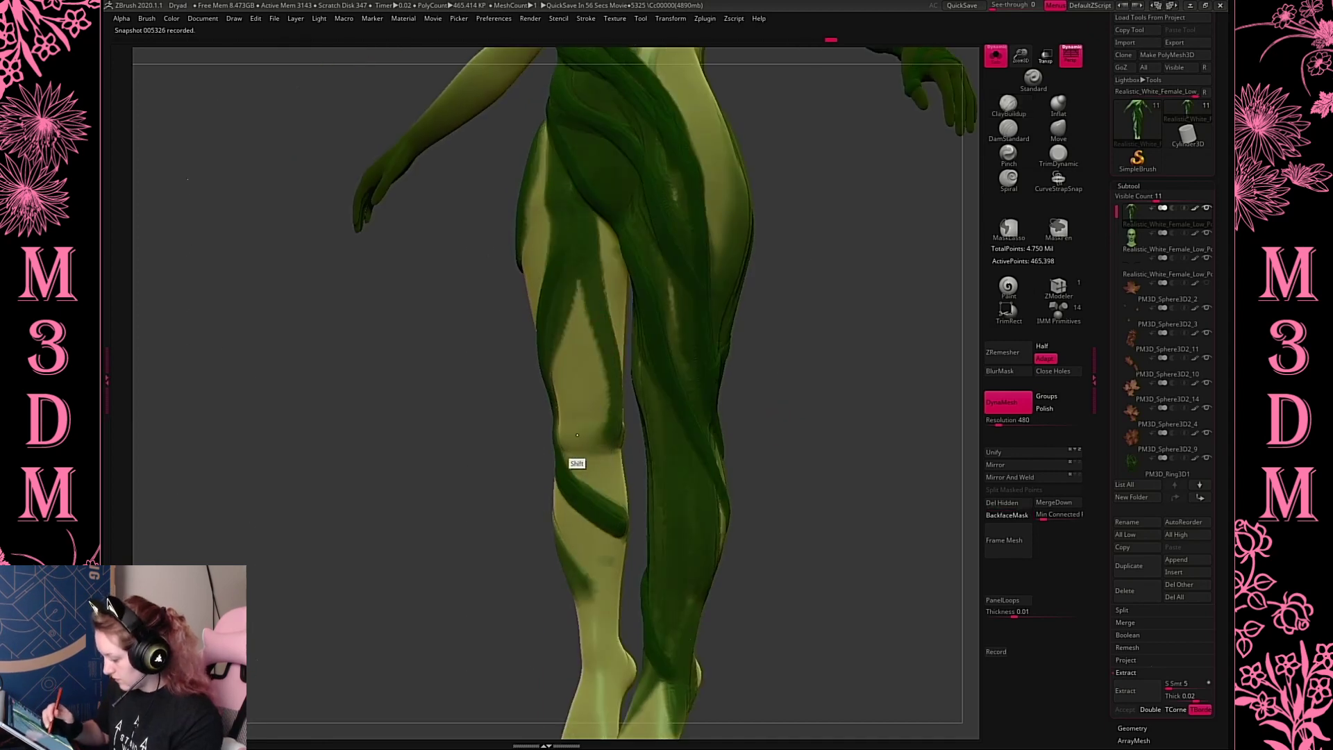
drag(593, 269, 613, 496)
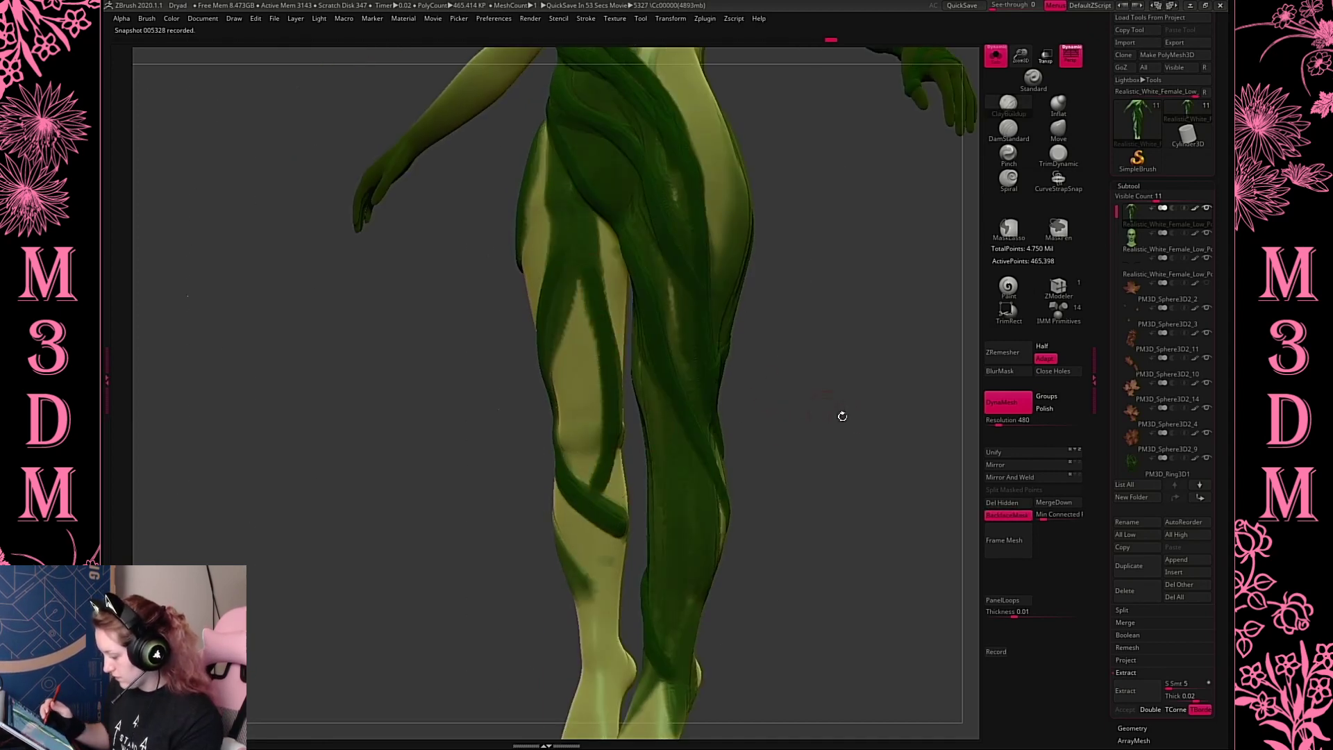
drag(842, 416, 862, 470)
key(ctrl+z)
mouse_move(579, 276)
ctrl+mouse_down()
mouse_move(585, 317)
mouse_move(547, 498)
ctrl+mouse_up()
mouse_move(843, 464)
mouse_down()
mouse_move(872, 461)
mouse_move(856, 485)
mouse_move(833, 479)
mouse_up()
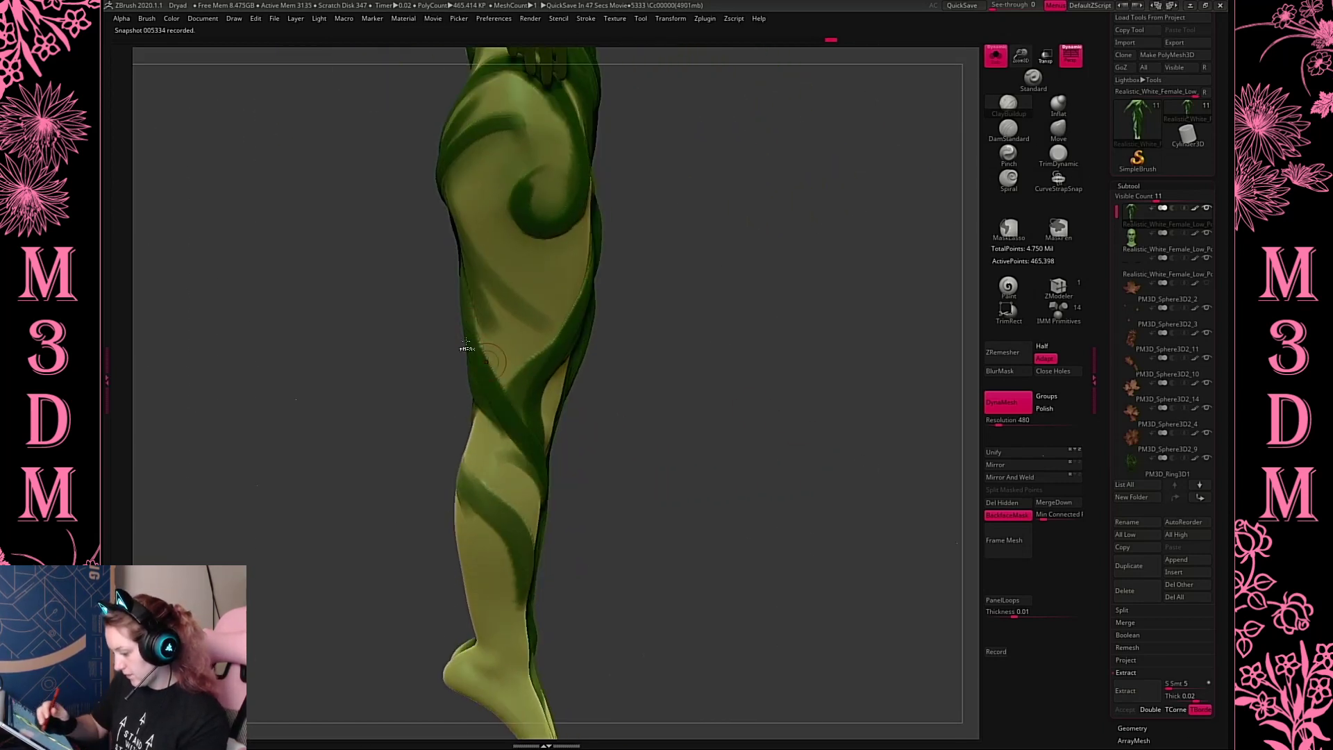
Build up the vine bands across the back of the right knee and down the upper calf
drag(583, 530, 721, 413)
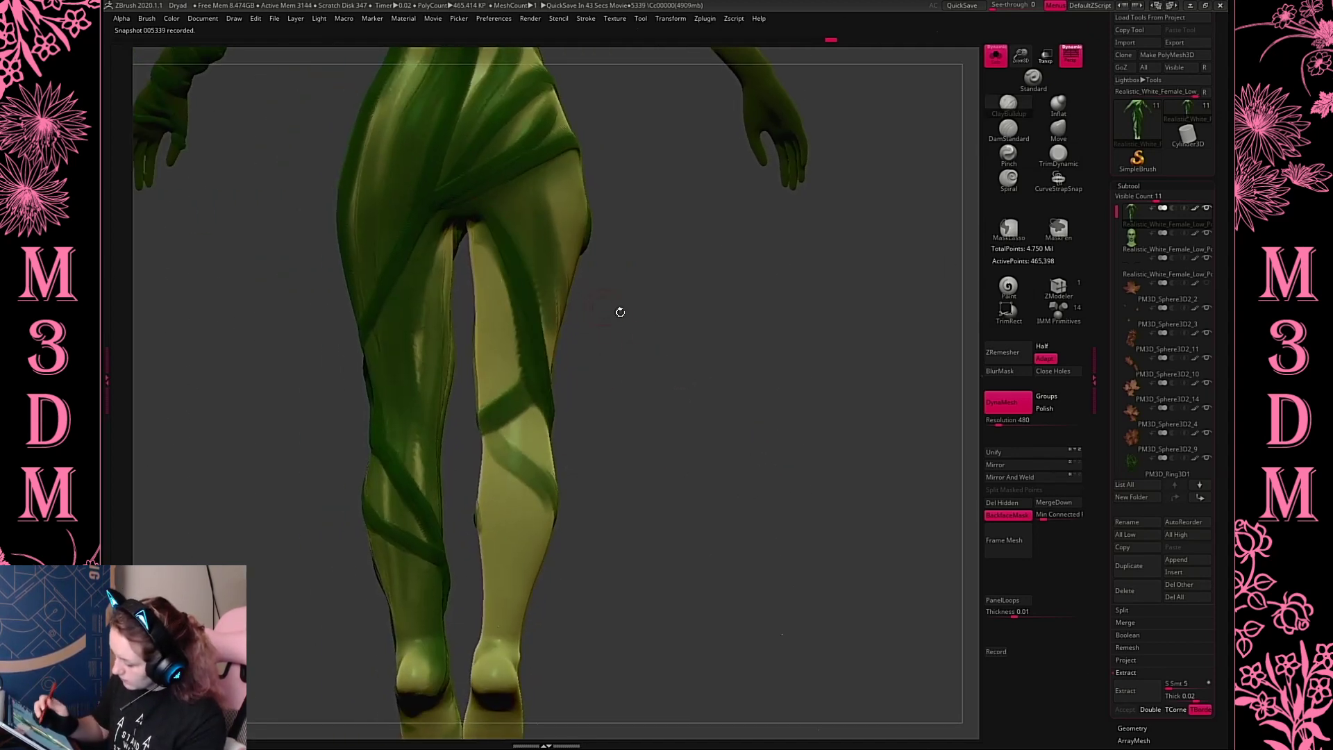
drag(620, 311, 586, 293)
mouse_move(645, 410)
mouse_down()
mouse_move(710, 402)
mouse_move(714, 451)
mouse_up()
drag(503, 439, 565, 519)
drag(546, 403, 501, 432)
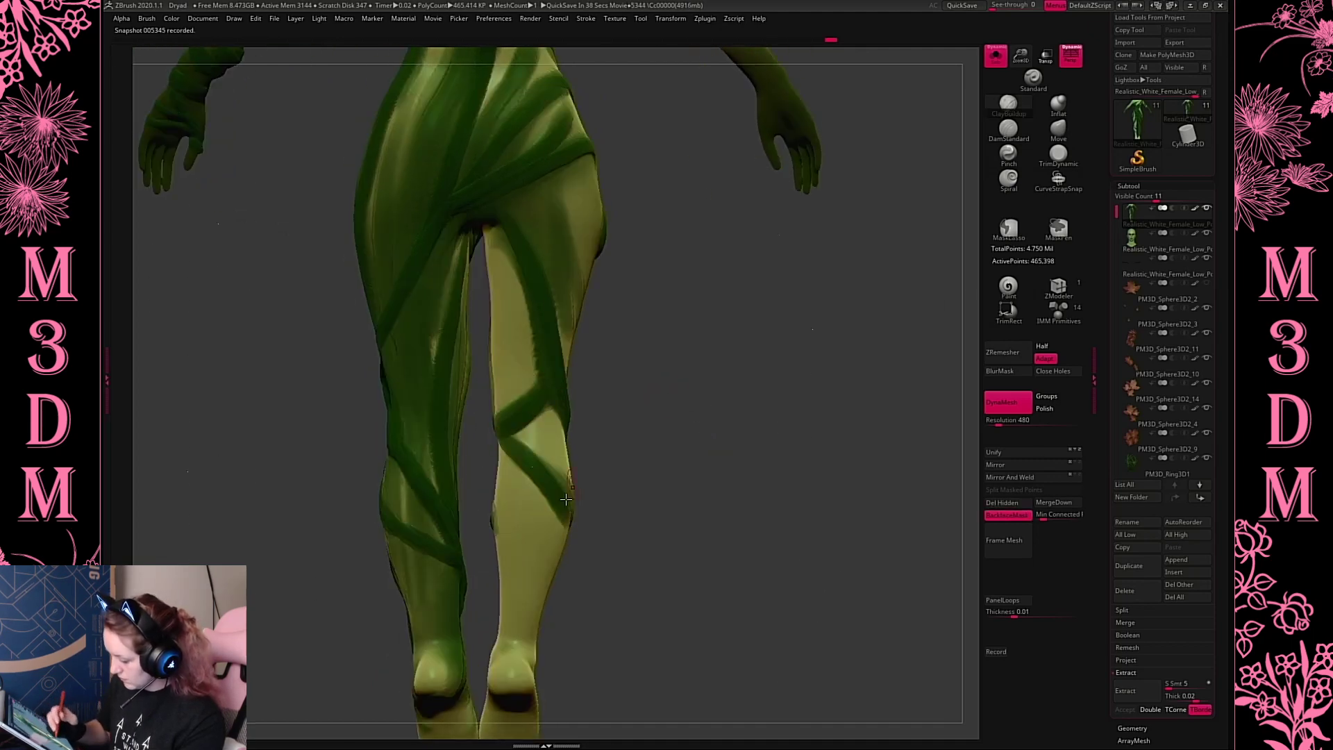
Continue the raised vine around the outer right calf and diagonally down the front of the shin
mouse_move(706, 491)
mouse_down()
mouse_move(535, 498)
mouse_move(618, 625)
mouse_move(697, 452)
mouse_move(560, 490)
mouse_move(641, 571)
mouse_up()
mouse_move(797, 483)
mouse_down()
mouse_move(857, 458)
mouse_move(814, 439)
mouse_move(817, 456)
mouse_move(951, 441)
mouse_up()
drag(512, 382, 579, 485)
drag(881, 423, 581, 467)
drag(513, 413, 566, 510)
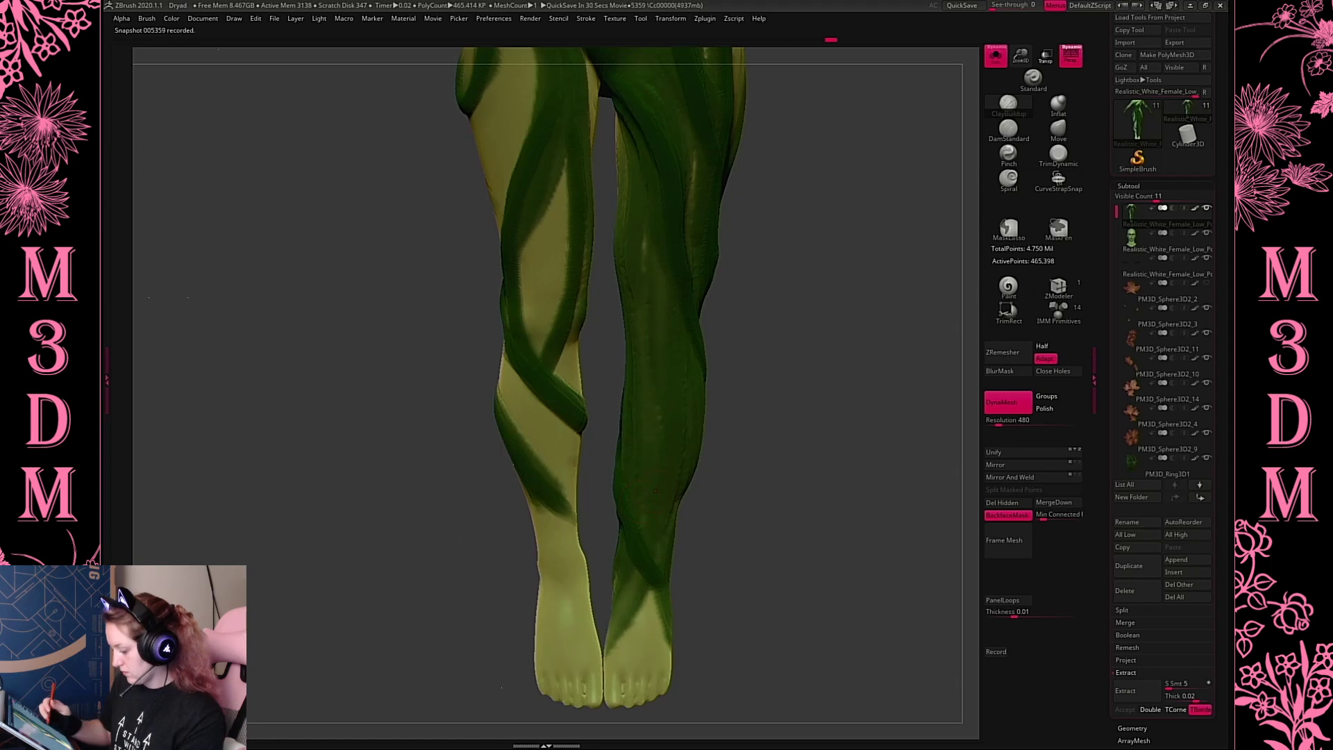
Switch to the Paint brush and open its quick settings with the legs in view
alt+drag(915, 324, 892, 314)
alt+drag(1013, 30, 1015, 8)
click(1009, 286)
right_click(819, 378)
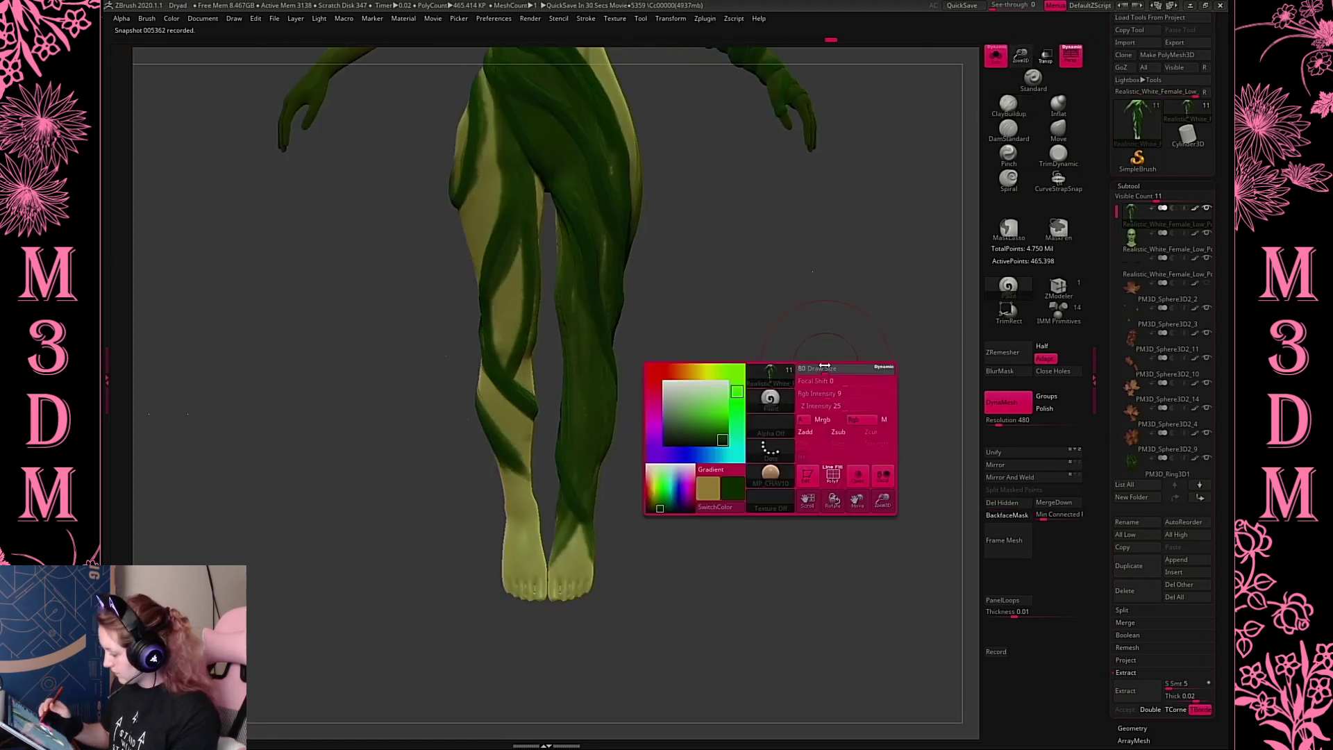
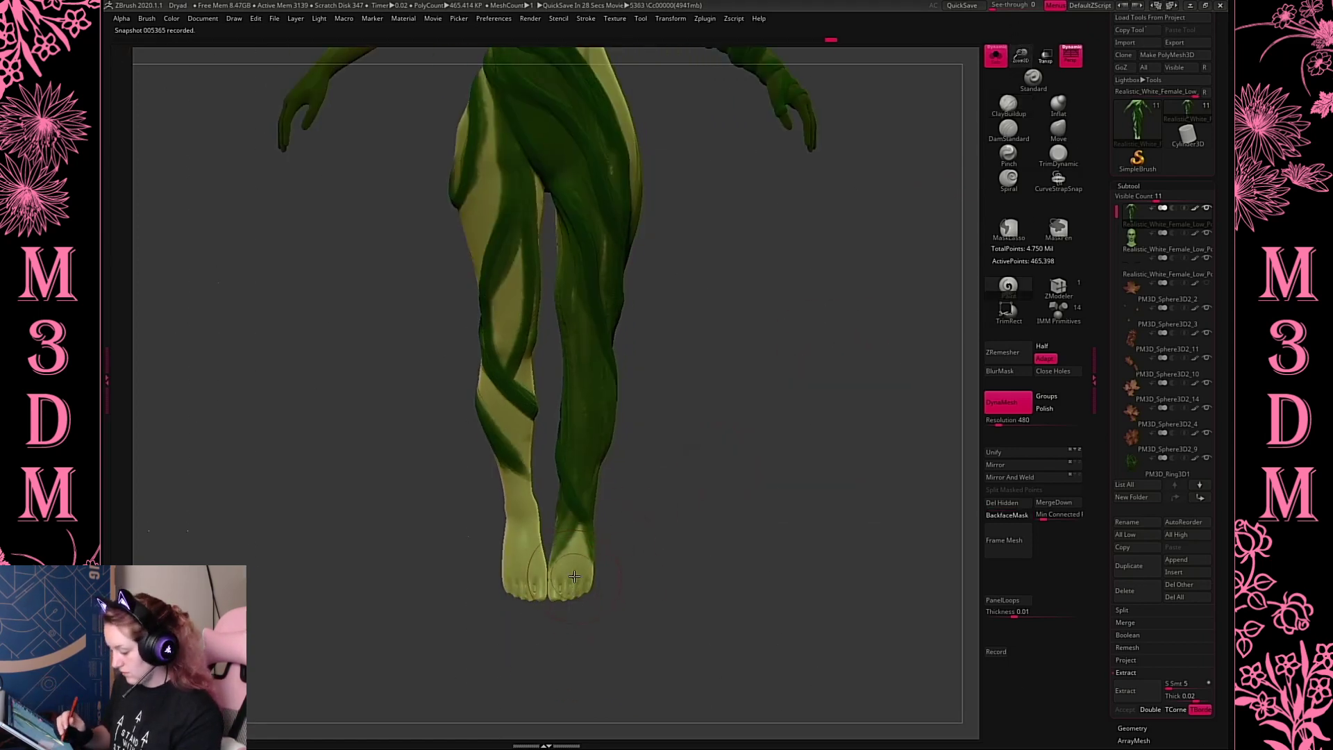
Paint both feet, the ankles and the lower right shin with a soft dark green gradient
right_click(517, 609)
click(531, 617)
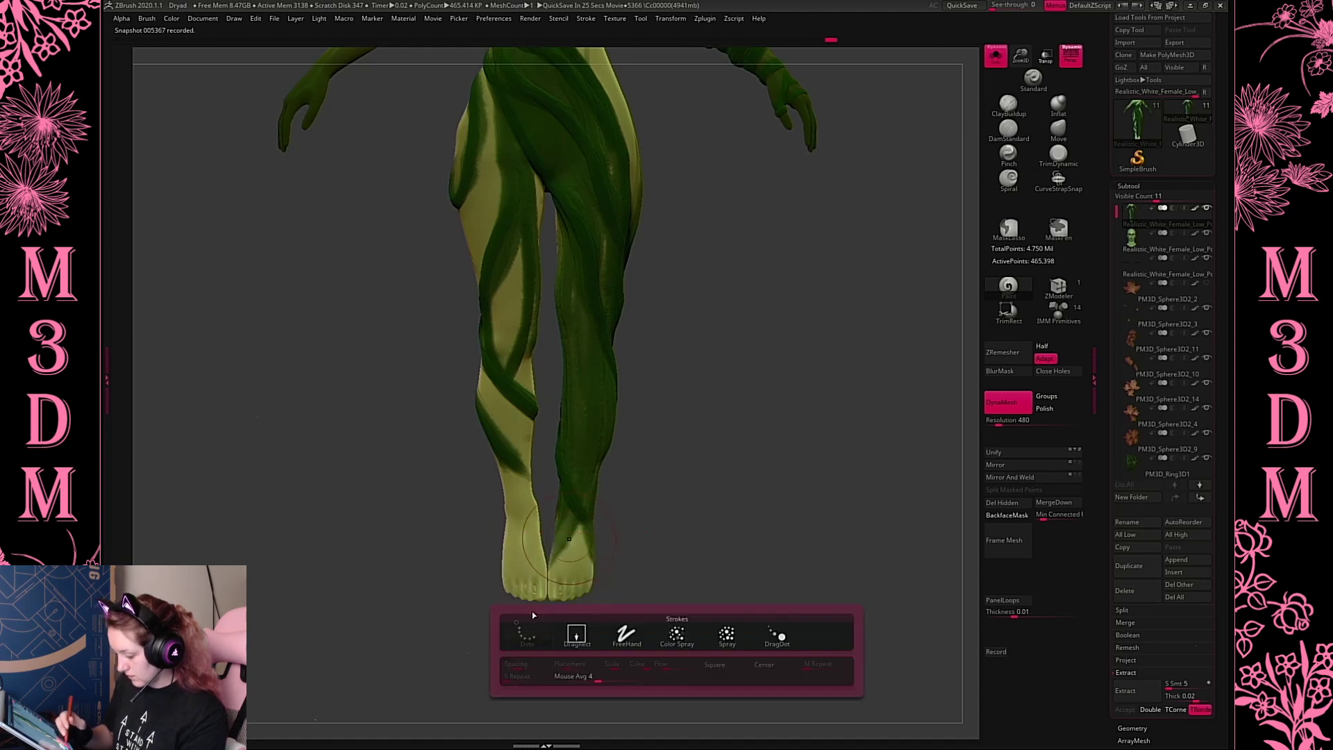
right_click(600, 513)
click(595, 533)
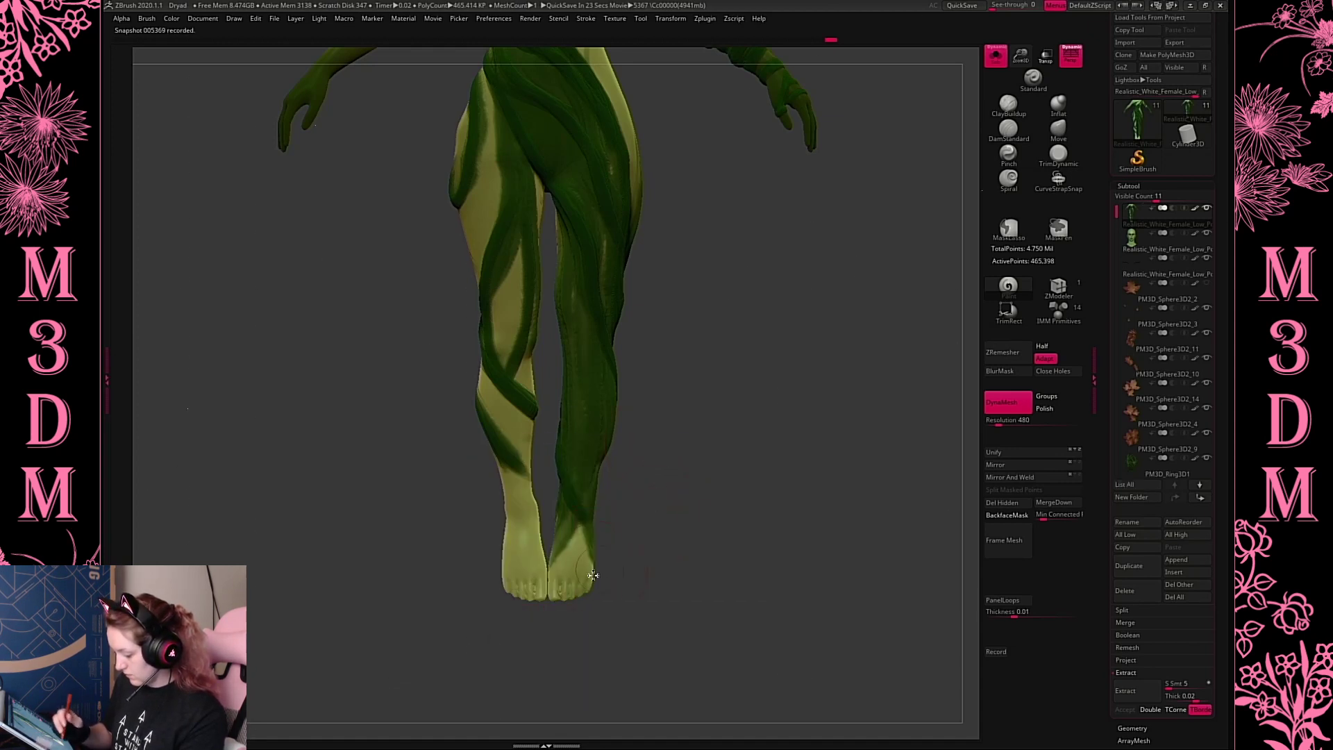
mouse_move(590, 574)
mouse_down()
mouse_move(592, 595)
mouse_move(574, 547)
mouse_move(556, 678)
mouse_up()
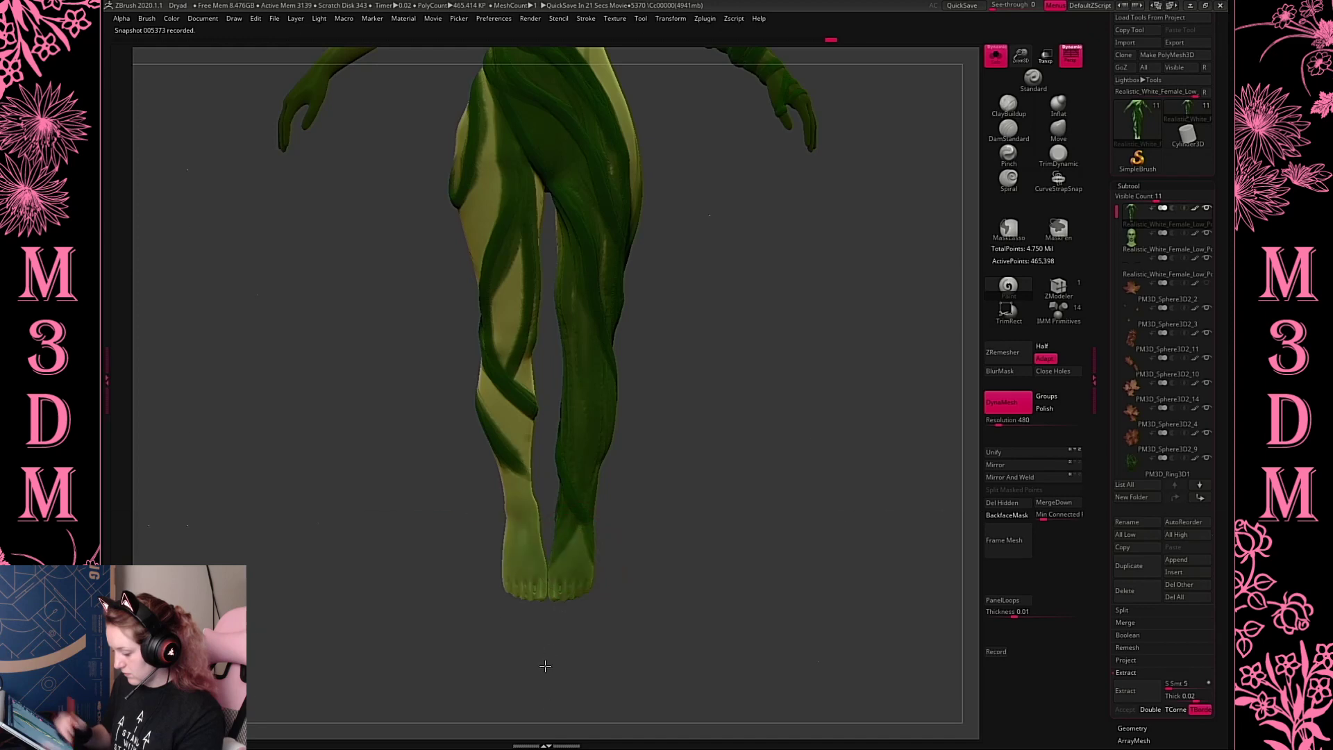
right_click(624, 475)
drag(706, 429, 679, 476)
drag(577, 571, 539, 721)
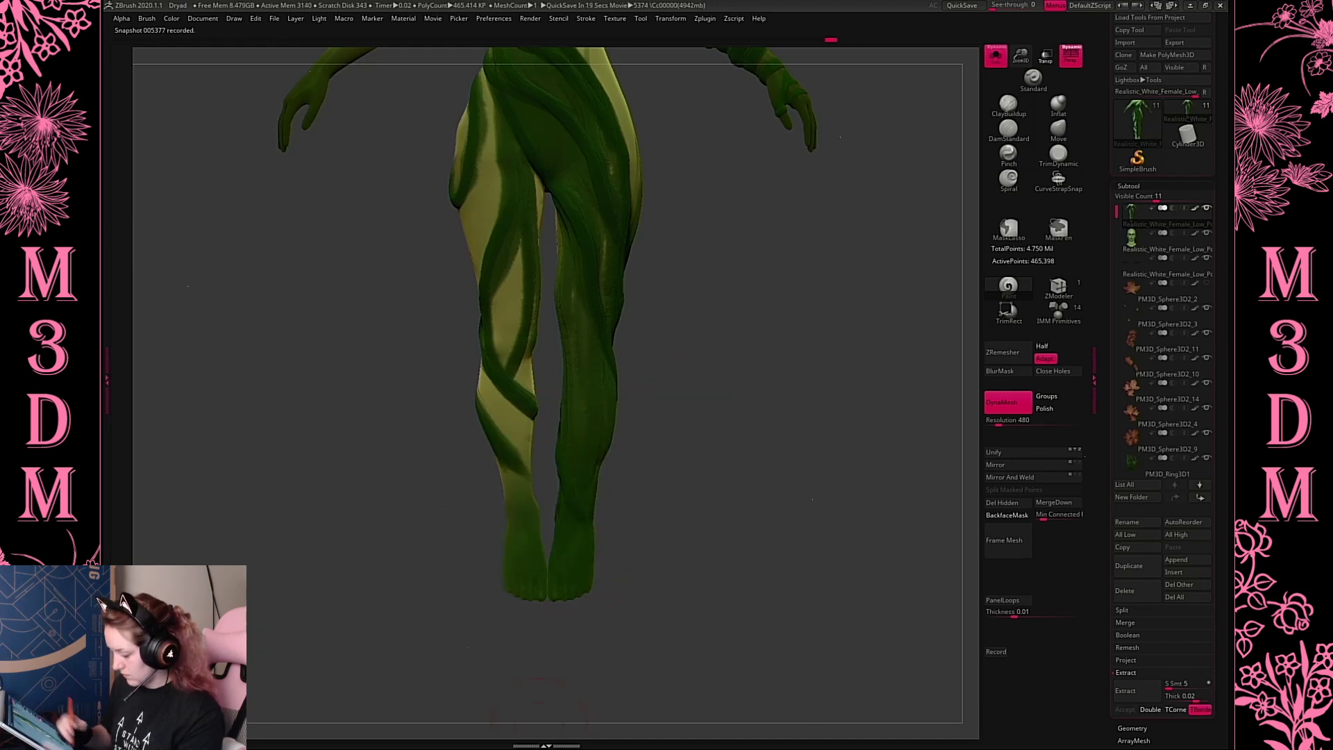
mouse_move(519, 505)
mouse_down()
mouse_move(513, 425)
mouse_move(491, 395)
mouse_up()
Switch to the ClayBuildup brush and sculpt raised vine bands around the right wrist
mouse_move(753, 435)
alt+mouse_down()
mouse_move(761, 541)
mouse_move(827, 417)
mouse_move(660, 428)
alt+mouse_up()
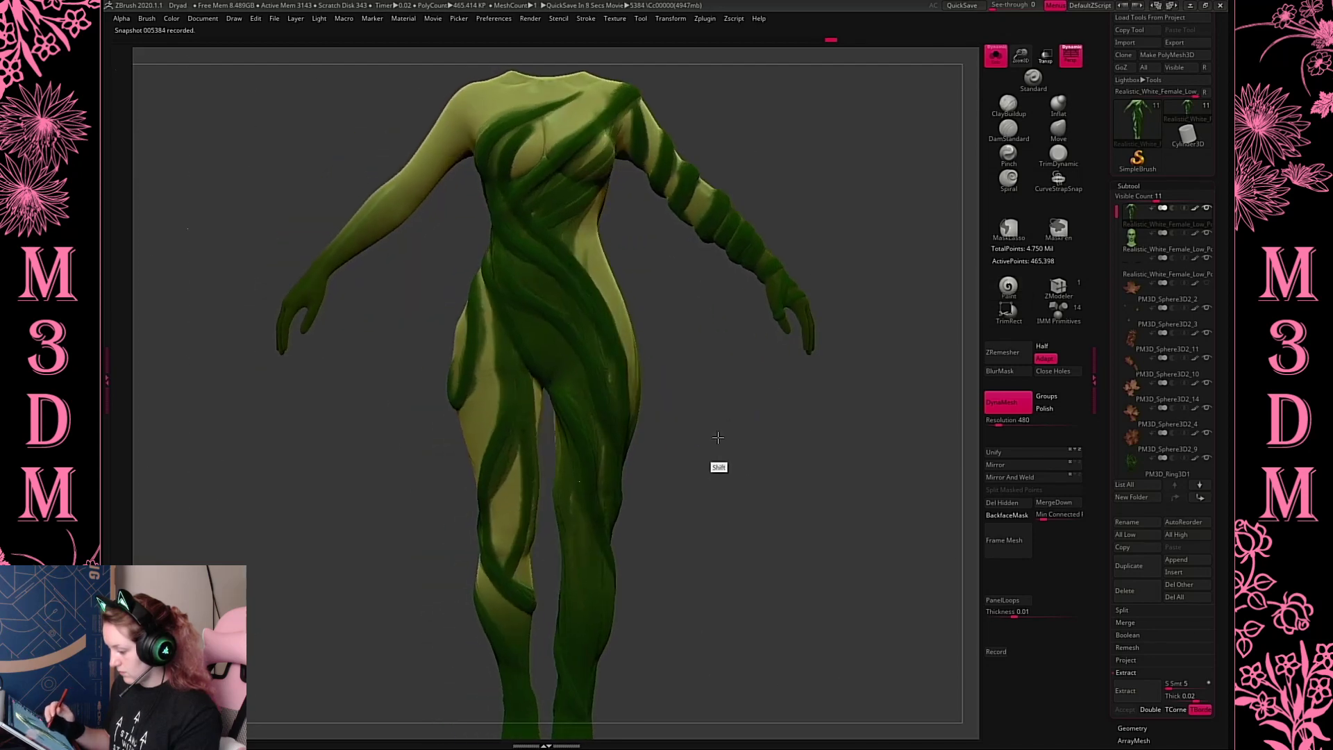
key(space)
alt+drag(721, 390, 739, 488)
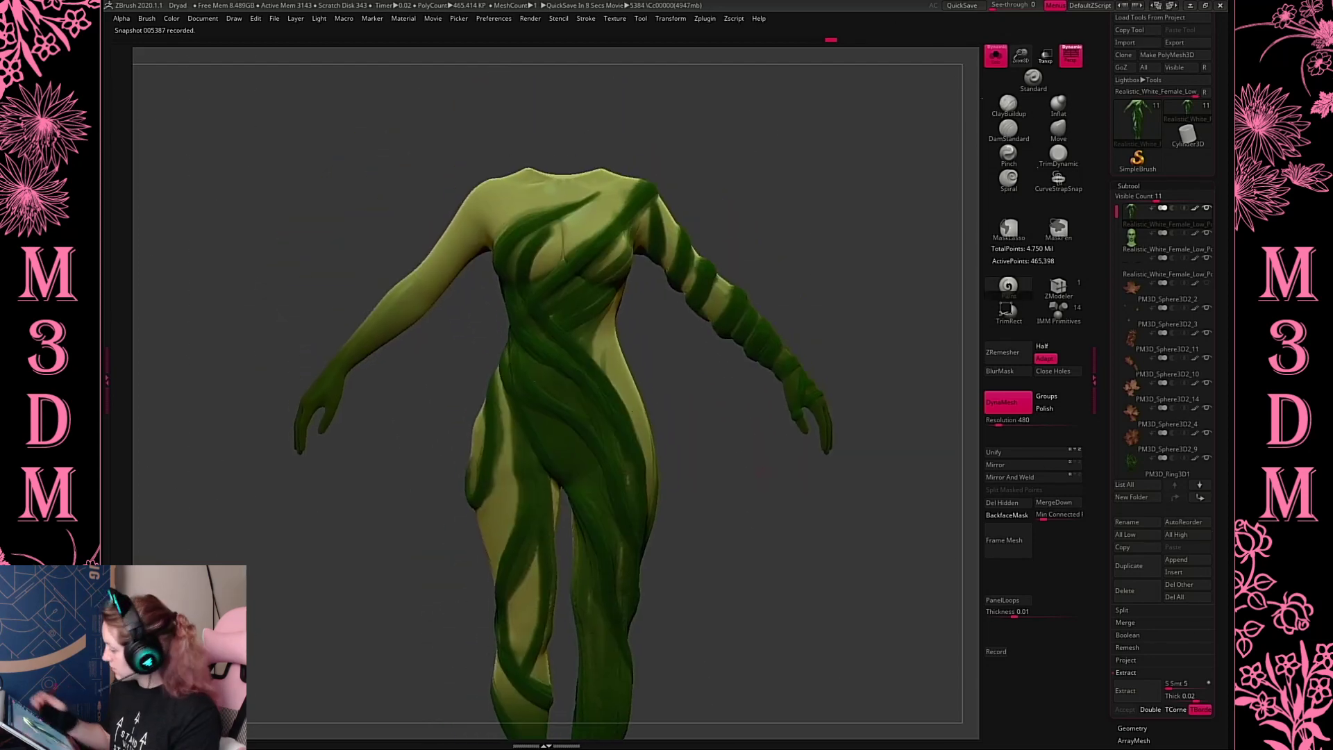
click(1012, 107)
key(space)
alt+drag(817, 186, 930, 278)
key(space)
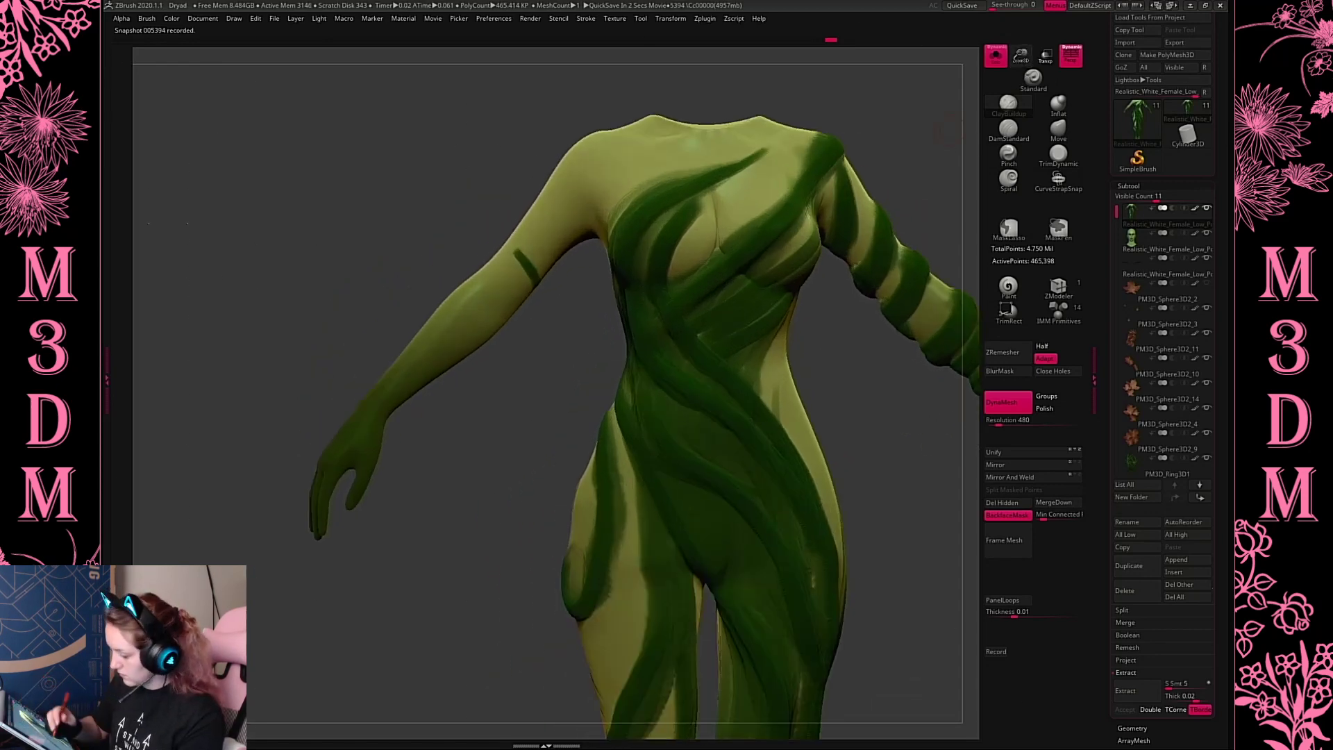
alt+drag(491, 390, 536, 342)
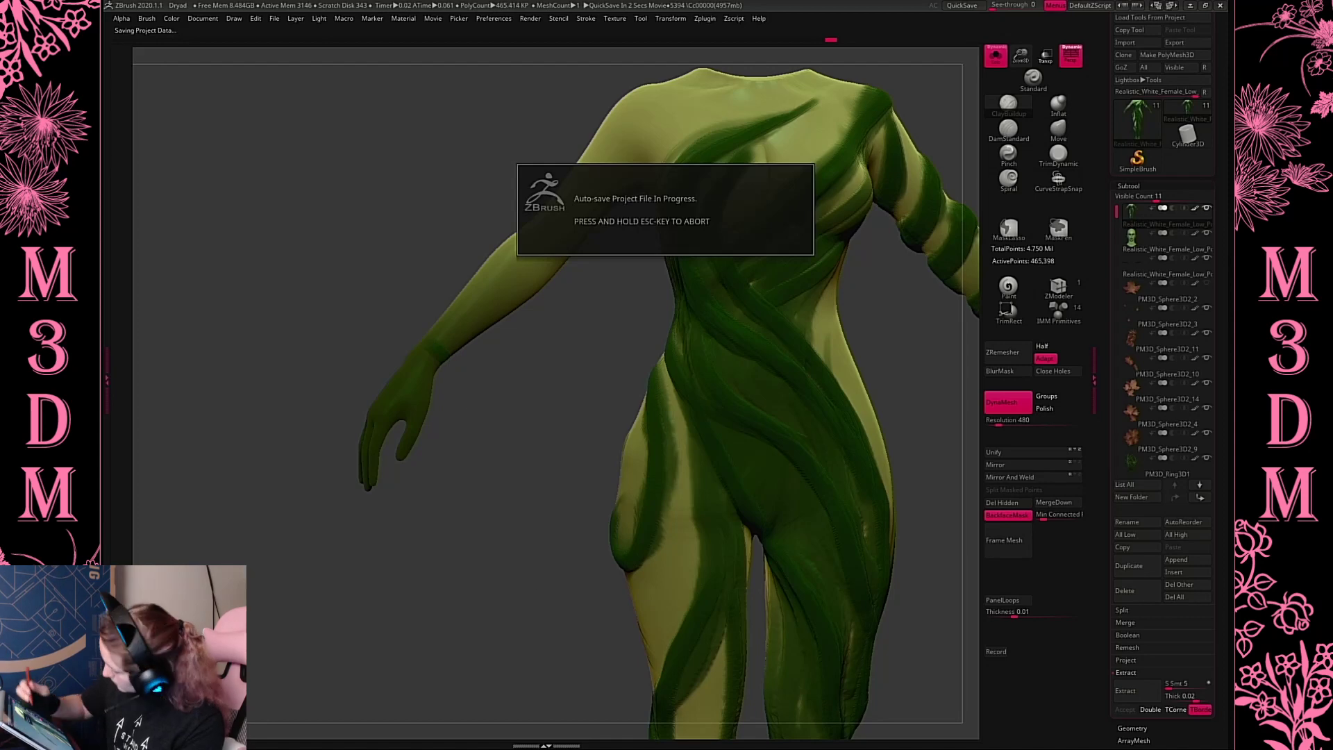
drag(511, 441, 582, 321)
drag(717, 296, 691, 462)
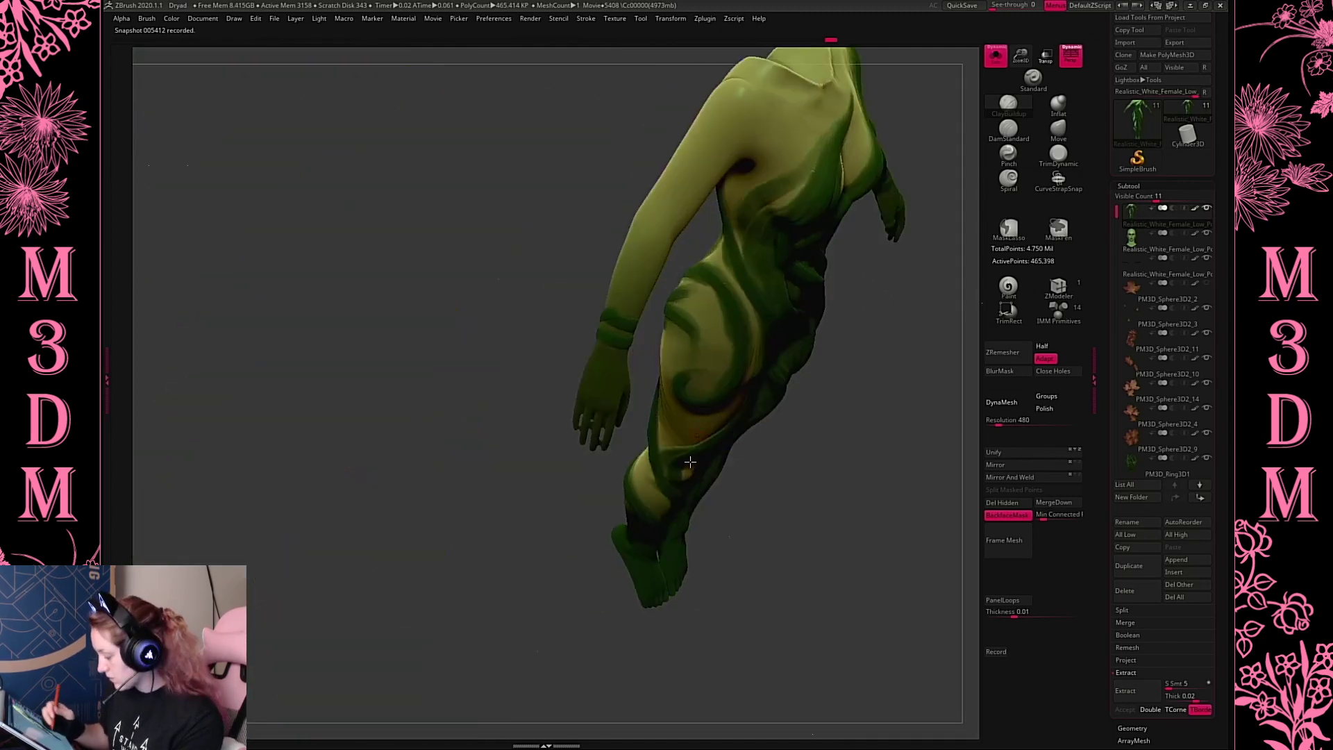
drag(595, 495, 584, 343)
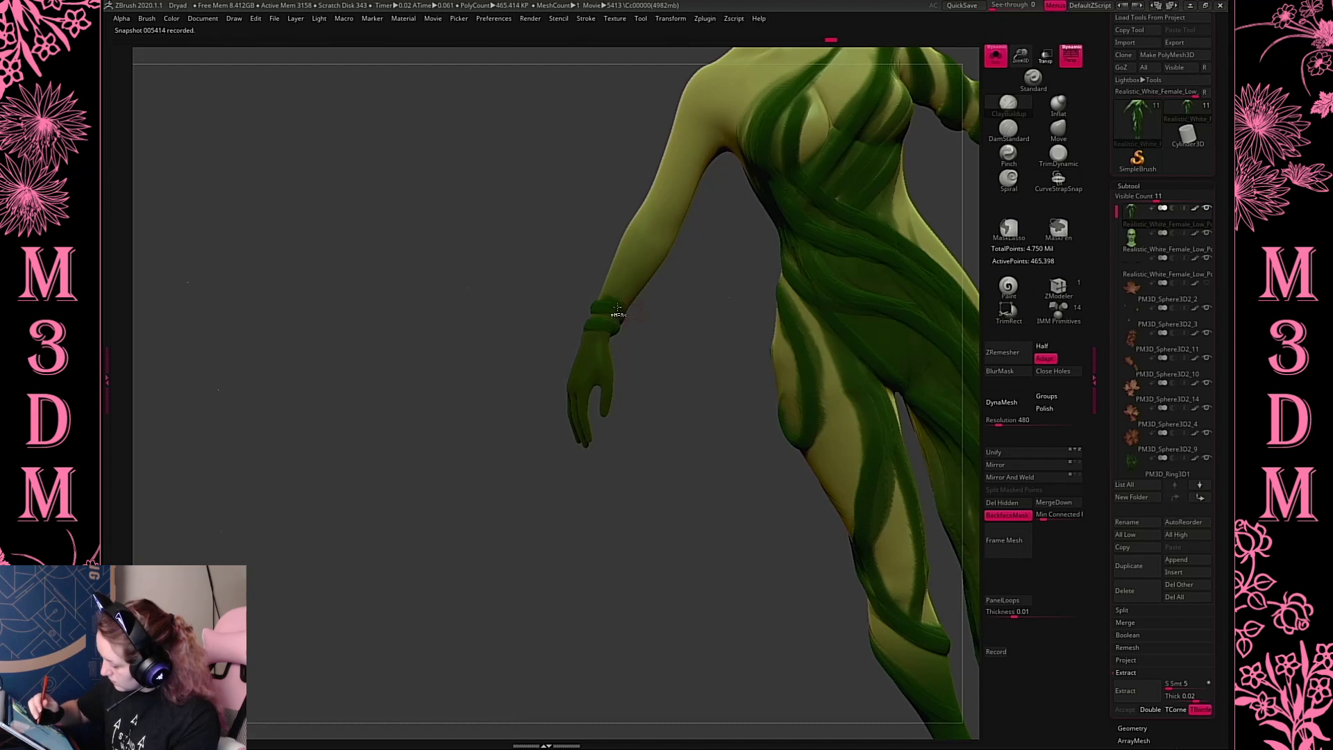
Undo the last wrist stroke and sculpt a raised vine spiralling from the wrist around the right forearm
key(ctrl+z)
right_click(617, 350)
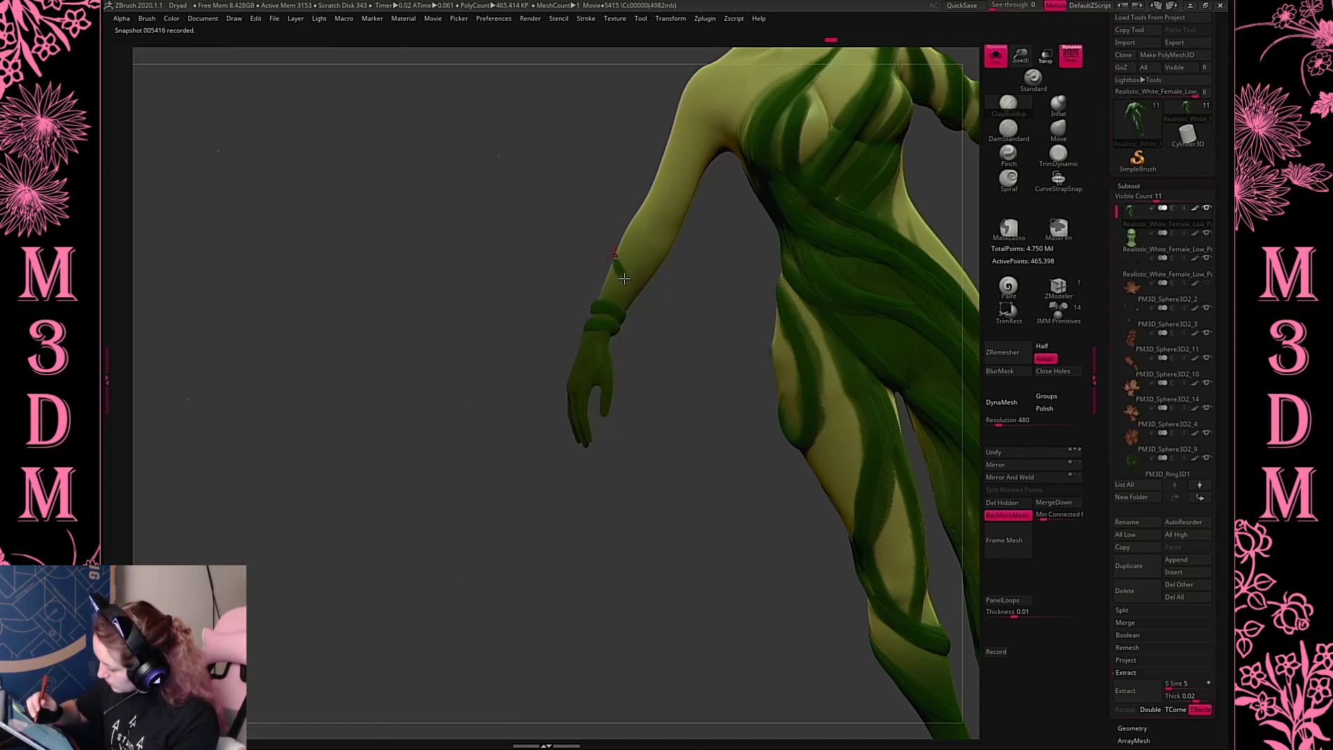
right_click(628, 277)
right_click(636, 274)
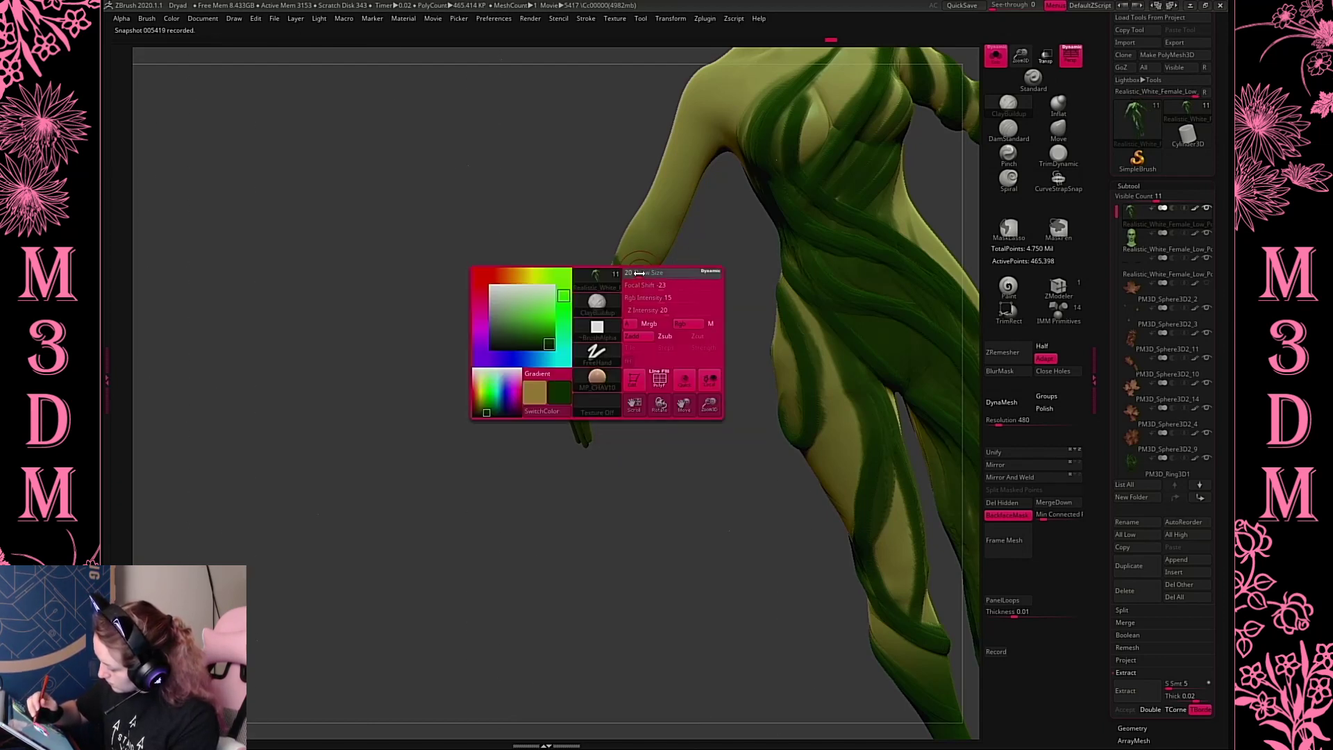
mouse_move(632, 243)
mouse_down()
mouse_move(627, 307)
mouse_move(702, 333)
mouse_move(823, 338)
mouse_up()
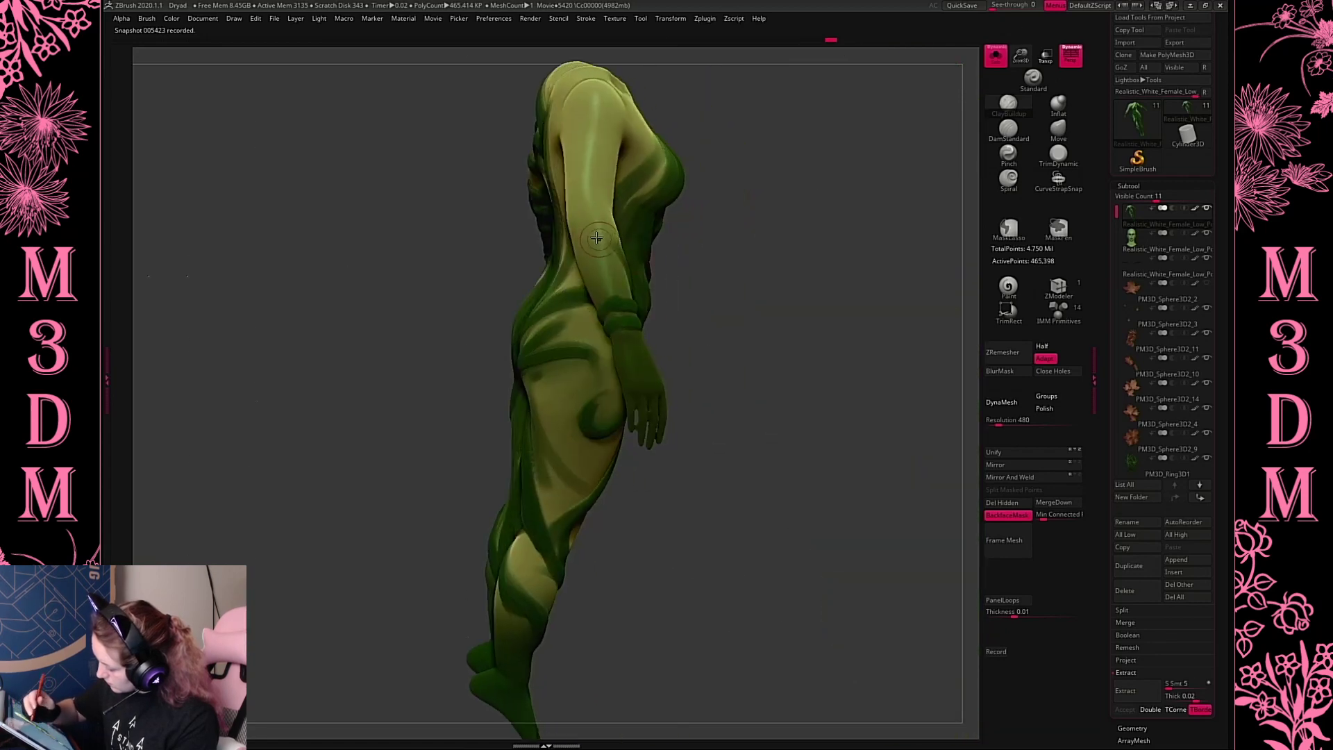
drag(715, 253, 556, 145)
mouse_move(615, 187)
mouse_down()
mouse_move(594, 201)
mouse_move(597, 241)
mouse_move(619, 251)
mouse_move(602, 276)
mouse_up()
drag(678, 238, 586, 268)
drag(730, 267, 823, 338)
mouse_move(699, 223)
mouse_down()
mouse_move(613, 236)
mouse_move(705, 331)
mouse_move(683, 217)
mouse_up()
Try to carry the vine up the inner side of the right upper arm
drag(665, 272, 652, 217)
drag(708, 353, 729, 406)
drag(666, 226, 646, 140)
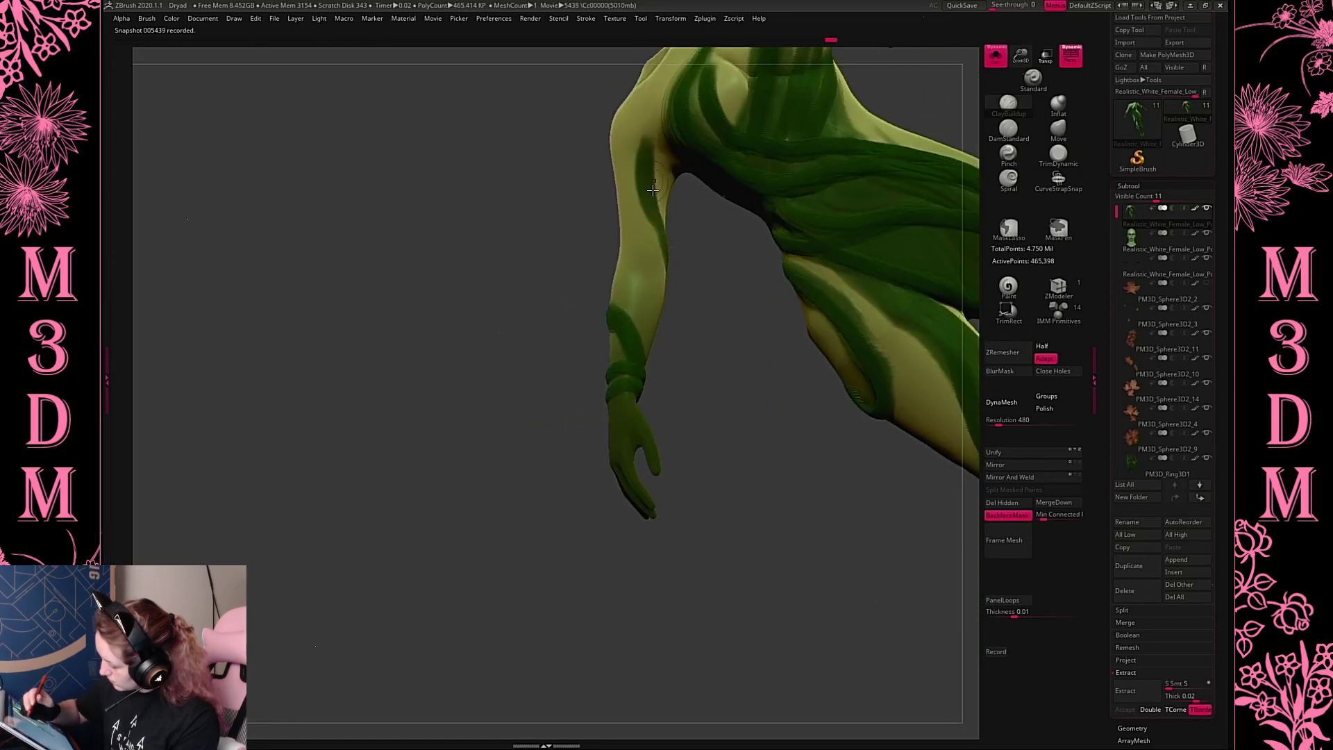
drag(701, 304, 798, 338)
mouse_move(628, 496)
mouse_down()
mouse_move(520, 541)
mouse_move(416, 654)
mouse_move(549, 621)
mouse_up()
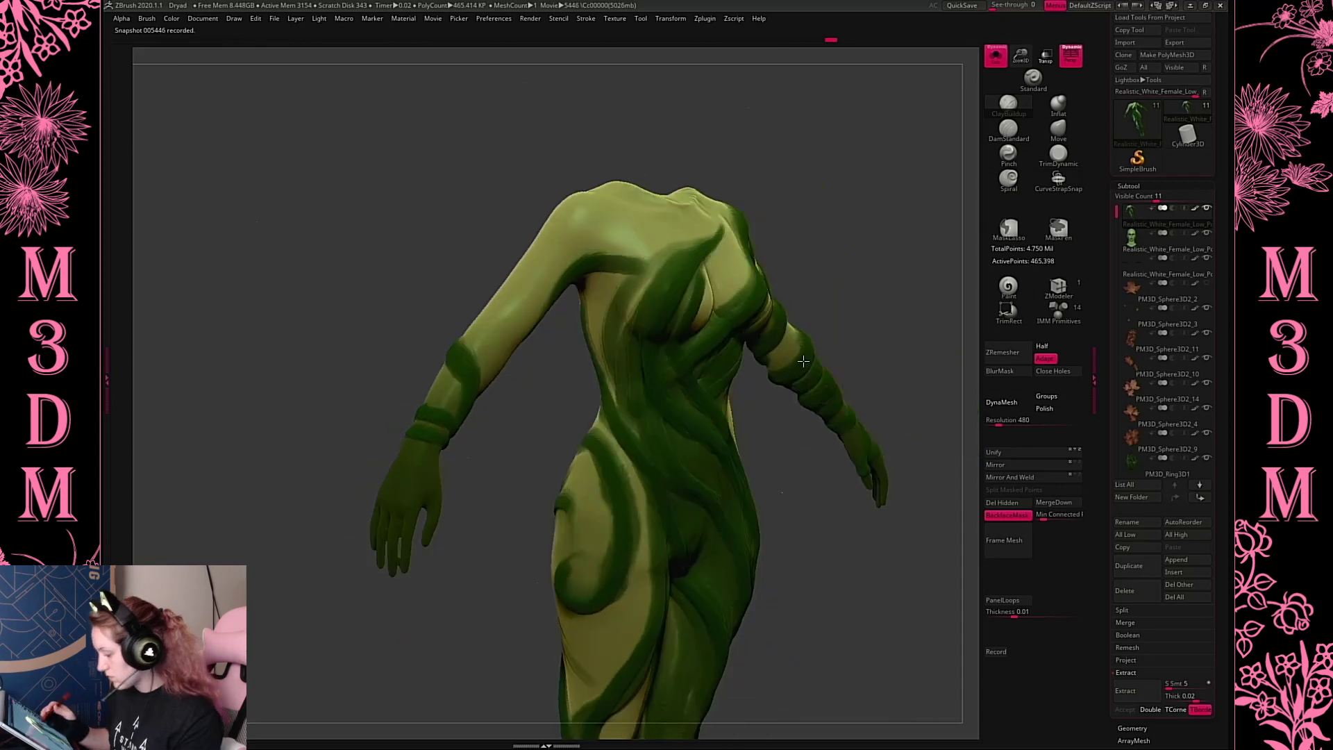
shift+drag(593, 268, 658, 277)
key(ctrl+z)
drag(517, 489, 559, 347)
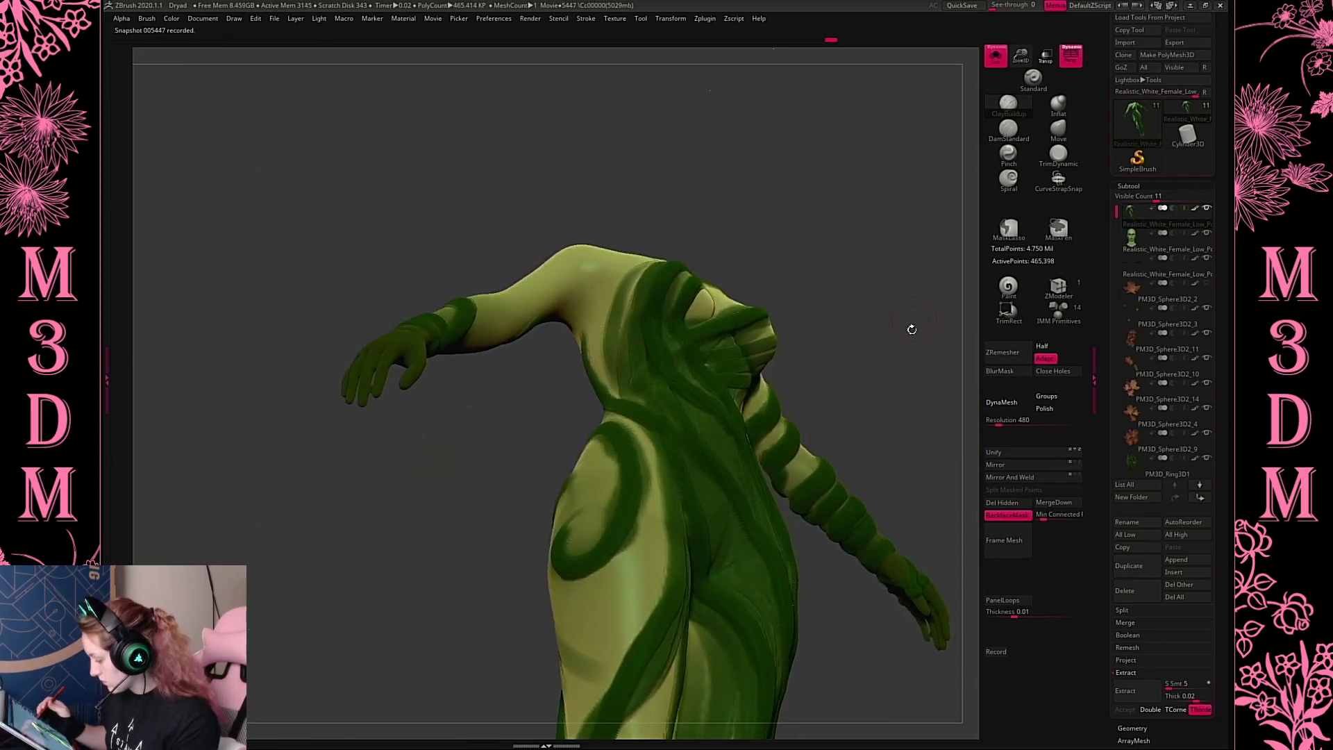
drag(911, 329, 844, 295)
Sculpt a diagonal vine band across the front of the right upper arm
drag(534, 325, 564, 280)
mouse_move(702, 202)
mouse_down()
mouse_move(712, 260)
mouse_move(627, 312)
mouse_up()
key(ctrl+z)
drag(517, 394, 437, 389)
drag(541, 240, 533, 314)
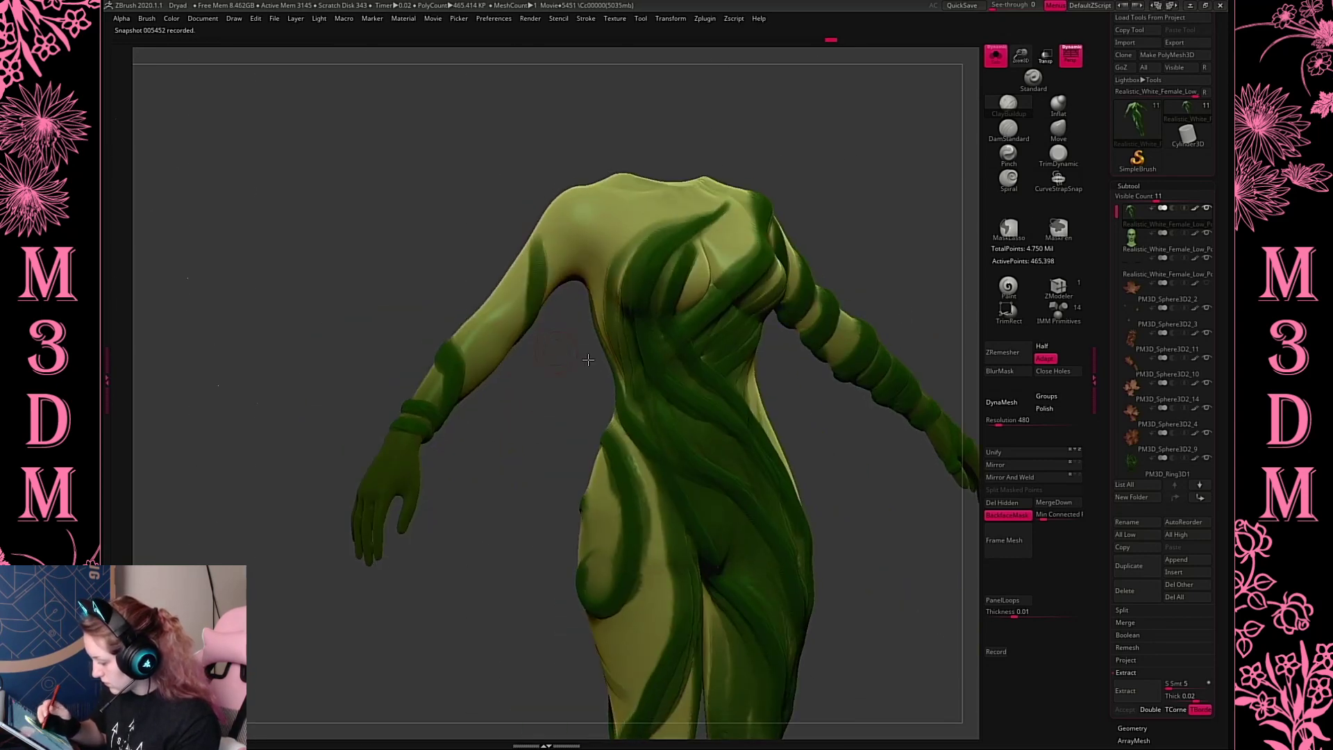
Continue the upper-arm vine band around the back of the right arm toward the armpit
drag(588, 359, 663, 267)
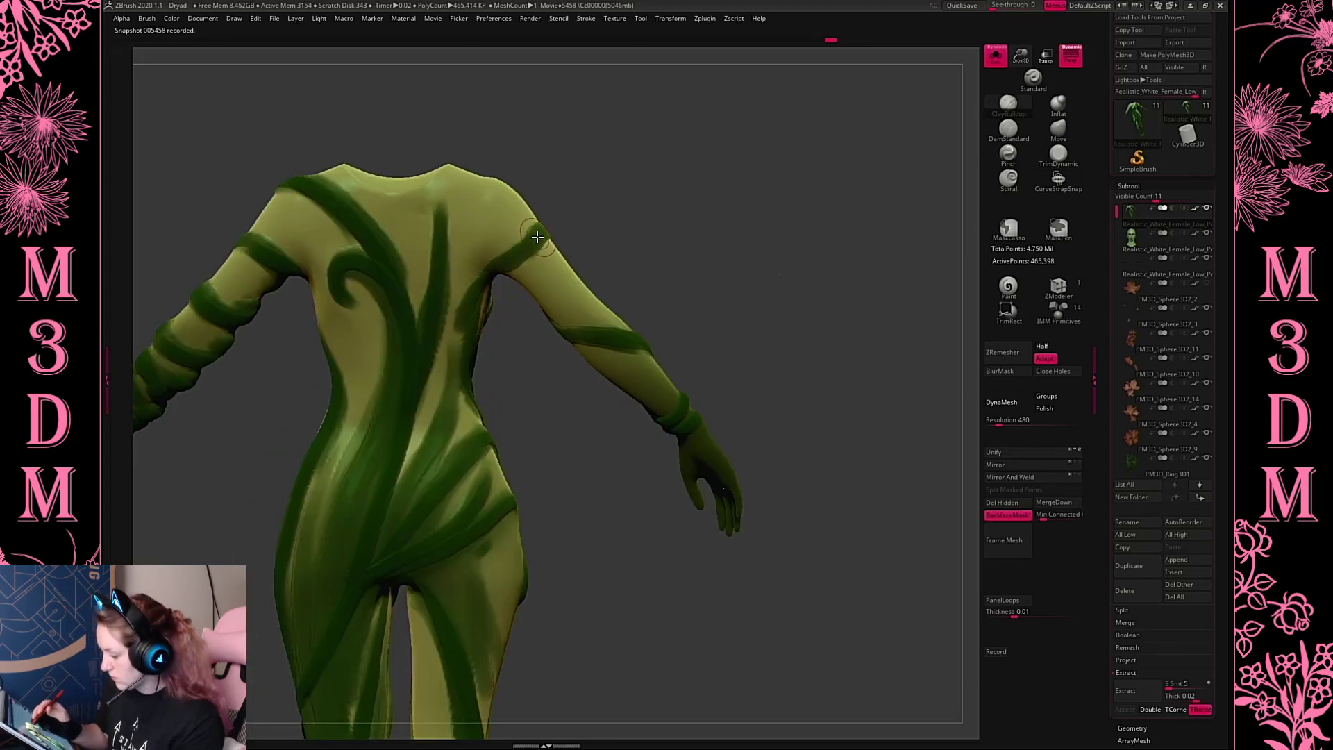
drag(537, 237, 474, 338)
key(ctrl+z)
drag(539, 235, 472, 336)
mouse_move(791, 277)
mouse_down()
mouse_move(709, 280)
mouse_move(584, 200)
mouse_move(527, 188)
mouse_up()
shift+drag(898, 143, 901, 230)
key(f)
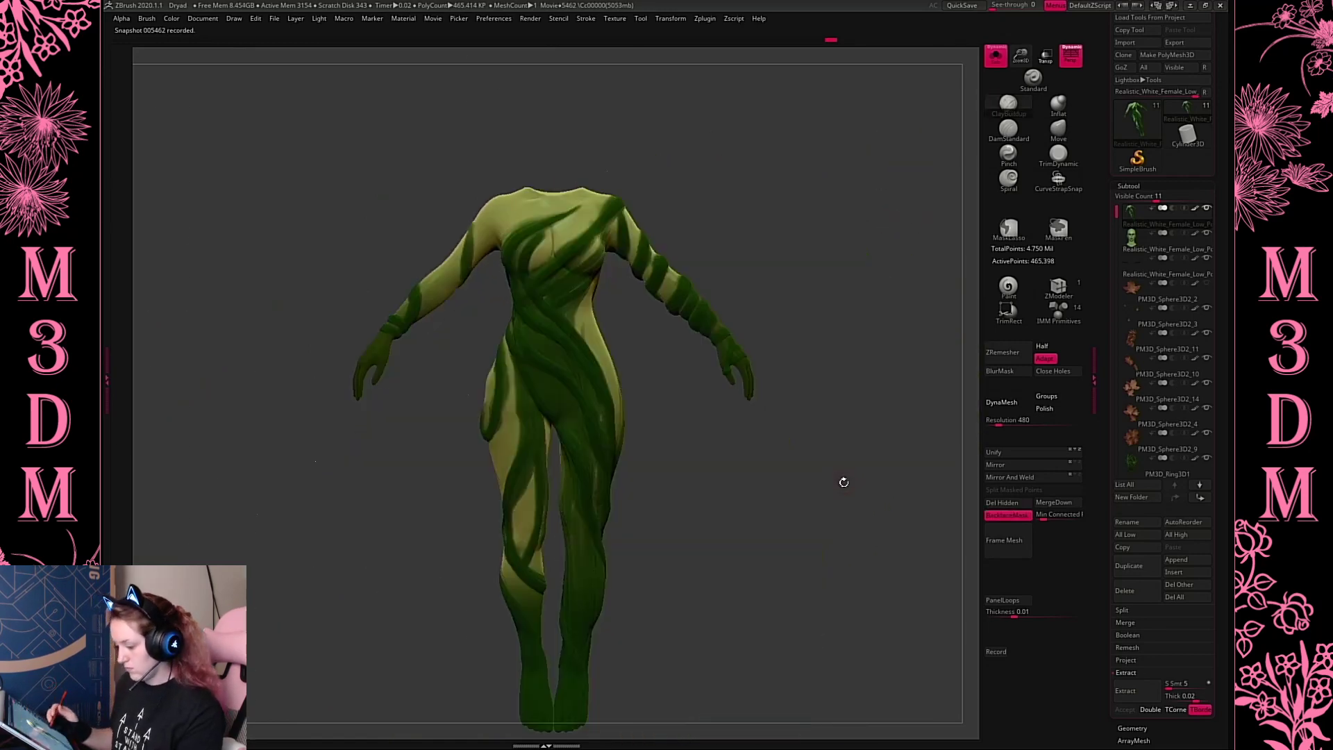
Adjust the brush size and sculpt thin raised vines over the right hand
alt+drag(792, 501, 807, 470)
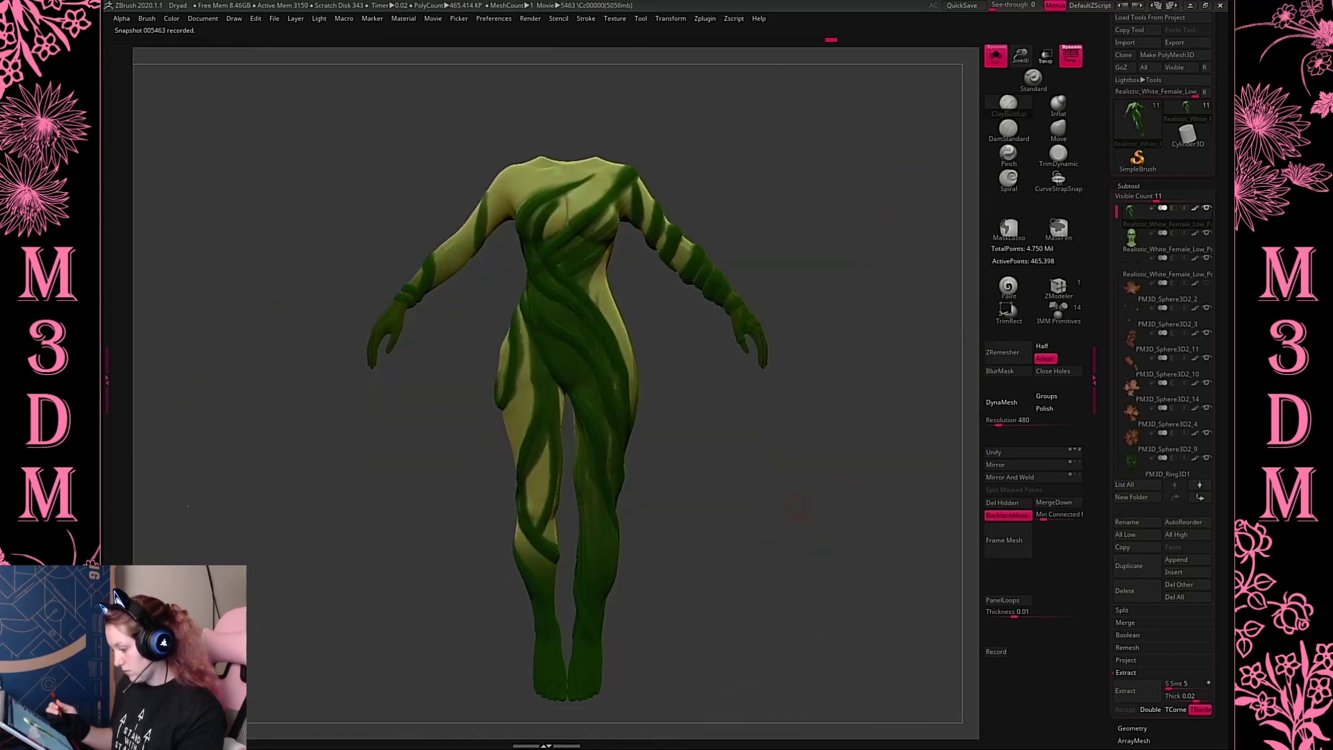
alt+drag(790, 526, 849, 583)
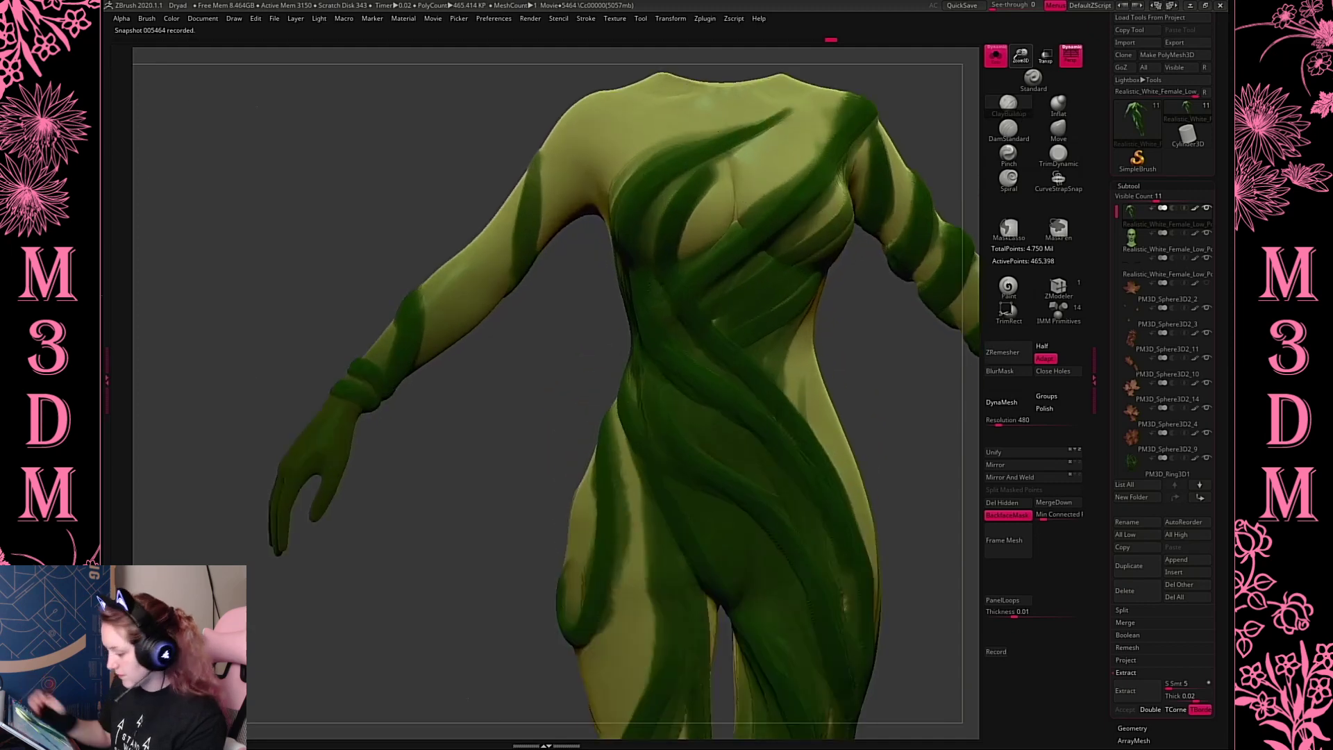
drag(431, 512, 495, 429)
key(space)
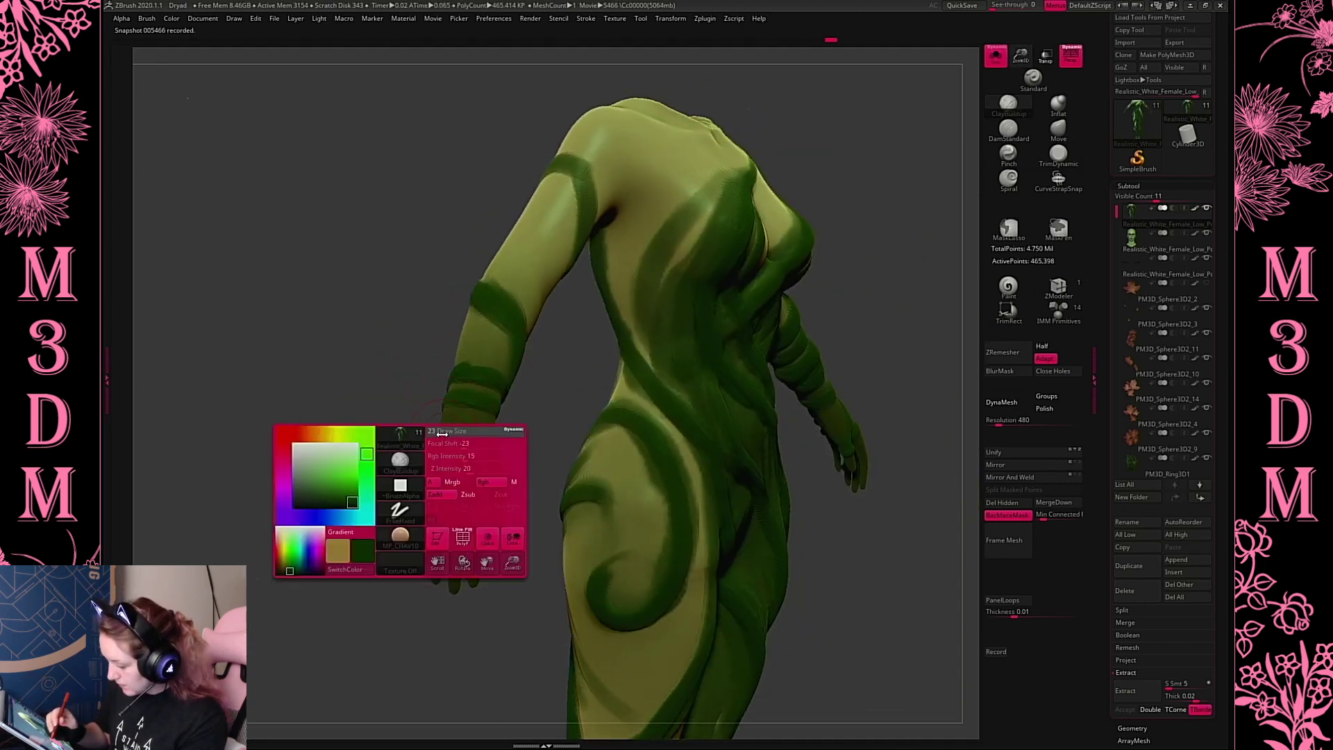
key(space)
key(space)
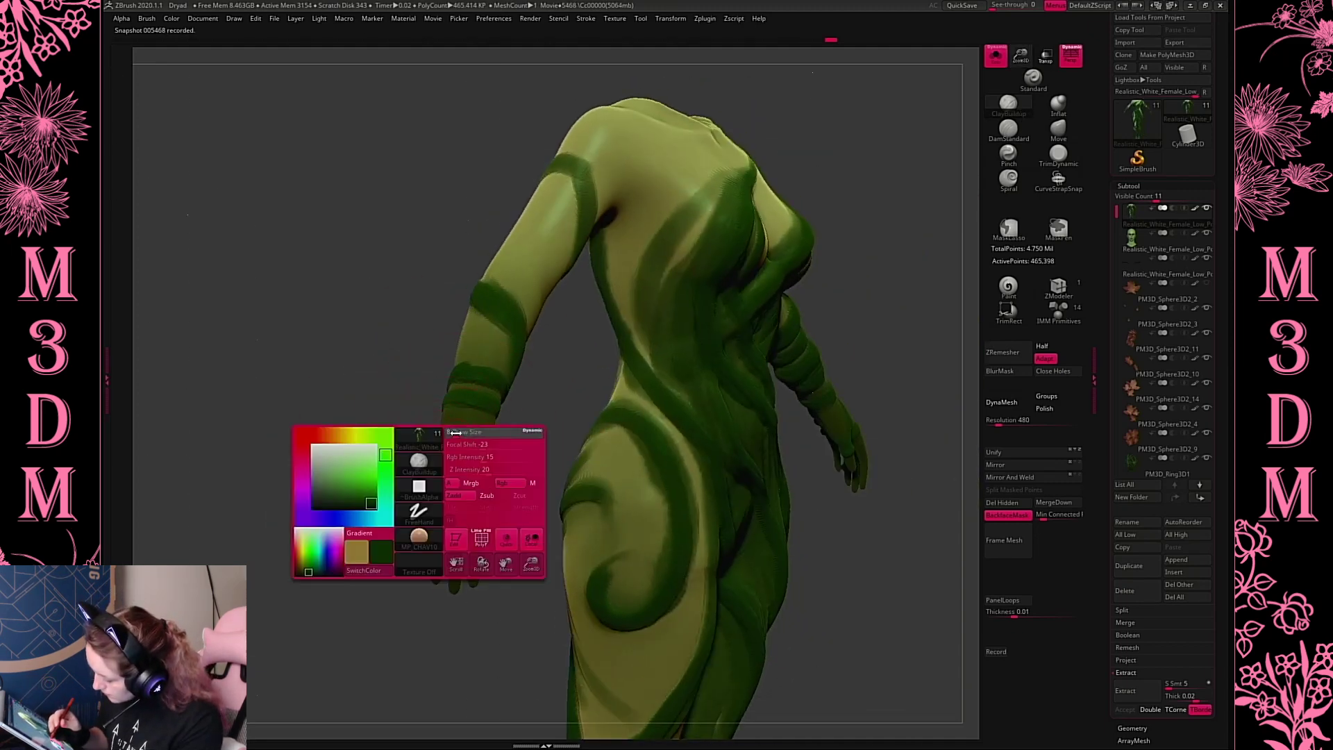
drag(522, 425, 542, 393)
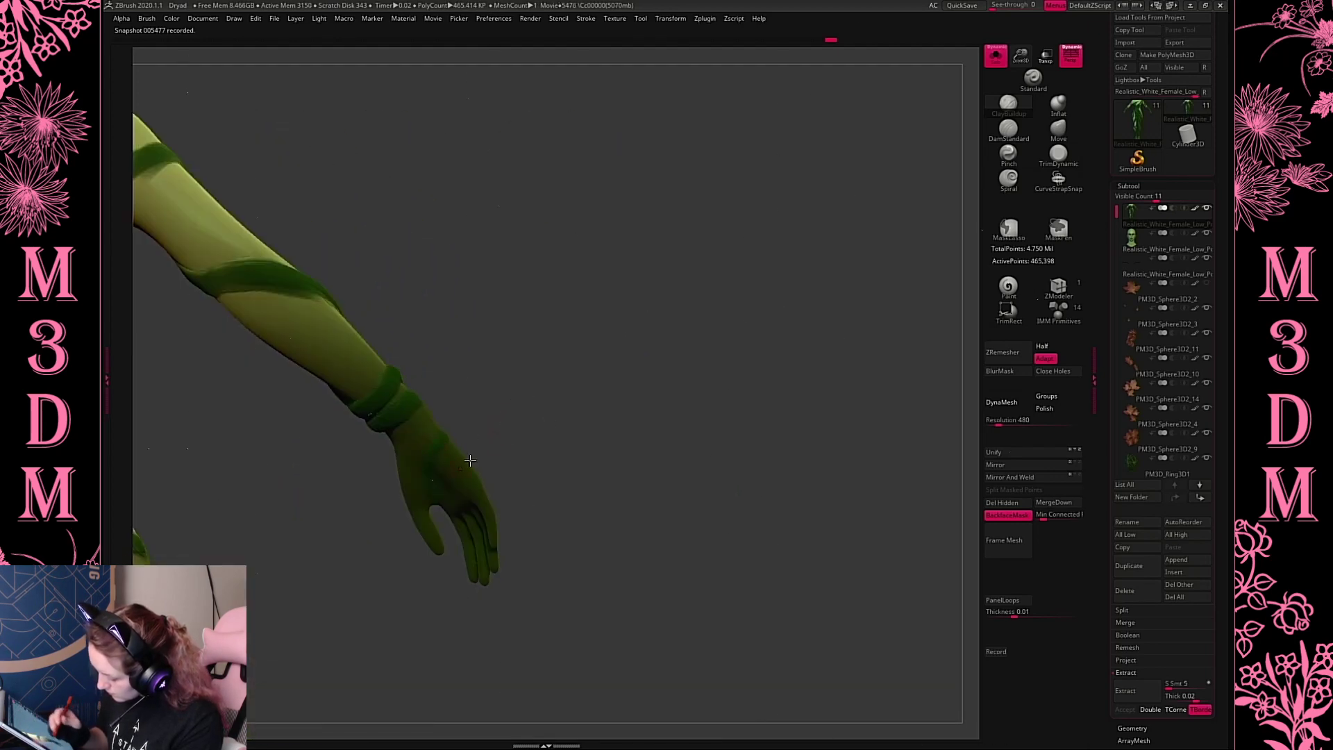
drag(590, 479, 507, 522)
drag(480, 570, 436, 443)
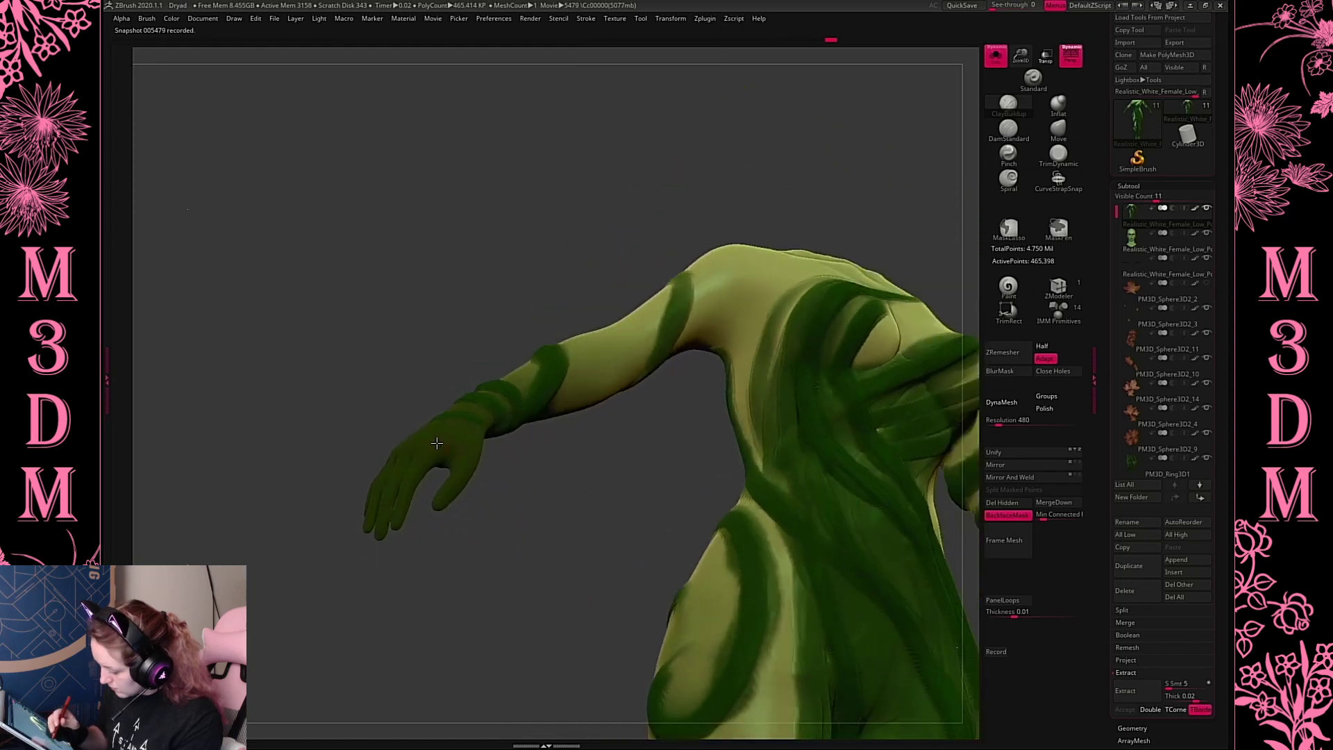
Wrap the thin vines around the base of the right hand and refine them near the wrist bands
drag(537, 518, 417, 415)
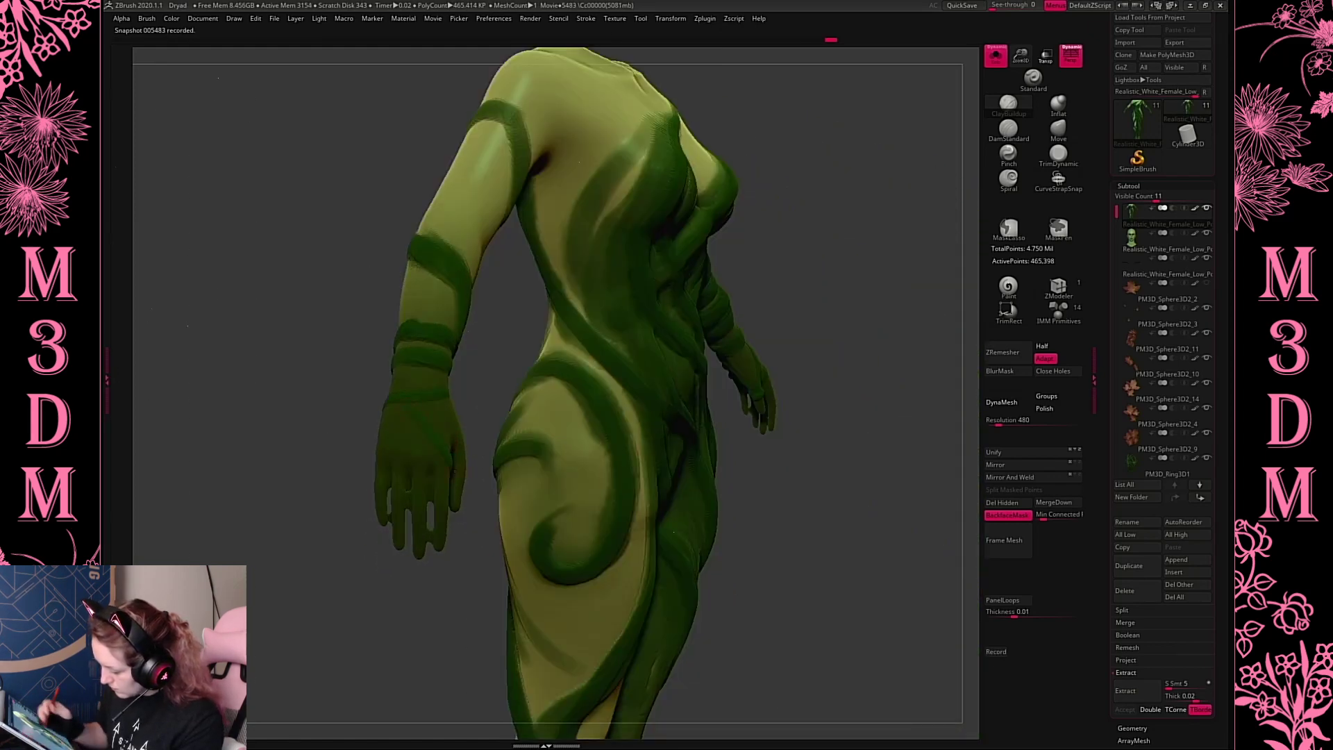
drag(822, 295, 414, 402)
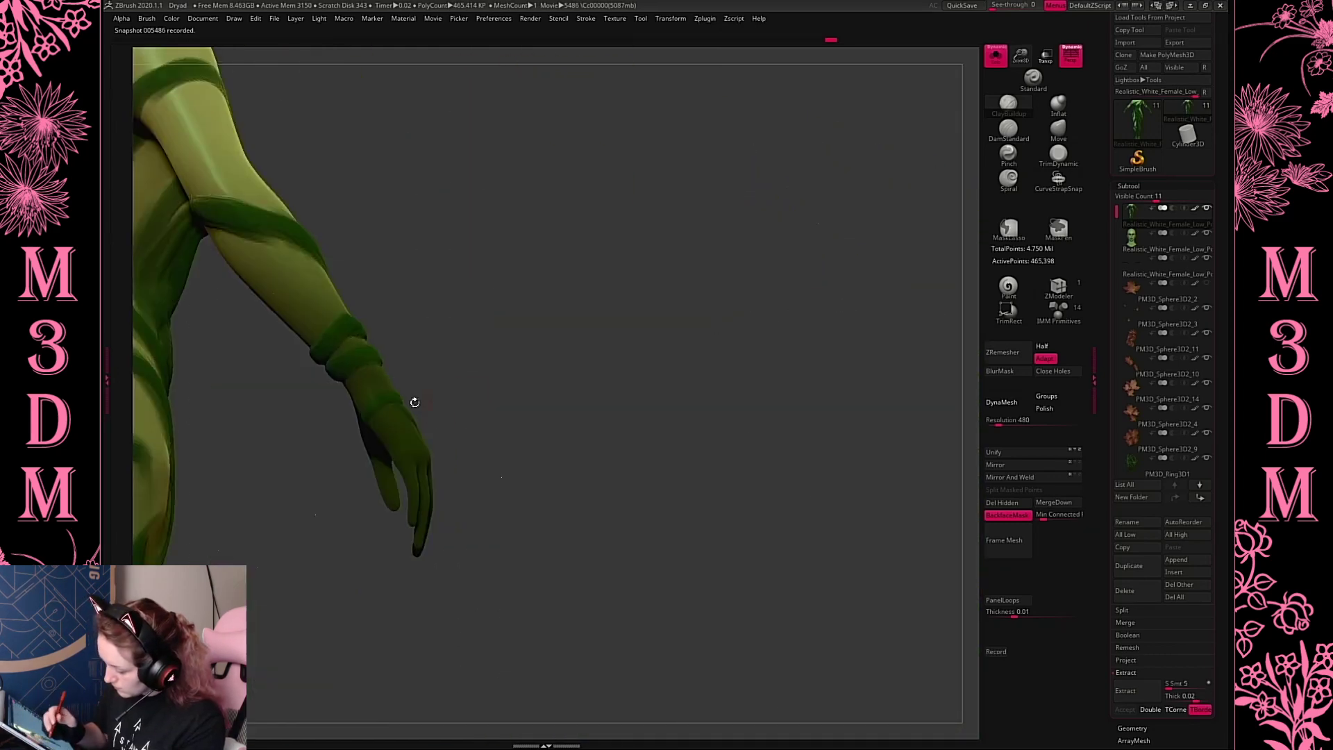
drag(600, 365, 550, 628)
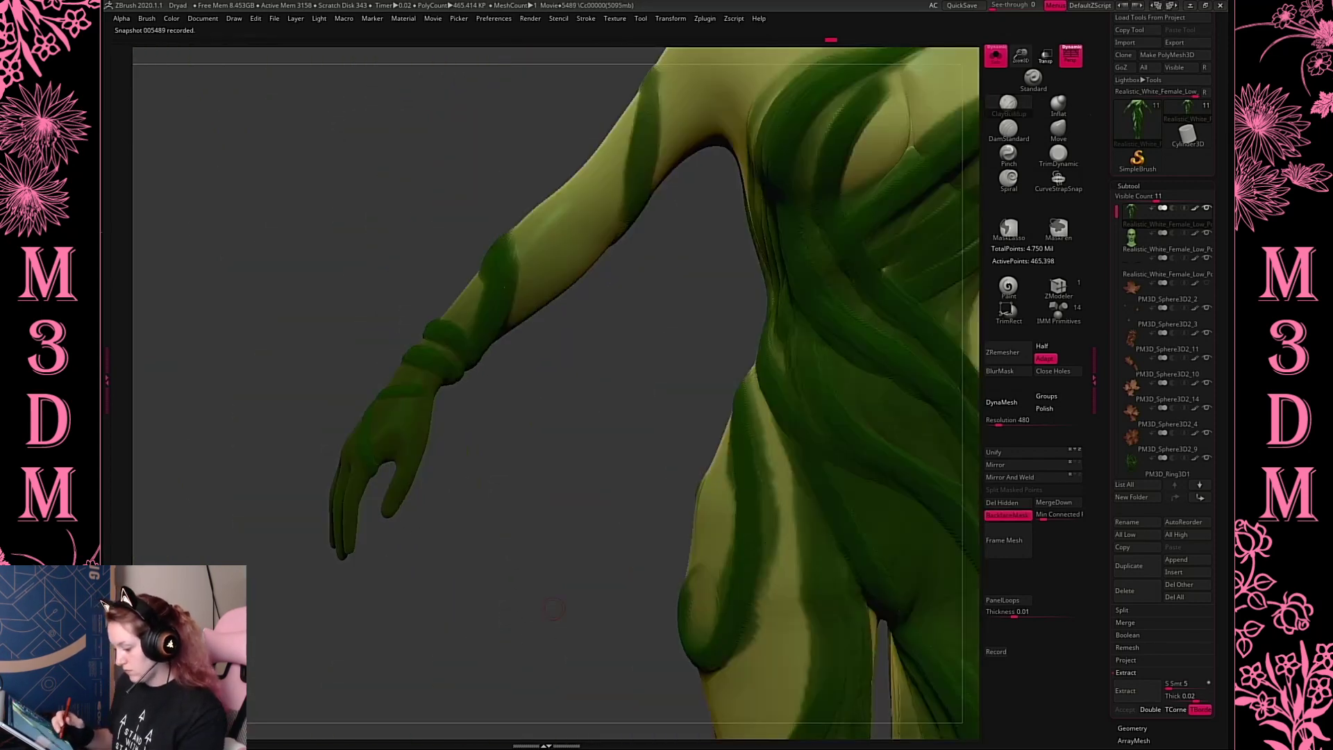
drag(470, 393, 486, 375)
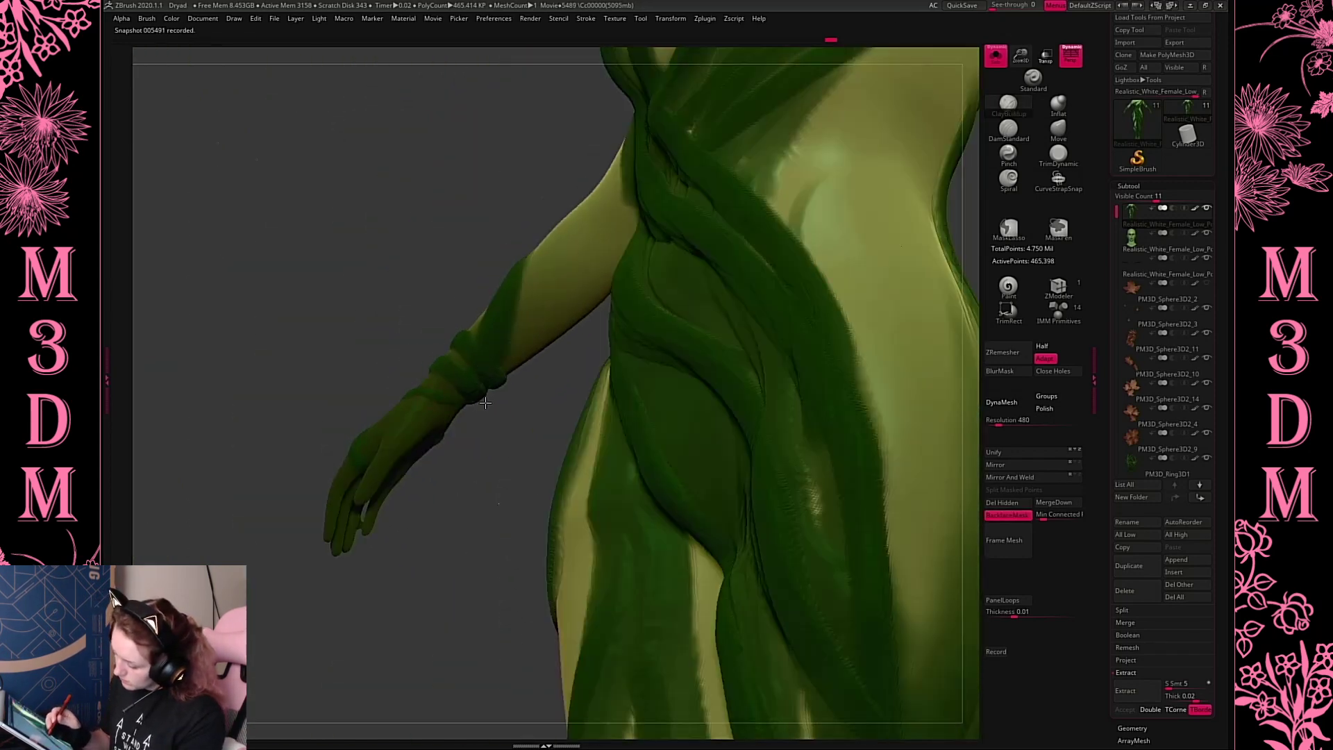
mouse_move(510, 433)
mouse_down()
mouse_move(535, 500)
mouse_move(548, 479)
mouse_move(571, 506)
mouse_move(600, 297)
mouse_move(571, 393)
mouse_up()
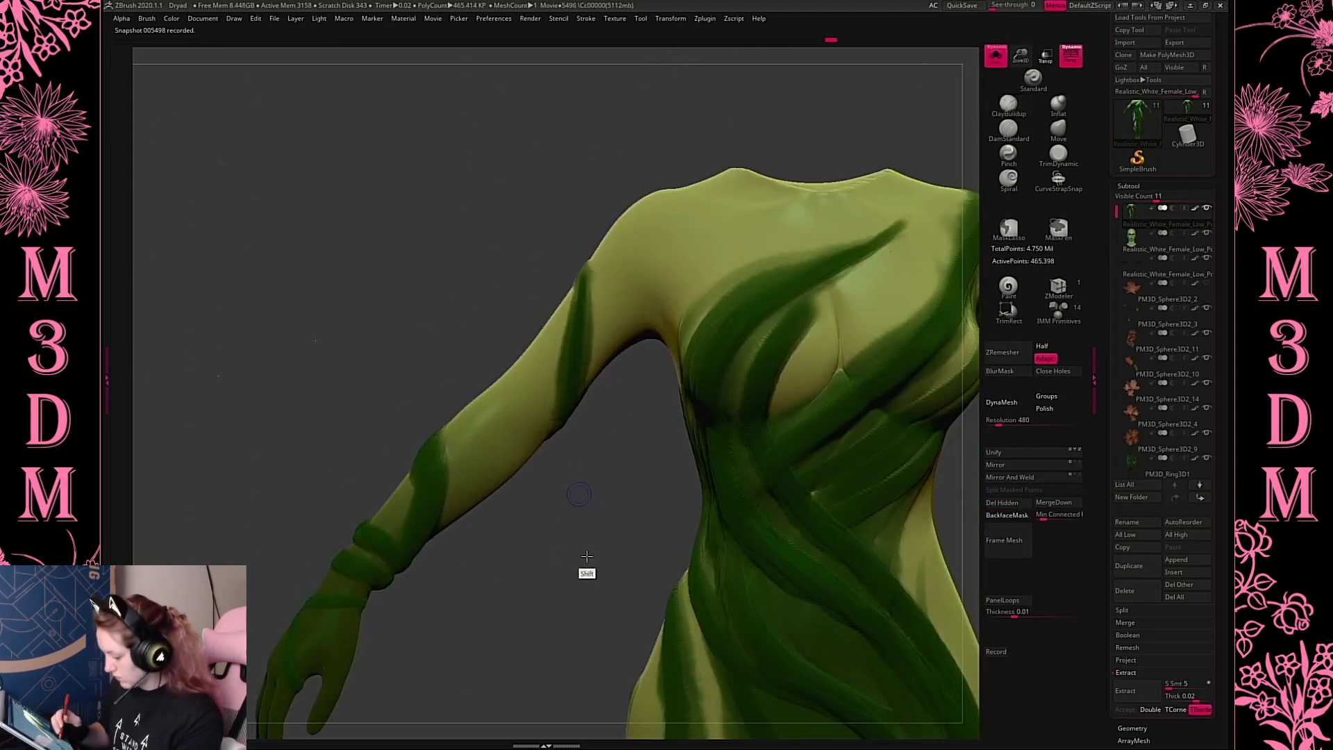
Extend the vine on the right breast upward toward the centre of the chest in a tapered tip
key(f)
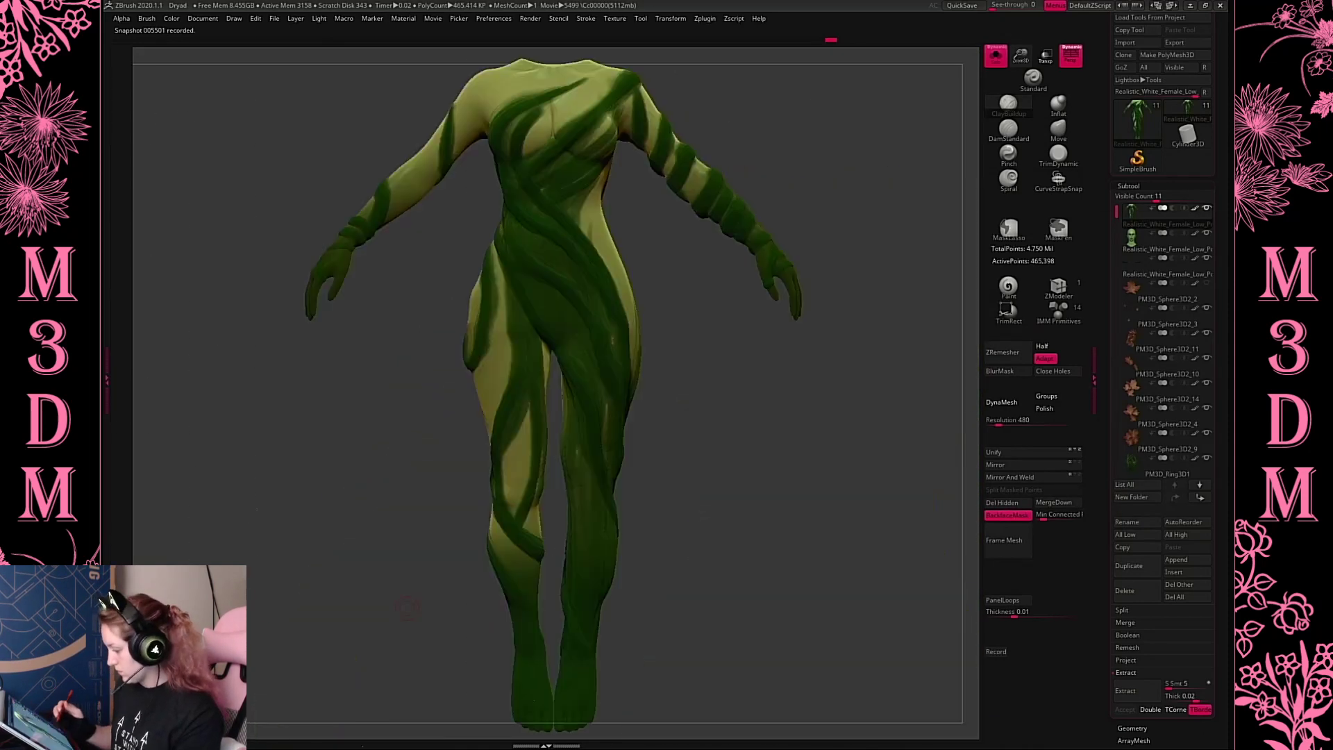
drag(777, 415, 777, 357)
drag(1024, 50, 1024, 132)
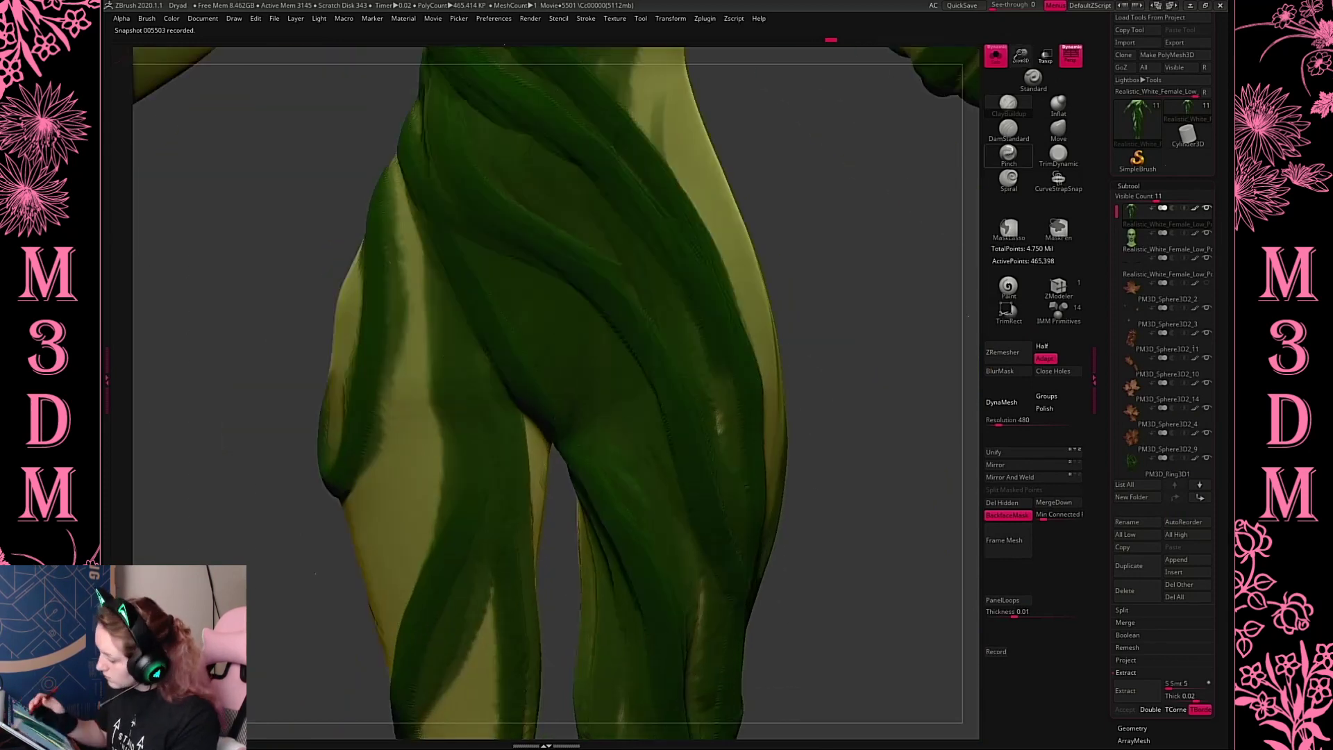
alt+drag(824, 488, 824, 736)
drag(645, 475, 670, 603)
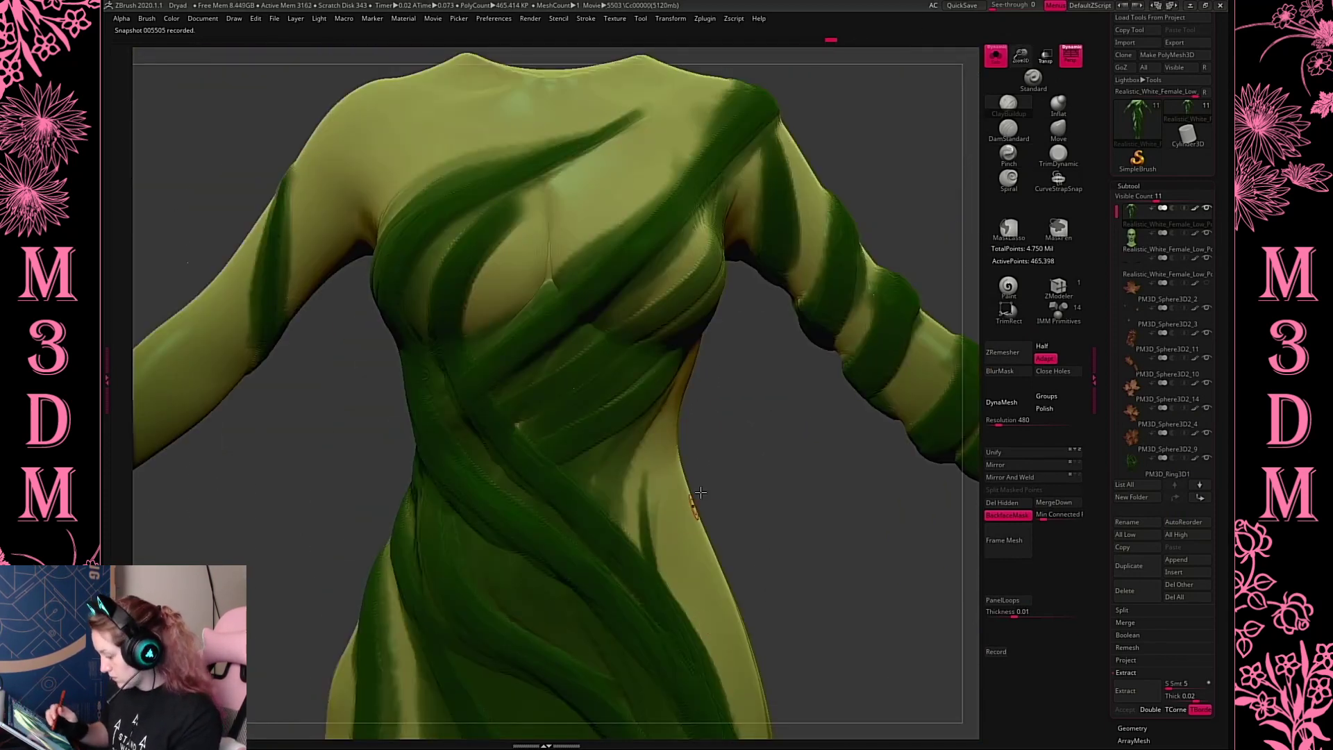
drag(701, 492, 569, 319)
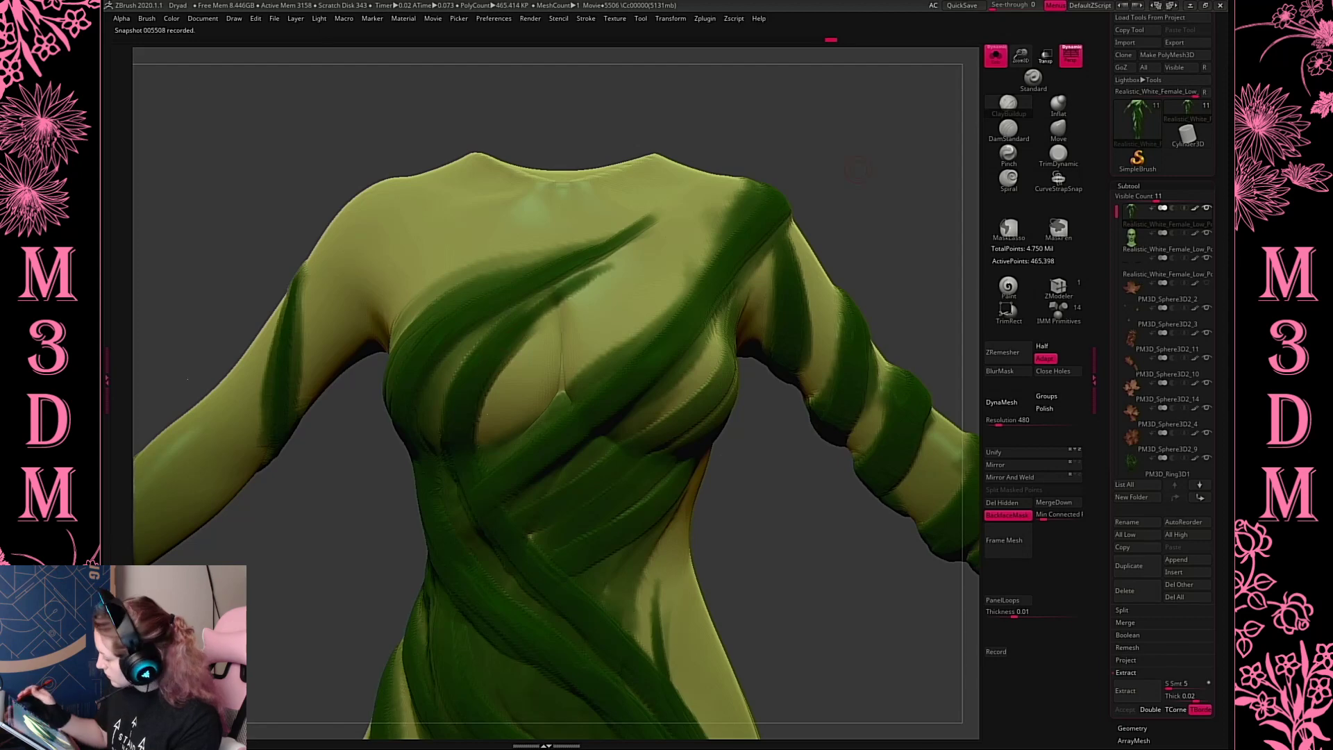
drag(1020, 55, 884, 200)
mouse_move(681, 485)
alt+mouse_down()
mouse_move(628, 340)
mouse_move(556, 347)
alt+mouse_up()
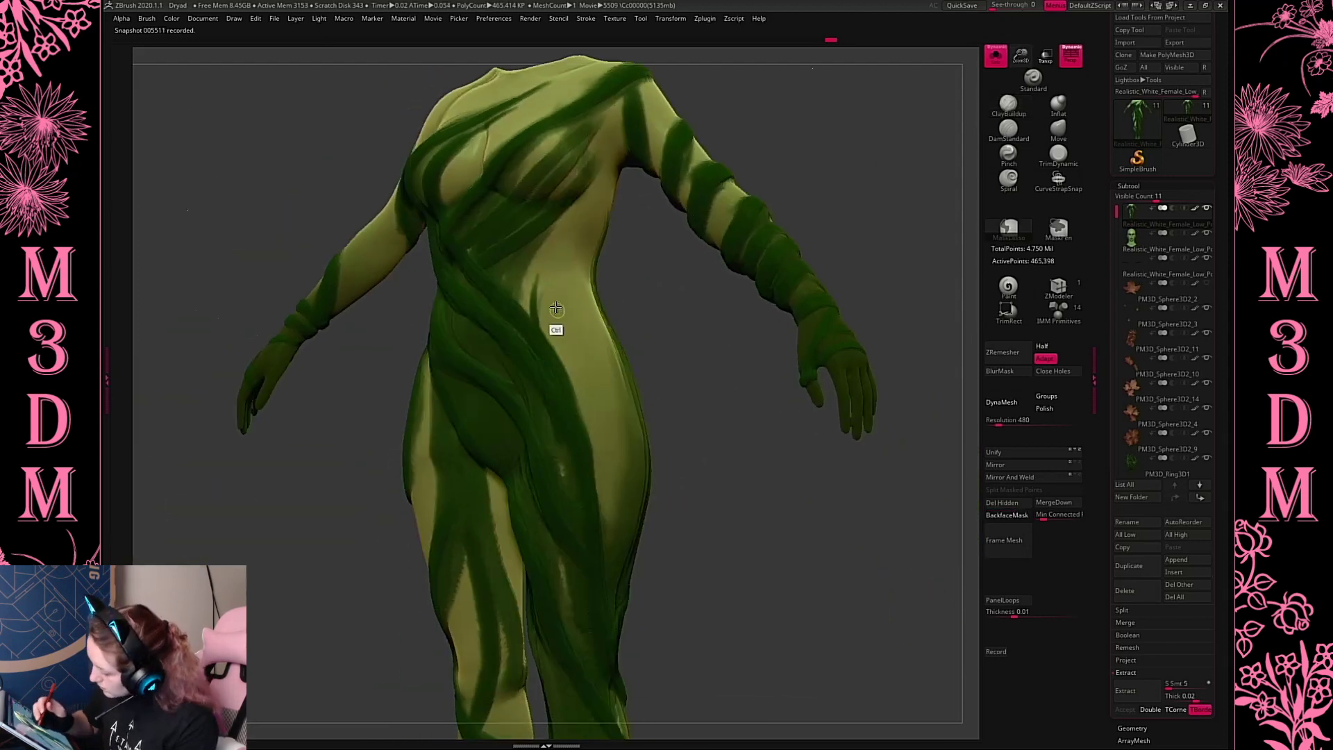
Sculpt thin tapered vine strands rising from the diagonal torso band across the side of the waist, undoing unwanted strokes
drag(637, 278, 545, 298)
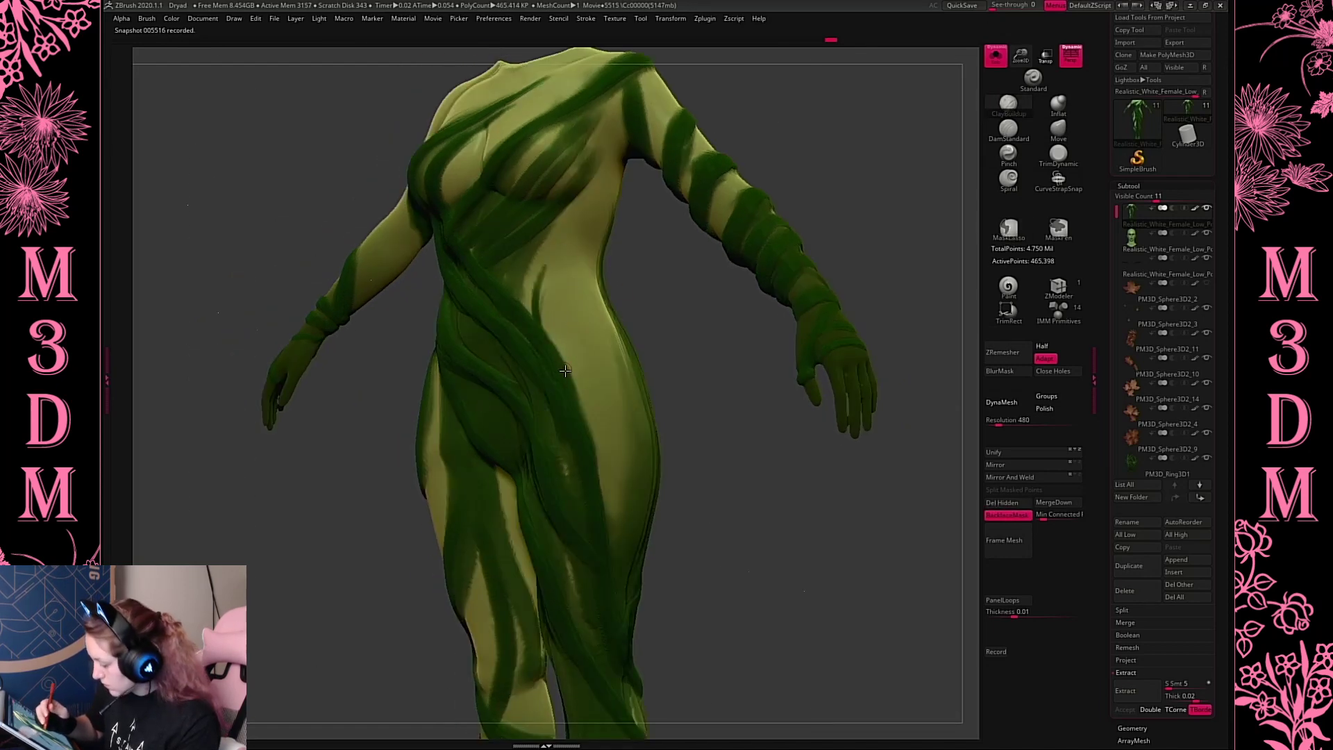
key(ctrl+z)
drag(563, 362, 552, 281)
key(ctrl+z)
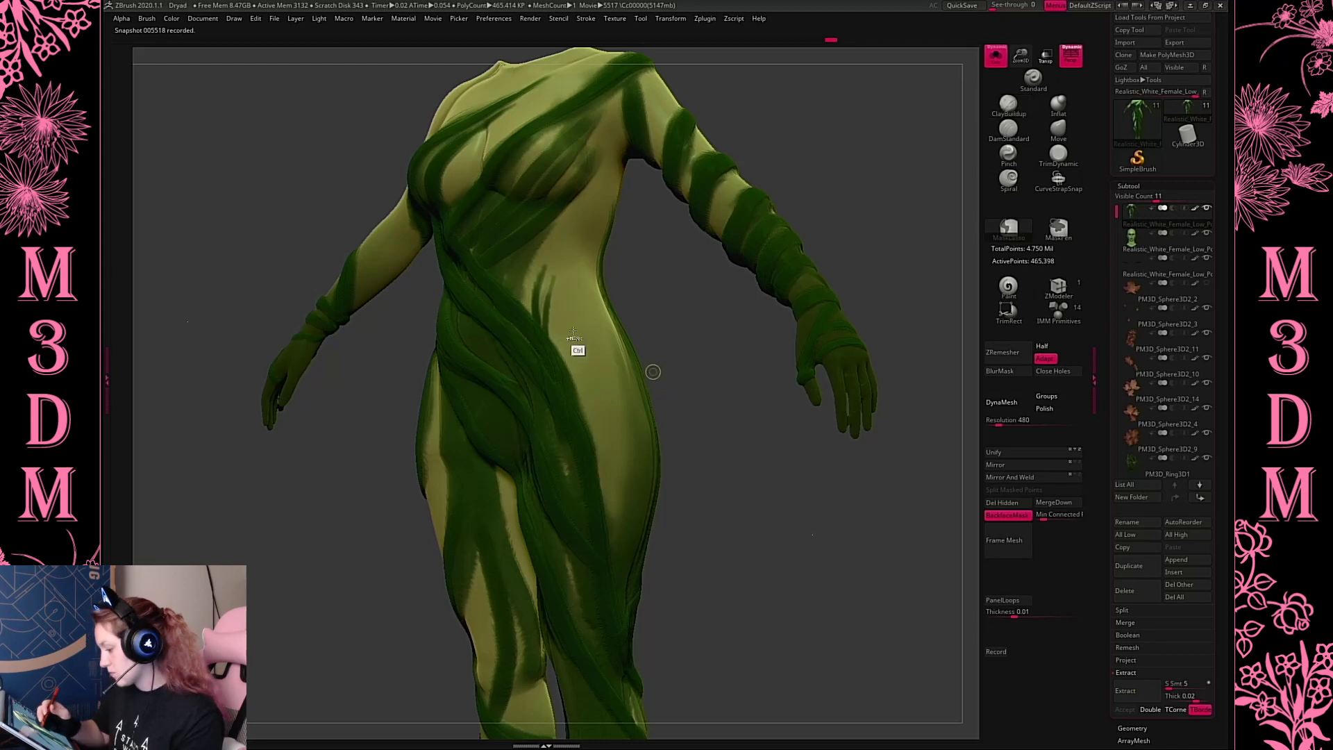
drag(540, 326, 553, 217)
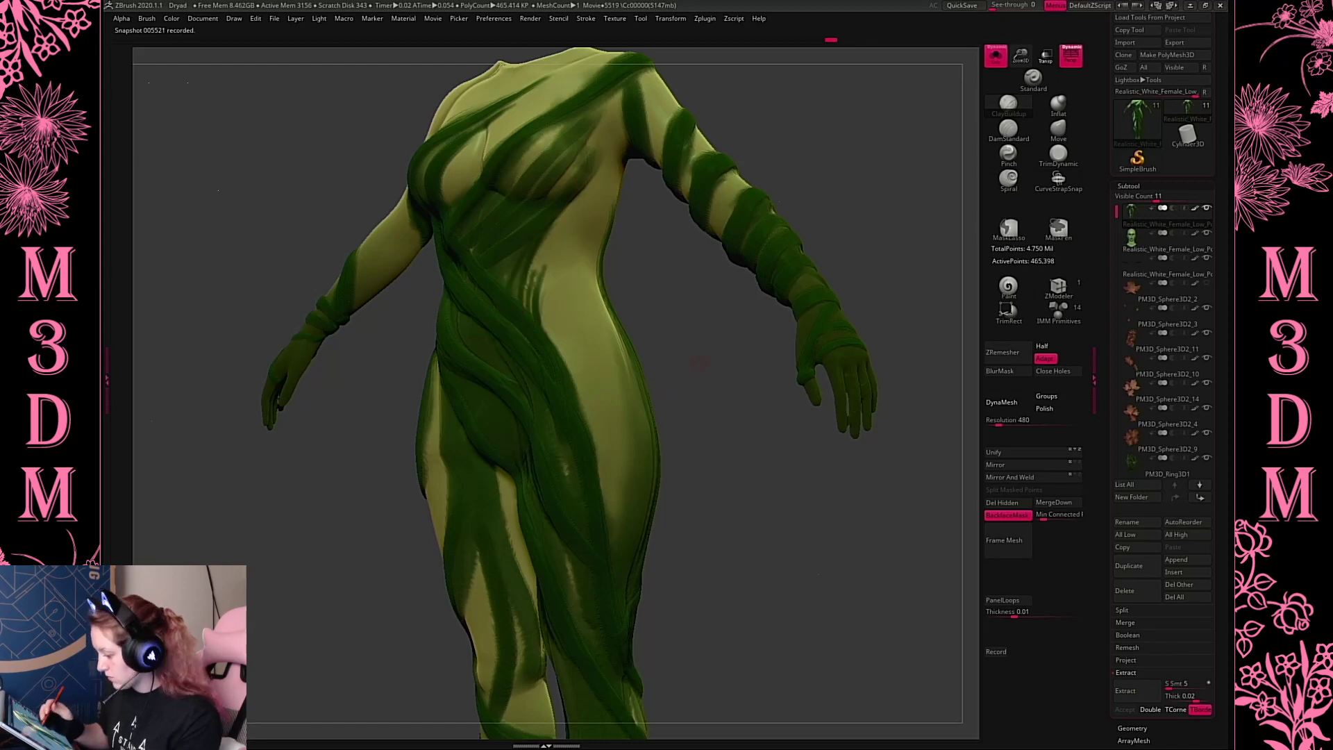
drag(699, 363, 717, 407)
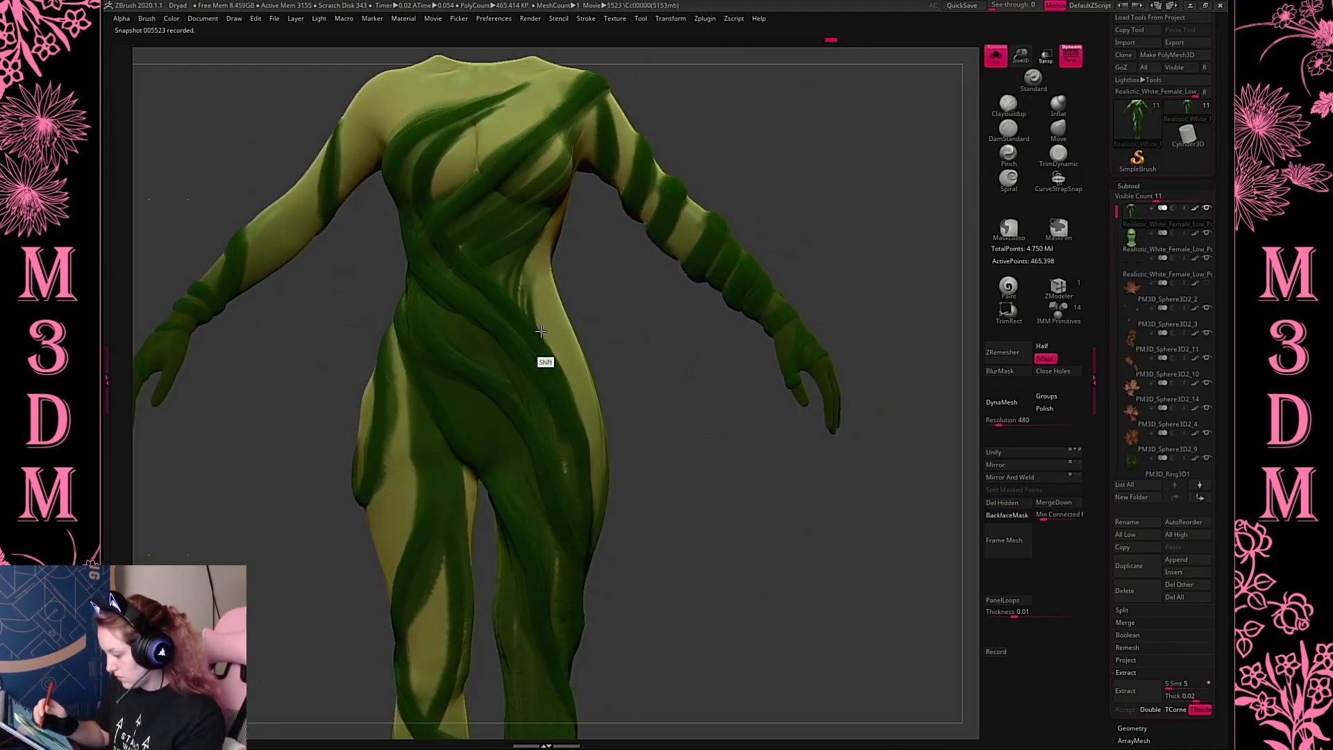
alt+drag(710, 427, 706, 437)
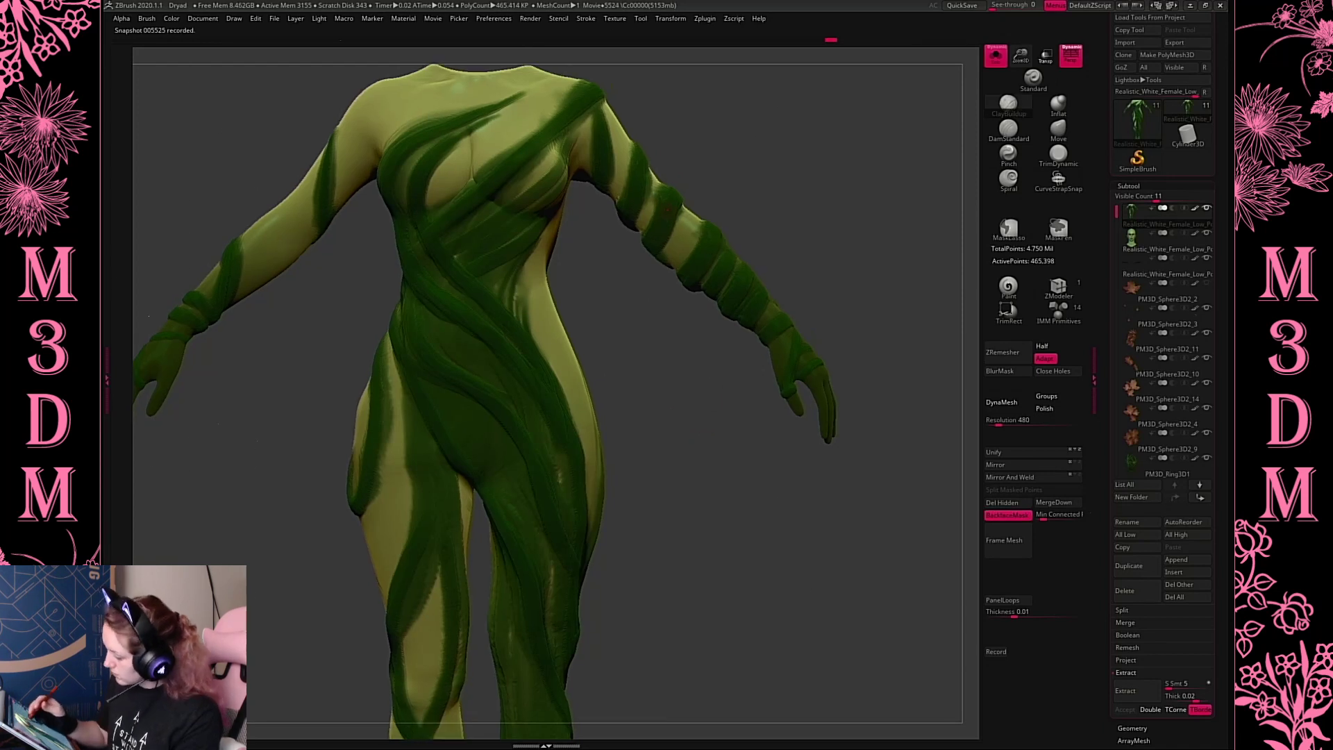
Refine the vine on the front of the right thigh with a thin tapered strand near the hip
drag(639, 287, 661, 418)
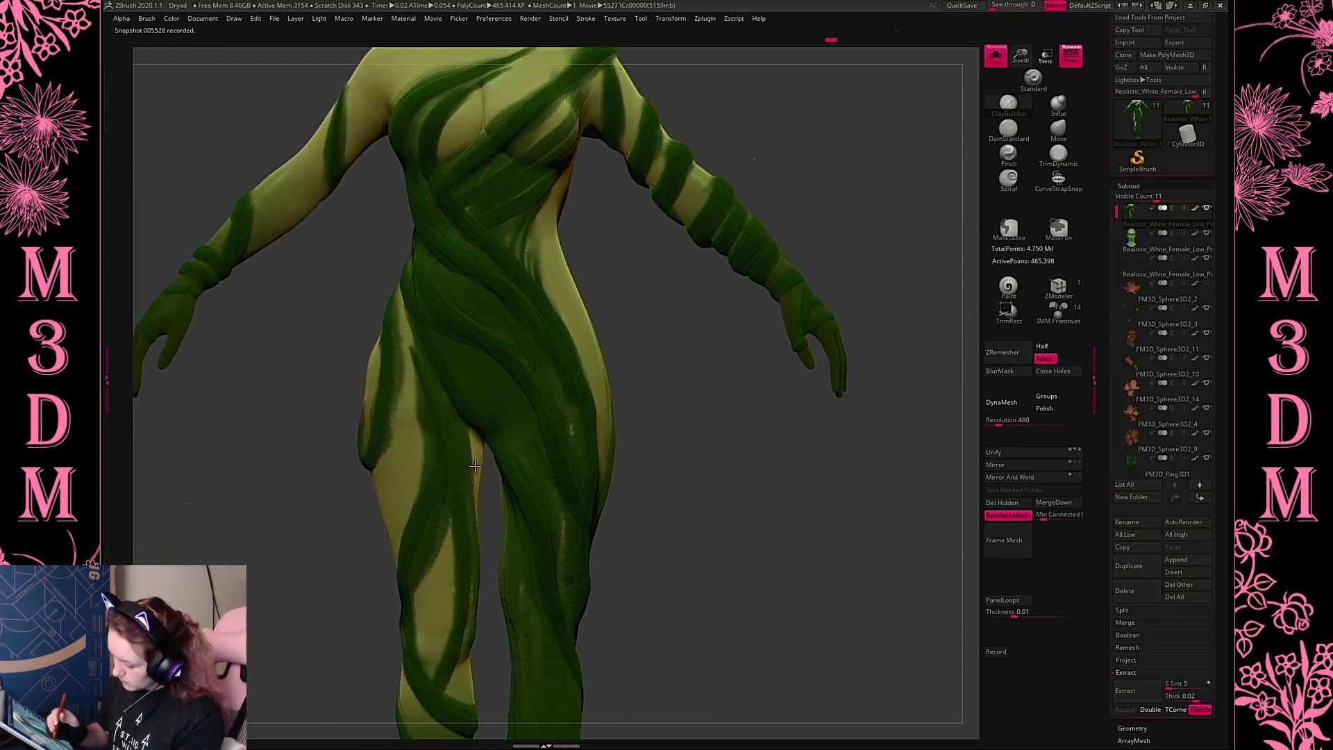
right_click(463, 441)
drag(418, 343, 425, 409)
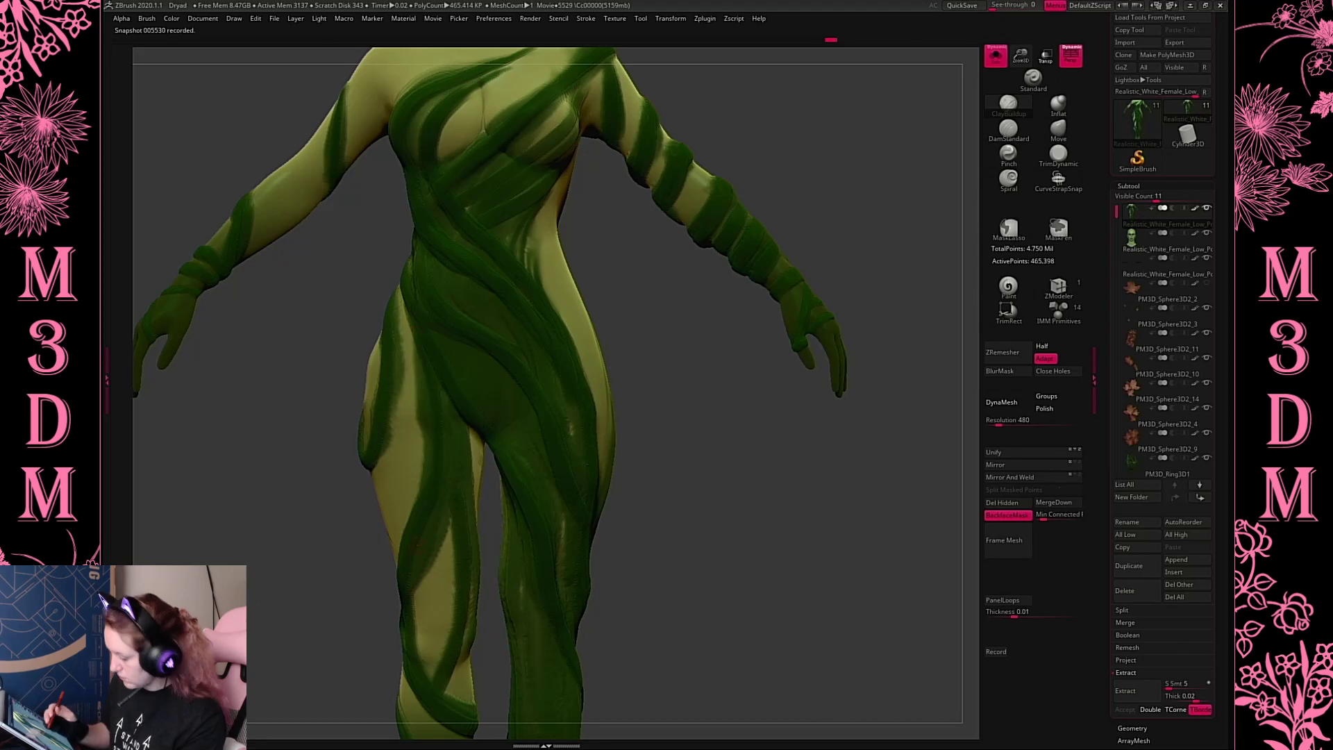
Turn off Solo to display the full dryad and examine the body vines together with the head, leaves and vine skirt
drag(1019, 56, 972, 125)
alt+drag(702, 472, 933, 163)
click(995, 57)
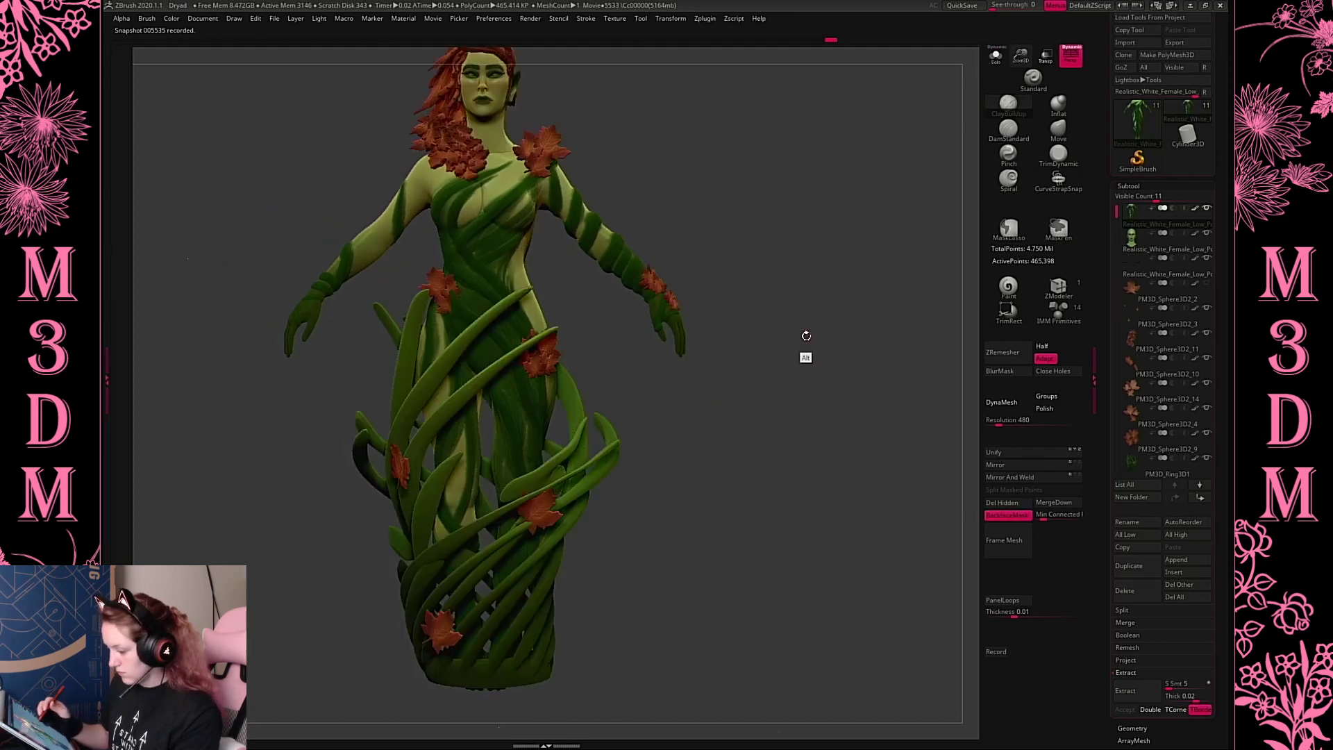
alt+drag(805, 337, 812, 412)
right_click(798, 333)
alt+drag(939, 252, 958, 295)
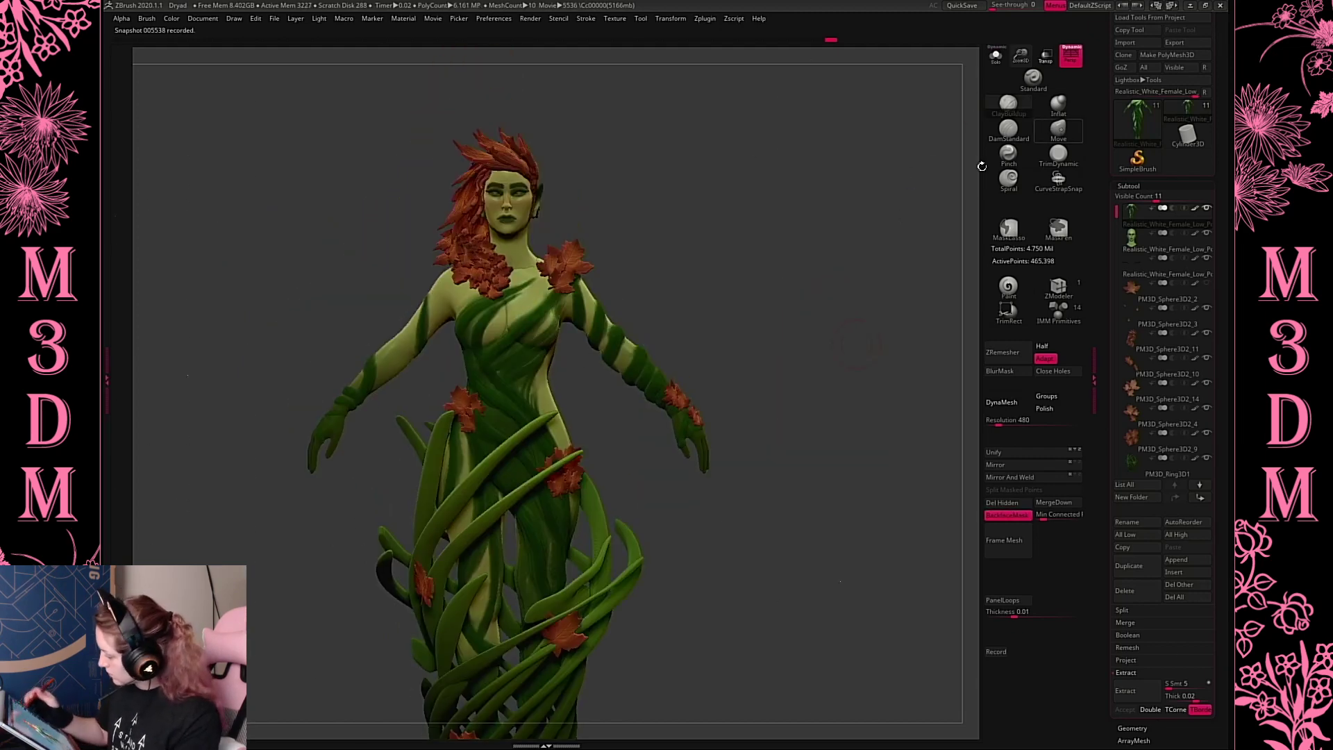
Switch to the Inflate brush and set its draw size to 7 for working on the chest
click(1058, 105)
right_click(744, 278)
drag(744, 277, 725, 278)
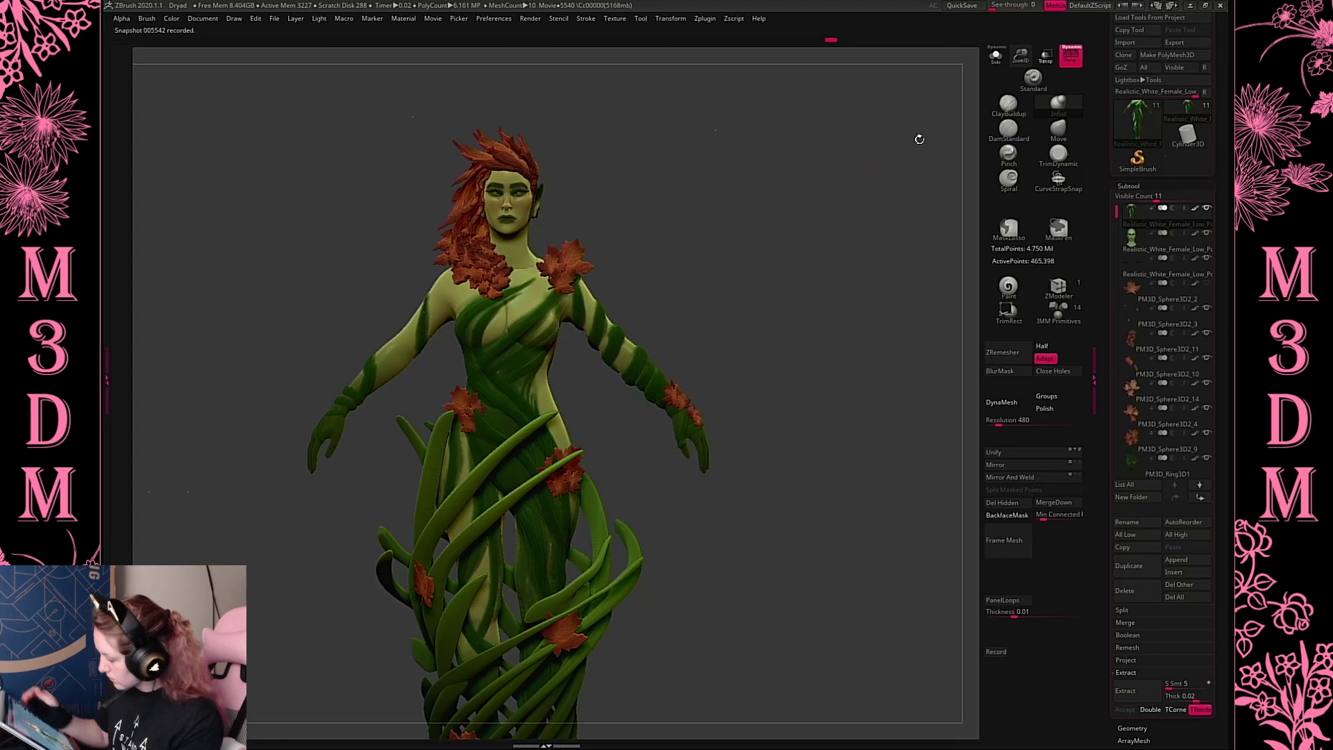
alt+drag(994, 148, 992, 278)
right_click(762, 325)
mouse_move(821, 248)
alt+mouse_down()
mouse_move(790, 296)
mouse_move(798, 254)
alt+mouse_up()
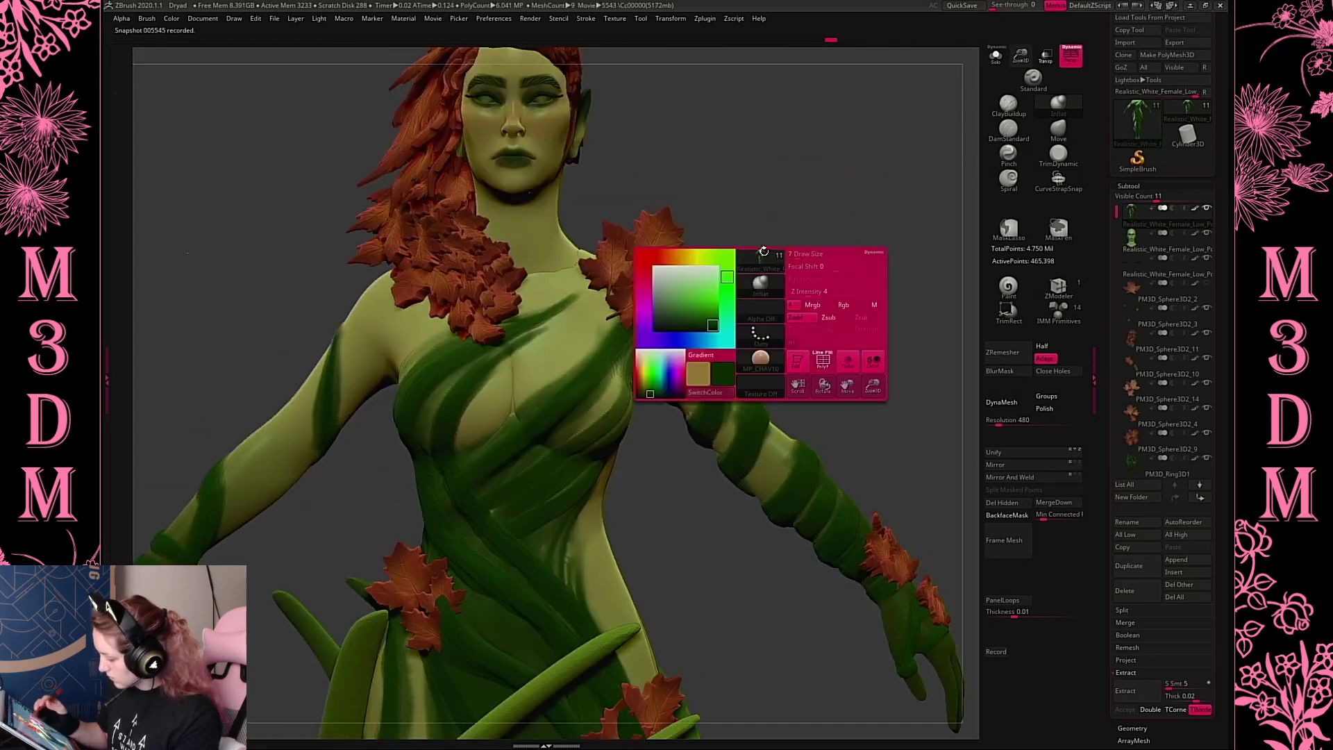
right_click(523, 369)
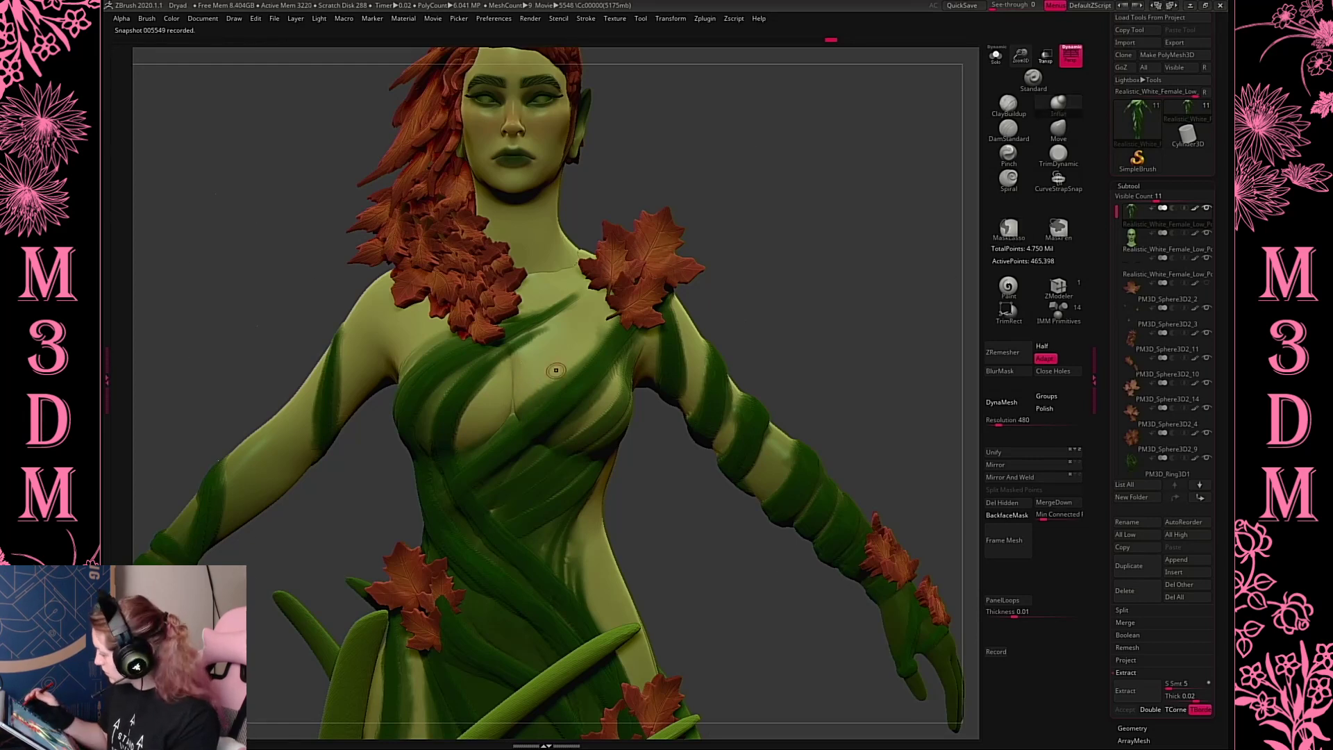
Set the Paint brush to draw size 33, adjust its RGB intensity and shade the chest between the vine bands
click(1001, 285)
right_click(788, 394)
drag(826, 323, 839, 323)
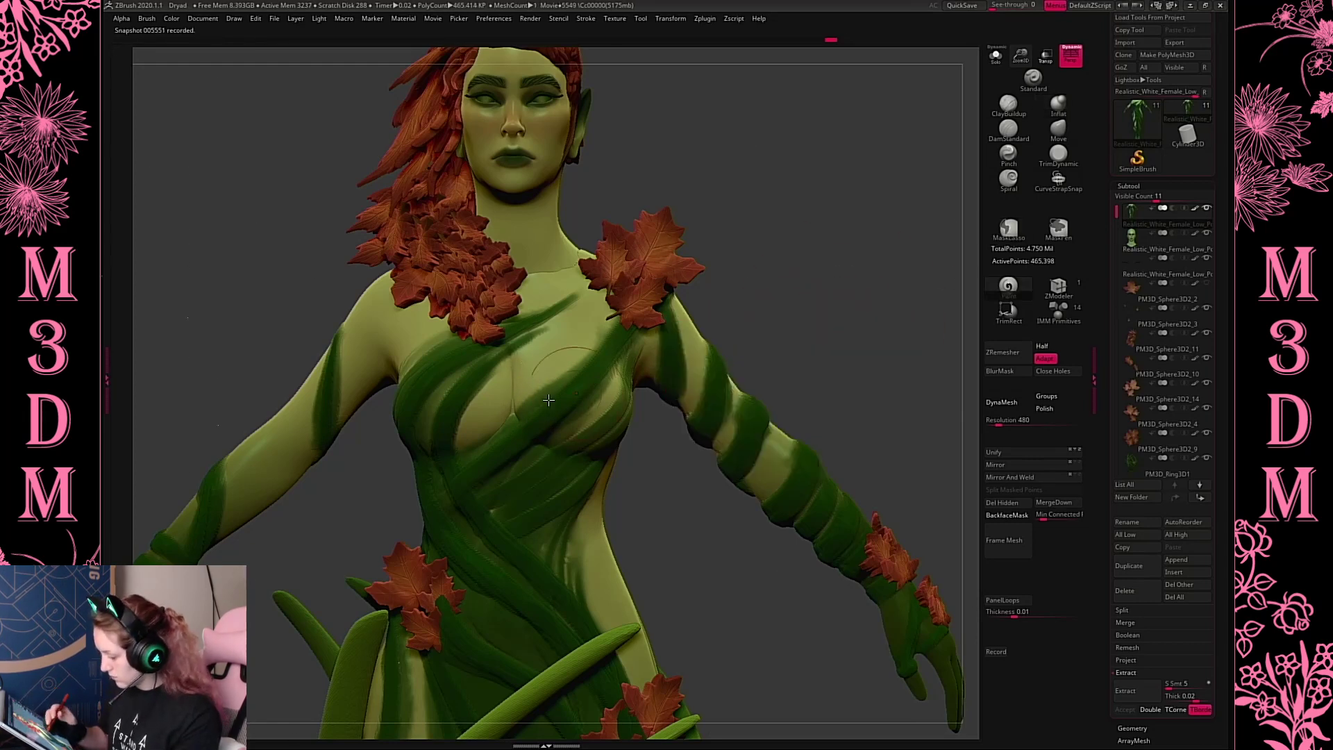
drag(515, 379, 552, 358)
right_click(804, 275)
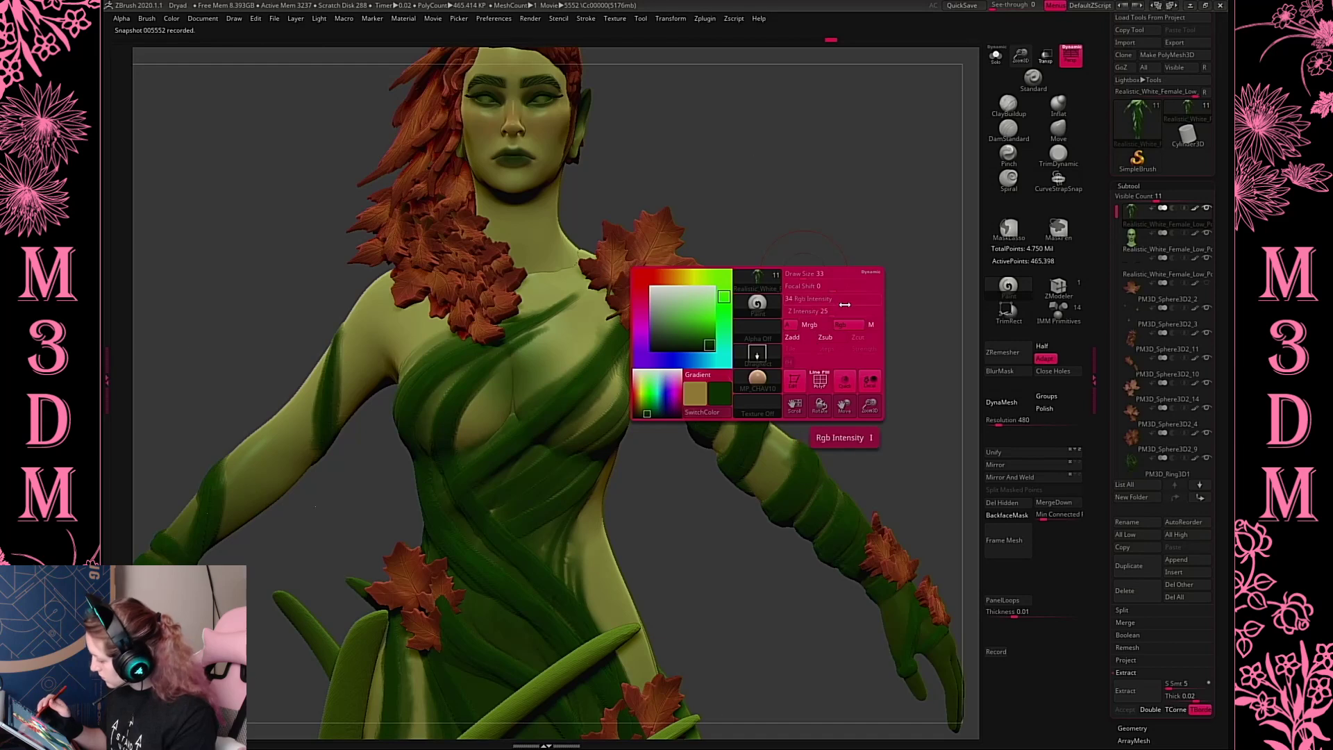
key(ctrl+z)
drag(511, 406, 516, 507)
right_click(810, 288)
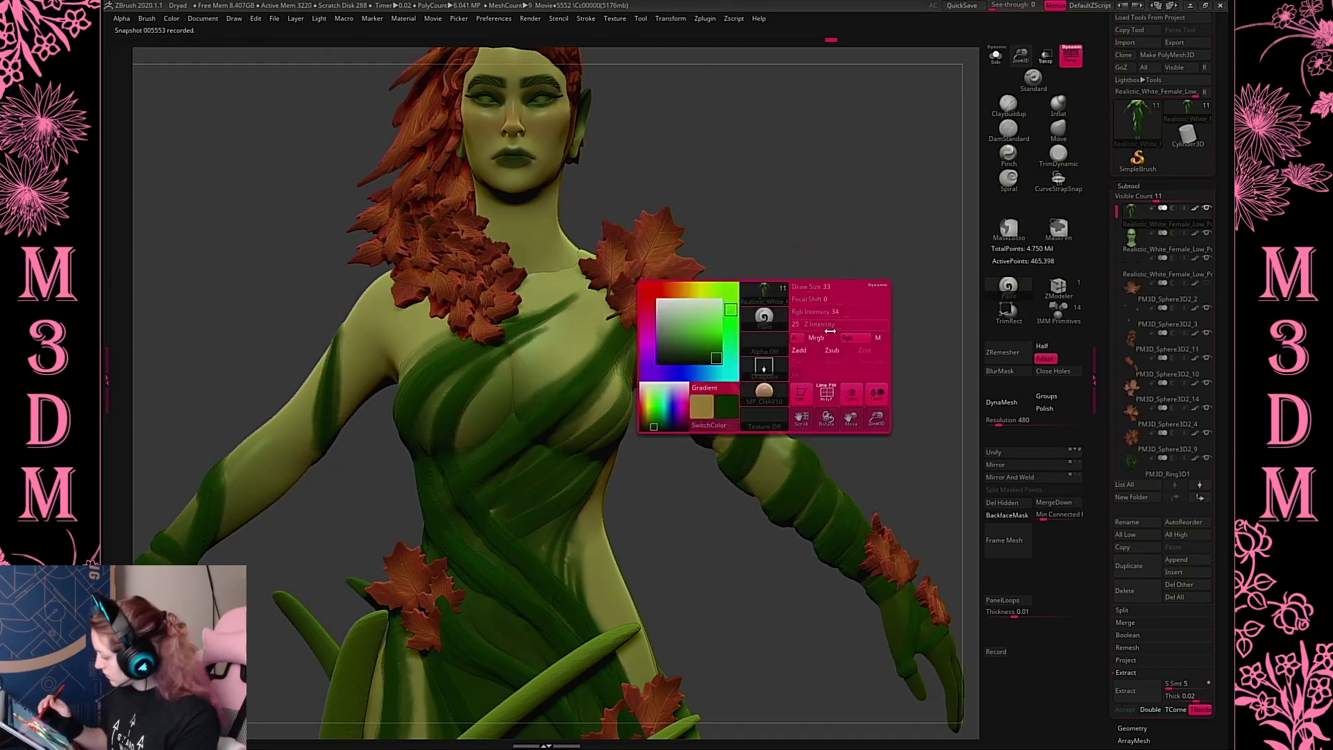
click(850, 319)
drag(512, 399, 553, 381)
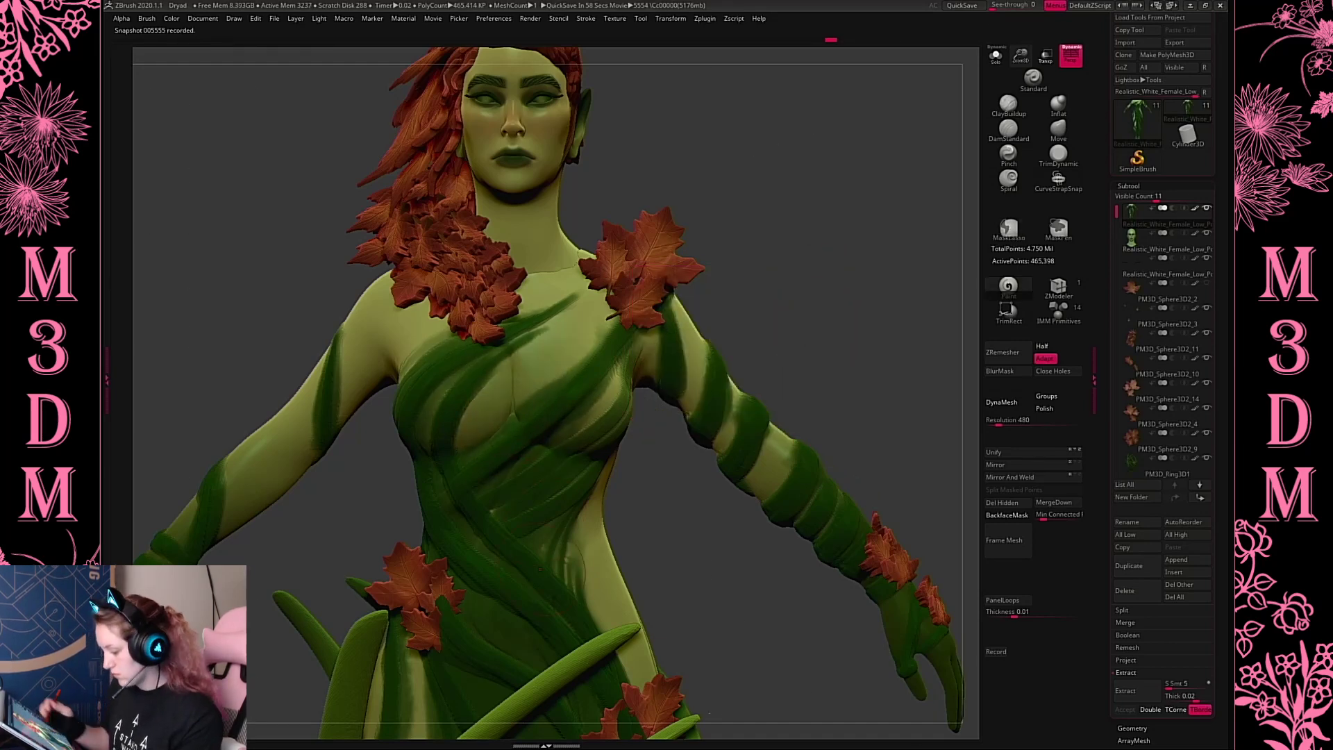
Examine the whole dryad from front and back, with the body both isolated and among the other subtools
key(f)
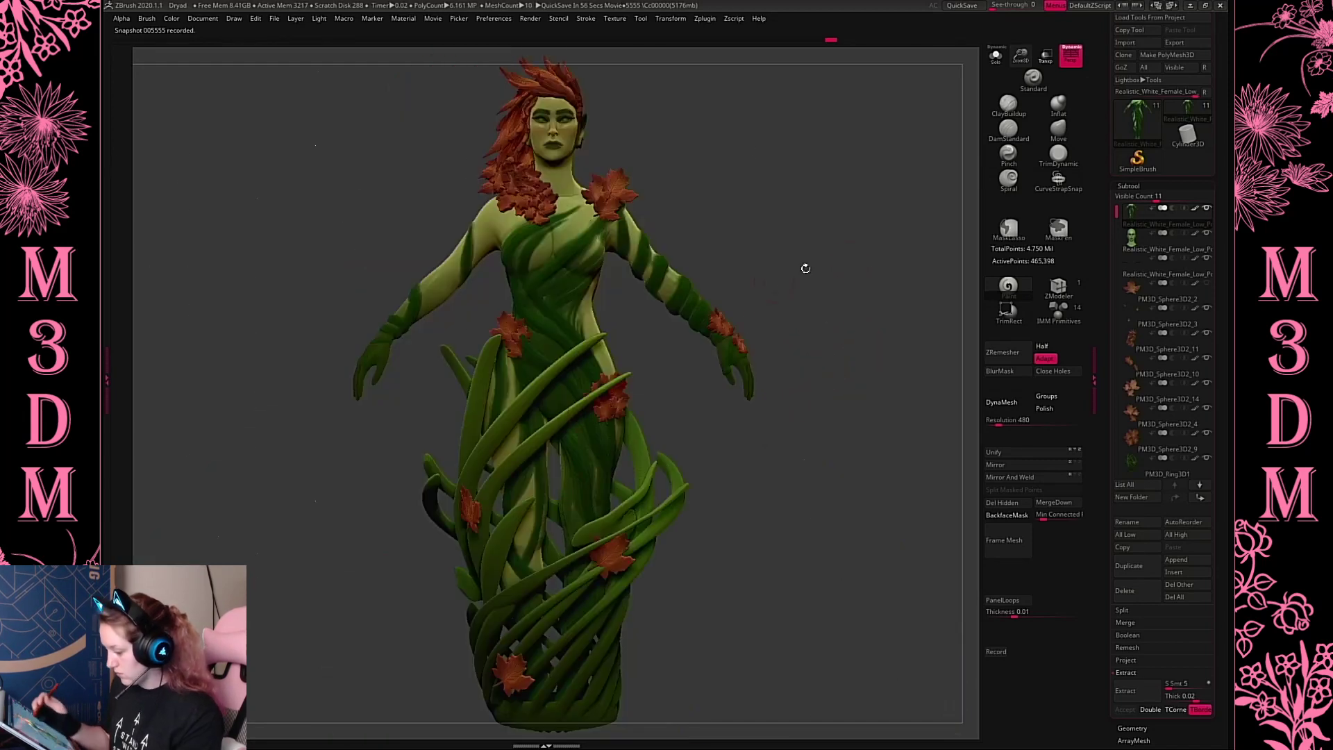
drag(805, 268, 837, 330)
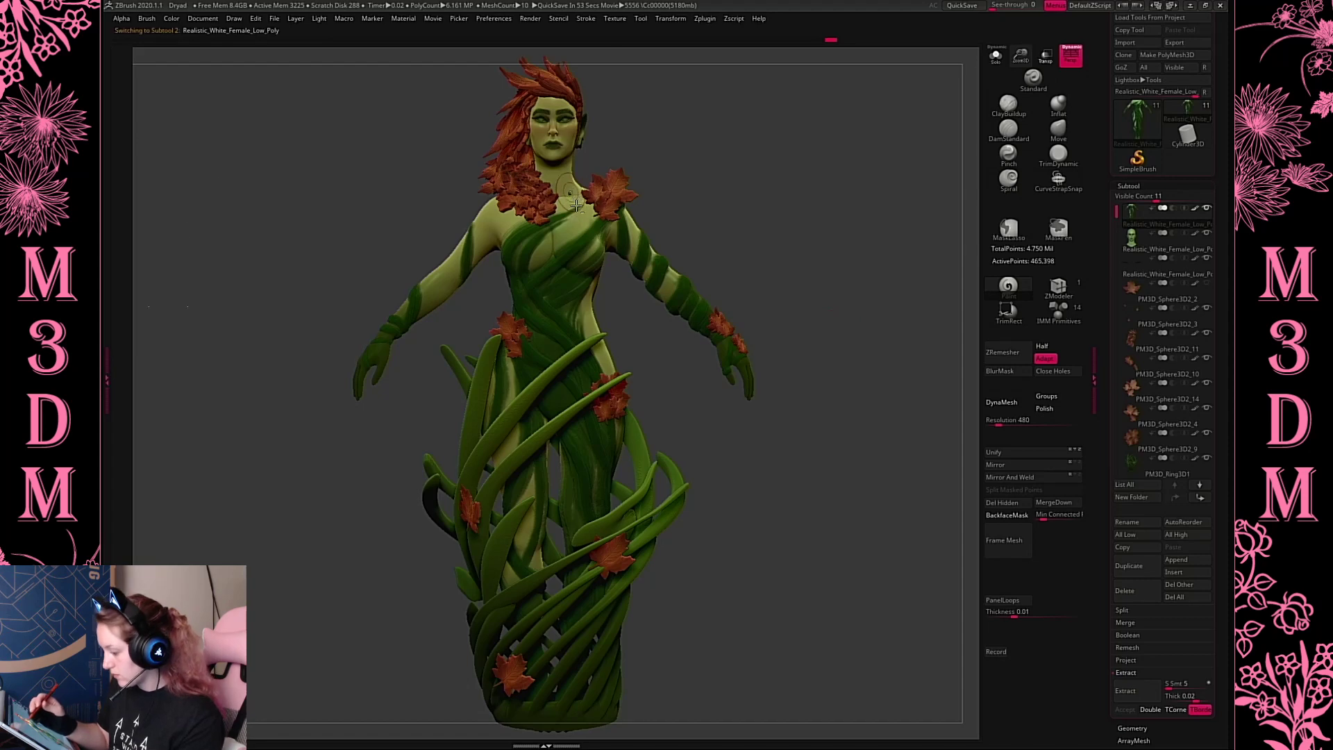
alt+click(638, 284)
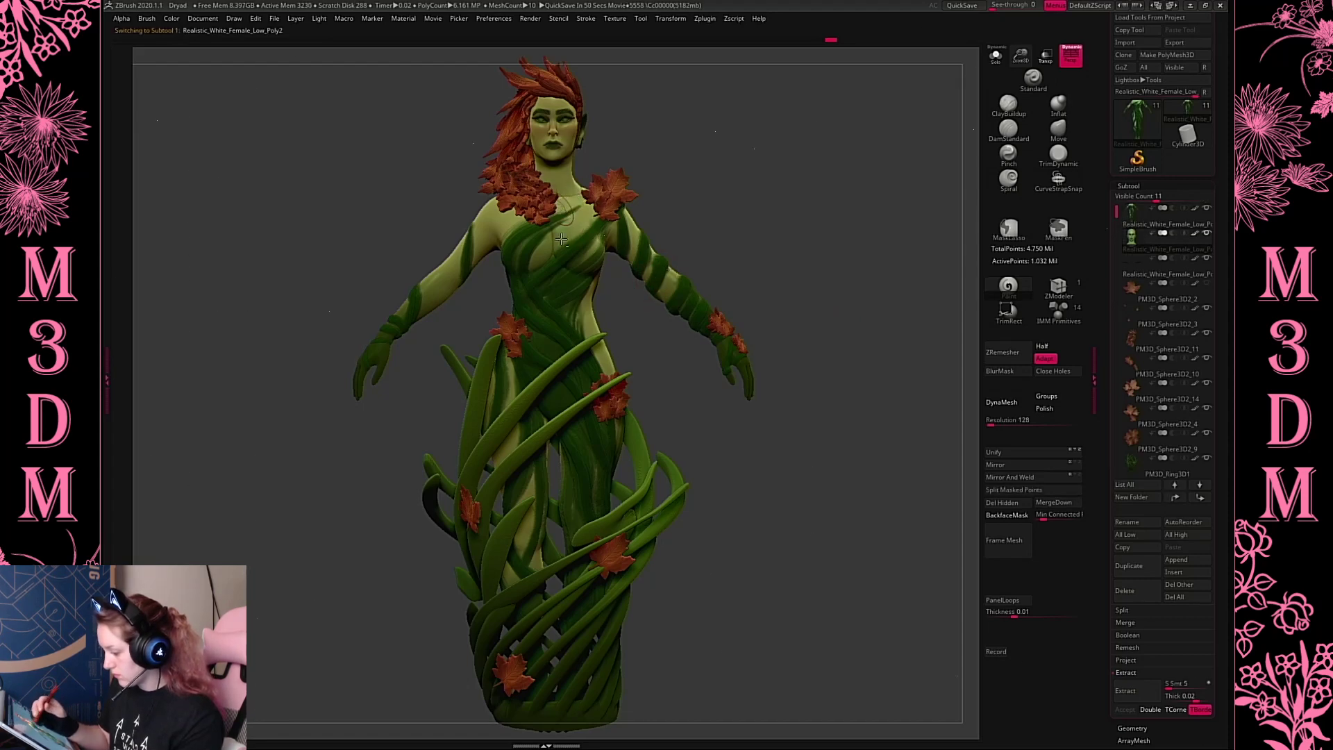
alt+click(652, 246)
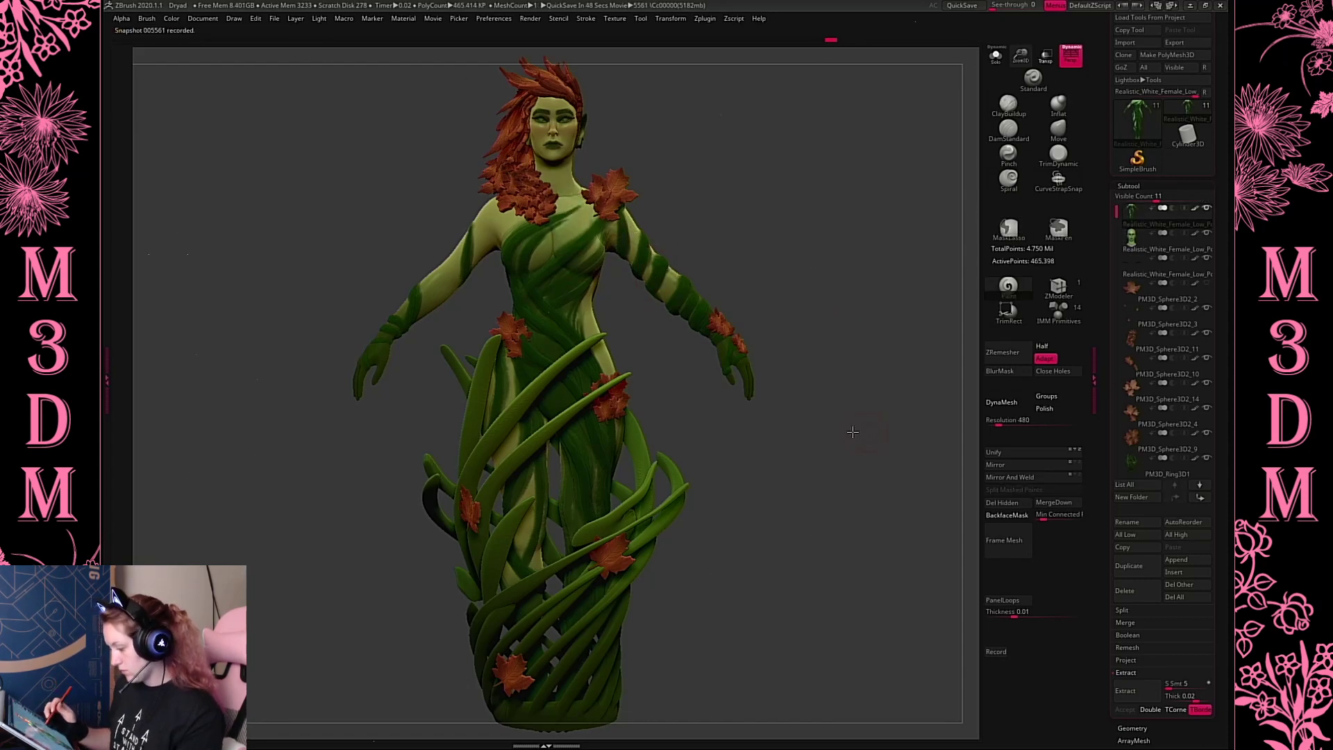
drag(852, 431, 786, 411)
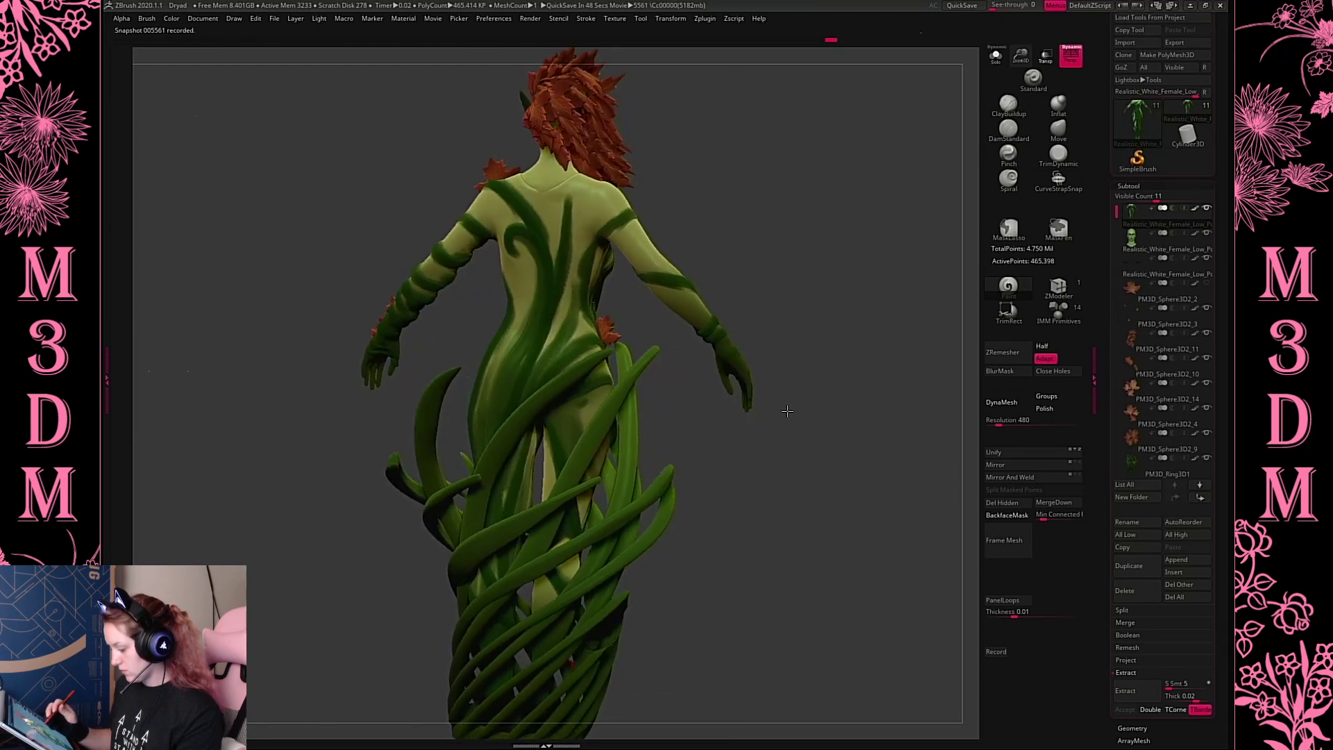
click(995, 56)
drag(823, 363, 855, 365)
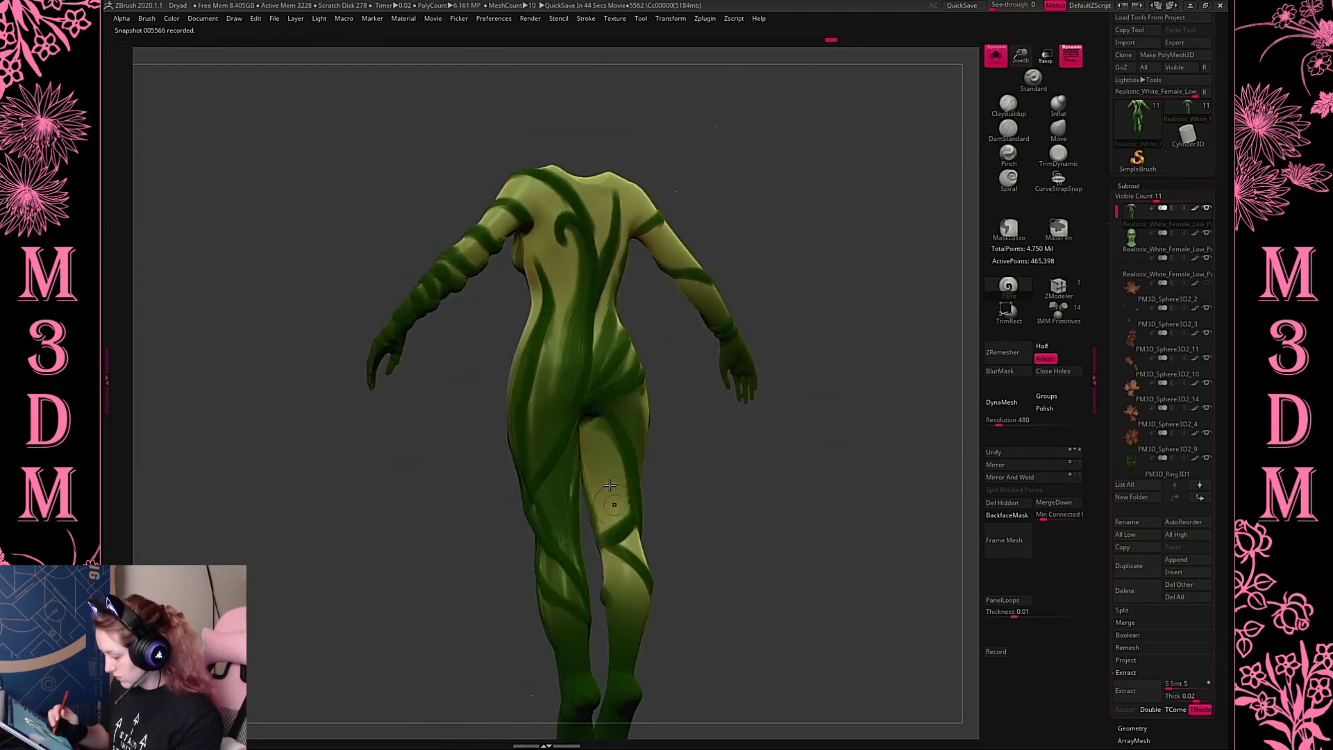
drag(704, 495, 705, 435)
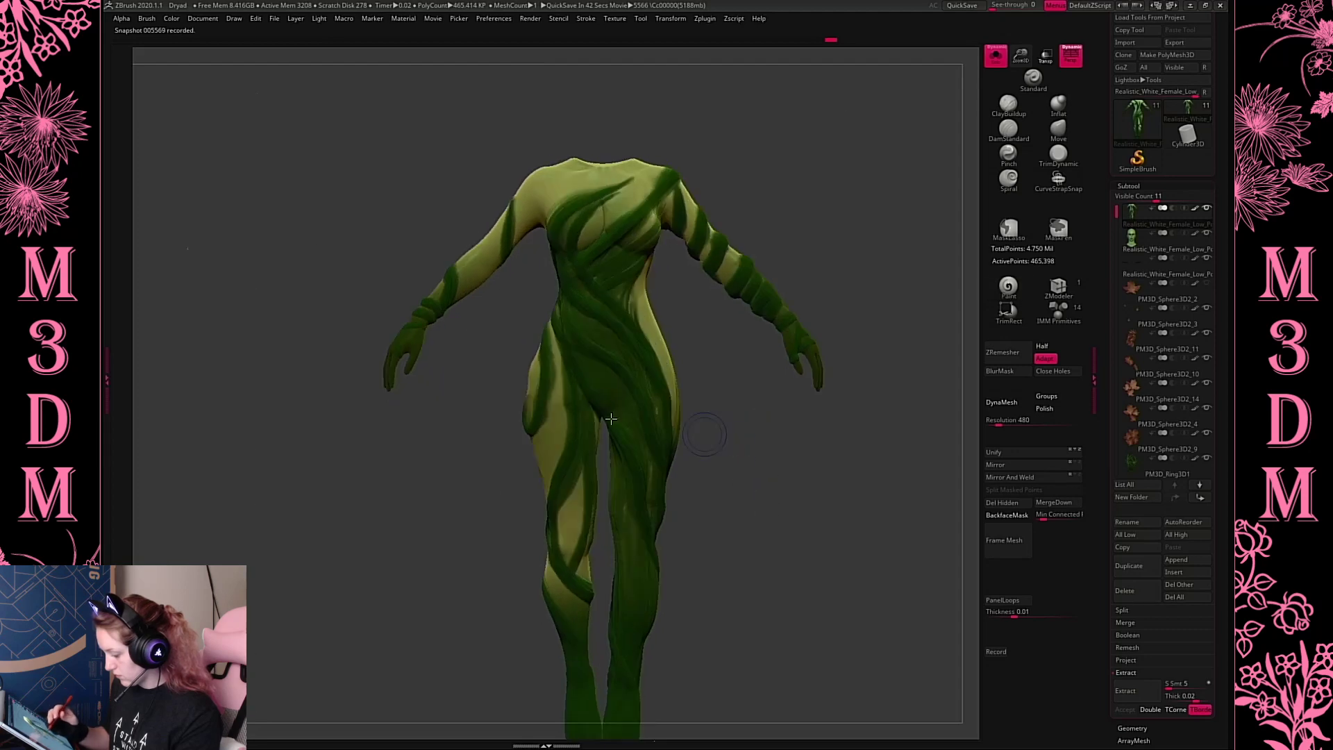
drag(610, 418, 603, 476)
click(997, 68)
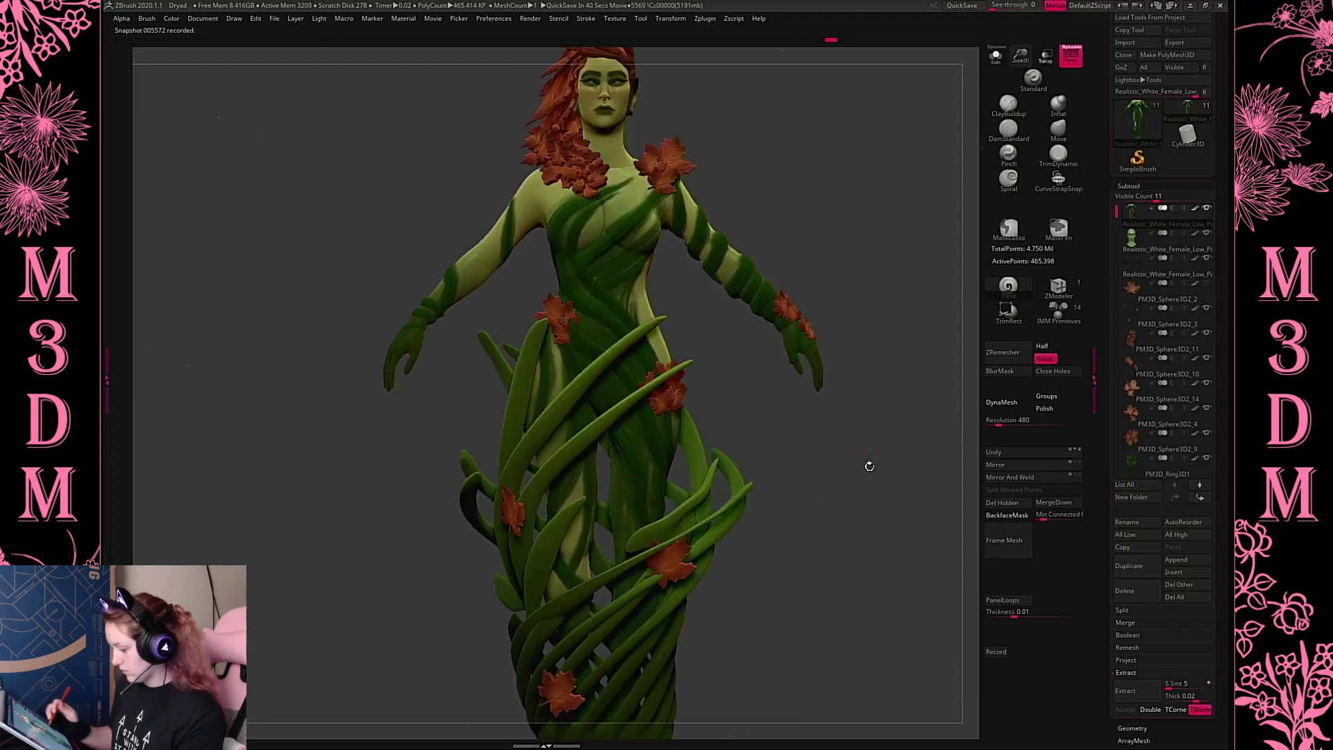
drag(865, 468, 601, 651)
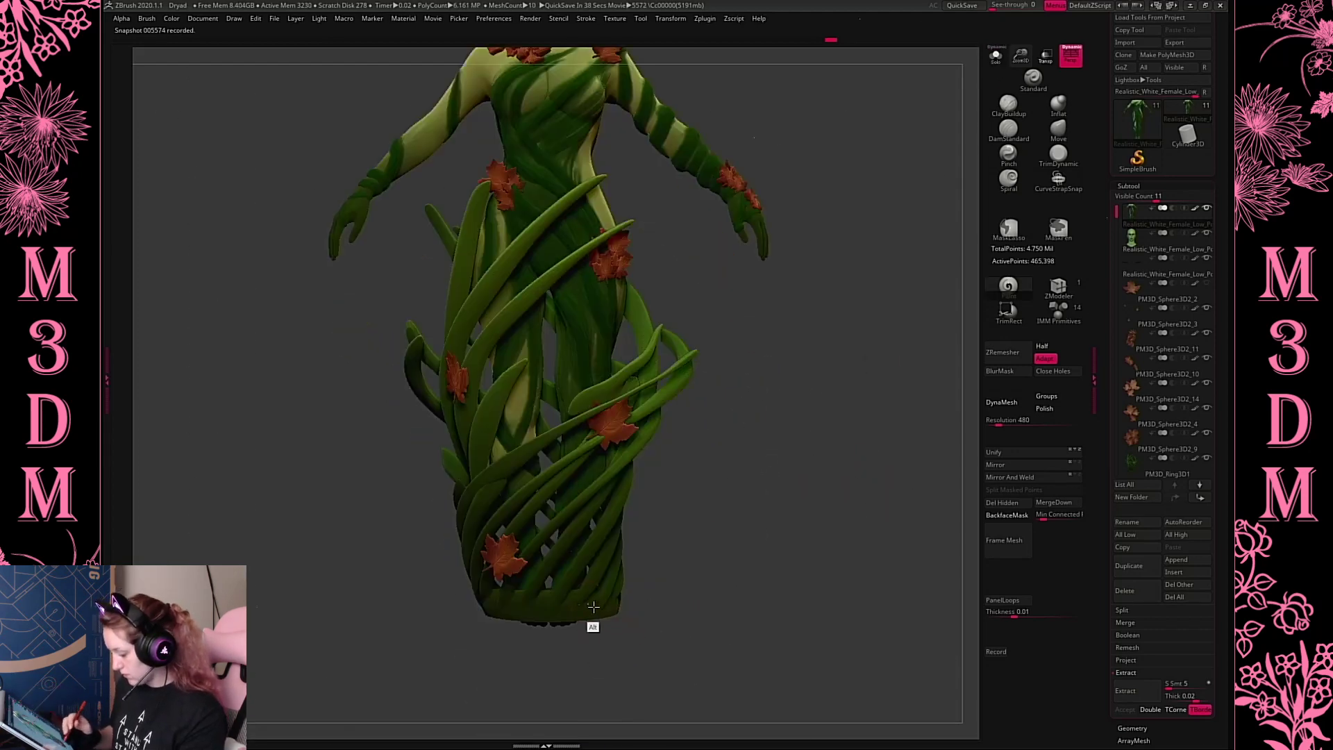
Select the woven vine skirt, pick a lighter green and paint it along the tips of the front vines
alt+click(591, 601)
alt+drag(810, 512, 809, 531)
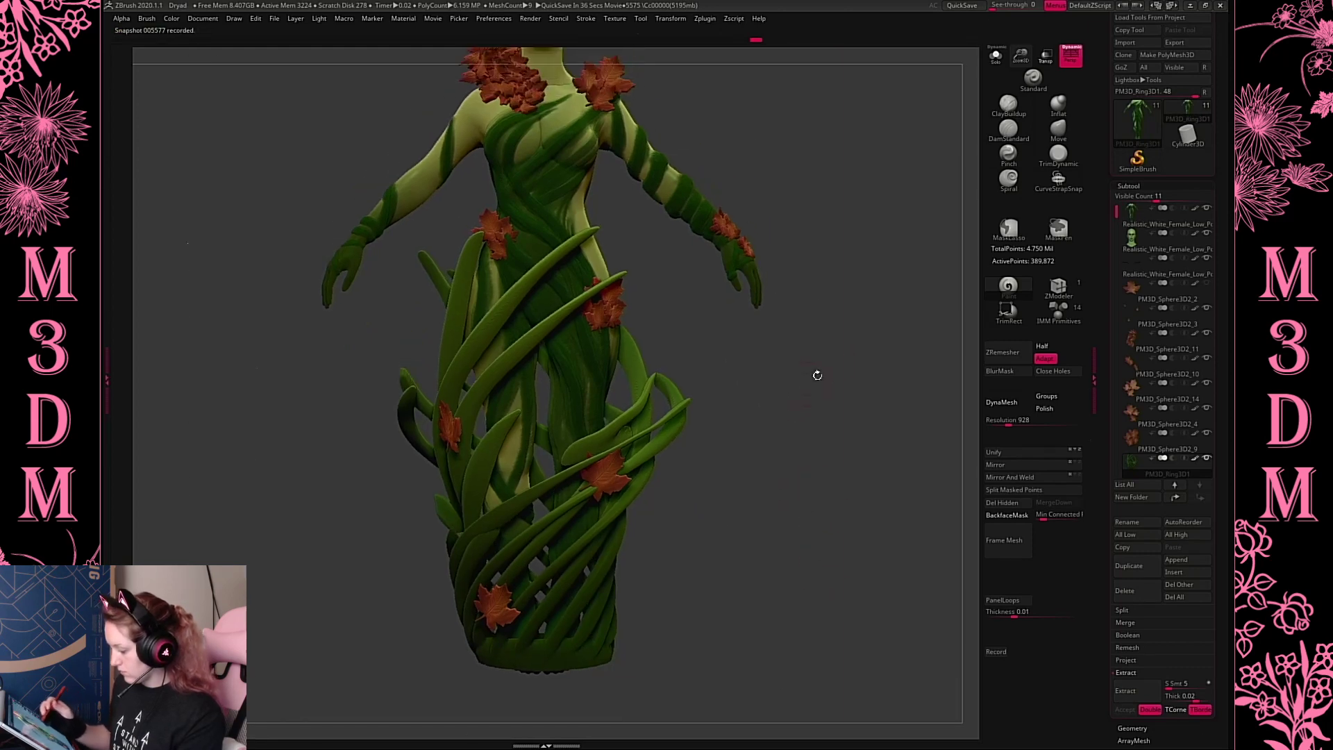
alt+drag(840, 387, 828, 483)
key(space)
click(694, 294)
drag(695, 294, 710, 291)
drag(586, 337, 490, 407)
drag(520, 438, 615, 380)
Isolate the vine skirt and continue painting lighter green on the vine tips around its back and sides
click(996, 56)
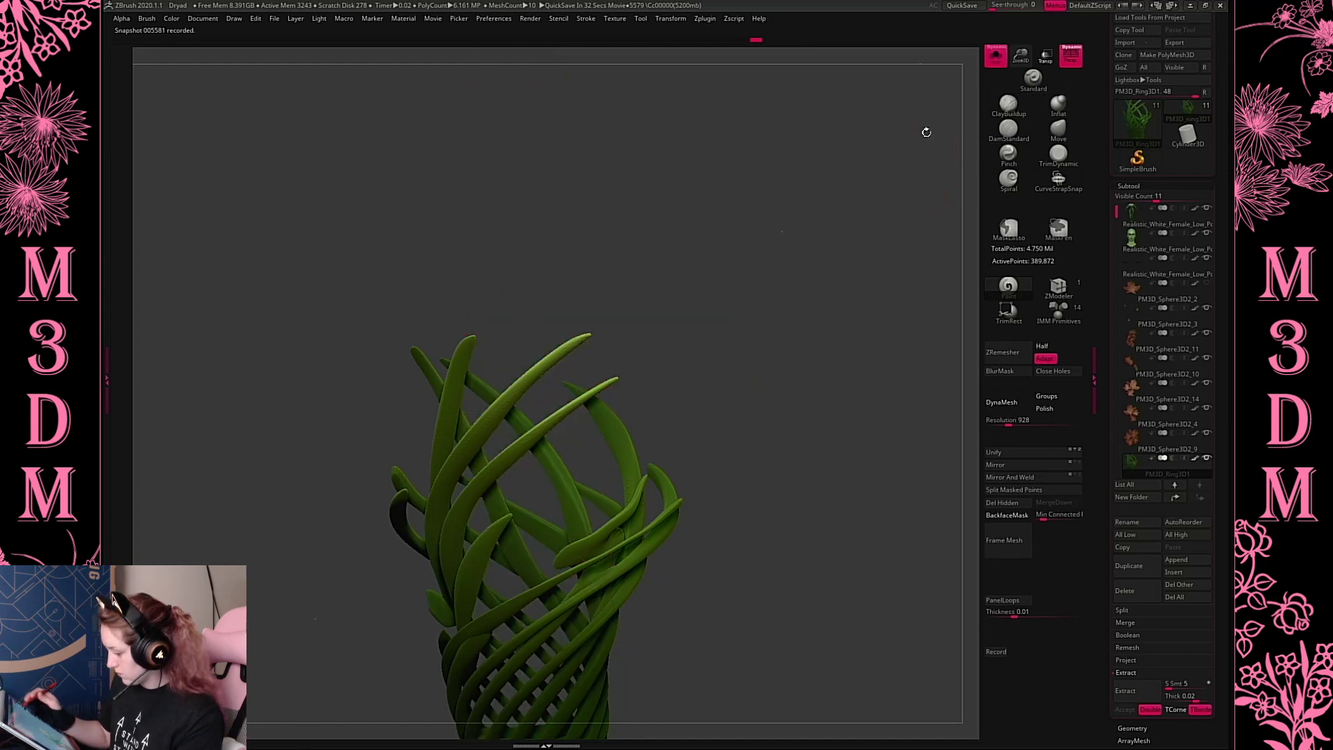
key(ctrl+z)
key(ctrl+shift+z)
drag(771, 412, 749, 360)
drag(842, 369, 696, 400)
key(ctrl+z)
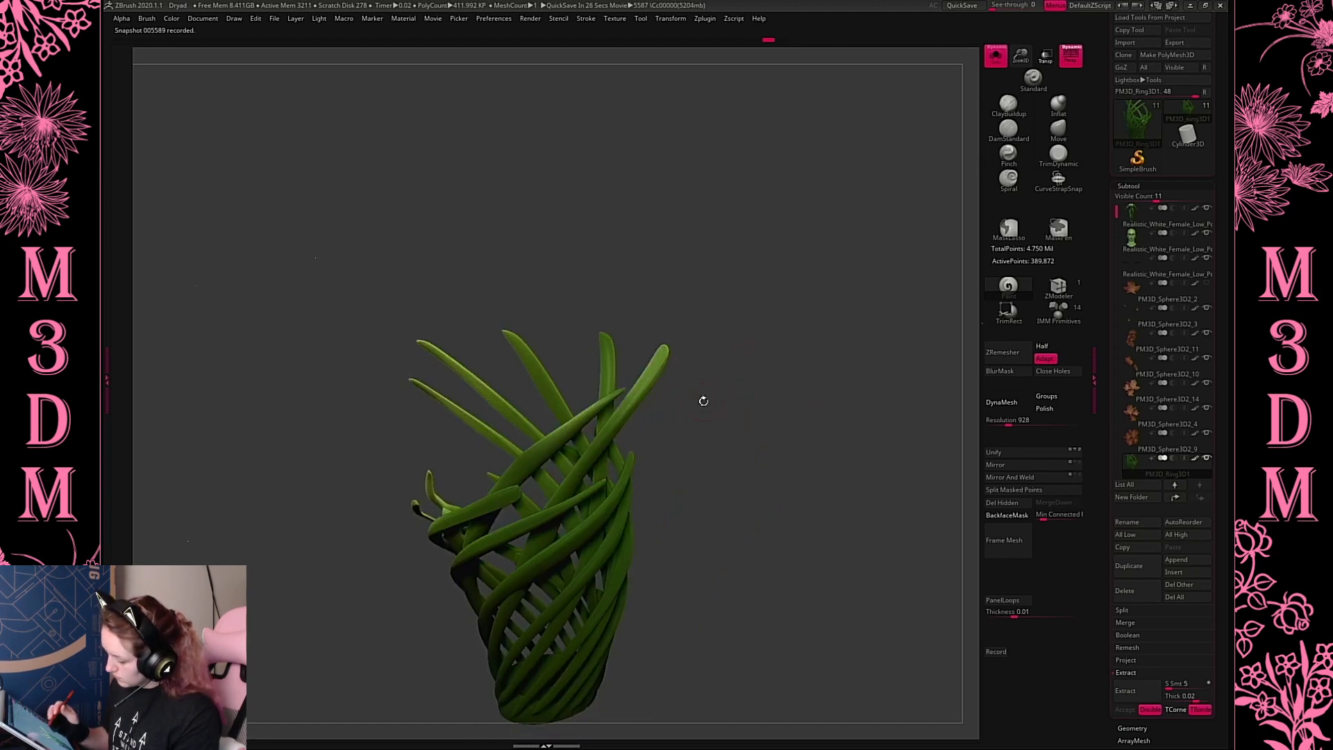
drag(797, 398, 731, 438)
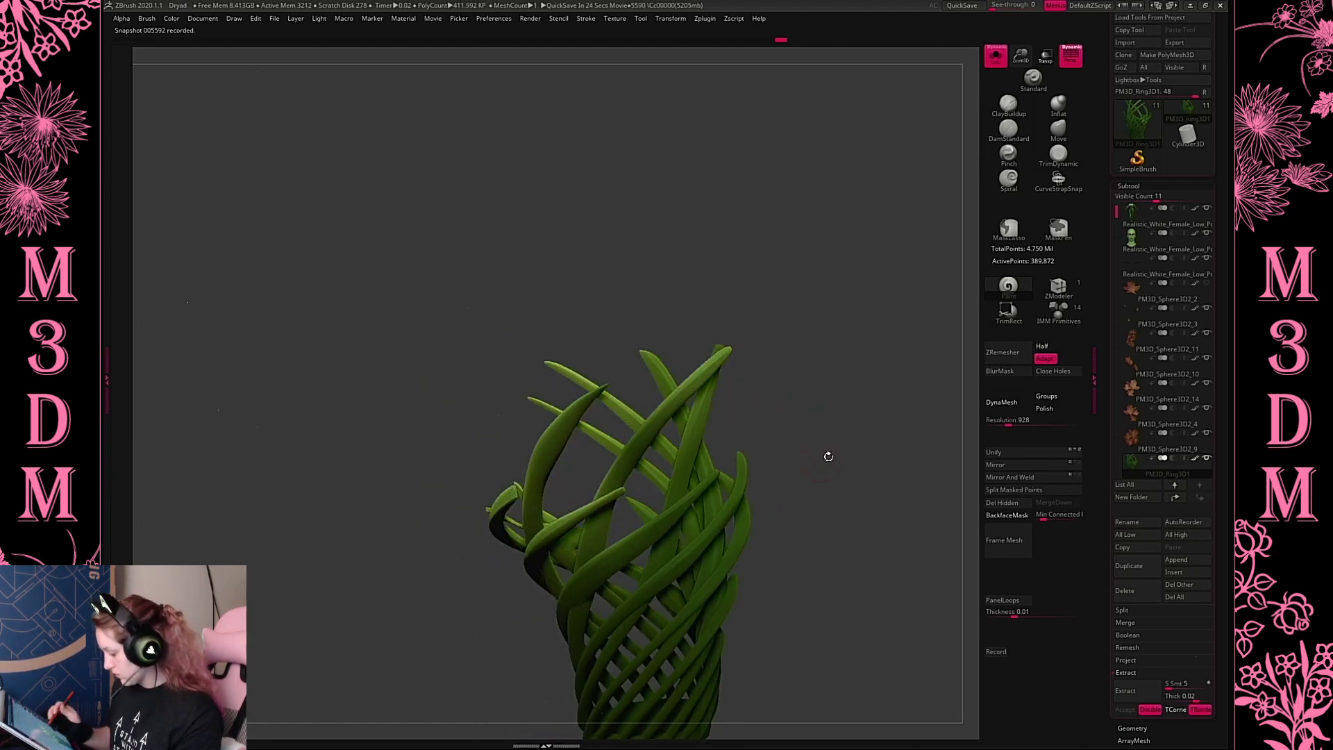
drag(827, 455, 751, 500)
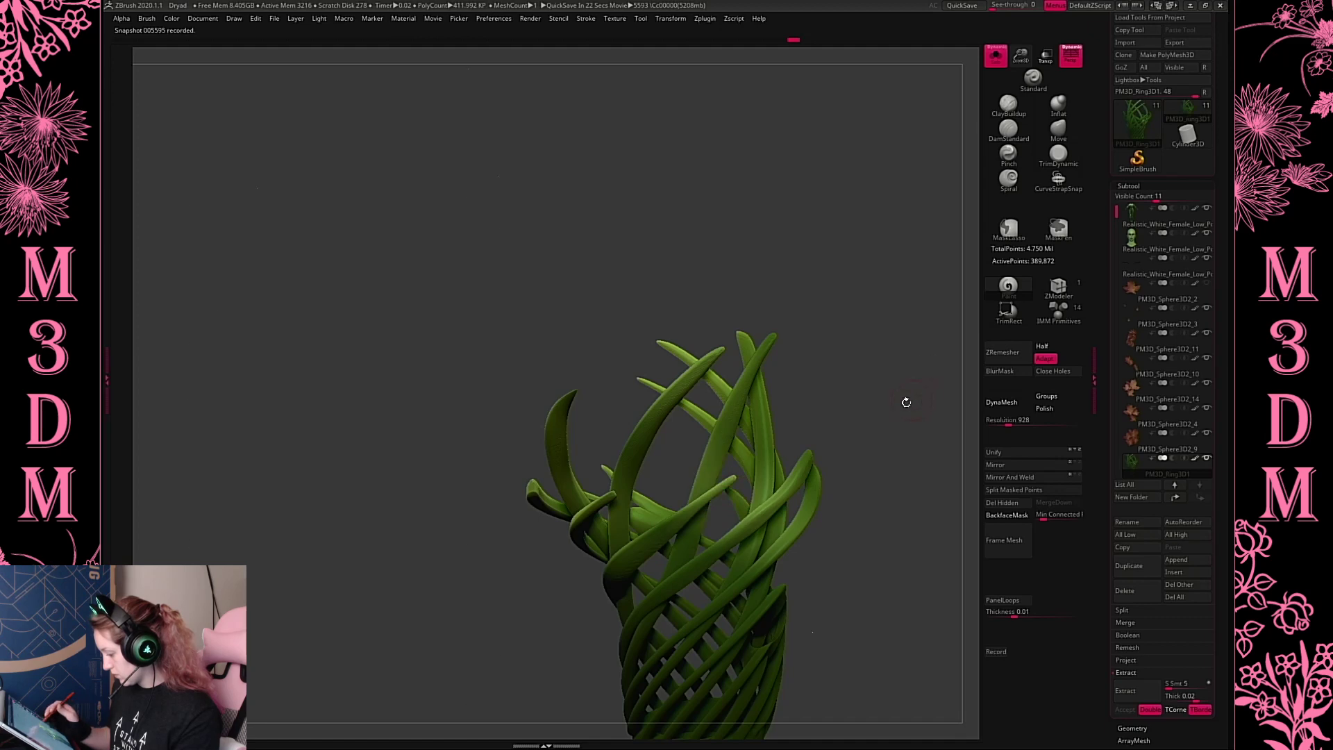
mouse_move(906, 402)
mouse_down()
mouse_move(864, 237)
mouse_move(815, 227)
mouse_up()
key(f)
key(f)
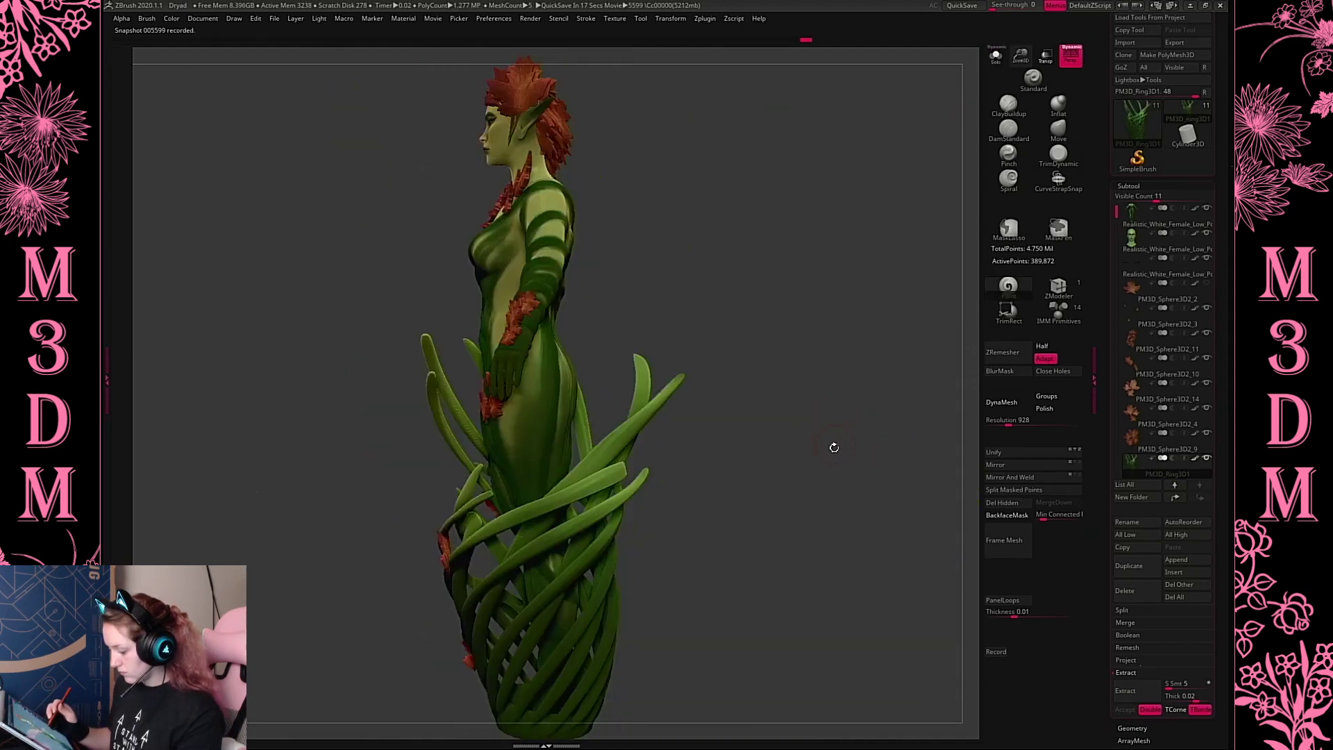
Nudge the vine skirt slightly along the Y axis in relation to the dryad's body
alt+drag(814, 490, 816, 420)
drag(814, 469, 854, 482)
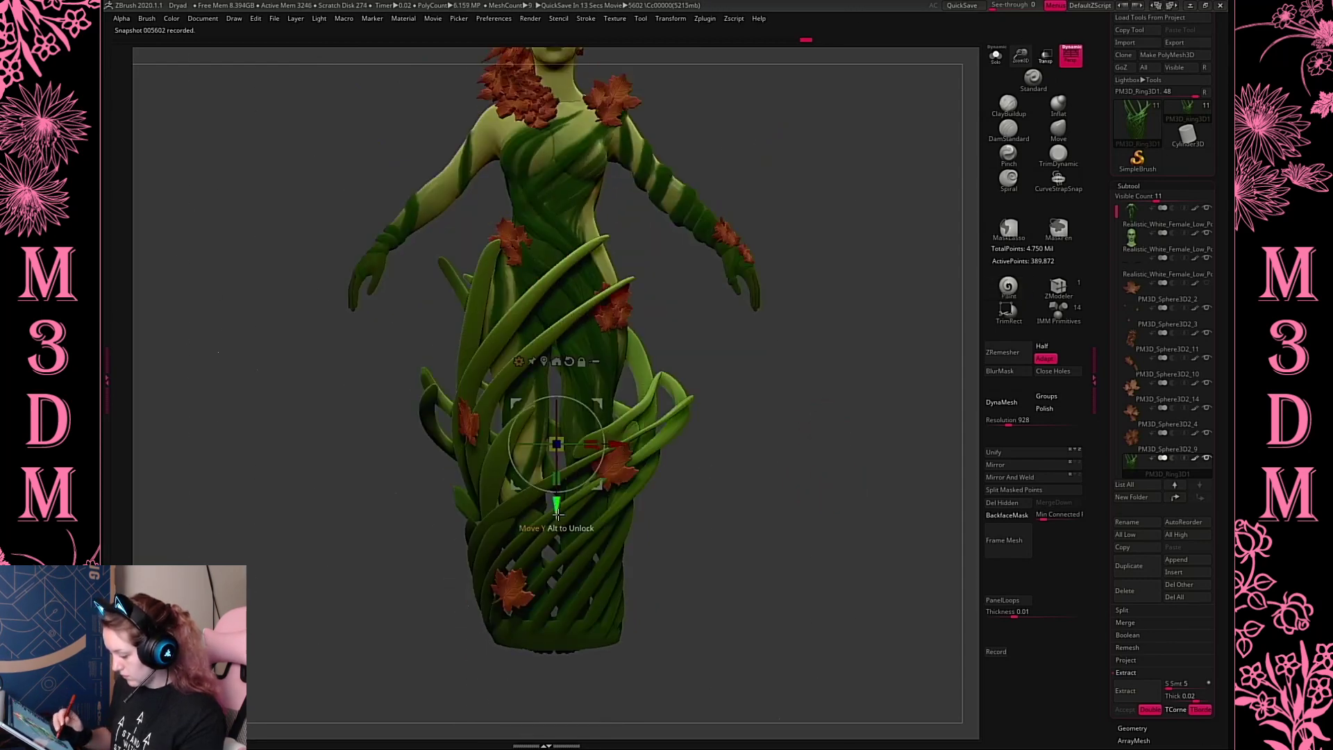
drag(558, 513, 562, 511)
Save the project in Downloads under the file name Dryad, replacing the existing file
alt+drag(816, 452, 819, 517)
alt+drag(840, 410, 857, 329)
mouse_move(842, 431)
mouse_down()
mouse_move(1033, 435)
mouse_move(885, 473)
mouse_up()
drag(1020, 61, 1020, 111)
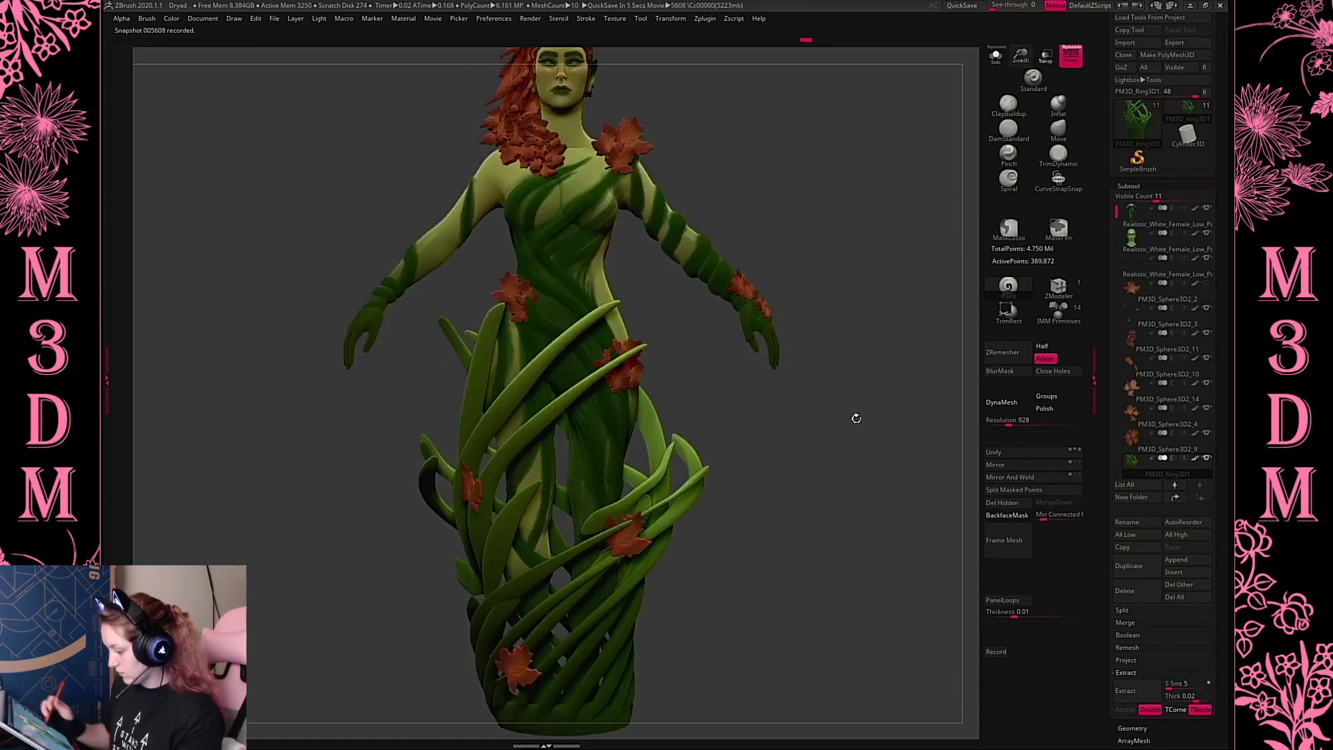
drag(1023, 58, 1020, 22)
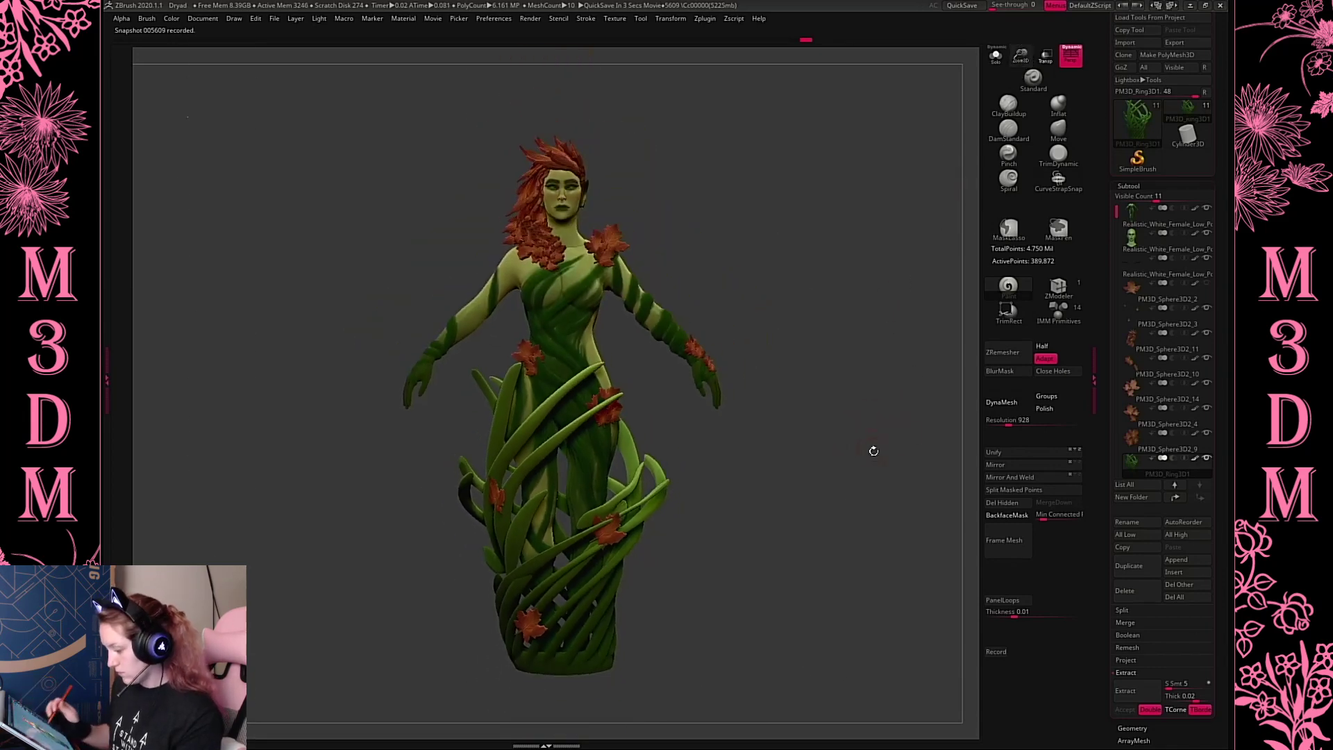
key(ctrl+s)
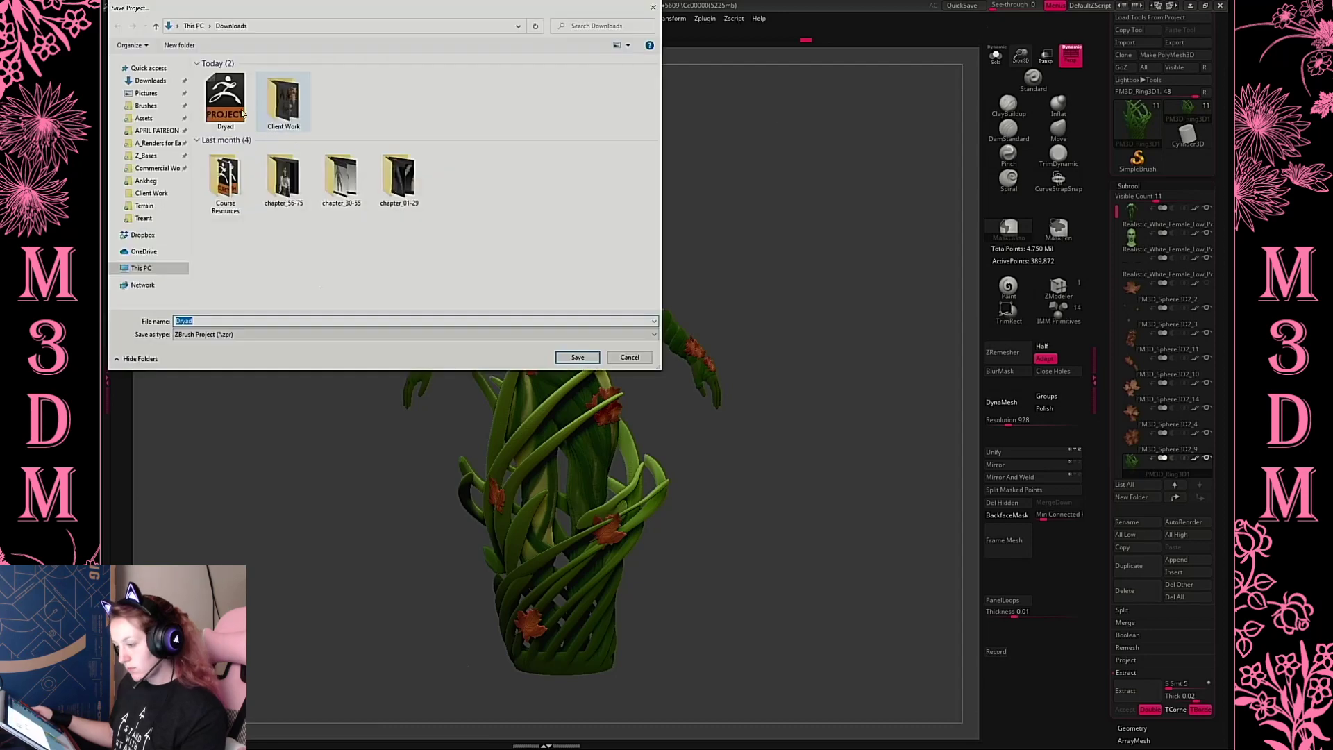
click(576, 356)
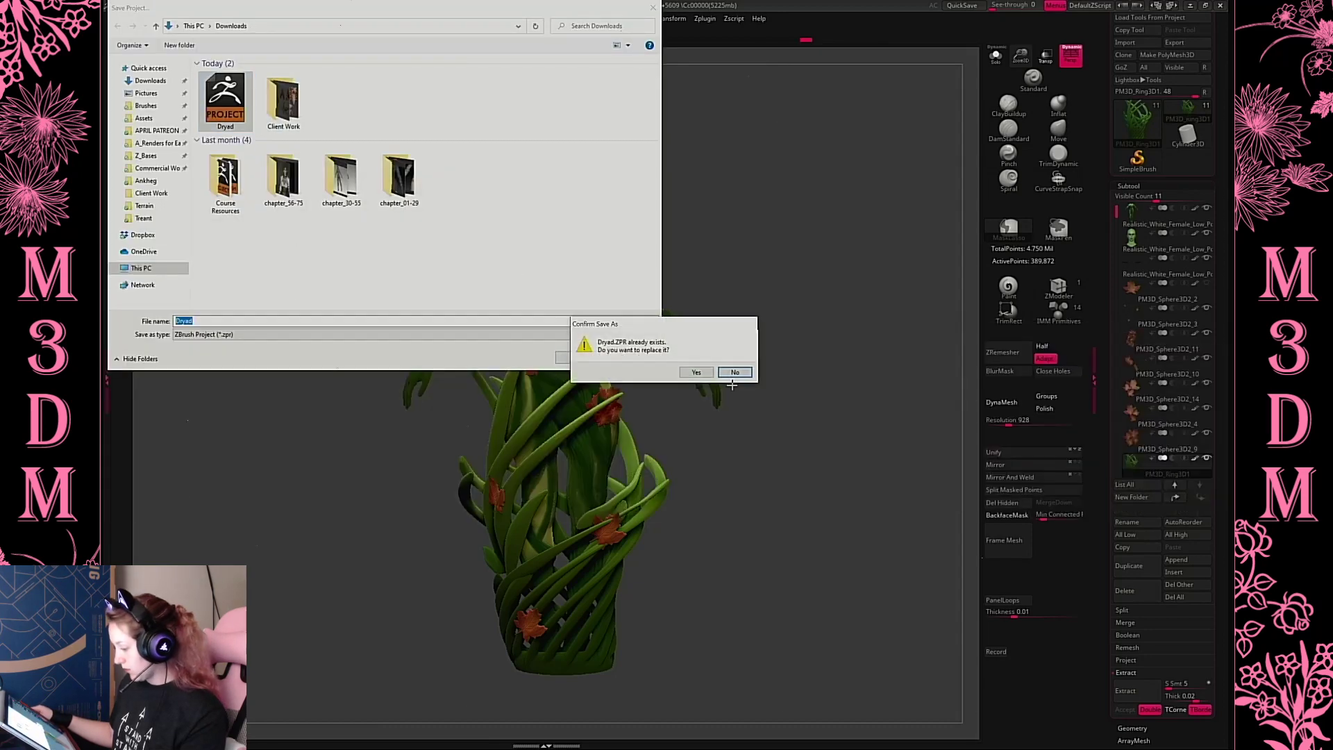
click(695, 372)
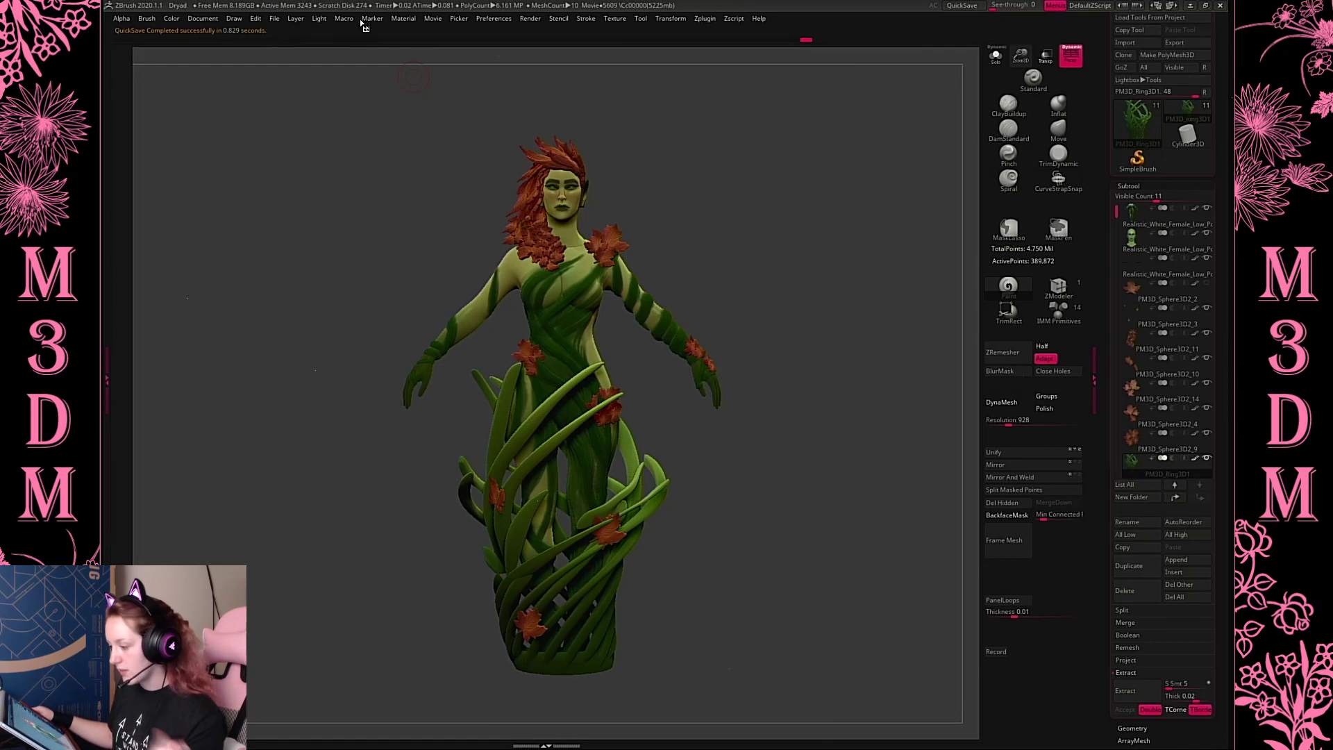
Export the recorded movie to Downloads as an MPG file named 11
click(442, 21)
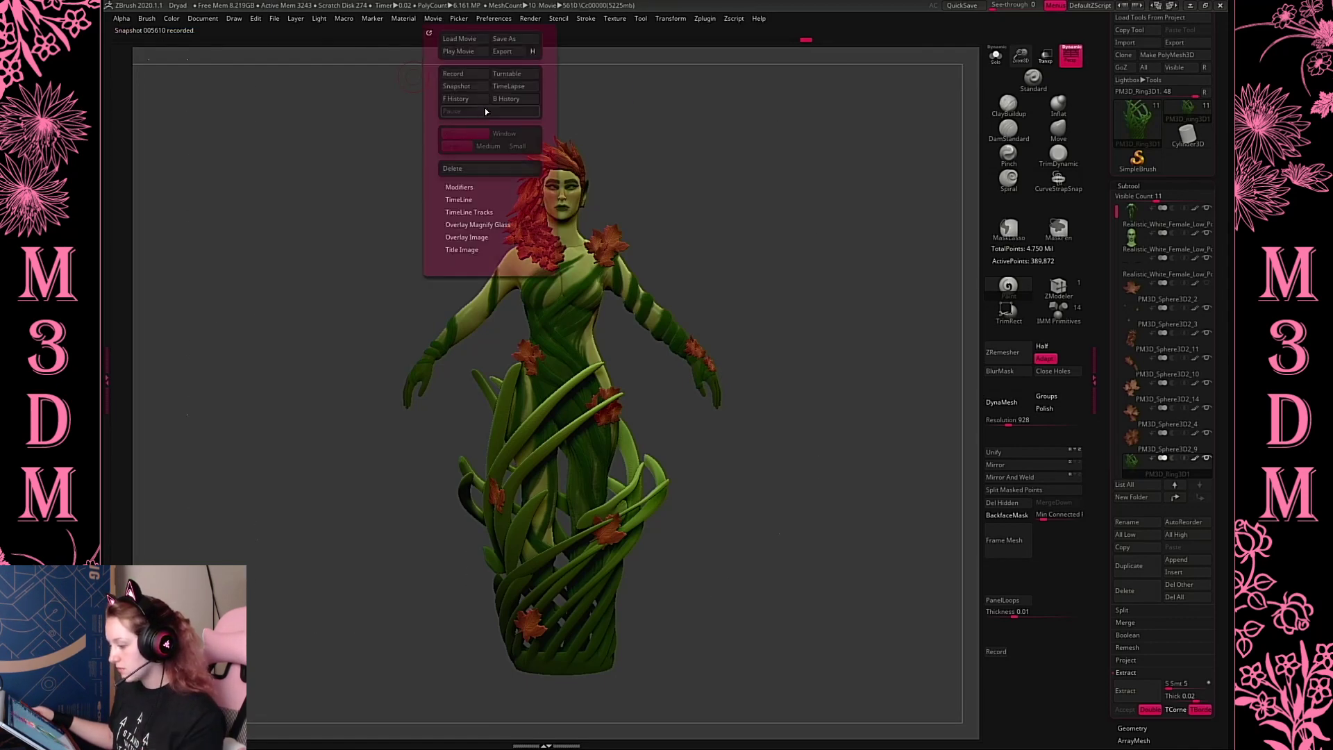
click(506, 53)
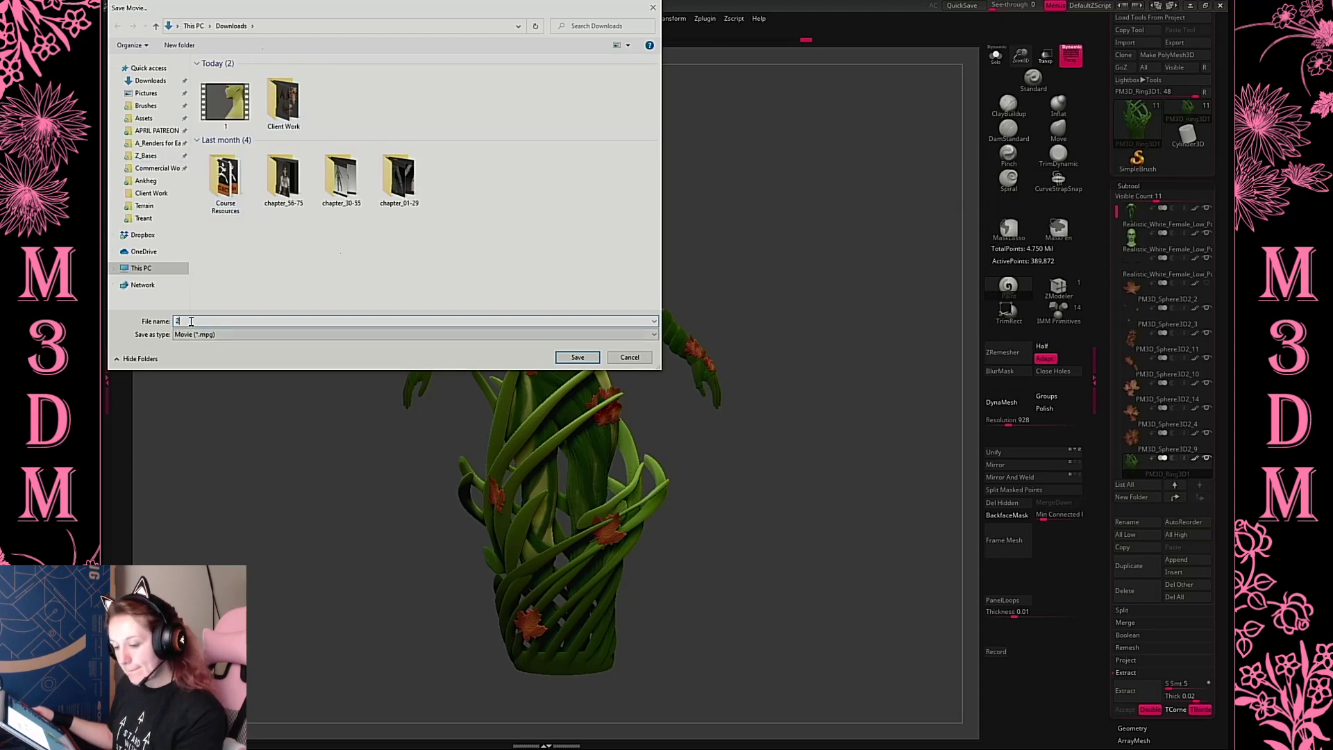
text(11)
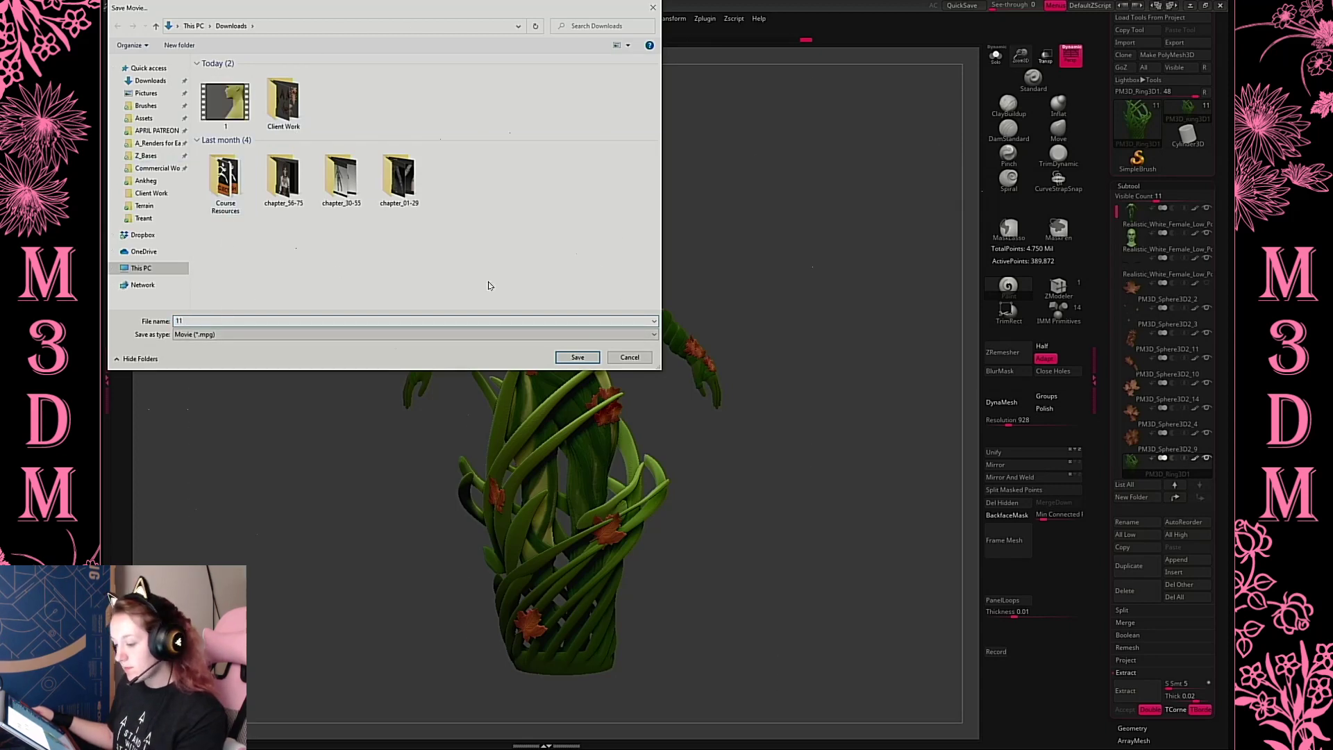
click(577, 358)
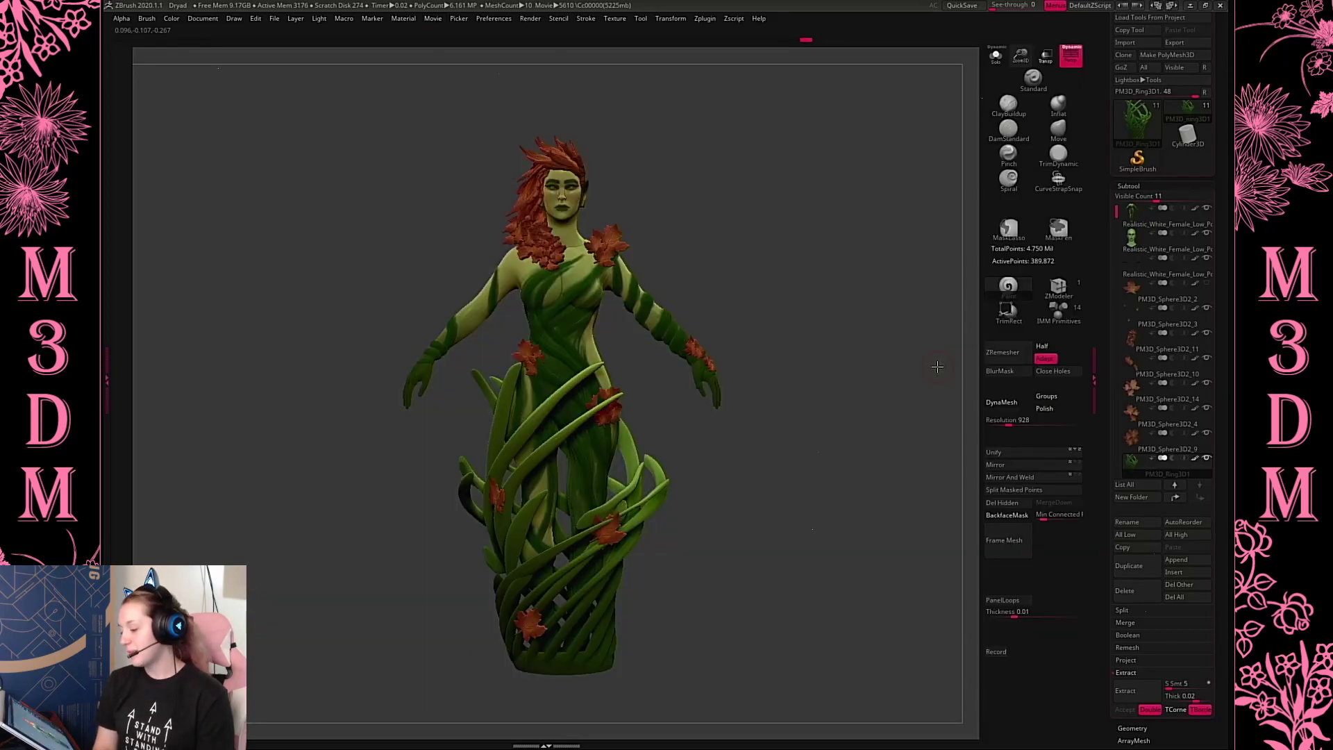
Switch to Chrome to examine the dryad reference picture and close the browser again
drag(855, 614, 597, 602)
drag(763, 586, 758, 590)
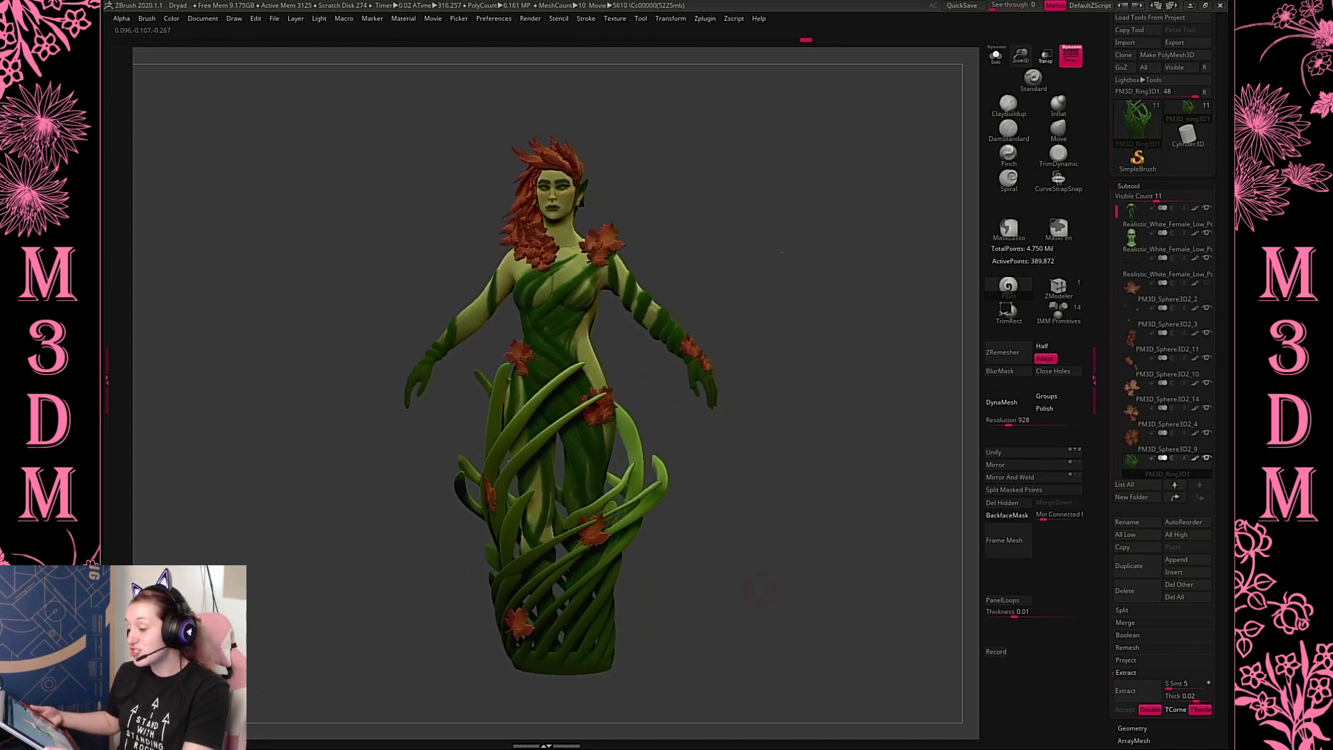
key(space)
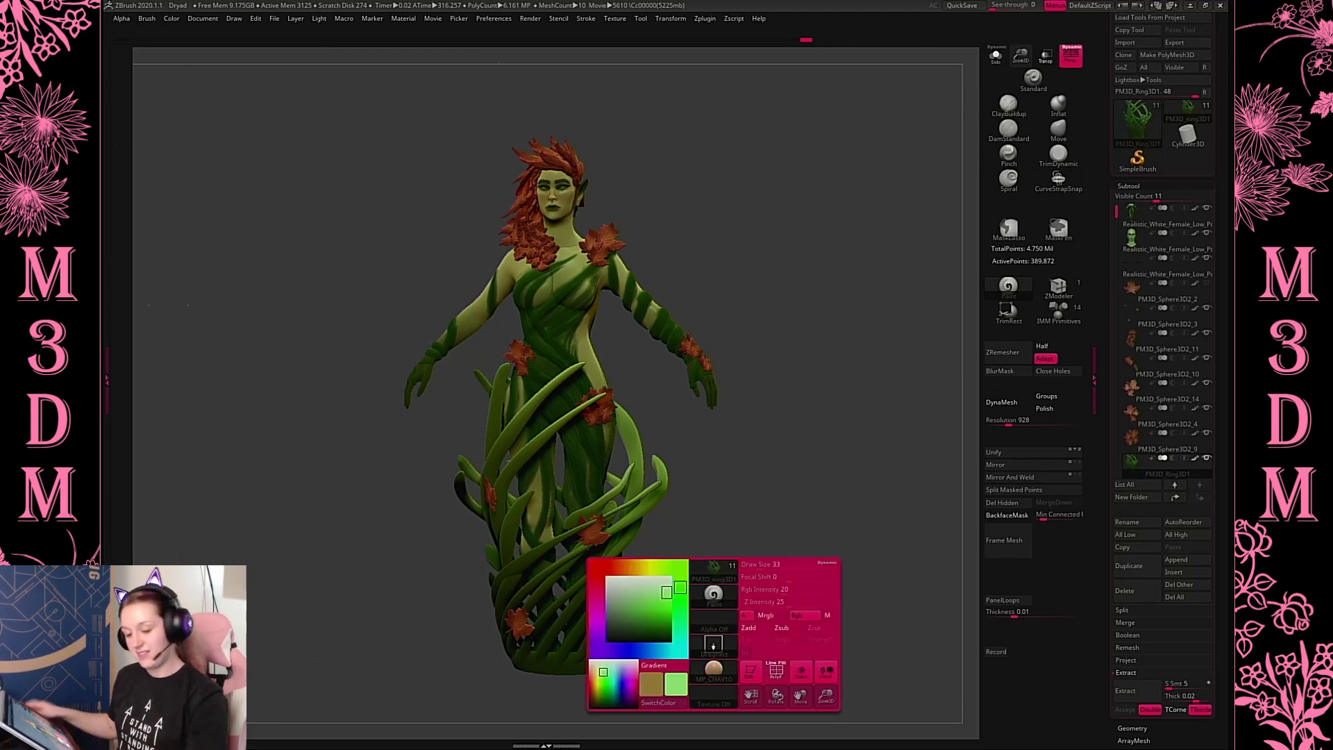
drag(858, 475, 581, 318)
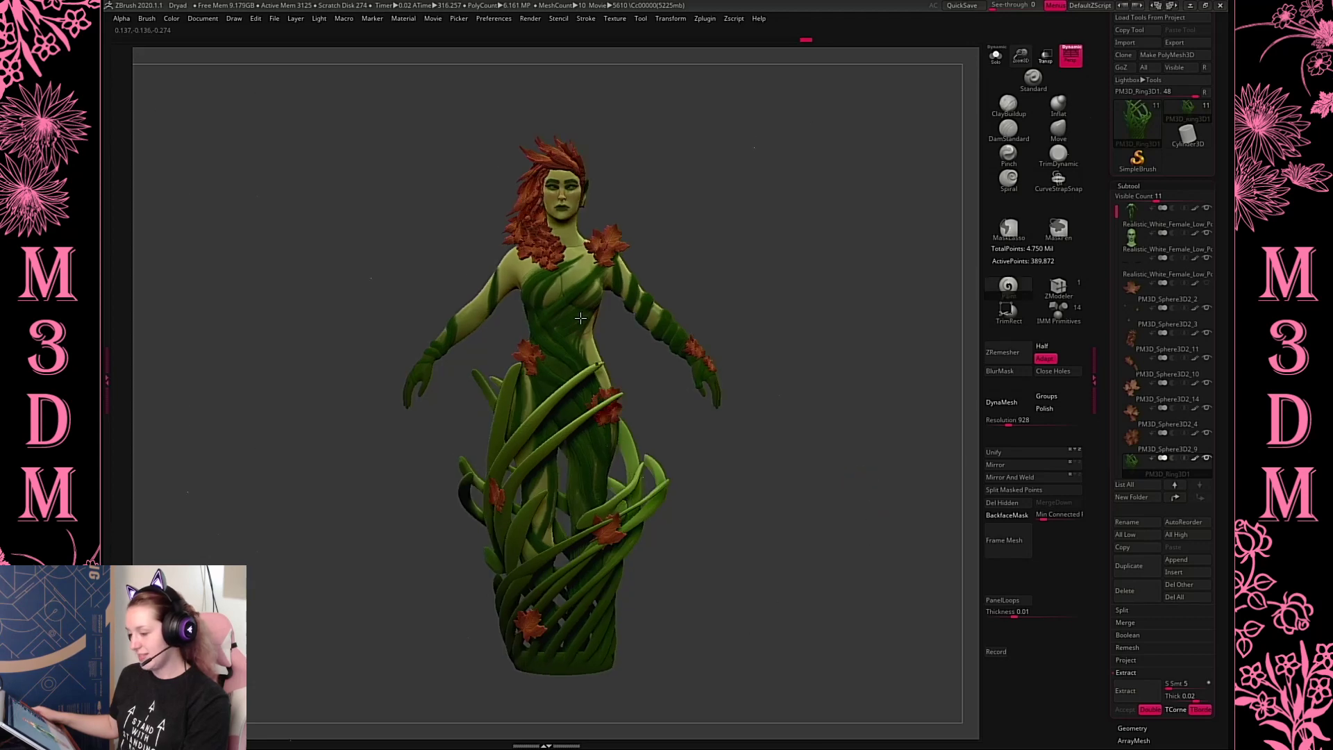
key(super)
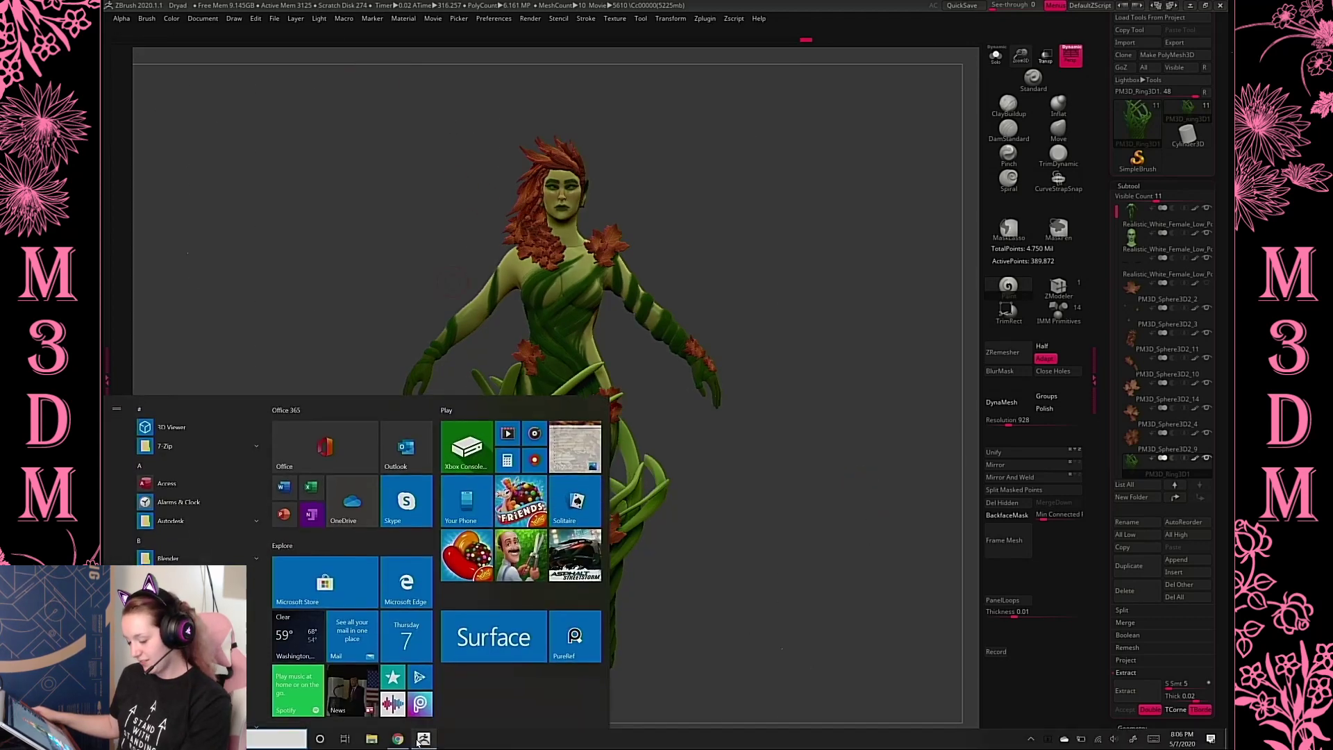
click(398, 740)
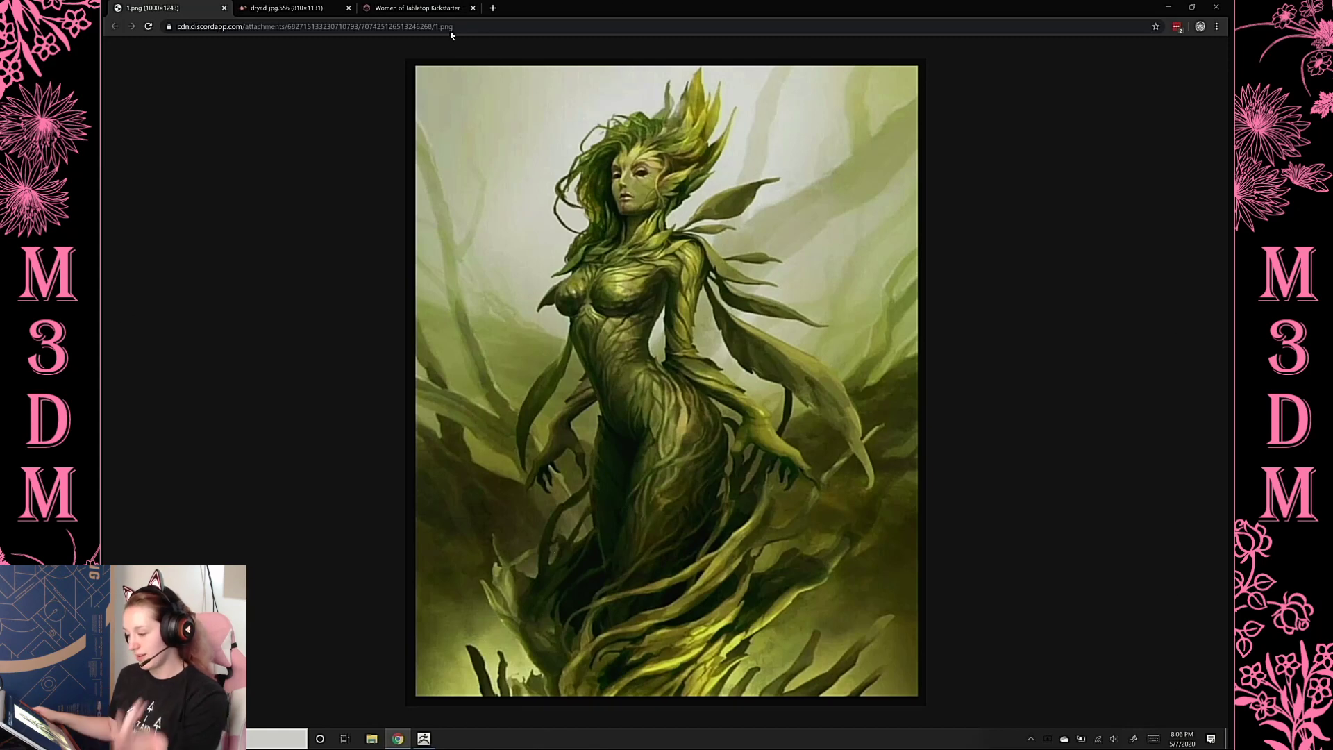
click(1215, 7)
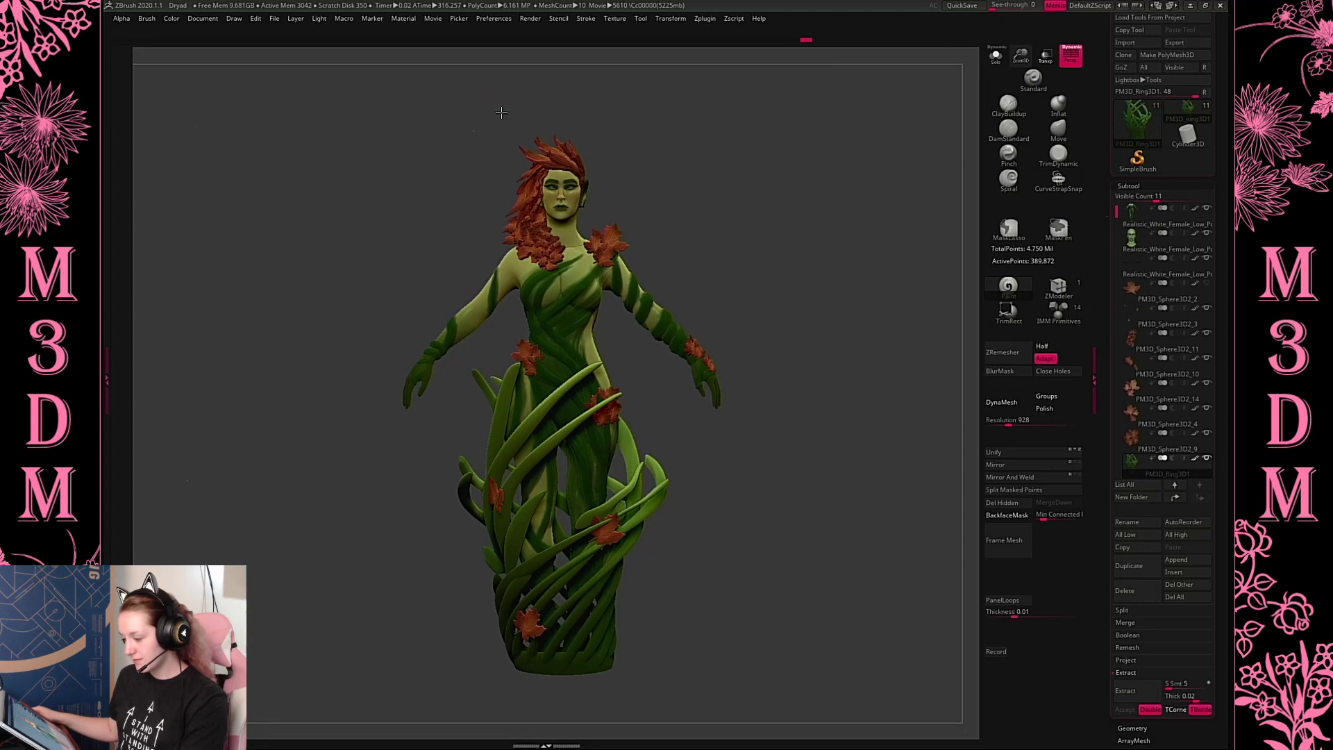
Open the BPR Shadow settings, place the light on the upper part of the light sphere and render the dryad
click(529, 20)
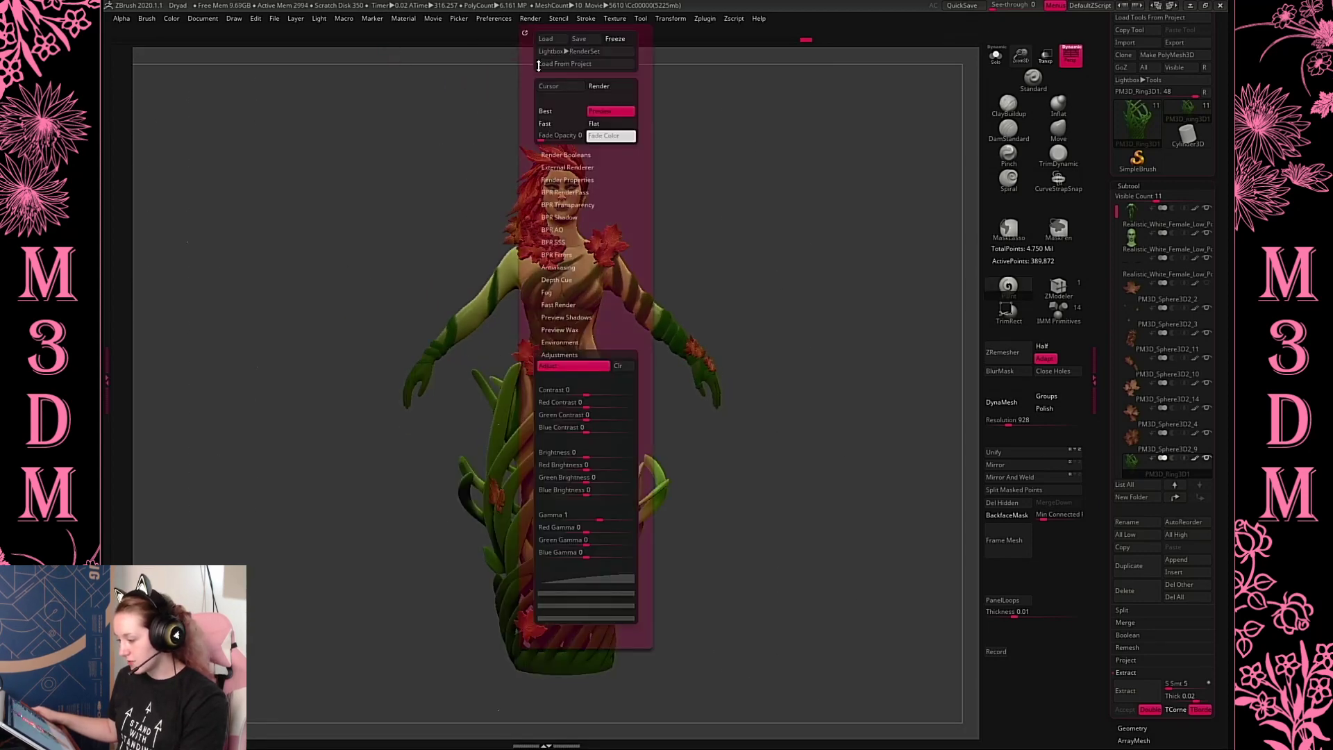
click(564, 217)
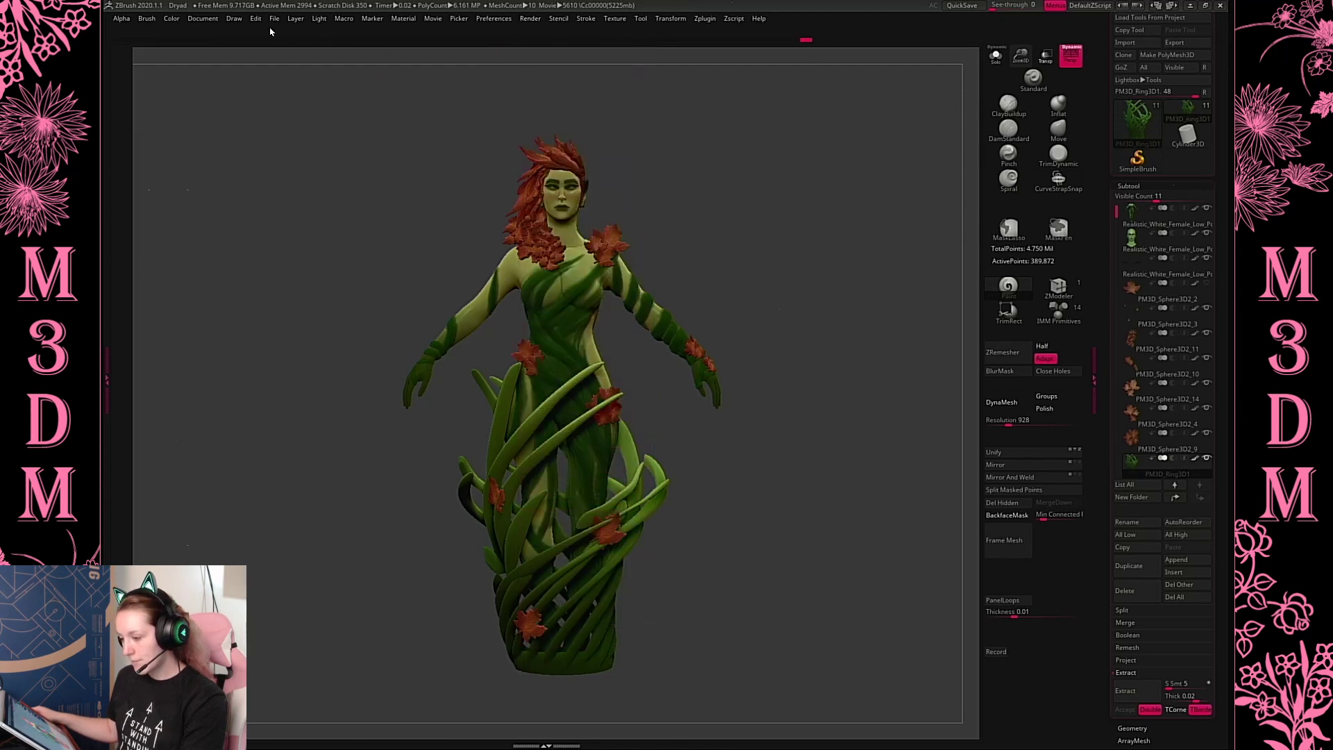
click(318, 19)
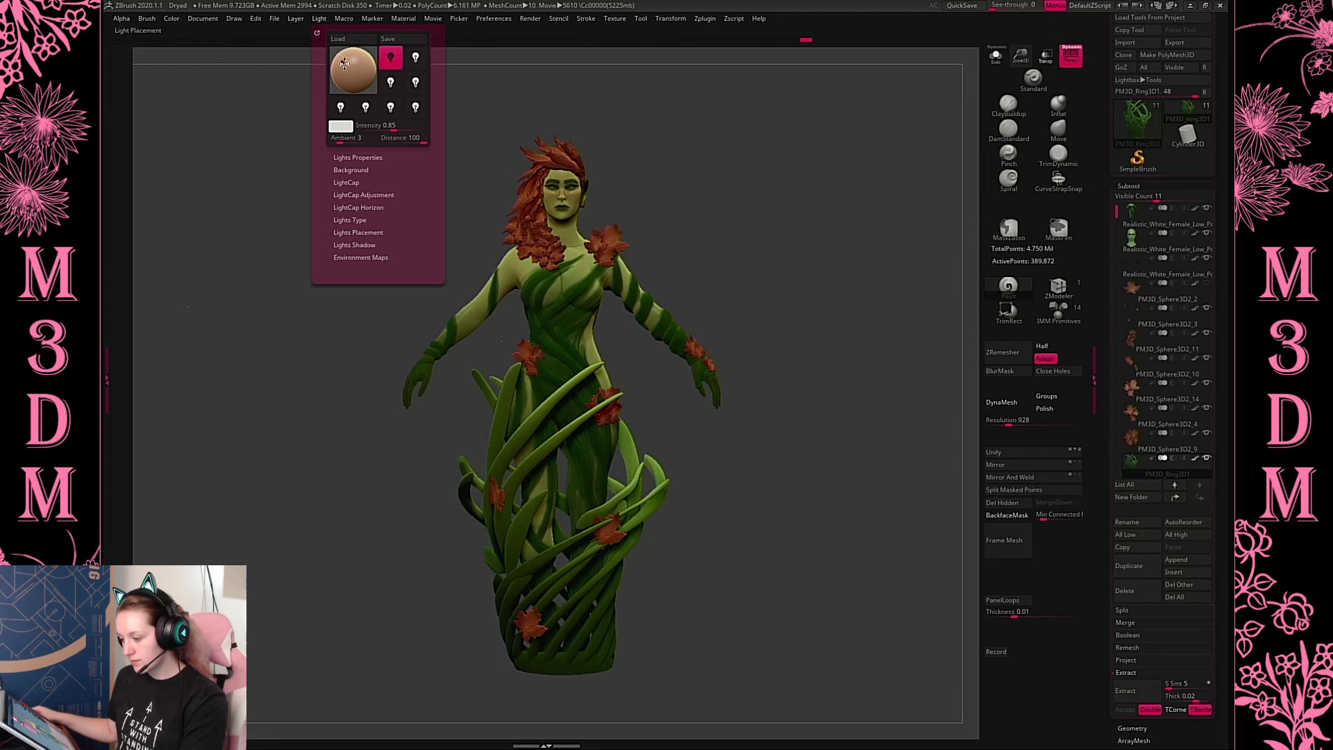
click(344, 61)
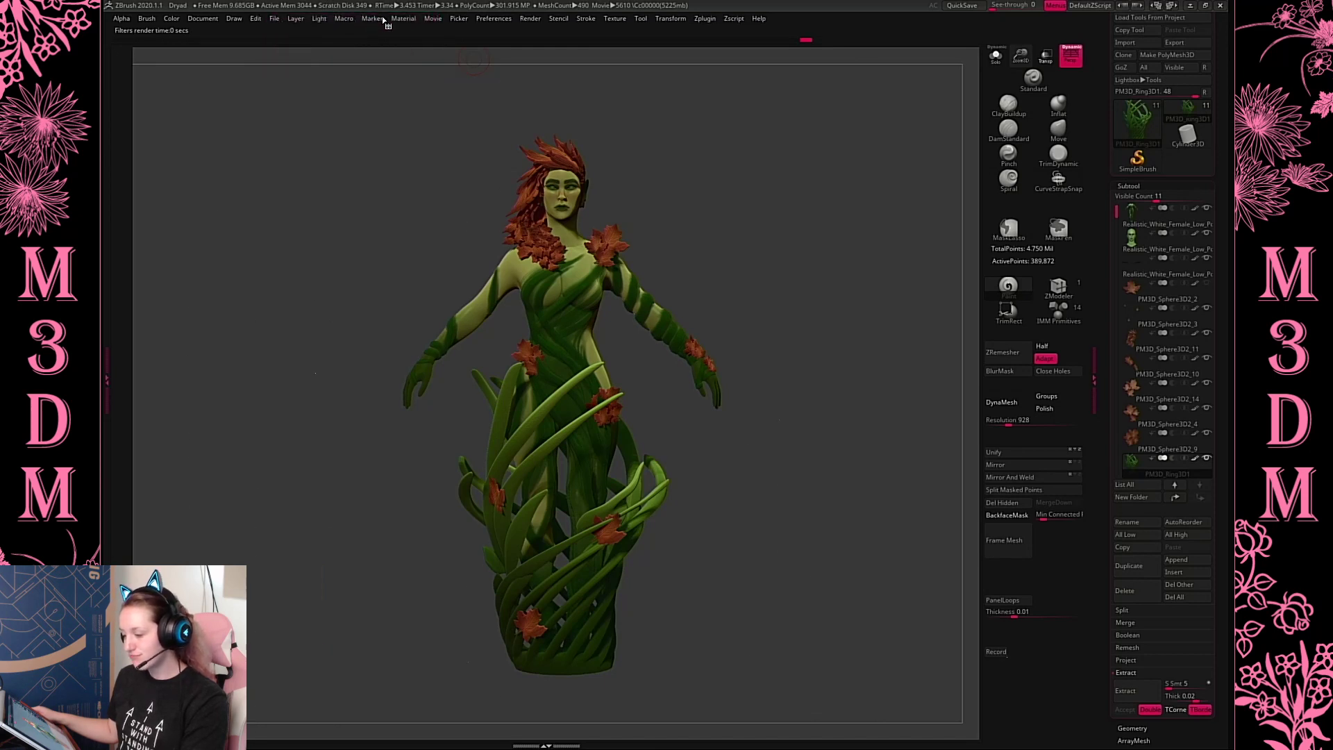
Delete the recorded movie from the project without saving it again
click(431, 23)
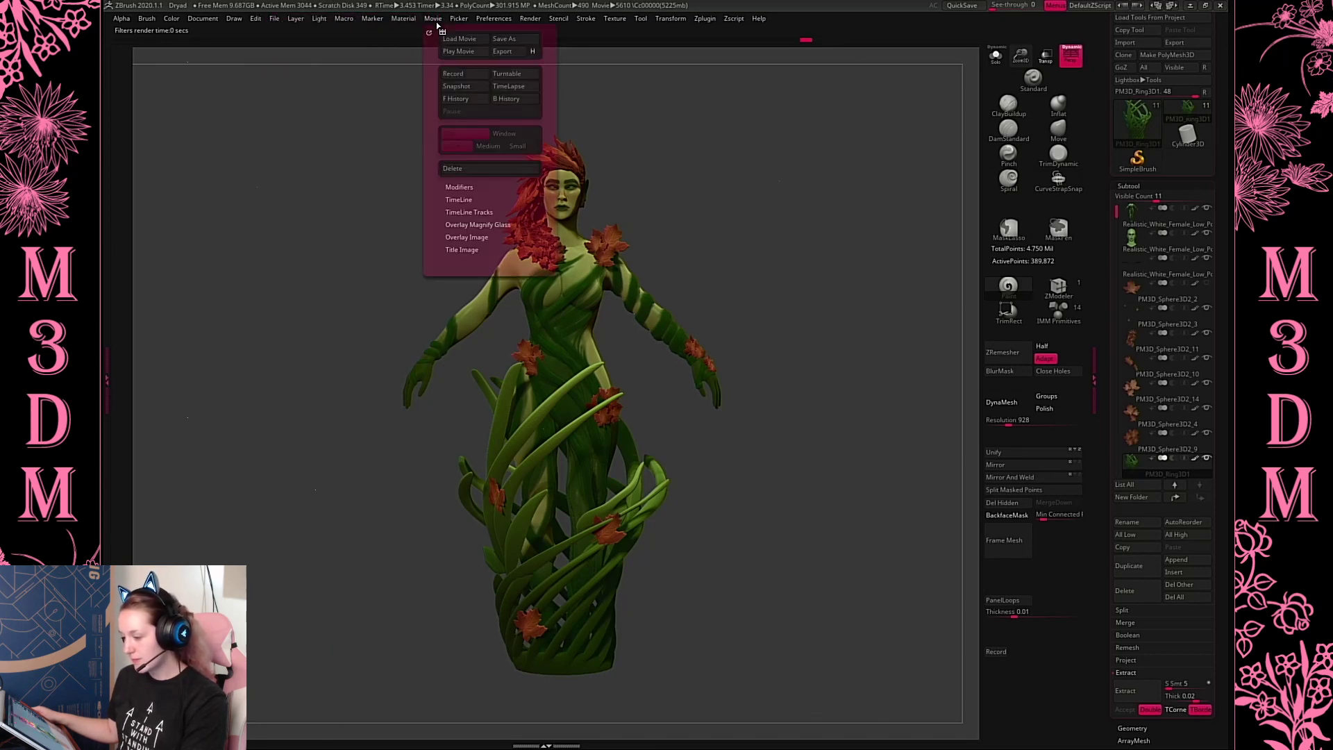
click(481, 169)
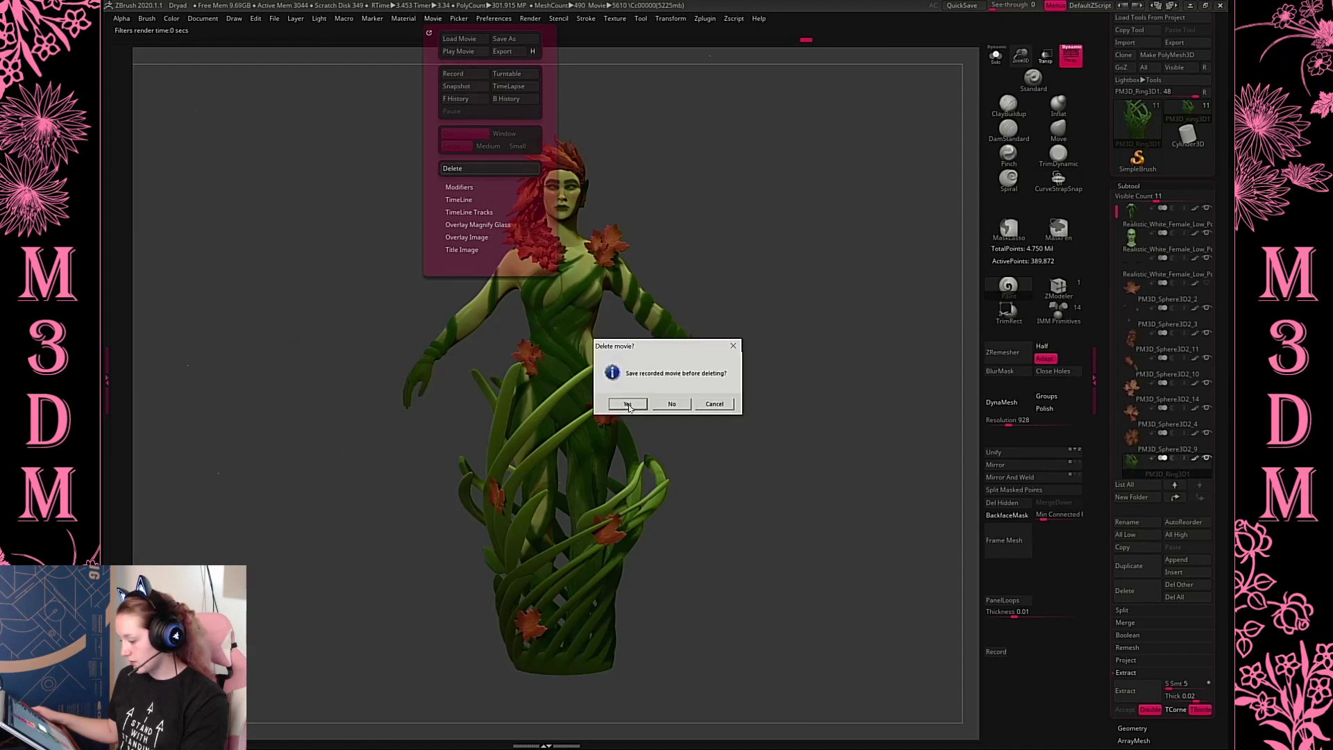
click(671, 404)
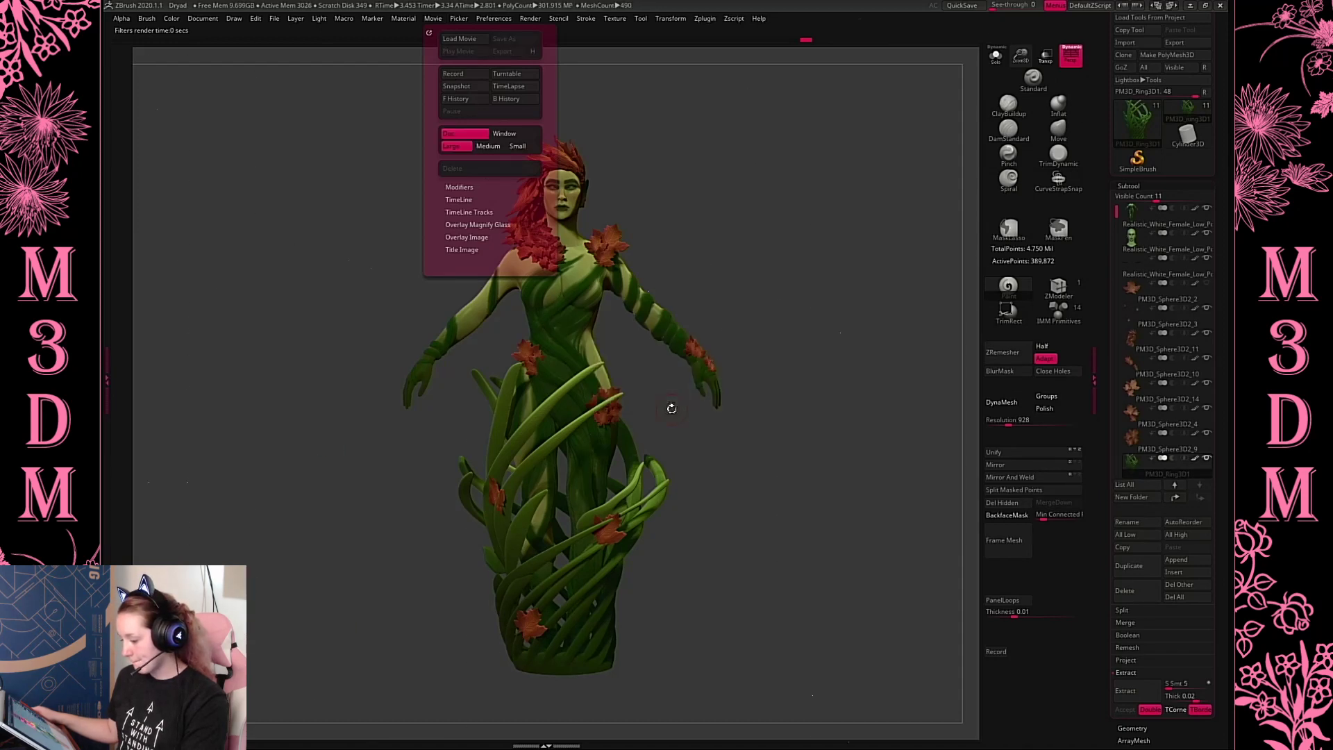
Render the whole dryad with BPR from a closer, slightly turned three-quarter angle
drag(815, 220, 858, 268)
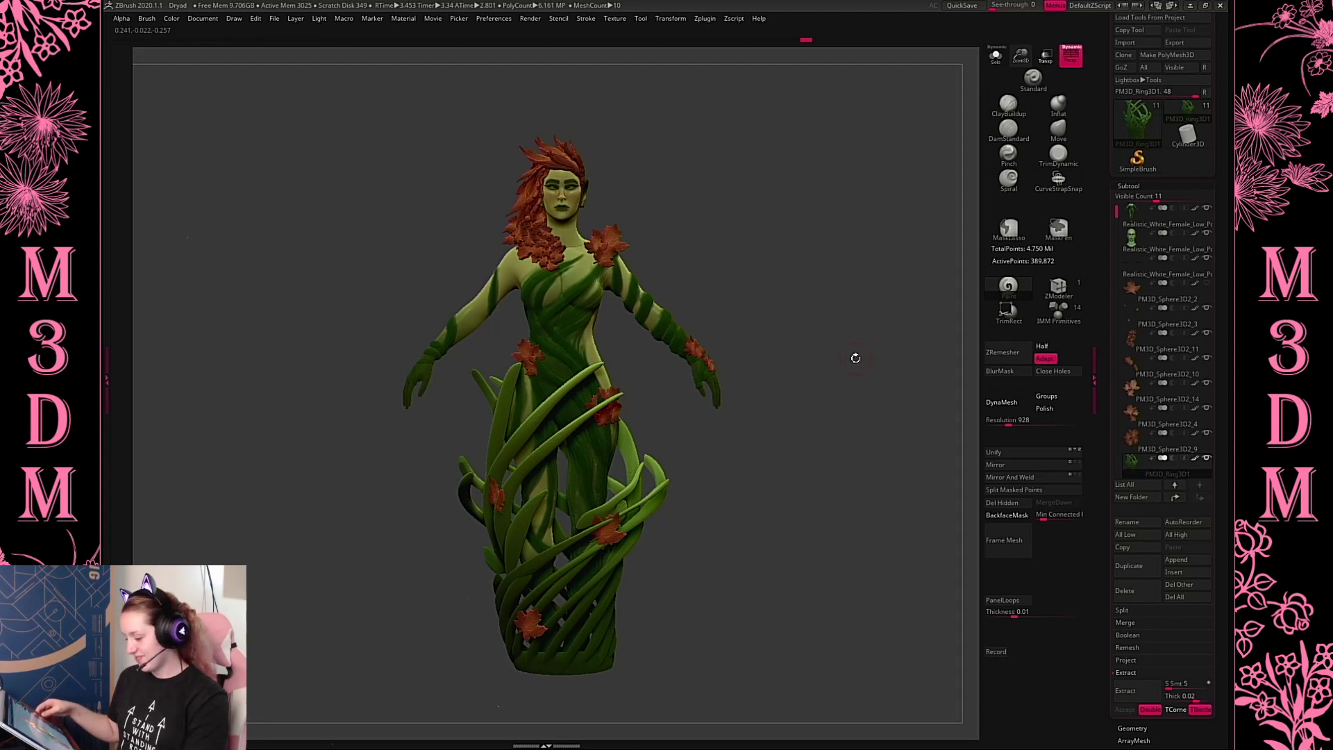
drag(1021, 56, 1027, 78)
drag(791, 509, 838, 453)
drag(1021, 57, 1030, 79)
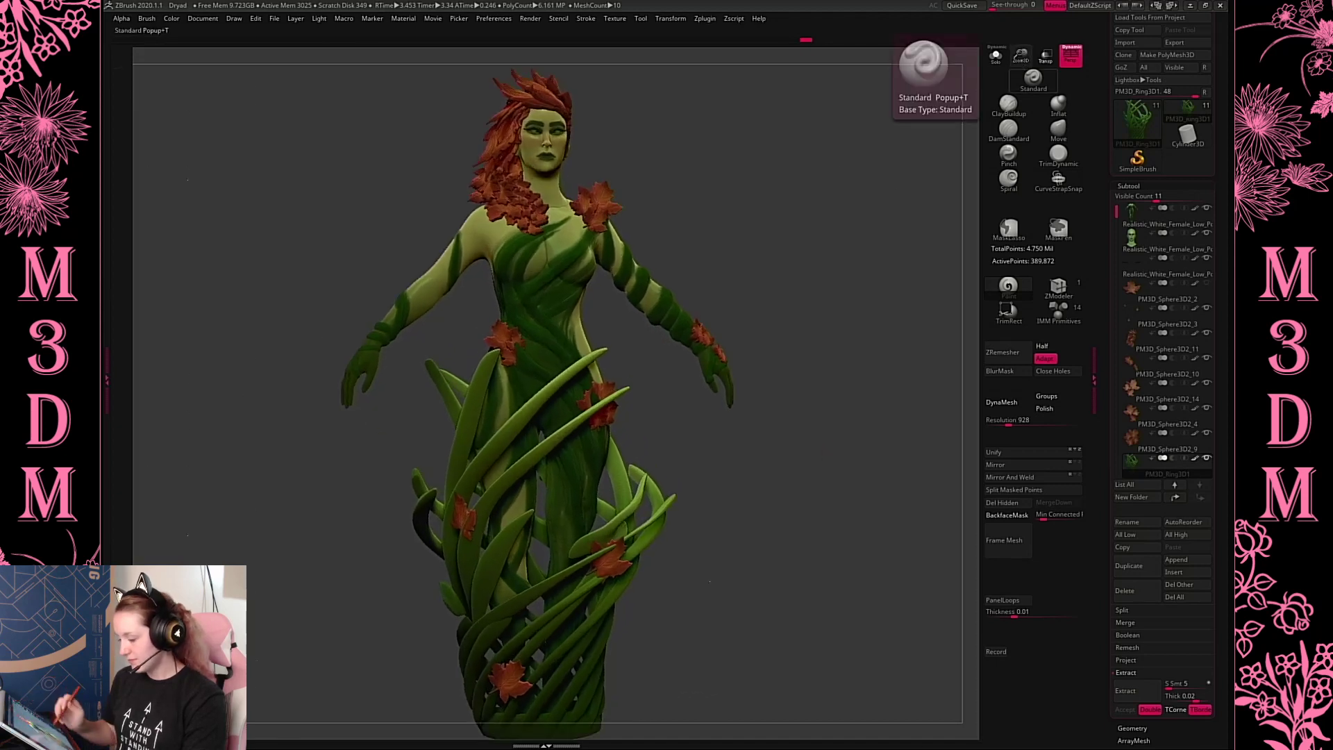
alt+drag(846, 499, 849, 499)
key(shift+r)
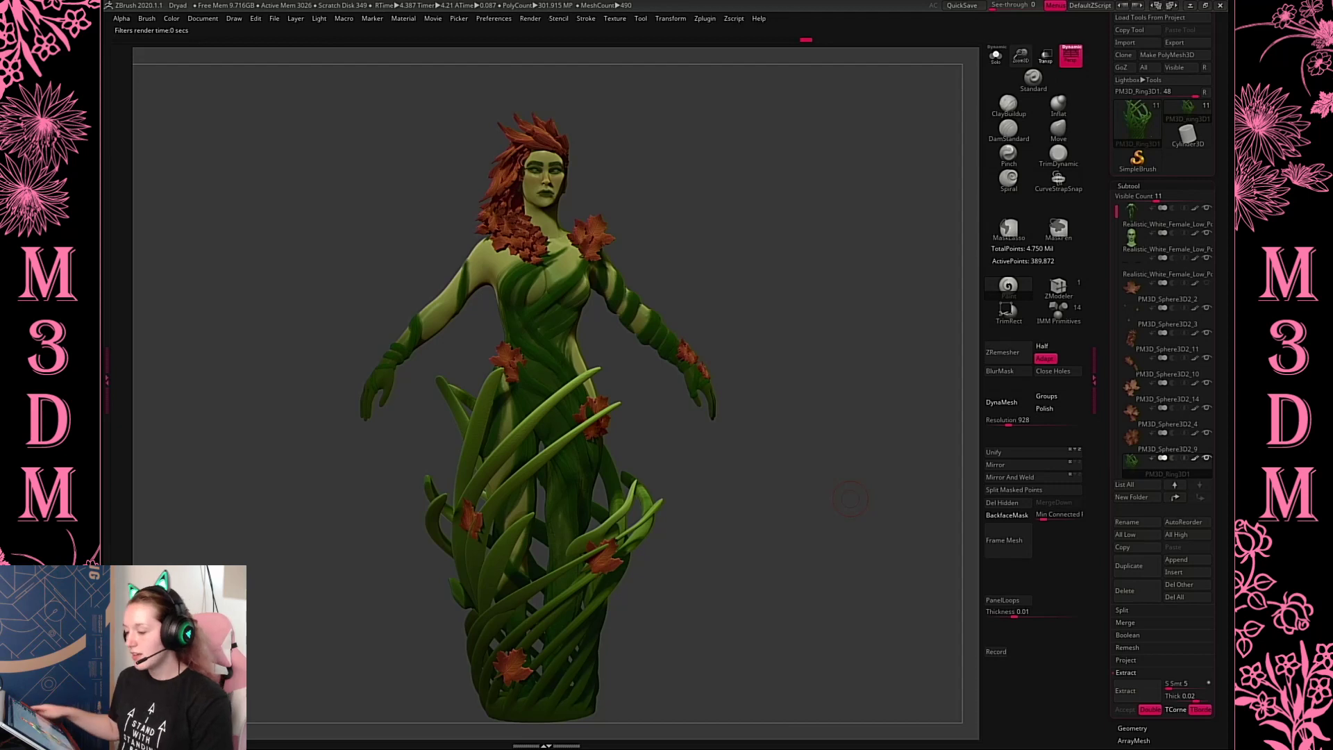
Adjust the BPR shadow angle and render the dryad again, including from a more frontal view
click(321, 19)
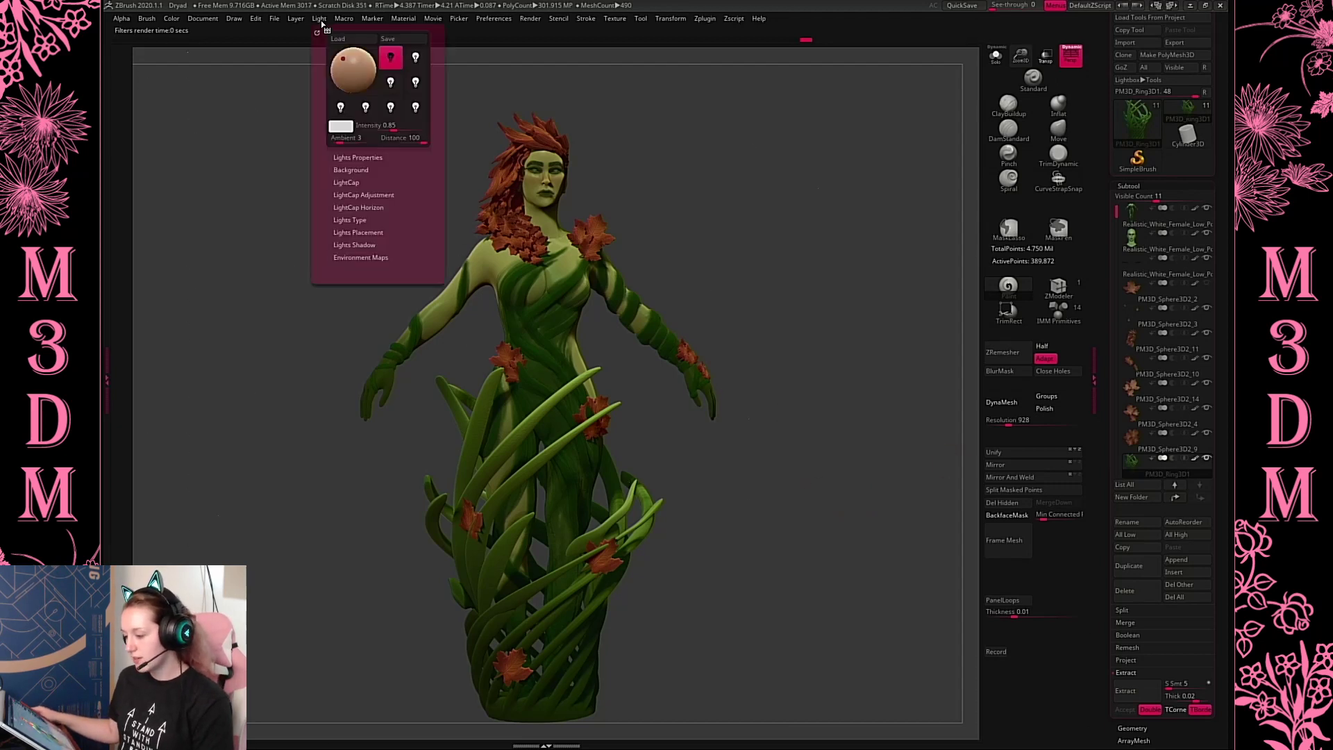
click(531, 19)
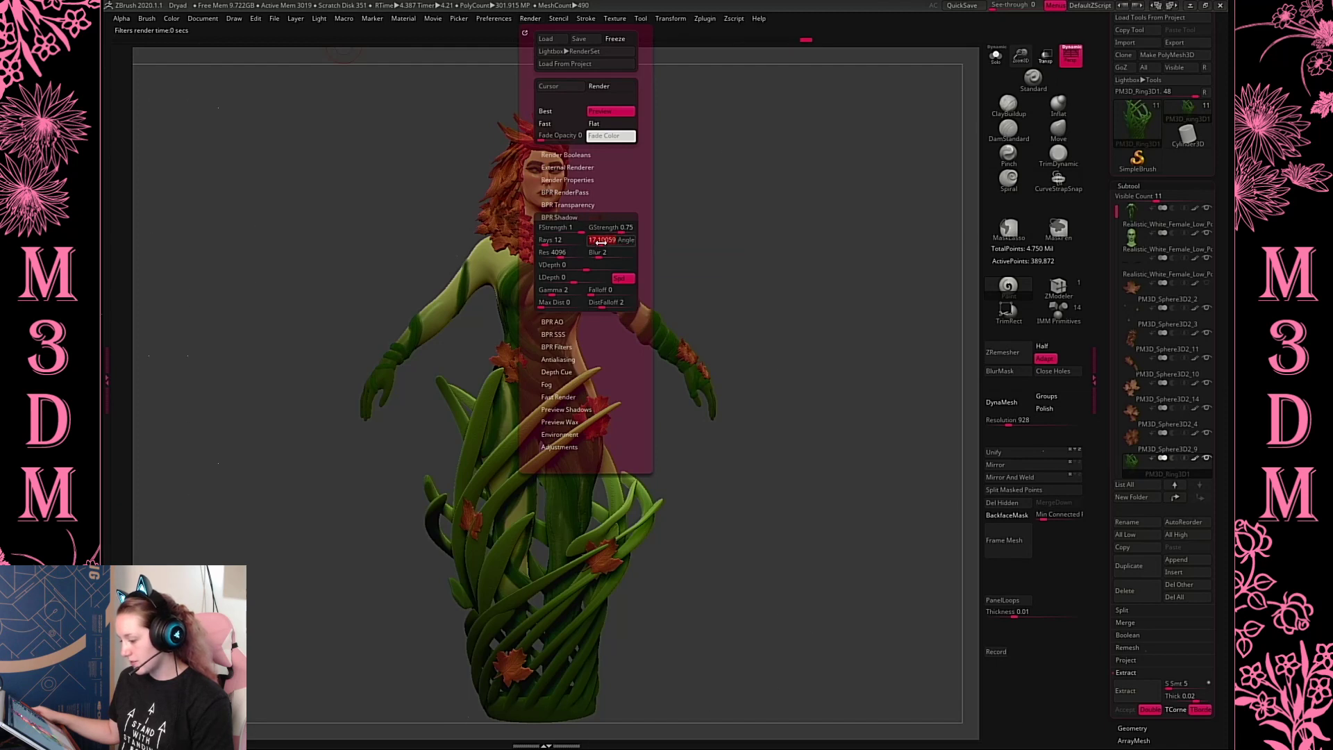
key(shift+r)
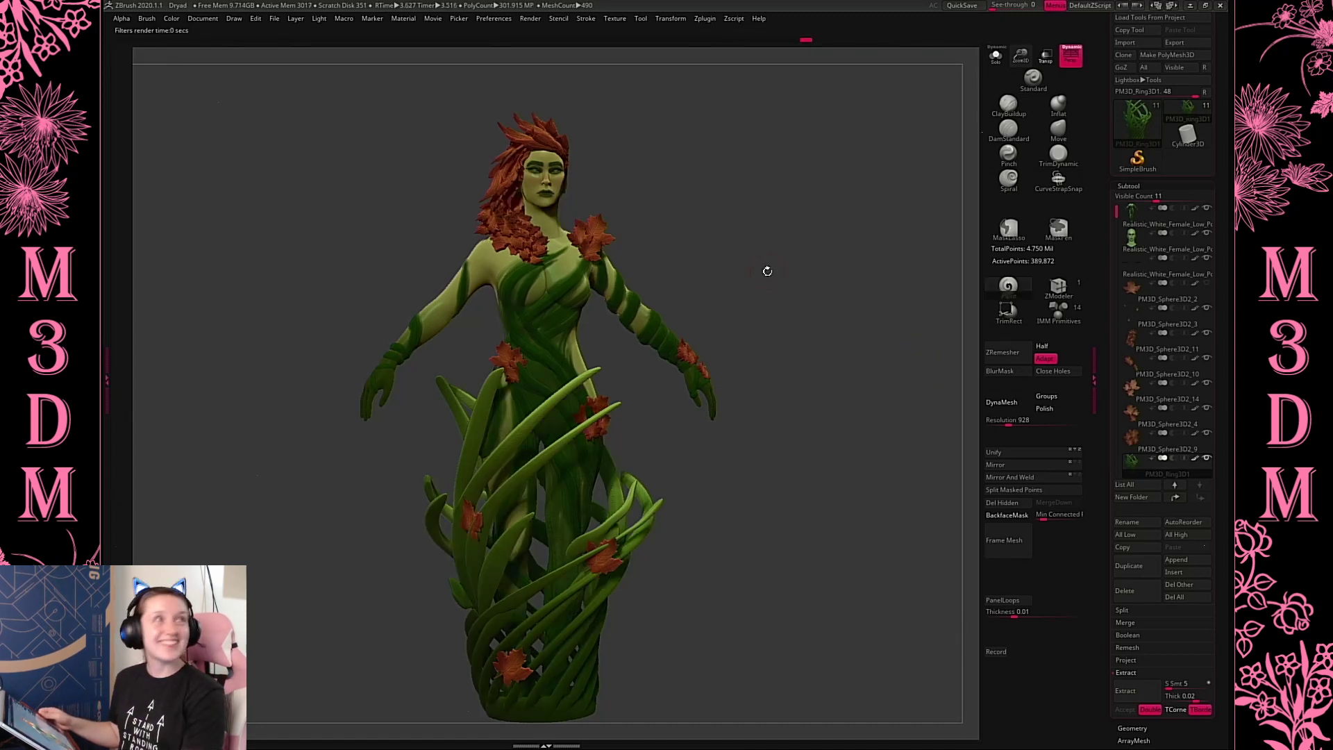
drag(823, 577, 639, 561)
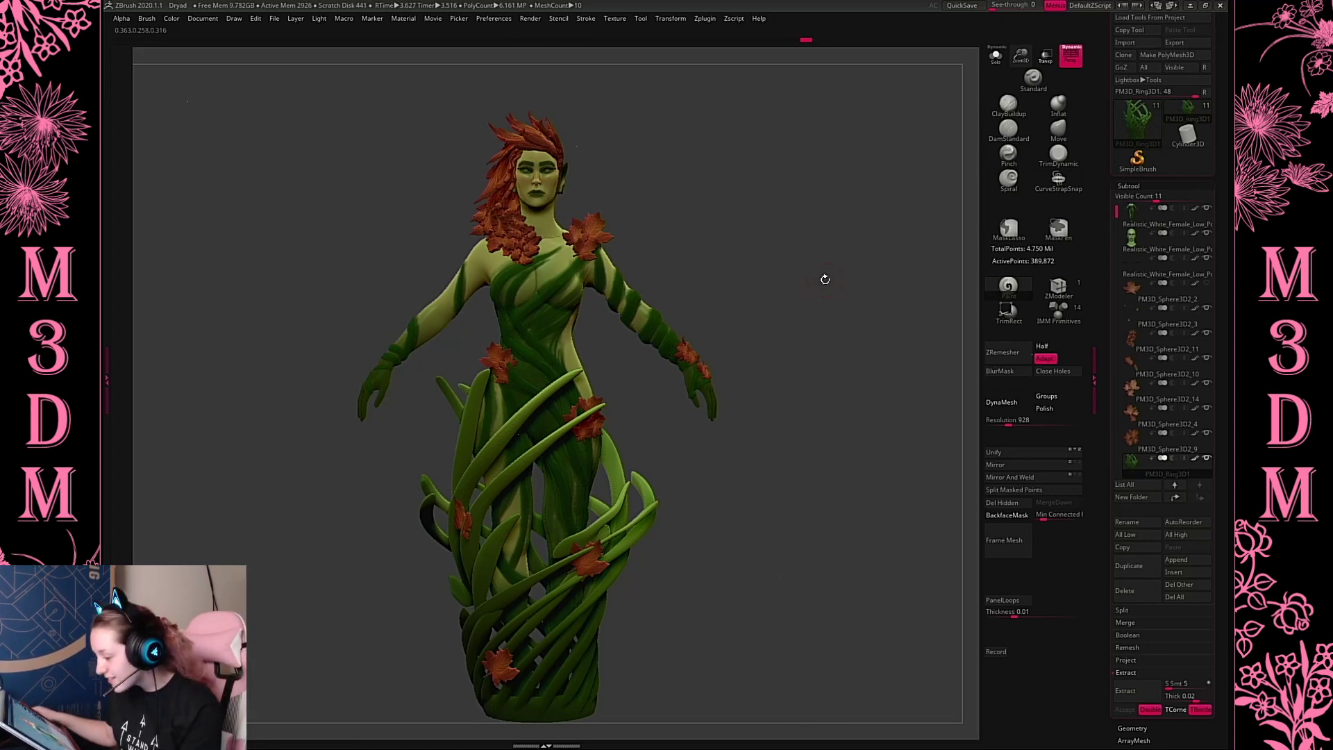
mouse_move(824, 279)
mouse_down()
mouse_move(835, 283)
mouse_move(729, 274)
mouse_up()
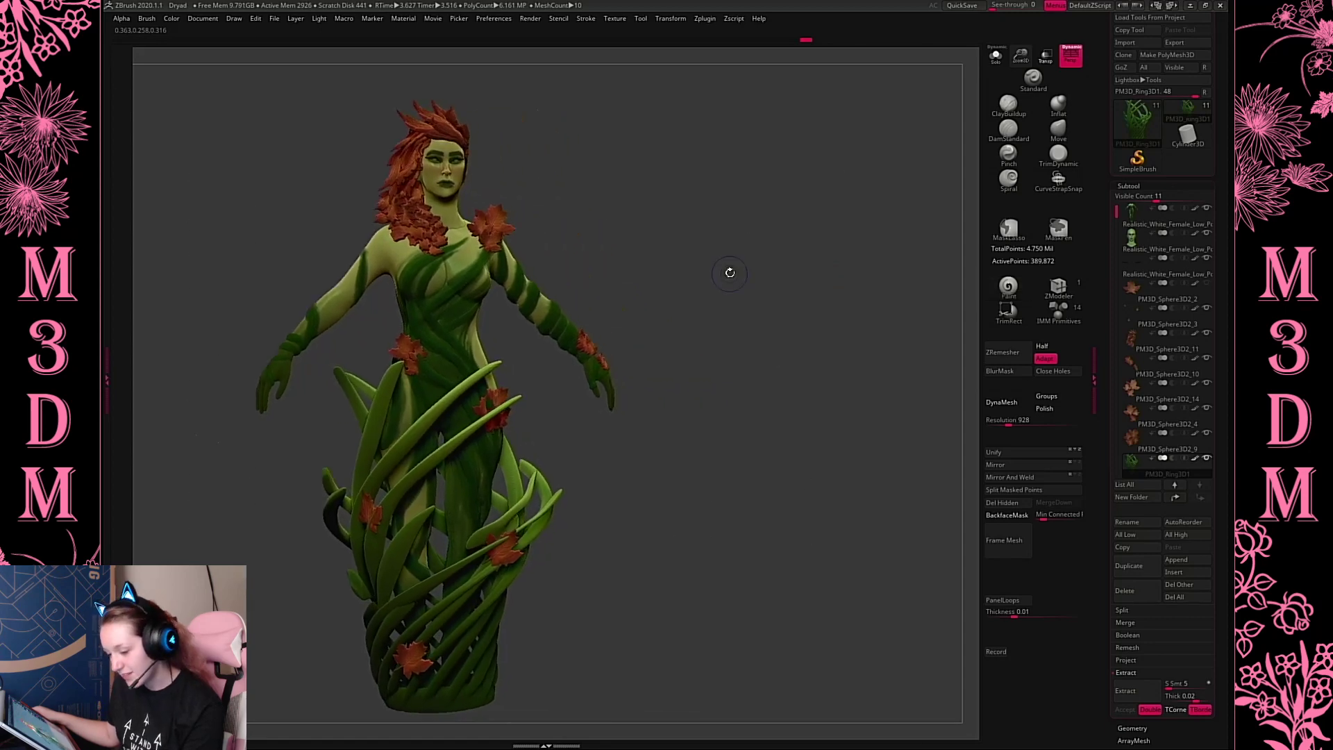
Open the Pink Watercolor Writer Business Card image from the Pictures folder and show it in a smaller Photos window
key(super)
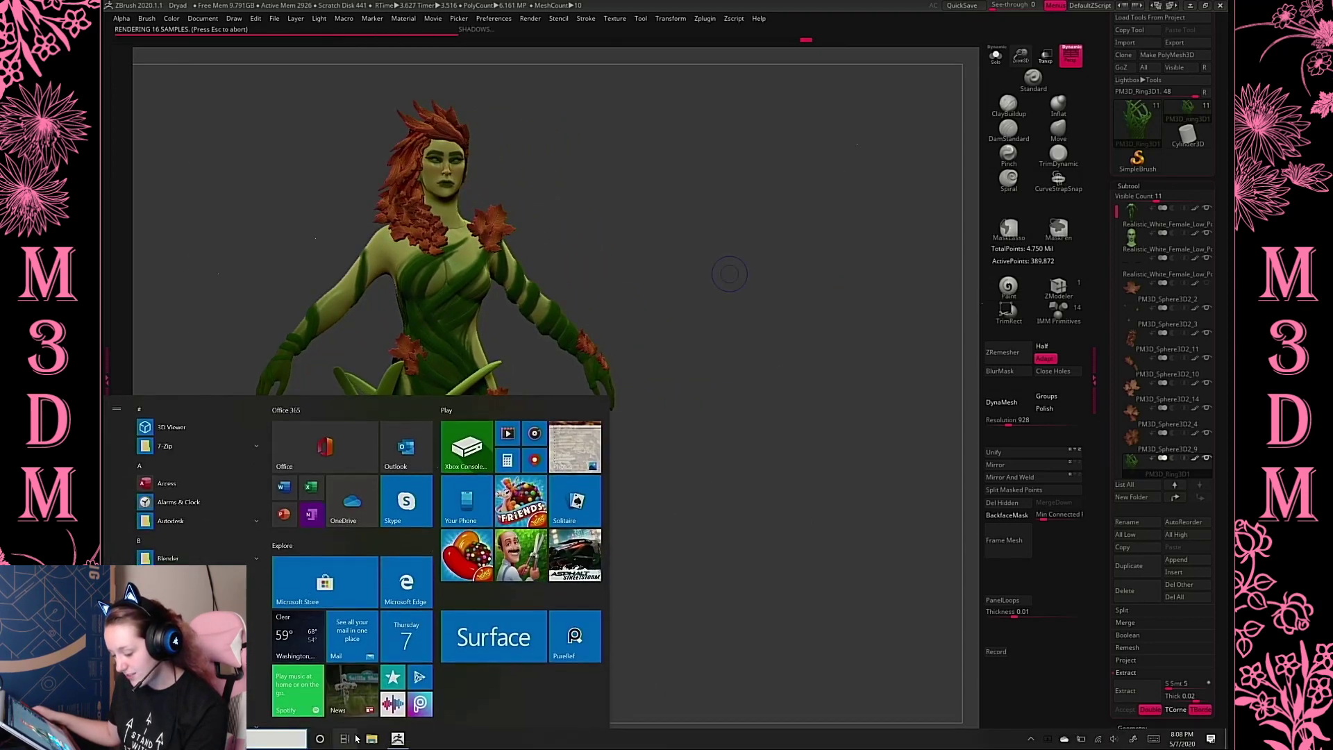
click(124, 349)
key(super+e)
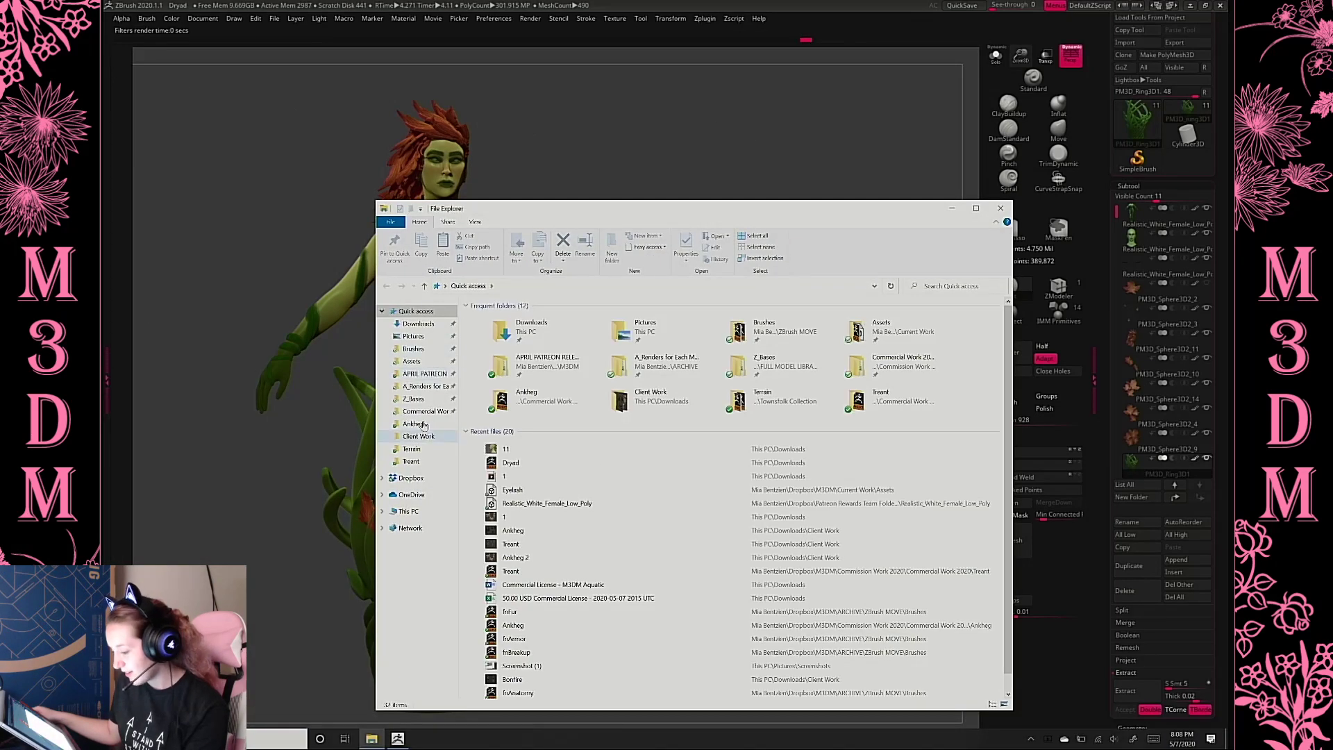
click(413, 336)
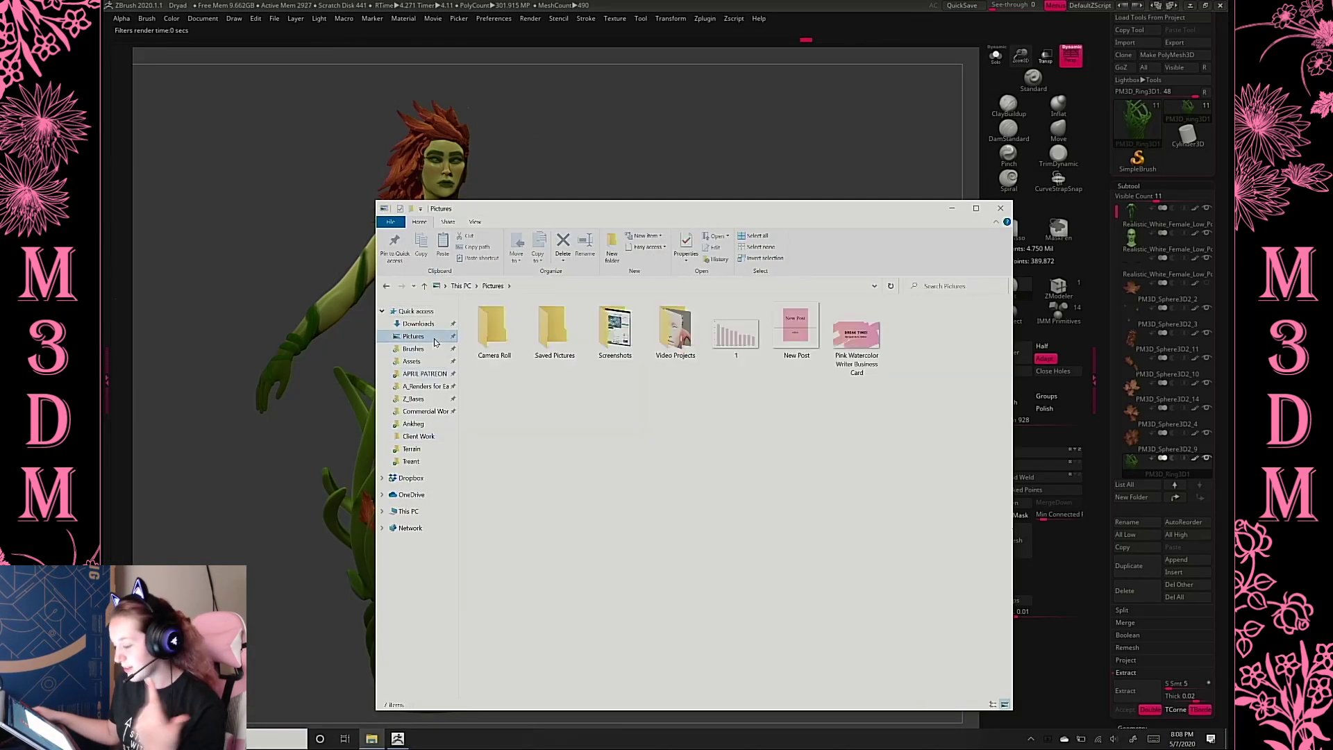
double_click(875, 347)
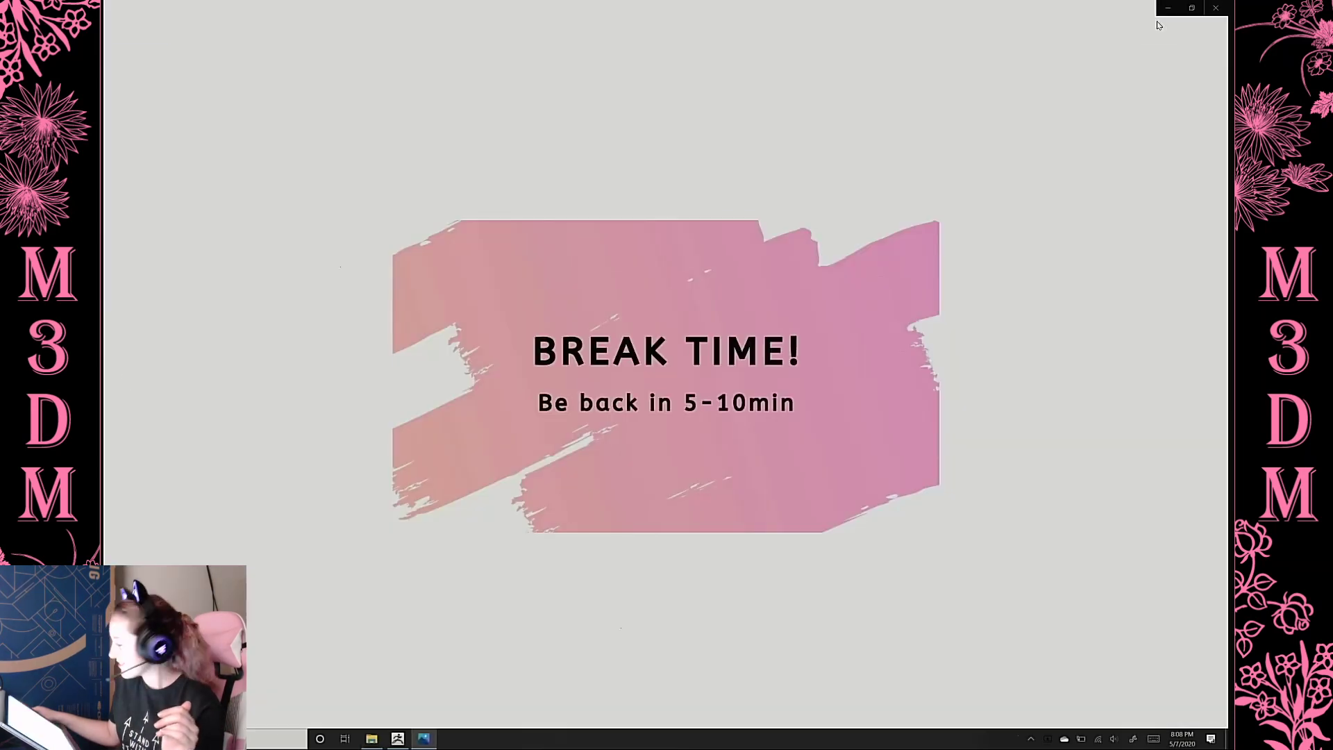
click(1191, 14)
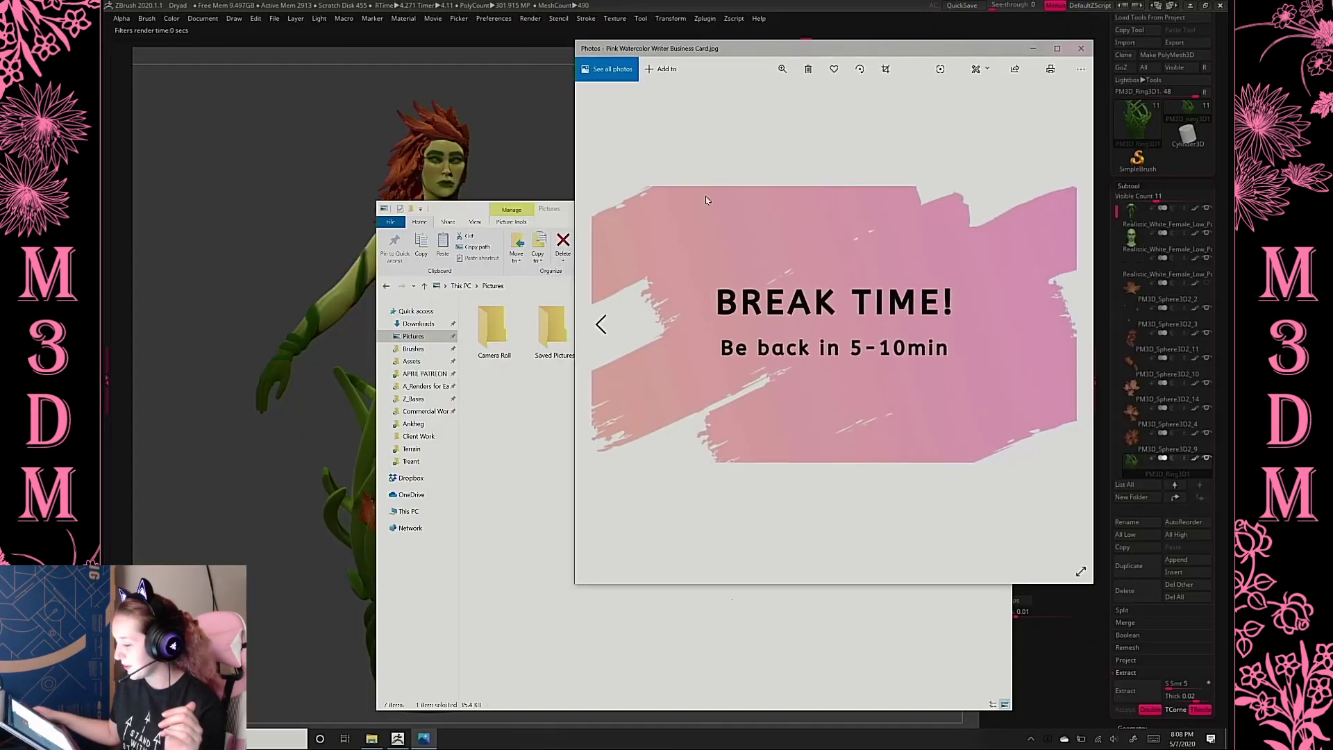
Close the Pictures folder window, shrink the break image window and minimise it once the break is over
click(539, 211)
click(998, 208)
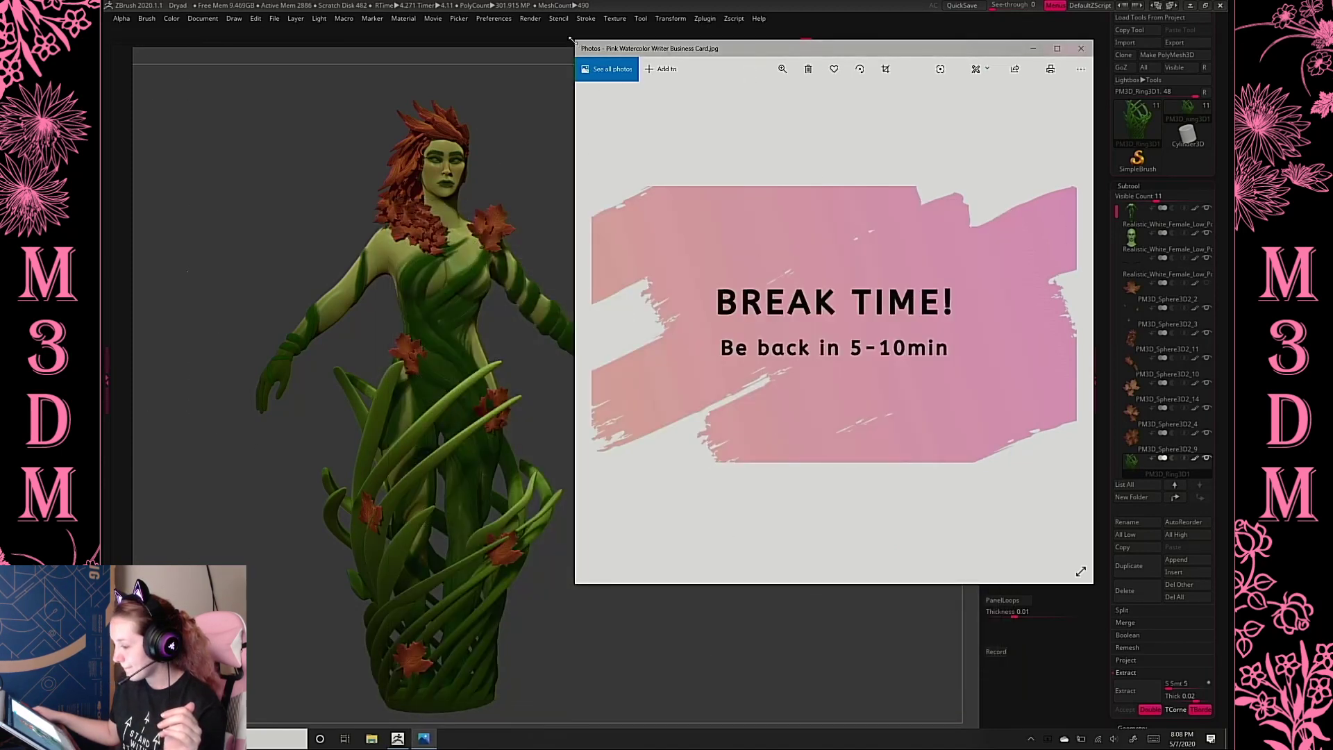
drag(573, 40, 673, 71)
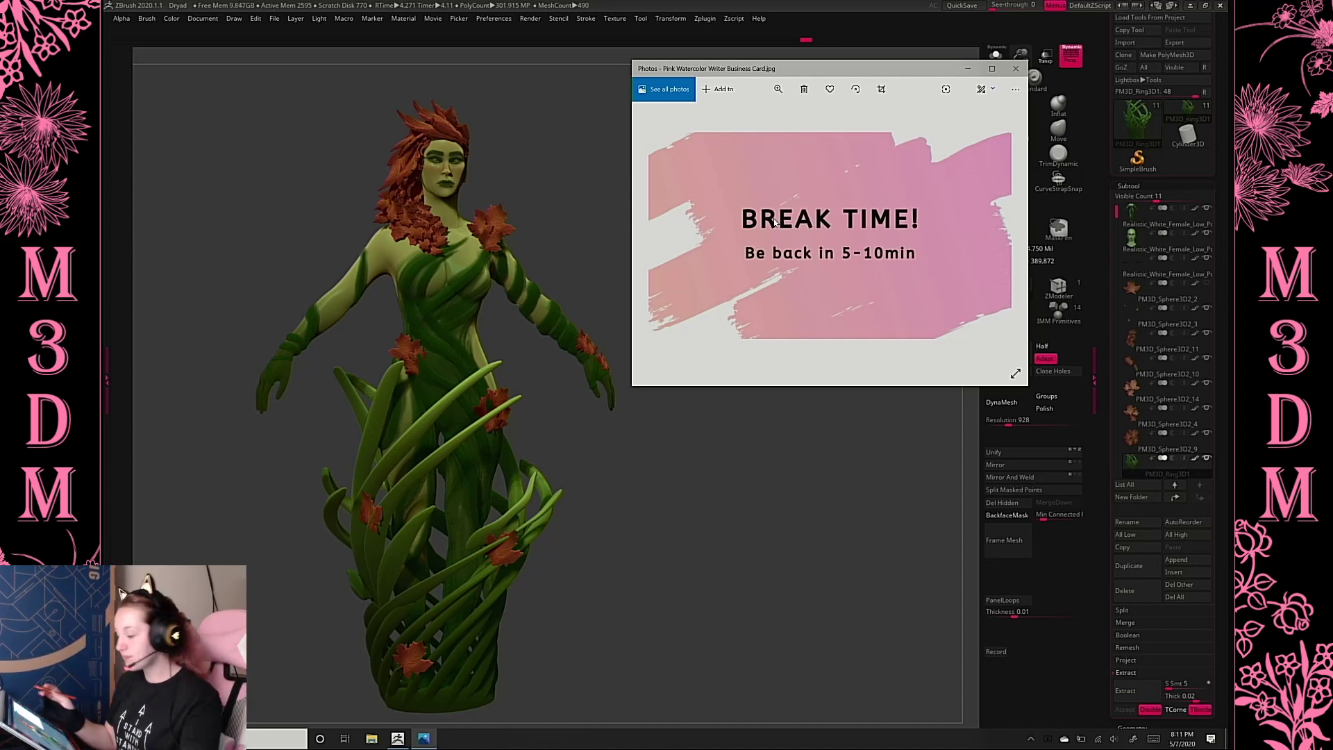
click(968, 68)
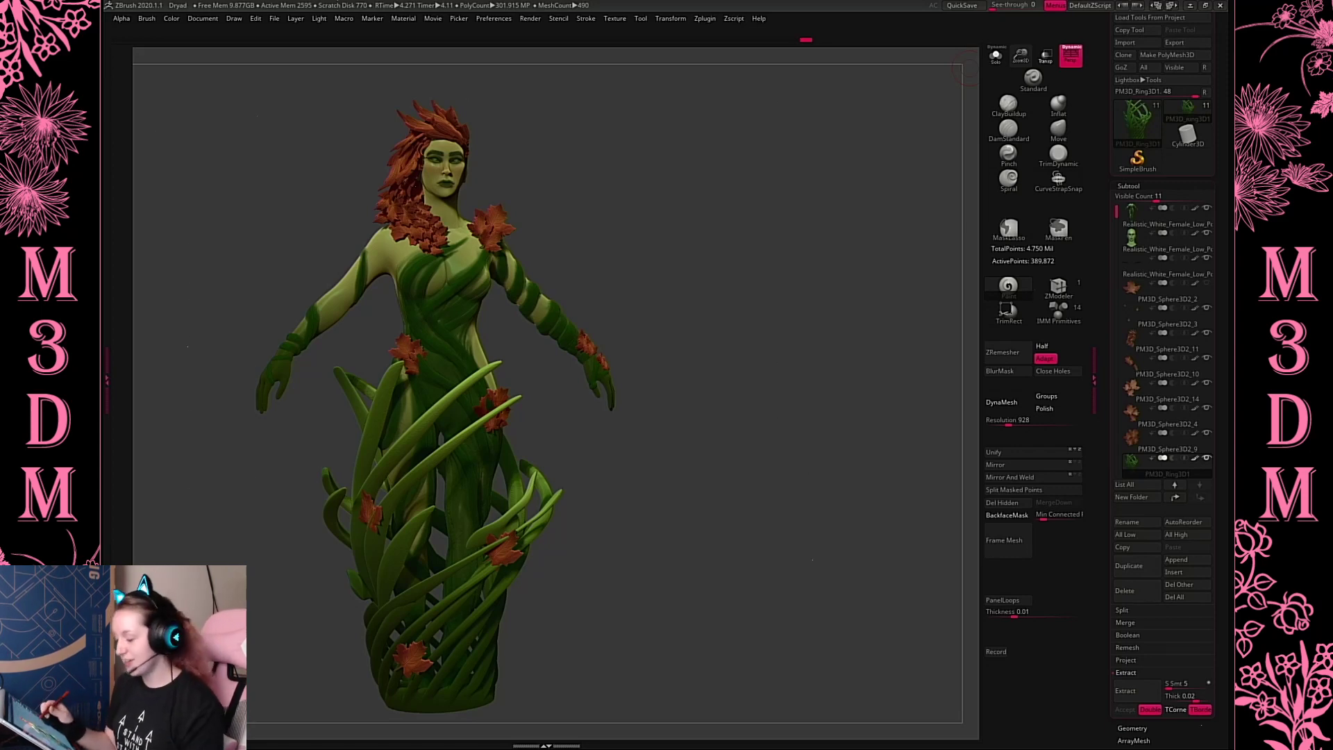
Turn the dryad to a more frontal view and save the project as Dryad, replacing the existing file
drag(719, 318, 784, 329)
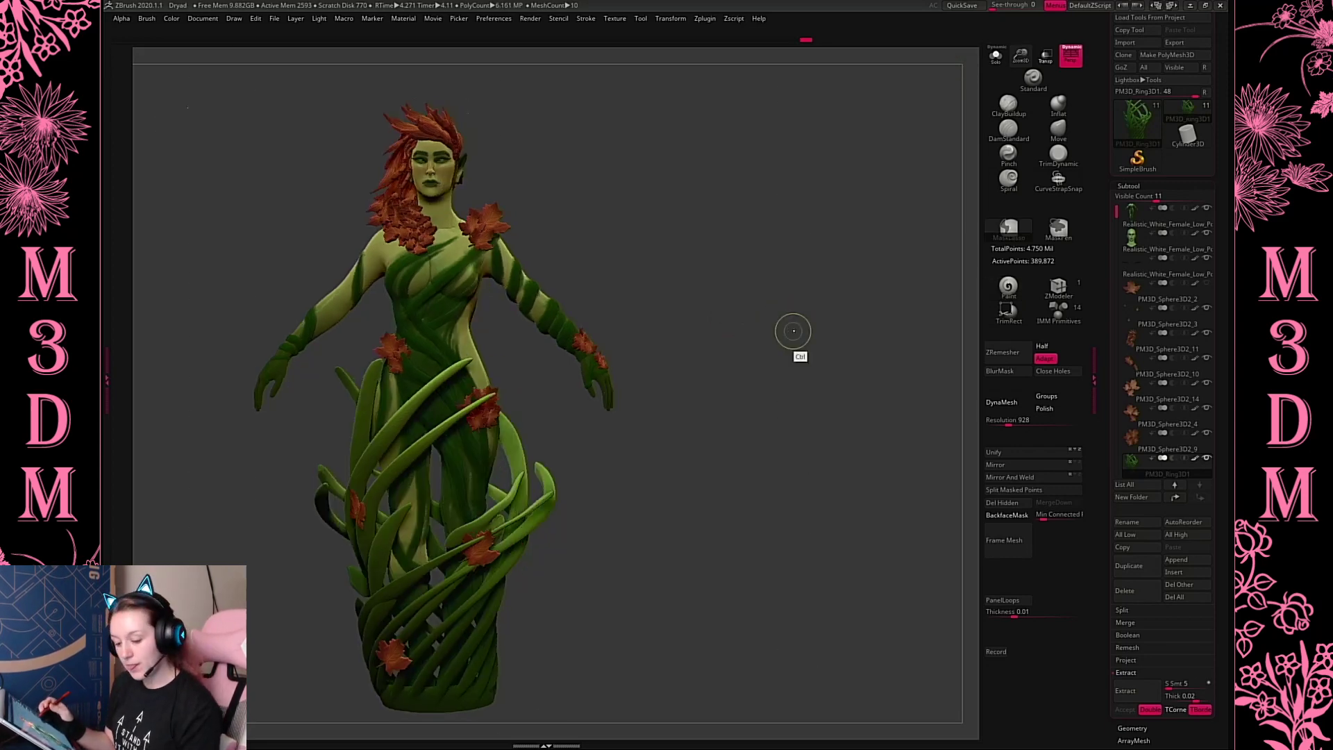
key(ctrl+s)
key(Return)
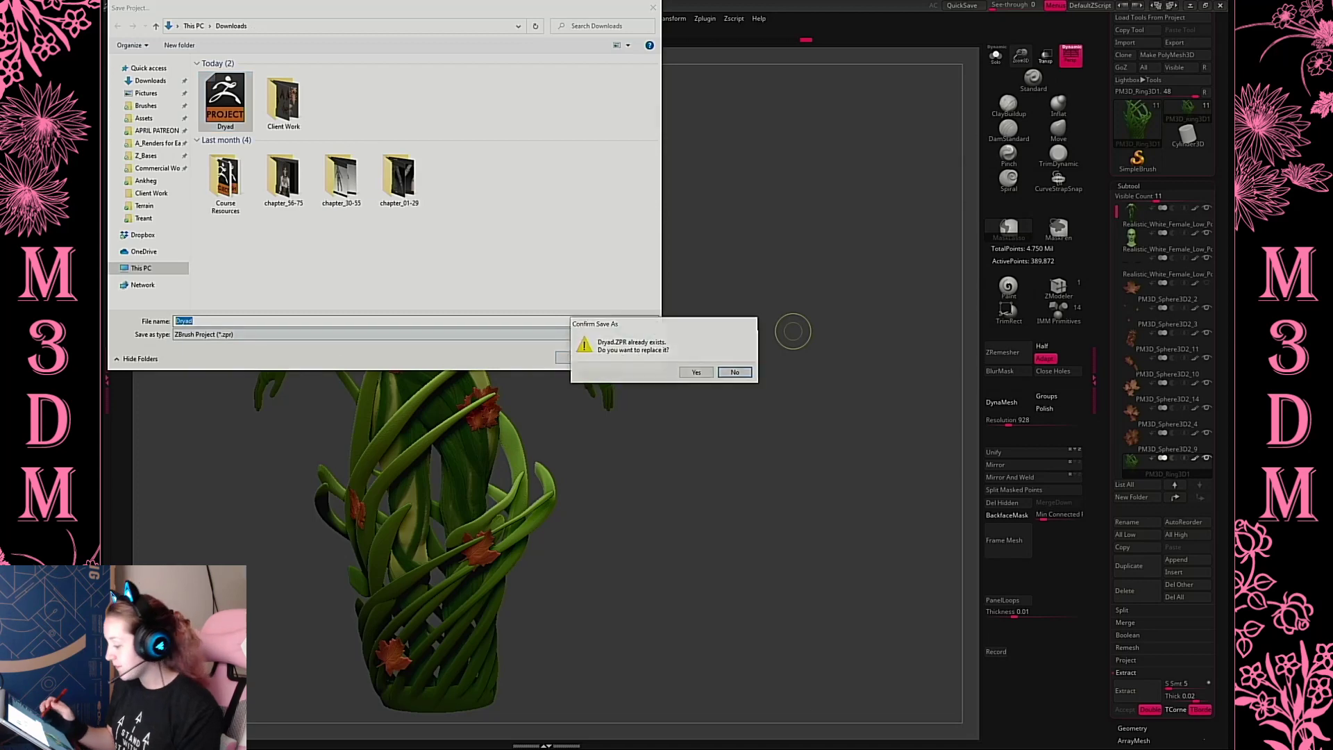
key(y)
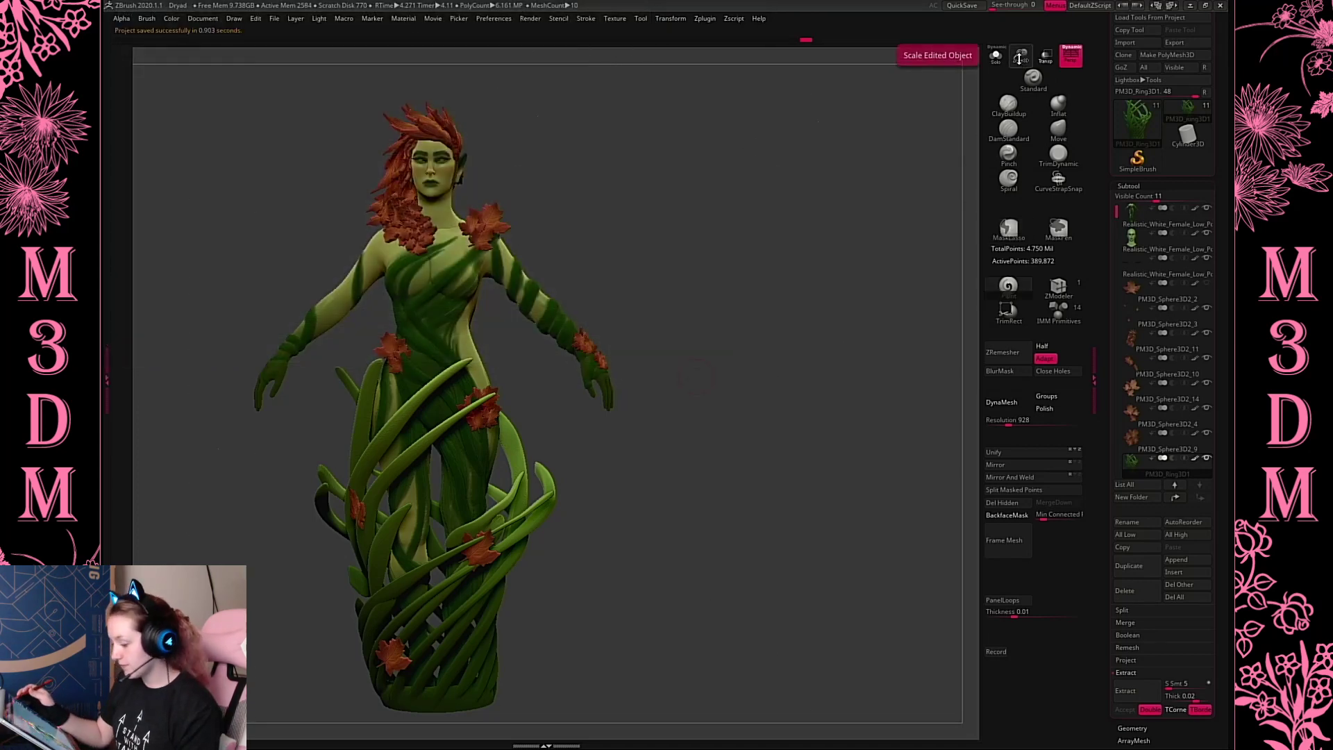
Merge the head subtool down with the Realistic_White_Female_Low_Poly subtool directly below it
drag(1019, 59, 1020, 80)
mouse_move(704, 497)
alt+mouse_down()
mouse_move(769, 506)
mouse_move(707, 498)
mouse_move(755, 508)
mouse_move(738, 491)
mouse_move(803, 467)
mouse_move(812, 541)
alt+mouse_up()
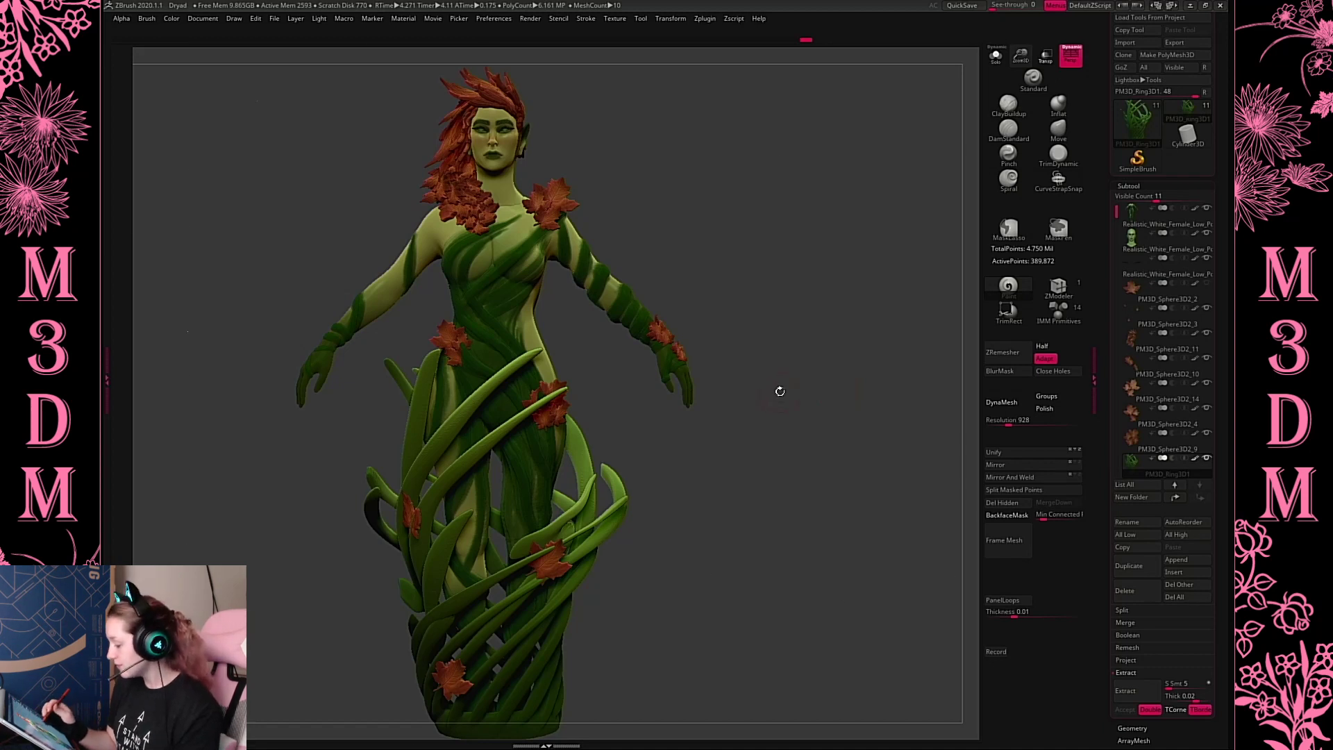
key(space)
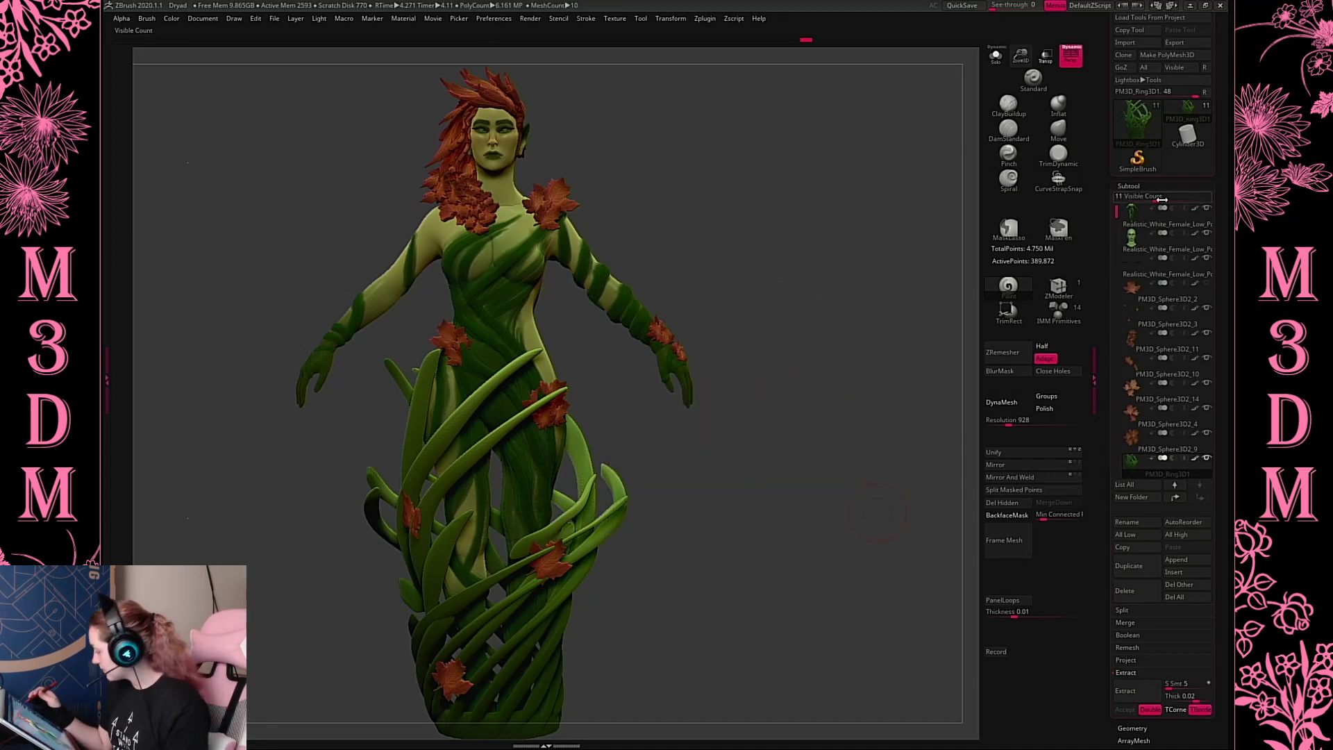
click(1132, 249)
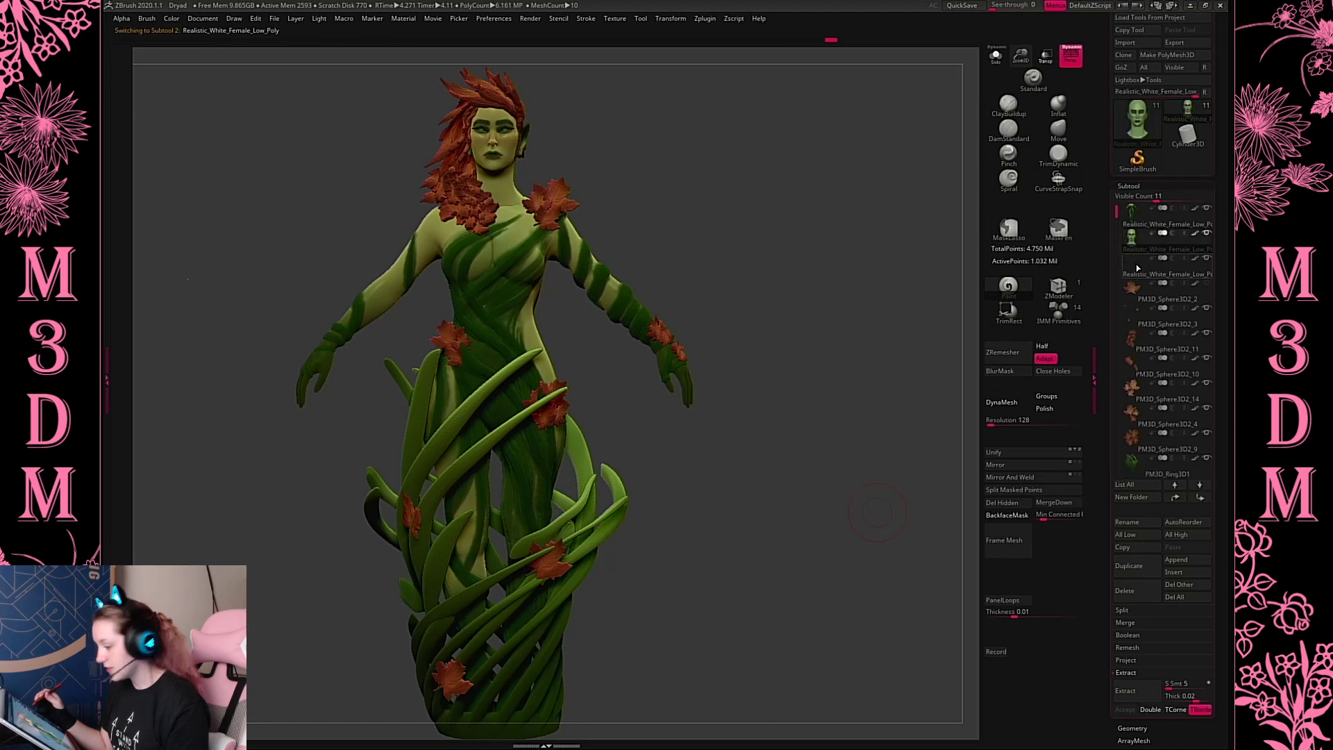
click(1062, 502)
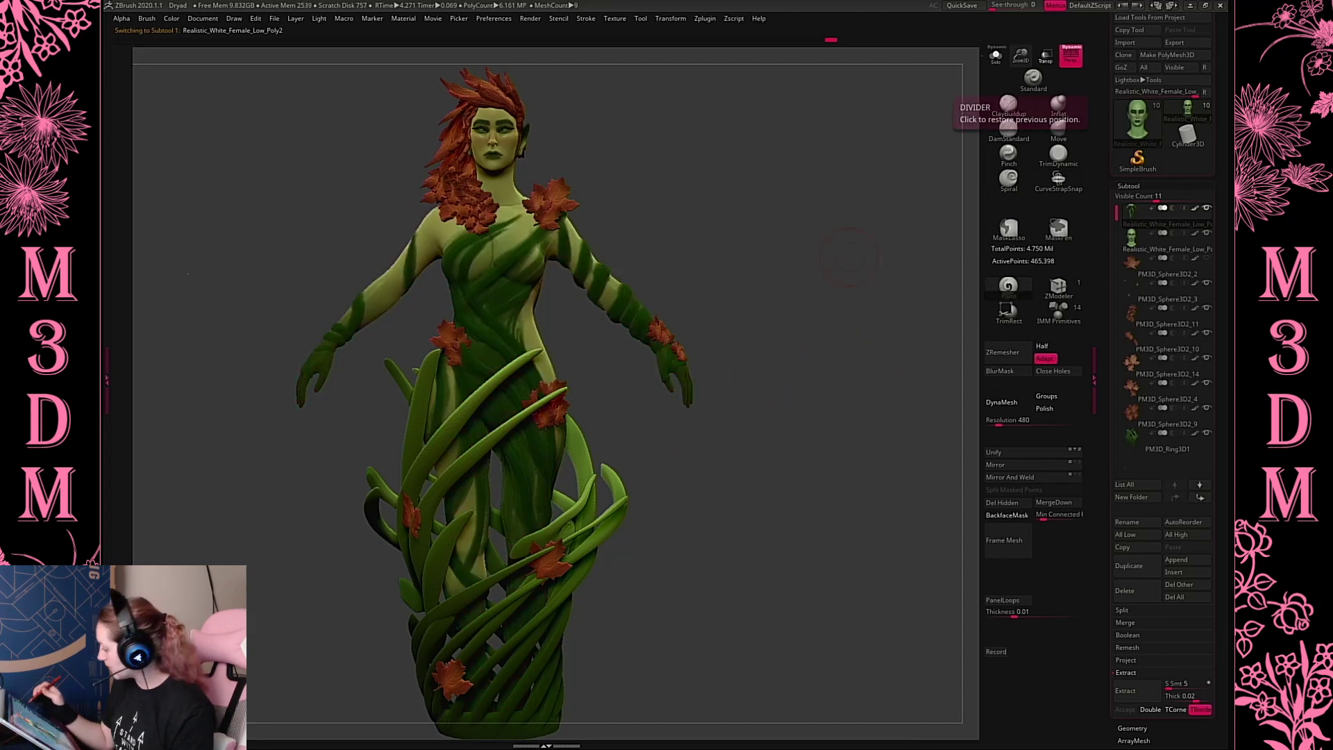
Move the head subtool below the PM3D_Sphere3D2_11 hair subtool and merge the hair and head together
drag(1138, 366, 1139, 323)
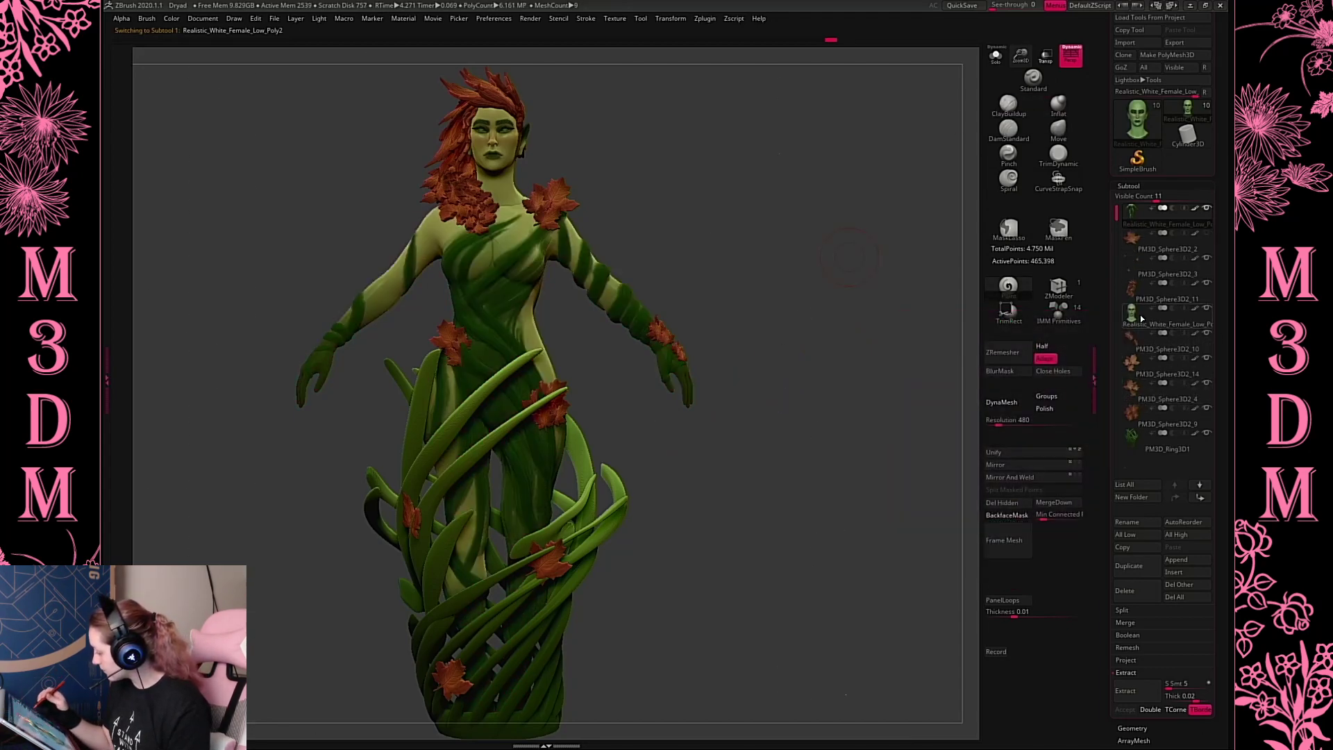
click(1138, 290)
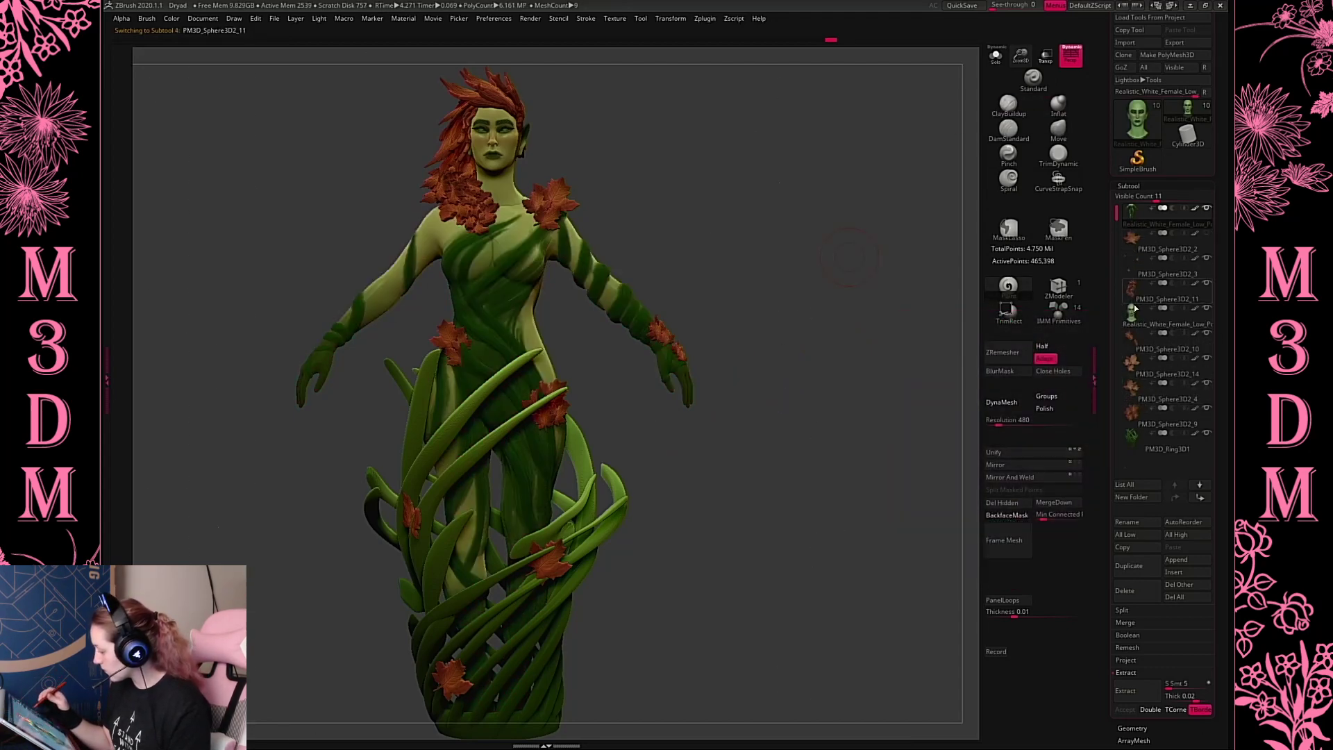
click(1055, 502)
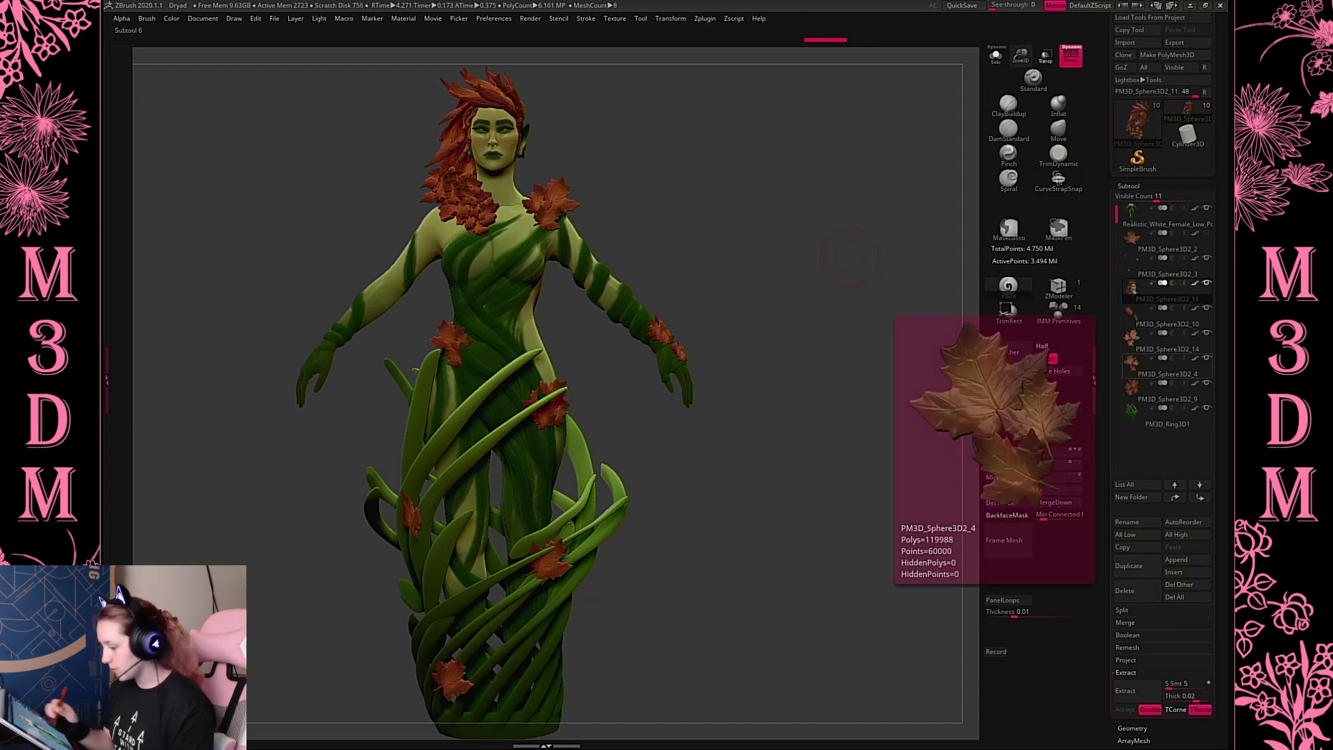
alt+drag(804, 505, 829, 481)
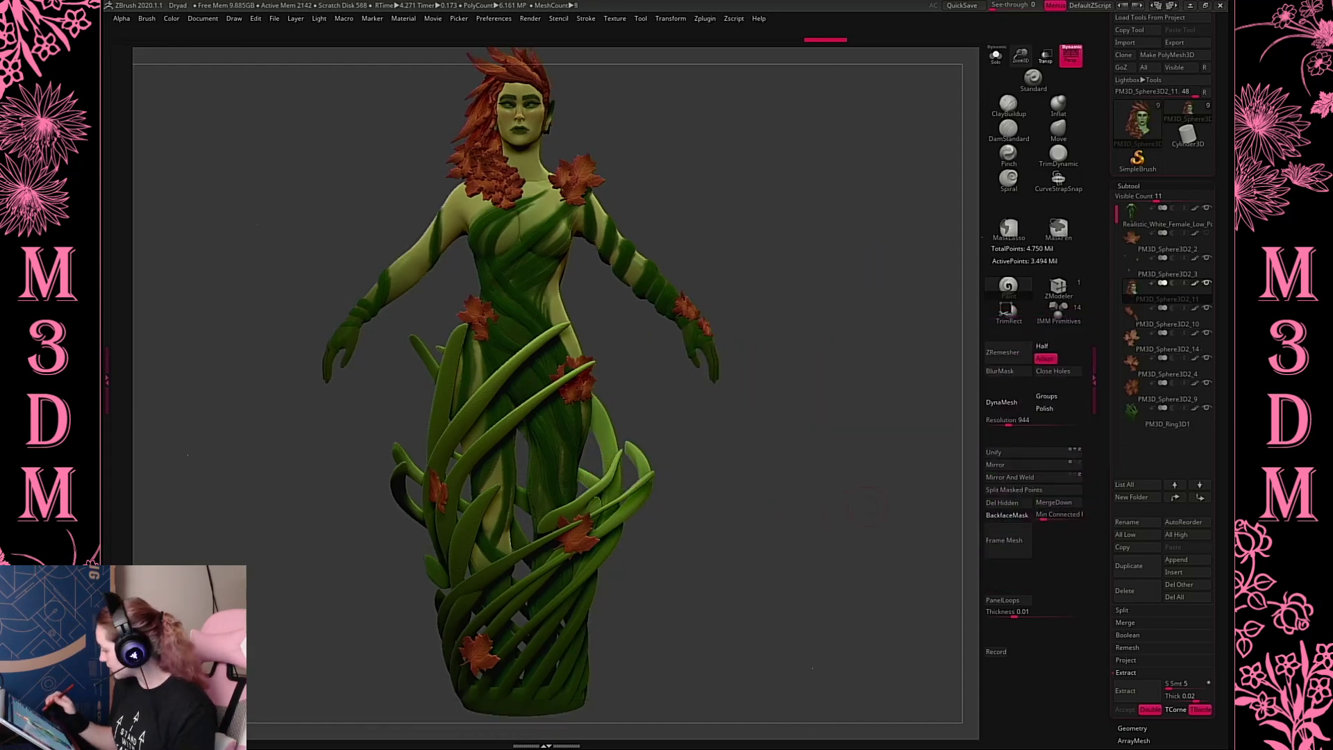
Move the body subtool below PM3D_Sphere3D2_10 and lower the body to subdivision level 1
click(1152, 347)
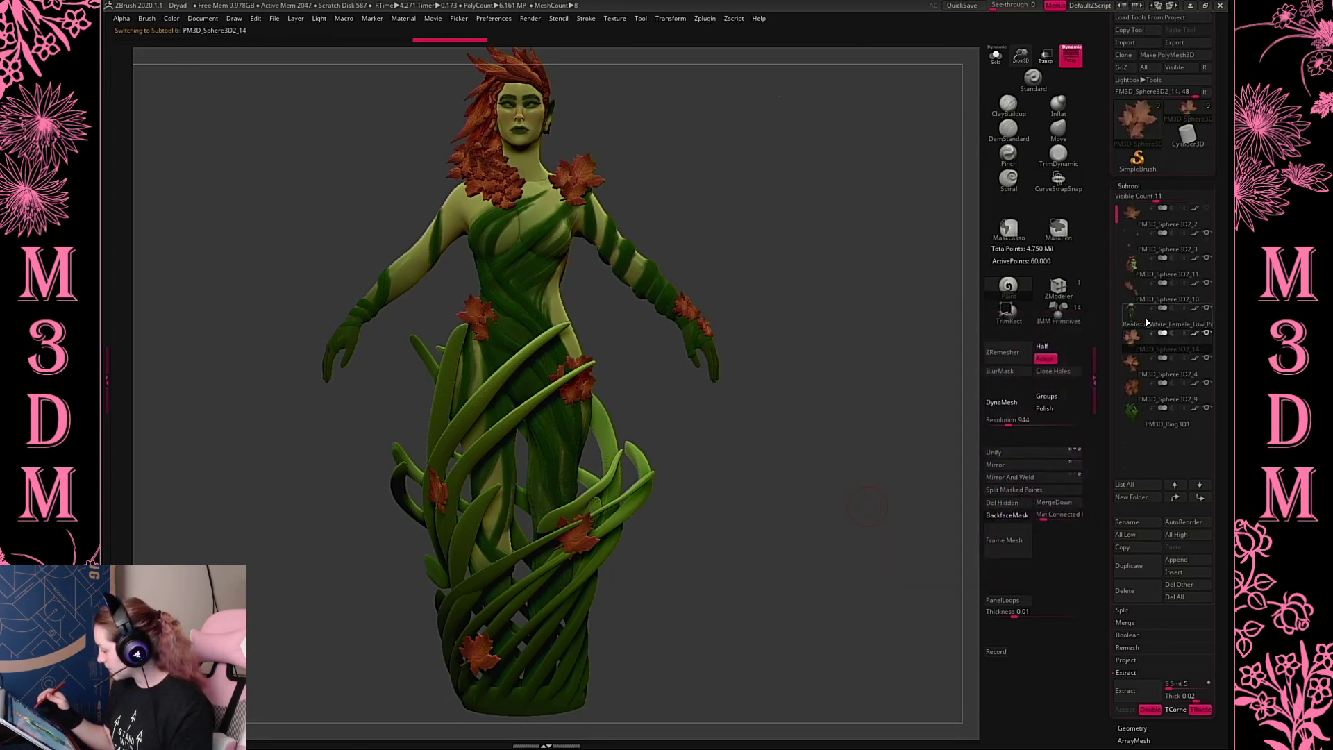
click(1145, 324)
click(1137, 186)
click(1139, 199)
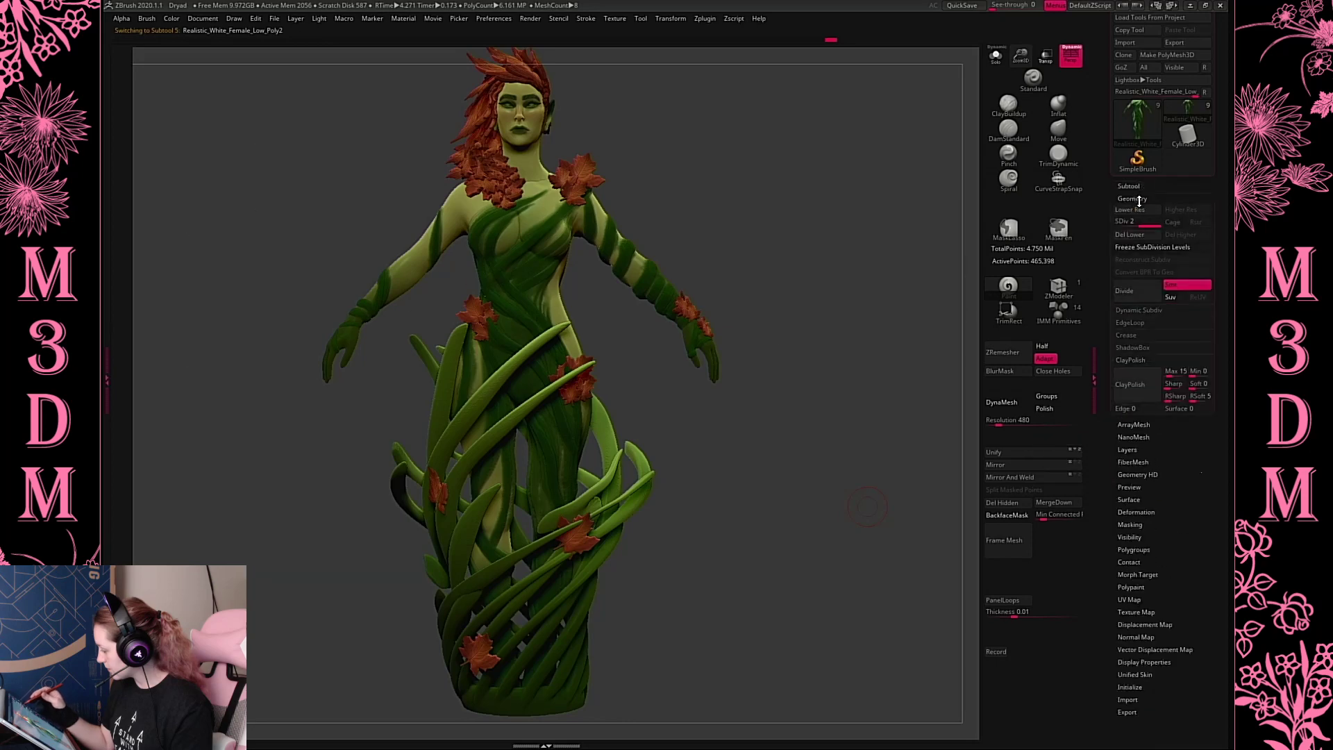
click(1144, 212)
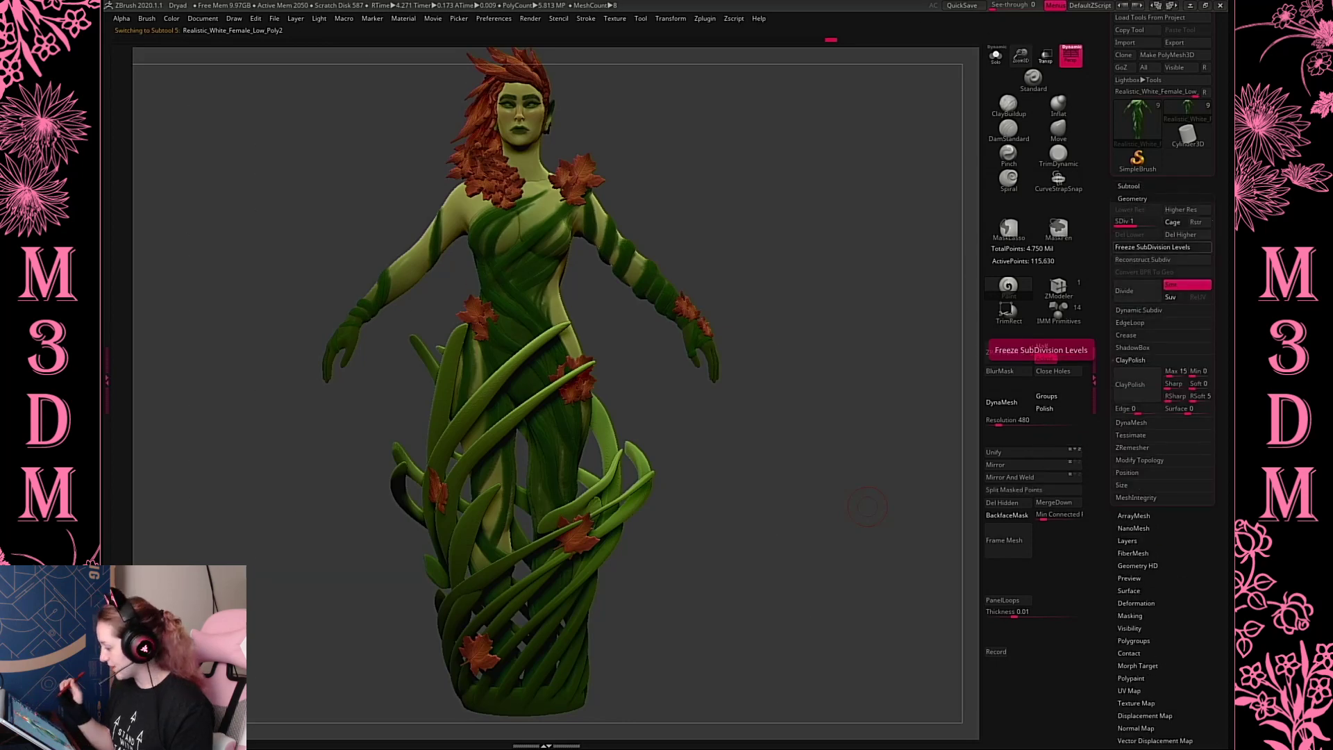
key(shift+f)
key(shift+f)
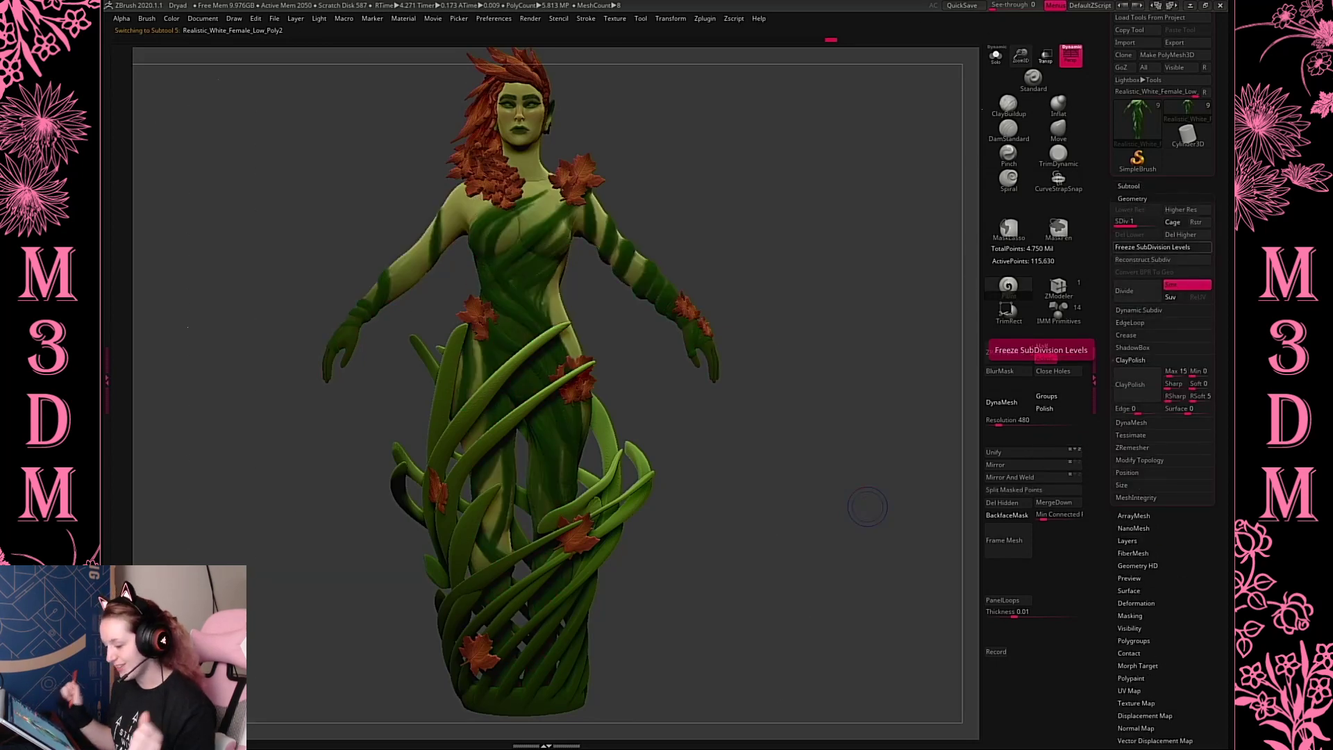
Hide the leaf subtools PM3D_Sphere3D2_14, PM3D_Sphere3D2_4, PM3D_Sphere3D2_9 and PM3D_Sphere3D2_10
click(1128, 186)
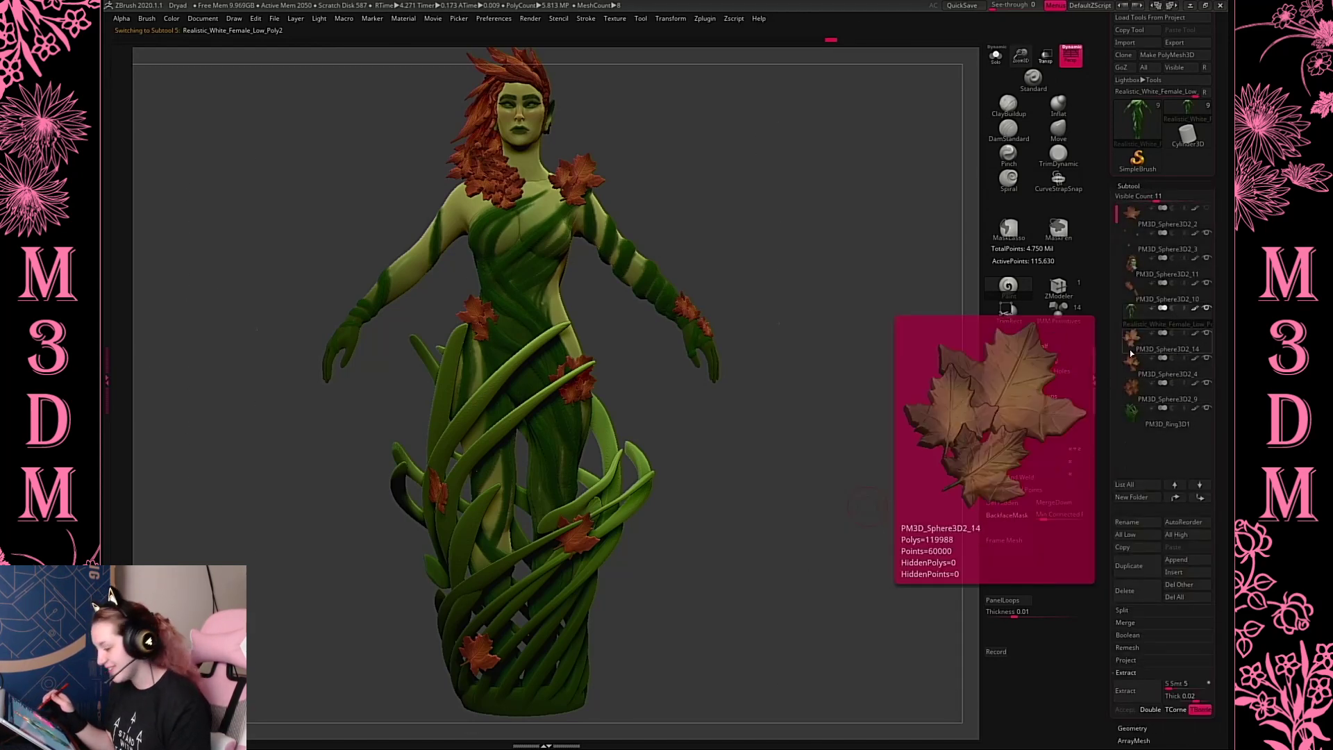
click(1206, 333)
click(1206, 358)
mouse_move(1209, 388)
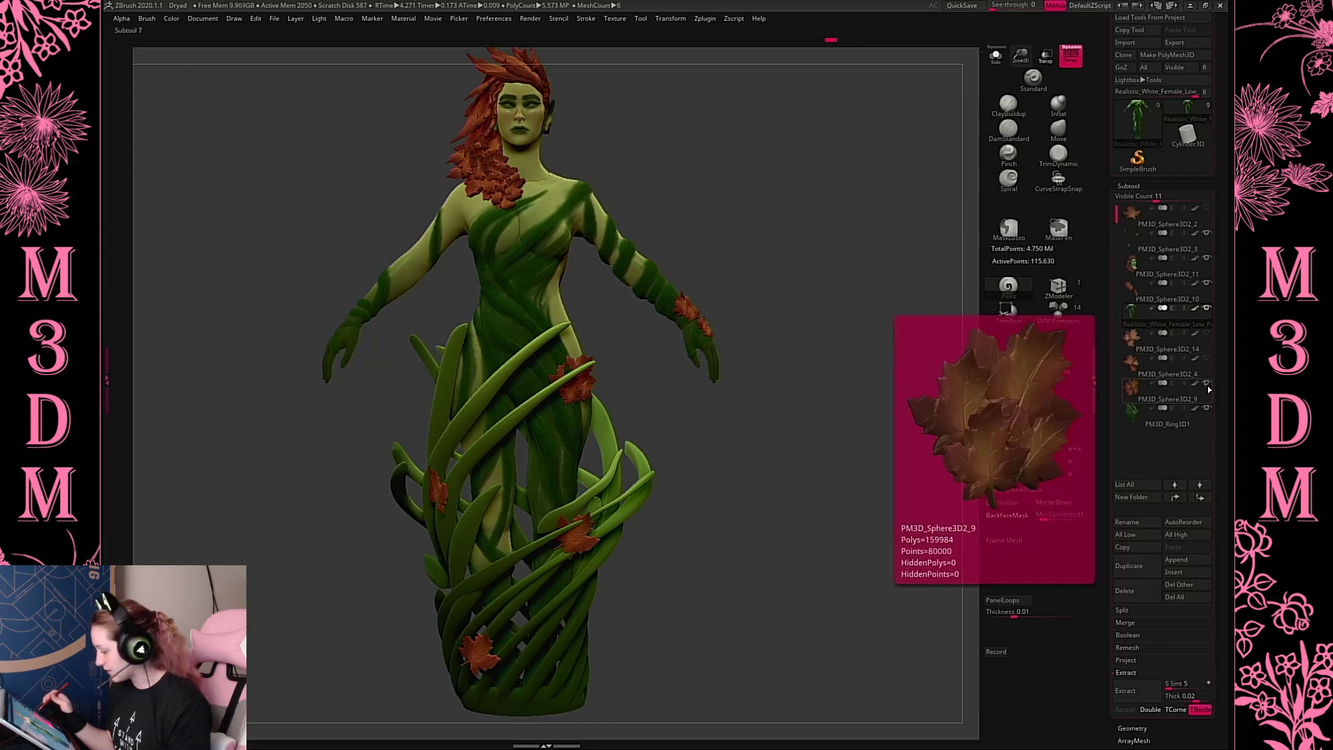
click(1206, 282)
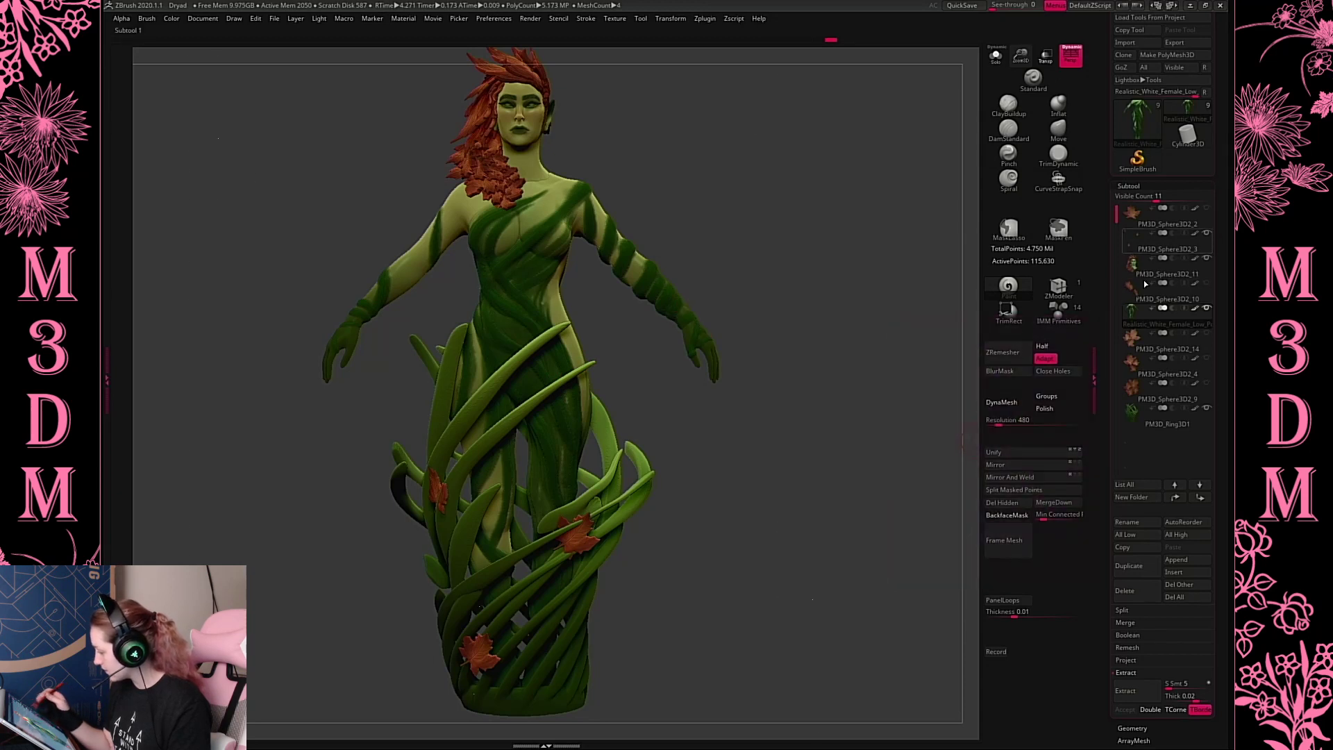
drag(779, 467, 794, 472)
alt+click(528, 122)
alt+drag(799, 317, 805, 388)
right_click(787, 357)
key(w)
mouse_move(535, 188)
alt+mouse_down()
mouse_move(569, 299)
mouse_move(610, 228)
mouse_move(824, 226)
alt+mouse_up()
key(q)
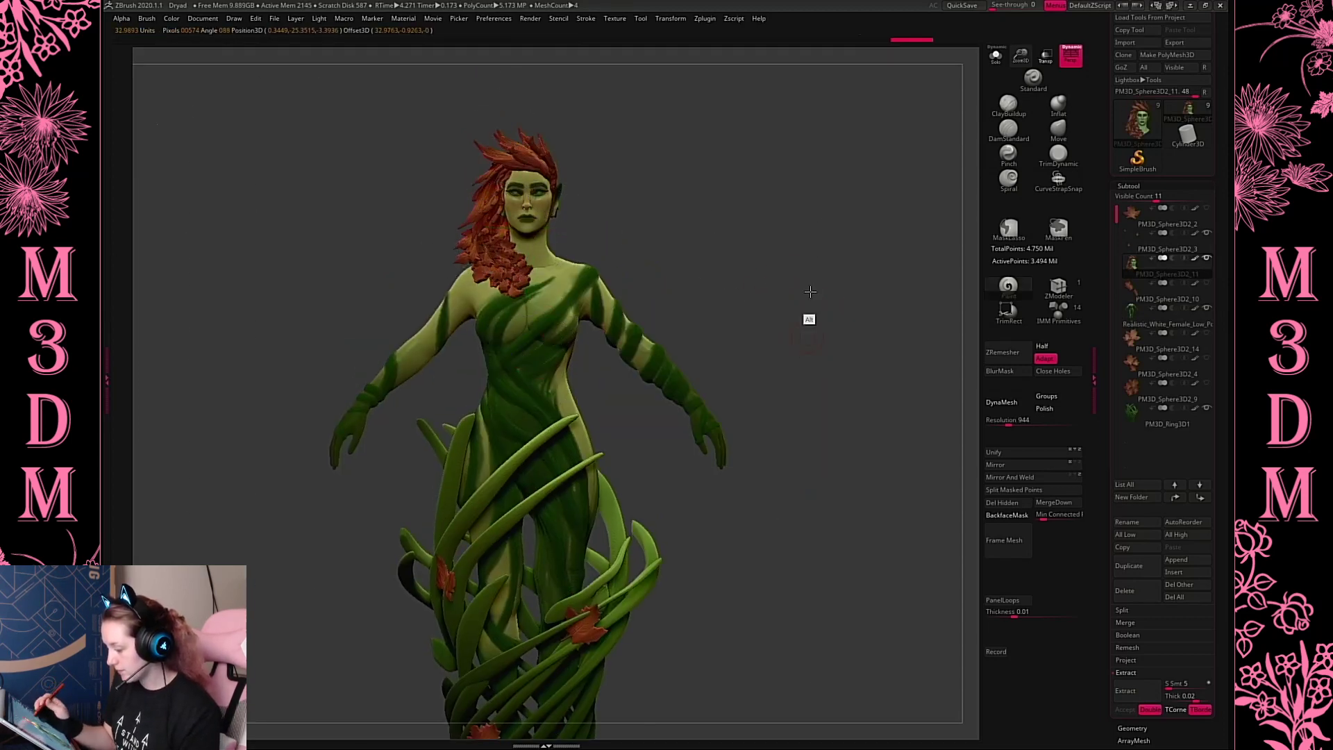
Select the body subtool, turn it slightly about its vertical axis and shift it a little sideways
alt+drag(806, 347, 810, 292)
alt+click(658, 316)
key(w)
alt+click(549, 230)
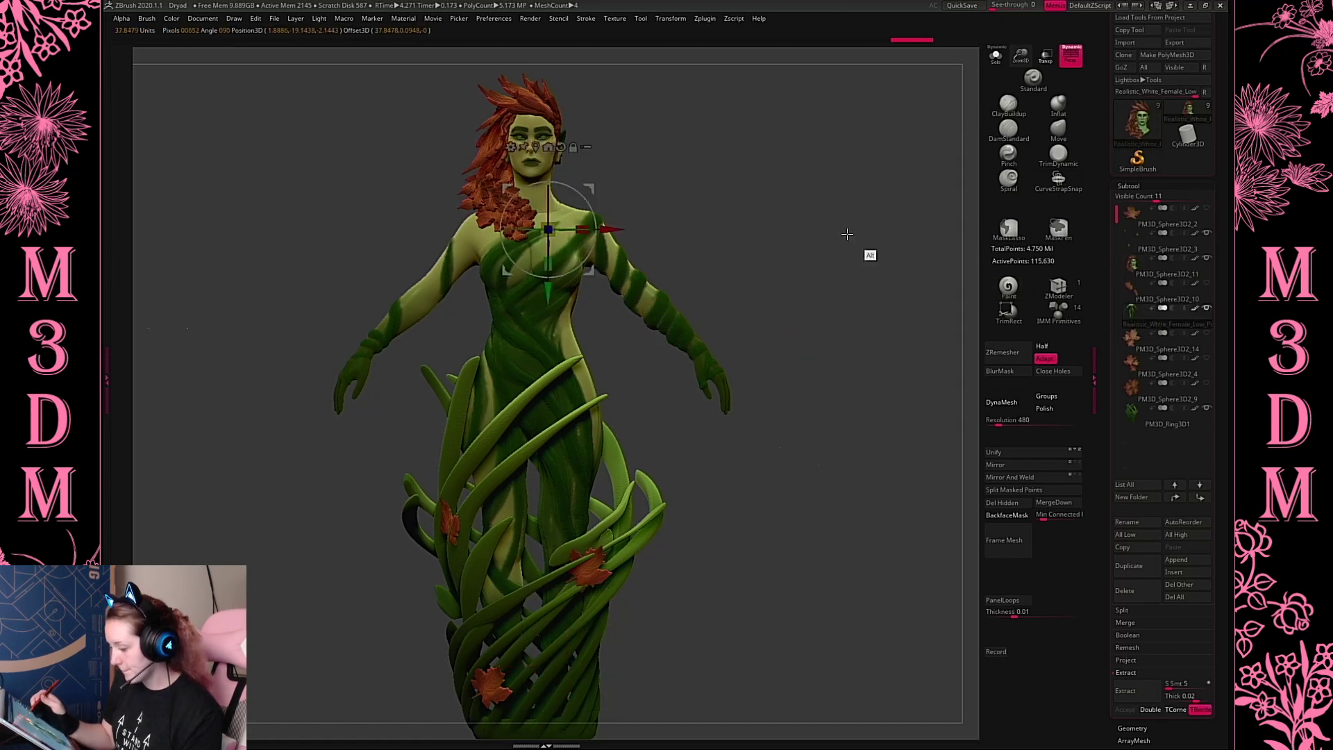
drag(569, 230, 533, 234)
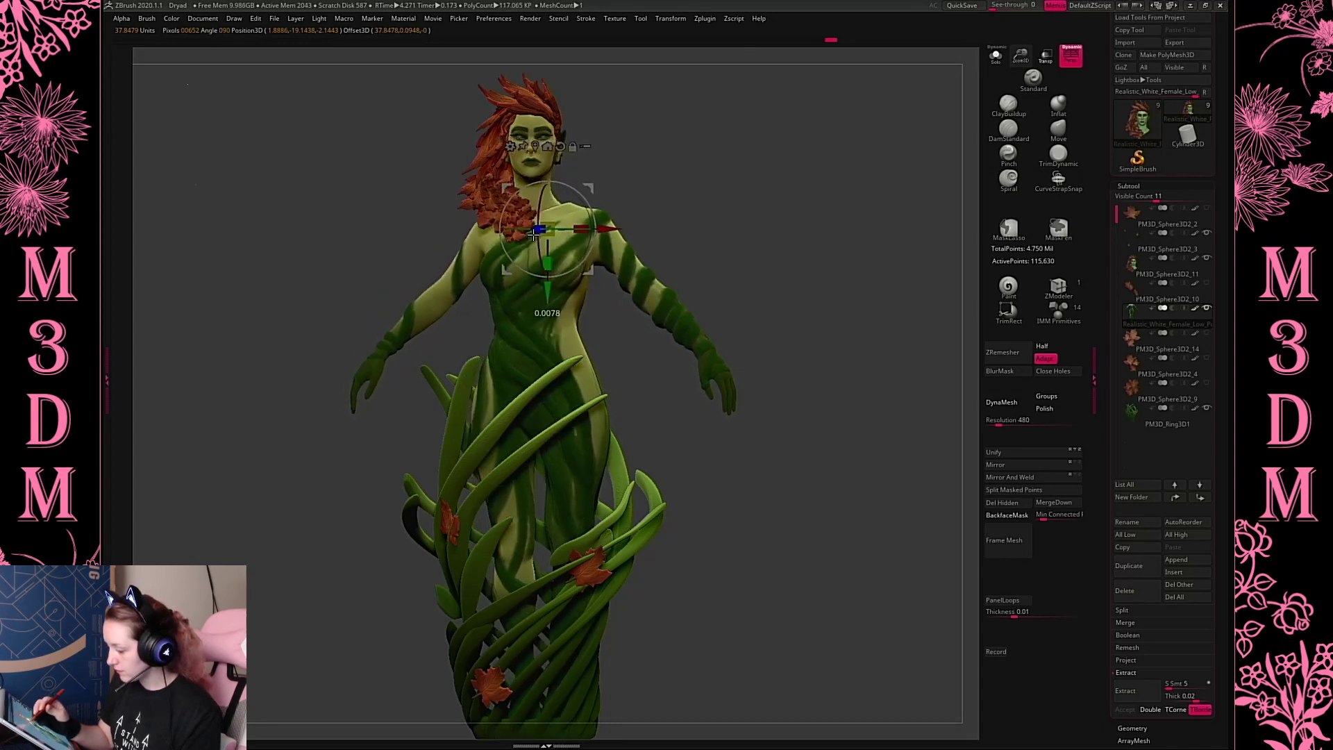
drag(614, 229, 605, 229)
key(q)
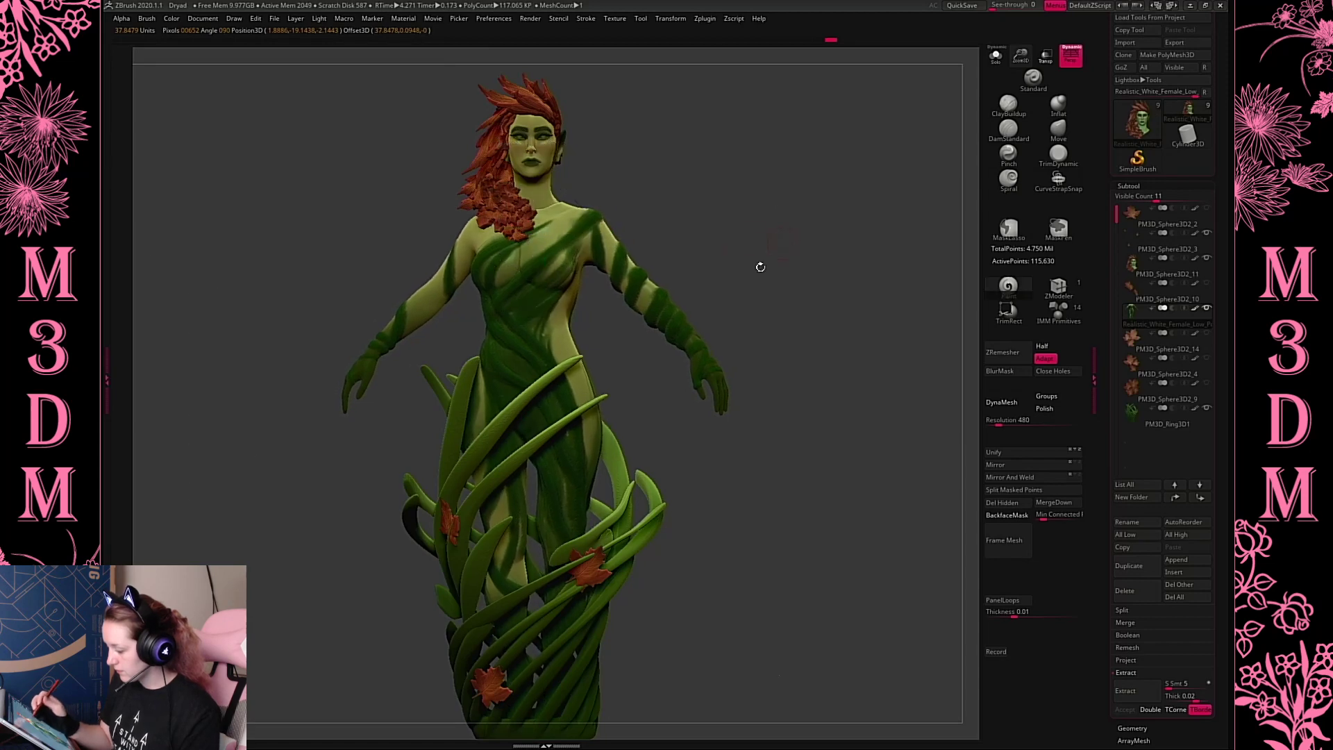
Isolate the body subtool and mask its lower half from the waist down with a blurred mask edge
drag(760, 267, 803, 315)
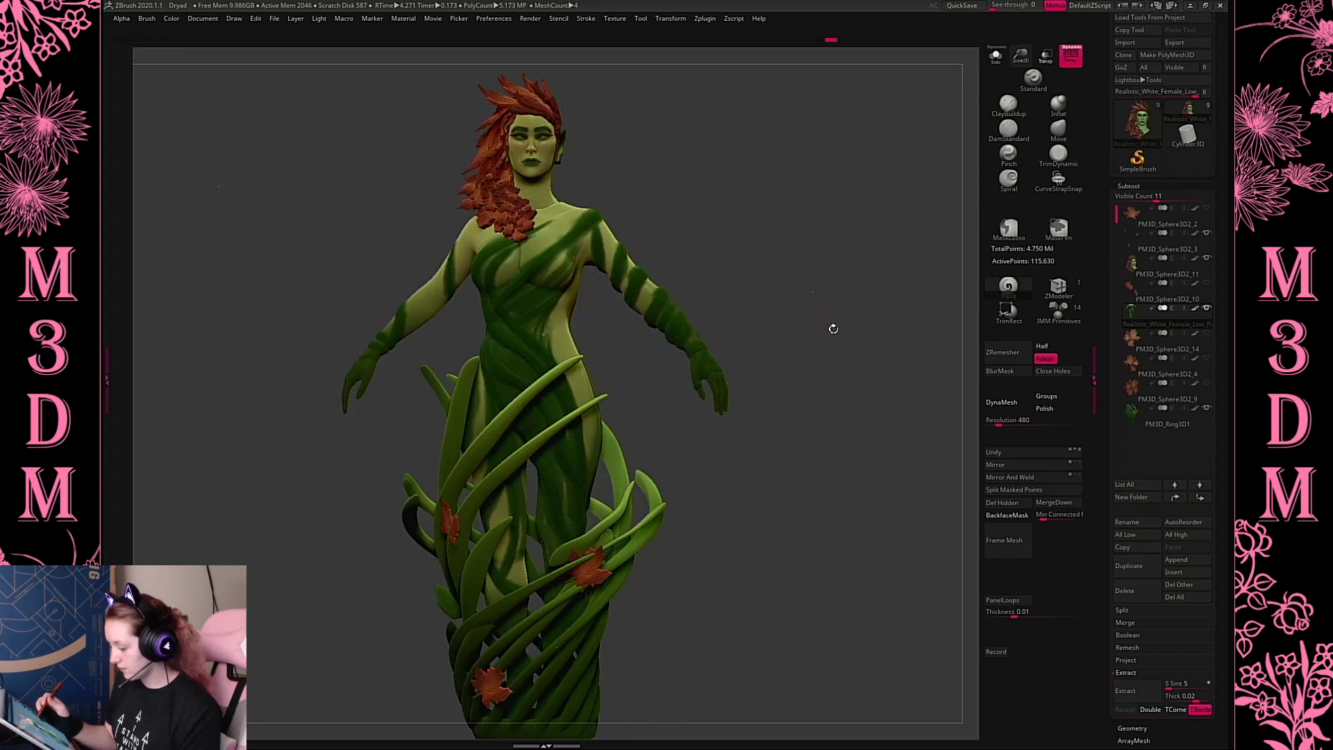
drag(829, 368, 828, 329)
key(w)
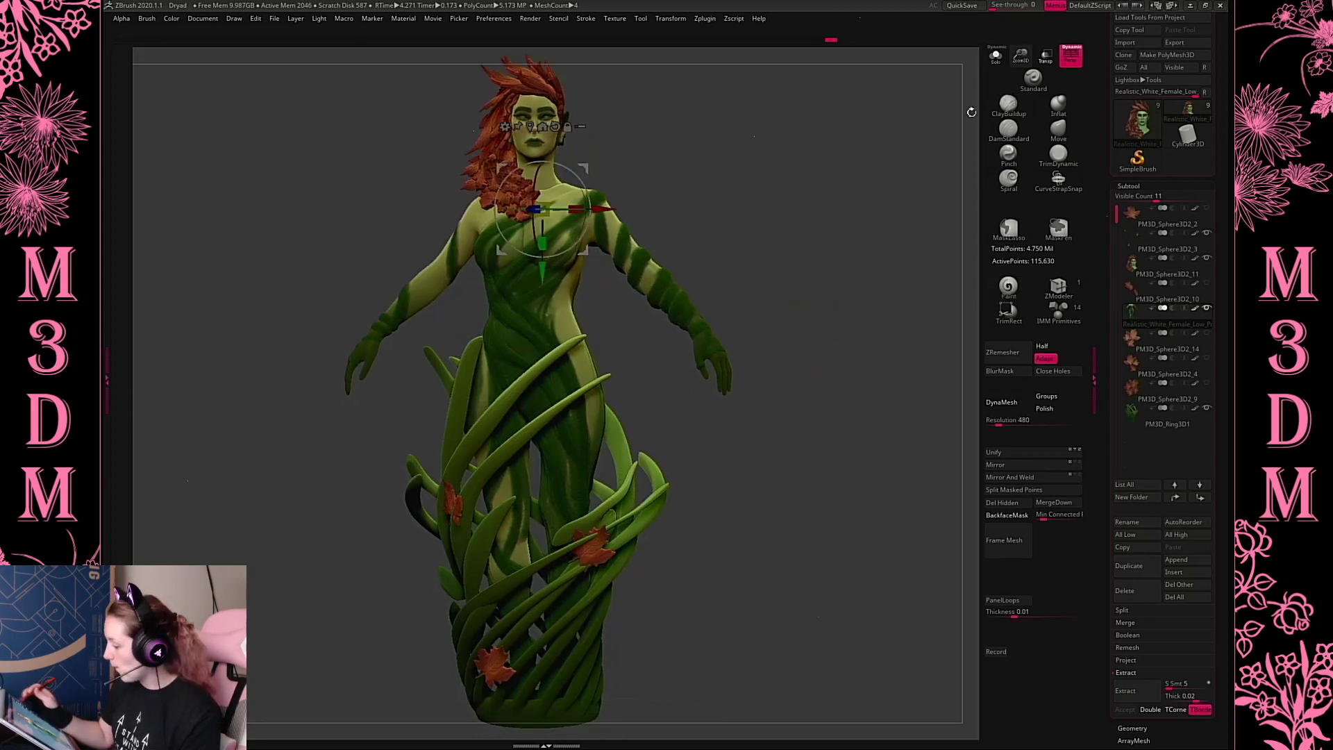
click(996, 55)
key(q)
mouse_move(773, 150)
ctrl+mouse_down()
mouse_move(706, 102)
mouse_move(319, 488)
mouse_move(463, 320)
mouse_move(758, 439)
mouse_move(778, 433)
ctrl+mouse_up()
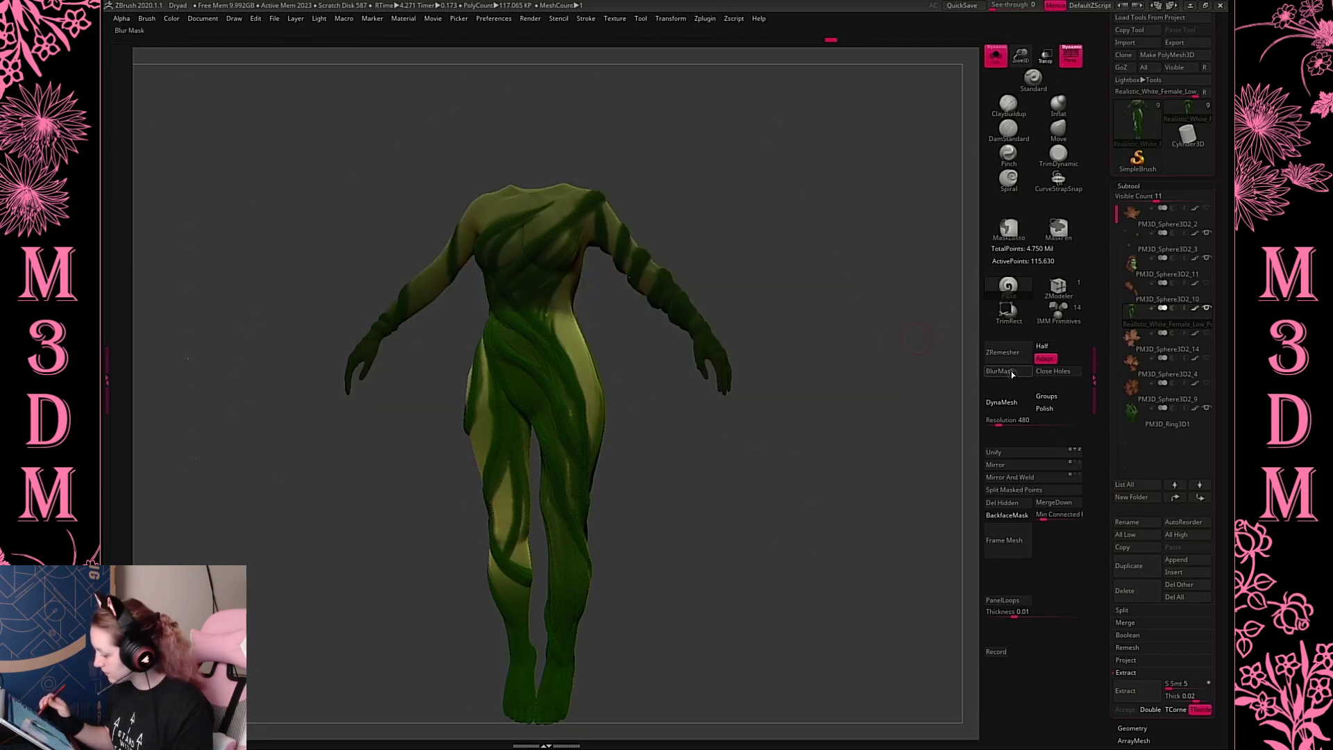
click(1011, 370)
key(w)
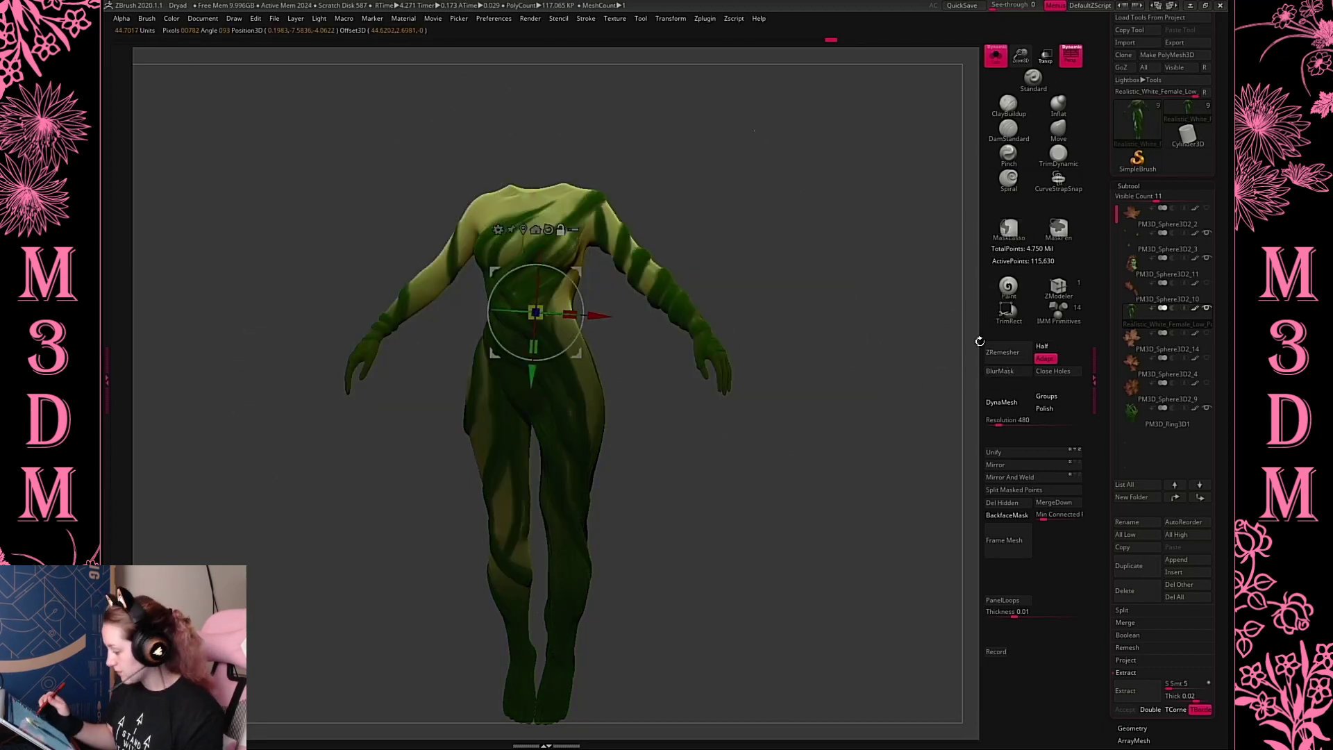
key(q)
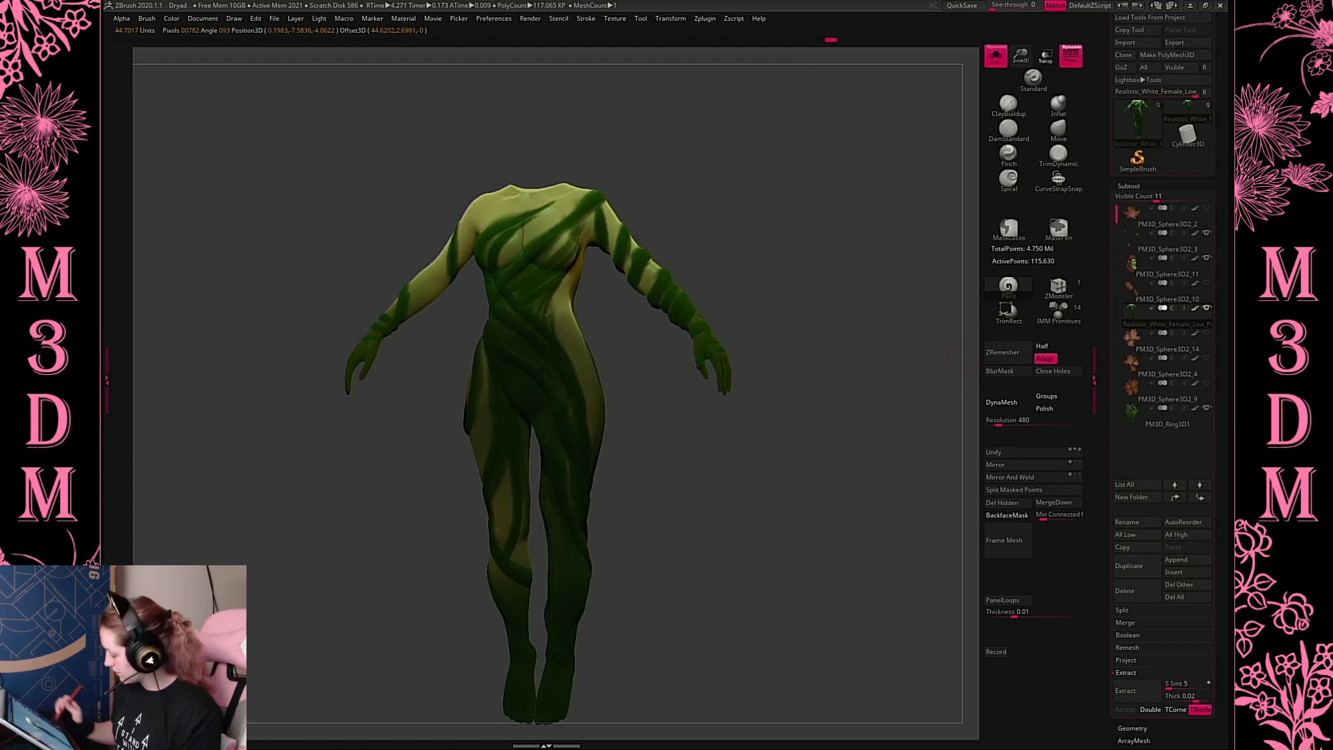
Start recording the timelapse movie of the posing work
click(1004, 641)
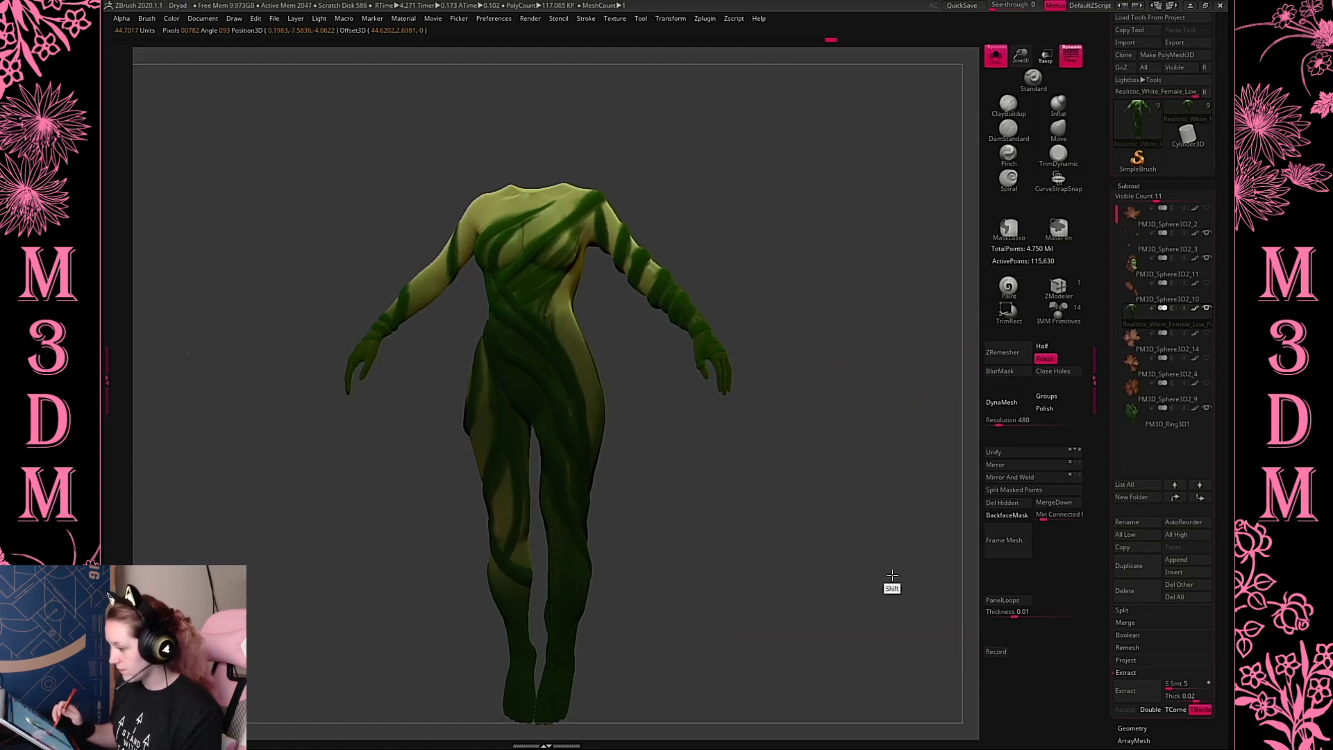
drag(889, 586, 854, 514)
Try to tilt the unmasked upper body sideways at the waist, show all visible subtools again and undo the tilt
key(w)
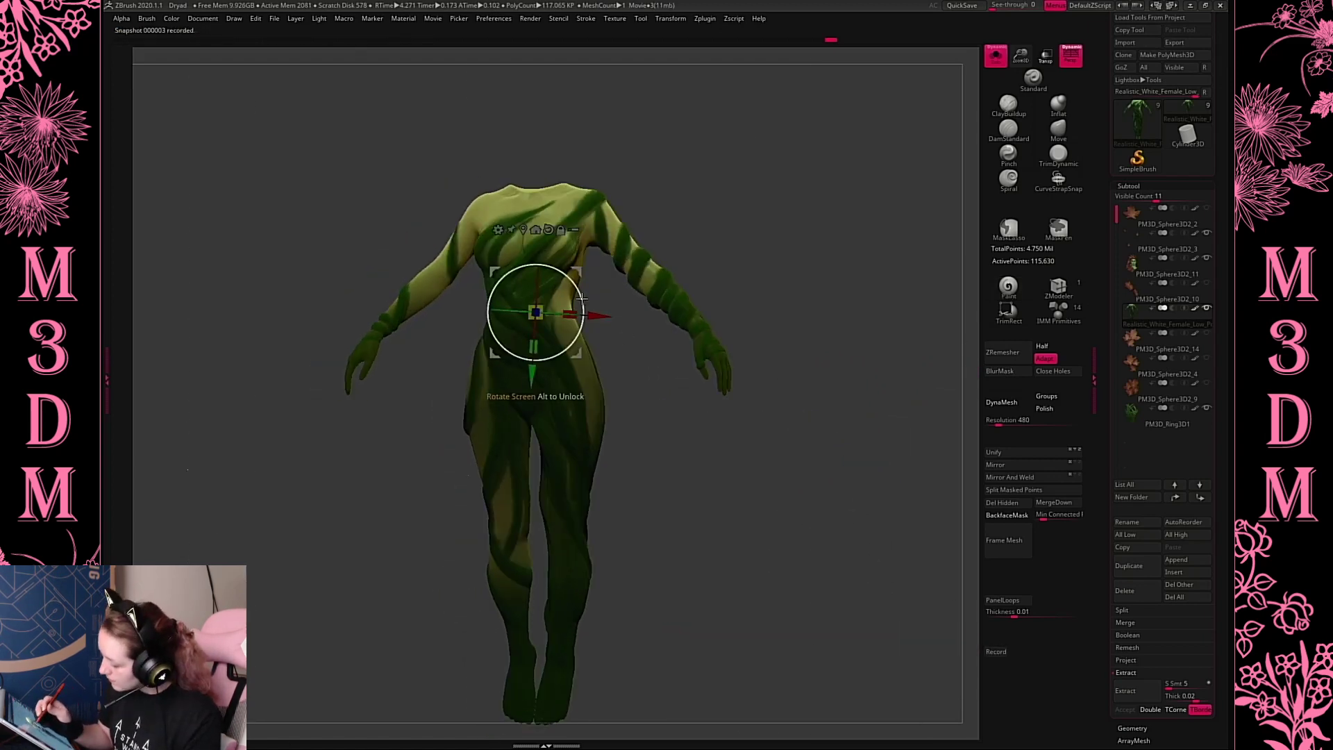
drag(580, 294, 585, 299)
key(q)
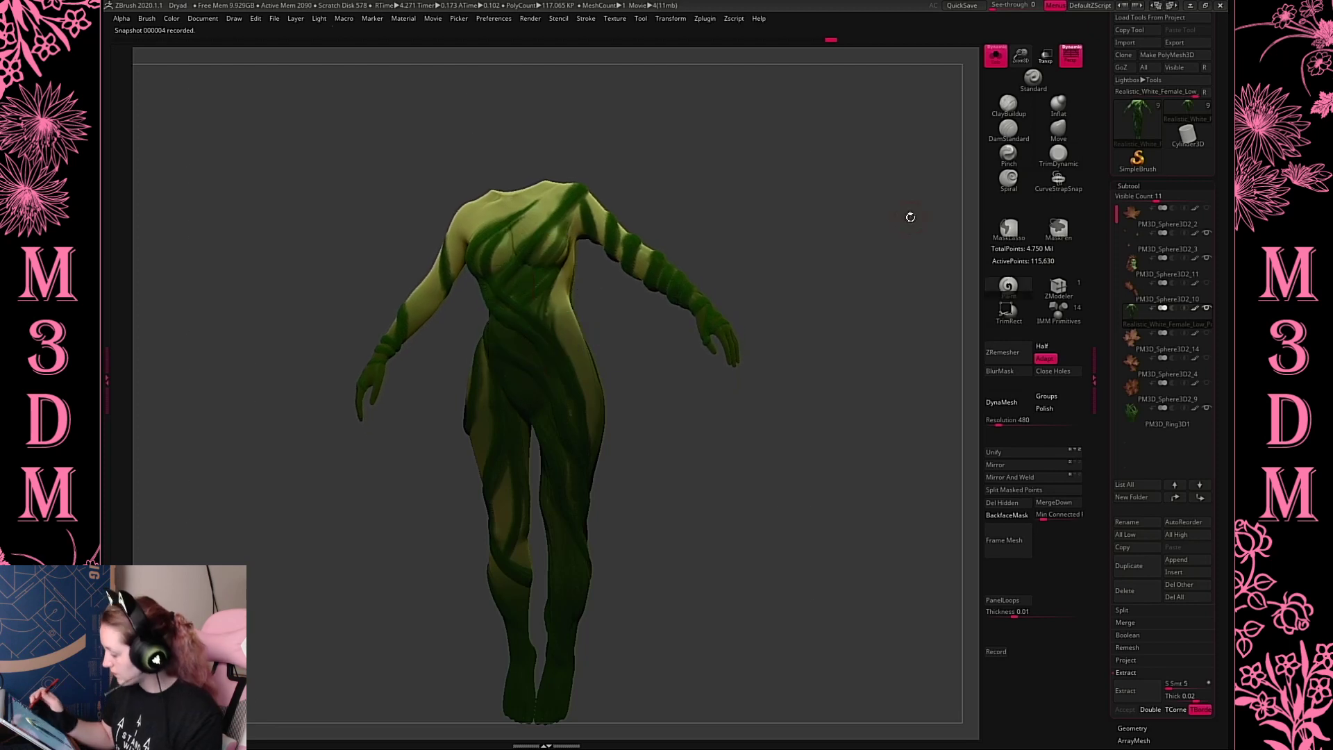
click(996, 61)
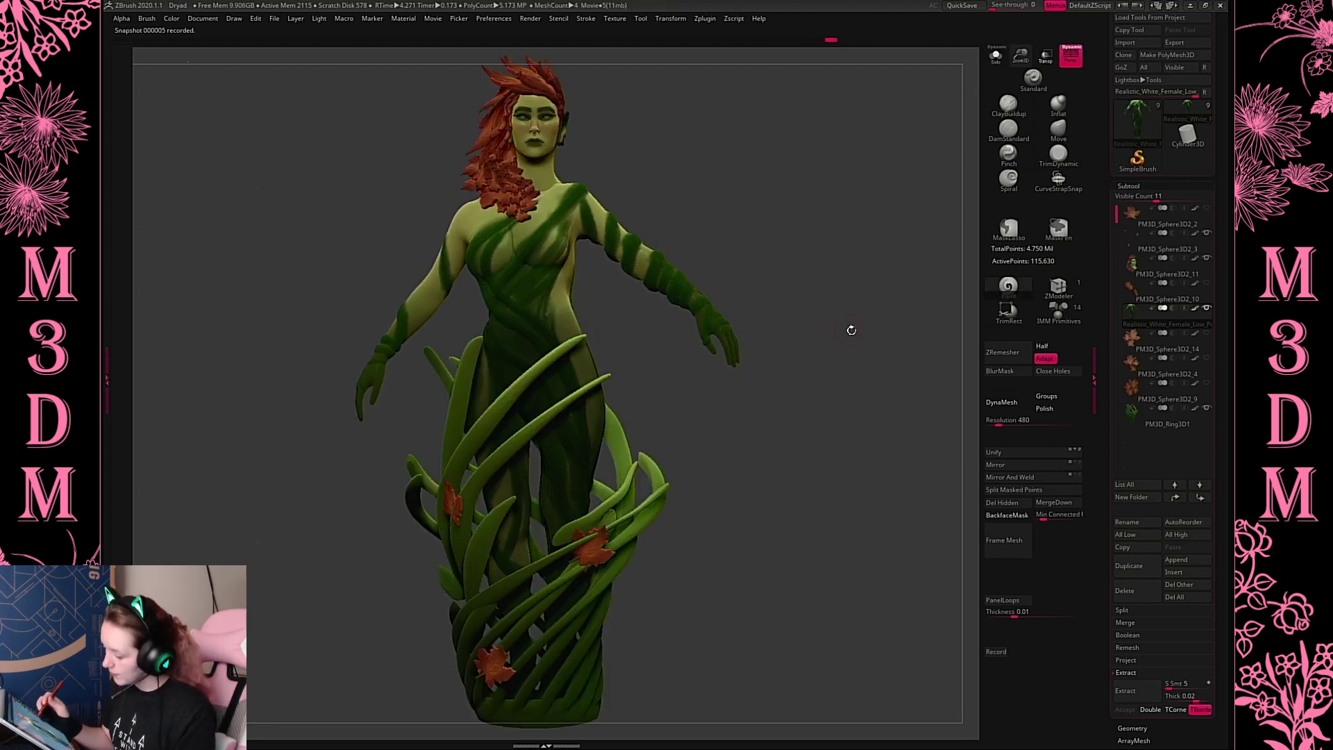
key(ctrl+z)
Invert the body mask and rotate the lower half sideways at the waist by about 7.5 degrees
ctrl+click(812, 420)
key(w)
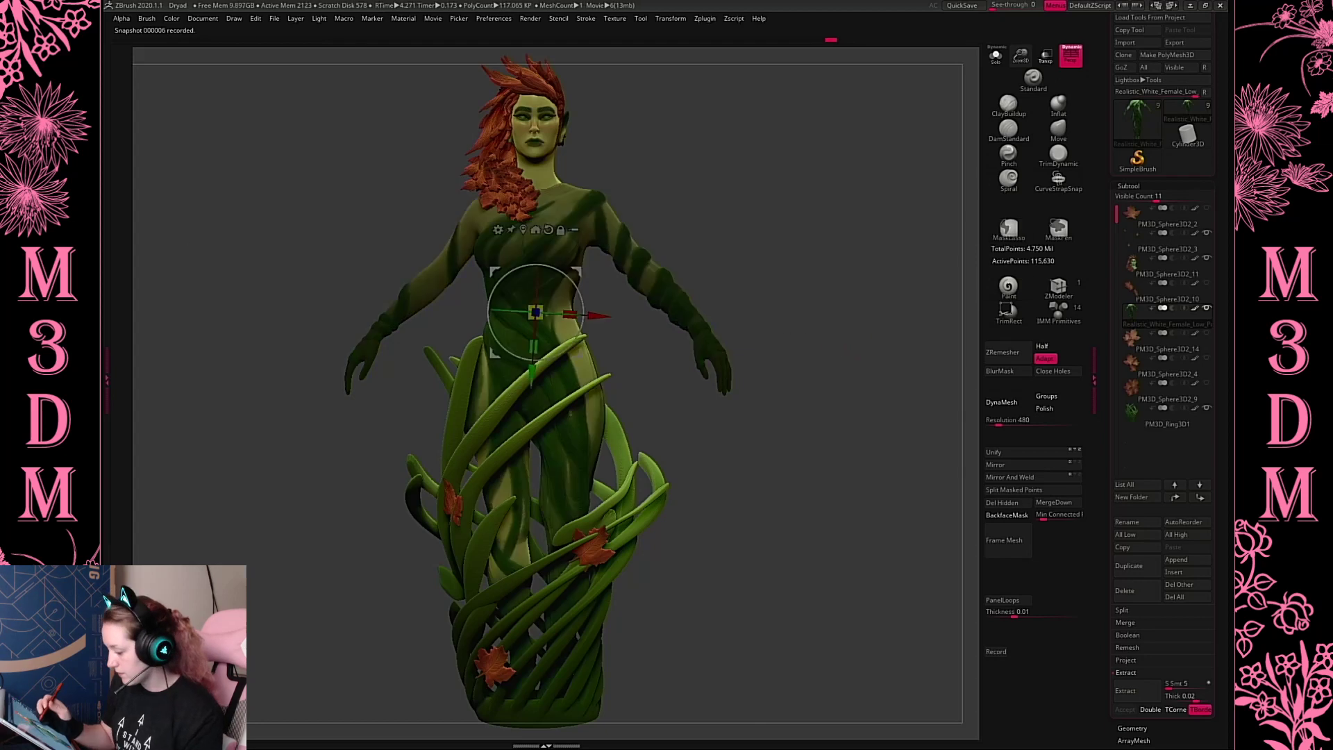
drag(583, 306, 586, 313)
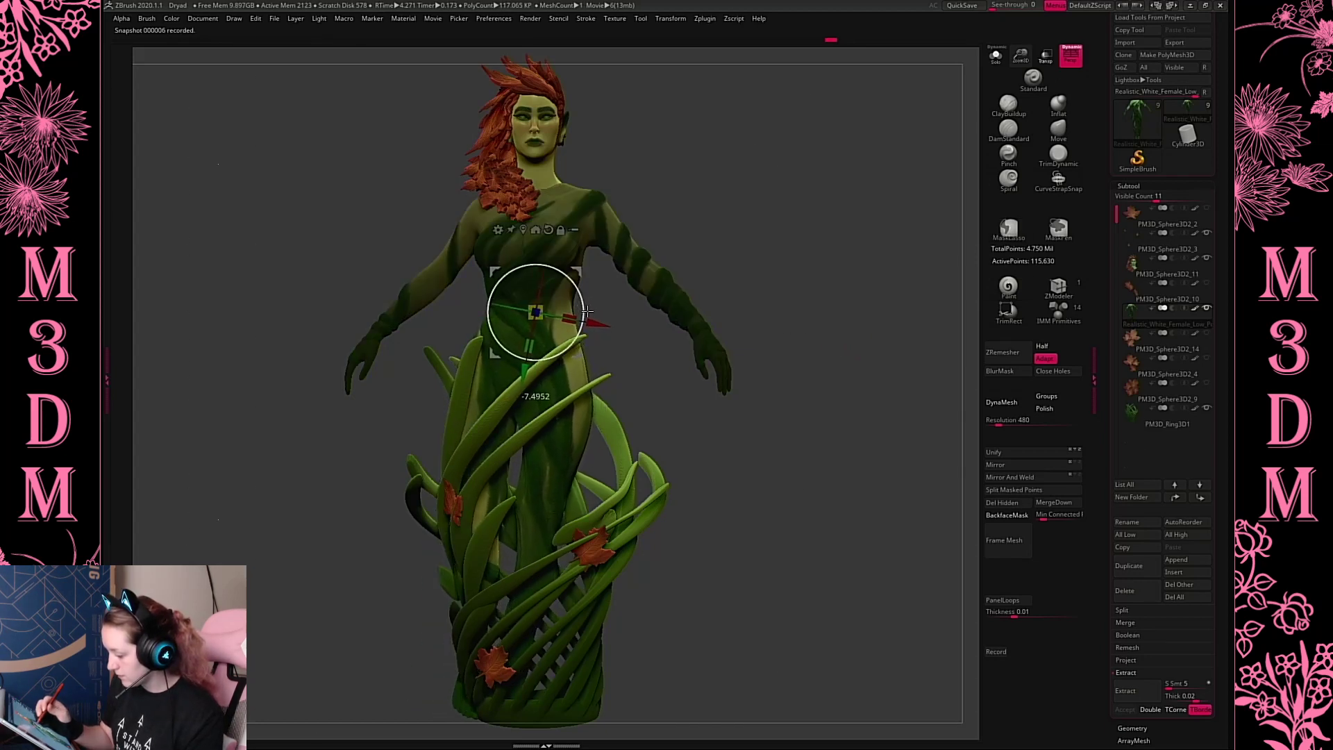
key(q)
ctrl+click(770, 249)
ctrl+click(773, 250)
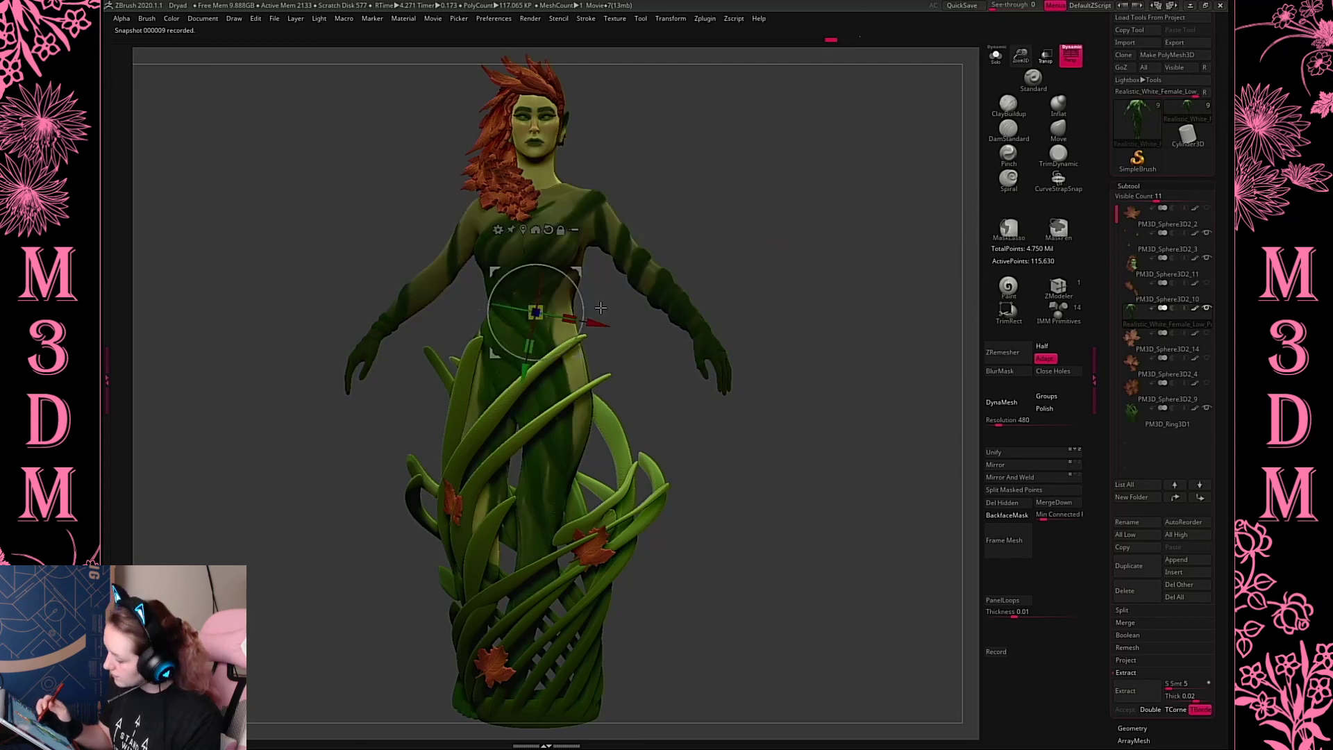
Switch the mask to the lower half, tilt the upper body slightly at the waist and shift the figure a little sideways
ctrl+click(678, 230)
drag(585, 308, 583, 314)
ctrl+drag(783, 236, 797, 274)
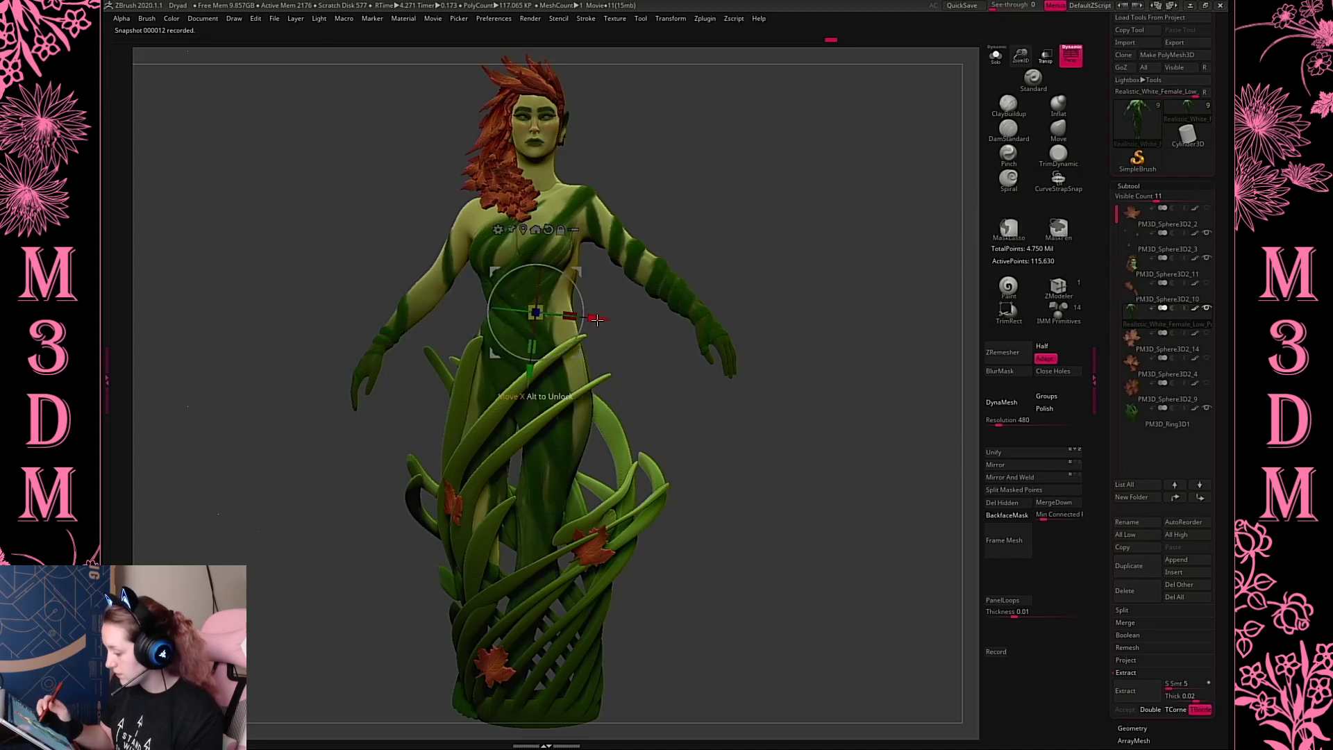
drag(602, 321, 614, 322)
key(q)
mouse_move(822, 323)
mouse_down()
mouse_move(794, 330)
mouse_move(833, 306)
mouse_move(845, 321)
mouse_up()
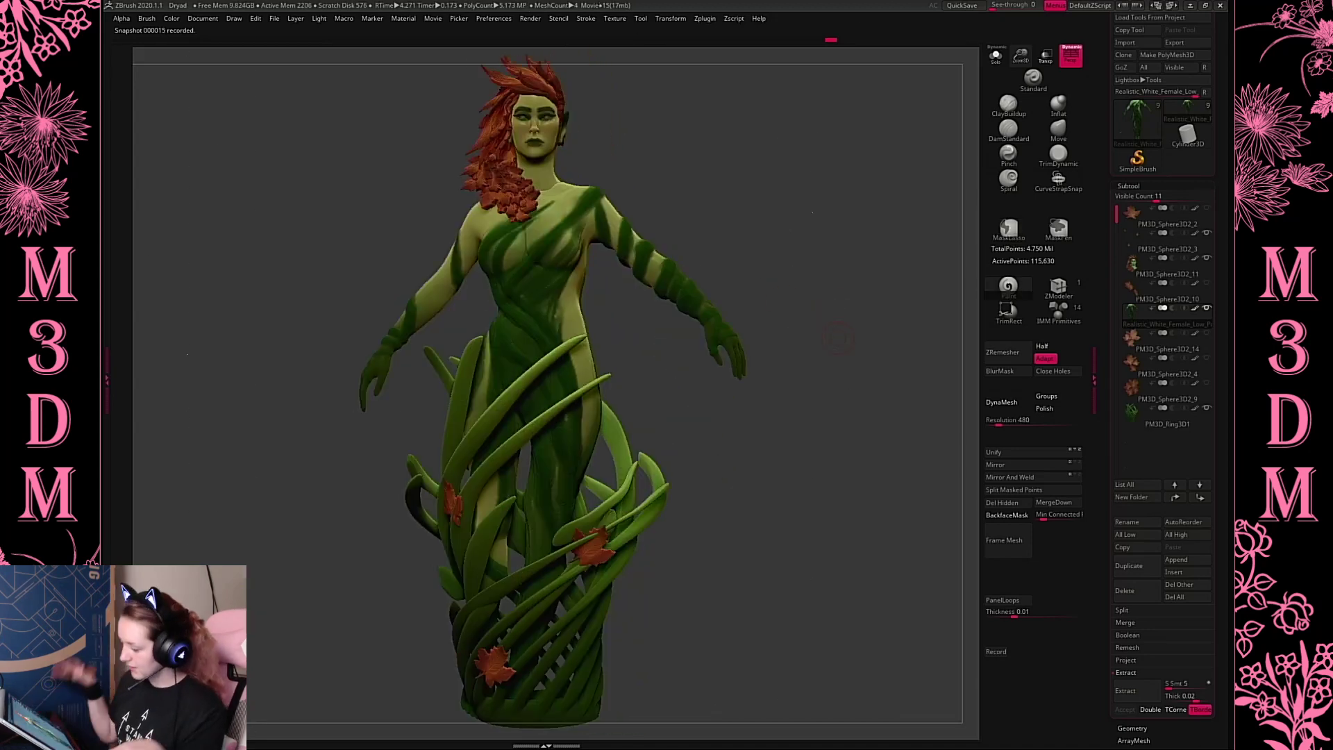
Isolate the body, mask both legs from the hips down, blur the mask edge and invert the mask
click(998, 61)
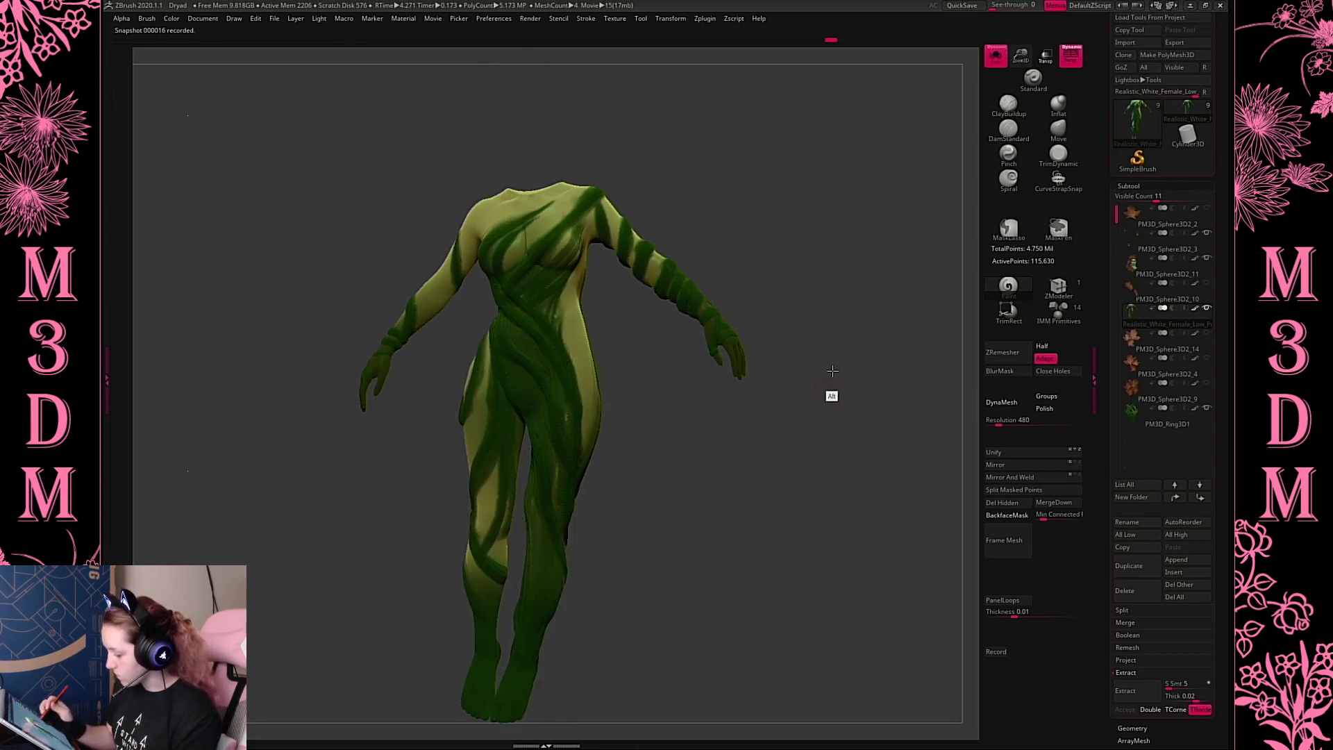
drag(832, 371, 774, 434)
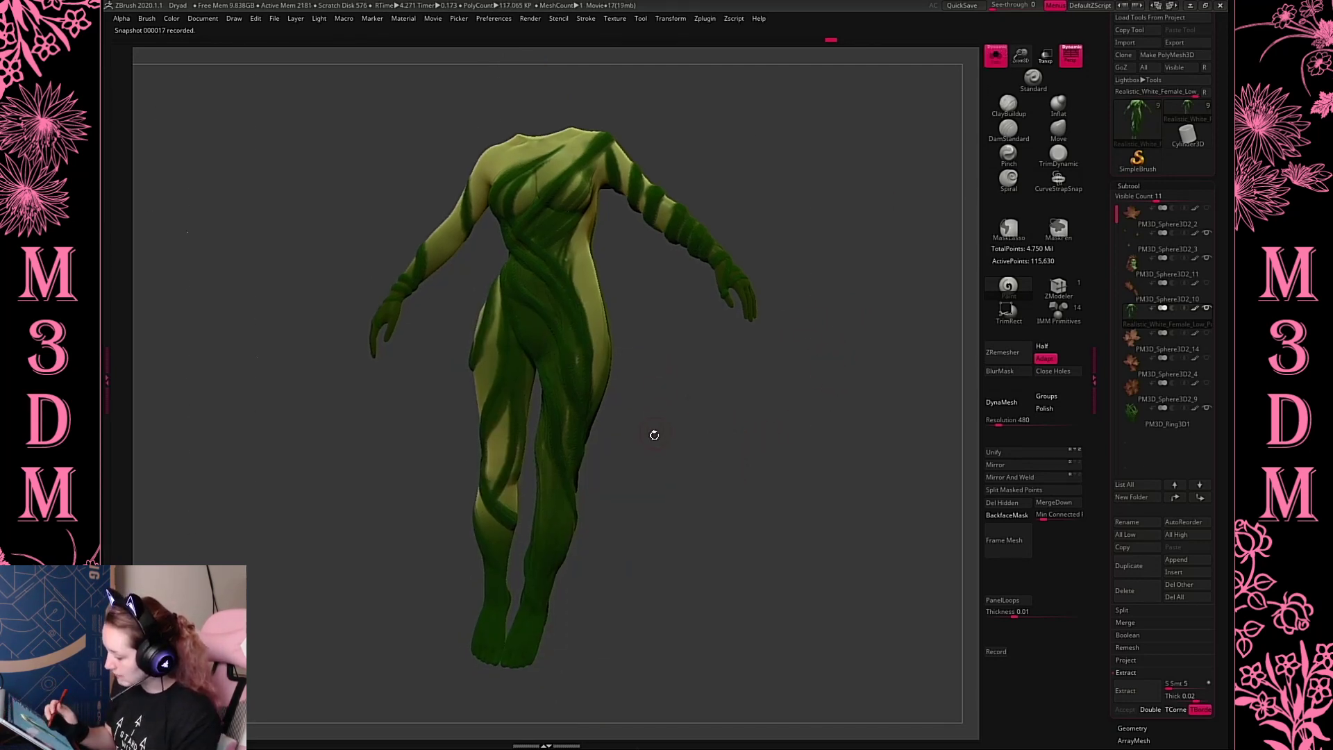
mouse_move(643, 365)
ctrl+mouse_down()
mouse_move(470, 705)
mouse_move(430, 375)
ctrl+mouse_up()
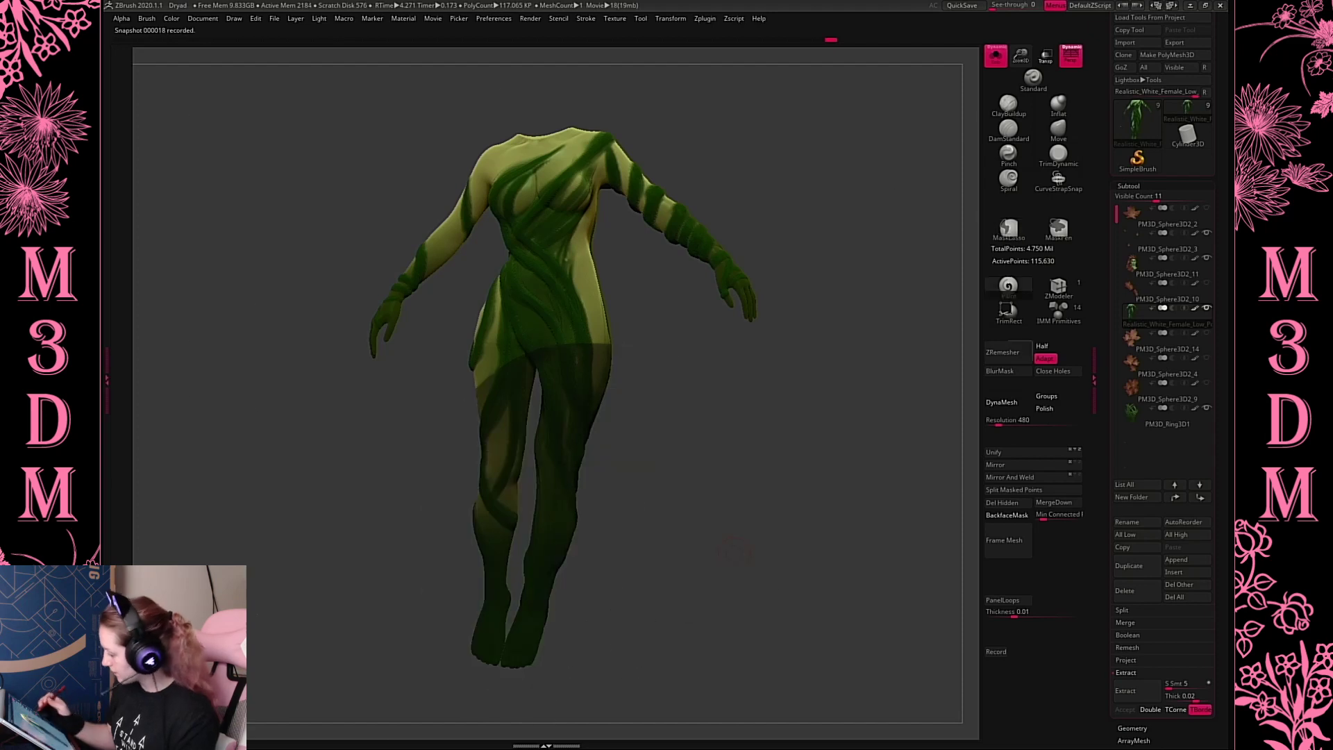
click(1019, 377)
ctrl+click(848, 412)
Place the gizmo on the hip of the figure's left leg, rotate the unmasked legs slightly sideways and clear the mask
key(w)
alt+click(591, 354)
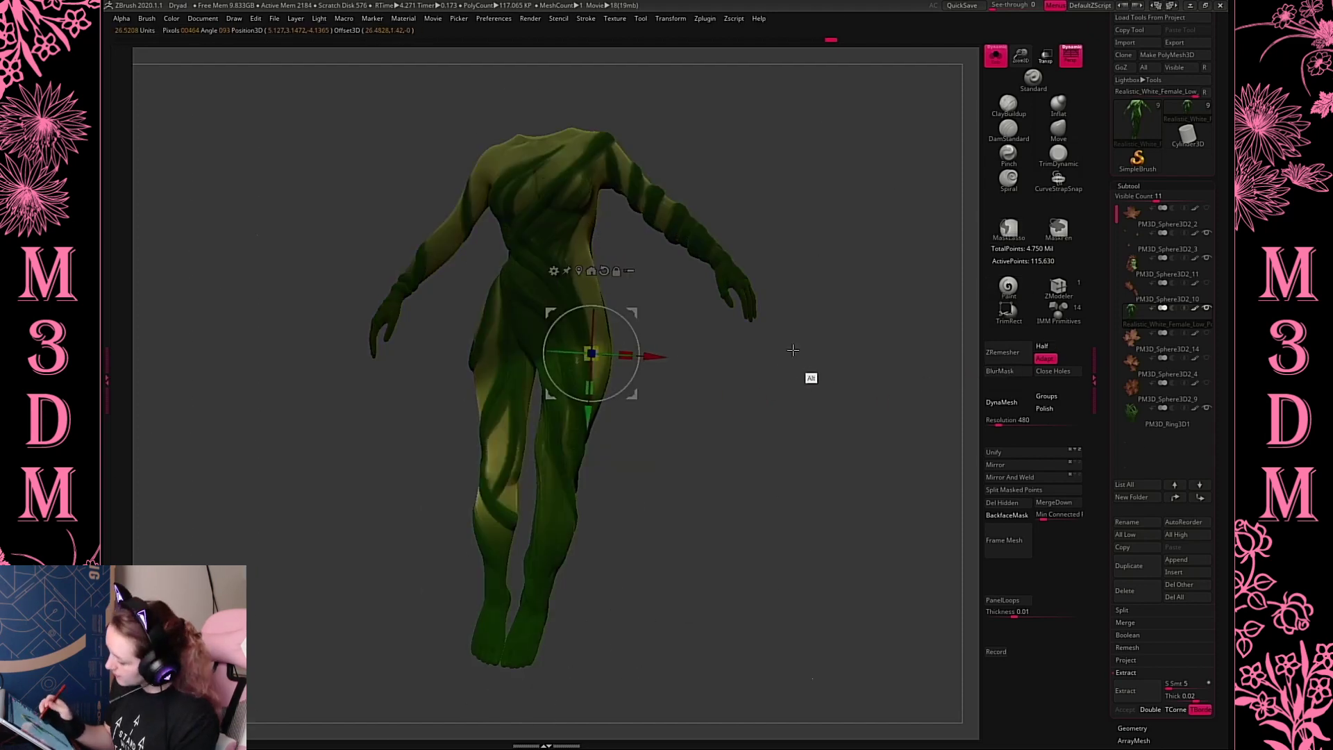
drag(639, 372, 638, 380)
key(q)
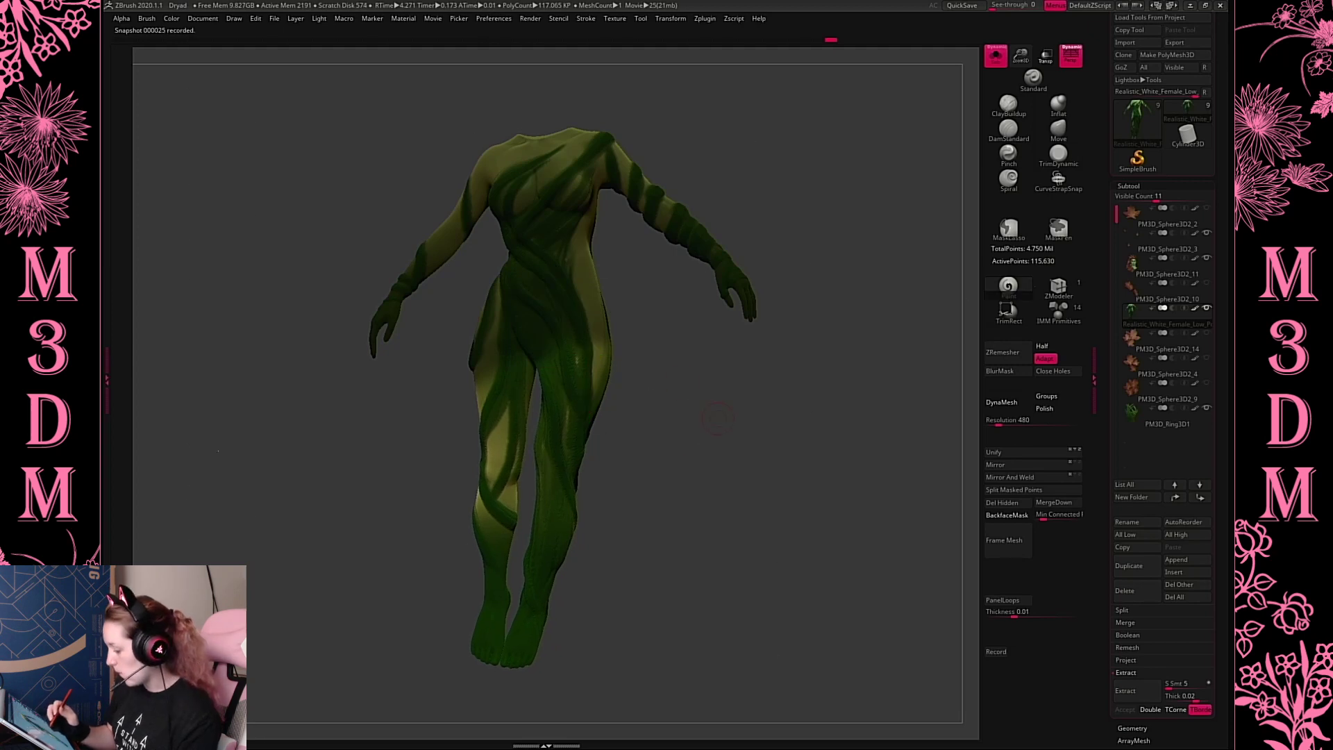
ctrl+drag(682, 424, 714, 462)
alt+drag(698, 525, 689, 432)
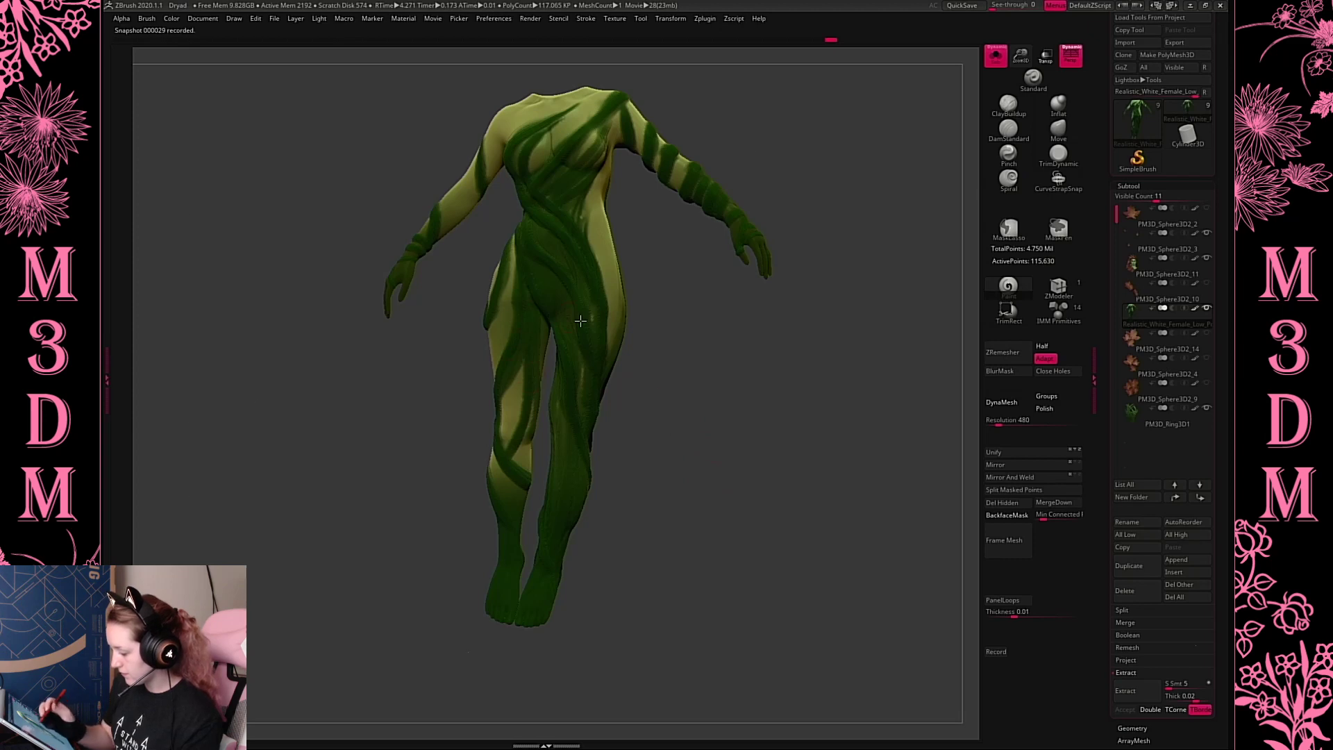
Mask the figure's left leg from the hip down, blur the mask edge repeatedly and invert the mask
mouse_move(581, 321)
ctrl+mouse_down()
mouse_move(648, 316)
mouse_move(550, 363)
mouse_move(522, 652)
ctrl+mouse_up()
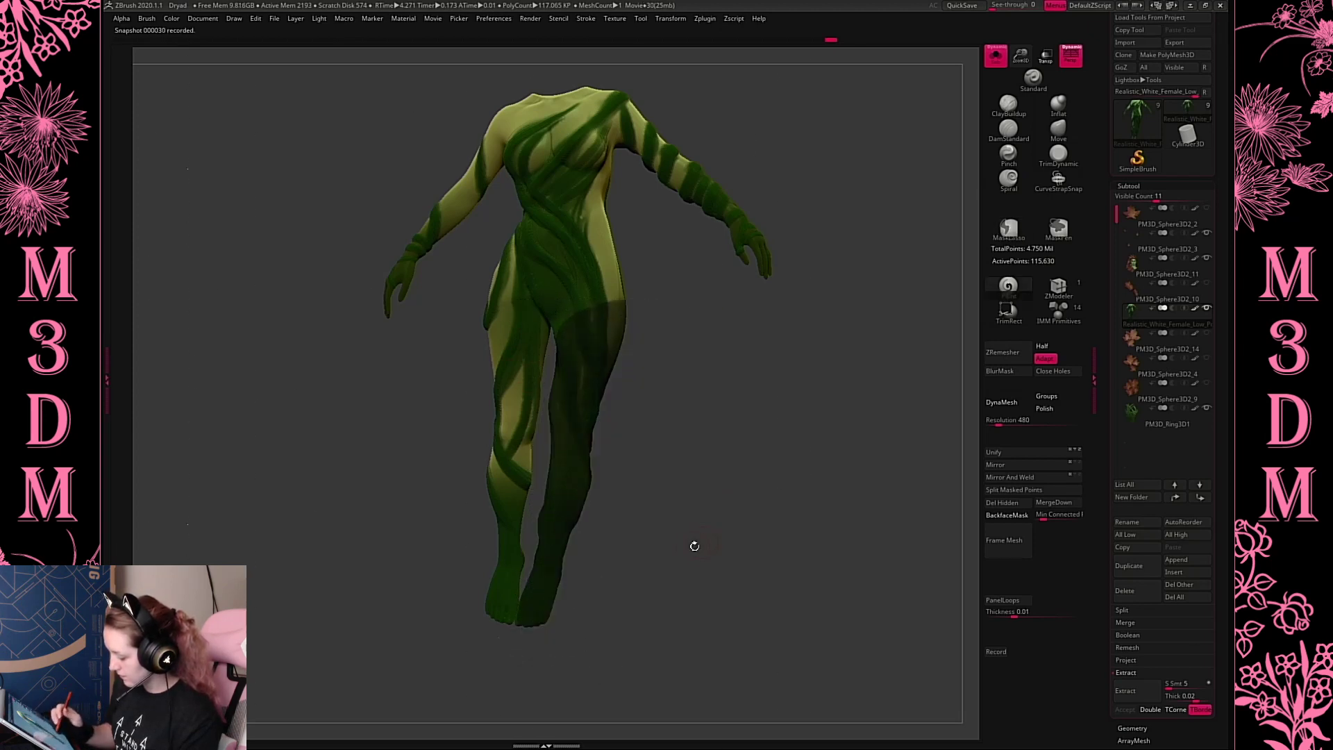
click(1001, 372)
click(1000, 373)
click(999, 373)
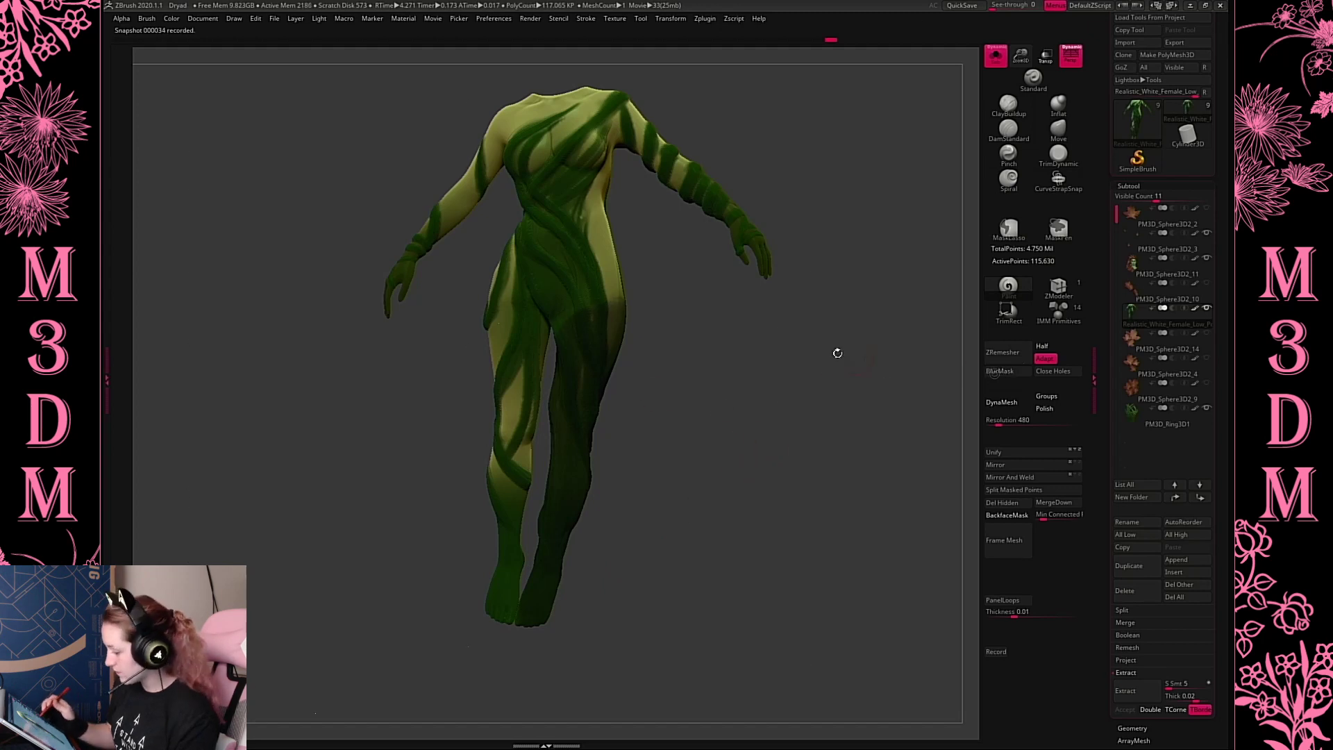
mouse_move(705, 304)
ctrl+mouse_down()
mouse_move(632, 280)
mouse_move(576, 389)
ctrl+mouse_up()
click(1011, 373)
click(1011, 374)
click(1011, 374)
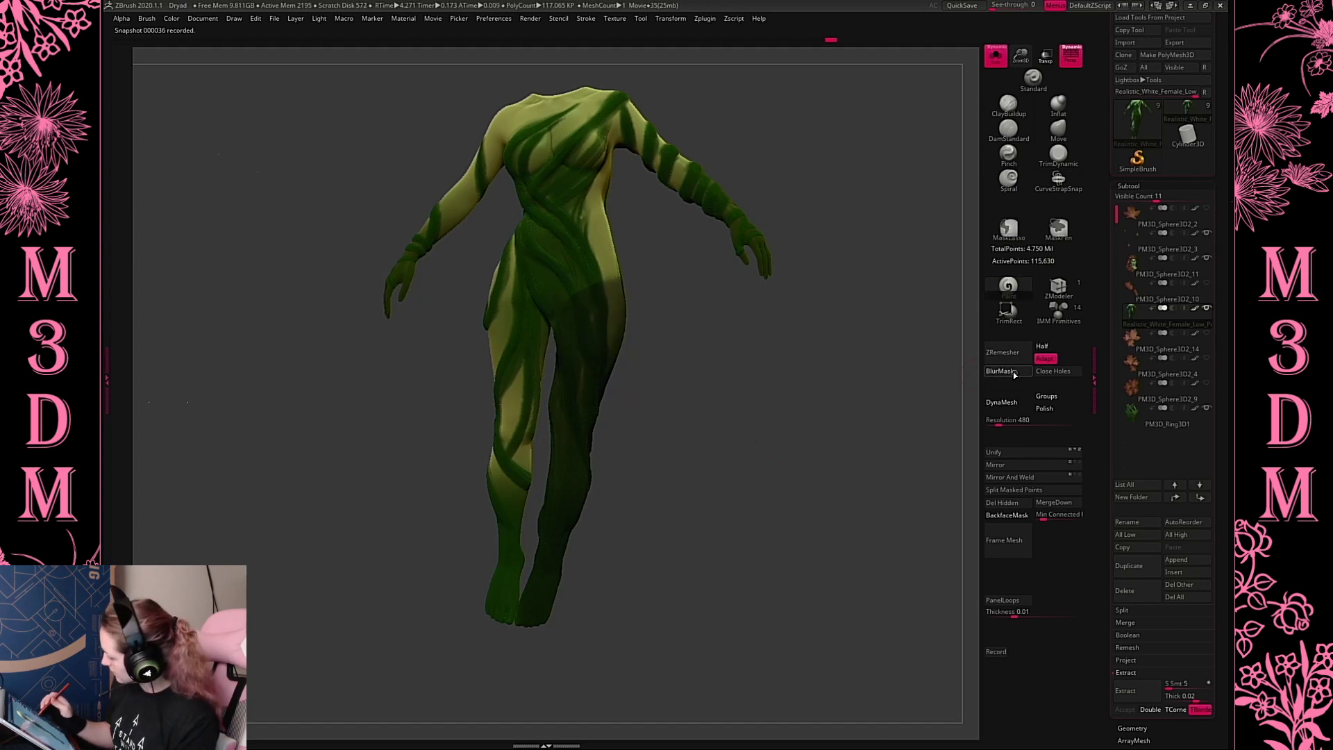
click(1012, 375)
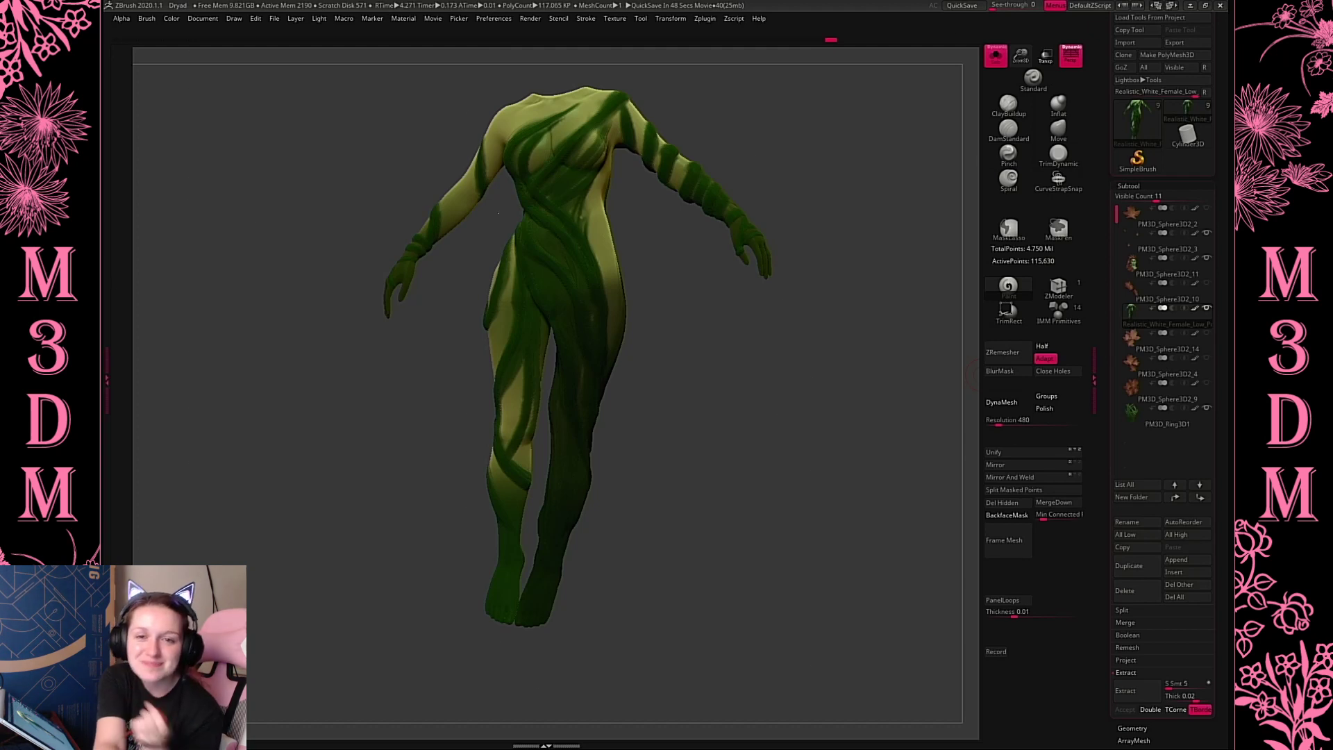
ctrl+click(830, 374)
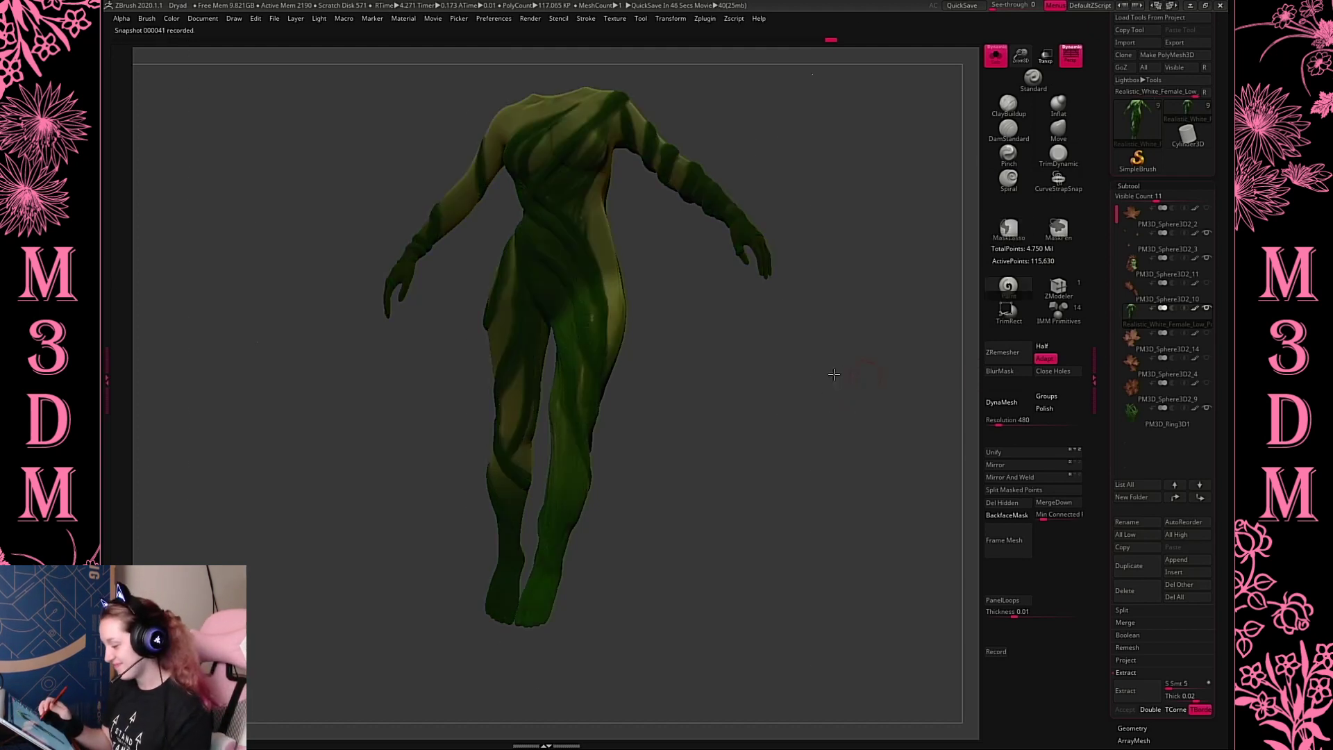
Set the gizmo pivot at the left hip in side view and swing the unmasked leg forward
drag(833, 374, 851, 375)
ctrl+click(851, 375)
key(w)
ctrl+click(698, 276)
alt+click(639, 300)
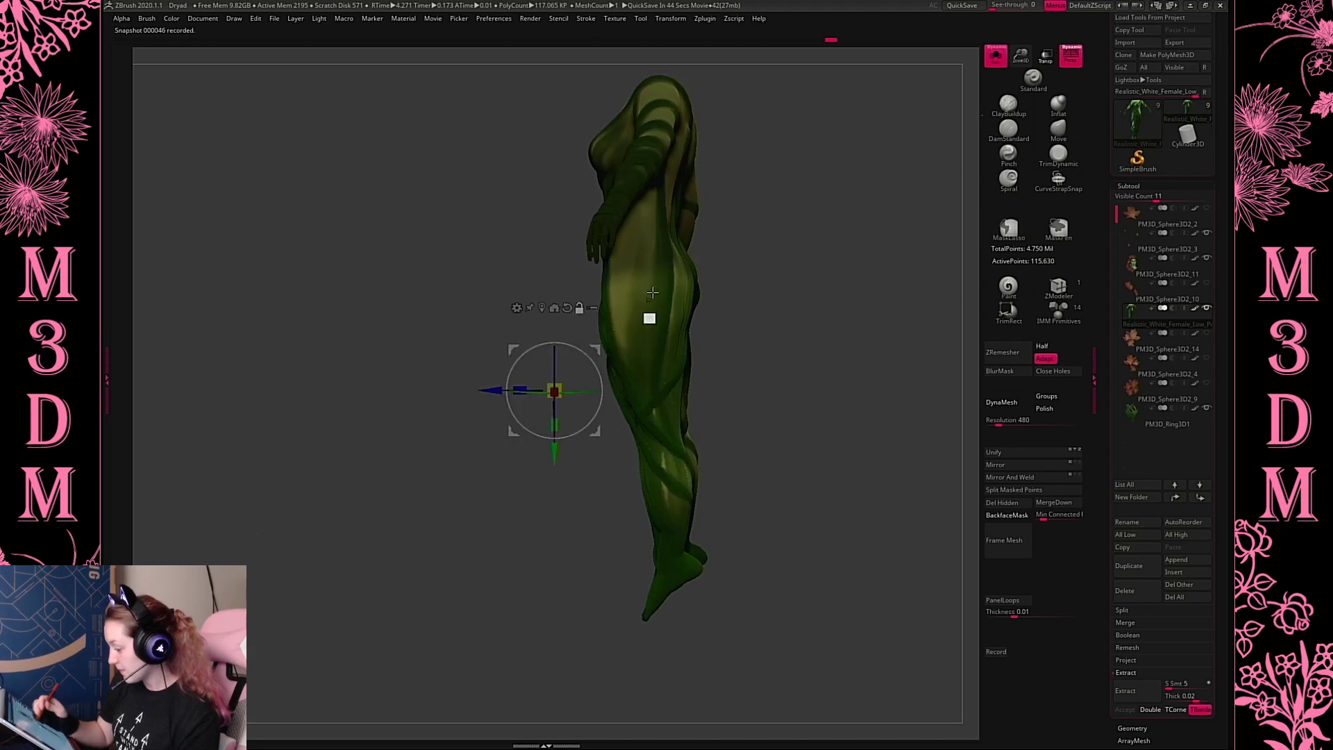
alt+click(653, 283)
mouse_move(696, 302)
mouse_down()
mouse_move(686, 327)
mouse_move(698, 316)
mouse_up()
key(q)
ctrl+drag(528, 558, 609, 652)
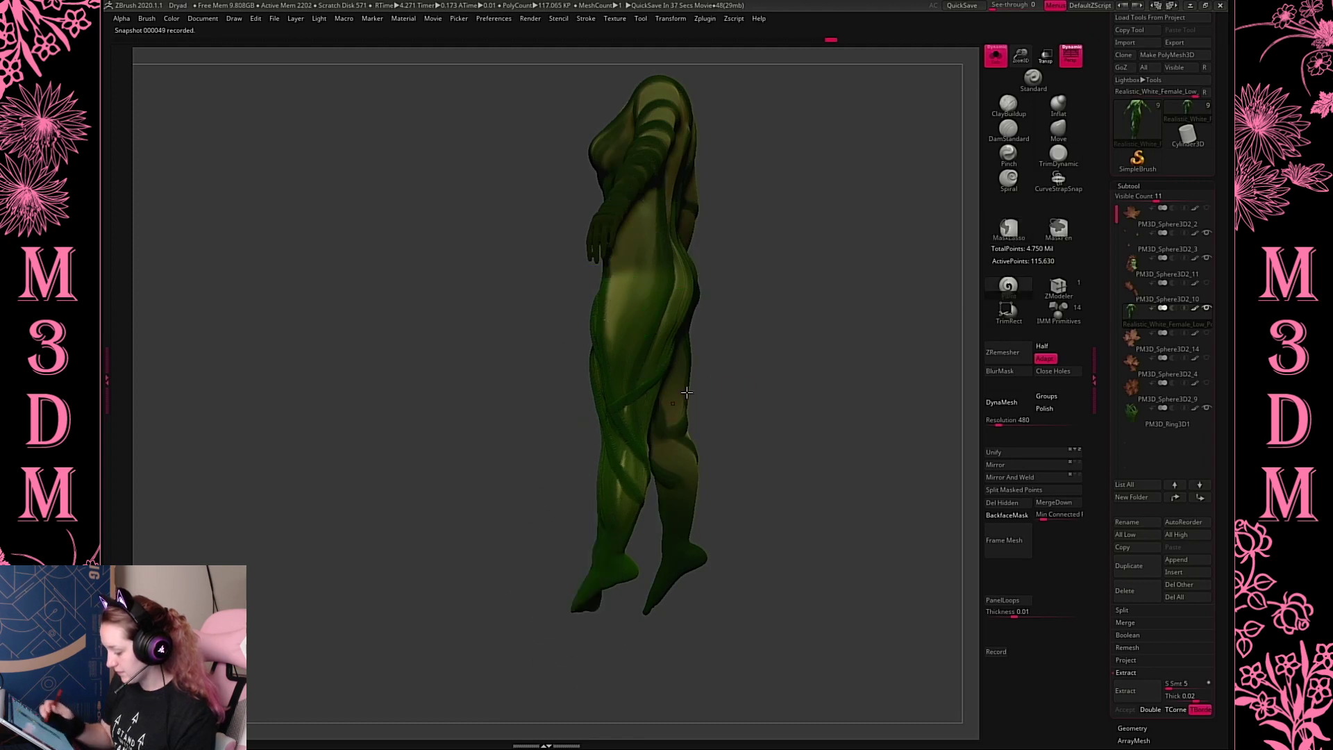
drag(705, 303, 736, 293)
key(q)
Rotate the left leg inward at the hip by about 7 degrees from the front view
drag(823, 216, 798, 345)
key(w)
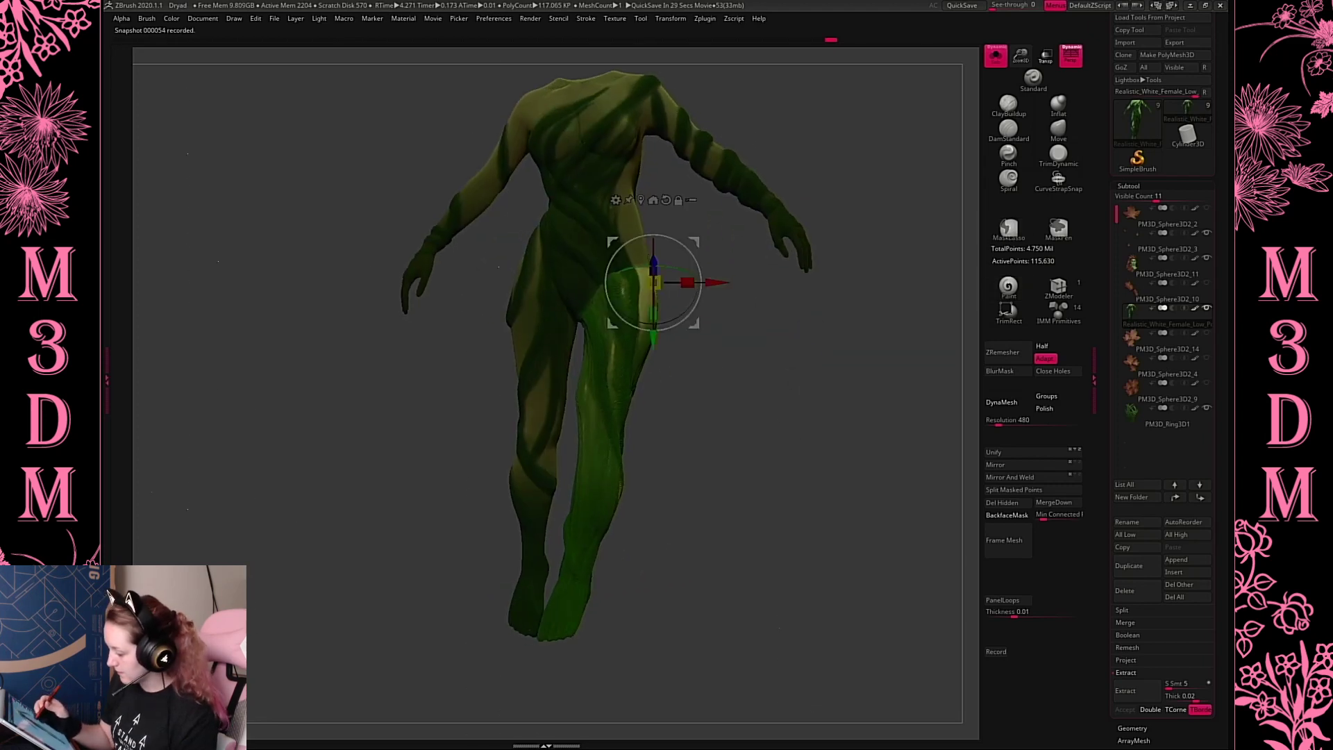
drag(695, 305, 692, 310)
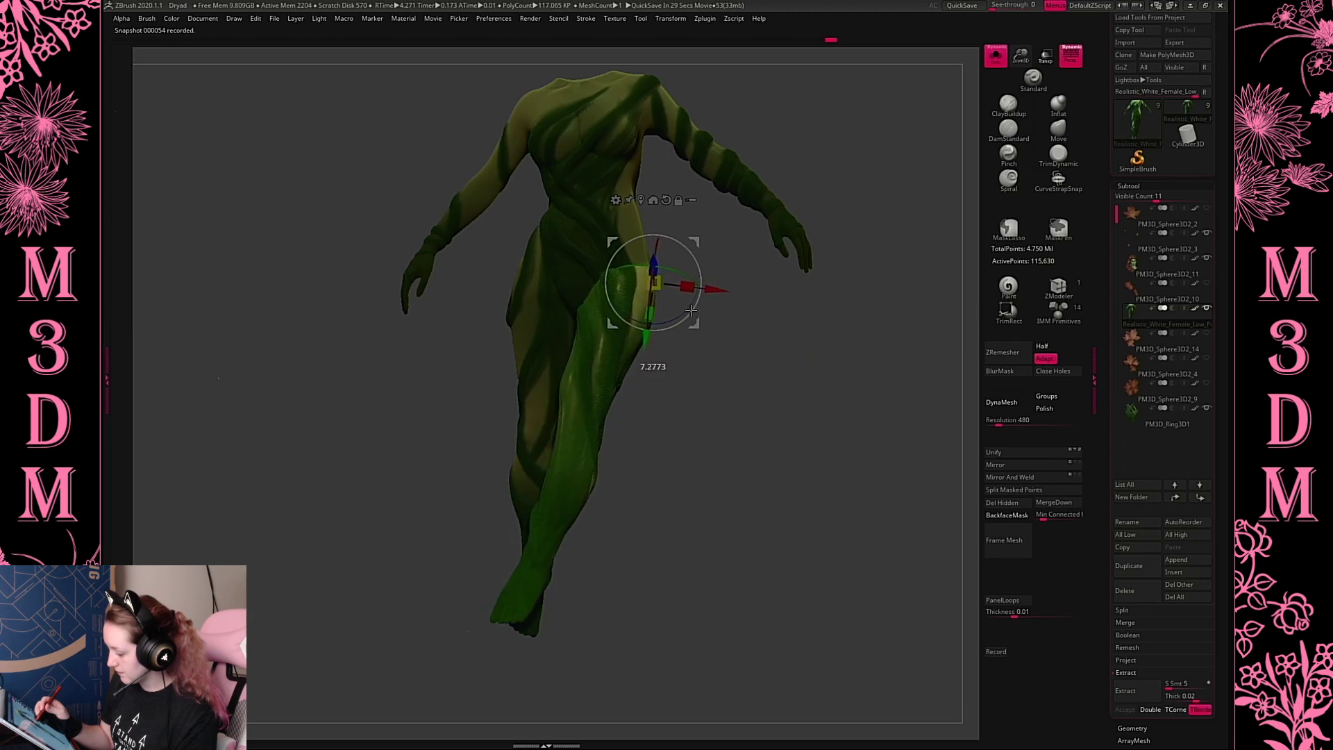
key(q)
drag(763, 393, 771, 306)
Add the left thigh to the mask so only the lower leg stays free, and blur the mask edge at the knee
mouse_move(679, 232)
ctrl+mouse_down()
mouse_move(535, 451)
mouse_move(545, 458)
ctrl+mouse_up()
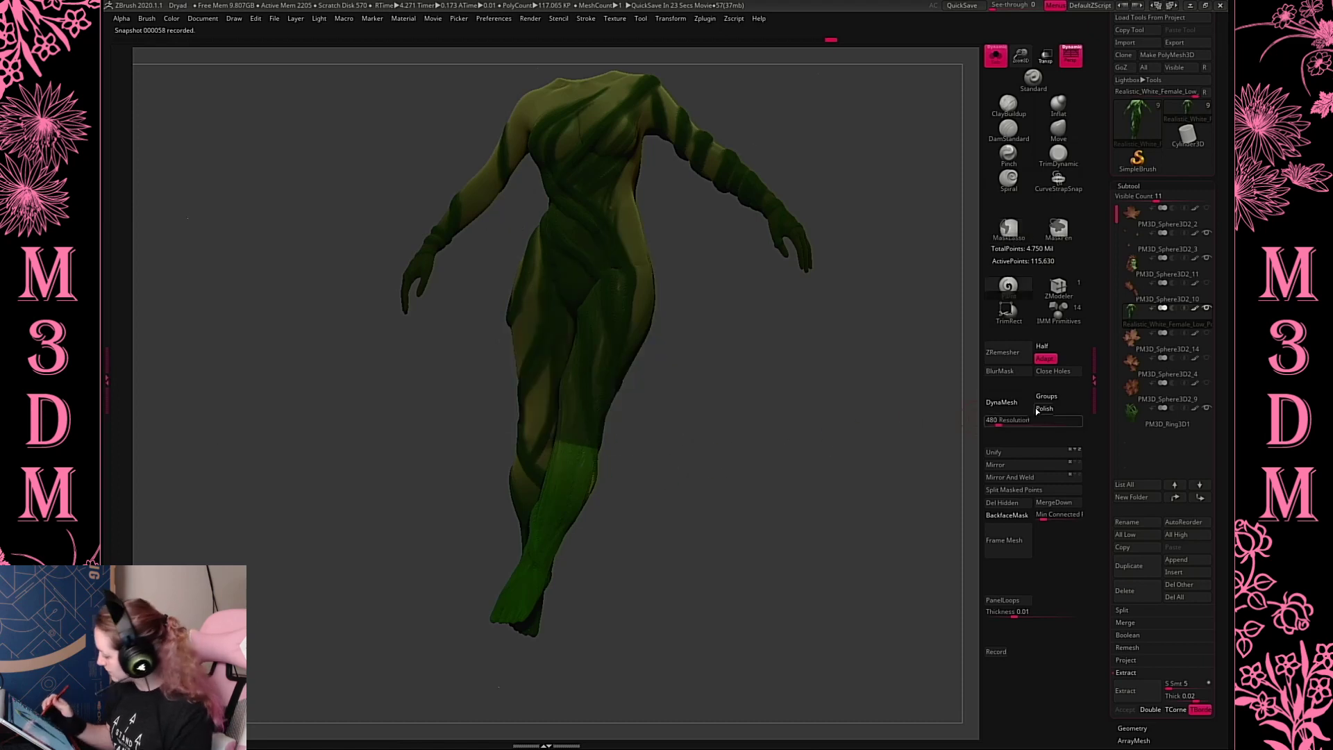
click(1006, 377)
click(1001, 376)
click(999, 377)
ctrl+click(743, 441)
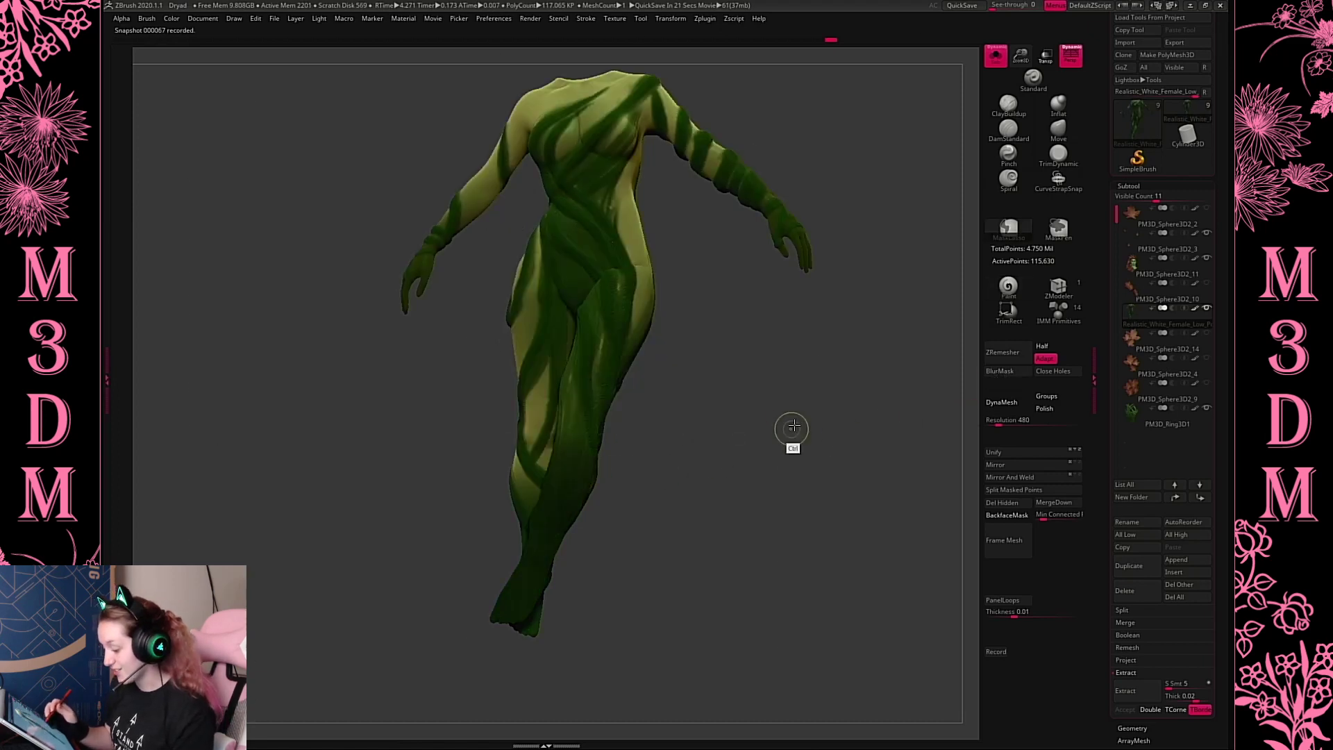
ctrl+click(792, 428)
Place the gizmo at the left knee, bend the lower leg backward and clear the mask
drag(793, 430, 648, 438)
key(w)
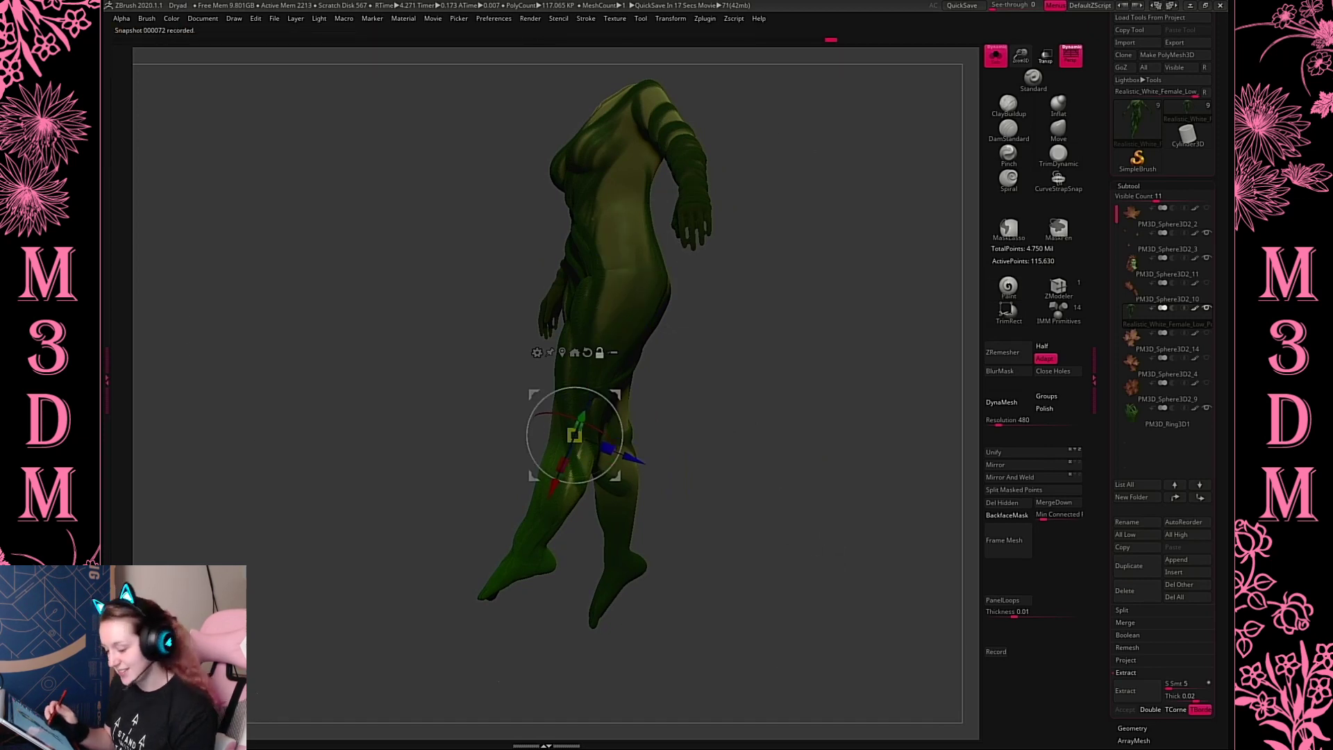
key(y)
mouse_move(570, 422)
mouse_down()
mouse_move(507, 577)
mouse_move(601, 584)
mouse_move(574, 585)
mouse_up()
key(q)
mouse_move(684, 472)
mouse_down()
mouse_move(803, 461)
mouse_move(766, 492)
mouse_move(742, 486)
mouse_move(797, 490)
mouse_move(726, 506)
mouse_move(765, 521)
mouse_move(809, 425)
mouse_move(788, 334)
mouse_up()
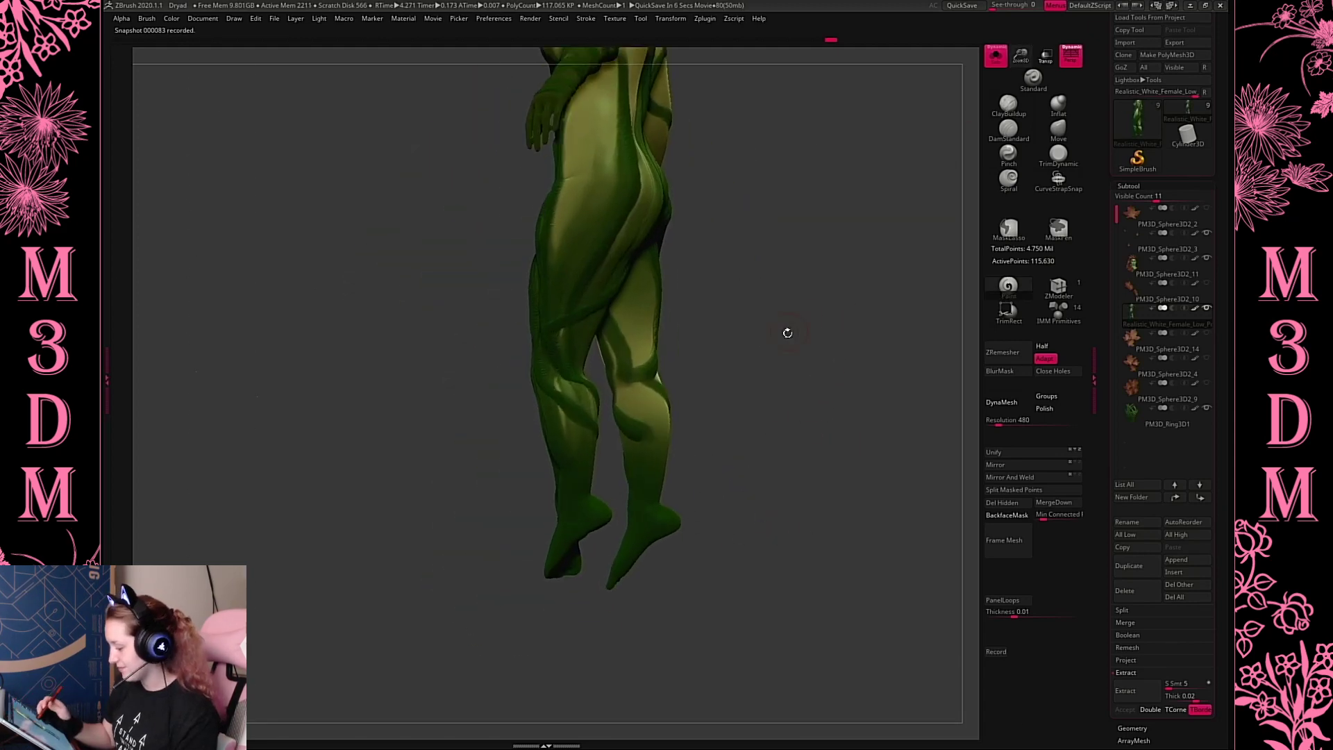
Reshape the toes and soles of both feet with the Move and Inflat brushes
key(space)
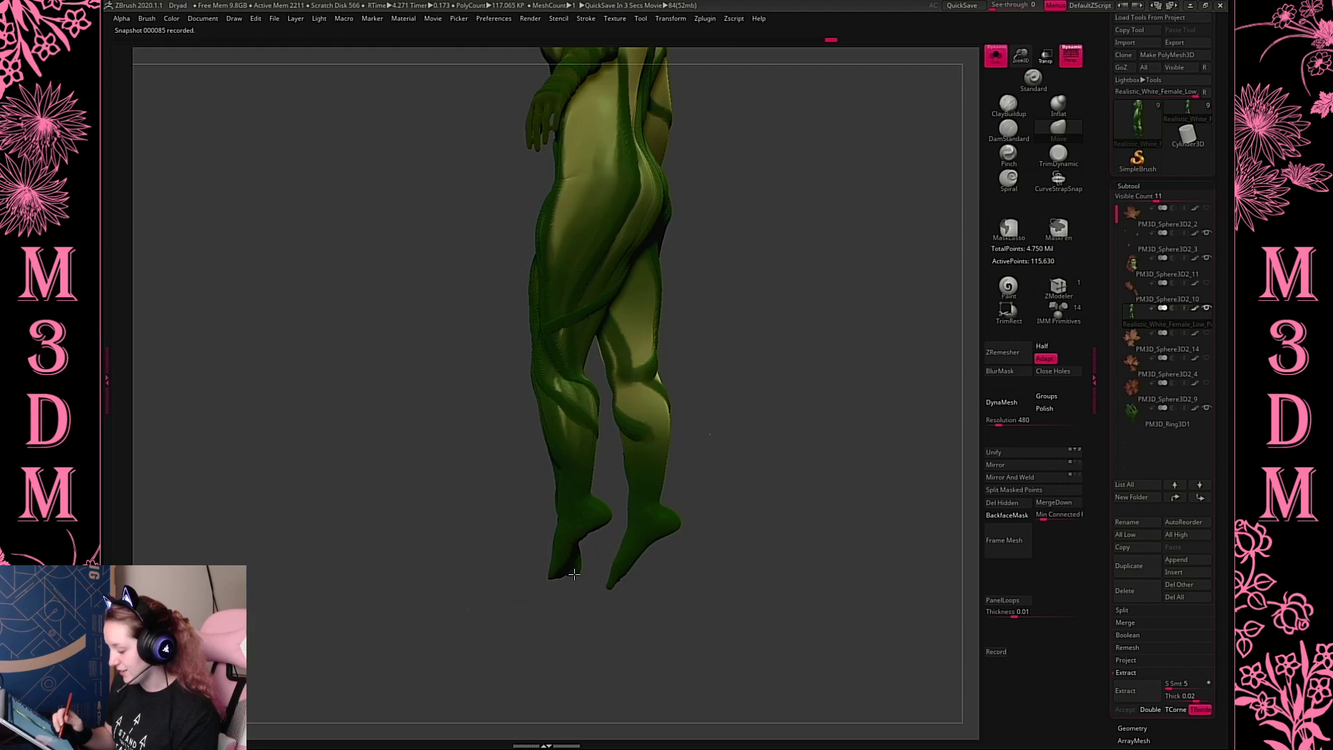
shift+drag(815, 396, 881, 390)
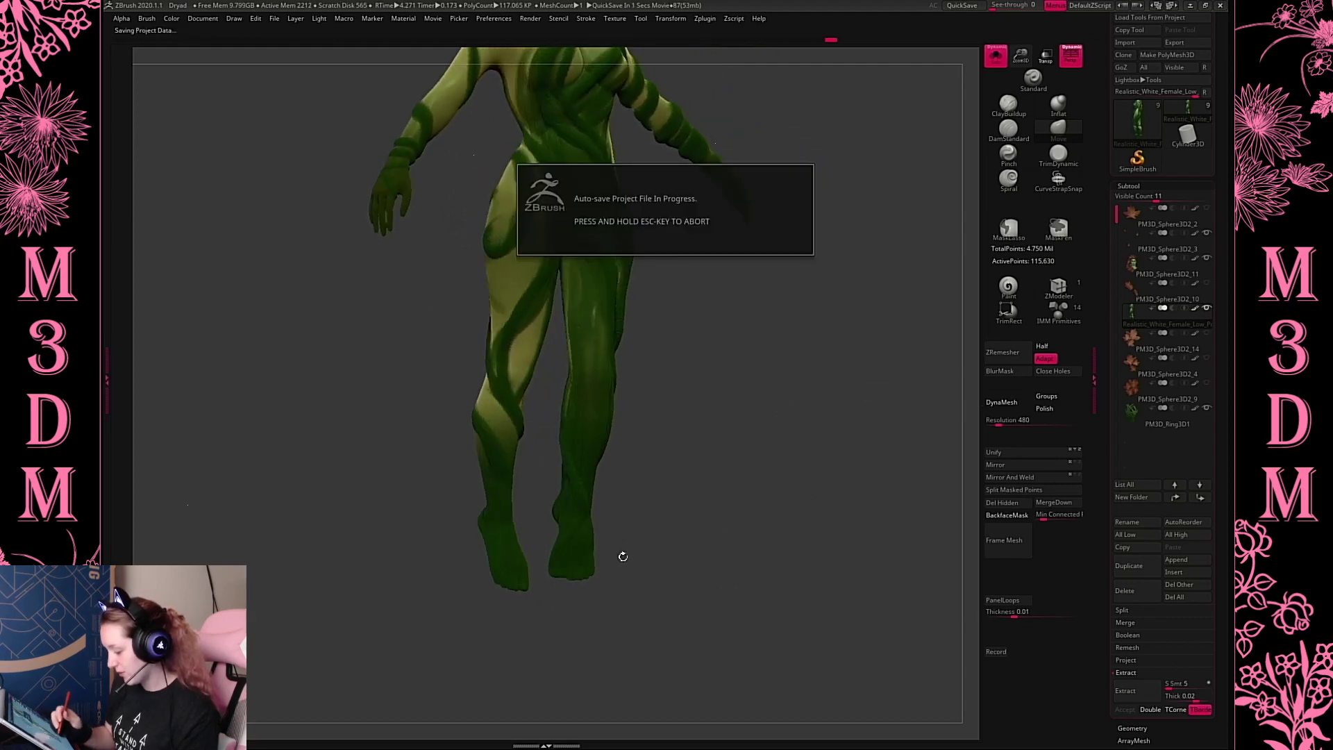
drag(710, 451, 564, 586)
key(space)
key(space)
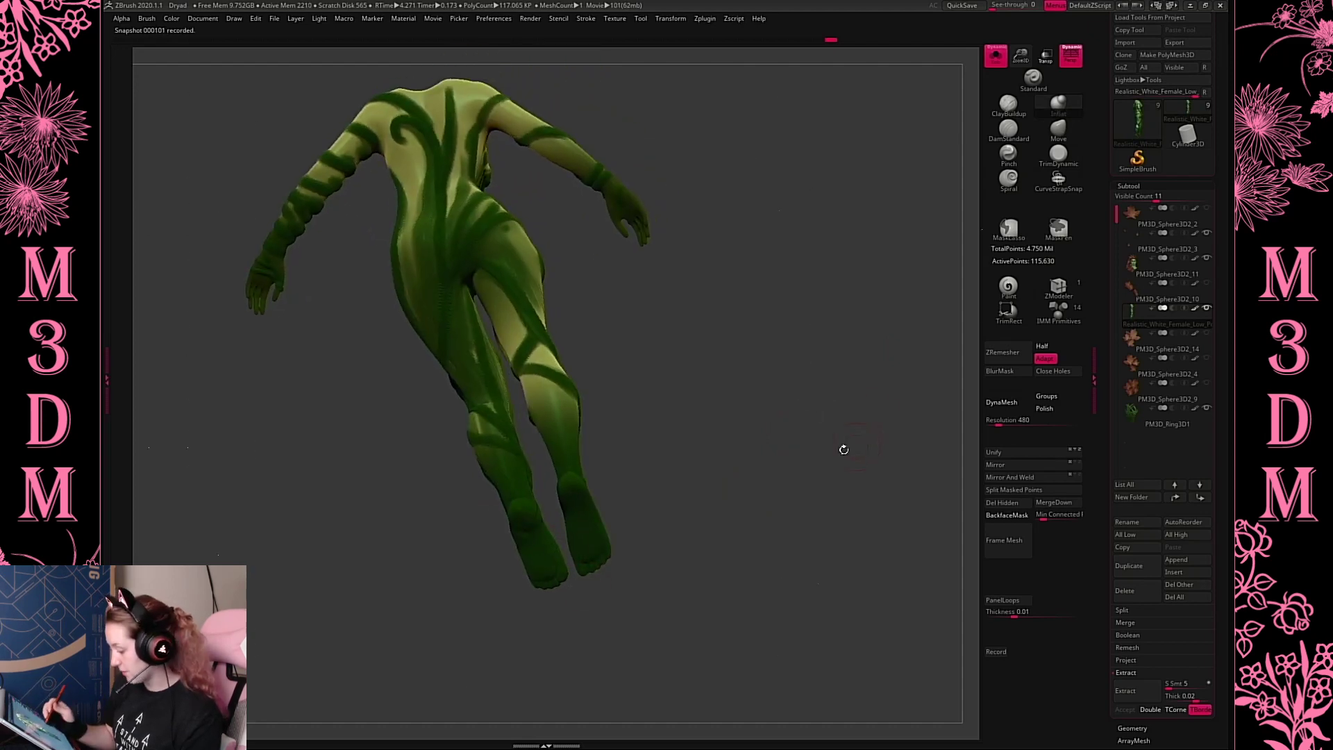
drag(842, 449, 684, 531)
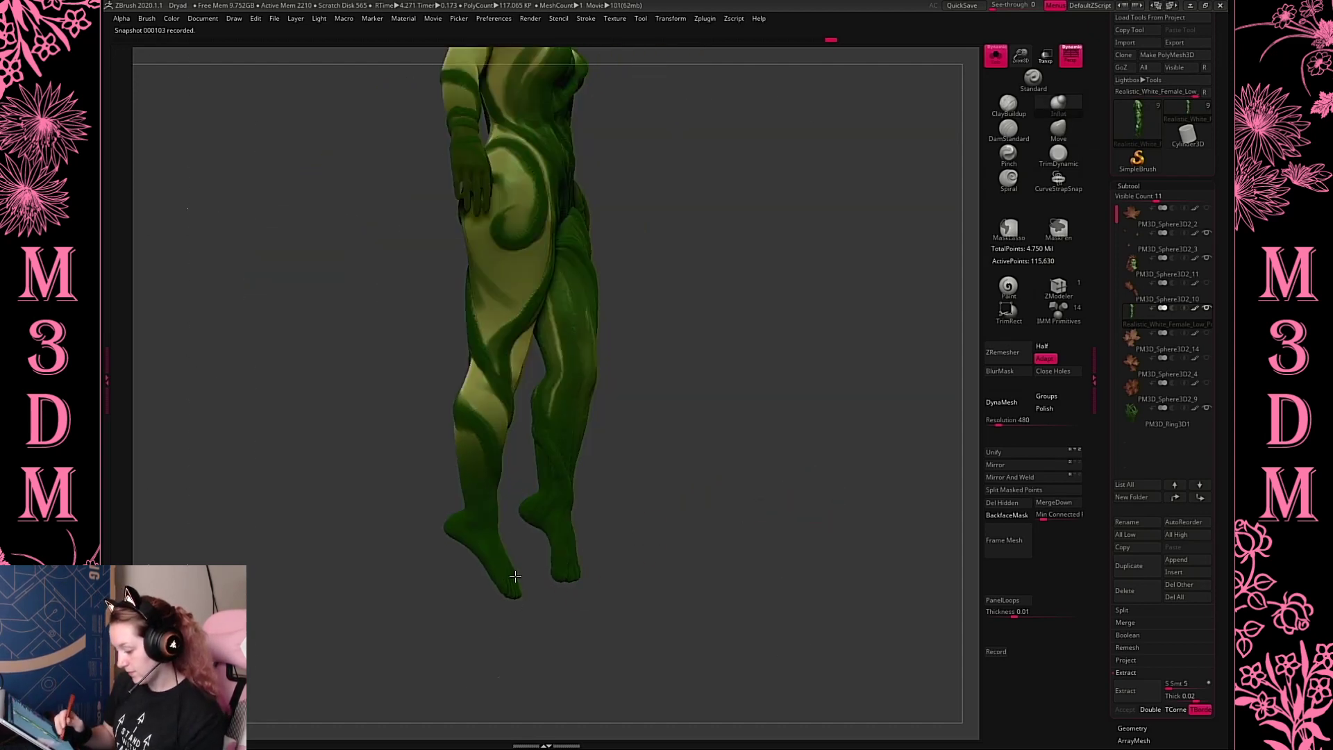
right_click(804, 449)
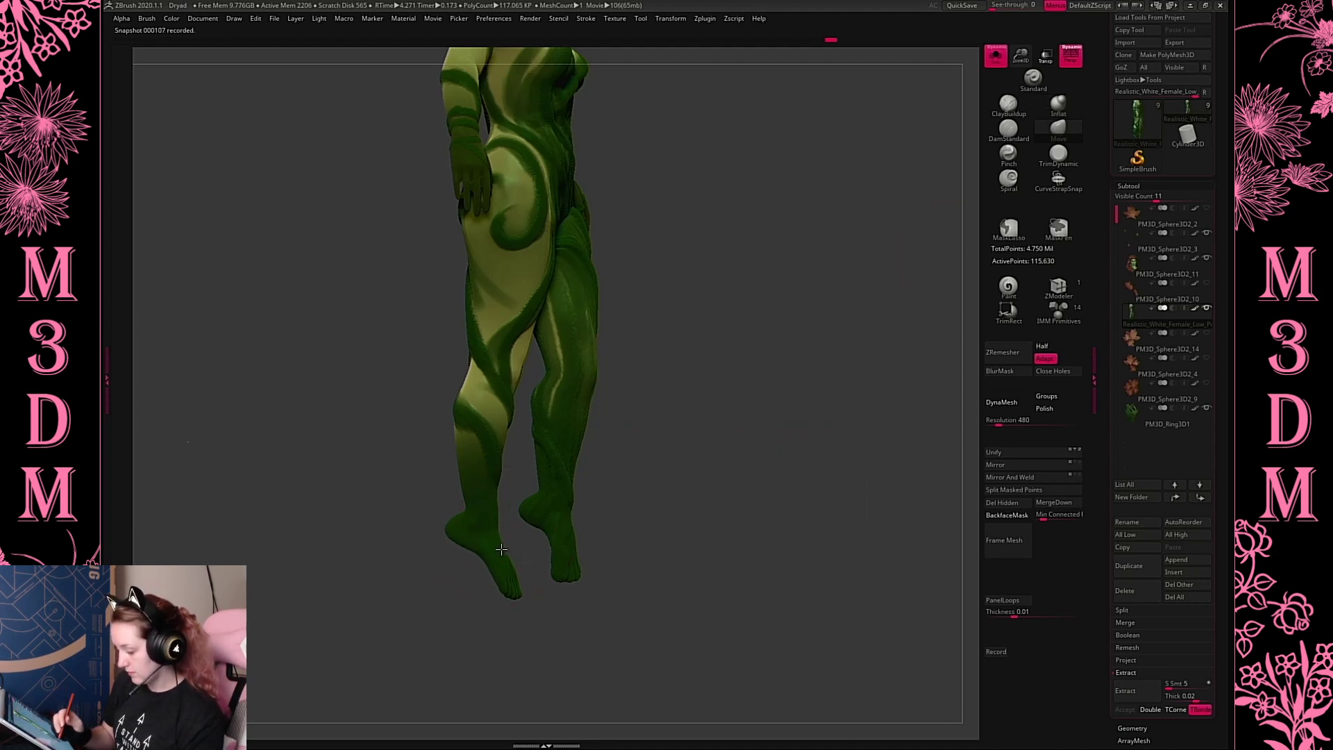
drag(779, 435, 772, 475)
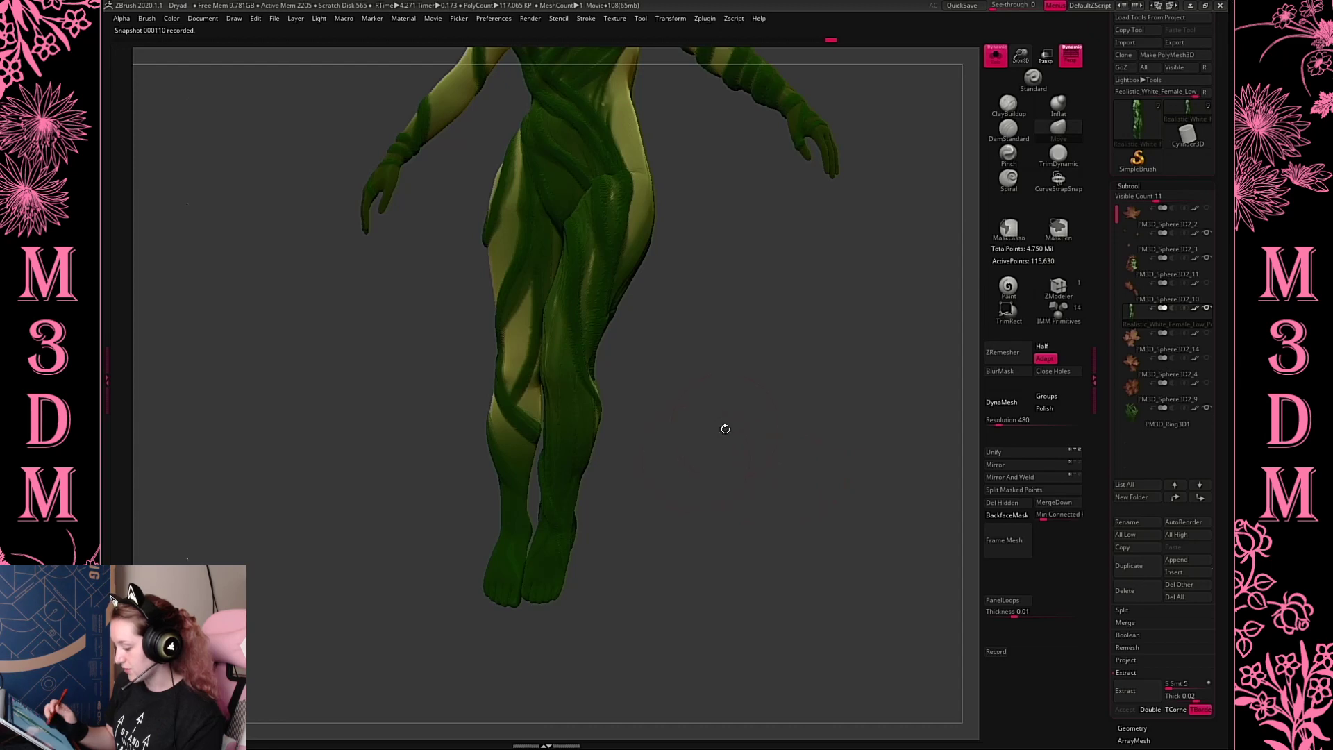
drag(725, 428, 731, 477)
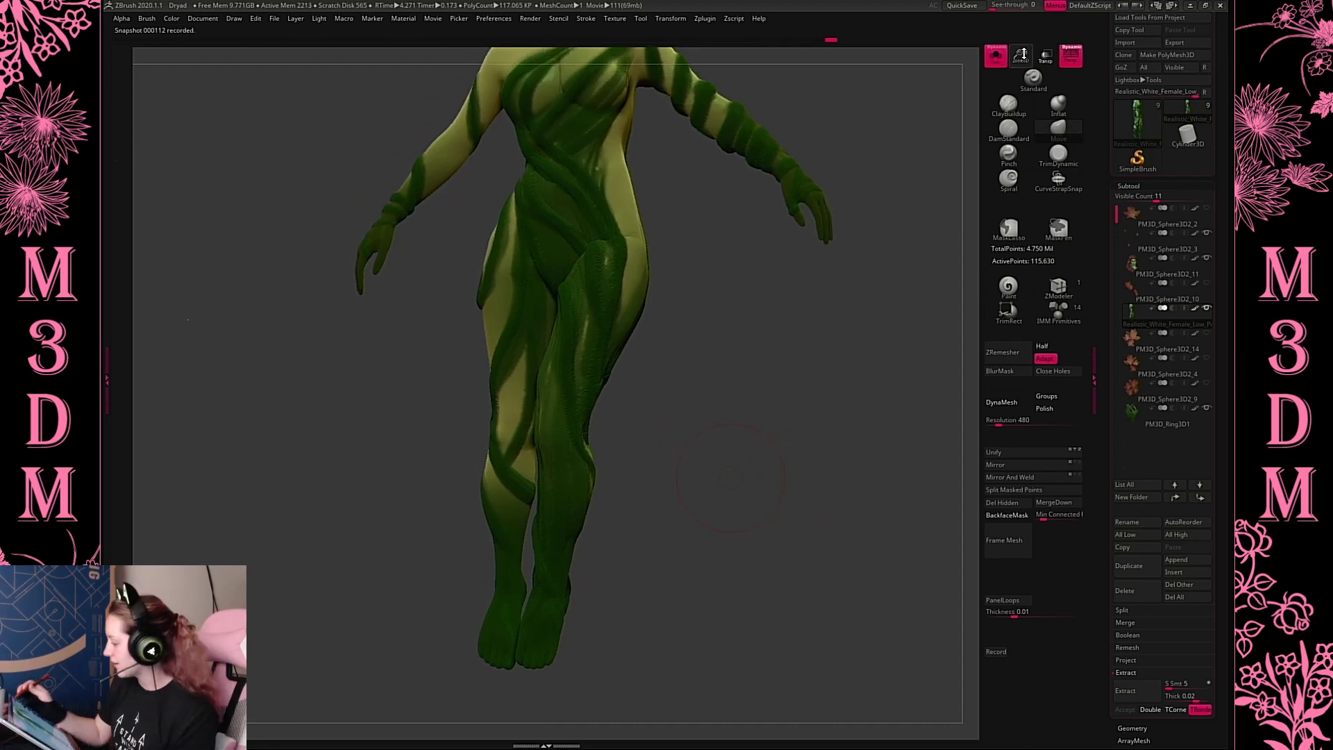
Mask the figure's whole left leg from the hip down again and blur the mask edge
drag(1023, 53, 1021, 40)
mouse_move(755, 394)
alt+mouse_down()
mouse_move(780, 366)
mouse_move(763, 381)
alt+mouse_up()
right_click(779, 387)
right_click(766, 390)
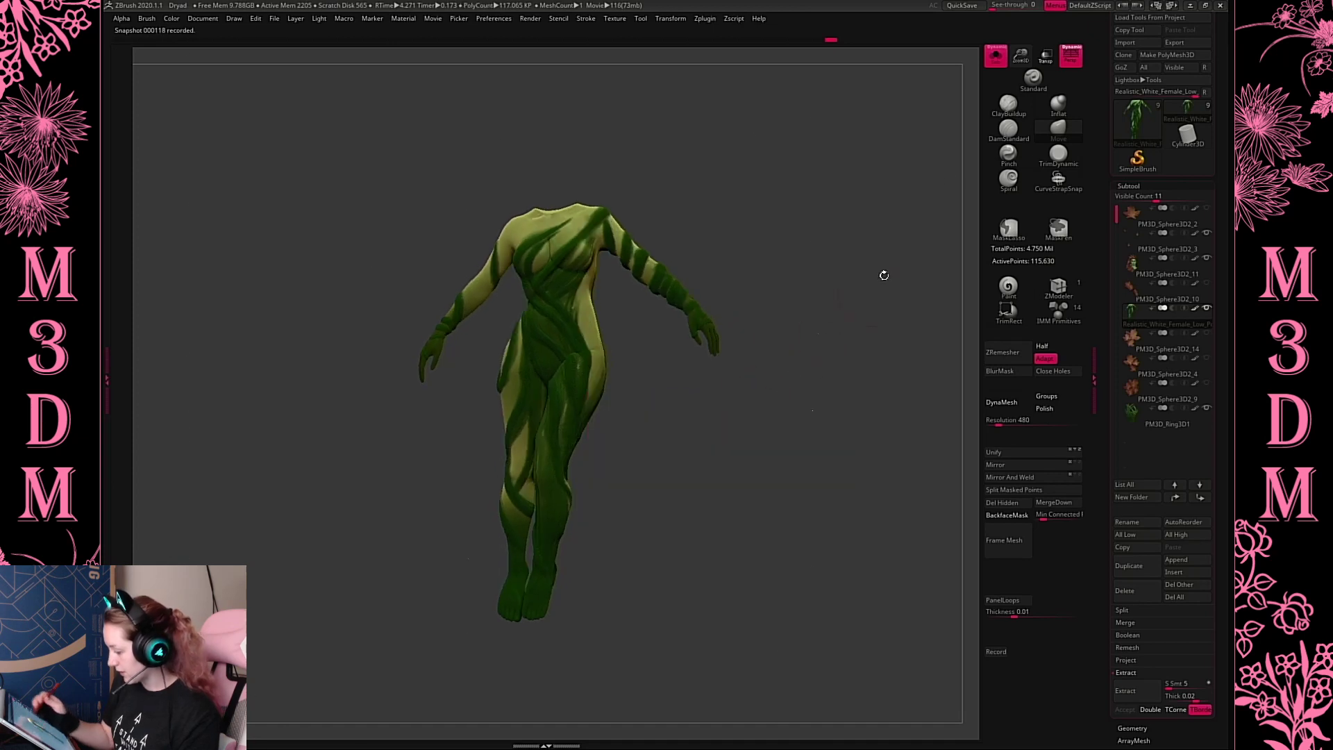
drag(1020, 55, 1021, 69)
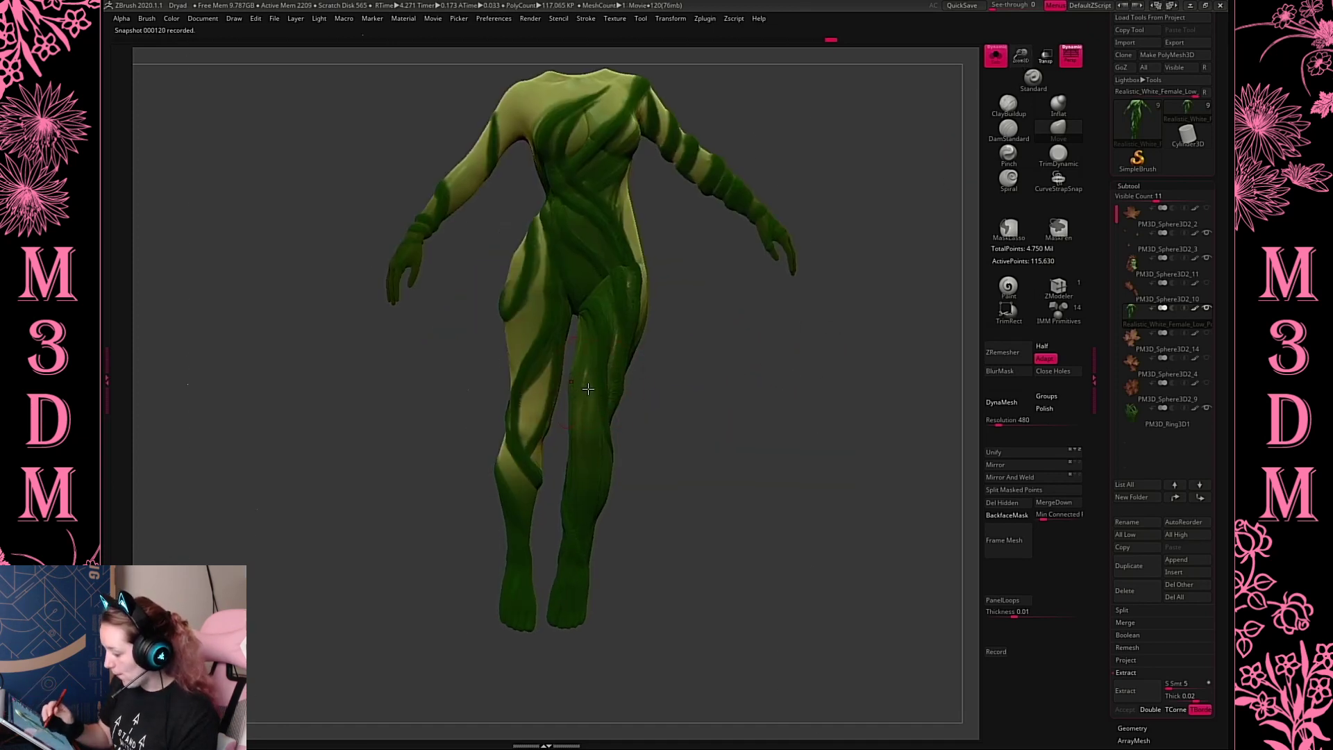
mouse_move(727, 371)
mouse_down()
mouse_move(765, 381)
mouse_move(702, 386)
mouse_move(780, 401)
mouse_move(752, 461)
mouse_move(777, 396)
mouse_up()
mouse_move(779, 393)
ctrl+mouse_down()
mouse_move(672, 347)
mouse_move(624, 305)
mouse_move(569, 452)
mouse_move(601, 694)
ctrl+mouse_up()
mouse_move(758, 538)
mouse_down()
mouse_move(792, 485)
mouse_move(814, 555)
mouse_up()
drag(816, 441, 755, 433)
mouse_move(451, 374)
ctrl+mouse_down()
mouse_move(460, 310)
mouse_move(576, 350)
mouse_move(535, 617)
ctrl+mouse_up()
mouse_move(778, 434)
mouse_down()
mouse_move(887, 427)
mouse_move(908, 479)
mouse_up()
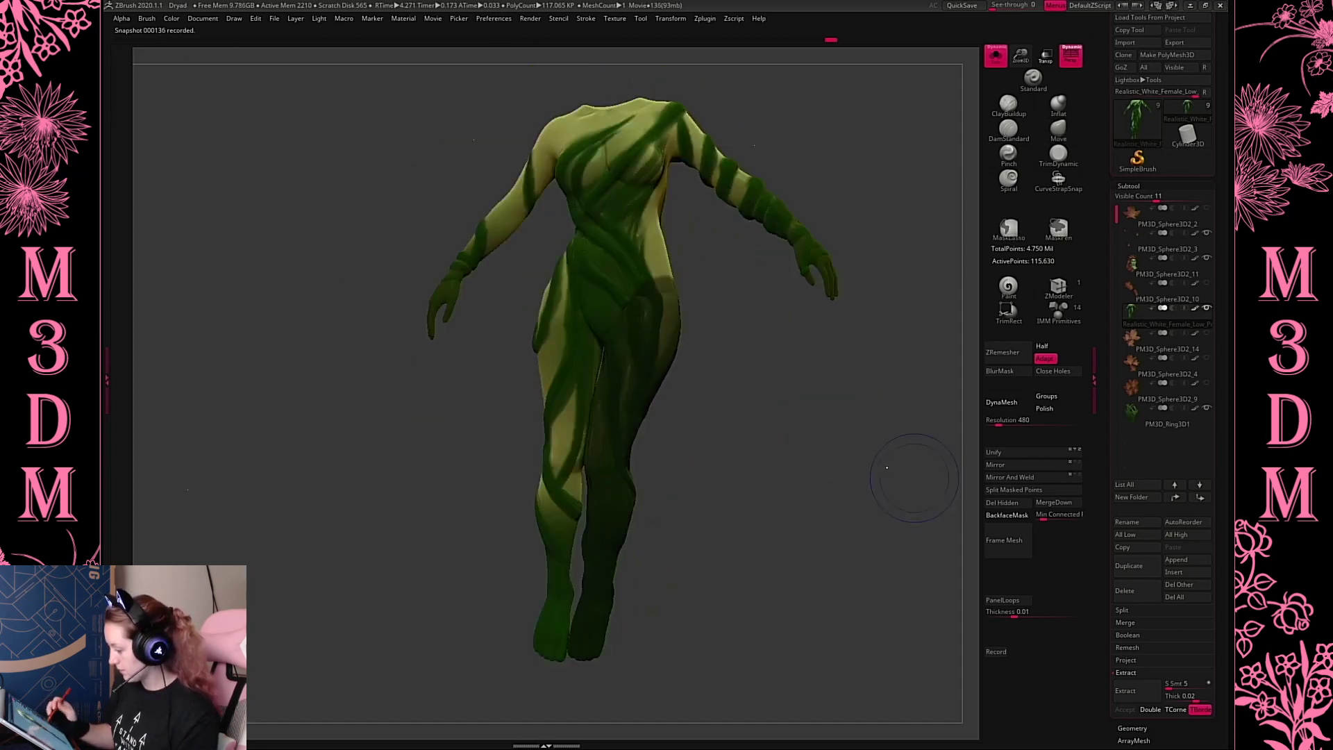
click(1009, 374)
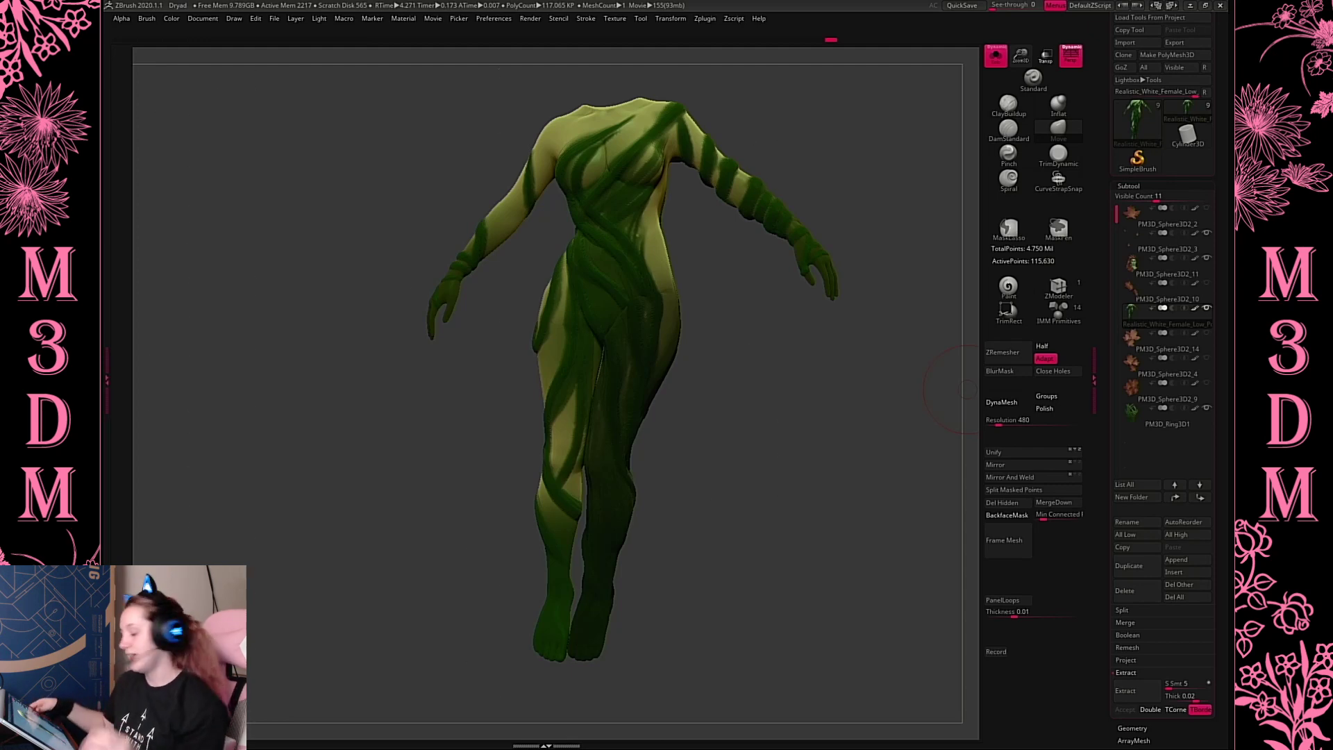
Switch to Google Chrome and open the m3dmprints.com website
key(super)
text(ch)
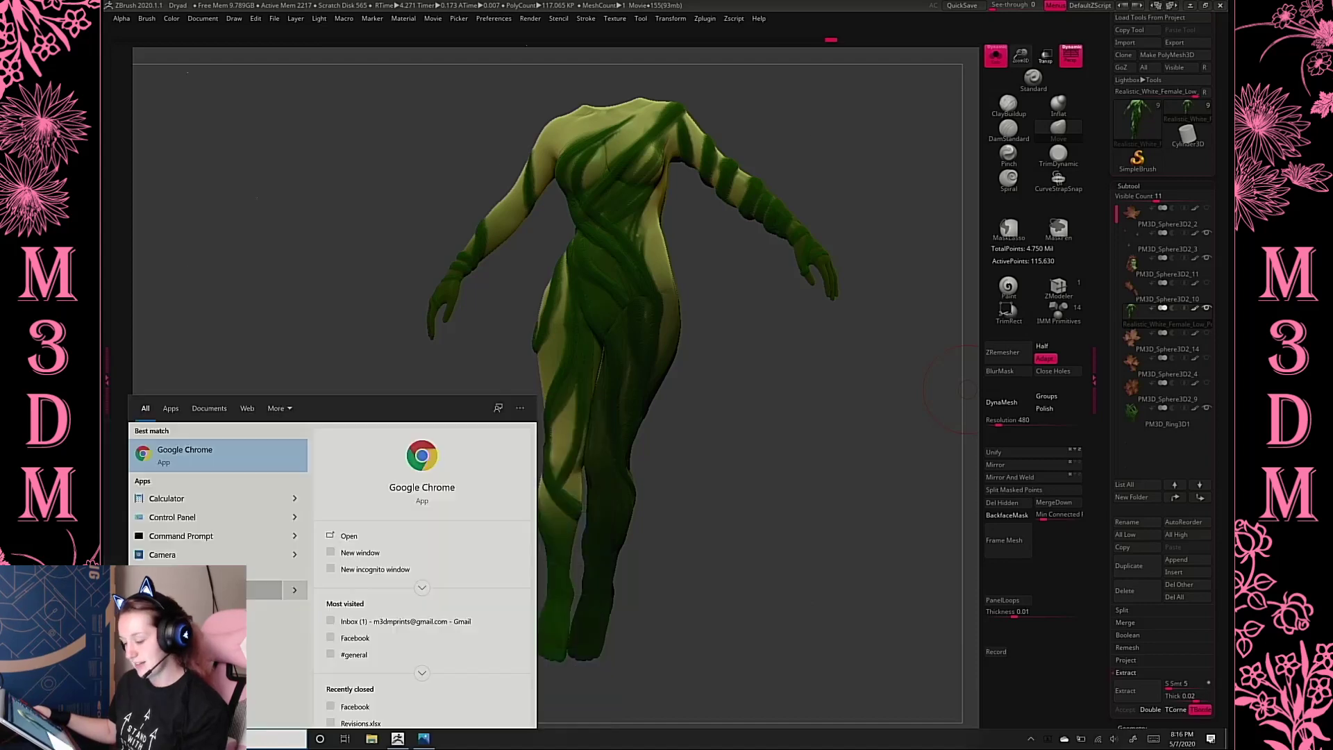
click(208, 451)
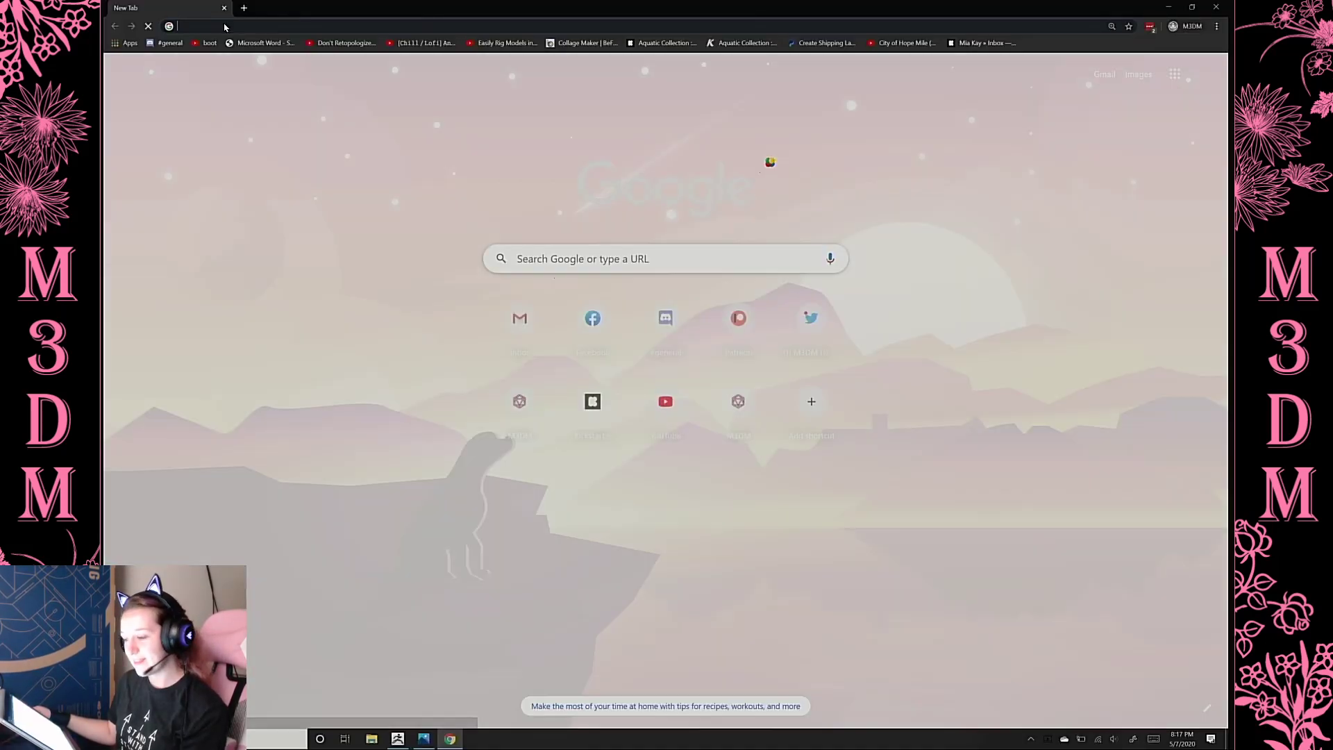
text(m3)
click(224, 46)
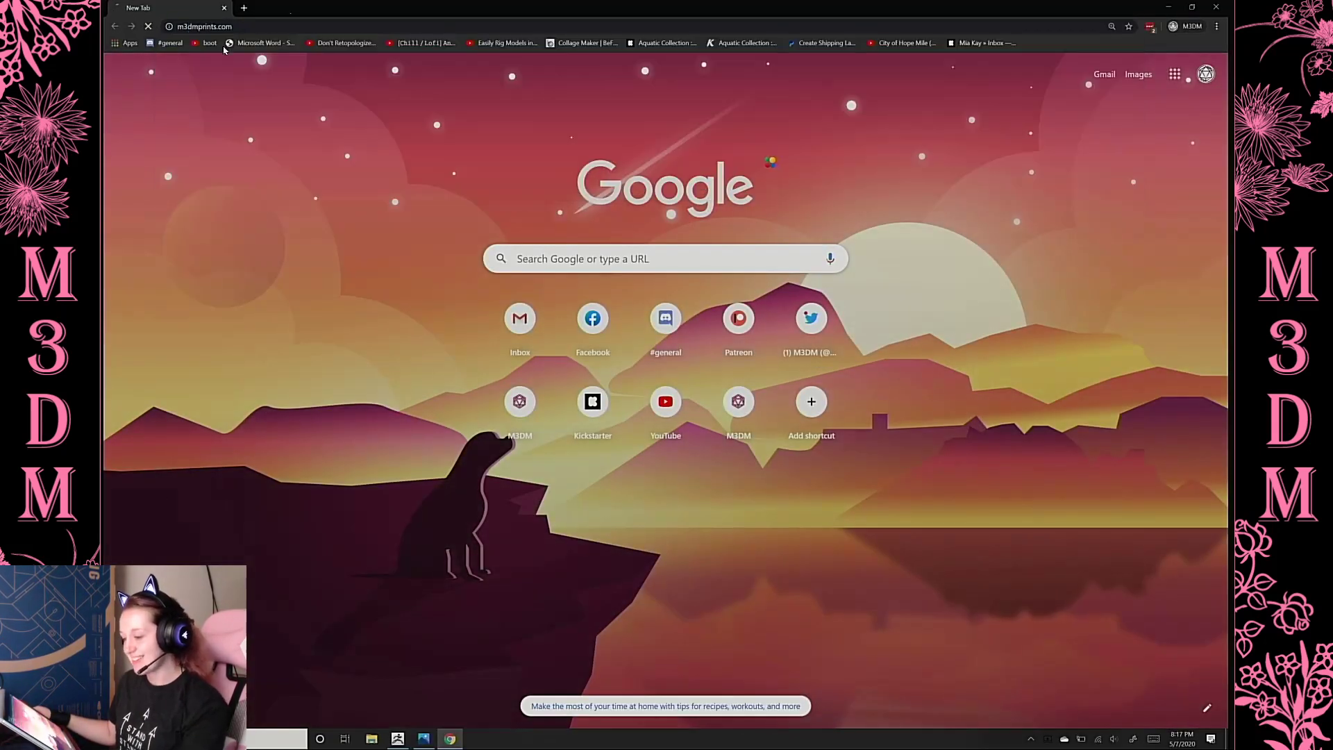
Search Google Images for "elephant" in a new tab and enlarge the Anthropocene Magazine photo of an elephant with its calf
click(244, 7)
text(e)
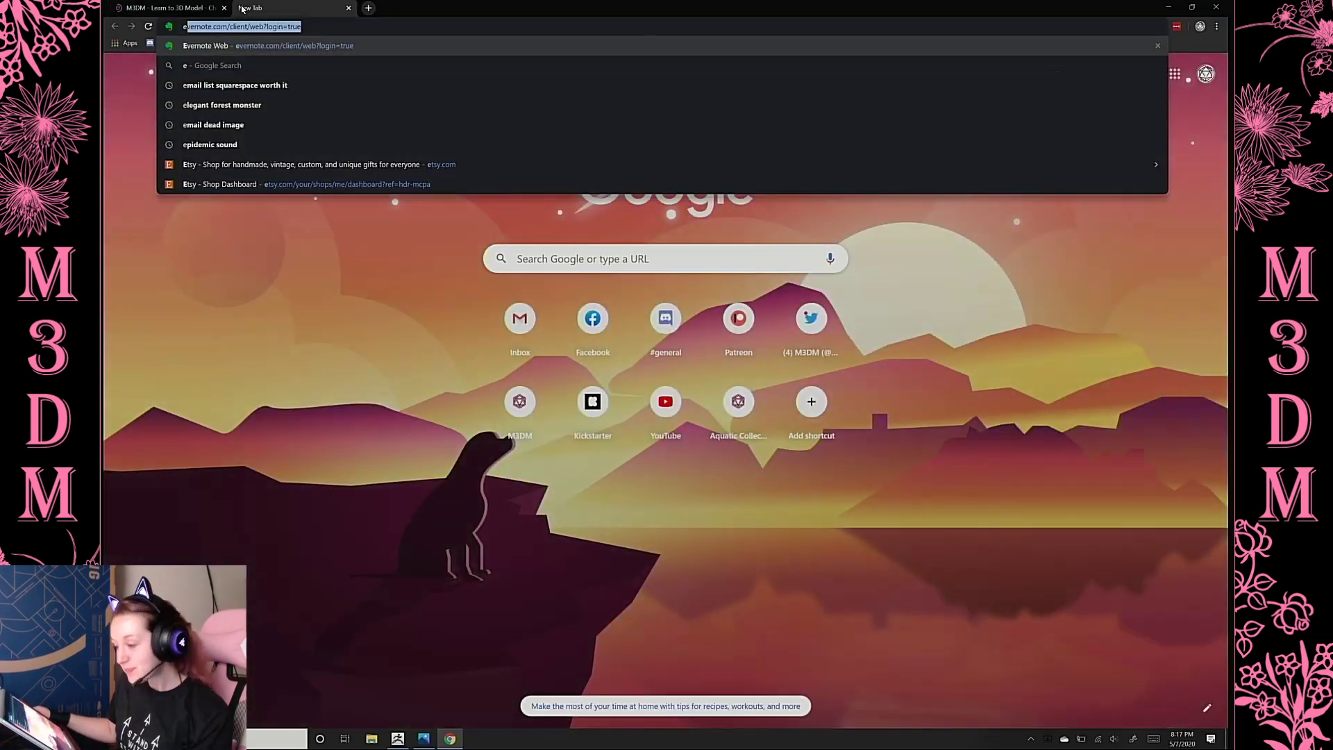
text(leph)
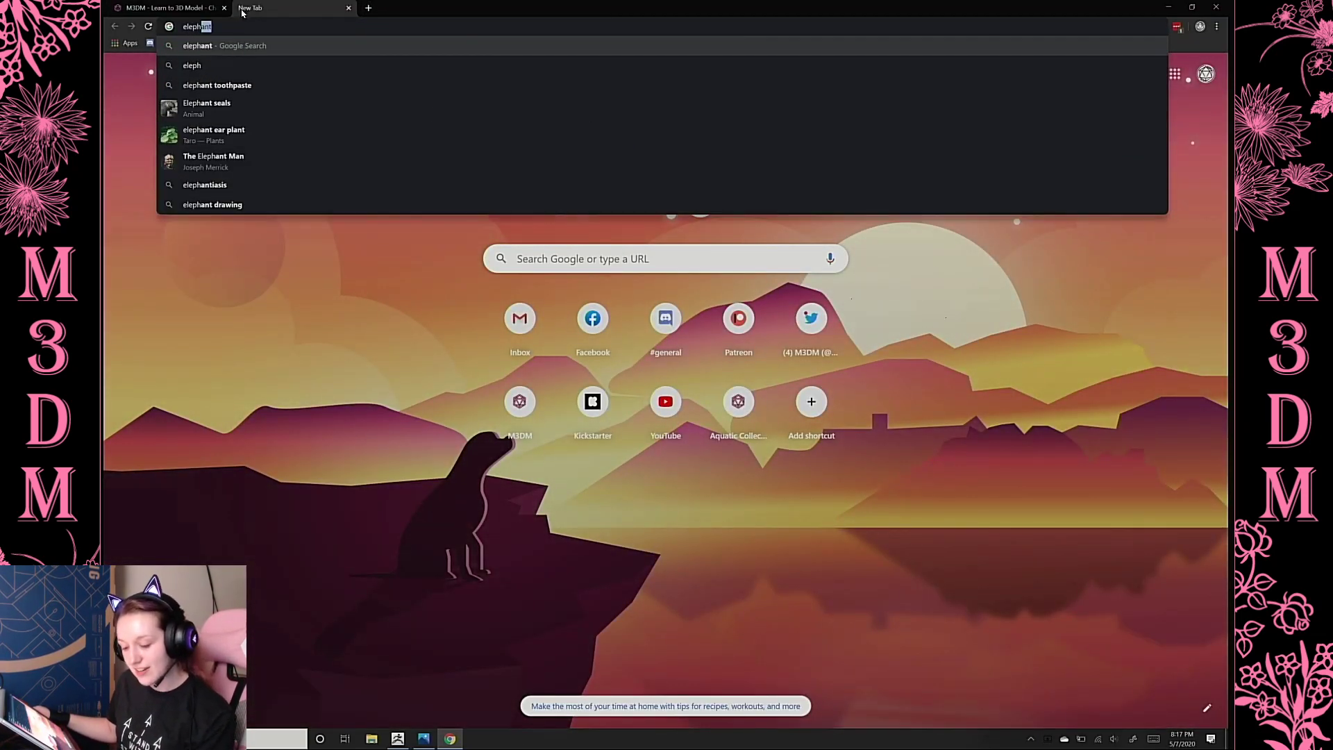
text(ant)
key(Return)
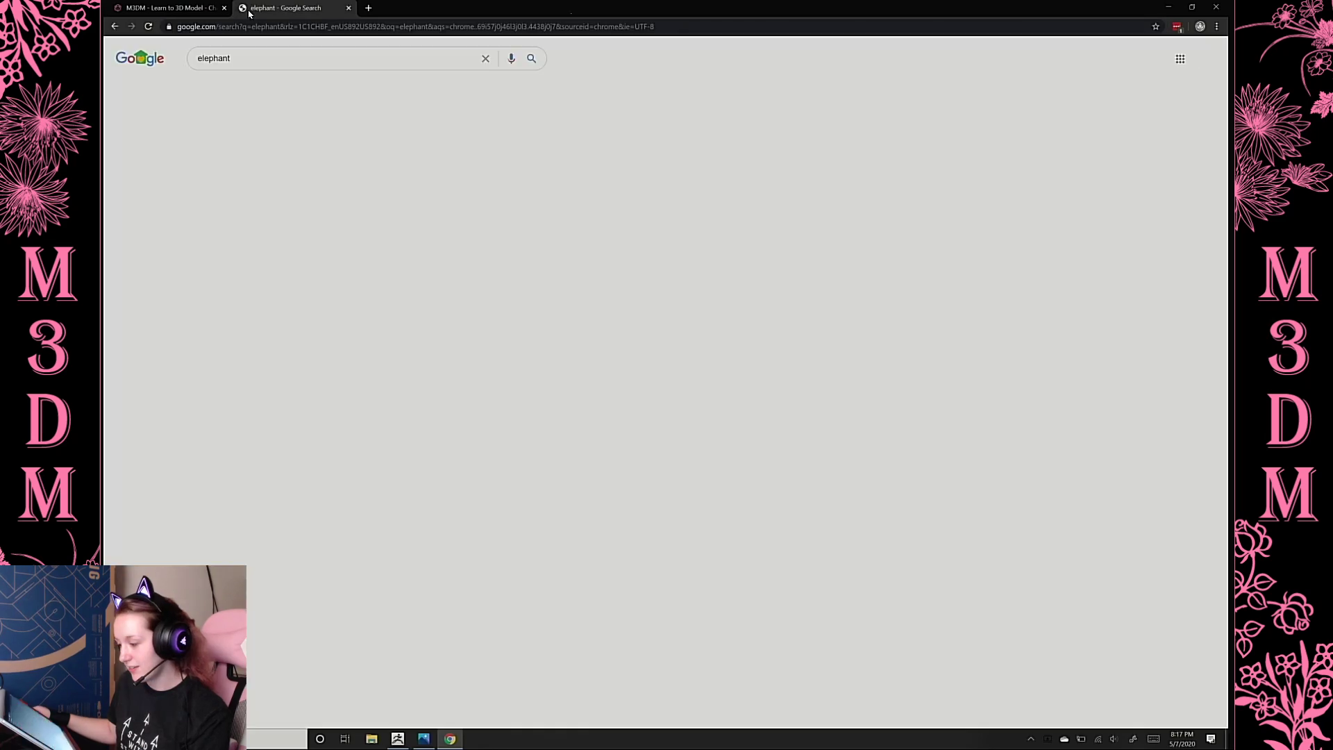
click(244, 89)
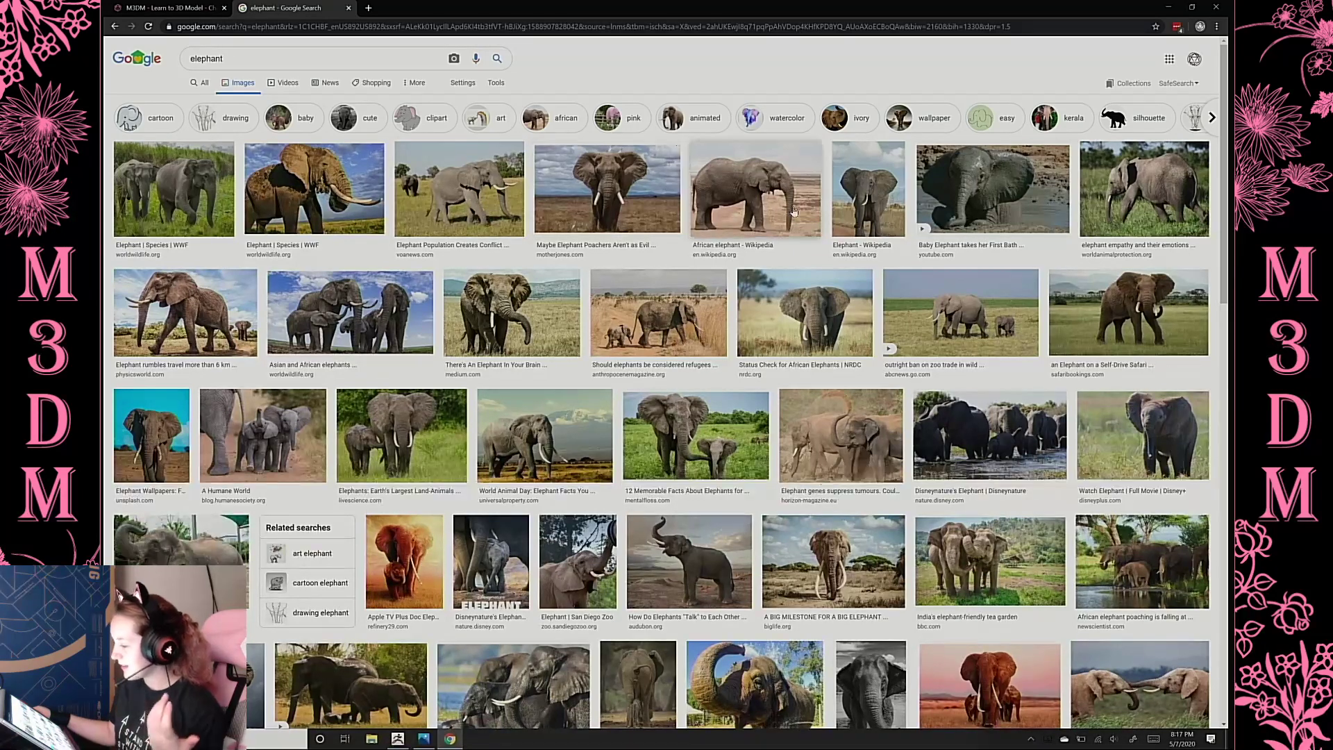
click(668, 320)
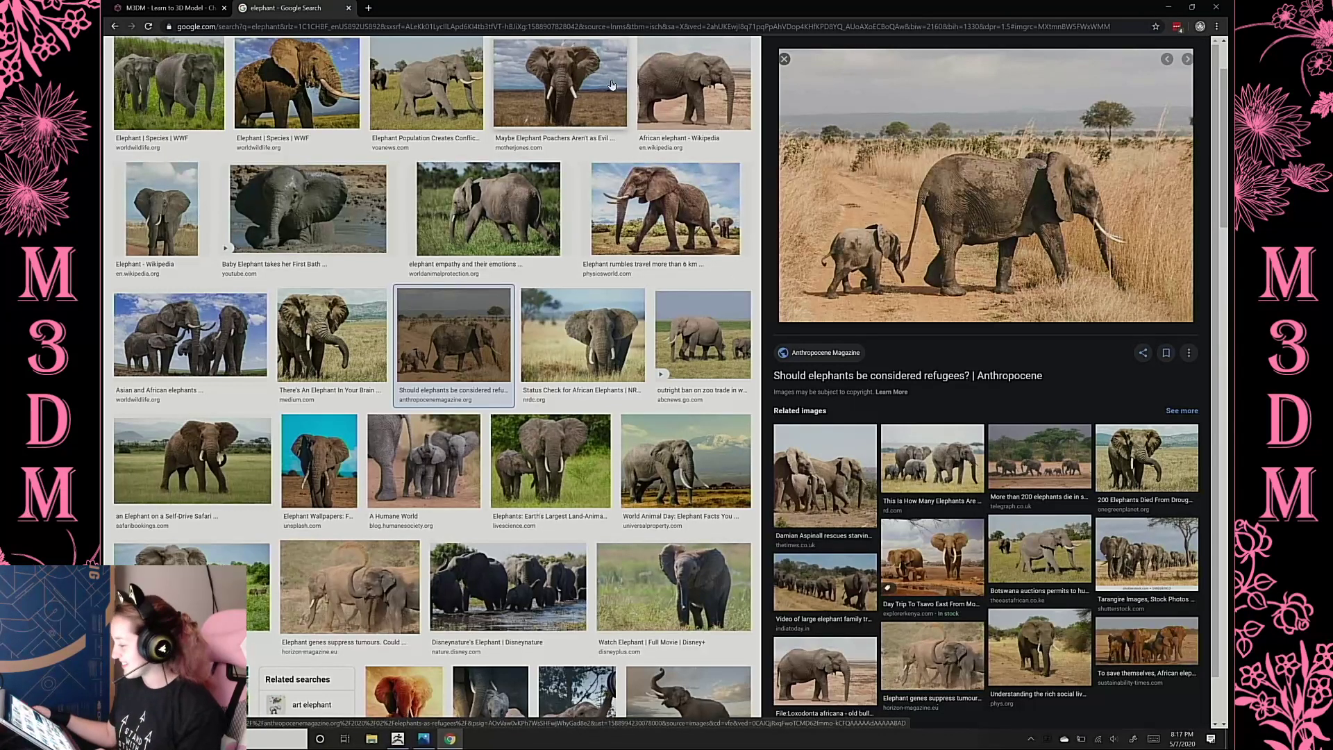
Return to the M3DM website and open the Familiars and Beasts gallery from the Kickstarter Collections
click(191, 5)
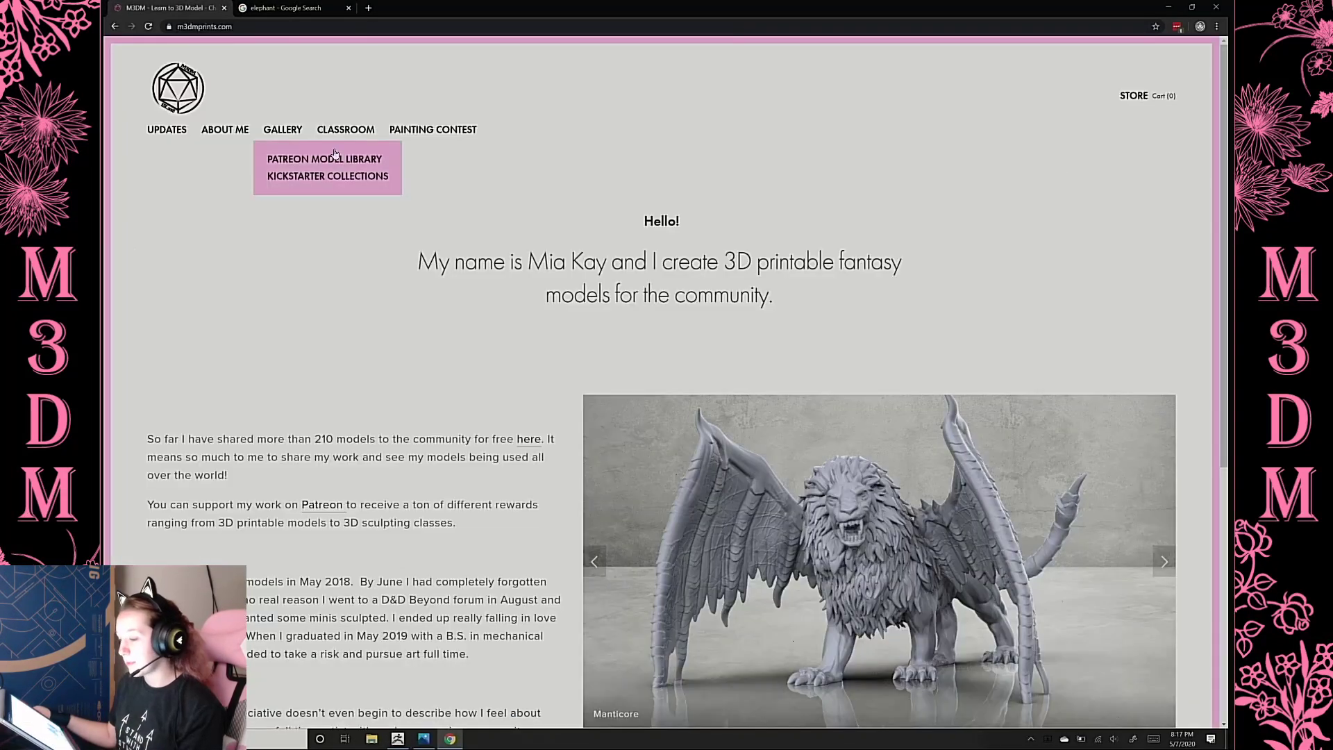
mouse_move(285, 132)
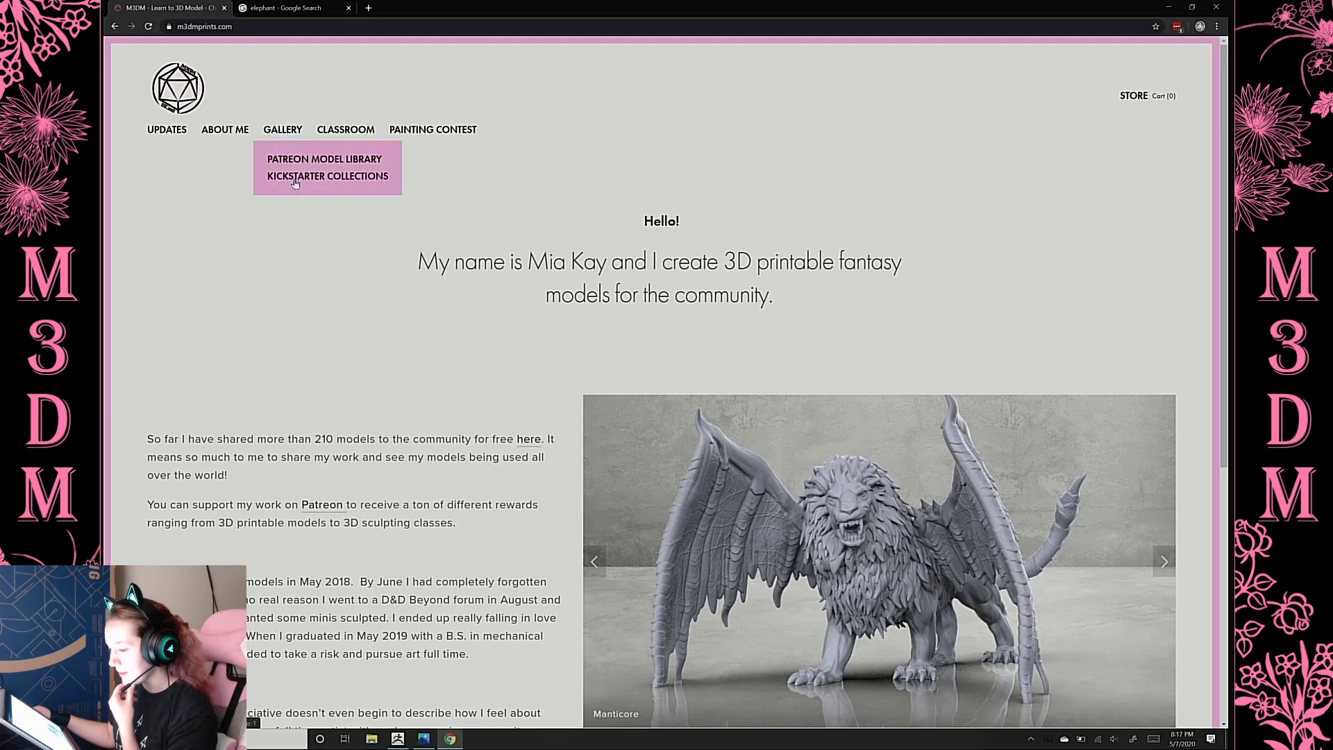
click(294, 178)
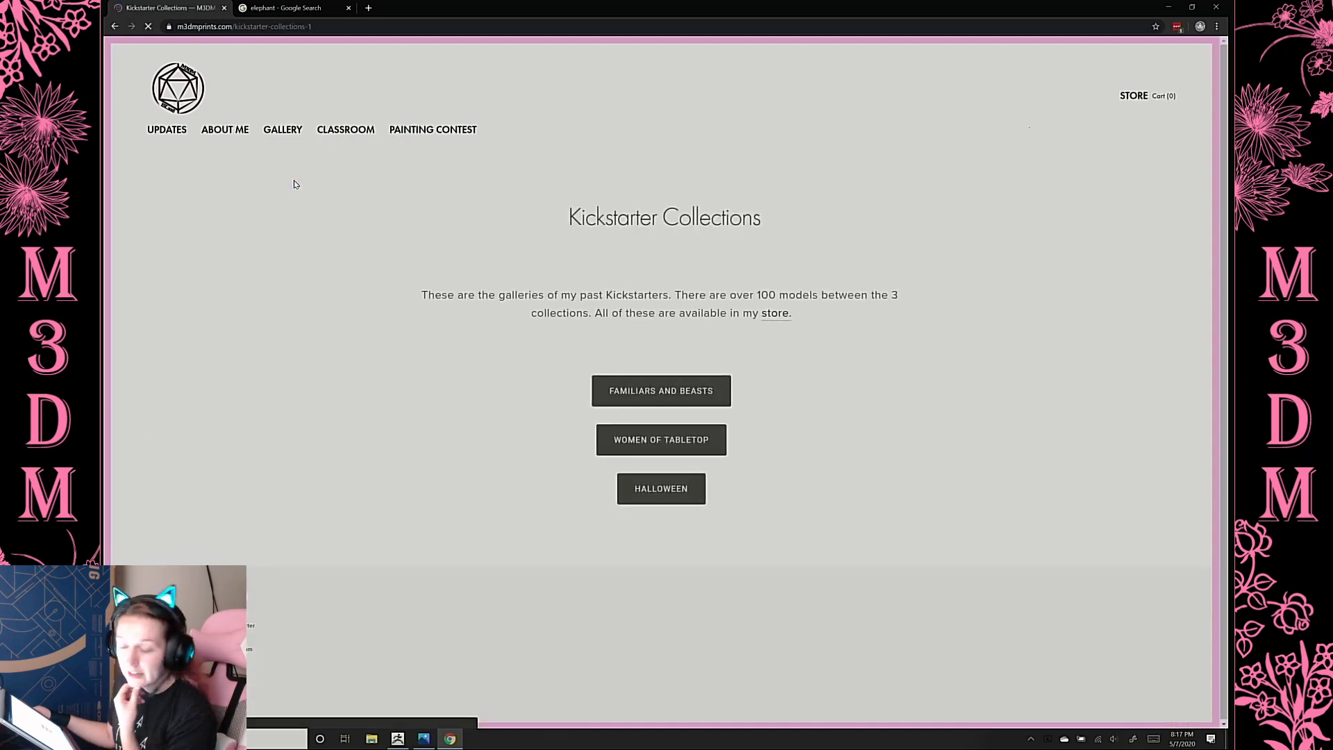
click(670, 397)
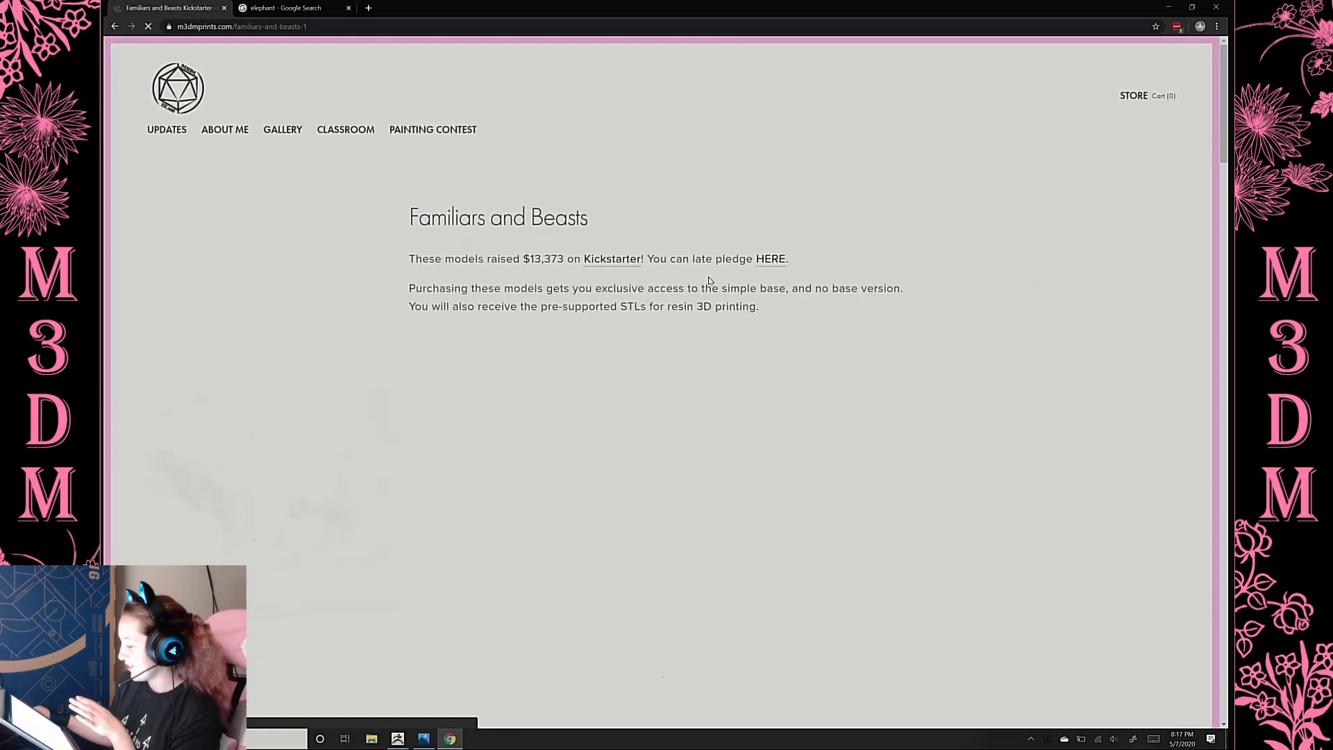
Look through the Familiars and Beasts gallery, examining the armoured elephant miniature up close and the other creatures
scroll(707, 279, down, 8)
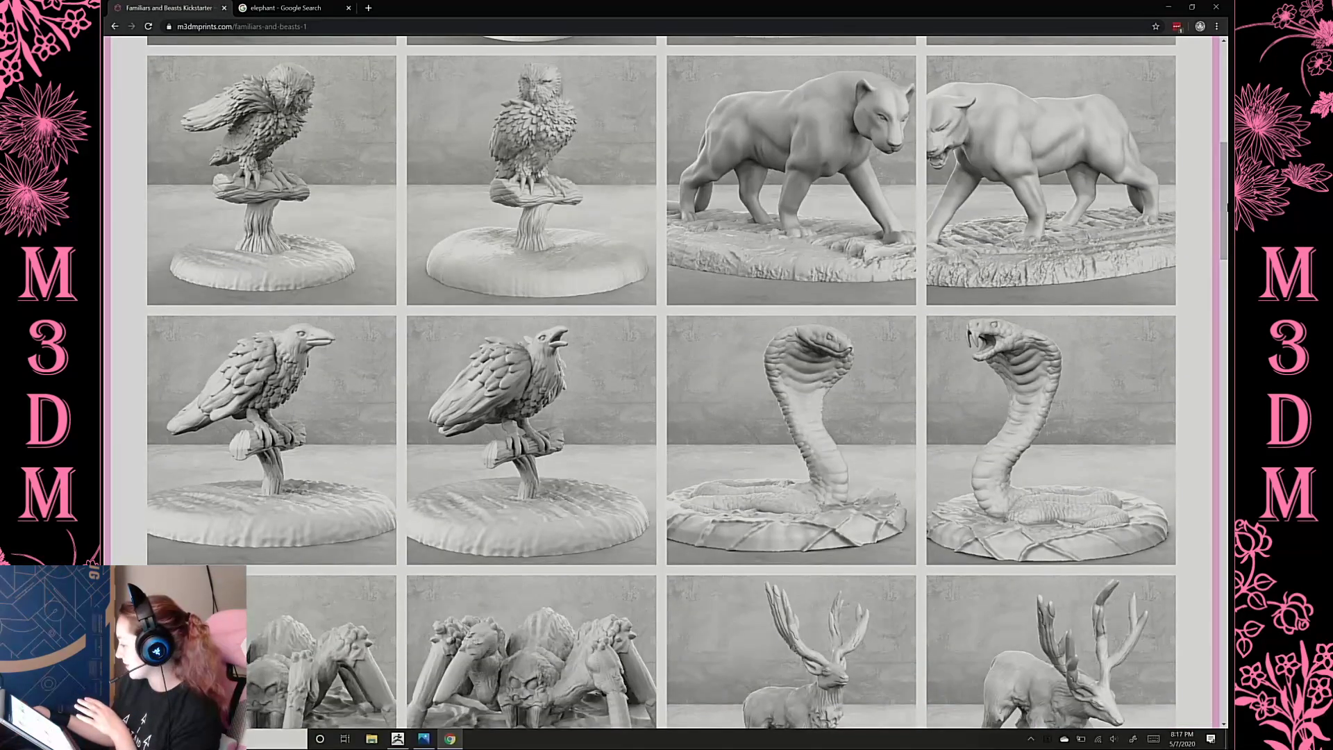
drag(1227, 208, 1227, 616)
ctrl+scroll(797, 344, up, 5)
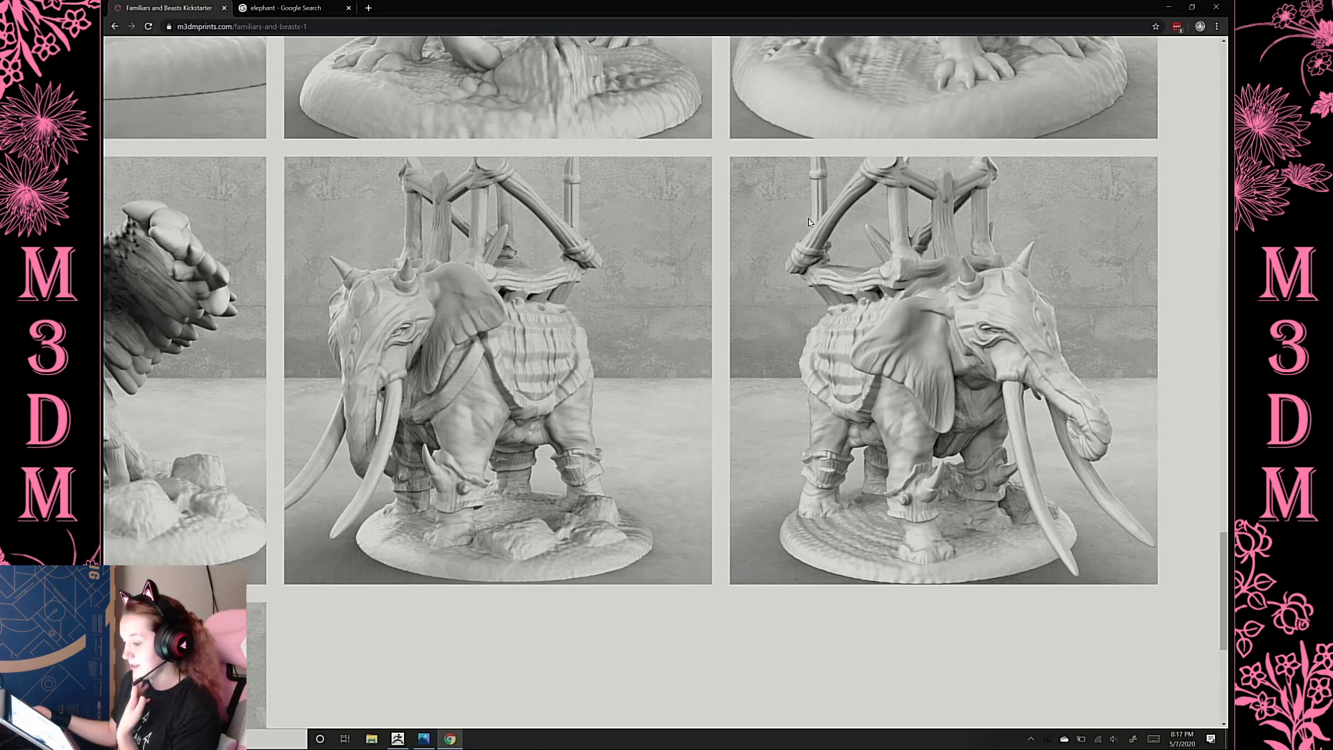
ctrl+scroll(808, 218, down, 3)
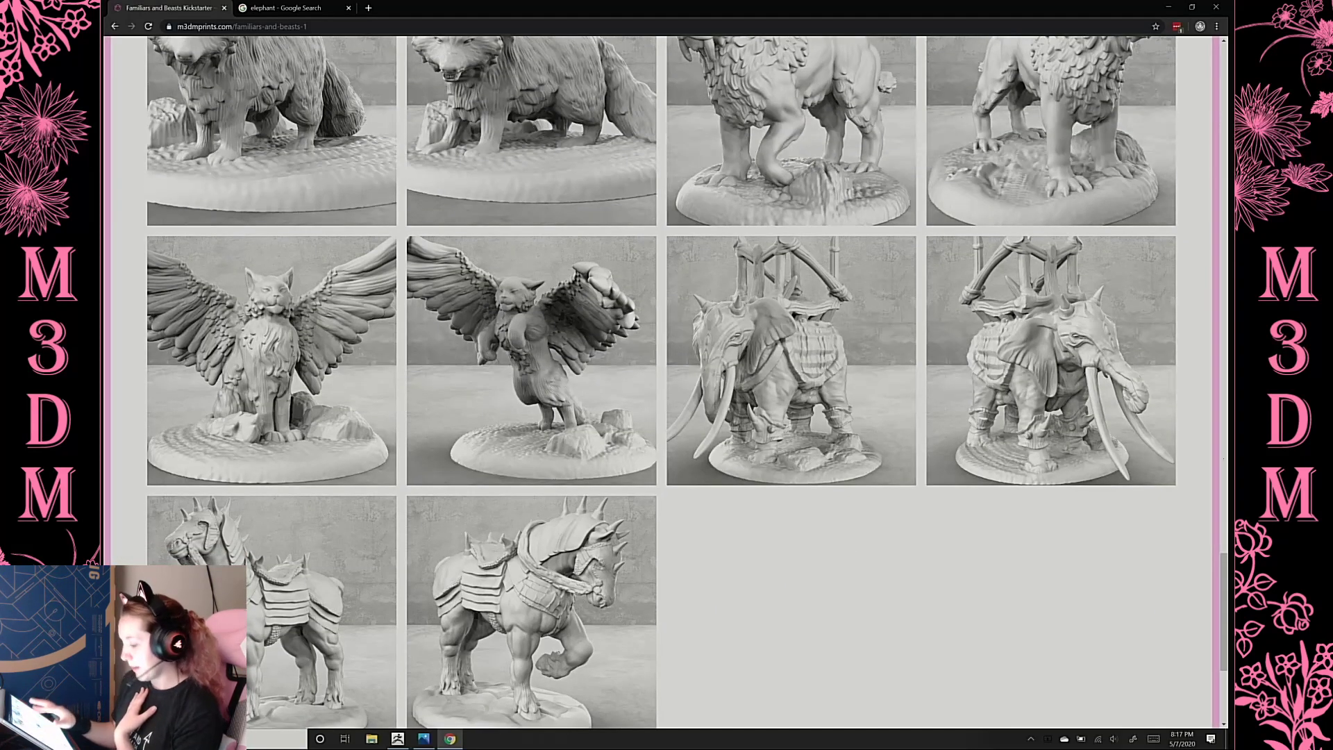
scroll(661, 381, up, 10)
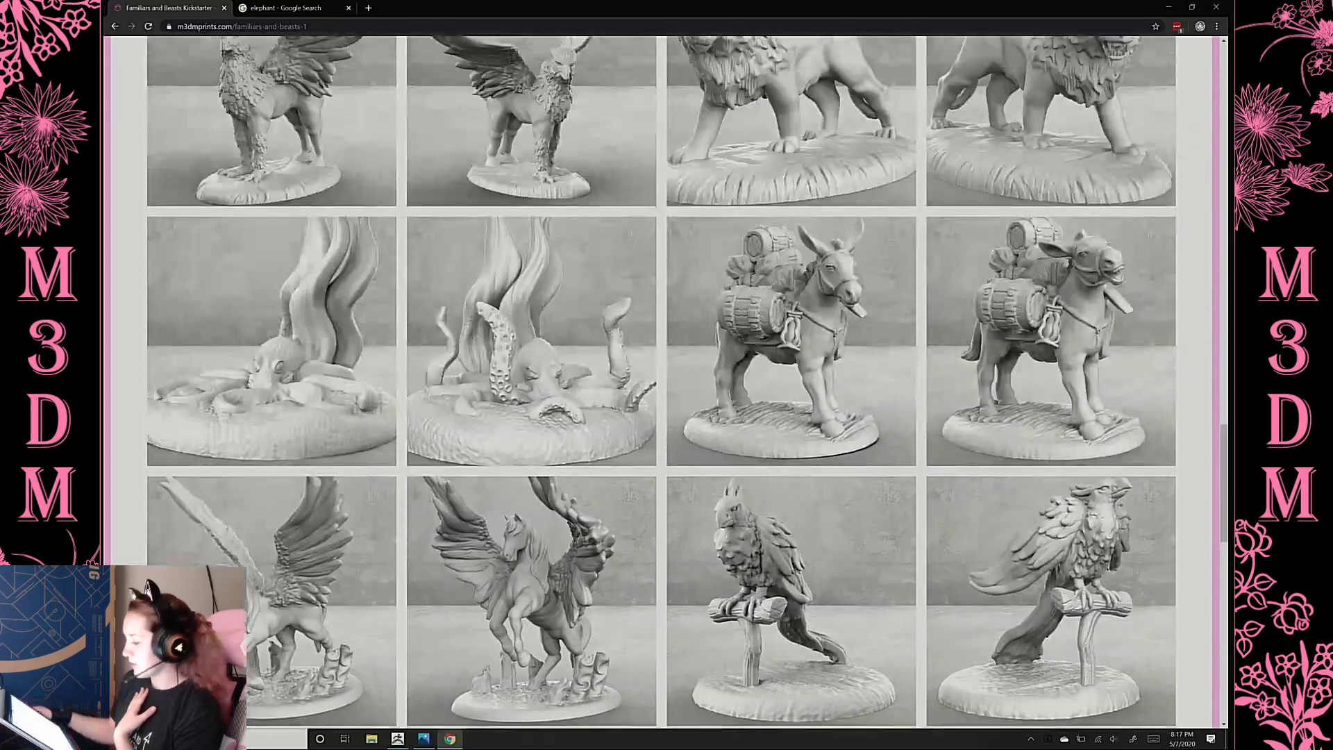
scroll(931, 143, up, 3)
scroll(534, 283, up, 12)
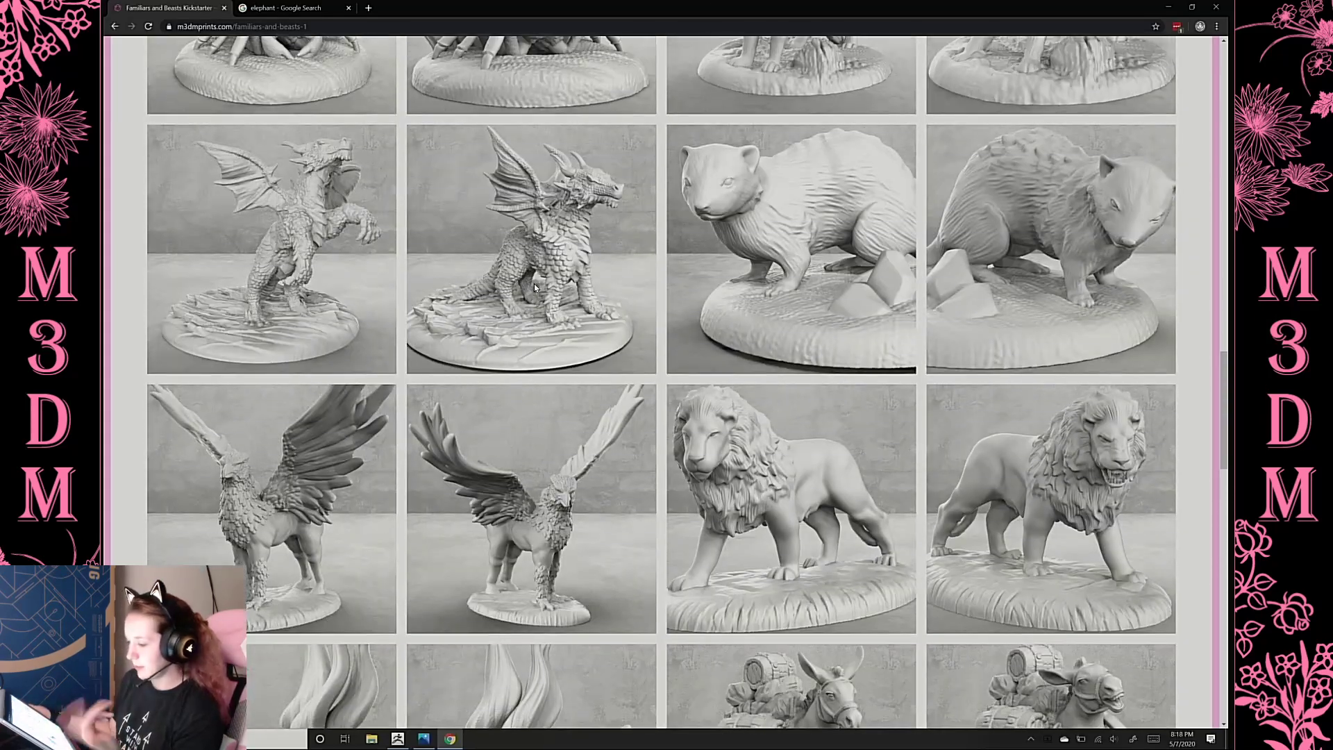
scroll(535, 284, up, 20)
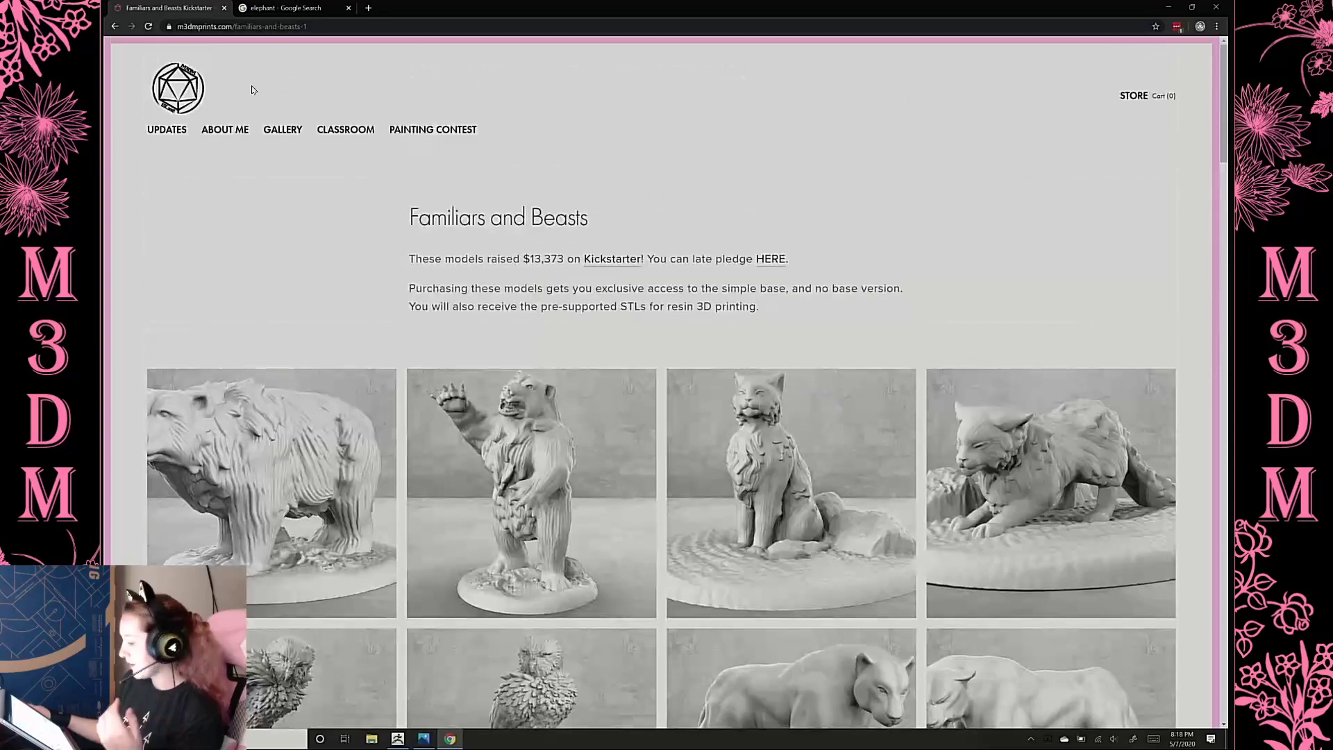
Open the Women of Tabletop gallery from the website's Kickstarter Collections
mouse_move(355, 132)
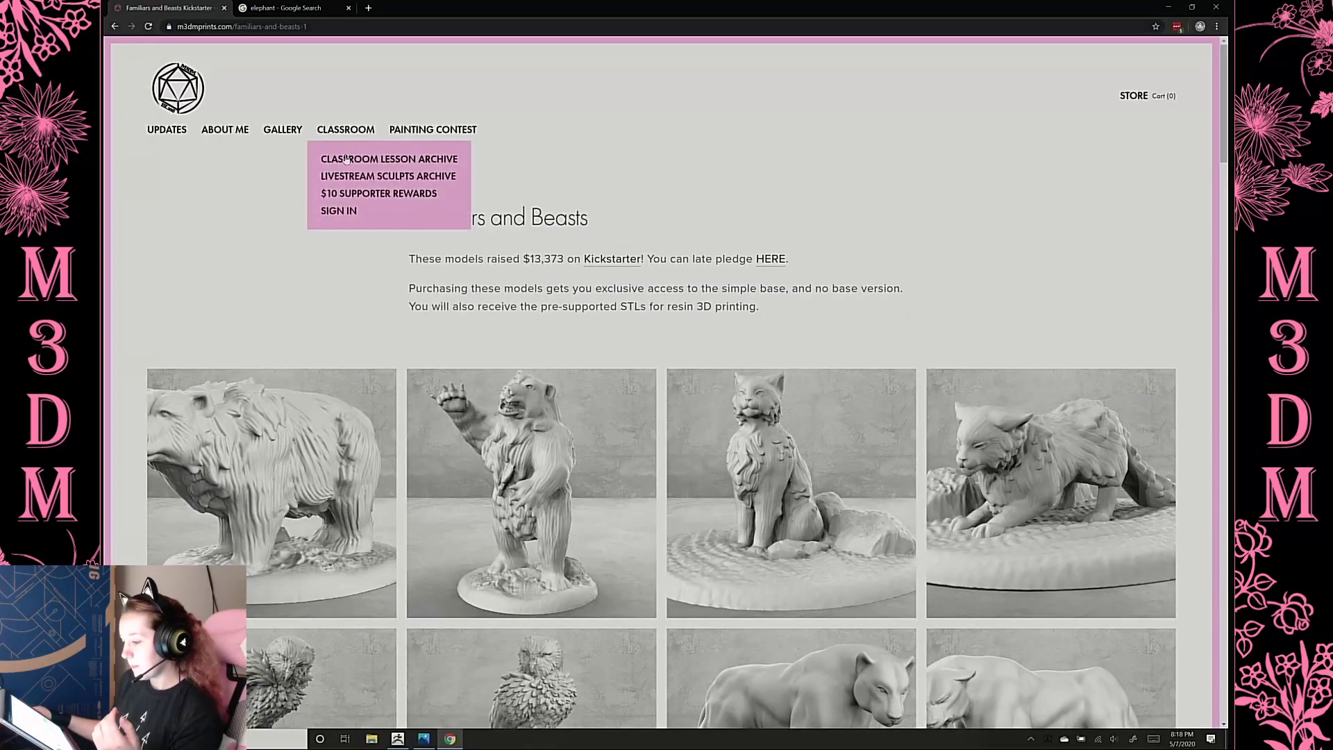
mouse_move(419, 129)
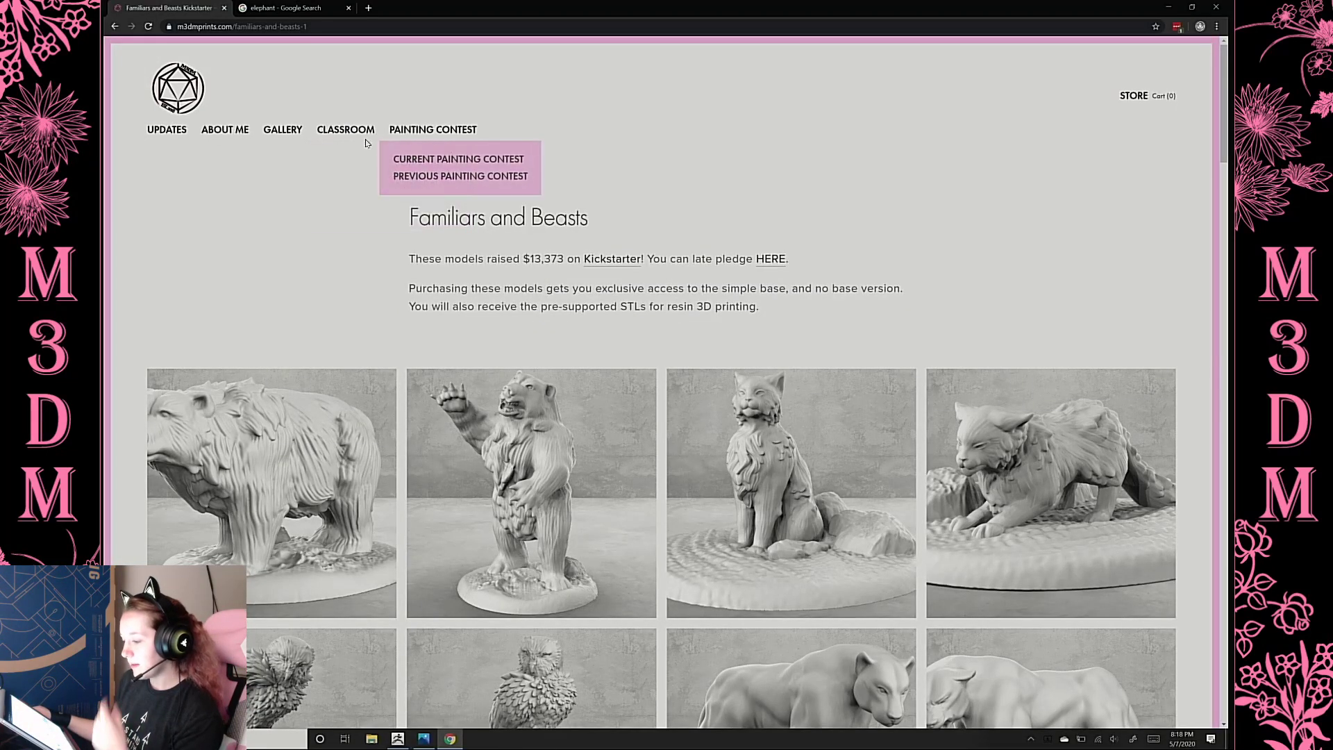
mouse_move(285, 132)
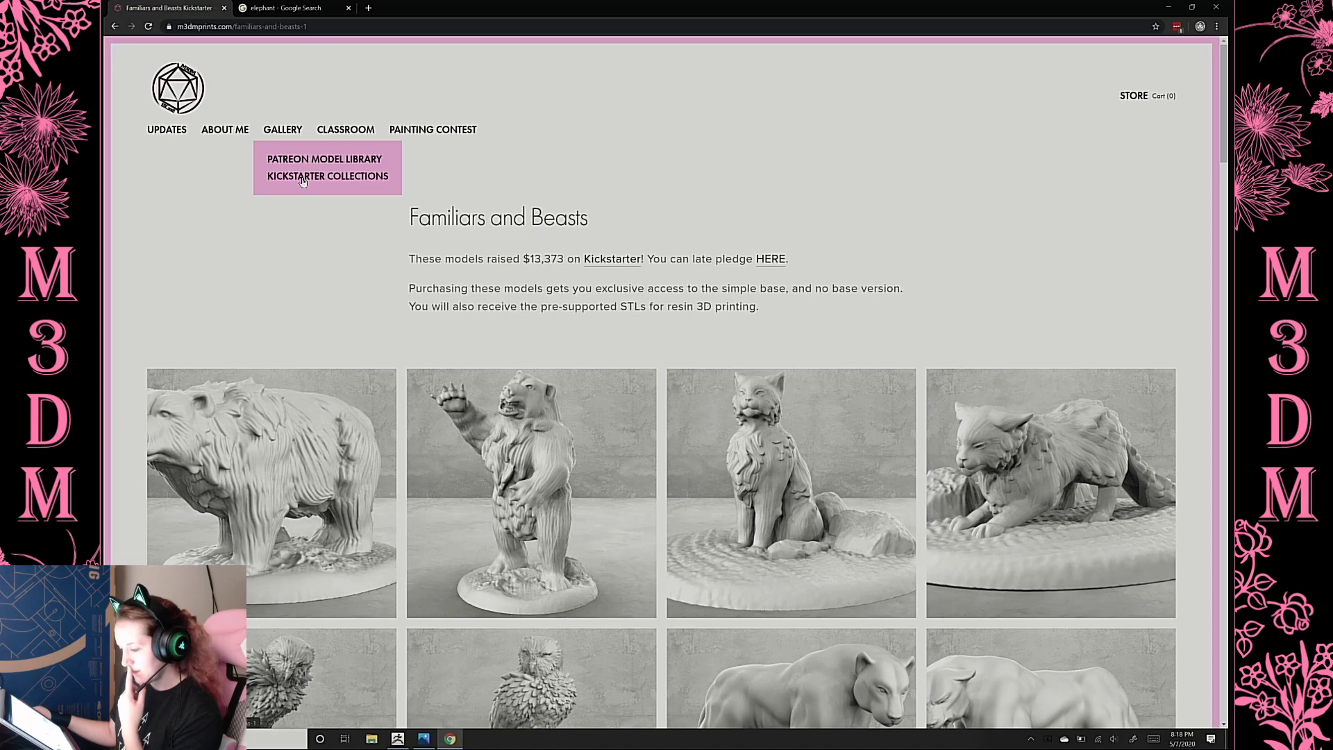
click(302, 178)
click(649, 448)
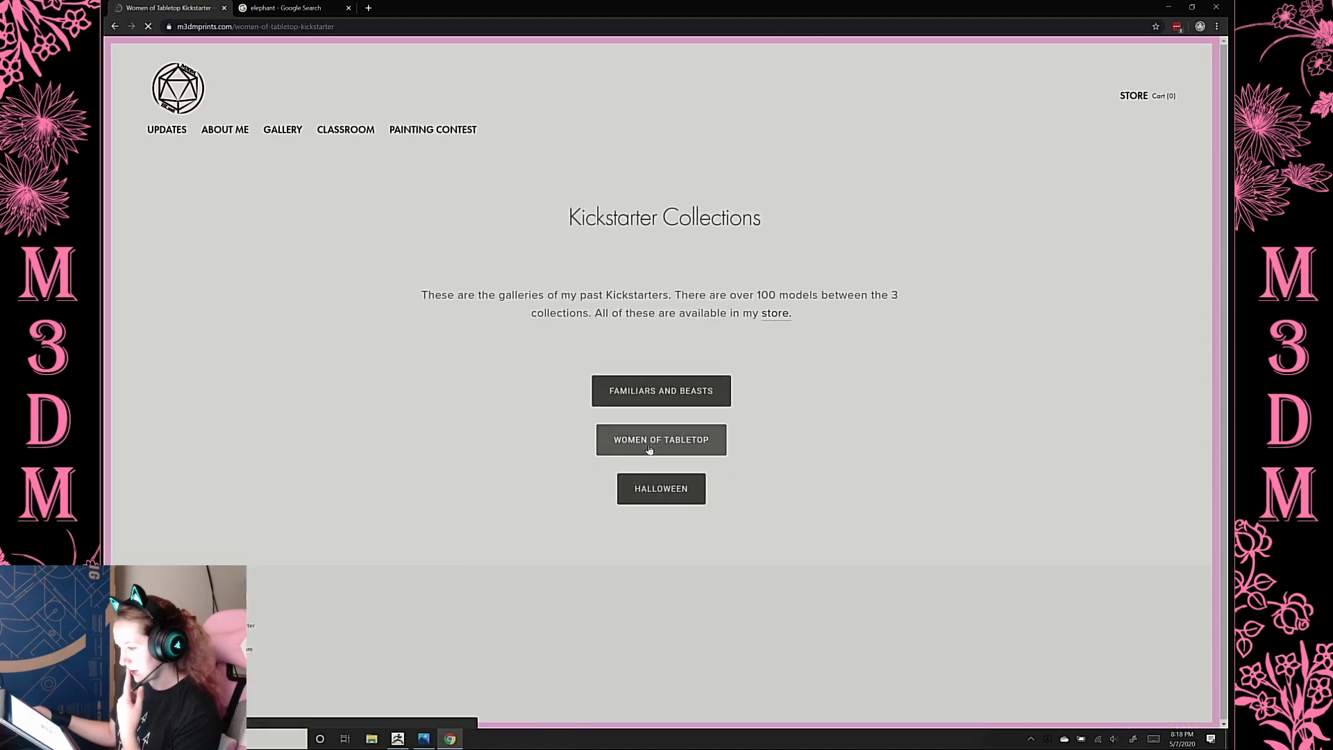
Look through the Women of Tabletop miniatures and examine the poses of the winged, bard and reptilian figures up close
scroll(443, 354, down, 3)
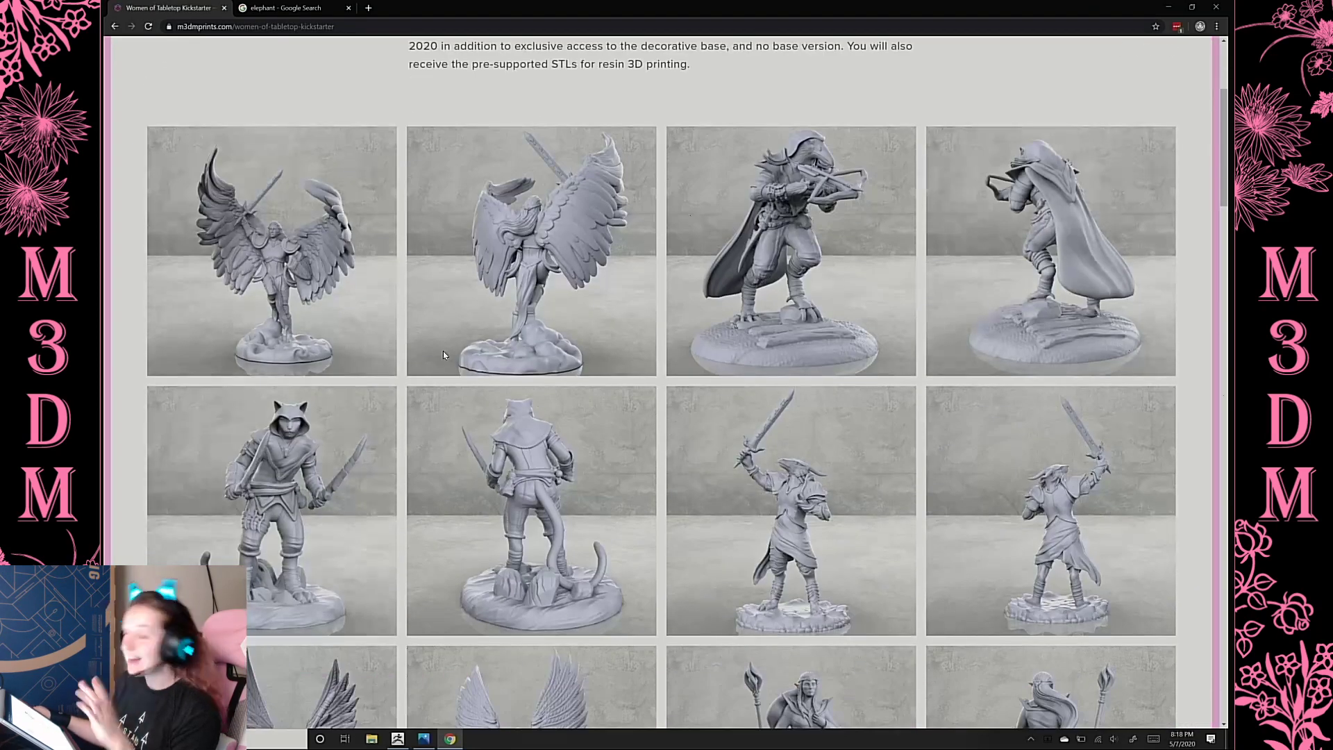
scroll(443, 354, down, 6)
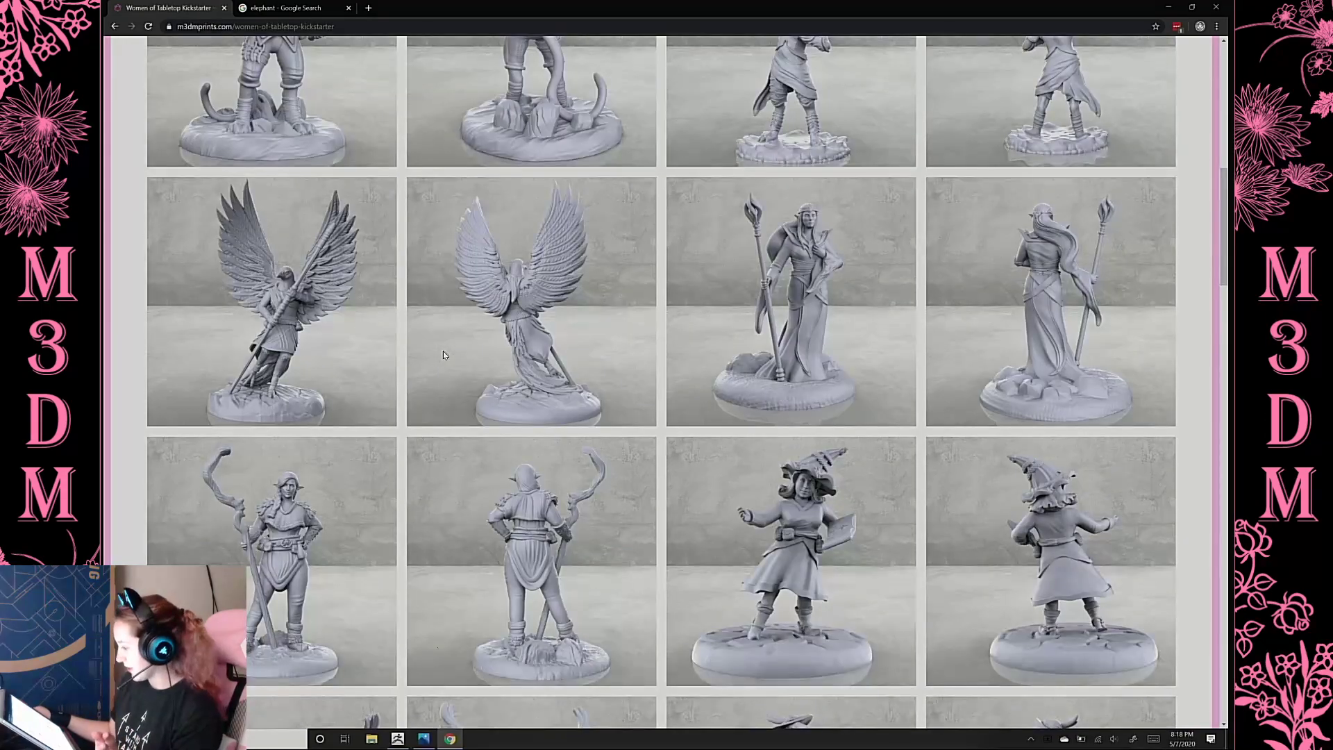
scroll(443, 354, down, 18)
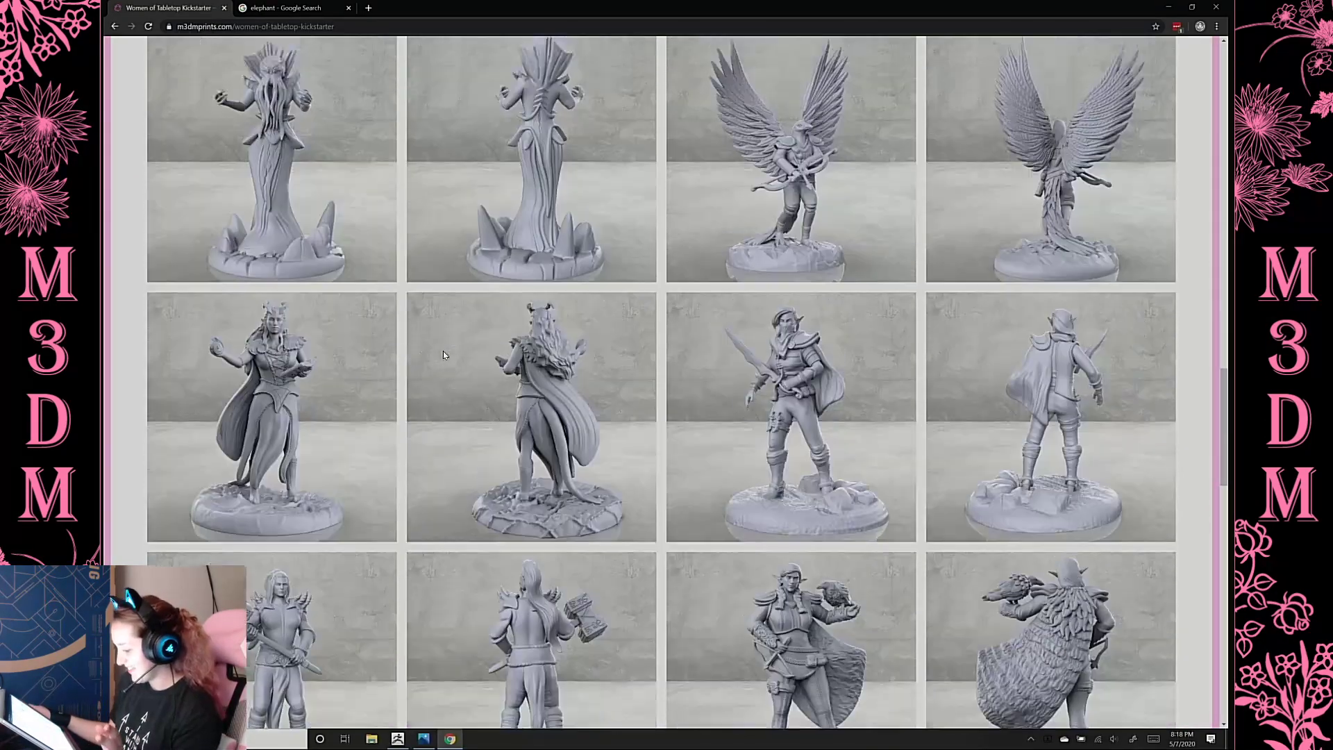
scroll(443, 354, down, 8)
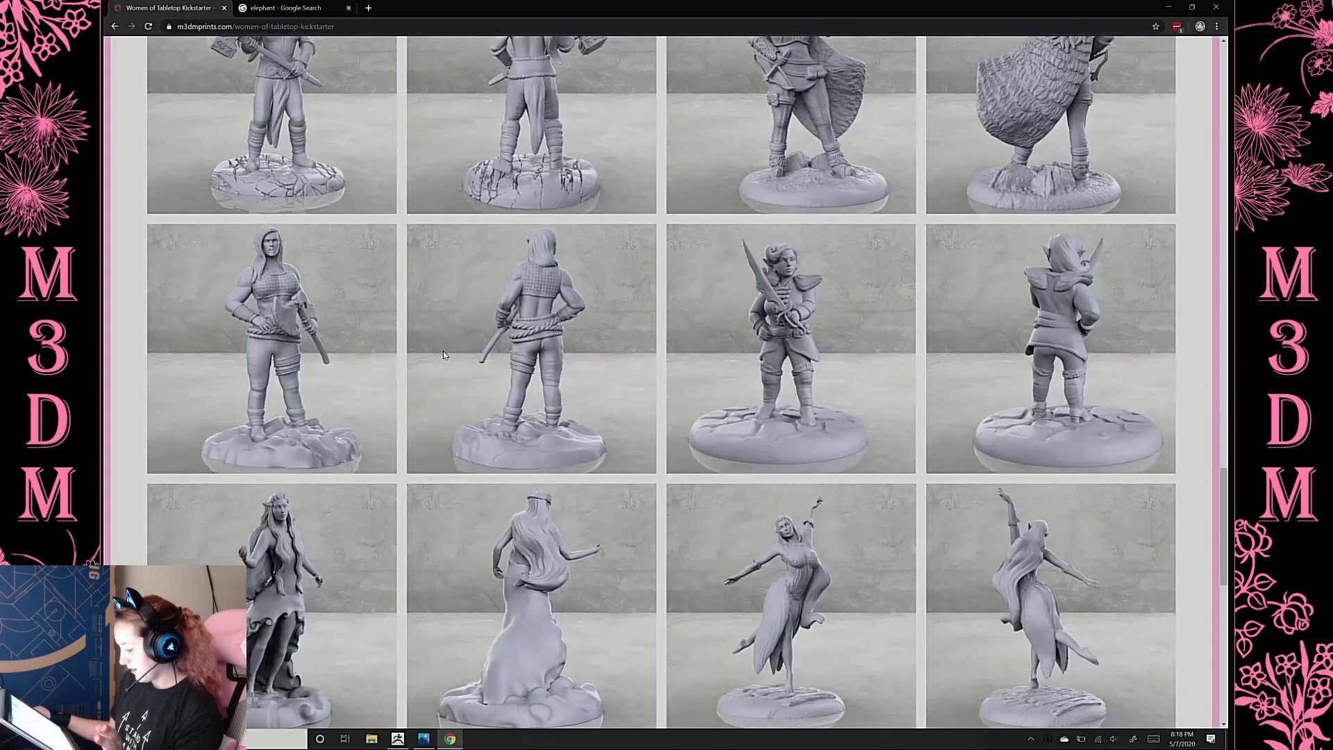
scroll(443, 351, down, 7)
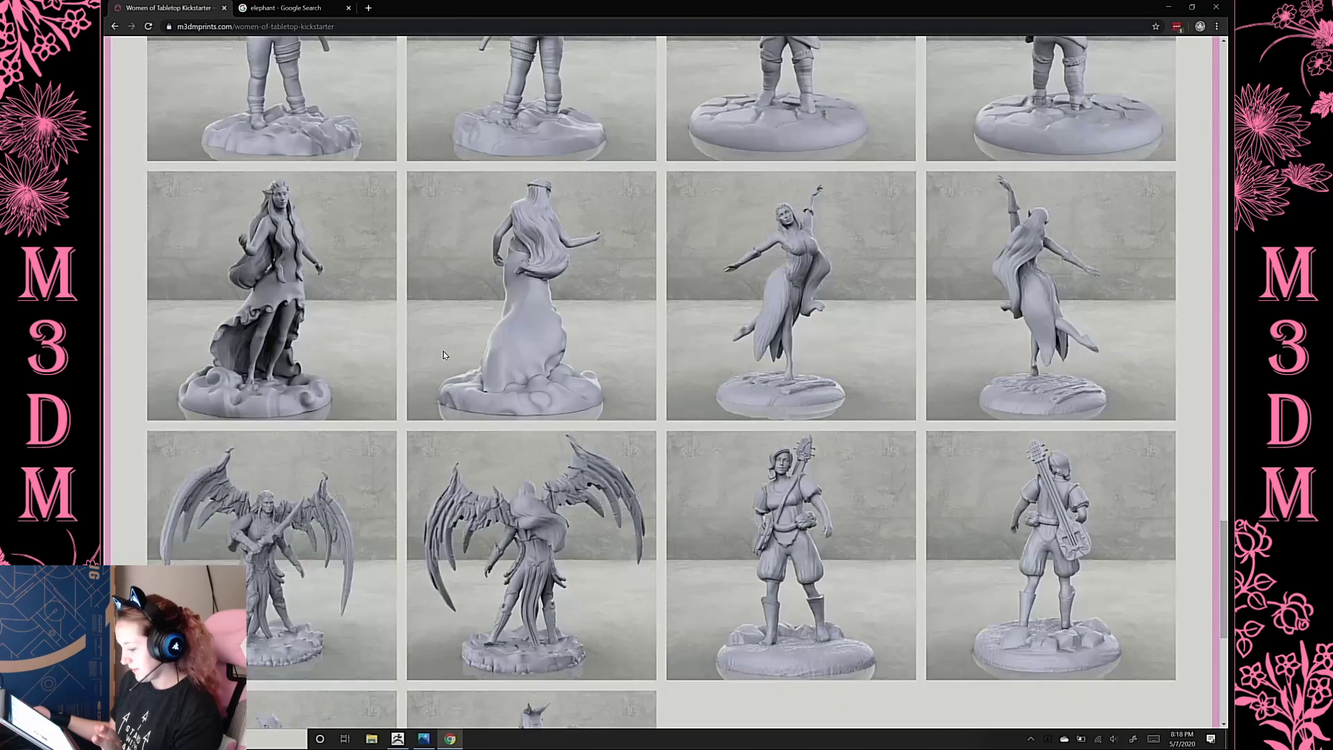
ctrl+scroll(443, 351, up, 3)
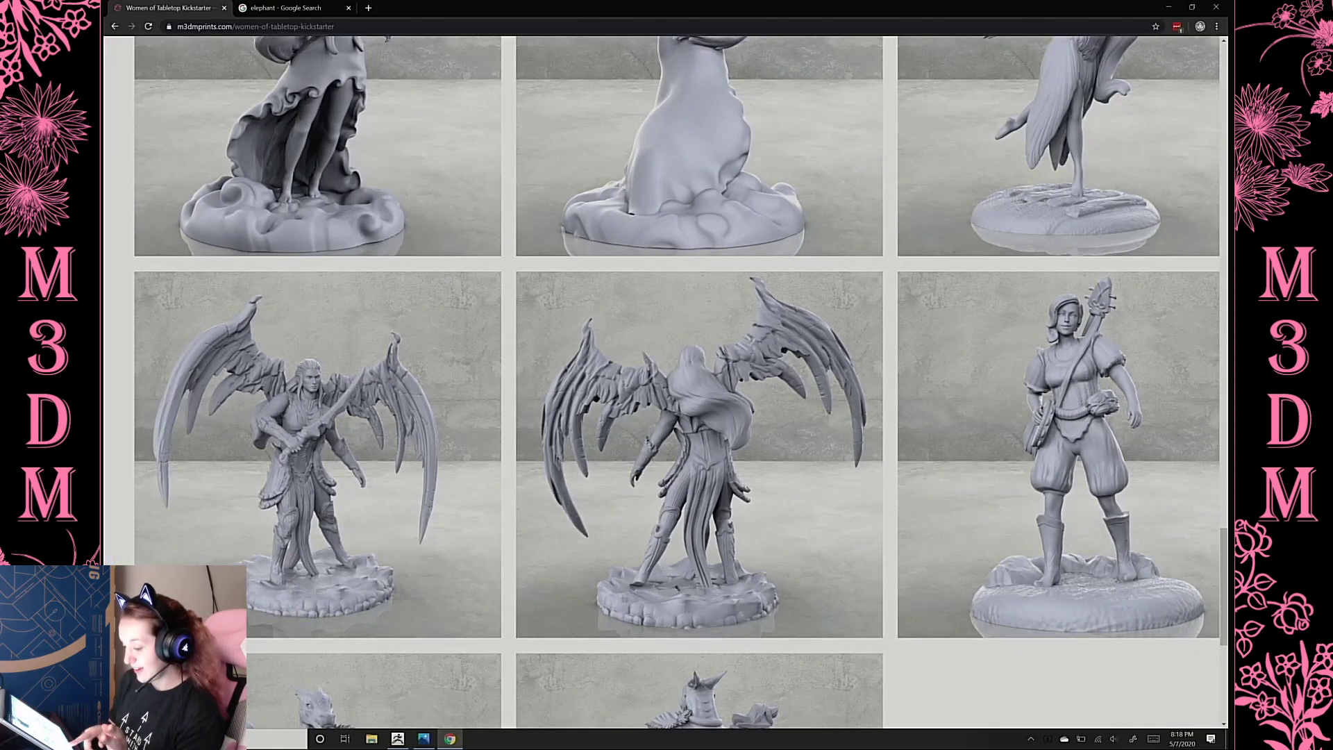
ctrl+scroll(664, 381, down, 3)
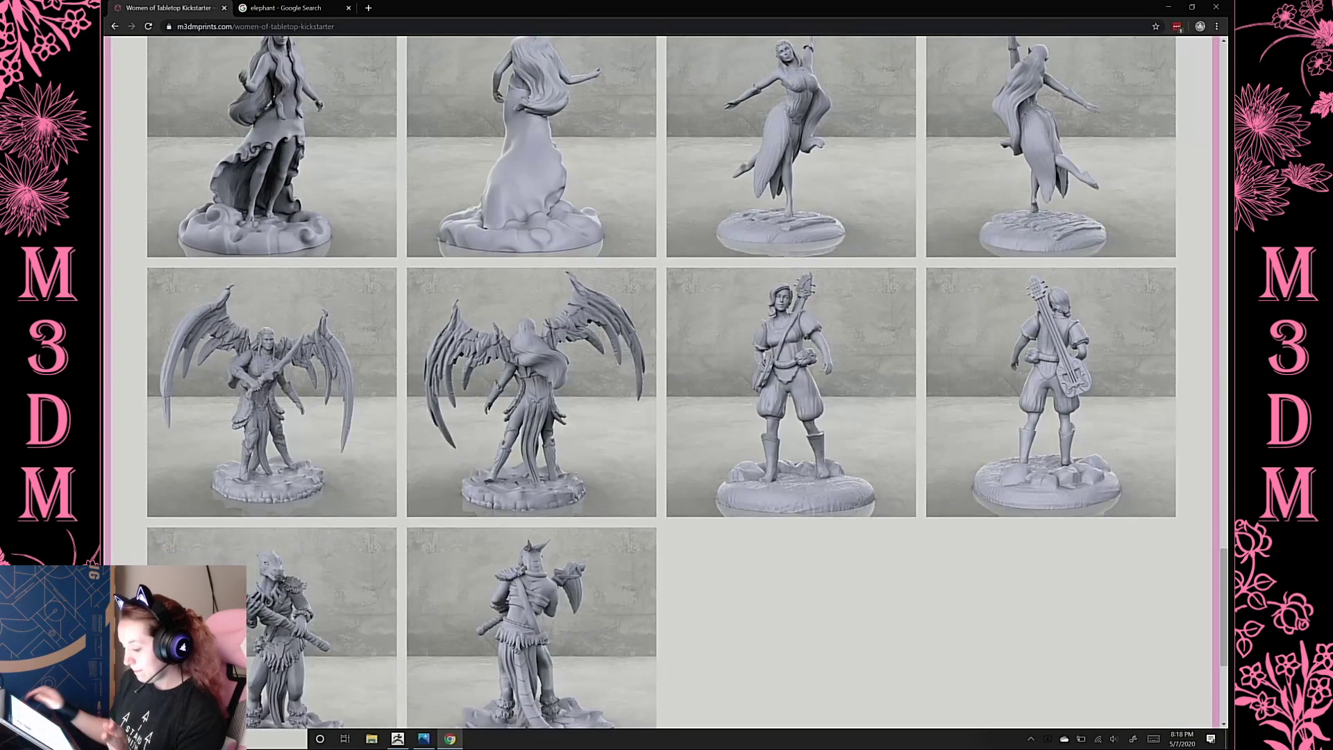
scroll(267, 293, down, 1)
ctrl+scroll(156, 411, up, 3)
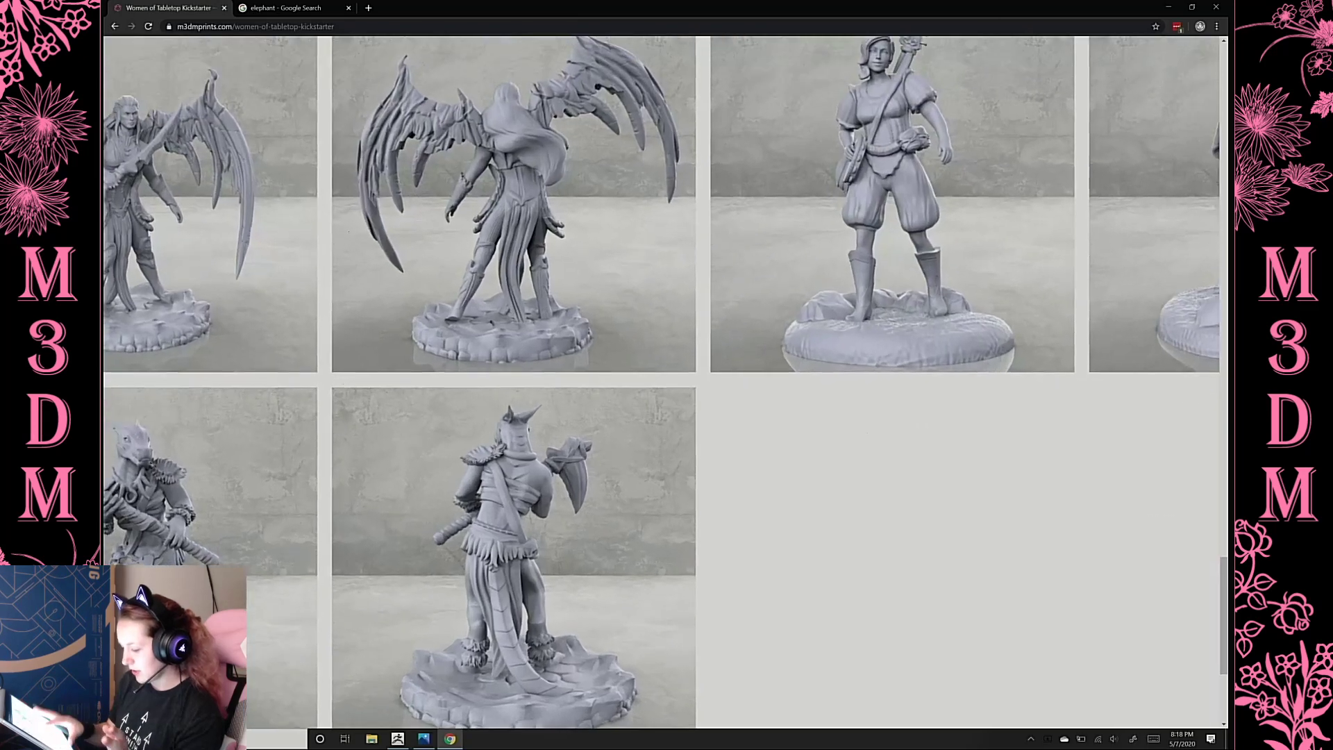
scroll(694, 382, down, 1)
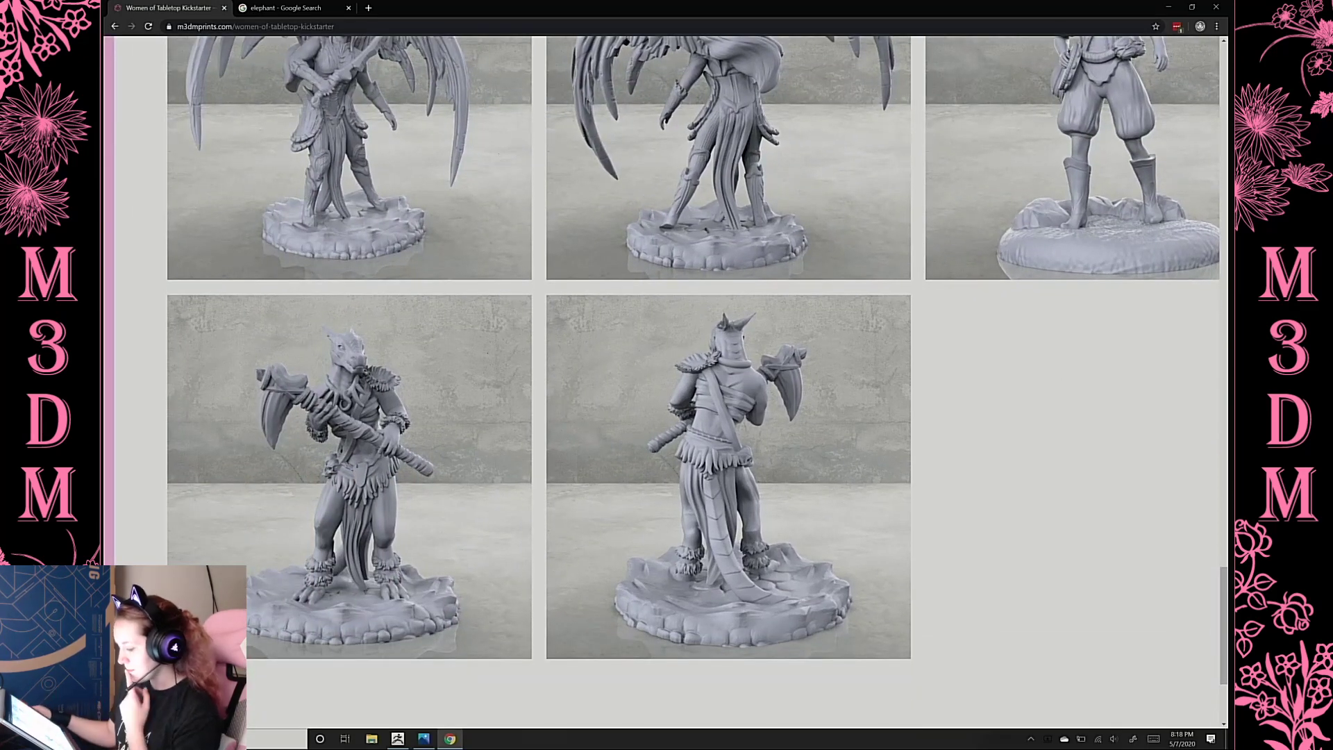
ctrl+scroll(666, 361, down, 3)
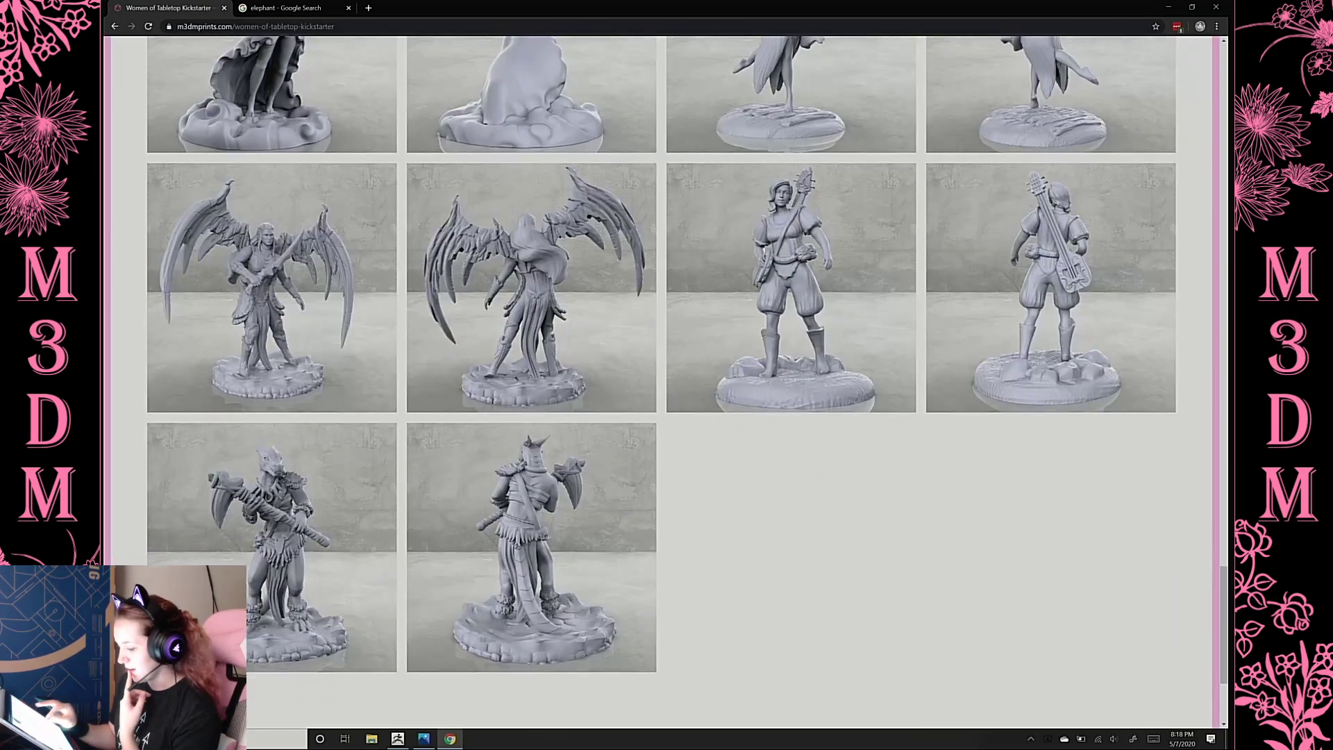
Leave the gallery to enlarge the Wikipedia African elephant photo in the image results, and return to the dryad in ZBrush
click(224, 8)
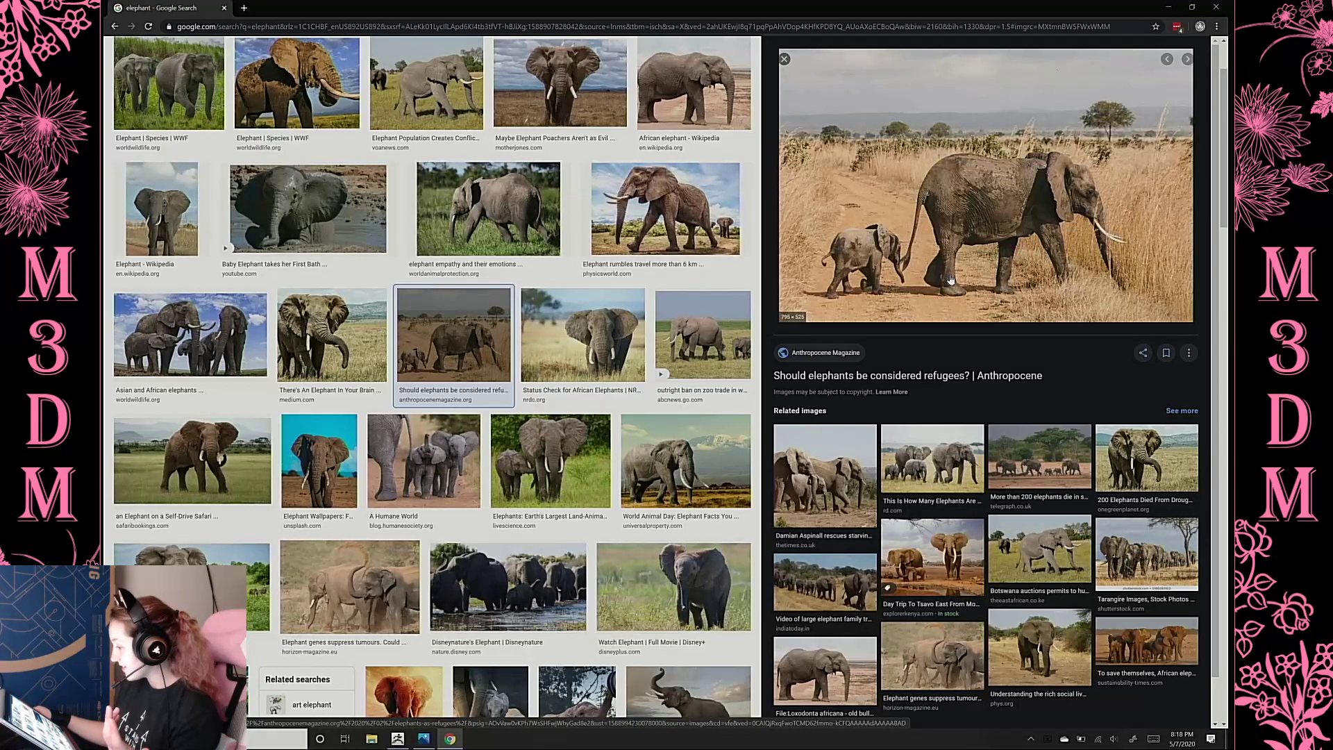
click(715, 115)
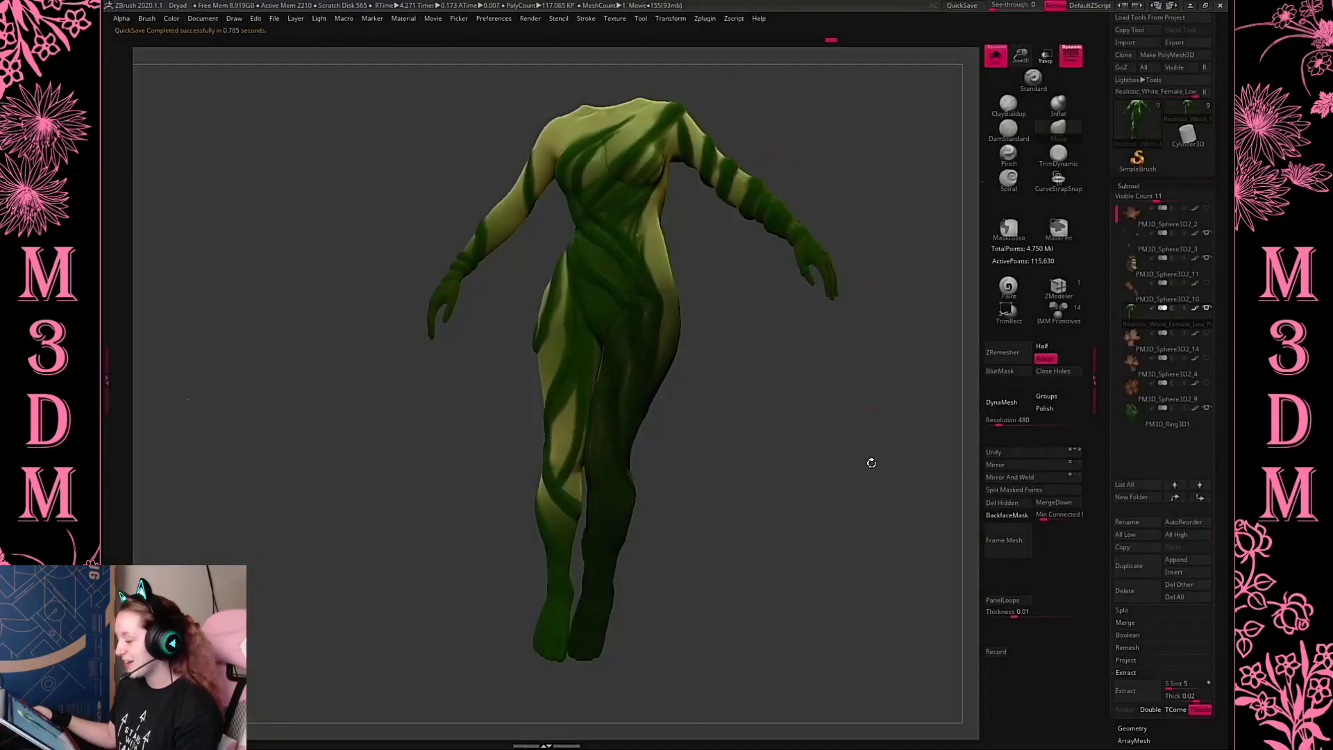
click(863, 467)
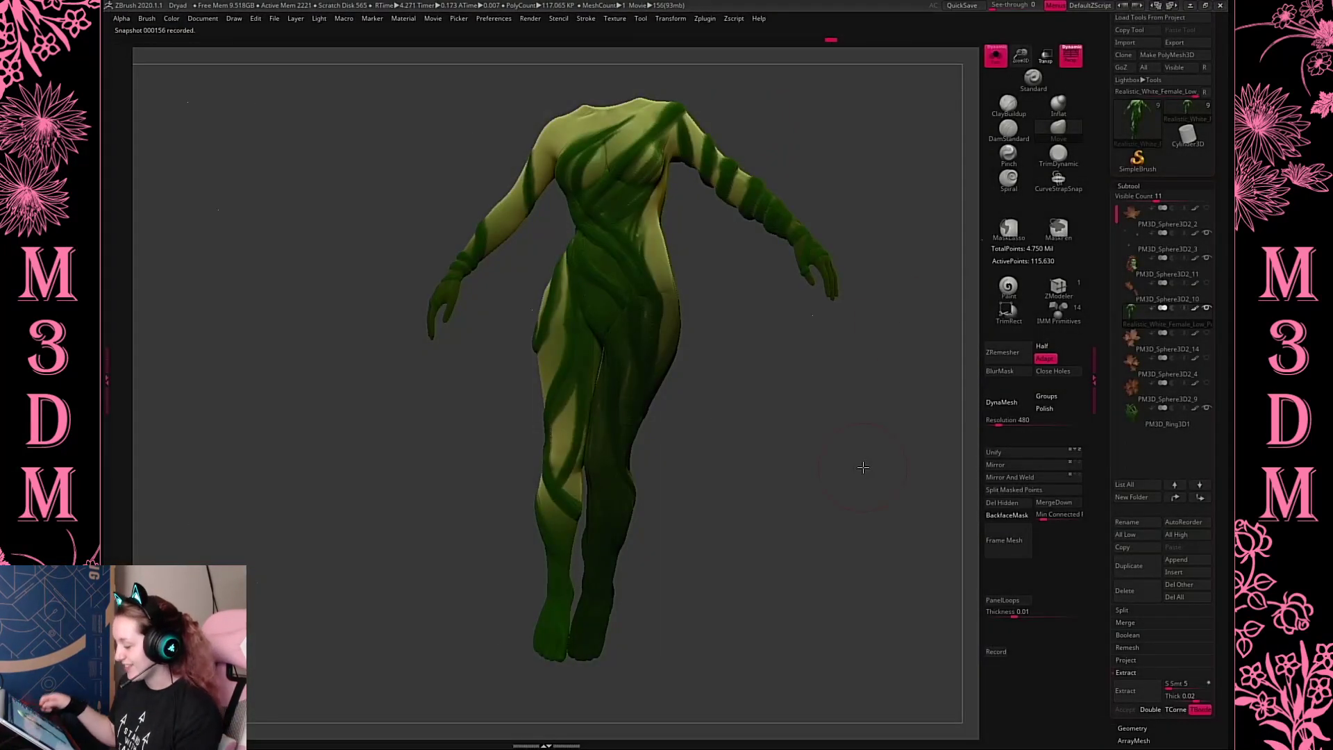
Try to reposition the unmasked leg with a transpose line, undo the move, and invert the mask
mouse_move(803, 369)
mouse_down()
mouse_move(681, 463)
mouse_move(818, 384)
mouse_up()
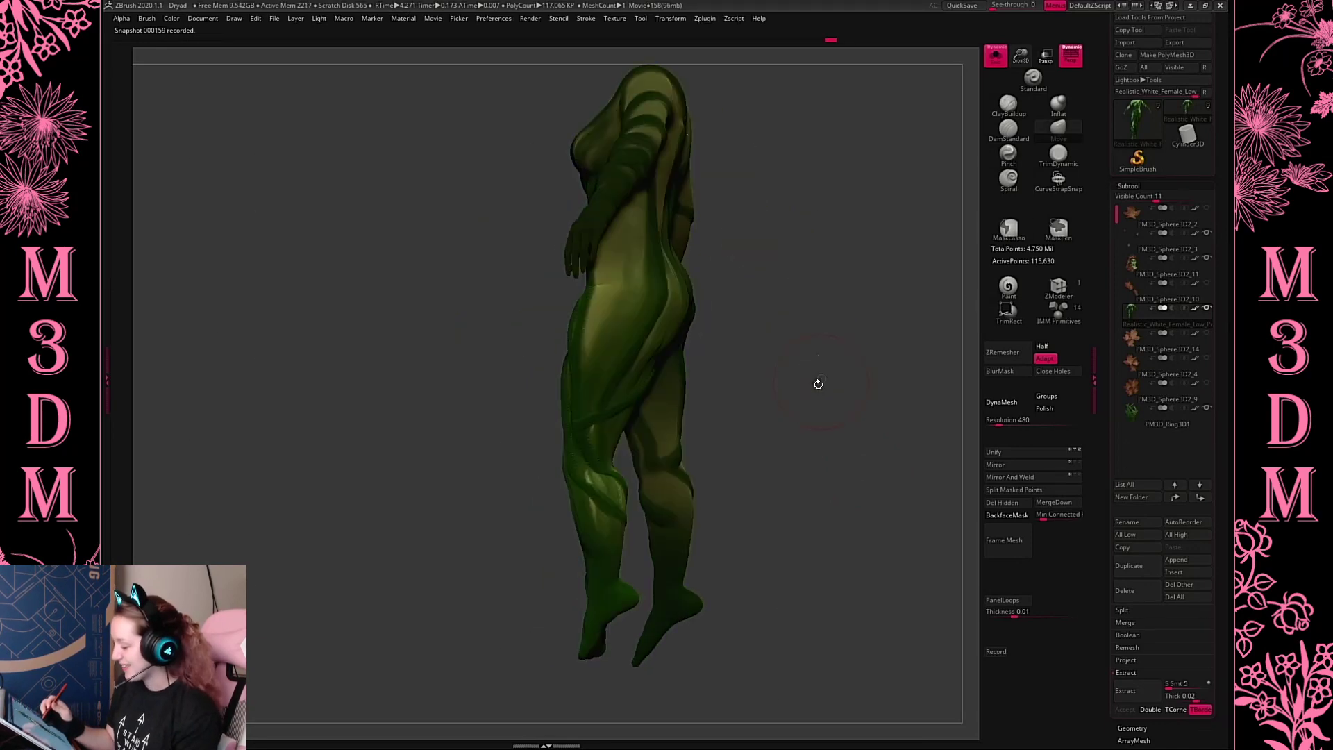
key(w)
alt+drag(650, 318, 571, 318)
alt+drag(699, 336, 640, 340)
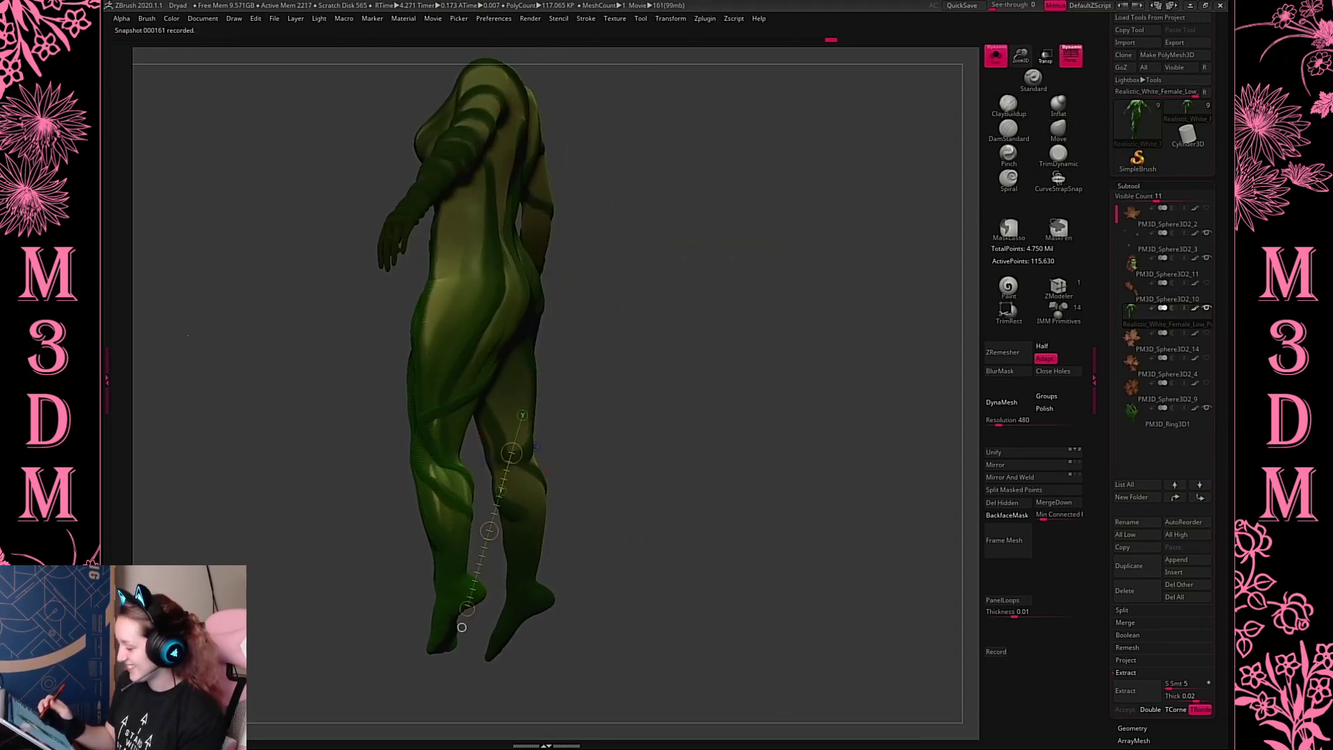
key(ctrl+z)
ctrl+click(698, 343)
click(999, 60)
click(1000, 60)
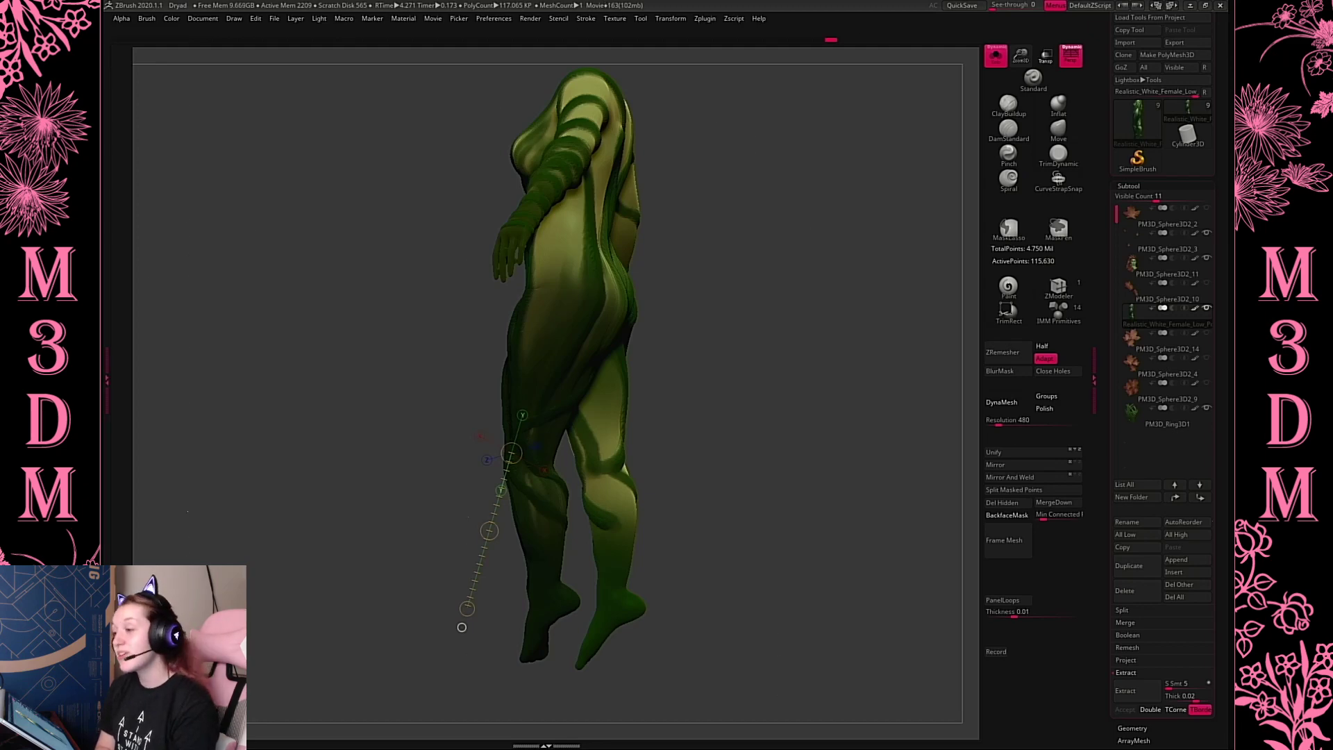
Switch to Google Chrome and open the m3dmprints.com website
key(super)
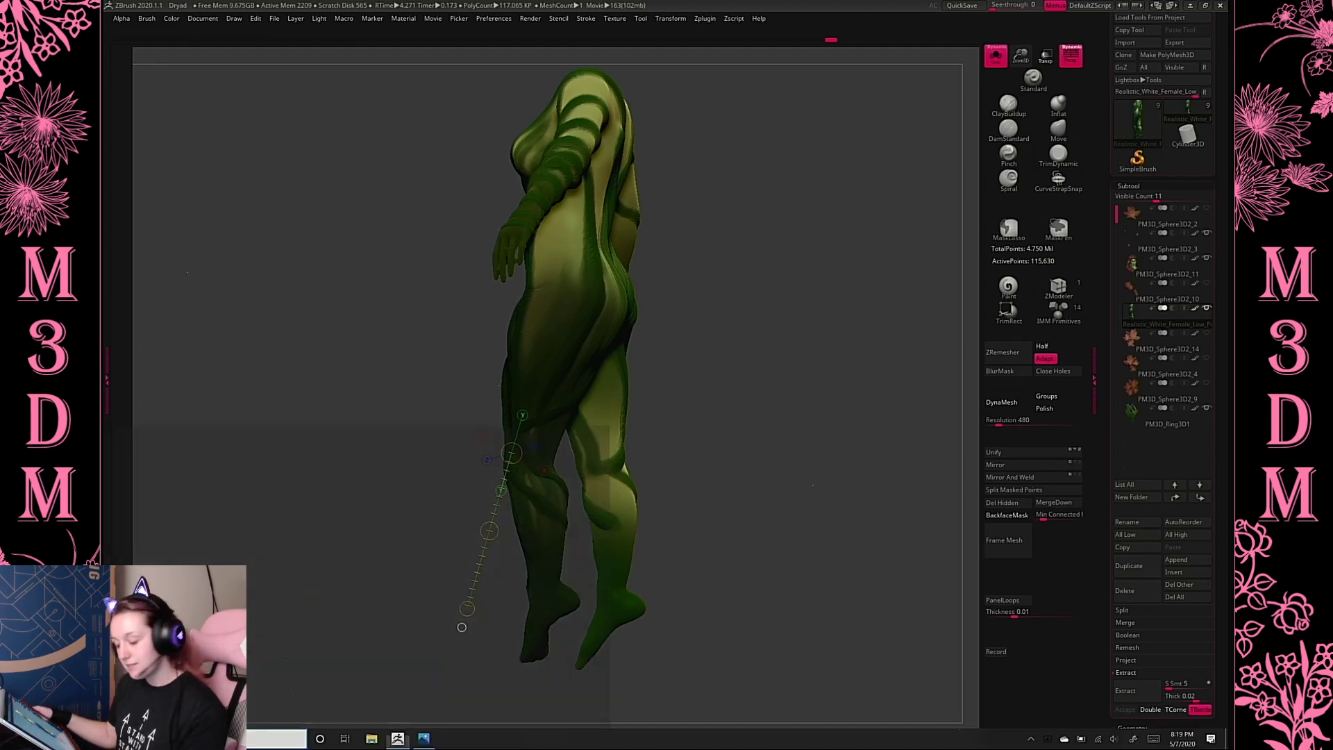
text(chrome)
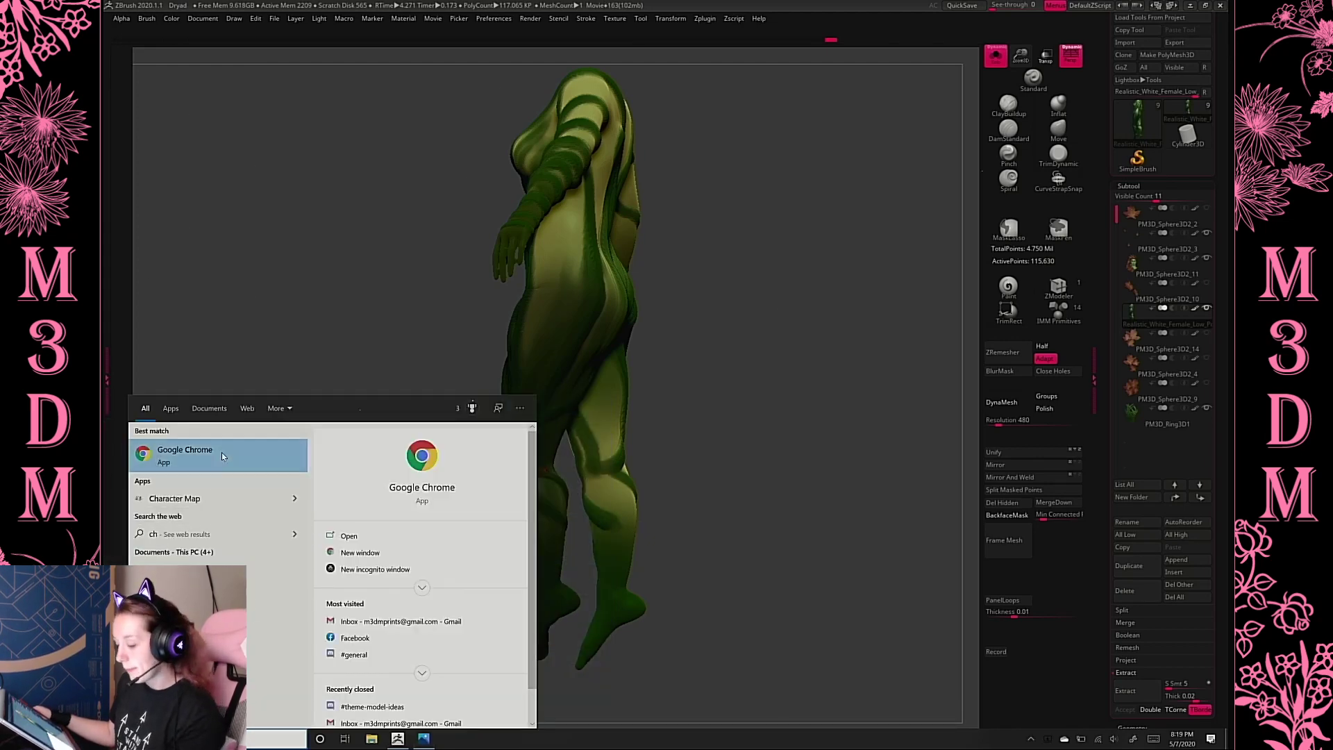
click(222, 452)
text(m3)
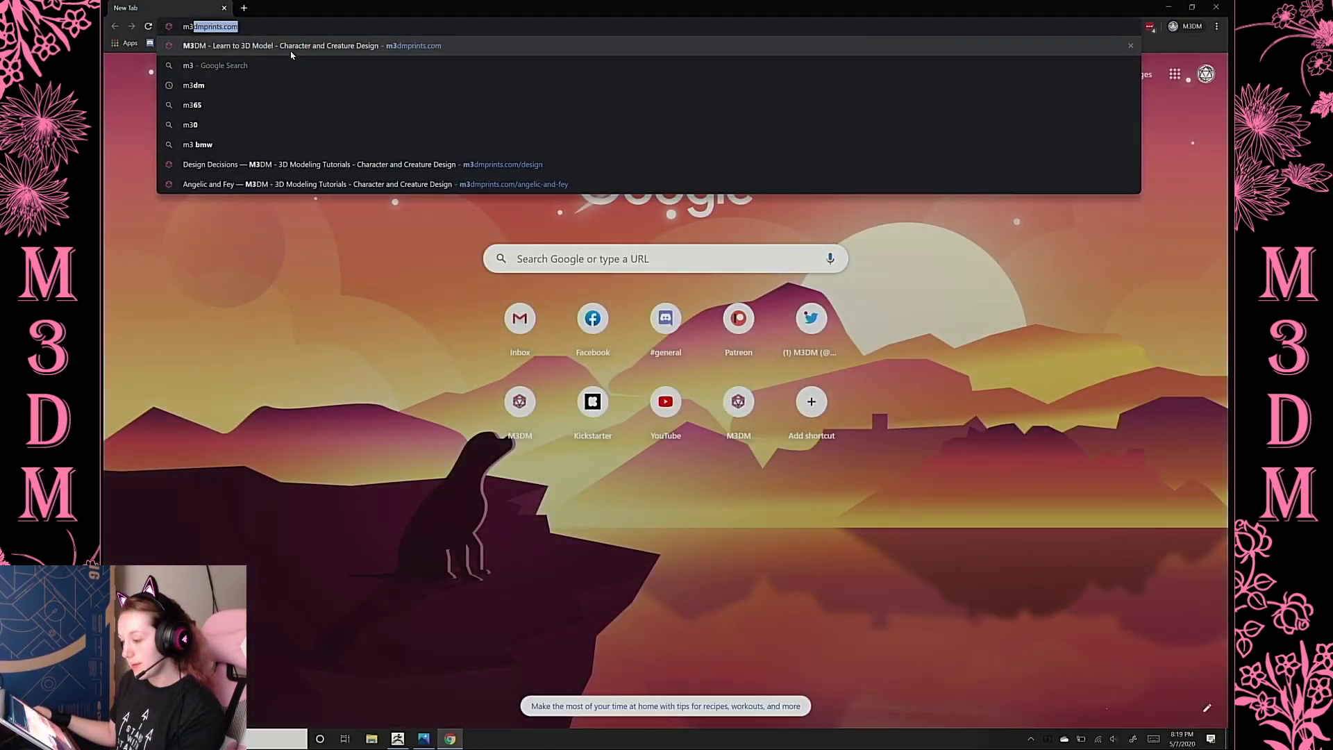
key(Return)
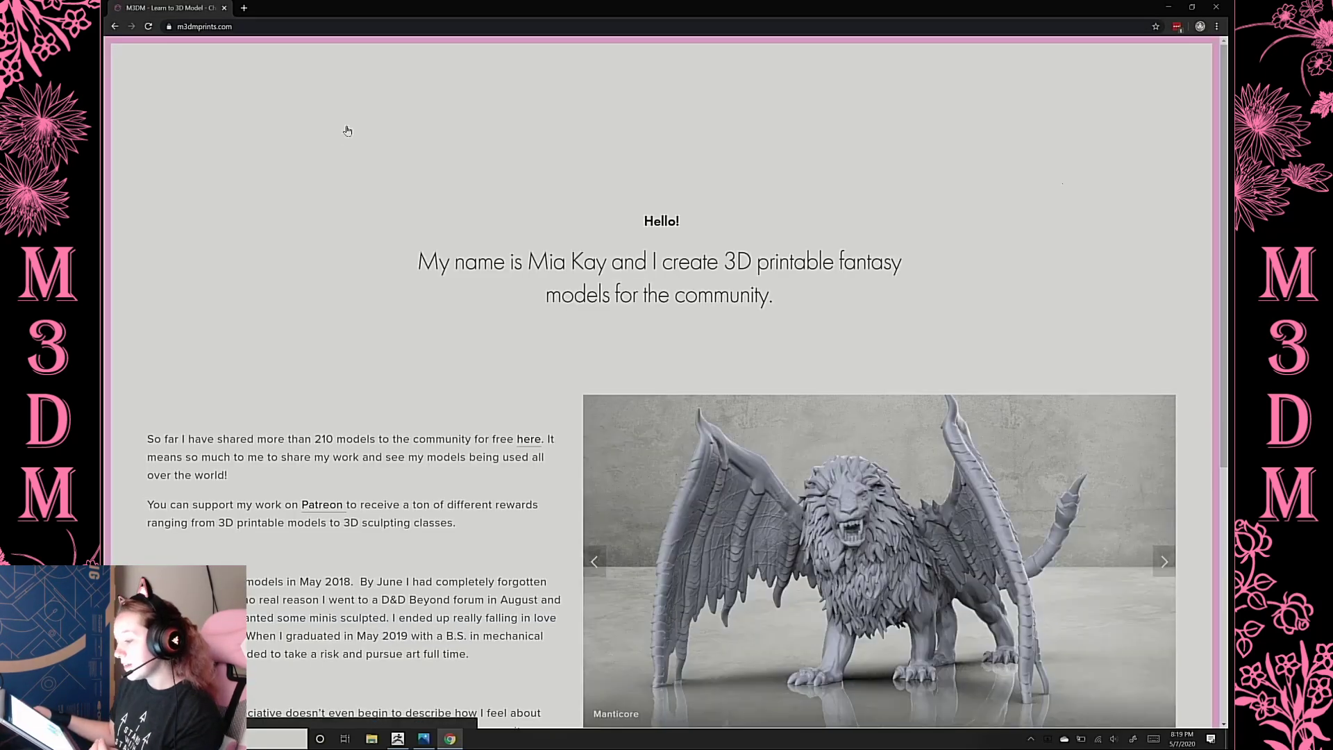
Open the Animal Humanoids gallery from the website's Patreon Model Library
mouse_move(331, 131)
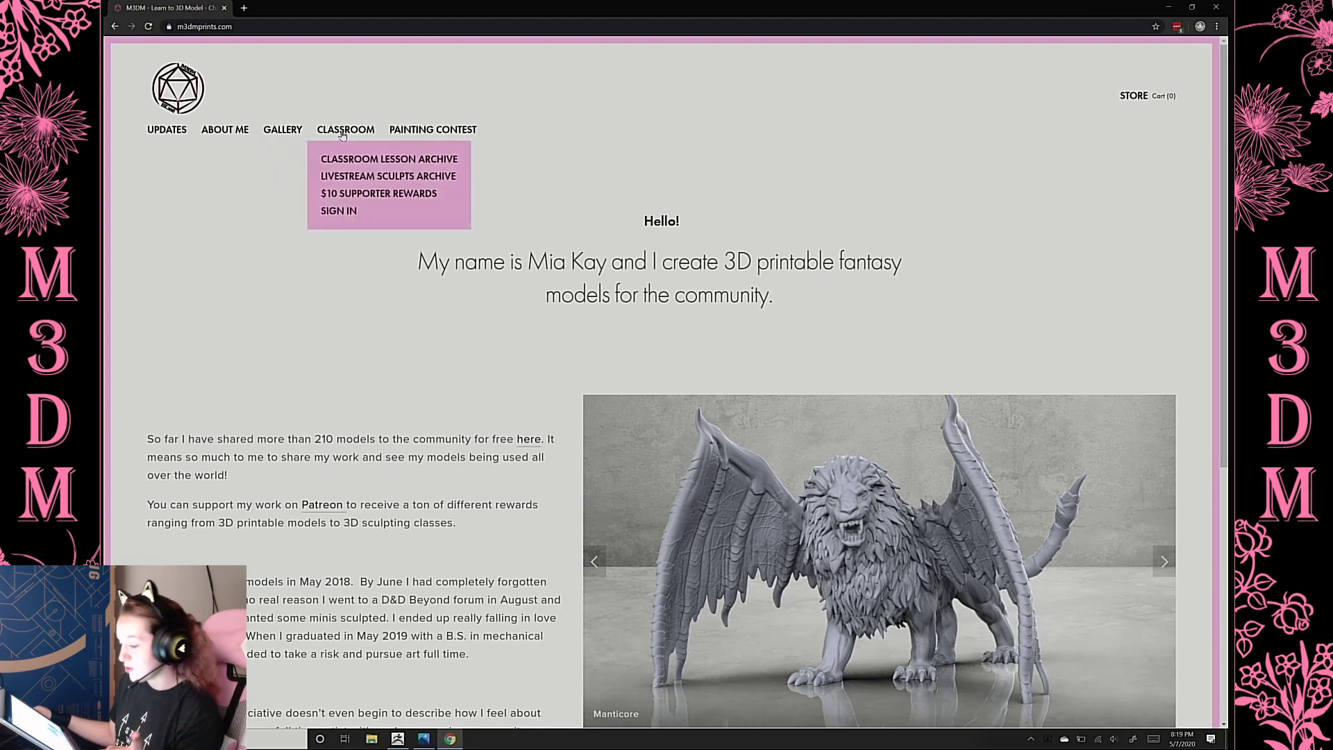
mouse_move(282, 130)
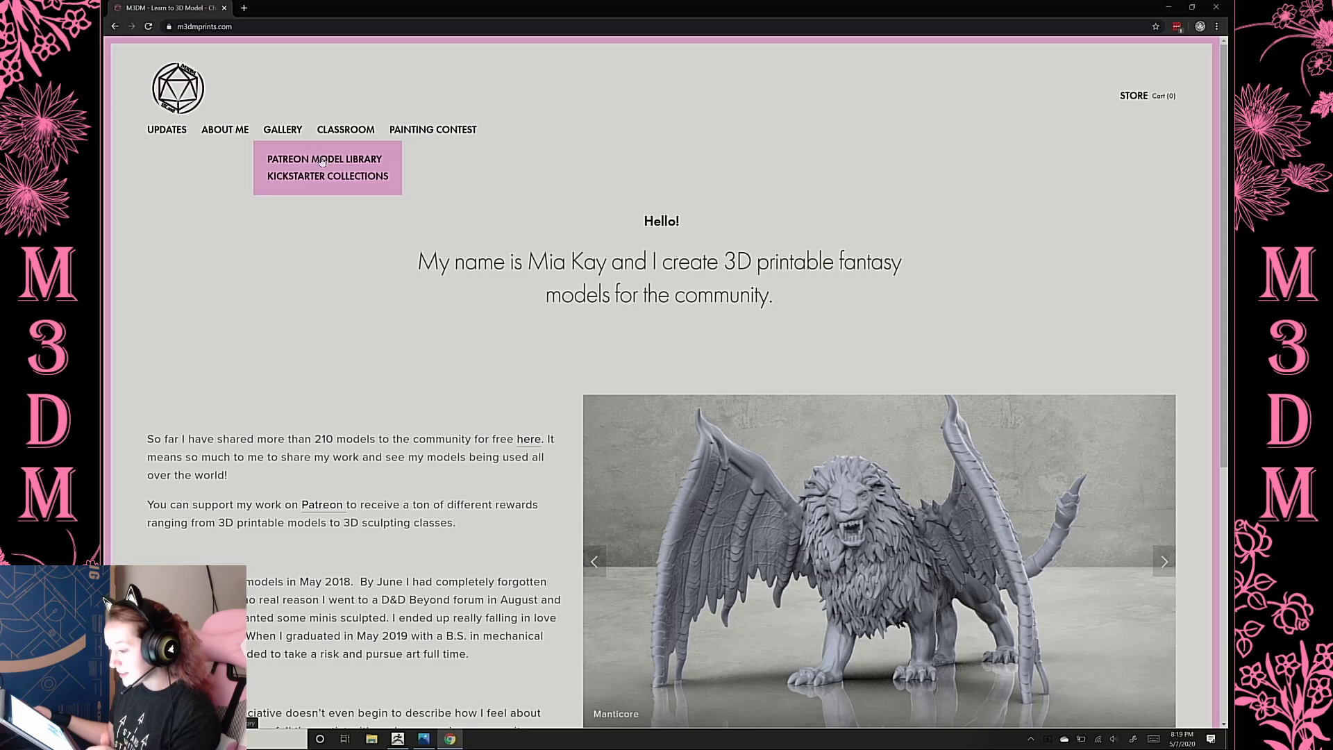
click(321, 161)
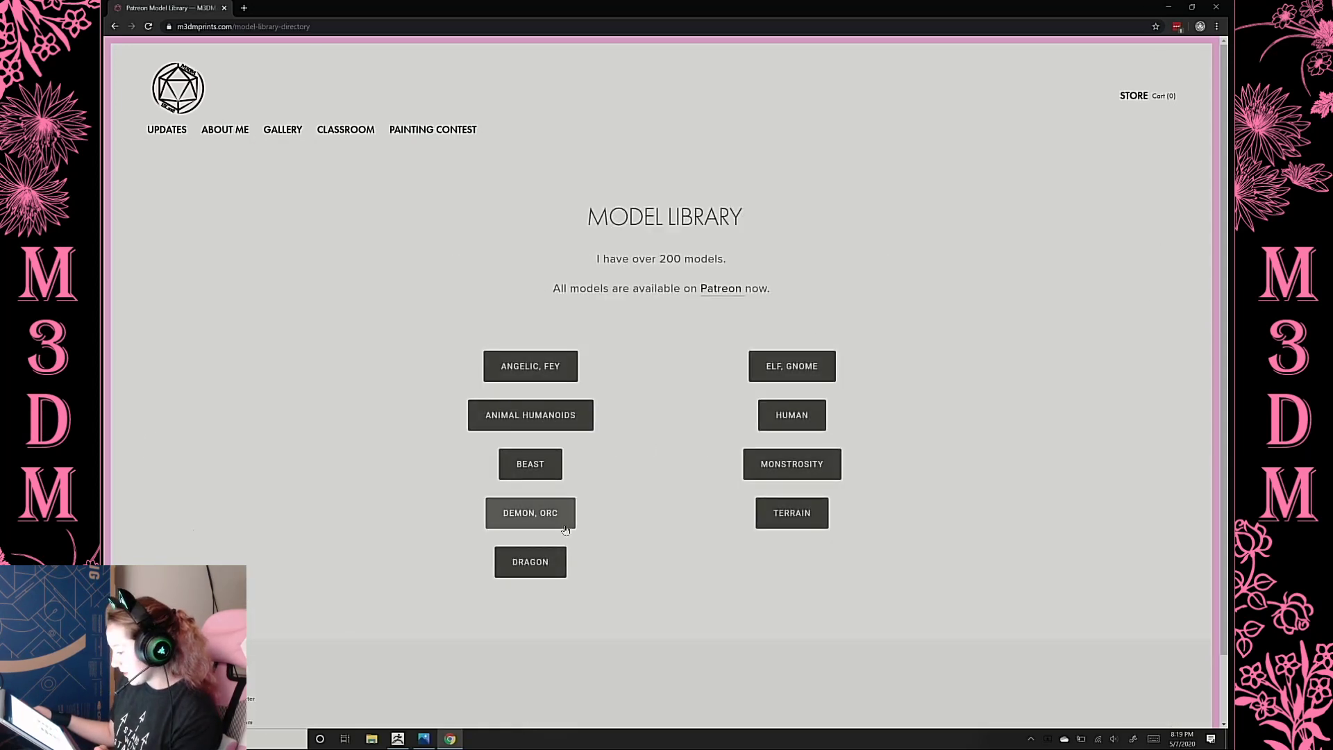
click(552, 417)
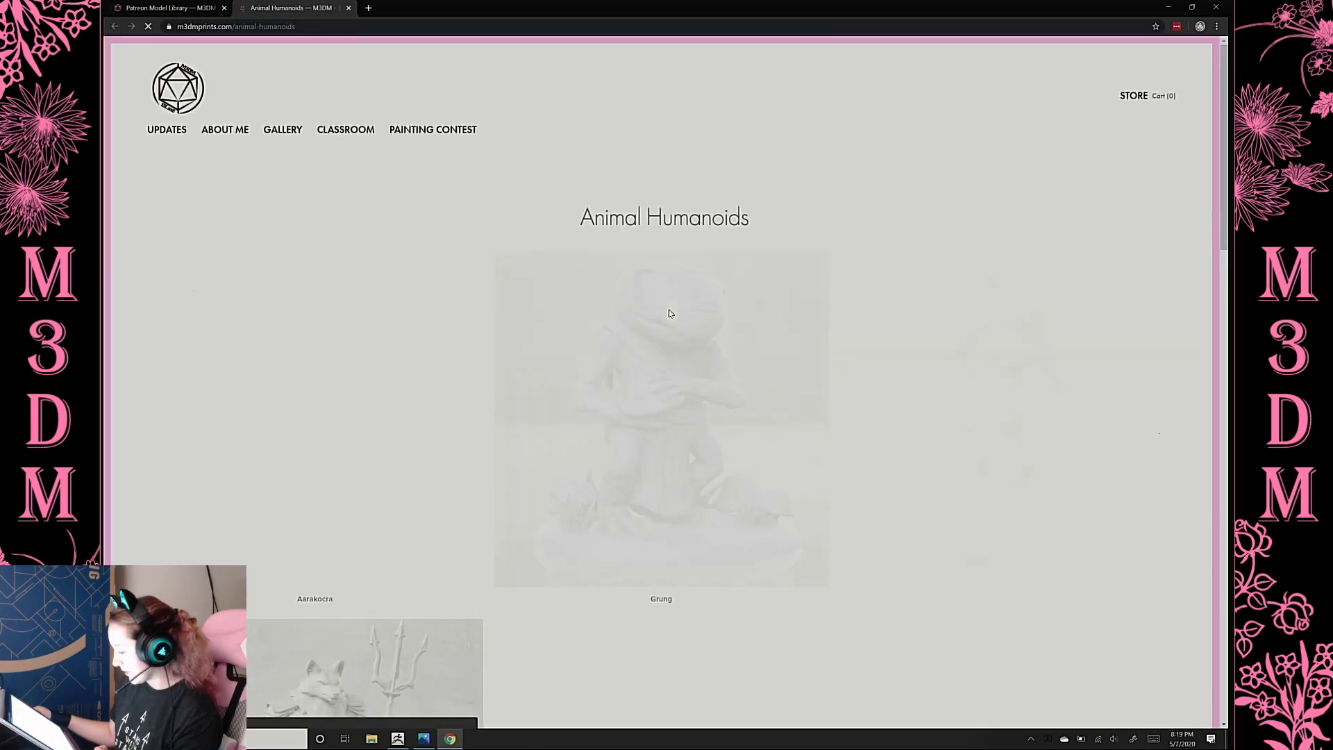
Look through the Animal Humanoids miniatures, examining the Kenku, Tabaxi Sailor, Tortle and Loxodon figures, and return to the dryad in ZBrush
scroll(669, 311, down, 15)
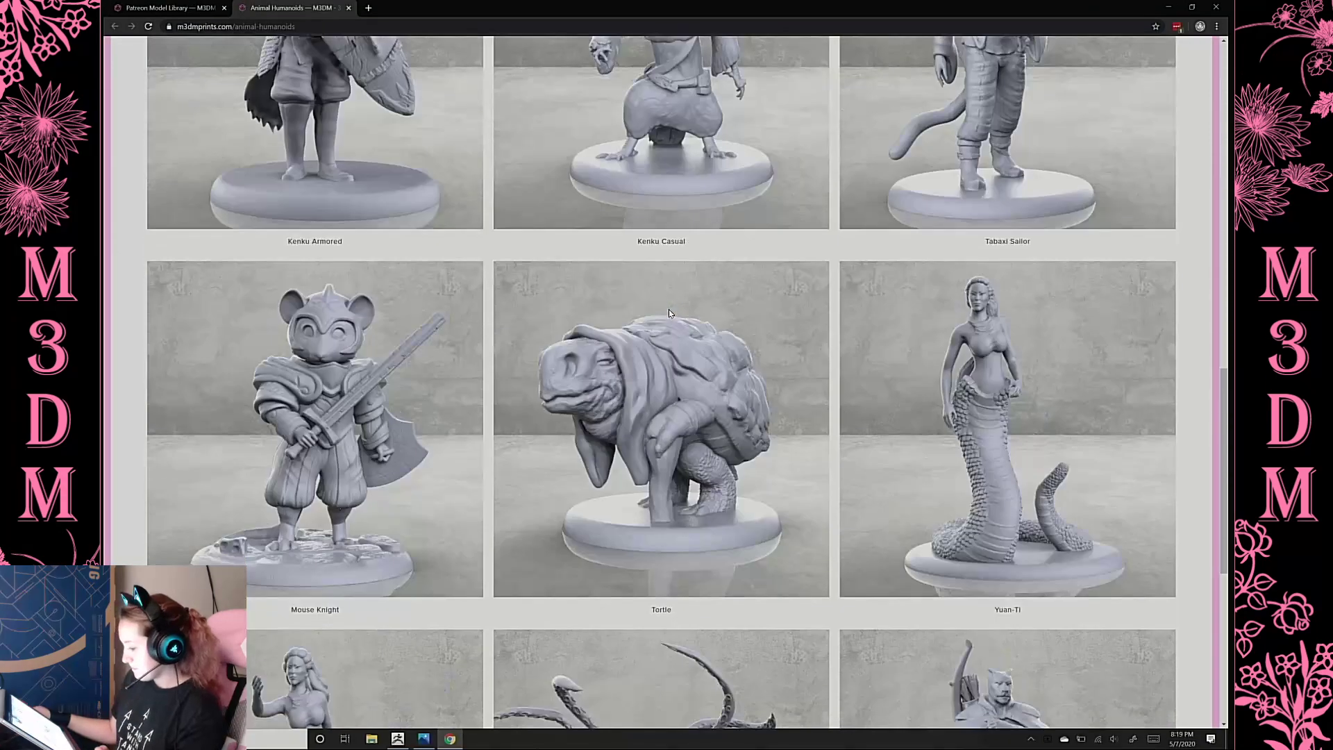
scroll(668, 309, up, 5)
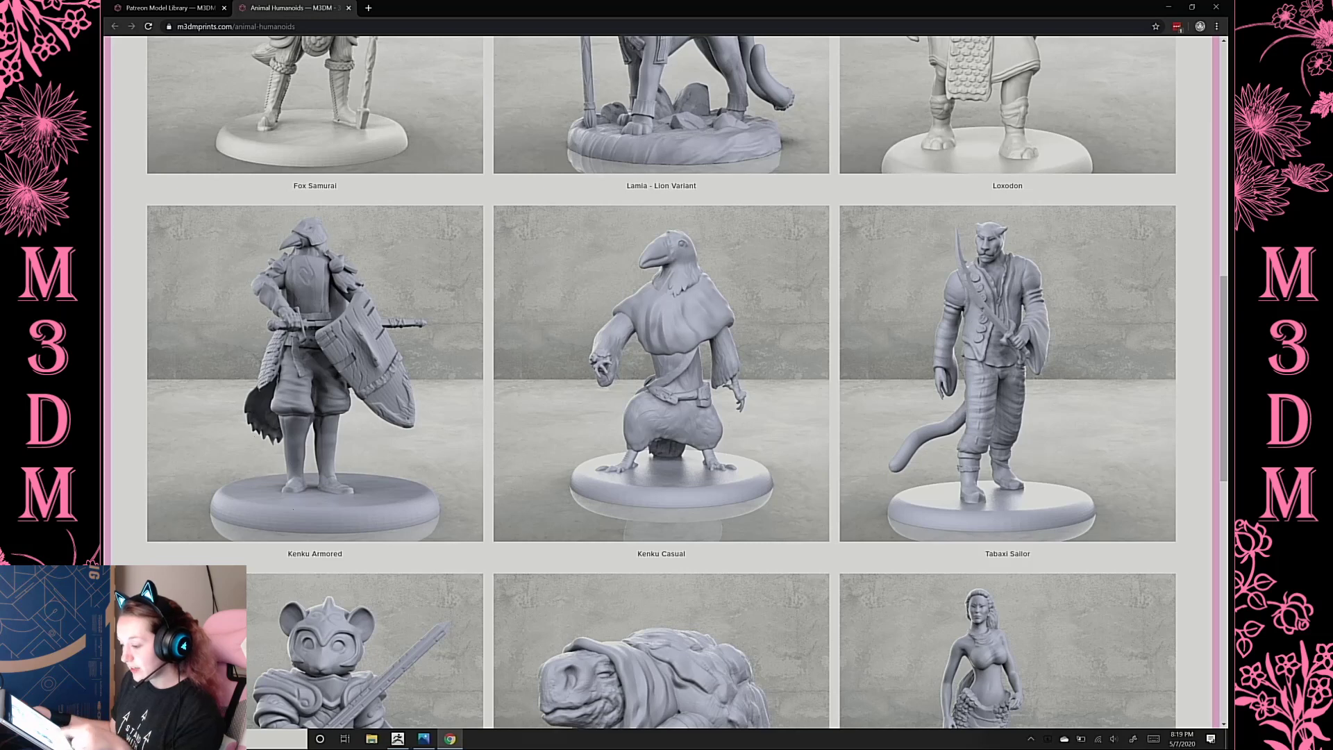
scroll(293, 509, down, 1)
scroll(653, 538, up, 1)
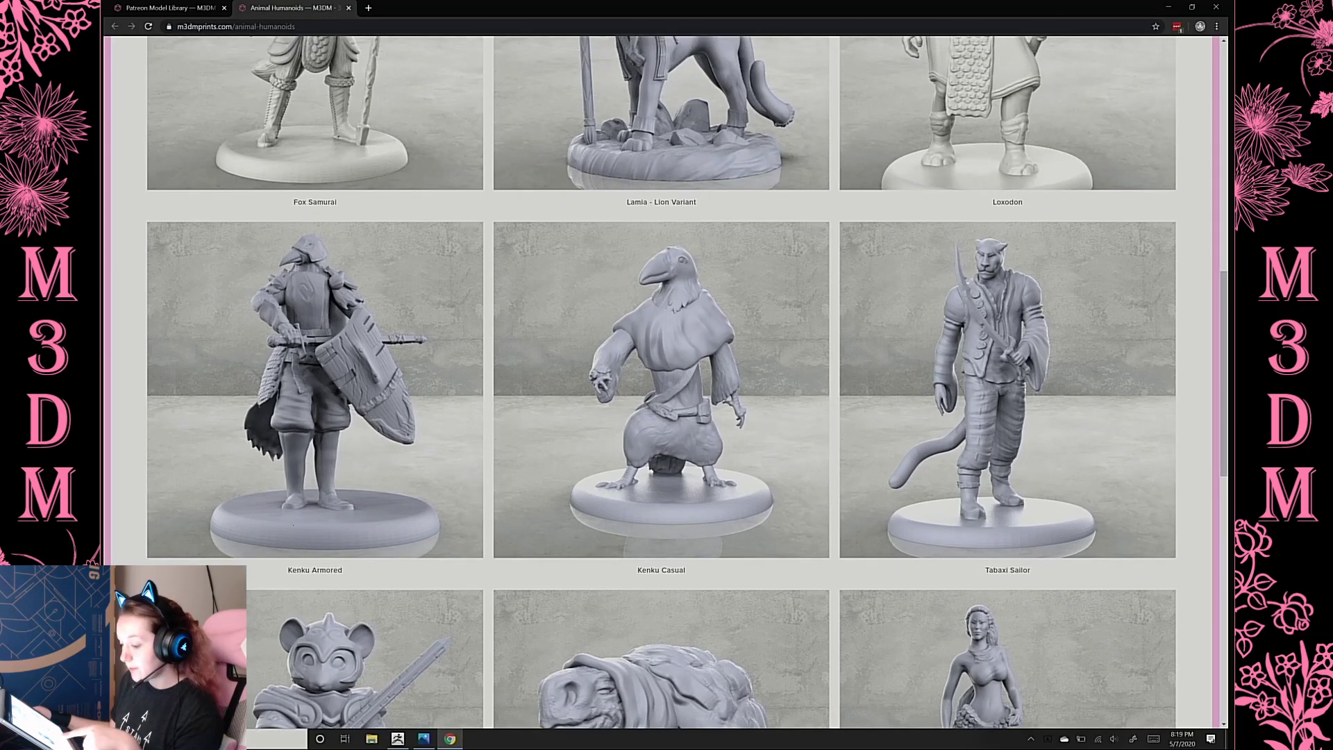
scroll(660, 382, up, 1)
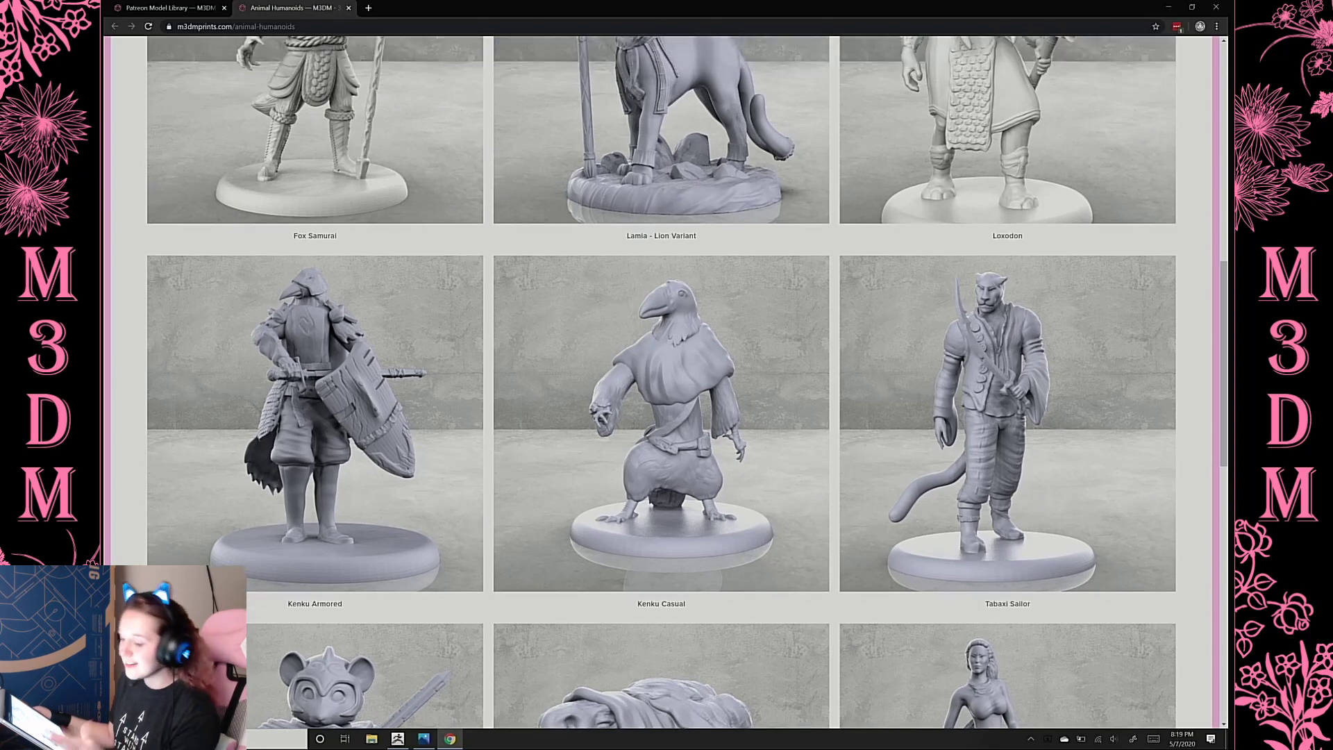
ctrl+scroll(661, 382, up, 4)
ctrl+scroll(661, 382, down, 3)
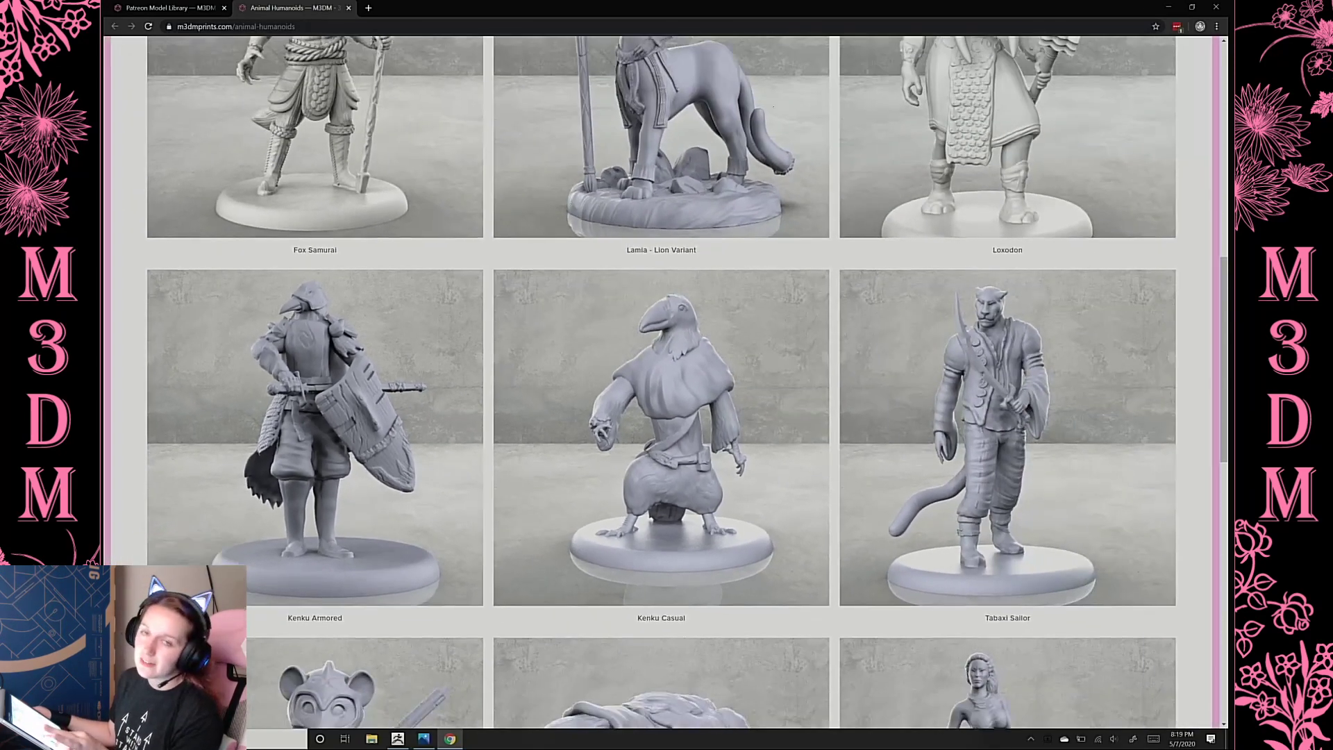
scroll(660, 382, down, 1)
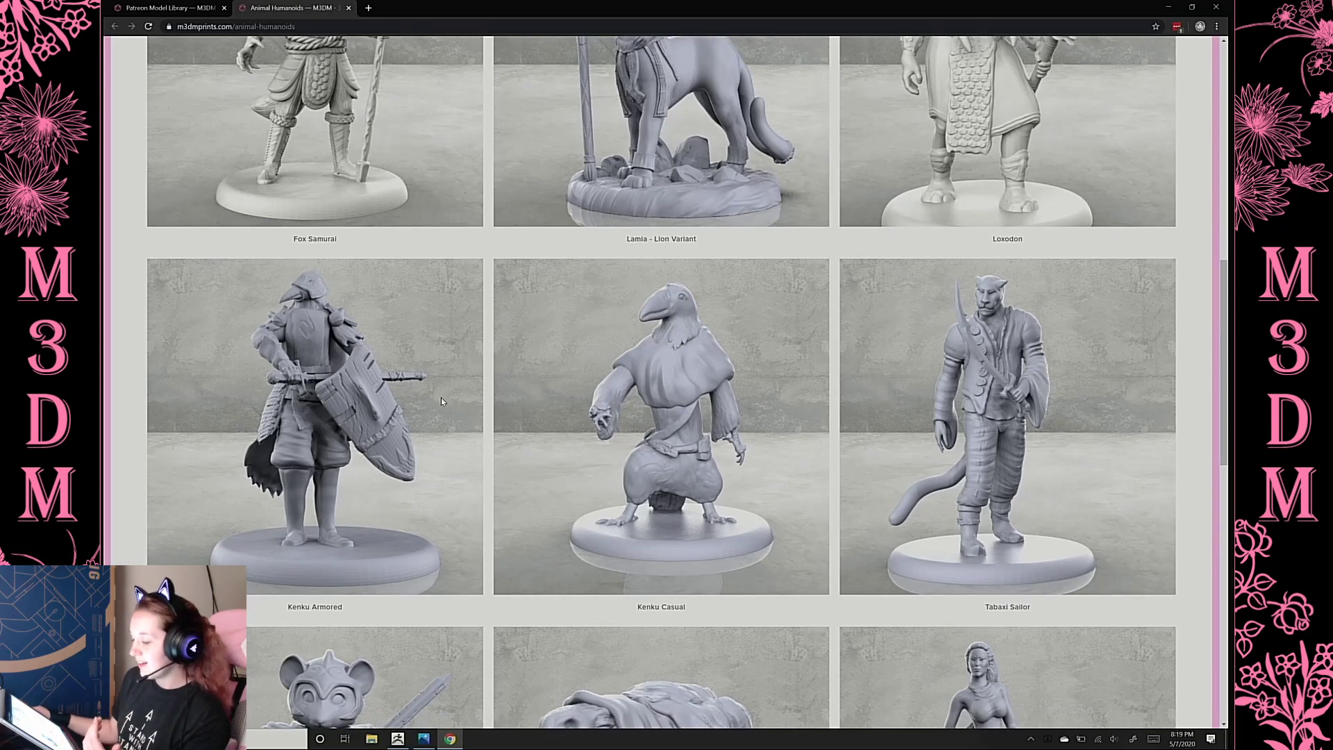
scroll(319, 308, down, 2)
scroll(318, 309, up, 1)
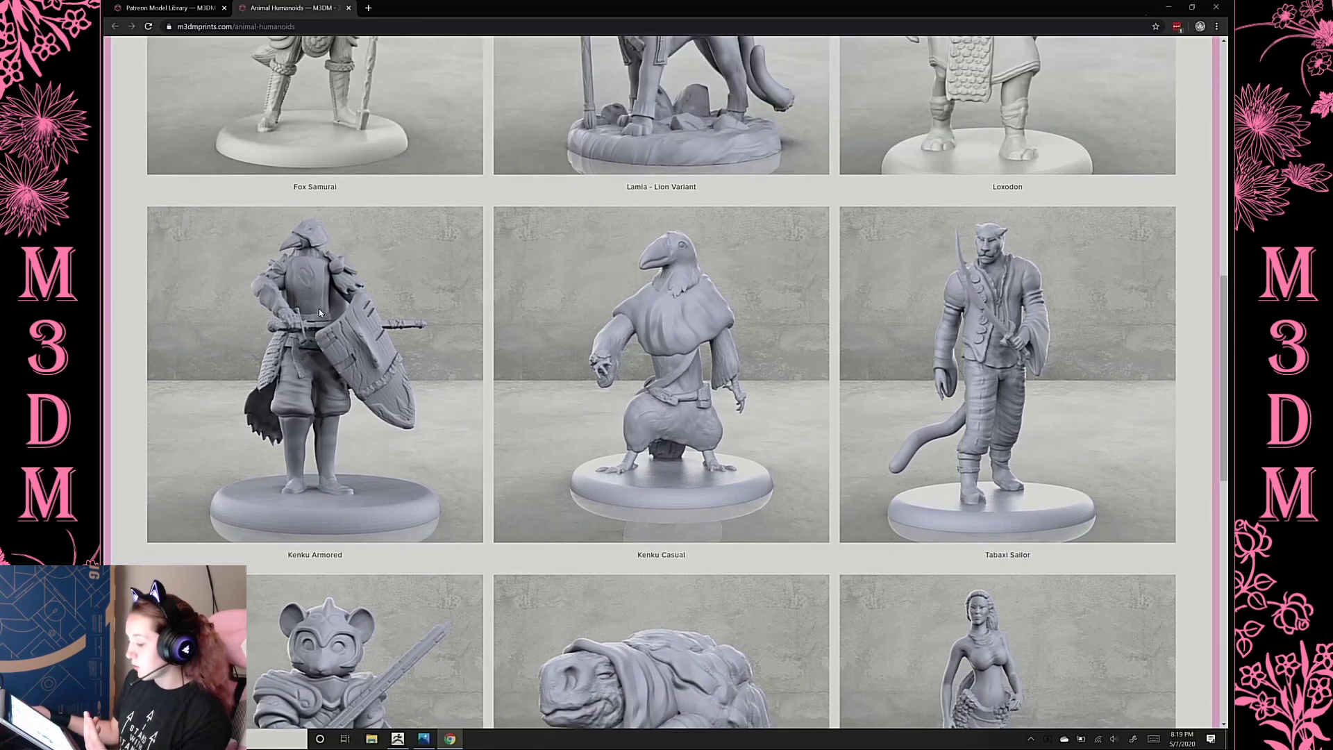
scroll(417, 355, down, 2)
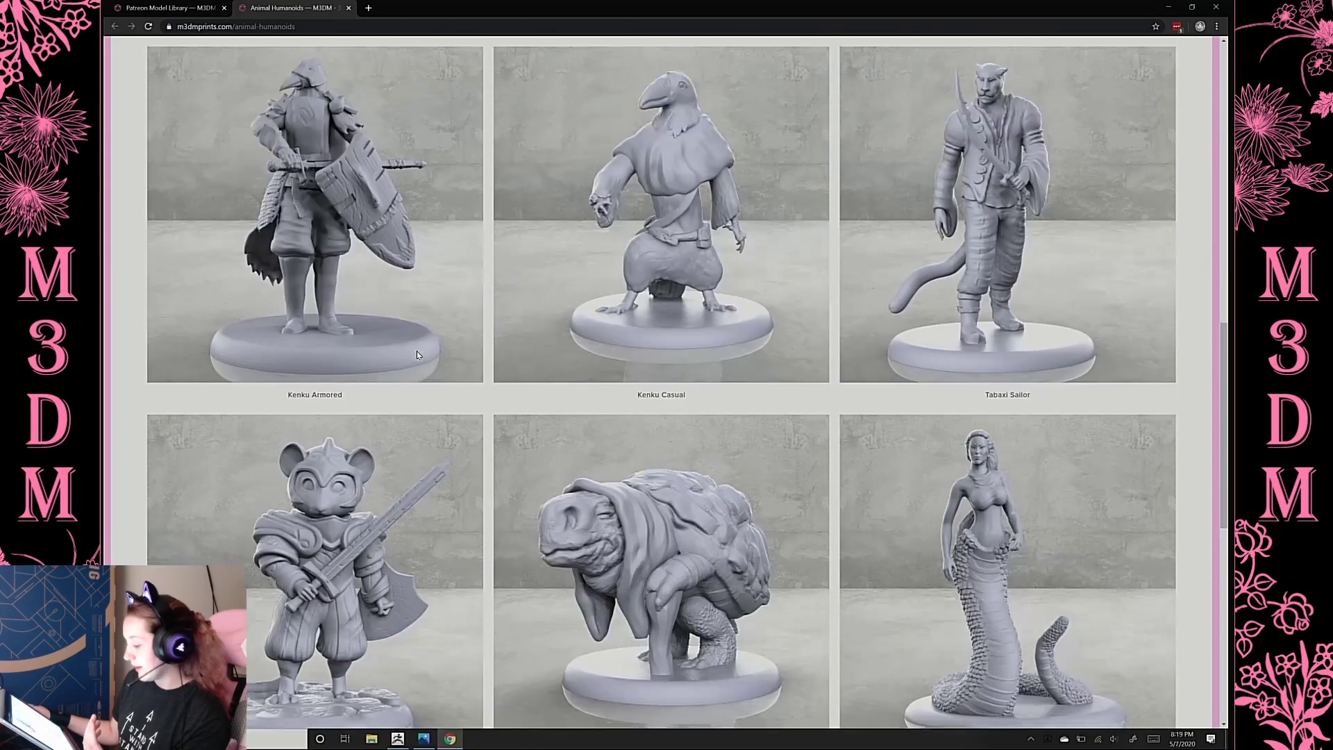
scroll(416, 355, up, 8)
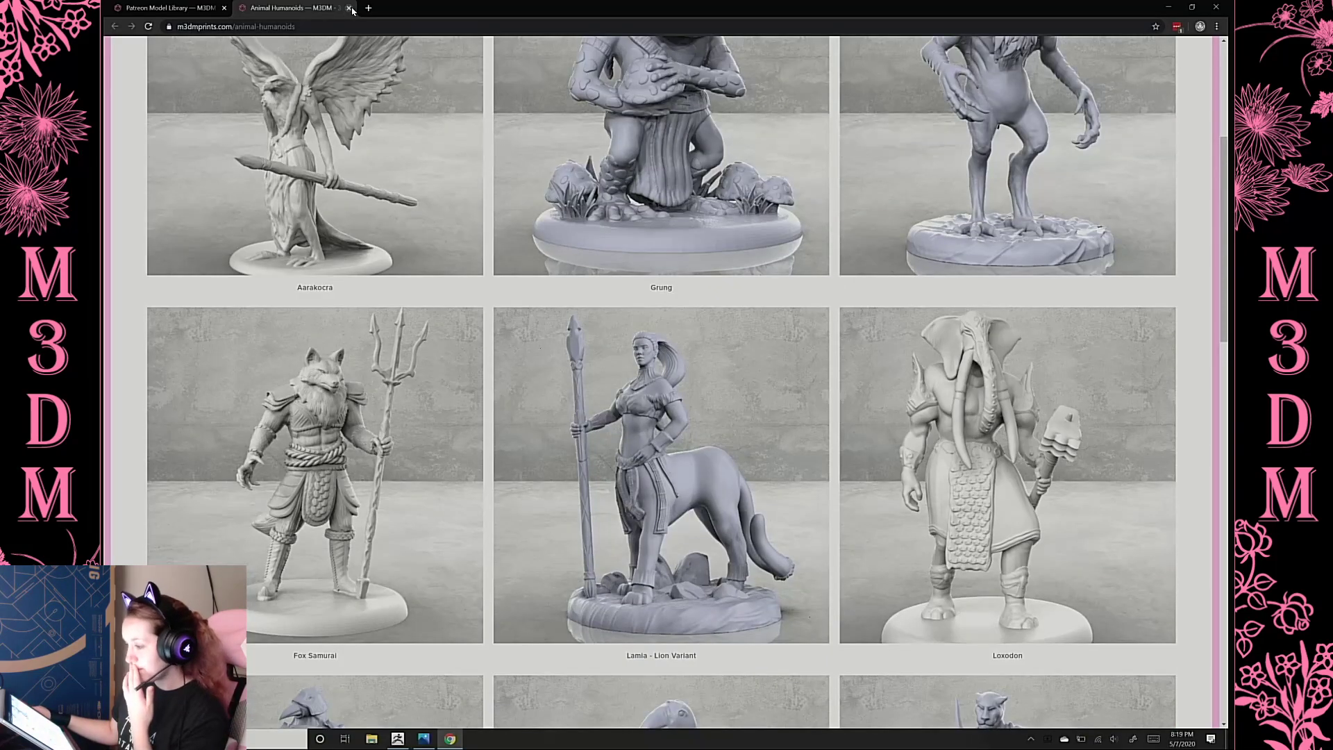
click(349, 7)
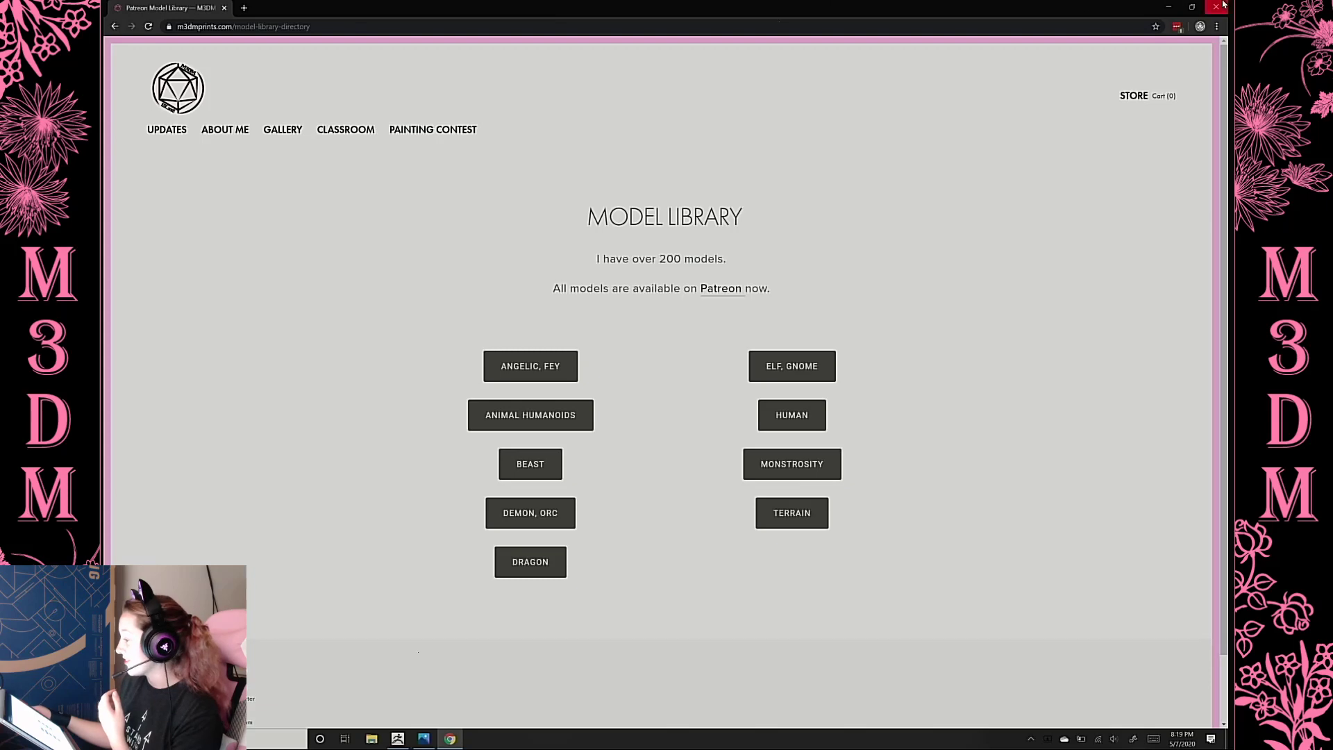
click(1168, 7)
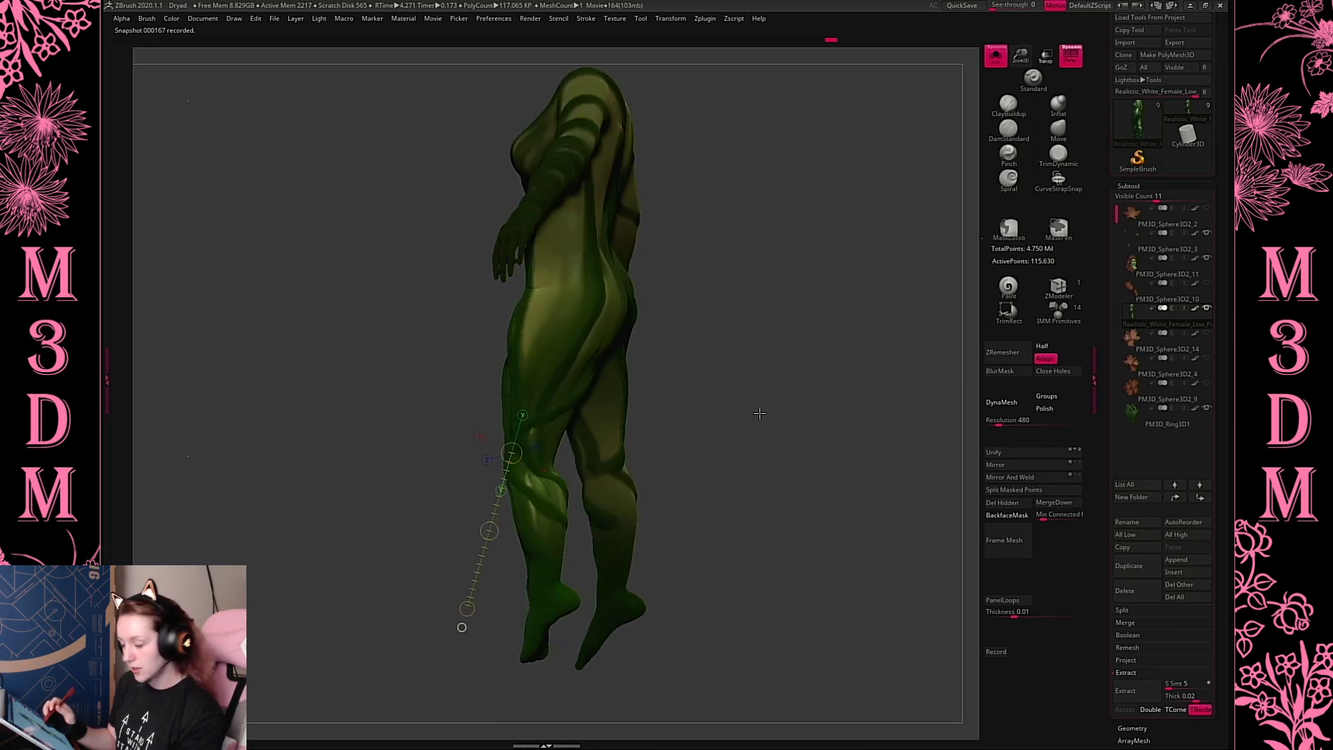
Draw a transpose line from the hip to the foot and swing the unmasked leg forward
drag(555, 304, 537, 635)
mouse_move(670, 472)
mouse_down()
mouse_move(763, 469)
mouse_move(750, 470)
mouse_up()
key(y)
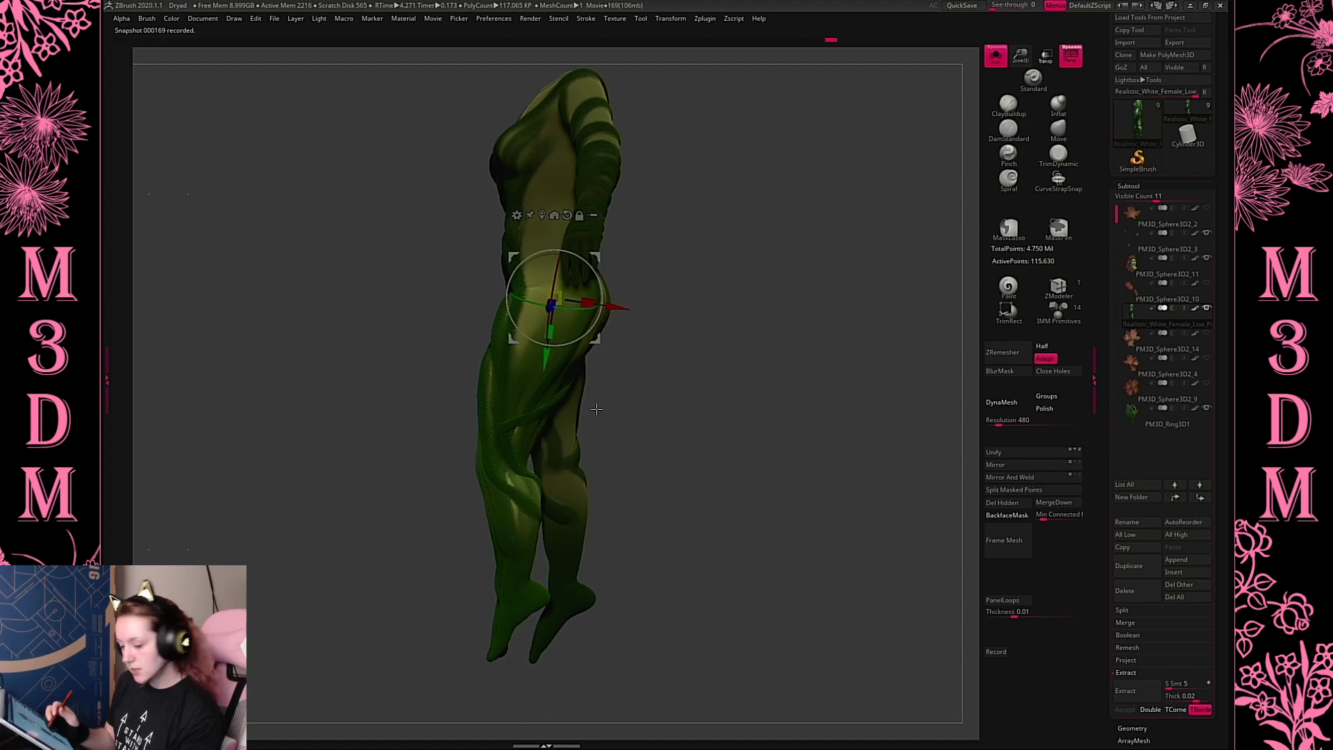
key(y)
drag(508, 629, 472, 629)
key(ctrl+z)
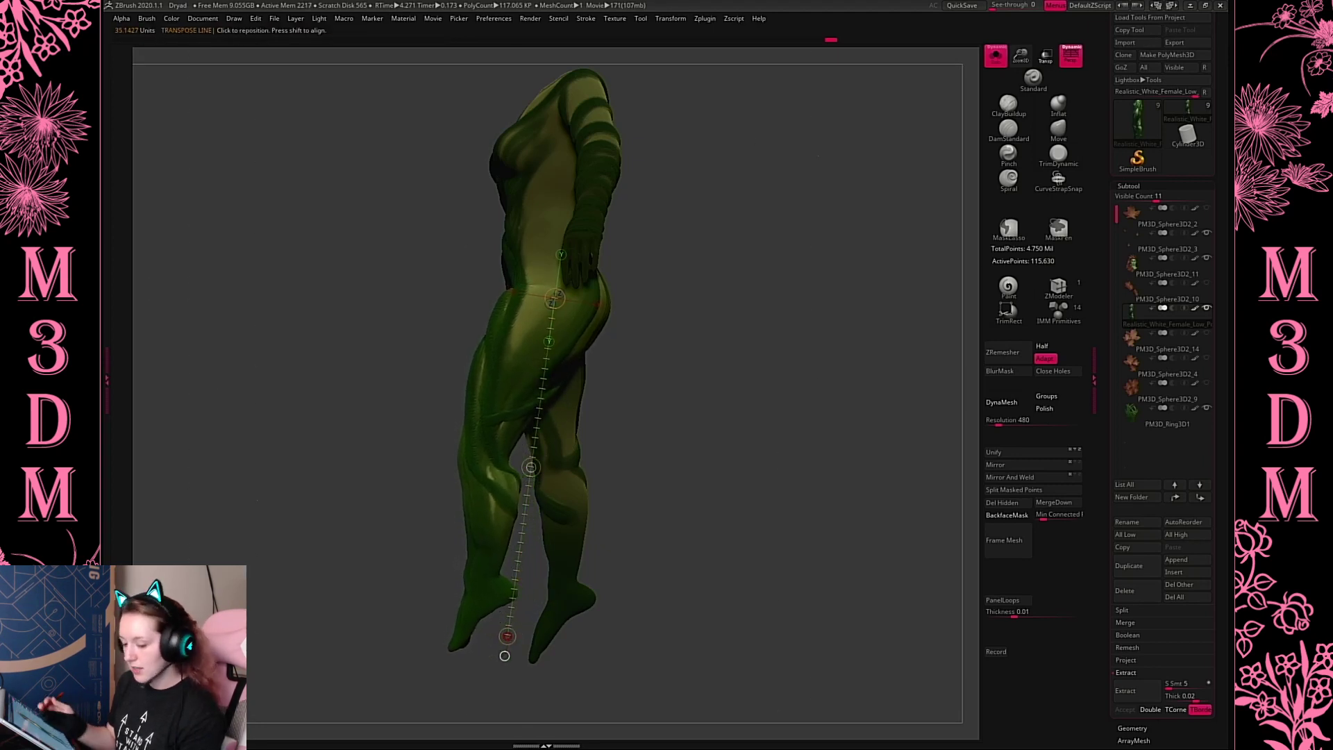
Extend the mask over the forward leg's thigh down to the knee and blur the mask's edge
key(q)
mouse_move(774, 178)
ctrl+mouse_down()
mouse_move(498, 188)
mouse_move(465, 465)
mouse_move(776, 375)
ctrl+mouse_up()
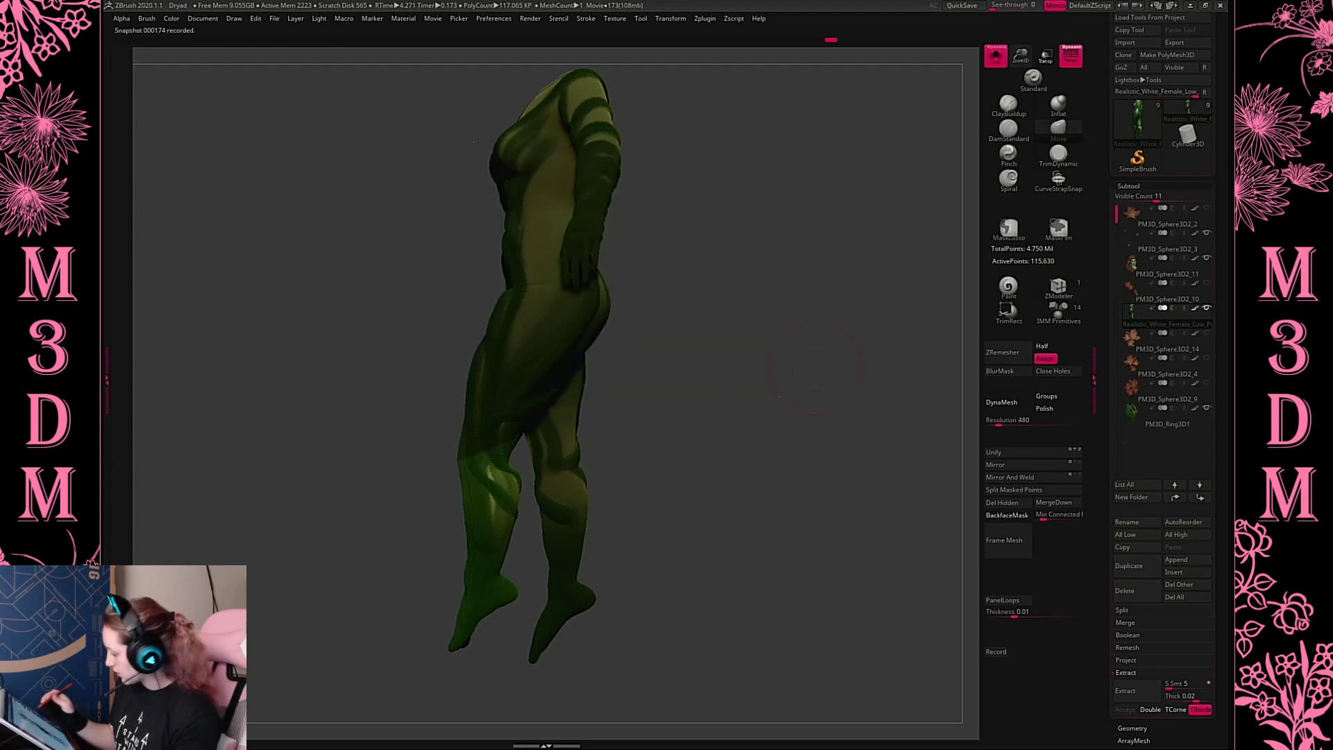
click(1003, 369)
click(1005, 369)
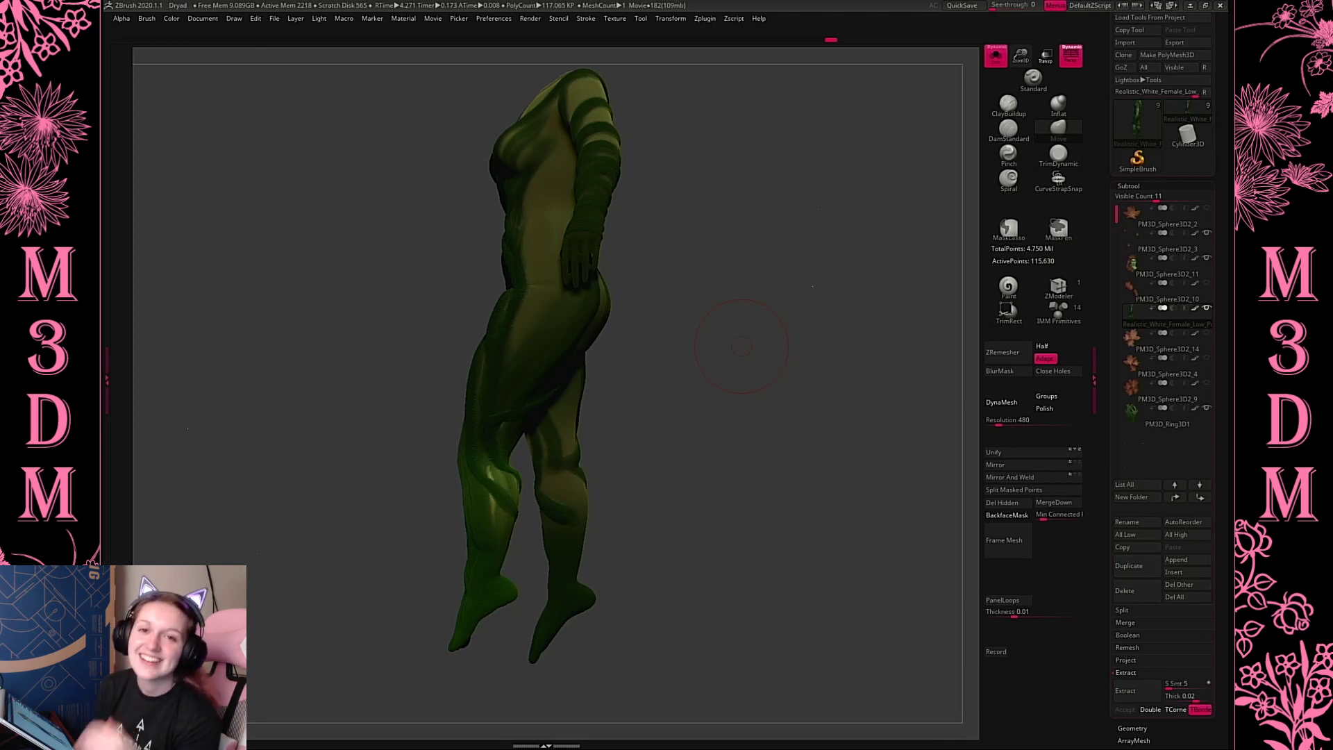
Draw a transpose line from the knee to the ankle of the forward leg and adjust the position of the lower leg
key(w)
drag(554, 299, 507, 636)
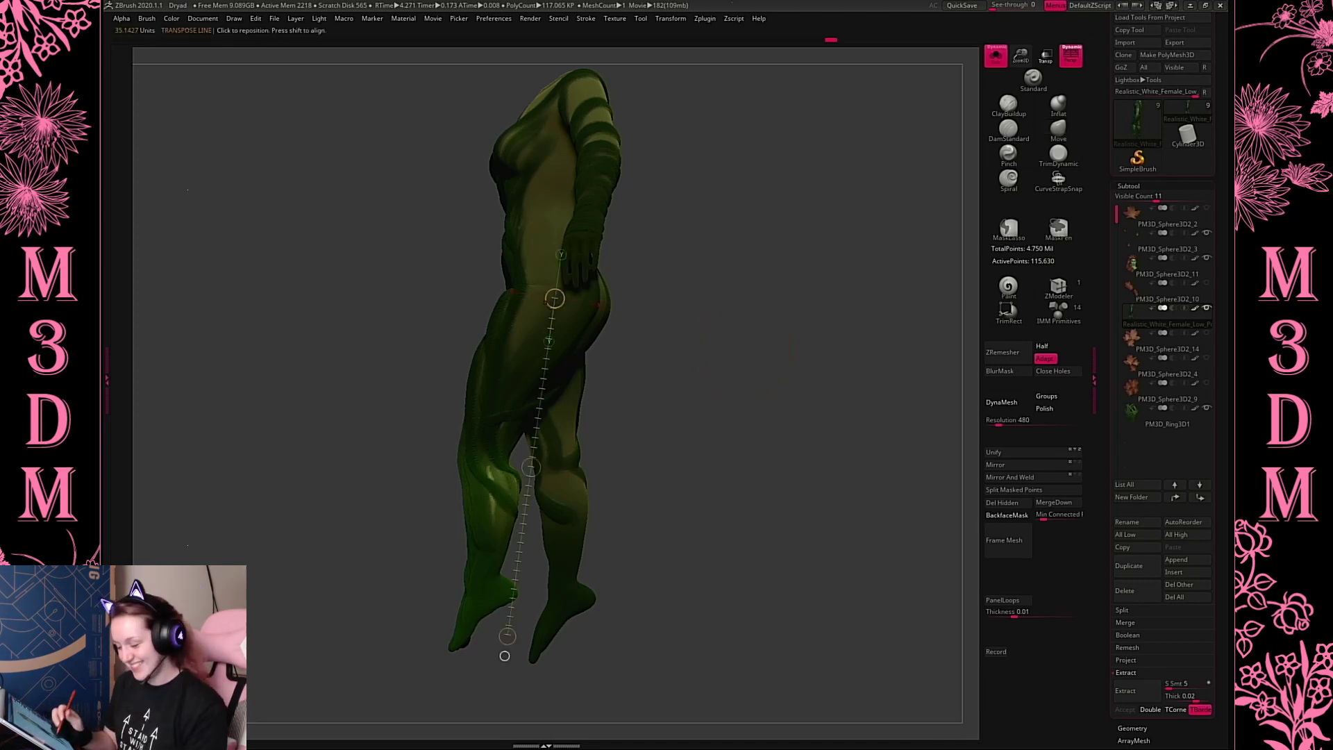
drag(484, 460, 472, 615)
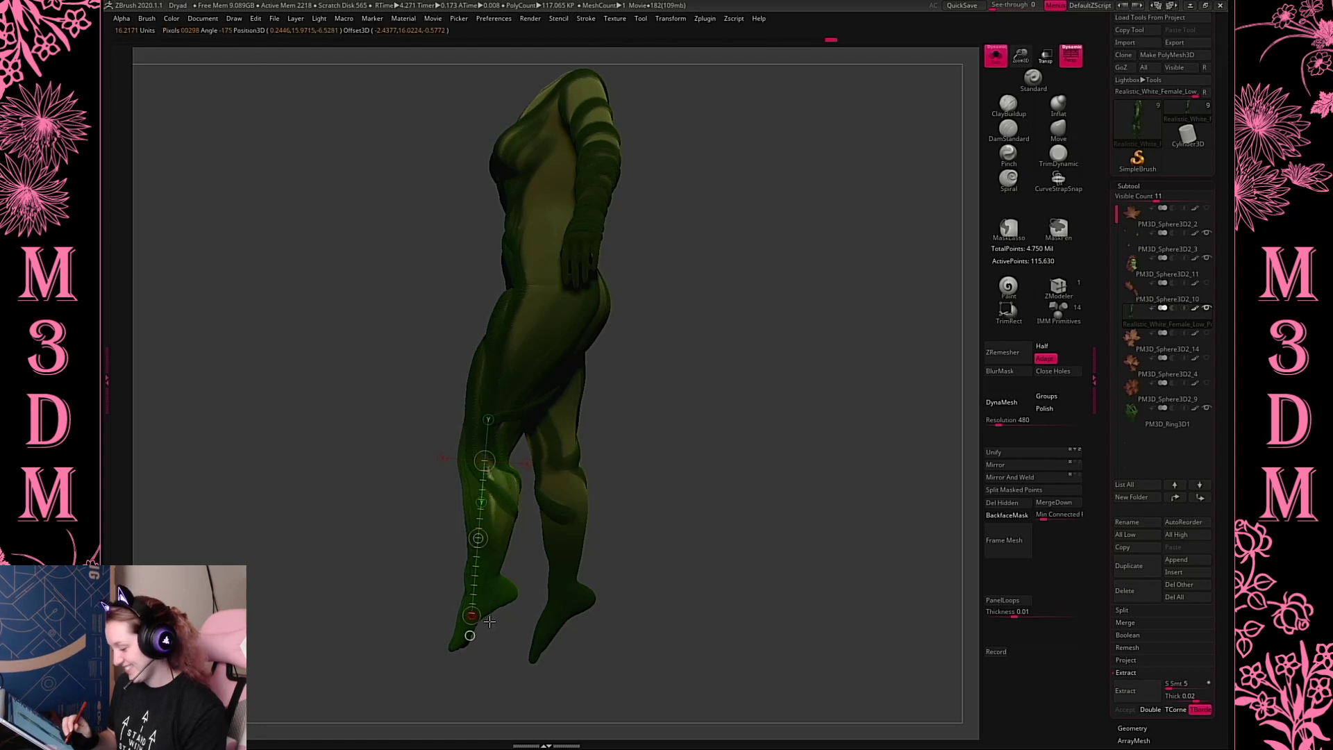
shift+drag(774, 491, 815, 490)
mouse_move(528, 605)
mouse_down()
mouse_move(515, 595)
mouse_move(538, 551)
mouse_move(520, 592)
mouse_up()
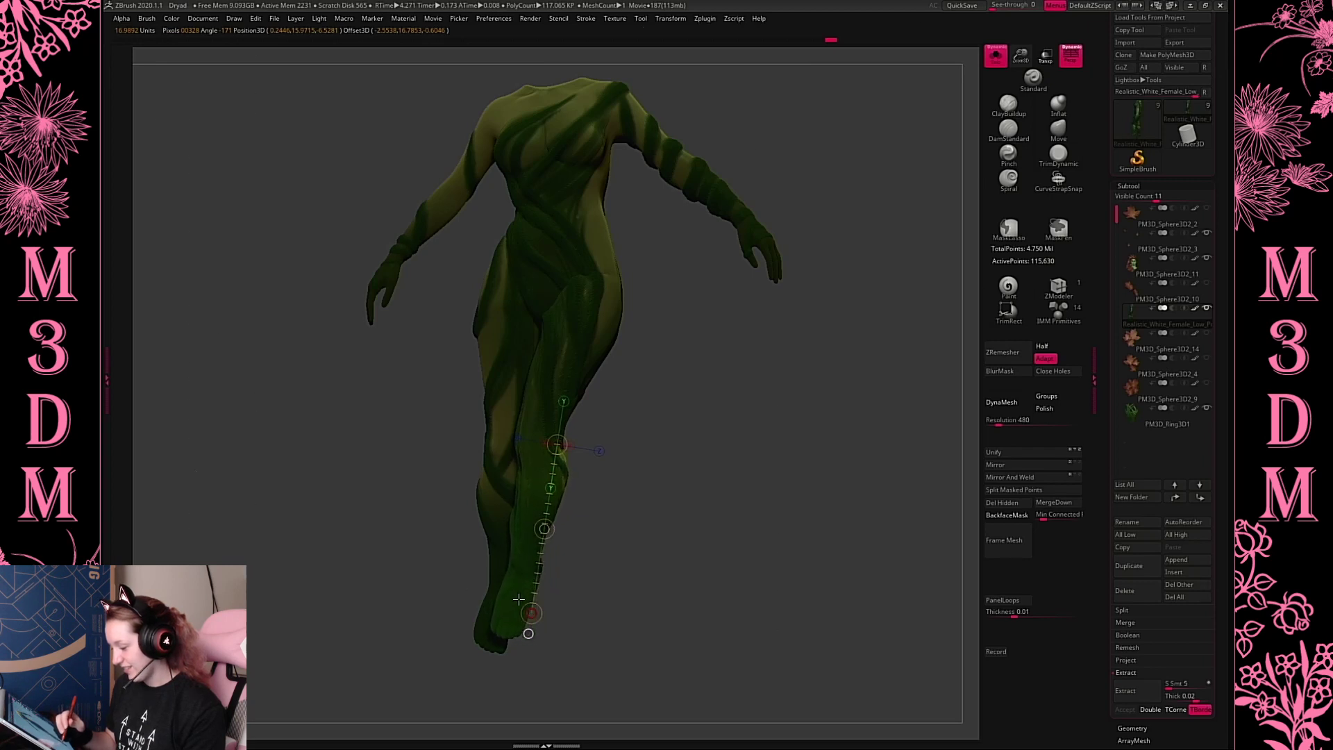
drag(666, 515, 708, 507)
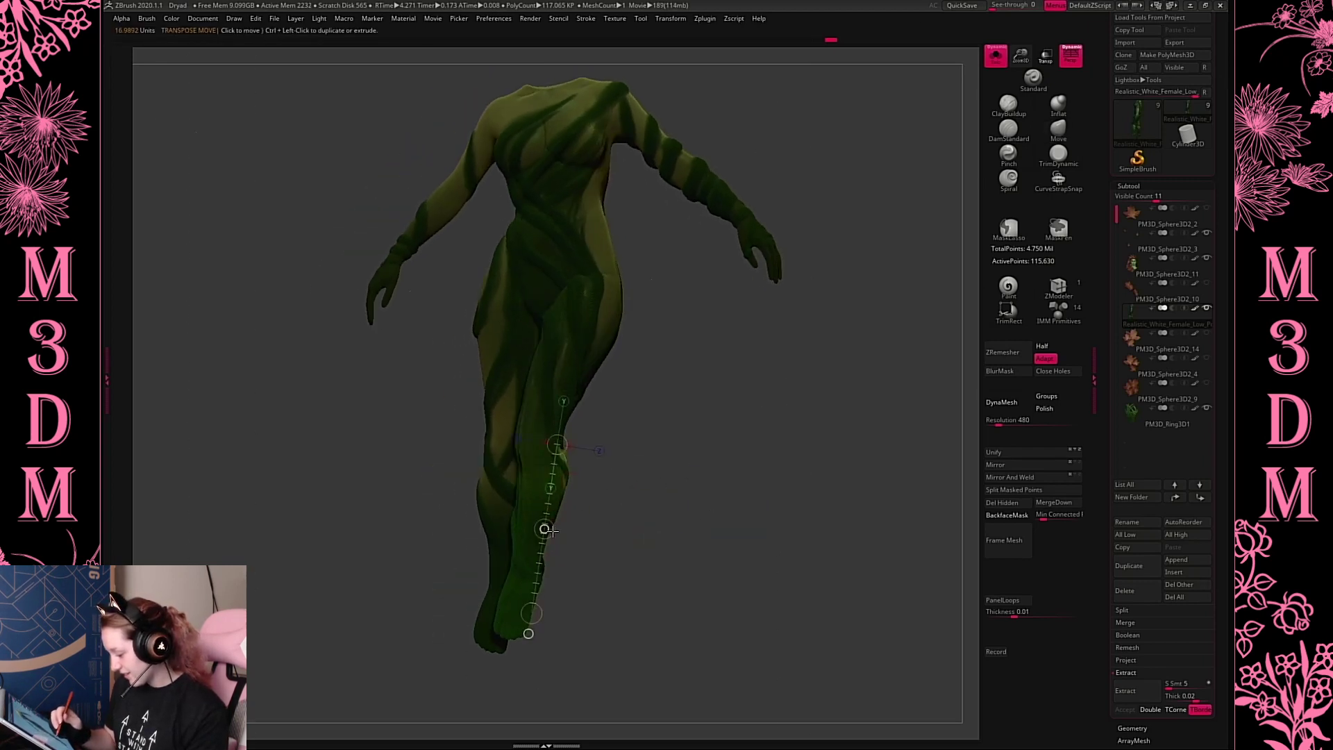
drag(545, 530, 493, 554)
key(ctrl+z)
drag(667, 512, 741, 539)
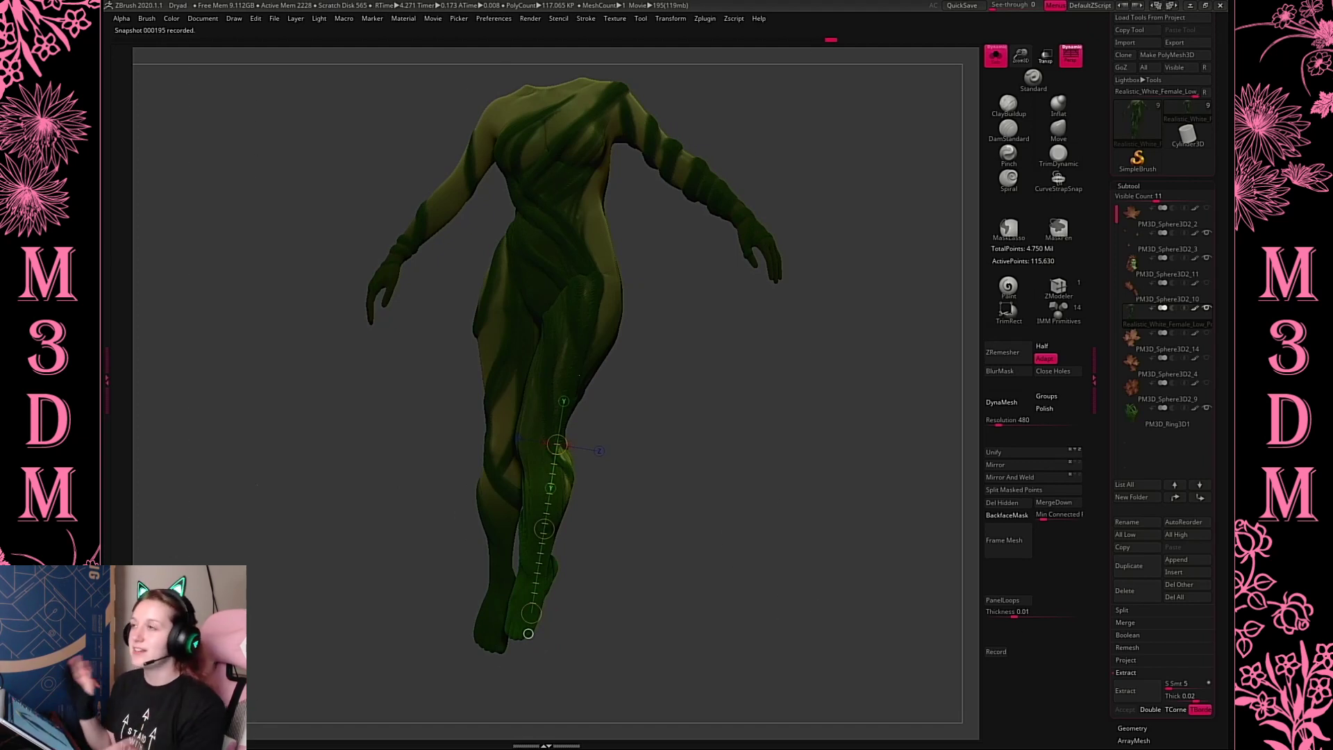
Draw a transpose line along the unmasked lower leg and bend it backward from the knee
key(q)
key(space)
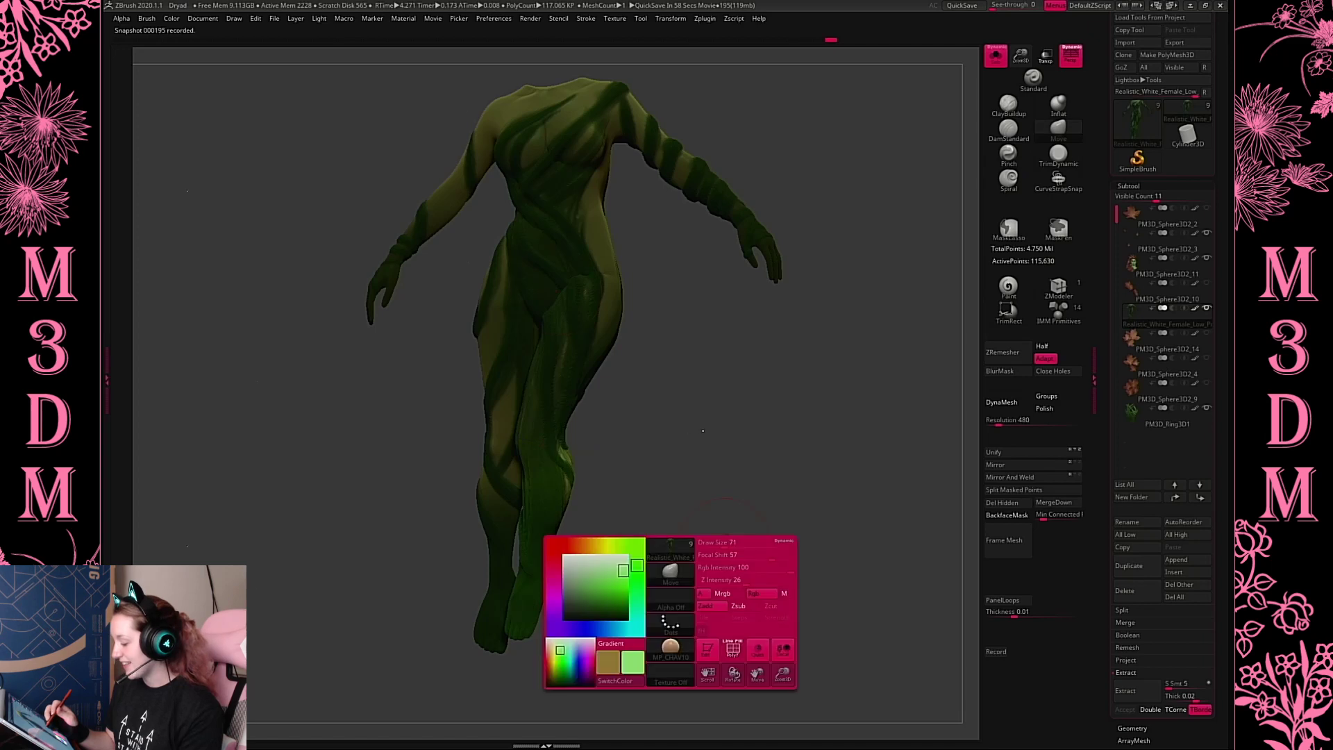
key(space)
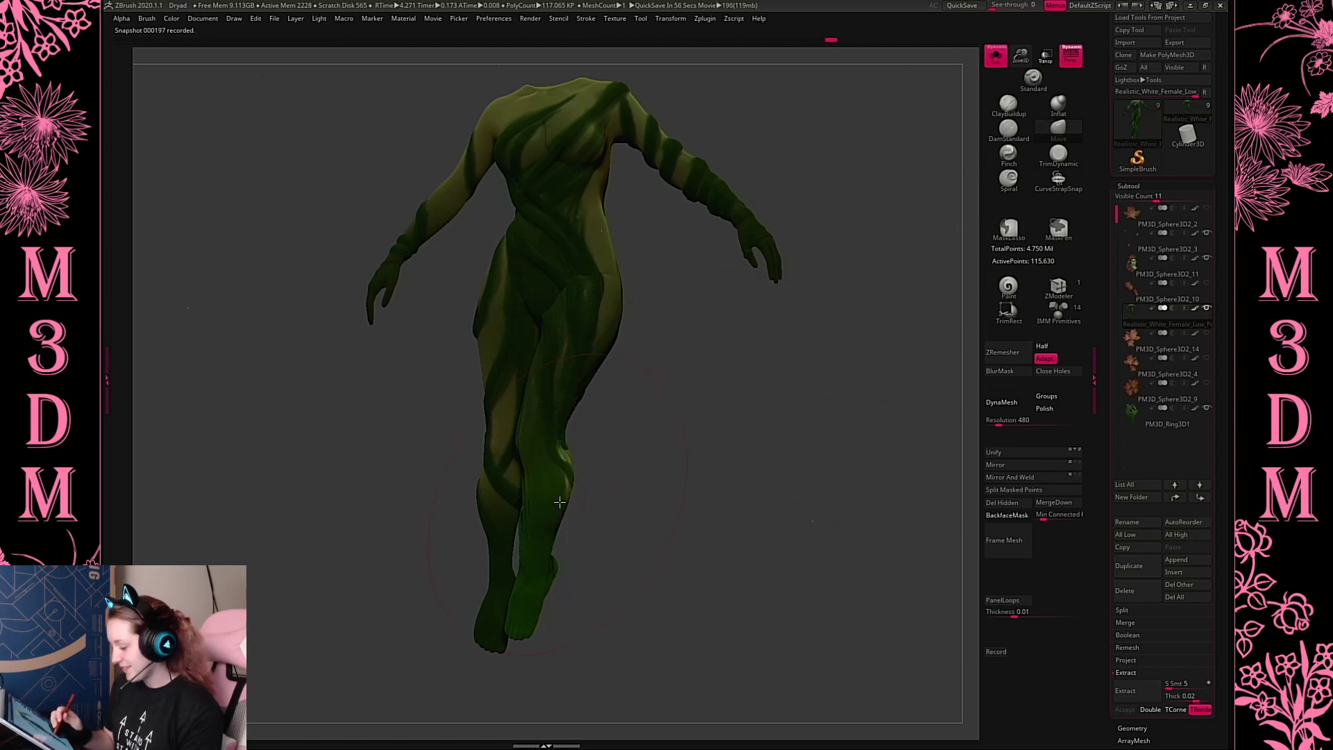
drag(752, 461, 790, 450)
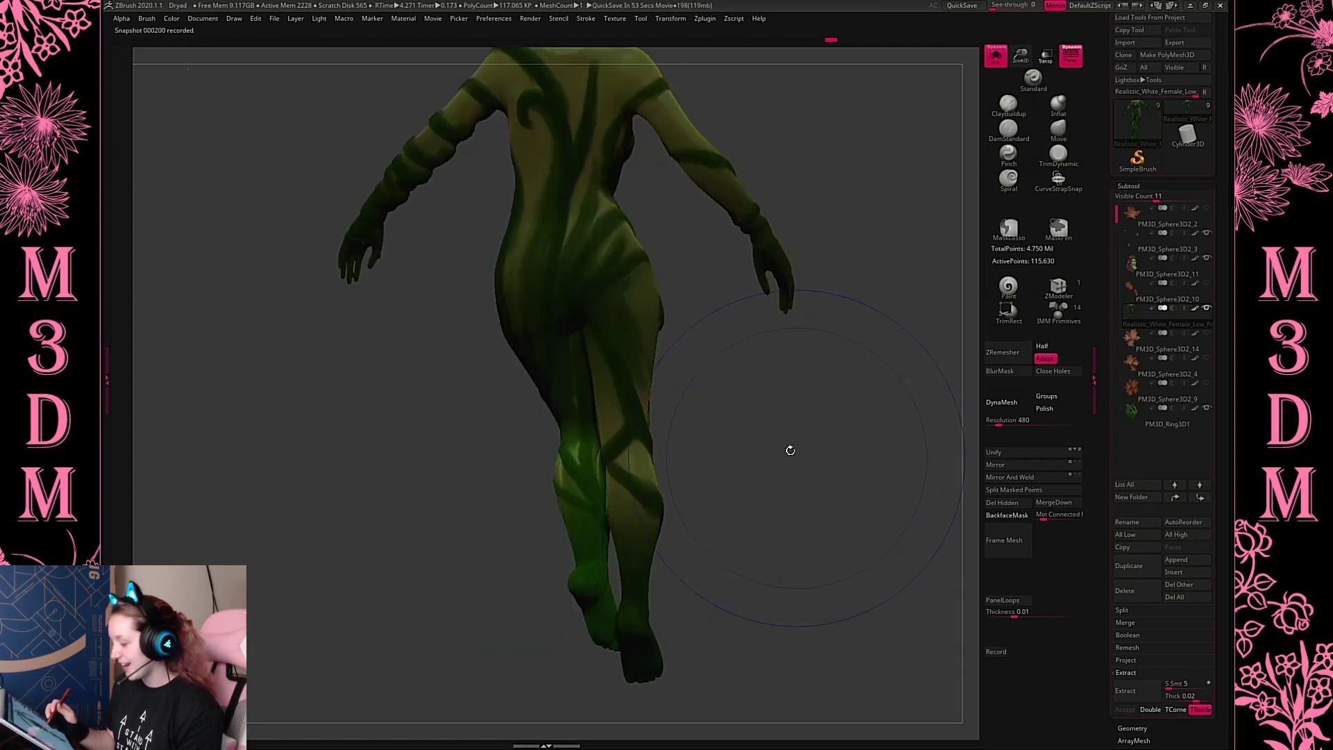
key(space)
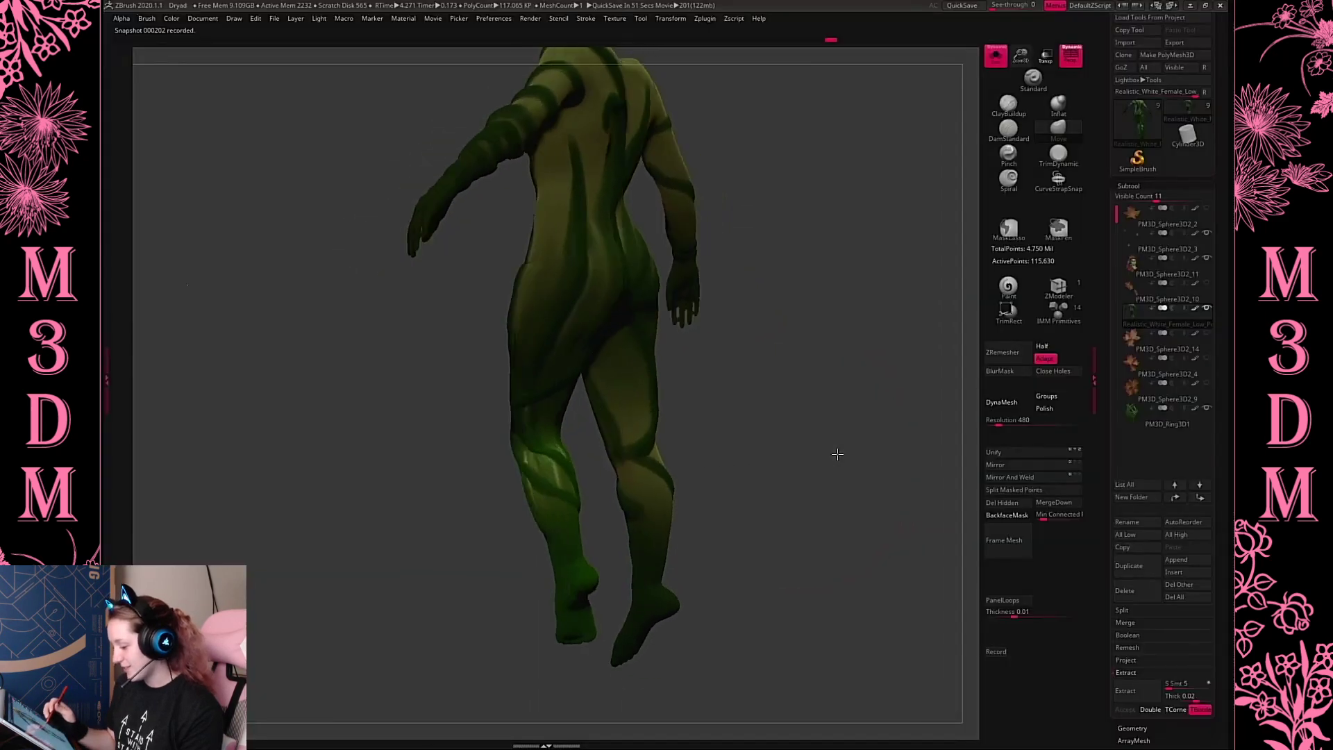
drag(836, 452, 806, 455)
key(w)
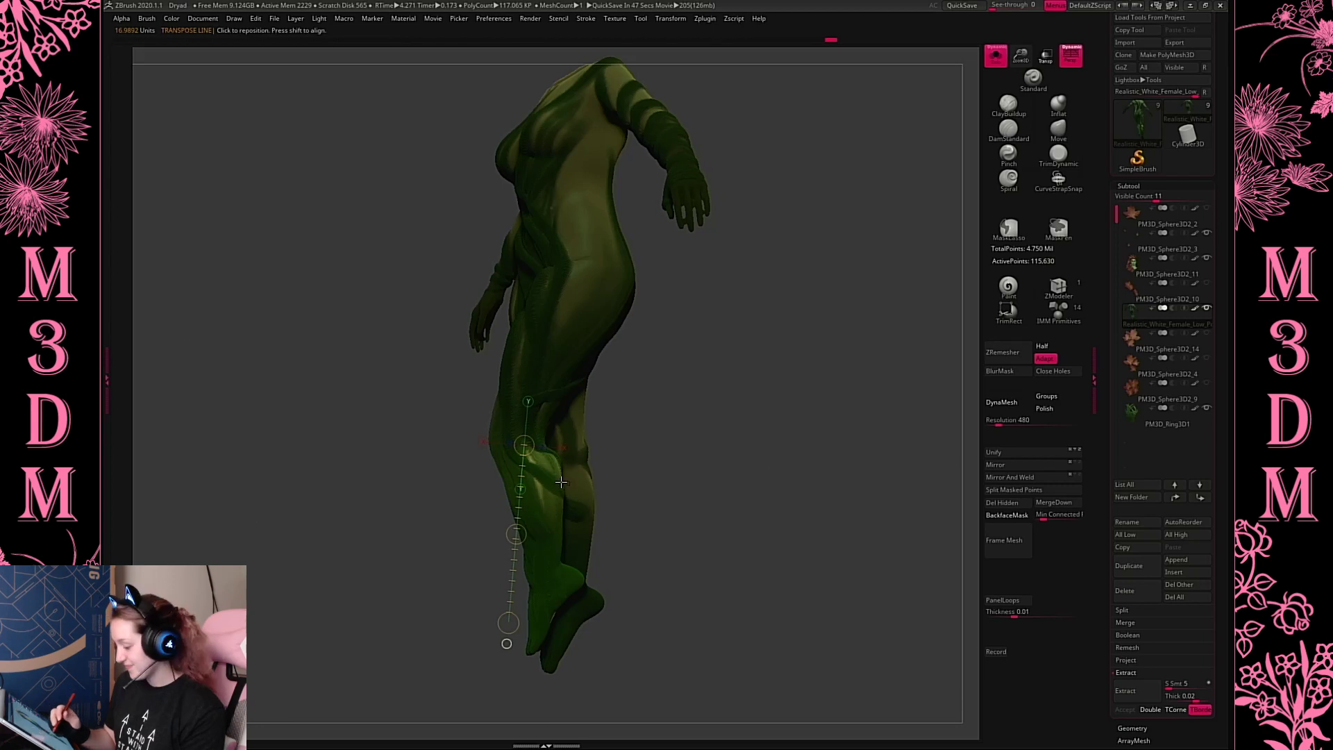
drag(501, 453, 590, 560)
key(y)
key(y)
drag(666, 521, 734, 512)
Clear the mask from the body and reshape the bent lower leg with an enlarged Move brush
key(q)
right_click(708, 473)
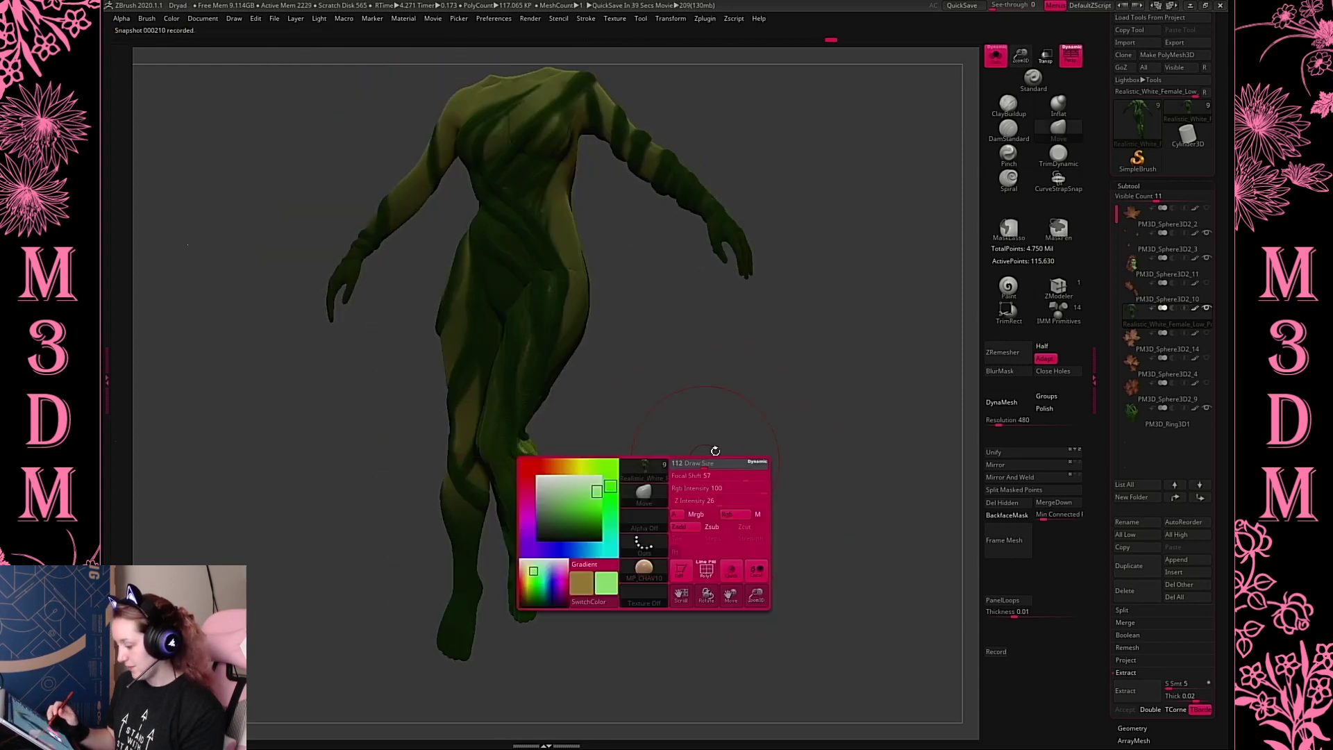
ctrl+drag(714, 448, 756, 559)
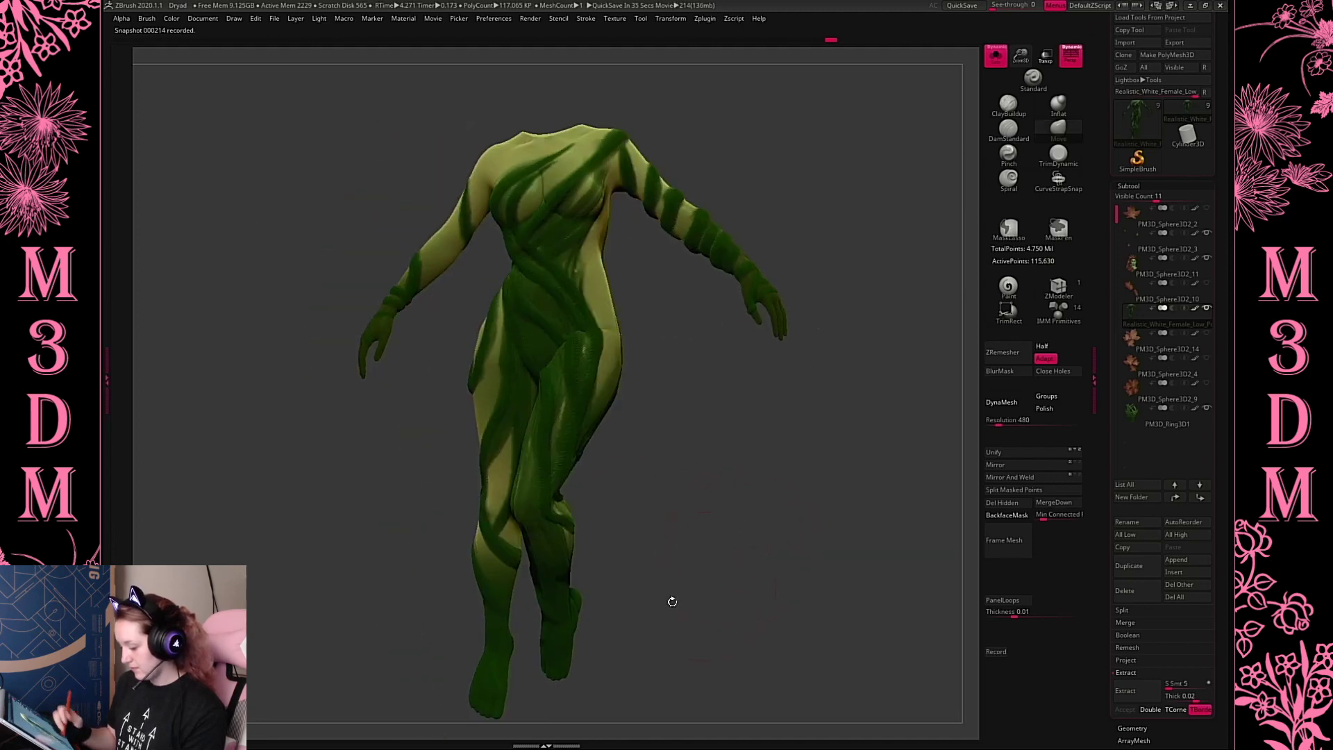
mouse_move(572, 649)
mouse_down()
mouse_move(744, 535)
mouse_move(767, 486)
mouse_move(722, 461)
mouse_move(732, 442)
mouse_move(614, 607)
mouse_move(818, 654)
mouse_move(774, 521)
mouse_move(800, 502)
mouse_move(804, 530)
mouse_move(741, 485)
mouse_move(741, 497)
mouse_move(609, 533)
mouse_up()
right_click(731, 442)
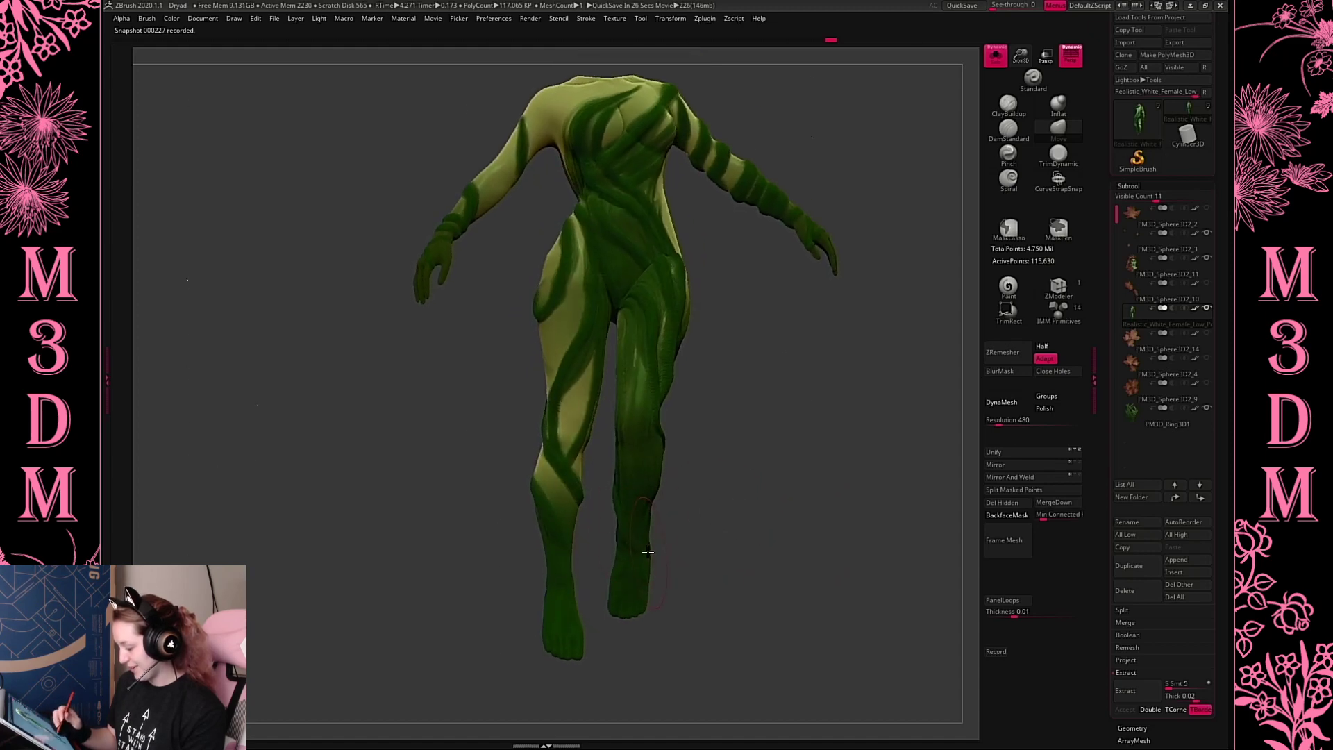
drag(729, 555, 770, 582)
alt+drag(867, 225, 877, 312)
Turn off Solo to show the whole dryad and make the vine base the active subtool
click(995, 57)
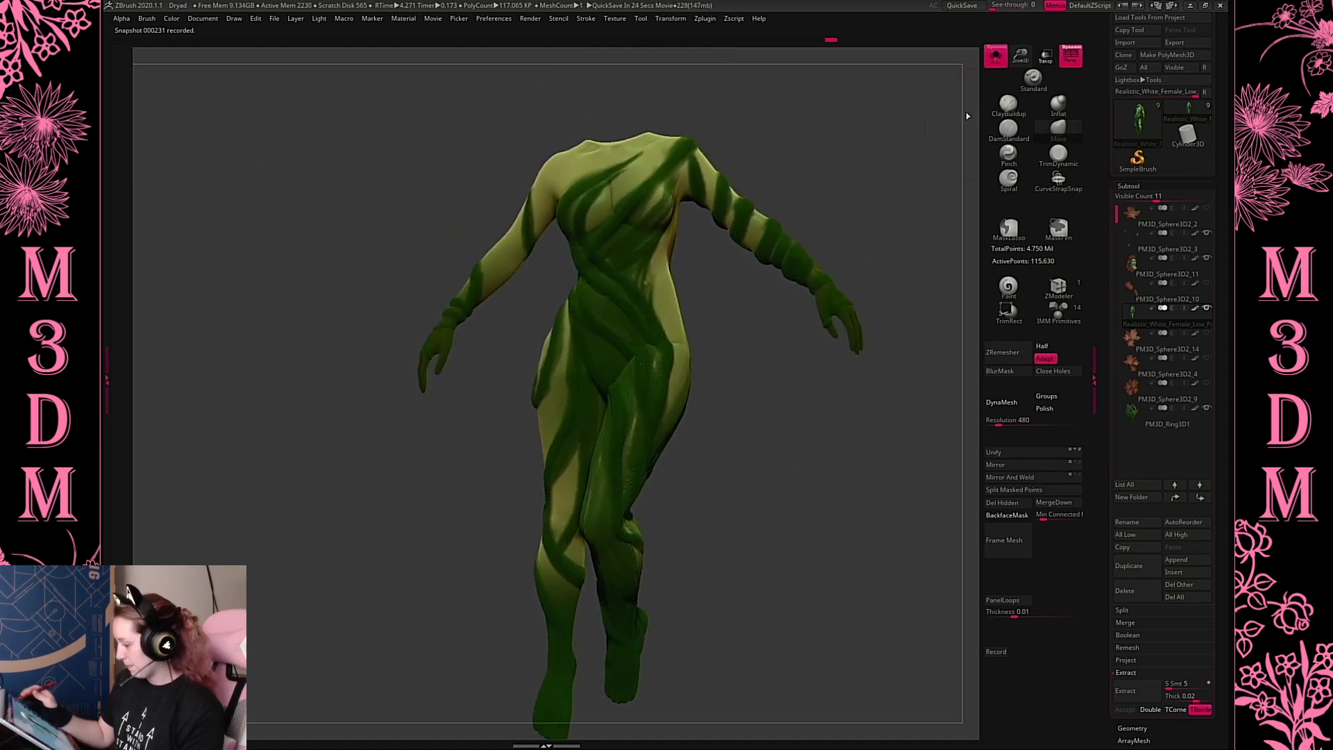
alt+drag(858, 476, 840, 510)
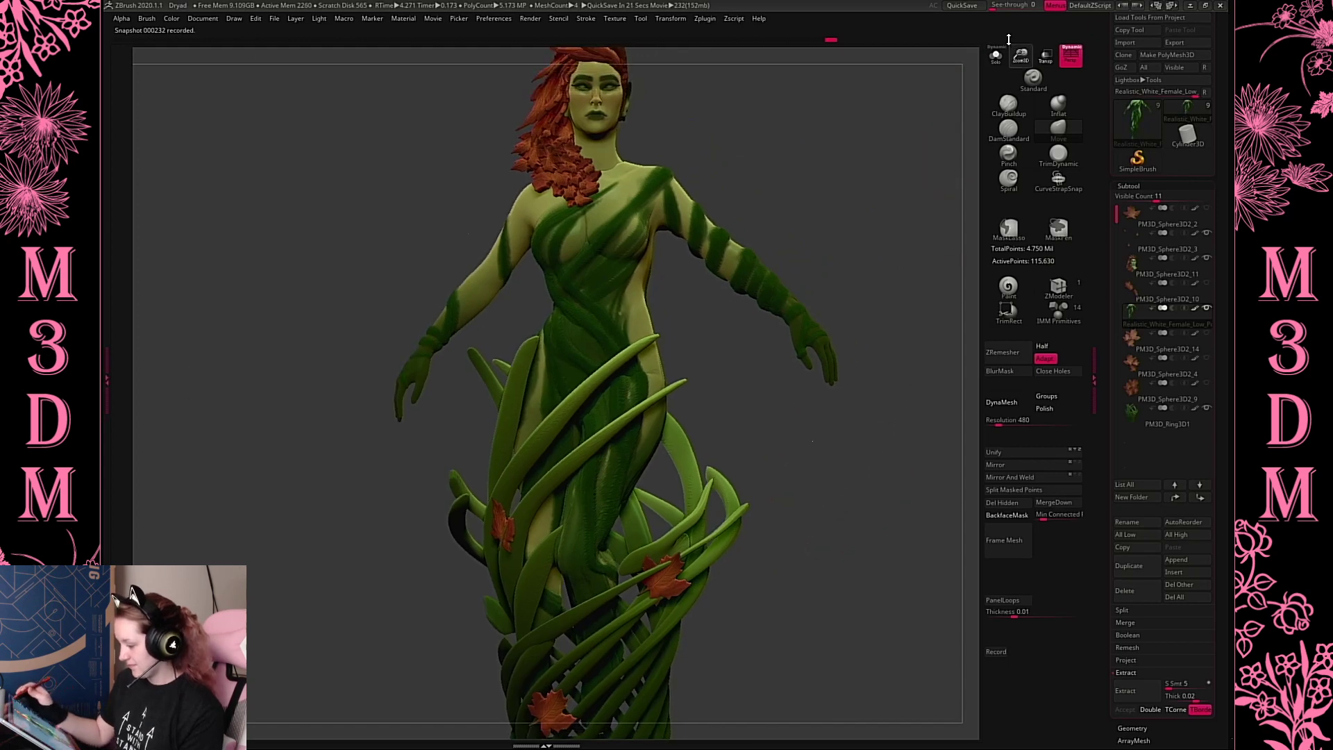
alt+drag(861, 424, 857, 339)
alt+drag(851, 403, 841, 367)
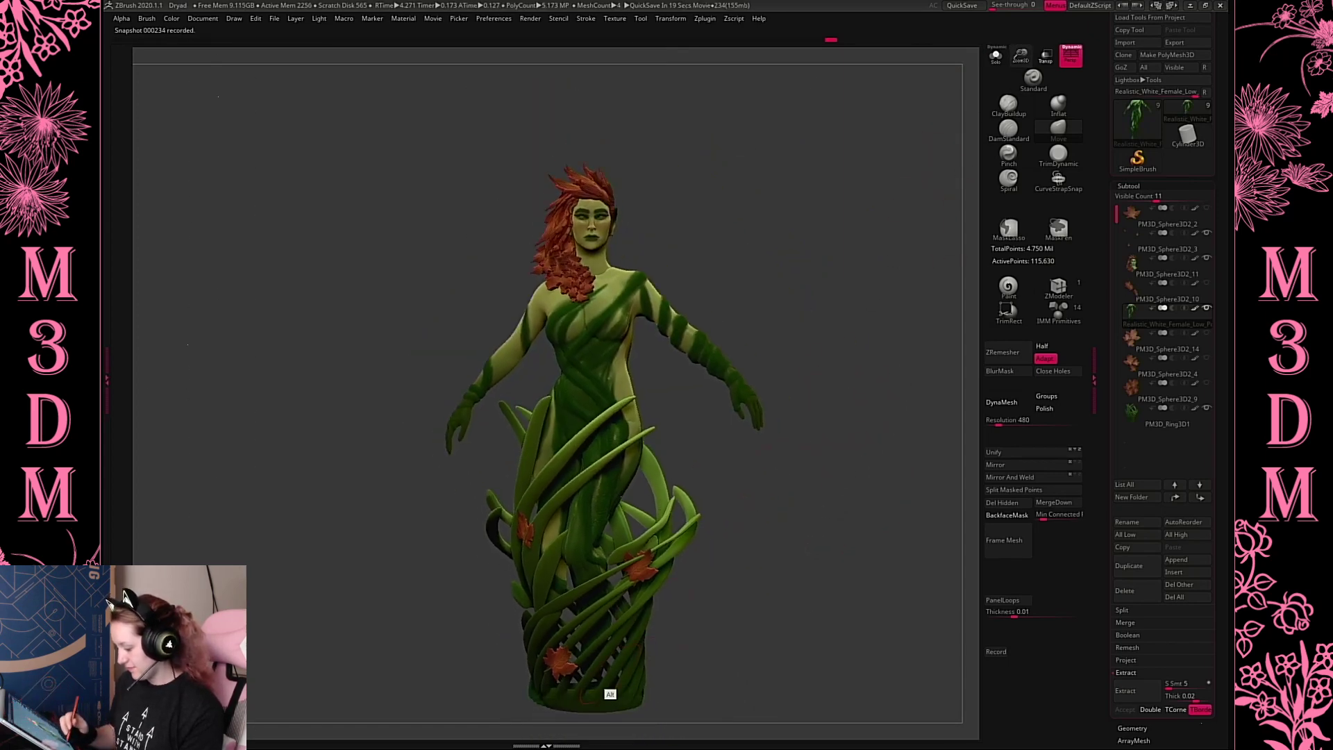
alt+click(586, 697)
alt+drag(774, 553, 762, 518)
Reposition the vine base around the legs with the gizmo and scale it narrower
key(w)
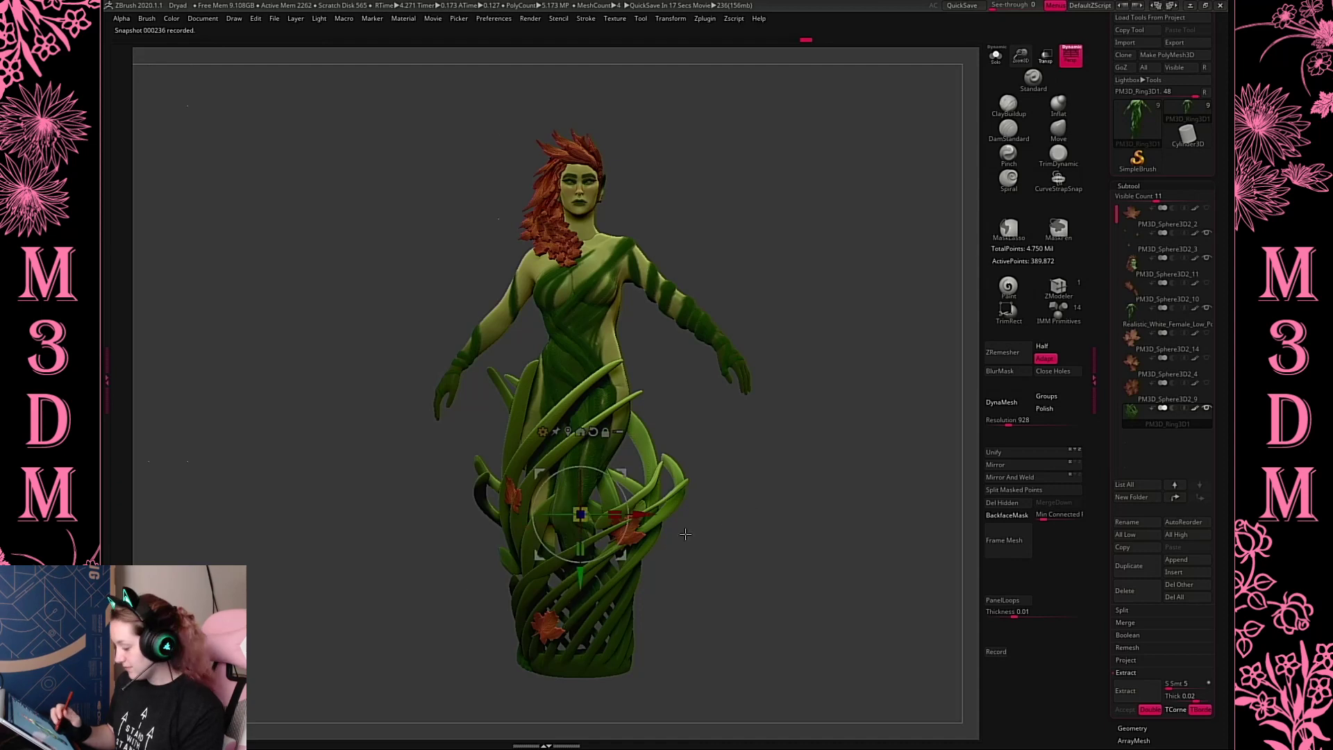
mouse_move(580, 575)
mouse_down()
mouse_move(580, 595)
mouse_move(580, 574)
mouse_up()
drag(628, 483, 615, 481)
key(q)
mouse_move(733, 496)
mouse_down()
mouse_move(719, 502)
mouse_move(744, 518)
mouse_move(728, 516)
mouse_up()
key(w)
drag(622, 481, 608, 480)
mouse_move(790, 499)
mouse_down()
mouse_move(801, 542)
mouse_move(791, 535)
mouse_up()
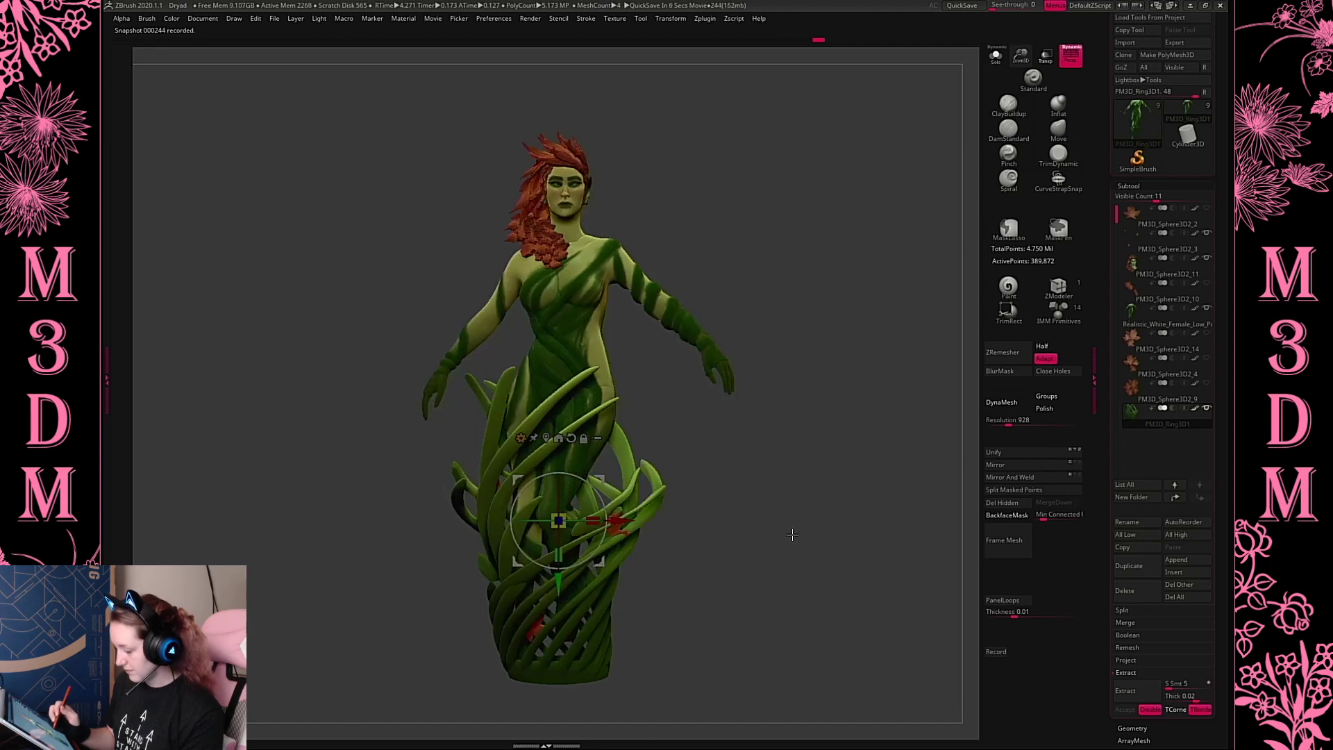
key(q)
key(w)
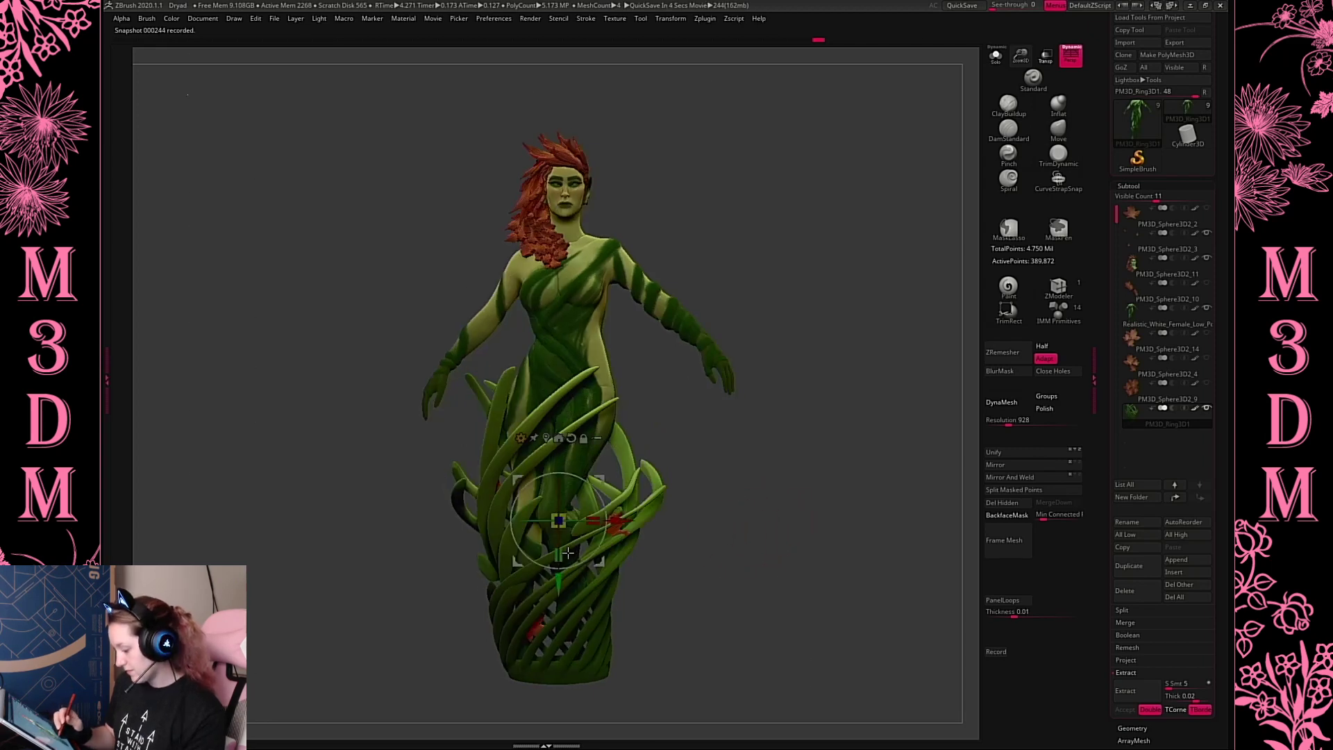
drag(567, 552, 611, 525)
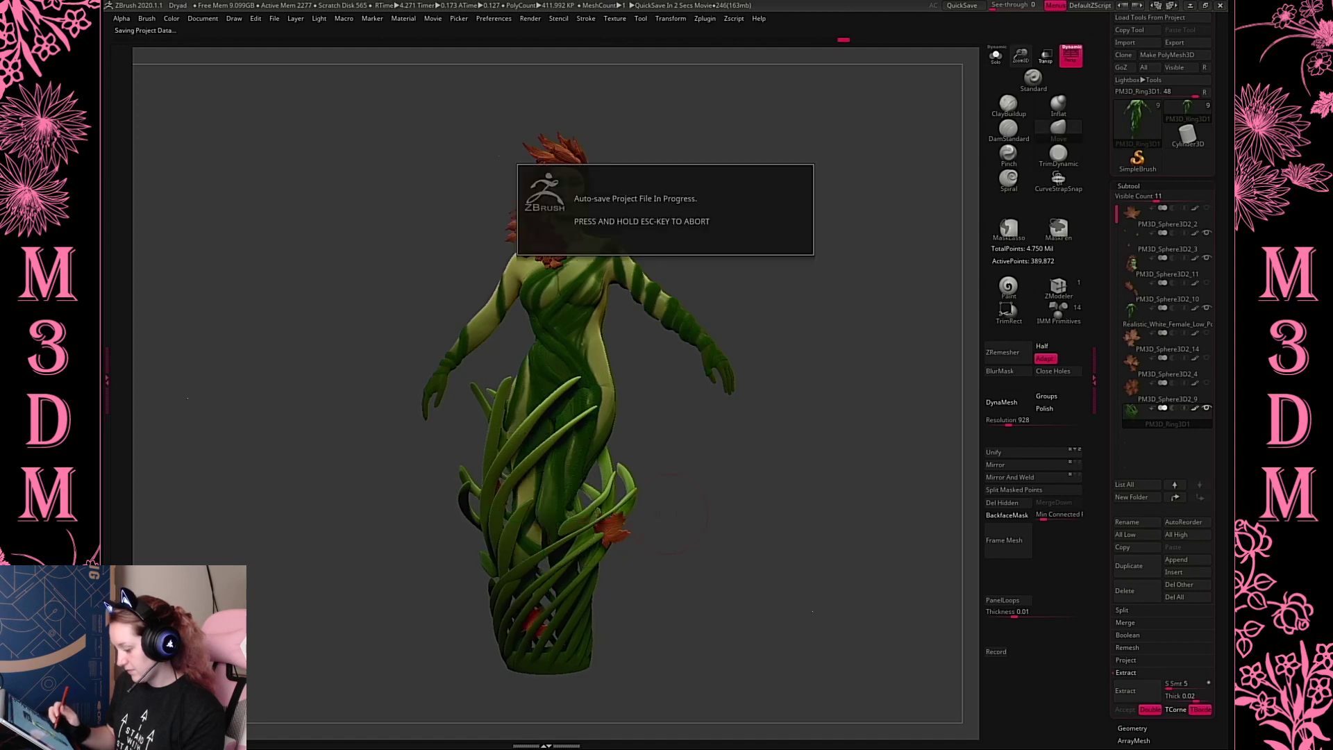
drag(741, 514, 687, 534)
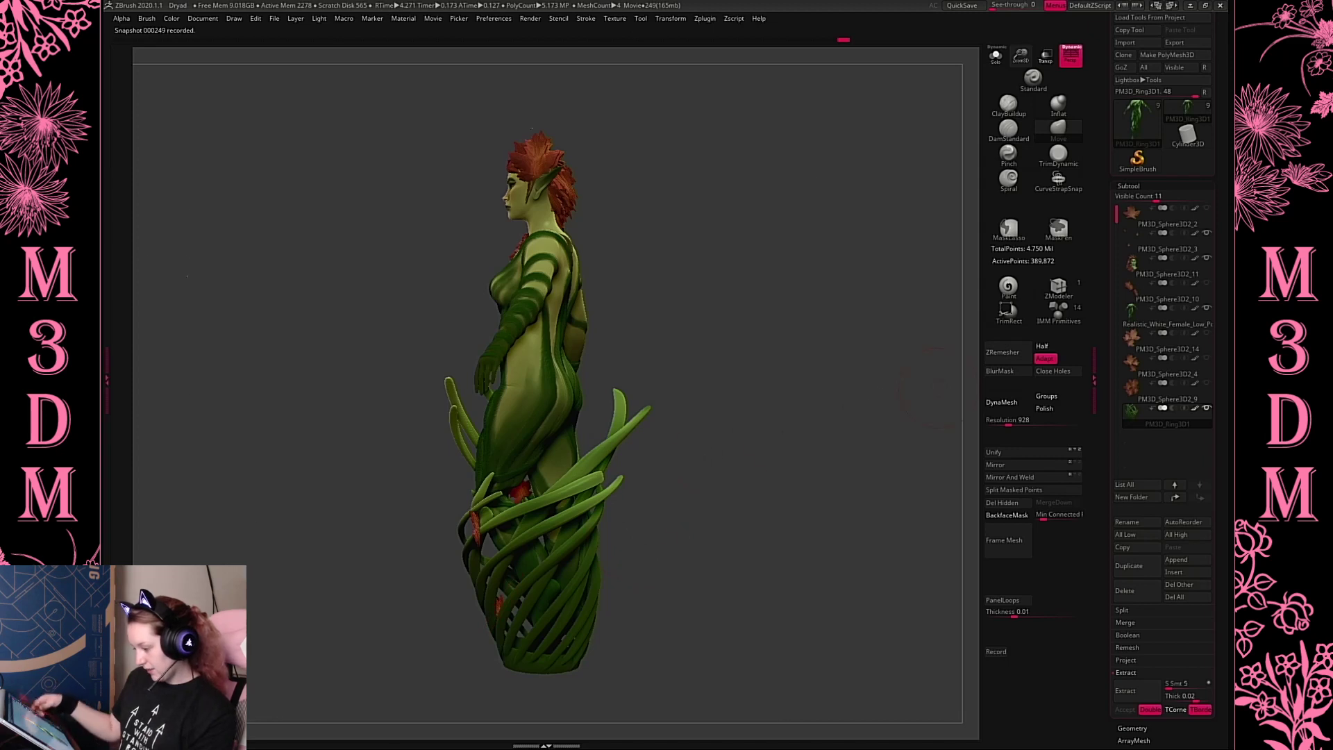
Apply a Taper deformer to the vine base, pull in its lower and upper ends slightly, and return to draw mode
key(w)
click(510, 437)
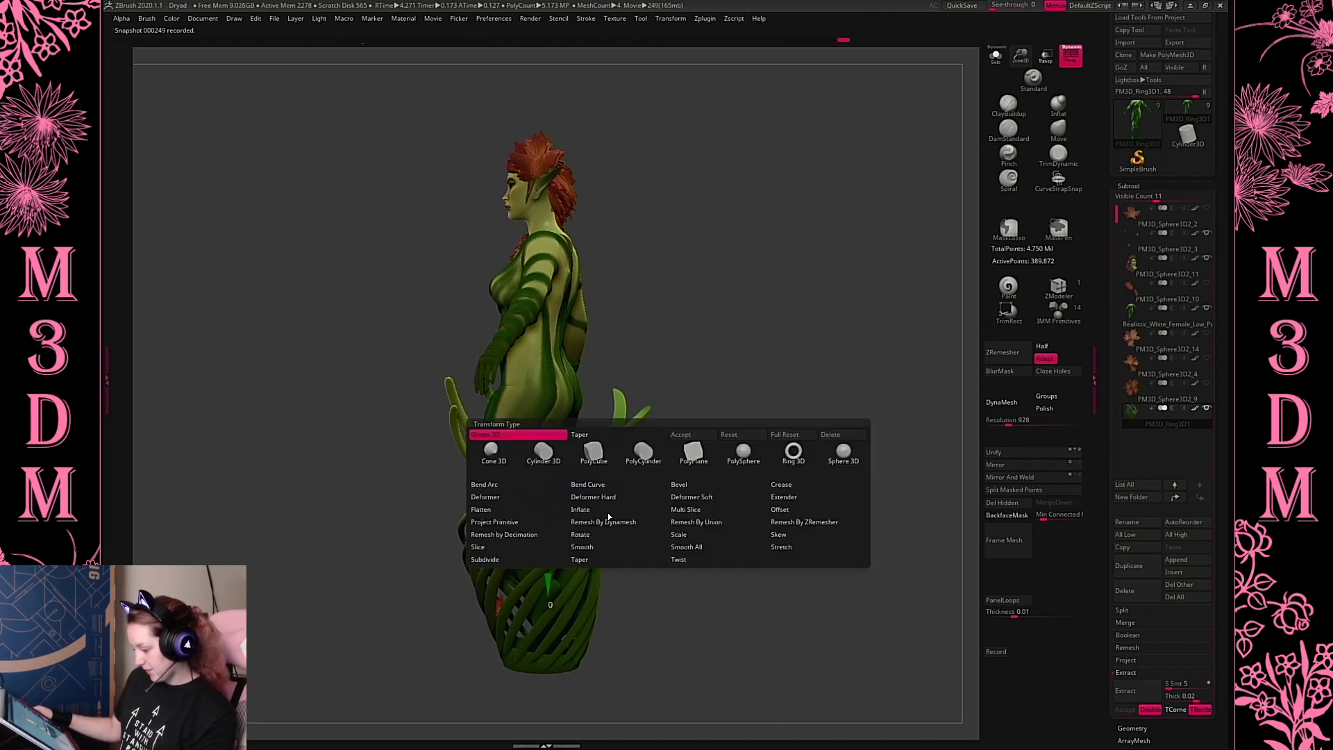
click(626, 561)
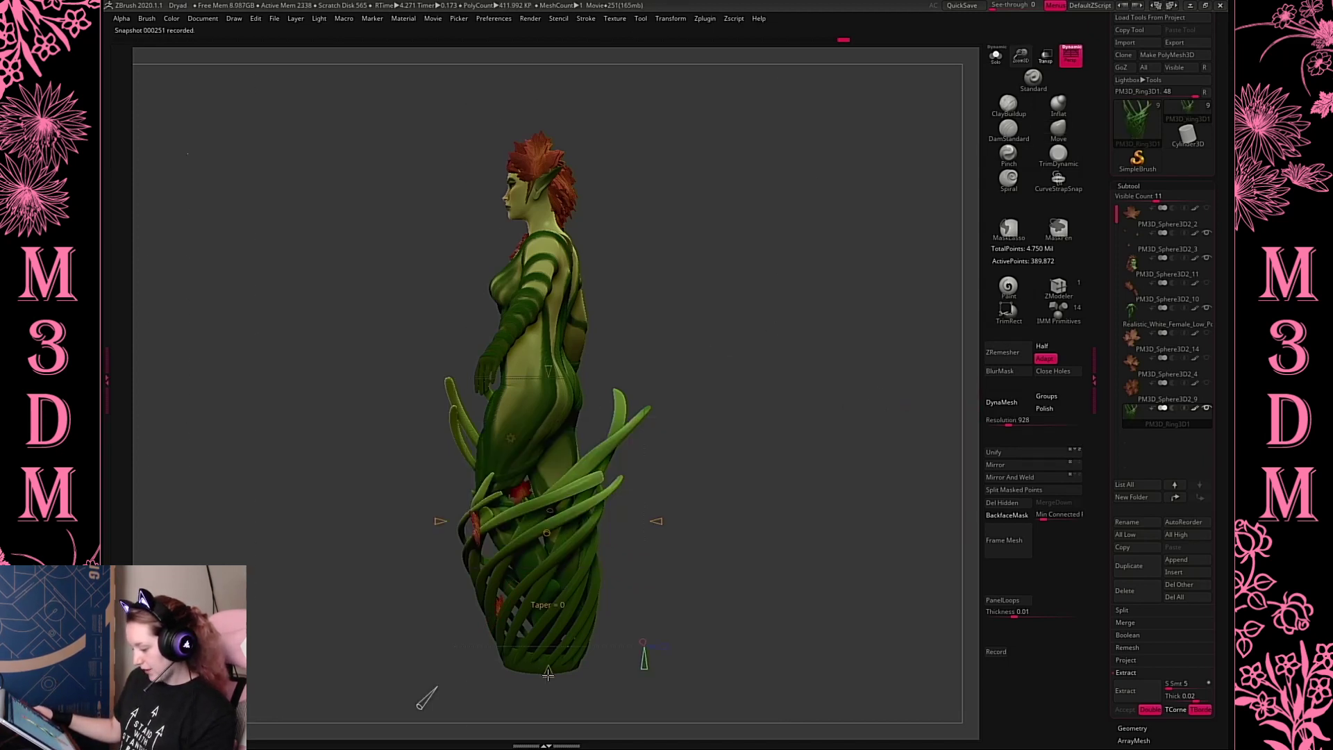
mouse_move(548, 673)
mouse_down()
mouse_move(548, 628)
mouse_move(549, 647)
mouse_up()
mouse_move(549, 372)
mouse_down()
mouse_move(550, 397)
mouse_move(551, 386)
mouse_up()
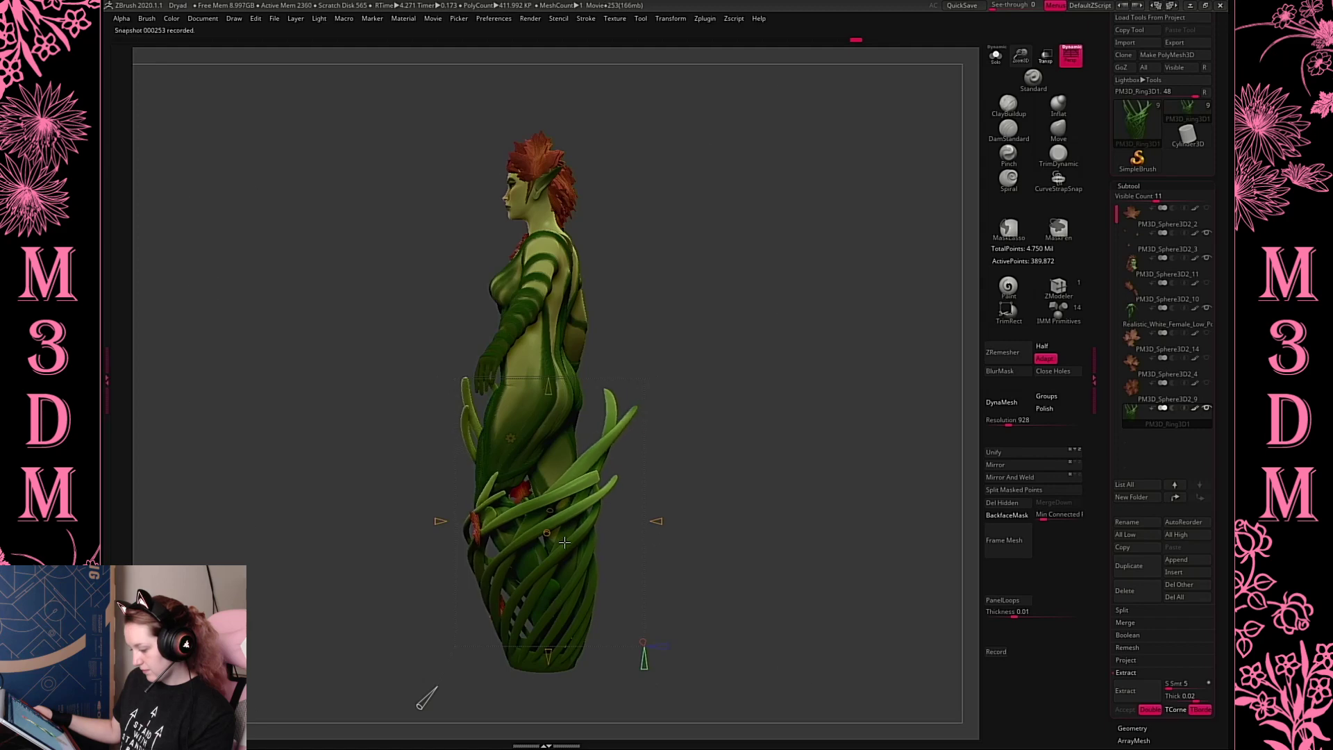
drag(787, 531, 895, 553)
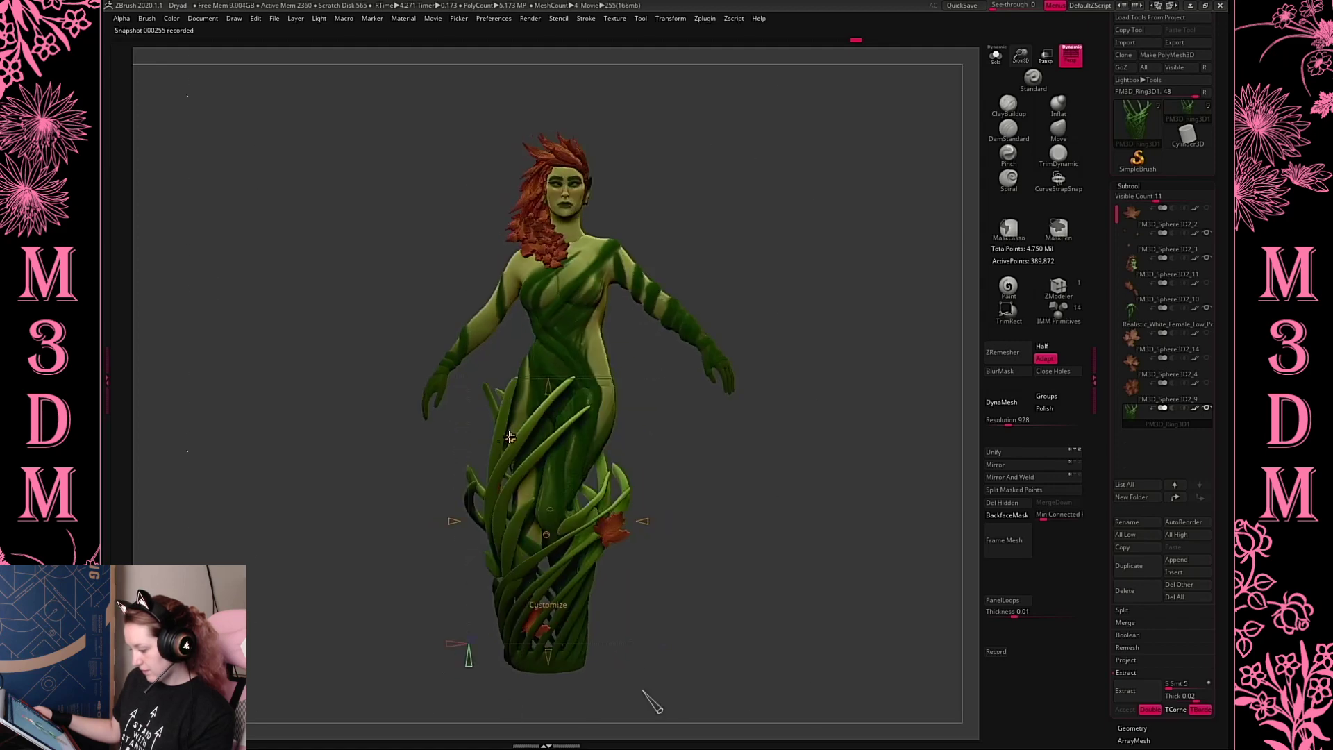
click(511, 437)
click(518, 434)
key(q)
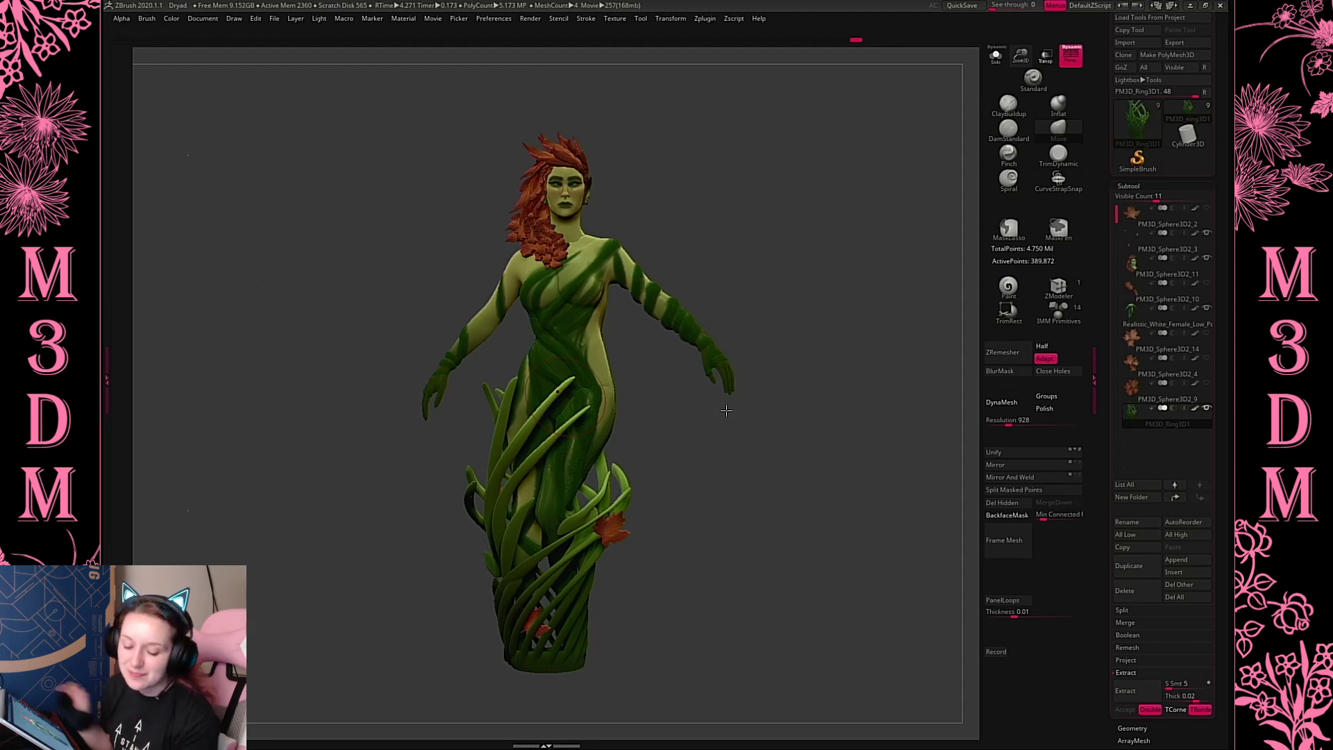
Switch to Chrome, open the Animal Humanoids page of the model library, search it for the squirrel model, and return to ZBrush
key(super)
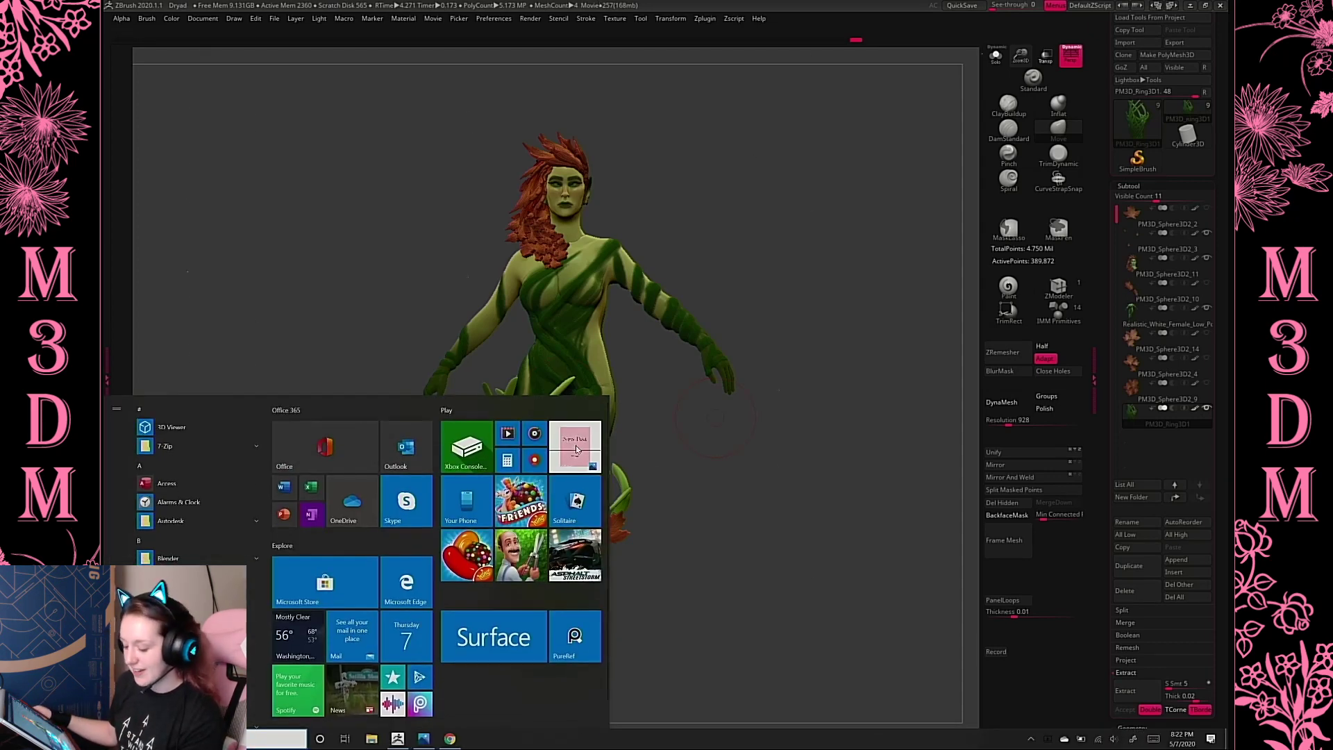
text(m)
click(450, 739)
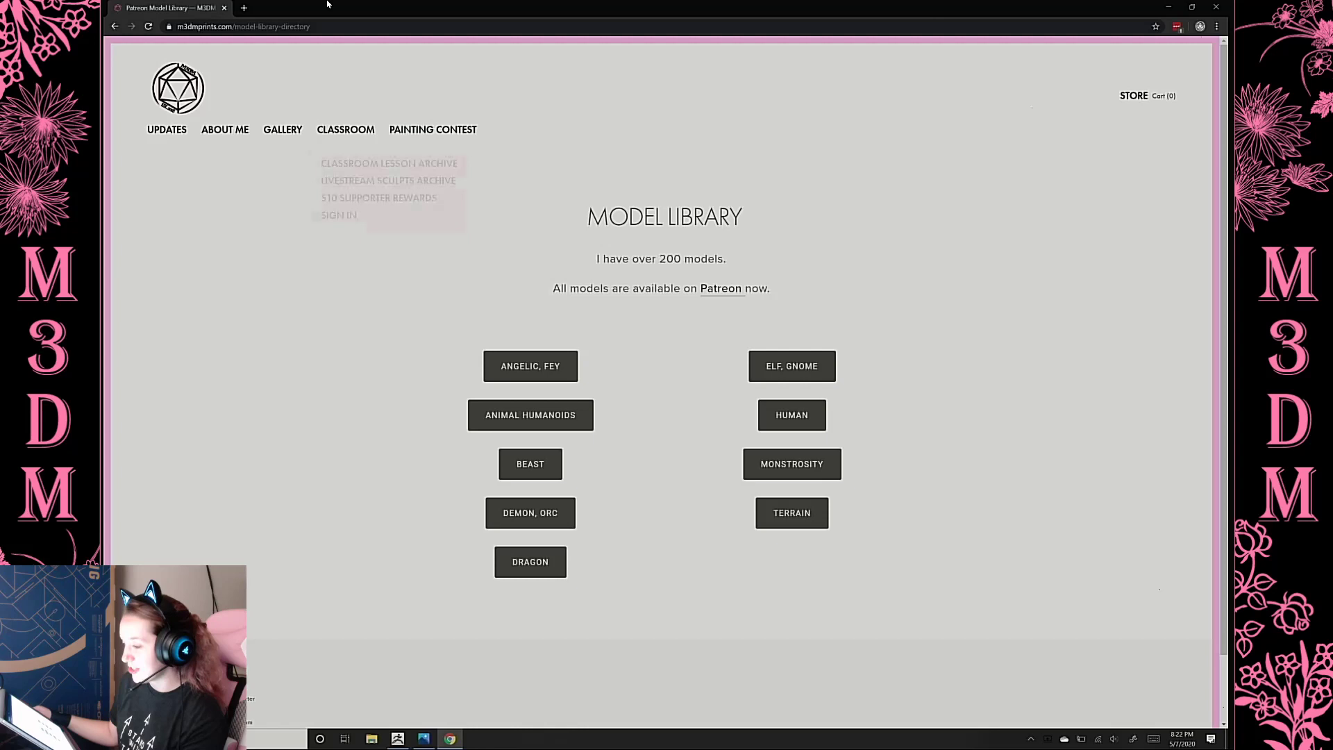
click(569, 410)
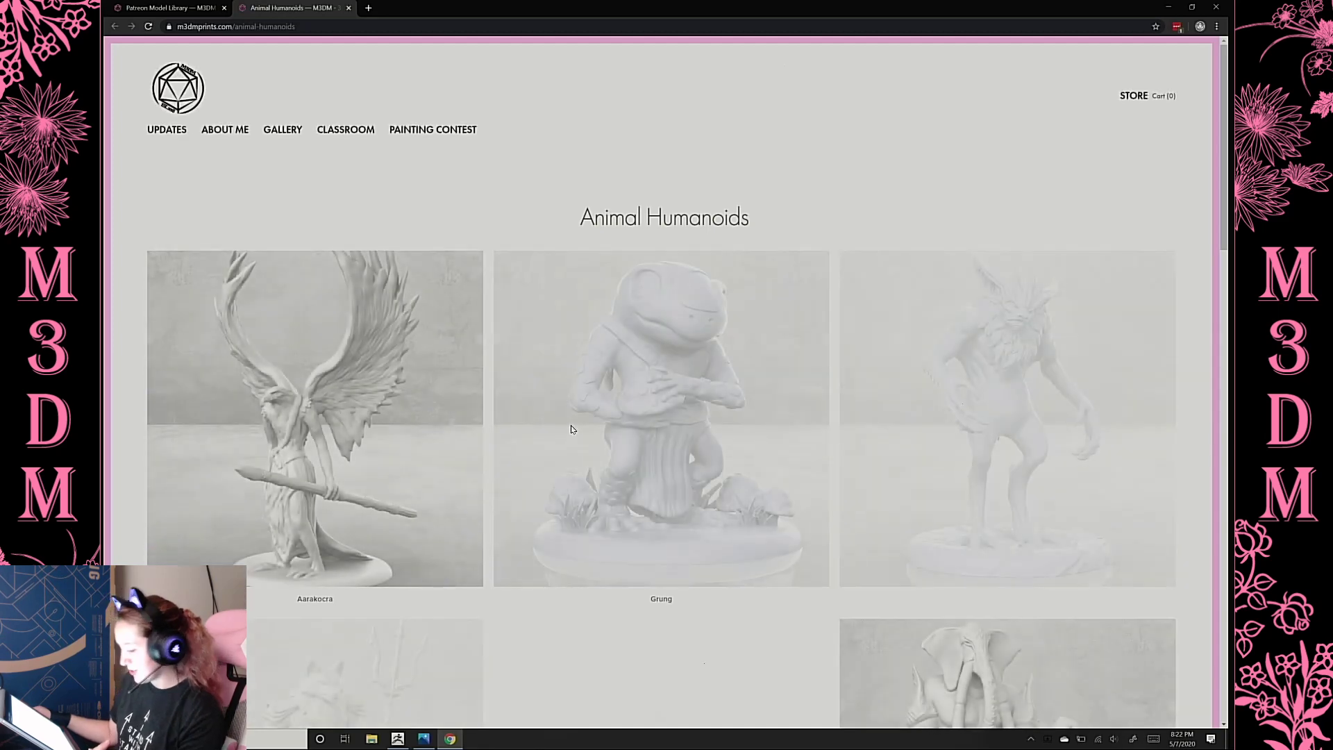
key(ctrl+f)
text(squirre)
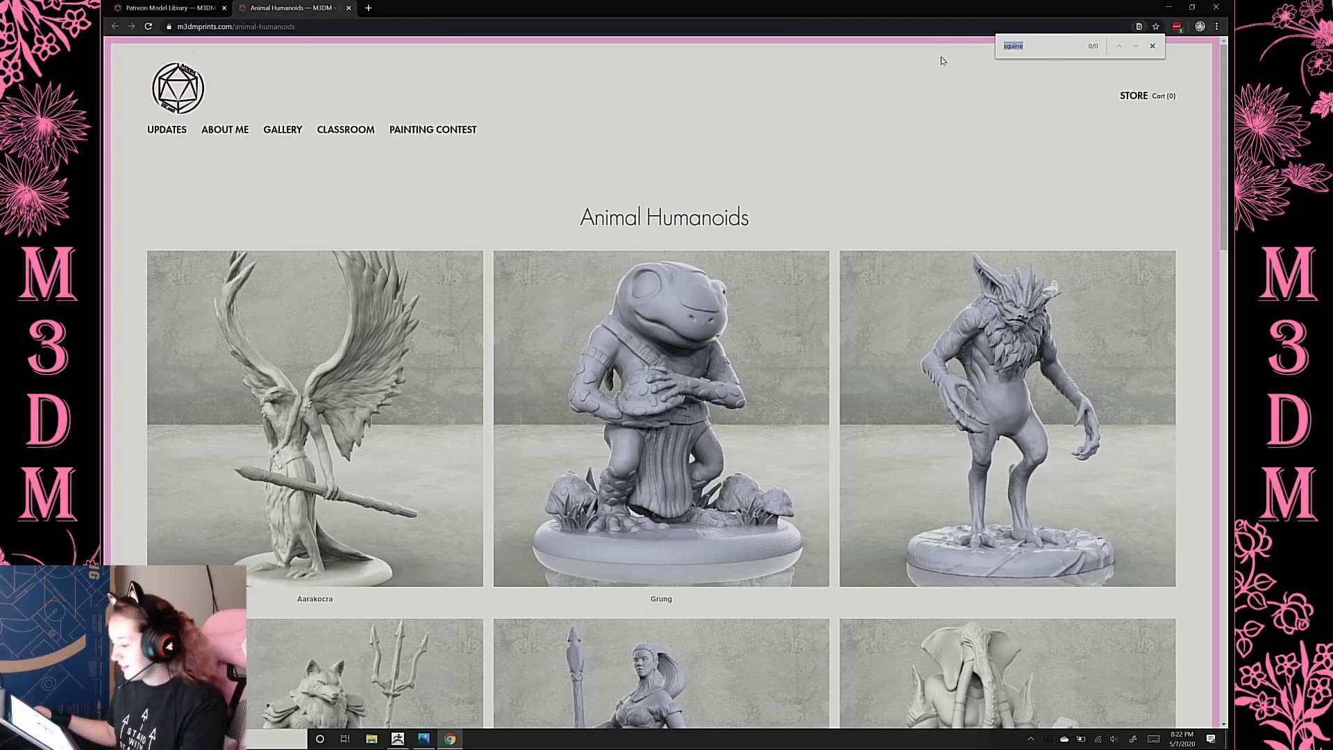
key(BackSpace)
drag(1224, 162, 1173, 185)
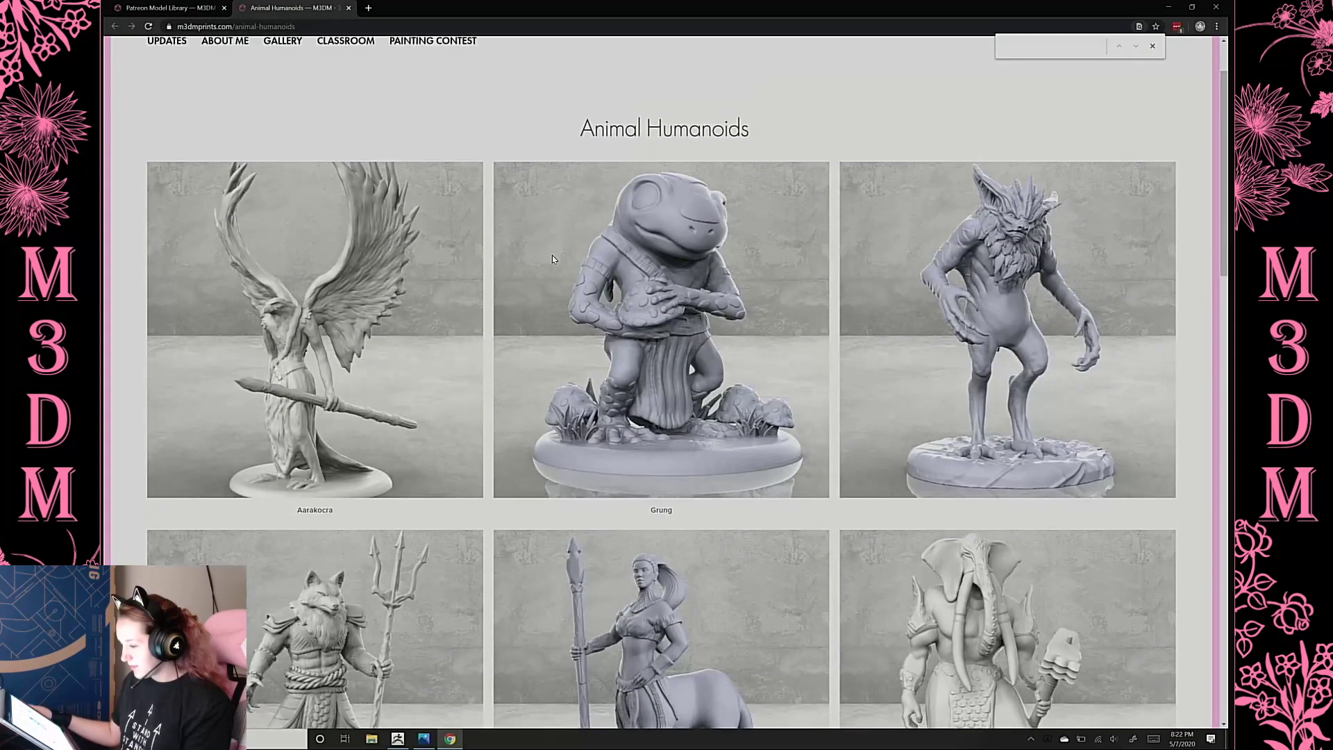
scroll(552, 259, up, 2)
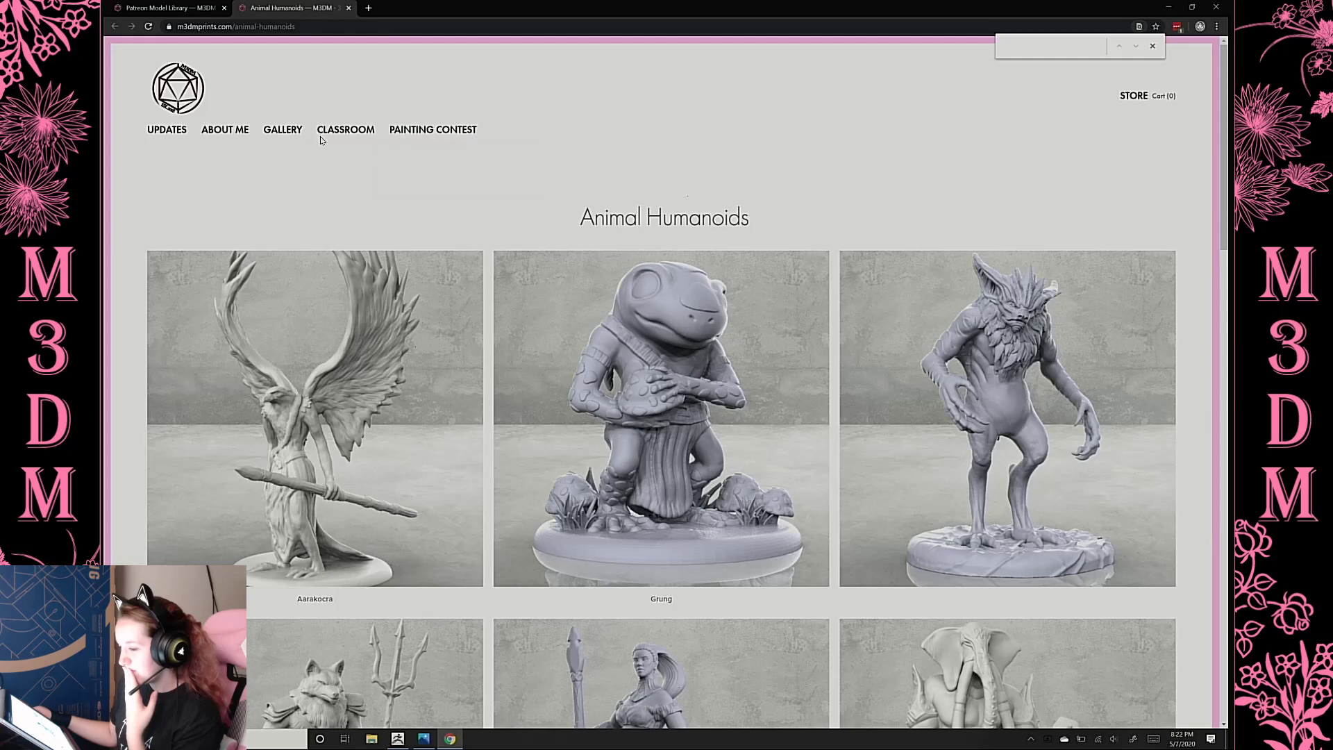
click(1172, 7)
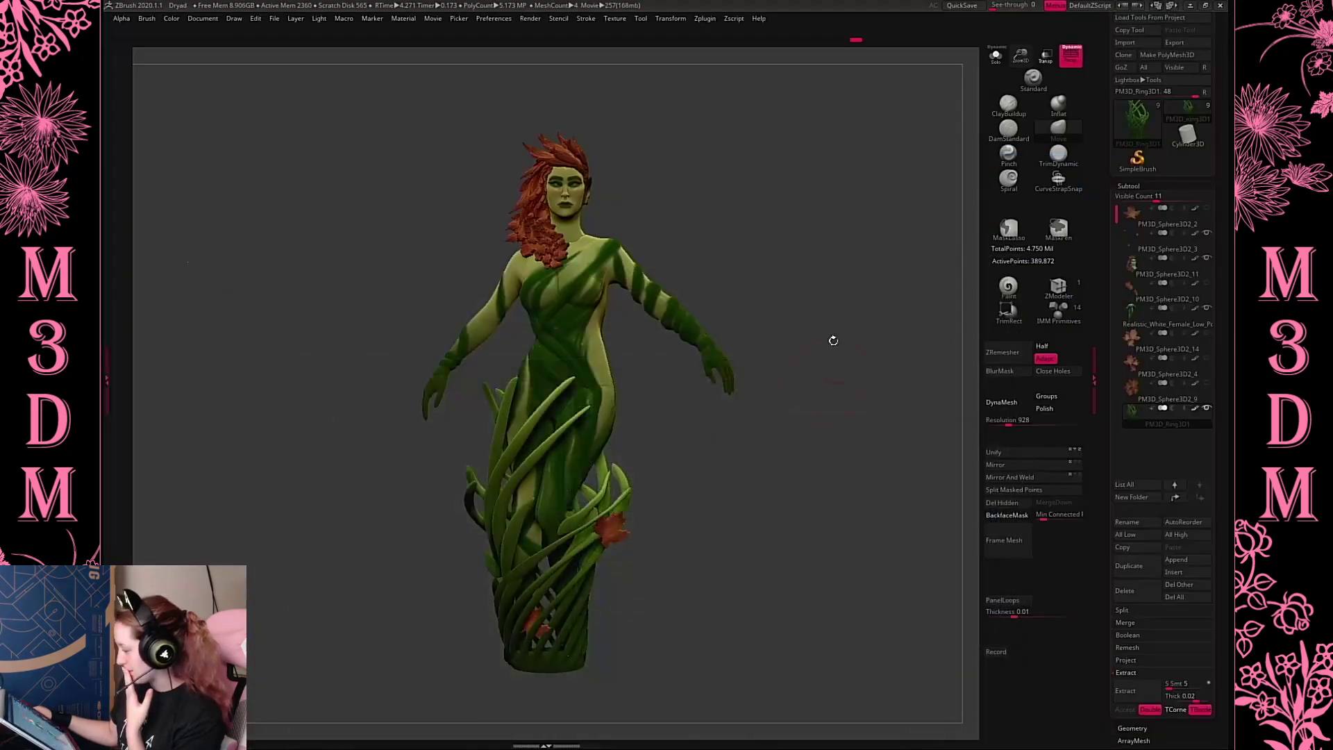
Duplicate the vine base subtool and start an STL file import with 3D Print Hub
click(1142, 559)
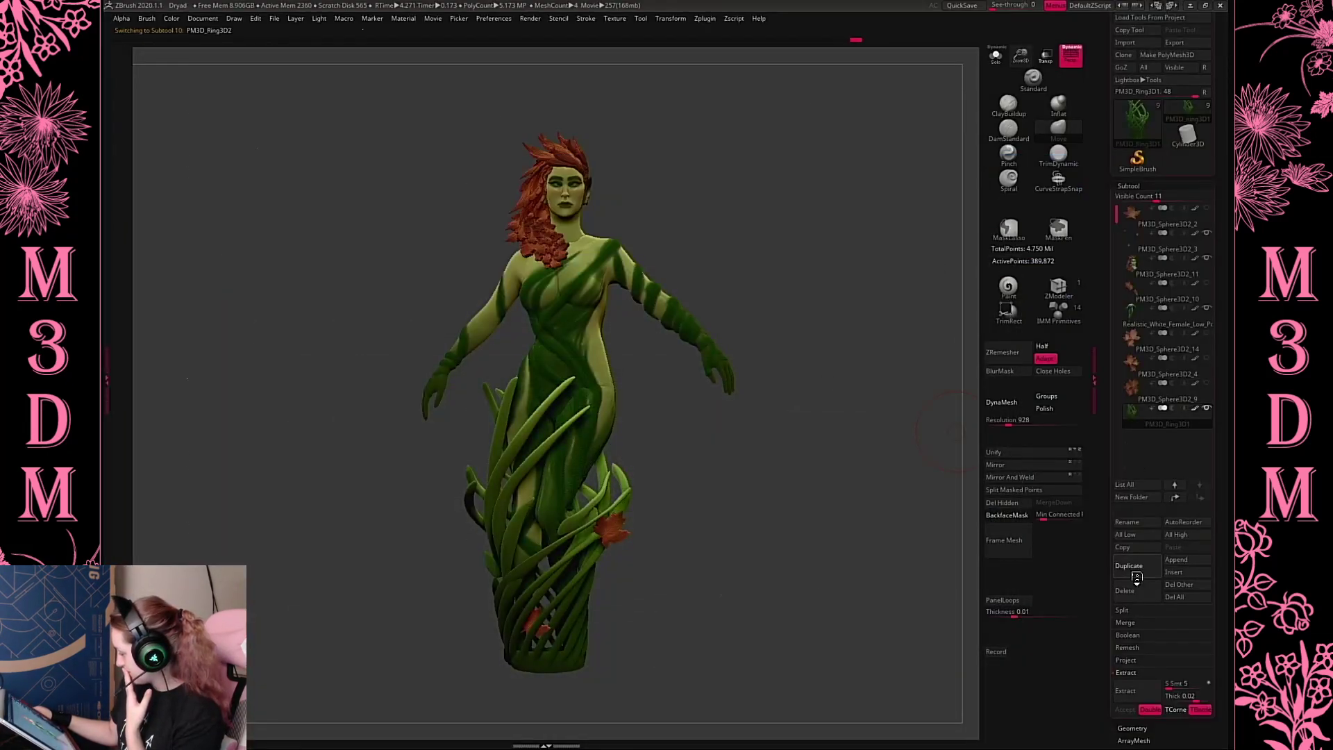
click(706, 19)
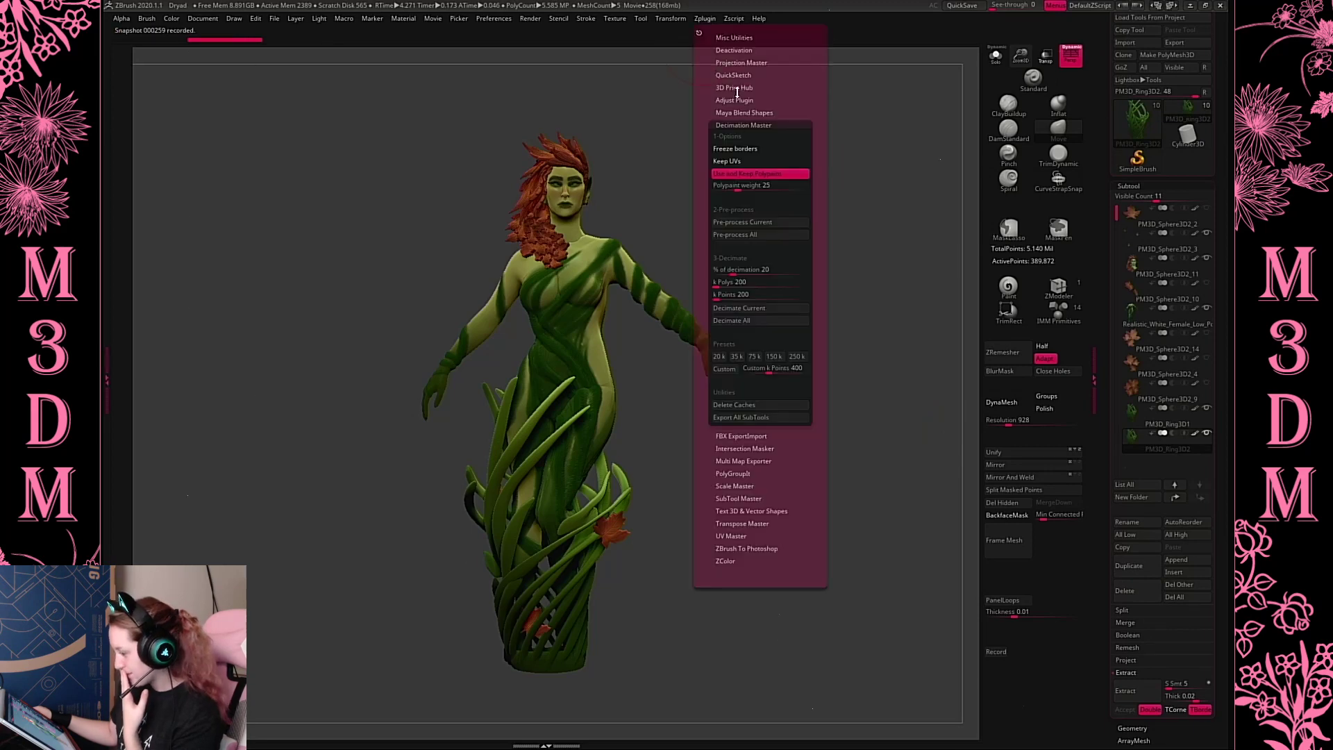
click(736, 88)
click(739, 143)
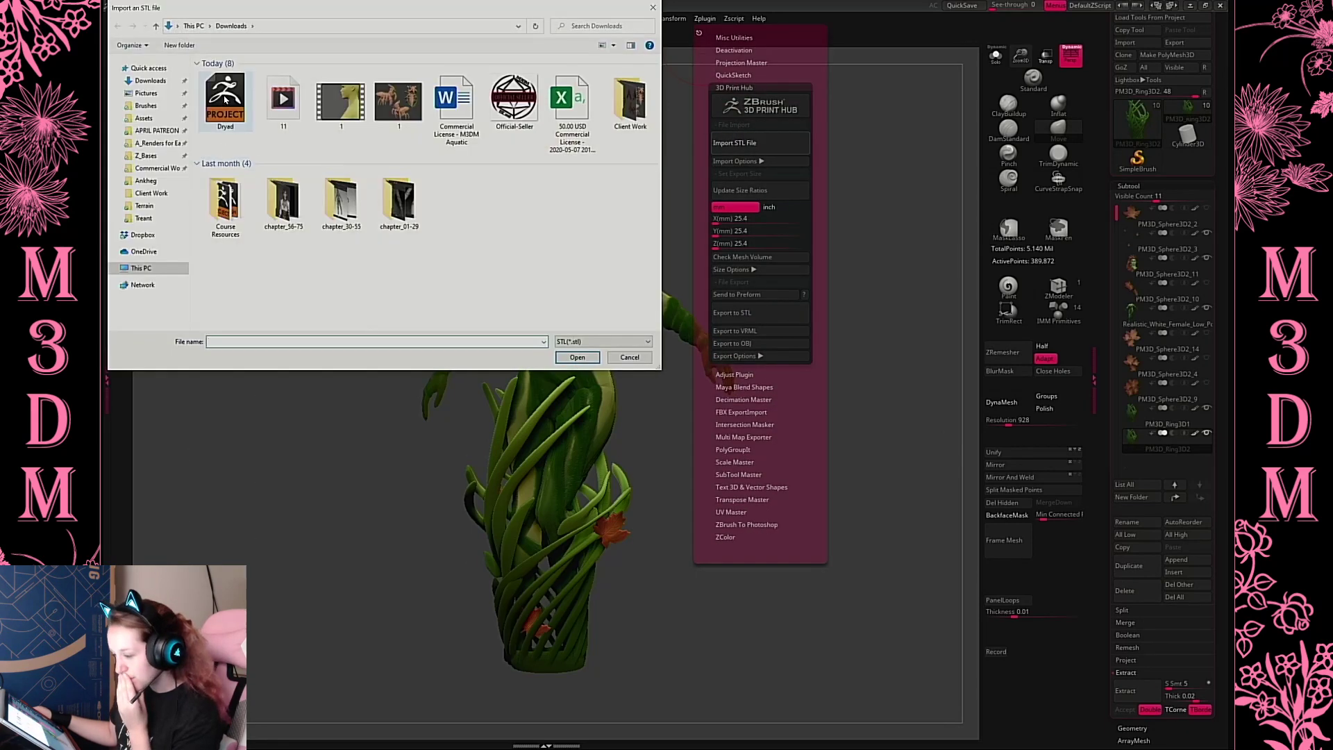
Import the "Squirrel Knight - Decorative Base" STL from Dropbox's Patreon Rewards Team Folder, under Model Library, FULL MODEL LIBRARY, Animal Humanoids, Squirrel Knight
click(152, 194)
click(143, 234)
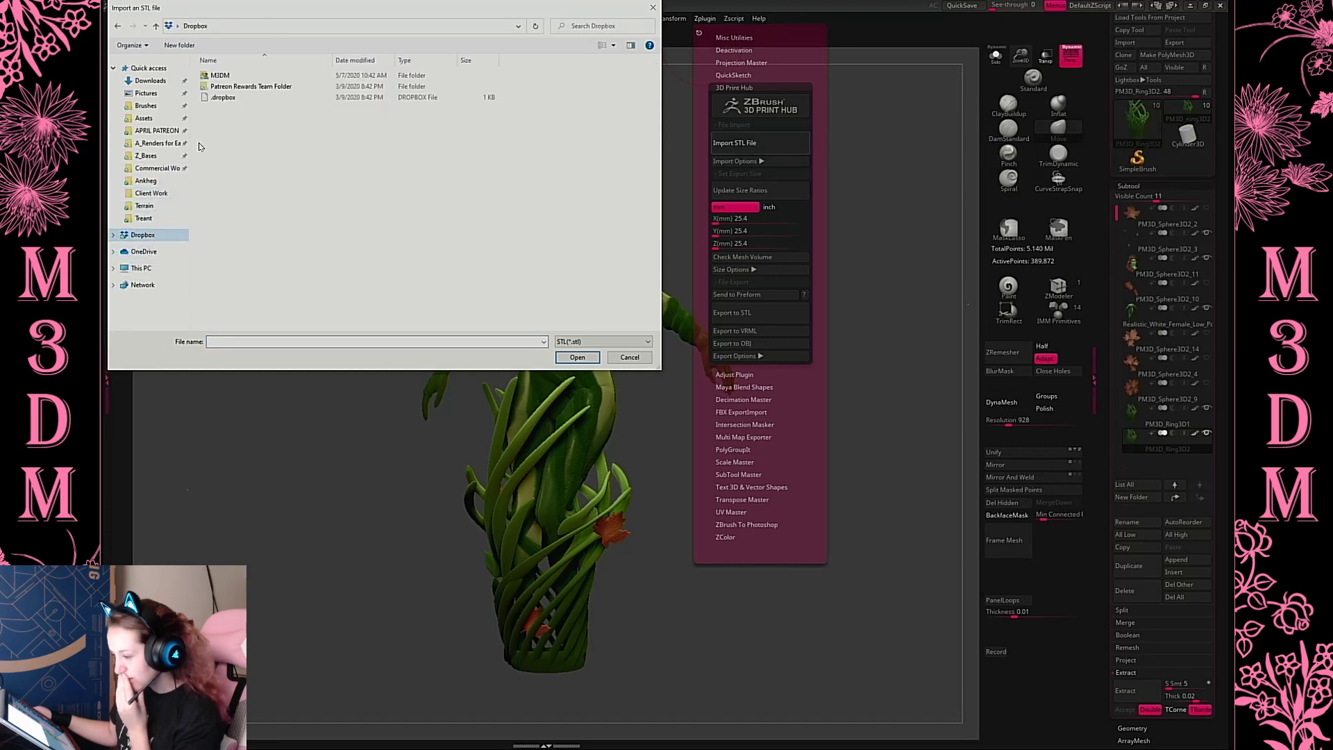
double_click(249, 87)
double_click(233, 75)
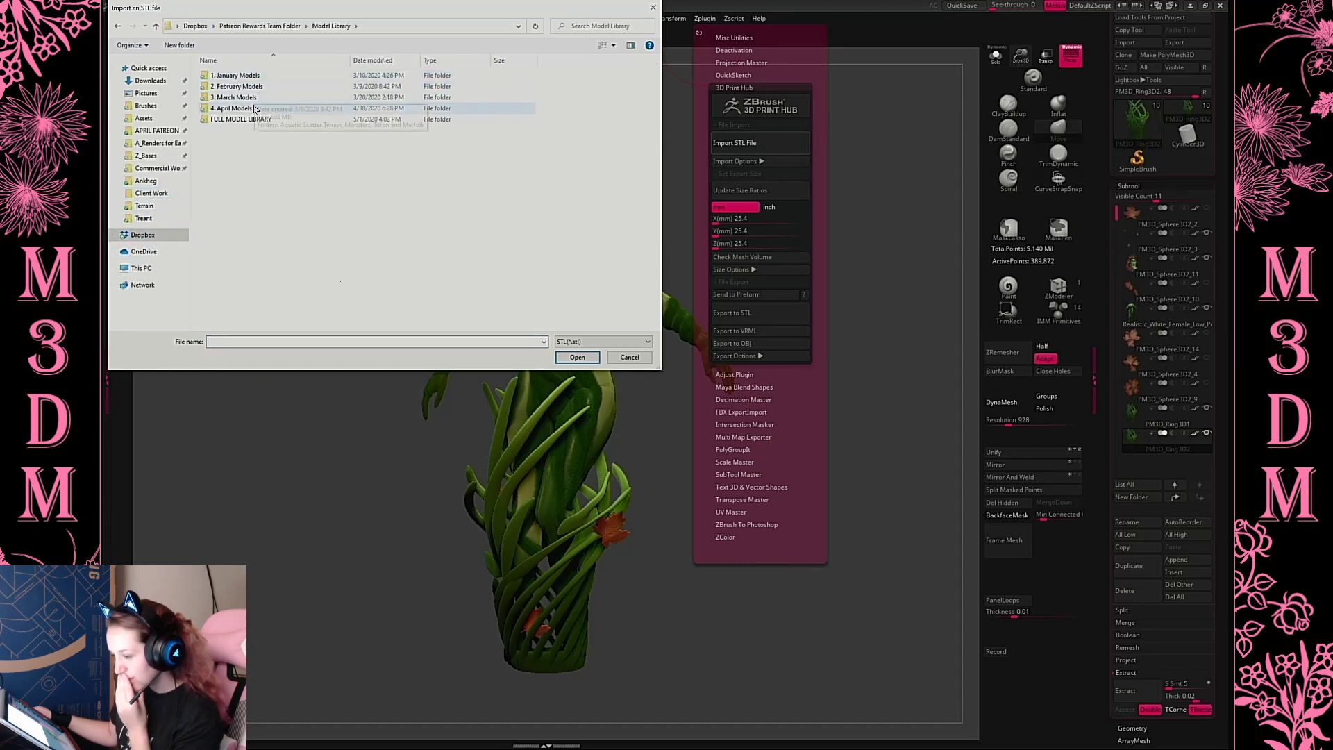
double_click(253, 118)
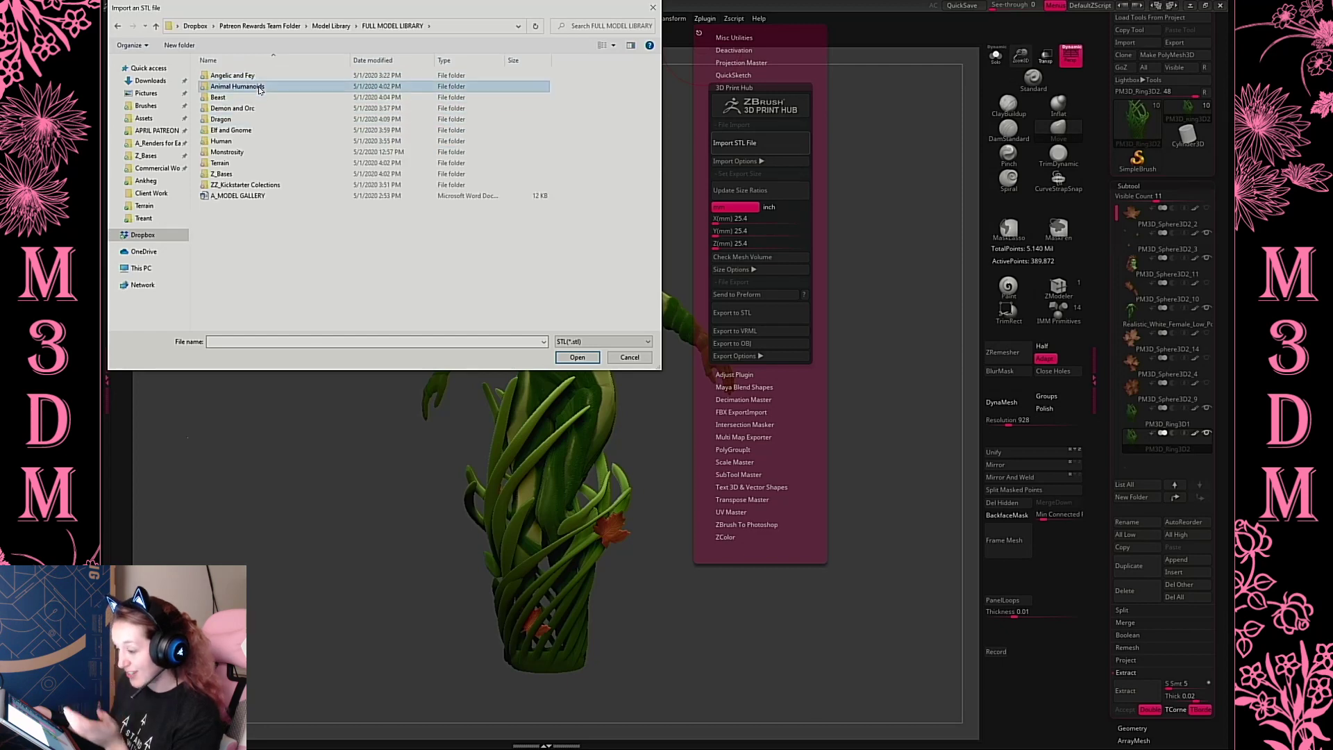
double_click(236, 86)
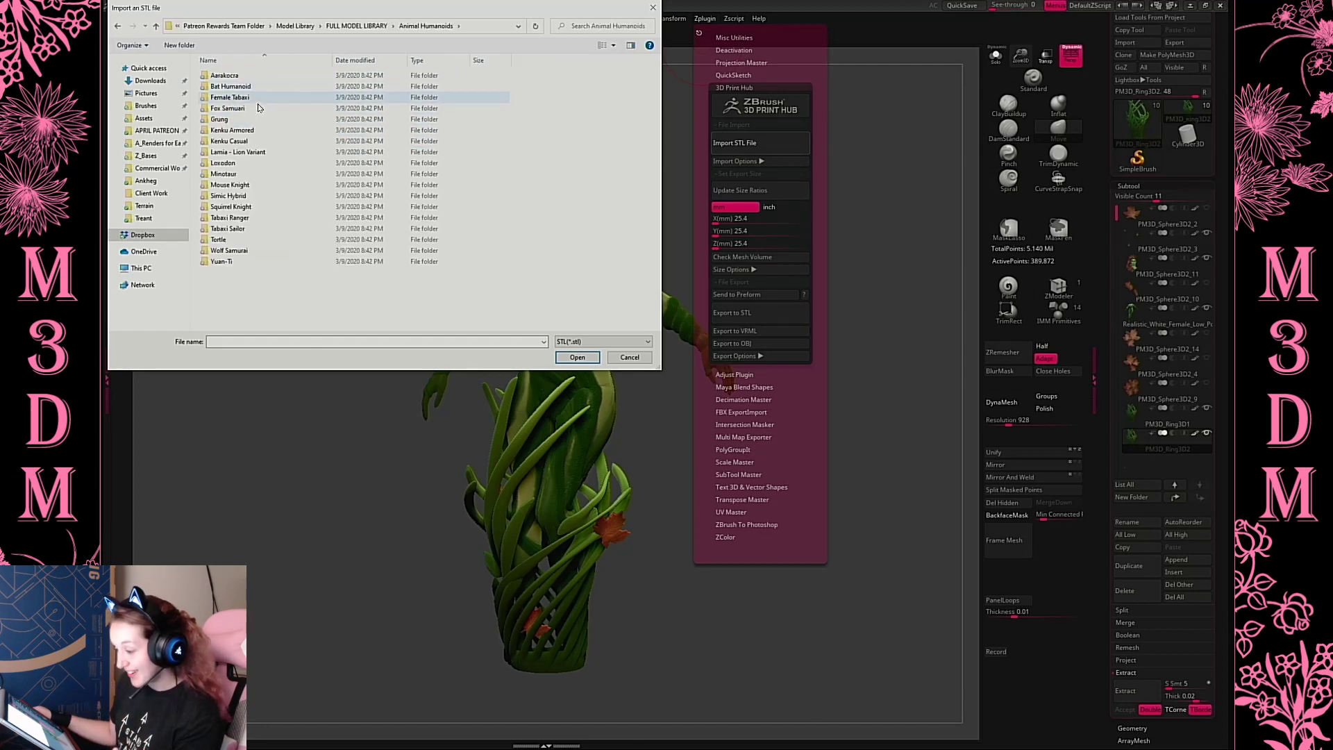
double_click(253, 208)
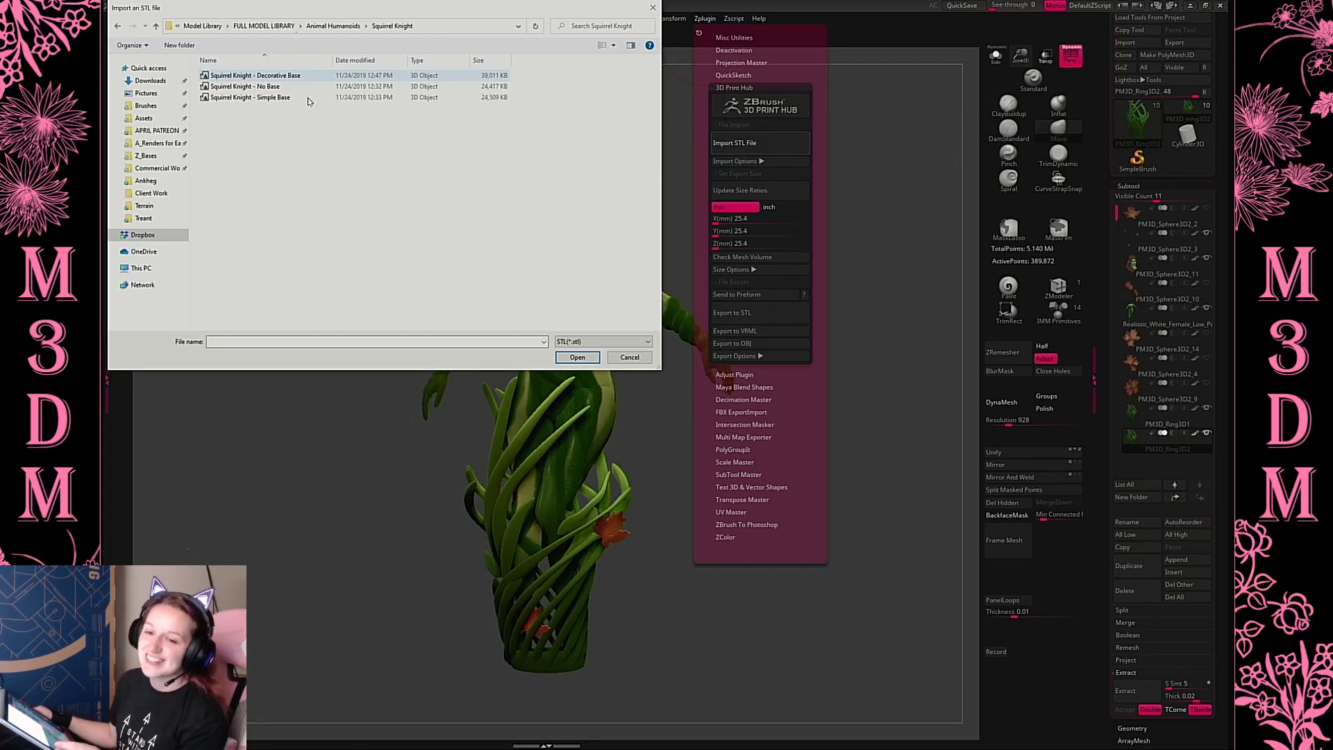
double_click(309, 77)
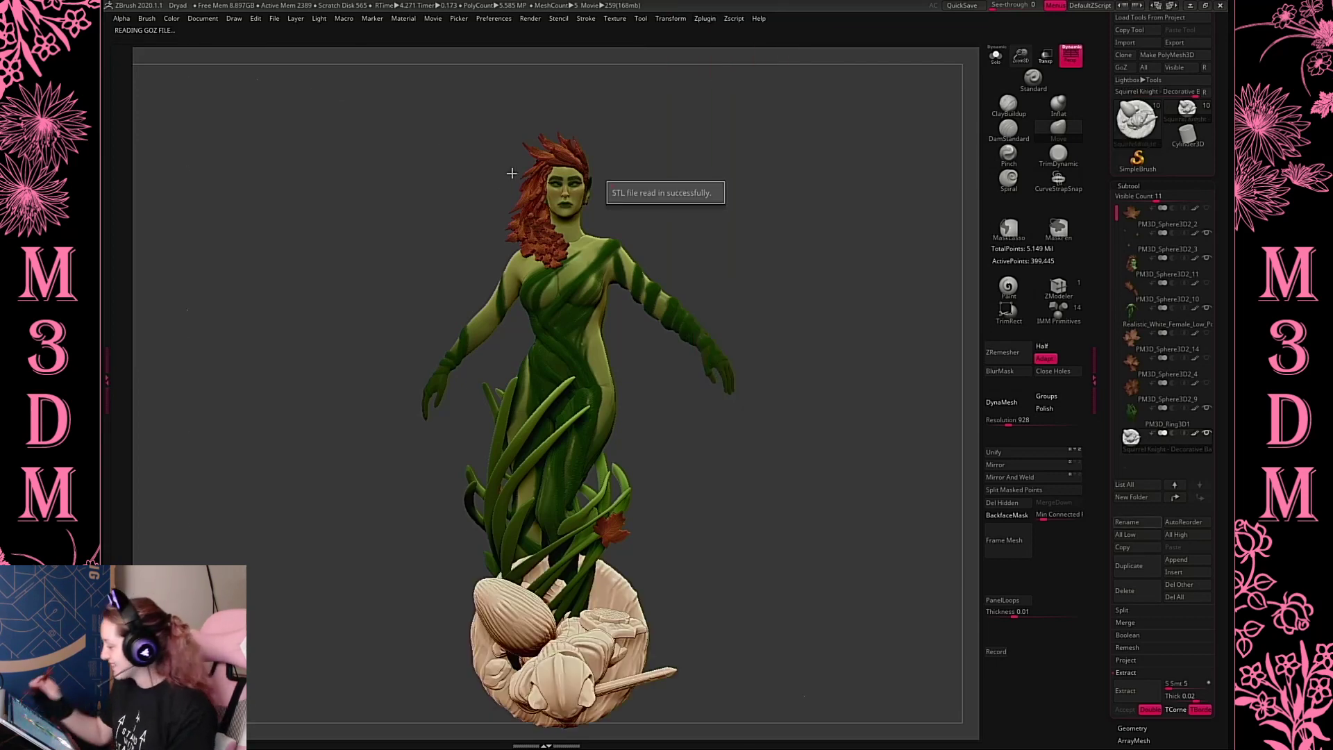
Isolate the imported squirrel knight in Solo mode, frame it and turn it upright to examine the figure from the front
click(997, 56)
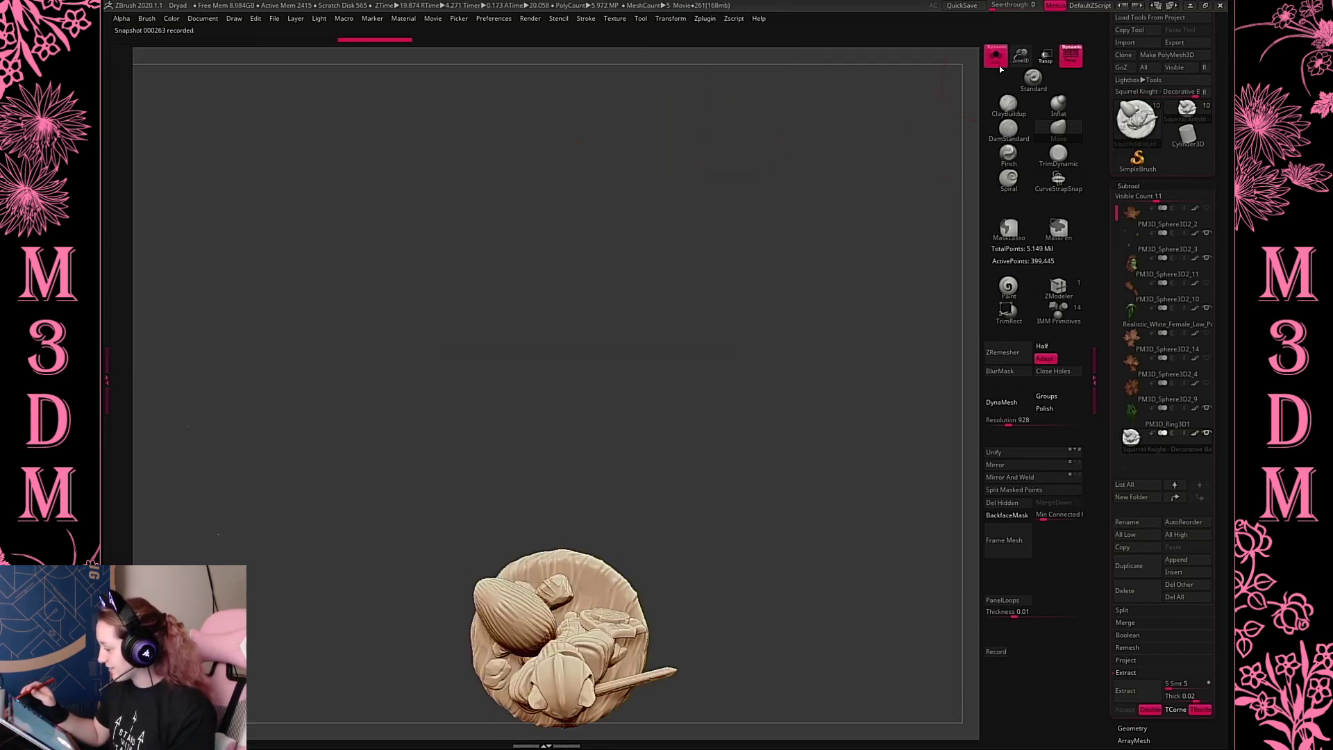
key(f)
drag(1021, 57, 1026, 95)
alt+drag(824, 482, 857, 684)
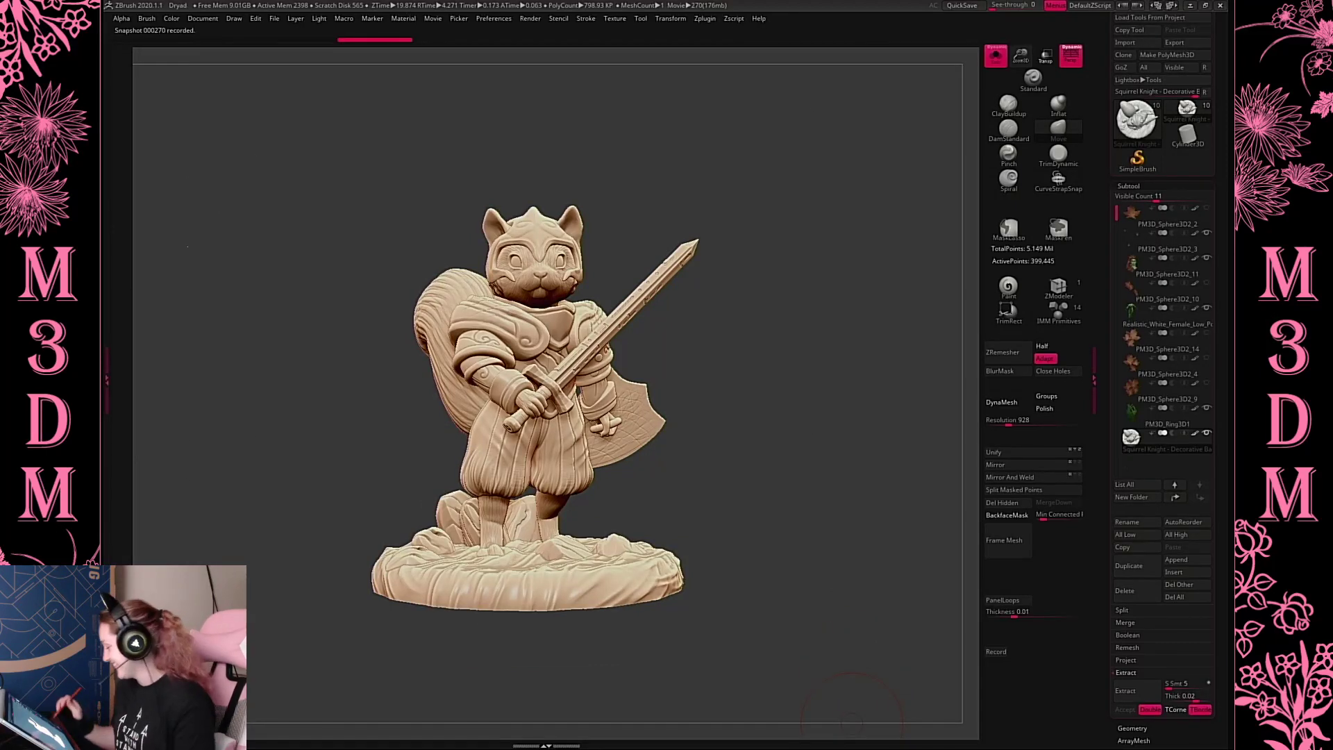
Delete the squirrel knight subtool and turn Solo mode off to show the whole dryad with her vine base
click(1134, 595)
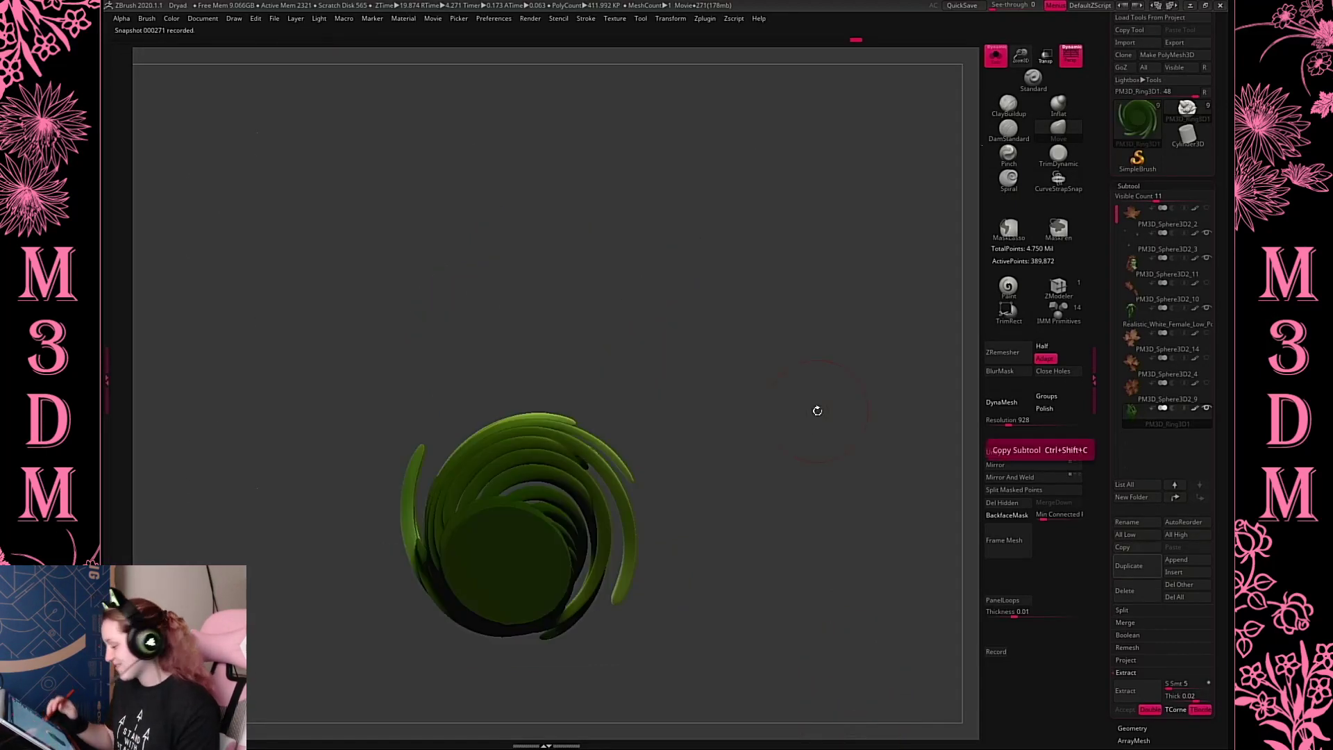
shift+drag(812, 408, 866, 430)
click(995, 56)
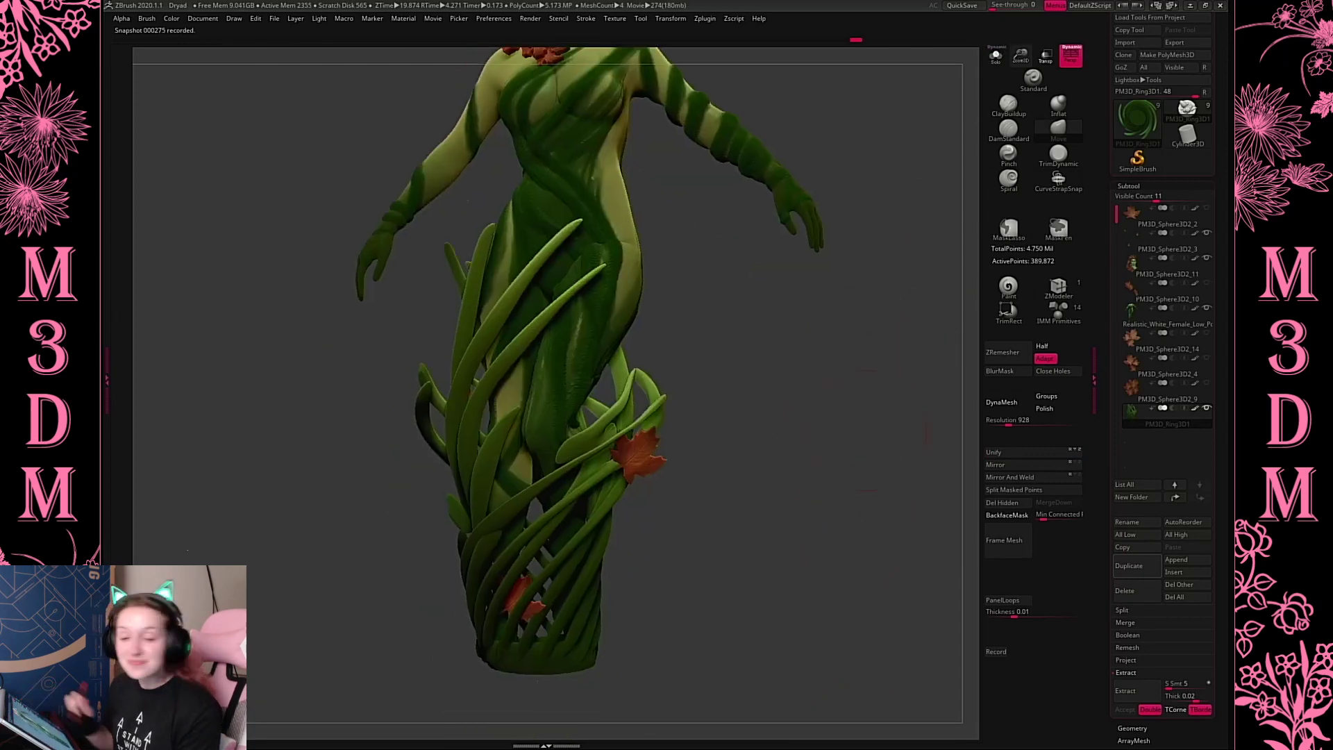
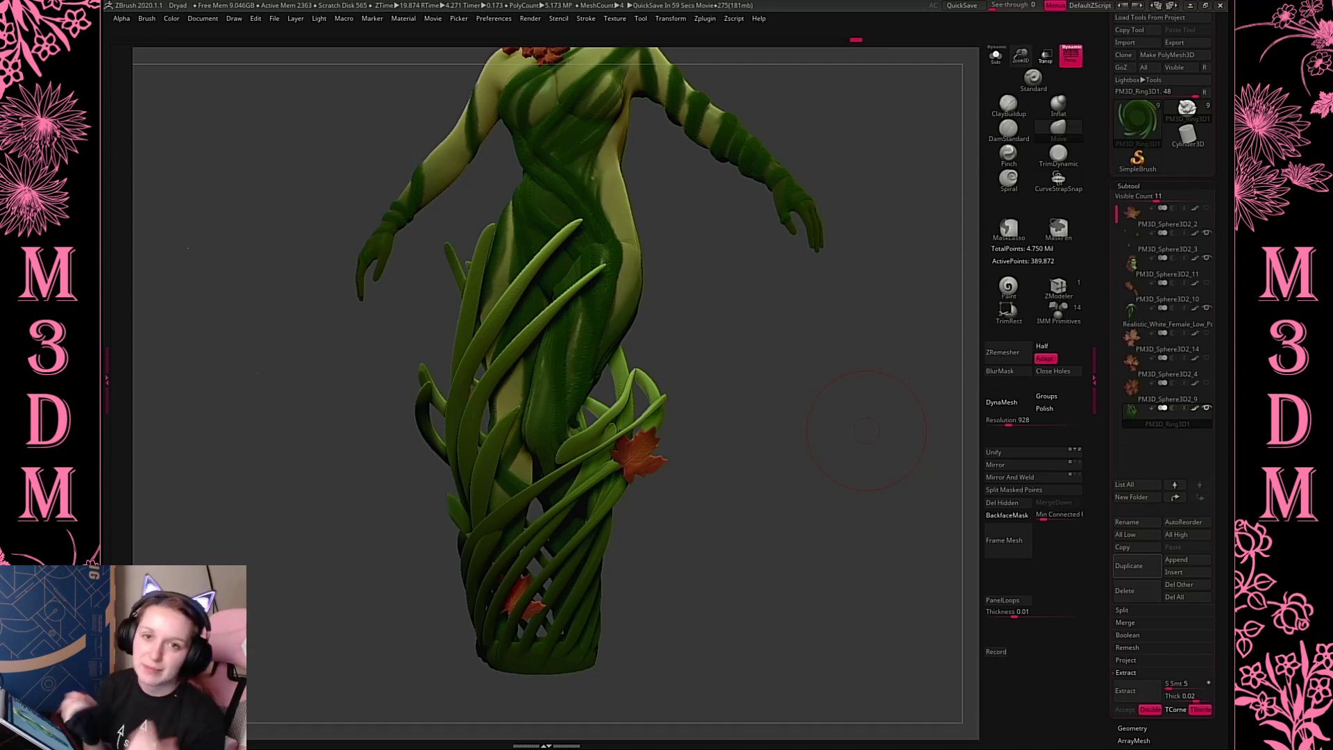
Frame the whole dryad figure and make the head the active subtool
key(space)
click(771, 349)
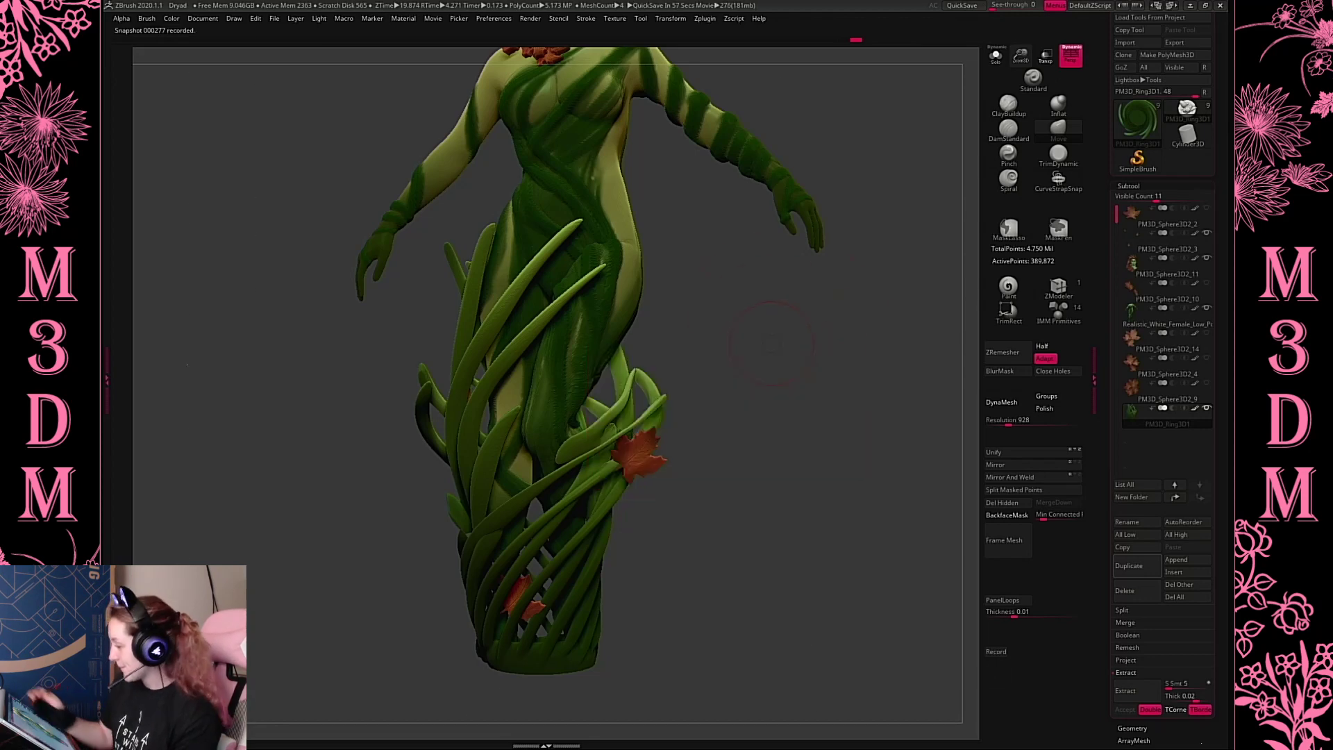
drag(1020, 38, 1020, 21)
alt+drag(758, 422, 747, 473)
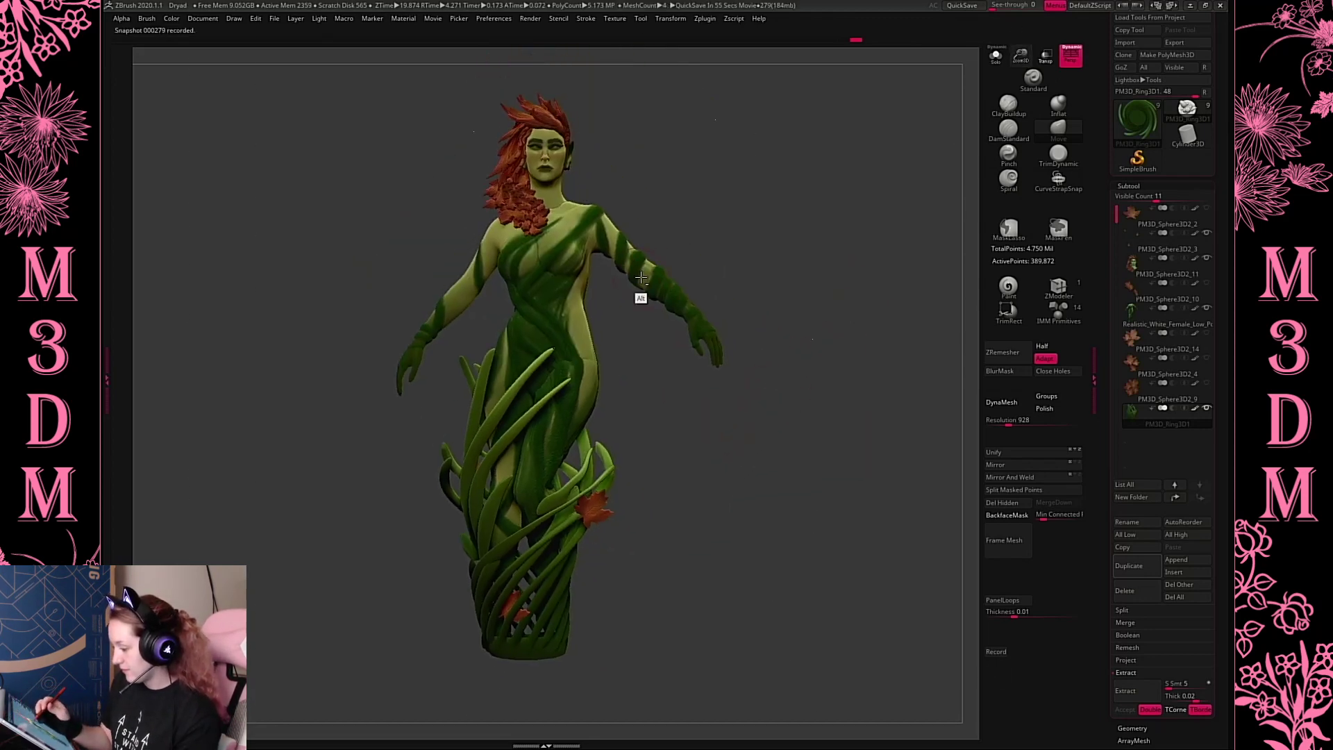
alt+click(640, 278)
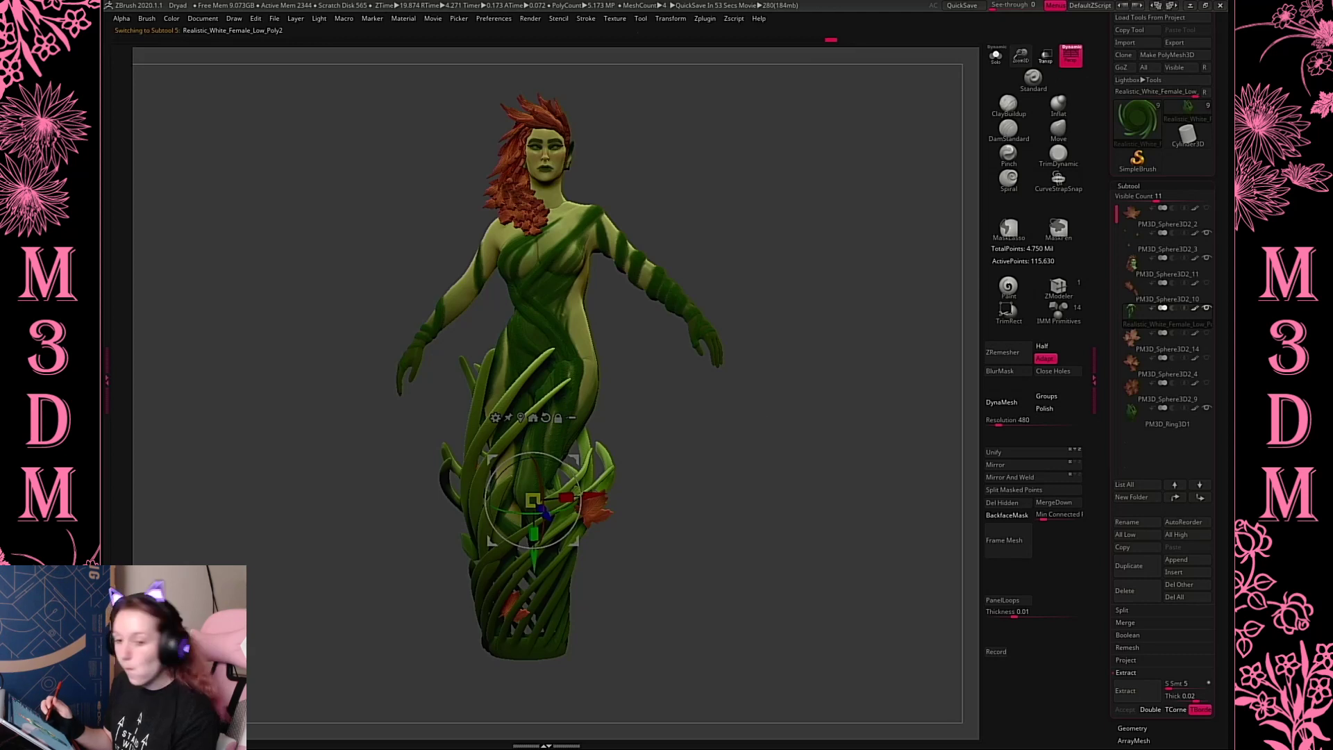
key(space)
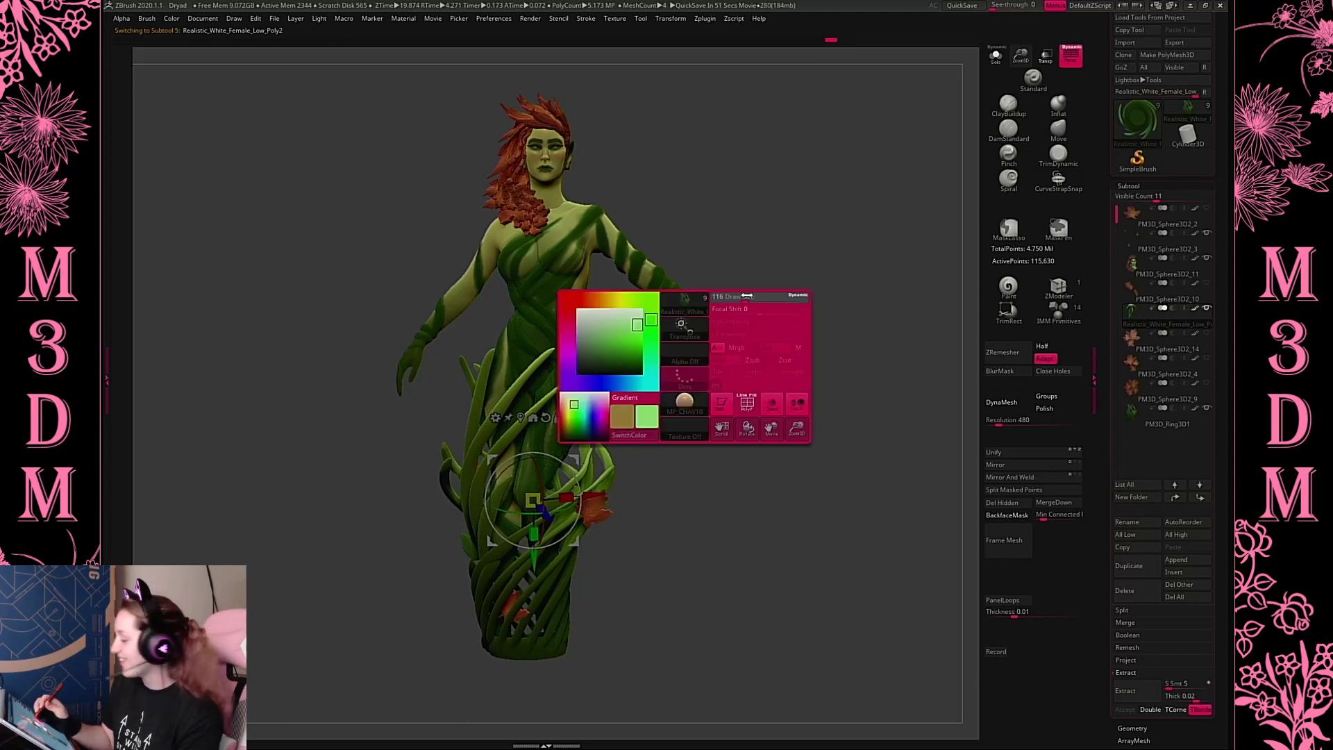
click(733, 297)
key(q)
key(space)
alt+click(547, 215)
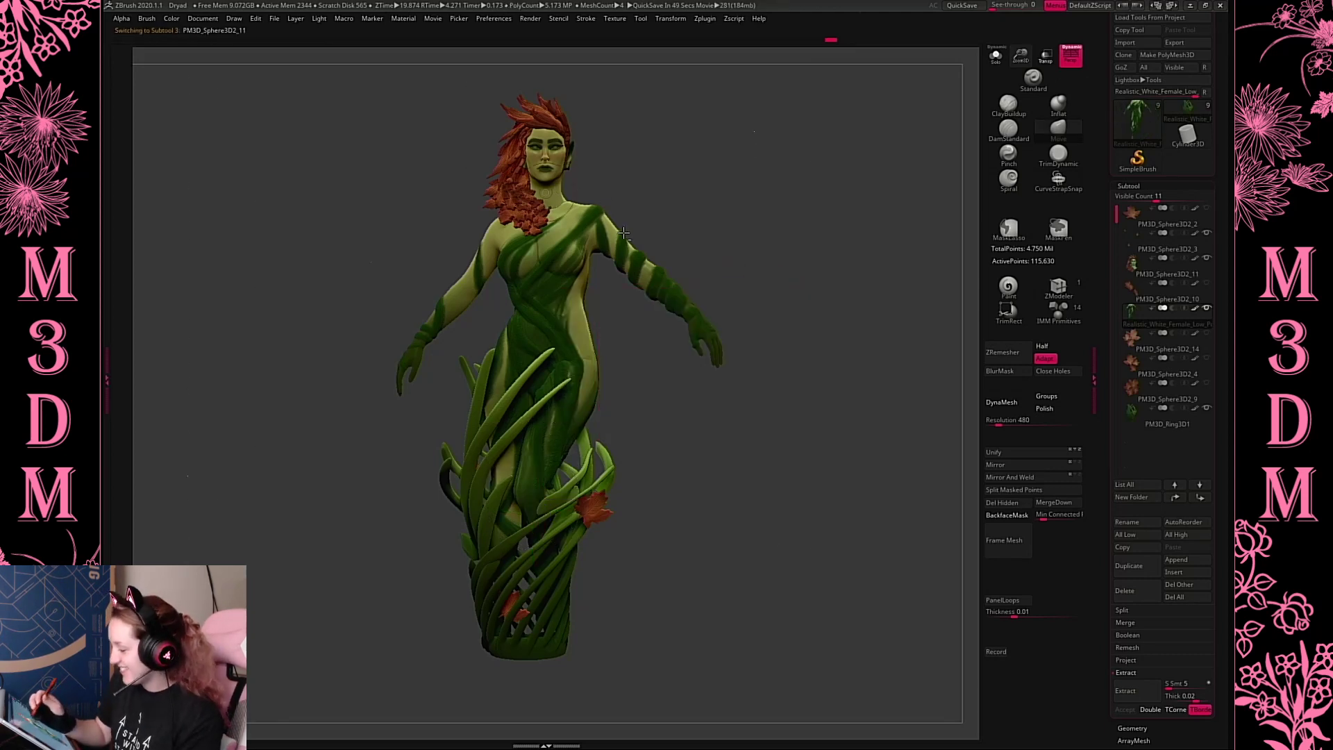
Rotate the head slightly to one side at the neck with the transform gizmo, undoing the first attempt
key(w)
key(q)
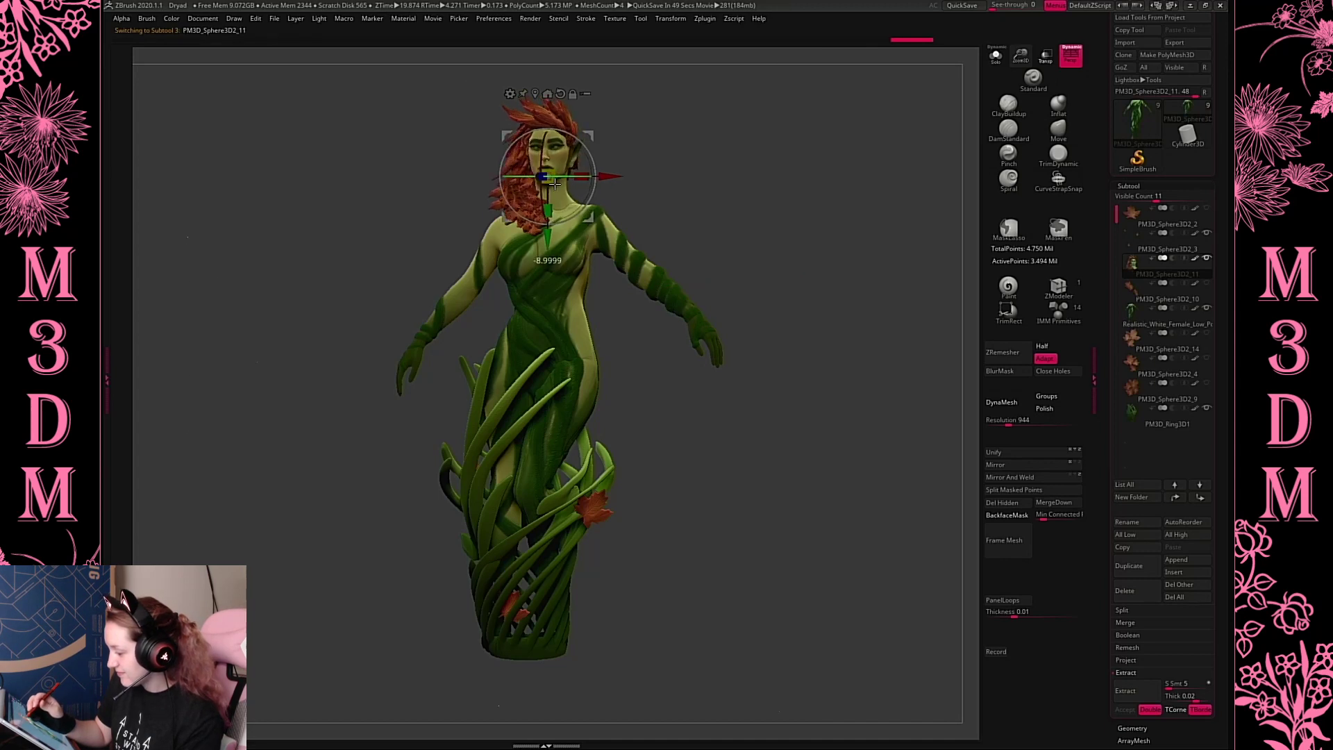
key(ctrl+z)
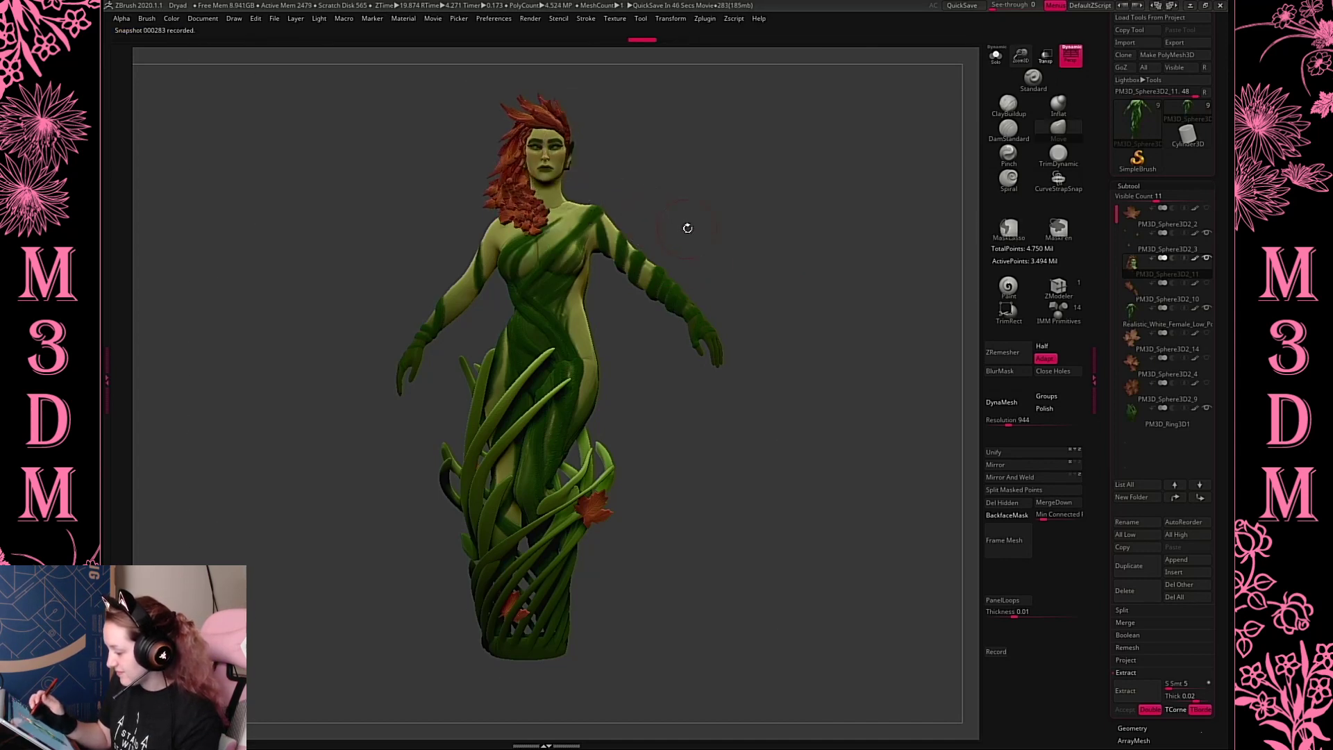
key(w)
alt+drag(849, 173, 752, 332)
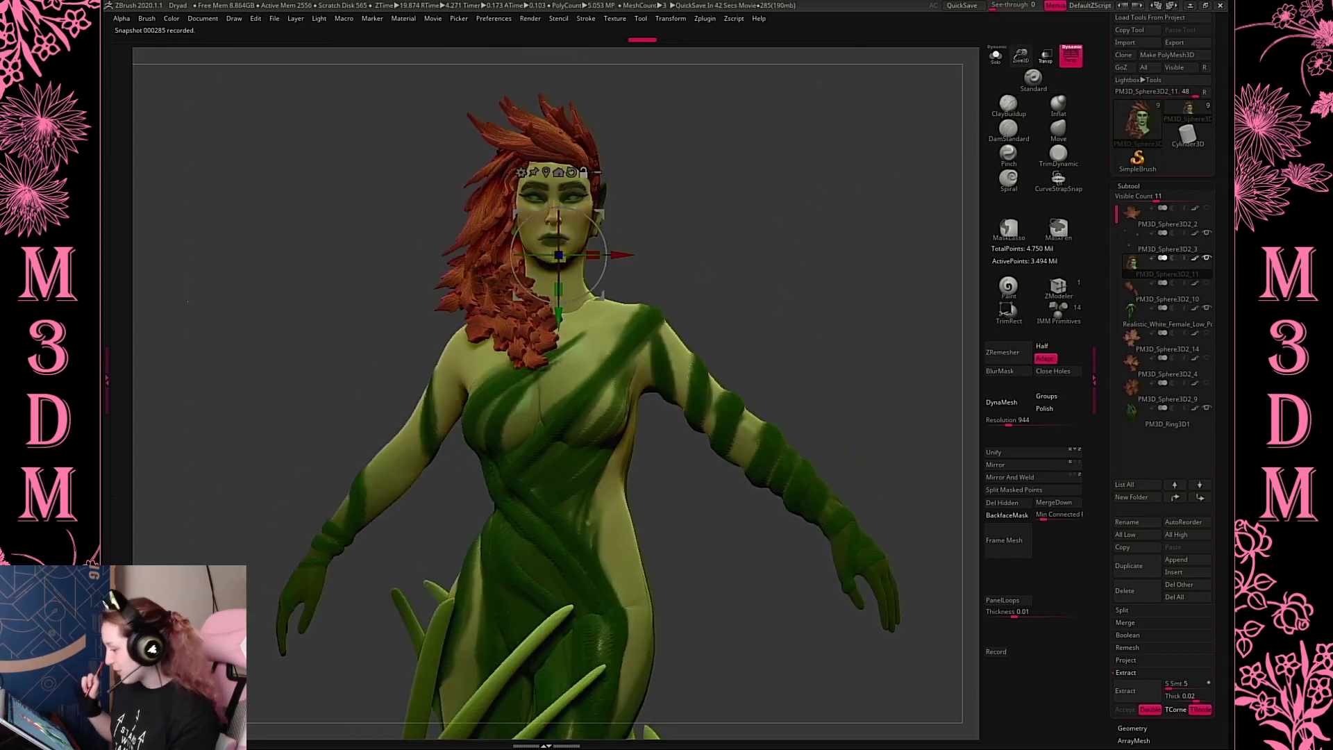
key(q)
key(w)
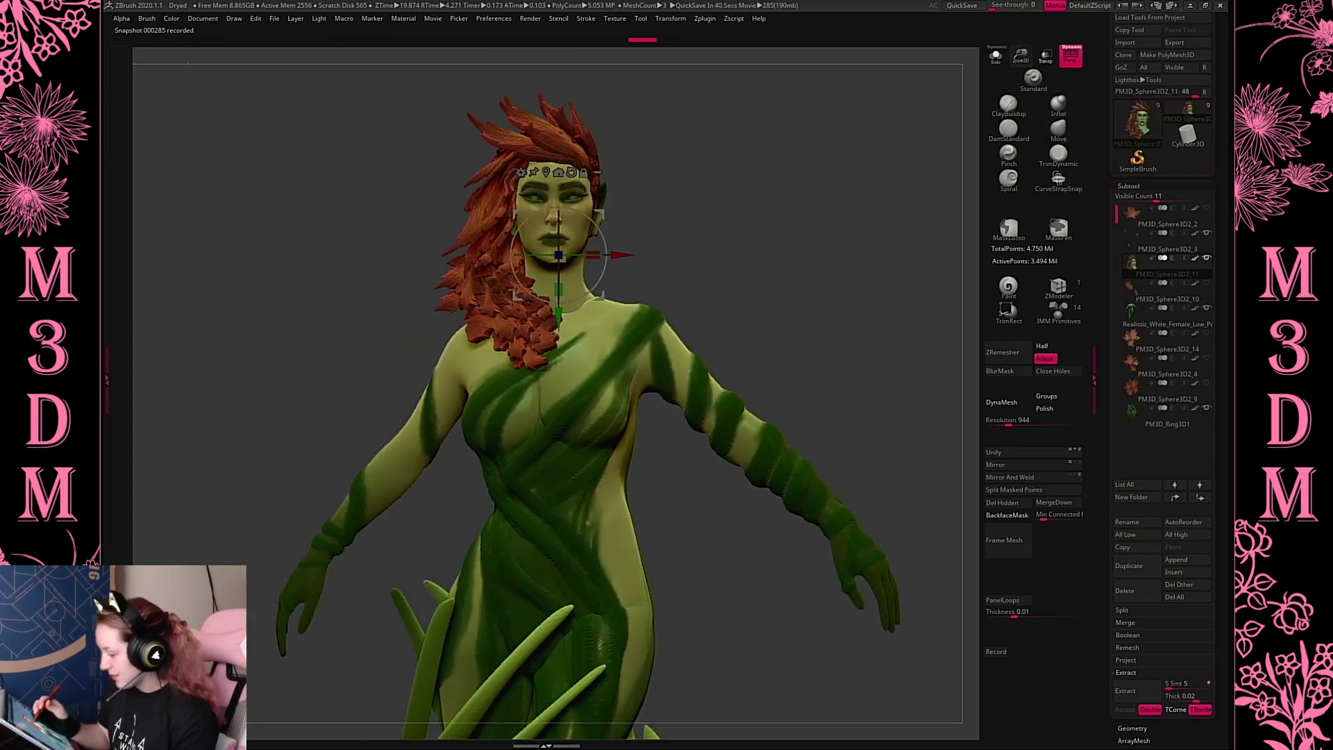
drag(577, 256, 608, 256)
drag(783, 300, 847, 372)
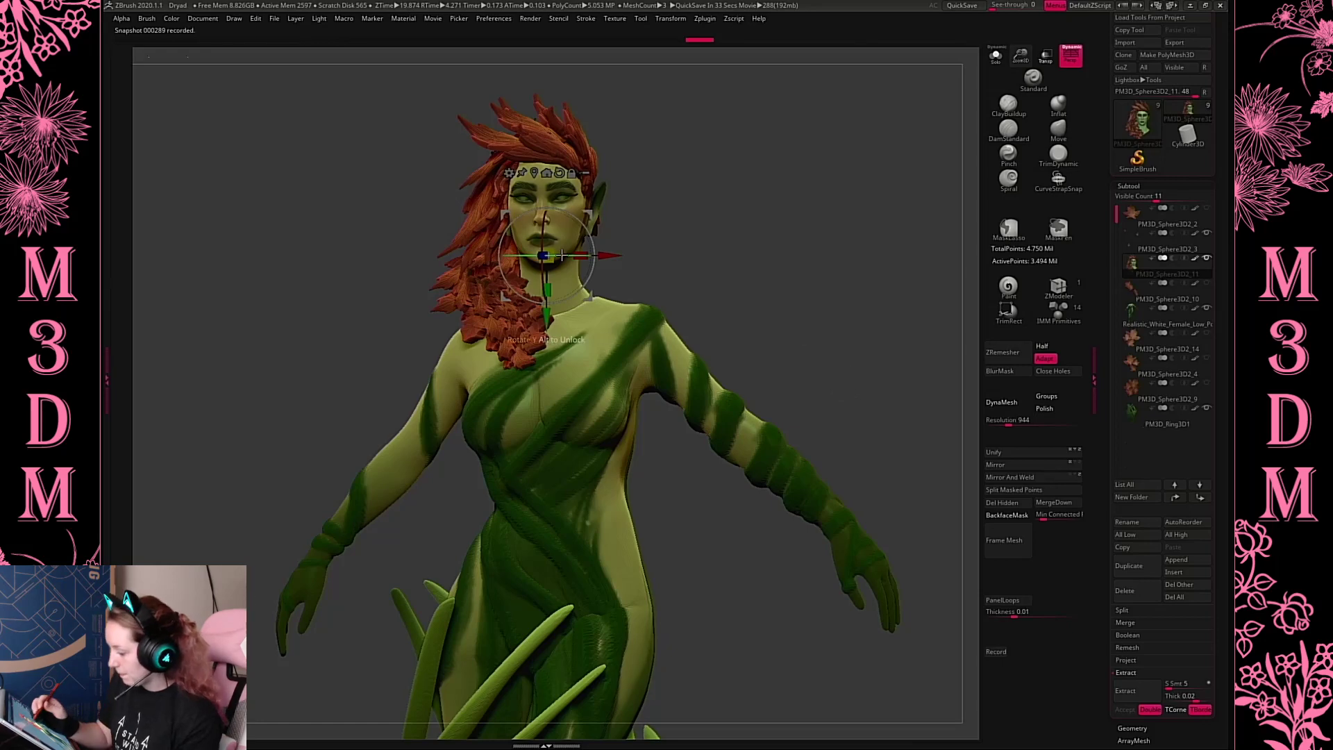
mouse_move(554, 256)
mouse_down()
mouse_move(625, 269)
mouse_move(599, 269)
mouse_up()
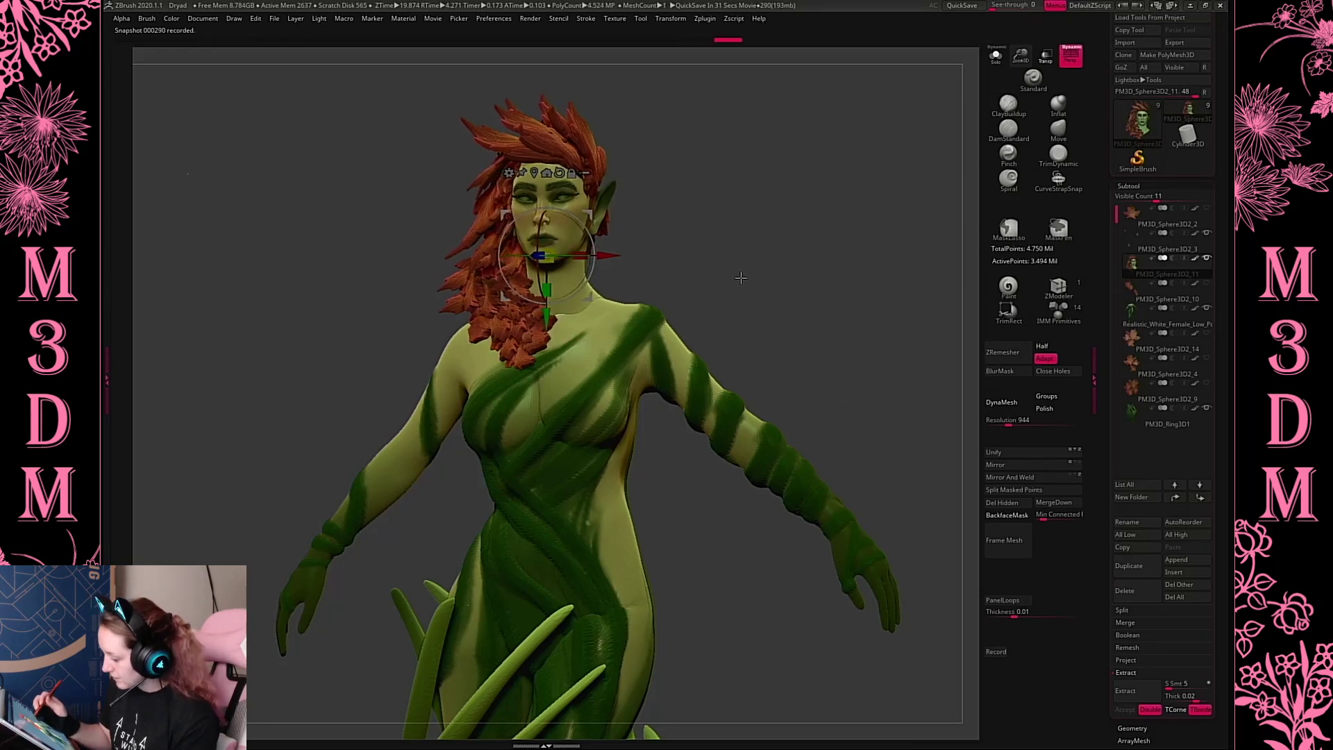
Hide the head's polypaint and examine the face and neck join up close
key(q)
click(1195, 258)
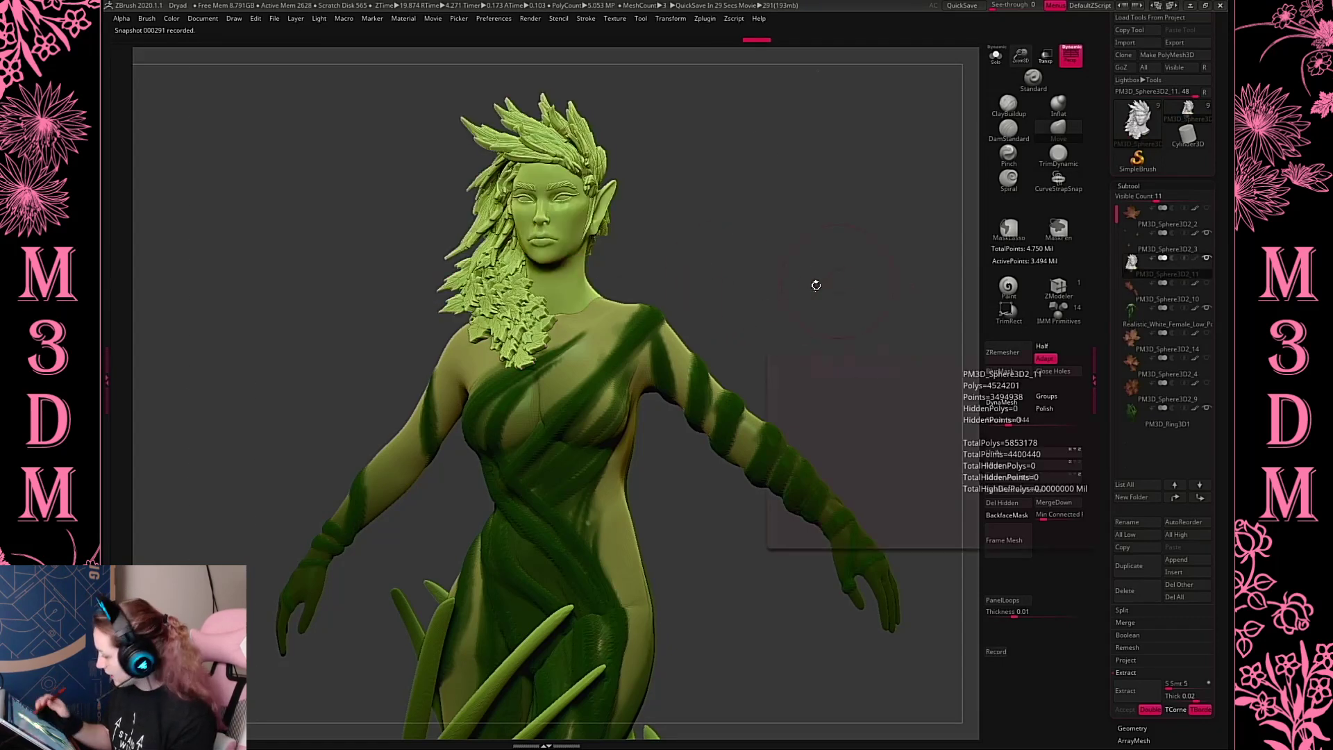
drag(821, 306, 826, 349)
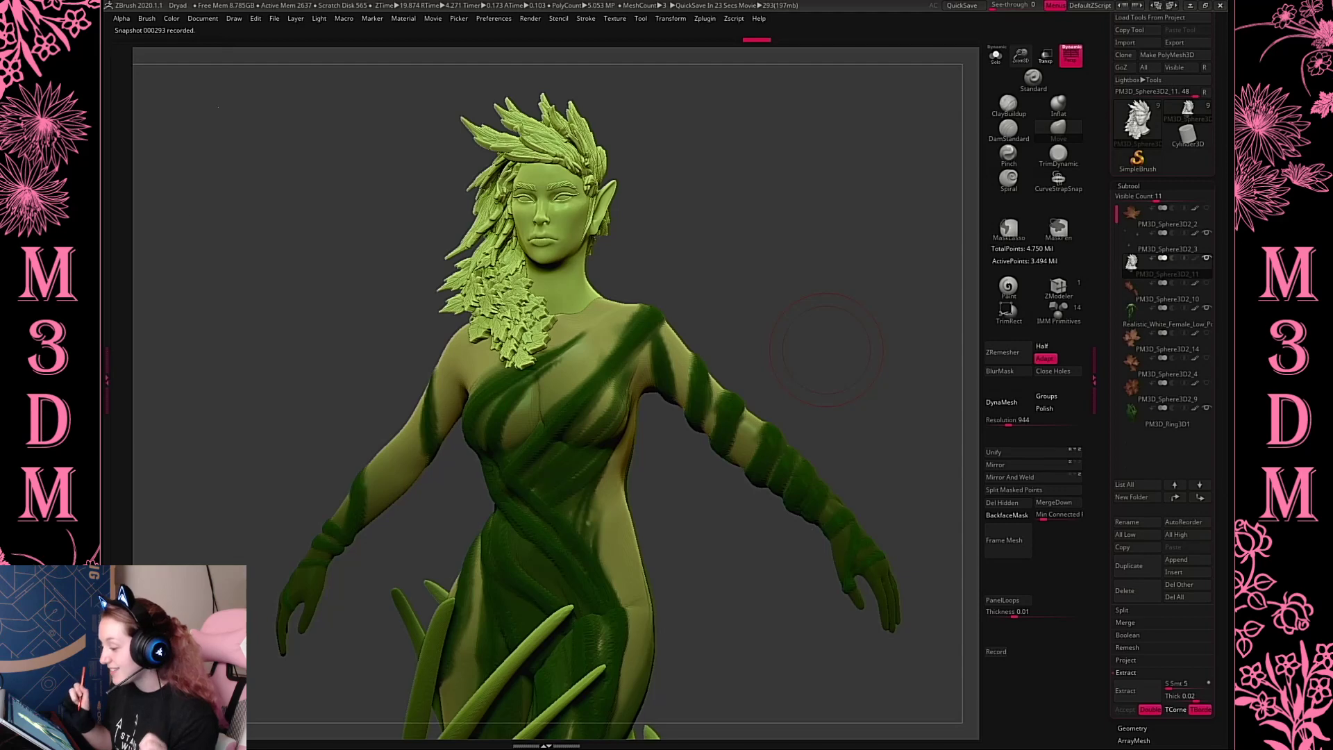
drag(1020, 57, 821, 265)
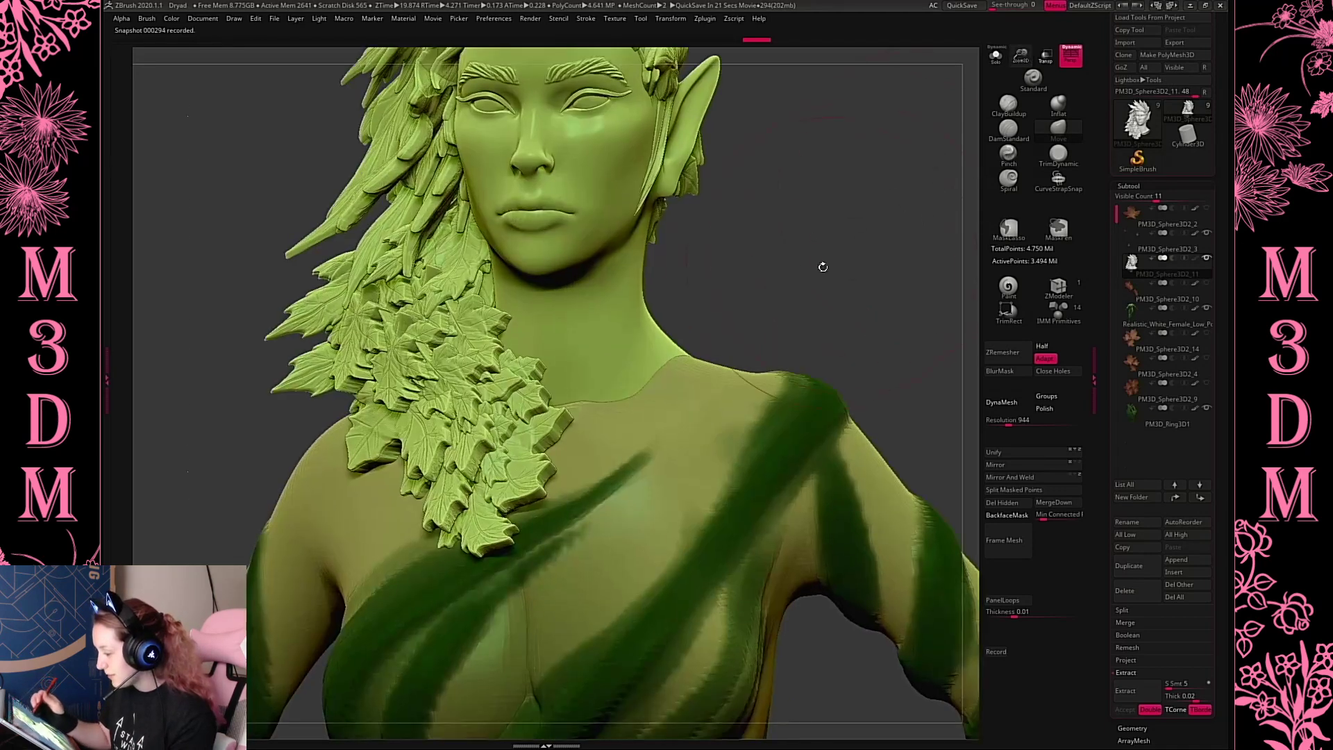
Show the head's polypaint again and undo the head rotations
key(ctrl+z)
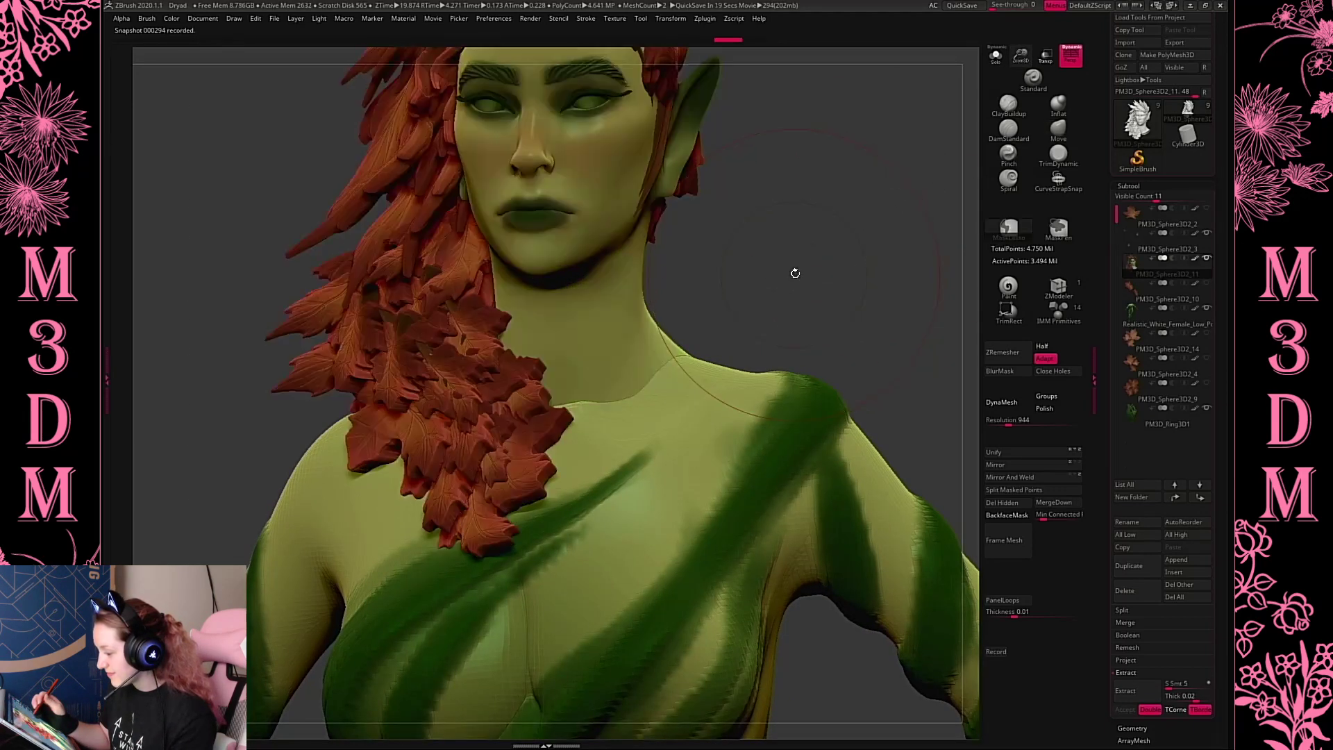
drag(793, 280, 791, 299)
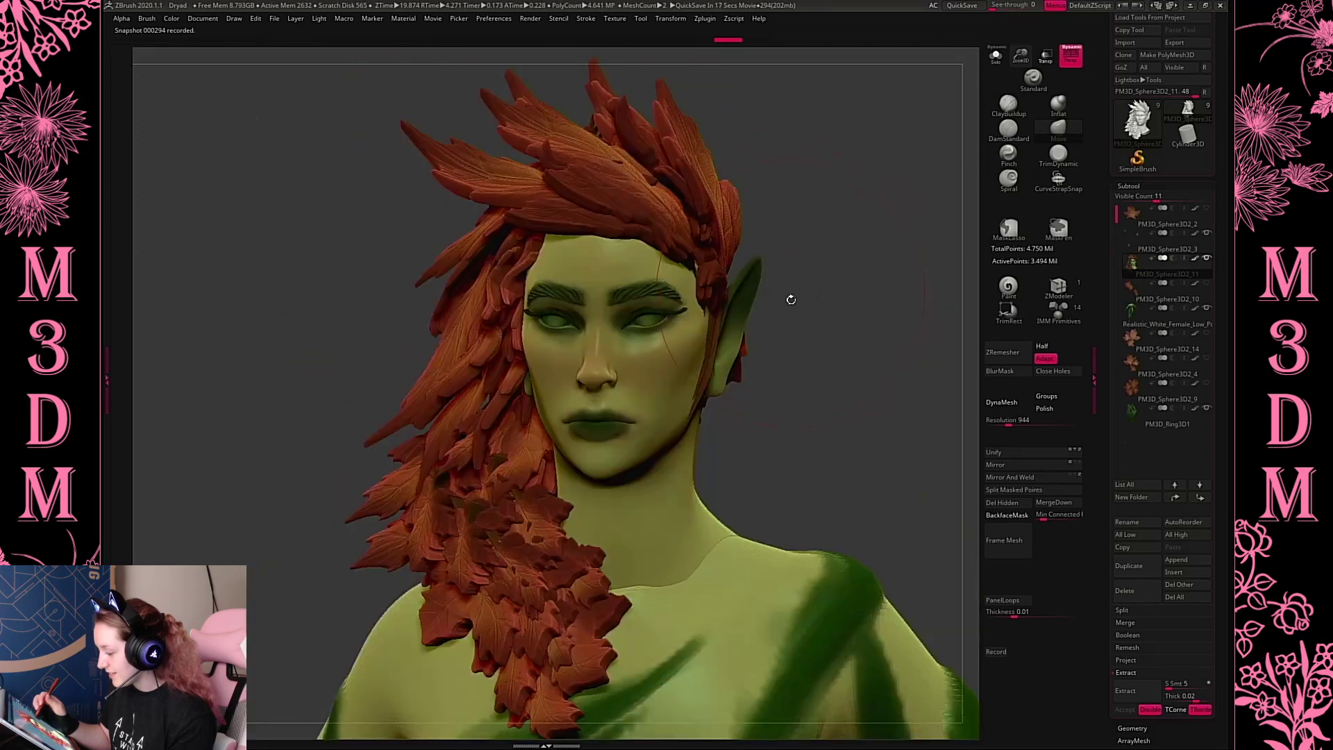
key(ctrl+z)
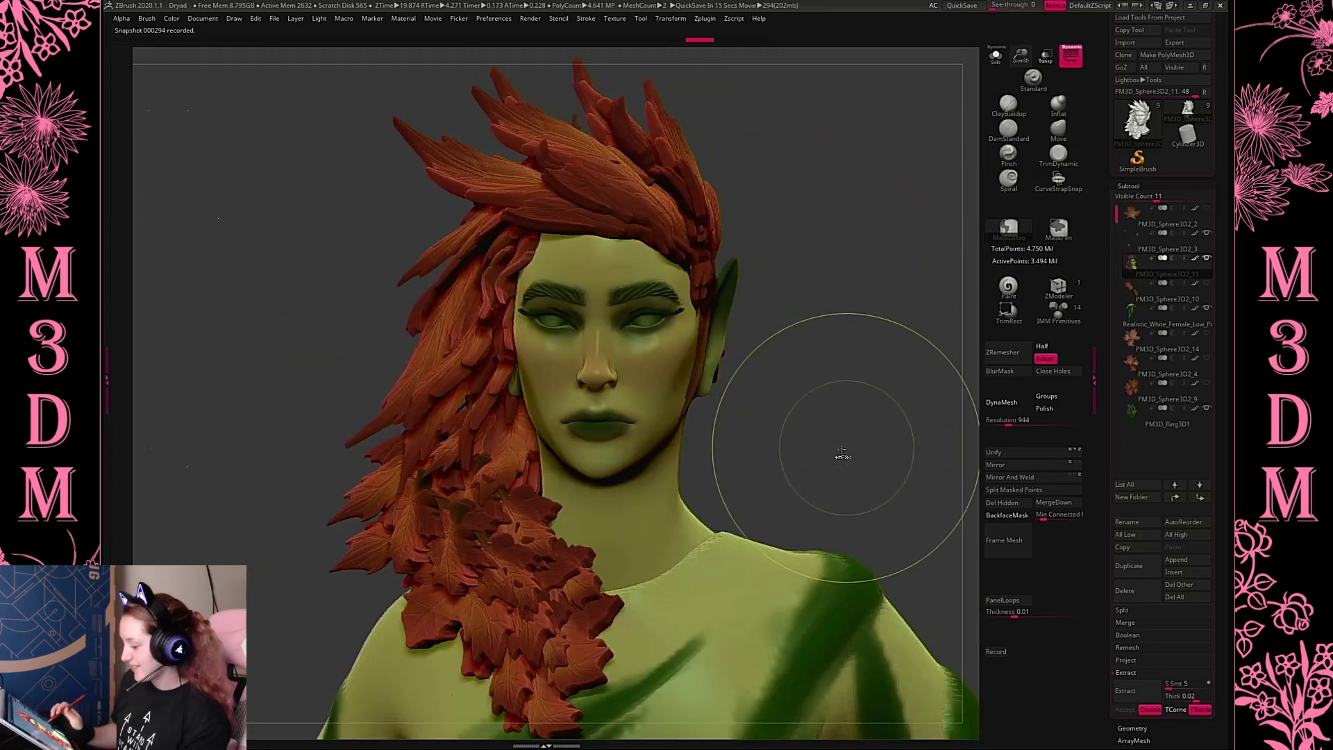
drag(841, 449, 833, 456)
key(ctrl+z)
drag(902, 280, 920, 278)
key(ctrl+z)
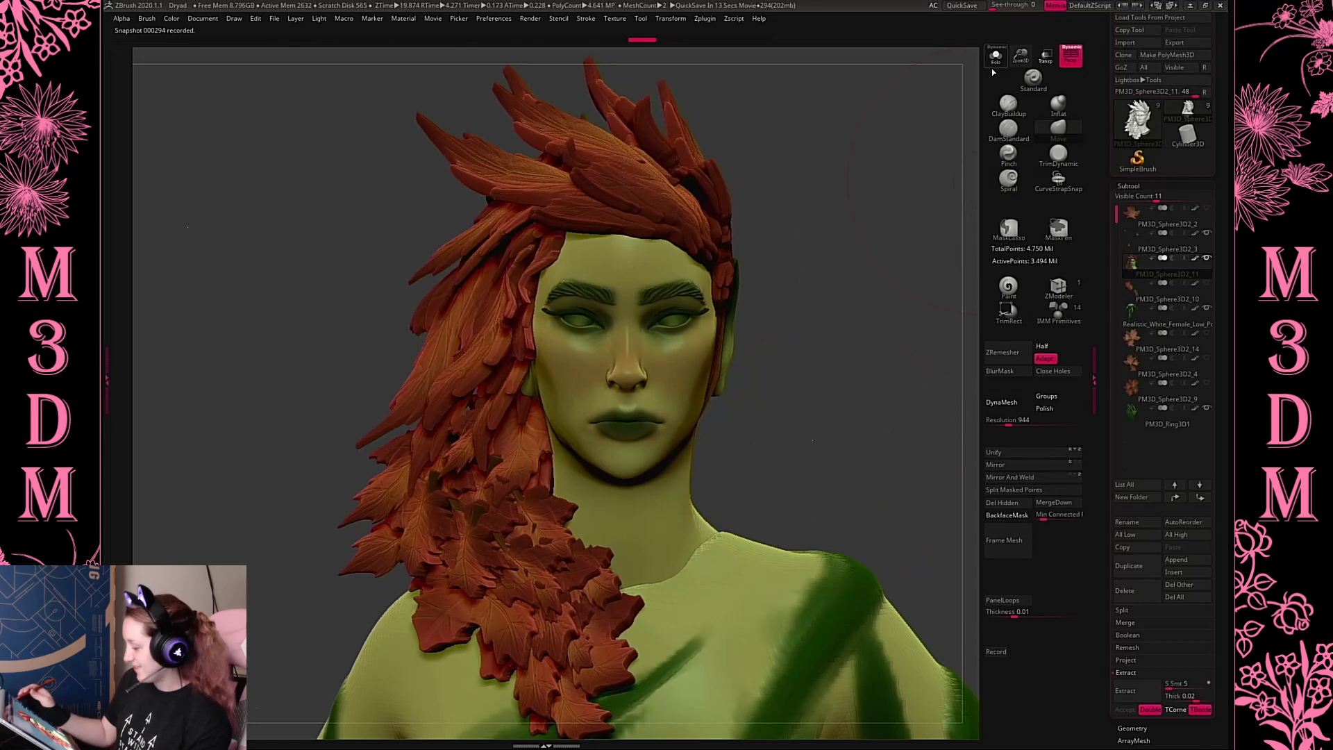
Isolate the head in Solo mode, frame the face, hide its polypaint and choose the DamStandard brush
click(996, 60)
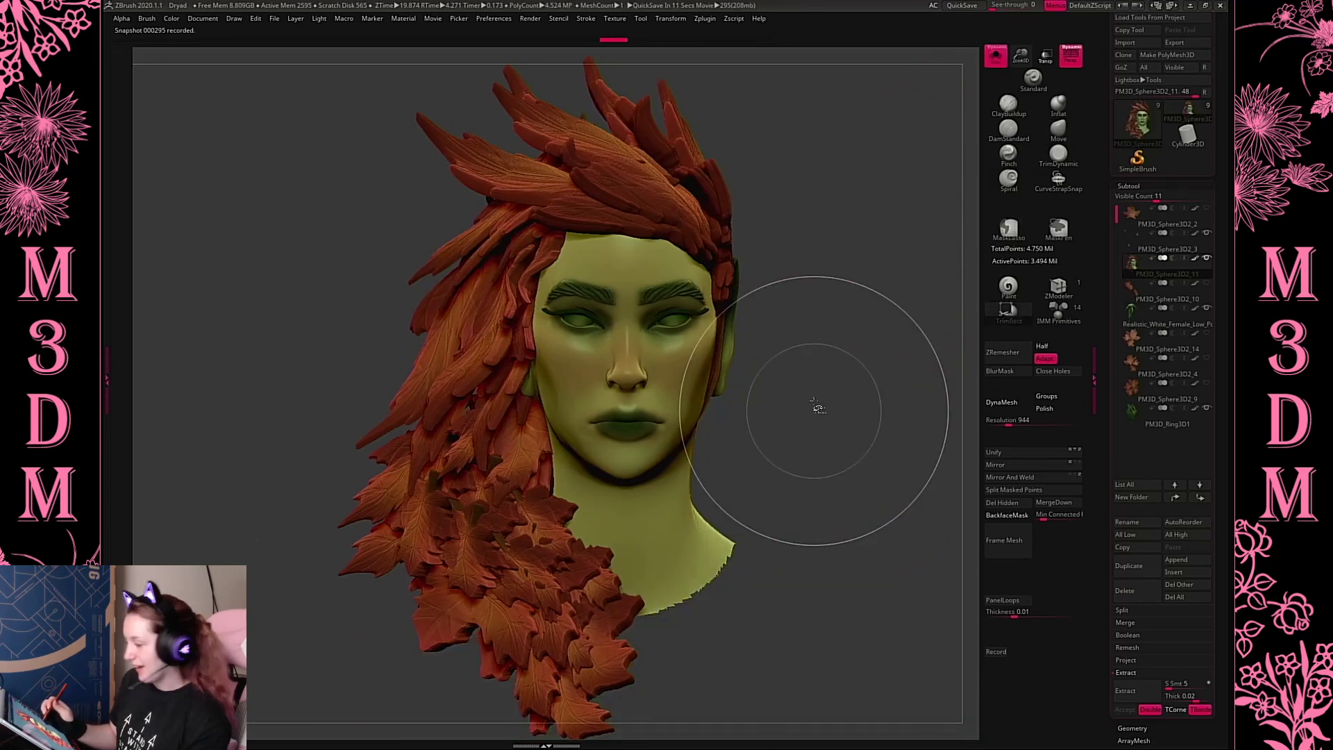
mouse_move(806, 355)
alt+mouse_down()
mouse_move(1027, 90)
mouse_move(998, 167)
mouse_move(848, 366)
alt+mouse_up()
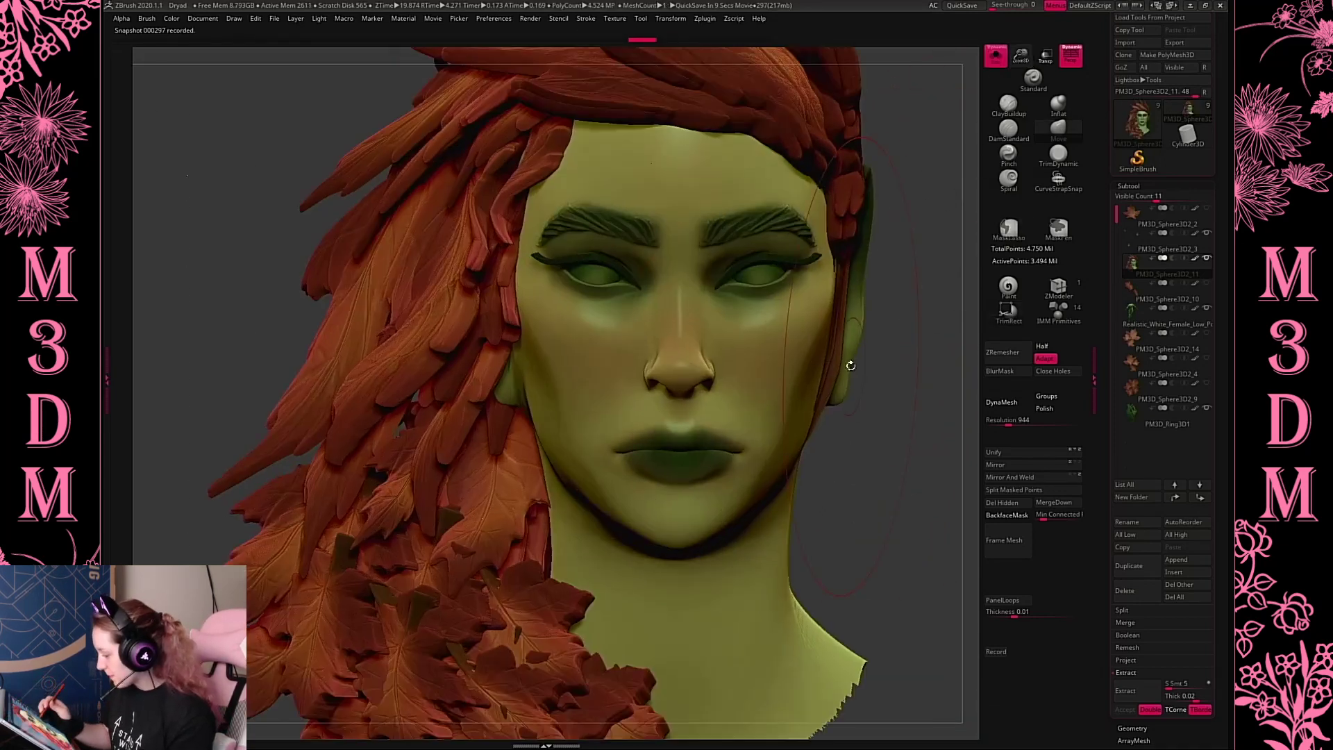
key(space)
key(space)
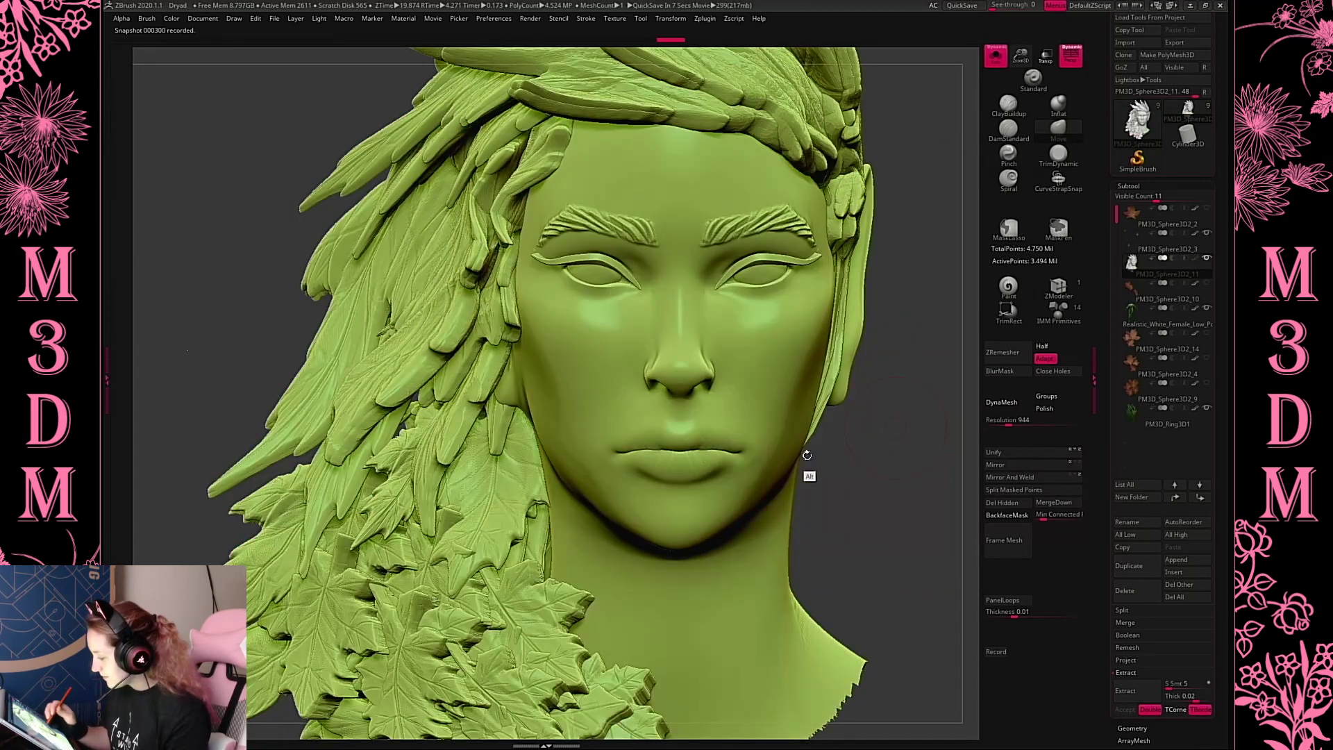
alt+drag(809, 390, 701, 421)
click(1001, 132)
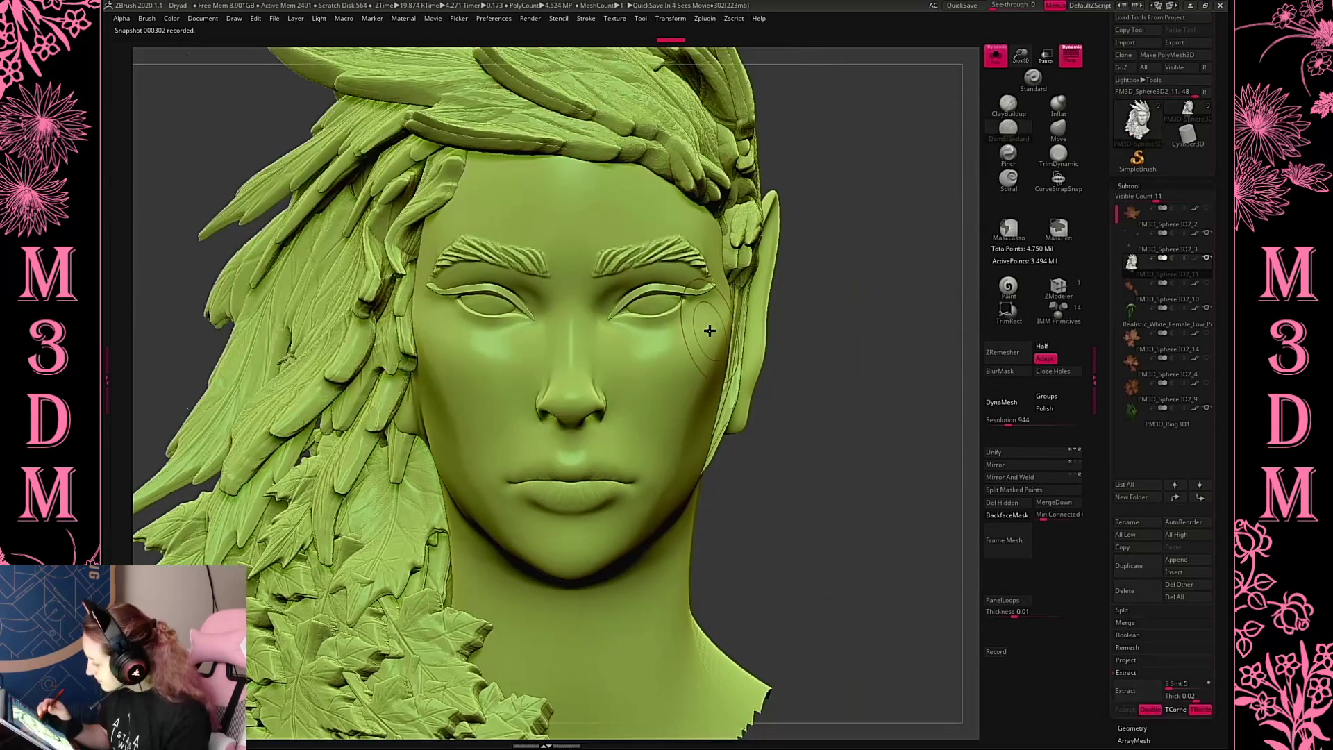
Try carving a symmetrical DamStandard line down the cheeks and undo it
key(space)
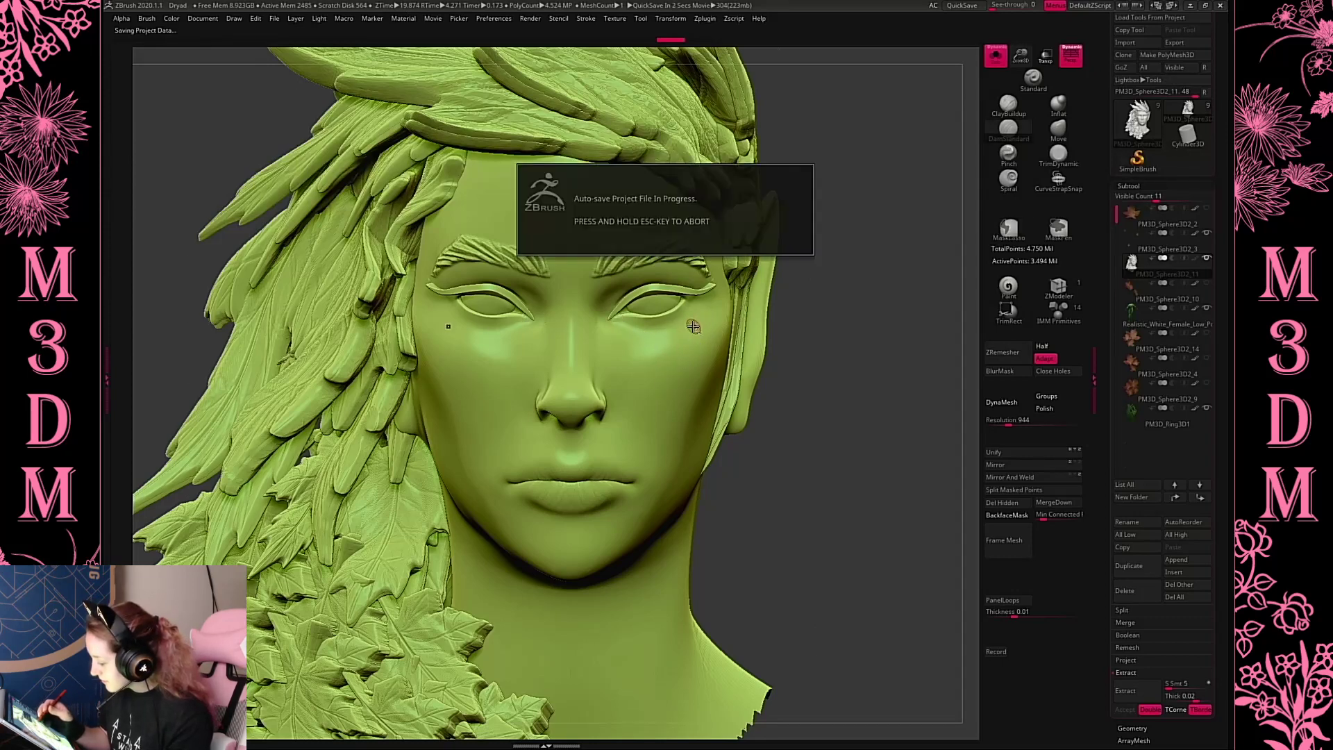
drag(693, 326, 701, 318)
key(space)
key(space)
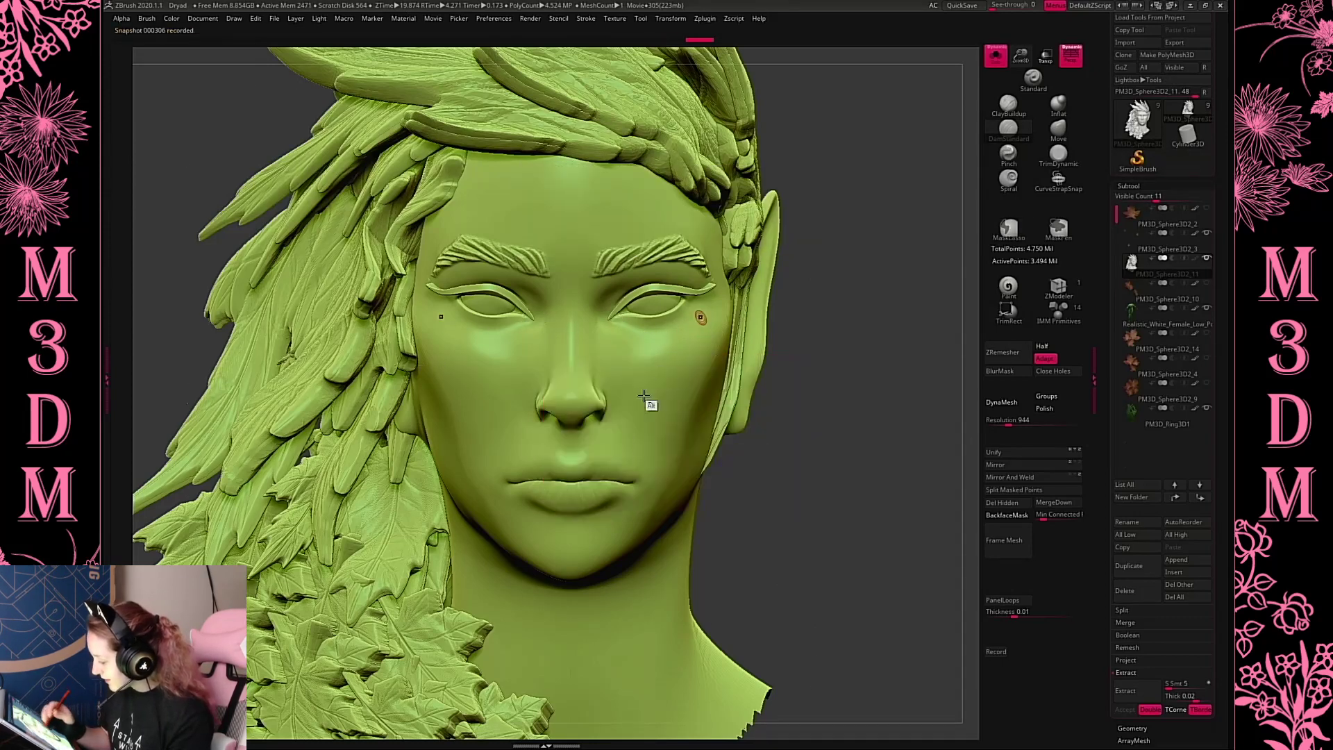
key(ctrl)
ctrl+alt+drag(690, 322, 645, 485)
key(ctrl+z)
key(ctrl+z)
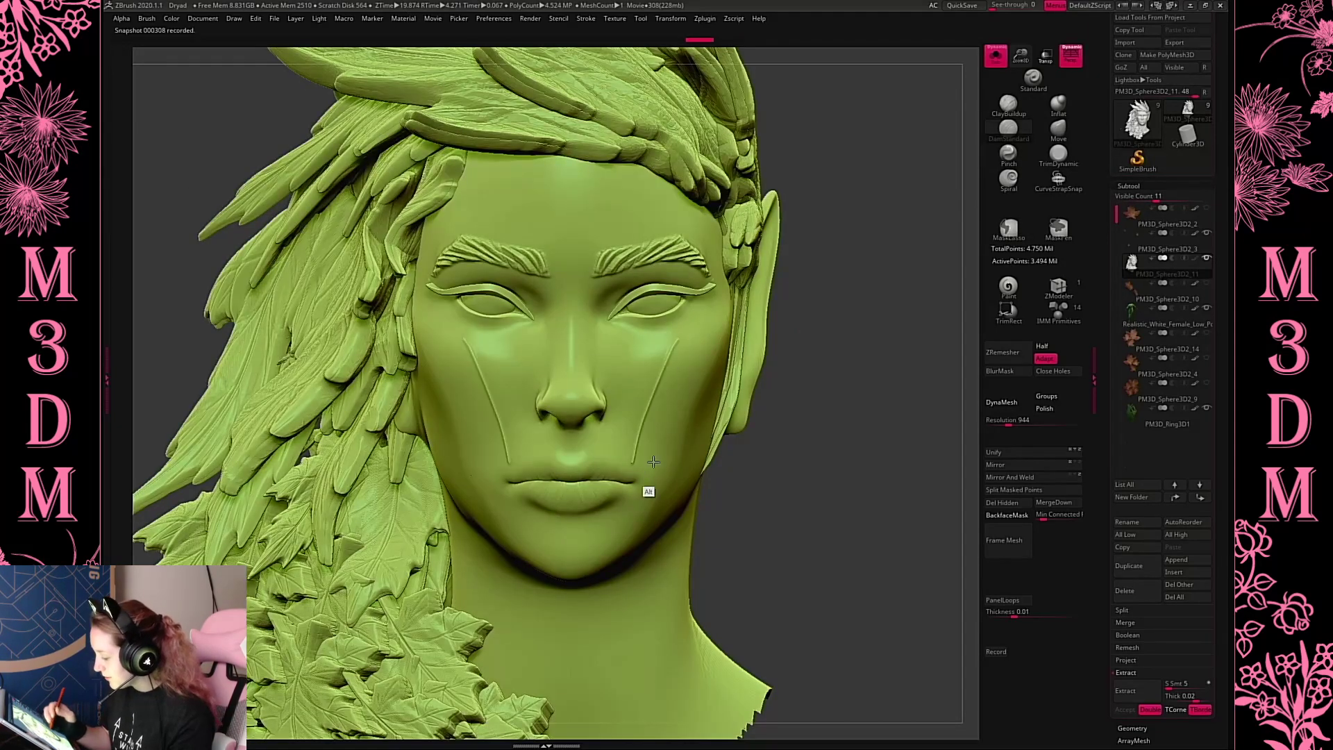
Adjust the DamStandard draw size and sculpt along the lower eyelids, undoing the unwanted strokes
key(space)
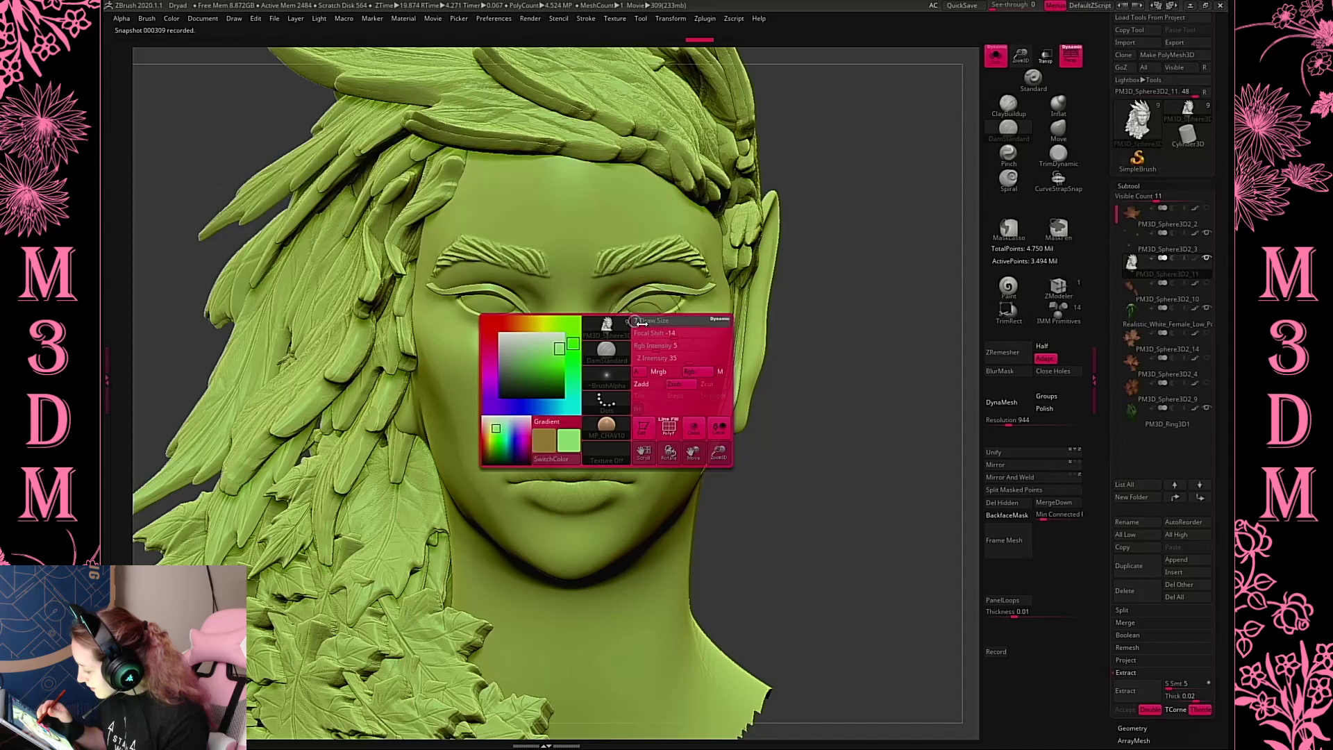
mouse_move(623, 319)
mouse_down()
mouse_move(680, 313)
mouse_move(637, 317)
mouse_up()
key(ctrl+z)
key(ctrl+z)
mouse_move(587, 20)
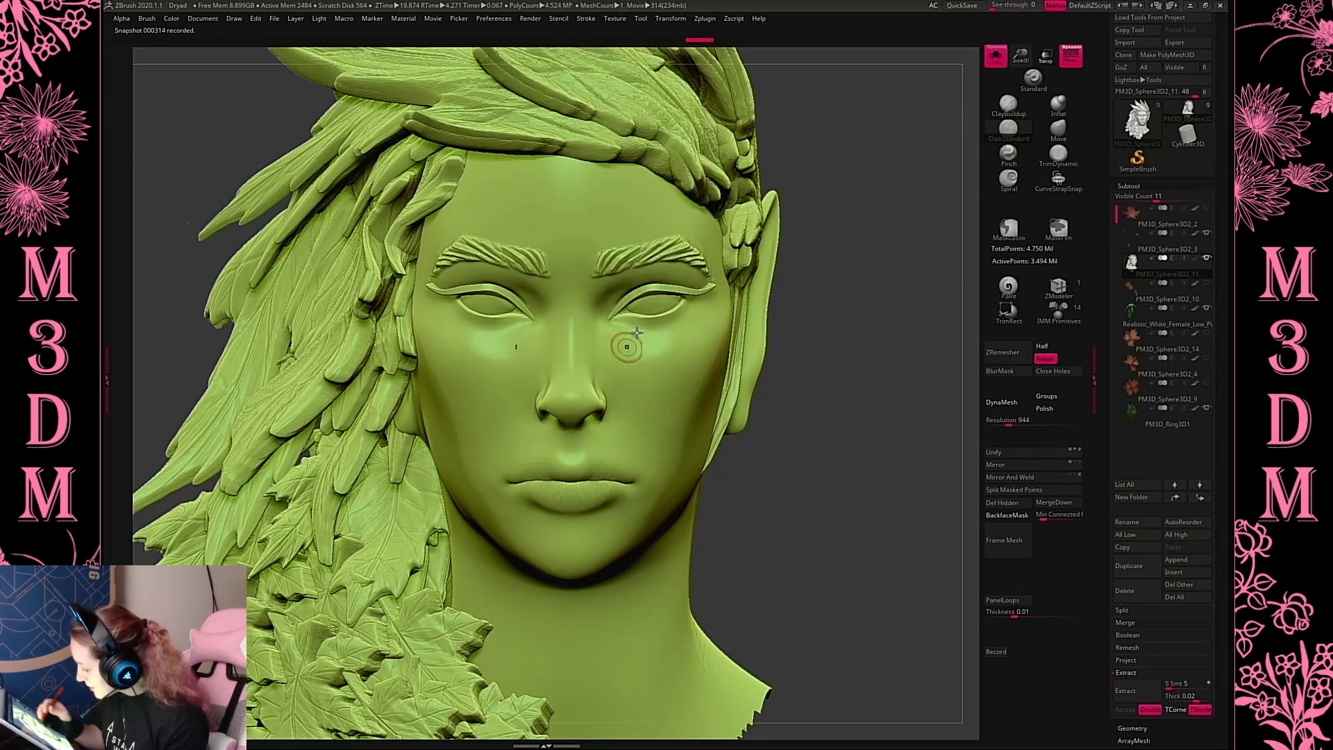
alt+drag(622, 321, 698, 297)
Isolate the eyeballs and invert the visibility to hide them within the head
ctrl+shift+drag(818, 331, 848, 335)
ctrl+click(852, 340)
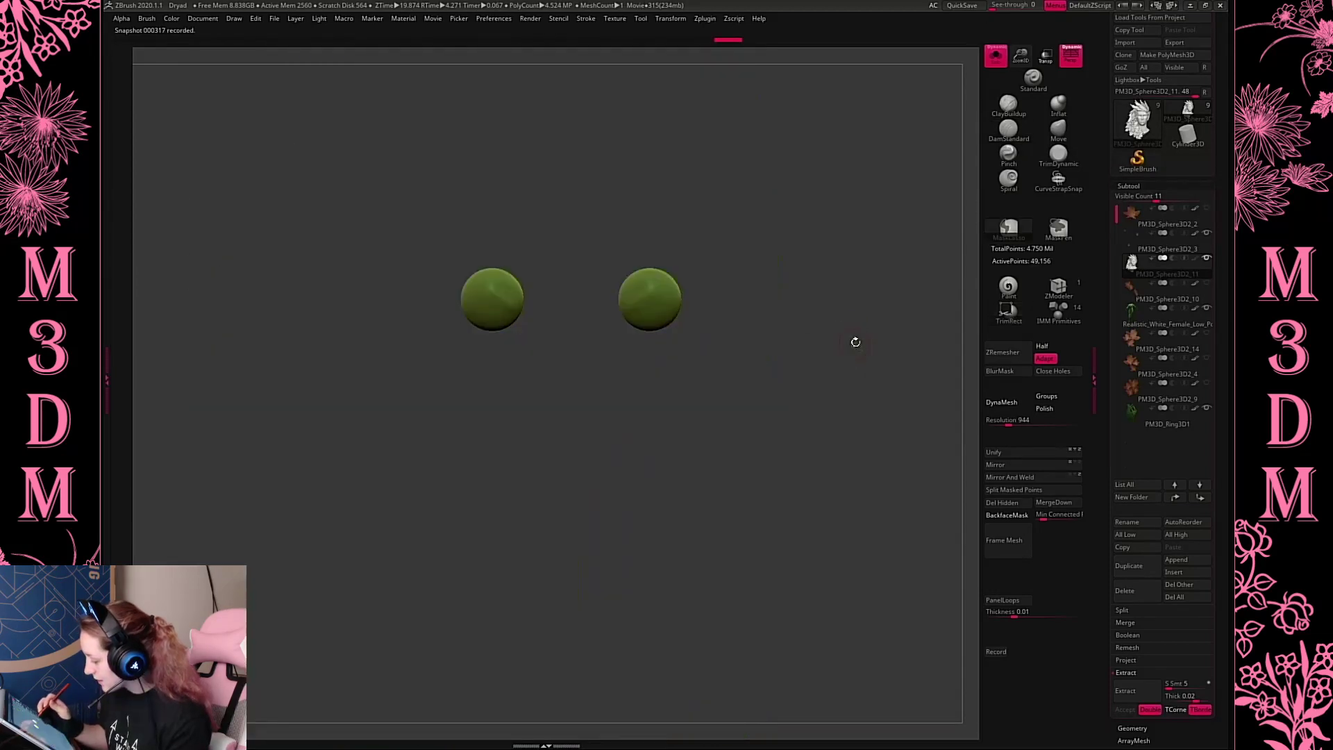
ctrl+shift+click(778, 321)
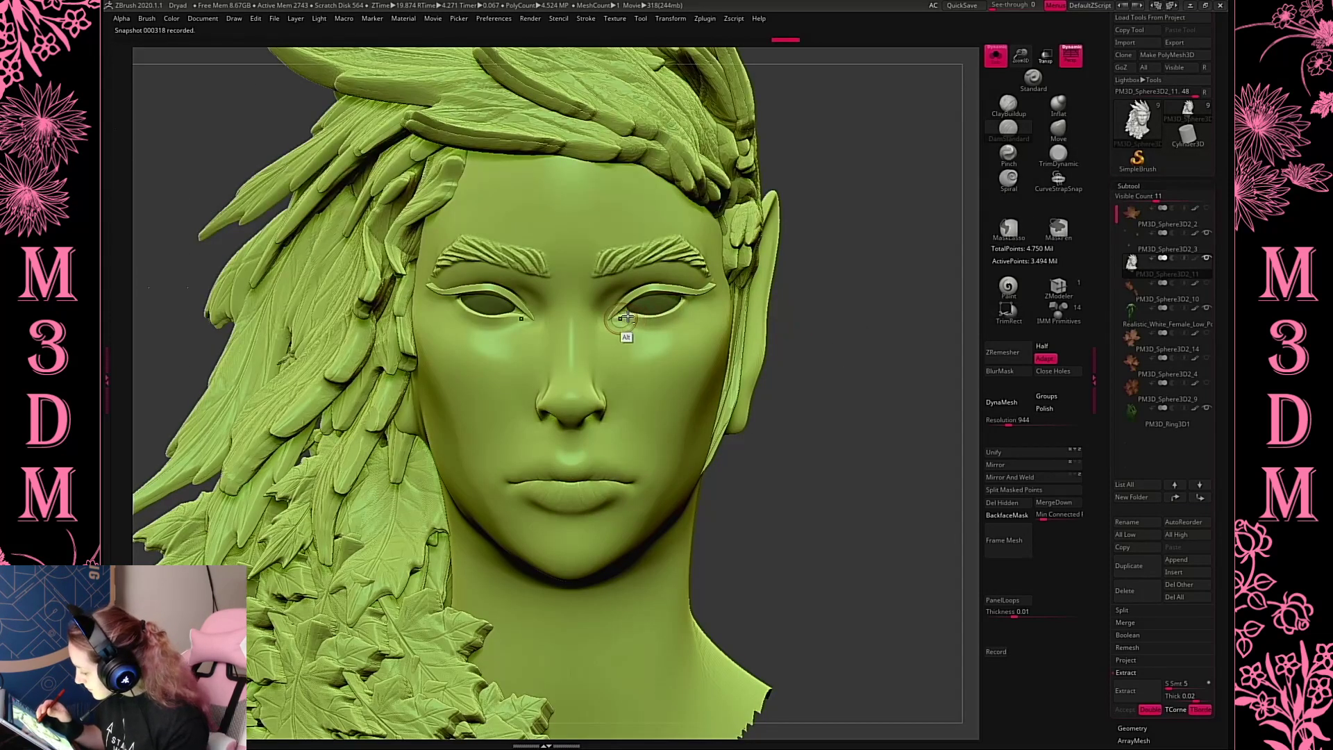
Define the lower eyelid rims from the inner to the outer corners with DamStandard, redoing the undone stroke
alt+drag(622, 318, 643, 315)
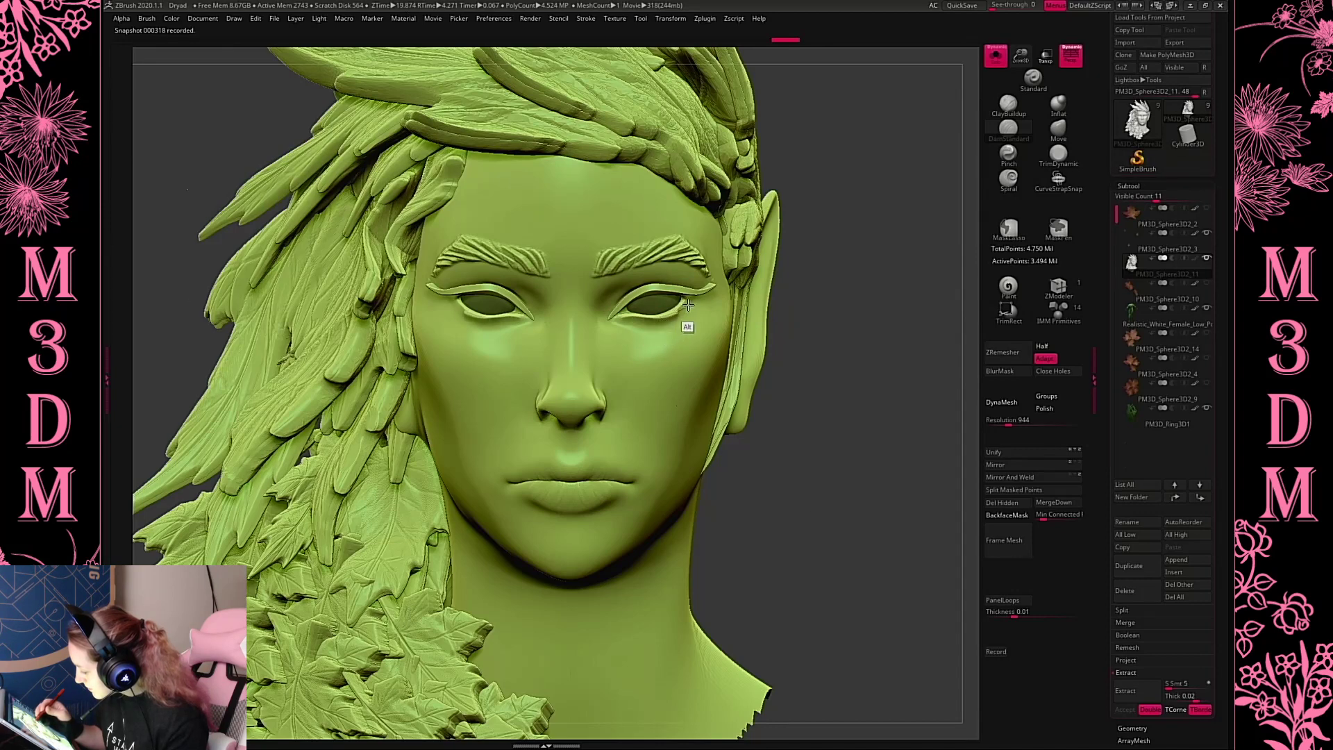
alt+drag(744, 297, 751, 297)
key(ctrl+z)
alt+drag(614, 321, 638, 313)
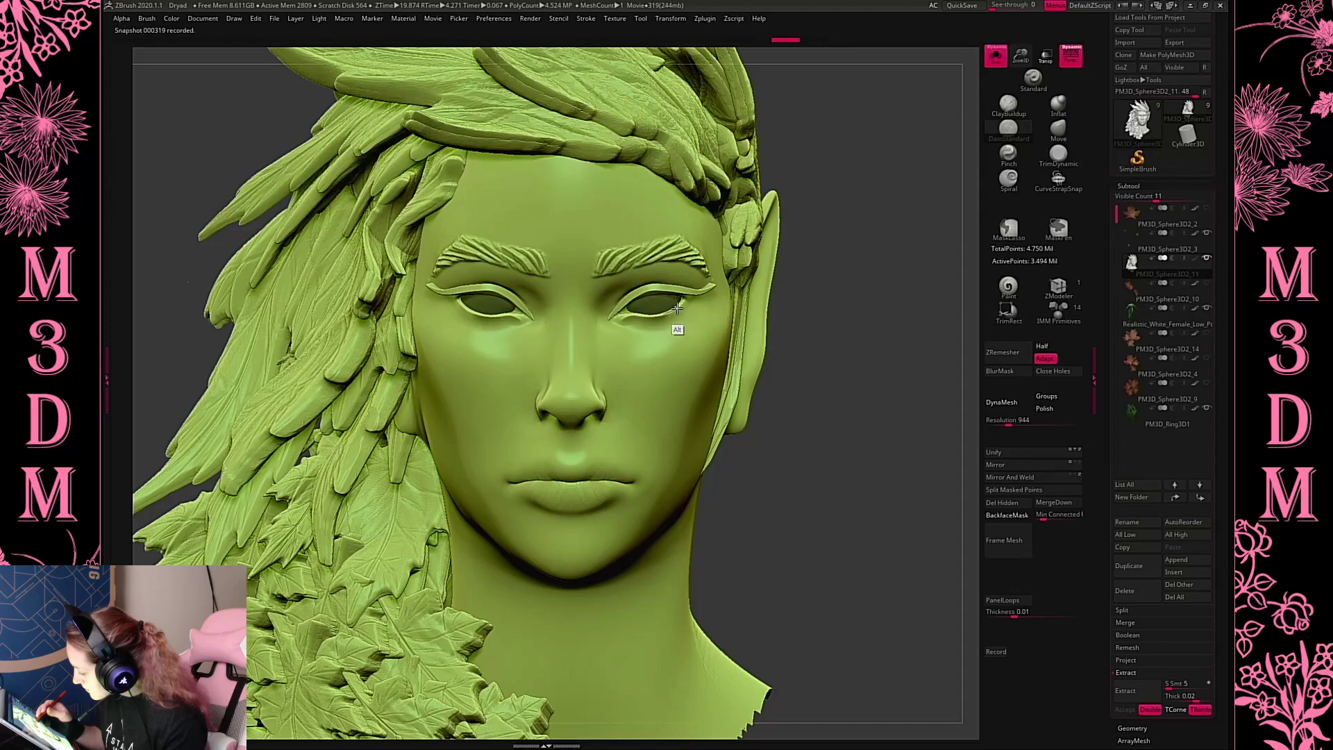
alt+drag(697, 291, 708, 288)
Set the brush's Z Intensity to 23 and rework the lower eyelid edges near the inner corners
mouse_move(896, 310)
mouse_down()
mouse_move(838, 325)
mouse_move(896, 298)
mouse_move(849, 334)
mouse_up()
key(space)
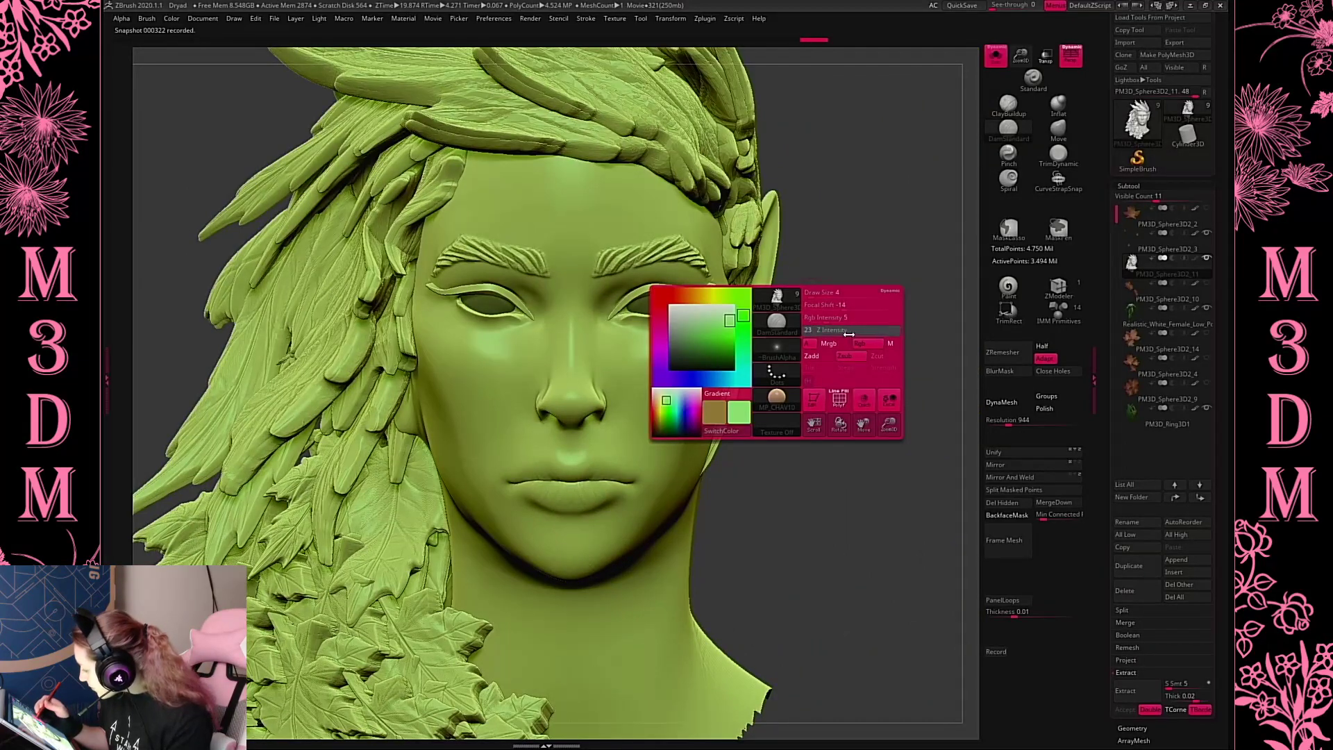
key(ctrl+z)
mouse_move(615, 319)
alt+mouse_down()
mouse_move(685, 304)
mouse_move(642, 317)
alt+mouse_up()
key(ctrl+z)
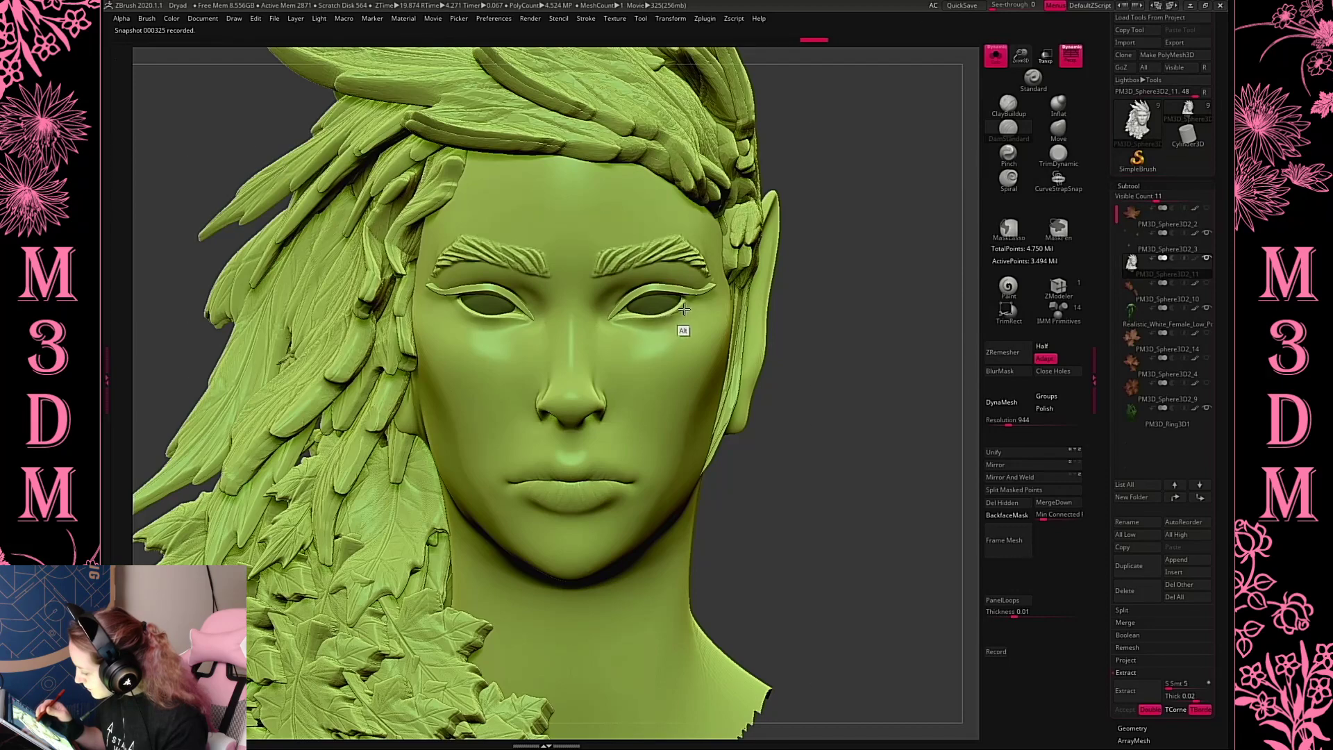
mouse_move(868, 334)
mouse_down()
mouse_move(778, 340)
mouse_move(914, 328)
mouse_move(891, 327)
mouse_up()
Try adjusting the outer corners of the lower eyelids with the Move brush and undo the last change
click(1057, 130)
drag(681, 317, 698, 306)
key(ctrl+z)
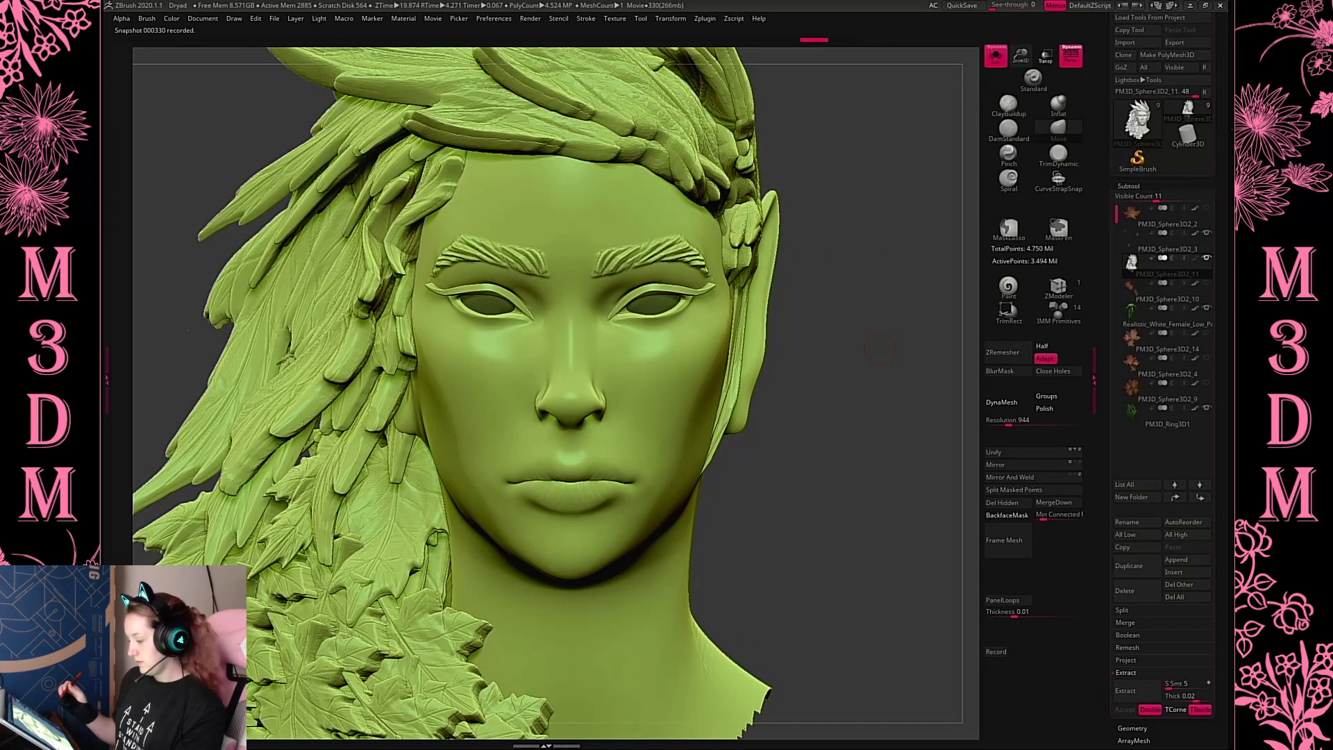
drag(831, 414, 830, 400)
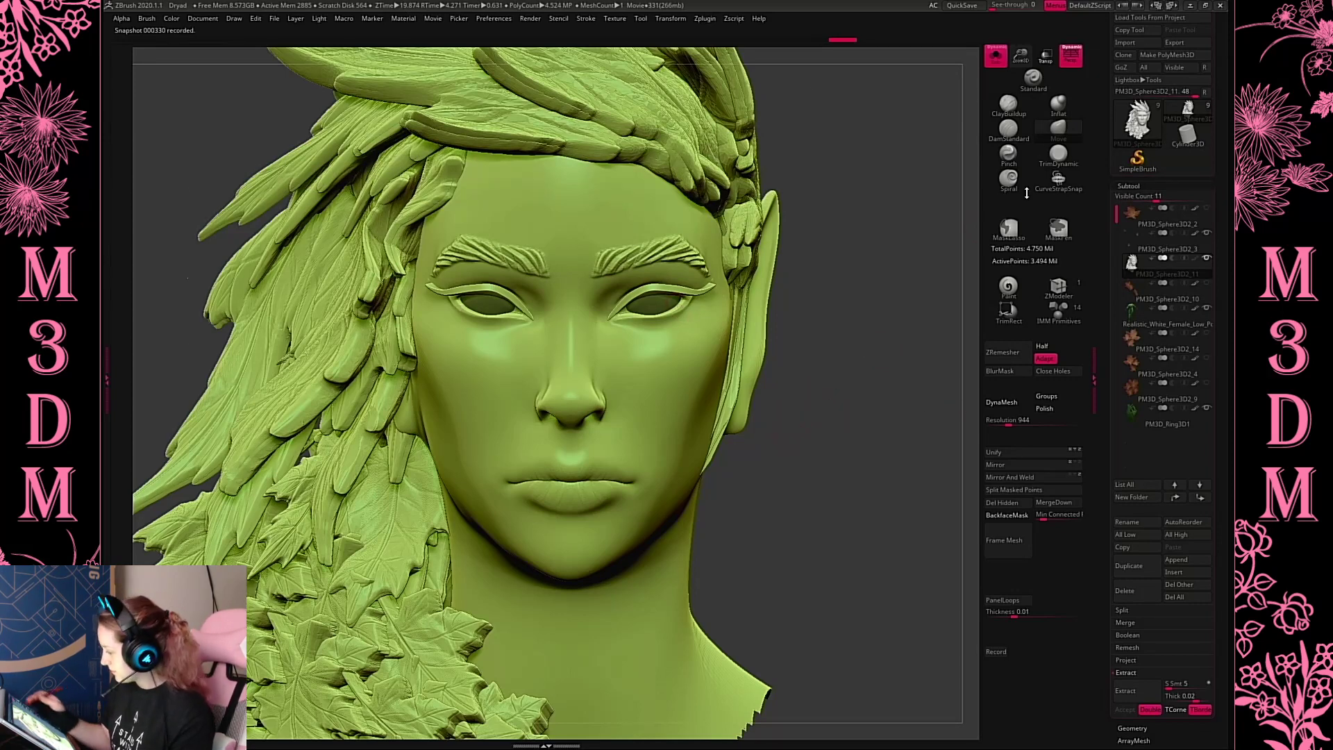
Nudge the centre of the upper lip below the nose with the Move brush
key(space)
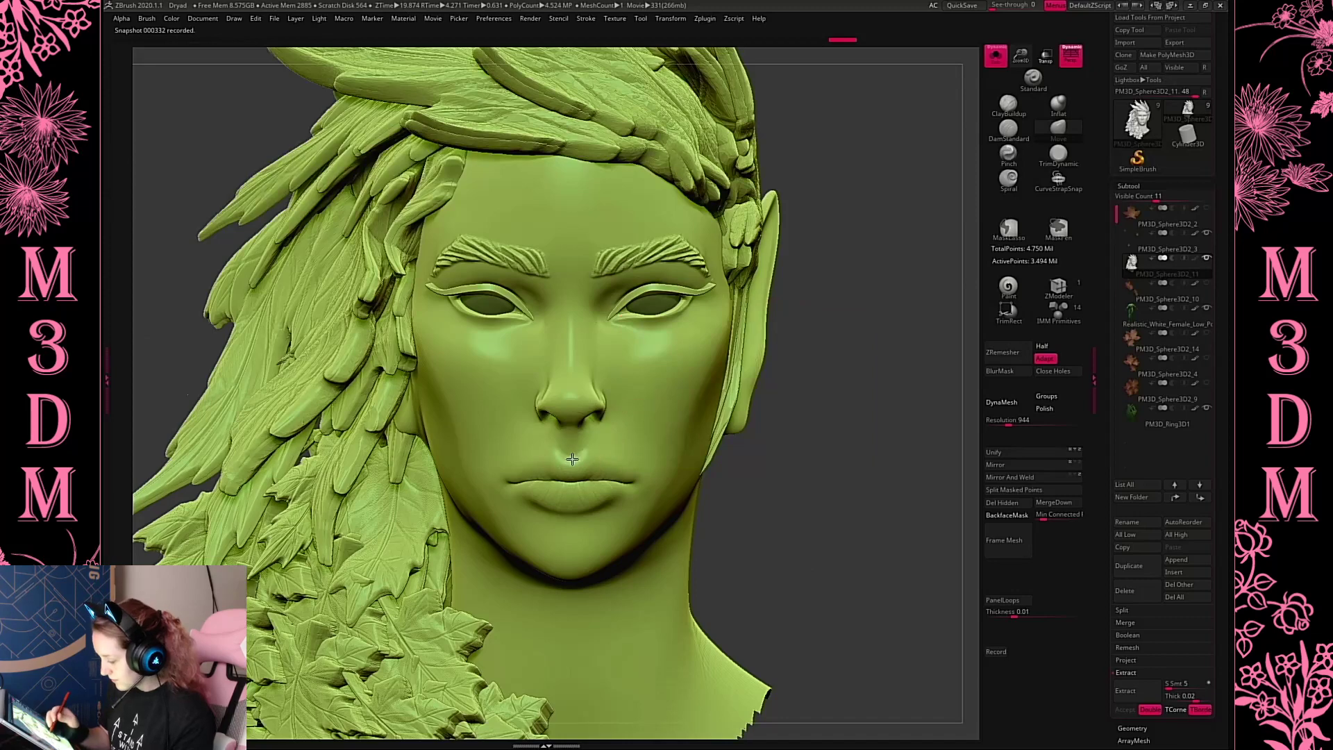
drag(574, 460, 573, 458)
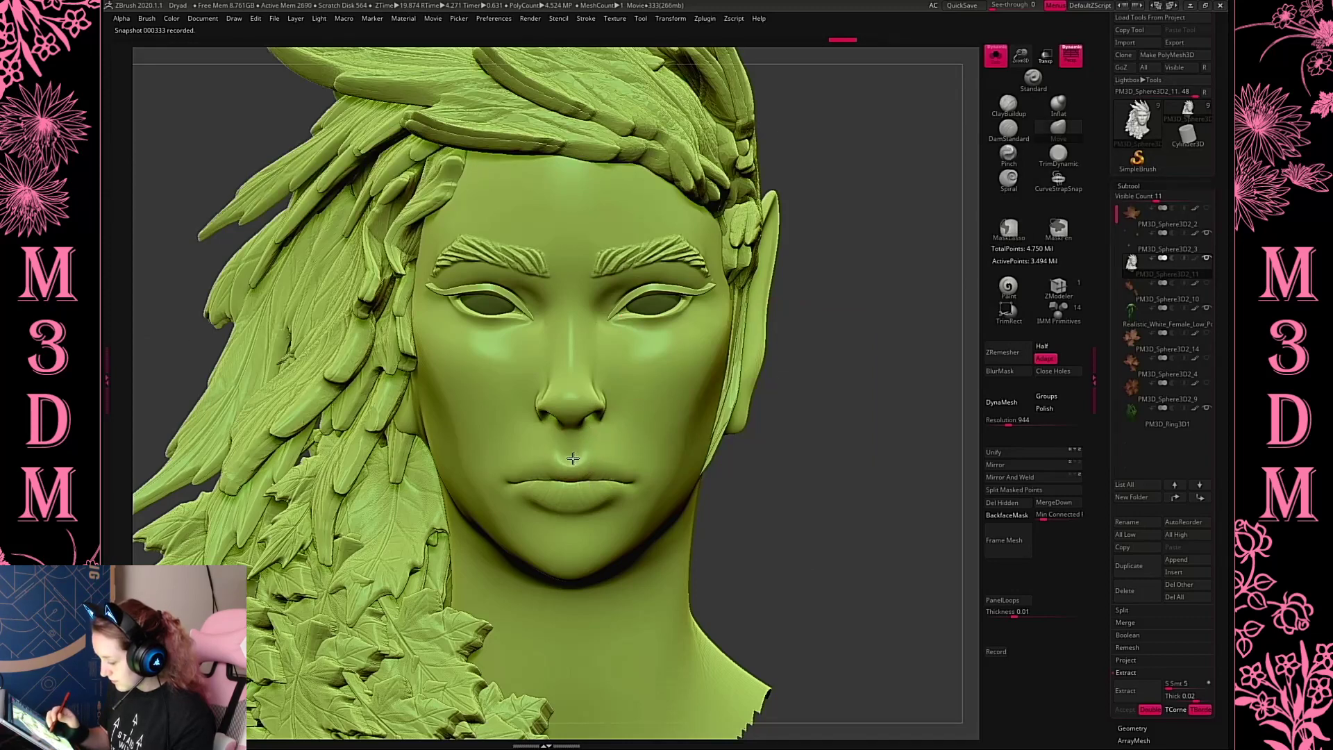
mouse_move(871, 426)
mouse_down()
mouse_move(936, 423)
mouse_move(896, 431)
mouse_move(897, 479)
mouse_move(886, 476)
mouse_up()
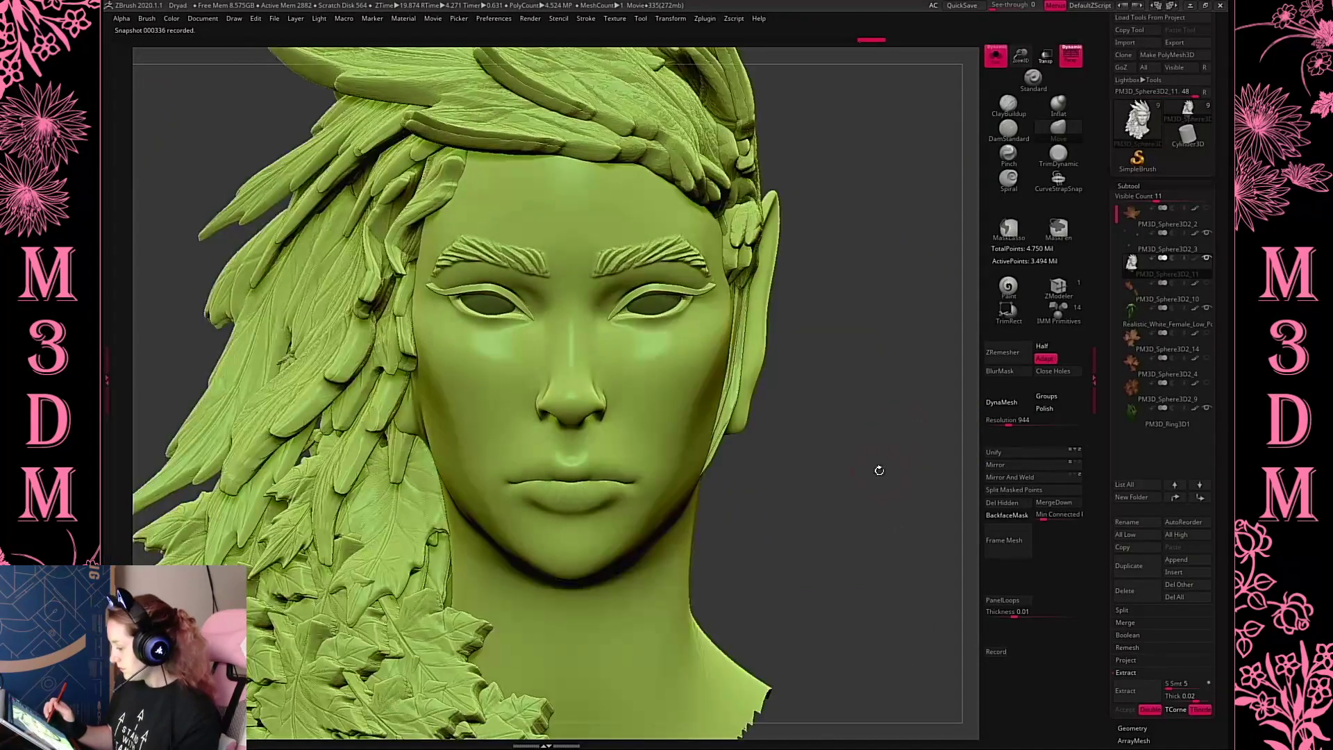
Turn on the head's polypaint display and leave solo mode to show the whole dryad figure
click(1195, 259)
alt+drag(757, 462, 761, 622)
click(996, 55)
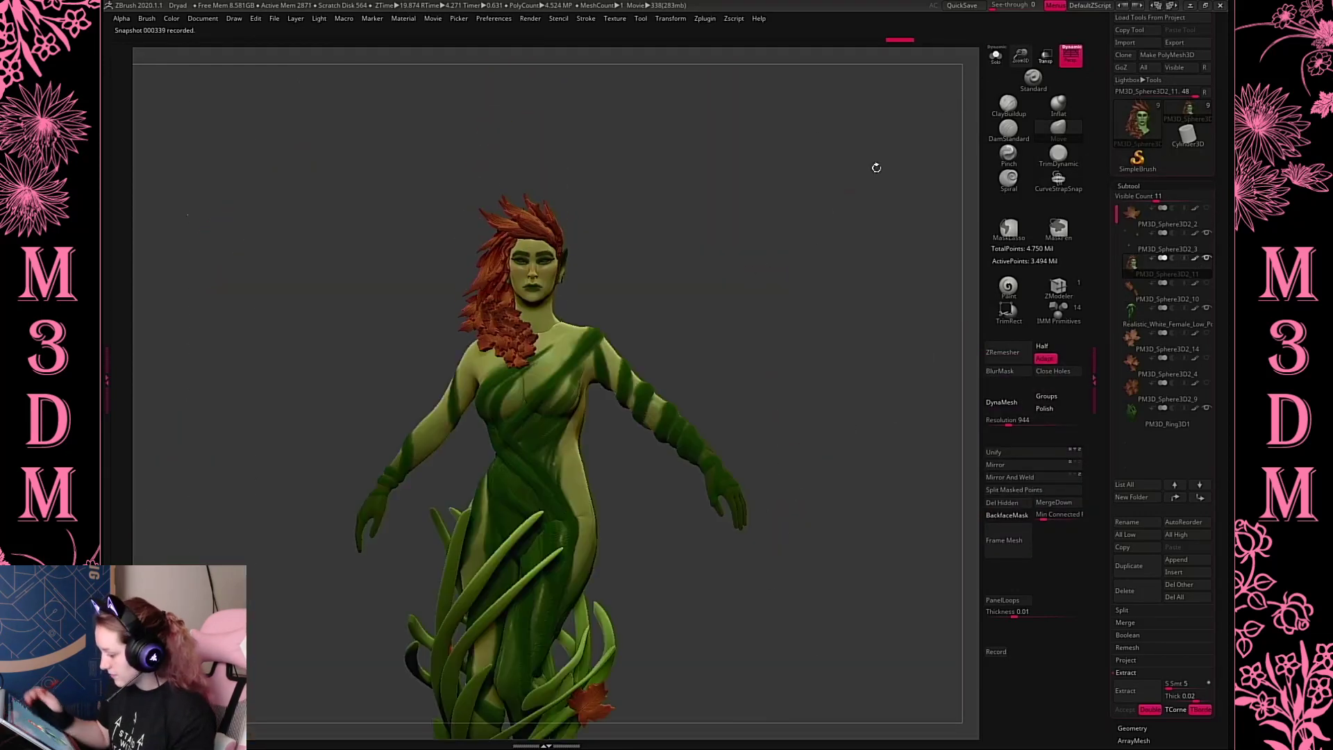
drag(1022, 58, 922, 169)
Try turning the head with the transform gizmo at its current pivot and undo the attempts
key(w)
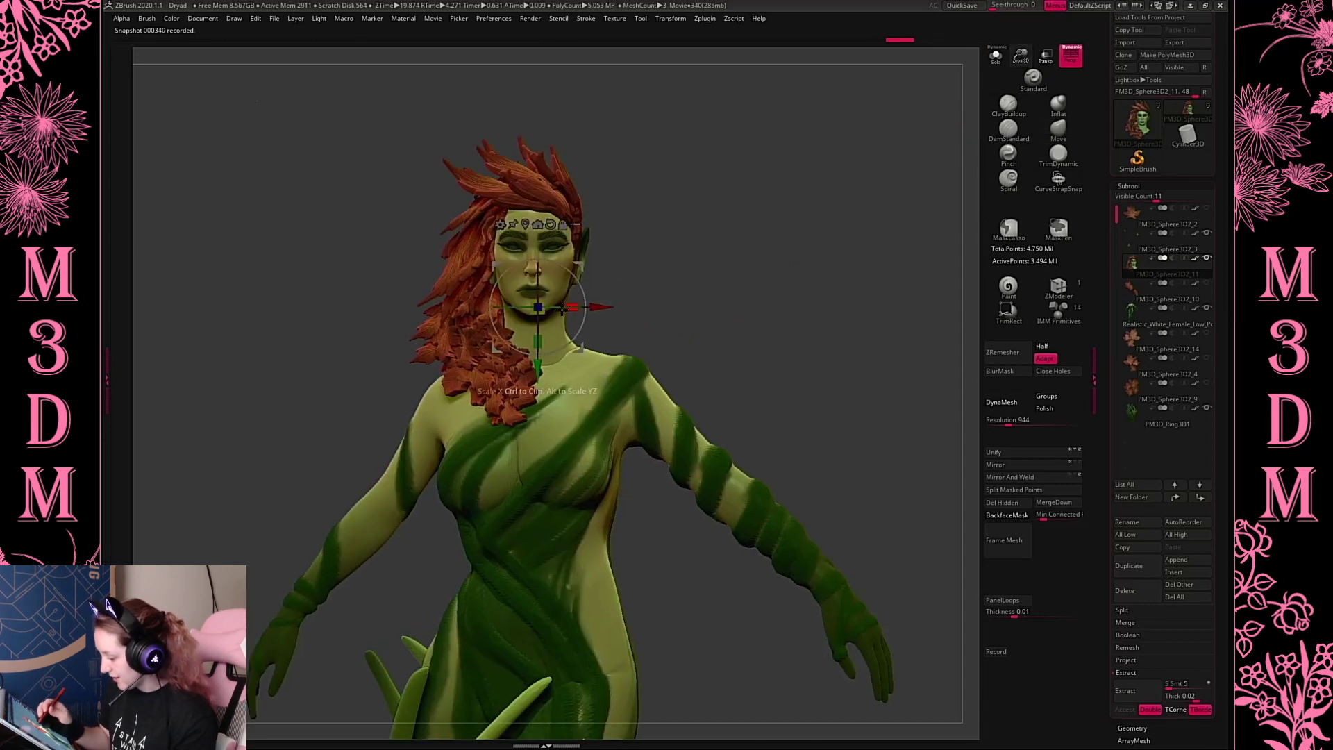
drag(543, 306, 564, 309)
key(ctrl+z)
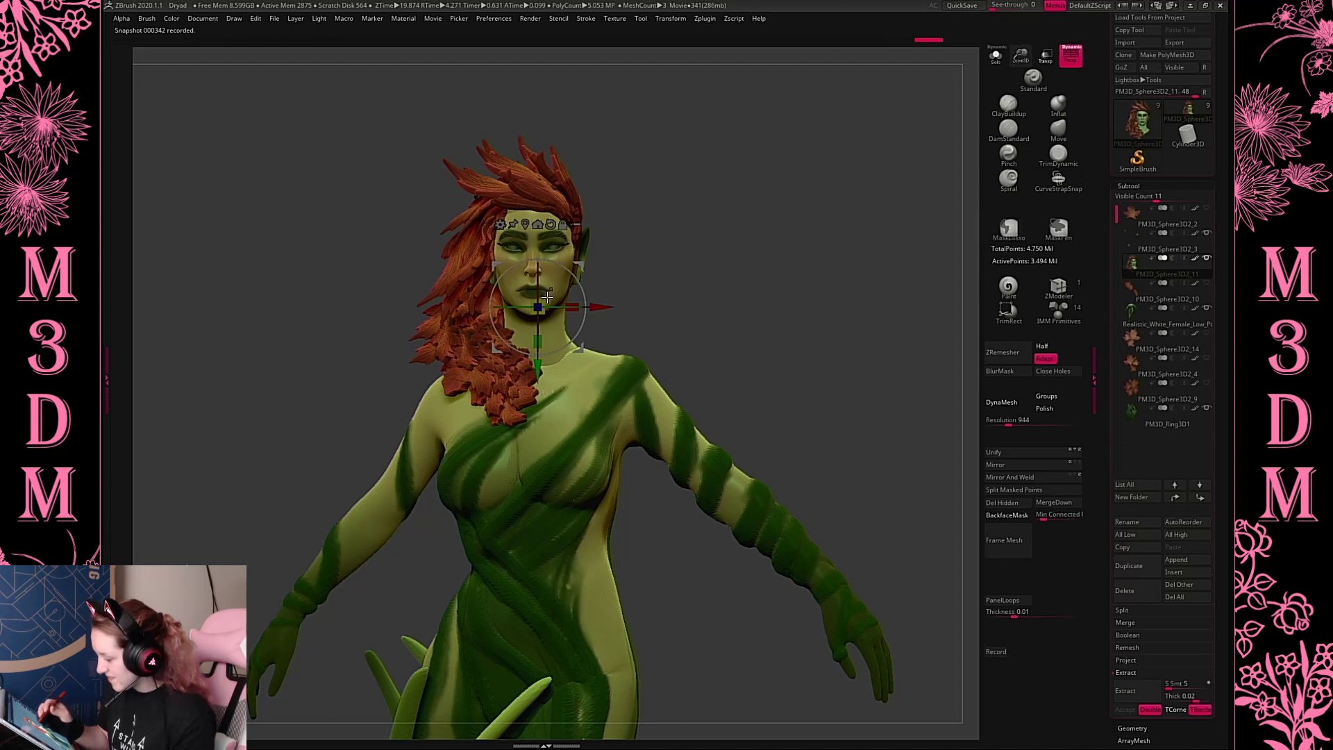
drag(555, 308, 598, 299)
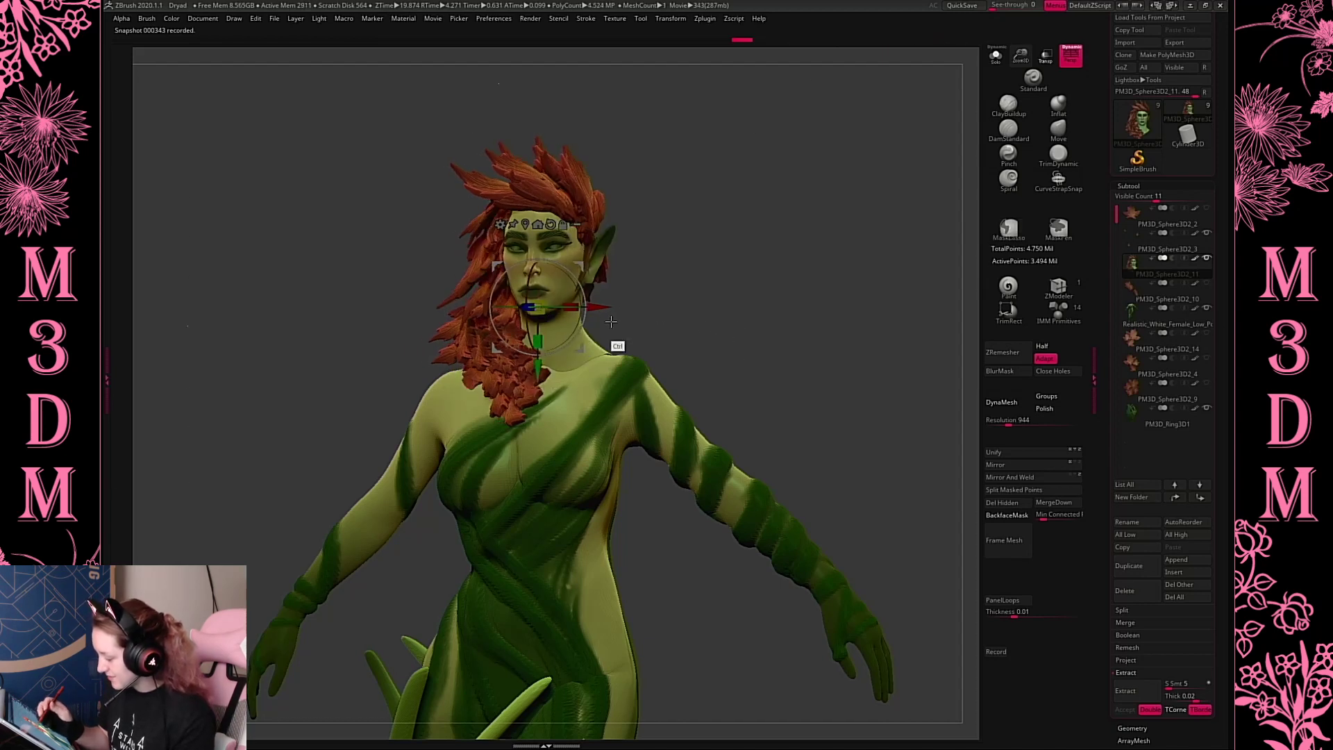
key(ctrl+z)
Reposition the gizmo's pivot around the base of the head and turn the head slightly toward the leafy hair side
click(525, 225)
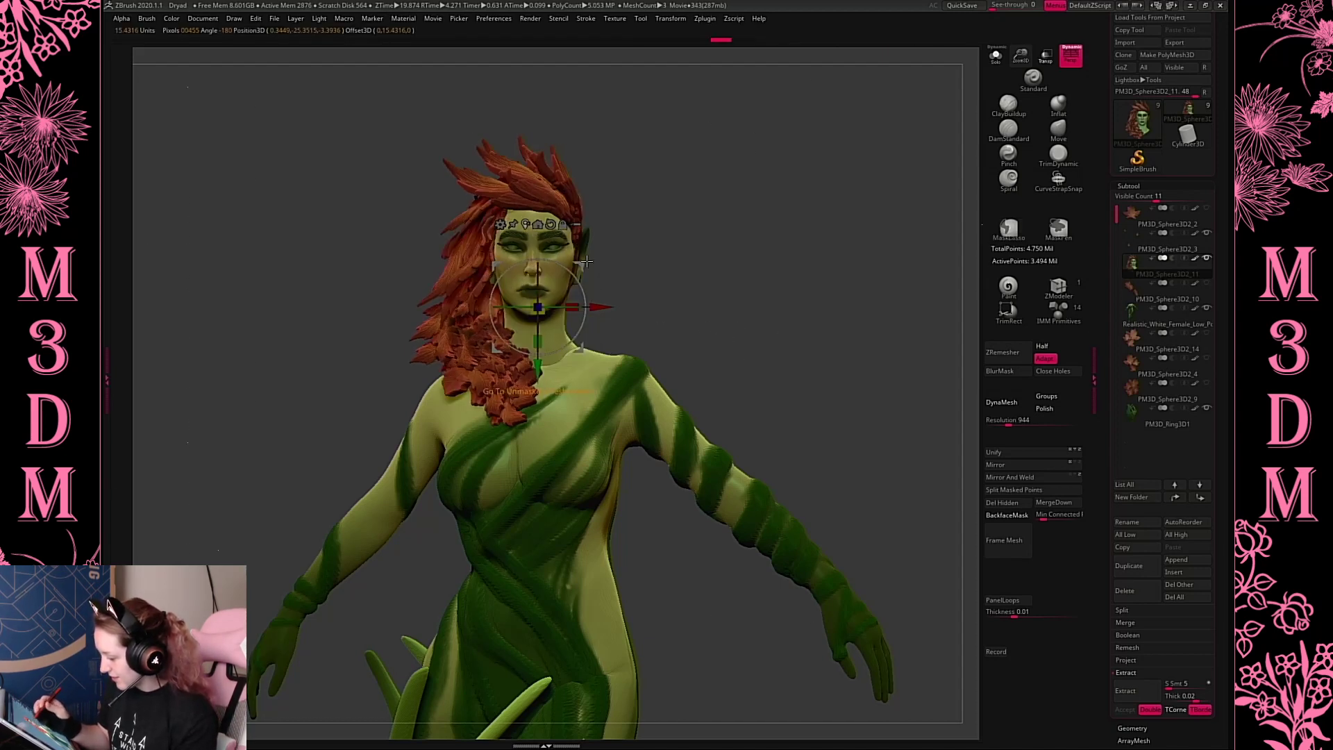
alt+drag(543, 240, 571, 279)
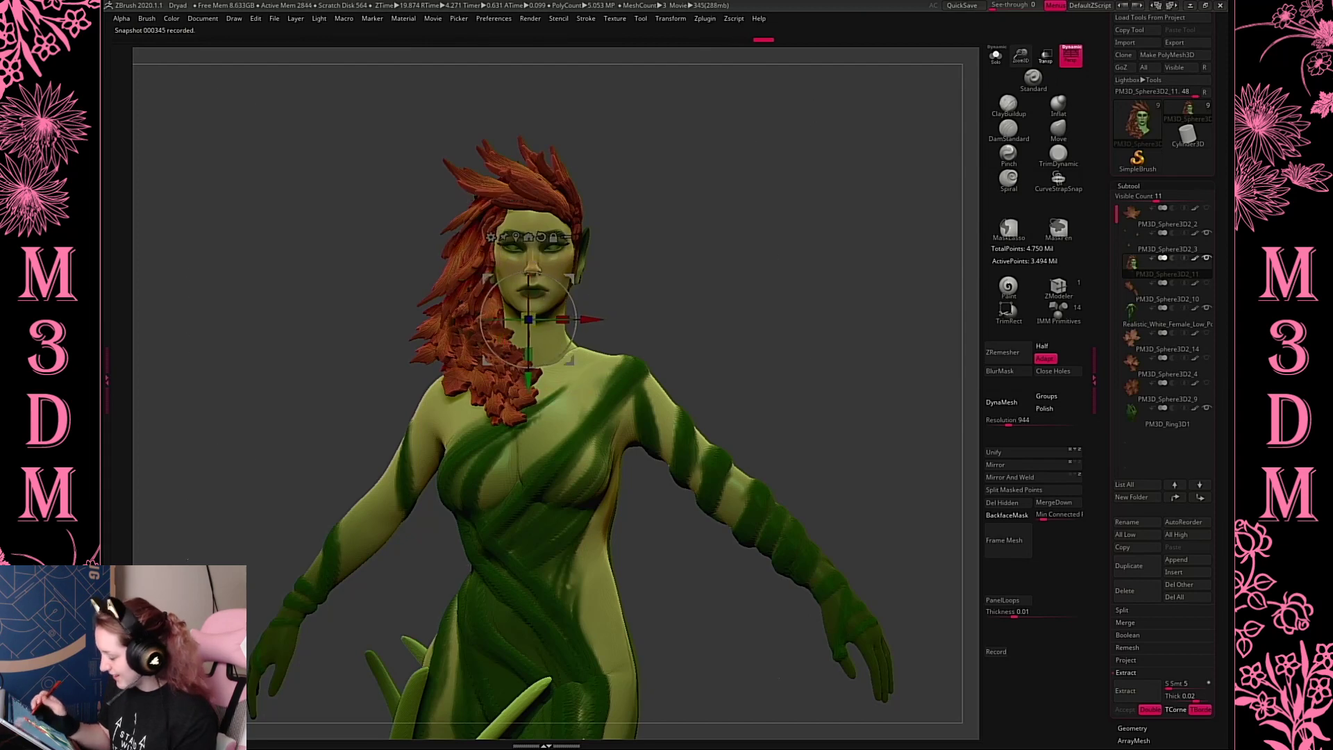
shift+drag(875, 285, 840, 326)
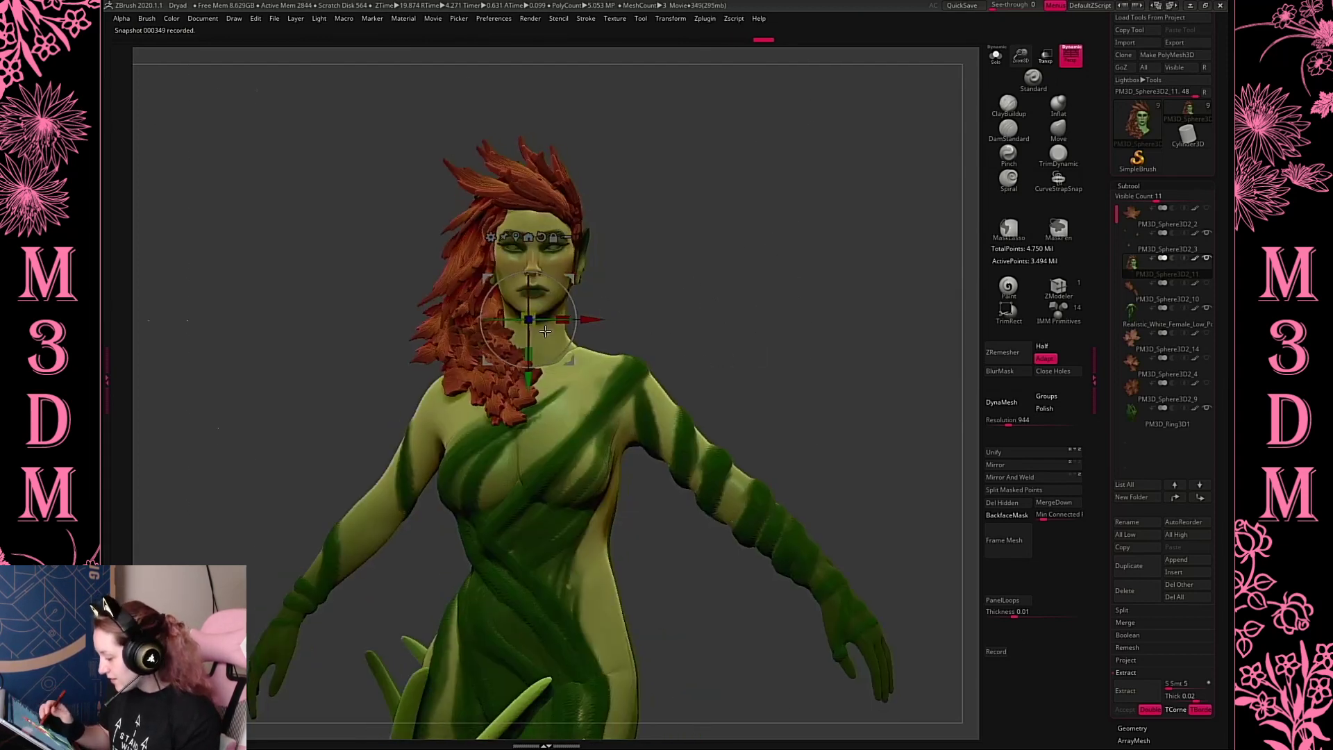
mouse_move(560, 323)
mouse_down()
mouse_move(533, 328)
mouse_move(545, 329)
mouse_up()
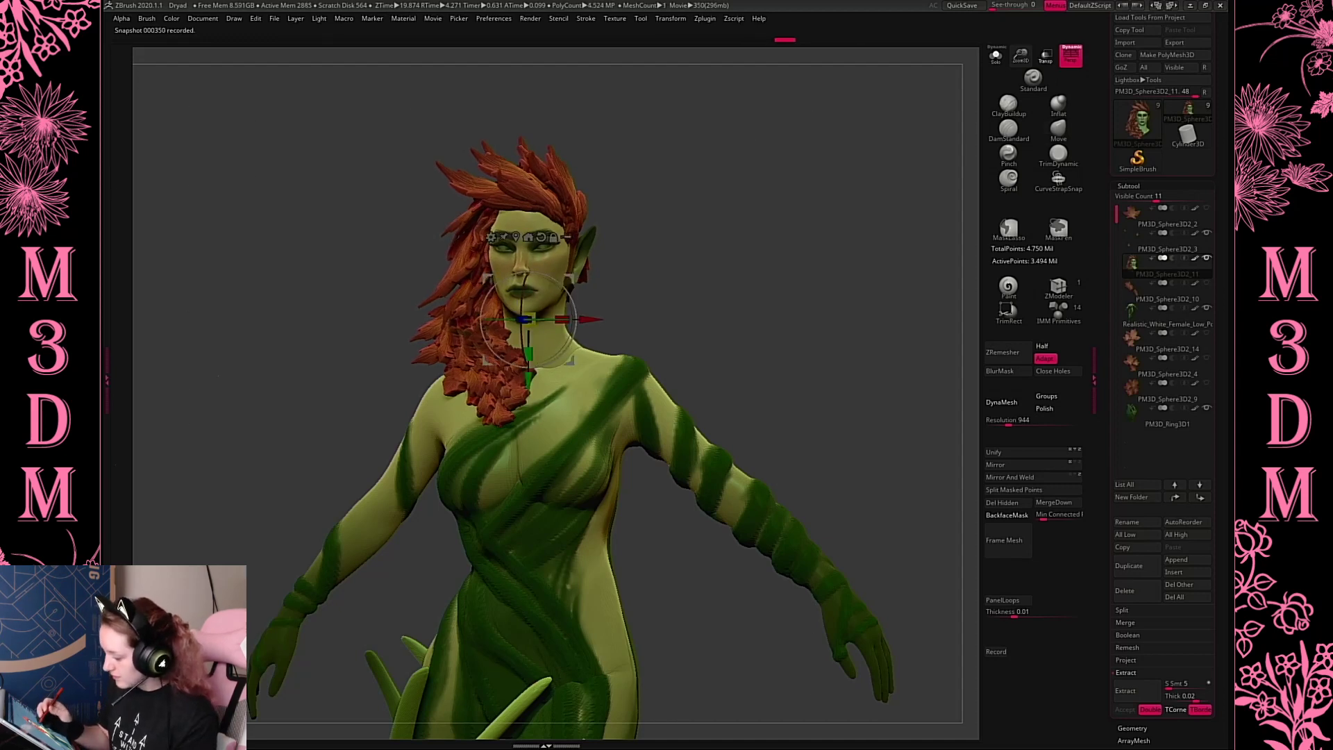
drag(595, 321, 544, 328)
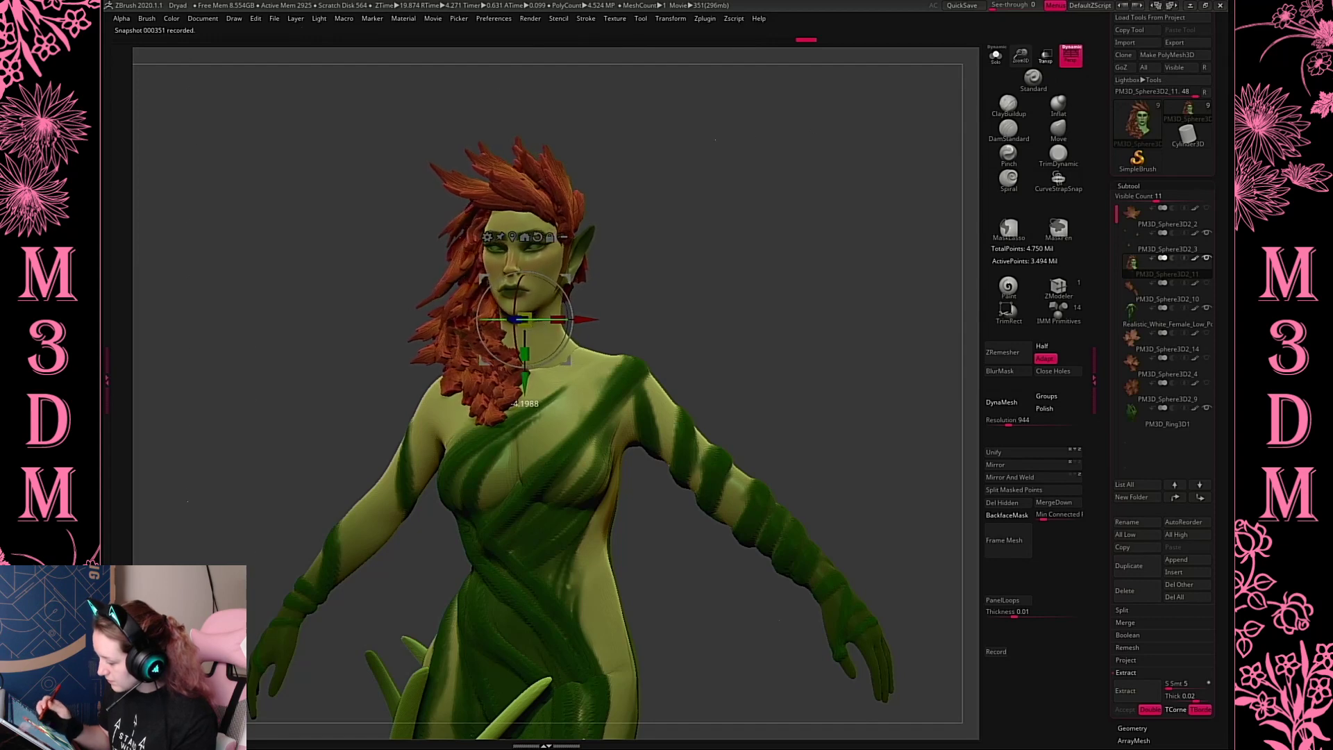
key(q)
key(f)
key(f)
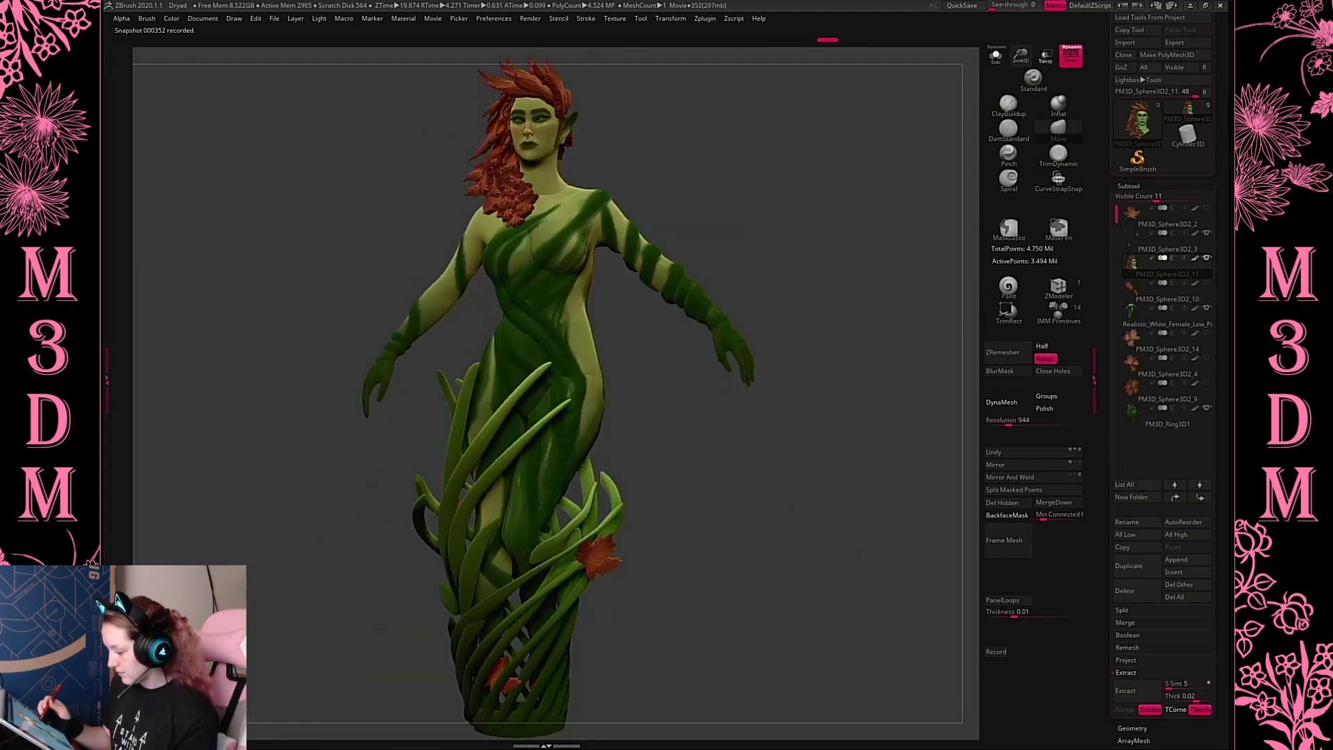
Reselect the head subtool and fine-tune its height on the neck with the gizmo
alt+click(667, 278)
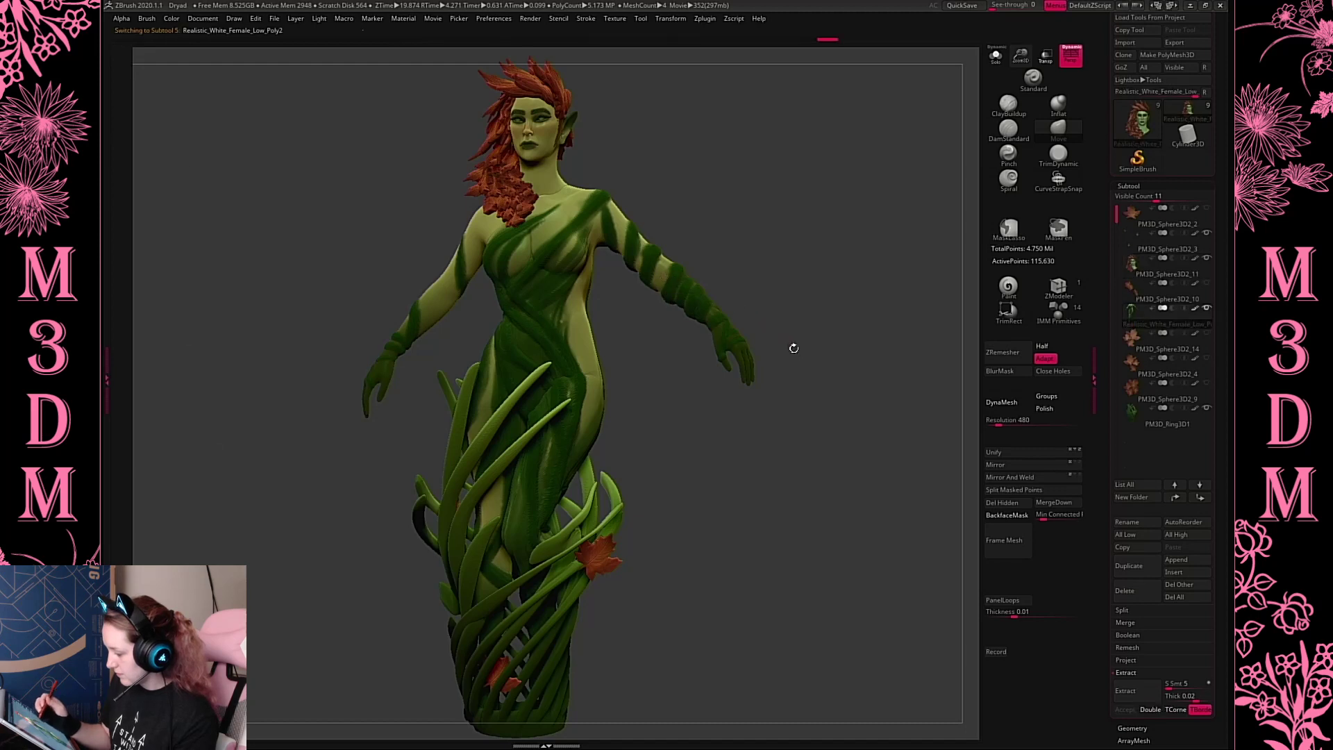
alt+click(541, 177)
key(w)
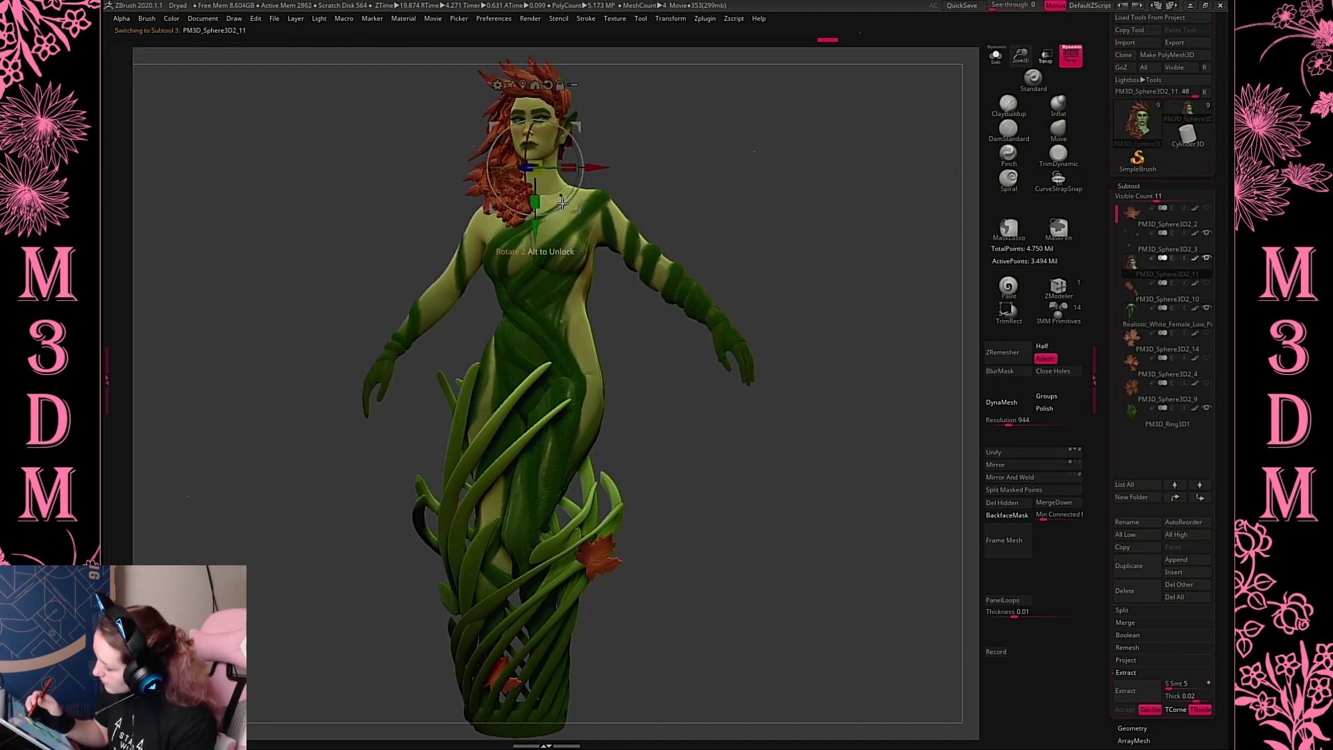
drag(536, 242, 534, 234)
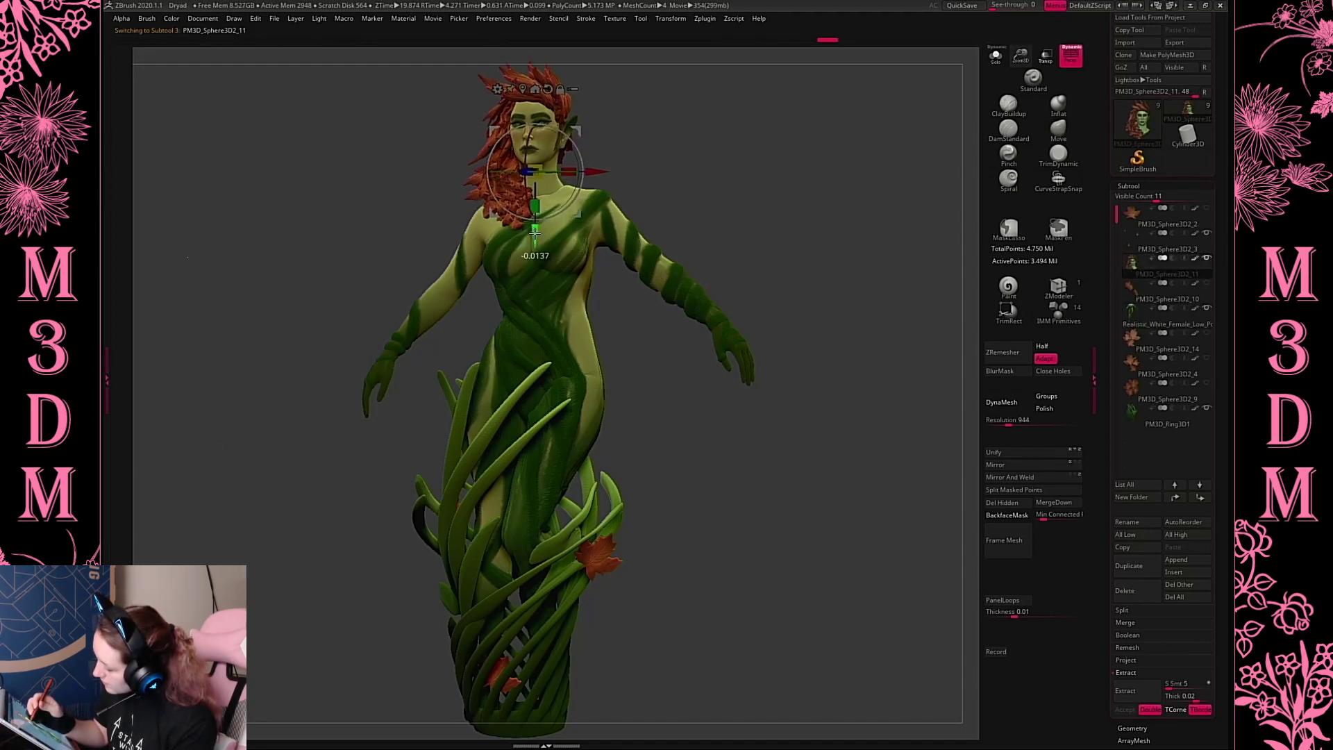
key(q)
mouse_move(785, 216)
mouse_down()
mouse_move(779, 244)
mouse_move(798, 214)
mouse_move(768, 247)
mouse_up()
key(w)
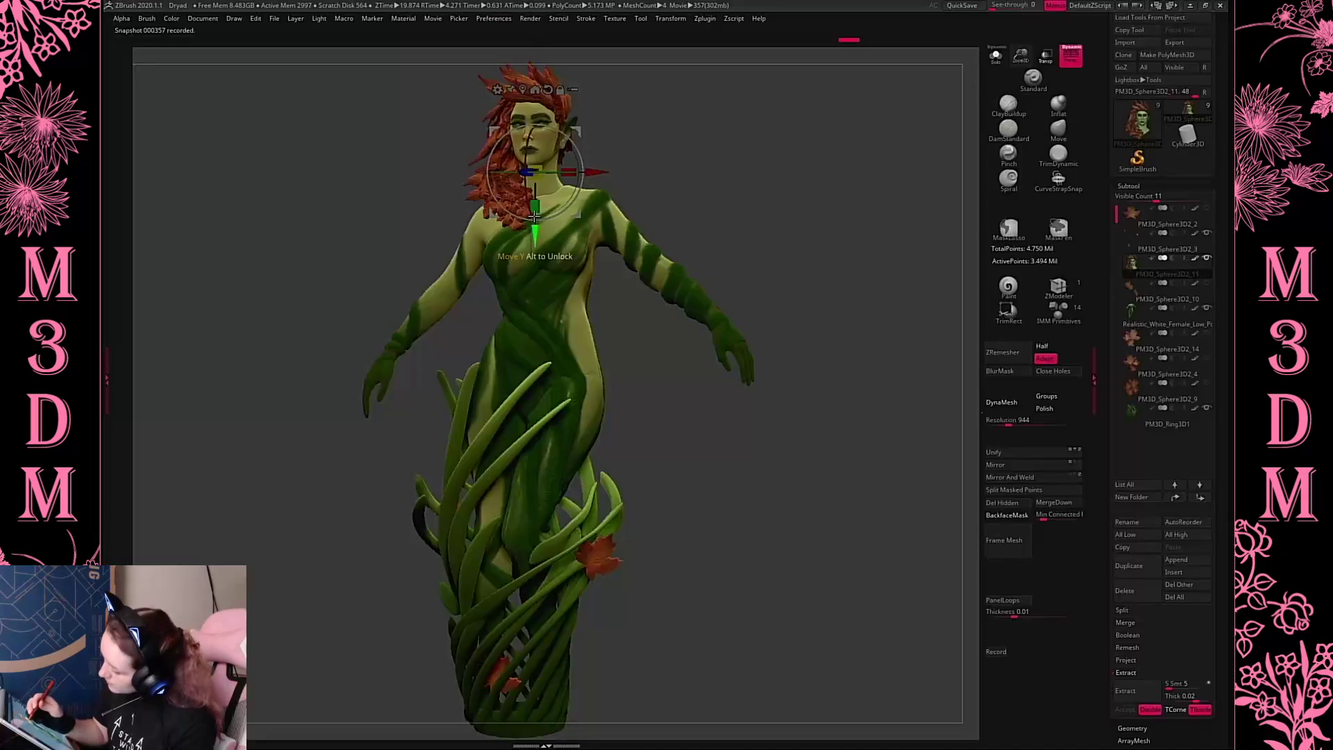
mouse_move(534, 235)
mouse_down()
mouse_move(534, 219)
mouse_move(529, 229)
mouse_up()
key(q)
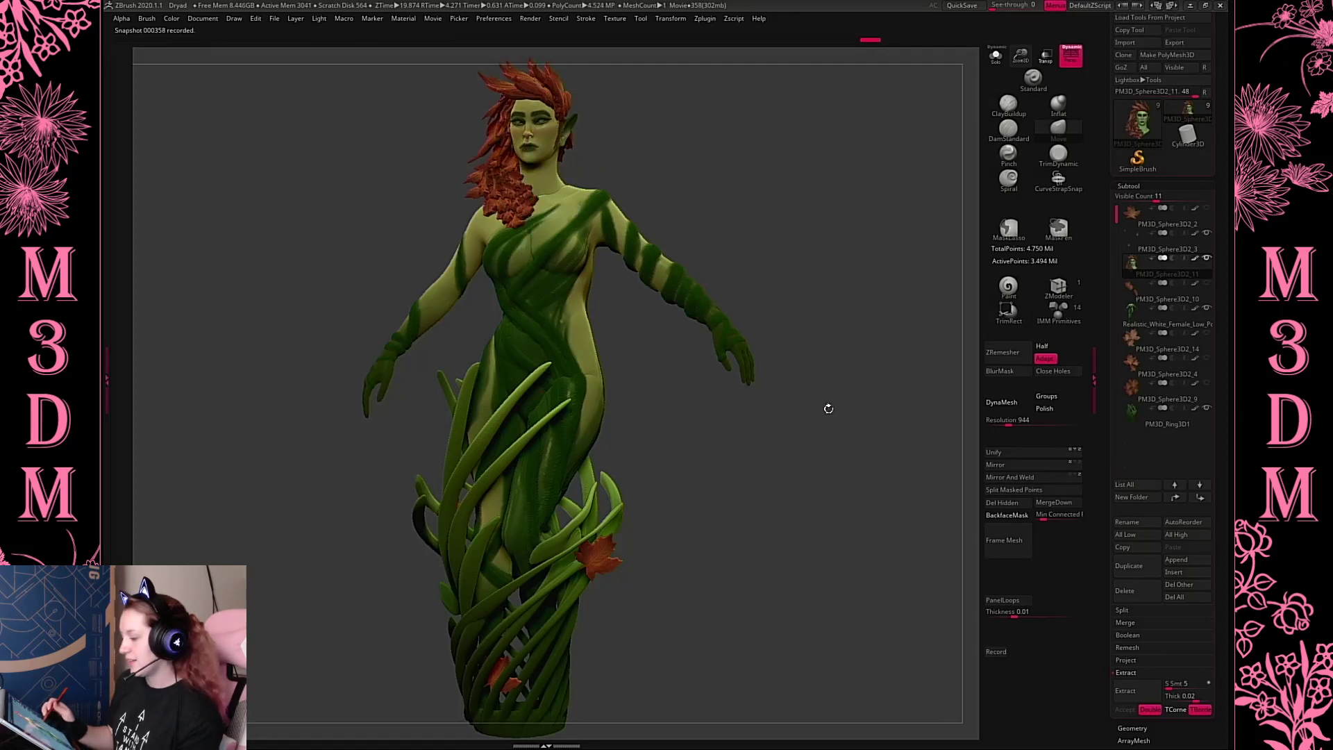
Isolate the body subtool and mask everything except her right arm, blurring the mask edge at the shoulder
alt+click(683, 275)
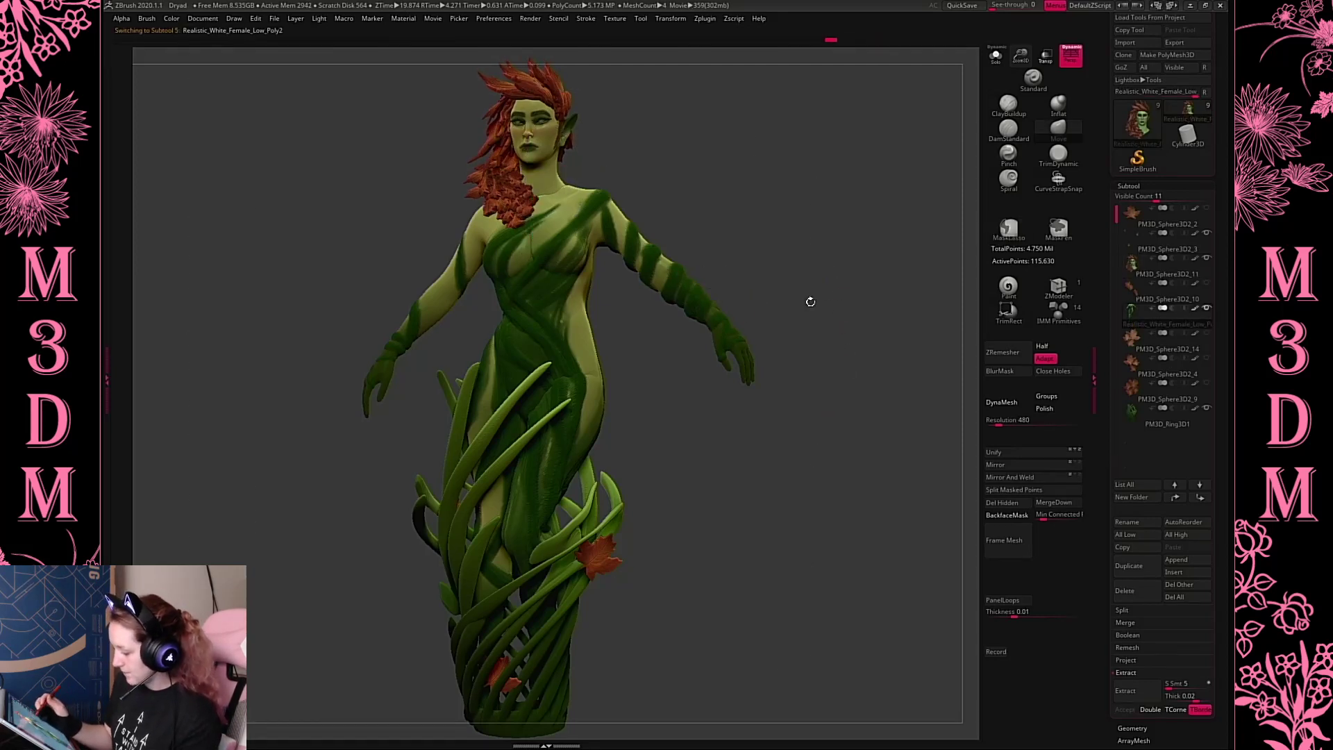
mouse_move(805, 287)
mouse_down()
mouse_move(821, 298)
mouse_move(697, 277)
mouse_up()
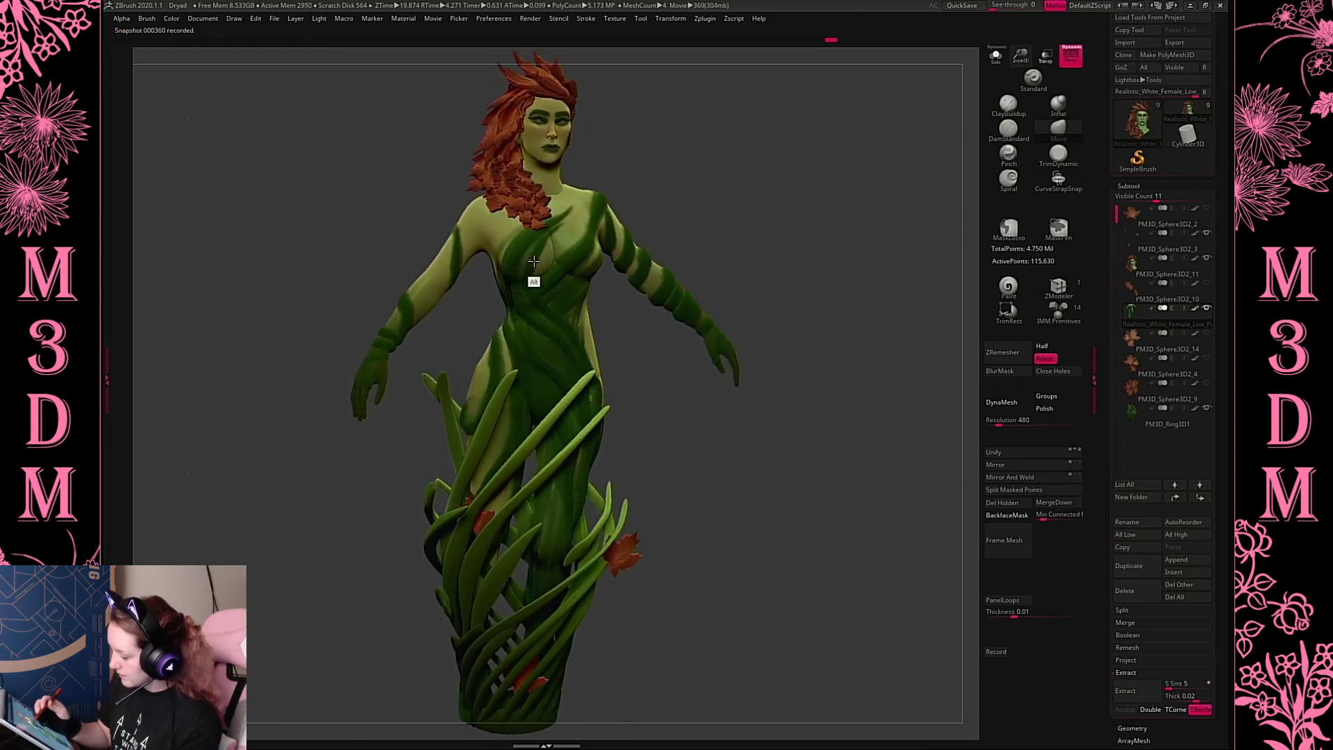
click(995, 60)
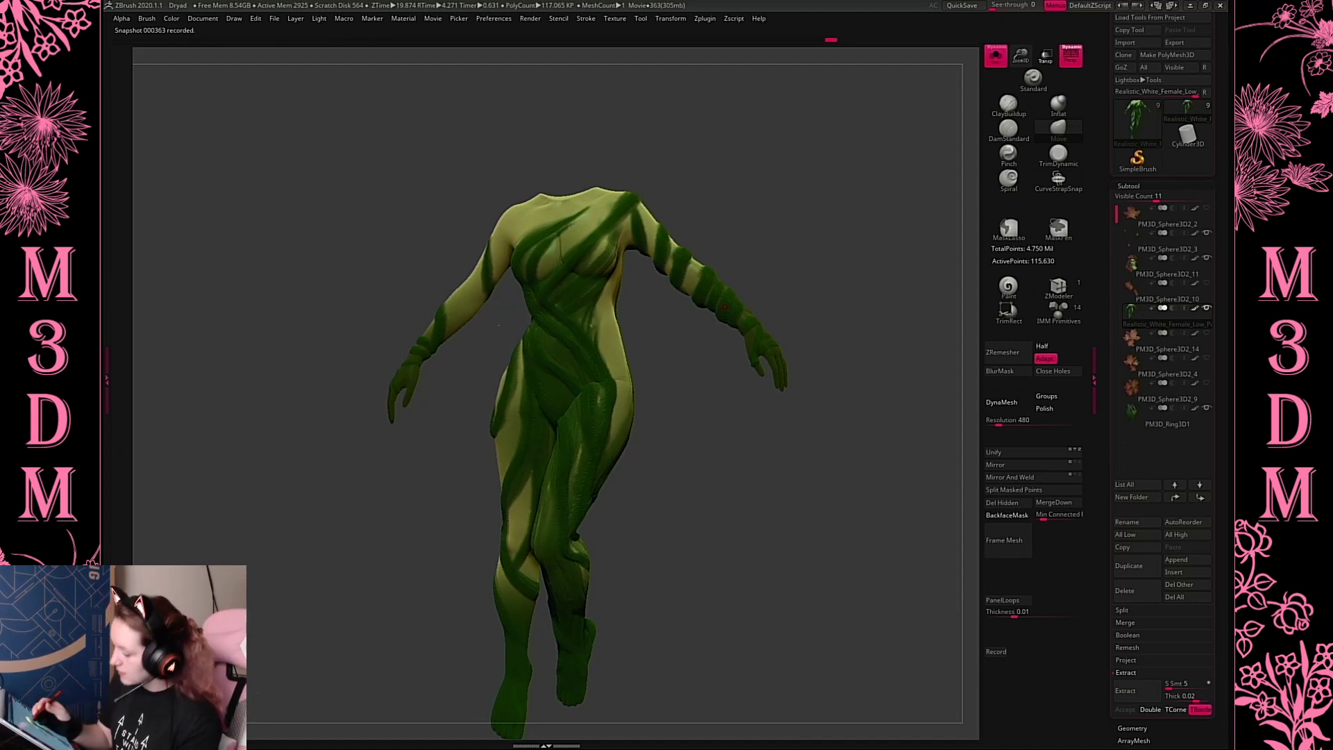
mouse_move(556, 128)
ctrl+mouse_down()
mouse_move(320, 445)
mouse_move(505, 312)
mouse_move(514, 184)
ctrl+mouse_up()
mouse_move(760, 177)
mouse_down()
mouse_move(840, 173)
mouse_move(826, 182)
mouse_up()
click(1014, 372)
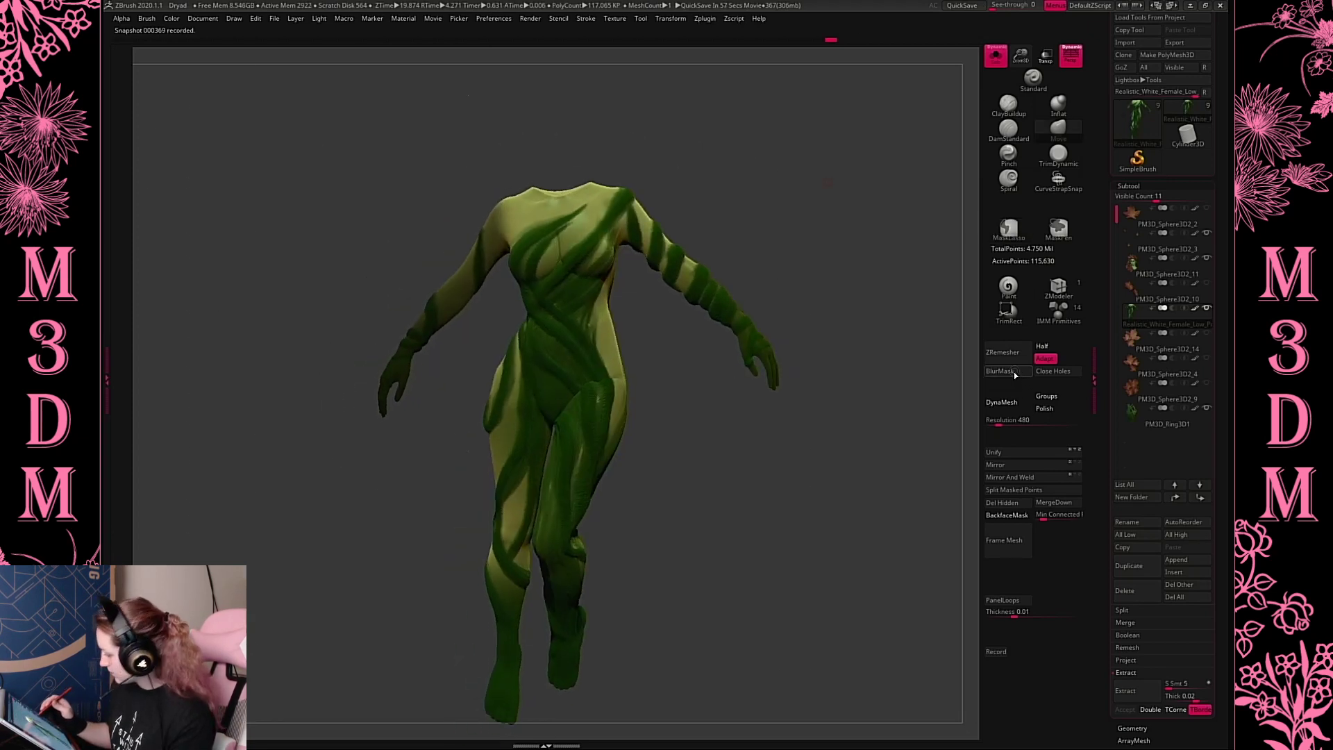
ctrl+click(860, 387)
Rotate her right arm inward toward the hip, pivoting at the shoulder with a transpose line down to the hand
key(w)
alt+click(503, 225)
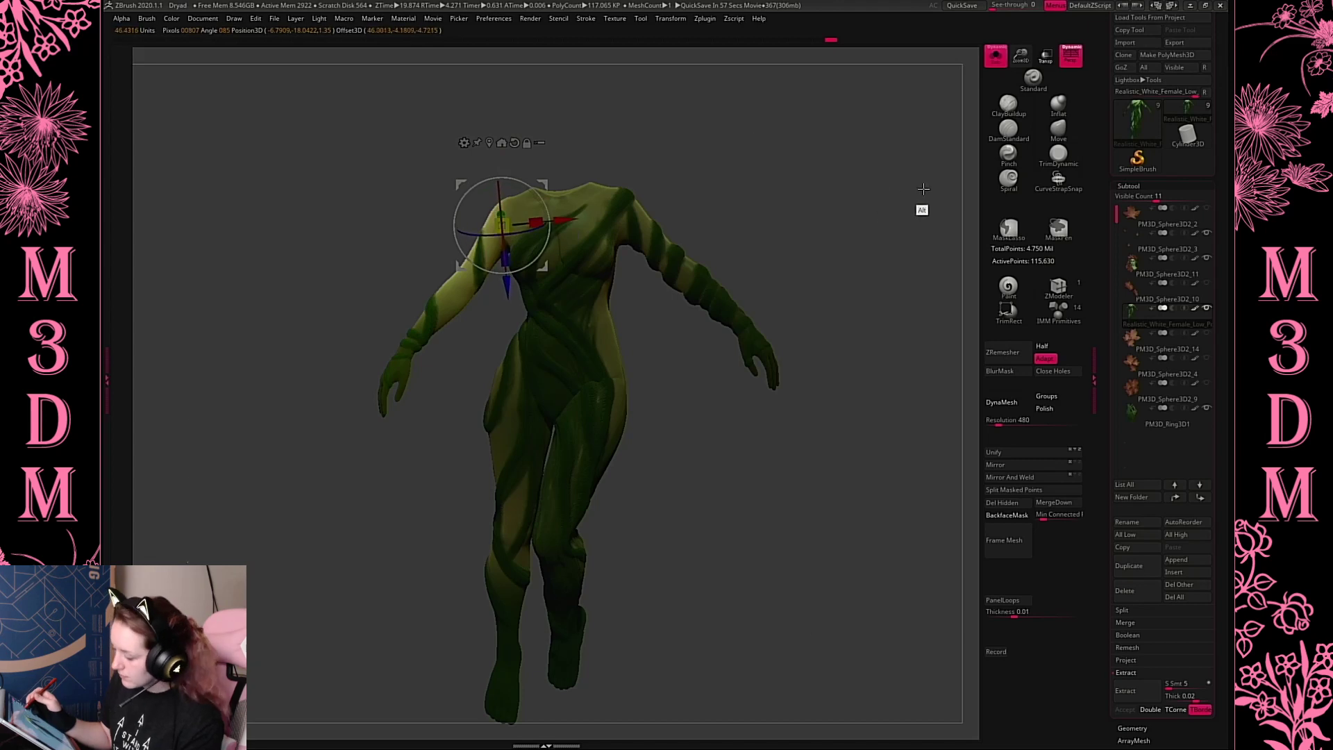
drag(543, 249, 555, 221)
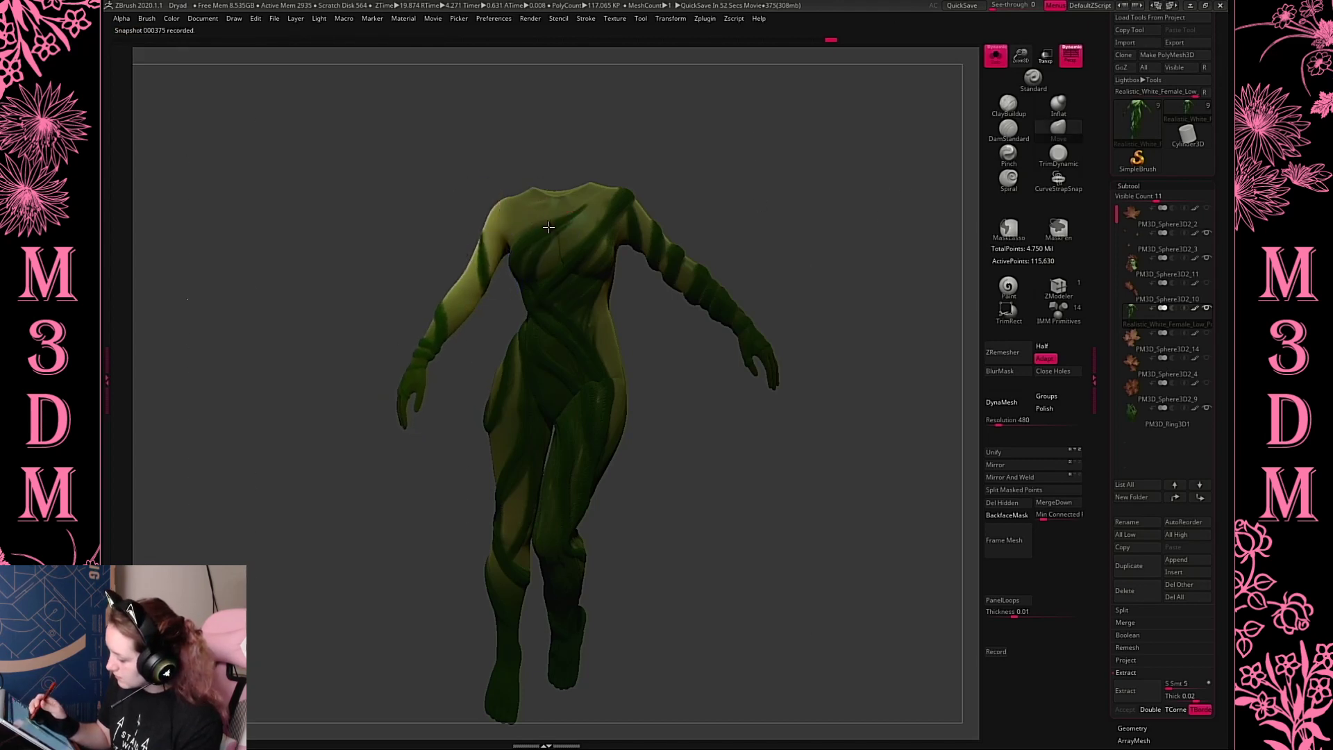
key(y)
drag(498, 207, 422, 411)
key(ctrl+z)
drag(405, 403, 430, 373)
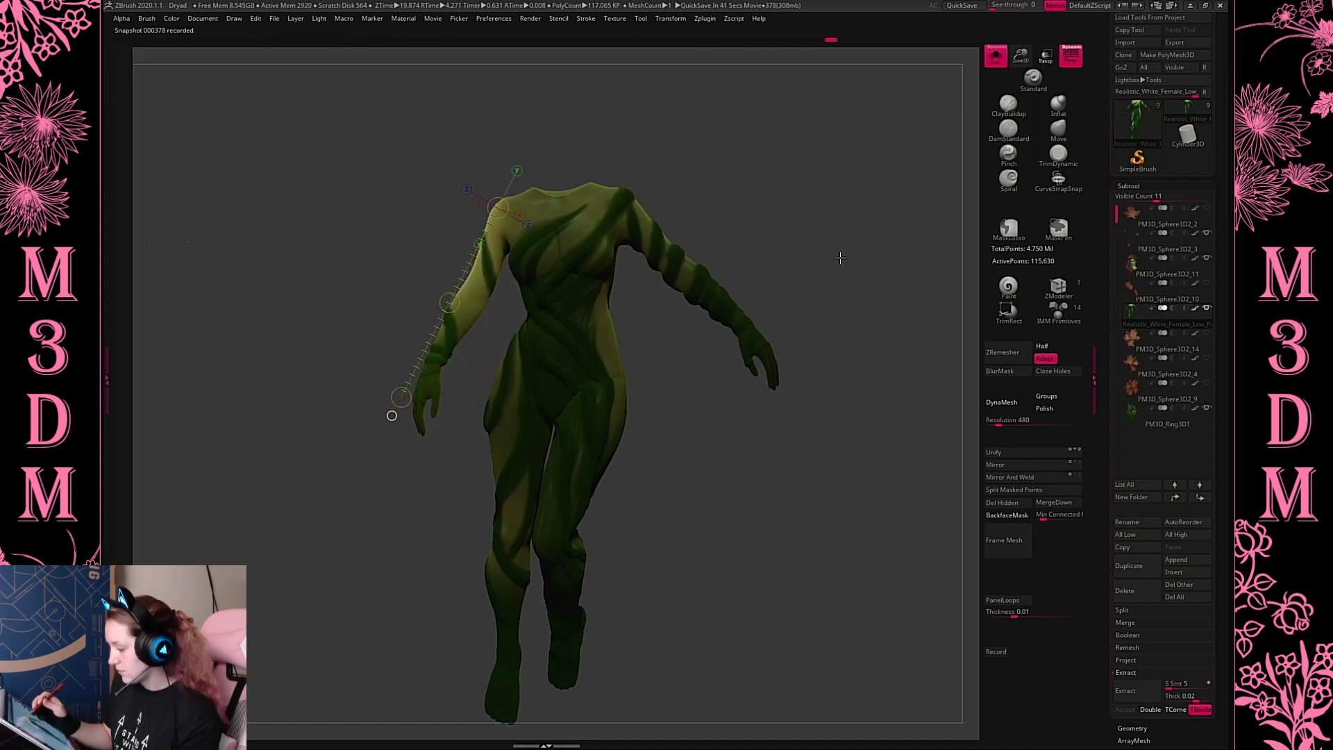
Extend the mask over the upper arm so only the right forearm and hand stay editable, blurring its edge
drag(839, 258, 856, 334)
key(y)
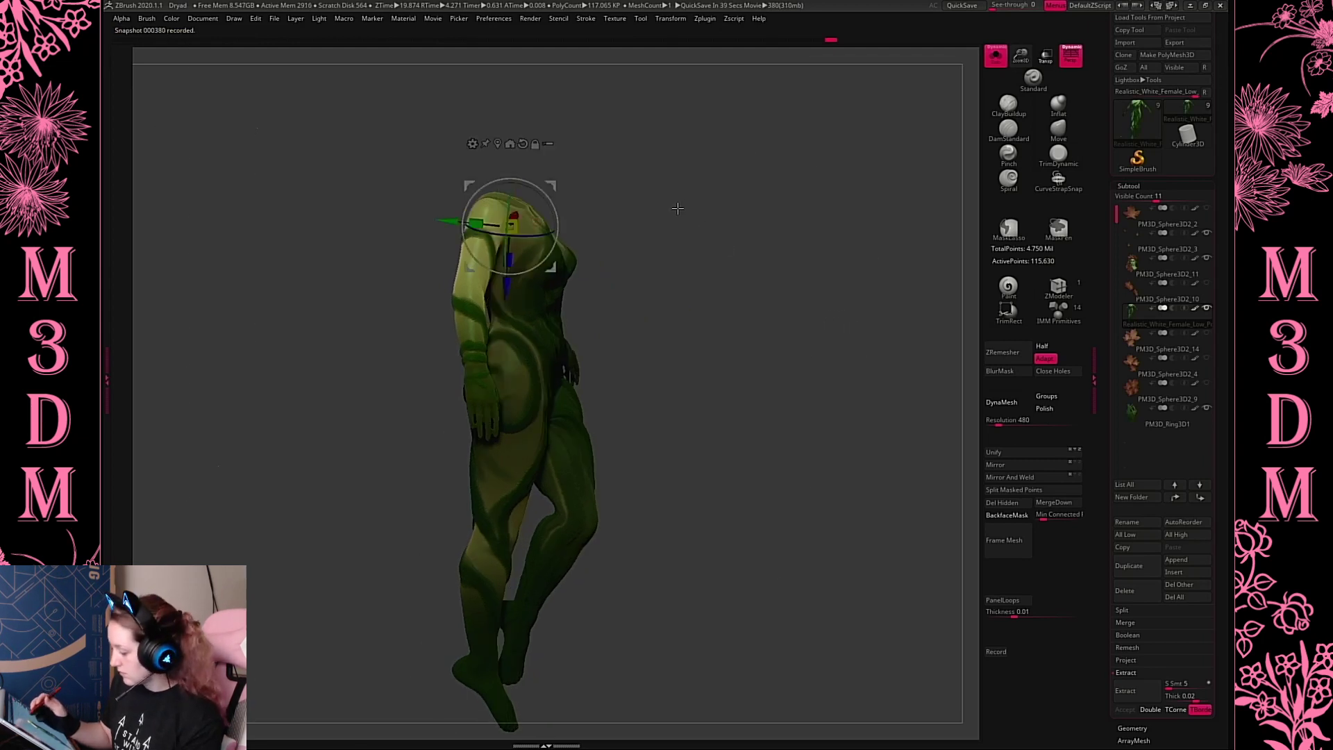
key(q)
mouse_move(669, 127)
ctrl+mouse_down()
mouse_move(376, 245)
mouse_move(428, 331)
mouse_move(615, 278)
ctrl+mouse_up()
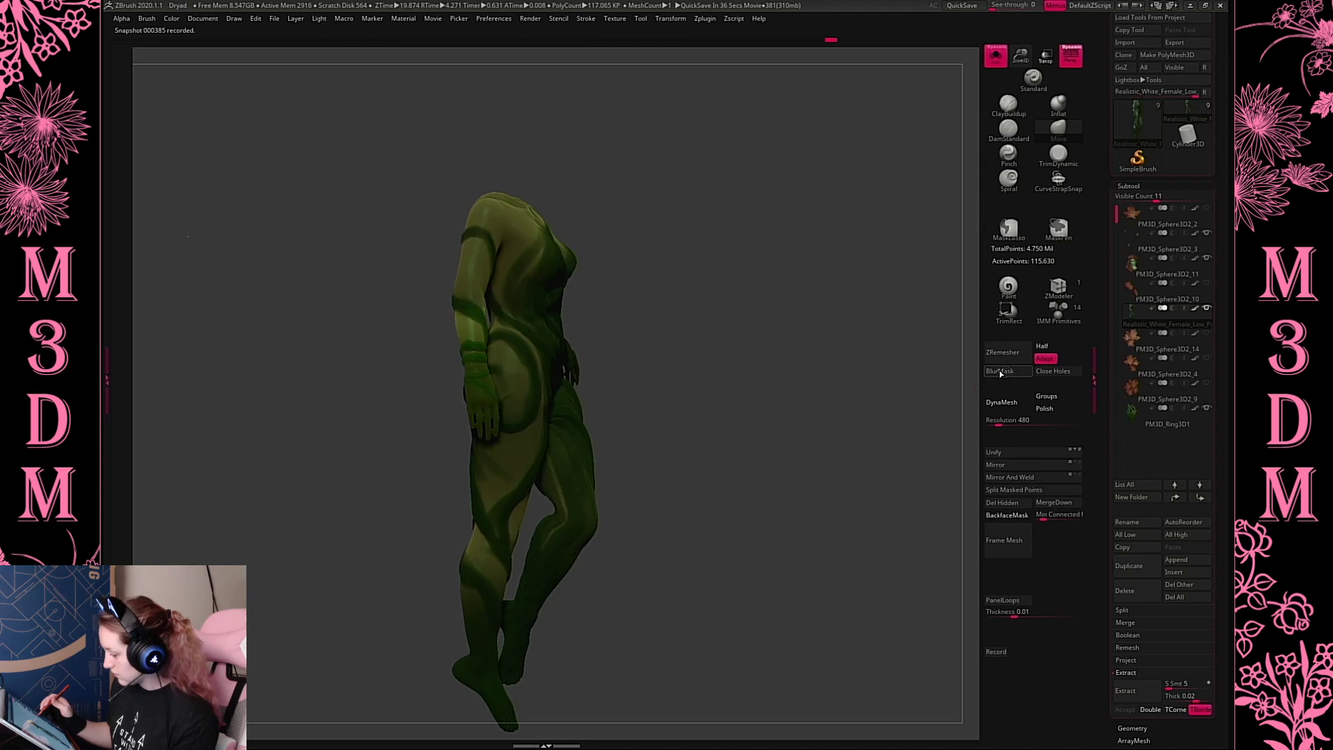
Bend the right forearm forward at the elbow using transpose lines drawn from the elbow toward the hand
key(w)
mouse_move(466, 310)
mouse_down()
mouse_move(485, 425)
mouse_move(559, 340)
mouse_move(529, 388)
mouse_up()
shift+drag(794, 289, 826, 315)
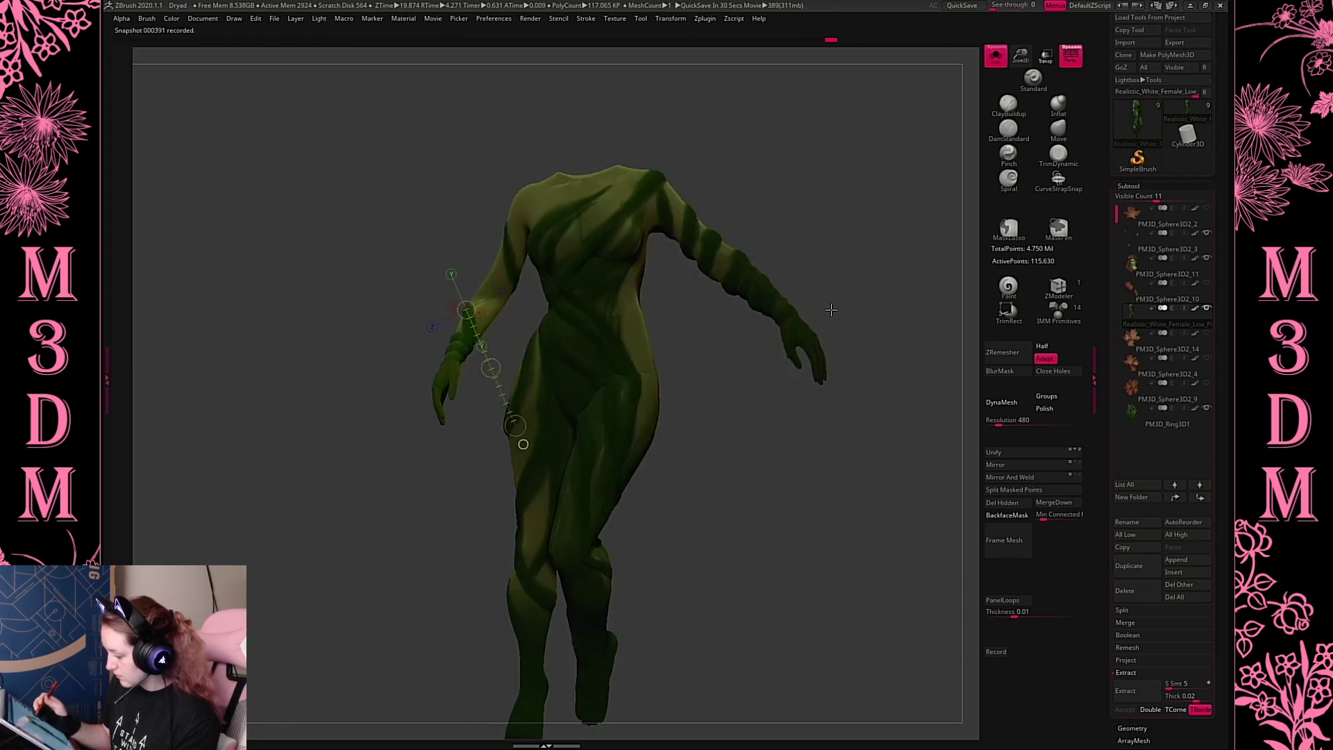
drag(491, 367, 519, 393)
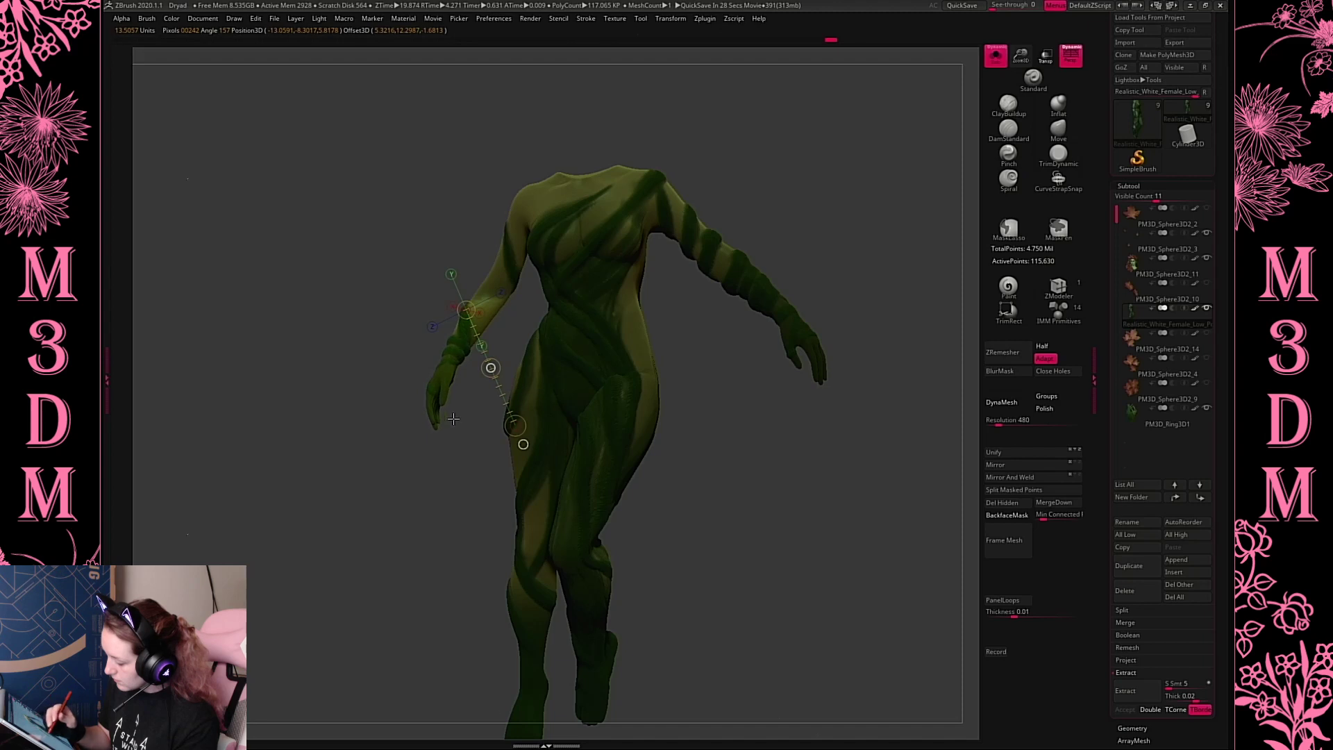
drag(492, 307, 442, 418)
drag(467, 362, 694, 519)
drag(744, 590, 483, 354)
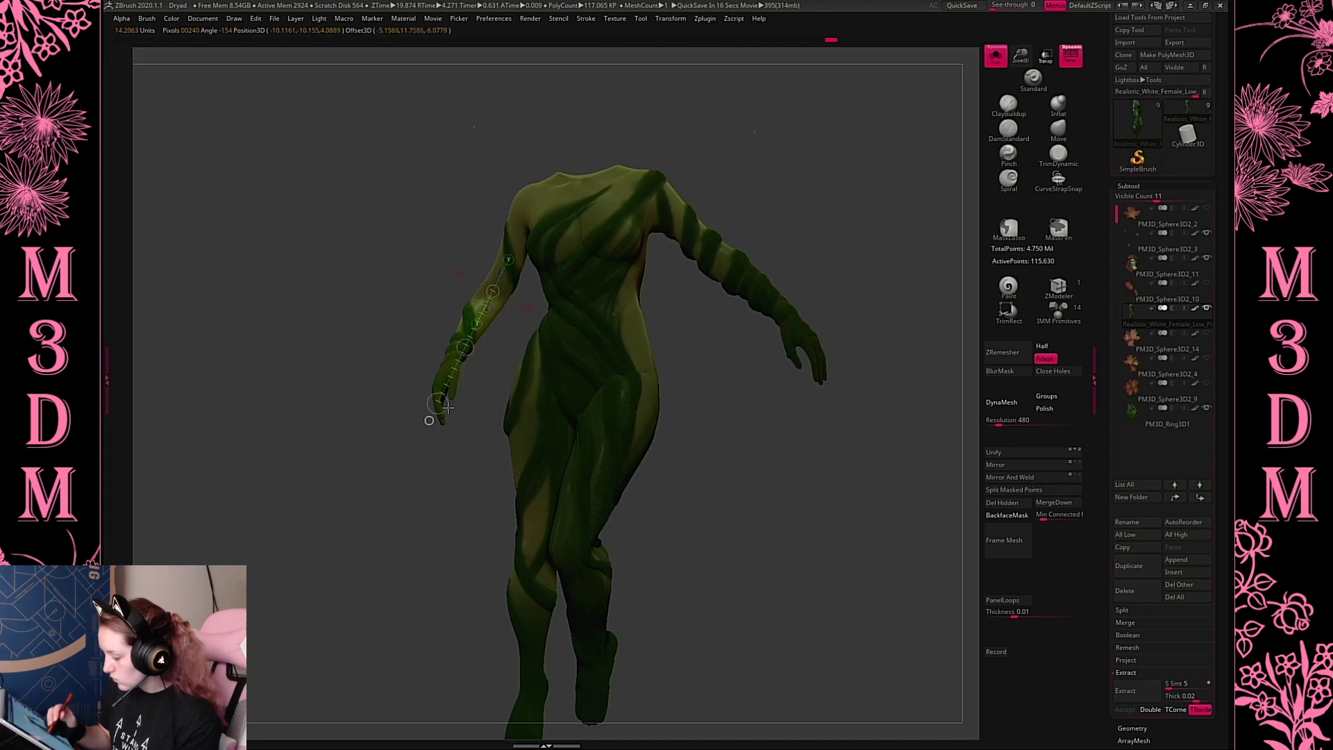
Try rotating the right forearm further about the elbow from the side and undo the last change
drag(429, 433, 552, 435)
mouse_move(474, 300)
mouse_down()
mouse_move(517, 415)
mouse_move(538, 422)
mouse_up()
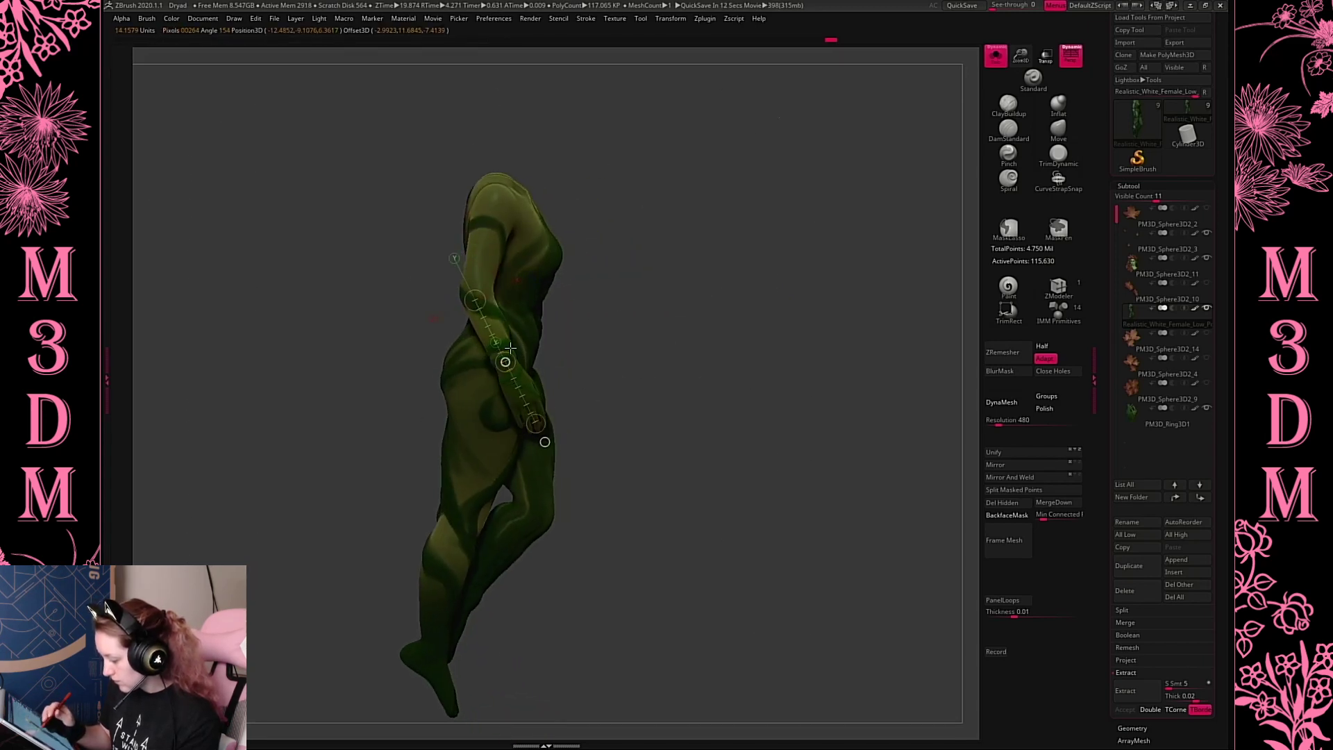
drag(510, 347, 525, 433)
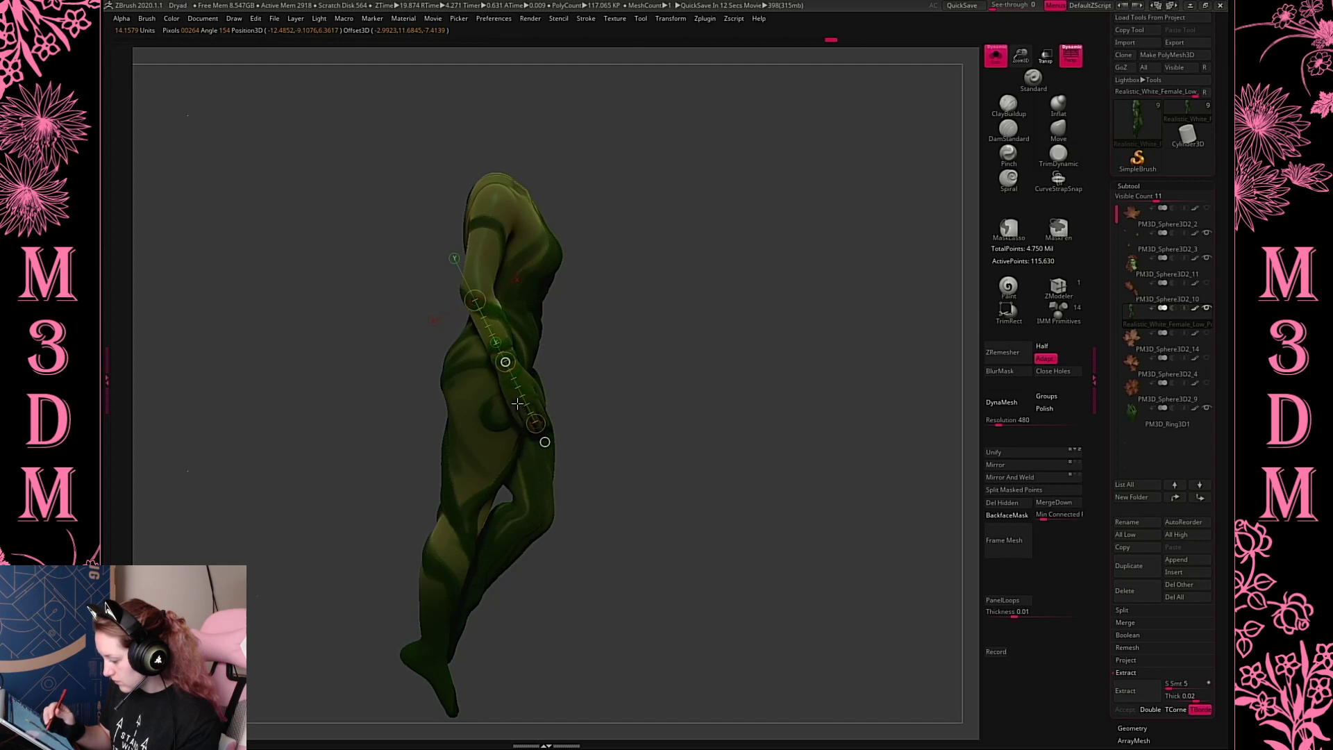
drag(861, 301, 459, 561)
key(ctrl+z)
Extend the mask down the right forearm so only the hand stays unmasked
key(q)
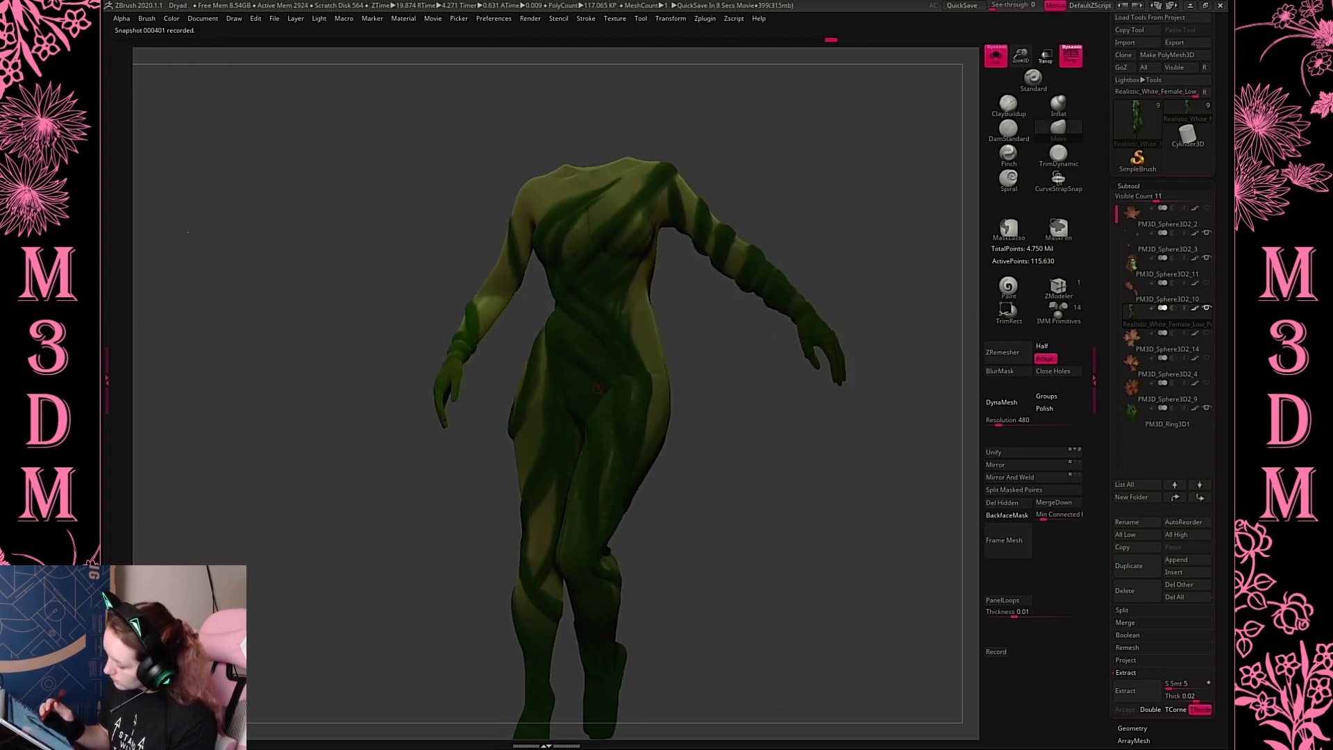
mouse_move(538, 275)
ctrl+mouse_down()
mouse_move(466, 265)
mouse_move(521, 378)
ctrl+mouse_up()
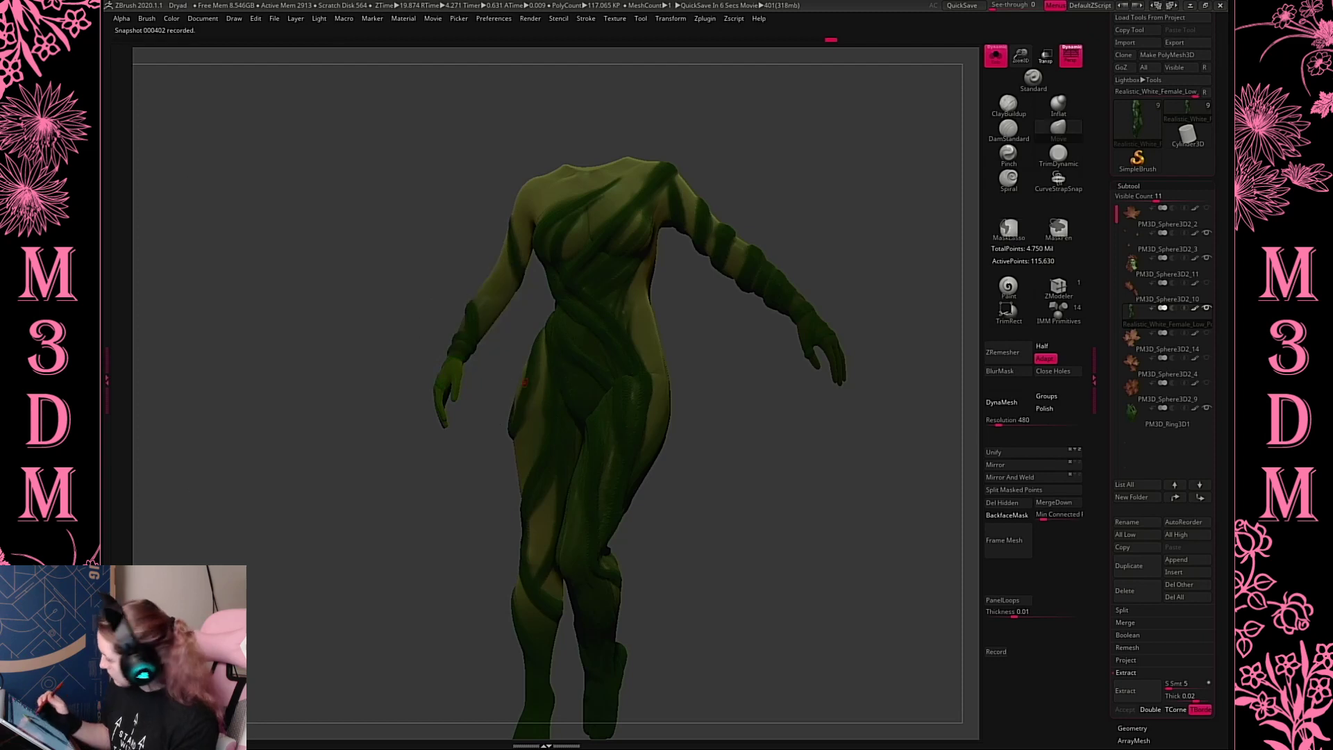
mouse_move(779, 456)
mouse_down()
mouse_move(810, 488)
mouse_move(798, 464)
mouse_up()
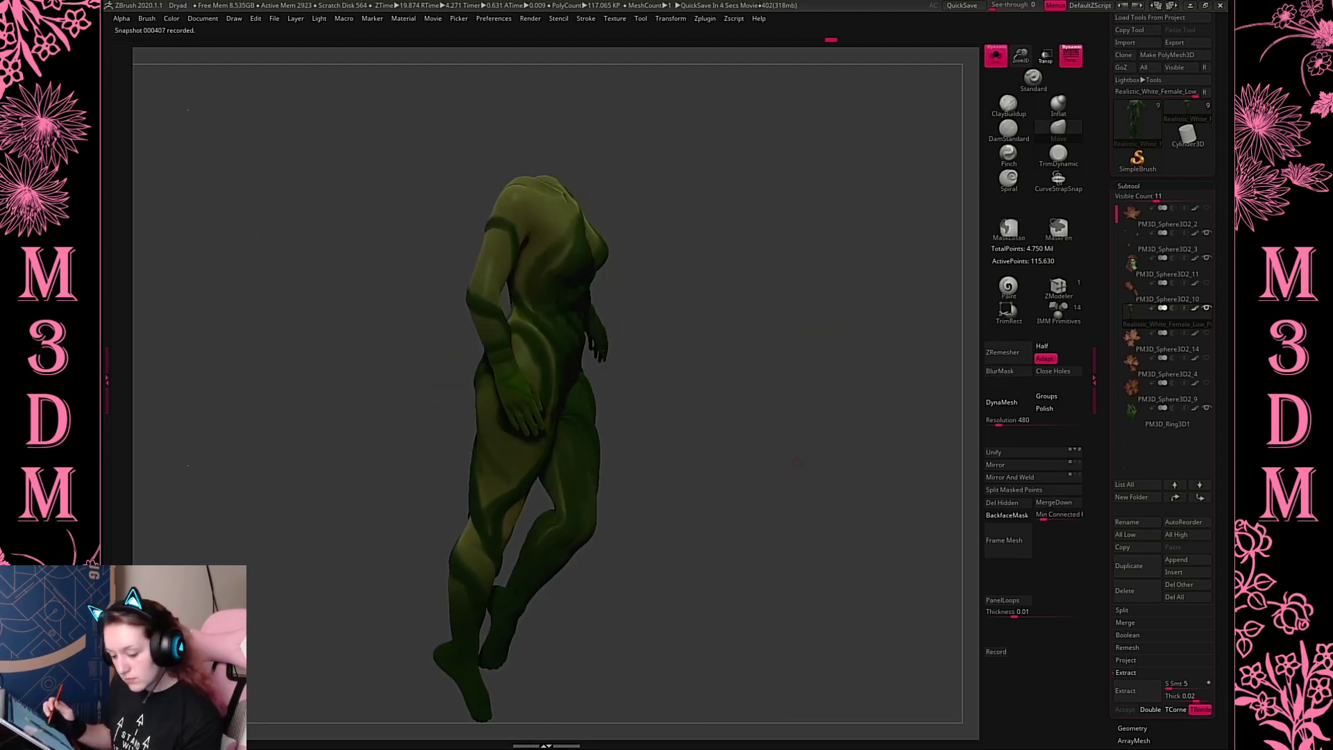
Align the transpose line along the right hand from the wrist to the fingertips, checking it from the side and front
key(w)
drag(475, 300, 529, 424)
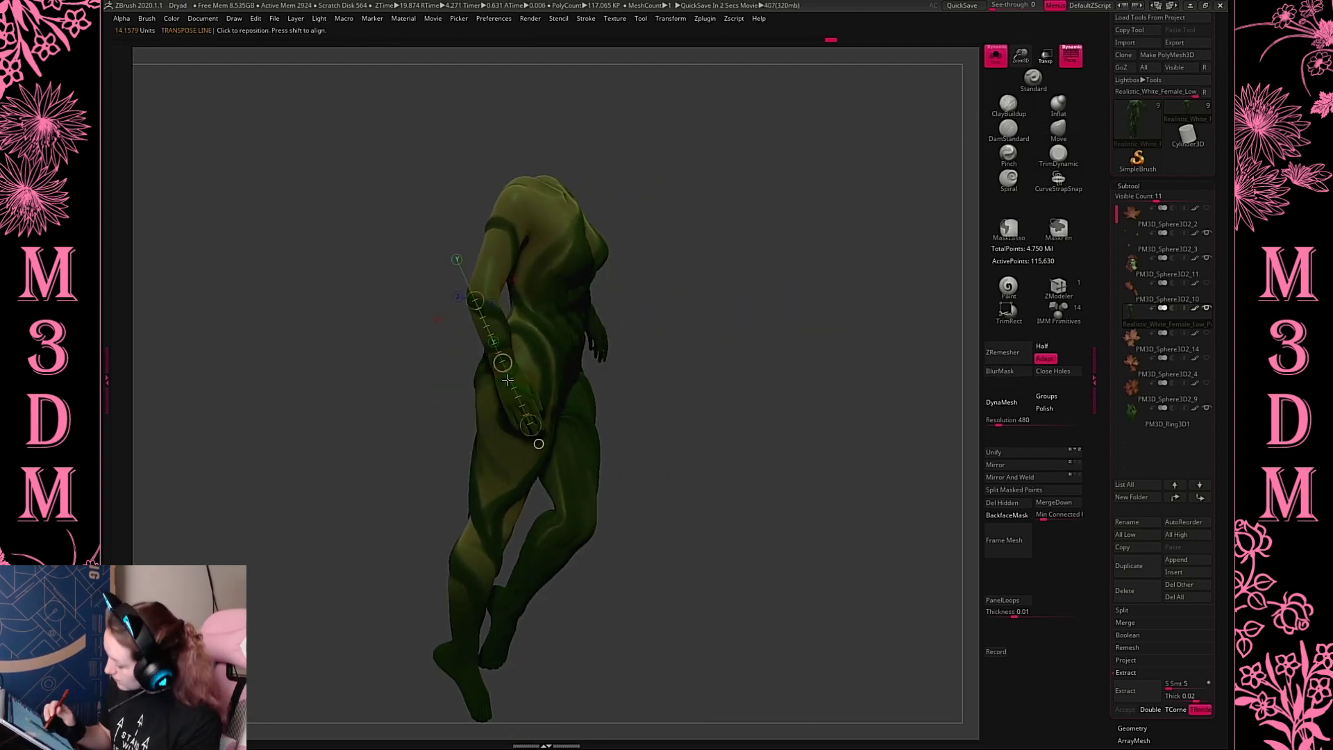
drag(492, 336, 534, 428)
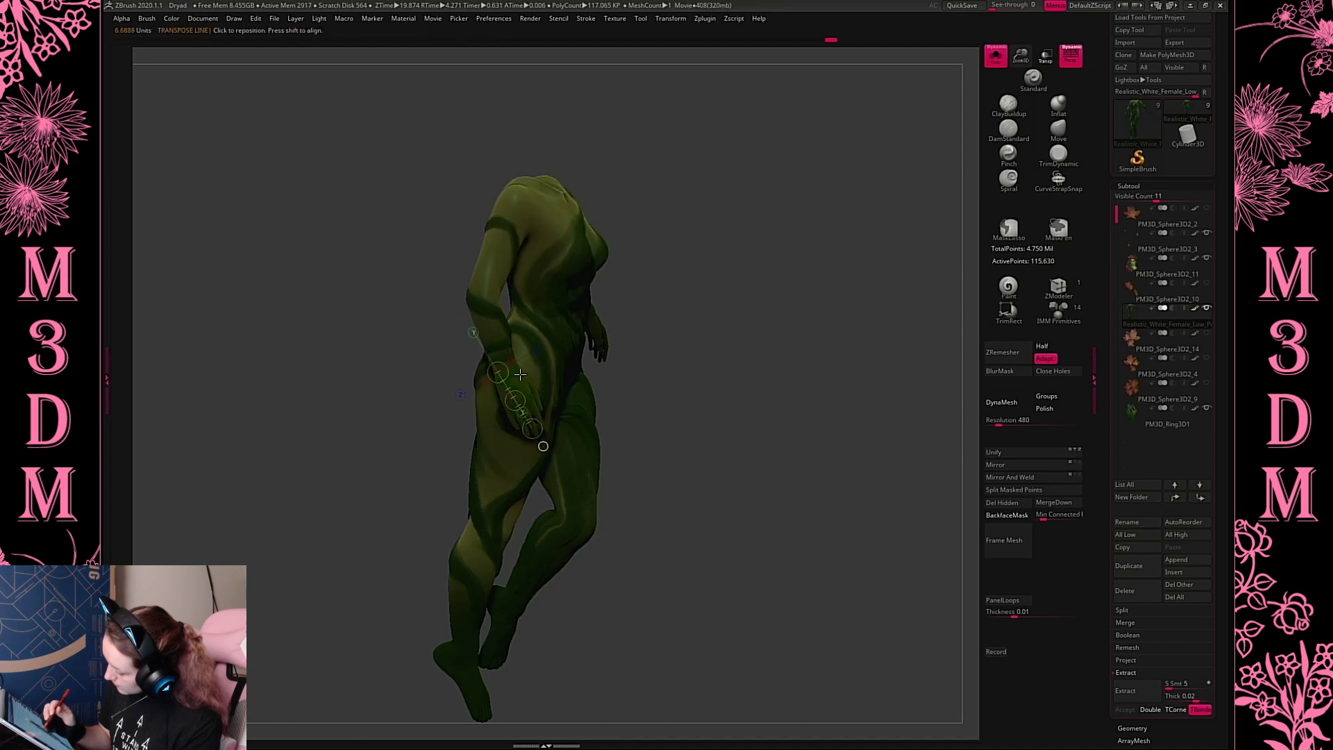
drag(506, 359, 533, 428)
key(y)
drag(764, 341, 746, 346)
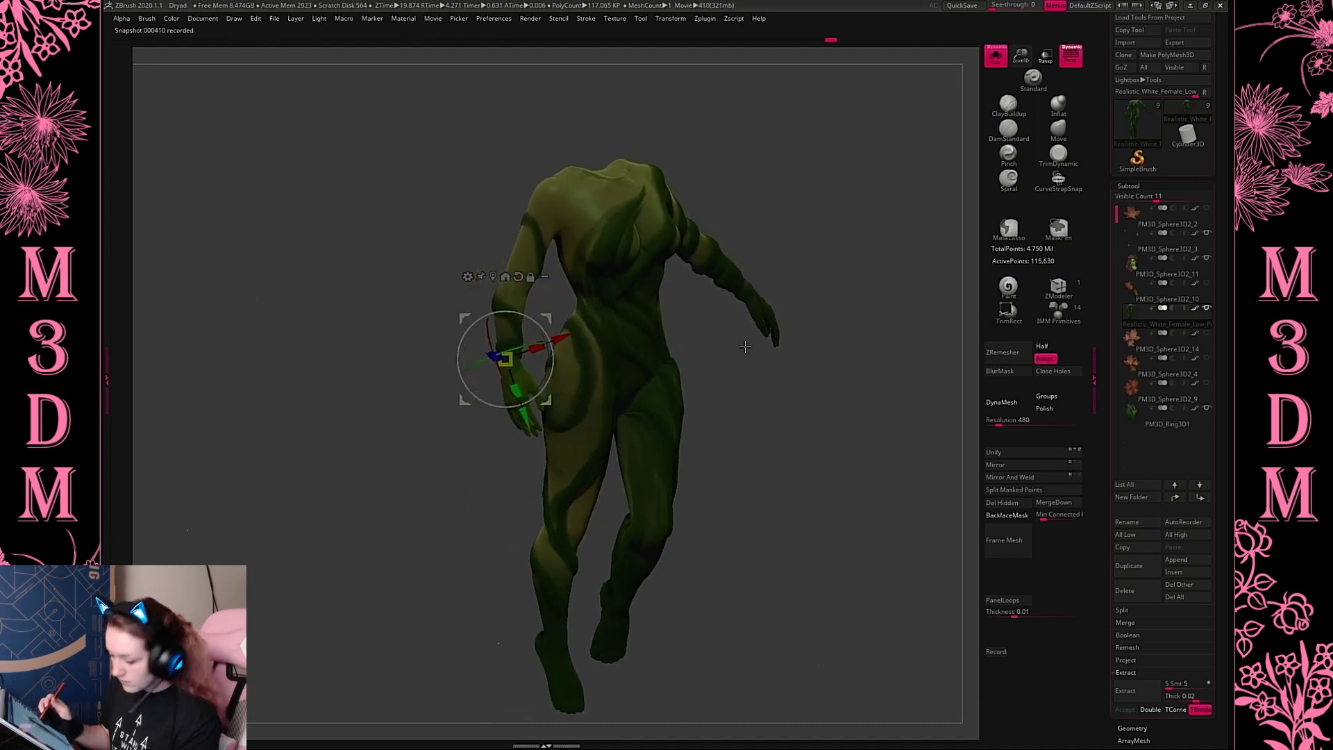
key(y)
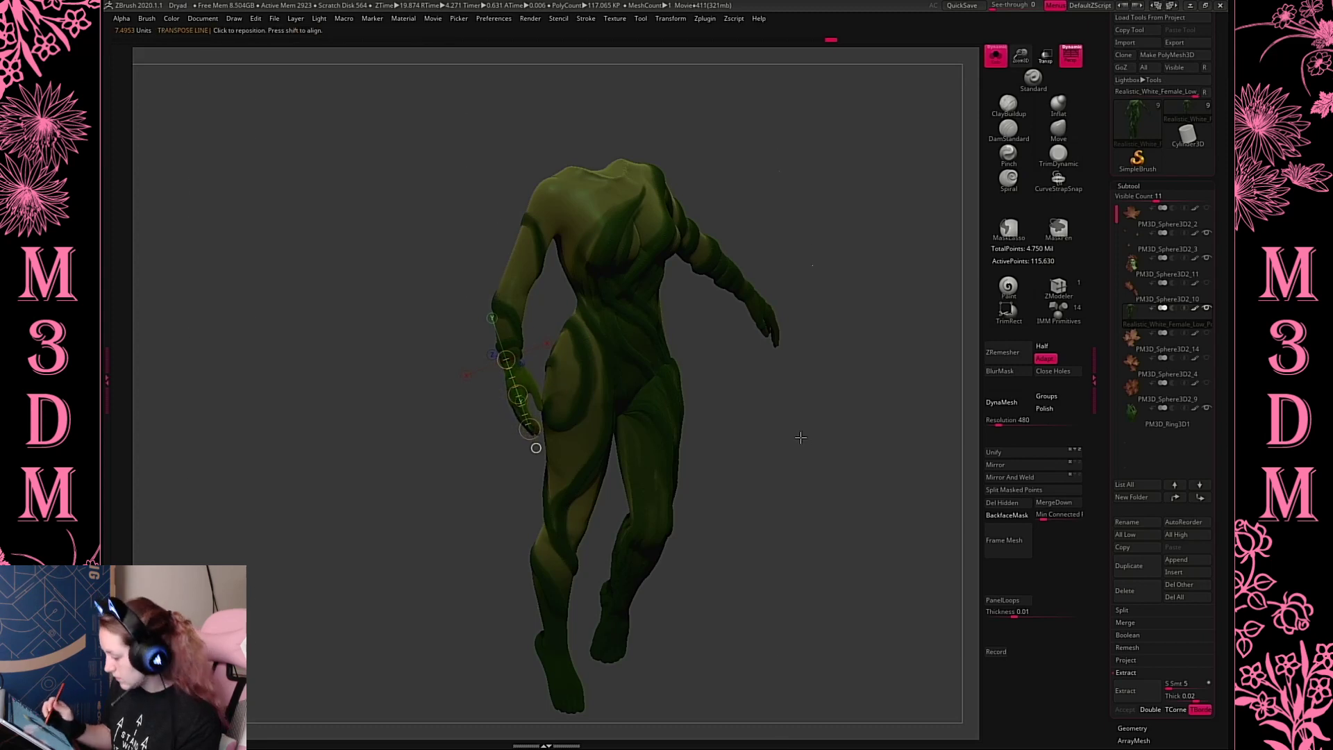
drag(796, 440, 854, 520)
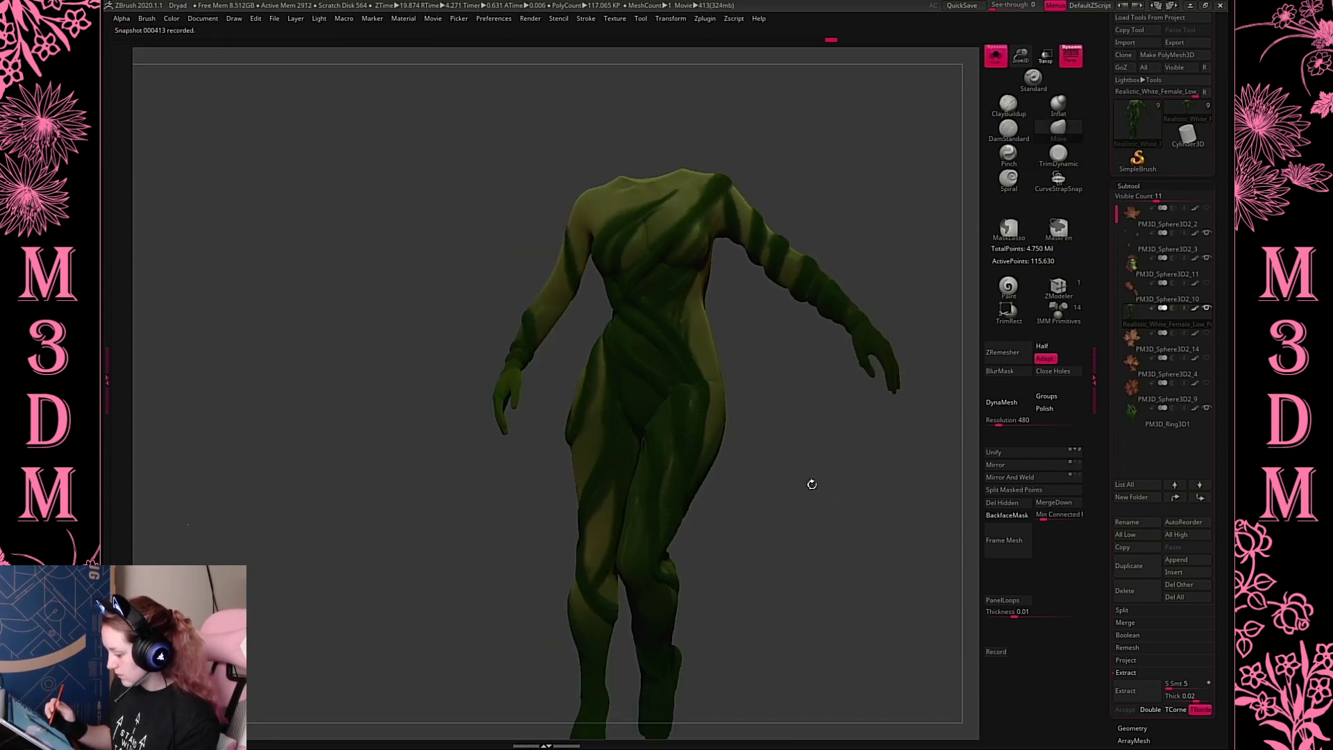
drag(508, 324, 498, 443)
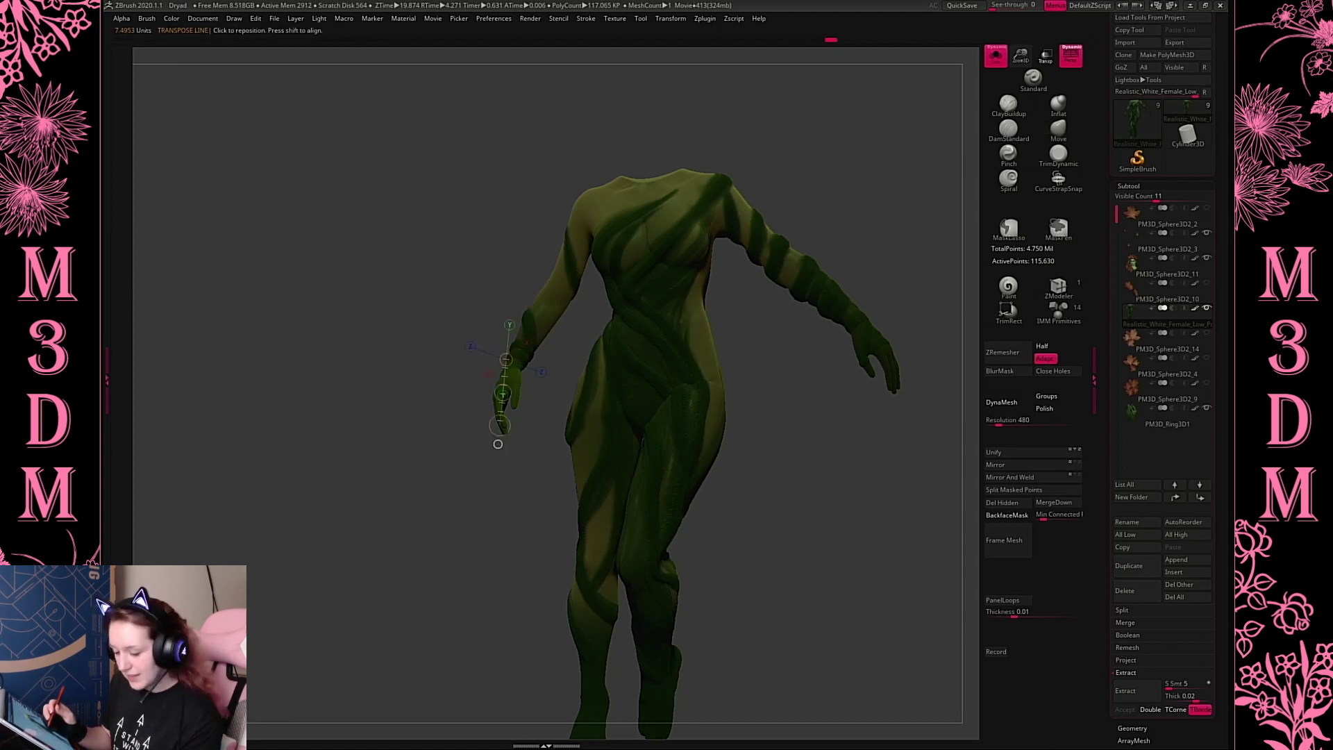
Rotate the unmasked right hand about the wrist with the gizmo, repositioning the pivot for the side view
key(y)
mouse_move(510, 373)
alt+mouse_down()
mouse_move(737, 476)
mouse_move(517, 374)
alt+mouse_up()
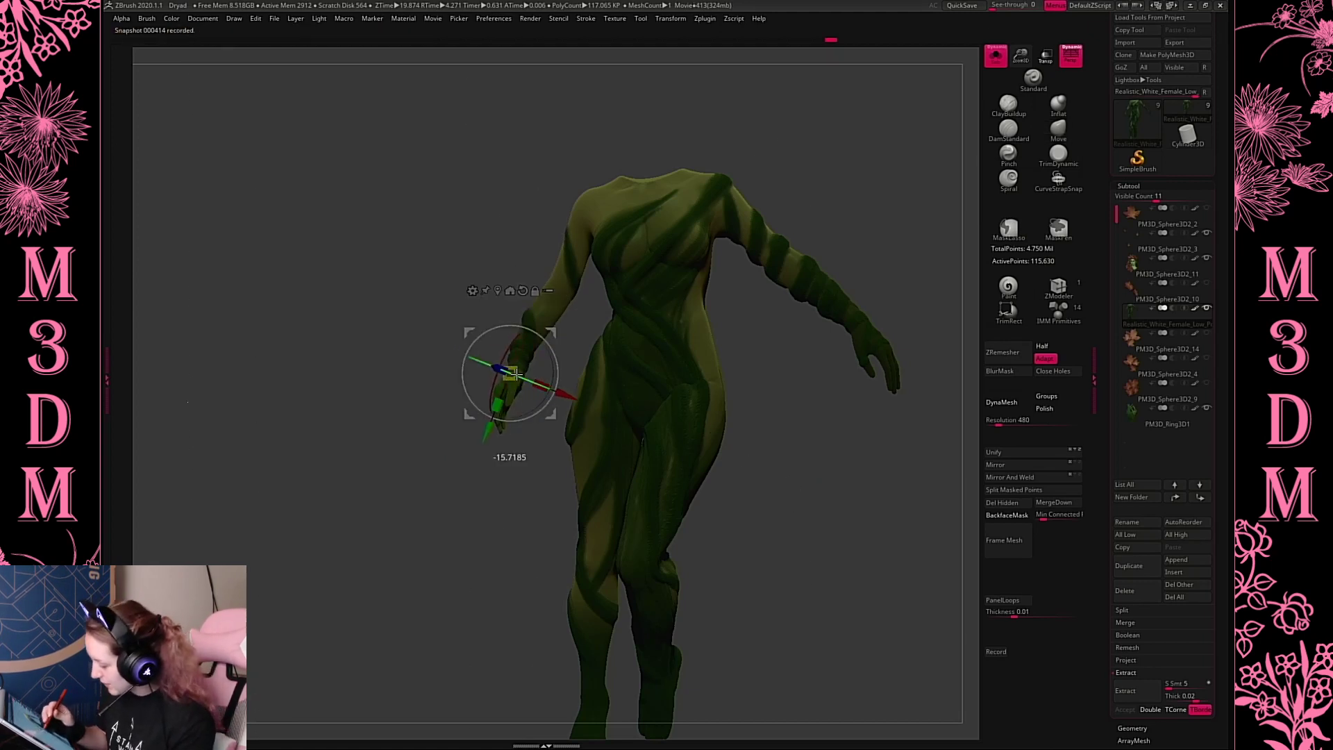
drag(851, 480, 749, 486)
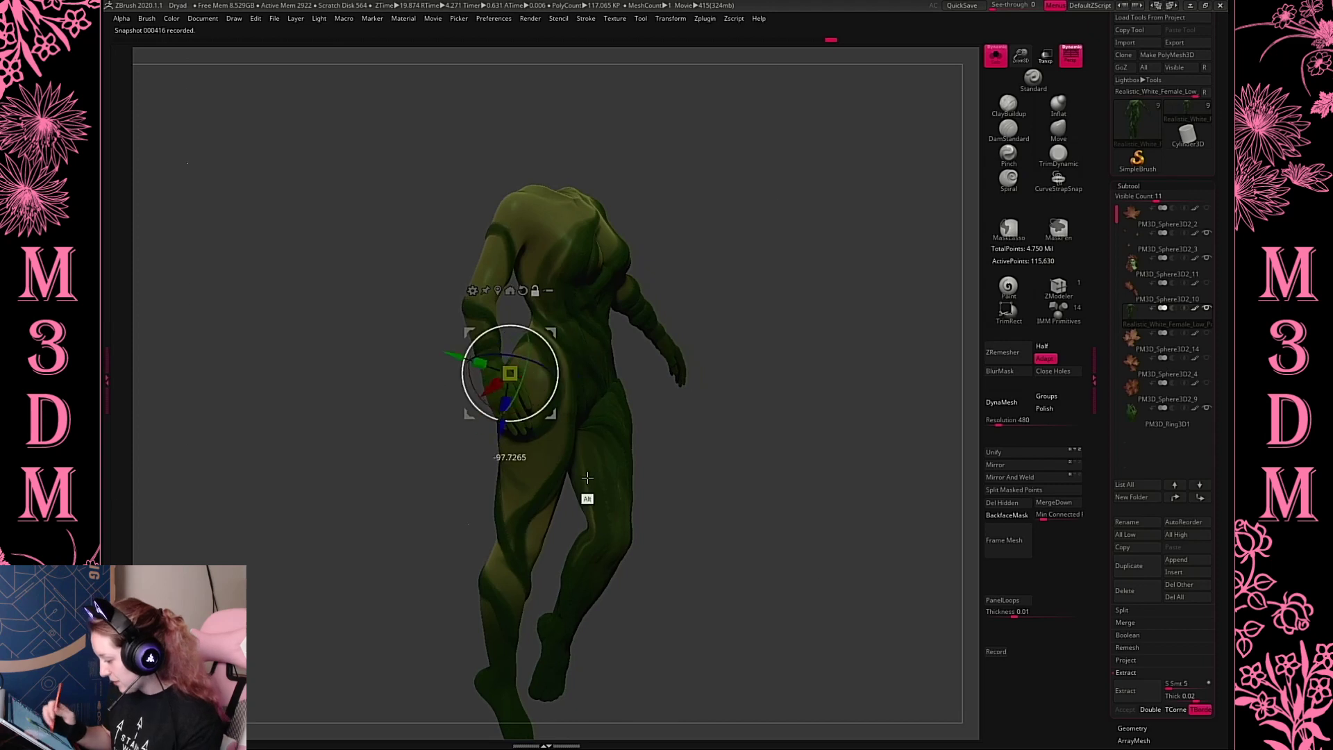
alt+drag(587, 477, 585, 479)
alt+drag(544, 340, 531, 418)
alt+click(535, 565)
alt+drag(495, 369, 626, 672)
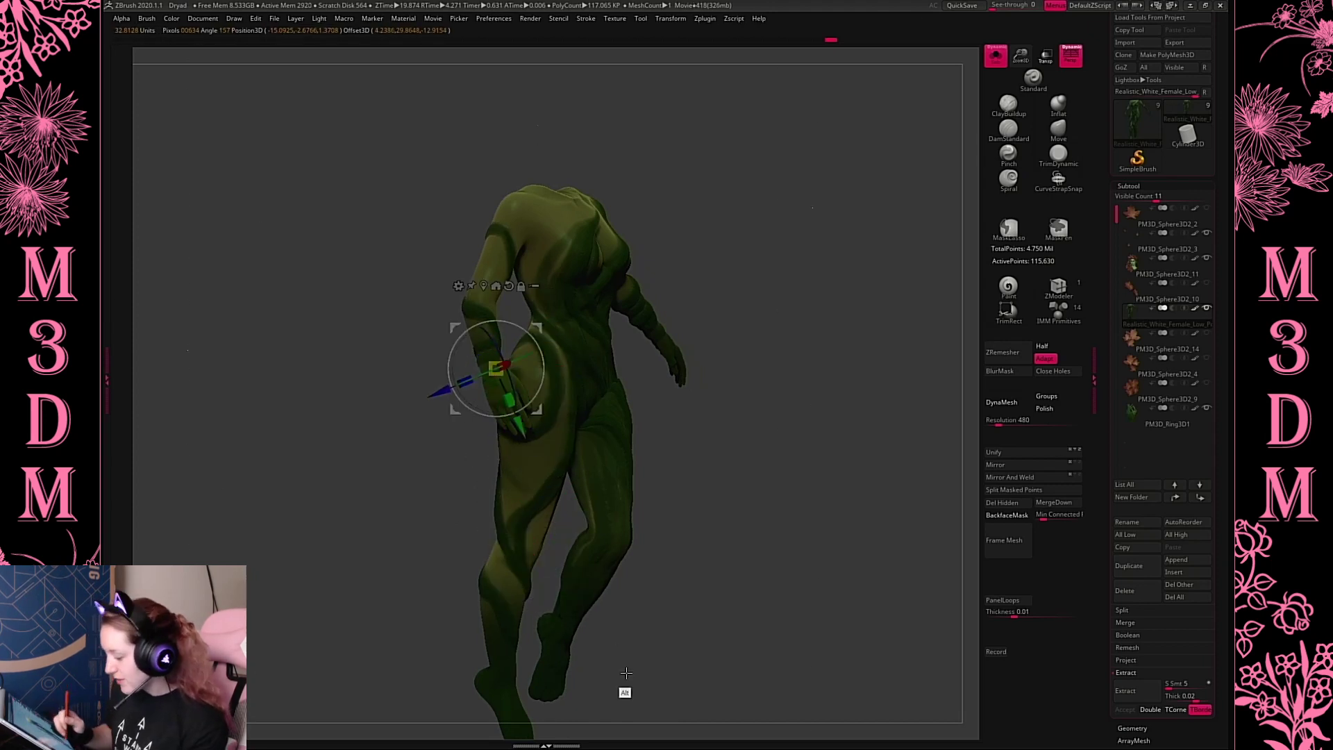
drag(541, 383, 523, 363)
mouse_move(537, 329)
alt+mouse_down()
mouse_move(517, 367)
mouse_move(531, 353)
alt+mouse_up()
Clear the mask and reshape the right forearm and elbow with the Move brush, reducing its draw size and smoothing
key(q)
mouse_move(778, 410)
mouse_down()
mouse_move(806, 405)
mouse_move(796, 411)
mouse_up()
key(space)
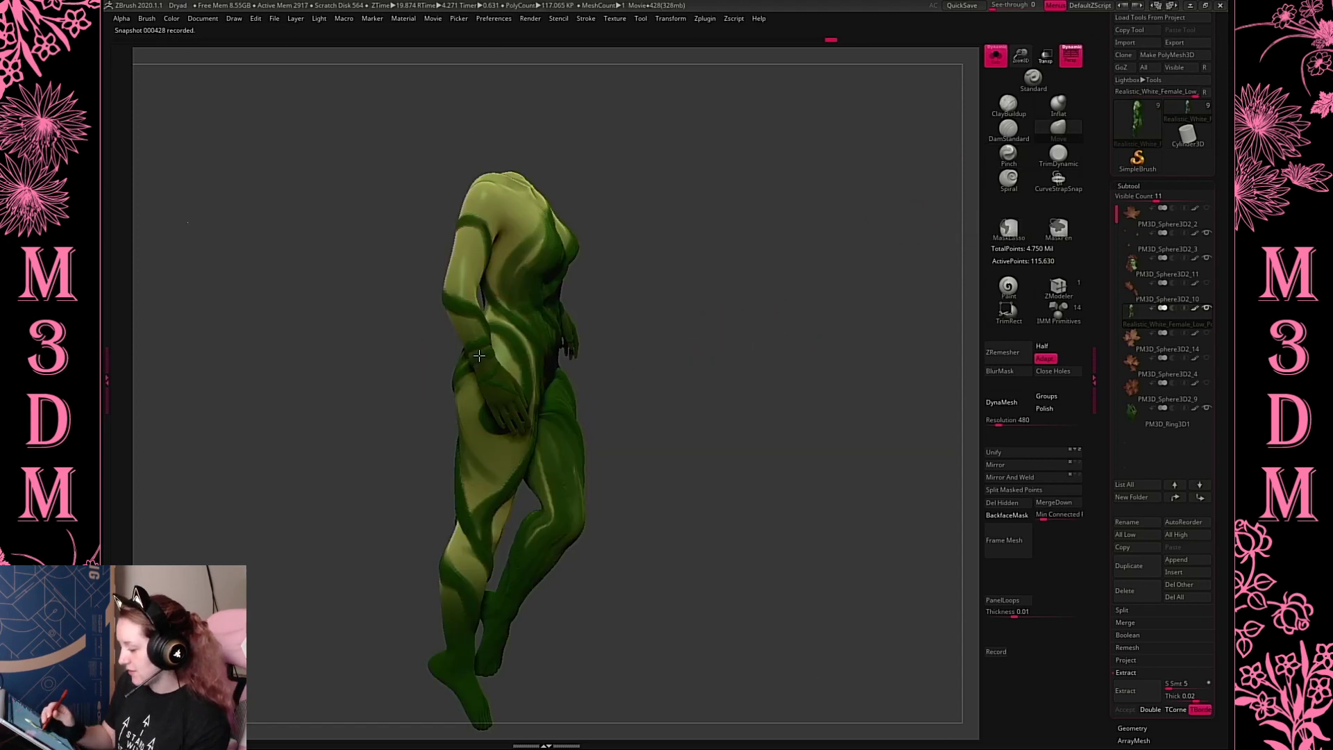
drag(644, 336, 830, 544)
key(space)
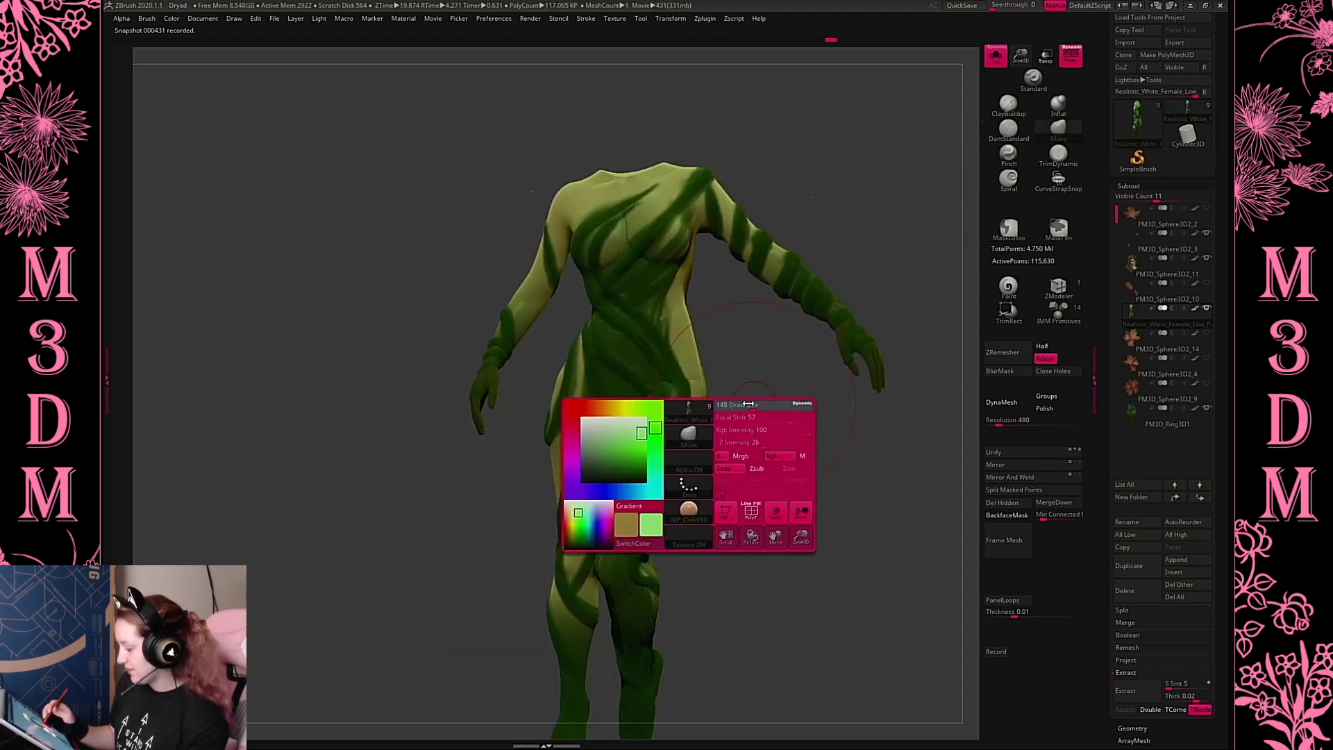
key(space)
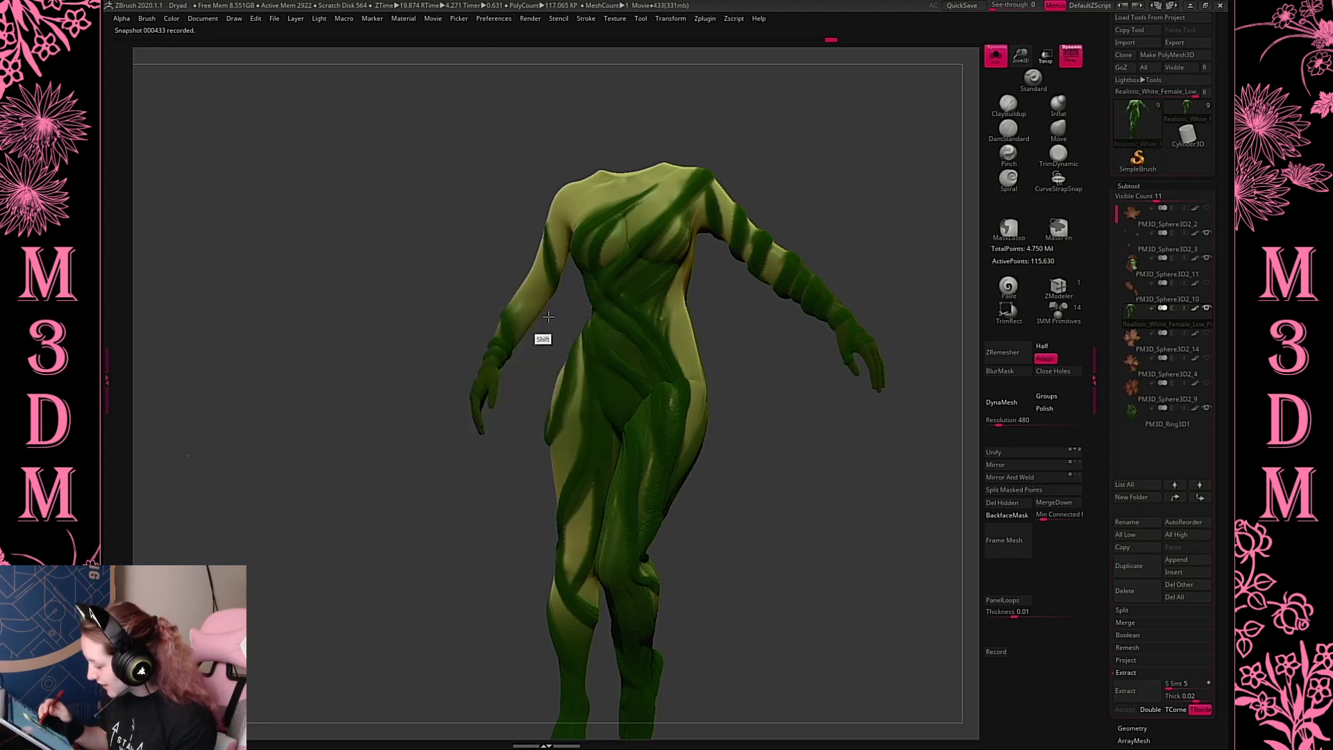
key(space)
key(space)
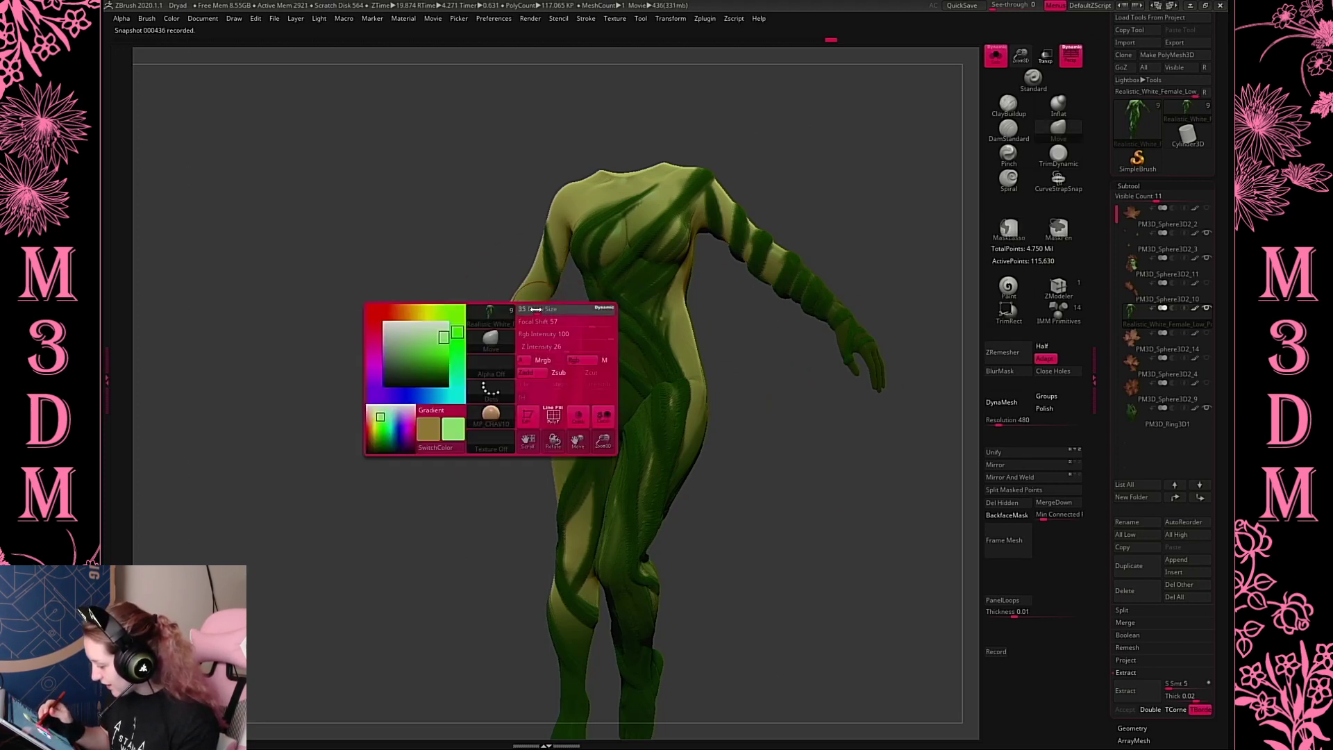
shift+click(529, 295)
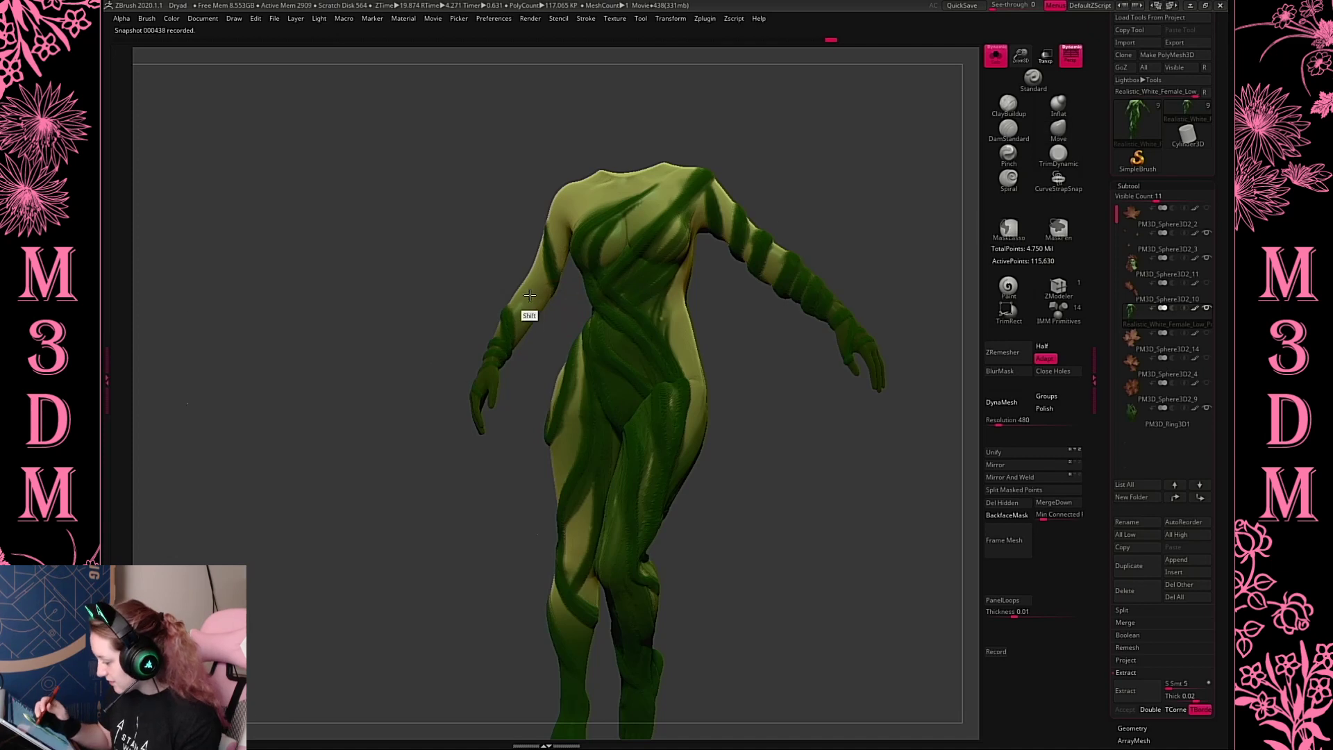
Adjust the volume of the right forearm near the elbow with the Inflat brush at Z Intensity 4
key(space)
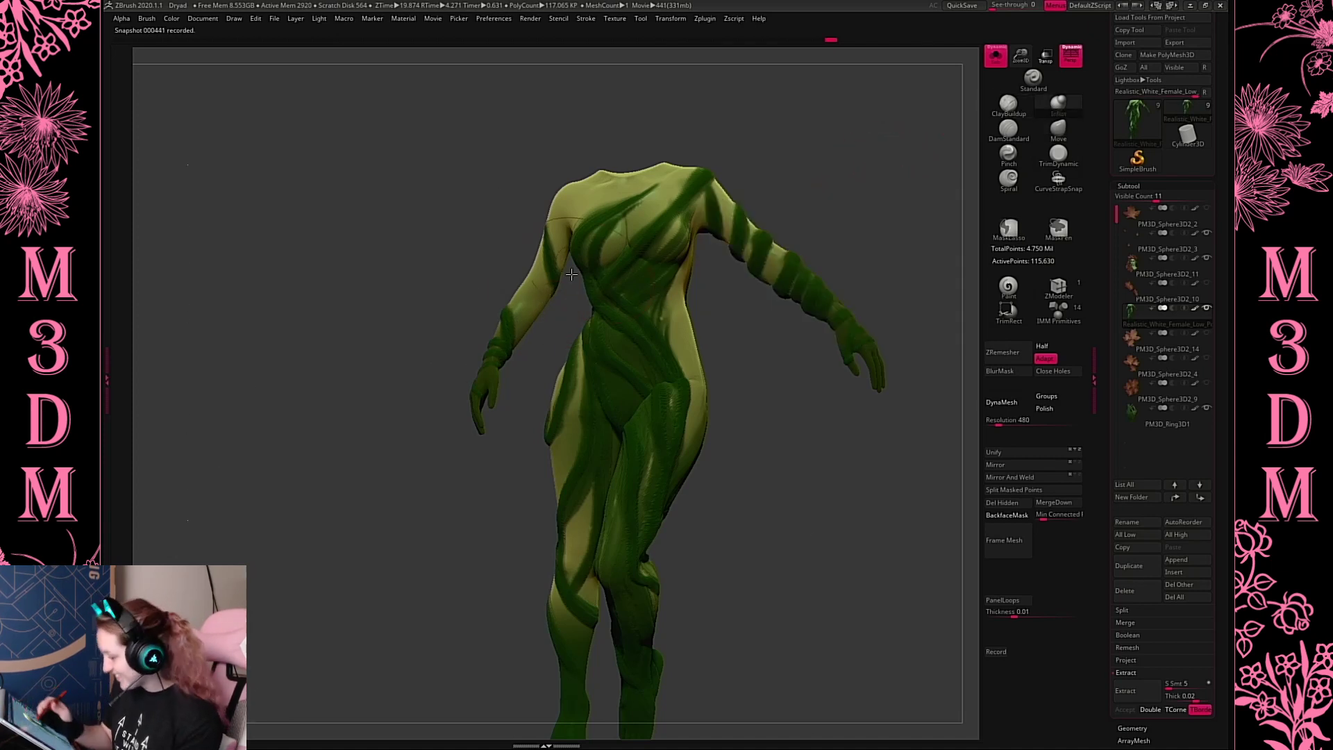
drag(803, 467, 771, 451)
key(space)
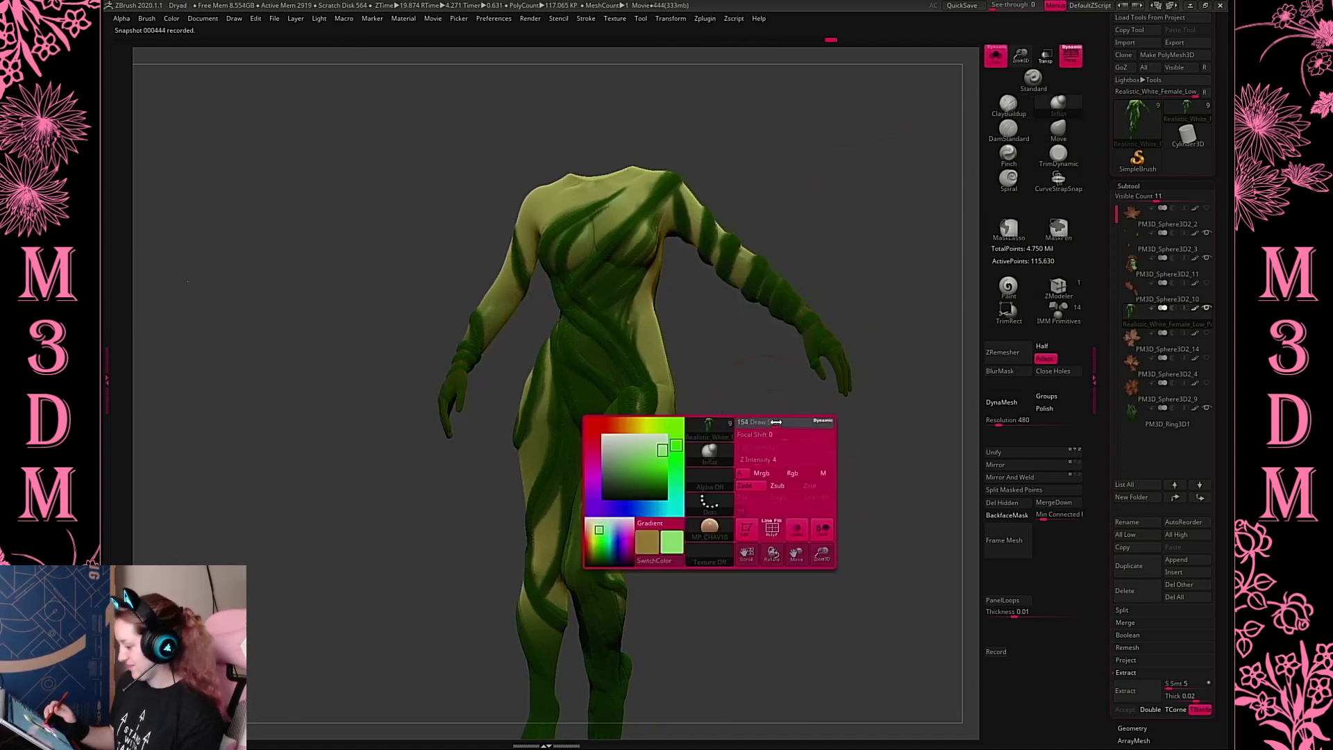
key(space)
mouse_move(514, 316)
shift+mouse_down()
mouse_move(511, 303)
mouse_move(511, 317)
shift+mouse_up()
ctrl+click(521, 331)
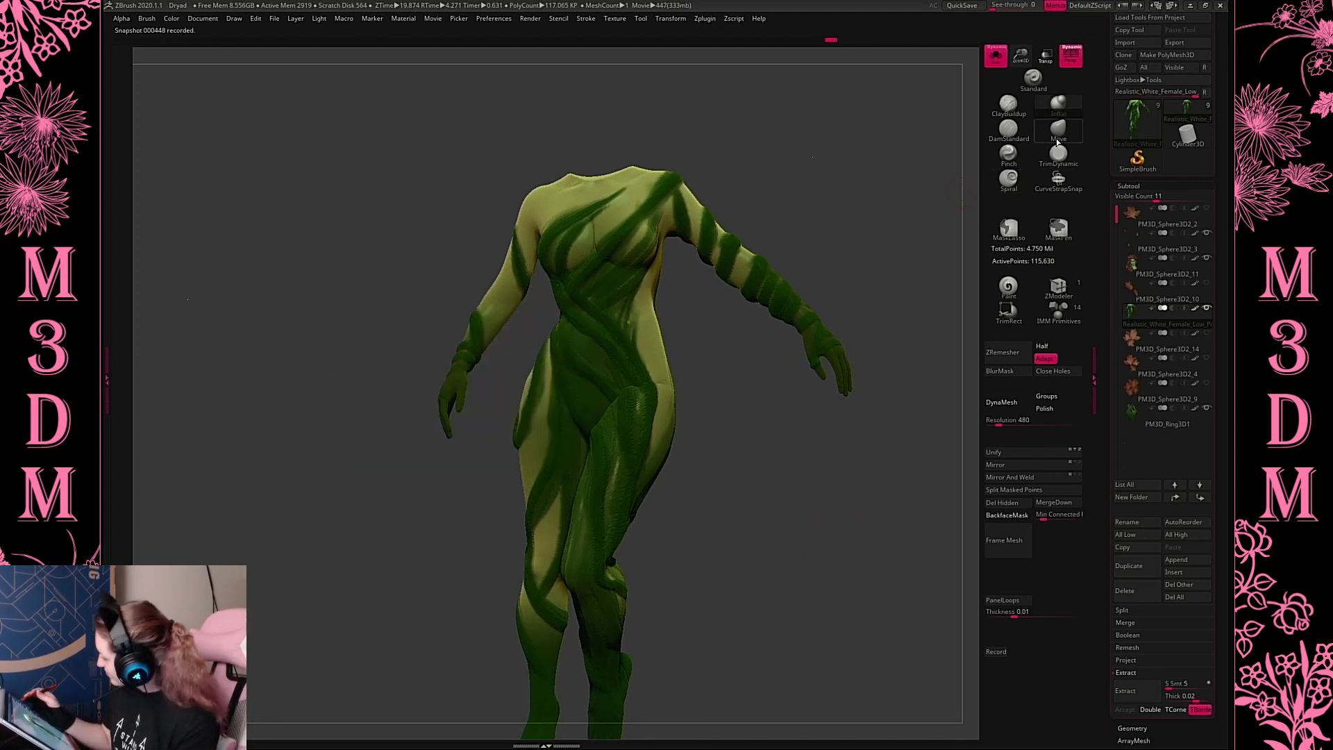
key(space)
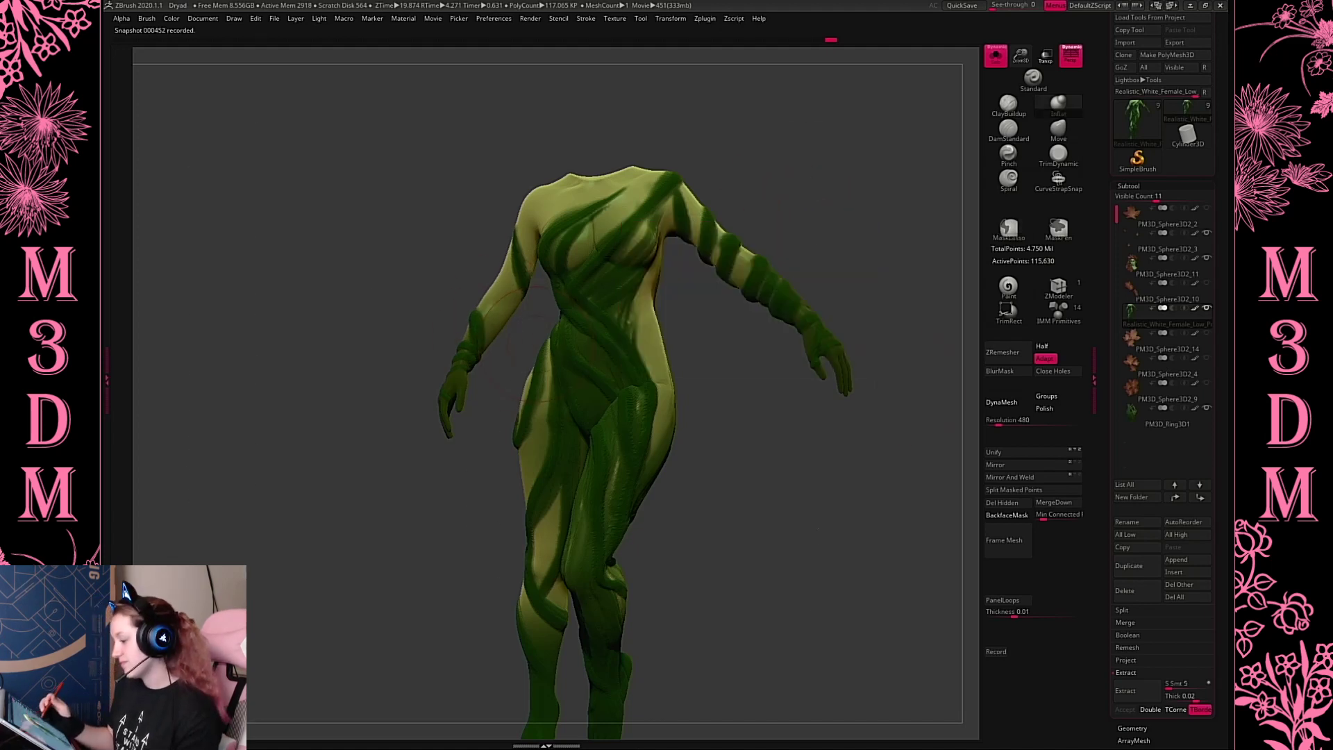
Show the whole figure again and select the head subtool with its transform gizmo at the neck
alt+drag(880, 412, 826, 435)
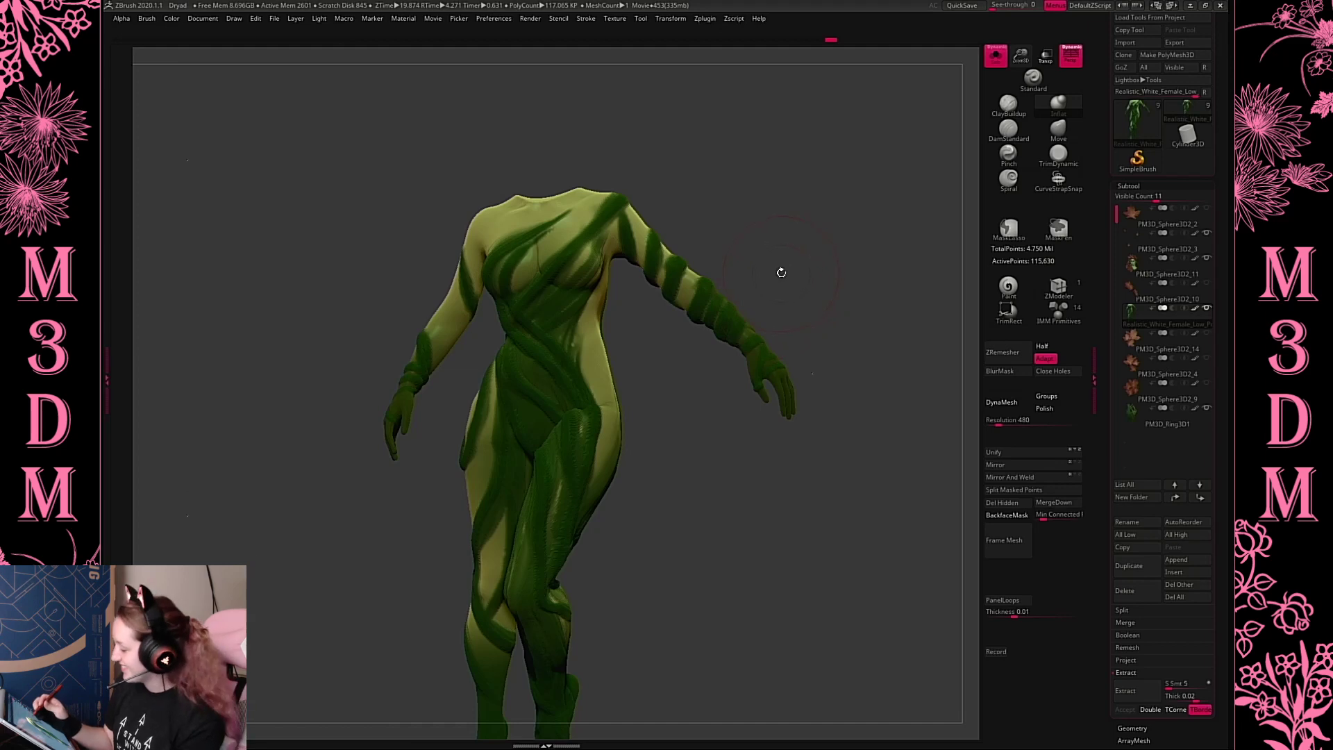
key(space)
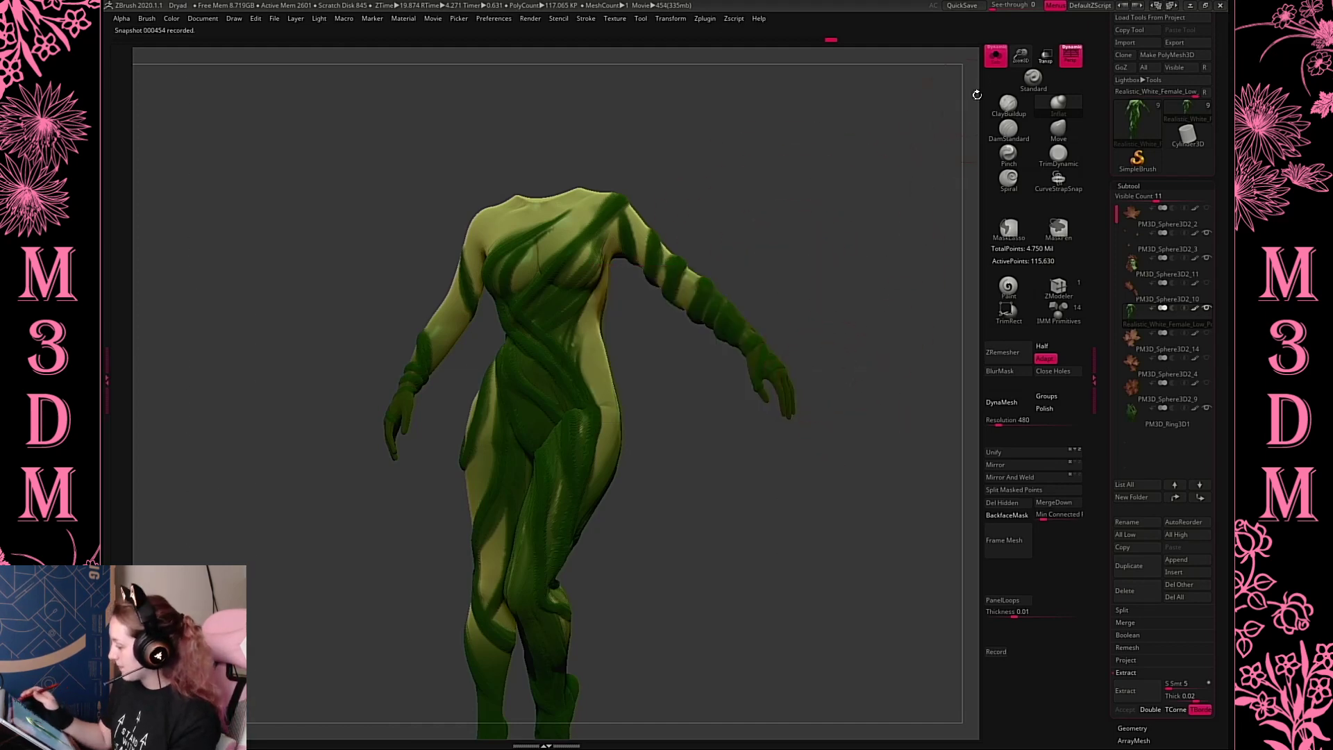
click(995, 56)
drag(836, 315, 870, 330)
alt+click(583, 179)
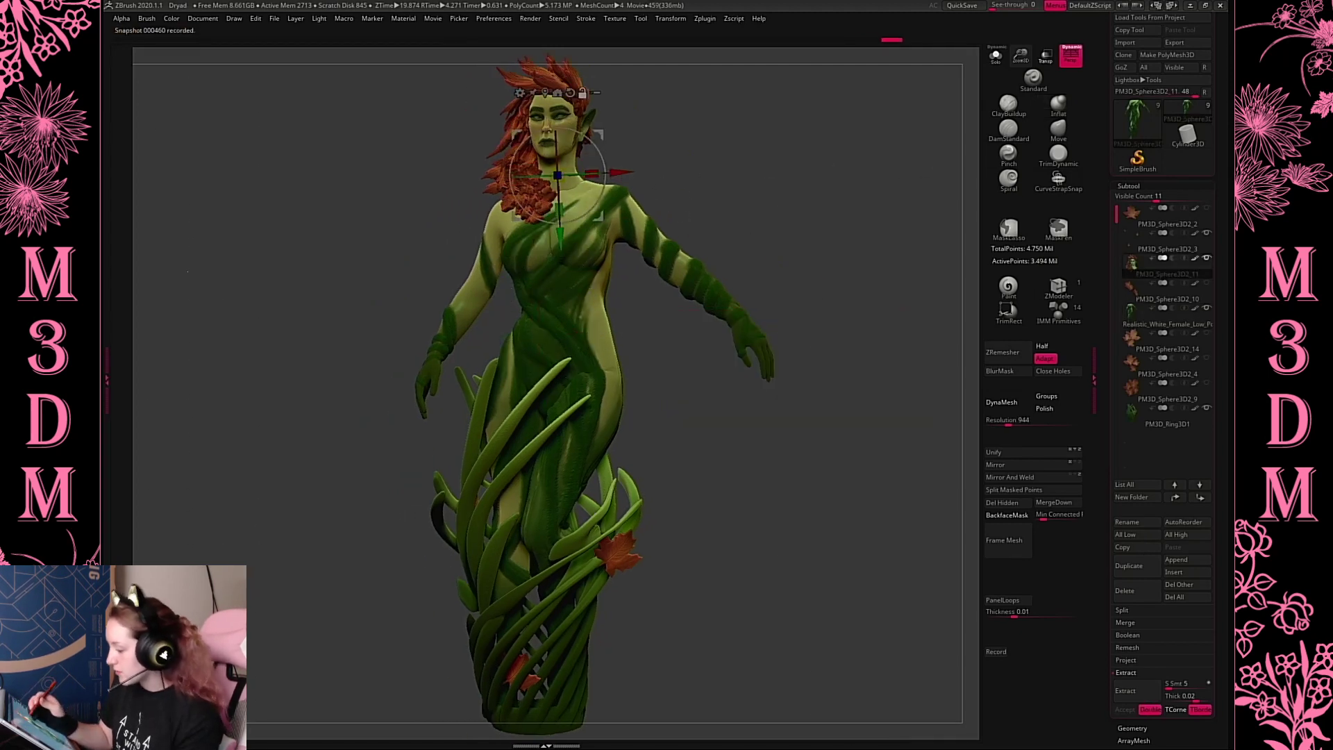
Tilt the head sideways about the neck, undoing the first rotation and redoing it
drag(602, 214, 604, 166)
key(ctrl+z)
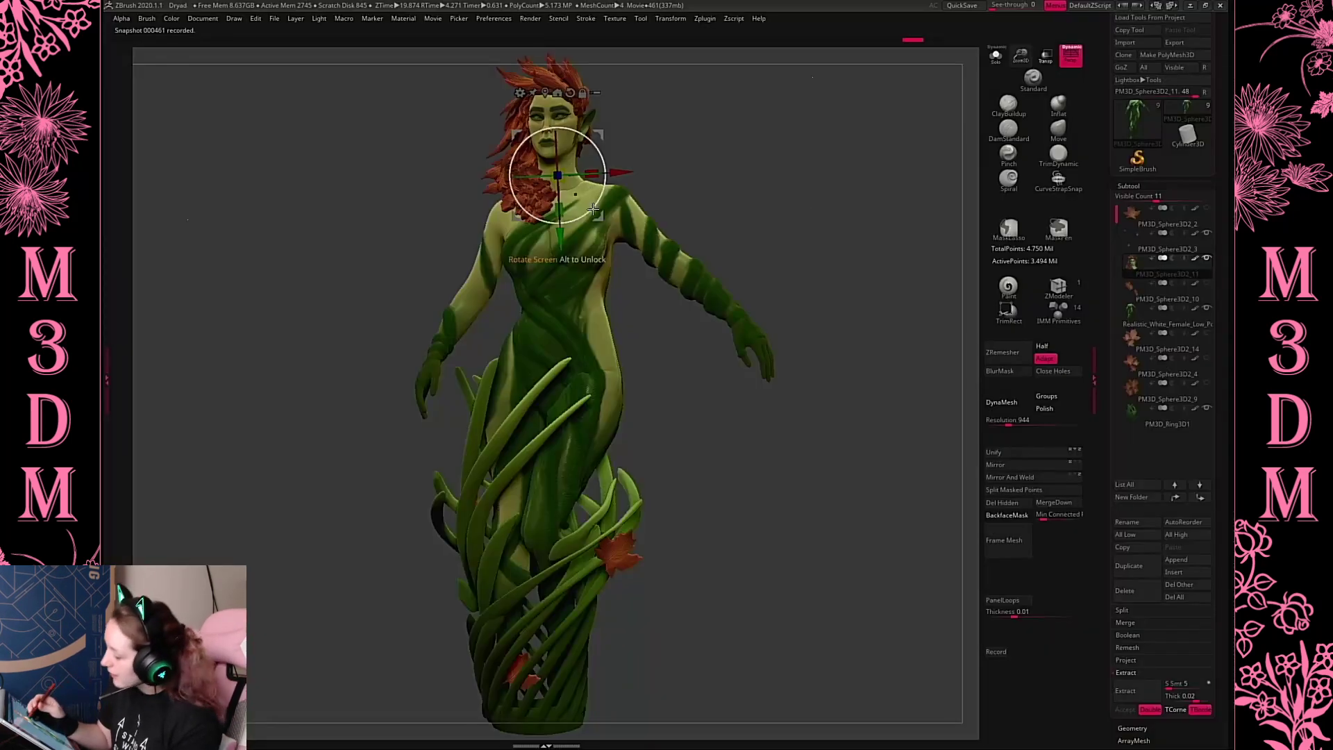
drag(595, 208, 612, 169)
key(q)
drag(788, 264, 791, 357)
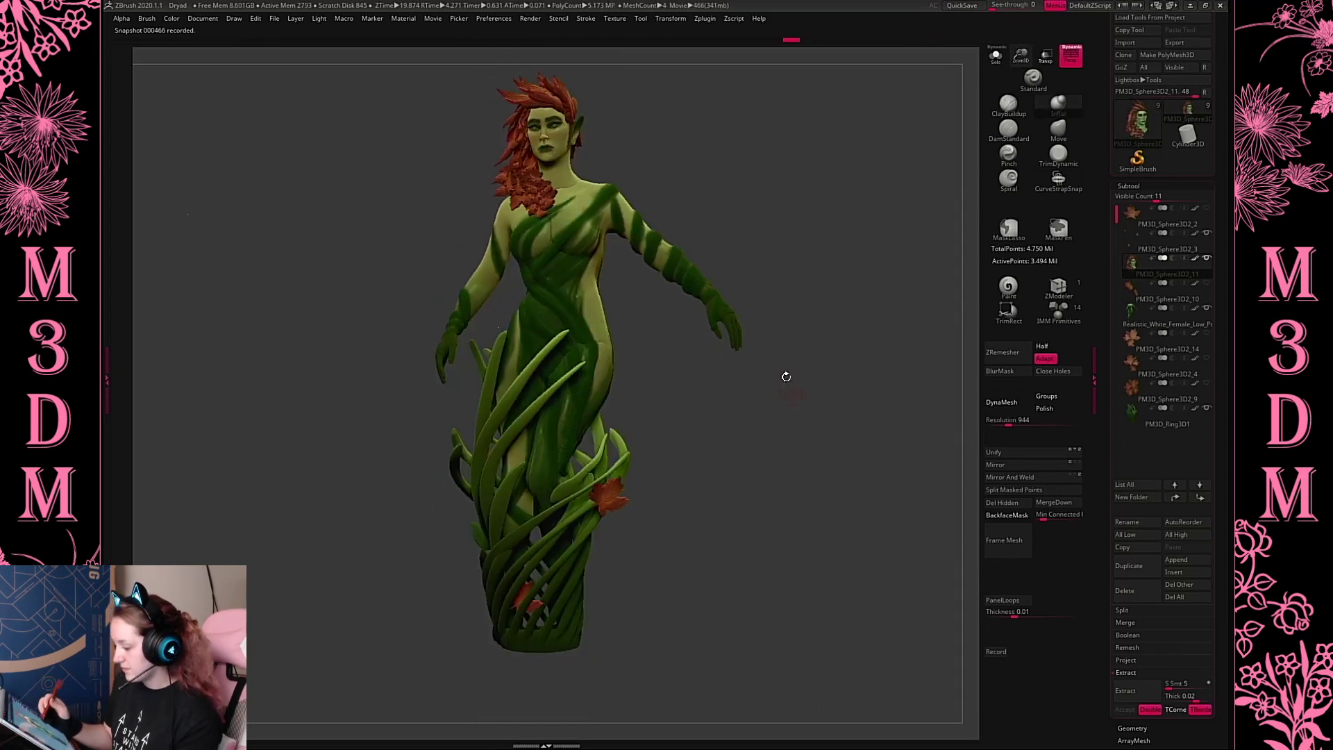
Isolate the body, mask the hips and legs, blur the mask edge and invert the mask onto the upper body
alt+click(594, 315)
key(shift+s)
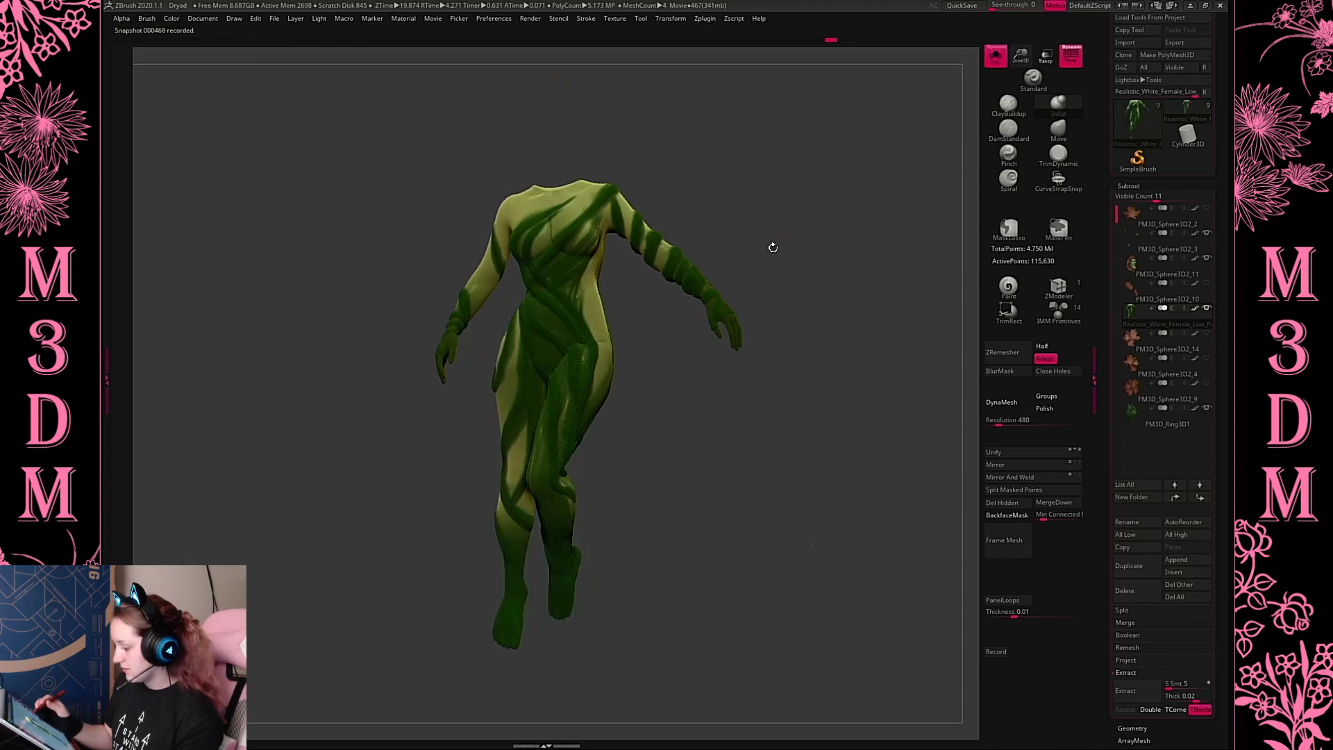
mouse_move(651, 331)
ctrl+mouse_down()
mouse_move(461, 440)
mouse_move(631, 639)
mouse_move(719, 552)
ctrl+mouse_up()
click(1008, 372)
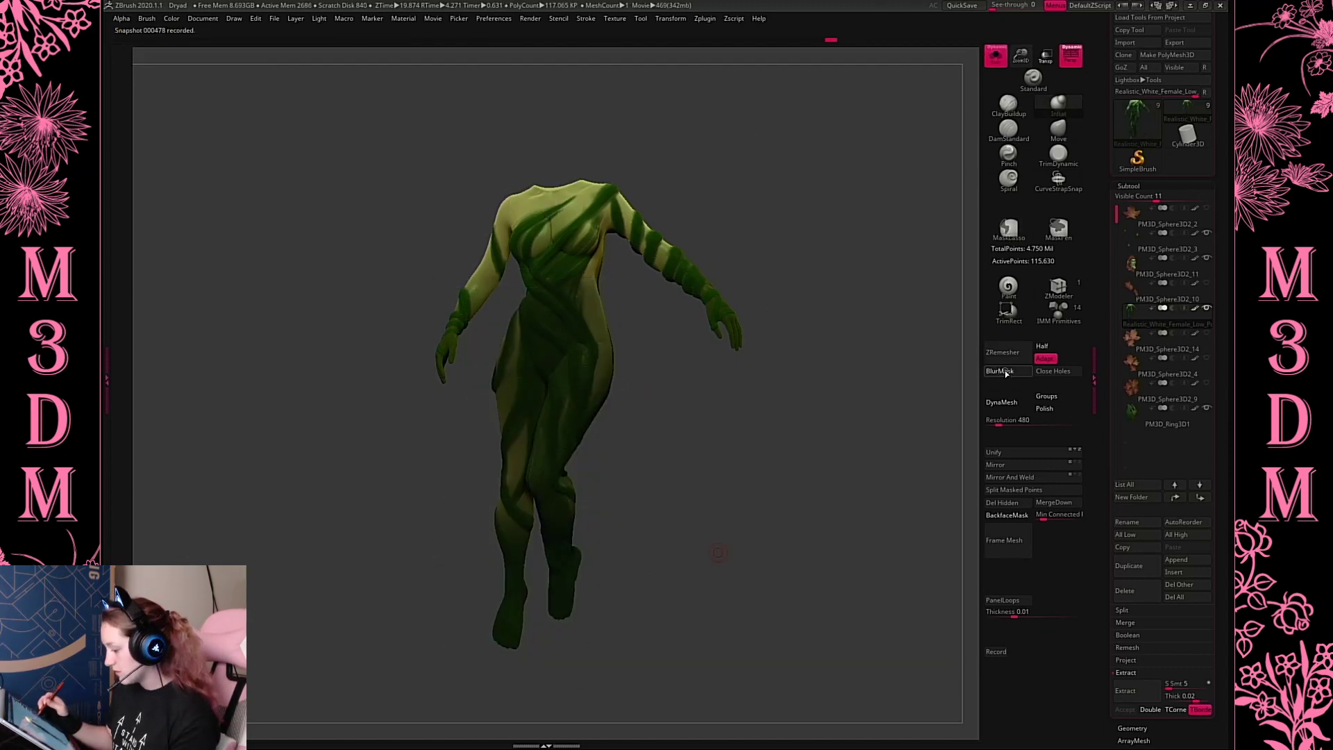
ctrl+click(823, 451)
Rotate the hips and legs sideways about the waist, and tilt the upper body to balance the pose
key(w)
alt+click(566, 307)
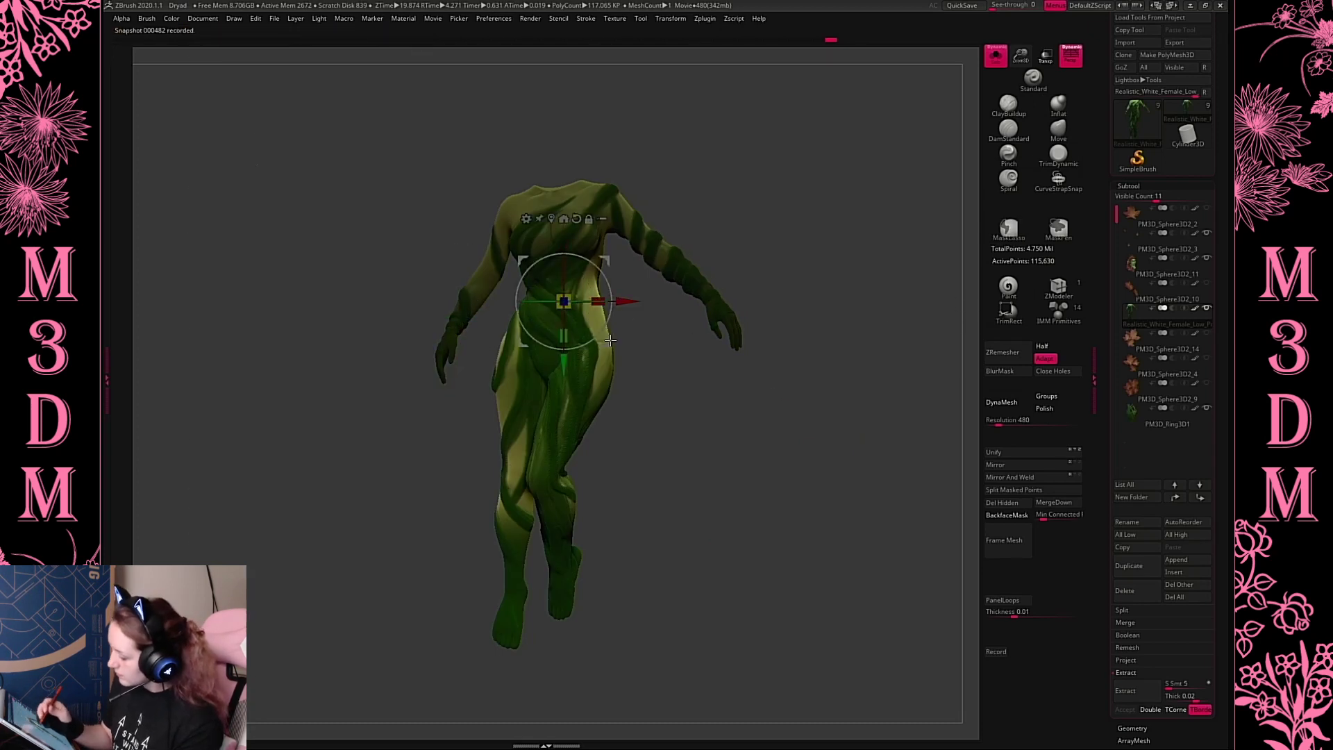
mouse_move(609, 313)
mouse_down()
mouse_move(605, 334)
mouse_move(606, 286)
mouse_move(609, 329)
mouse_move(615, 317)
mouse_up()
ctrl+click(761, 239)
ctrl+click(643, 345)
key(q)
mouse_move(777, 435)
mouse_down()
mouse_move(791, 432)
mouse_move(758, 450)
mouse_up()
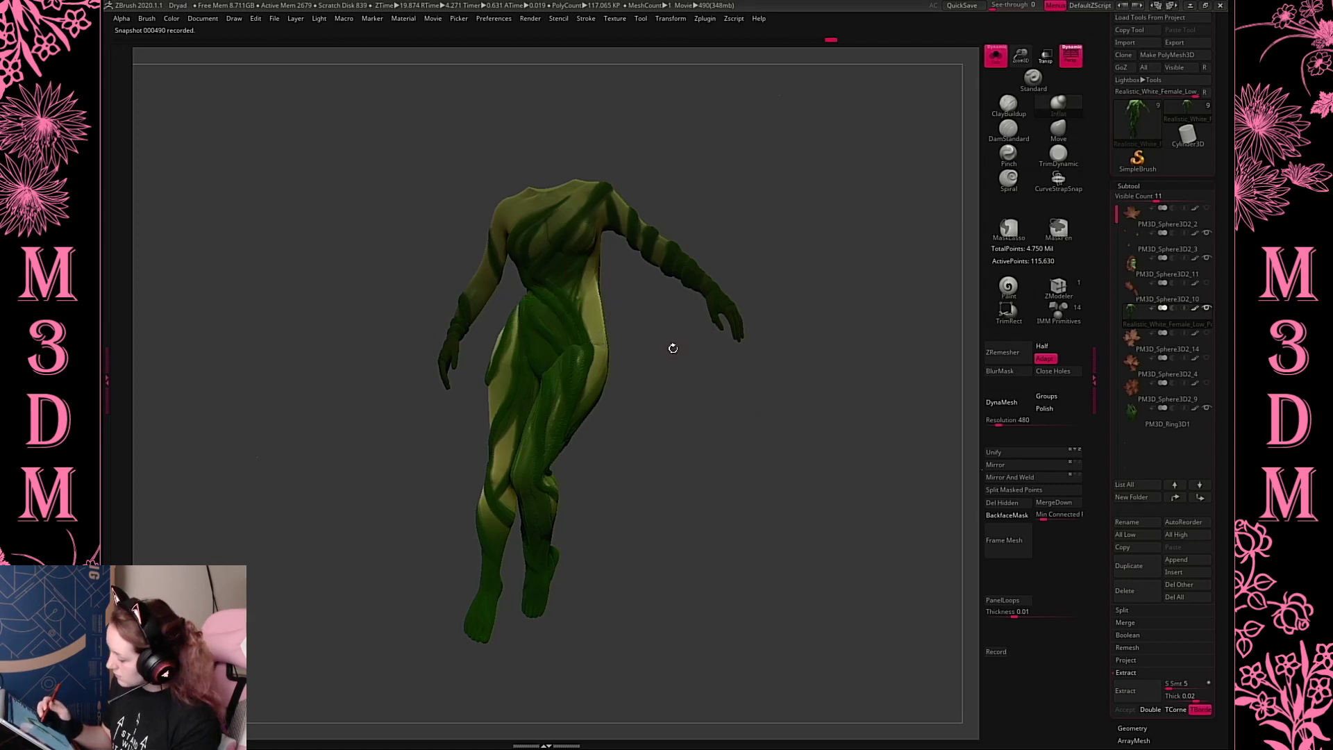
Adjust the mask around the waist, blur its edge and bring up the gizmo at the waist
mouse_move(627, 264)
ctrl+alt+mouse_down()
mouse_move(535, 261)
mouse_move(507, 311)
ctrl+alt+mouse_up()
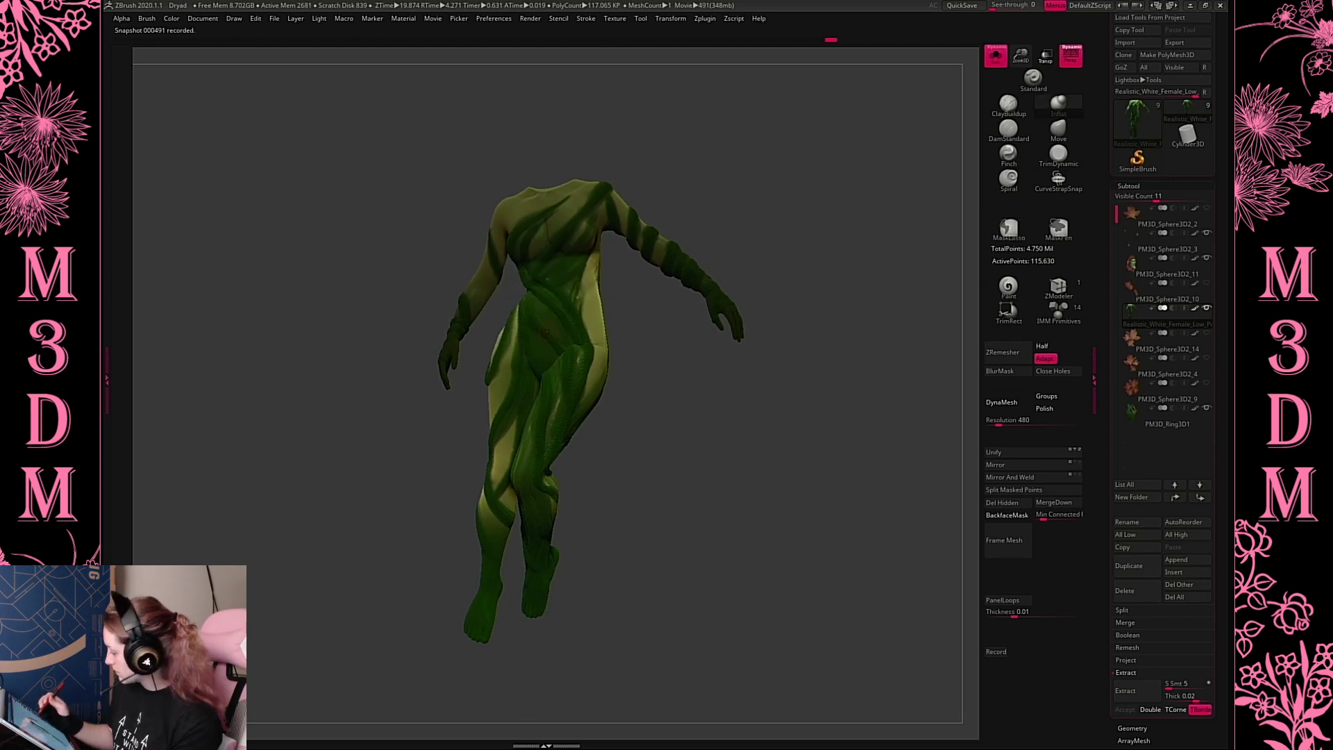
click(1008, 372)
ctrl+click(797, 280)
key(w)
ctrl+click(769, 244)
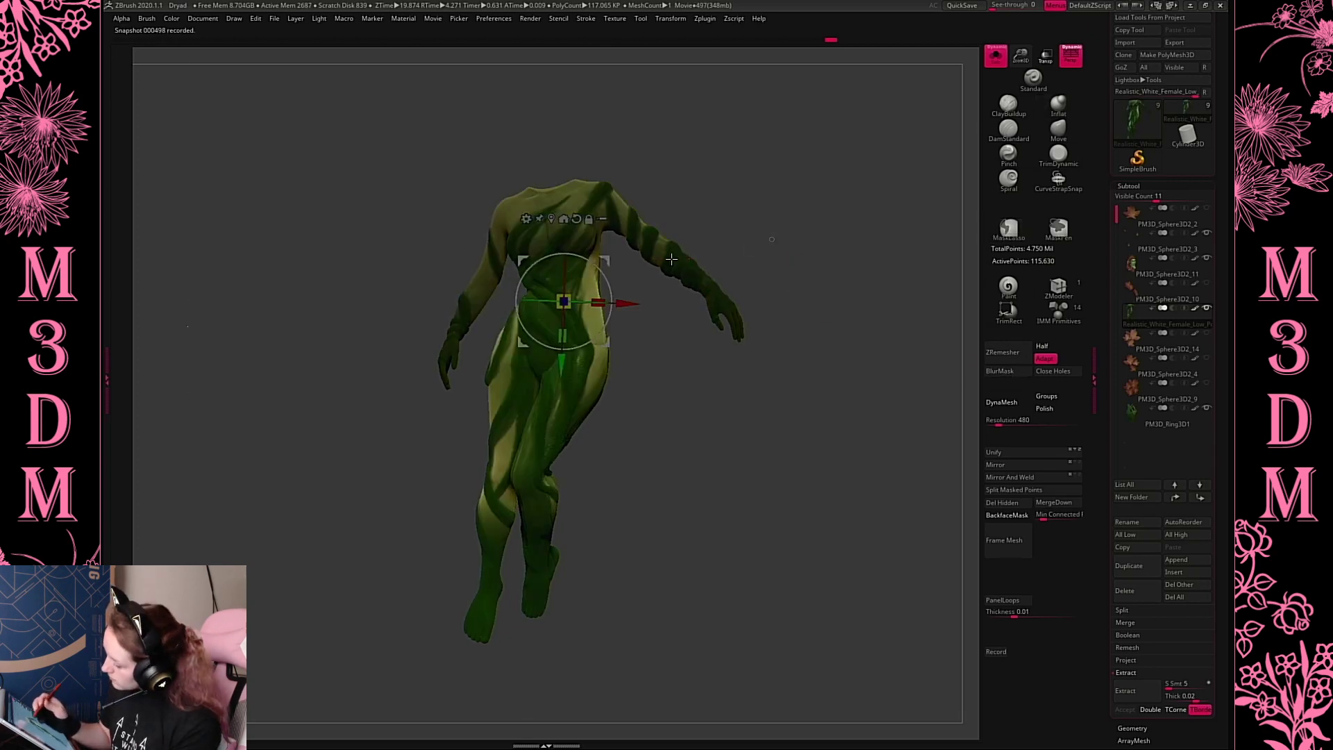
Tilt the upper torso and arms slightly about the waist, keeping the lower body masked
mouse_move(597, 266)
alt+mouse_down()
mouse_move(588, 203)
mouse_move(599, 254)
alt+mouse_up()
ctrl+click(658, 183)
key(q)
key(ctrl+z)
key(w)
key(q)
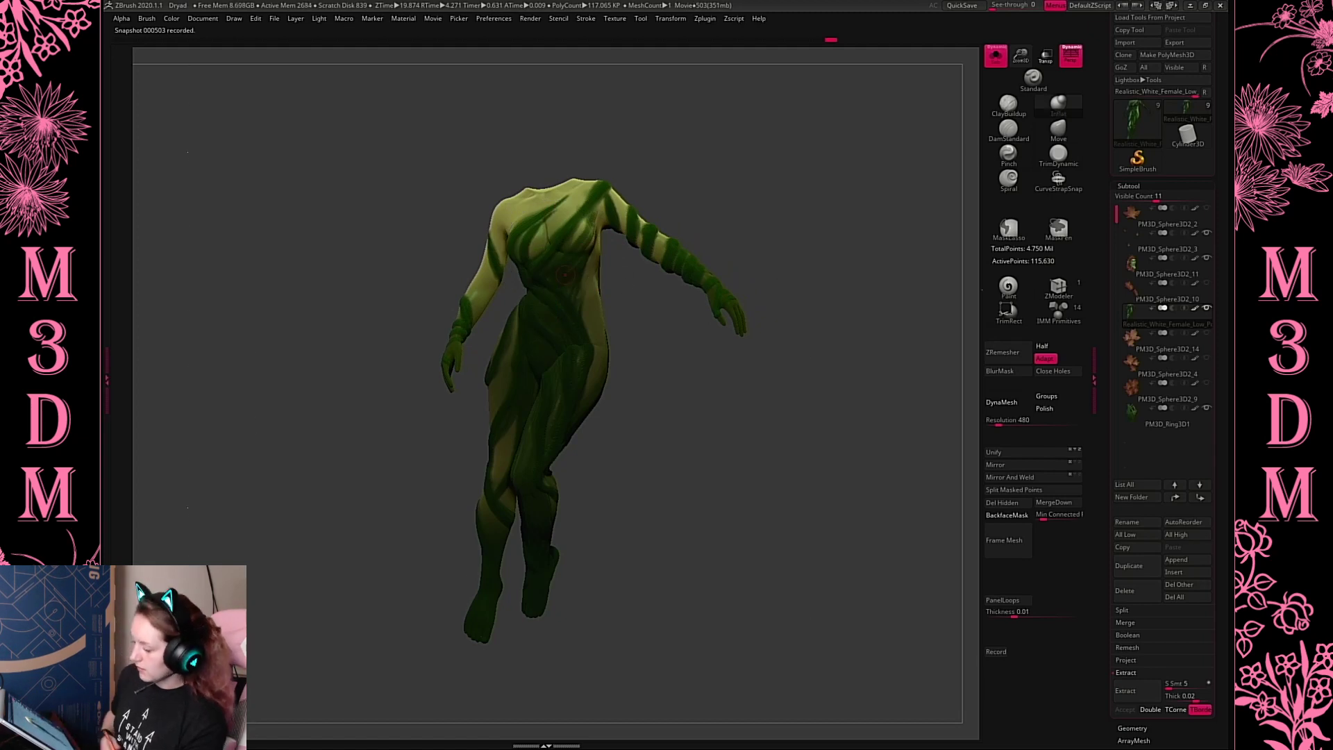
Clear the old mask, mask the body below the chest, and invert it so only the lower body stays editable
drag(669, 327, 675, 407)
drag(703, 455, 725, 481)
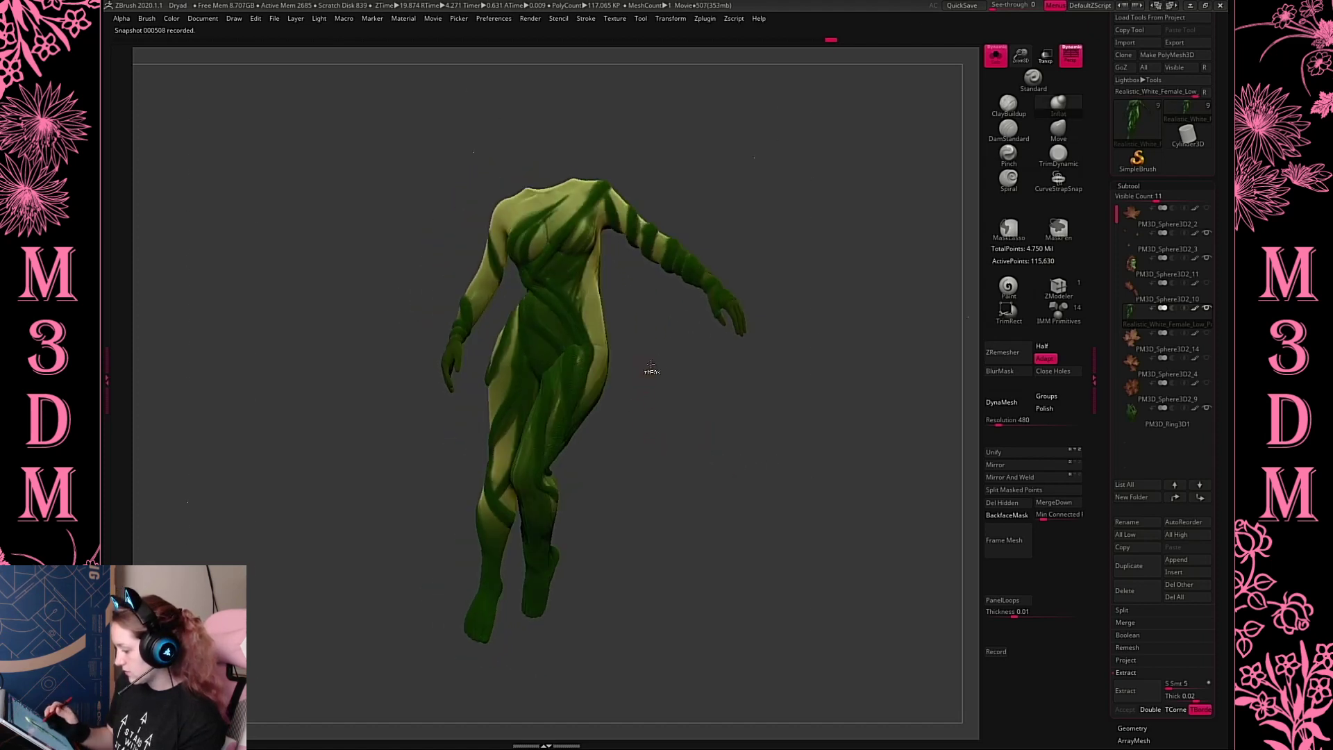
mouse_move(690, 347)
ctrl+mouse_down()
mouse_move(639, 306)
mouse_move(506, 297)
mouse_move(437, 625)
mouse_move(687, 659)
ctrl+mouse_up()
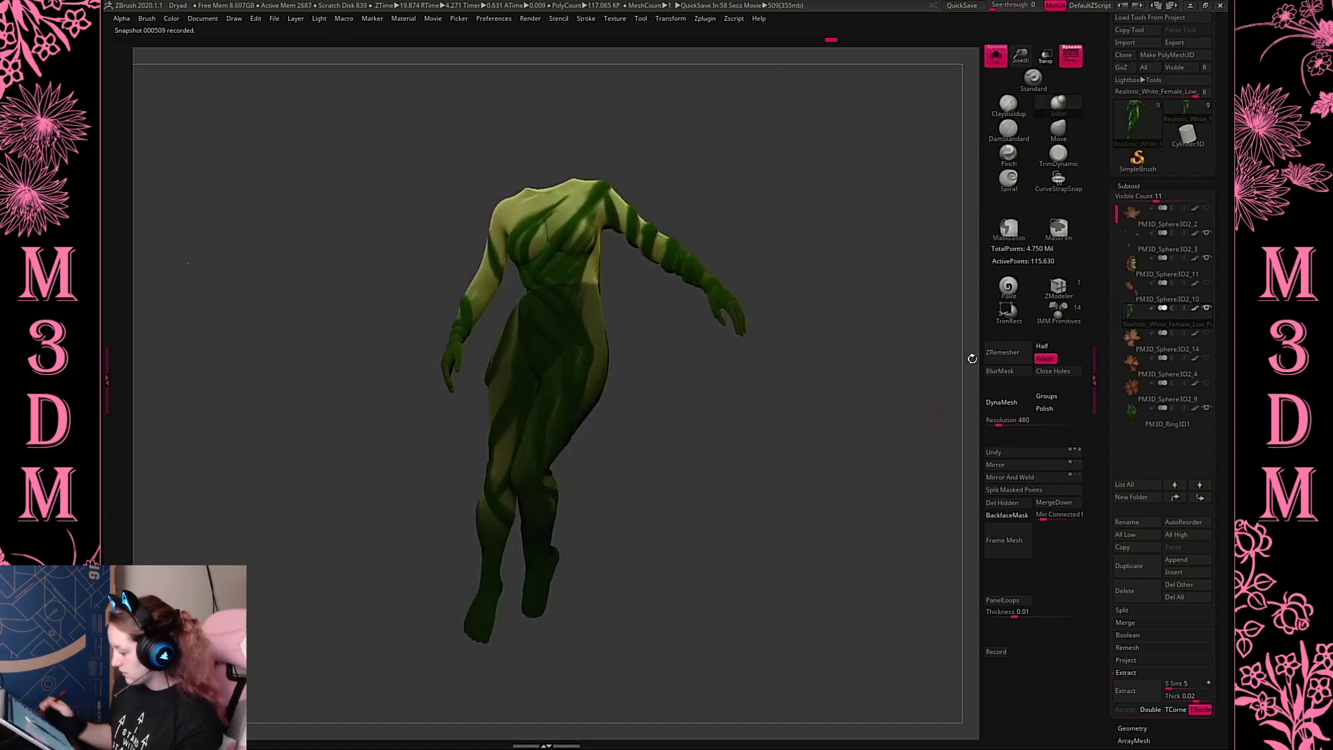
ctrl+click(738, 408)
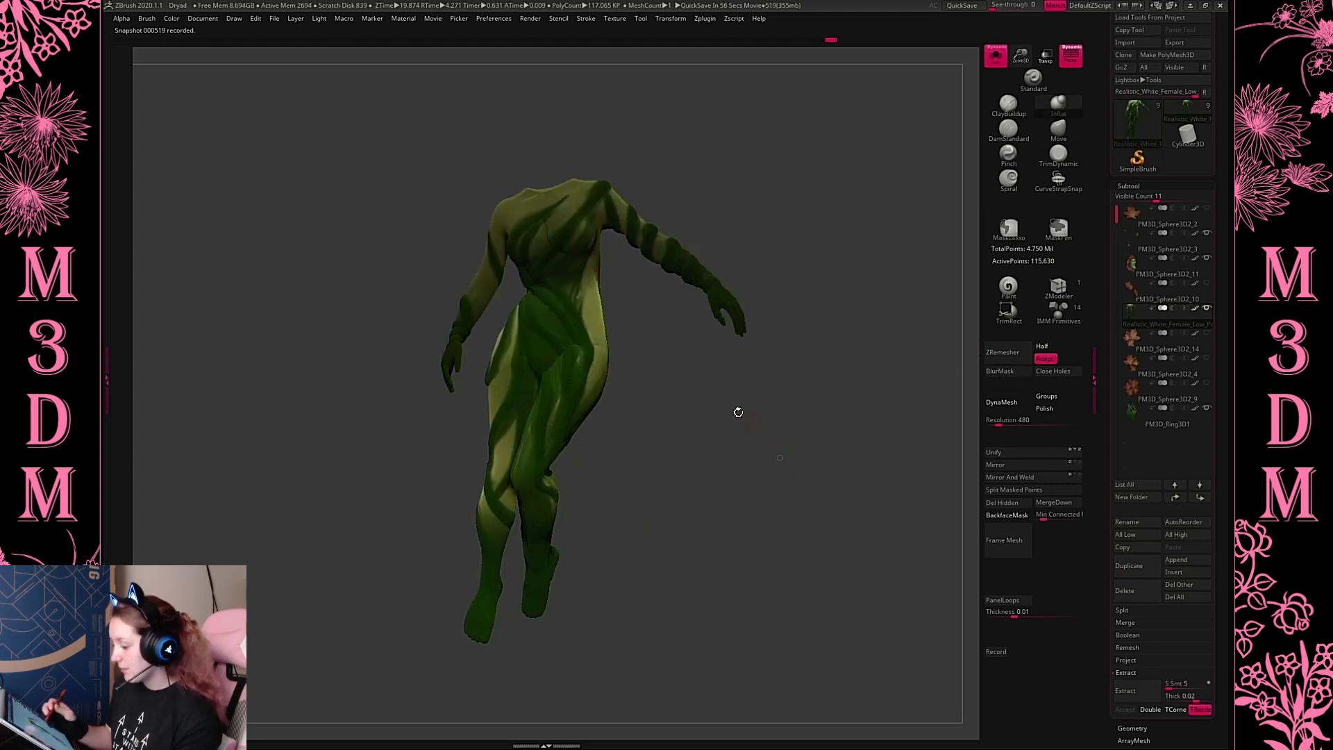
Place the gizmo at the waist and rotate the unmasked hips and legs about it, adjusting from side and front views
key(w)
alt+drag(599, 262, 573, 300)
shift+drag(759, 395, 753, 418)
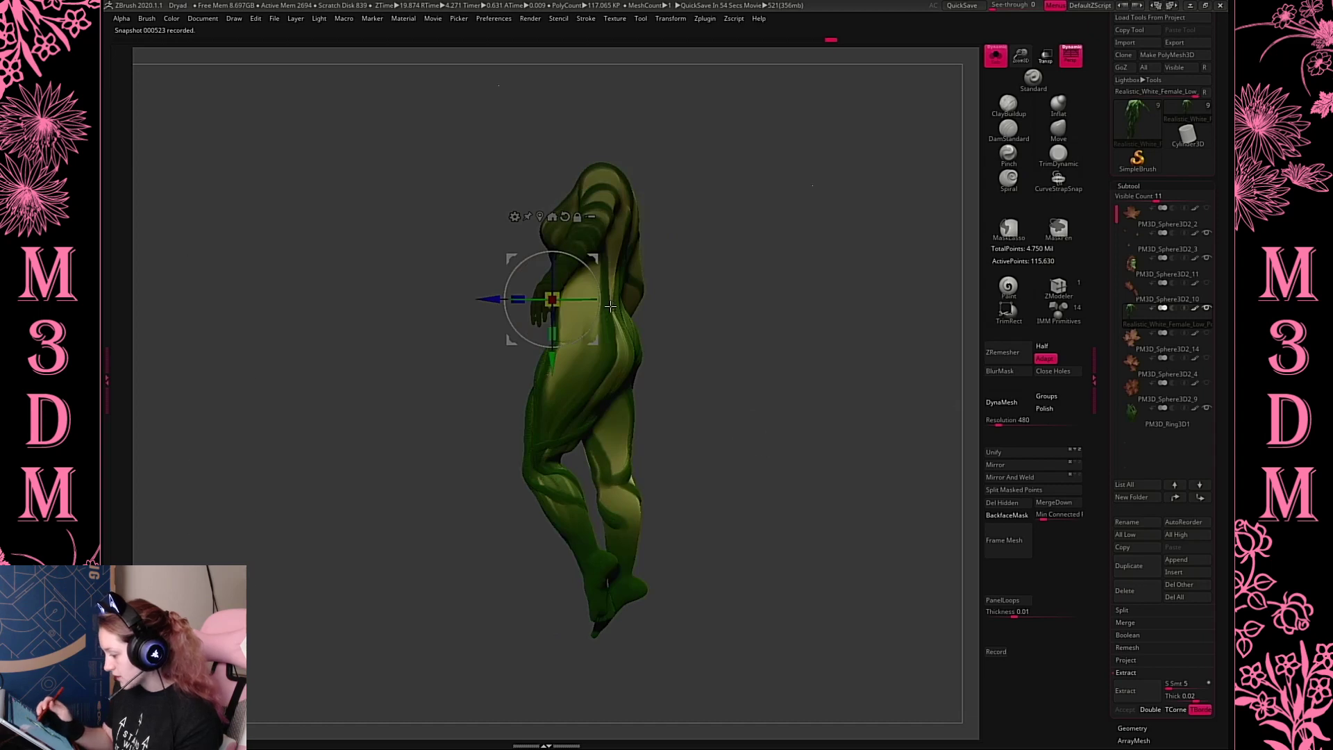
alt+drag(513, 340, 404, 402)
alt+drag(587, 306, 525, 559)
shift+drag(720, 348, 777, 368)
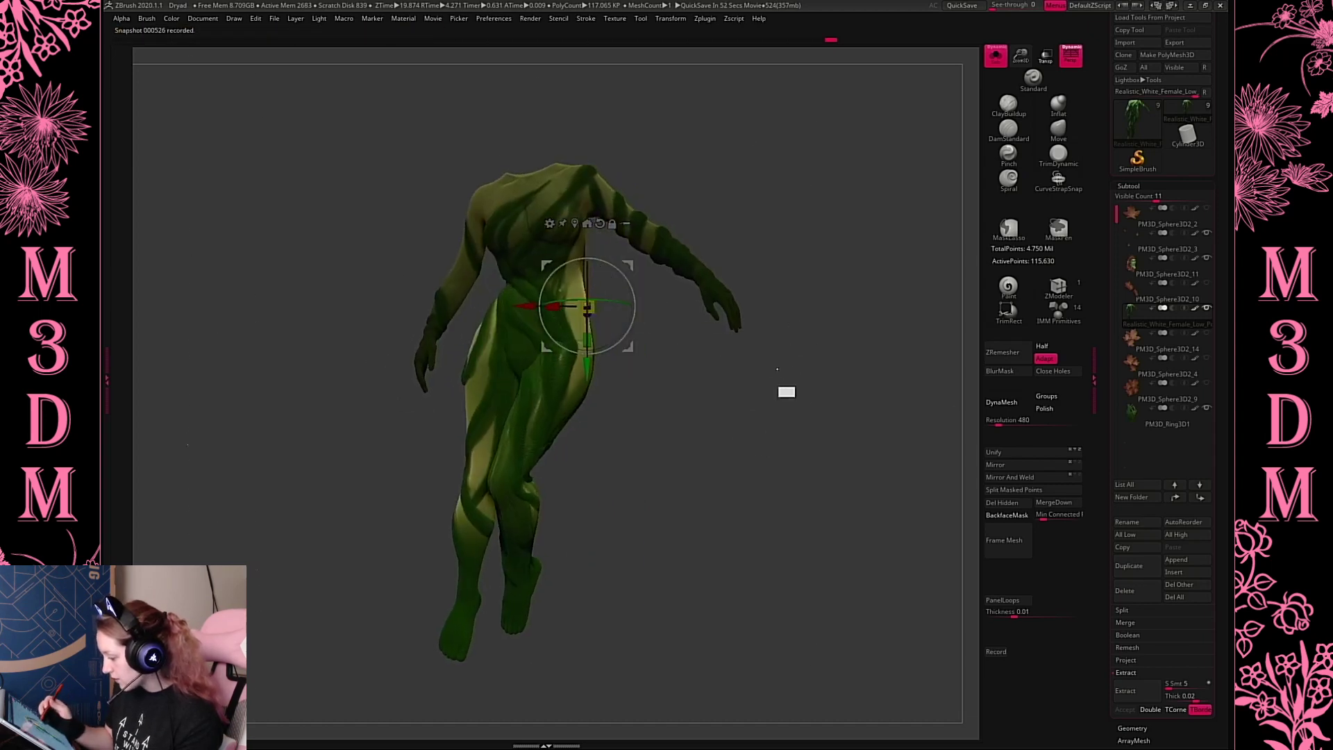
alt+drag(524, 307, 554, 290)
Clear the mask on the body and examine the pose from above and from the front
drag(708, 425, 718, 465)
mouse_move(683, 416)
ctrl+mouse_down()
mouse_move(694, 431)
mouse_move(721, 418)
mouse_move(690, 428)
mouse_move(689, 465)
ctrl+mouse_up()
key(space)
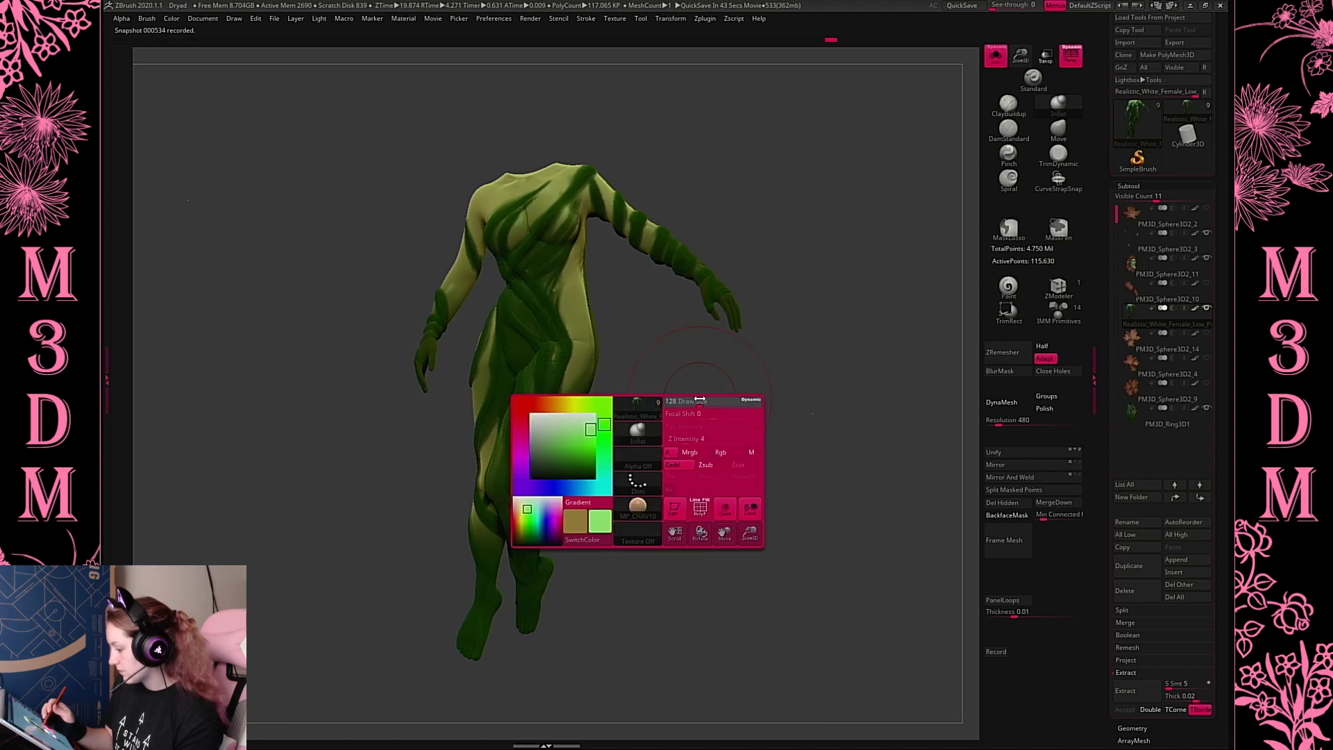
mouse_move(683, 404)
mouse_down()
mouse_move(723, 460)
mouse_move(705, 497)
mouse_move(761, 363)
mouse_up()
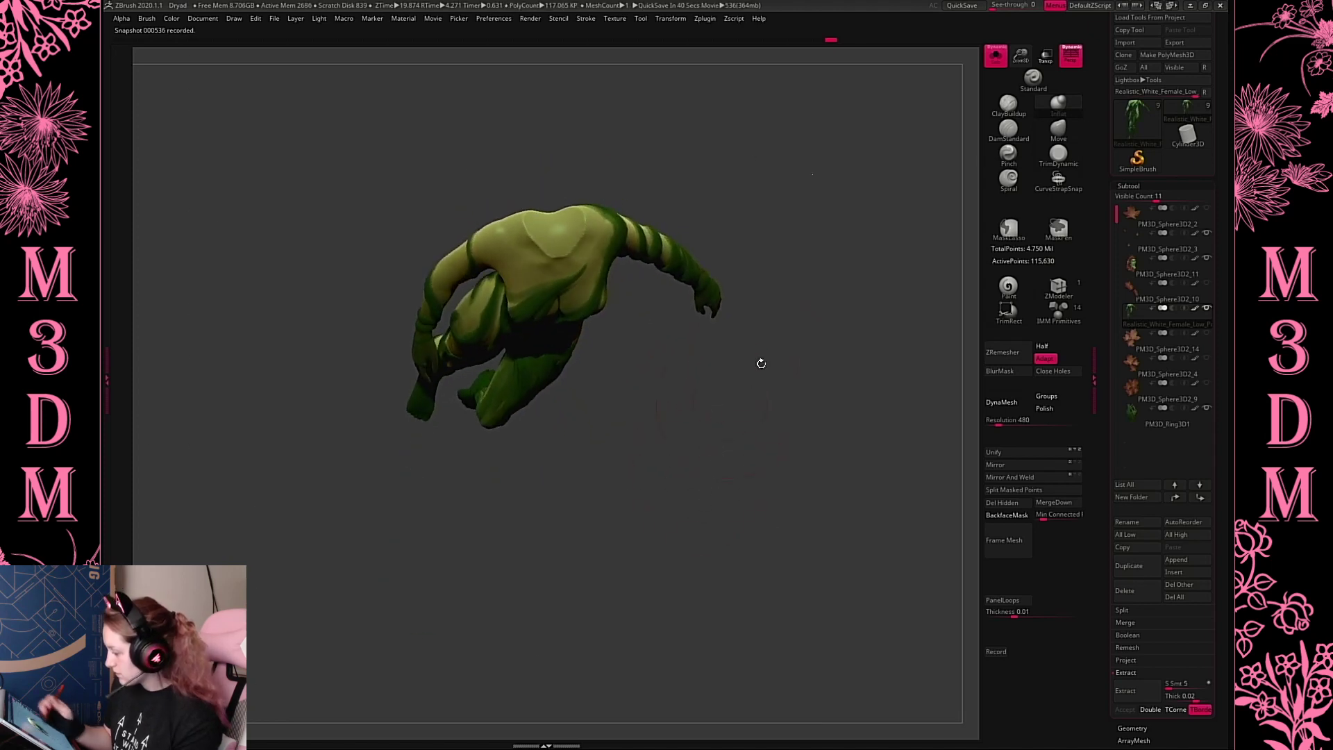
drag(791, 305, 868, 341)
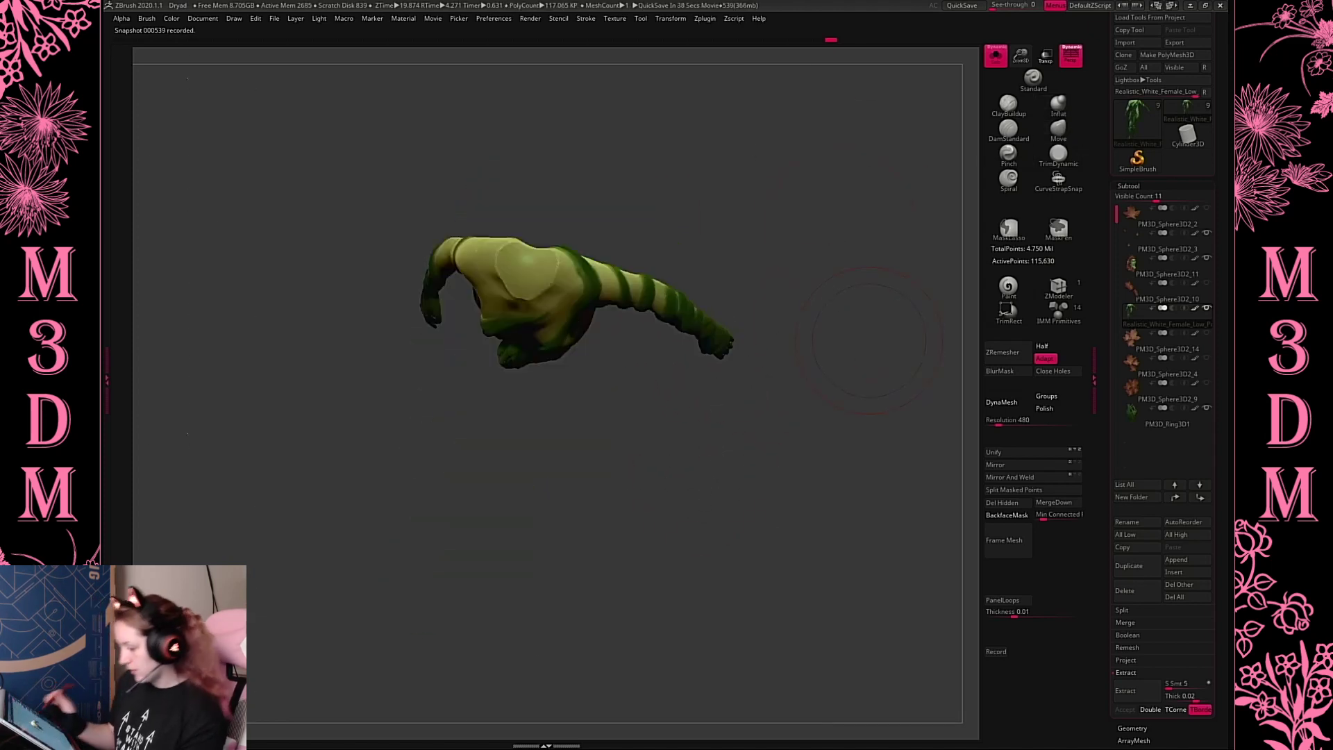
drag(799, 438, 798, 333)
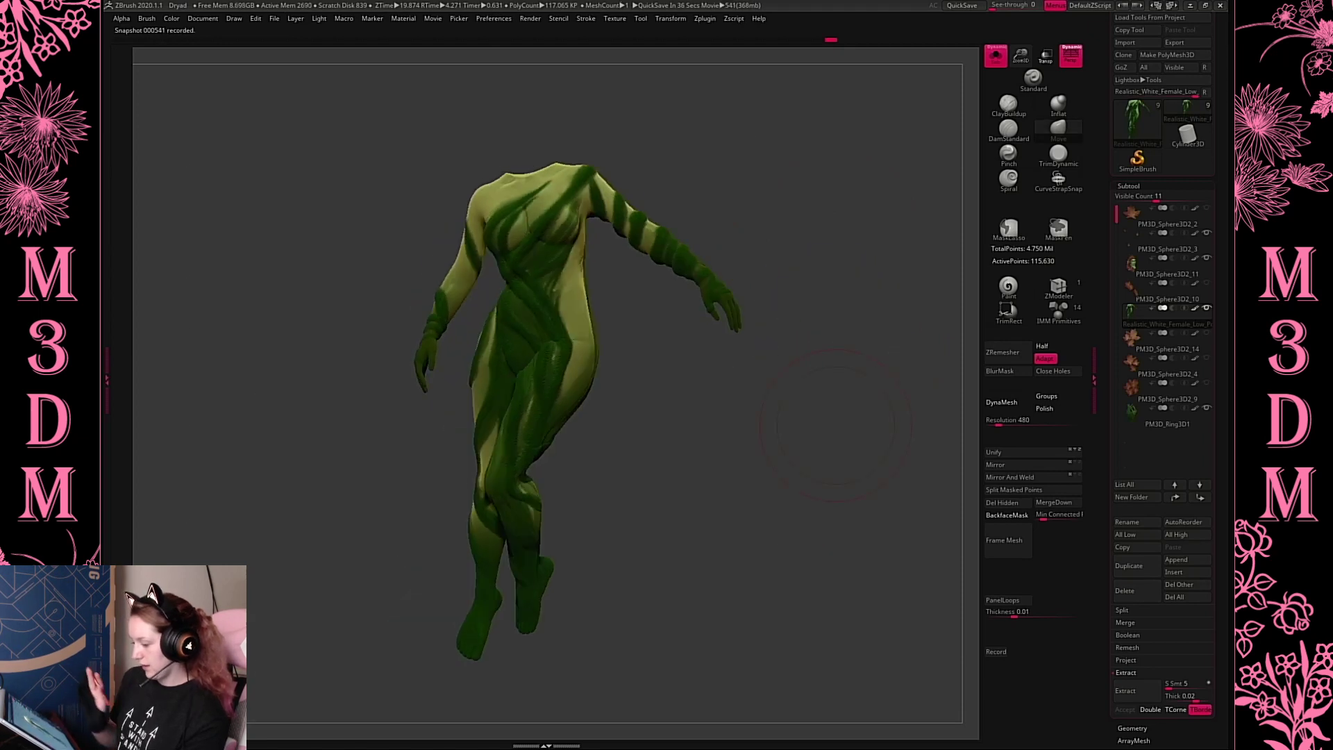
Show the complete figure and try rotating the whole body about its vertical axis at the waist
drag(772, 438, 864, 228)
shift+drag(891, 248, 785, 282)
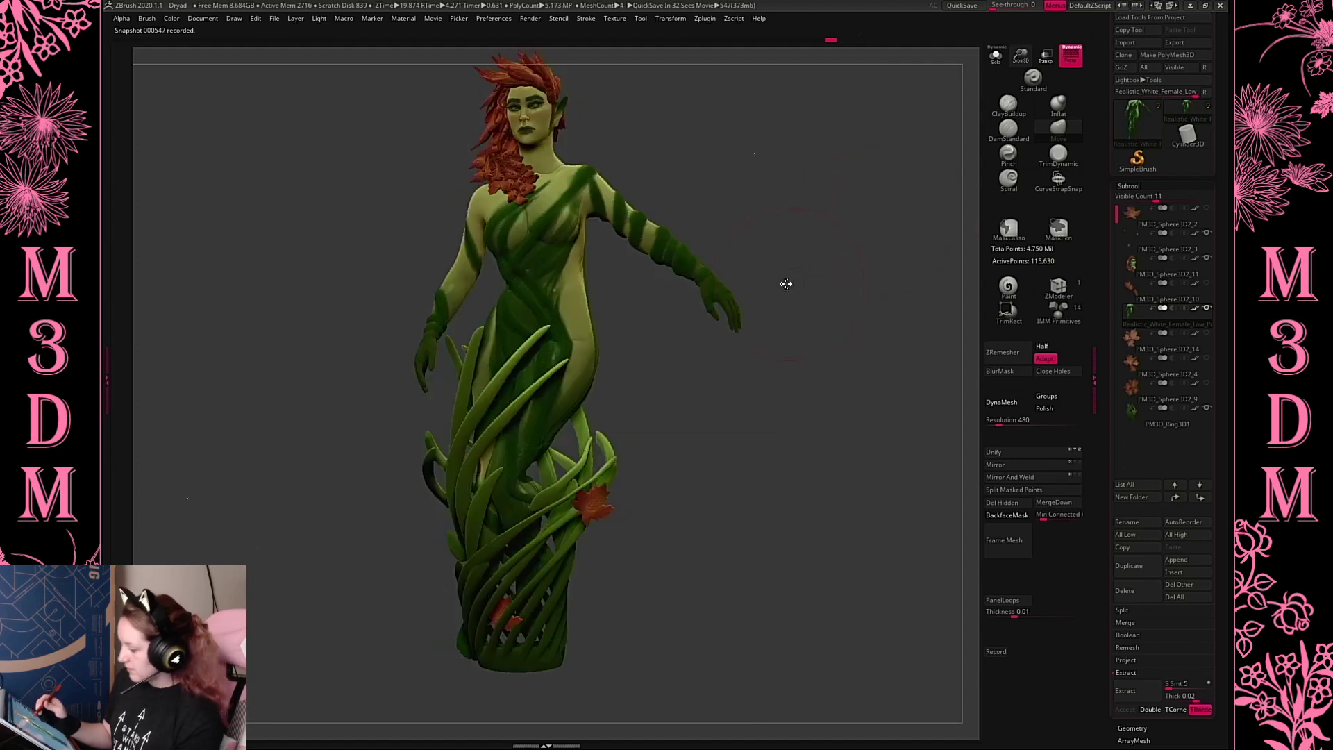
key(w)
drag(555, 303, 575, 304)
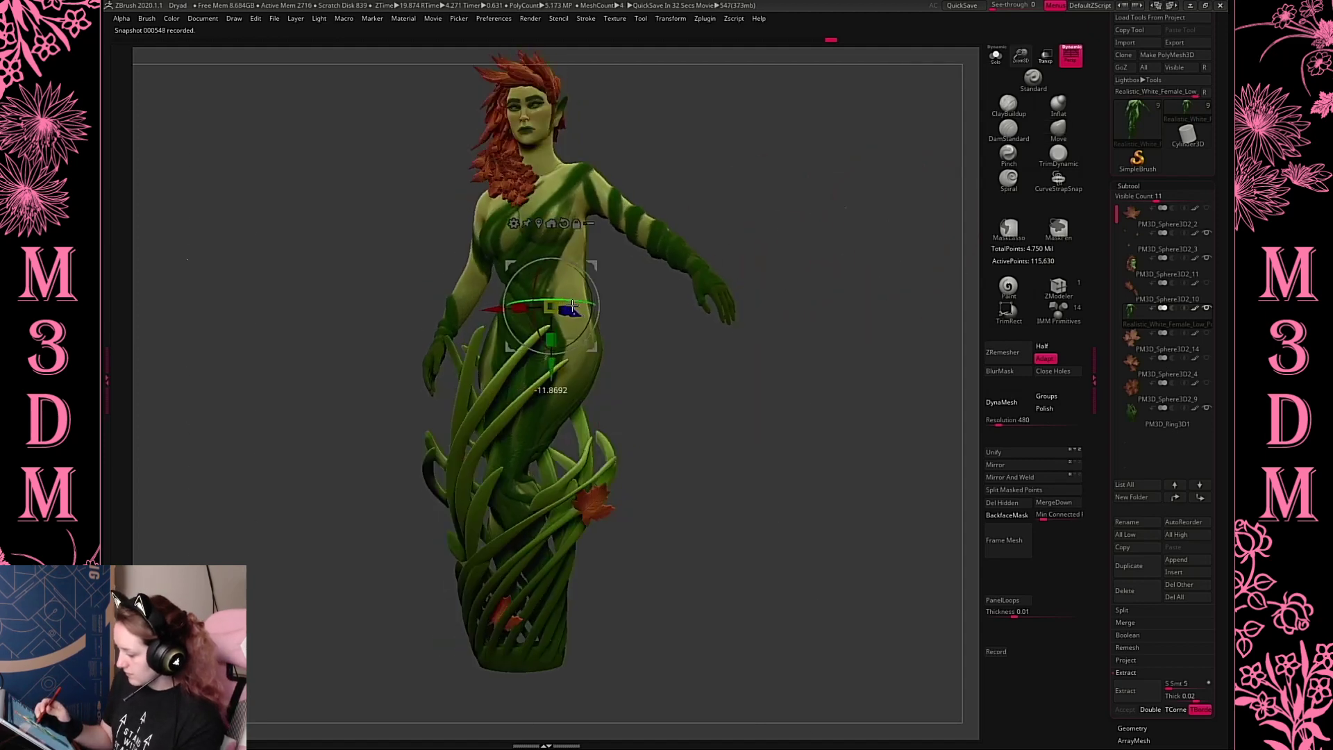
Undo the recent body, hip and torso rotations together with their masks, and isolate the body subtool
key(q)
key(ctrl+z)
key(ctrl+z)
key(ctrl+z)
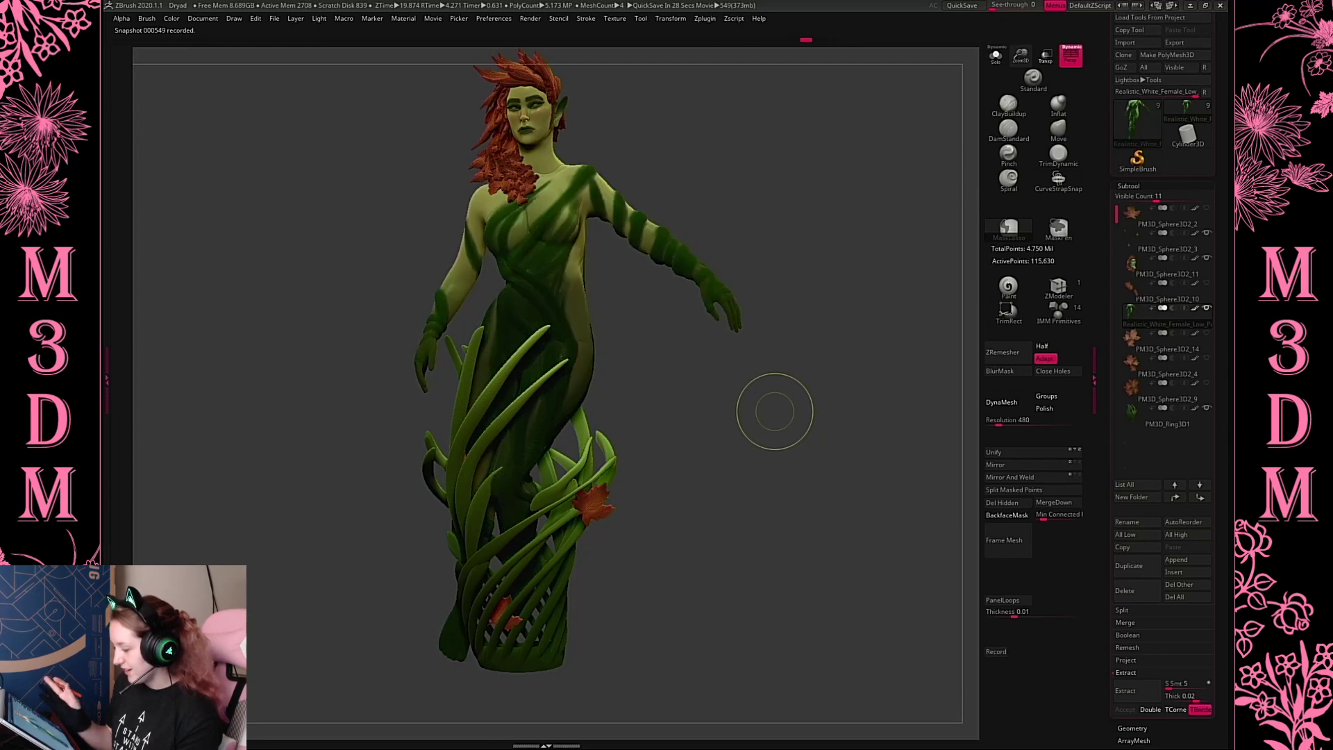
key(ctrl+z)
key(ctrl+z)
key(ctrl+z)
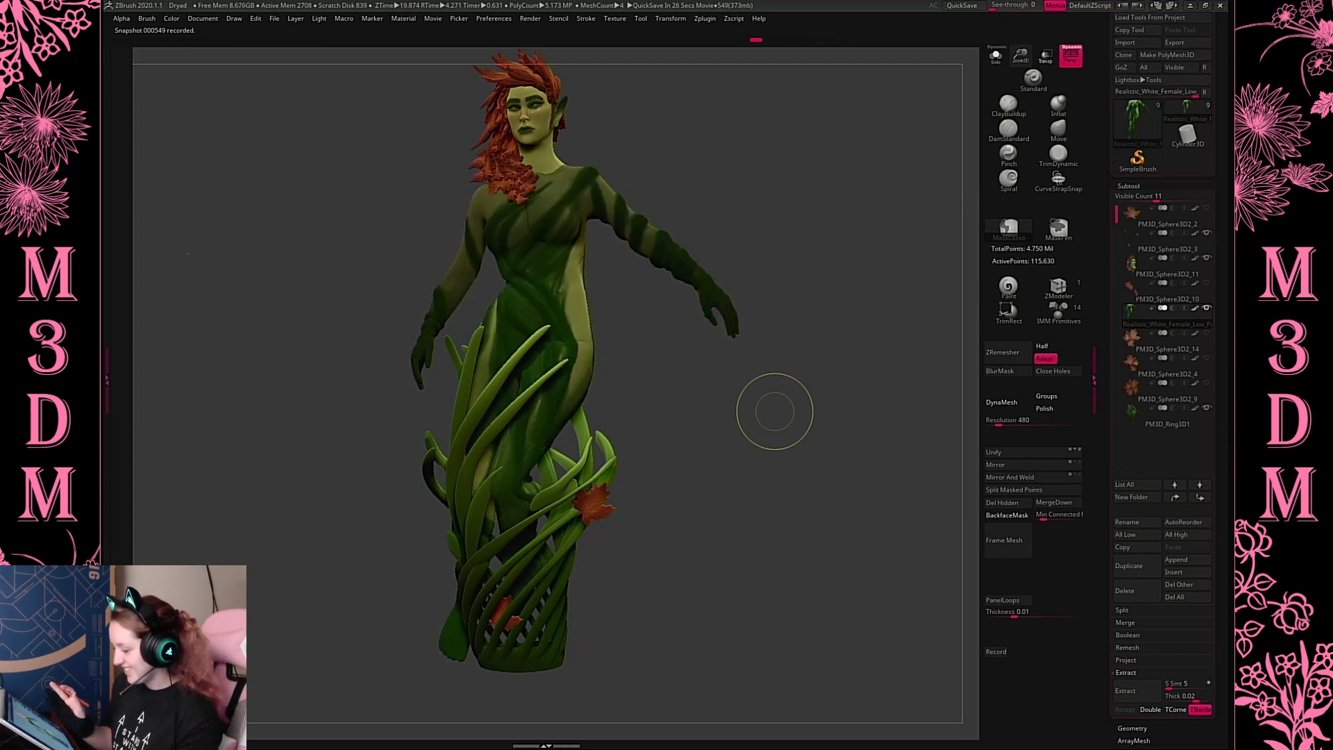
key(ctrl+z)
key(ctrl+z)
key(ctrl+z)
key(ctrl+z)
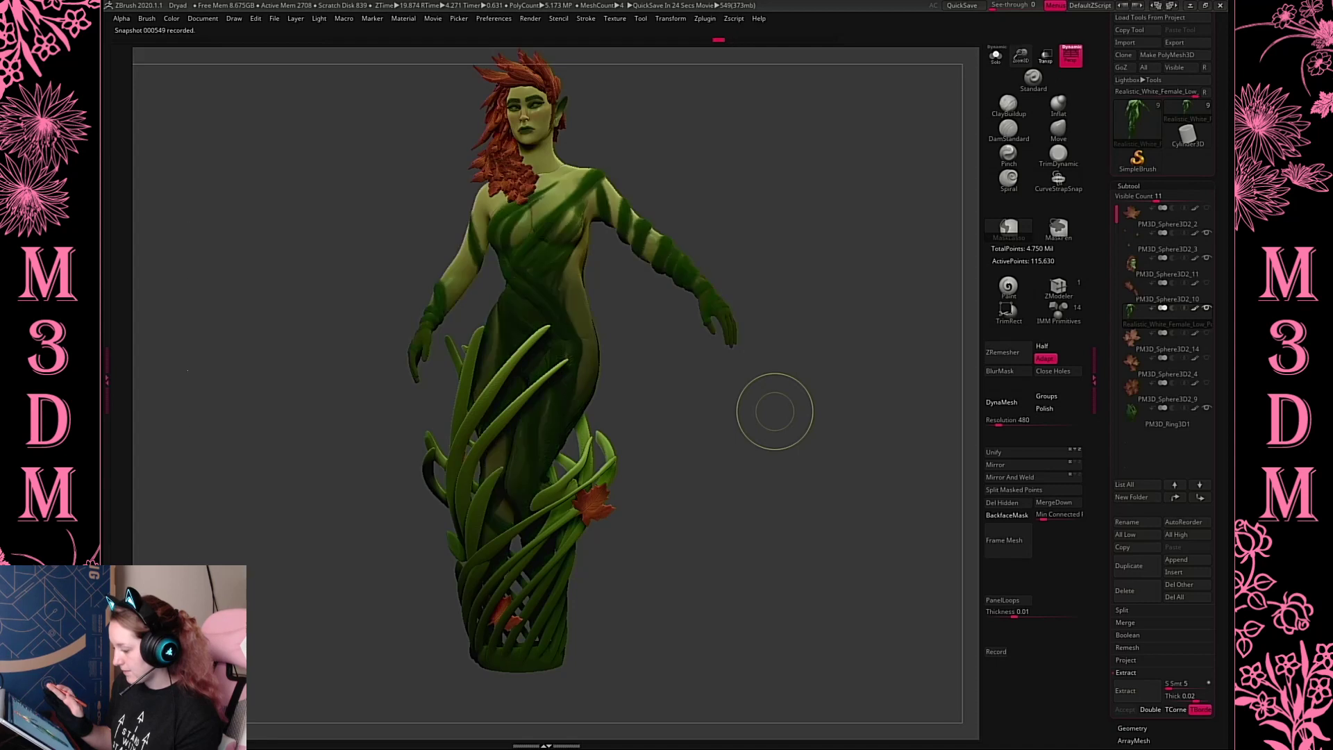
click(995, 56)
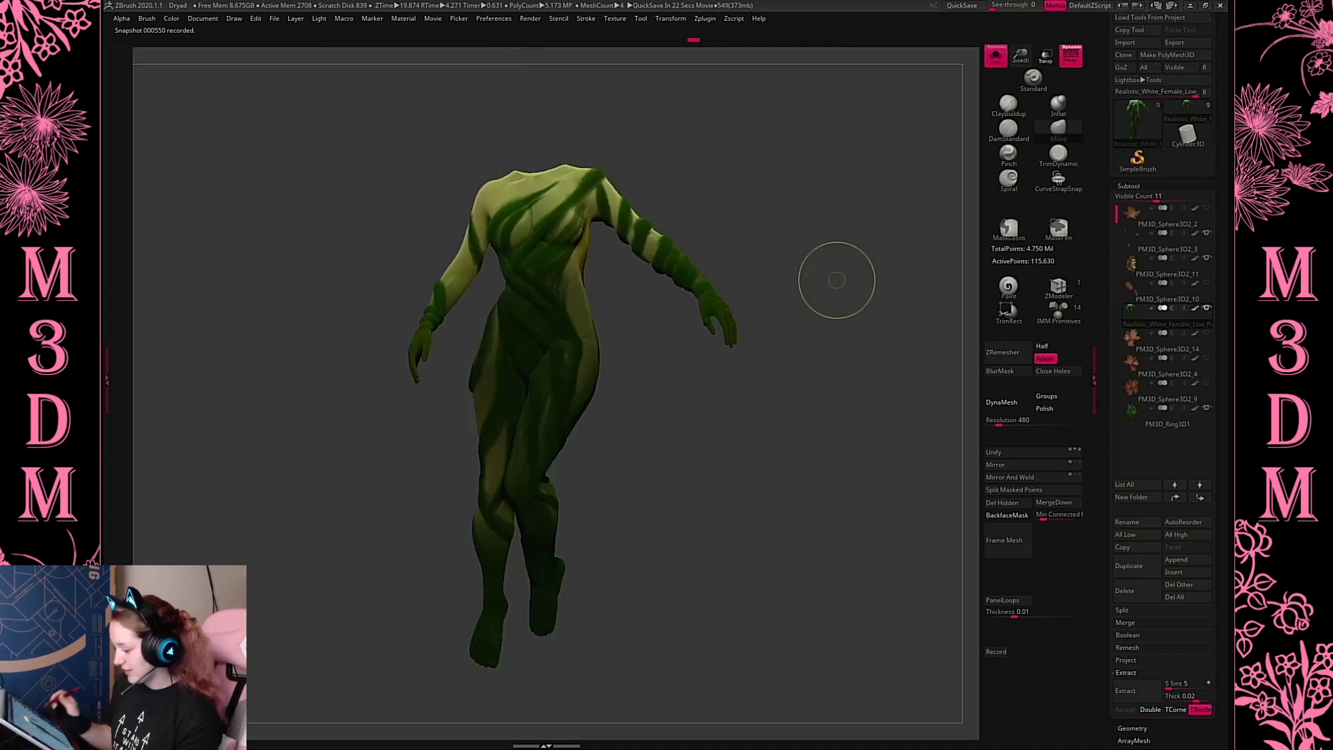
key(ctrl+z)
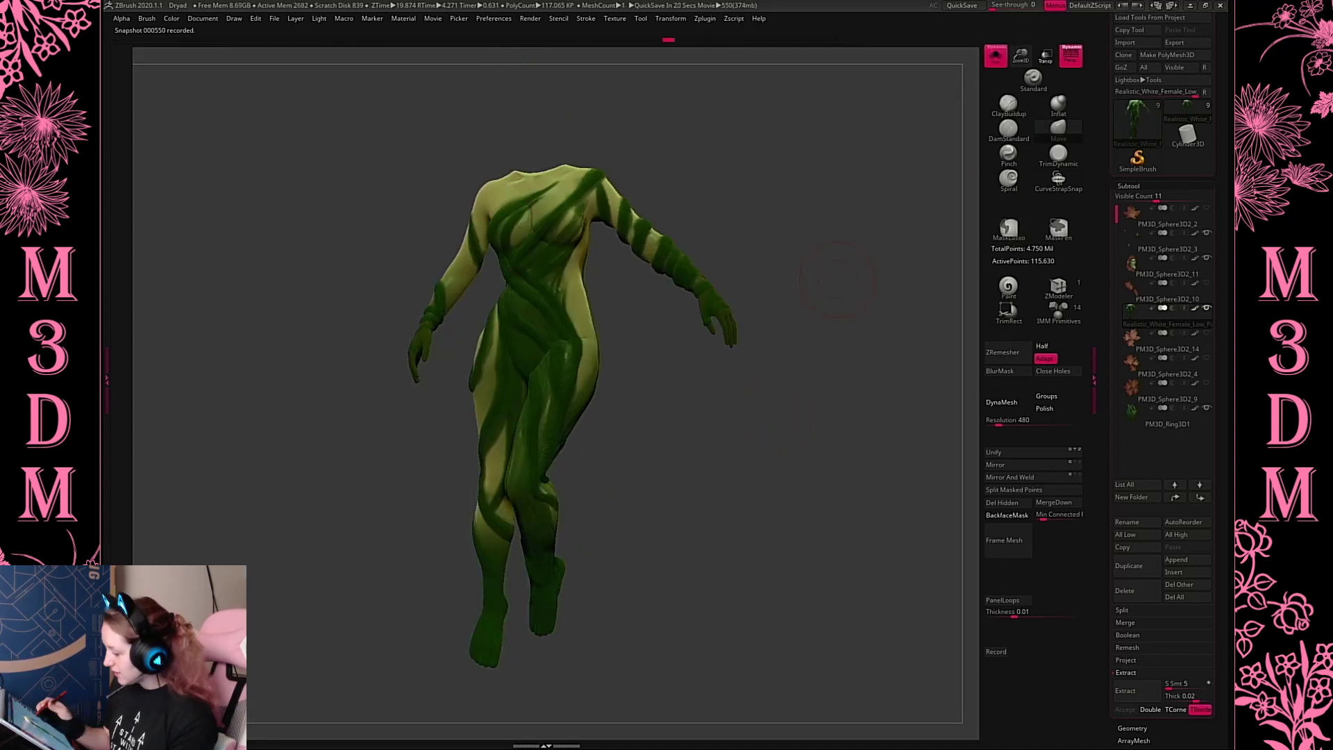
Mask the lower body, blur the mask edge, and rotate the upper torso and arms slightly about the chest
mouse_move(668, 125)
ctrl+mouse_down()
mouse_move(535, 124)
mouse_move(403, 467)
mouse_move(476, 284)
mouse_move(506, 260)
mouse_move(708, 324)
mouse_move(958, 333)
ctrl+mouse_up()
click(1009, 372)
key(w)
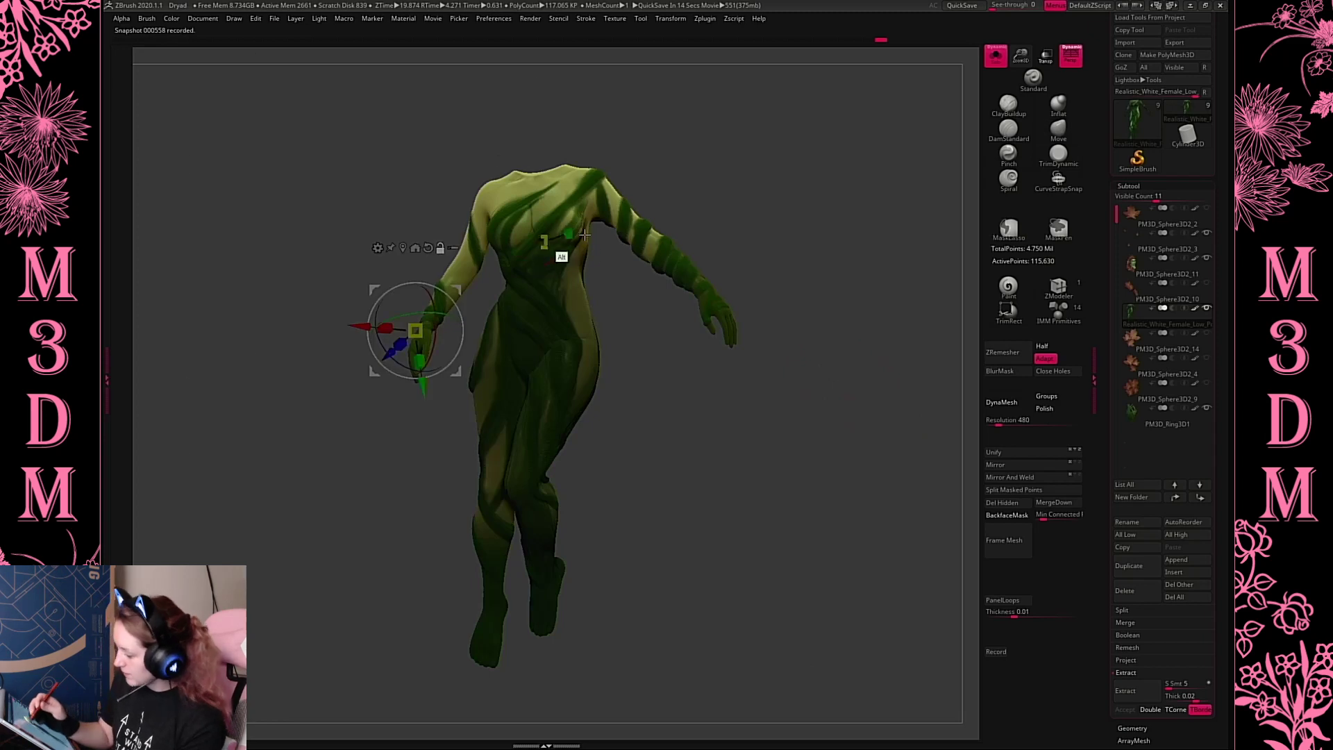
click(540, 241)
drag(590, 258, 590, 260)
key(q)
Reposition the gizmo at the neck and nudge the unmasked upper body to refine the shoulder pose
drag(744, 210, 722, 321)
key(w)
drag(570, 280, 568, 287)
mouse_move(758, 261)
mouse_down()
mouse_move(735, 222)
mouse_move(756, 303)
mouse_move(768, 242)
mouse_move(758, 261)
mouse_up()
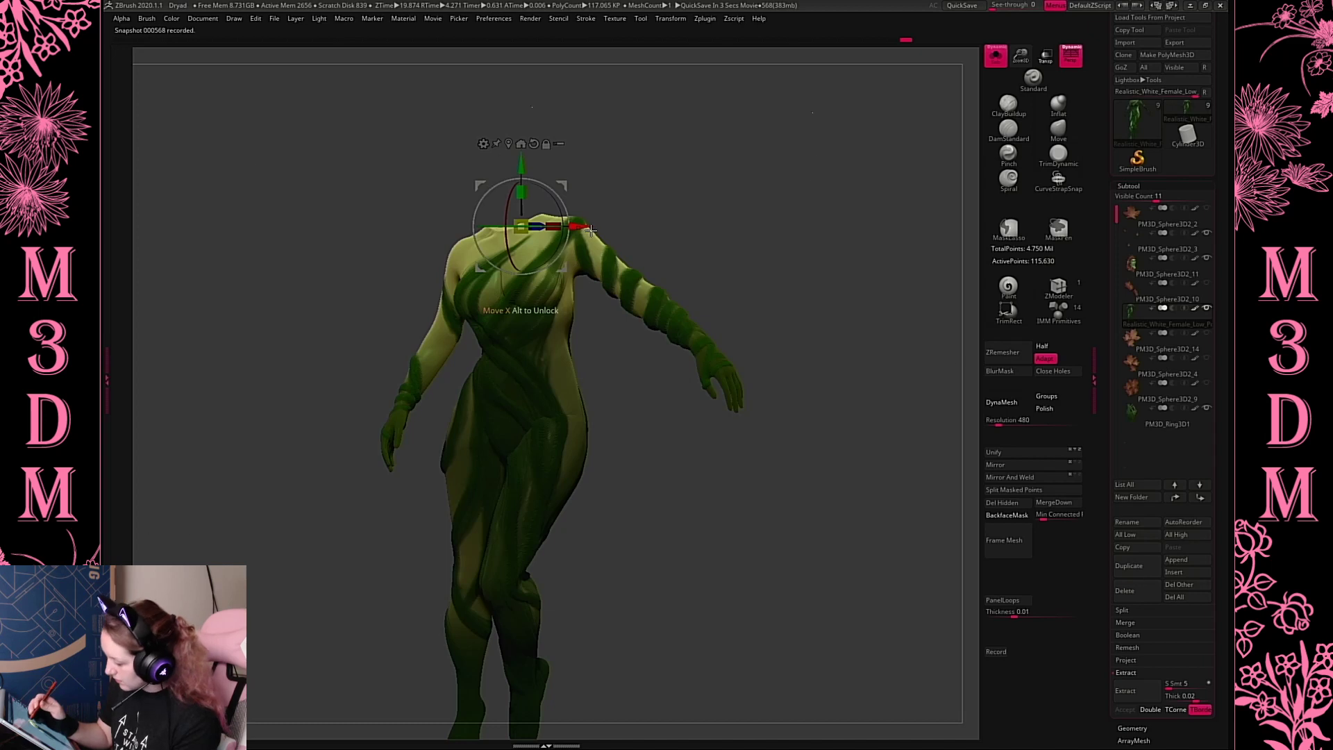
drag(590, 230, 581, 227)
key(q)
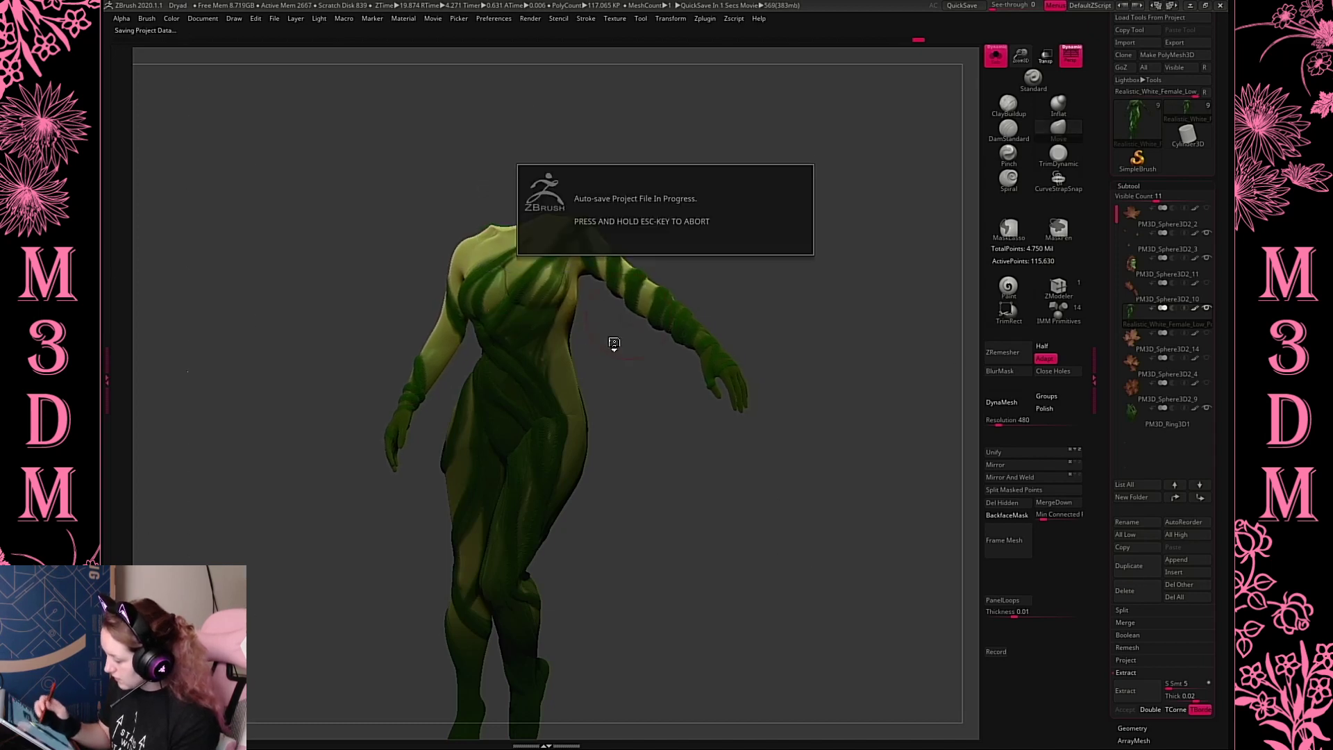
Place the gizmo at the waist and invert the mask so only the lower body stays editable
alt+drag(821, 278, 830, 254)
ctrl+click(830, 288)
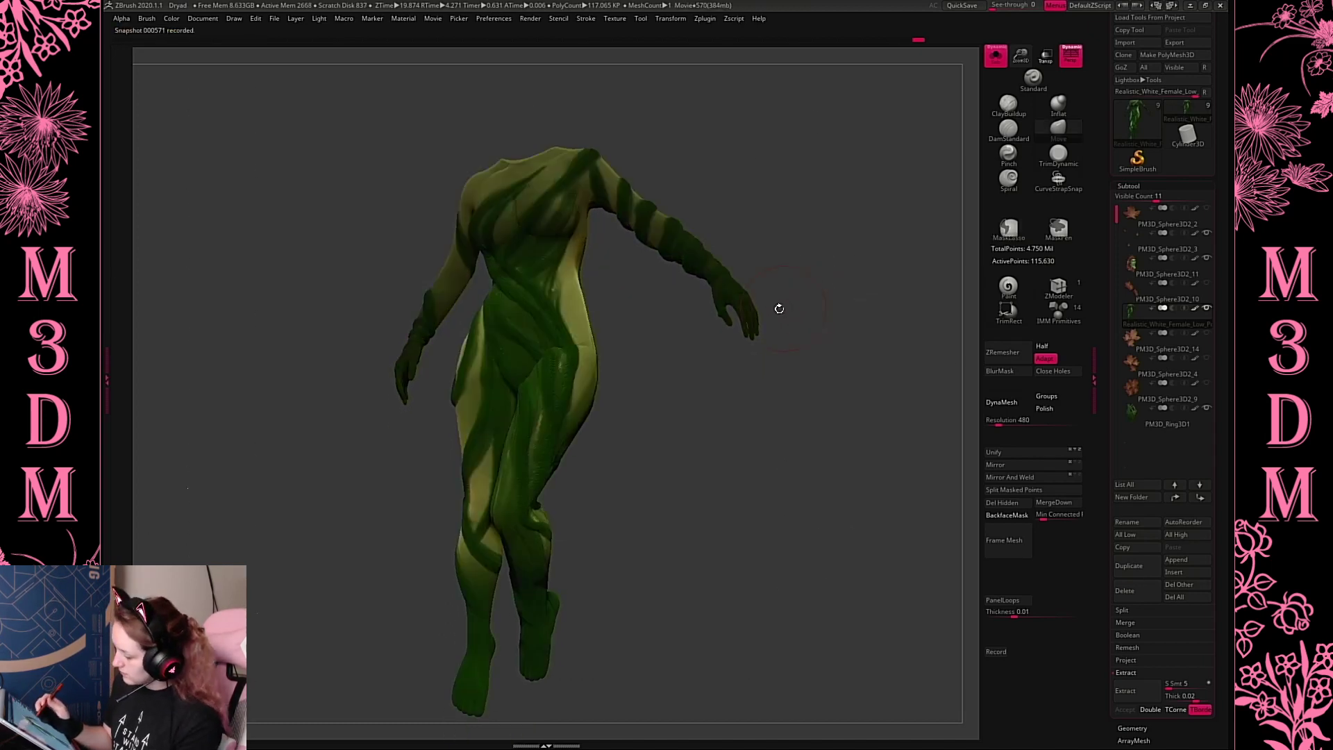
key(w)
alt+click(525, 281)
key(q)
mouse_move(702, 118)
ctrl+mouse_down()
mouse_move(608, 89)
mouse_move(498, 288)
mouse_move(758, 267)
ctrl+mouse_up()
ctrl+click(875, 420)
key(w)
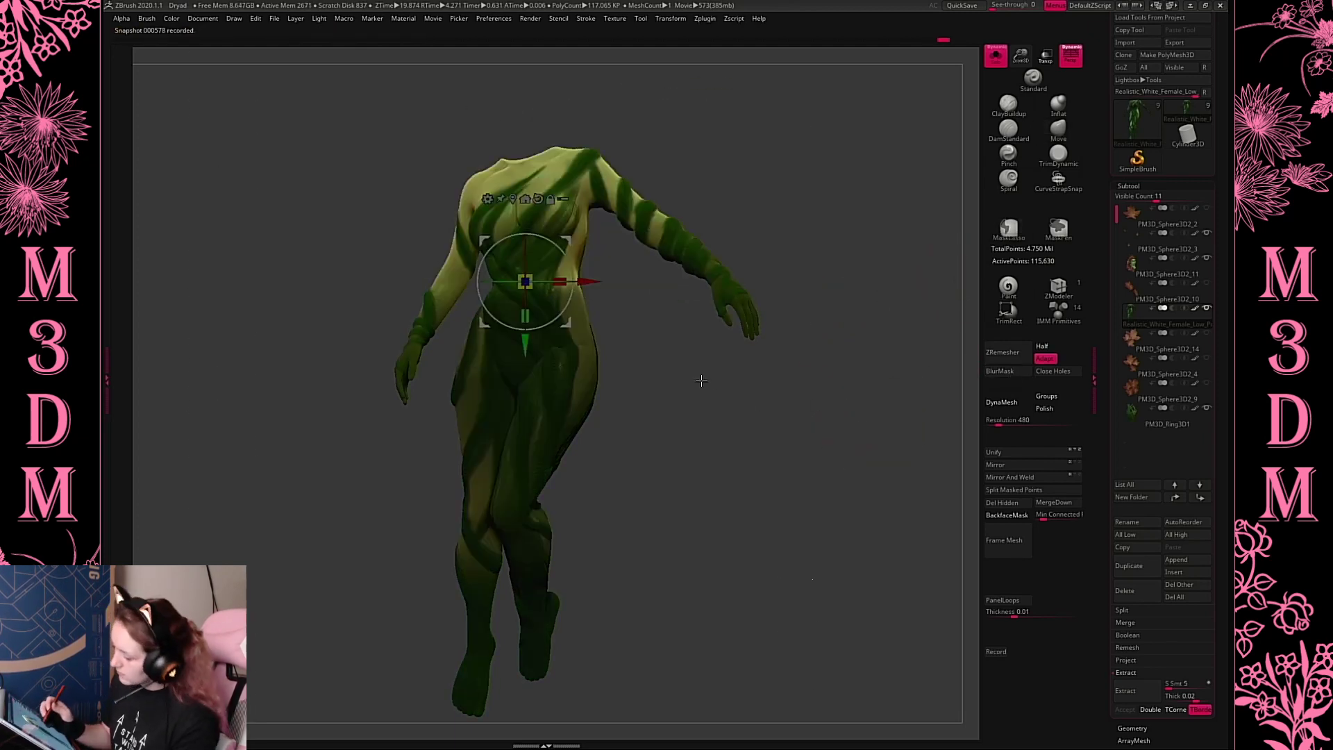
ctrl+click(714, 407)
mouse_move(571, 264)
mouse_down()
mouse_move(507, 389)
mouse_move(484, 690)
mouse_move(471, 687)
mouse_up()
key(q)
key(ctrl+z)
Draw a Transpose line from the waist to the feet and shift the unmasked hips and legs slightly
key(w)
key(y)
key(q)
mouse_move(798, 438)
alt+mouse_down()
mouse_move(807, 403)
mouse_move(900, 399)
mouse_move(791, 445)
alt+mouse_up()
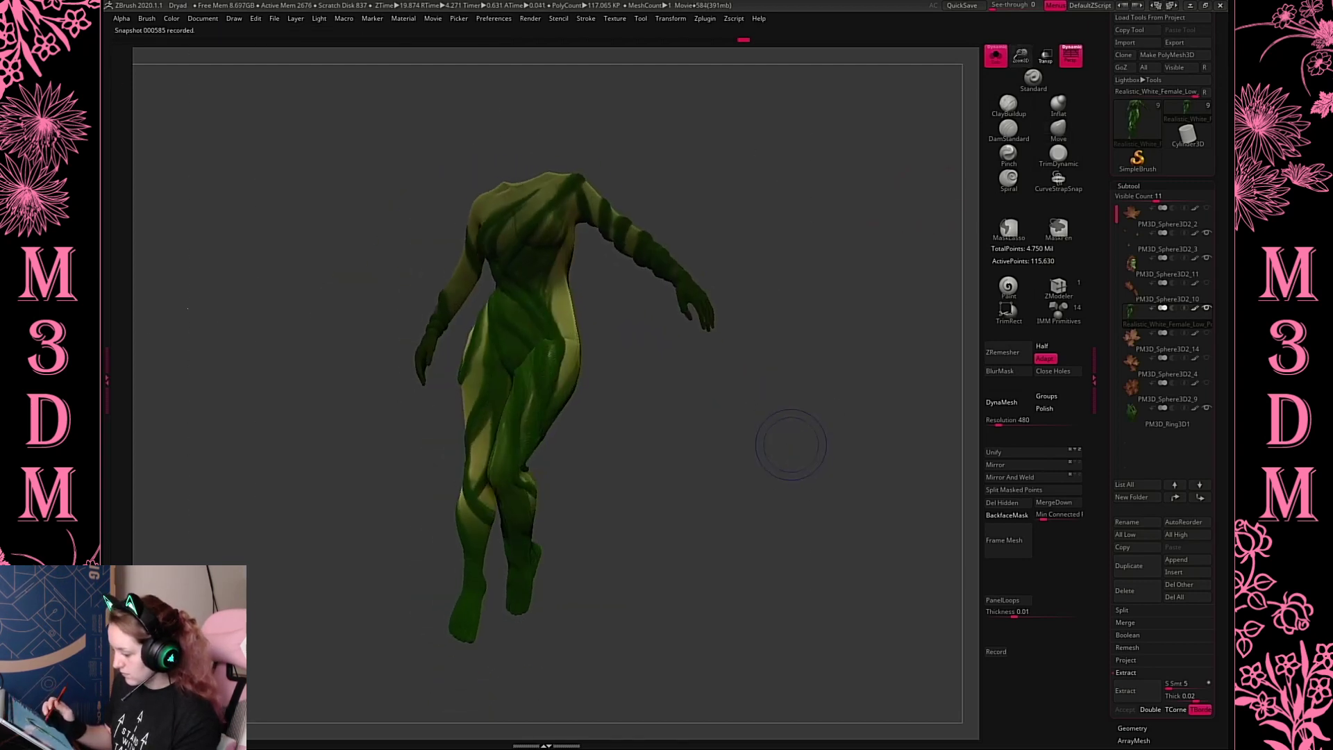
key(w)
drag(512, 295, 486, 643)
drag(504, 461, 486, 531)
key(ctrl+z)
key(ctrl+z)
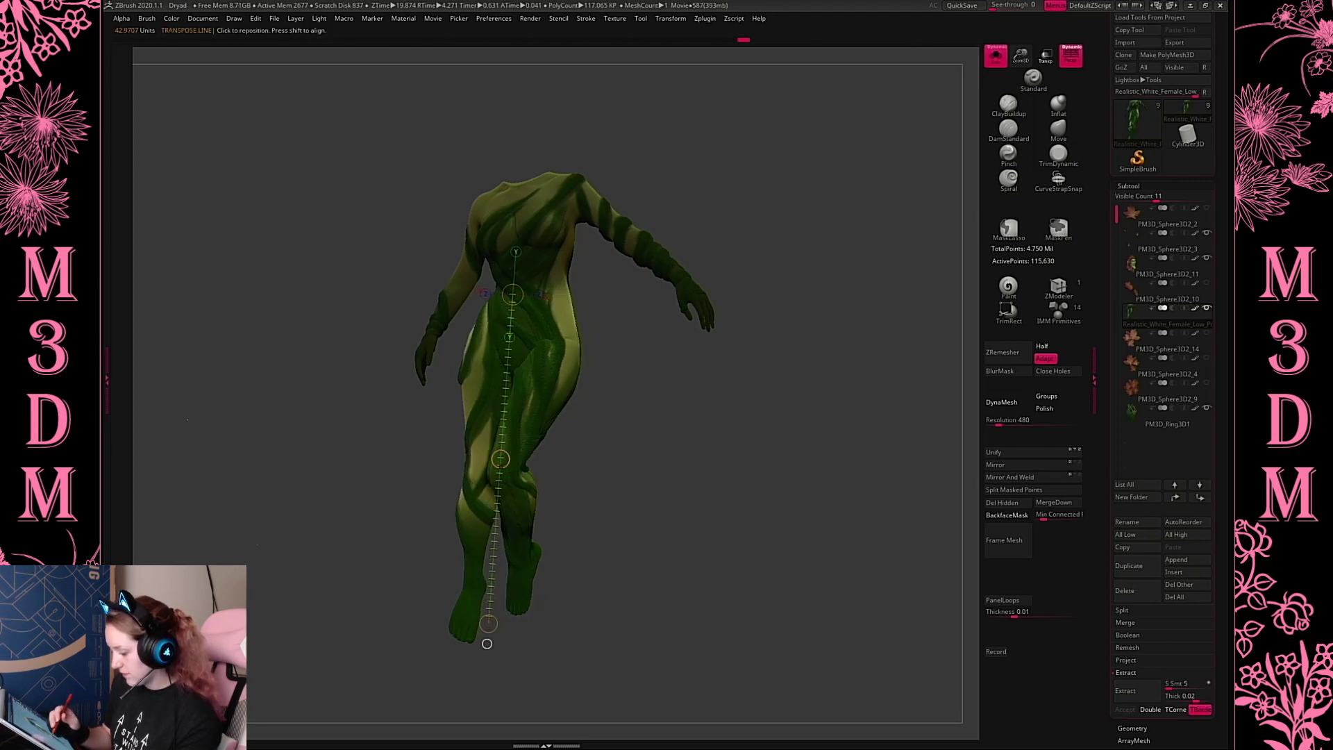
drag(501, 459, 671, 508)
Show all subtools again, clear the body's mask, and check the complete figure
click(996, 57)
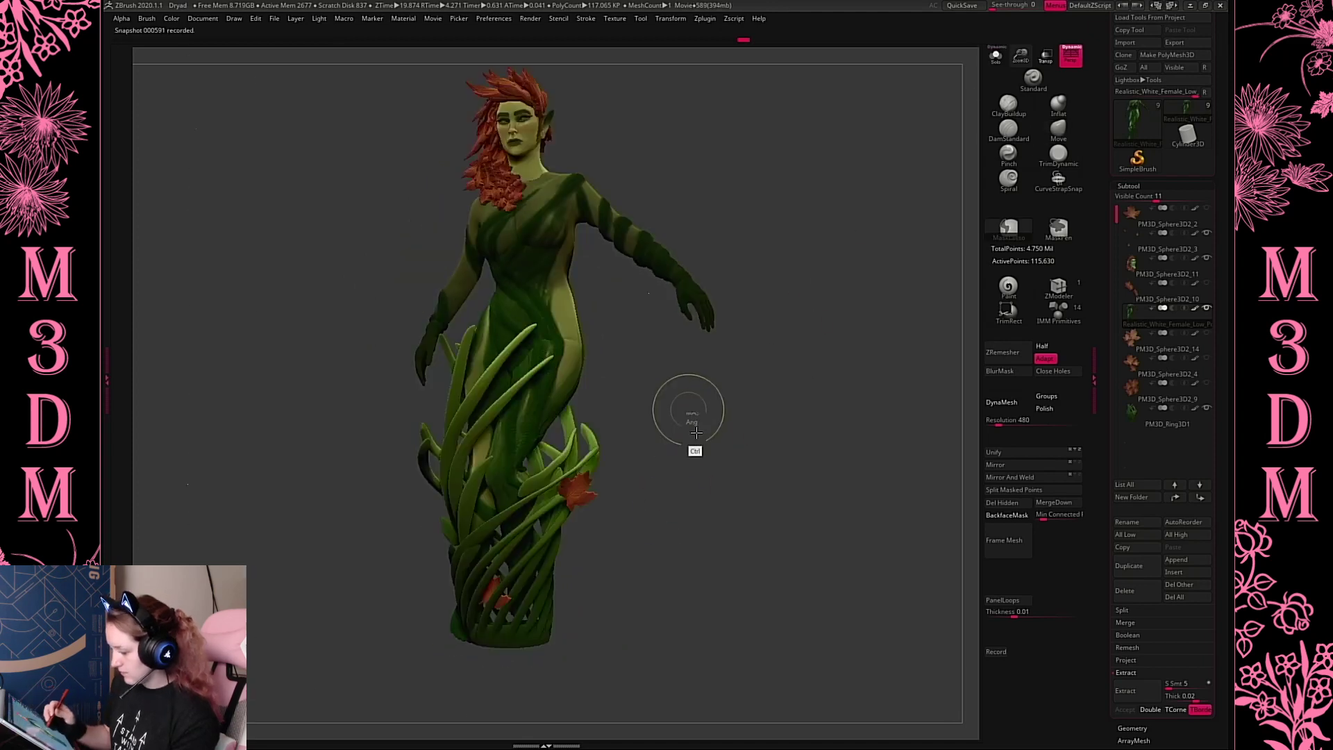
ctrl+drag(688, 409, 699, 425)
key(space)
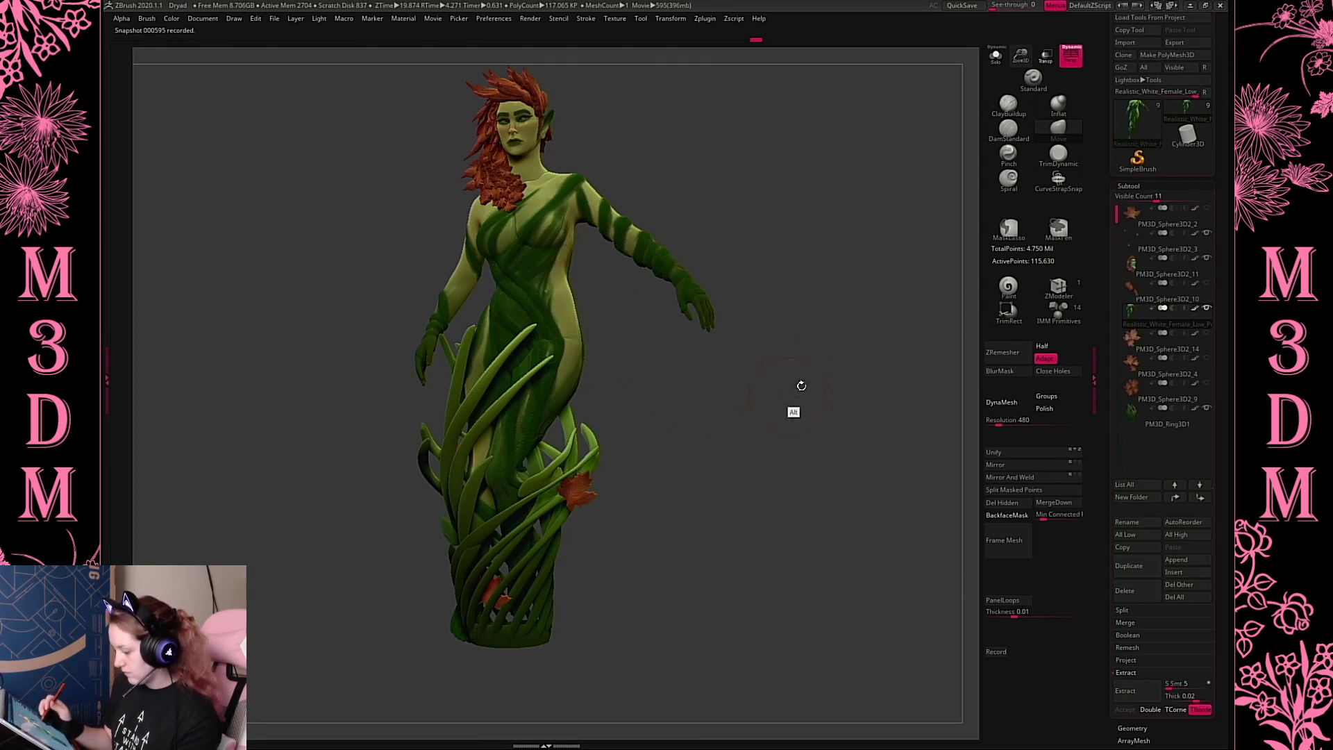
mouse_move(801, 385)
alt+mouse_down()
mouse_move(802, 362)
mouse_move(779, 393)
alt+mouse_up()
key(space)
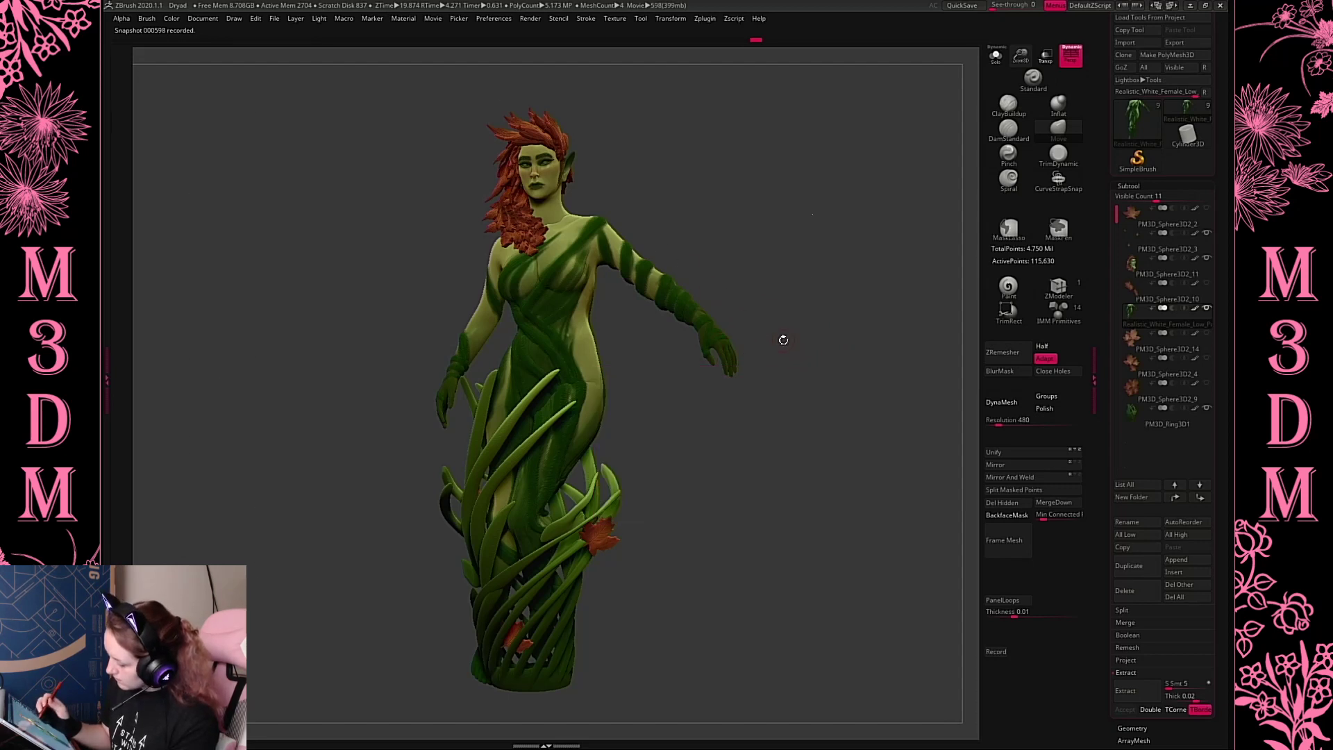
Isolate the body, switch back to the gizmo at the lower legs, and tilt the whole body slightly
click(994, 63)
drag(789, 443, 773, 444)
key(w)
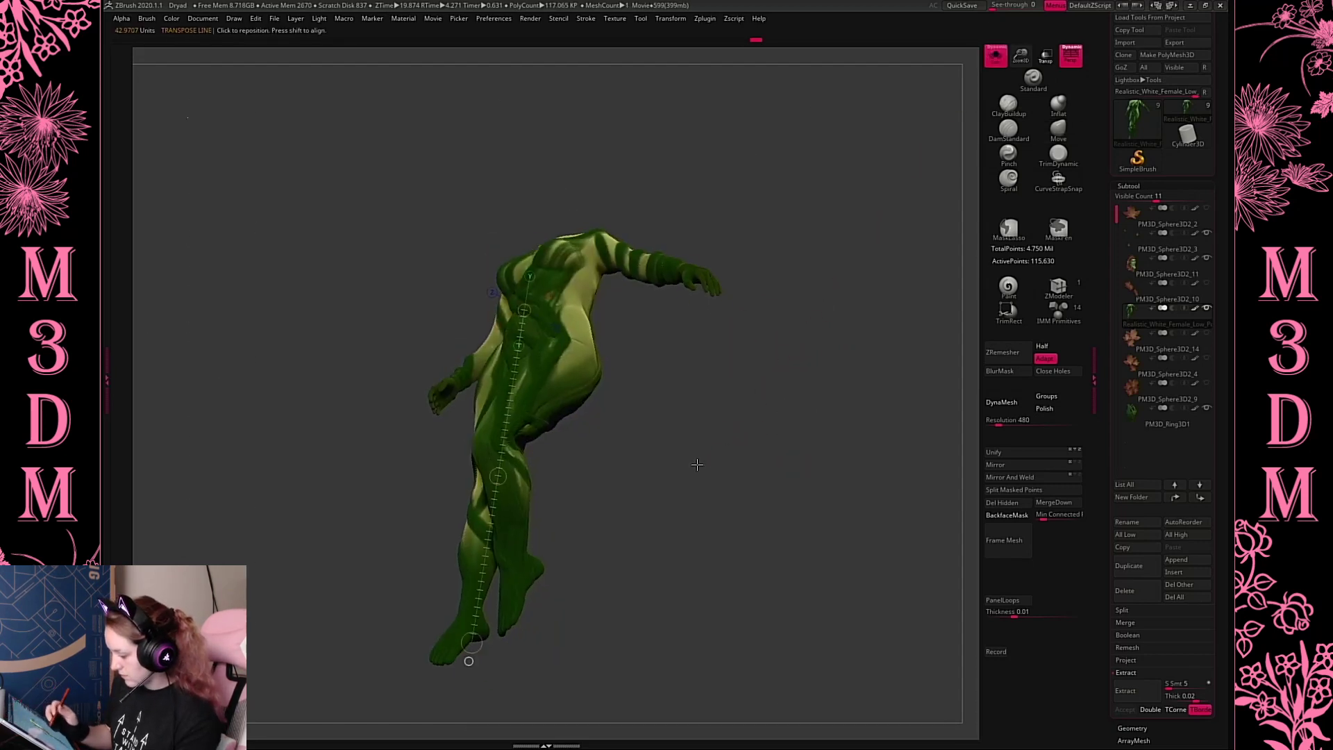
drag(749, 494, 758, 556)
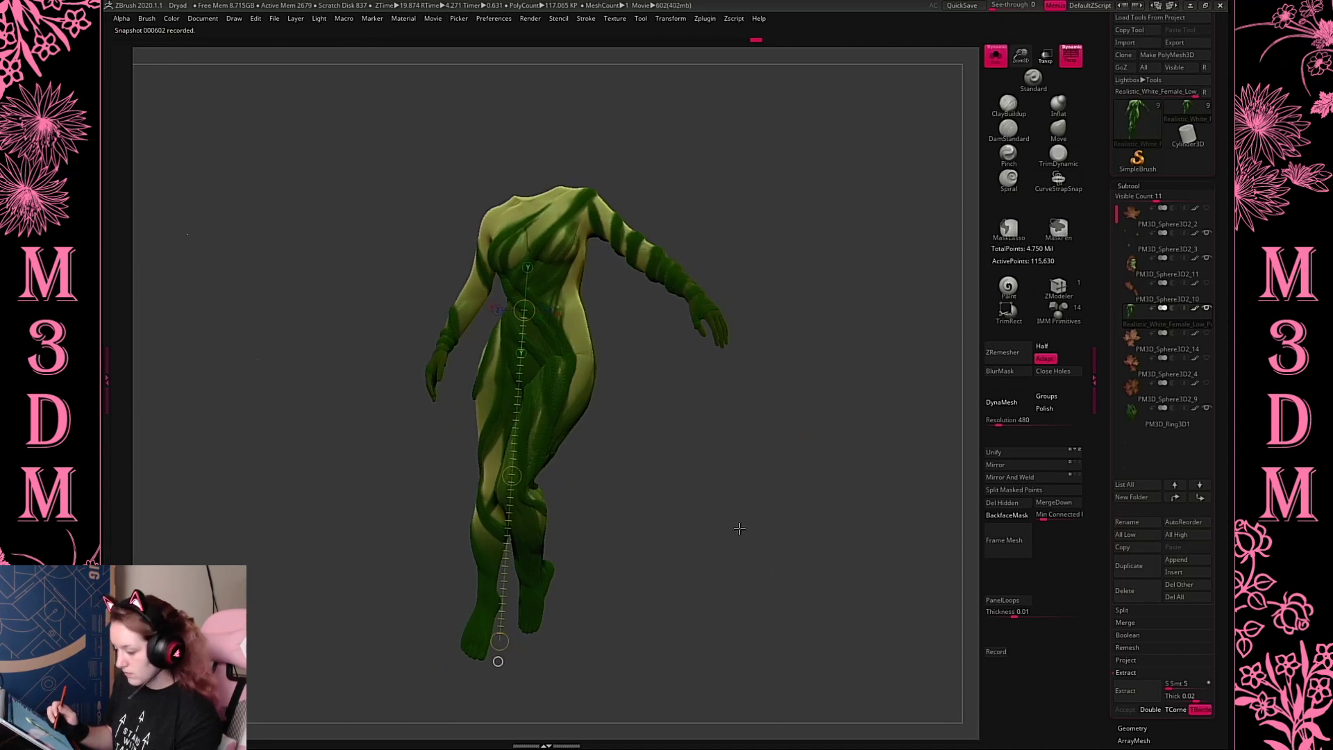
key(y)
alt+click(523, 564)
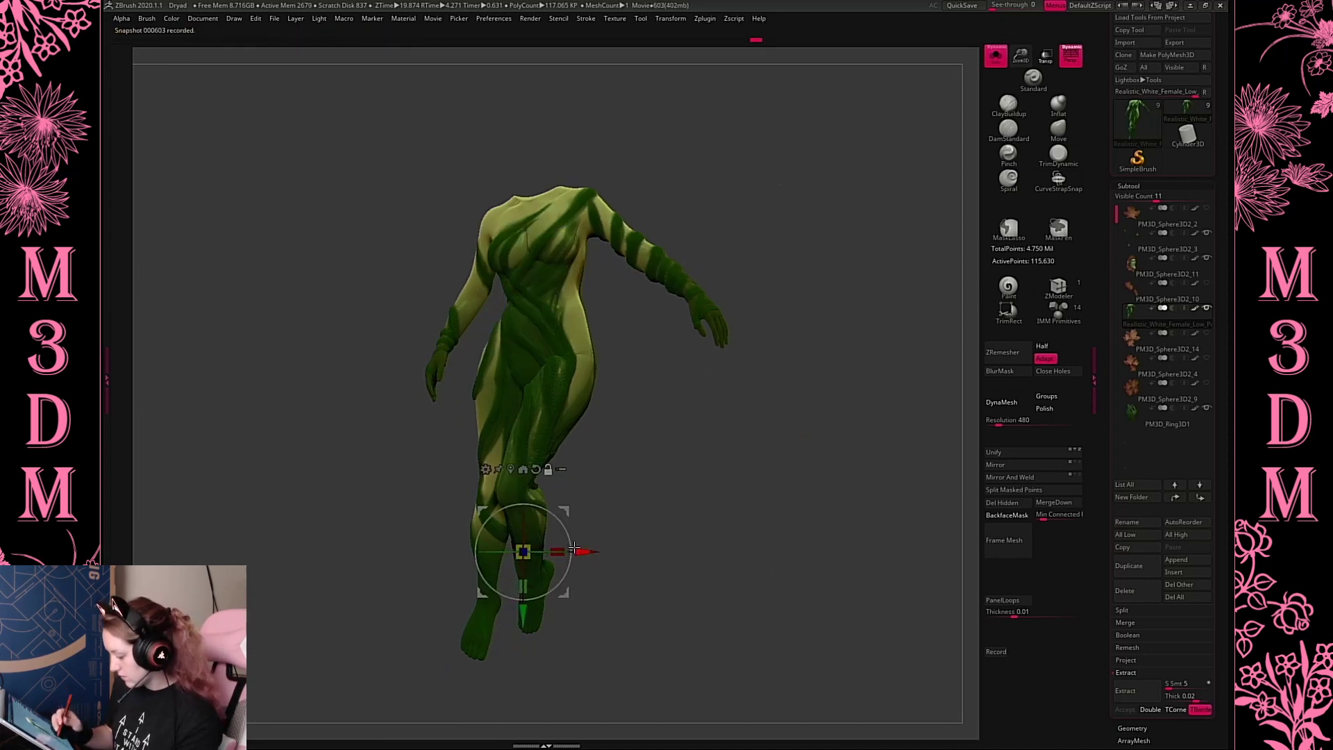
drag(578, 546, 573, 549)
key(q)
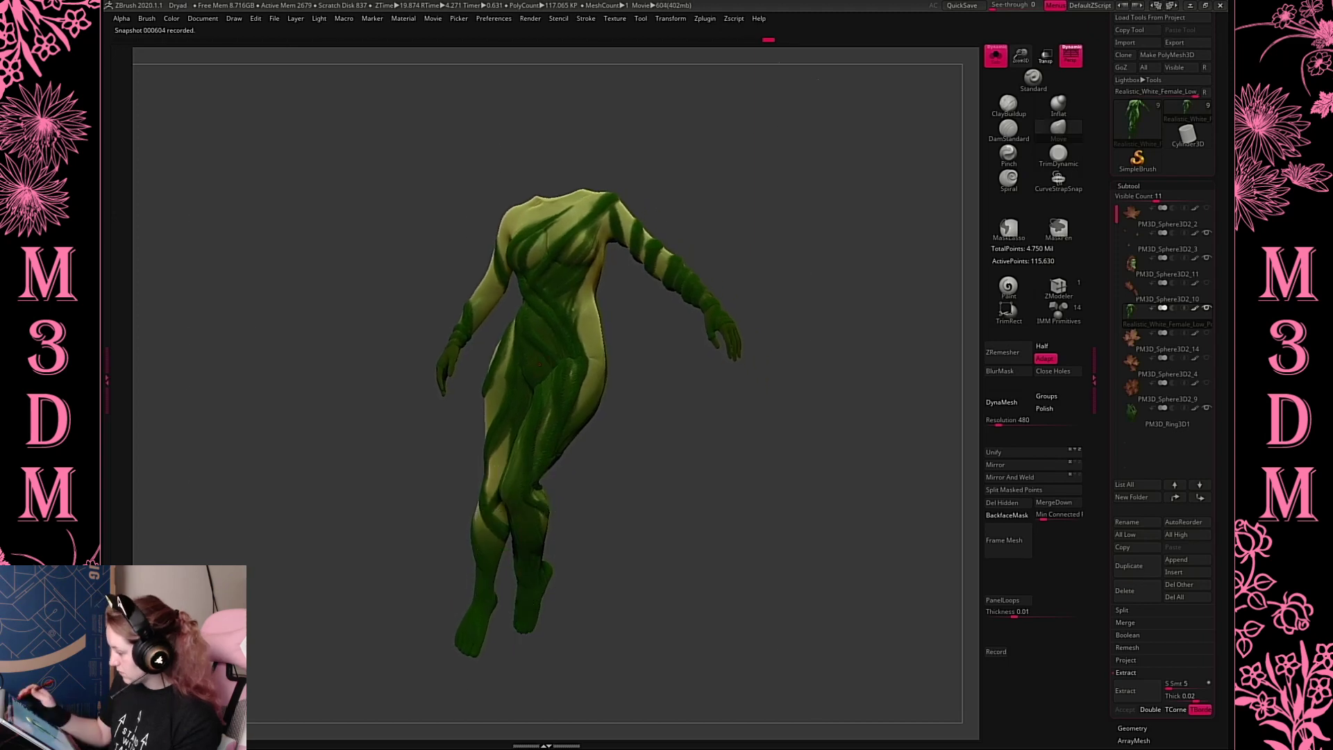
Show the complete figure, and tilt the head together with the hair to match the new body pose
click(996, 57)
alt+drag(708, 500, 656, 490)
key(w)
mouse_move(569, 182)
mouse_down()
mouse_move(587, 185)
mouse_move(574, 206)
mouse_move(540, 191)
mouse_up()
key(q)
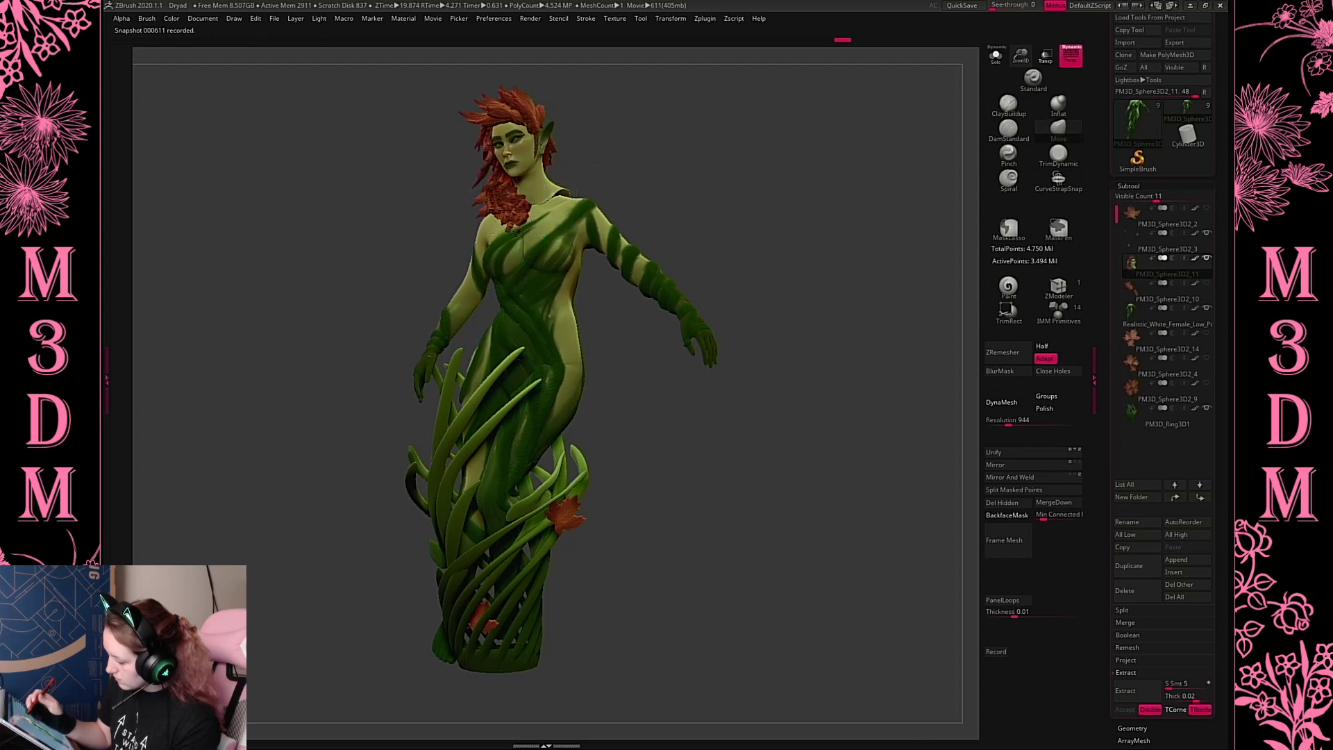
Reposition the head slightly on the neck, working from a view above the figure
shift+drag(756, 249, 775, 304)
key(w)
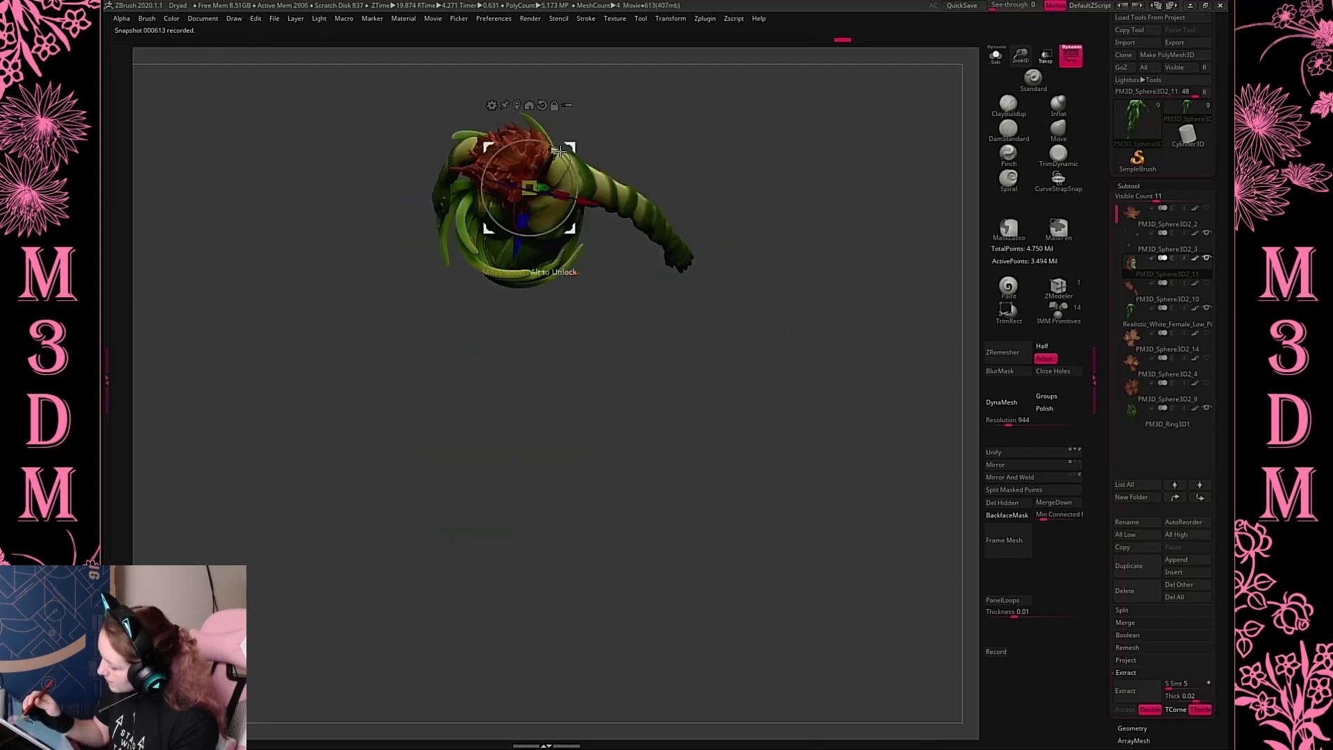
drag(574, 150, 564, 145)
mouse_move(789, 174)
mouse_down()
mouse_move(814, 302)
mouse_move(785, 494)
mouse_move(785, 465)
mouse_move(797, 470)
mouse_up()
key(q)
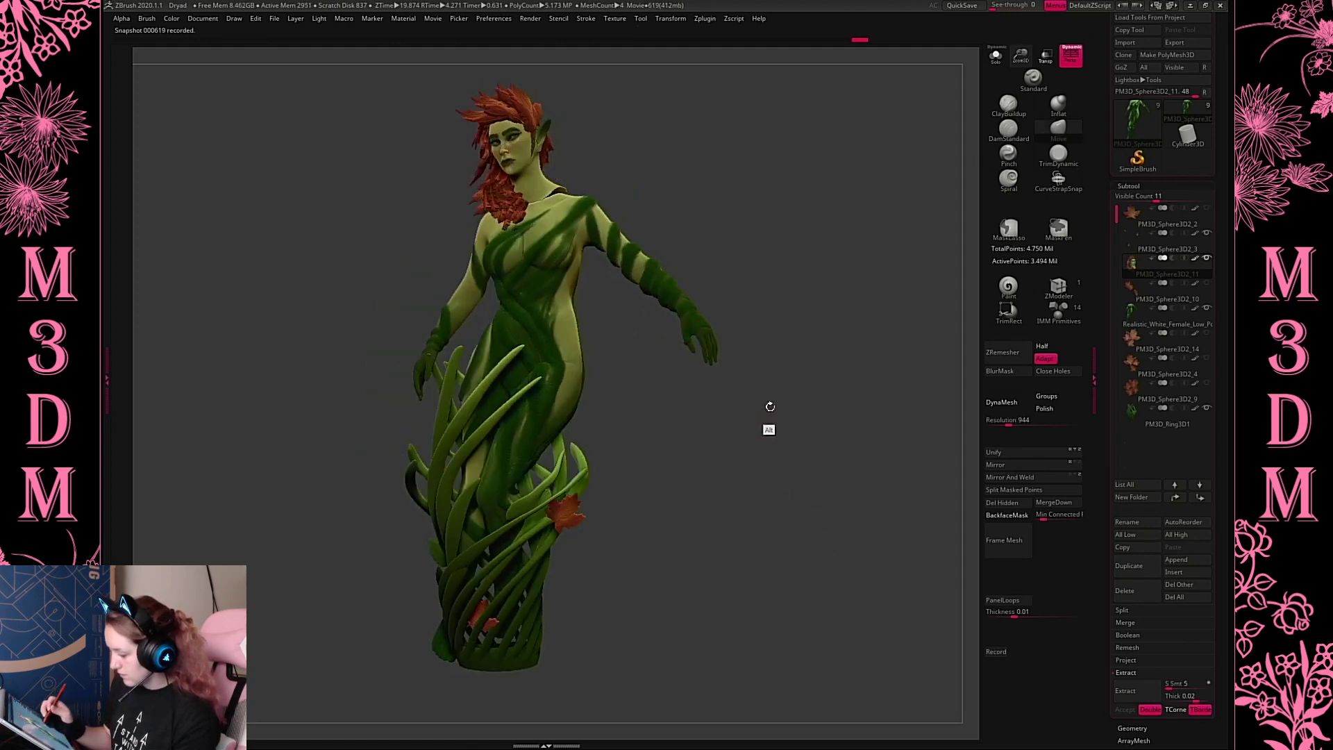
Select the vine base subtool PM3D_Ring3D1 and undo its most recent transformations
drag(770, 406, 754, 422)
alt+click(531, 630)
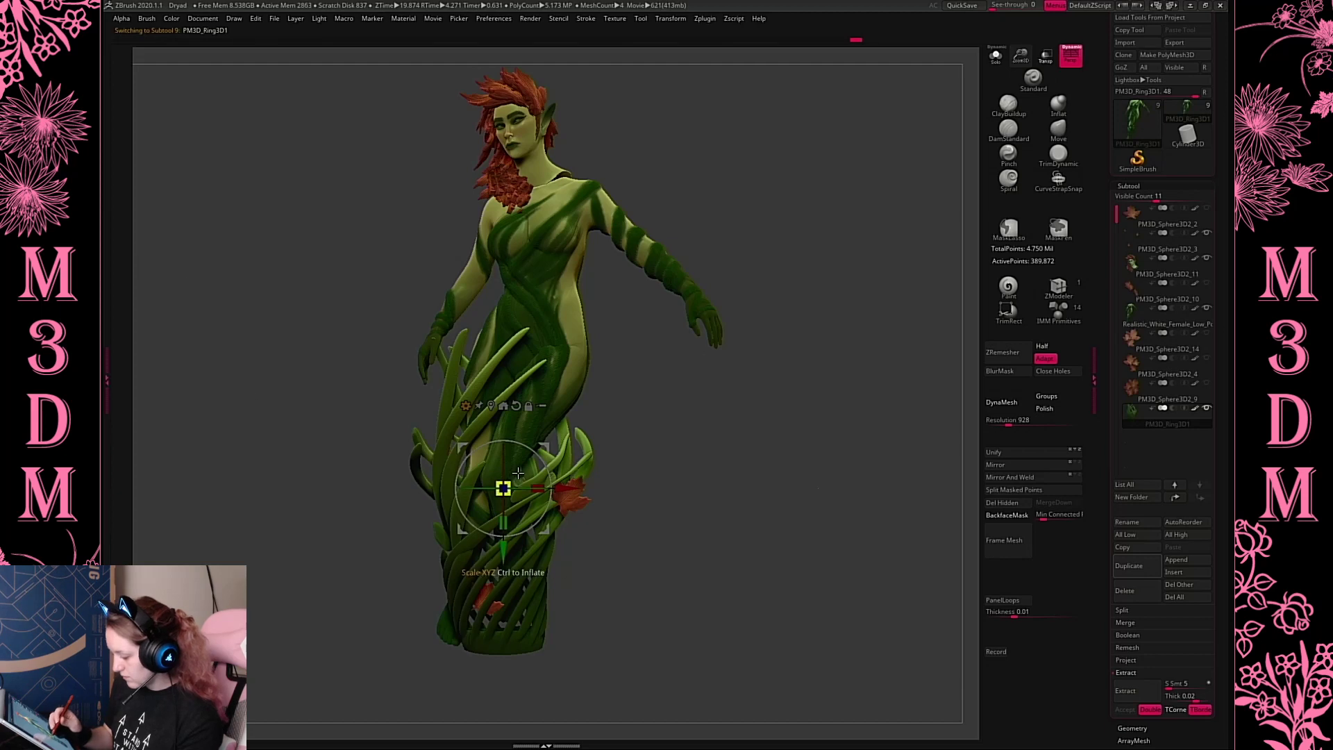
mouse_move(518, 472)
mouse_down()
mouse_move(532, 459)
mouse_move(524, 475)
mouse_up()
key(ctrl+z)
key(ctrl+z)
key(ctrl+z)
key(ctrl+z)
key(ctrl+z)
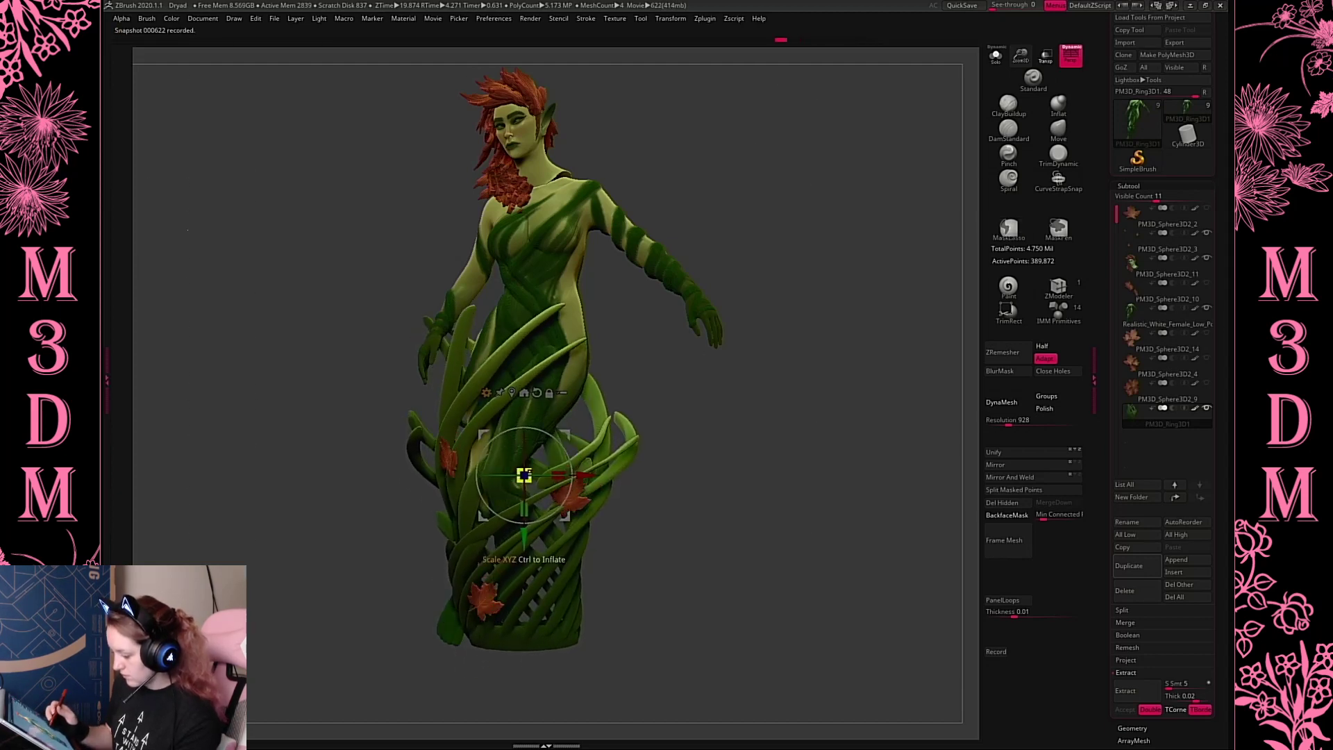
Move the vine base sideways around the legs and enable transposing of all selected subtools
drag(565, 434, 542, 443)
key(q)
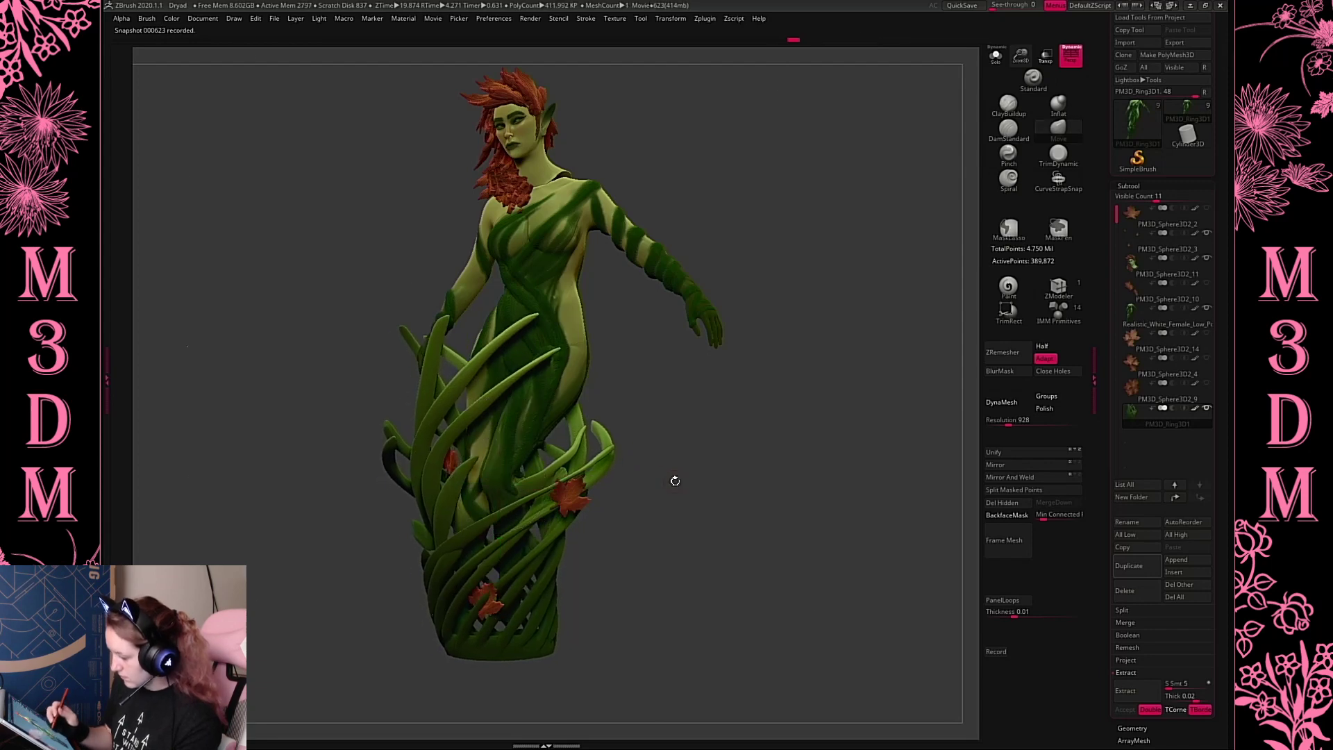
key(w)
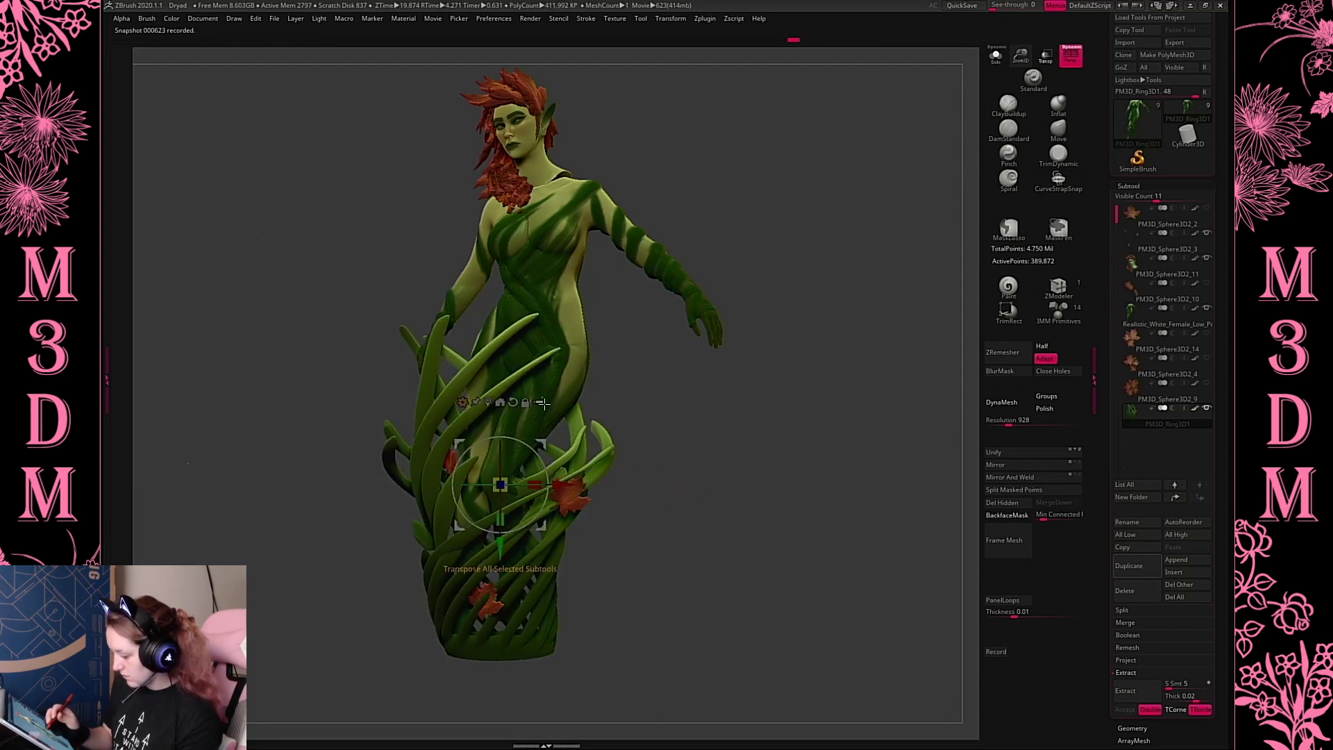
drag(531, 491, 510, 531)
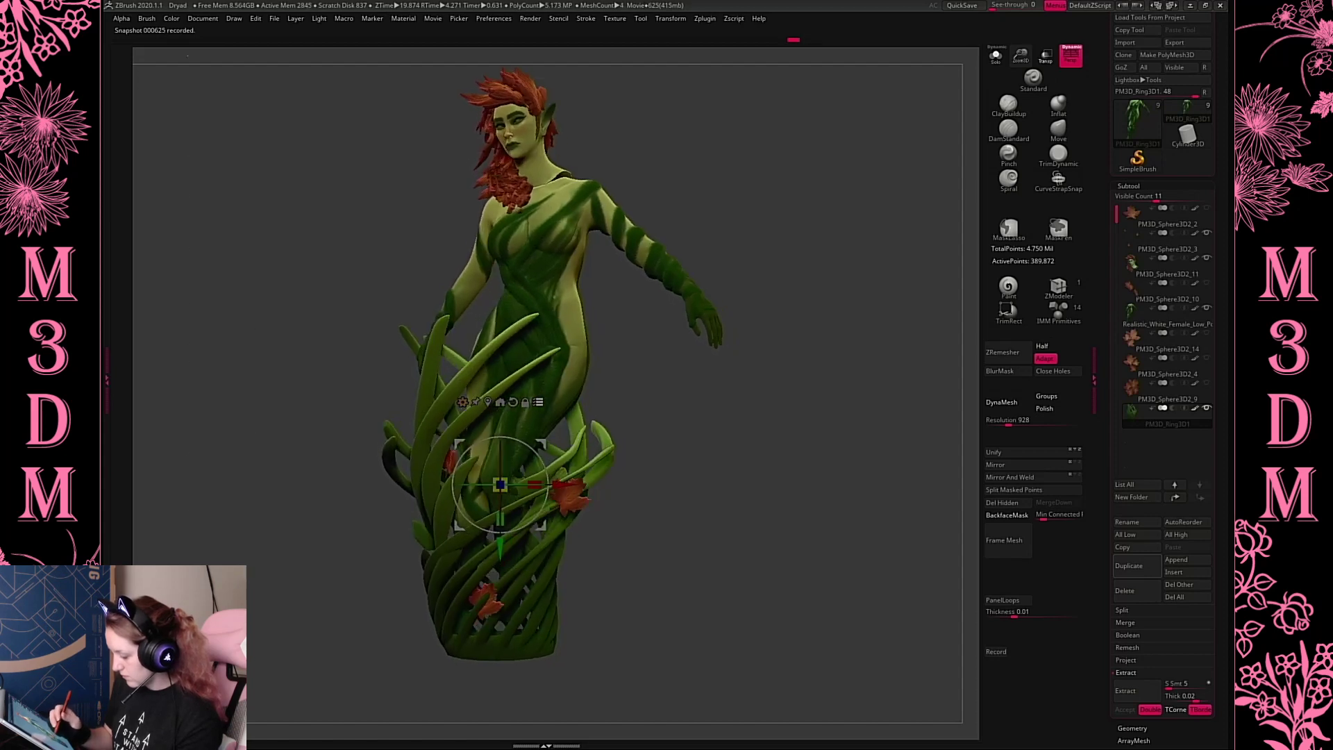
Check the vine base from a slightly turned view and turn off transposing of all selected subtools
alt+click(592, 466)
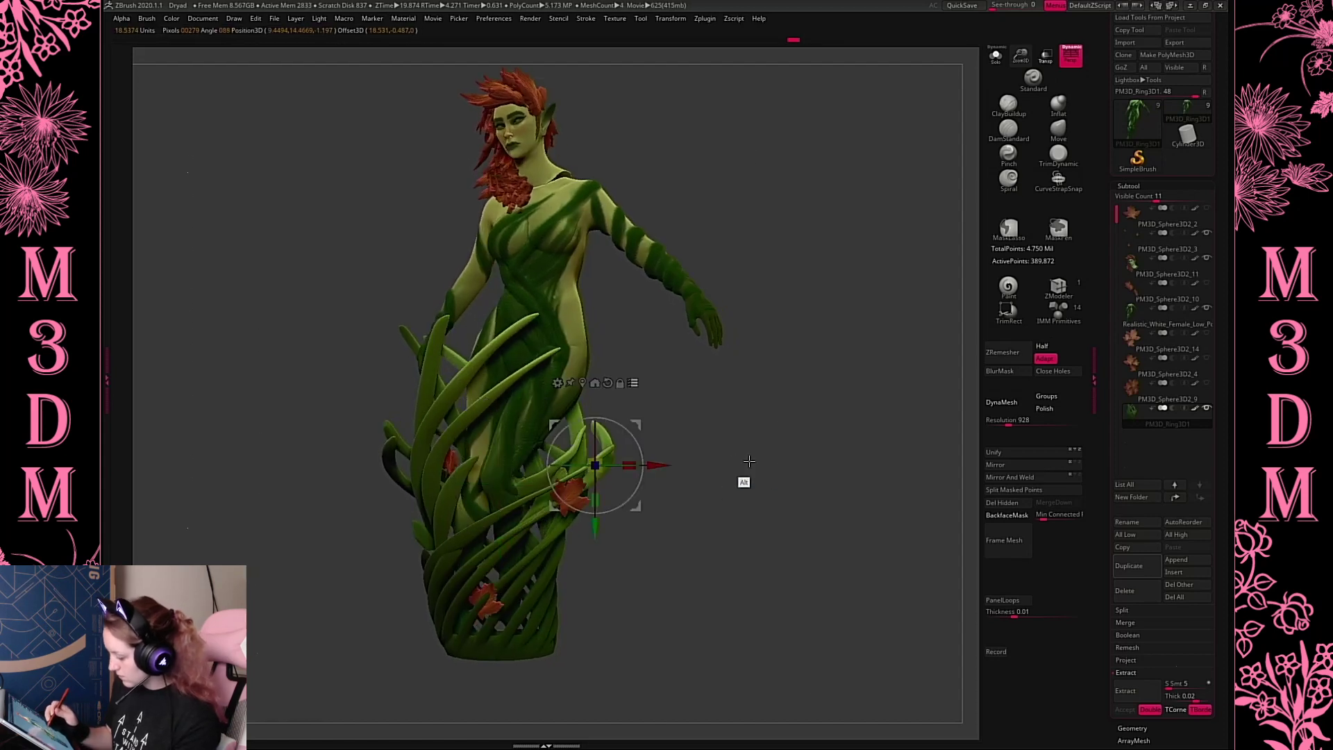
drag(615, 470, 627, 476)
key(q)
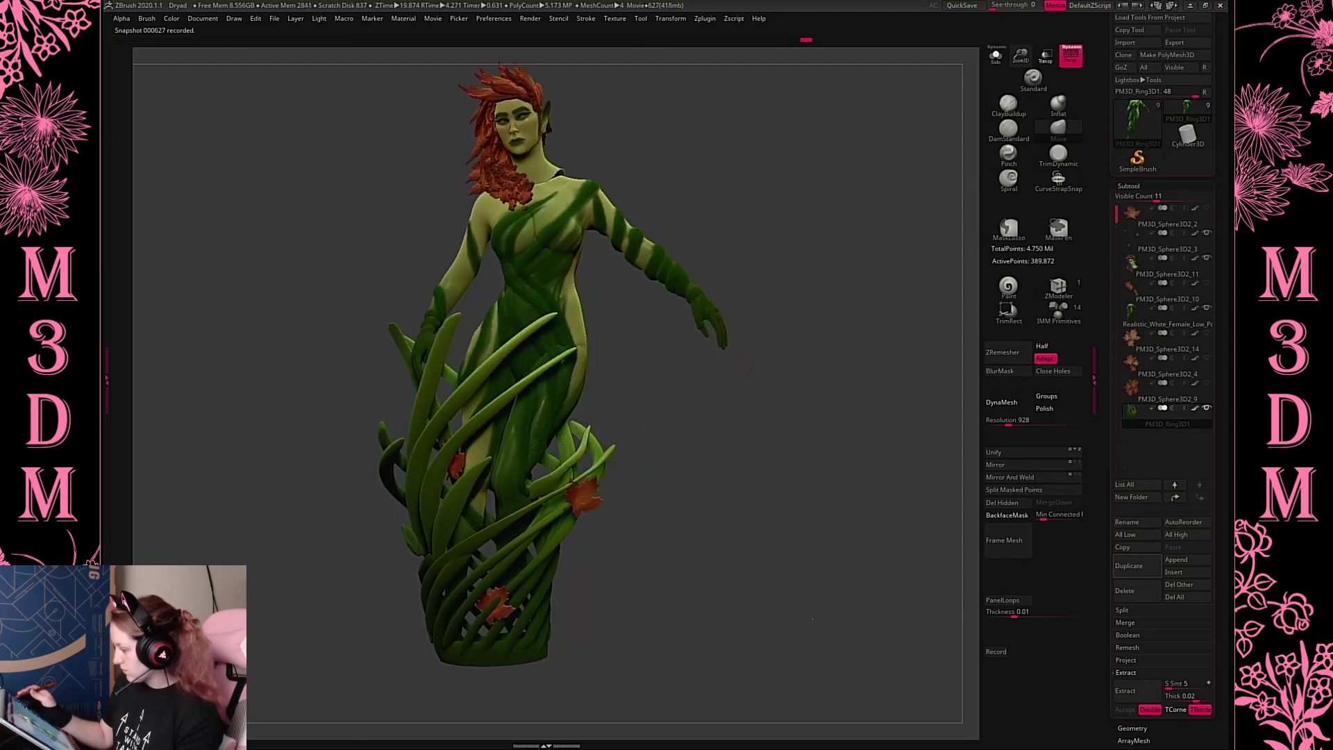
click(1073, 64)
click(1073, 64)
key(w)
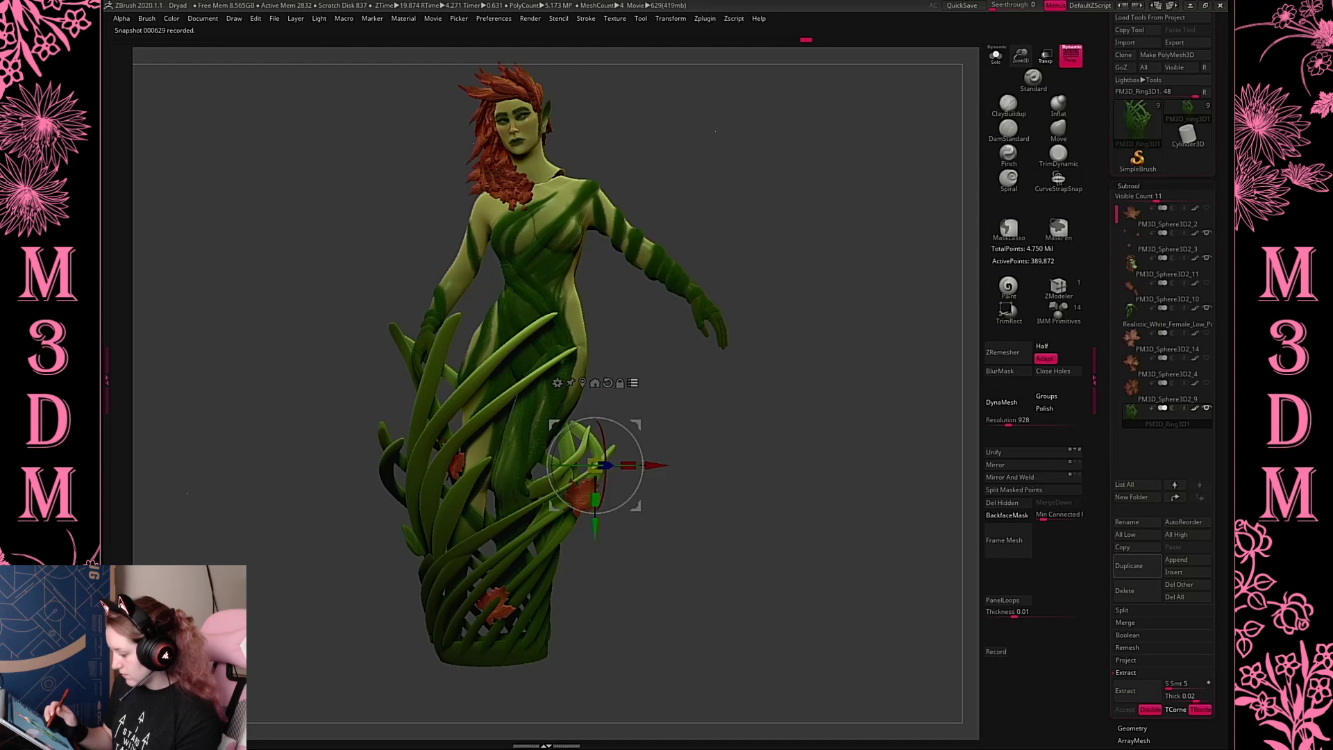
click(633, 384)
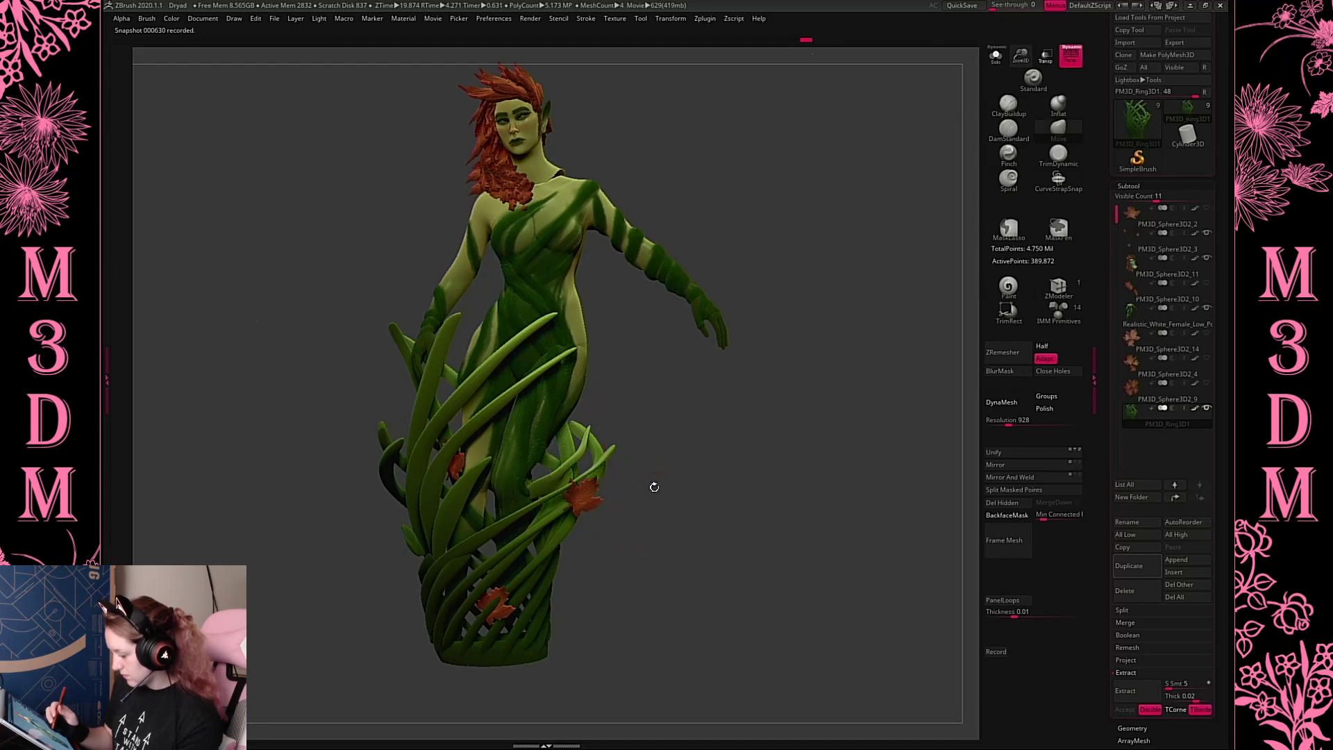
Move the transform pivot to the lower part of the vine base and rotate the base slightly with perspective off
alt+click(538, 594)
key(p)
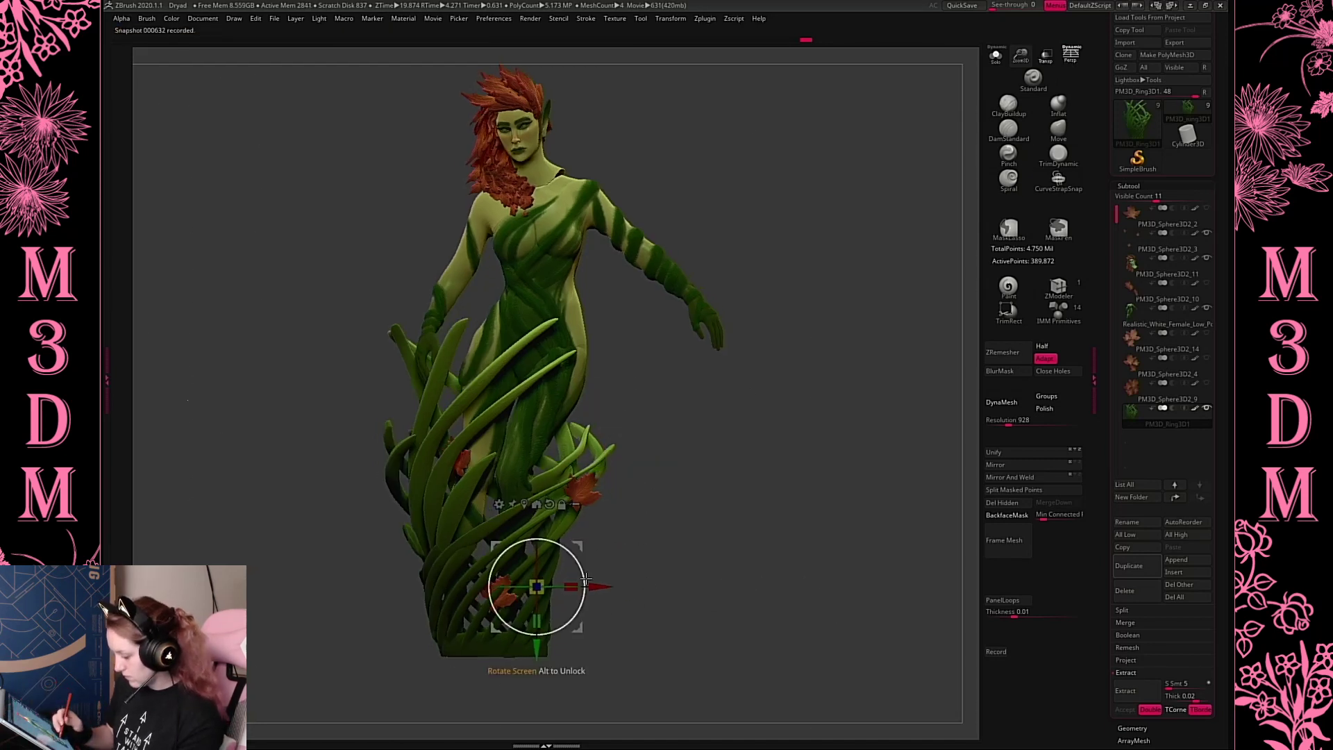
drag(585, 579, 584, 575)
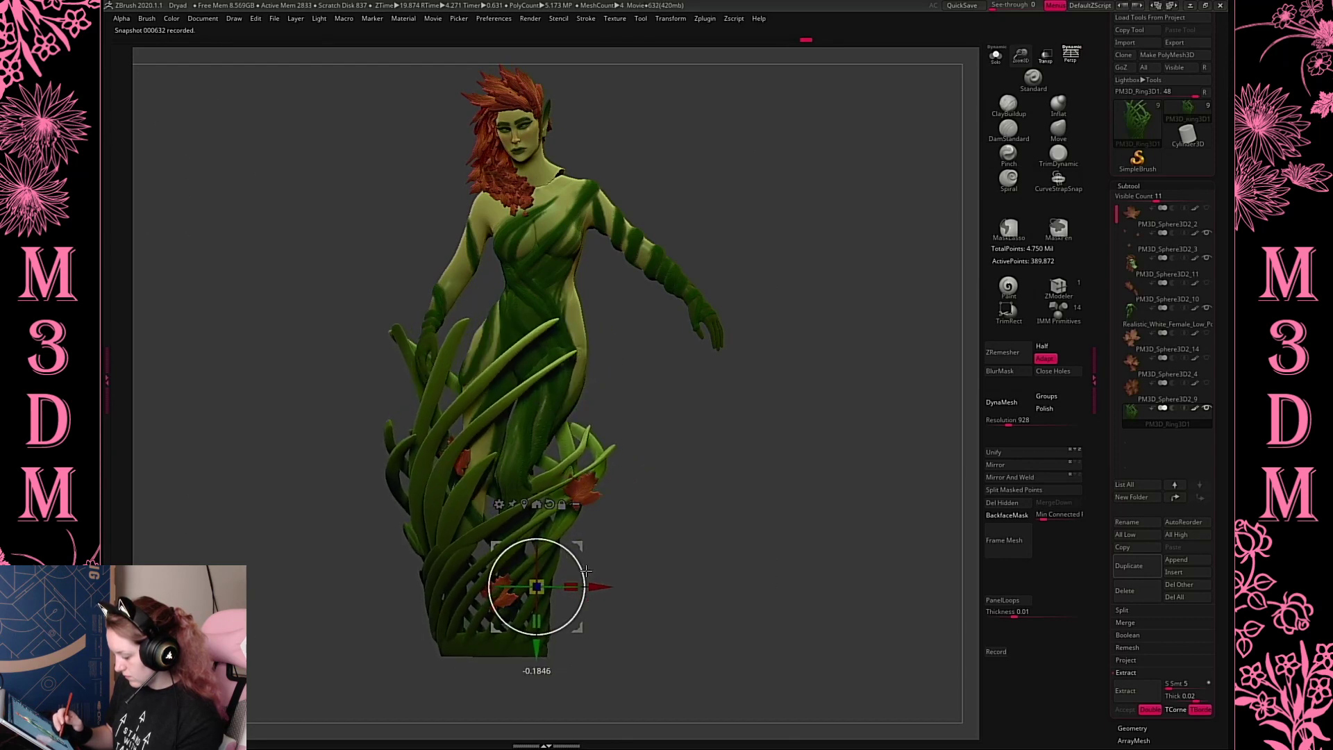
key(q)
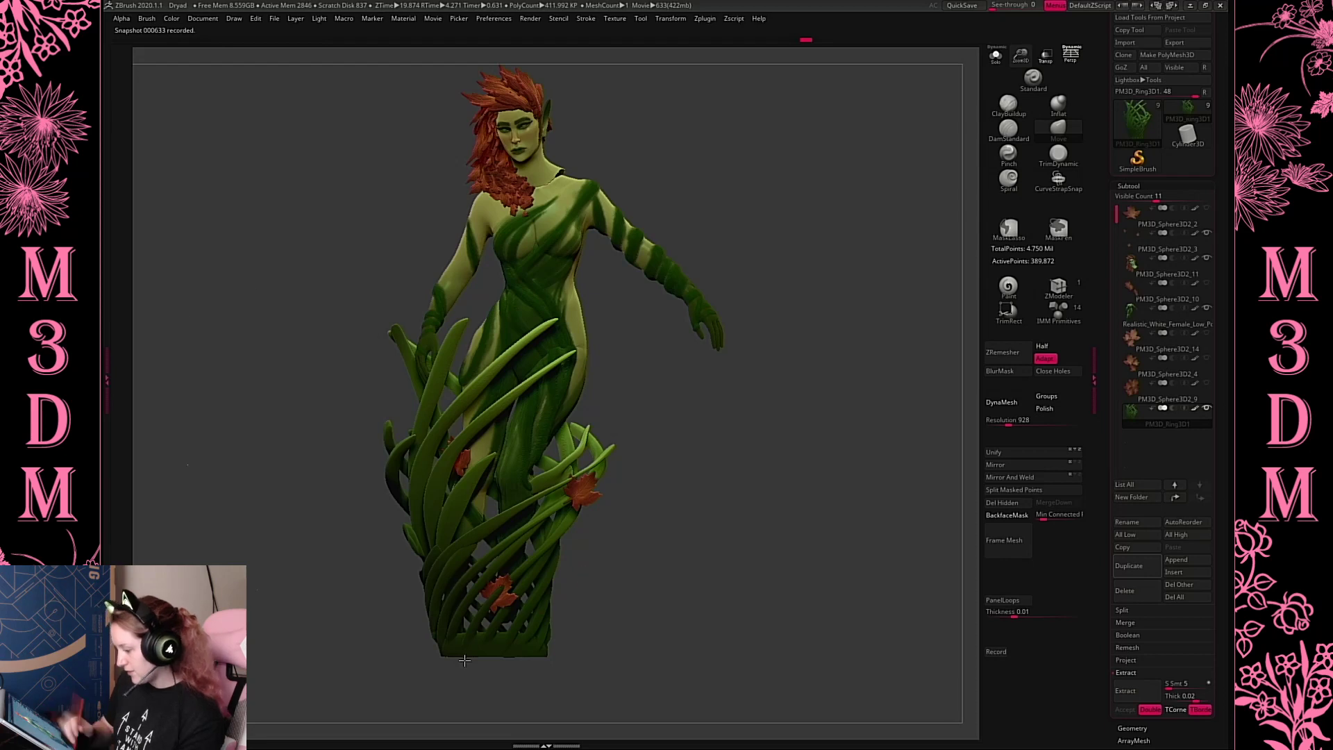
key(p)
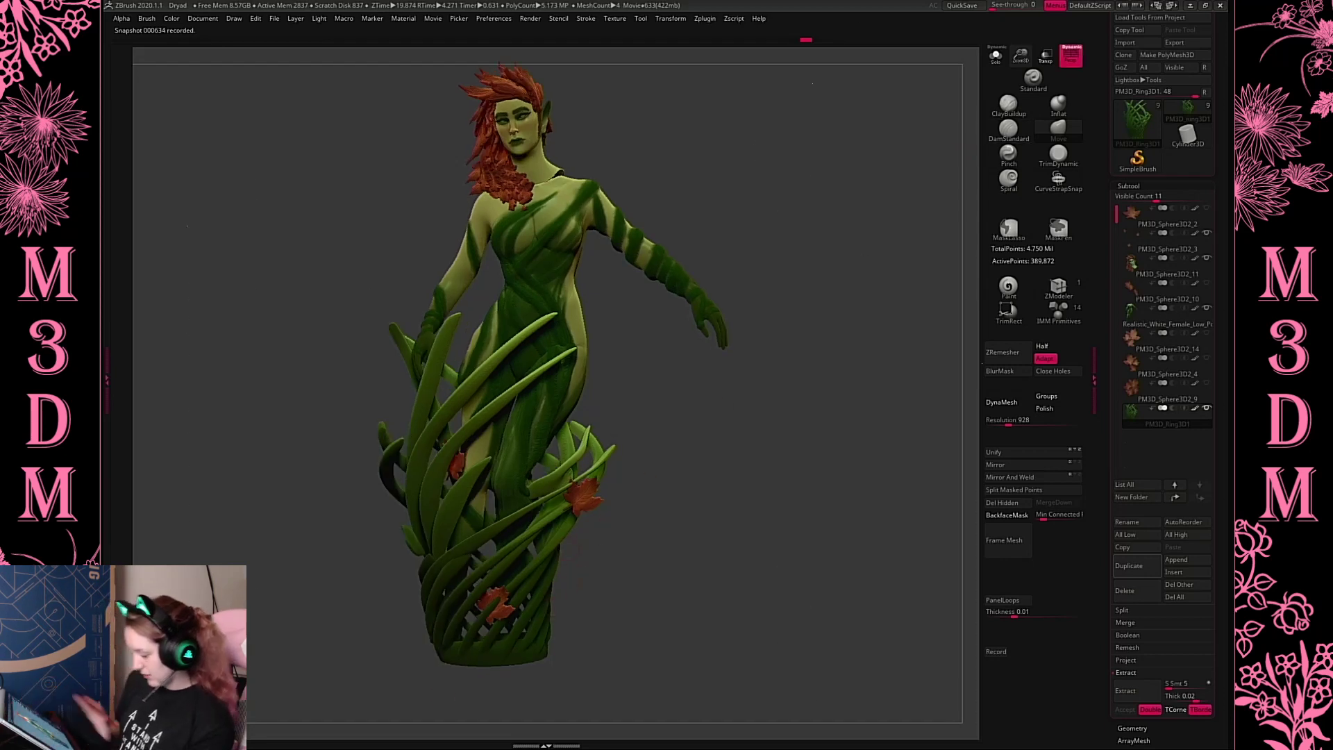
Isolate the vine base with perspective off and try to mark off its bottom rim
alt+drag(803, 555, 772, 607)
click(1070, 56)
click(995, 61)
shift+drag(741, 565, 808, 583)
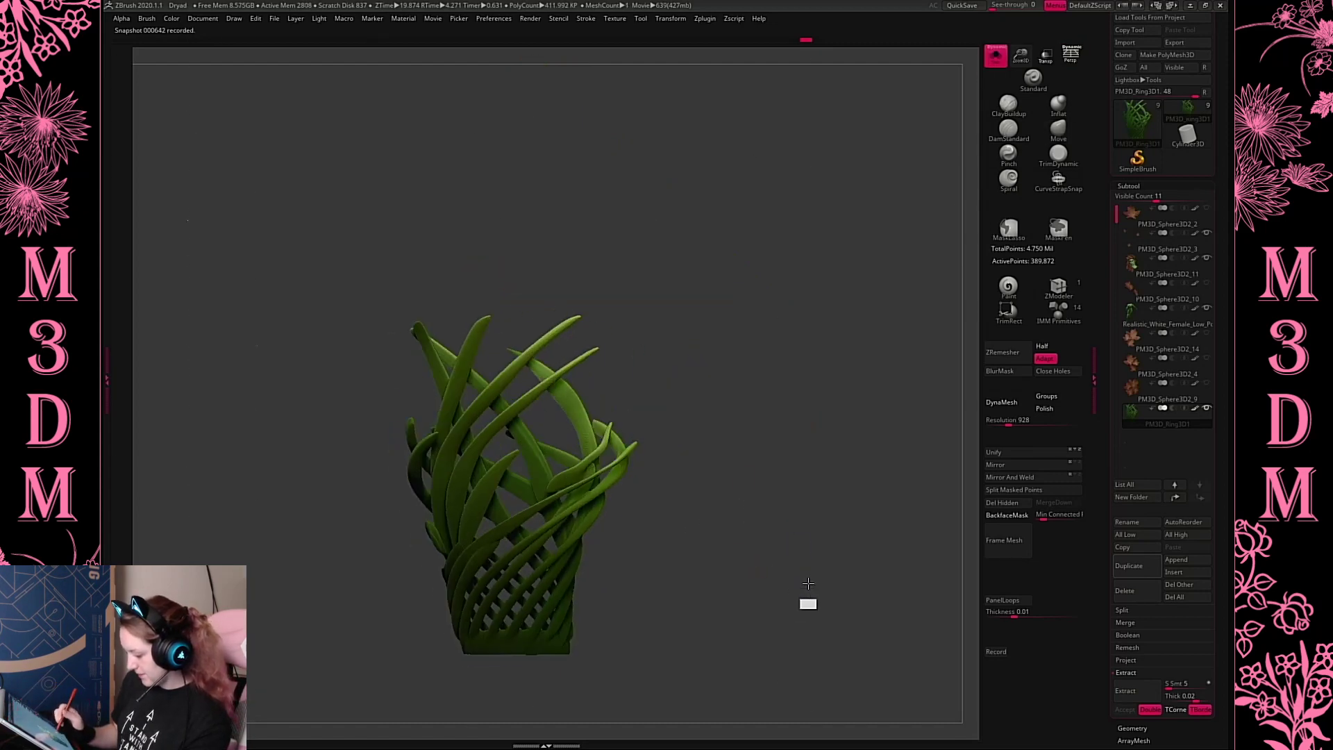
mouse_move(429, 650)
ctrl+mouse_down()
mouse_move(610, 661)
mouse_move(613, 637)
ctrl+mouse_up()
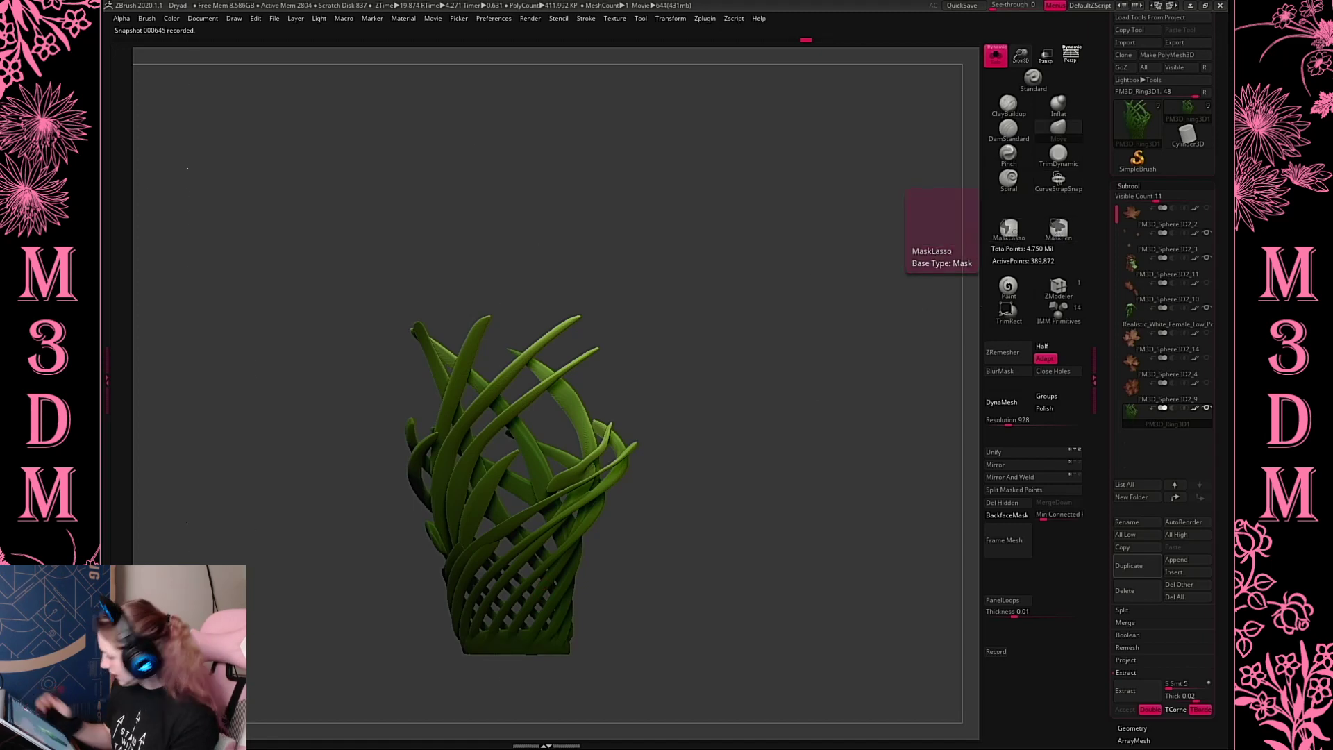
mouse_move(427, 649)
ctrl+mouse_down()
mouse_move(613, 660)
mouse_move(615, 638)
ctrl+mouse_up()
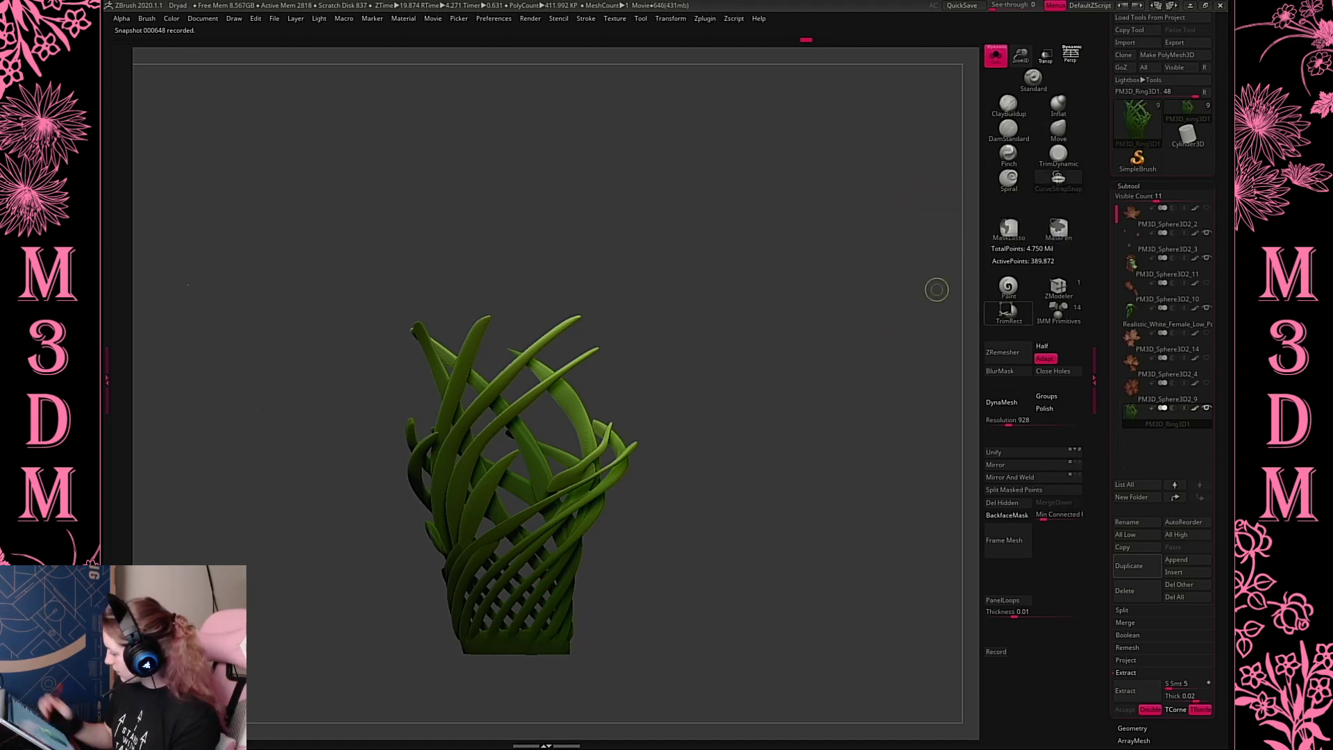
Mask everything except the bottom rim of the vine base and move the rim downward
alt+drag(763, 463, 787, 333)
ctrl+drag(427, 582, 671, 513)
ctrl+click(708, 500)
key(w)
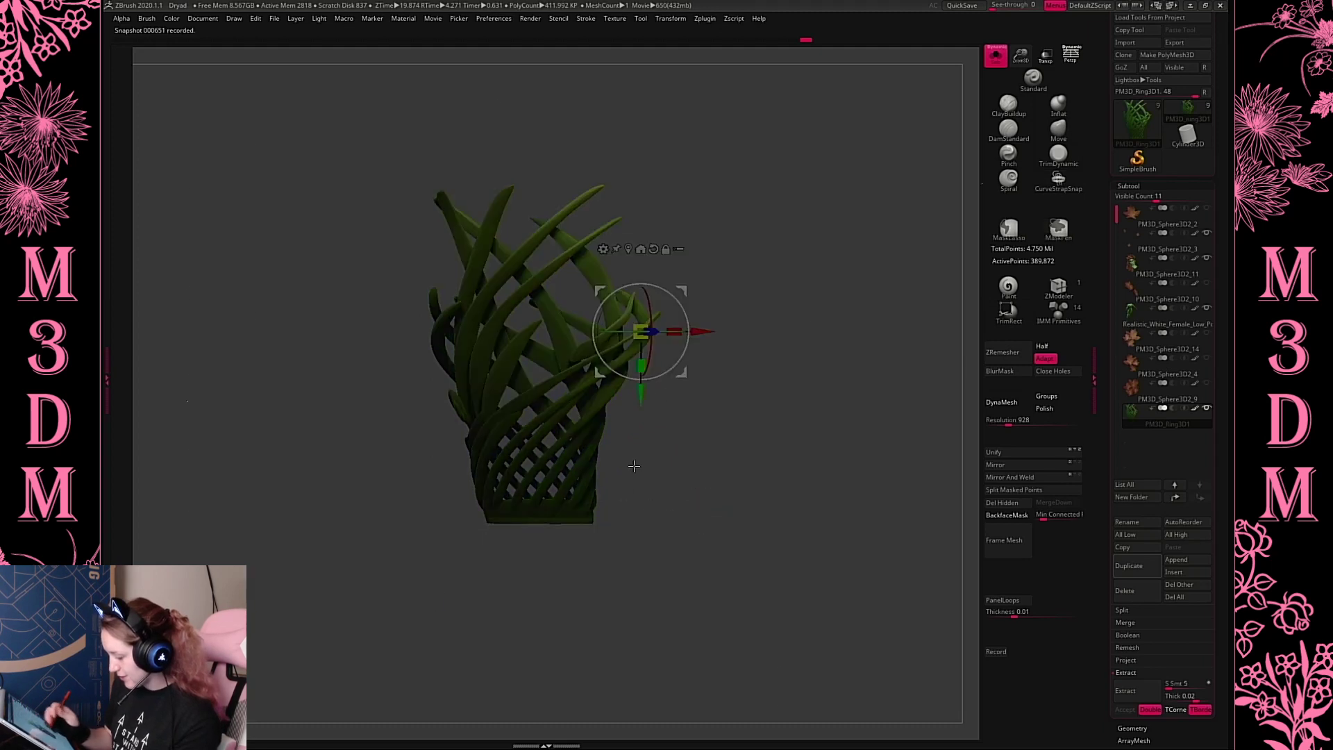
drag(644, 397, 643, 420)
key(ctrl+z)
alt+click(870, 456)
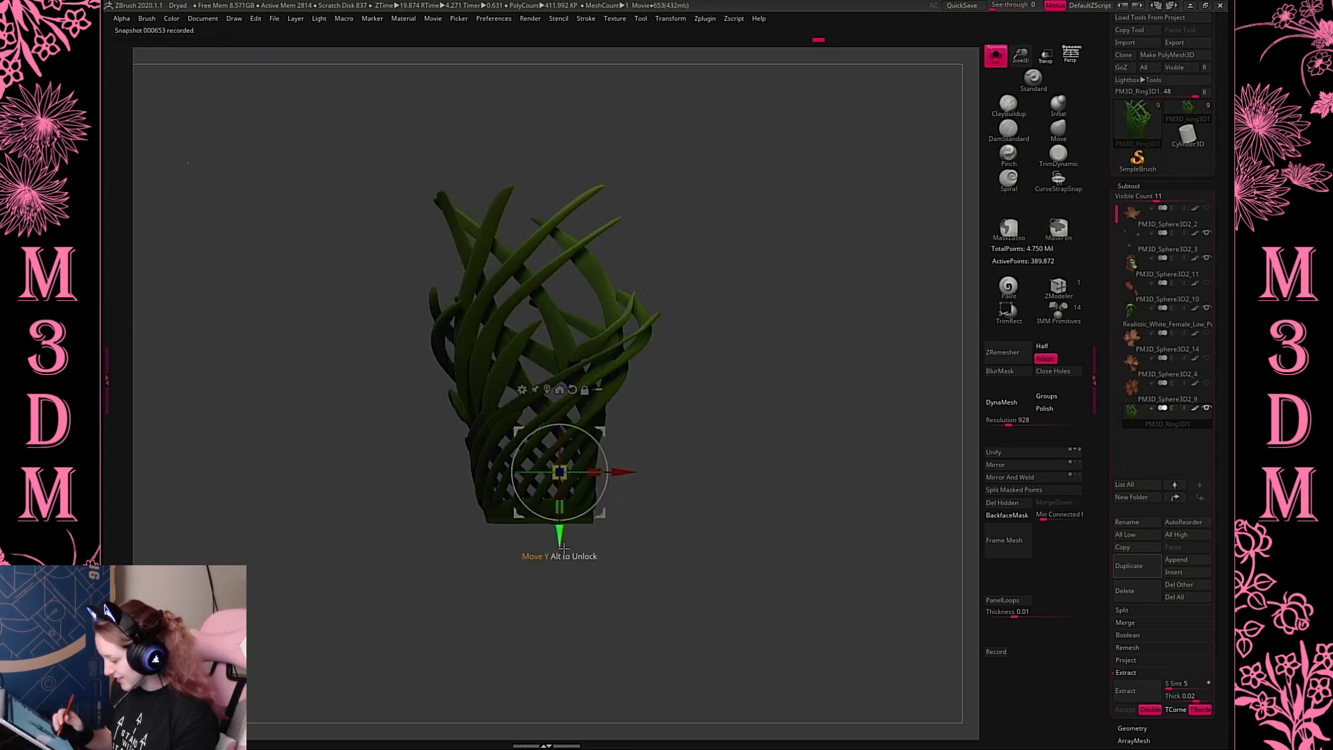
drag(563, 549, 563, 567)
Clear the mask and trim the bottom of the vine base flat, then show the complete figure in perspective
key(q)
ctrl+drag(754, 523, 762, 533)
ctrl+shift+drag(419, 613, 736, 519)
mouse_move(821, 363)
alt+mouse_down()
mouse_move(815, 392)
mouse_move(814, 362)
mouse_move(800, 377)
alt+mouse_up()
click(995, 55)
key(p)
alt+drag(751, 448, 745, 477)
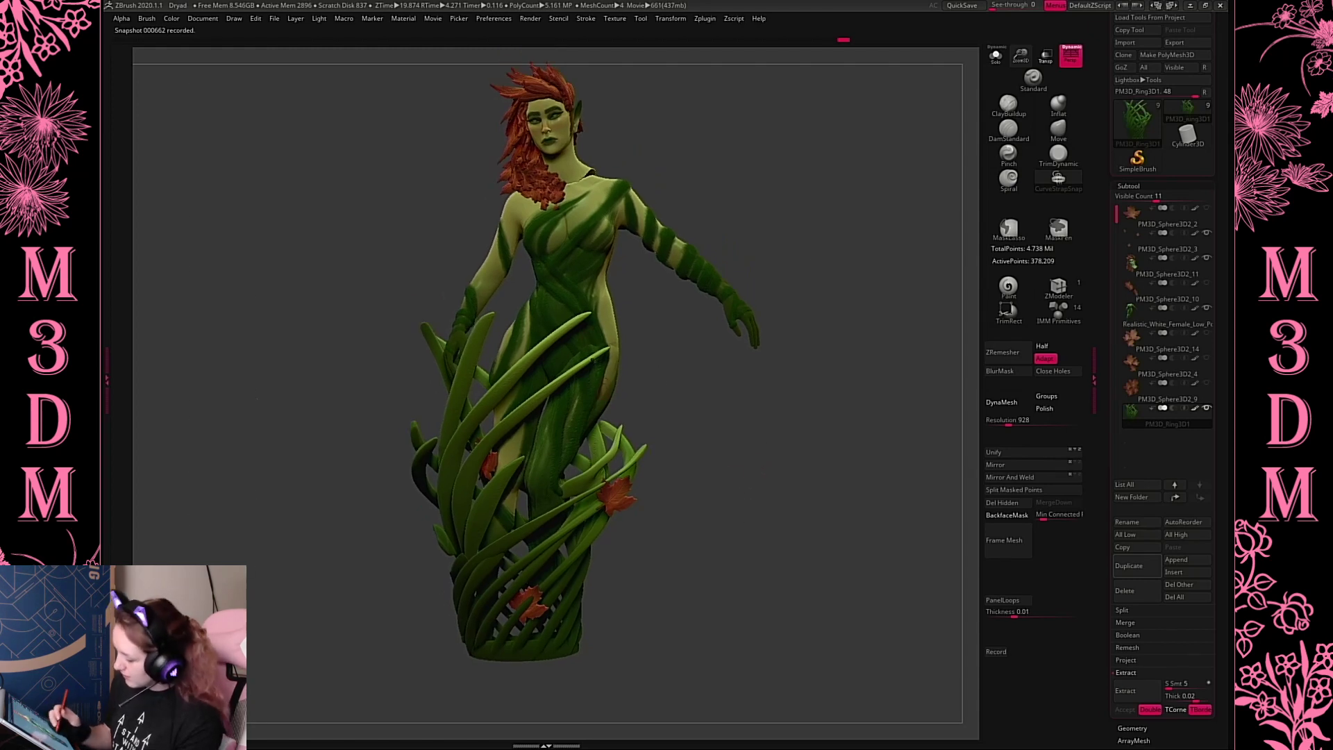
Make a small adjustment to the vine base's placement around the feet
key(w)
drag(607, 635, 614, 643)
key(q)
alt+drag(744, 443, 726, 466)
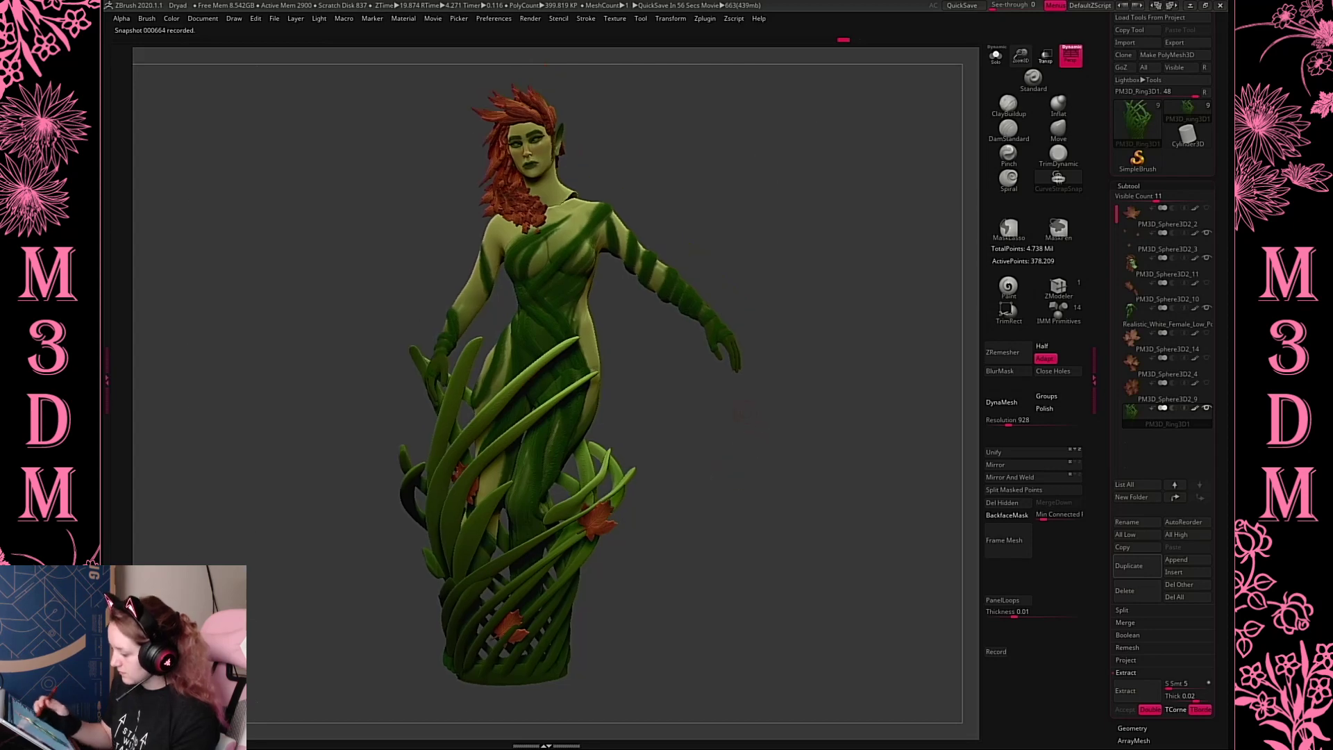
Select the head subtool PM3D_Sphere3D2_11 and shift it slightly on the neck, checking from several angles
alt+click(572, 219)
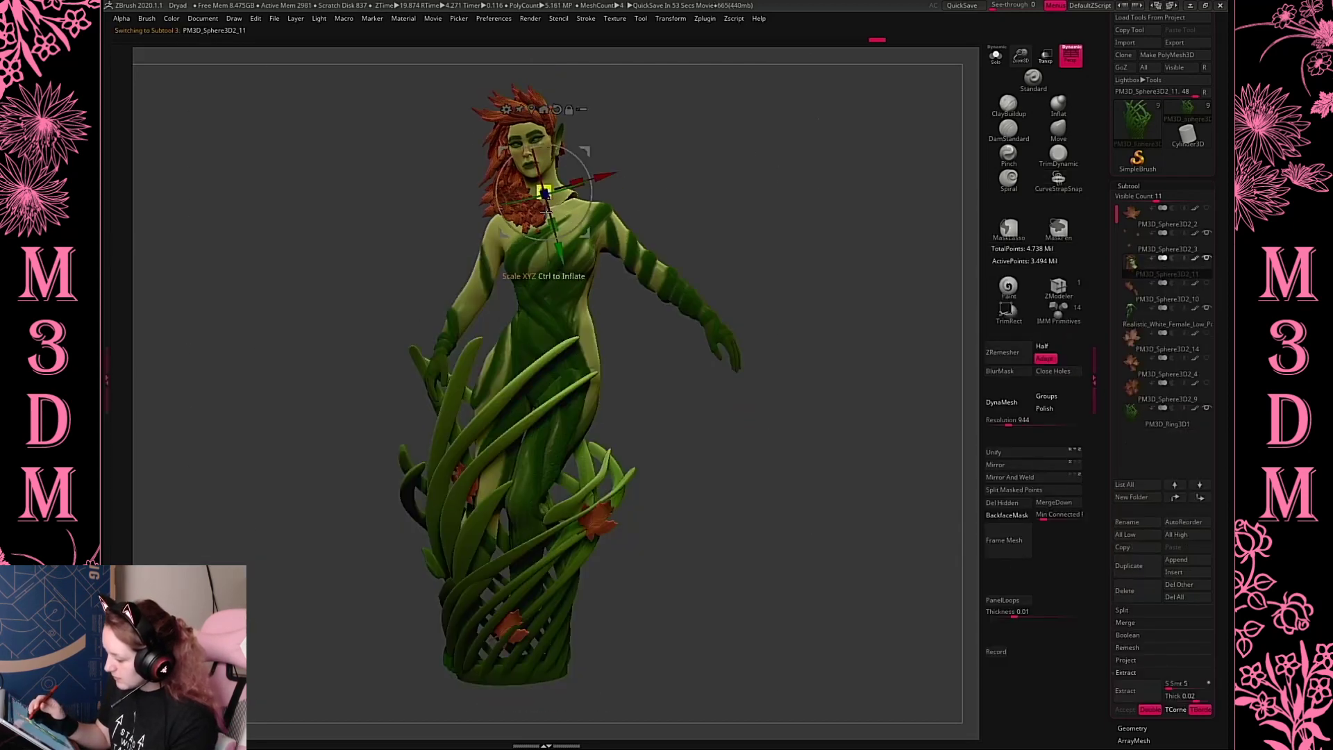
drag(547, 211, 565, 208)
drag(624, 175, 534, 216)
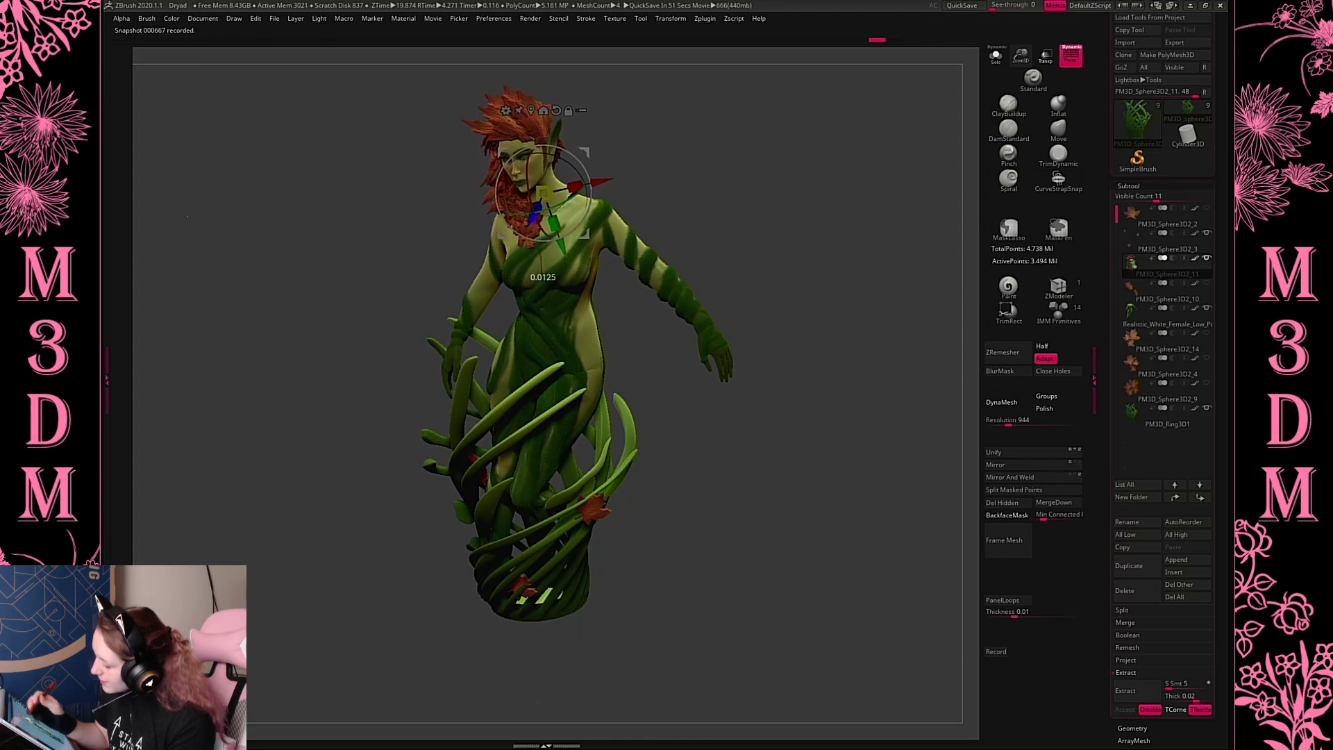
drag(785, 260, 496, 200)
drag(625, 209, 767, 223)
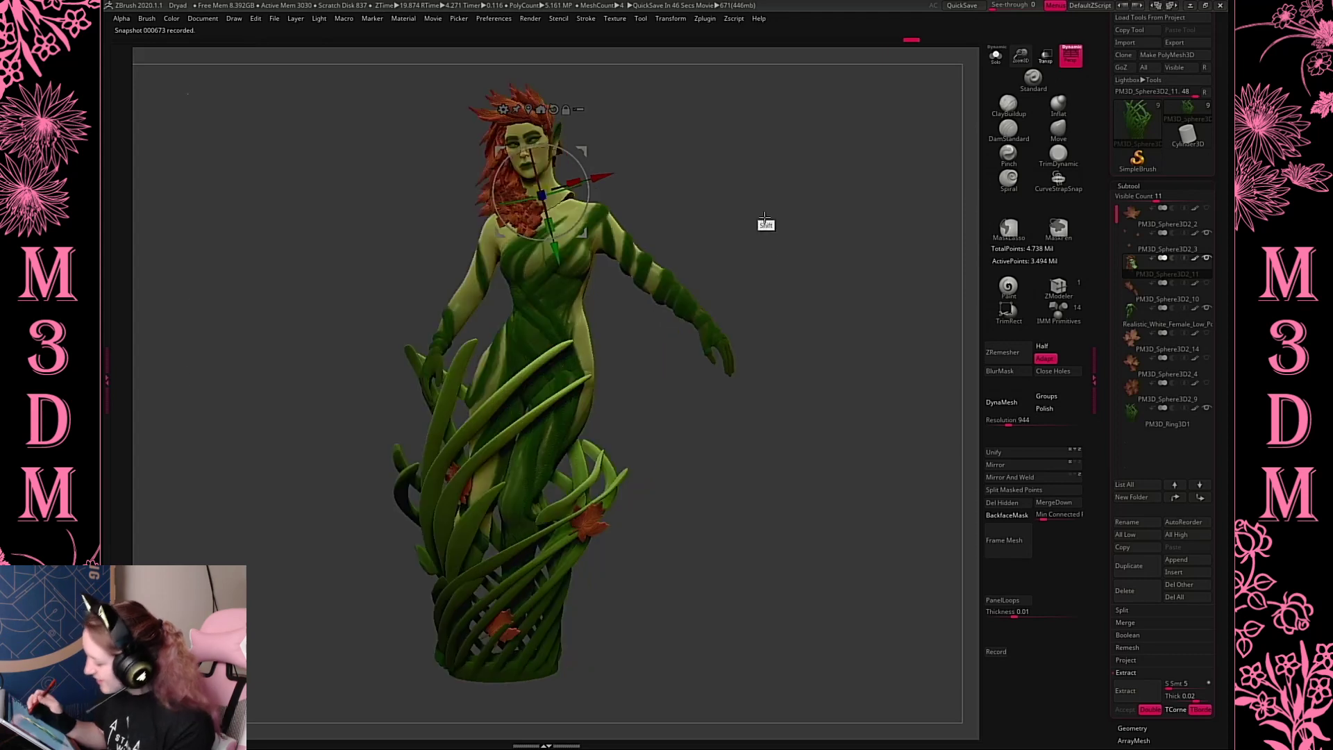
drag(559, 270, 560, 275)
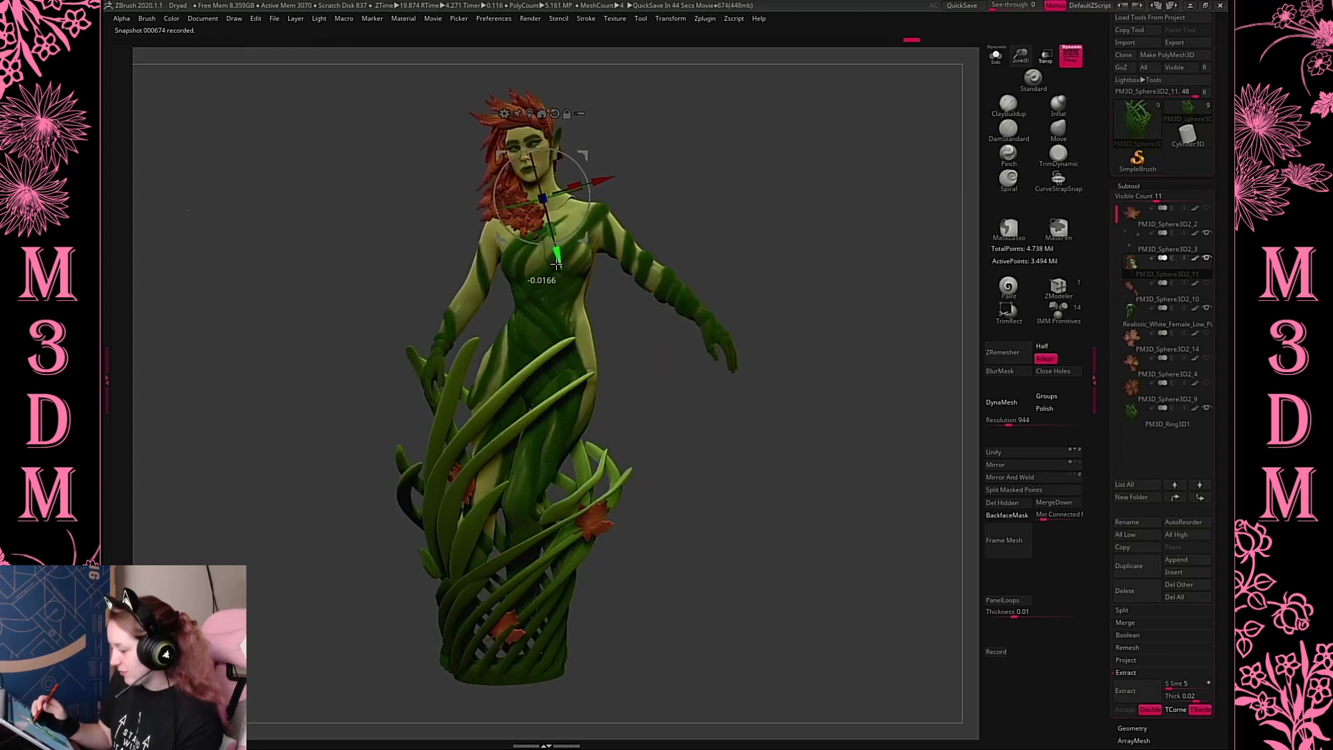
key(q)
alt+drag(821, 392, 819, 367)
Hide the vine base, and tilt the head upright together with the hair
alt+click(685, 292)
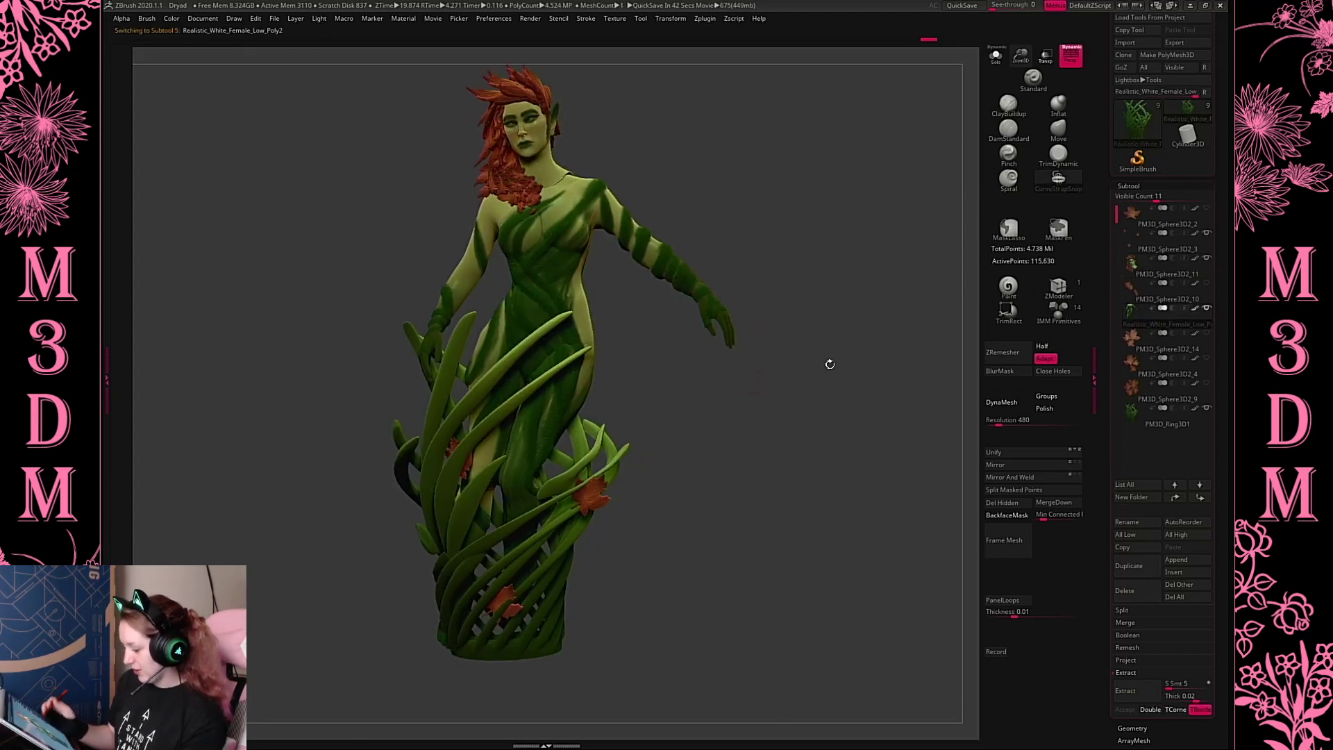
click(1206, 408)
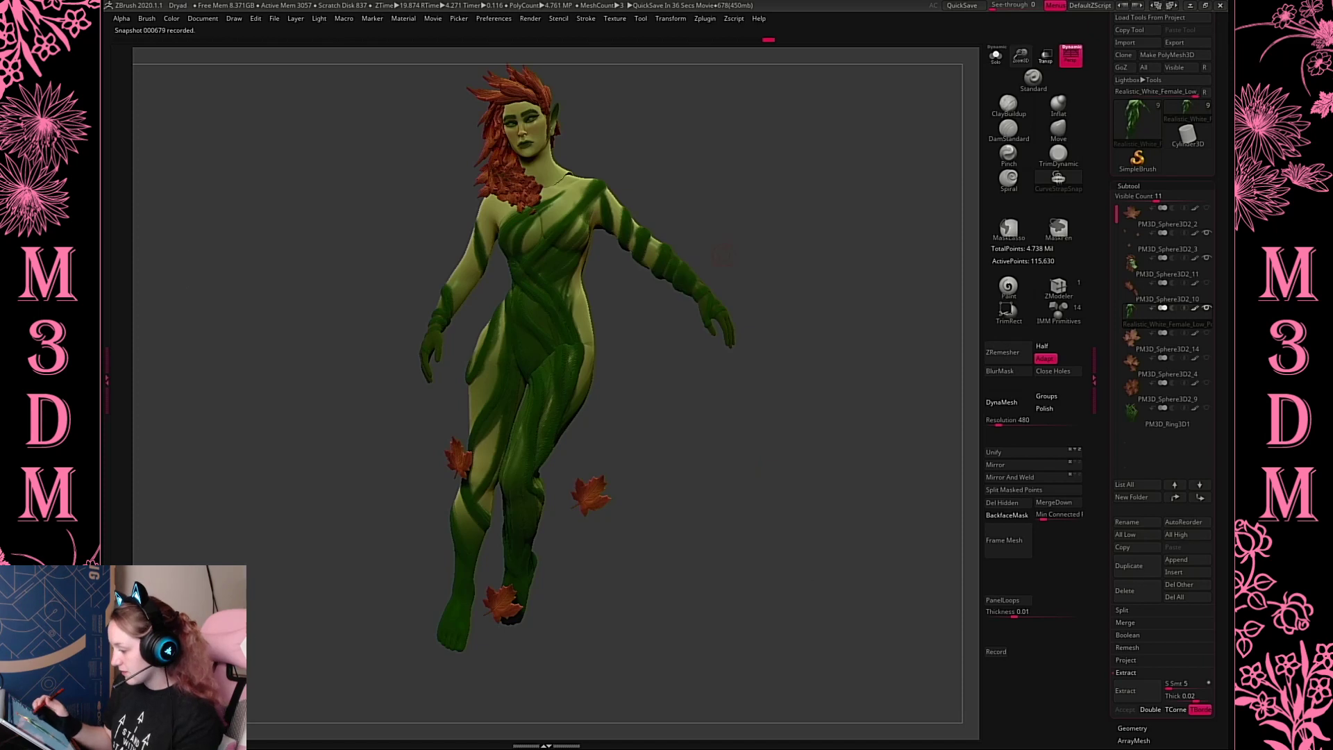
alt+click(541, 177)
drag(586, 187, 585, 207)
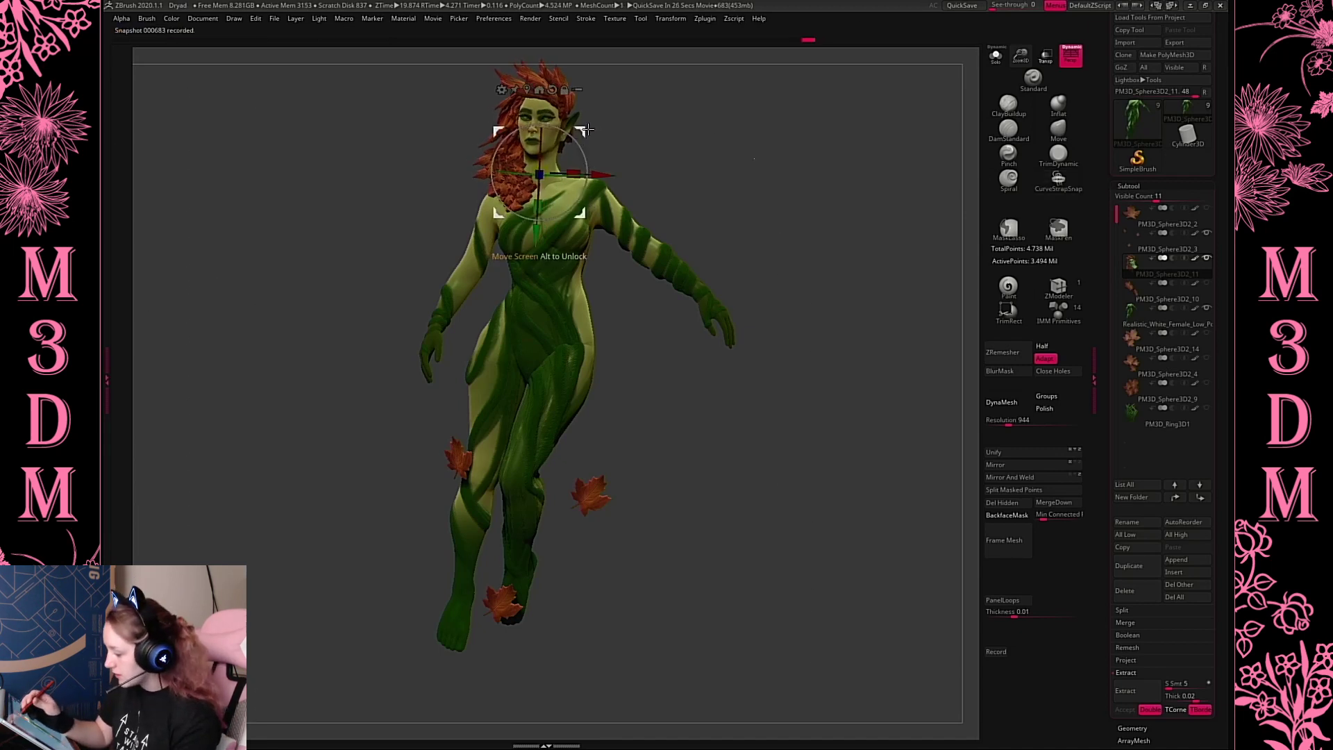
drag(579, 141, 588, 158)
key(q)
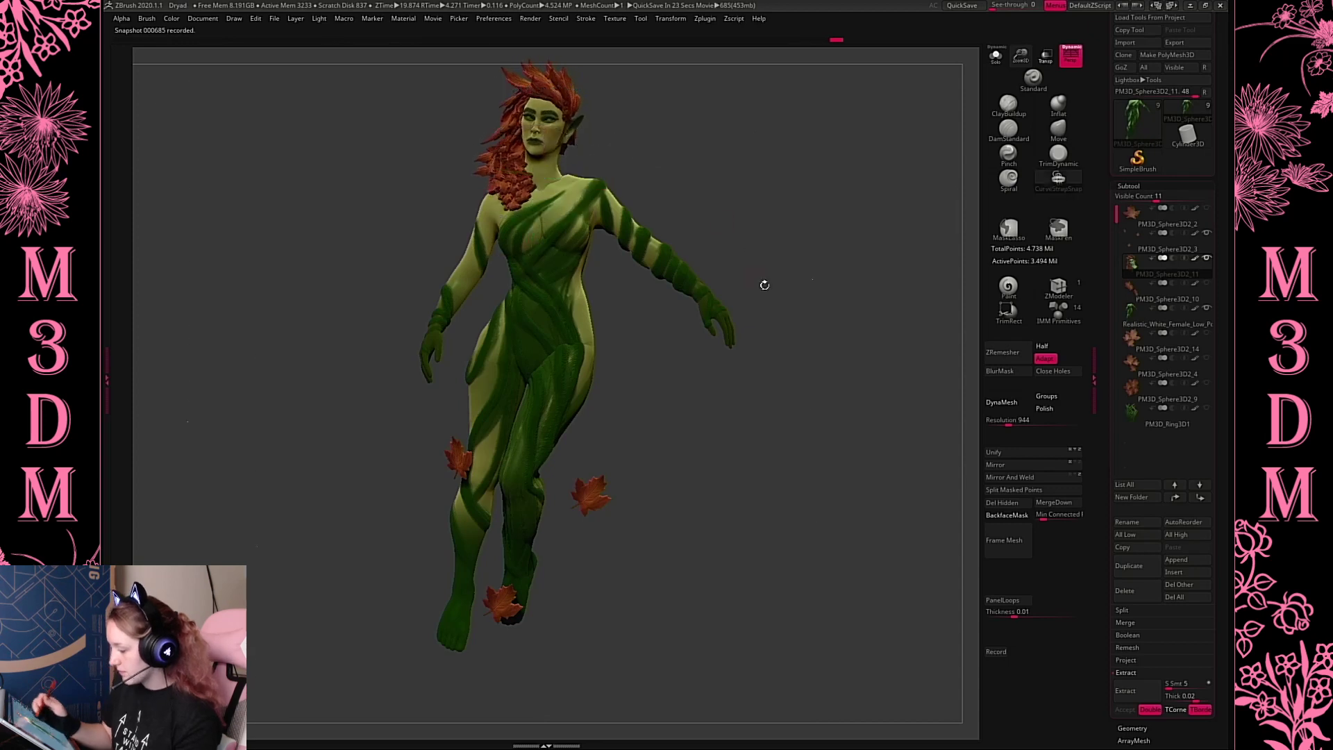
On the body, mask everything except the outstretched arm with a blurred edge, and lay a transpose line from shoulder to hand
alt+click(687, 281)
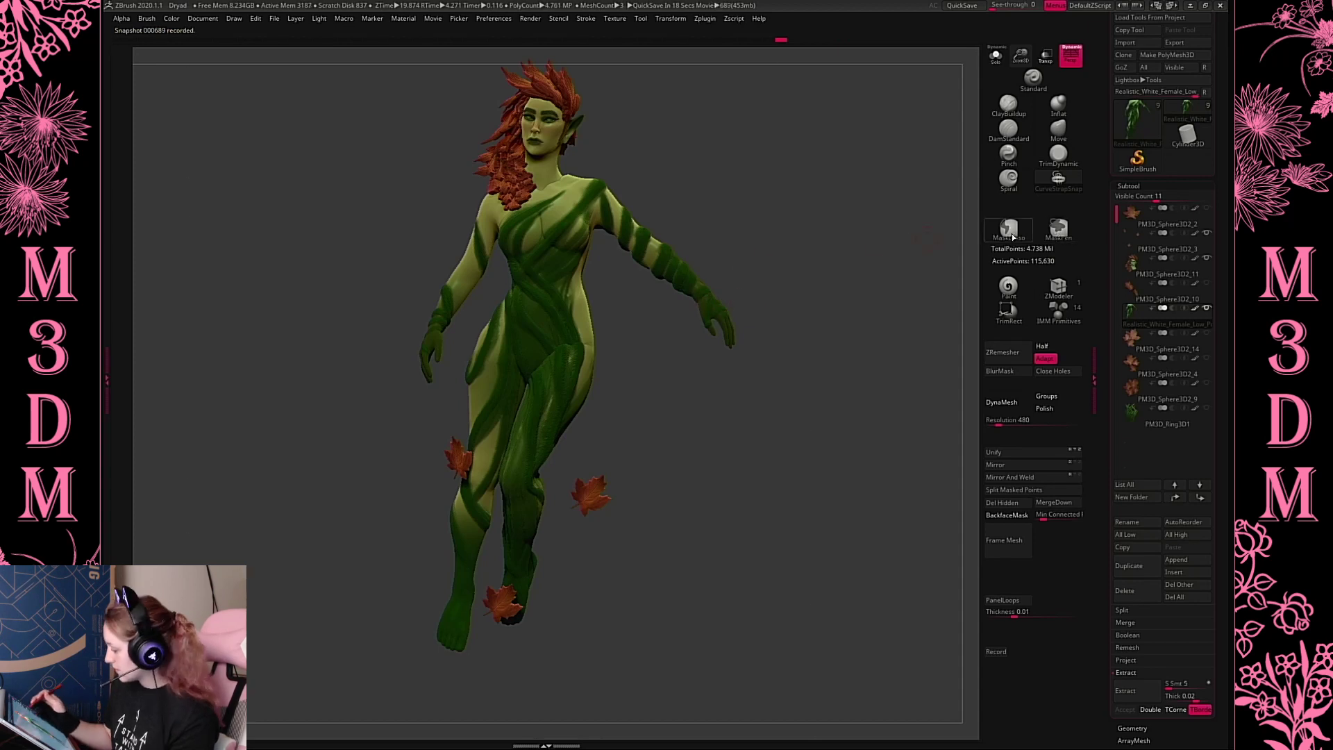
mouse_move(594, 150)
ctrl+mouse_down()
mouse_move(770, 173)
mouse_move(821, 465)
ctrl+mouse_up()
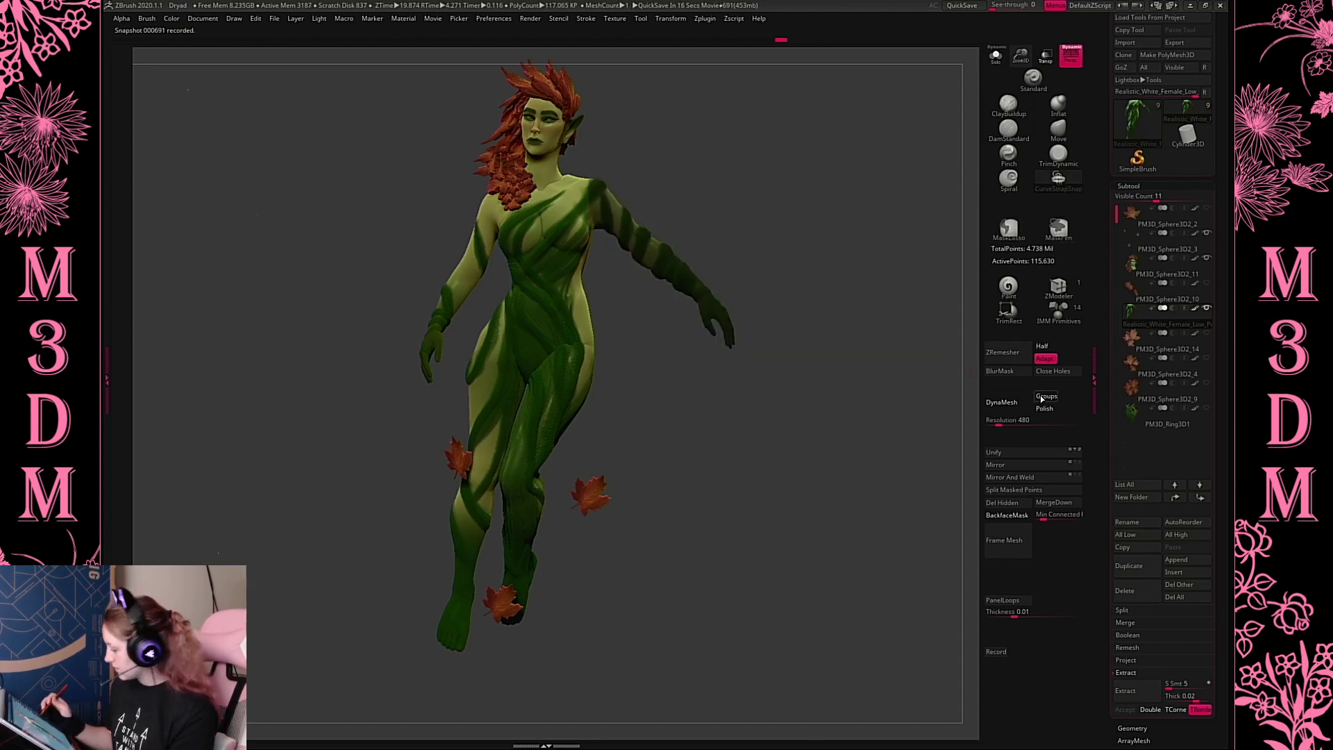
click(1006, 373)
key(w)
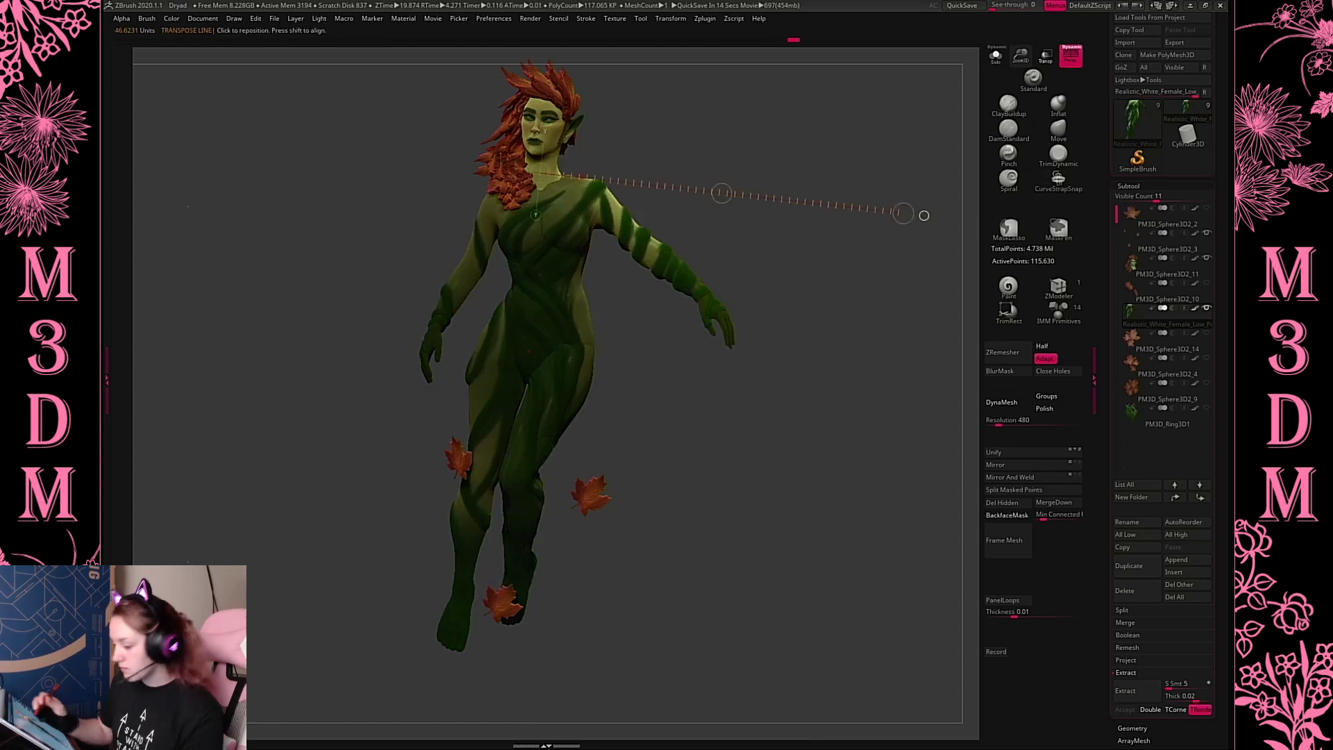
drag(603, 197, 729, 326)
key(q)
Refine the mask around the shoulder and swing the outstretched arm down closer to the body
ctrl+drag(560, 142, 609, 306)
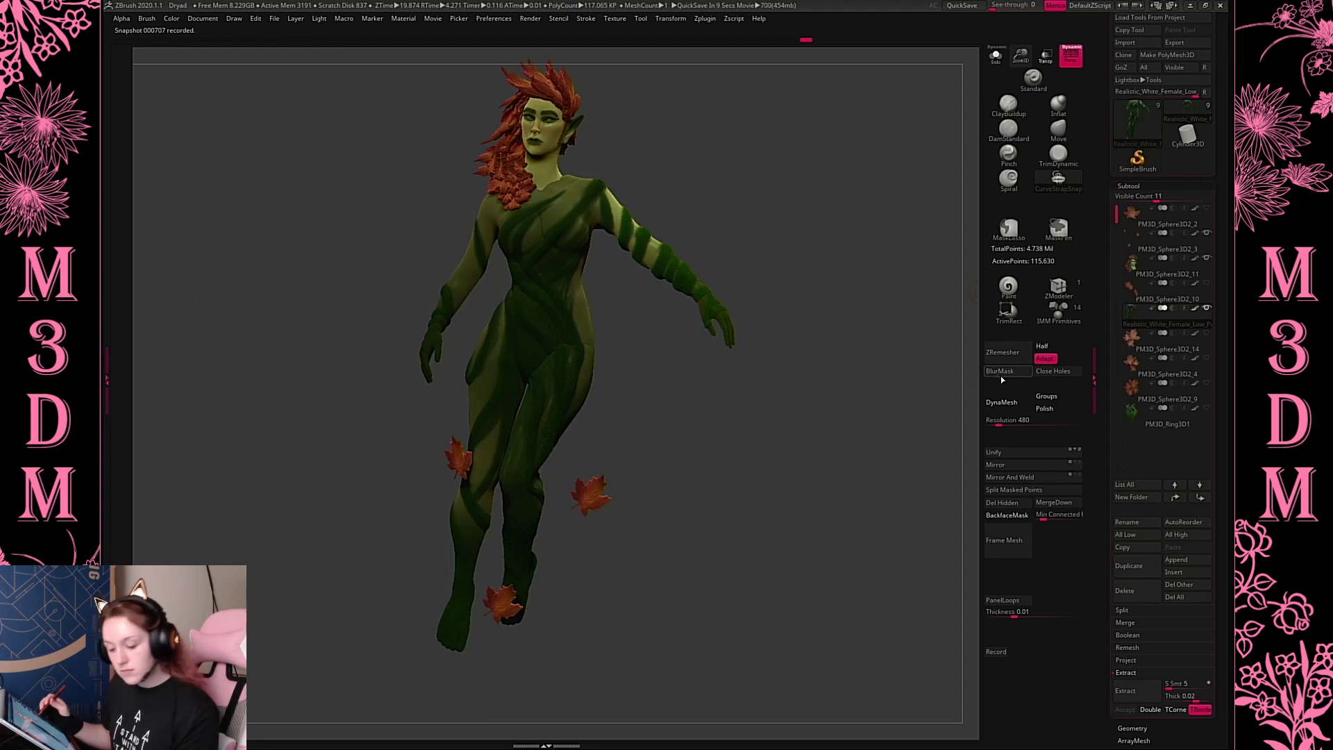
key(w)
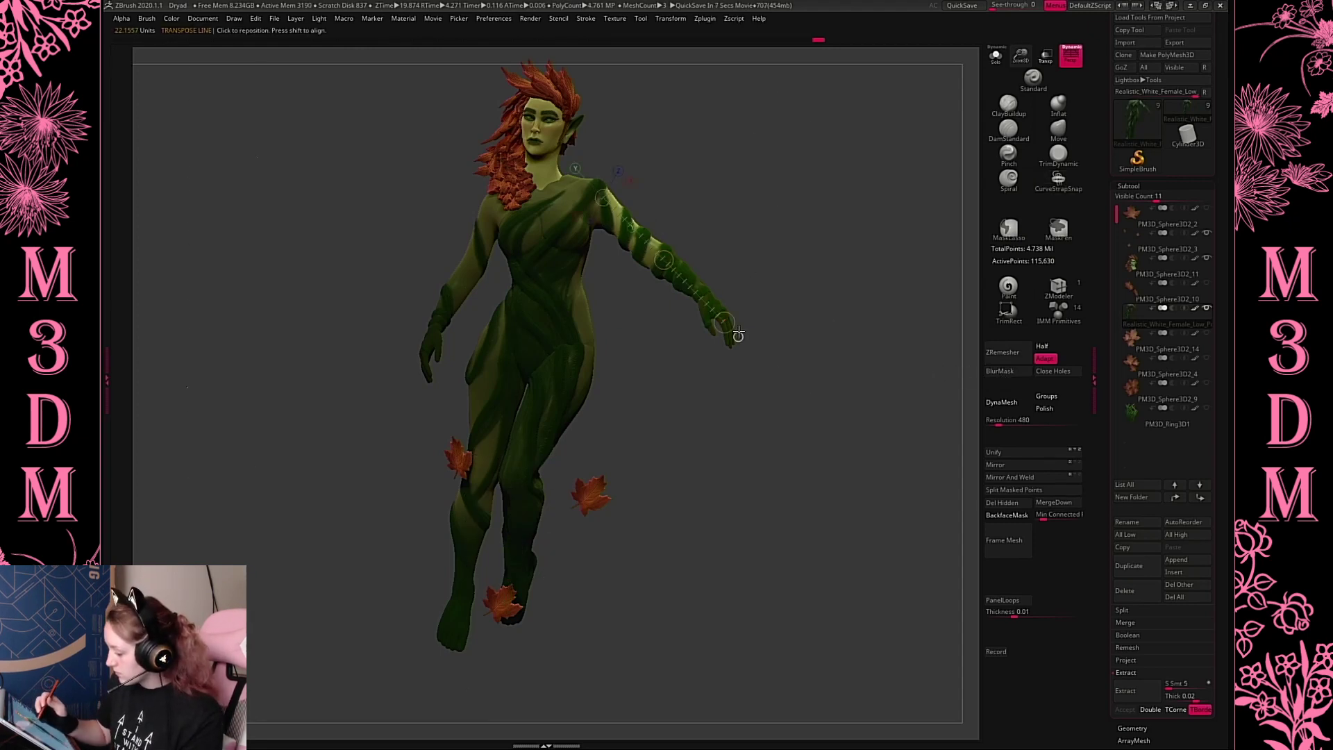
drag(722, 325, 692, 366)
key(q)
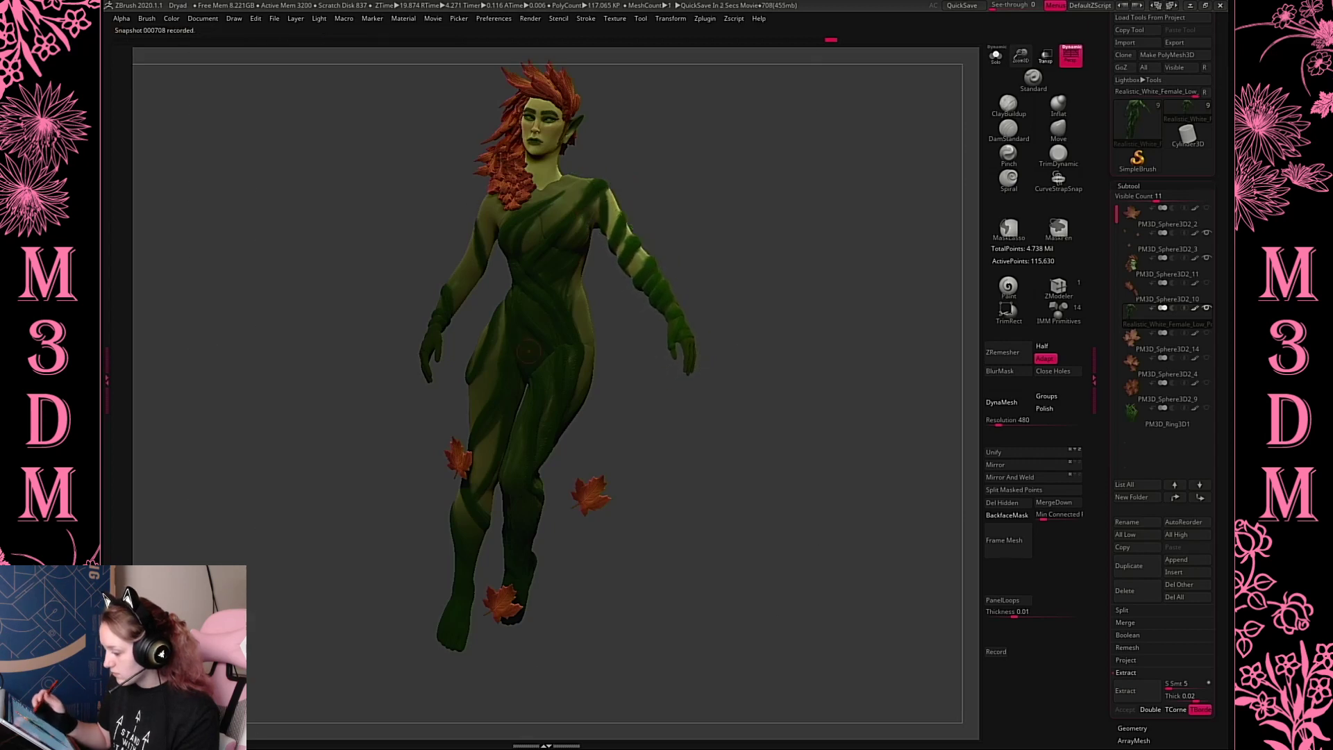
Try to rotate the arm forward from the side view, and undo the rotation
mouse_move(881, 289)
mouse_down()
mouse_move(828, 282)
mouse_move(809, 312)
mouse_up()
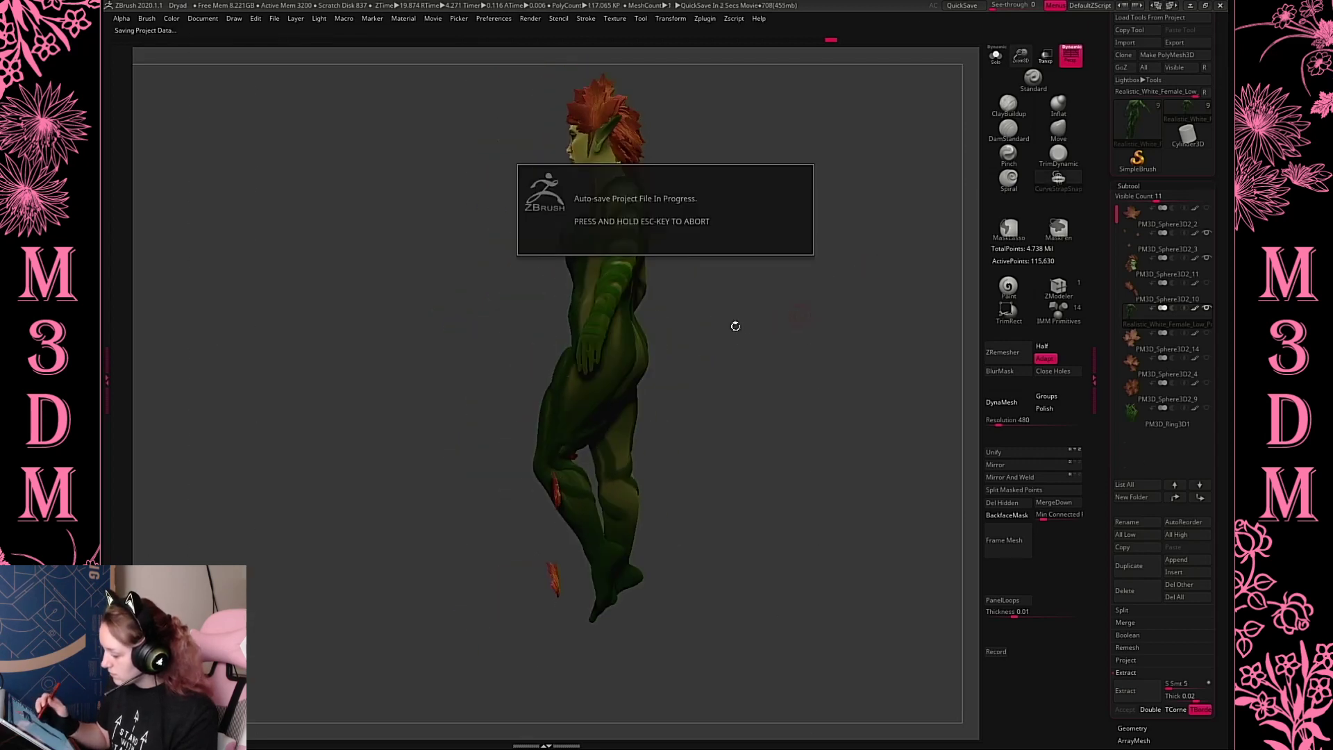
key(r)
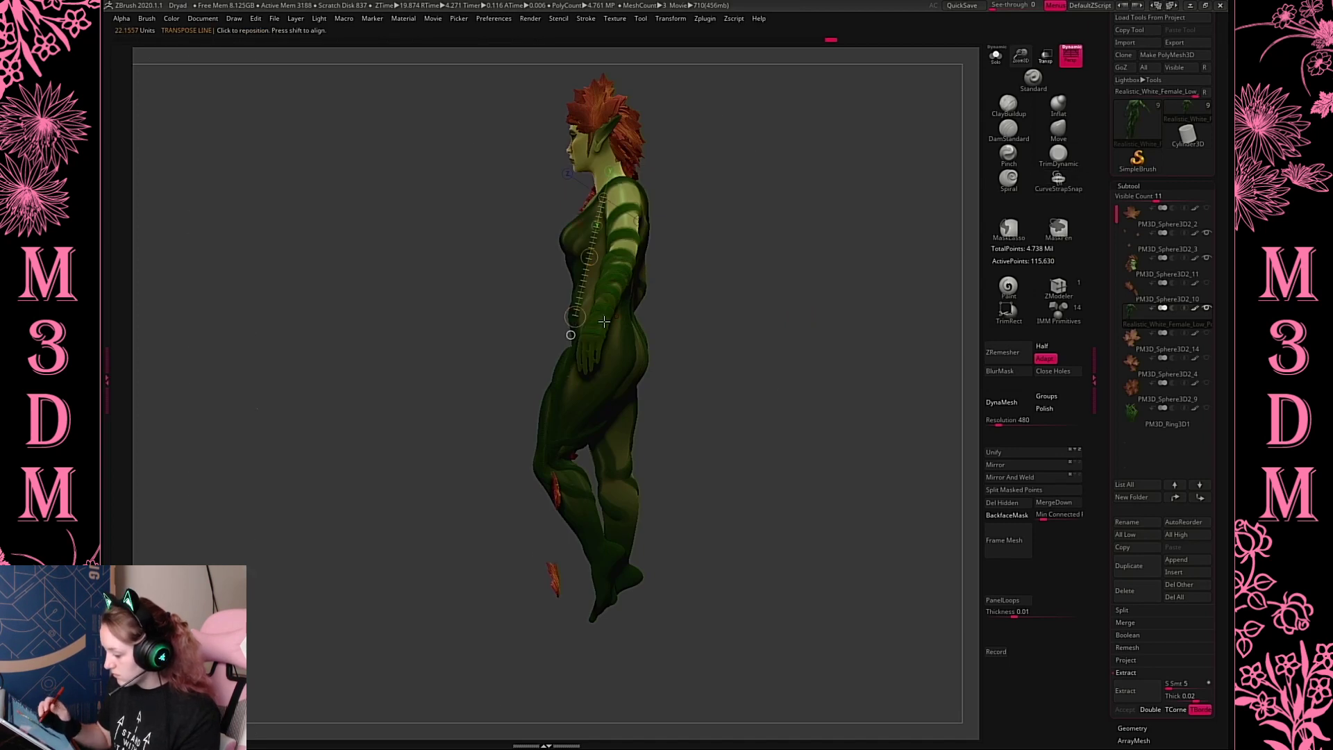
drag(574, 318, 577, 250)
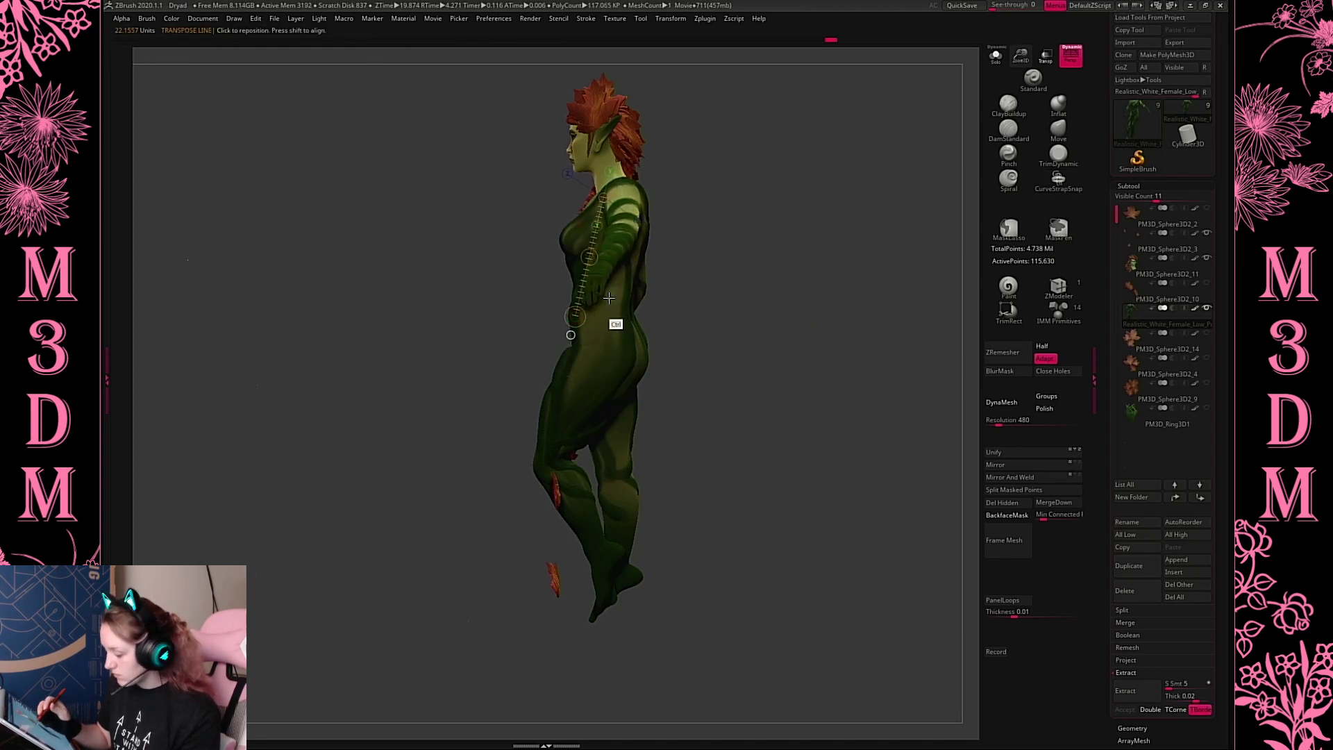
key(ctrl+z)
Swing the arm forward in front of the body and clear the mask
drag(677, 306, 565, 336)
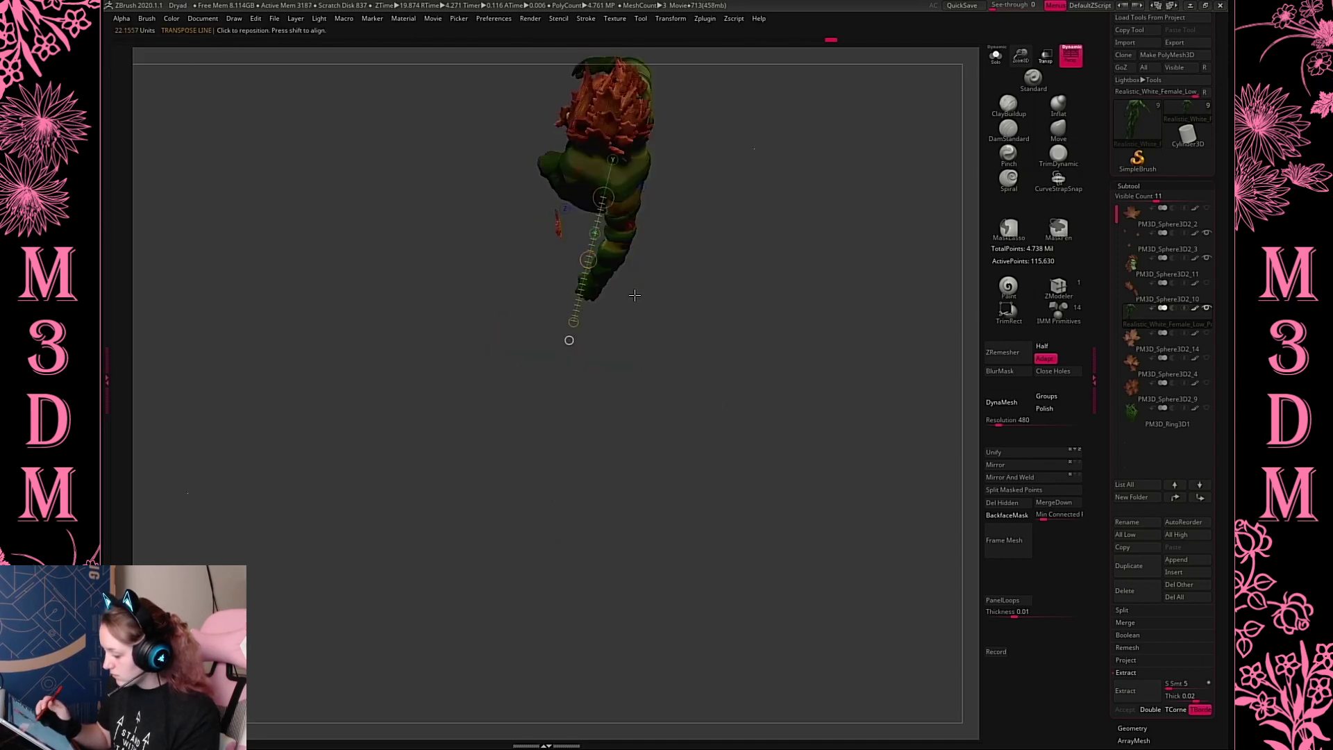
drag(634, 295, 628, 279)
mouse_move(567, 357)
mouse_down()
mouse_move(545, 340)
mouse_move(567, 358)
mouse_move(561, 412)
mouse_move(501, 426)
mouse_move(491, 281)
mouse_move(555, 305)
mouse_move(580, 335)
mouse_up()
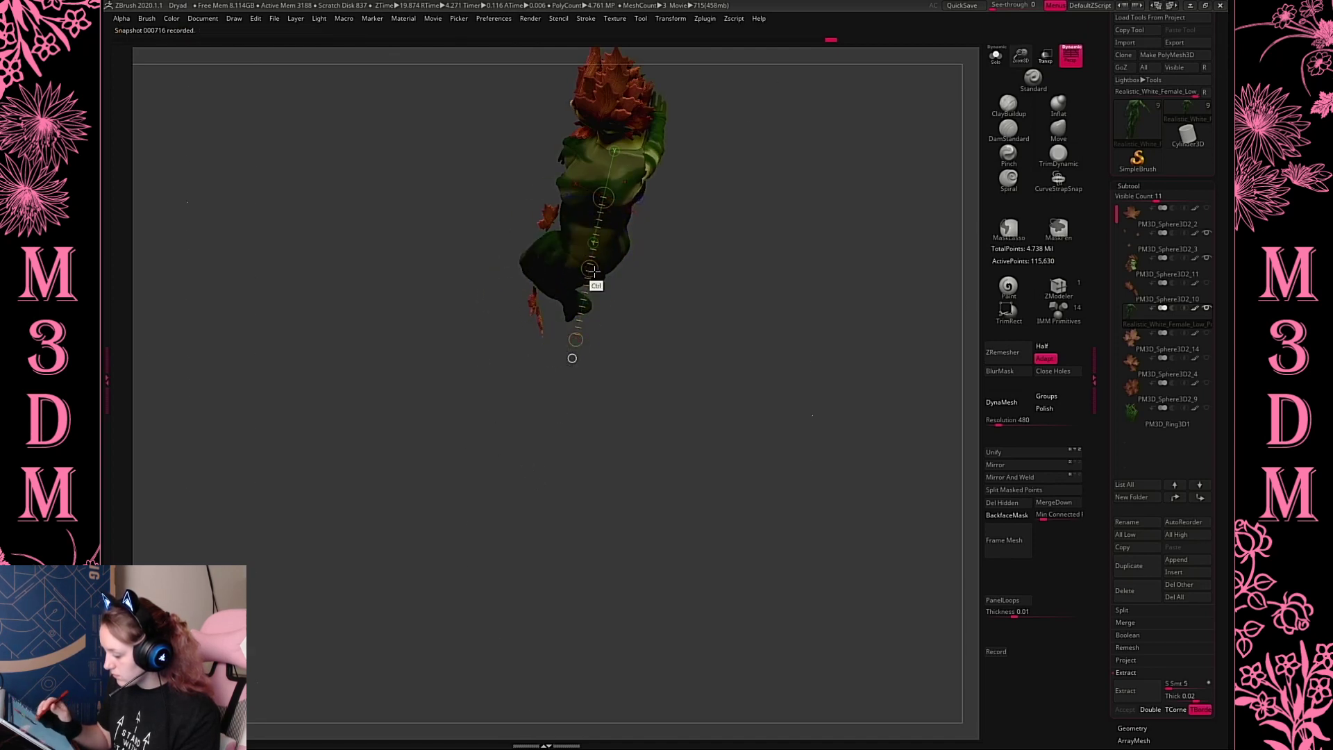
mouse_move(589, 267)
mouse_down()
mouse_move(542, 274)
mouse_move(589, 268)
mouse_up()
drag(792, 326, 554, 227)
drag(687, 282, 777, 374)
key(q)
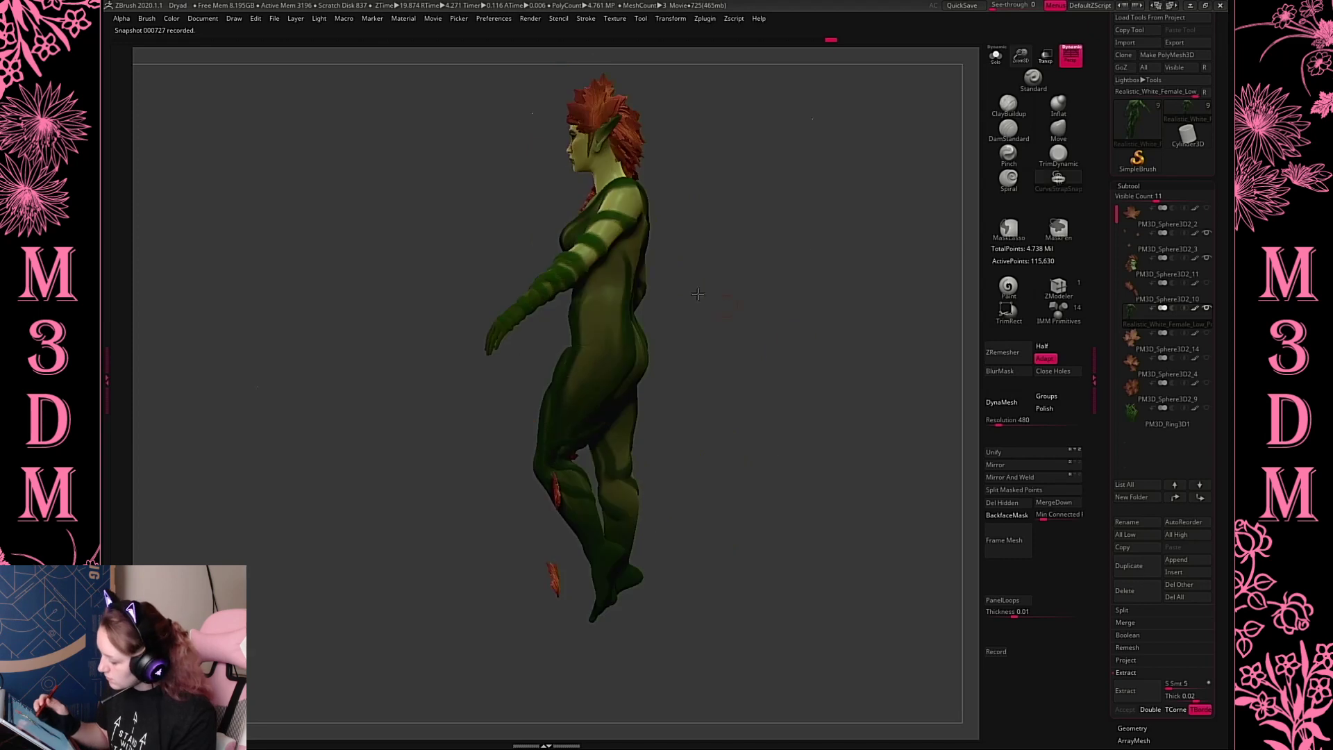
Swing the outstretched arm slightly further forward from the side view with a transpose line, and check it from the front
key(r)
mouse_move(764, 309)
mouse_down()
mouse_move(684, 307)
mouse_move(769, 301)
mouse_up()
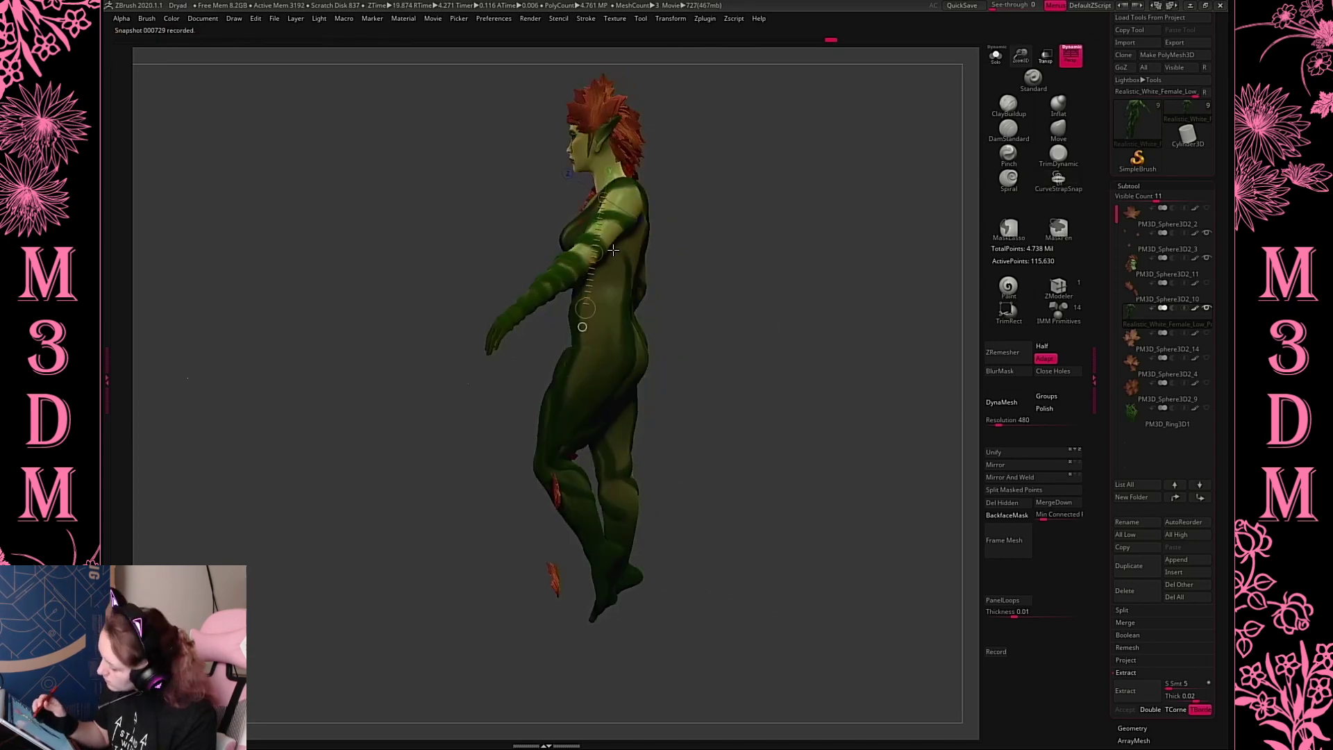
drag(595, 254, 591, 195)
key(ctrl+z)
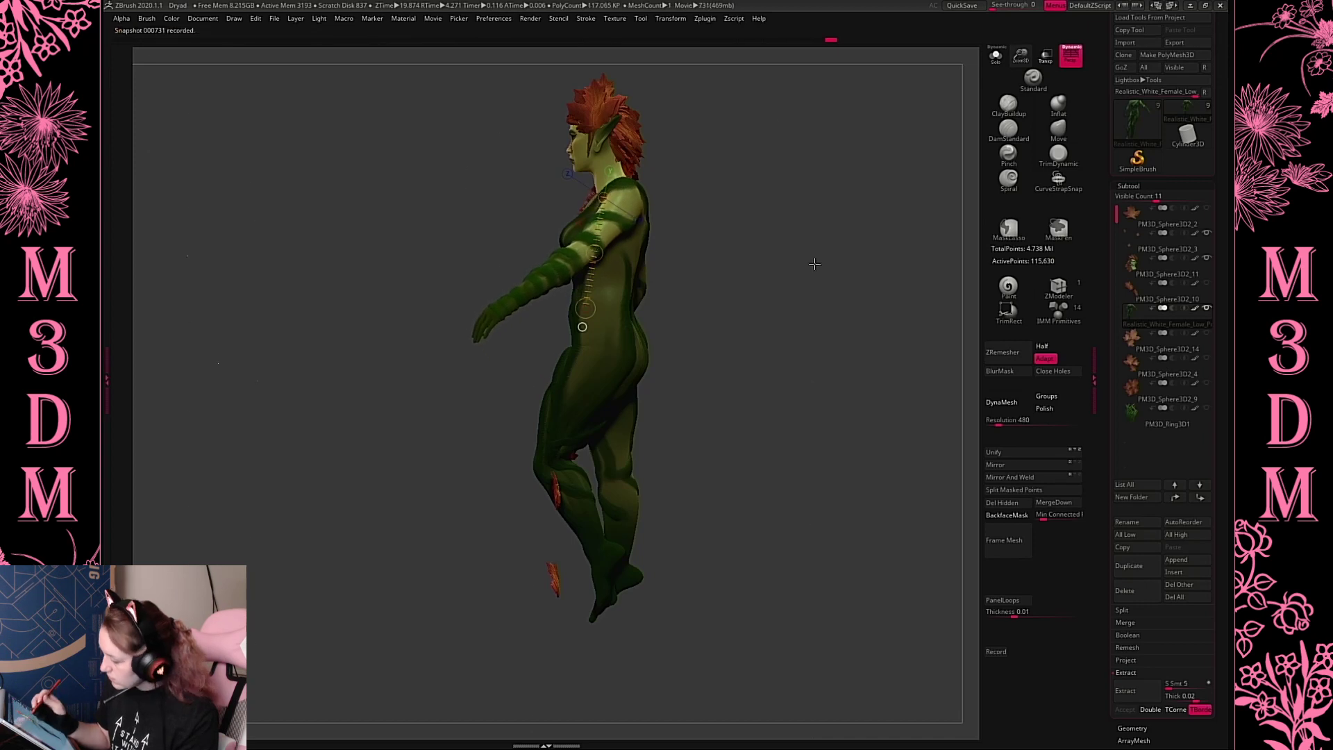
drag(739, 288, 792, 300)
key(q)
alt+drag(723, 216, 721, 250)
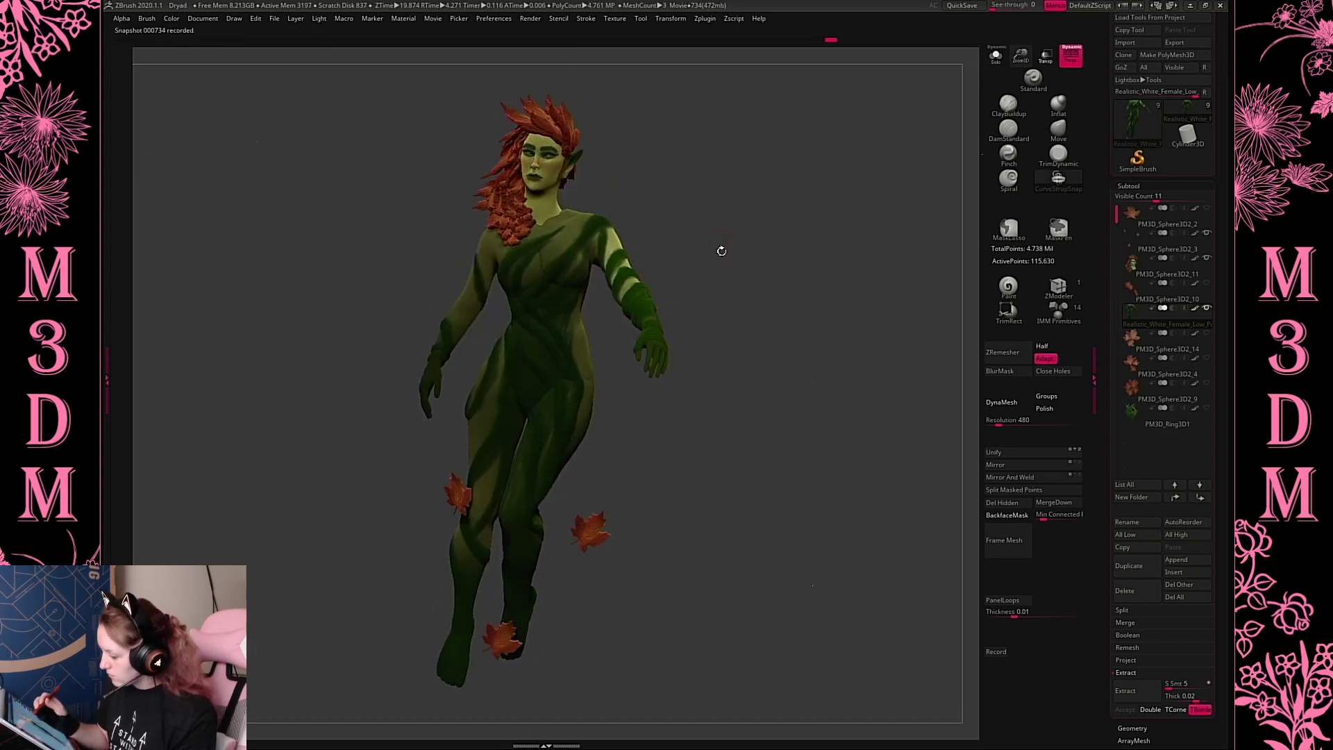
Mask everything except the forearm from above, and bend it inward toward the body about the elbow
mouse_move(726, 194)
ctrl+mouse_down()
mouse_move(571, 211)
mouse_move(709, 229)
mouse_move(753, 321)
mouse_move(736, 217)
mouse_move(545, 287)
mouse_move(679, 269)
ctrl+mouse_up()
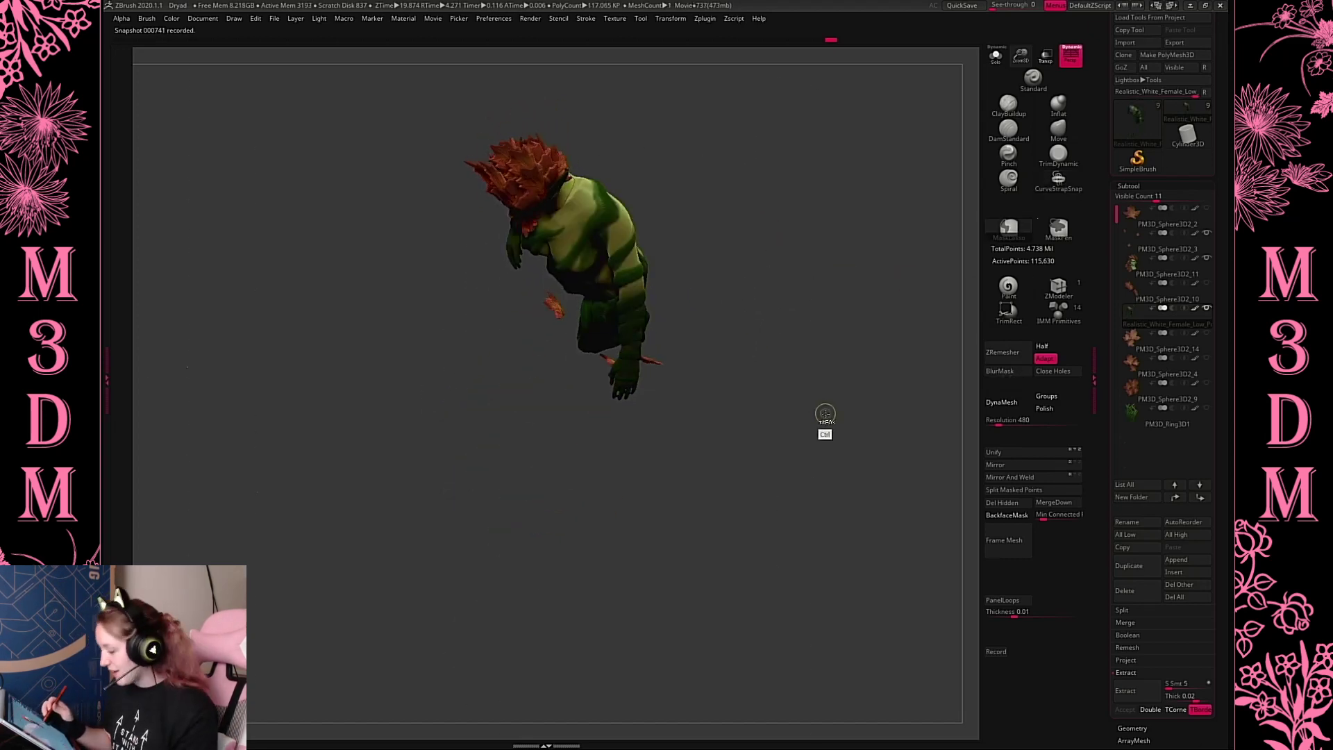
key(w)
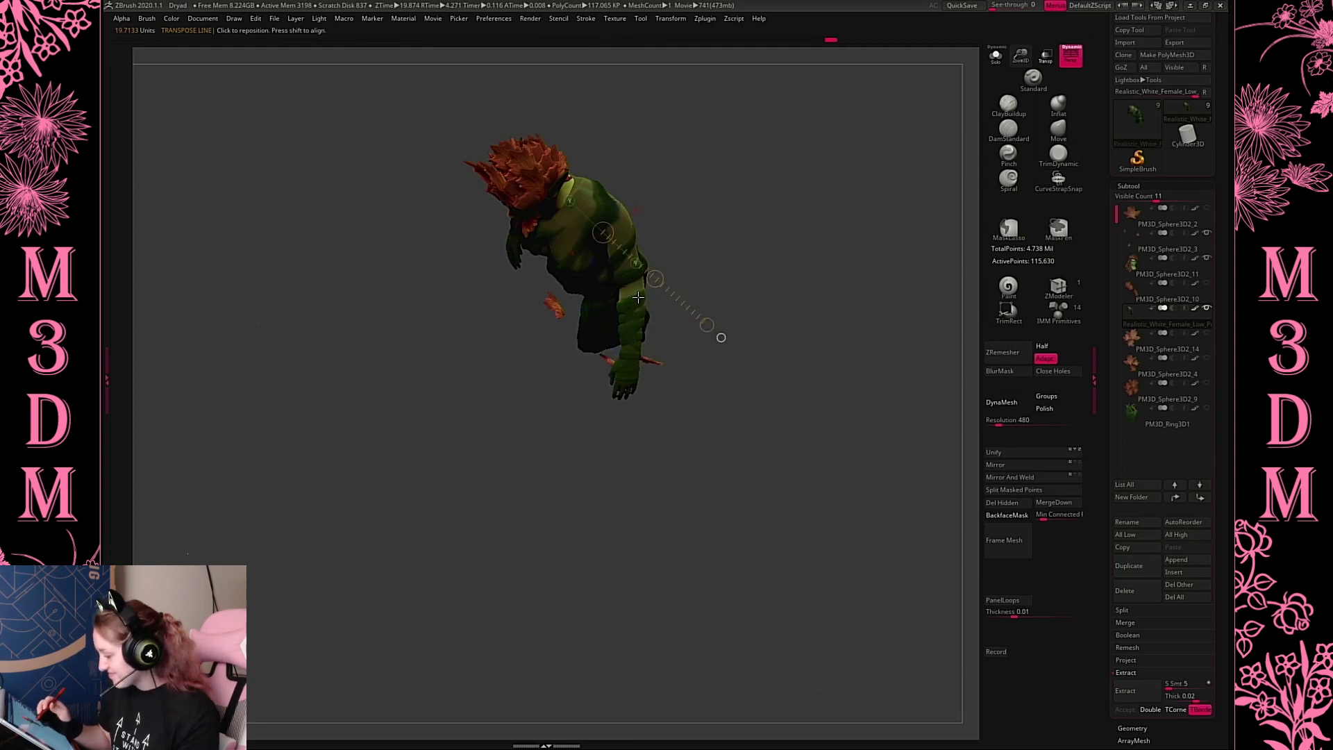
drag(638, 243, 624, 410)
drag(757, 354, 750, 229)
mouse_move(653, 359)
mouse_down()
mouse_move(620, 369)
mouse_move(653, 371)
mouse_up()
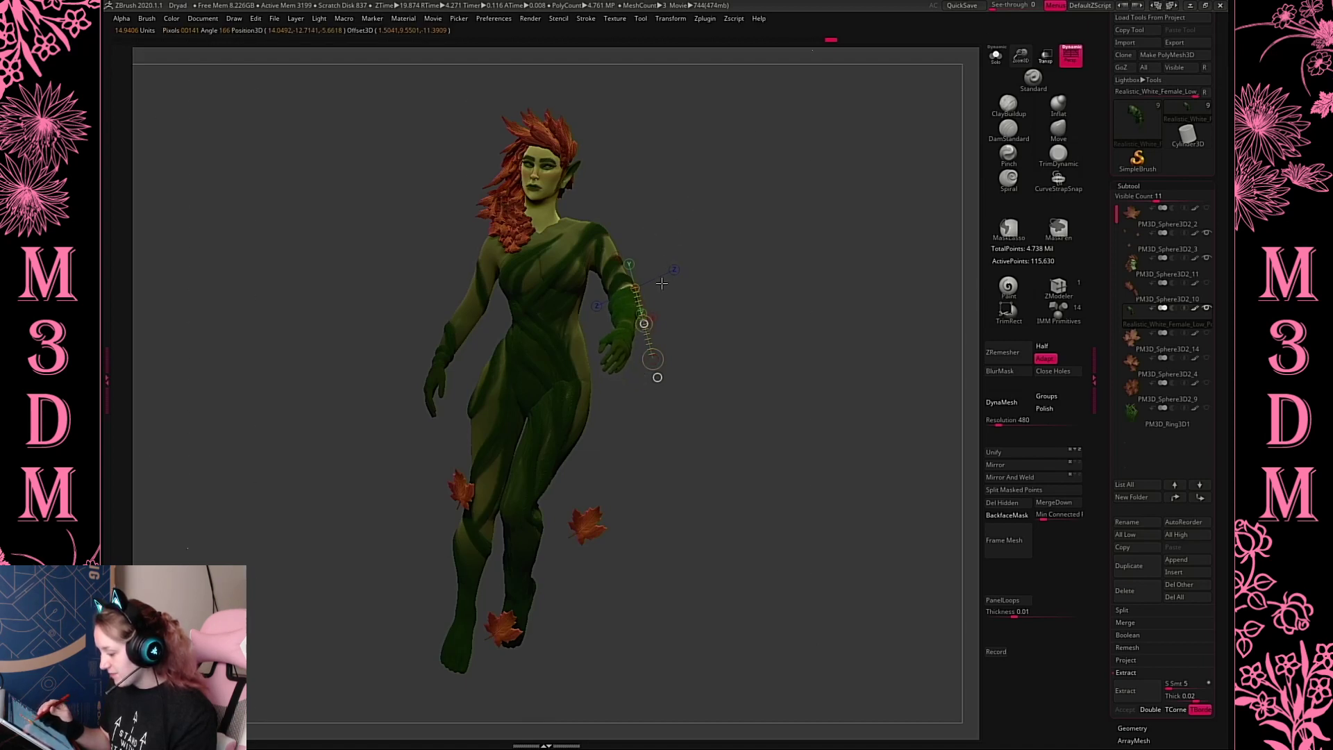
key(q)
mouse_move(892, 364)
mouse_down()
mouse_move(803, 372)
mouse_move(814, 374)
mouse_up()
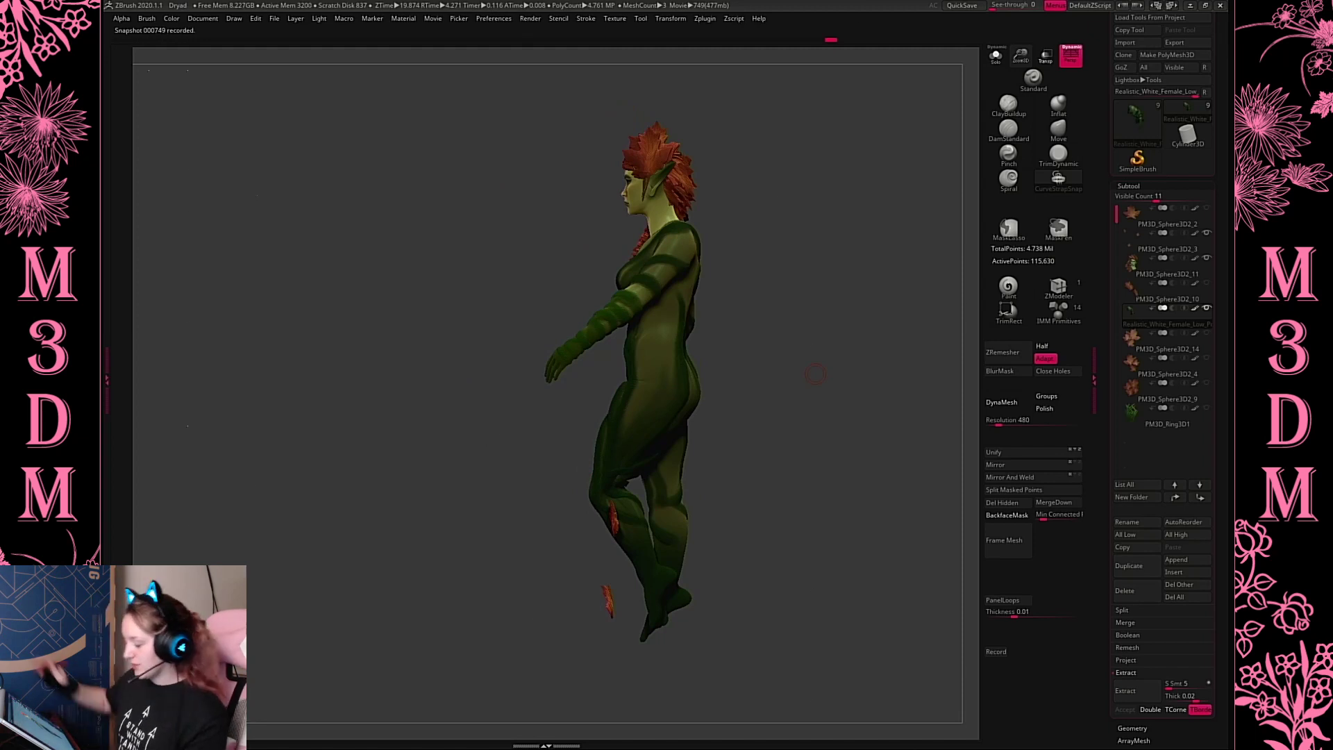
Rotate the forearm slightly from the side view with a transpose line from elbow to hand, and clear the mask
key(r)
drag(635, 286, 546, 359)
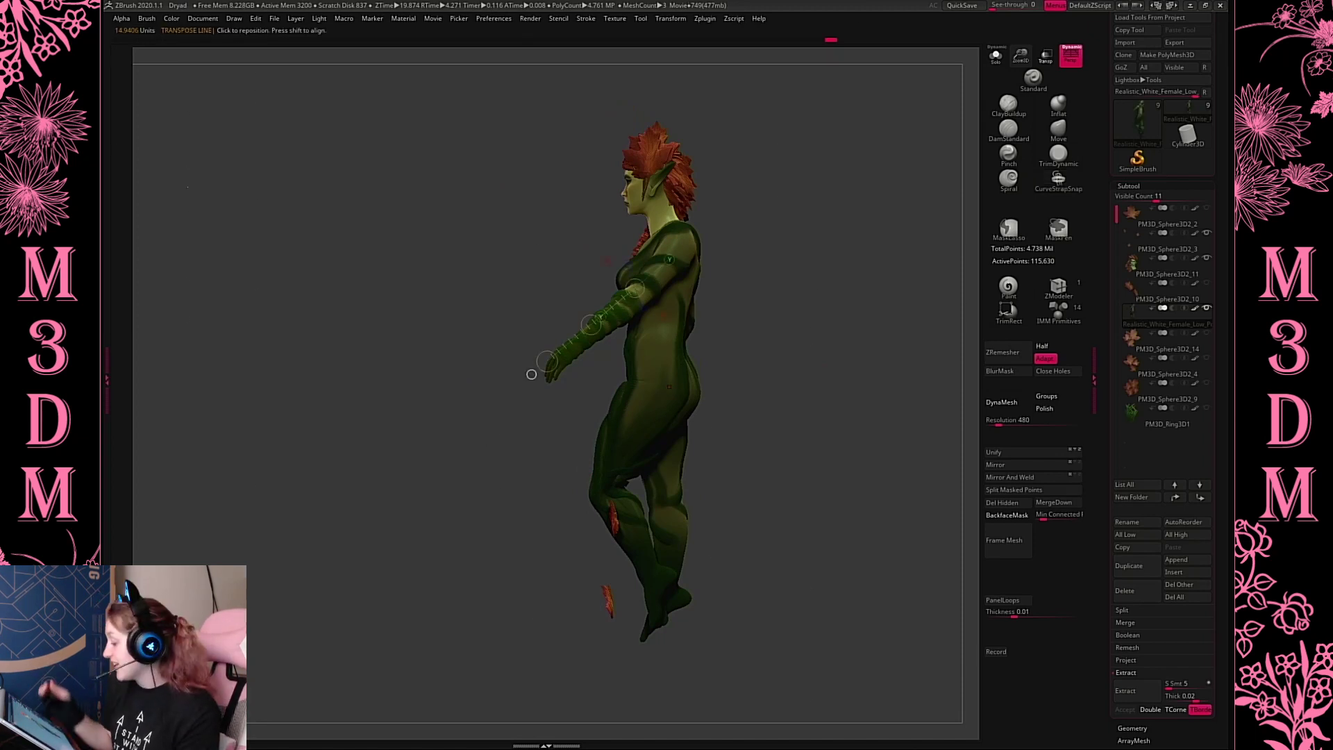
drag(638, 298, 646, 304)
drag(562, 372, 631, 297)
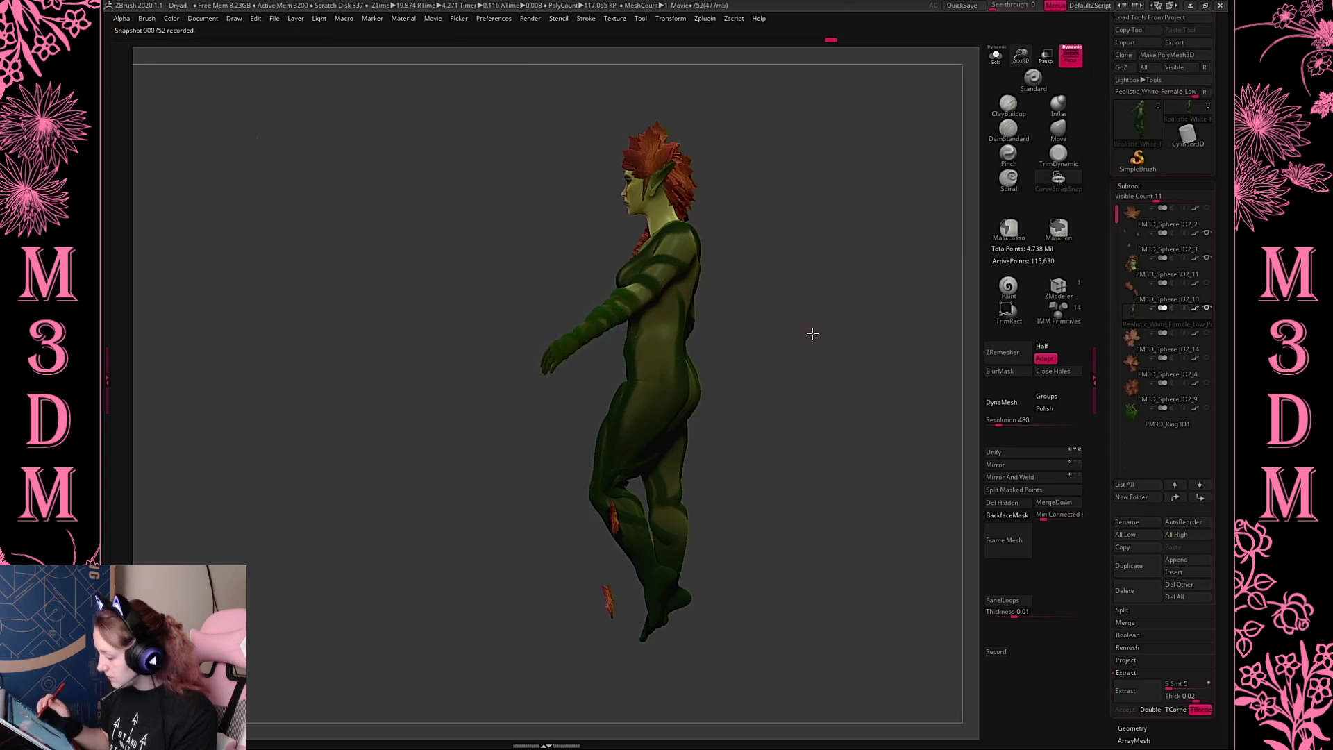
drag(812, 331, 768, 417)
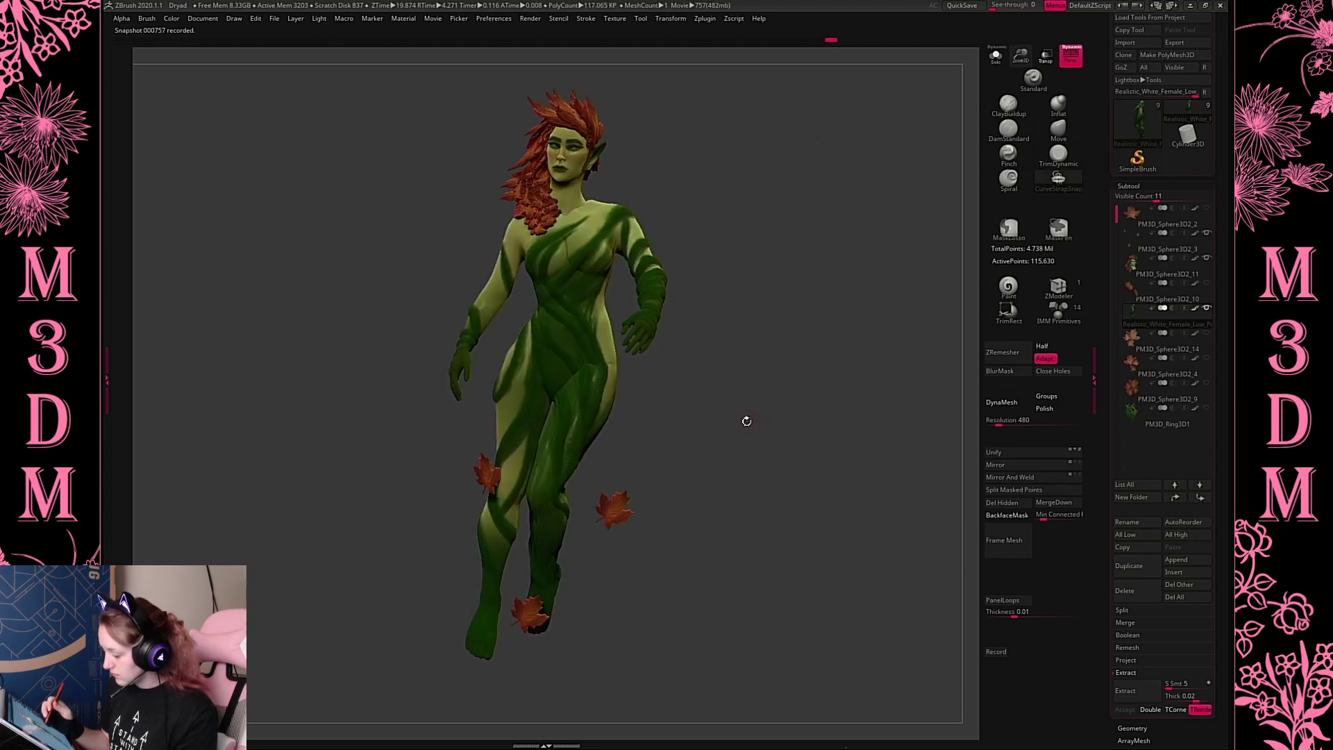
Hide the head, and tilt and shift the whole body slightly with the gizmo
key(w)
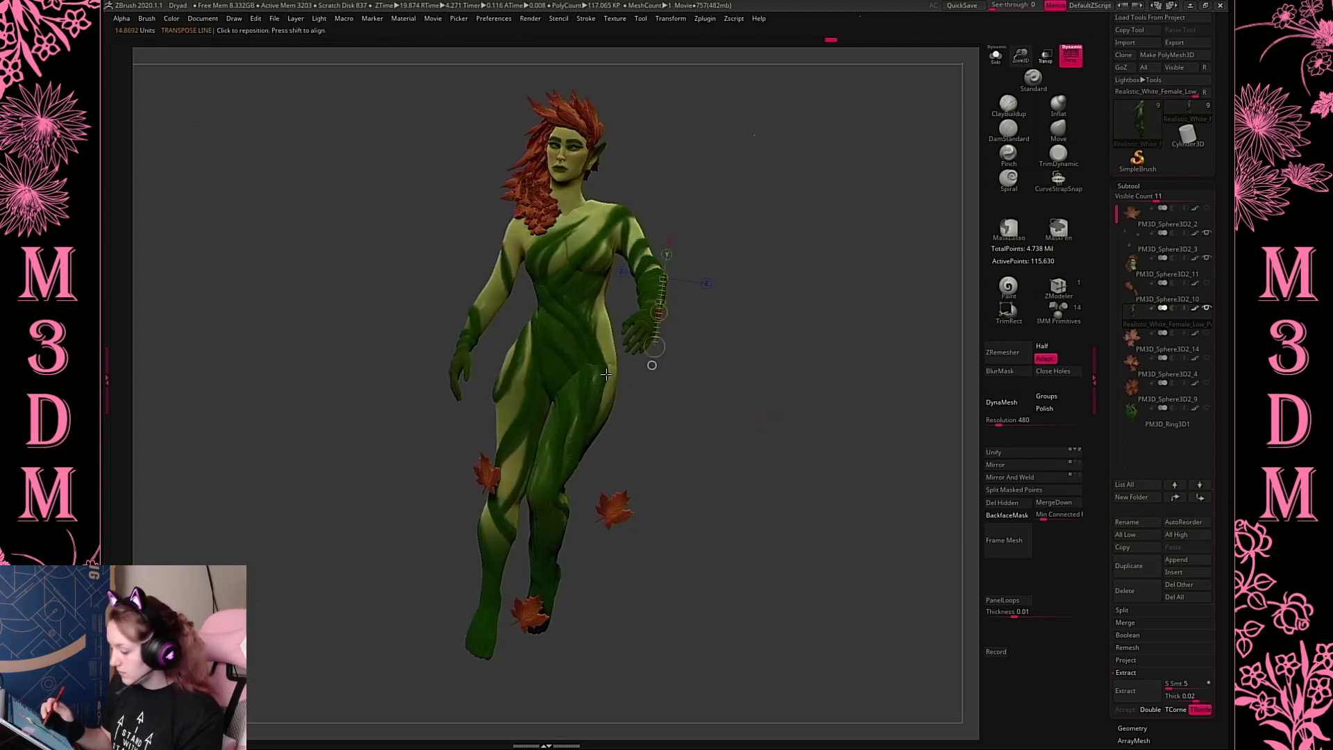
key(y)
alt+click(597, 352)
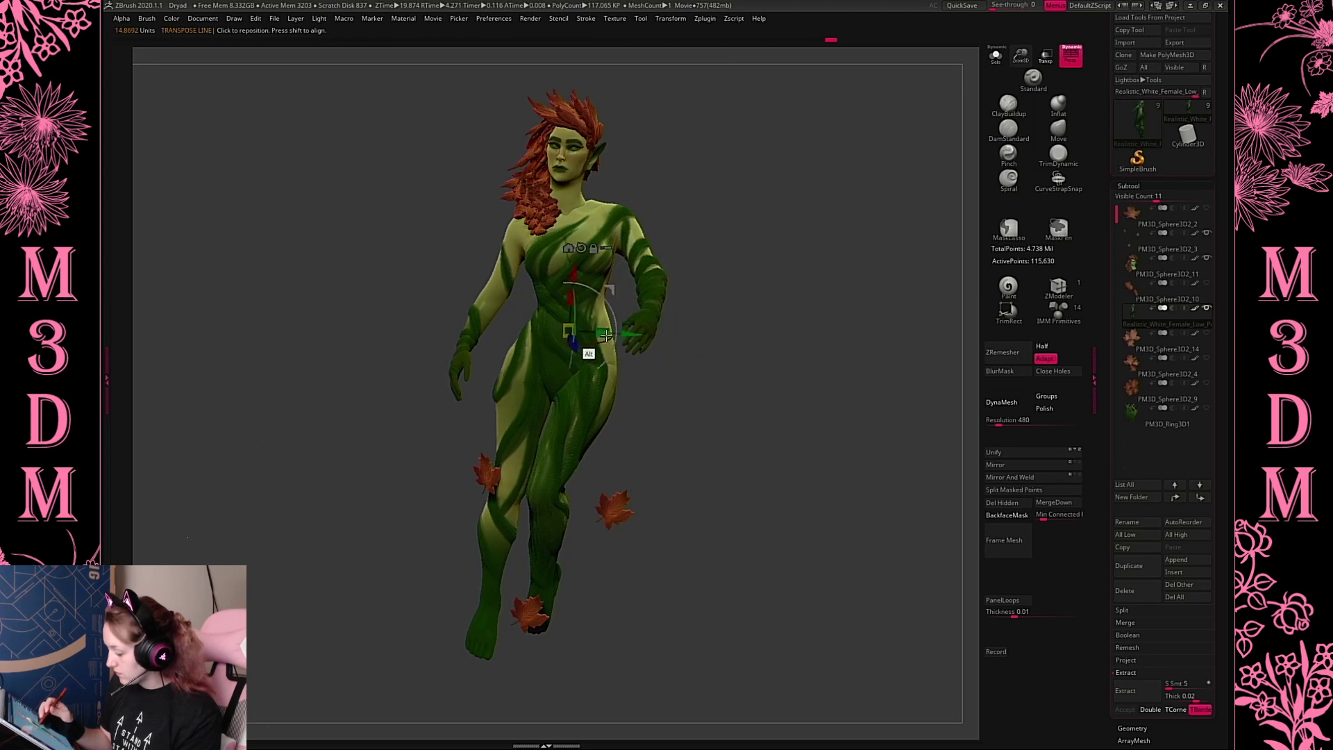
click(1206, 258)
drag(610, 356, 607, 365)
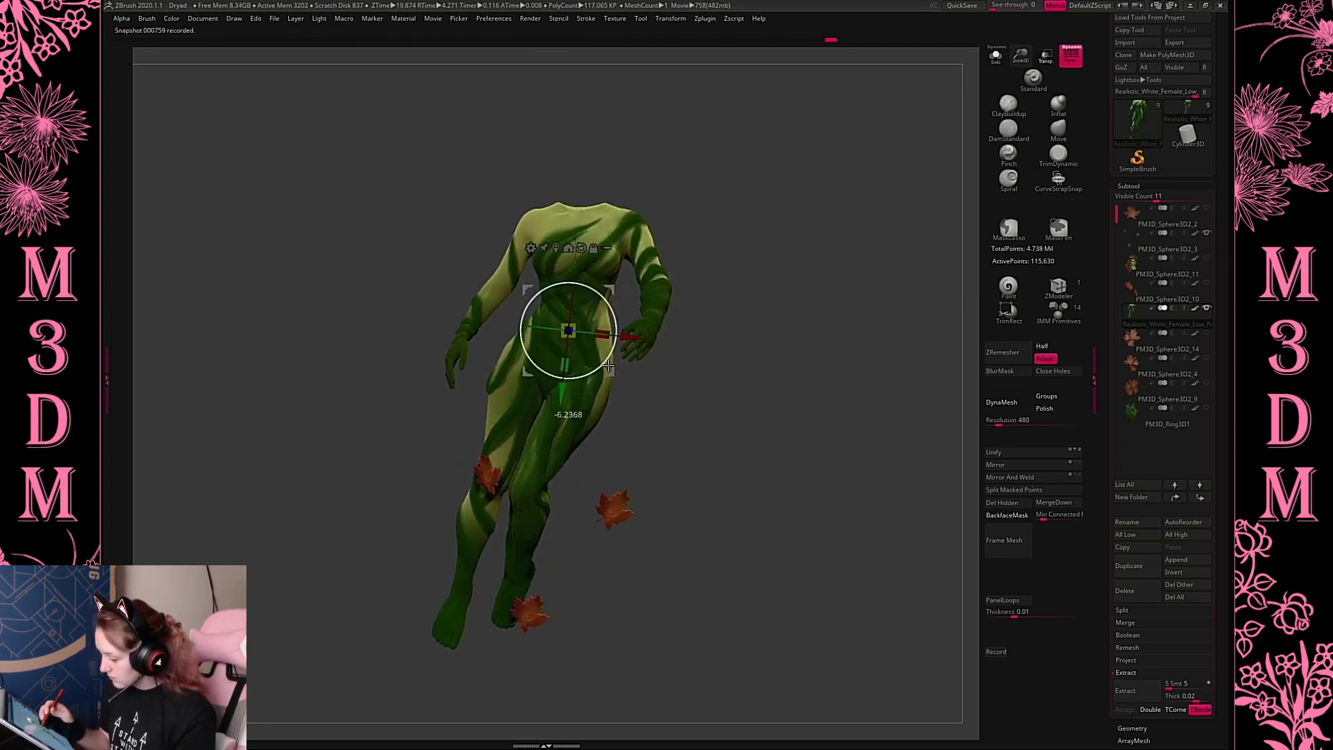
drag(608, 290, 638, 317)
key(q)
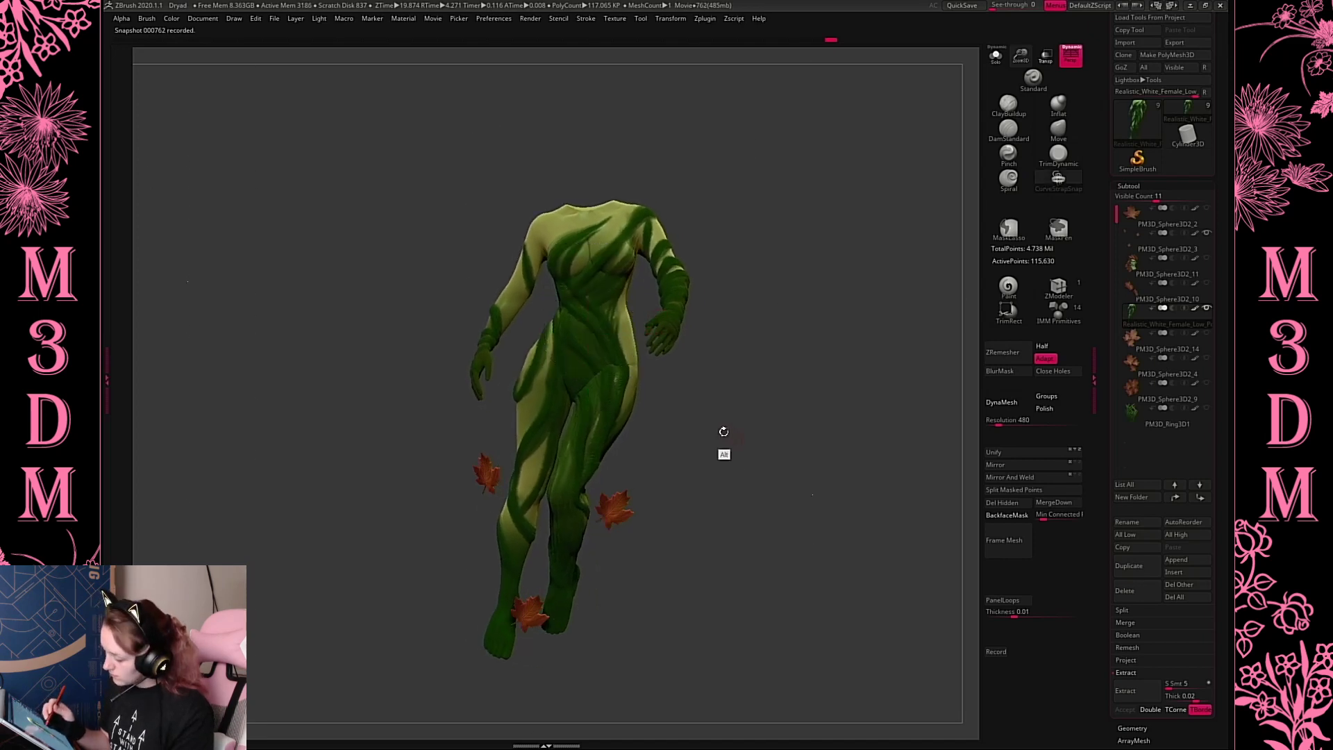
alt+drag(724, 431, 720, 423)
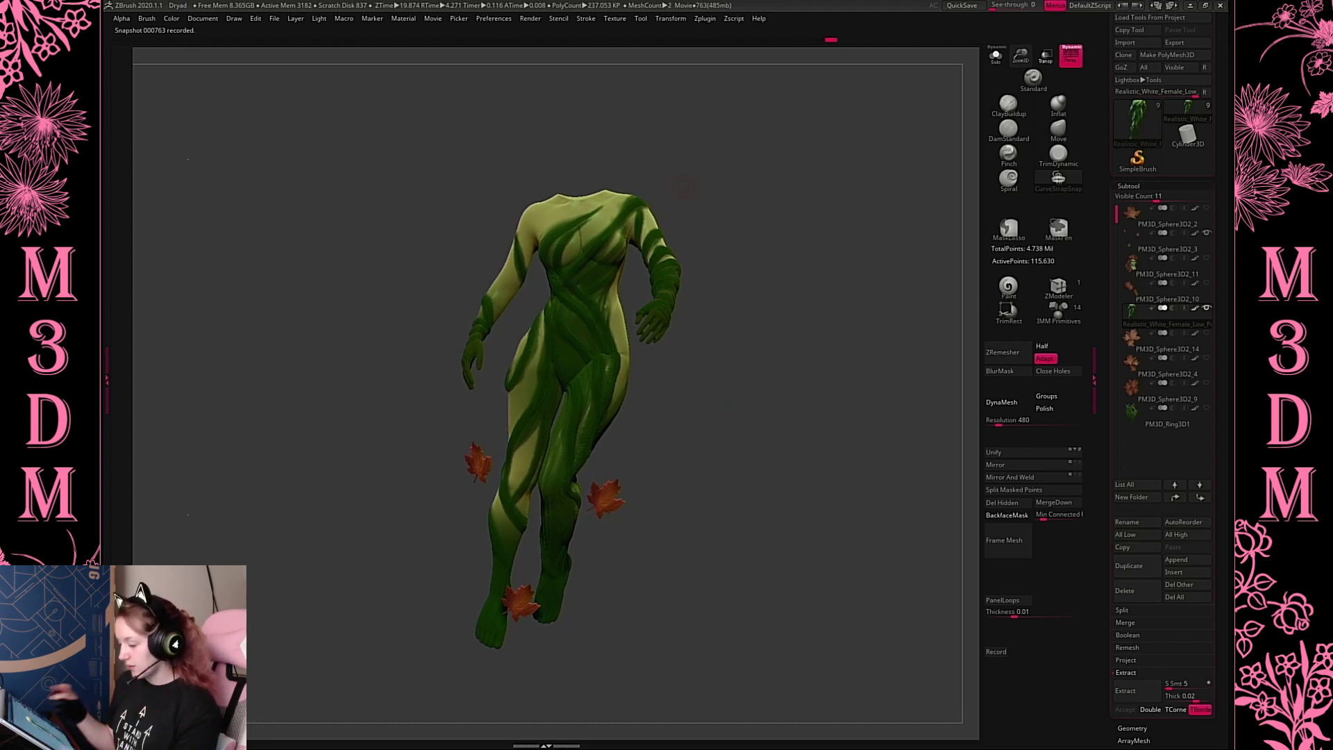
Mask the upper body above the waist with a softened edge, and invert the mask to protect the legs
mouse_move(781, 142)
ctrl+mouse_down()
mouse_move(679, 119)
mouse_move(443, 455)
mouse_move(499, 357)
mouse_move(572, 294)
mouse_move(642, 352)
mouse_move(799, 323)
ctrl+mouse_up()
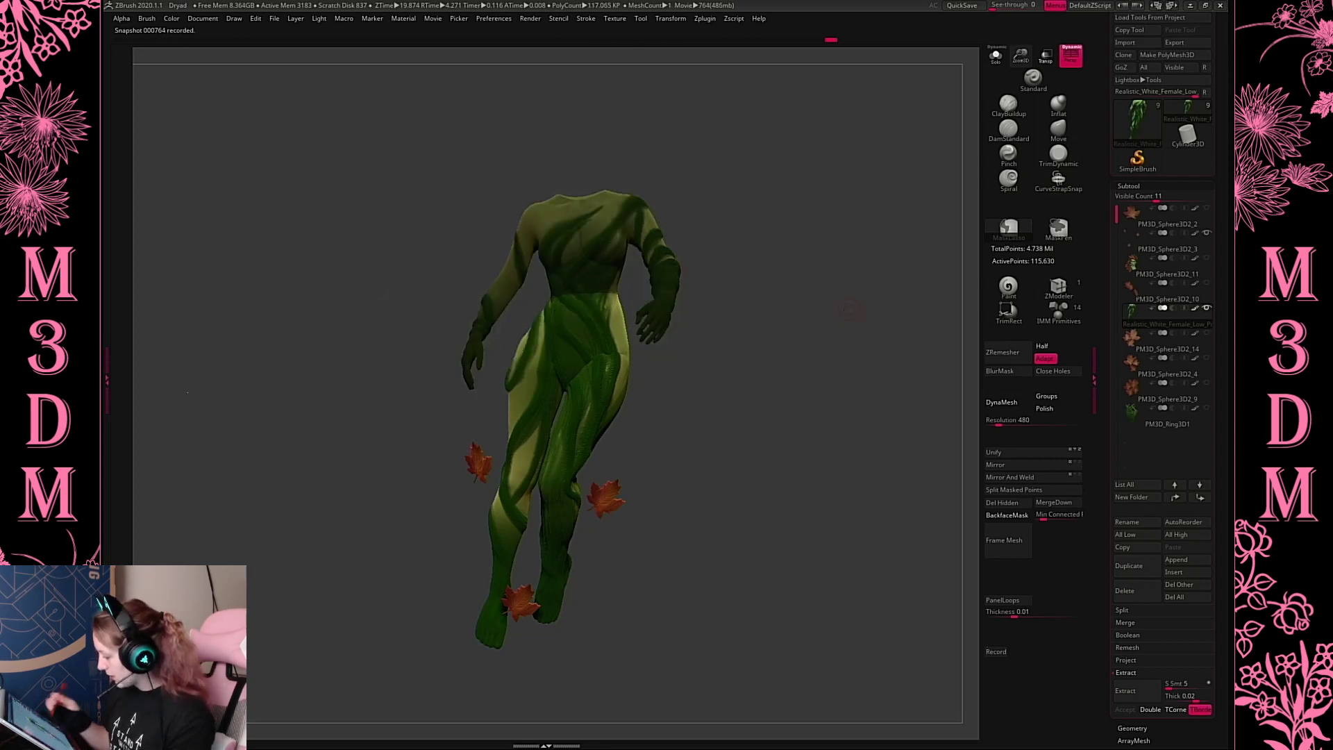
ctrl+click(854, 411)
key(w)
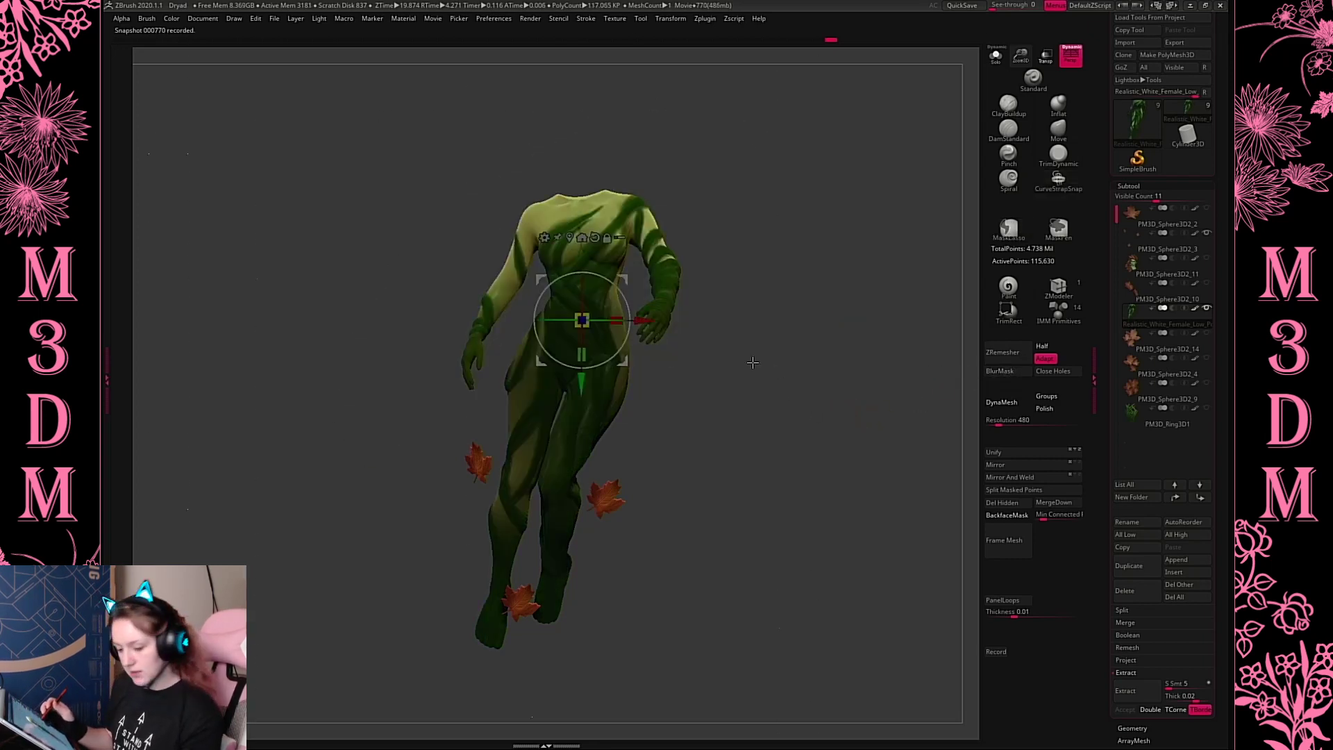
Try to rotate the torso about the waist with transpose lines between neck and waist, undoing each attempt
key(y)
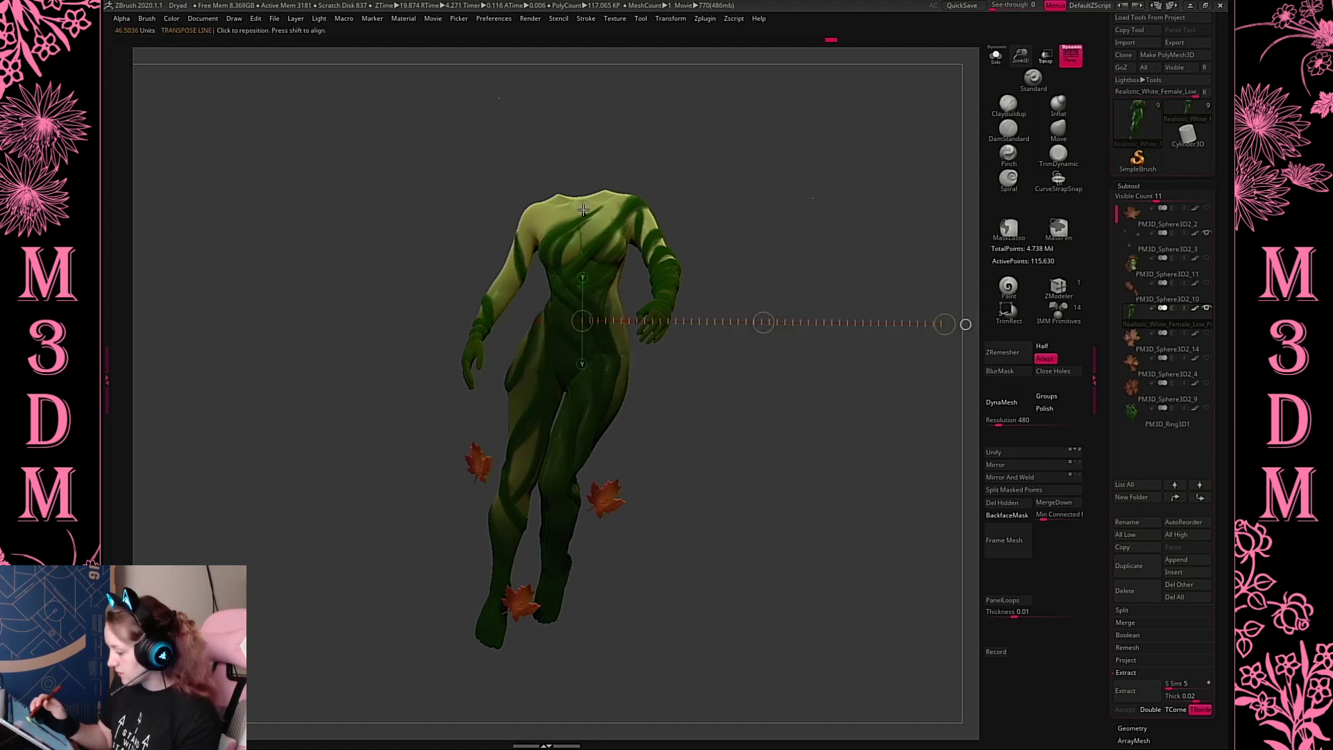
drag(583, 197, 577, 316)
drag(569, 199, 583, 197)
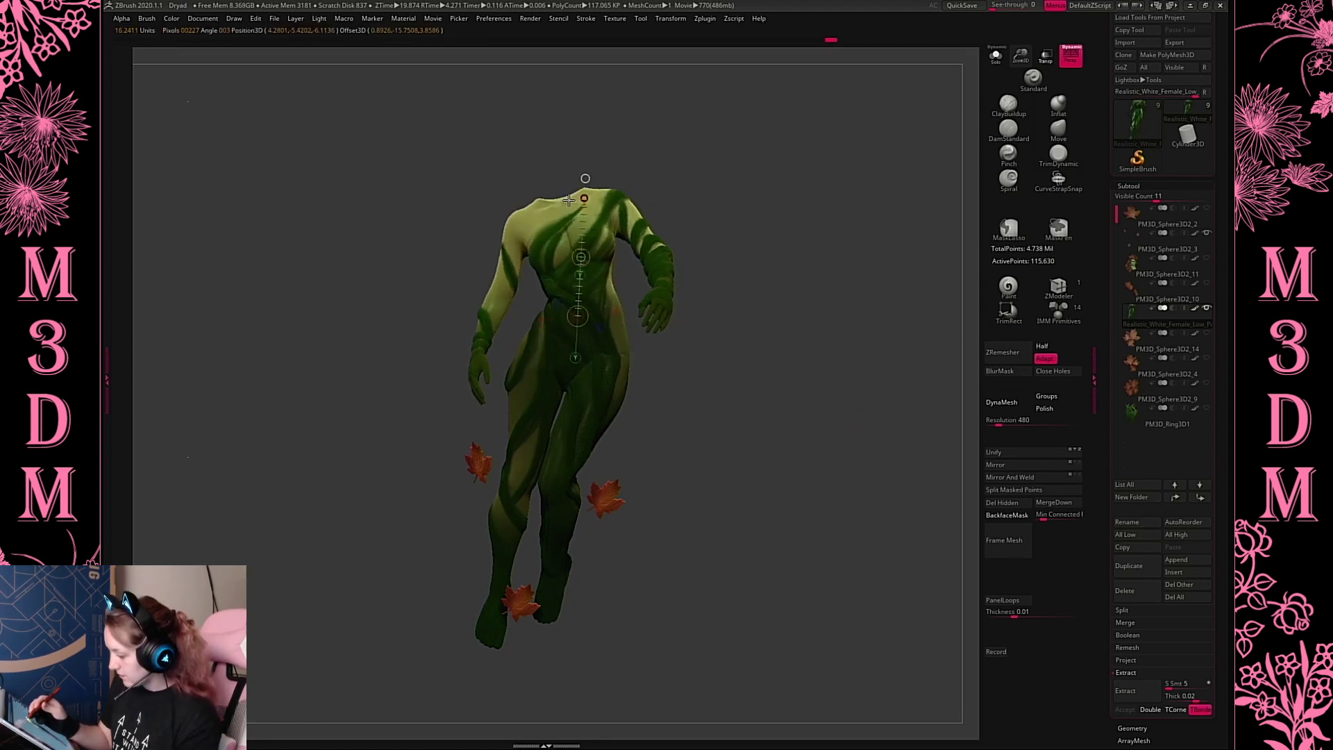
key(ctrl+z)
drag(598, 305, 583, 195)
key(ctrl+z)
drag(583, 289, 553, 194)
key(ctrl+z)
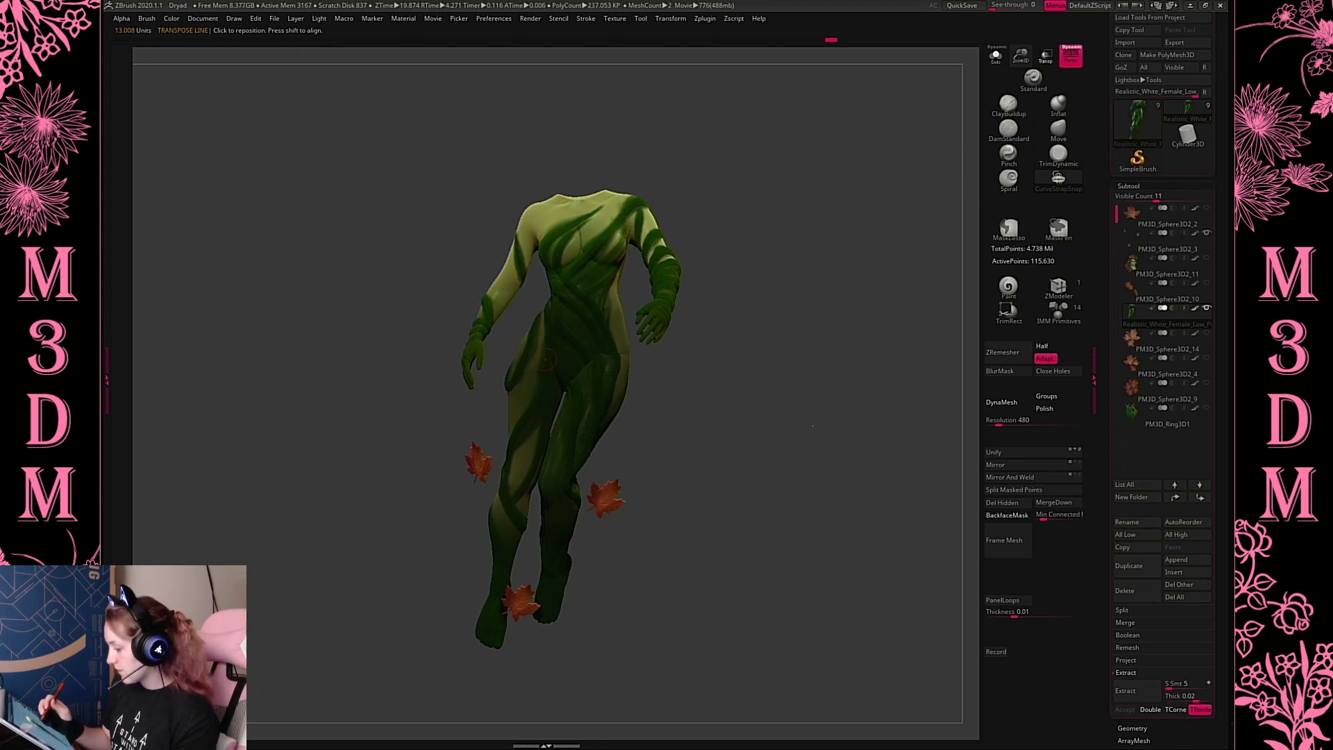
Try tilting the whole body sideways with the gizmo, compare it with the previous pose, and undo the tilt
key(w)
key(y)
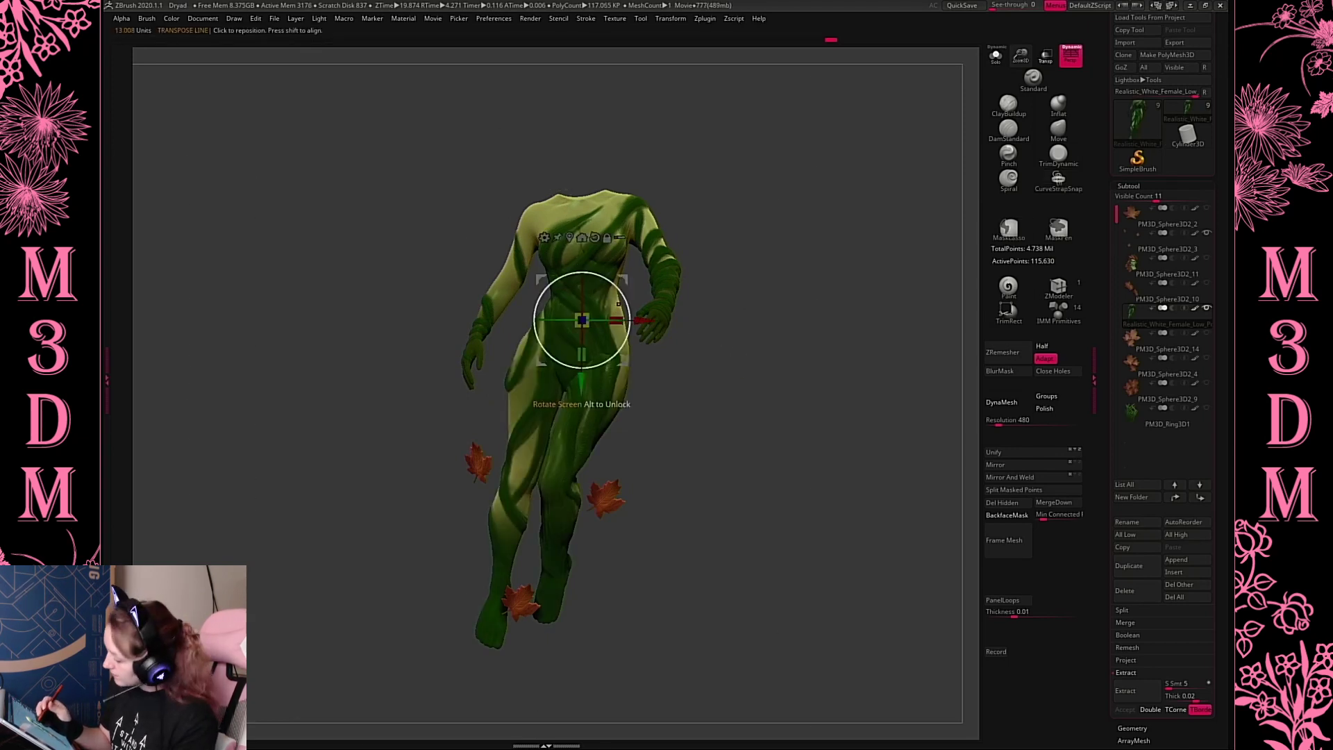
drag(625, 312, 628, 324)
key(q)
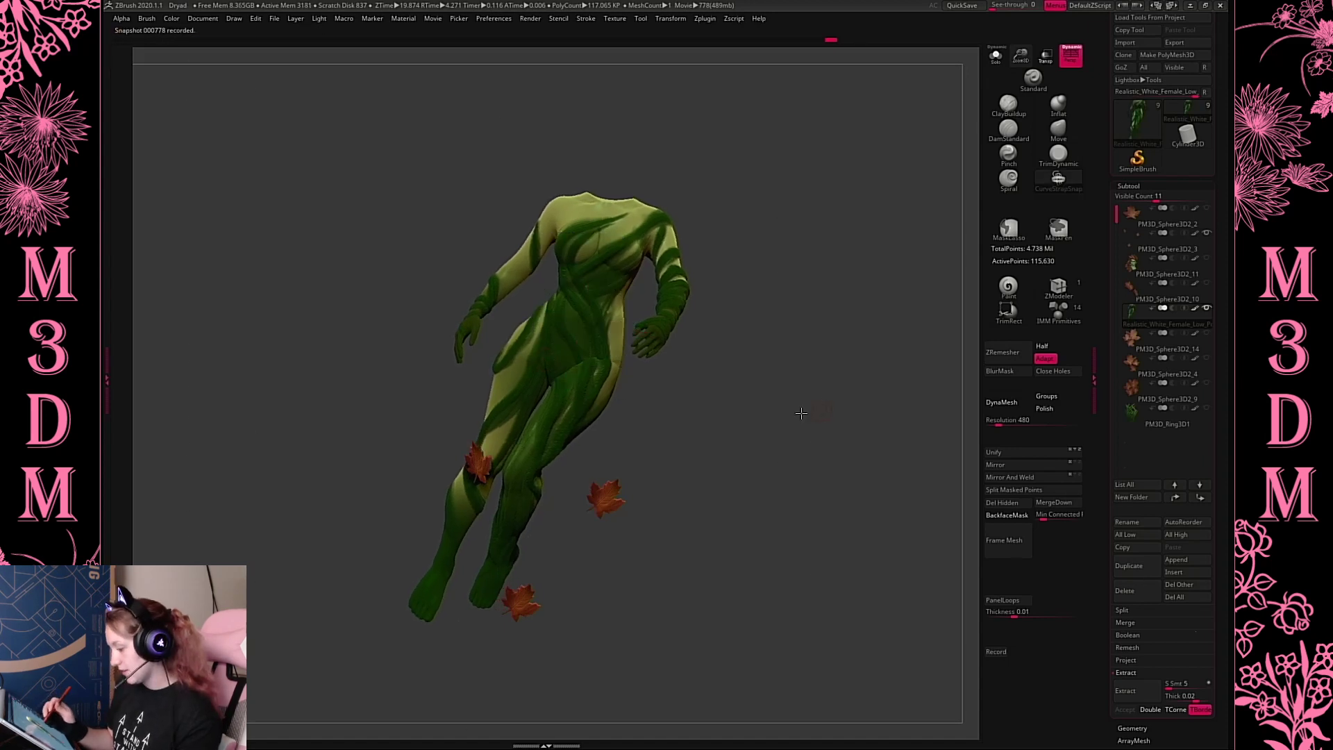
key(ctrl+z)
key(ctrl+shift+z)
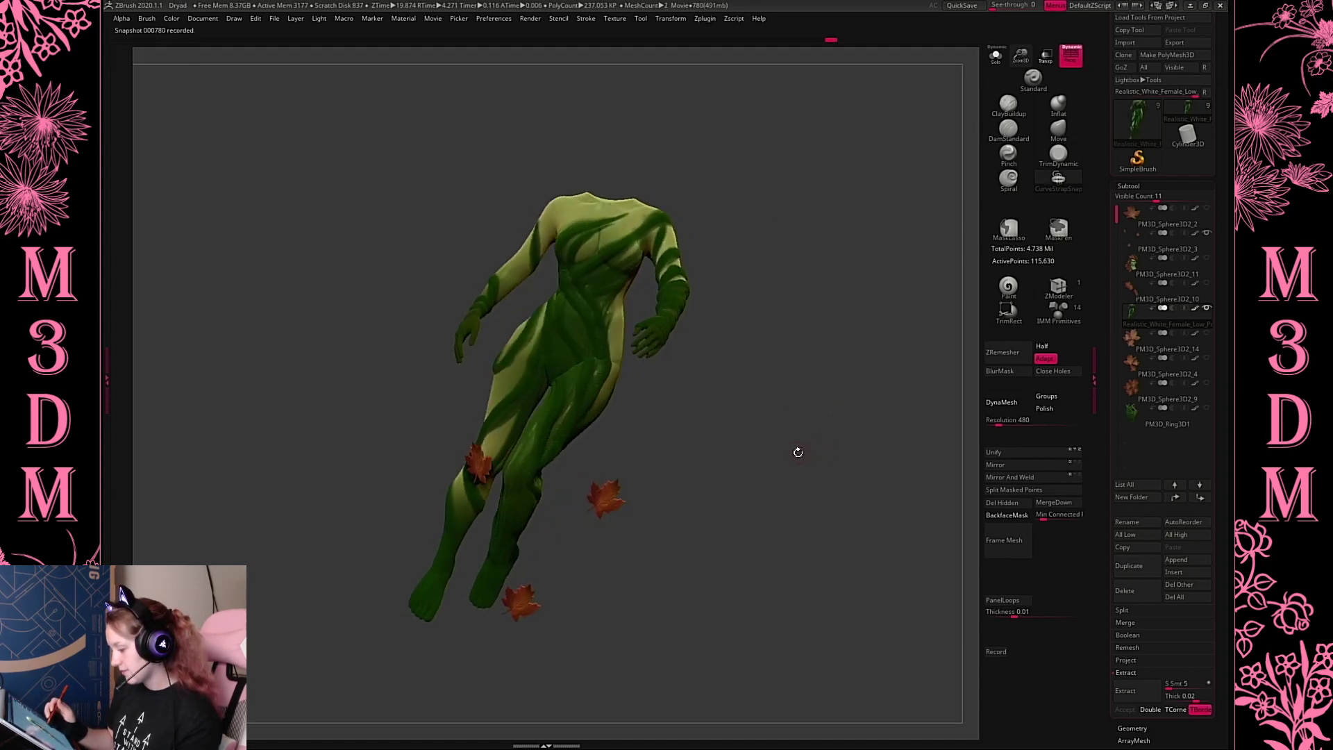
key(ctrl+z)
Mask the body below the waist and blur the mask edge to separate the legs from the torso
ctrl+drag(696, 440, 631, 350)
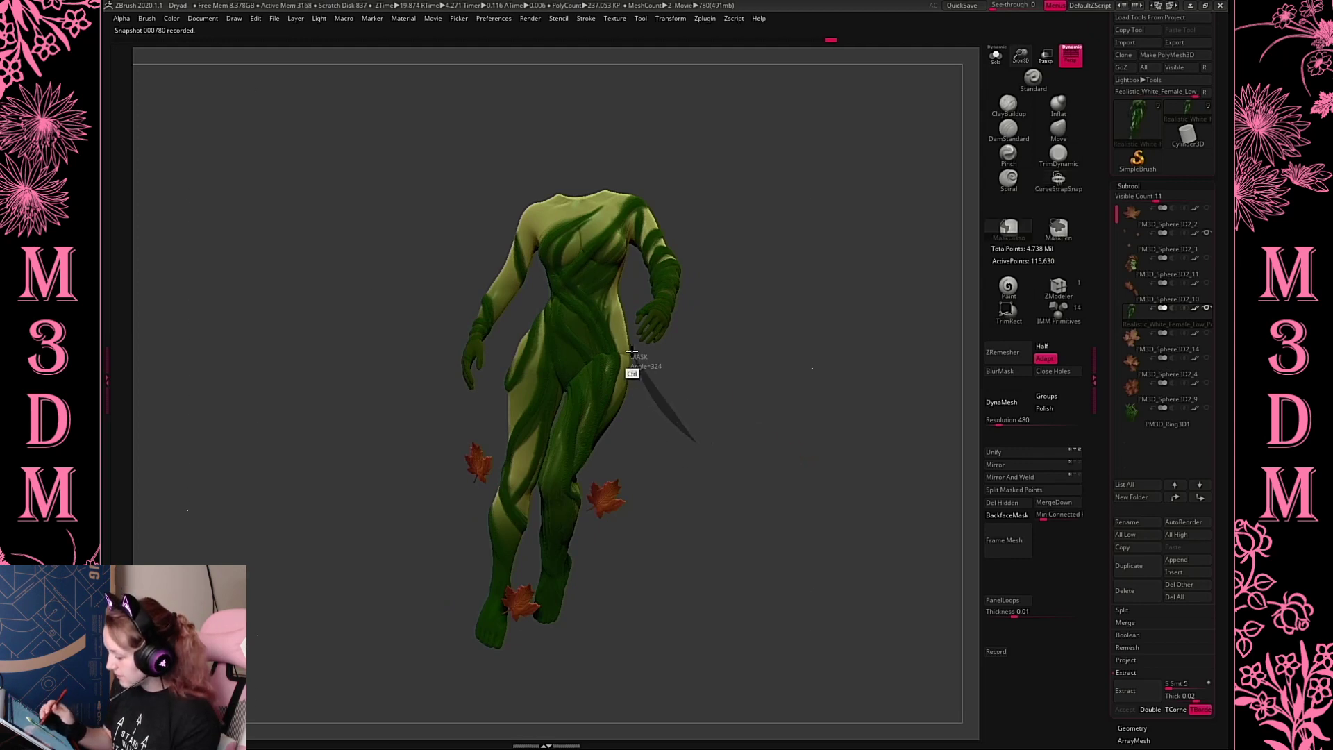
mouse_move(619, 290)
ctrl+mouse_down()
mouse_move(476, 461)
mouse_move(701, 630)
ctrl+mouse_up()
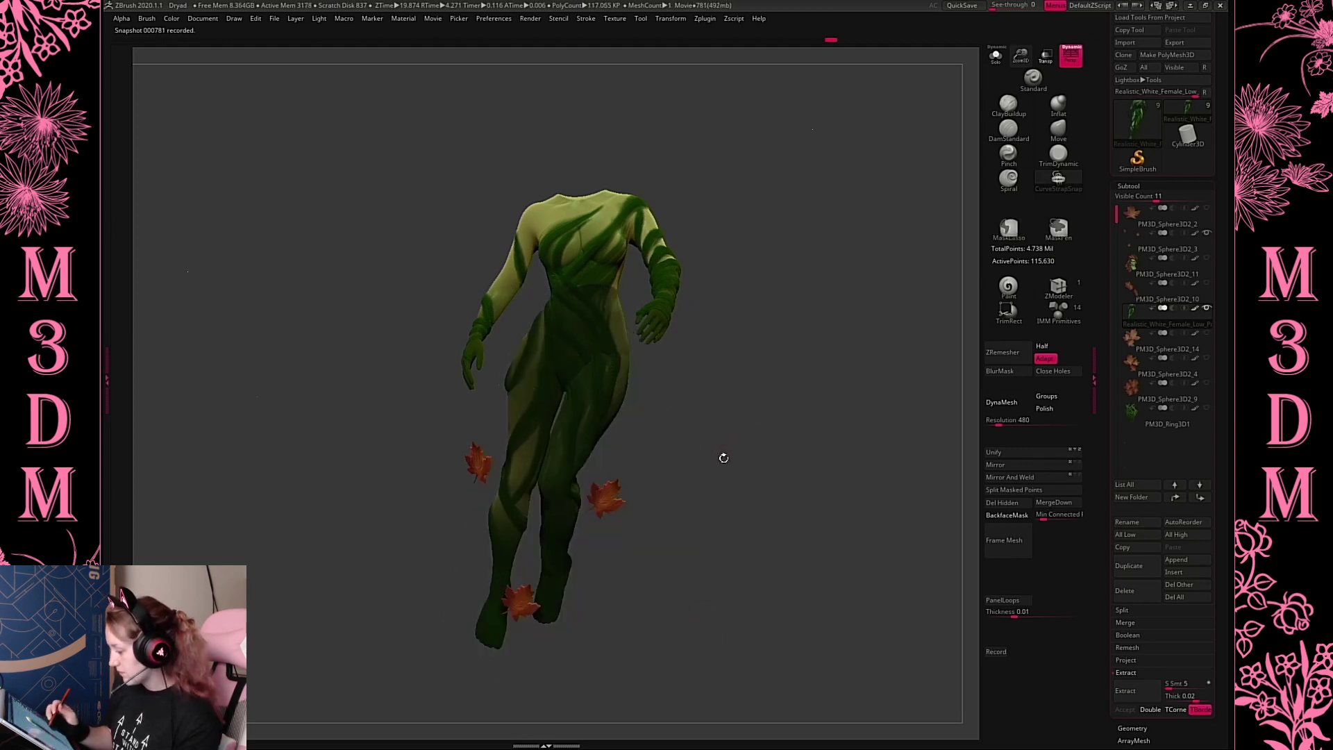
mouse_move(439, 674)
ctrl+mouse_down()
mouse_move(488, 387)
mouse_move(553, 300)
mouse_move(618, 315)
mouse_move(603, 549)
mouse_move(517, 702)
ctrl+mouse_up()
ctrl+click(730, 430)
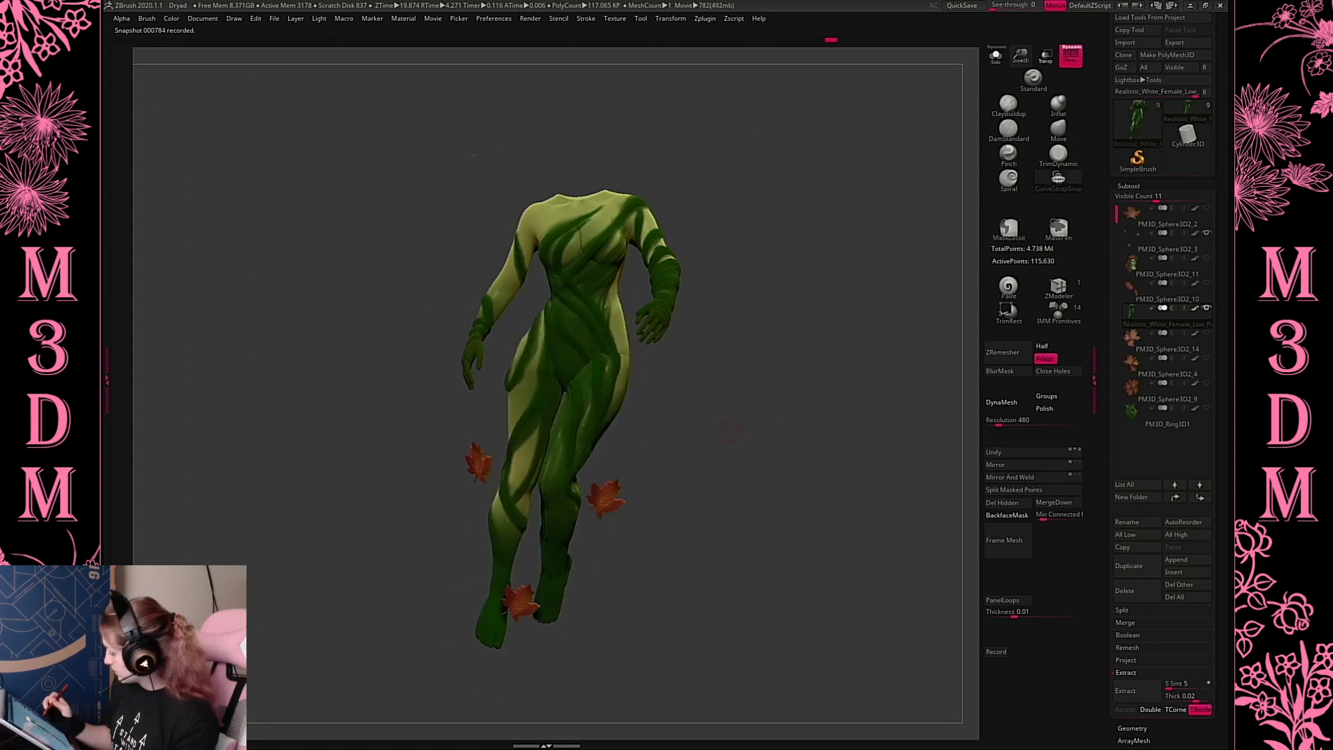
ctrl+click(729, 431)
click(1008, 373)
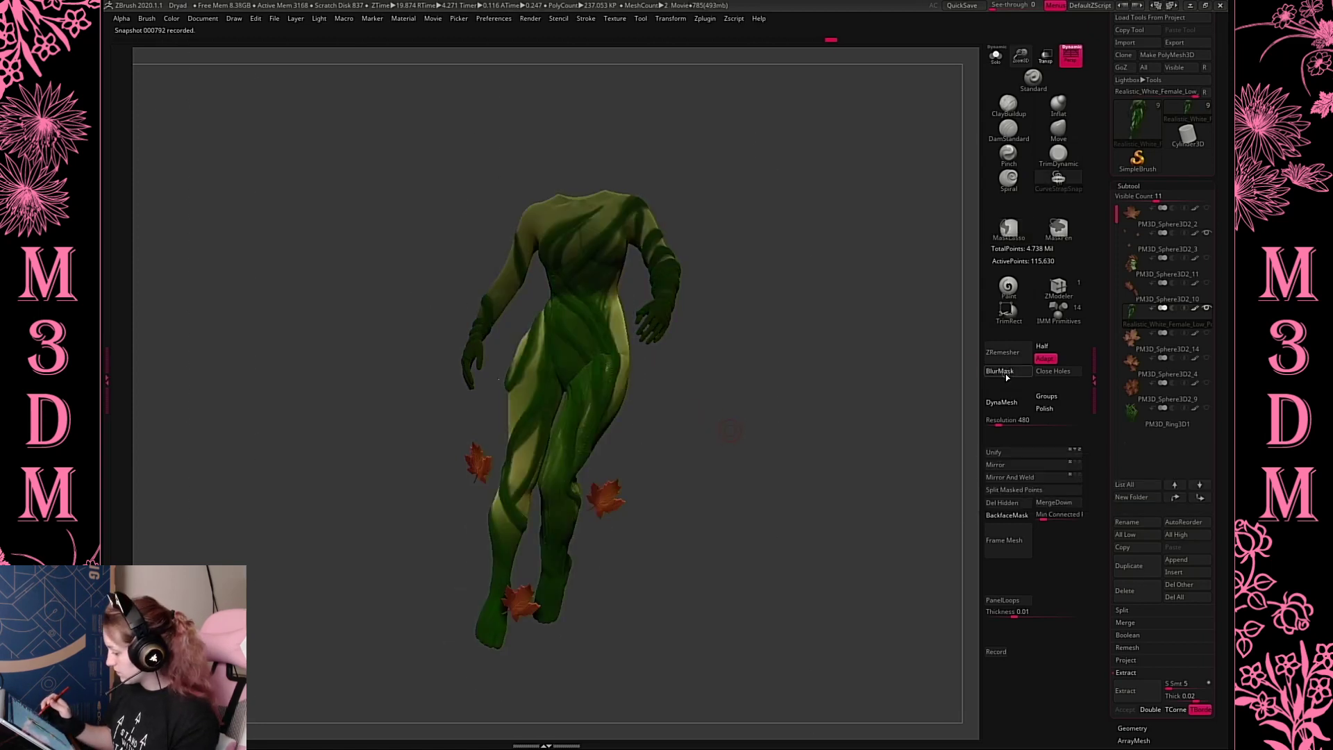
ctrl+click(920, 408)
With the torso masked, swing the legs slightly sideways about the waist using a waist-to-foot transpose line
key(w)
key(y)
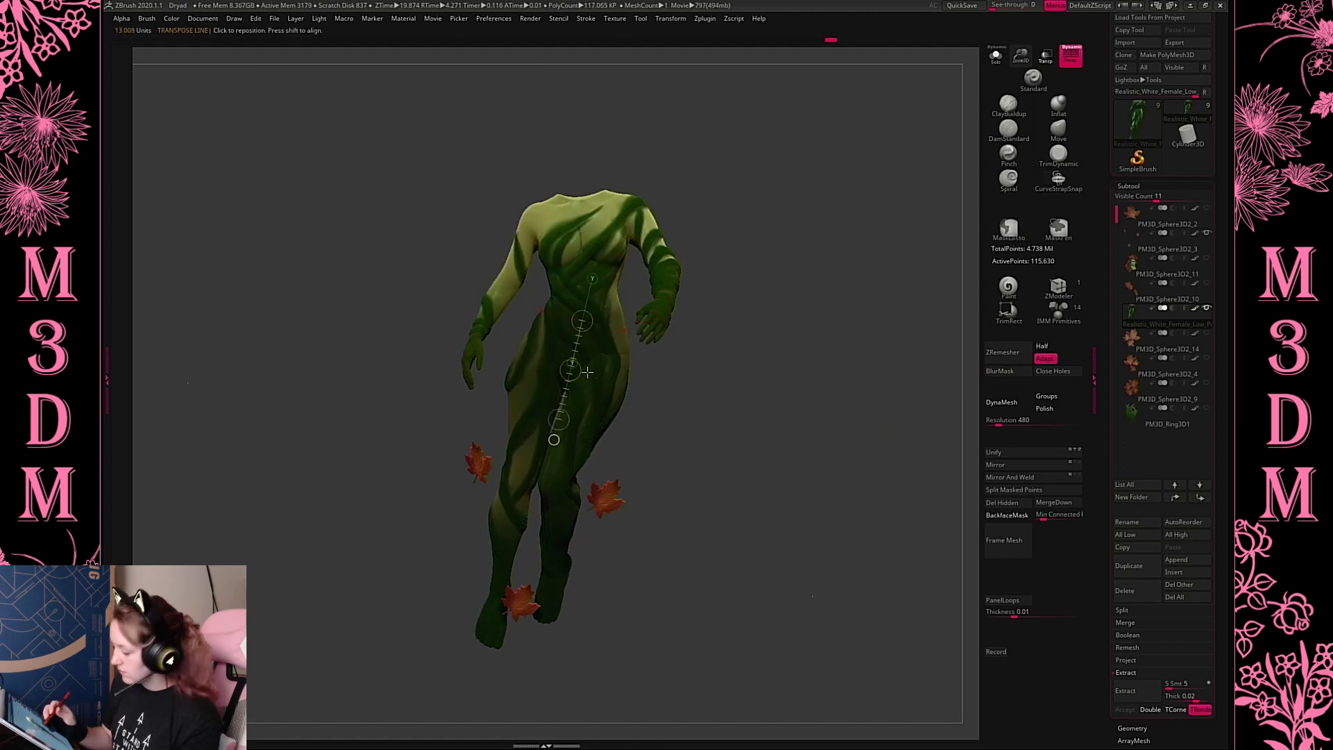
mouse_move(576, 266)
mouse_down()
mouse_move(493, 652)
mouse_move(480, 623)
mouse_up()
ctrl+click(641, 446)
key(q)
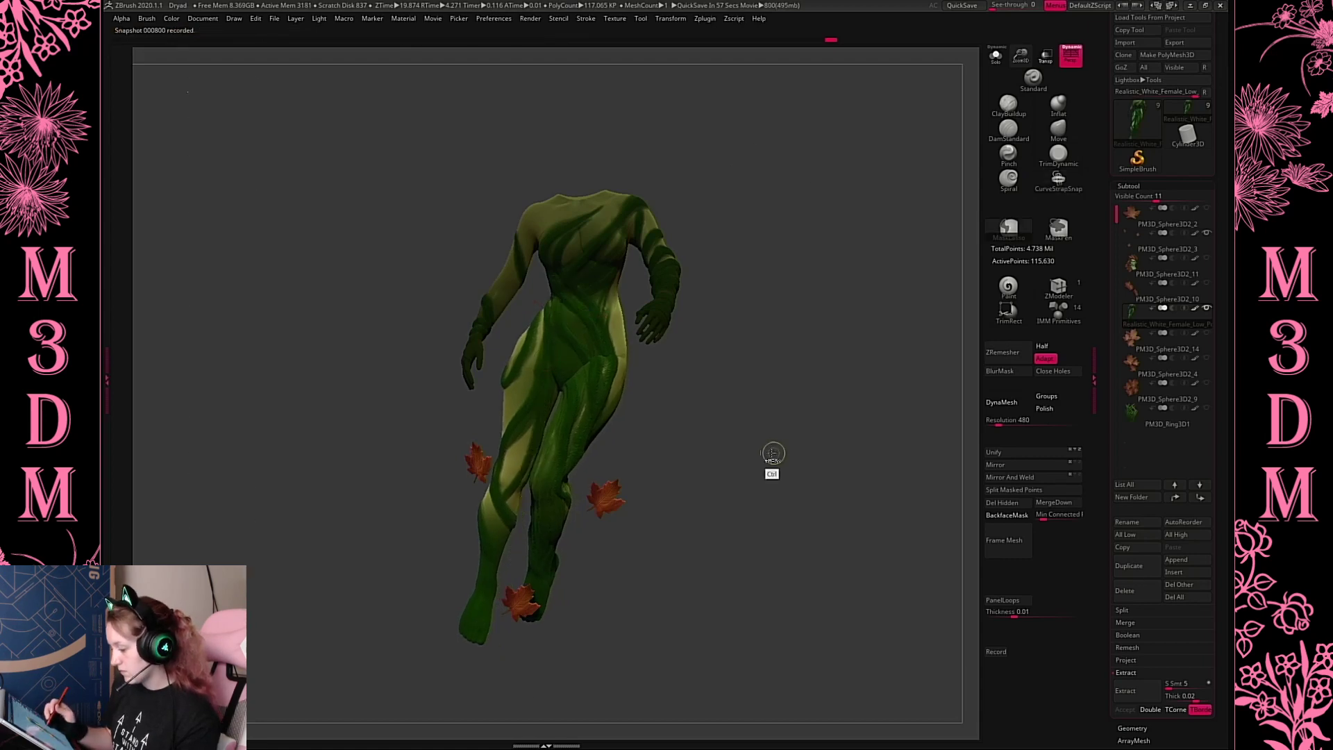
Invert the mask and rotate the torso slightly about the waist along a waist-to-neck transpose line, undoing a first stronger twist
ctrl+click(766, 451)
key(r)
mouse_move(600, 297)
mouse_down()
mouse_move(588, 193)
mouse_move(614, 201)
mouse_move(635, 250)
mouse_move(675, 427)
mouse_move(741, 247)
mouse_move(652, 166)
mouse_up()
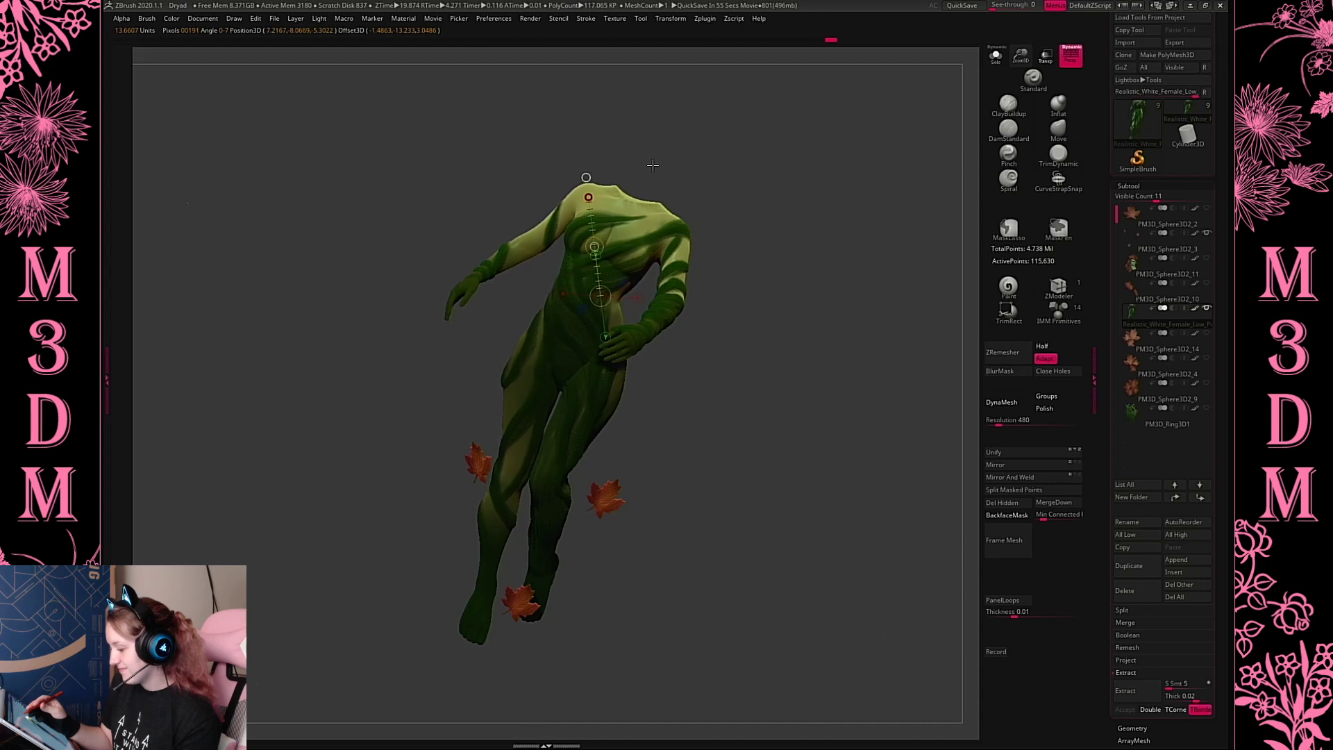
key(ctrl+z)
drag(588, 197, 615, 200)
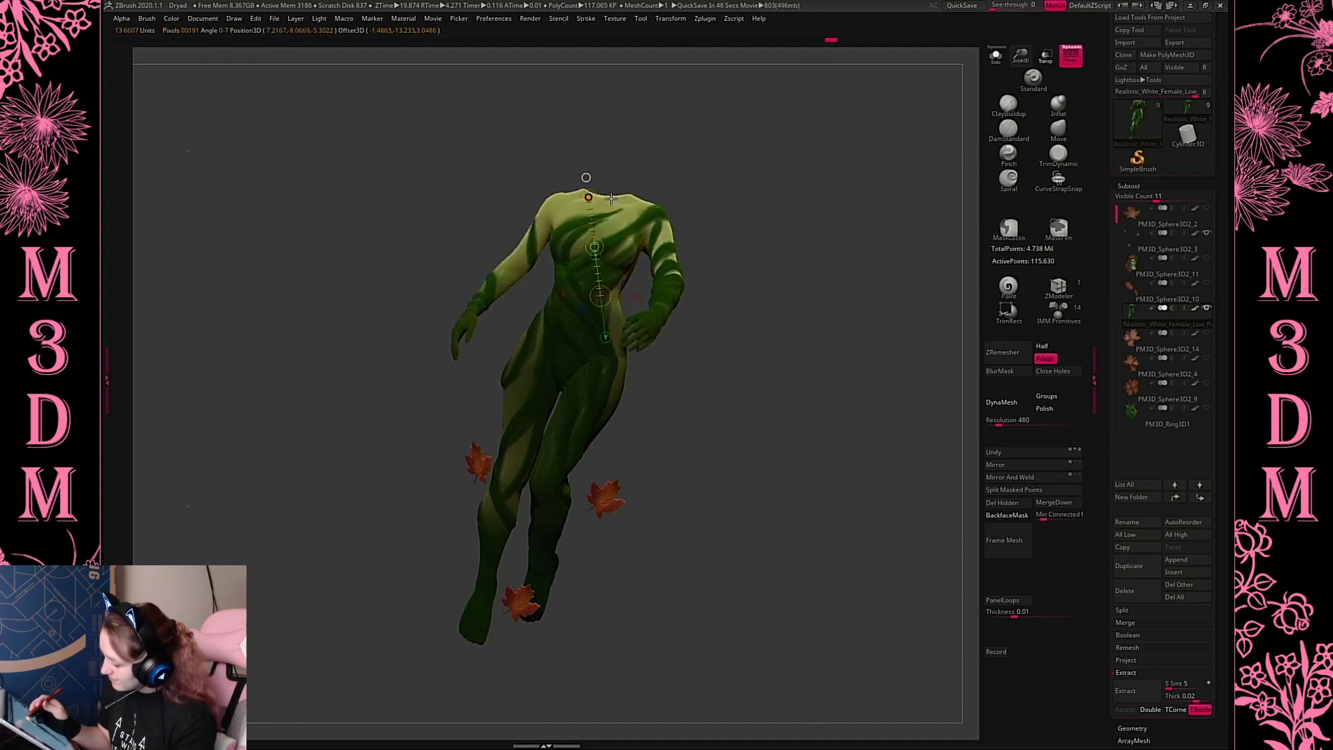
key(q)
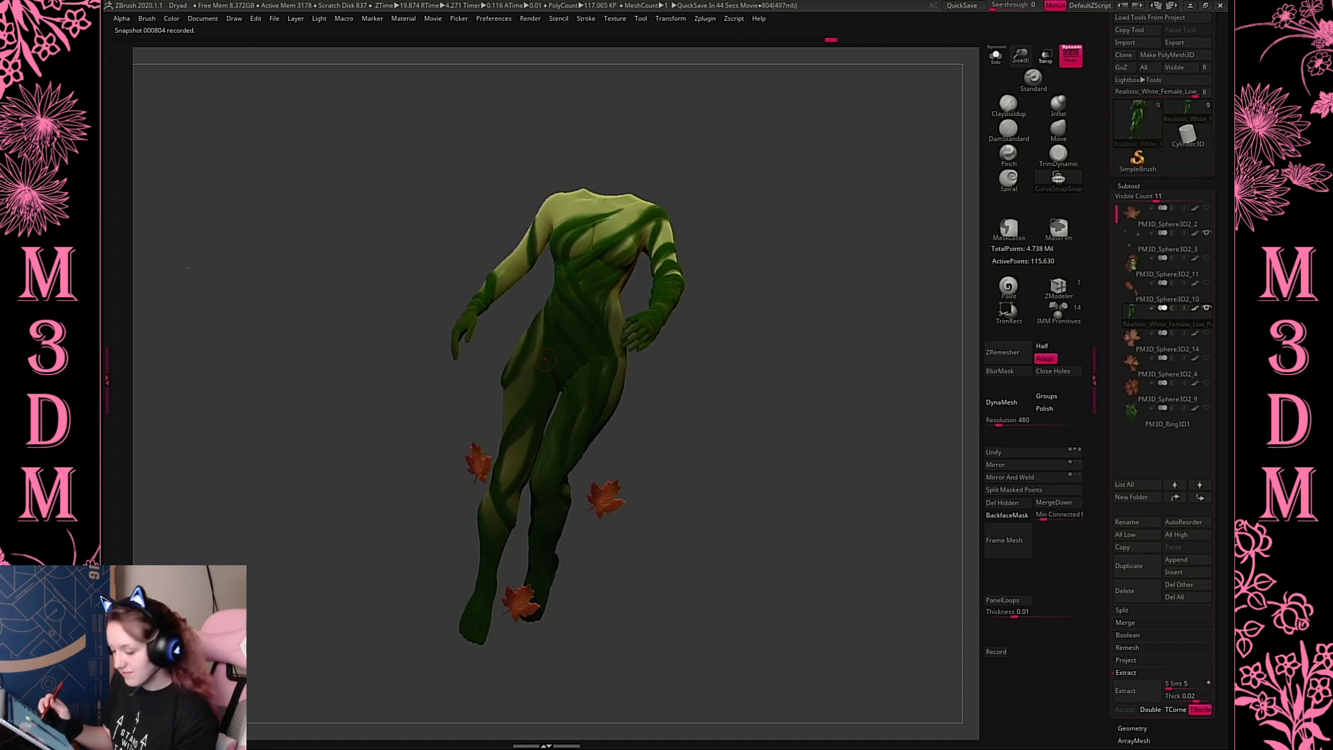
Invert the mask to free the legs, make a small gizmo adjustment at the hips, and clear the mask
key(w)
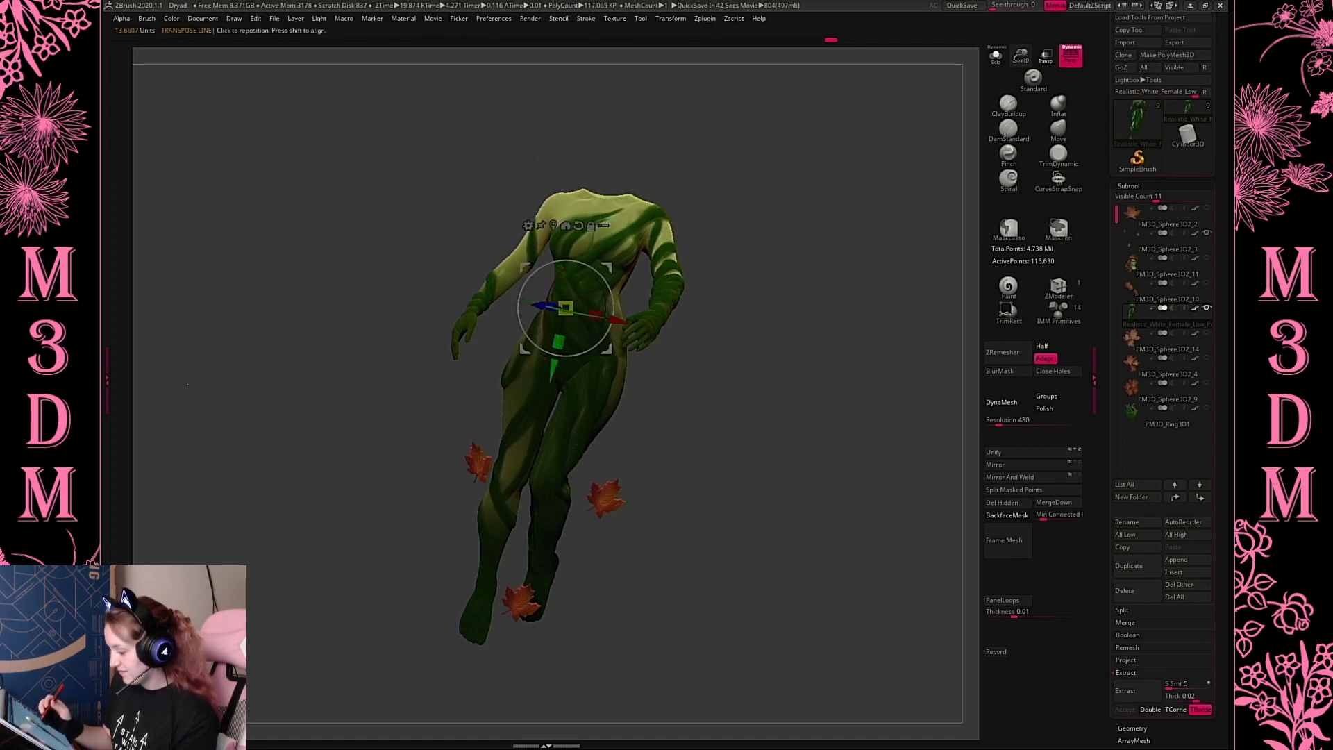
alt+click(638, 320)
alt+click(591, 306)
ctrl+click(872, 325)
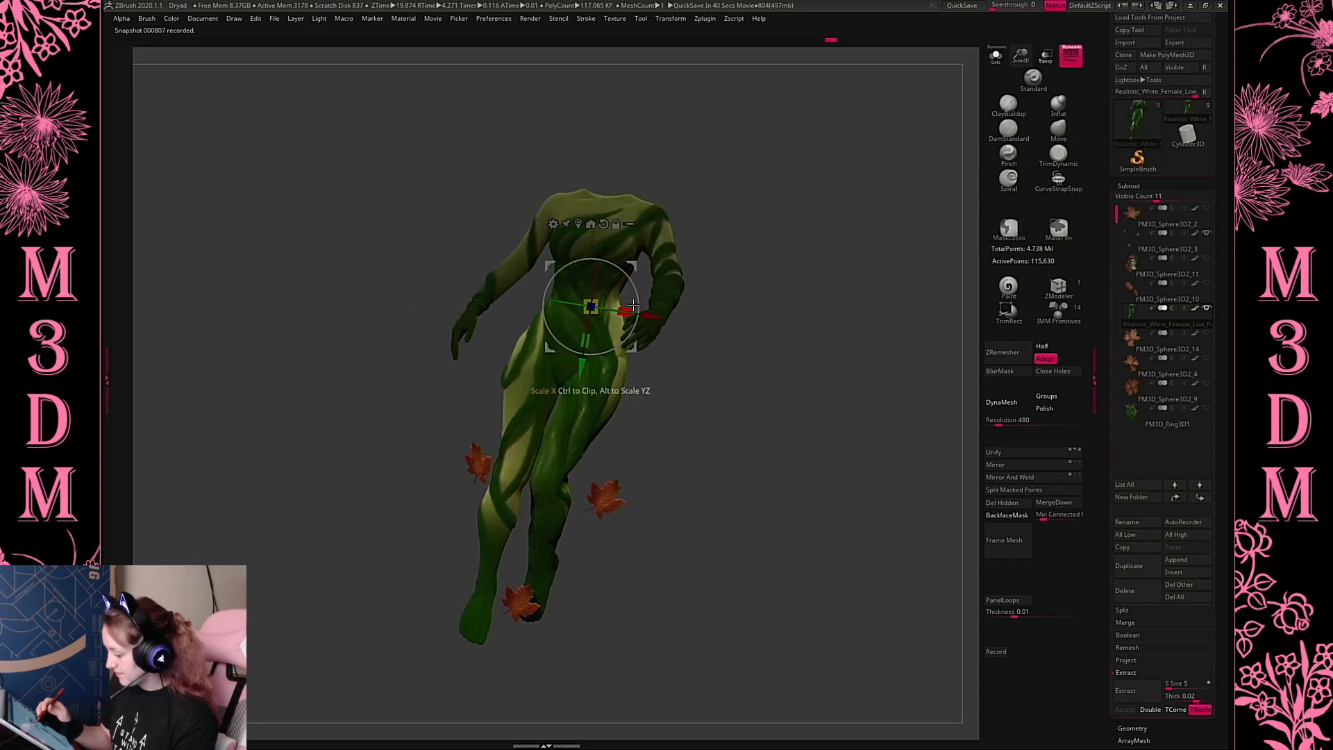
ctrl+click(575, 361)
ctrl+click(571, 360)
ctrl+drag(746, 291, 760, 324)
drag(637, 307, 637, 306)
key(q)
mouse_move(769, 458)
mouse_down()
mouse_move(773, 425)
mouse_move(767, 463)
mouse_up()
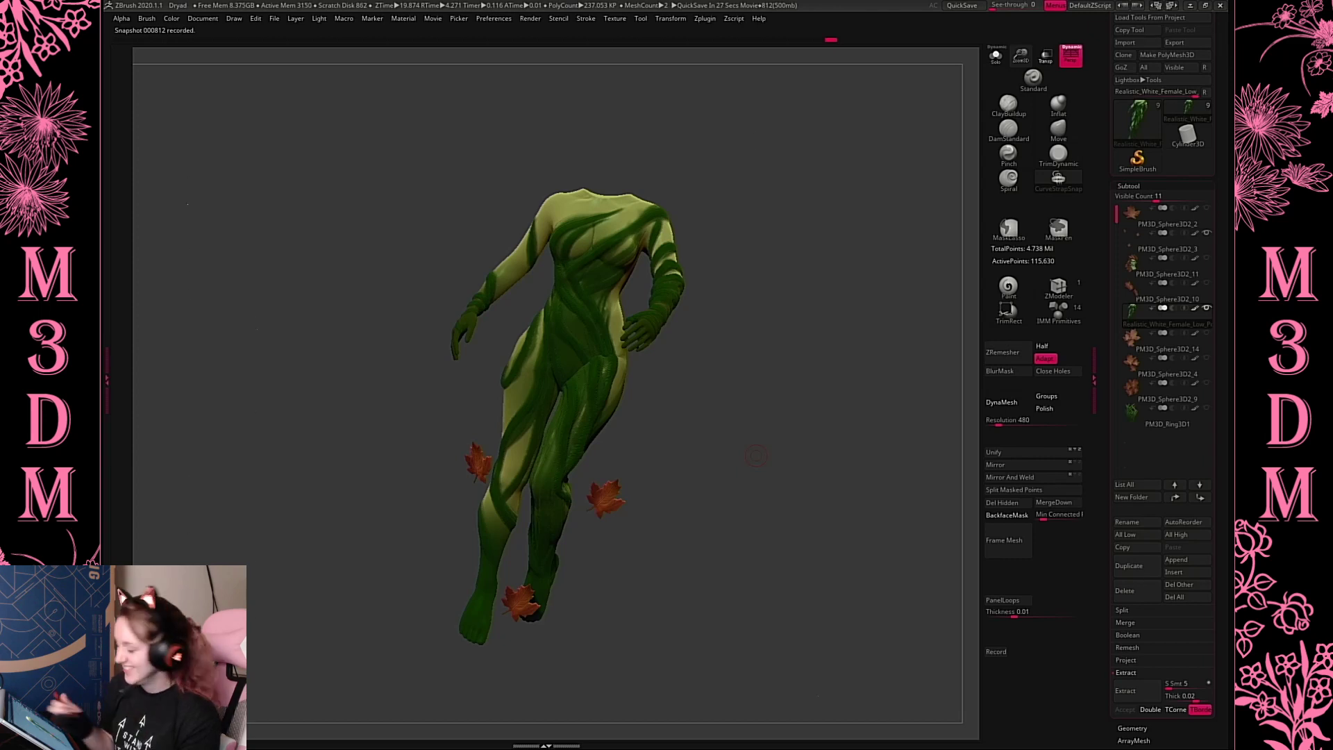
Undo the latest pose changes, going back to the state where the torso is masked and the legs are free
key(w)
drag(620, 341, 620, 344)
key(q)
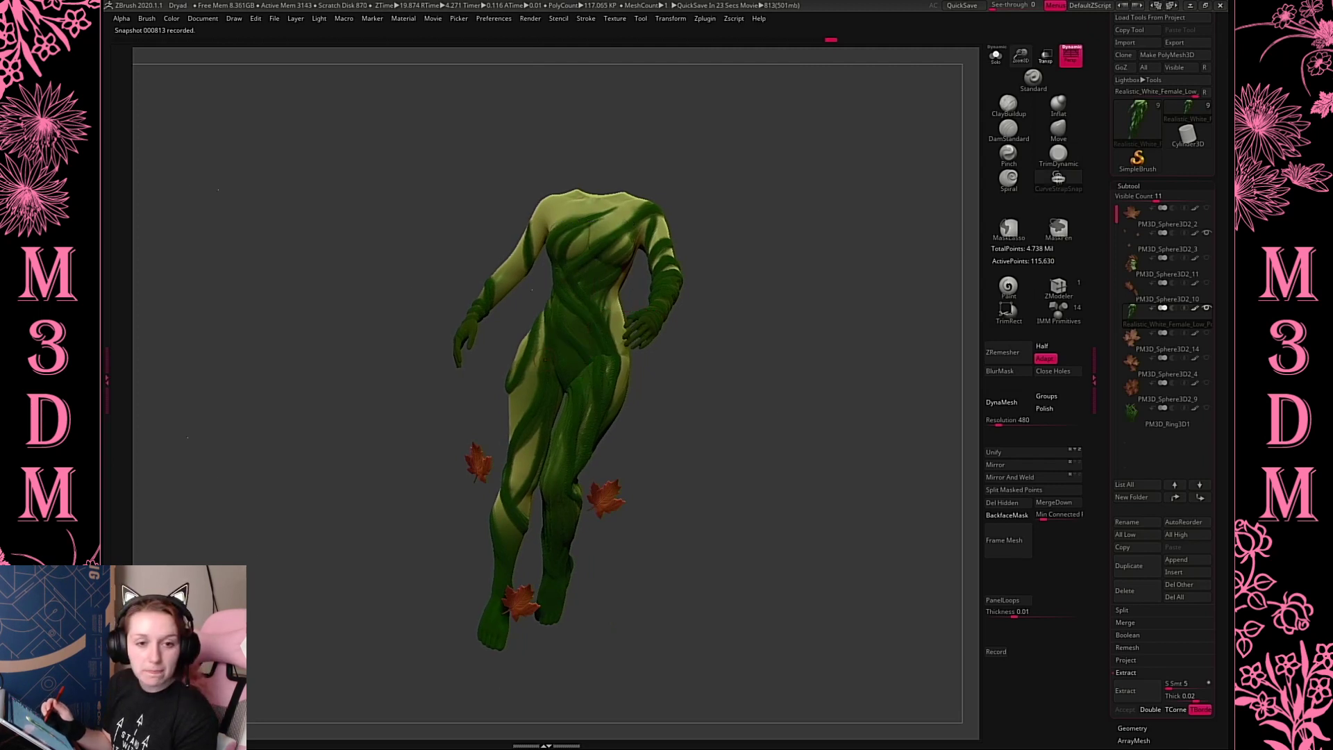
key(w)
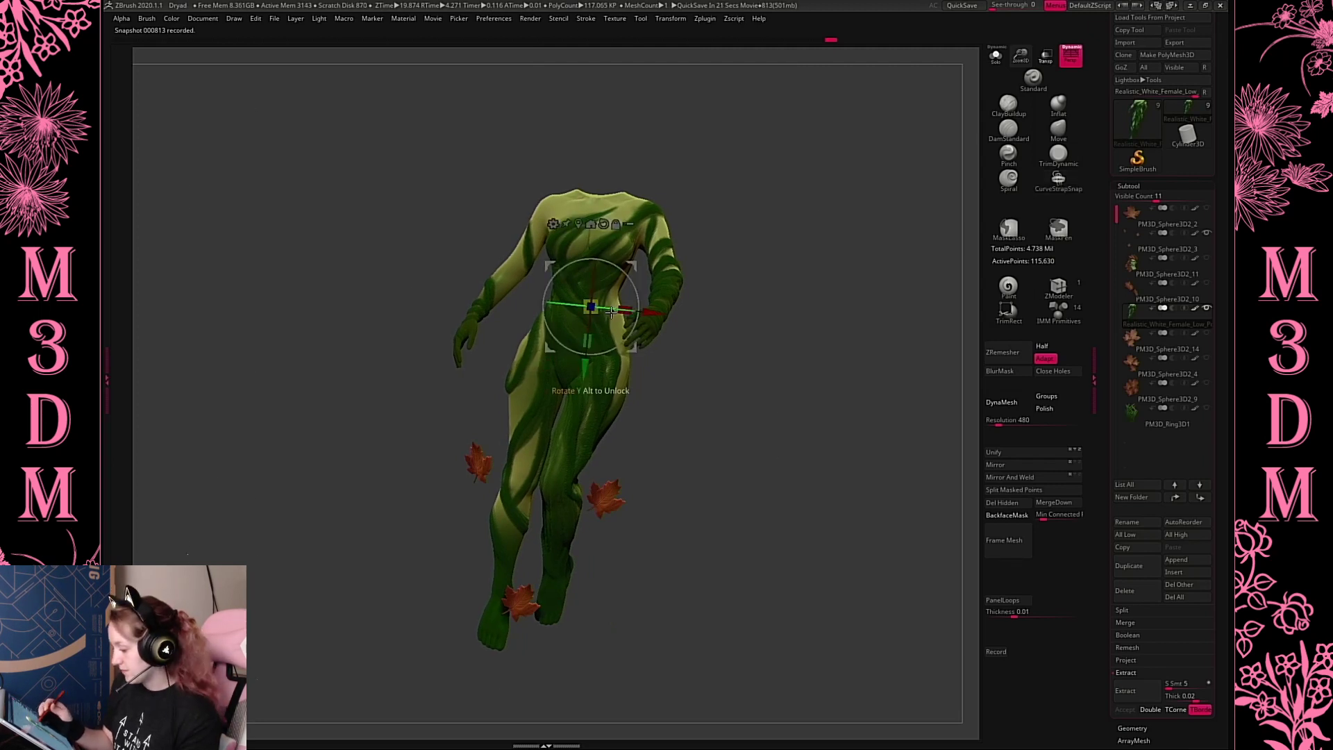
key(q)
key(ctrl+z)
key(ctrl+z)
key(ctrl+z)
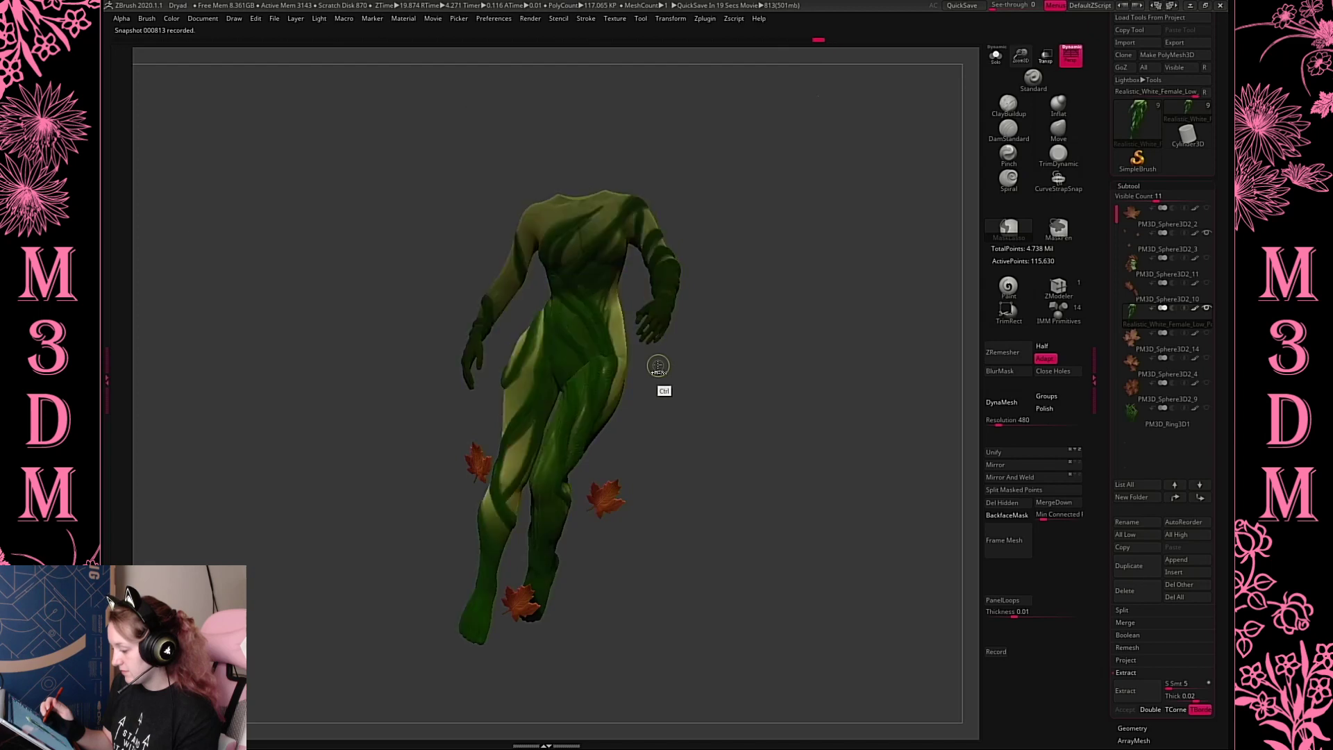
key(ctrl+z)
key(ctrl+z)
With the torso masked, swing the legs sideways about the waist using a waist-to-foot transpose line
key(w)
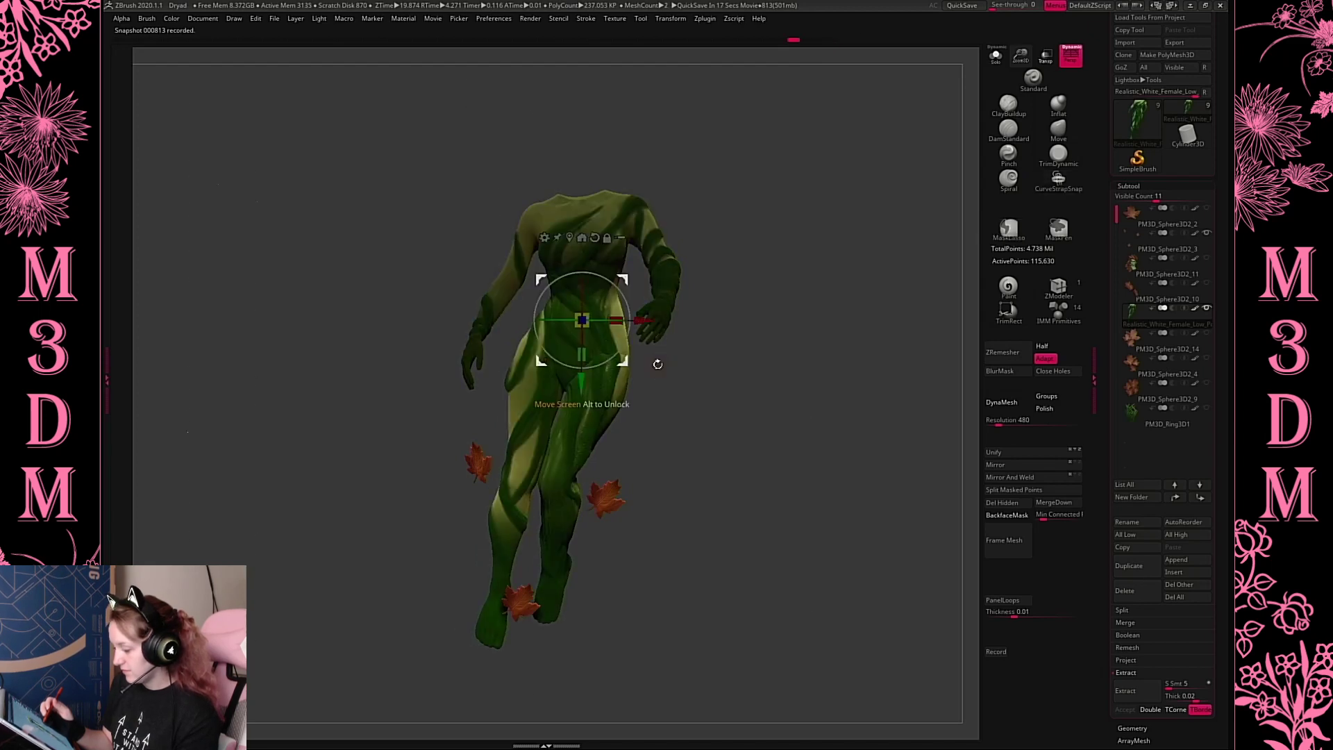
key(y)
drag(571, 311, 483, 612)
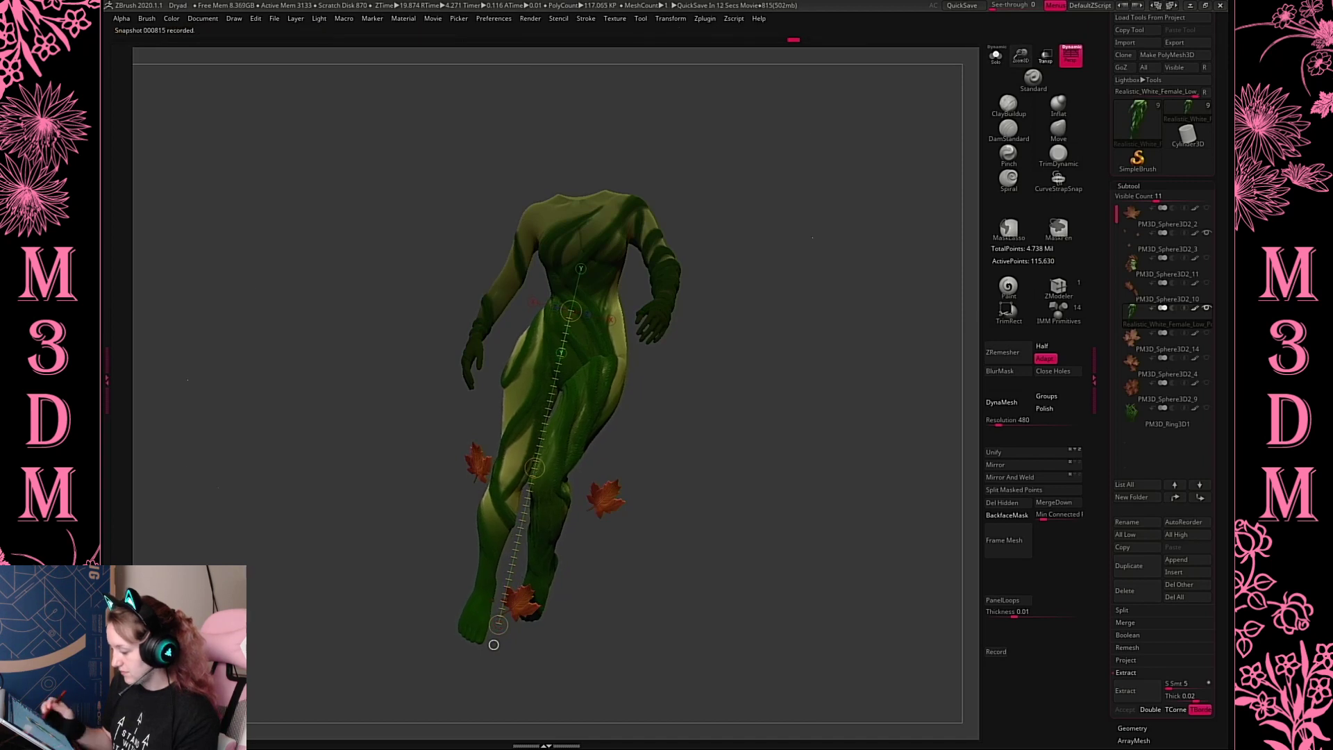
Invert the mask to free the torso and rotate it about the waist by about 12.5 degrees
ctrl+click(626, 292)
mouse_move(606, 299)
mouse_down()
mouse_move(582, 204)
mouse_move(570, 205)
mouse_up()
key(ctrl+z)
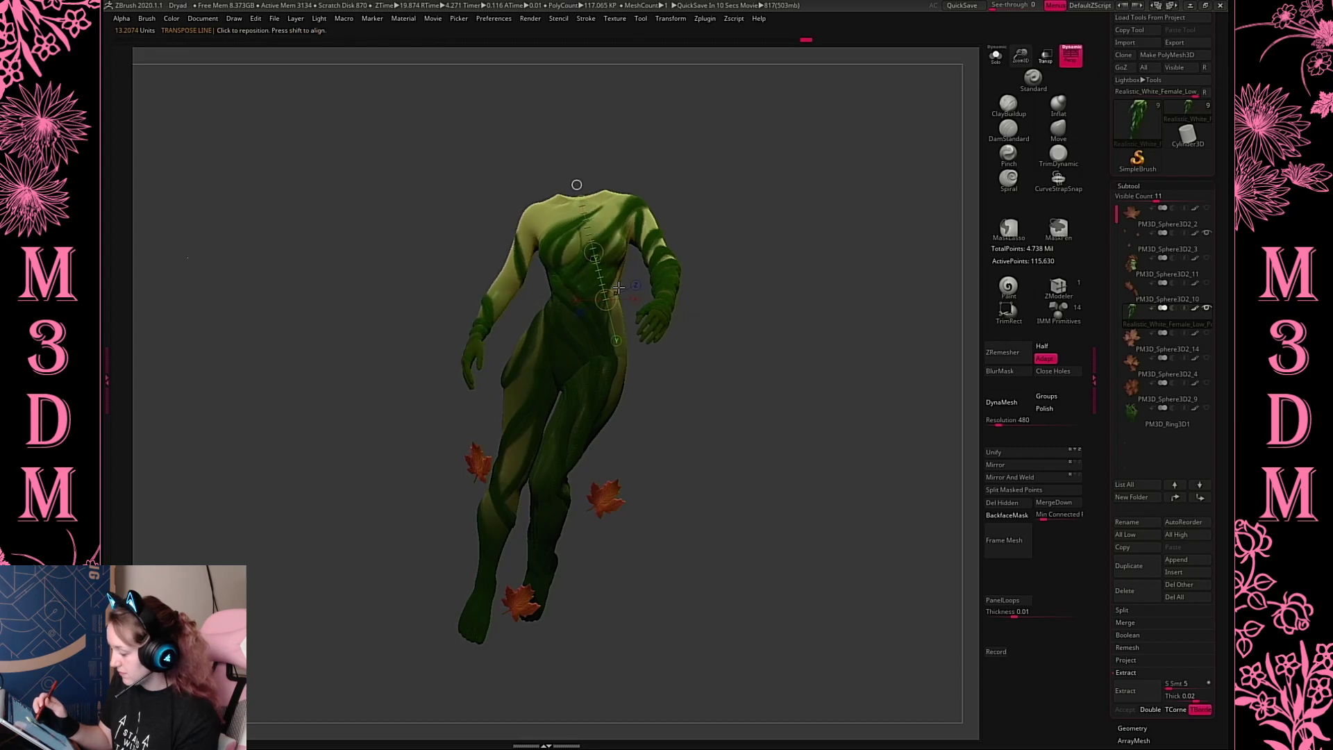
key(y)
mouse_move(616, 292)
alt+mouse_down()
mouse_move(544, 336)
mouse_move(638, 262)
mouse_move(600, 292)
alt+mouse_up()
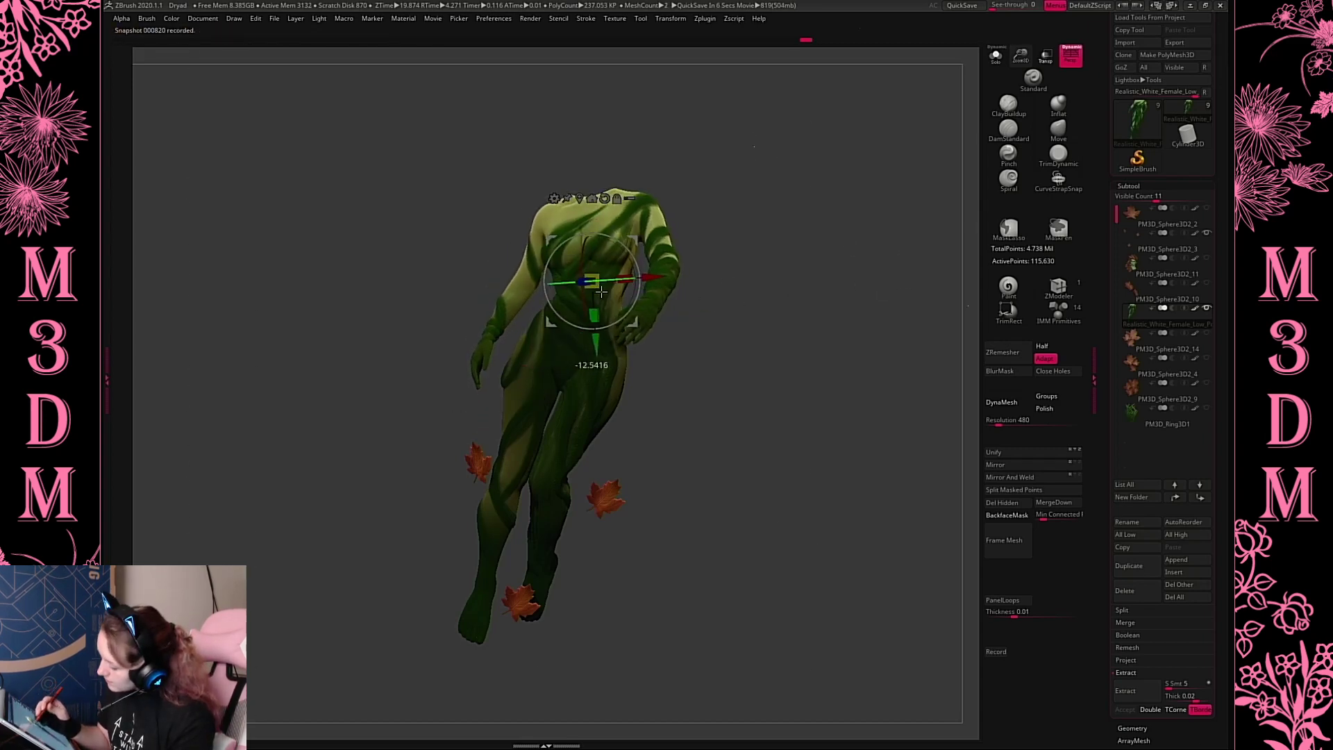
Place the gizmo at the waist and tilt the unmasked torso by about 3.7 degrees
ctrl+click(774, 303)
ctrl+click(777, 361)
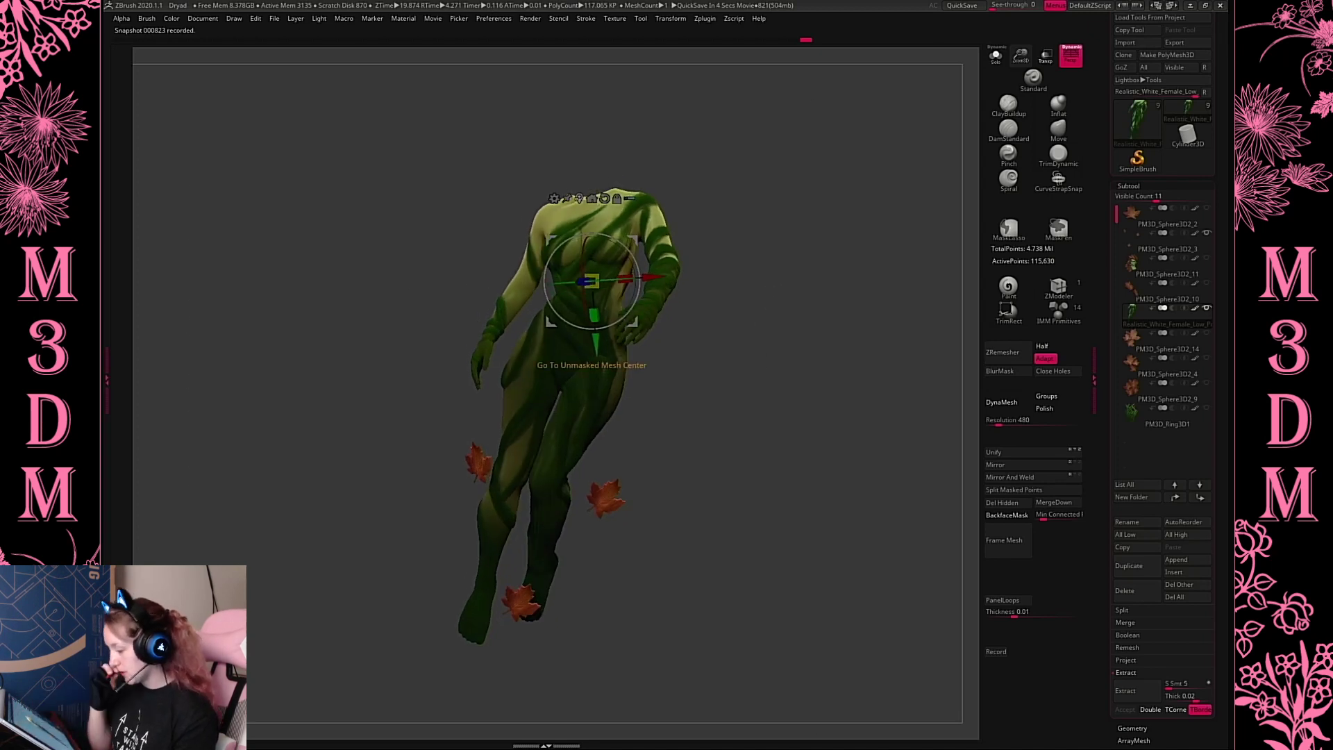
key(ctrl+z)
key(ctrl+shift+z)
drag(812, 226, 793, 271)
mouse_move(794, 373)
shift+mouse_down()
mouse_move(789, 268)
mouse_move(805, 389)
shift+mouse_up()
alt+click(603, 411)
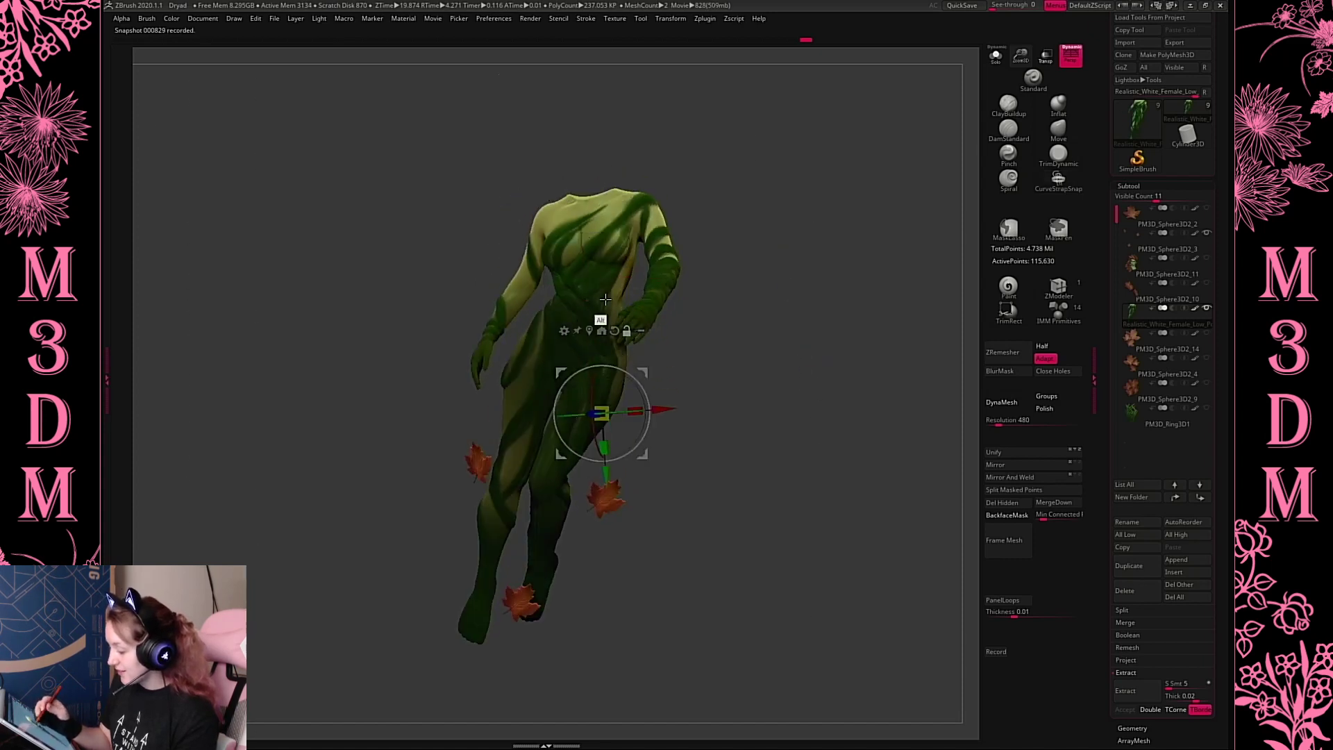
alt+click(587, 300)
drag(633, 299, 634, 307)
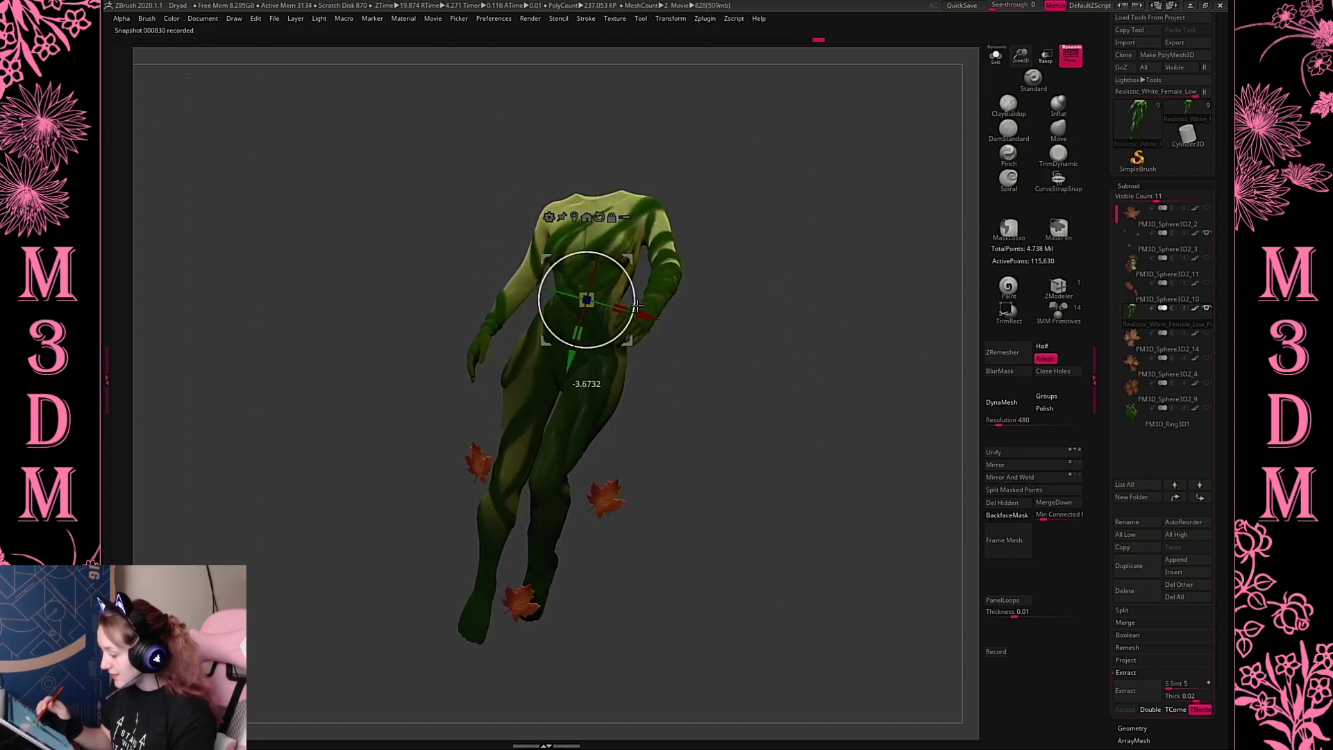
key(q)
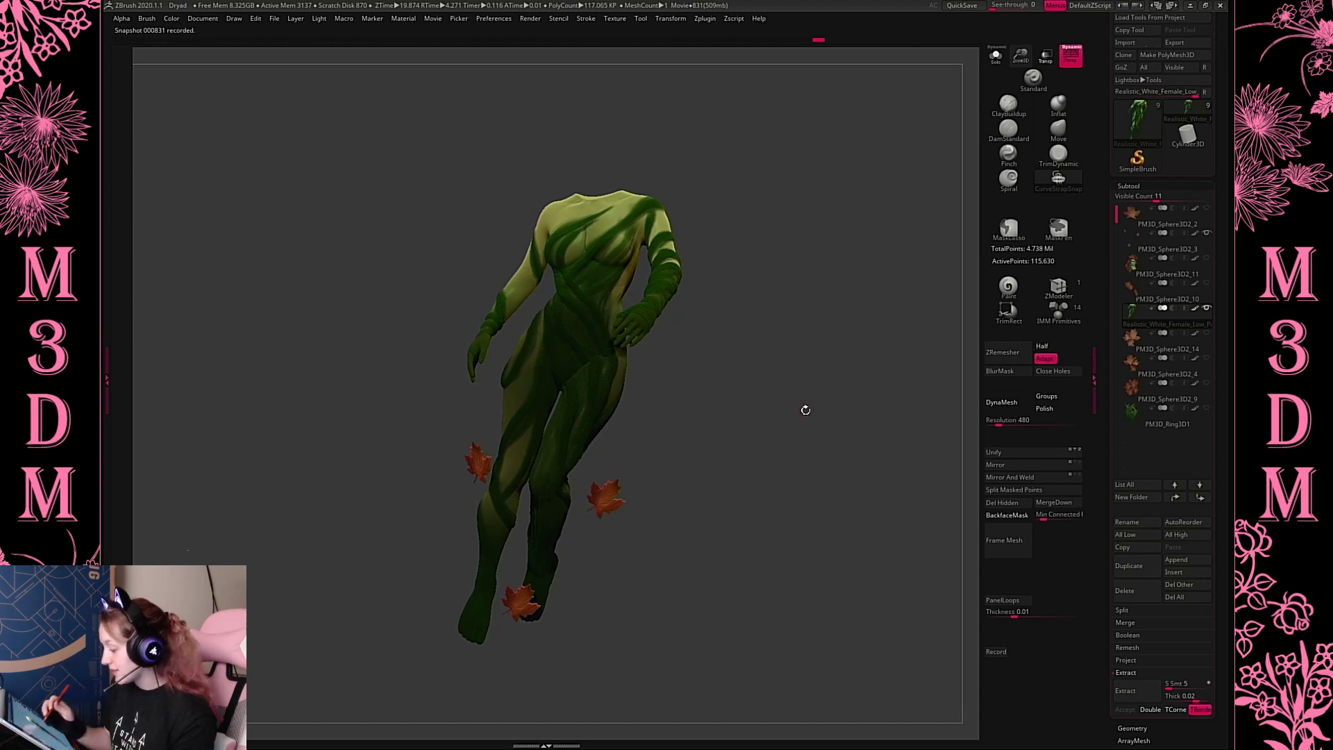
Mask the forearm of the free-hanging arm, blur the mask edge and invert the mask
mouse_move(805, 410)
mouse_down()
mouse_move(752, 404)
mouse_move(768, 387)
mouse_move(827, 396)
mouse_move(796, 359)
mouse_up()
mouse_move(728, 252)
ctrl+mouse_down()
mouse_move(696, 236)
mouse_move(604, 282)
mouse_move(728, 347)
ctrl+mouse_up()
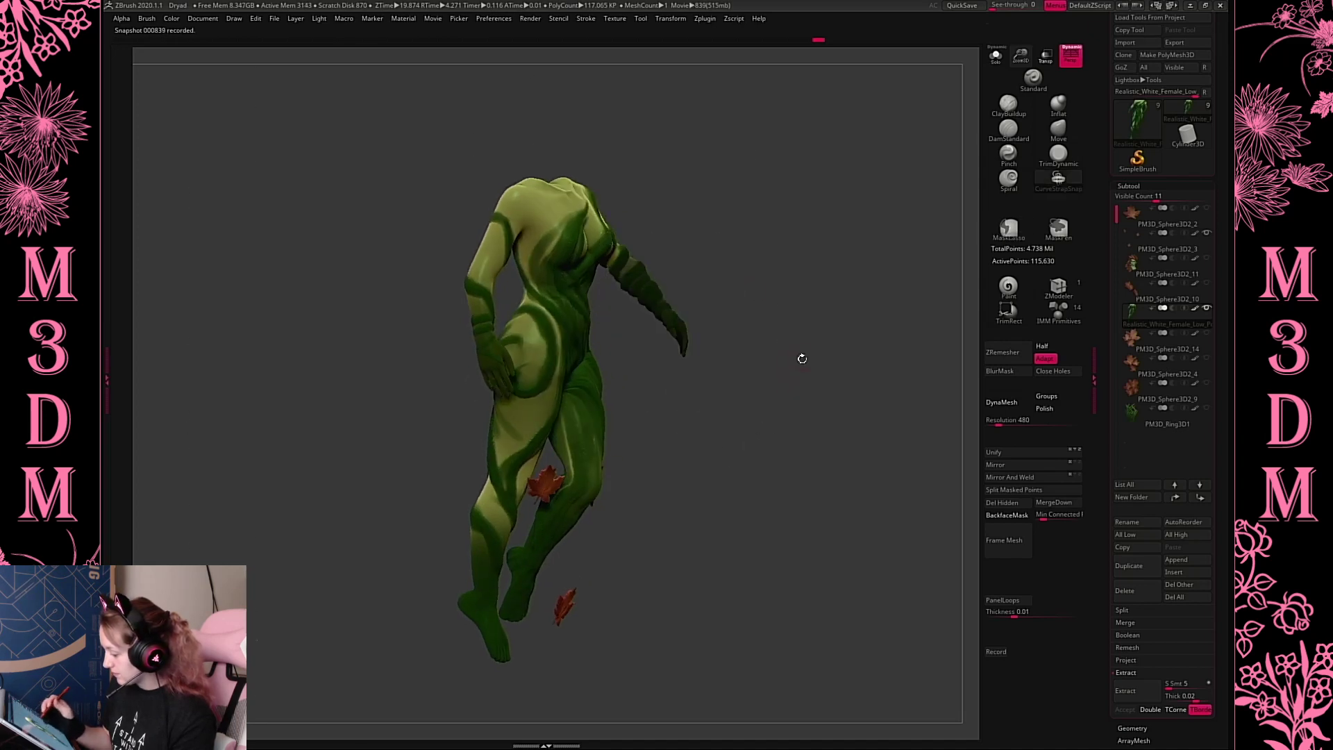
click(1001, 377)
drag(753, 399, 836, 379)
ctrl+click(835, 372)
Place the gizmo at the elbow and rotate the unmasked forearm downward by about 9.8 degrees
key(w)
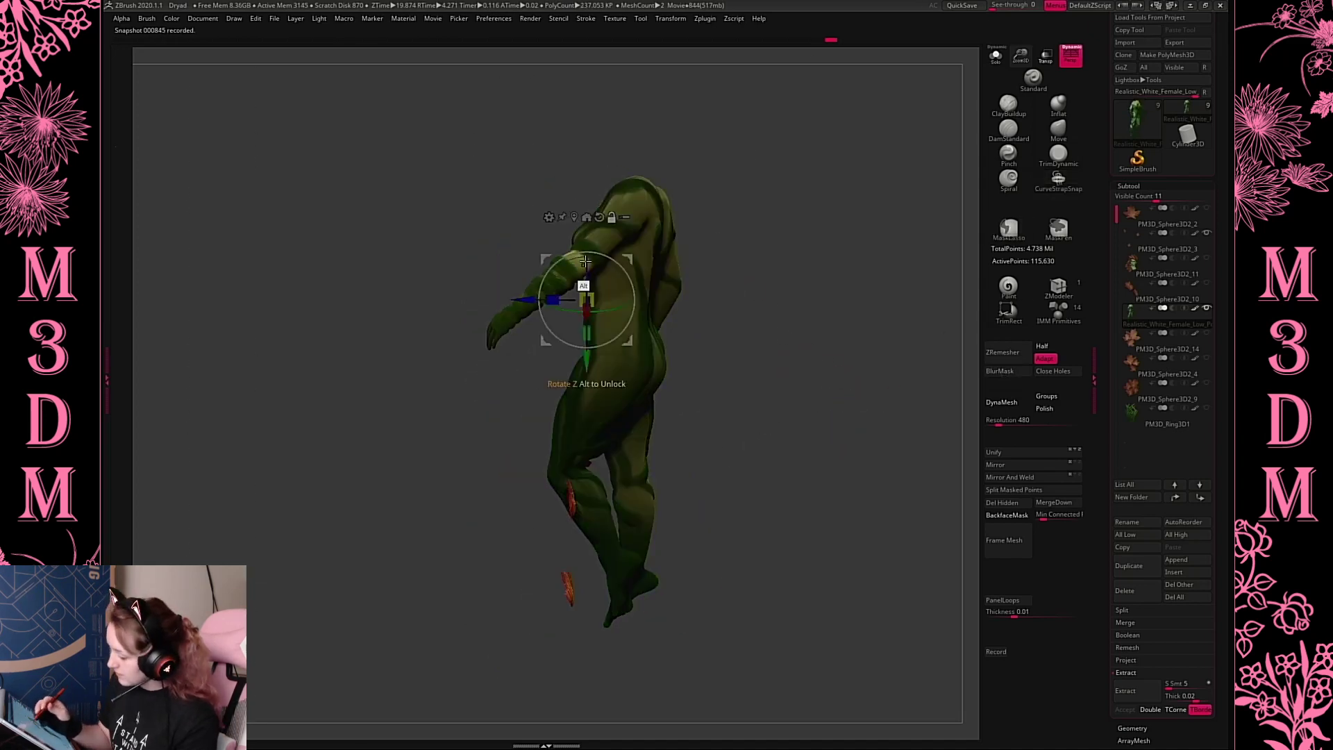
alt+click(588, 218)
alt+click(582, 272)
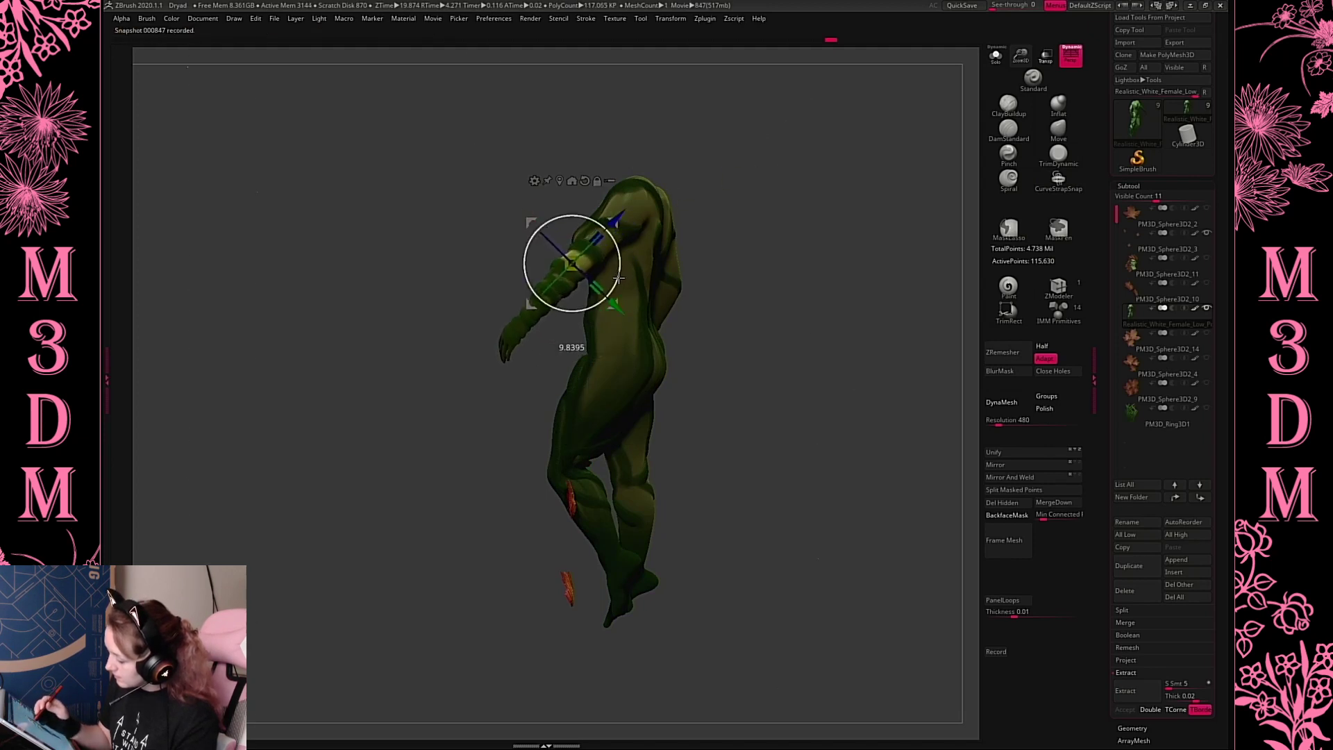
drag(619, 225, 623, 221)
key(q)
Replace the forearm mask with one that leaves only the whole free-hanging arm unmasked
drag(715, 306, 628, 266)
key(w)
key(q)
mouse_move(708, 271)
mouse_down()
mouse_move(812, 253)
mouse_move(800, 253)
mouse_up()
mouse_move(674, 212)
ctrl+alt+mouse_down()
mouse_move(649, 188)
mouse_move(528, 175)
mouse_move(526, 275)
mouse_move(628, 277)
ctrl+alt+mouse_up()
drag(930, 347, 791, 389)
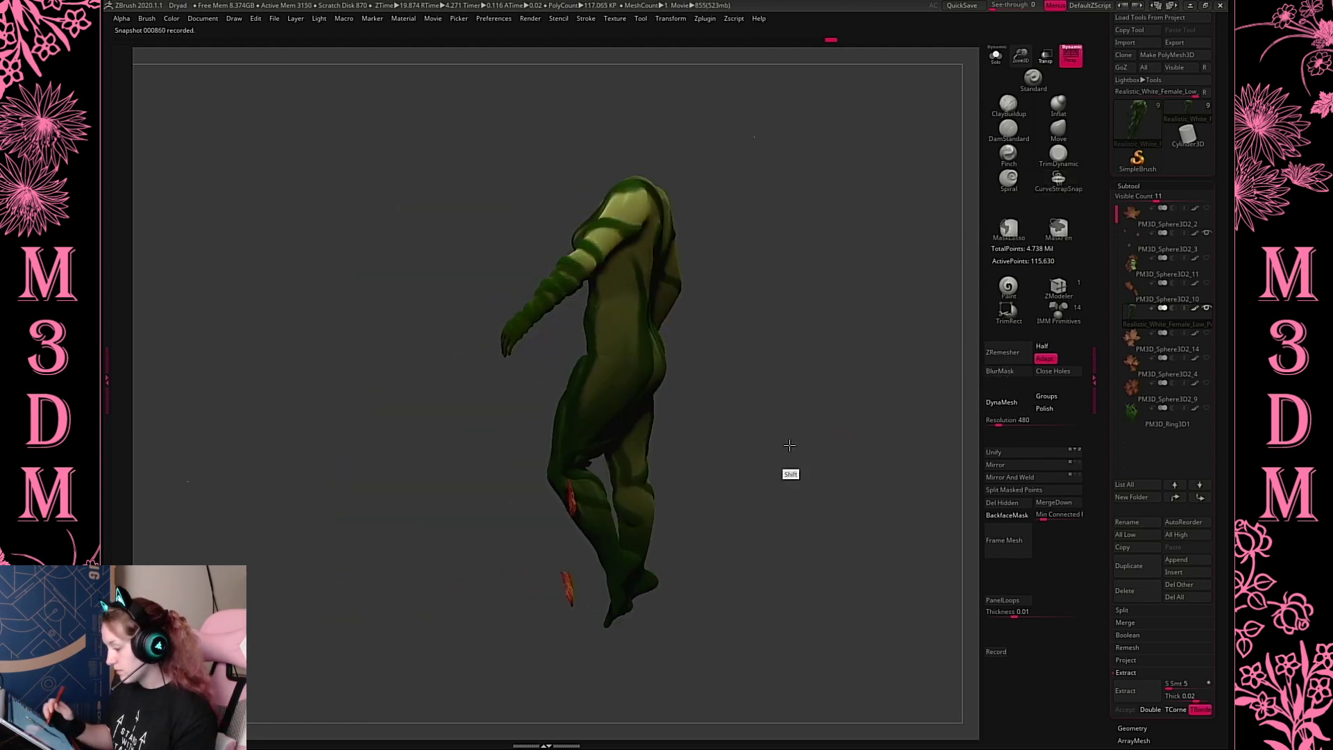
ctrl+click(788, 444)
Rotate the unmasked arm slightly about the shoulder with the gizmo and clear the mask
key(w)
alt+click(632, 196)
ctrl+click(726, 110)
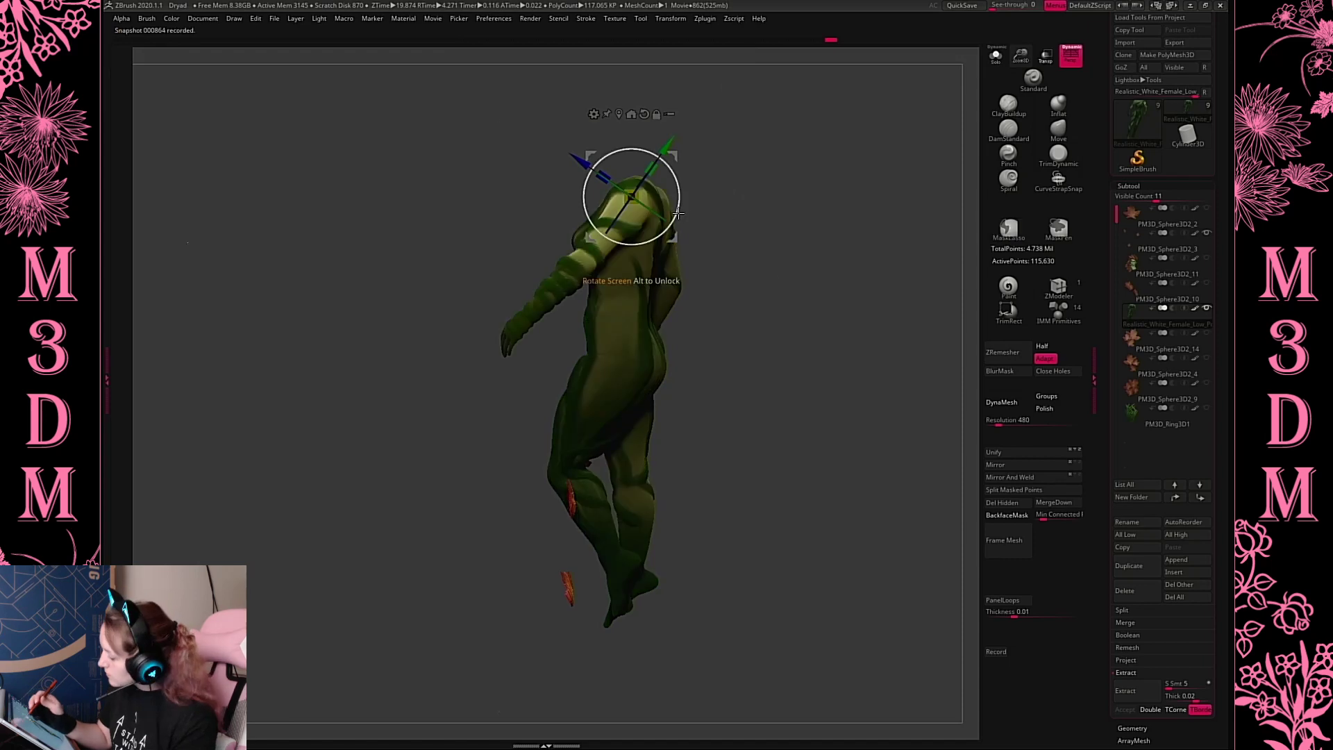
drag(679, 208, 680, 193)
key(q)
drag(715, 278, 808, 359)
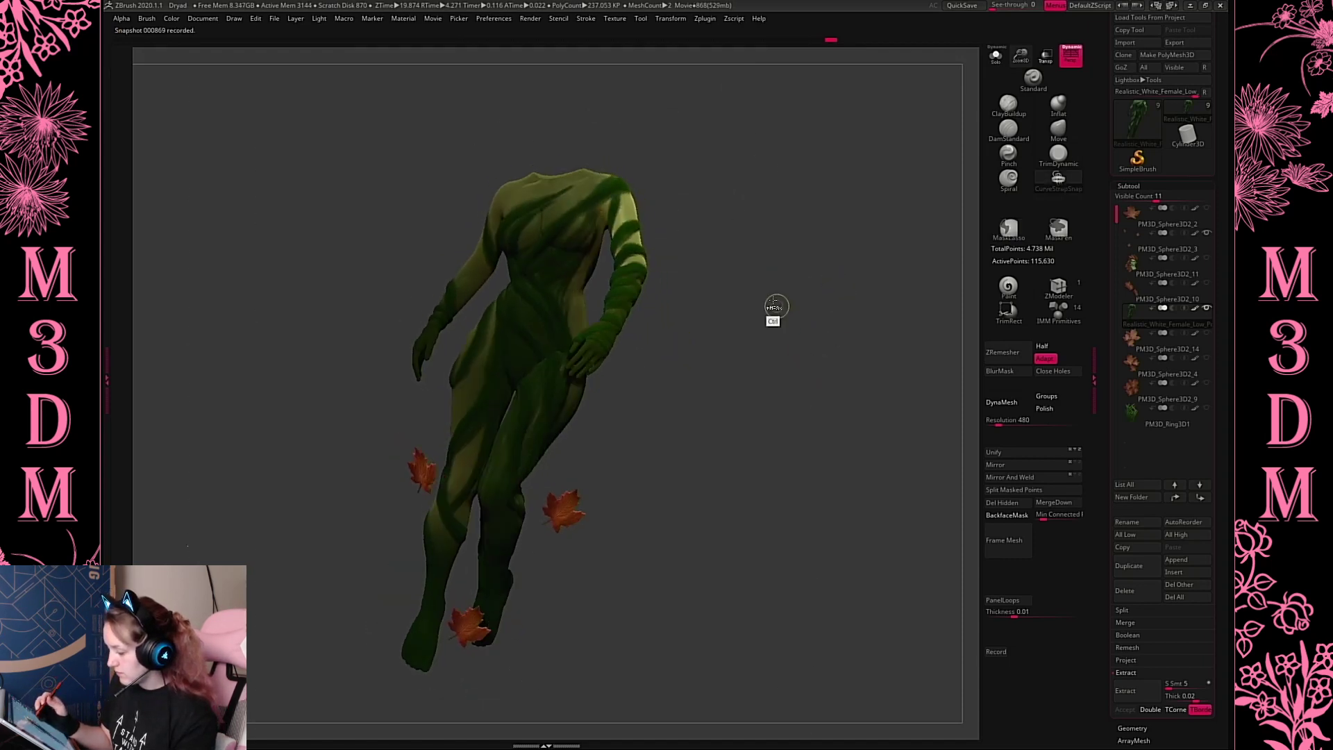
ctrl+drag(775, 306, 812, 291)
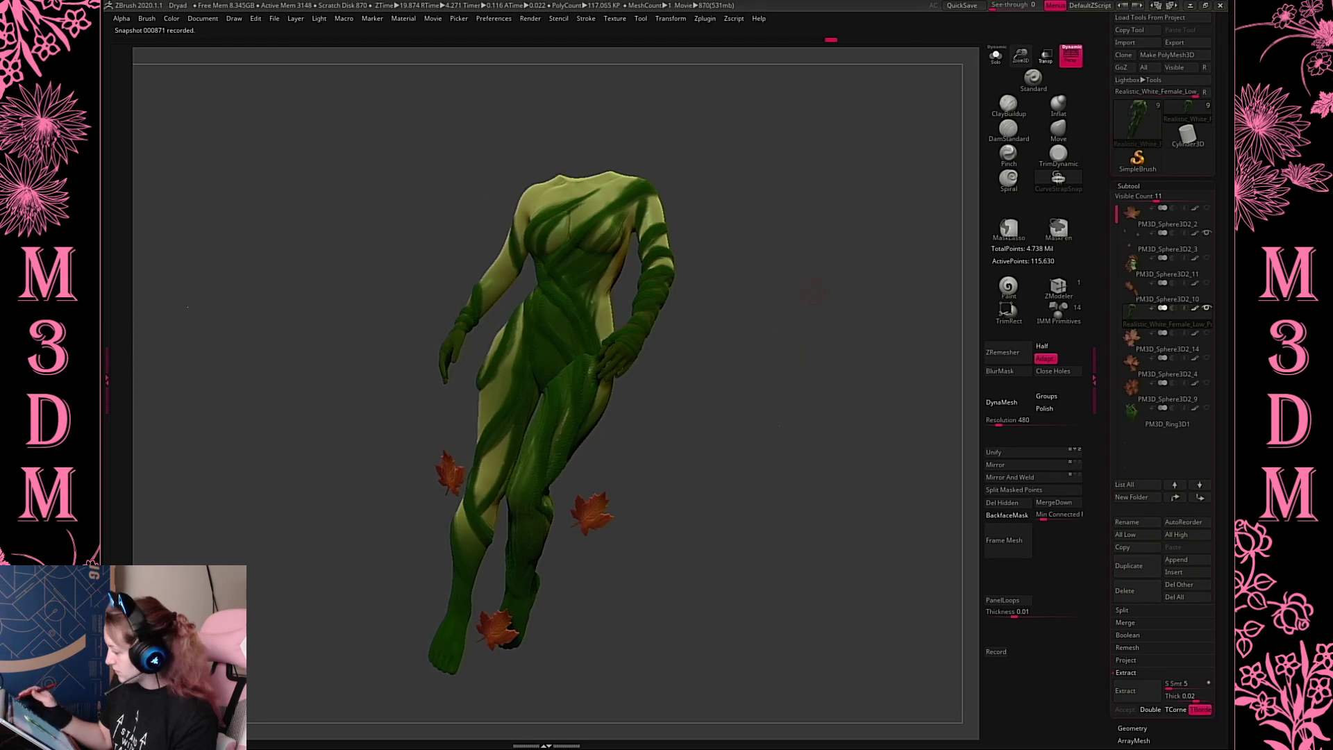
Make the head and hair subtool PM3D_Sphere3D2_11 visible together with the body
click(995, 57)
click(999, 60)
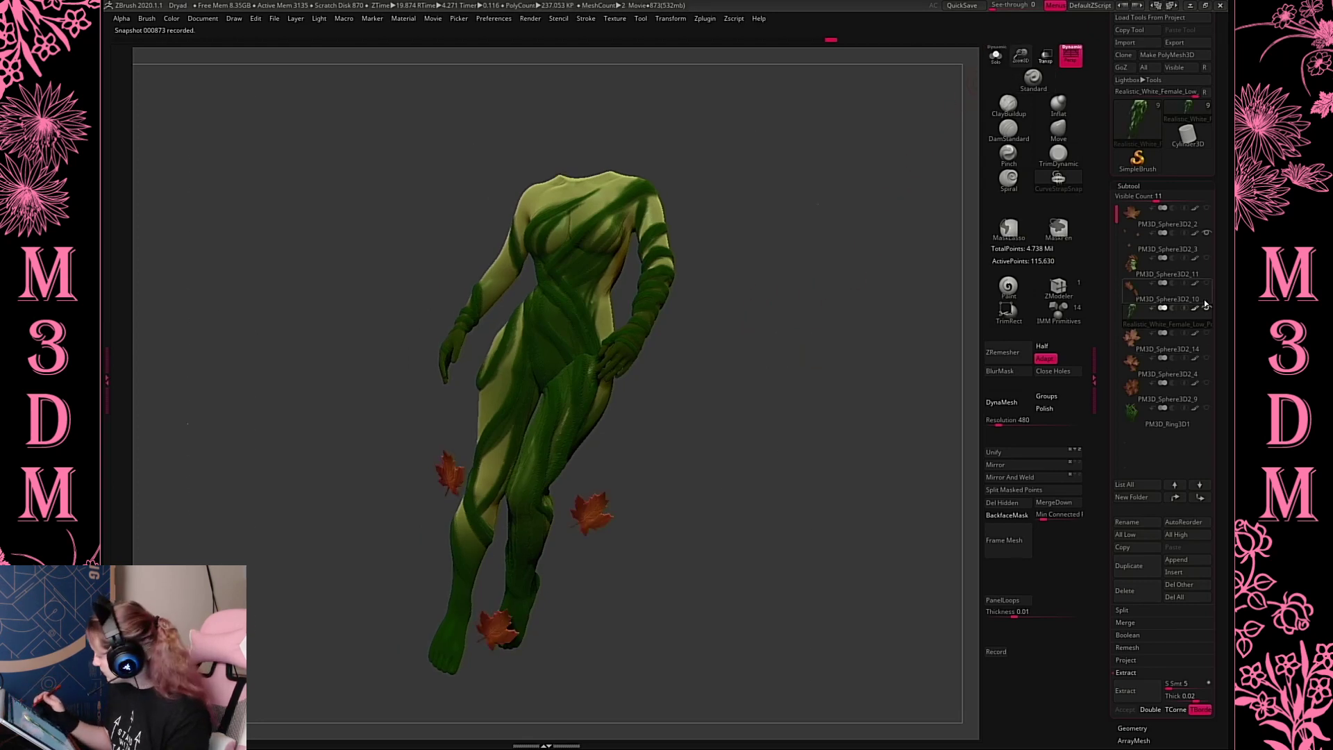
click(1207, 258)
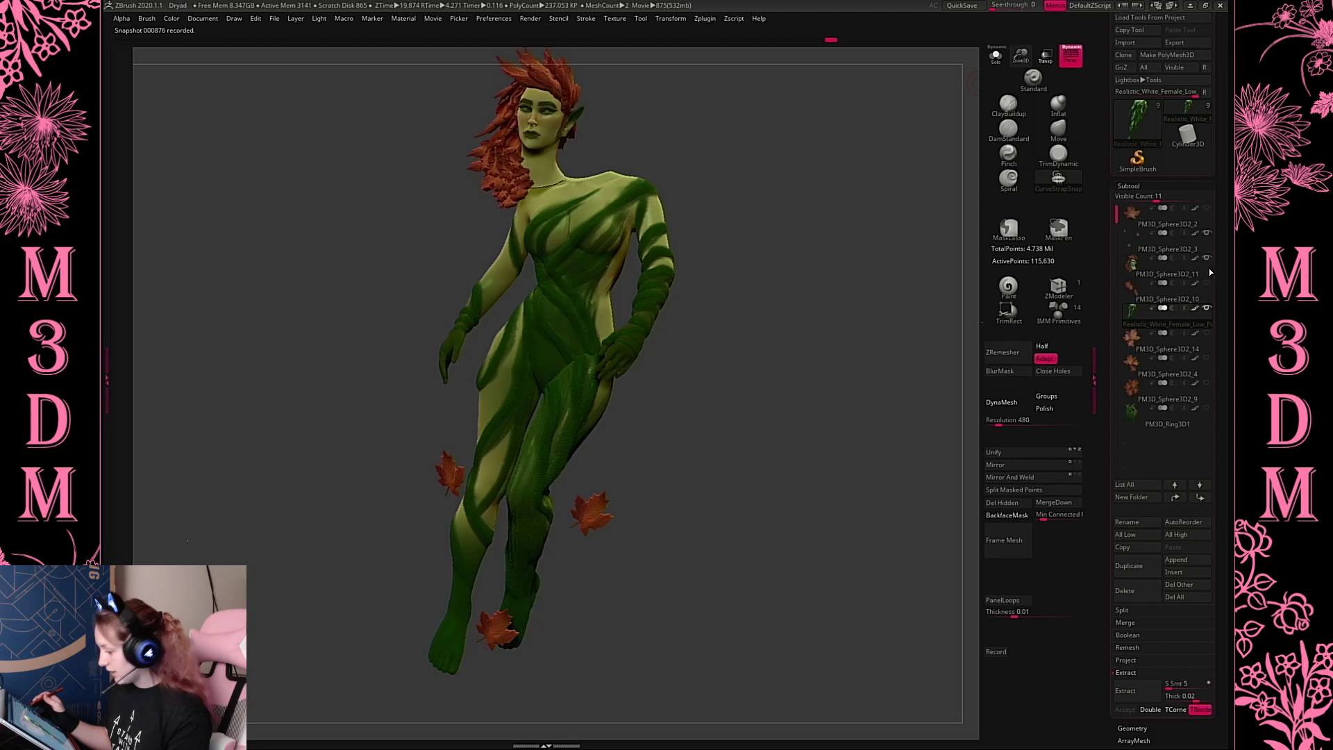
alt+drag(801, 416, 793, 454)
Select the head and reposition it with the gizmo to sit on the reposed shoulders, working from the front and above
alt+click(570, 196)
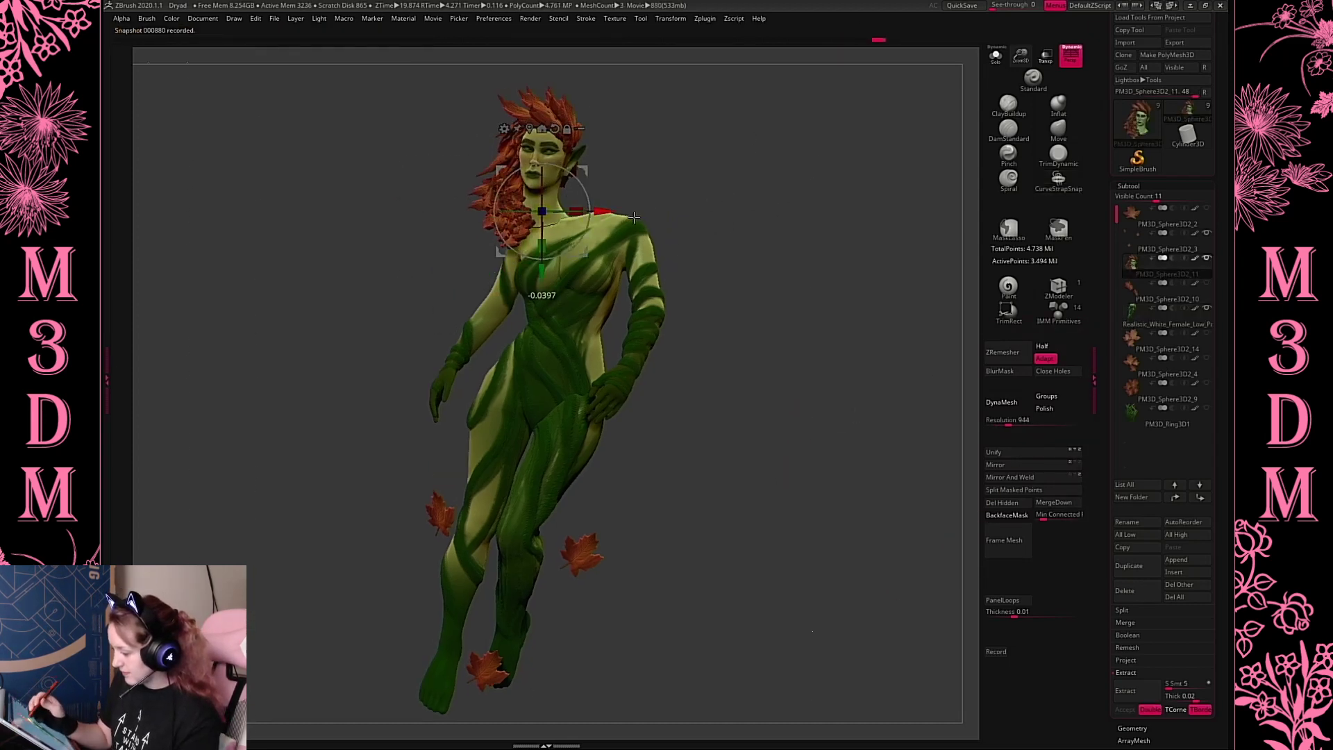
mouse_move(586, 216)
mouse_down()
mouse_move(644, 218)
mouse_move(624, 187)
mouse_move(595, 214)
mouse_up()
key(q)
drag(781, 281, 793, 352)
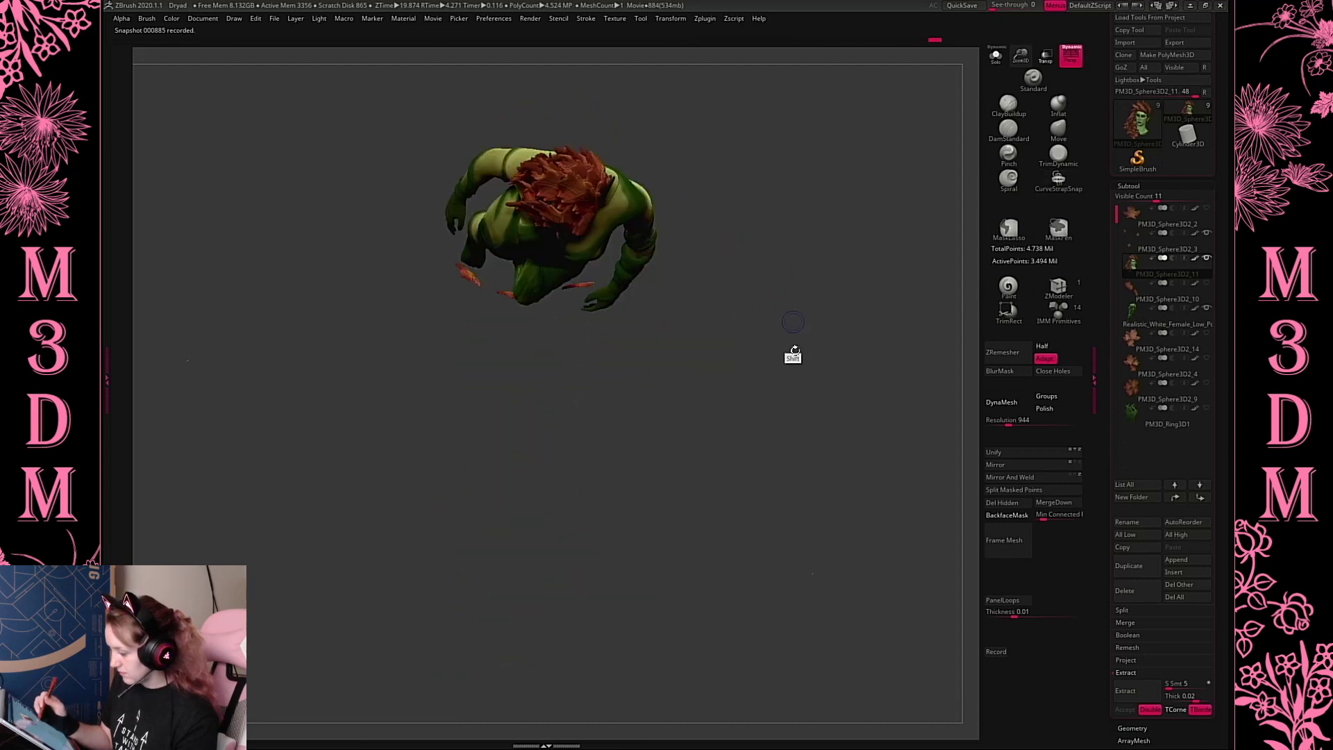
key(w)
alt+drag(702, 210, 612, 236)
alt+click(577, 278)
Adjust the head subtool around the neck with the Move brush, checking its fit from the front and side
drag(770, 306, 806, 315)
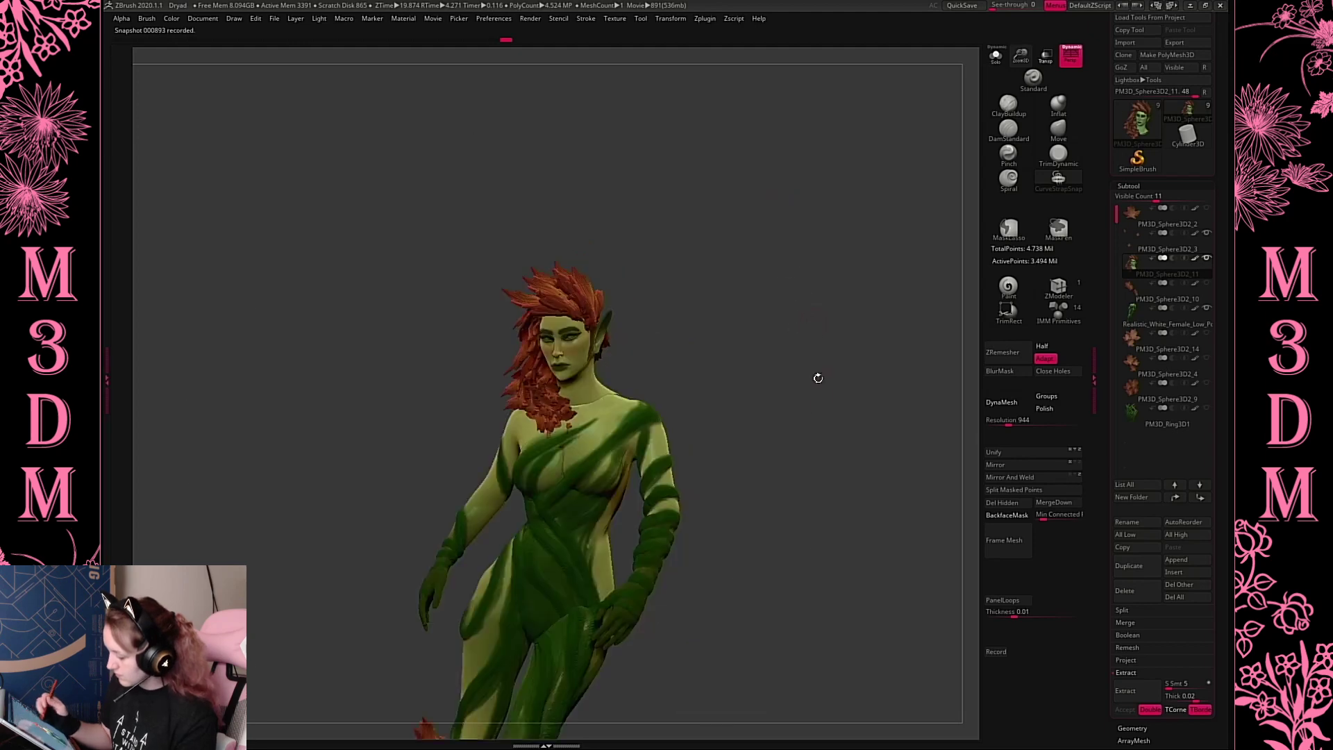
alt+drag(818, 378, 848, 306)
right_click(768, 306)
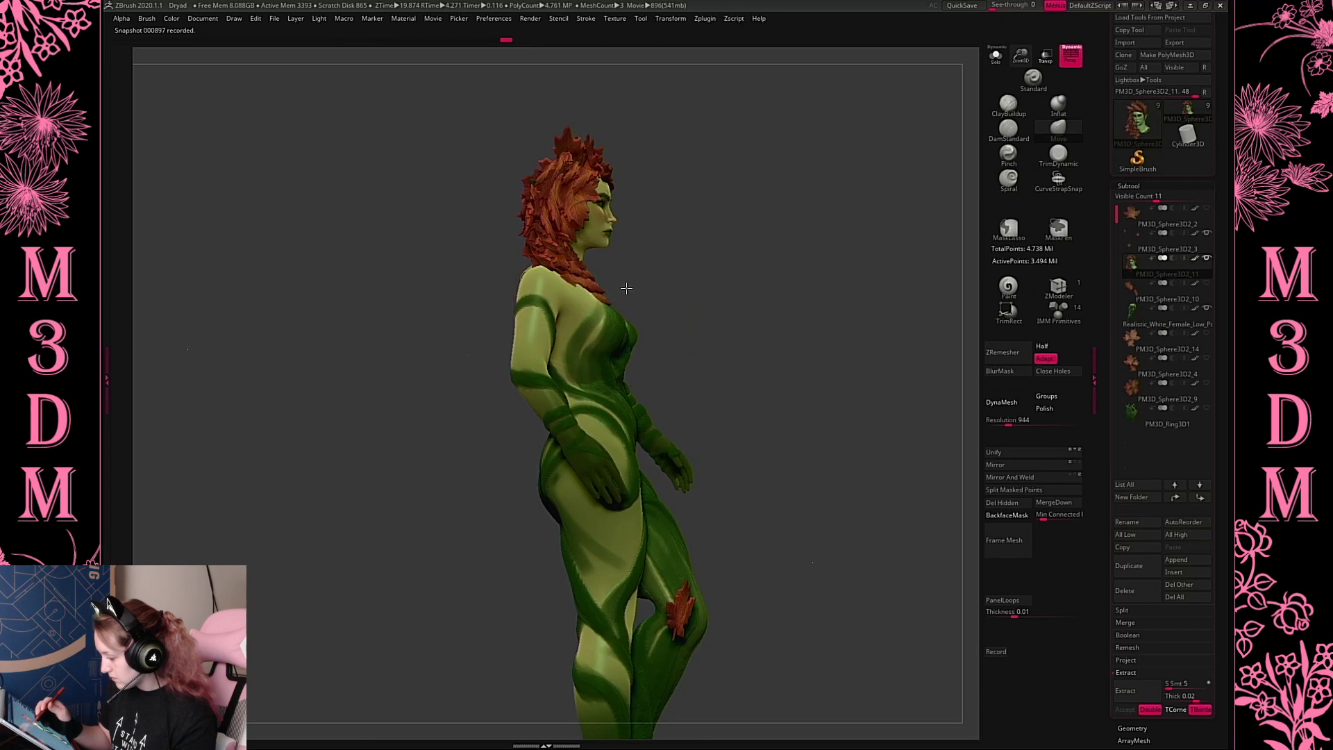
drag(776, 298, 616, 314)
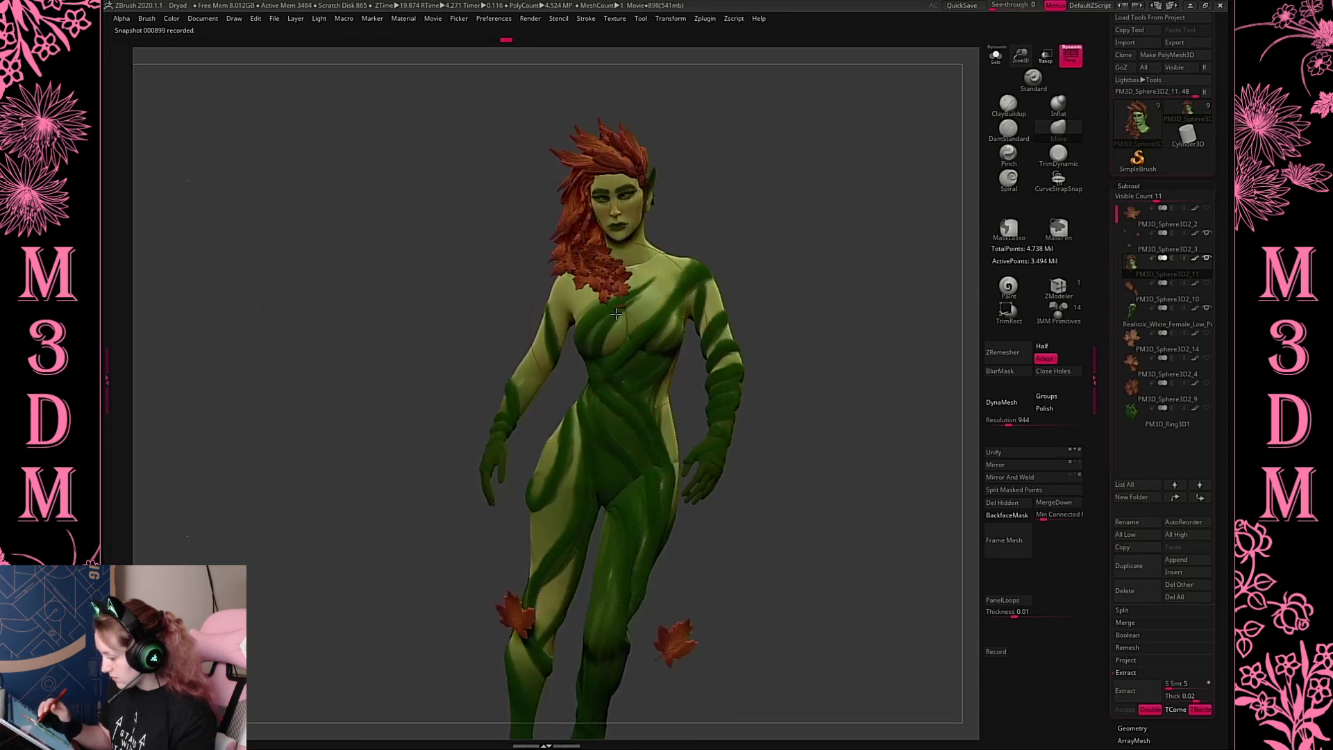
drag(796, 280, 620, 323)
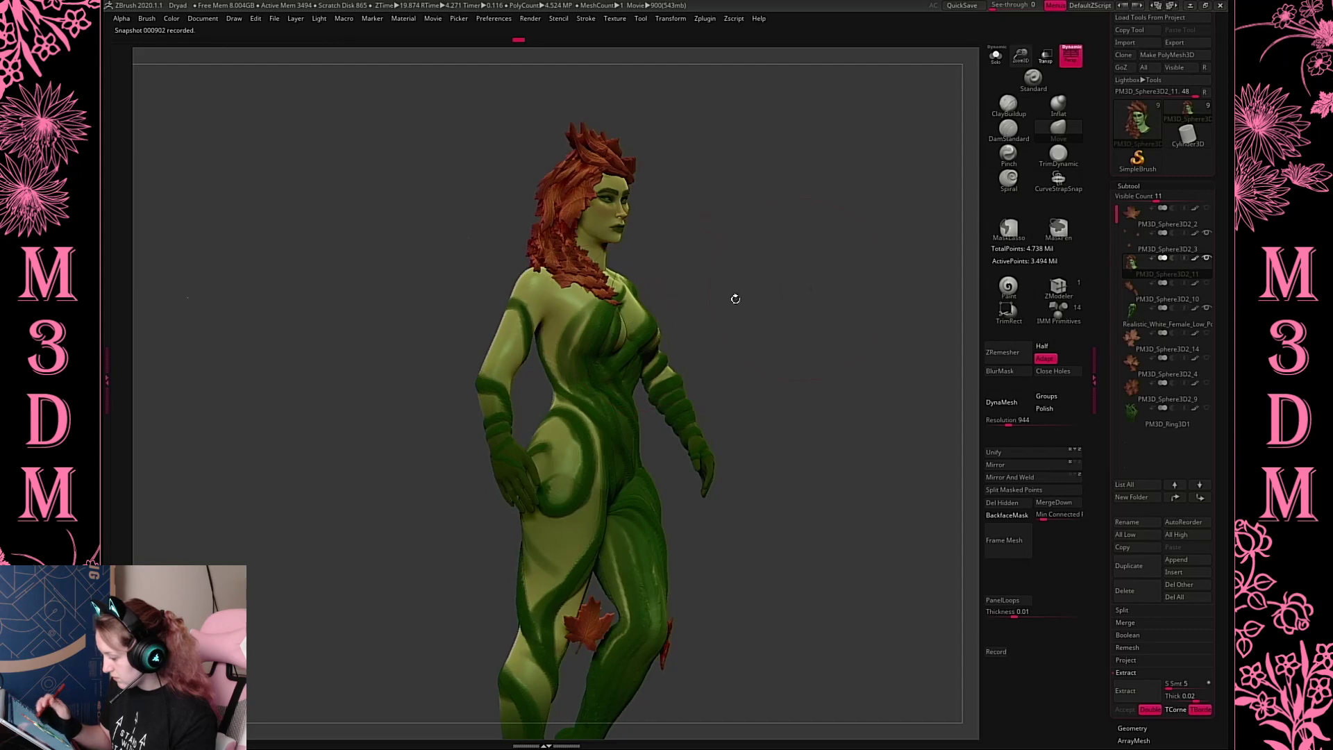
drag(817, 303, 840, 311)
drag(1021, 57, 761, 367)
drag(1011, 92, 785, 354)
Select the body subtool and isolate it in Solo mode
key(space)
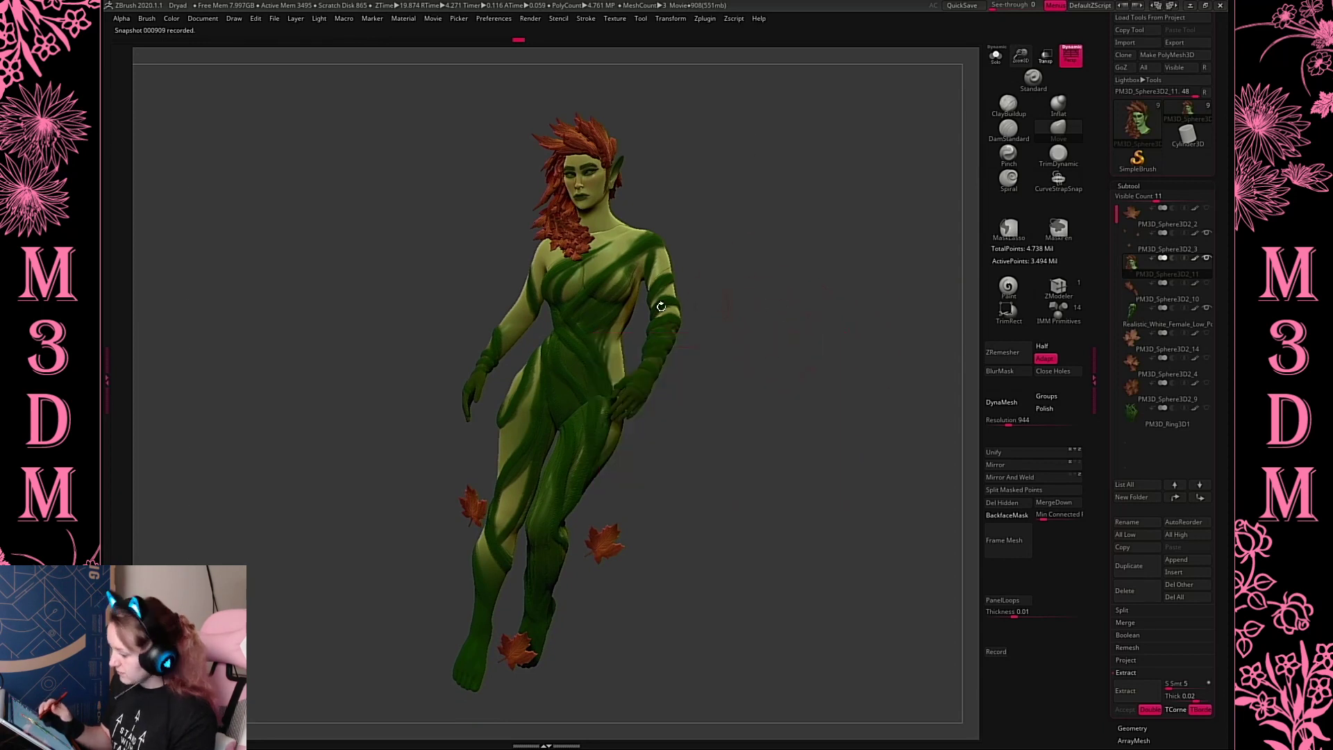
alt+click(594, 325)
key(space)
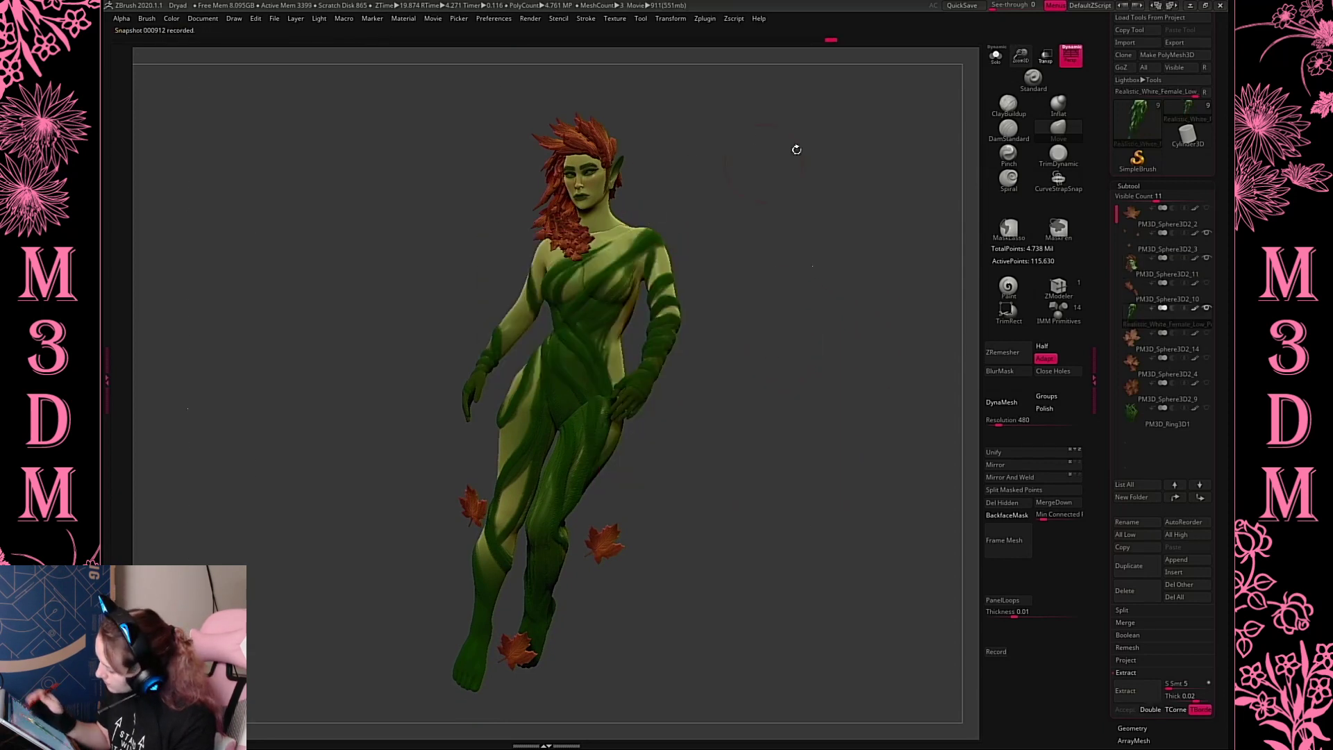
key(shift+s)
key(space)
drag(700, 233, 666, 222)
key(space)
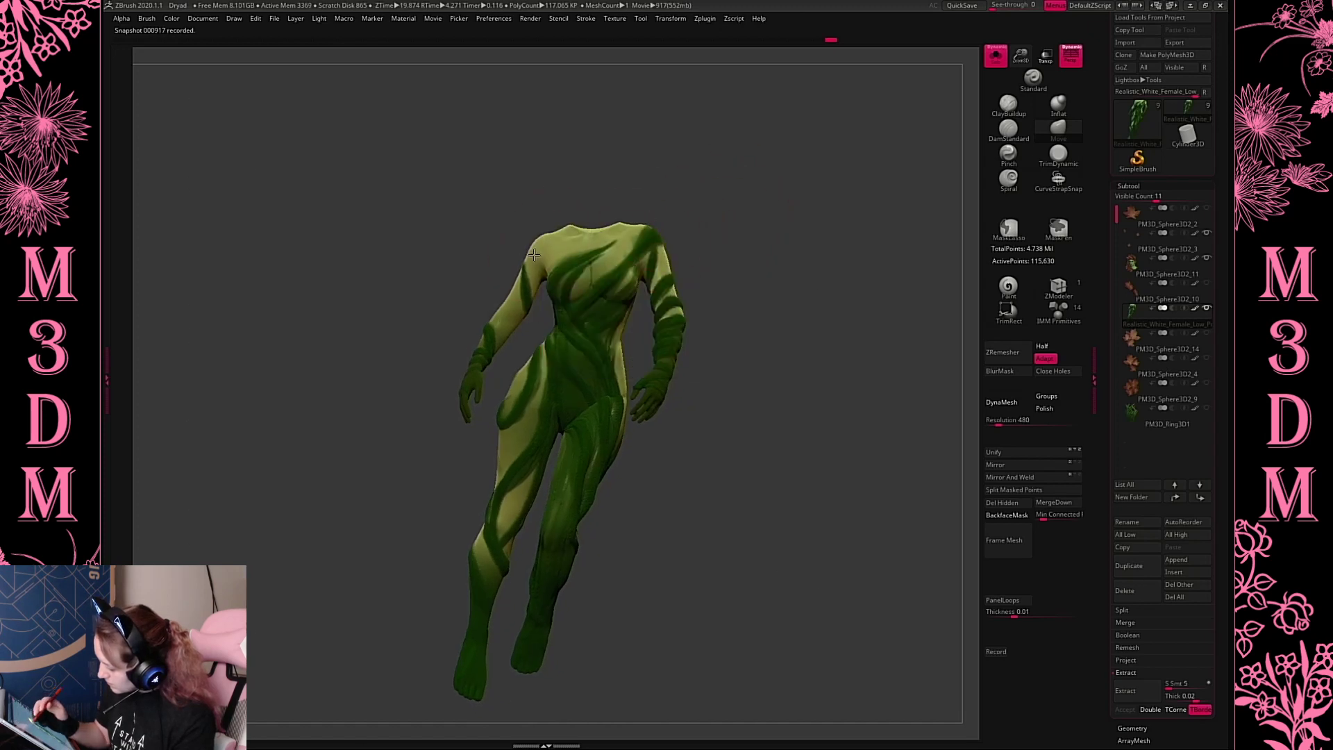
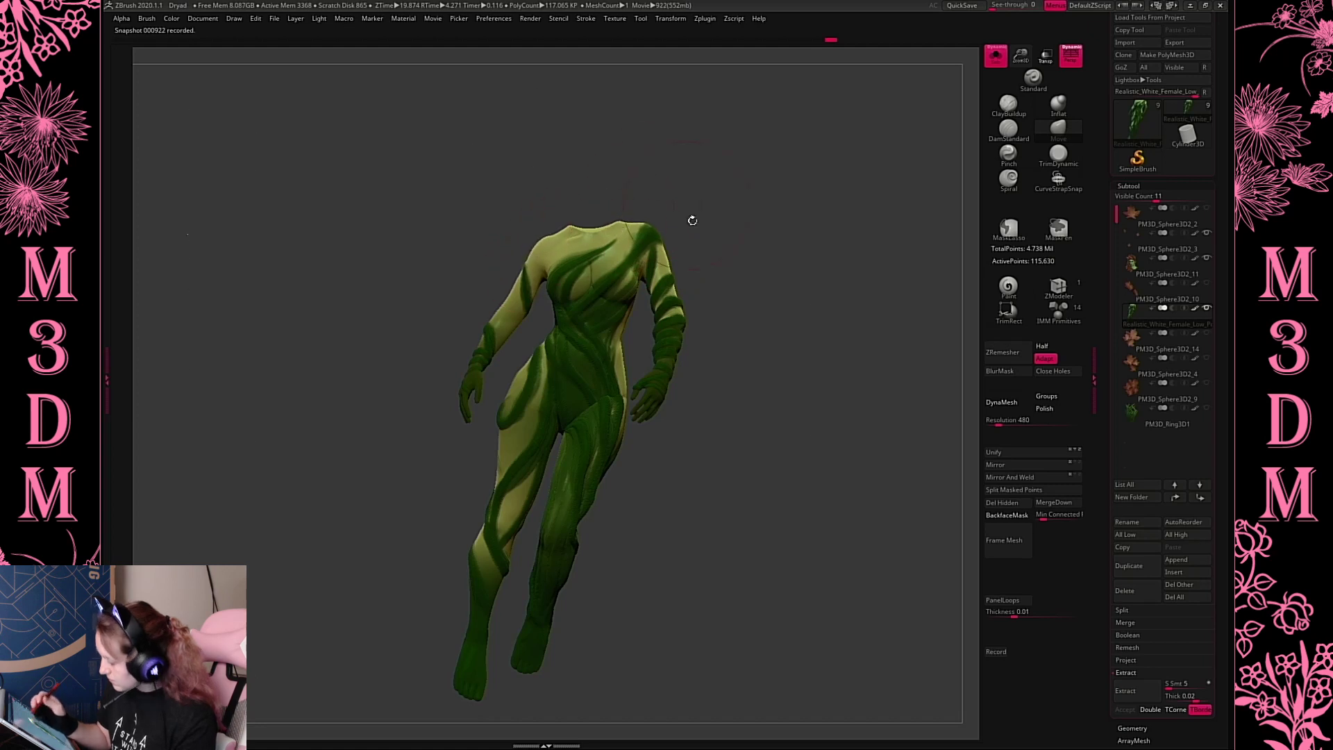
Check the isolated body from several angles, then exit Solo mode to review it with the head and leaves
drag(728, 232, 693, 232)
drag(832, 239, 797, 286)
right_click(784, 293)
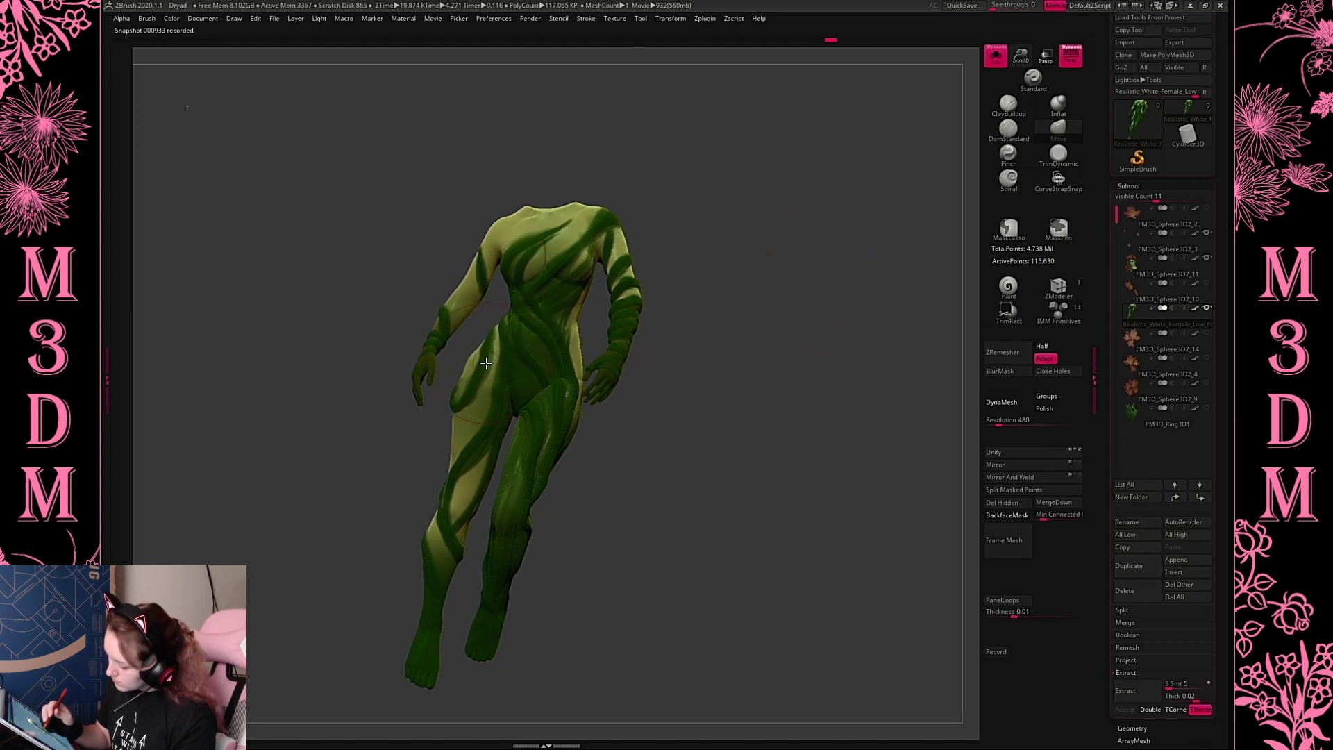
drag(787, 364, 805, 388)
click(995, 55)
right_click(760, 323)
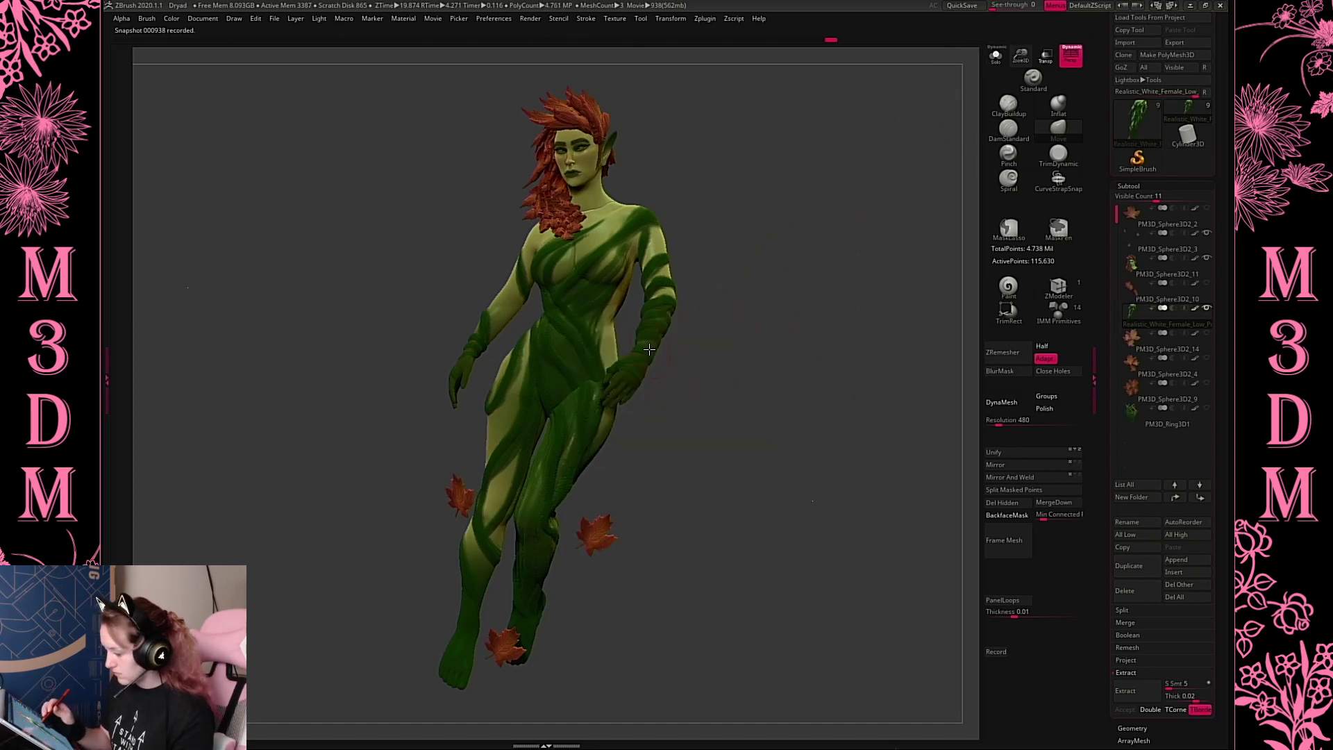
drag(753, 352, 844, 405)
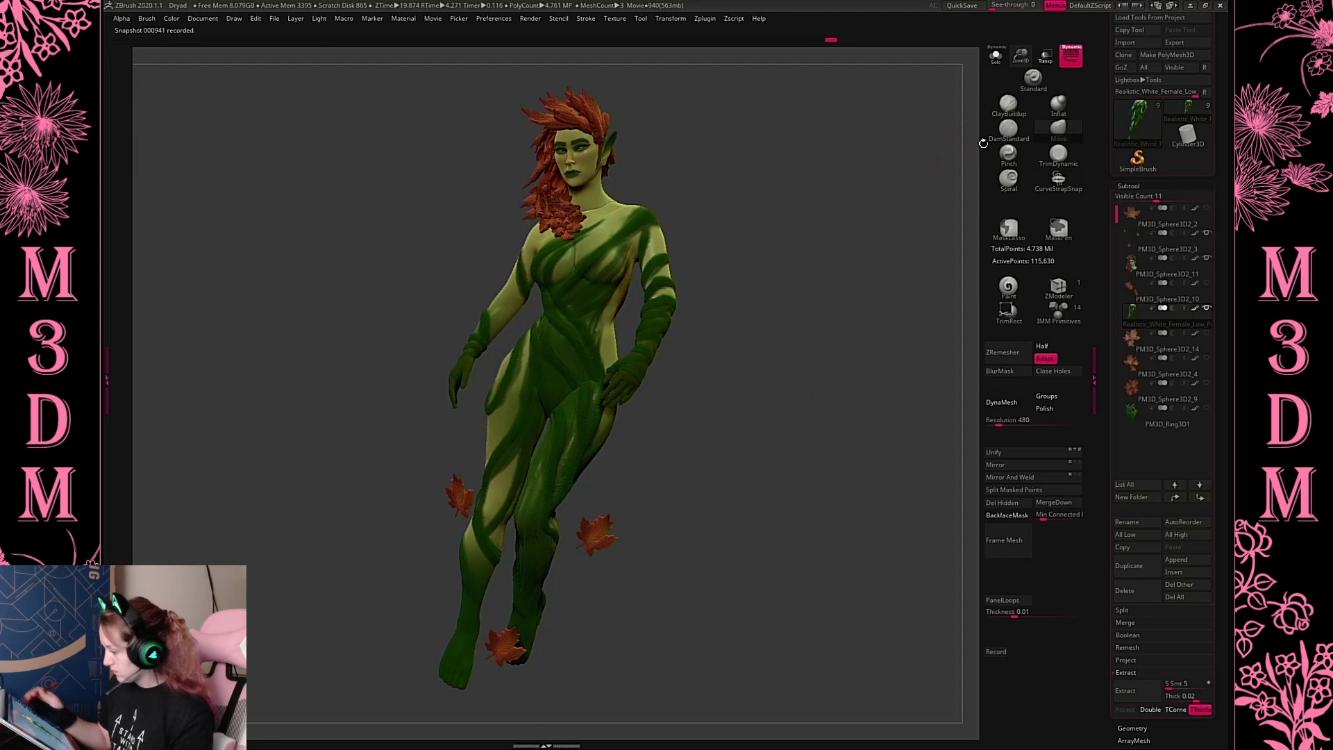
Make the leaf cluster PM3D_Sphere3D2_4 visible and move it with the gizmo onto the figure's right hip
click(1207, 359)
click(1166, 365)
key(w)
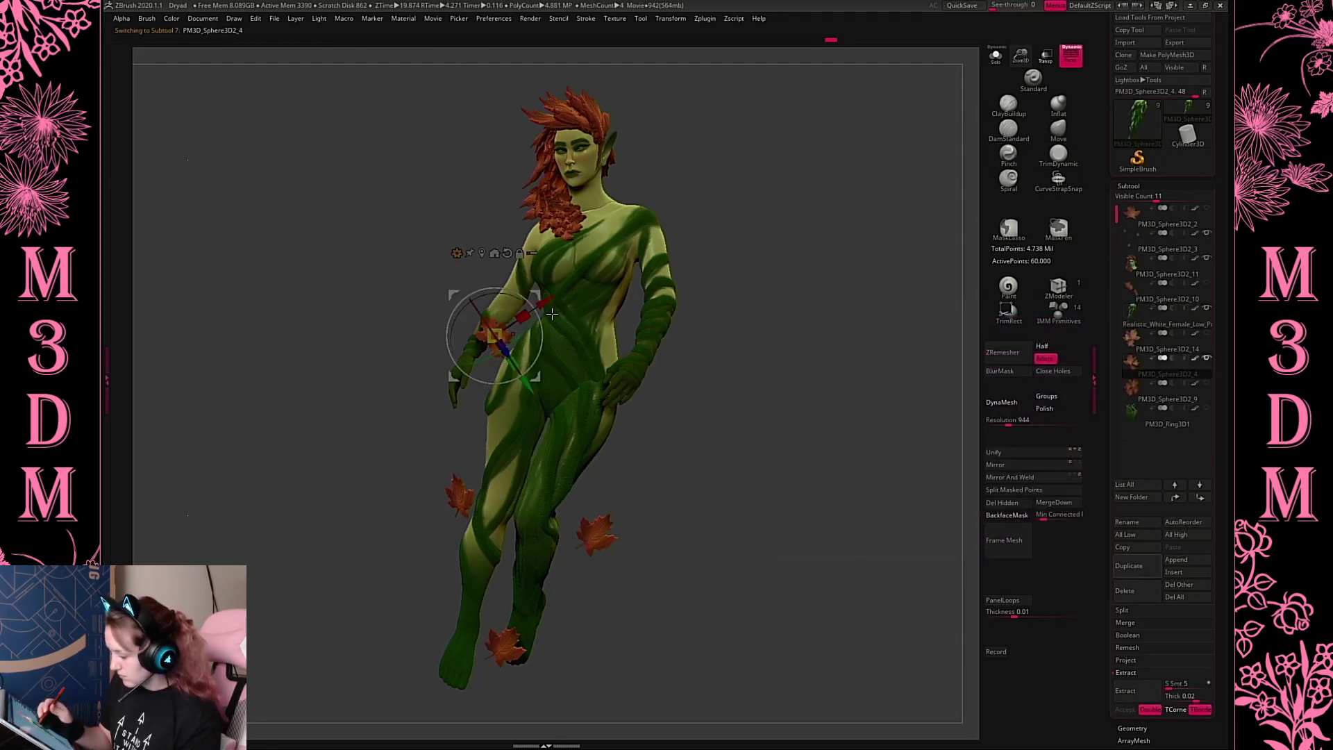
alt+click(524, 343)
mouse_move(499, 339)
mouse_down()
mouse_move(533, 356)
mouse_move(534, 334)
mouse_up()
key(q)
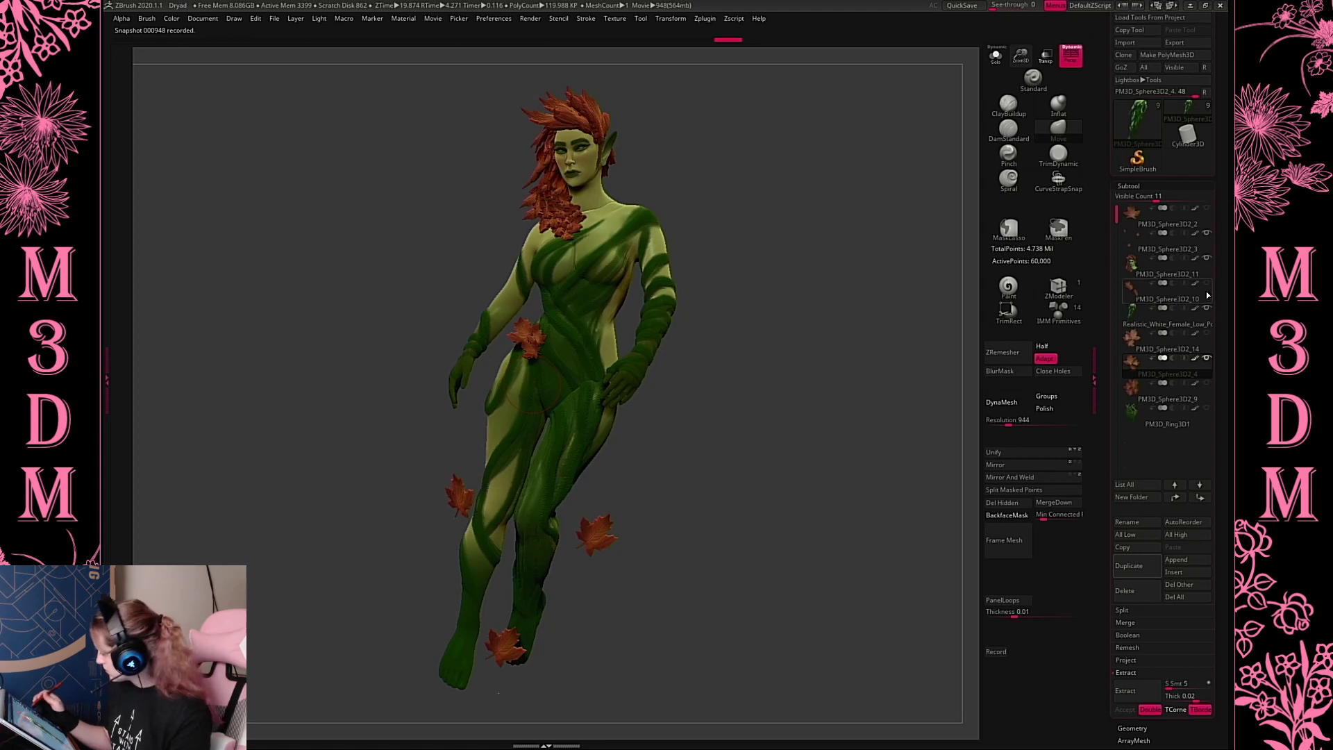
Make the leaf subtool PM3D_Sphere3D2_10 visible and reposition it with the gizmo onto the figure's left wrist and hand
click(1166, 291)
key(w)
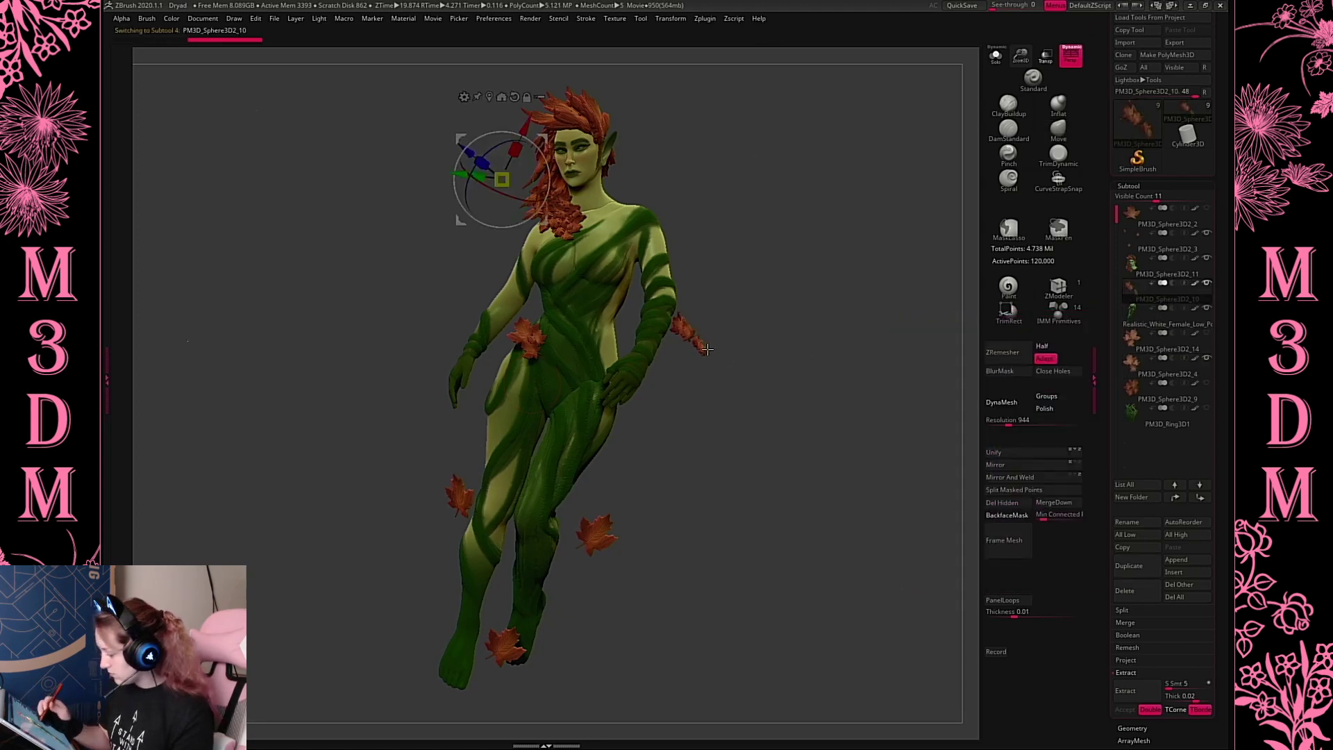
alt+click(698, 344)
drag(699, 299, 649, 410)
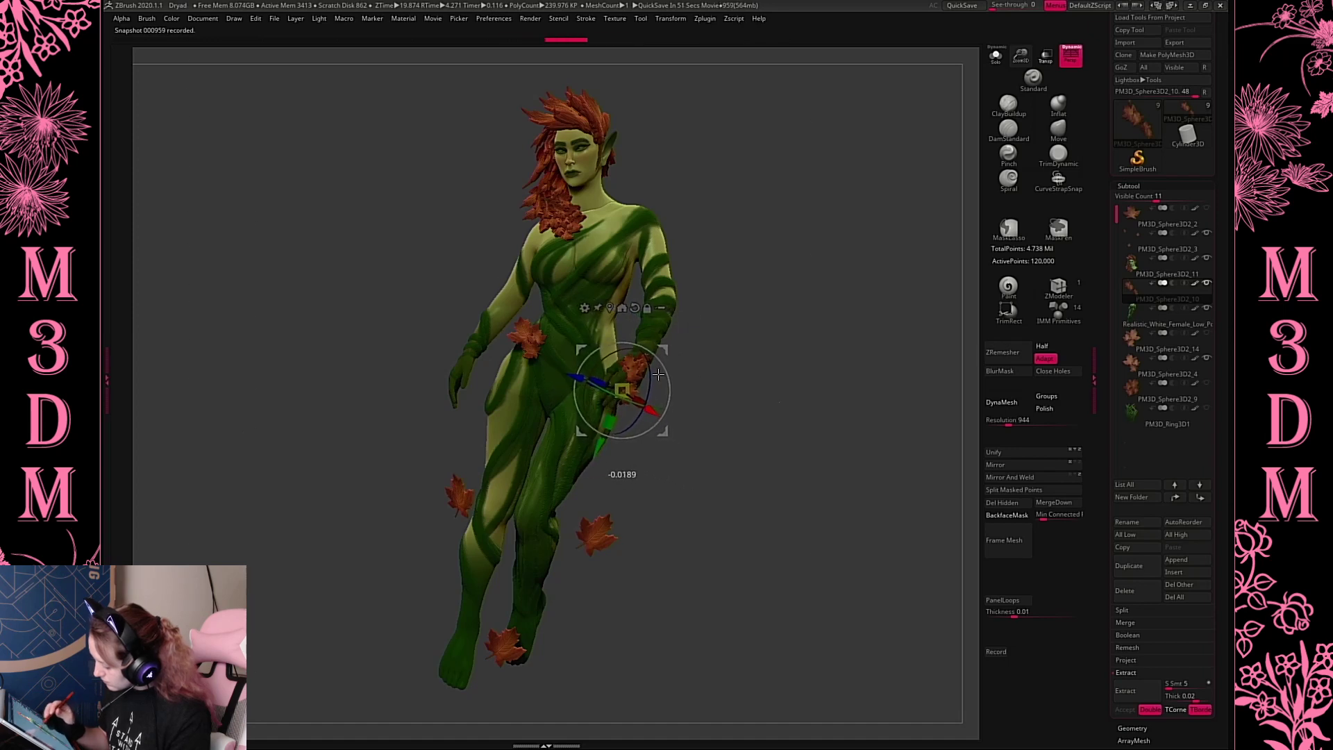
drag(666, 346, 701, 339)
key(q)
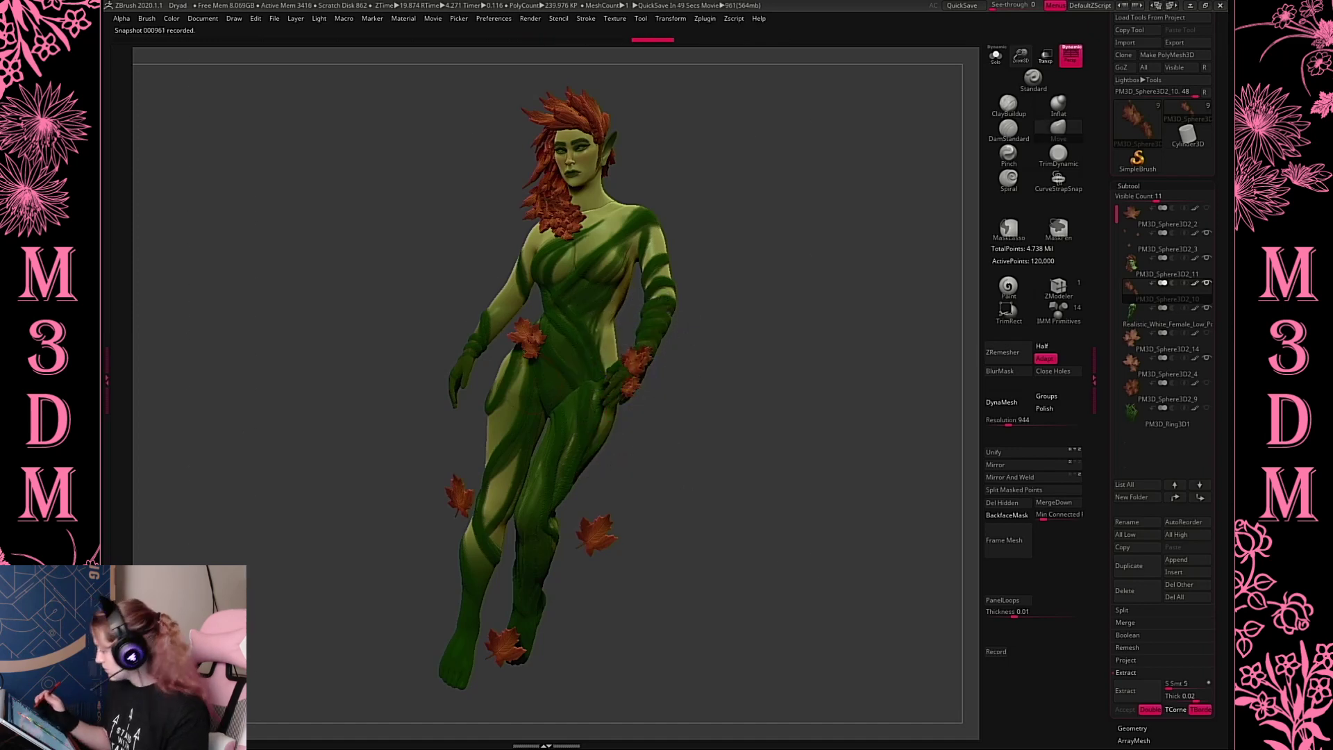
Make the leaf cluster PM3D_Sphere3D2_14 visible and place it on the figure's left shoulder, checking the fit from the side
click(1208, 209)
click(1207, 209)
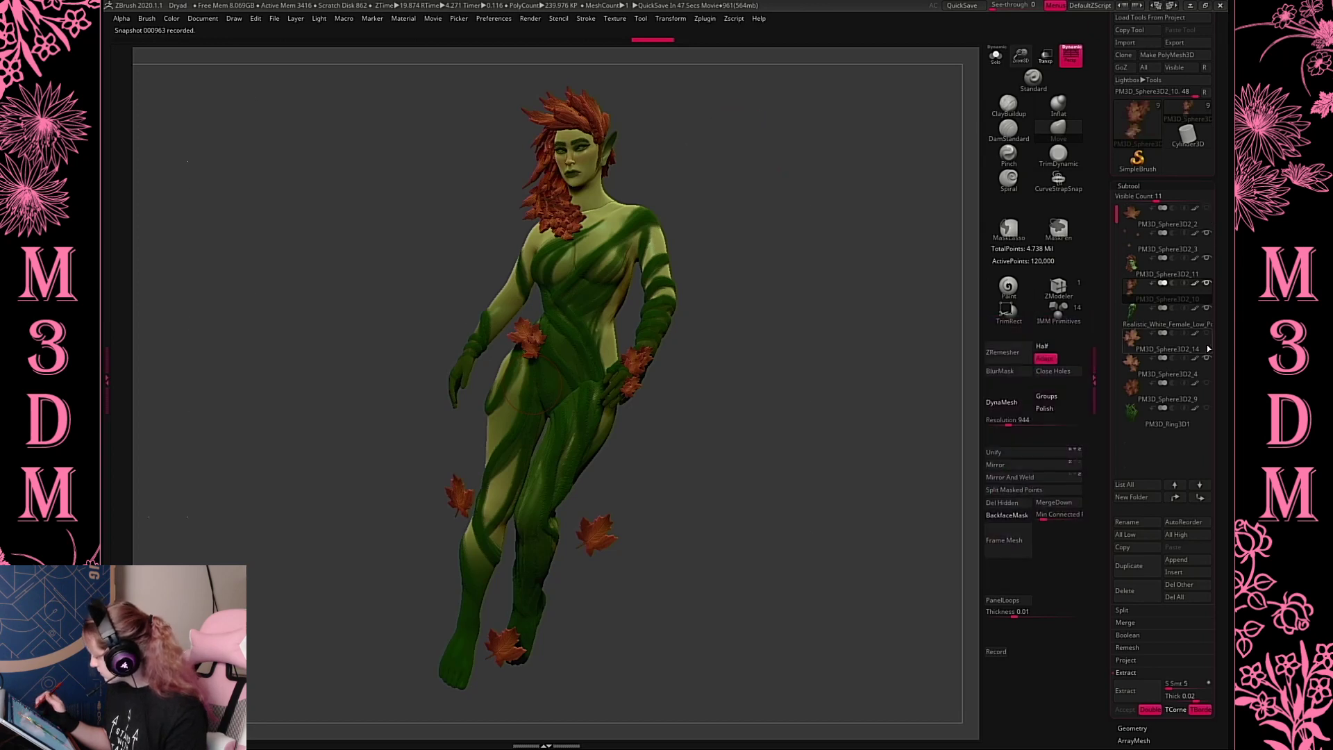
click(1207, 335)
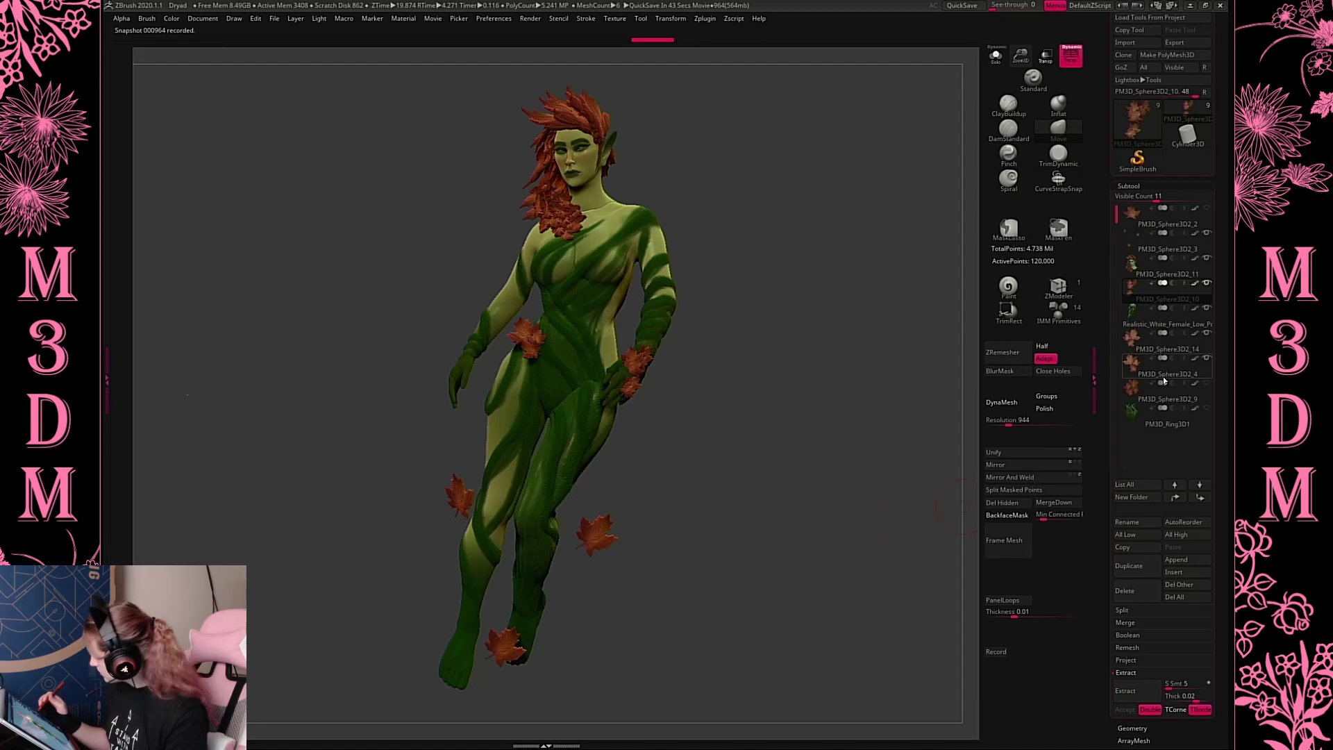
click(1139, 357)
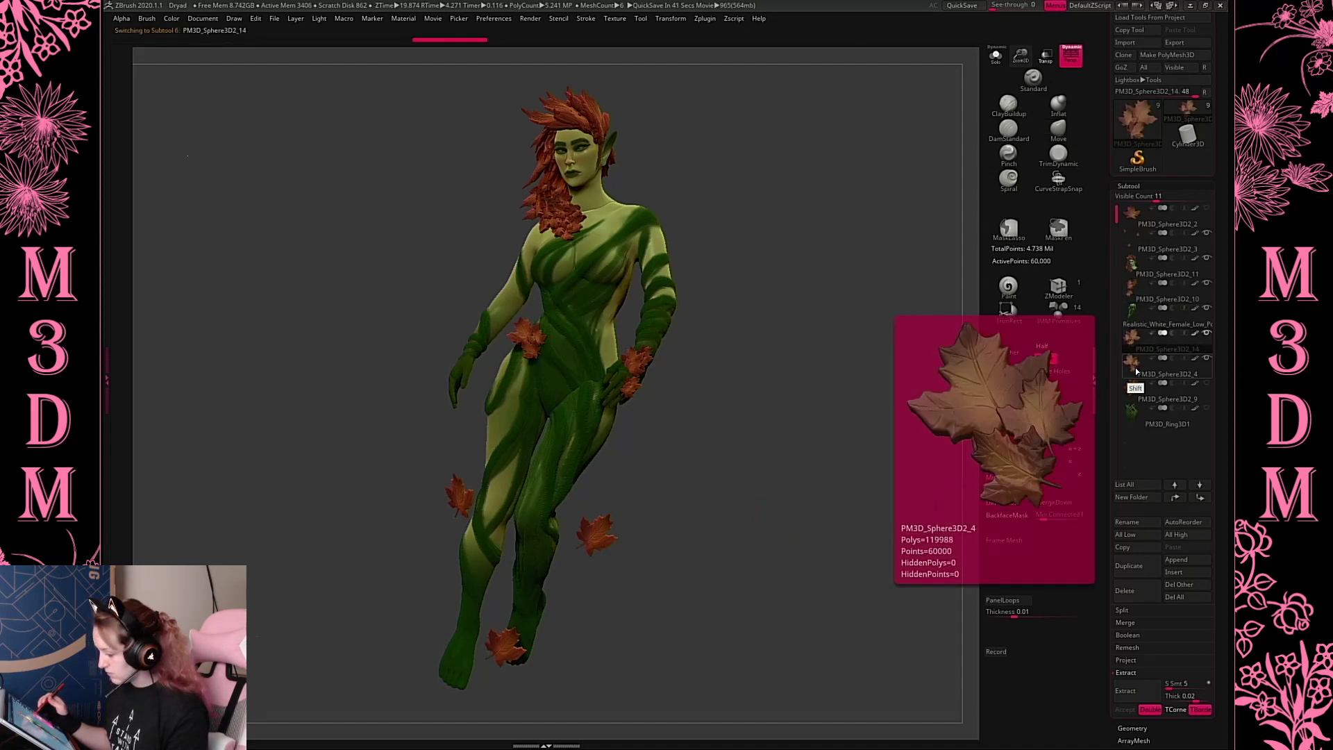
click(995, 57)
key(w)
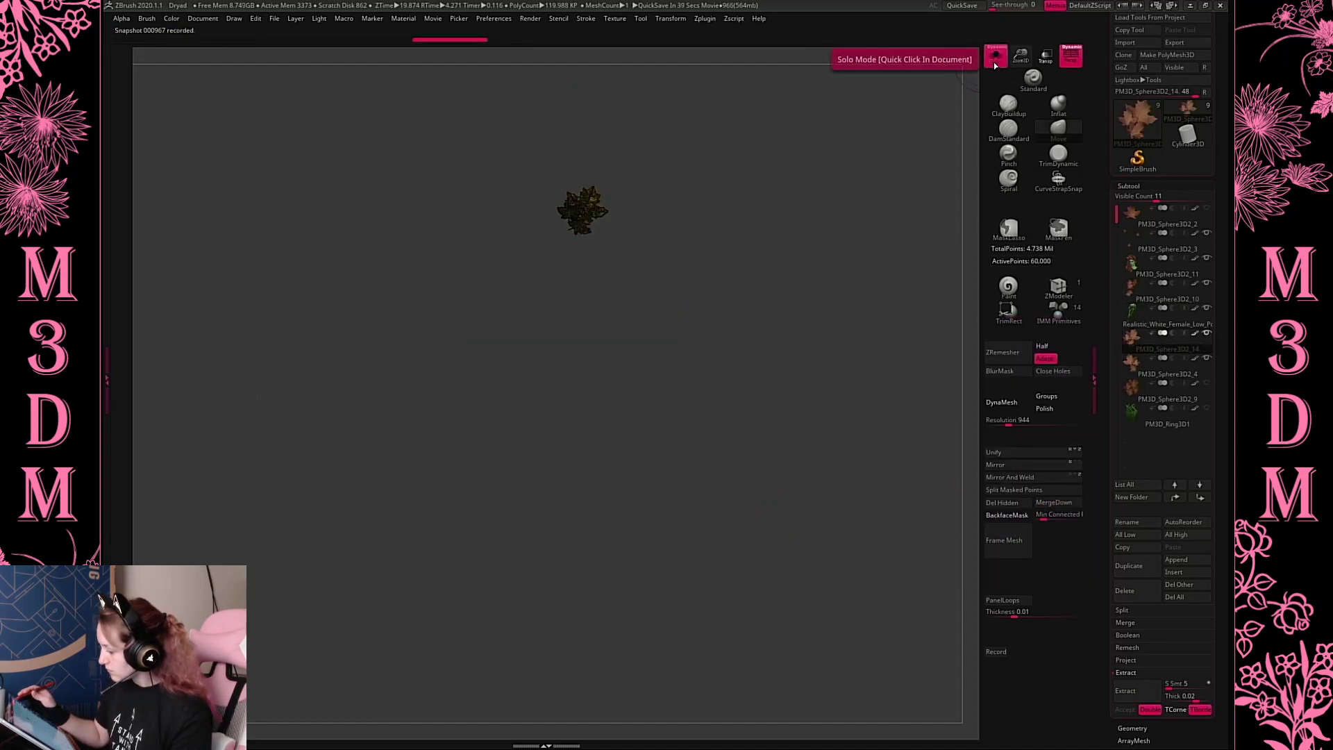
click(993, 59)
mouse_move(561, 224)
mouse_down()
mouse_move(677, 241)
mouse_move(682, 227)
mouse_move(656, 204)
mouse_move(628, 212)
mouse_move(635, 243)
mouse_up()
drag(619, 304, 619, 298)
key(q)
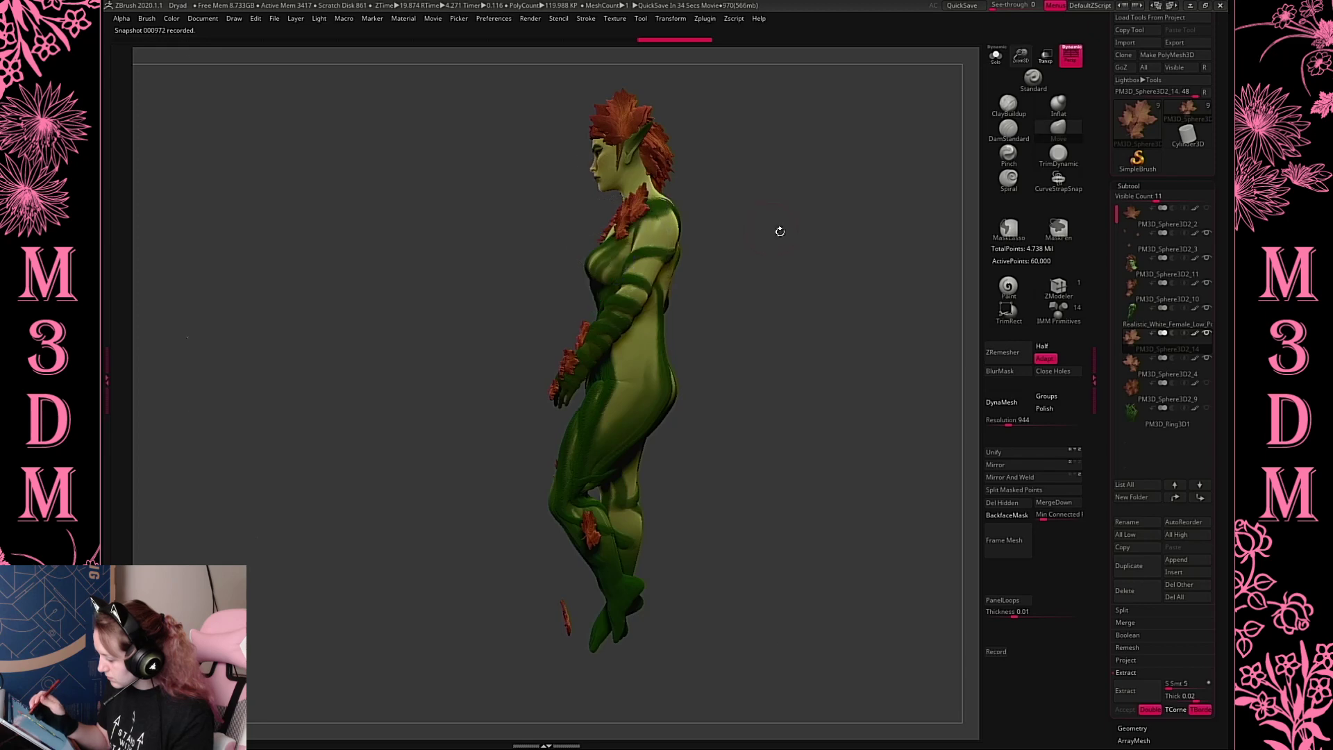
shift+drag(818, 235, 873, 305)
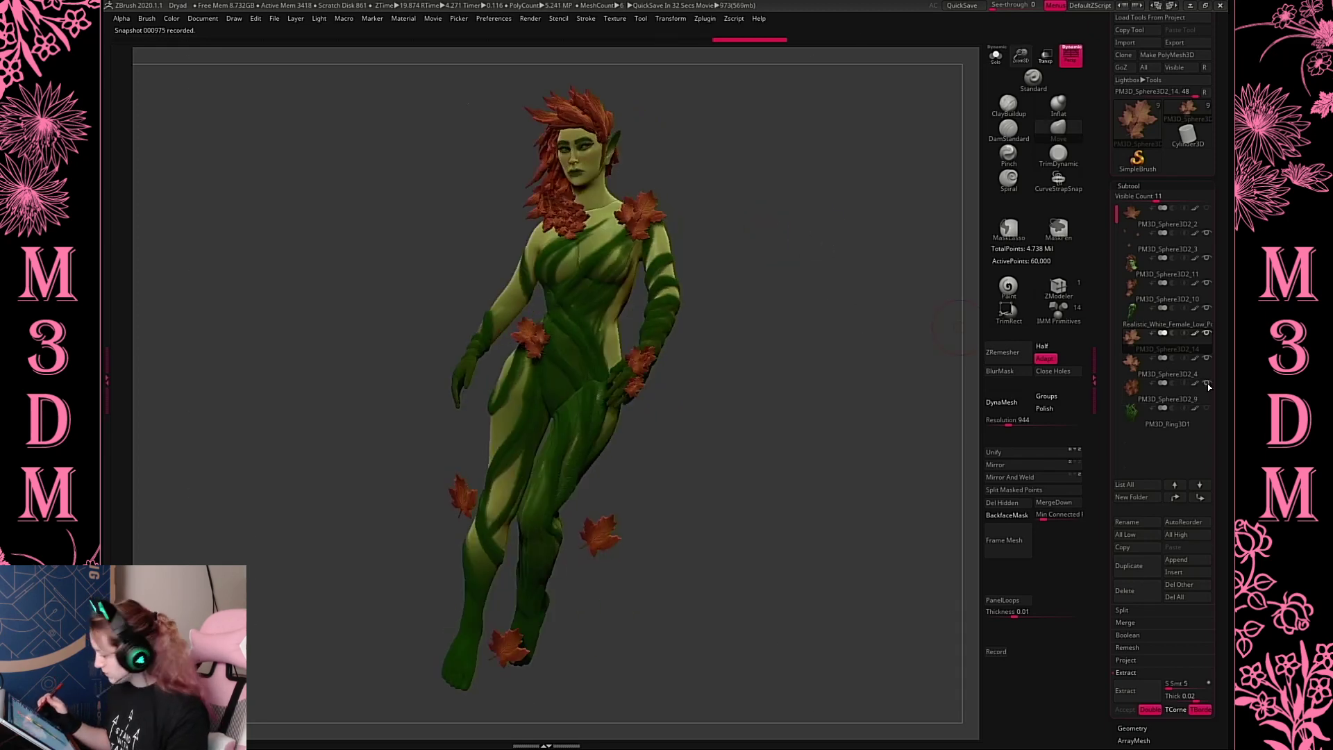
Make the leaf cluster PM3D_Sphere3D2_9 visible, center the gizmo on it and move it against the figure's left hip
click(1135, 395)
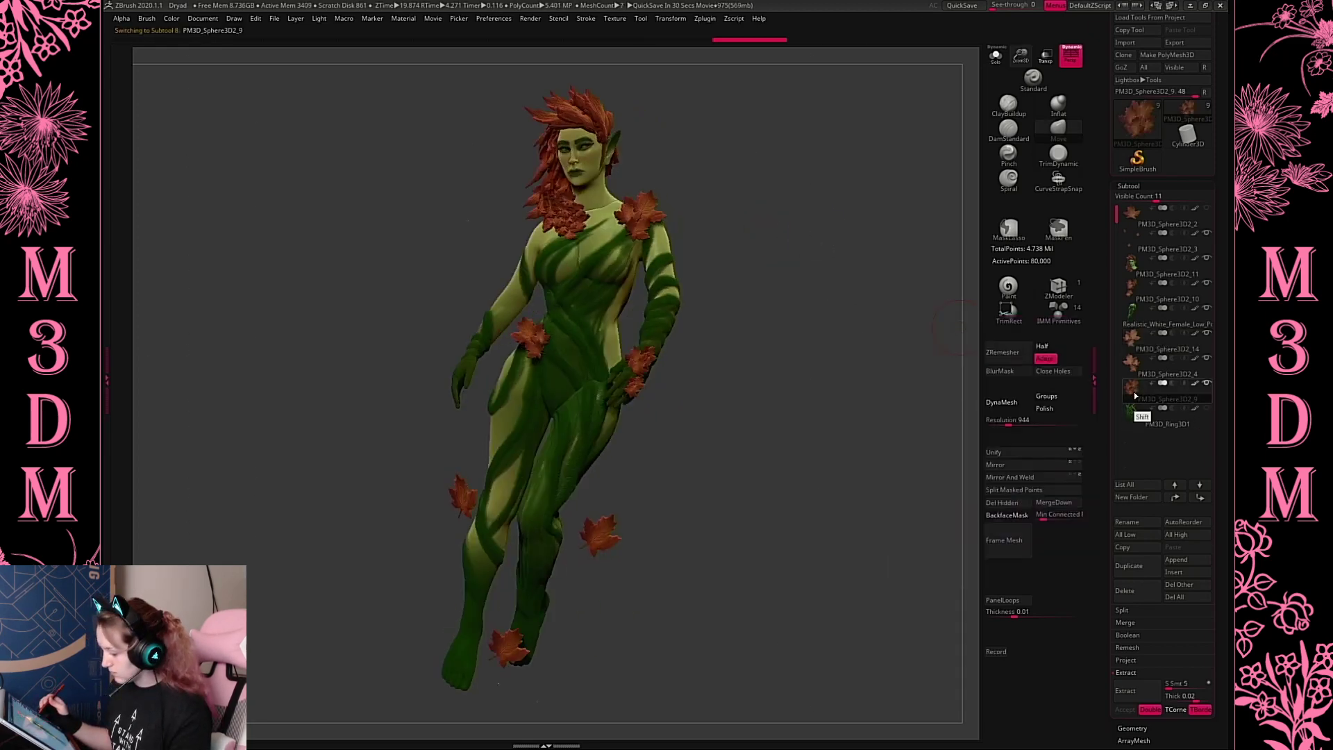
click(993, 60)
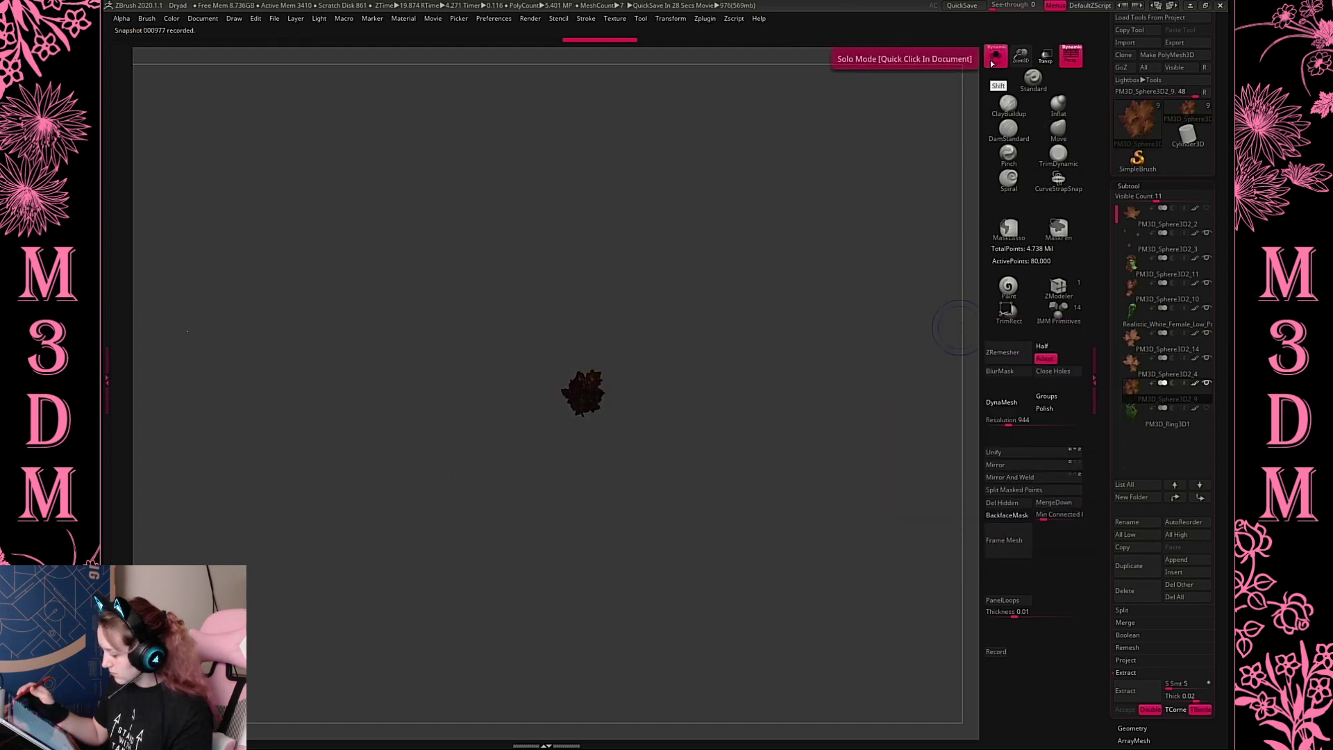
click(994, 58)
key(w)
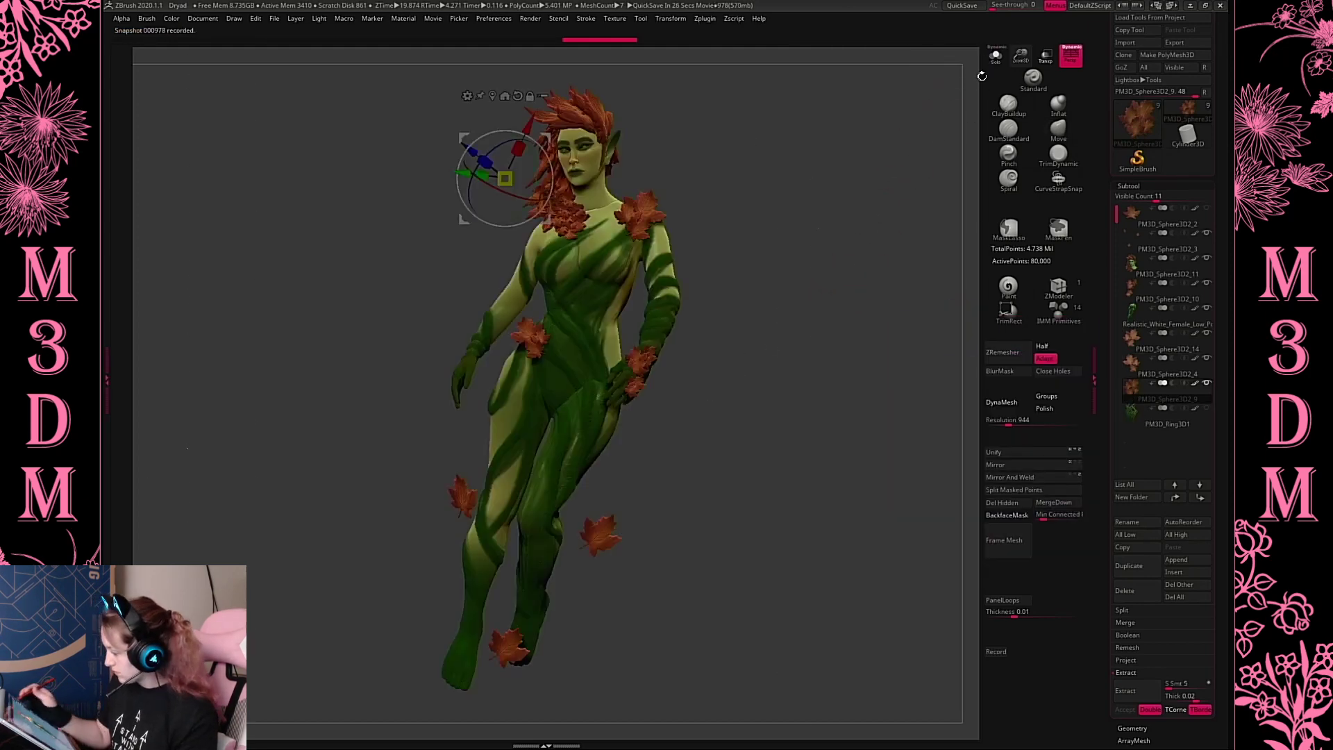
click(994, 59)
click(994, 59)
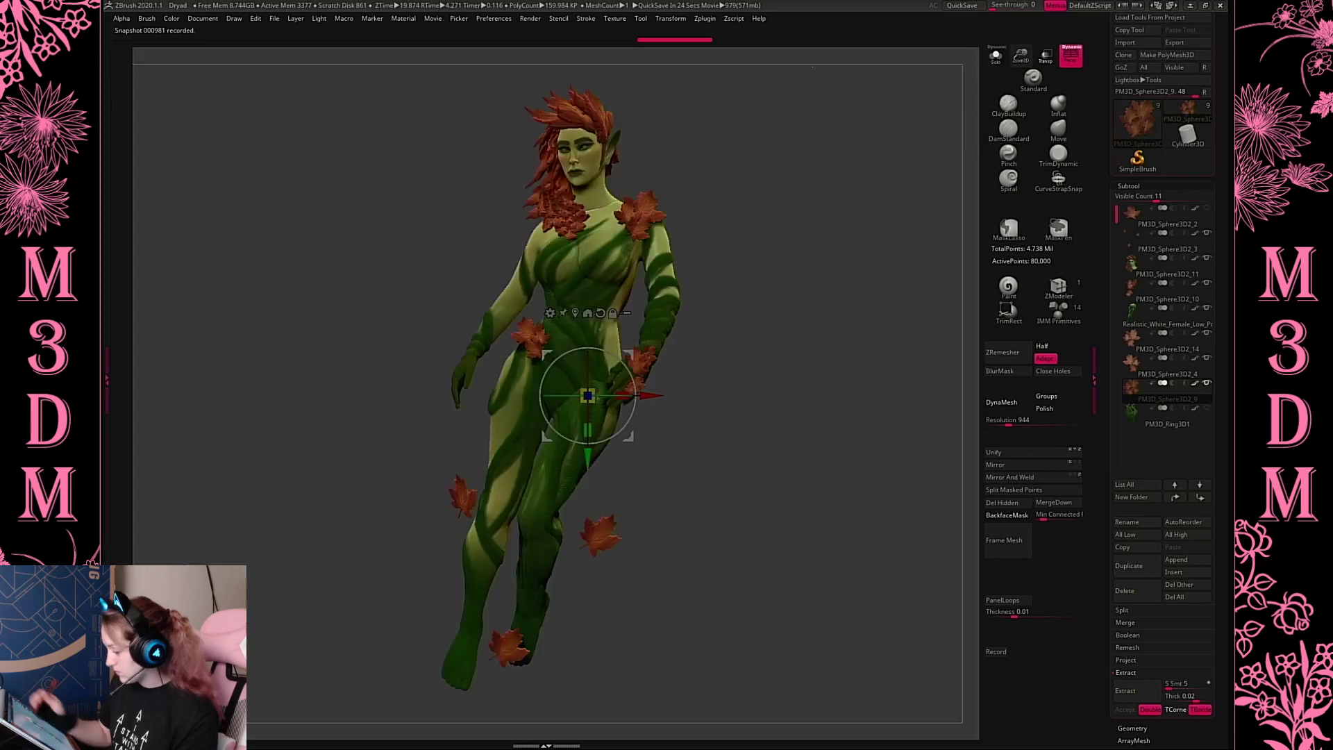
shift+drag(829, 332, 872, 334)
drag(629, 400, 663, 399)
shift+drag(851, 345, 811, 373)
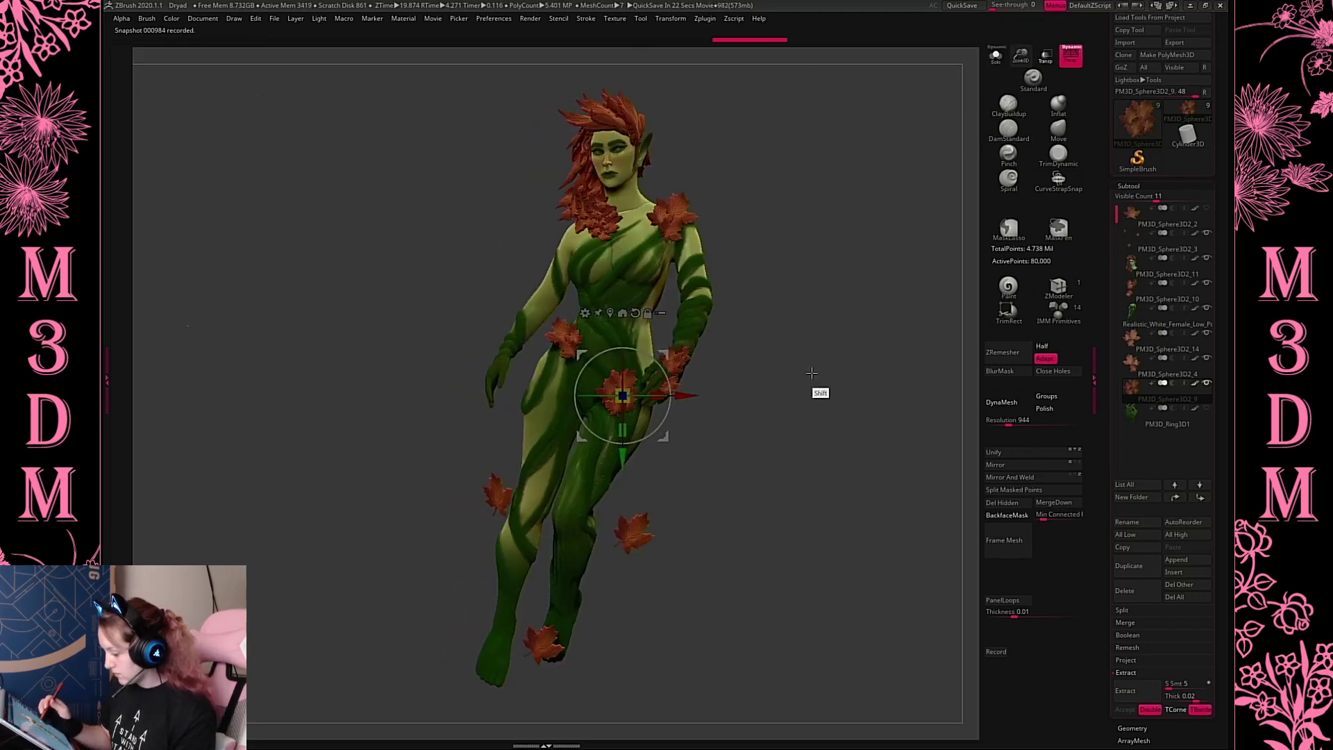
mouse_move(675, 358)
mouse_down()
mouse_move(692, 351)
mouse_move(683, 392)
mouse_move(681, 378)
mouse_move(671, 386)
mouse_move(685, 349)
mouse_up()
drag(785, 351, 807, 355)
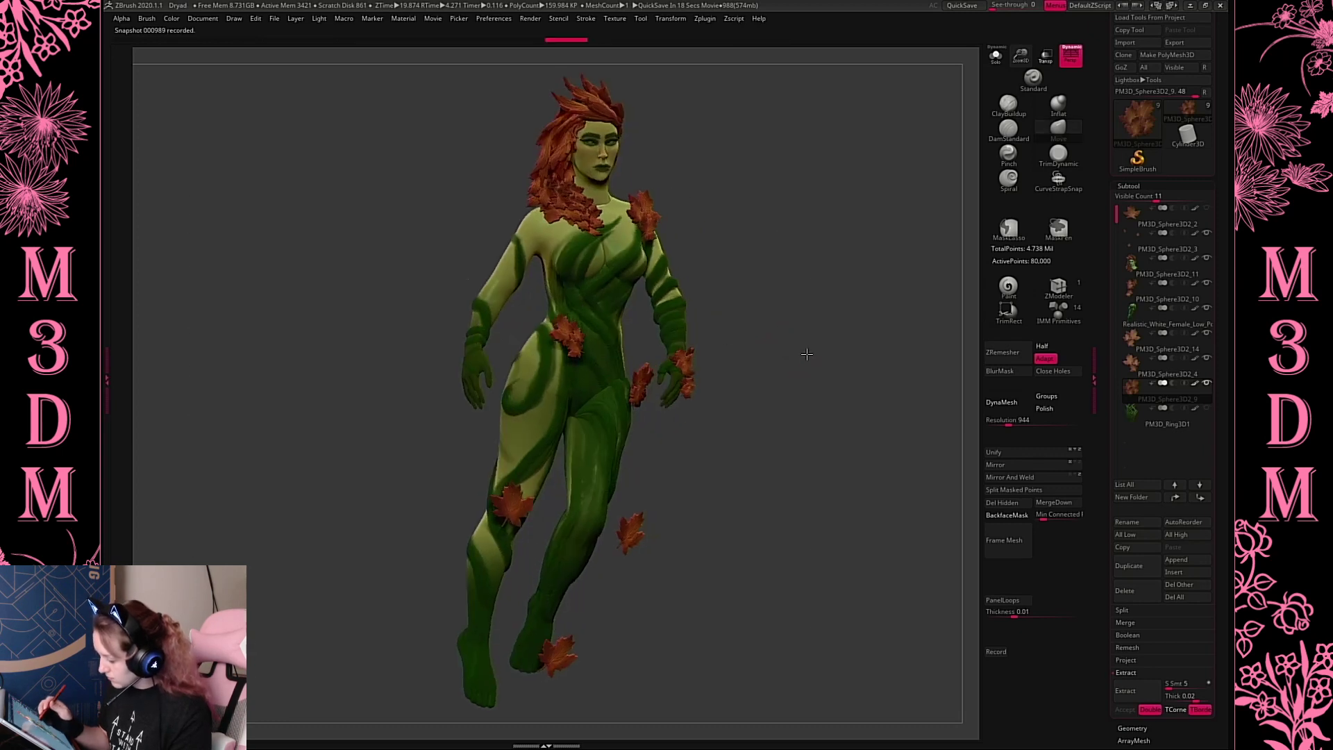
drag(645, 381, 623, 379)
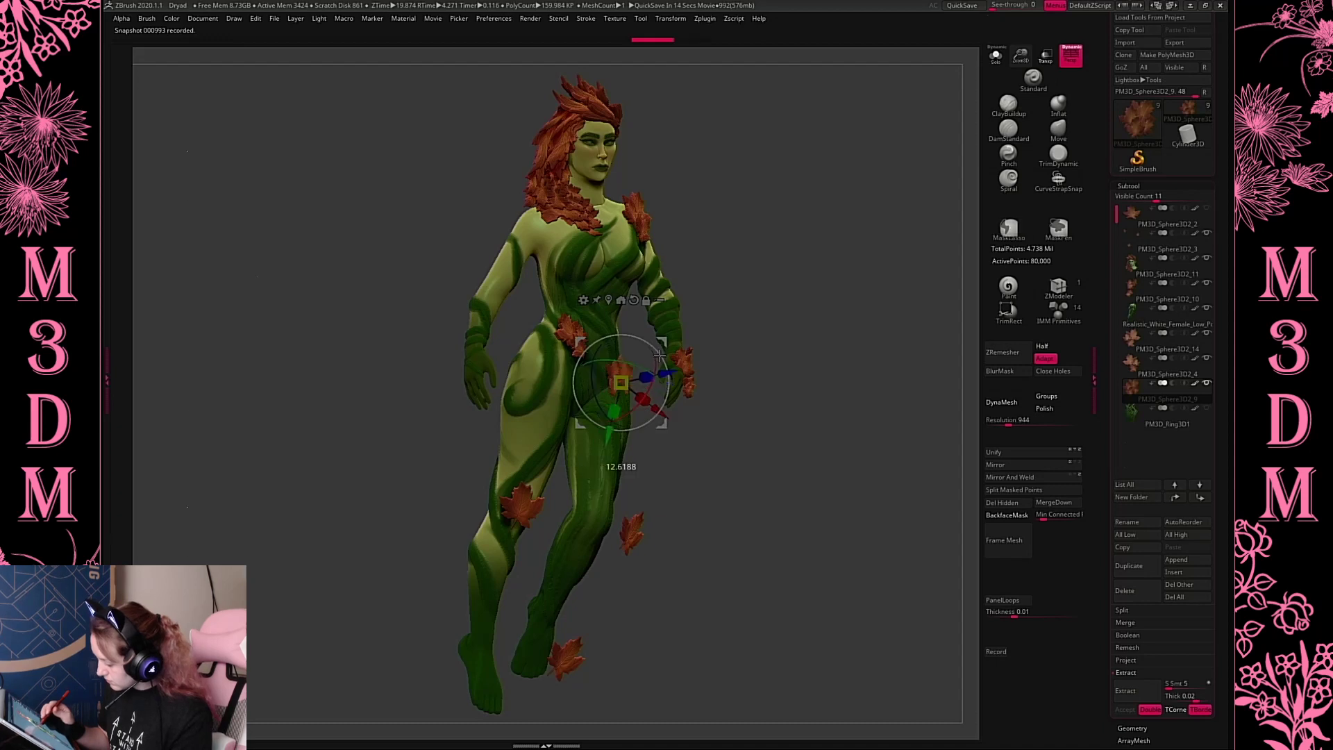
key(q)
Inspect the left-hip leaf cluster in Solo mode, then fine-tune its placement beside the left hand with the gizmo
drag(730, 351, 782, 363)
click(1005, 60)
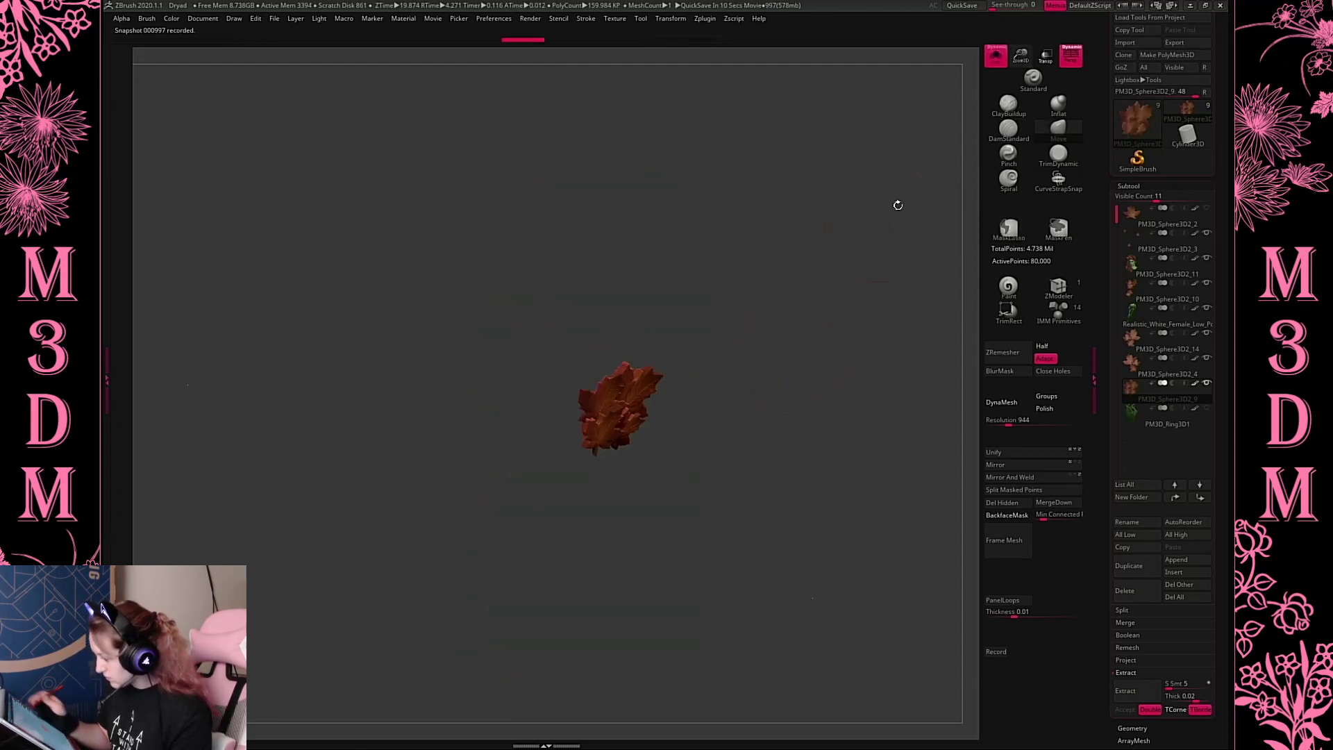
key(w)
mouse_move(665, 372)
mouse_down()
mouse_move(695, 342)
mouse_move(673, 351)
mouse_move(666, 382)
mouse_up()
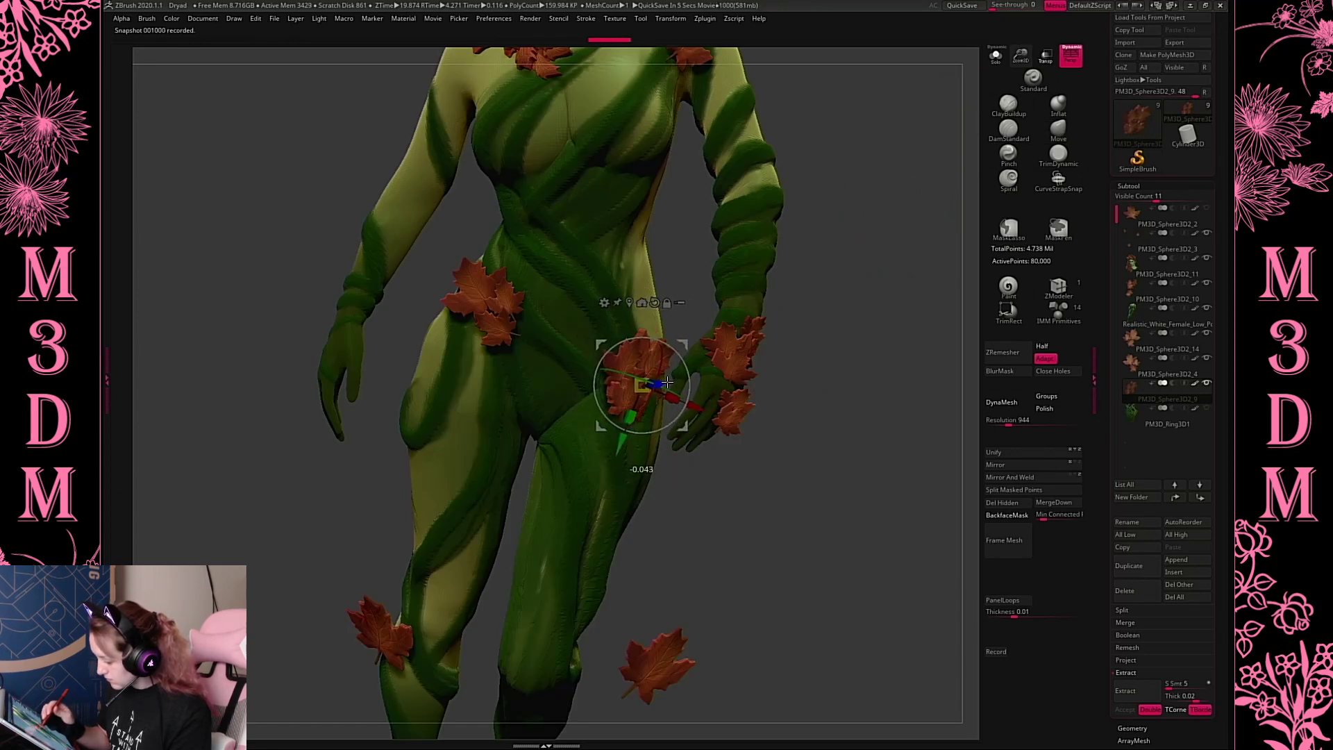
drag(860, 410, 830, 376)
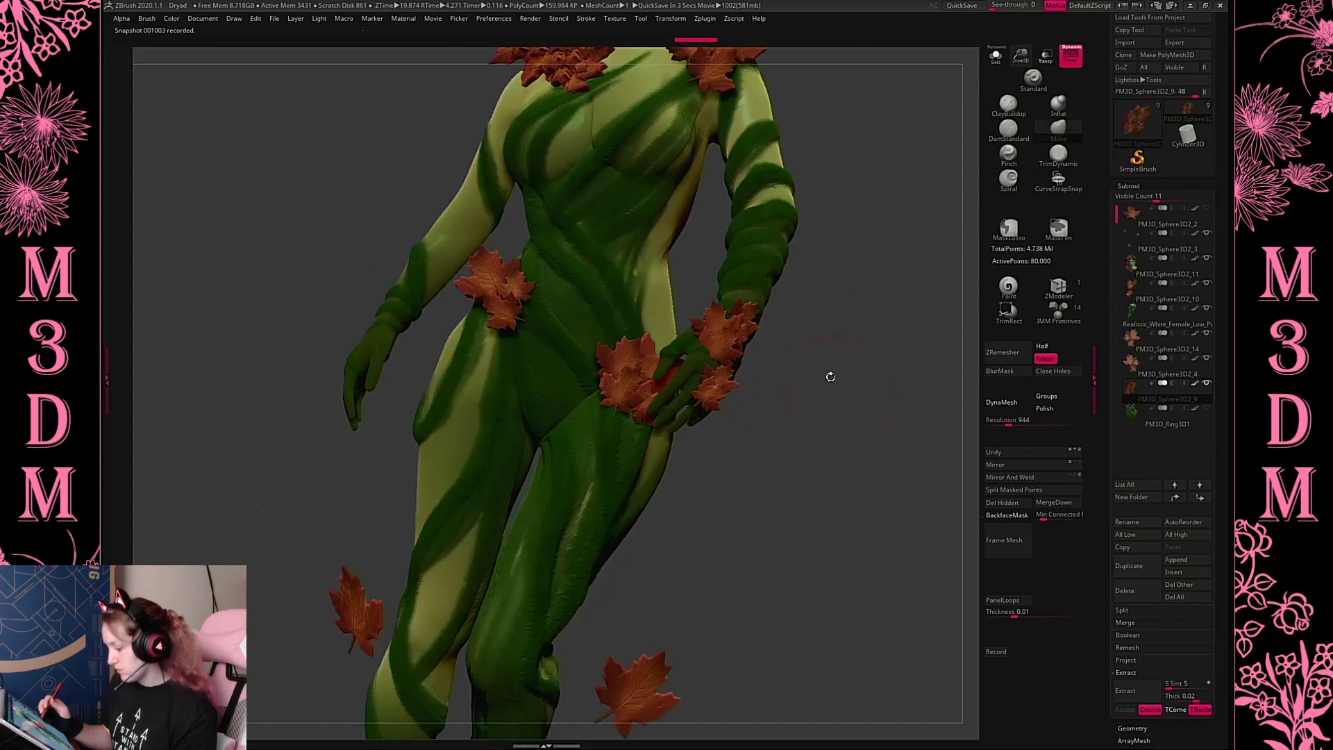
Select the right-hip leaf cluster PM3D_Sphere3D2_4 and adjust it with the gizmo to sit against the hip, checking from the side
alt+click(516, 297)
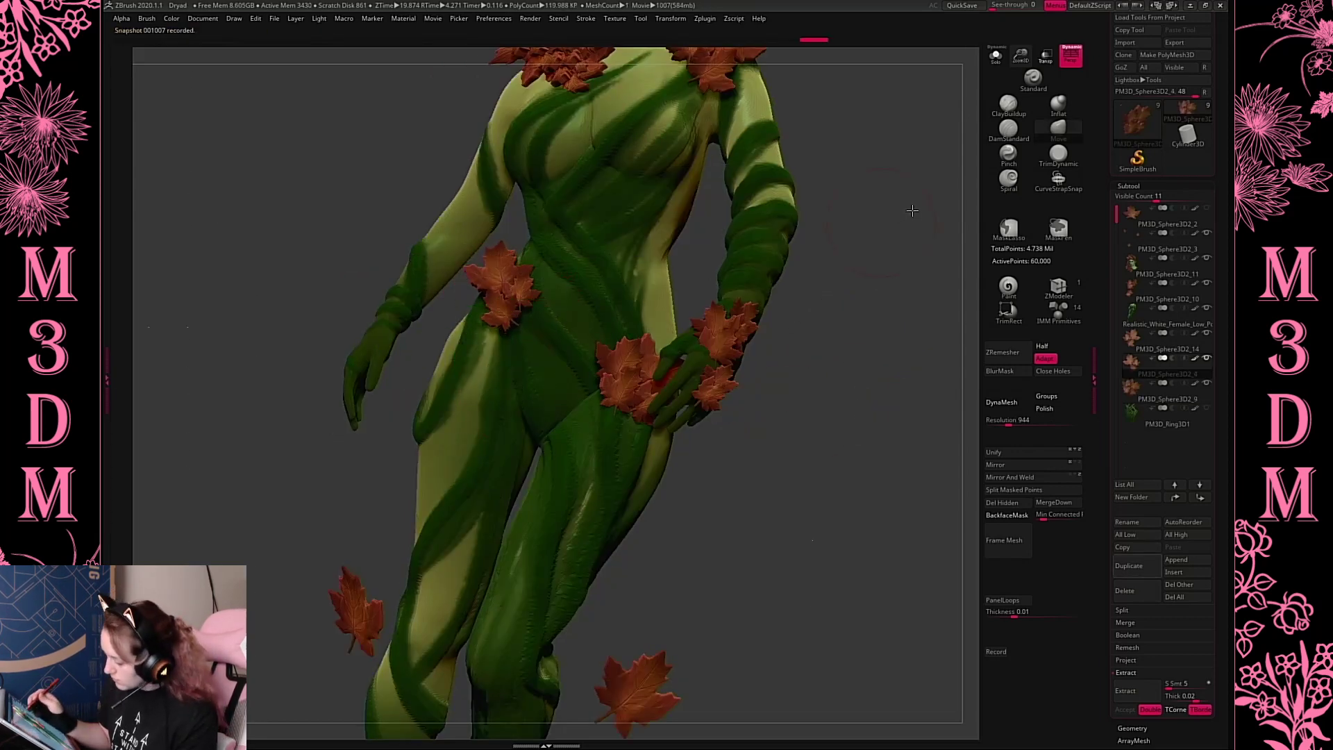
mouse_move(913, 208)
mouse_down()
mouse_move(896, 211)
mouse_move(911, 212)
mouse_up()
mouse_move(567, 287)
mouse_down()
mouse_move(537, 294)
mouse_move(558, 290)
mouse_up()
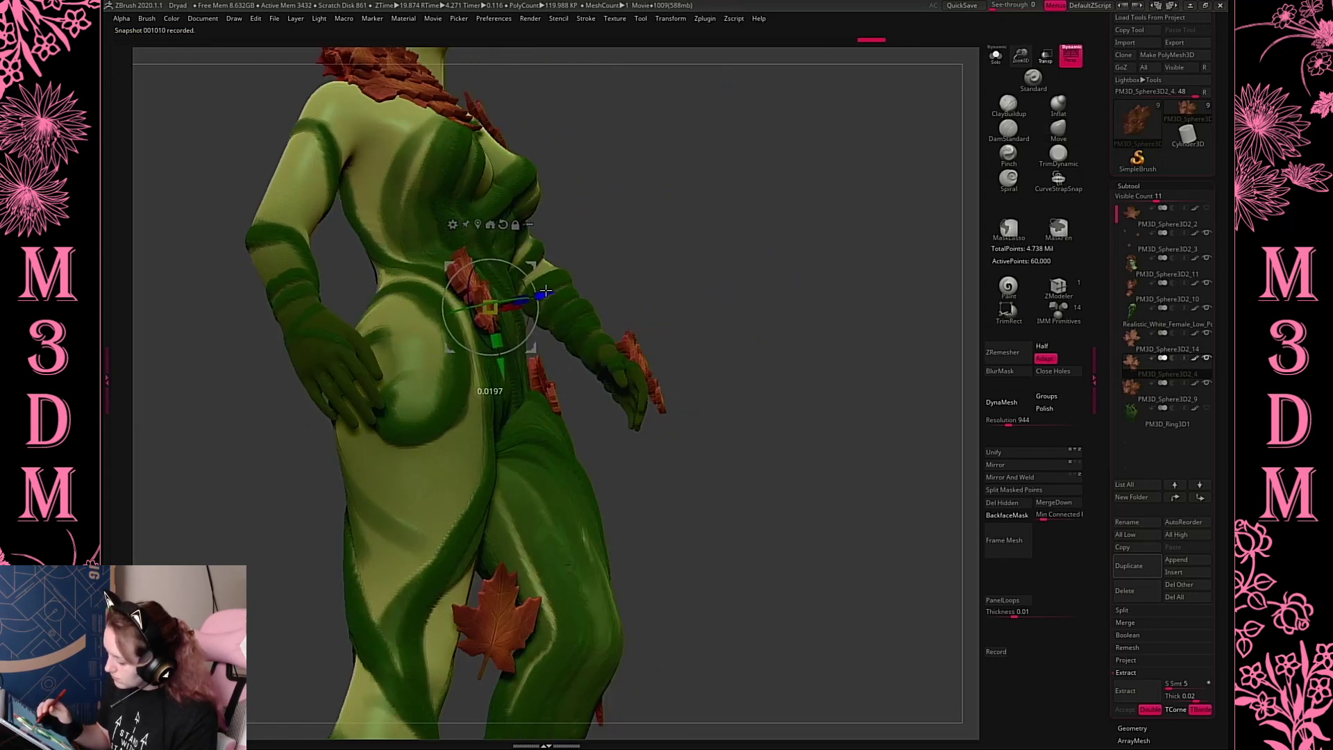
key(q)
mouse_move(763, 281)
shift+mouse_down()
mouse_move(819, 316)
mouse_move(833, 300)
shift+mouse_up()
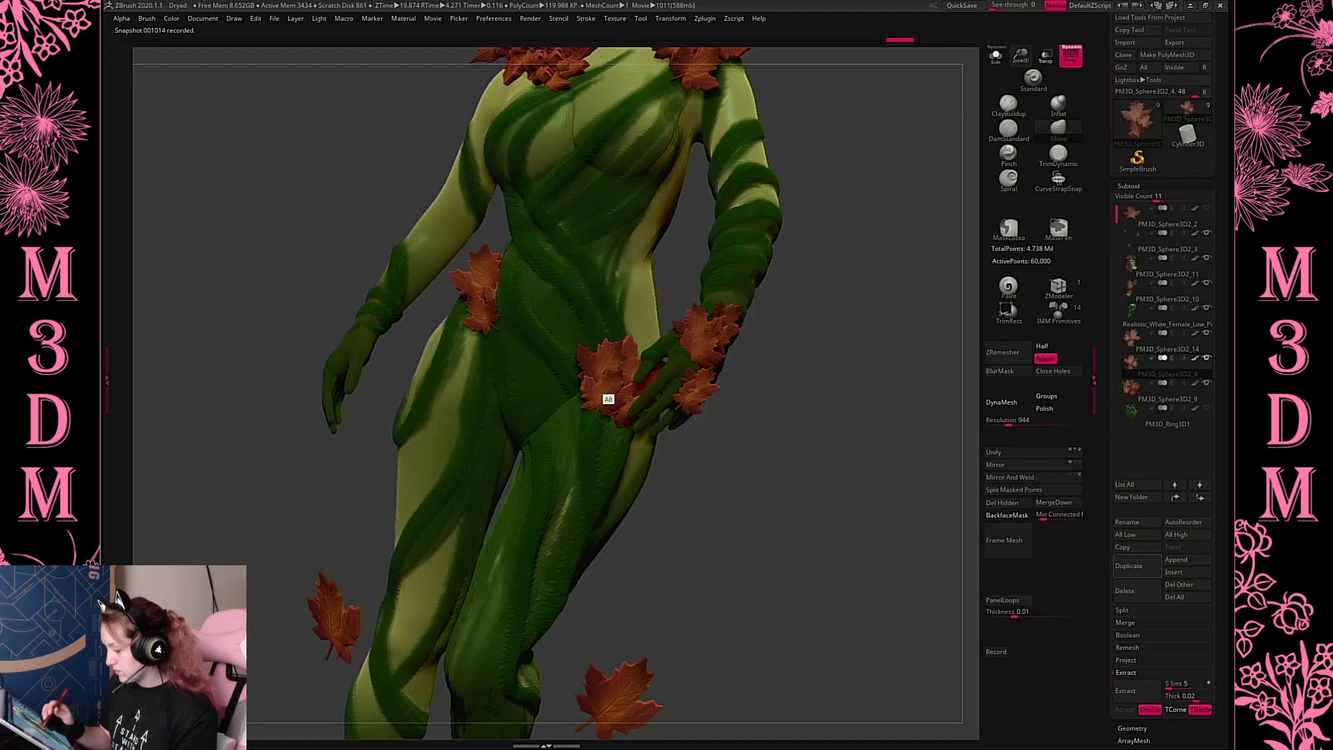
Reselect the left-hip leaf cluster PM3D_Sphere3D2_9, readjust it with the gizmo and frame the full figure
alt+click(608, 399)
key(w)
click(622, 304)
click(588, 424)
drag(656, 394, 628, 411)
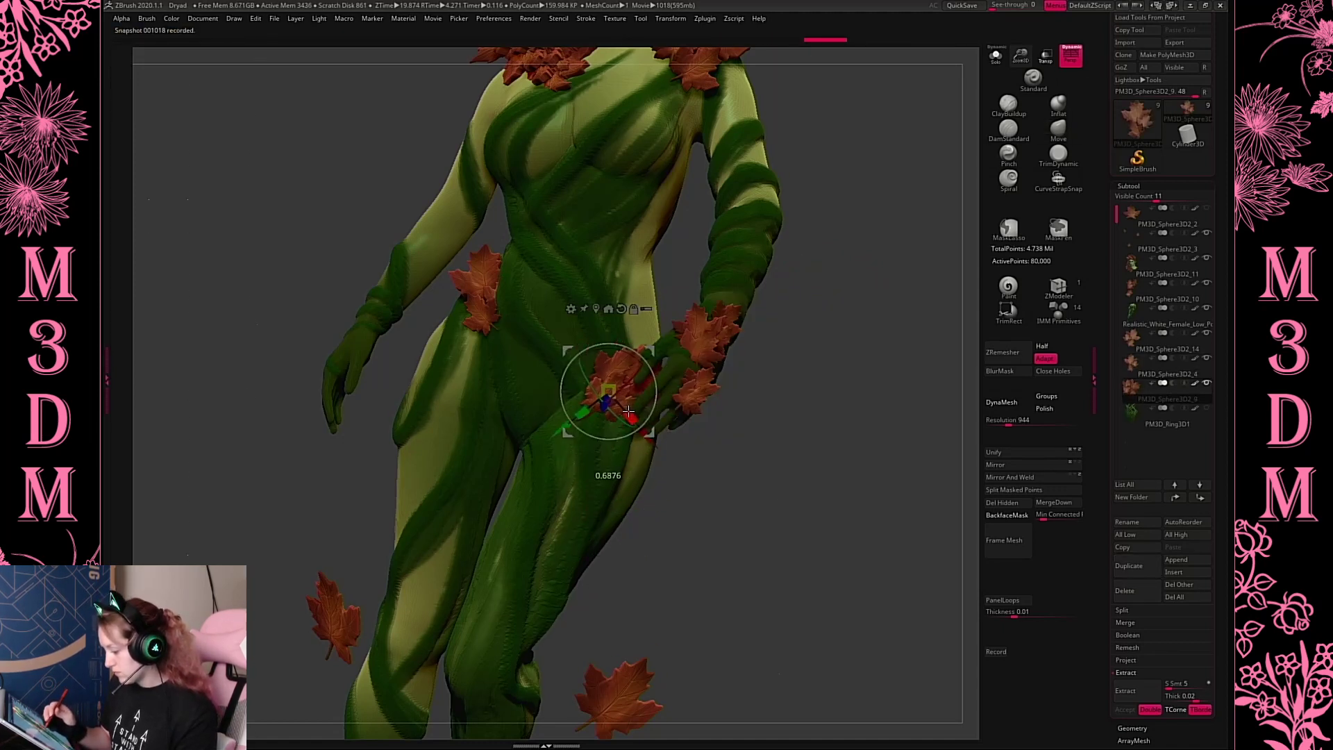
key(q)
key(f)
key(f)
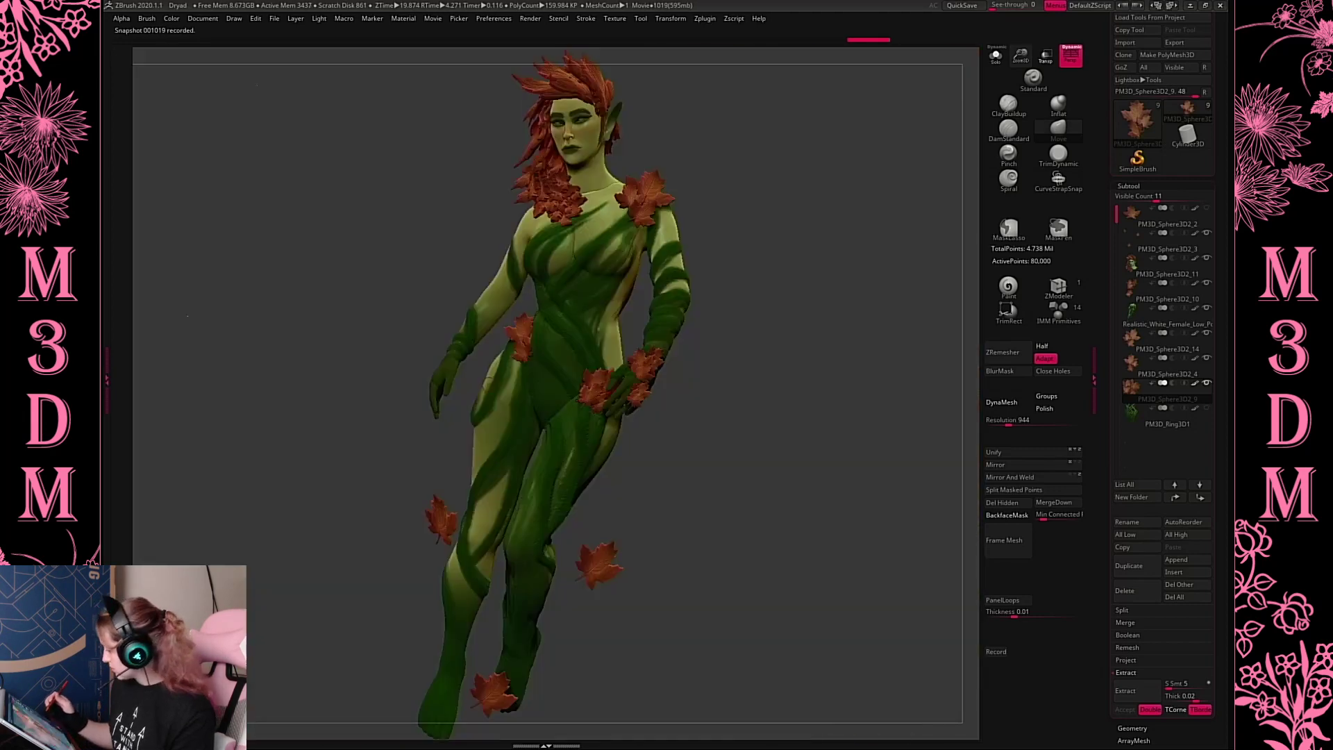
Make the vine base PM3D_Ring3D1 visible, select it and bend it with the Bend Arc deformer to an angle of about -11
click(1208, 409)
drag(1020, 59, 1018, 8)
drag(770, 437, 722, 457)
alt+click(565, 556)
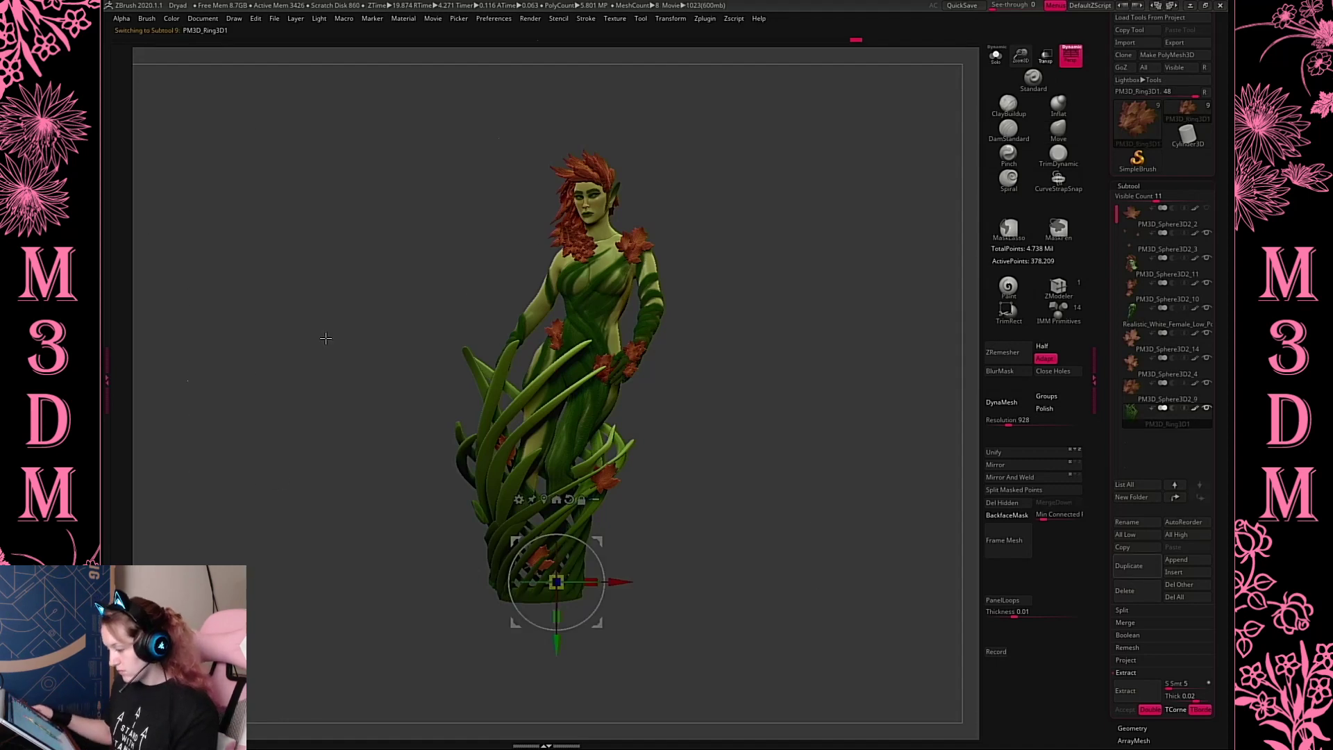
click(518, 499)
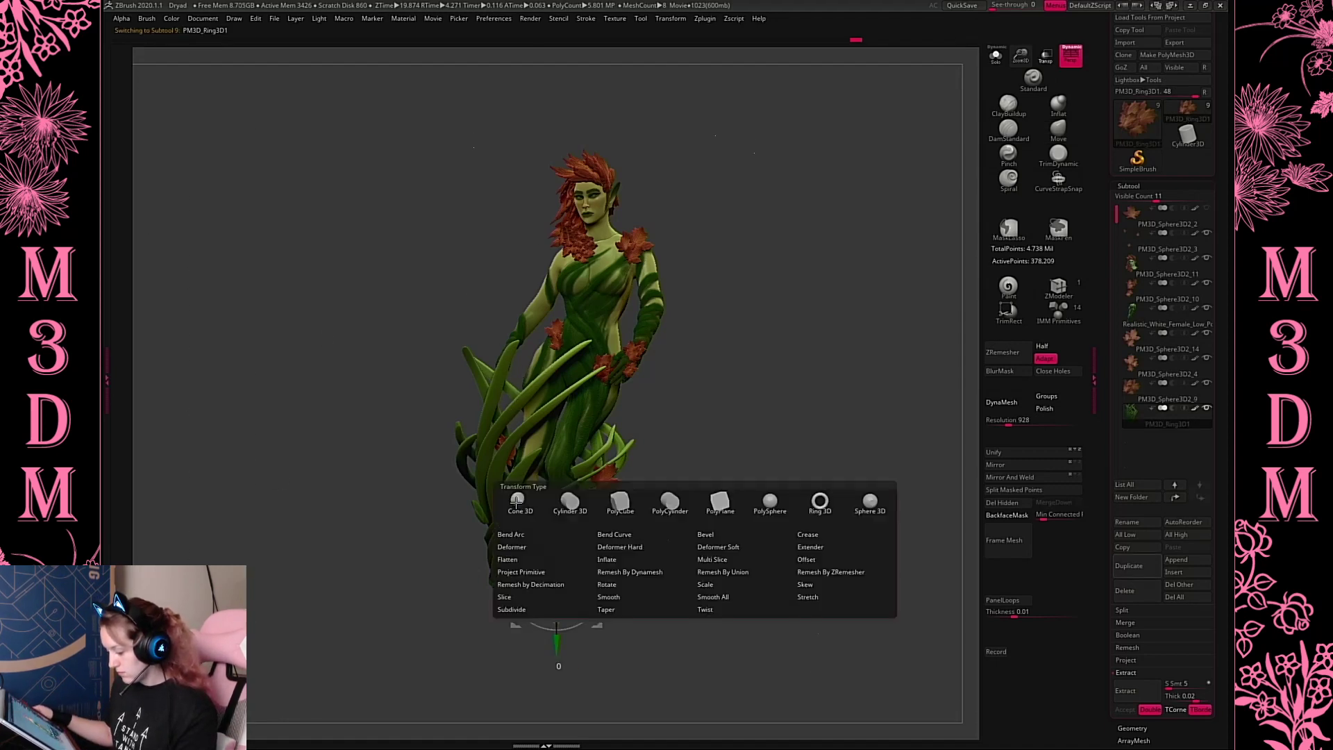
click(529, 534)
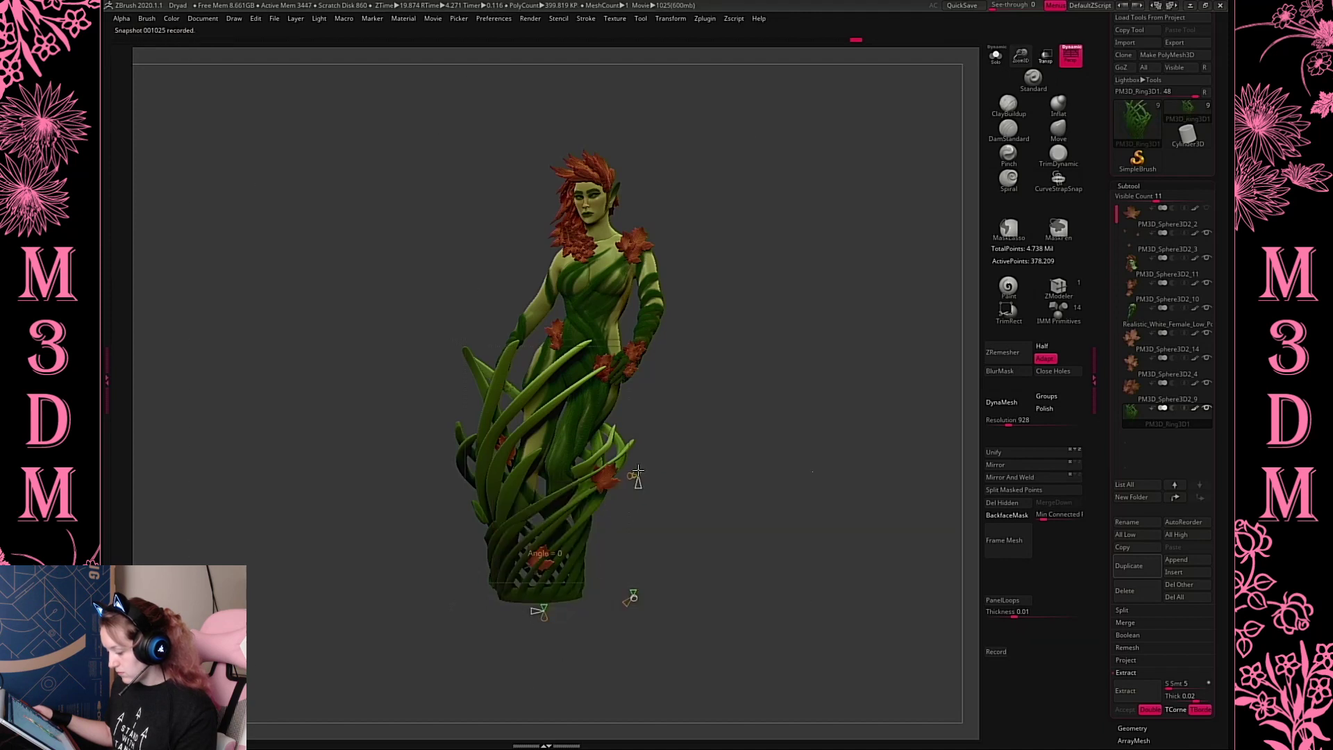
mouse_move(637, 472)
mouse_down()
mouse_move(601, 474)
mouse_move(676, 472)
mouse_move(604, 477)
mouse_move(641, 476)
mouse_move(618, 476)
mouse_up()
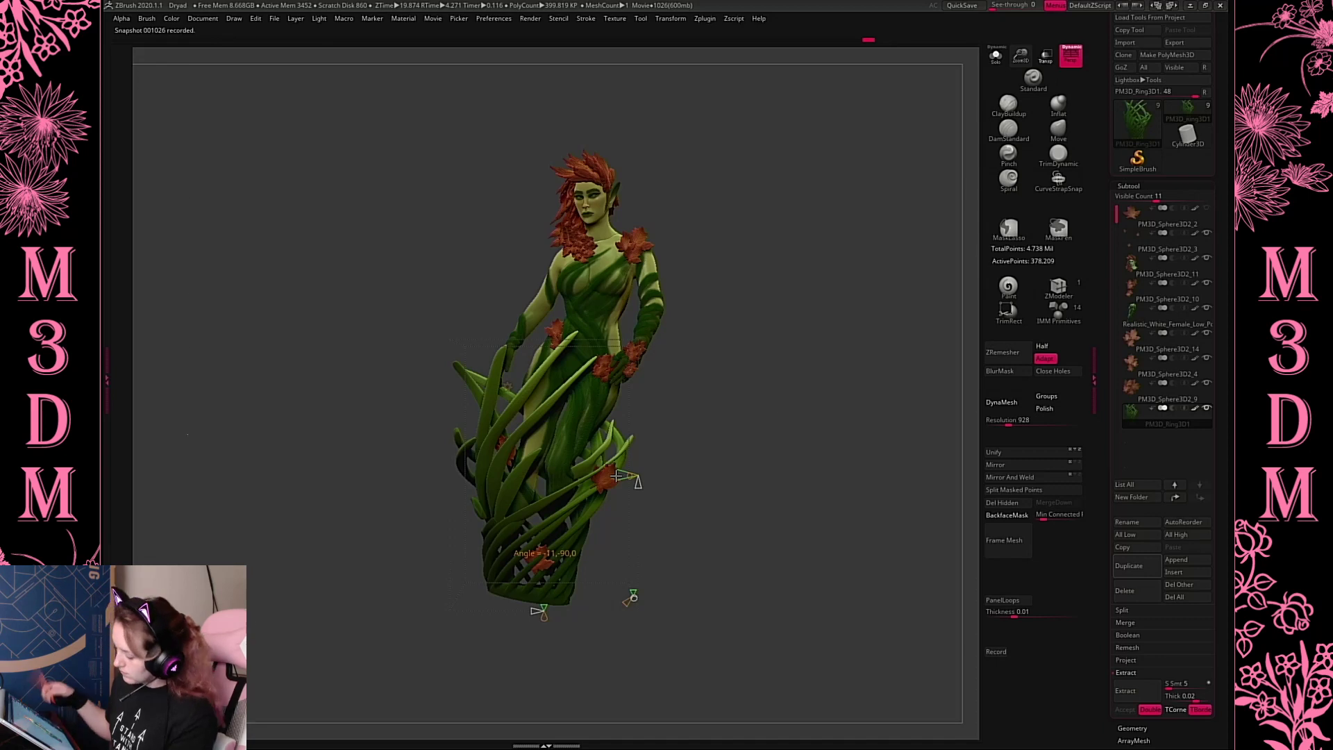
Return the vine base from Bend Arc to Gizmo 3D and isolate it in Solo mode
click(509, 385)
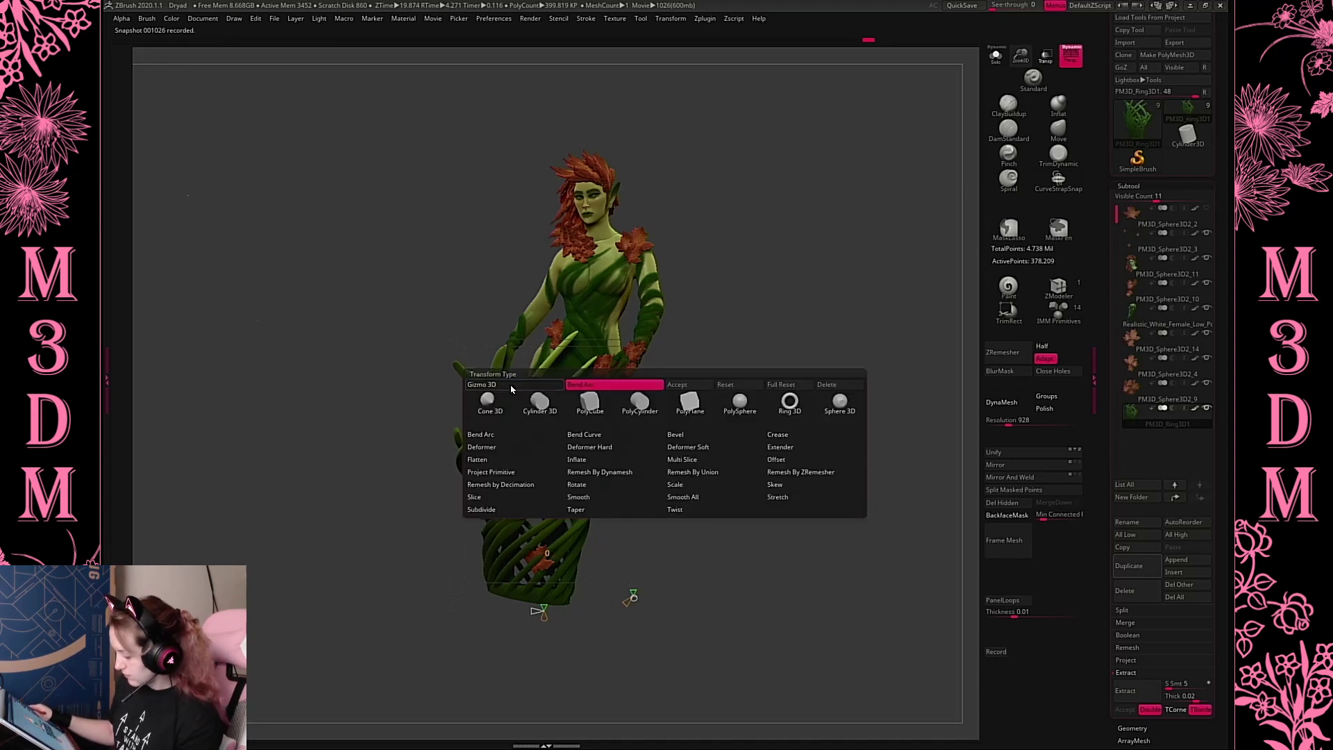
click(511, 387)
click(996, 56)
alt+drag(789, 396, 787, 352)
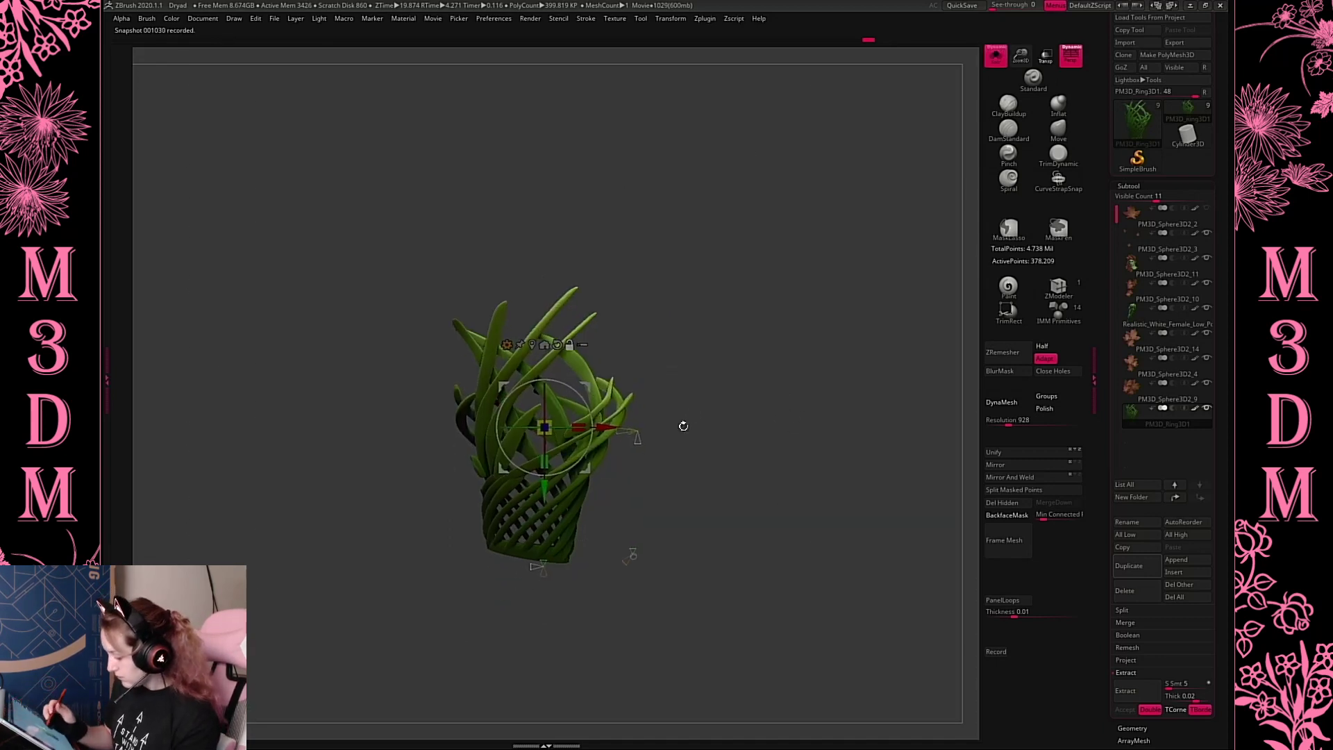
Mask the vine base except its lower rim, stretch the rim downward with the gizmo and clear the mask
key(q)
ctrl+drag(425, 630, 551, 510)
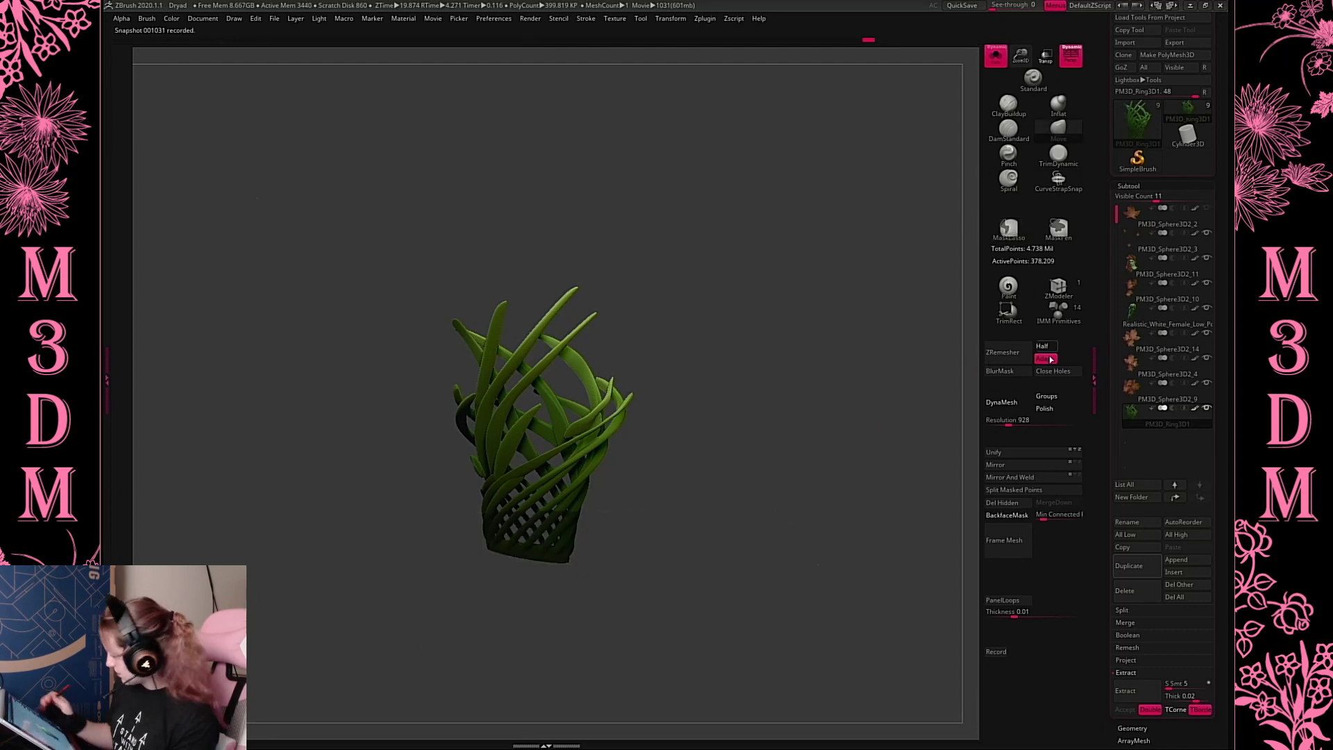
ctrl+drag(538, 618, 581, 533)
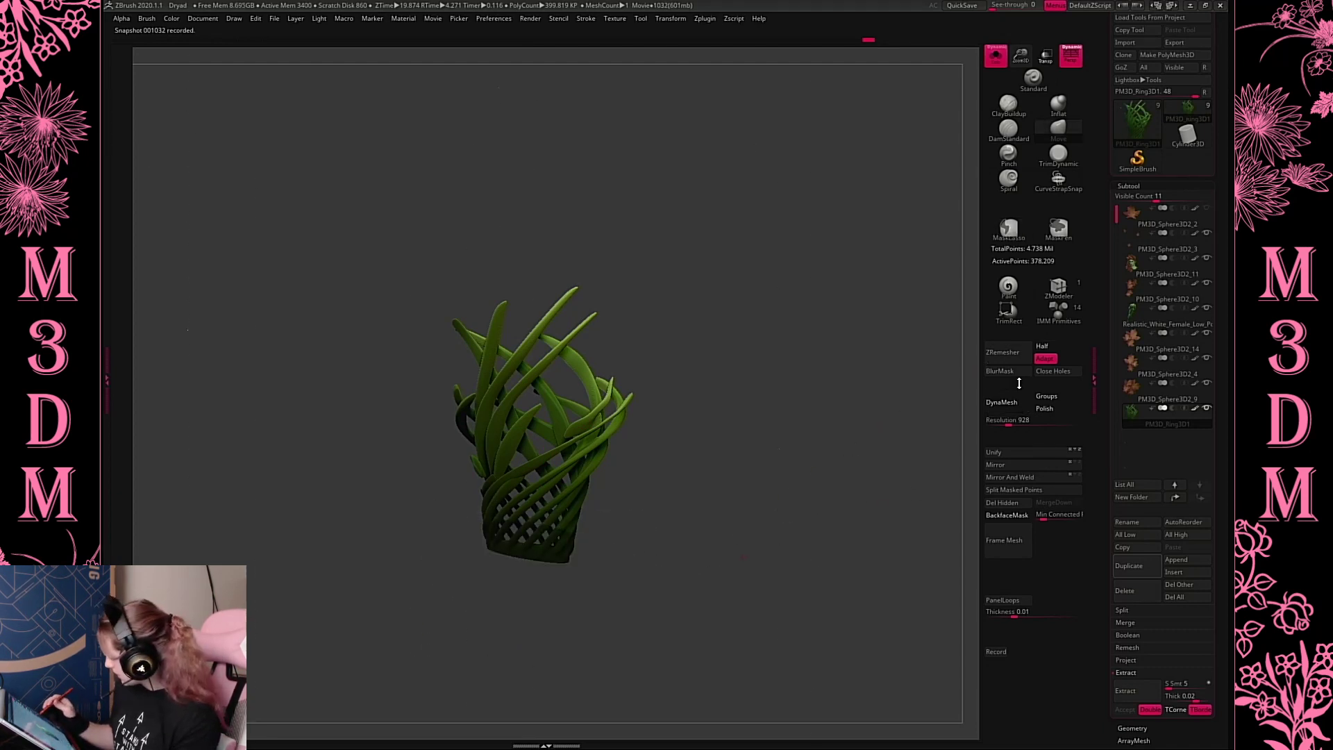
ctrl+click(791, 495)
key(w)
click(530, 347)
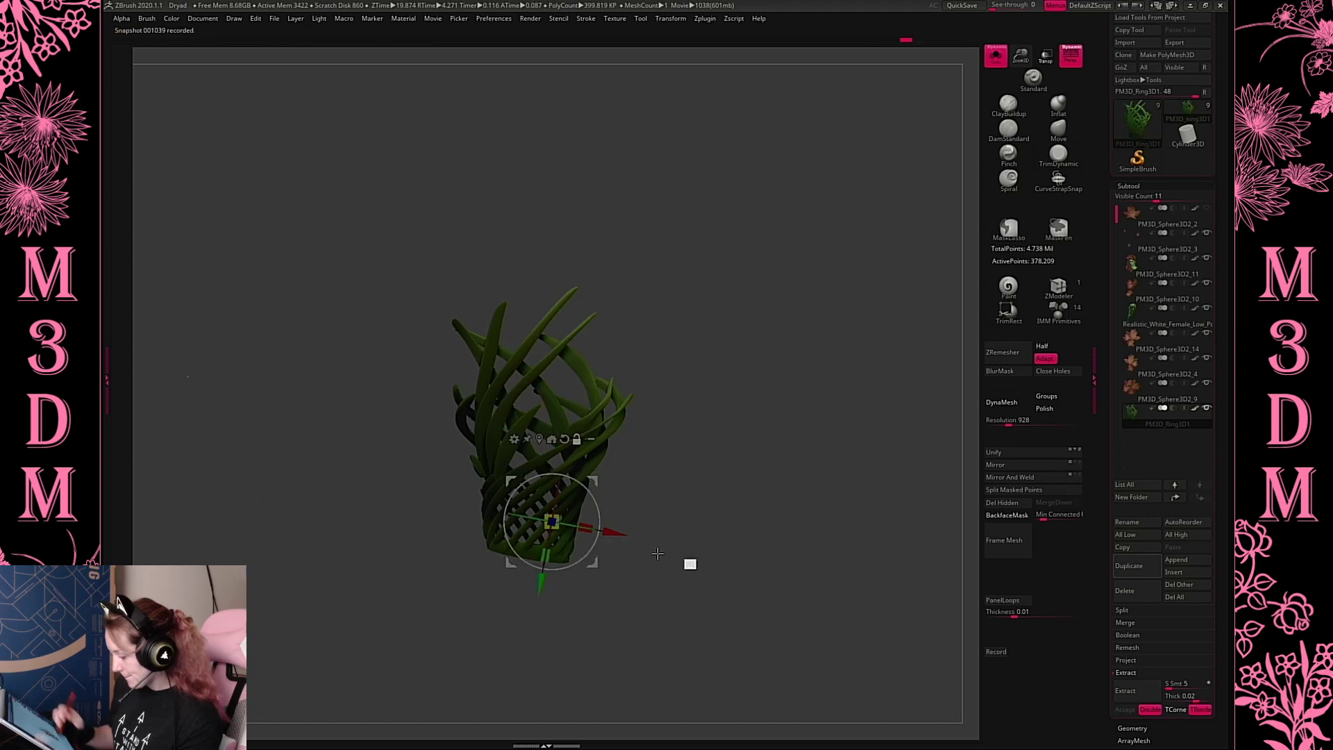
drag(544, 583, 540, 617)
ctrl+drag(755, 495, 798, 520)
Try to trim the stretched lower end of the vine base to a flat edge
key(q)
ctrl+shift+drag(413, 655, 687, 530)
key(ctrl+z)
mouse_move(800, 449)
mouse_down()
mouse_move(797, 598)
mouse_move(795, 486)
mouse_move(825, 445)
mouse_up()
ctrl+shift+drag(393, 673, 681, 532)
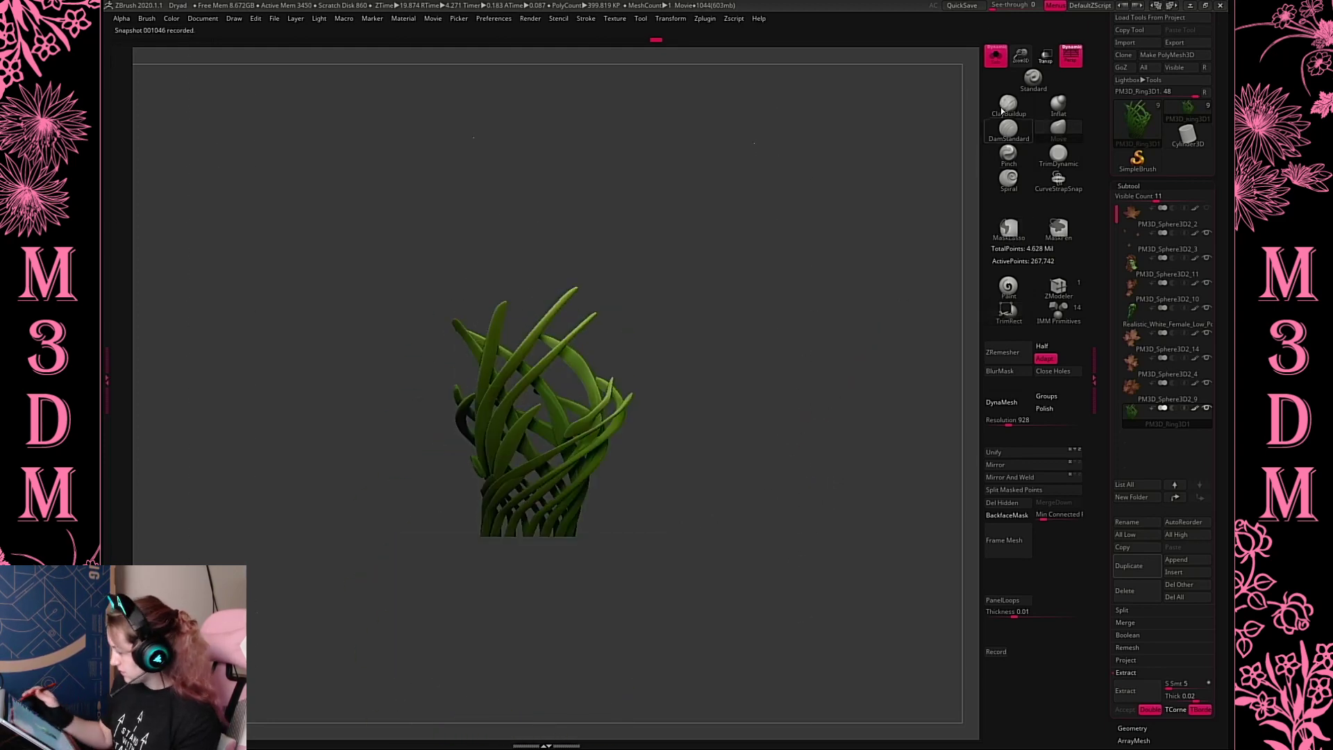
Show the full figure and try scaling and repositioning the trimmed vine base around the legs with the gizmo
click(995, 56)
key(w)
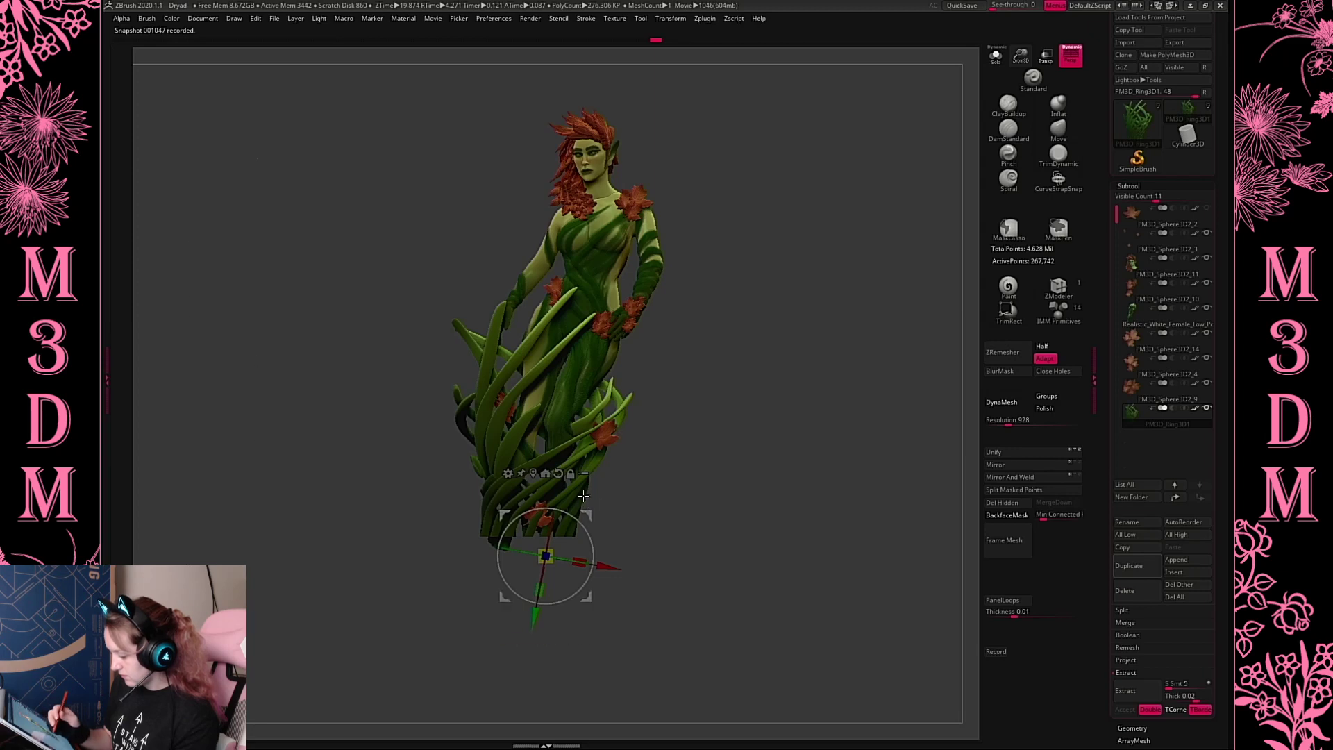
key(q)
key(w)
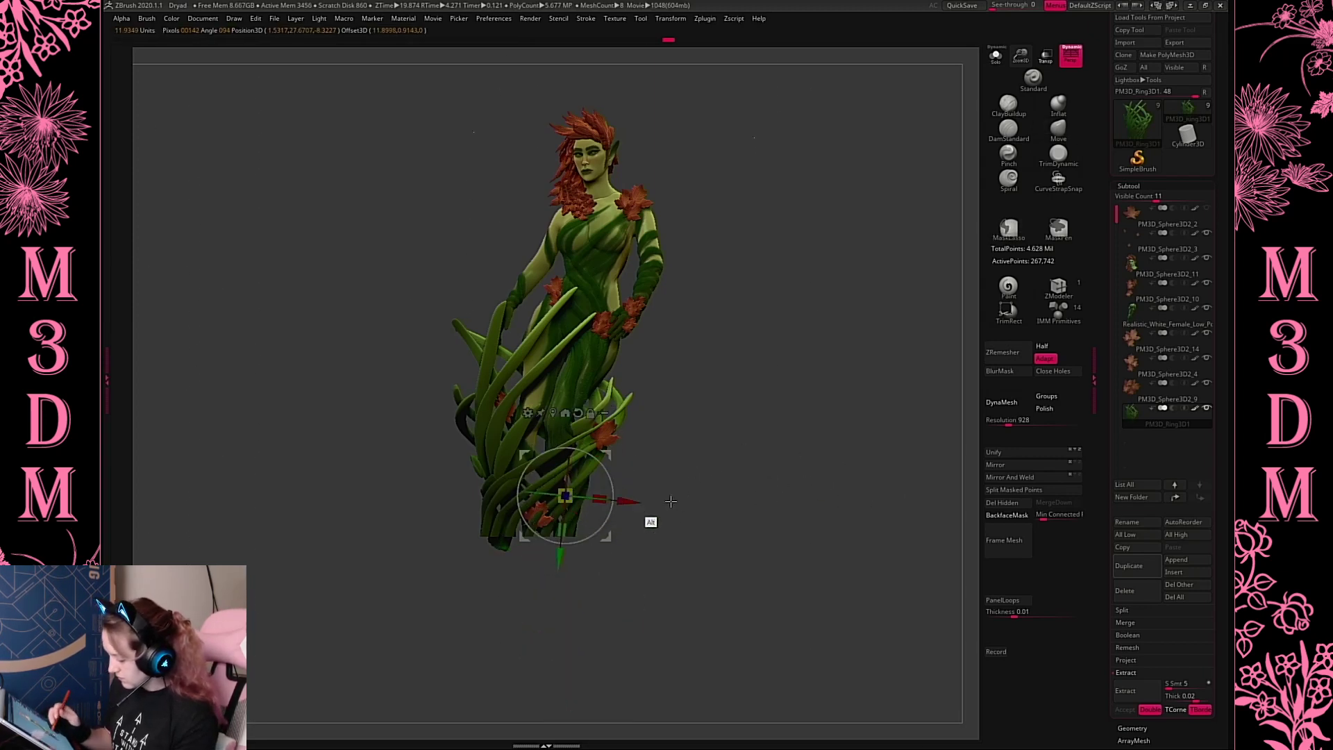
ctrl+drag(833, 518, 775, 476)
mouse_move(612, 451)
mouse_down()
mouse_move(602, 473)
mouse_move(611, 464)
mouse_up()
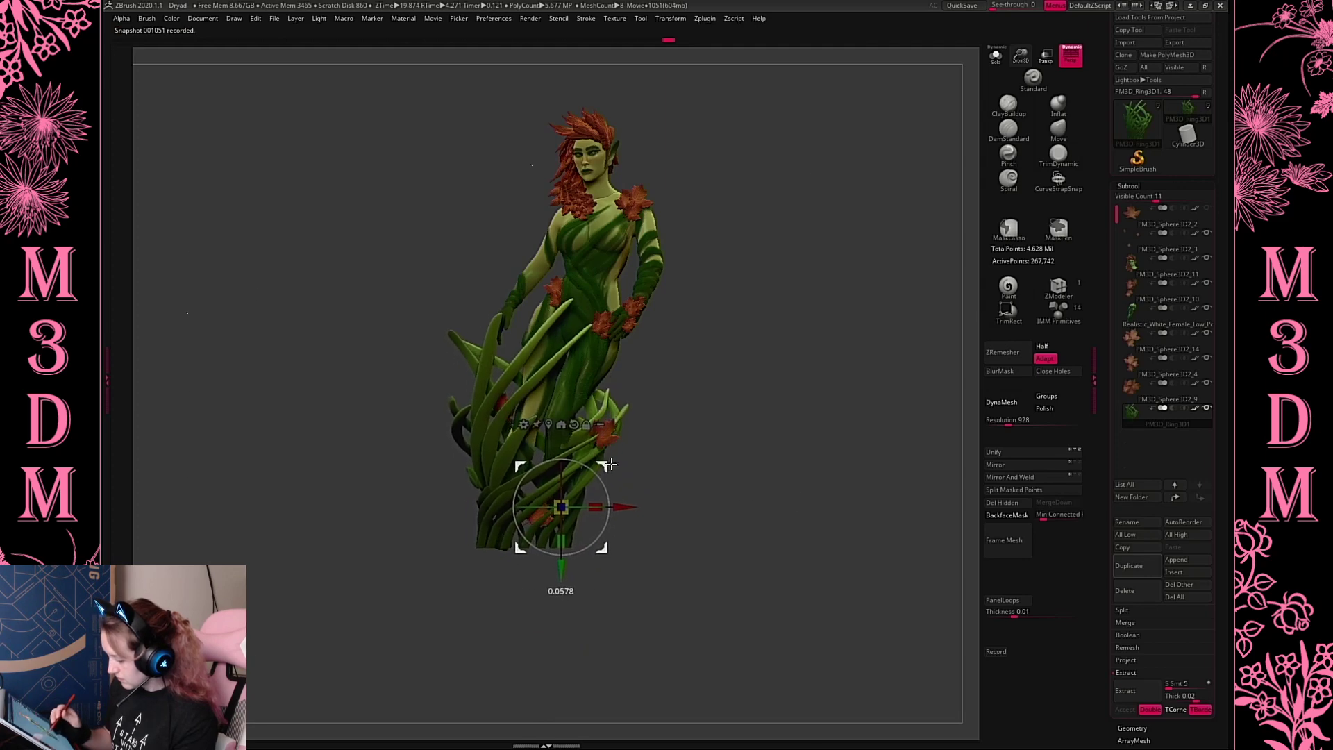
mouse_move(774, 466)
mouse_down()
mouse_move(622, 433)
mouse_move(726, 444)
mouse_move(722, 464)
mouse_move(749, 354)
mouse_up()
drag(603, 483, 617, 473)
drag(749, 486, 749, 529)
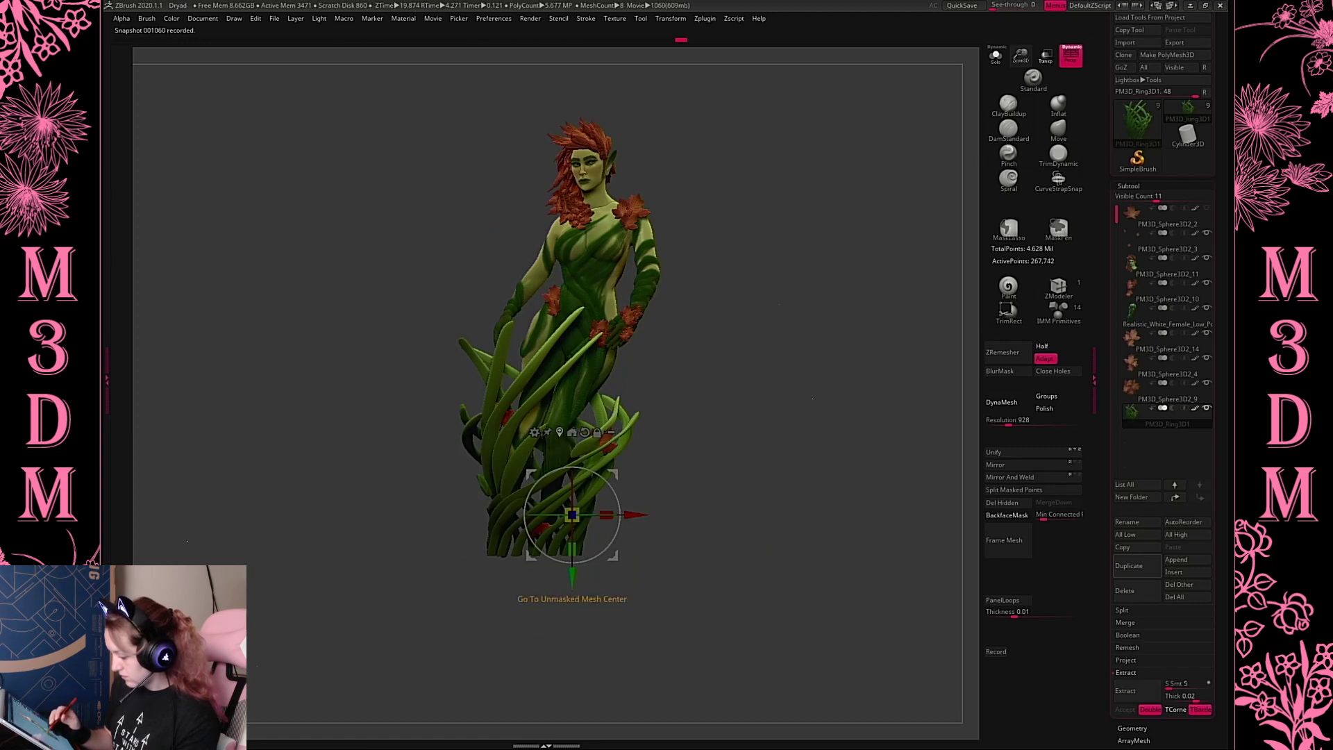
click(559, 431)
drag(582, 436, 707, 494)
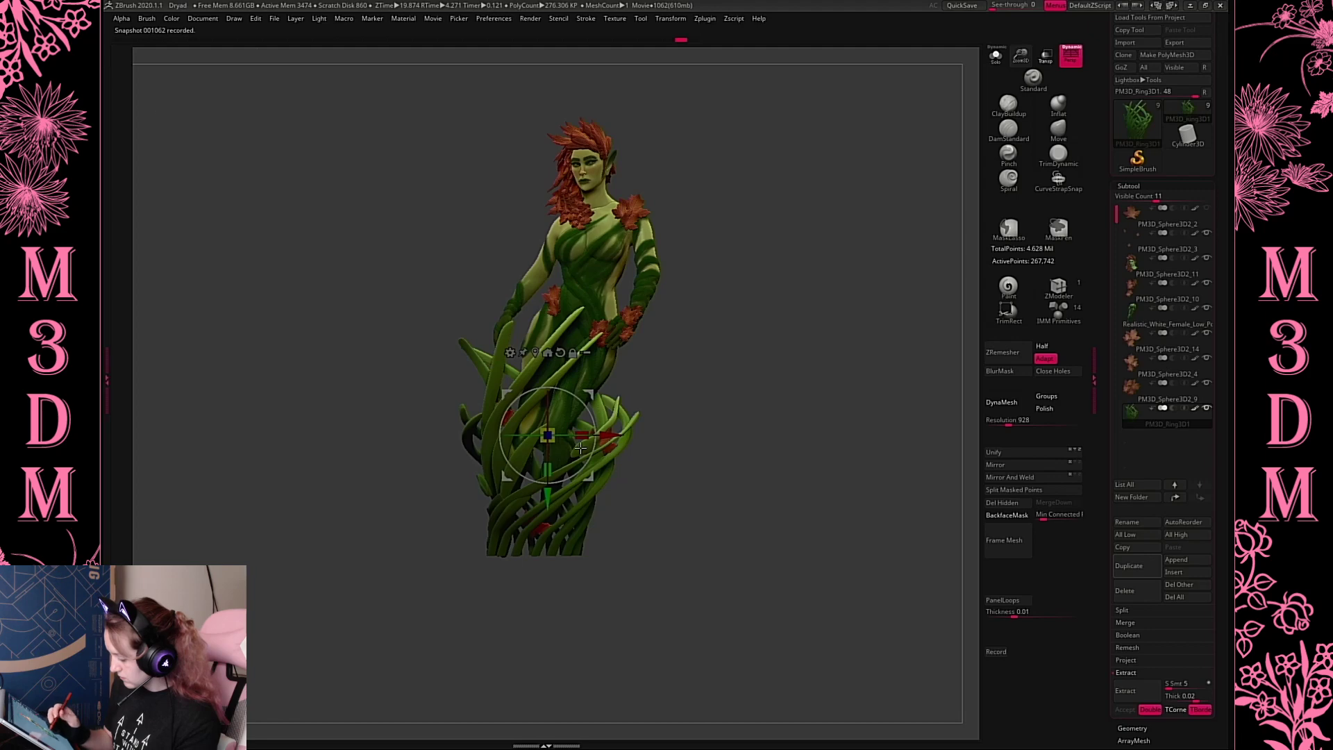
Isolate the vine base in Solo mode and undo its gizmo changes and the bottom trim
click(995, 57)
alt+click(572, 514)
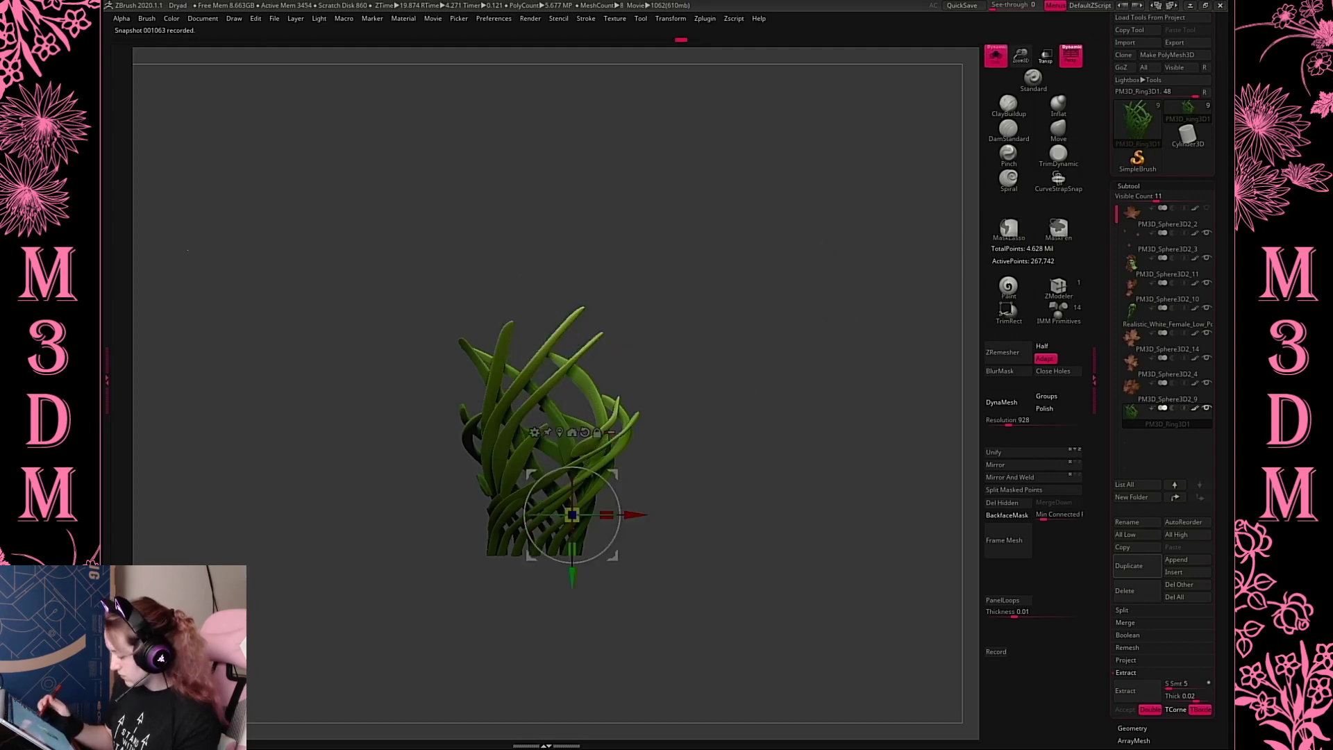
alt+drag(646, 514, 638, 502)
key(ctrl+z)
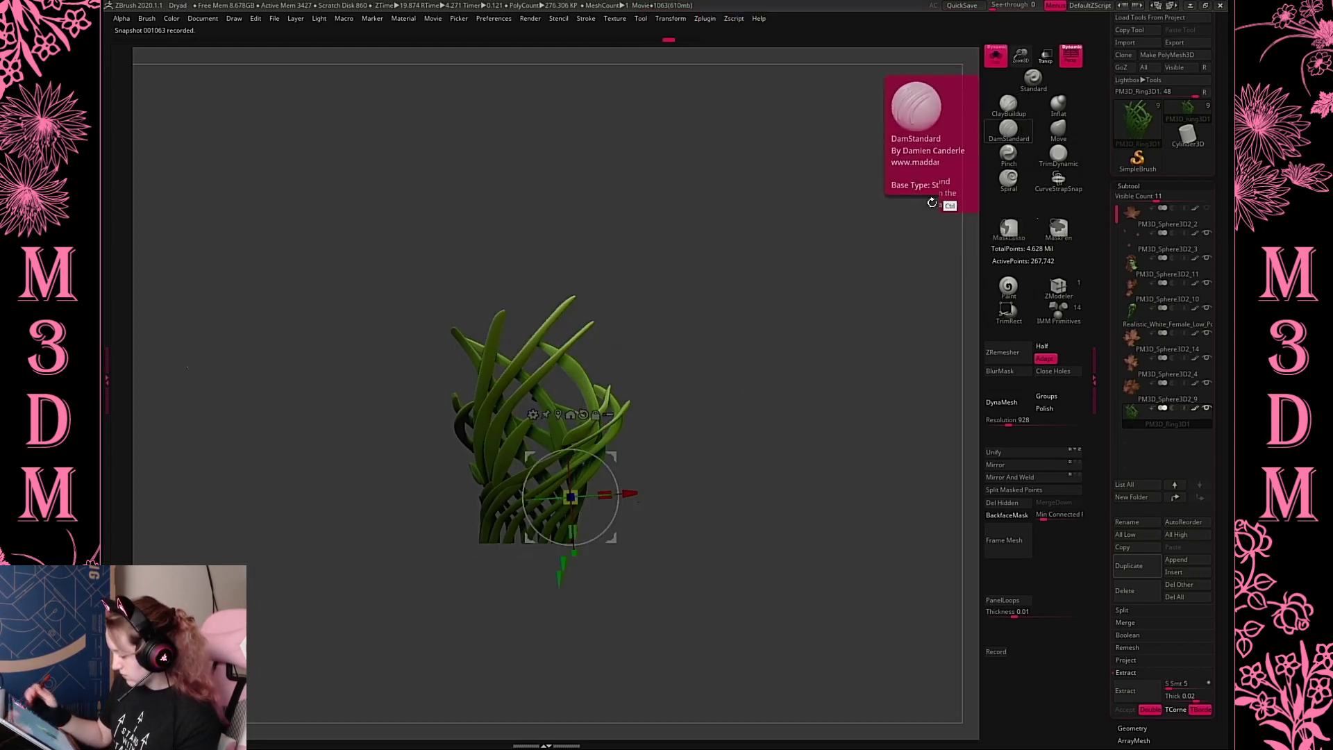
key(ctrl+z)
Turn perspective off, trim the vine base's lower end flat and turn perspective back on
click(1071, 59)
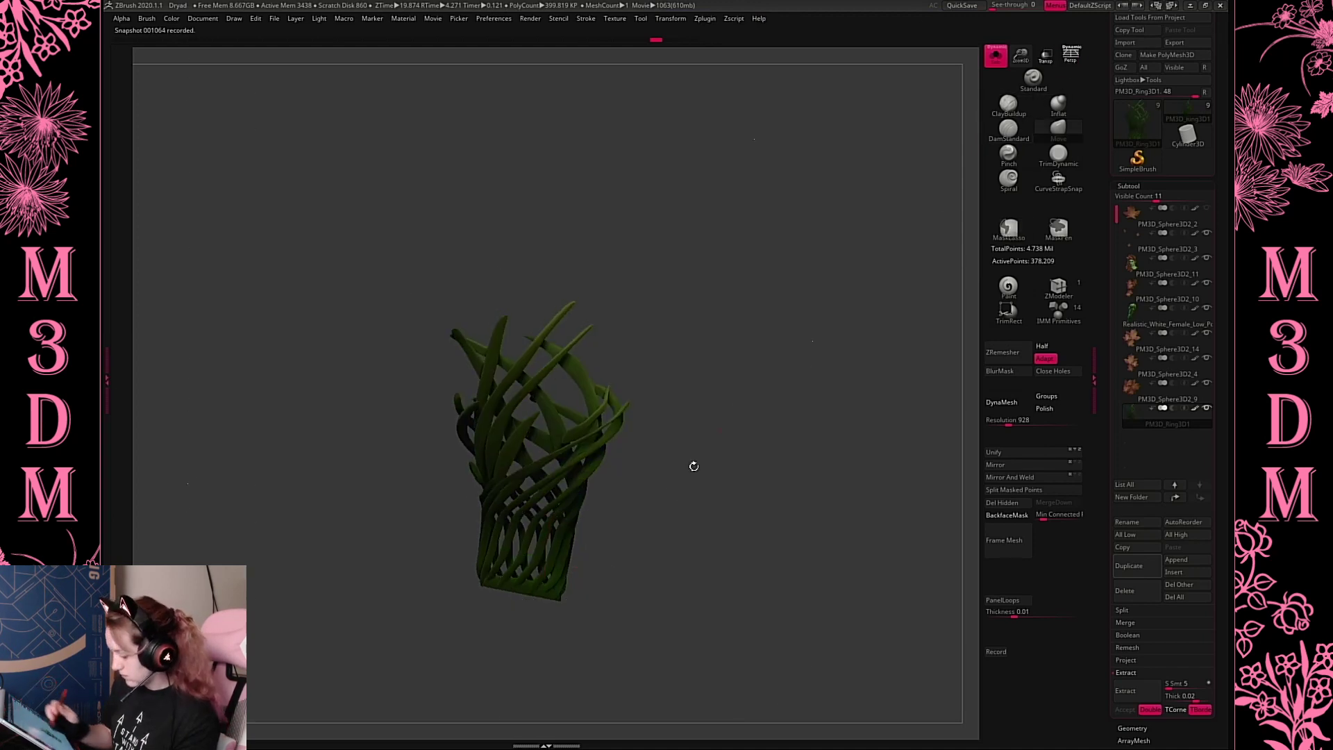
ctrl+shift+drag(444, 635, 698, 533)
key(ctrl+z)
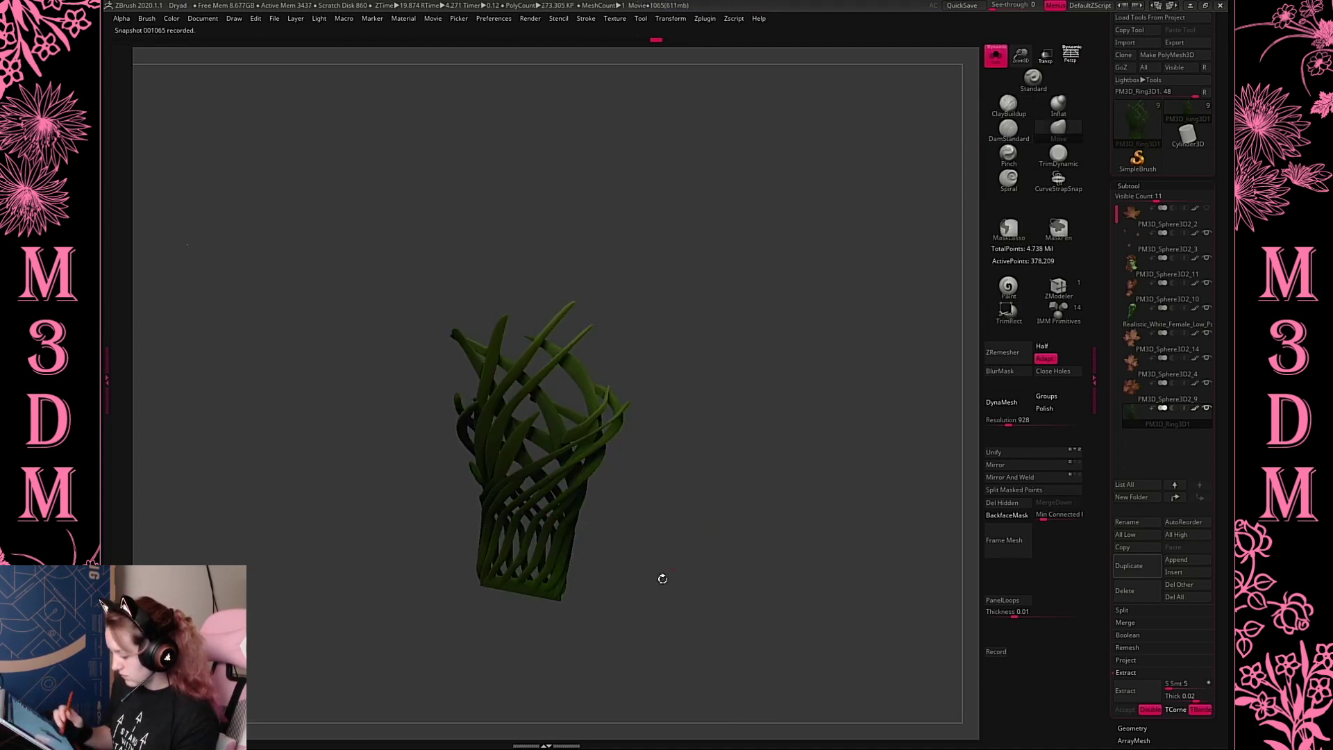
ctrl+shift+drag(445, 643, 663, 556)
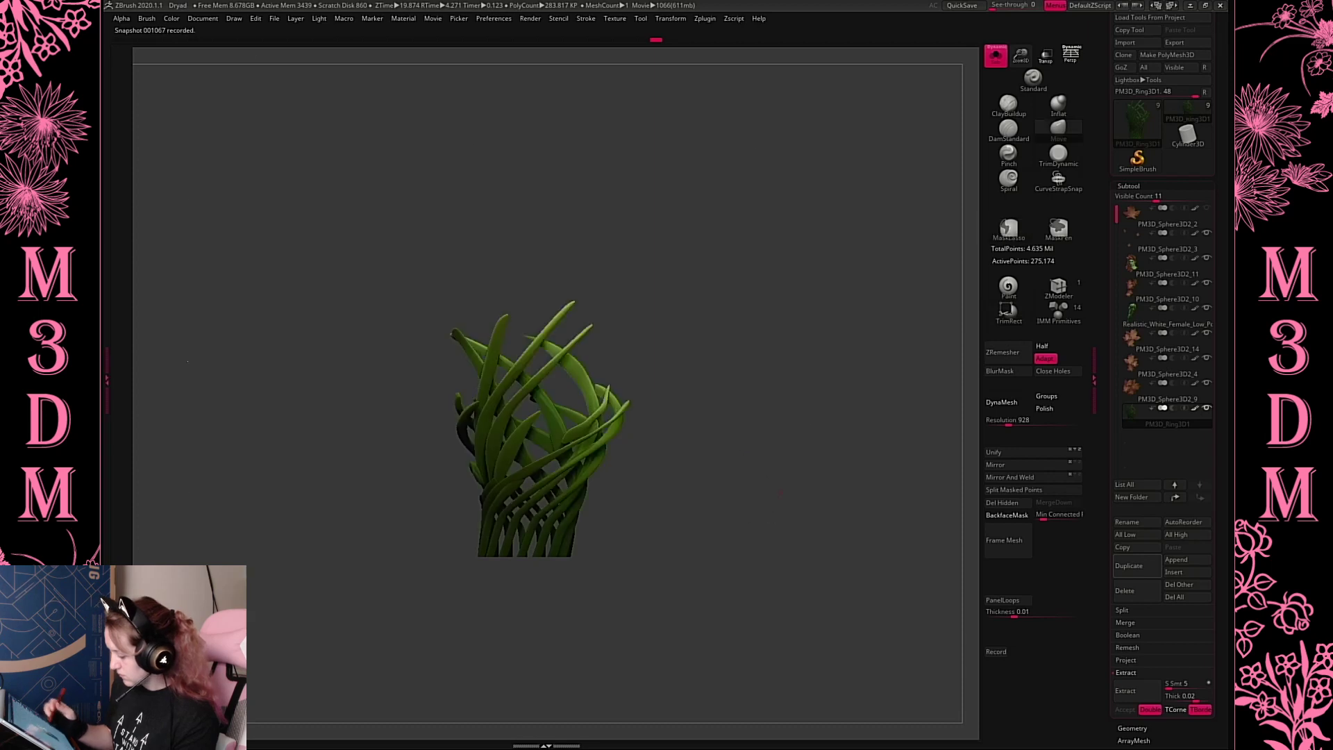
click(1071, 55)
Rotate the vine base around its vertical axis with the gizmo and mirror it with the full figure shown
key(w)
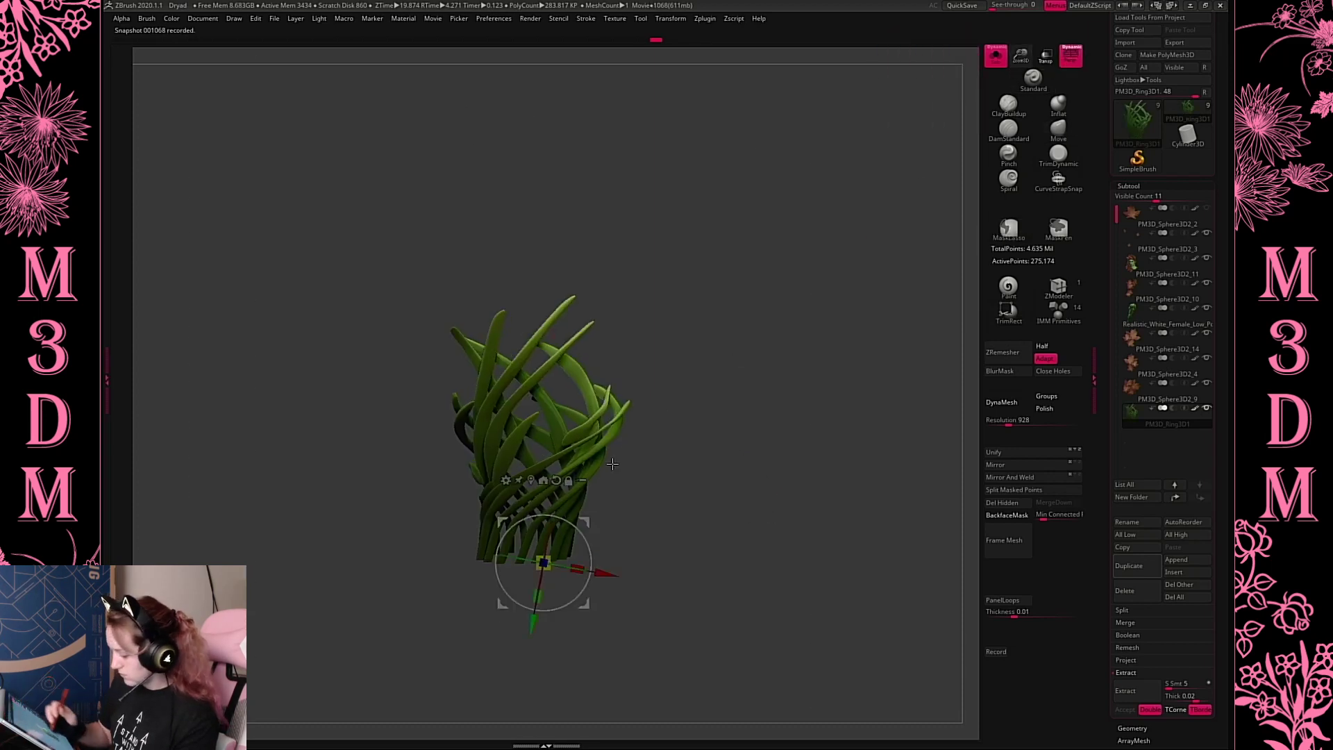
drag(801, 523, 545, 512)
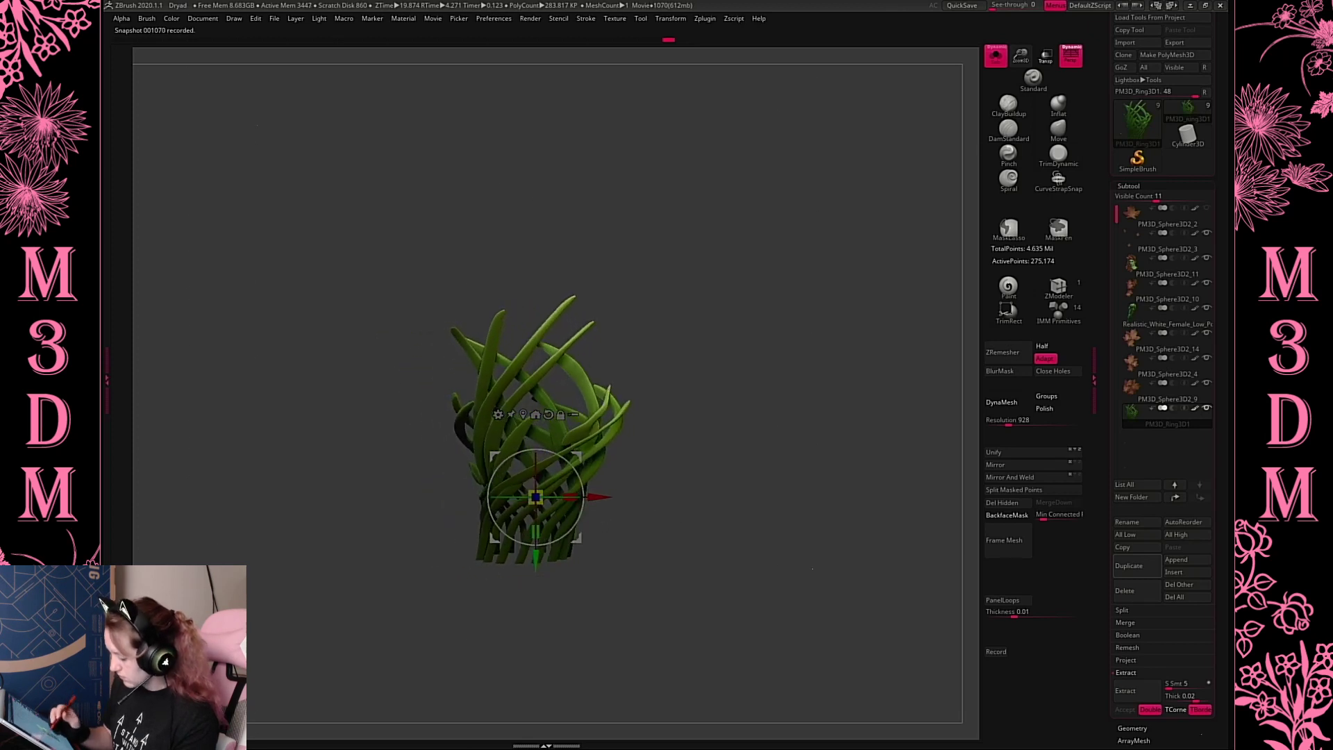
mouse_move(618, 467)
mouse_down()
mouse_move(584, 464)
mouse_move(670, 444)
mouse_move(541, 478)
mouse_move(579, 478)
mouse_up()
key(q)
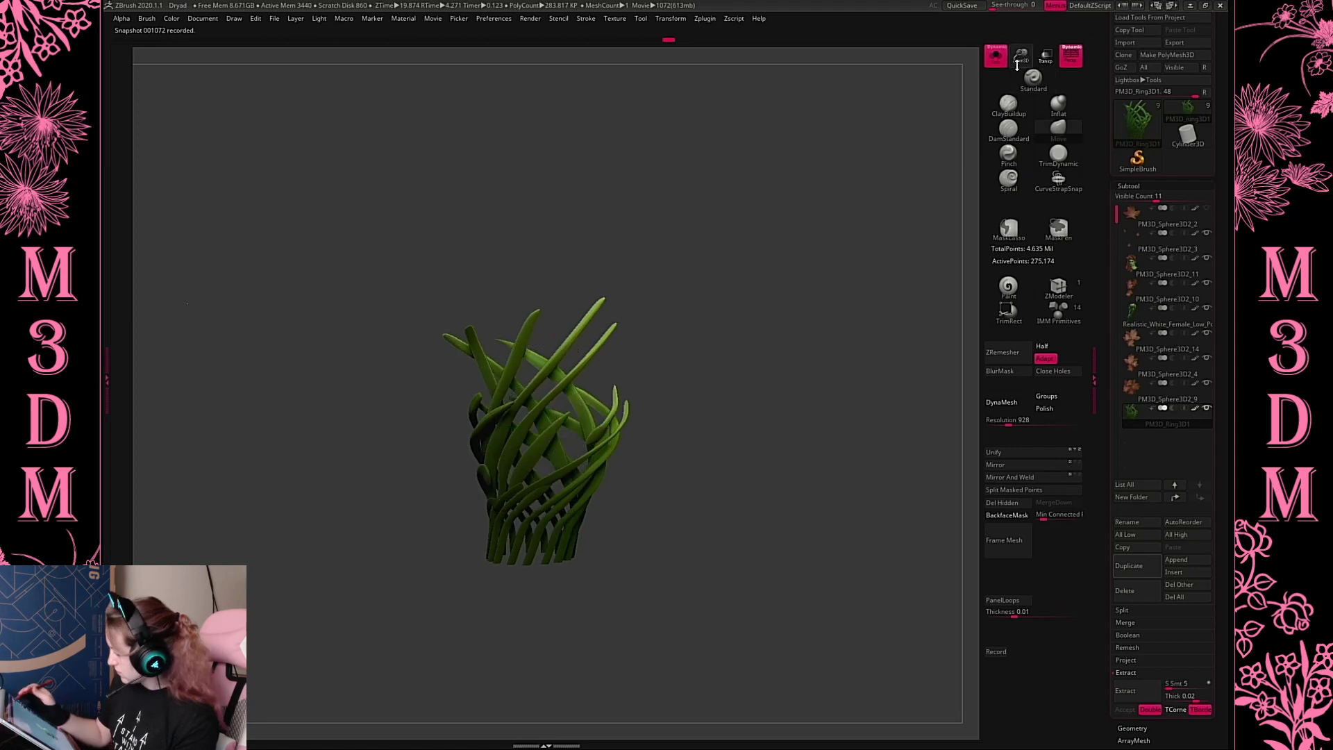
click(995, 56)
click(997, 465)
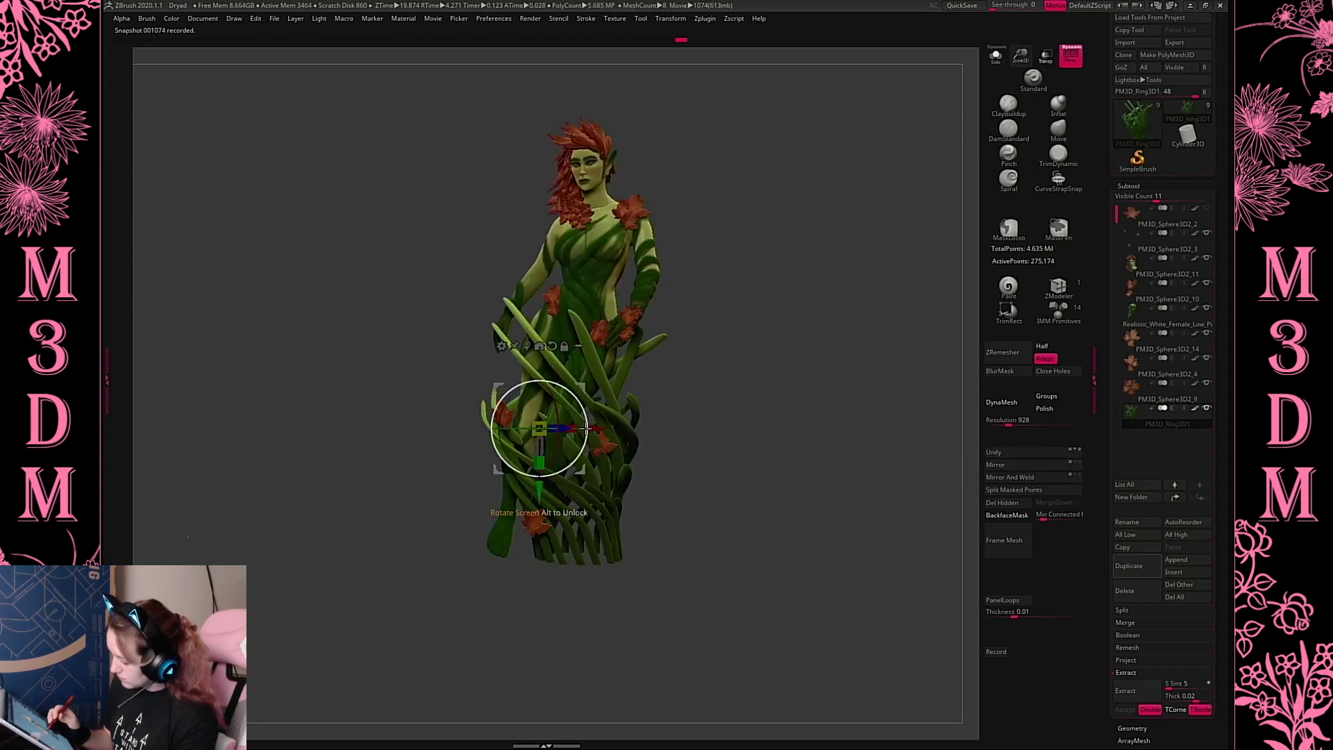
Tilt and reposition the mirrored vine base around the dryad's legs with the gizmo, checking the fit from another angle
drag(587, 429, 564, 397)
key(q)
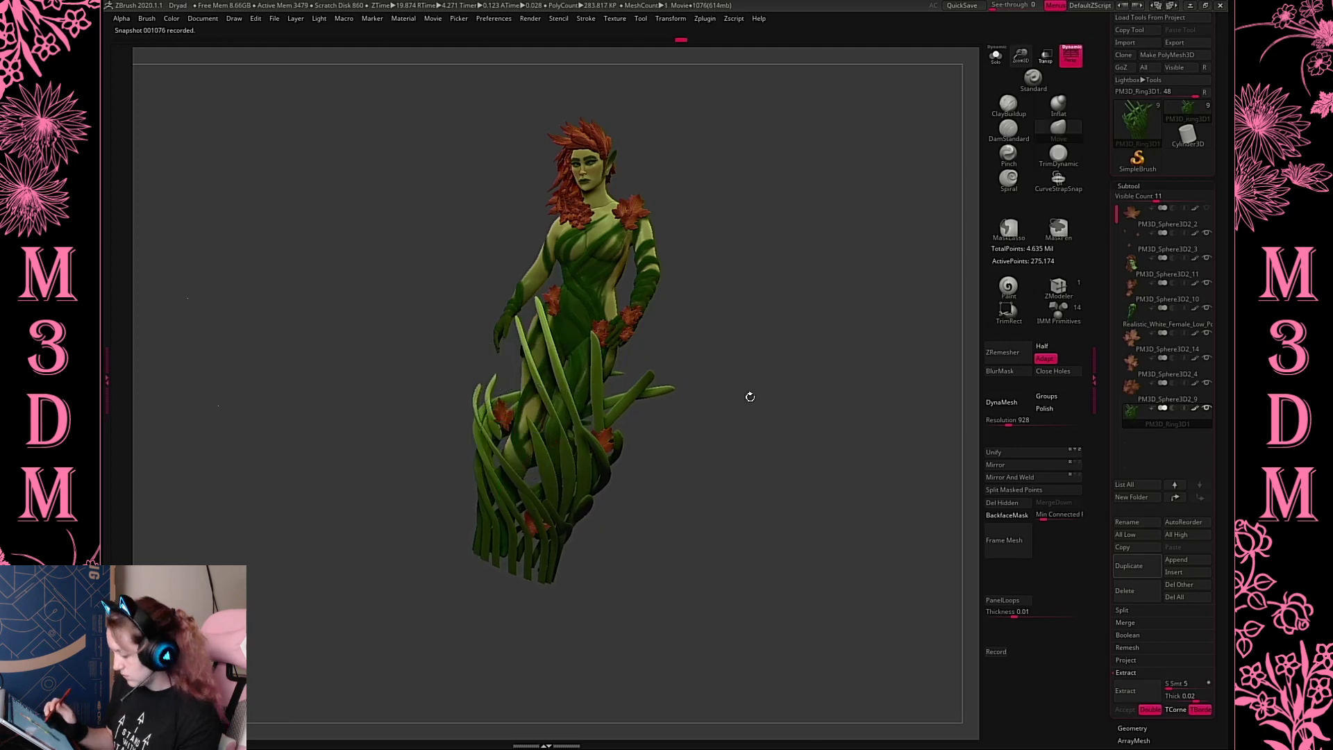
mouse_move(788, 390)
mouse_down()
mouse_move(670, 392)
mouse_move(790, 410)
mouse_move(755, 414)
mouse_move(763, 399)
mouse_up()
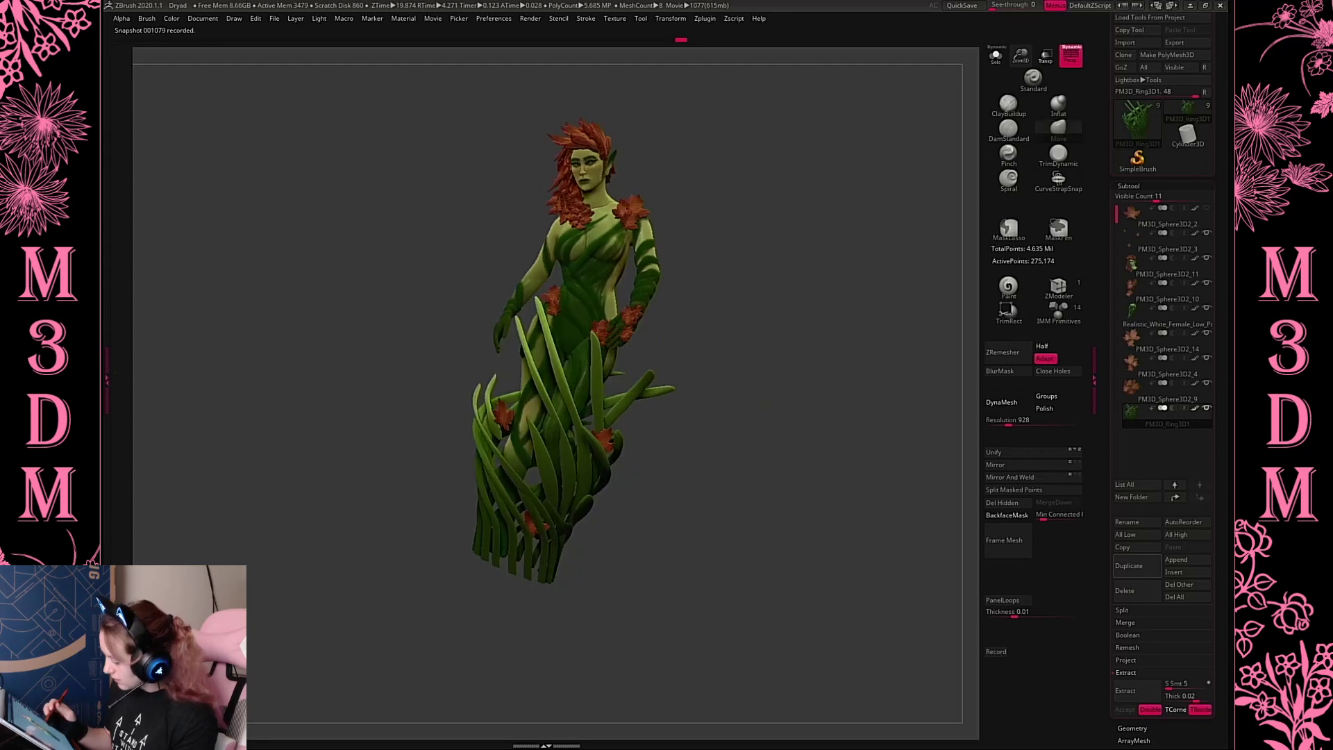
key(w)
drag(771, 344, 811, 387)
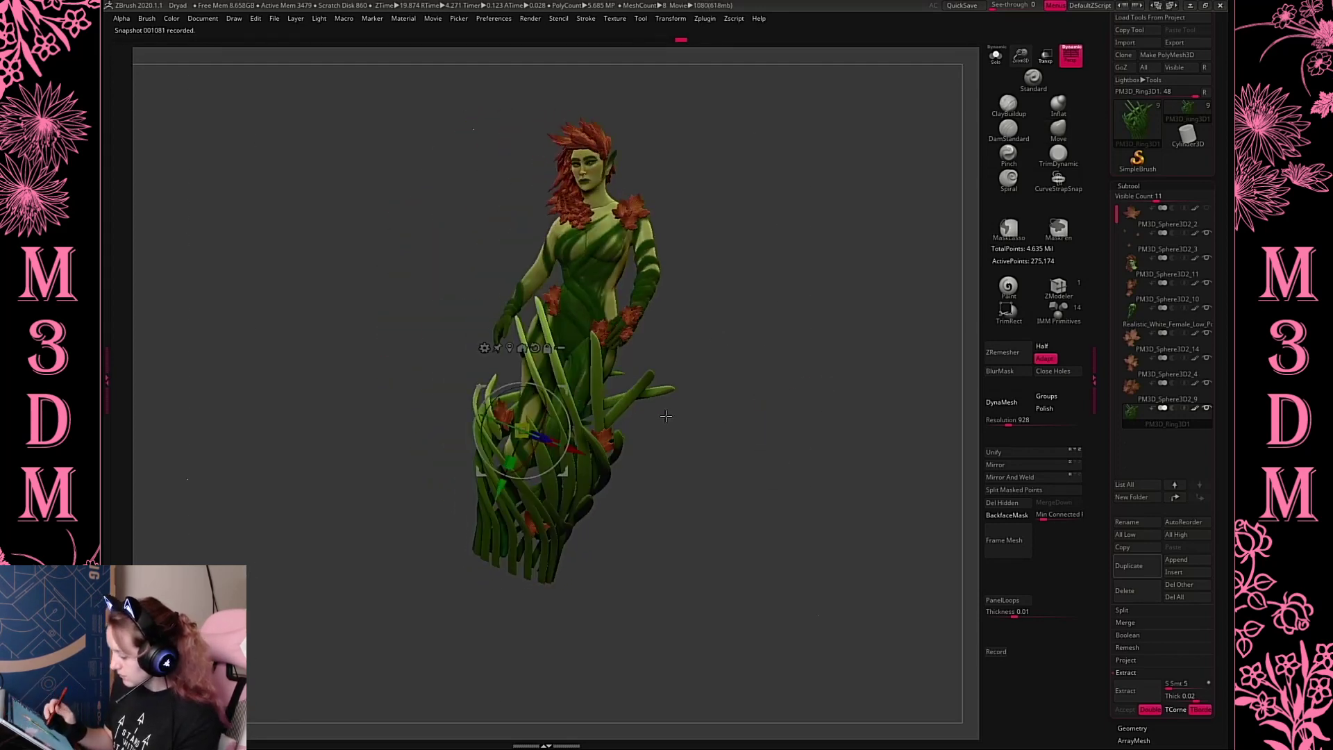
mouse_move(663, 414)
mouse_down()
mouse_move(693, 405)
mouse_move(579, 389)
mouse_up()
key(q)
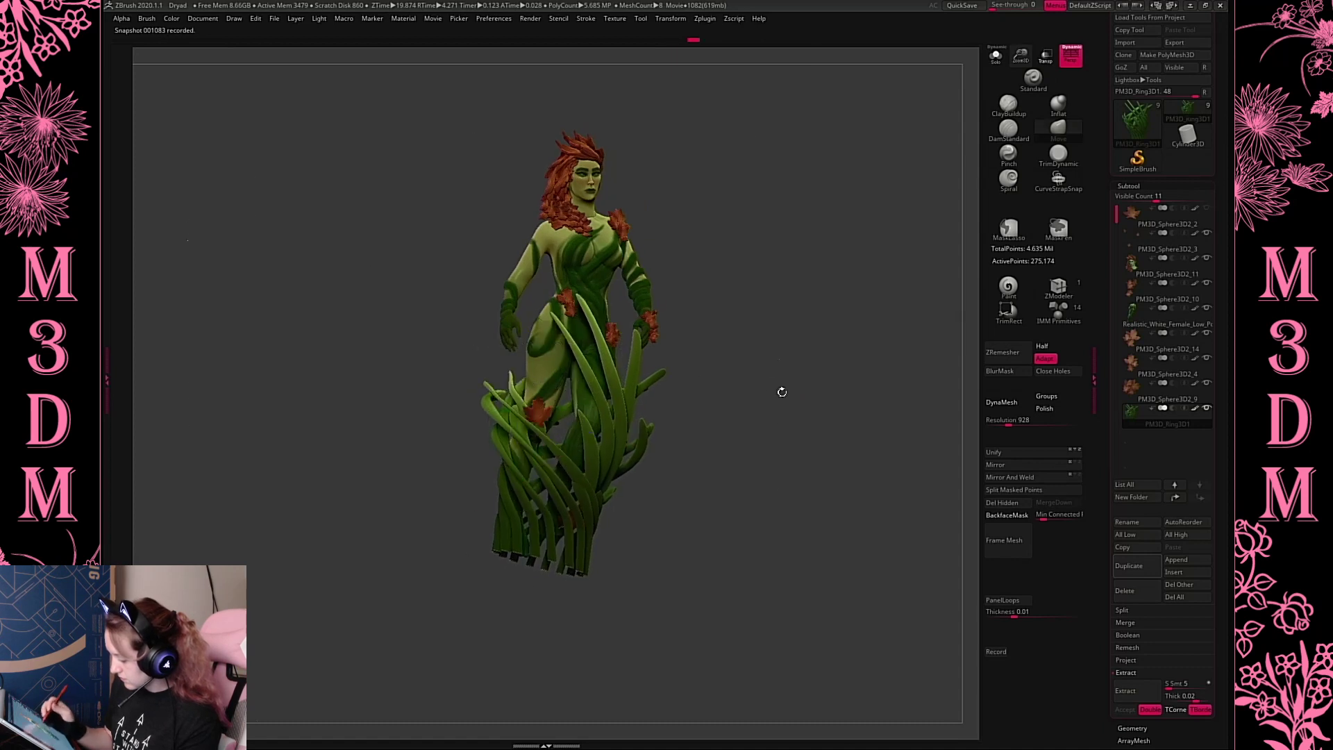
drag(759, 402, 757, 425)
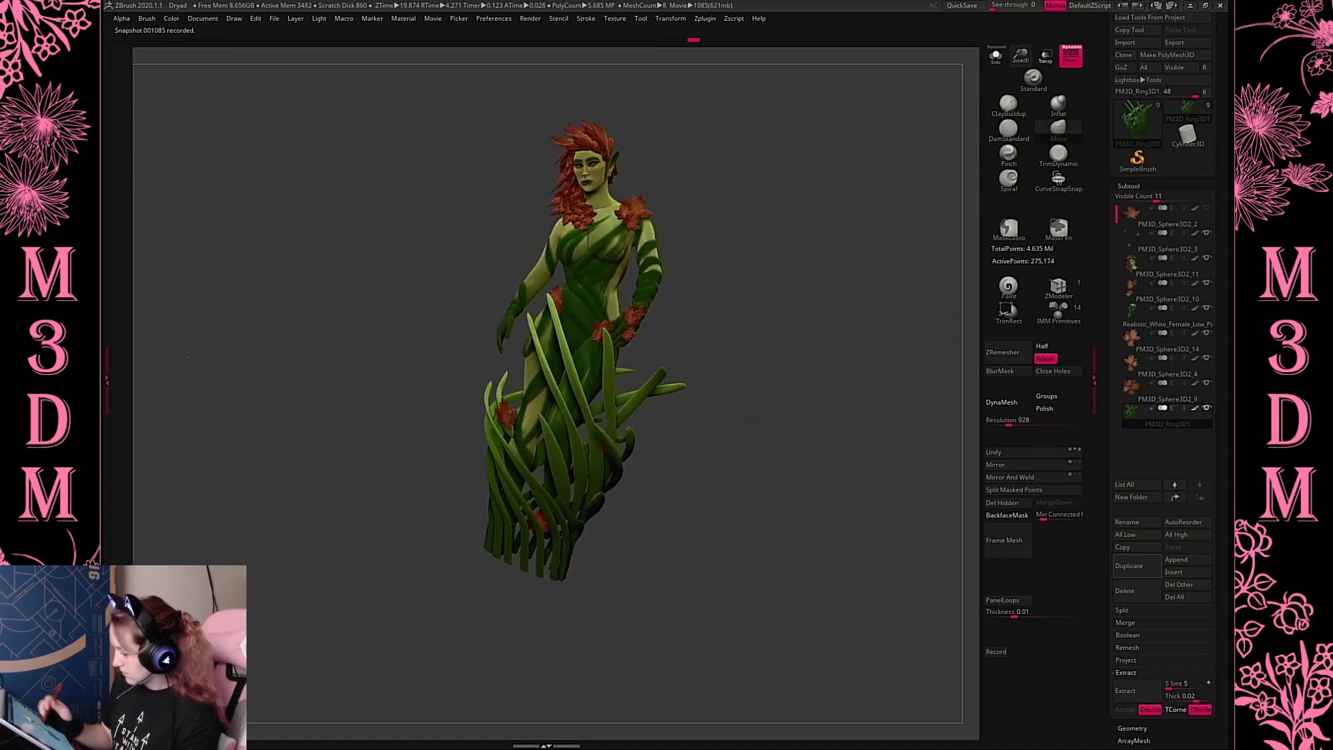
Fine-tune the vine base's rotation, scale and placement so it wraps around the legs and lower body
key(w)
drag(578, 383, 572, 387)
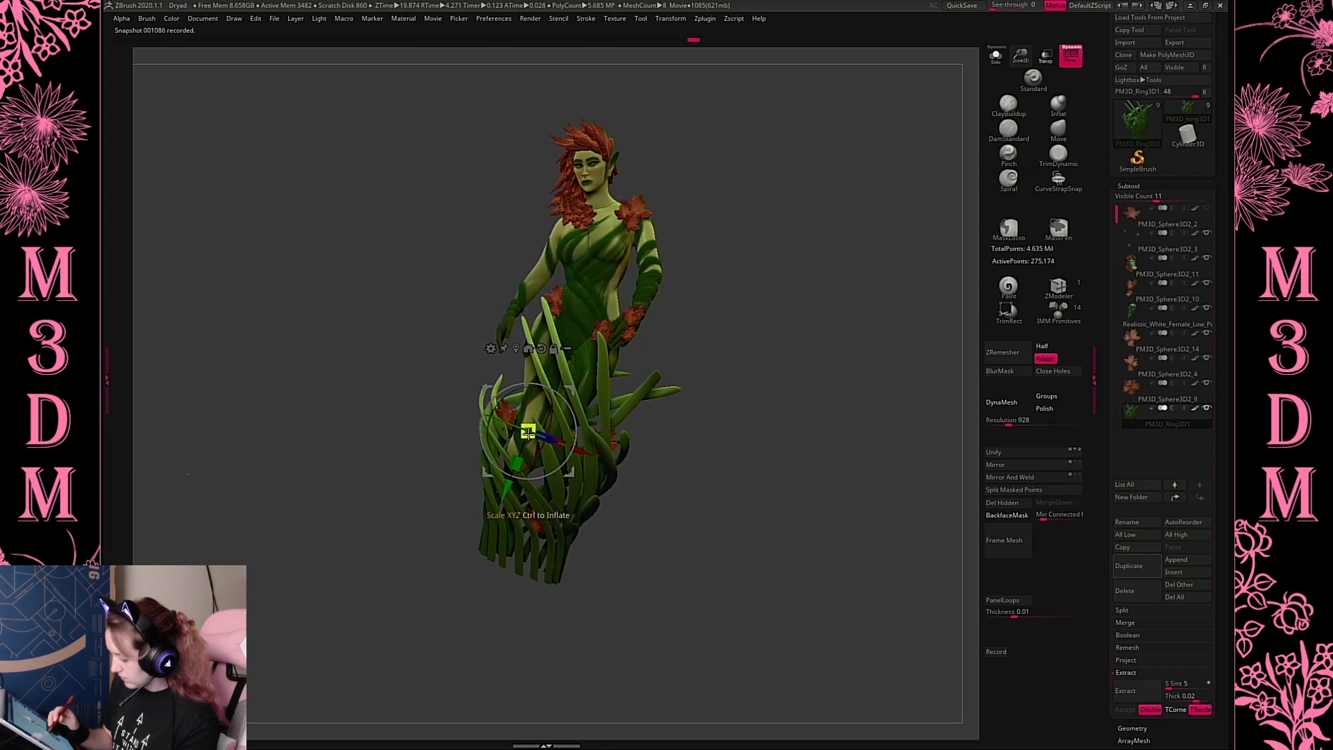
mouse_move(528, 434)
mouse_down()
mouse_move(512, 441)
mouse_move(524, 435)
mouse_up()
alt+drag(575, 382, 618, 427)
drag(559, 508, 592, 484)
key(q)
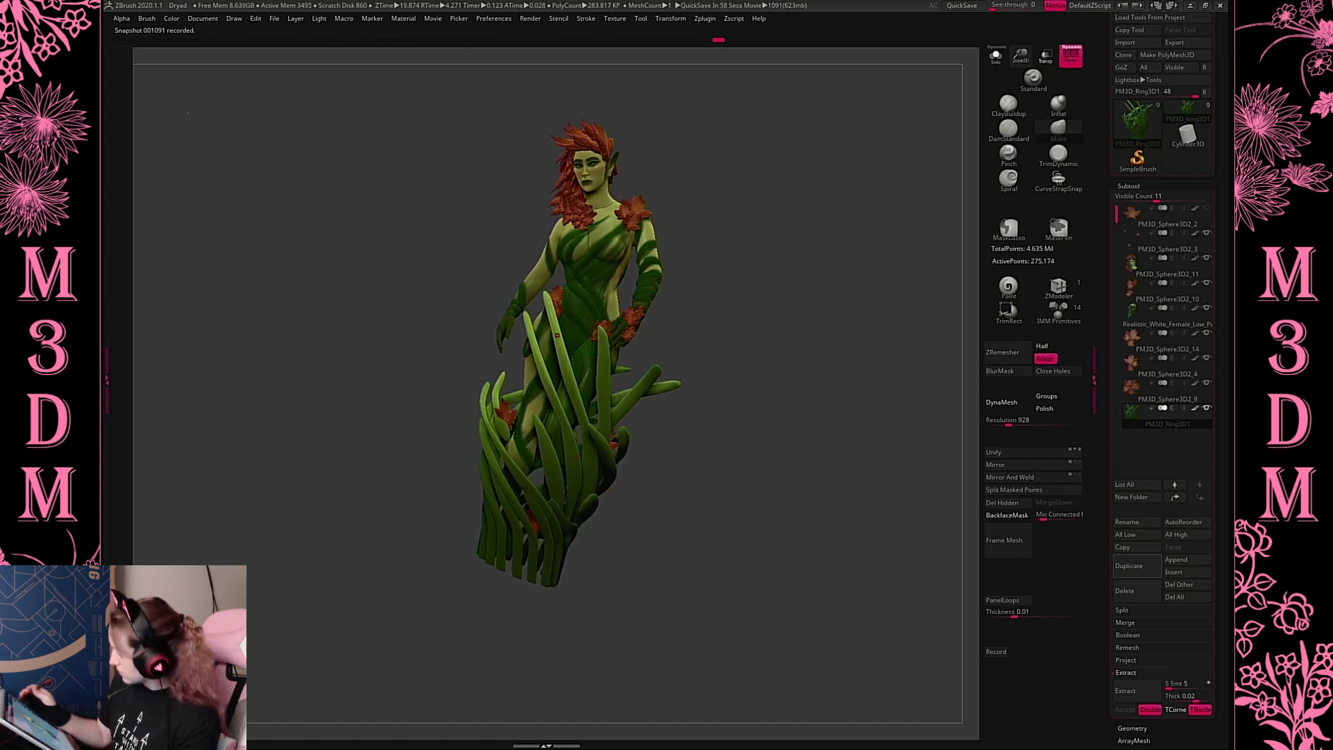
Isolate the vine base without perspective, mask its upper part, extend the bottom ends downward with the gizmo and clear the mask
click(1066, 60)
click(995, 55)
drag(798, 306, 826, 342)
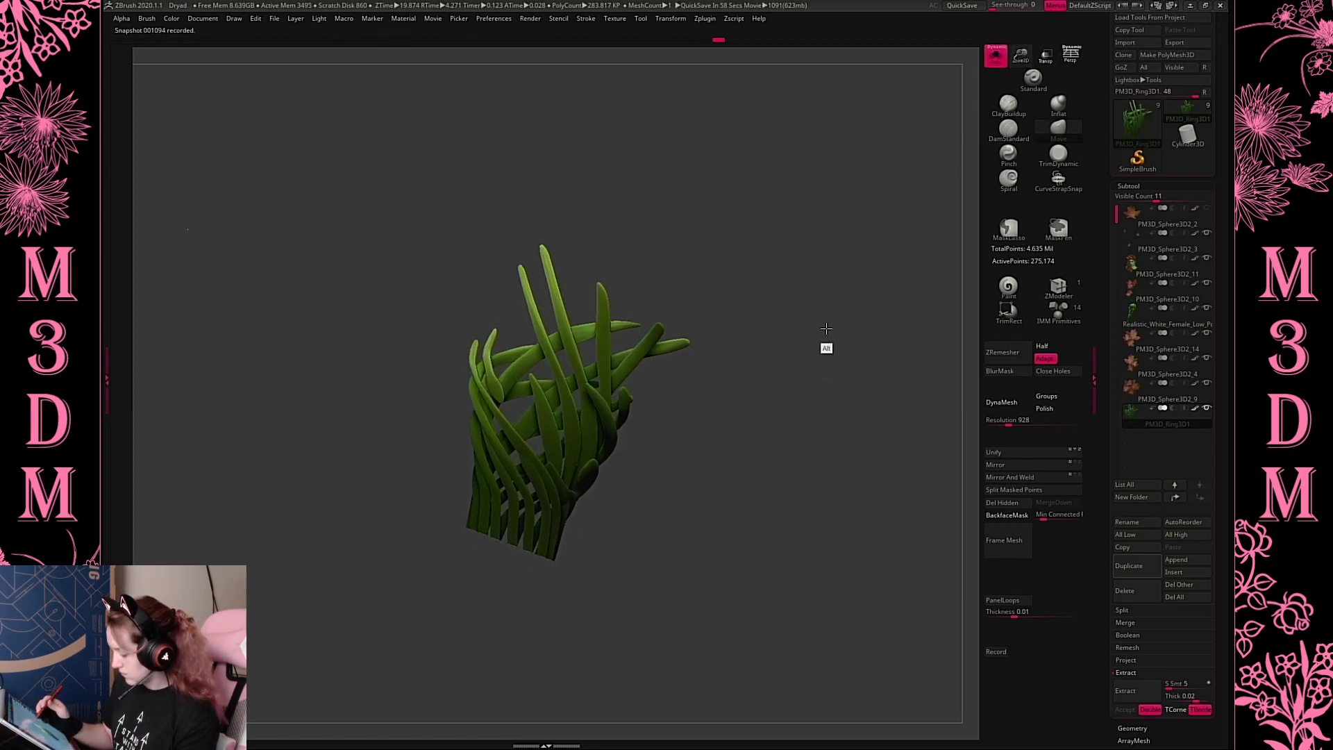
ctrl+drag(431, 618, 560, 514)
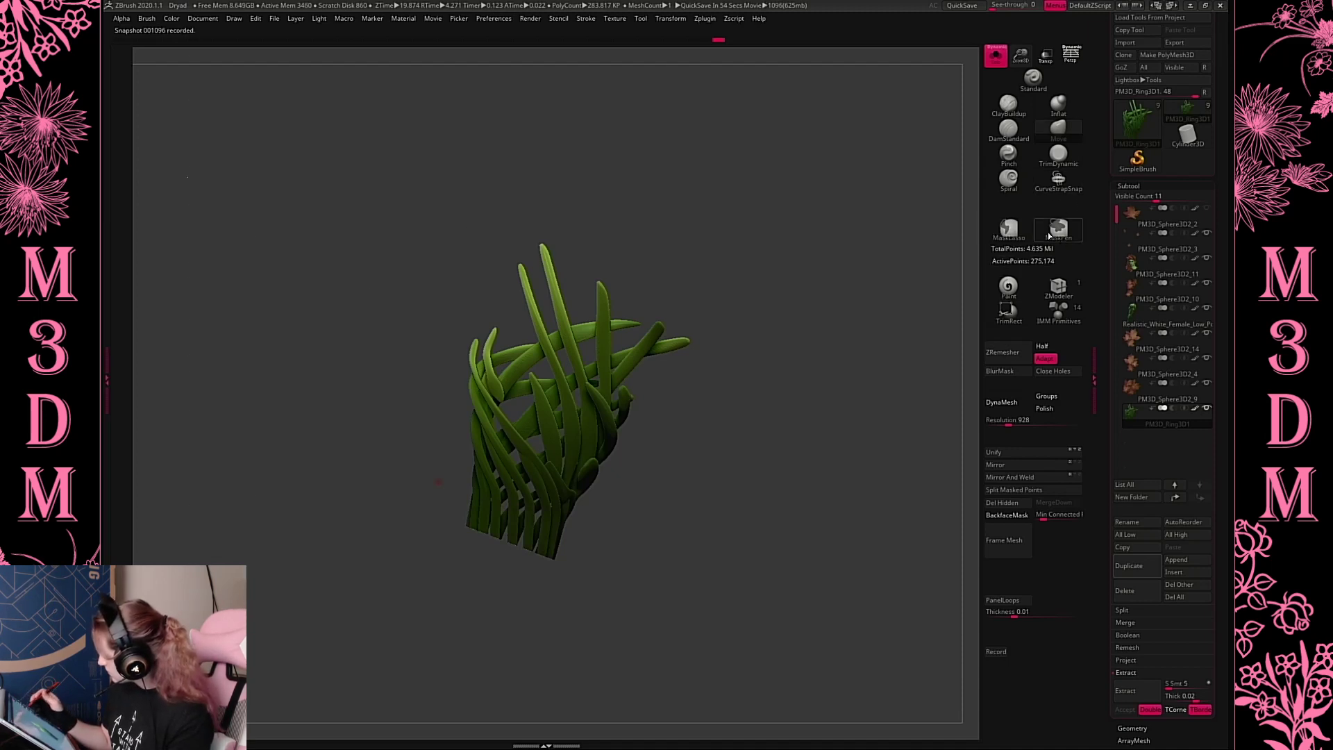
ctrl+drag(437, 629, 609, 539)
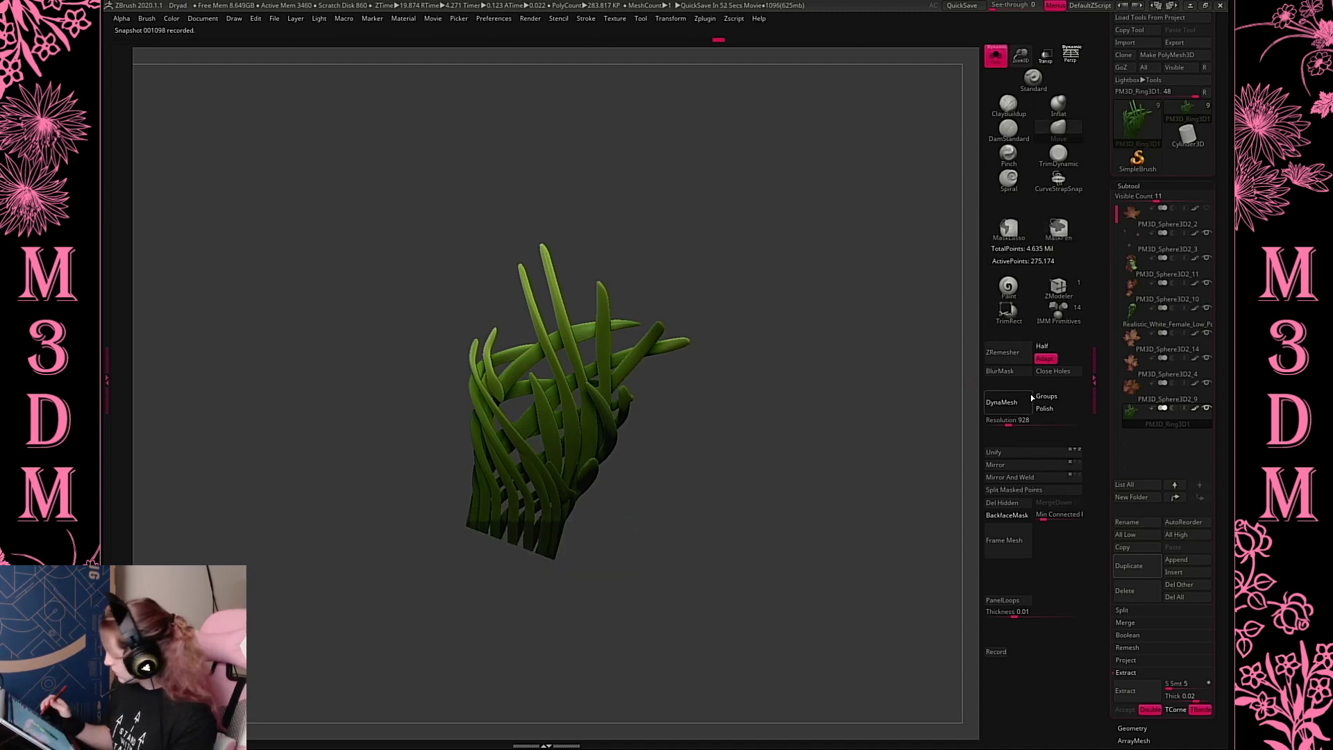
ctrl+click(805, 457)
key(w)
alt+click(534, 527)
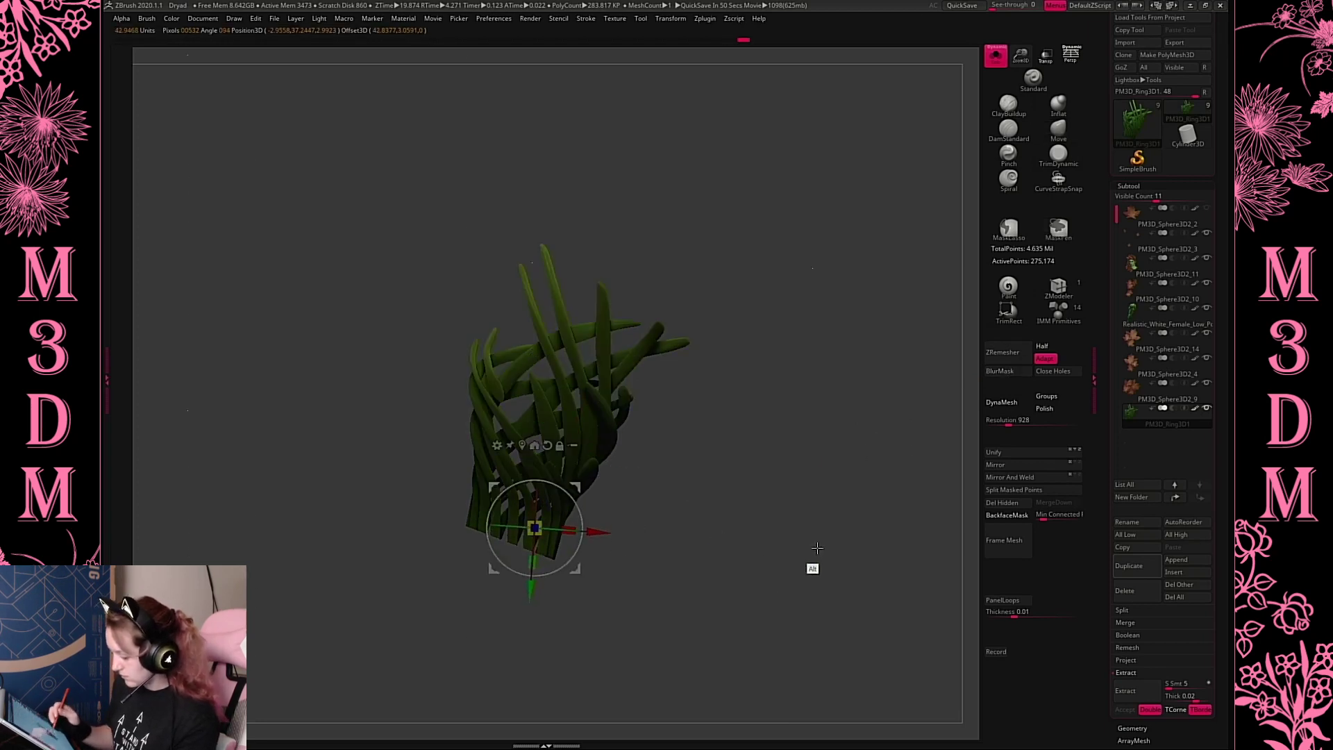
alt+drag(565, 461, 846, 467)
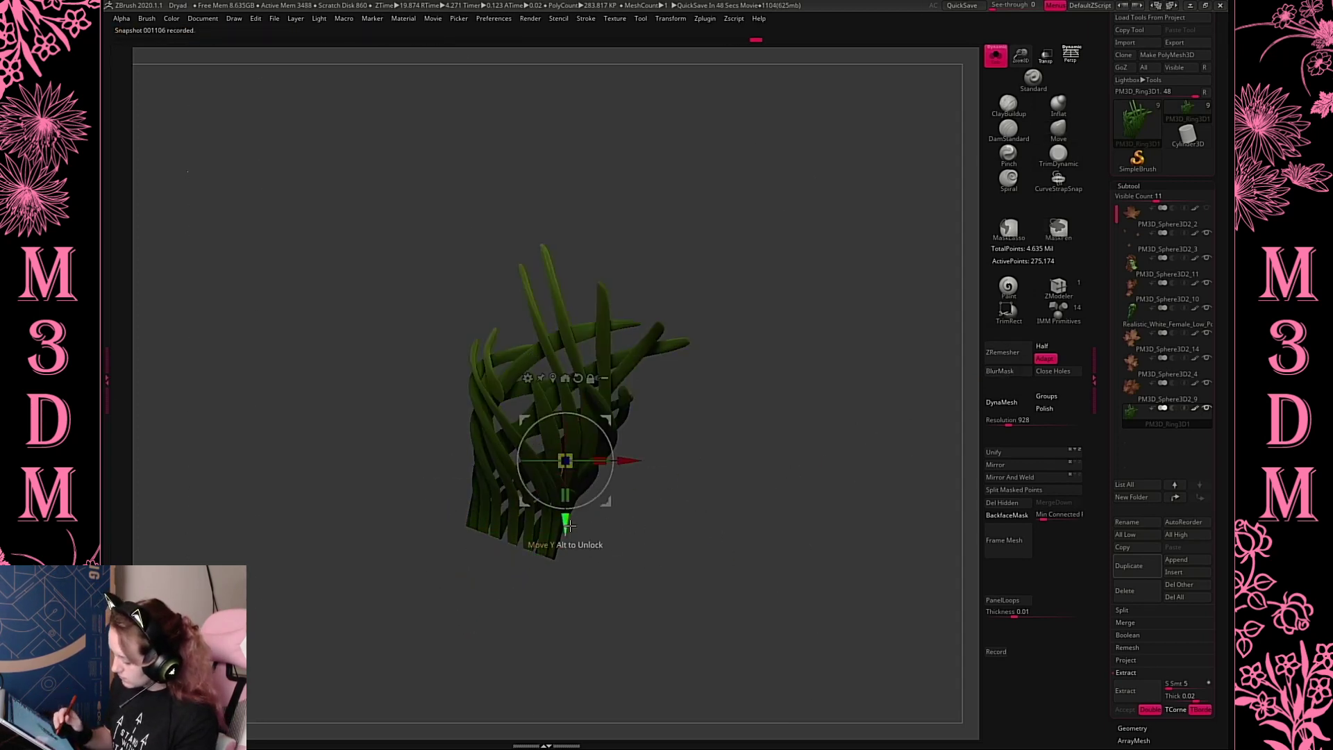
drag(570, 524, 570, 556)
key(q)
ctrl+drag(730, 525, 748, 480)
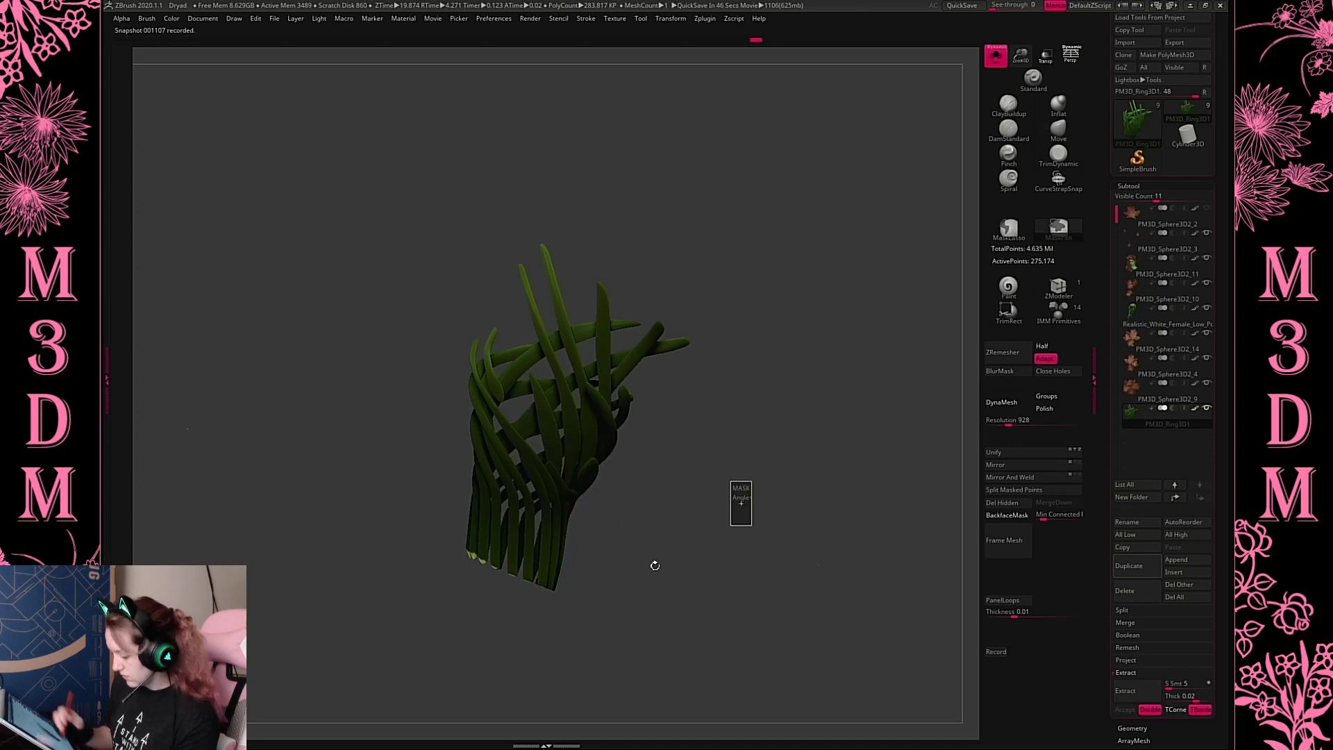
Trim the extended vine ends flat, then restore perspective and the full figure
ctrl+shift+drag(416, 640, 678, 535)
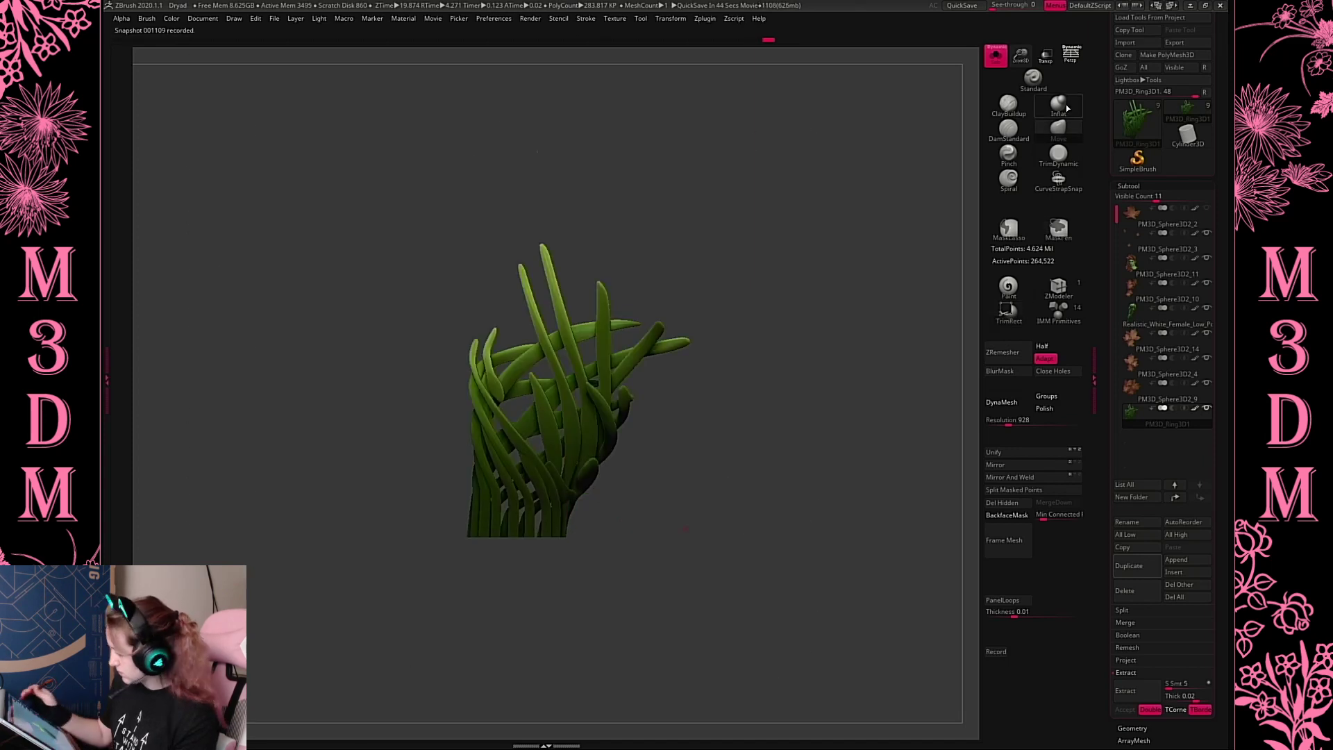
click(1071, 55)
click(995, 56)
Select the lower leaf clusters PM3D_Sphere3D2_3 and move them forward with the gizmo so they sit in front of the vines
mouse_move(801, 427)
alt+mouse_down()
mouse_move(795, 446)
mouse_move(815, 449)
mouse_move(785, 440)
mouse_move(798, 444)
alt+mouse_up()
alt+click(509, 428)
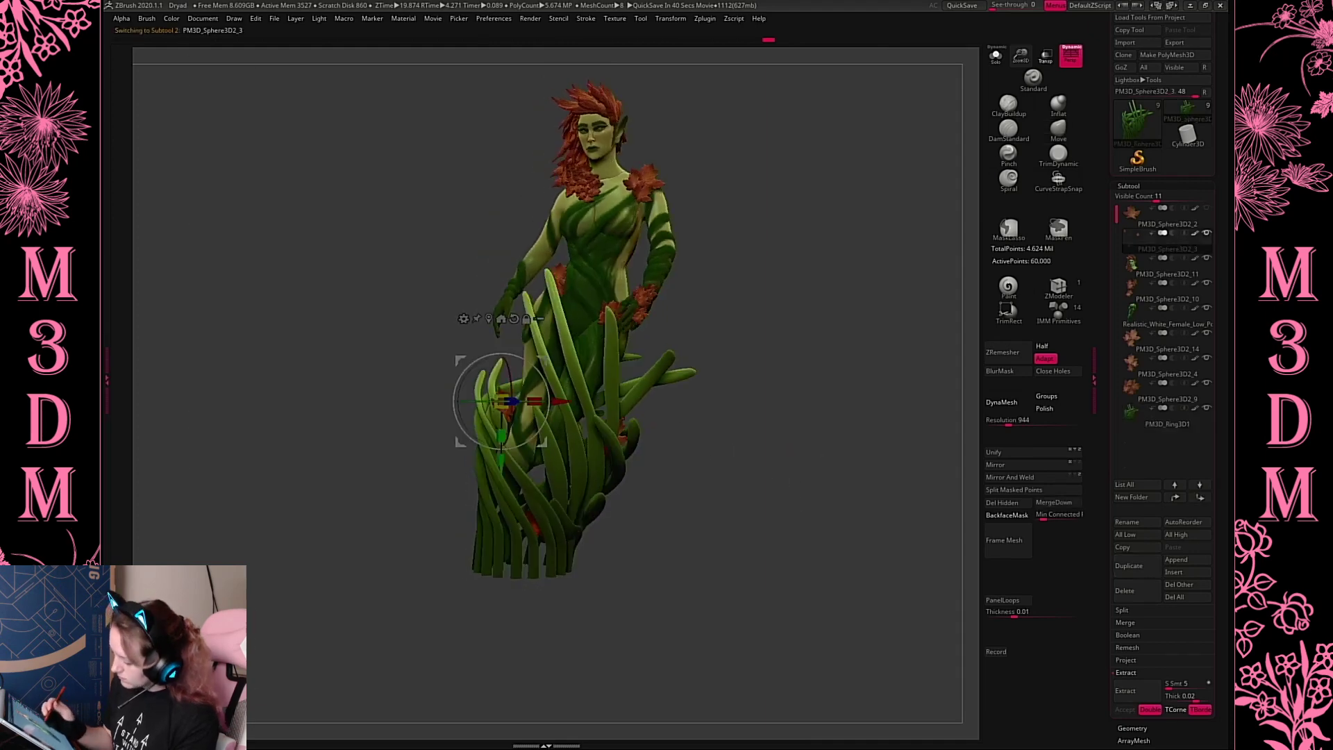
drag(513, 401, 540, 402)
key(q)
alt+drag(792, 415, 802, 463)
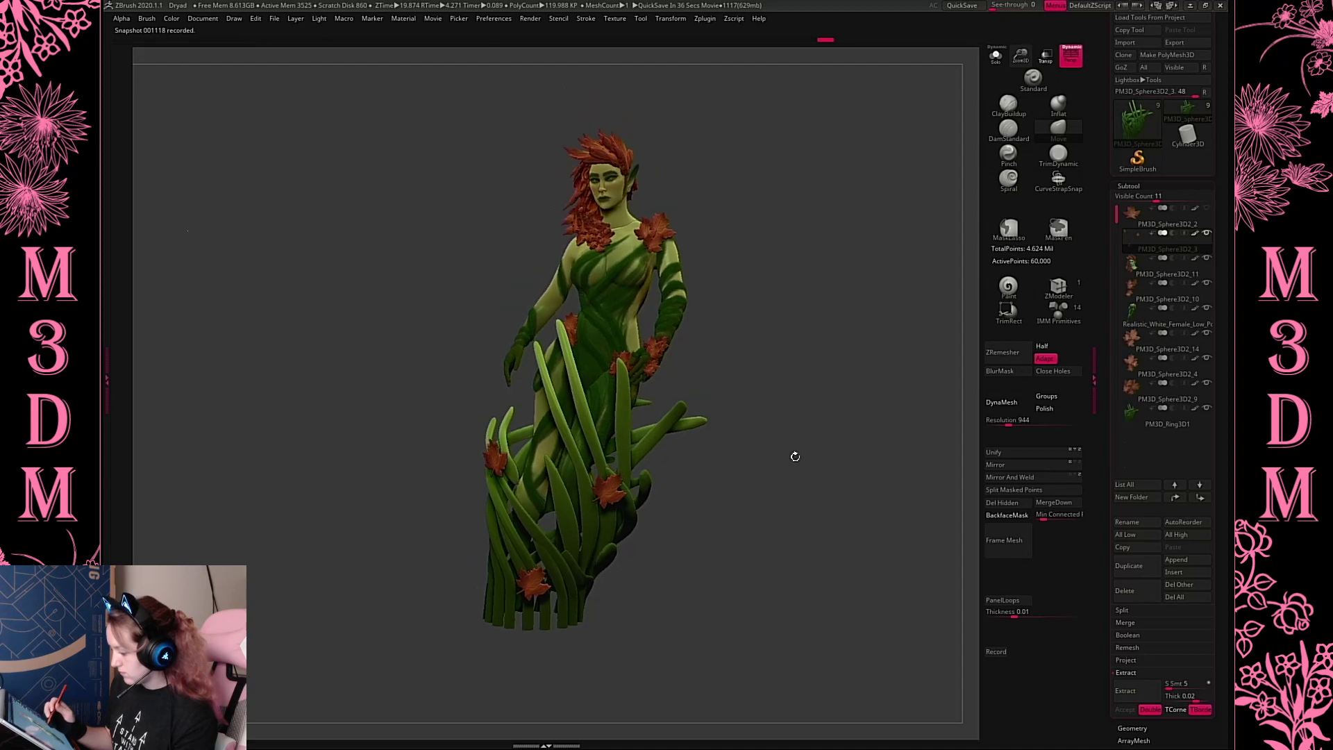
Select the female body subtool and raise it to subdivision level 2
alt+click(616, 343)
click(1145, 185)
click(1147, 199)
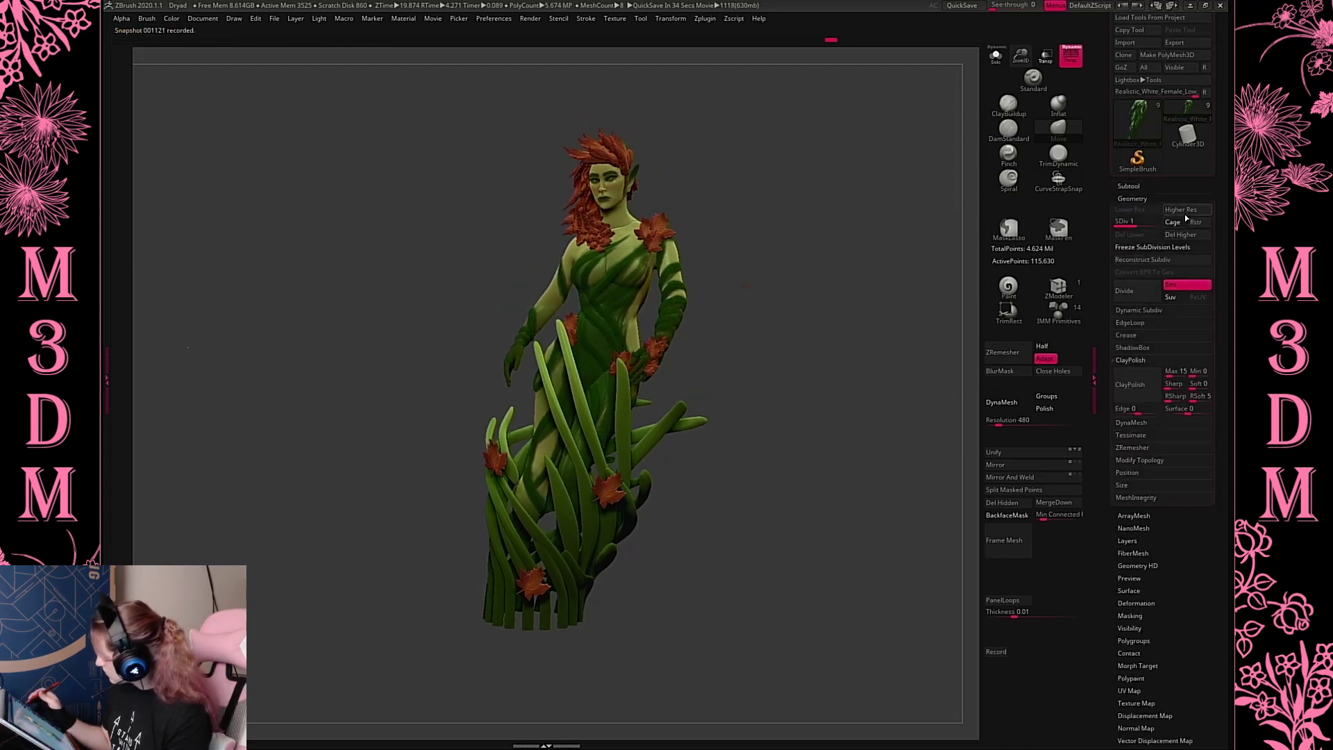
click(1181, 211)
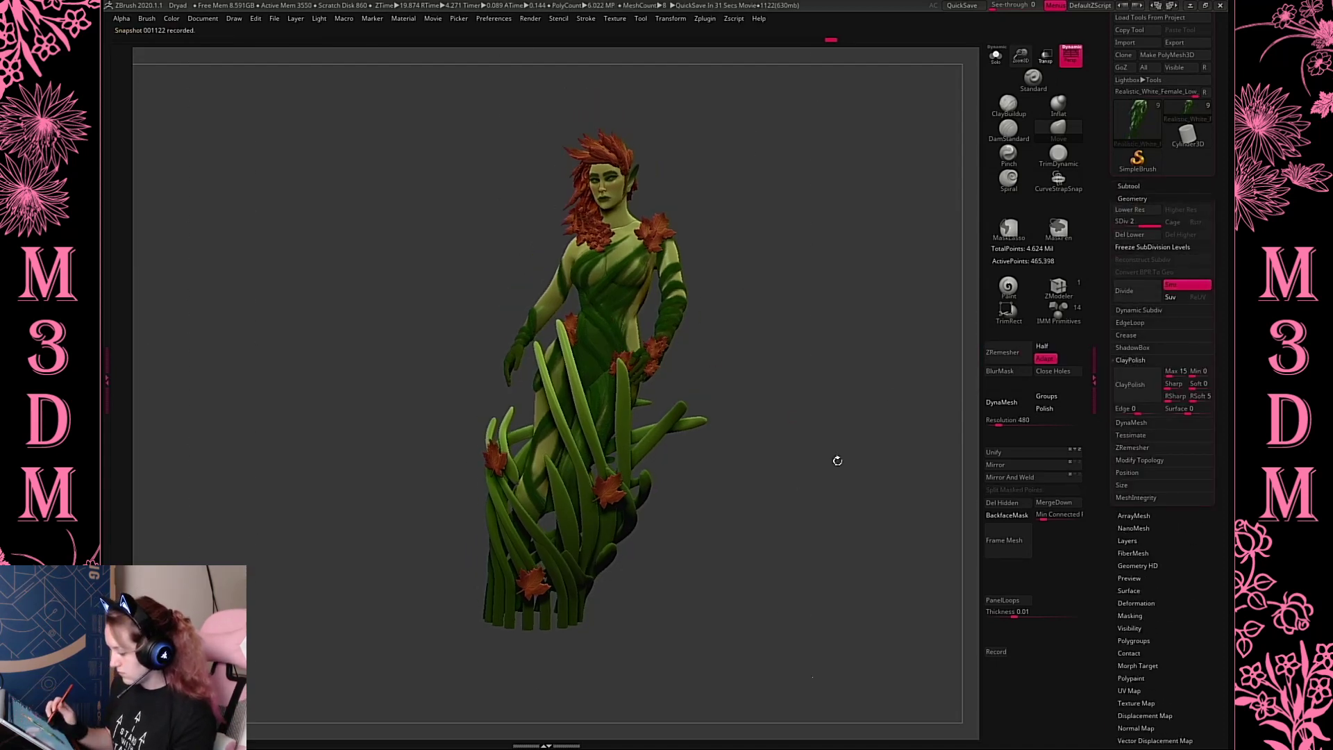
drag(823, 458, 802, 474)
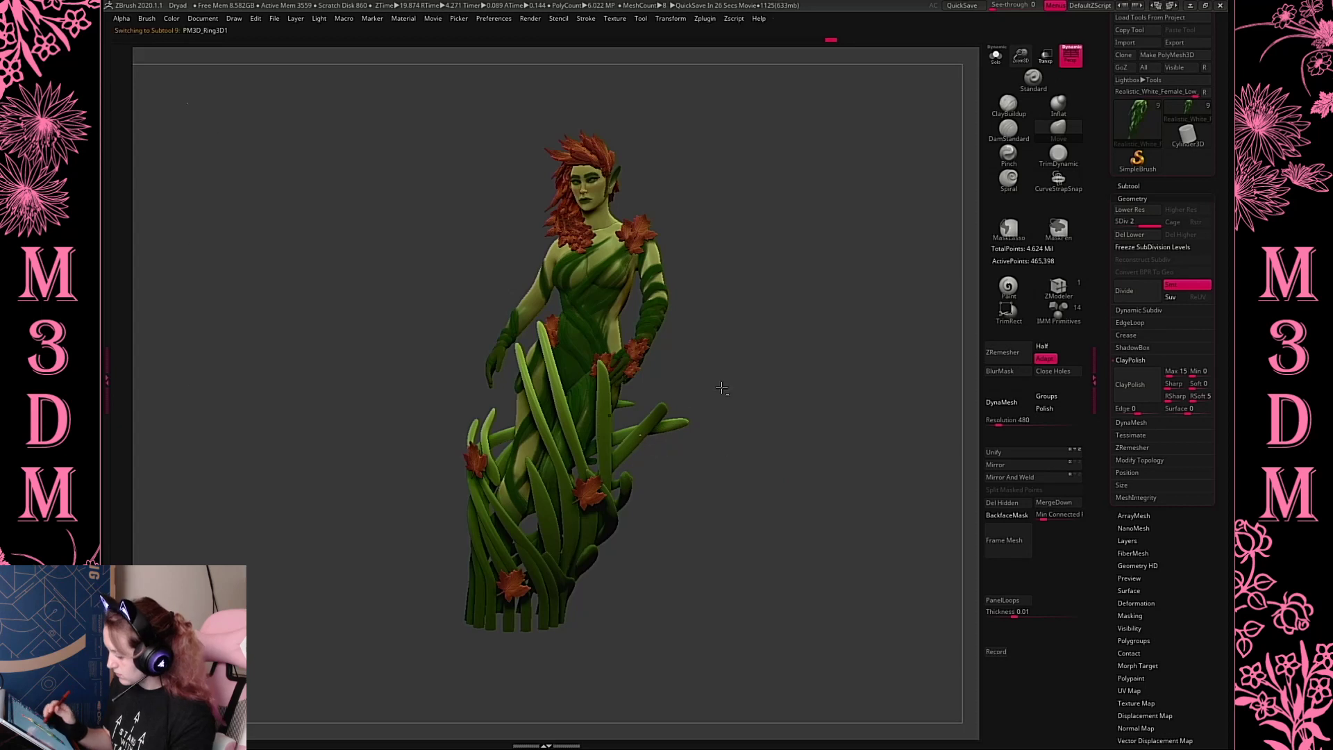
Try to reshape the vine base PM3D_Ring3D1 around the legs with a large Move brush, checking it without perspective
key(space)
key(space)
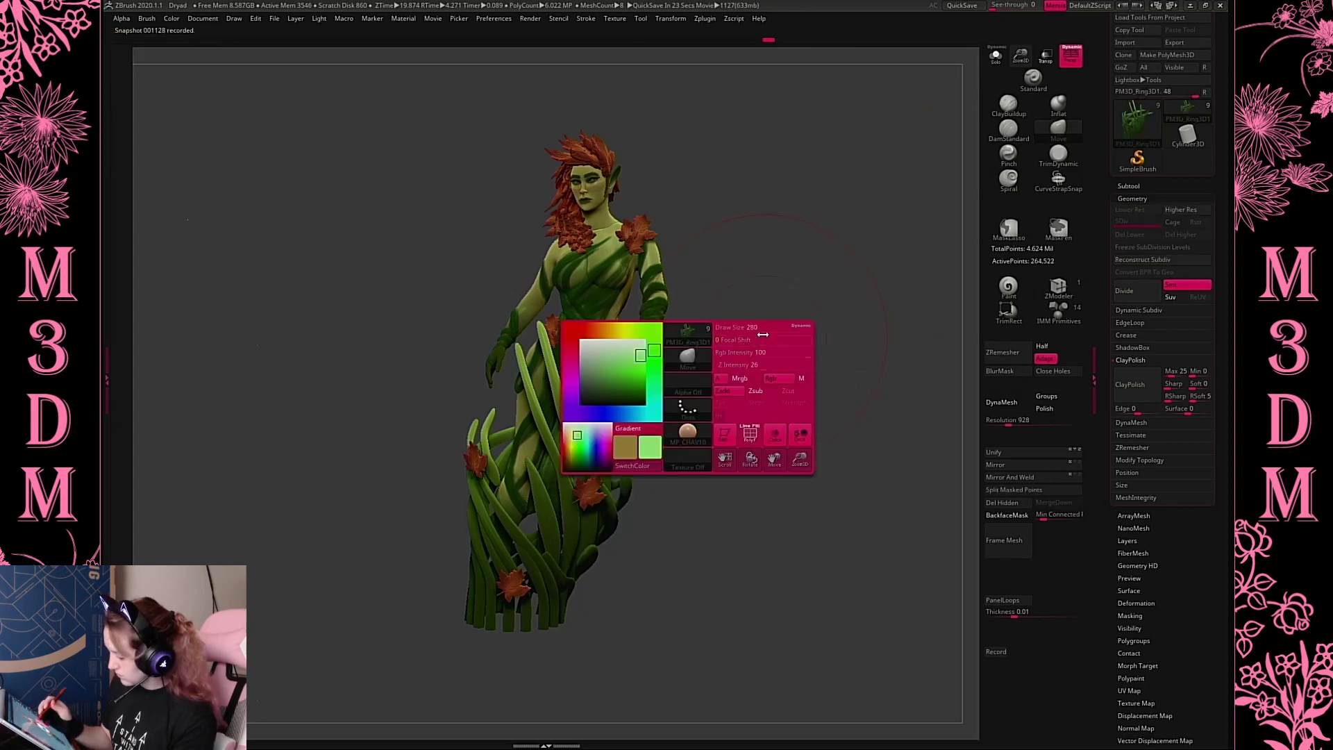
drag(598, 399, 625, 404)
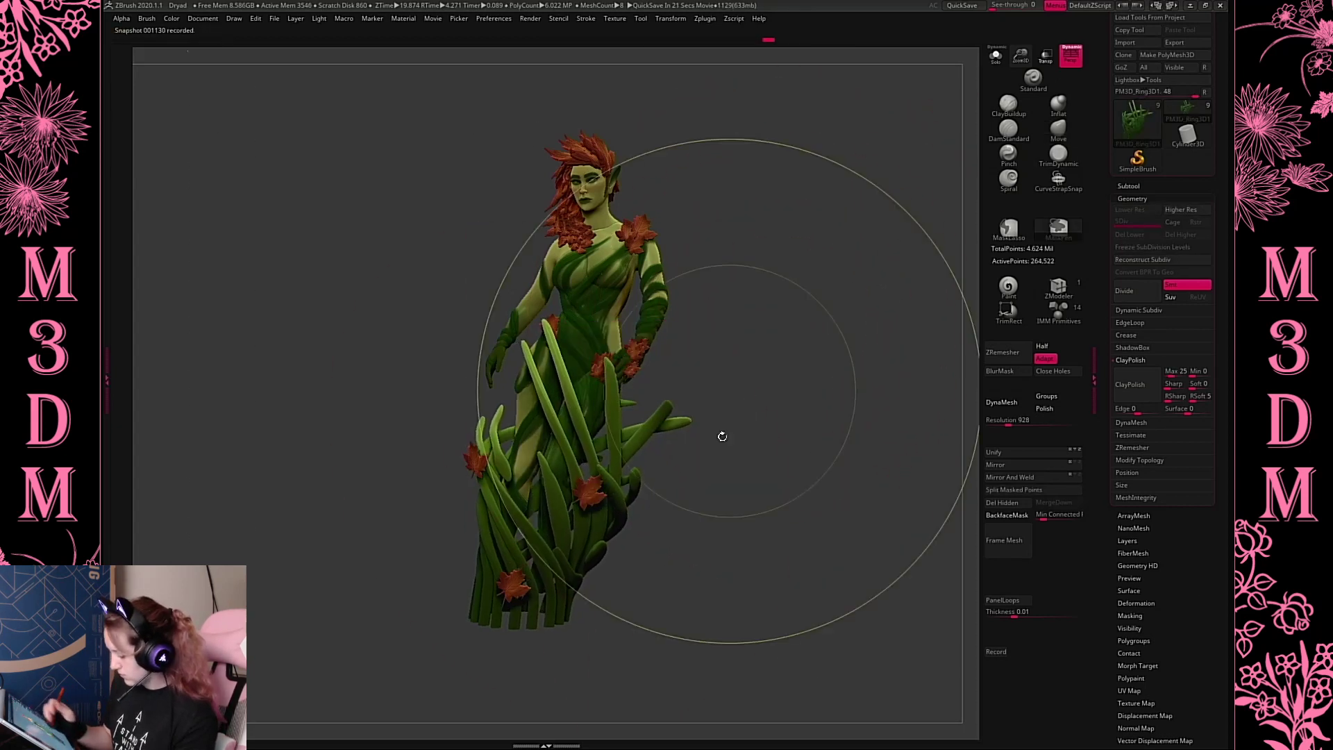
key(ctrl+z)
click(1070, 55)
key(s)
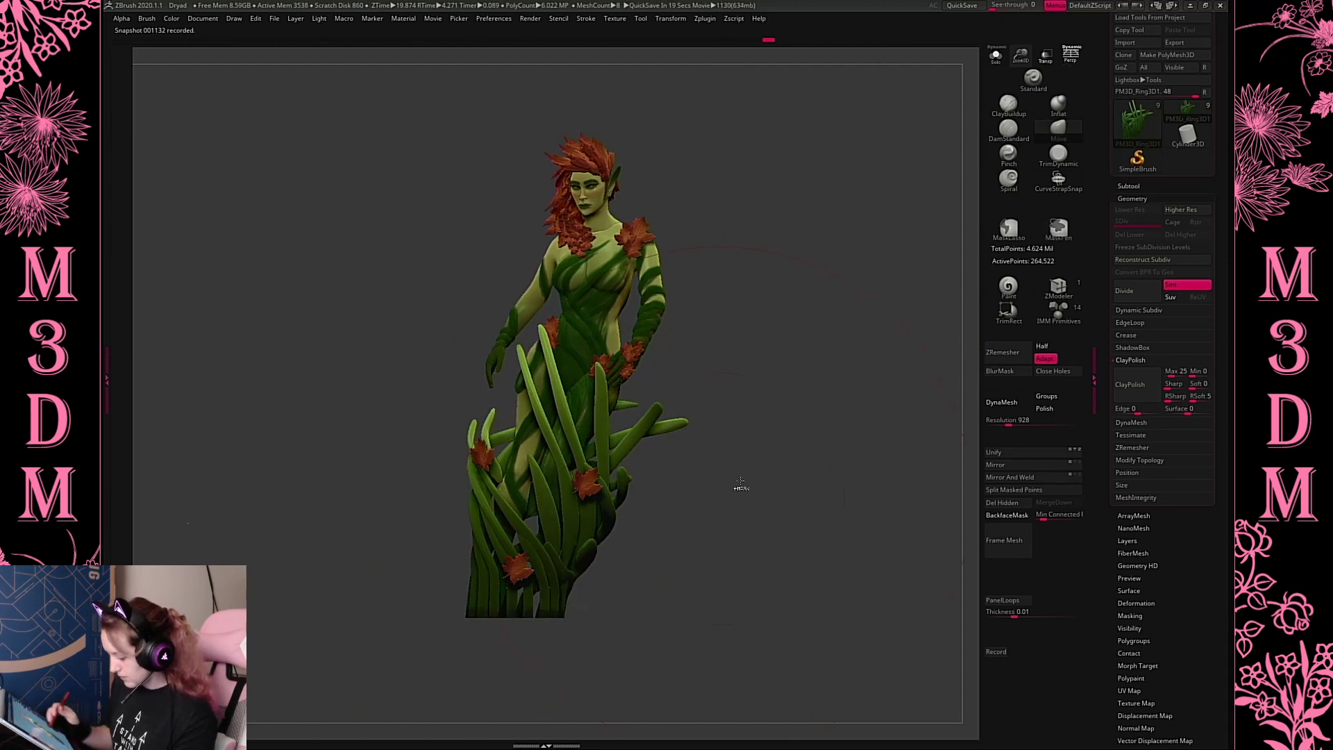
key(w)
key(q)
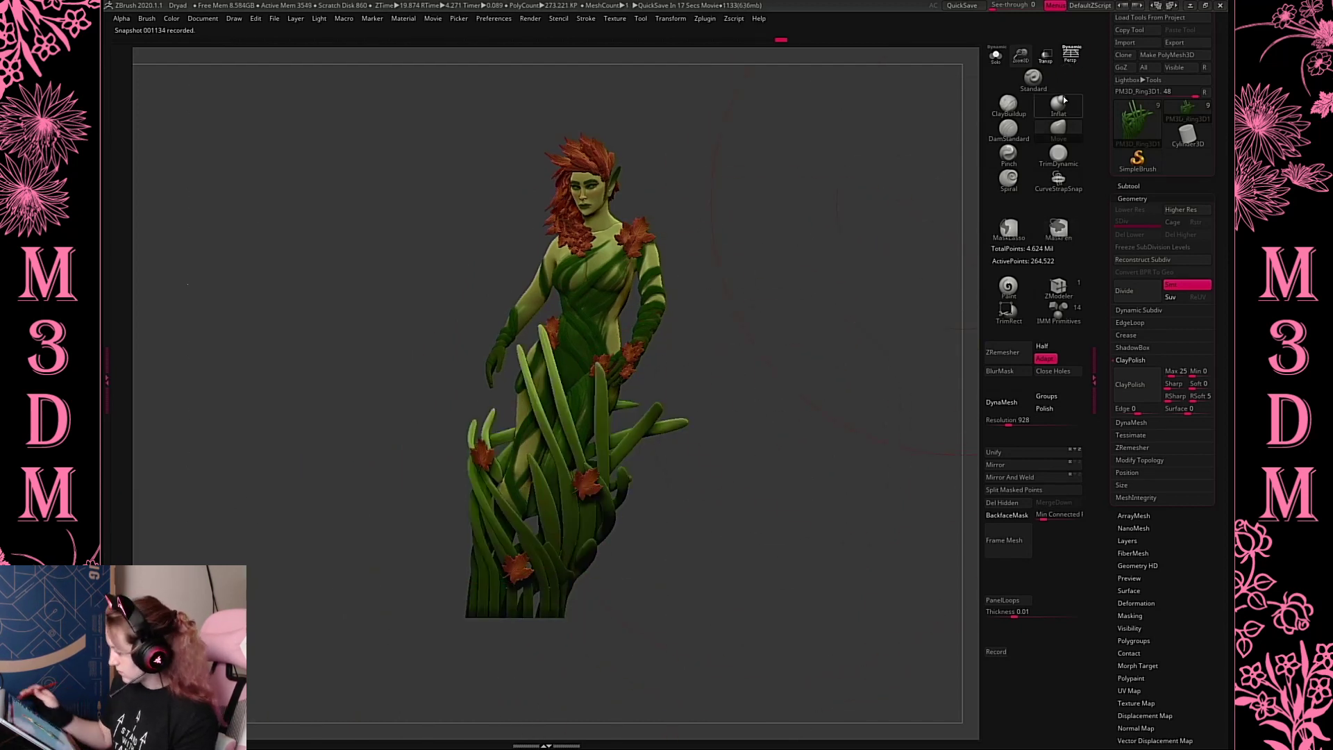
key(p)
drag(506, 460, 523, 455)
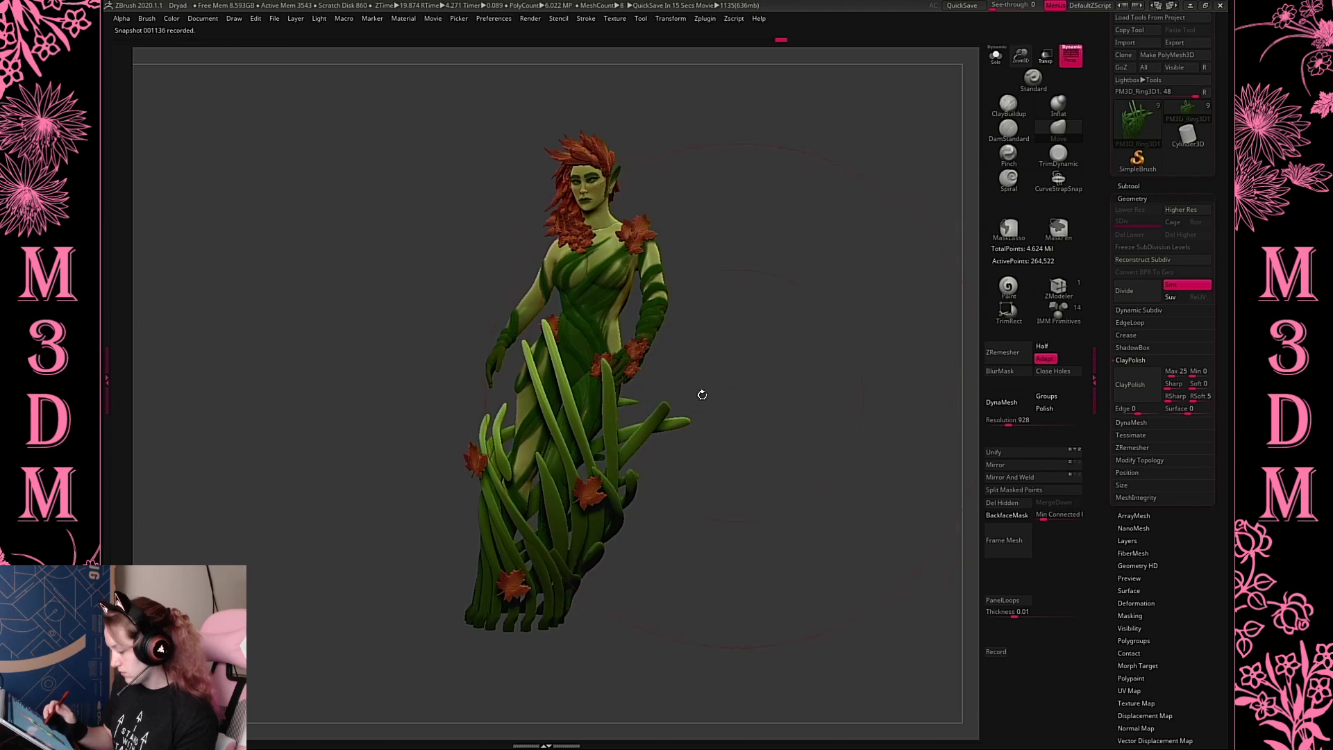
drag(615, 422, 619, 425)
drag(488, 455, 479, 463)
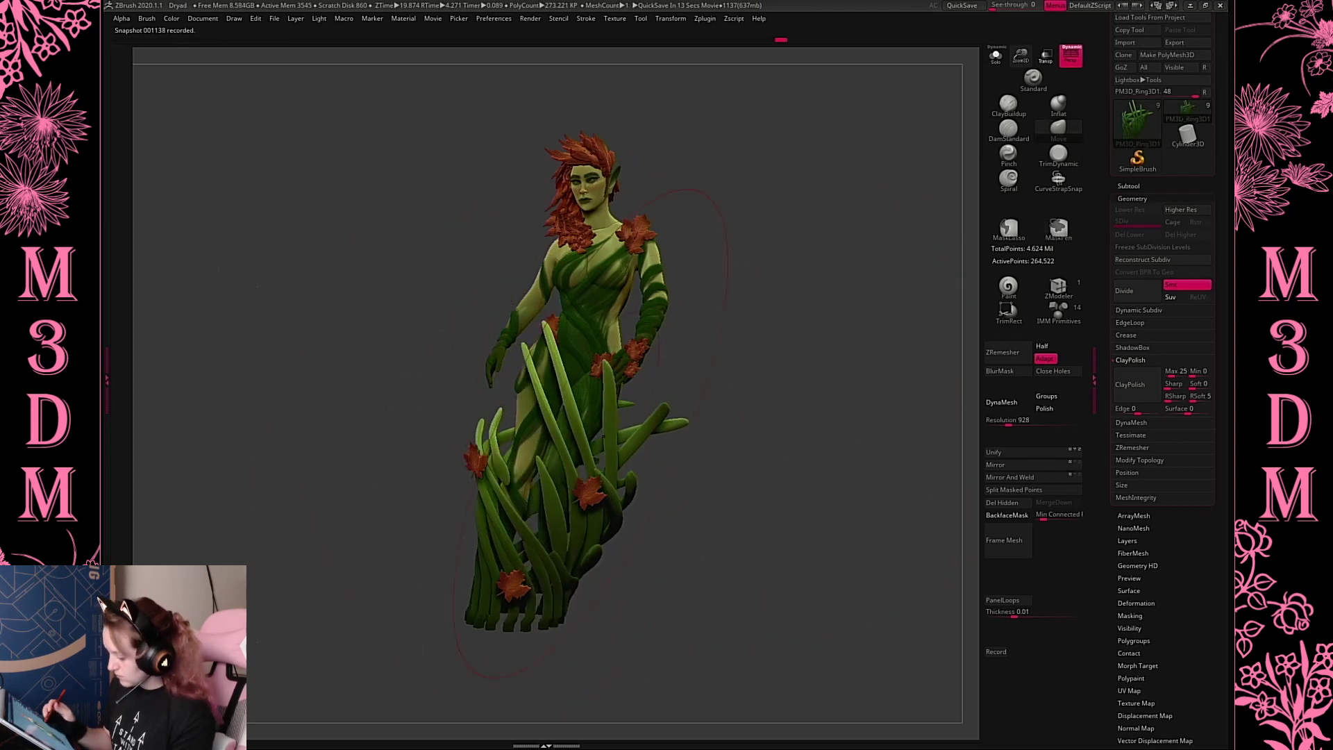
key(ctrl+z)
Rotate the vine base slightly clockwise with the gizmo so the vines lean across the front of the hips
key(w)
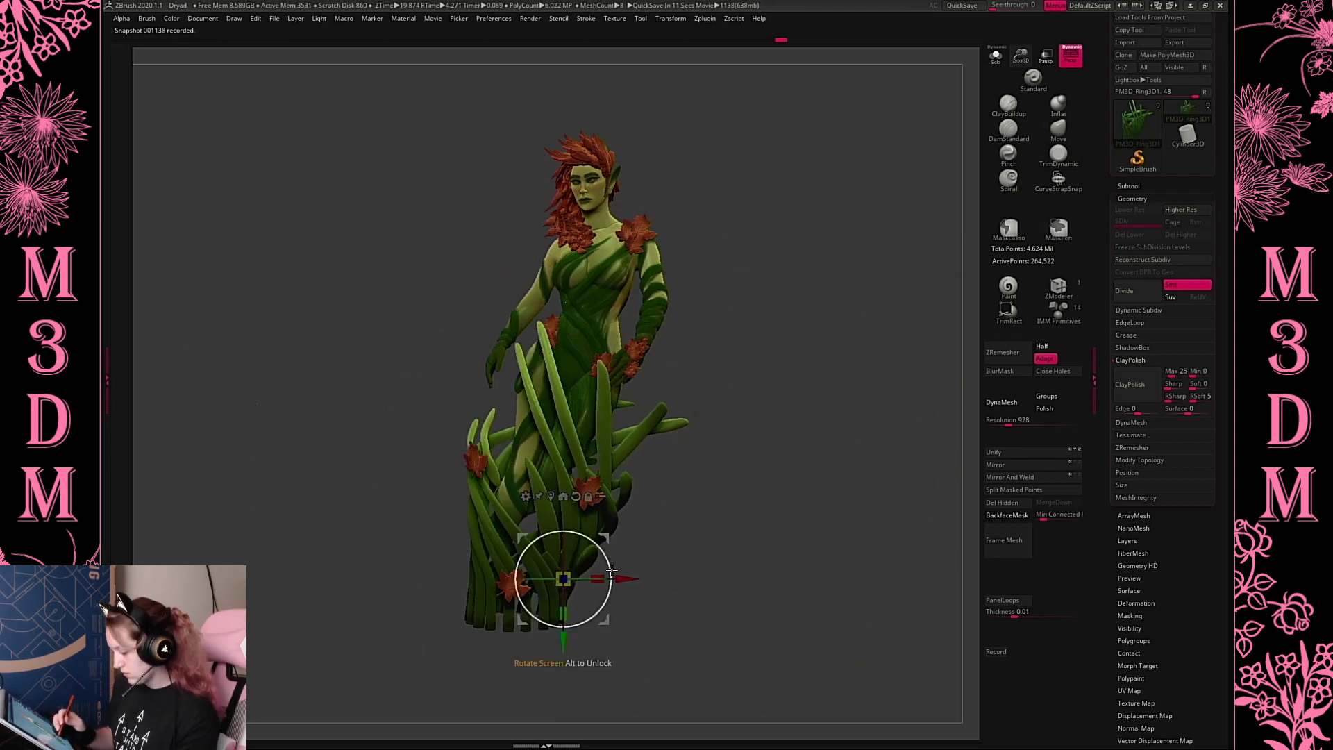
drag(611, 560, 611, 564)
key(q)
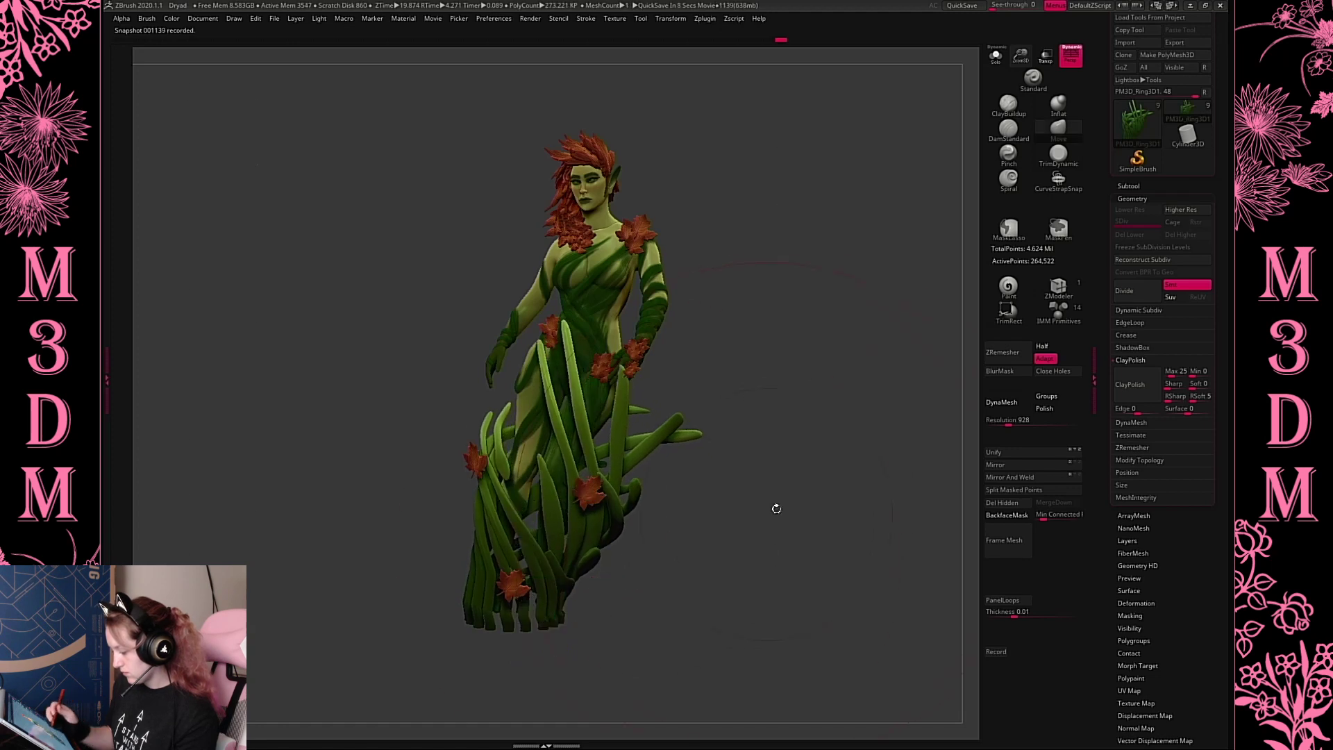
key(ctrl+z)
key(ctrl+z)
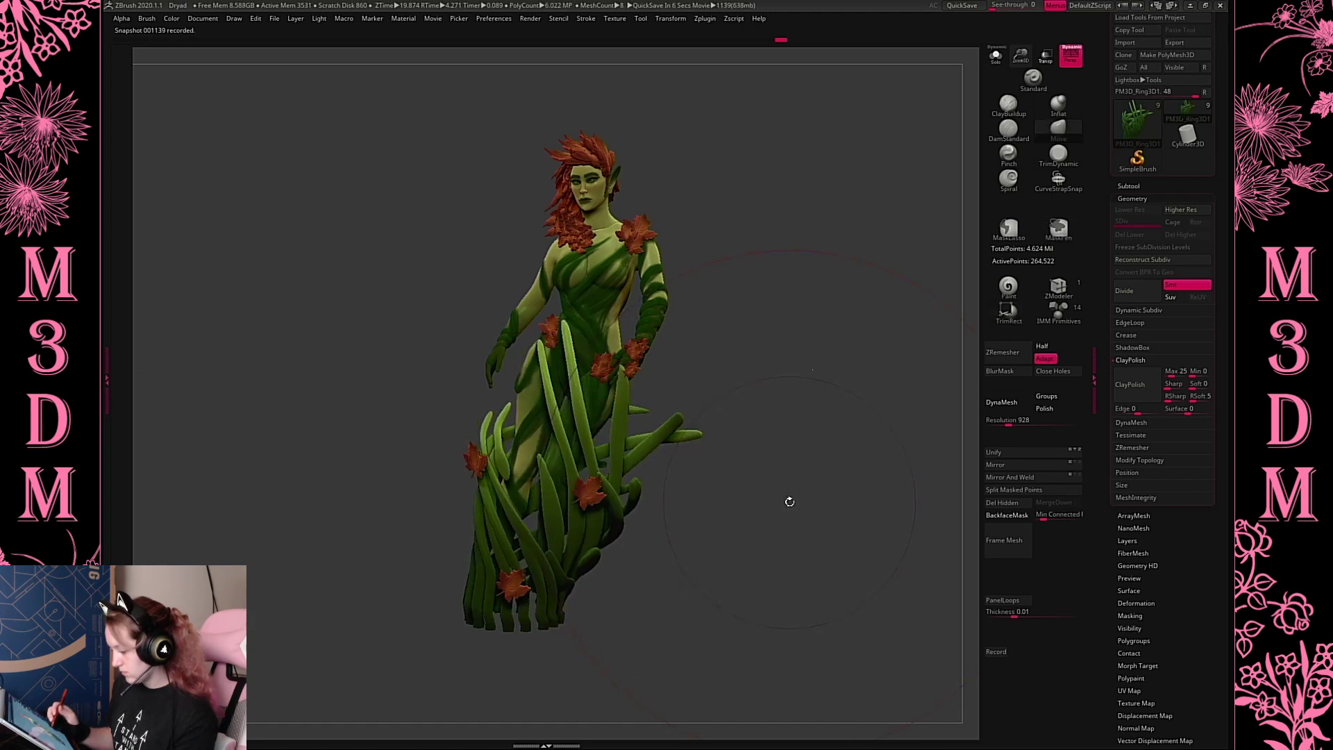
Mask the upper vines, pull their bottom ends further down and outward with the gizmo, and clear the mask
ctrl+click(748, 525)
key(w)
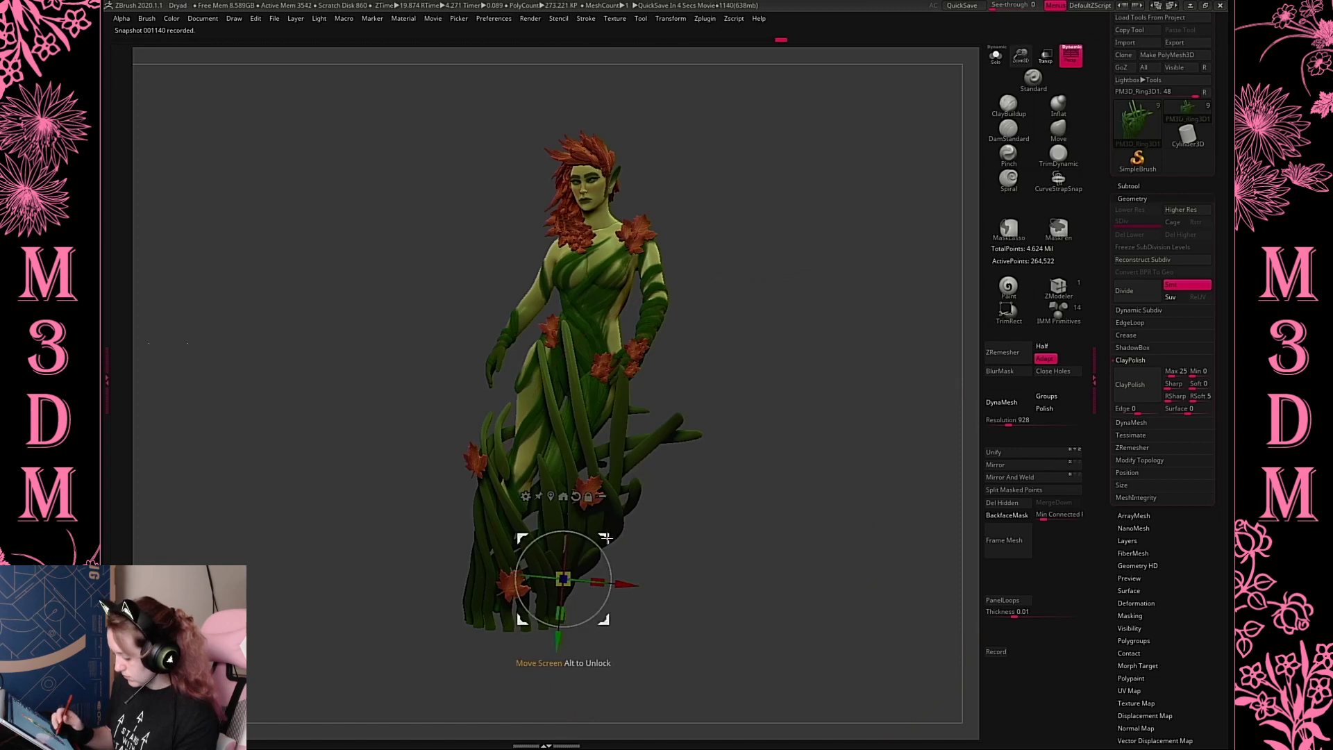
drag(602, 537, 578, 584)
key(q)
ctrl+drag(772, 465, 800, 486)
alt+drag(822, 408, 811, 358)
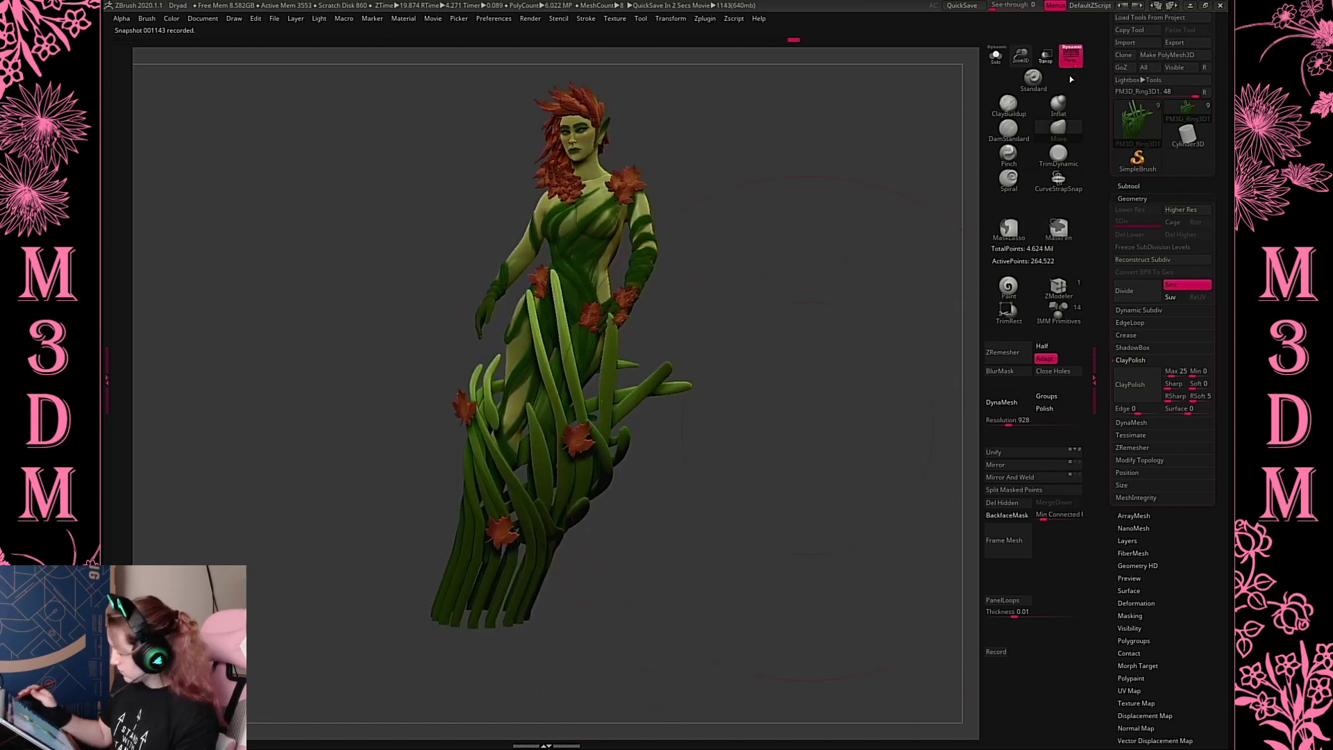
Trim the extended vine ends flat with perspective off, then restore perspective
click(1071, 55)
ctrl+shift+drag(417, 659, 630, 555)
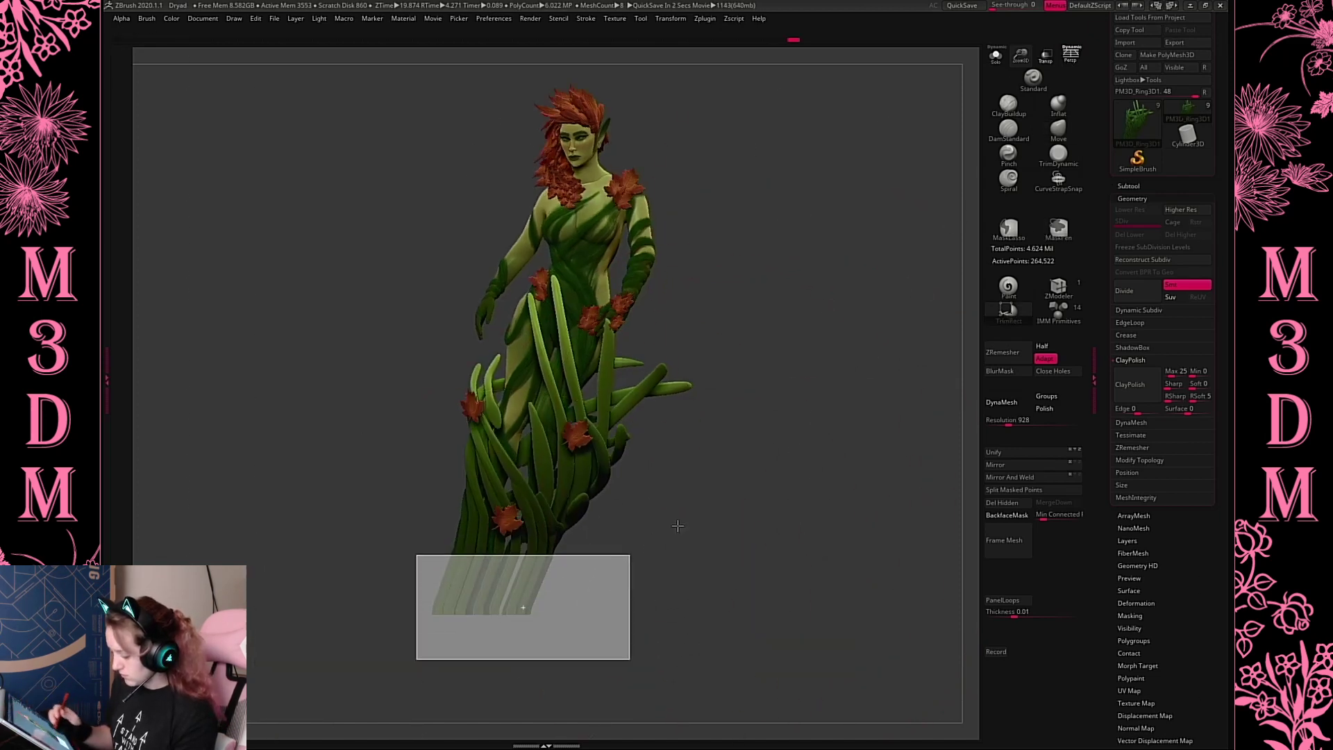
key(ctrl+z)
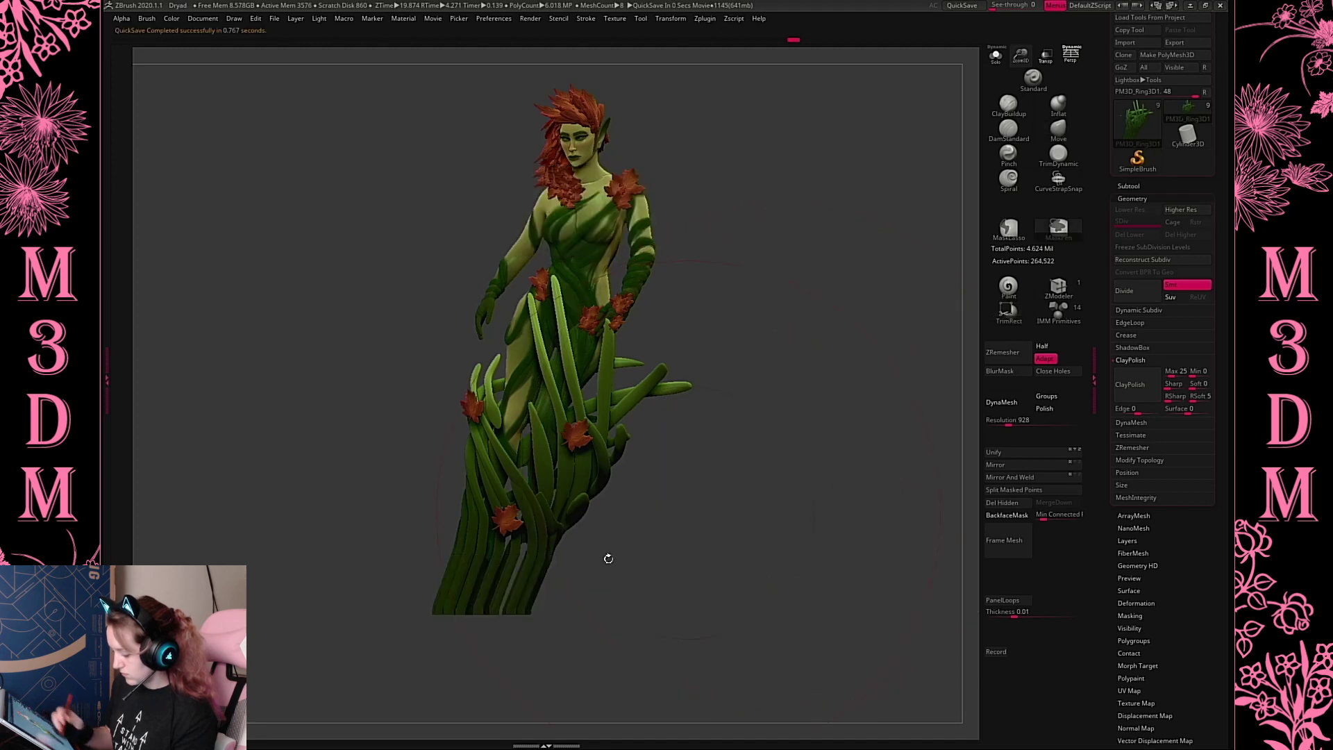
ctrl+shift+drag(416, 664, 622, 559)
alt+drag(818, 415, 805, 465)
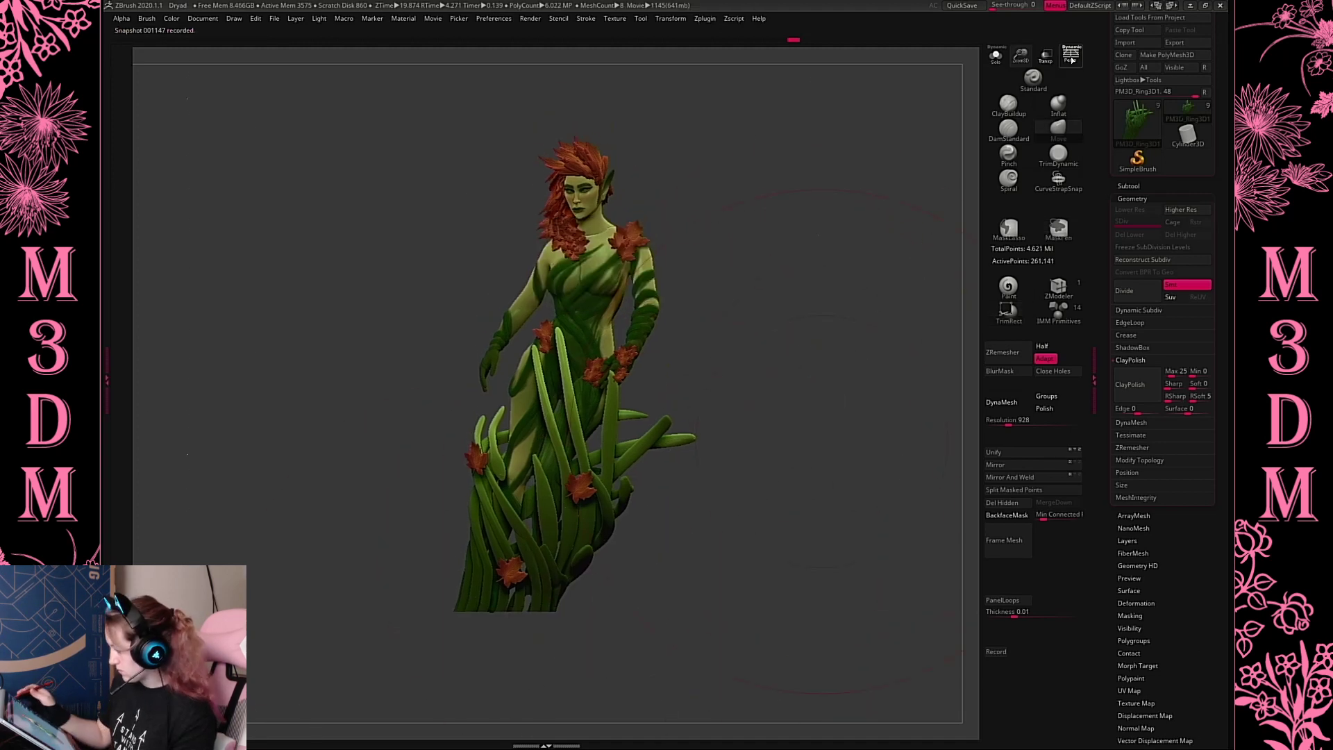
key(p)
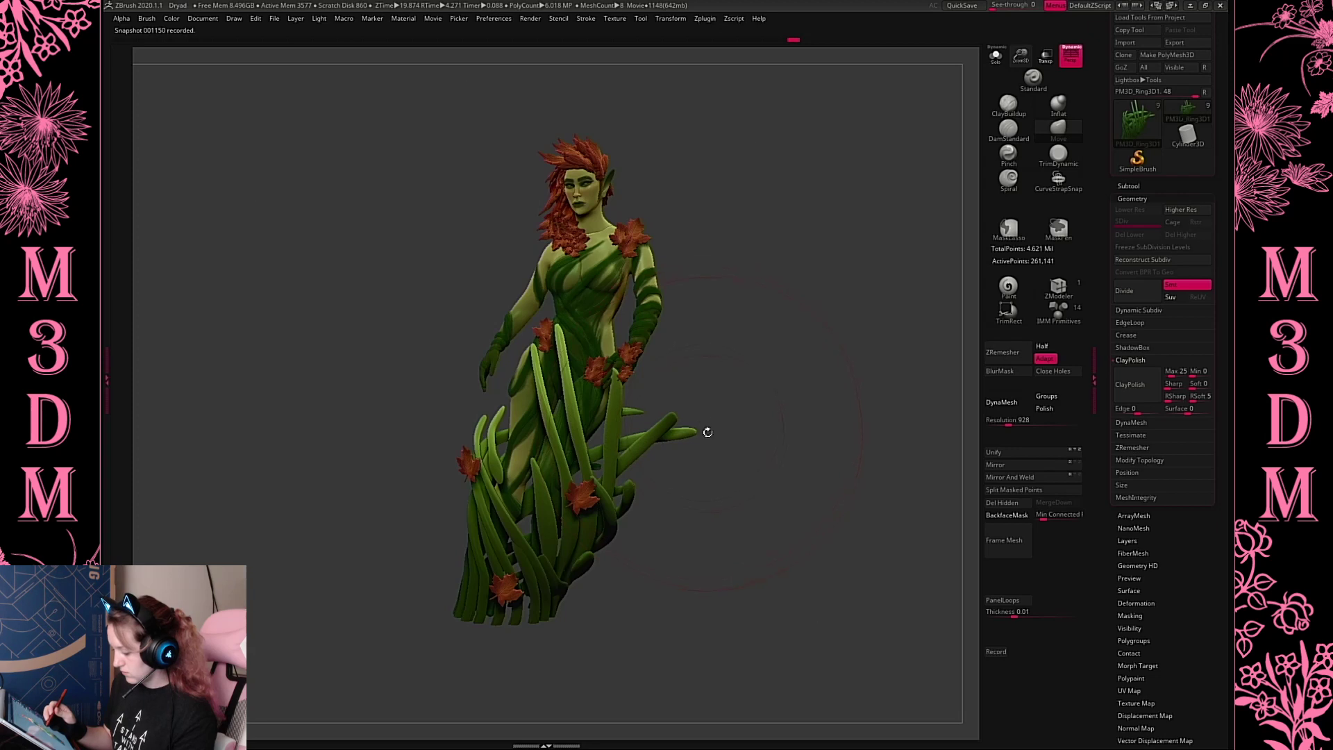
Lift the tip of the outstretched side vine and bend the tall front vines toward the hip with the Move brush
drag(692, 437, 696, 417)
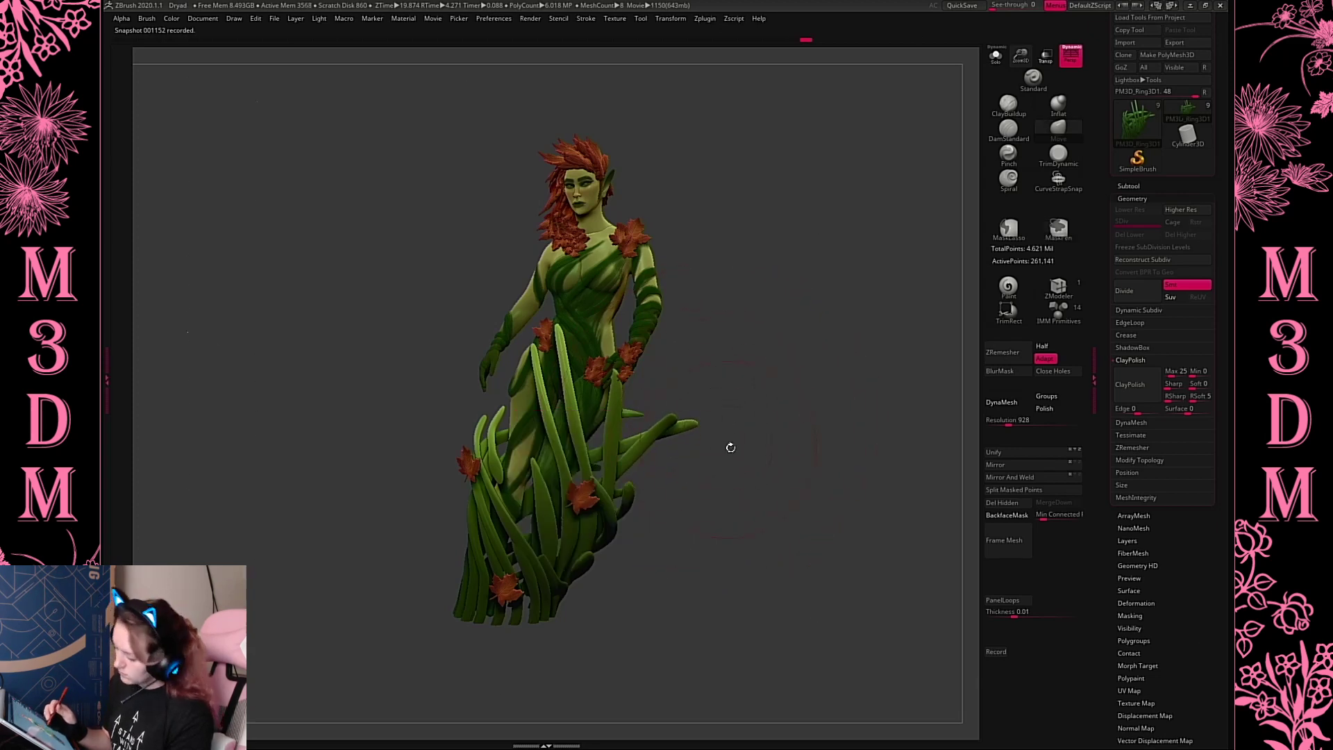
drag(778, 403, 735, 356)
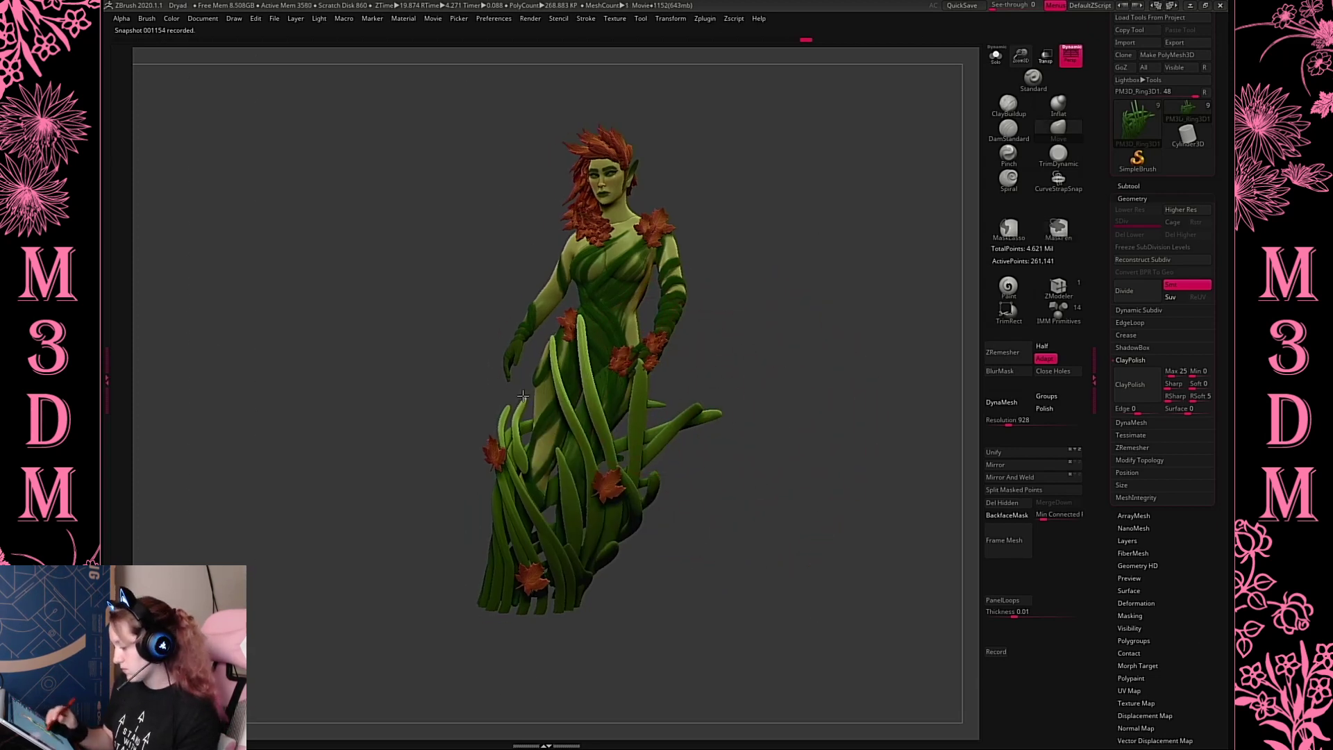
mouse_move(582, 332)
mouse_down()
mouse_move(561, 349)
mouse_move(594, 329)
mouse_up()
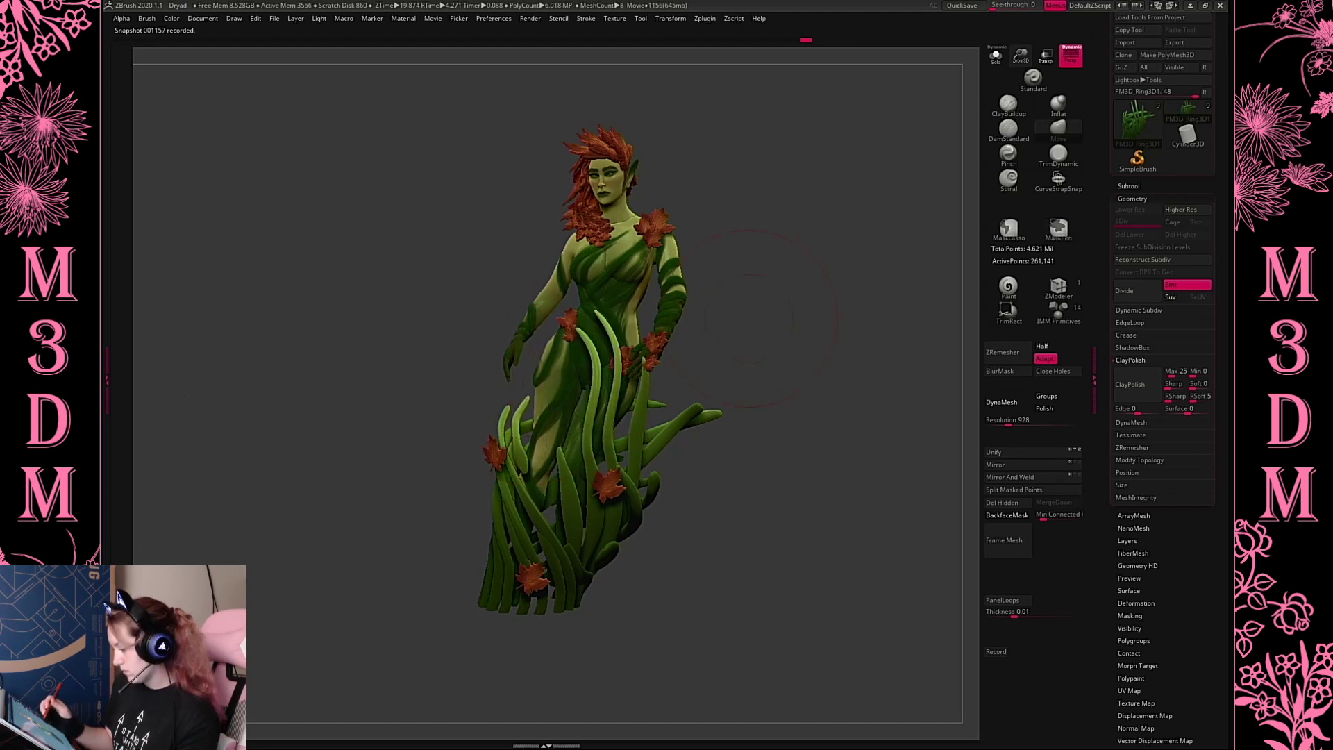
key(ctrl+z)
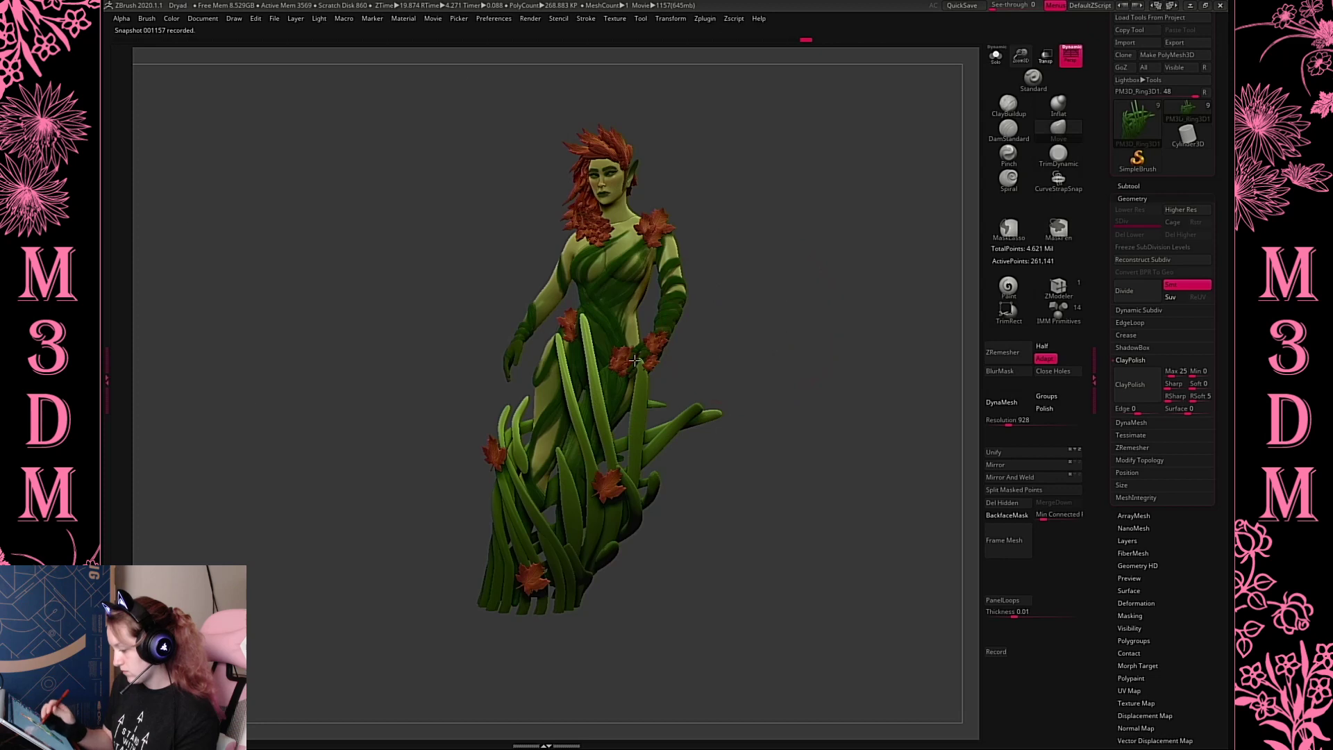
drag(635, 360, 647, 359)
Compare the latest vine edits through undo and redo, then lower the two tall front vine tips and curve them toward the hip leaves
key(ctrl+z)
key(ctrl+z)
key(ctrl+z)
key(ctrl+shift+z)
key(ctrl+shift+z)
key(ctrl+shift+z)
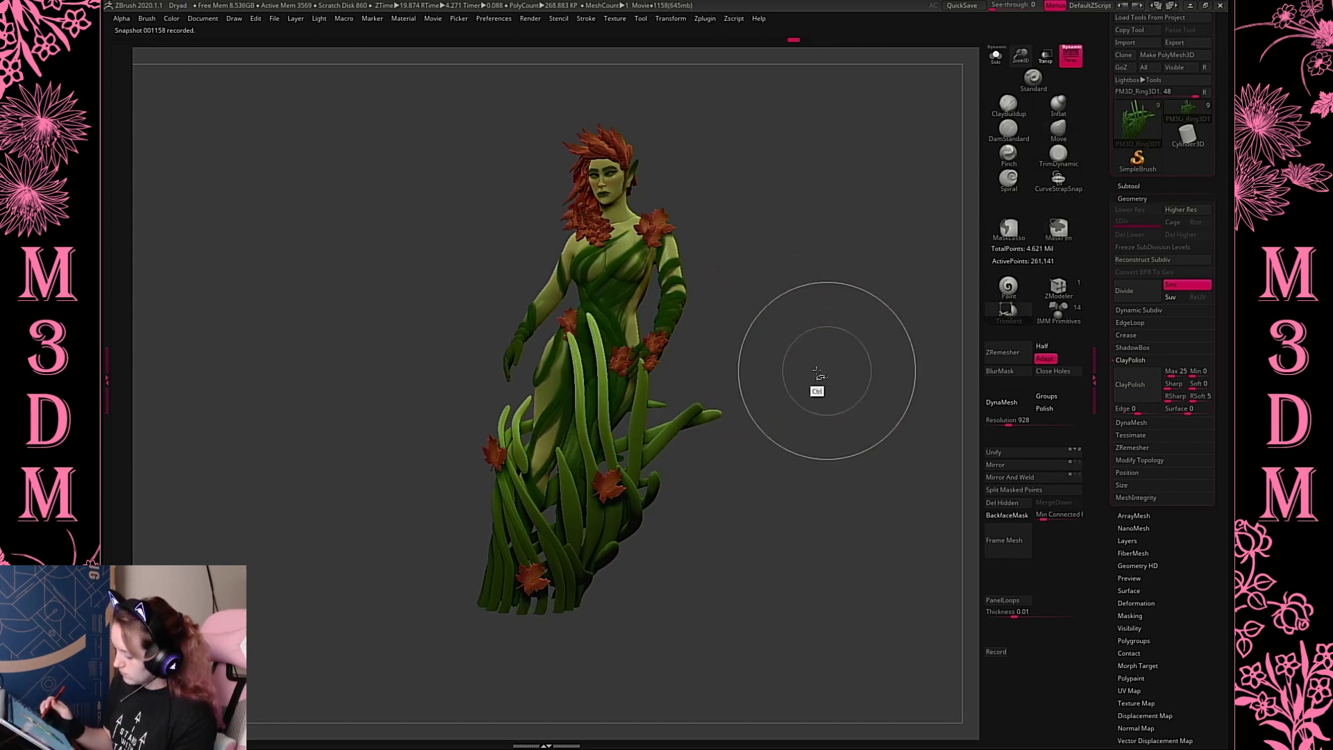
mouse_move(582, 371)
mouse_down()
mouse_move(613, 379)
mouse_move(610, 360)
mouse_up()
key(ctrl+z)
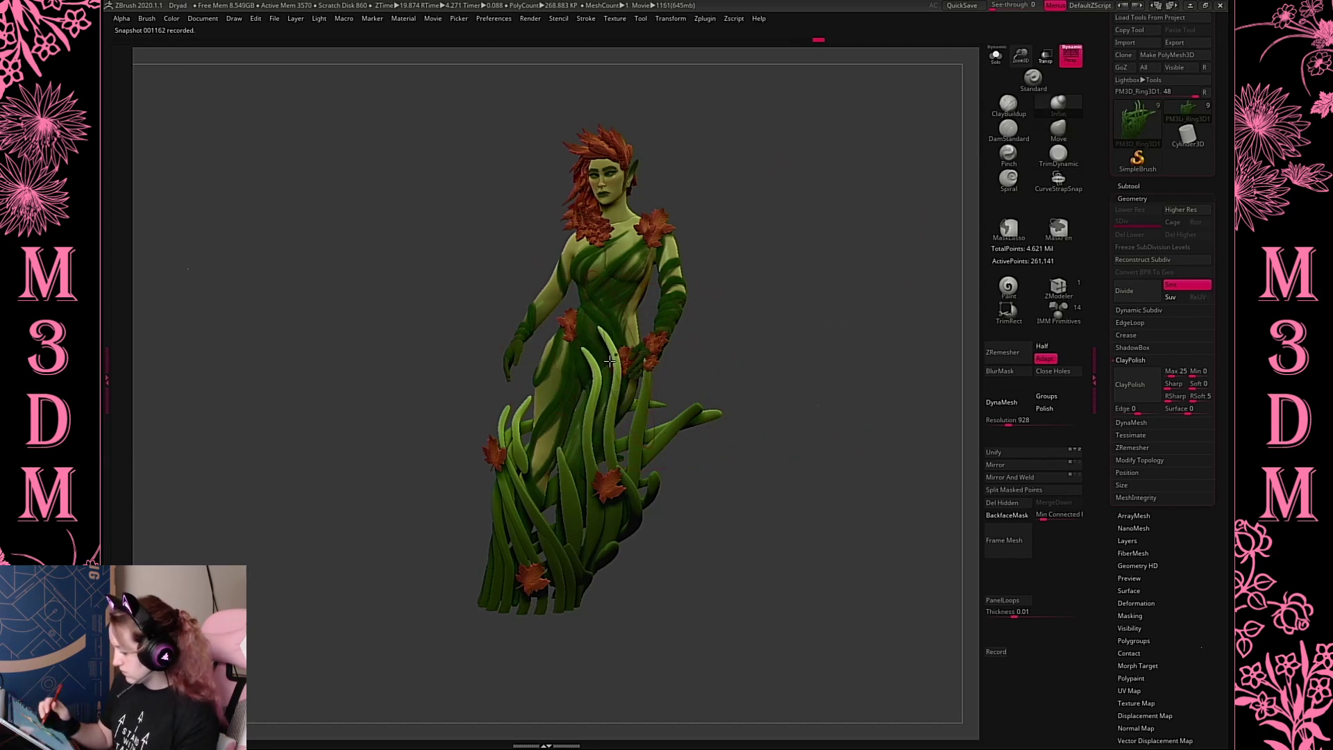
drag(847, 413, 818, 434)
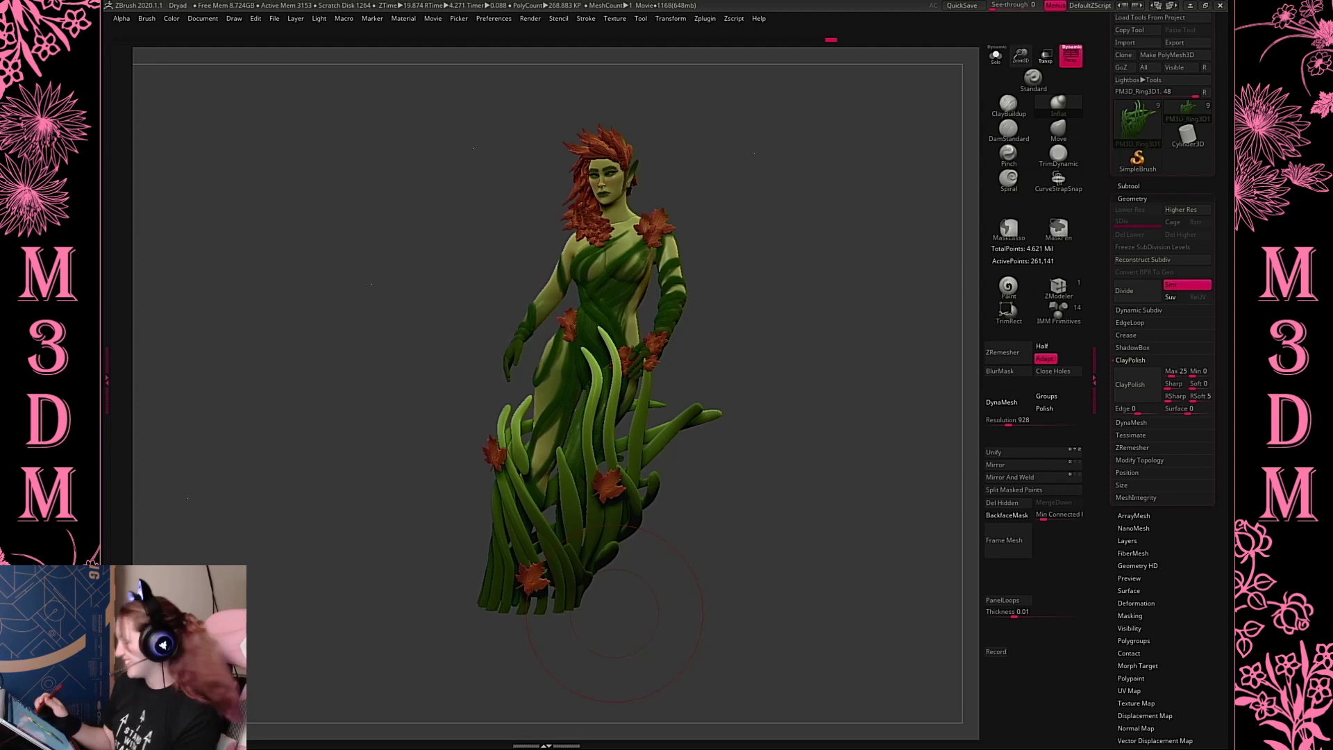
Reduce the draw size of the Inflate brush
right_click(781, 333)
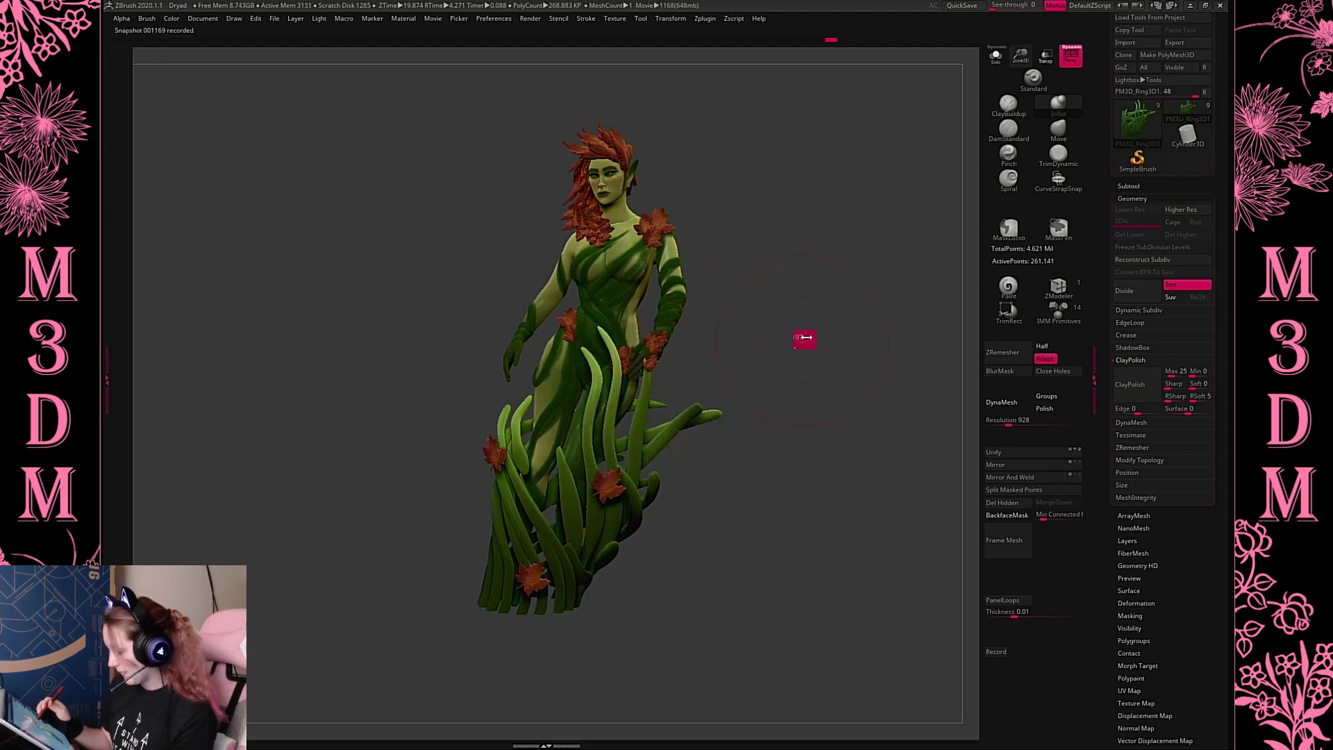
right_click(808, 341)
alt+drag(816, 350, 794, 343)
Reorder the subtools so the head PM3D_Sphere3D2_11 and the female body sit below the vine base PM3D_Ring3D1
click(1129, 186)
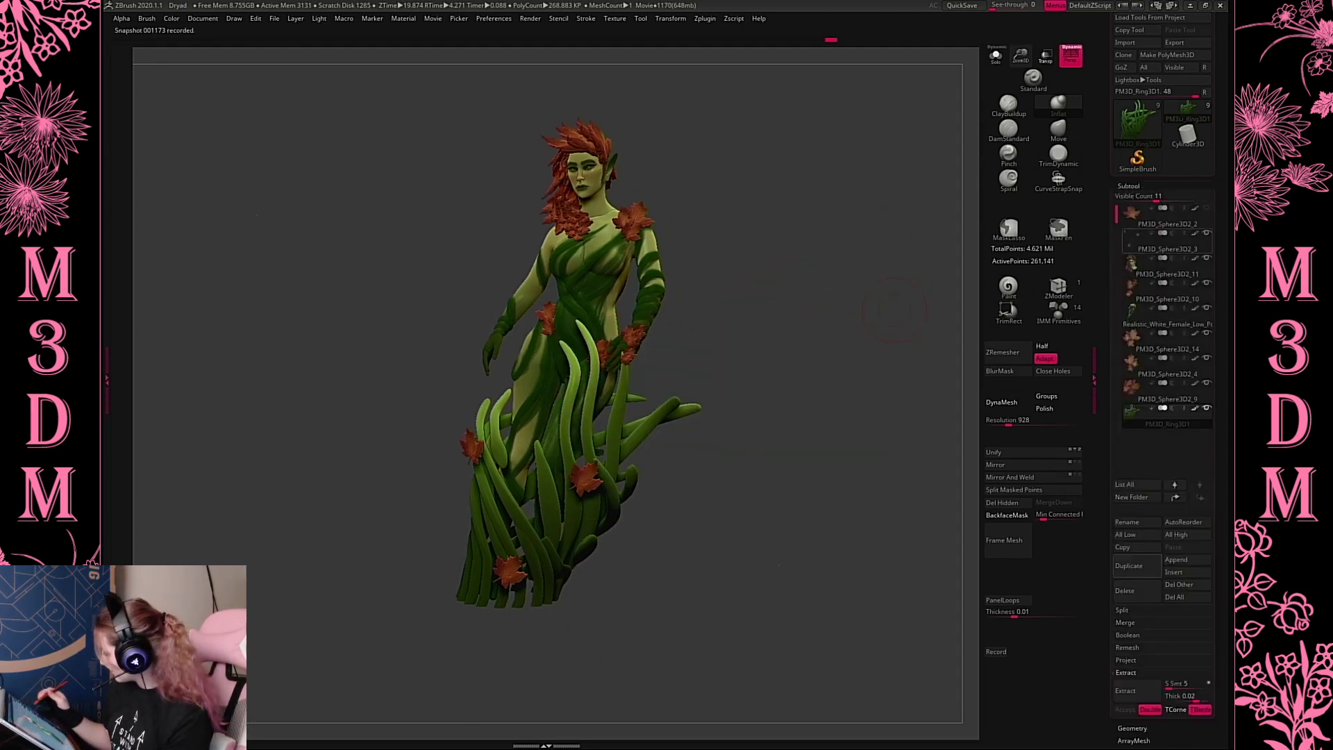
mouse_move(1131, 278)
drag(1131, 278, 1147, 400)
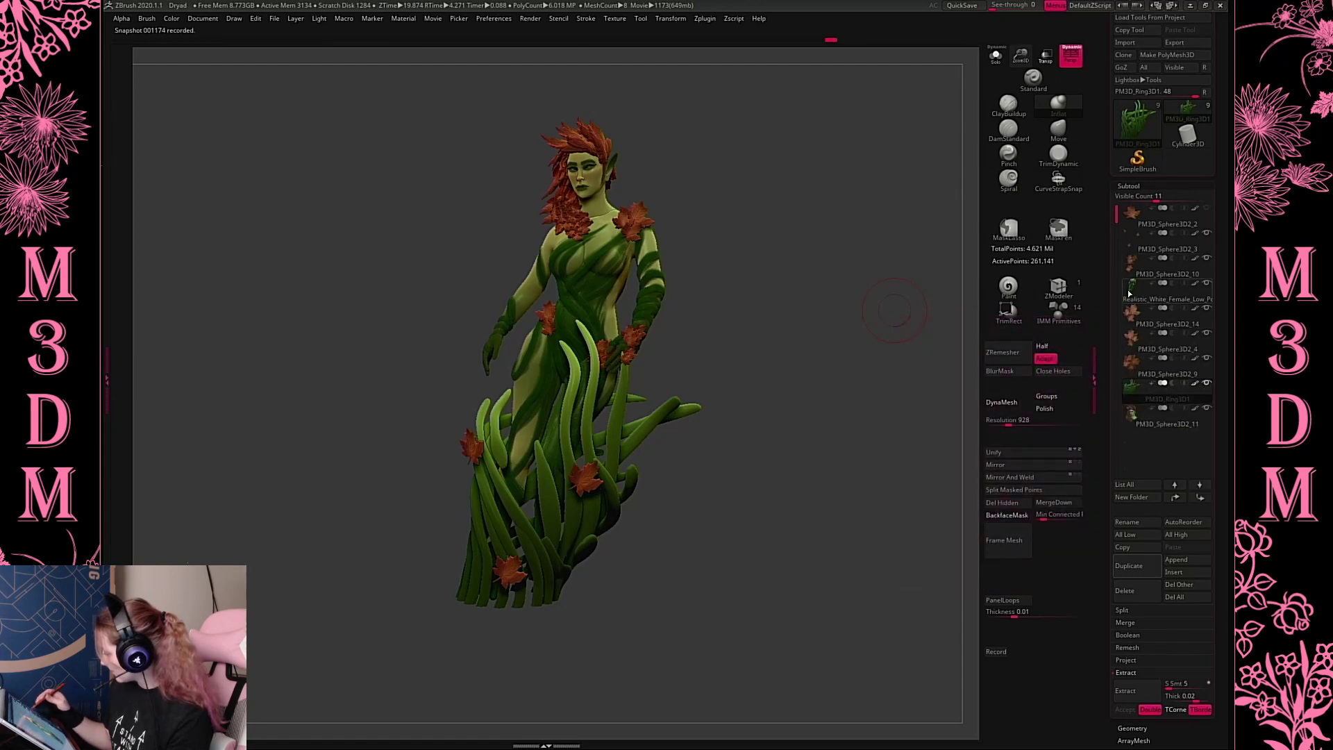
drag(1128, 294, 1140, 408)
Duplicate the head and body subtools, arrange the copies as a pair below the originals, and hide the originals
click(1143, 398)
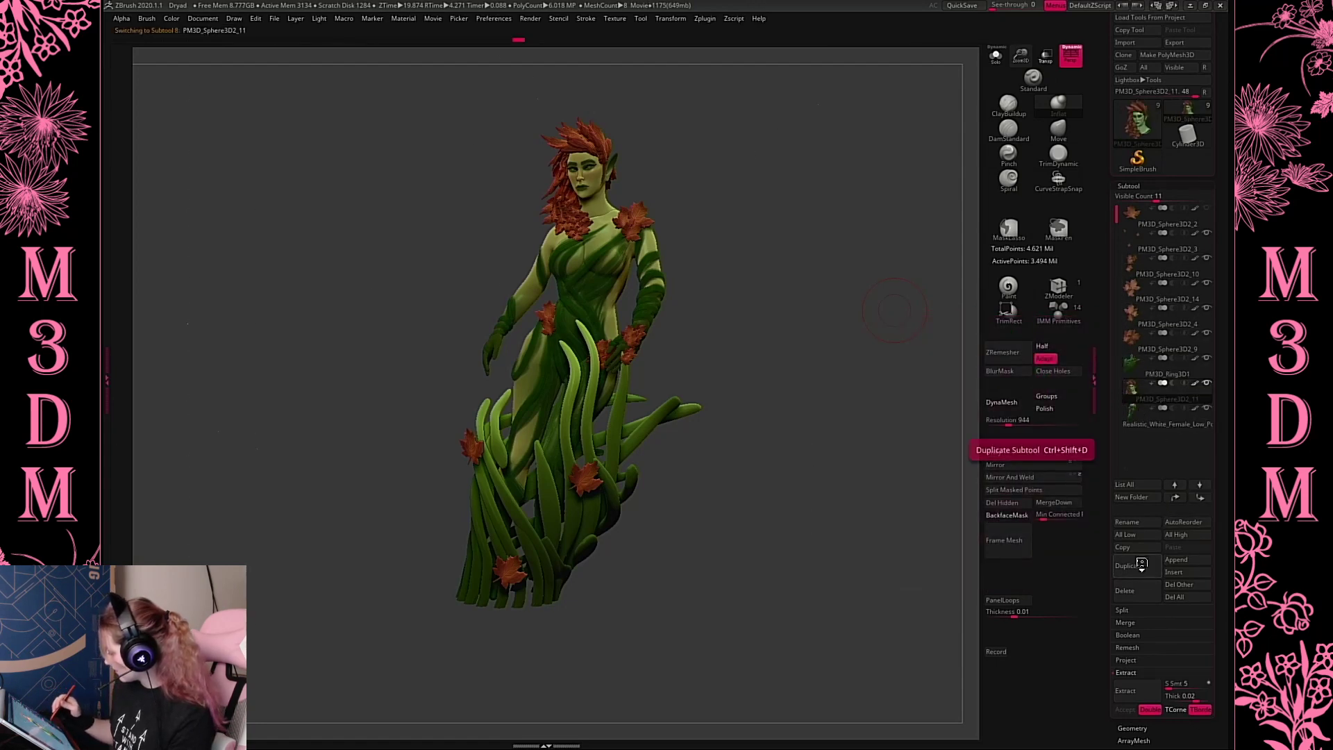
click(1173, 447)
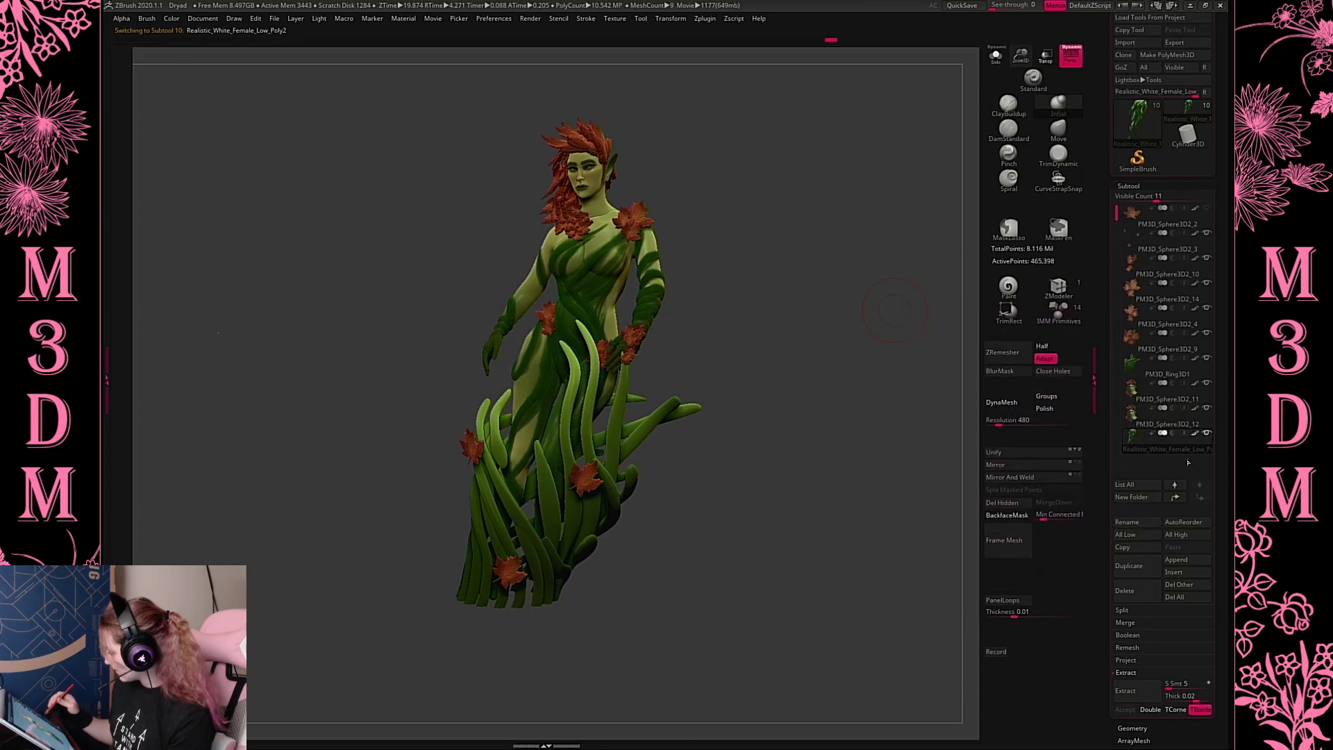
click(1130, 573)
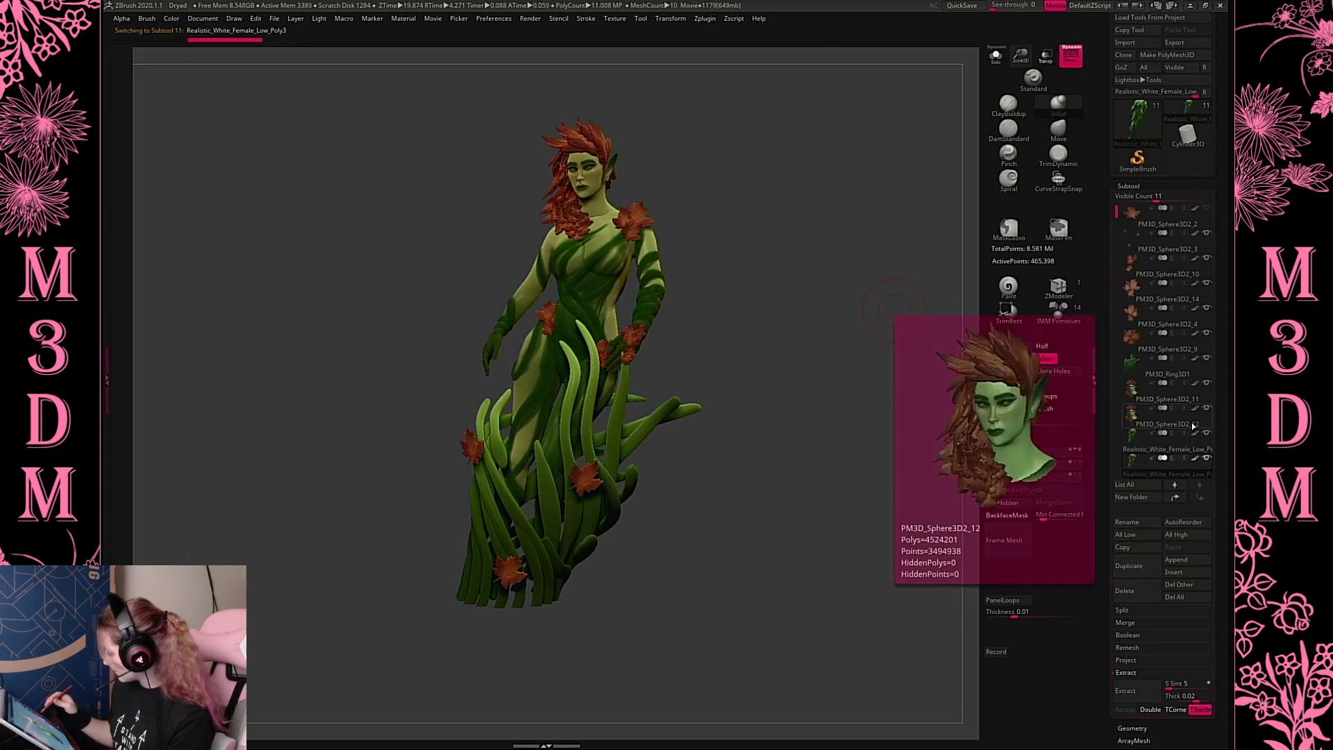
drag(1146, 419, 1140, 443)
click(1208, 399)
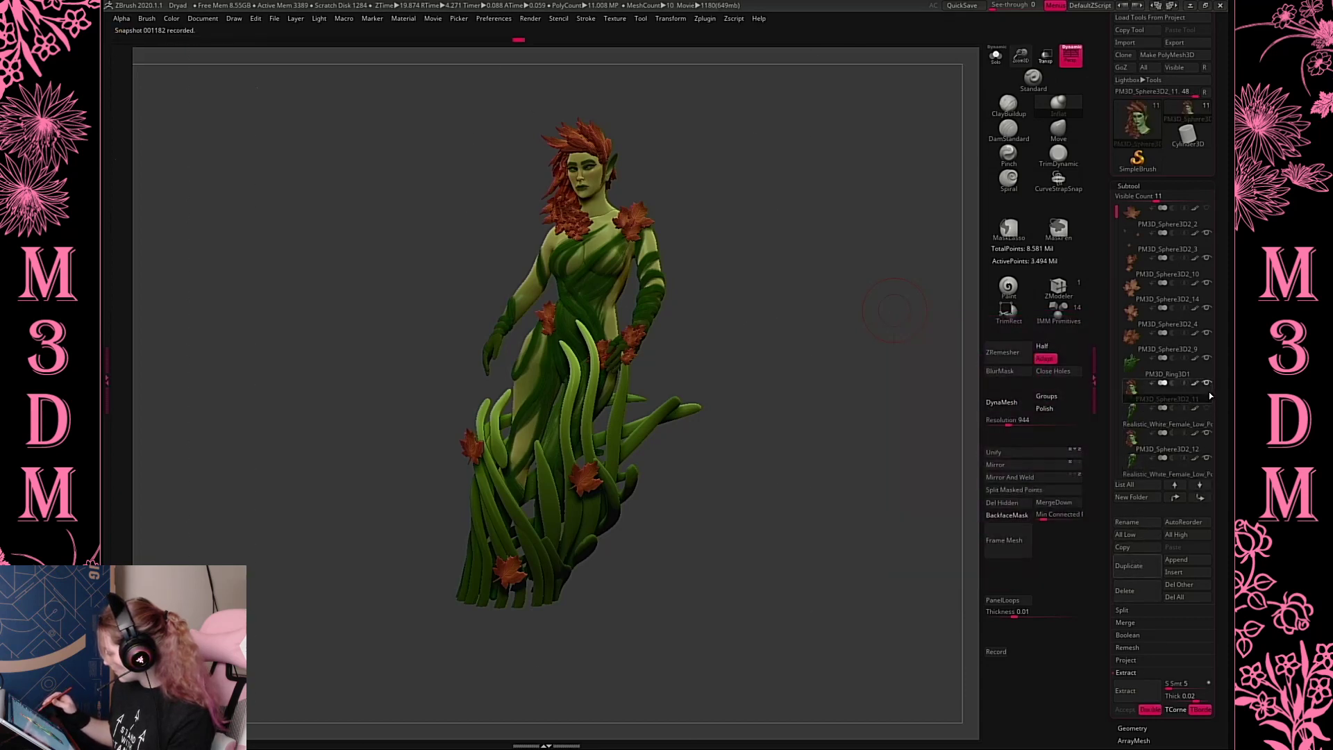
Merge the duplicated head and body subtools into one mesh and DynaMesh it at resolution 4096
click(1133, 465)
click(1141, 185)
click(1146, 199)
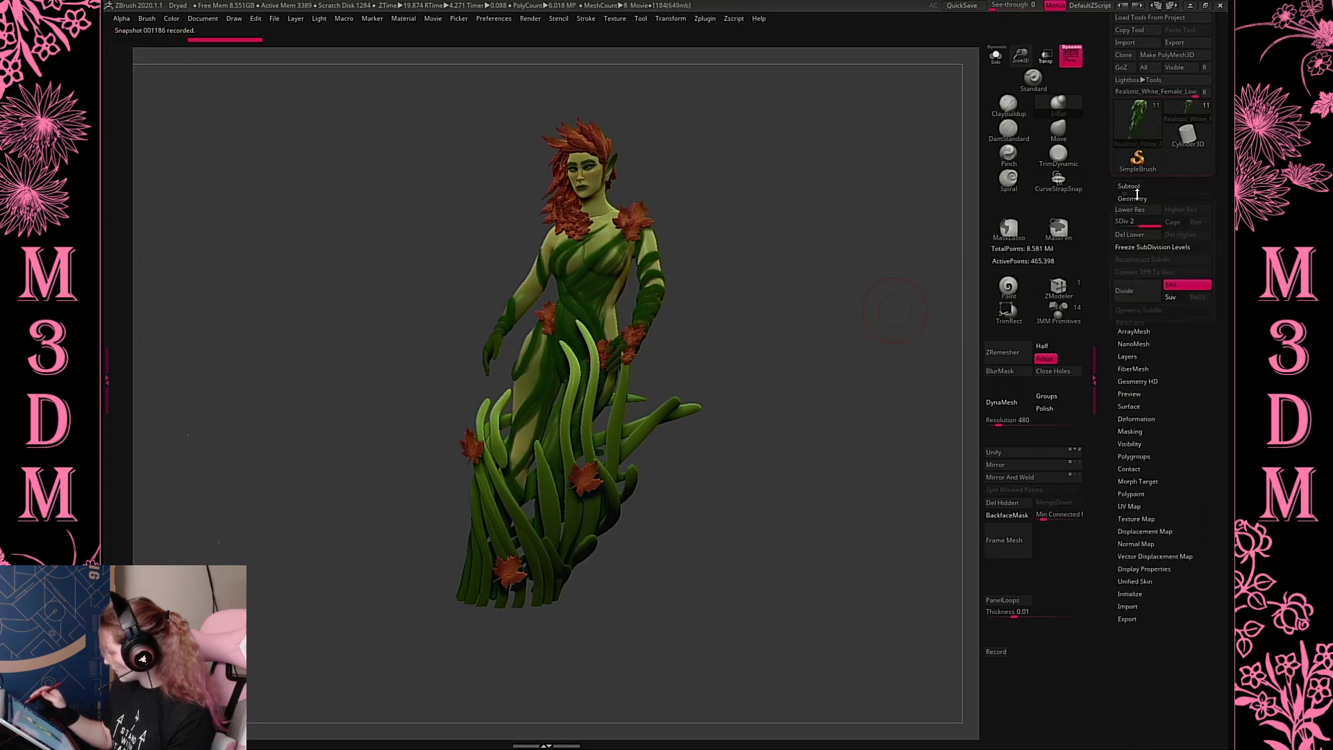
click(1129, 186)
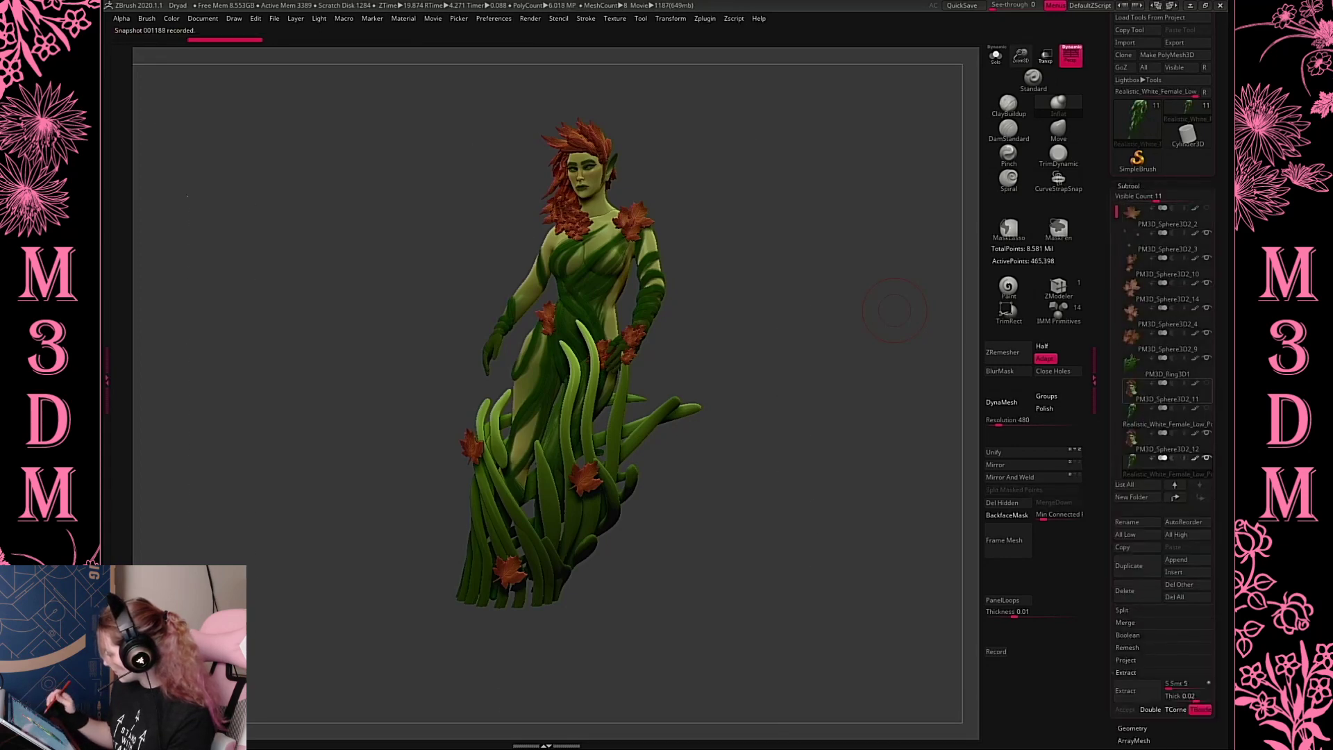
mouse_move(1172, 472)
click(1138, 453)
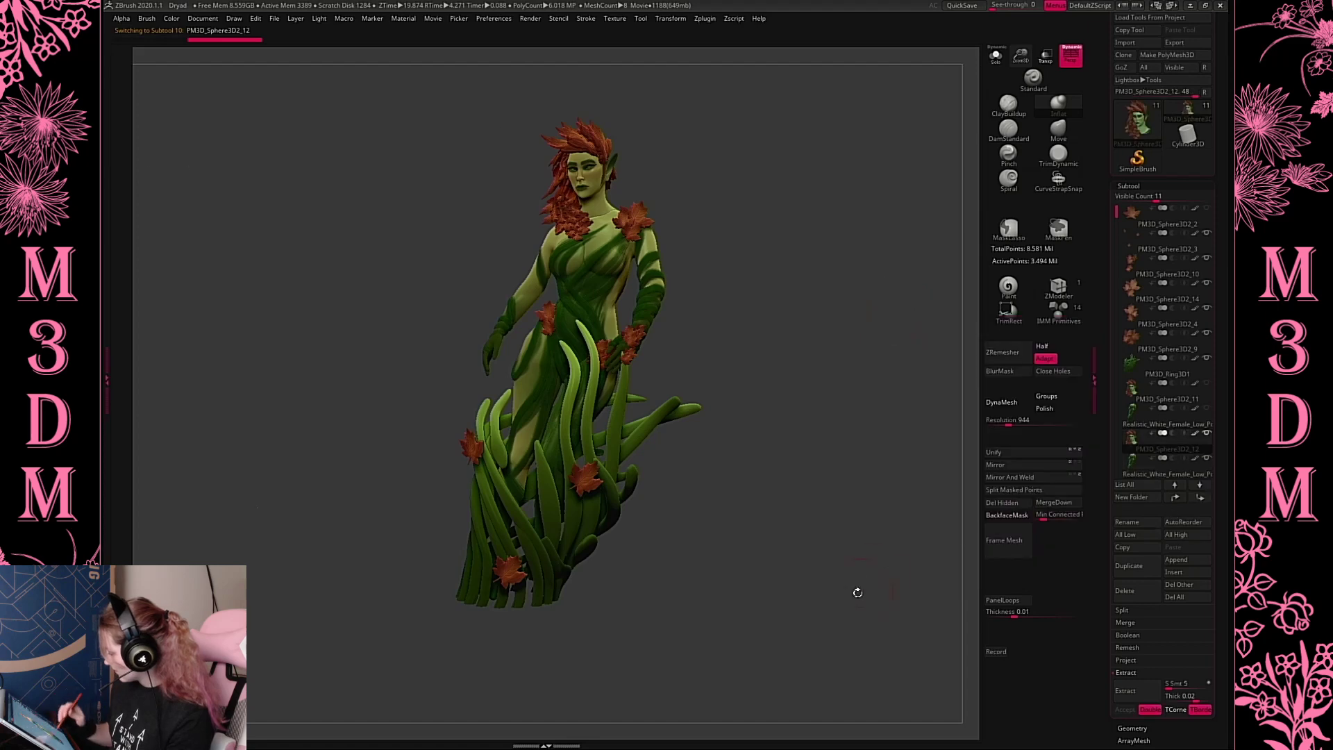
alt+drag(835, 592, 807, 565)
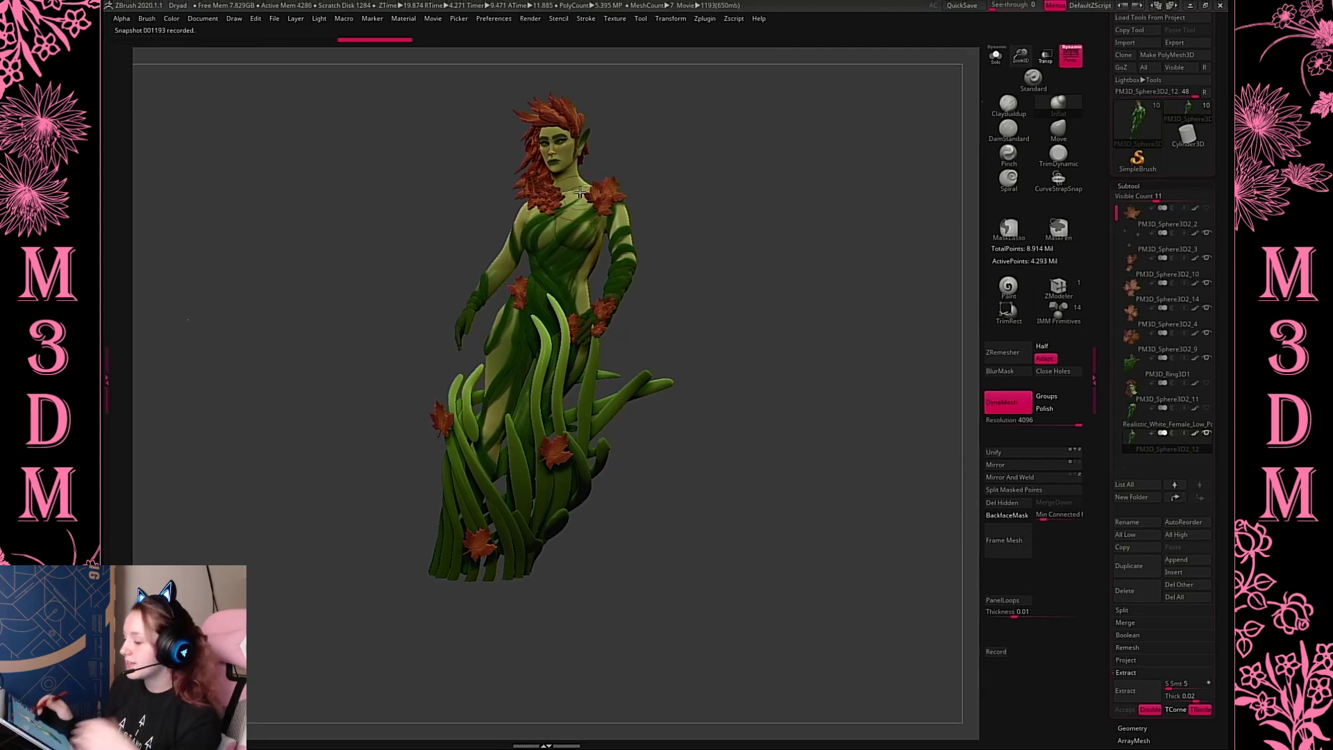
Smooth the merge seam across the merged figure's upper chest, shoulder and upper back
drag(1020, 61, 1020, 222)
alt+drag(854, 352, 797, 651)
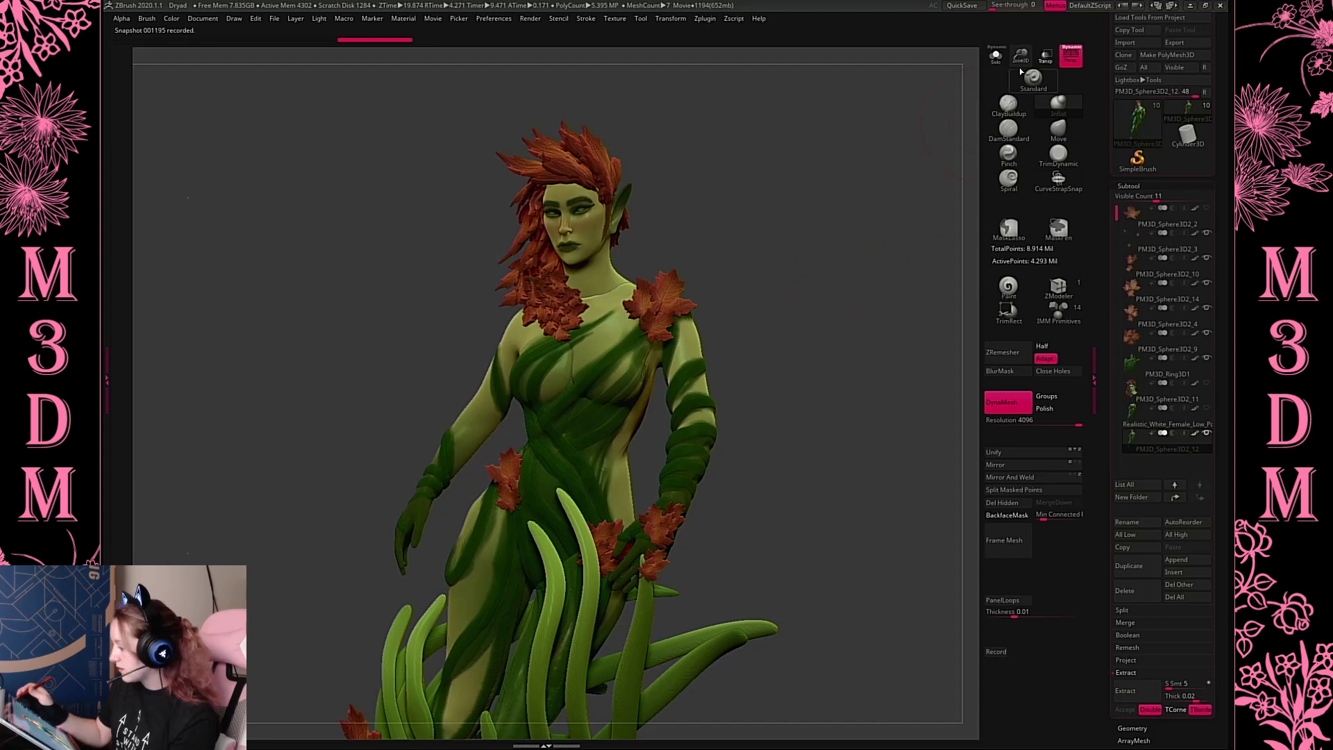
drag(1020, 60, 908, 298)
alt+drag(853, 258, 781, 413)
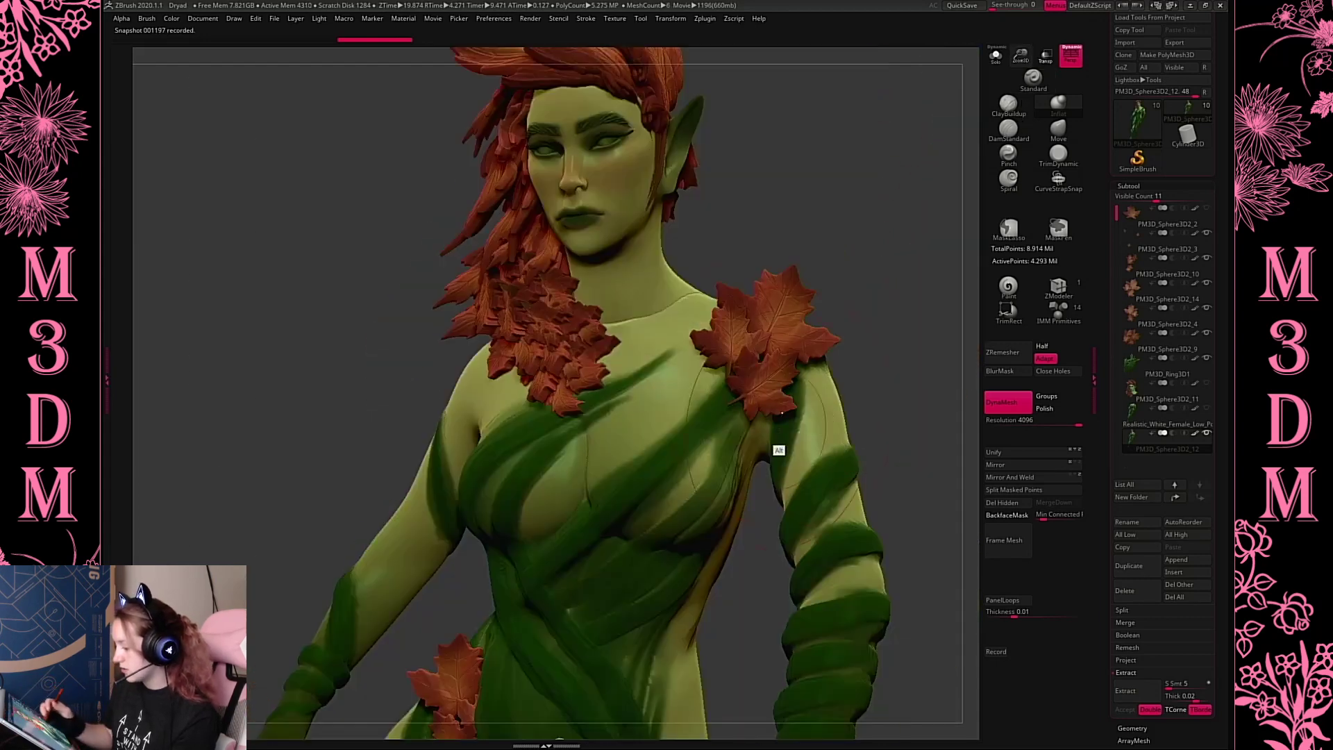
key(space)
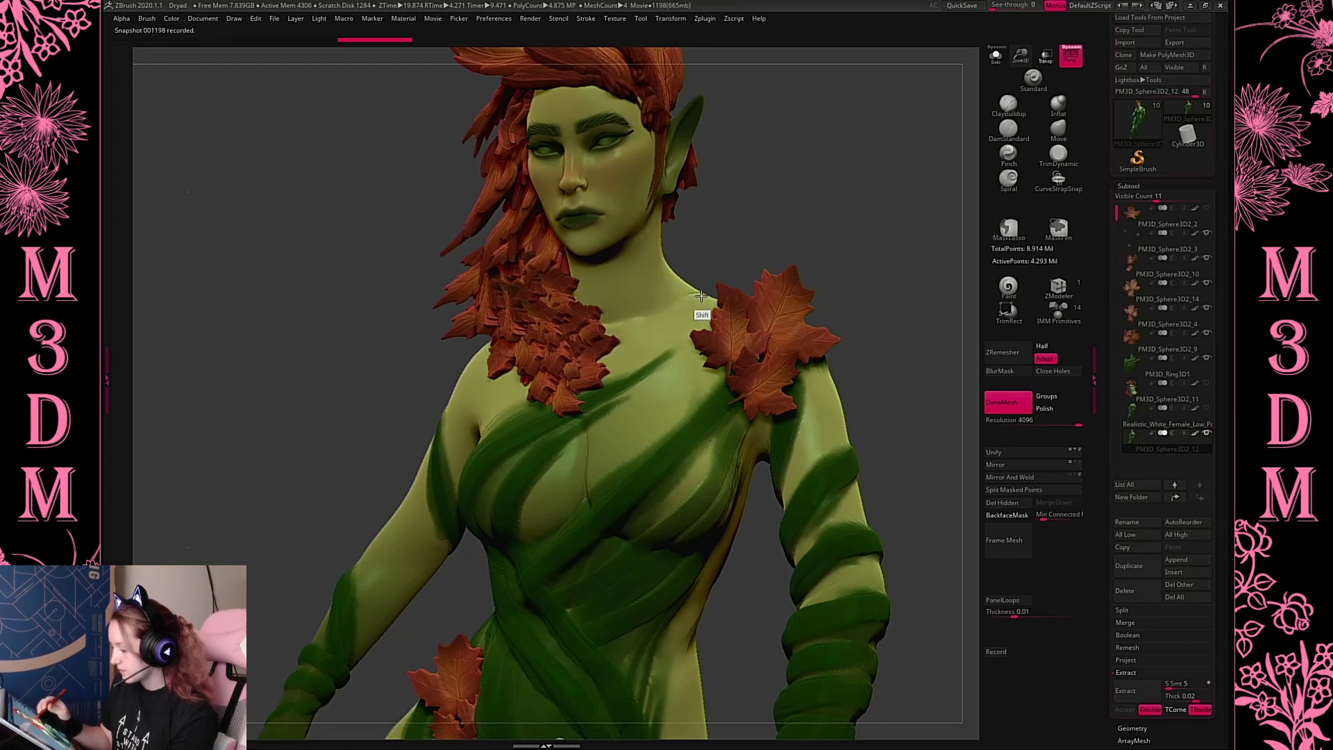
drag(875, 229, 767, 306)
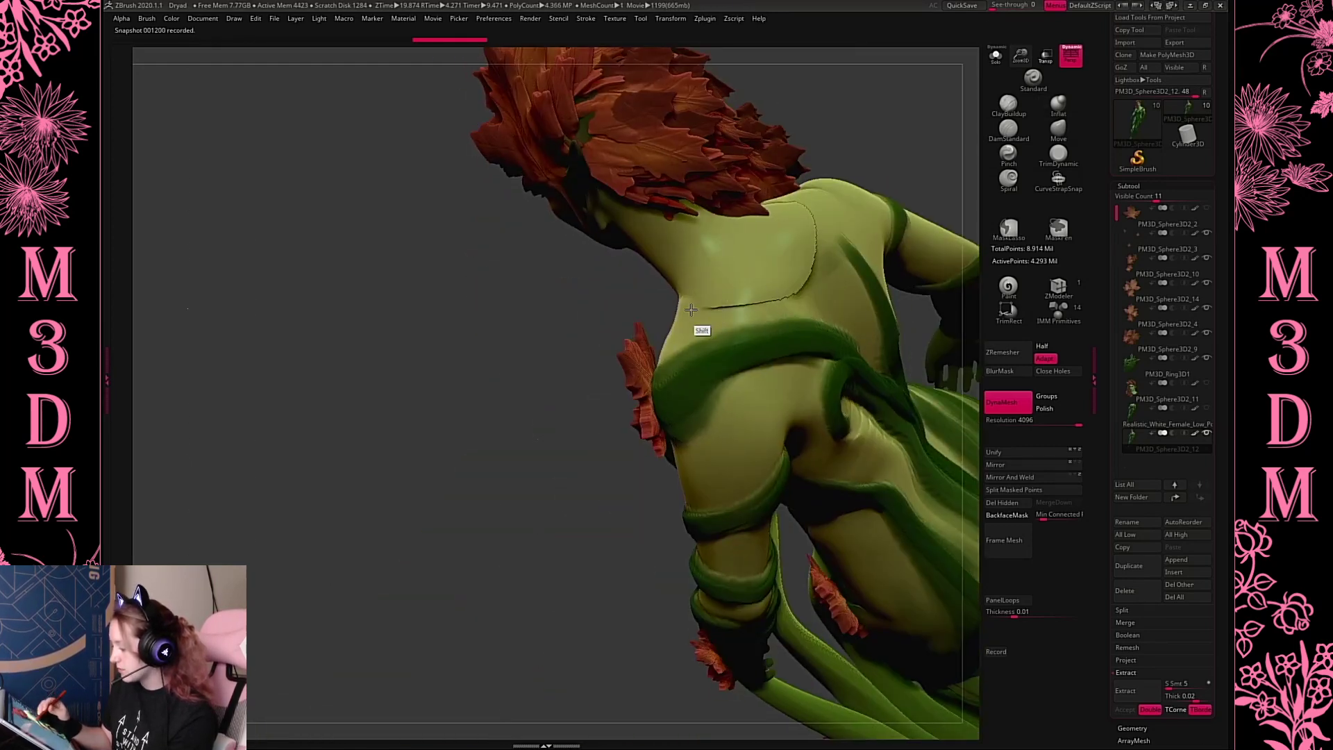
drag(928, 109, 729, 297)
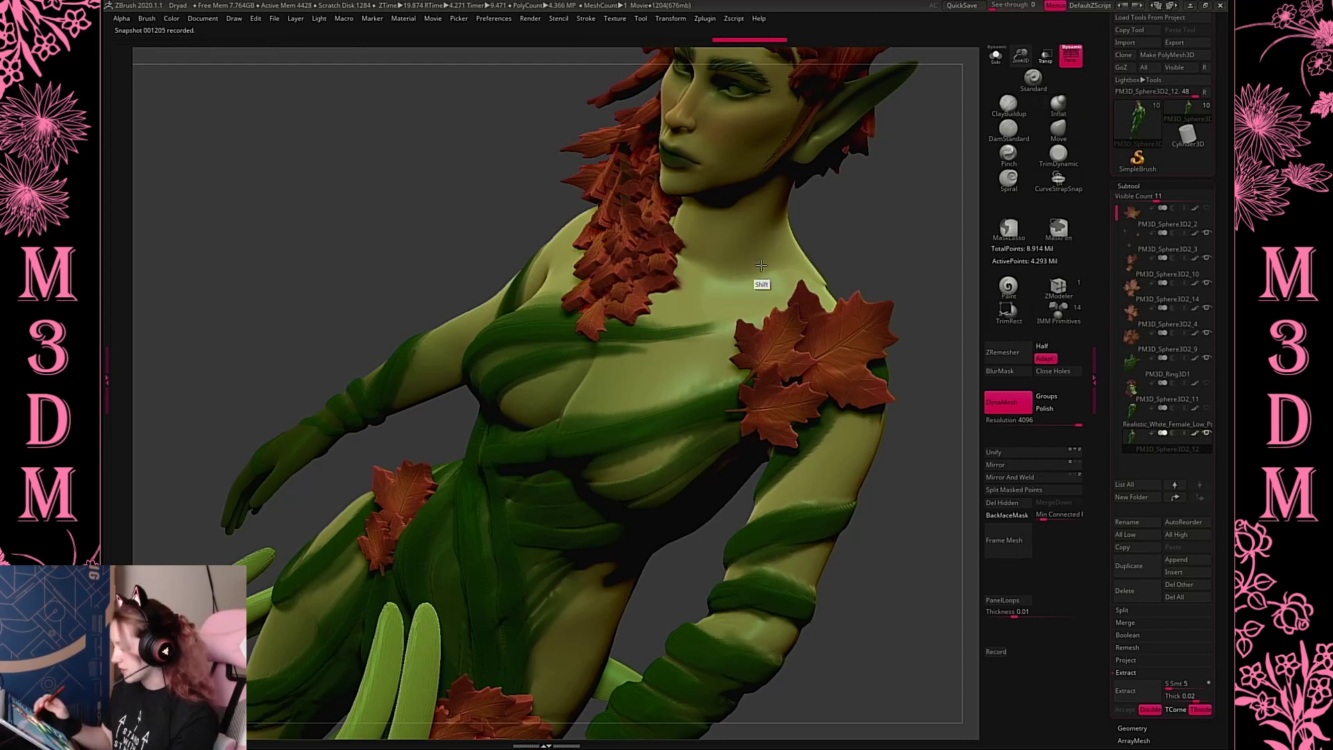
shift+drag(908, 289, 905, 275)
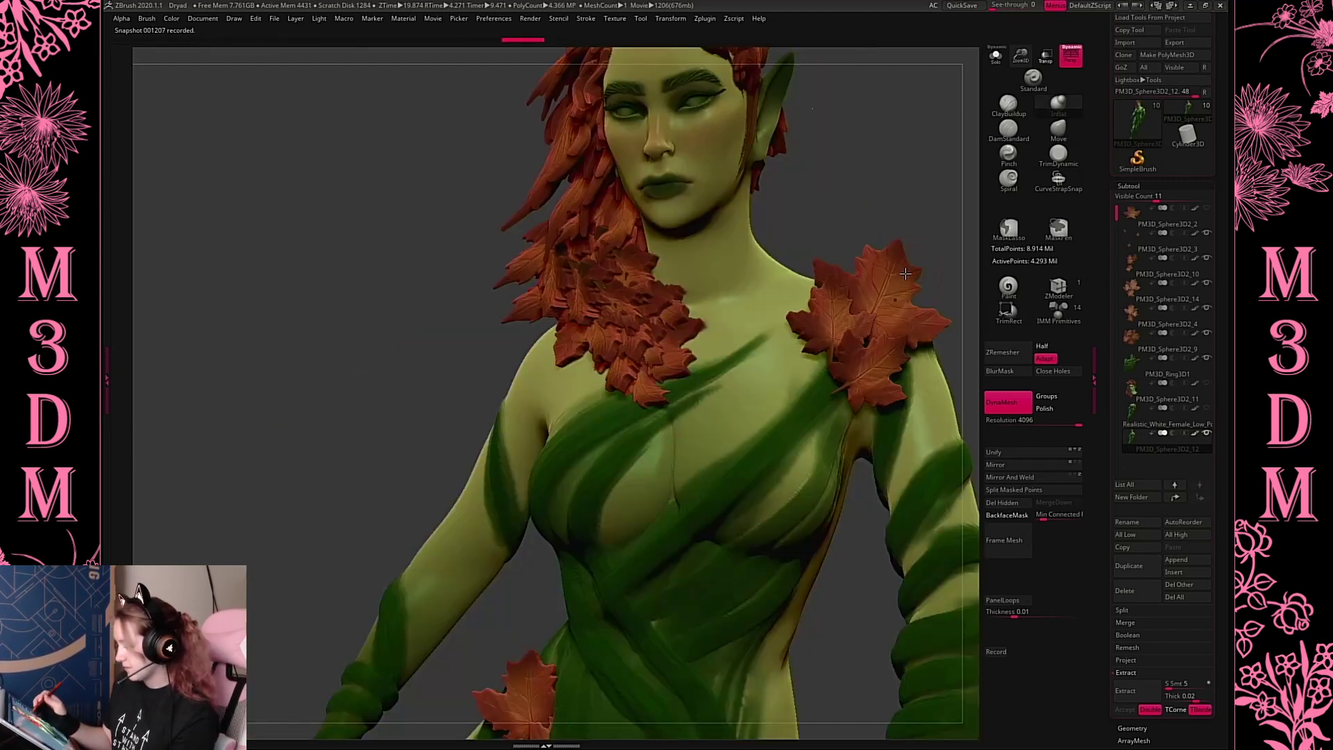
key(f)
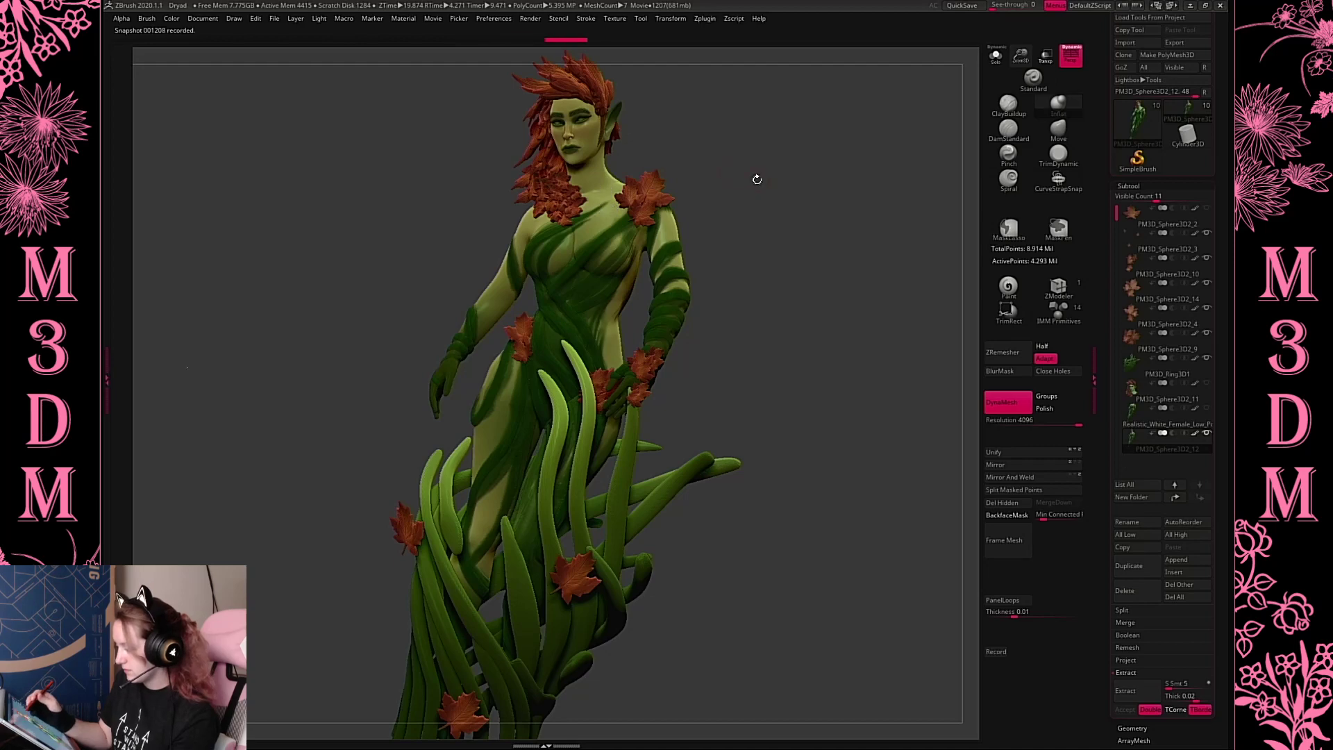
mouse_move(1021, 55)
mouse_down()
mouse_move(797, 200)
mouse_move(754, 200)
mouse_move(831, 208)
mouse_move(836, 266)
mouse_up()
right_click(743, 271)
right_click(772, 277)
ctrl+drag(396, 241, 493, 190)
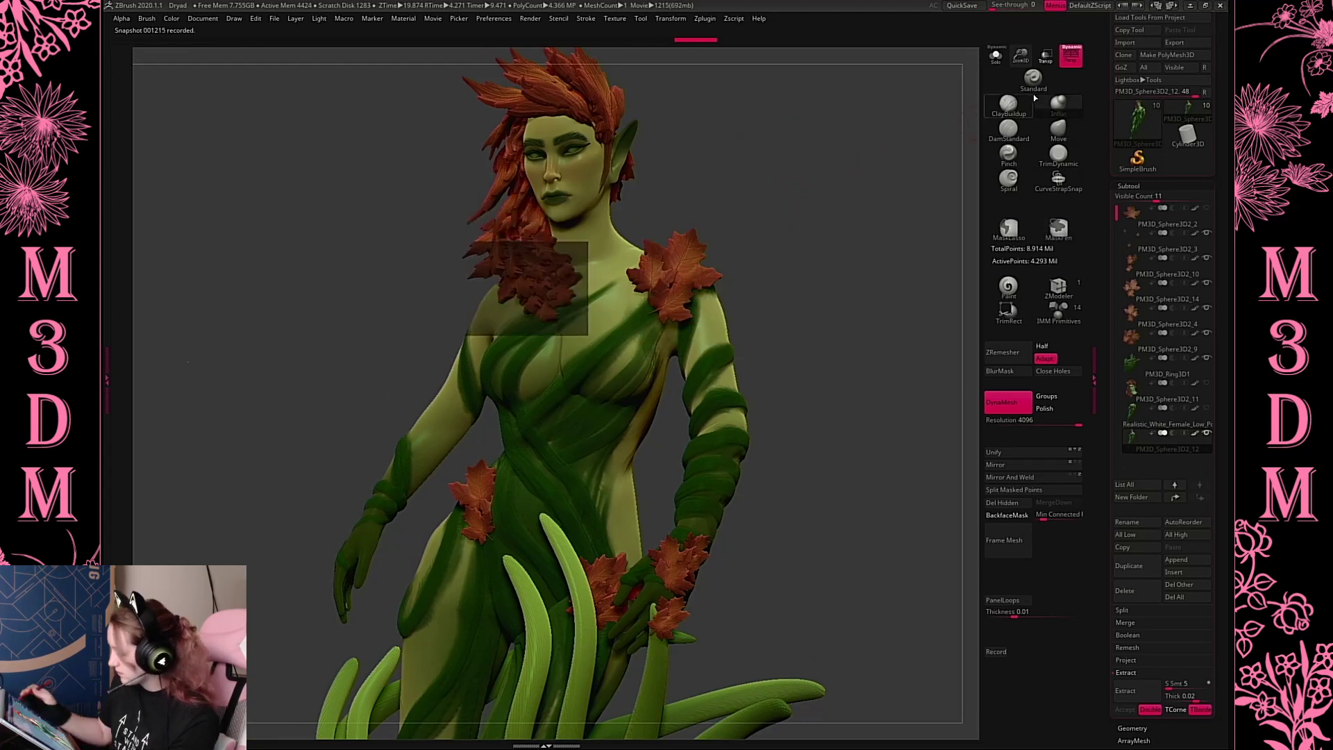
drag(1020, 56, 1012, 227)
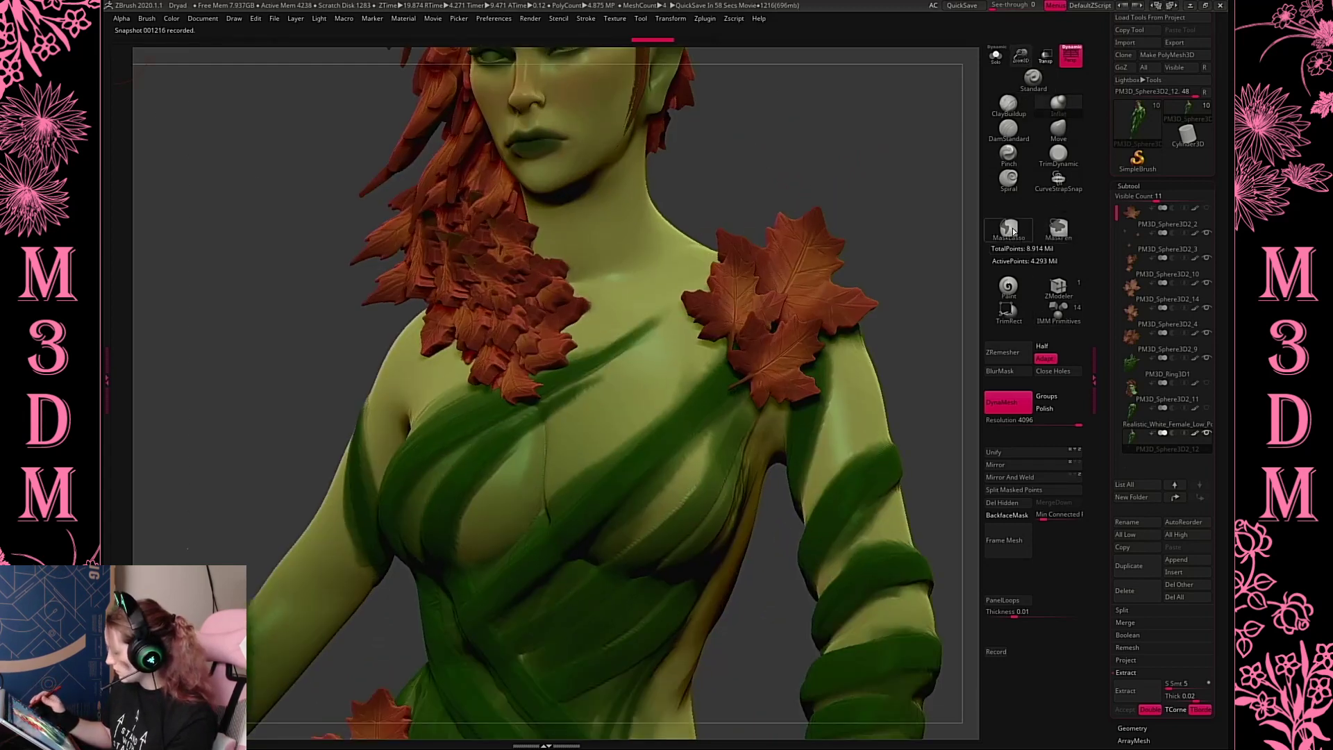
mouse_move(347, 439)
ctrl+mouse_down()
mouse_move(496, 232)
mouse_move(584, 298)
mouse_move(560, 364)
mouse_move(583, 293)
ctrl+mouse_up()
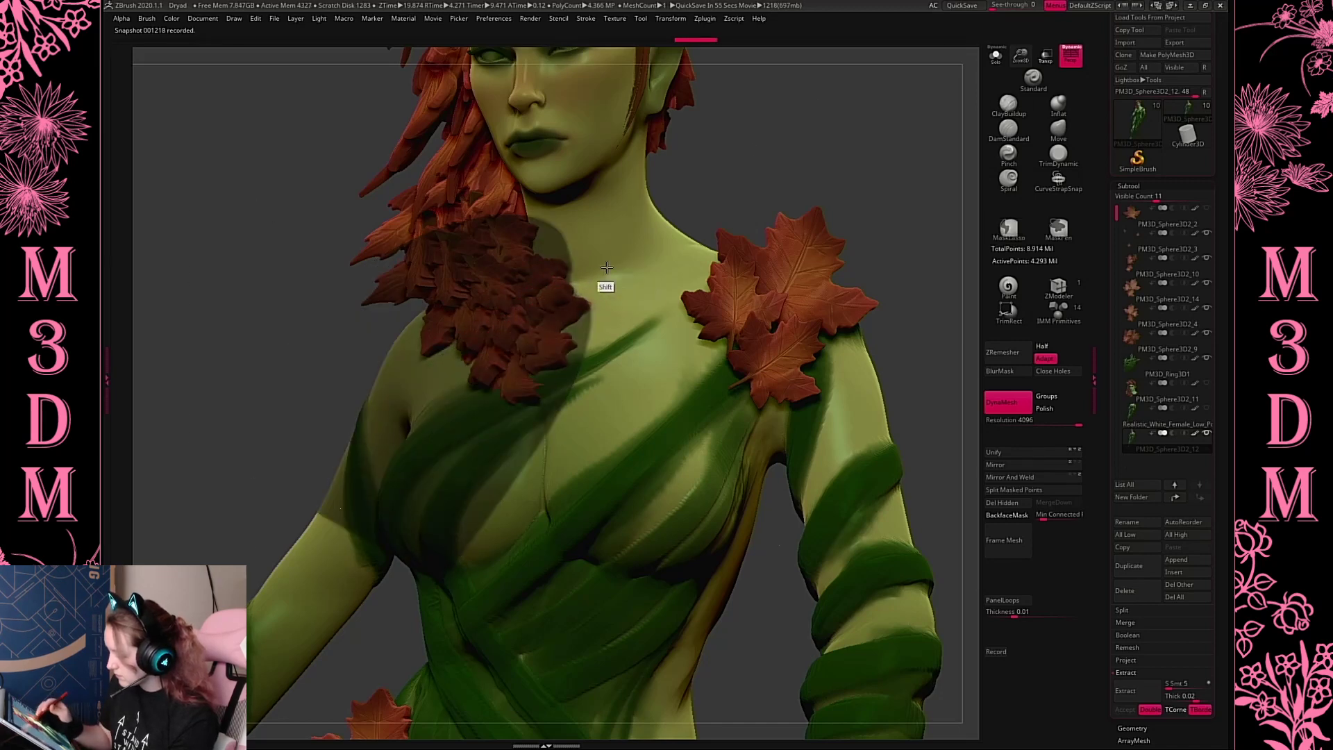
key(space)
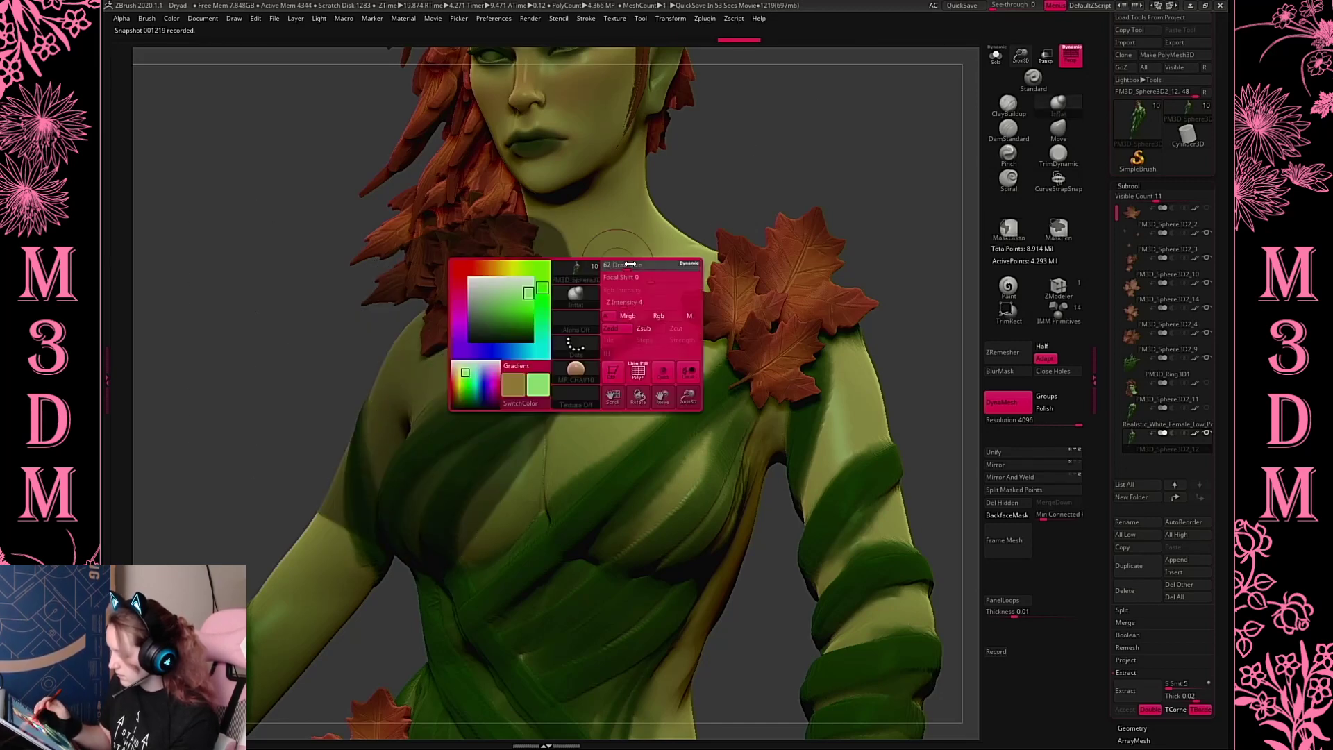
mouse_move(768, 111)
ctrl+mouse_down()
mouse_move(585, 232)
mouse_move(300, 131)
ctrl+mouse_up()
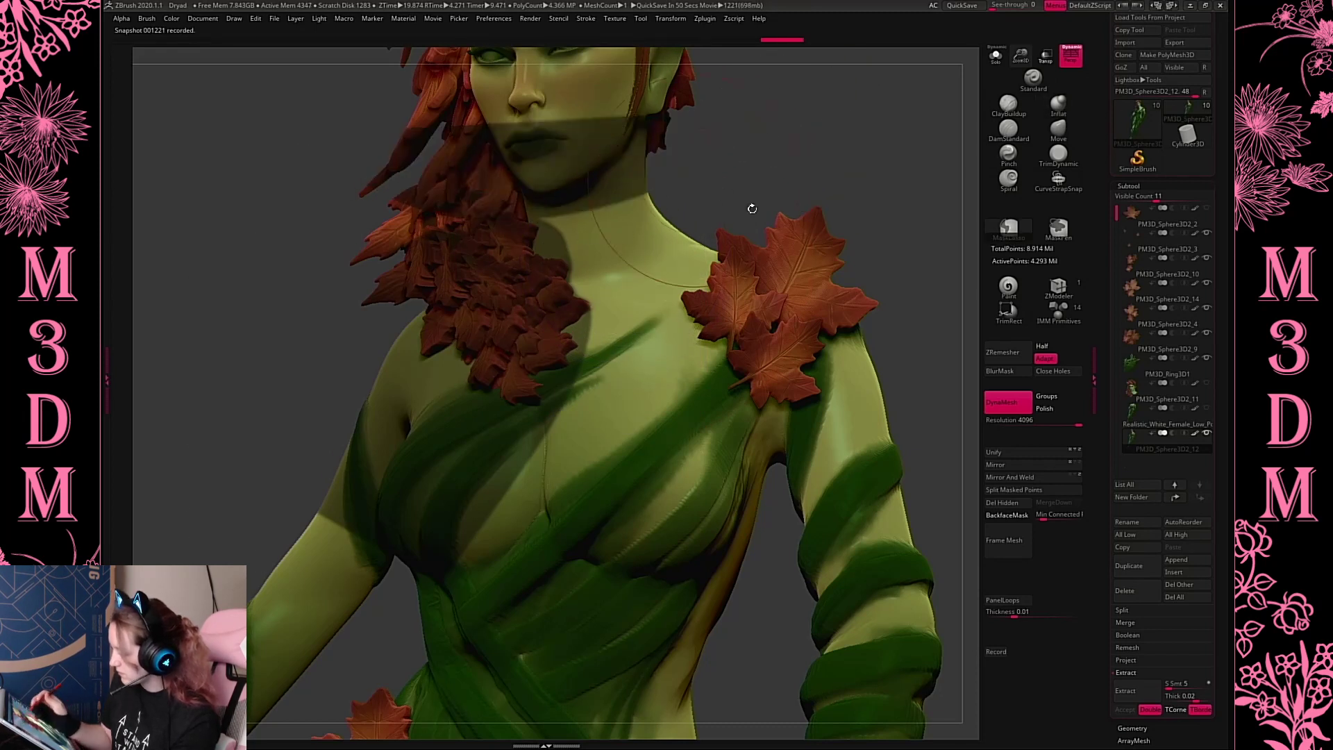
mouse_move(845, 156)
ctrl+mouse_down()
mouse_move(746, 185)
mouse_move(554, 580)
mouse_move(538, 500)
ctrl+mouse_up()
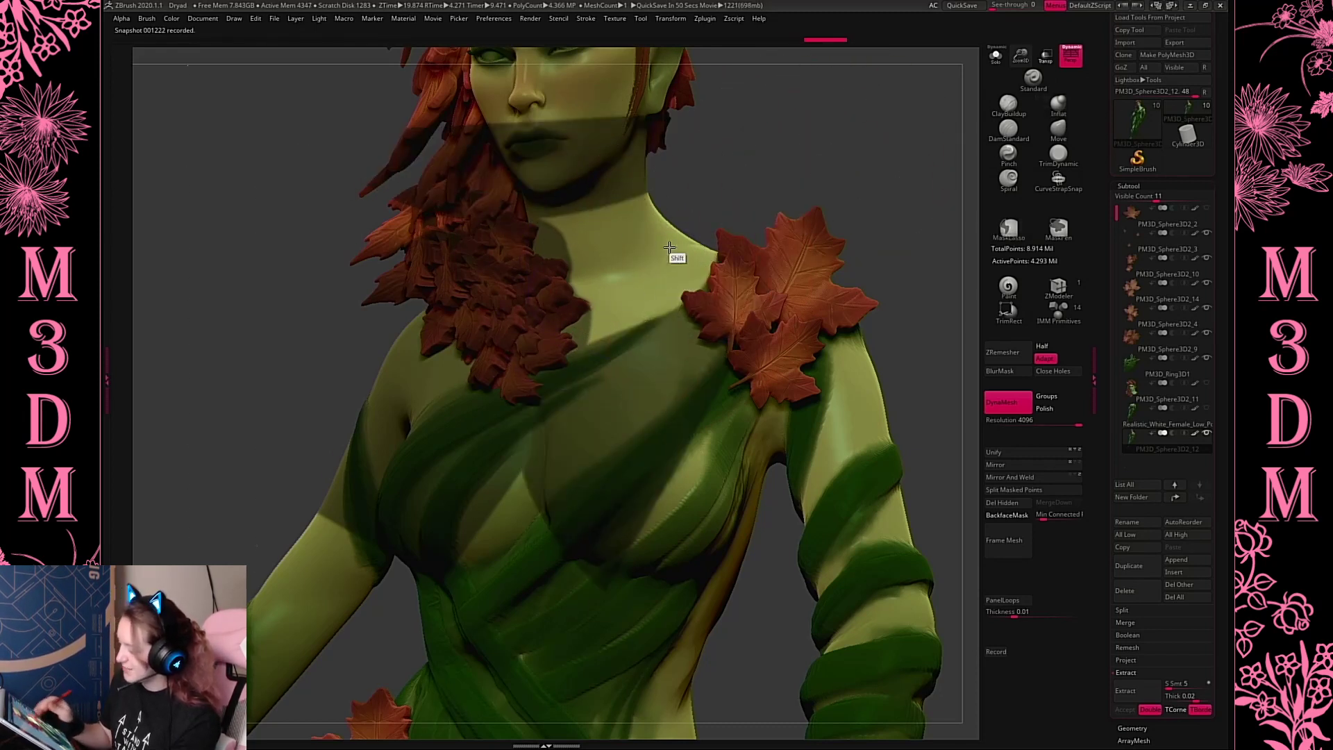
key(b)
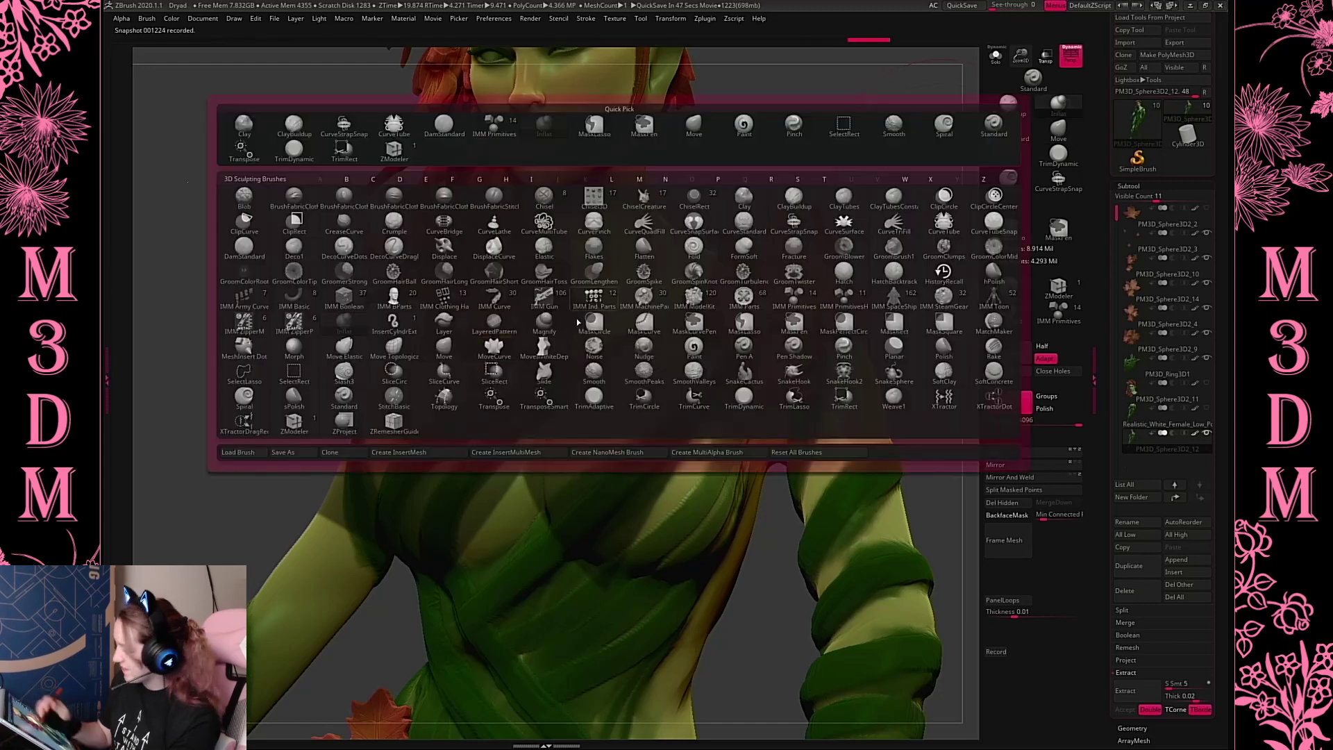
mouse_move(634, 253)
mouse_down()
mouse_move(613, 274)
mouse_move(640, 217)
mouse_move(608, 314)
mouse_move(630, 228)
mouse_up()
right_click(847, 202)
click(854, 198)
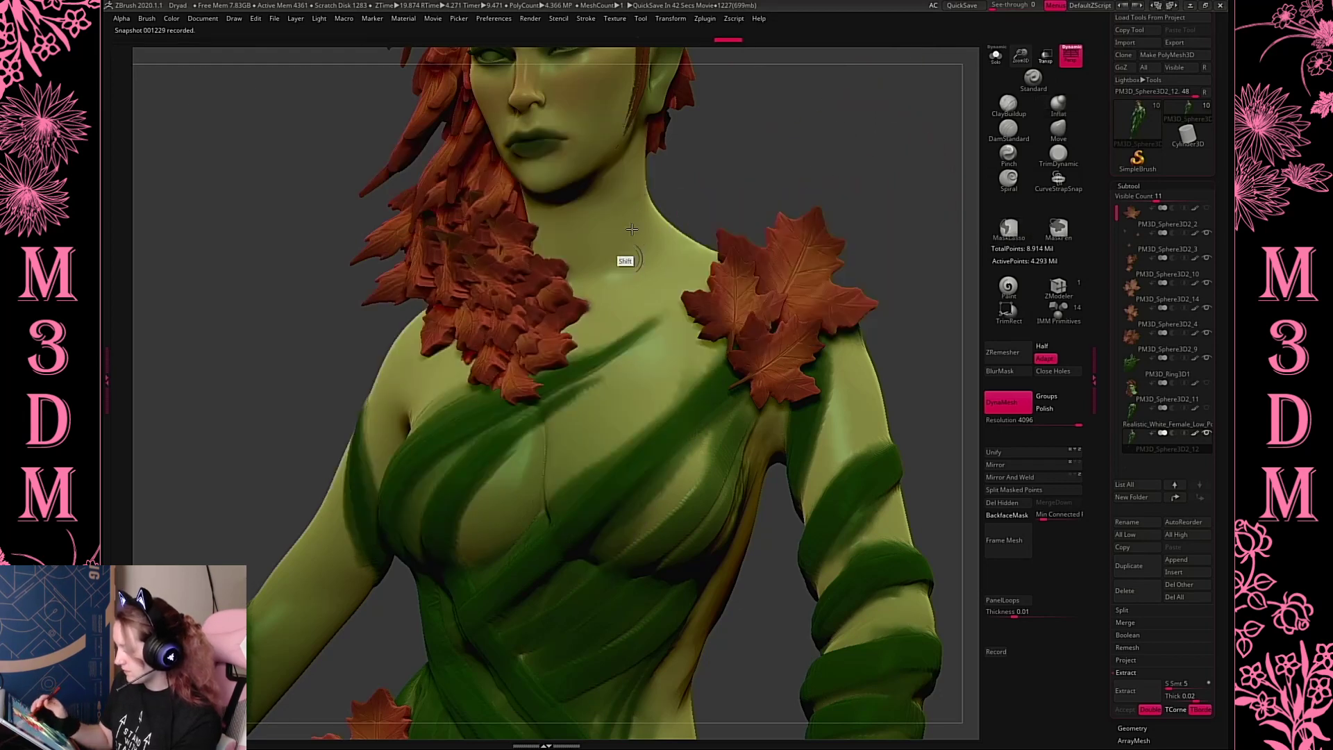
Mask the head of the merged figure and blur the mask's edge along the neck
key(space)
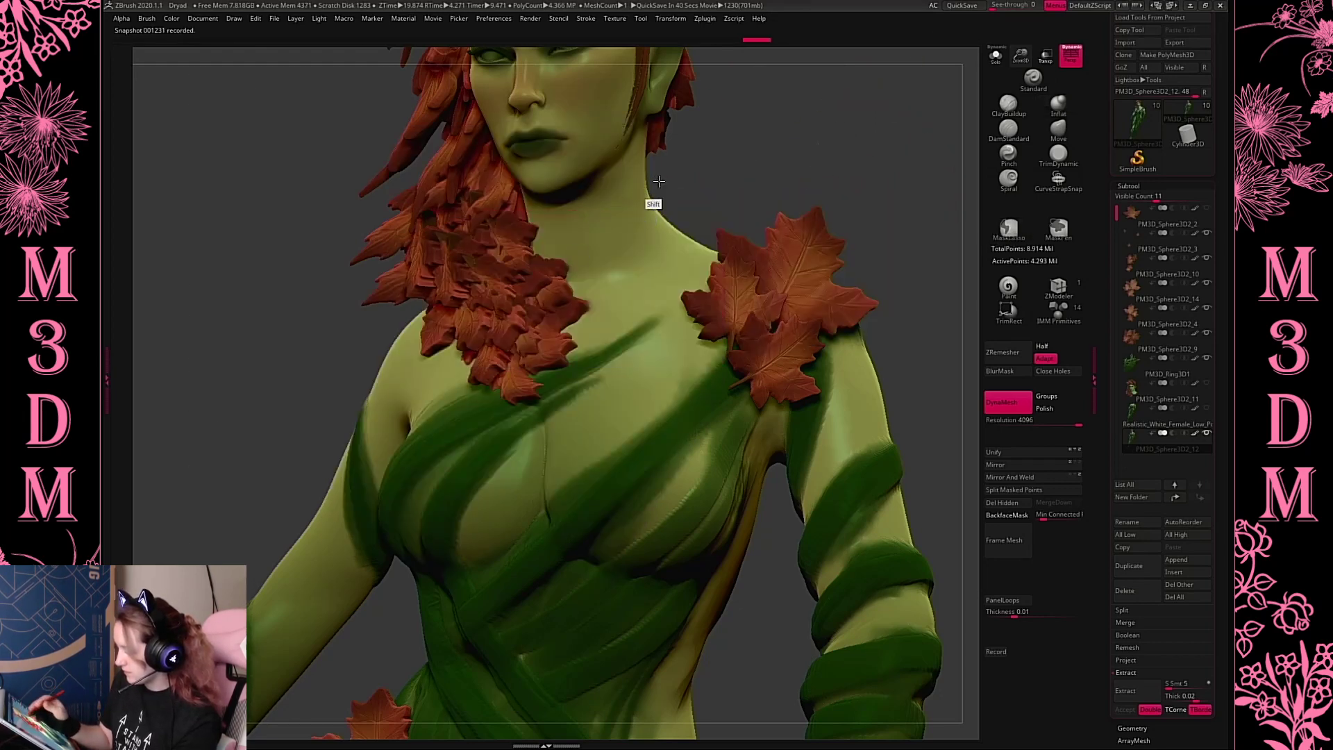
drag(812, 223, 845, 330)
key(f)
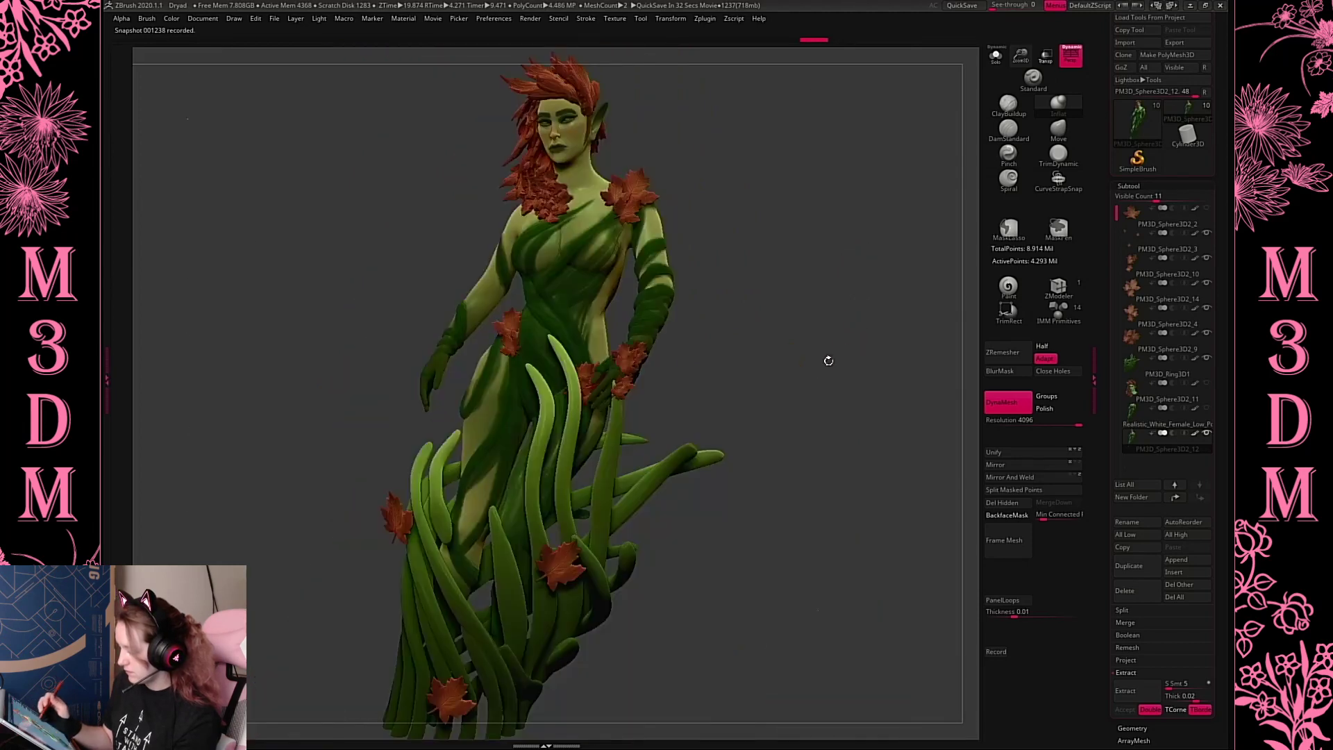
drag(1014, 66, 1015, 35)
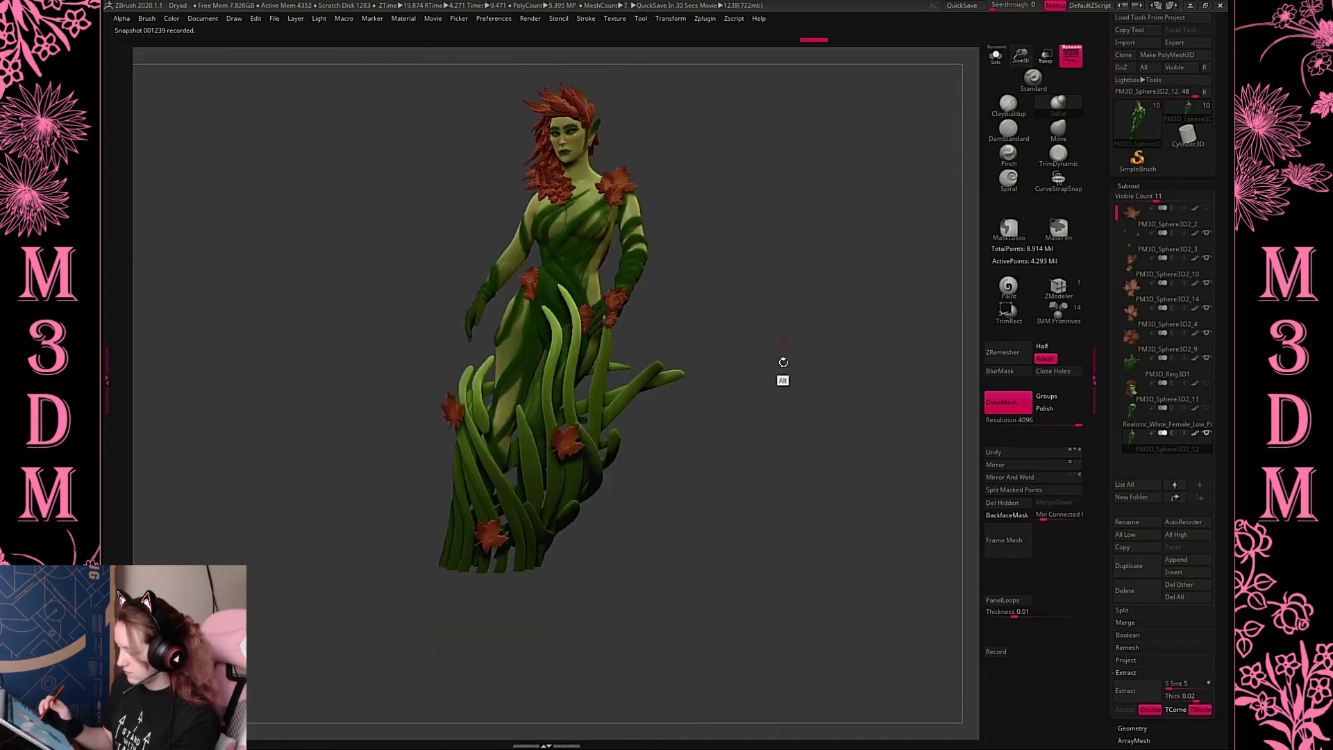
alt+drag(783, 362, 780, 390)
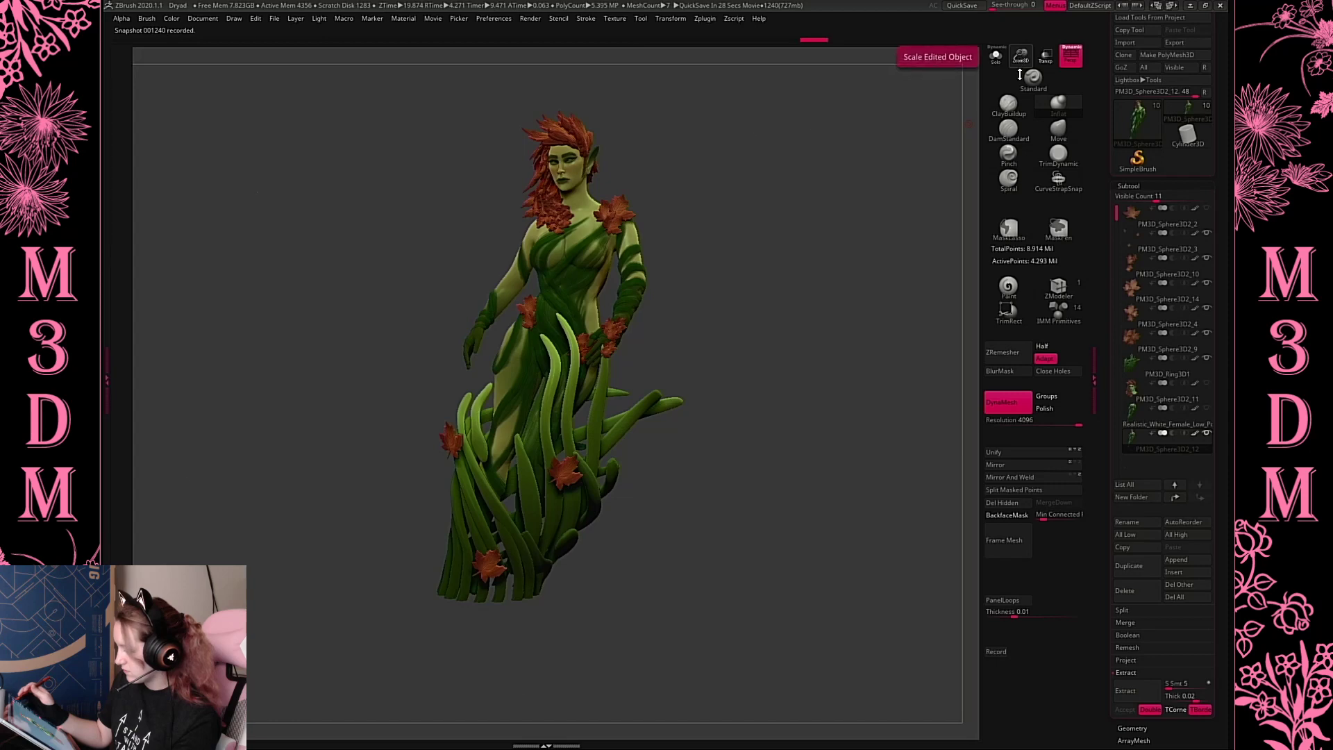
drag(1020, 58, 882, 236)
alt+drag(830, 264, 839, 372)
mouse_move(715, 126)
ctrl+mouse_down()
mouse_move(446, 301)
mouse_move(536, 306)
mouse_move(718, 193)
ctrl+mouse_up()
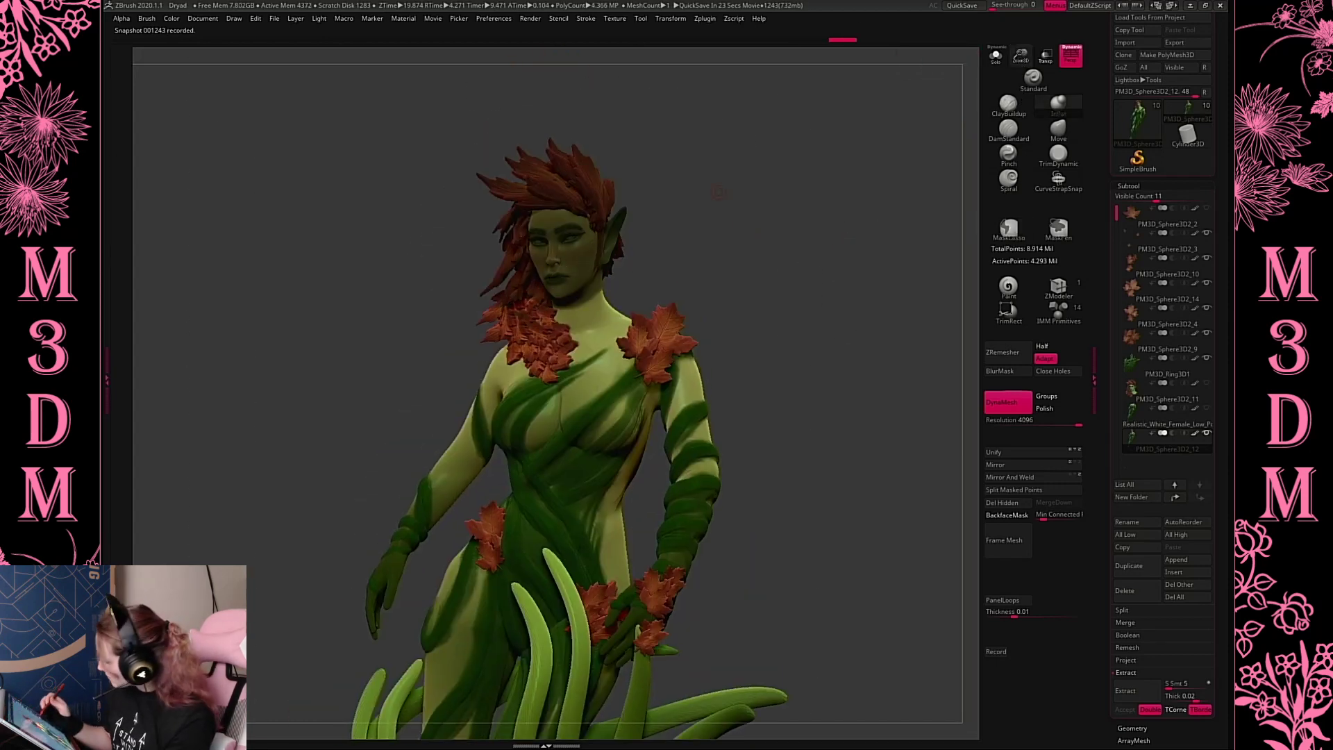
click(1006, 372)
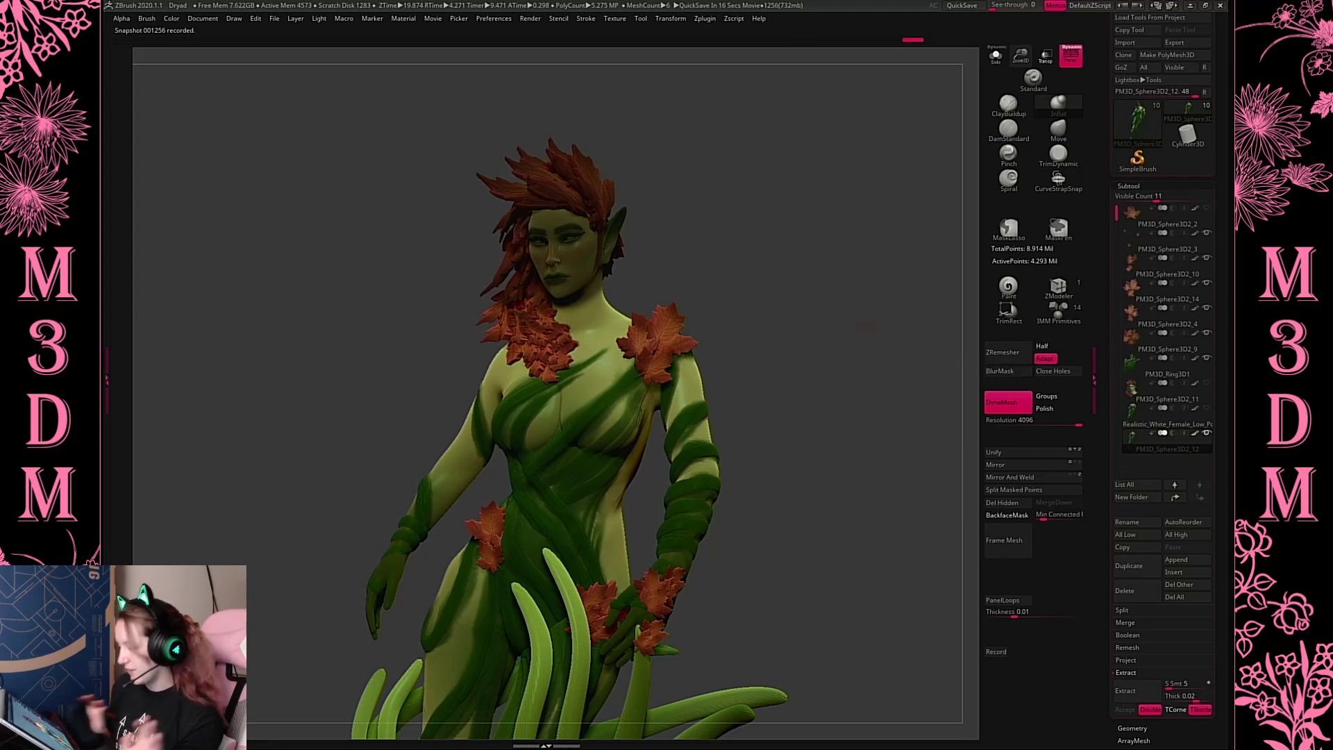
Invert the mask and tilt the head slightly toward the character's right shoulder with the transpose line, then clear the mask
drag(825, 471, 851, 452)
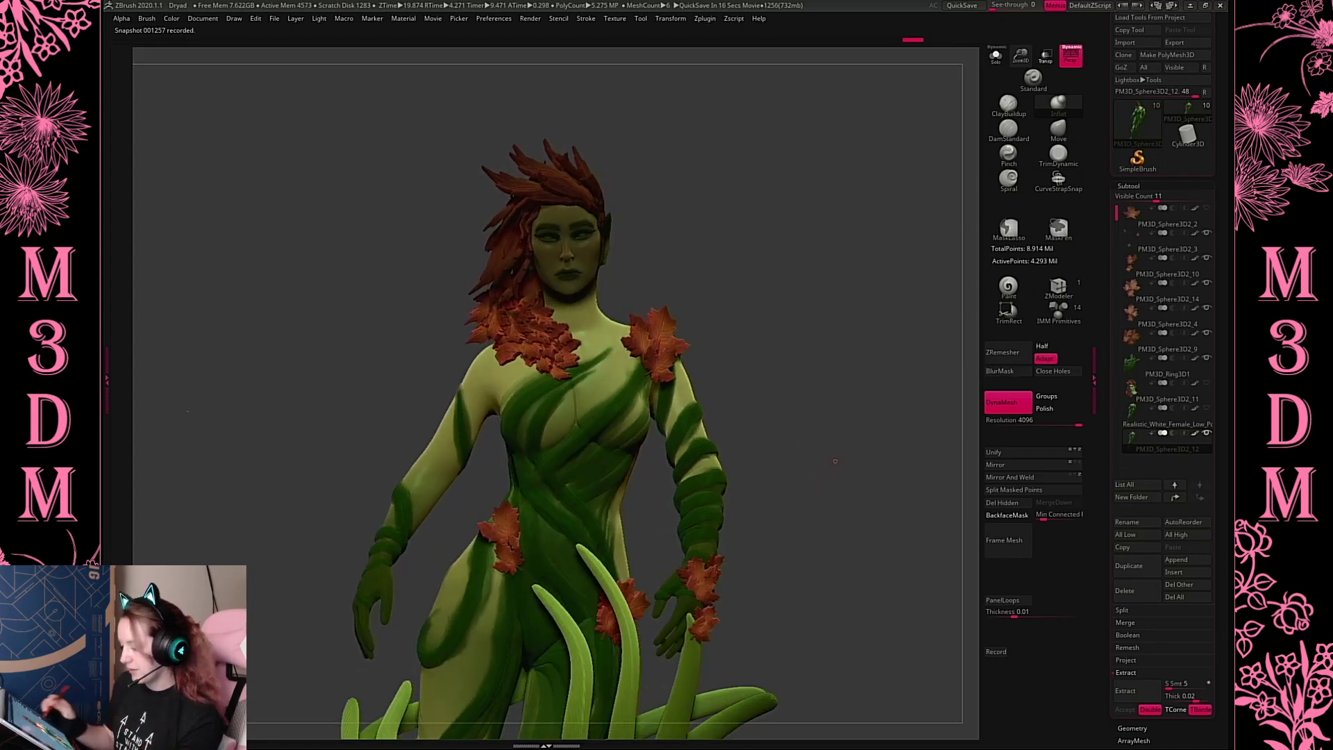
key(w)
key(y)
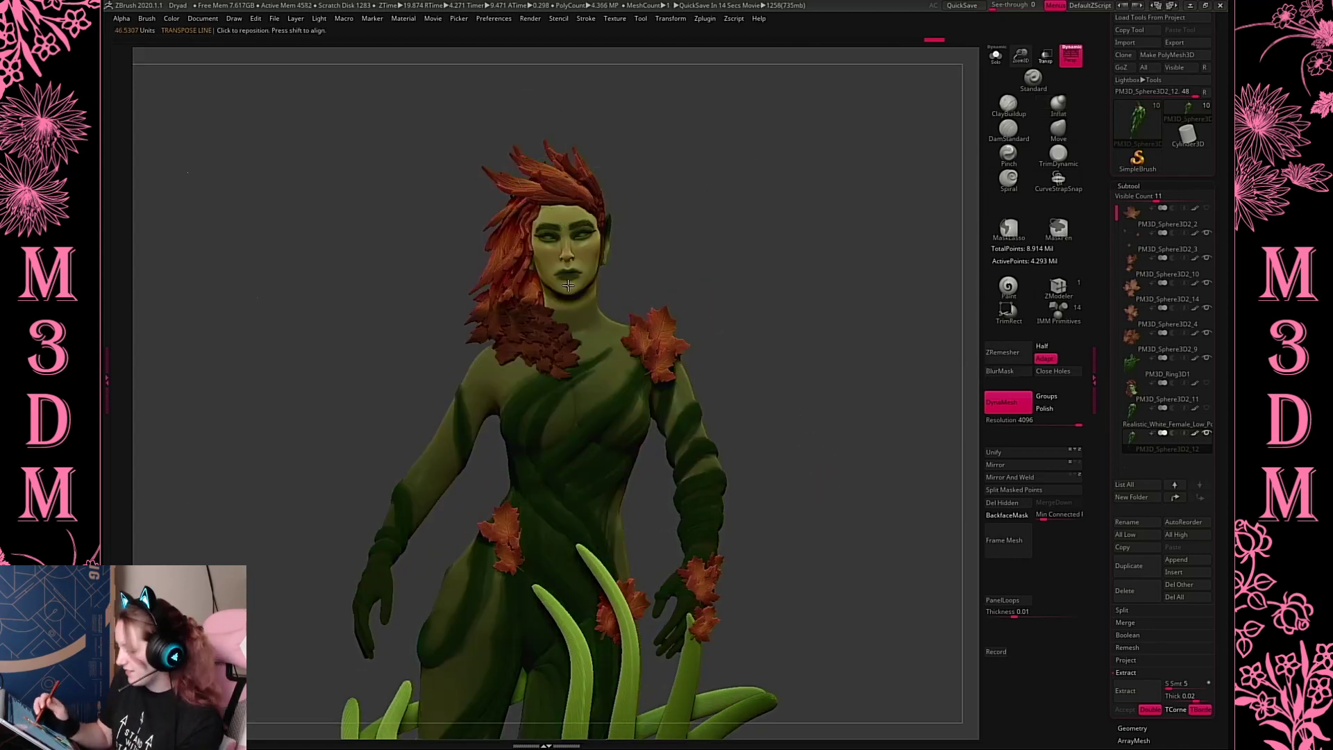
mouse_move(563, 298)
mouse_down()
mouse_move(556, 154)
mouse_move(547, 175)
mouse_up()
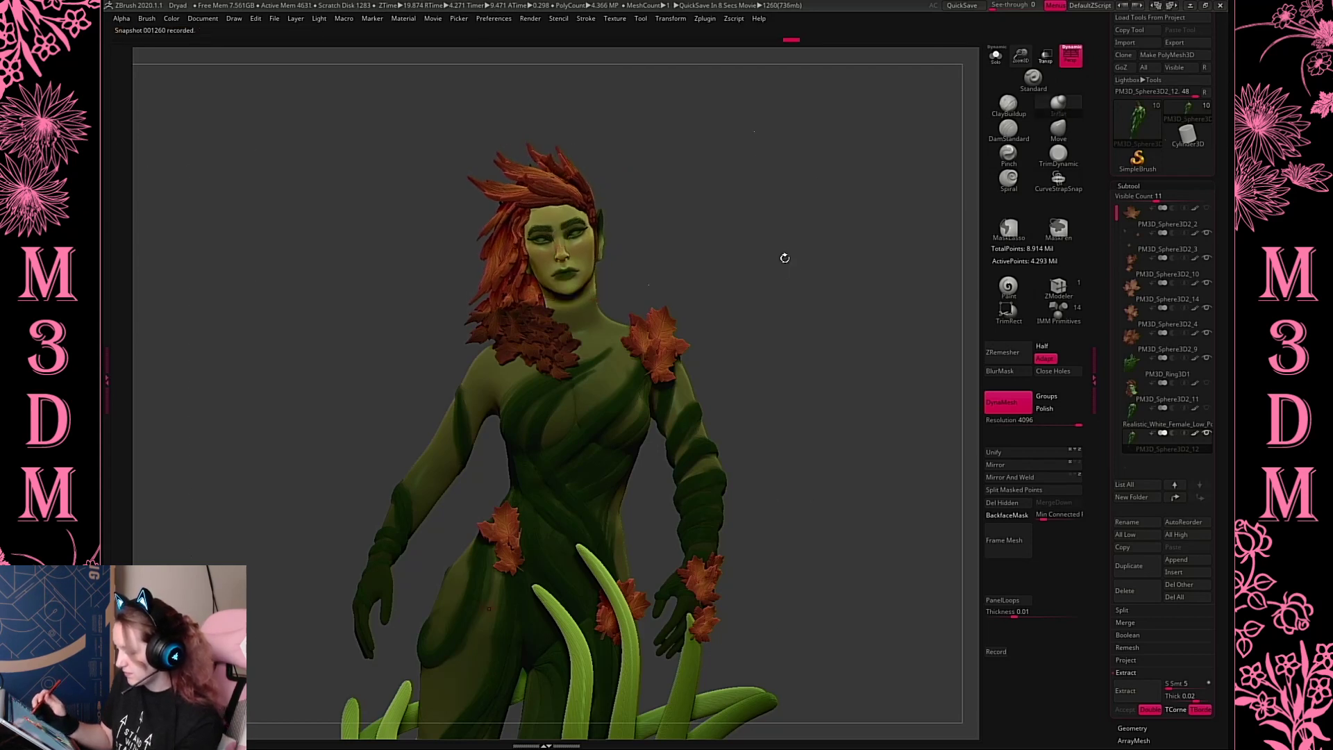
drag(782, 259, 828, 415)
key(ctrl+shift+z)
drag(1016, 66, 1019, 36)
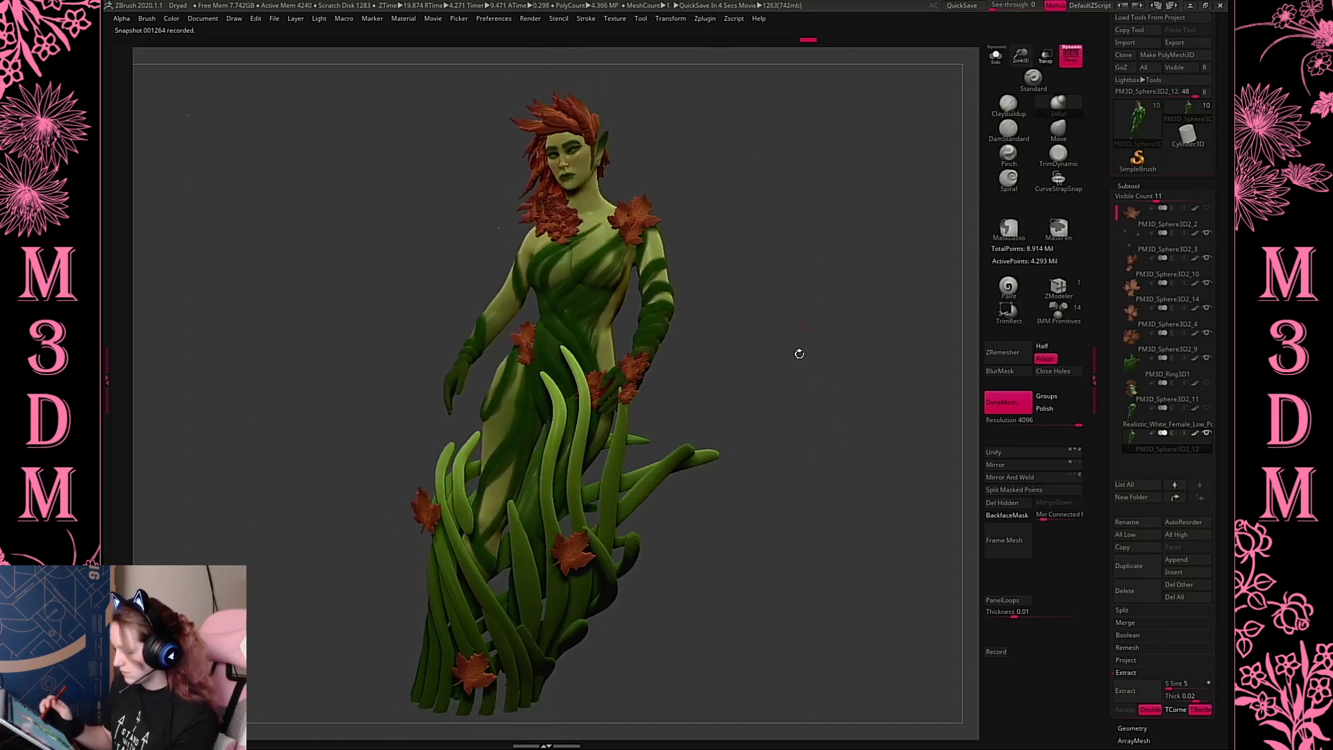
Isolate the merged head and body subtool and choose the ClayBuildup brush
alt+drag(798, 419, 800, 380)
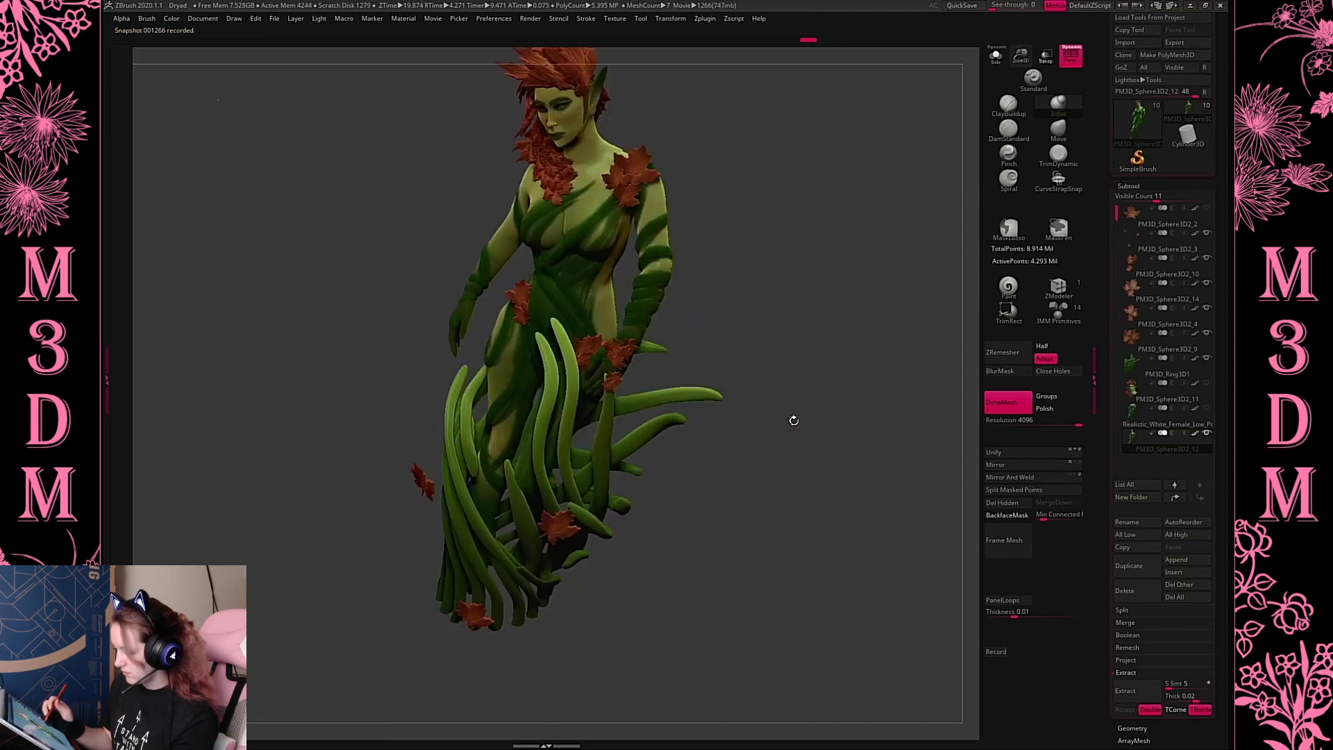
click(995, 56)
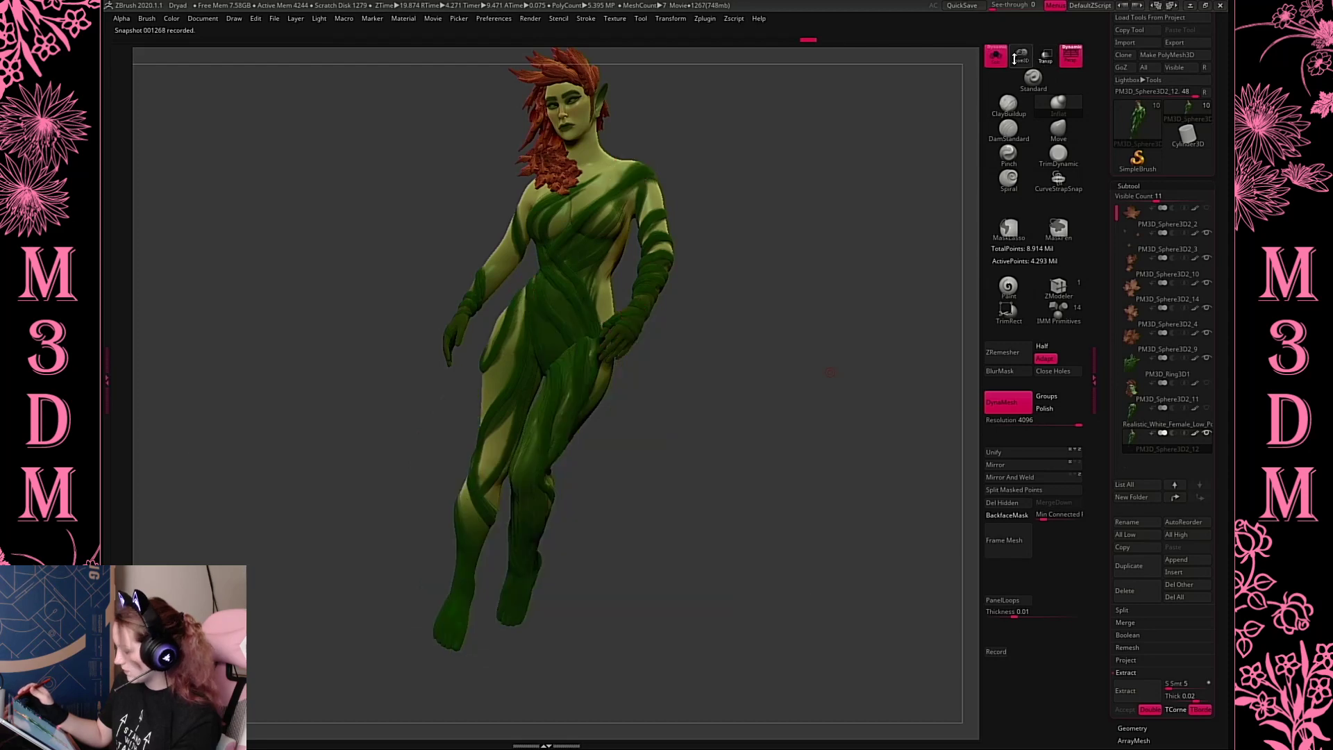
drag(817, 332, 754, 670)
click(1008, 105)
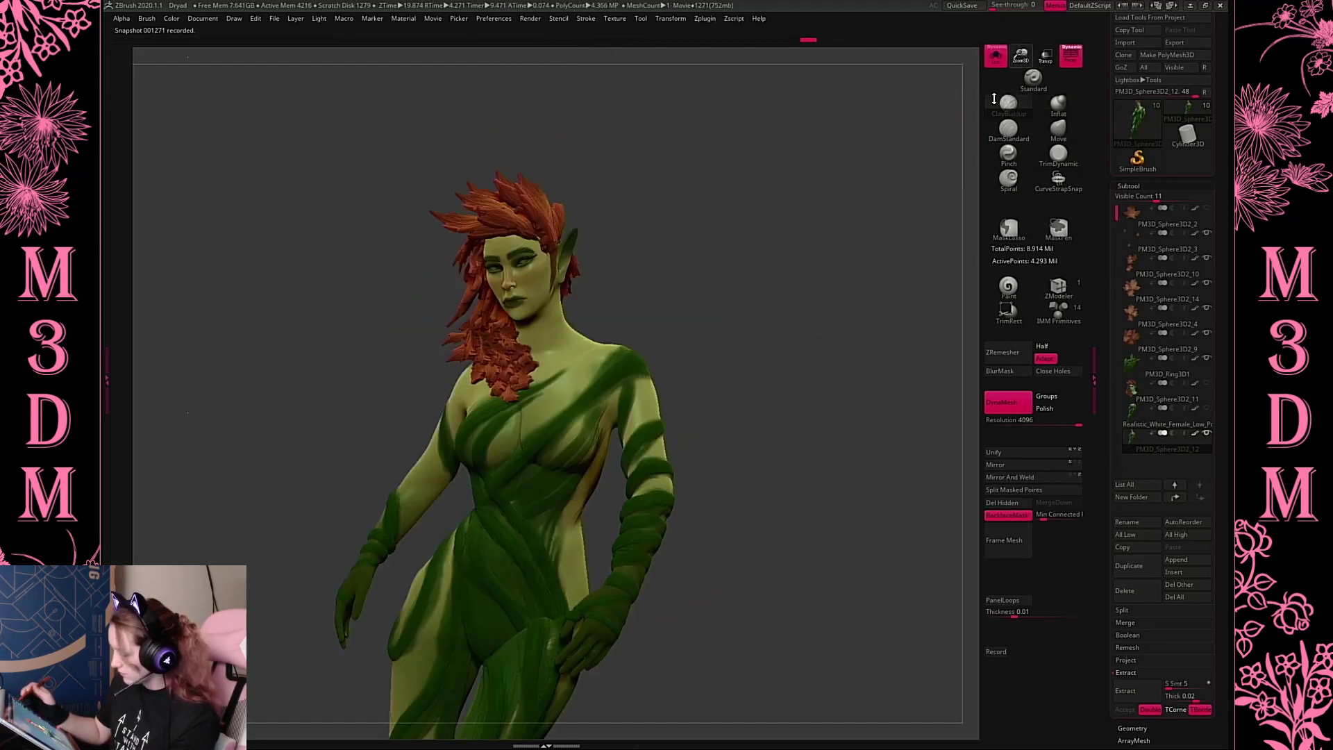
Try a ClayBuildup stroke down the side of the neck toward the collarbone and undo it
alt+drag(798, 375, 755, 266)
mouse_move(826, 290)
alt+mouse_down()
mouse_move(697, 220)
mouse_move(702, 297)
alt+mouse_up()
drag(605, 202, 616, 295)
alt+drag(712, 161, 713, 217)
key(ctrl+z)
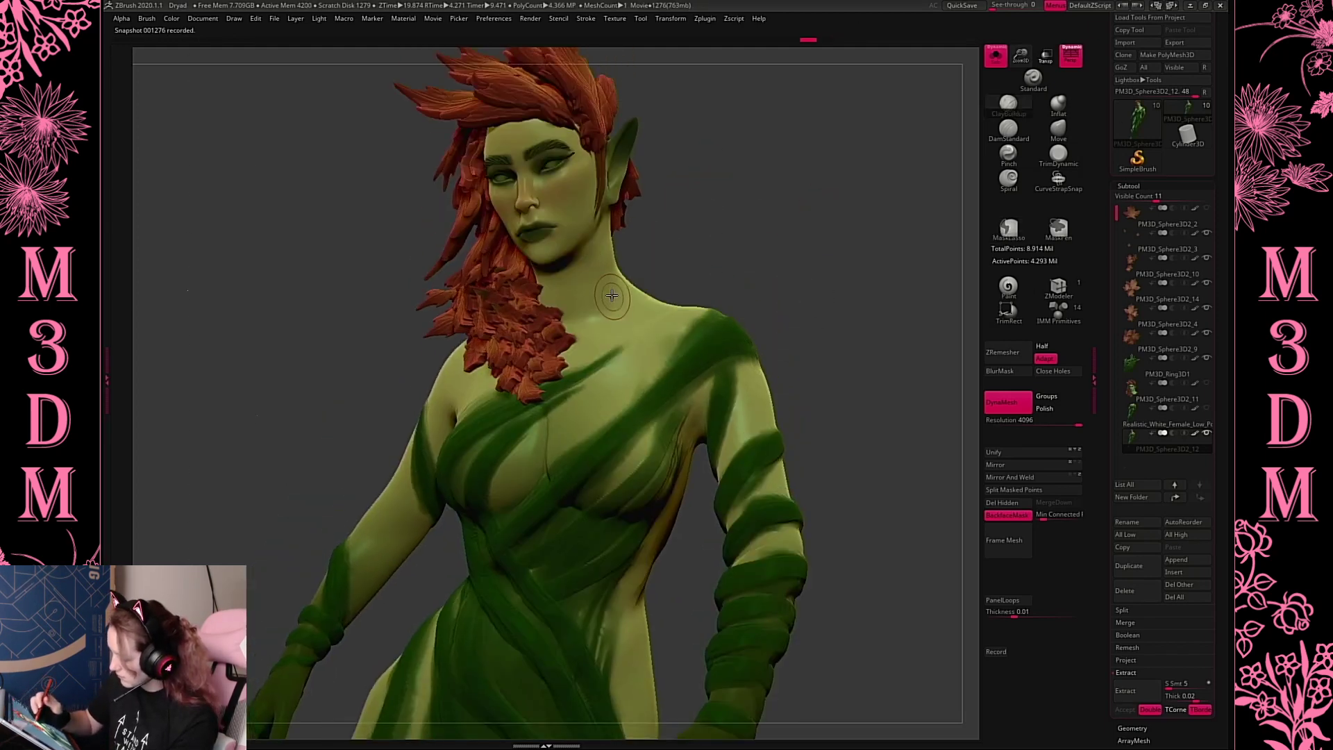
Reduce the draw size of the ClayBuildup brush for detailing the neck
key(space)
click(575, 353)
click(577, 362)
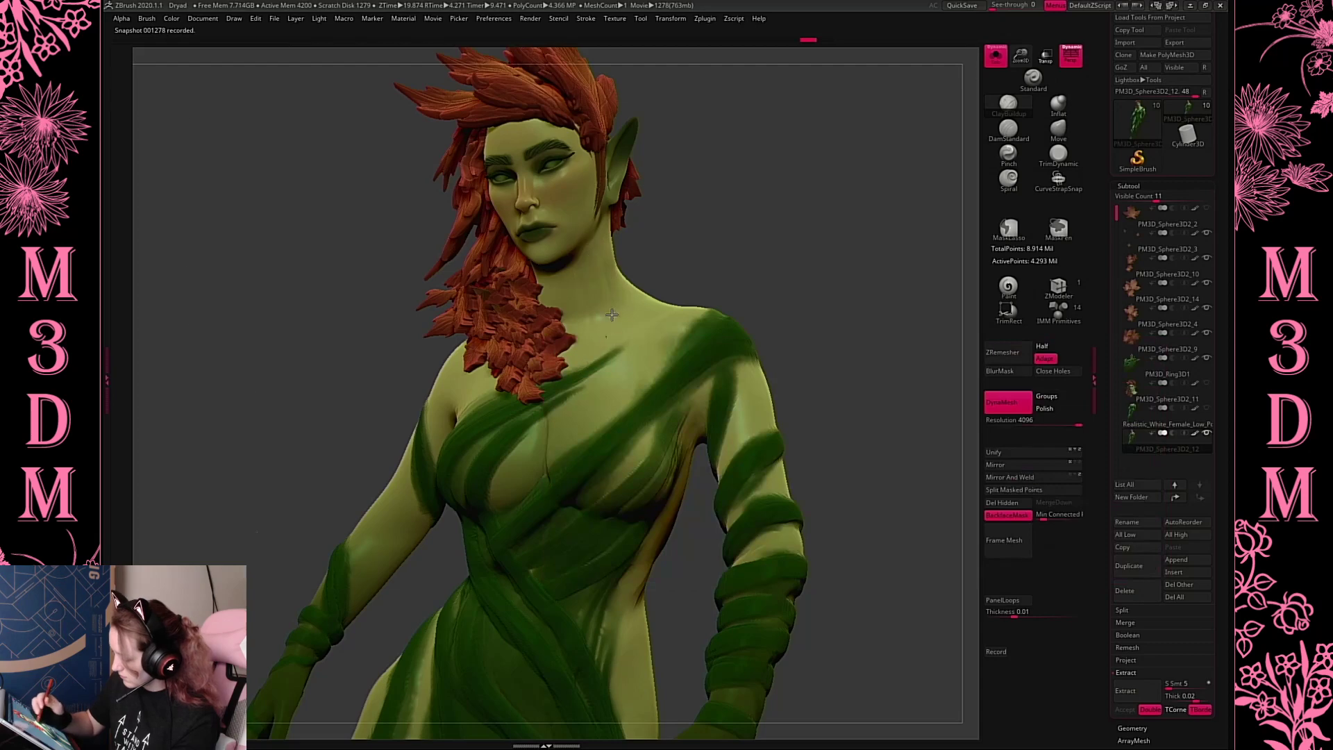
key(space)
key(space)
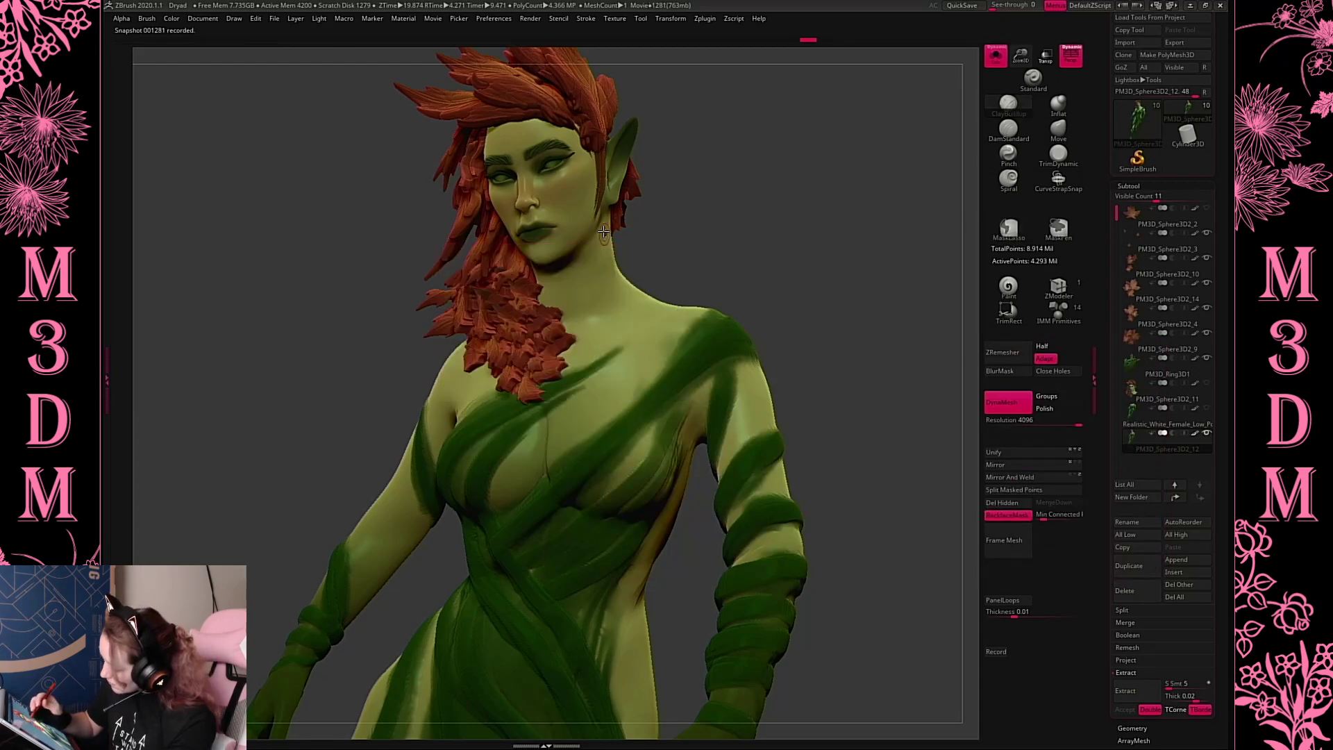
Build up the side of the neck and the collarbone area with small ClayBuildup strokes
key(space)
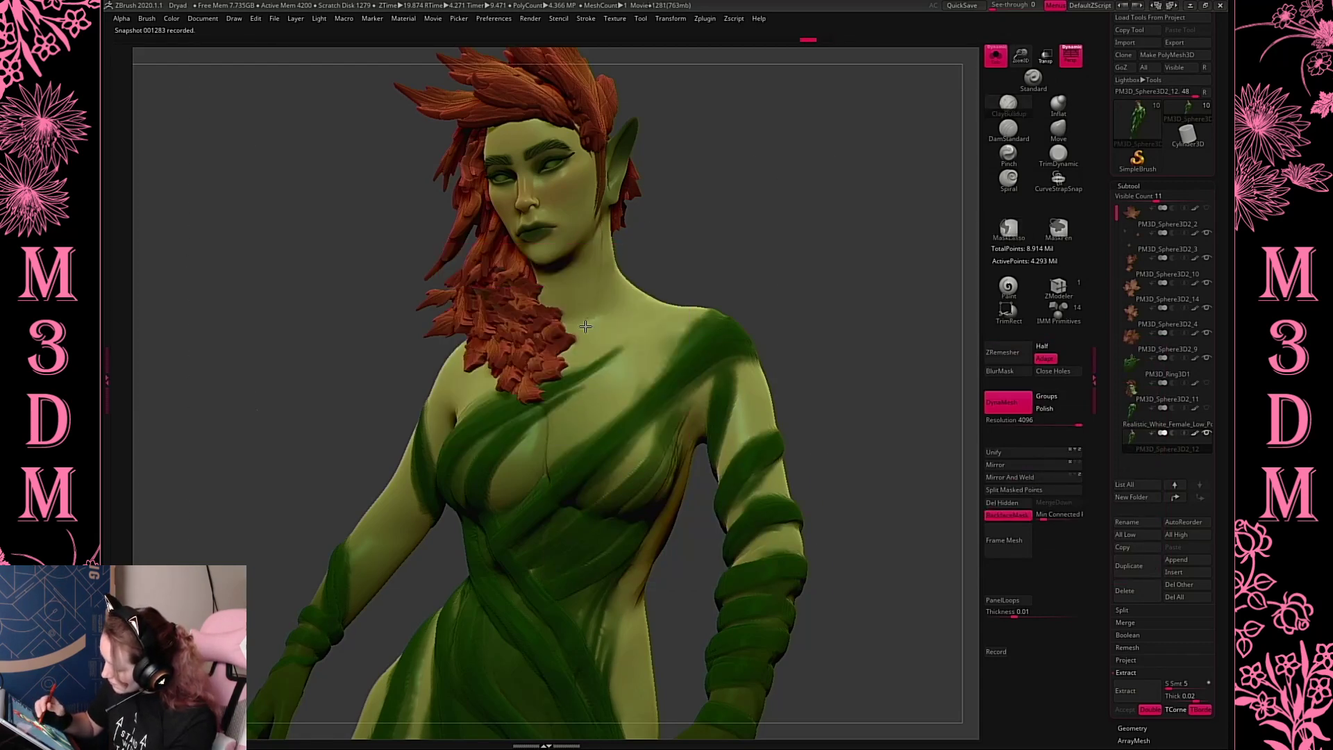
drag(727, 219, 701, 236)
mouse_move(592, 328)
mouse_down()
mouse_move(681, 306)
mouse_move(589, 283)
mouse_up()
mouse_move(770, 197)
mouse_down()
mouse_move(797, 209)
mouse_move(718, 233)
mouse_up()
drag(597, 328, 669, 285)
Adjust the ClayBuildup brush settings and strengthen the collarbone from the base of the throat toward the shoulder
key(space)
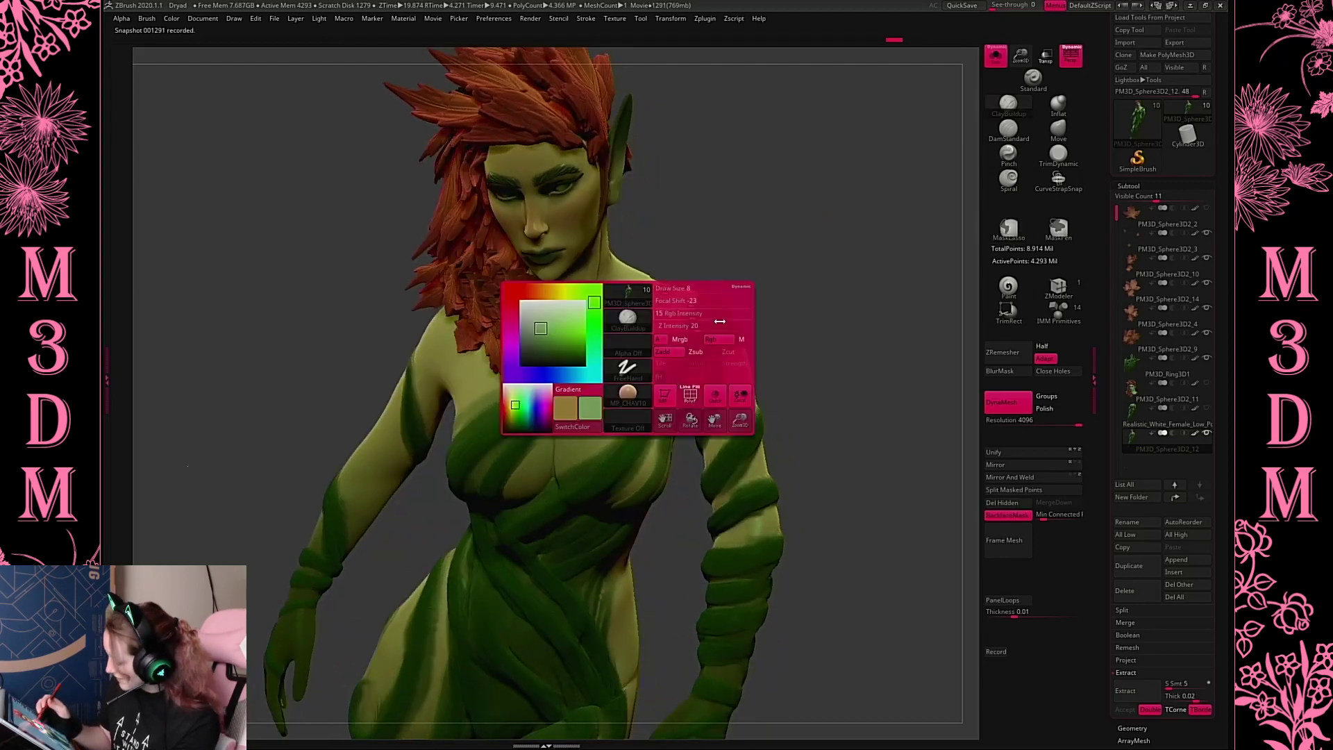
click(723, 338)
mouse_move(587, 322)
mouse_down()
mouse_move(653, 309)
mouse_move(602, 321)
mouse_move(663, 259)
mouse_up()
key(space)
click(660, 297)
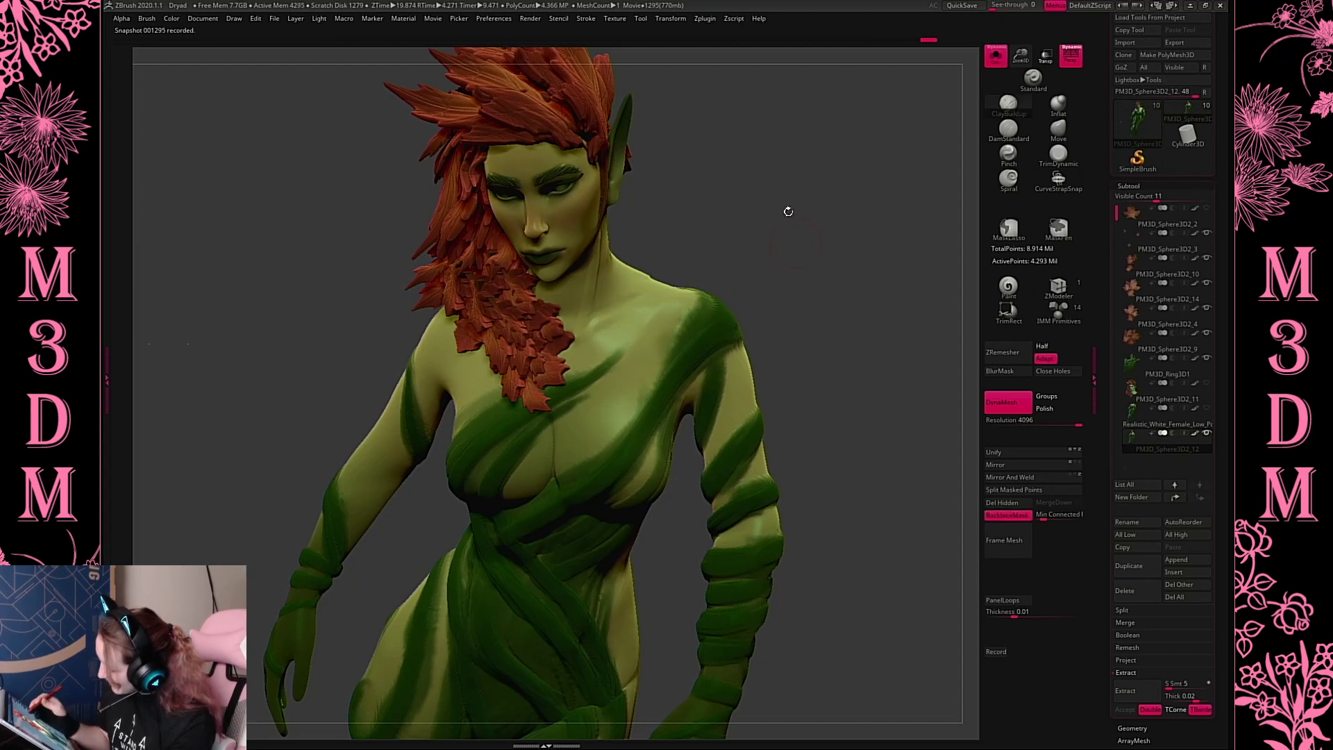
drag(786, 280, 778, 236)
shift+drag(634, 306, 593, 305)
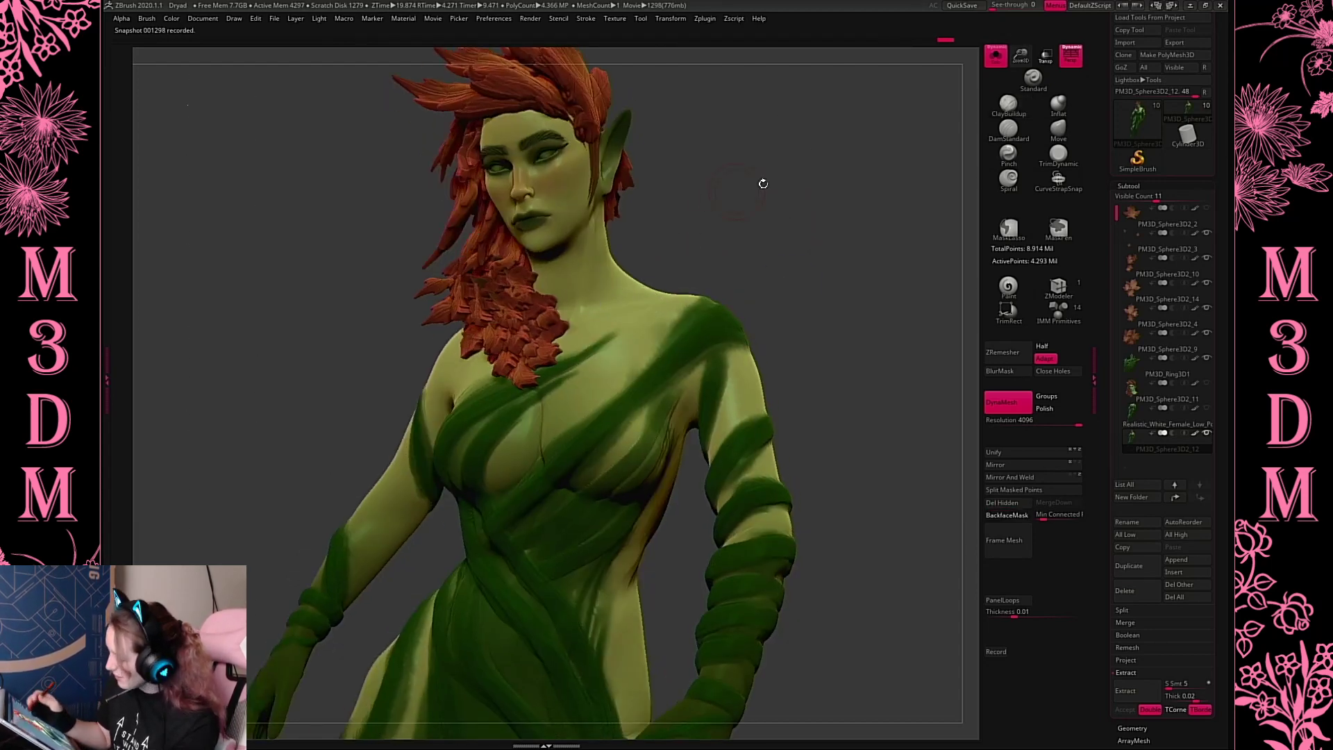
Resize the ClayBuildup brush and sculpt the neck muscle from below the ear to the neck base, smoothing the strokes
key(space)
click(736, 217)
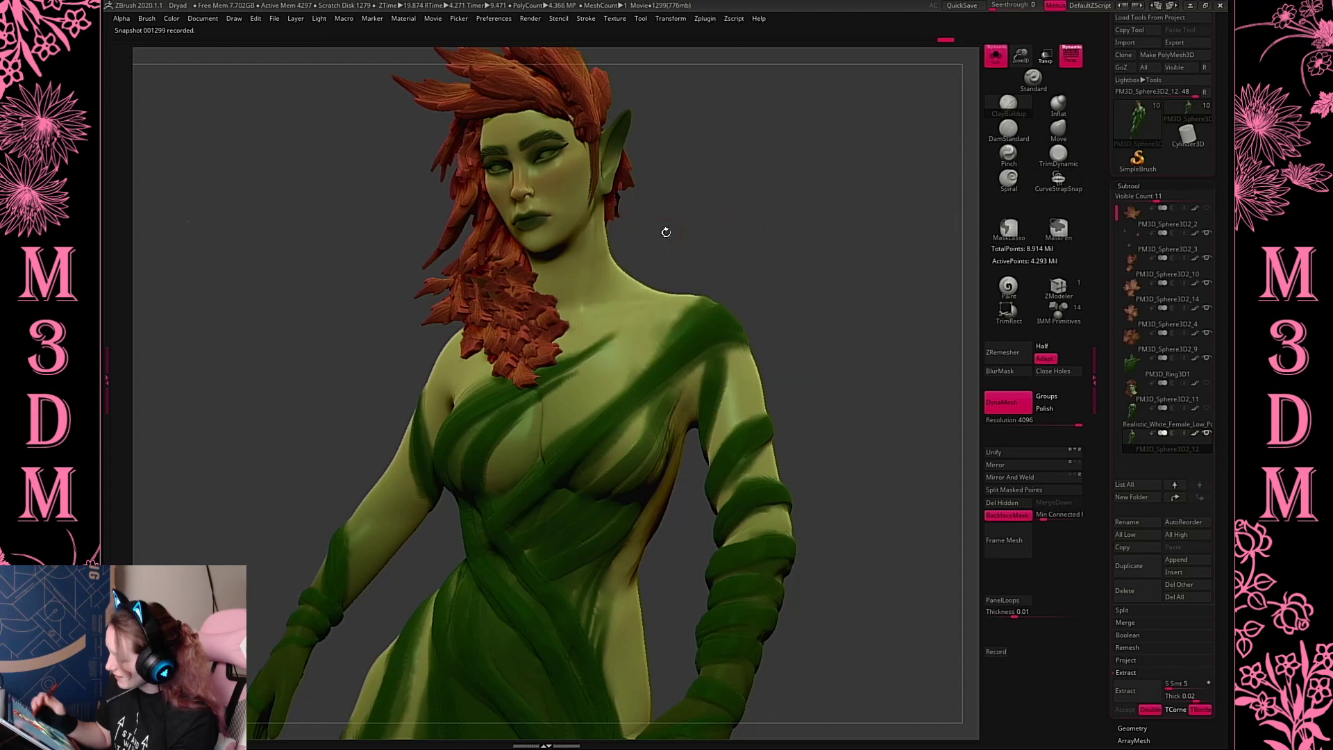
key(space)
click(583, 297)
shift+drag(599, 271, 596, 224)
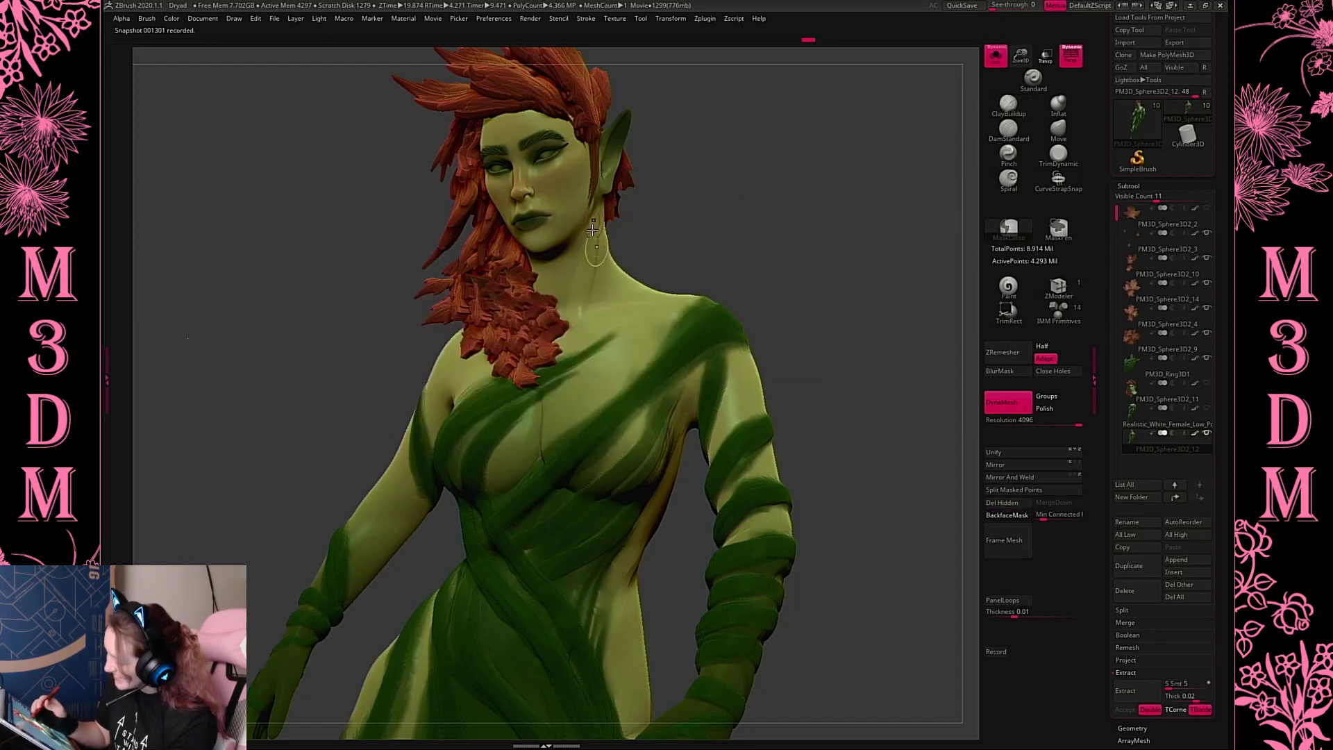
key(shift)
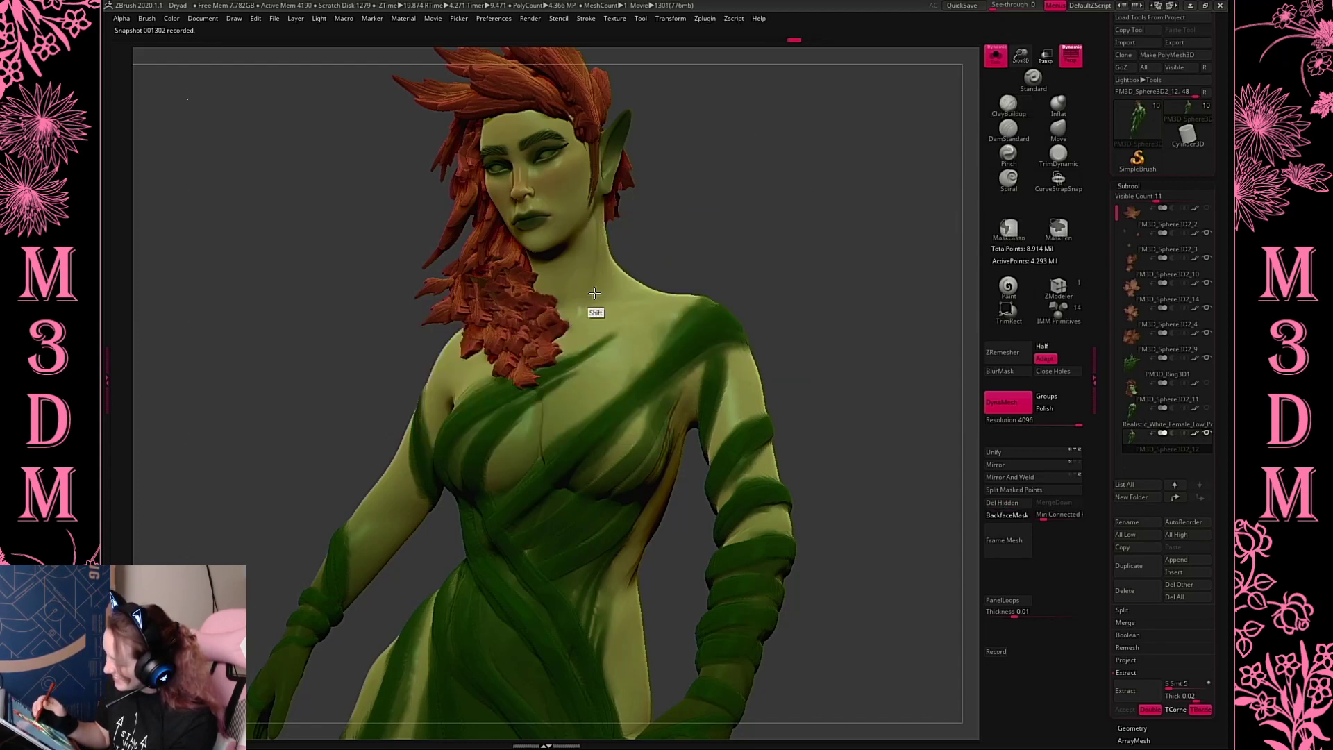
shift+drag(614, 279, 609, 297)
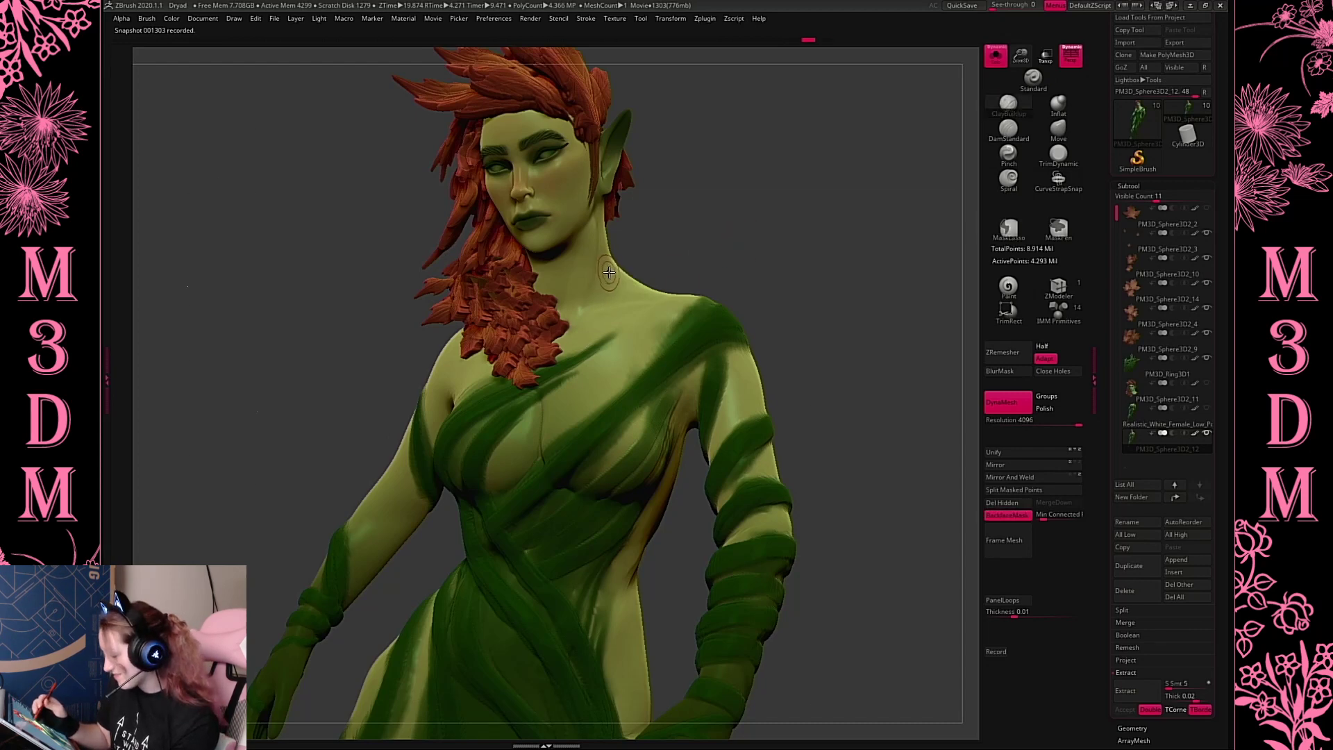
shift+drag(591, 237, 606, 277)
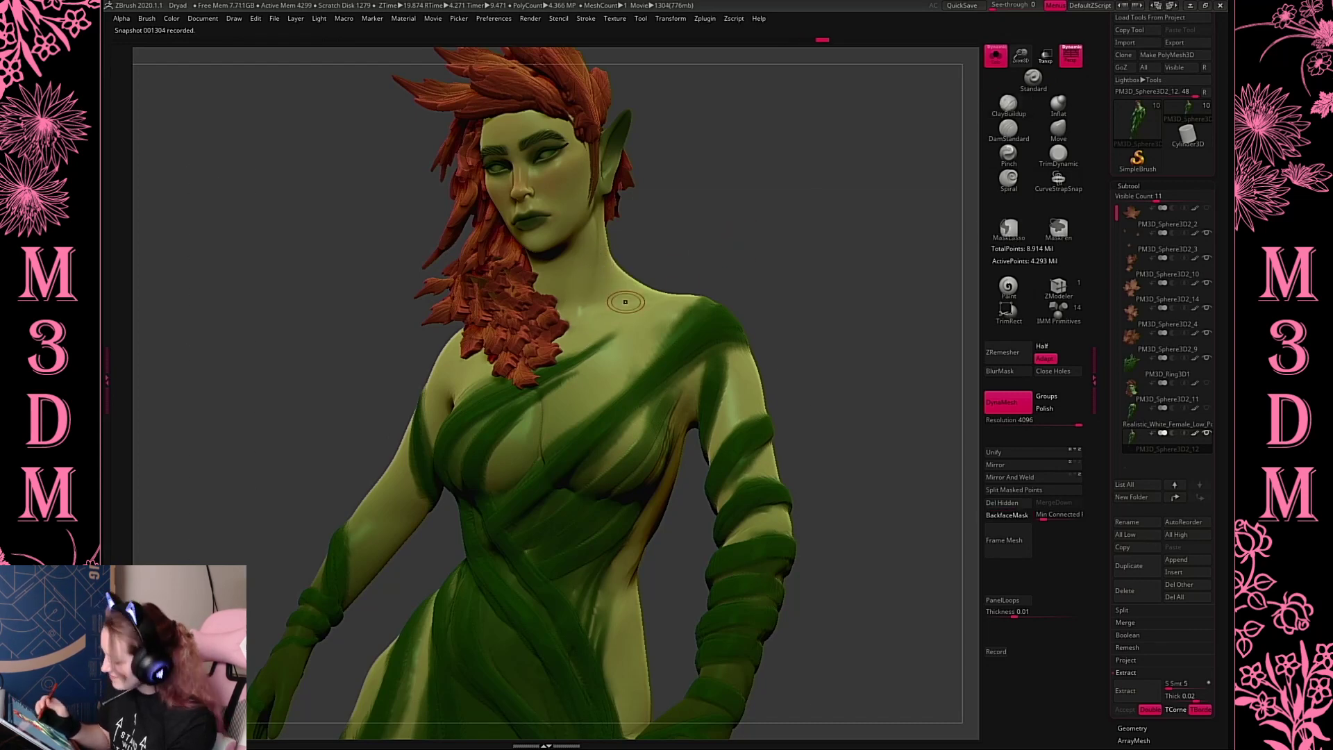
mouse_move(714, 261)
mouse_down()
mouse_move(719, 231)
mouse_move(715, 261)
mouse_up()
Carve the edge of the neck muscle and the hollow by the collarbone with DamStandard, softening the cuts by smoothing
click(1009, 136)
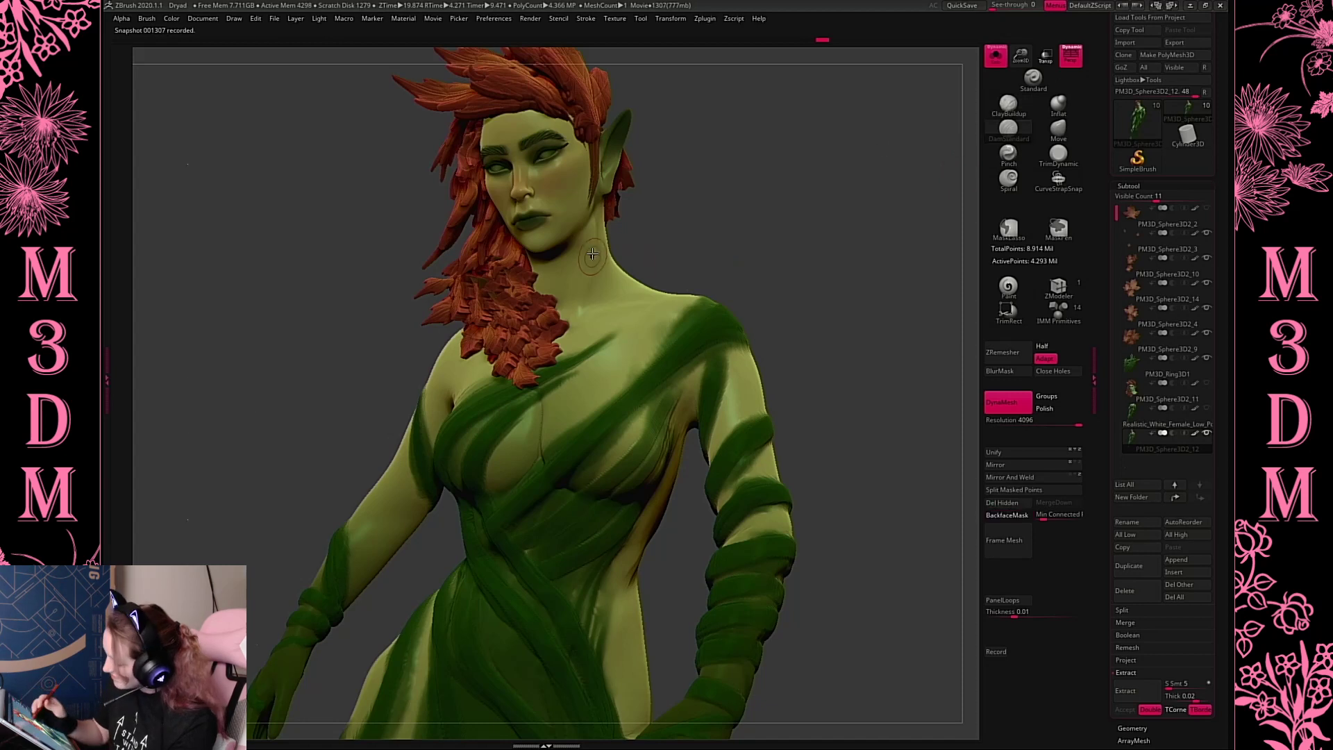
key(space)
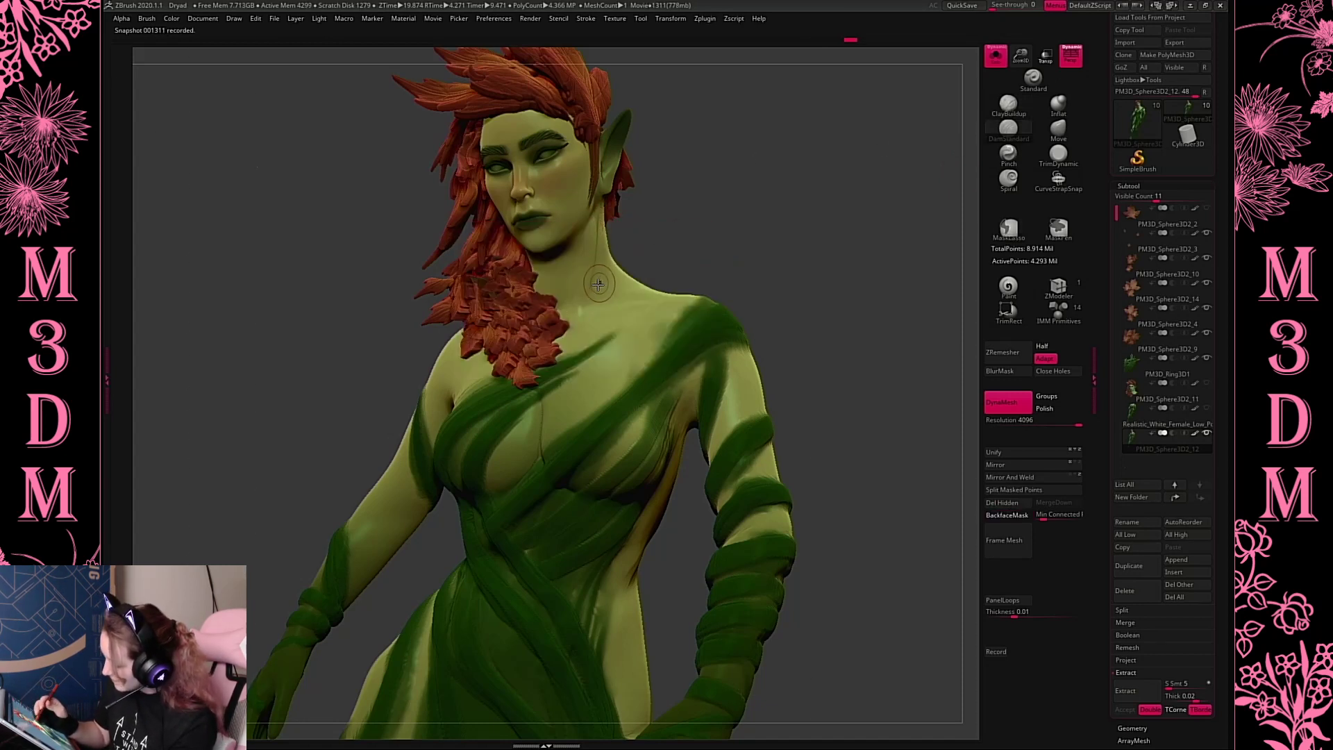
shift+drag(584, 223, 583, 287)
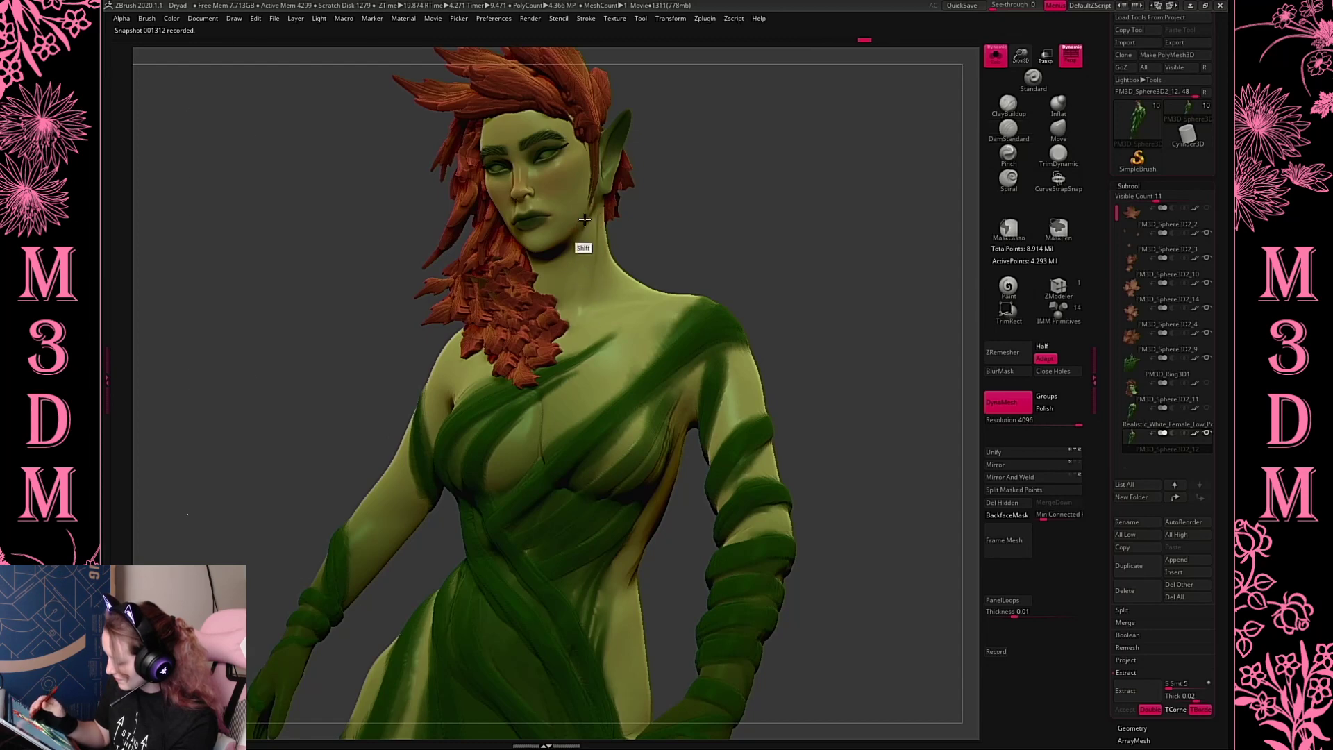
drag(837, 215, 636, 312)
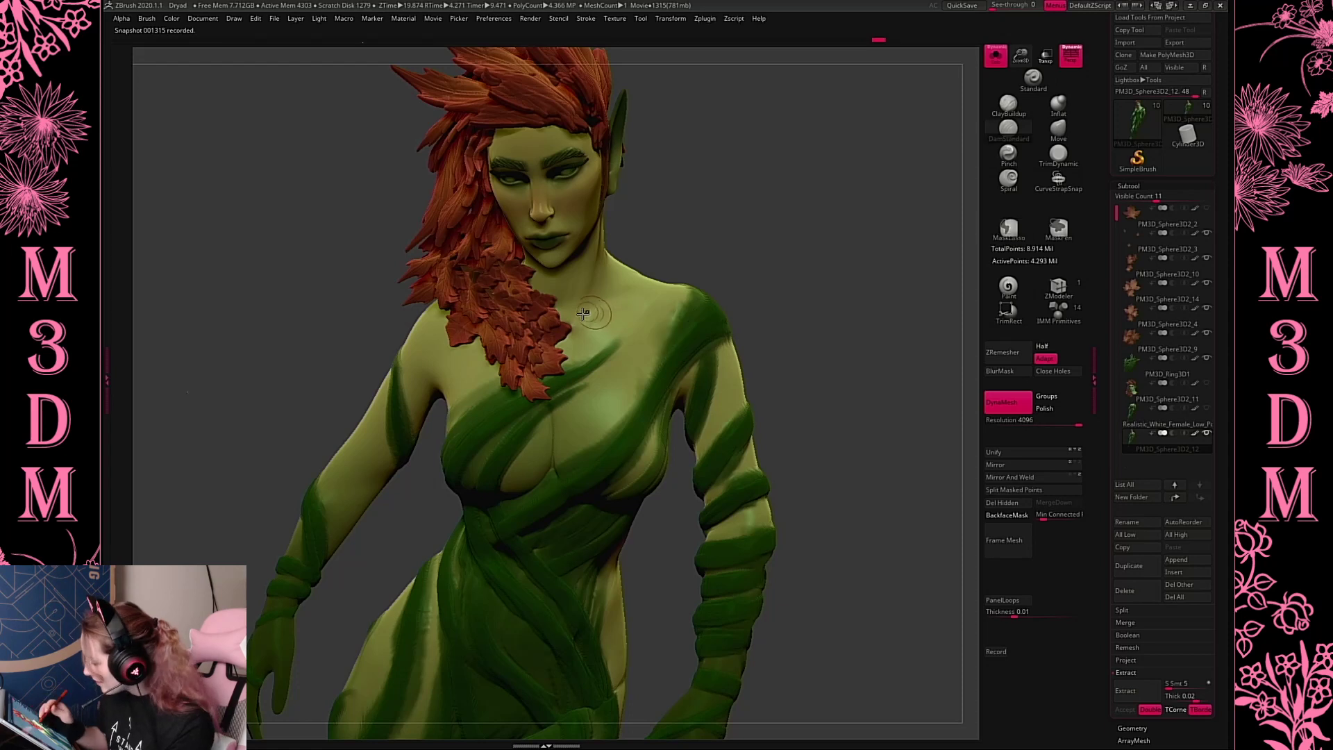
mouse_move(585, 320)
mouse_down()
mouse_move(677, 298)
mouse_move(598, 318)
mouse_up()
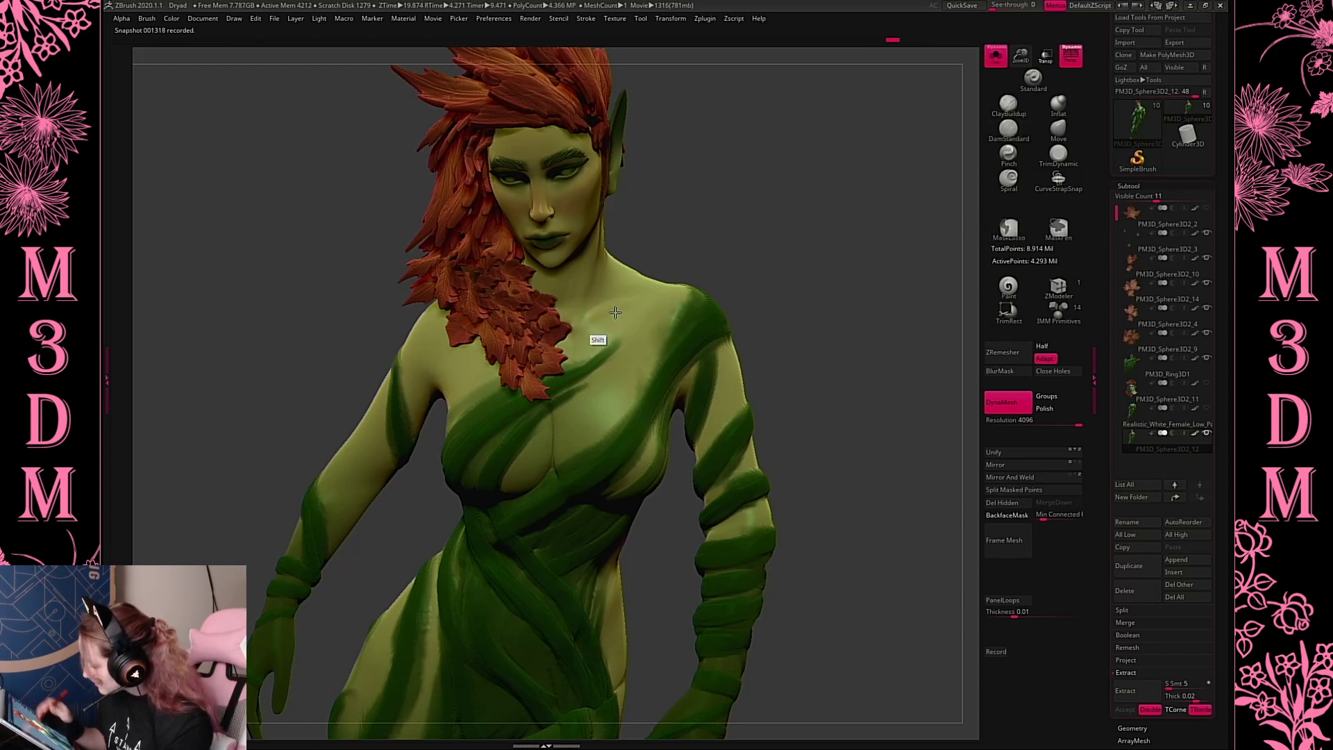
drag(837, 243, 840, 337)
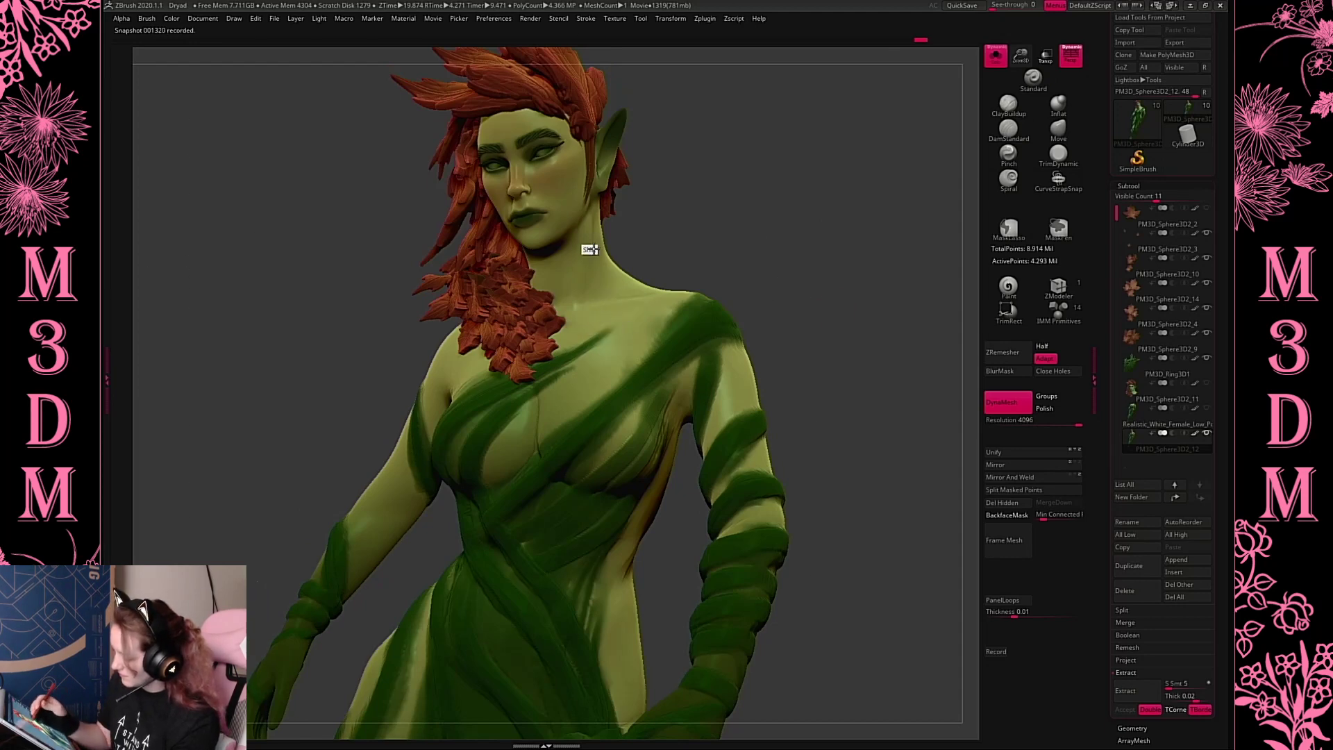
shift+drag(594, 249, 598, 240)
Resize the ClayBuildup brush and add volume to the upper neck below the ear and jaw
click(1014, 105)
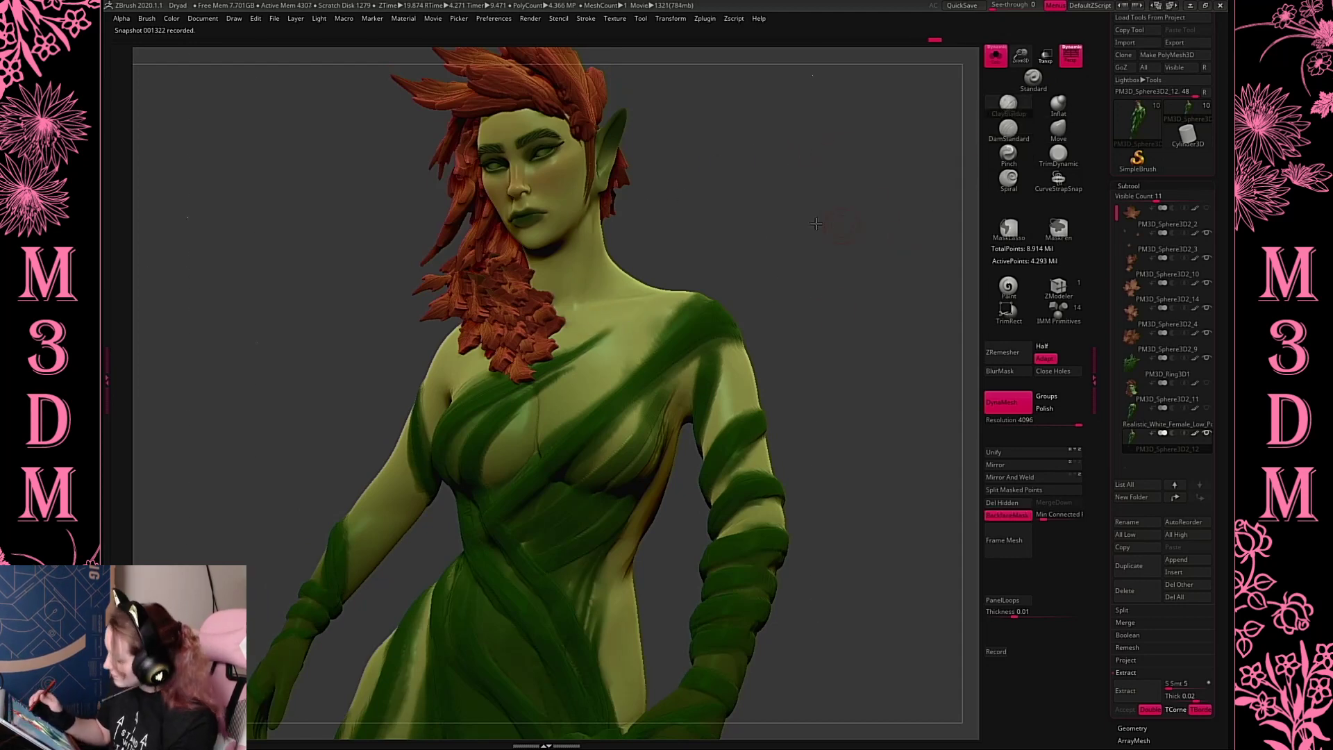
drag(815, 224, 593, 225)
key(space)
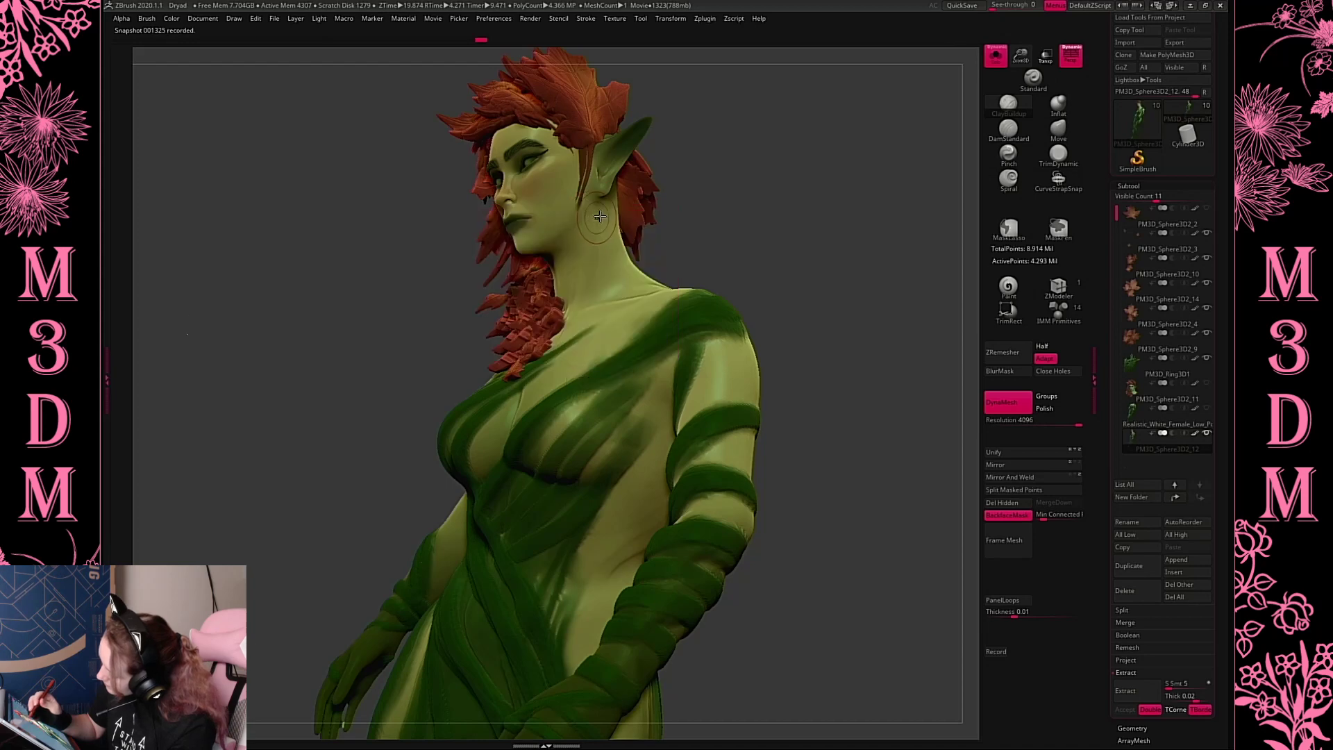
key(space)
click(594, 217)
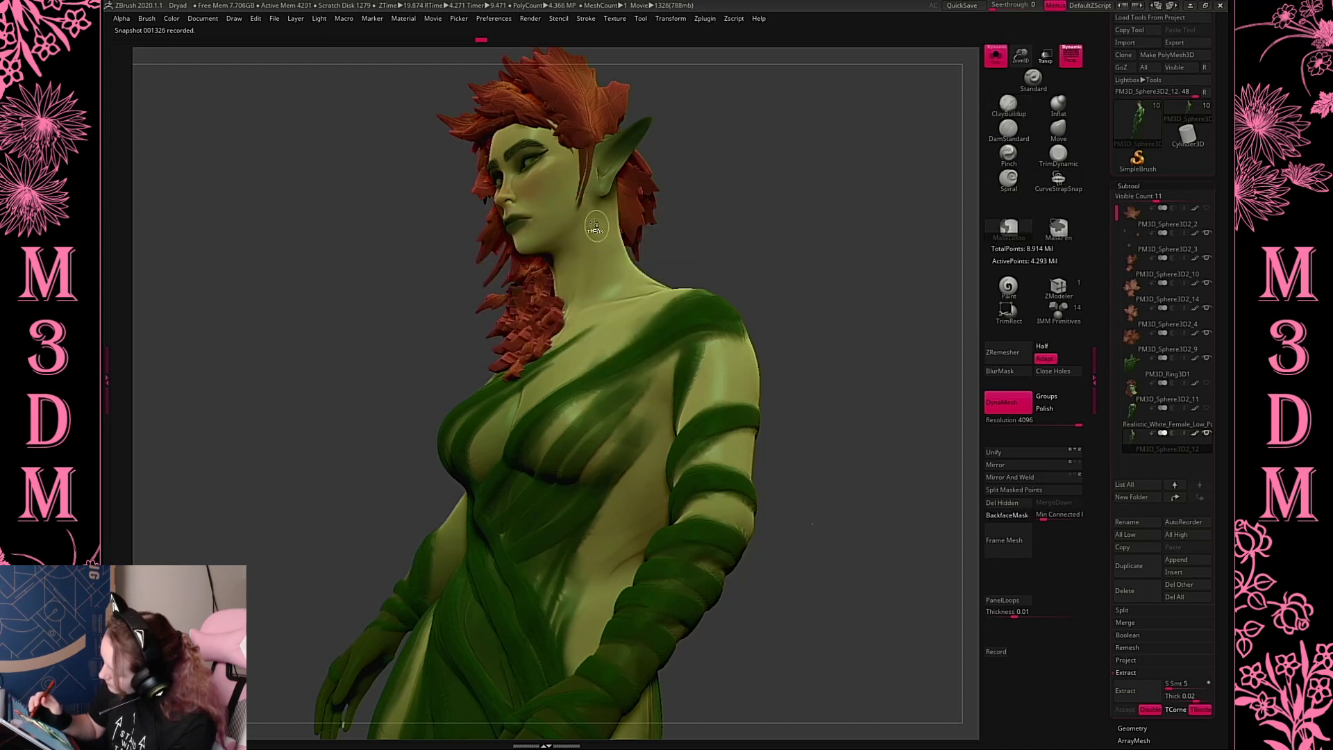
key(space)
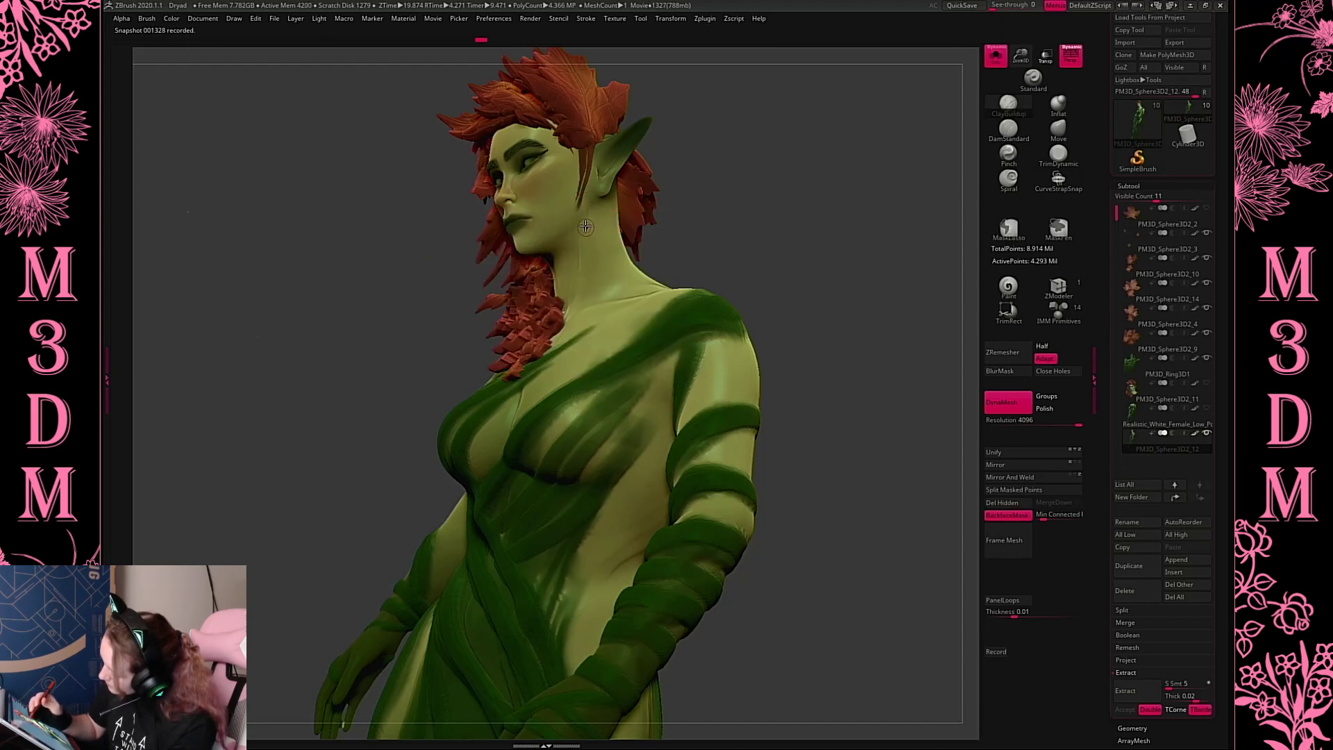
Refine the neck muscle below the jaw with finer ClayBuildup strokes running down to the collarbone
drag(719, 207, 767, 209)
key(space)
click(610, 268)
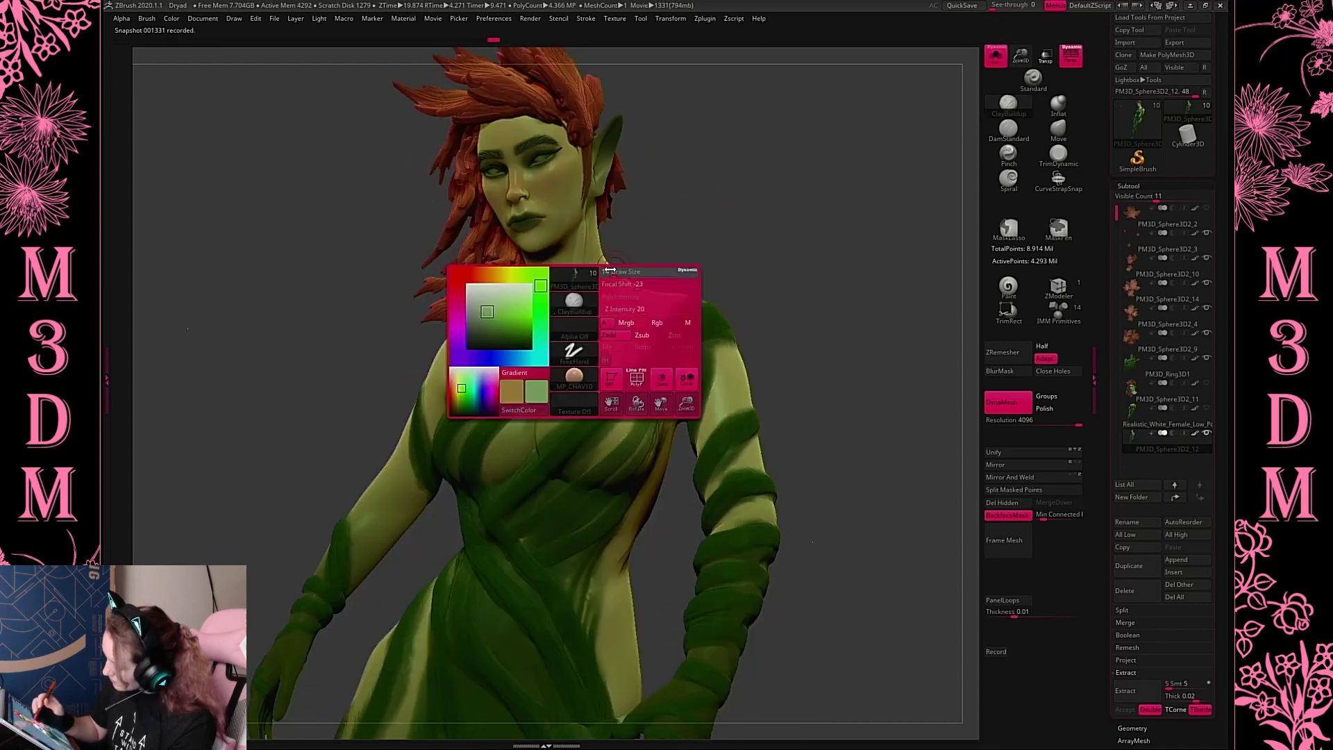
shift+drag(583, 254, 584, 232)
key(space)
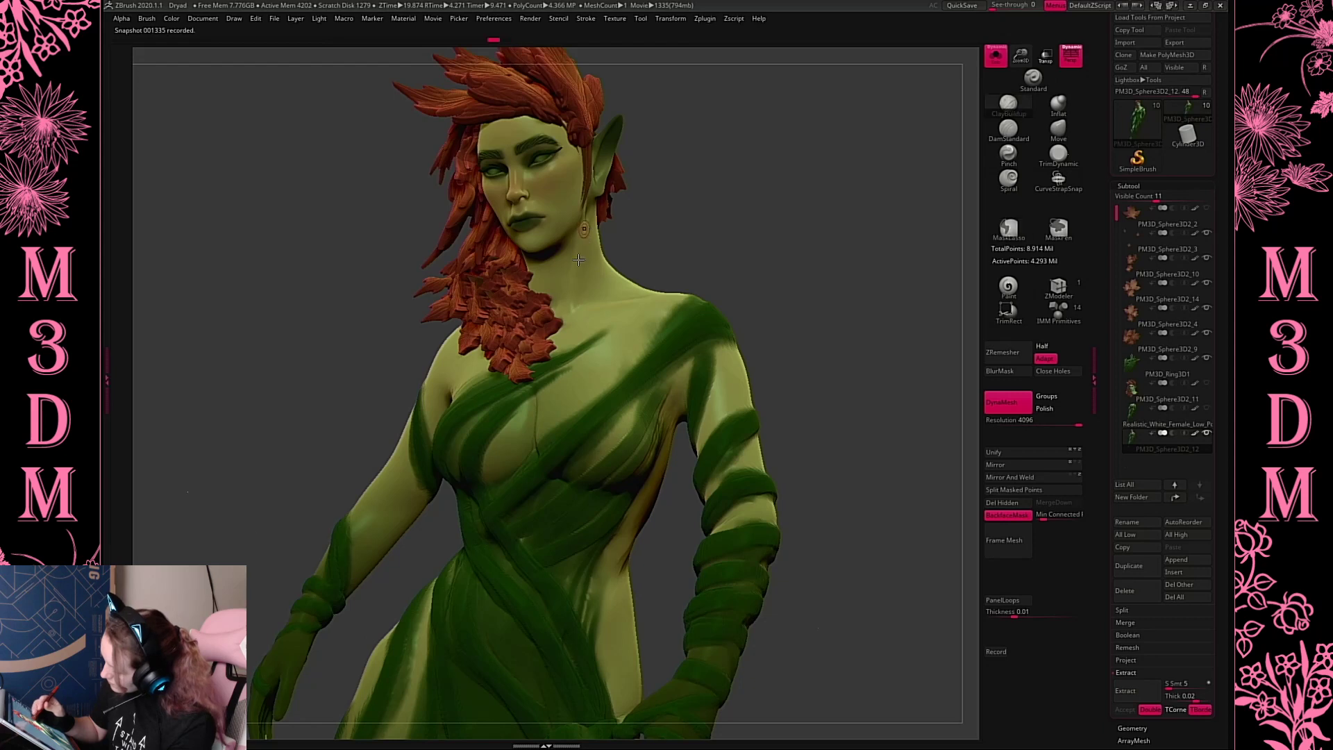
alt+drag(561, 304, 585, 260)
Readjust the ClayBuildup draw size and fill out the neck from below the ear down to the throat hollow
key(space)
mouse_move(417, 160)
ctrl+mouse_down()
mouse_move(540, 266)
mouse_move(578, 359)
mouse_move(519, 486)
ctrl+mouse_up()
mouse_move(697, 125)
ctrl+mouse_down()
mouse_move(536, 237)
mouse_move(595, 214)
mouse_move(608, 309)
mouse_move(835, 420)
mouse_move(671, 272)
ctrl+mouse_up()
key(space)
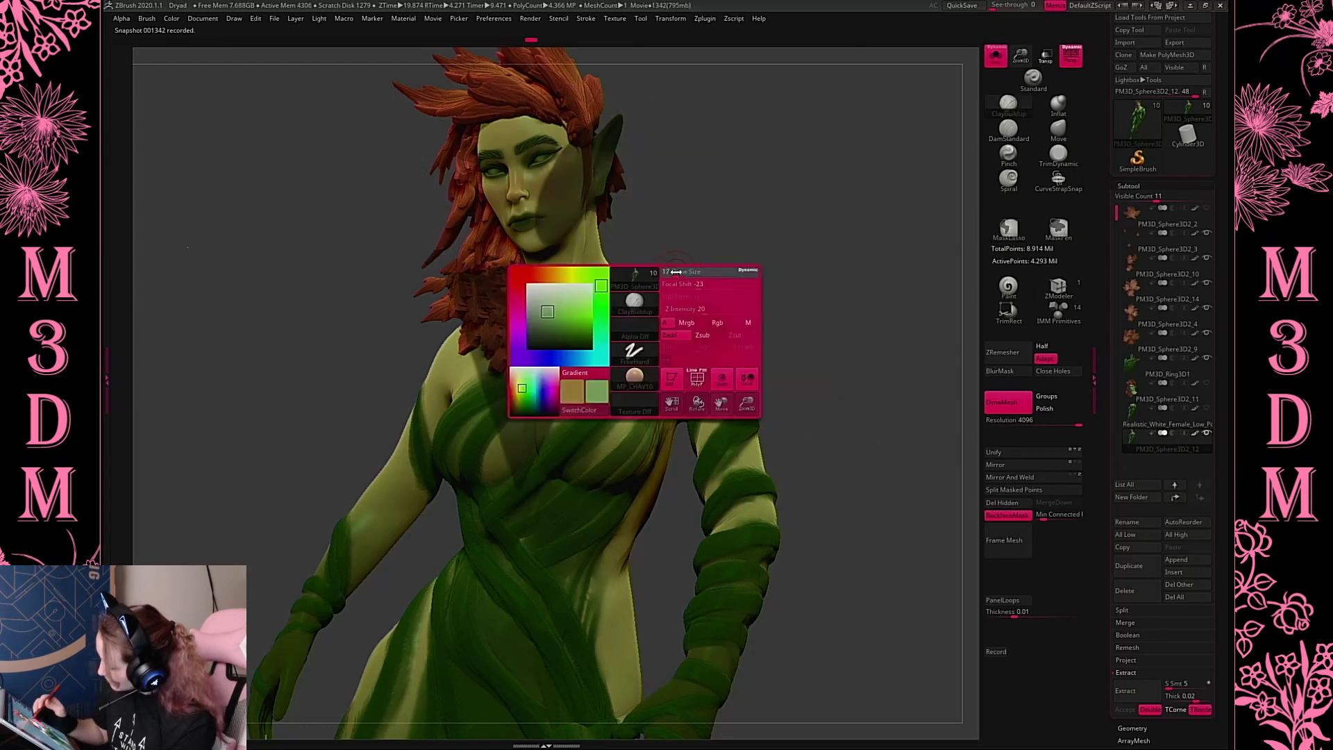
mouse_move(592, 235)
shift+mouse_down()
mouse_move(569, 314)
mouse_move(571, 266)
mouse_move(580, 287)
mouse_move(553, 322)
shift+mouse_up()
ctrl+drag(809, 235, 826, 311)
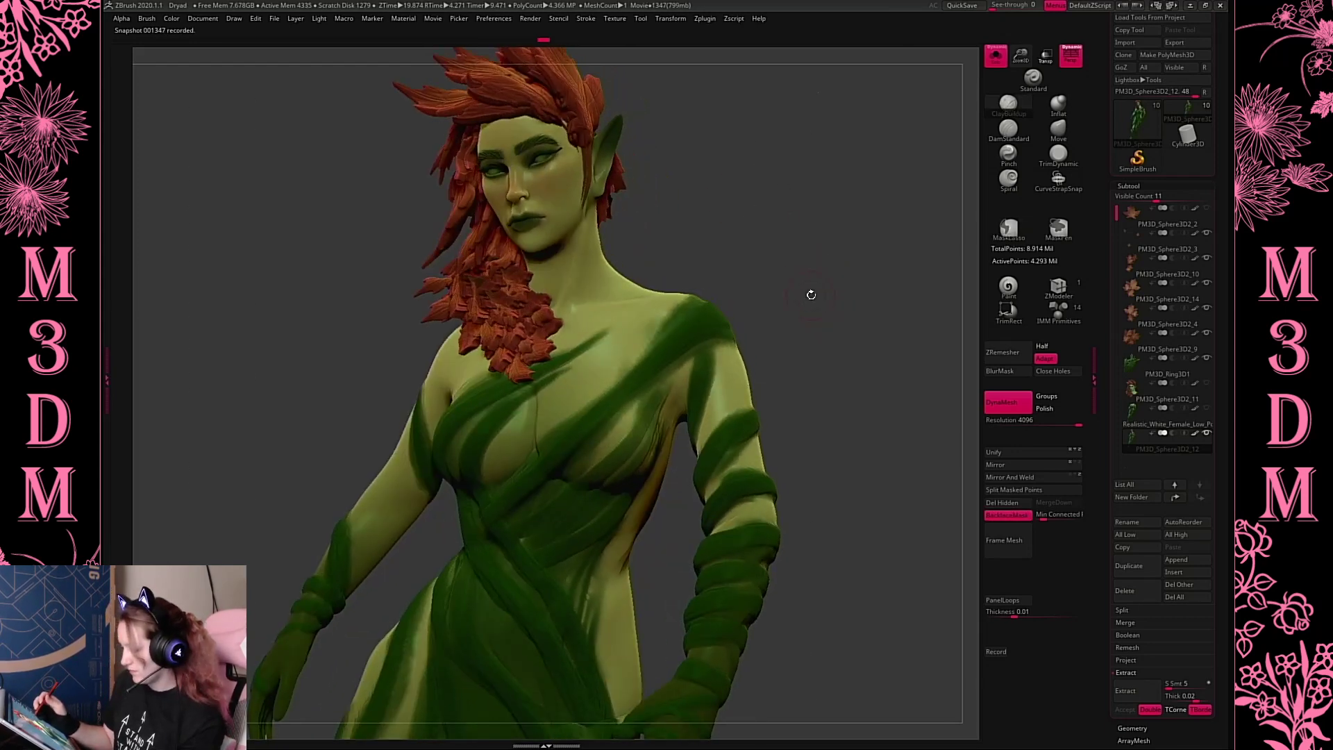
Reshape the curve between the neck and the shoulder with the Move brush, adjusting its draw size
key(space)
click(1058, 128)
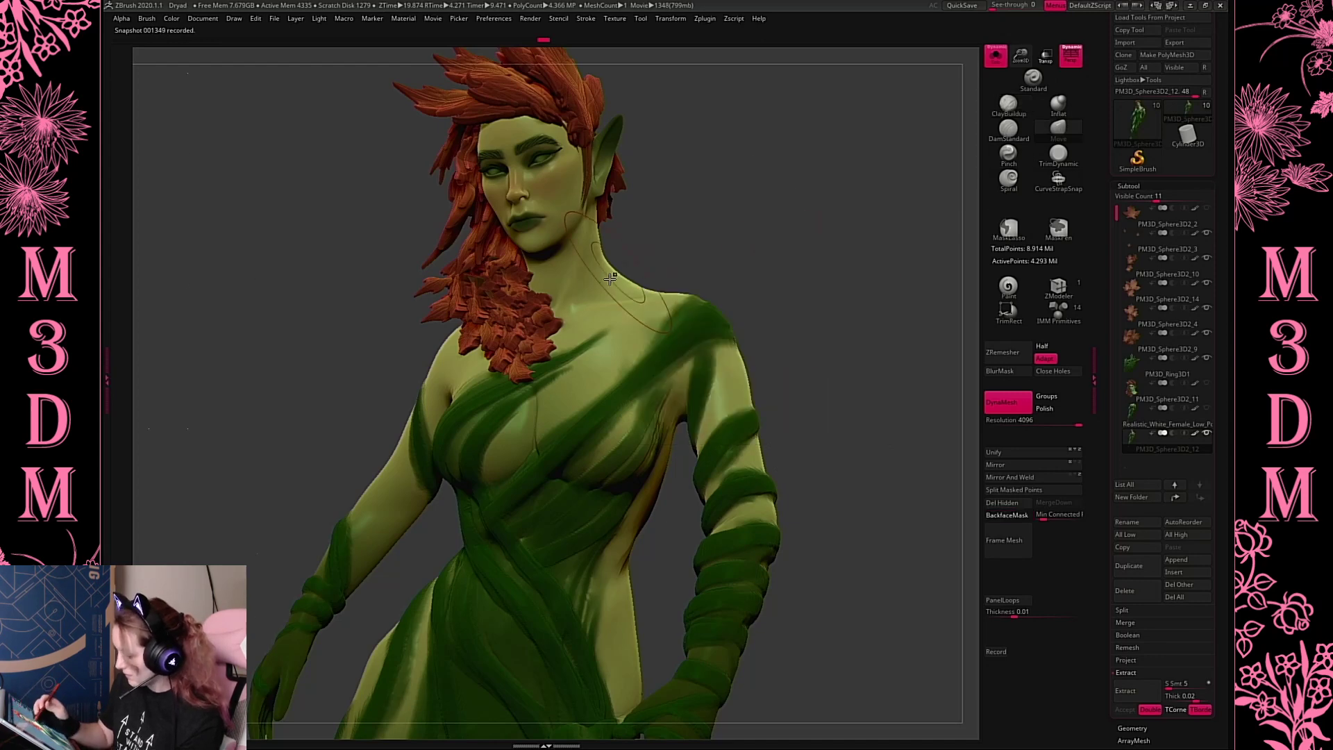
key(space)
drag(768, 261, 743, 262)
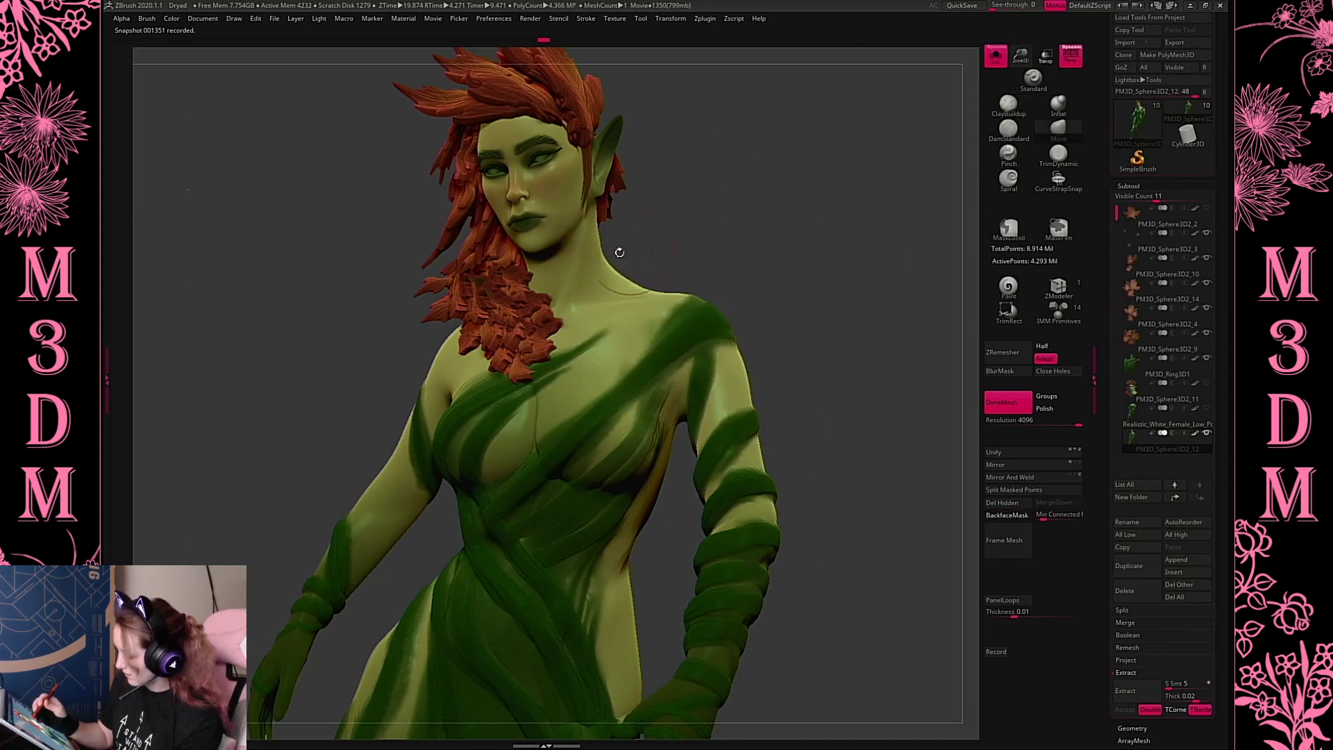
mouse_move(659, 283)
mouse_down()
mouse_move(649, 295)
mouse_move(619, 284)
mouse_up()
Try to pull the neck base inward with the Move brush while viewing the whole figure, and undo it
key(f)
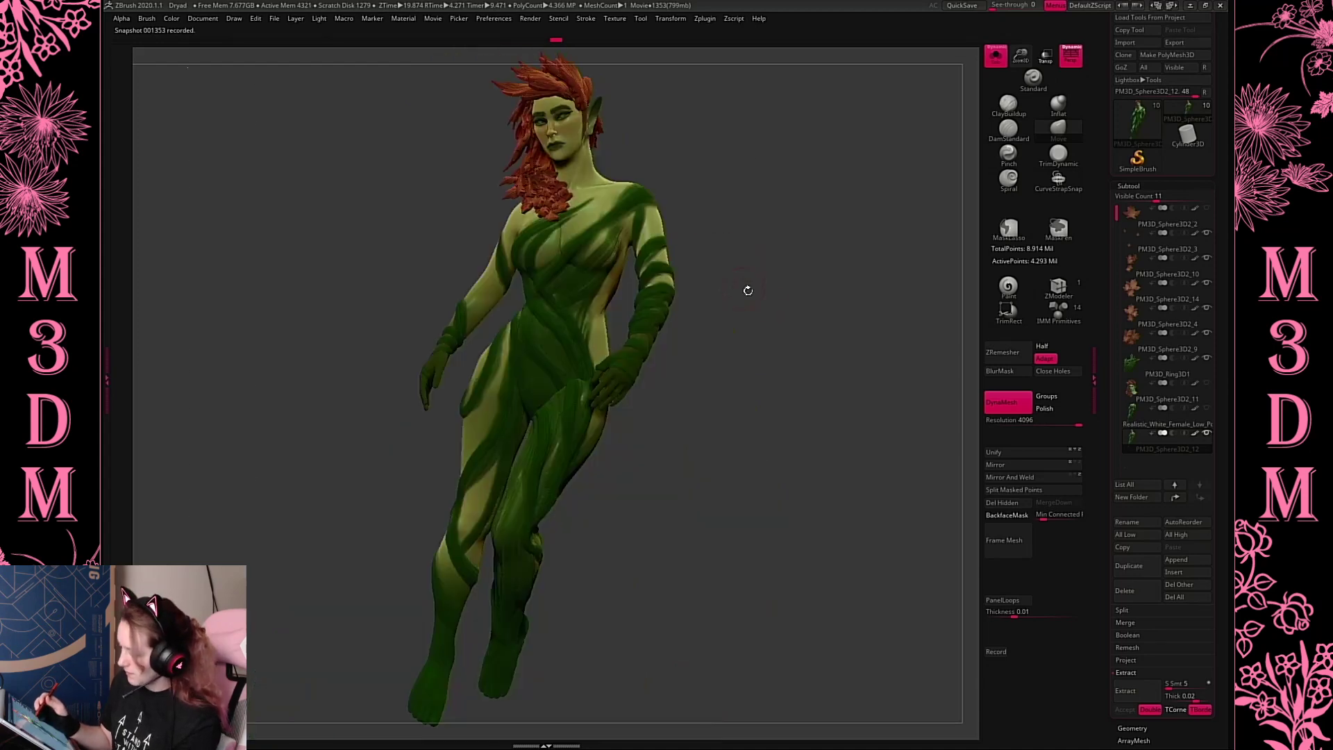
alt+drag(788, 298, 787, 333)
drag(607, 223, 583, 230)
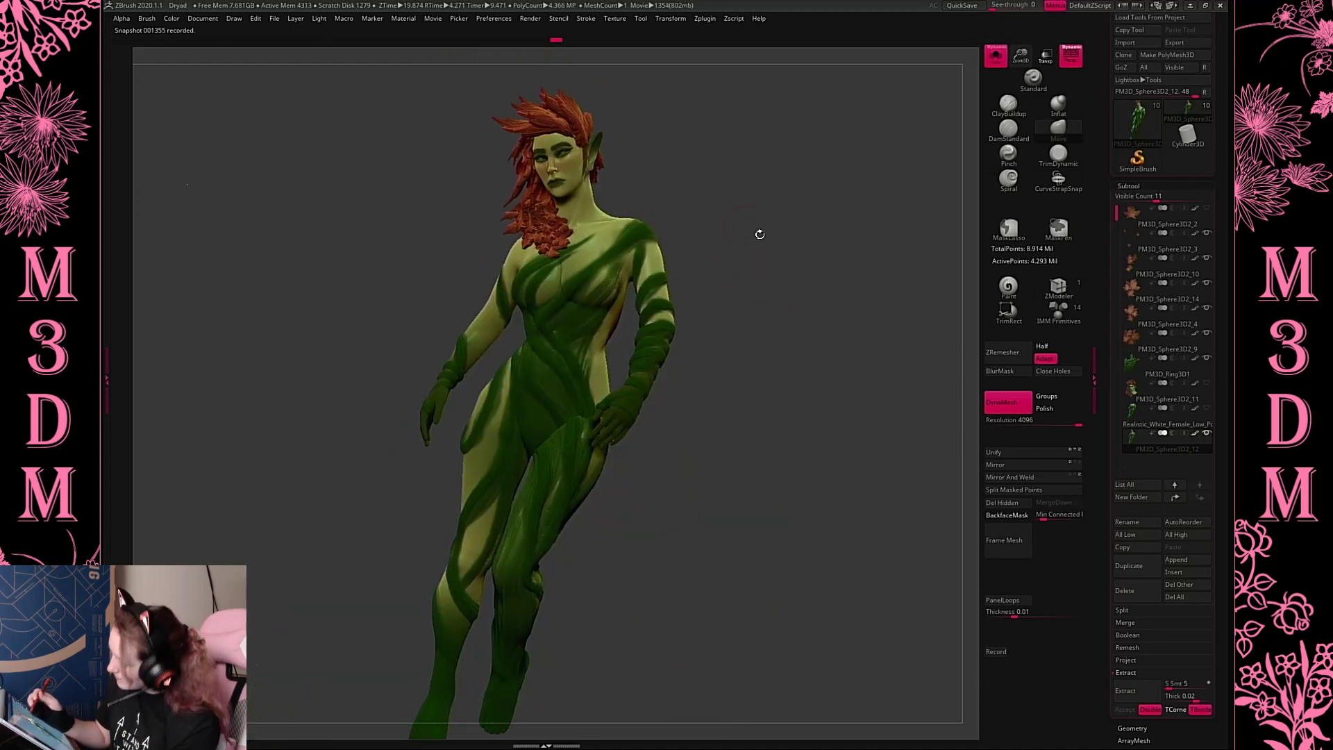
key(ctrl+z)
key(ctrl+z)
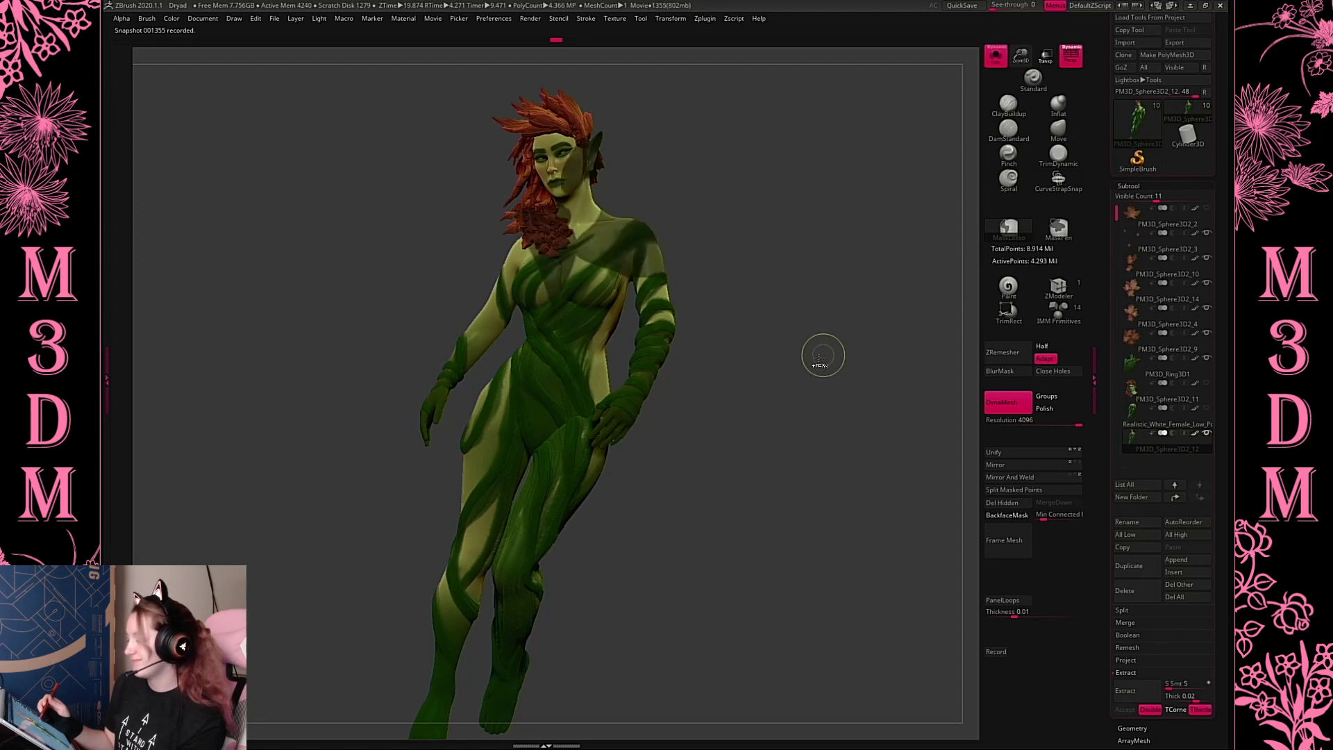
ctrl+drag(781, 325, 781, 323)
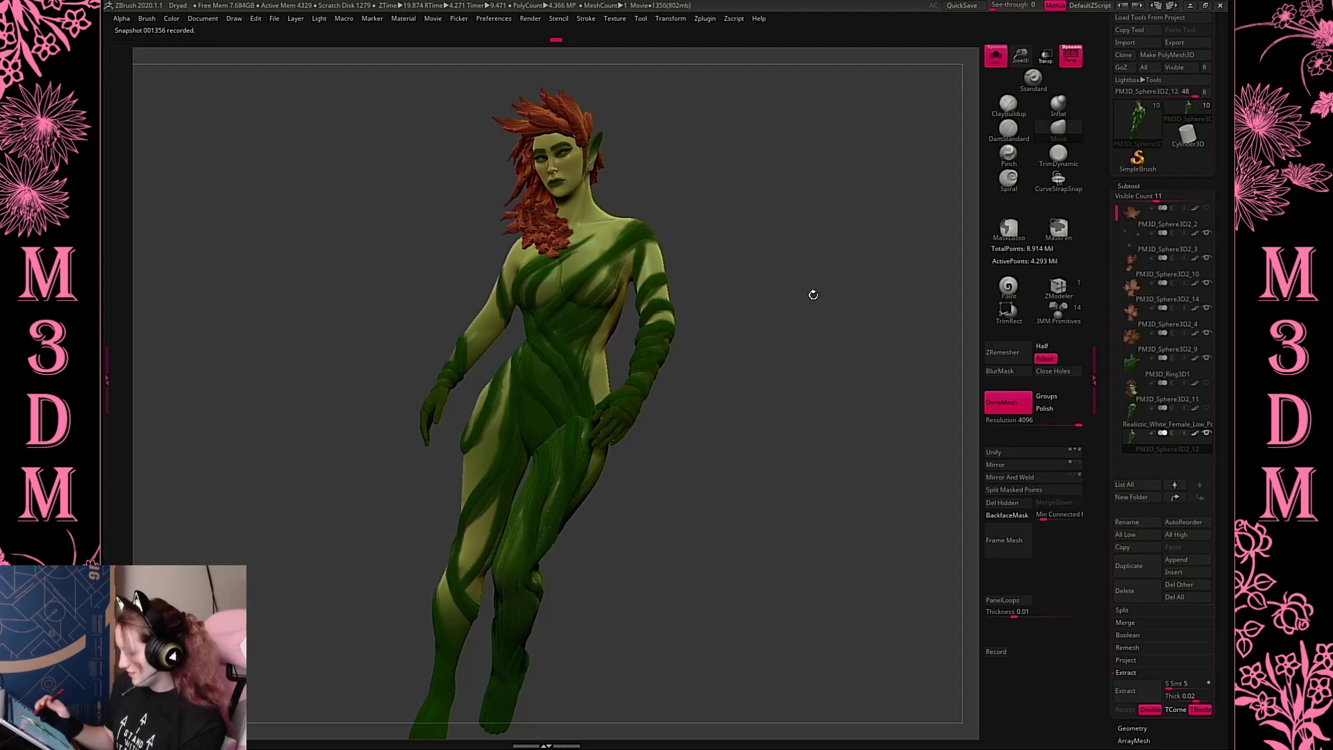
Set the TrimDynamic brush size and flatten the slope from the neck to the shoulder, smoothing the surface
key(space)
drag(1021, 52, 946, 131)
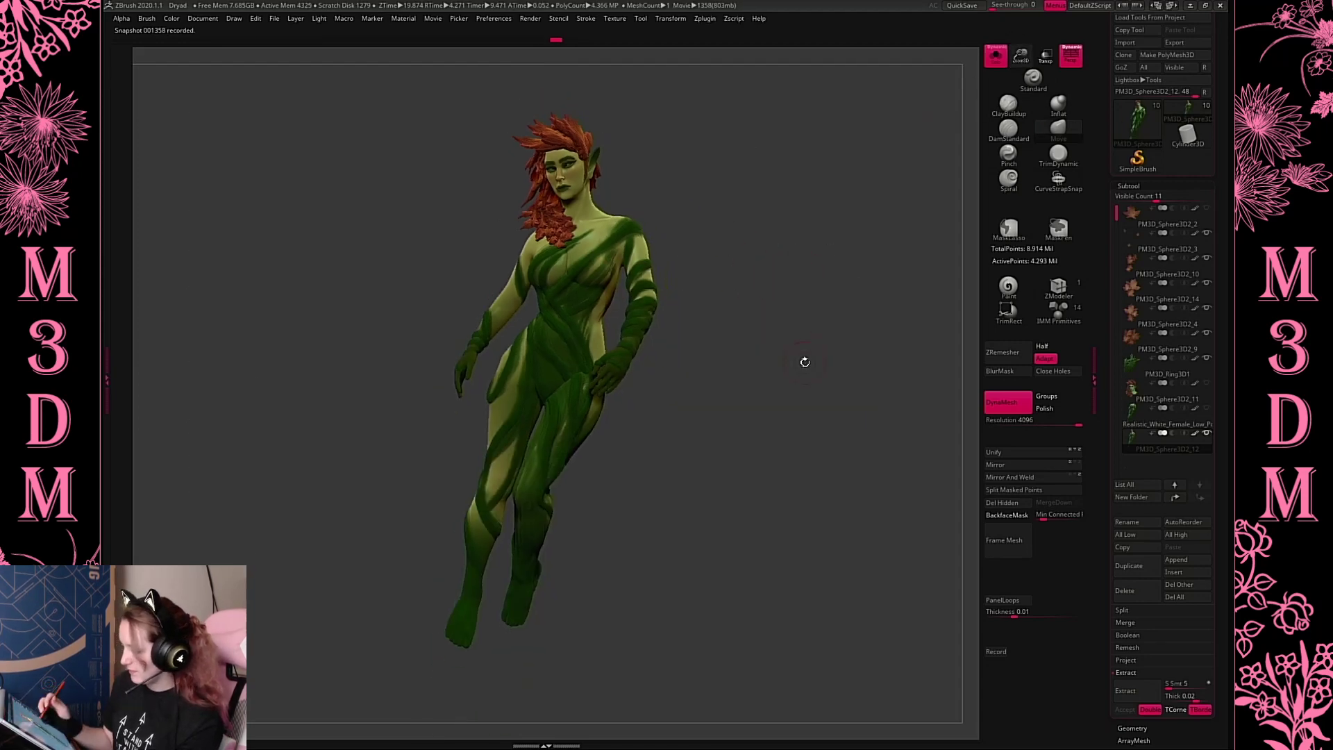
mouse_move(804, 366)
mouse_down()
mouse_move(727, 381)
mouse_move(829, 357)
mouse_up()
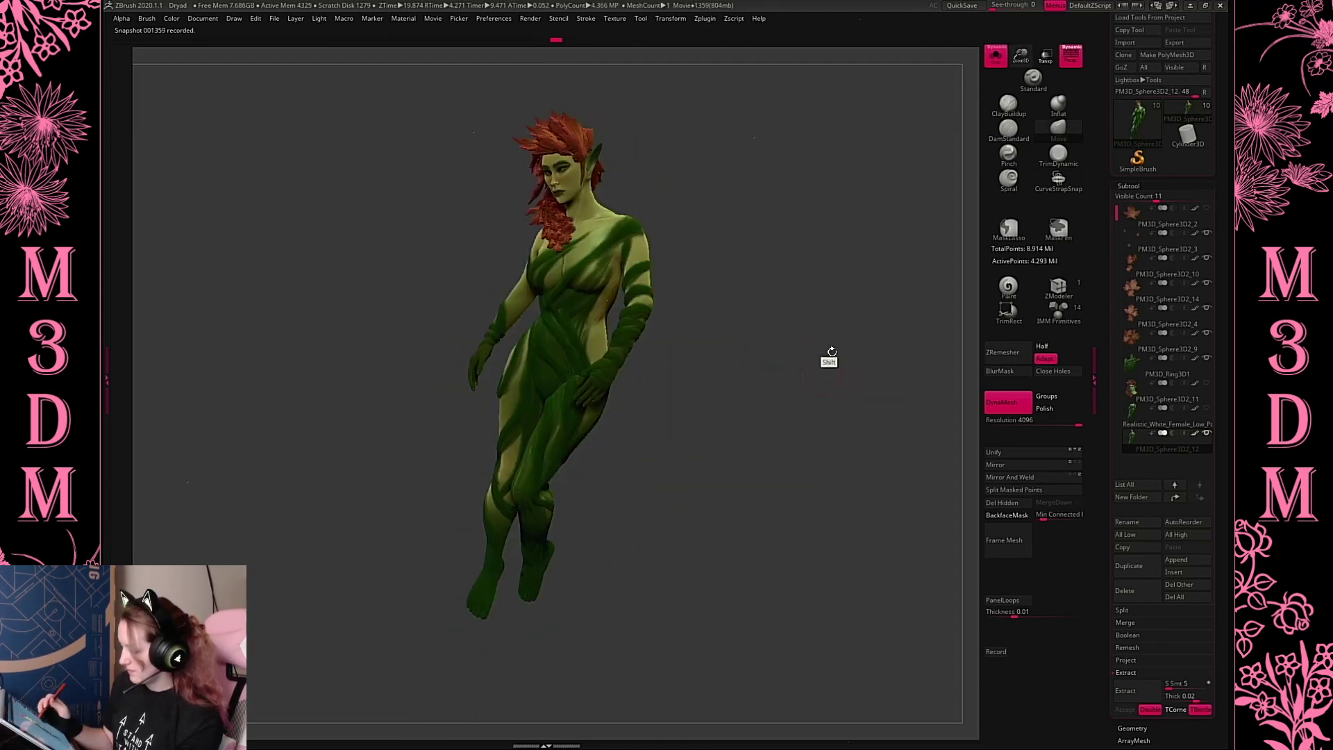
drag(1031, 52, 1053, 119)
click(1058, 155)
key(space)
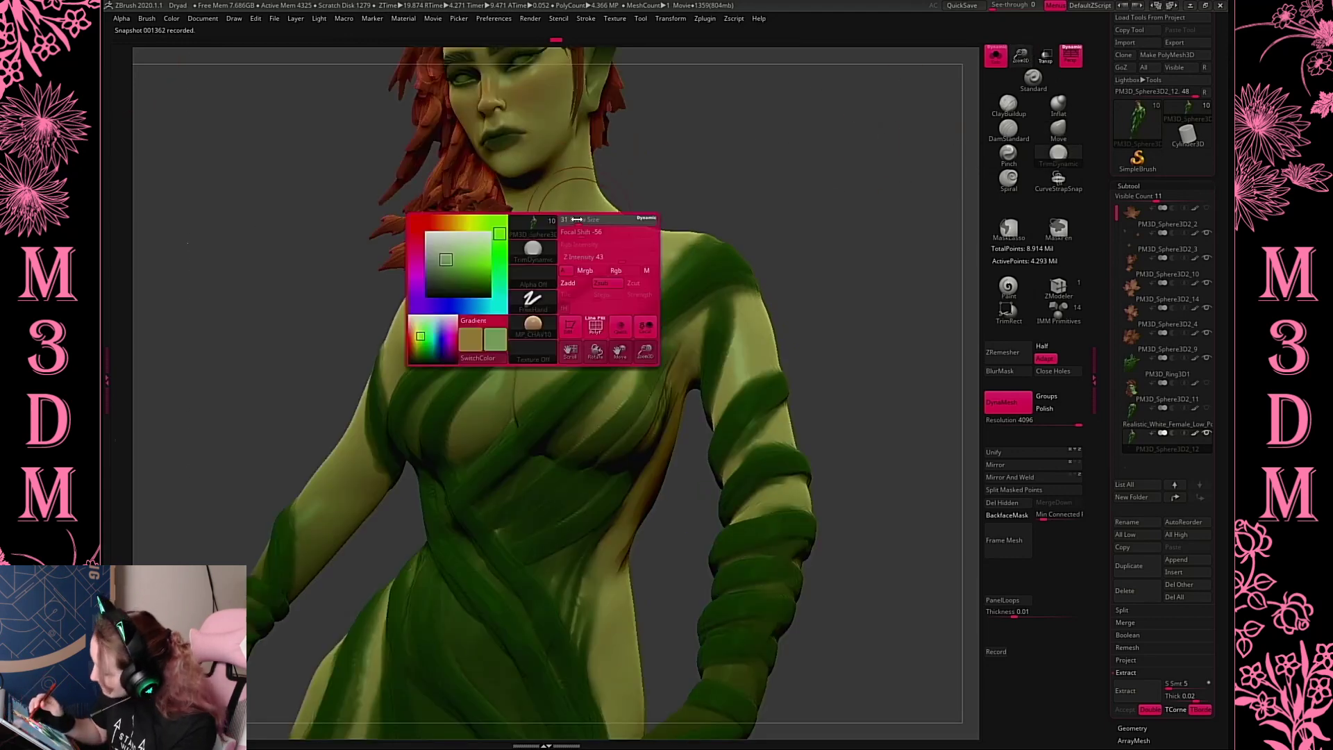
drag(579, 254, 667, 231)
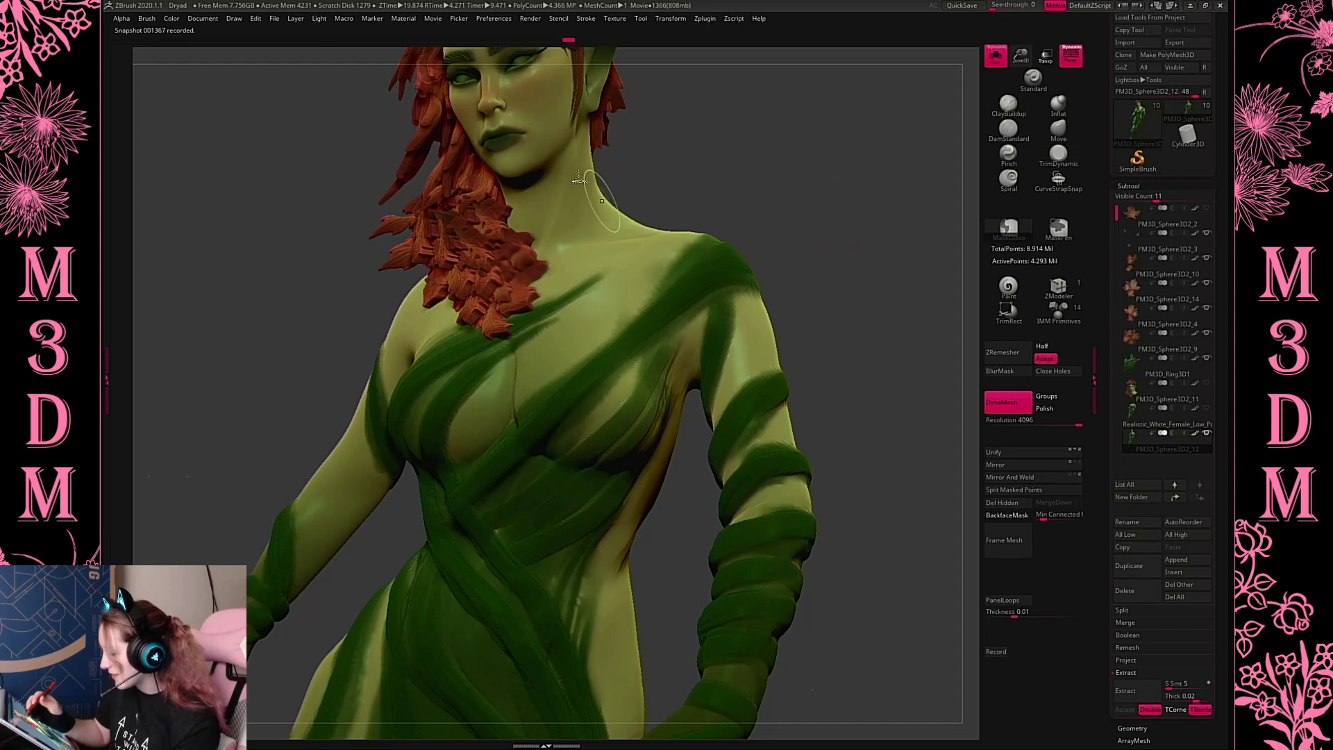
drag(585, 184, 587, 236)
Switch to the Standard brush and adjust its draw size and Z Intensity for sculpting the neck below the jaw
alt+drag(800, 175, 795, 251)
key(space)
drag(768, 242, 778, 243)
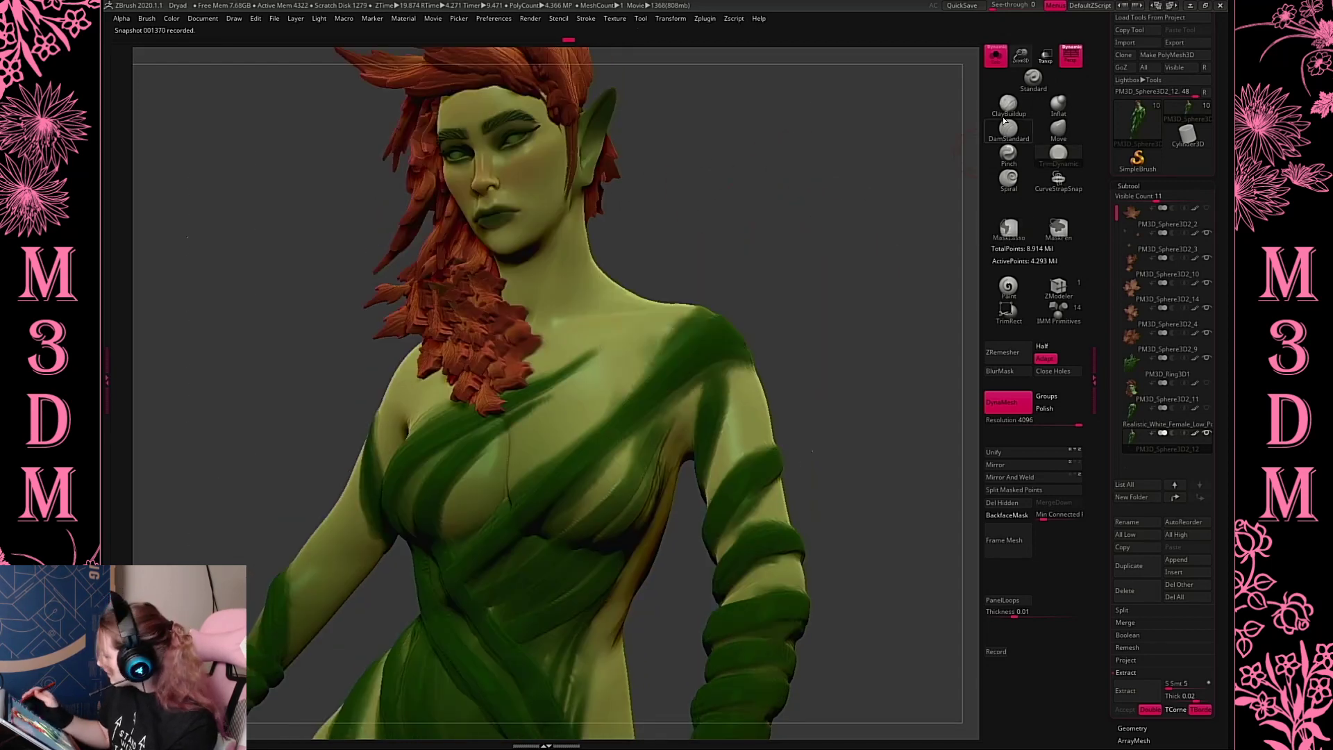
click(1033, 80)
key(space)
drag(772, 194, 765, 194)
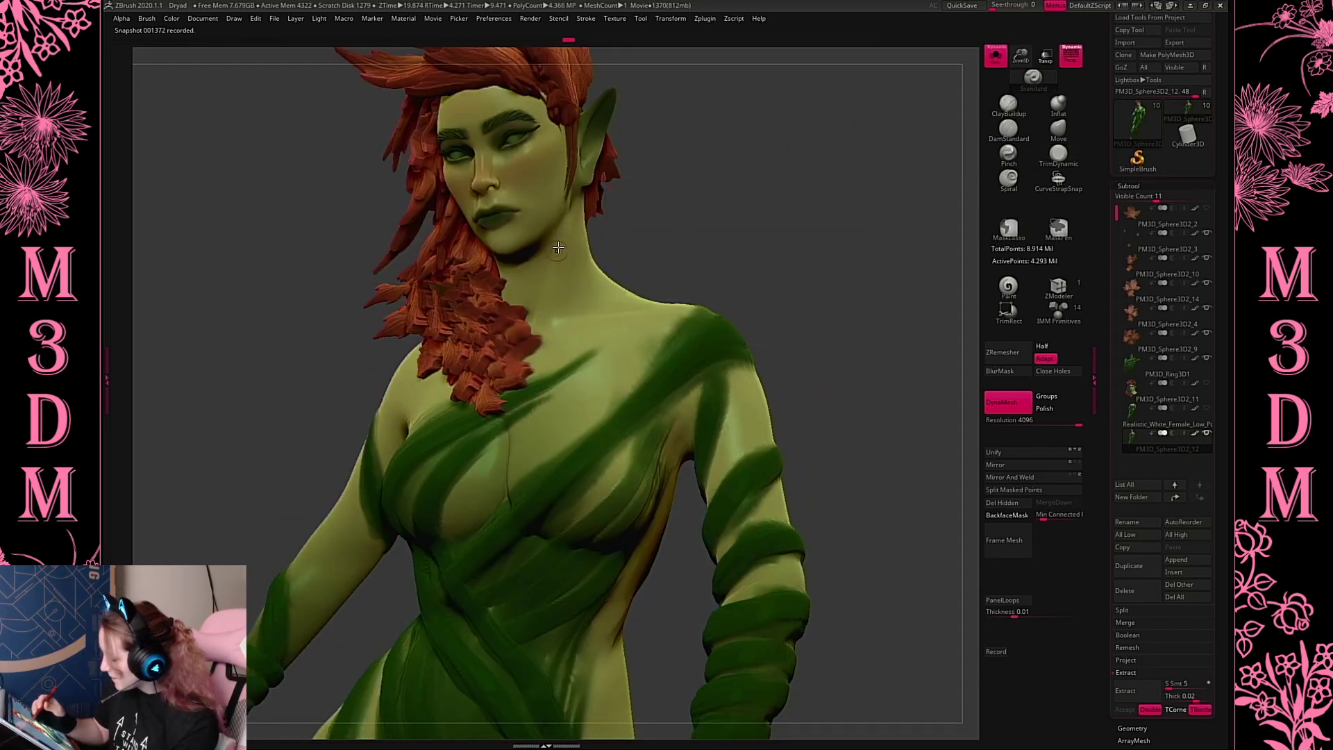
key(space)
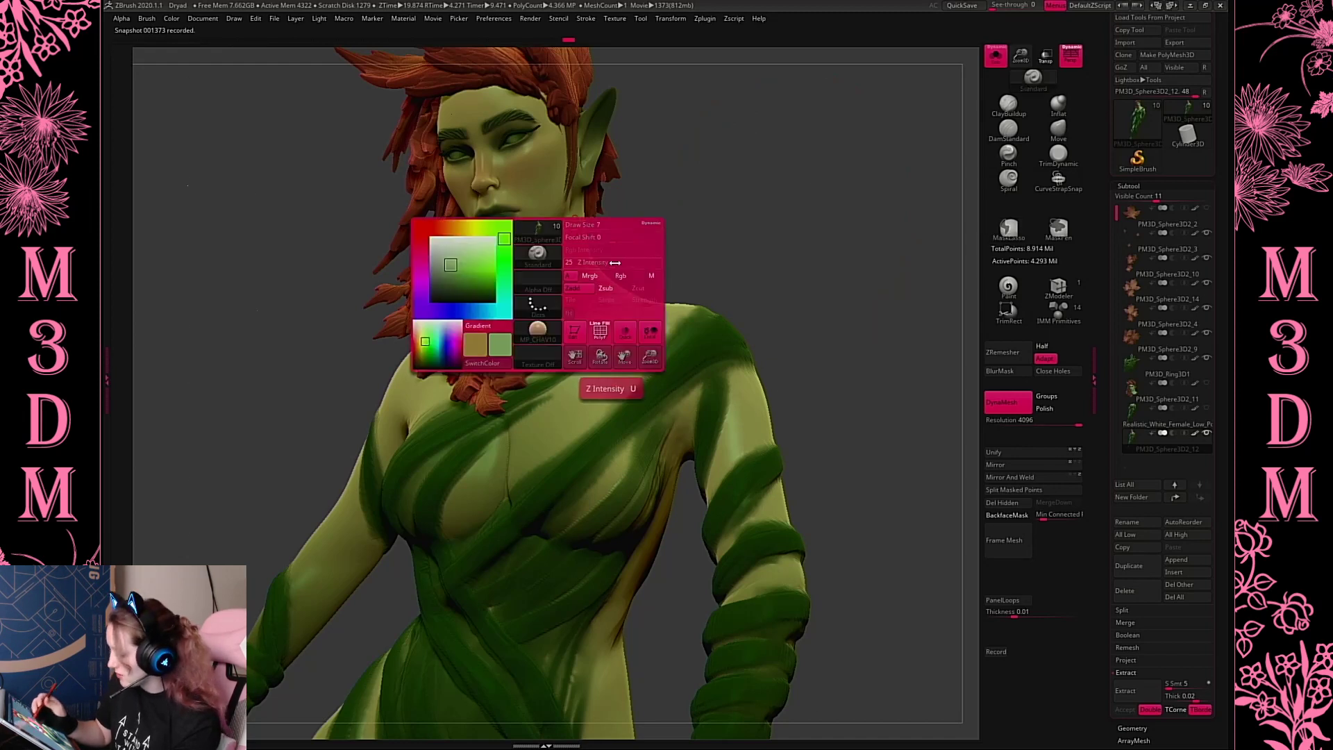
mouse_move(612, 263)
mouse_down()
mouse_move(581, 224)
mouse_move(568, 239)
mouse_up()
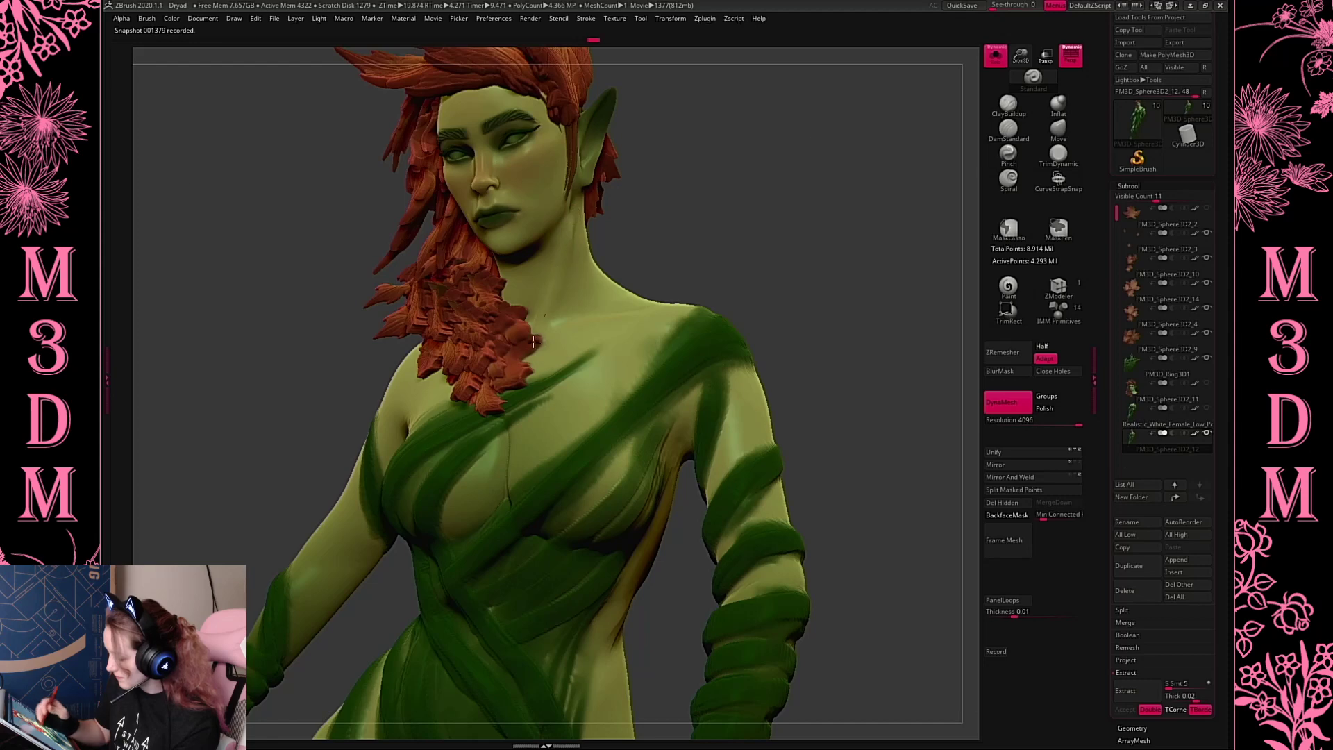
Sculpt the side of the neck below the ear with the Standard brush, readjusting the brush settings
drag(611, 239, 697, 203)
key(space)
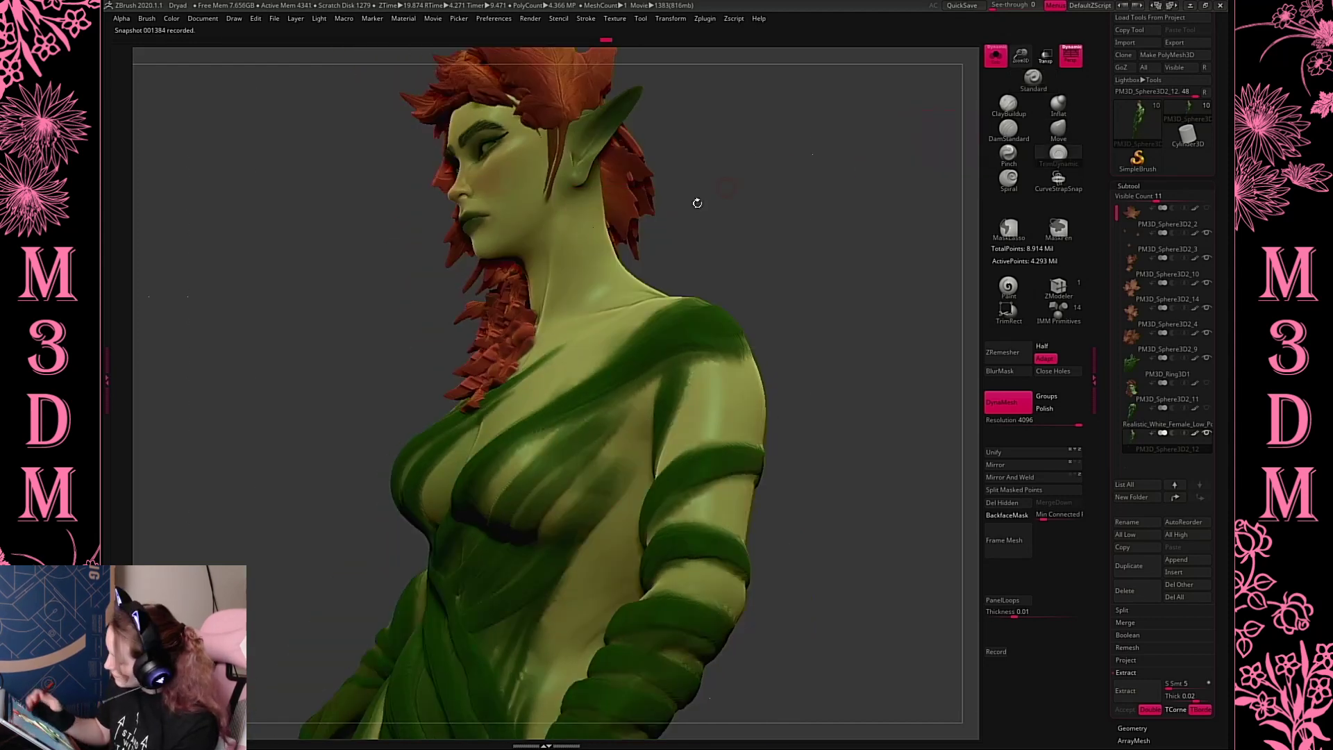
key(space)
drag(565, 234, 577, 226)
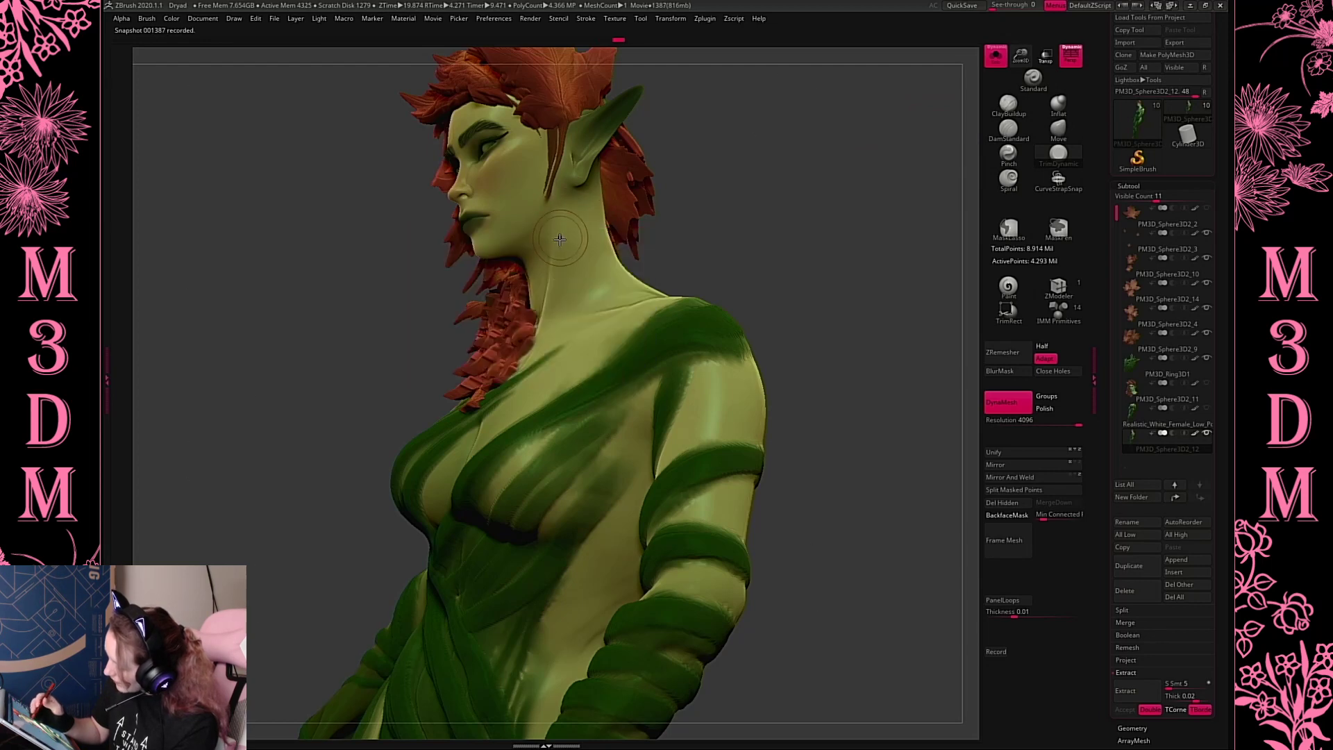
shift+drag(840, 238, 841, 322)
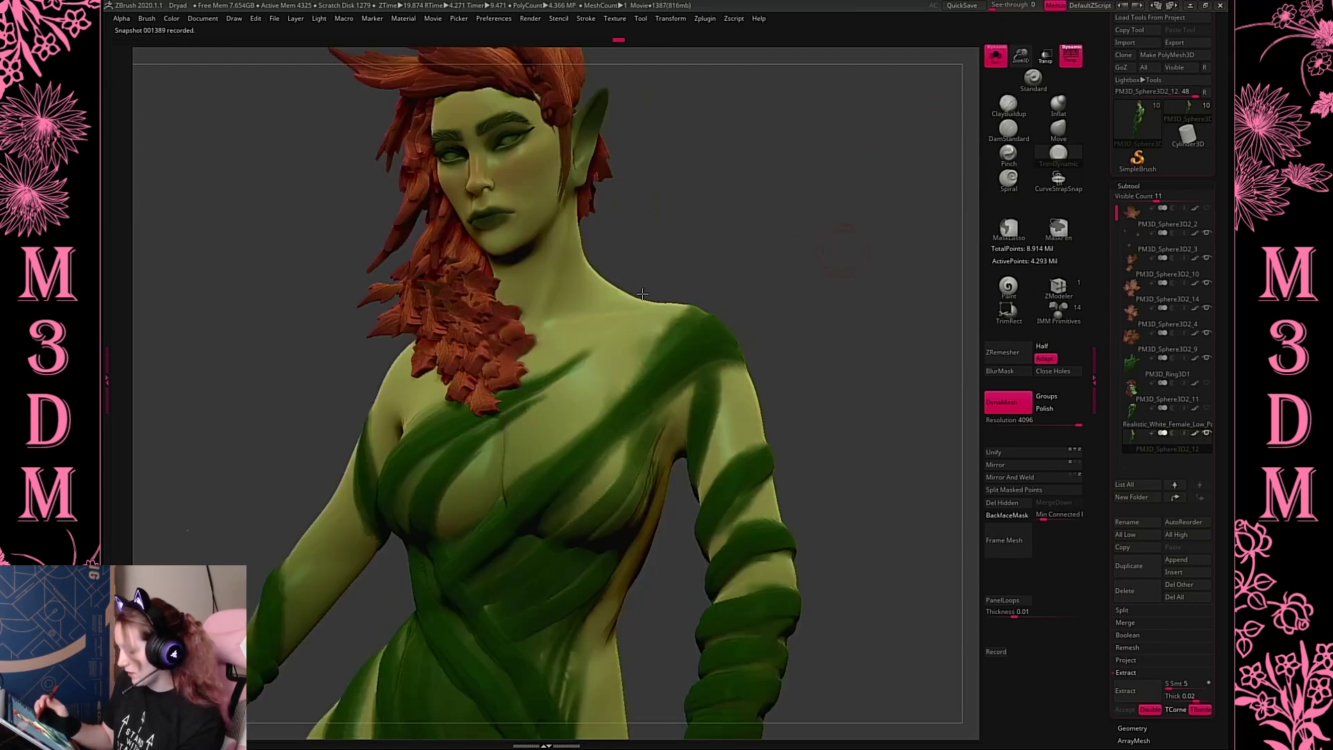
Refine the front of the neck down to the throat with short Standard brush strokes, readjusting the brush between them
key(space)
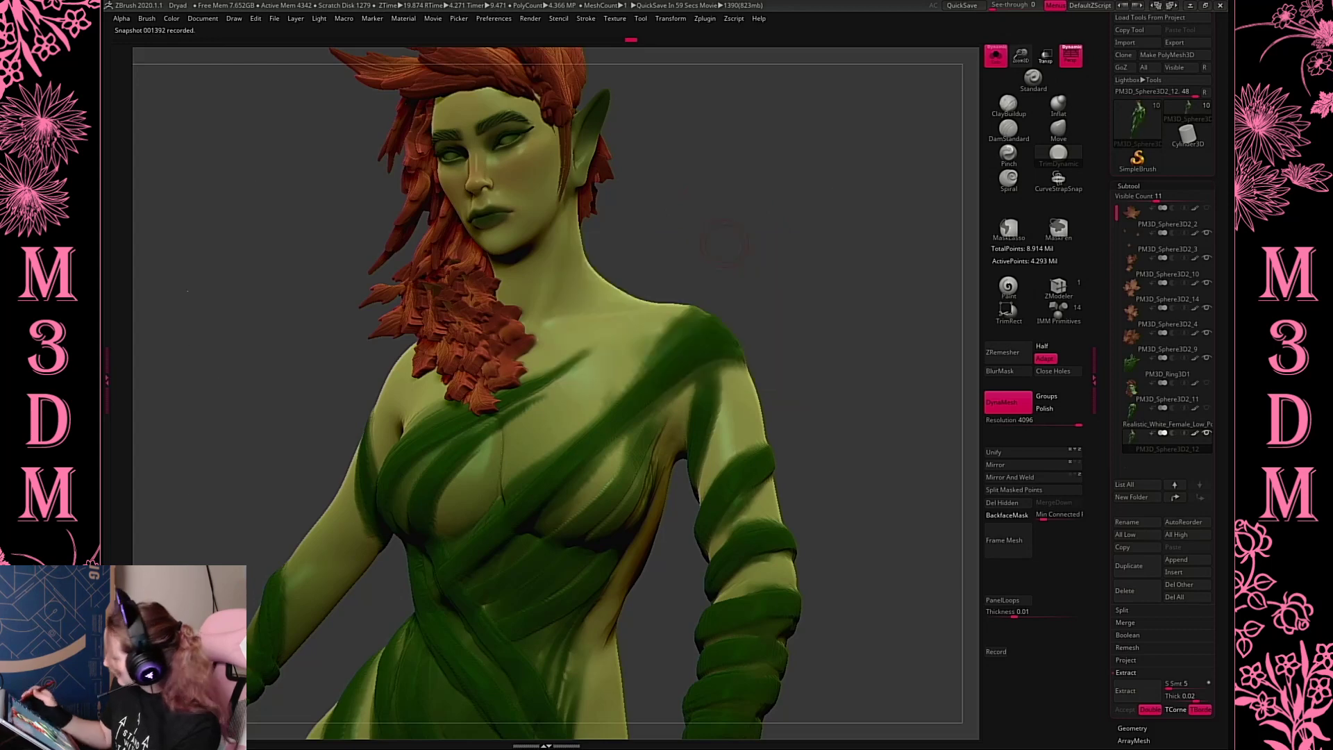
key(space)
key(space)
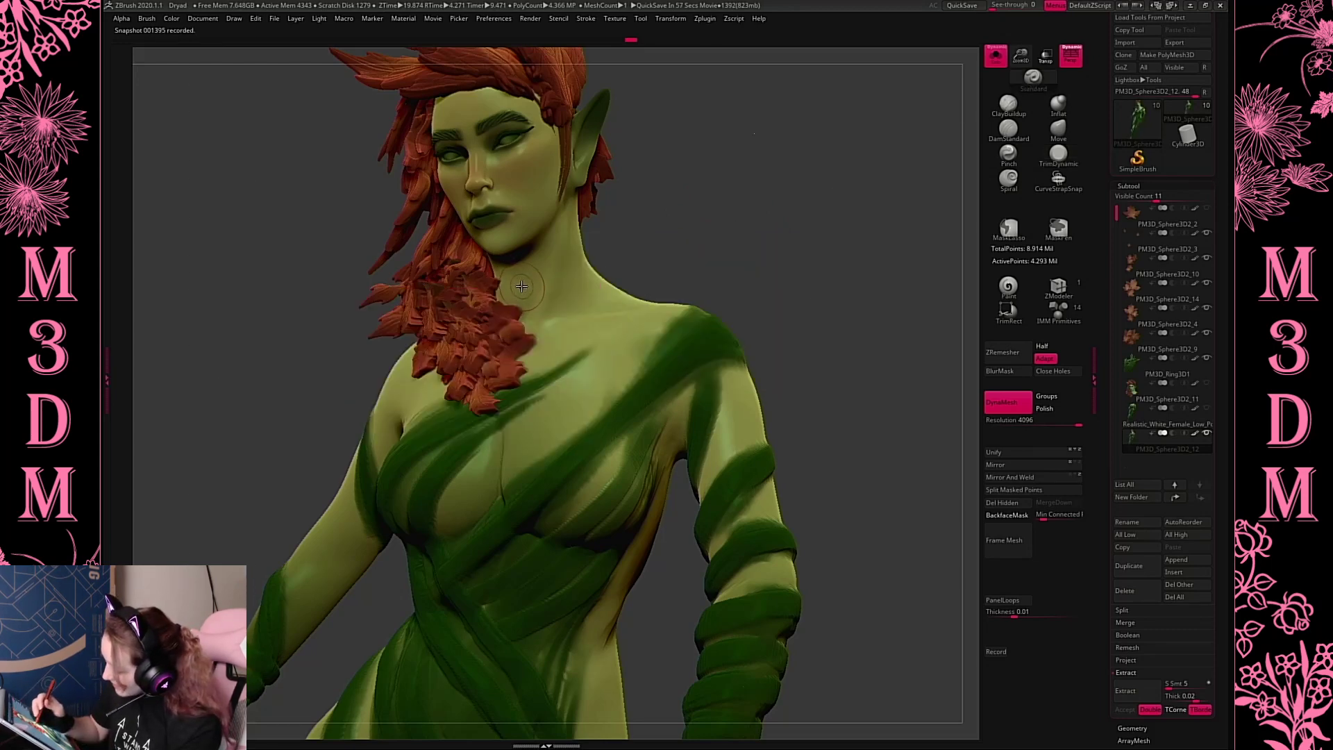
drag(522, 283, 514, 283)
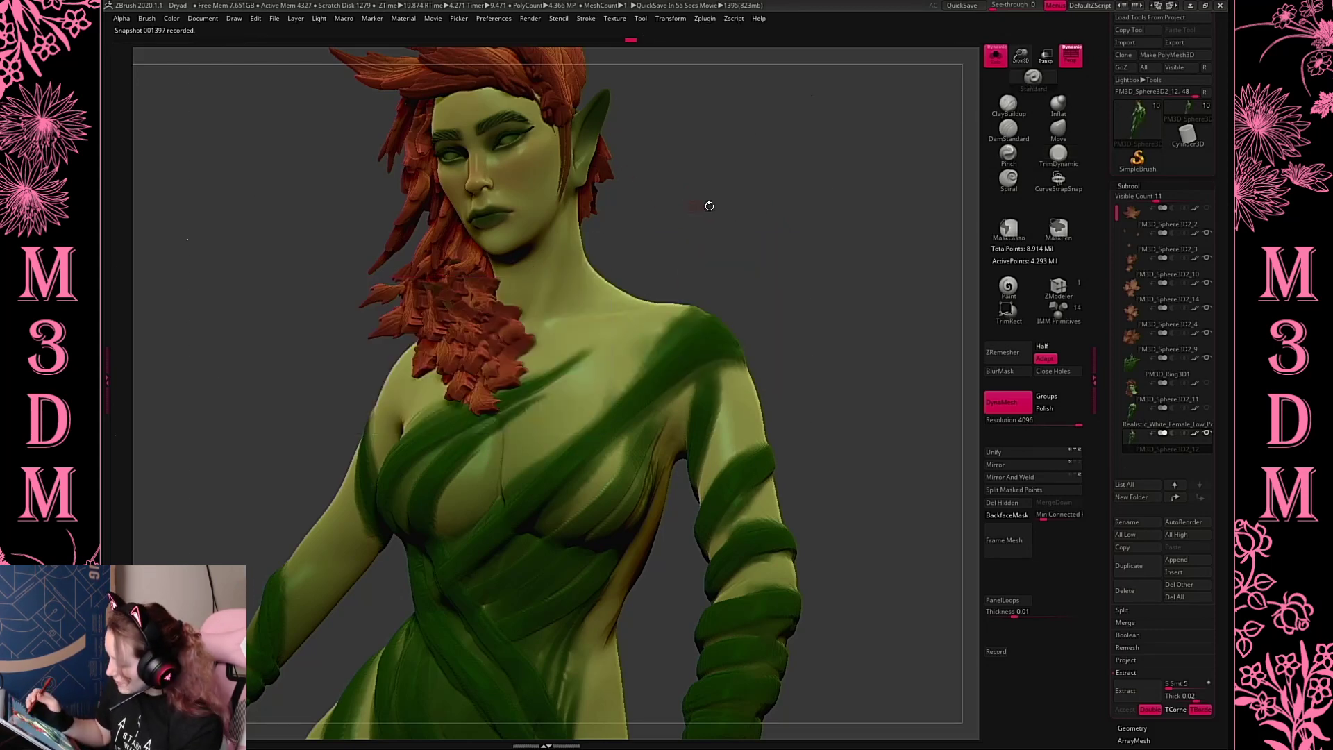
key(space)
mouse_move(624, 227)
mouse_down()
mouse_move(712, 207)
mouse_move(683, 213)
mouse_up()
key(space)
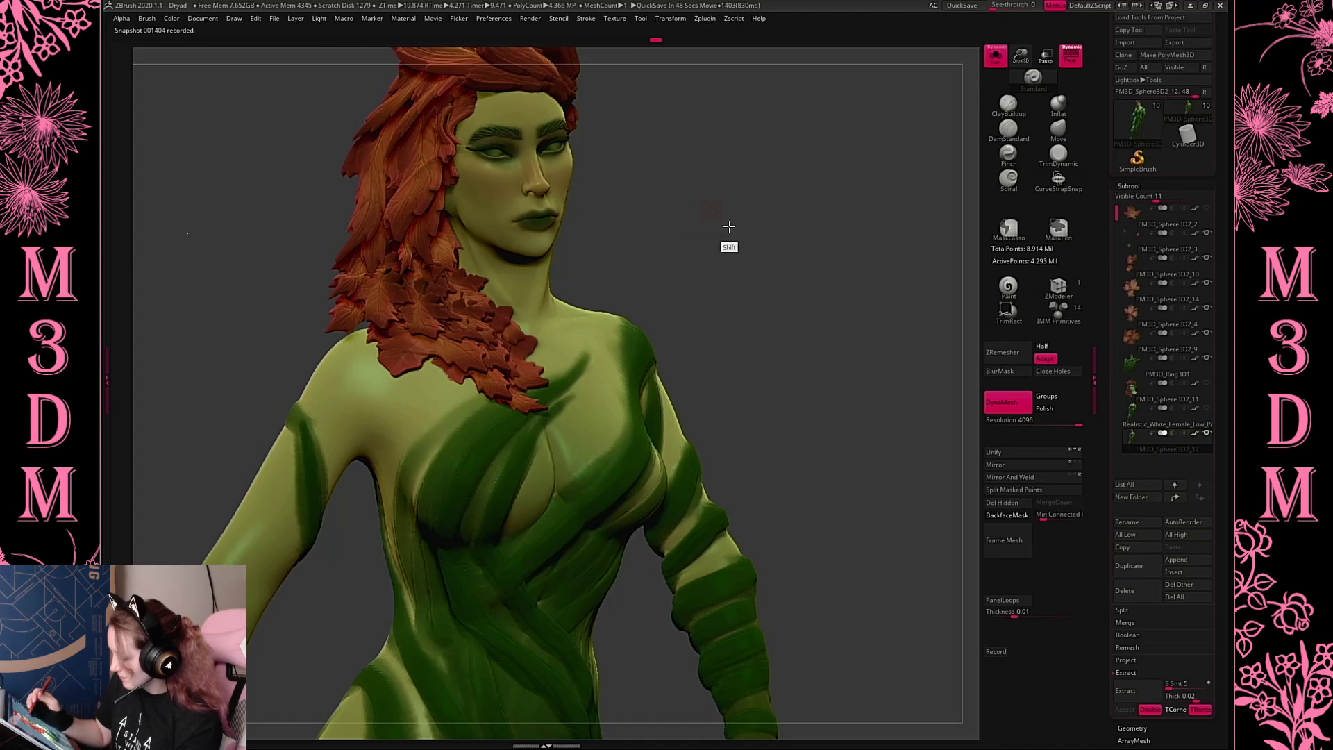
Smooth the base of the neck and refine the collarbone and upper chest beside the hair
drag(729, 245, 725, 260)
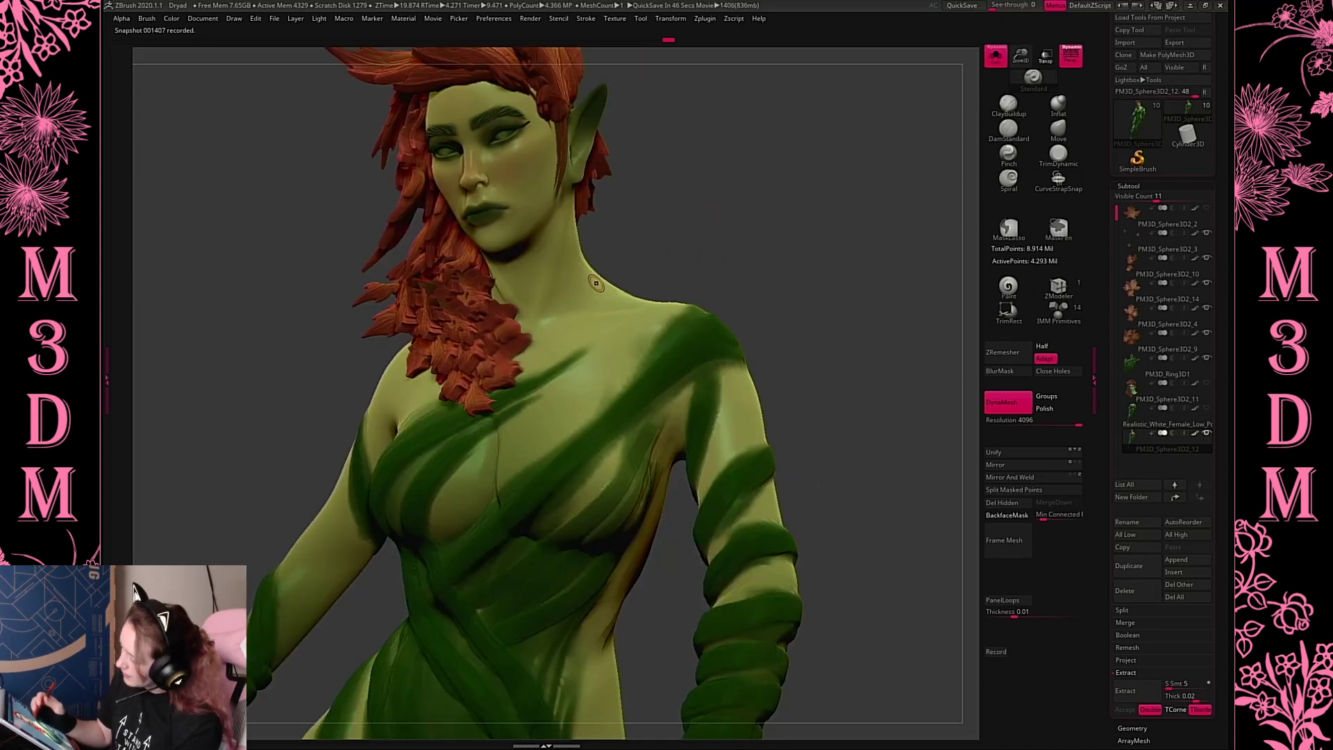
key(shift)
mouse_move(589, 280)
shift+mouse_down()
mouse_move(546, 265)
mouse_move(527, 278)
shift+mouse_up()
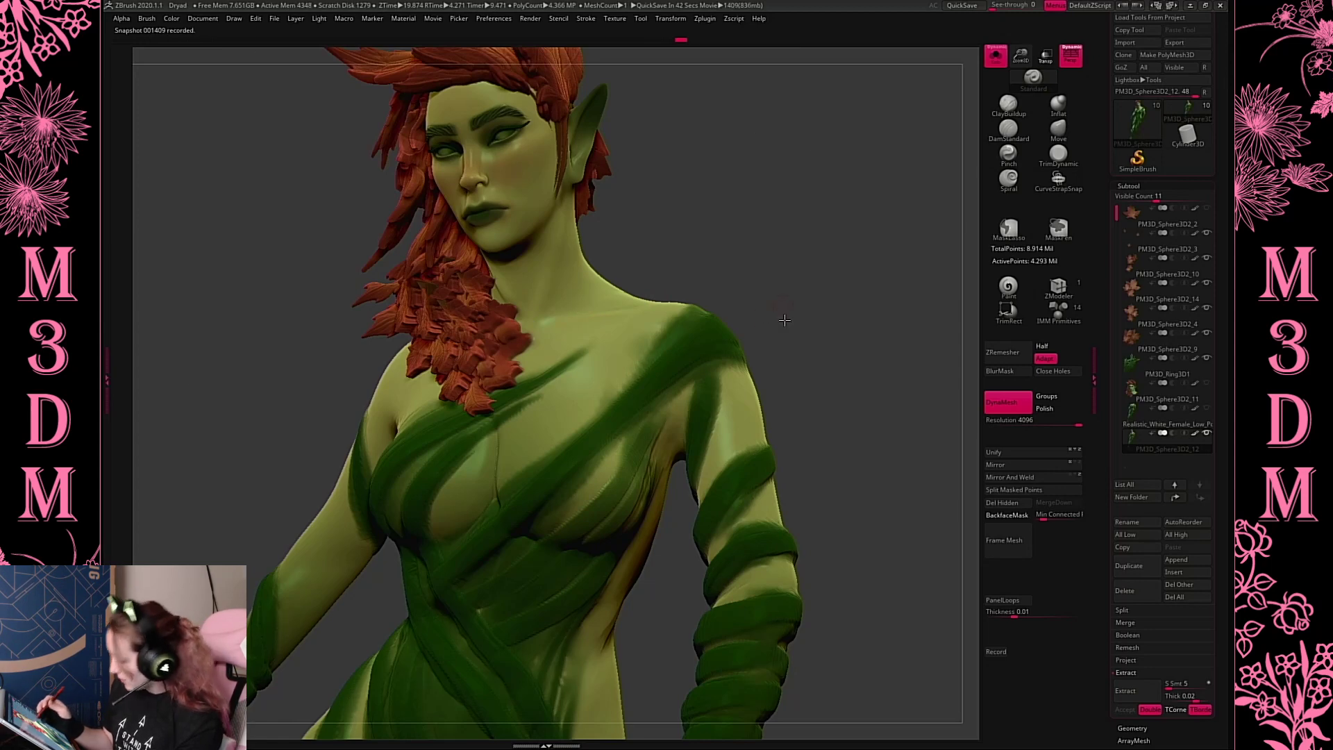
mouse_move(785, 320)
mouse_down()
mouse_move(567, 336)
mouse_move(618, 308)
mouse_move(547, 348)
mouse_up()
alt+drag(618, 319, 544, 356)
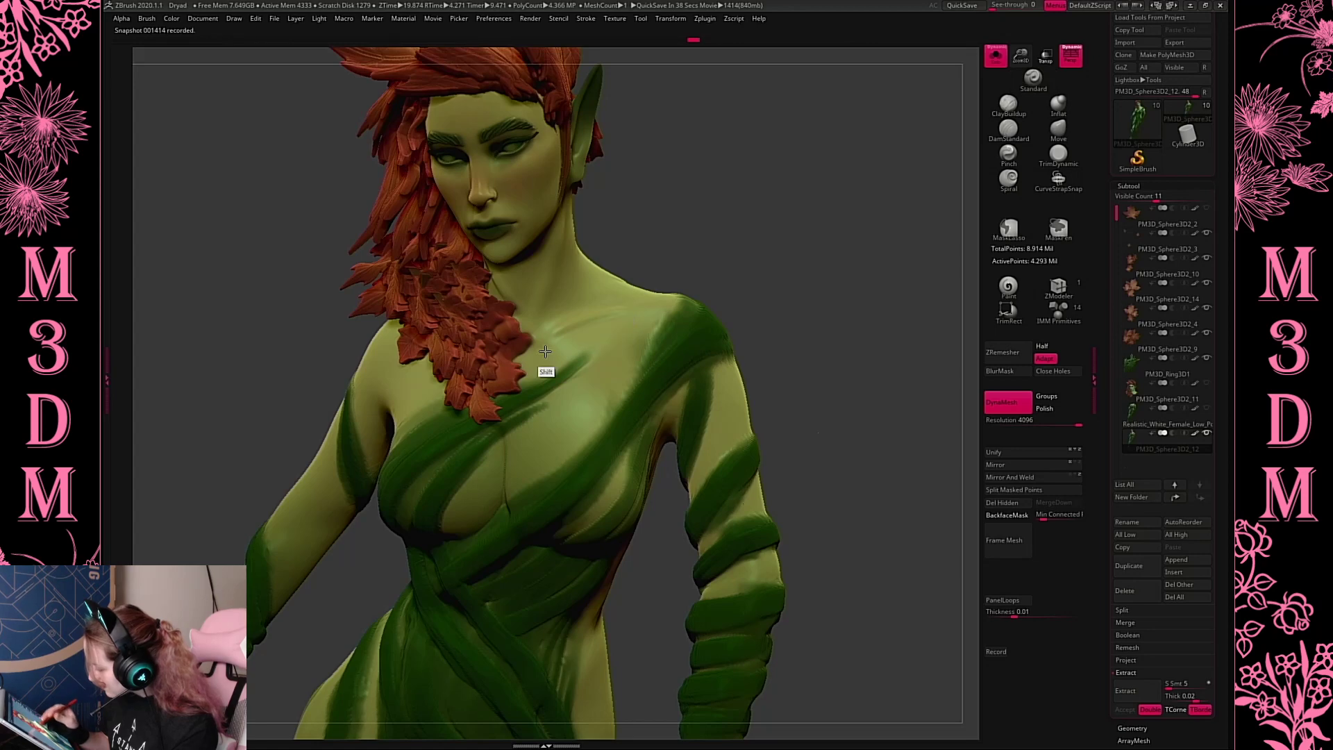
alt+drag(651, 312, 606, 316)
drag(748, 268, 566, 333)
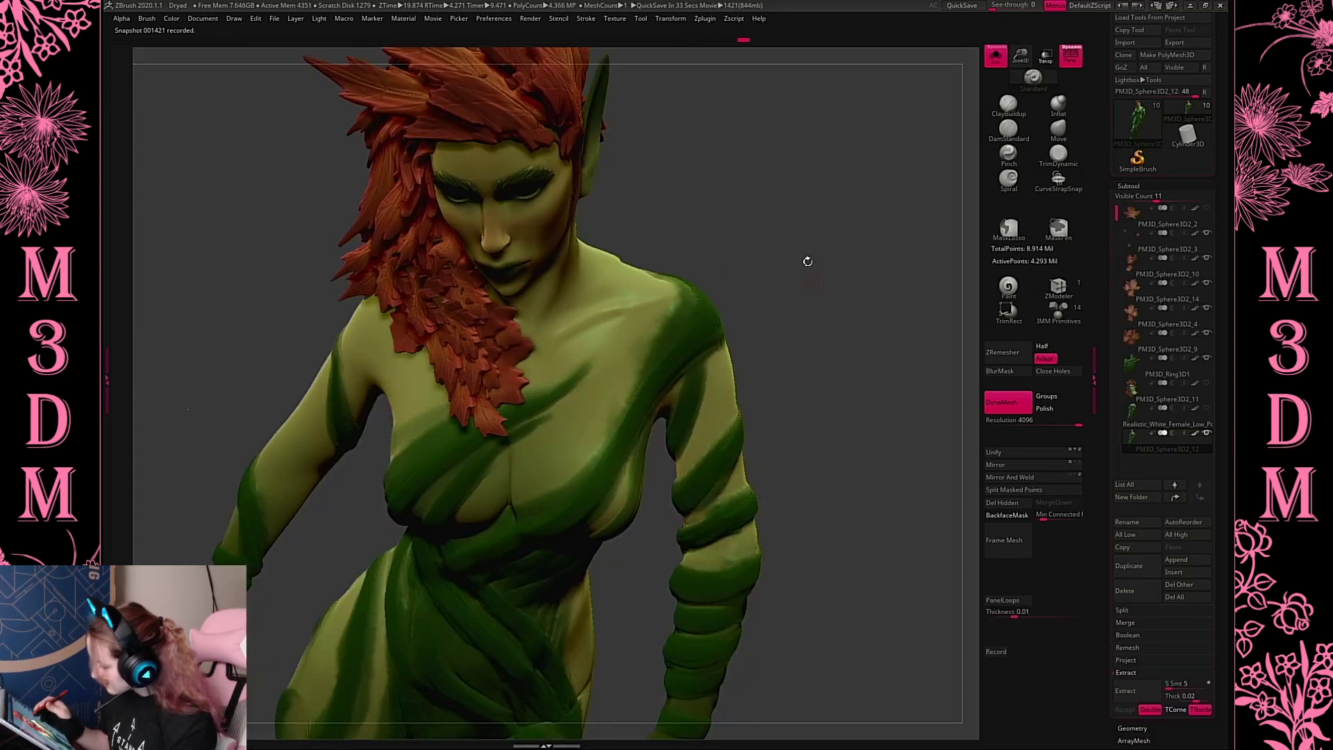
Fit the whole figure in view and turn off Solo mode to show the vines and leaves
drag(824, 274, 821, 348)
key(f)
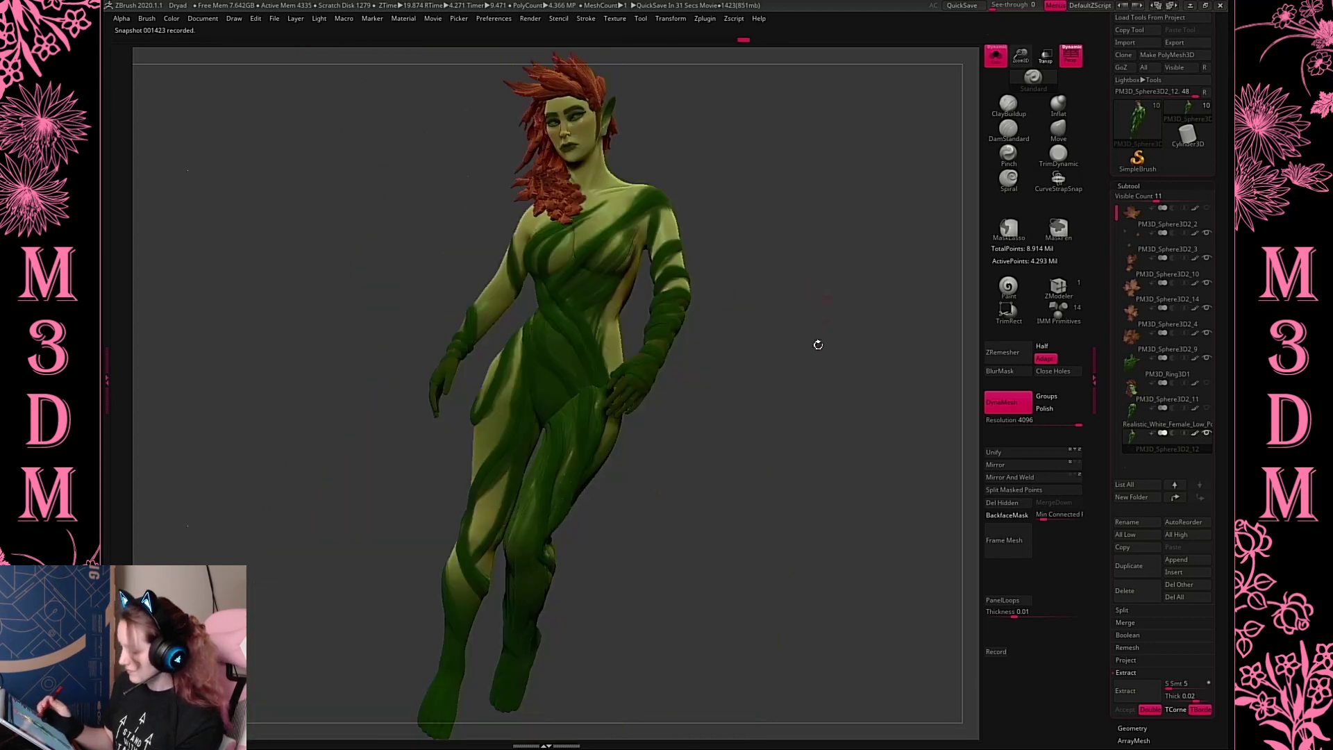
key(space)
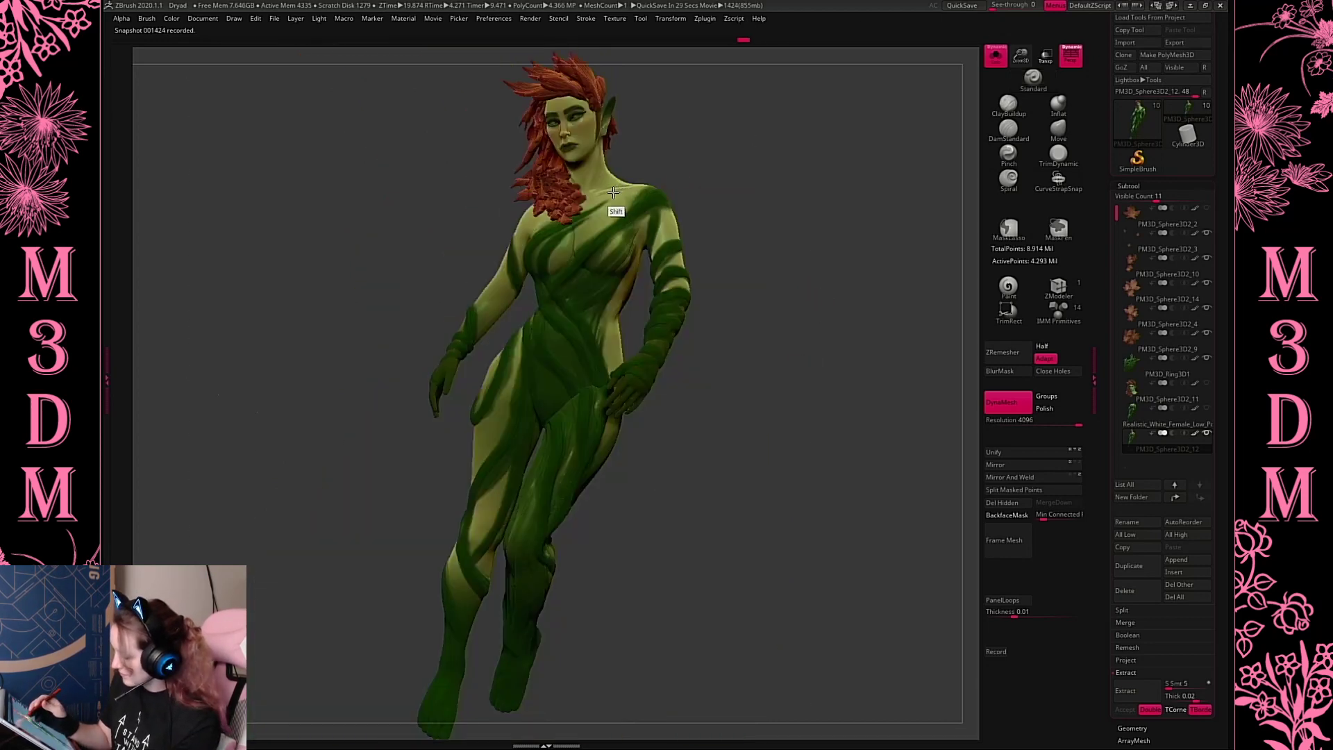
drag(830, 263, 826, 252)
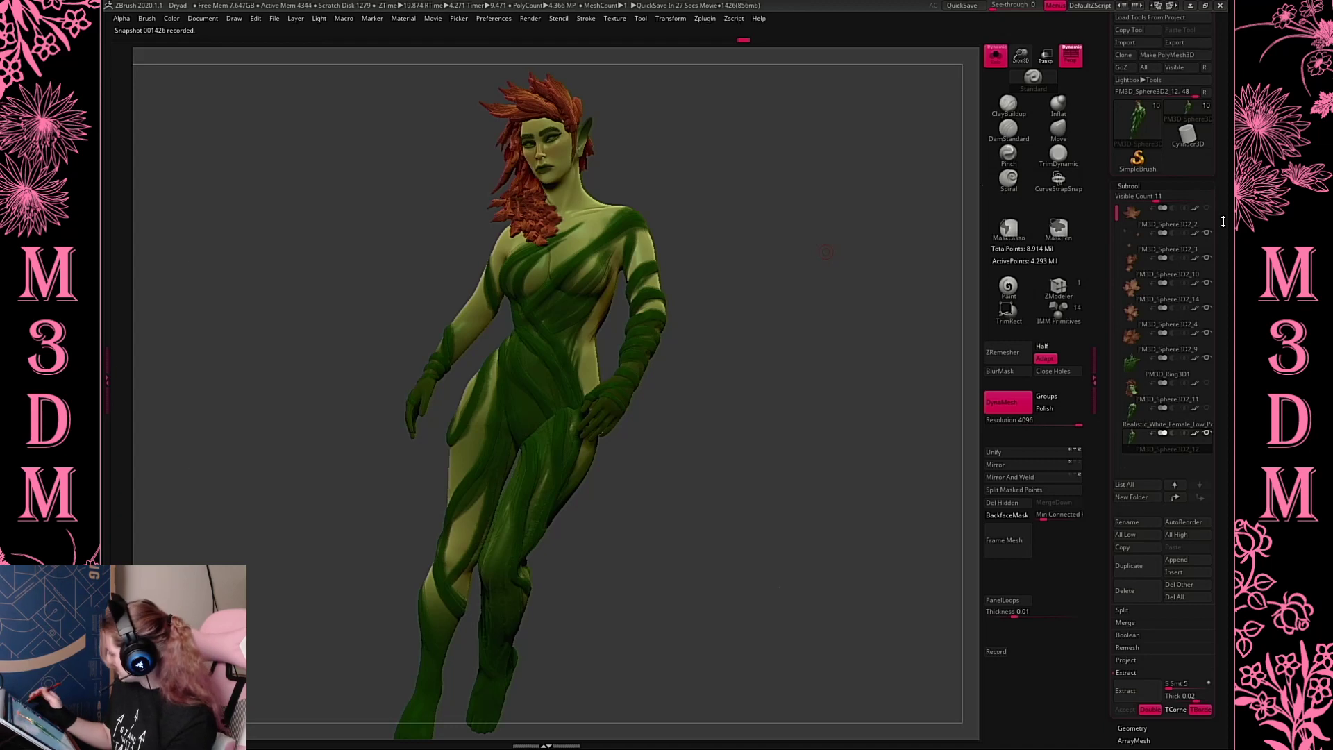
click(996, 56)
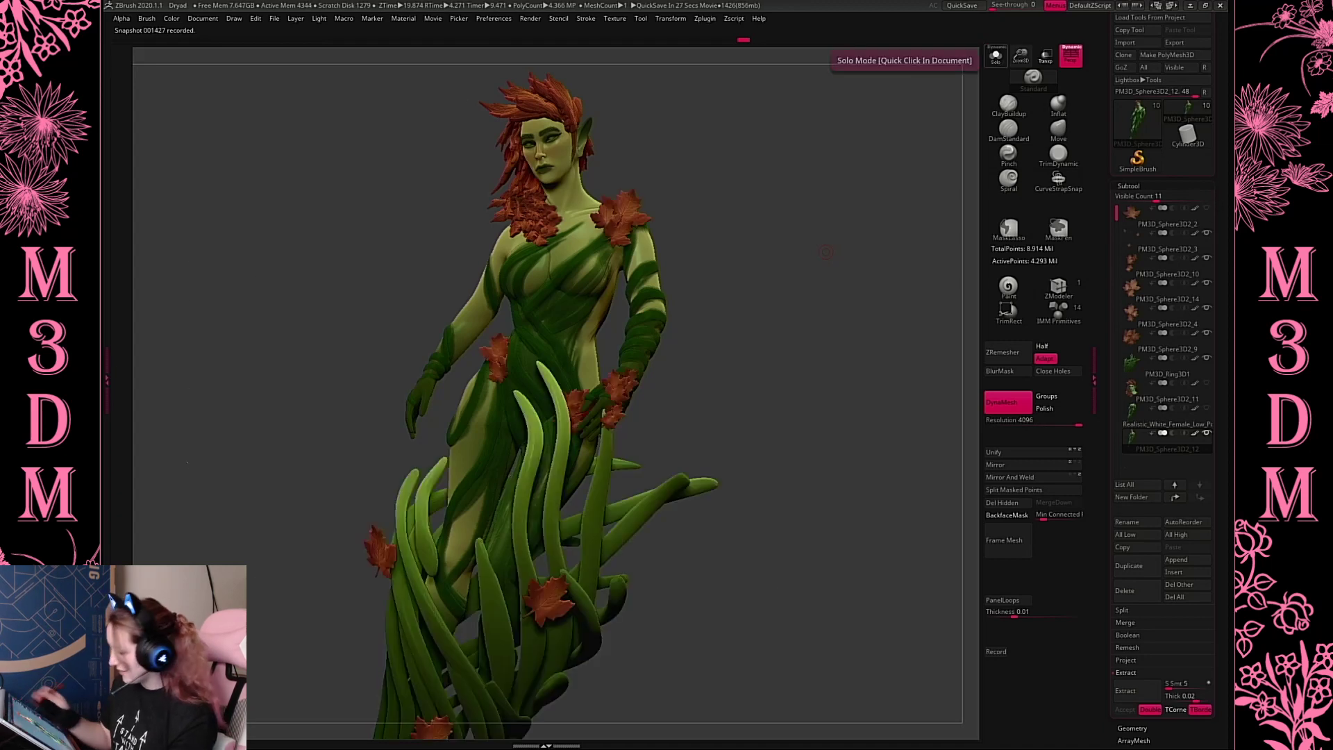
Select the maple leaf on the shoulder and adjust its placement with the transpose tools, toggling the polyframe display
alt+click(631, 225)
key(w)
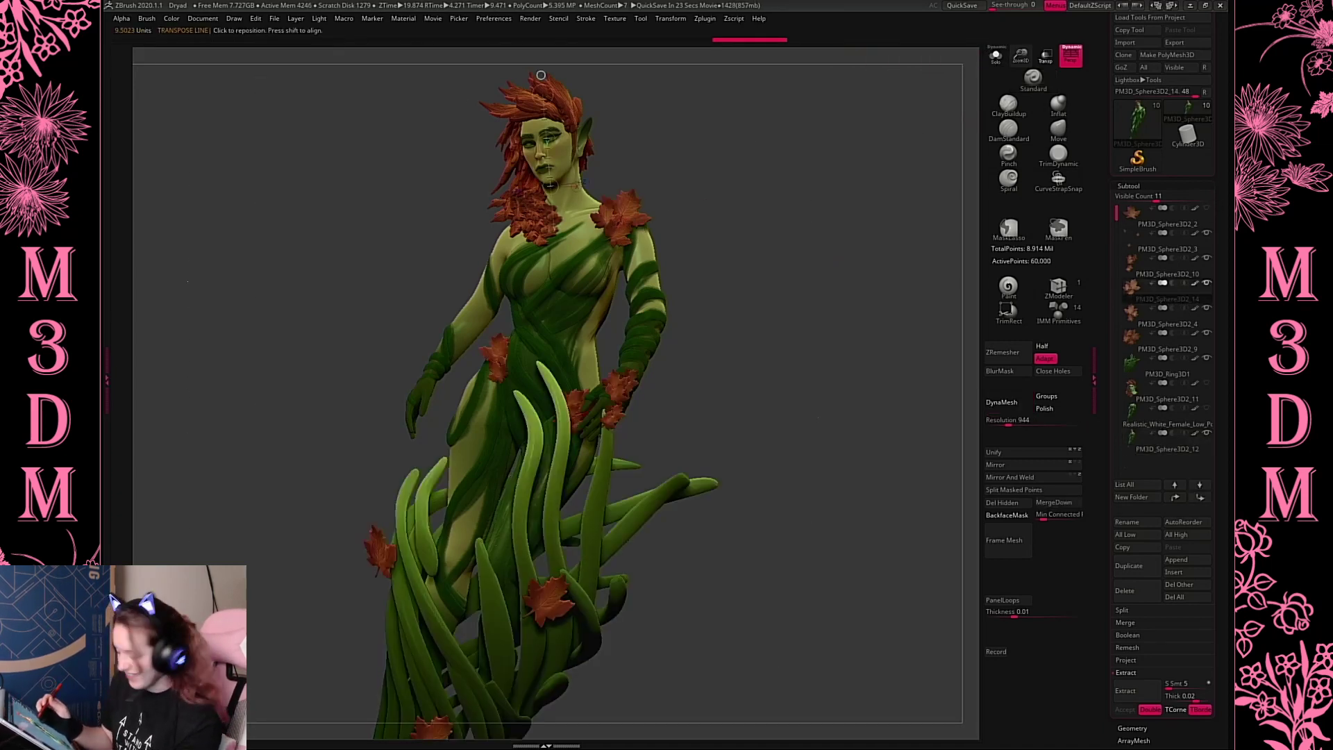
key(shift+f)
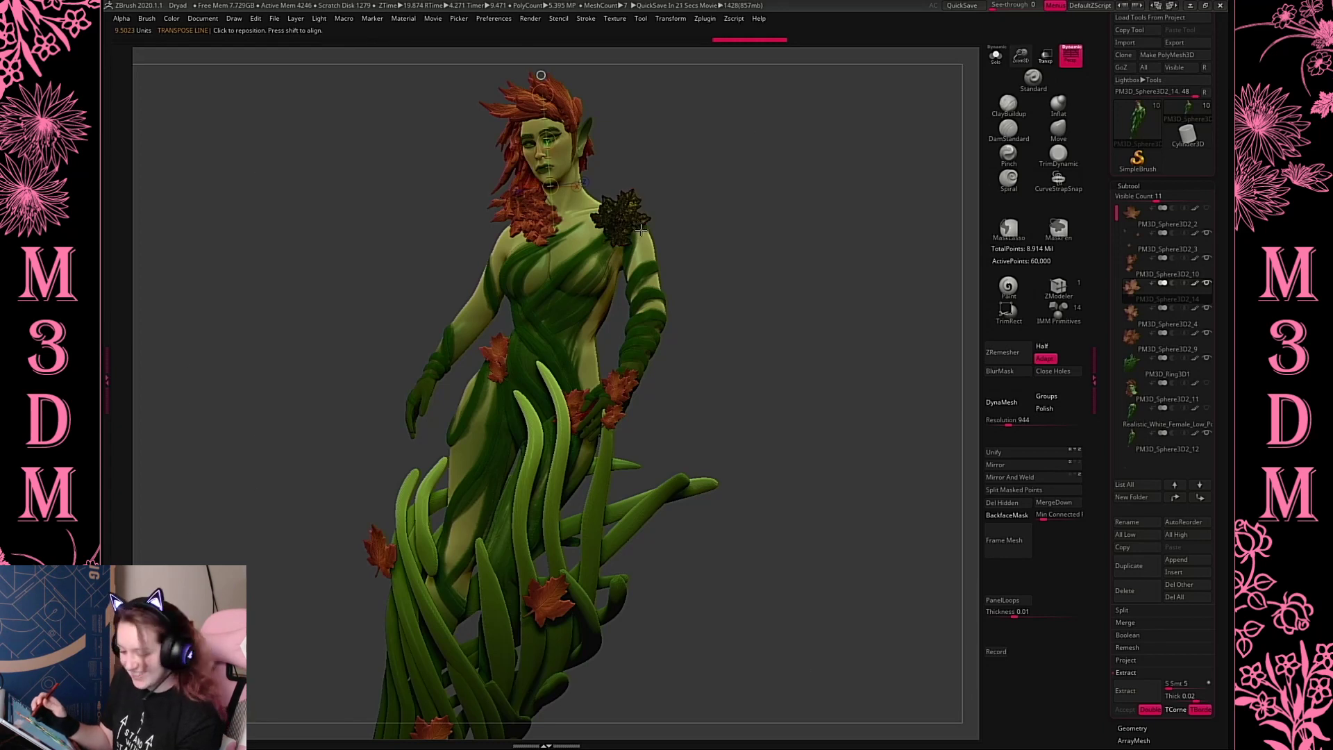
key(y)
key(shift+f)
alt+drag(635, 220, 598, 283)
alt+click(754, 233)
drag(659, 181, 665, 180)
key(q)
Frame the complete dryad with her vines in a three-quarter view, check the light settings and make a BPR render
mouse_move(827, 310)
alt+mouse_down()
mouse_move(869, 238)
mouse_move(847, 251)
alt+mouse_up()
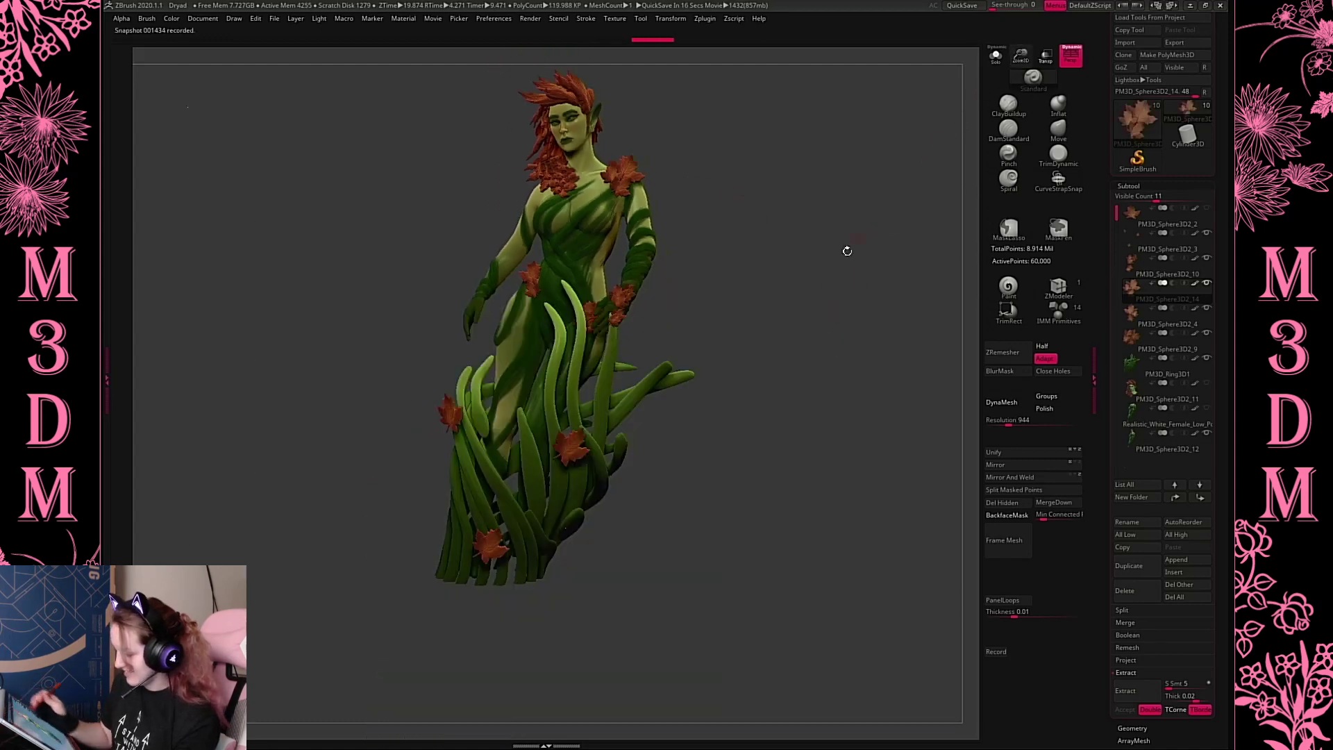
alt+drag(789, 337, 775, 397)
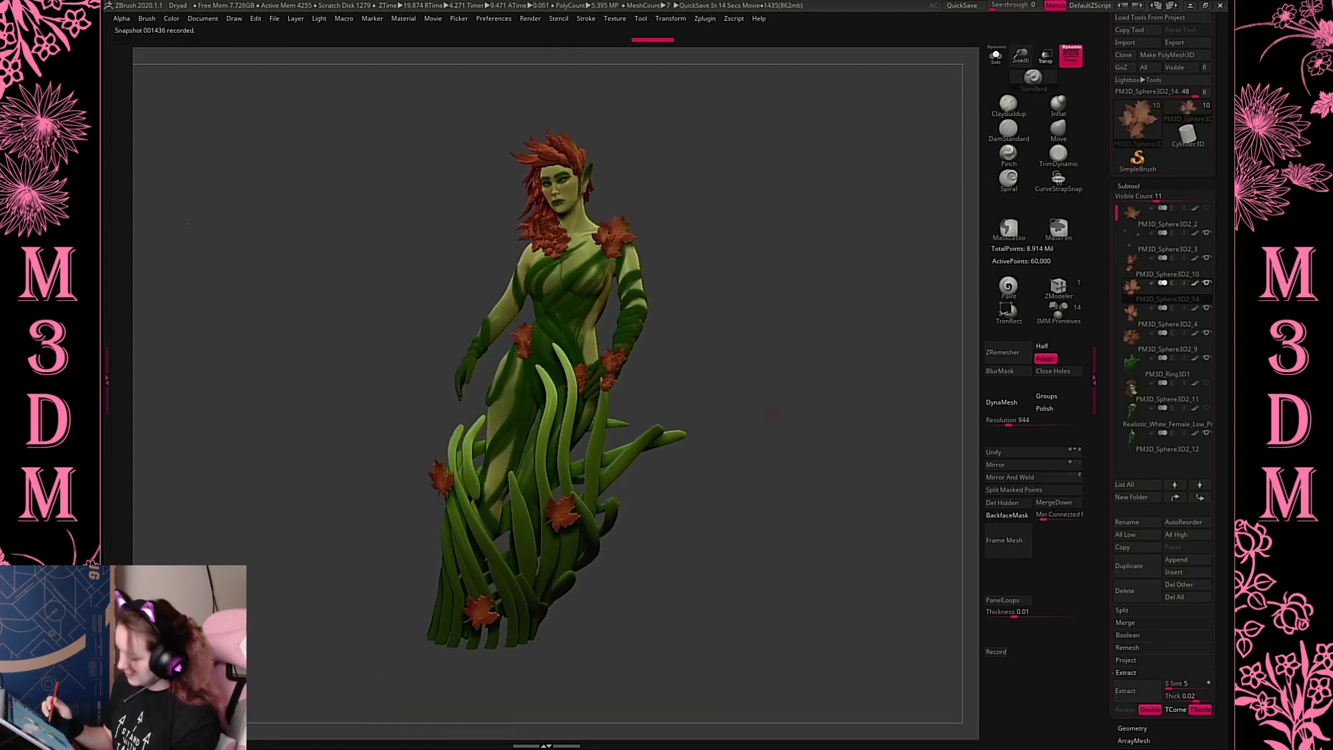
alt+drag(793, 455, 809, 468)
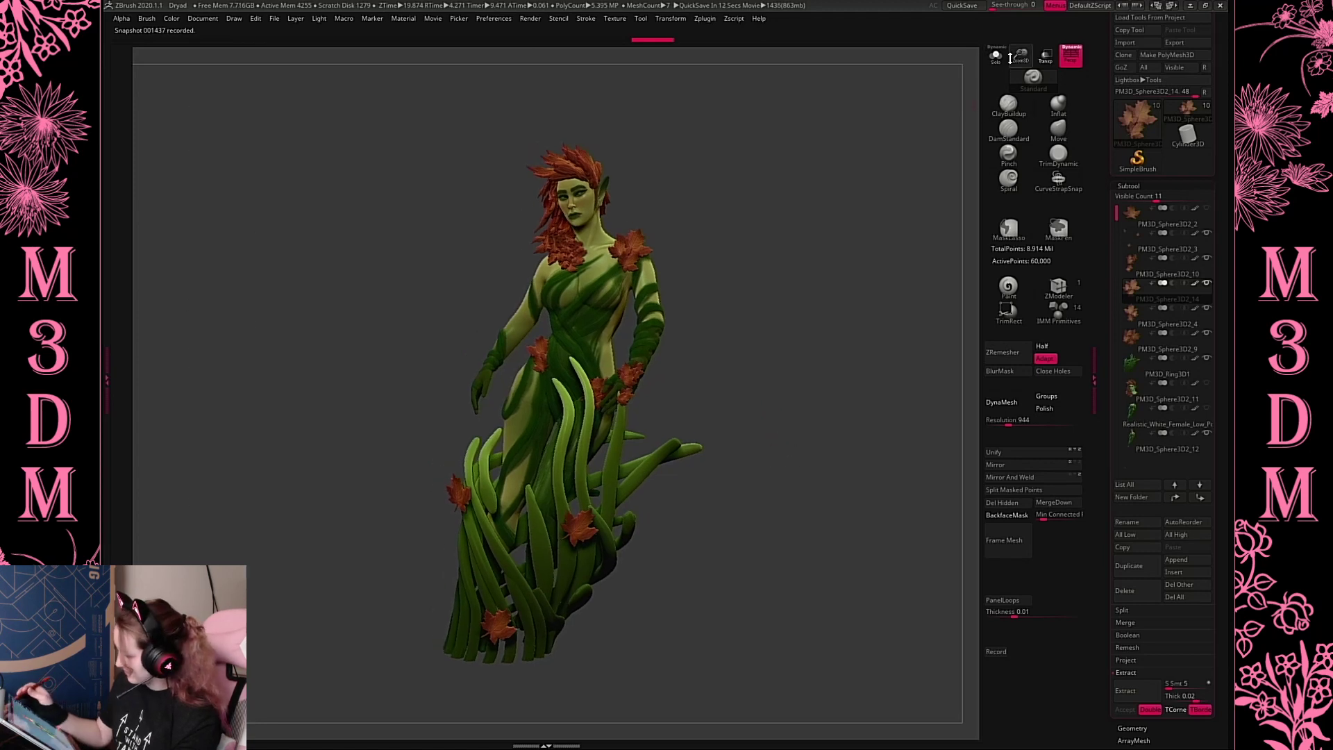
drag(1010, 59, 961, 129)
alt+drag(810, 449, 823, 431)
key(shift+r)
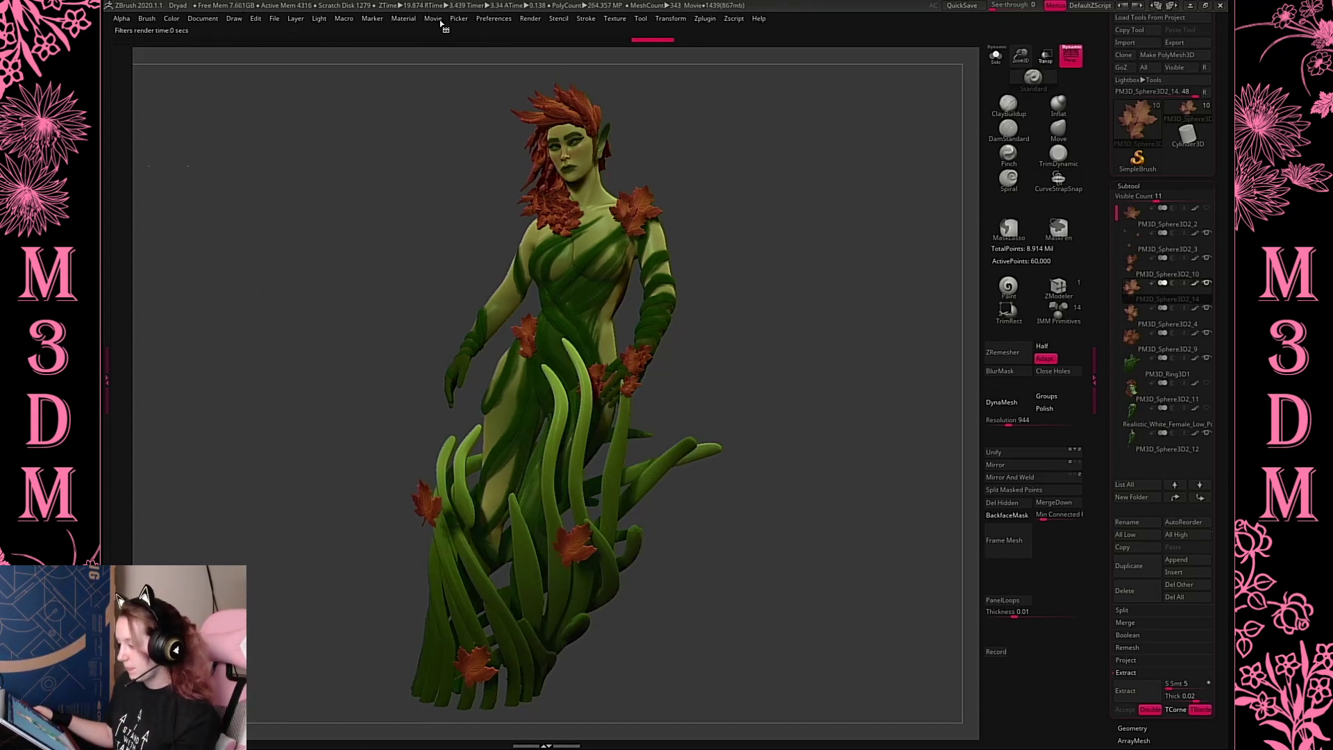
click(319, 20)
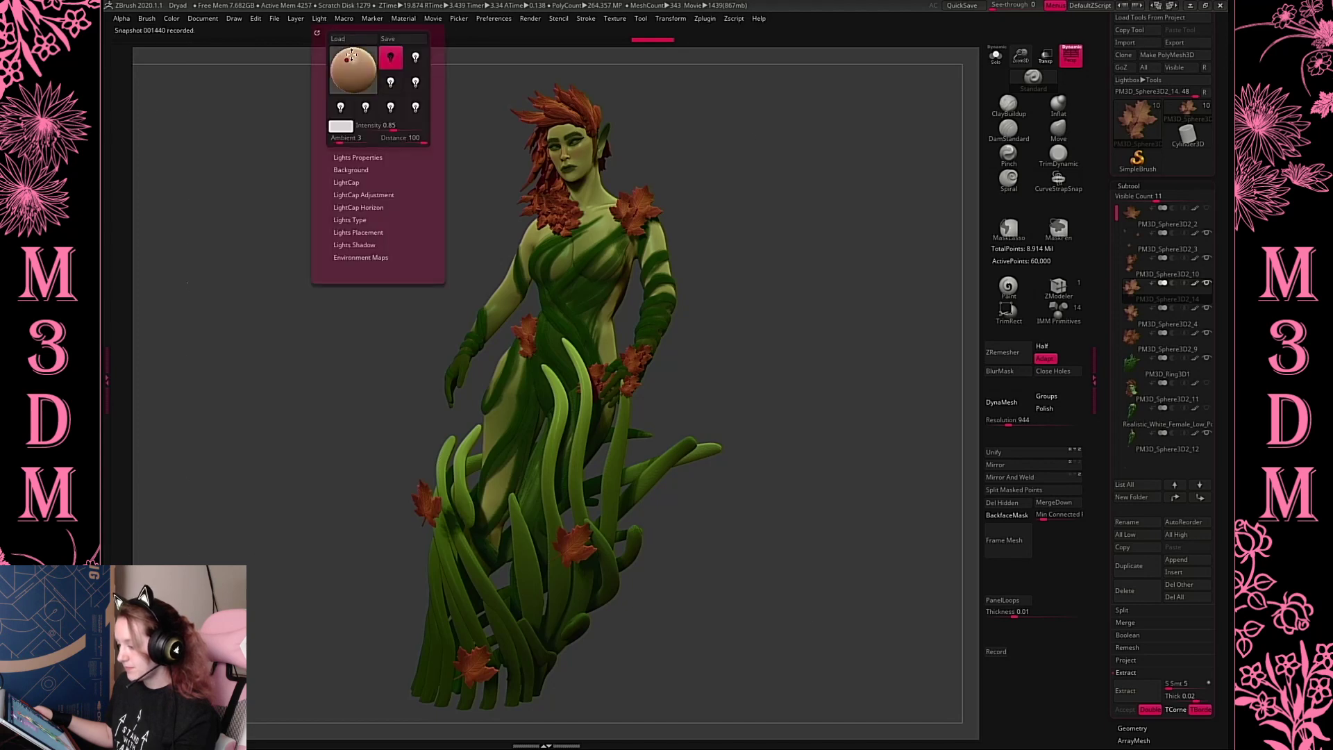
key(shift+r)
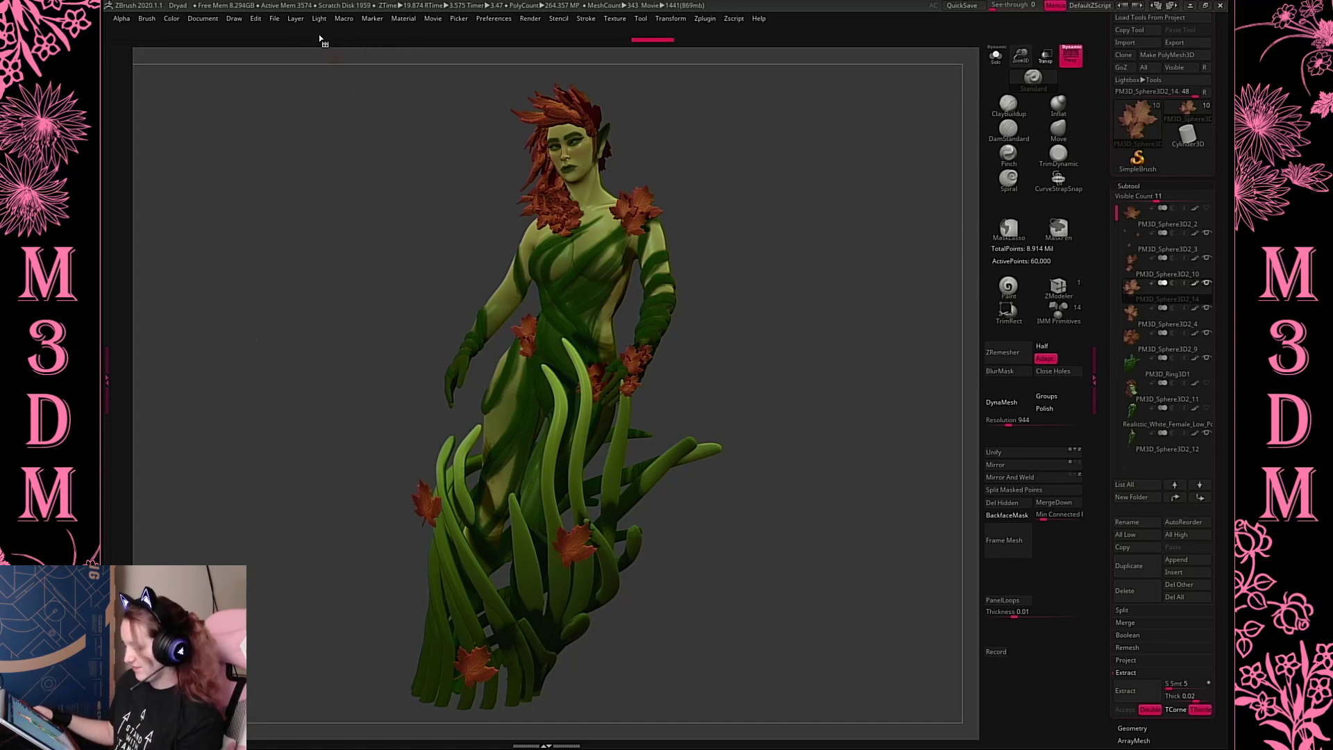
Export the rendered document to the Downloads folder as a JPEG named A
click(204, 18)
click(268, 89)
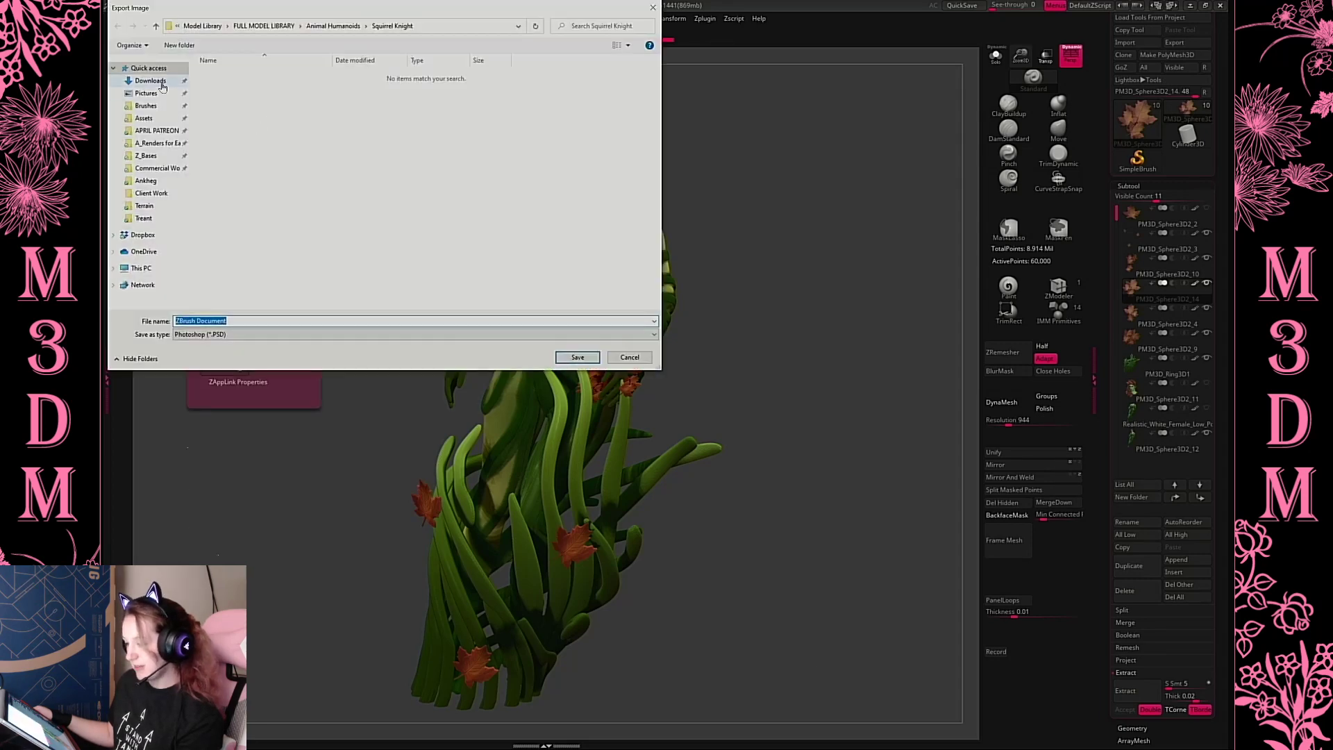
click(235, 320)
key(ctrl+a)
text(A)
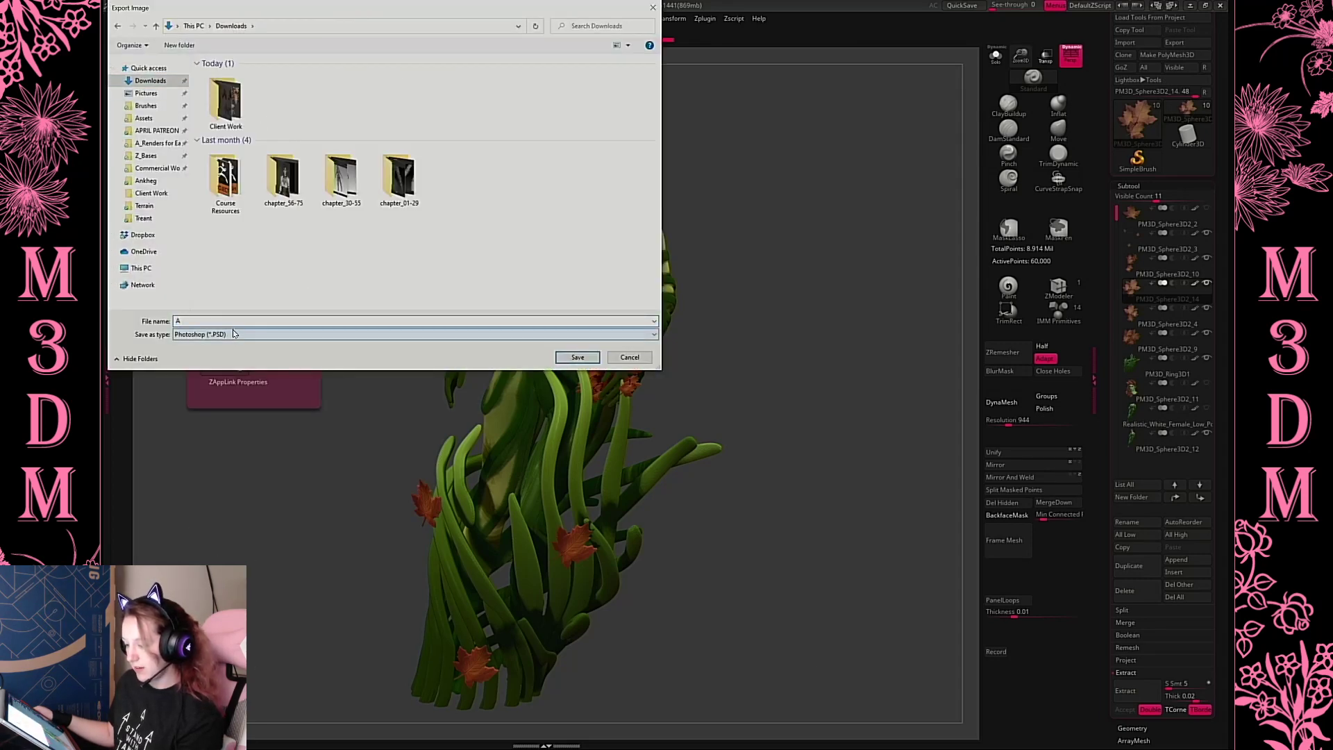
click(233, 334)
click(231, 352)
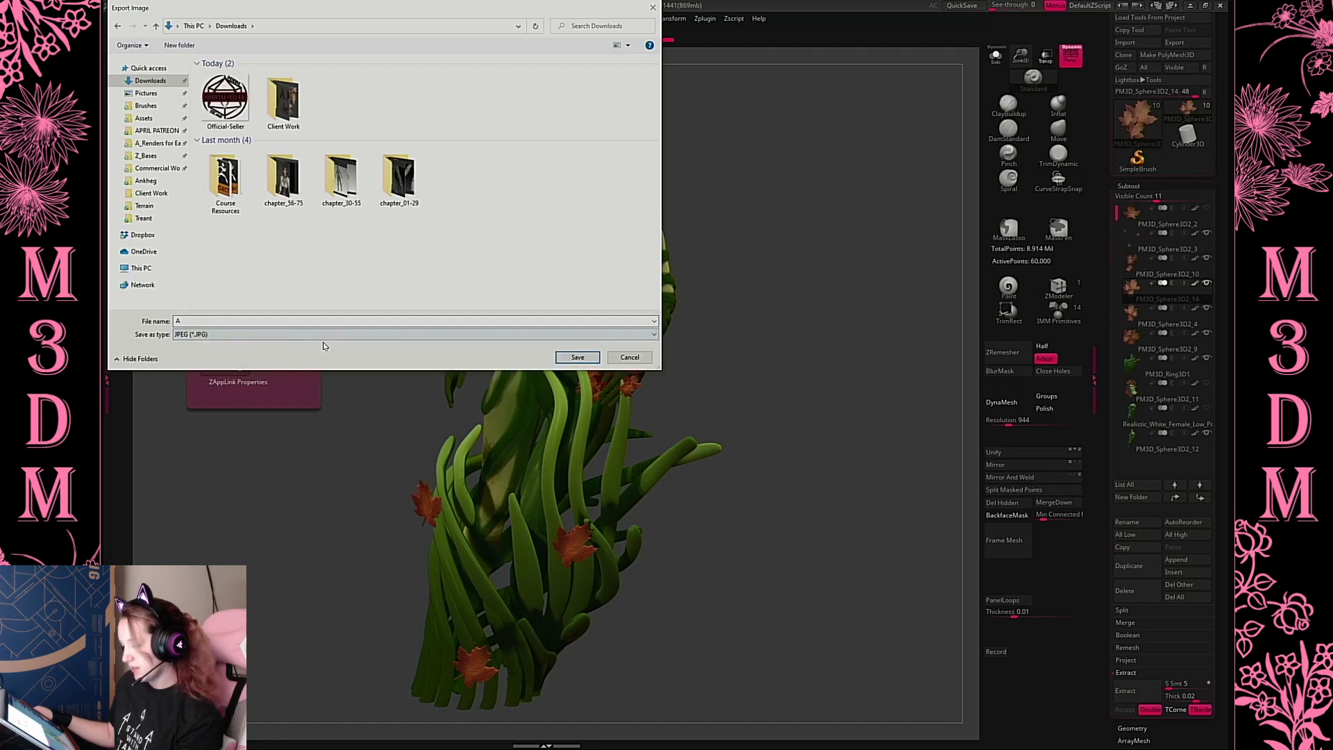
click(577, 357)
Crop the exported image closely around the figure, about 758 wide and 1272 high, and confirm the export
drag(845, 515, 782, 474)
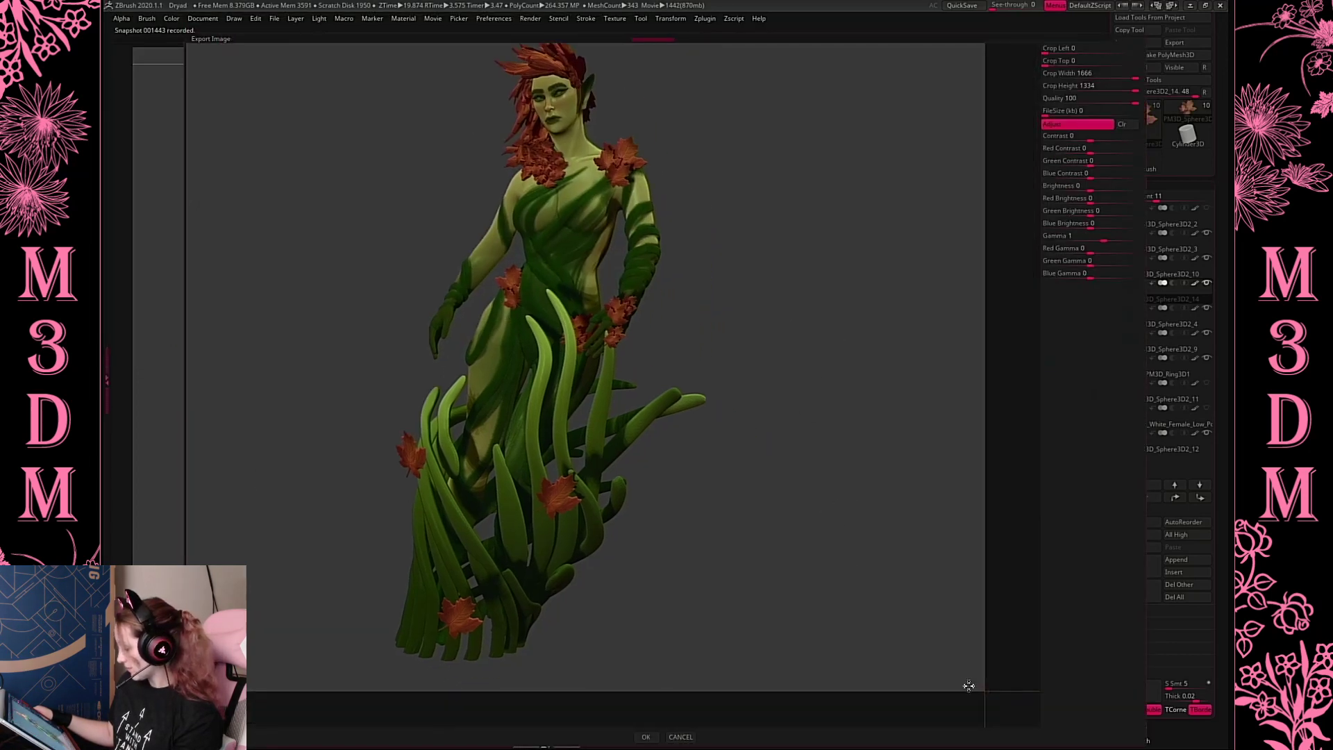
drag(992, 700, 768, 705)
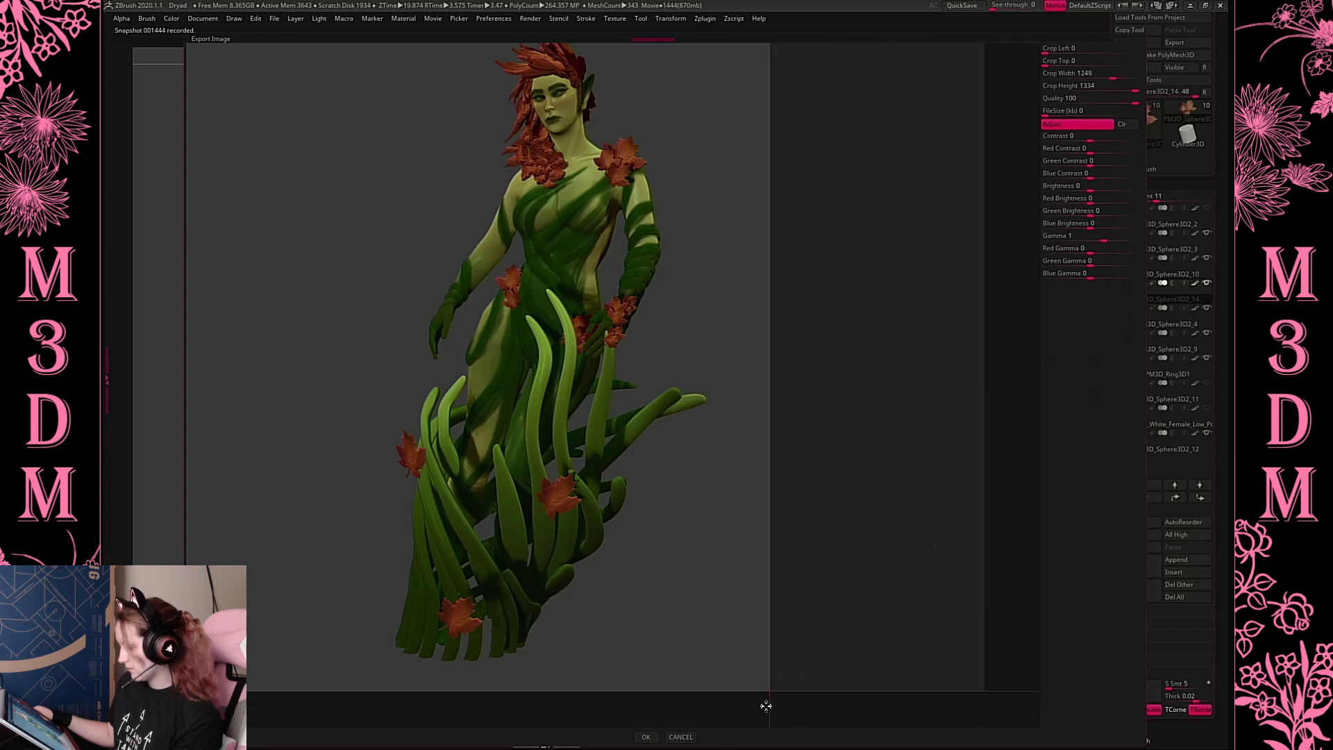
drag(780, 634, 786, 607)
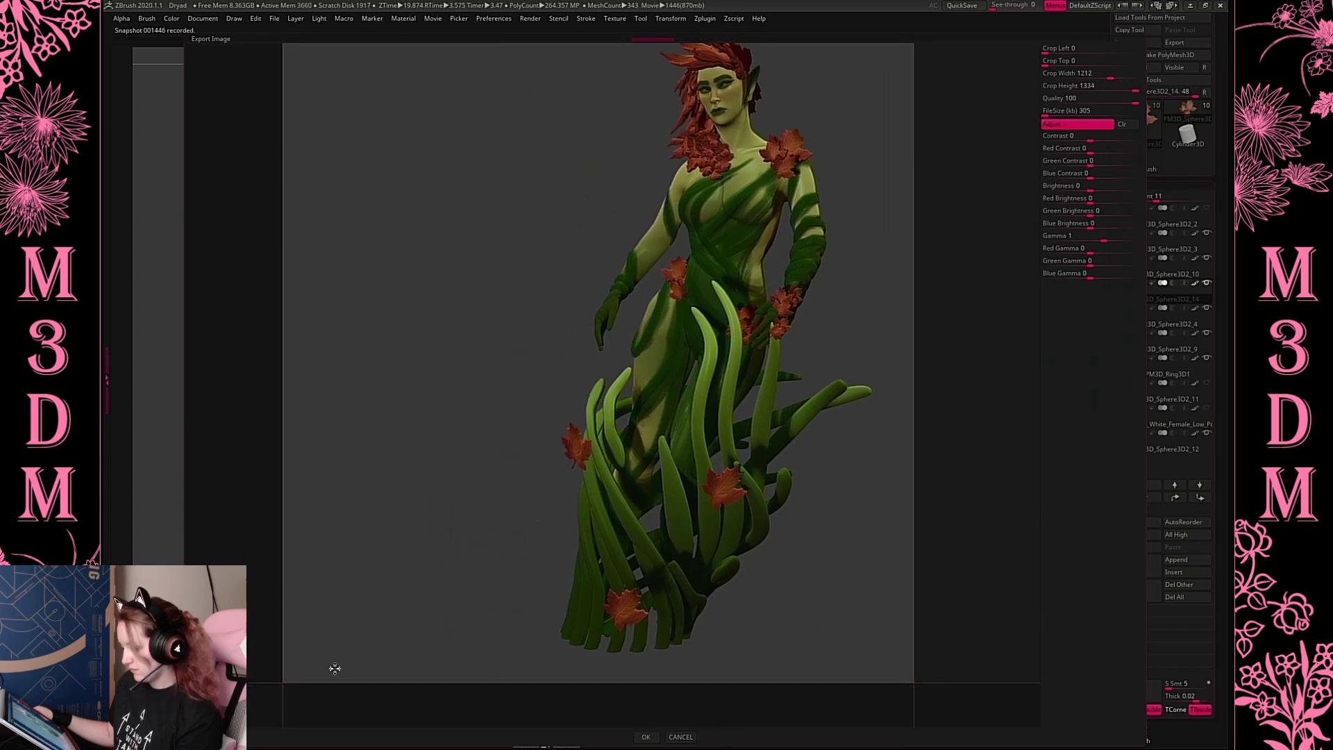
drag(281, 683, 506, 705)
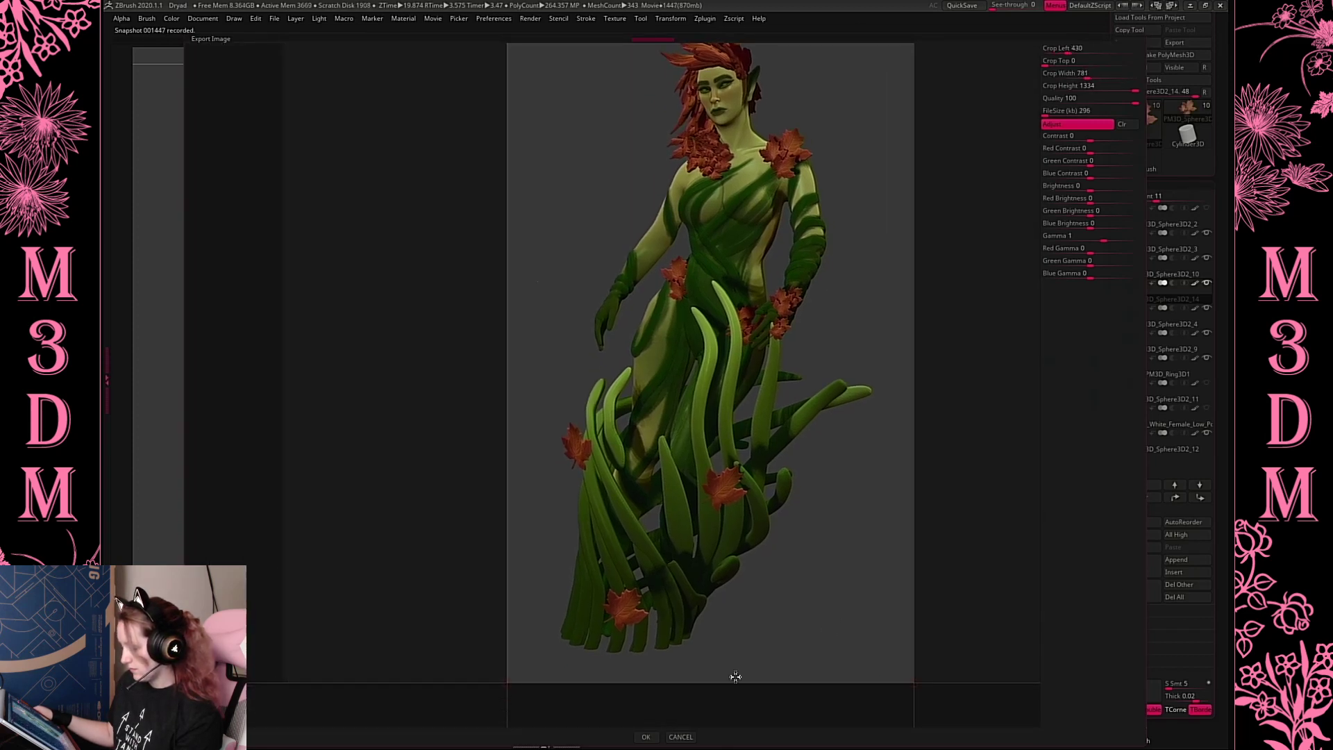
mouse_move(910, 684)
mouse_down()
mouse_move(912, 672)
mouse_move(900, 677)
mouse_up()
drag(821, 45, 765, 114)
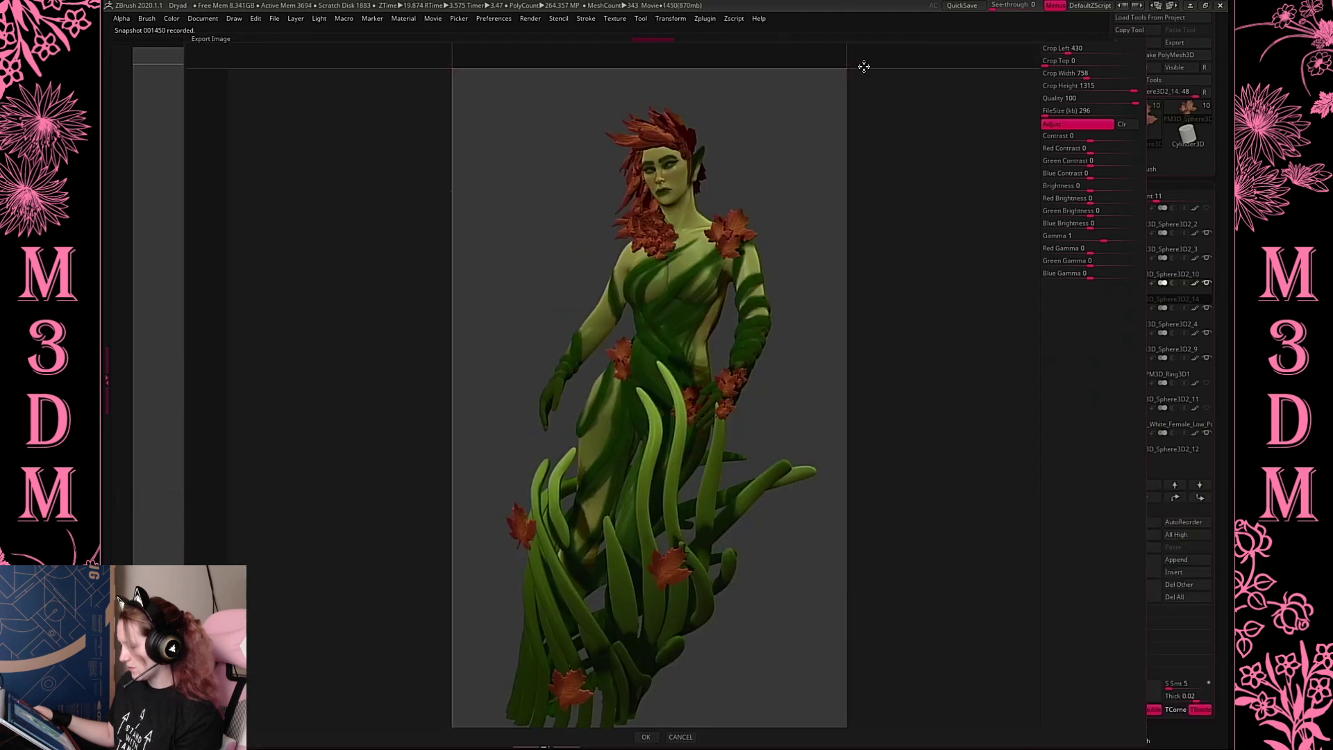
drag(864, 66, 844, 91)
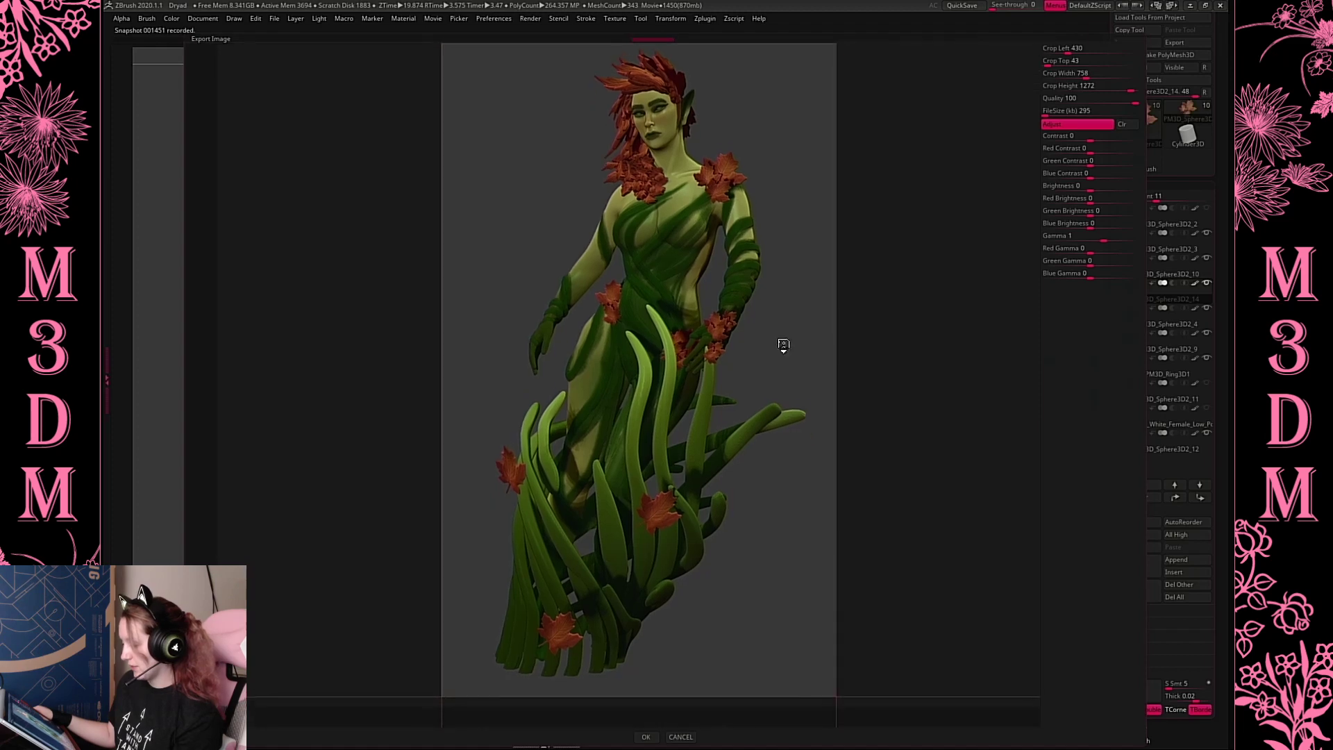
click(647, 738)
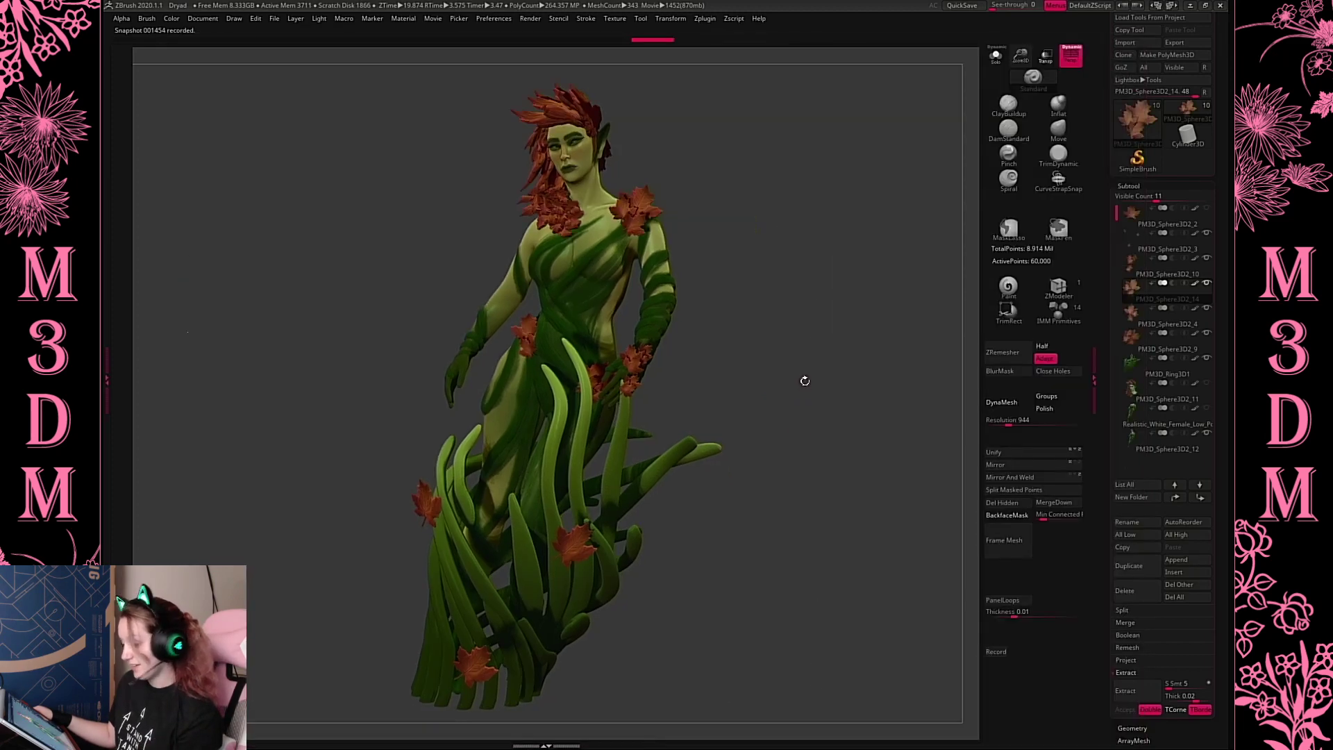
Save the project as Dryad in the Downloads folder, replacing the existing file
key(ctrl+s)
click(242, 90)
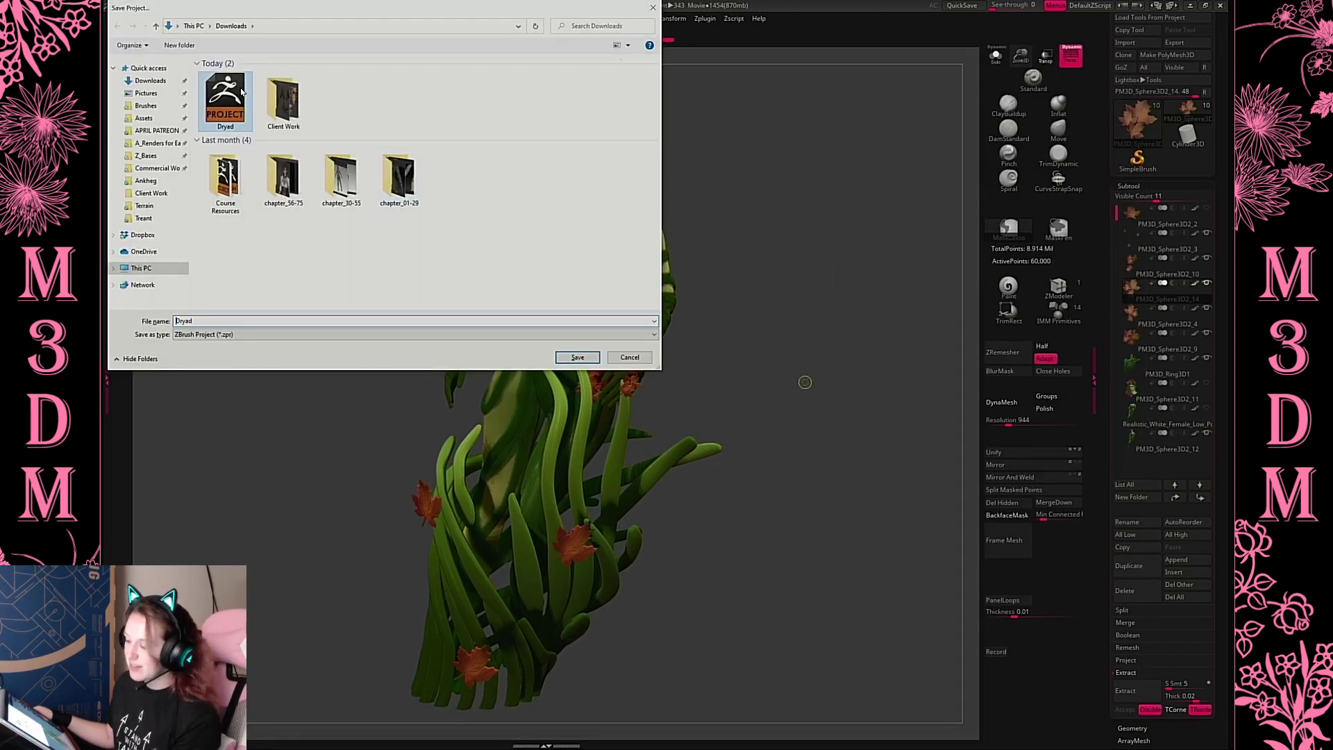
click(577, 356)
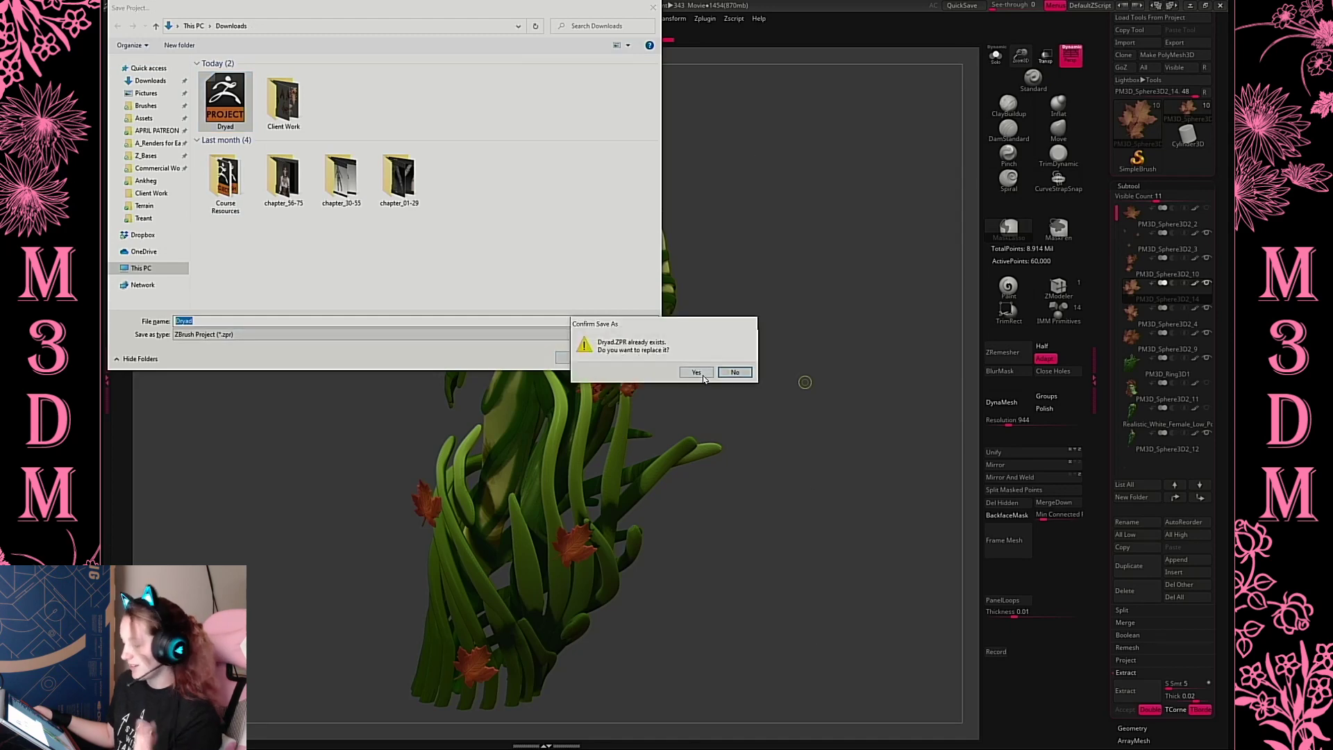
click(700, 373)
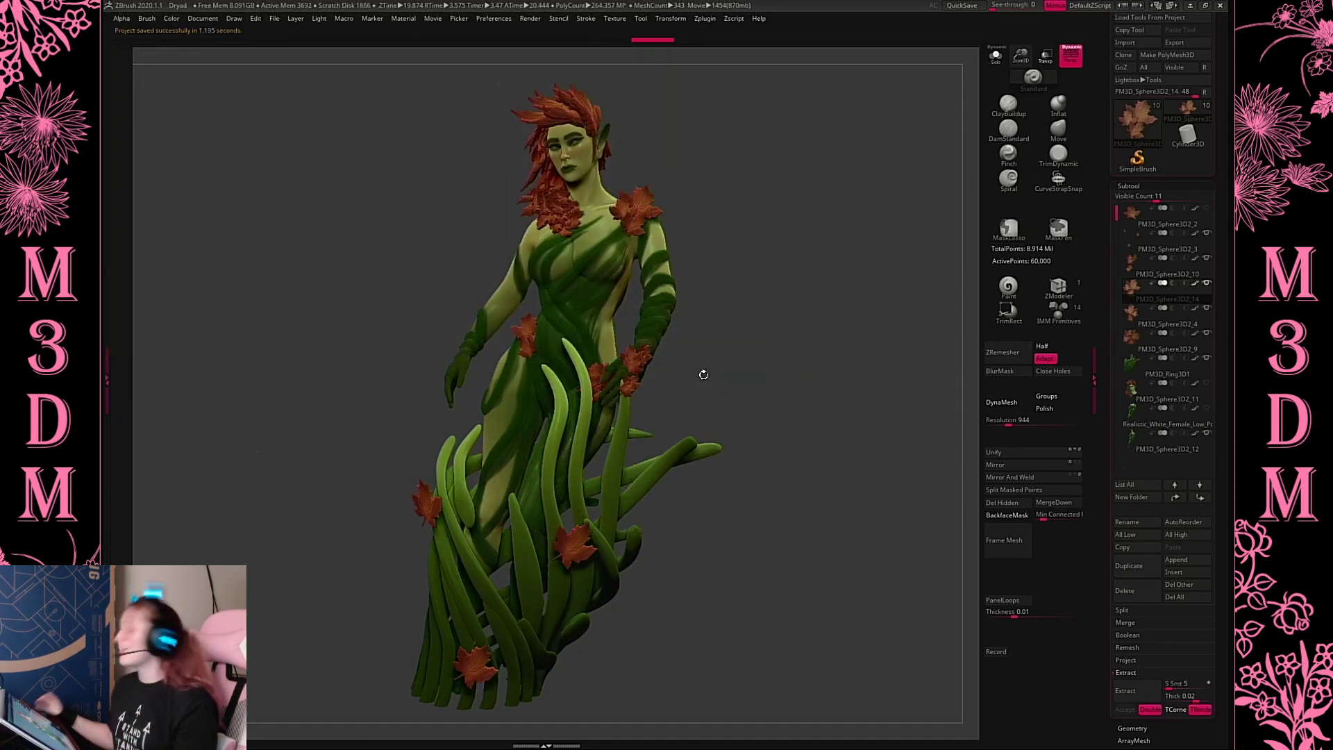